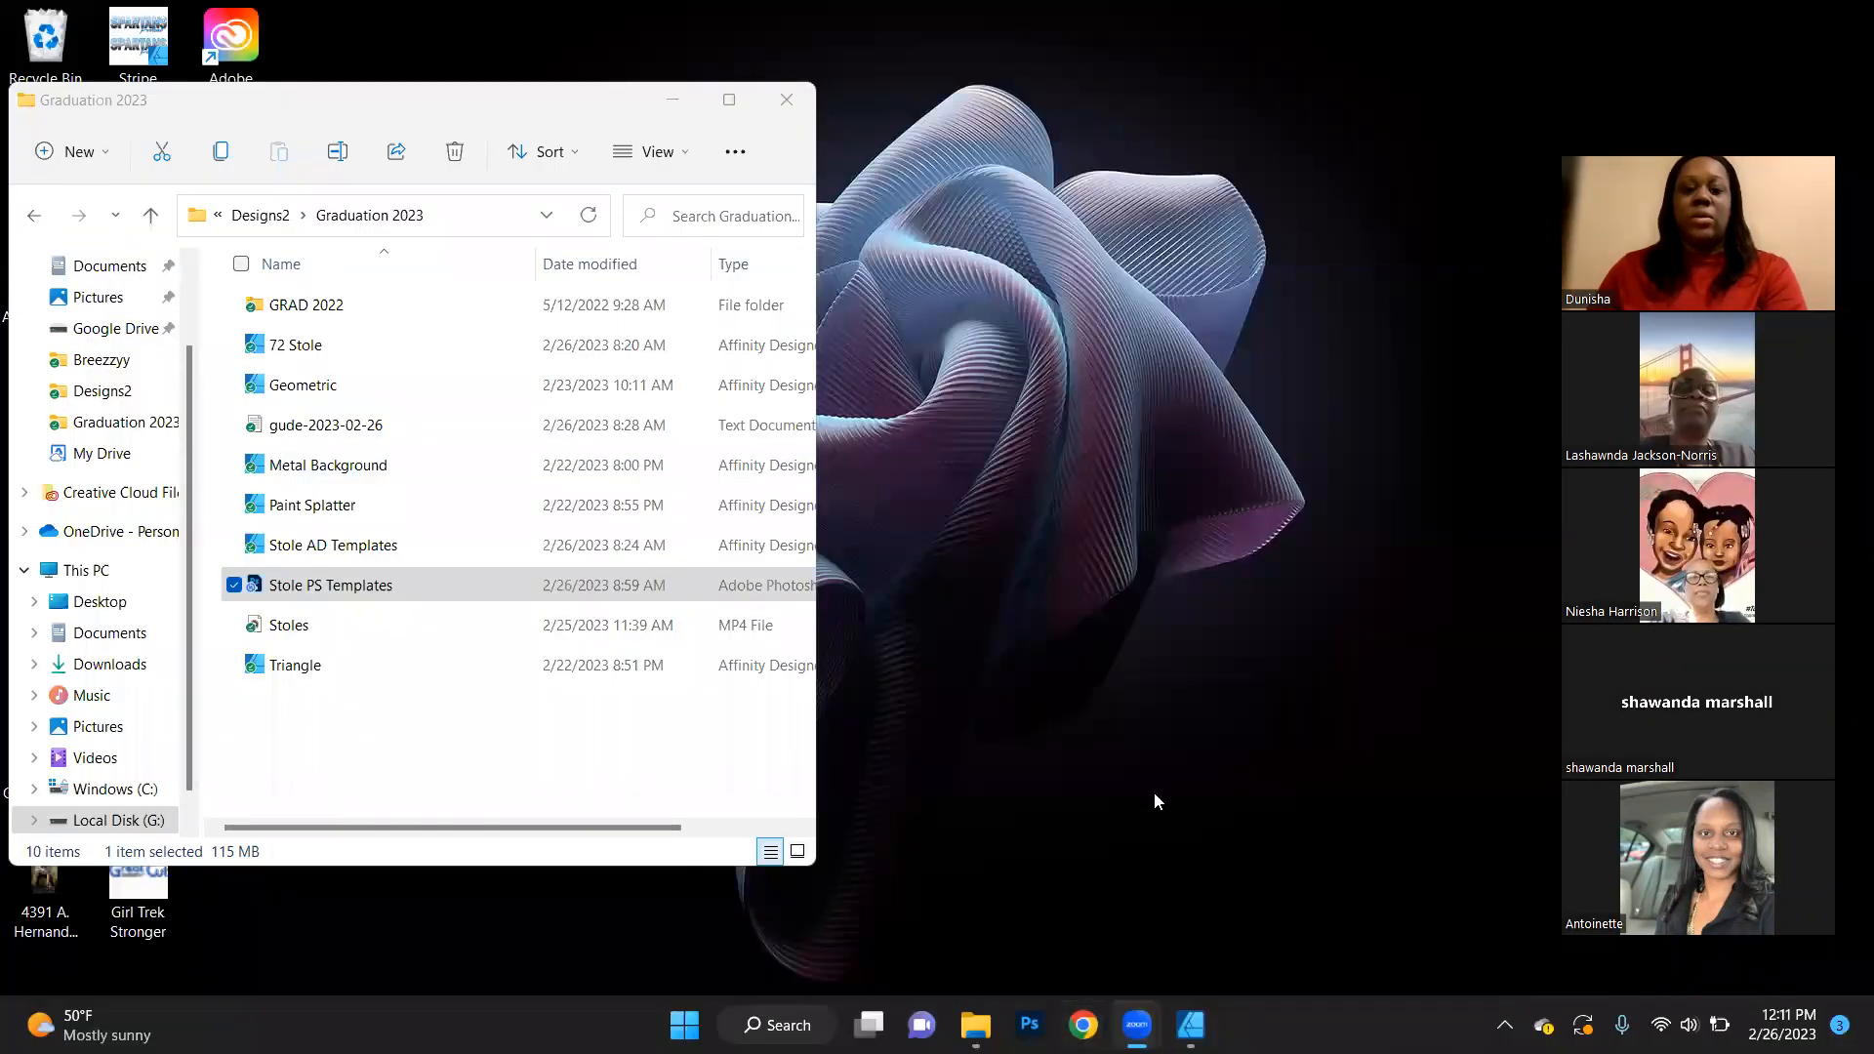
- Switch to Affinity Designer and open the recent file Stole AD Templates.afdesign
{"action": "left_click", "coordinate": [1191, 1025]}
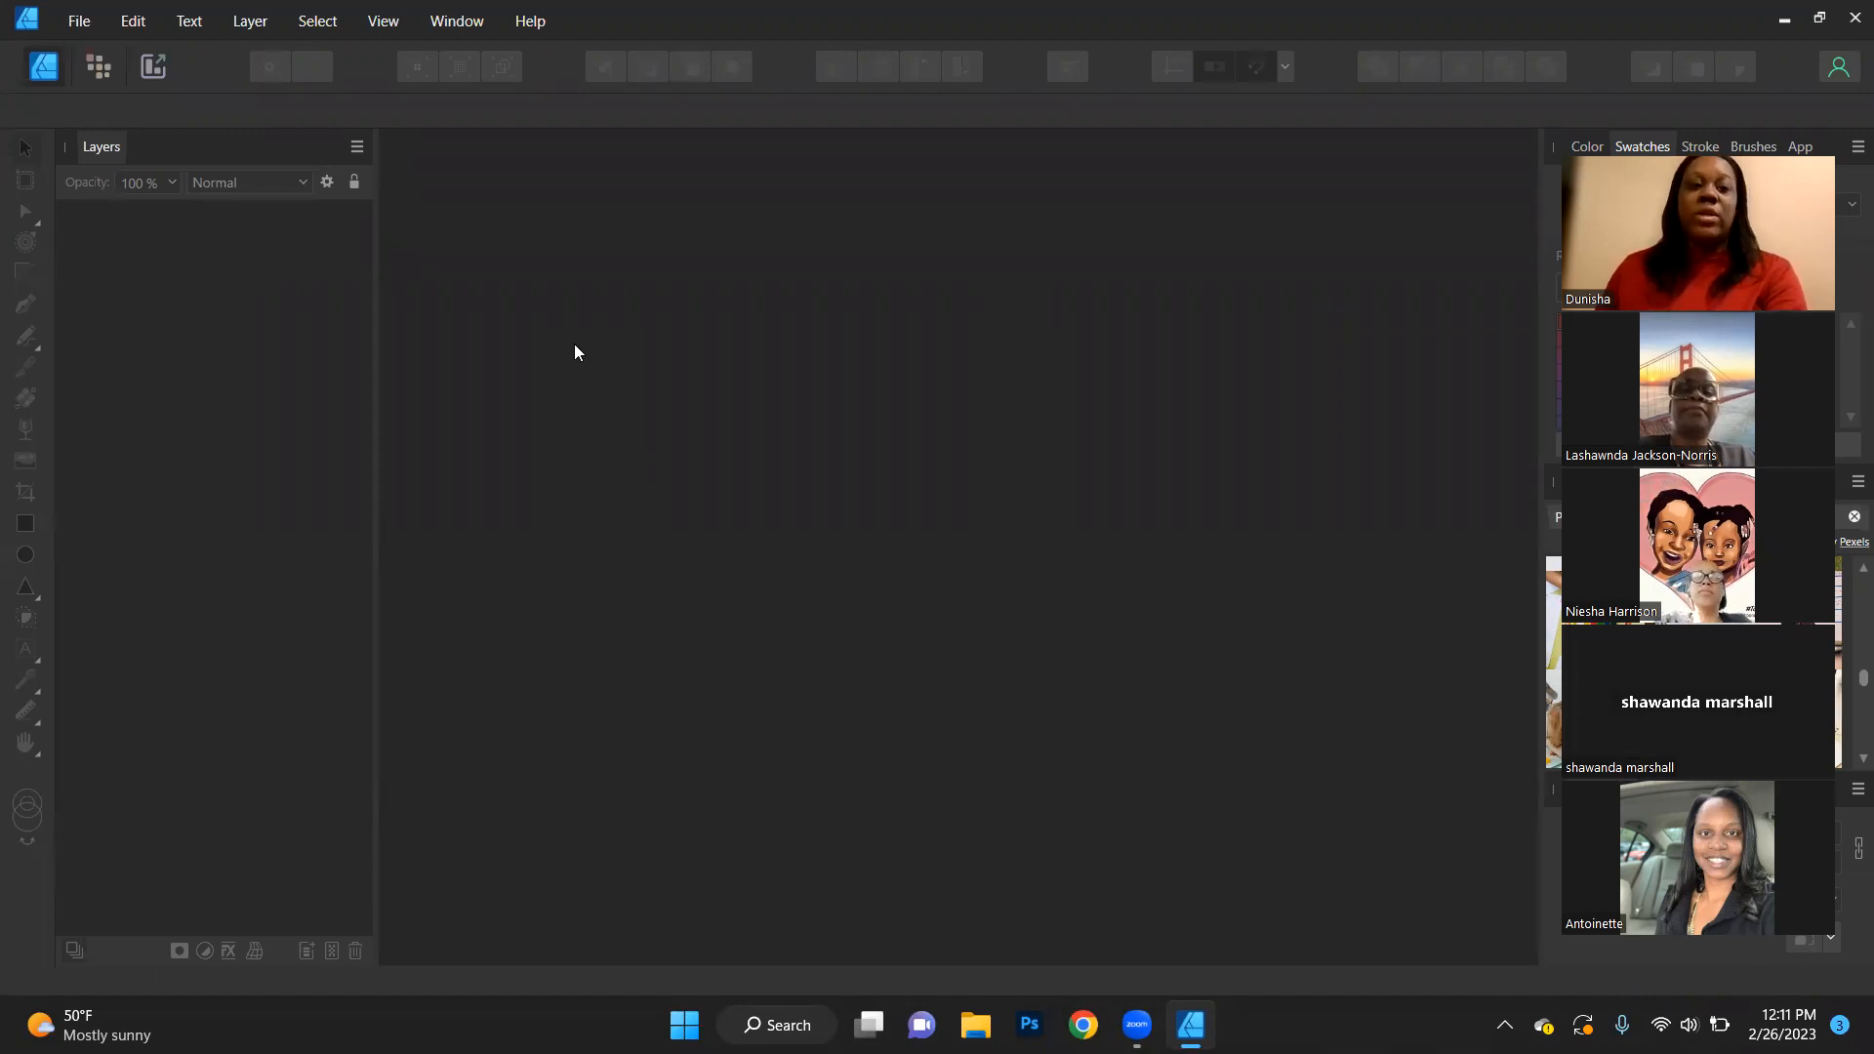
{"action": "left_click", "coordinate": [79, 21]}
{"action": "mouse_move", "coordinate": [286, 184]}
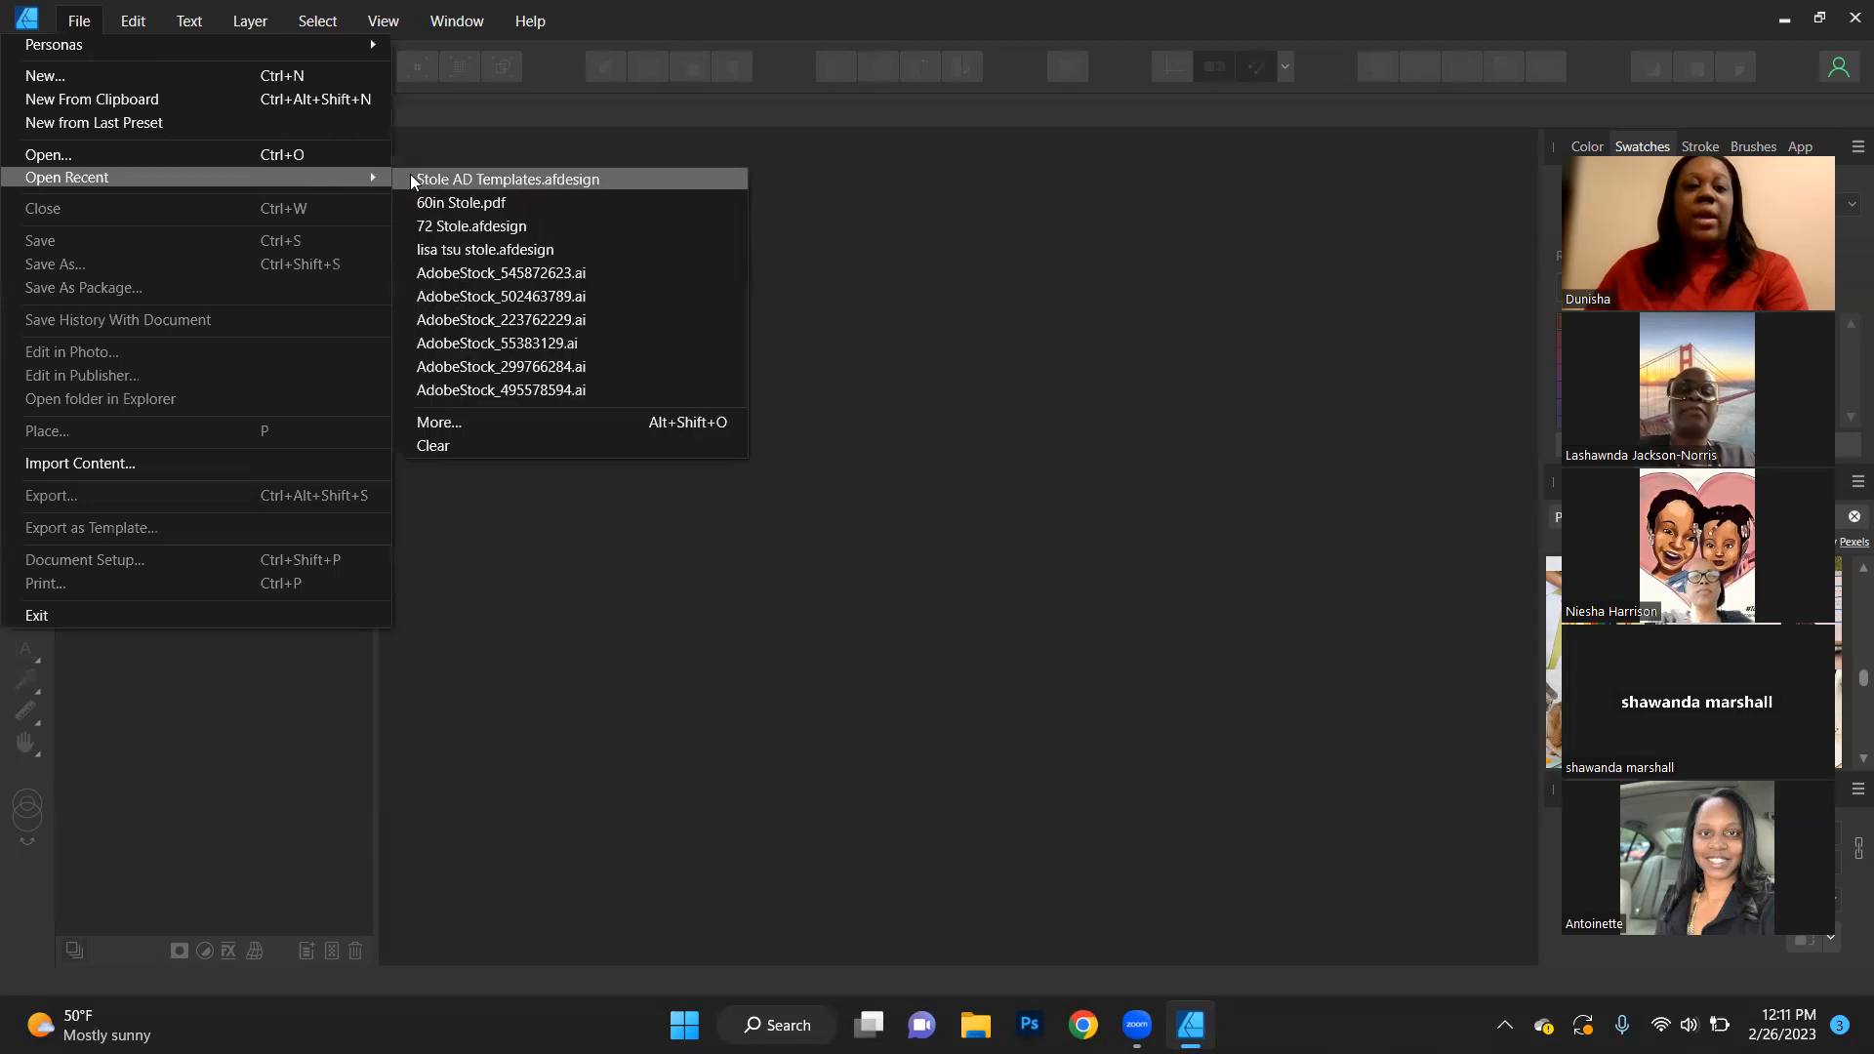
{"action": "left_click", "coordinate": [456, 179]}
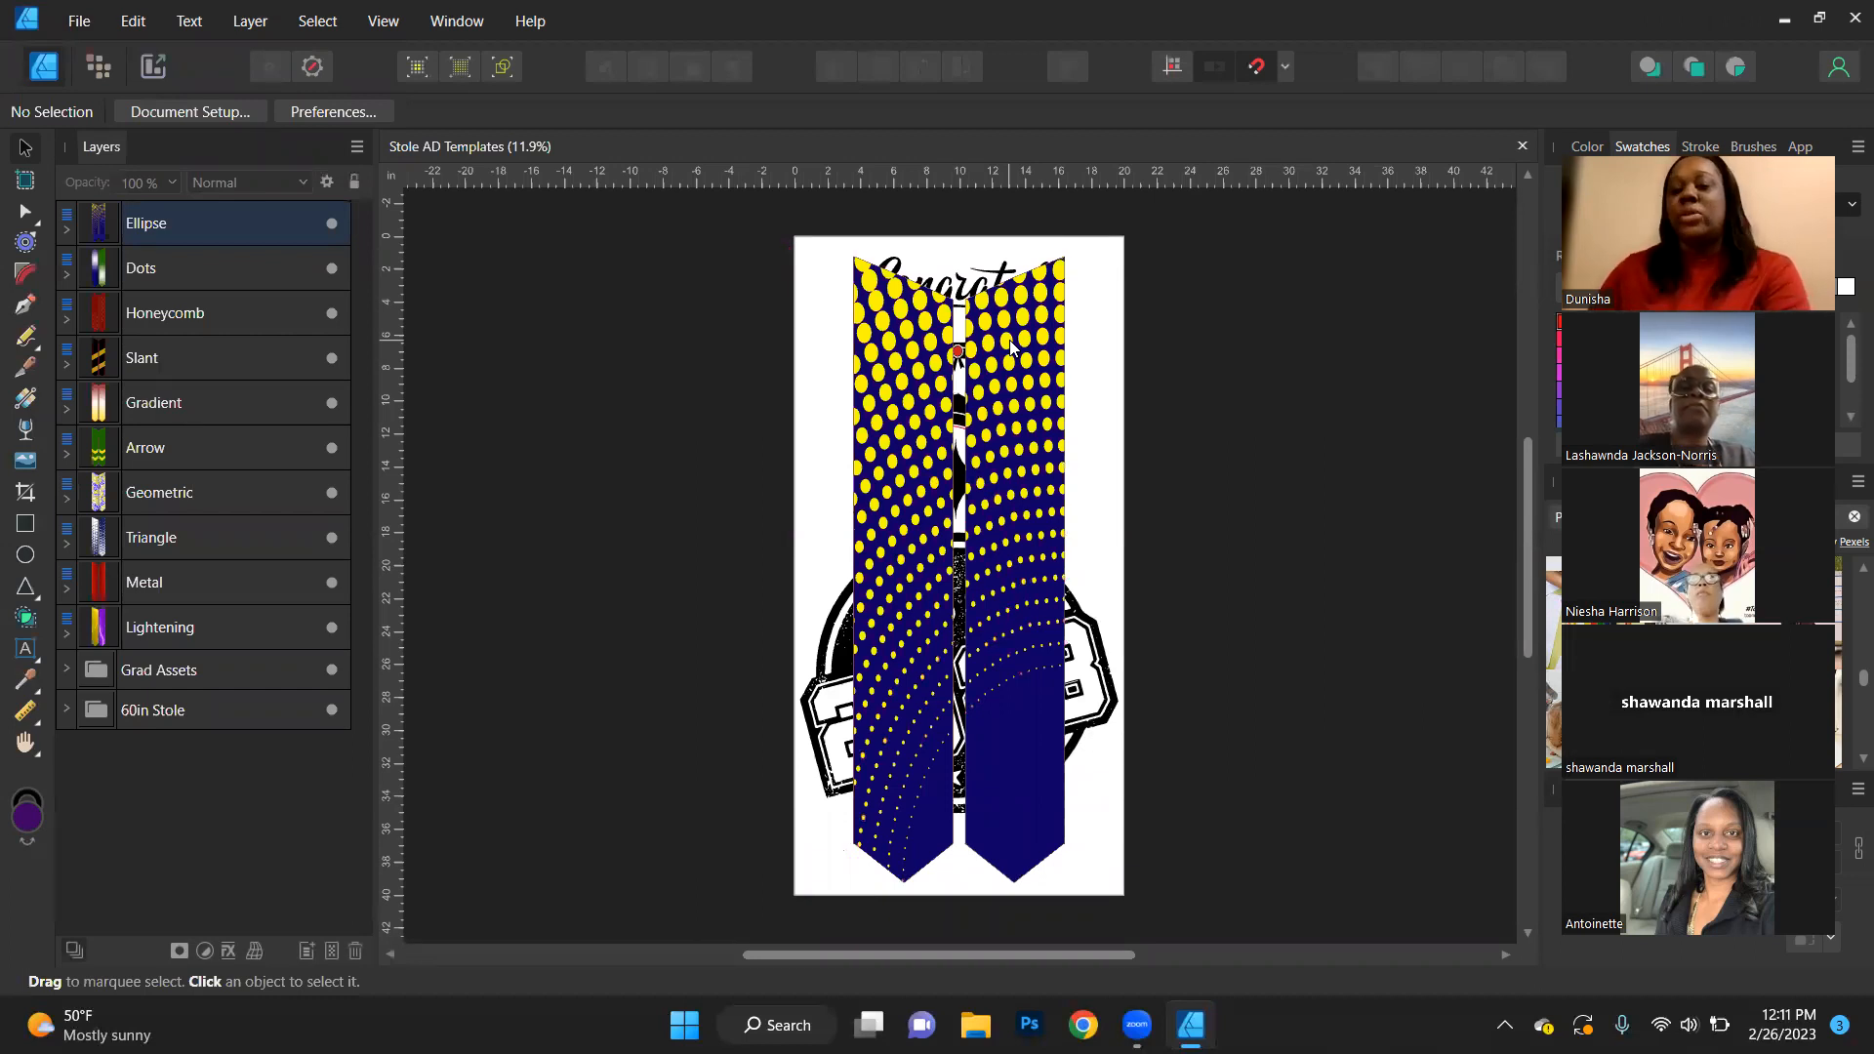
- Hide every layer and group except the Ellipse stole design
{"action": "left_click_drag", "start_coordinate": [329, 710], "coordinate": [330, 586]}
{"action": "left_click", "coordinate": [332, 538]}
{"action": "left_click", "coordinate": [334, 493]}
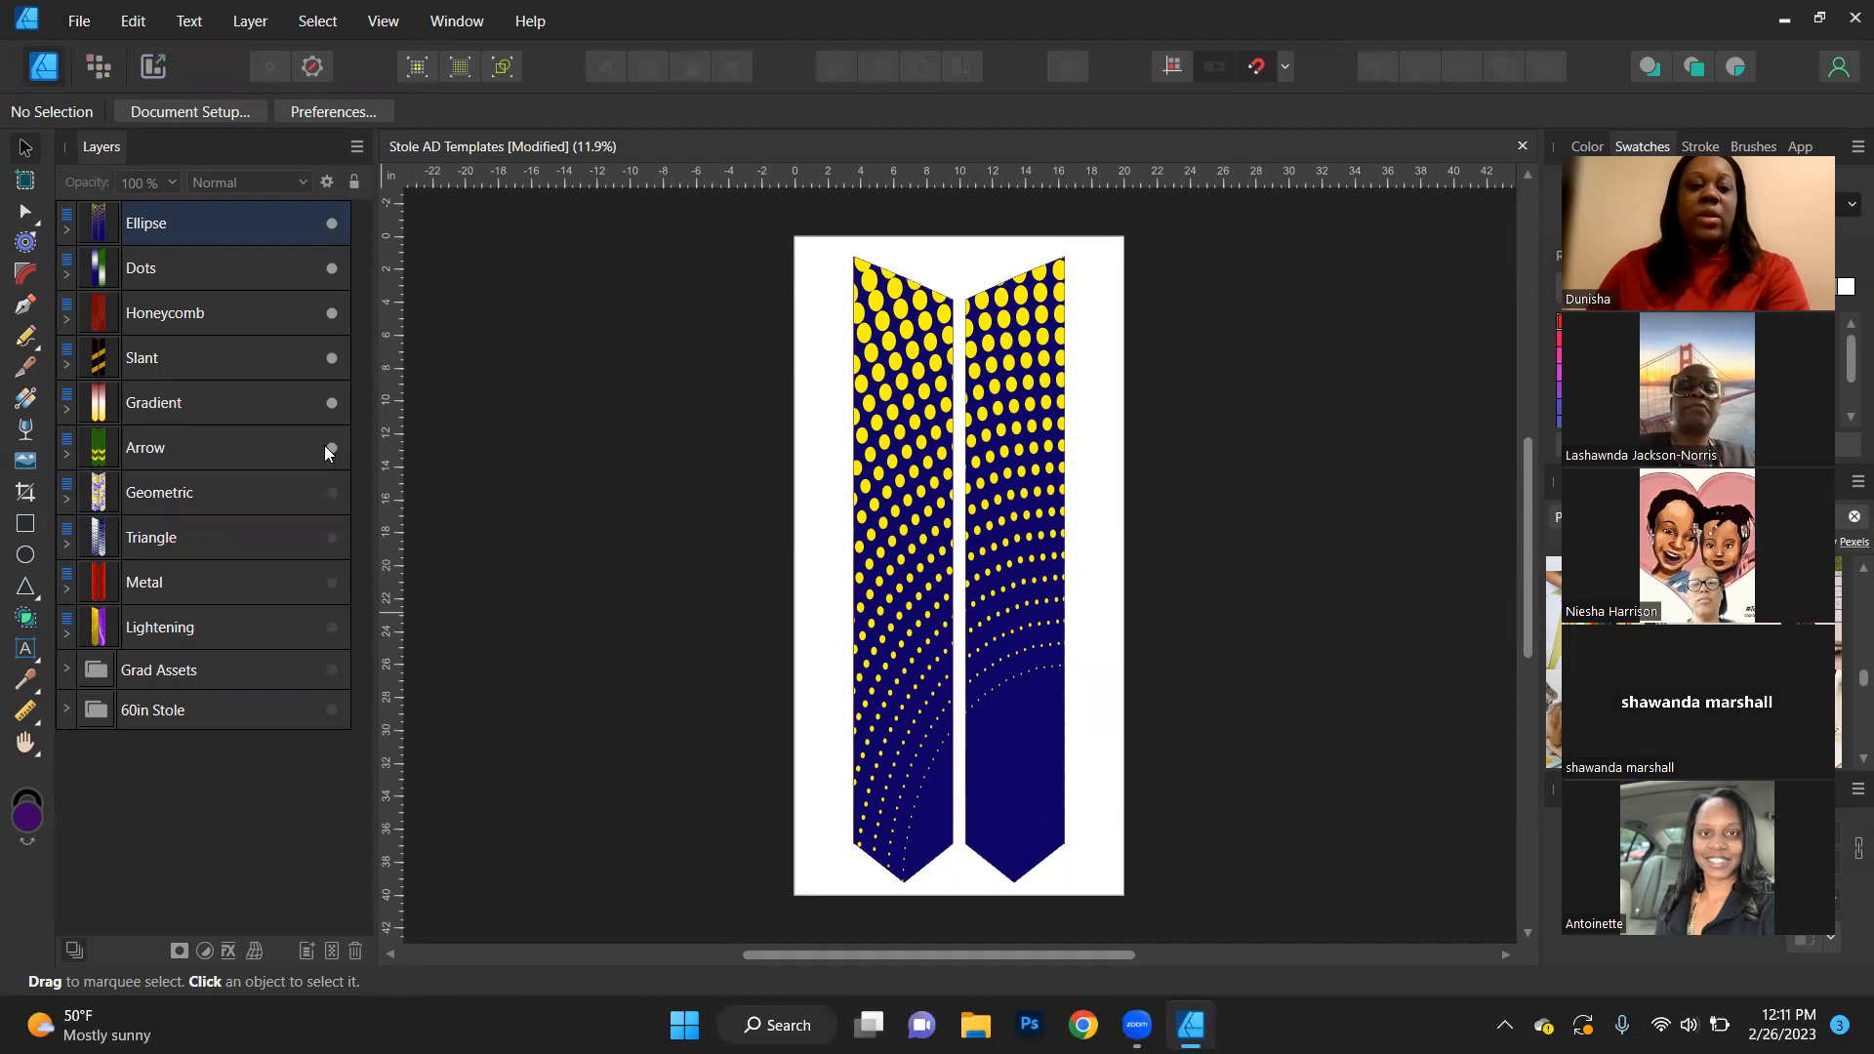
{"action": "left_click", "coordinate": [331, 361]}
{"action": "left_click", "coordinate": [333, 269]}
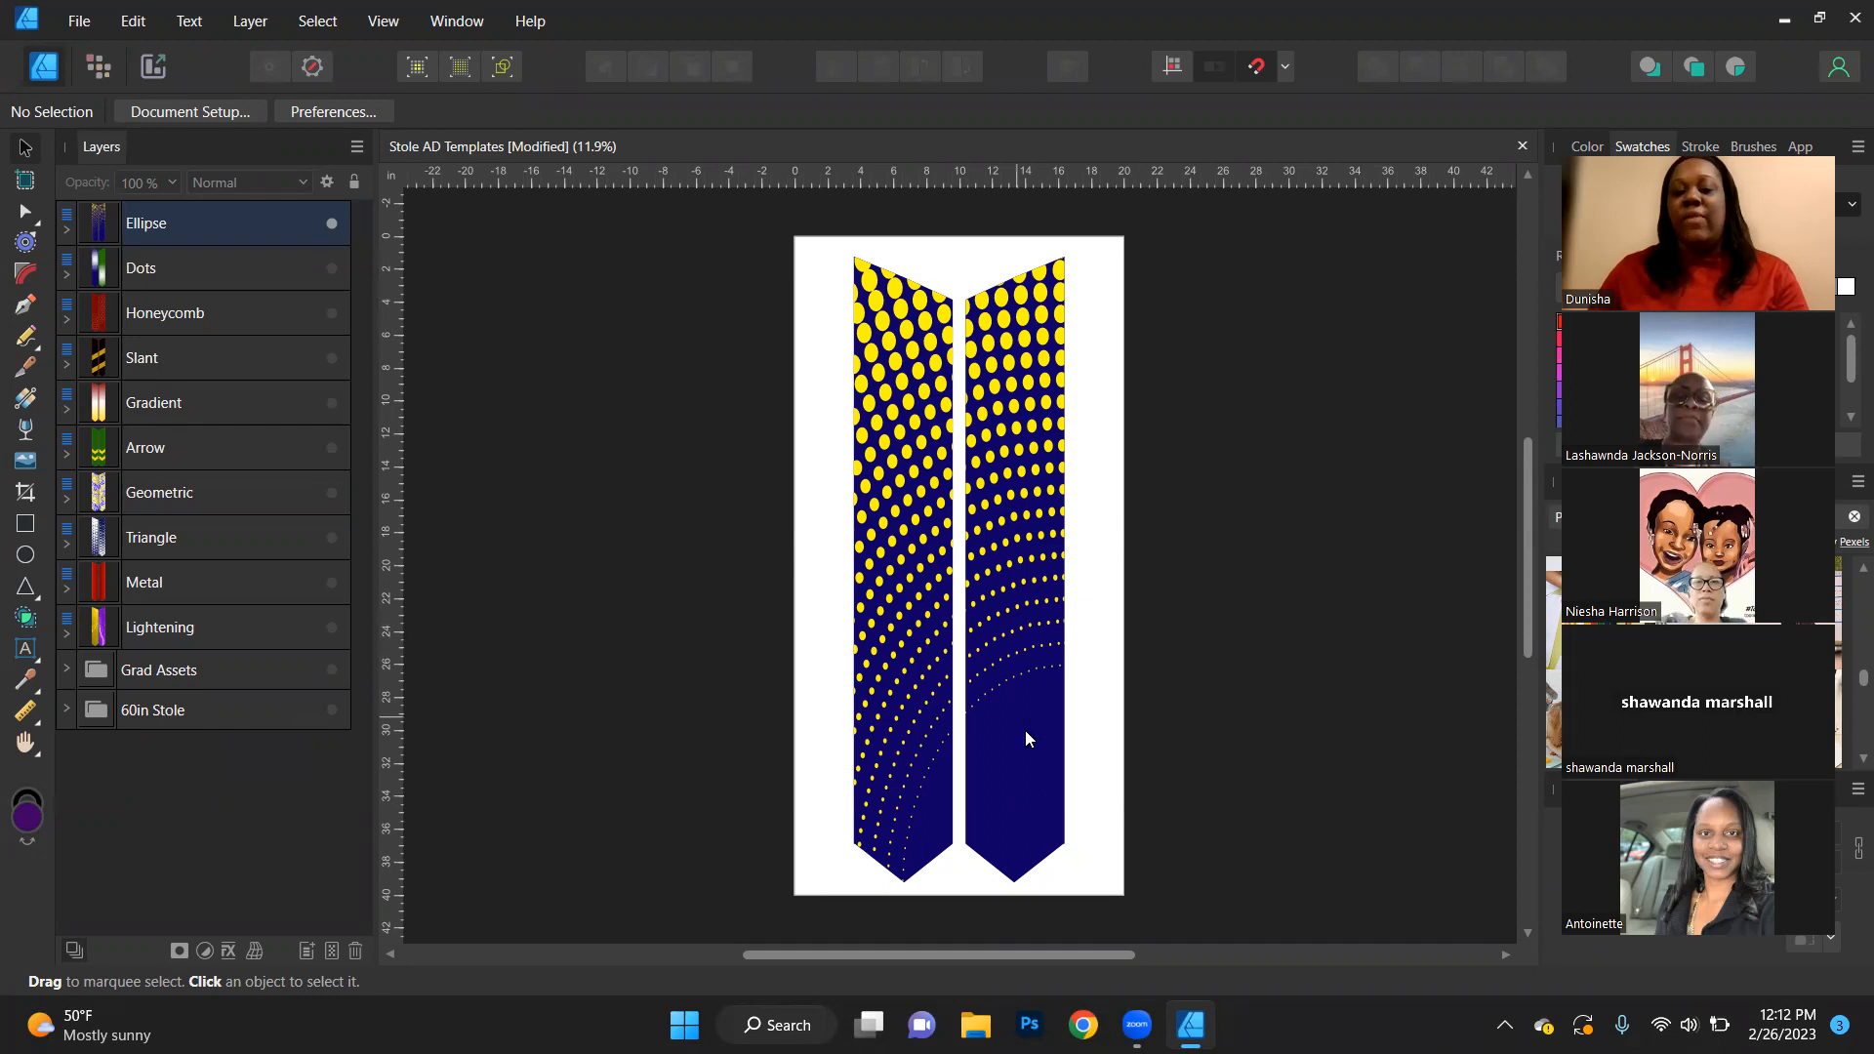
- Show the 60in Stole group in front of all layers and move it up about 3 in
{"action": "left_click", "coordinate": [328, 719]}
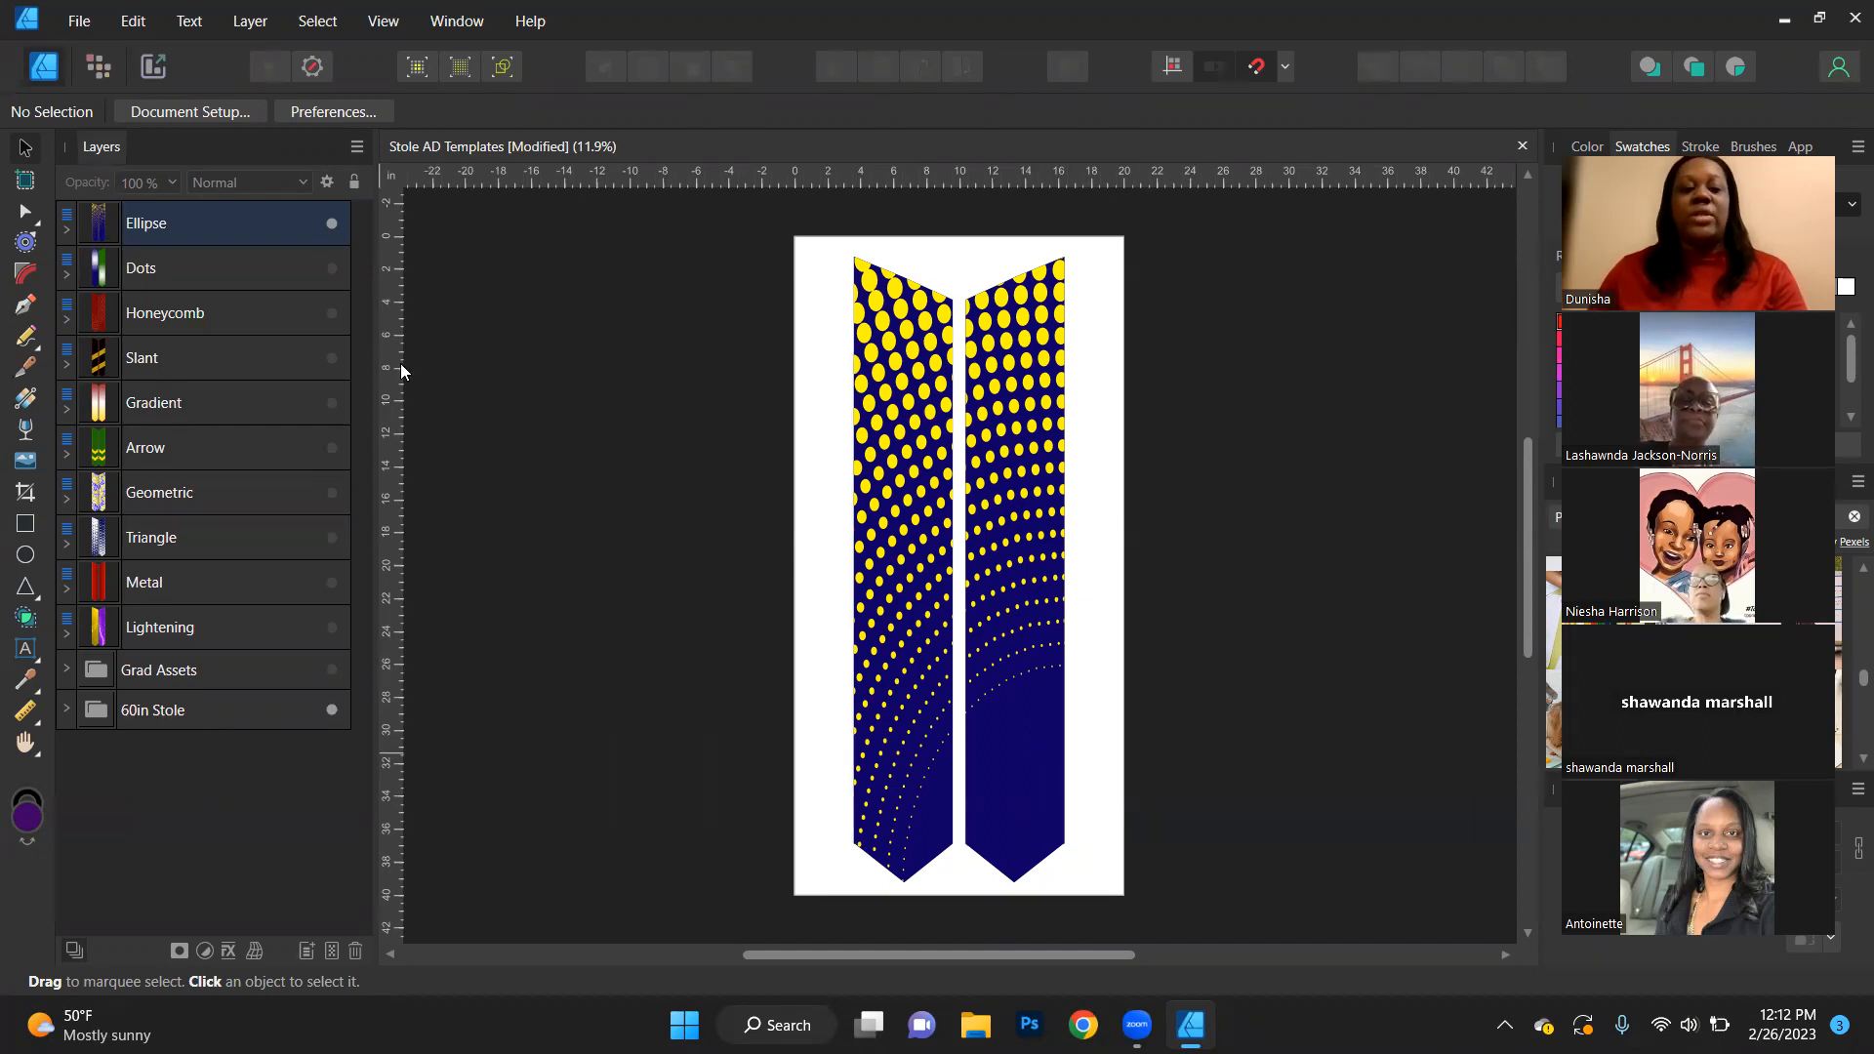
{"action": "left_click", "coordinate": [214, 720]}
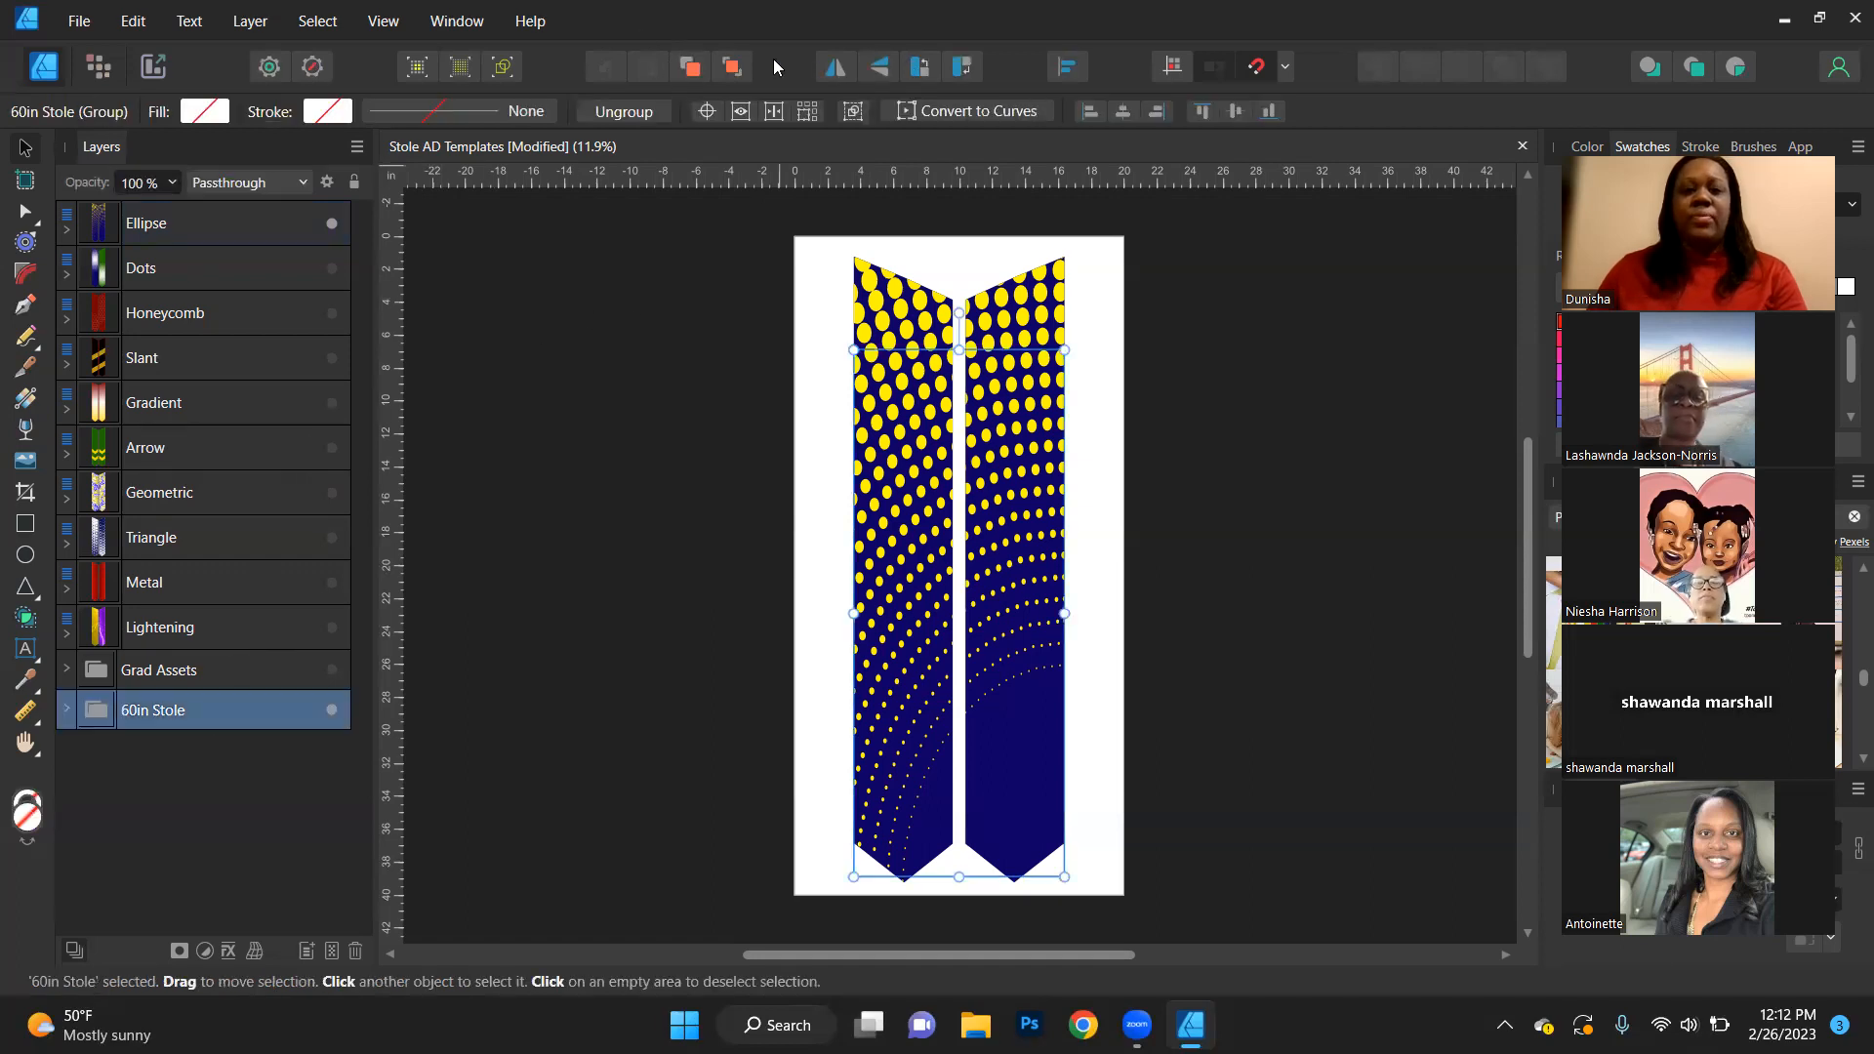
{"action": "left_click", "coordinate": [731, 67]}
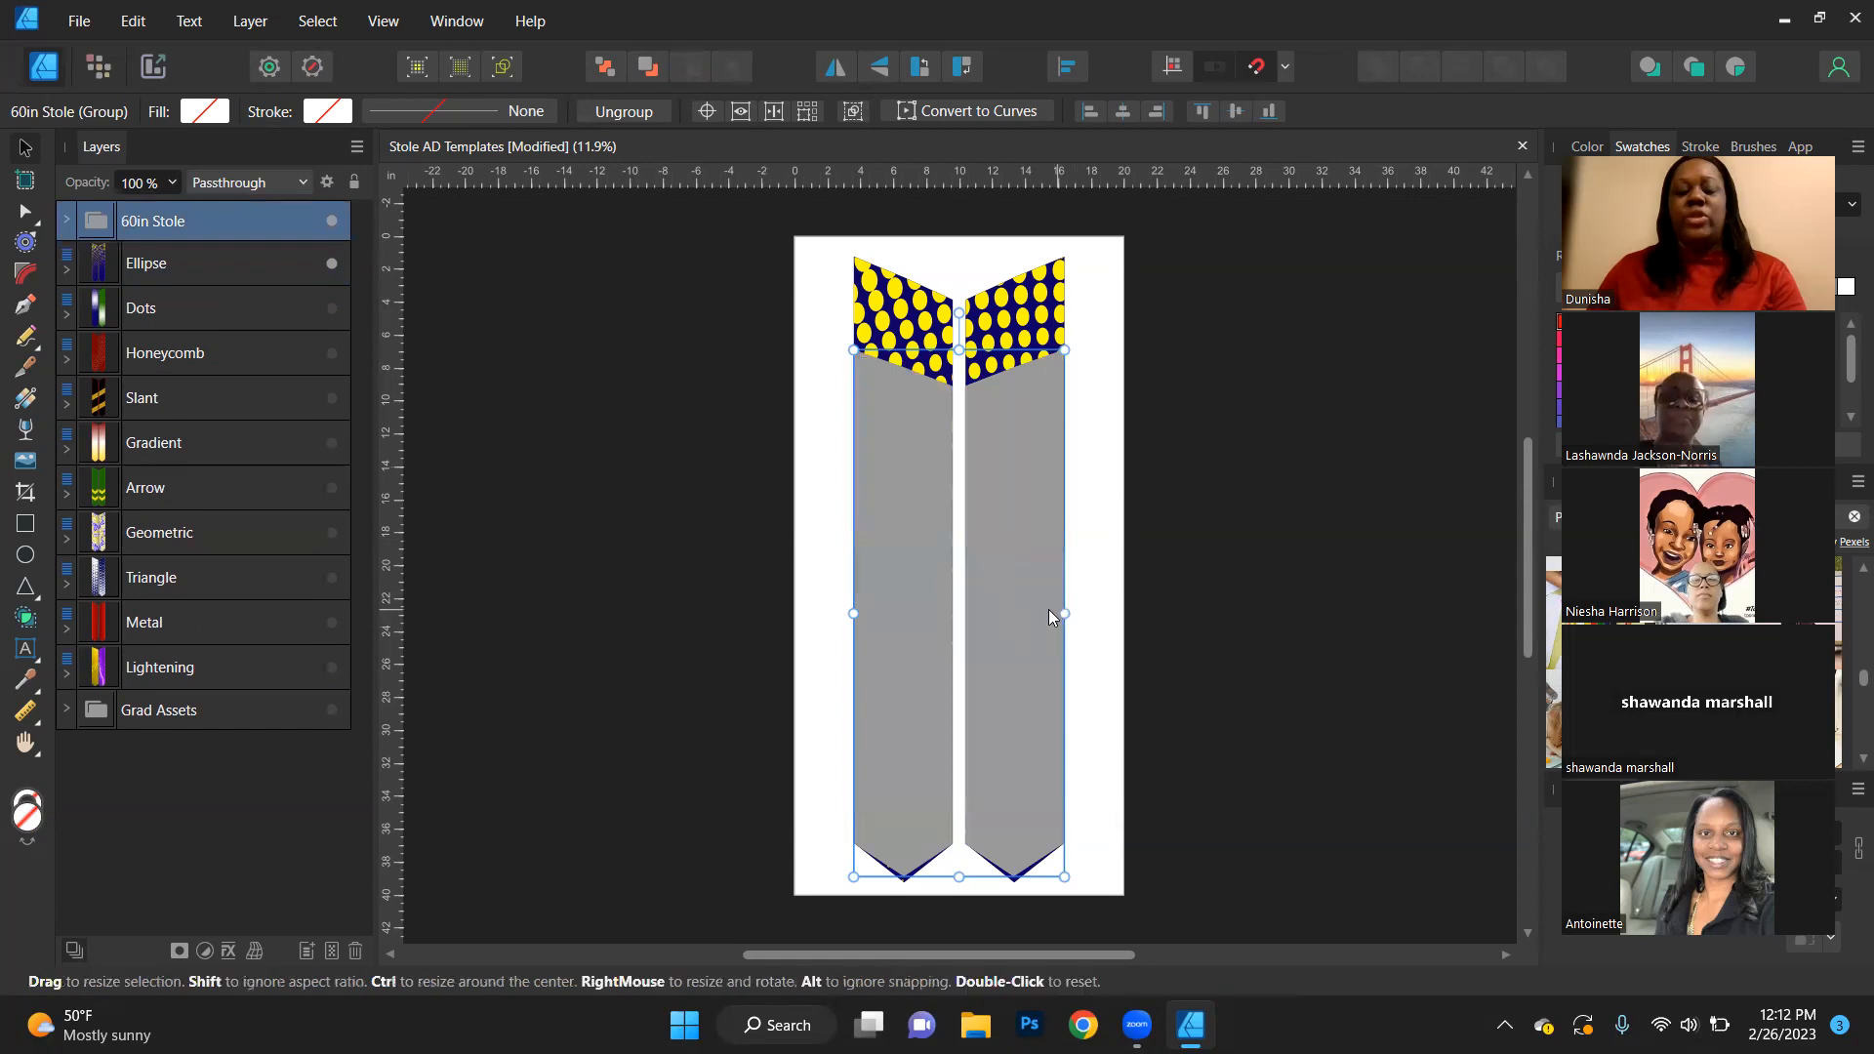
{"action": "left_click_drag", "start_coordinate": [1006, 606], "coordinate": [1006, 553]}
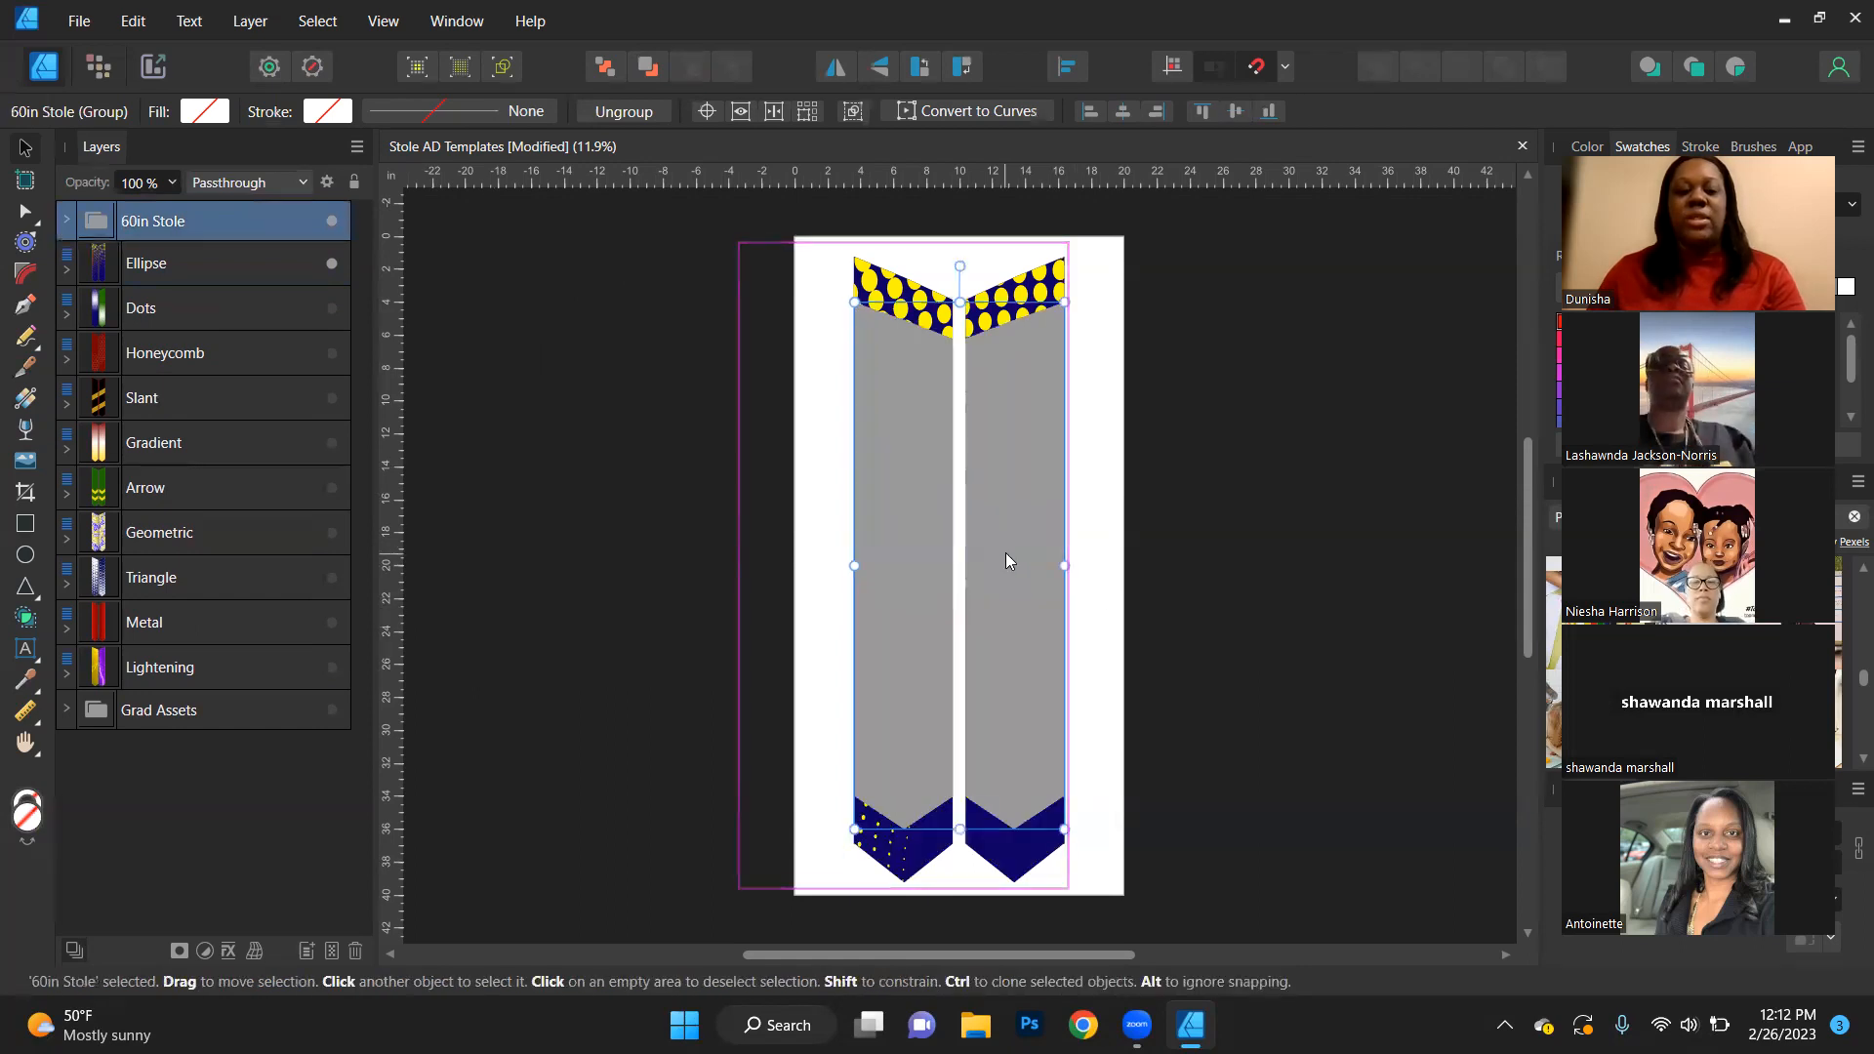
- Hide the 60in Stole group, send it to the back of the layer stack and clear the selection
{"action": "left_click", "coordinate": [330, 222]}
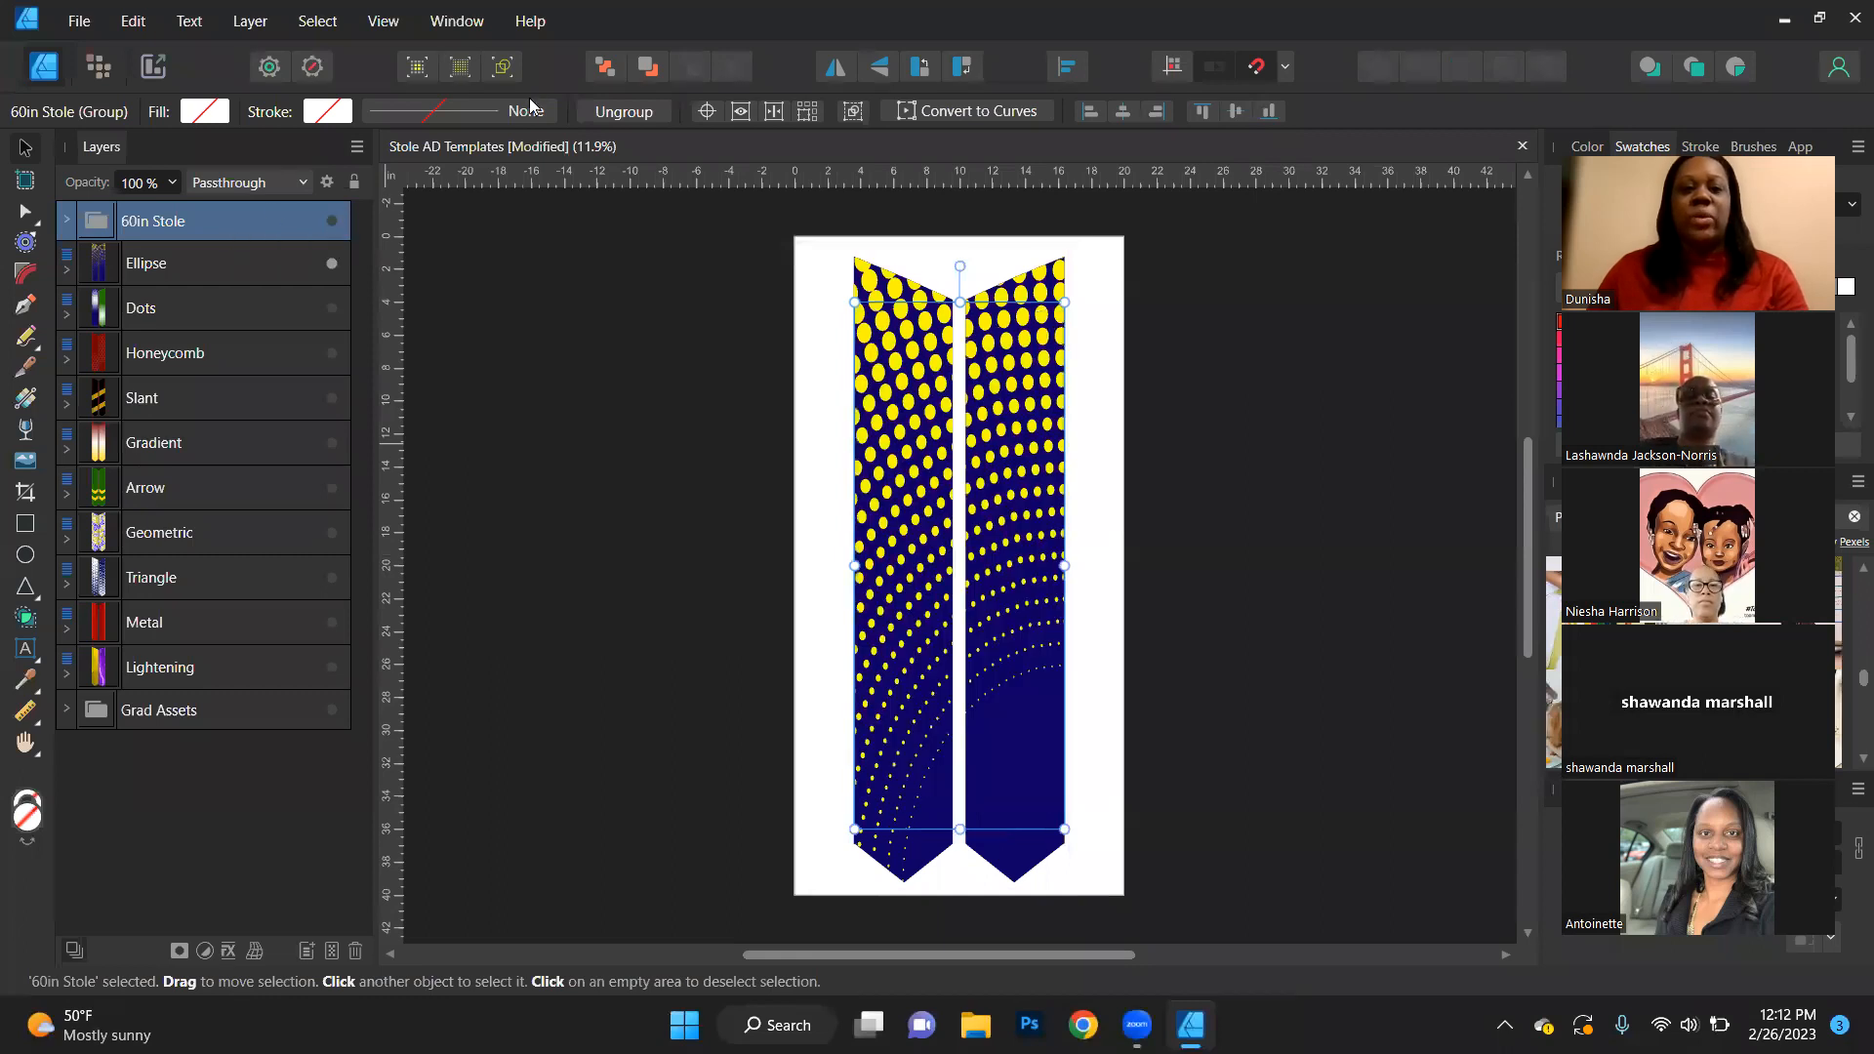
{"action": "key", "text": "ctrl+["}
{"action": "key", "text": "ctrl+shift+["}
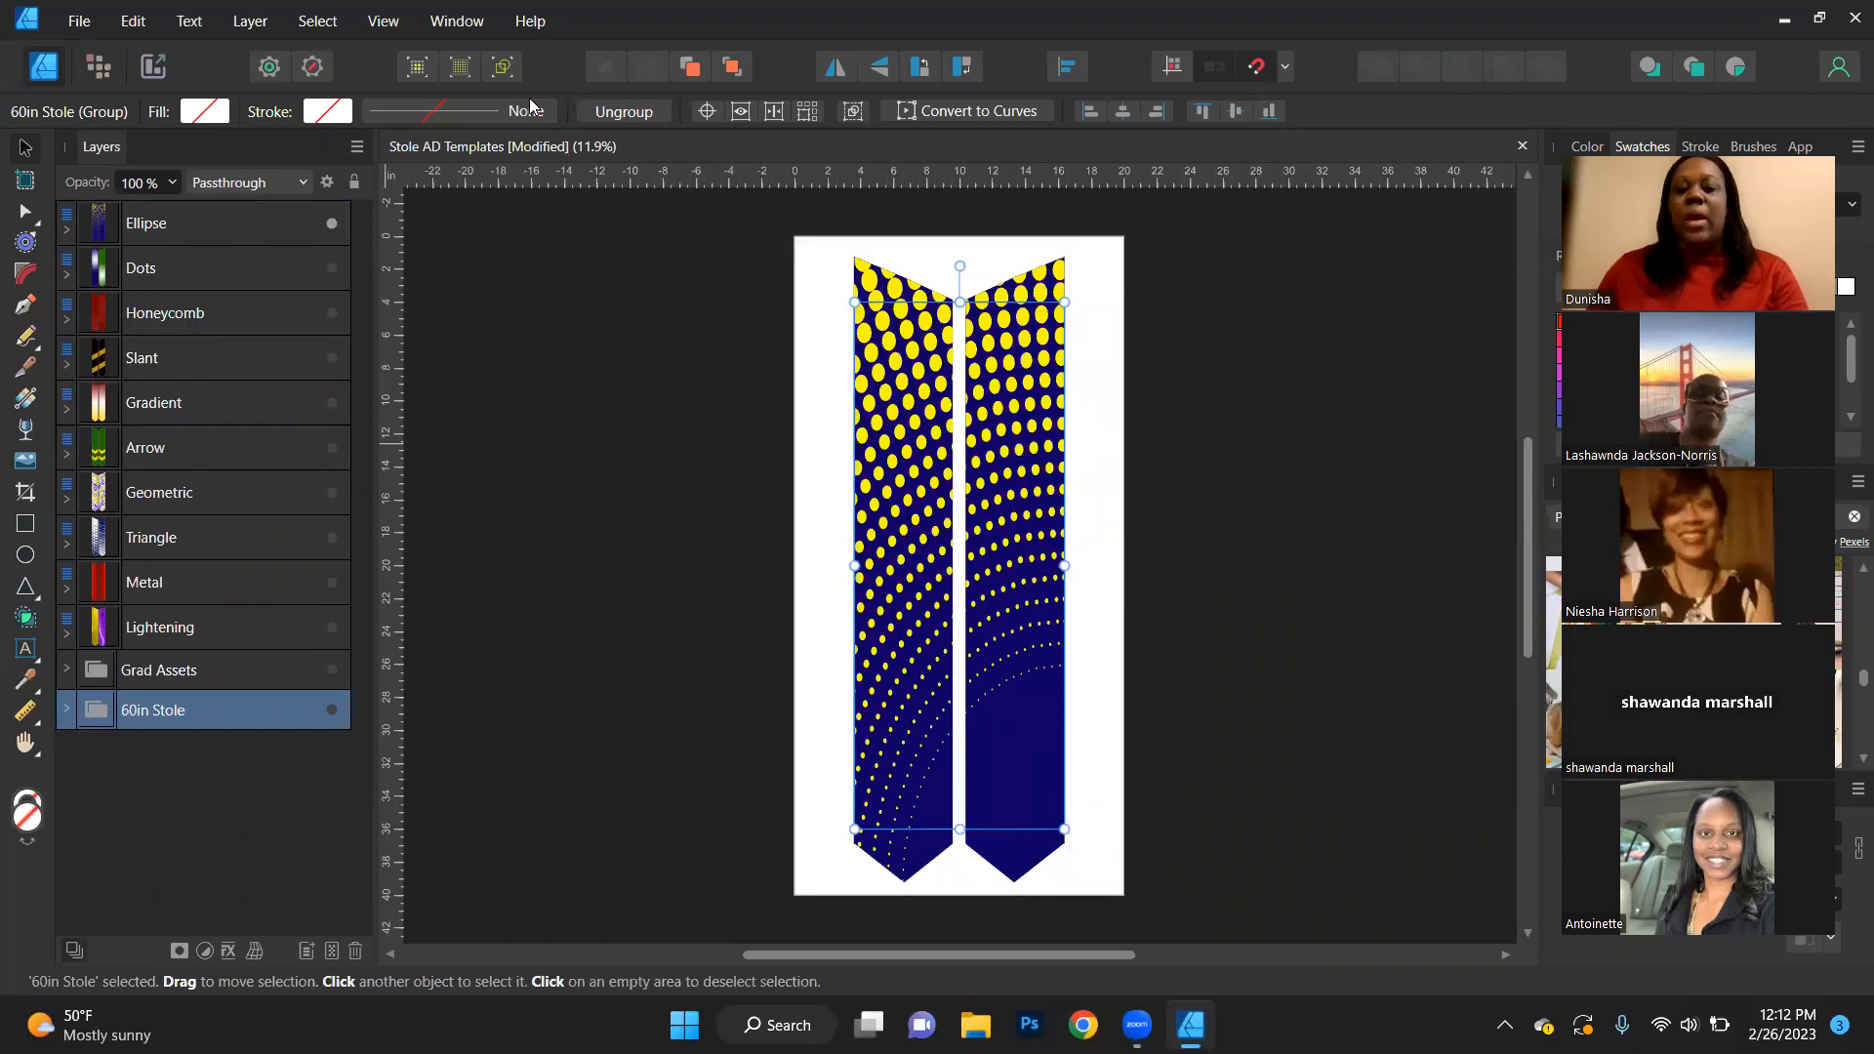
{"action": "left_click", "coordinate": [1343, 365]}
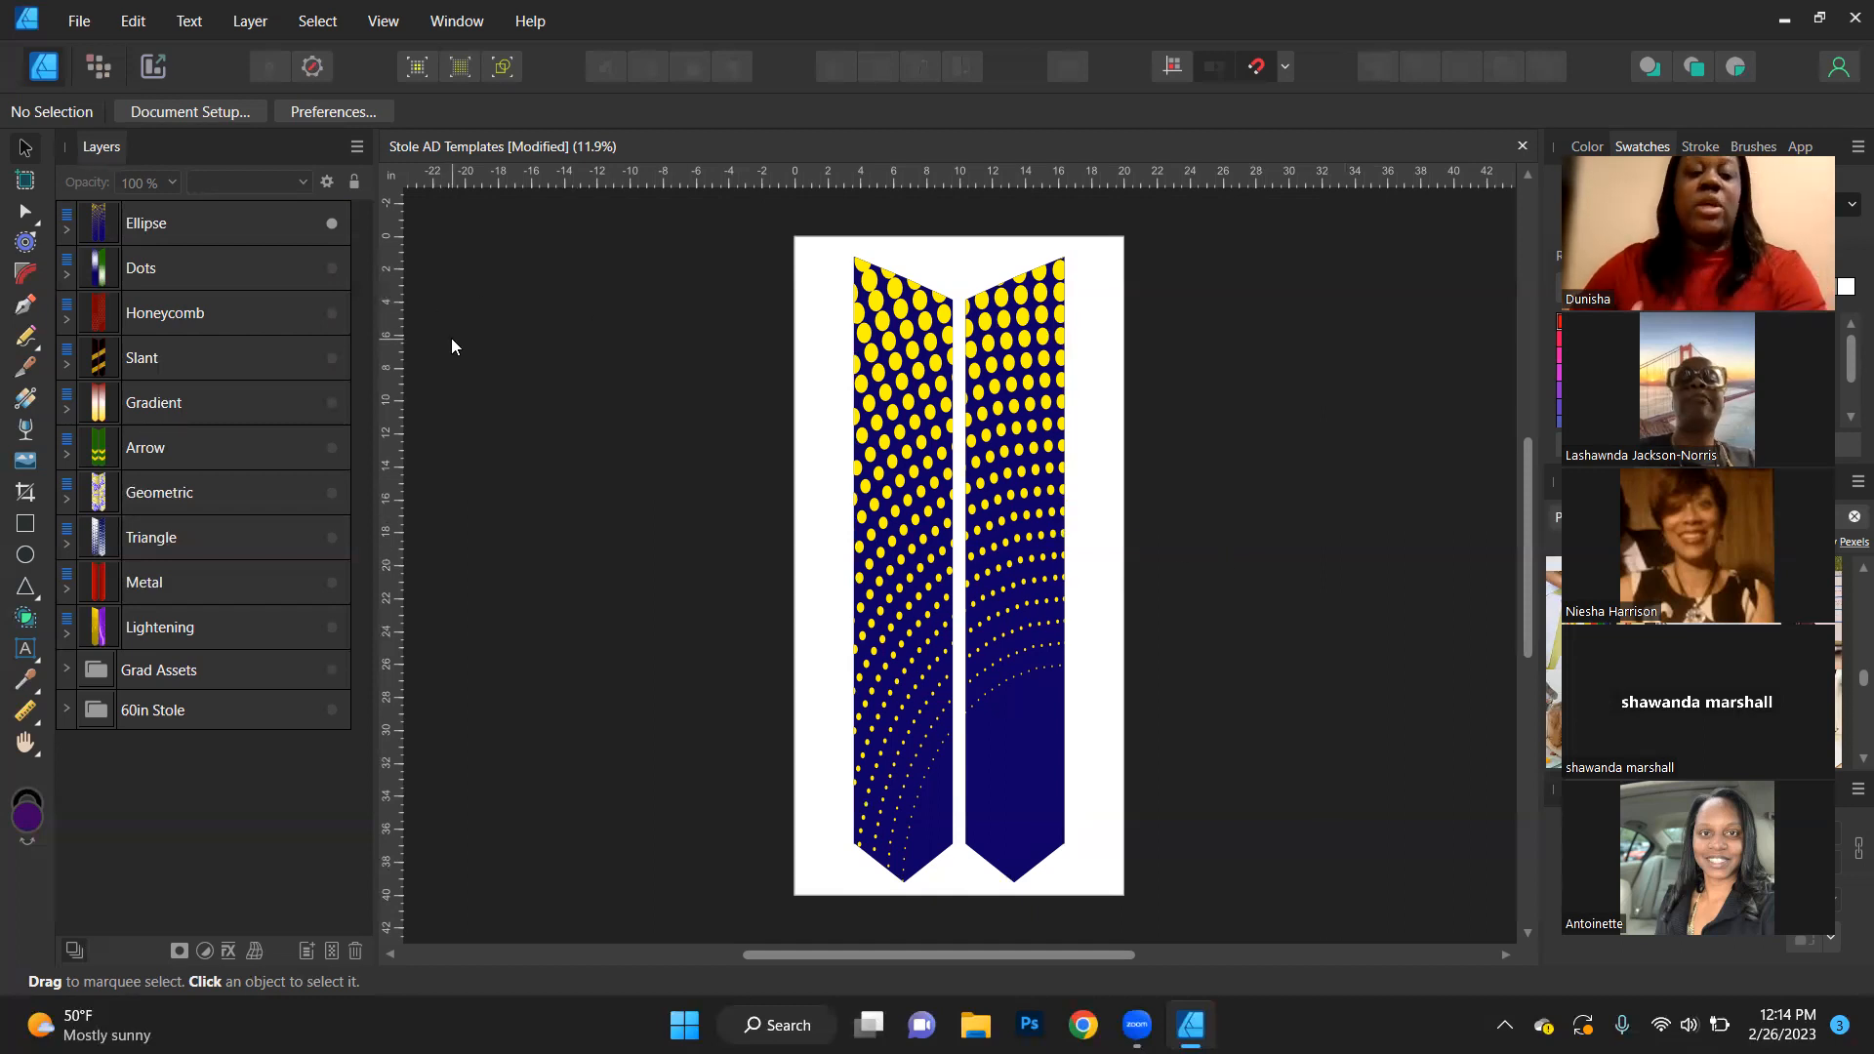
- Expand the Ellipse layer and its Left stole, and shift the Ellipse Dots inside about 0.2 in to the left
{"action": "left_click", "coordinate": [63, 234]}
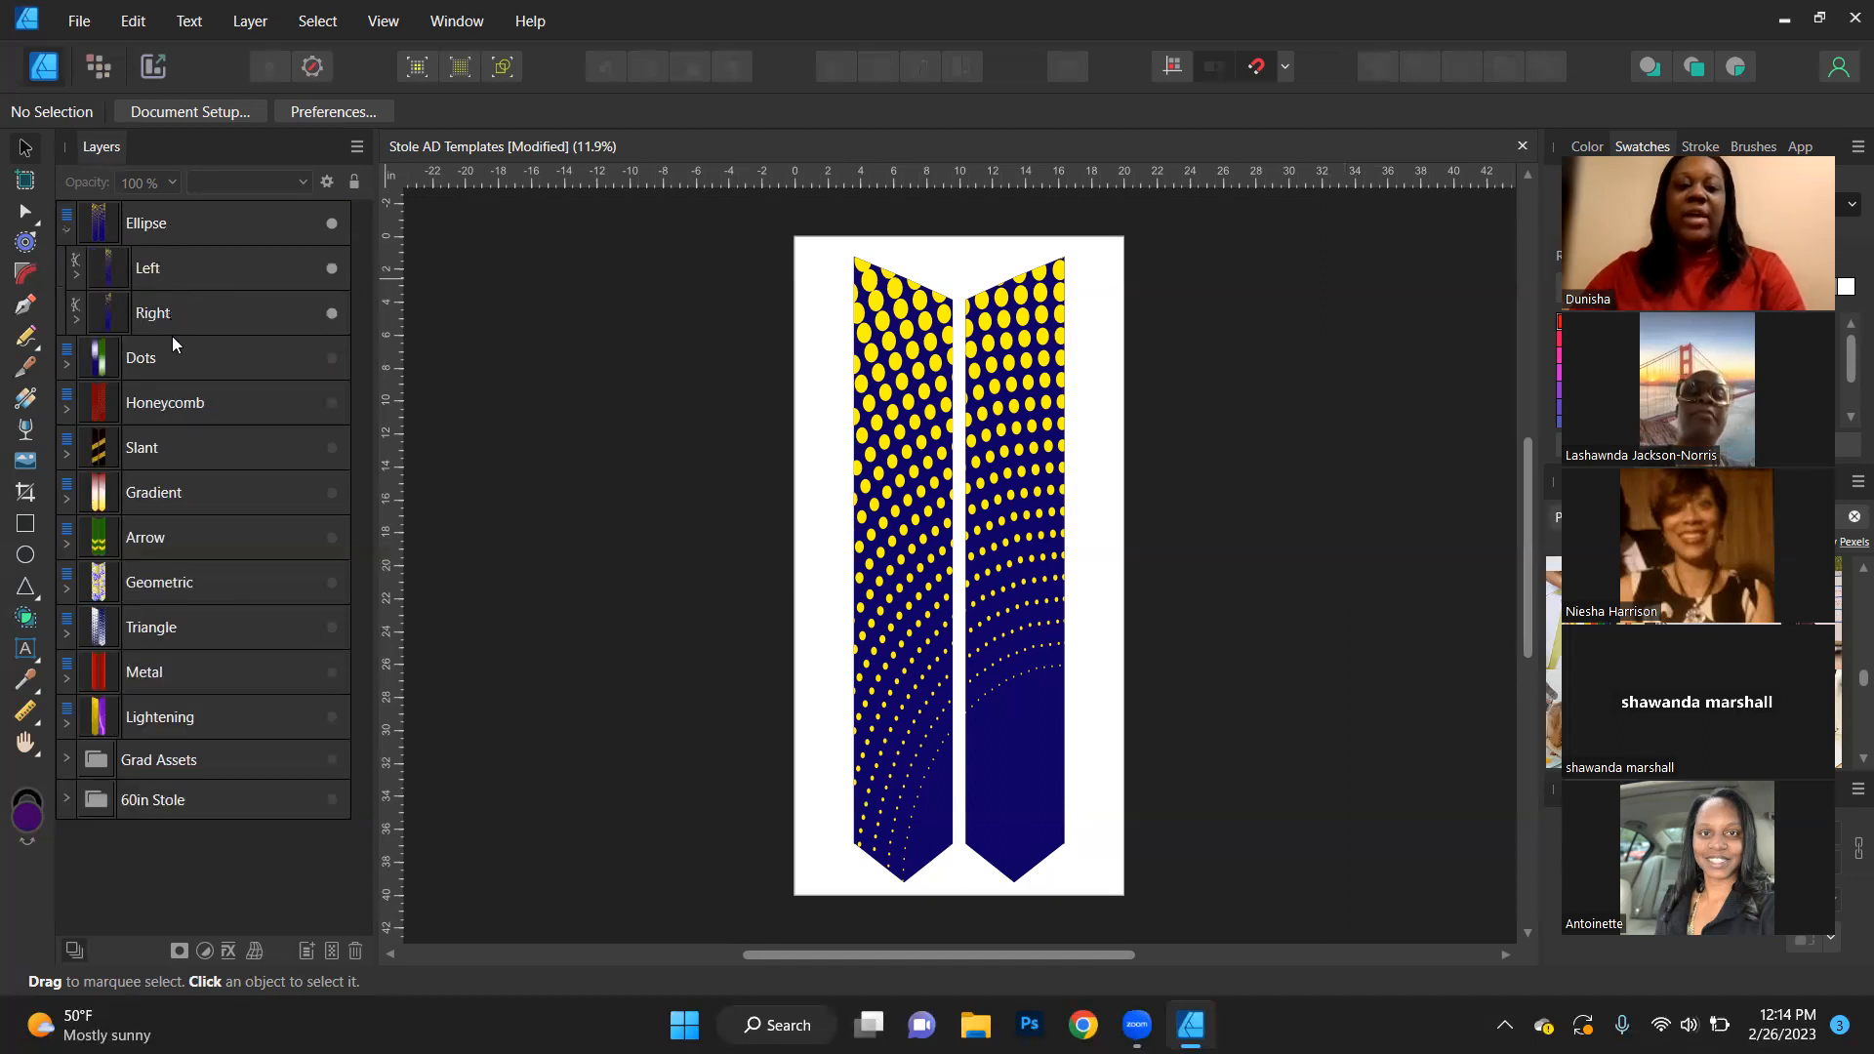
{"action": "left_click", "coordinate": [181, 283]}
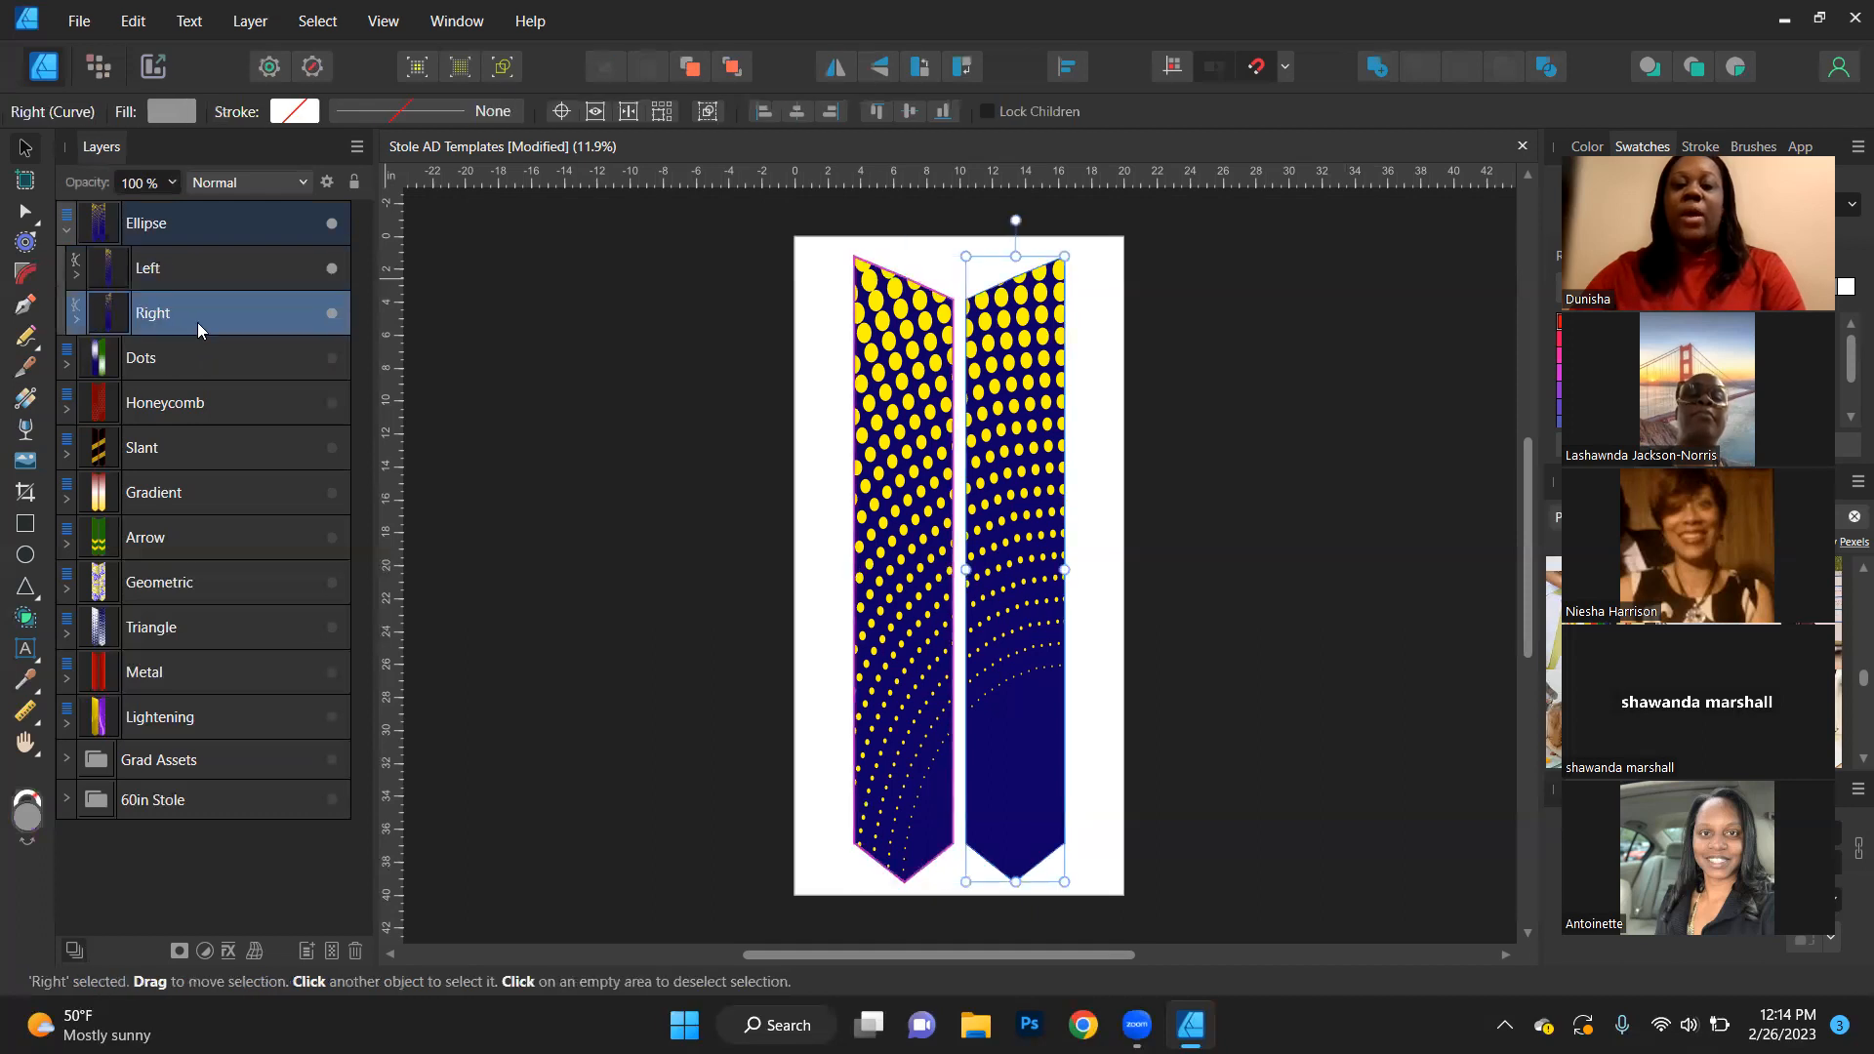
{"action": "left_click", "coordinate": [76, 278]}
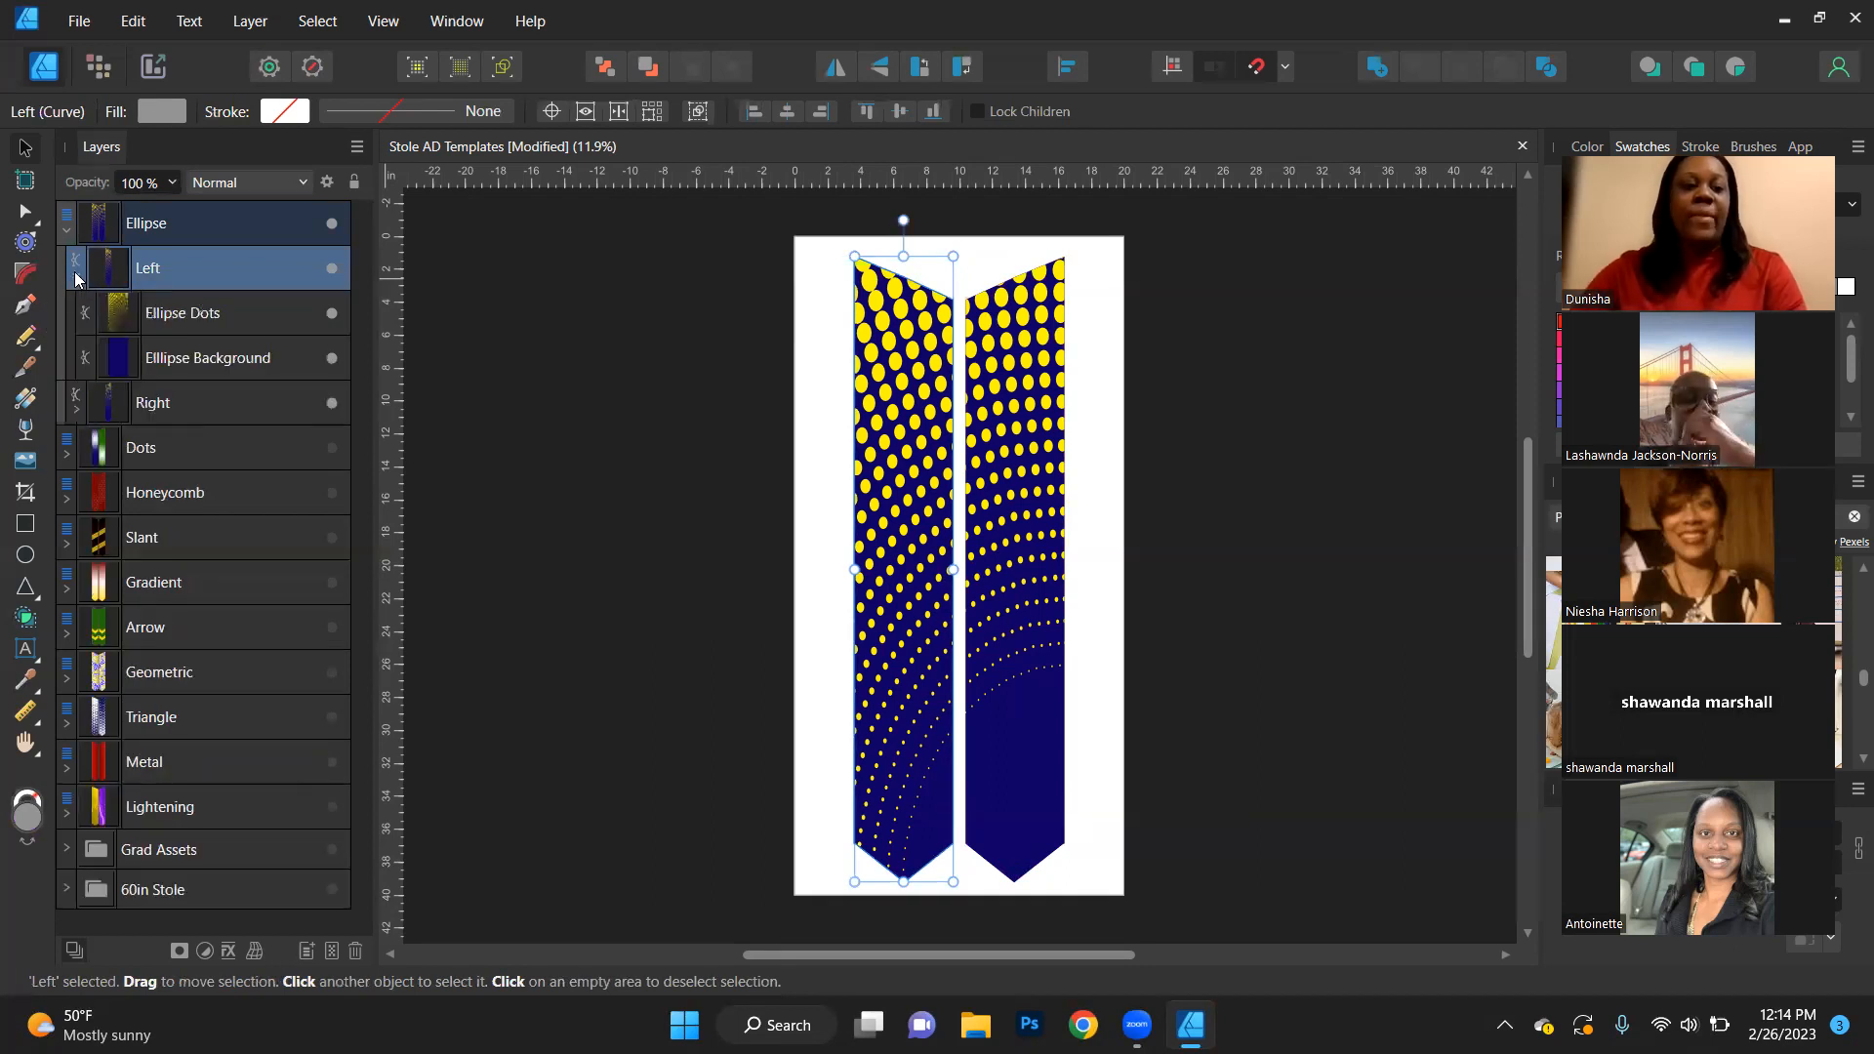
{"action": "left_click", "coordinate": [178, 320]}
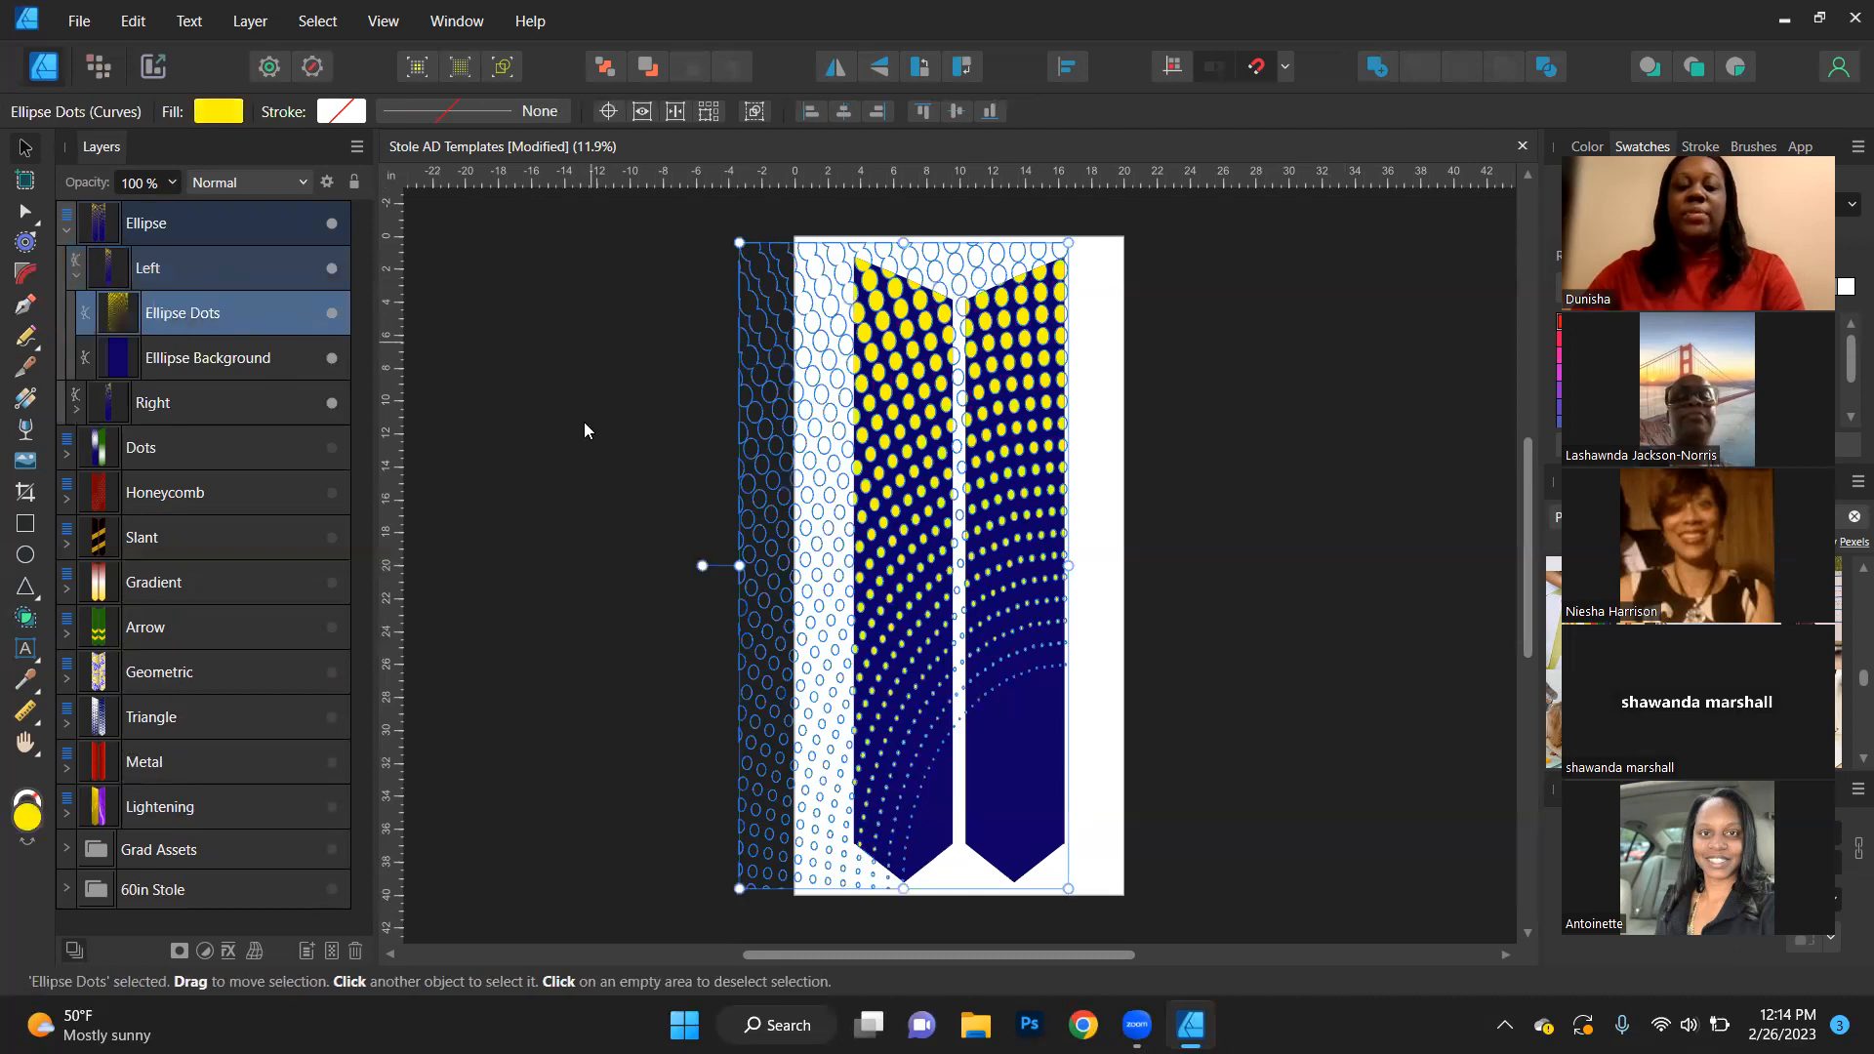
{"action": "left_click_drag", "start_coordinate": [908, 464], "coordinate": [893, 427]}
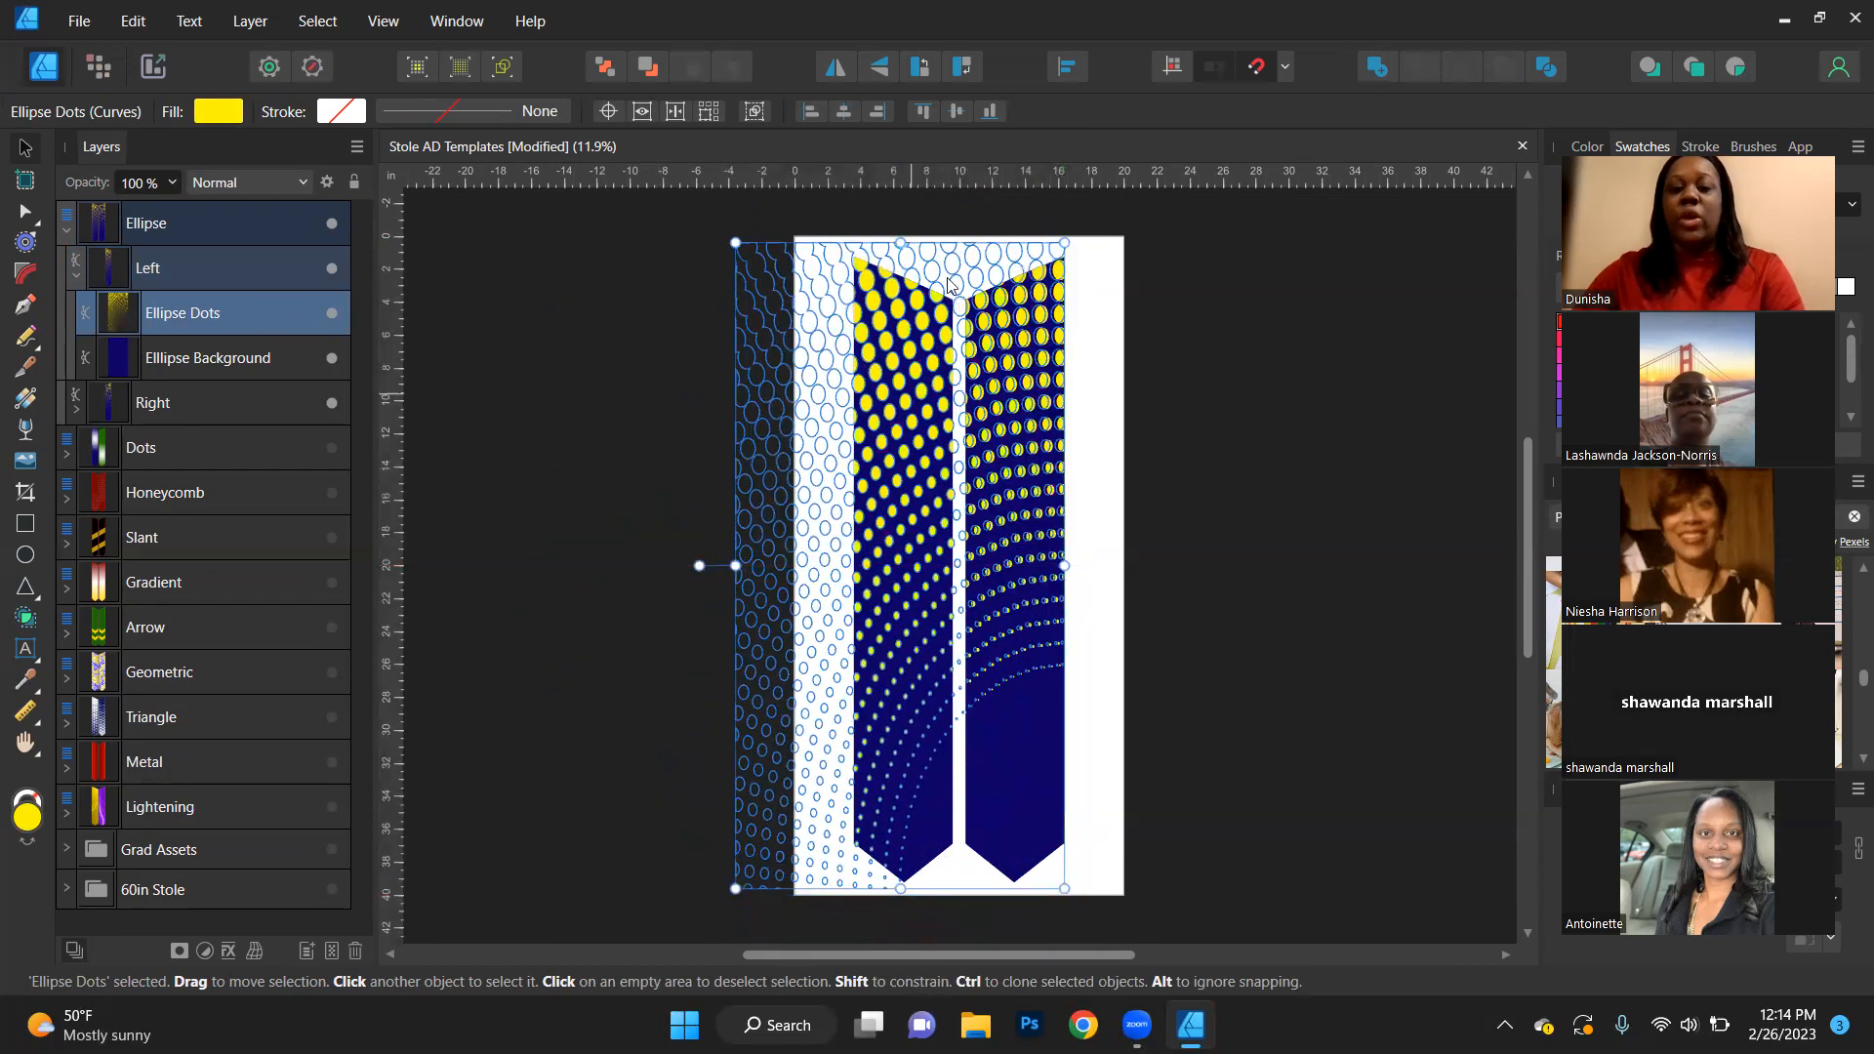
- Try flipping the left stole's Ellipse Dots vertically and moving them up about 0.4 in
{"action": "left_click", "coordinate": [881, 66]}
{"action": "left_click", "coordinate": [1122, 376]}
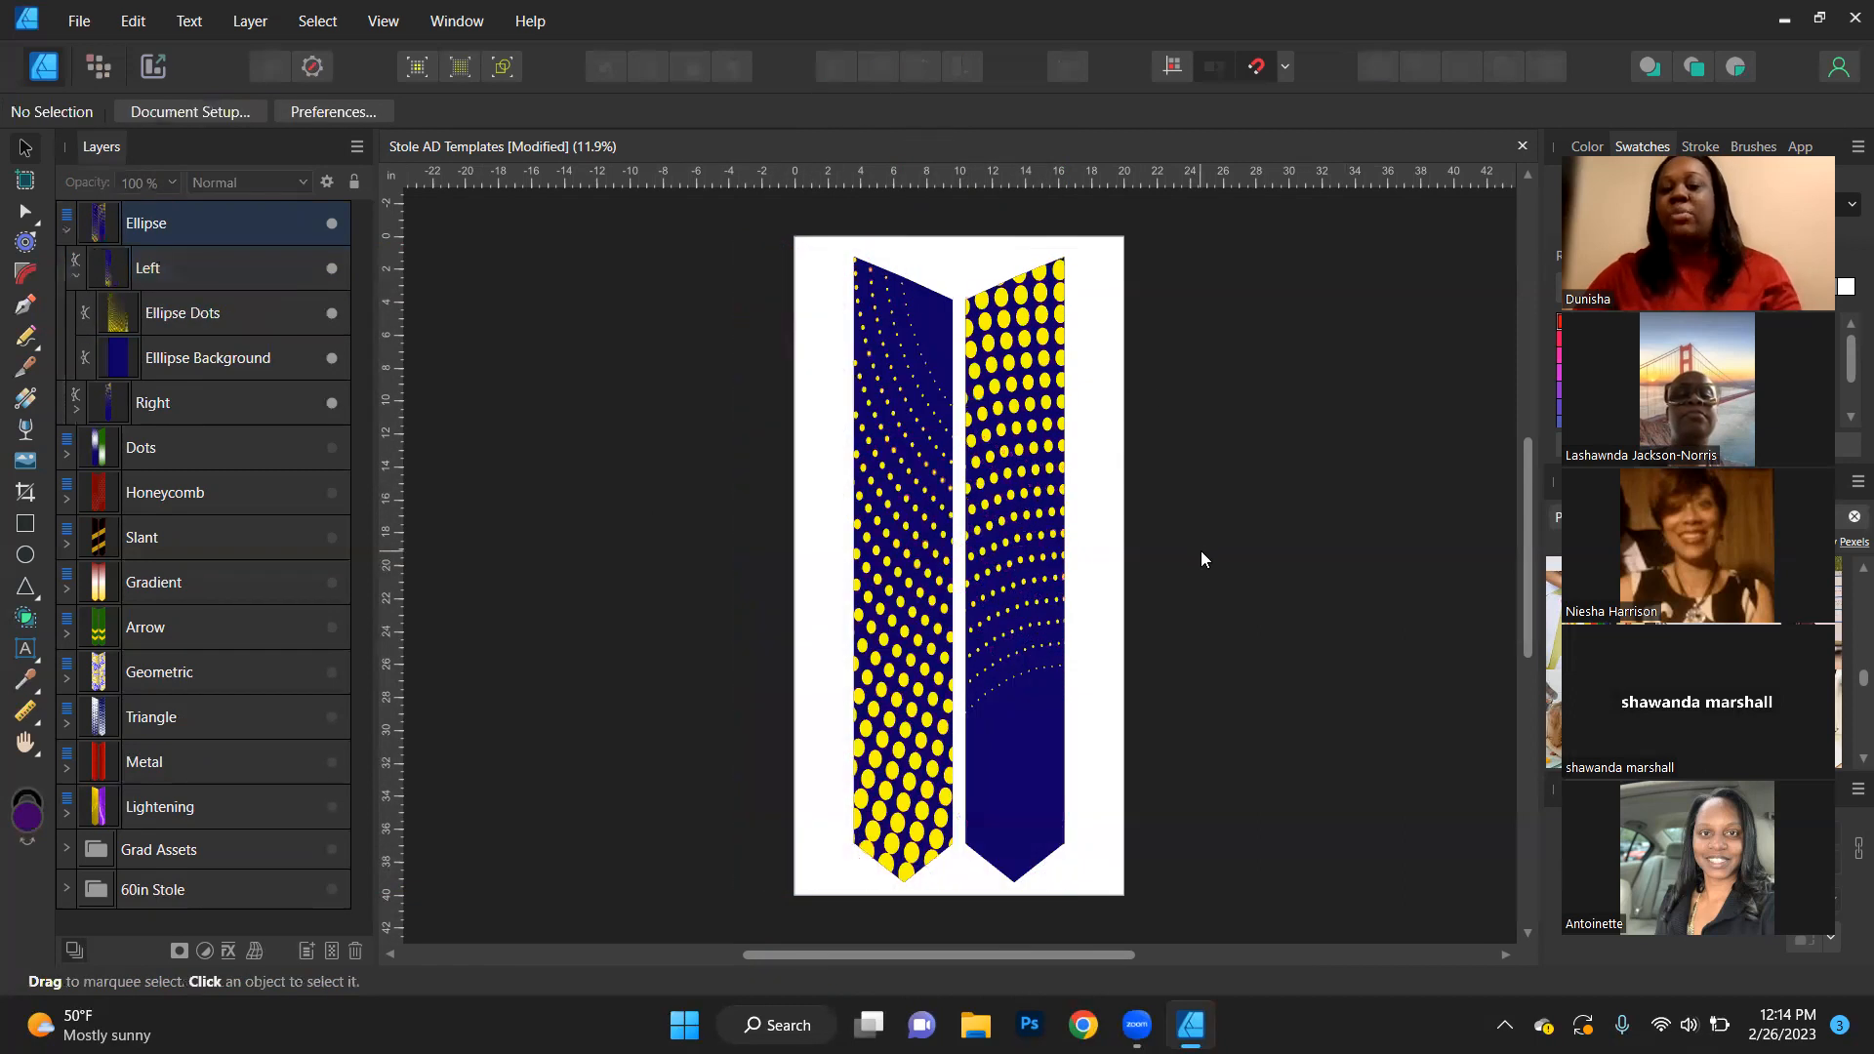
{"action": "left_click", "coordinate": [242, 326]}
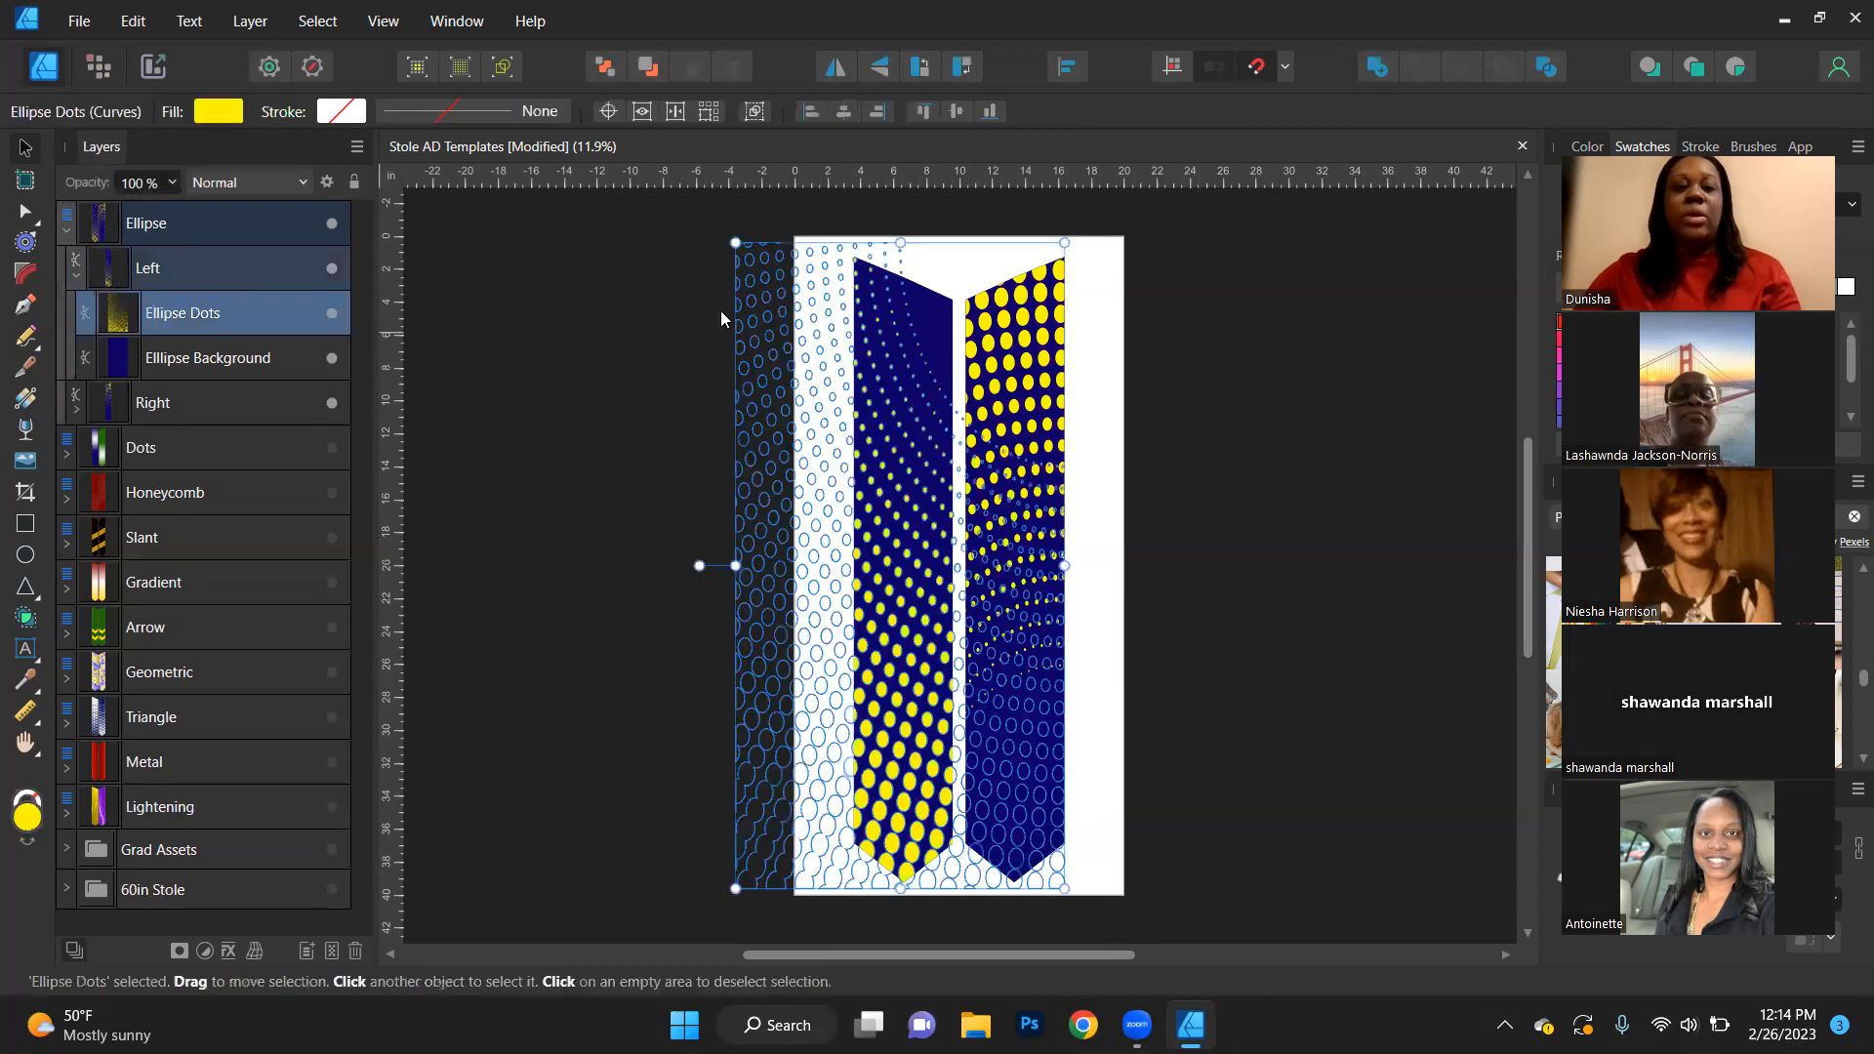
{"action": "mouse_move", "coordinate": [890, 461]}
{"action": "left_mouse_down"}
{"action": "mouse_move", "coordinate": [890, 548]}
{"action": "mouse_move", "coordinate": [892, 447]}
{"action": "left_mouse_up"}
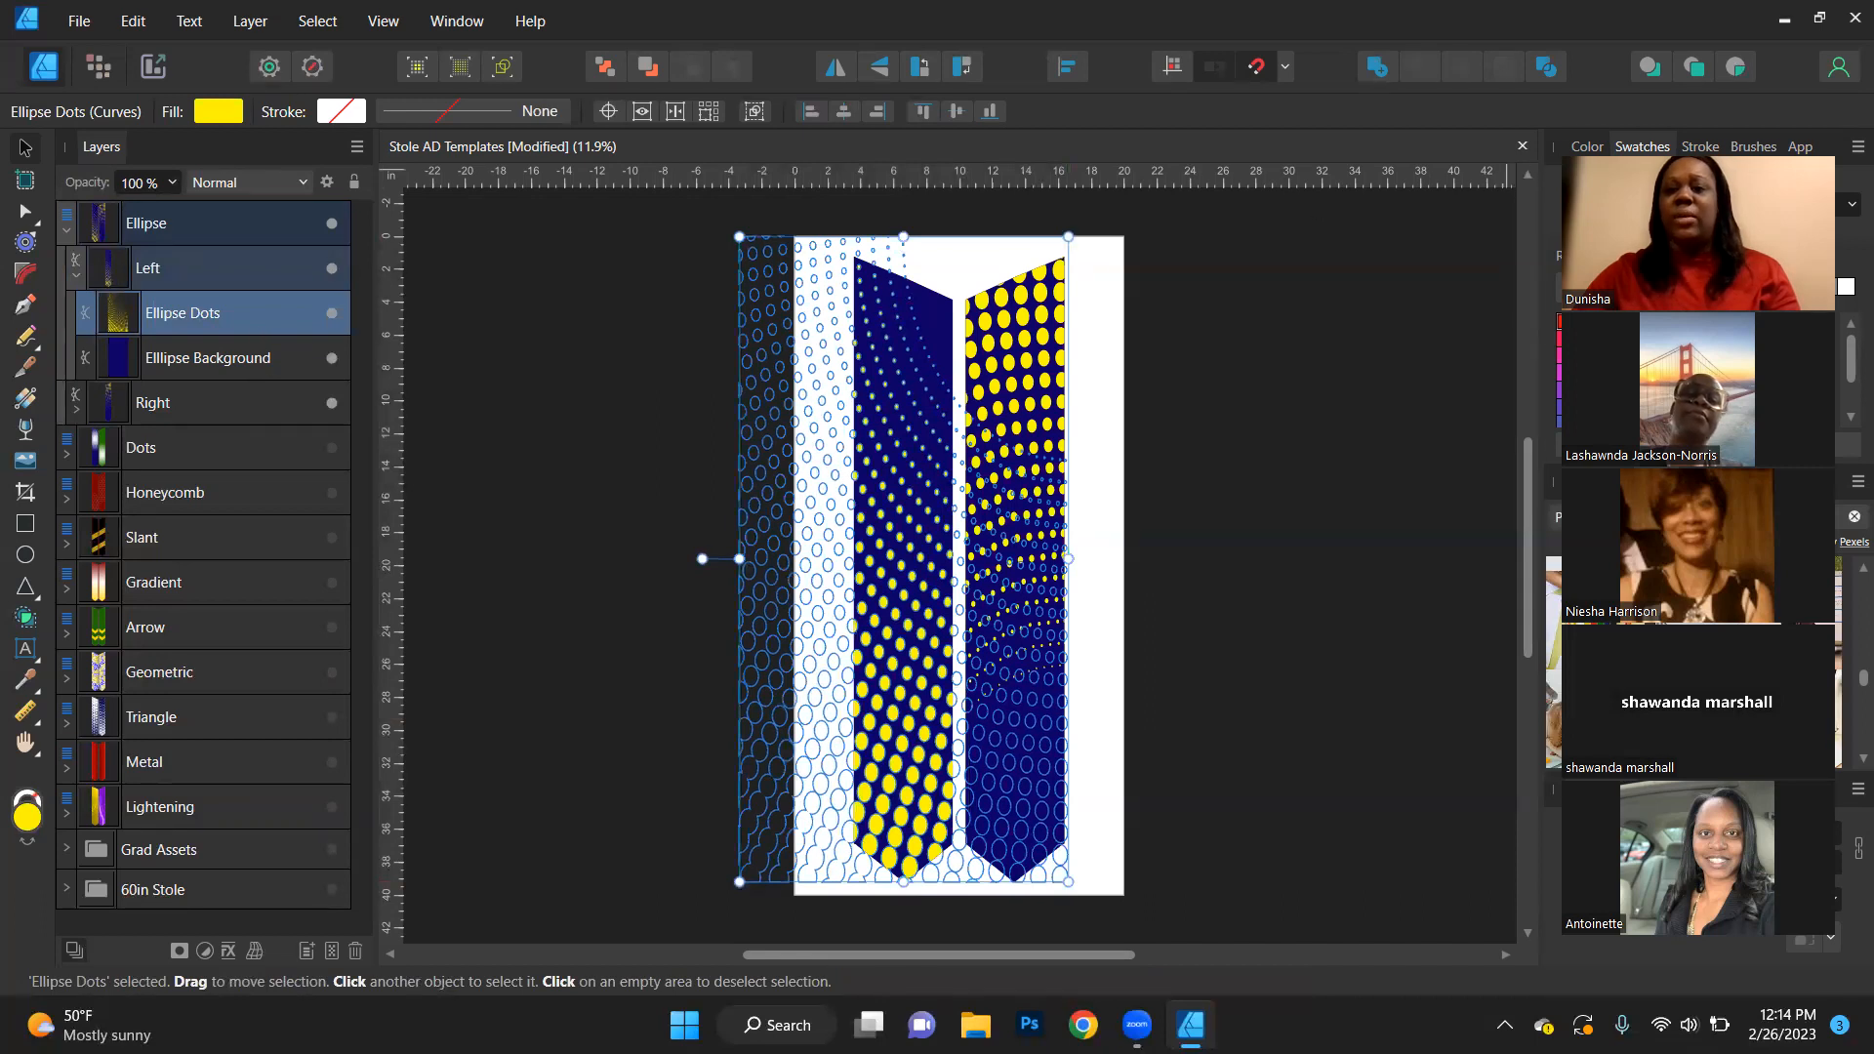
- Try recolouring the left stole's Ellipse Dots dark red (811717) and dark green (227800)
{"action": "left_click", "coordinate": [1587, 147]}
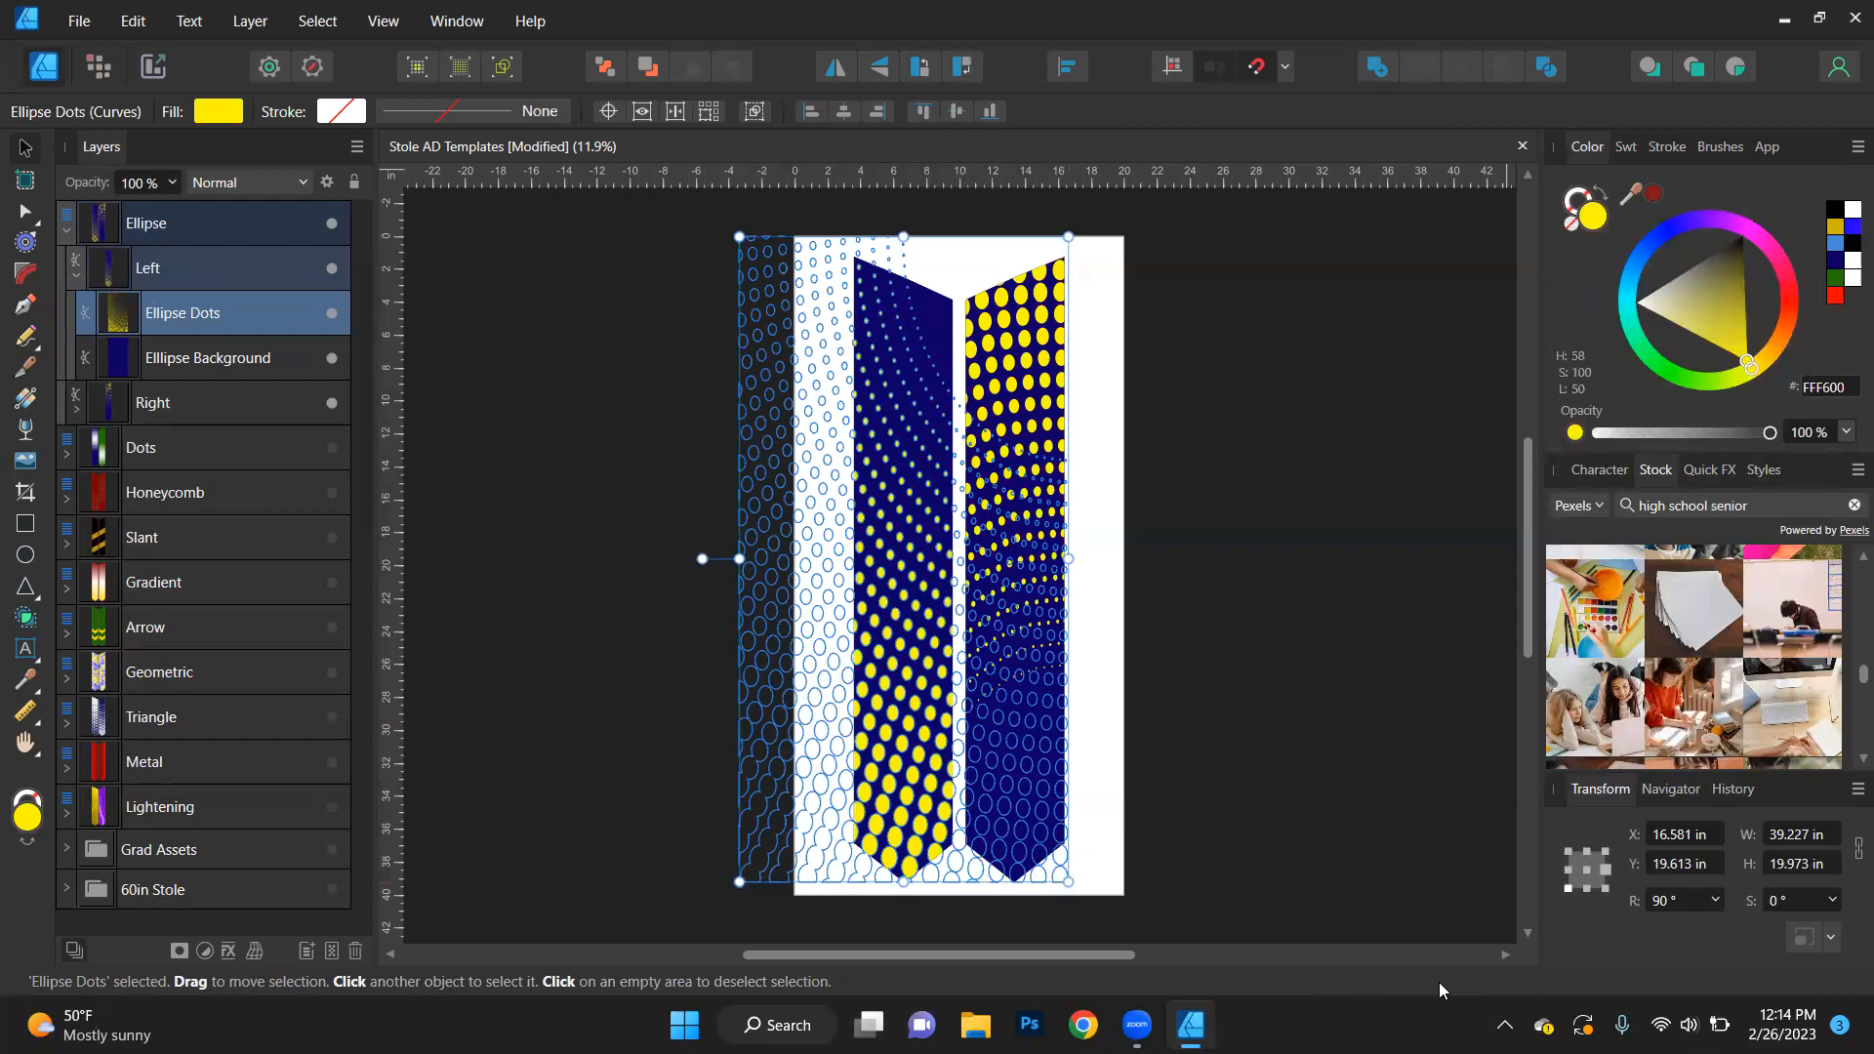
{"action": "left_click", "coordinate": [189, 308]}
{"action": "left_click", "coordinate": [125, 309]}
{"action": "left_click", "coordinate": [1651, 196]}
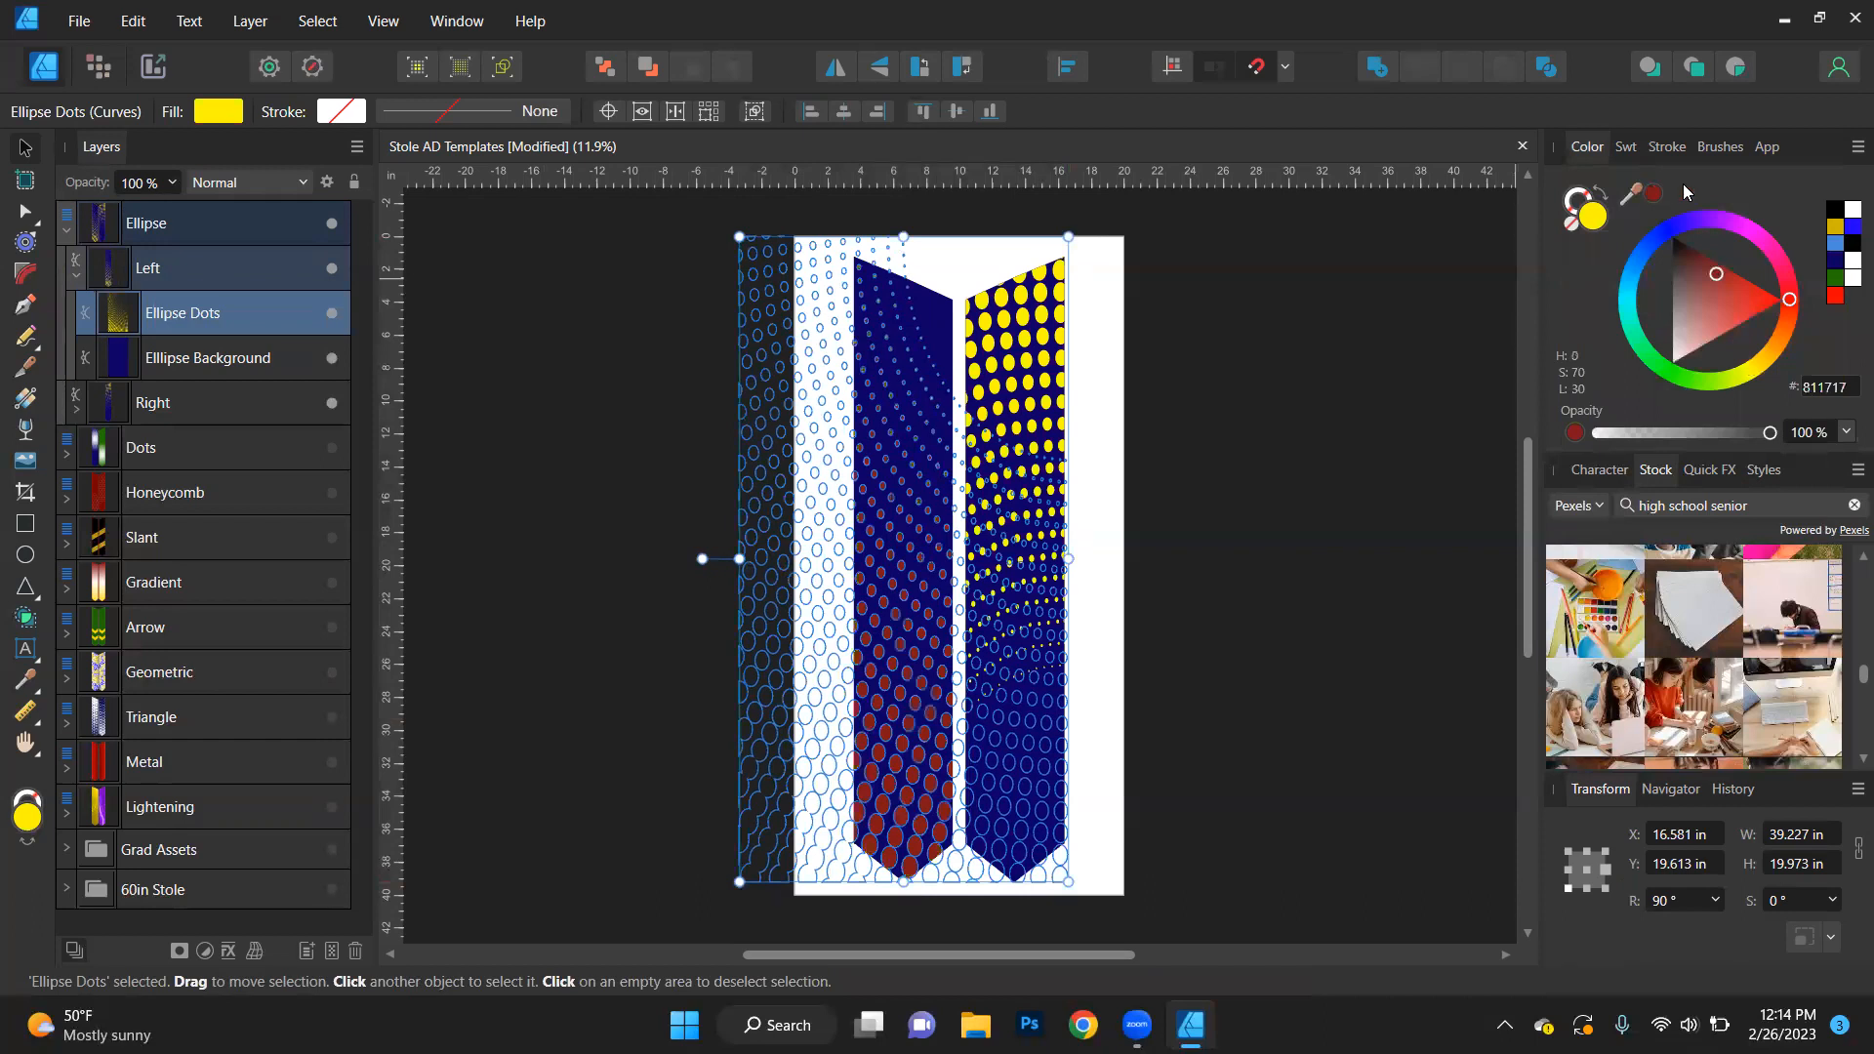
{"action": "left_click", "coordinate": [1849, 278]}
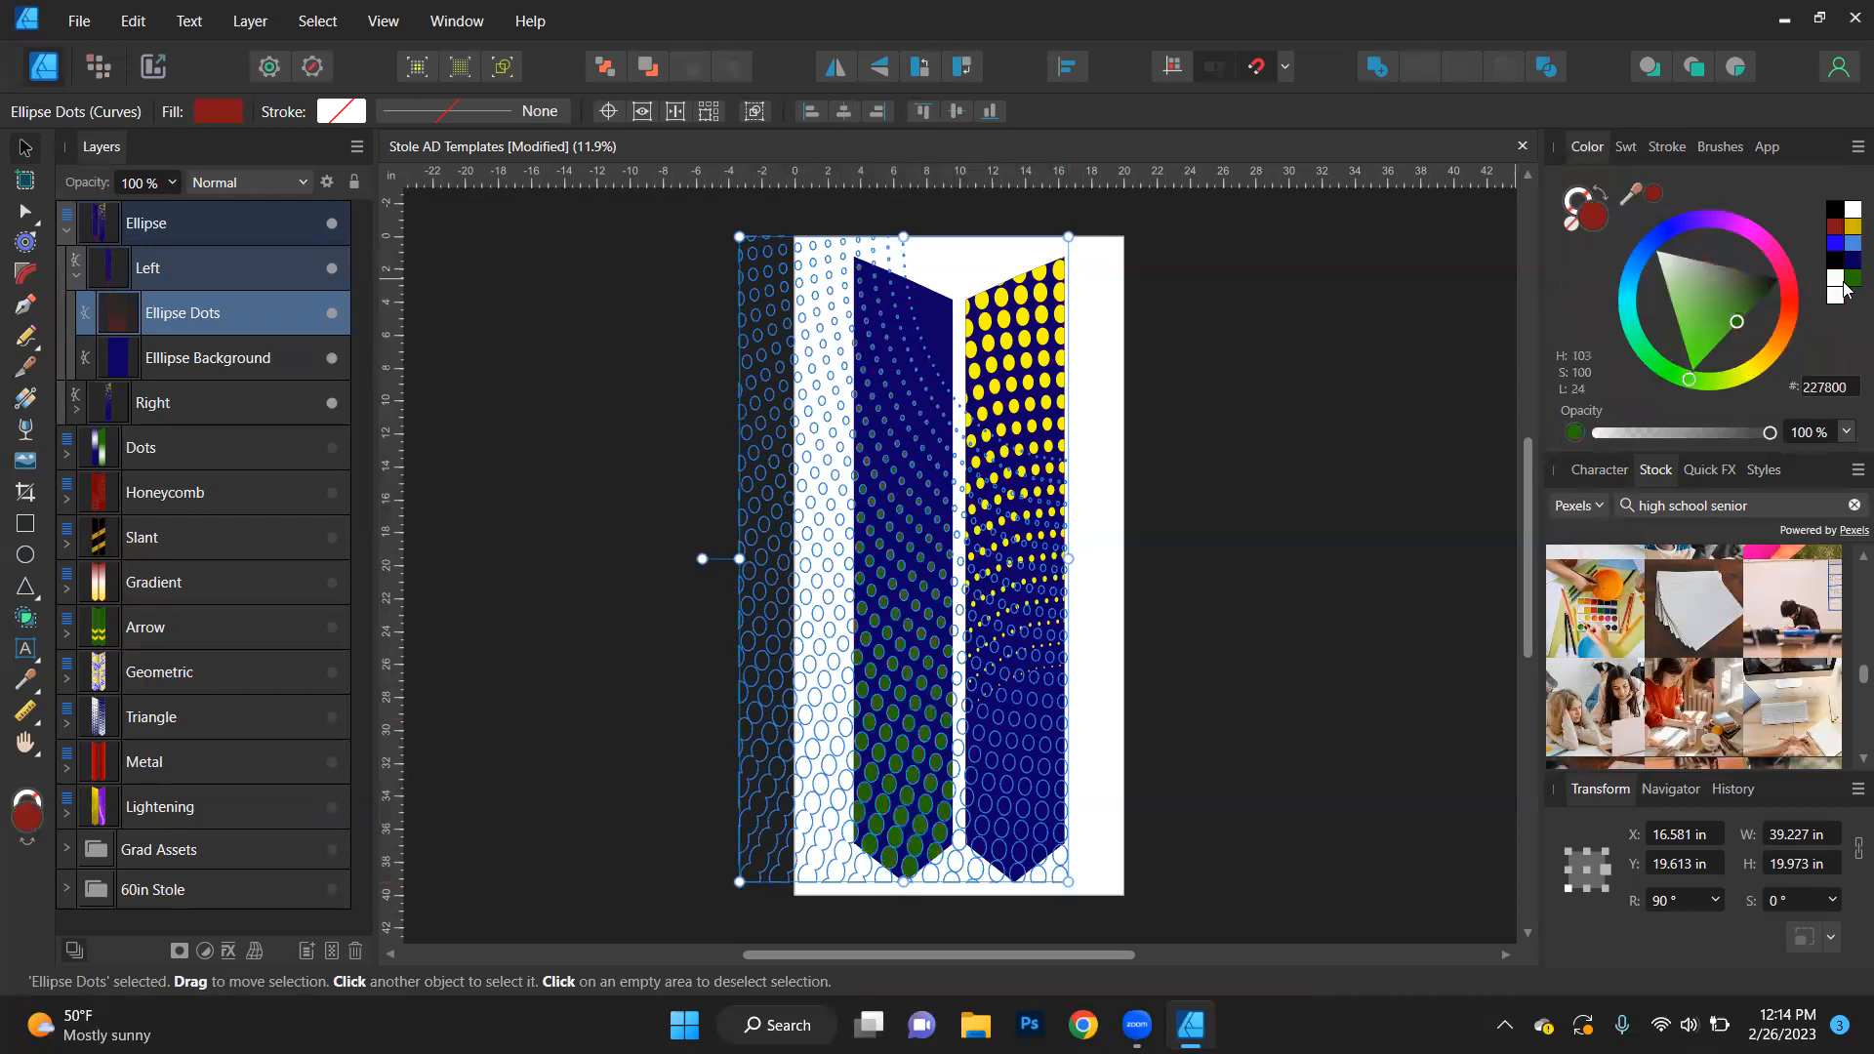
{"action": "left_click", "coordinate": [1347, 559]}
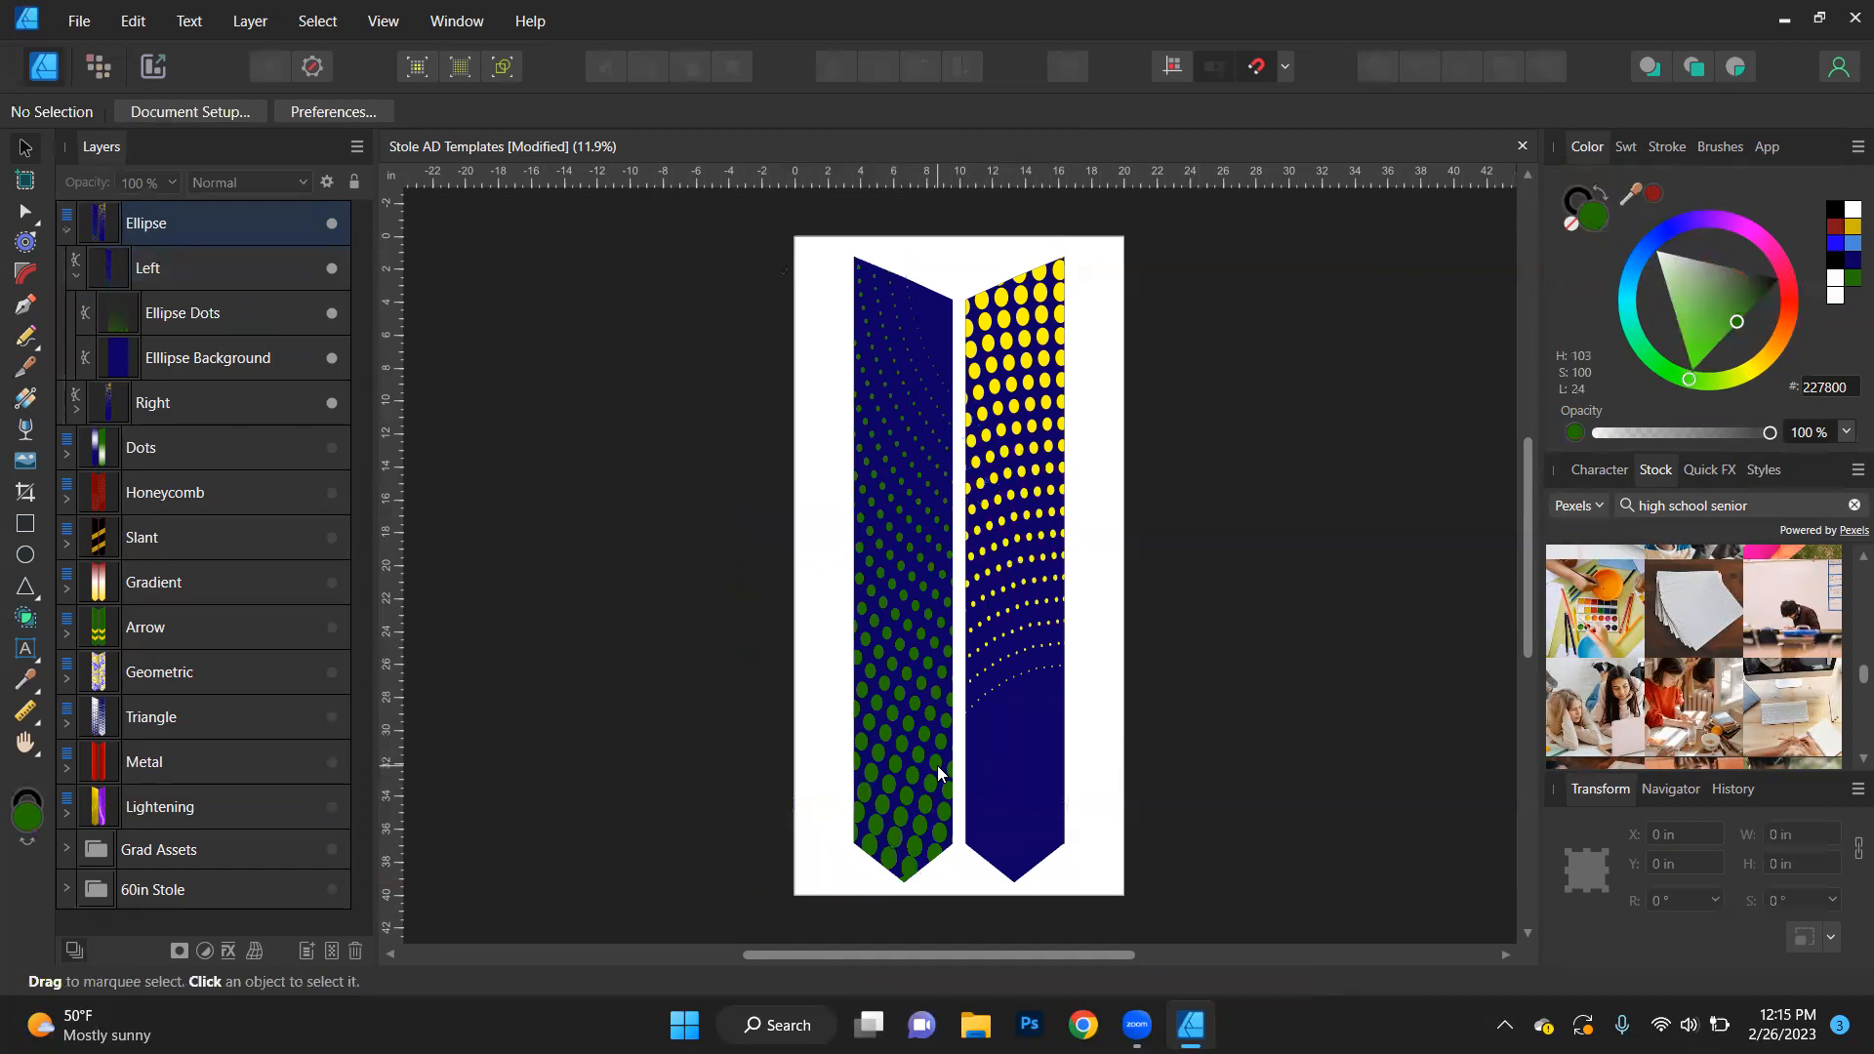
{"action": "left_click", "coordinate": [874, 785]}
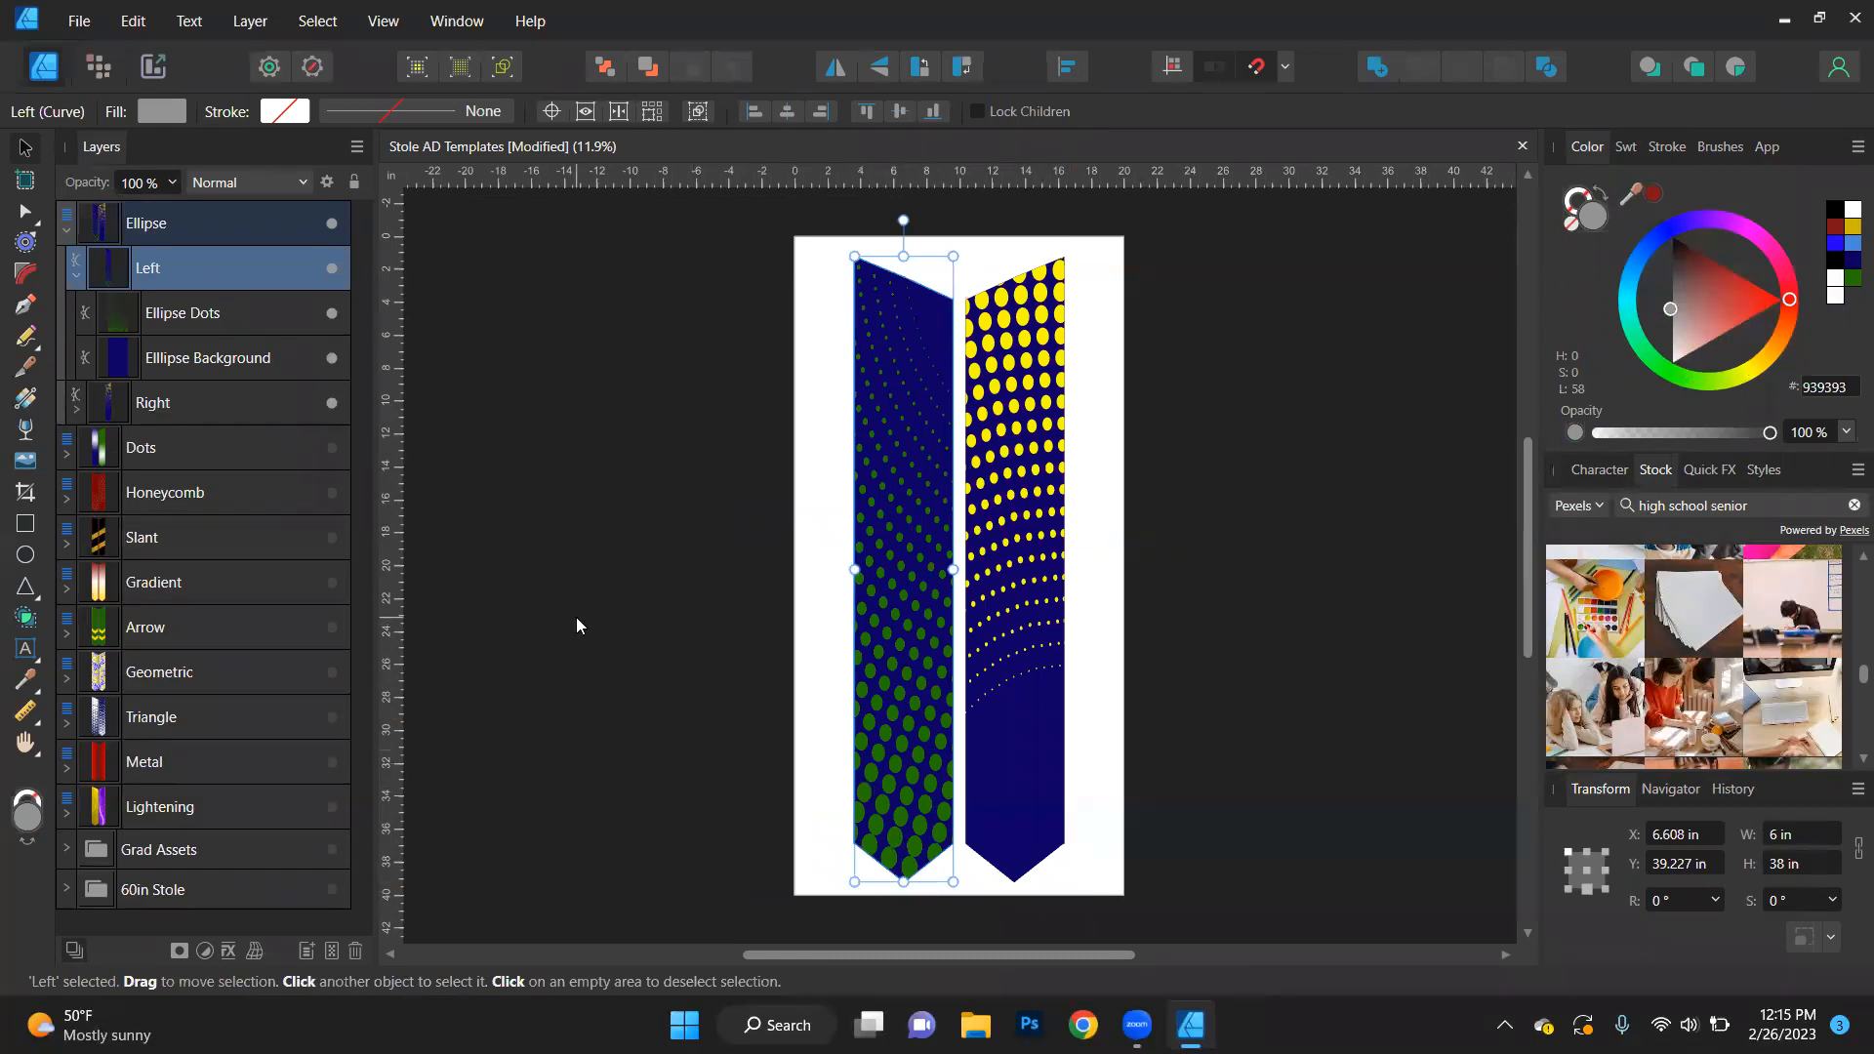
- Undo the recolouring, the upward move and the vertical flip of the left stole's Ellipse Dots
{"action": "key", "text": "ctrl+z"}
{"action": "key", "text": "ctrl+z"}
{"action": "key", "text": "ctrl+z"}
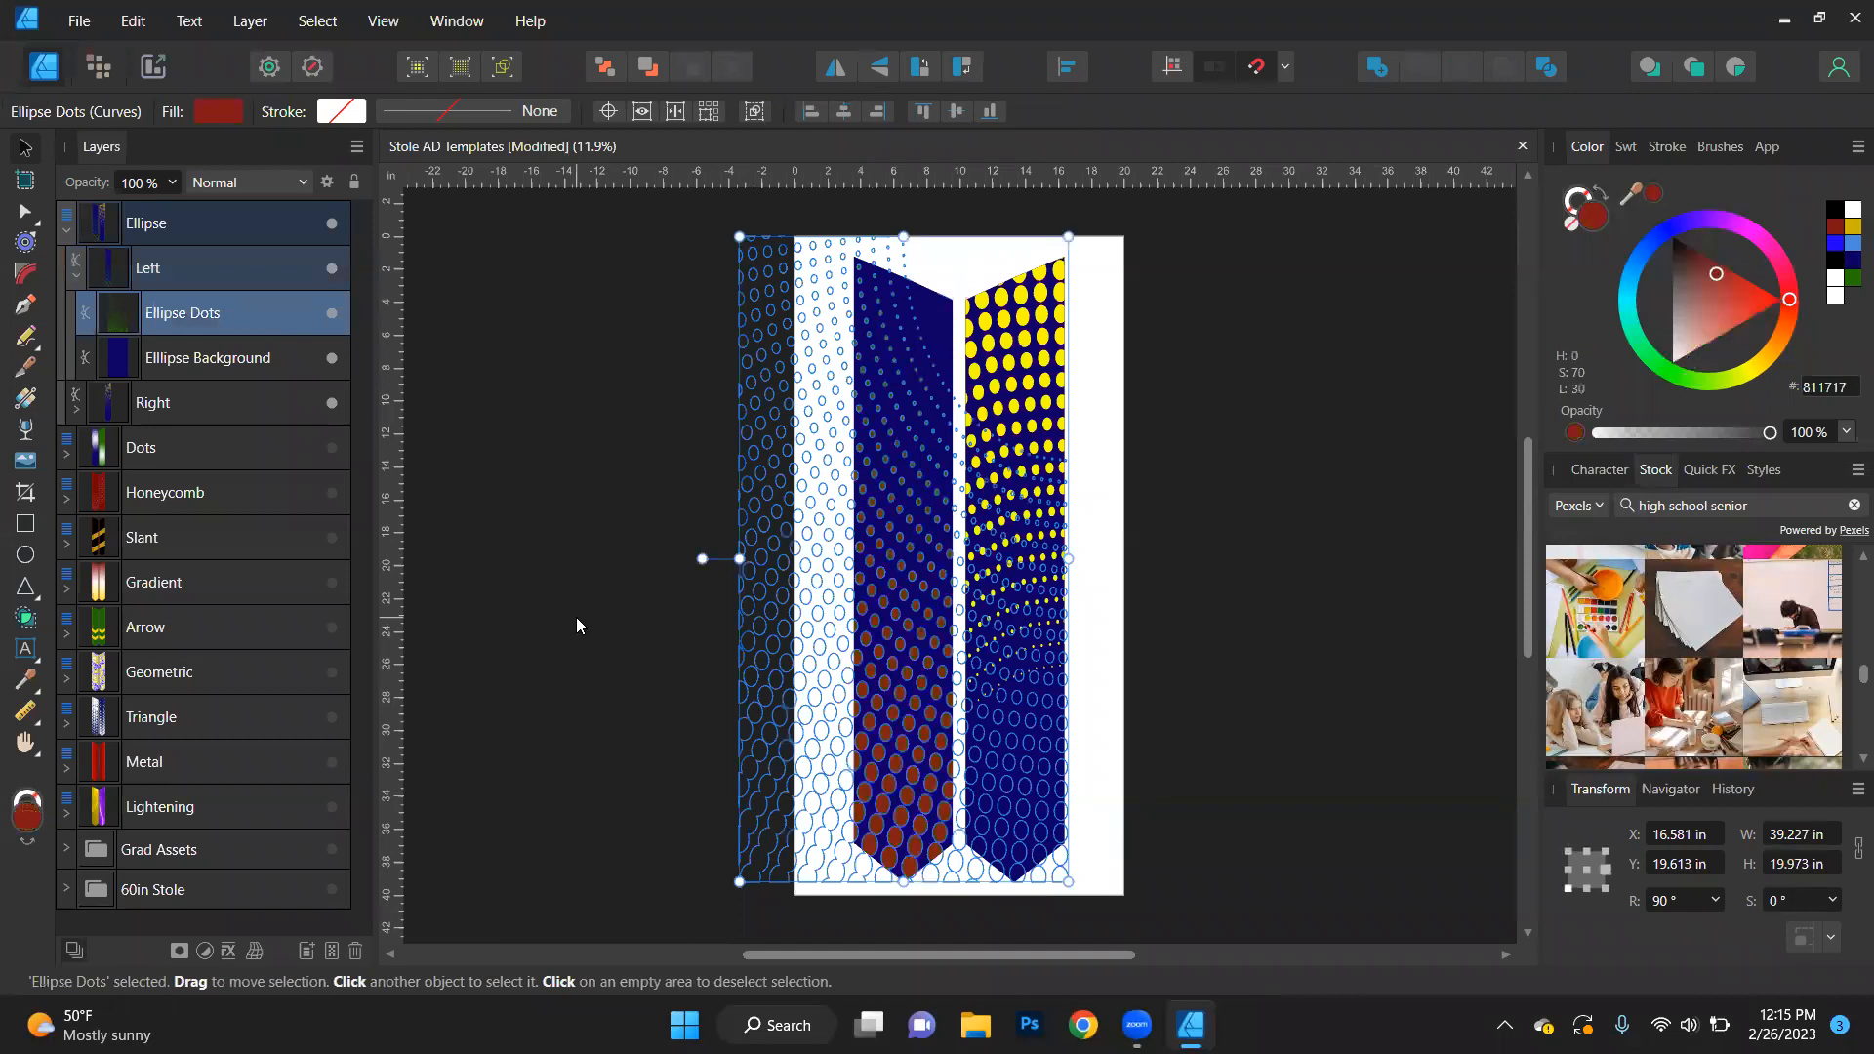
{"action": "key", "text": "ctrl+z"}
{"action": "key", "text": "ctrl+z"}
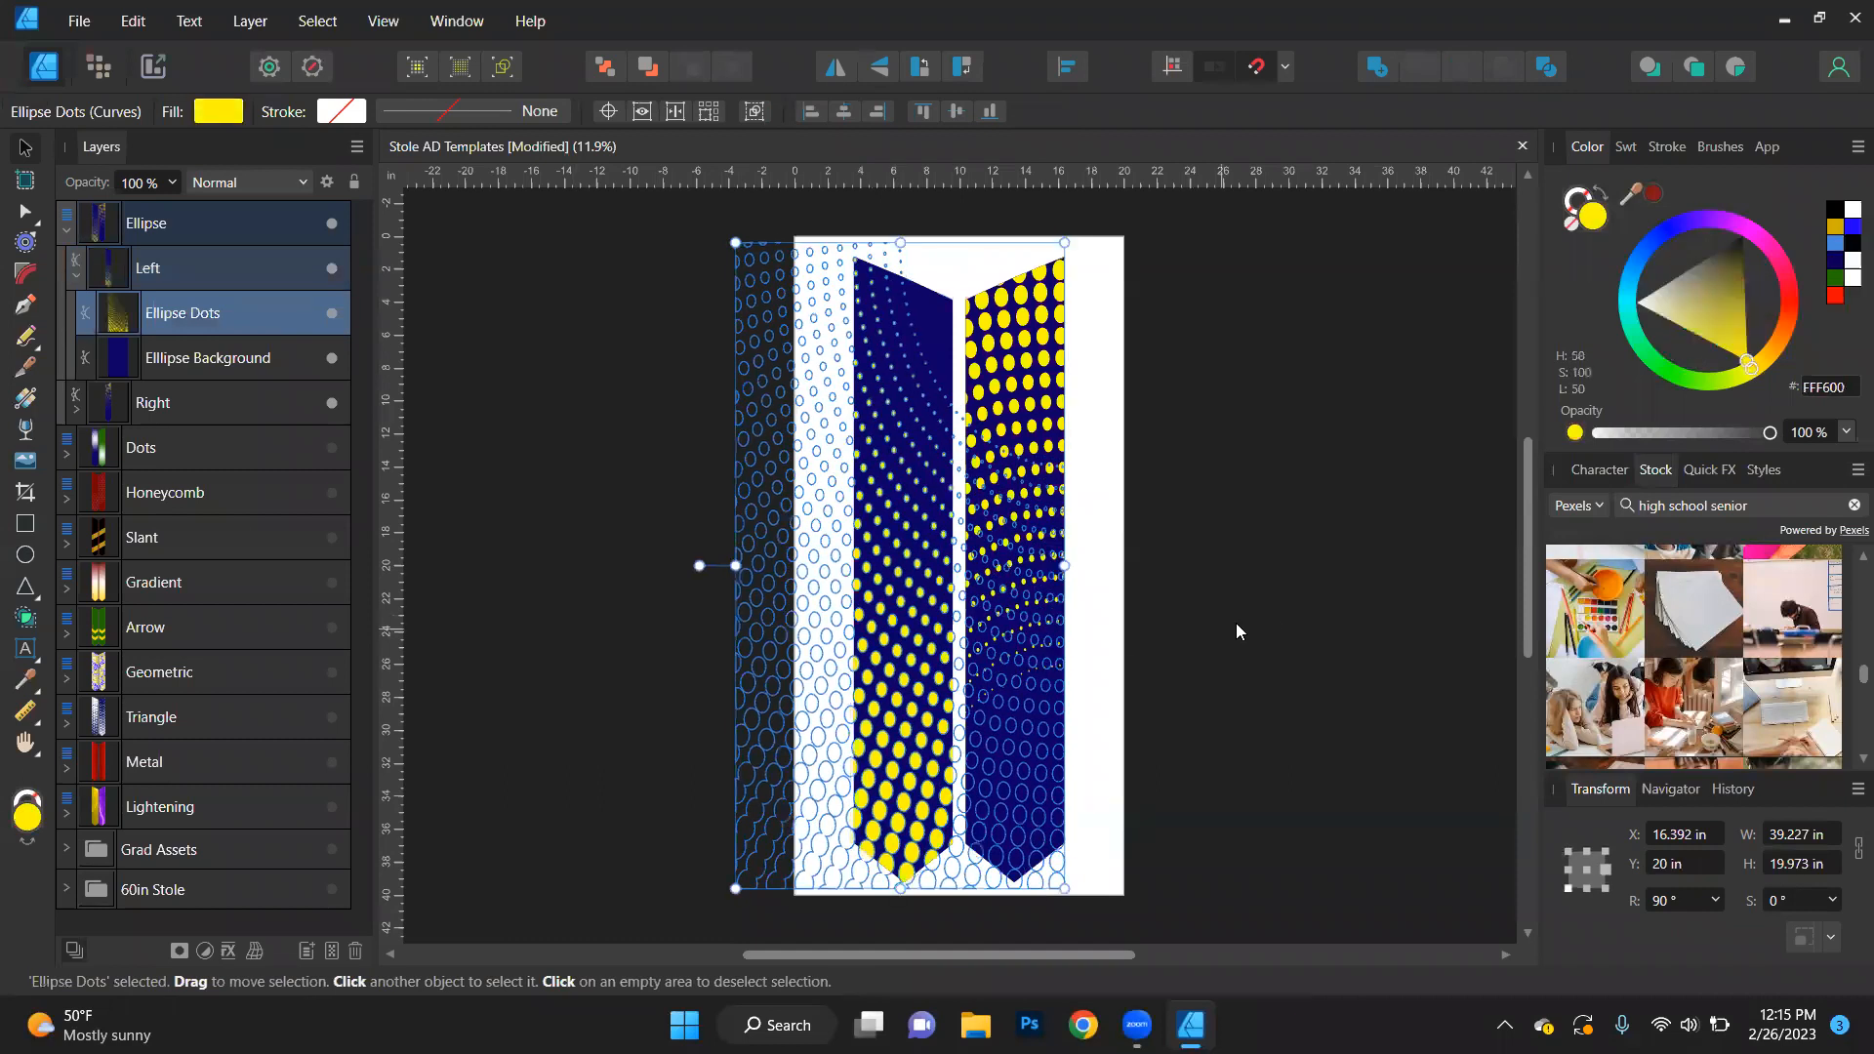
{"action": "left_click", "coordinate": [1302, 606]}
{"action": "double_click", "coordinate": [885, 675]}
{"action": "key", "text": "ctrl+z"}
{"action": "key", "text": "ctrl+z"}
{"action": "key", "text": "ctrl+z"}
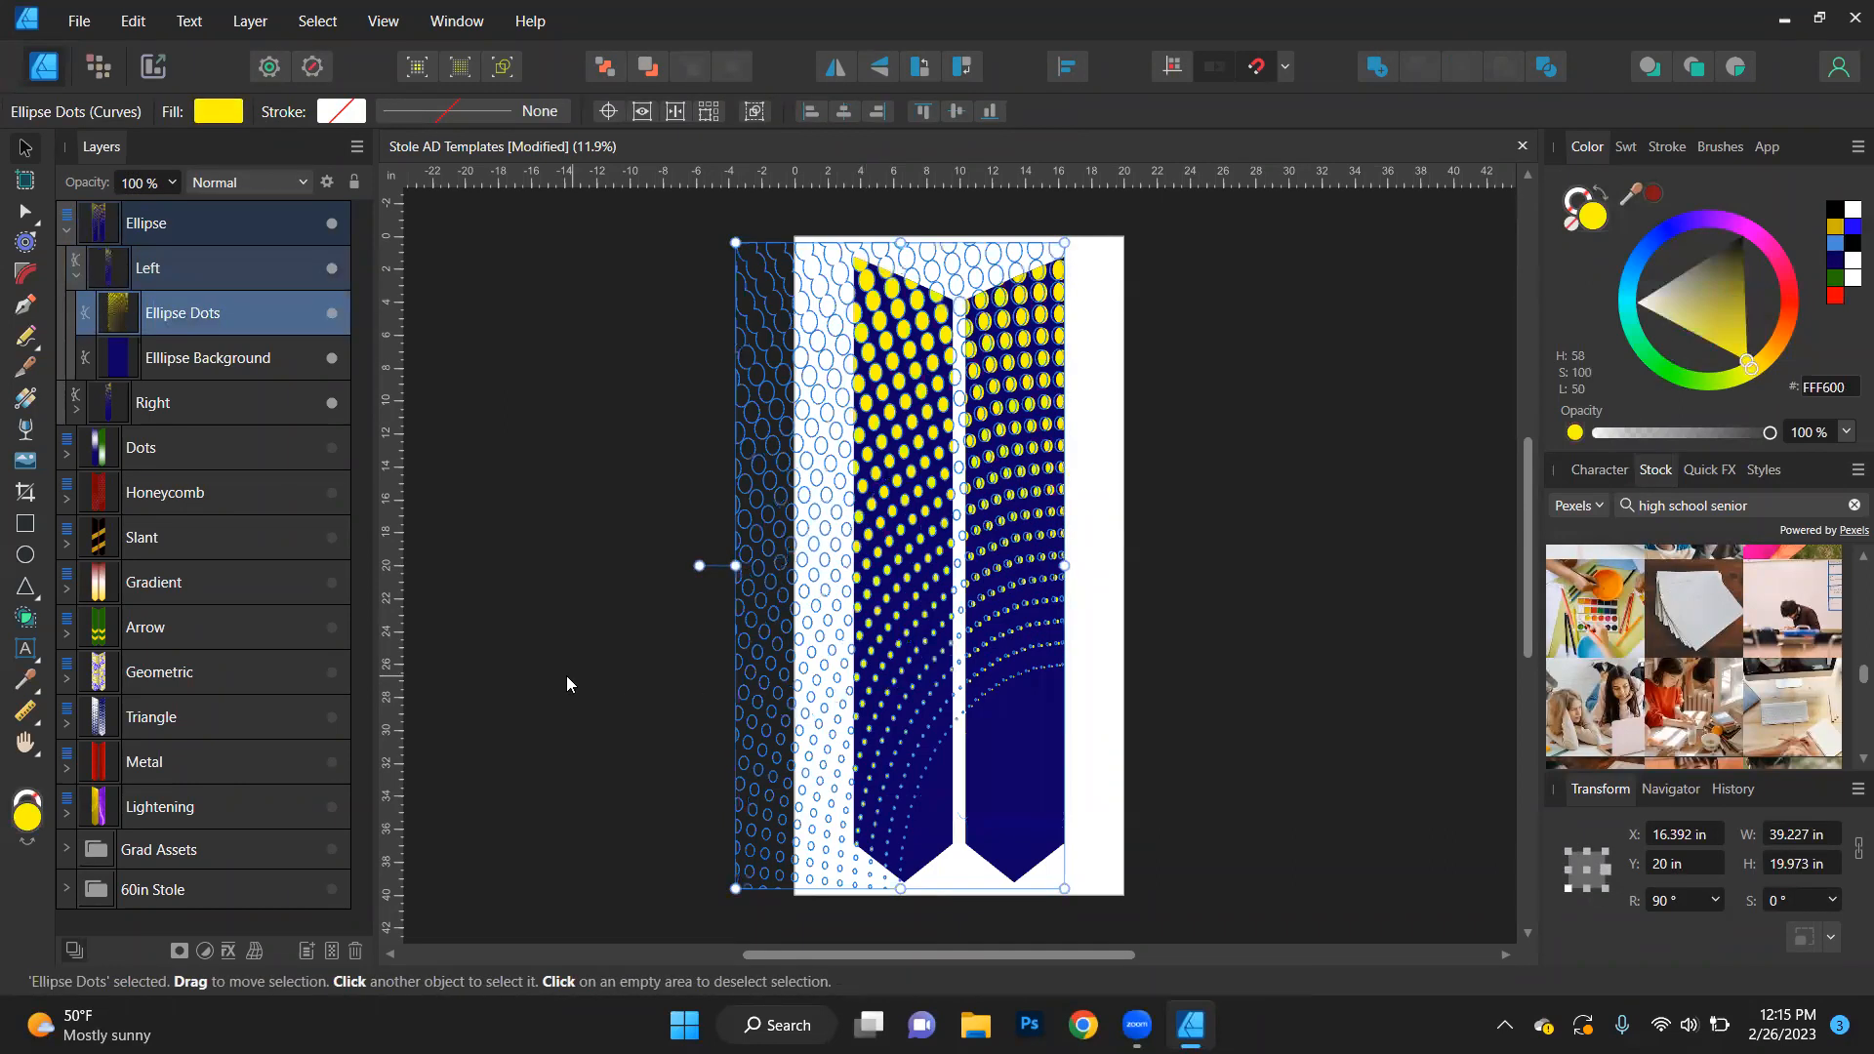
{"action": "left_click", "coordinate": [567, 677]}
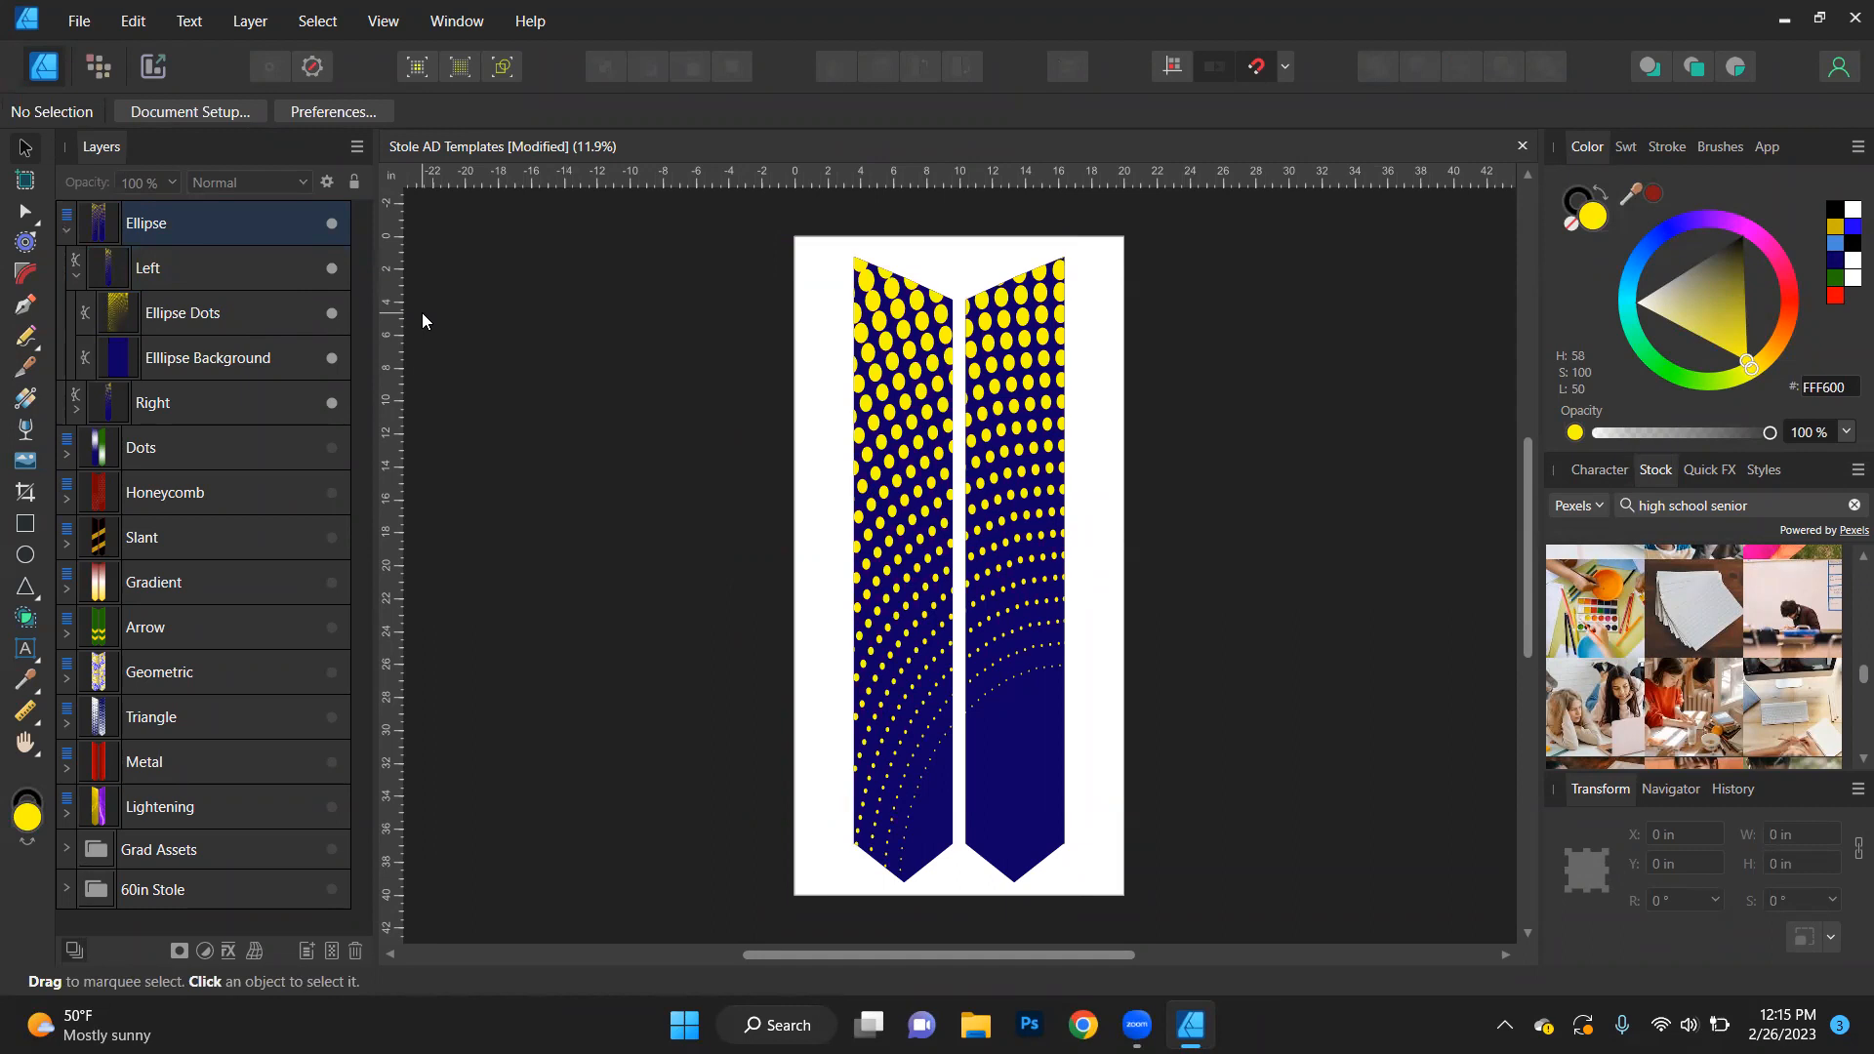
- Select all objects sharing the name of the left stole's Ellipse Dots and fill them with blue 458BDA
{"action": "left_click", "coordinate": [181, 312]}
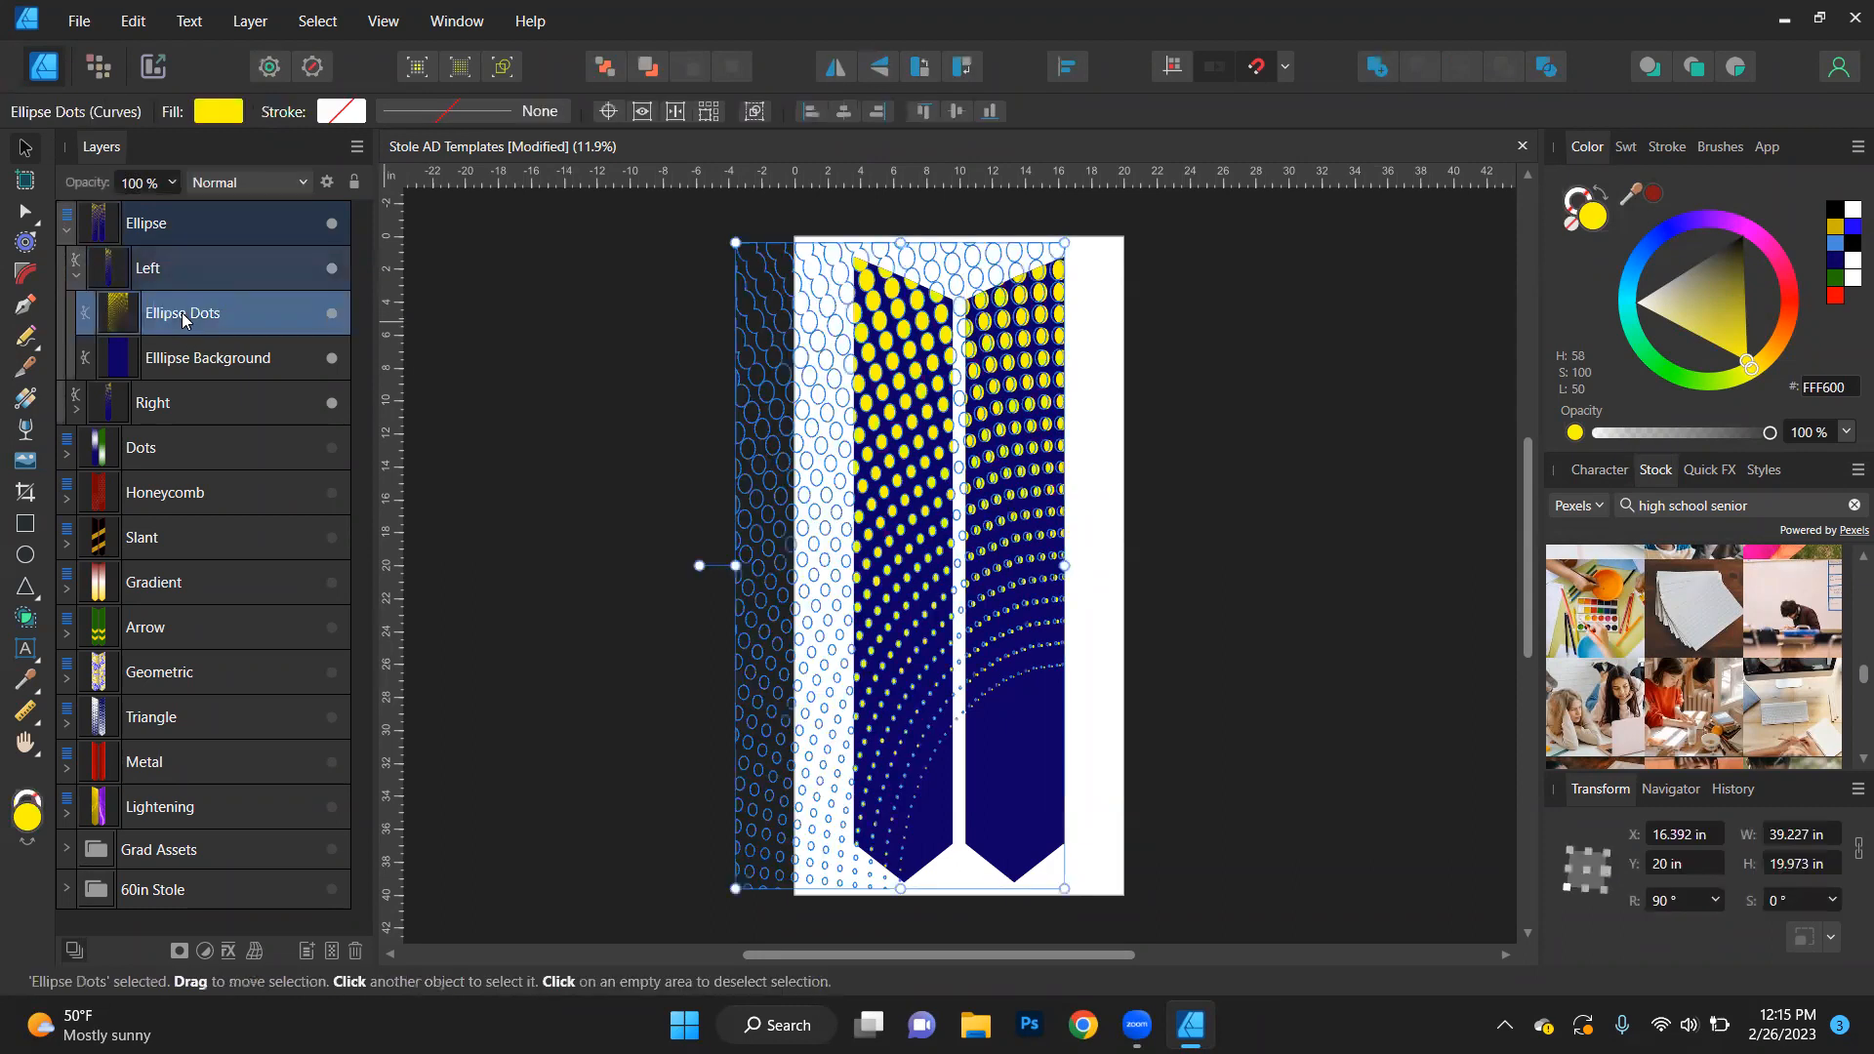
{"action": "left_click", "coordinate": [77, 411]}
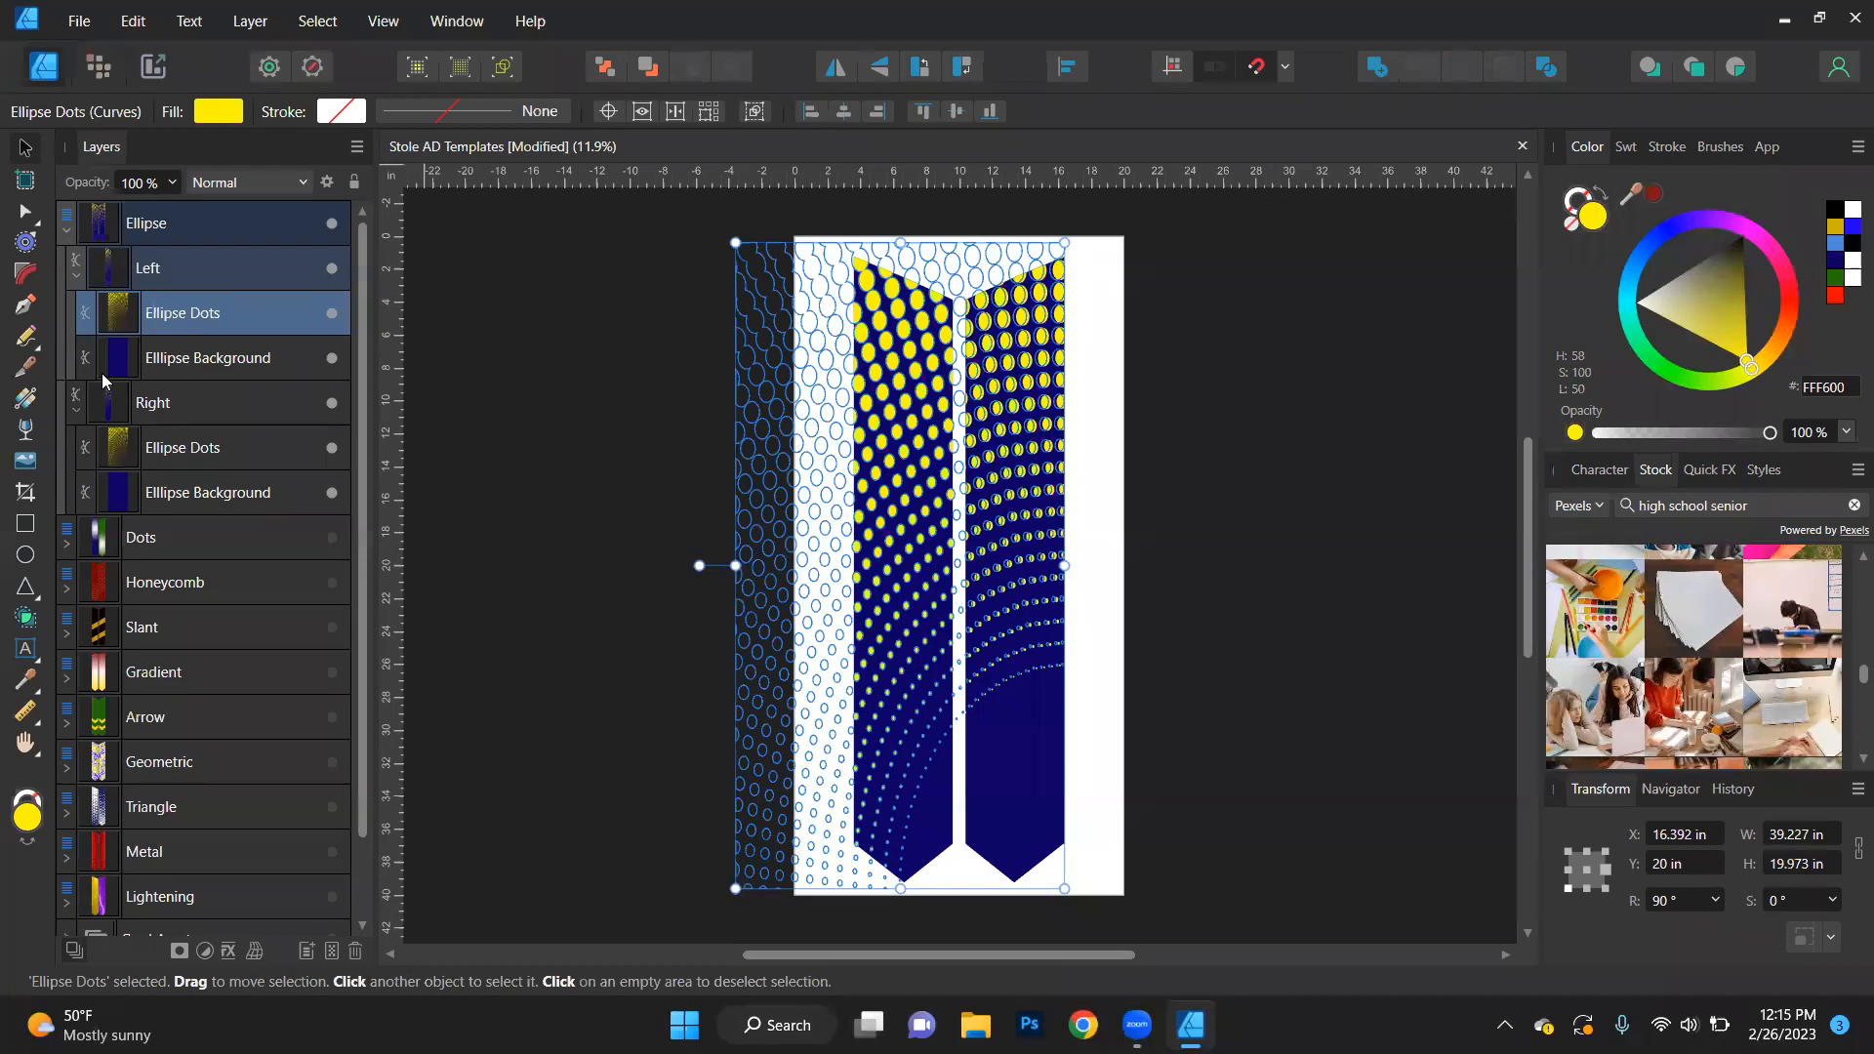
{"action": "left_click", "coordinate": [76, 410]}
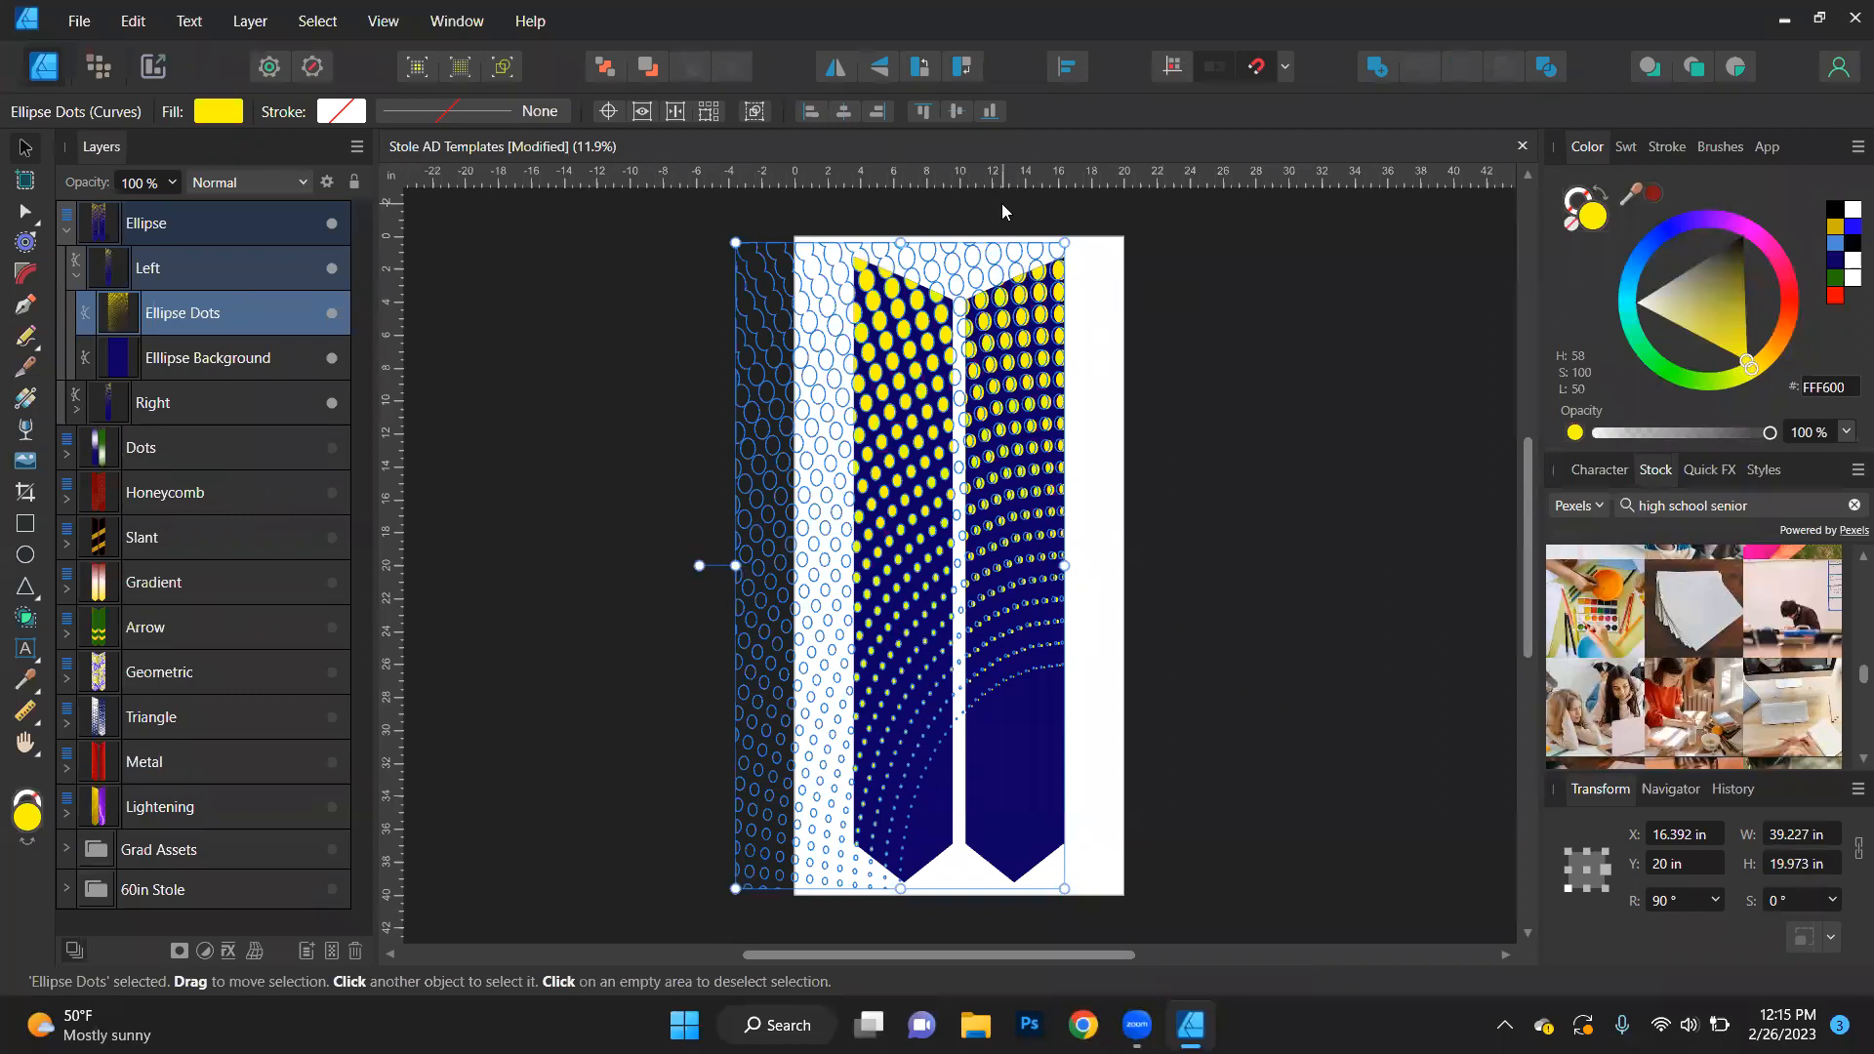
{"action": "left_click", "coordinate": [315, 22]}
{"action": "mouse_move", "coordinate": [261, 295]}
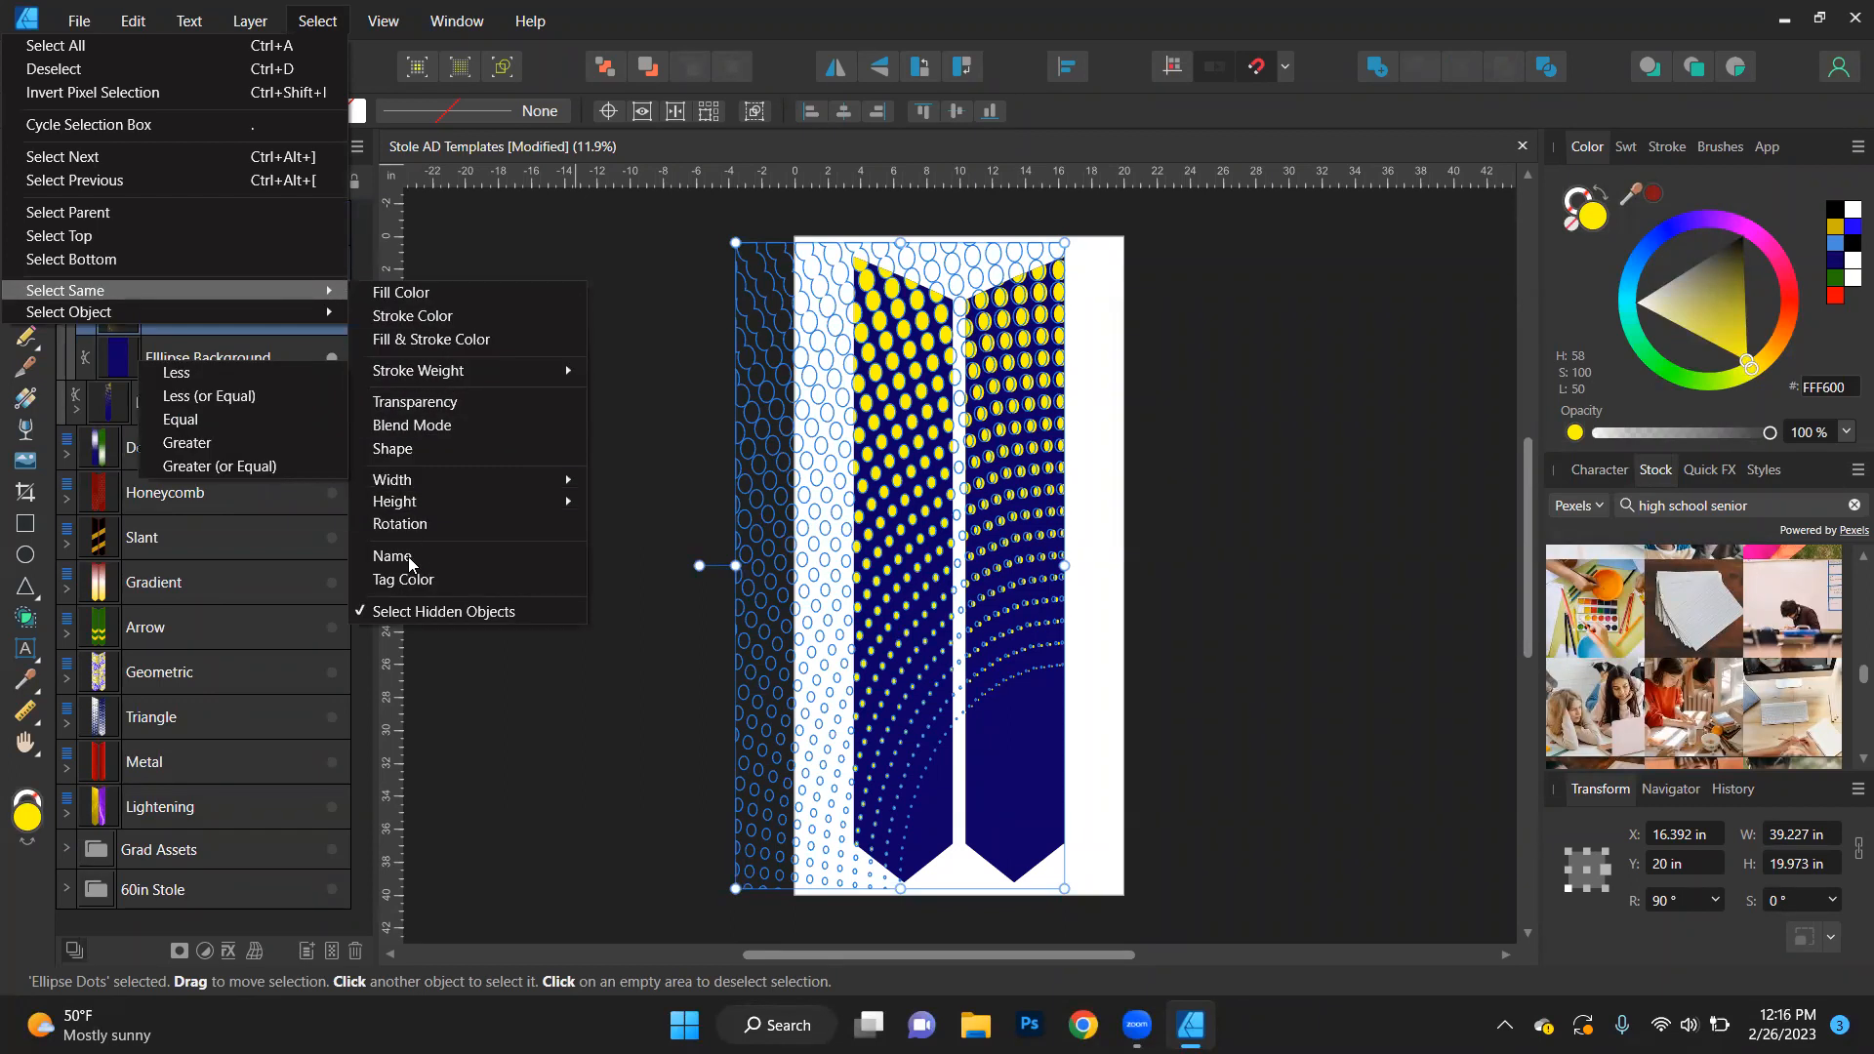
{"action": "left_click", "coordinate": [392, 556]}
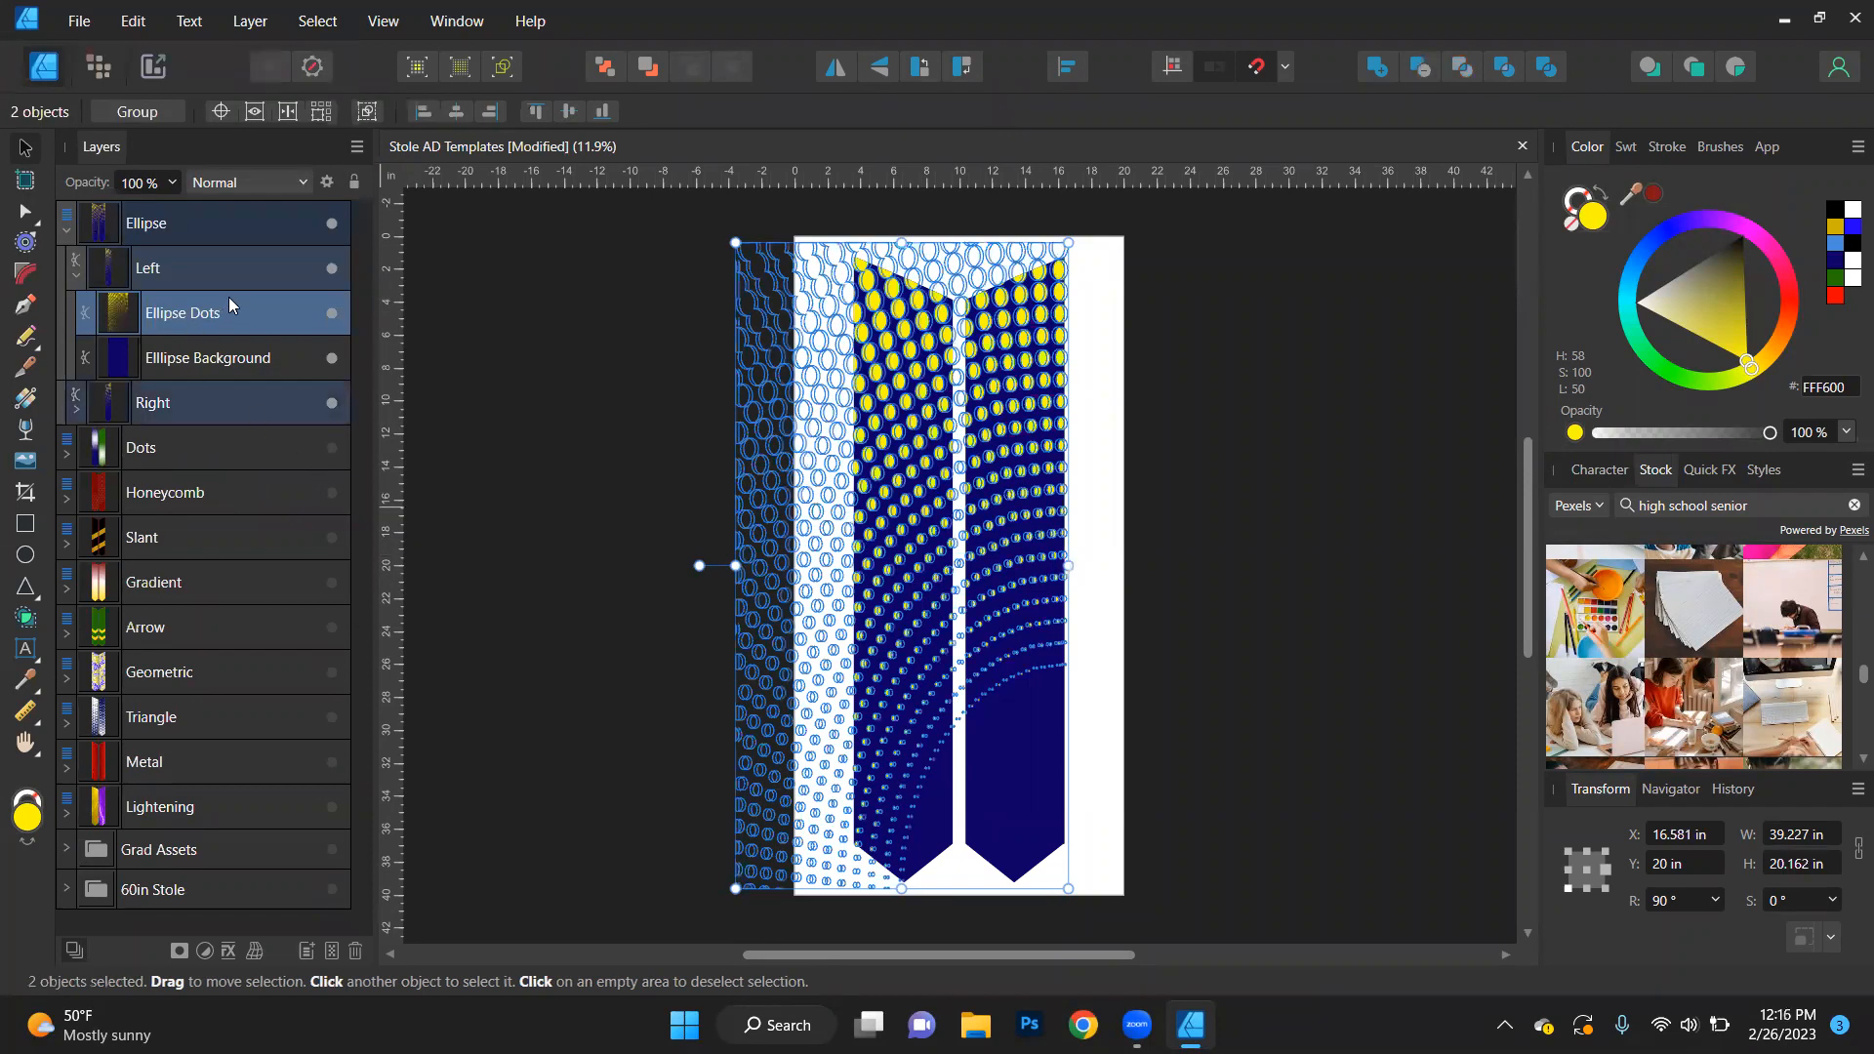
{"action": "left_click", "coordinate": [1834, 243]}
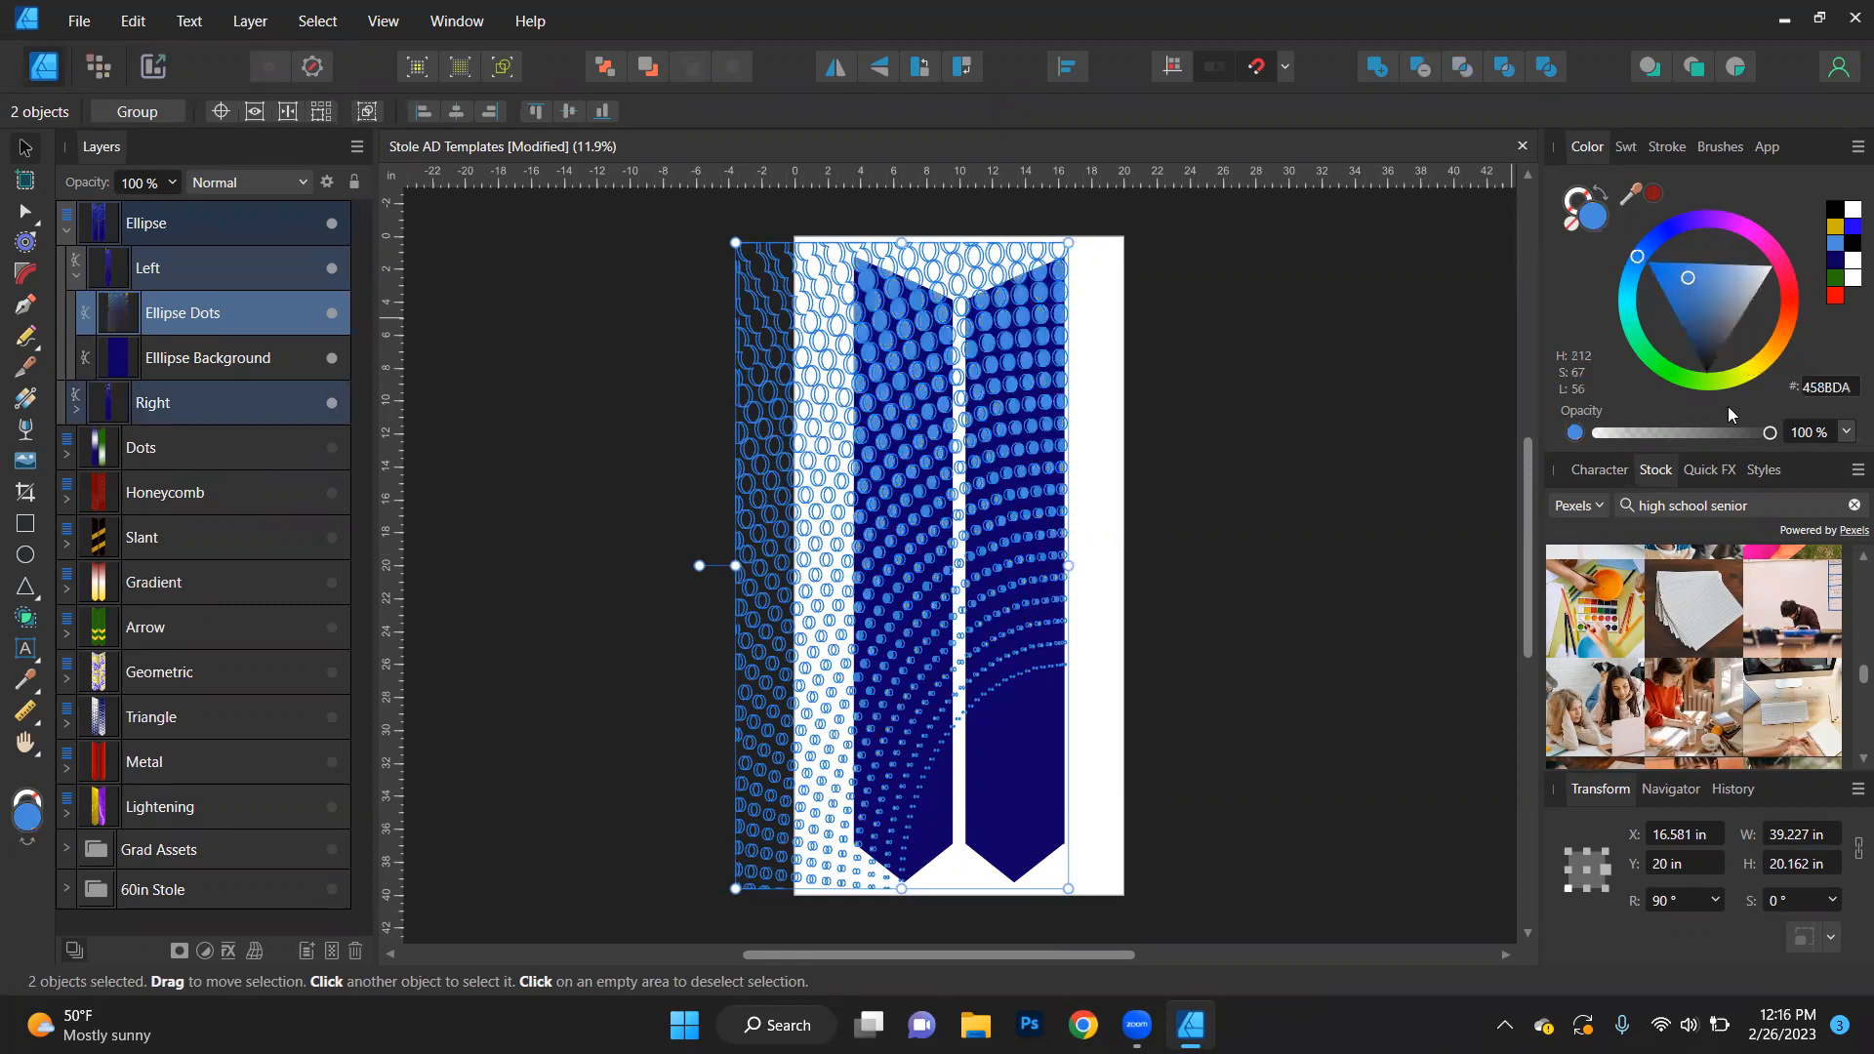
- Recolour the Ellipse Dots on both stole sides green (227800) and finally pure red (FF0000)
{"action": "left_click", "coordinate": [1366, 588]}
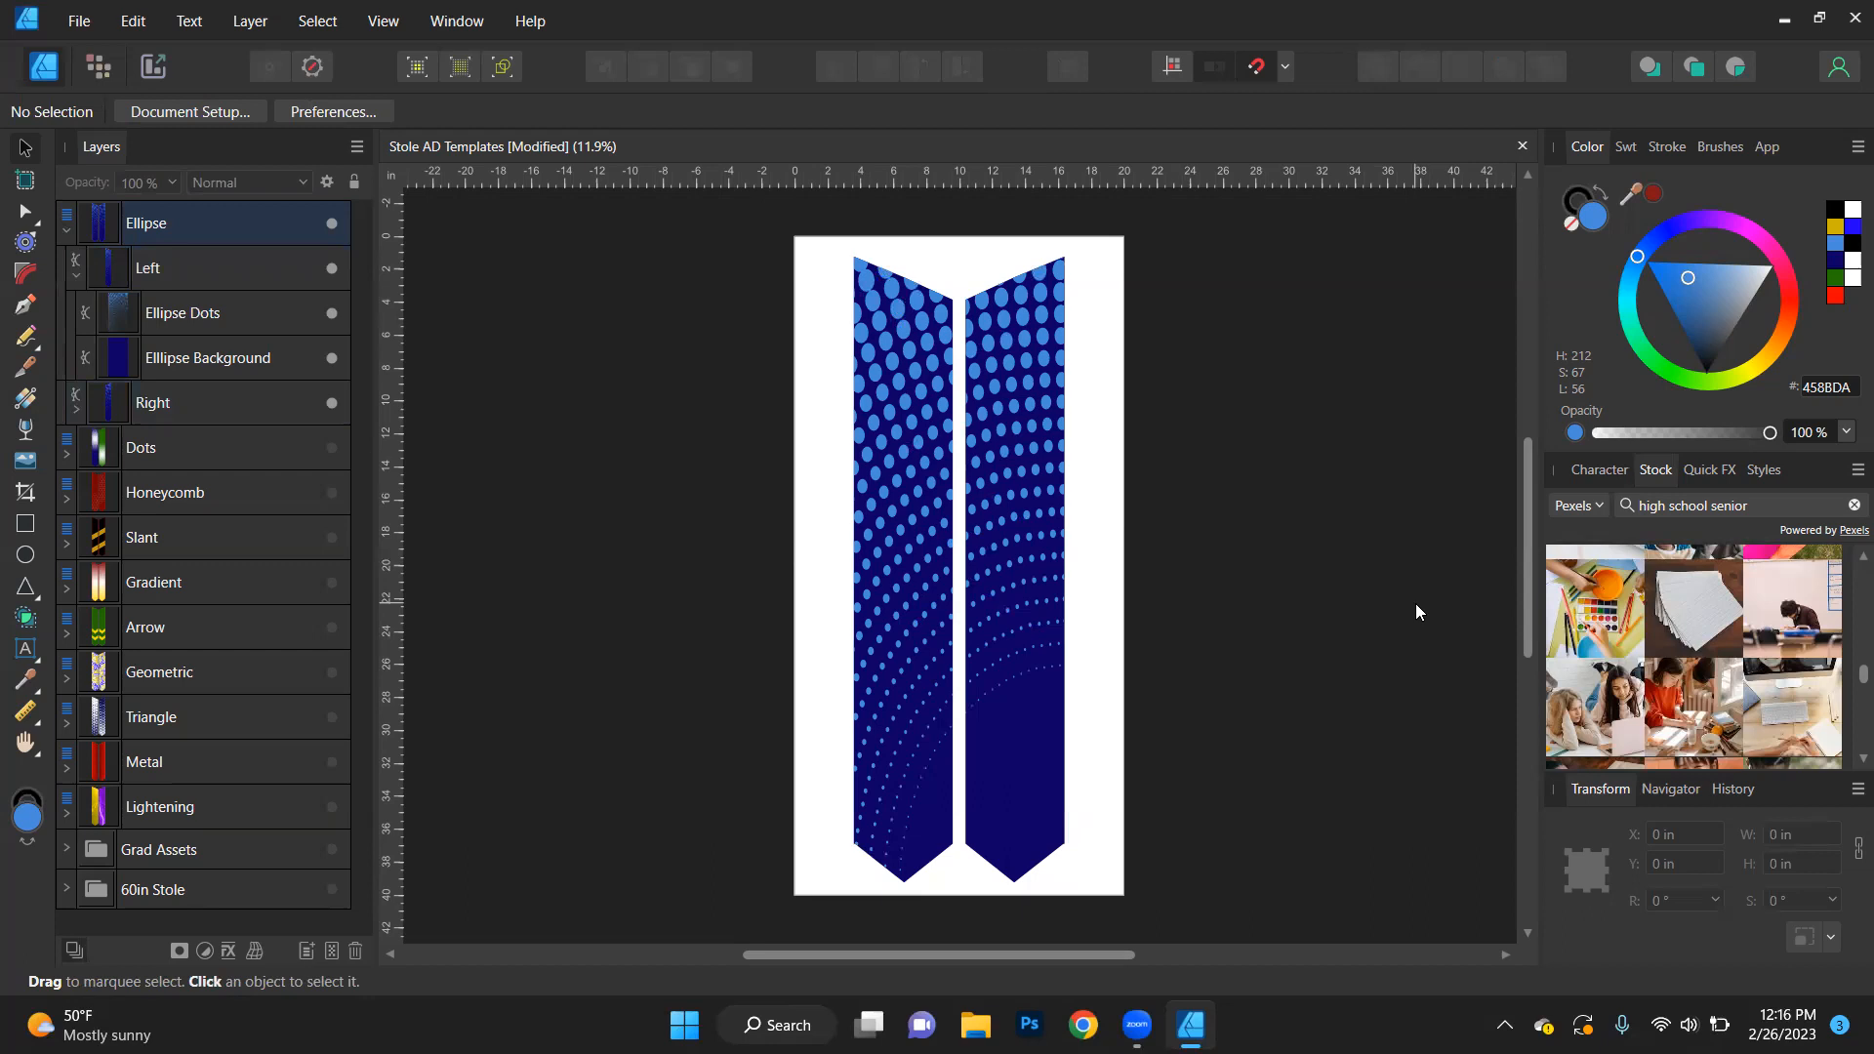
{"action": "key", "text": "ctrl+z"}
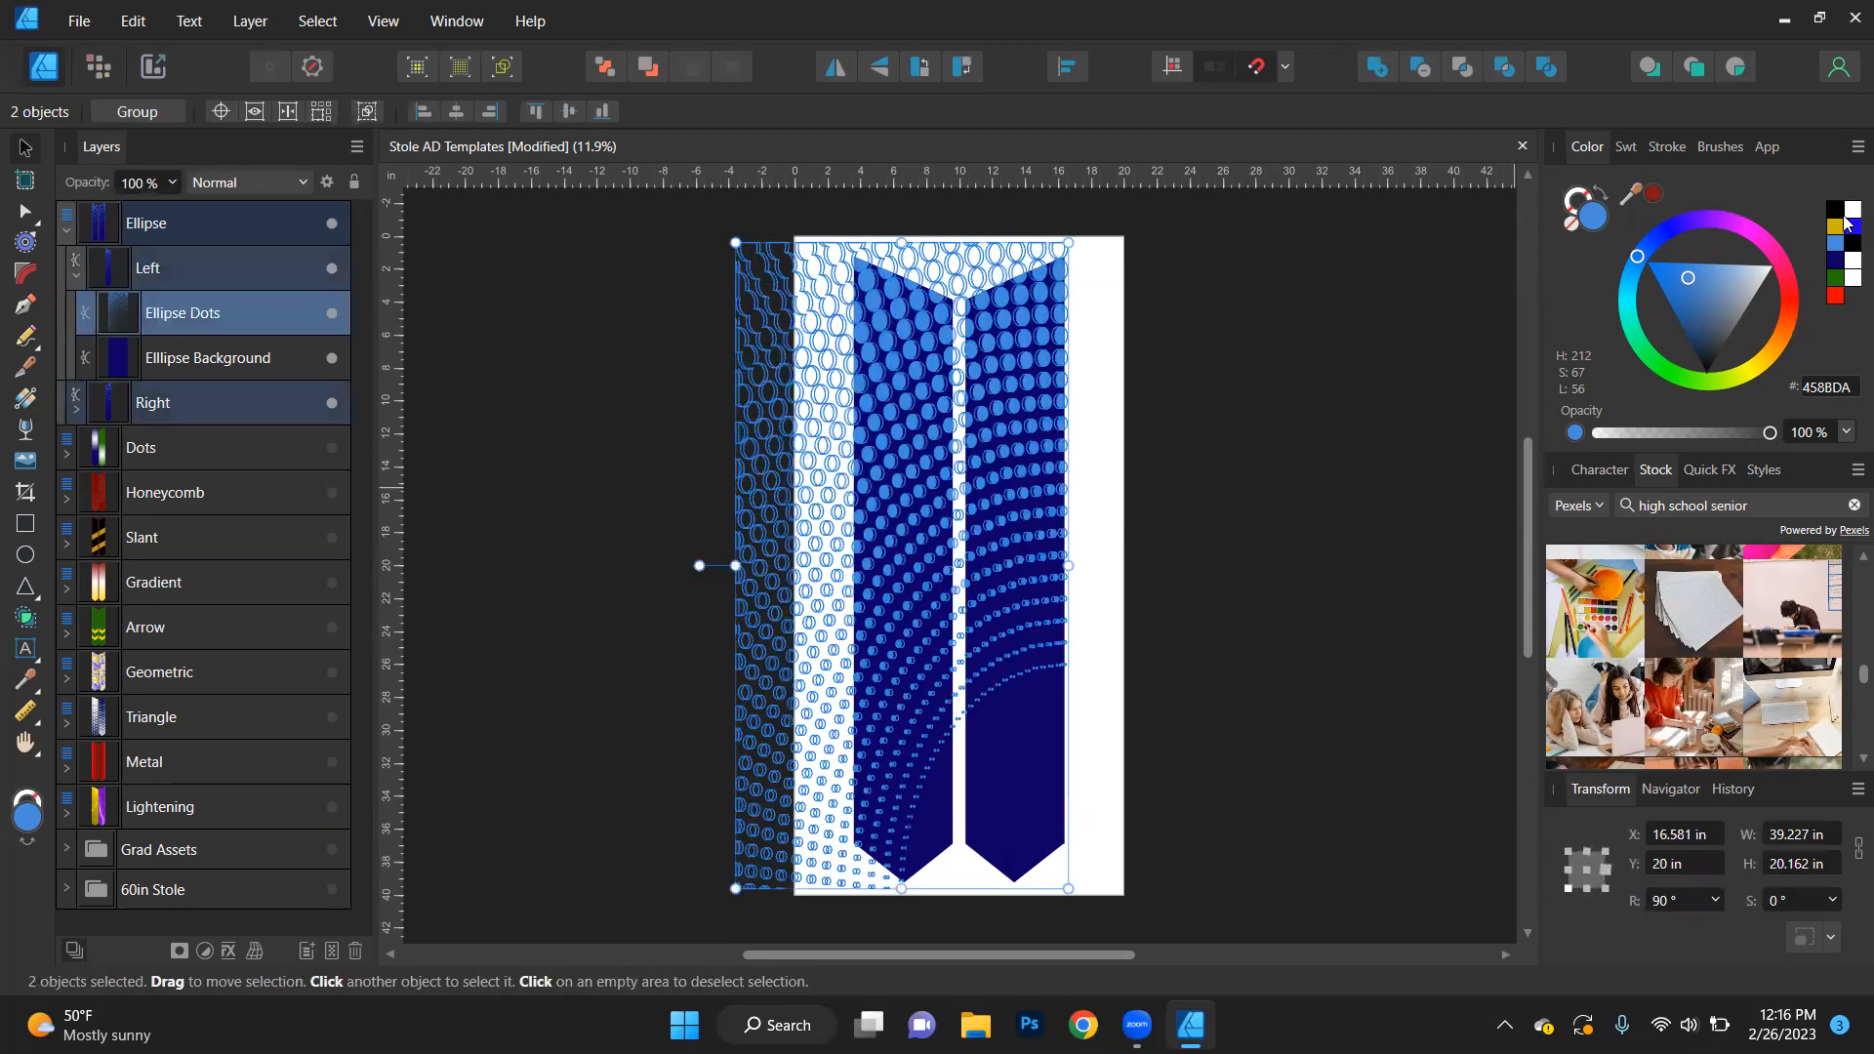
{"action": "left_click", "coordinate": [1835, 278]}
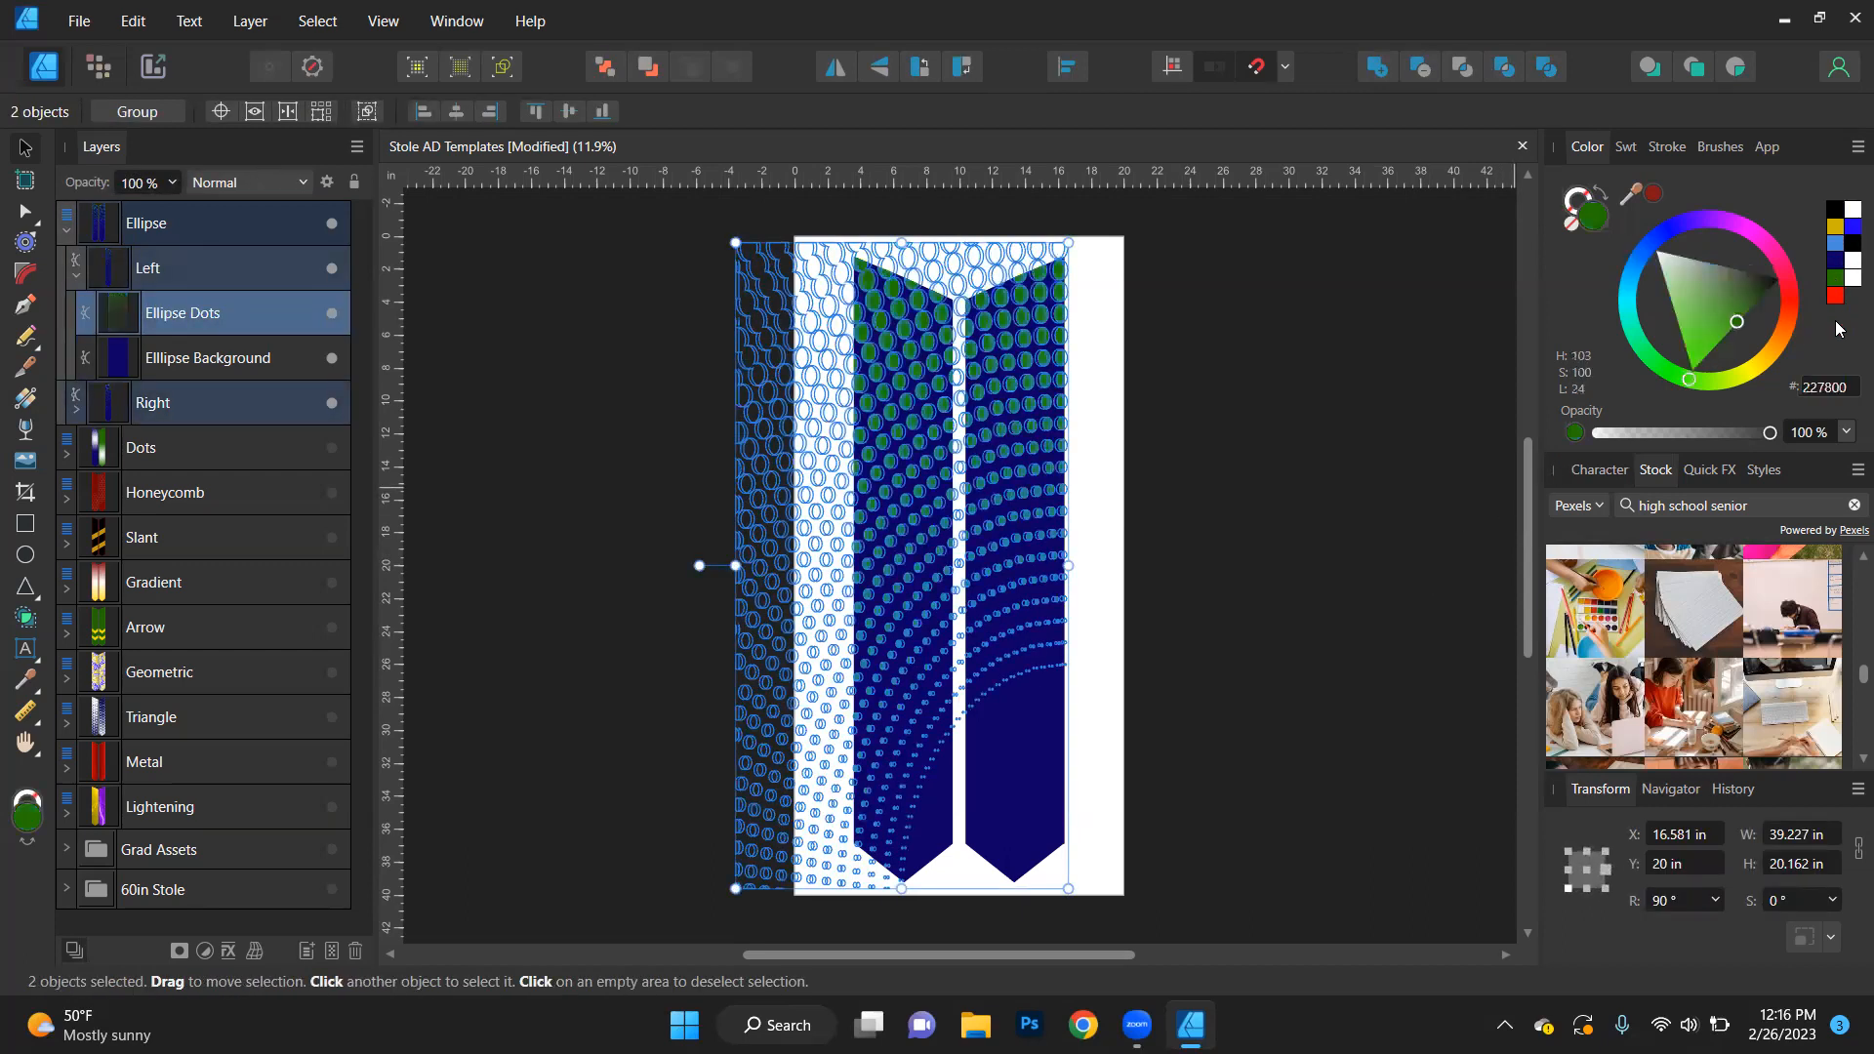
{"action": "left_click", "coordinate": [1836, 295]}
{"action": "left_click", "coordinate": [1461, 594]}
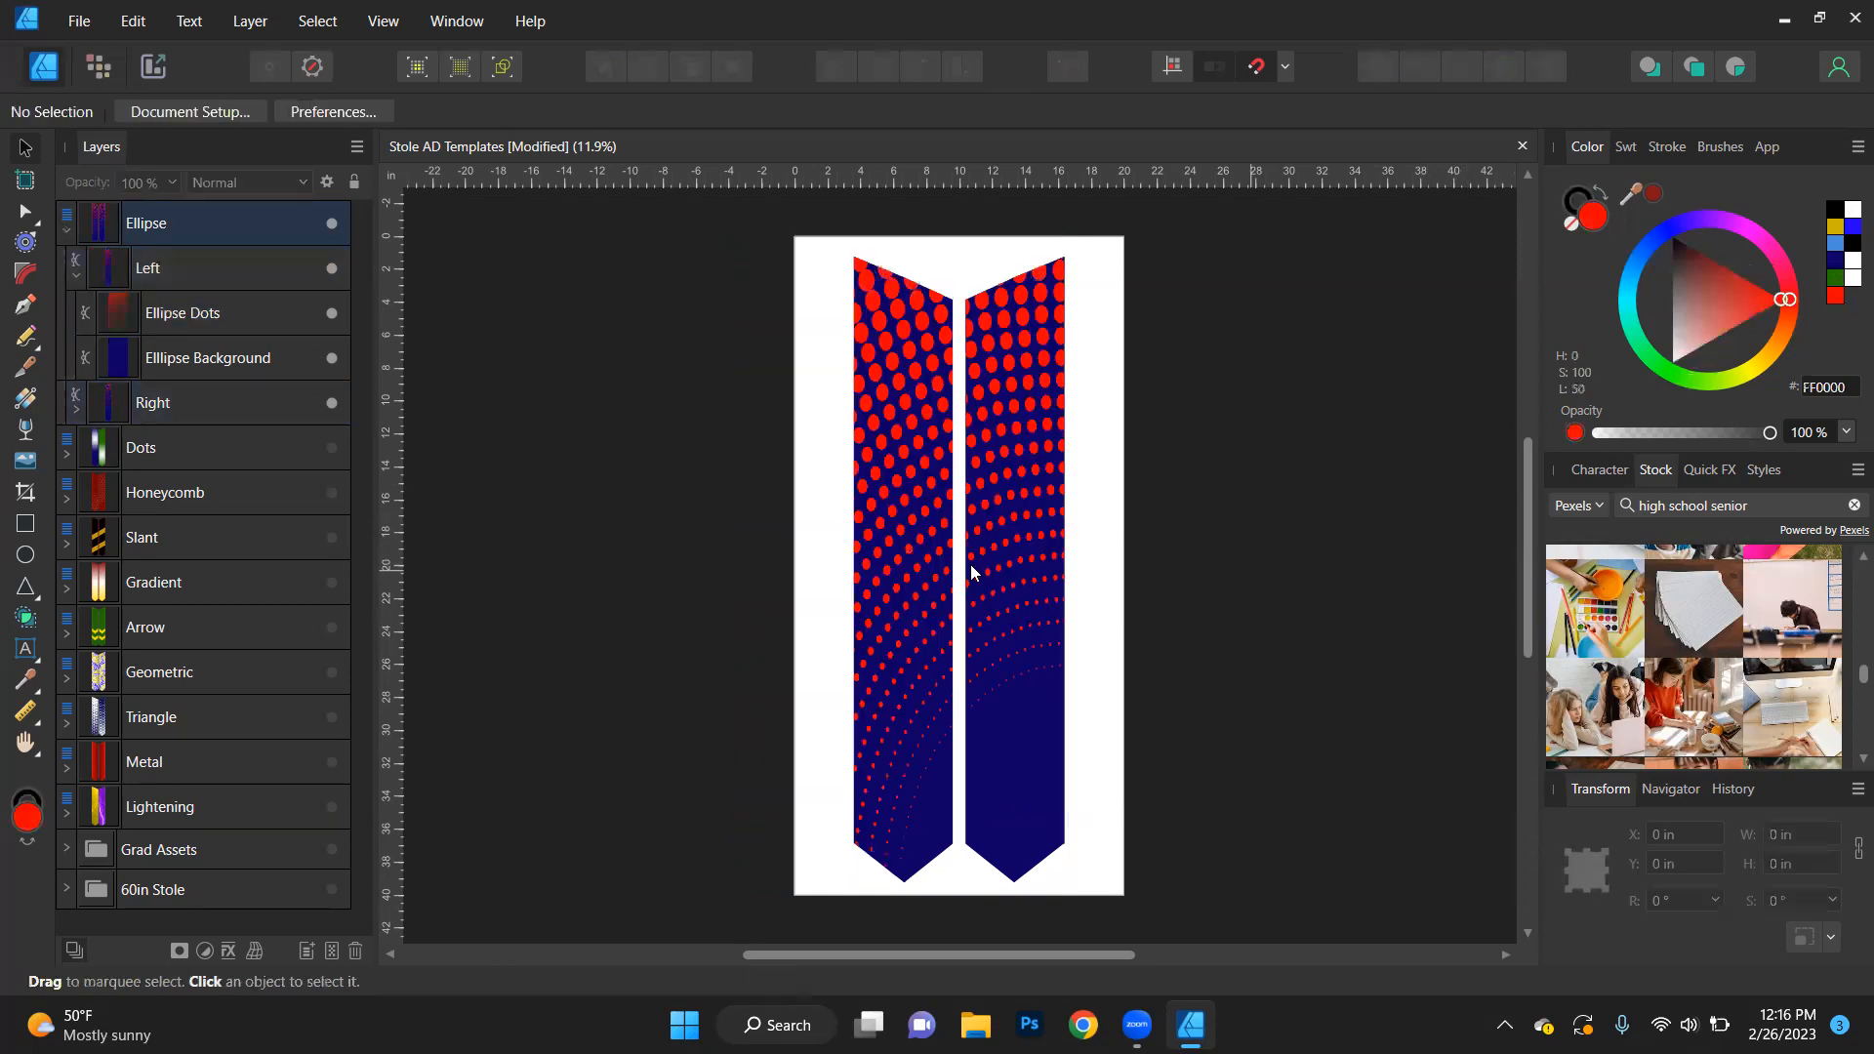
- Try filling only the left stole's Ellipse Background with white (FFFFFF), and undo the fill
{"action": "left_click", "coordinate": [239, 363]}
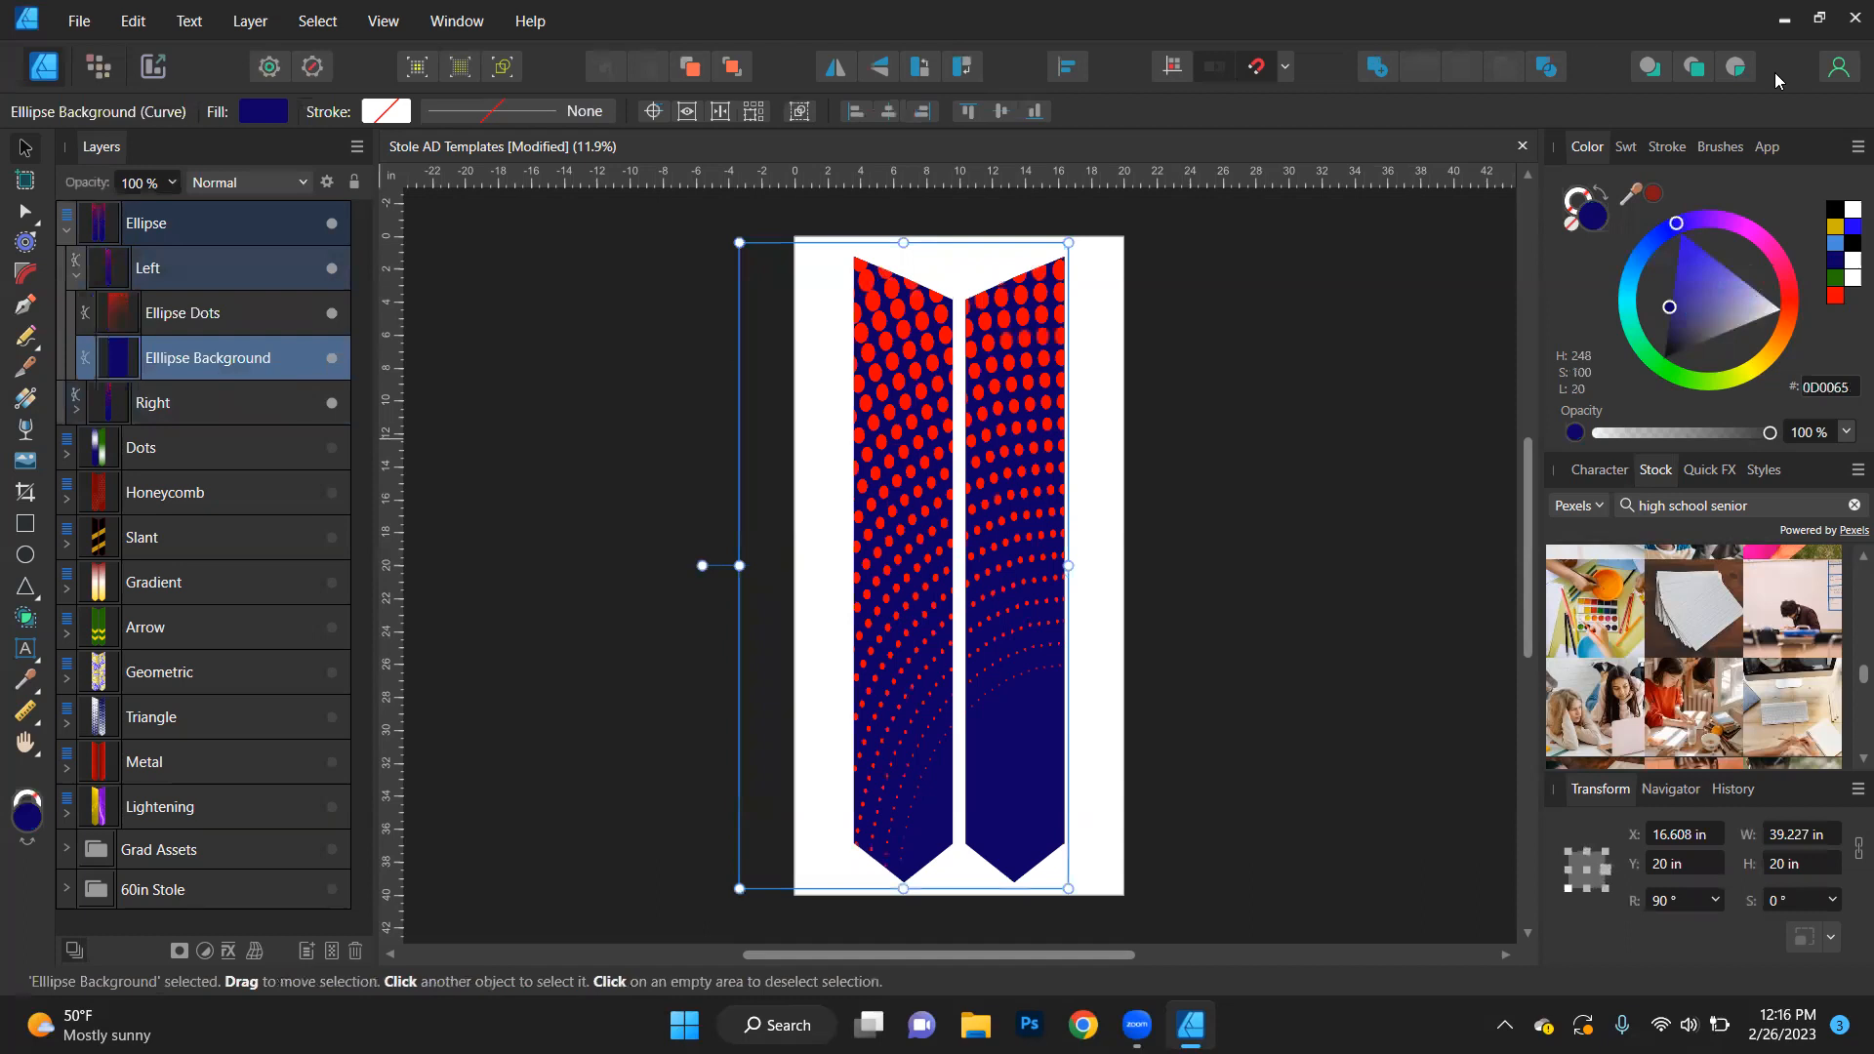
{"action": "left_click", "coordinate": [1852, 210]}
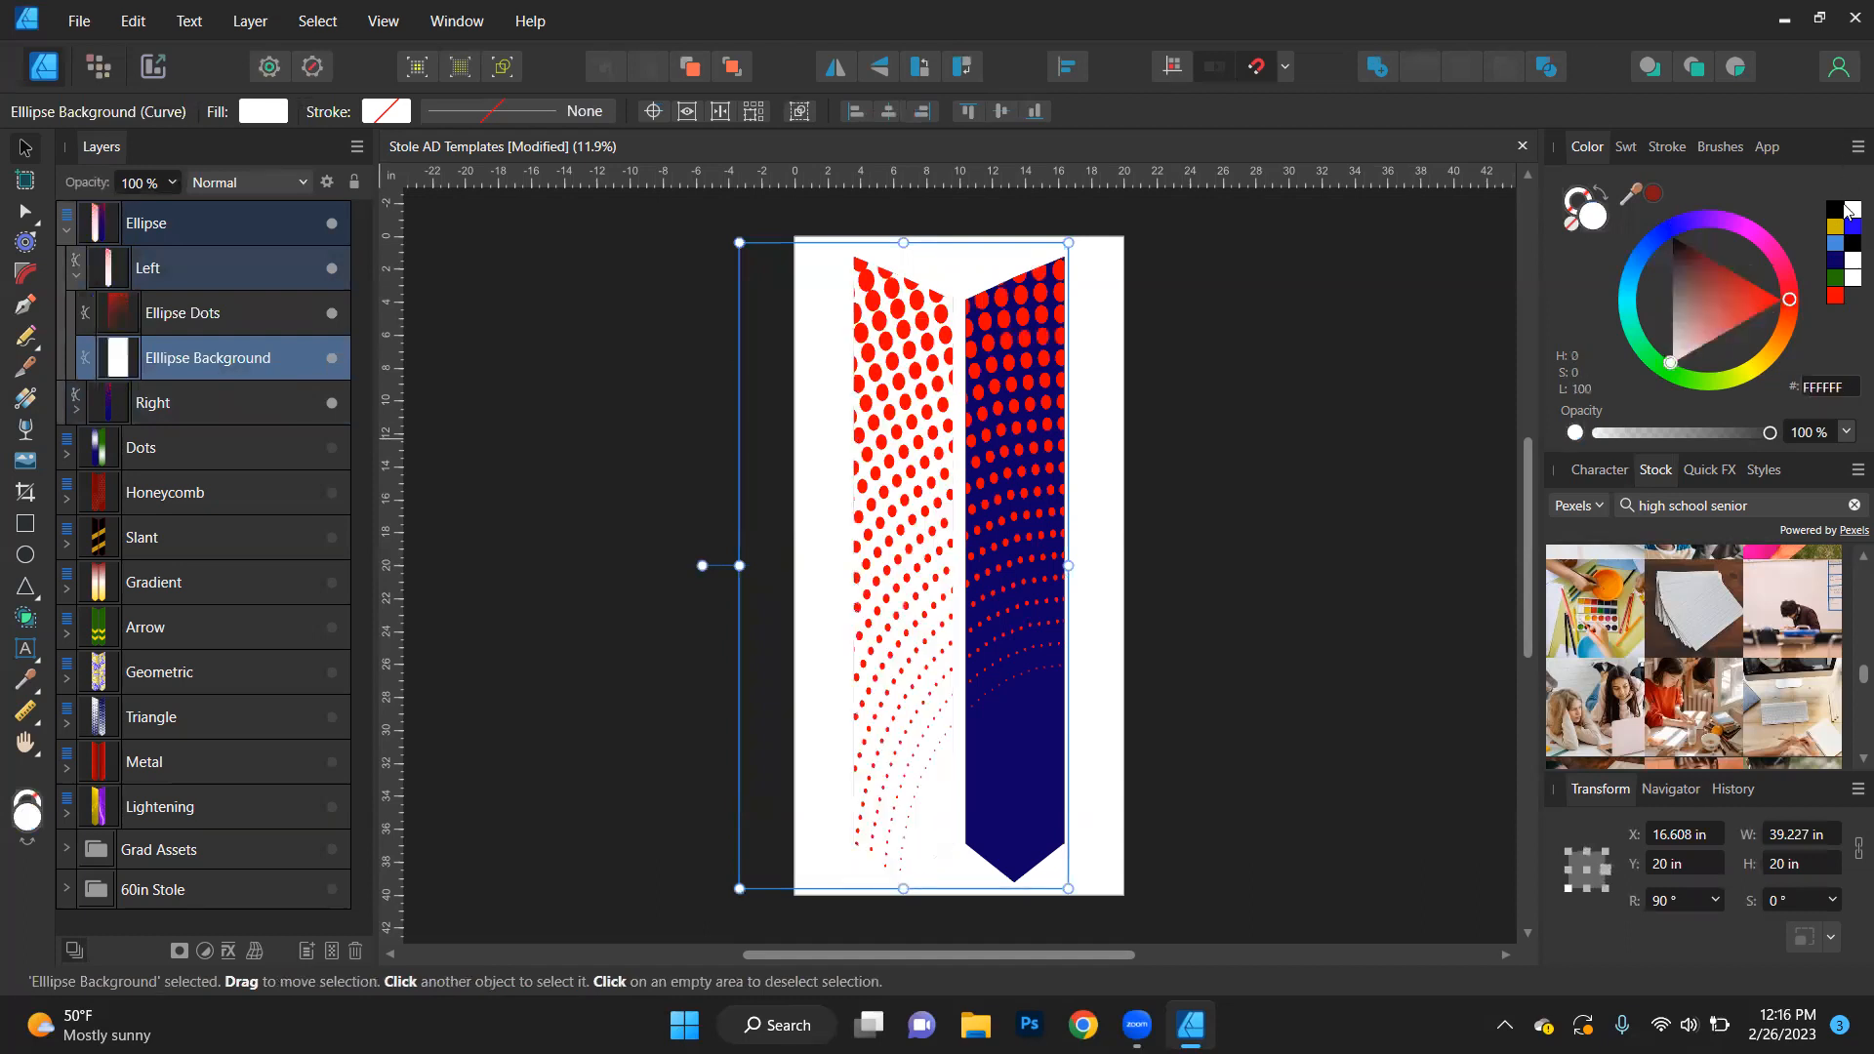
{"action": "key", "text": "ctrl+z"}
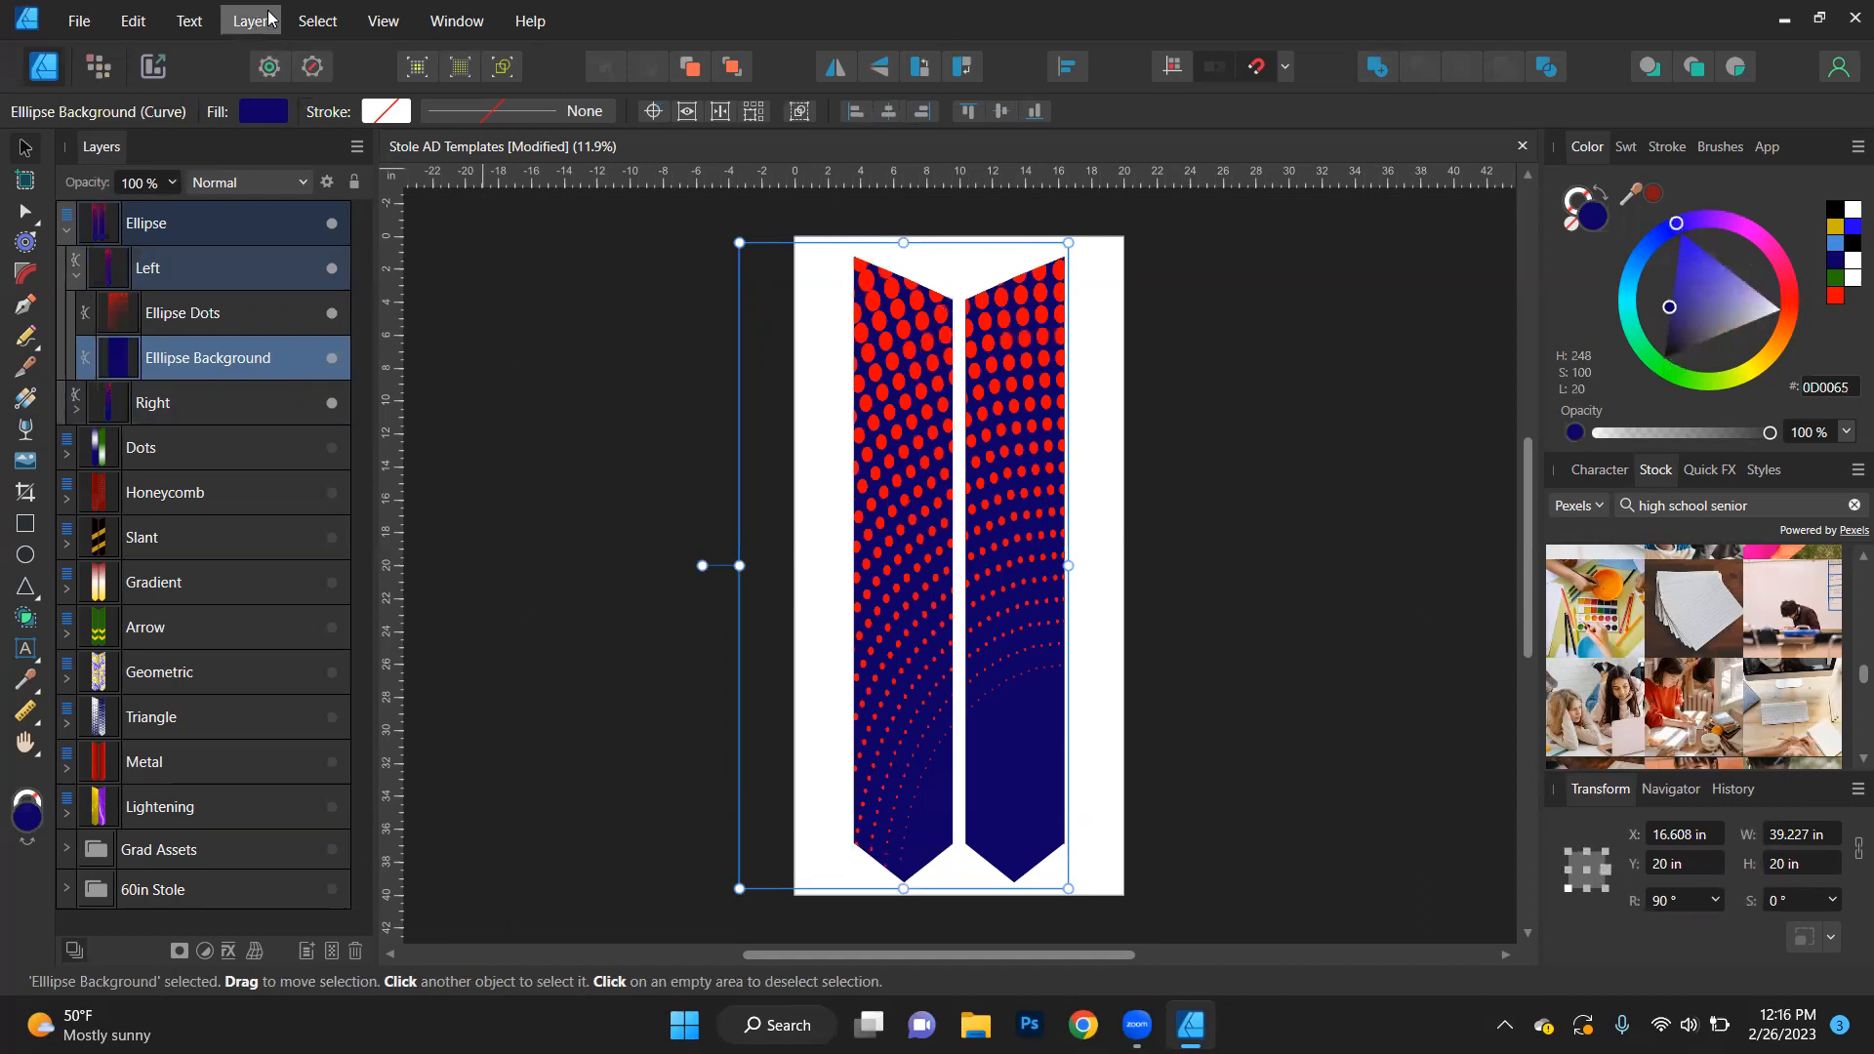
- Select all objects sharing the Ellipse Background's name and try fills of gold CCB600, black 000000, white FFFFFF and blue 2000FF
{"action": "left_click", "coordinate": [328, 27]}
{"action": "mouse_move", "coordinate": [332, 291]}
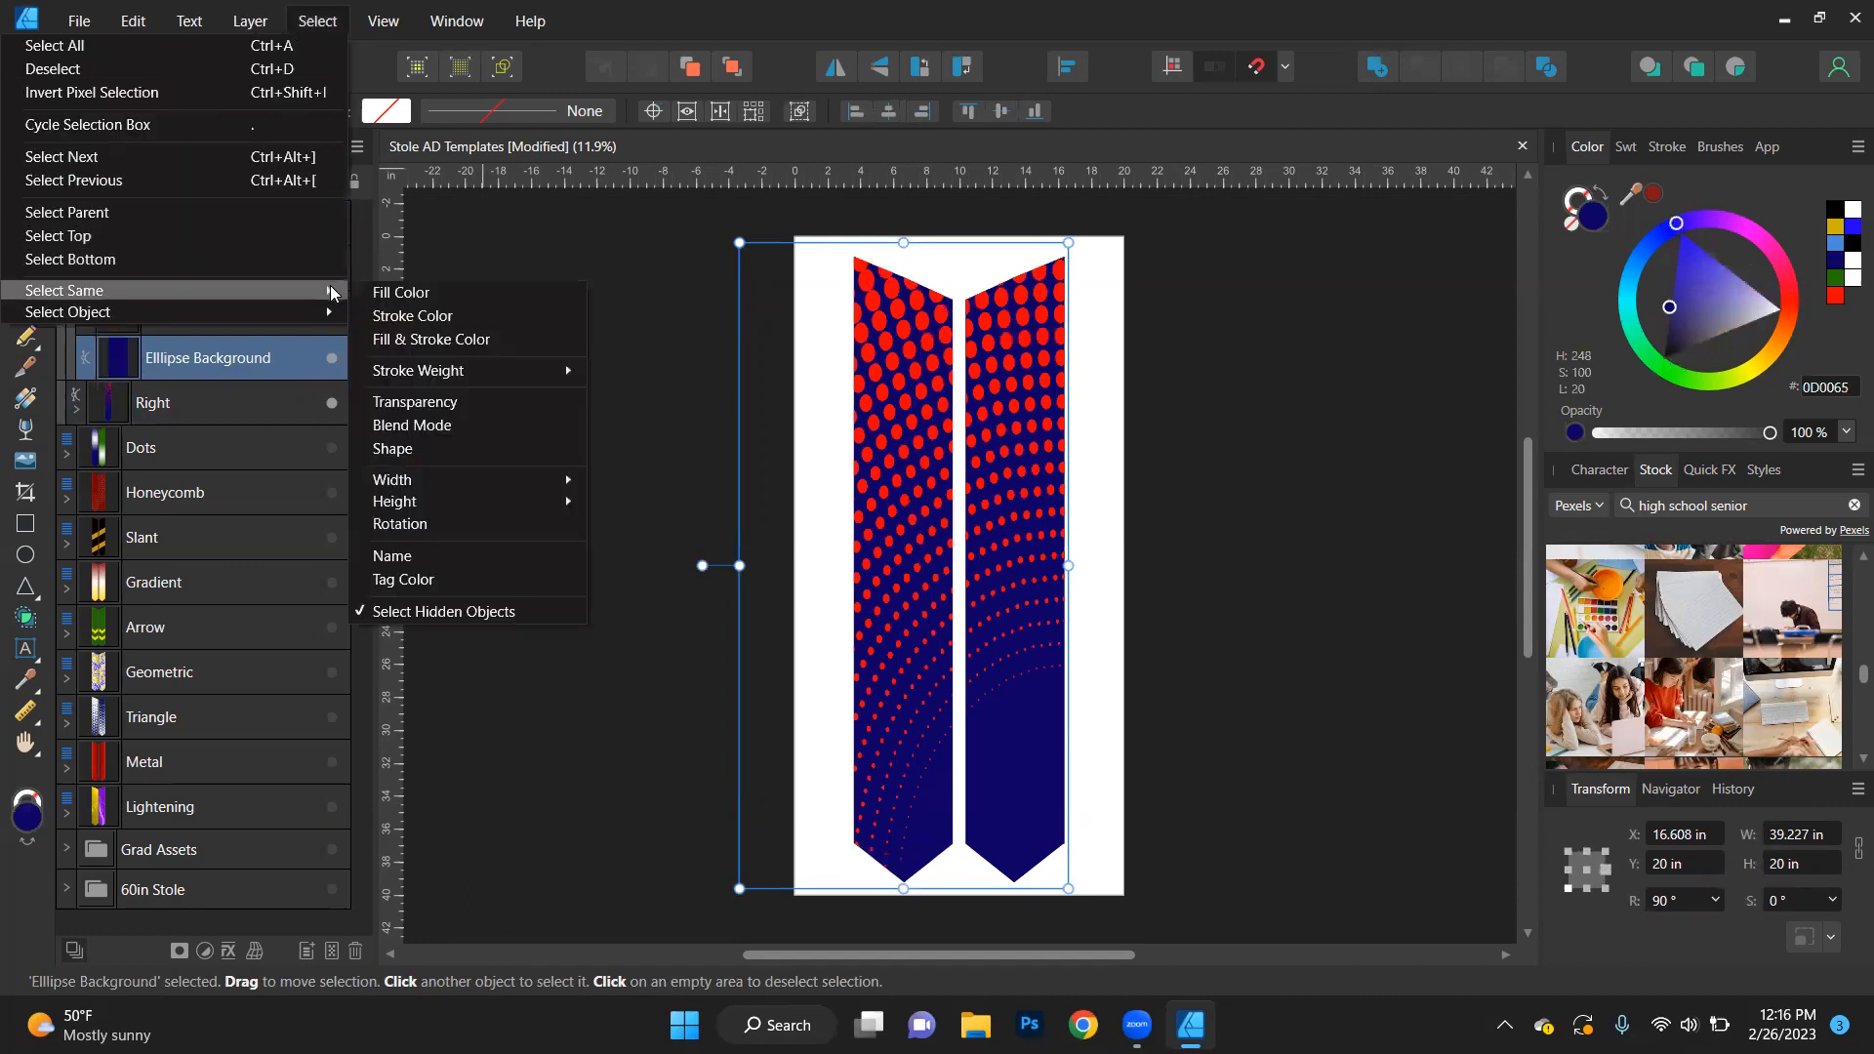
{"action": "left_click", "coordinate": [417, 556]}
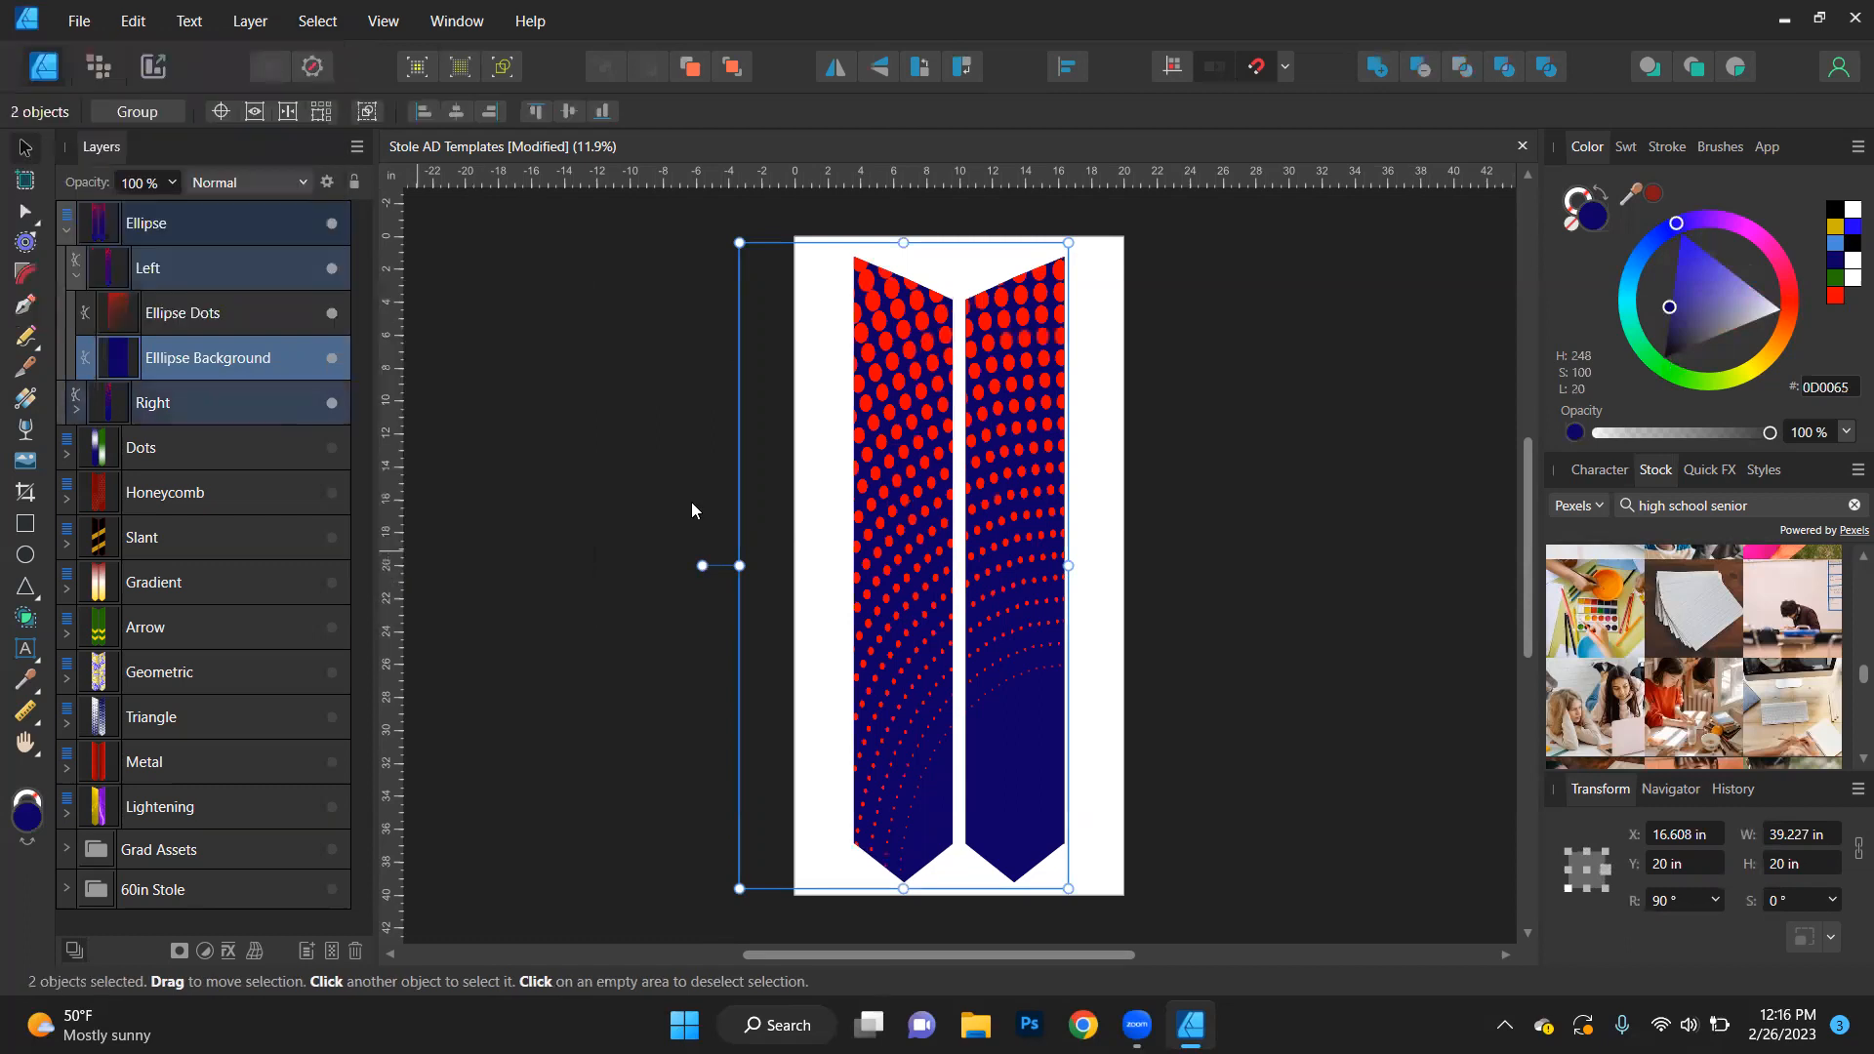
{"action": "left_click", "coordinate": [1836, 232]}
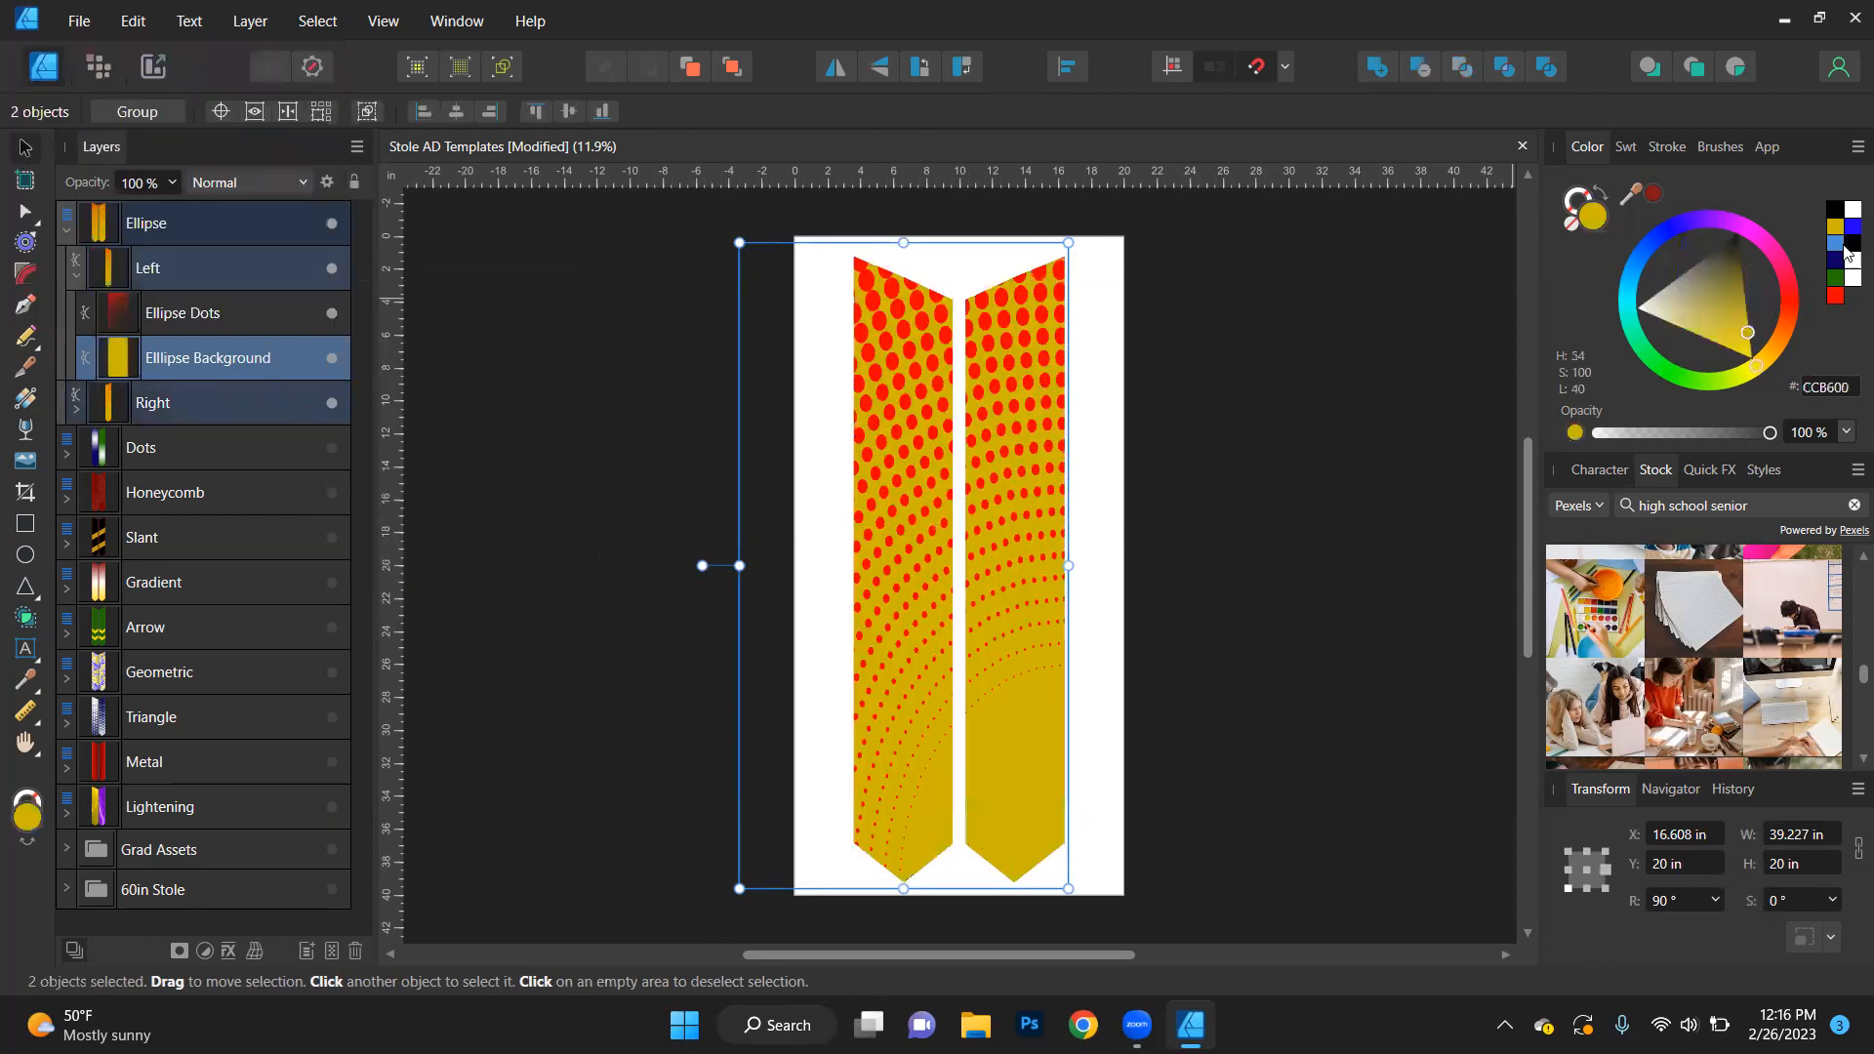
{"action": "left_click", "coordinate": [1847, 246]}
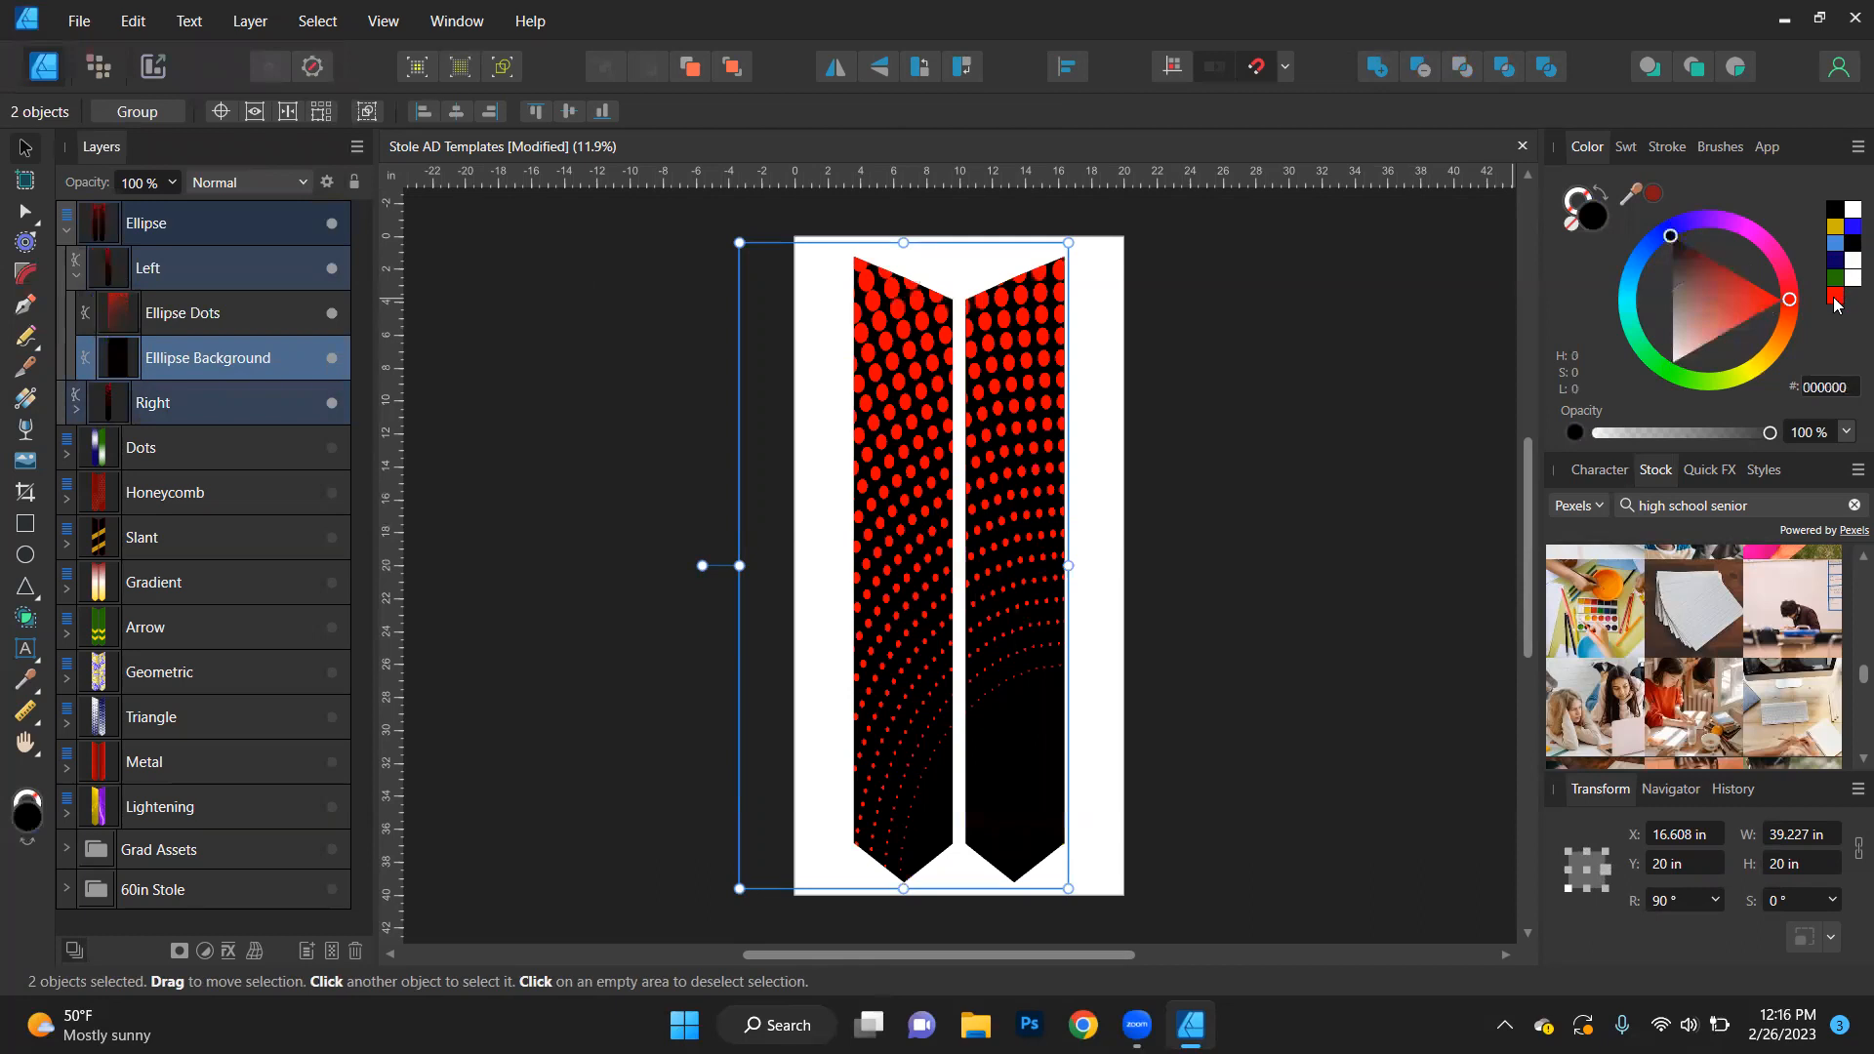
{"action": "left_click", "coordinate": [1848, 282]}
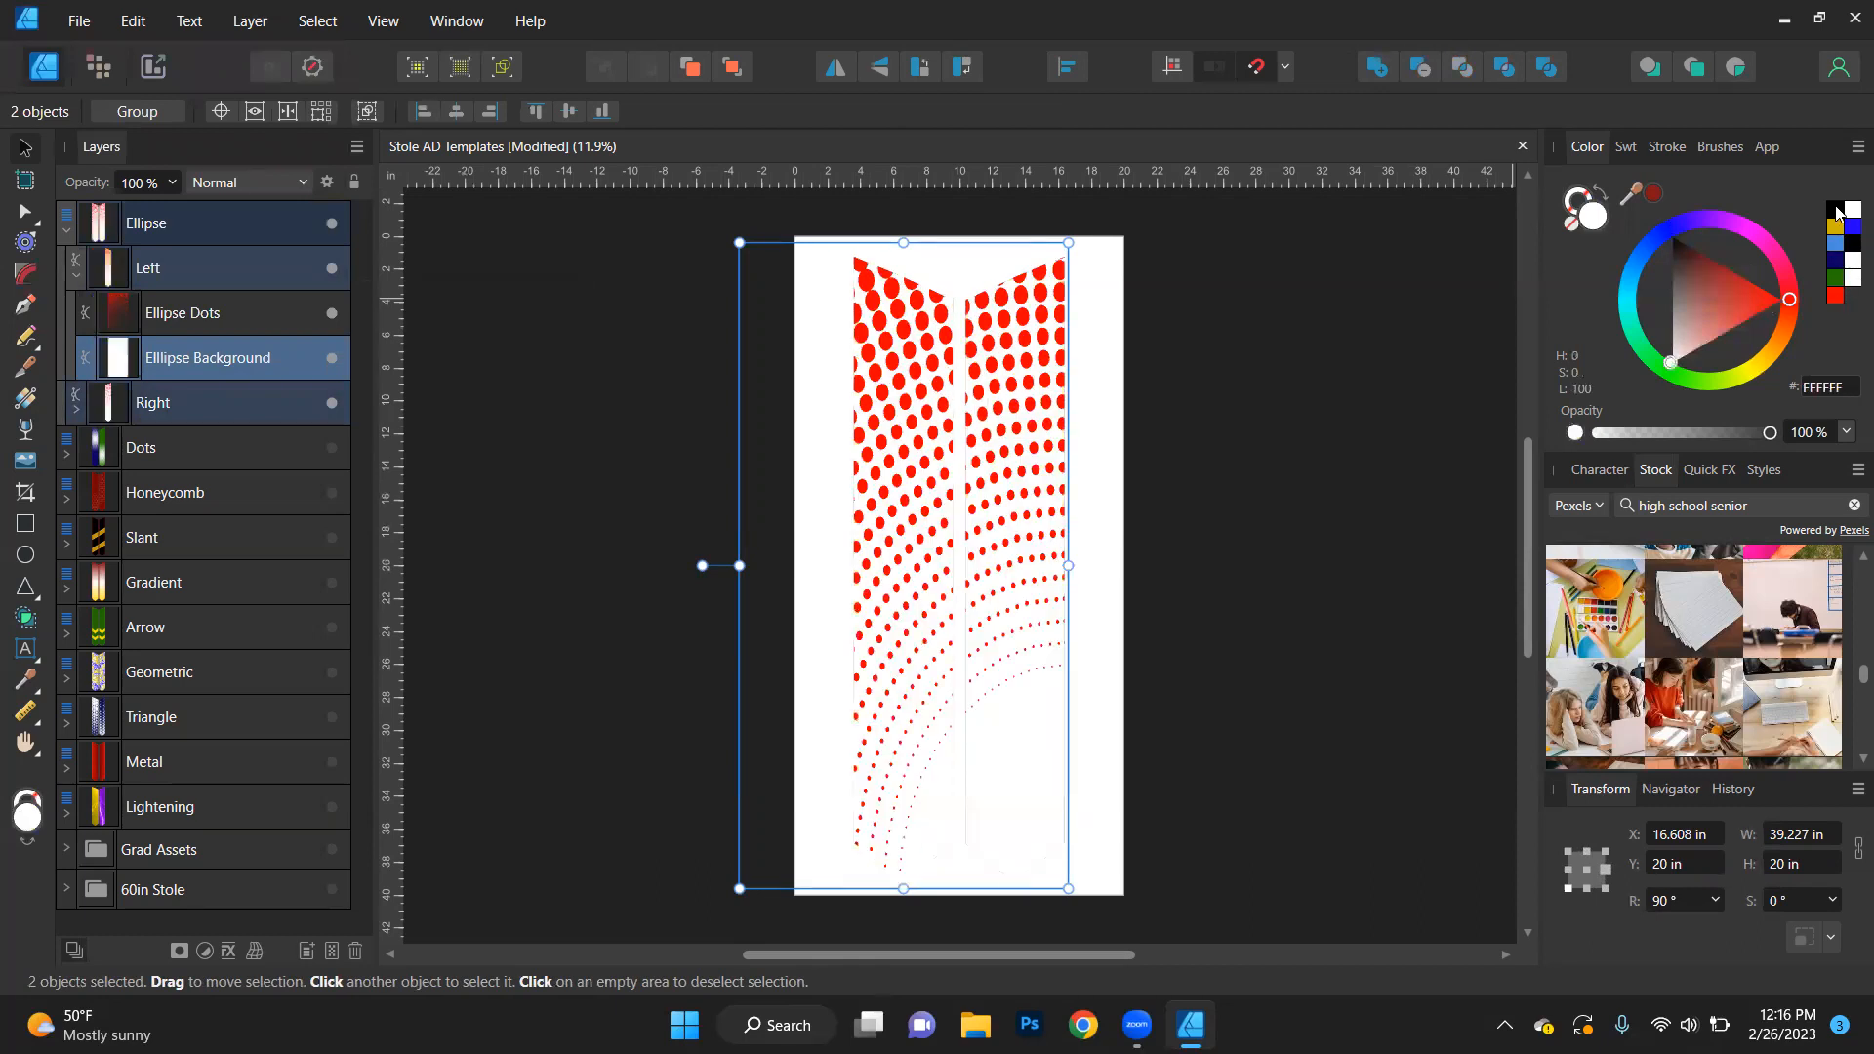
{"action": "left_click", "coordinate": [1832, 242]}
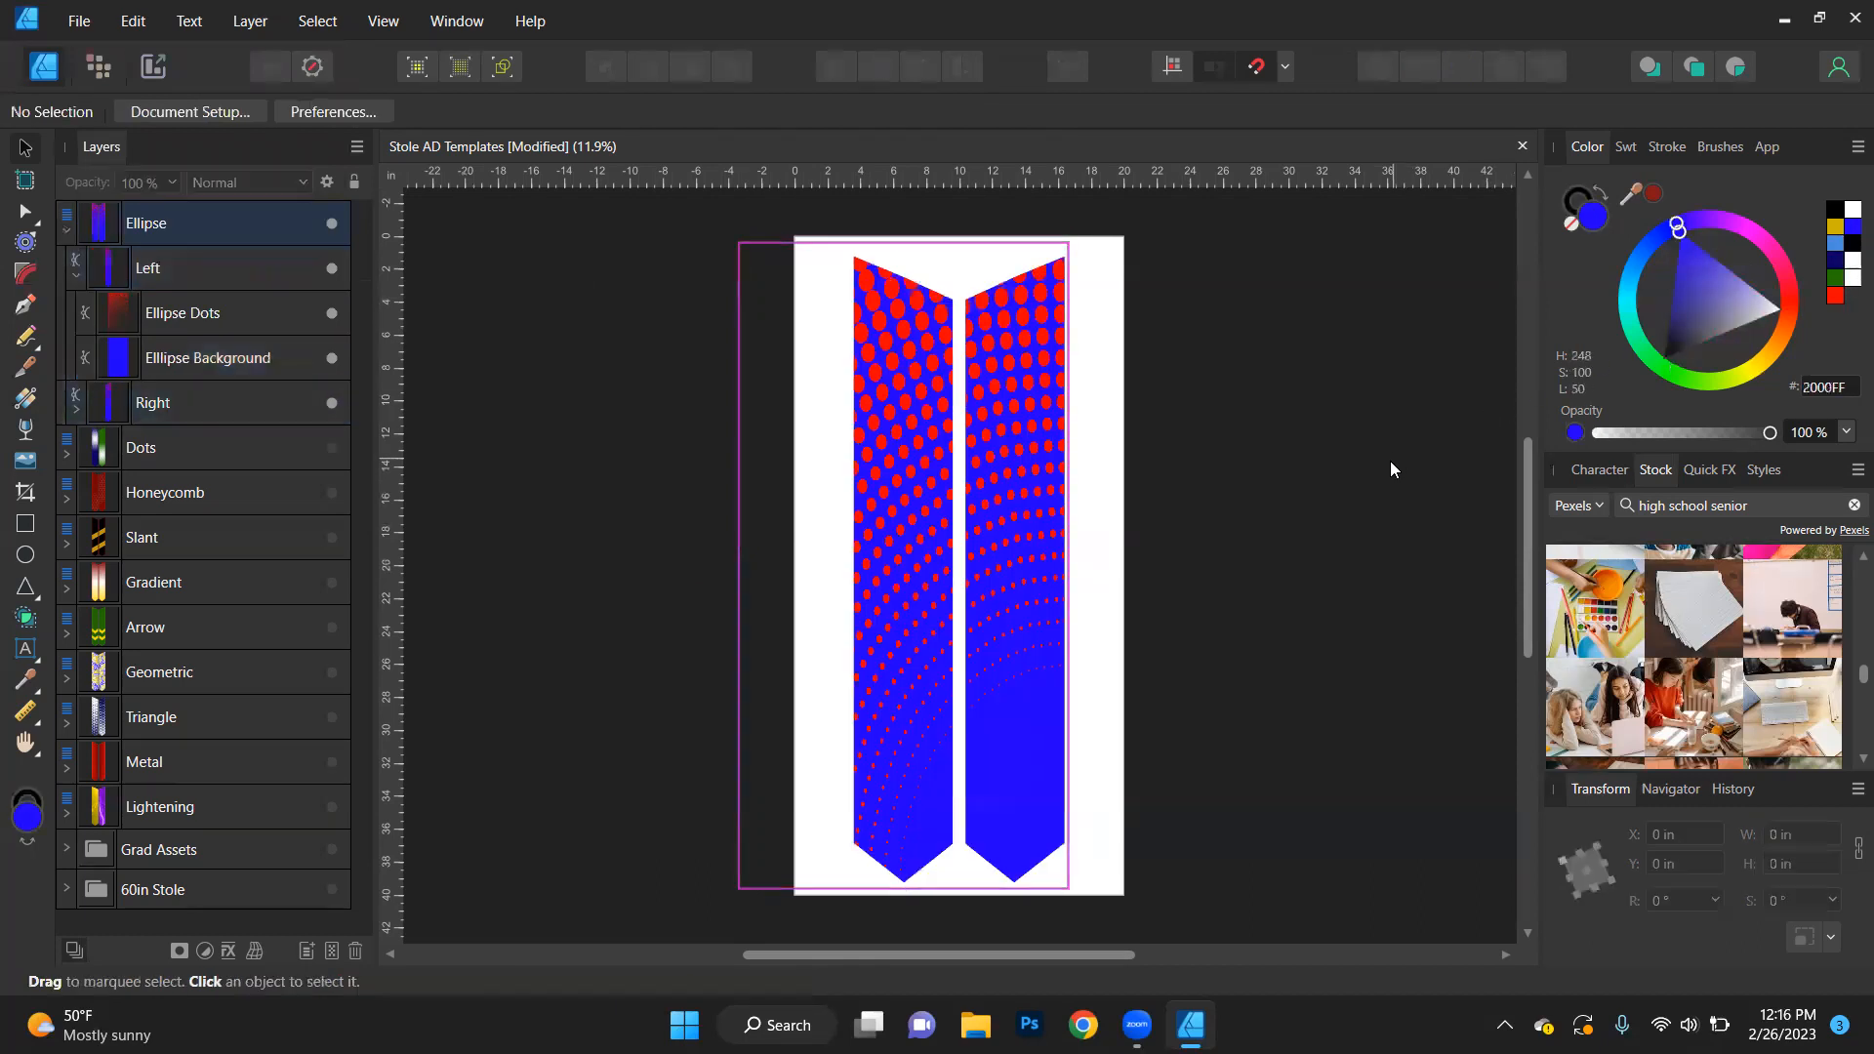
- Undo the trial background fills and the same-name selection on both stole sides
{"action": "key", "text": "ctrl+z"}
{"action": "key", "text": "ctrl+z"}
{"action": "key", "text": "ctrl+z"}
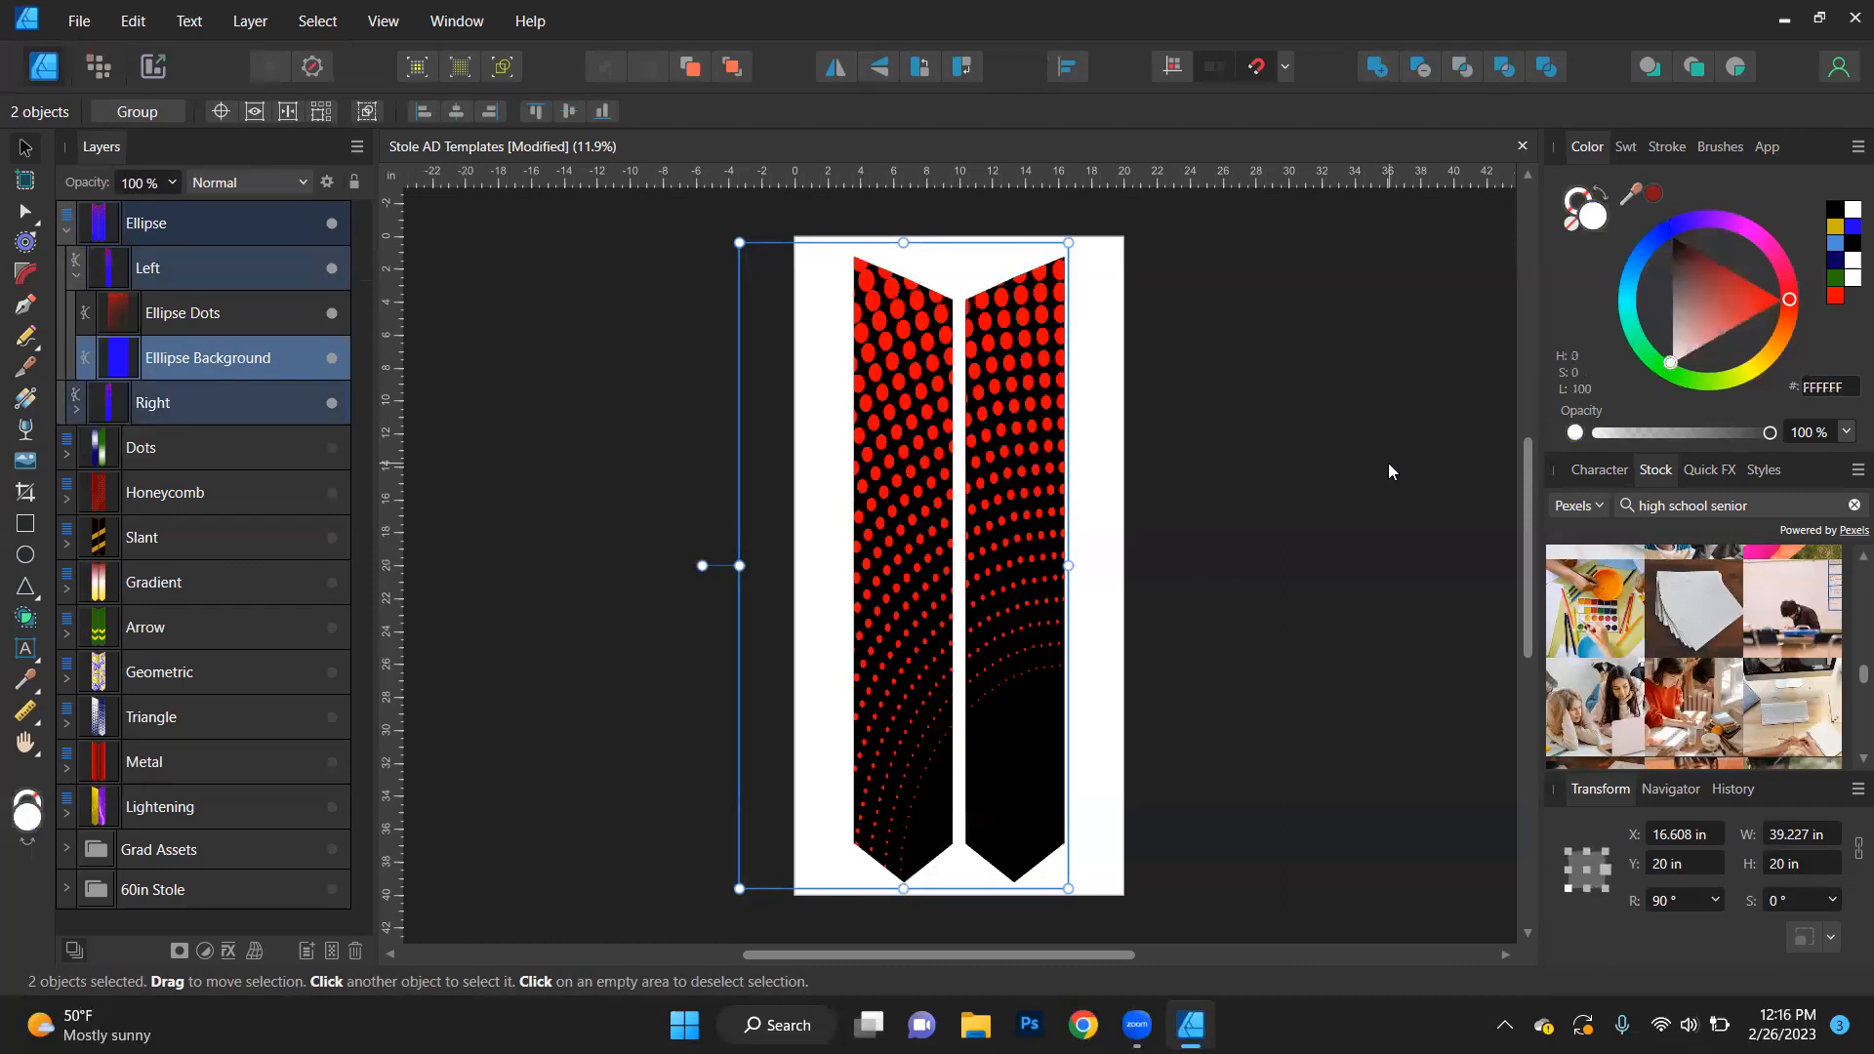
{"action": "key", "text": "ctrl+z"}
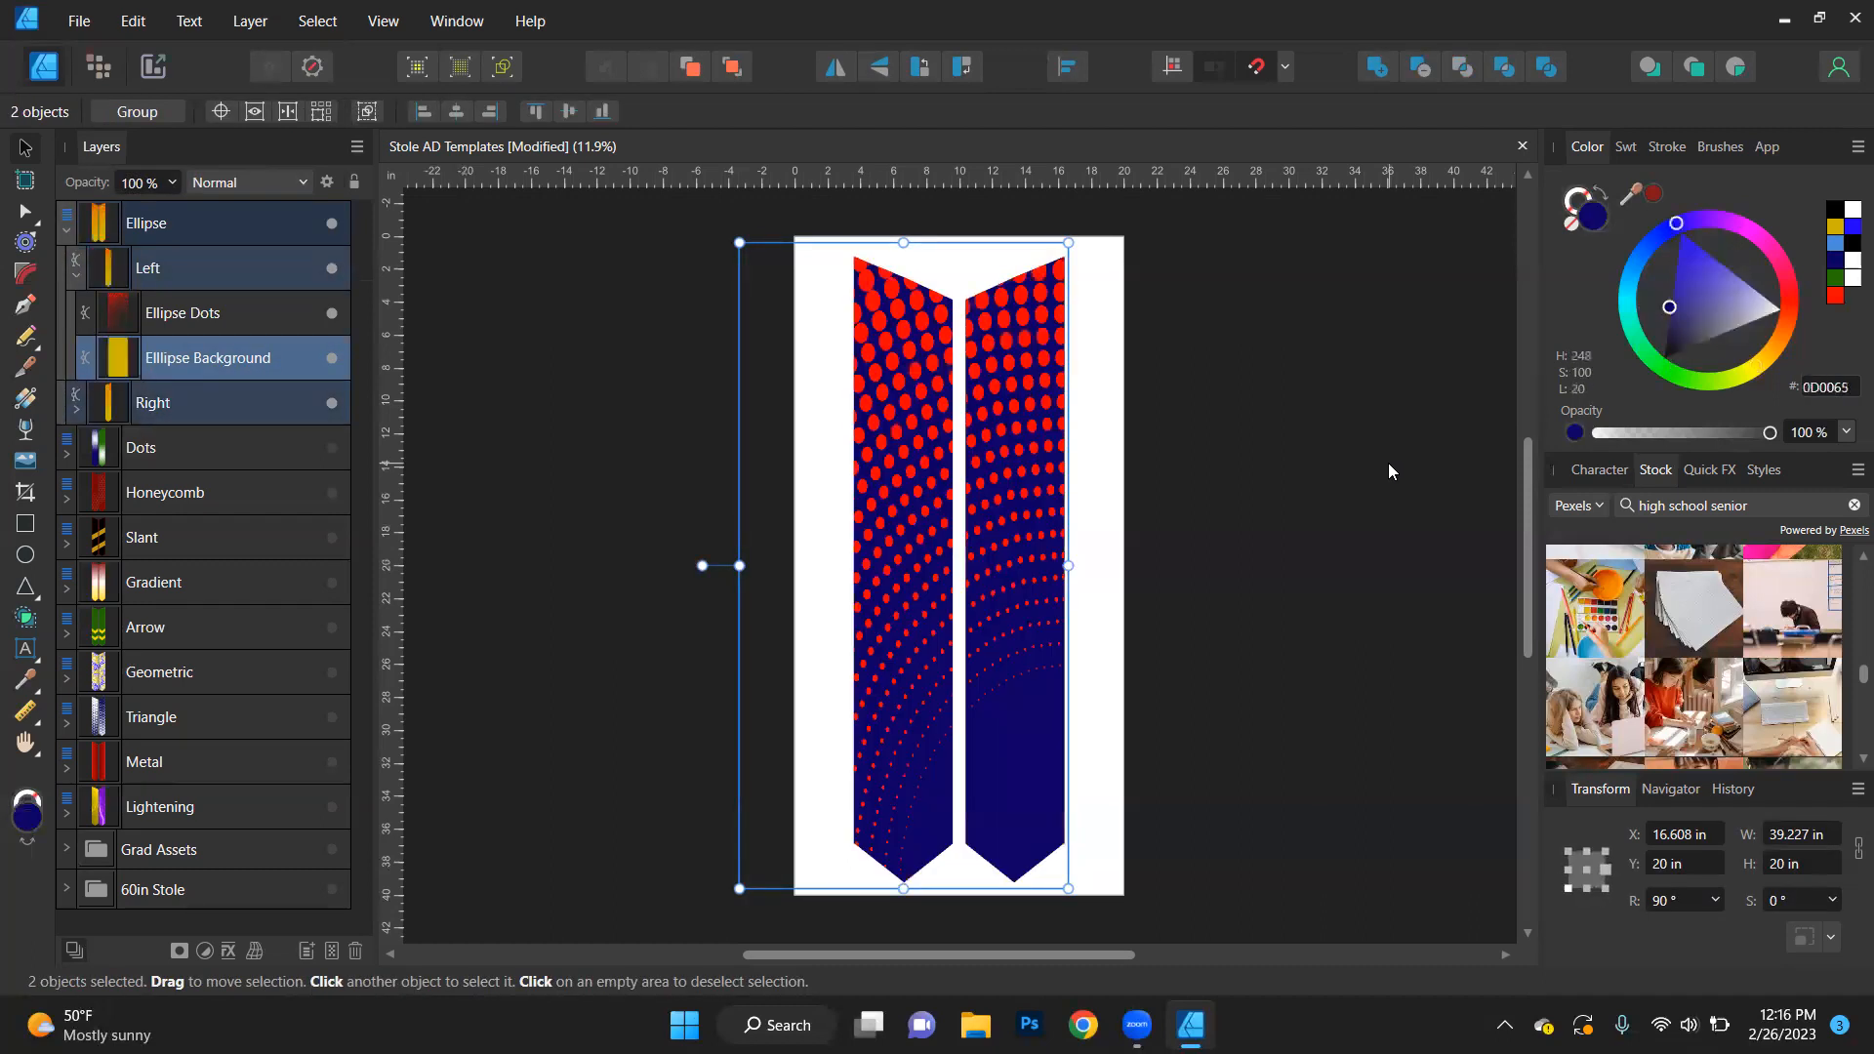
{"action": "key", "text": "ctrl+z"}
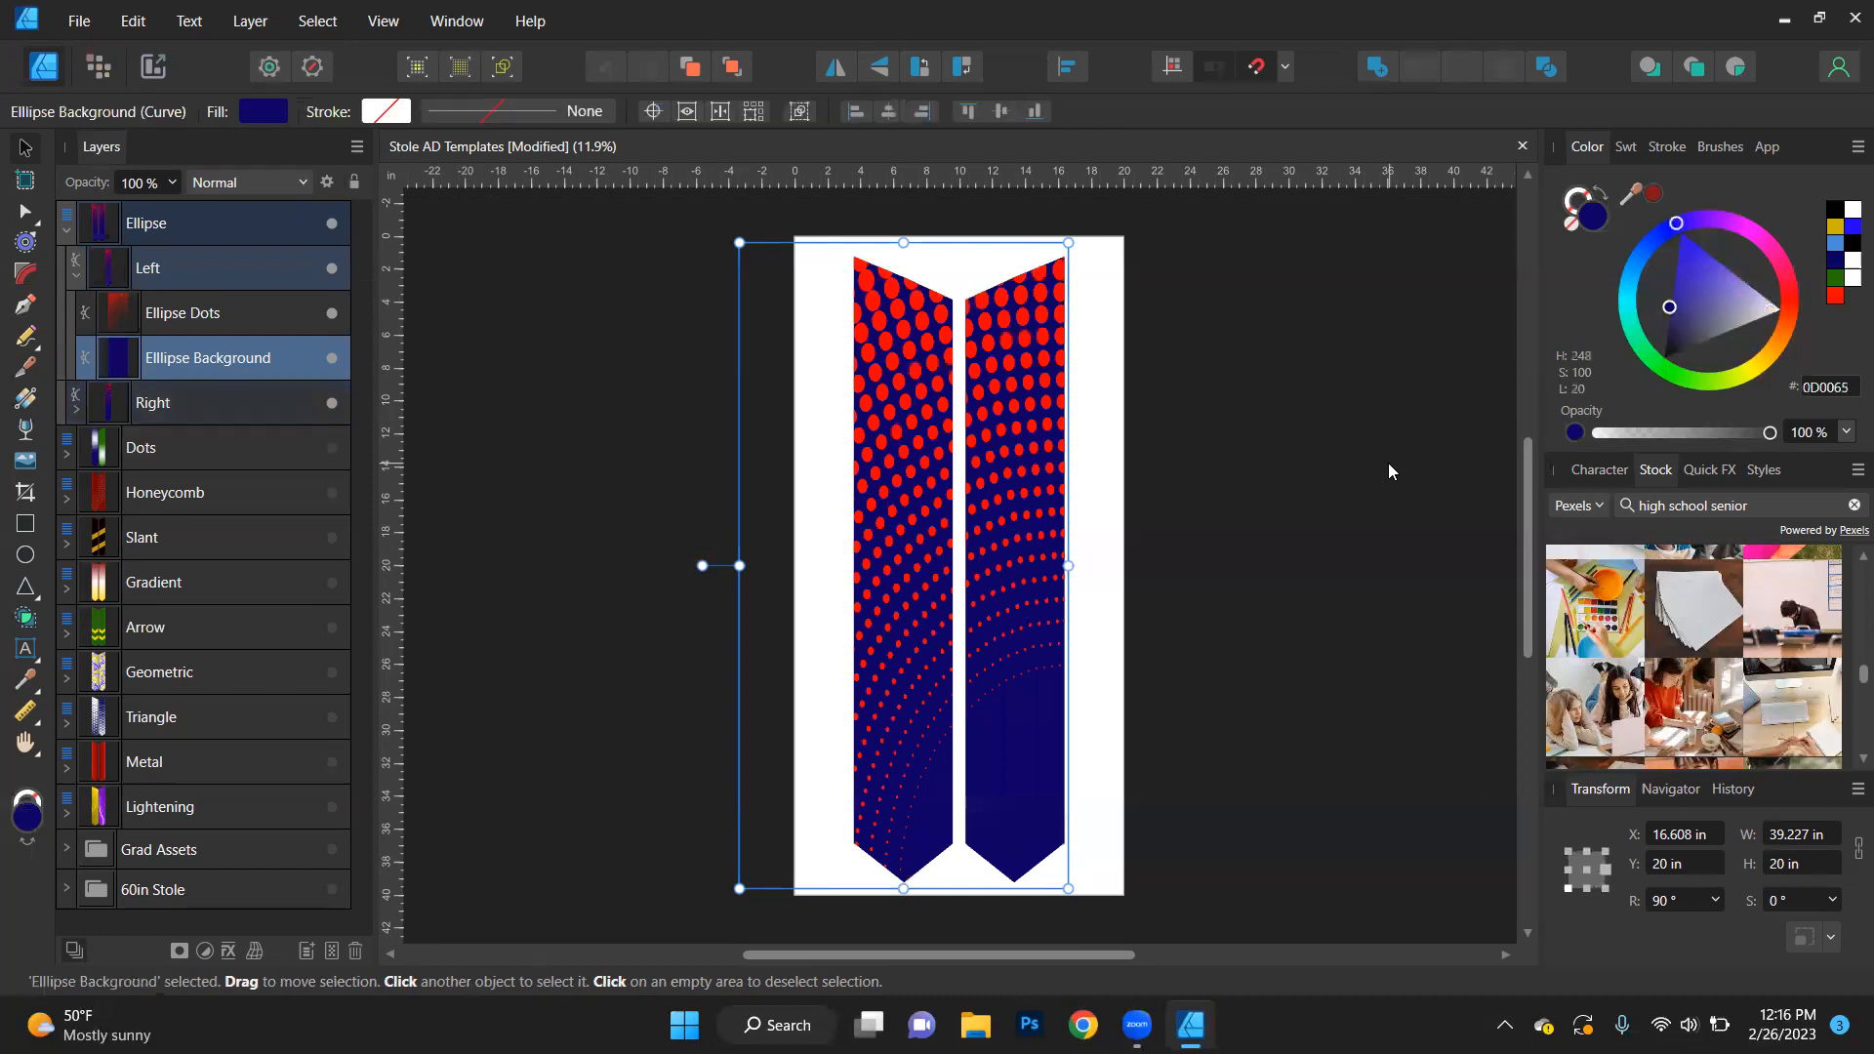
{"action": "key", "text": "ctrl+z"}
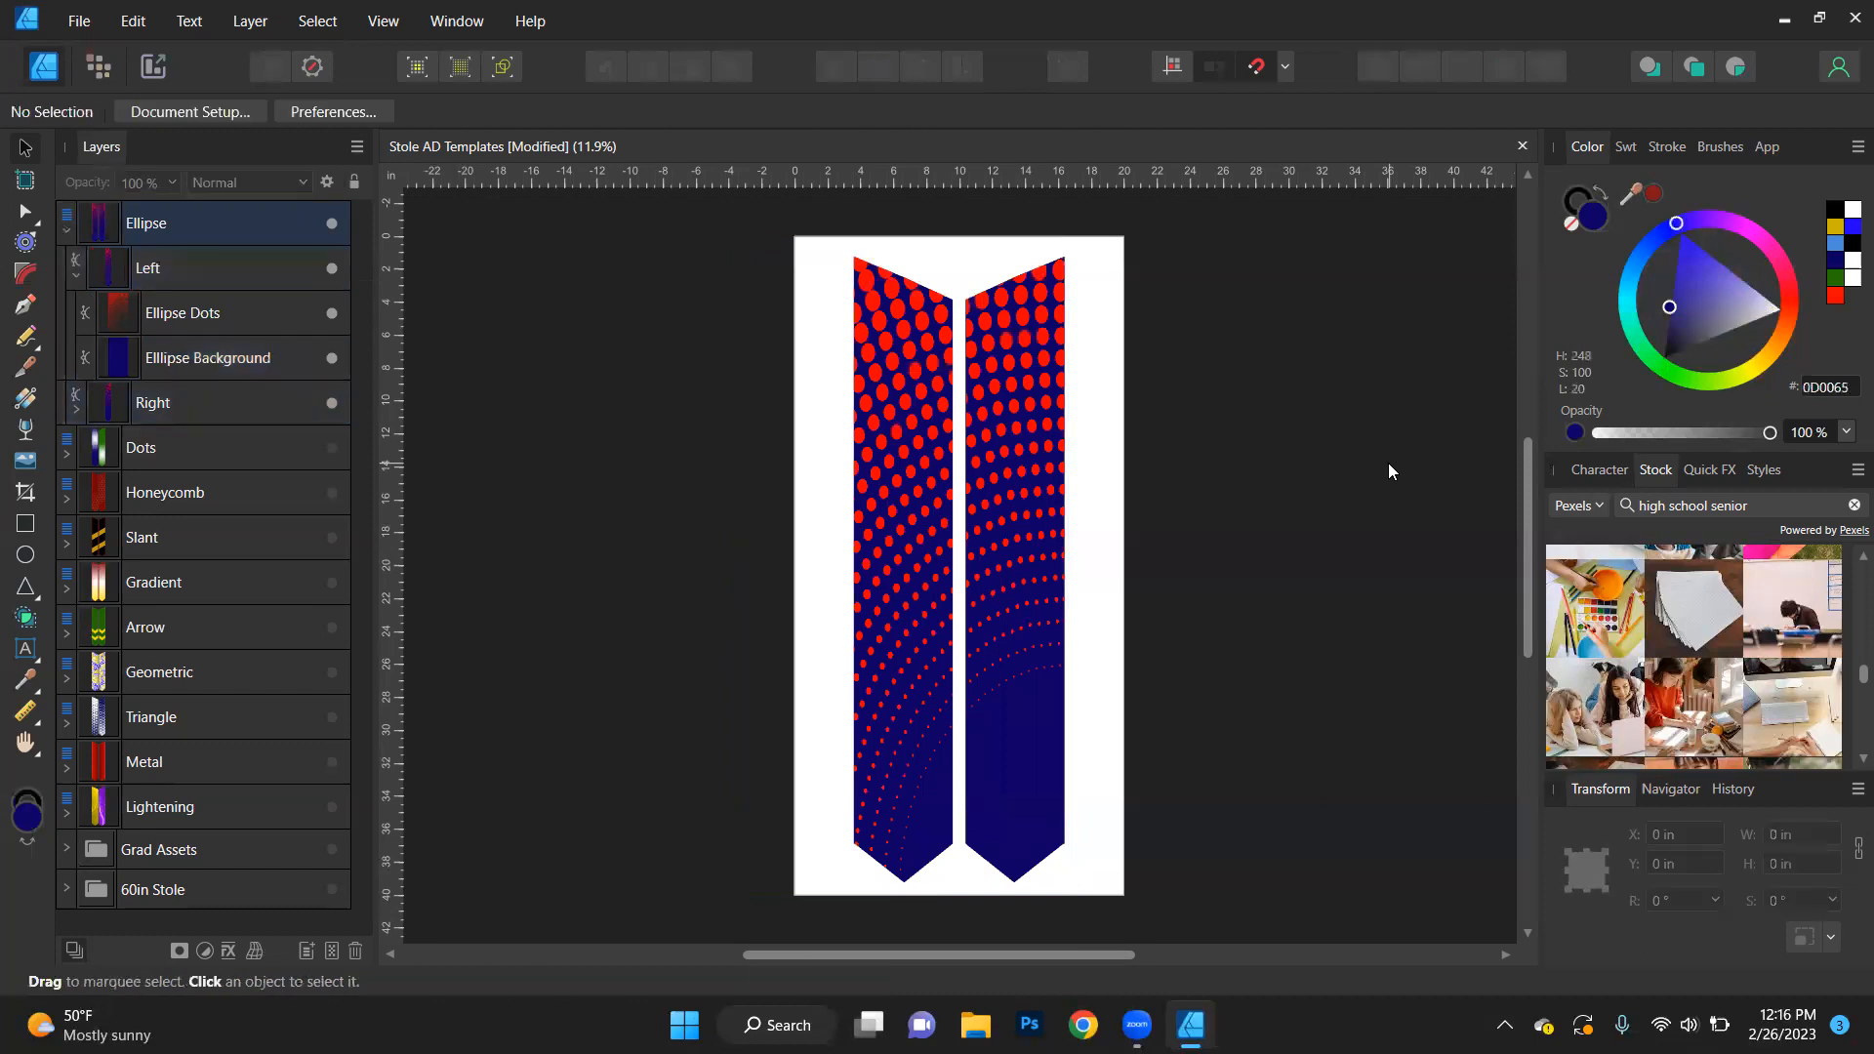
- Collapse and hide the Ellipse design, show the Dots design, and expand it down to the layers of its left stole
{"action": "left_click", "coordinate": [60, 230]}
{"action": "left_click", "coordinate": [332, 222]}
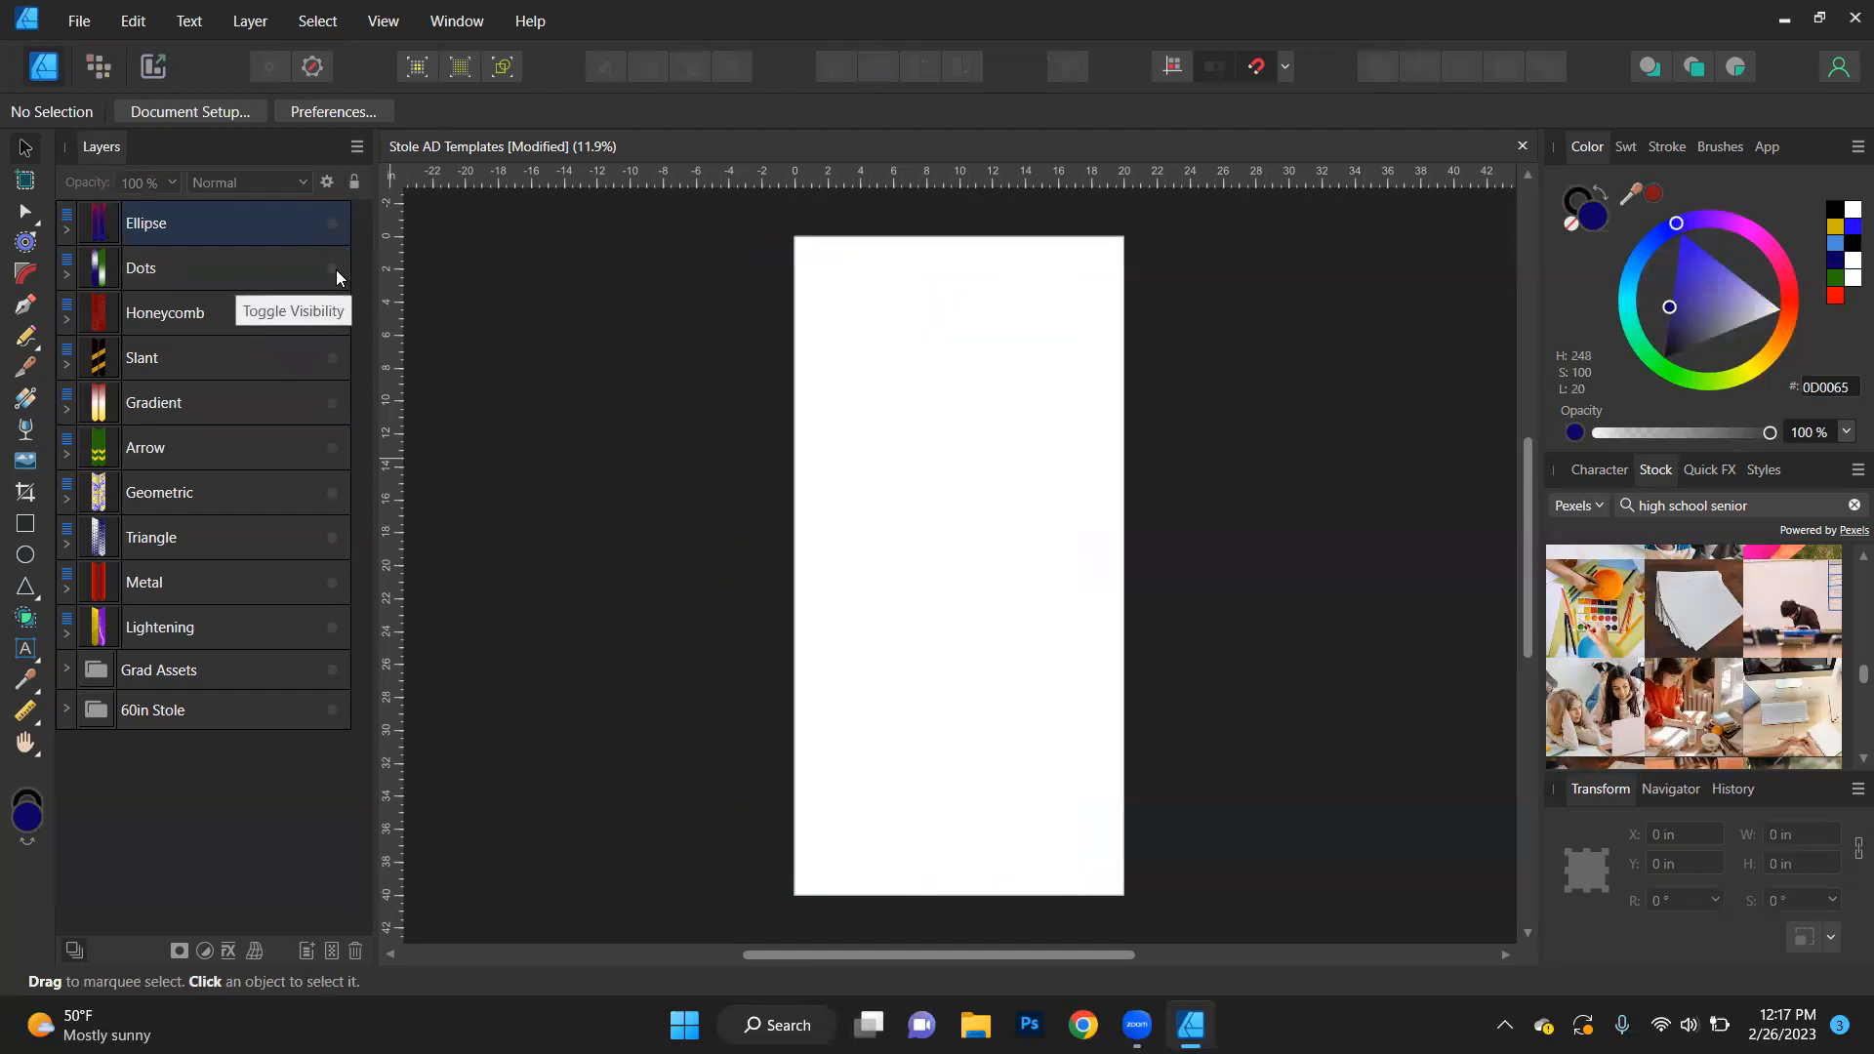
{"action": "left_click", "coordinate": [333, 268]}
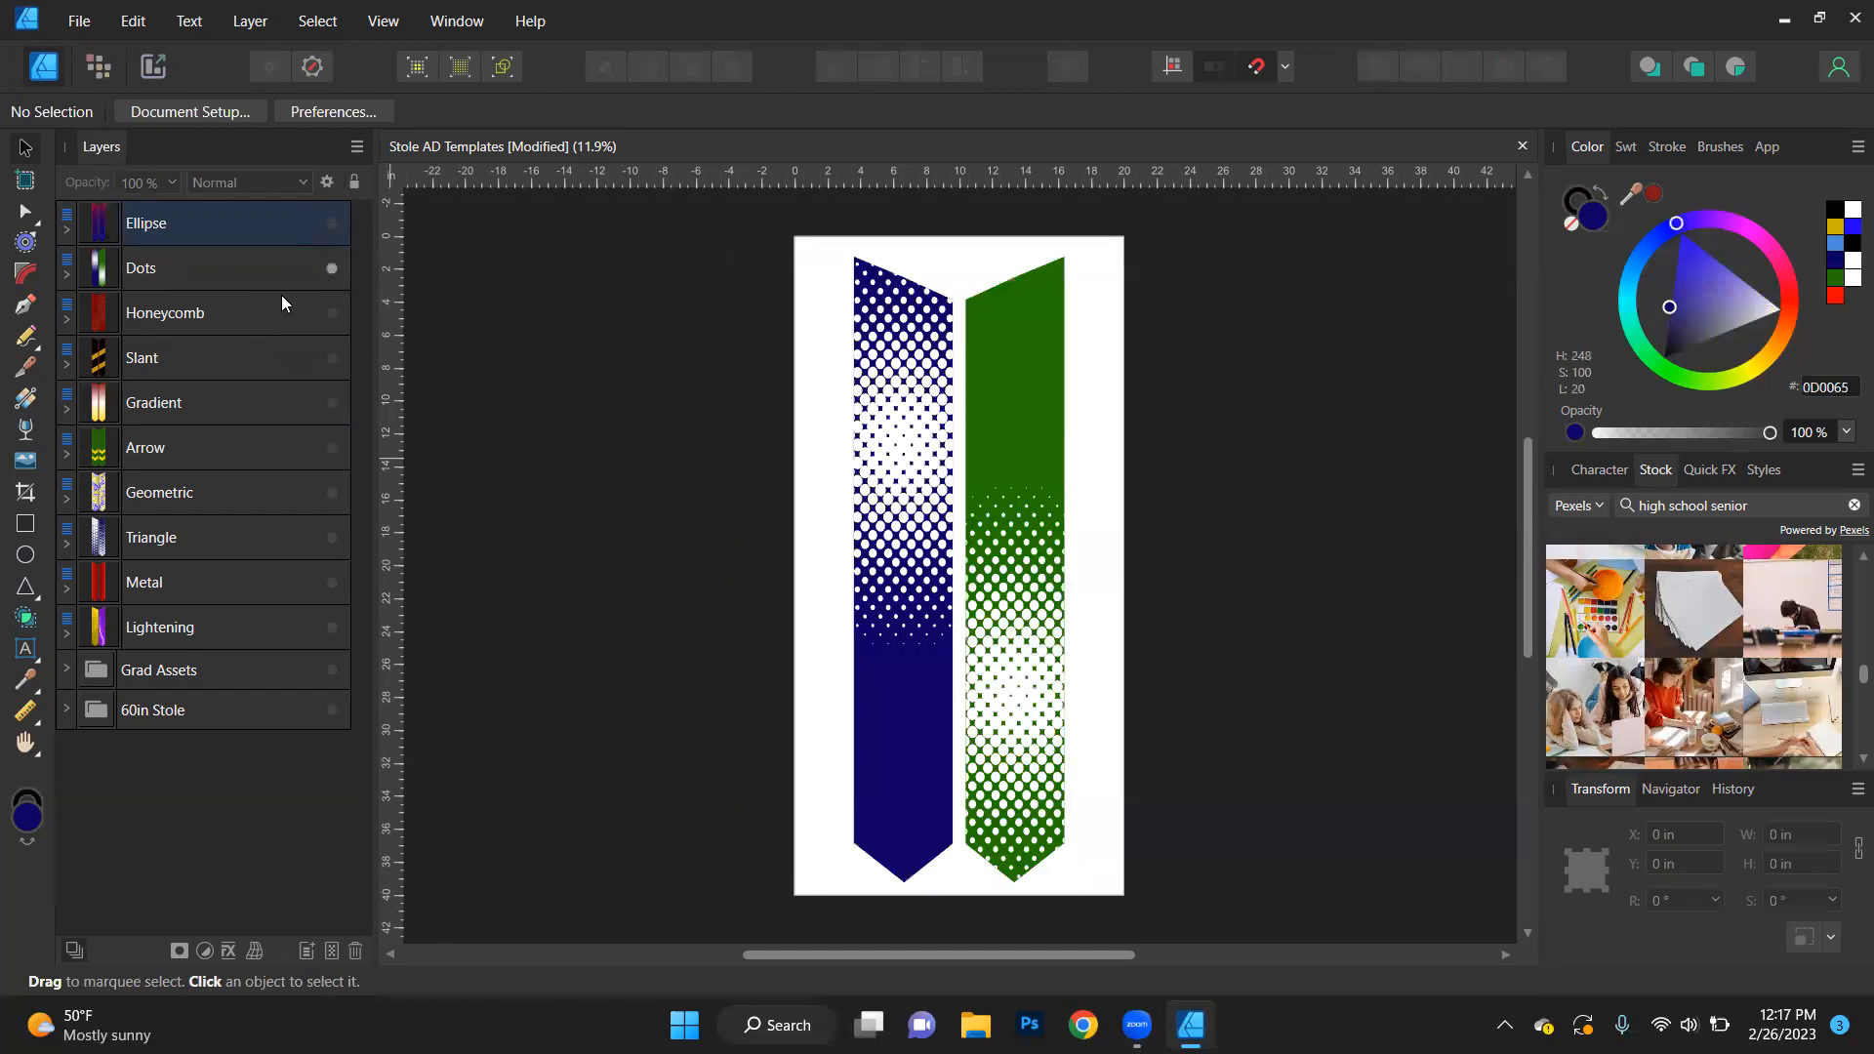
{"action": "left_click", "coordinate": [67, 274]}
{"action": "left_click", "coordinate": [76, 320]}
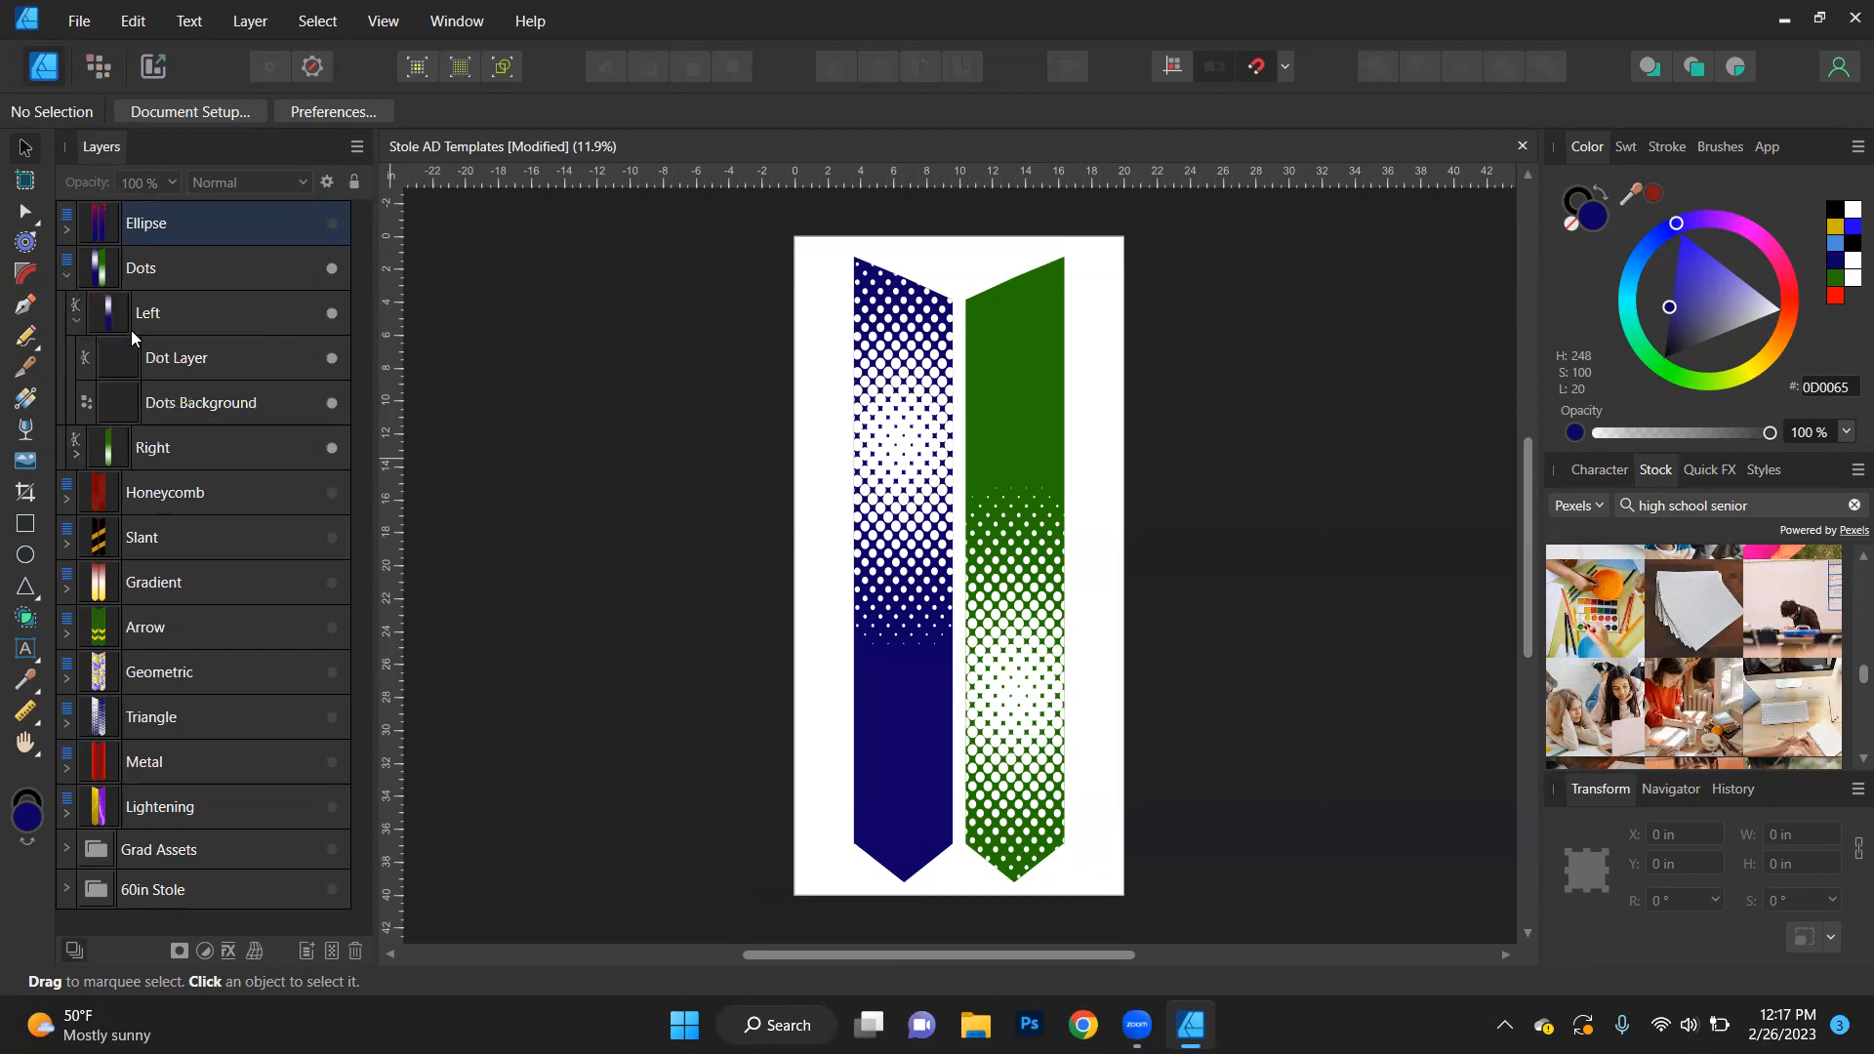
- Fill the Dot Layer of the left stole with the previously sampled dark red (811717)
{"action": "left_click", "coordinate": [205, 367]}
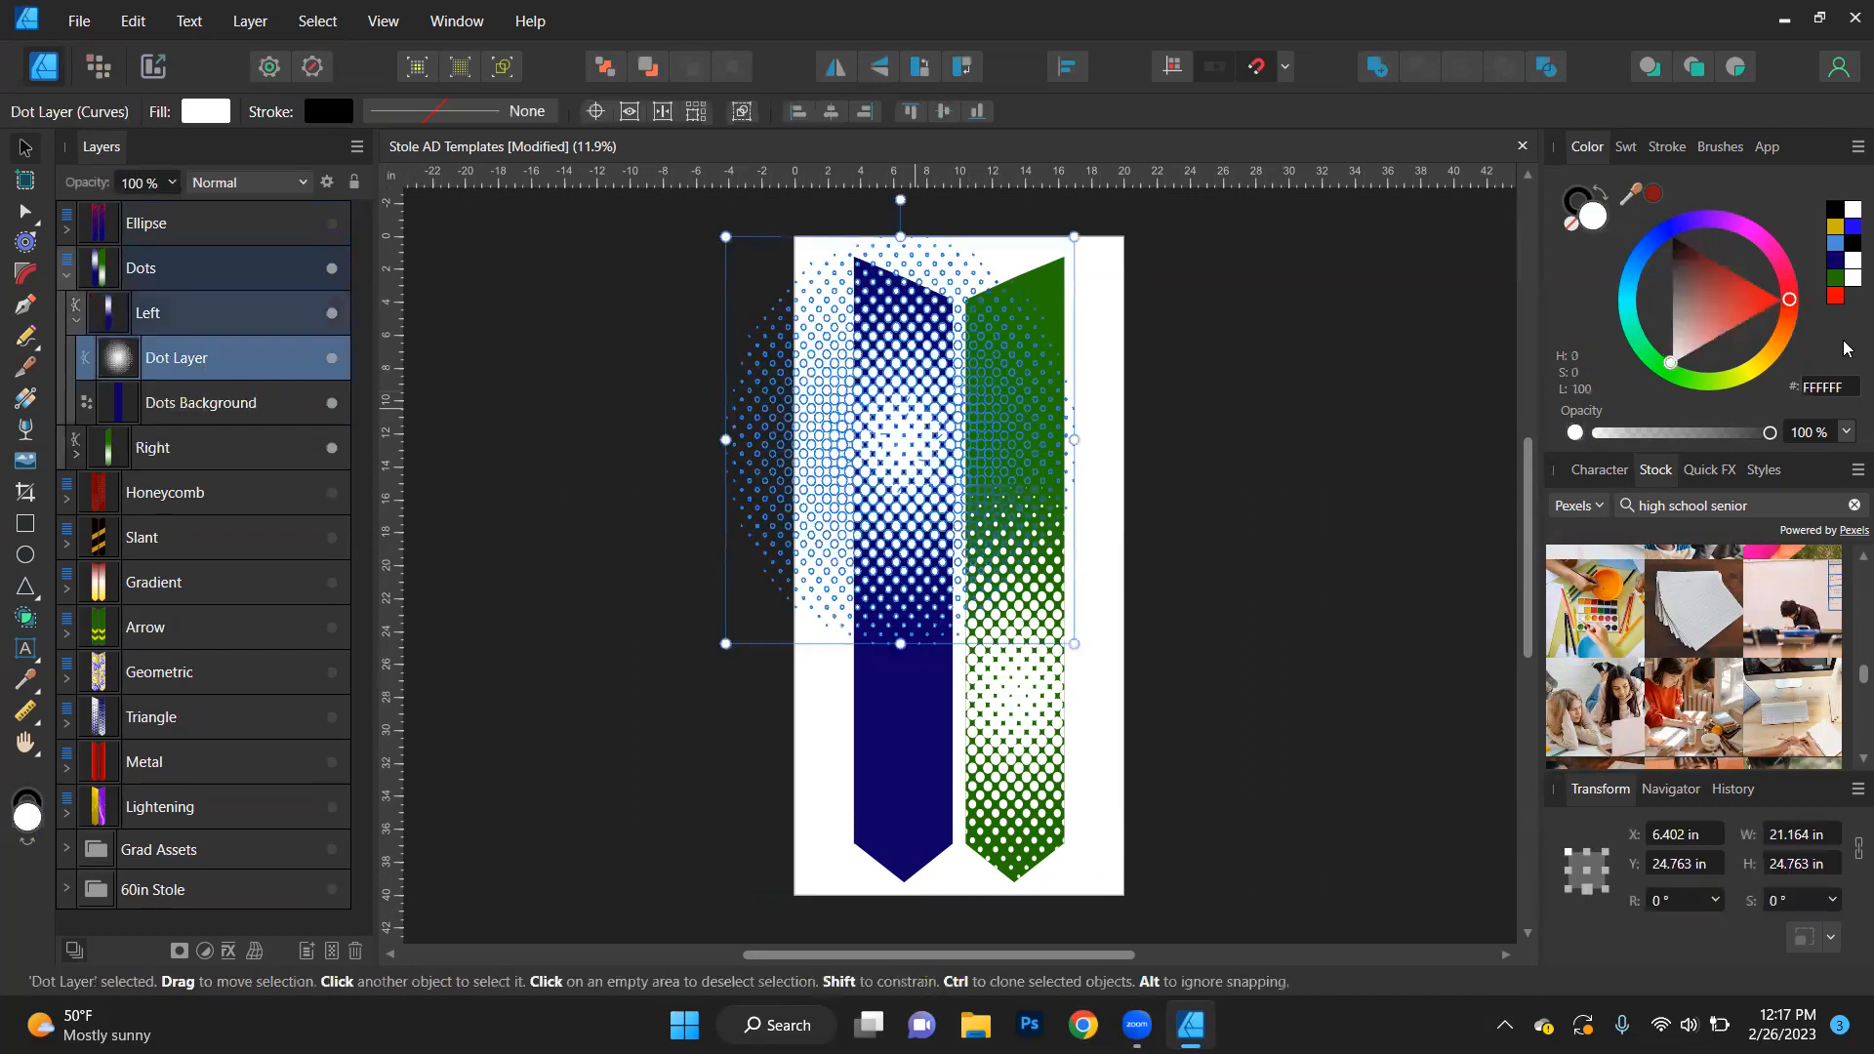
{"action": "left_click", "coordinate": [1653, 193]}
{"action": "left_click", "coordinate": [1309, 468]}
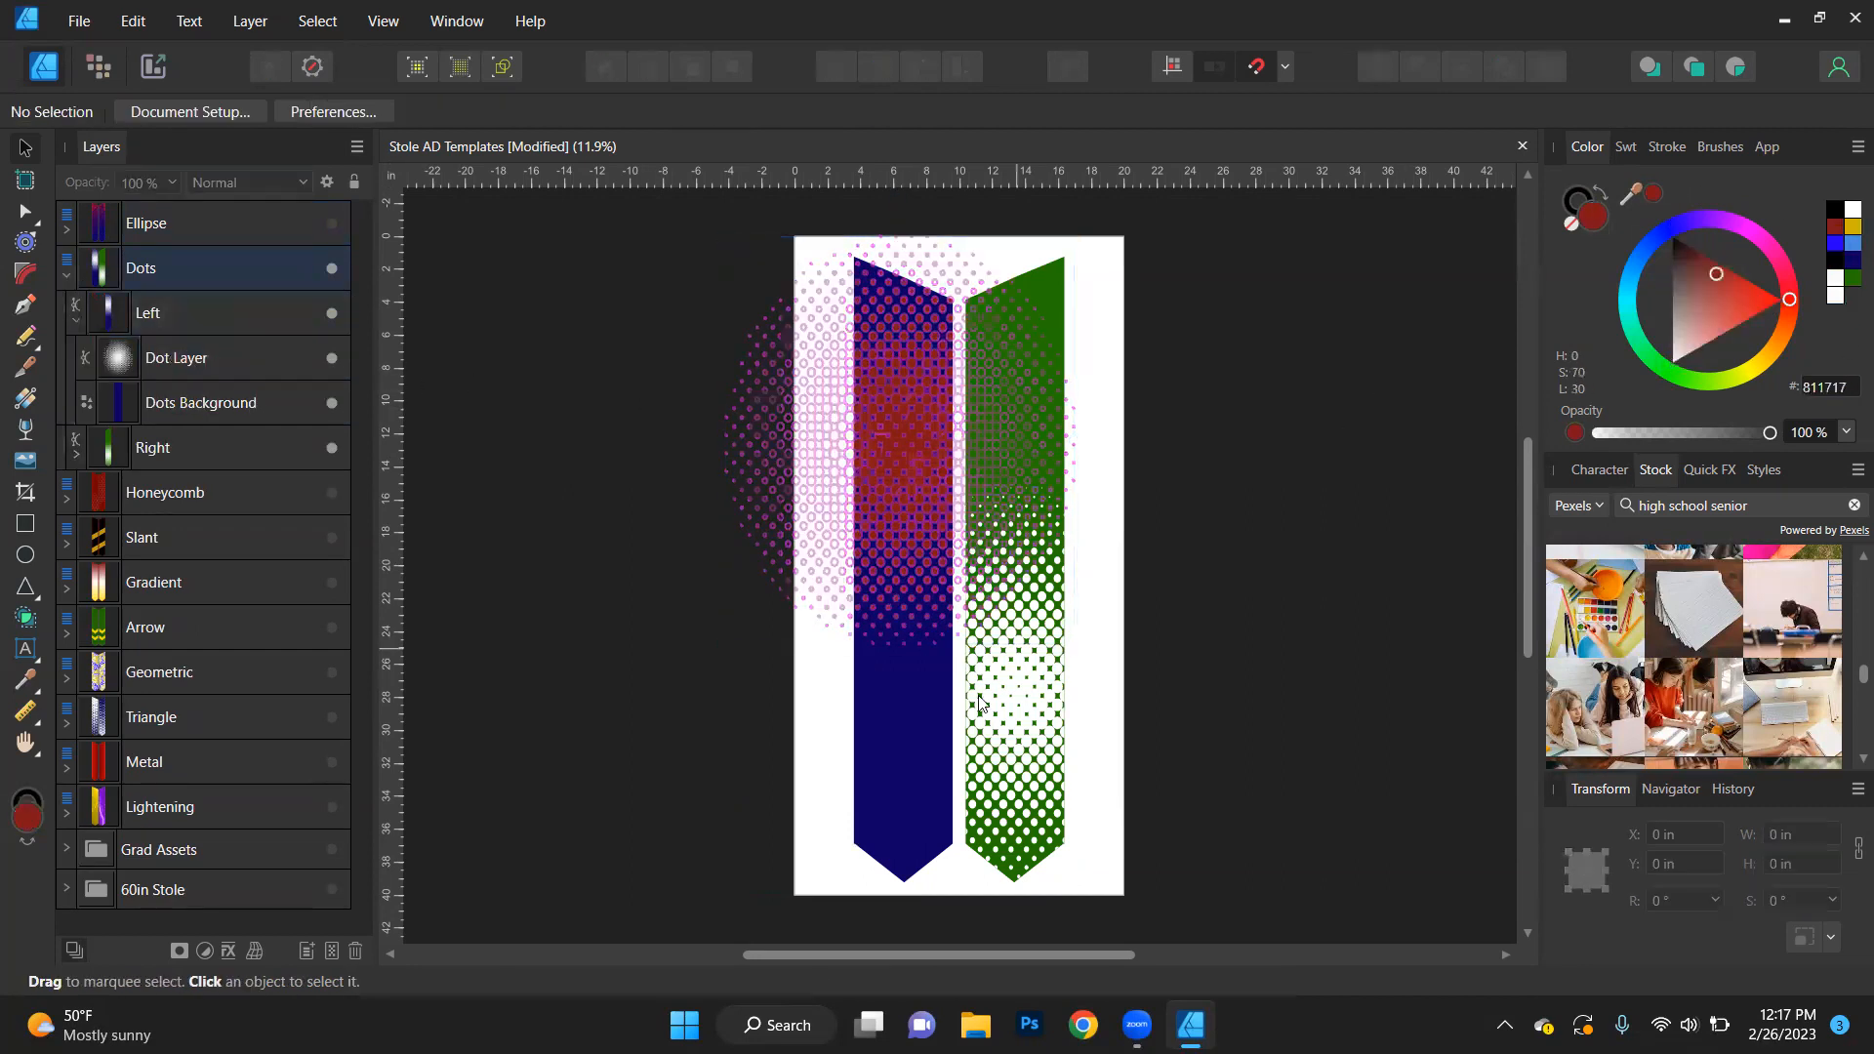
- Move the left stole's Dot Layer down about 19 in and left about 3.6 in, towards the stole's lower tip
{"action": "left_click", "coordinate": [205, 374]}
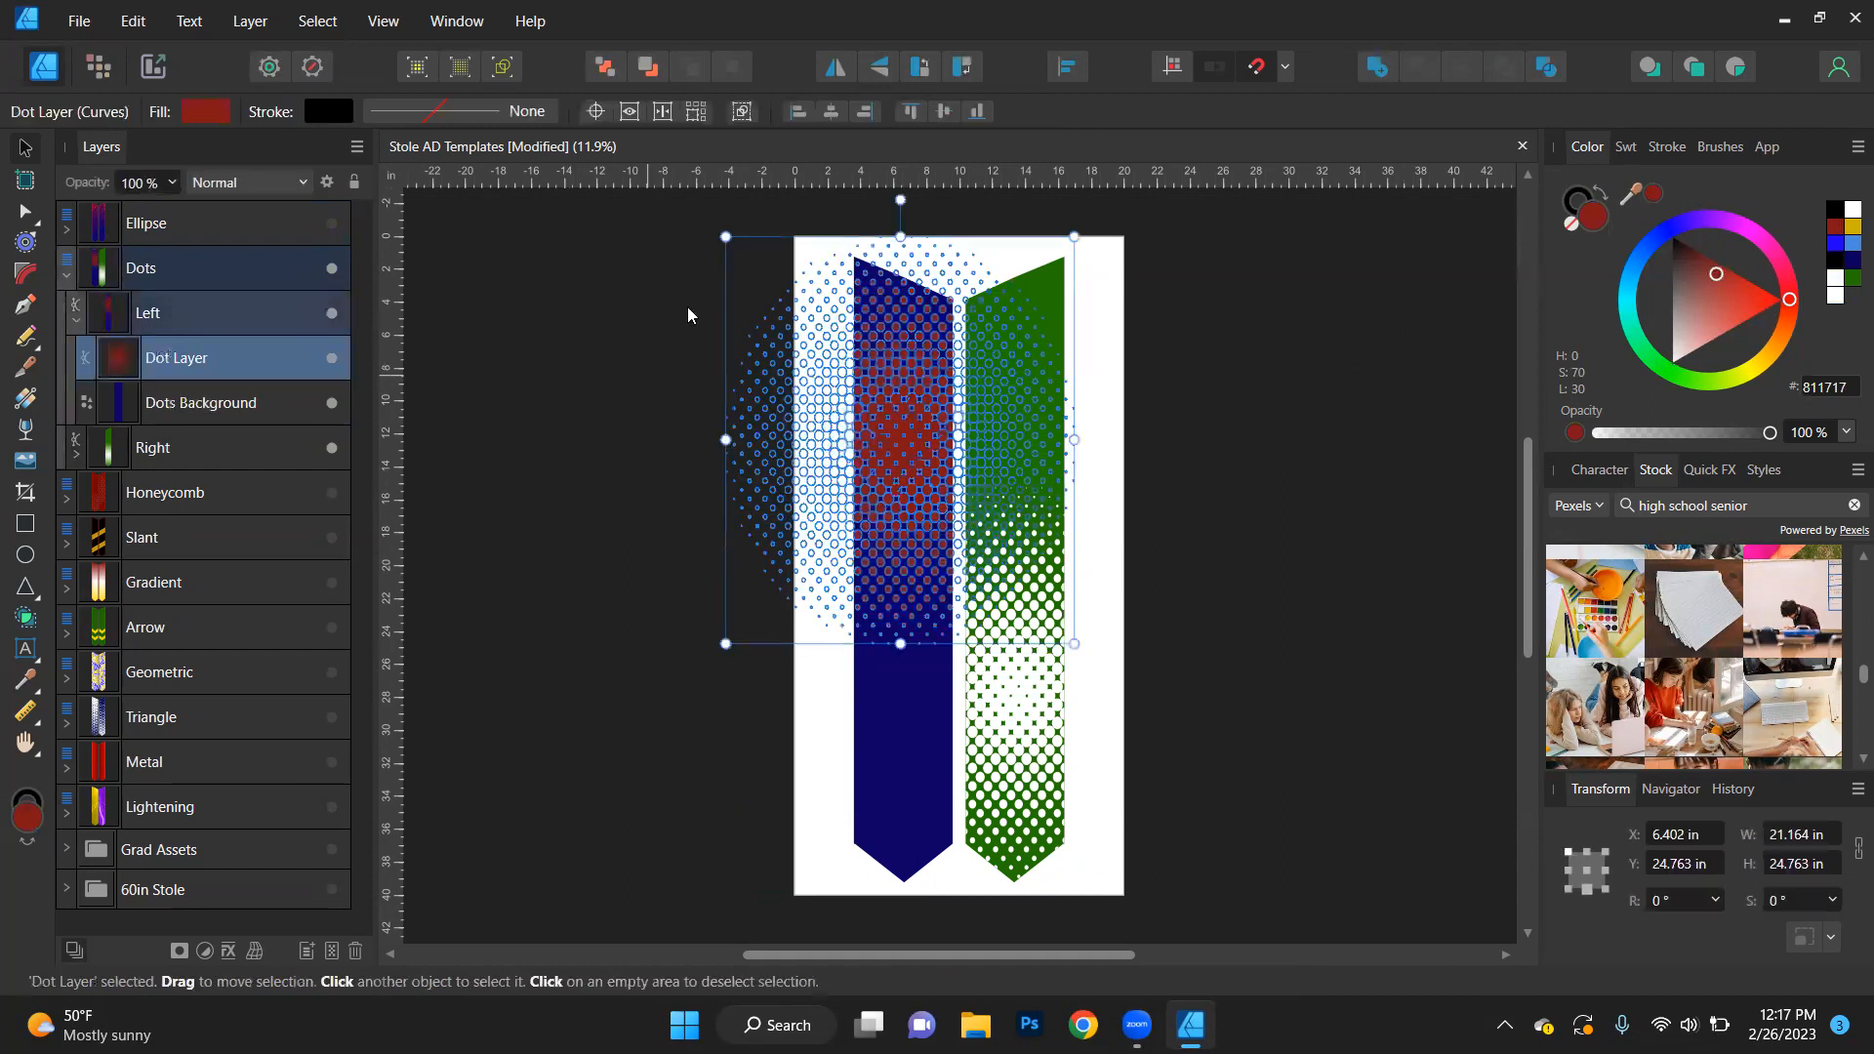
{"action": "left_click_drag", "start_coordinate": [890, 411], "coordinate": [835, 719]}
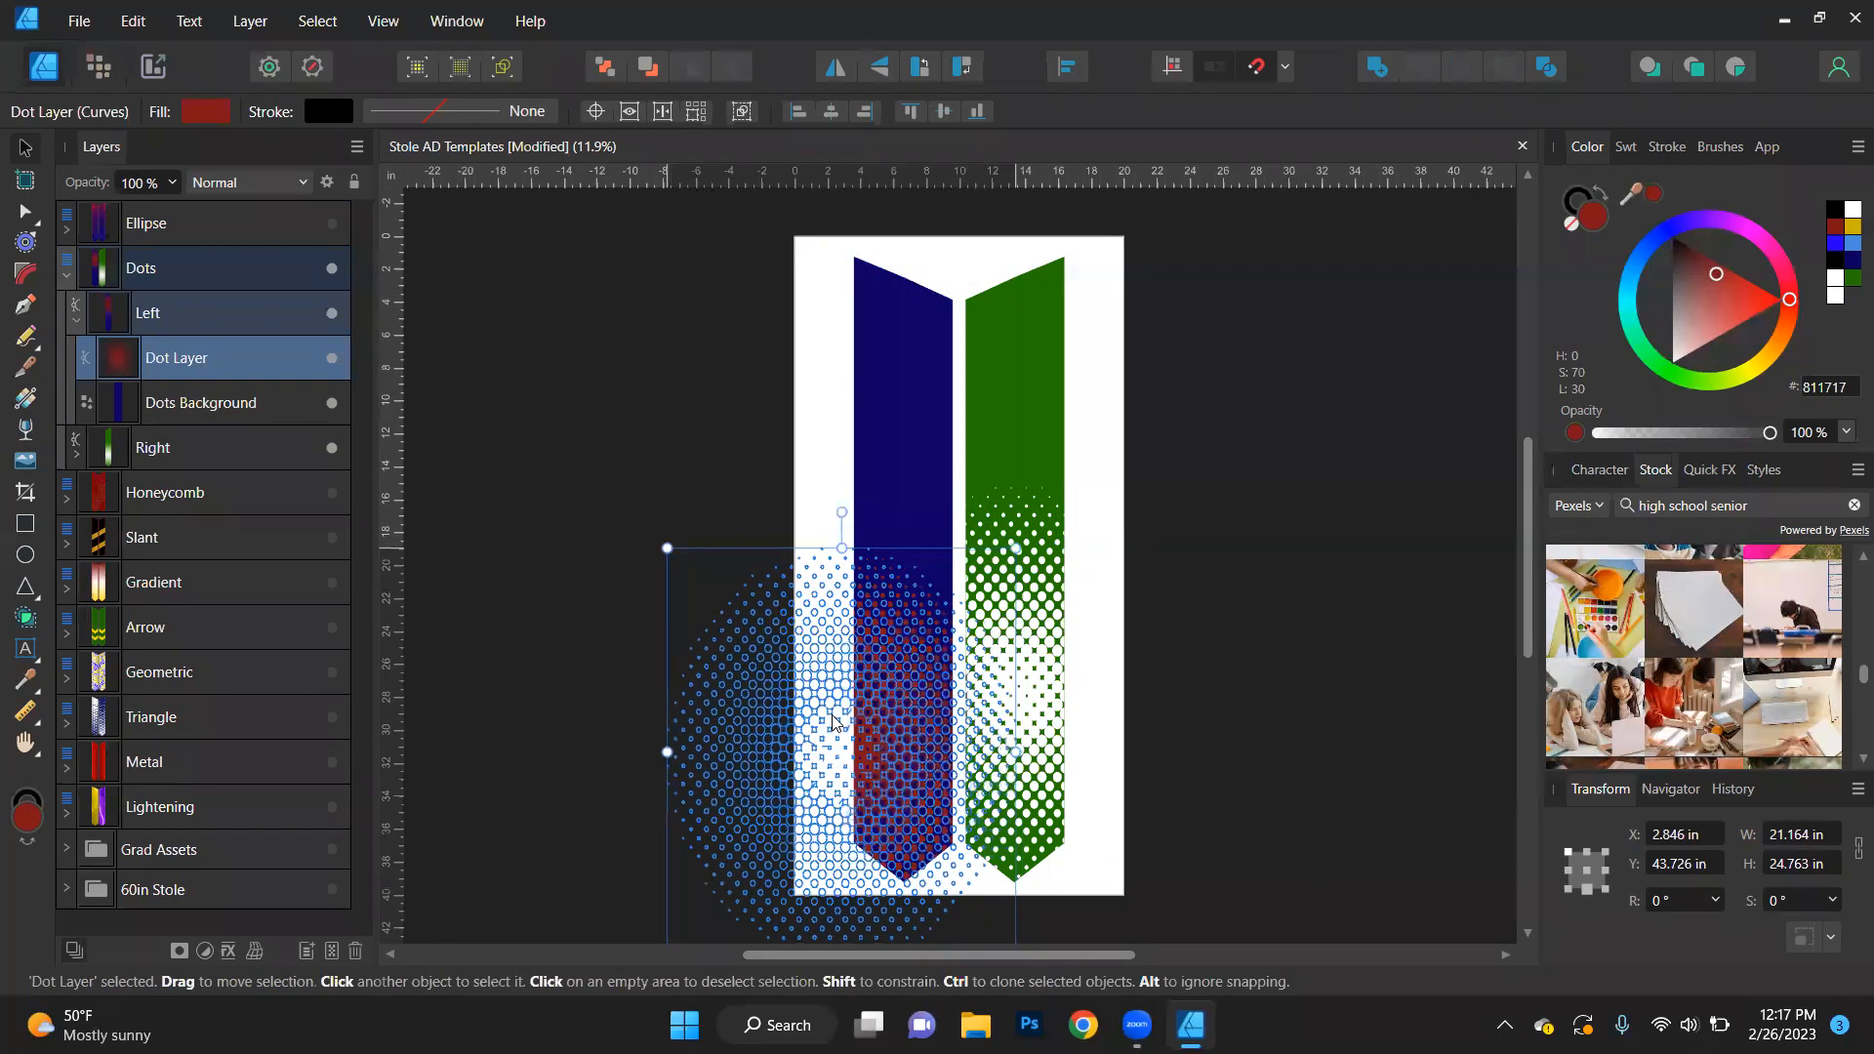
{"action": "left_click", "coordinate": [592, 535]}
{"action": "left_click", "coordinate": [899, 715]}
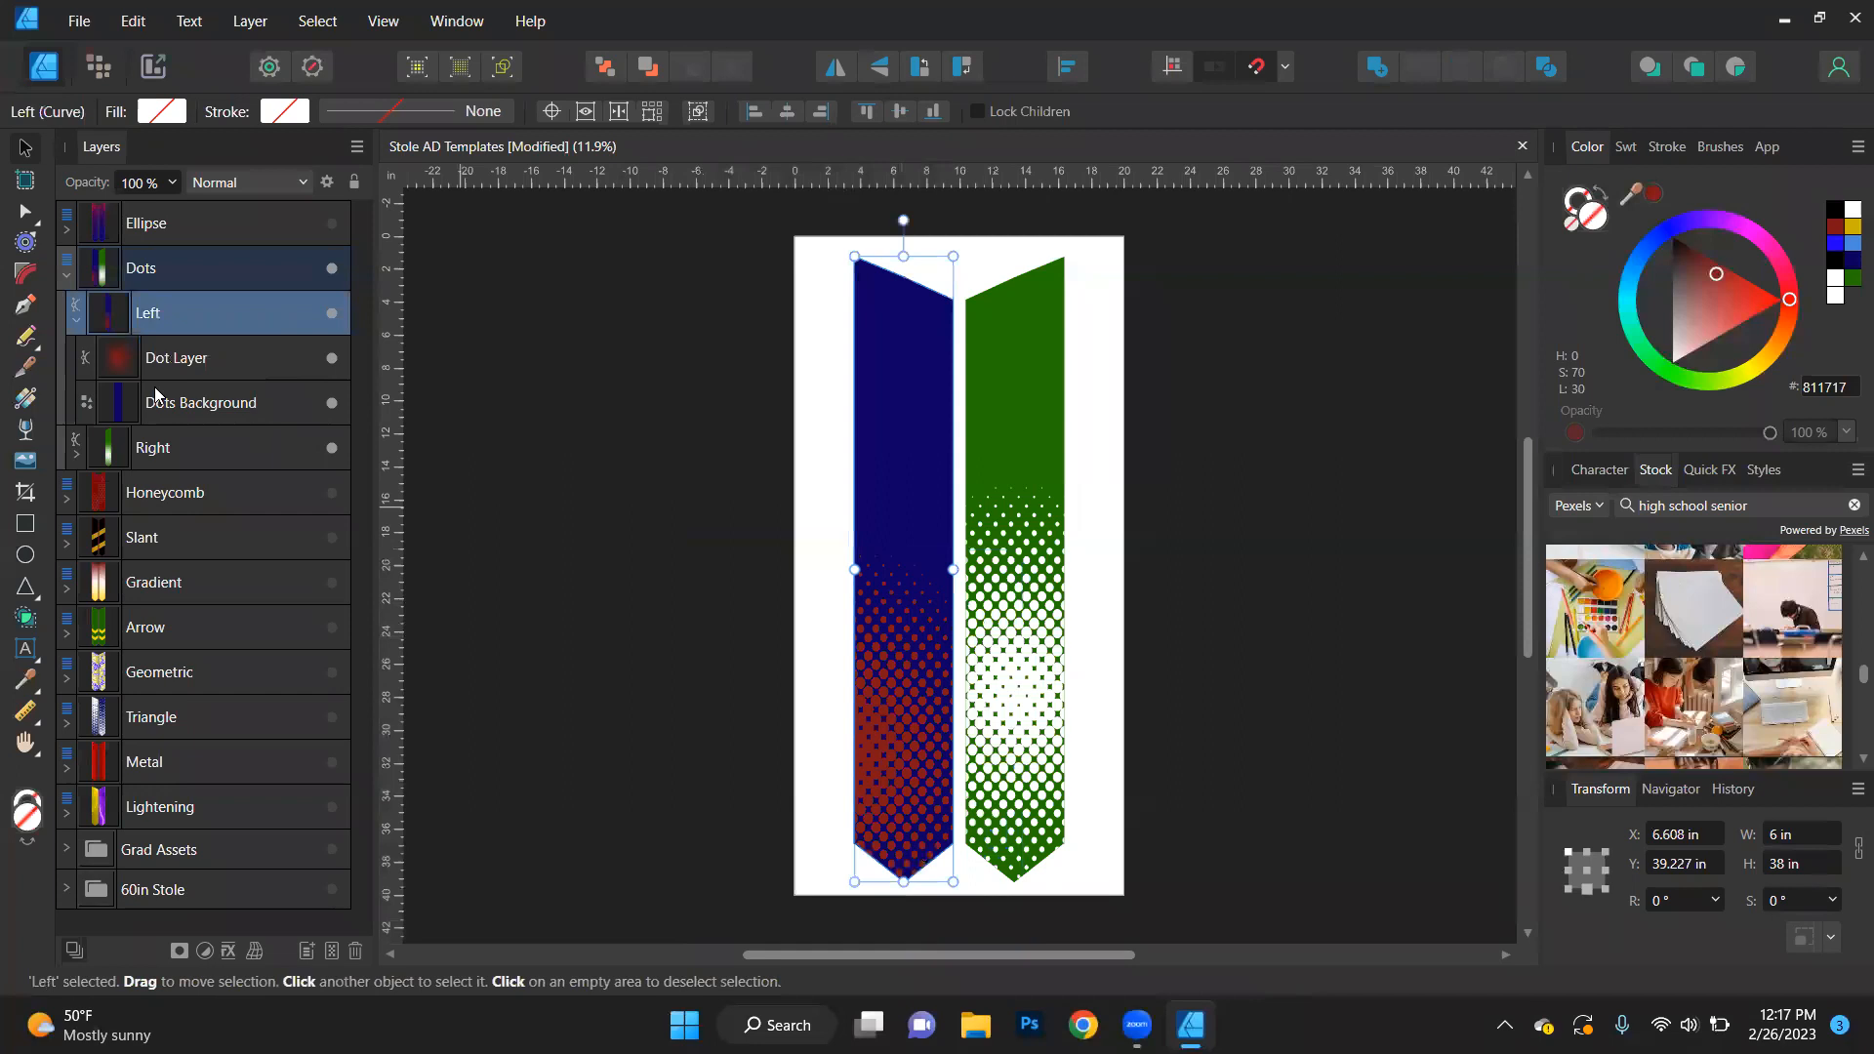
- Shrink the left stole's Dot Layer to about 13.4 × 13.9 in and position it over the stole's lower outer edge
{"action": "left_click", "coordinate": [166, 355]}
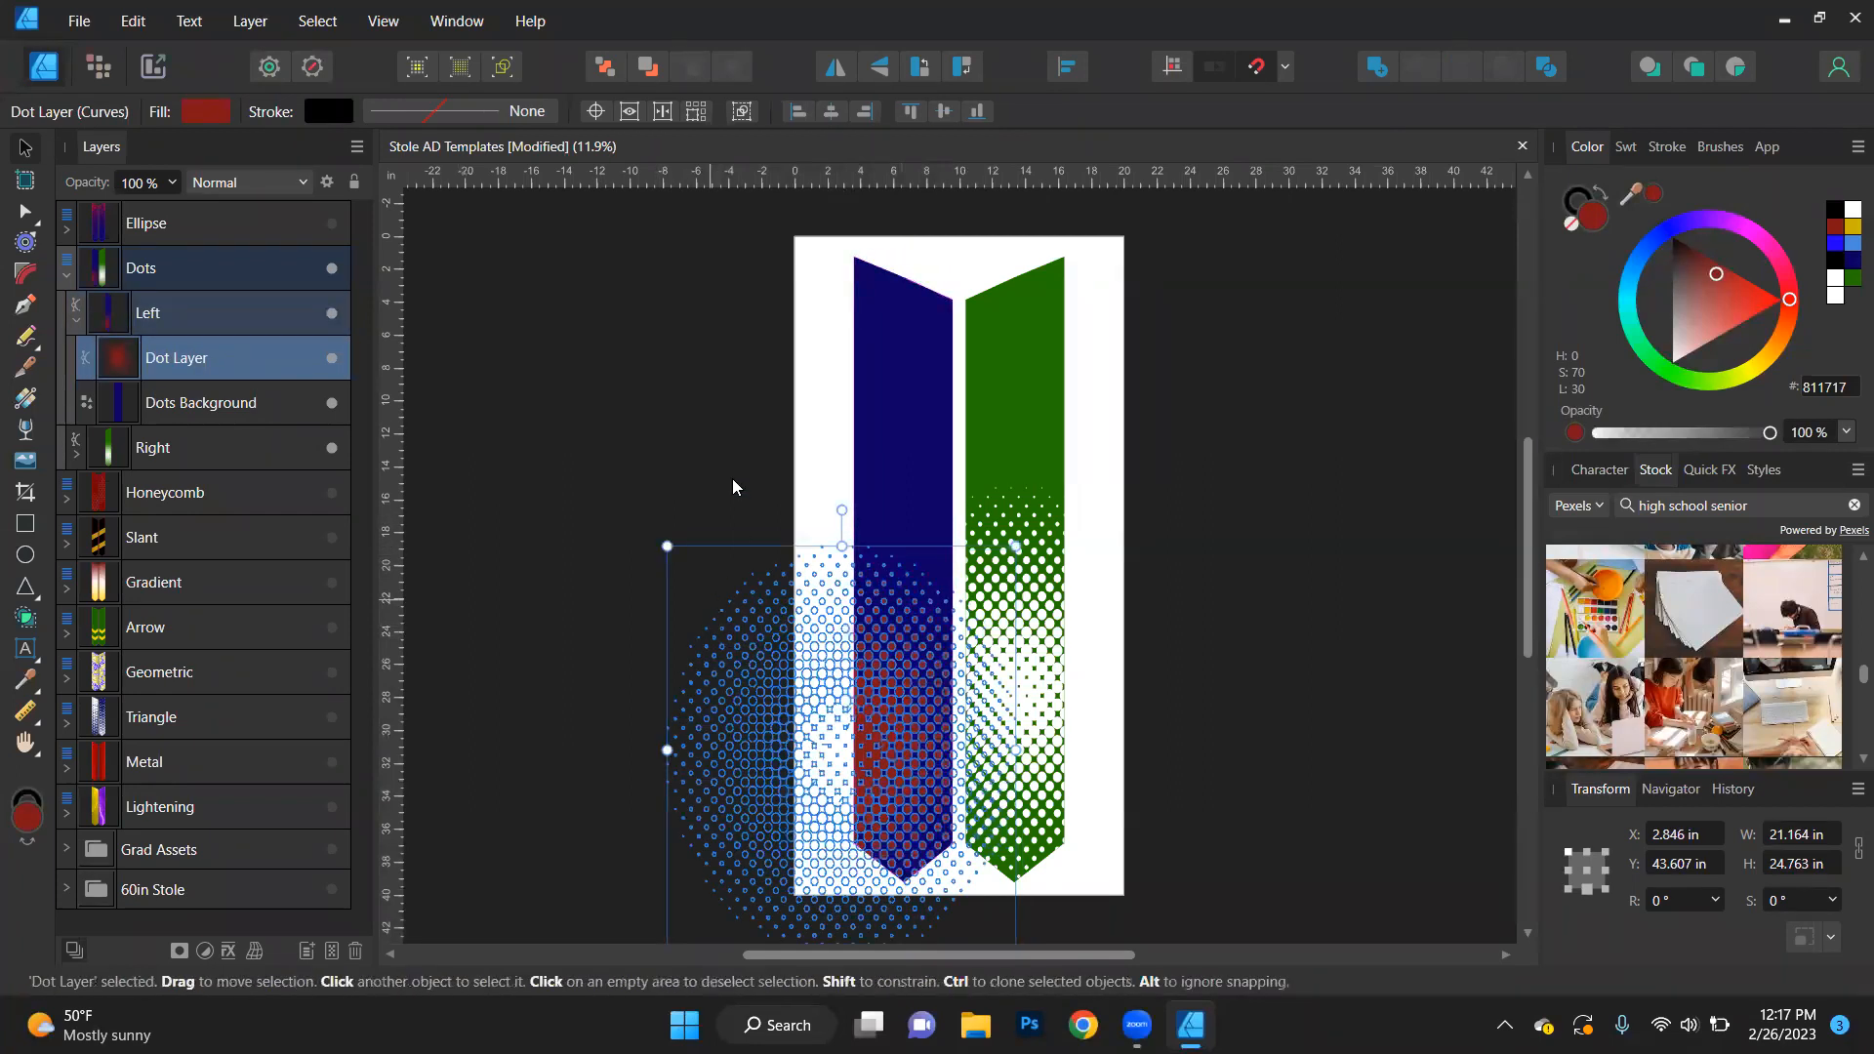
{"action": "scroll", "coordinate": [737, 469], "scroll_direction": "down", "scroll_amount": 3}
{"action": "left_click_drag", "start_coordinate": [668, 771], "coordinate": [794, 593]}
{"action": "scroll", "coordinate": [815, 427], "scroll_direction": "up", "scroll_amount": 1}
{"action": "left_click_drag", "start_coordinate": [921, 504], "coordinate": [870, 590]}
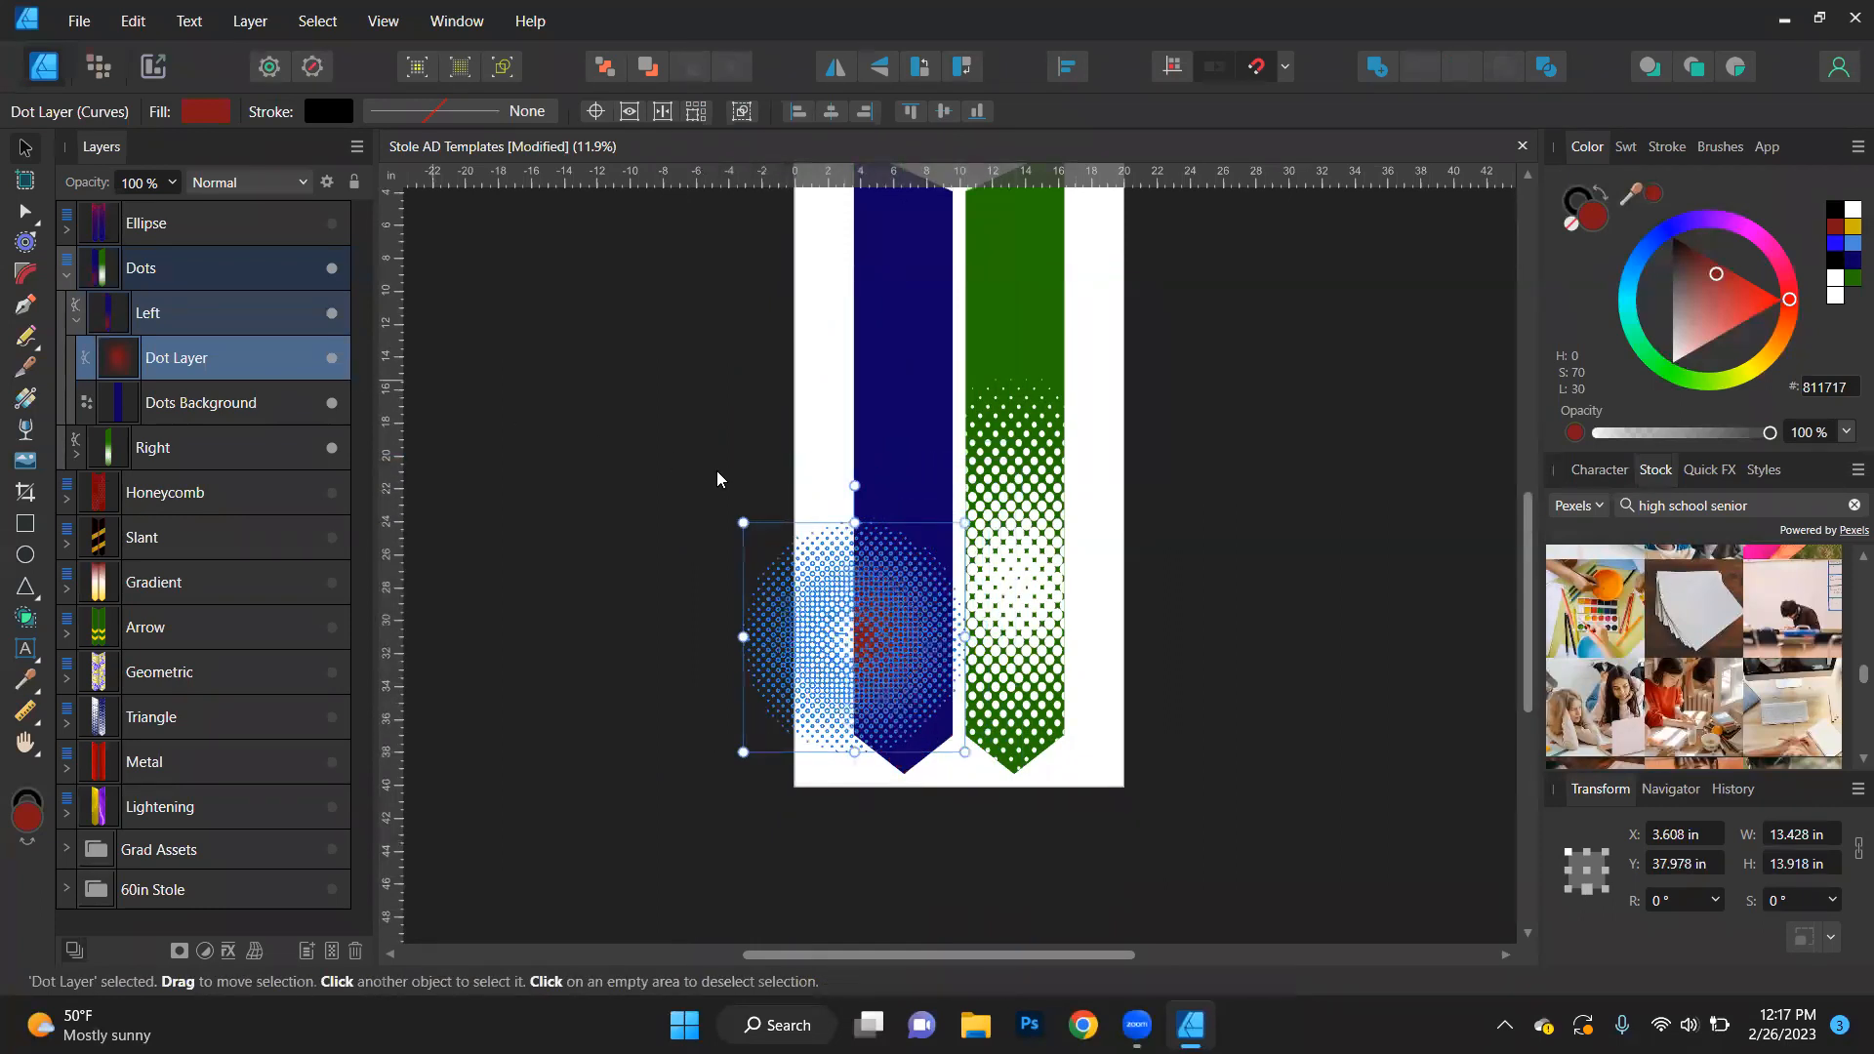
- Duplicate the left stole's Dot Layer and move the copy up about 19 in and right about 4 in
{"action": "right_click", "coordinate": [229, 361]}
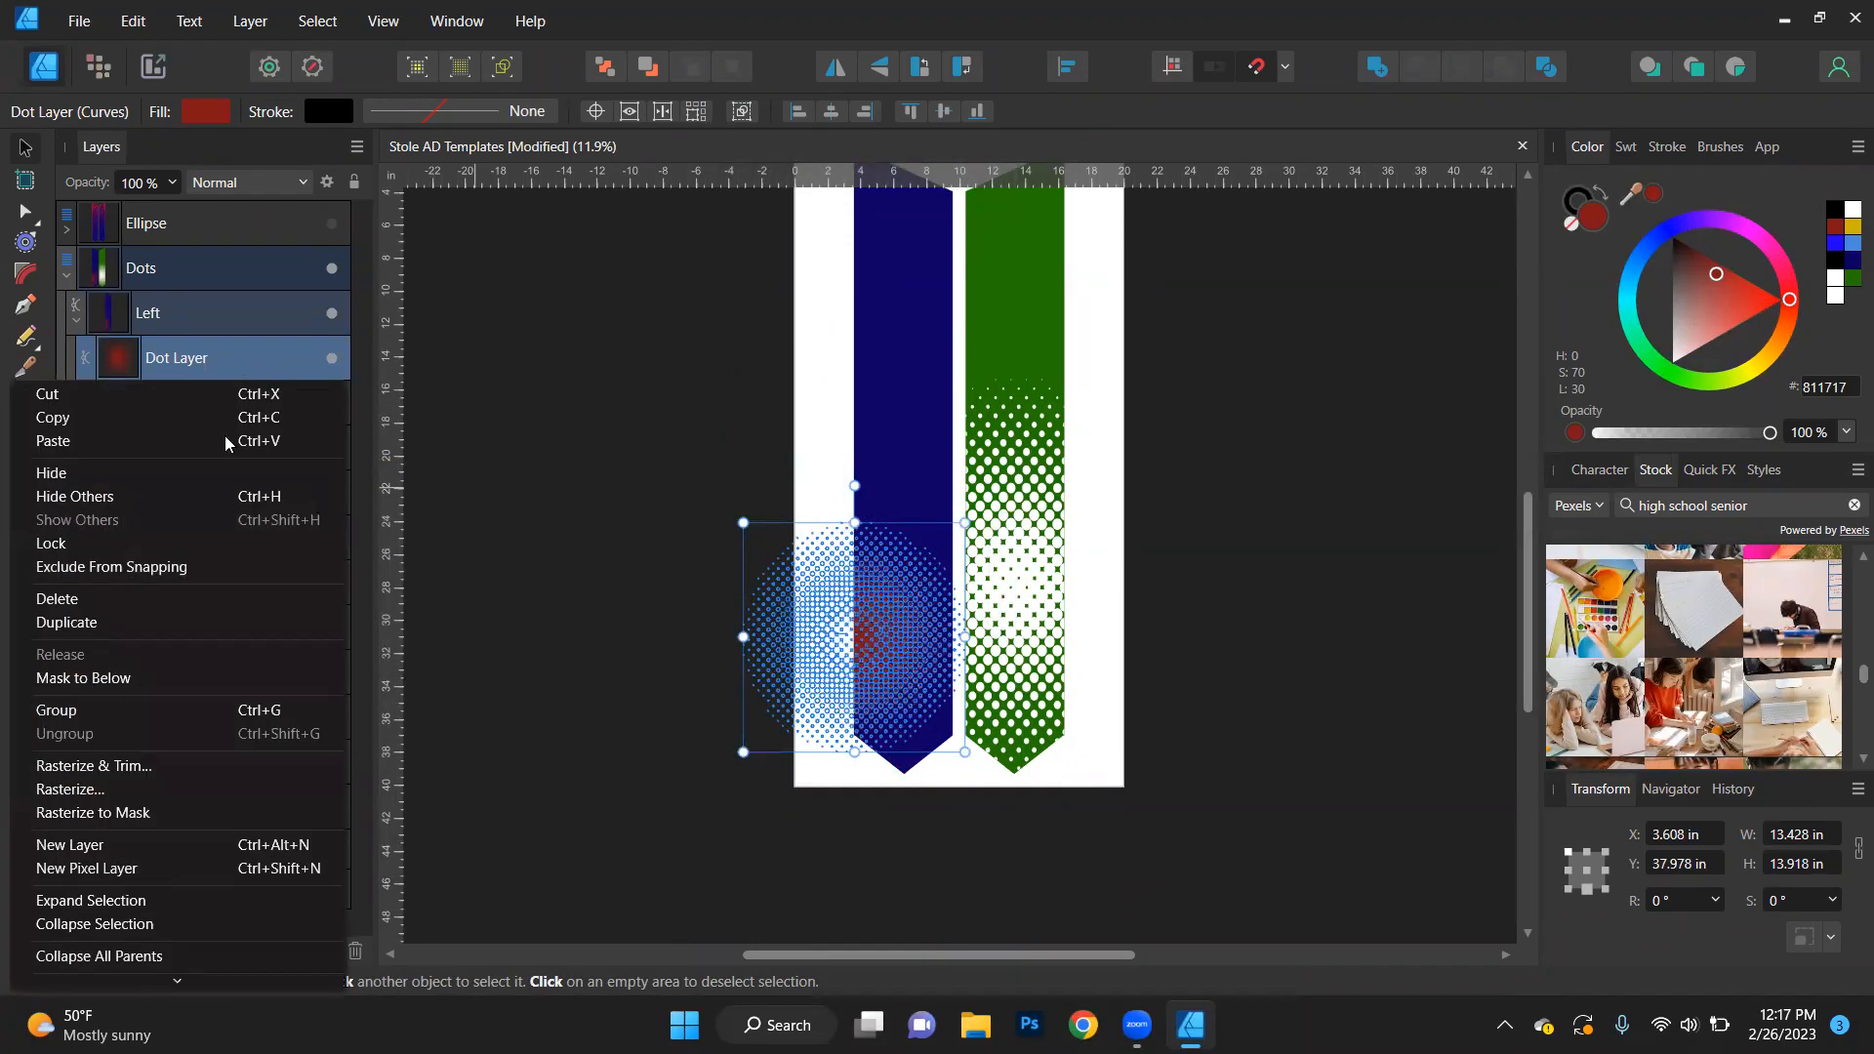
{"action": "left_click", "coordinate": [113, 621]}
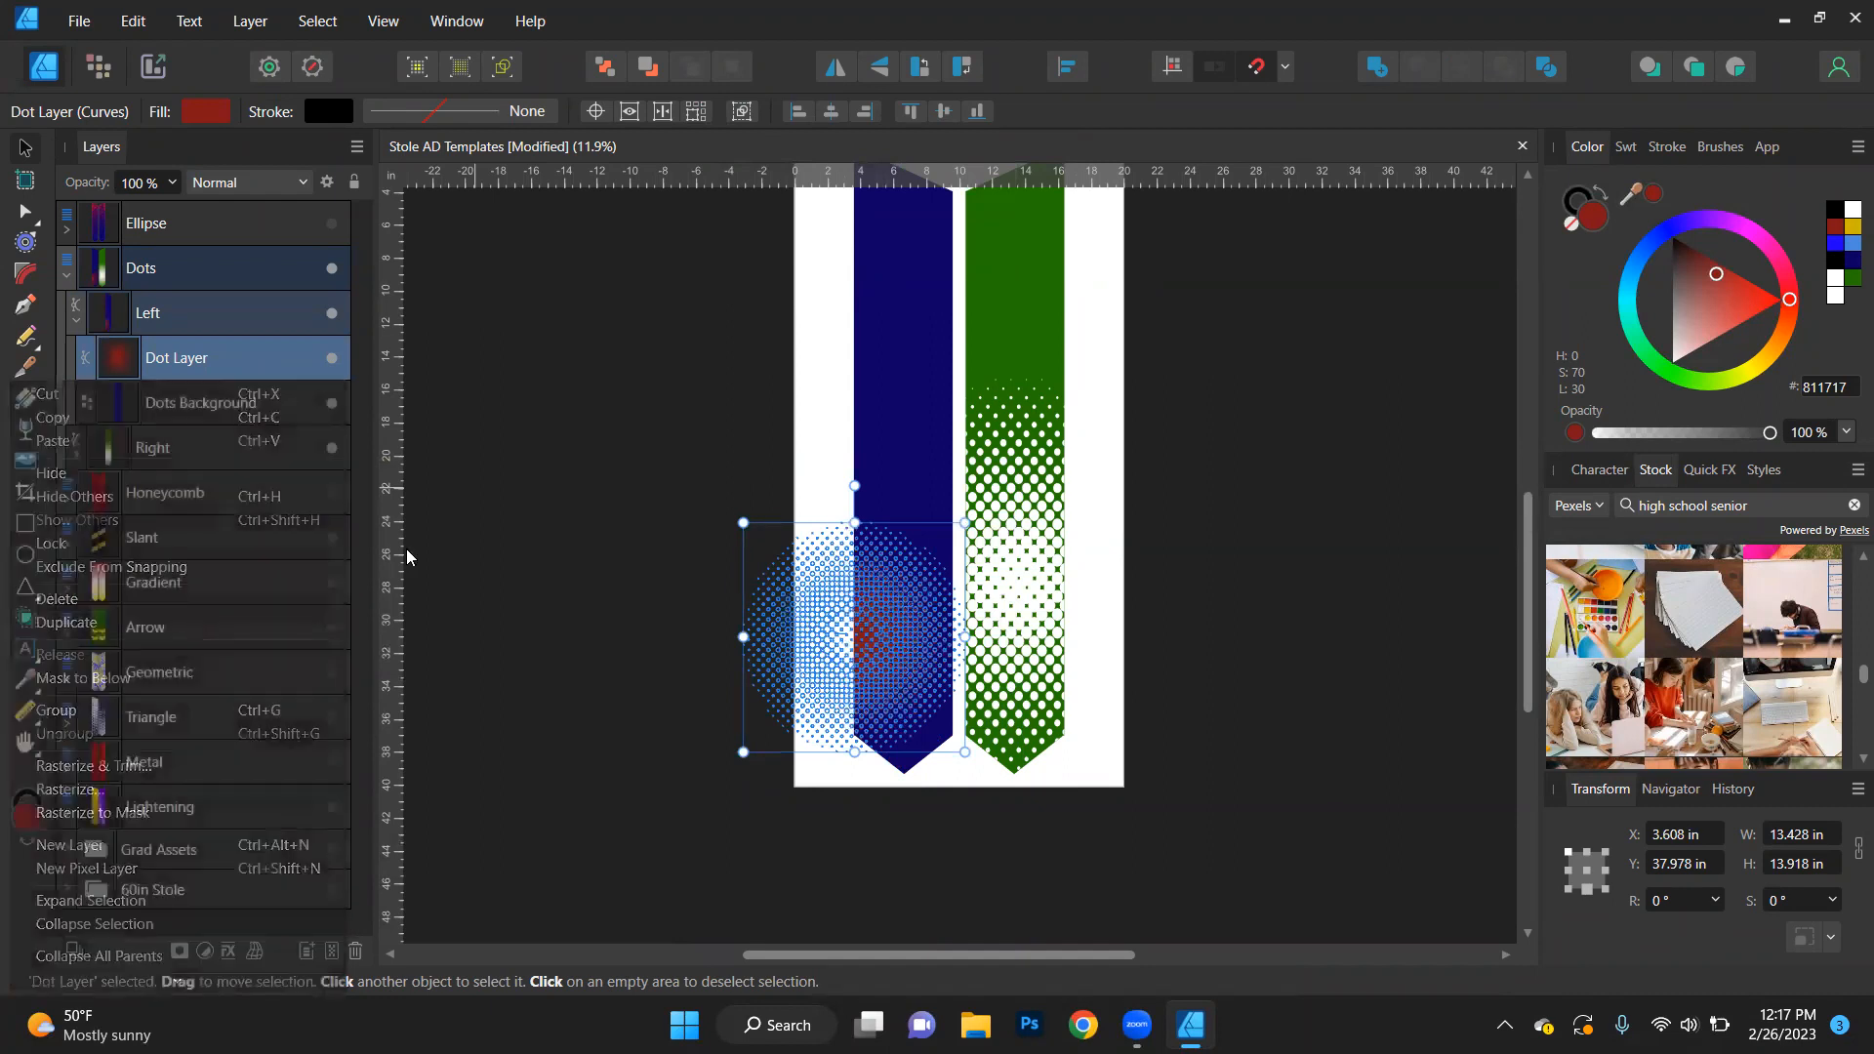
{"action": "left_click_drag", "start_coordinate": [856, 625], "coordinate": [920, 316]}
{"action": "left_click", "coordinate": [1423, 443]}
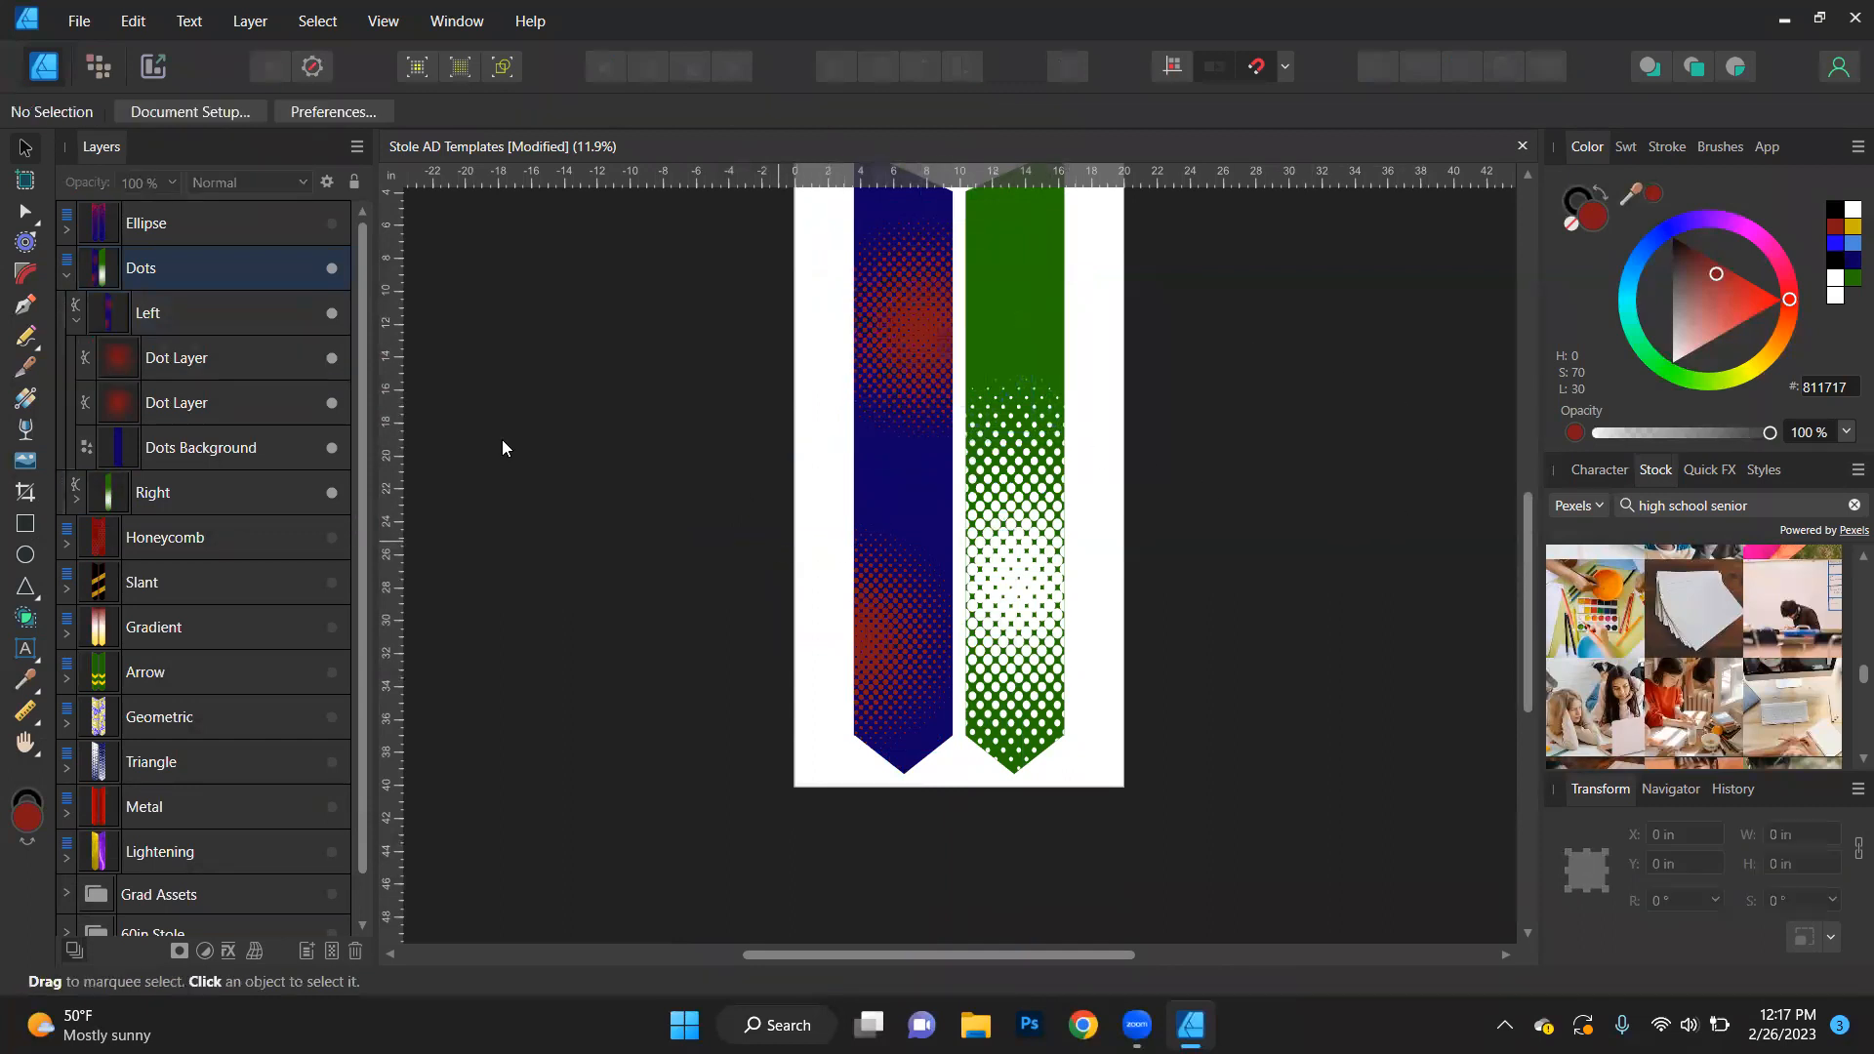
- Select both Dot Layers of the left stole together and fill them with white (FFFFFF)
{"action": "left_click", "coordinate": [210, 367]}
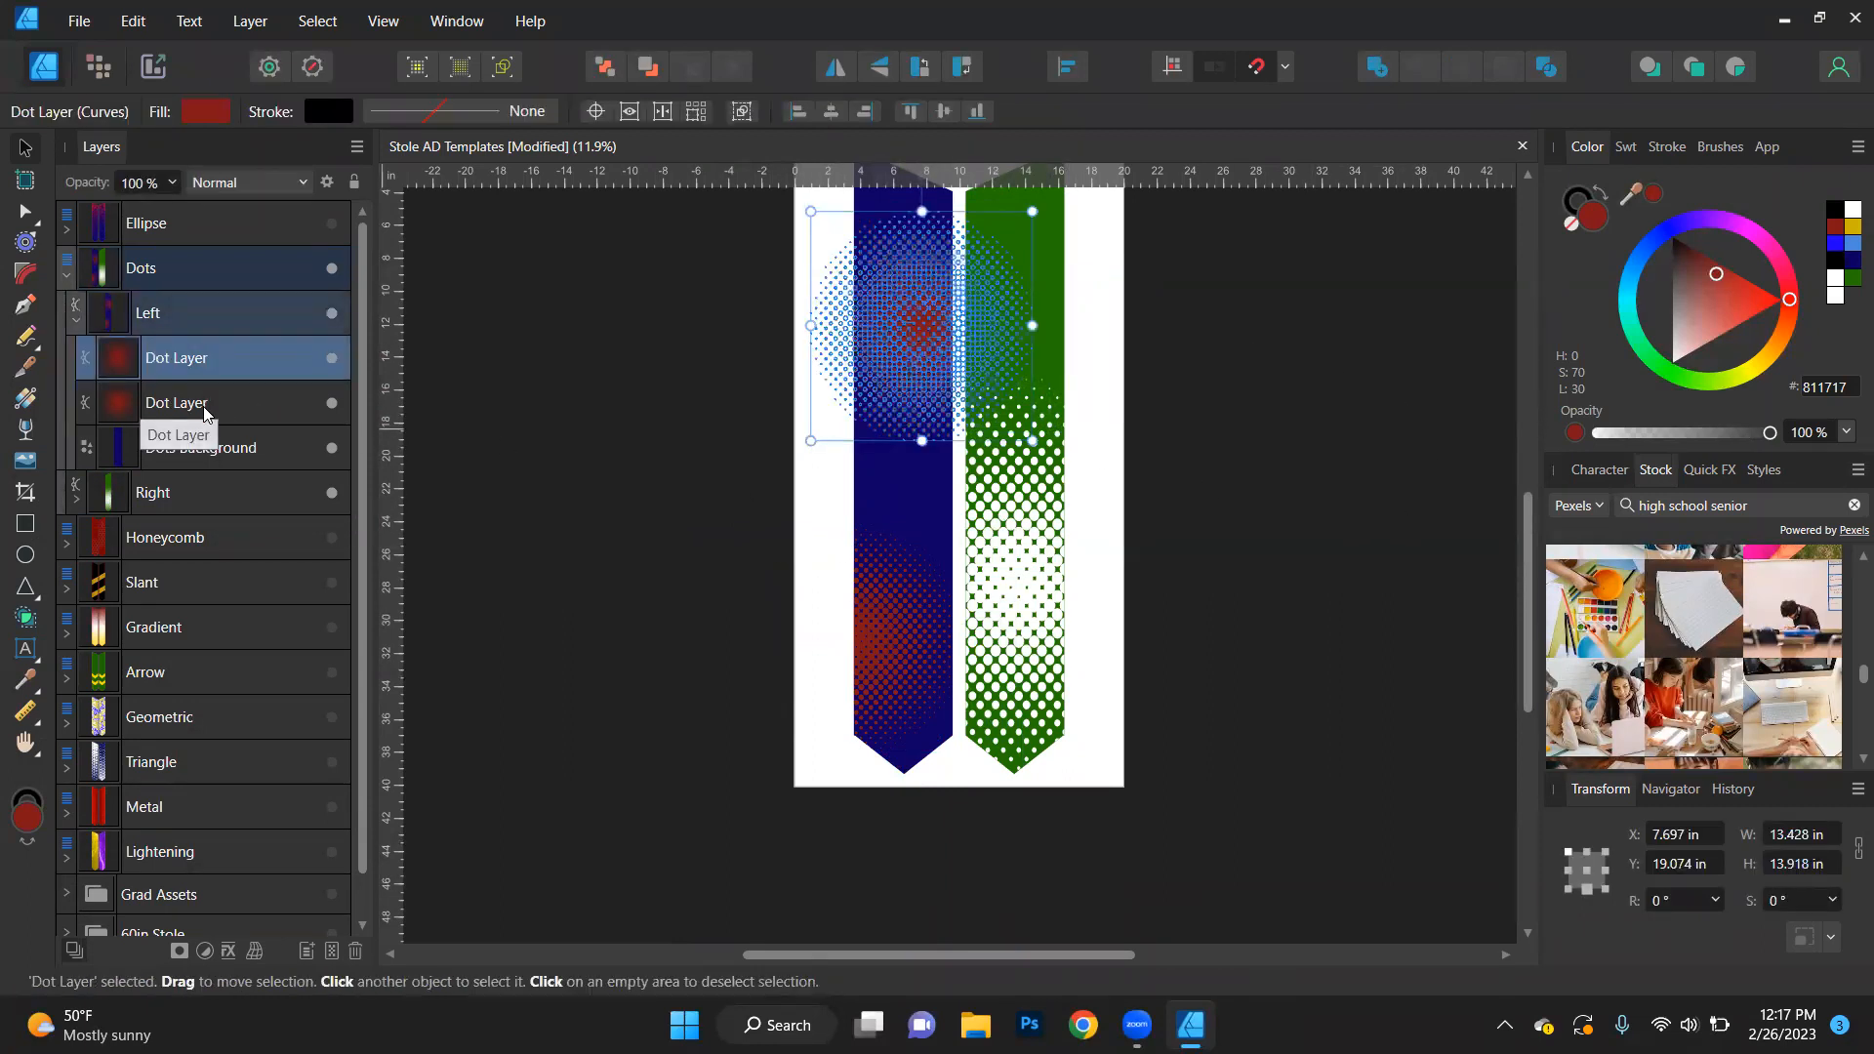
{"action": "left_click", "coordinate": [209, 406], "text": "shift"}
{"action": "left_click", "coordinate": [1848, 212]}
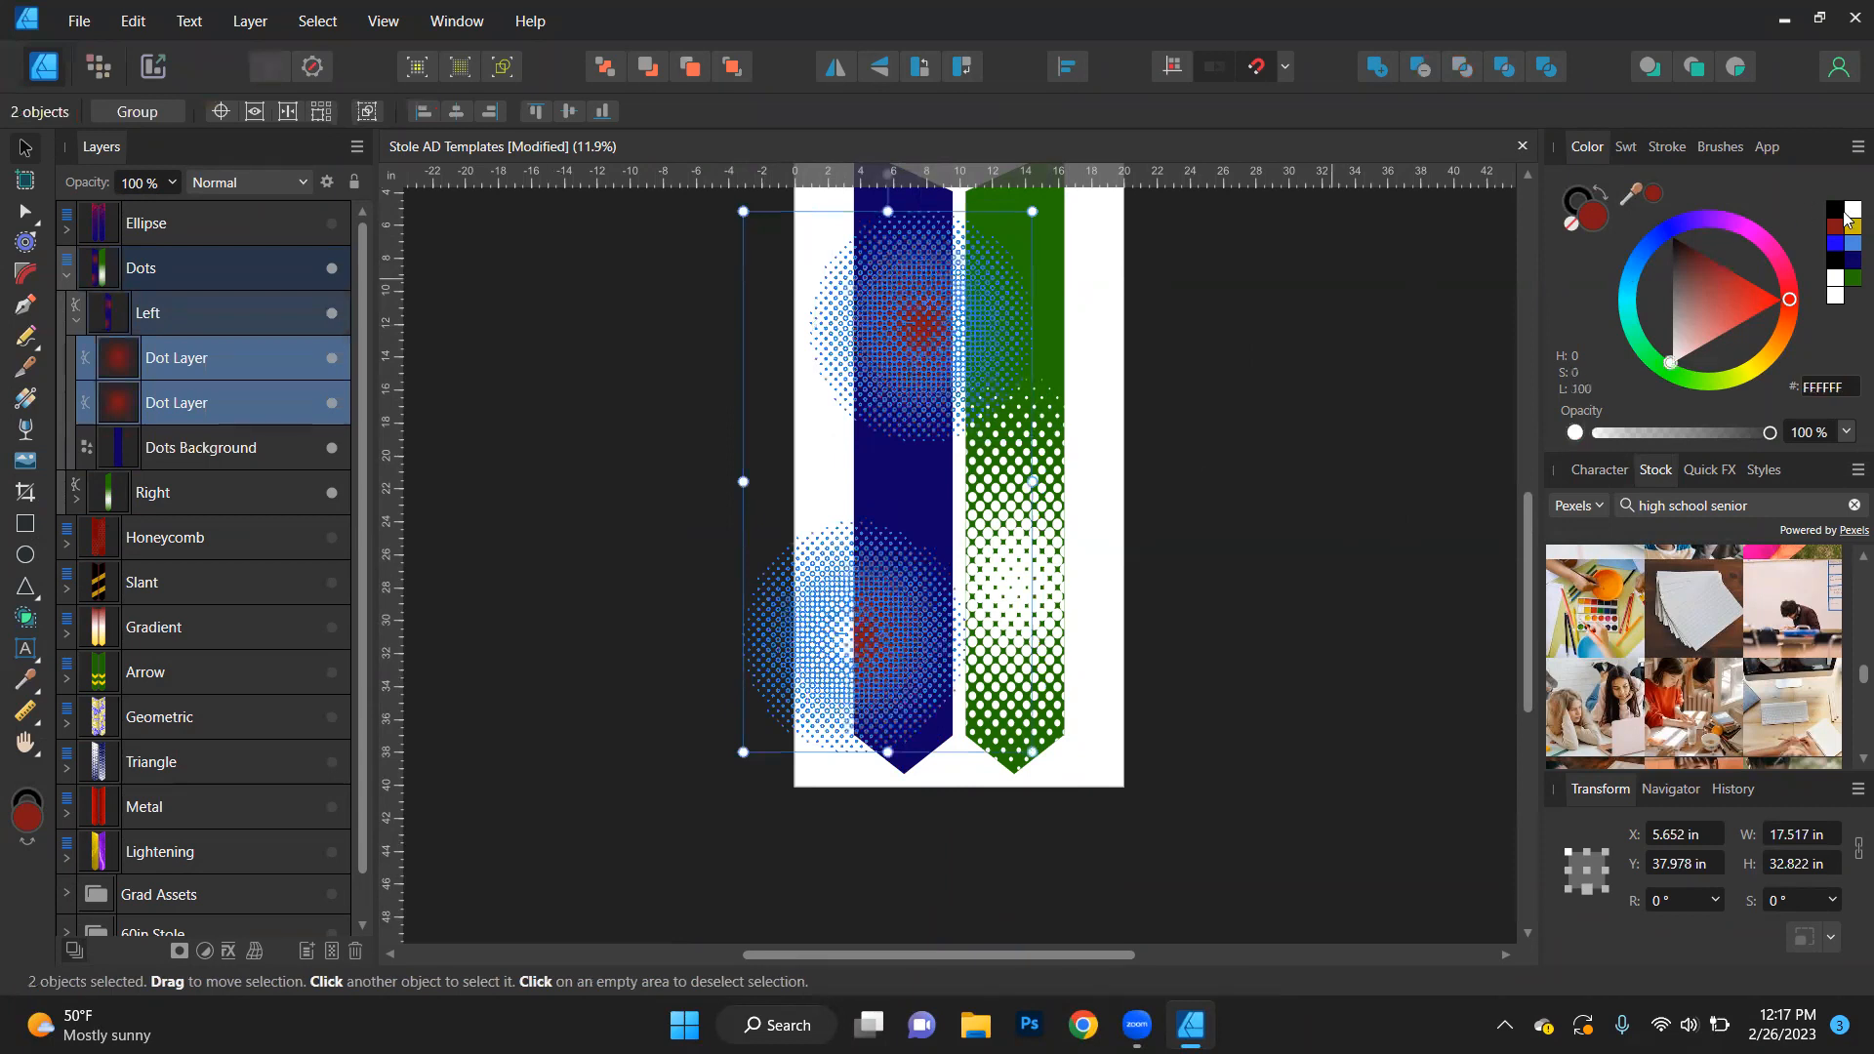
{"action": "left_click", "coordinate": [1407, 550]}
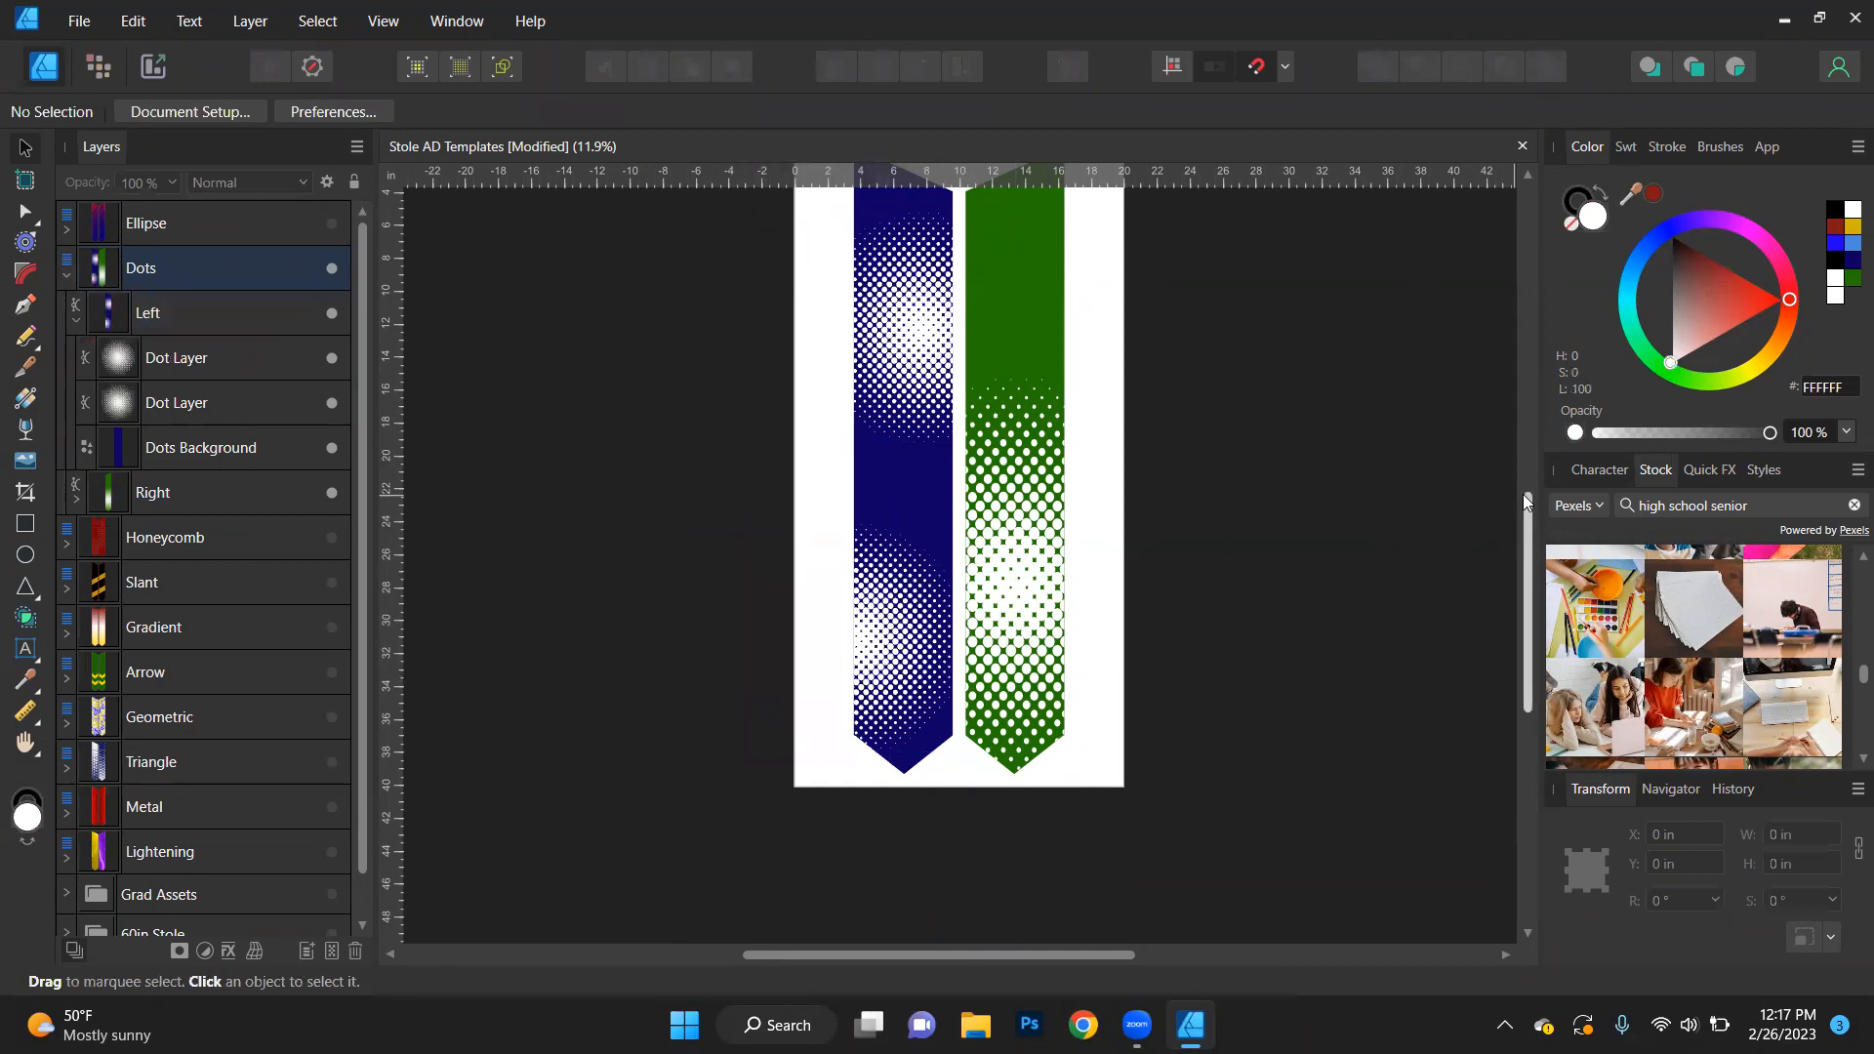
- Select every object sharing the Dot Layer name on both stoles and fill them with gold (CCB600)
{"action": "left_click", "coordinate": [226, 374]}
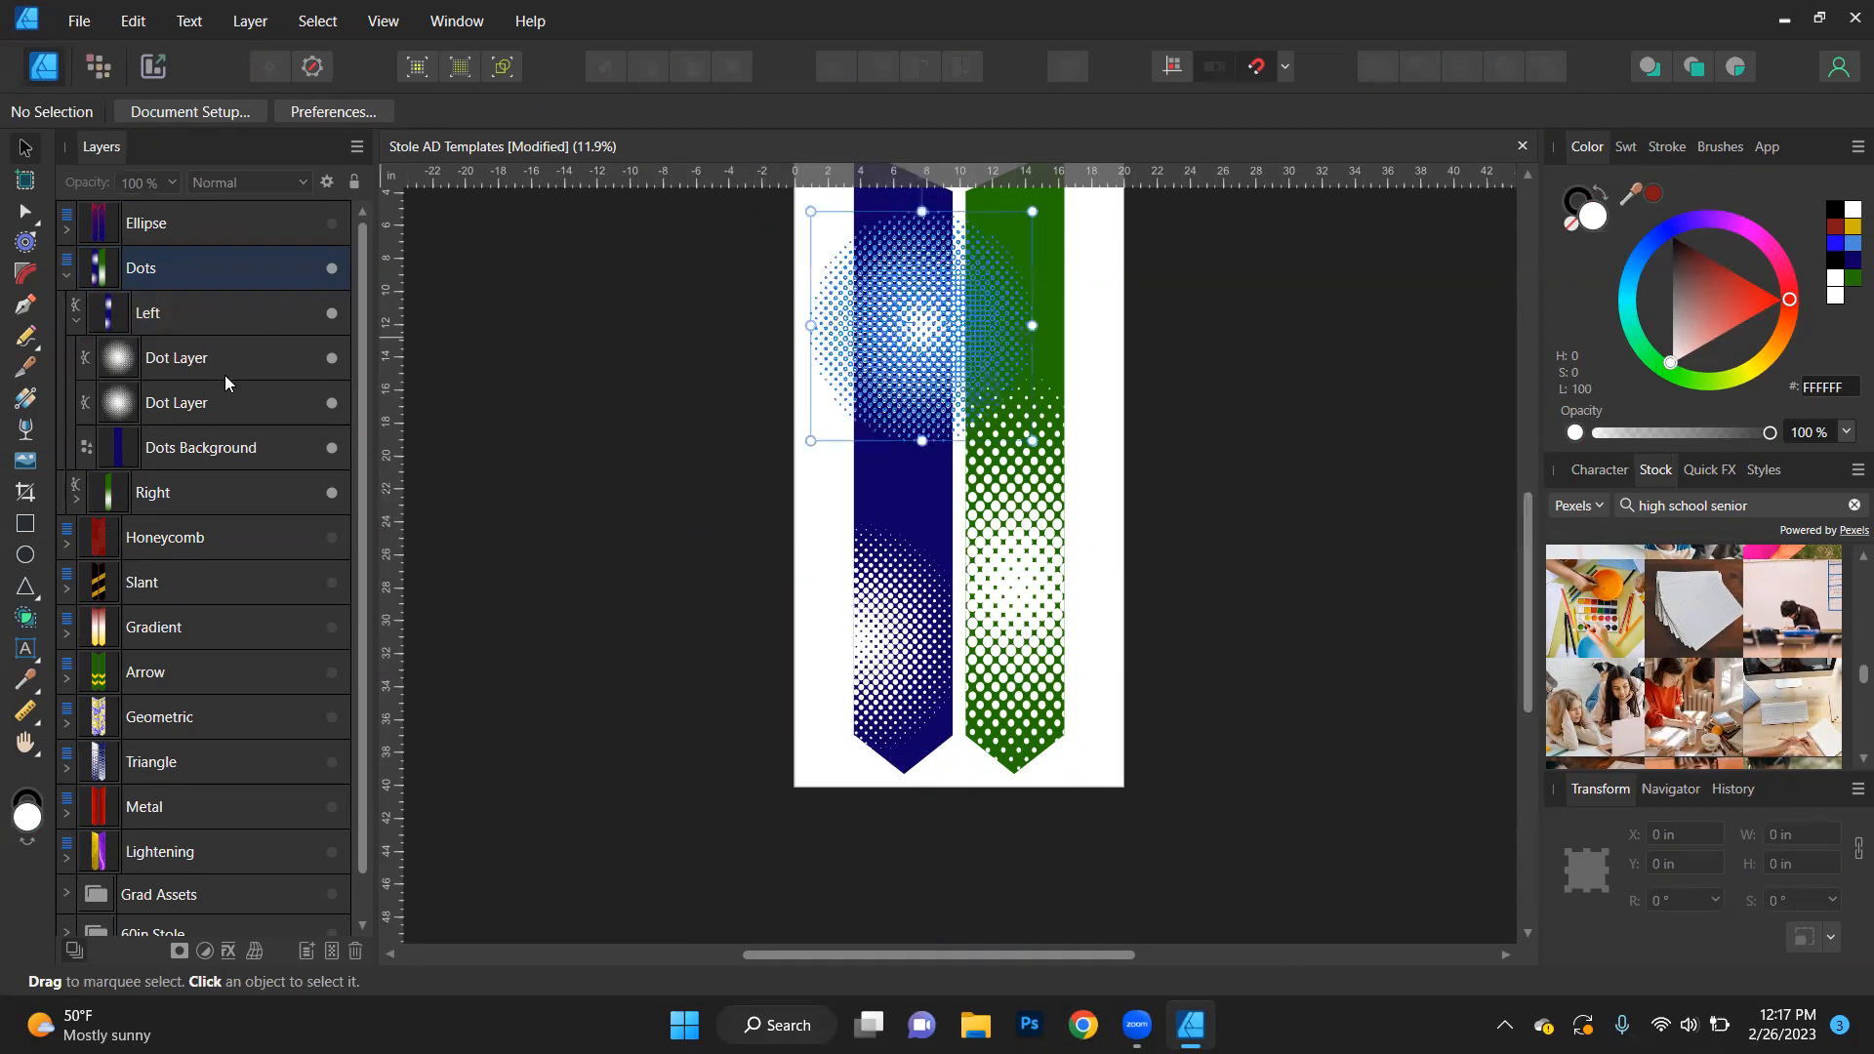
{"action": "left_click", "coordinate": [317, 21]}
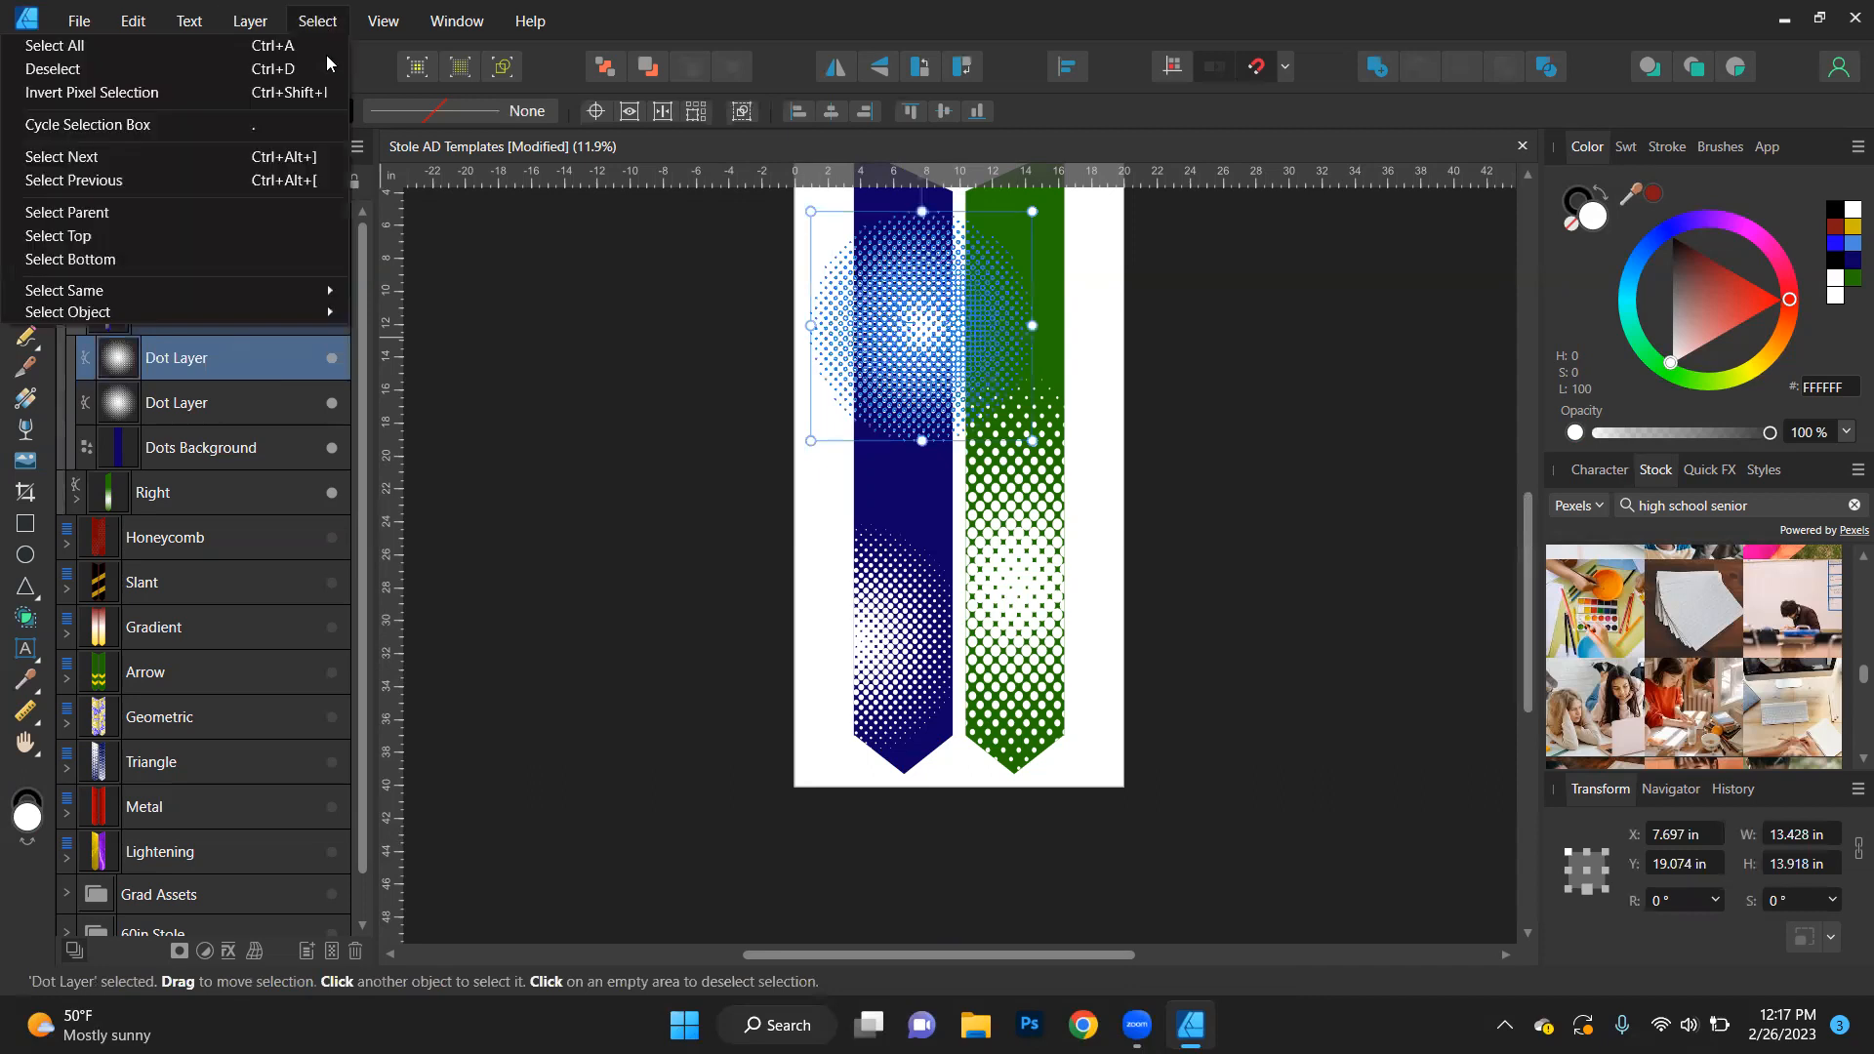
{"action": "mouse_move", "coordinate": [304, 297]}
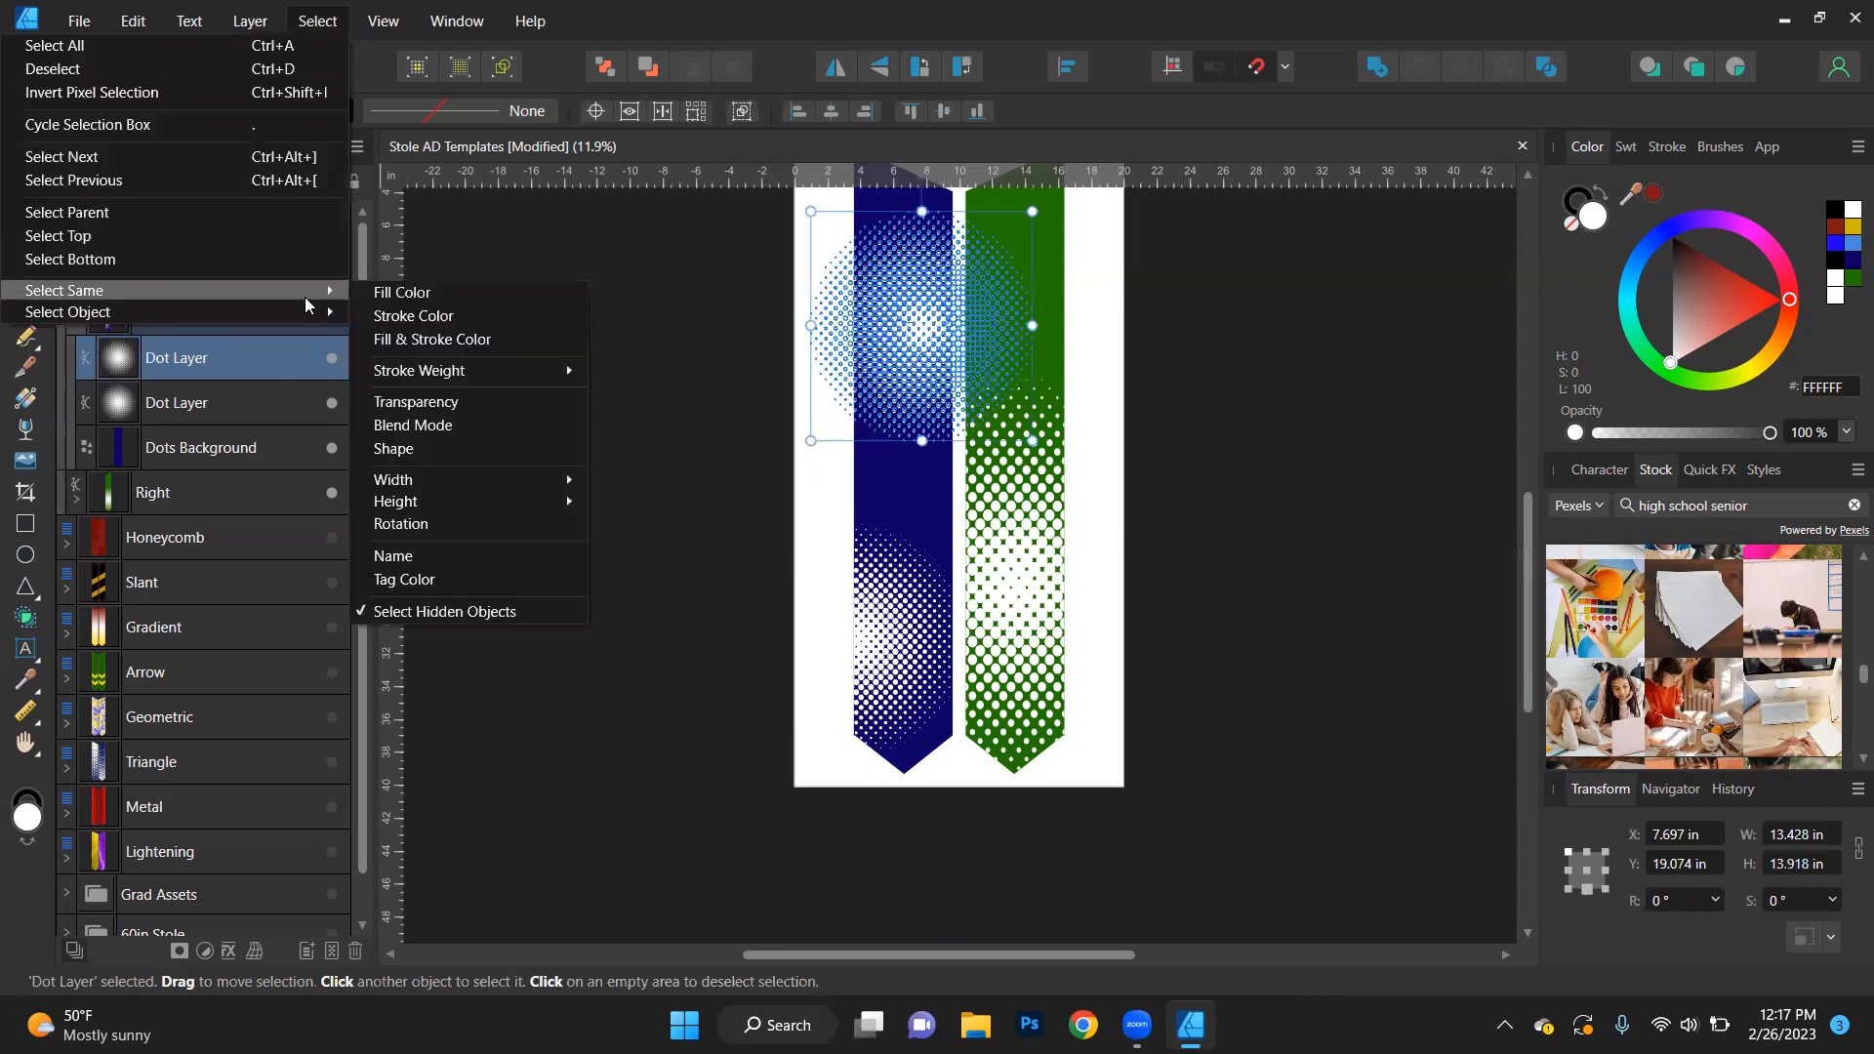
{"action": "left_click", "coordinate": [420, 556]}
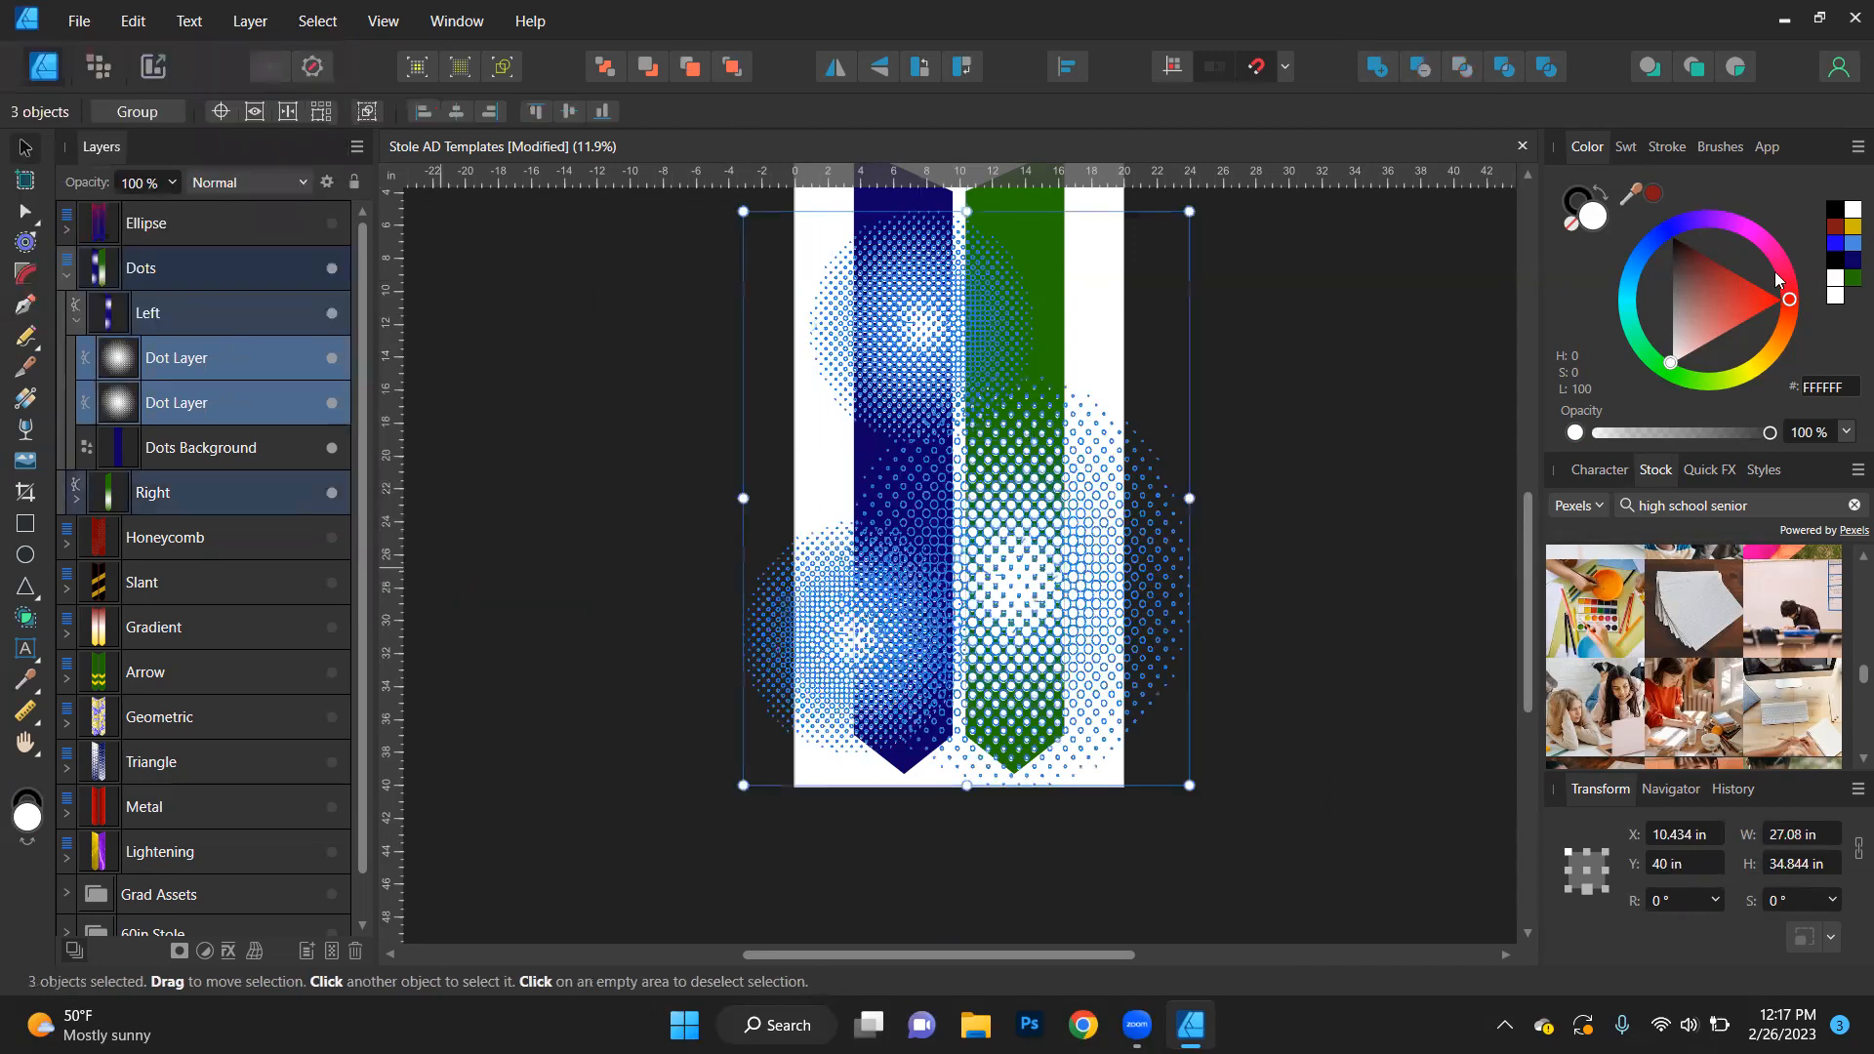
{"action": "left_click", "coordinate": [1847, 228]}
{"action": "left_click", "coordinate": [1341, 505]}
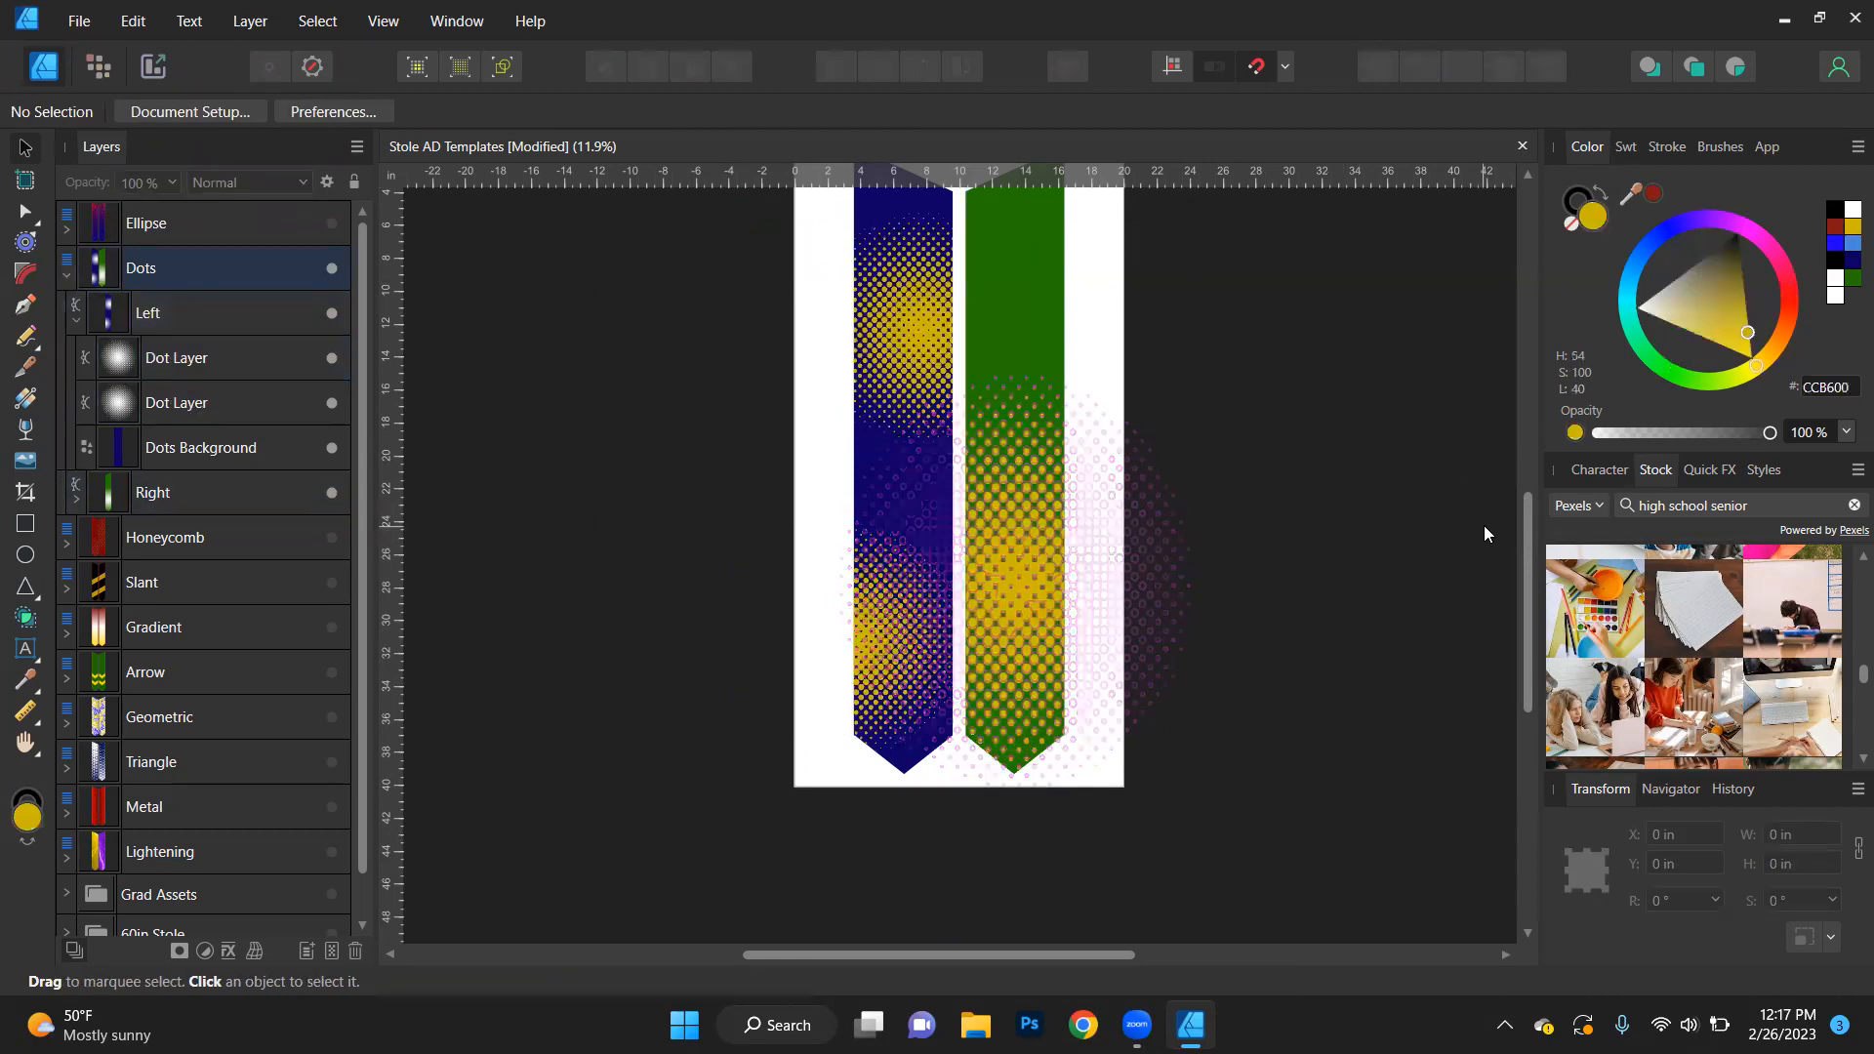
- Select every object sharing the Dots Background name on both stoles and fill them with dark red (811717)
{"action": "left_click", "coordinate": [242, 452]}
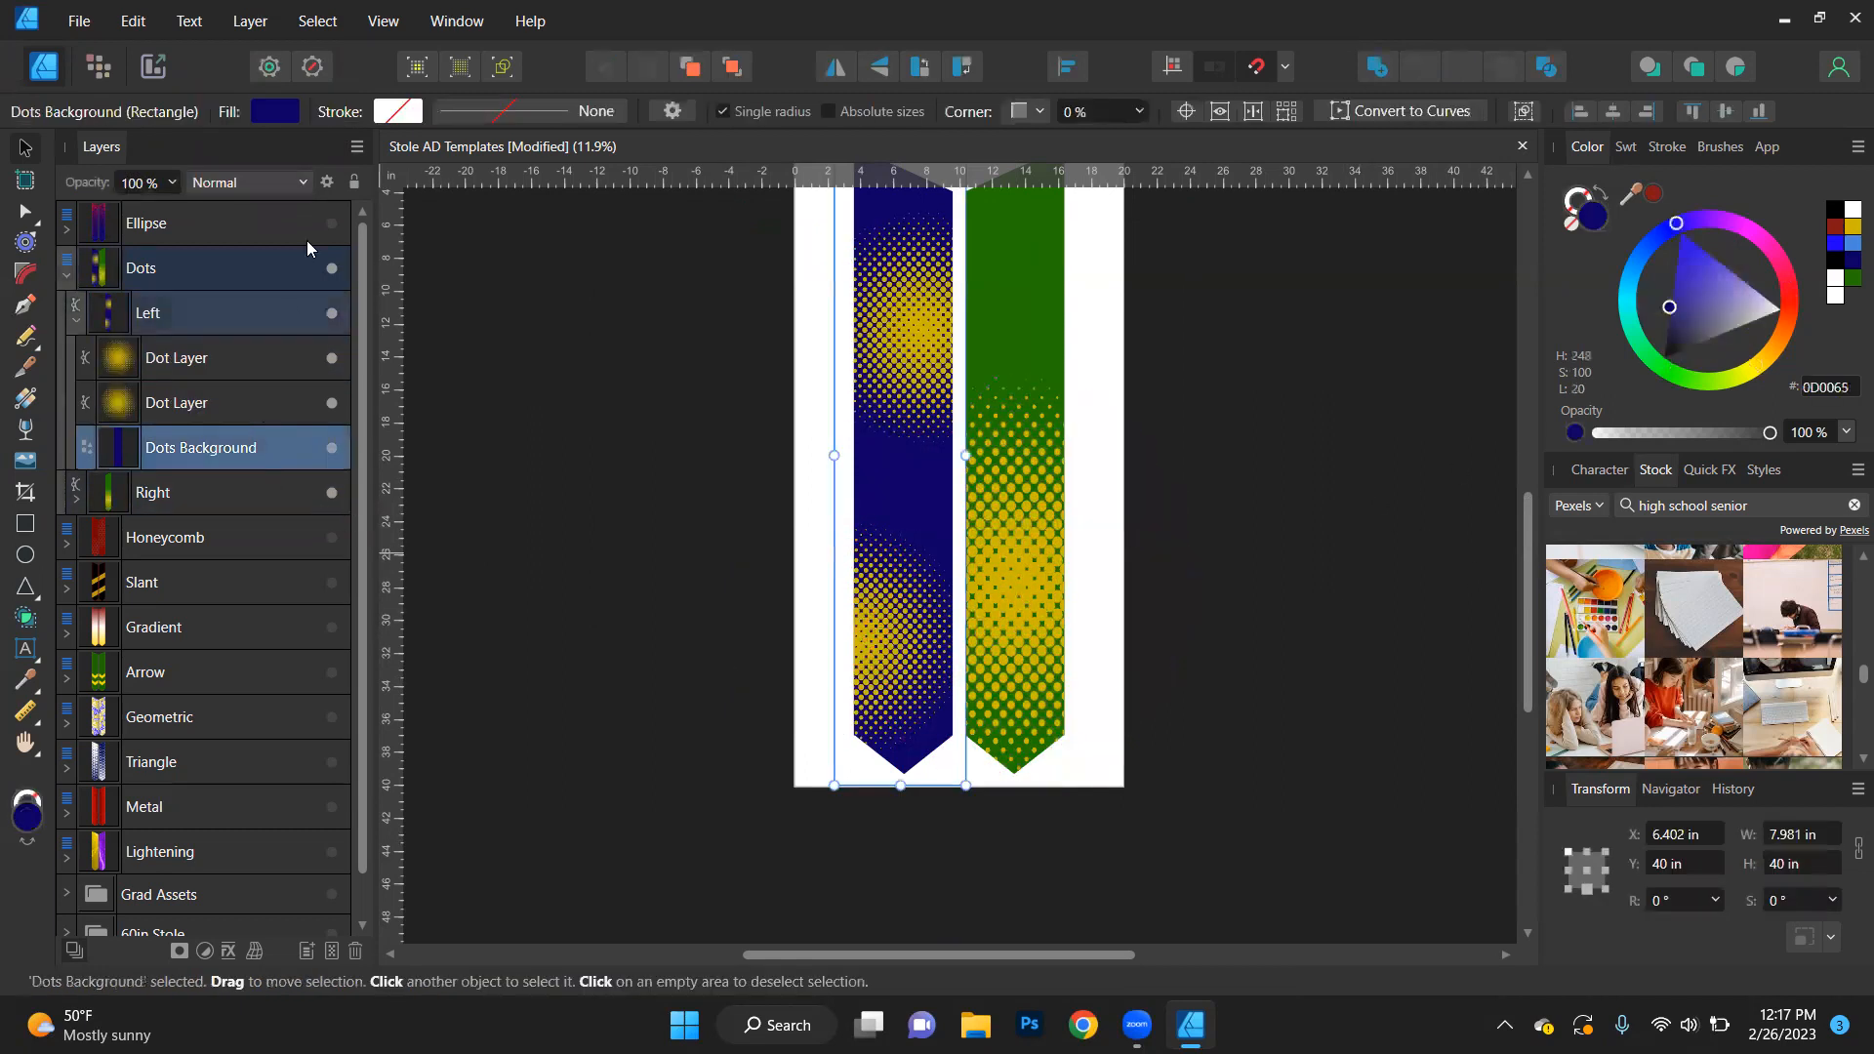
{"action": "left_click", "coordinate": [318, 21]}
{"action": "mouse_move", "coordinate": [327, 291]}
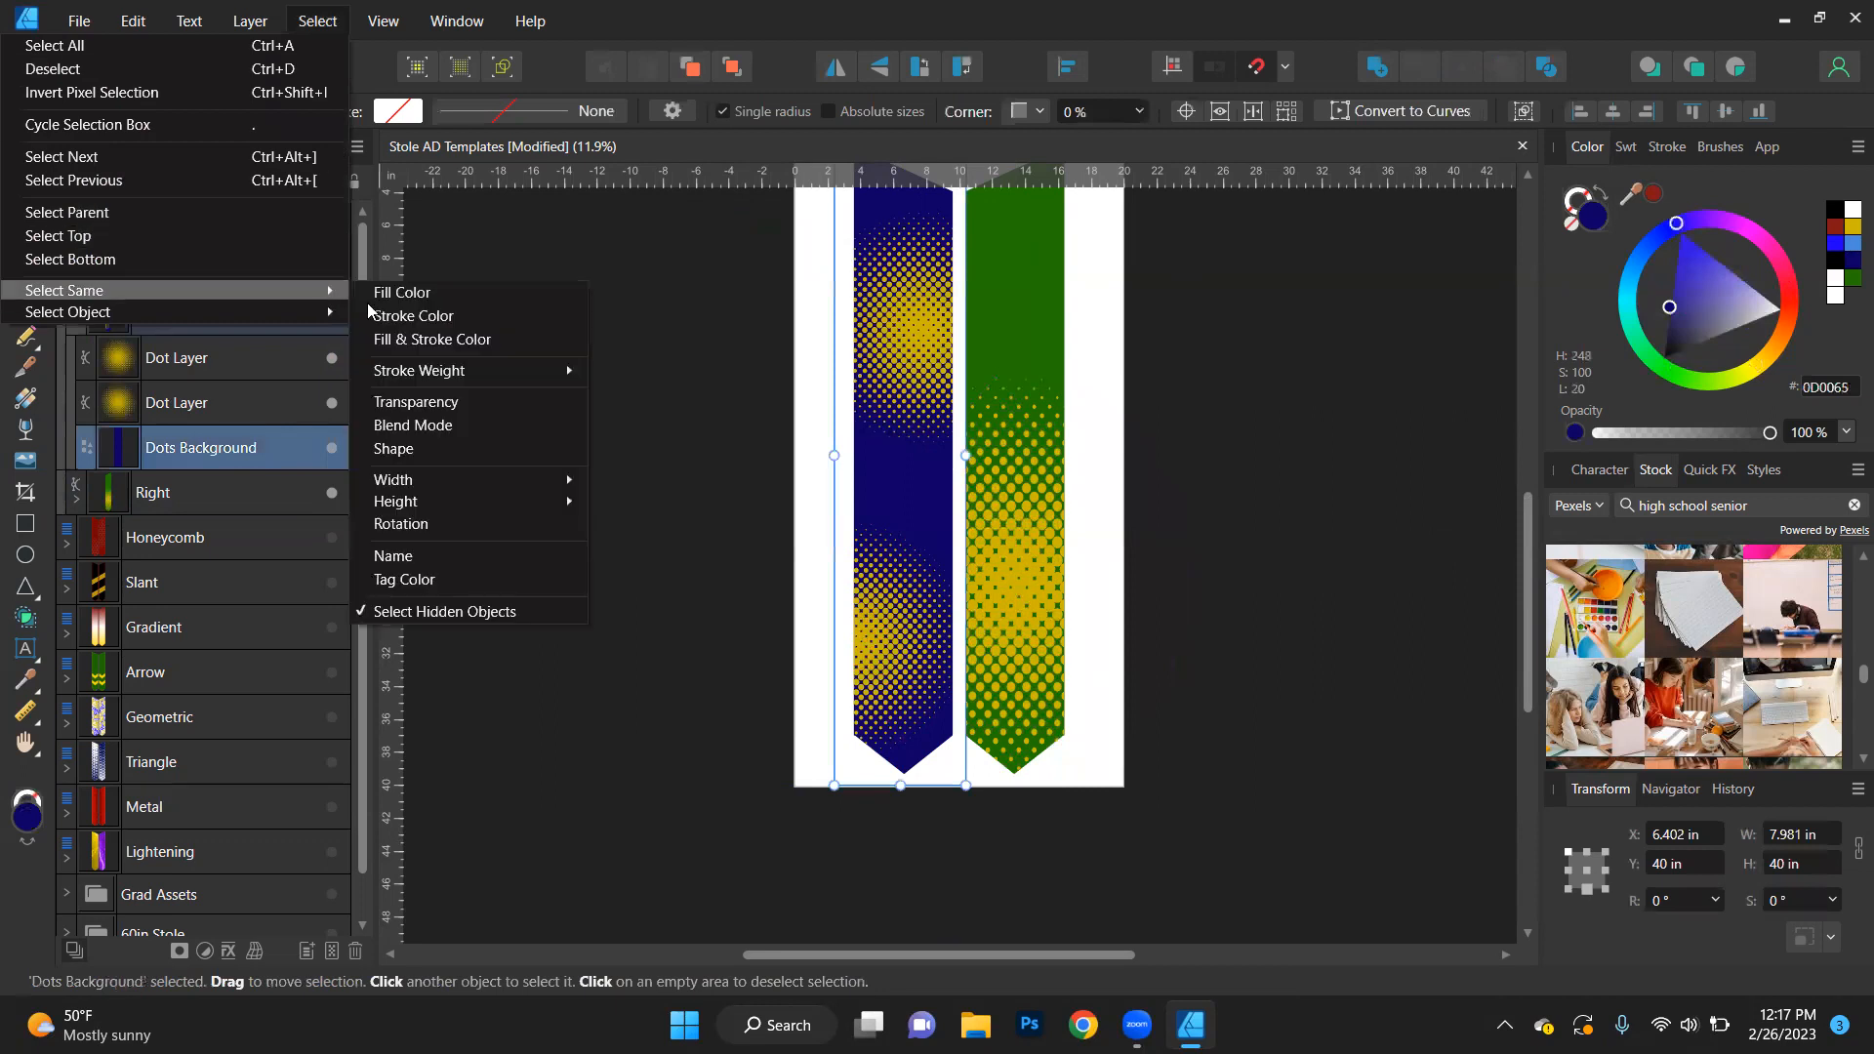
{"action": "left_click", "coordinate": [393, 555]}
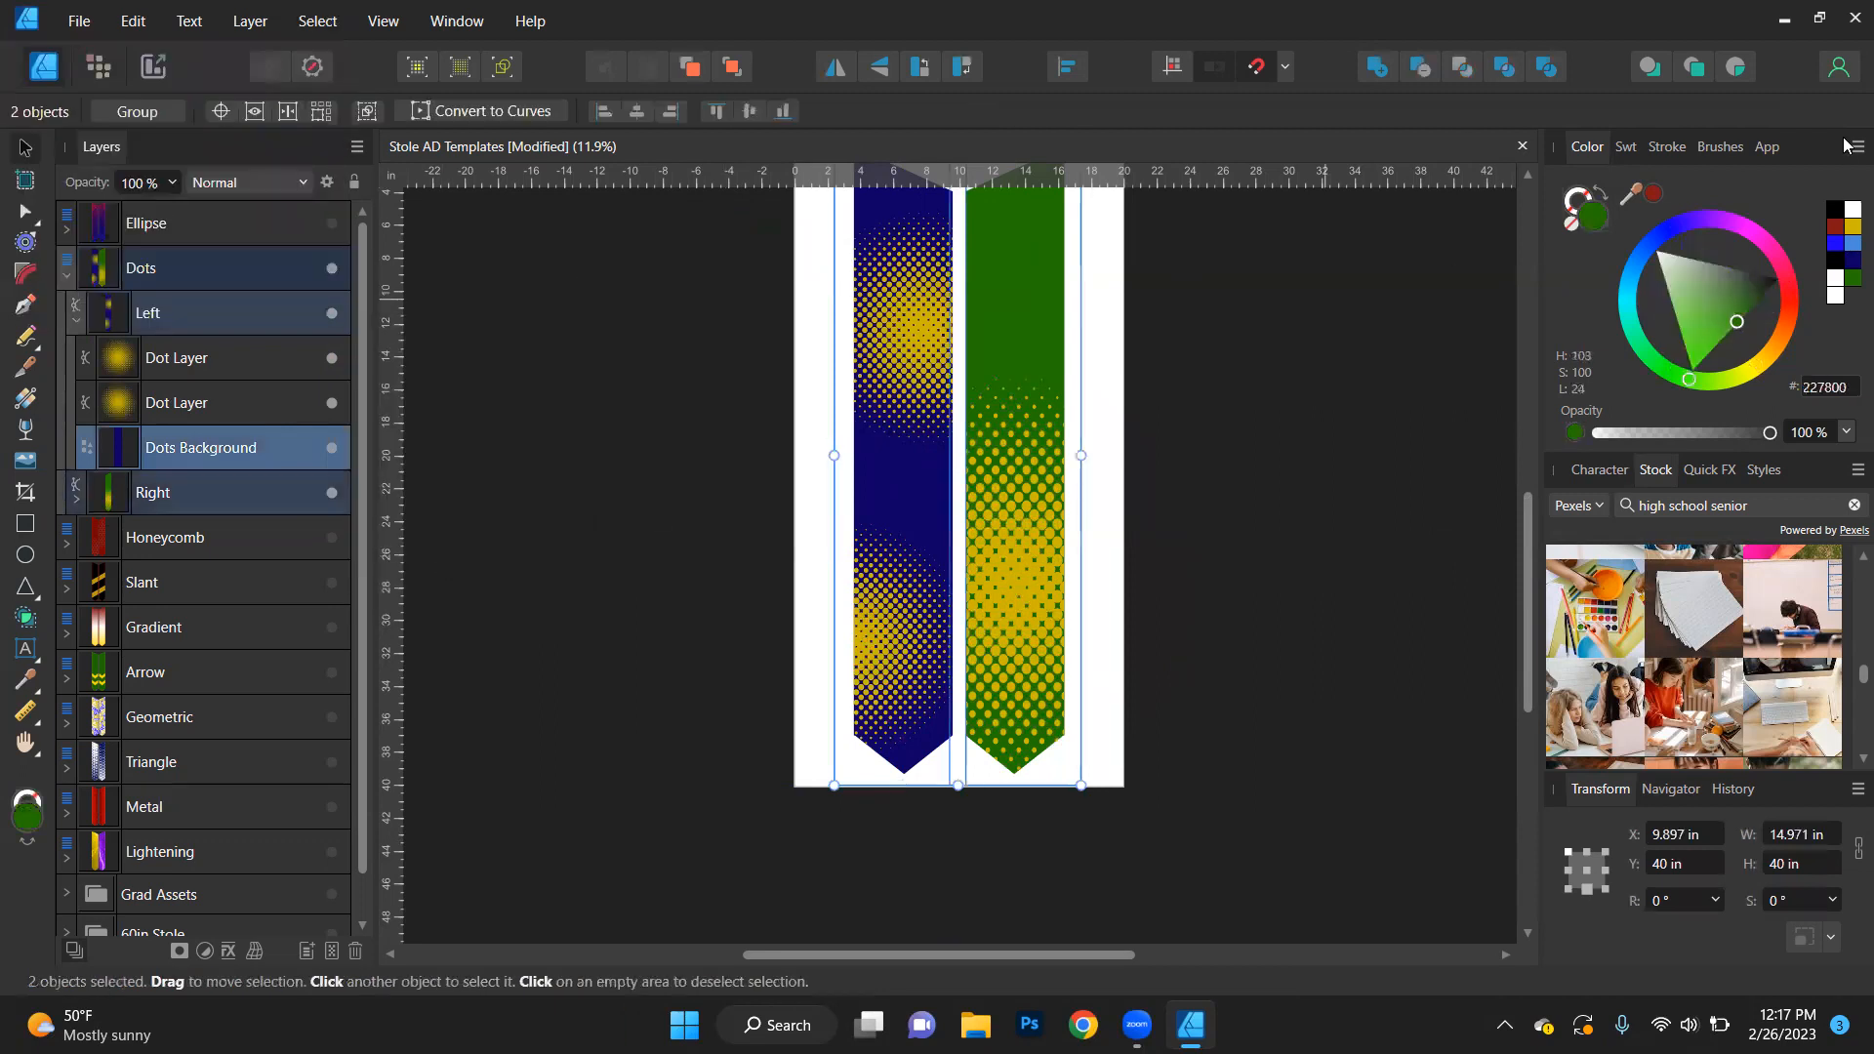
{"action": "left_click", "coordinate": [1839, 232]}
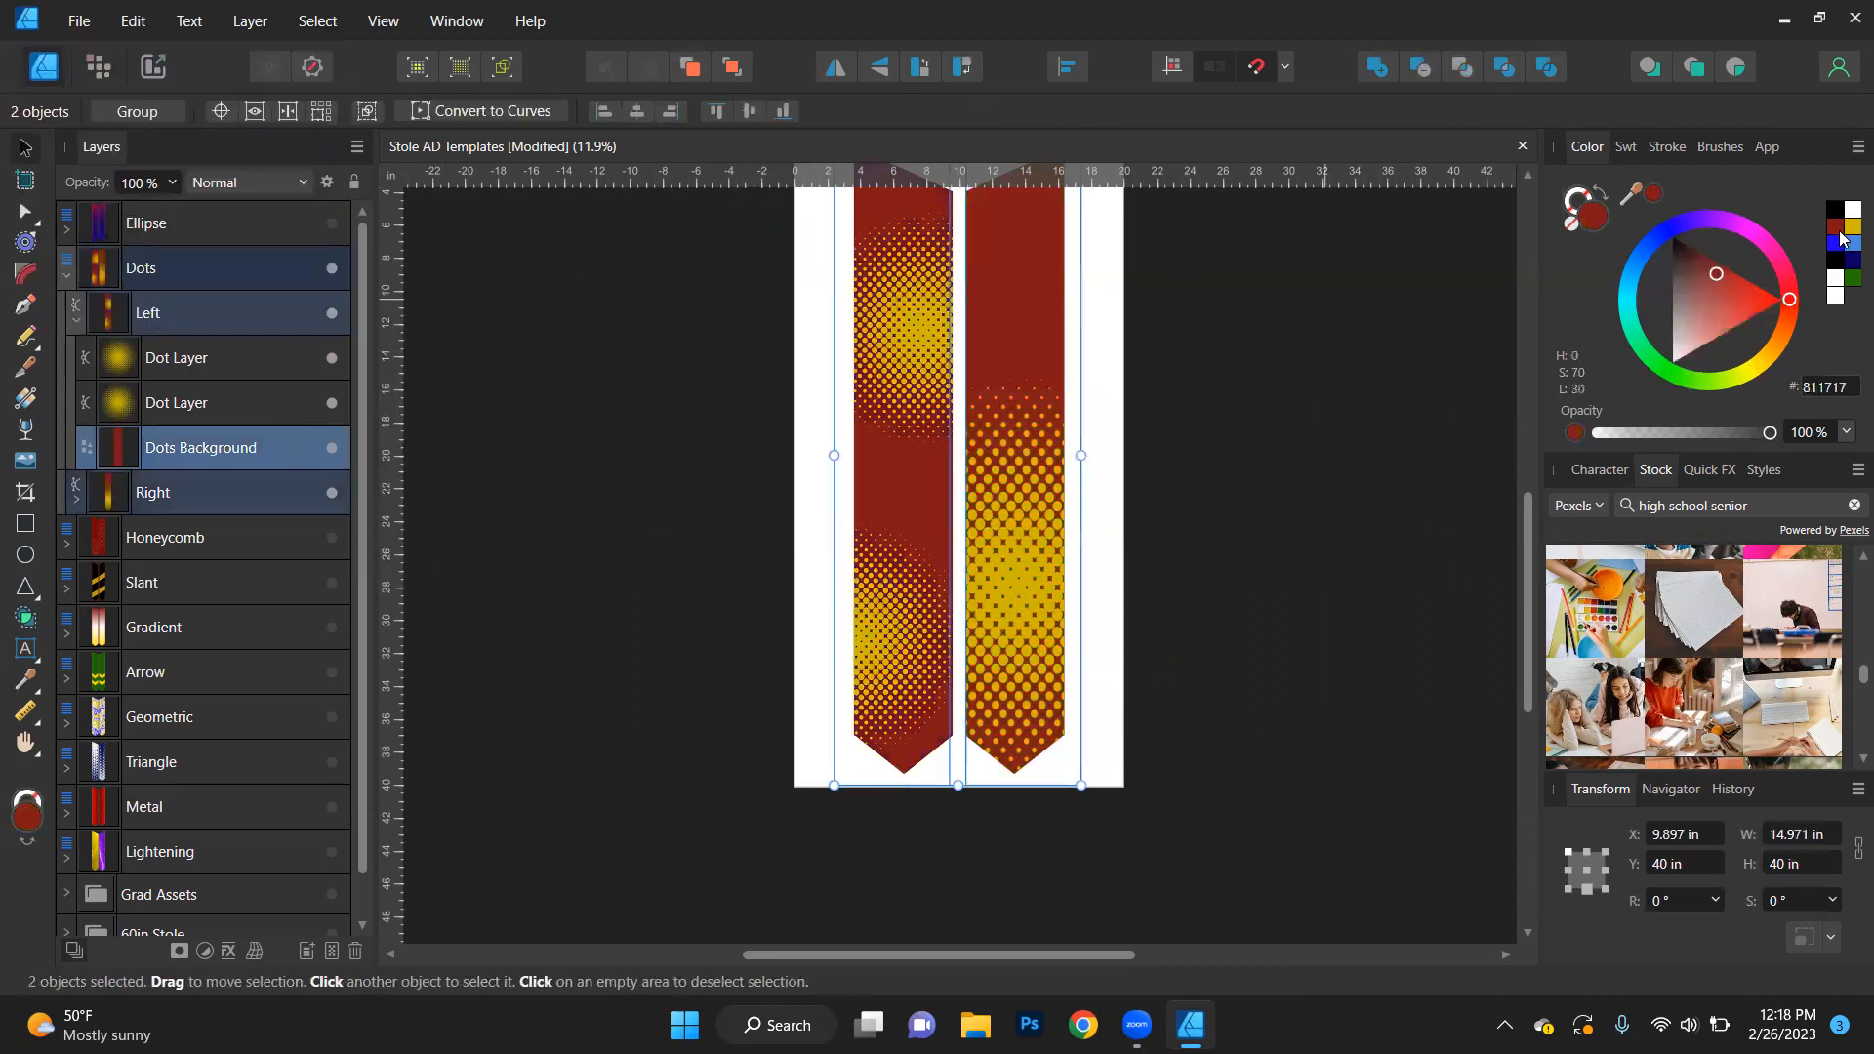
- Hide the Dots design, then show the Honeycomb design and expand it to its left stole's layers
{"action": "left_click", "coordinate": [66, 274]}
{"action": "left_click", "coordinate": [331, 278]}
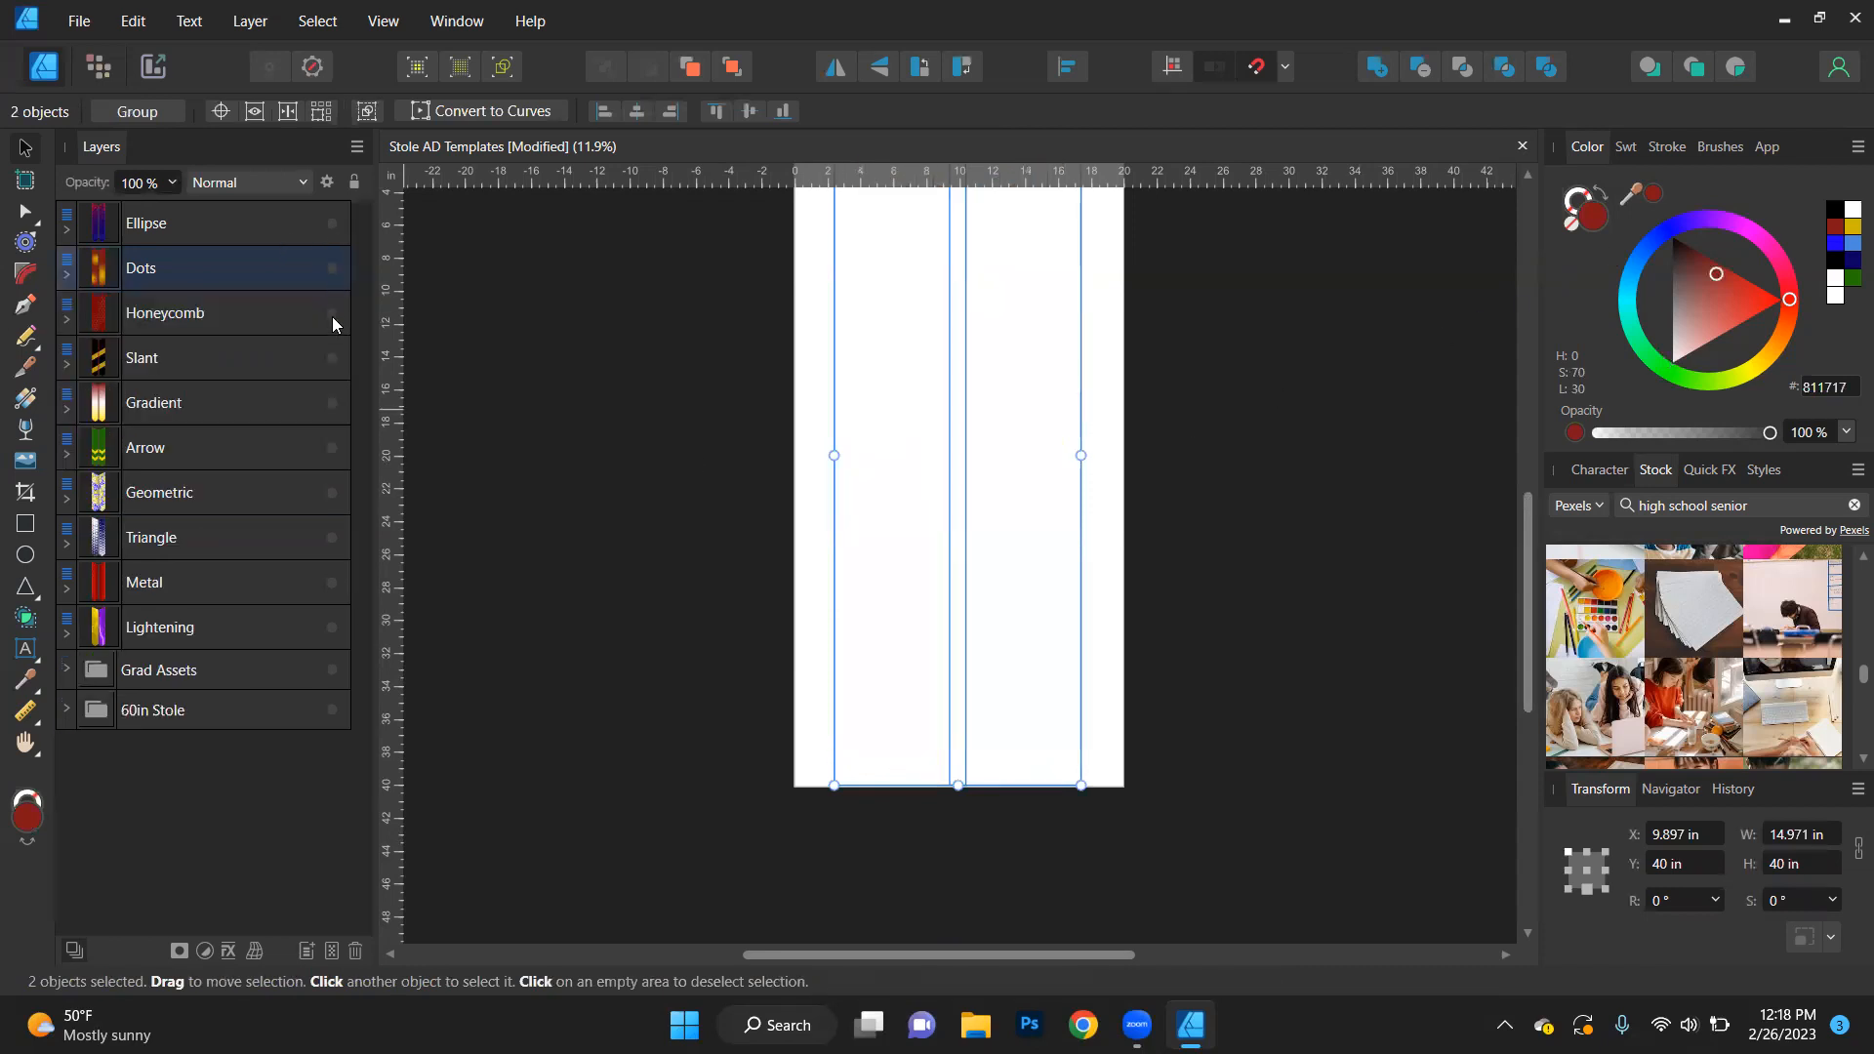
{"action": "left_click", "coordinate": [332, 314]}
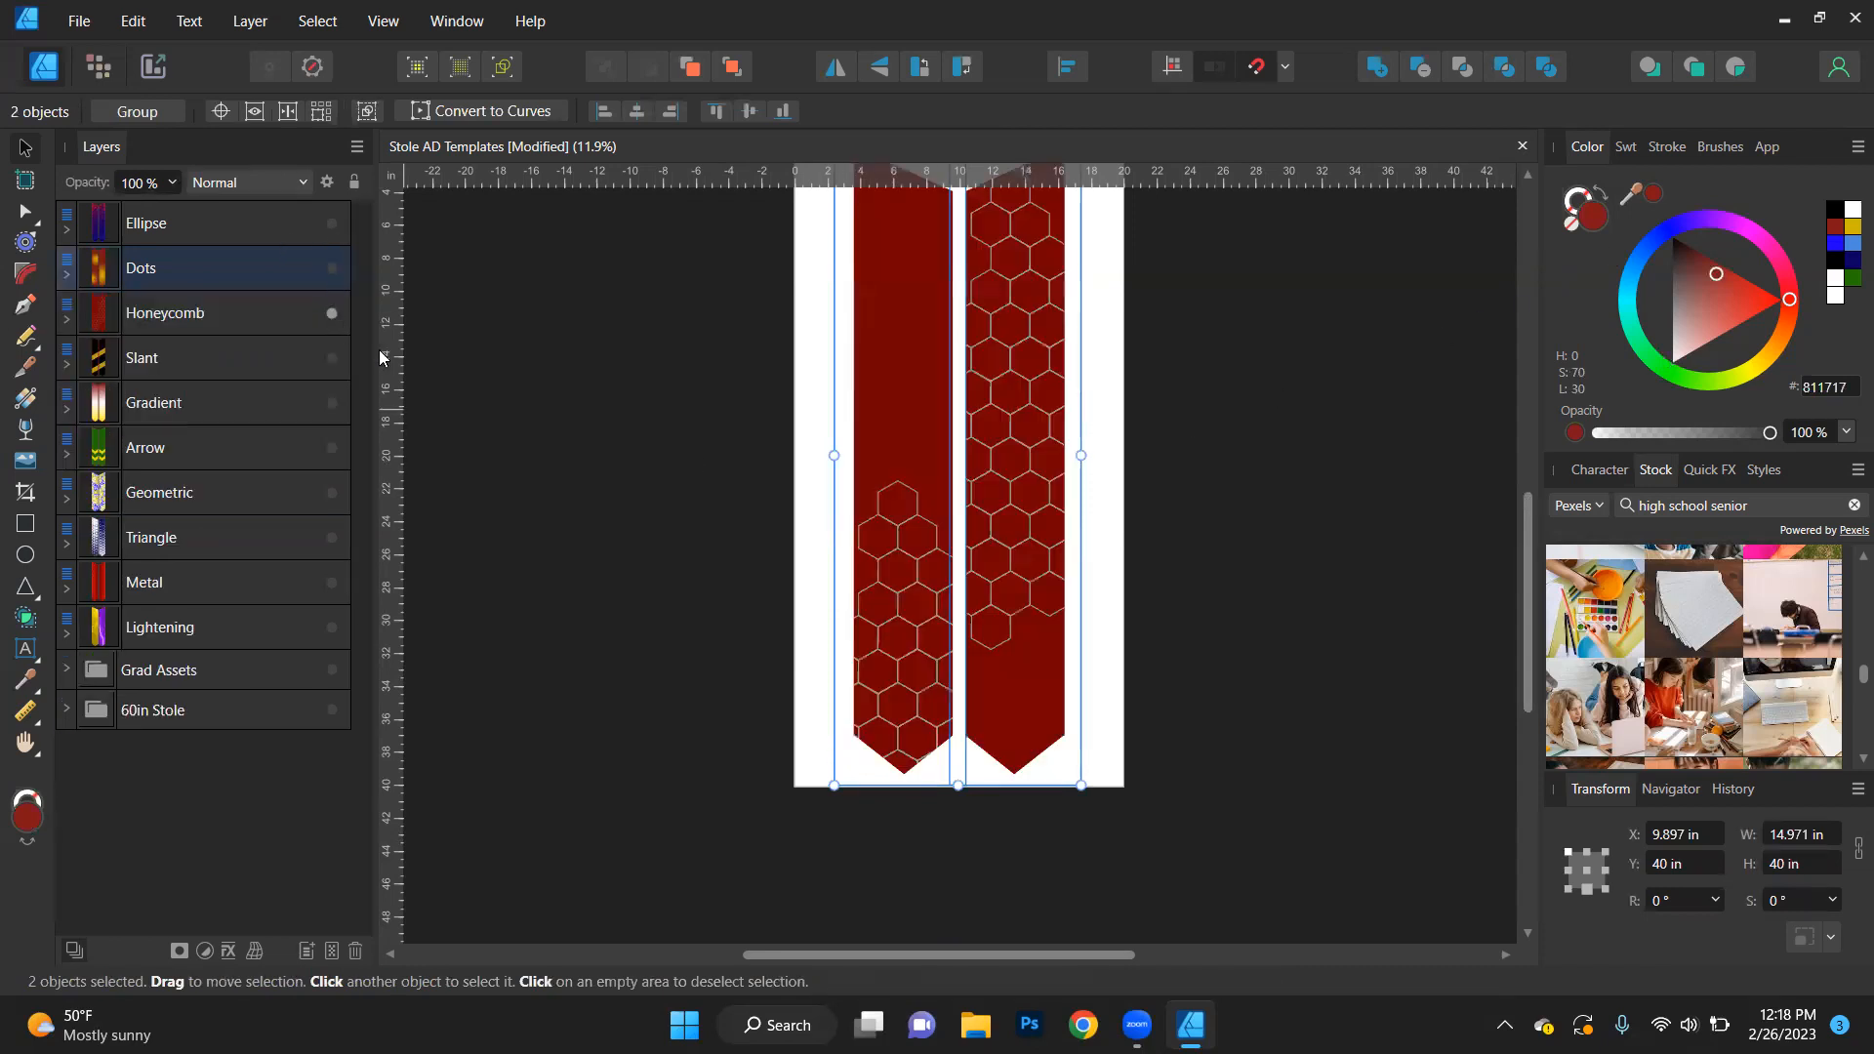
{"action": "left_click", "coordinate": [66, 319]}
{"action": "left_click", "coordinate": [78, 369]}
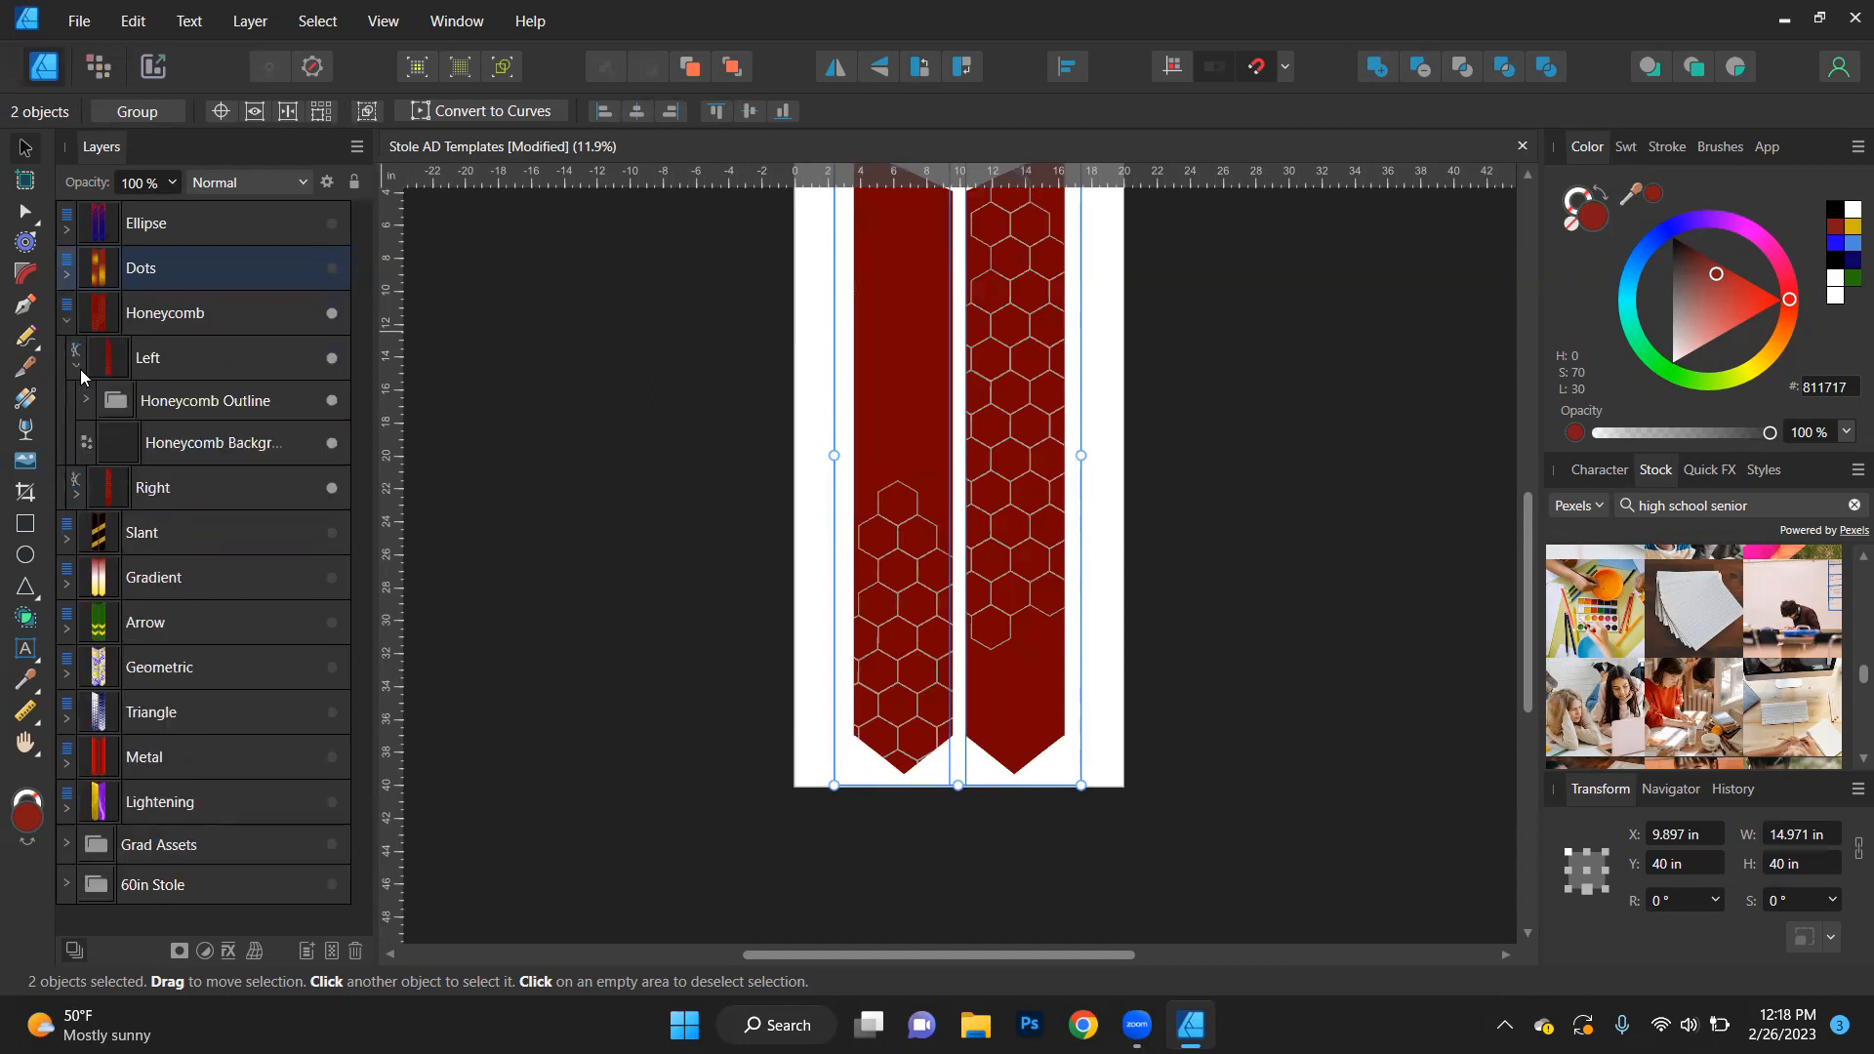
- Move the left stole's Honeycomb Outline to about X 13.4 in, Y 30.7 in, trying a gold fill (CCB600) and removing it
{"action": "left_click", "coordinate": [213, 406]}
{"action": "left_click_drag", "start_coordinate": [898, 576], "coordinate": [913, 435]}
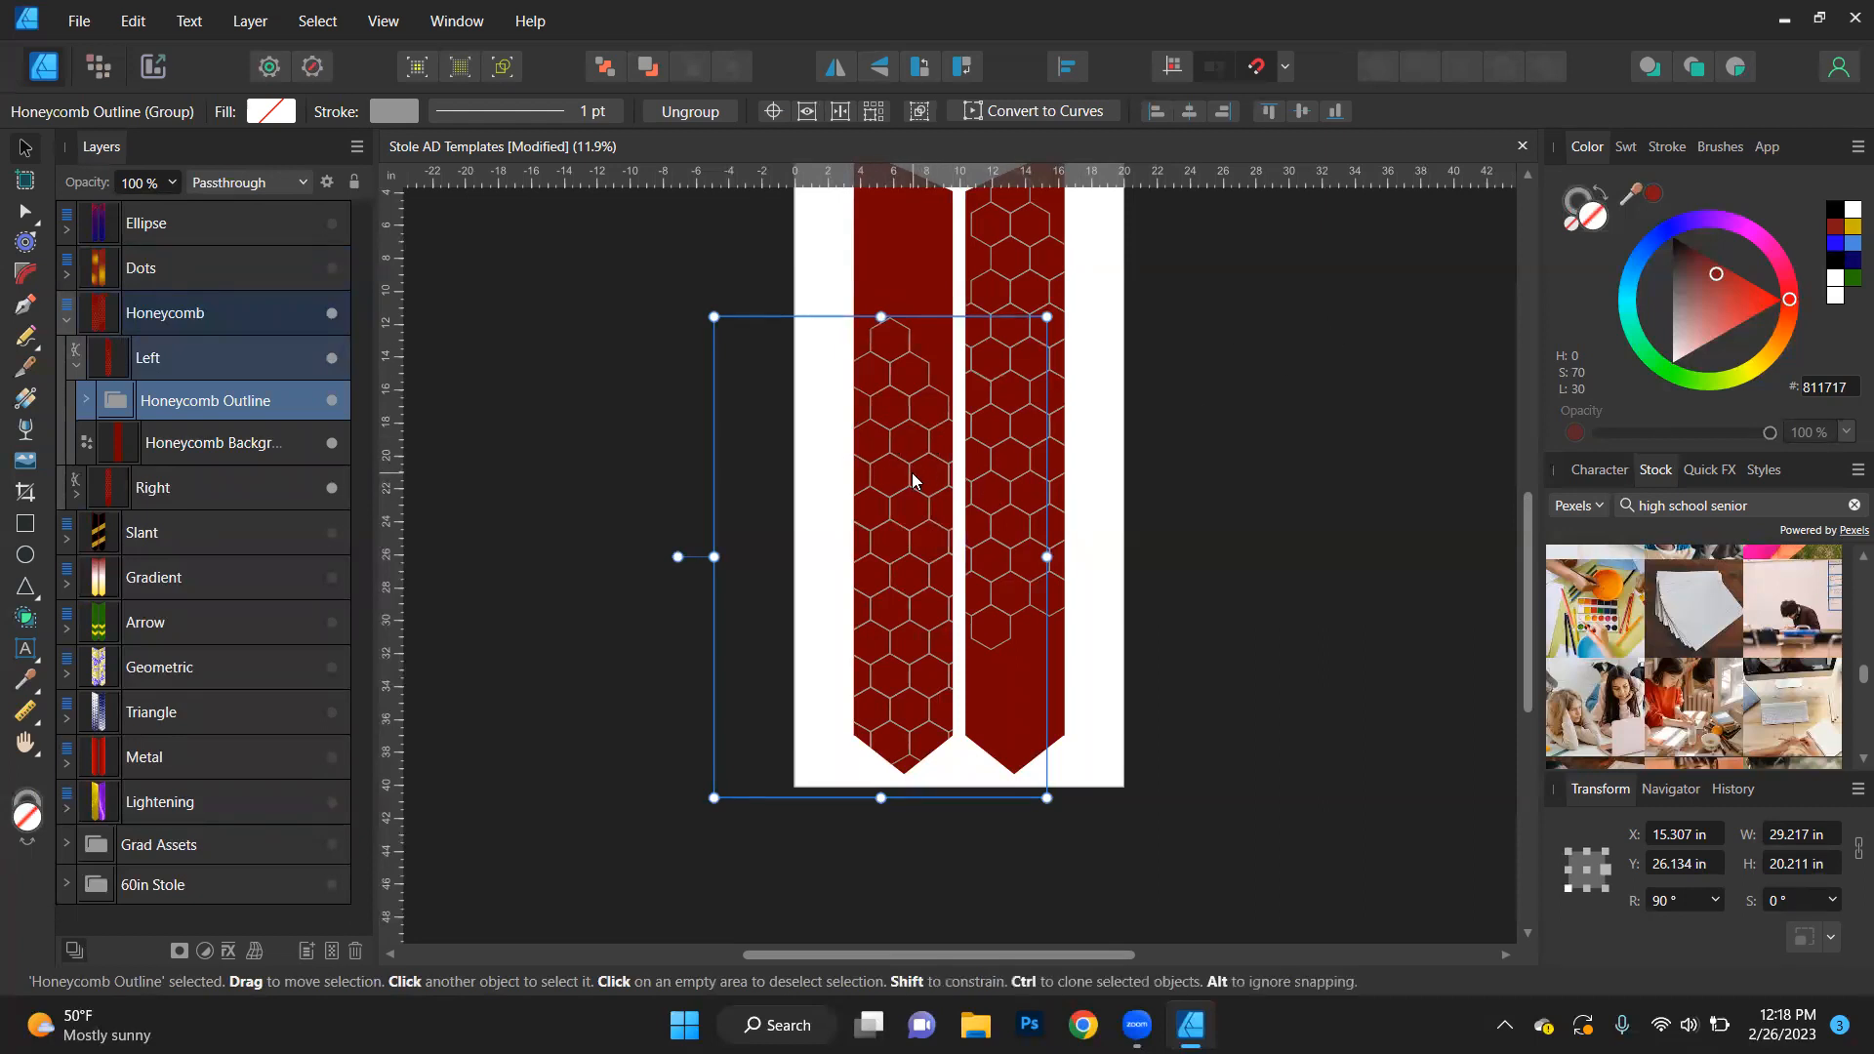
{"action": "left_click", "coordinate": [1847, 233]}
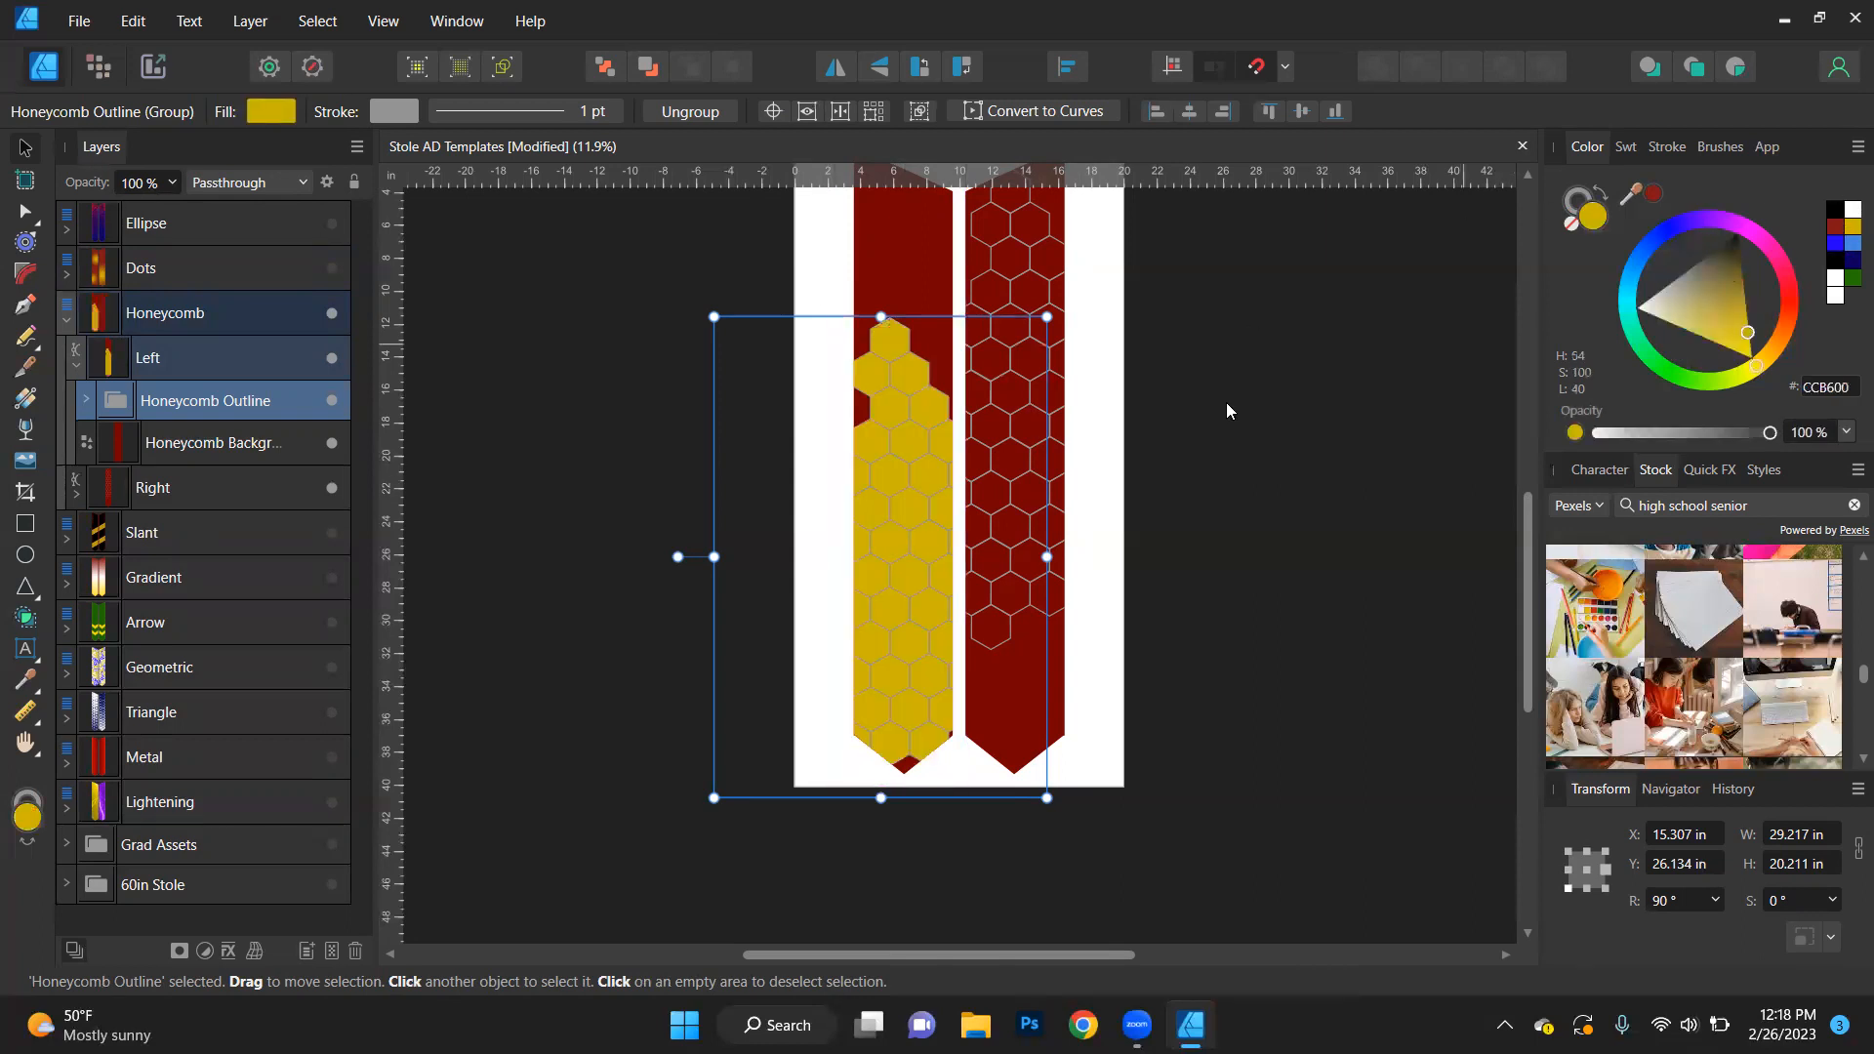
{"action": "left_click_drag", "start_coordinate": [887, 546], "coordinate": [855, 627]}
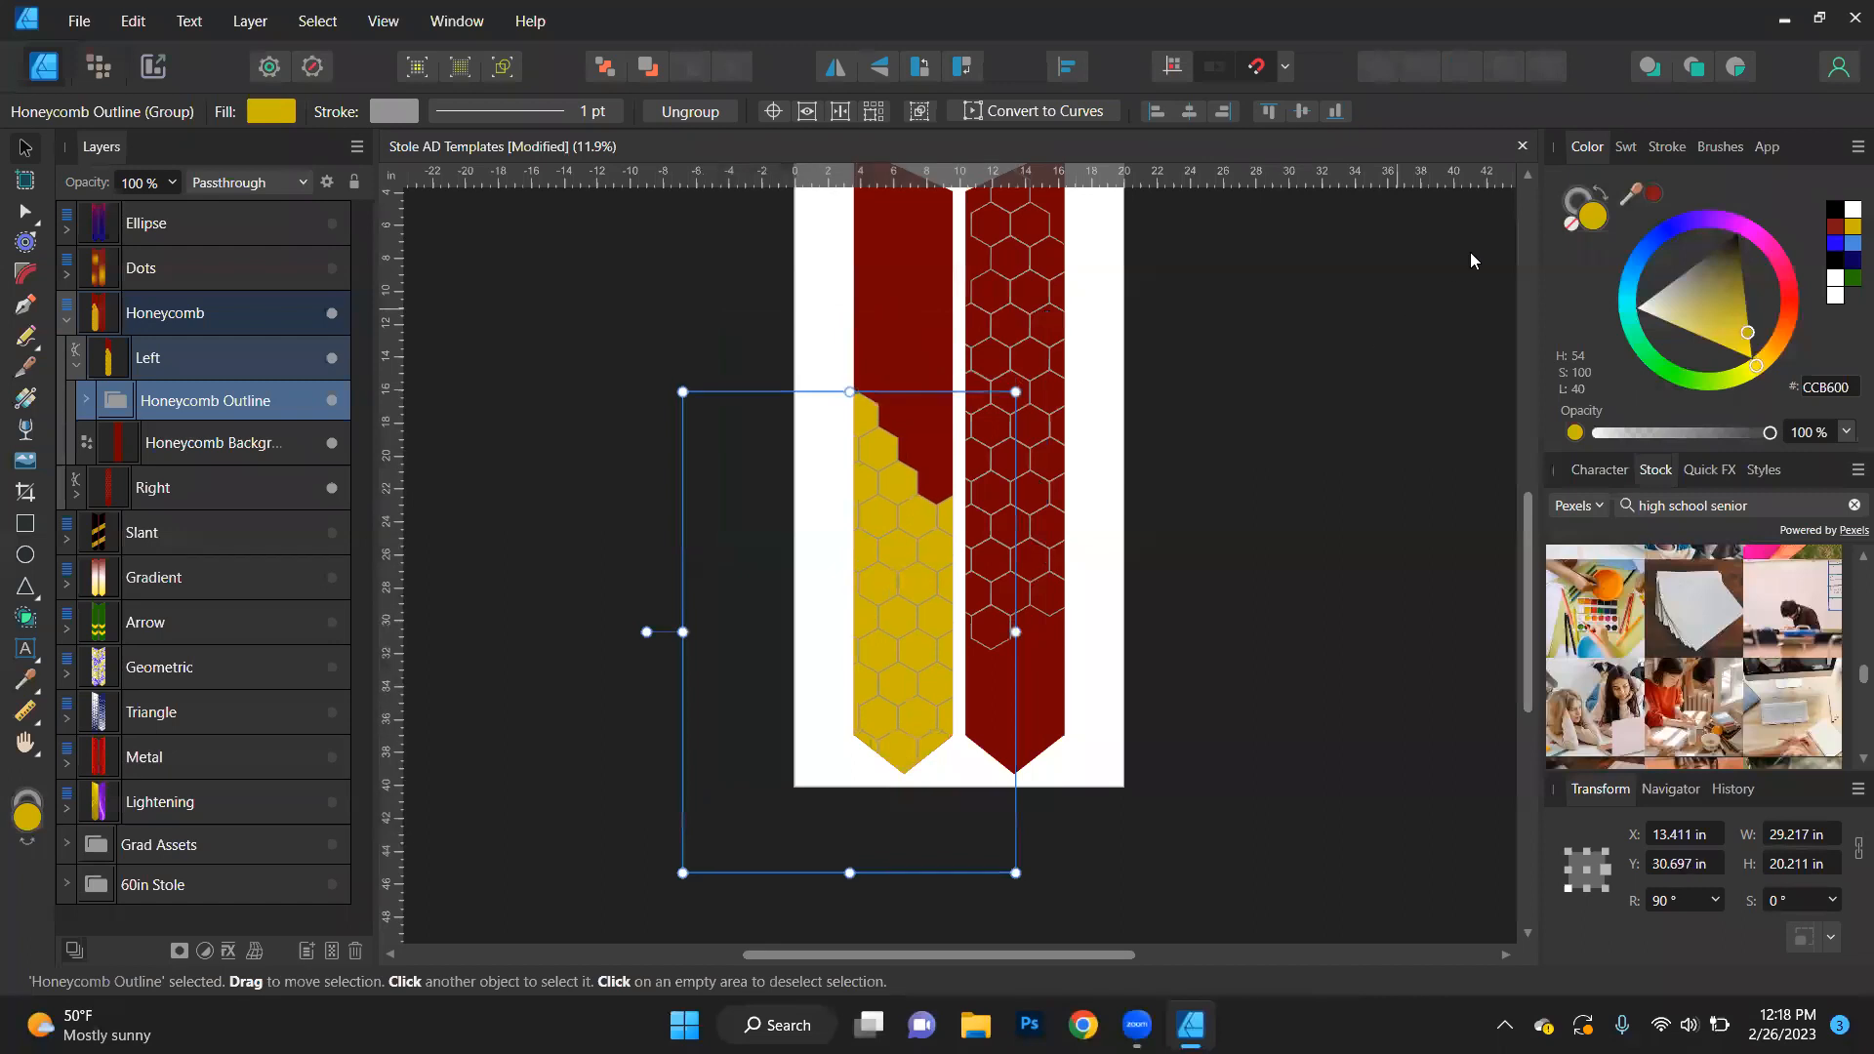
{"action": "left_click", "coordinate": [1572, 223]}
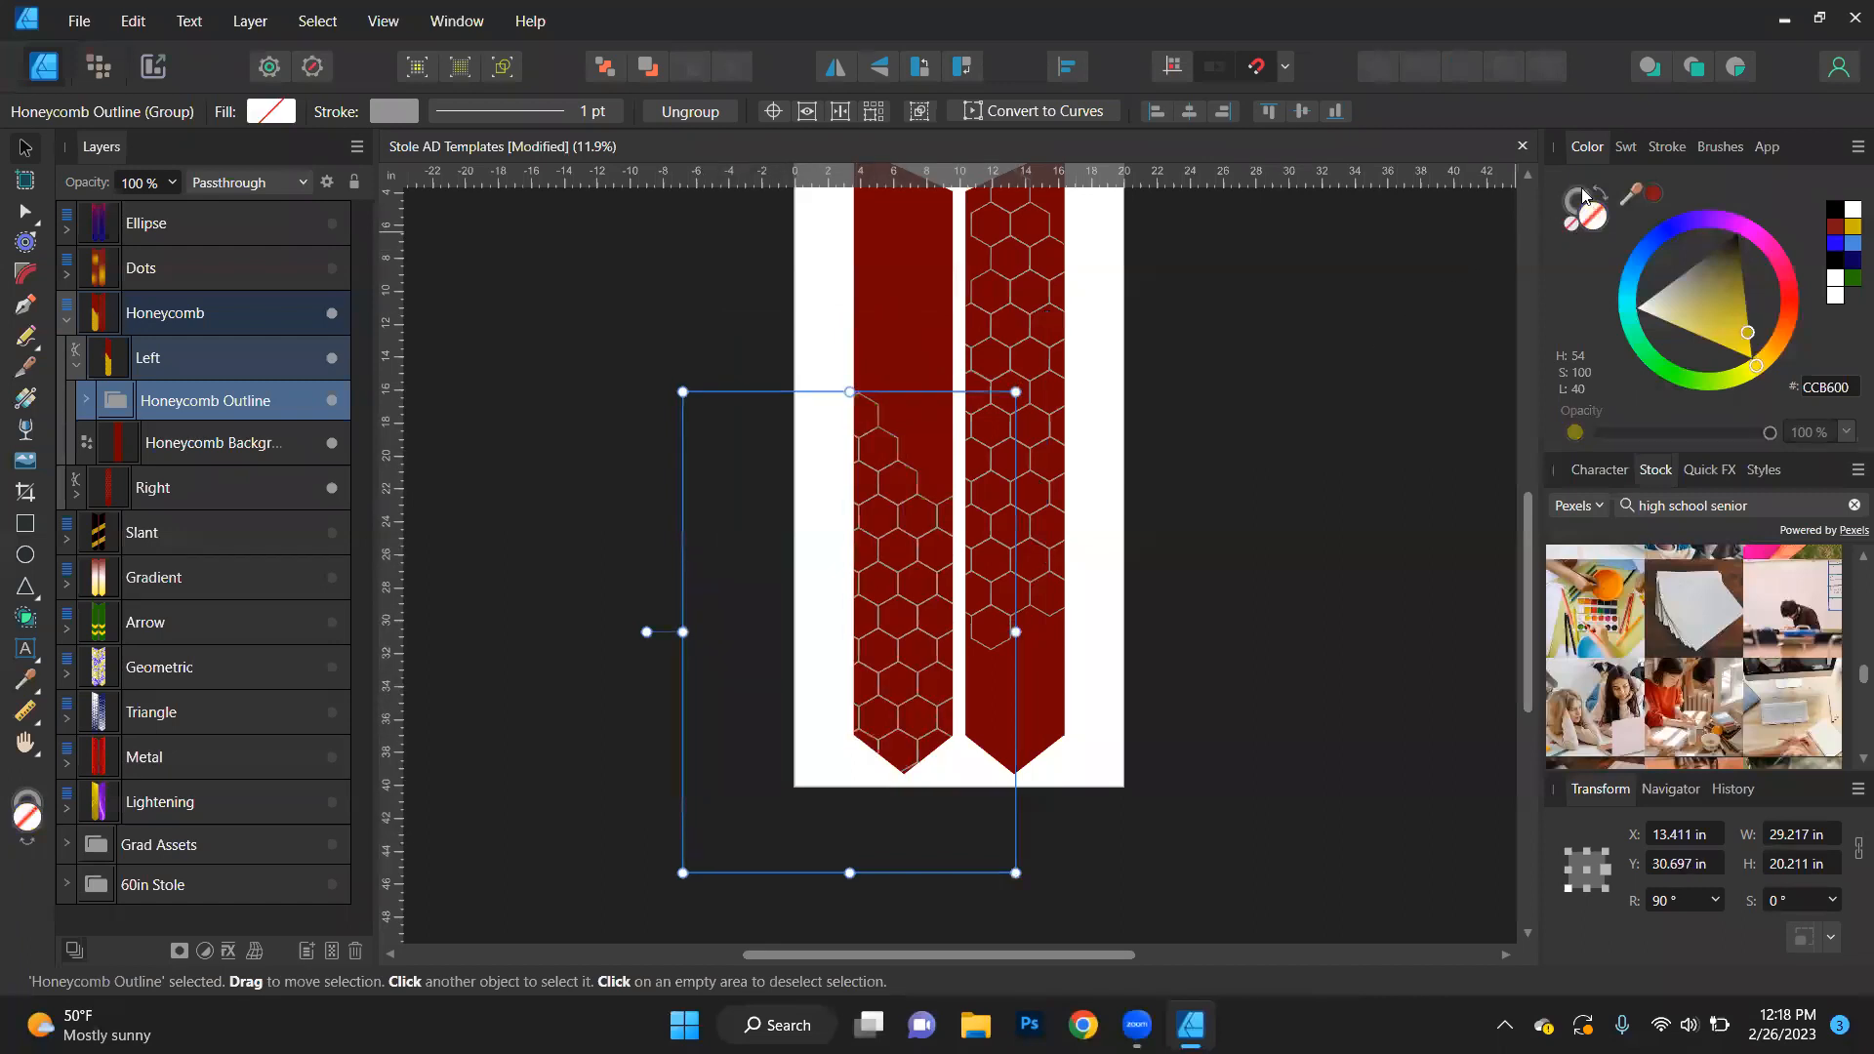
- Try black and white strokes on the left stole's Honeycomb Outline, settling on a green stroke (227800)
{"action": "left_click", "coordinate": [1577, 201]}
{"action": "left_click", "coordinate": [1834, 209]}
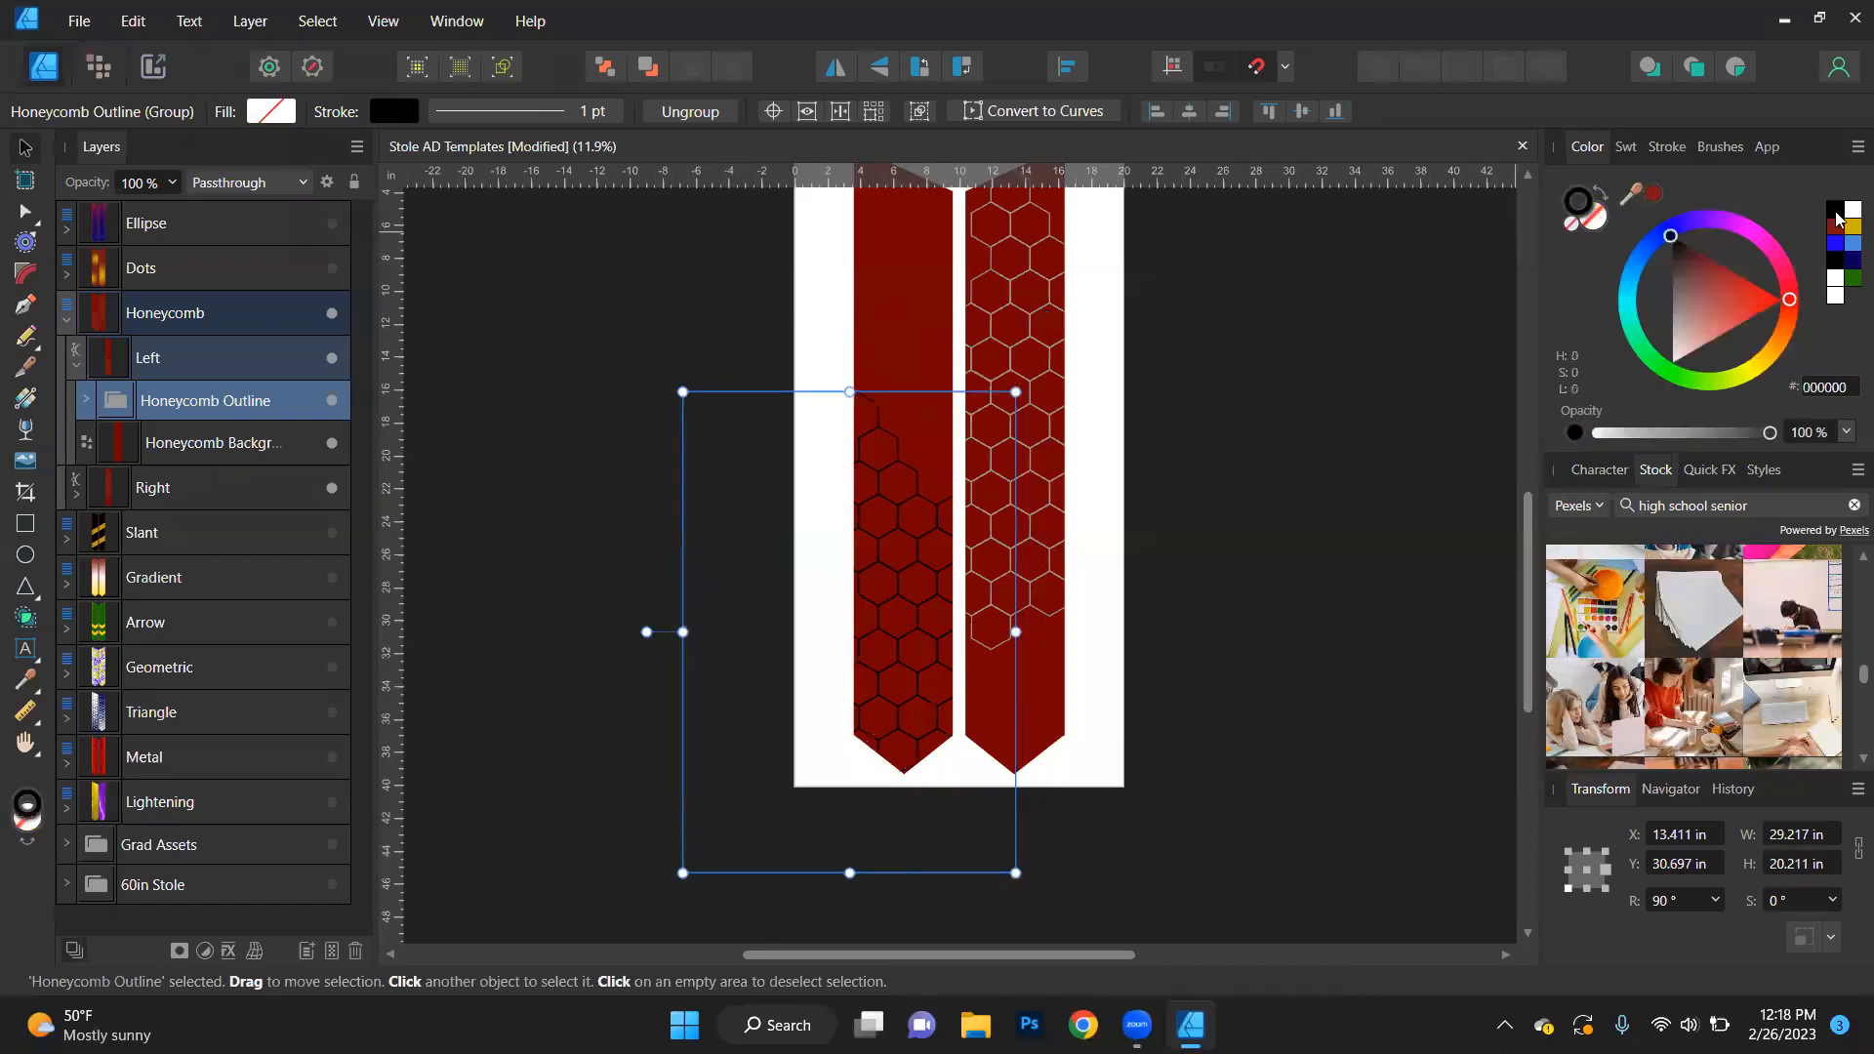
{"action": "left_click", "coordinate": [1835, 278]}
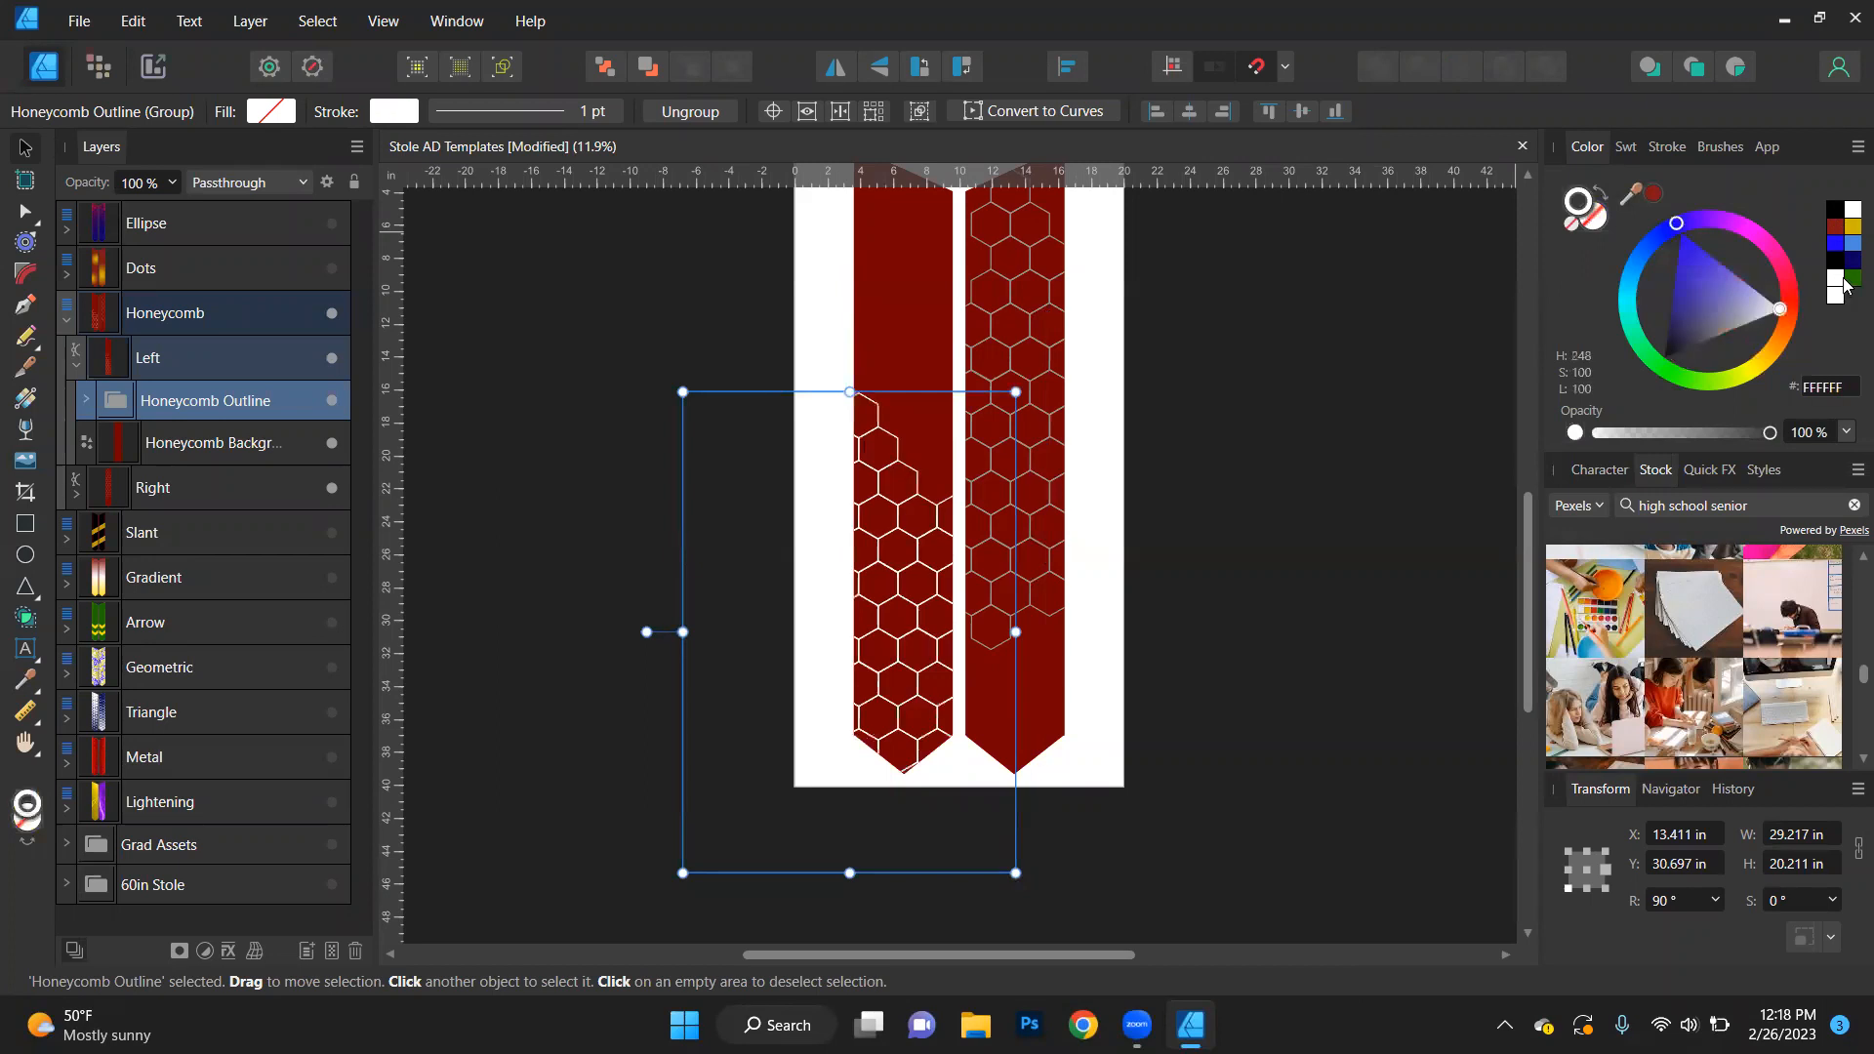
{"action": "left_click", "coordinate": [1851, 278]}
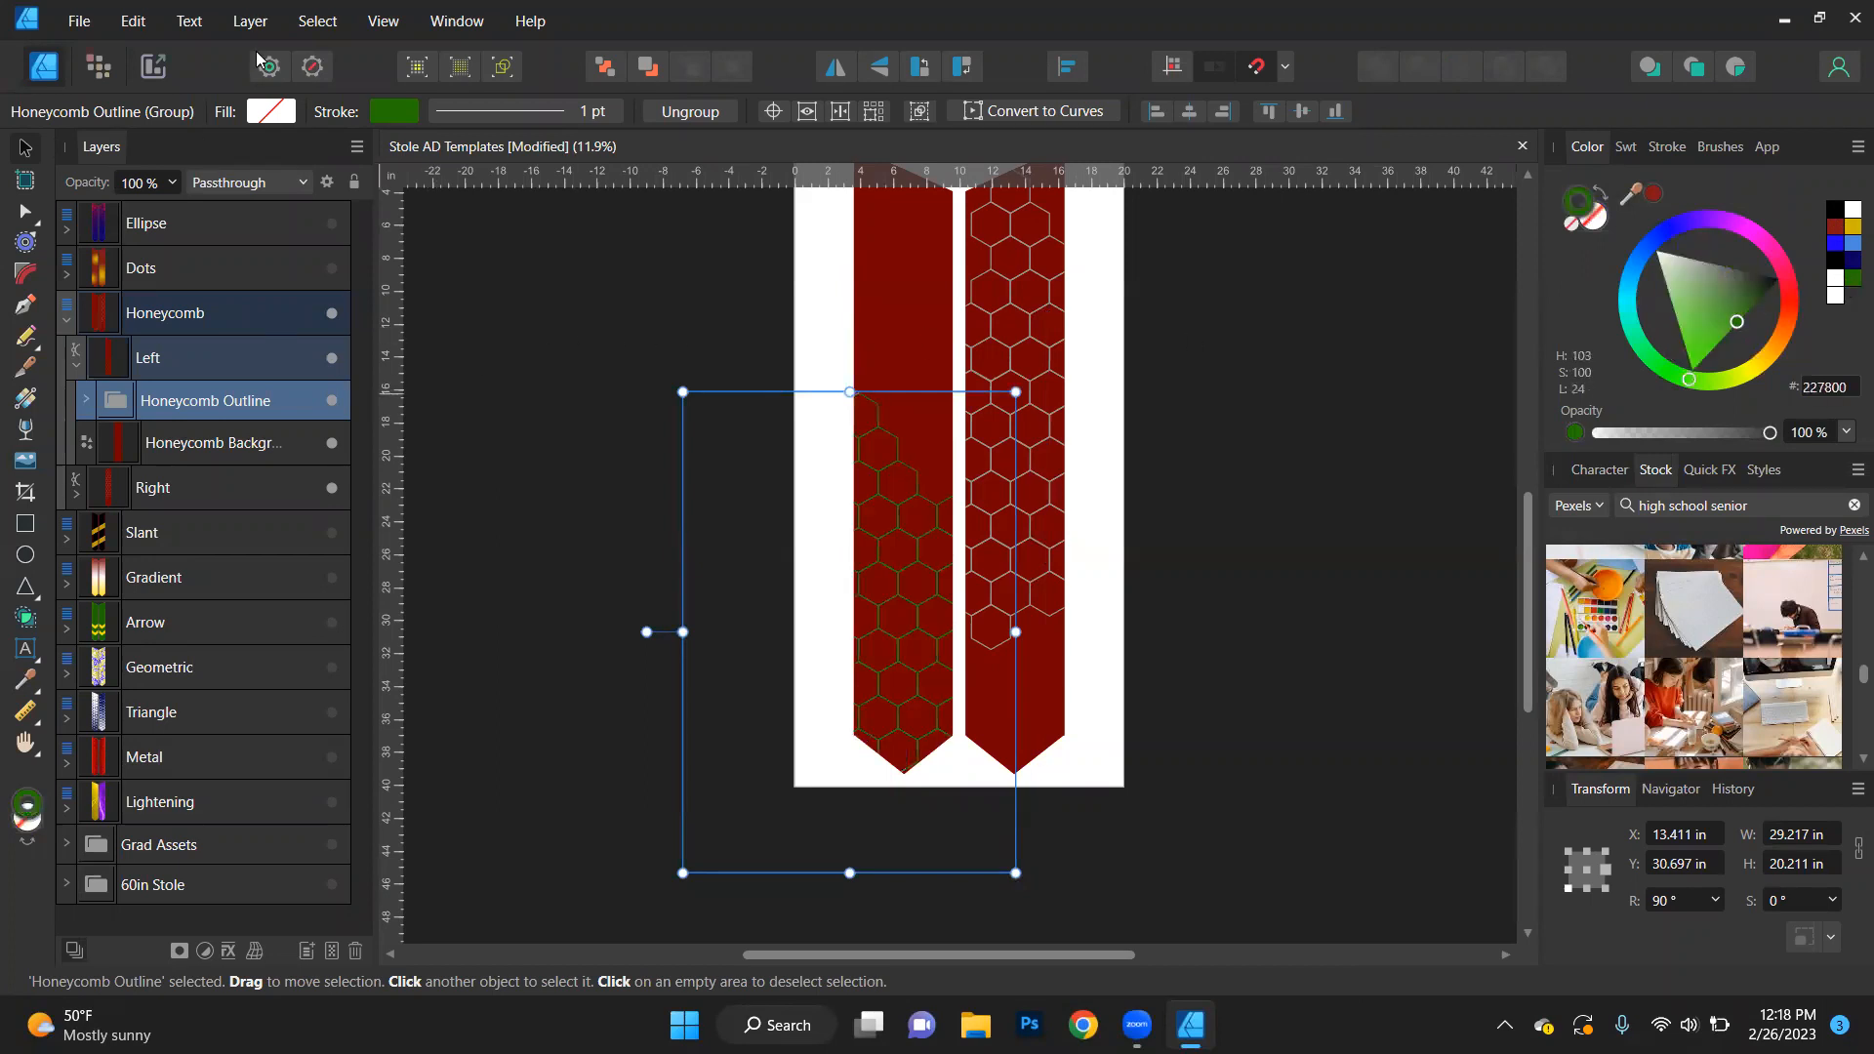
- Try to select all objects sharing the left Honeycomb Outline's name, and look through the curves inside that group
{"action": "left_click", "coordinate": [317, 20]}
{"action": "mouse_move", "coordinate": [291, 289]}
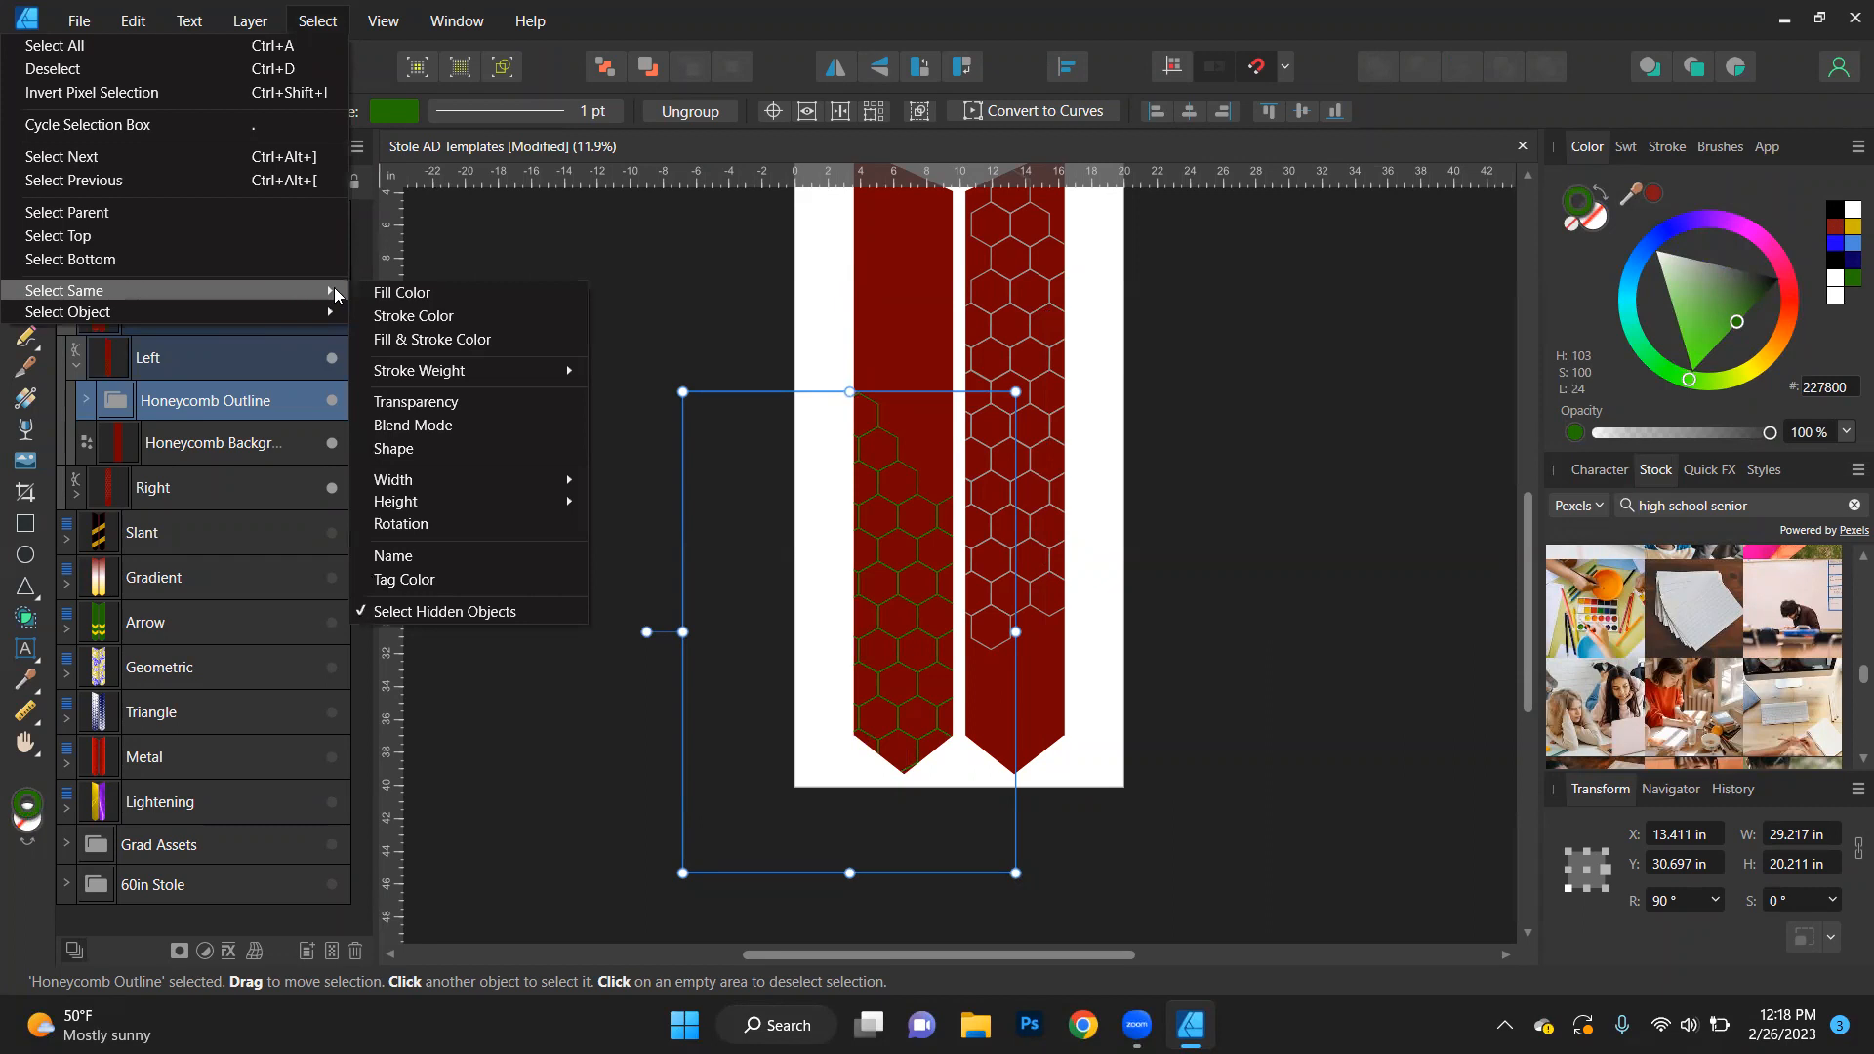
{"action": "left_click", "coordinate": [457, 556]}
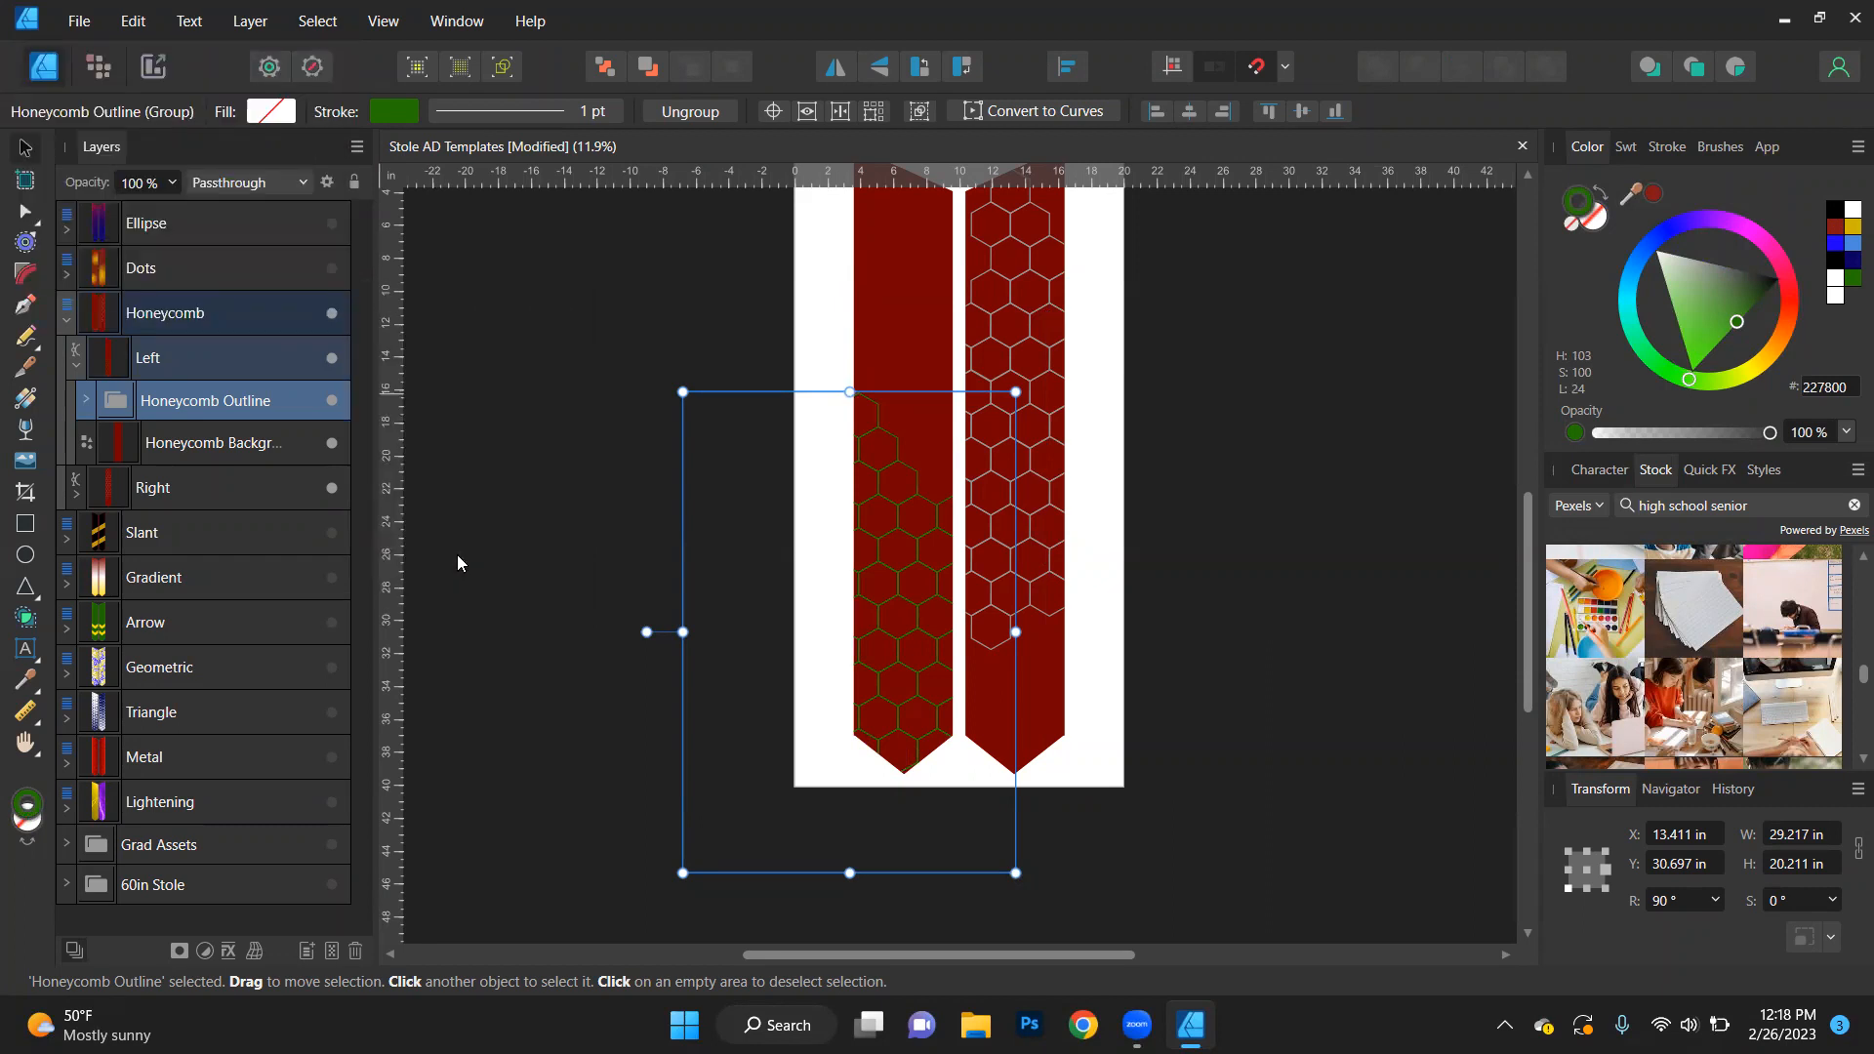
{"action": "left_click", "coordinate": [117, 408]}
{"action": "left_click", "coordinate": [84, 402]}
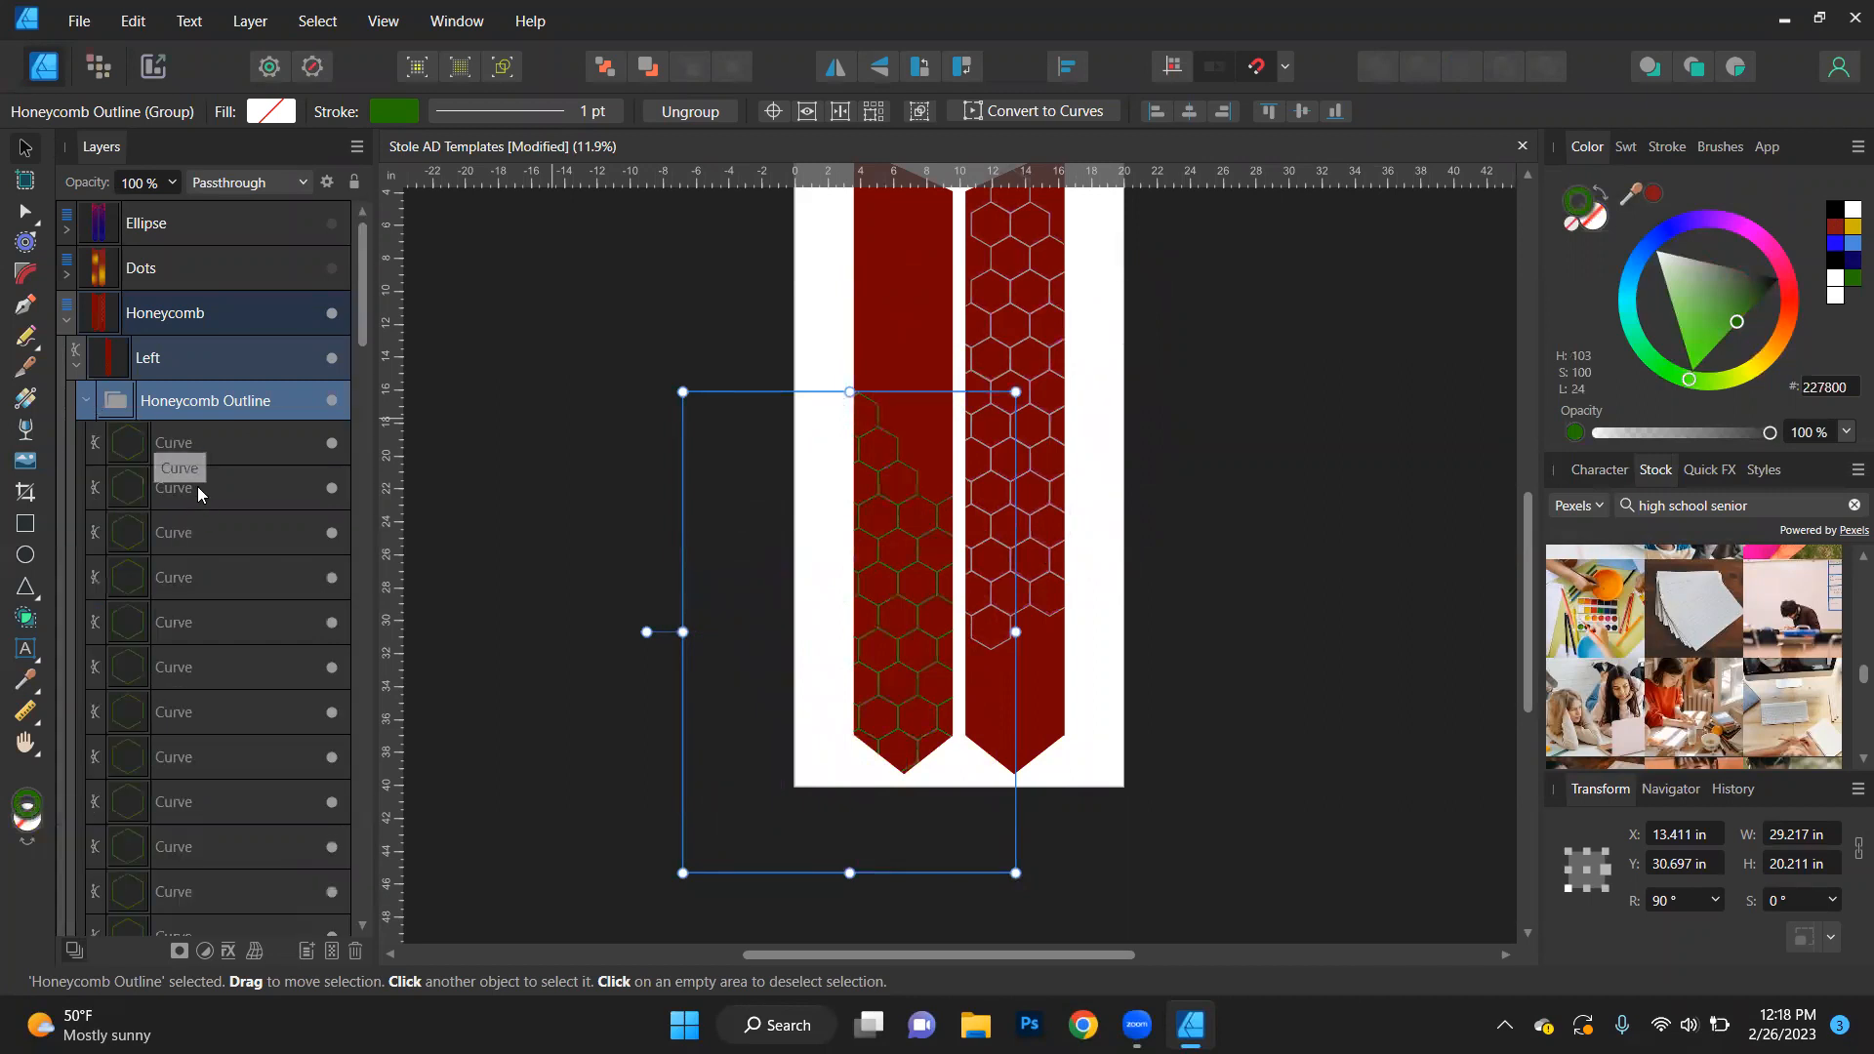
{"action": "left_click", "coordinate": [84, 400]}
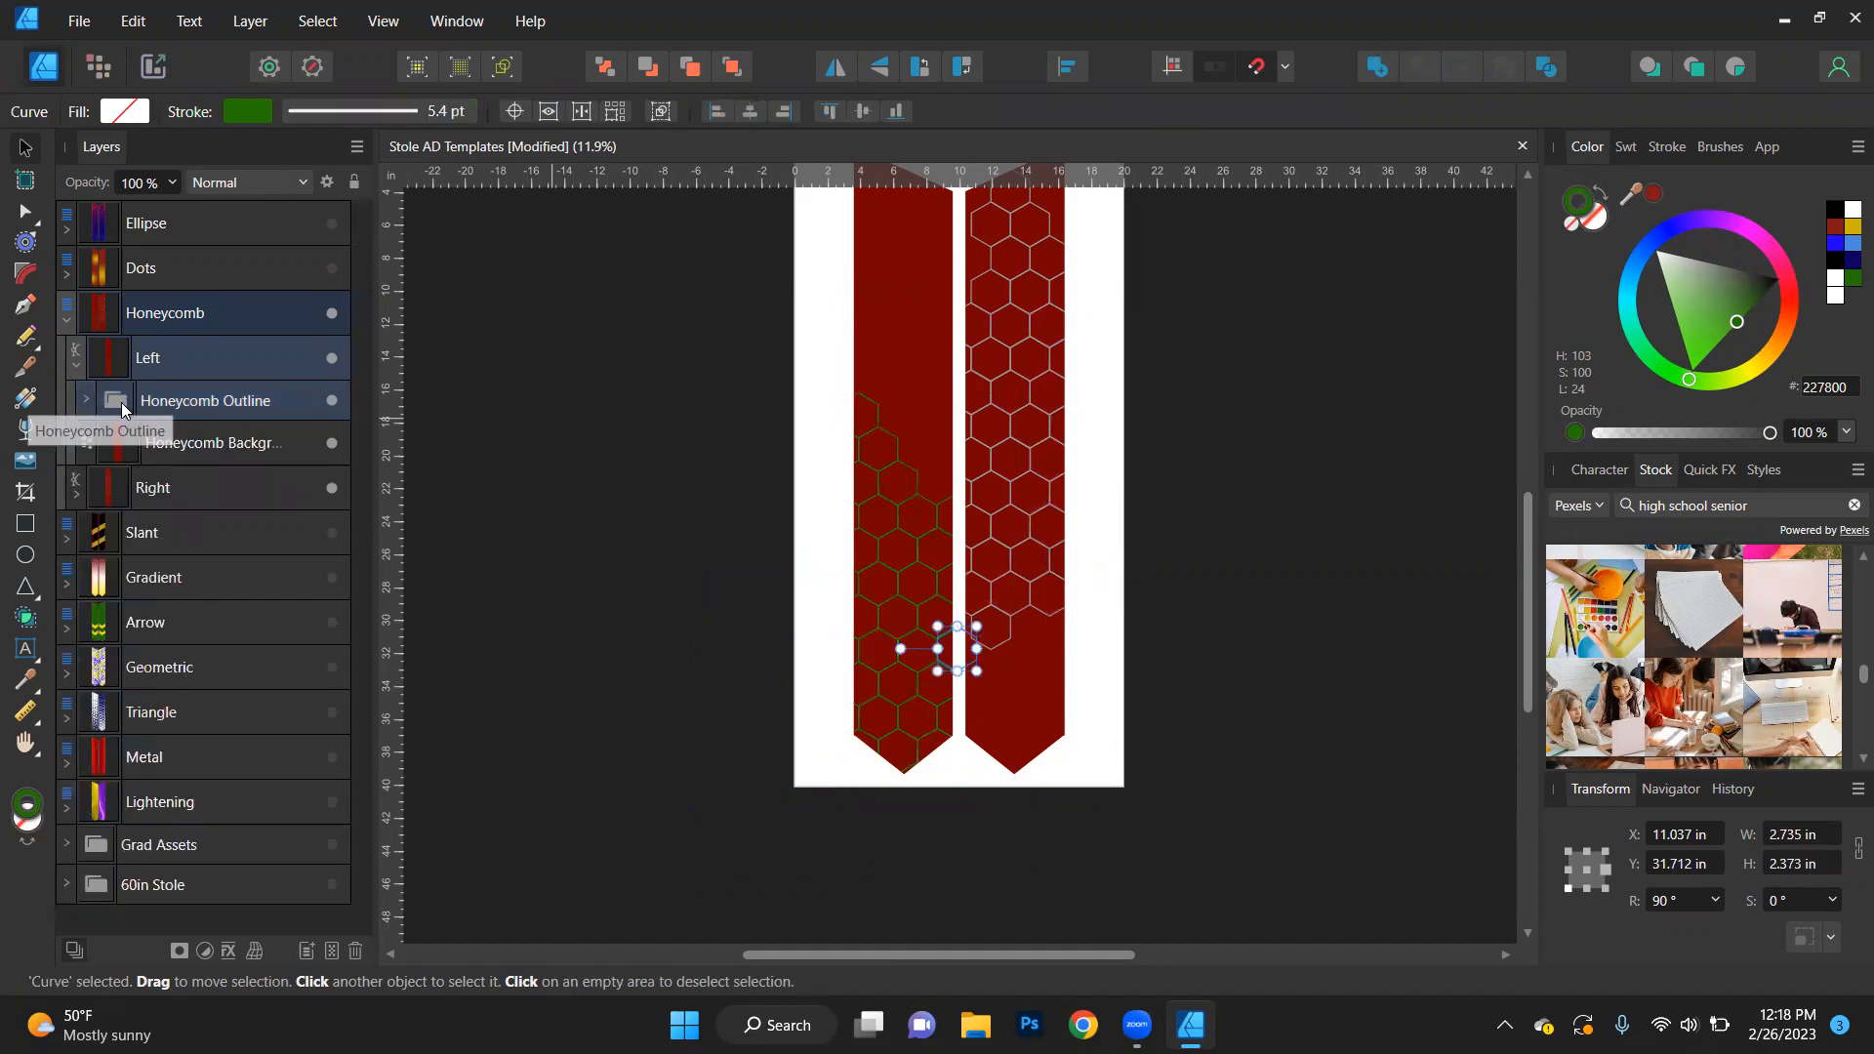
{"action": "left_click", "coordinate": [131, 403]}
- Set the stroke of the right stole's Honeycomb Outline to green (227800)
{"action": "left_click", "coordinate": [74, 482]}
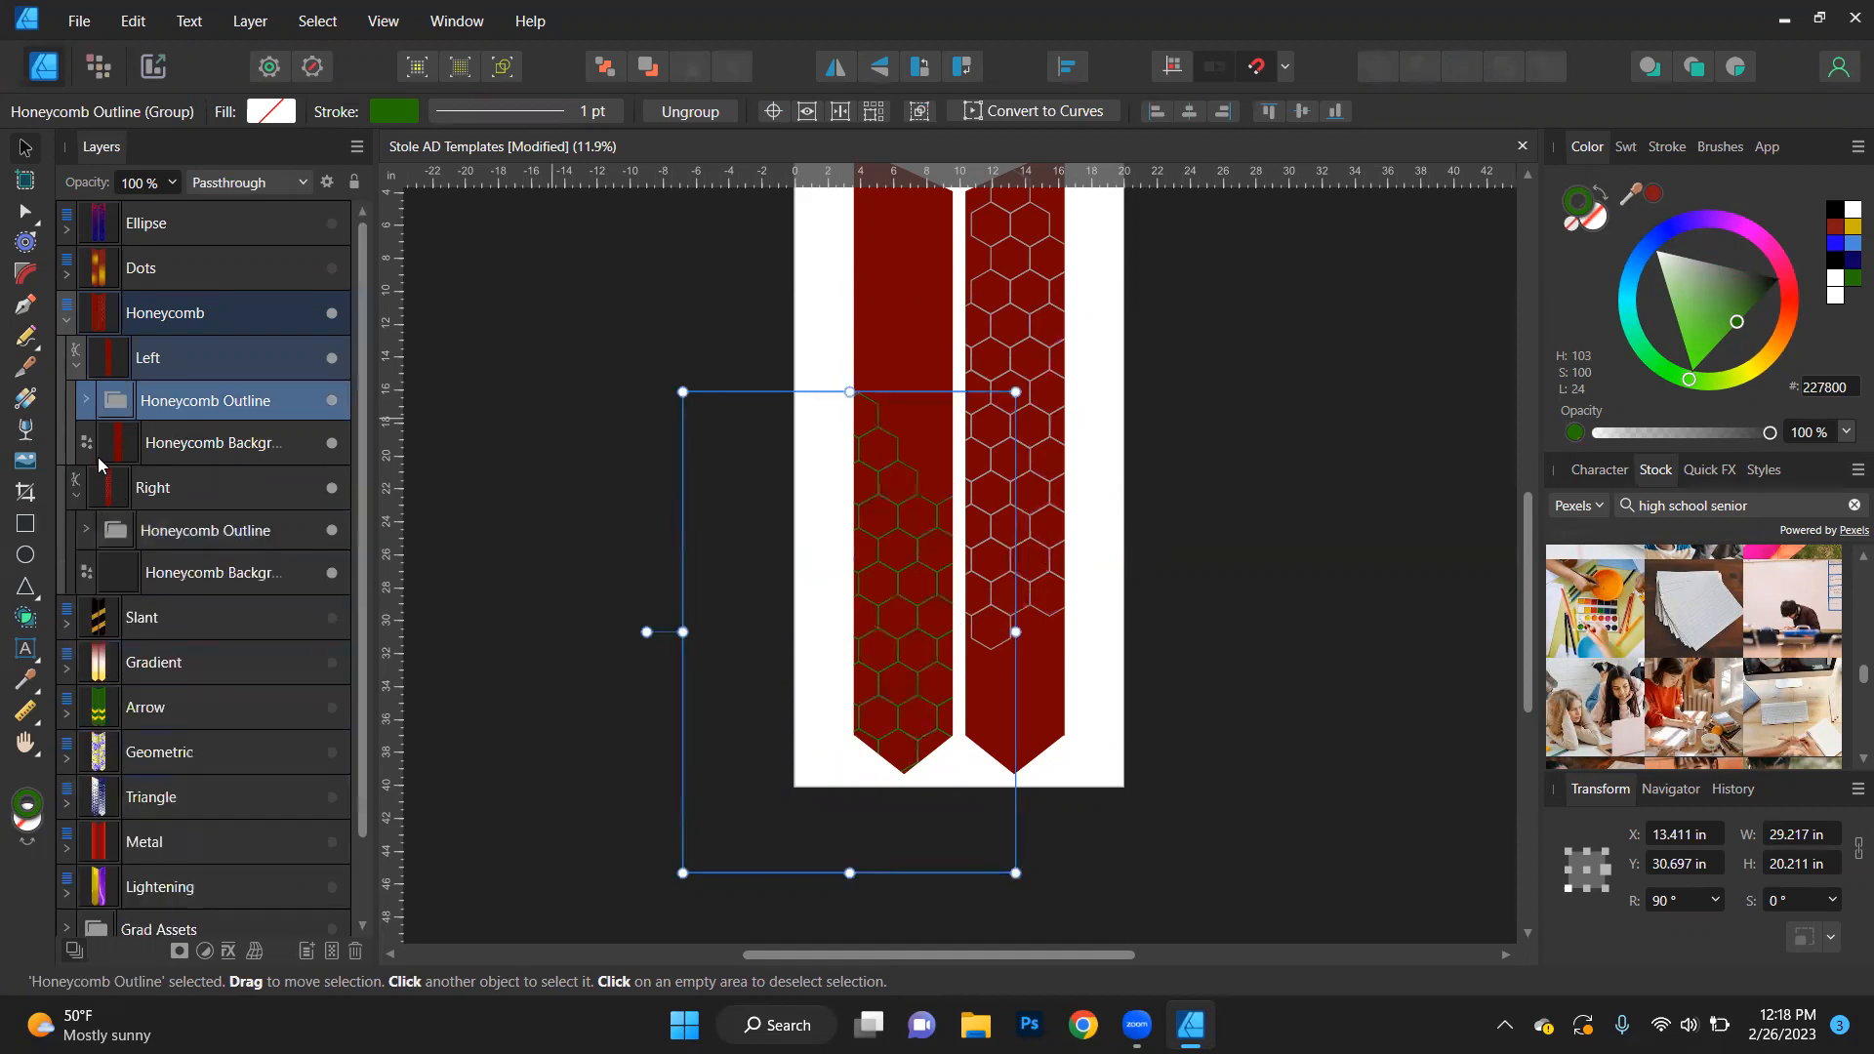
{"action": "left_click", "coordinate": [175, 540]}
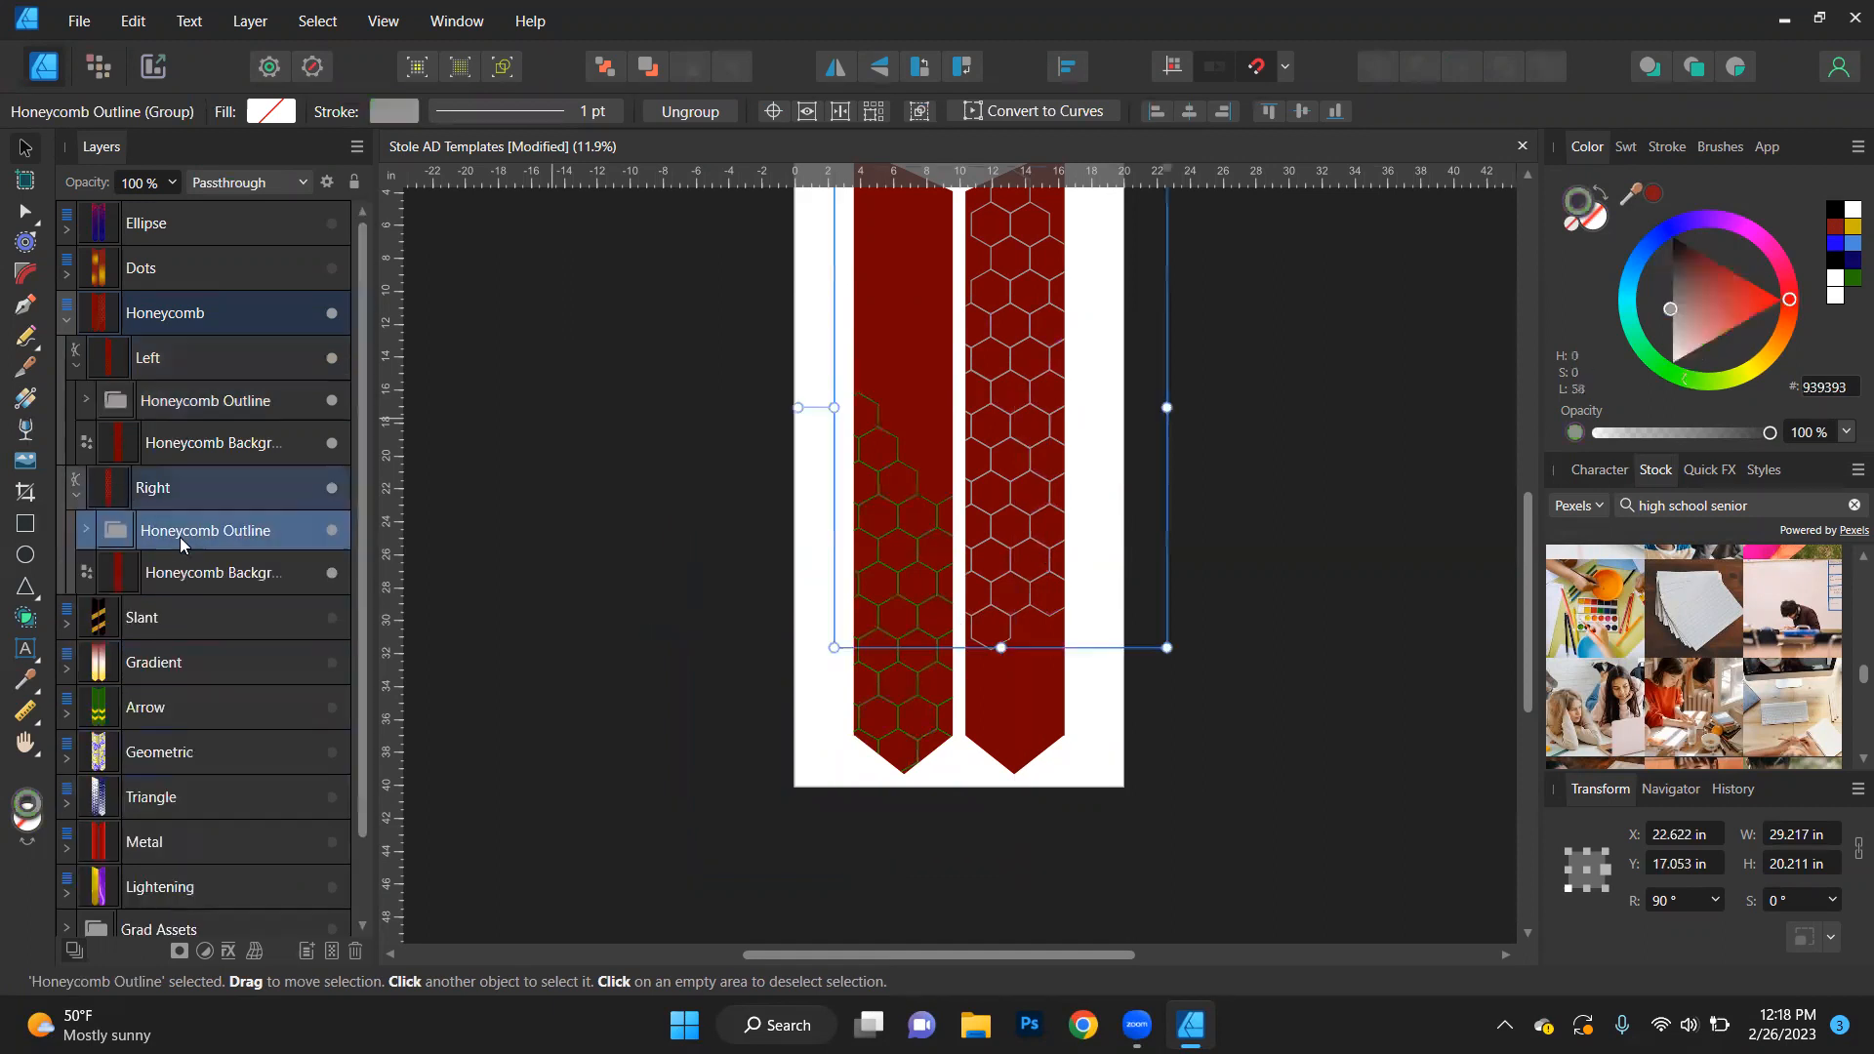
{"action": "left_click", "coordinate": [1846, 280]}
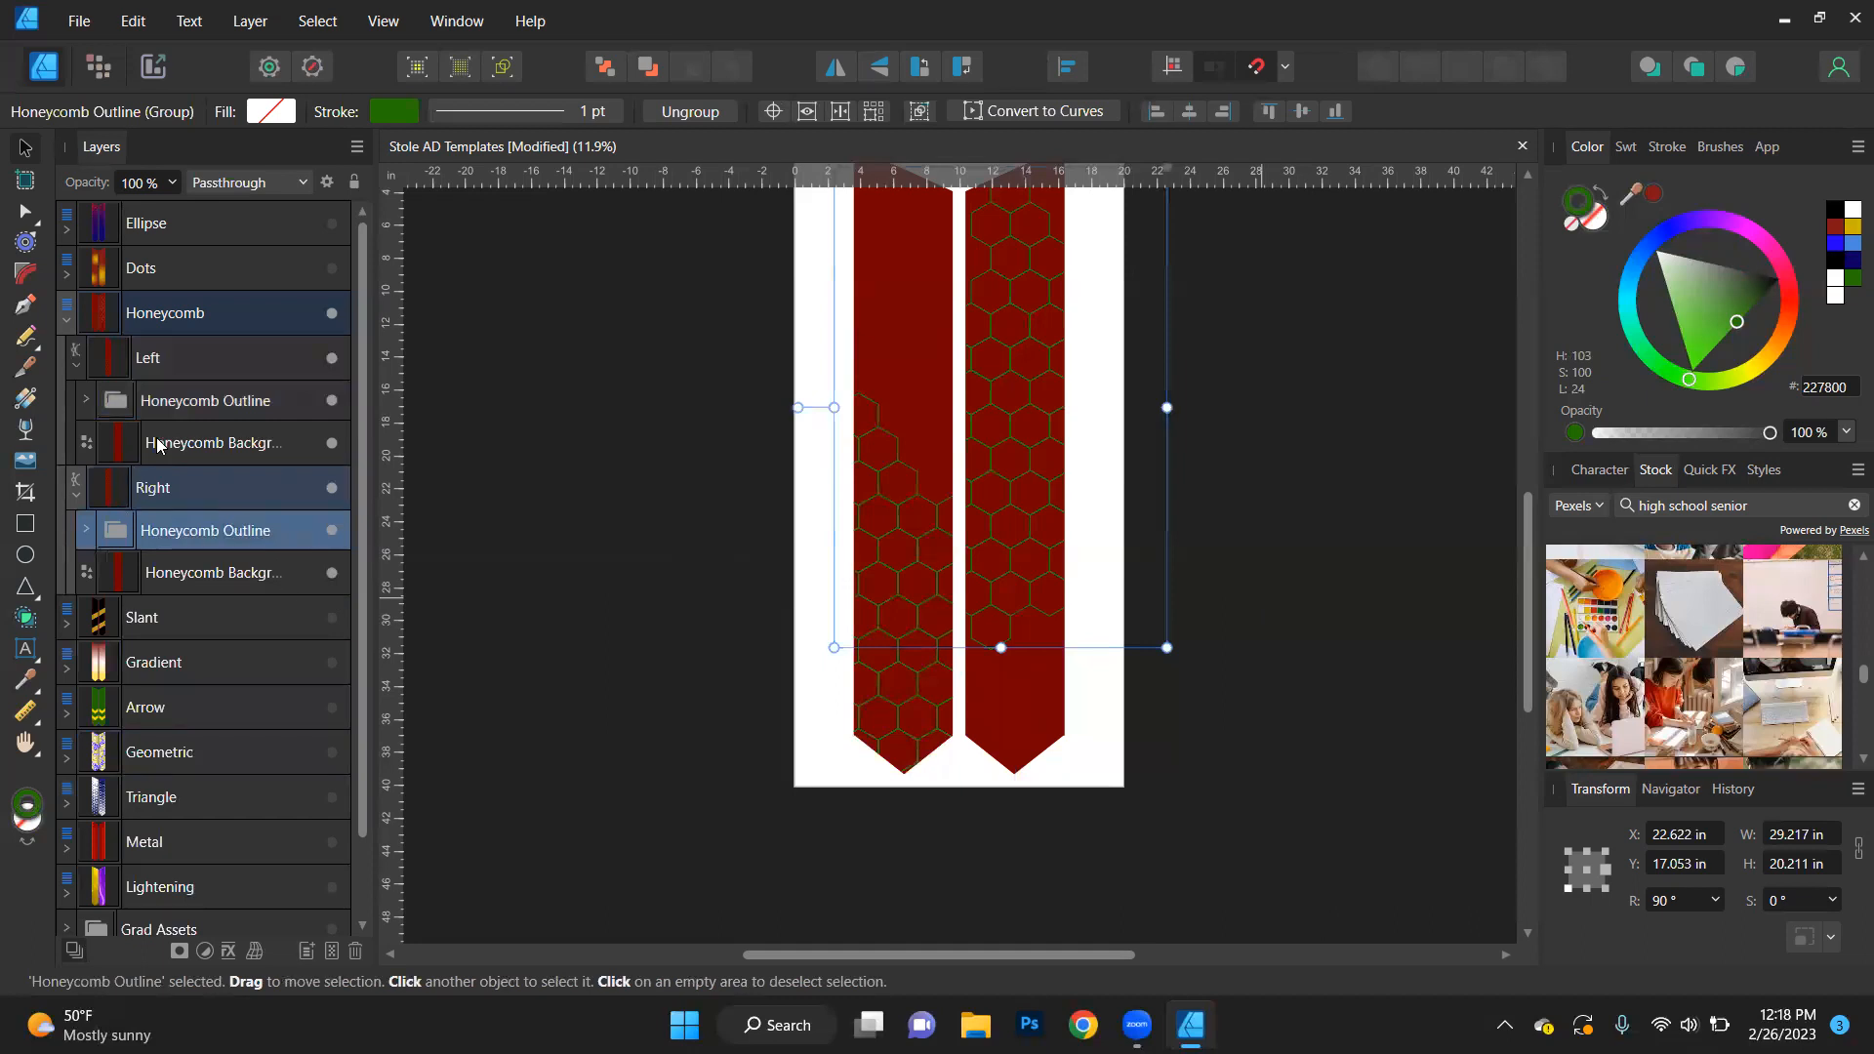
- Select both Honeycomb Background objects by matching name, clear their stroke and fill them with dark blue (0D0065) after trying white
{"action": "left_click", "coordinate": [228, 439]}
{"action": "left_click", "coordinate": [317, 21]}
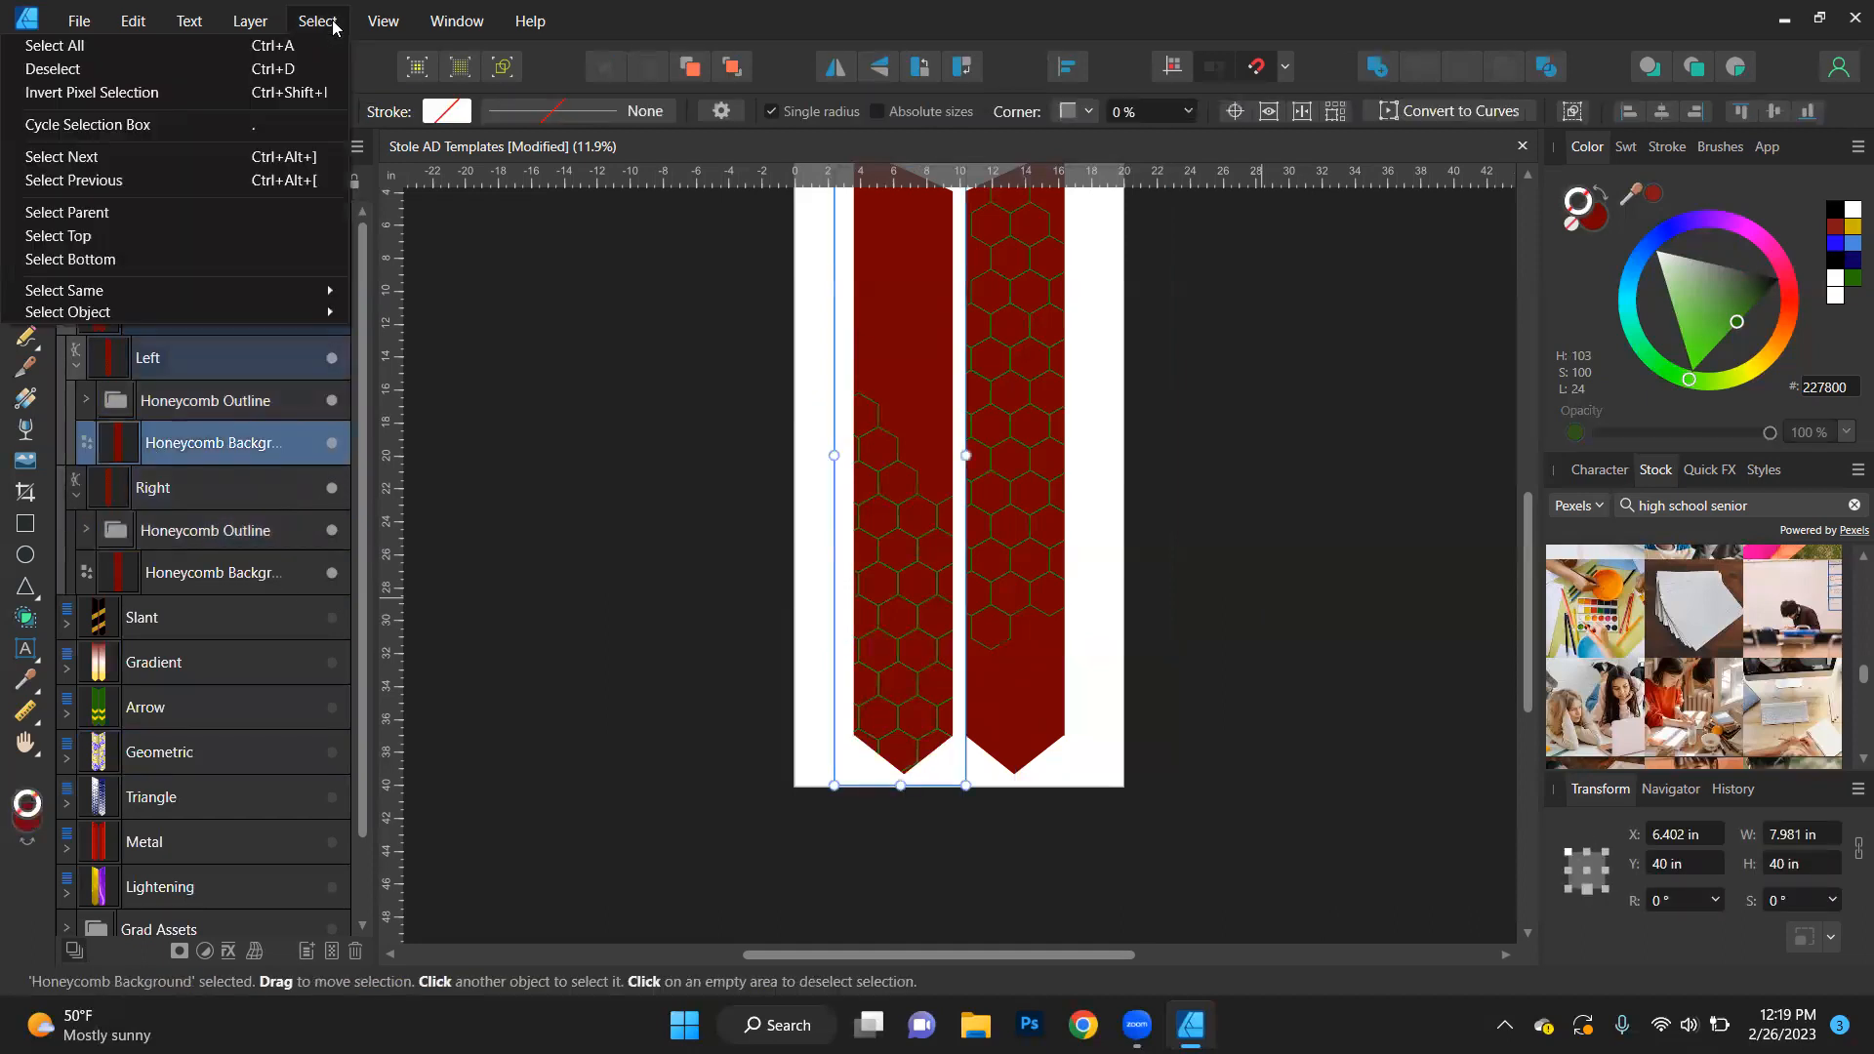
{"action": "mouse_move", "coordinate": [332, 291]}
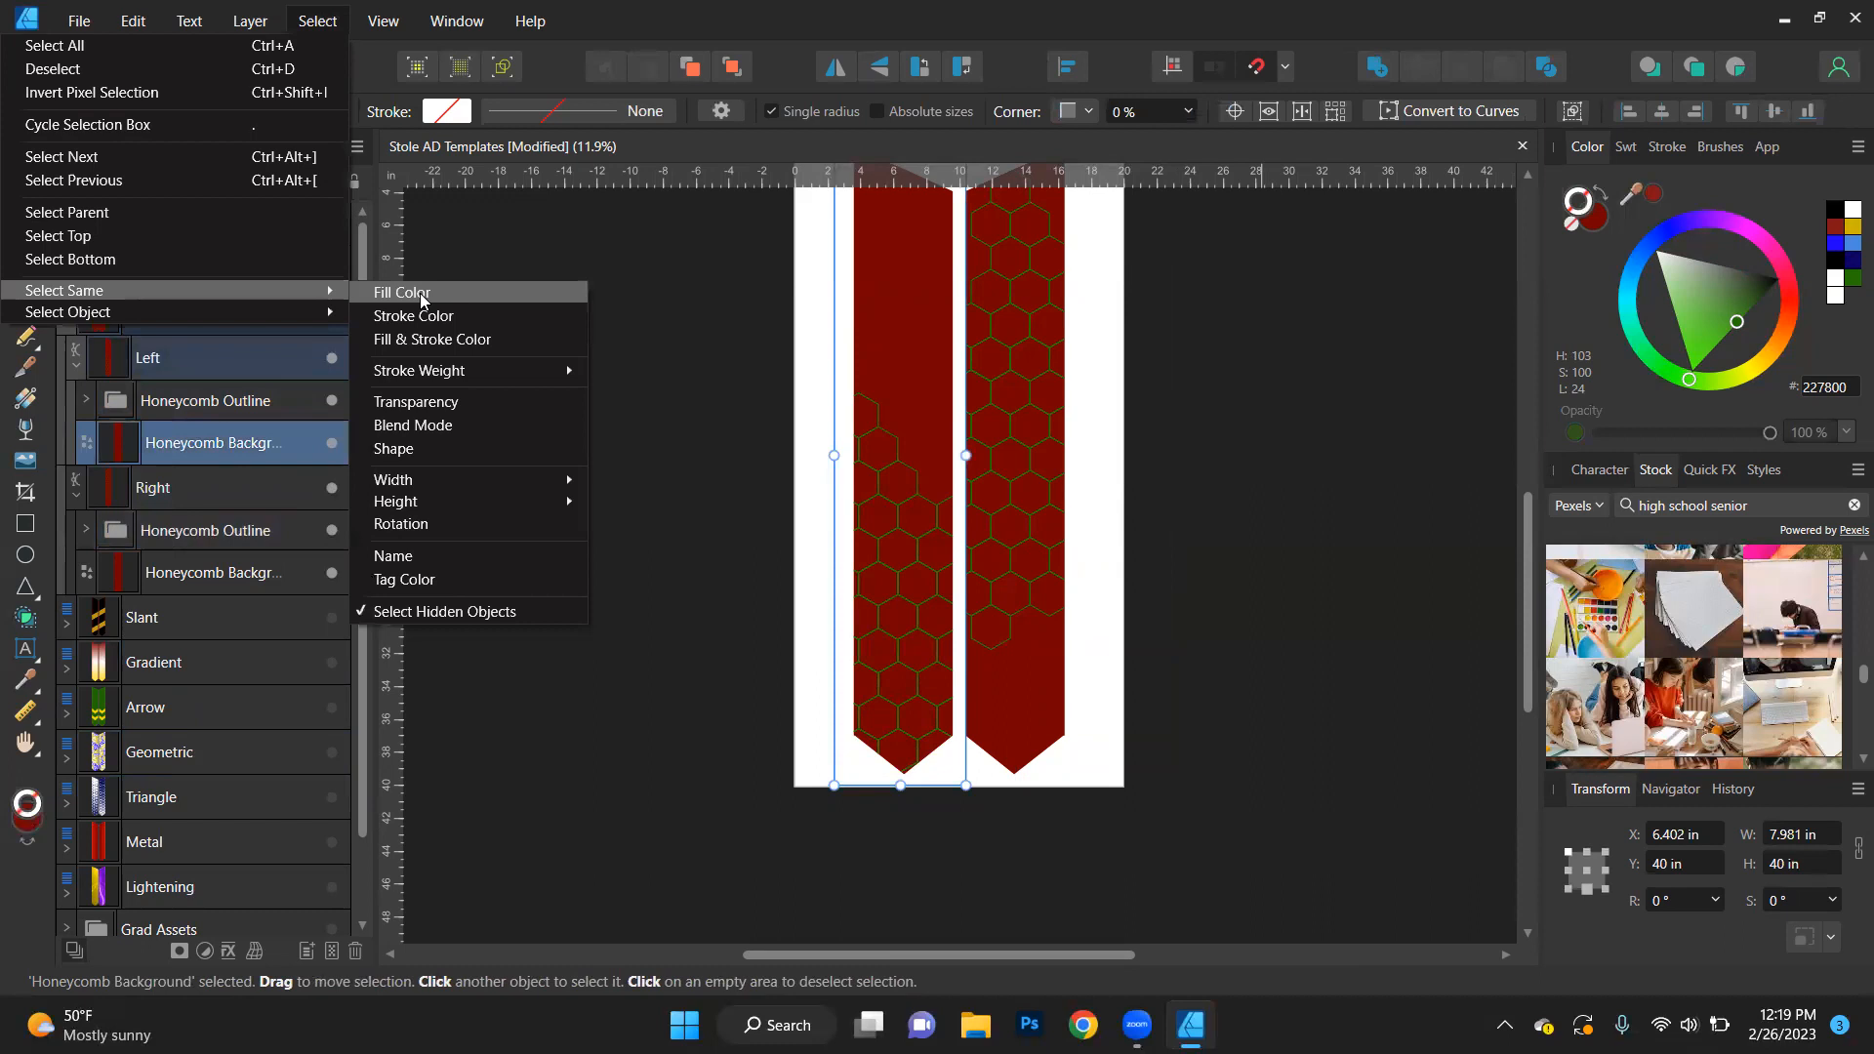
{"action": "left_click", "coordinate": [401, 556]}
{"action": "left_click", "coordinate": [1848, 209]}
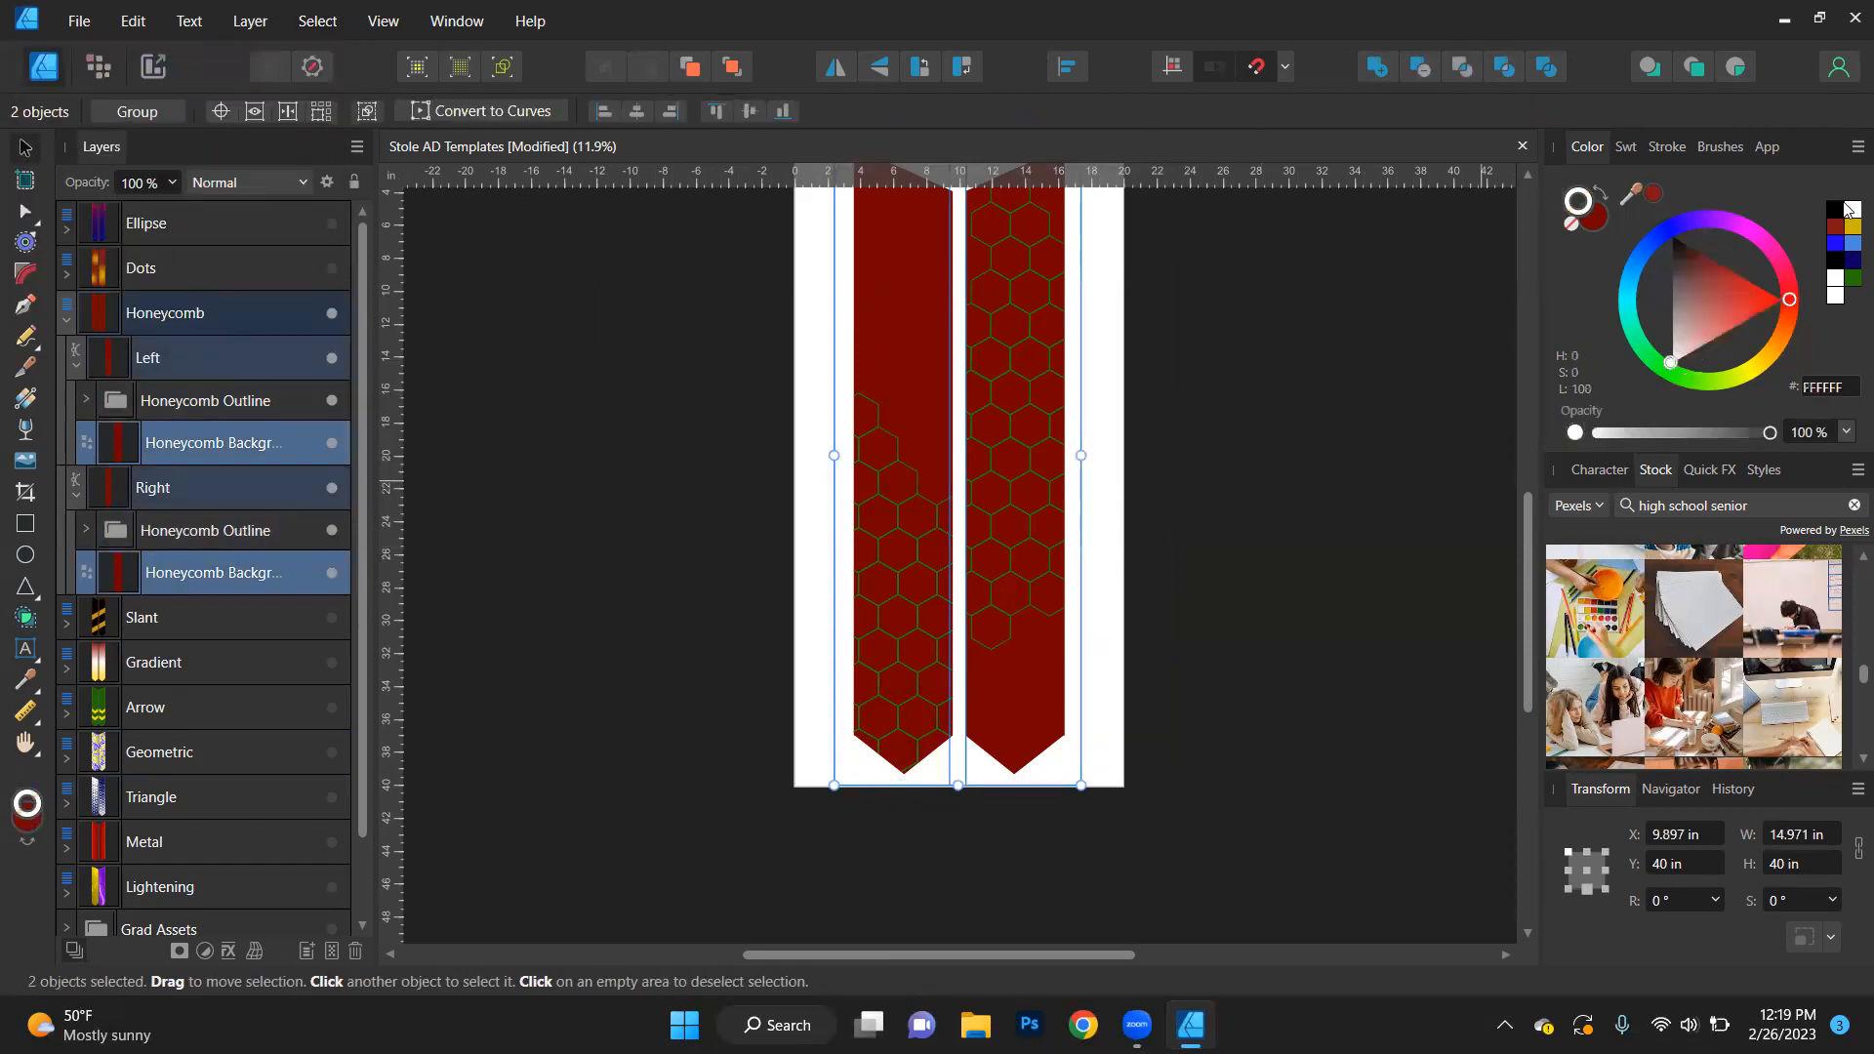
{"action": "left_click", "coordinate": [1591, 218]}
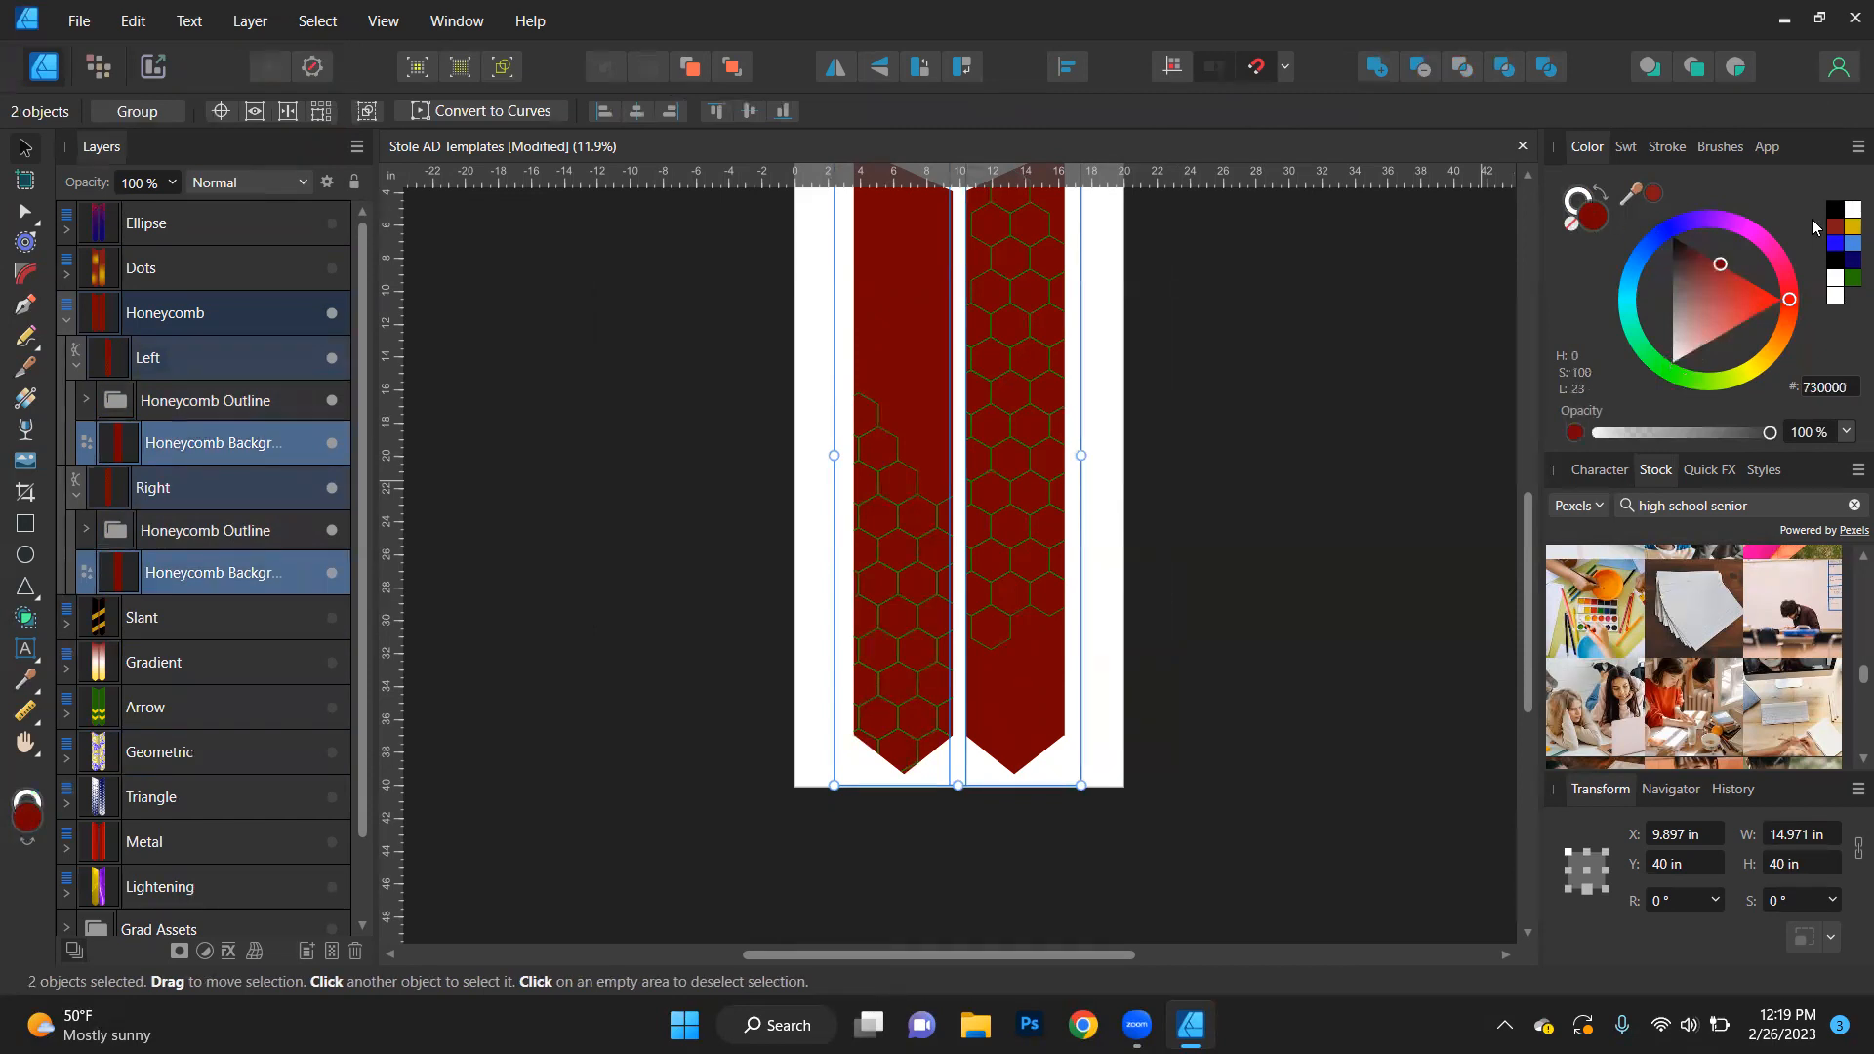
{"action": "left_click", "coordinate": [1849, 209]}
{"action": "left_click", "coordinate": [1572, 208]}
{"action": "left_click", "coordinate": [1571, 227]}
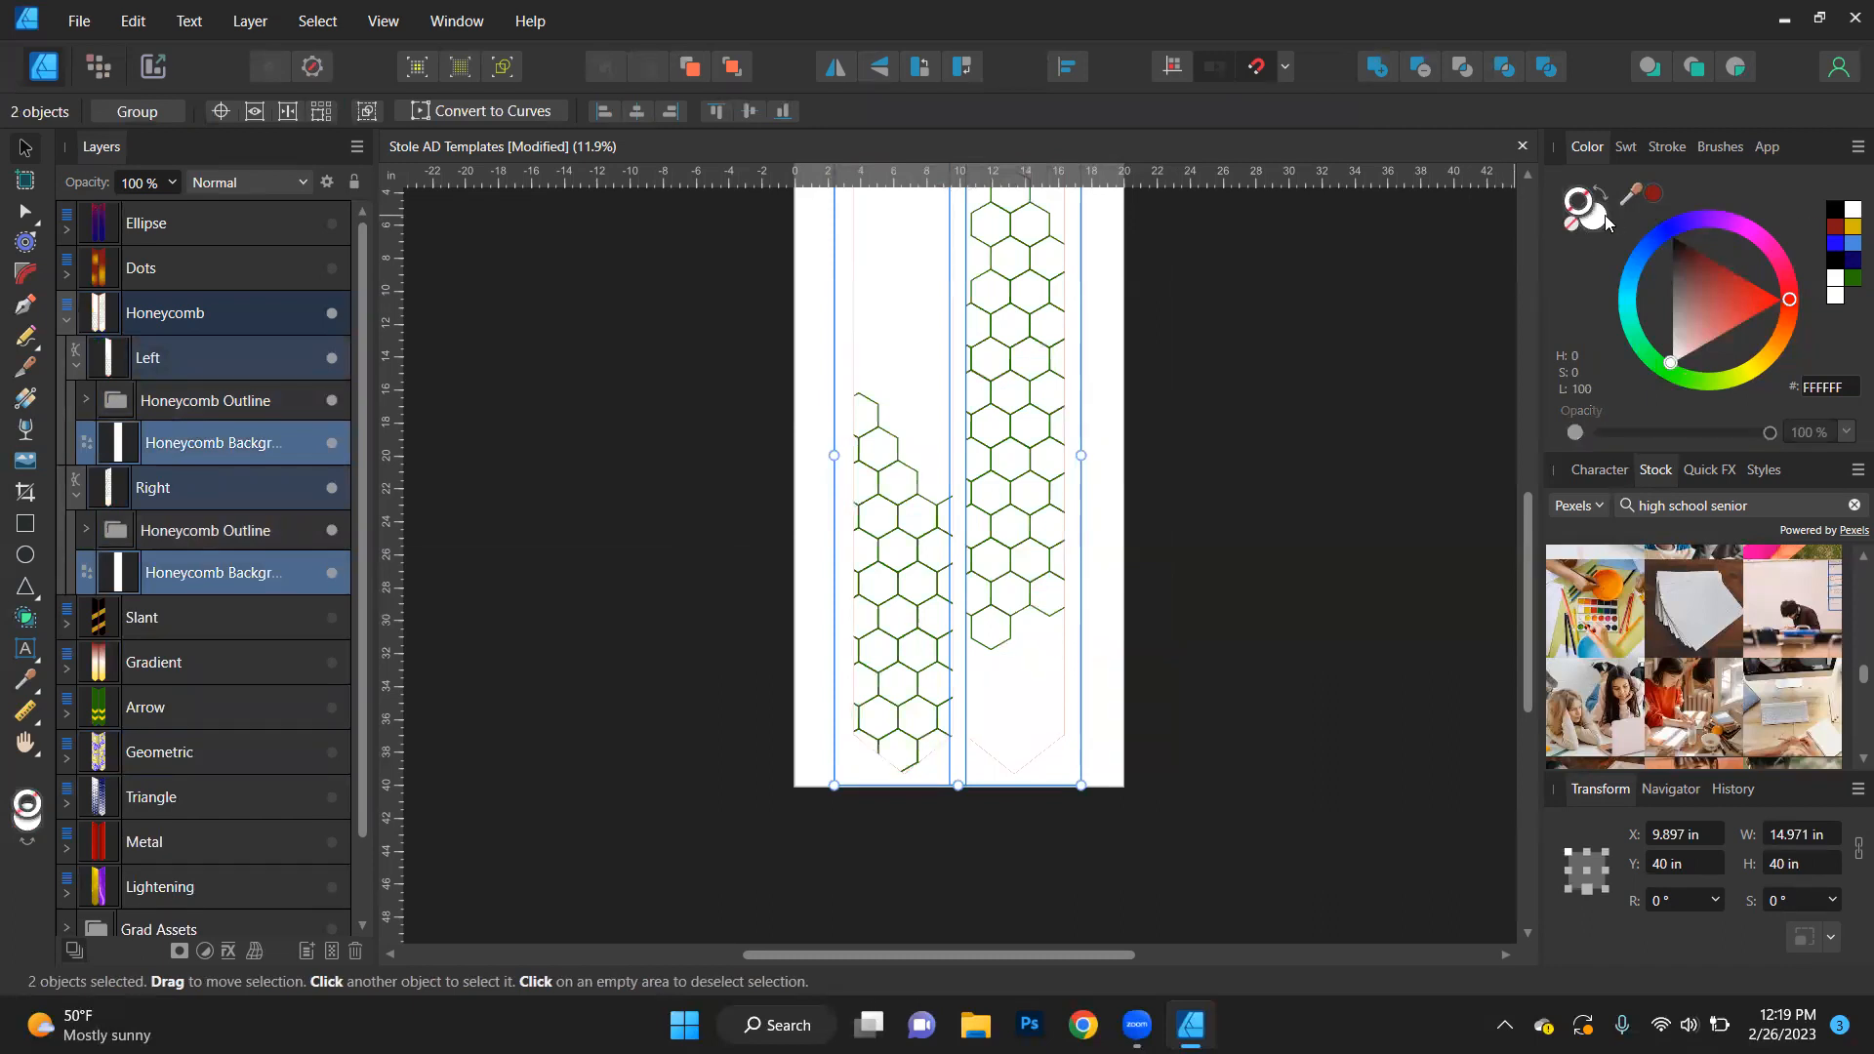
{"action": "left_click", "coordinate": [1846, 259]}
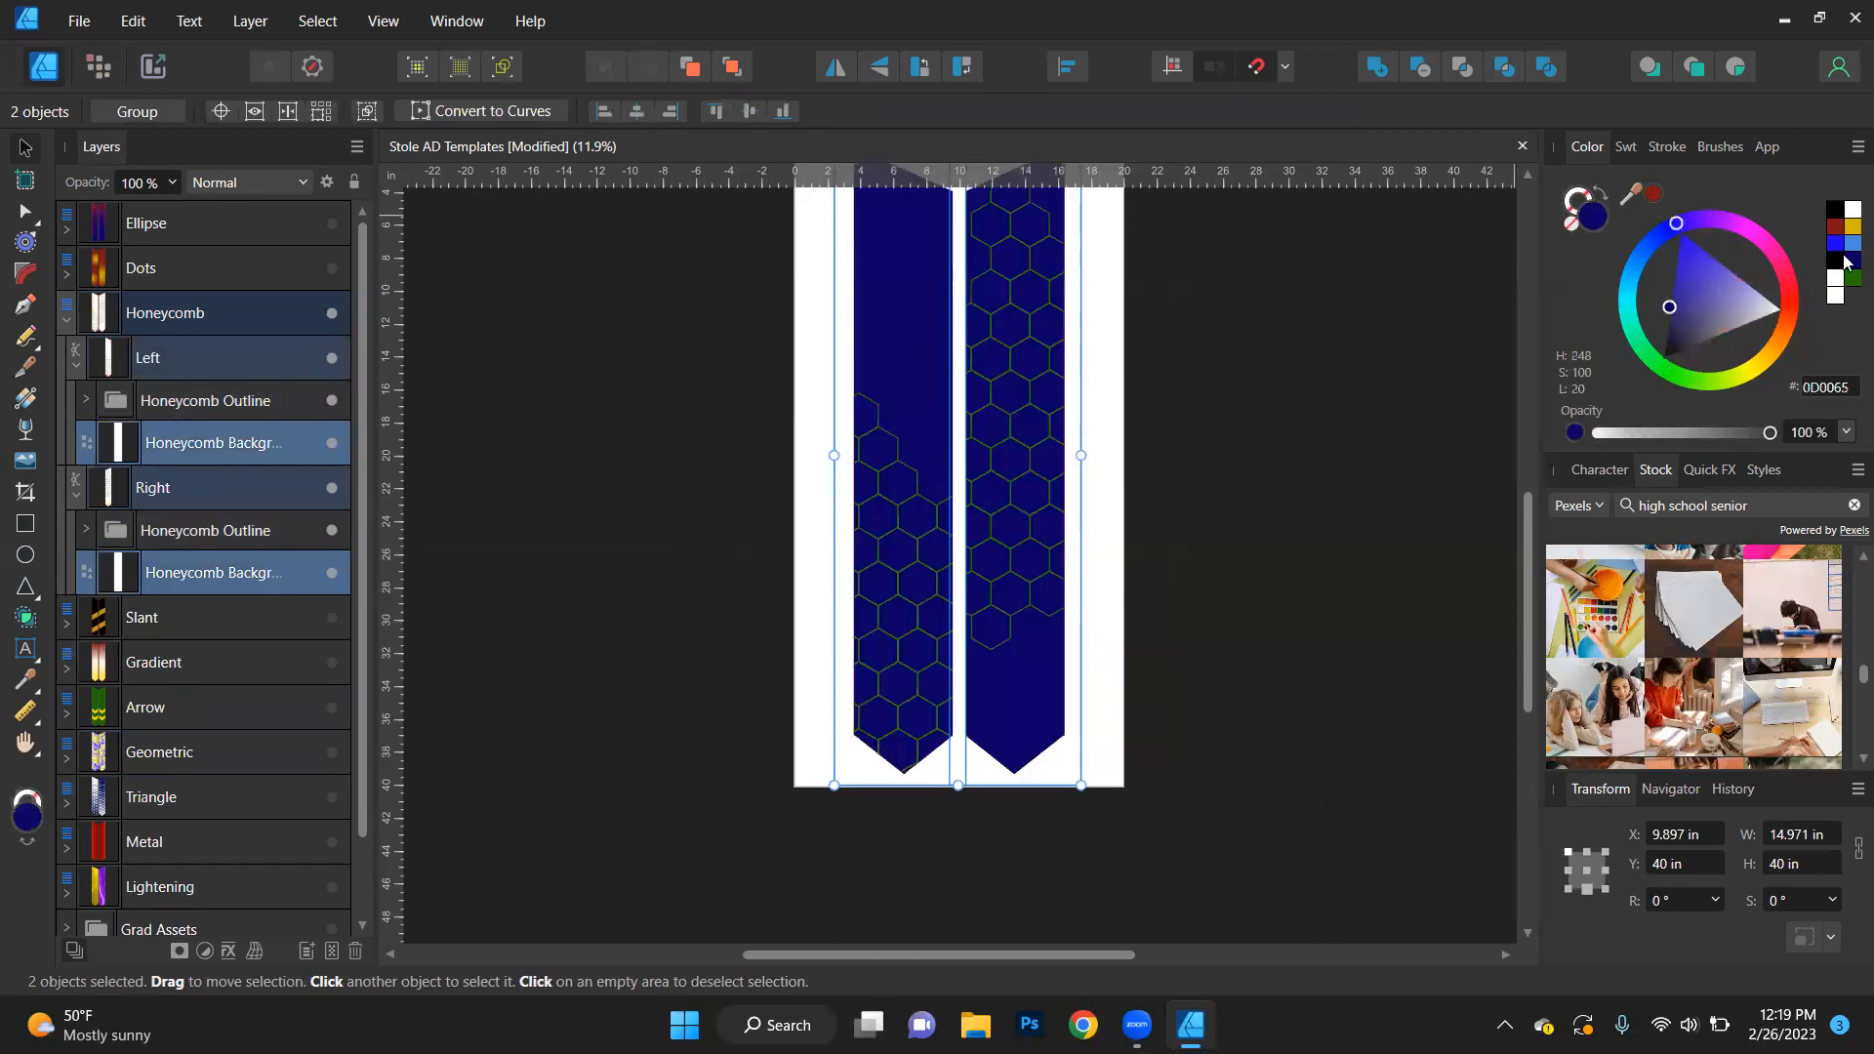
- Select both Honeycomb Outline groups by matching name and fill them with white (FFFFFF)
{"action": "left_click", "coordinate": [185, 538]}
{"action": "left_click", "coordinate": [317, 21]}
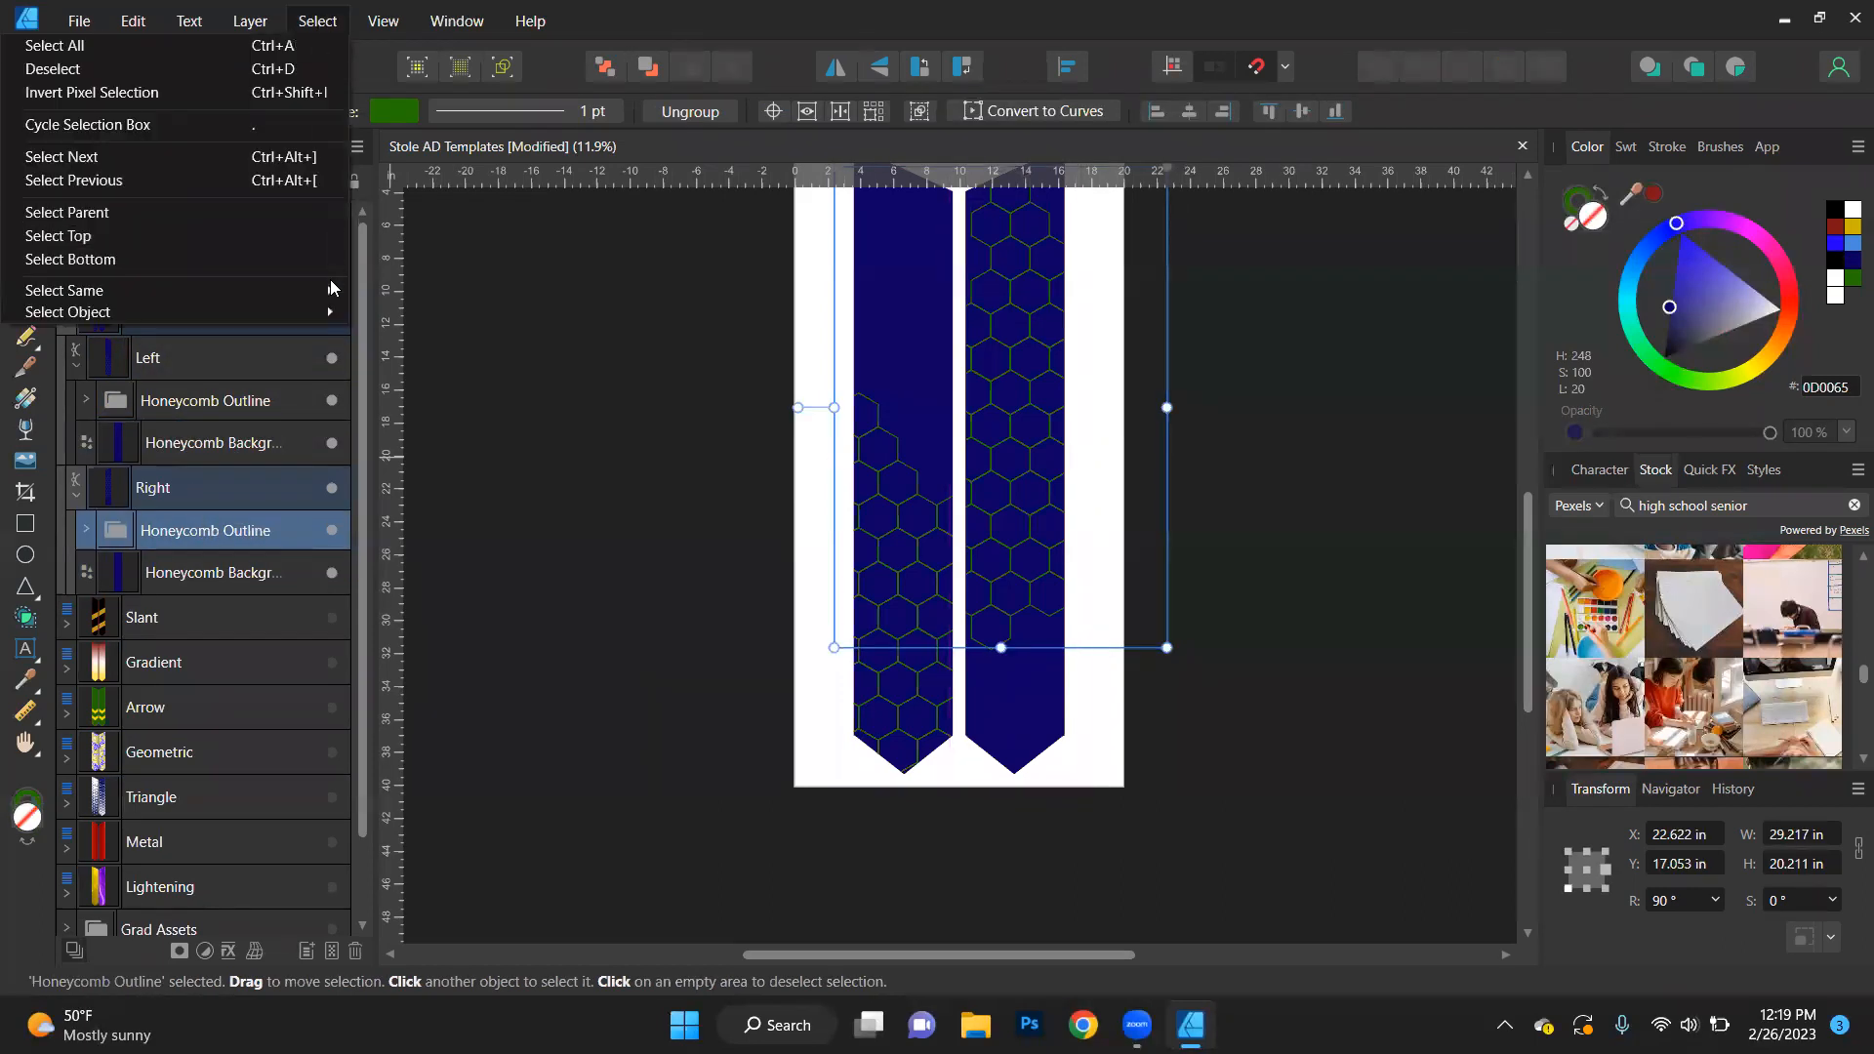
{"action": "mouse_move", "coordinate": [327, 292]}
{"action": "left_click", "coordinate": [391, 561]}
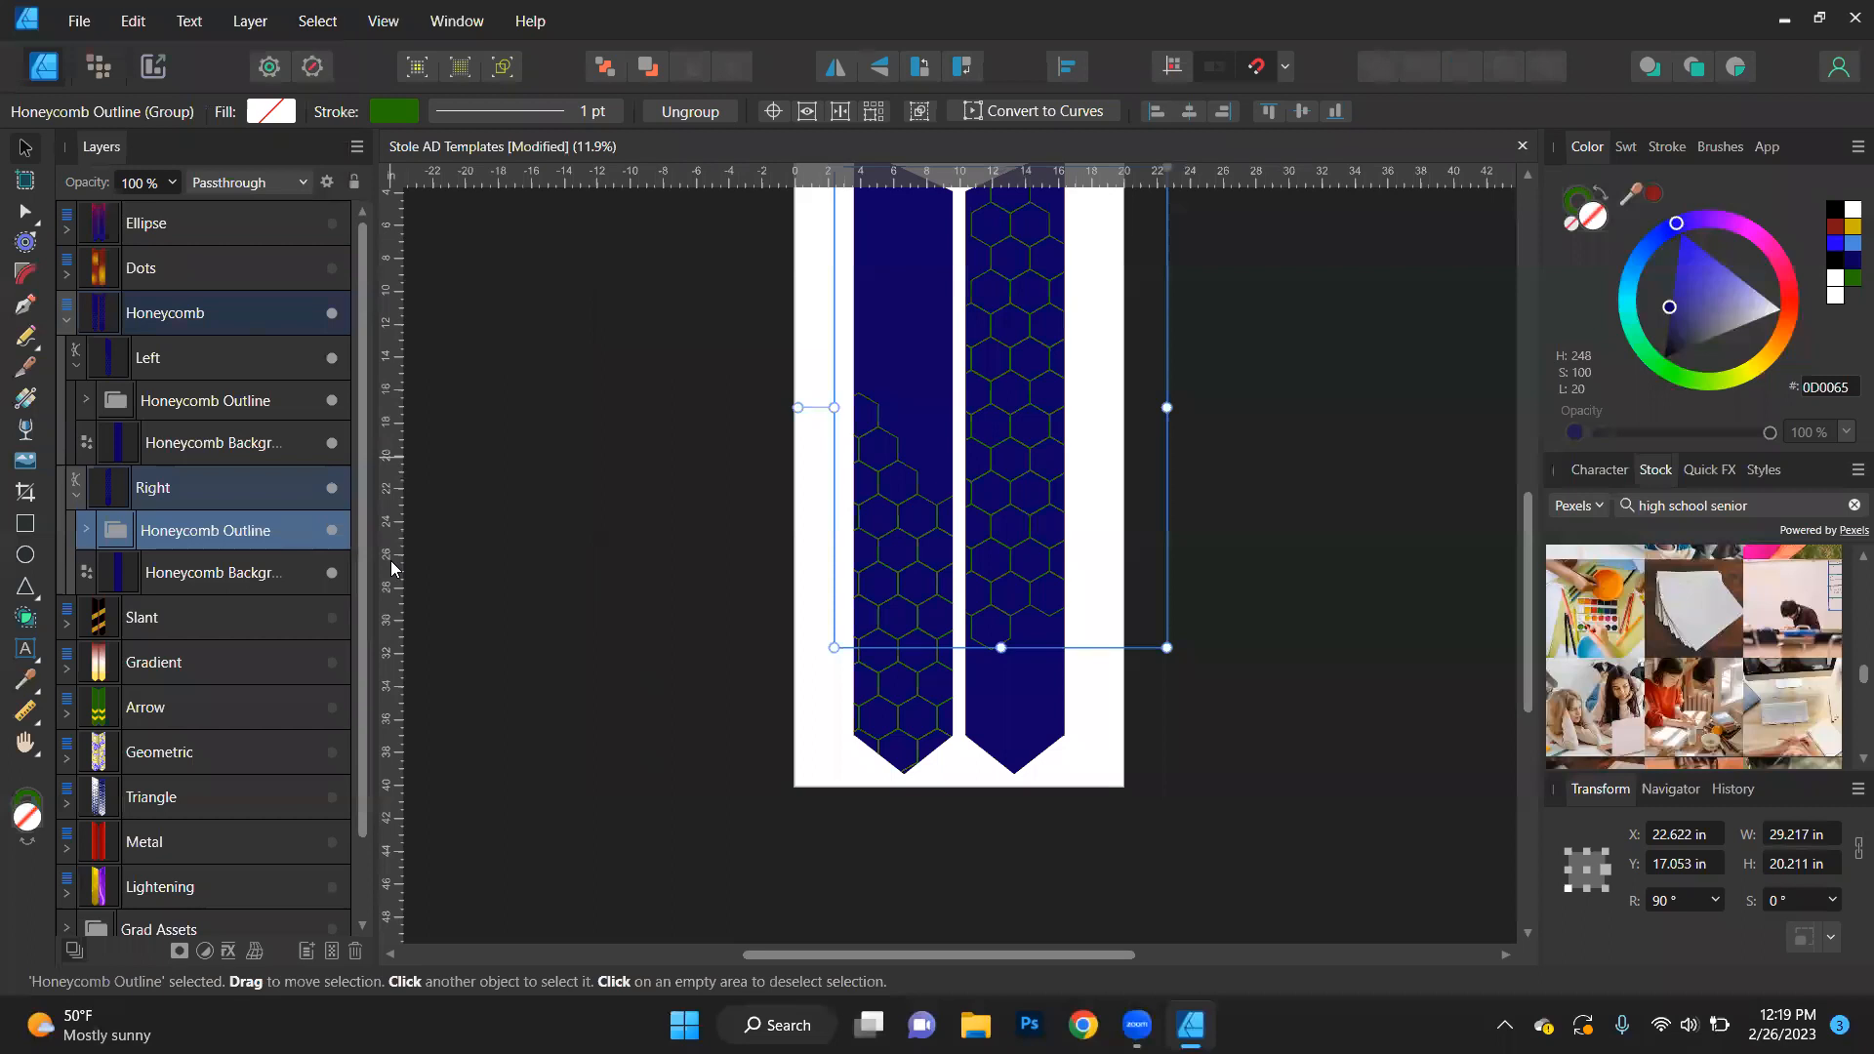
{"action": "left_click", "coordinate": [1847, 209]}
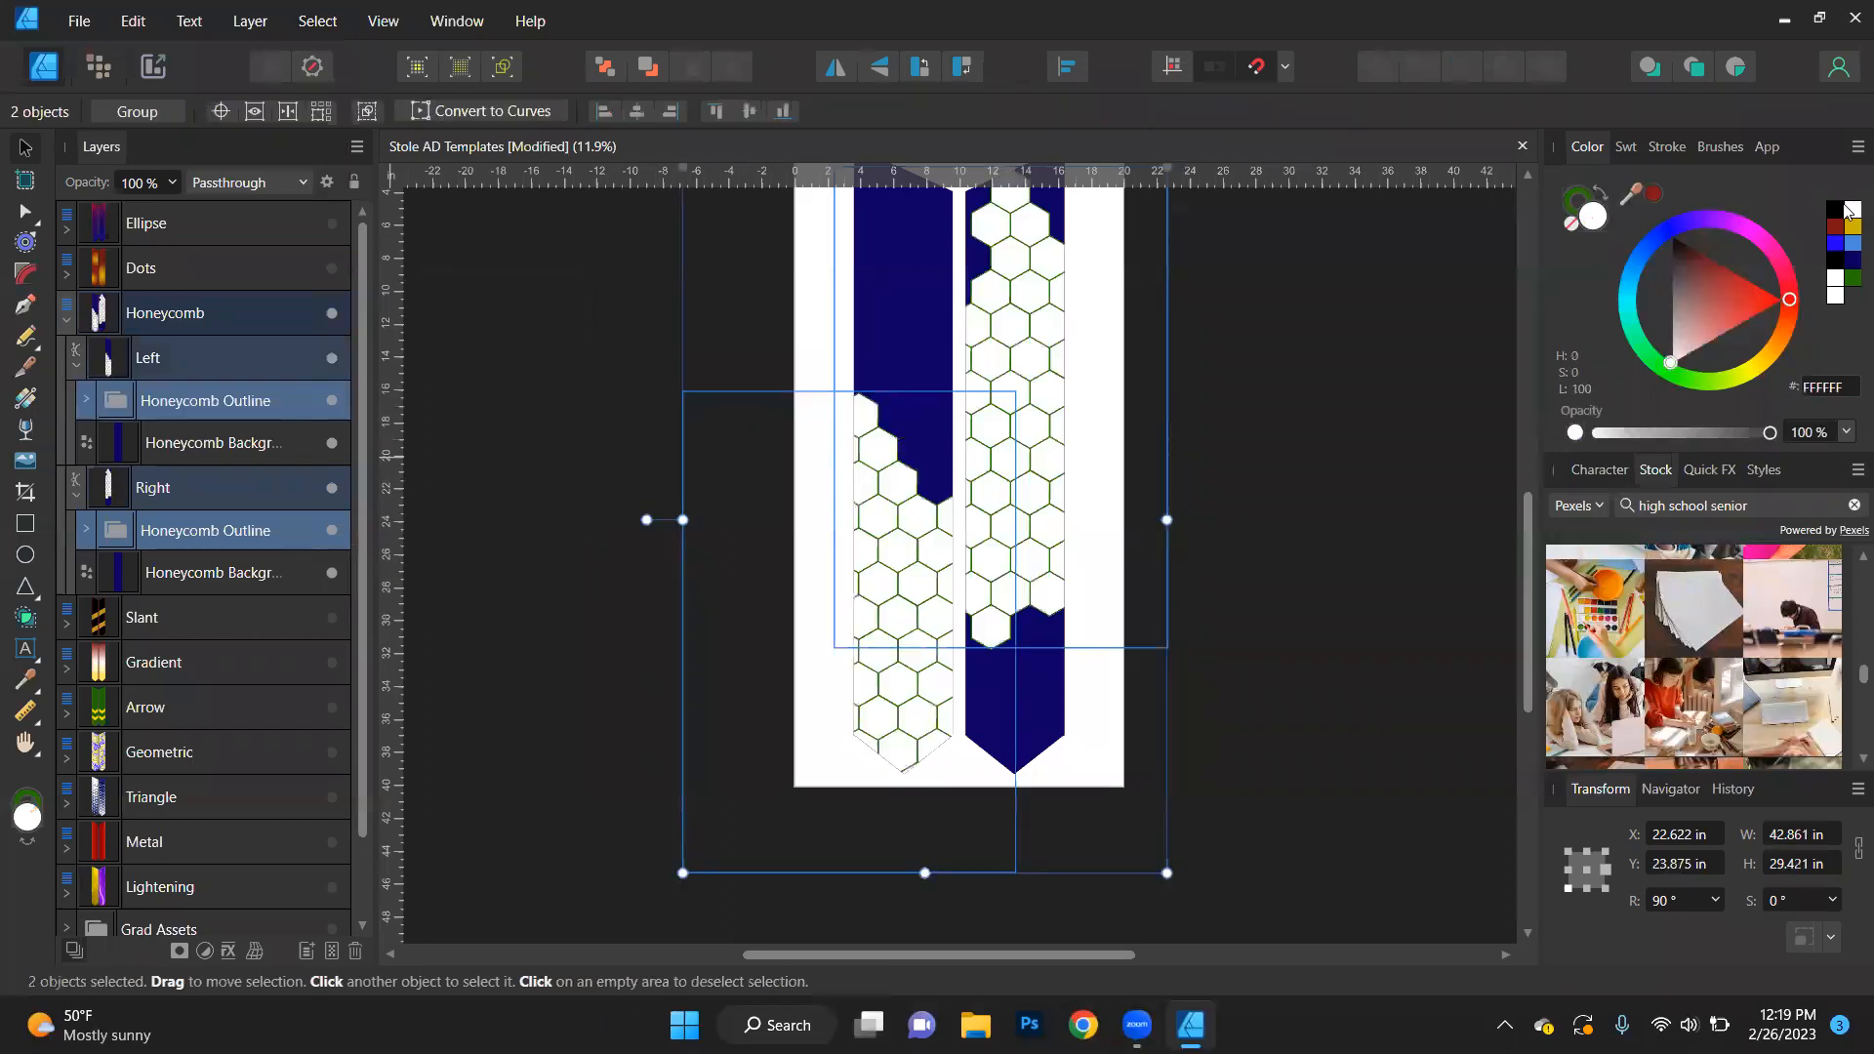
- Clear the fill of both Honeycomb Outline groups and set their stroke to white (FFFFFF)
{"action": "left_click", "coordinate": [1574, 223]}
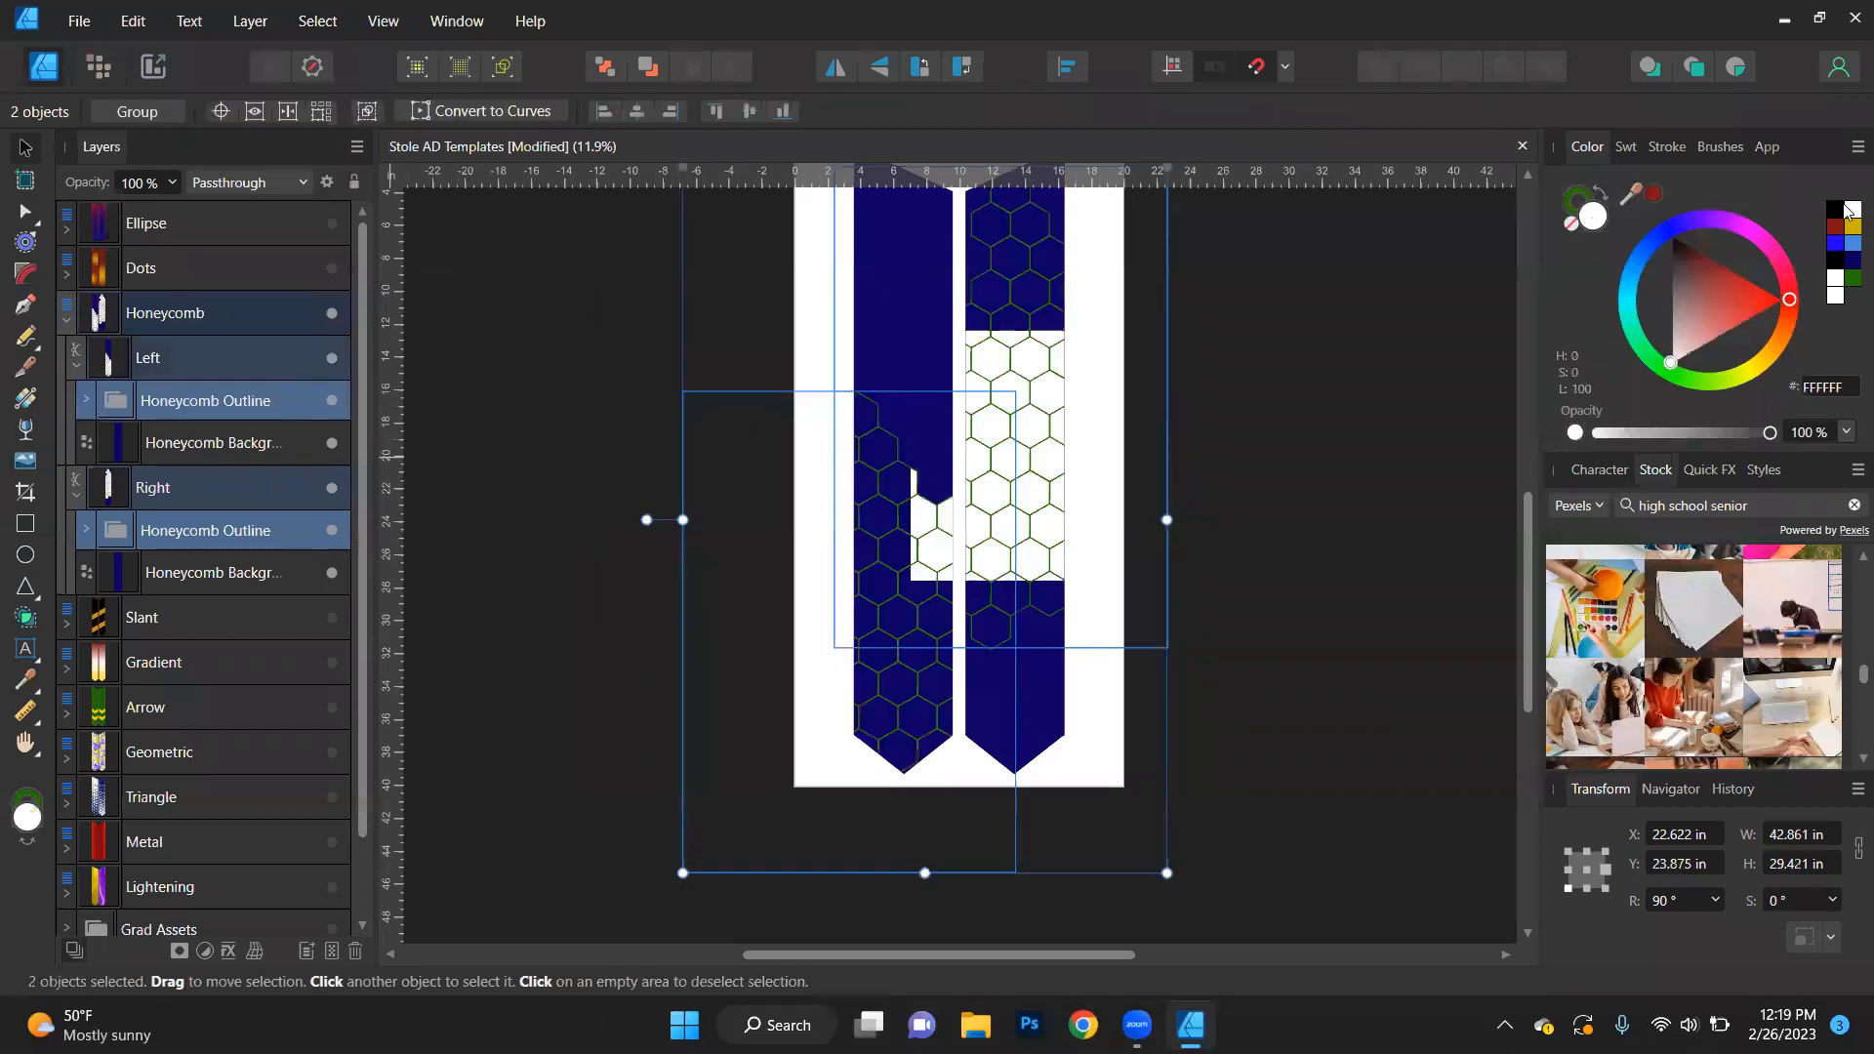
{"action": "left_click", "coordinate": [1576, 202]}
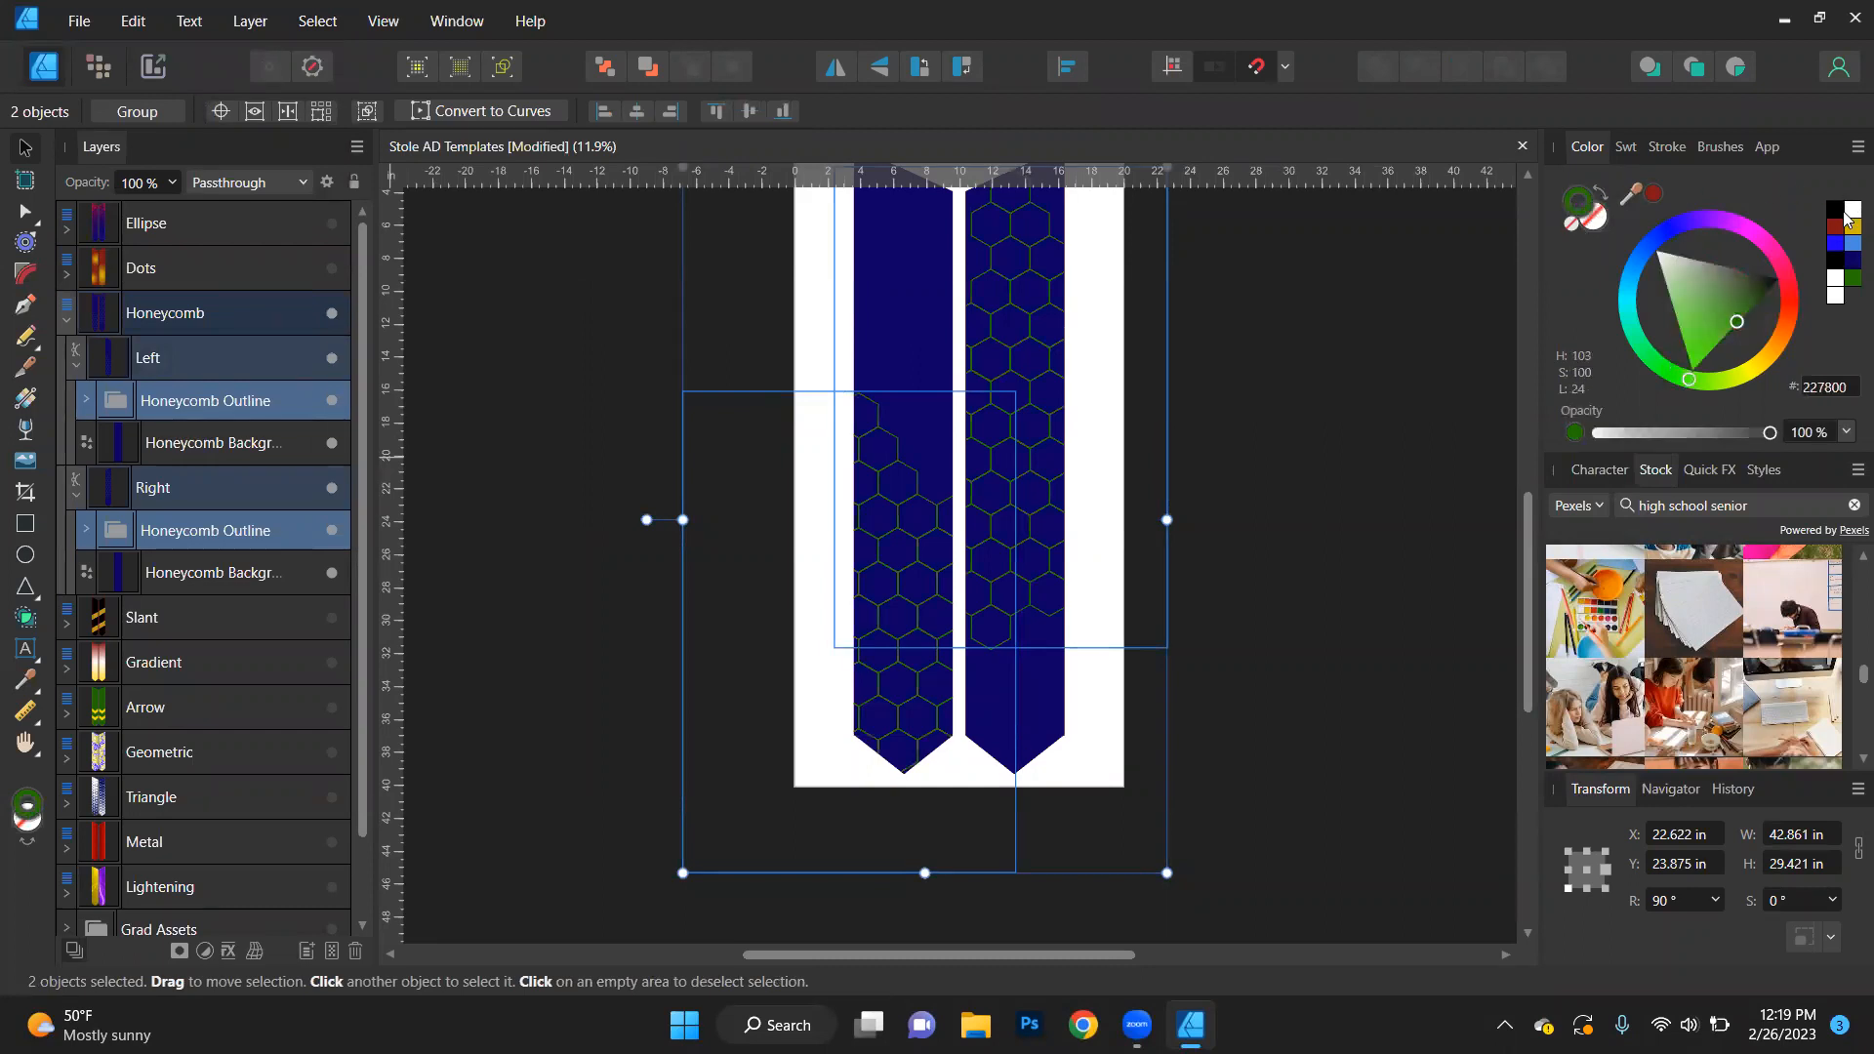
{"action": "left_click", "coordinate": [1847, 209]}
{"action": "left_click", "coordinate": [1436, 369]}
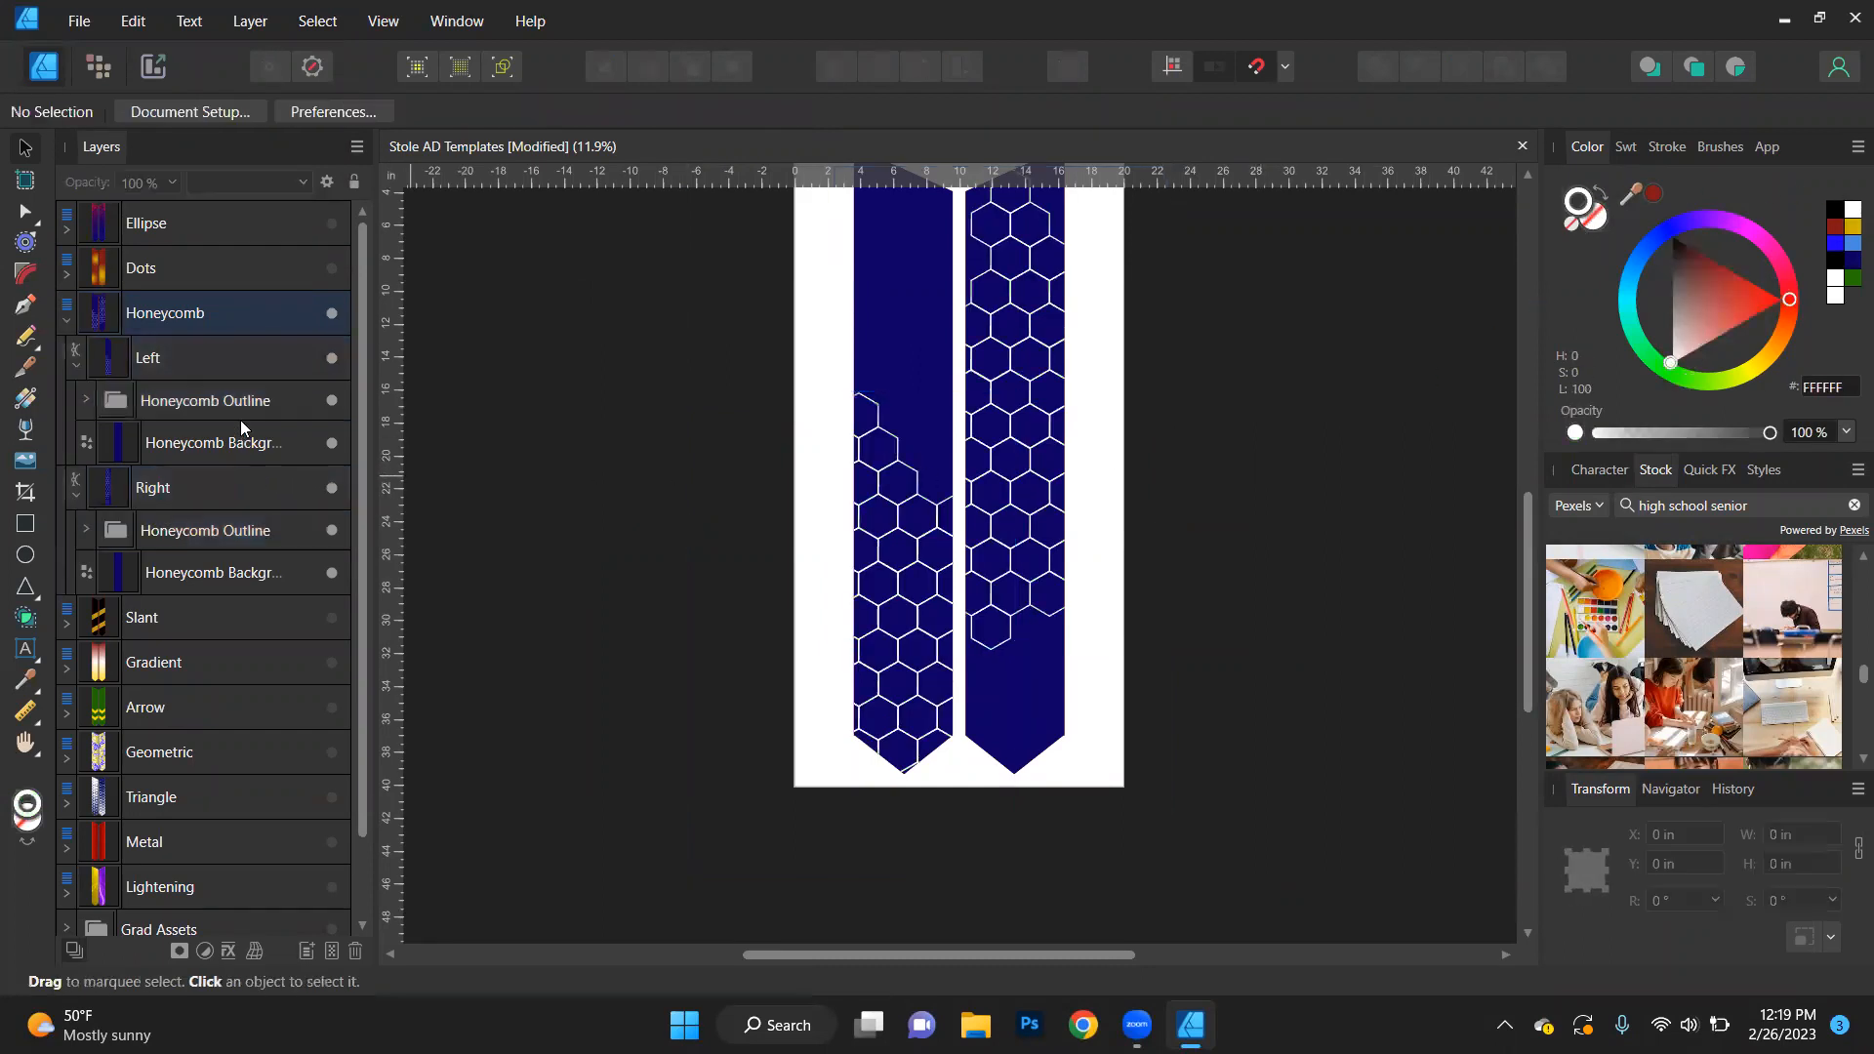
- Select both Honeycomb Outline groups by matching name and set their stroke to light blue (458BDA) after trying black
{"action": "left_click", "coordinate": [242, 395]}
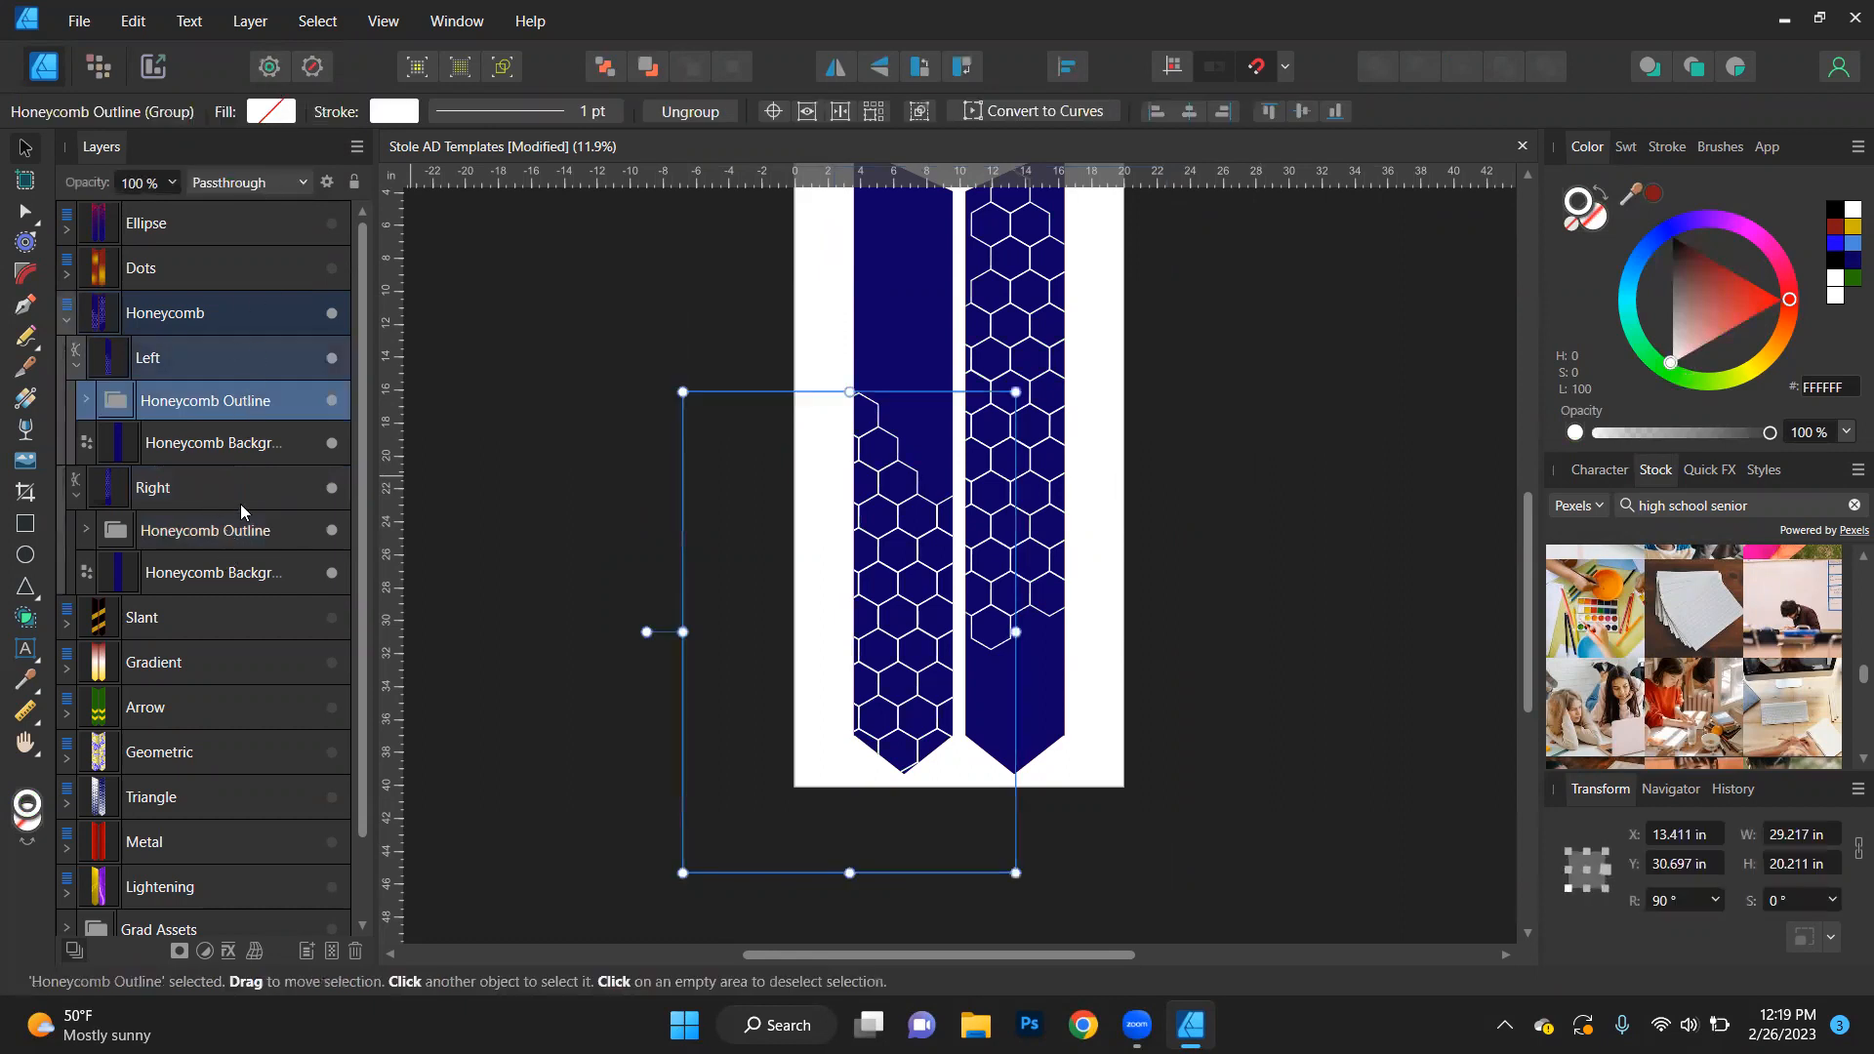
{"action": "left_click", "coordinate": [318, 20]}
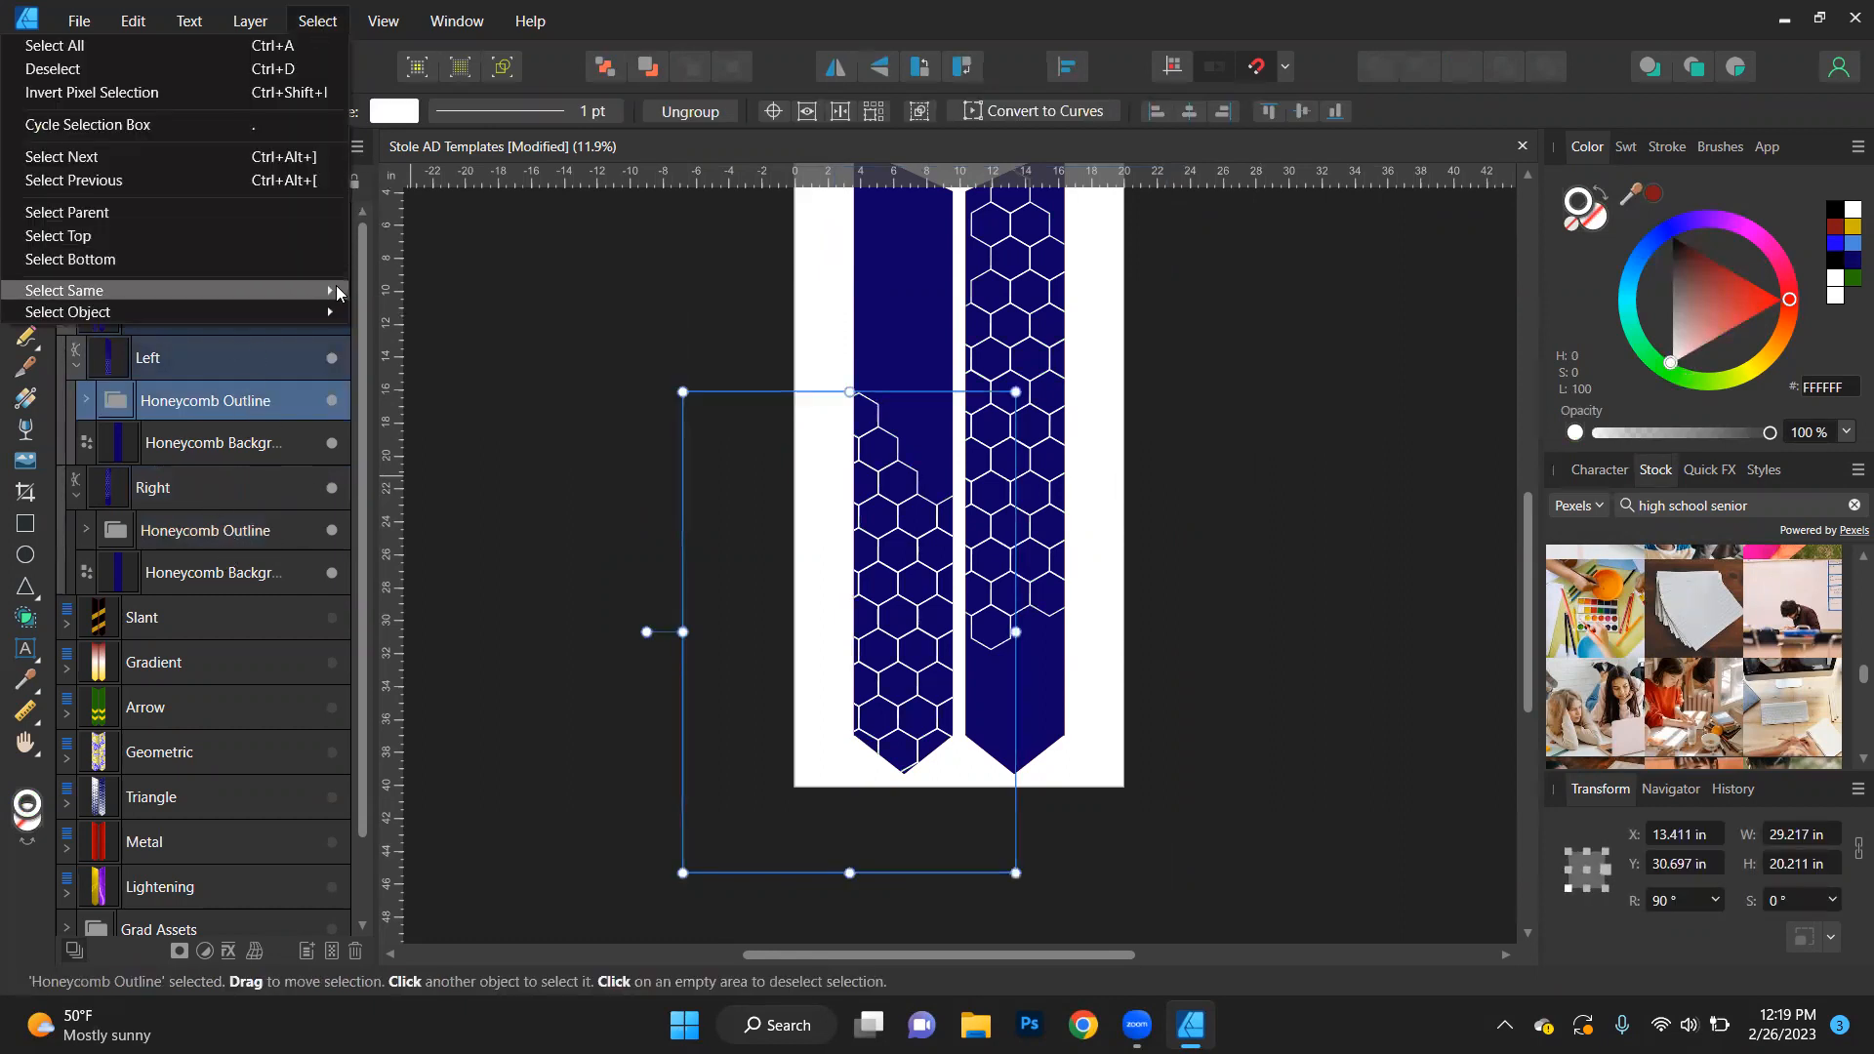
{"action": "mouse_move", "coordinate": [335, 289]}
{"action": "left_click", "coordinate": [431, 555]}
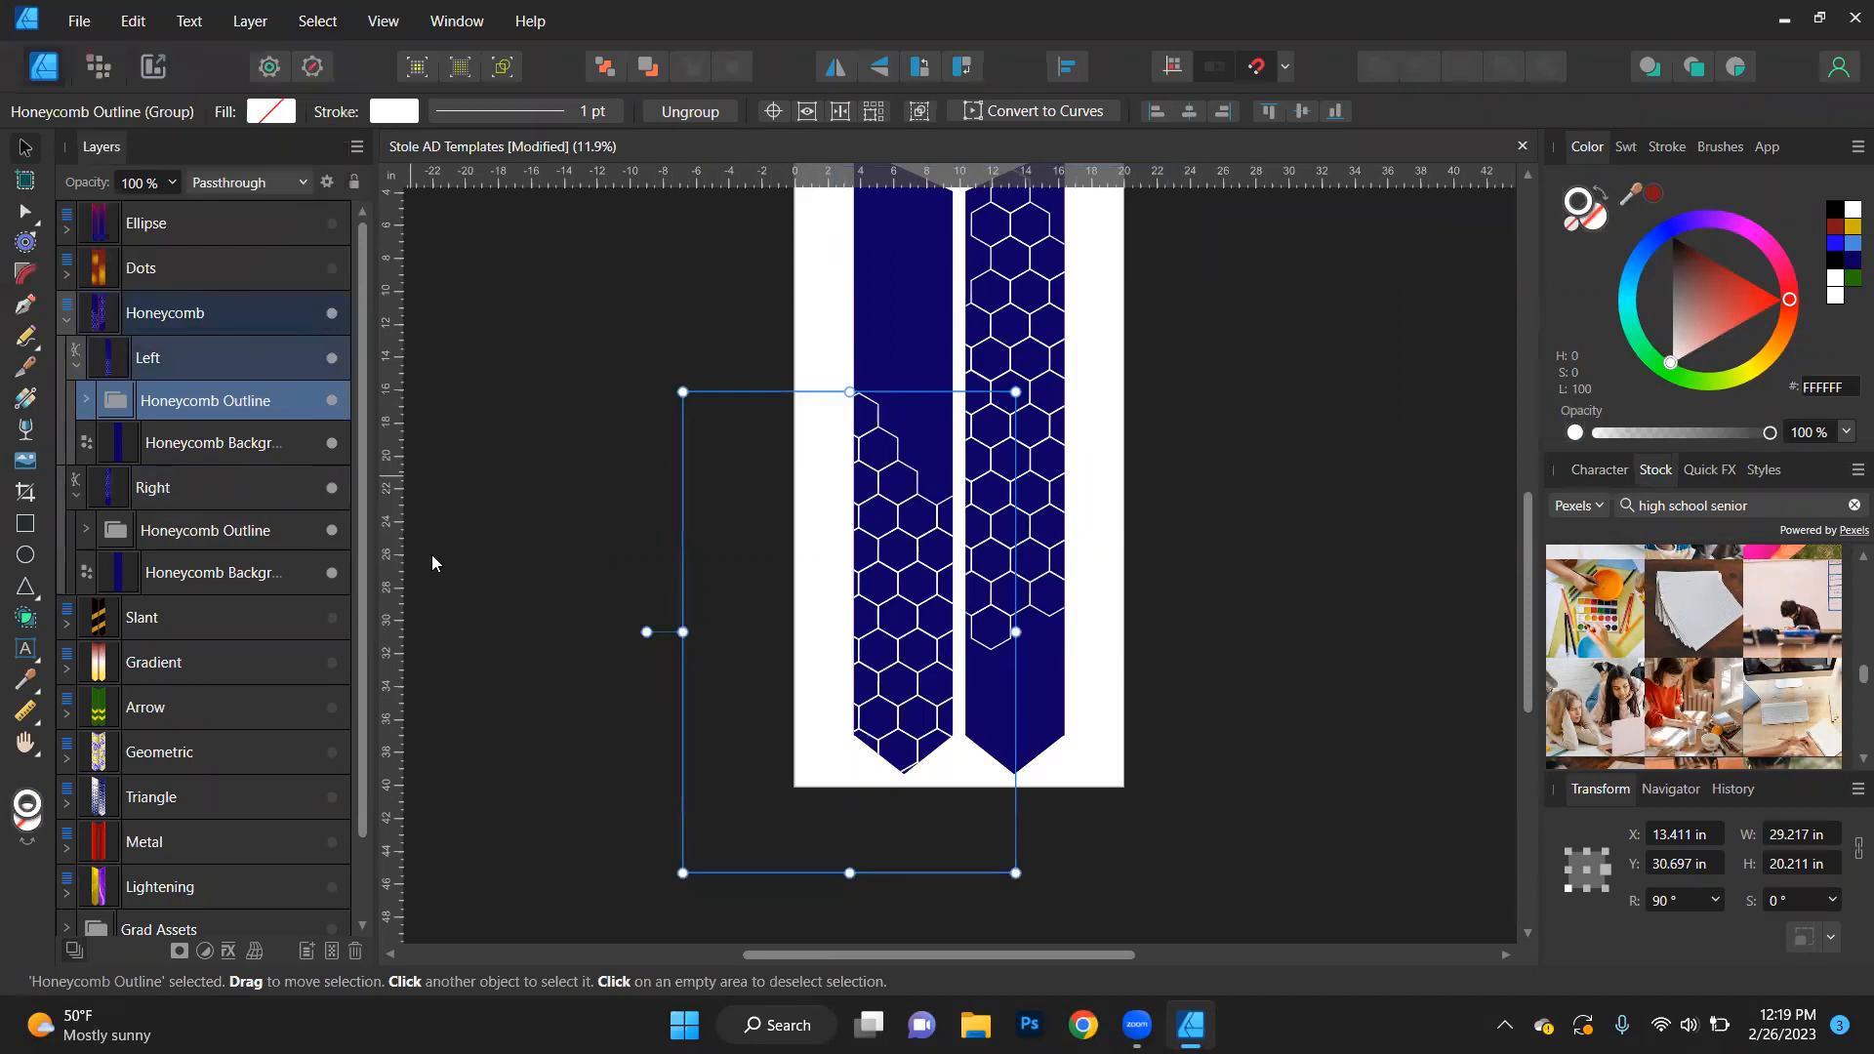
{"action": "left_click", "coordinate": [1833, 209]}
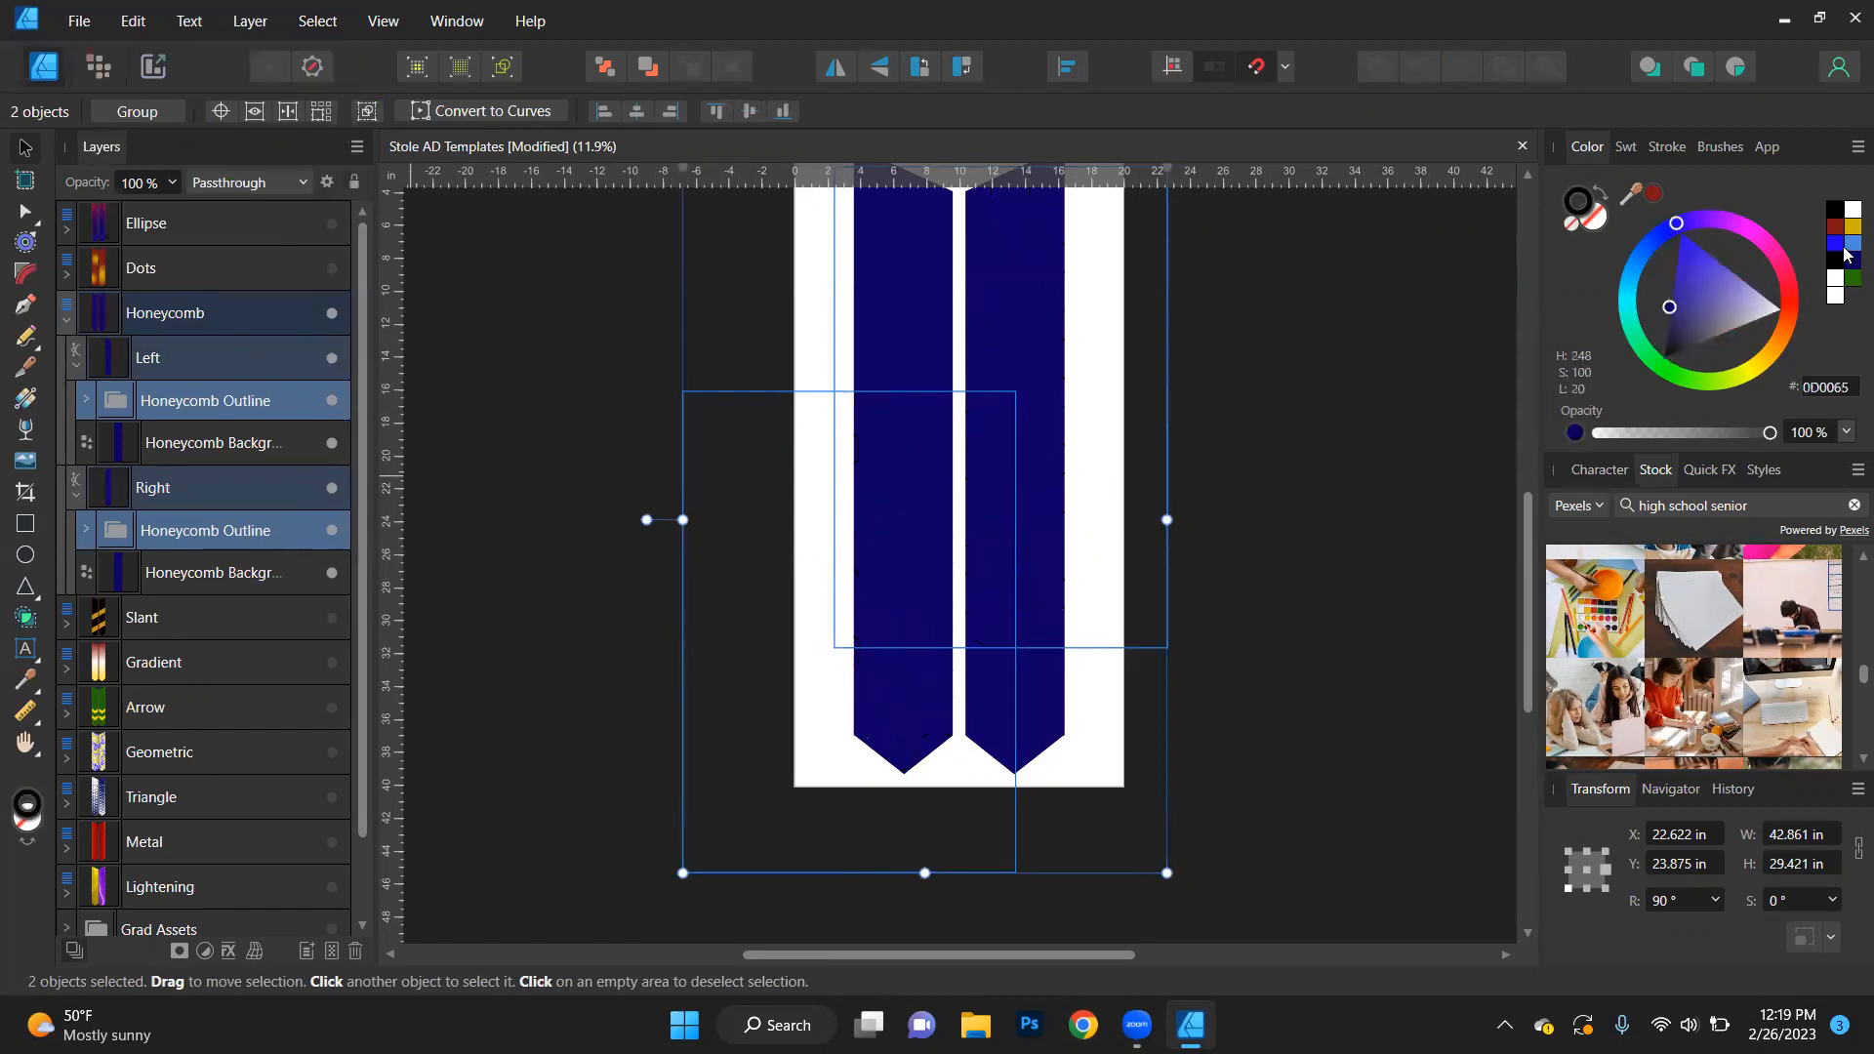
{"action": "left_click", "coordinate": [1844, 245]}
{"action": "left_click", "coordinate": [1262, 449]}
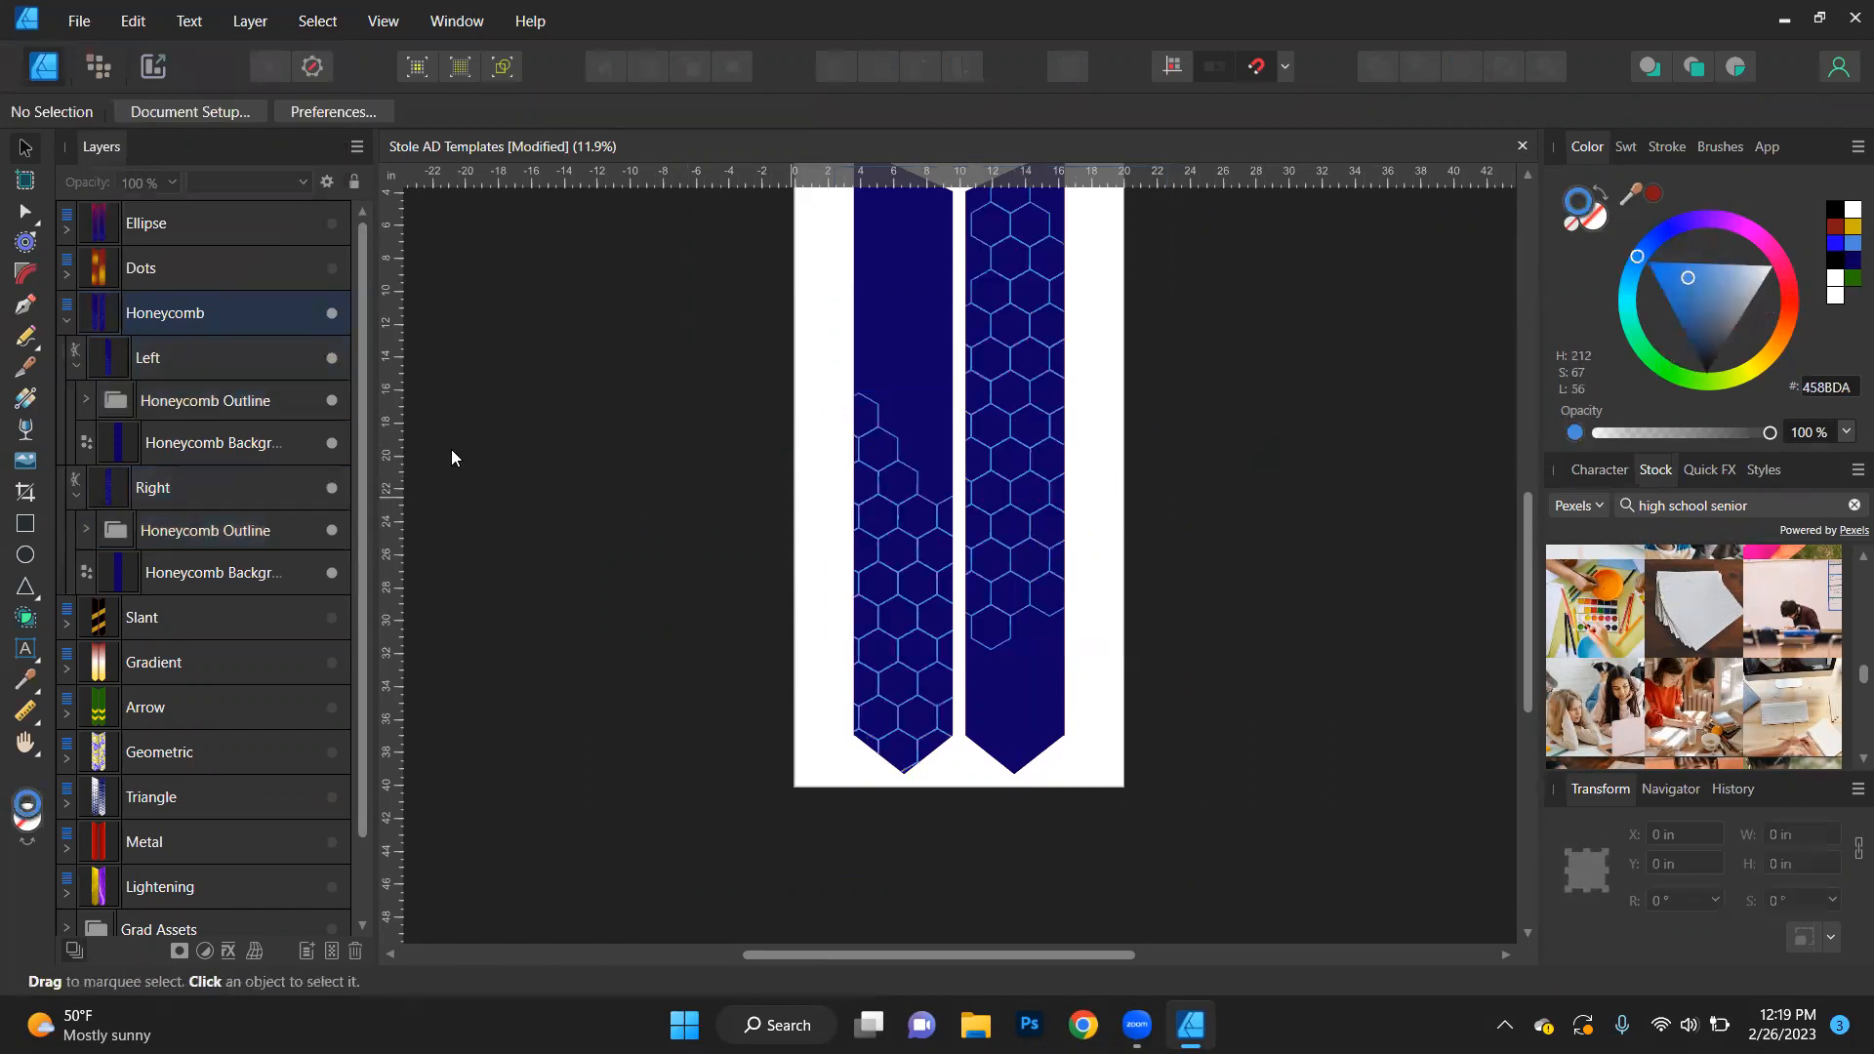
- Collapse and hide the Honeycomb design, show the Slant design and expand its Left stole
{"action": "left_click", "coordinate": [64, 320]}
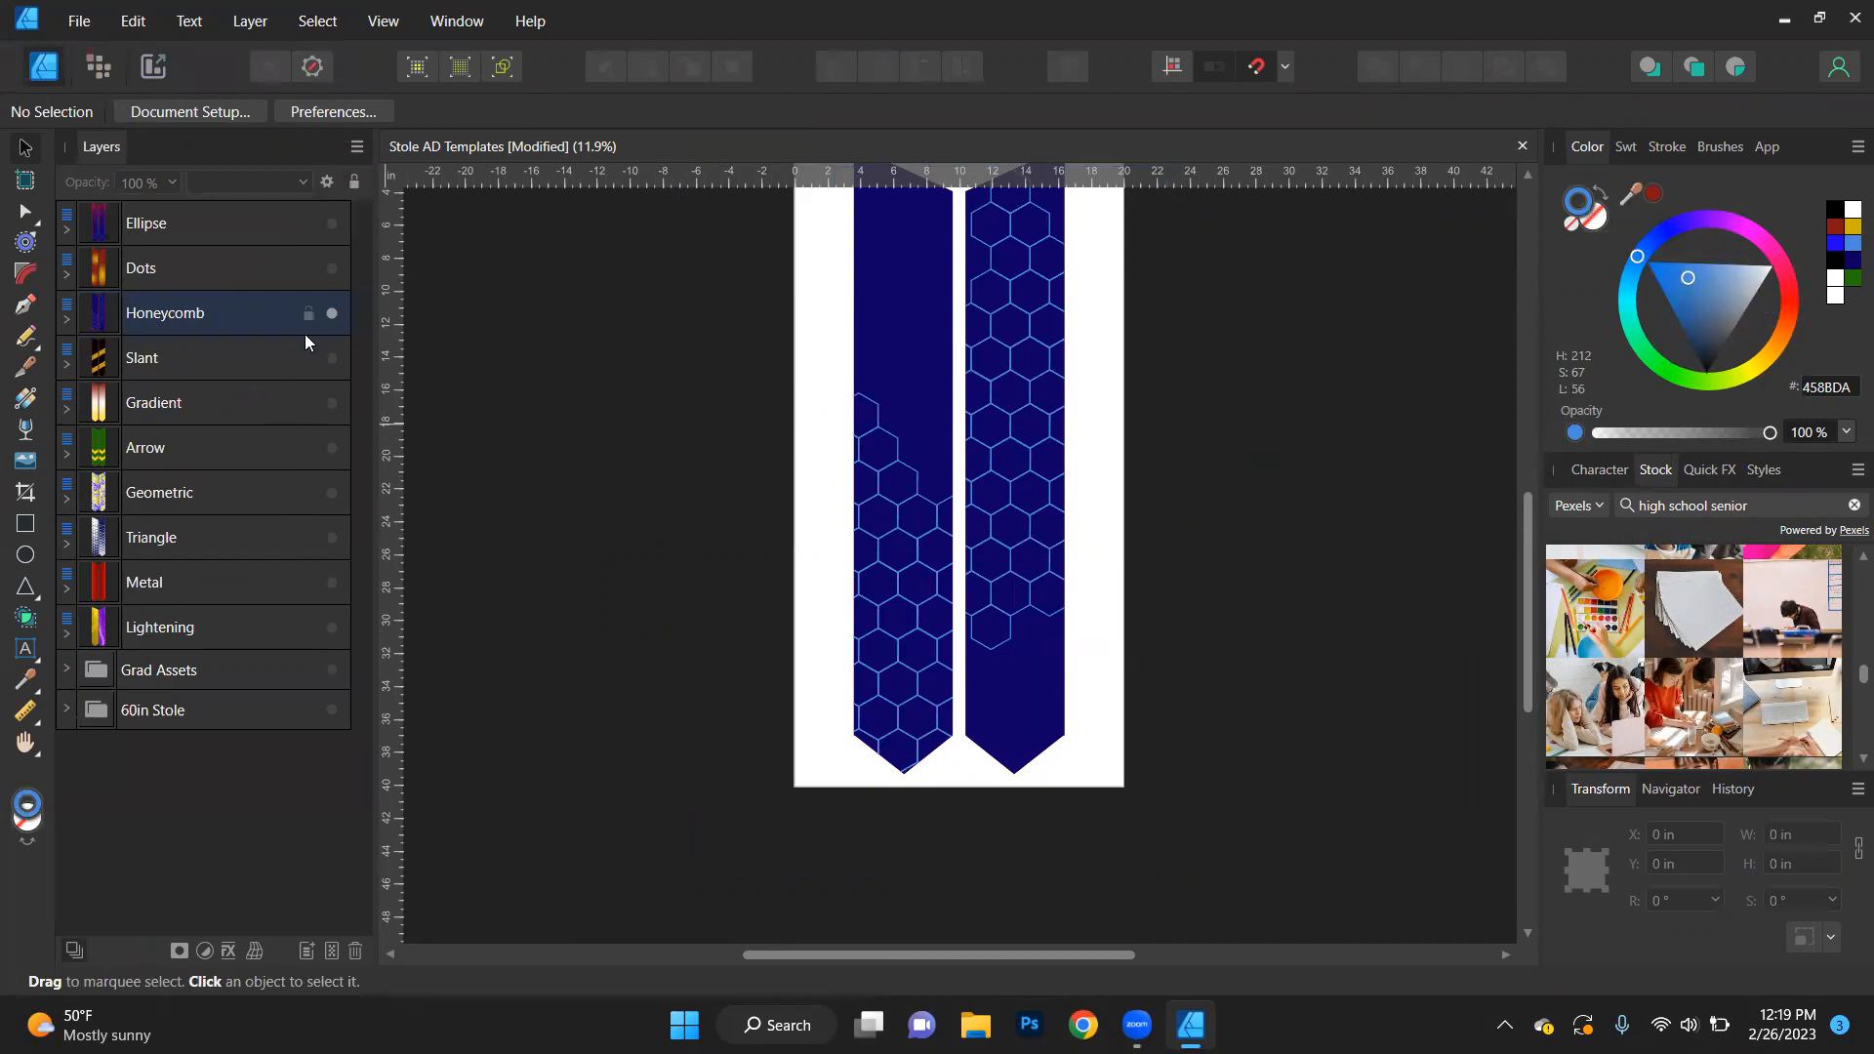
{"action": "left_click", "coordinate": [327, 322]}
{"action": "left_click", "coordinate": [328, 354]}
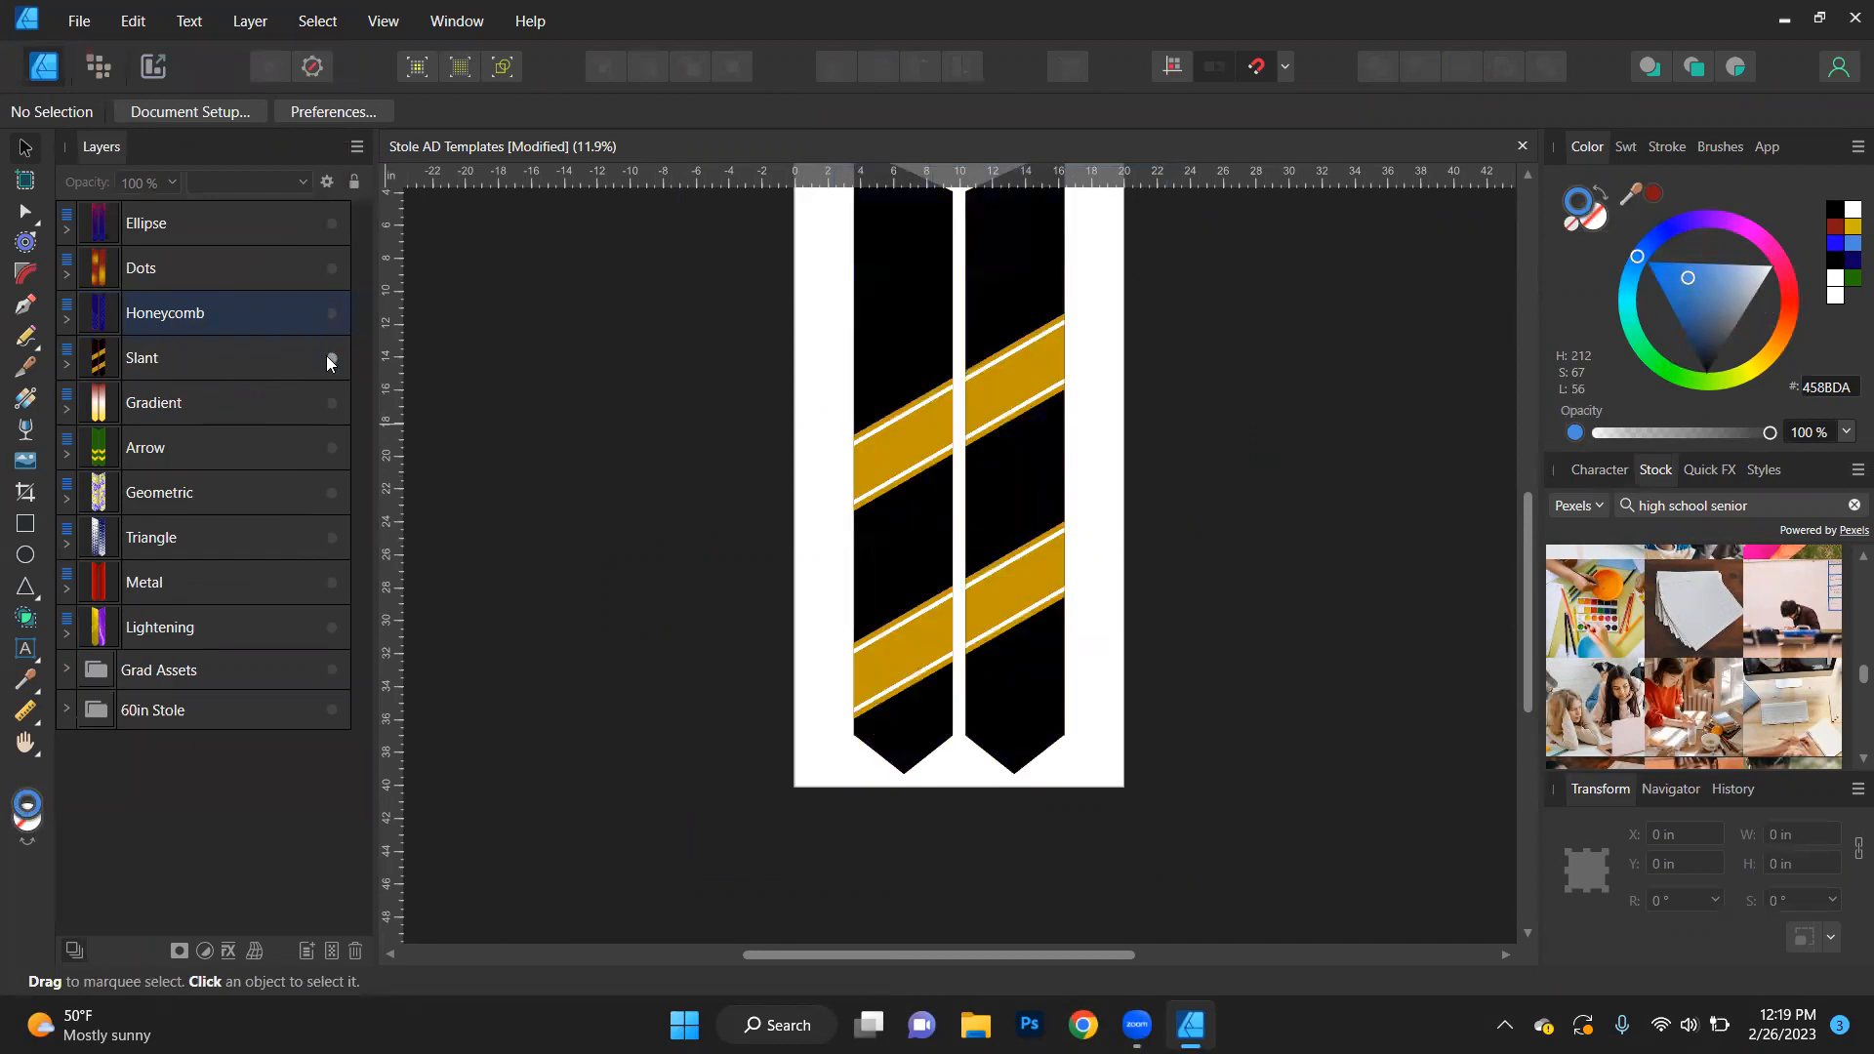
{"action": "left_click", "coordinate": [67, 363]}
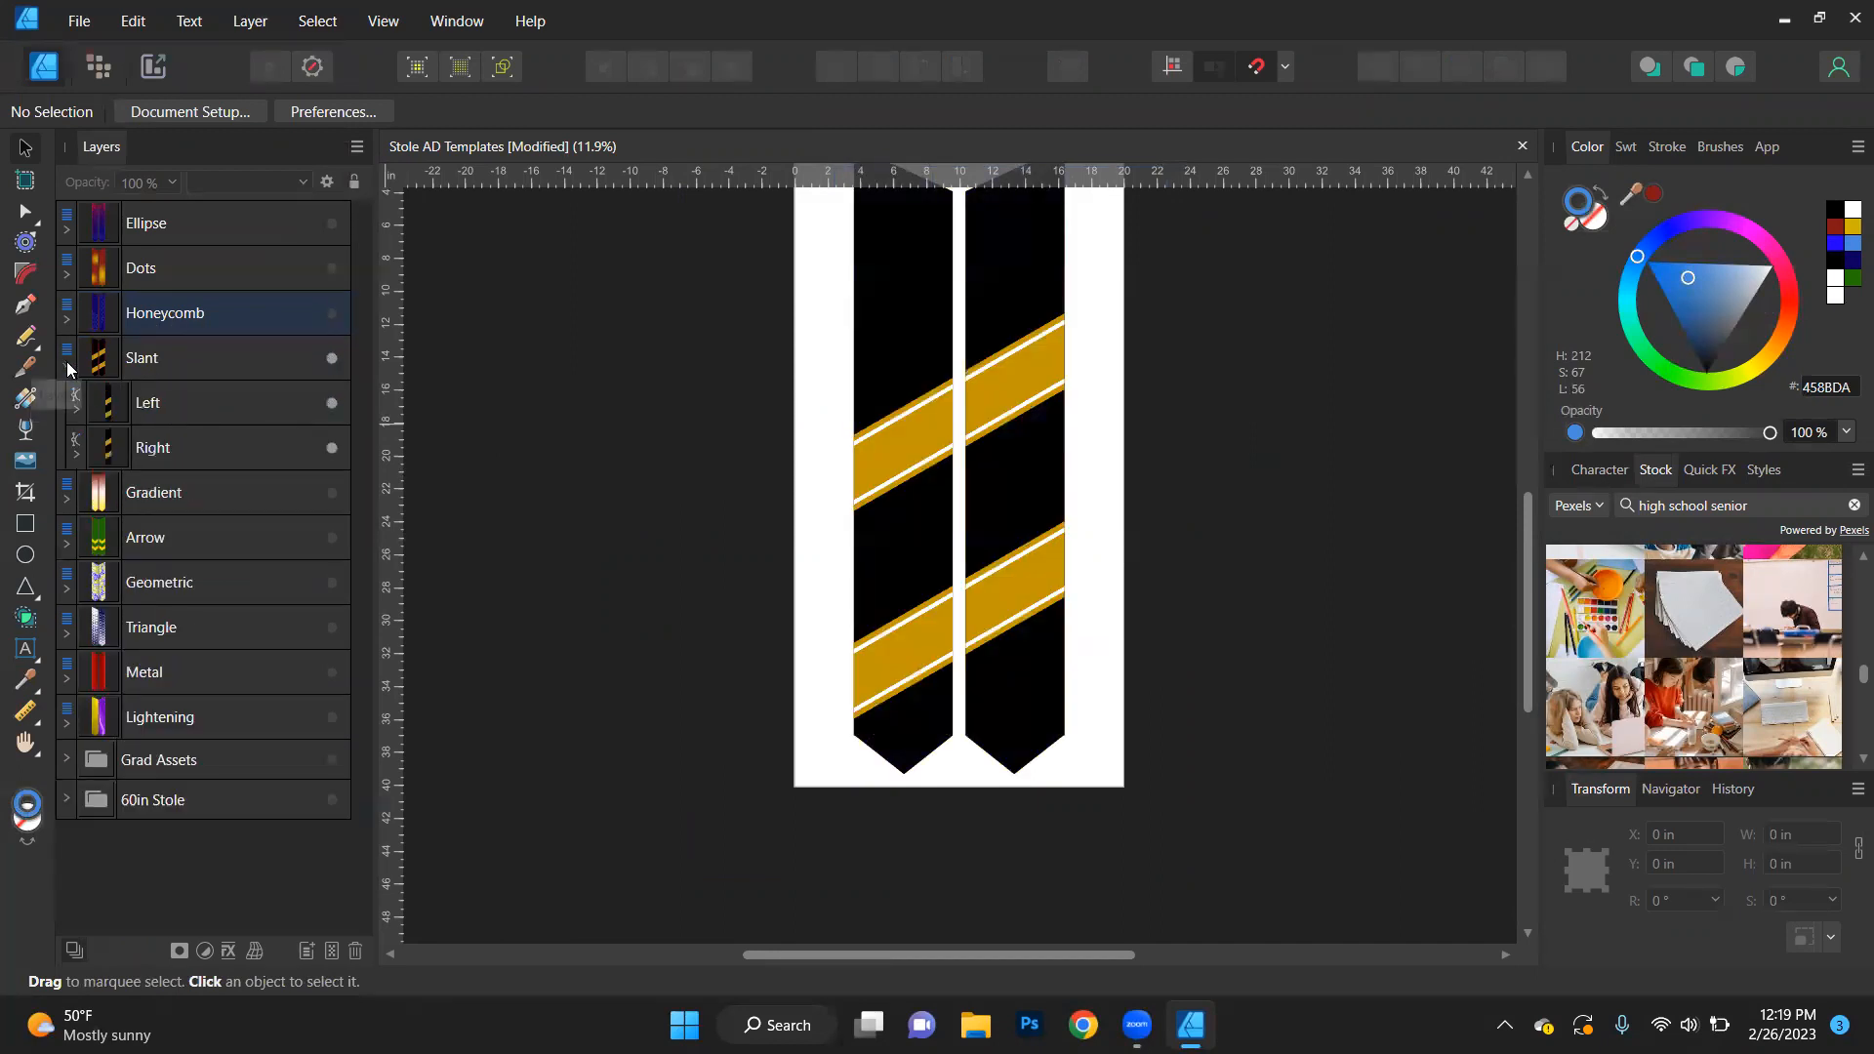
{"action": "left_click", "coordinate": [76, 409]}
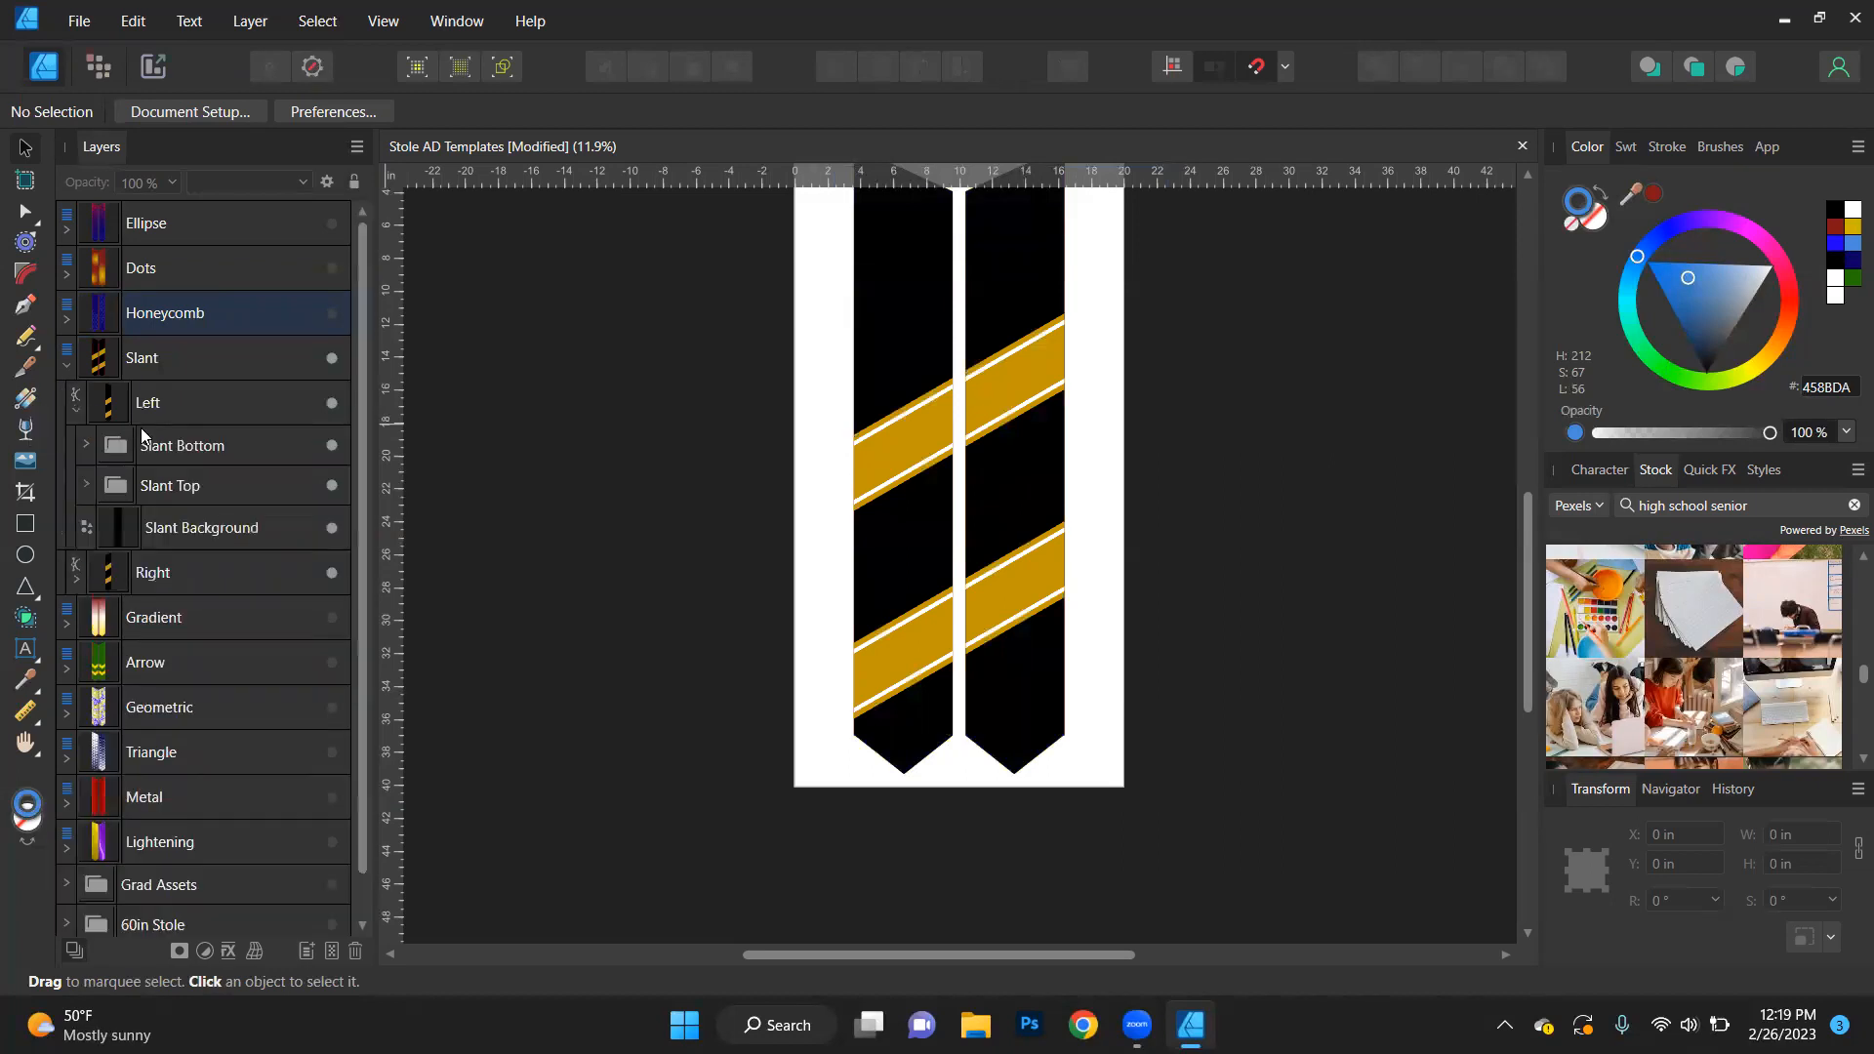
- Expand the left stole's Slant Bottom group and look through its Slant Color 1, 2 and 3 objects
{"action": "left_click", "coordinate": [222, 449]}
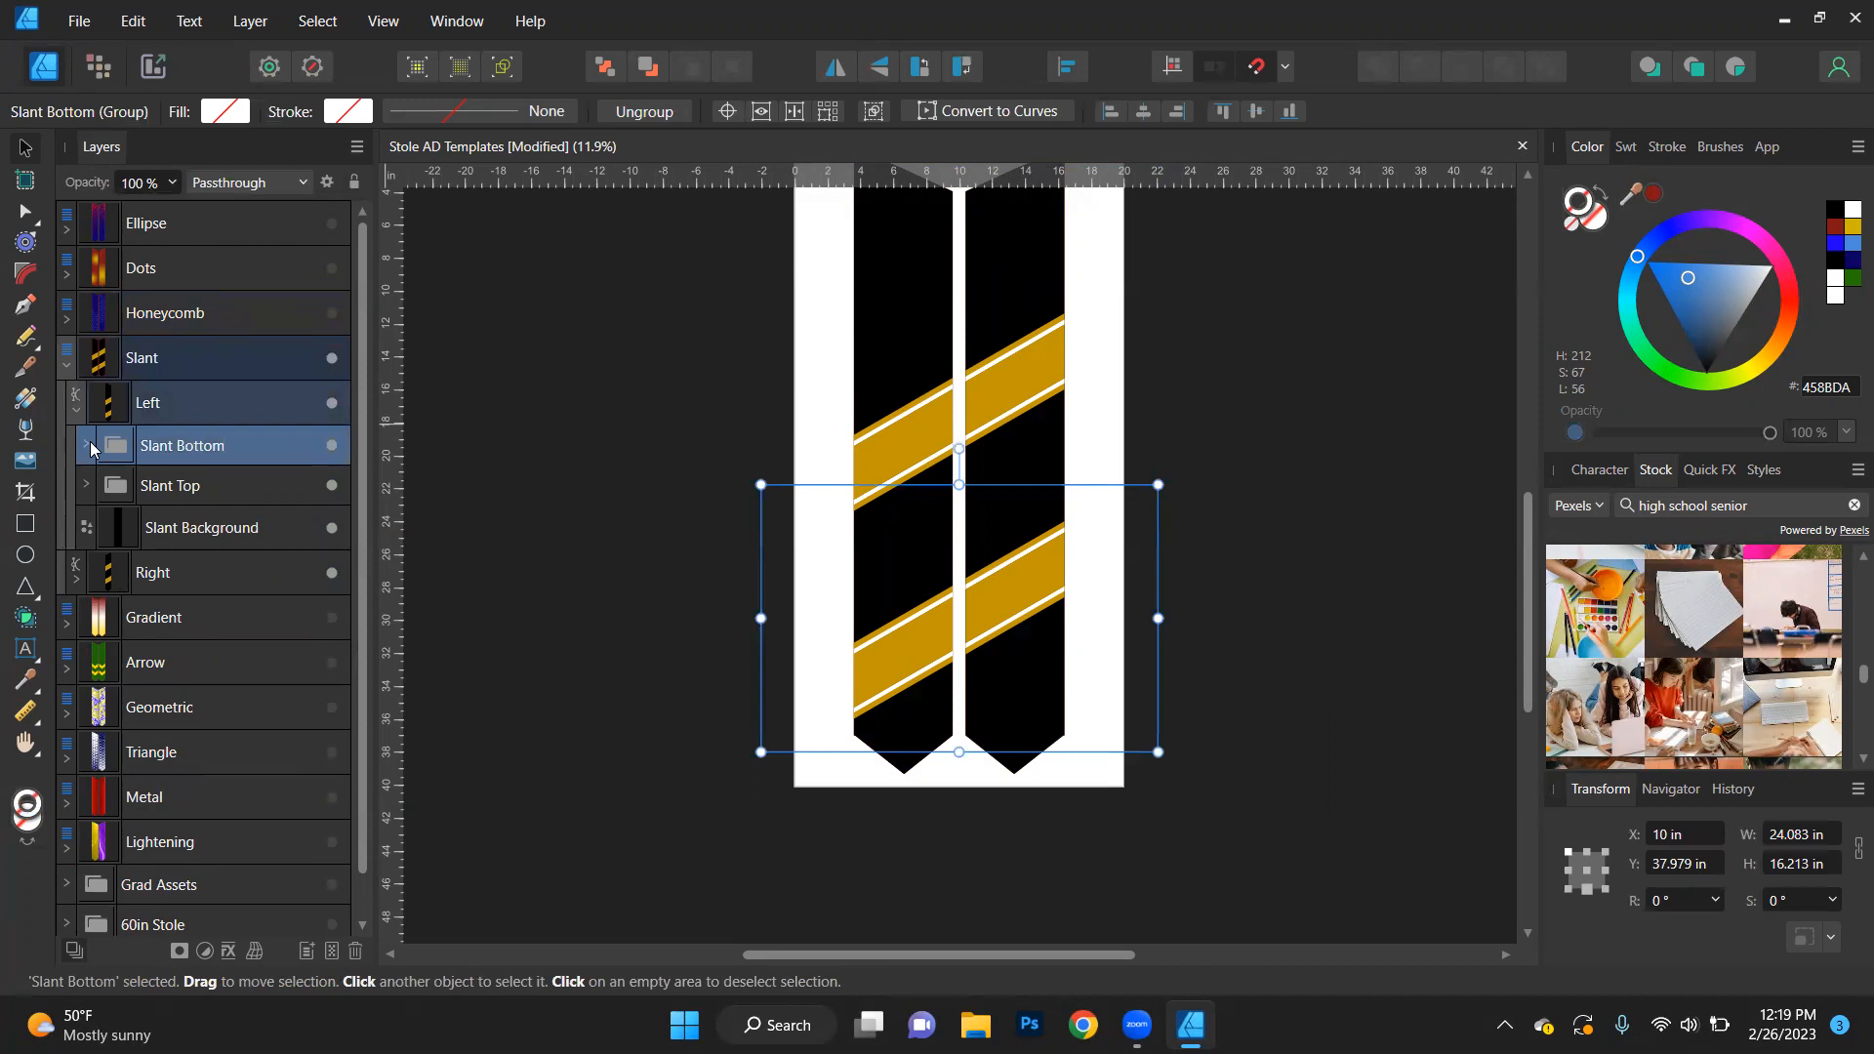
{"action": "left_click", "coordinate": [90, 445]}
{"action": "left_click", "coordinate": [224, 488]}
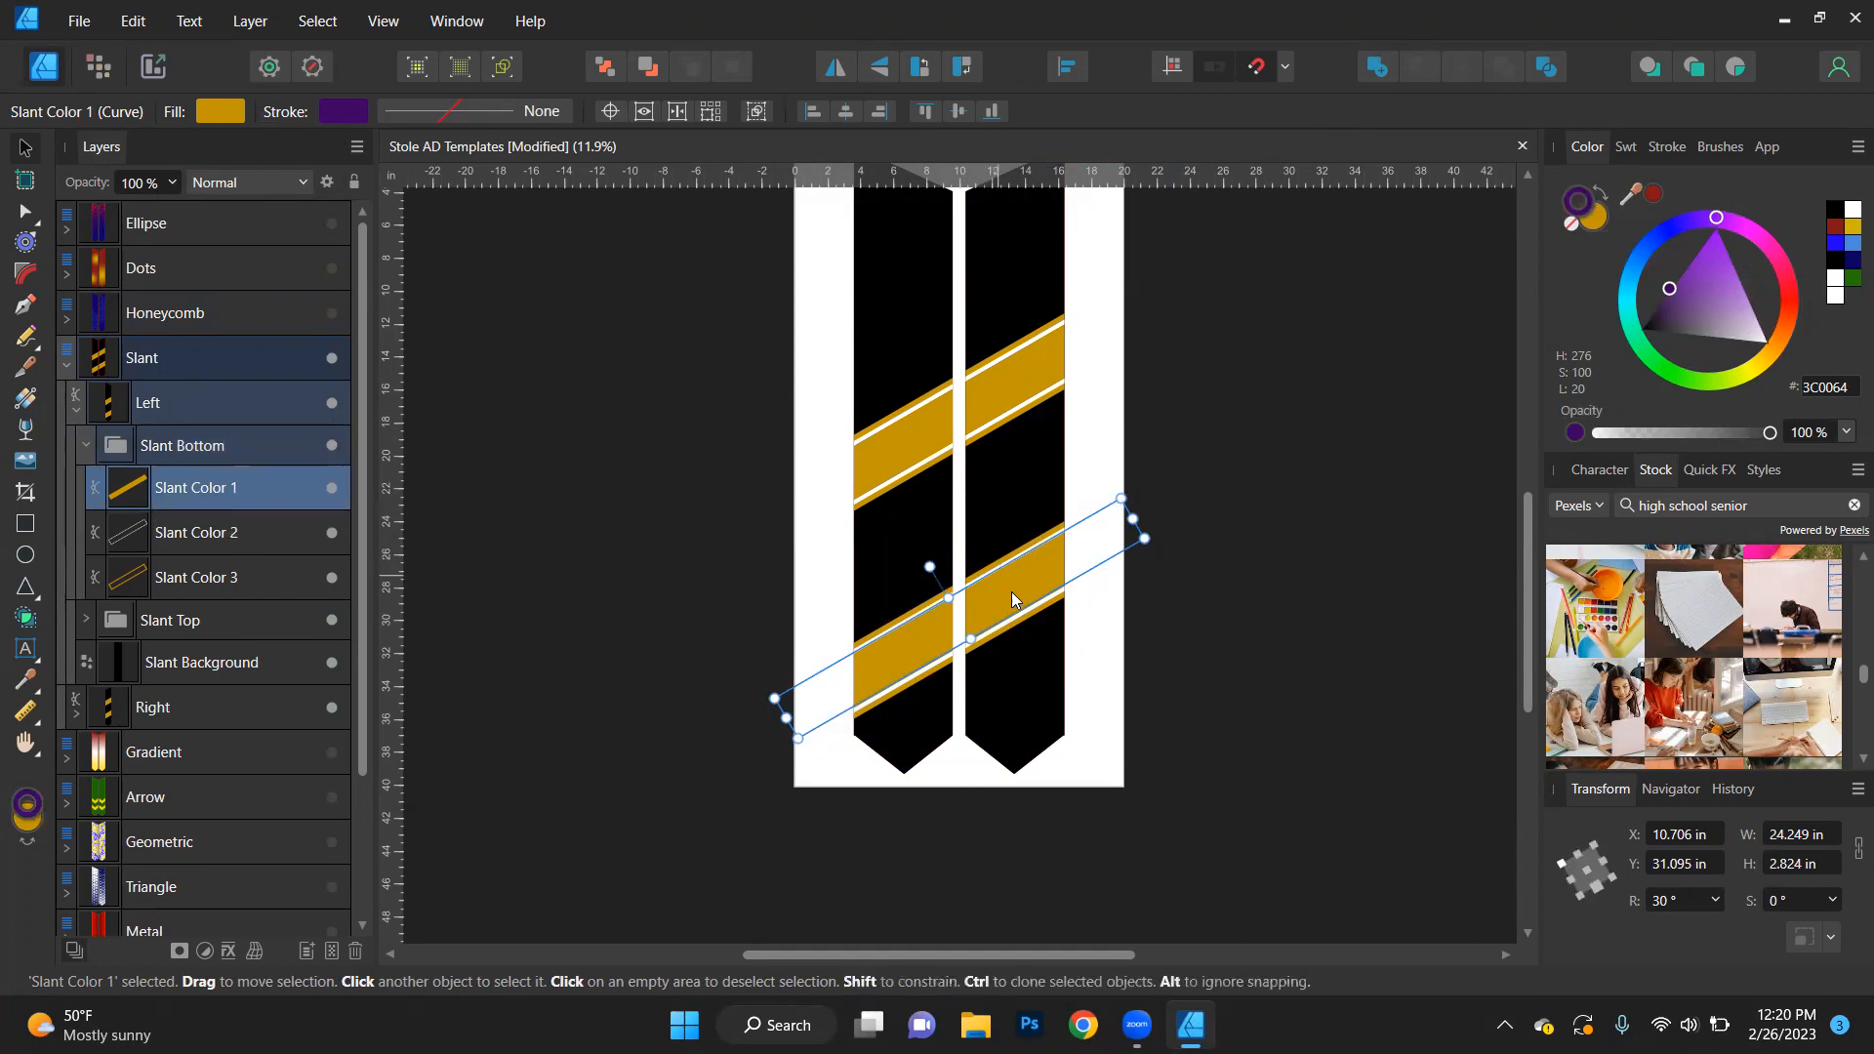
{"action": "left_click", "coordinate": [234, 537]}
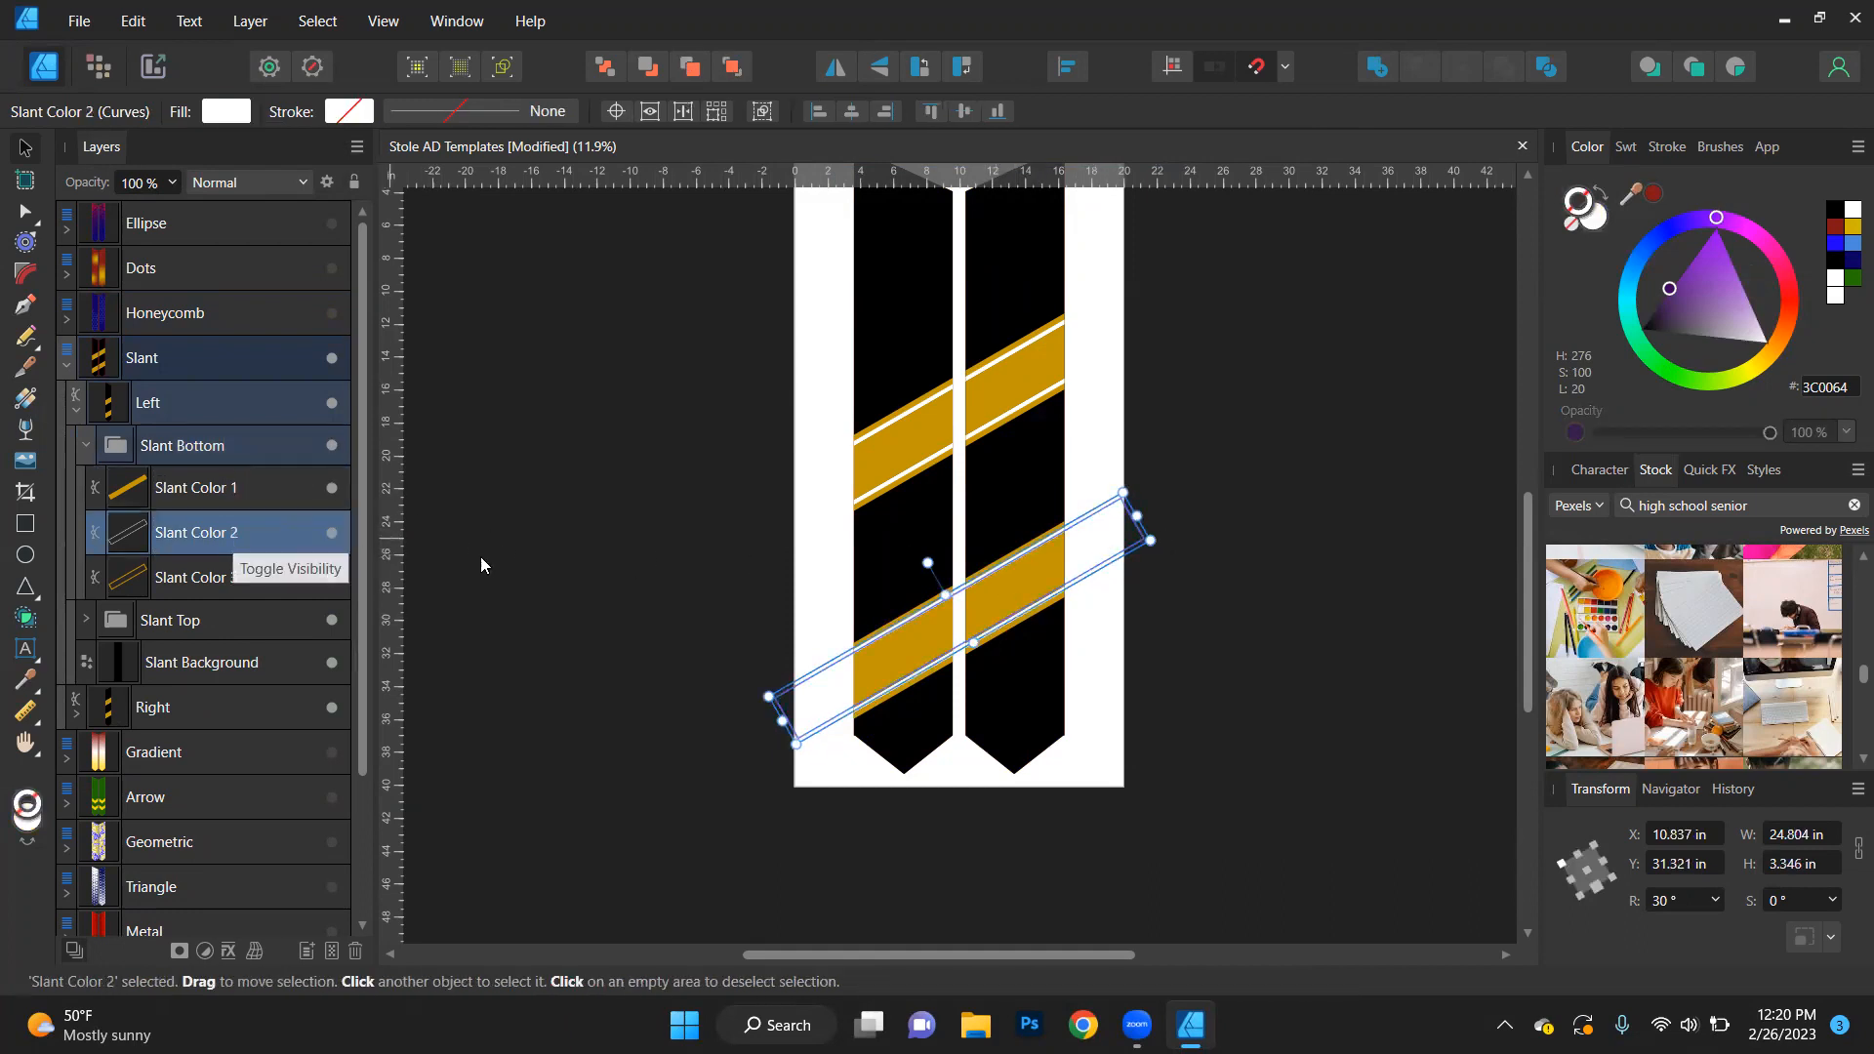
{"action": "left_click", "coordinate": [197, 579]}
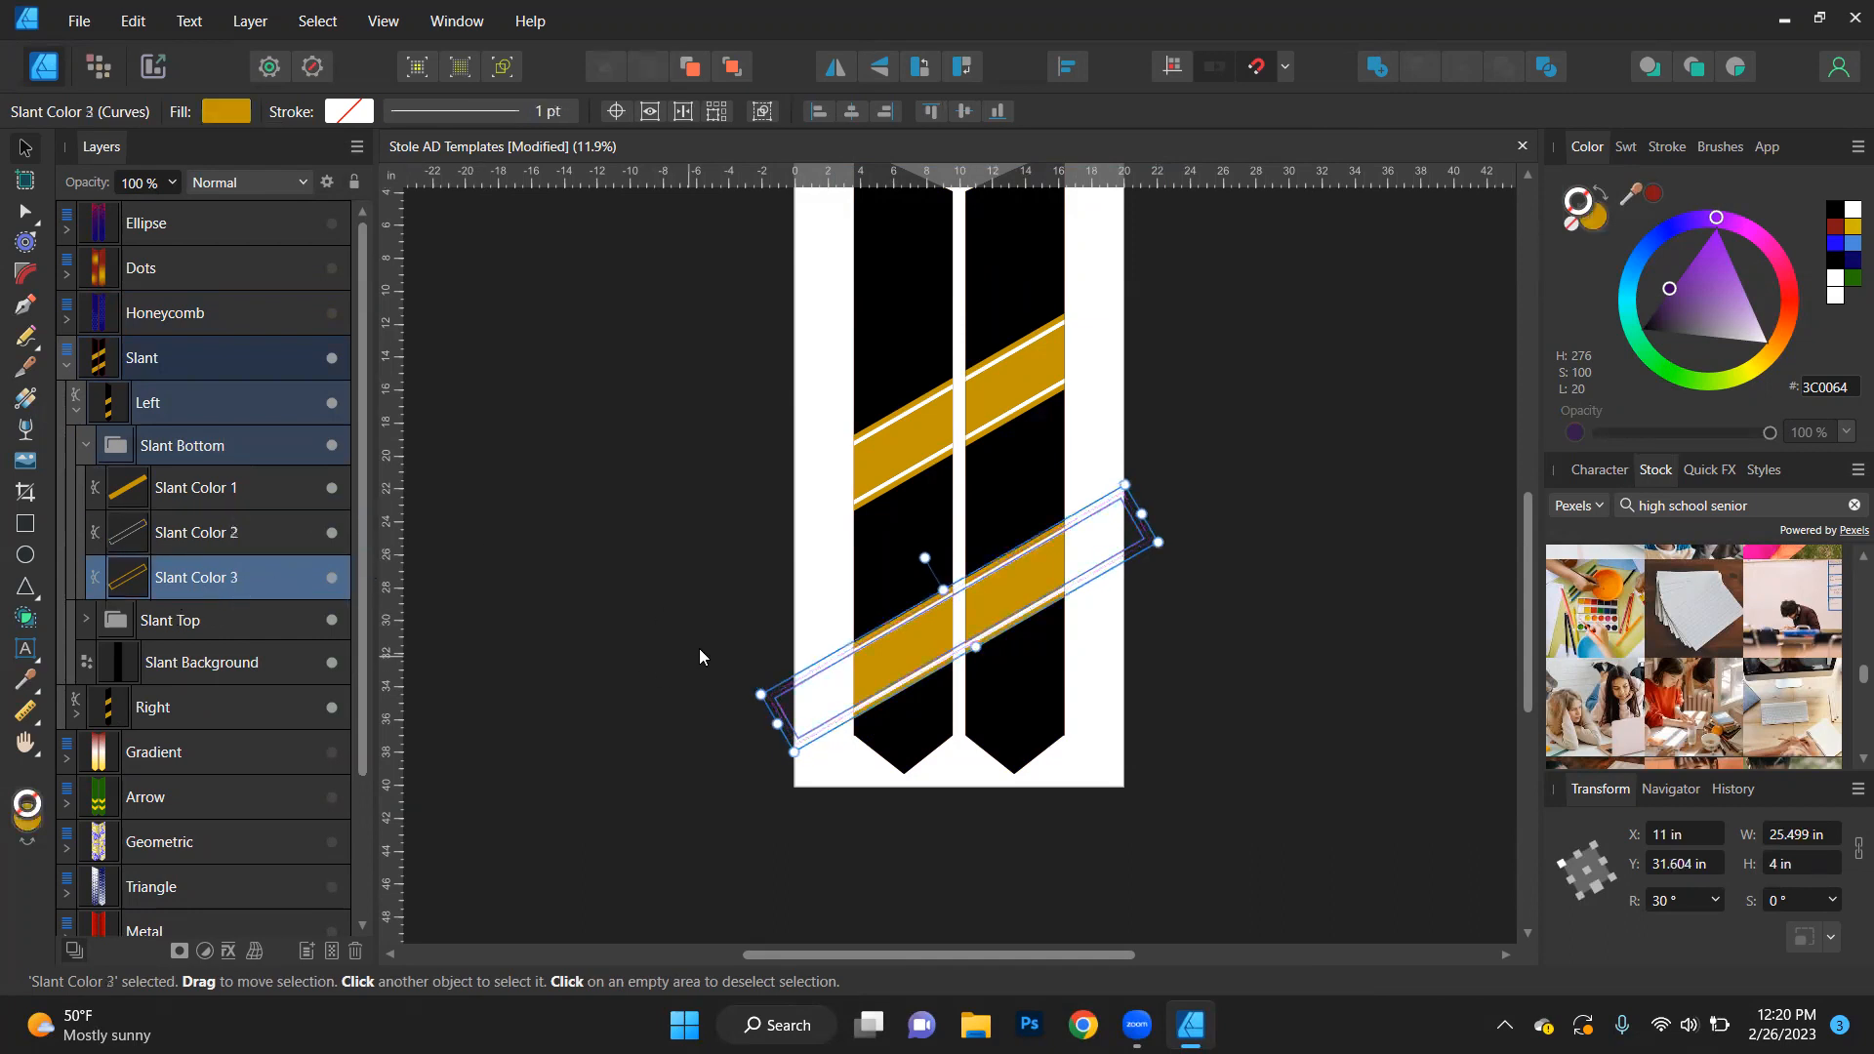
- Select all Slant Color 1 stripes by matching name and fill them with green (227800)
{"action": "left_click", "coordinate": [194, 487]}
{"action": "left_click", "coordinate": [315, 19]}
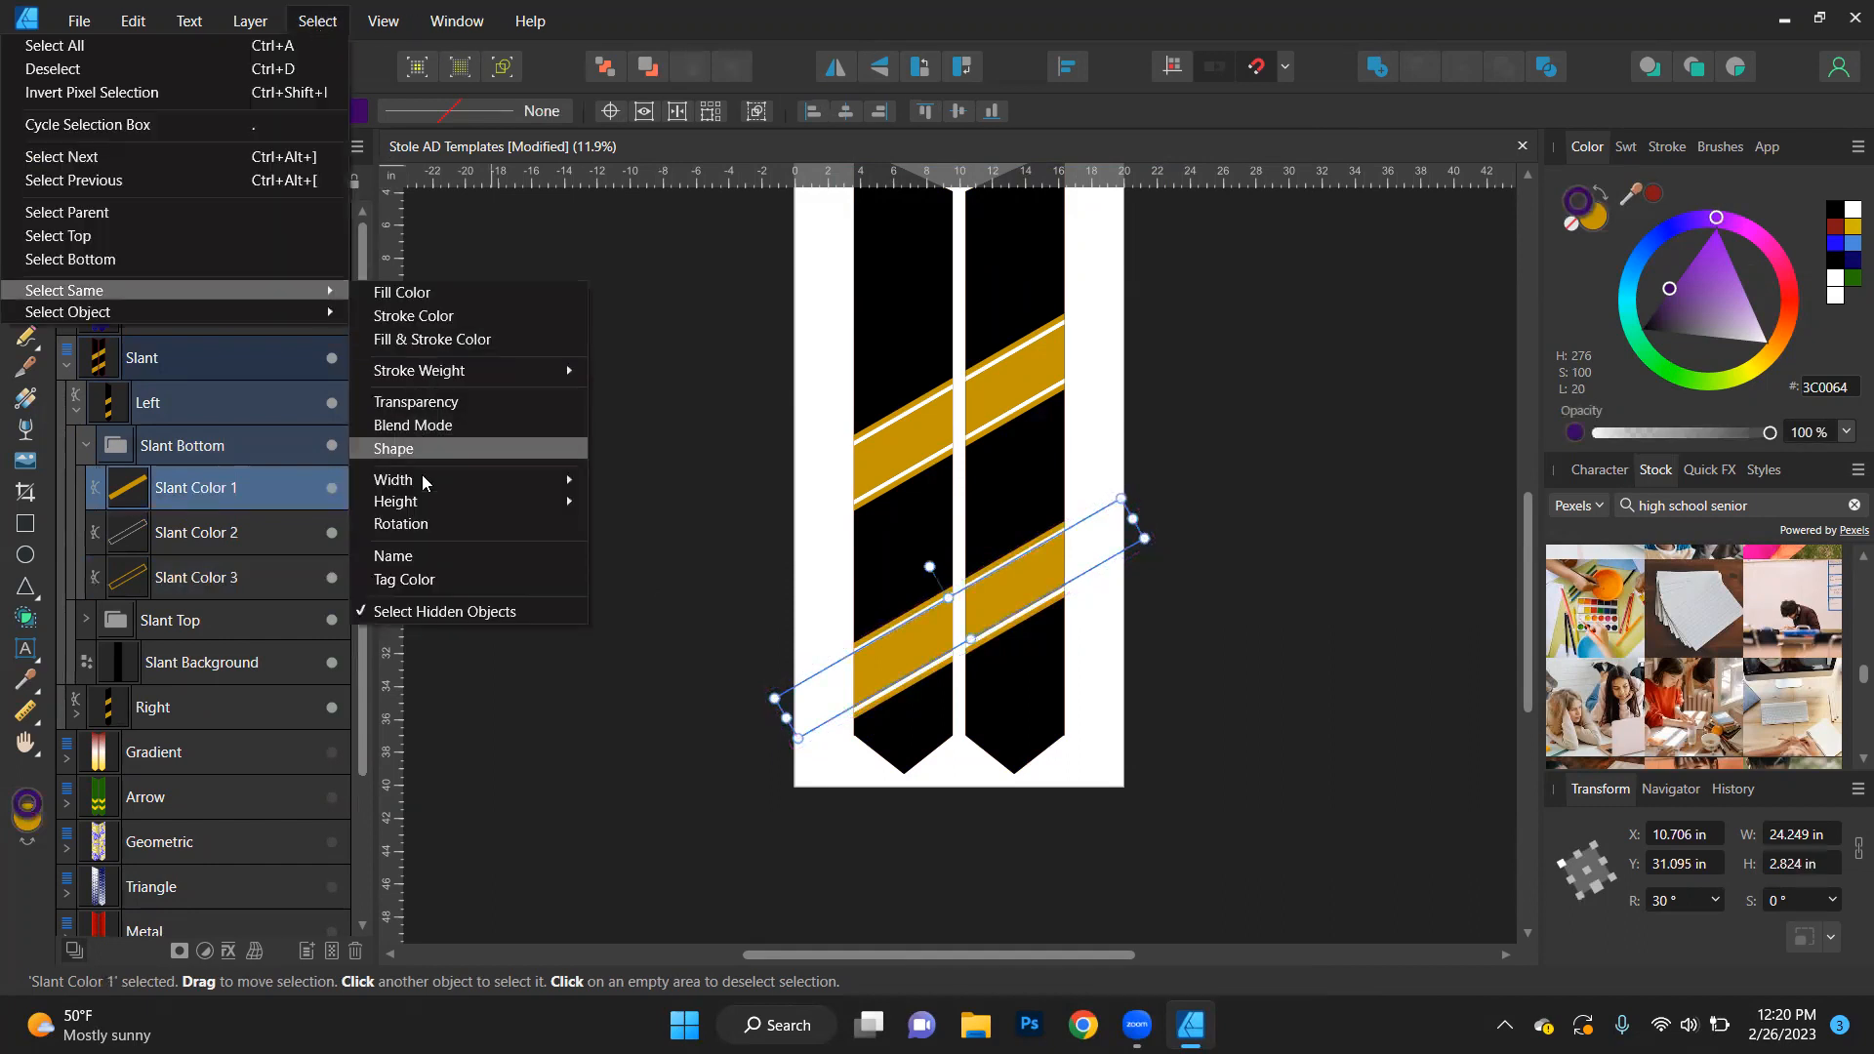
{"action": "left_click", "coordinate": [428, 547]}
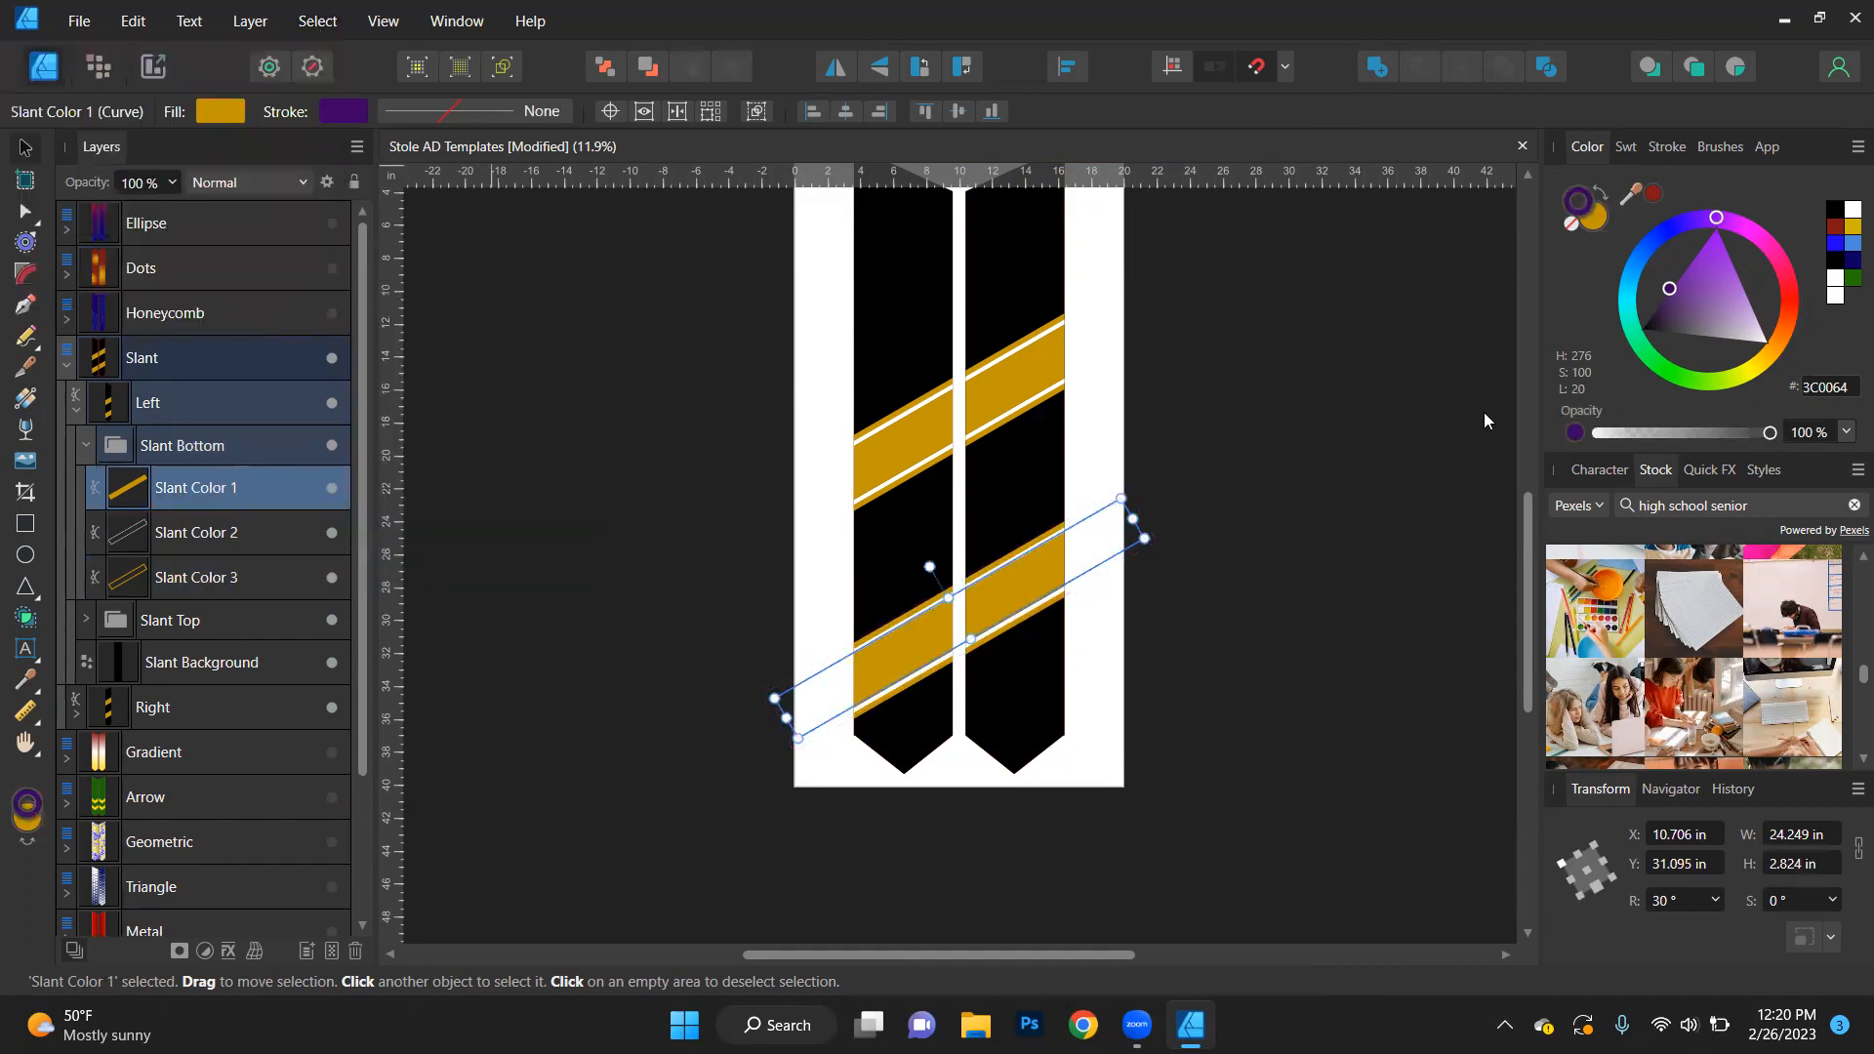
{"action": "left_click", "coordinate": [1597, 214]}
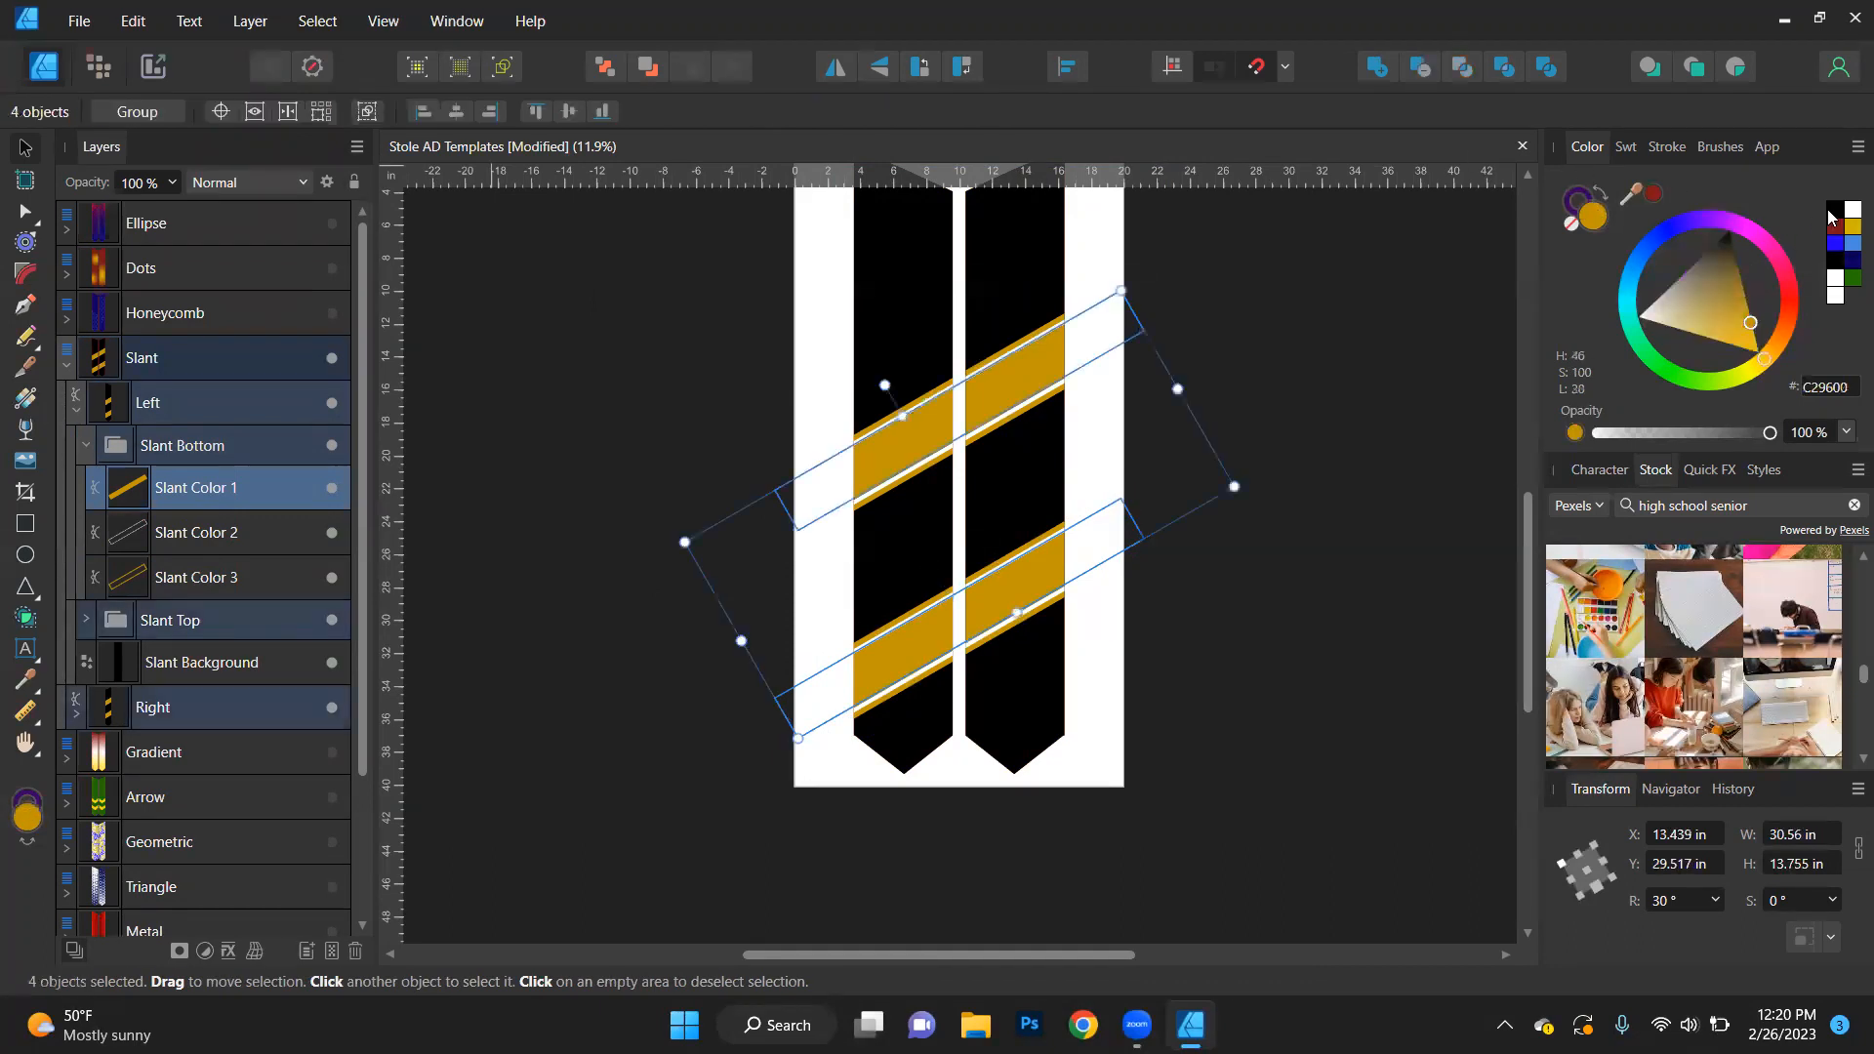
{"action": "left_click", "coordinate": [1851, 279]}
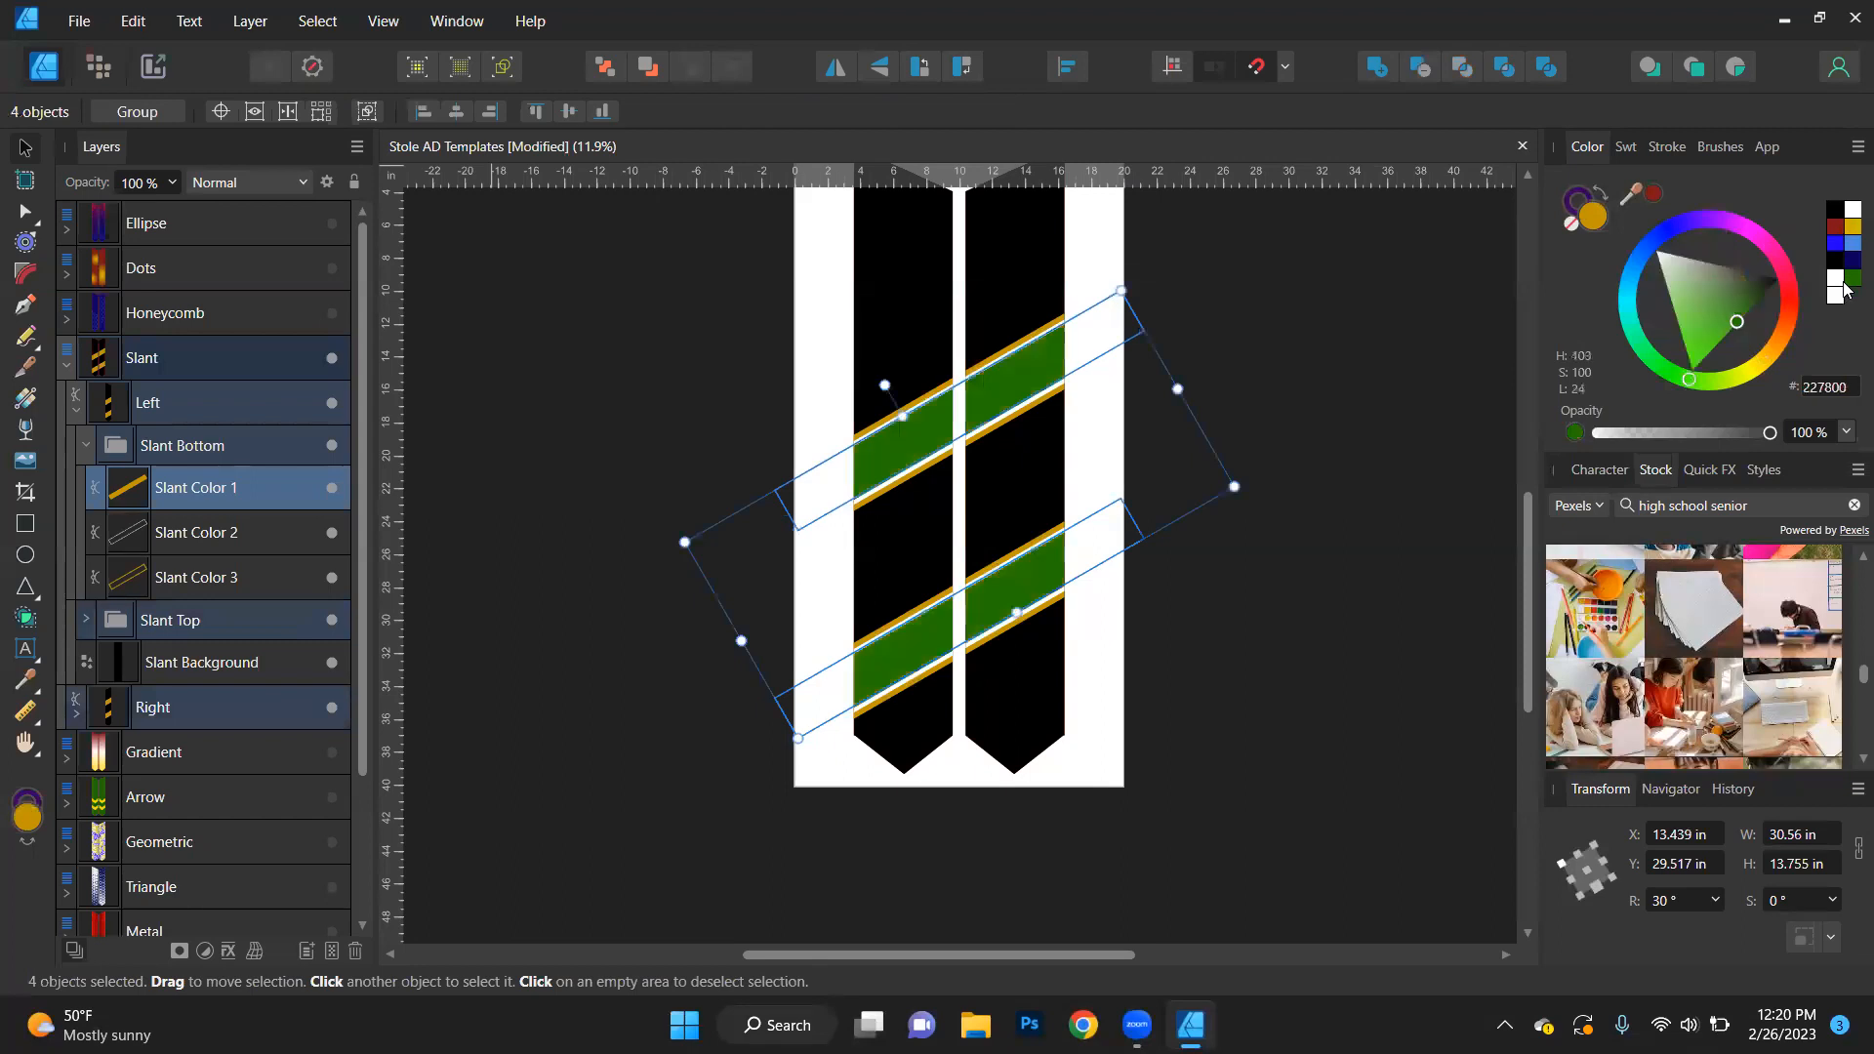
- Select all Slant Color 3 stripe edges by matching name and fill them with dark red (811717)
{"action": "left_click", "coordinate": [235, 532]}
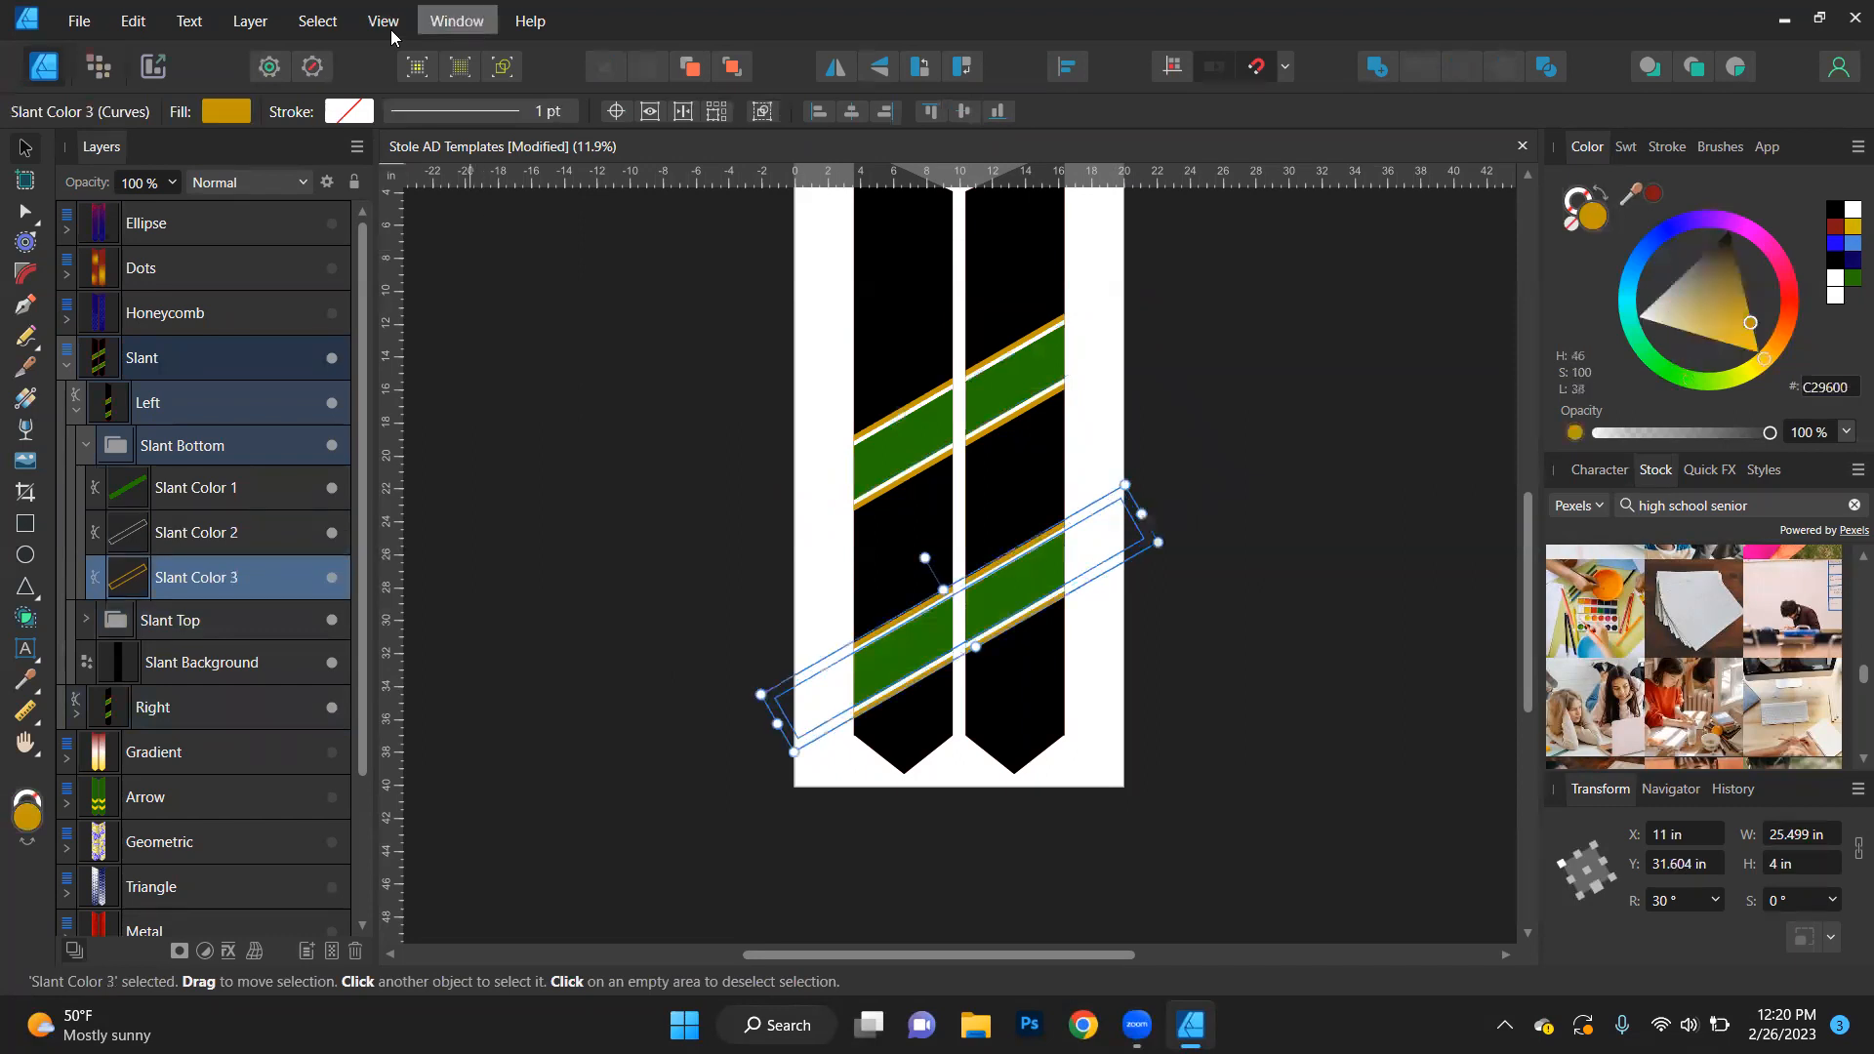
{"action": "left_click", "coordinate": [318, 20]}
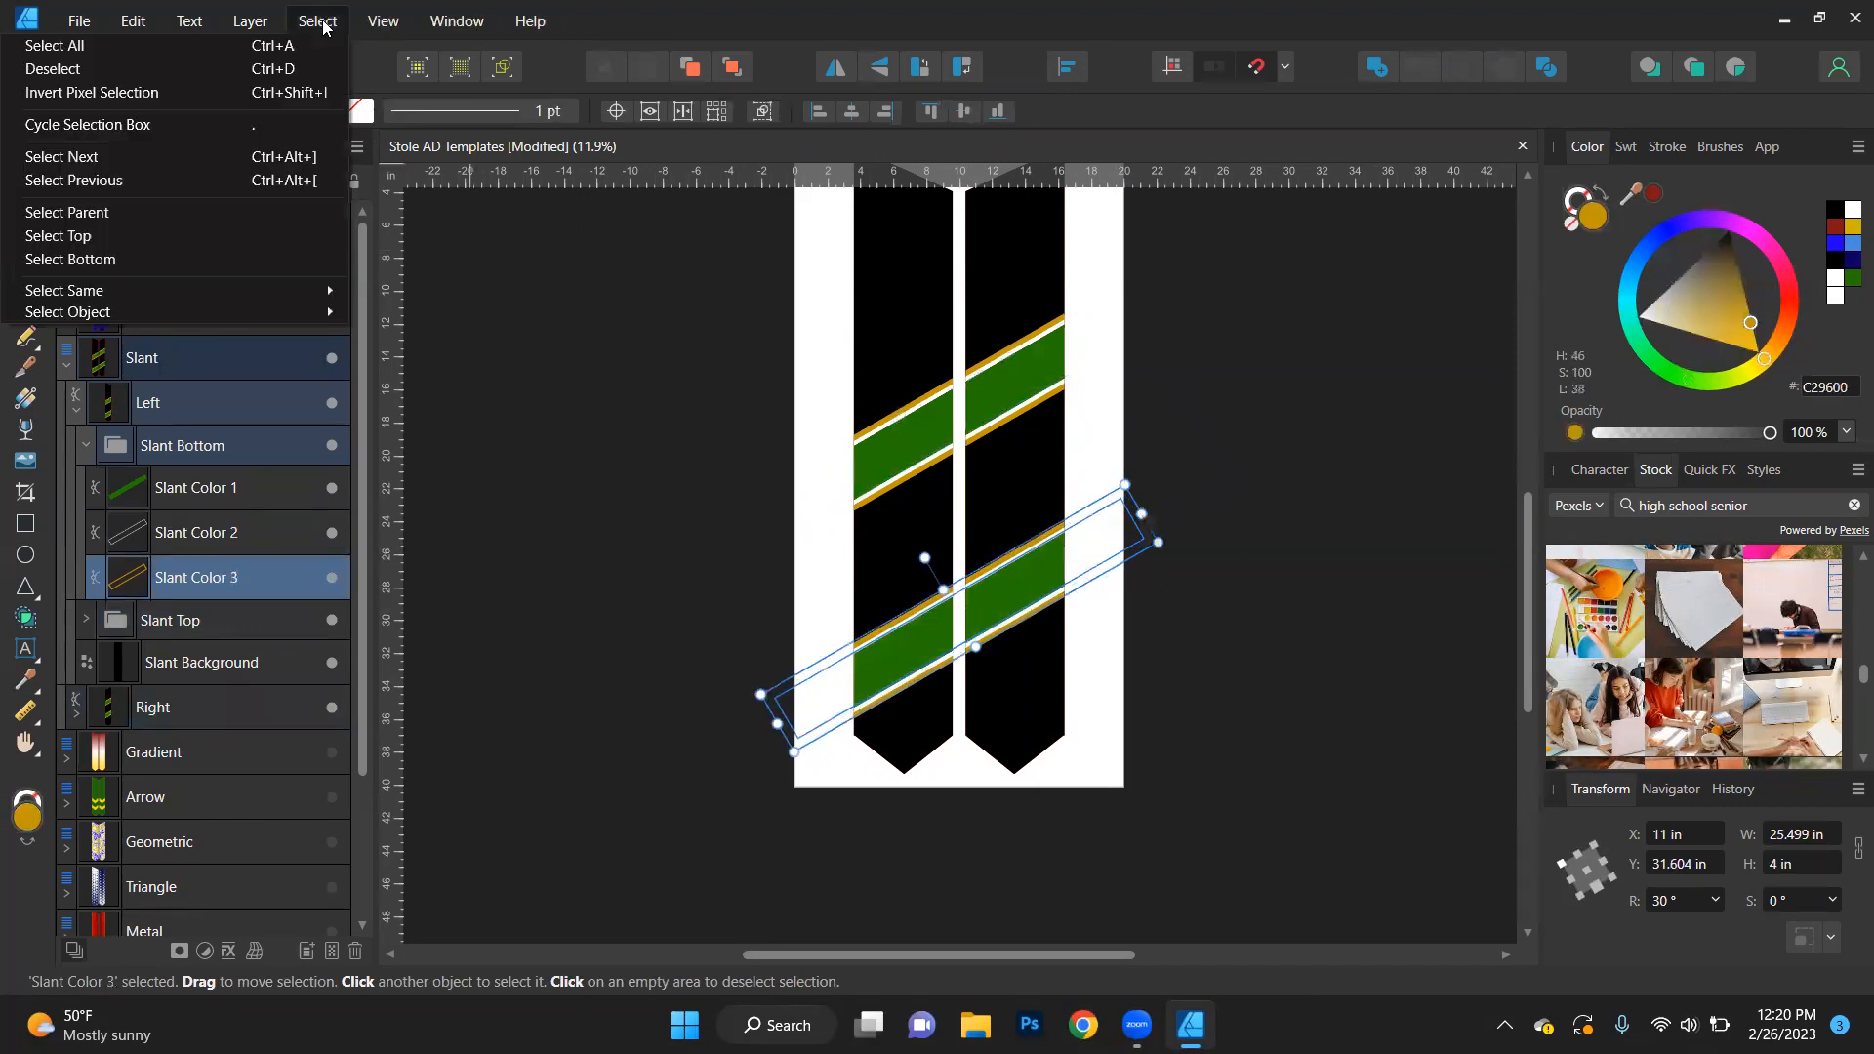
{"action": "mouse_move", "coordinate": [305, 291]}
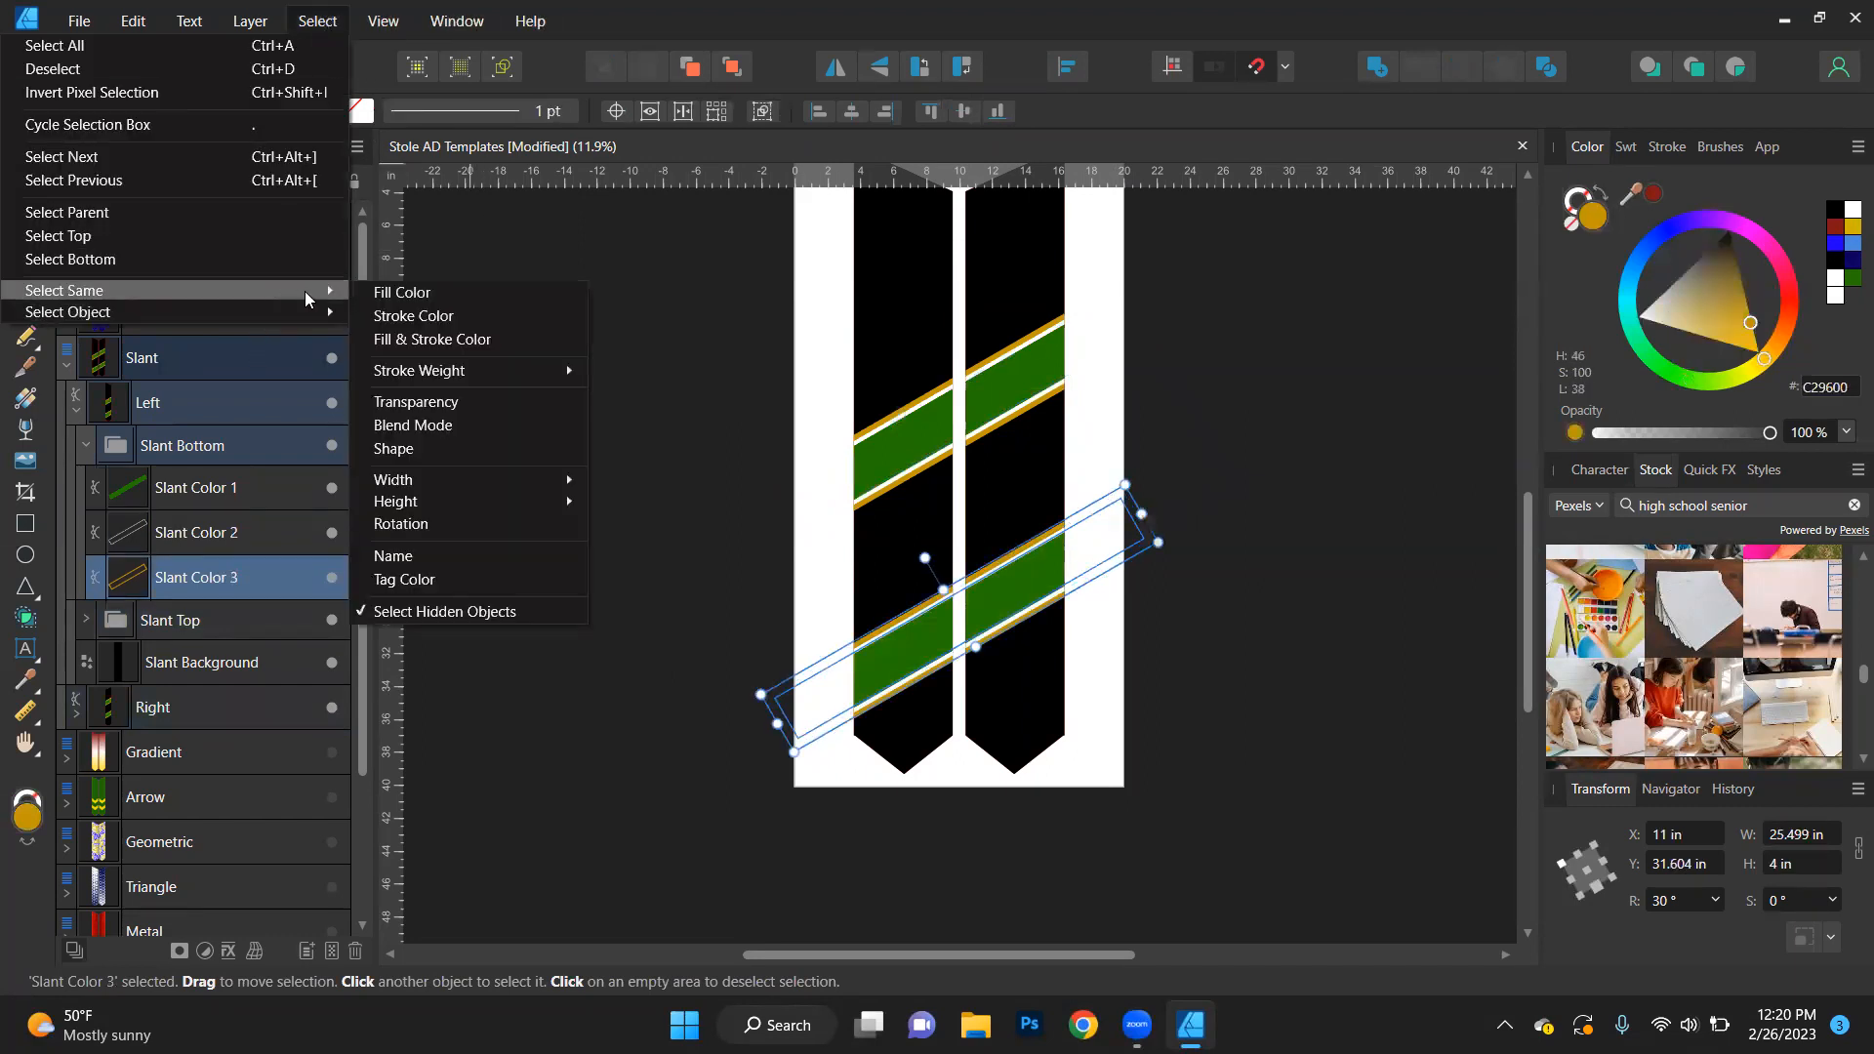
{"action": "left_click", "coordinate": [432, 562]}
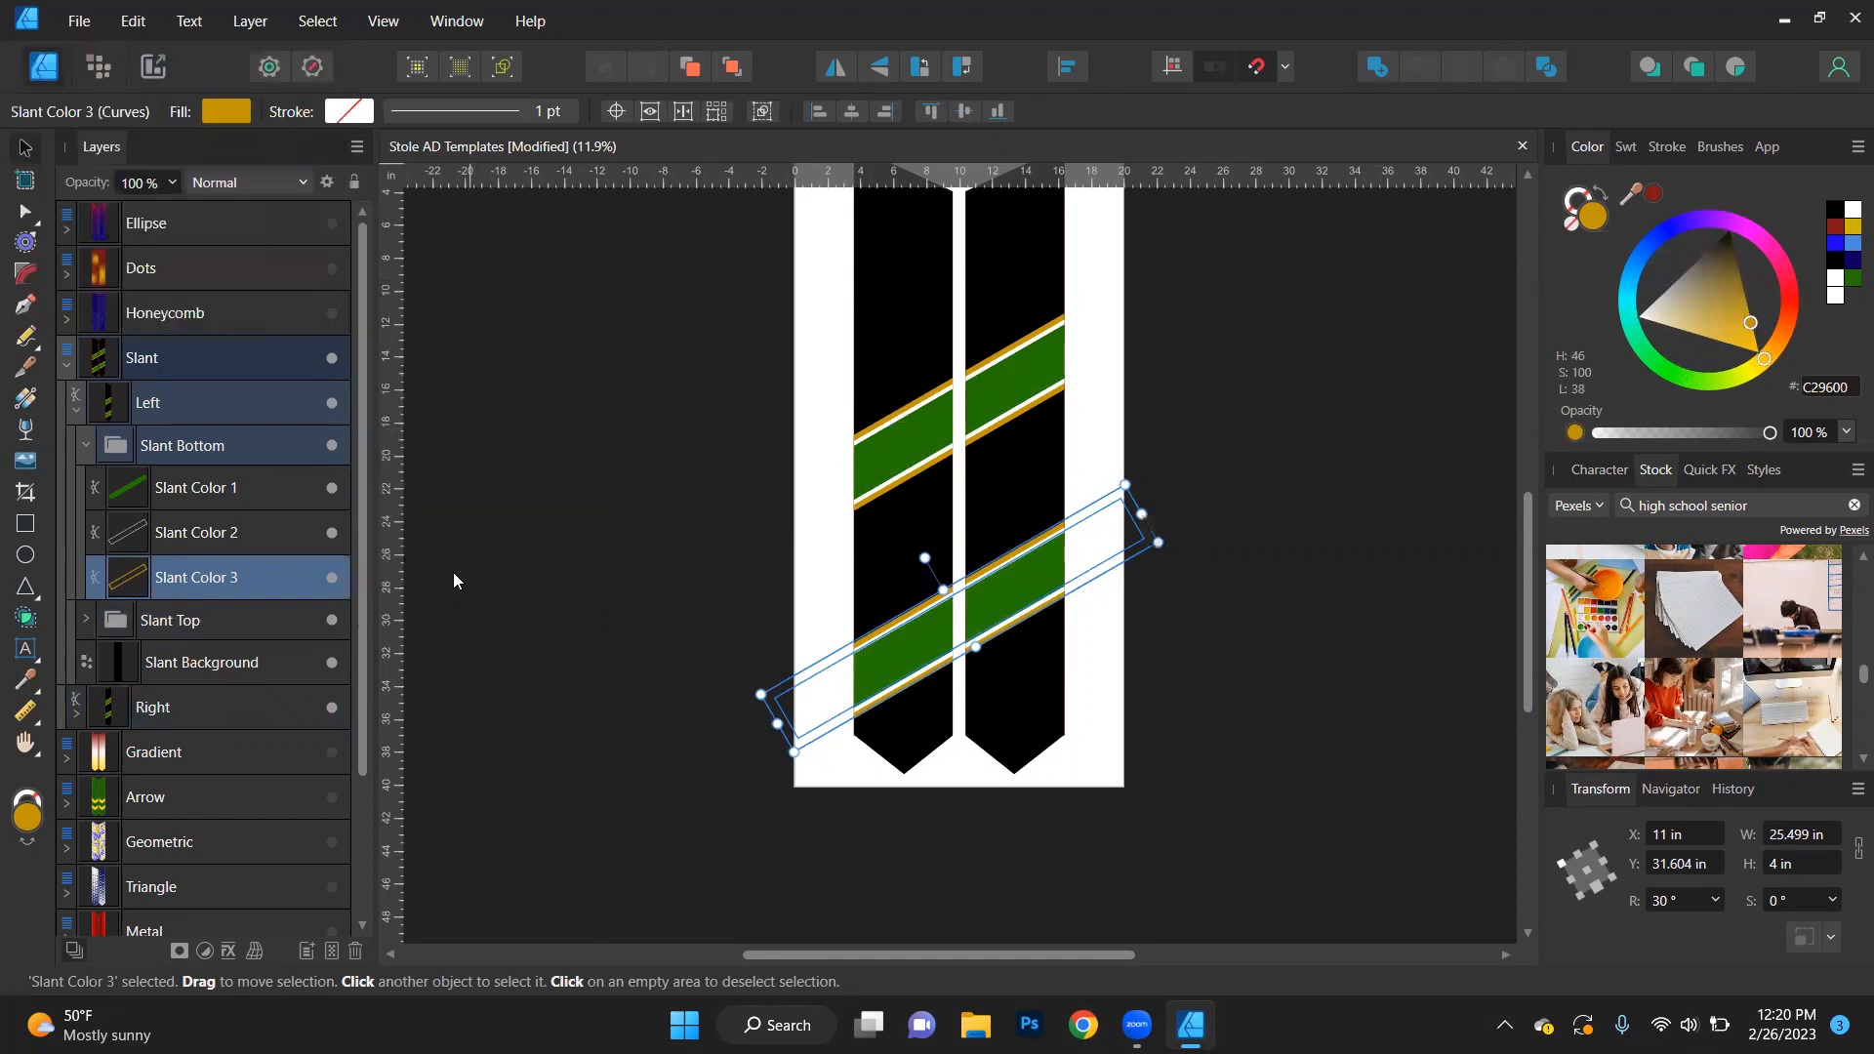
{"action": "left_click", "coordinate": [1654, 199]}
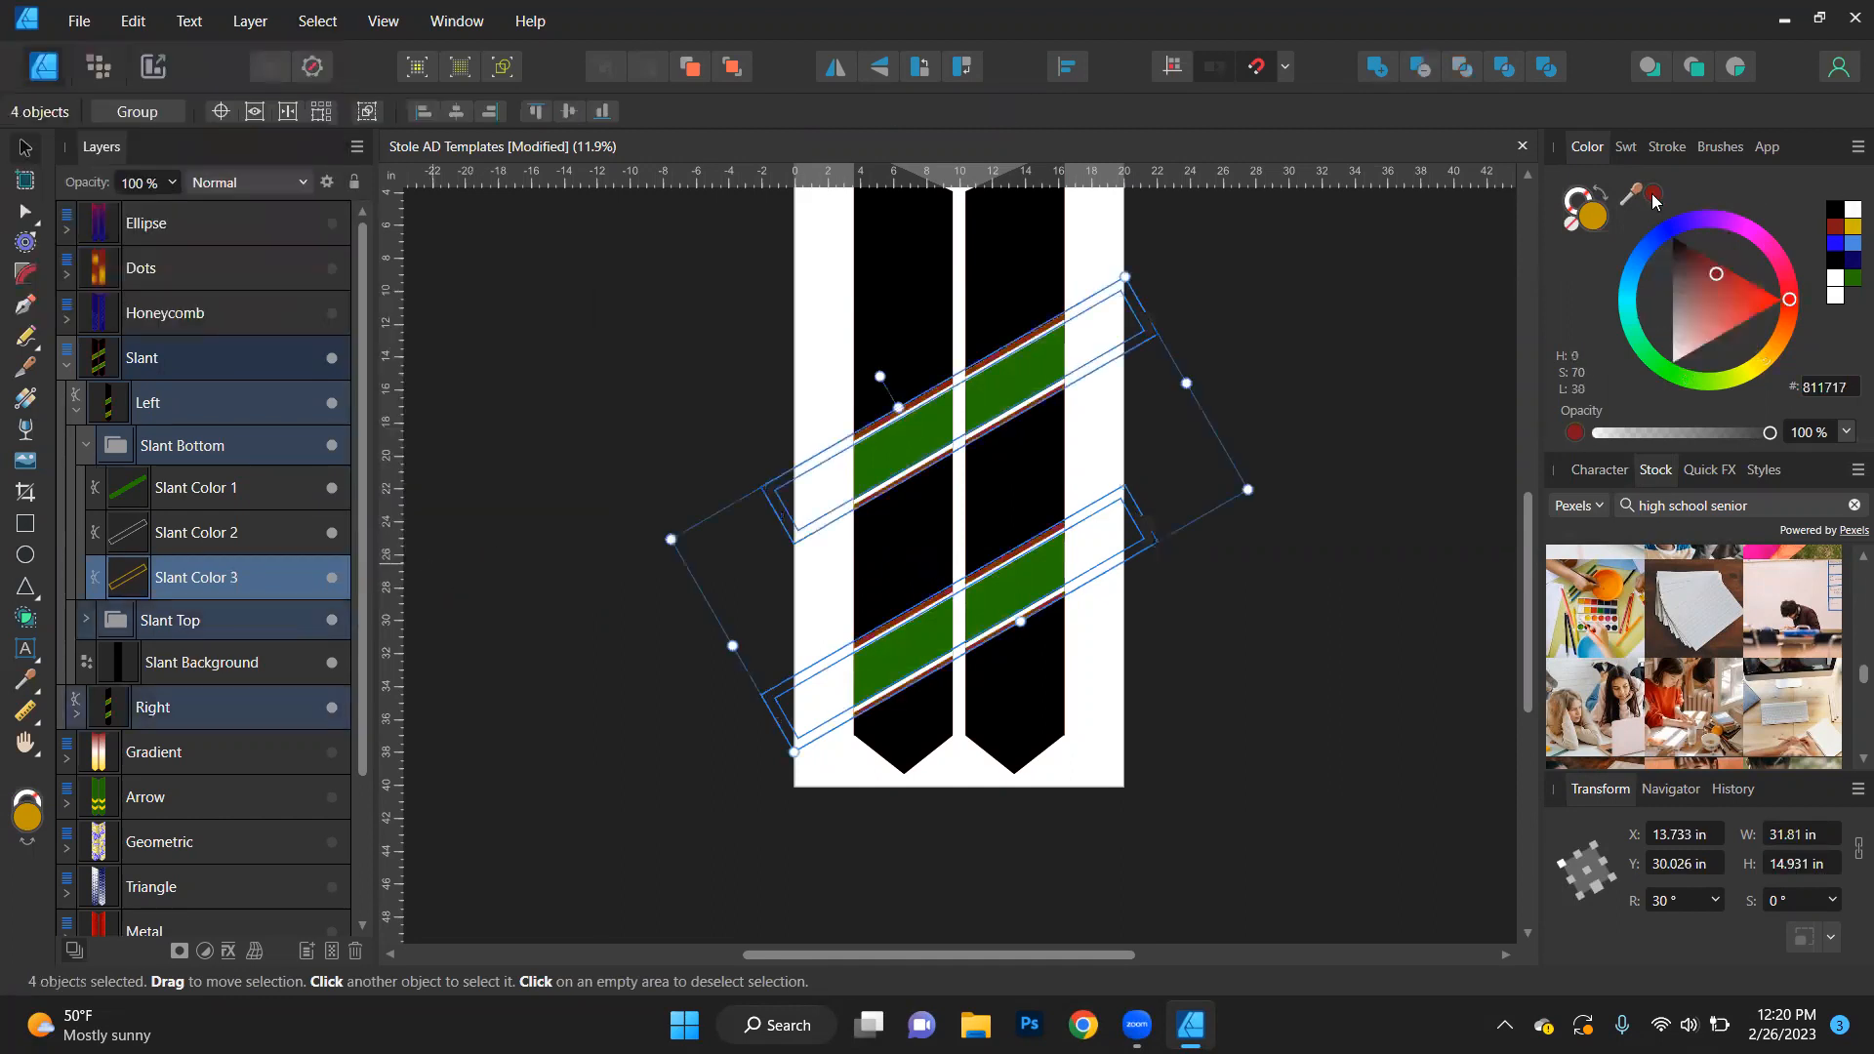
- Select both Slant Background objects by matching name and fill them with white (FFFFFF) after trying blue (2000FF) and gold (CCB600)
{"action": "left_click", "coordinate": [209, 661]}
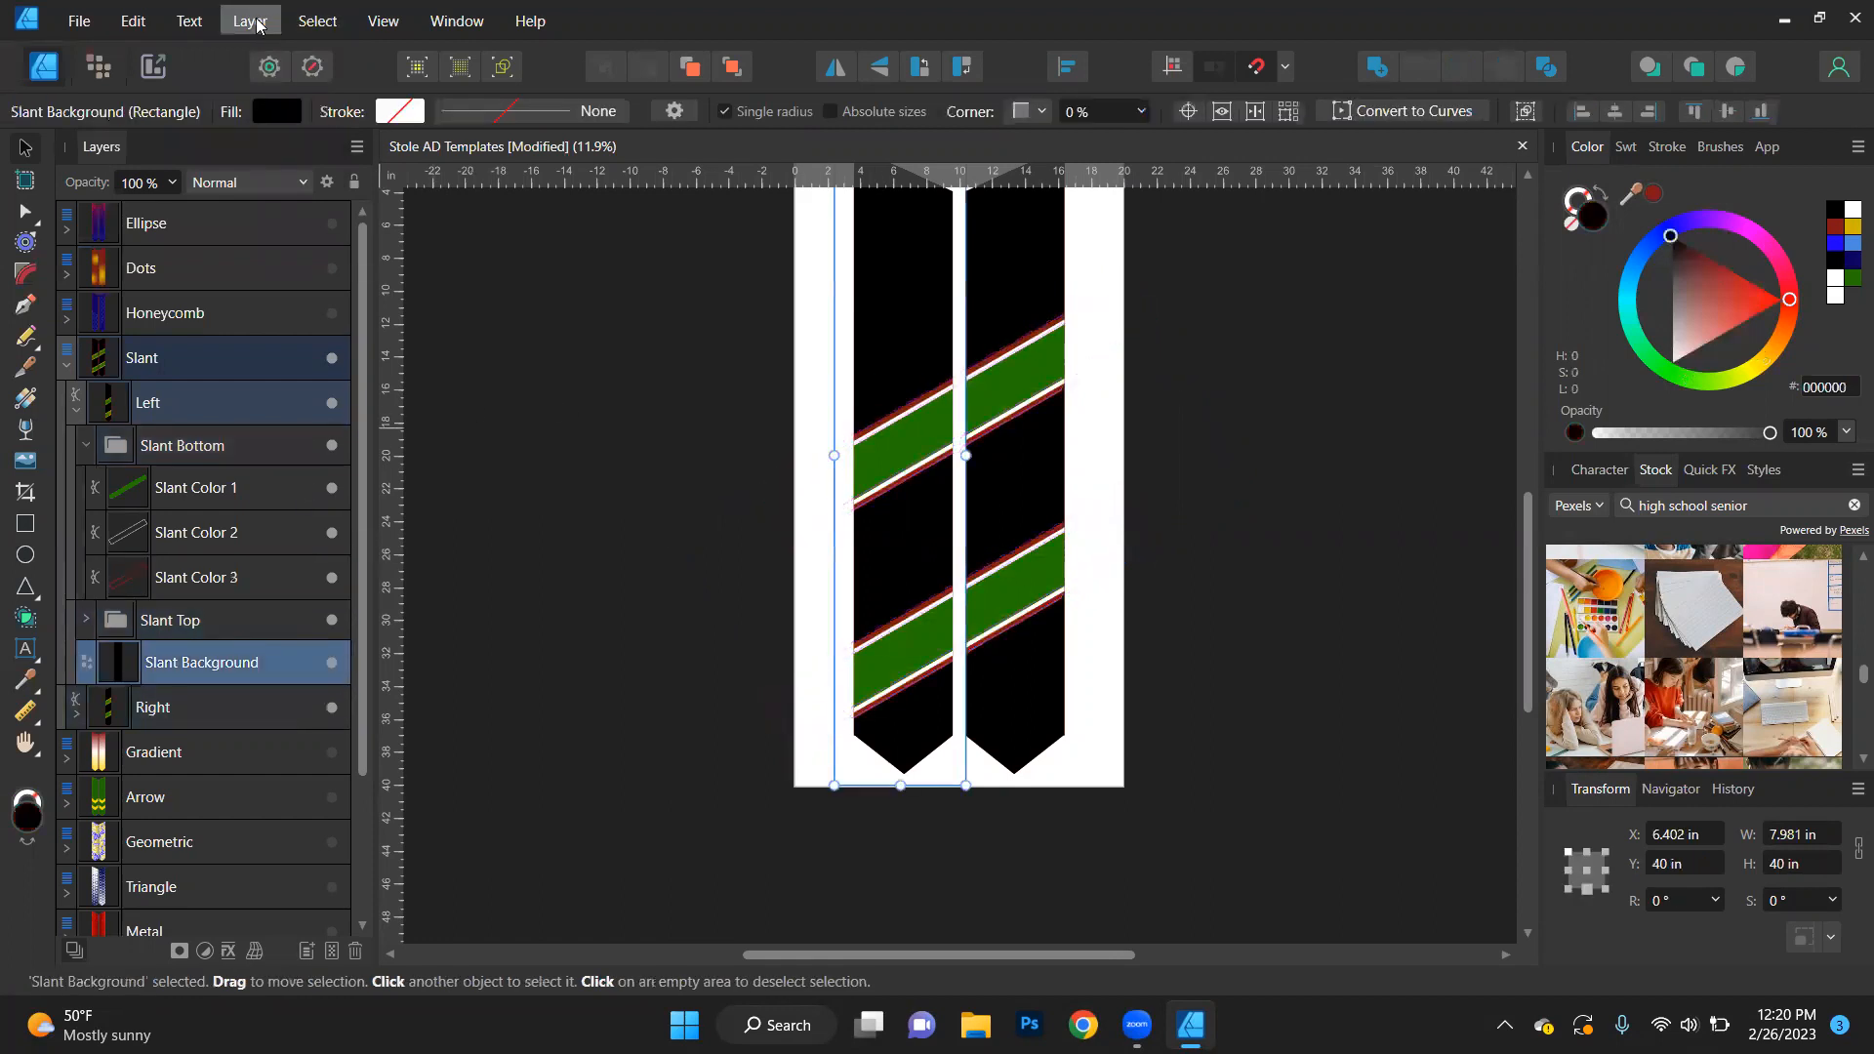
{"action": "left_click", "coordinate": [250, 21]}
{"action": "mouse_move", "coordinate": [317, 20]}
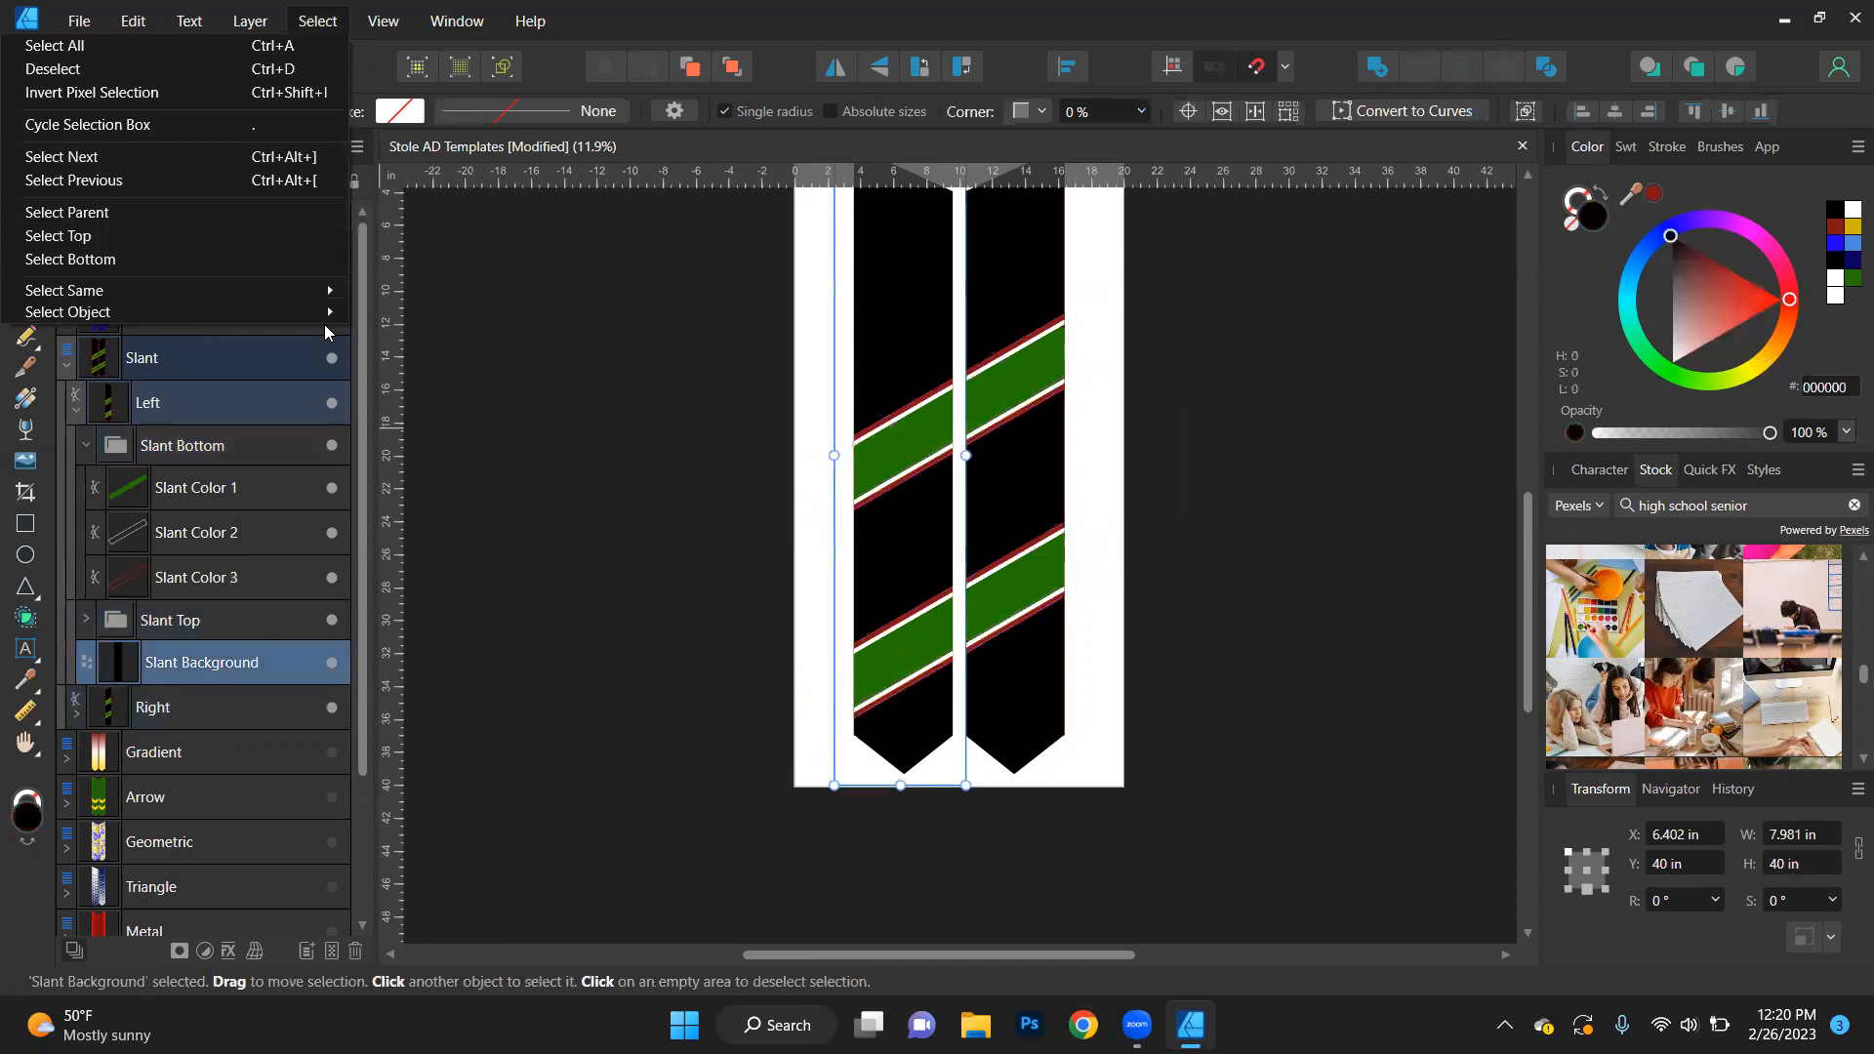
{"action": "mouse_move", "coordinate": [326, 294]}
{"action": "left_click", "coordinate": [429, 557]}
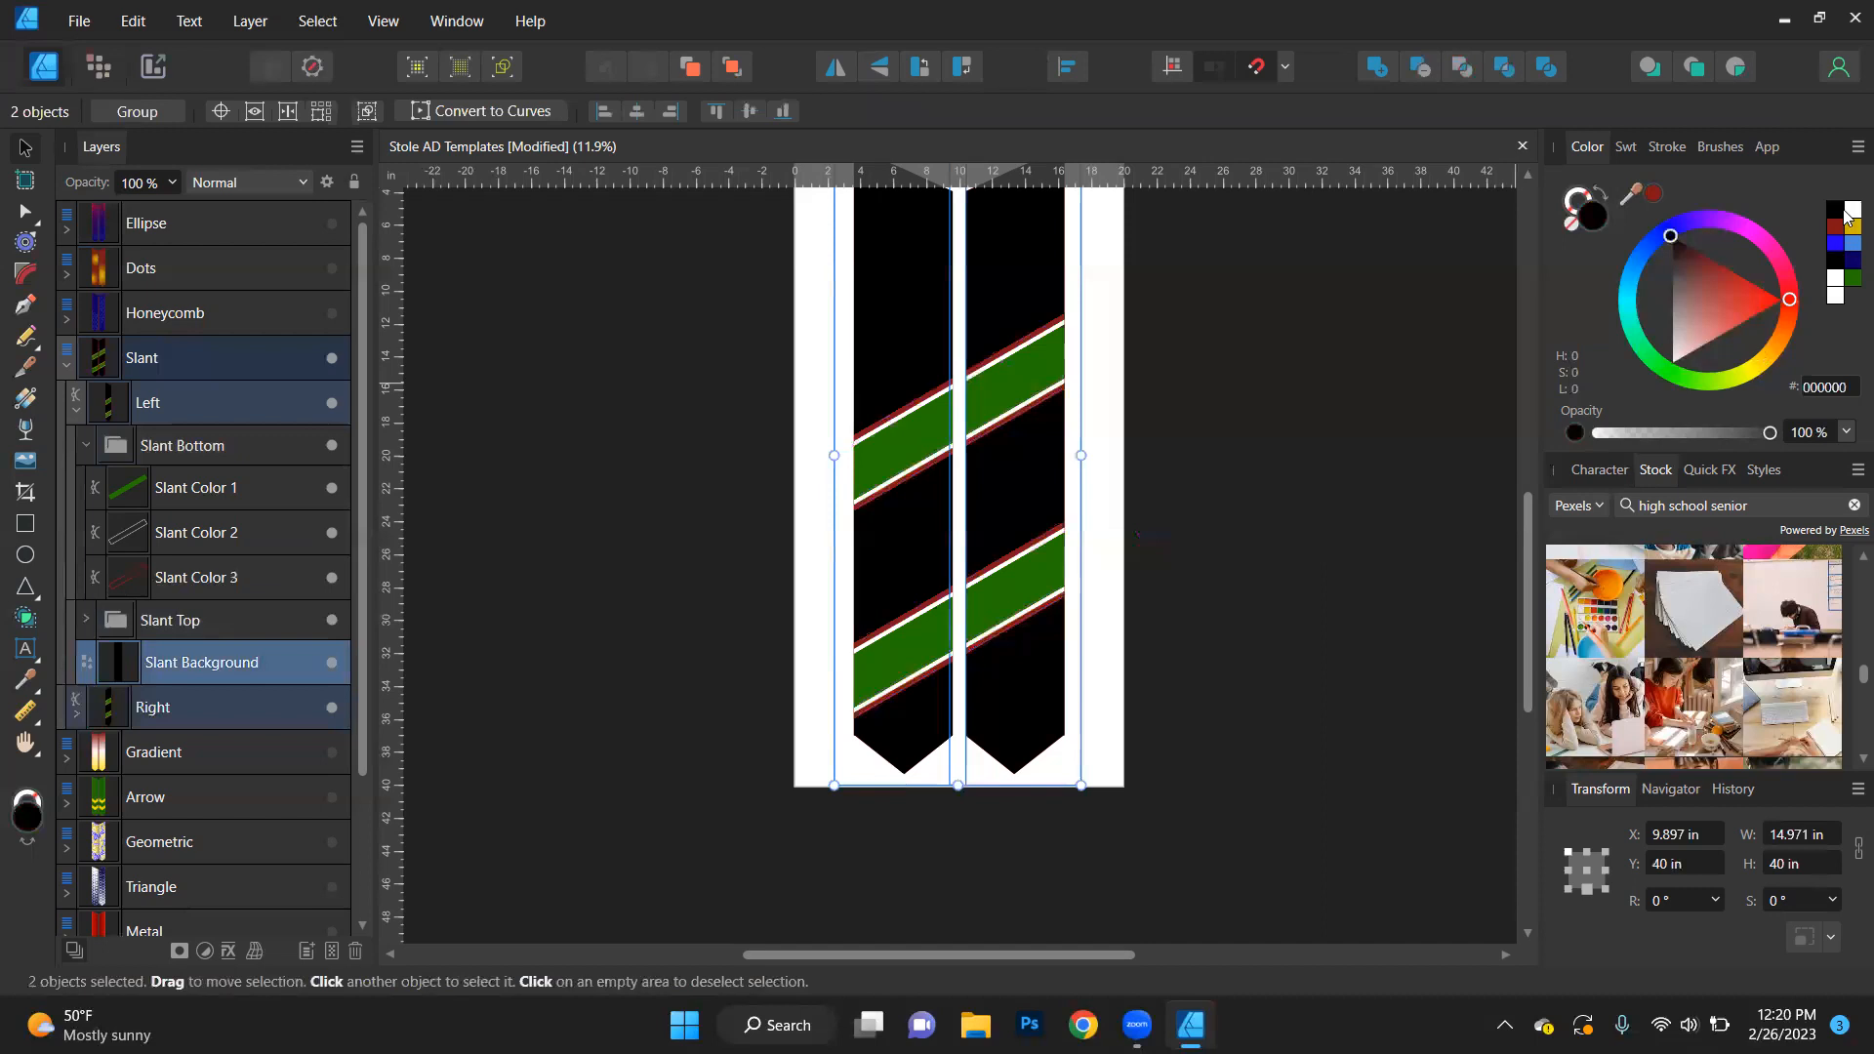
{"action": "left_click", "coordinate": [1835, 252]}
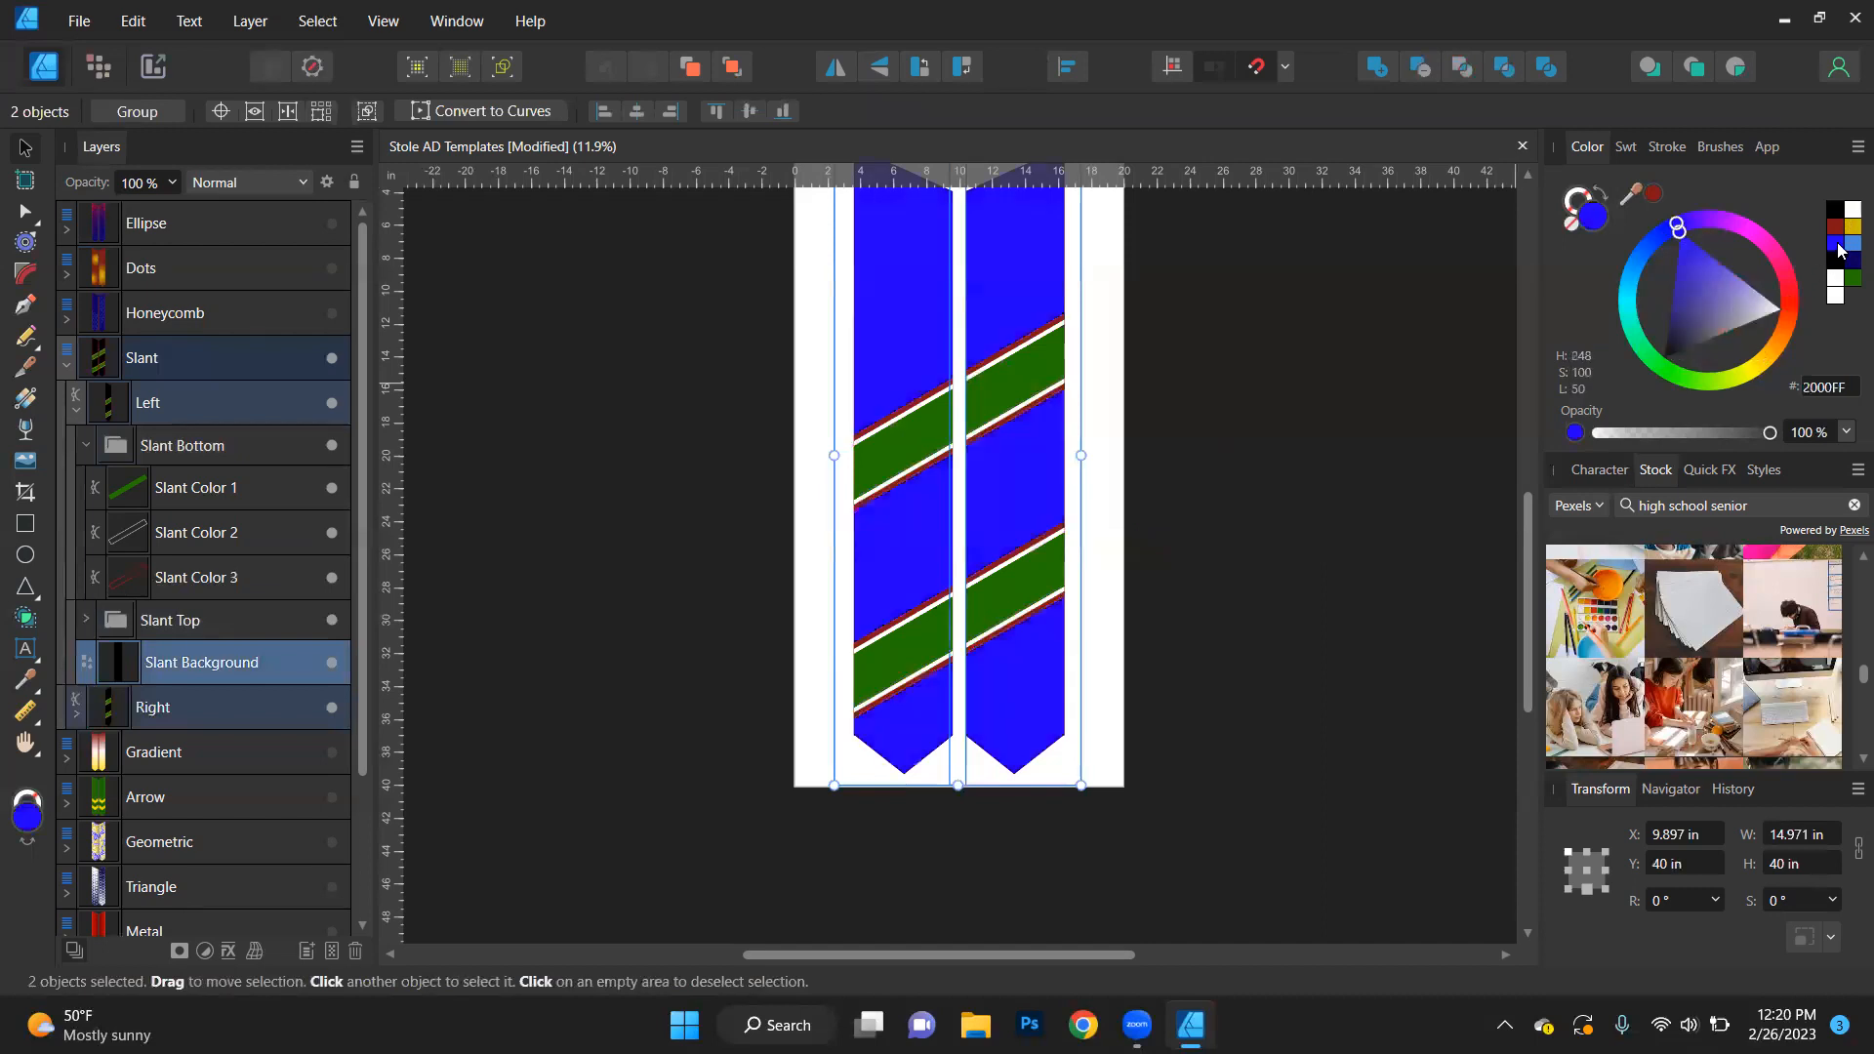
{"action": "left_click", "coordinate": [1847, 228]}
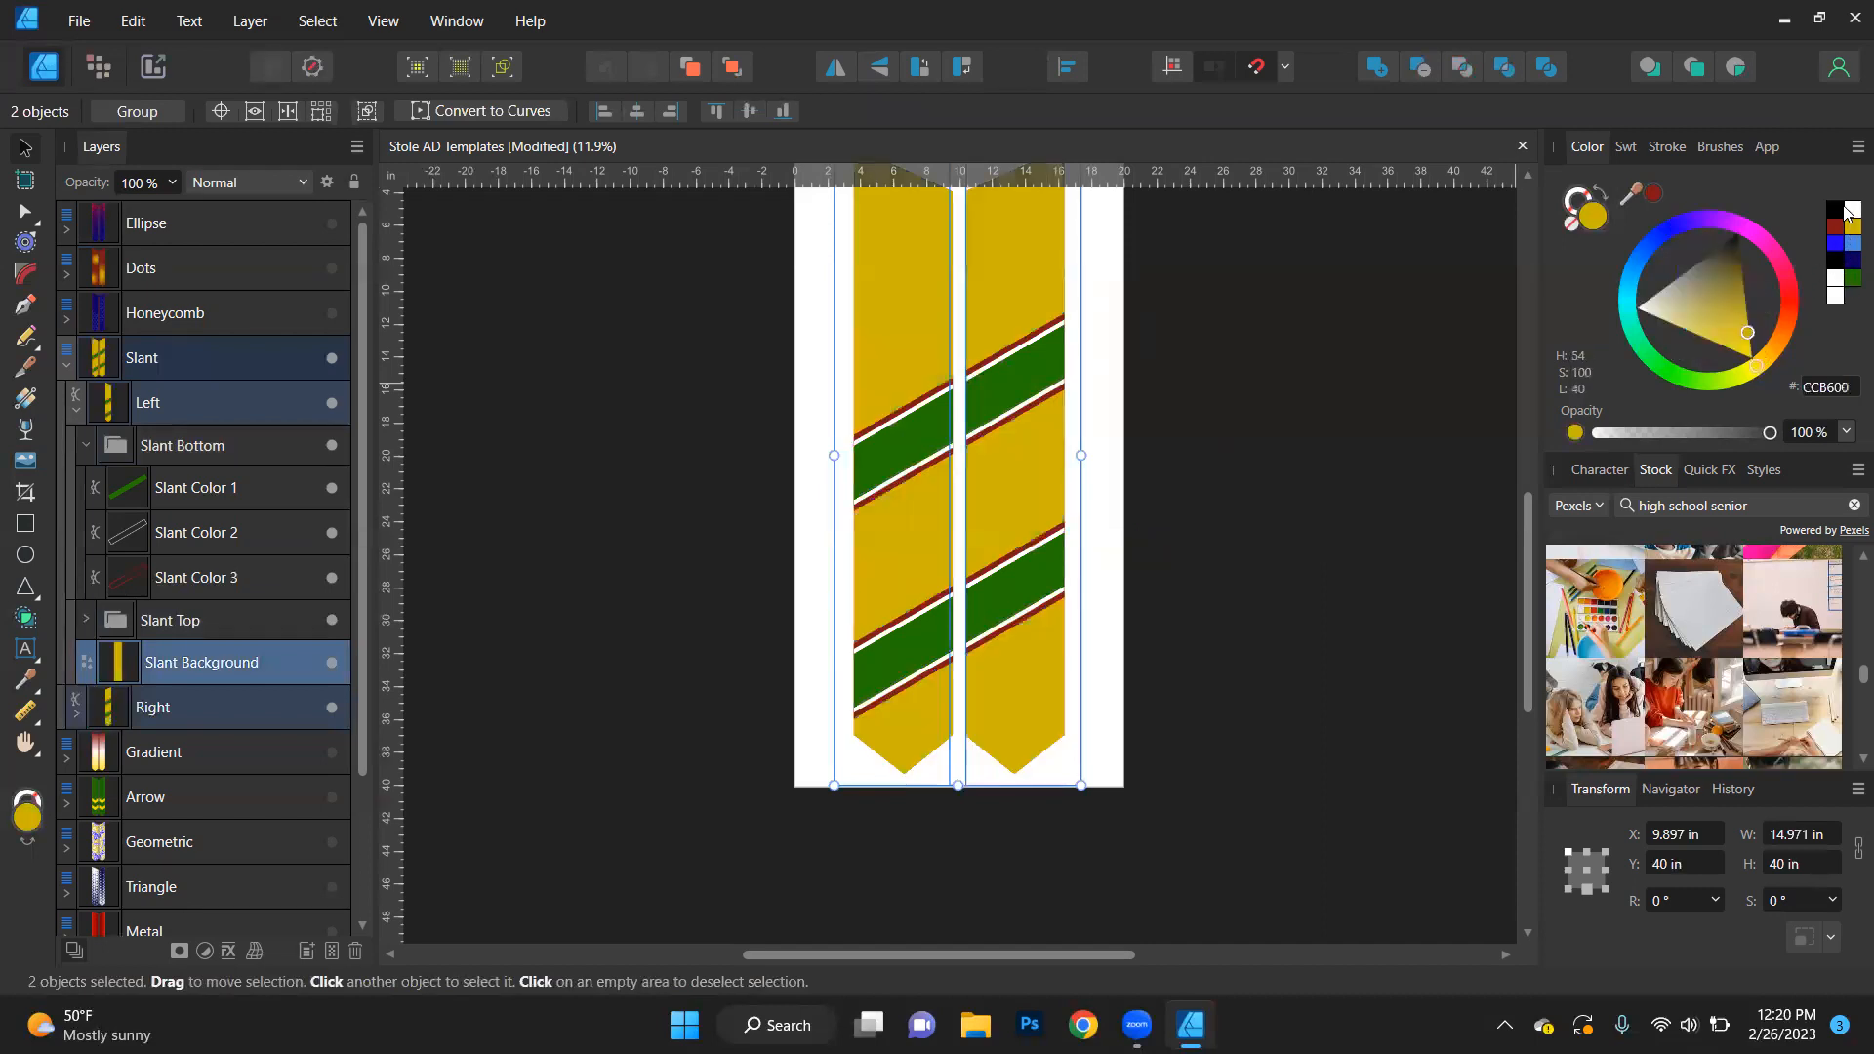
{"action": "left_click", "coordinate": [1852, 210]}
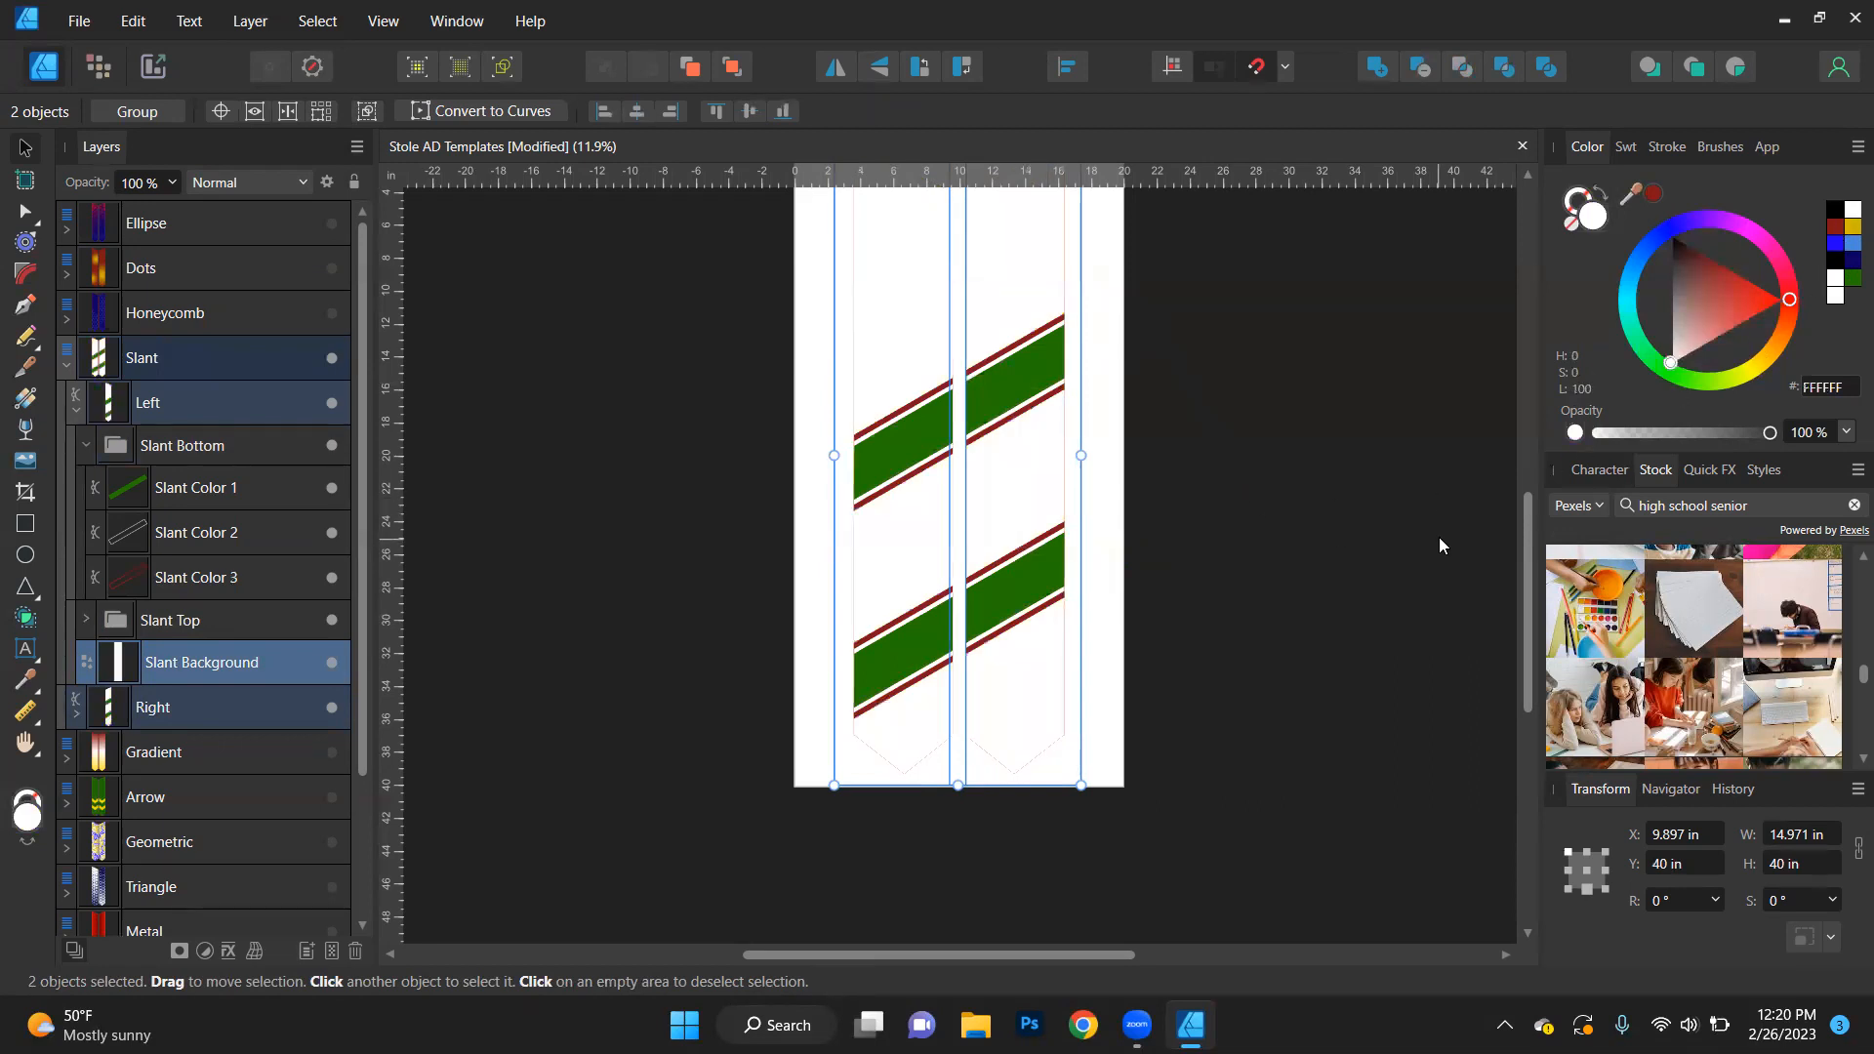
{"action": "left_click", "coordinate": [578, 588]}
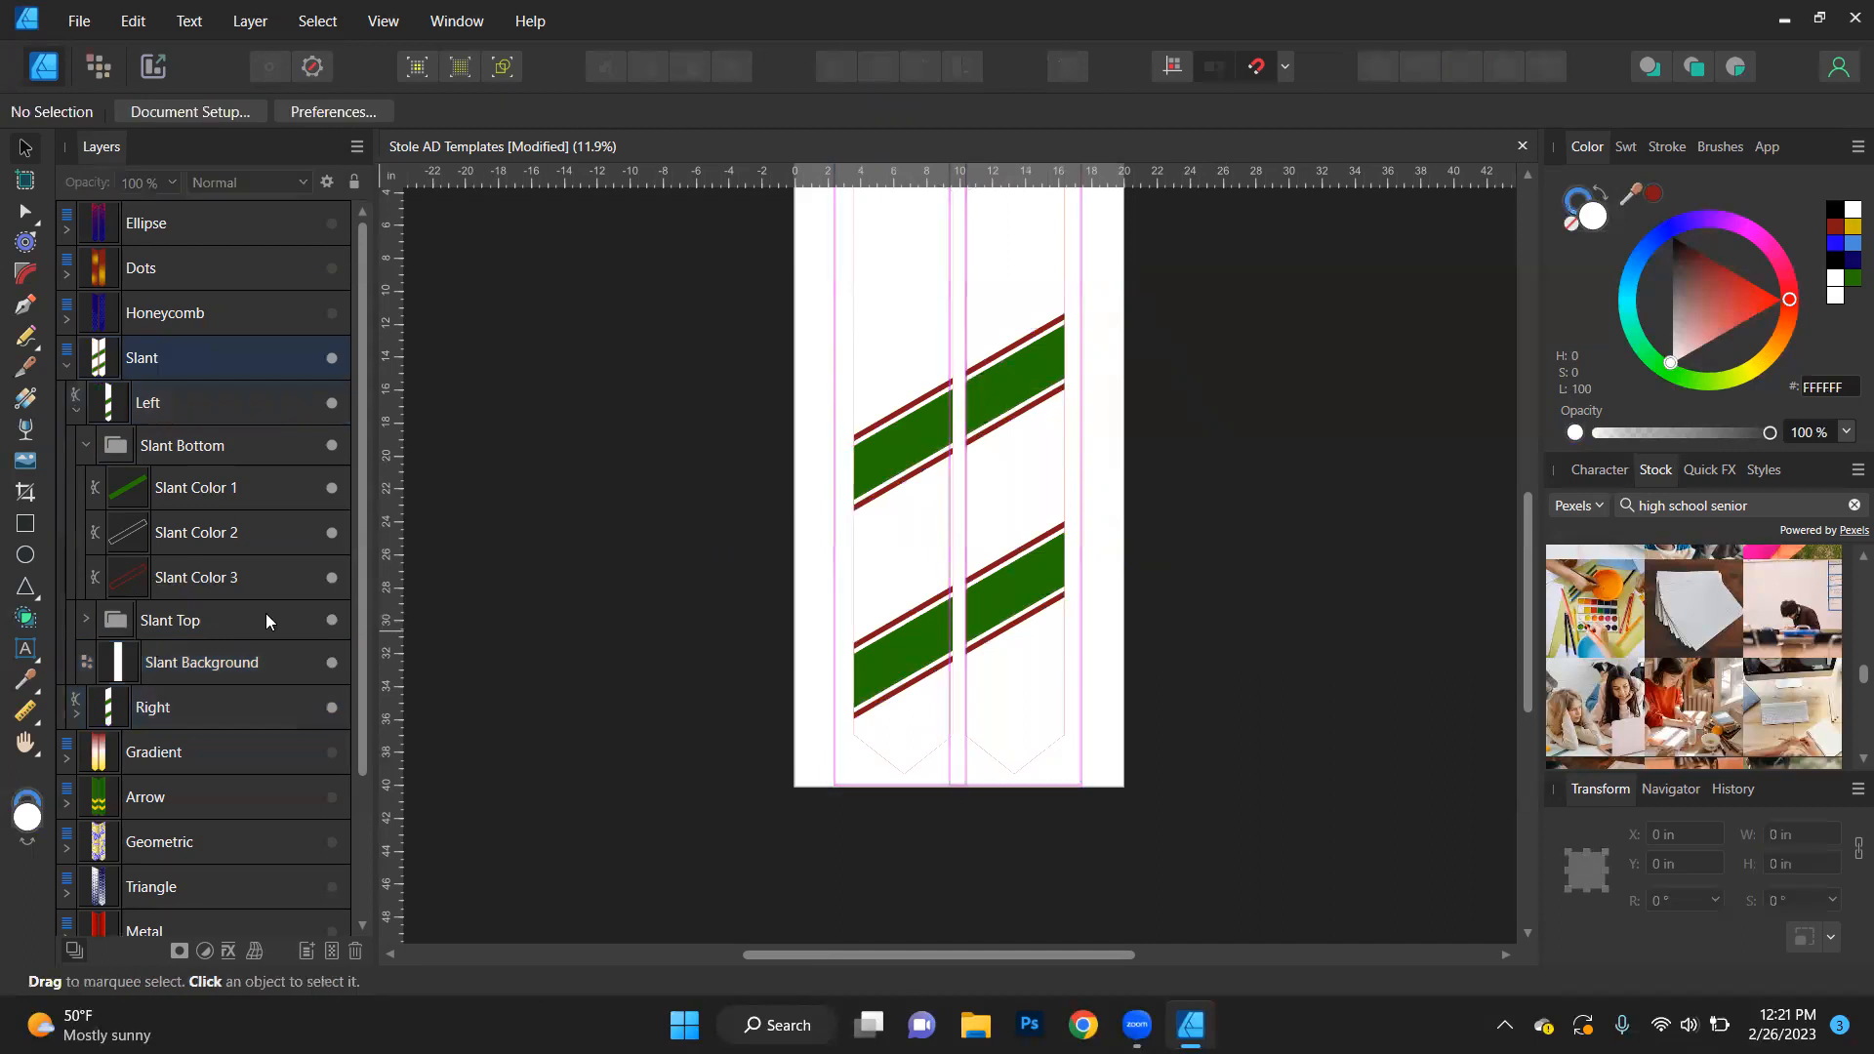
- Undo all the recolouring of the Slant design's backgrounds, stripe edges and stripes
{"action": "key", "text": "ctrl+z"}
{"action": "key", "text": "ctrl+z"}
{"action": "key", "text": "ctrl+z"}
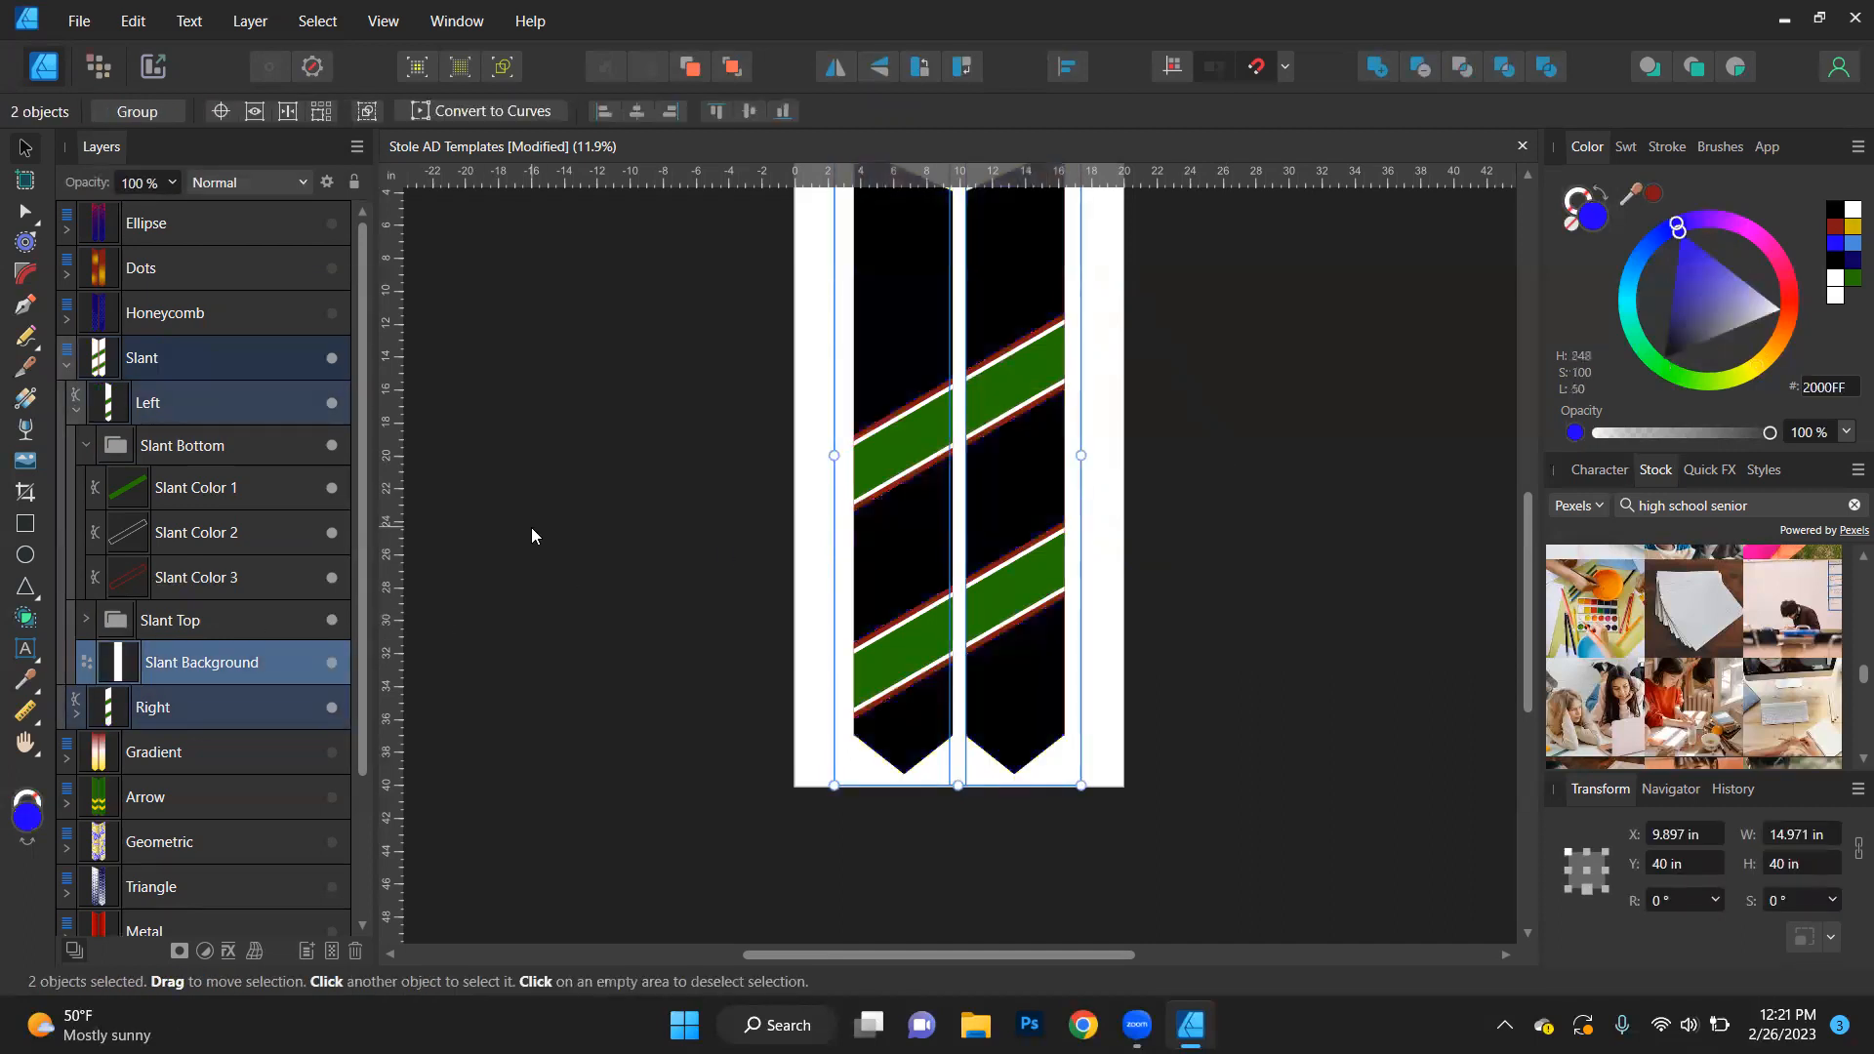
{"action": "key", "text": "ctrl+z"}
{"action": "key", "text": "ctrl+z"}
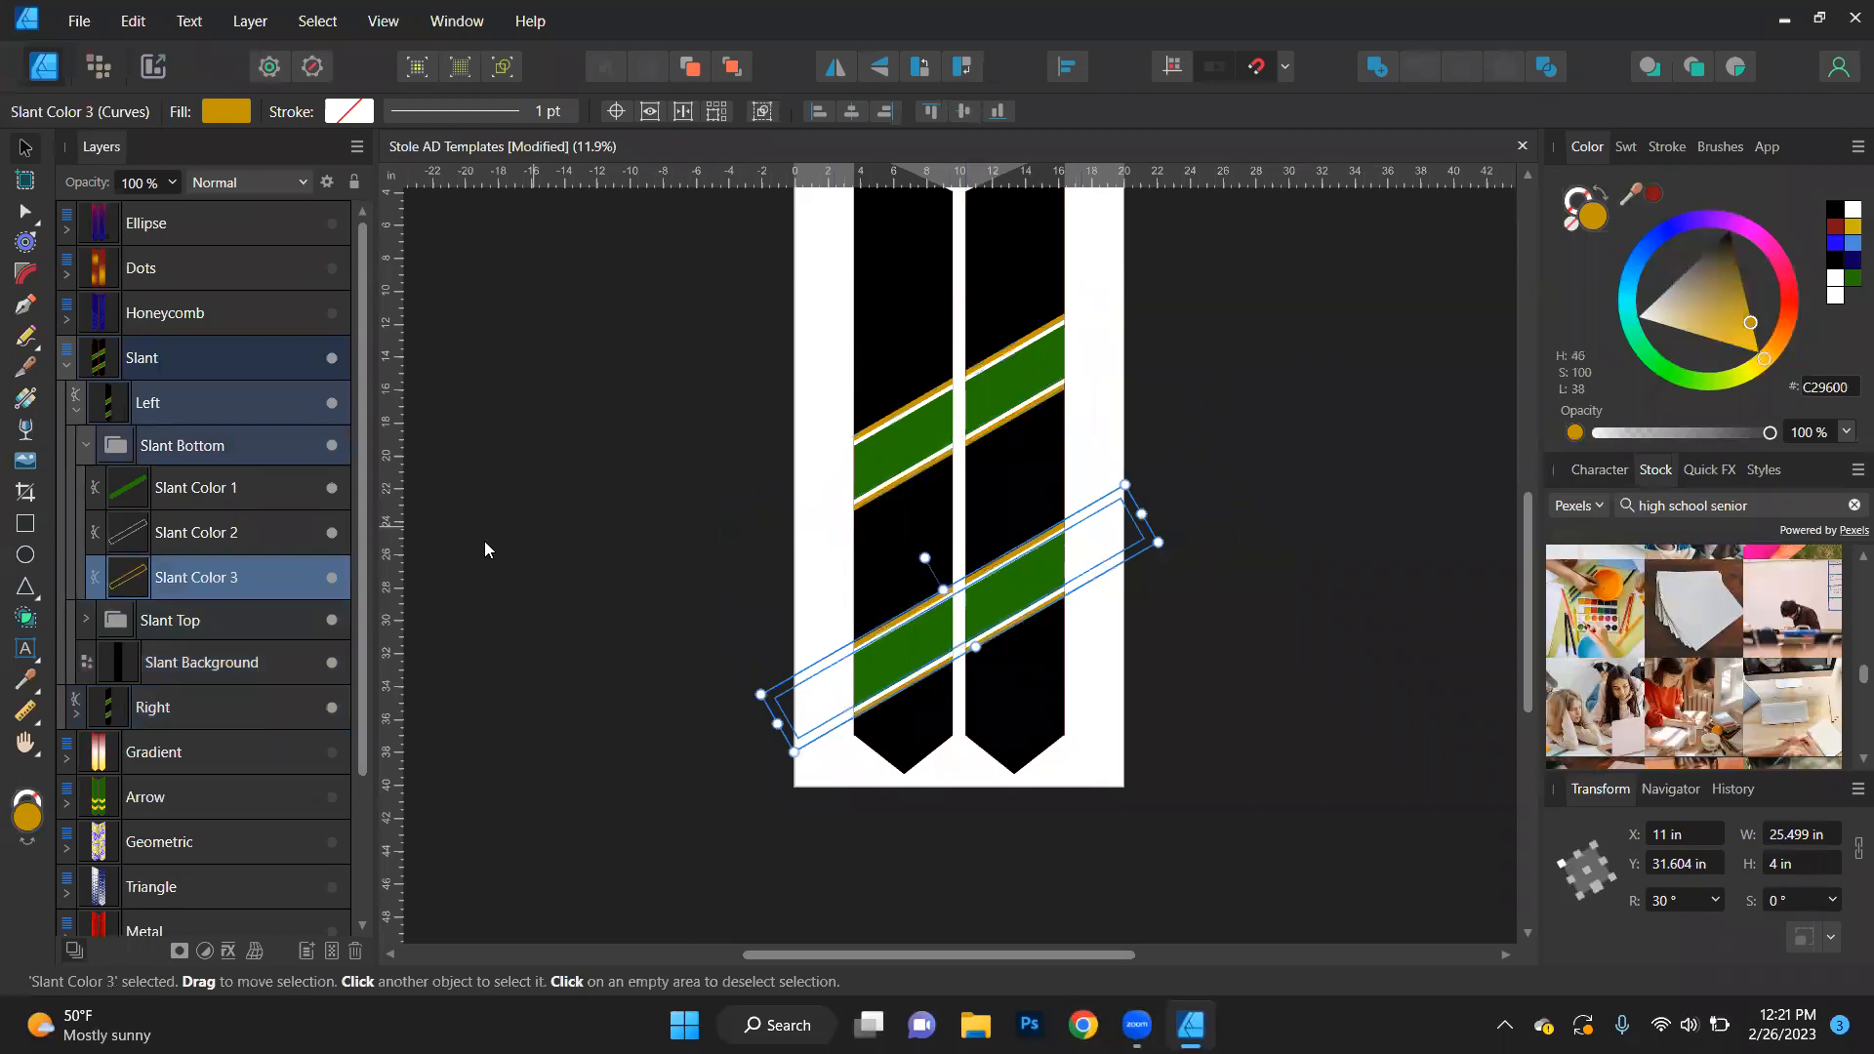
{"action": "key", "text": "ctrl+z"}
{"action": "key", "text": "ctrl+z"}
{"action": "key", "text": "ctrl+z"}
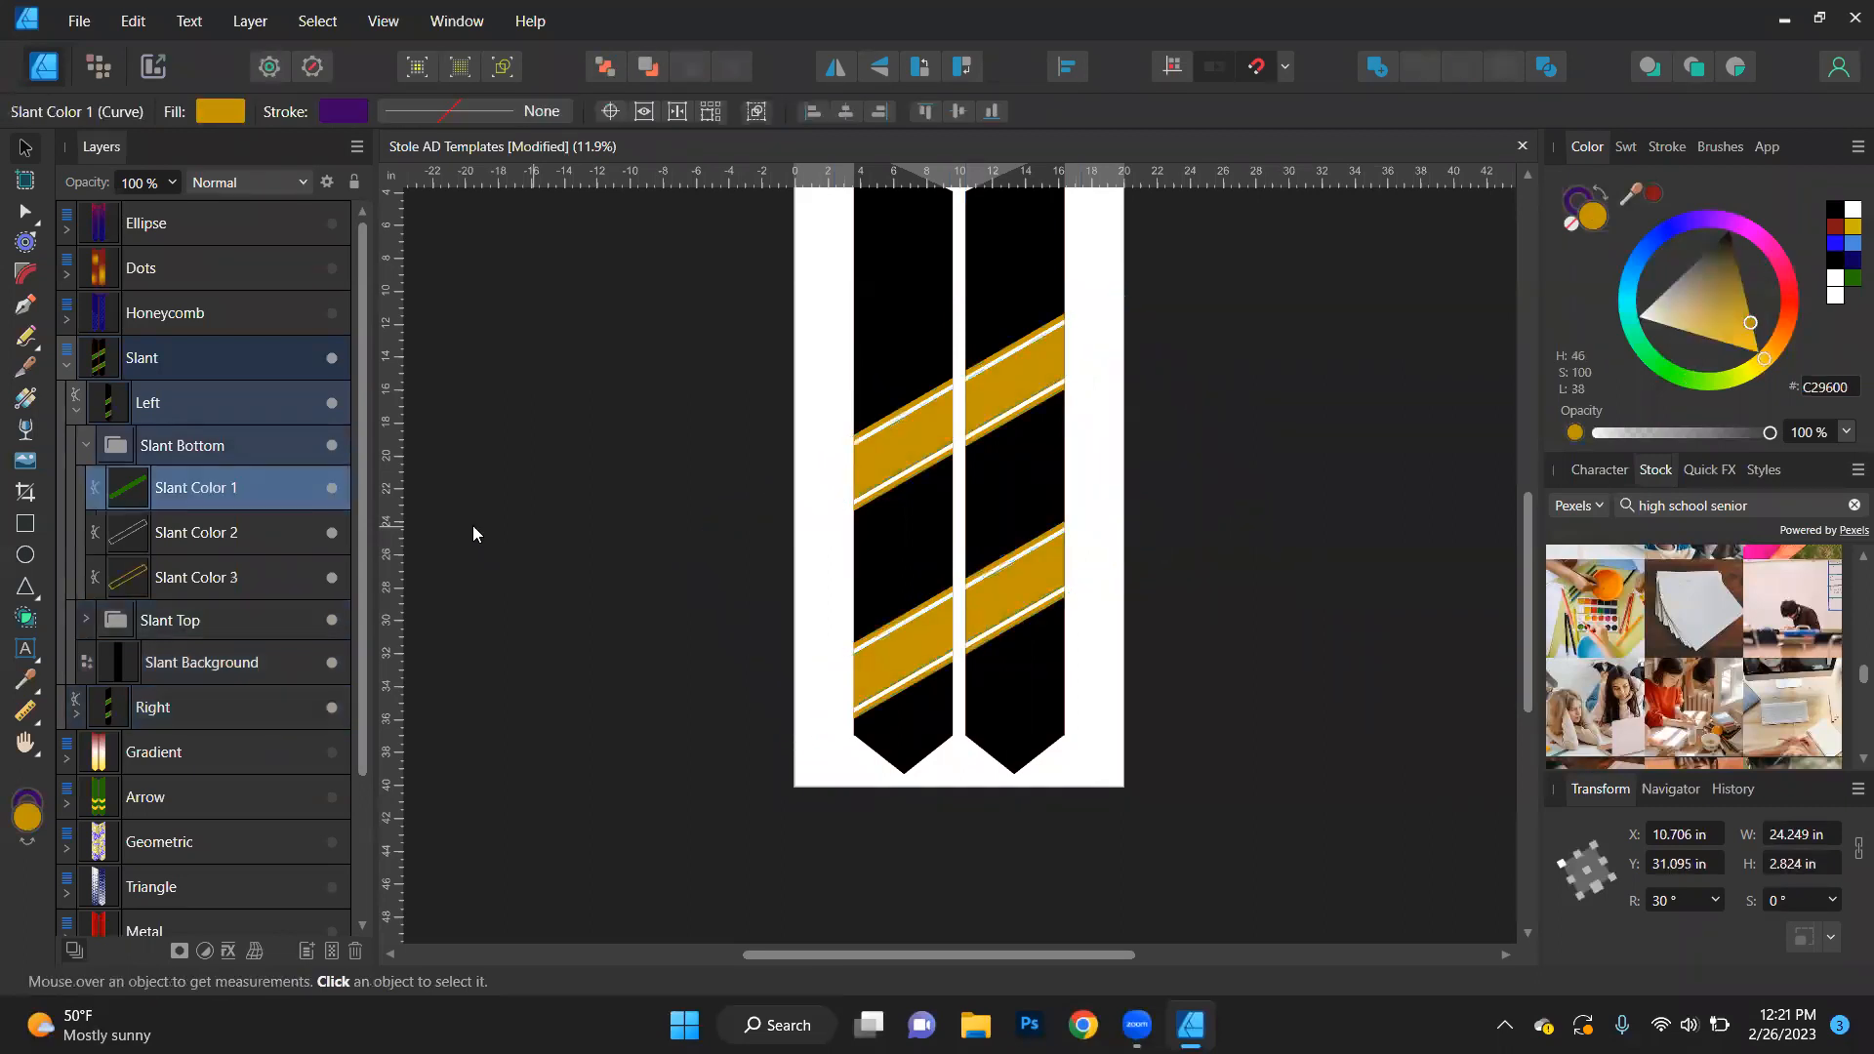
- Collapse and hide the Slant design, and show the Gradient design on the artboard
{"action": "left_click", "coordinate": [65, 368]}
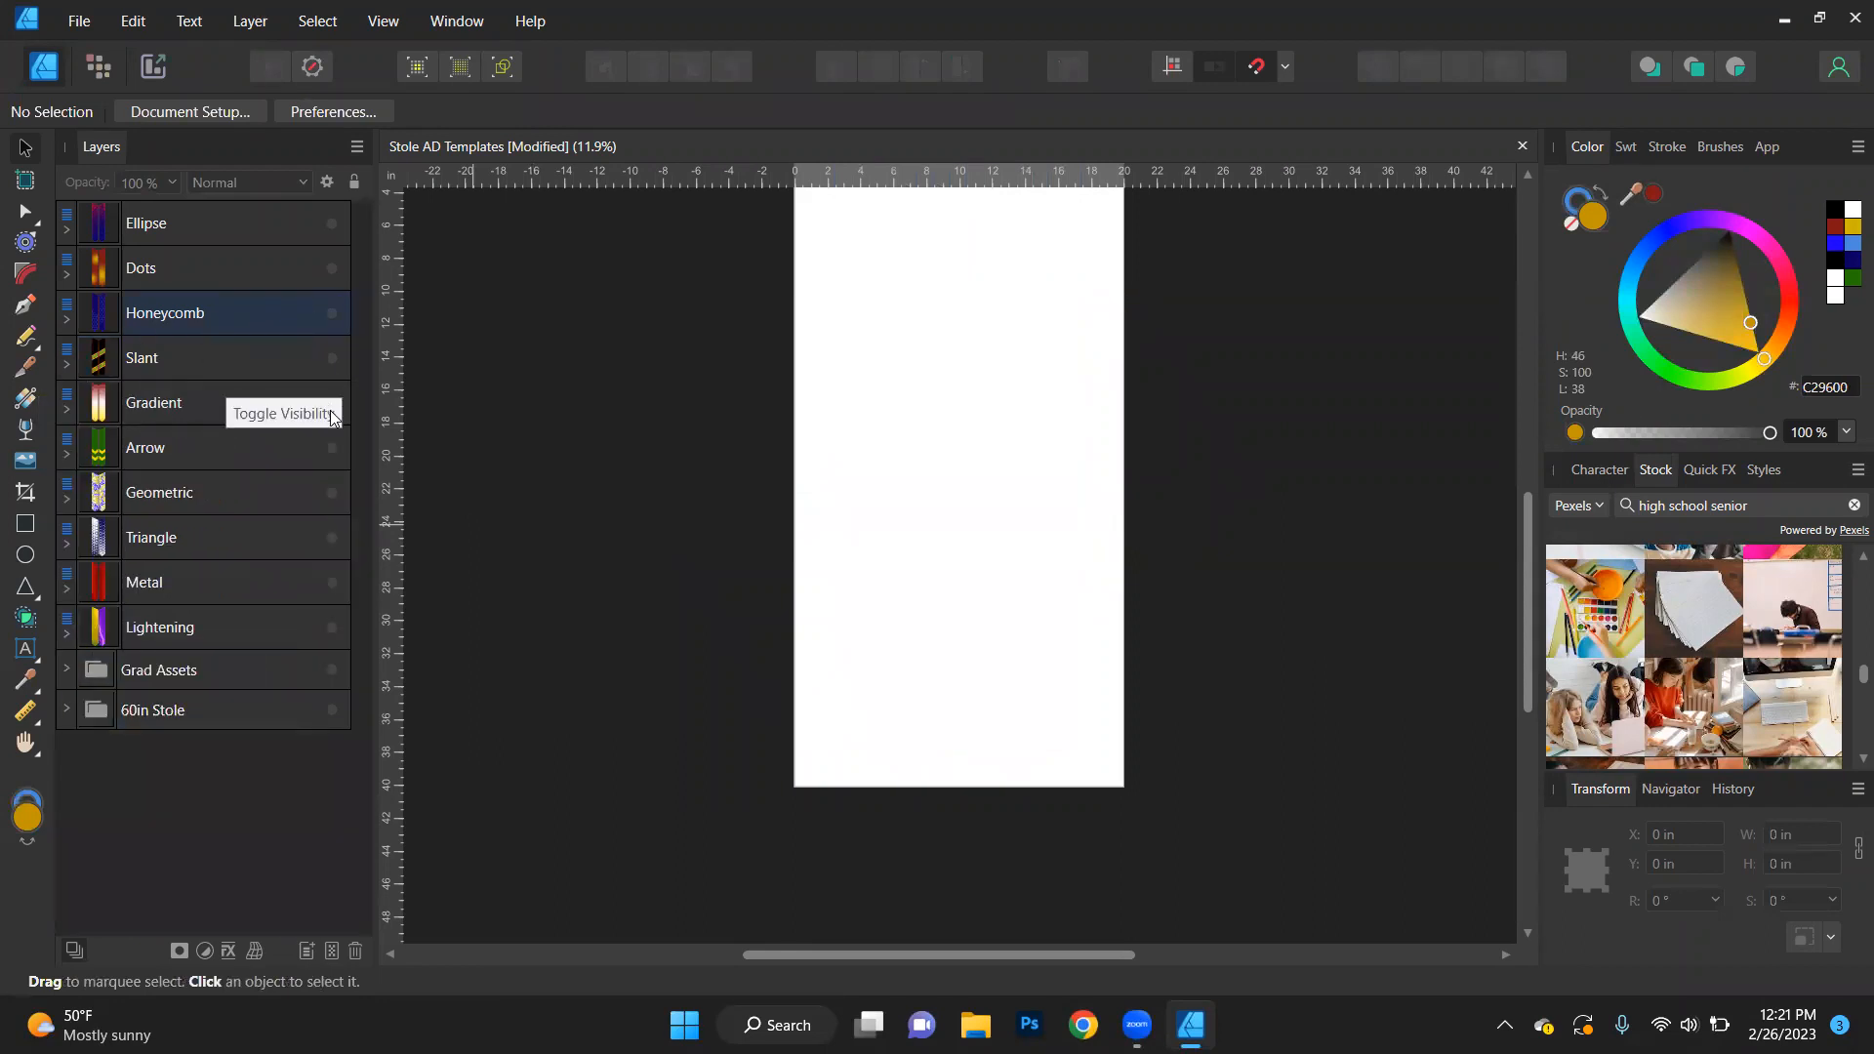
{"action": "left_click", "coordinate": [331, 410]}
{"action": "left_click", "coordinate": [335, 402]}
{"action": "left_click", "coordinate": [336, 402]}
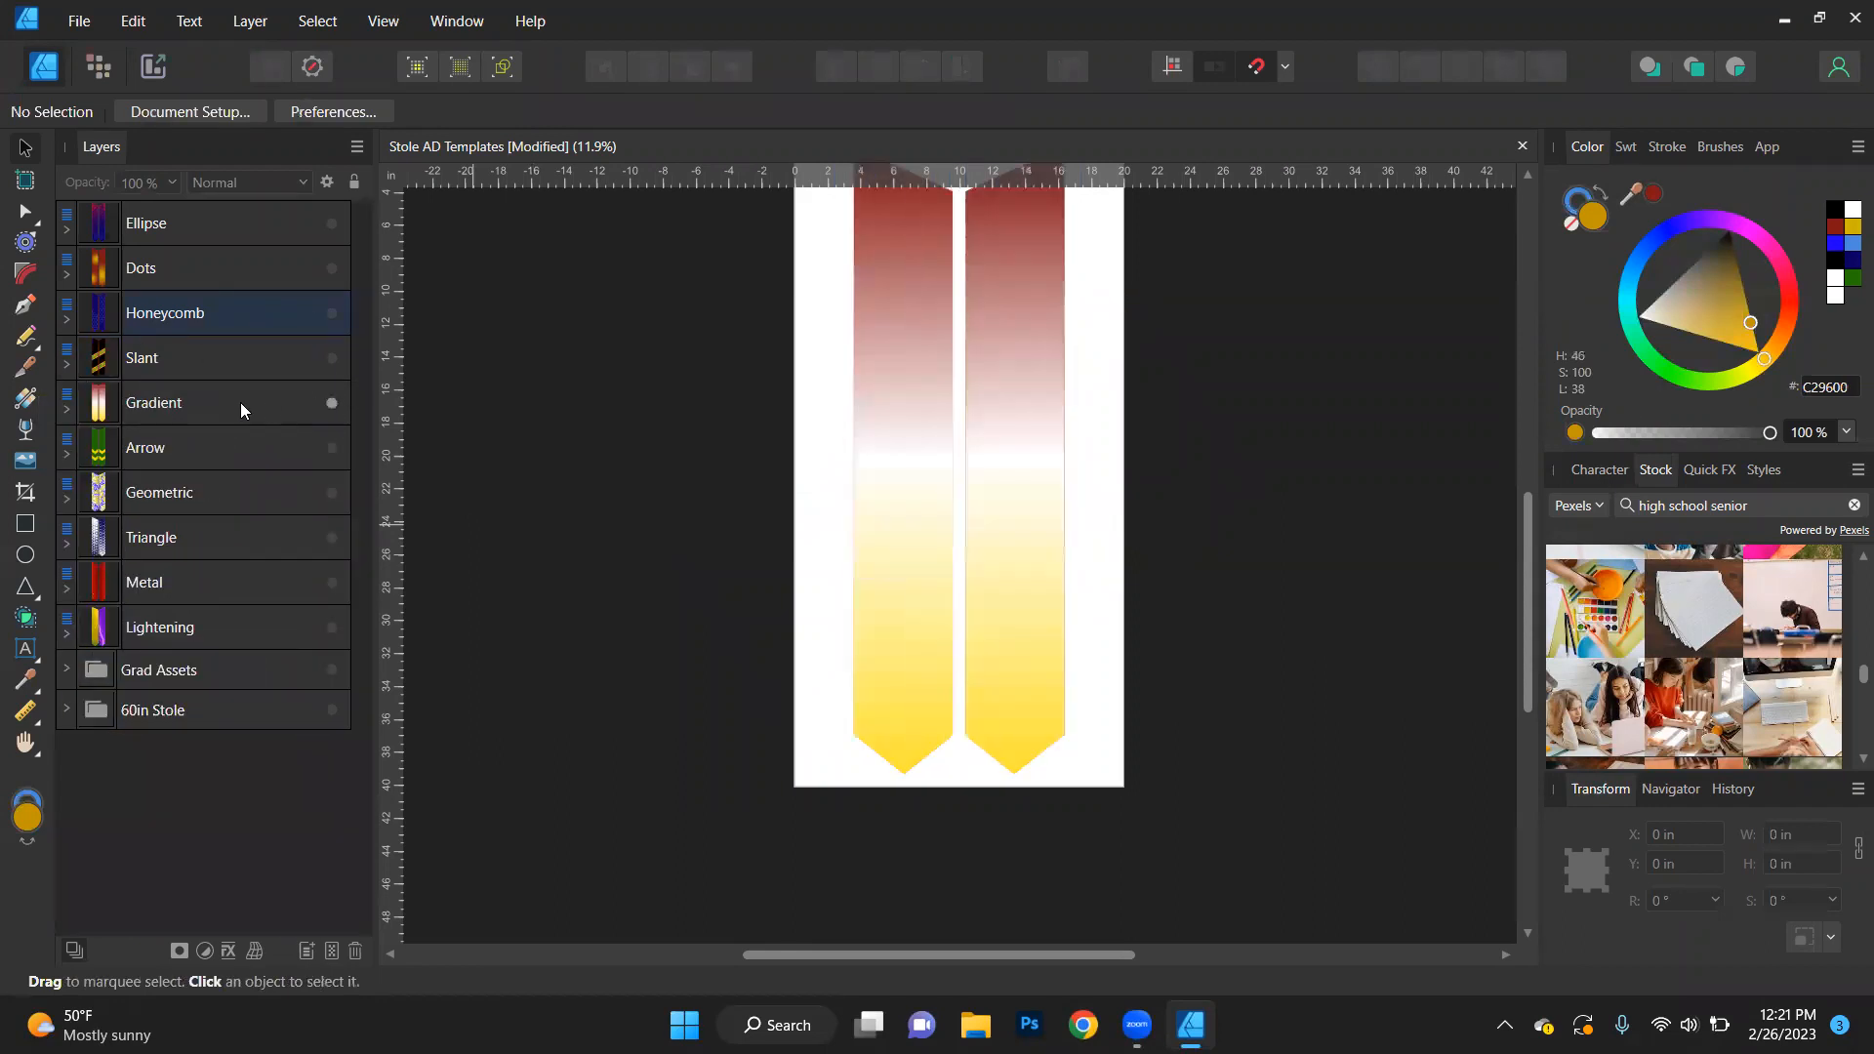
- Change the first colour stop of the Gradient Overlay effect on the left stole's Gradient object to dark blue
{"action": "left_click", "coordinate": [157, 414]}
{"action": "left_click", "coordinate": [66, 410]}
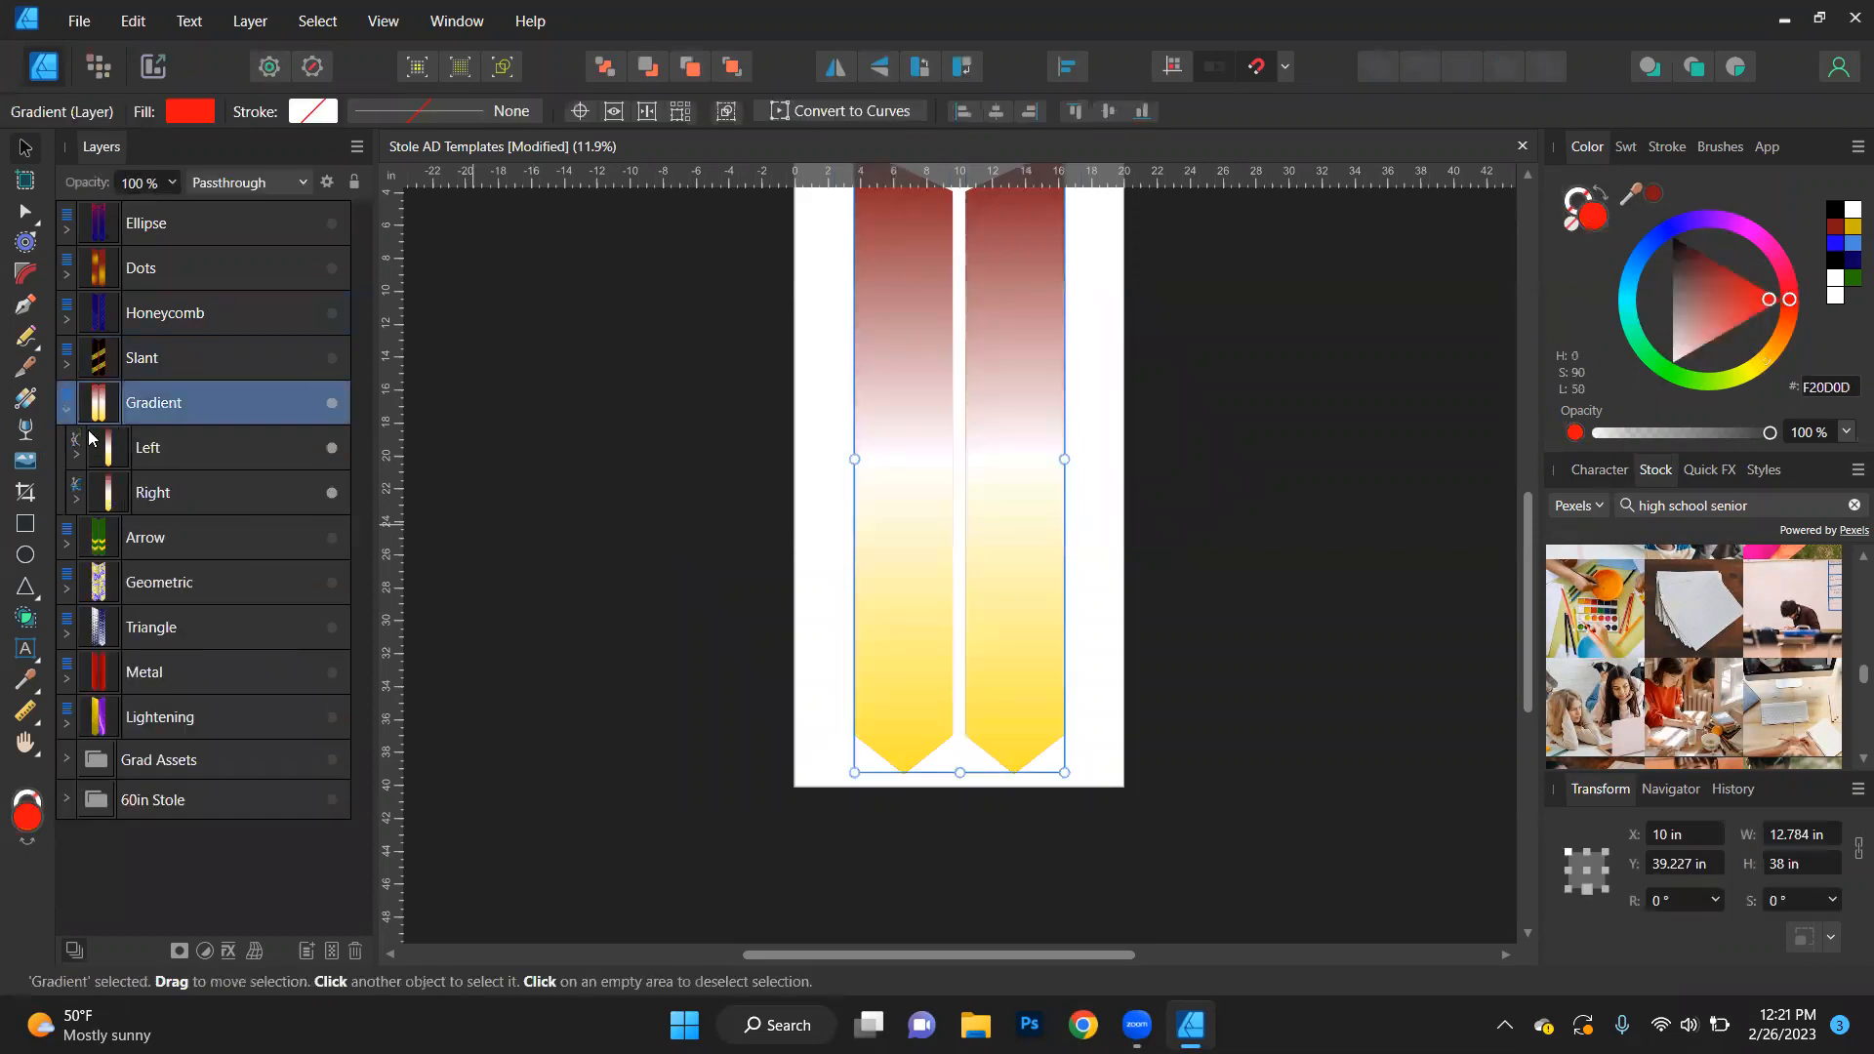
{"action": "left_click", "coordinate": [77, 455]}
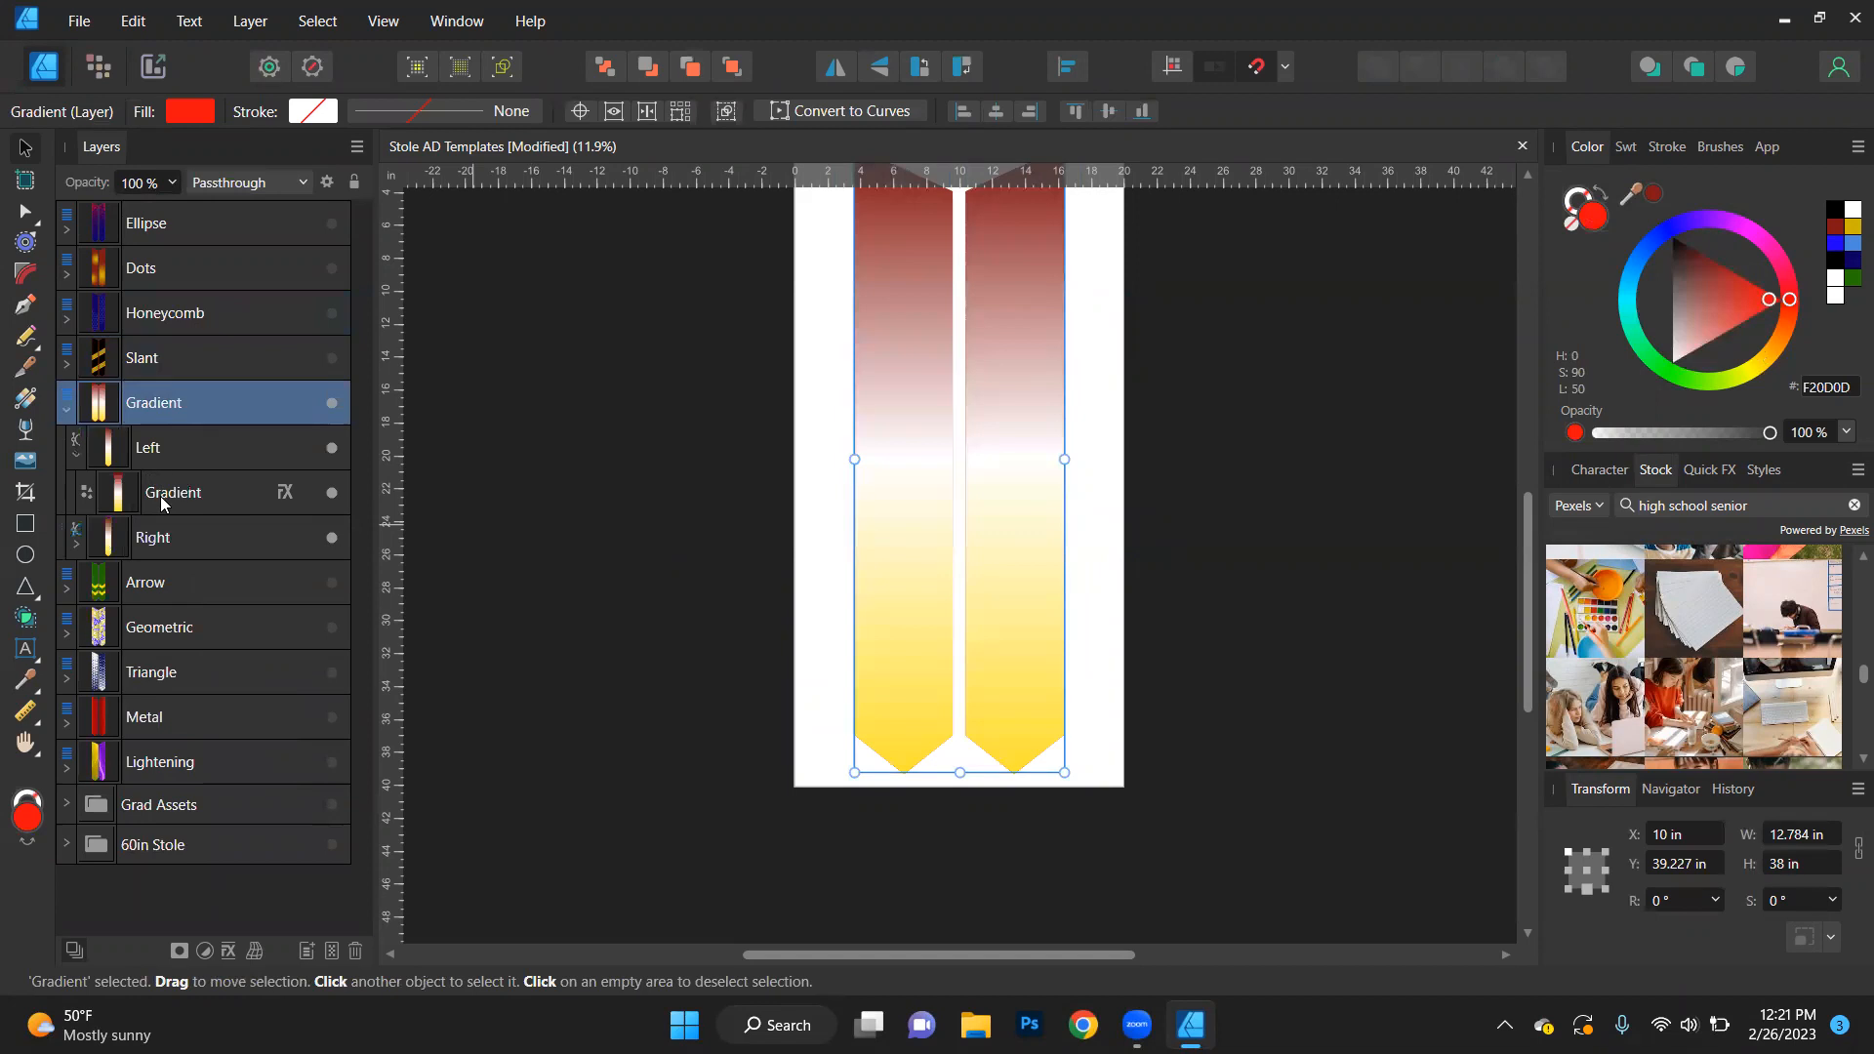
{"action": "left_click", "coordinate": [184, 496]}
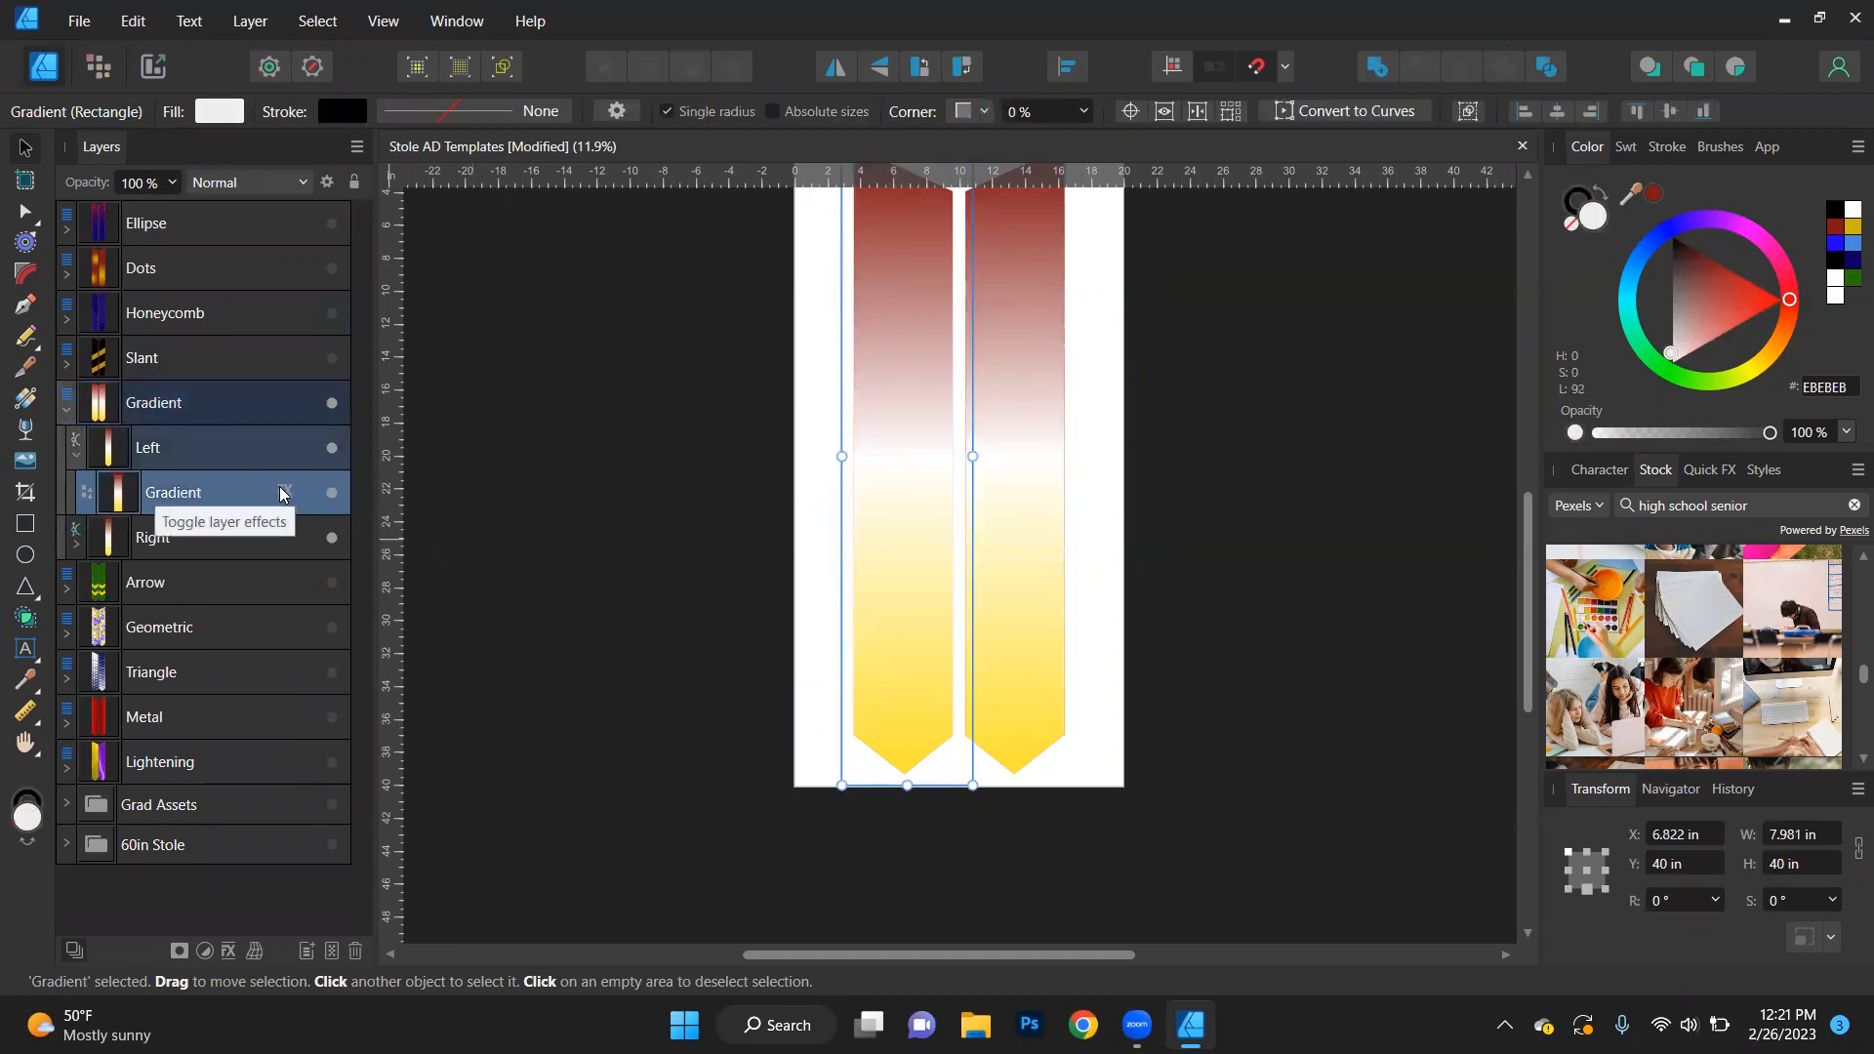
{"action": "left_click", "coordinate": [282, 489]}
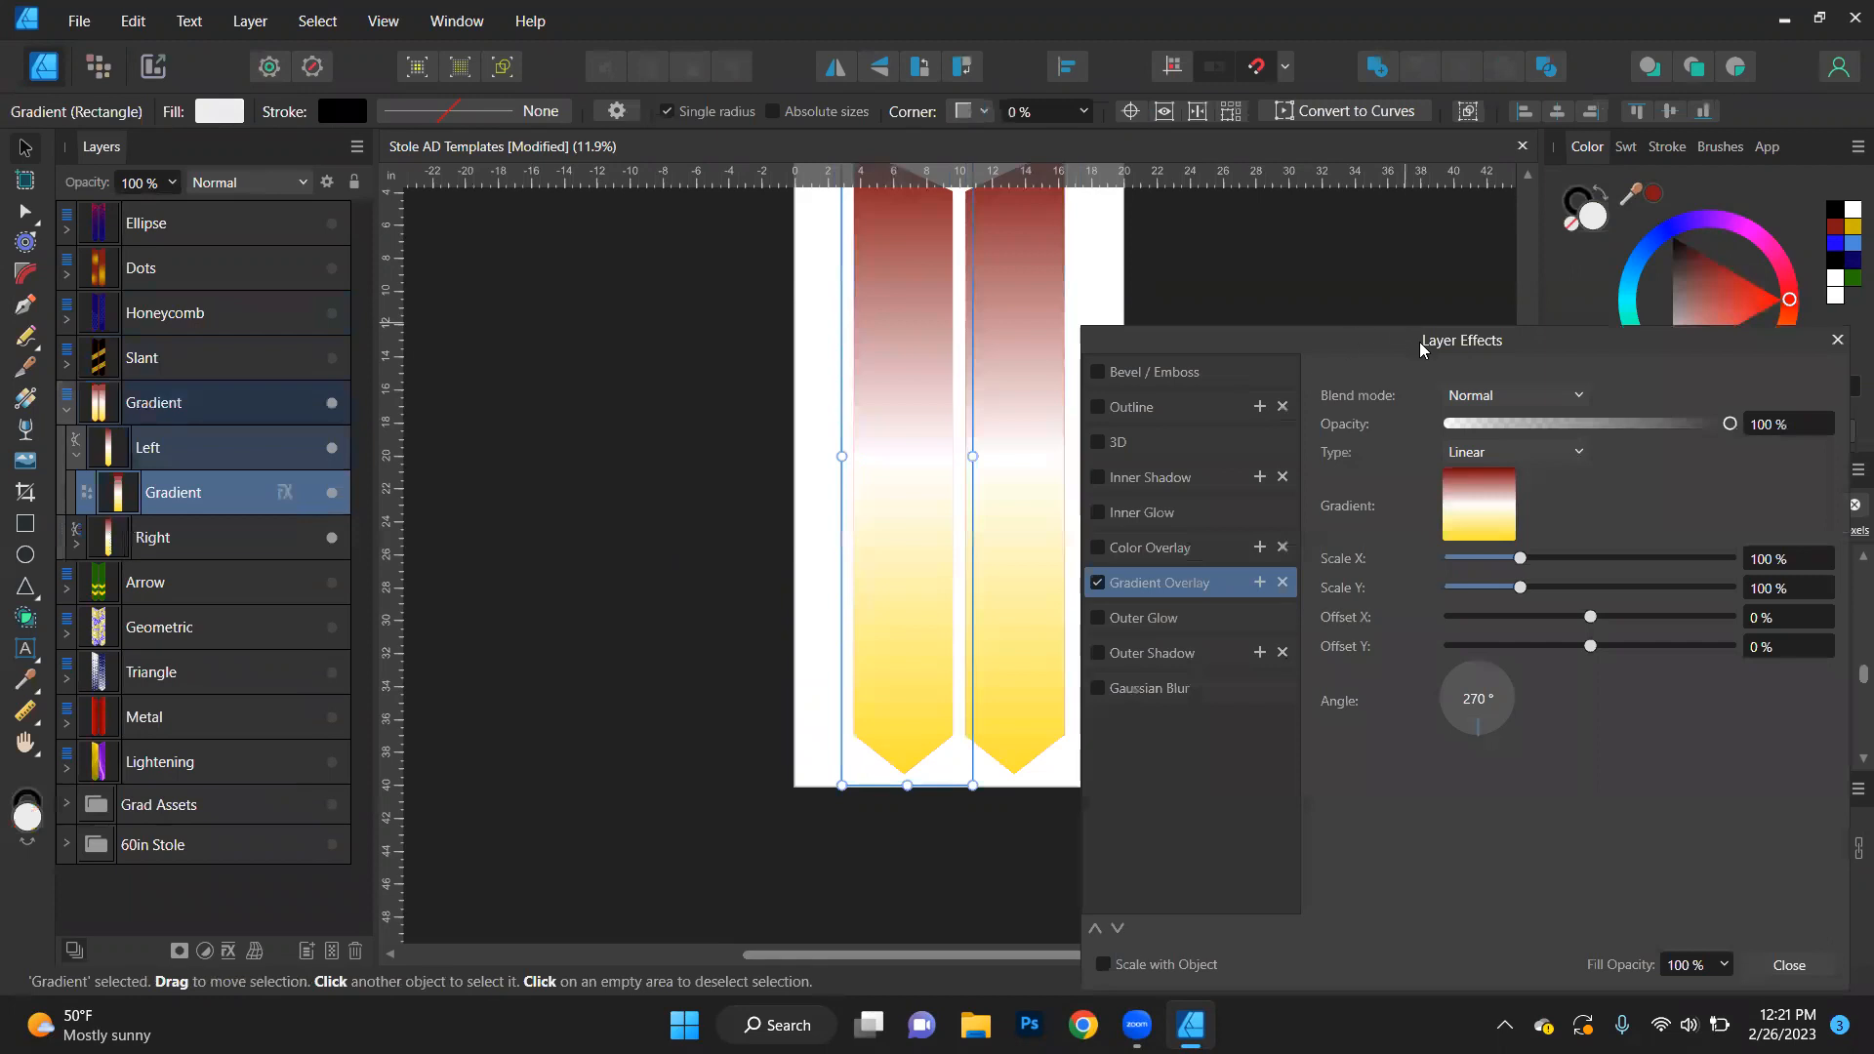
{"action": "left_click_drag", "start_coordinate": [1421, 349], "coordinate": [1489, 271]}
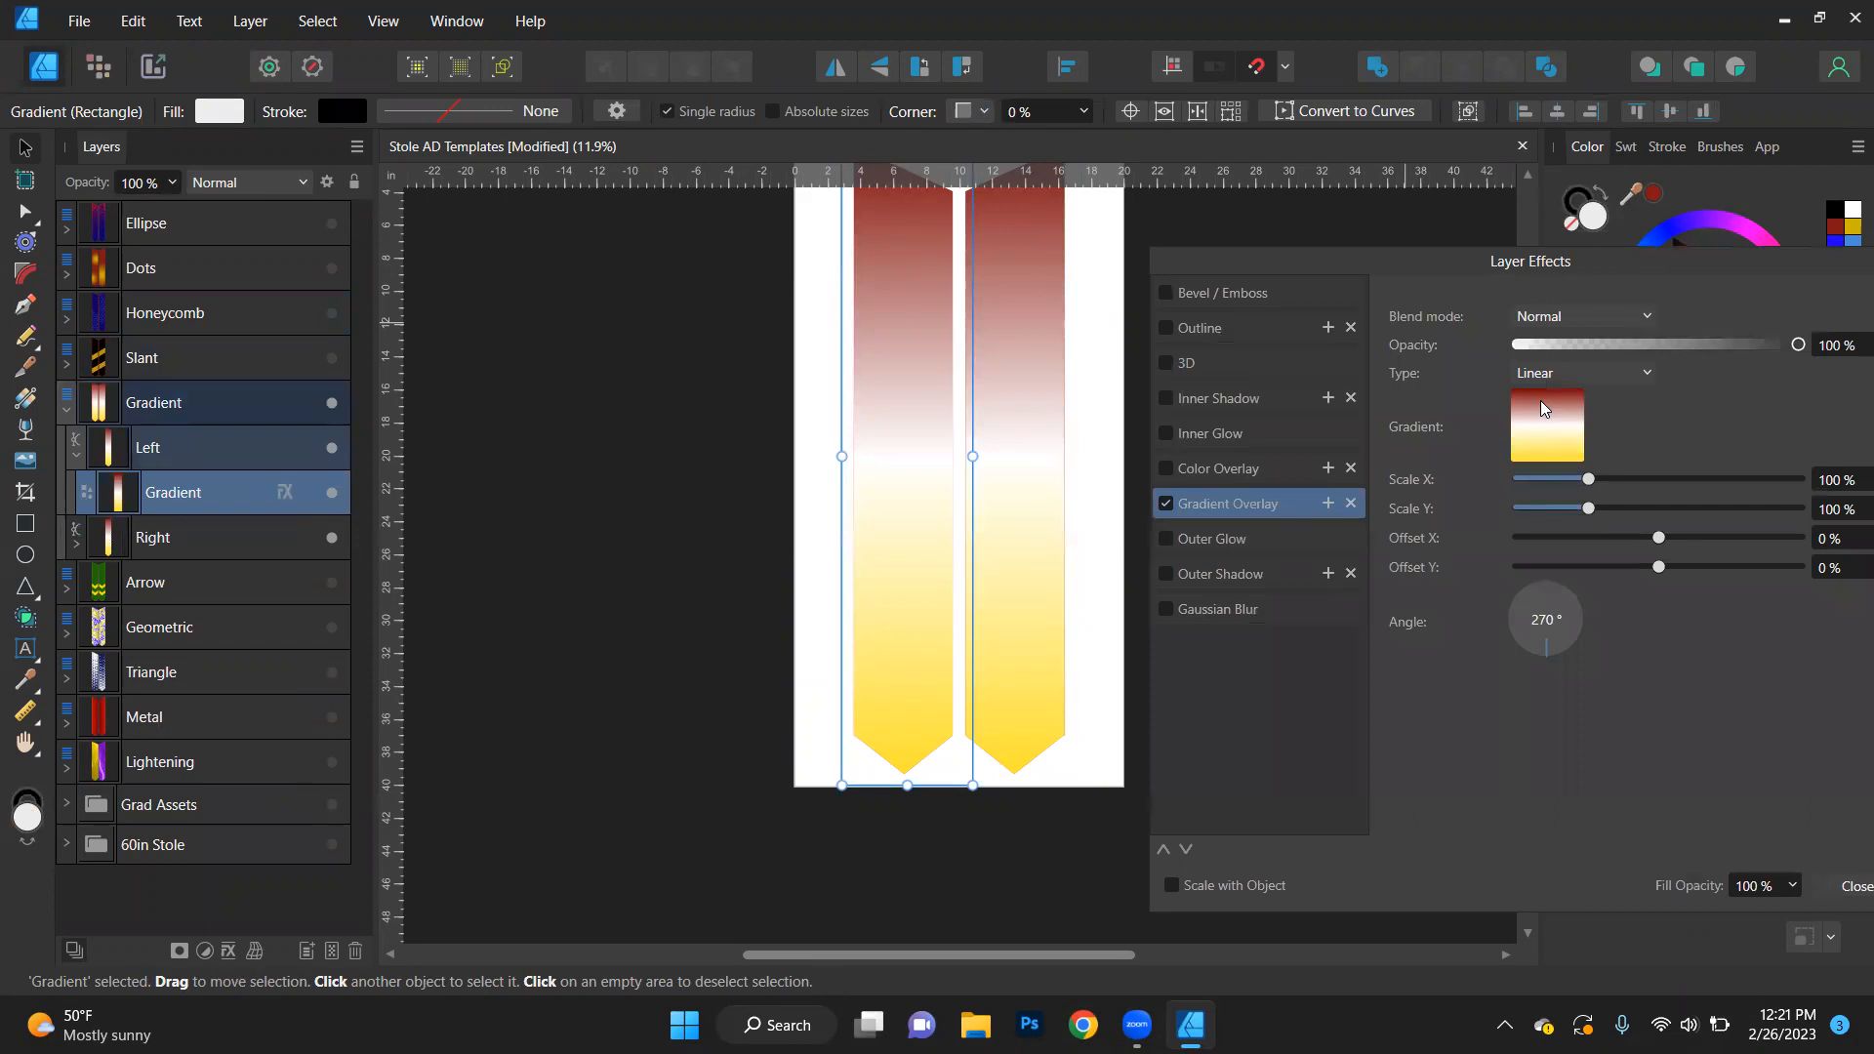
{"action": "left_click", "coordinate": [1553, 434]}
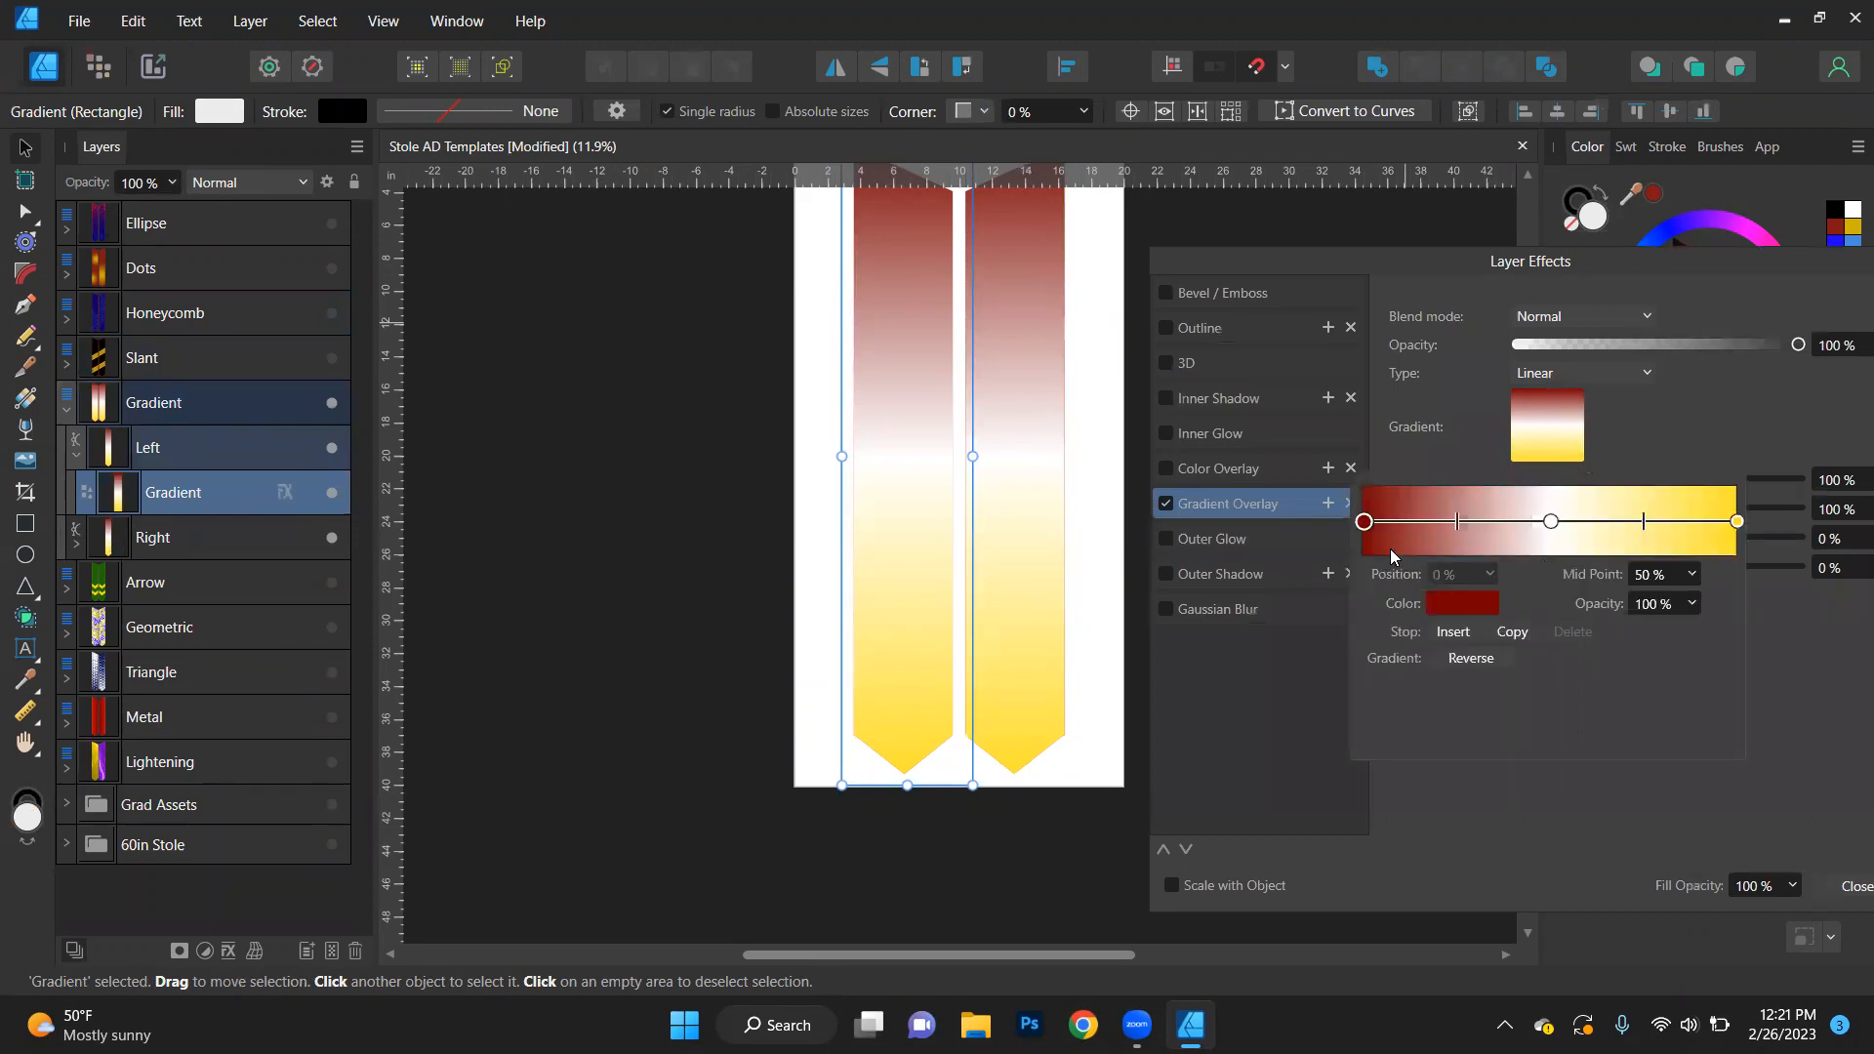
{"action": "left_click", "coordinate": [1472, 609]}
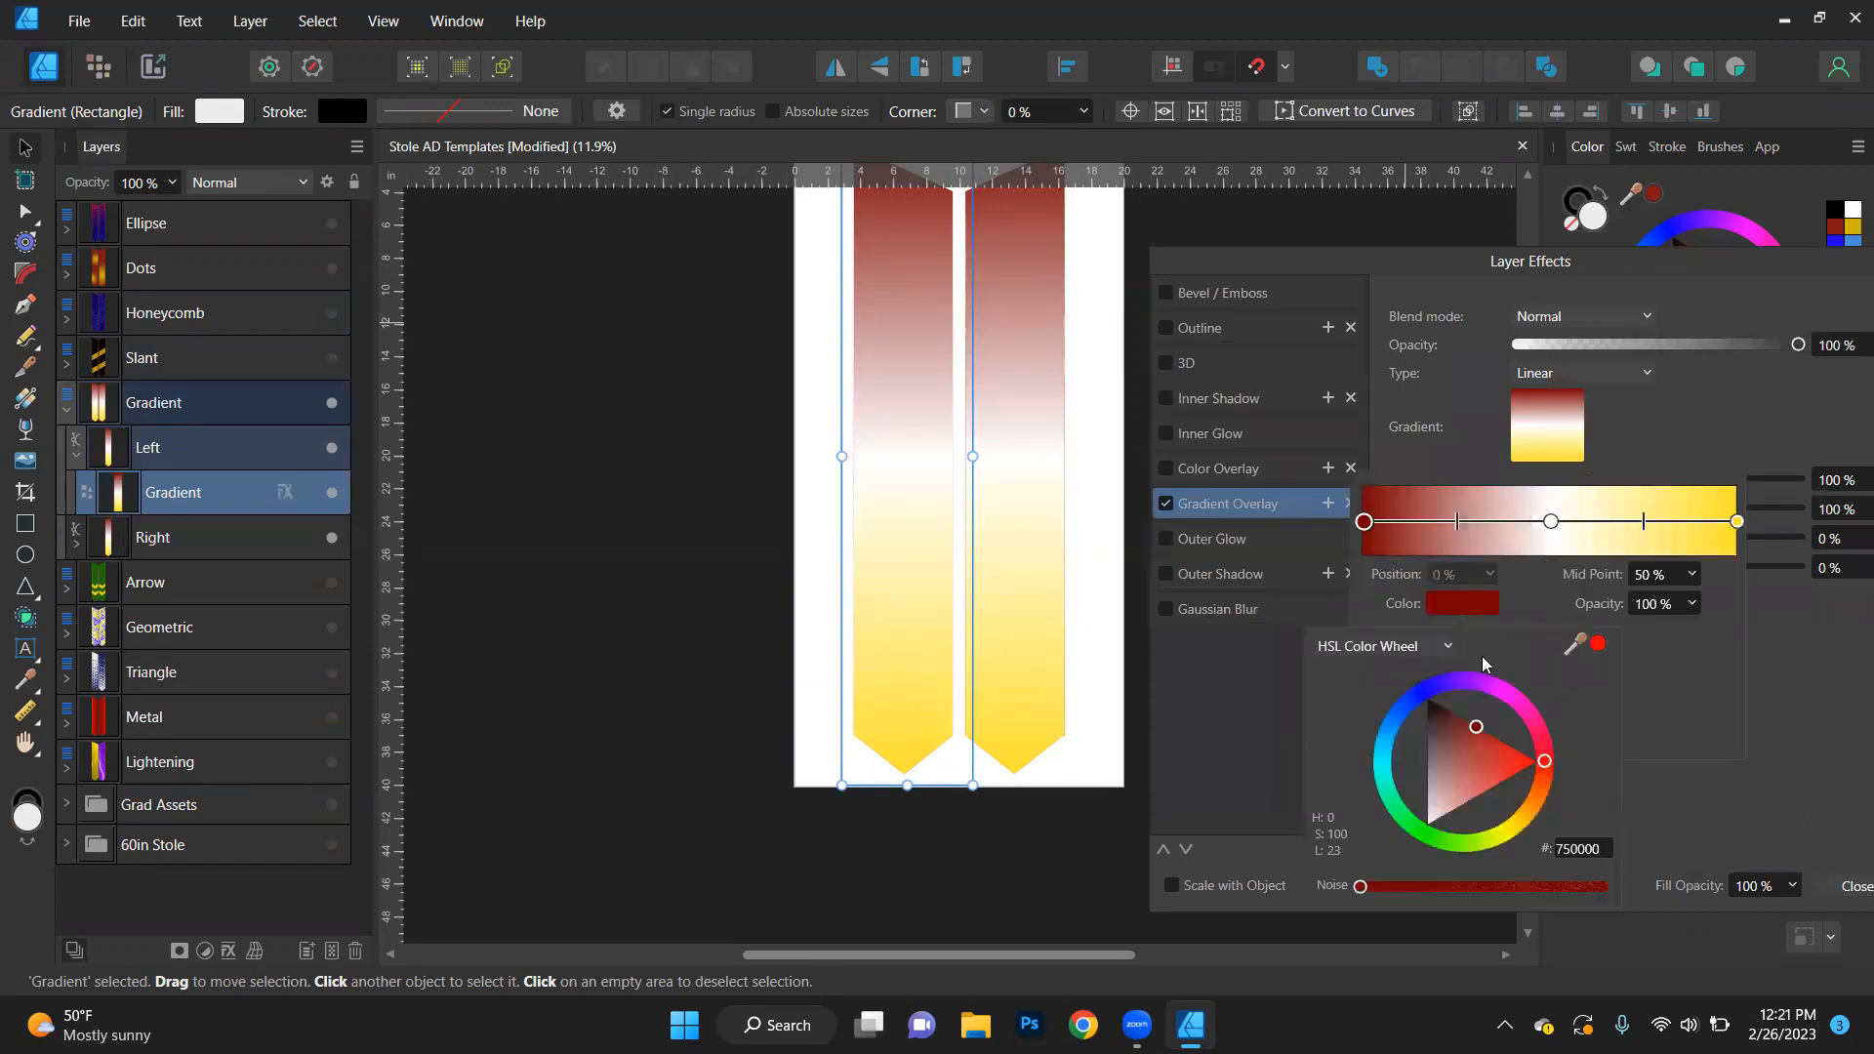
{"action": "left_click", "coordinate": [1419, 699]}
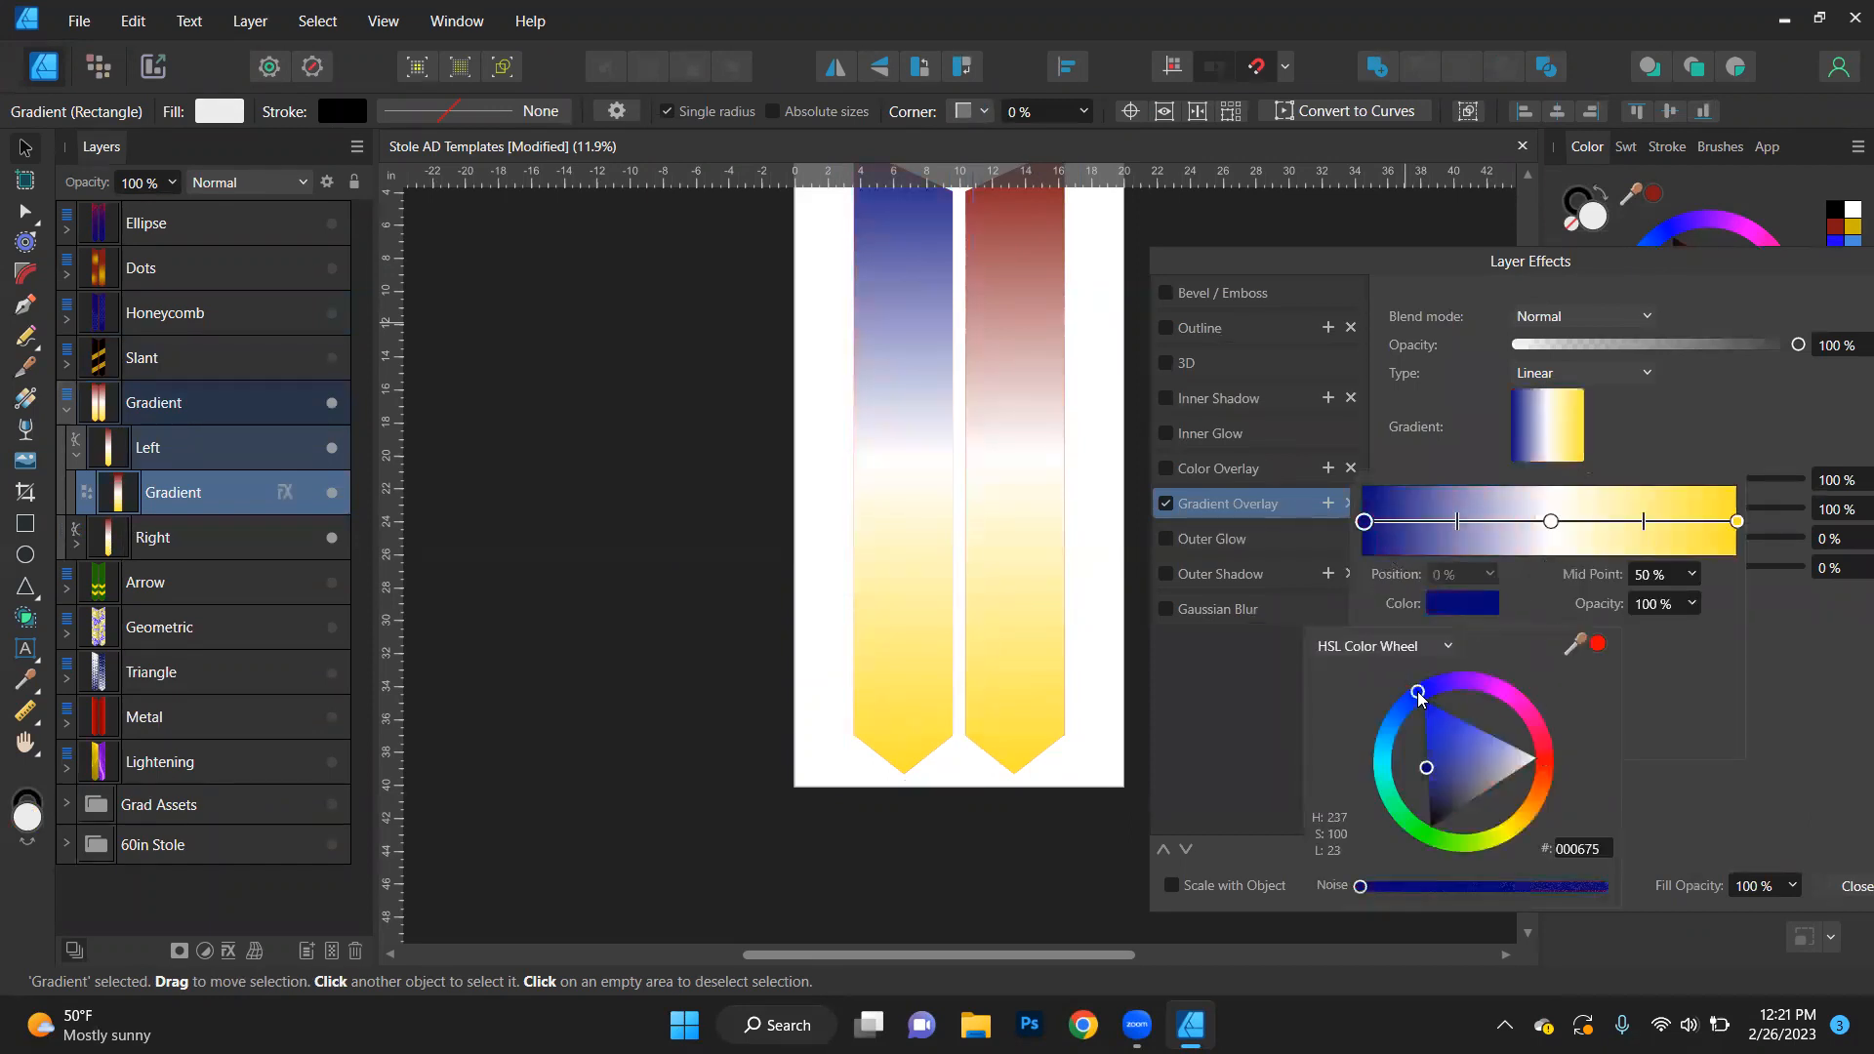
- Change the last colour stop of the left stole's gradient overlay to dark green (008001)
{"action": "left_click", "coordinate": [1738, 523]}
{"action": "left_click", "coordinate": [1474, 611]}
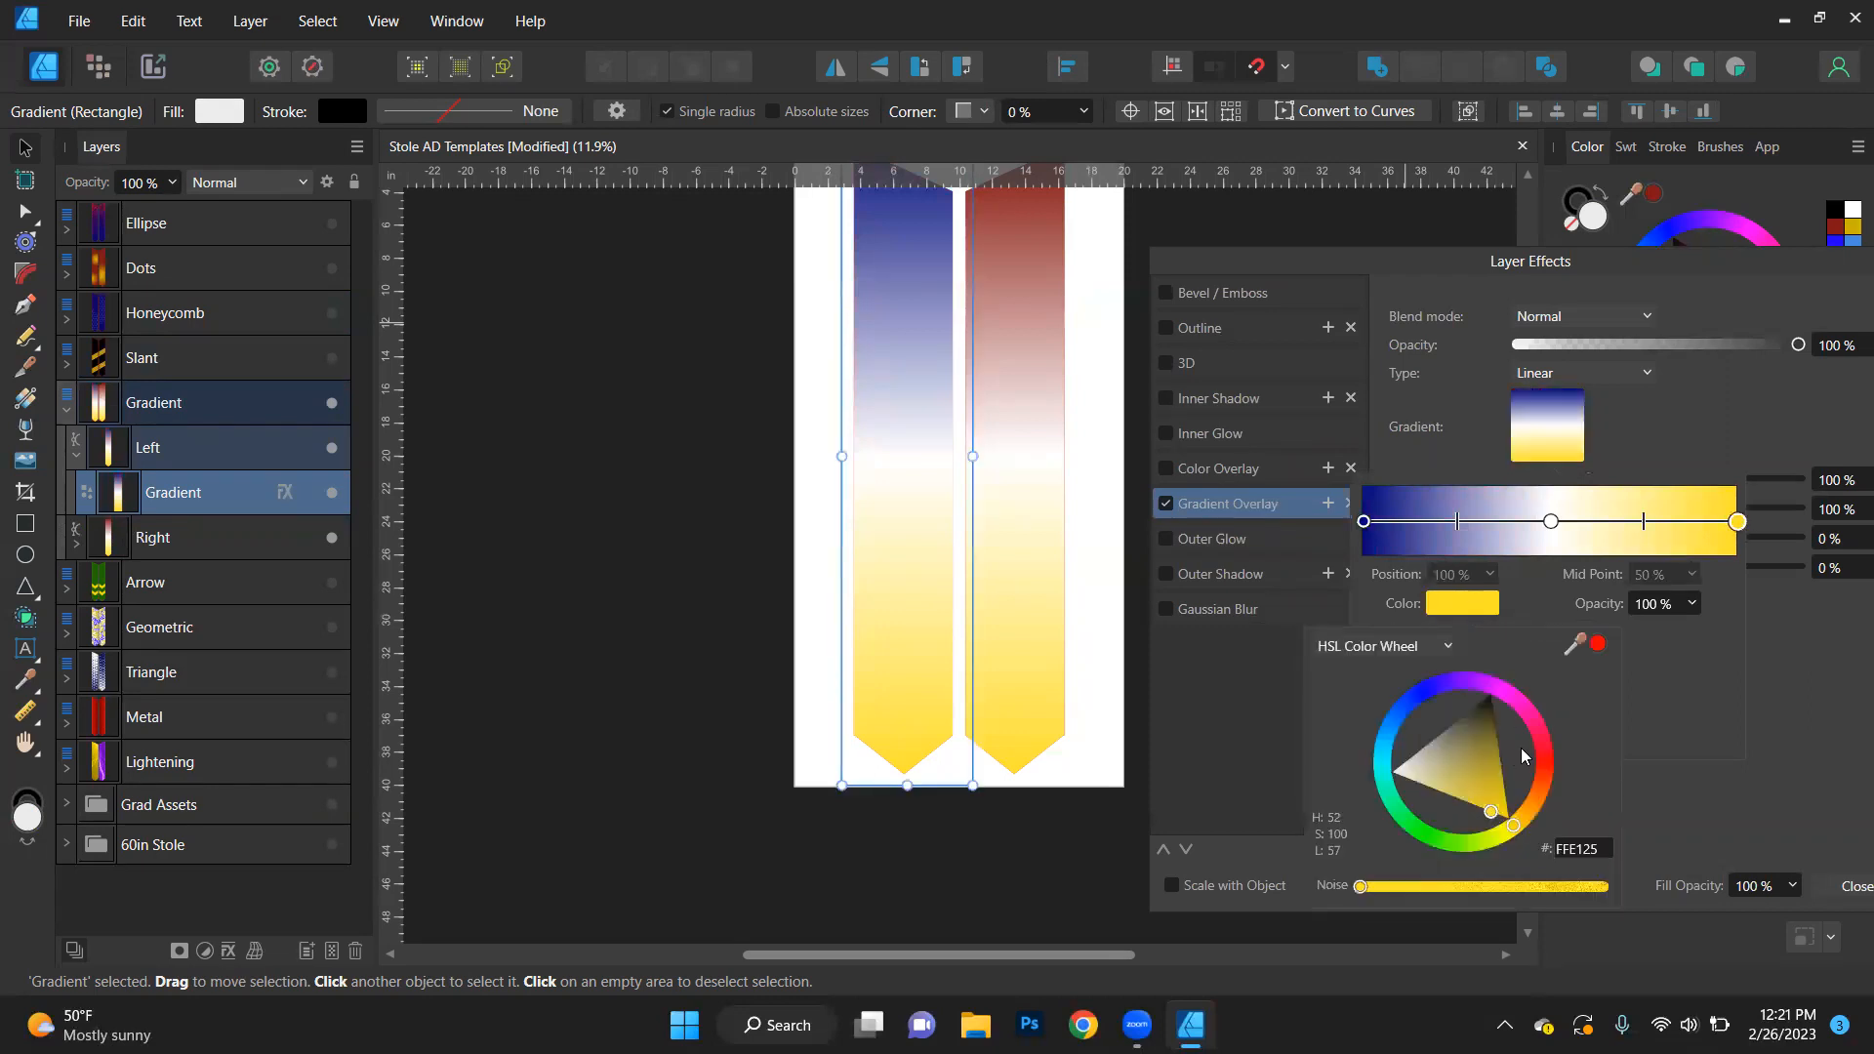
{"action": "left_click", "coordinate": [1418, 832]}
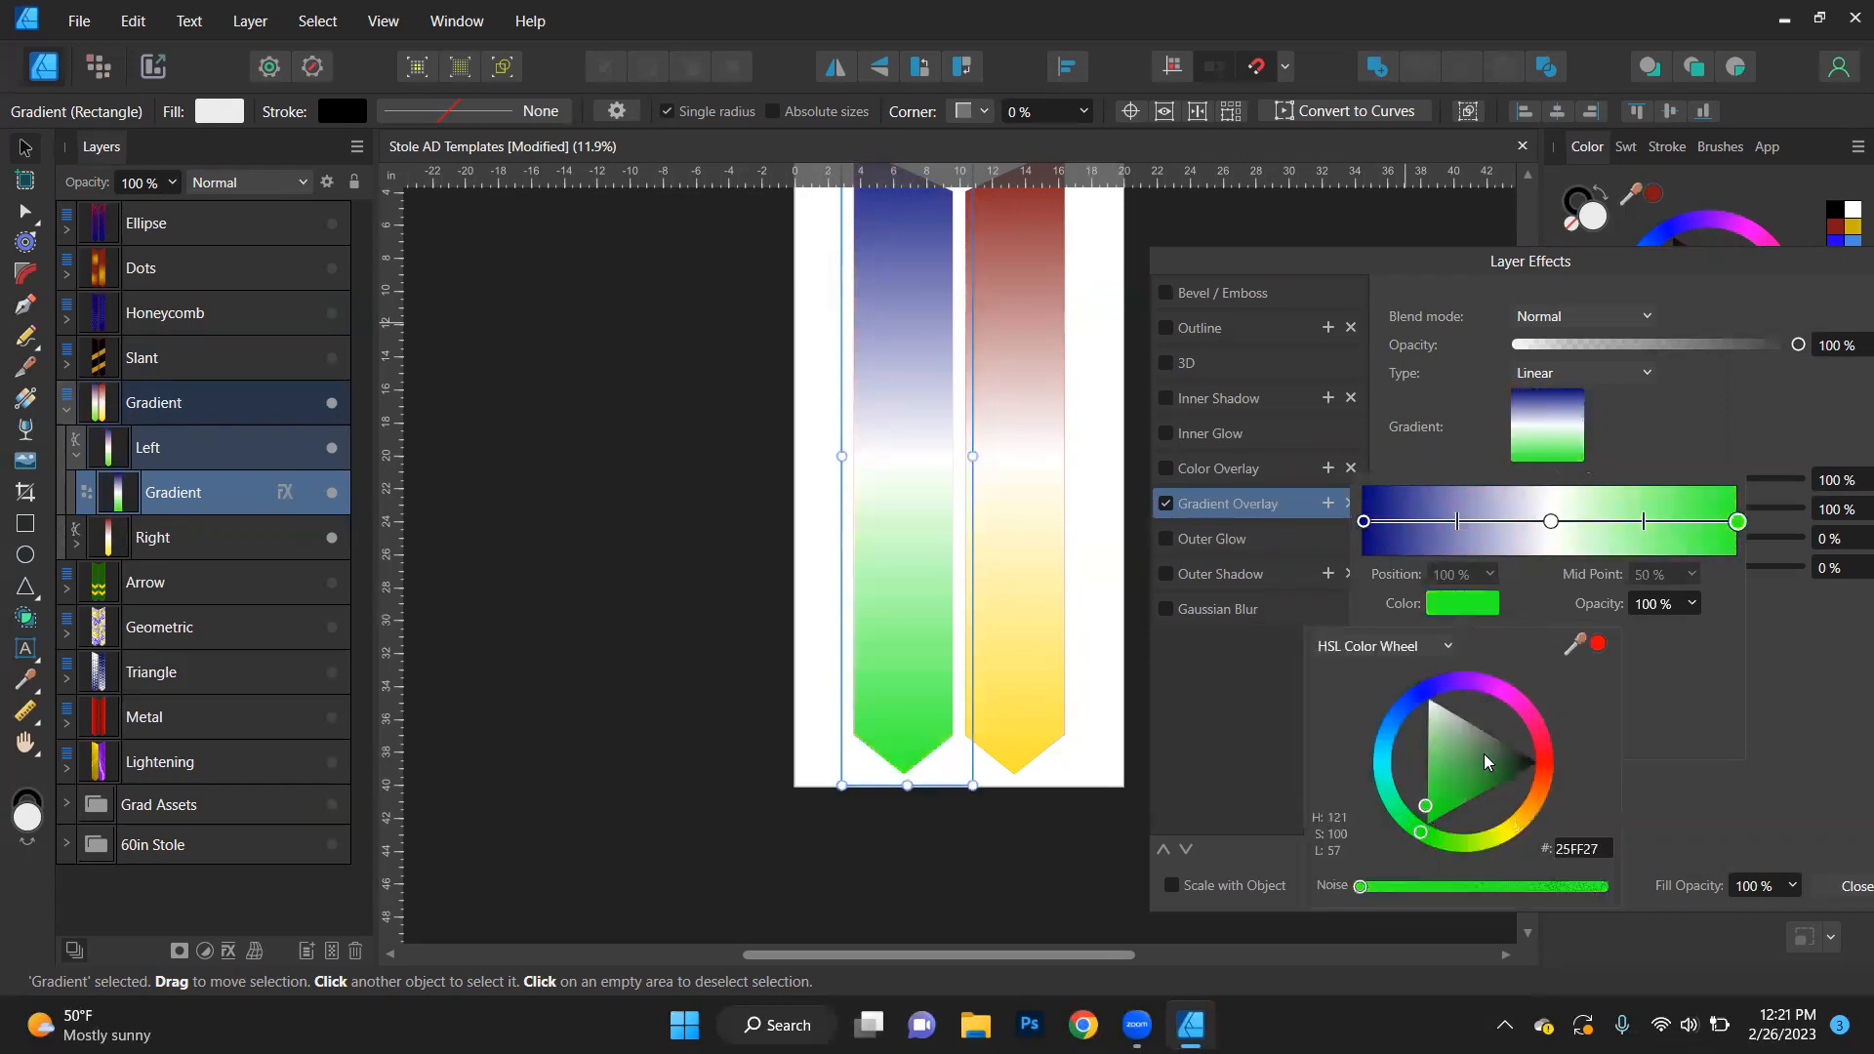
{"action": "left_click_drag", "start_coordinate": [1479, 792], "coordinate": [1530, 802]}
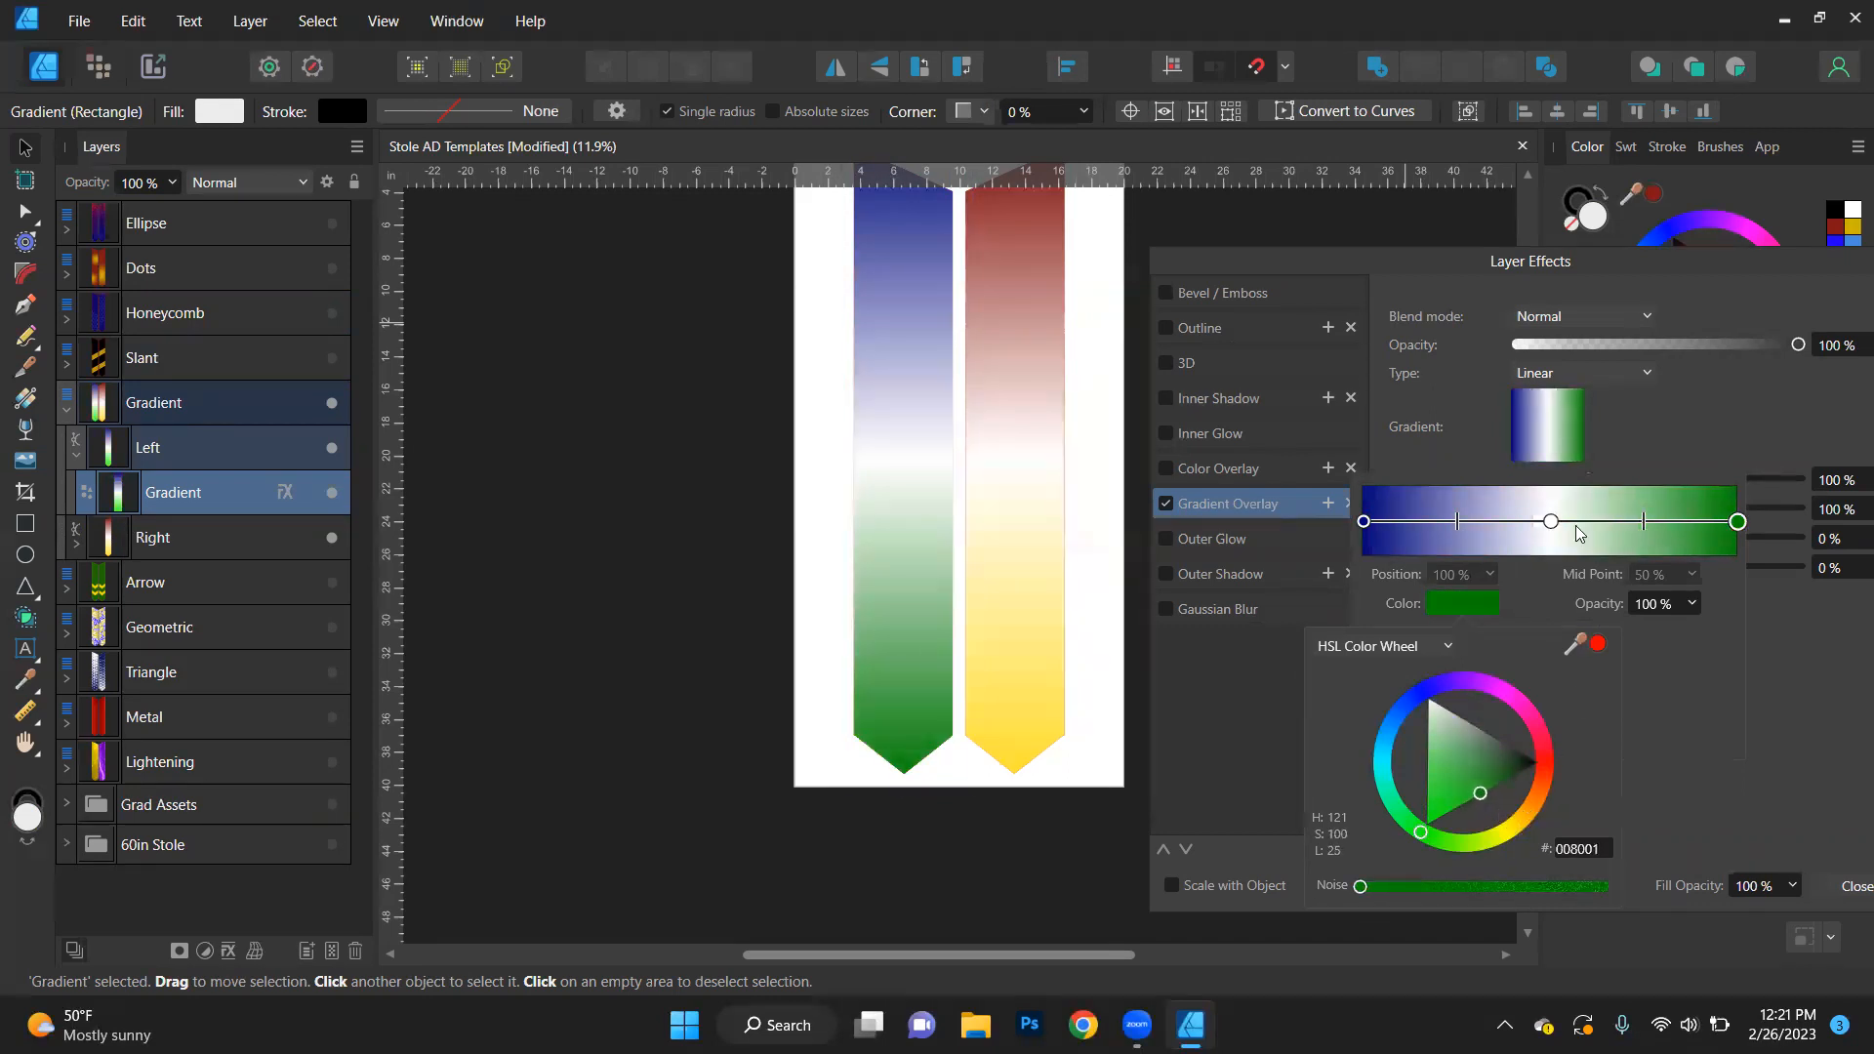
{"action": "left_click", "coordinate": [1651, 458]}
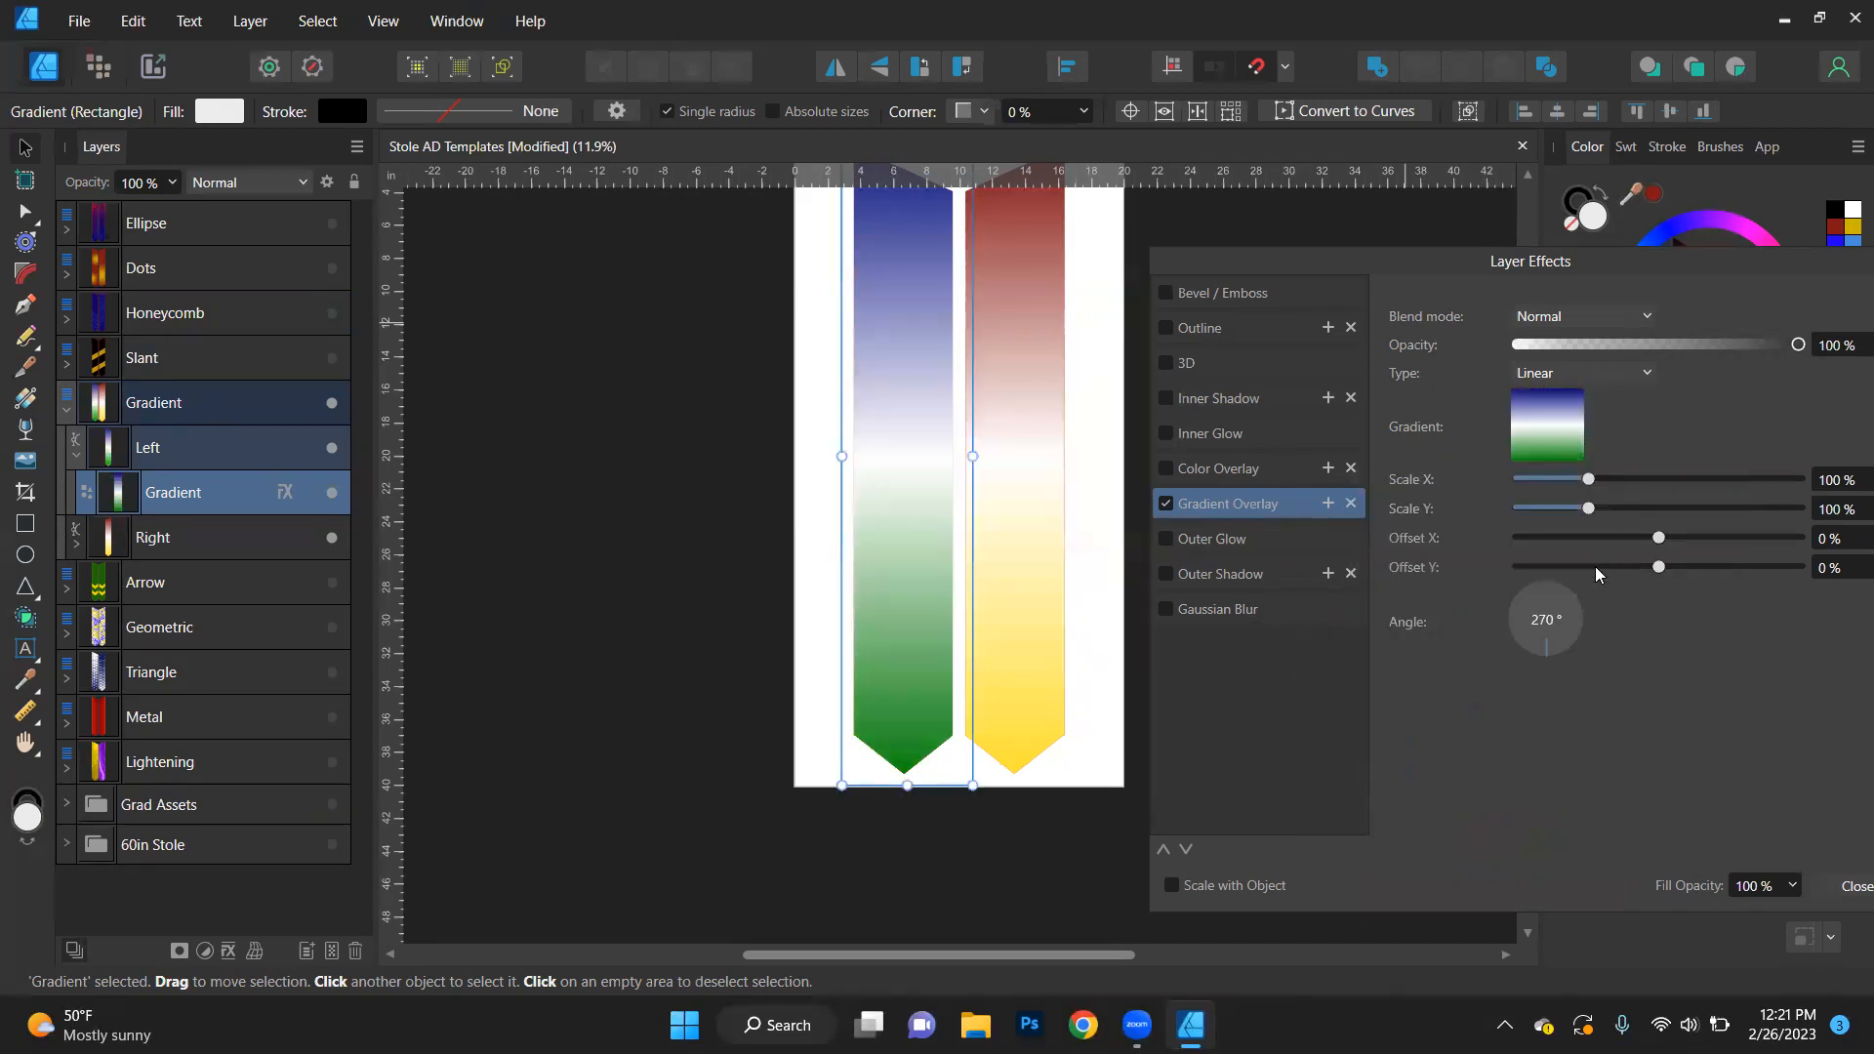
- Try angles of 225°, 180°, 90° and 0° for the left stole's gradient overlay, ending back at 270°
{"action": "left_click", "coordinate": [1531, 644]}
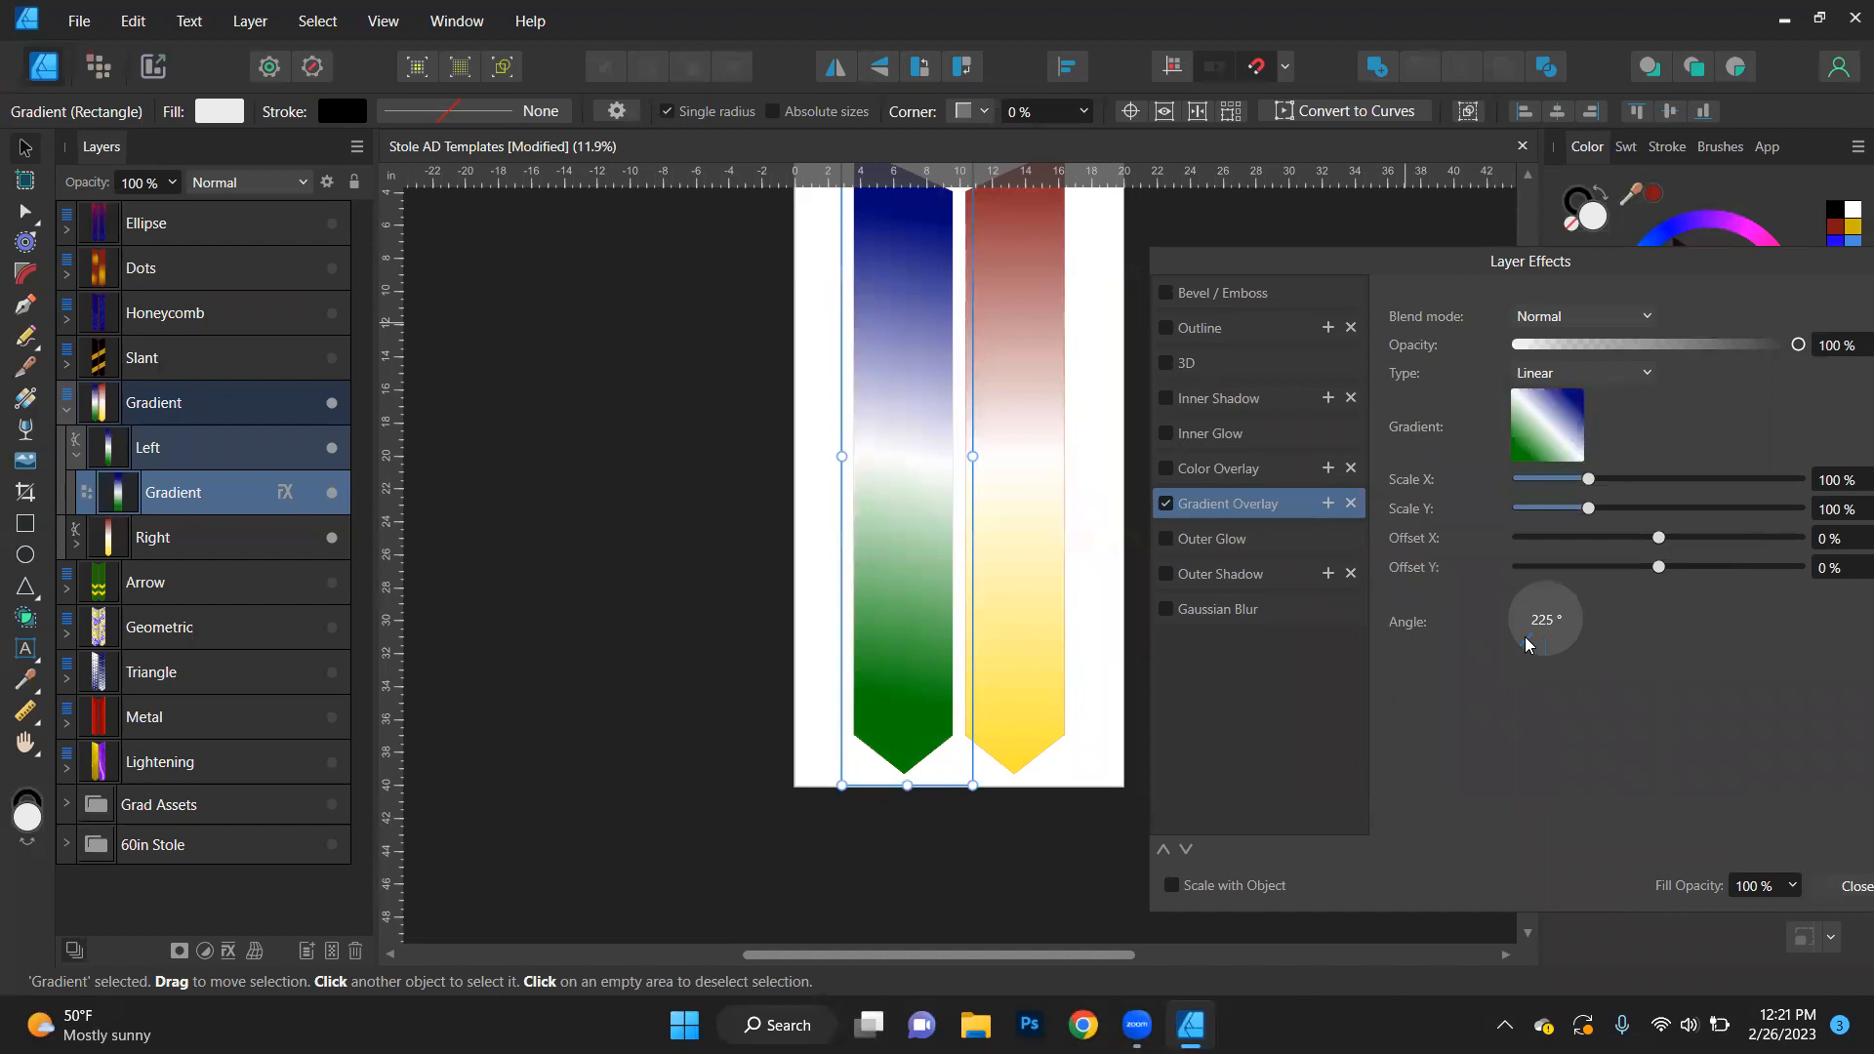
{"action": "left_click", "coordinate": [1518, 633]}
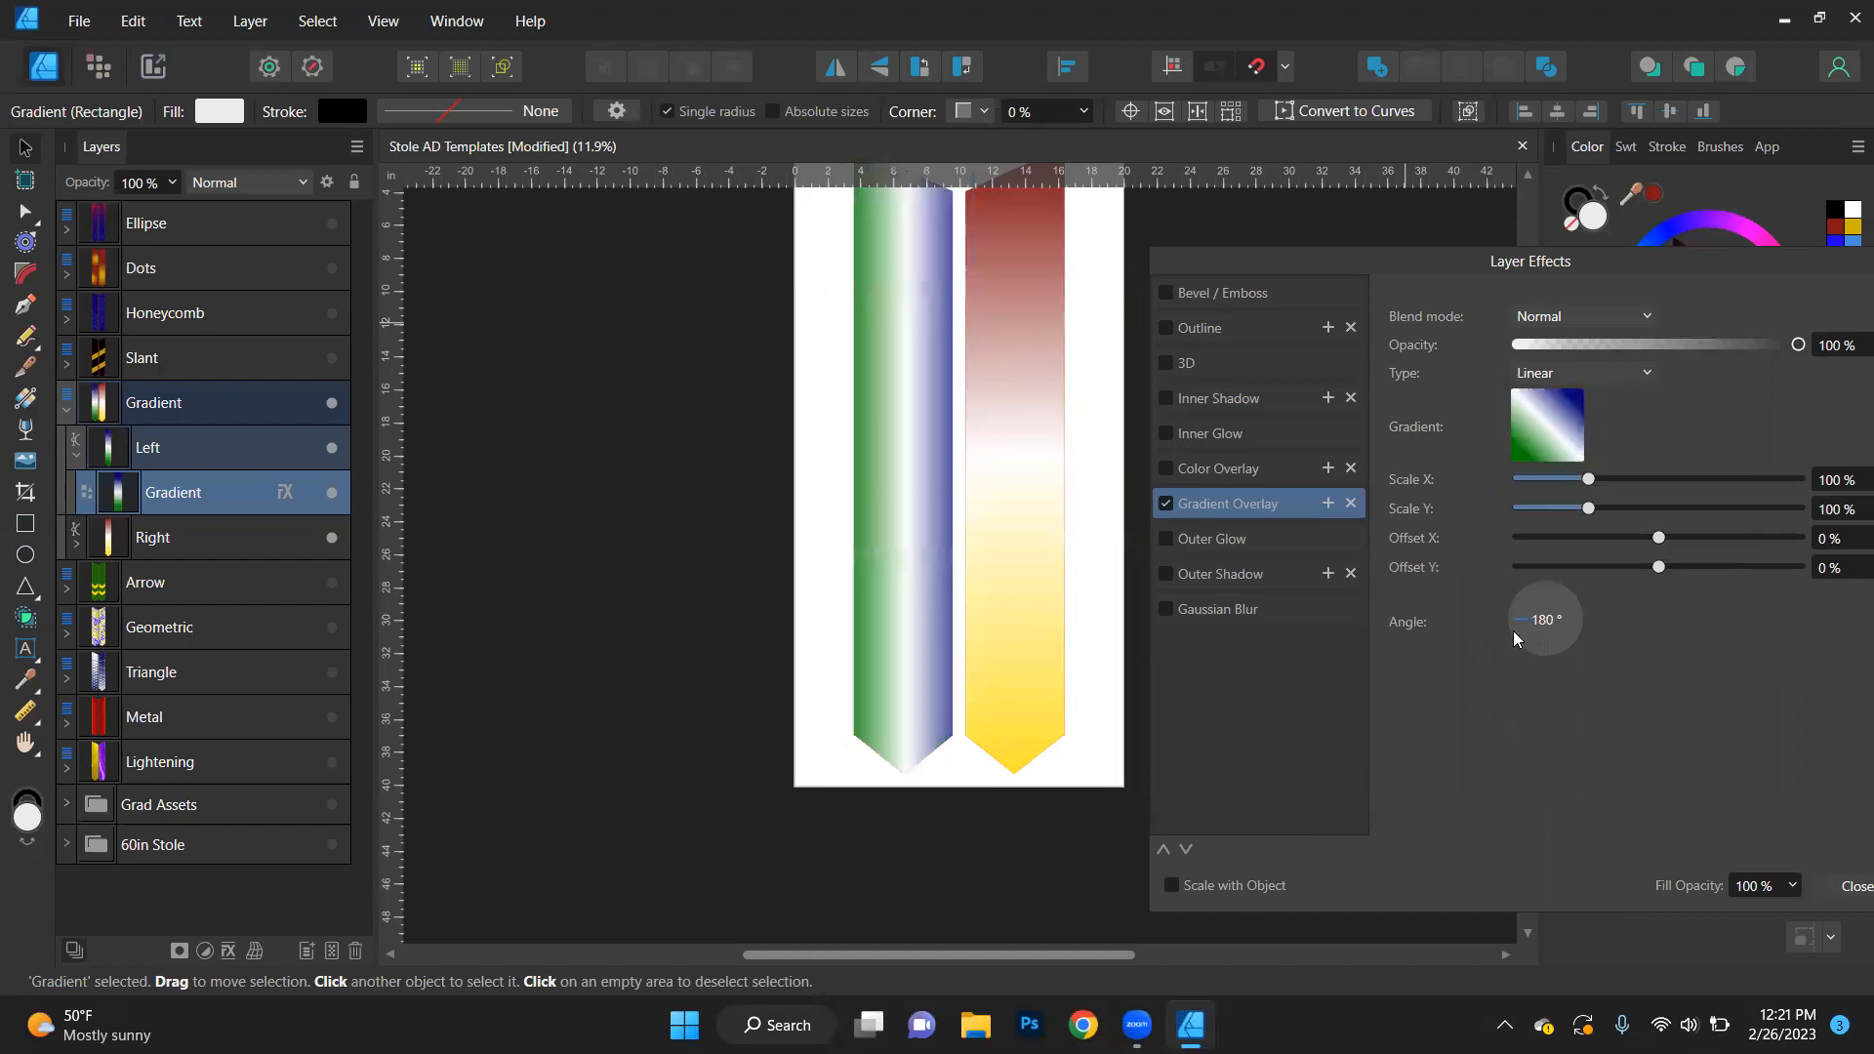
{"action": "left_click", "coordinate": [1548, 588]}
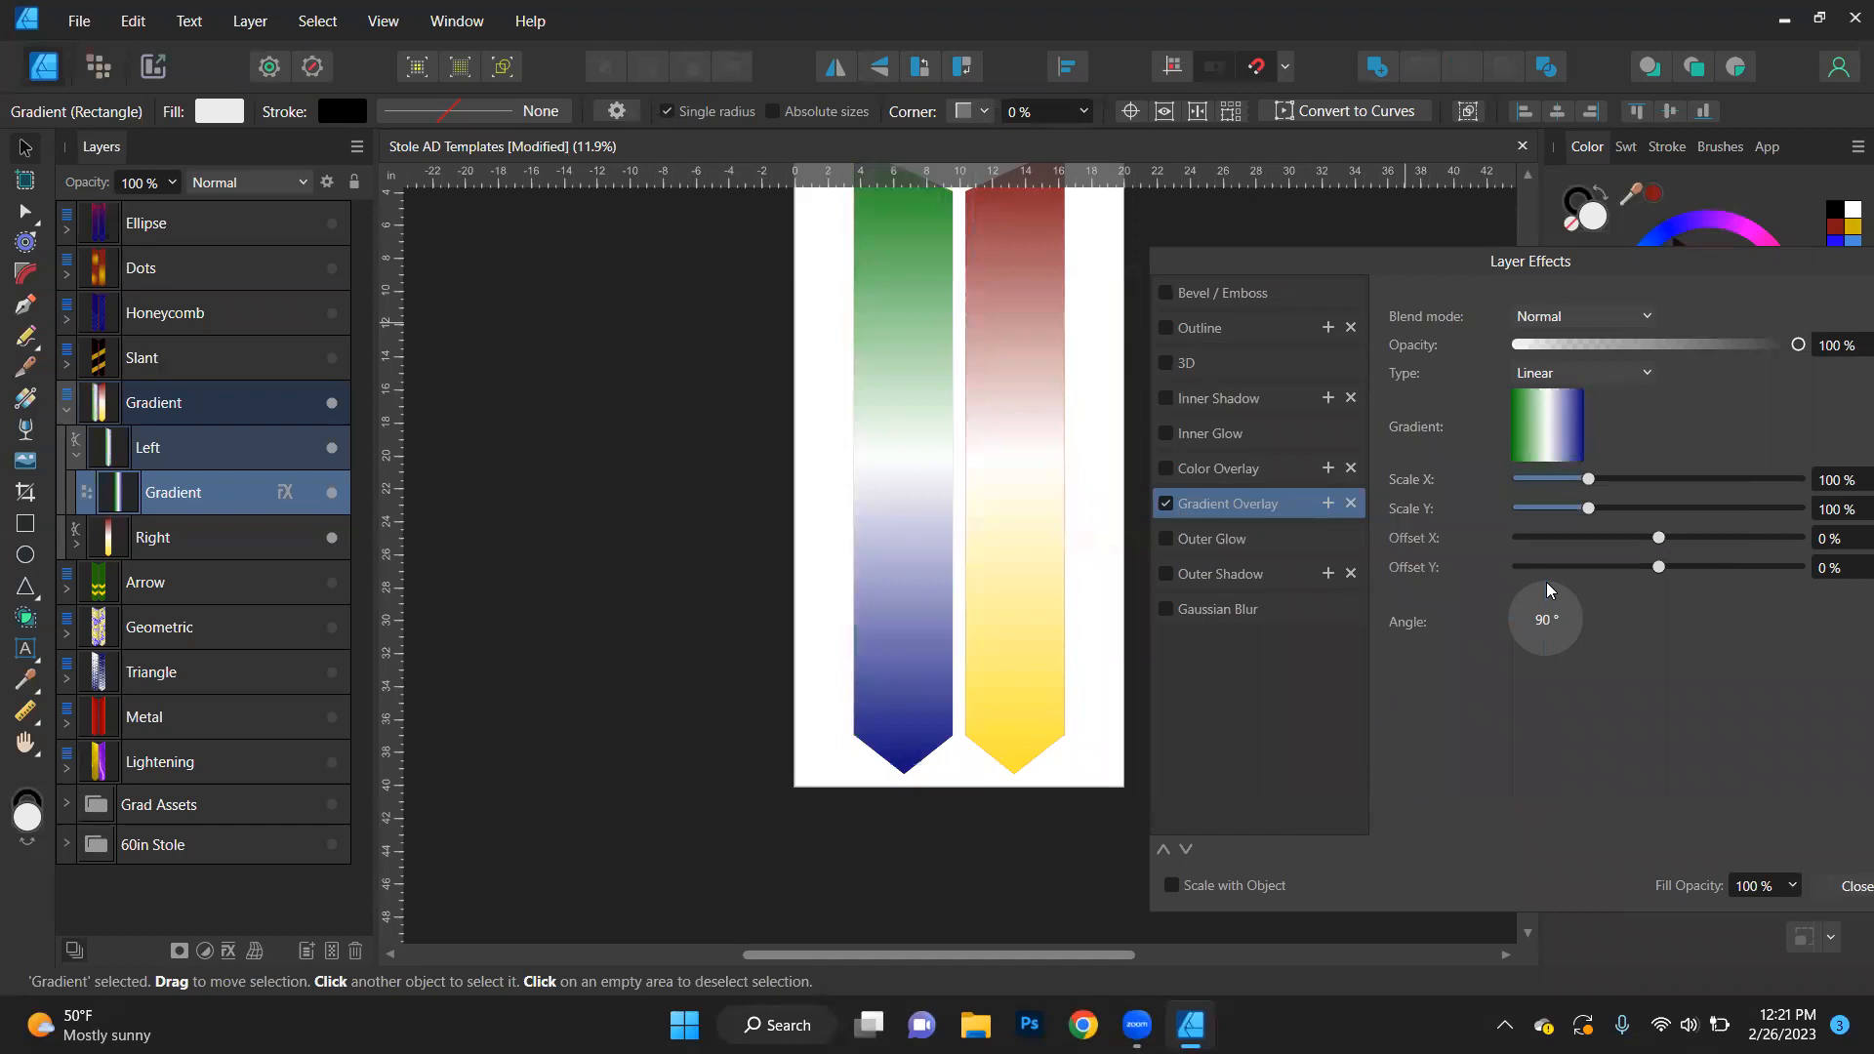
{"action": "left_click", "coordinate": [1589, 640]}
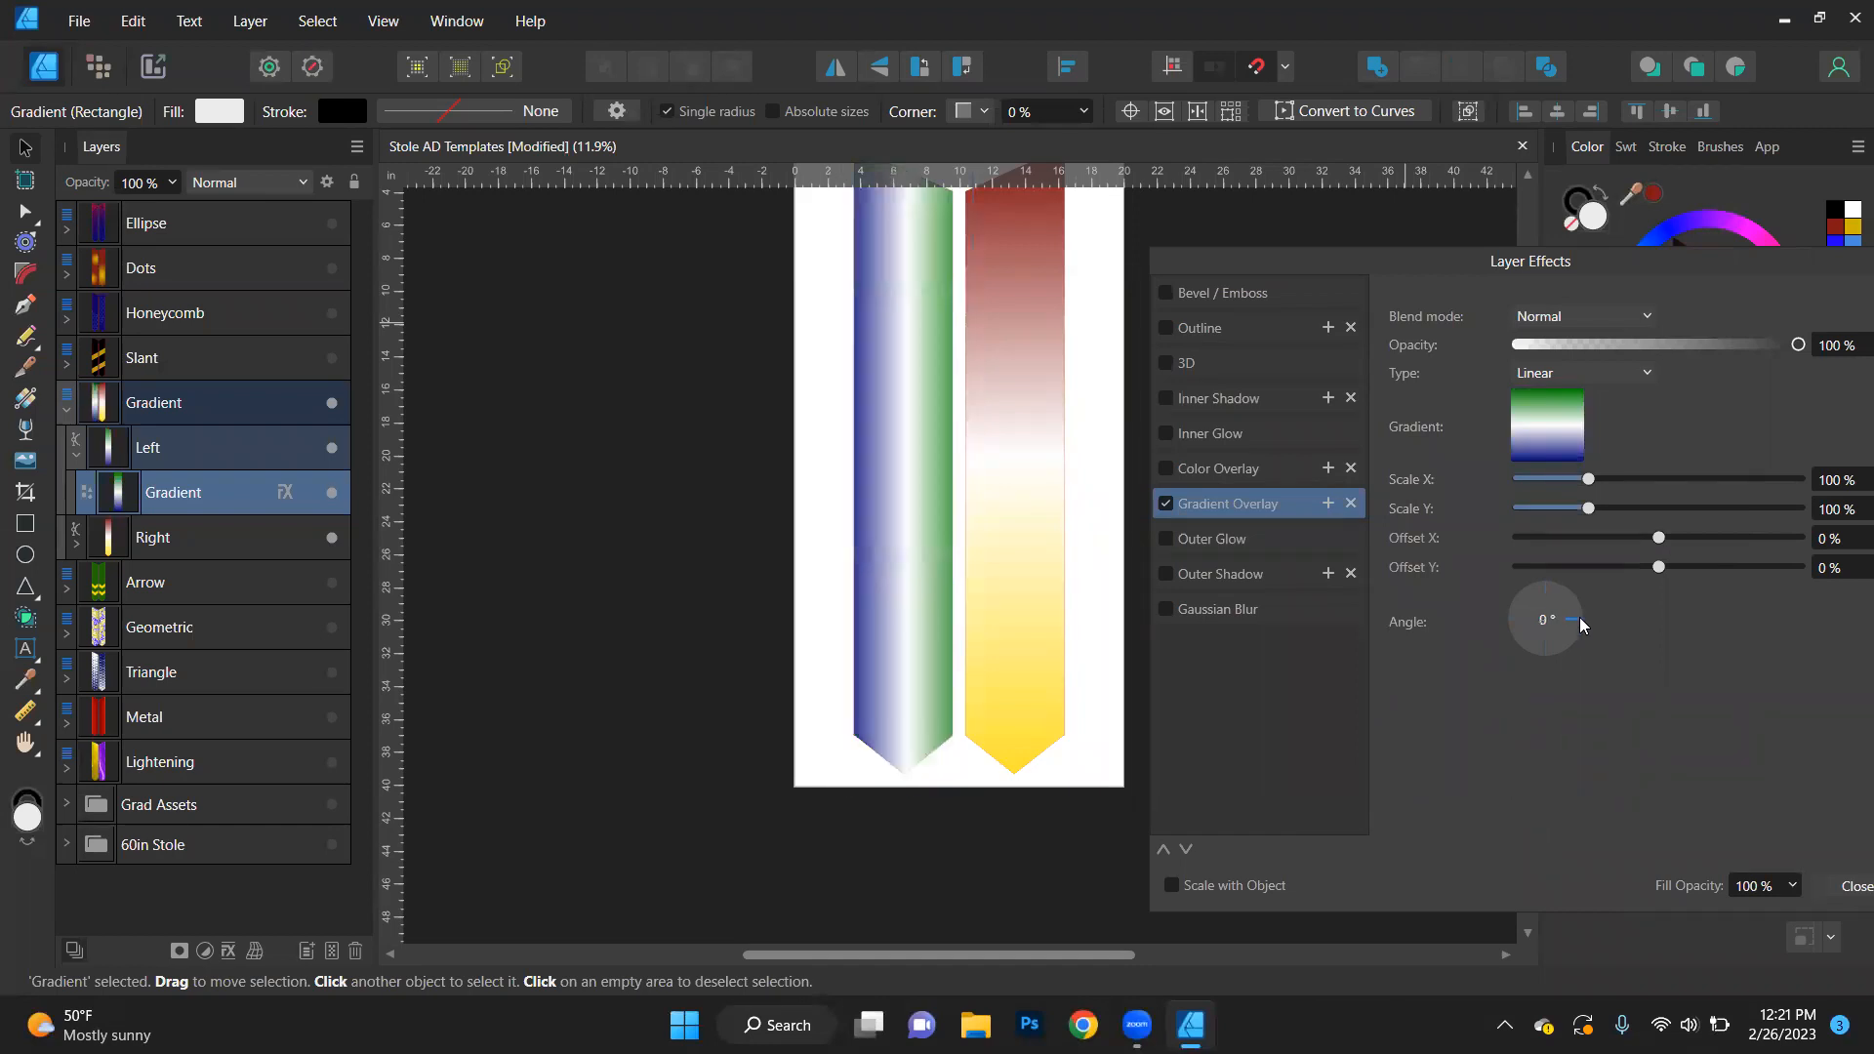
{"action": "left_click", "coordinate": [1549, 656]}
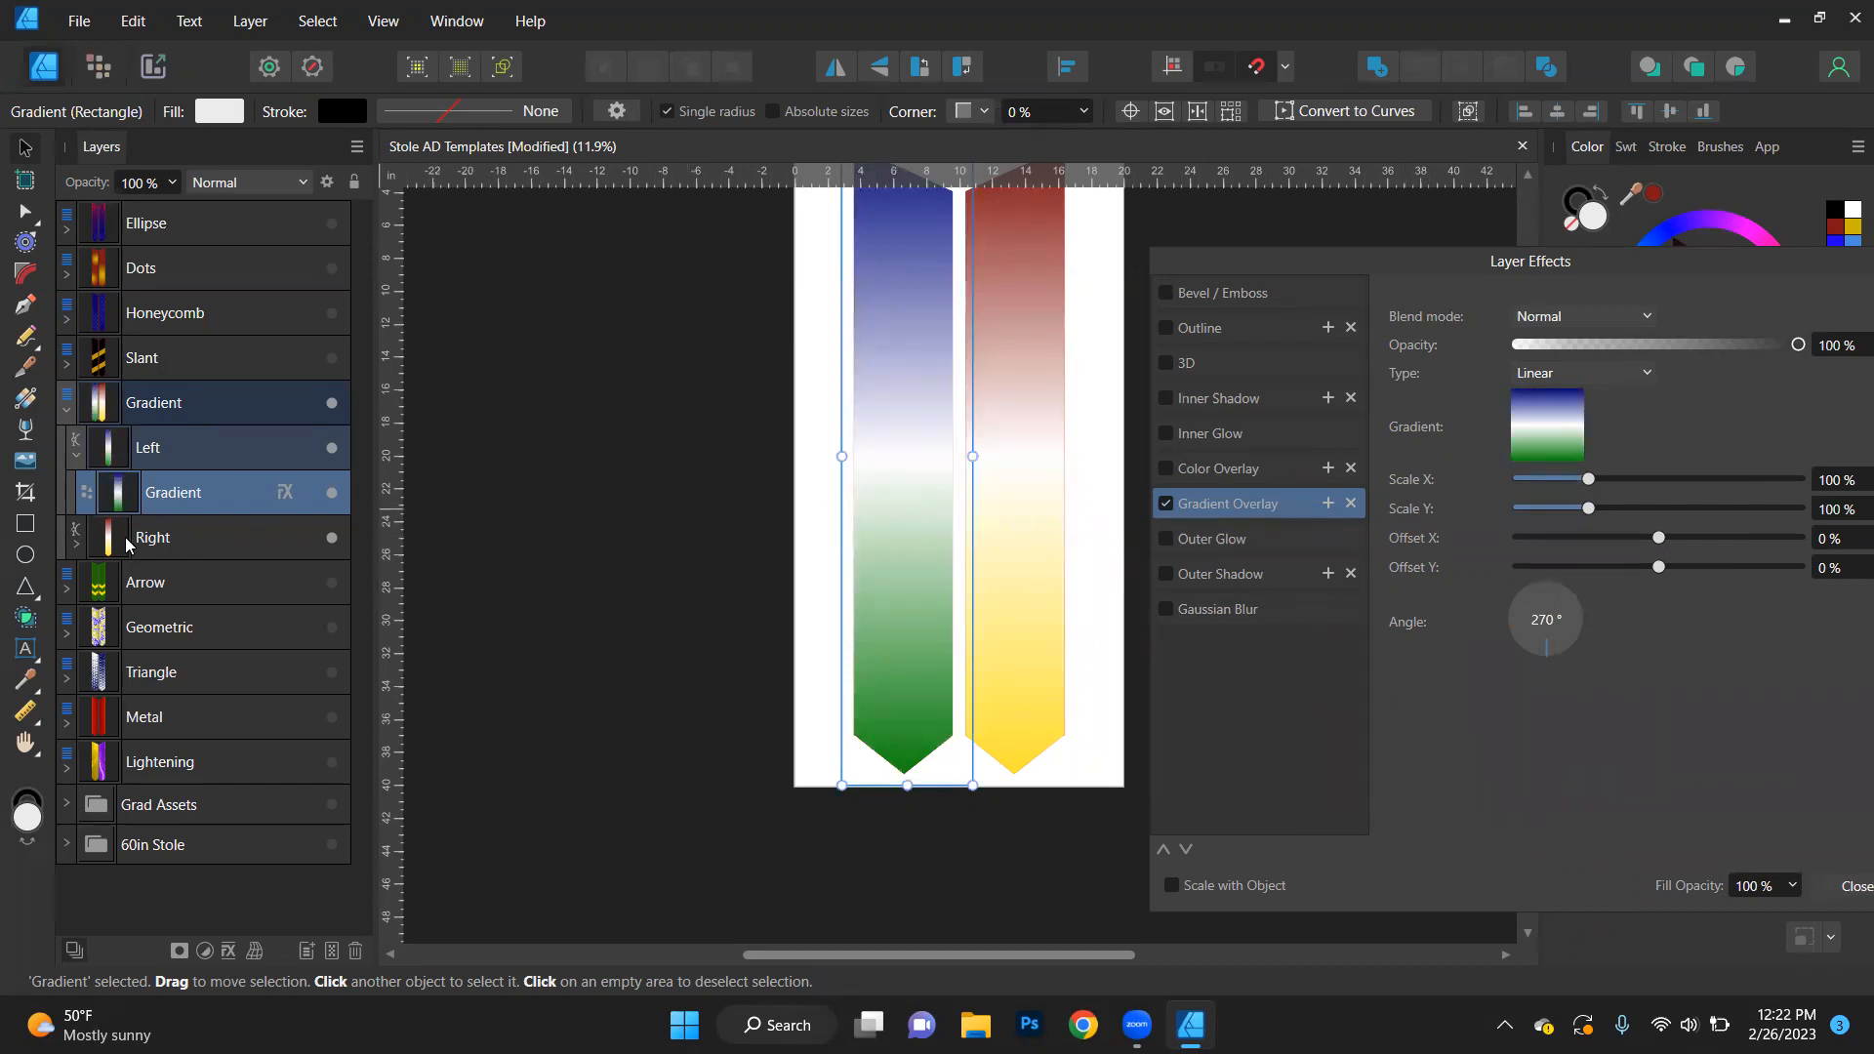
- Set the first stop of the Gradient Overlay on the right stole's Gradient object to the blue (343991) sampled from the left stole
{"action": "double_click", "coordinate": [172, 492]}
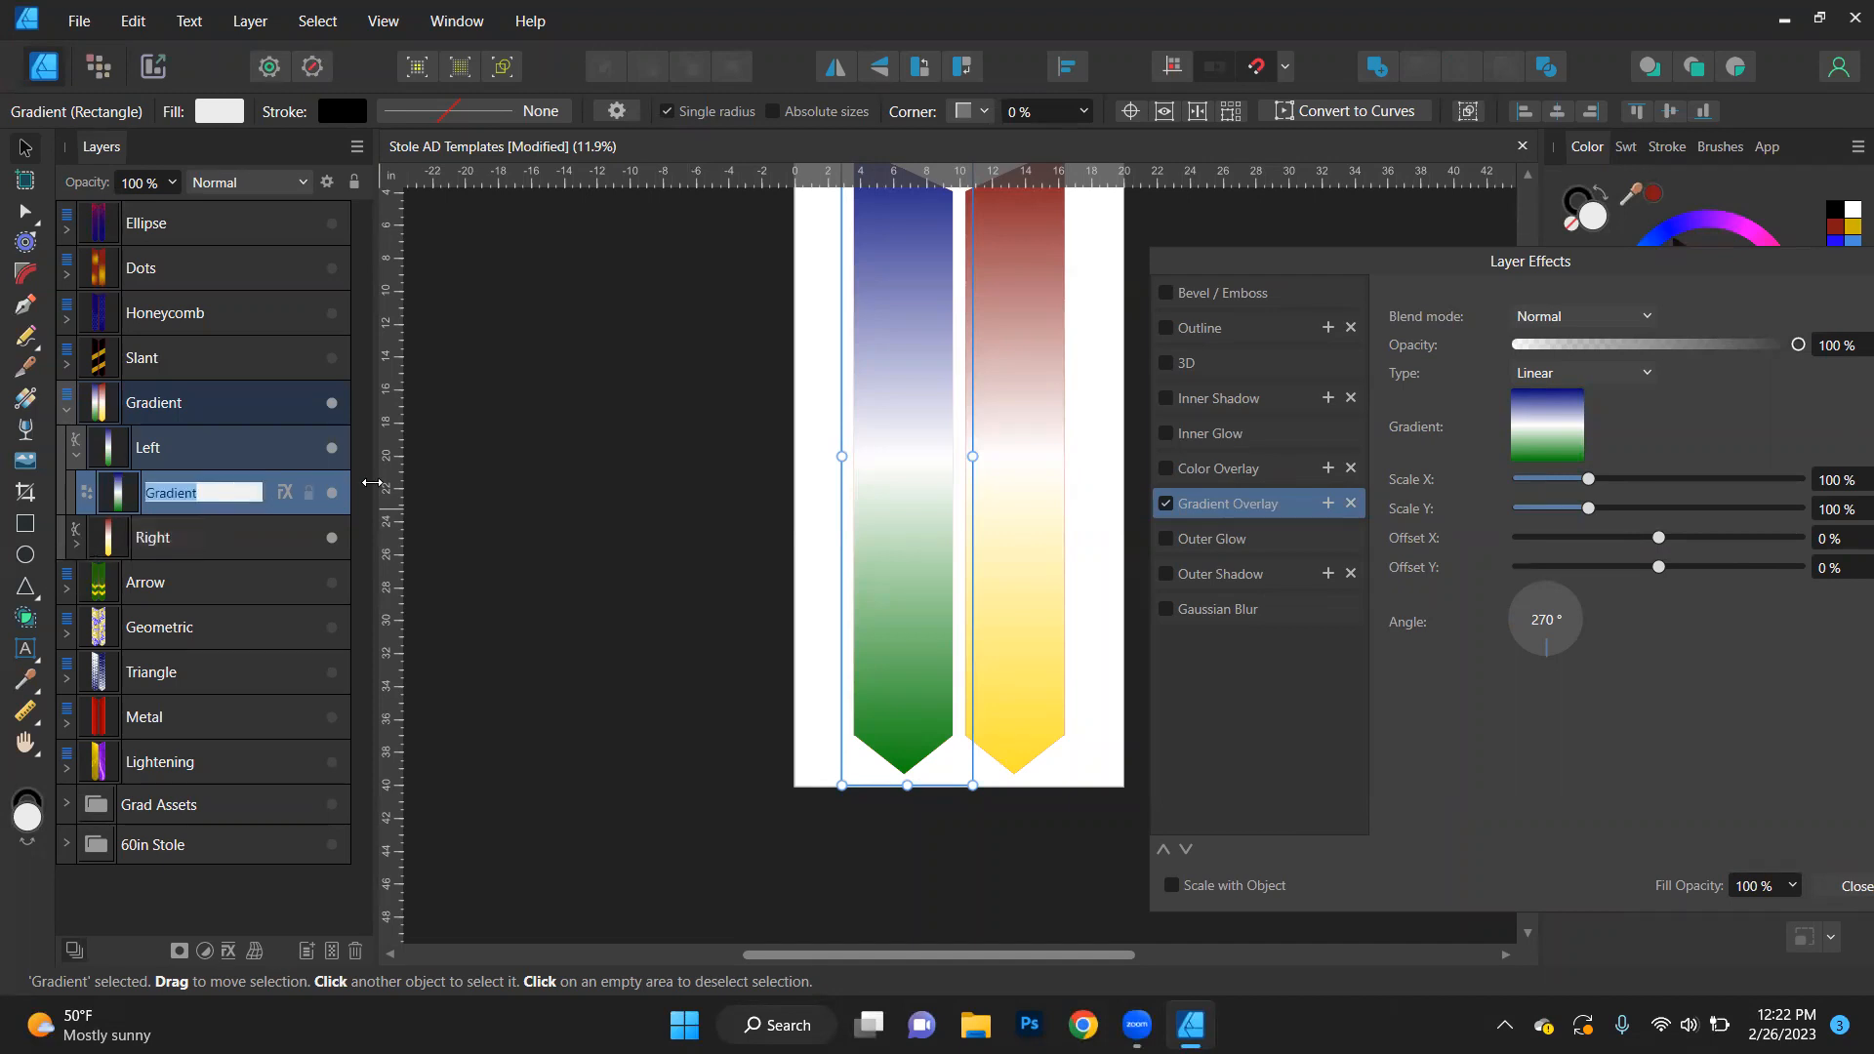
{"action": "left_click", "coordinate": [851, 373]}
{"action": "left_click", "coordinate": [882, 373]}
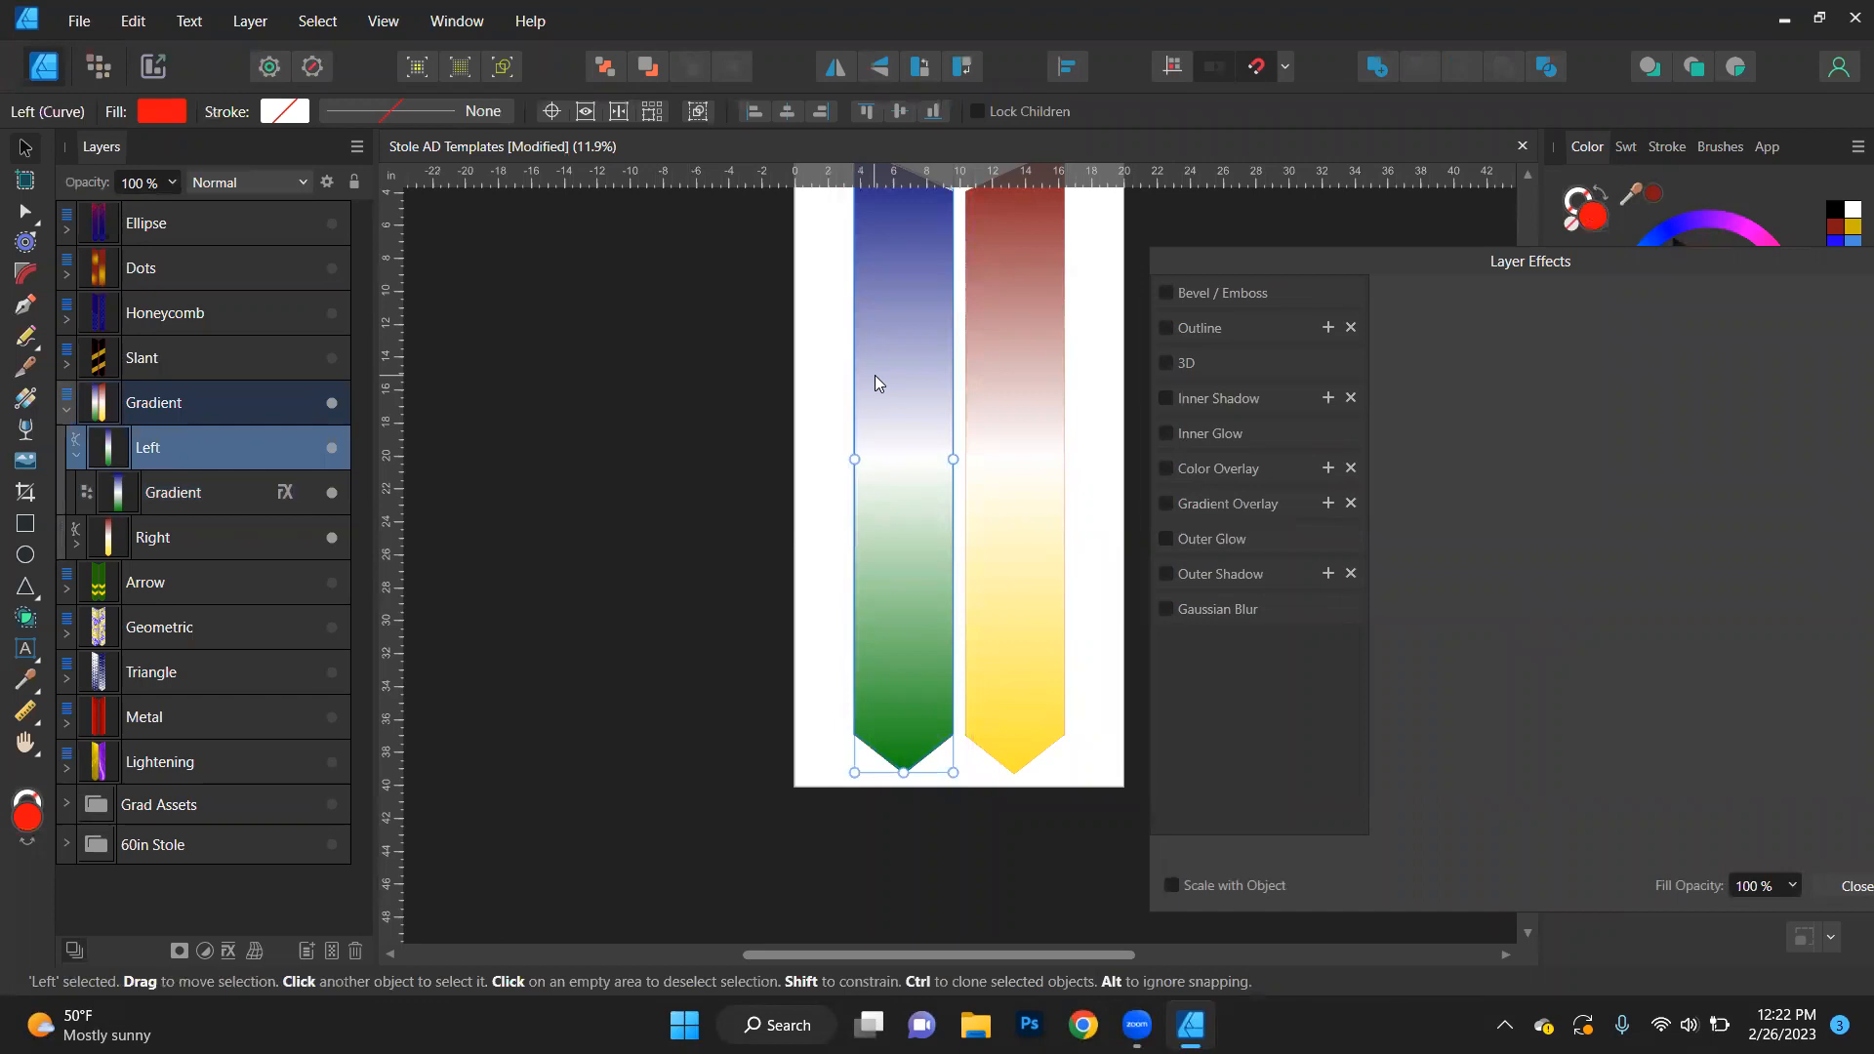
{"action": "left_click", "coordinate": [1034, 447]}
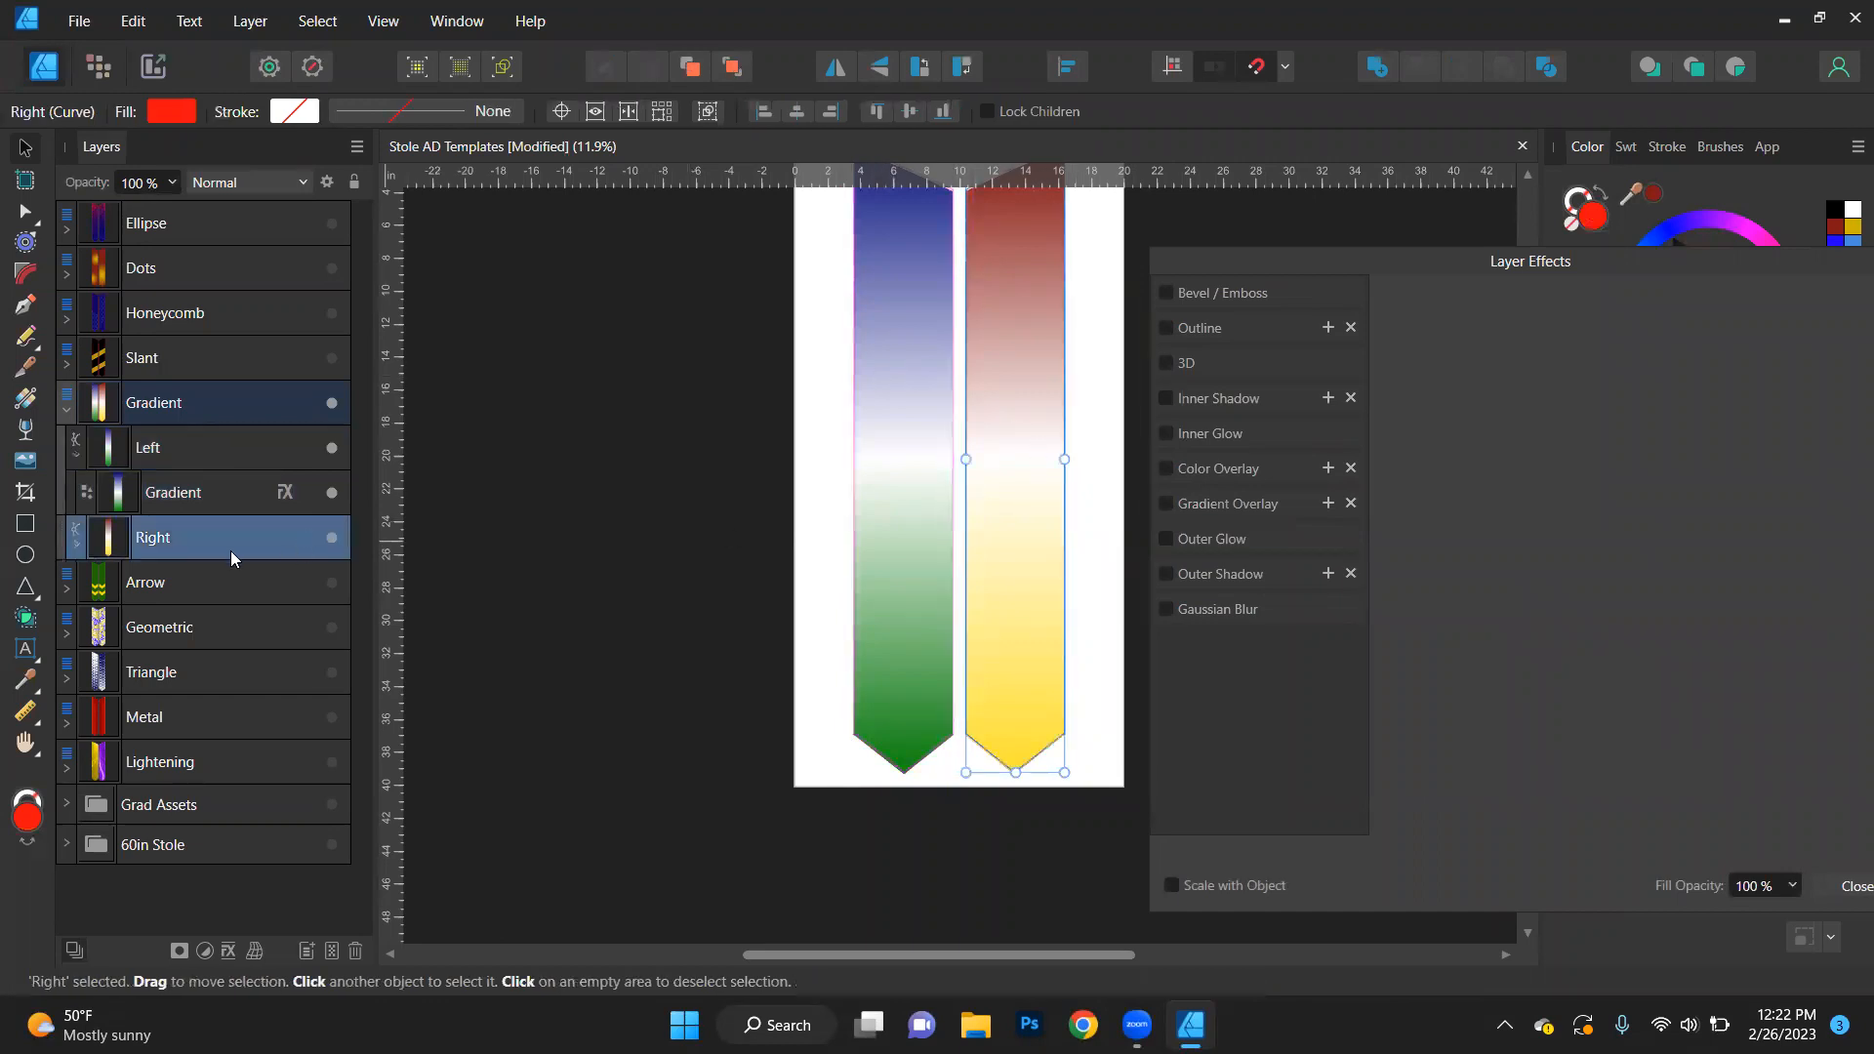
{"action": "left_click", "coordinate": [74, 543]}
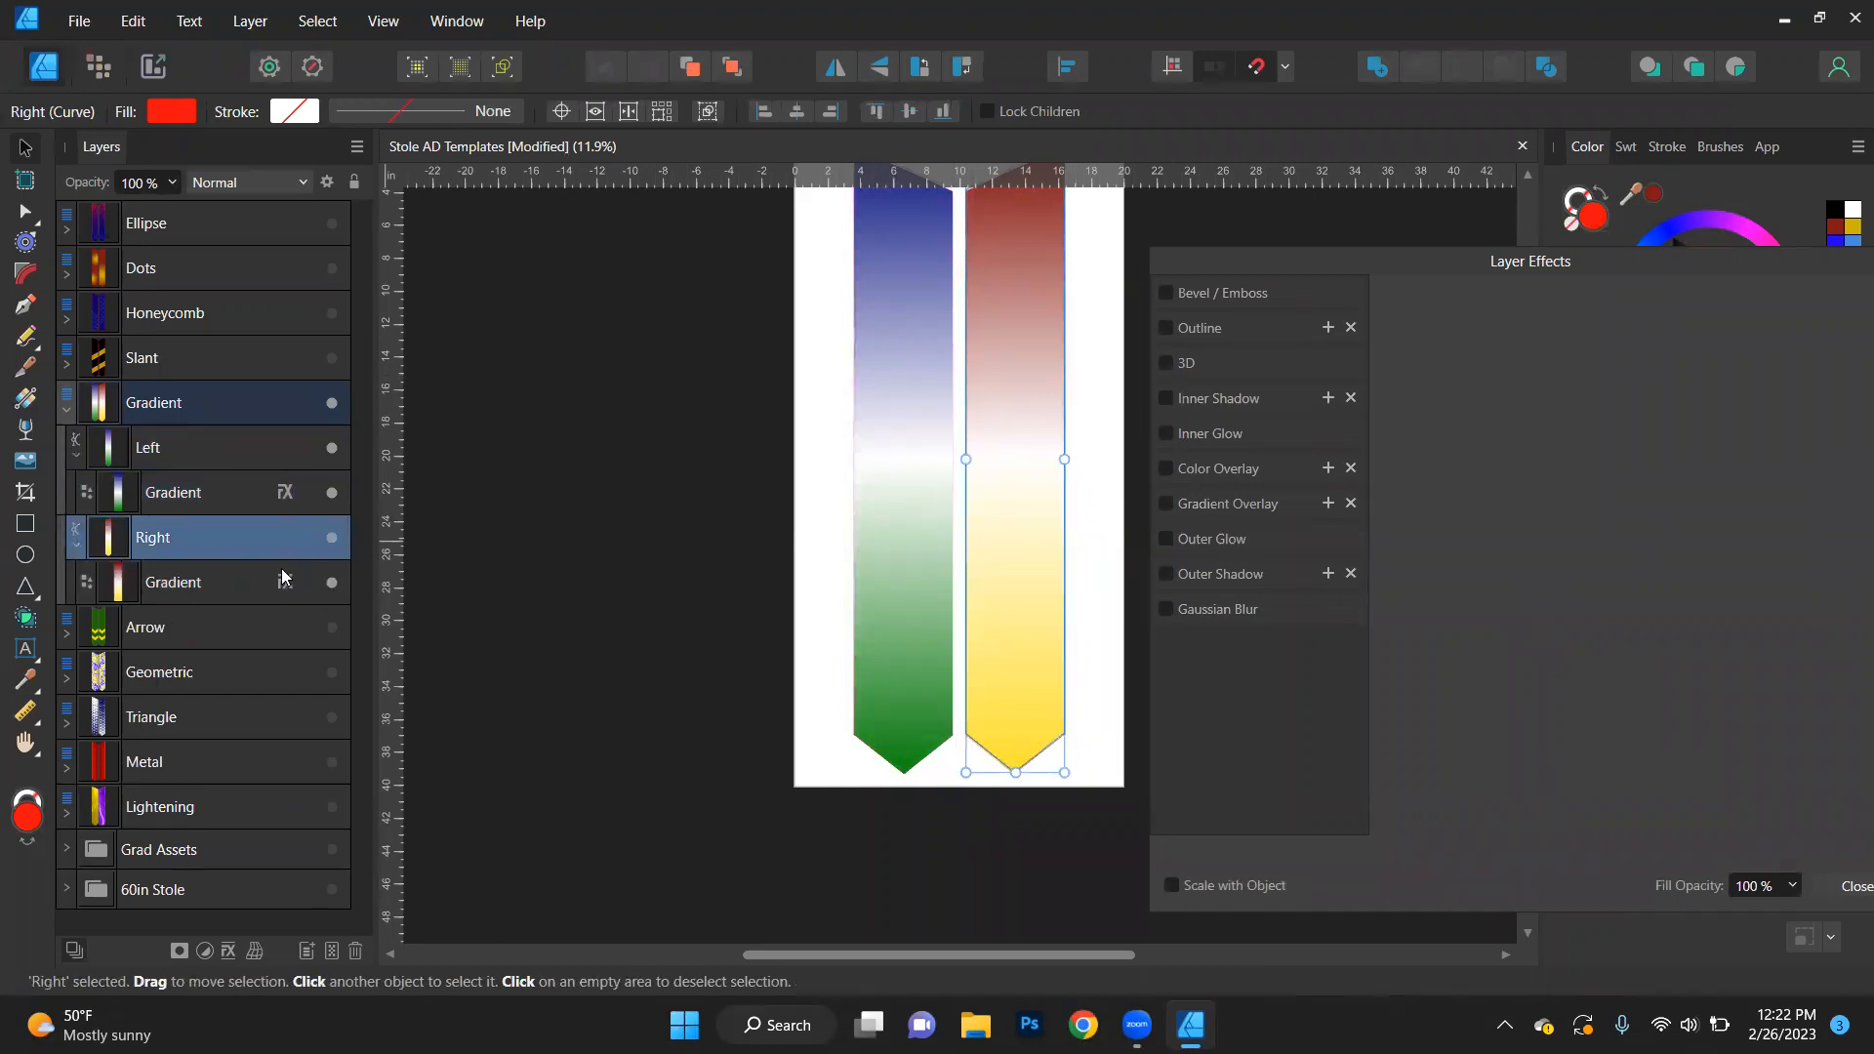
{"action": "left_click", "coordinate": [284, 582]}
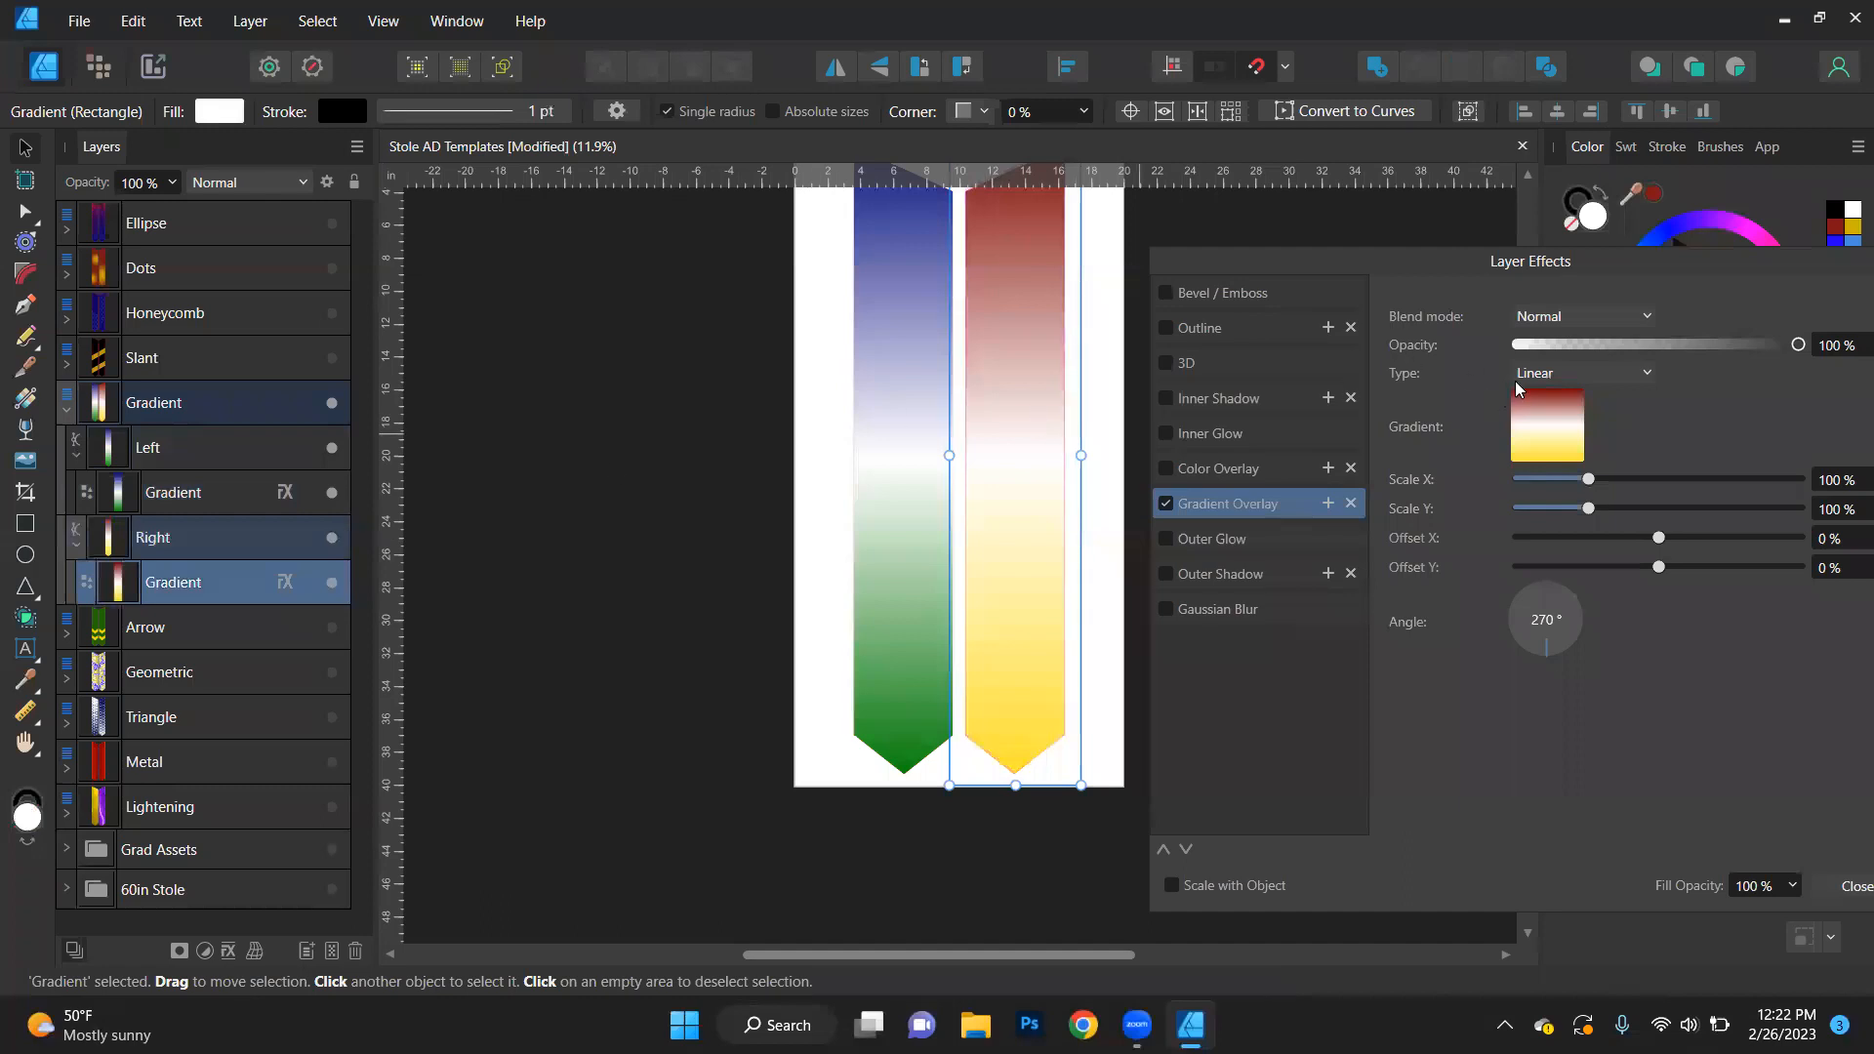
{"action": "left_click", "coordinate": [1556, 437]}
{"action": "left_click", "coordinate": [1458, 612]}
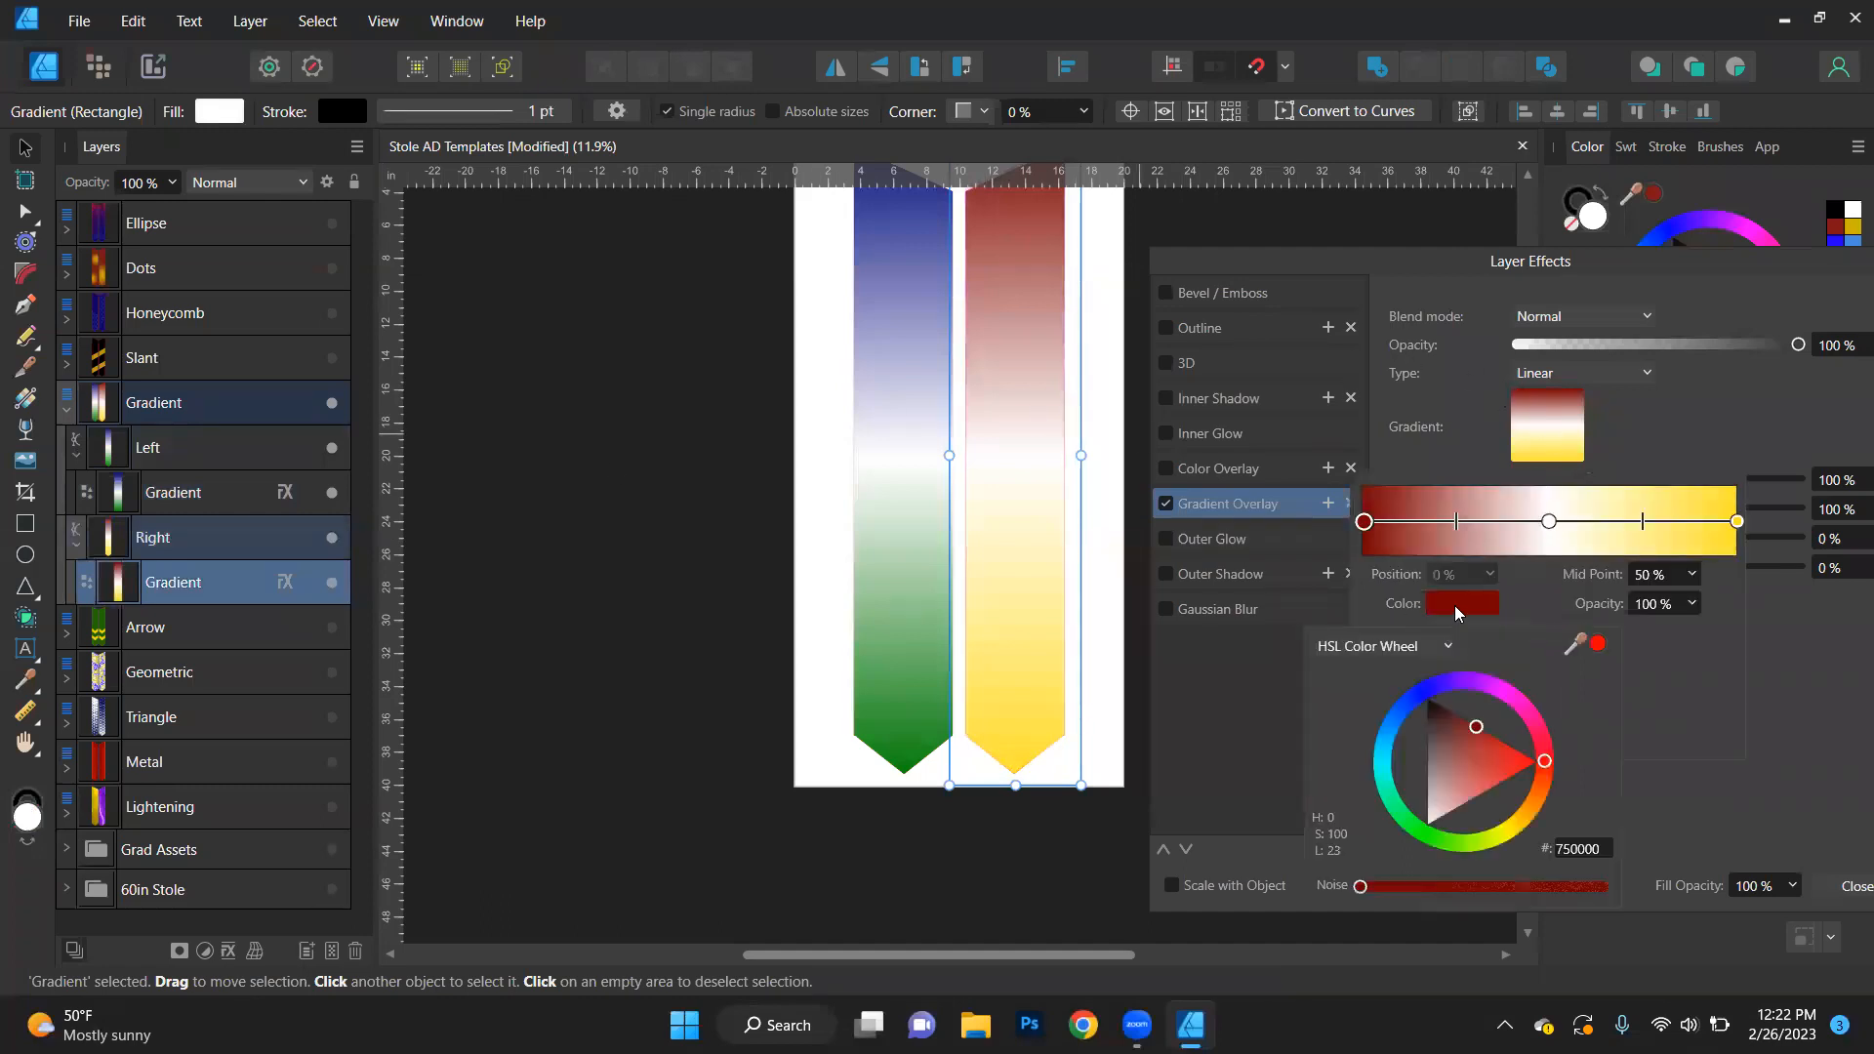
{"action": "left_click_drag", "start_coordinate": [1576, 646], "coordinate": [913, 195]}
{"action": "left_click", "coordinate": [1597, 645]}
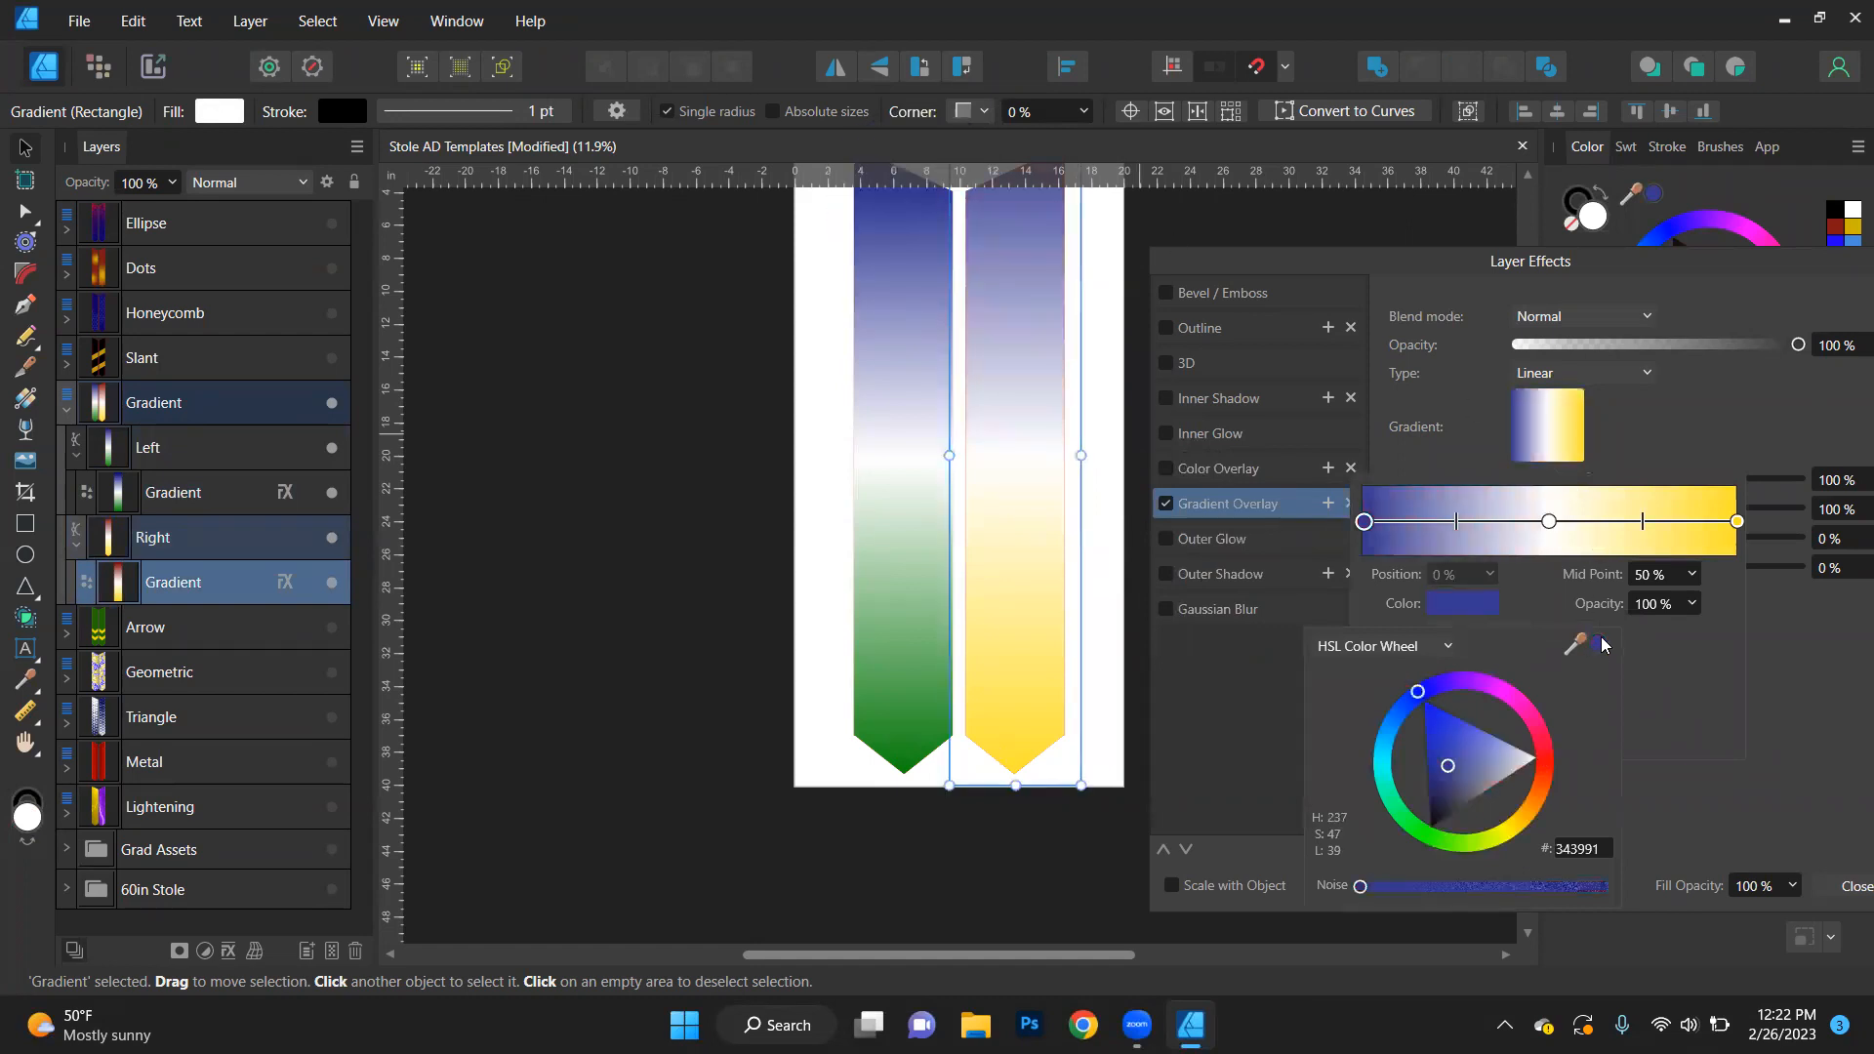
- Set the last stop of the right stole's gradient overlay to the green sampled from the left stole's pointed end
{"action": "left_click", "coordinate": [1737, 522]}
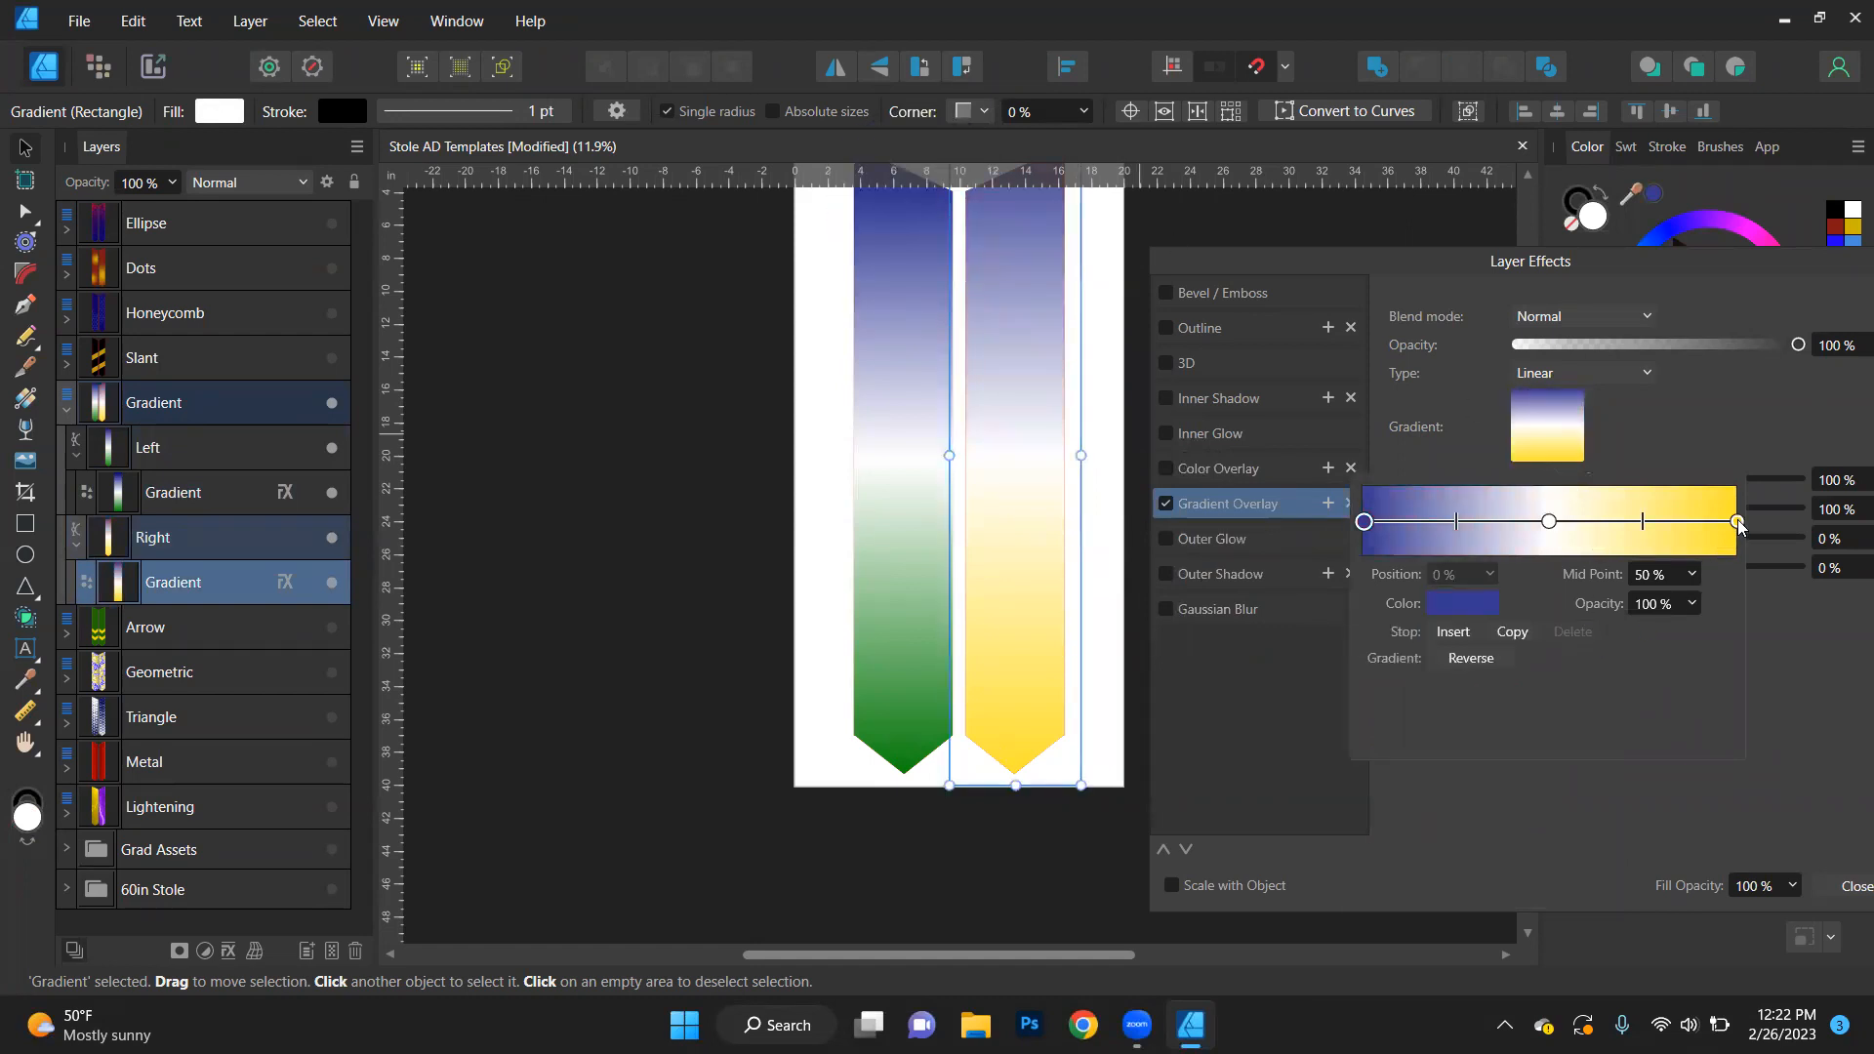
{"action": "left_click", "coordinate": [1495, 607]}
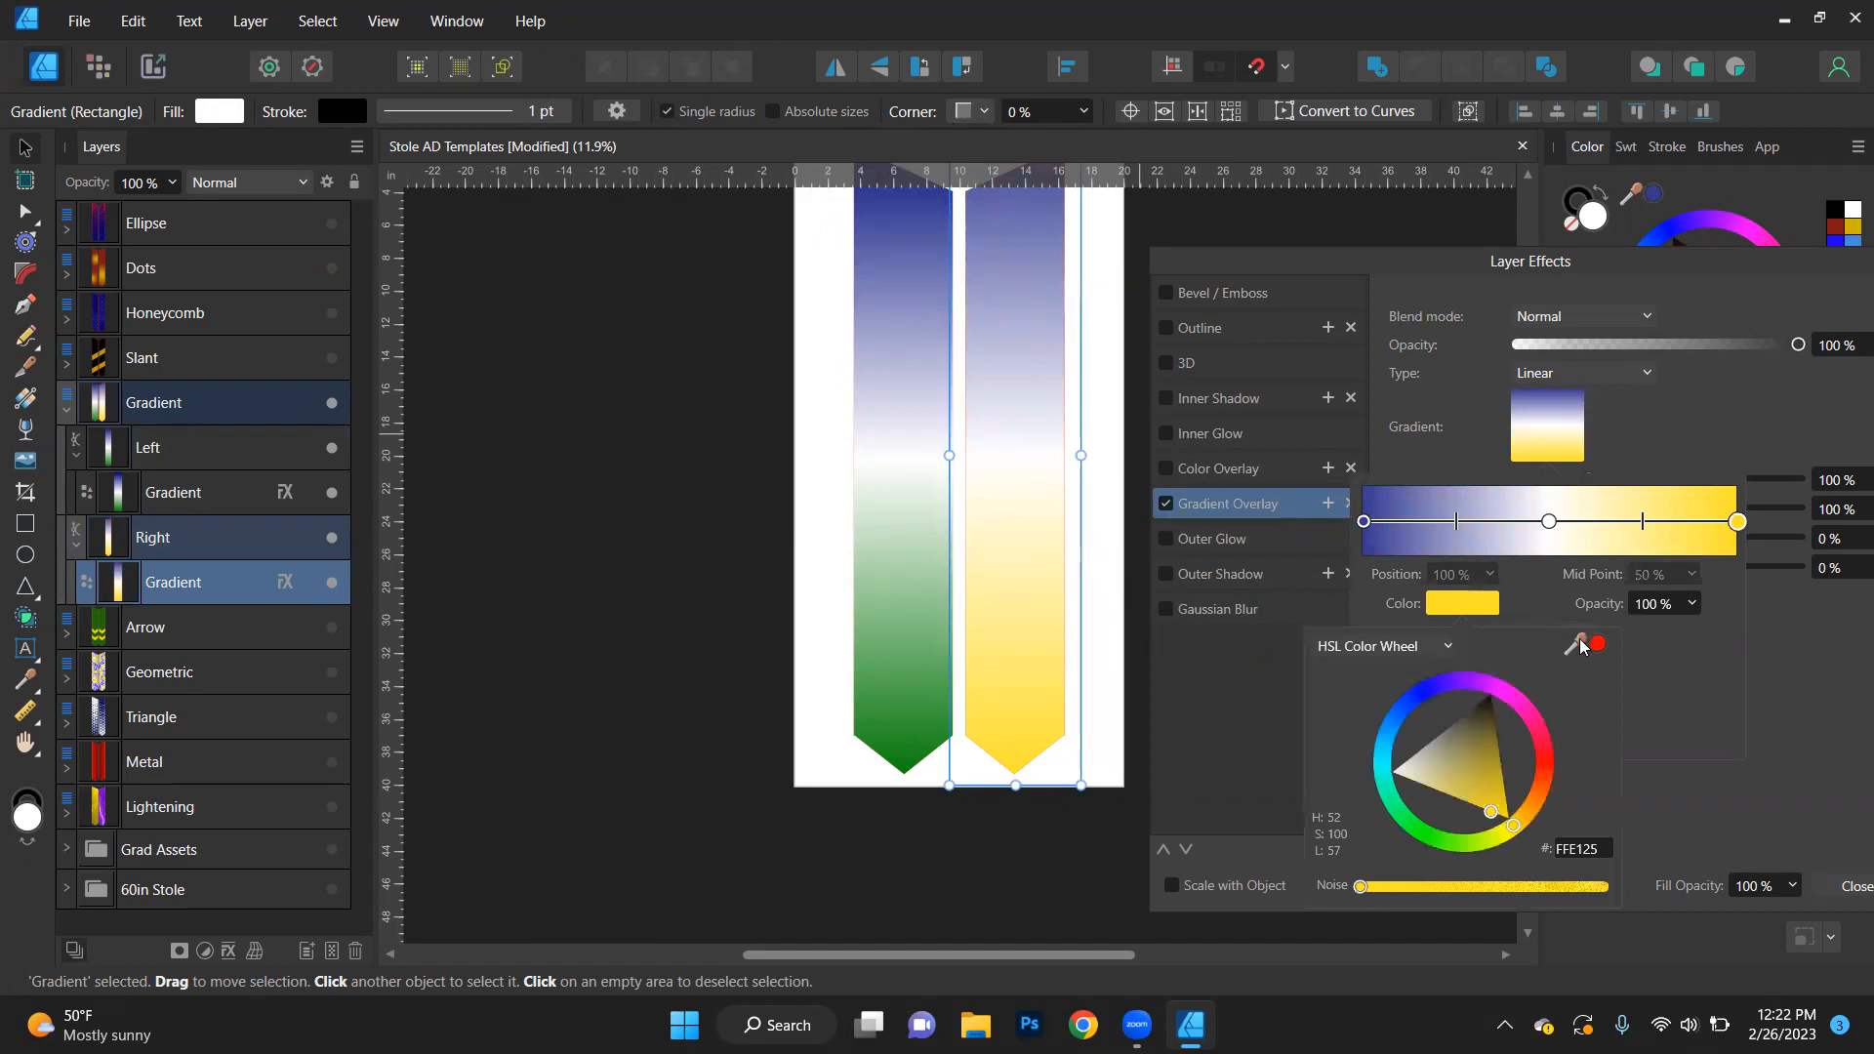
{"action": "left_click_drag", "start_coordinate": [1581, 646], "coordinate": [907, 753]}
{"action": "left_click", "coordinate": [1597, 646]}
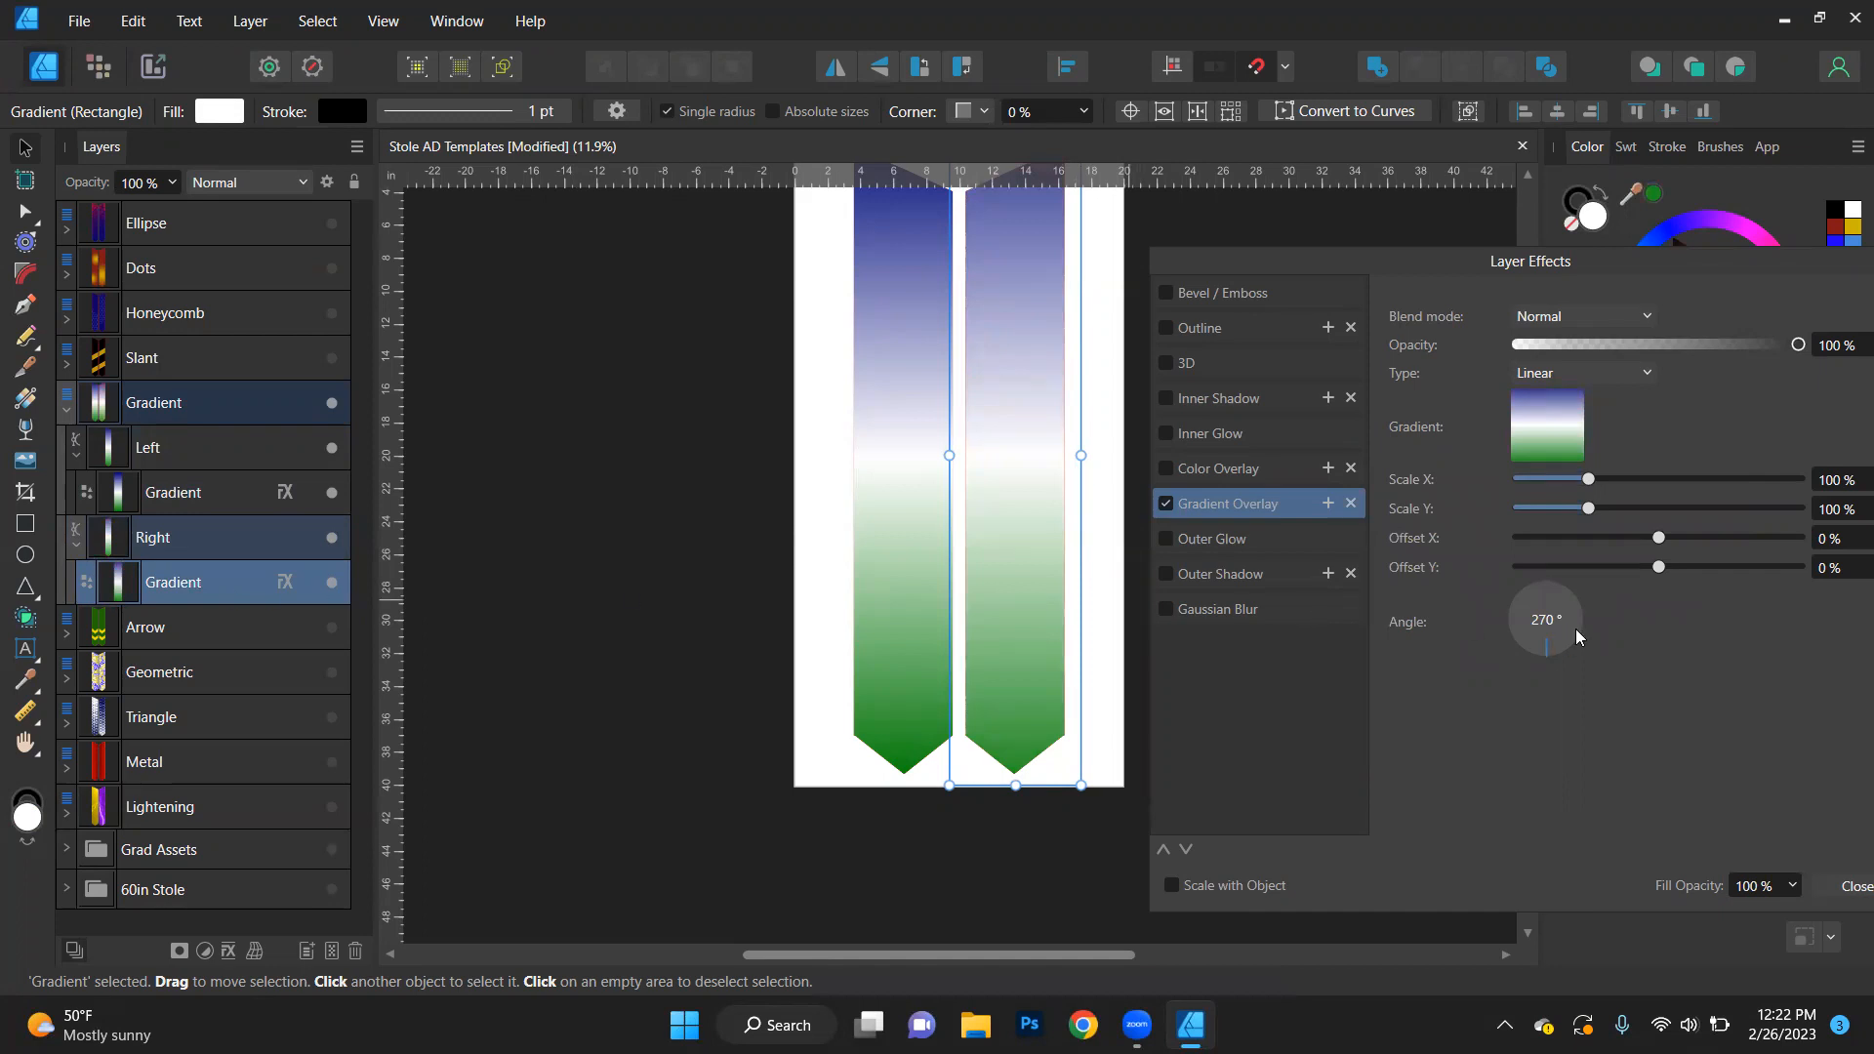
- Set the right stole's gradient overlay angle to 90°, reverse its gradient, and close the effects and the Gradient layer group
{"action": "left_click_drag", "start_coordinate": [1516, 607], "coordinate": [1657, 605]}
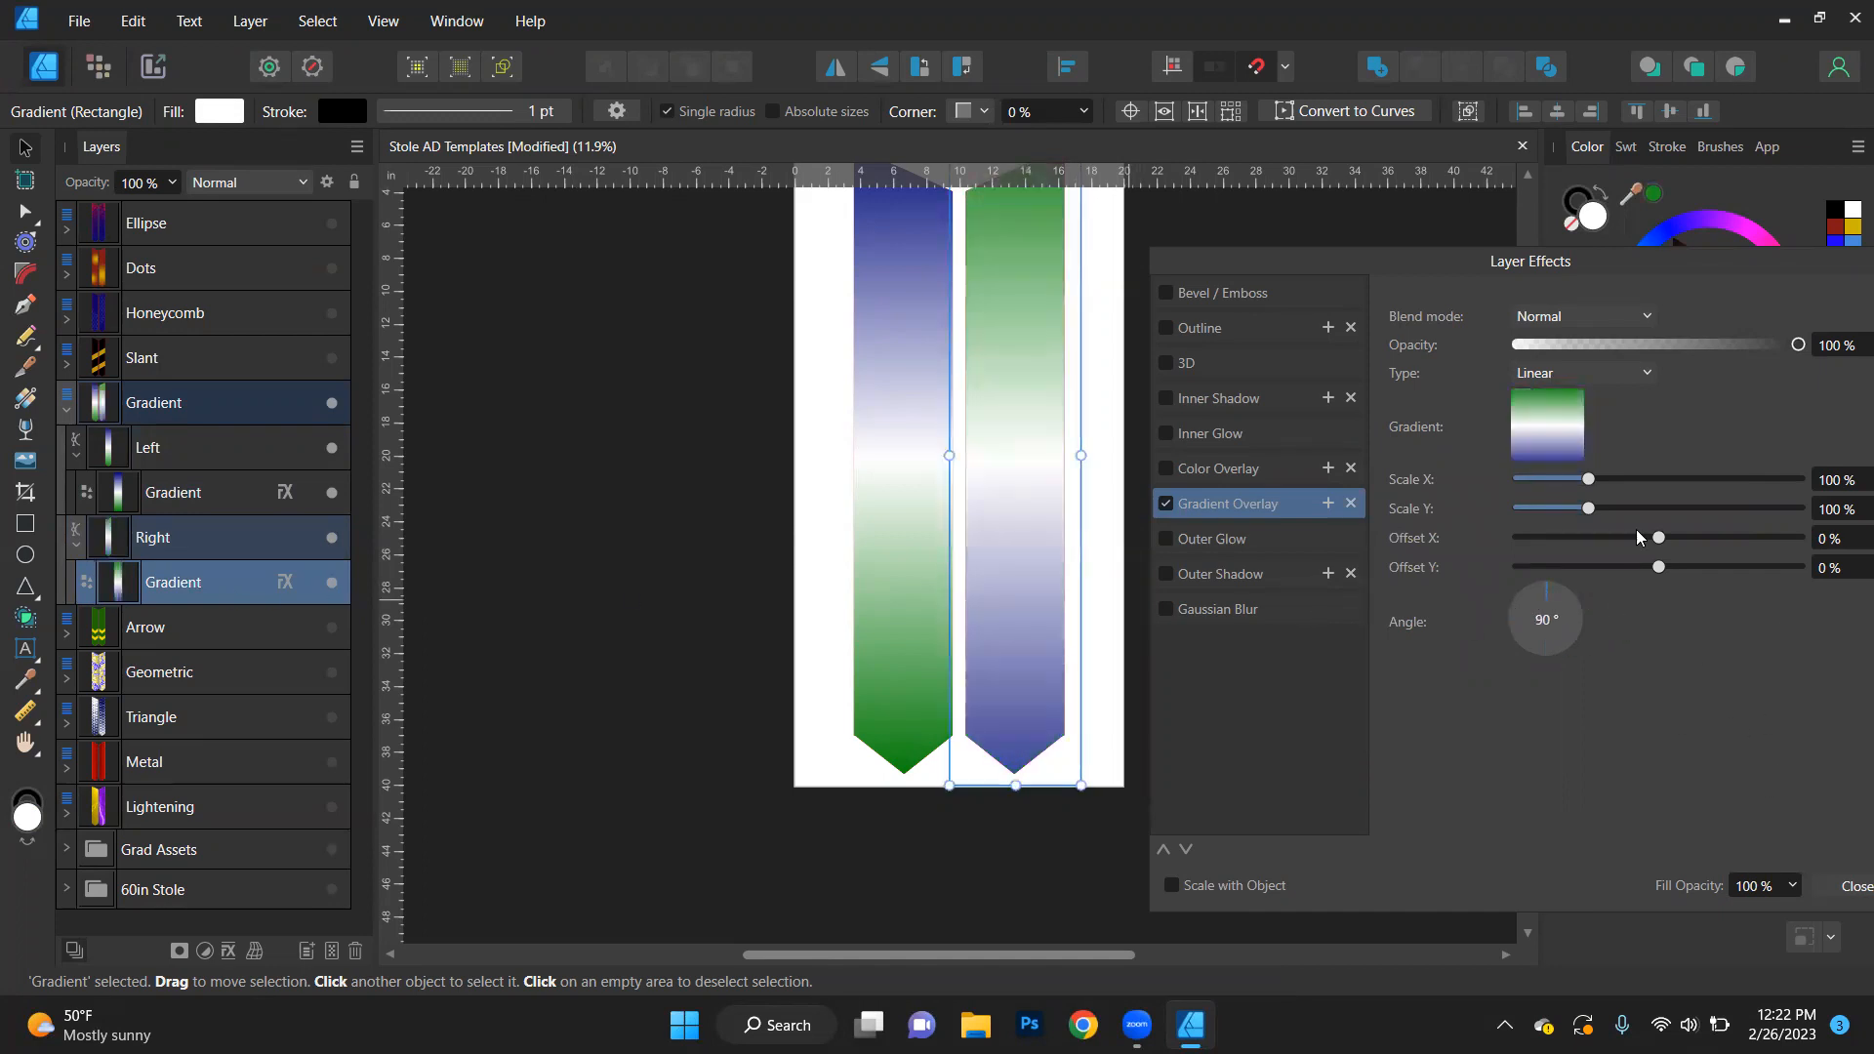
{"action": "left_click", "coordinate": [1545, 414]}
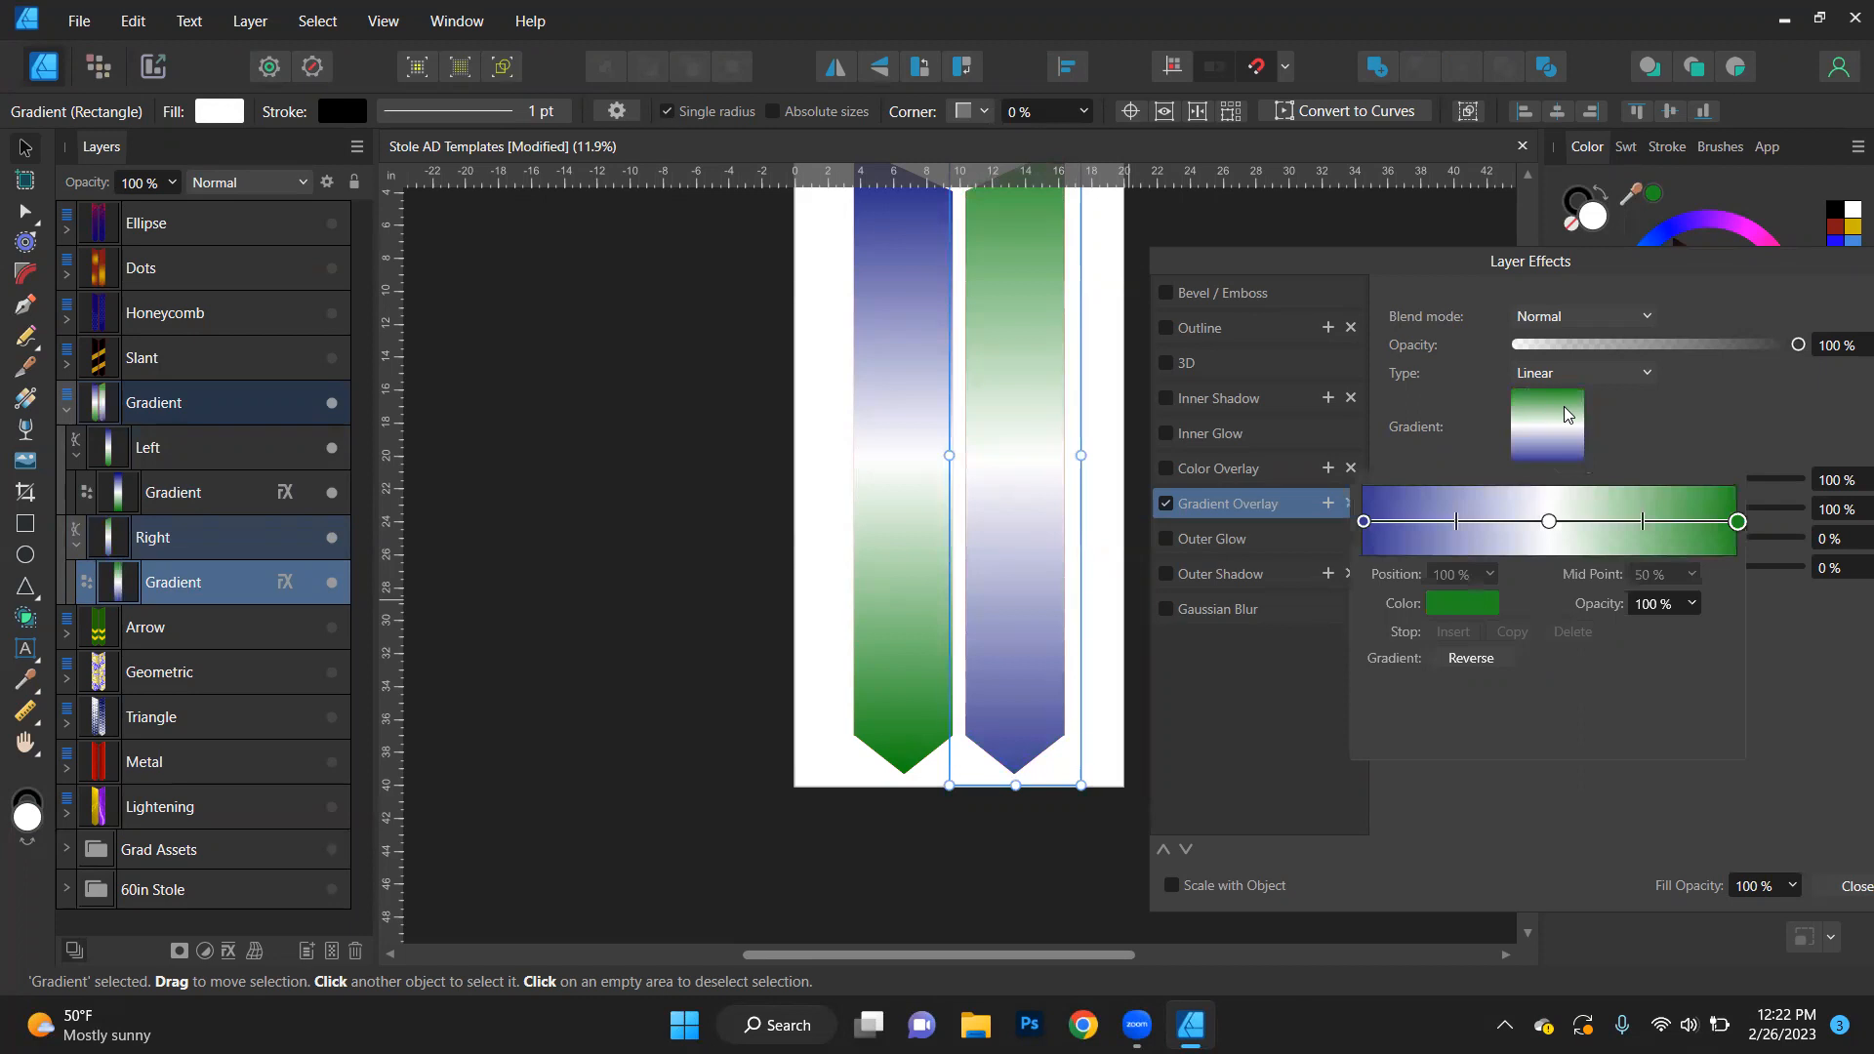
{"action": "left_click", "coordinate": [1471, 659]}
{"action": "left_click", "coordinate": [1471, 659]}
{"action": "left_click", "coordinate": [1471, 659]}
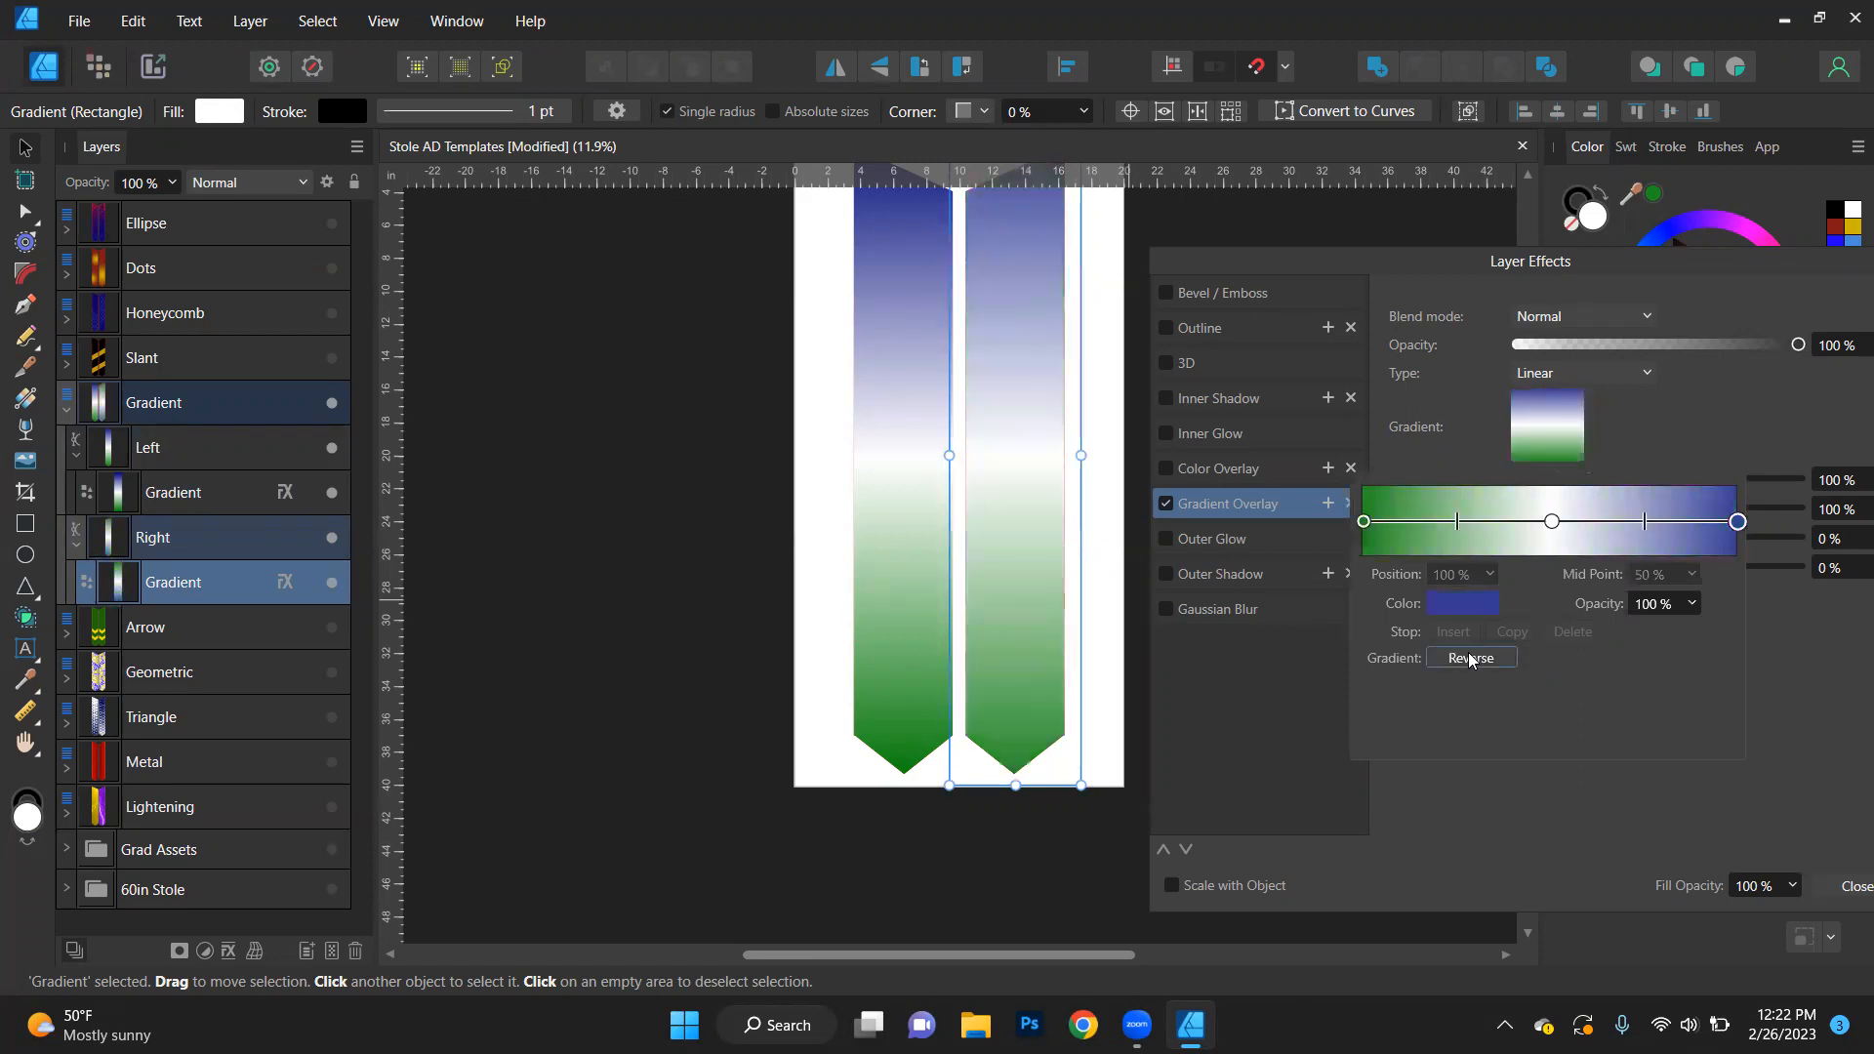
{"action": "left_click", "coordinate": [1838, 905]}
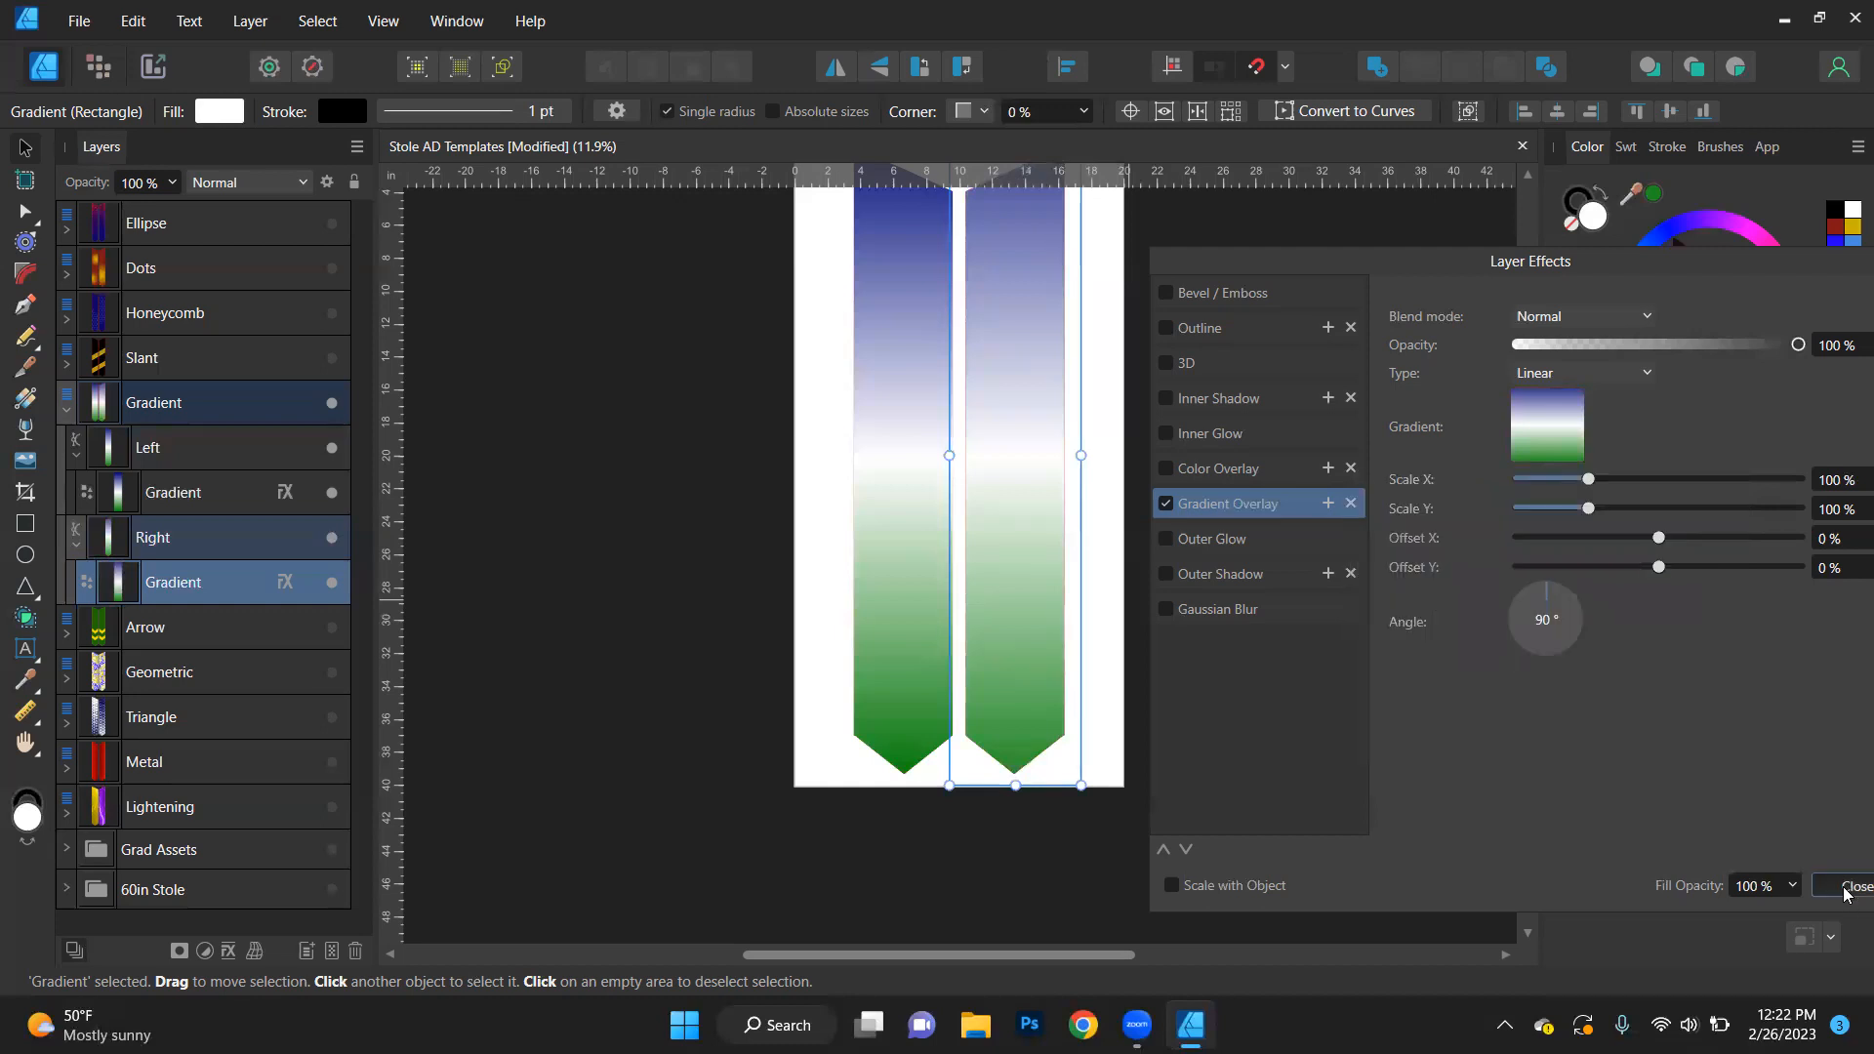
{"action": "left_click", "coordinate": [1846, 890]}
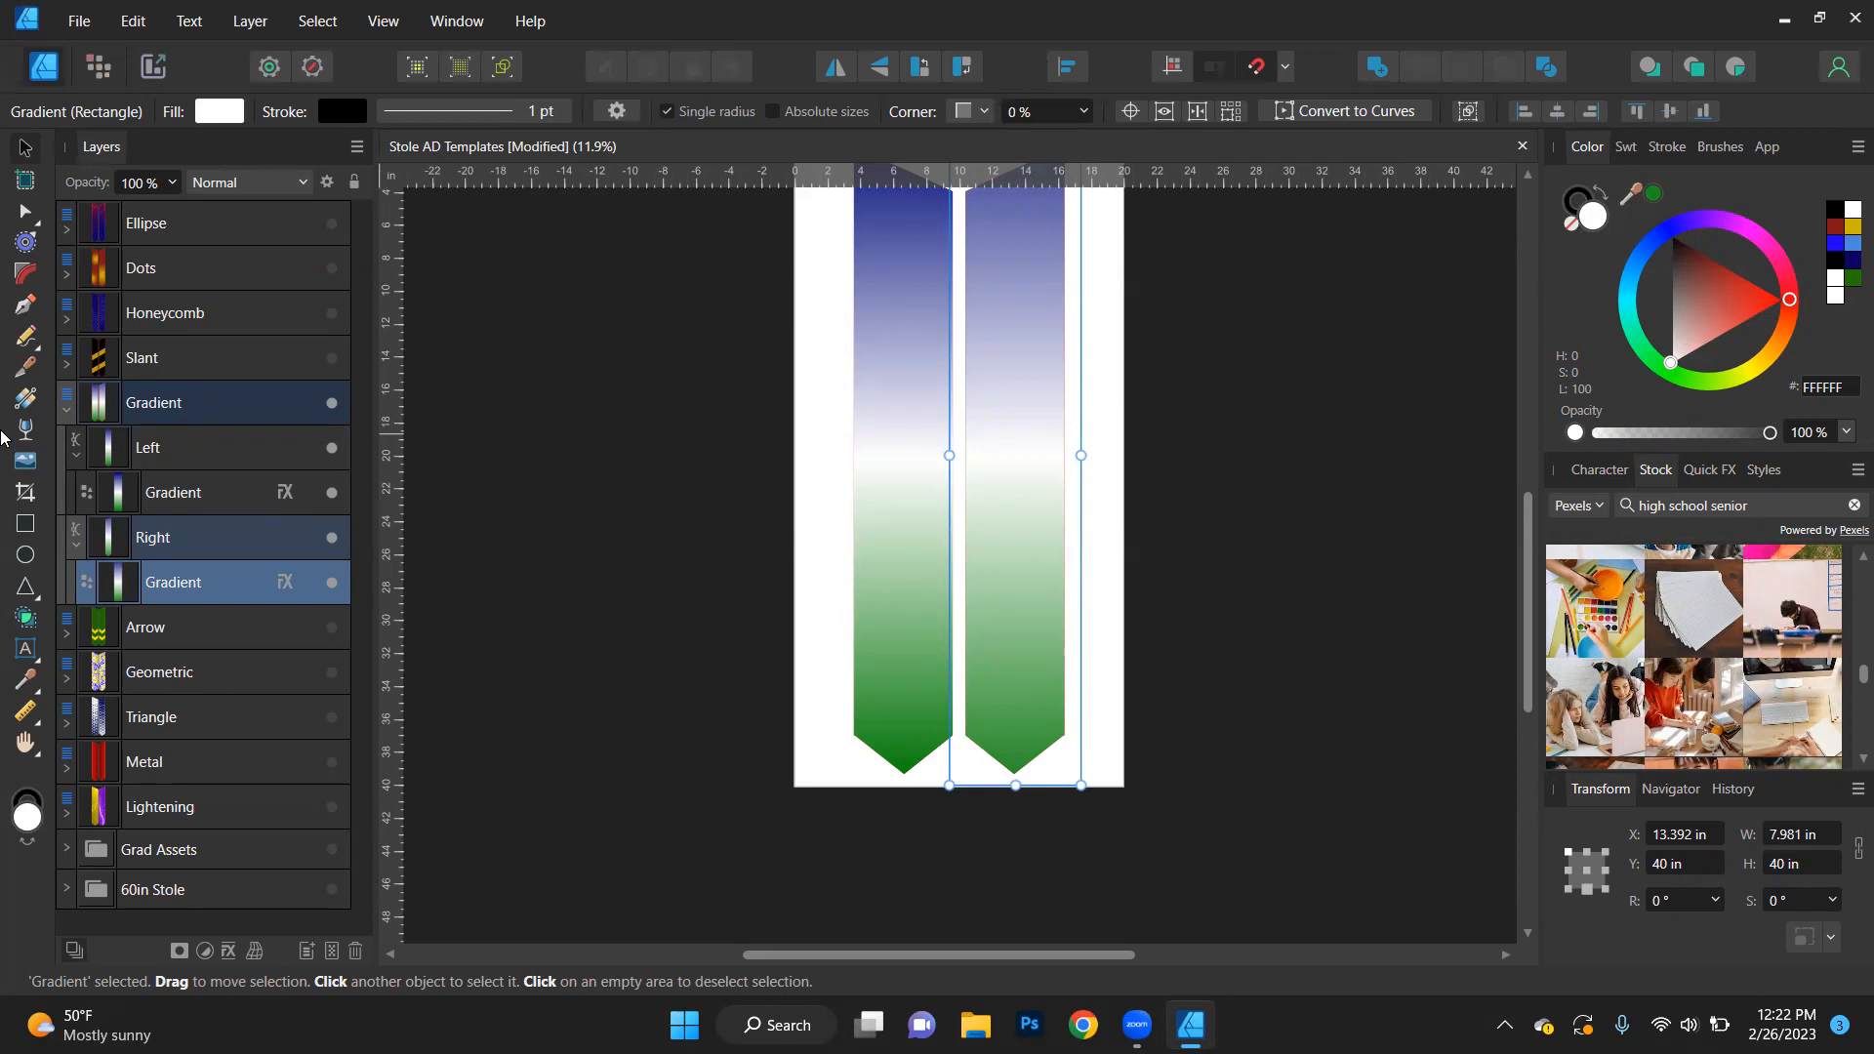
{"action": "left_click", "coordinate": [67, 411]}
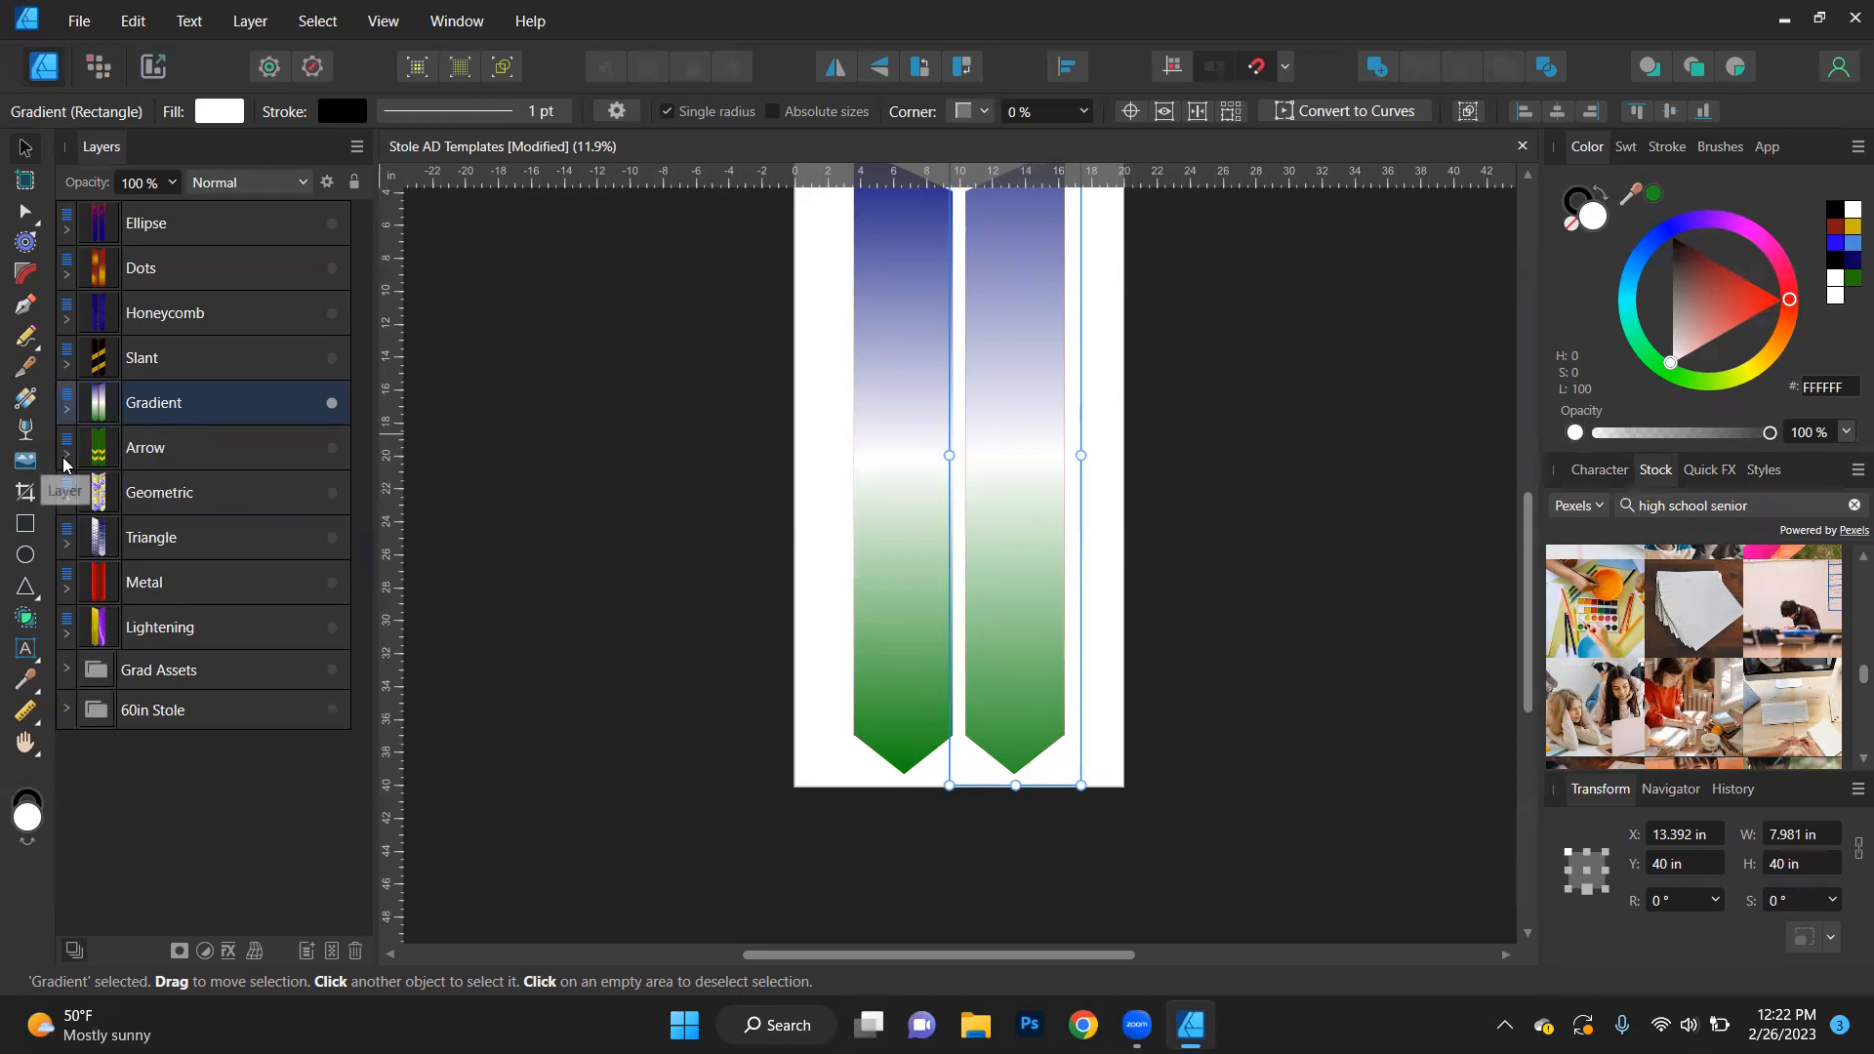
- Hide the Gradient design, then show the Arrow design and expand its layer group
{"action": "left_click", "coordinate": [331, 404]}
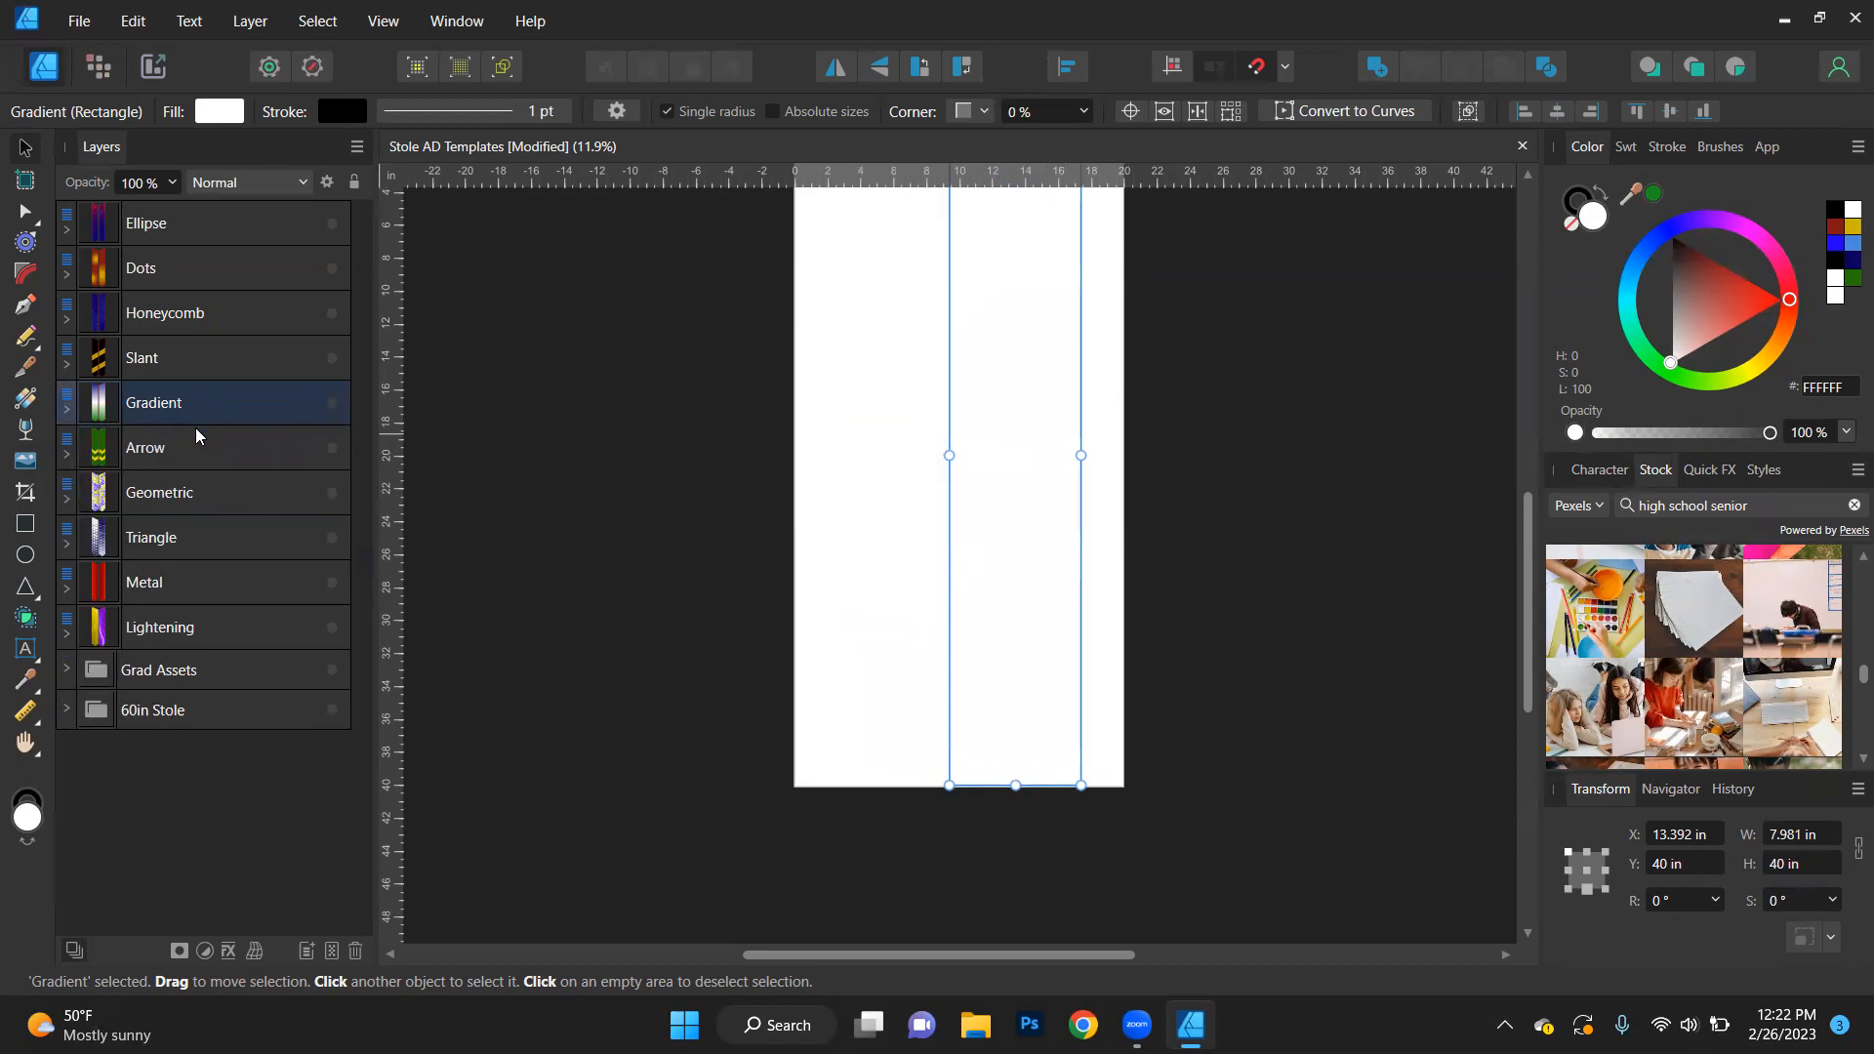
{"action": "left_click", "coordinate": [332, 448]}
{"action": "left_click", "coordinate": [66, 455]}
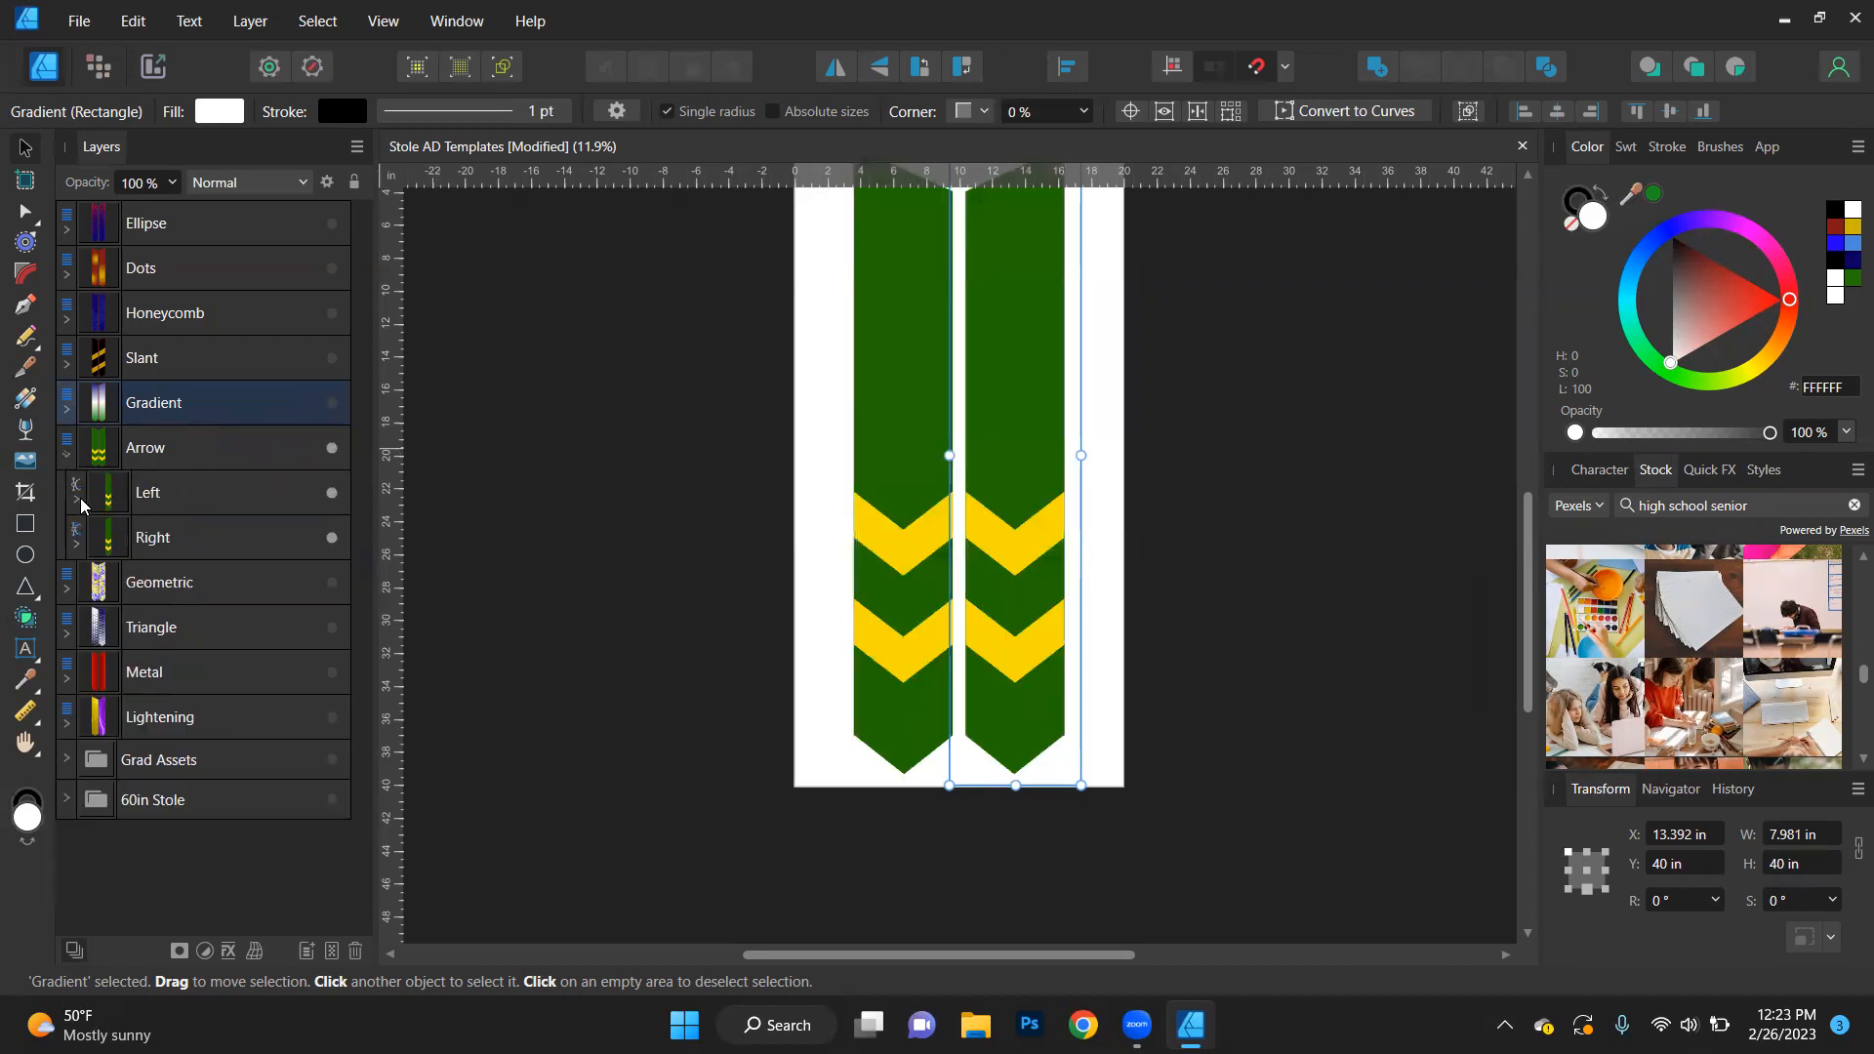
- Select the Top Arrow on both stoles by matching name and fill them with white (FFFFFF)
{"action": "left_click", "coordinate": [77, 501]}
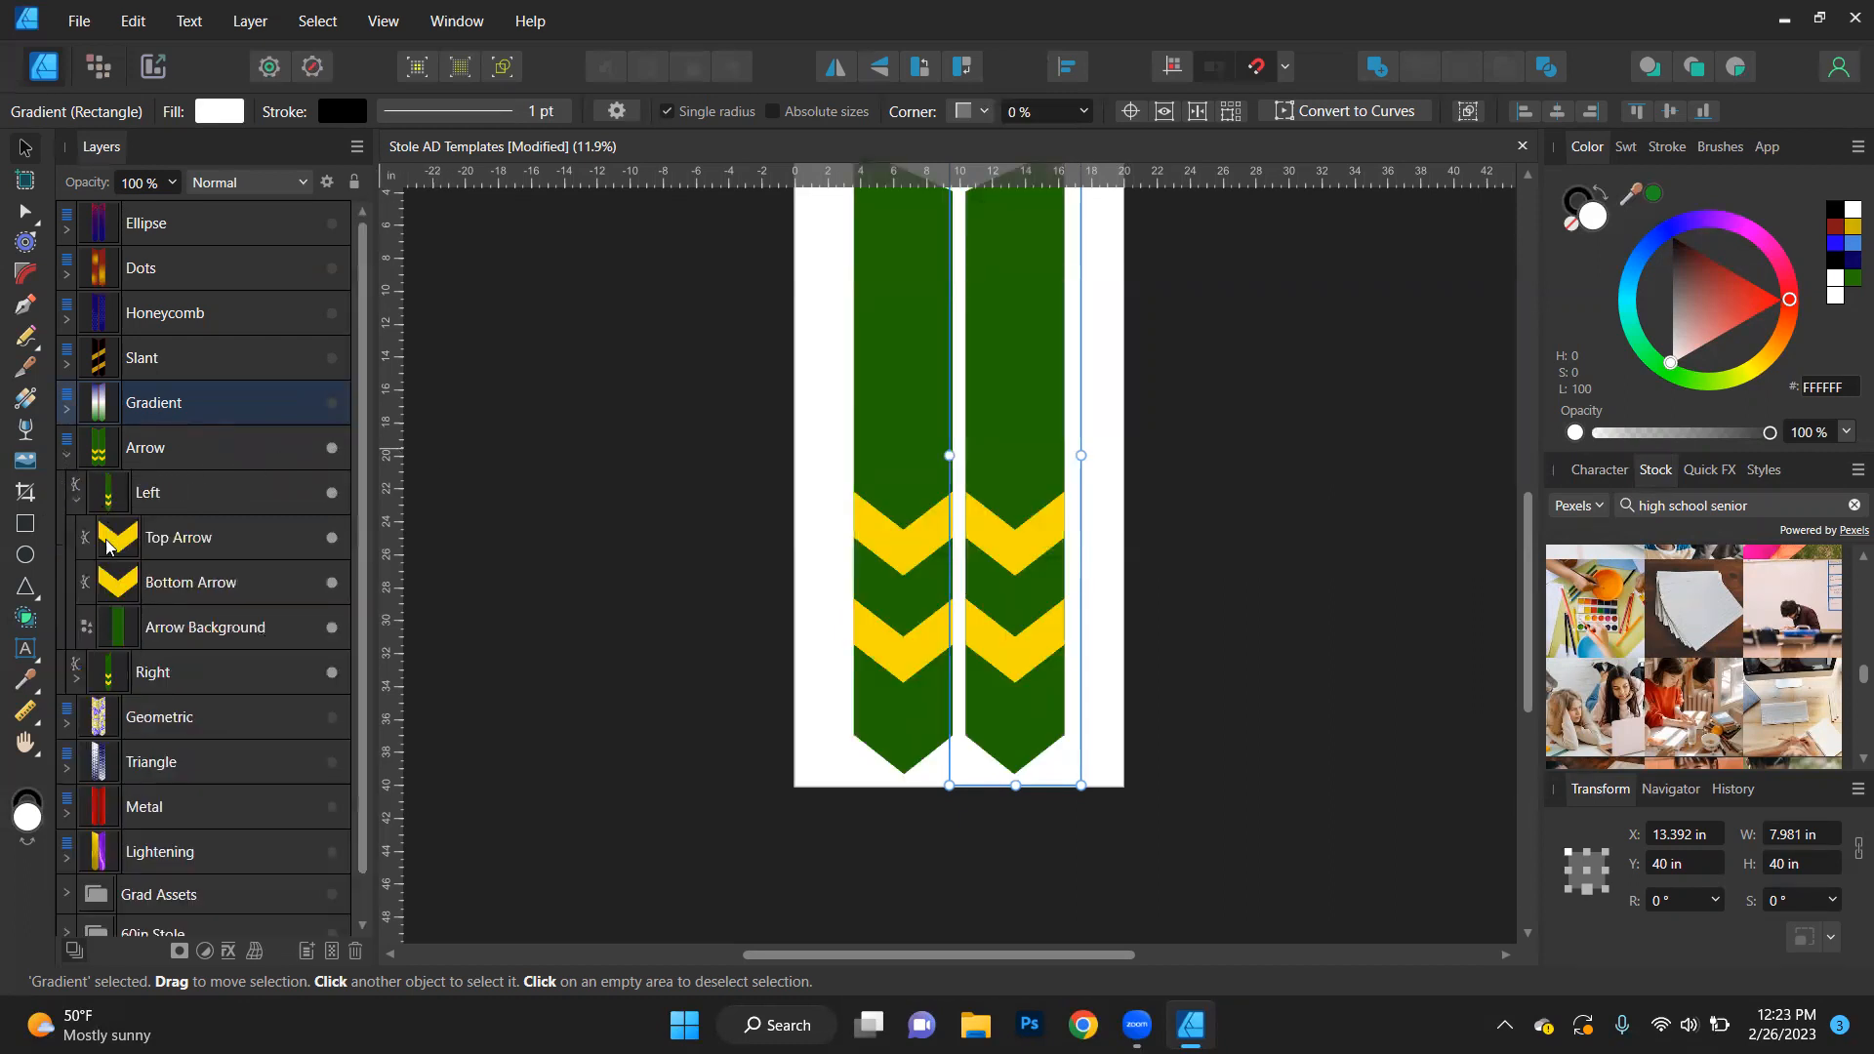
{"action": "double_click", "coordinate": [219, 542]}
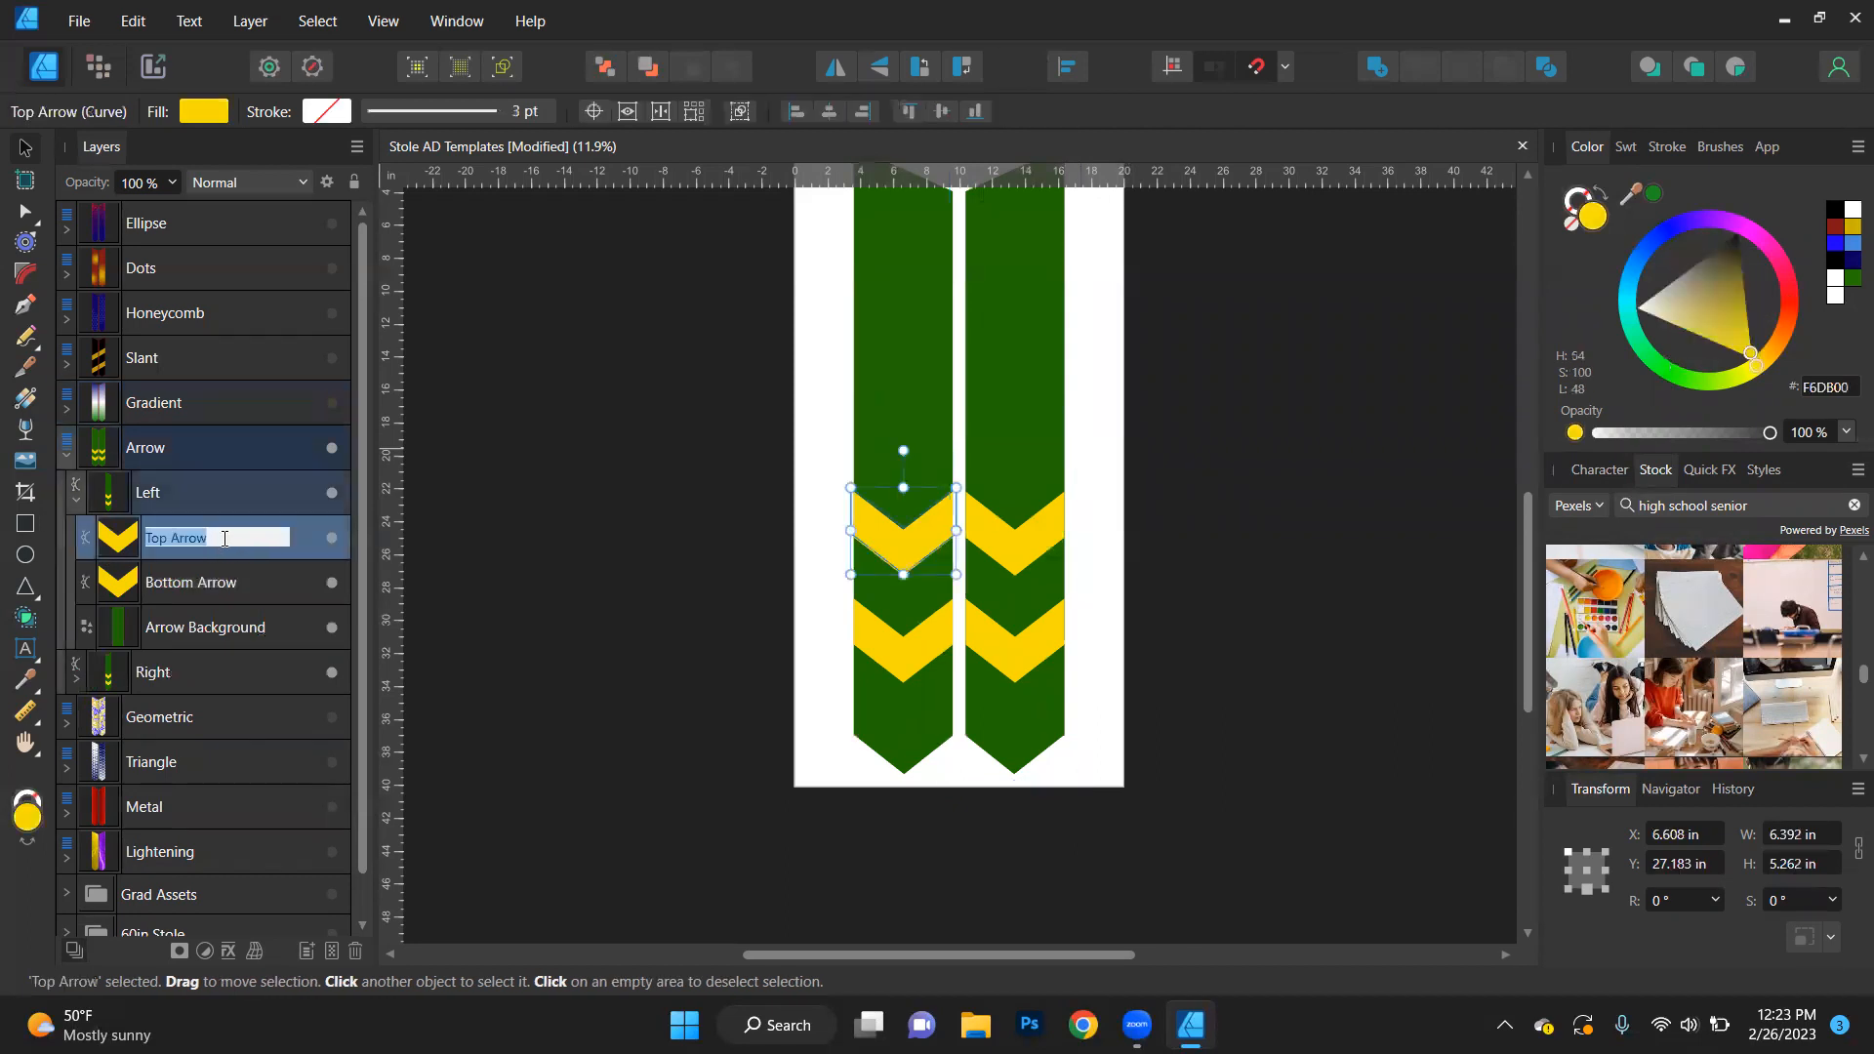
{"action": "key", "text": "Return"}
{"action": "left_click", "coordinate": [316, 22]}
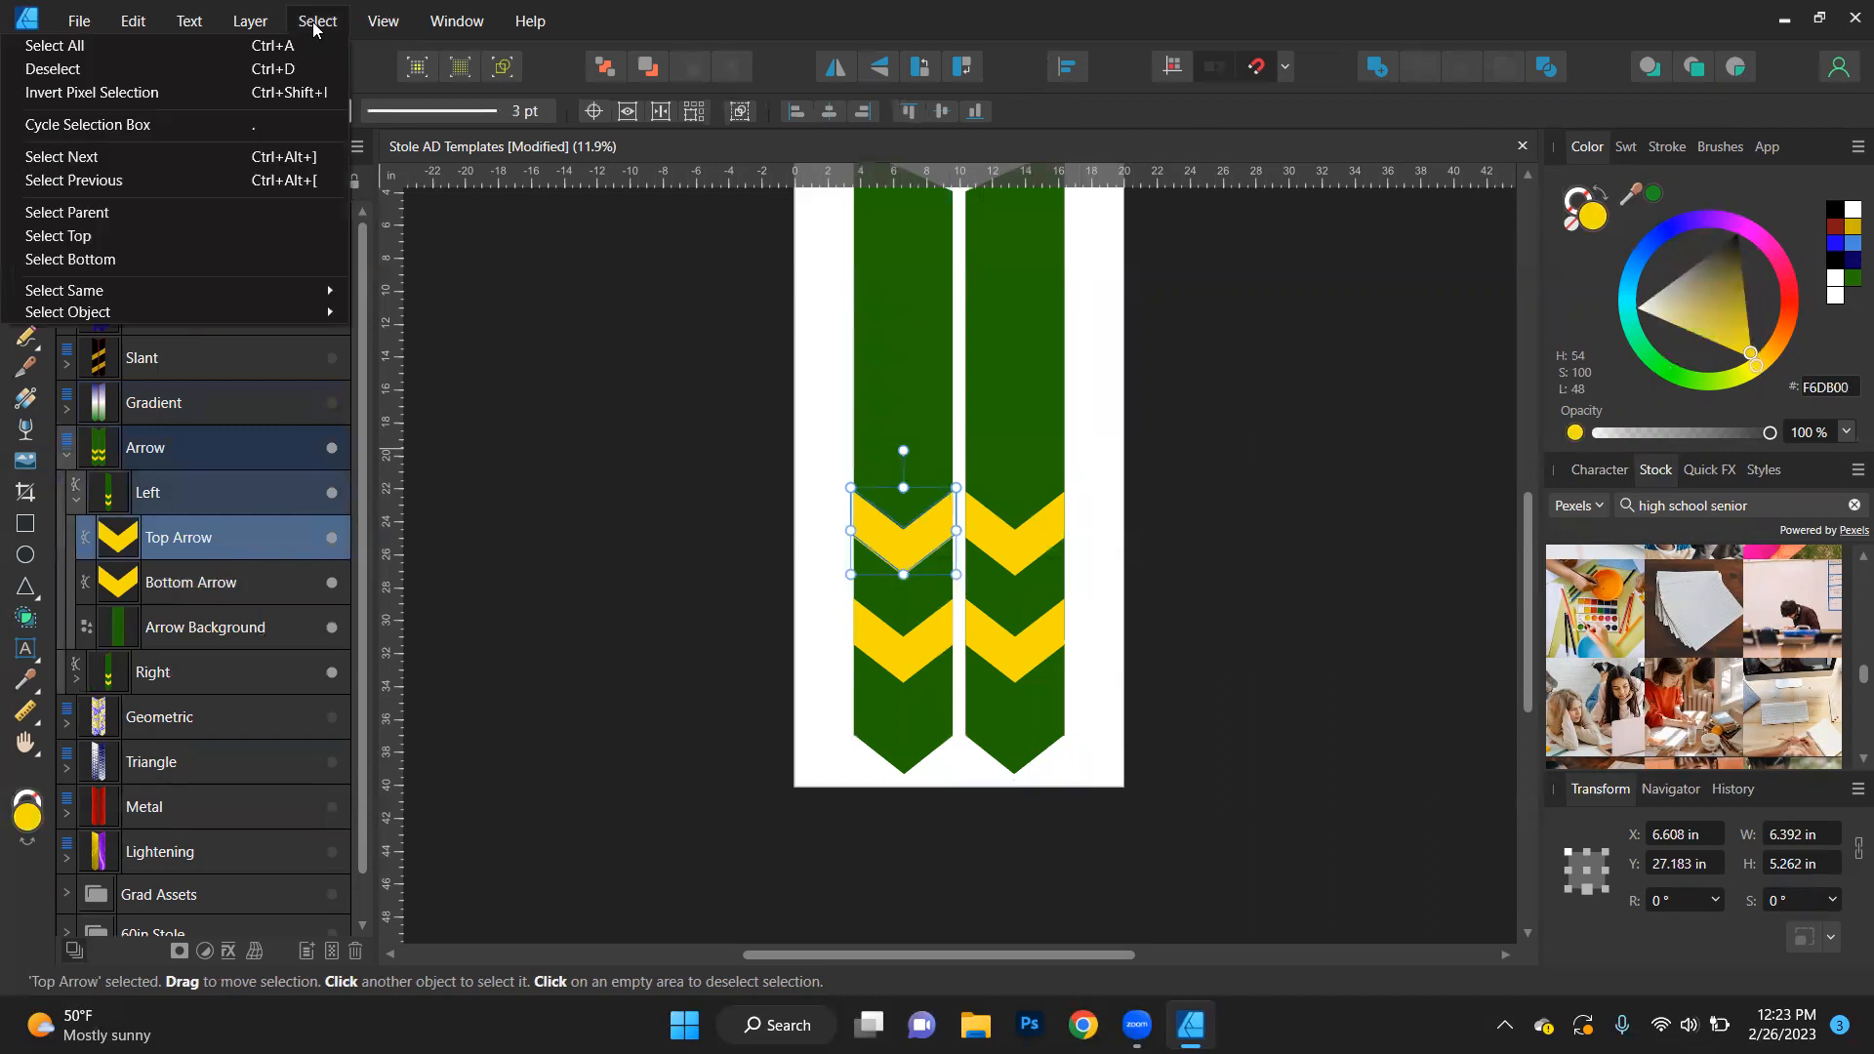
{"action": "mouse_move", "coordinate": [276, 295]}
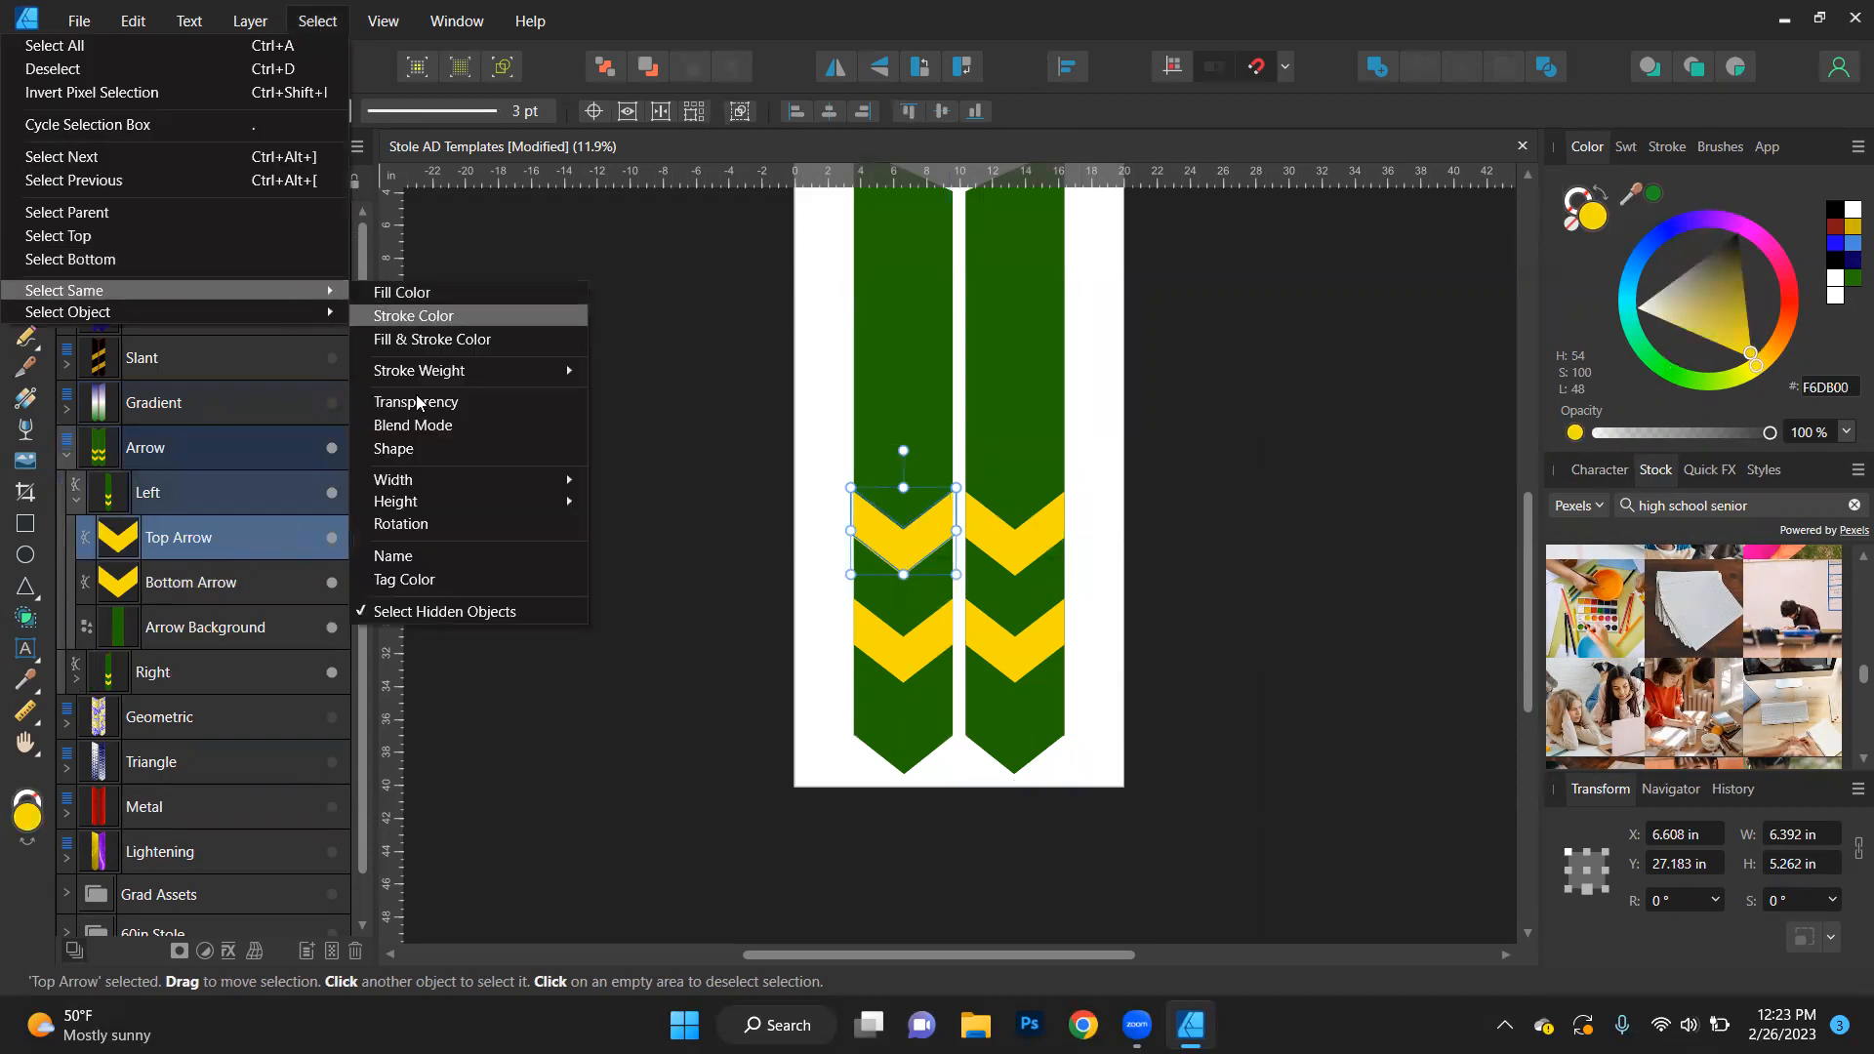
{"action": "left_click", "coordinate": [420, 556]}
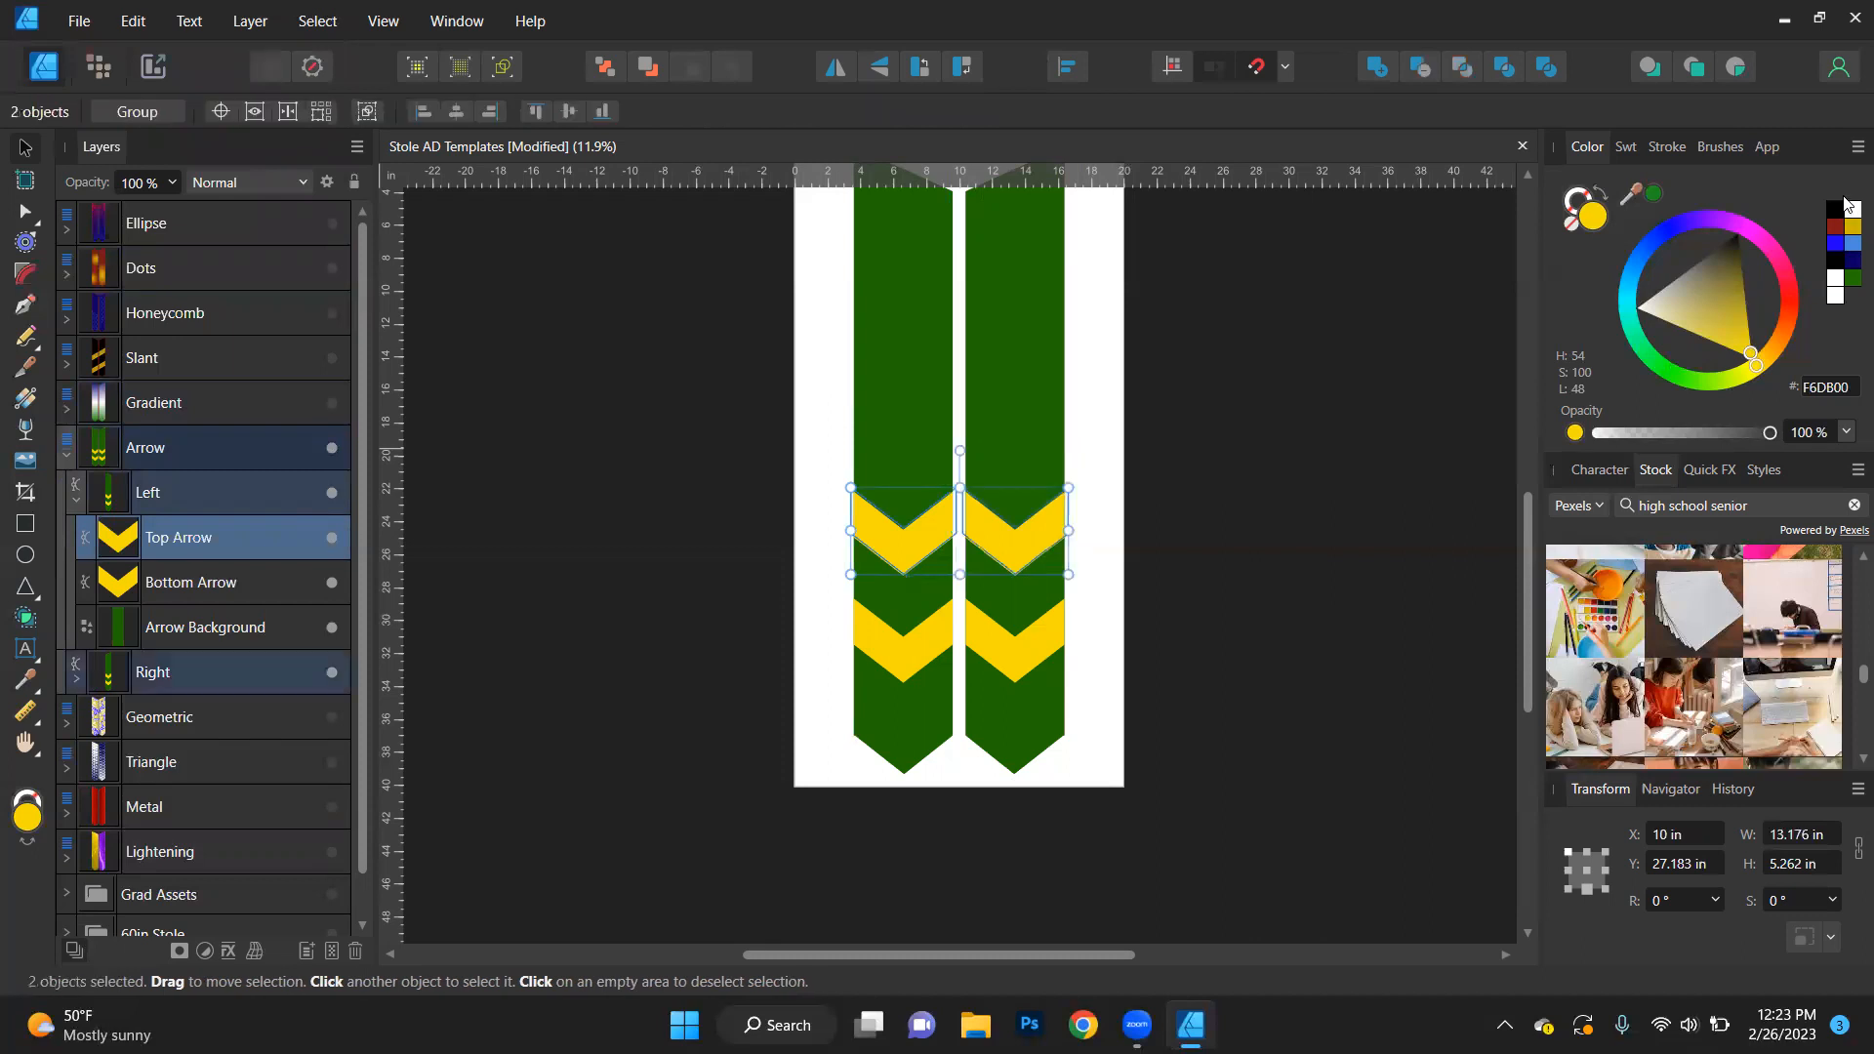
{"action": "left_click", "coordinate": [1849, 210]}
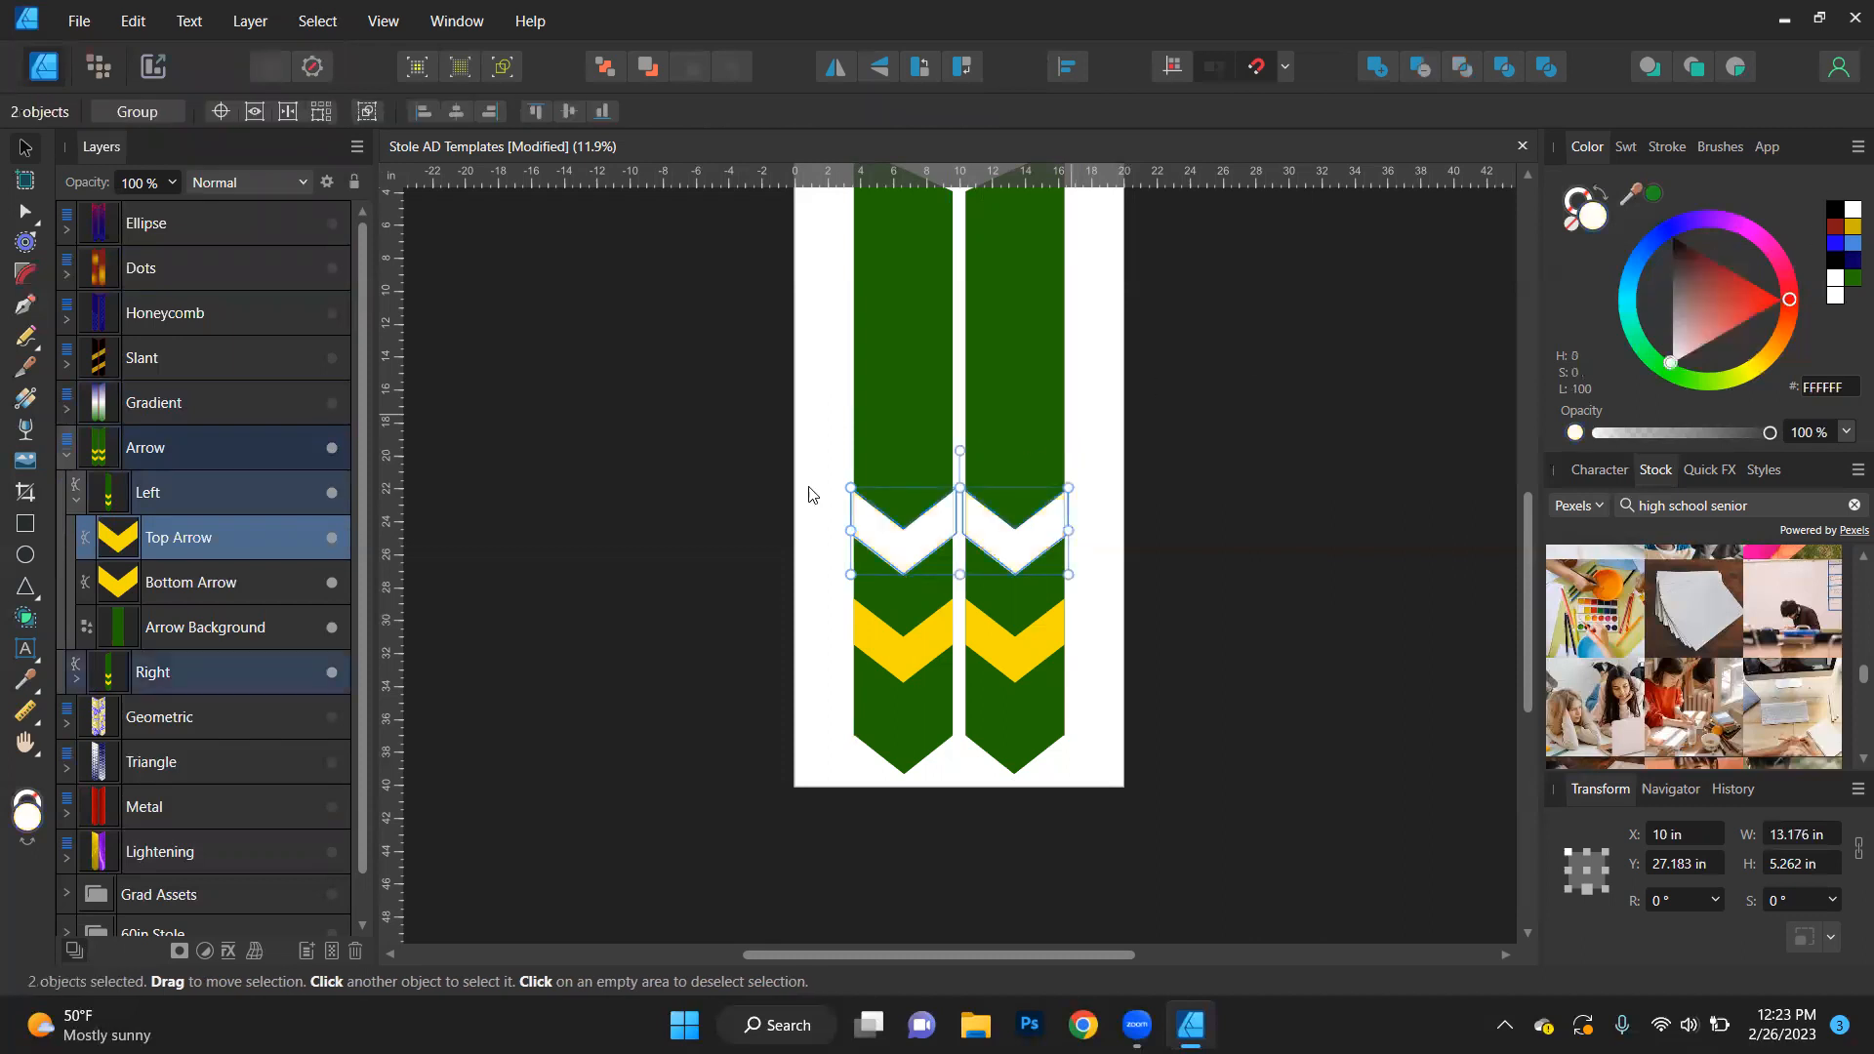
- Select the Bottom Arrow on both stoles by matching name and fill them with dark red (811717)
{"action": "left_click", "coordinate": [184, 578]}
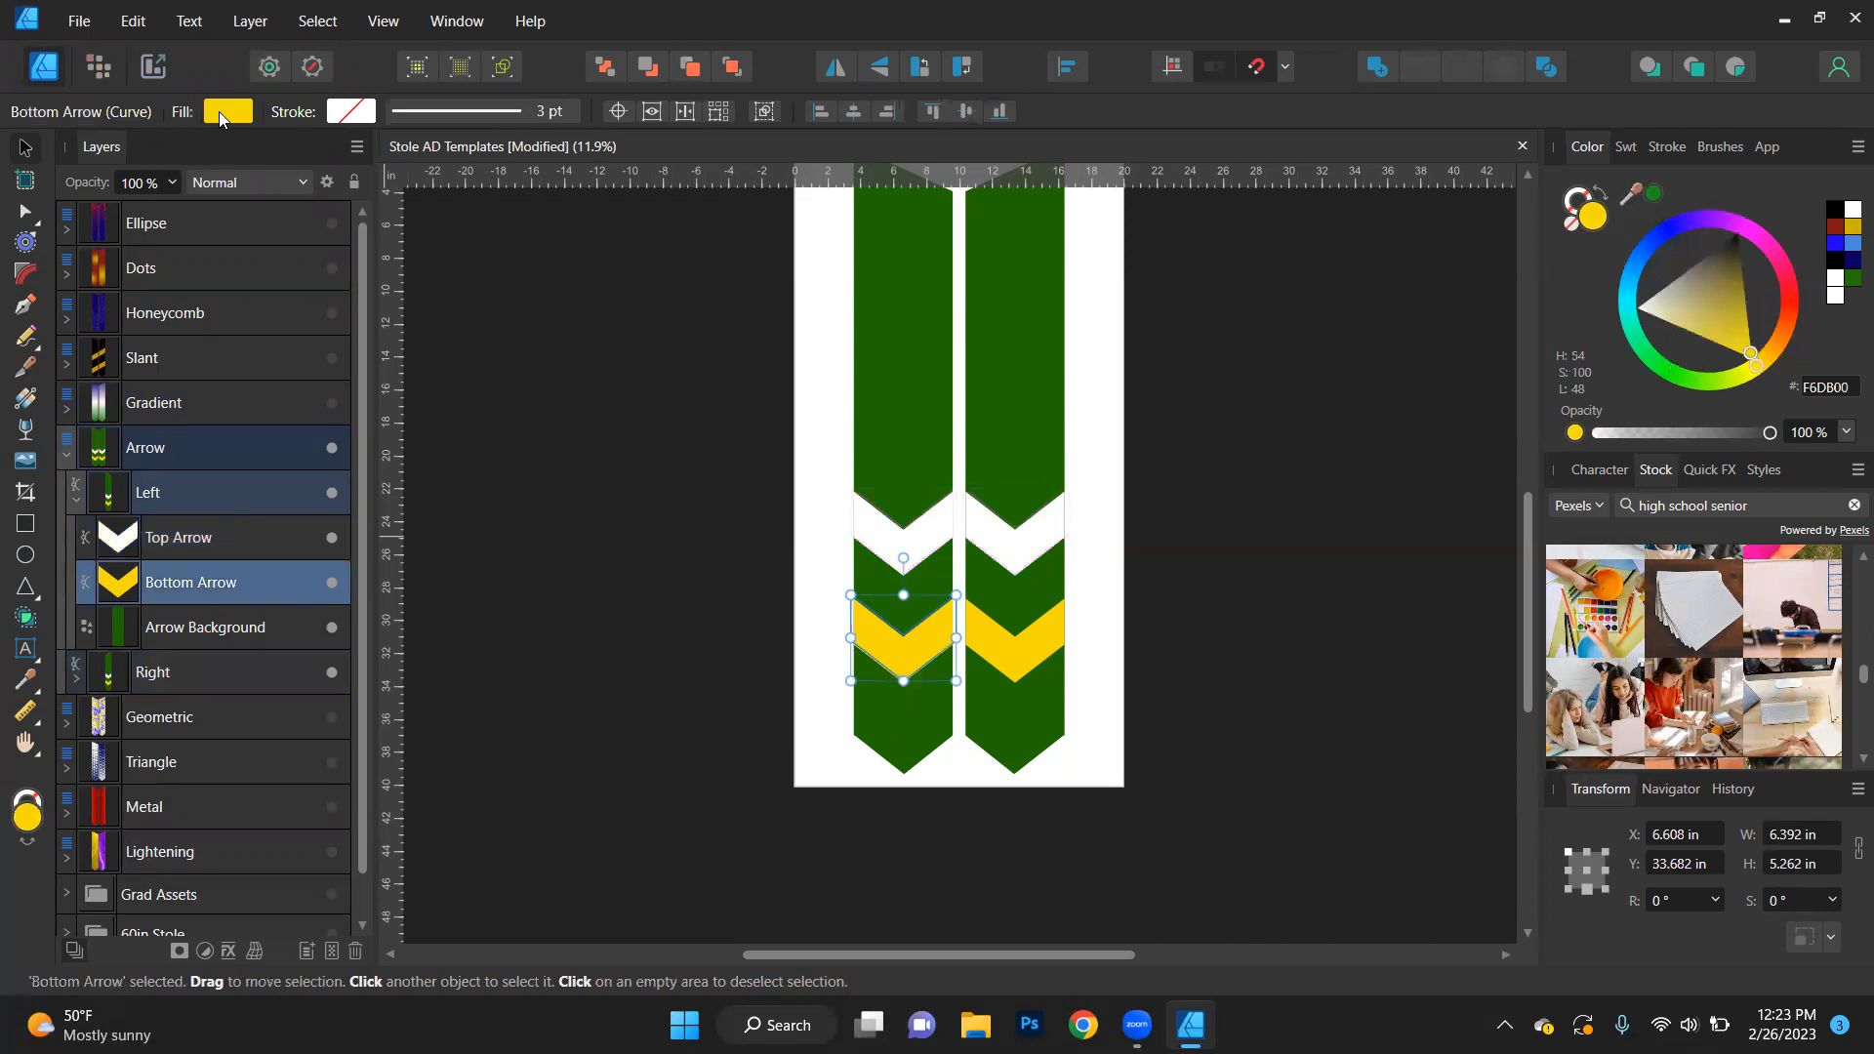
{"action": "left_click", "coordinate": [317, 20]}
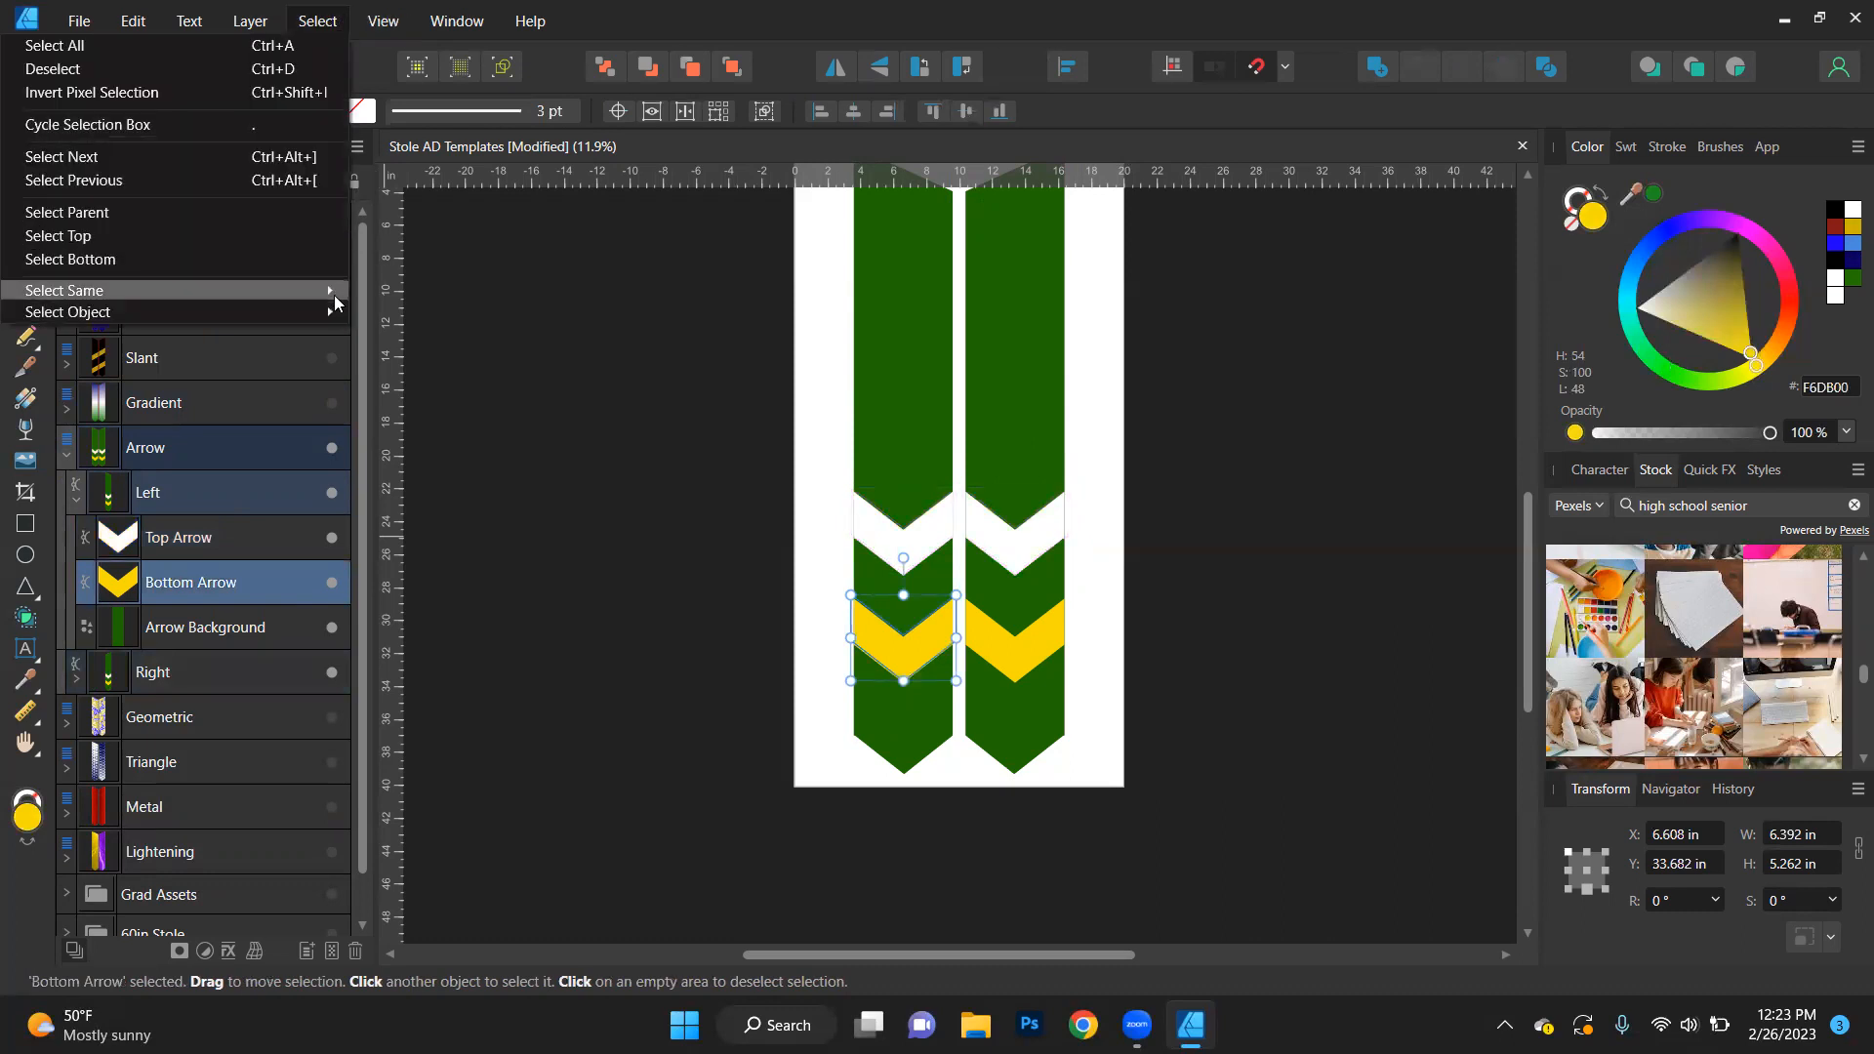
{"action": "mouse_move", "coordinate": [334, 290]}
{"action": "left_click", "coordinate": [422, 554]}
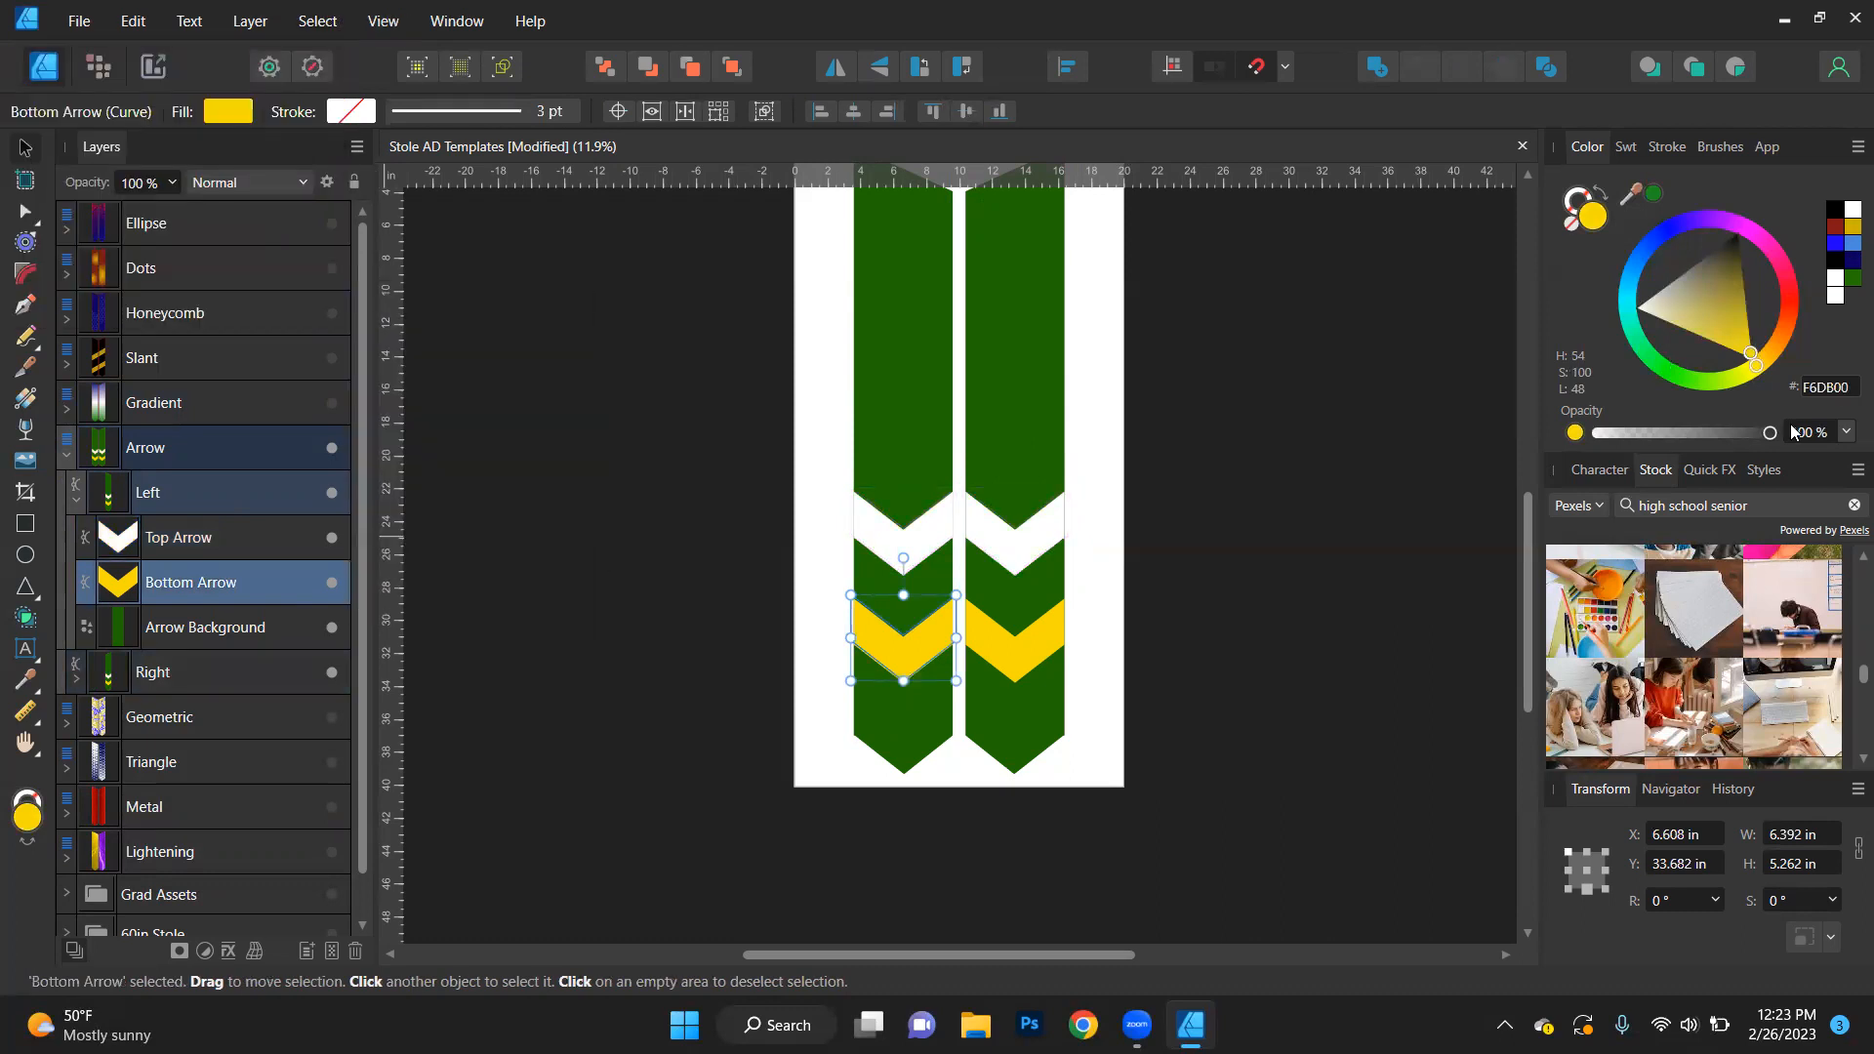
{"action": "left_click", "coordinate": [1840, 232]}
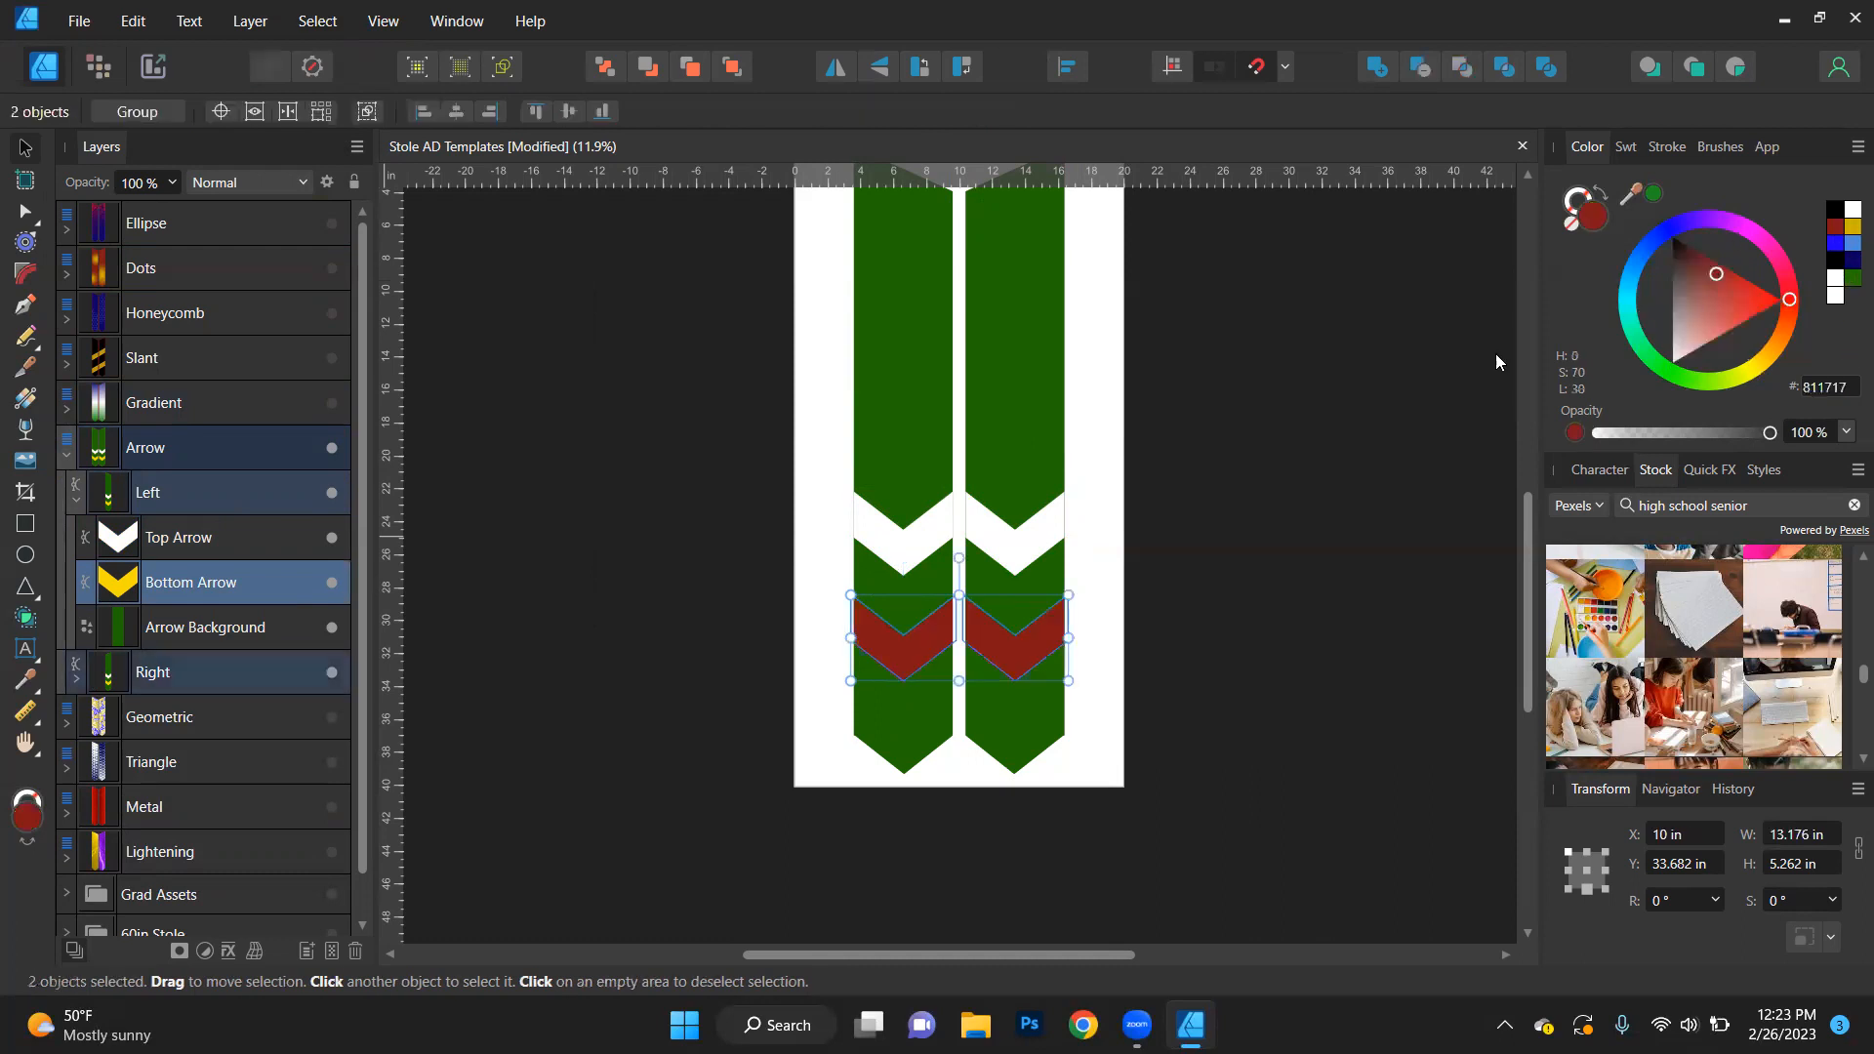
- Select the Arrow Background on both stoles by matching name, fill them with gold (CCB600), and clear the selection
{"action": "left_click", "coordinate": [178, 627]}
{"action": "left_click", "coordinate": [259, 25]}
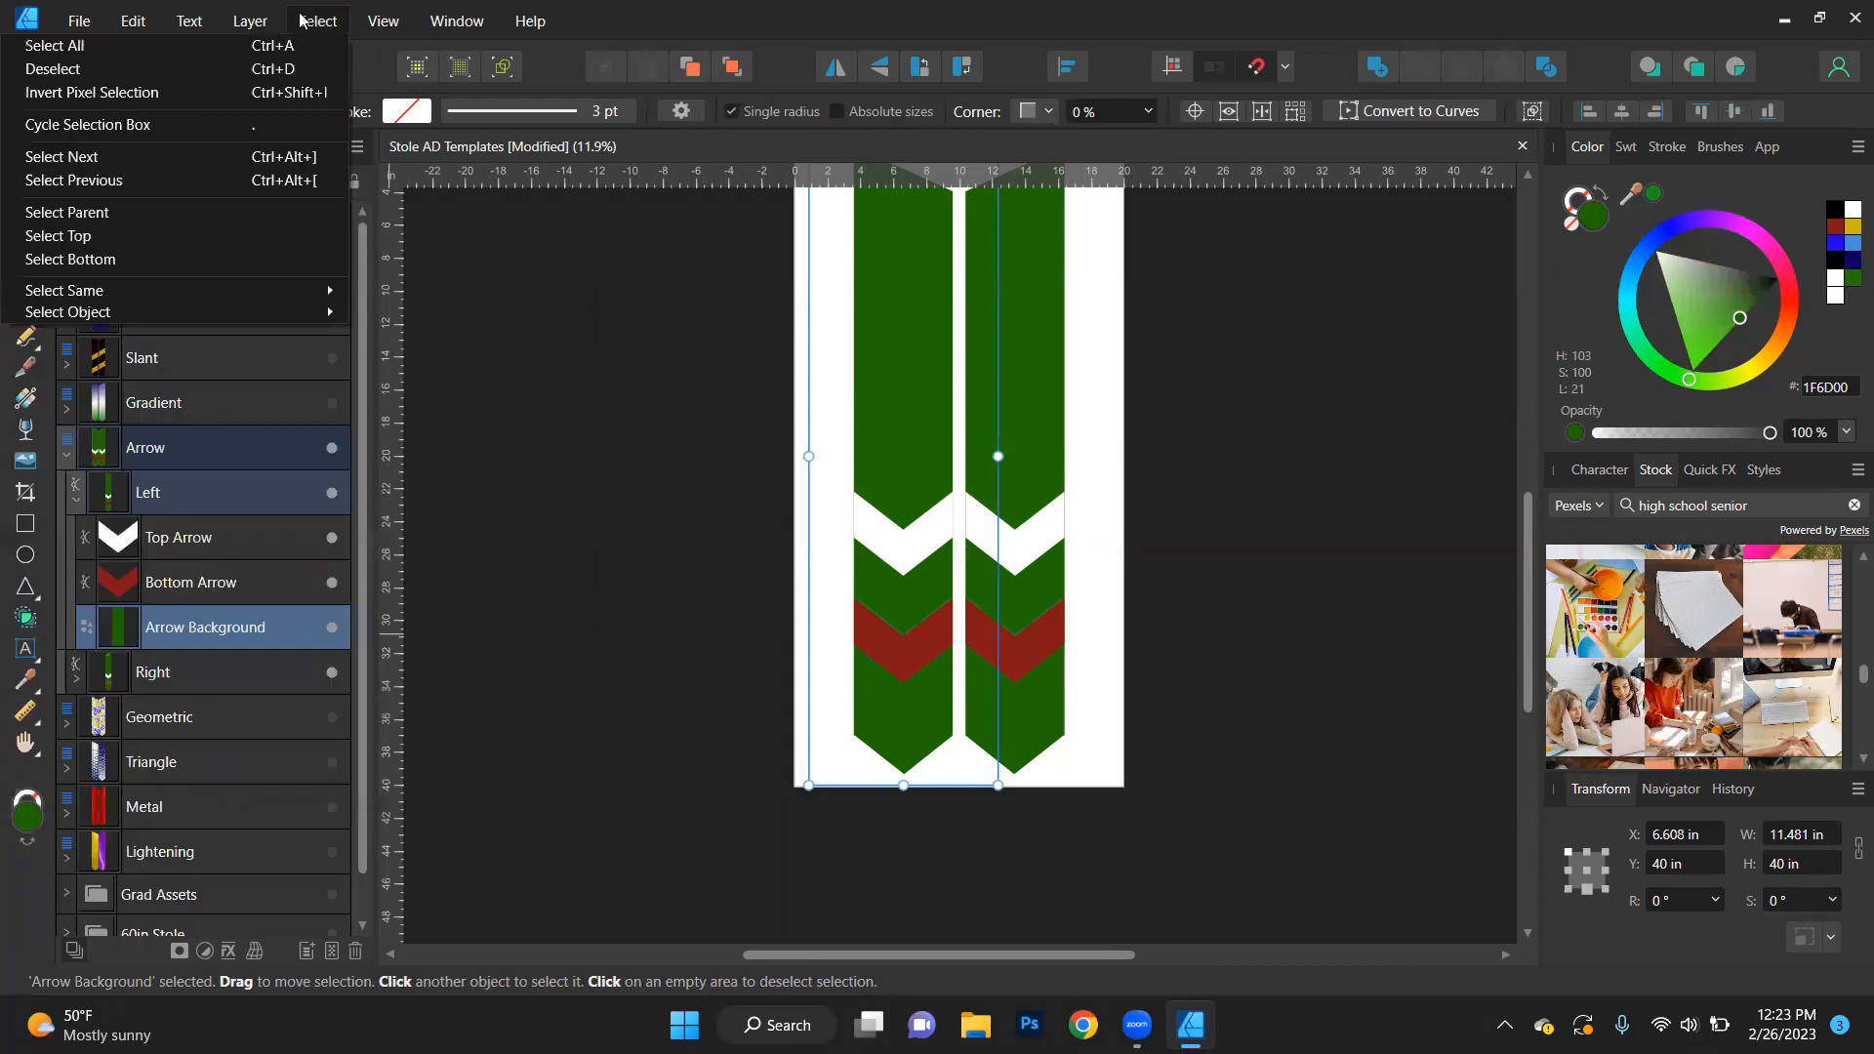
{"action": "mouse_move", "coordinate": [328, 291]}
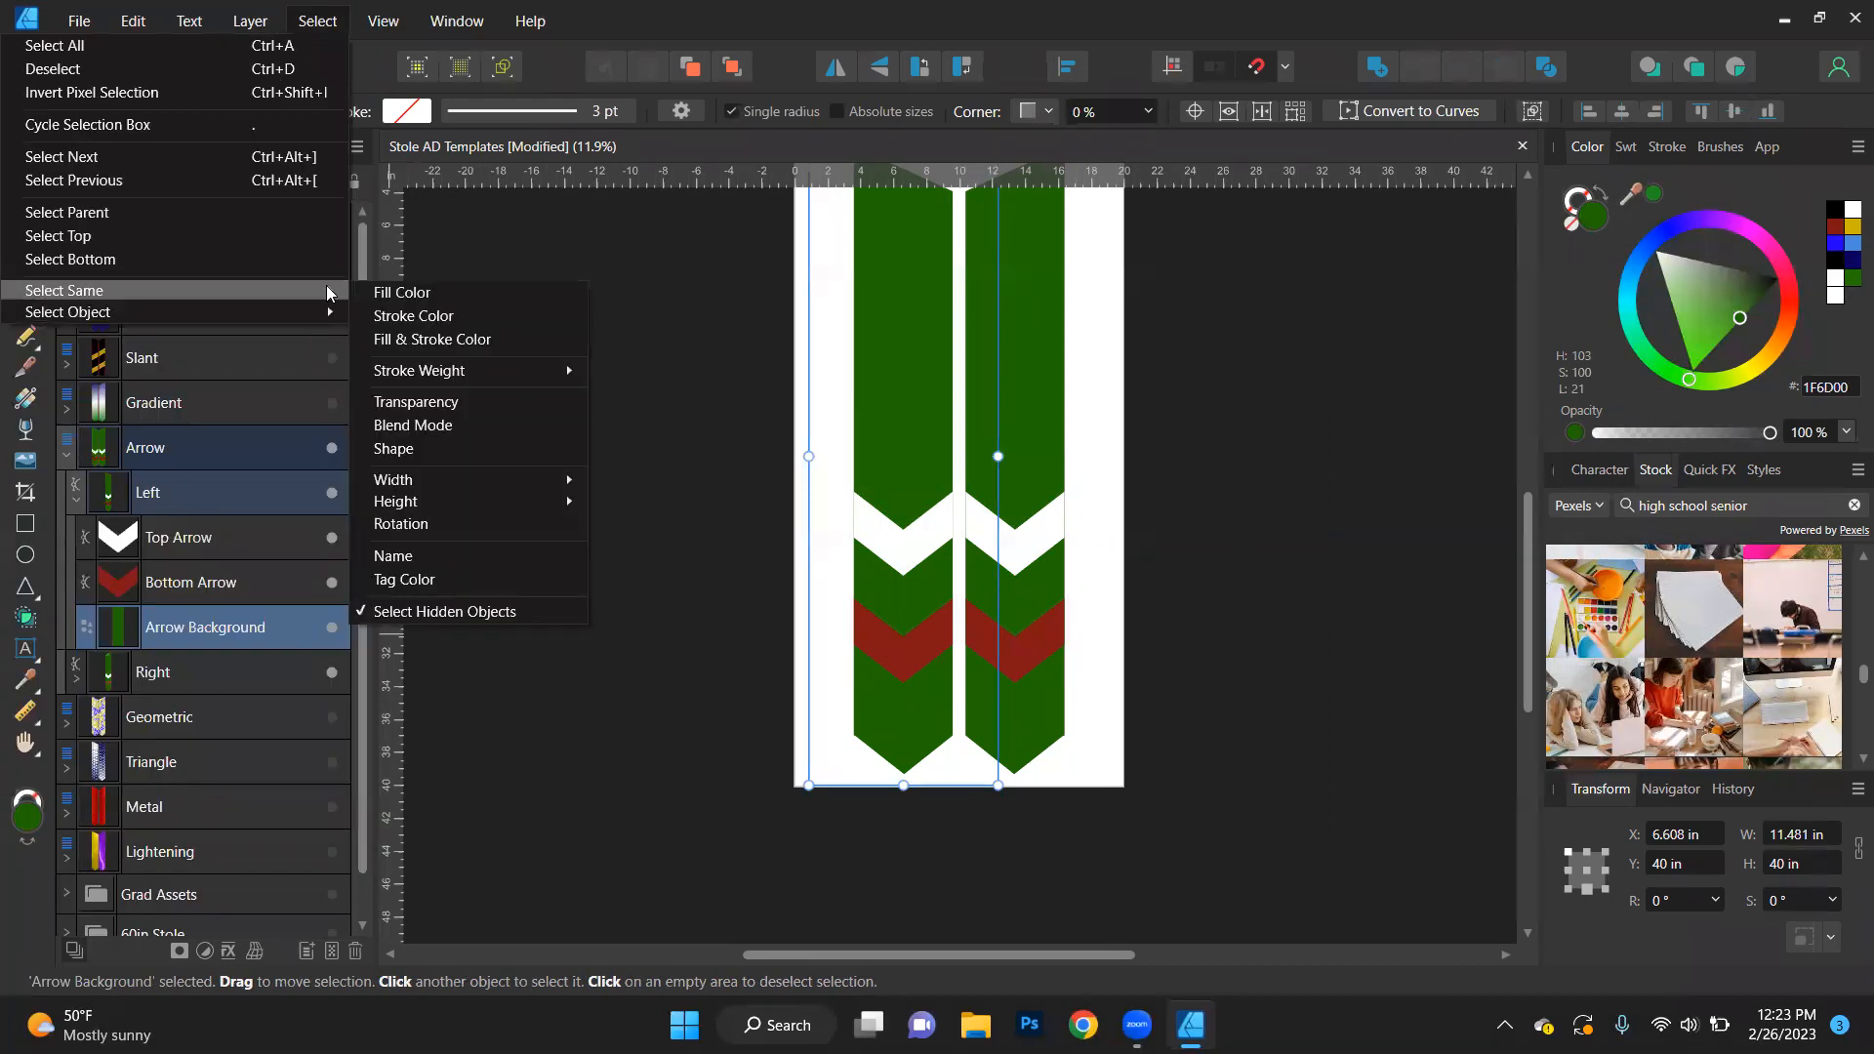
{"action": "left_click", "coordinate": [441, 558]}
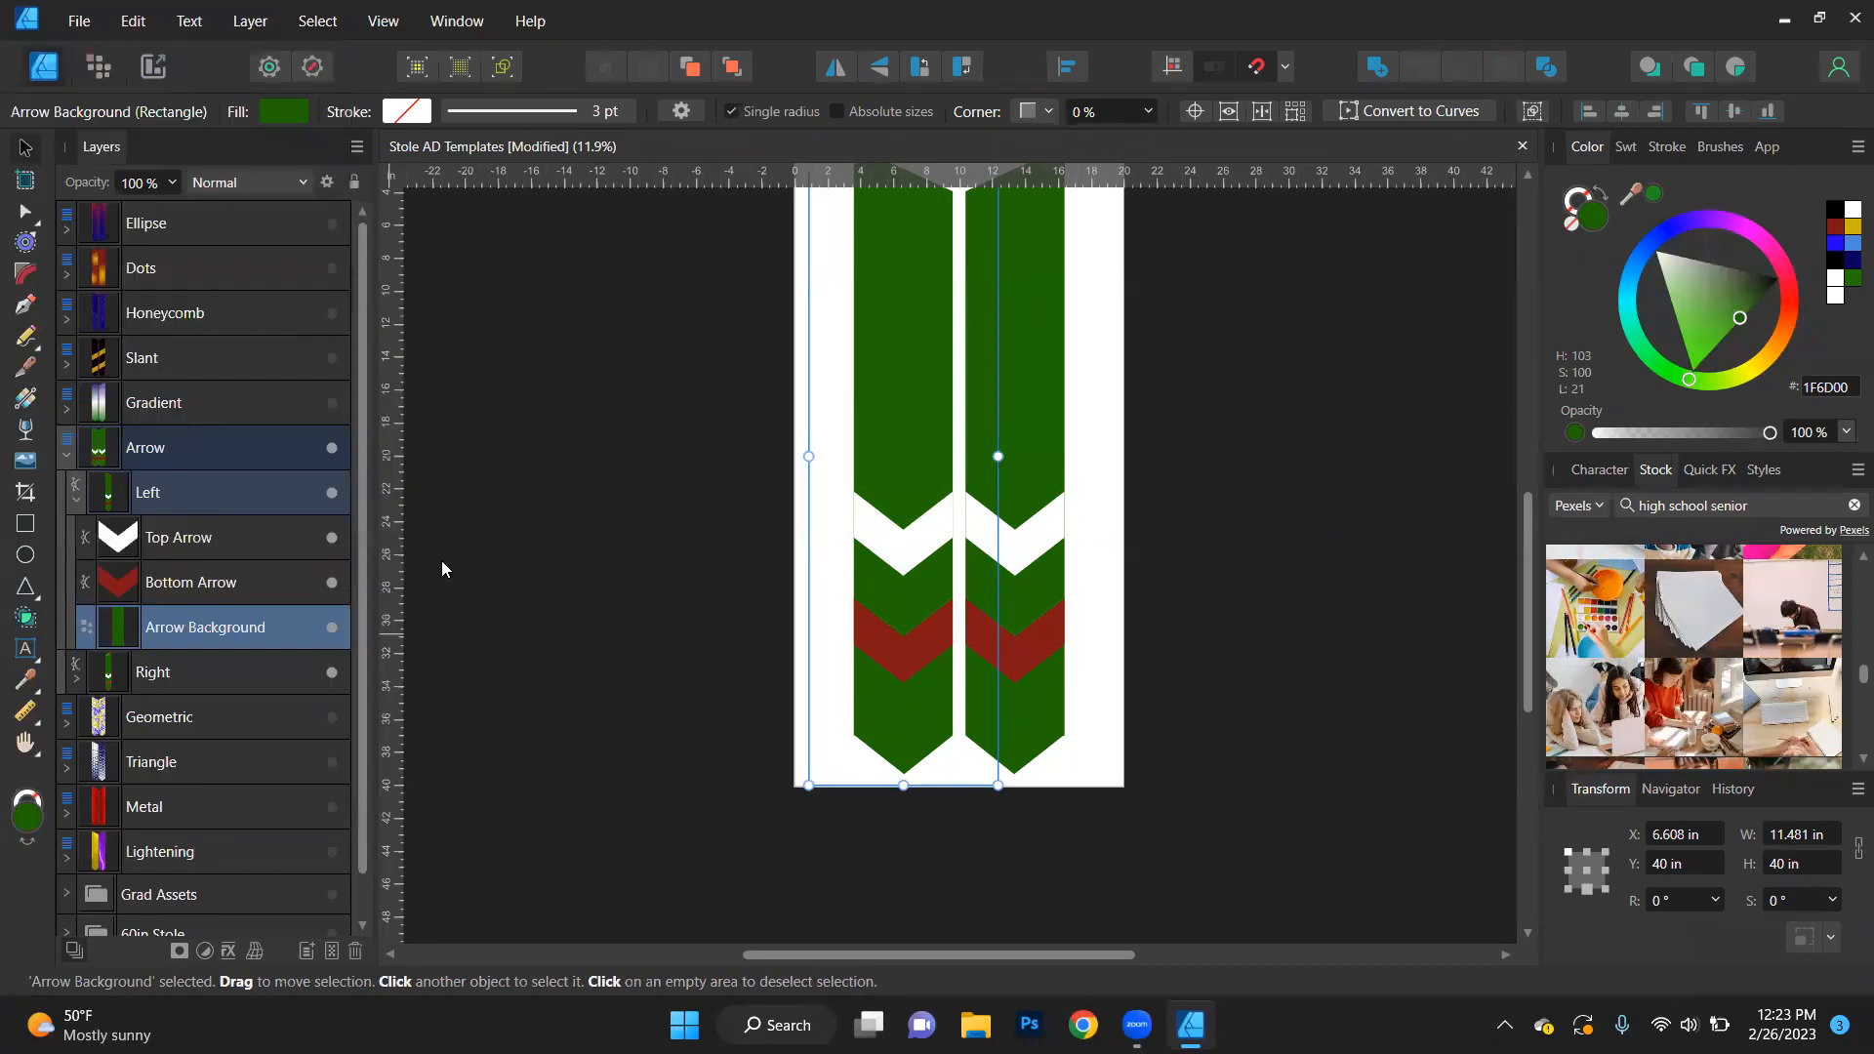
{"action": "left_click", "coordinate": [1847, 231]}
{"action": "left_click", "coordinate": [1245, 685]}
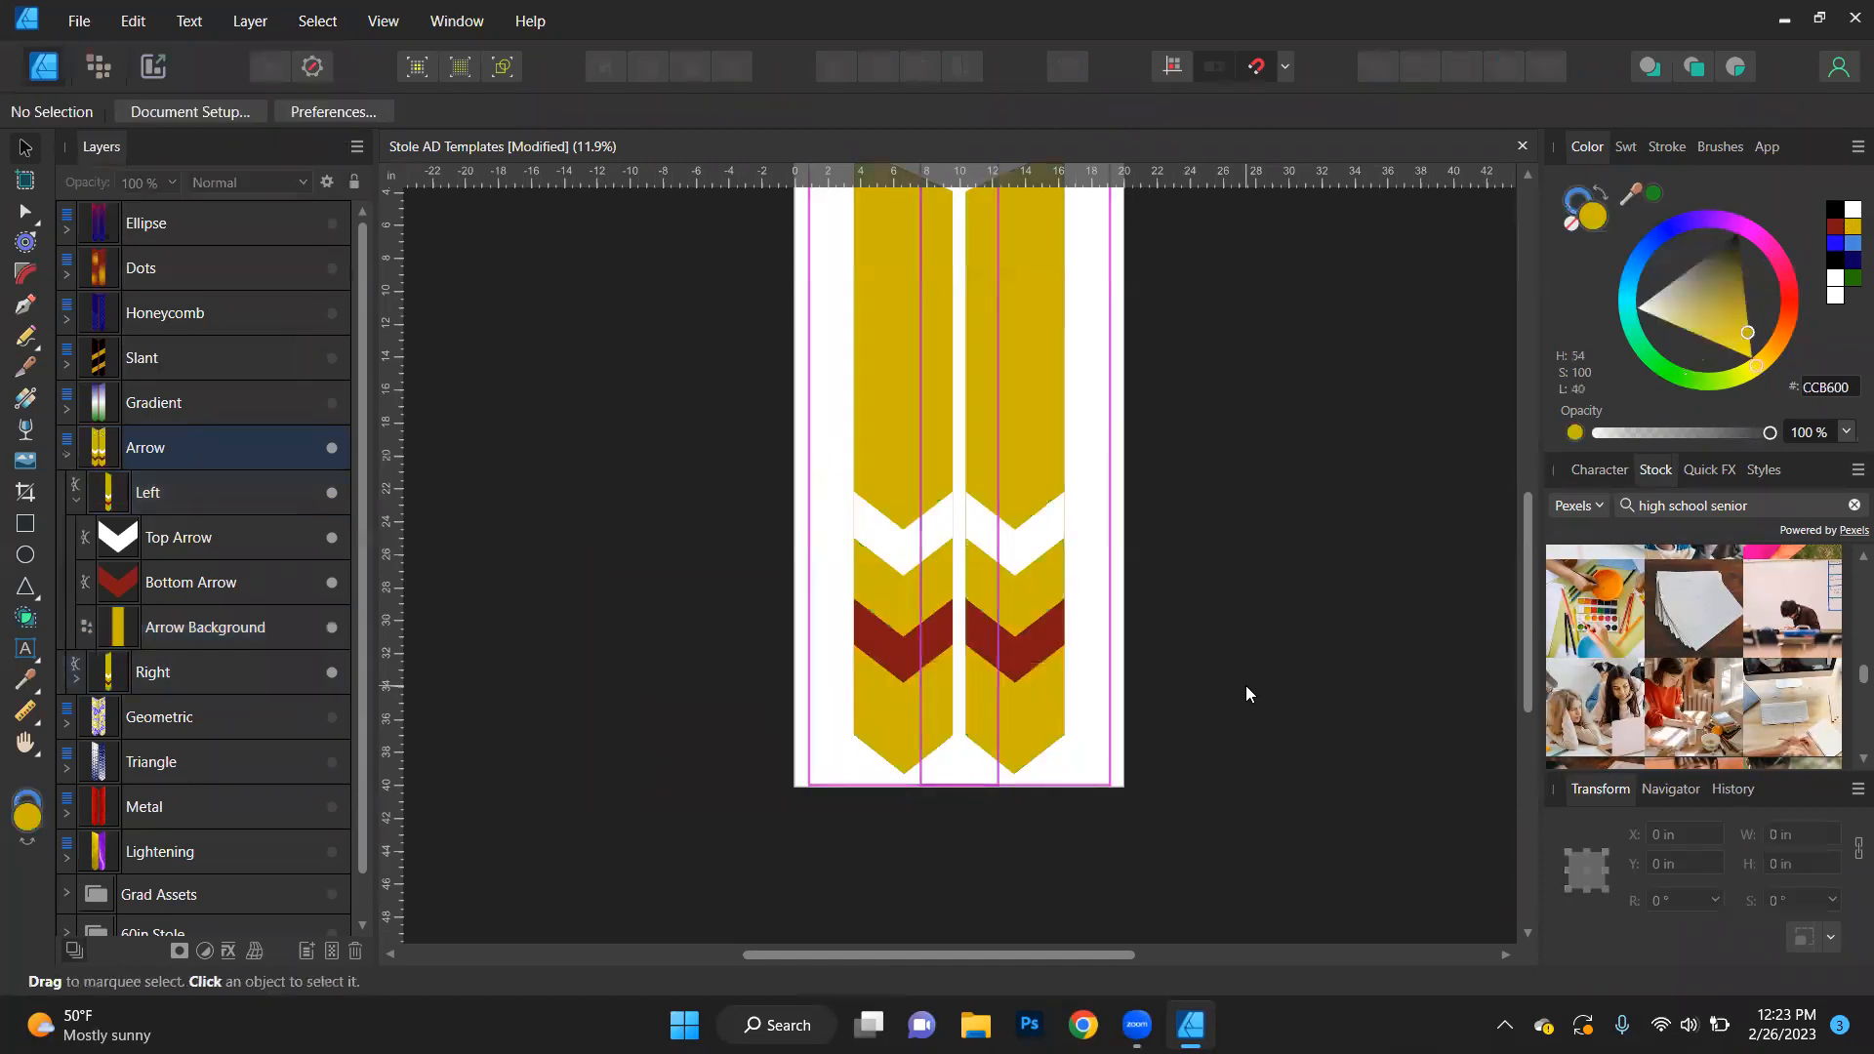
- Fill only the left stole's top arrow with the previously sampled green (1F8F20)
{"action": "left_click", "coordinate": [896, 549]}
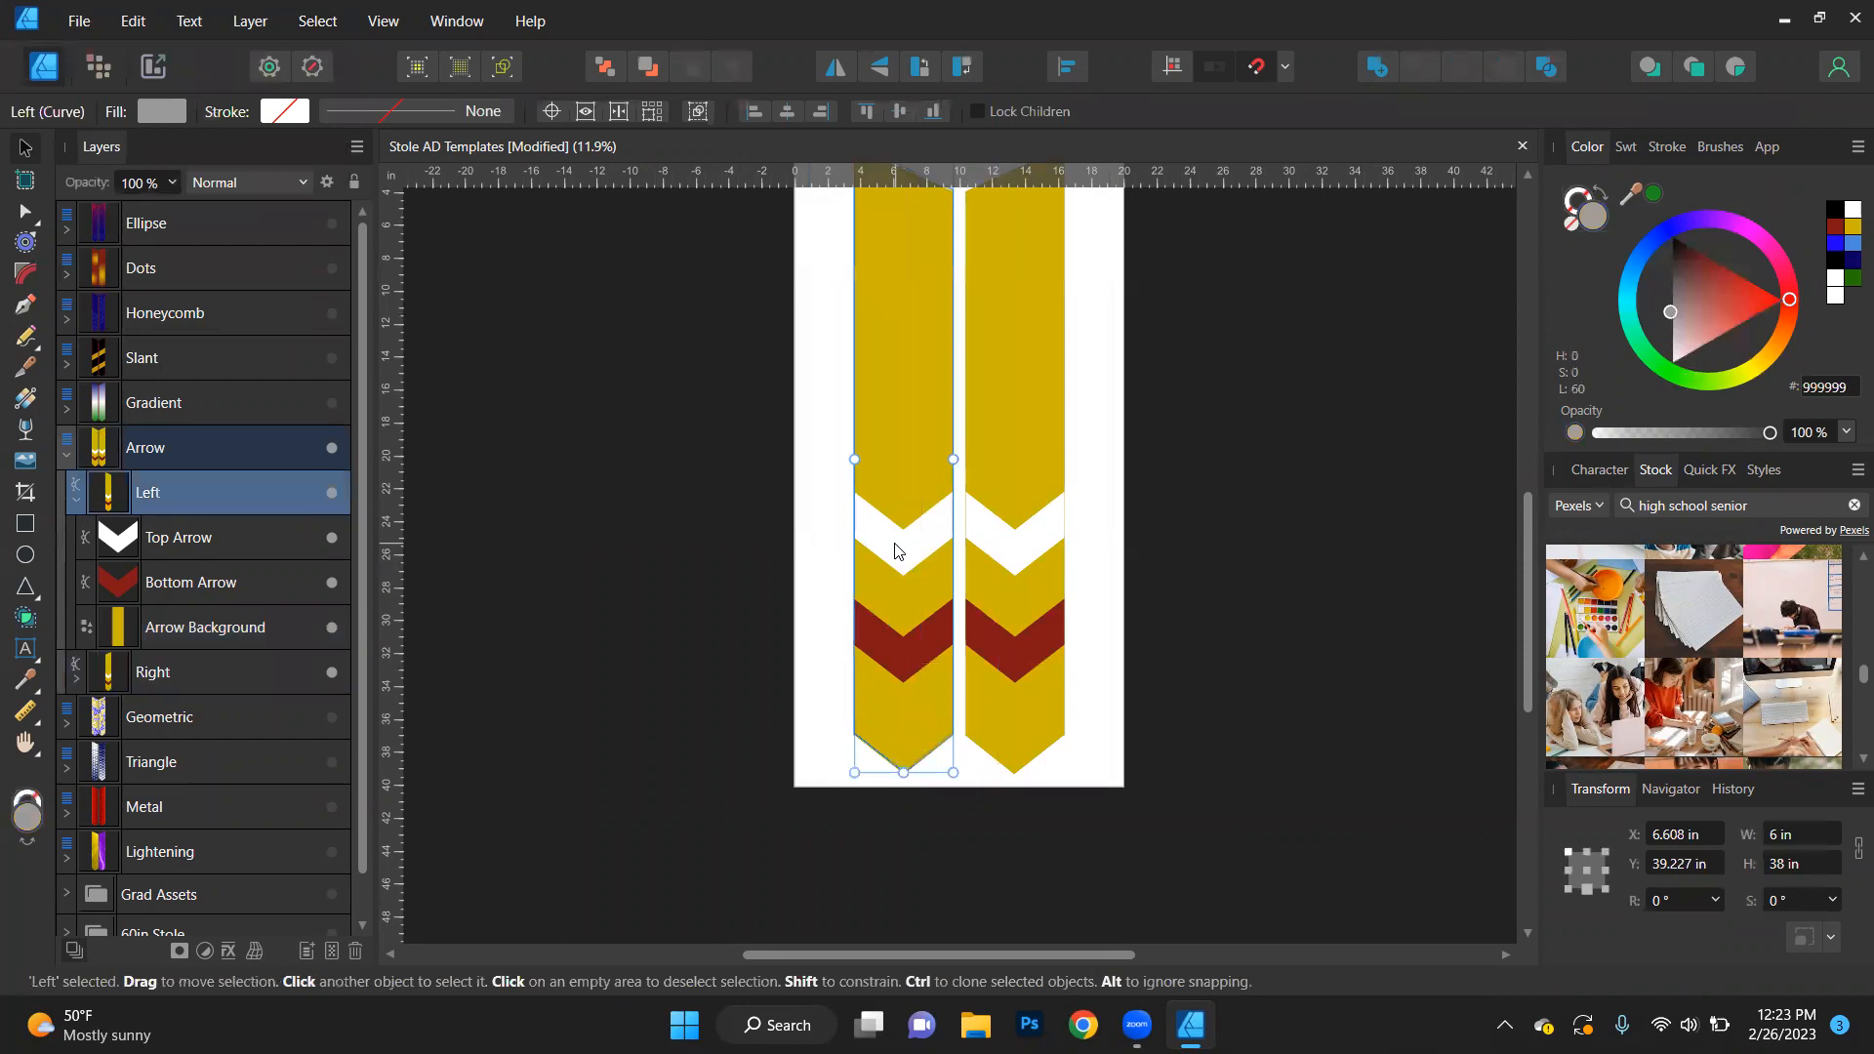
{"action": "left_click", "coordinate": [896, 550]}
{"action": "left_click", "coordinate": [1652, 194]}
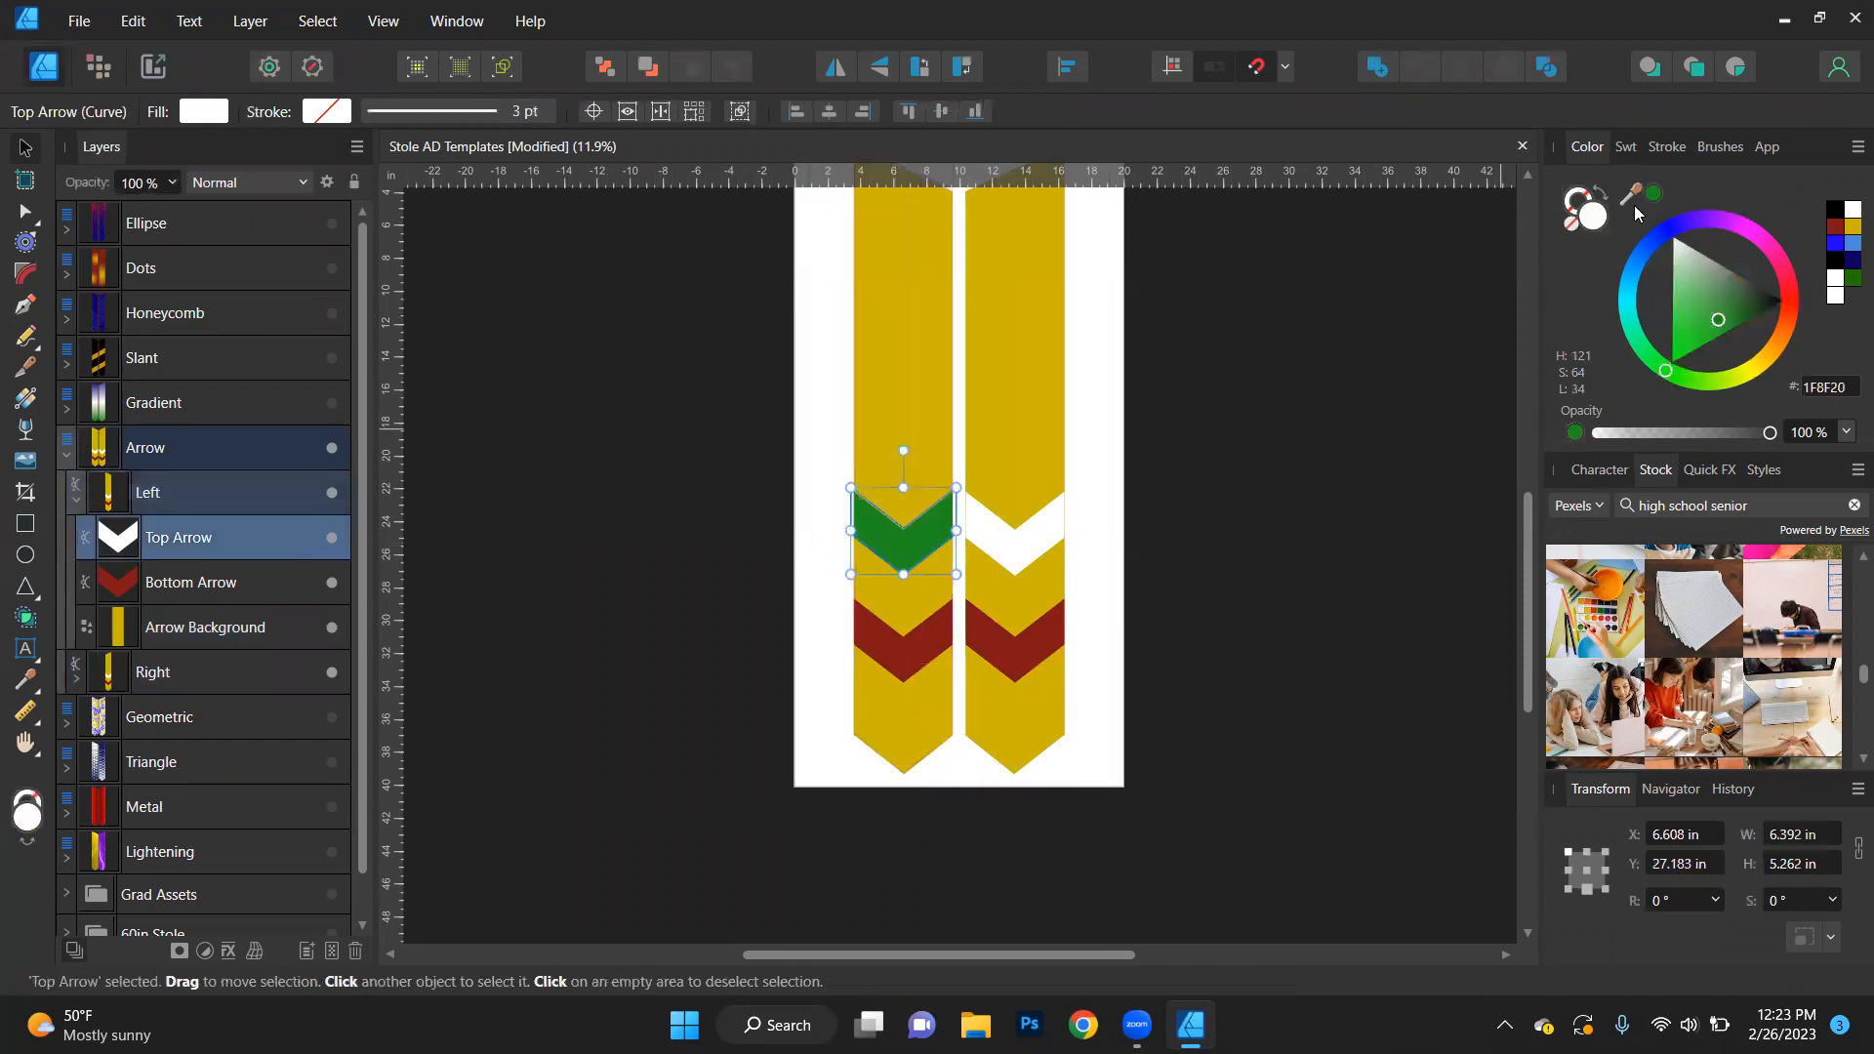
- Fill only the right stole's bottom arrow with black (000000) and clear the selection
{"action": "left_click", "coordinate": [1023, 654]}
{"action": "left_click", "coordinate": [1023, 655]}
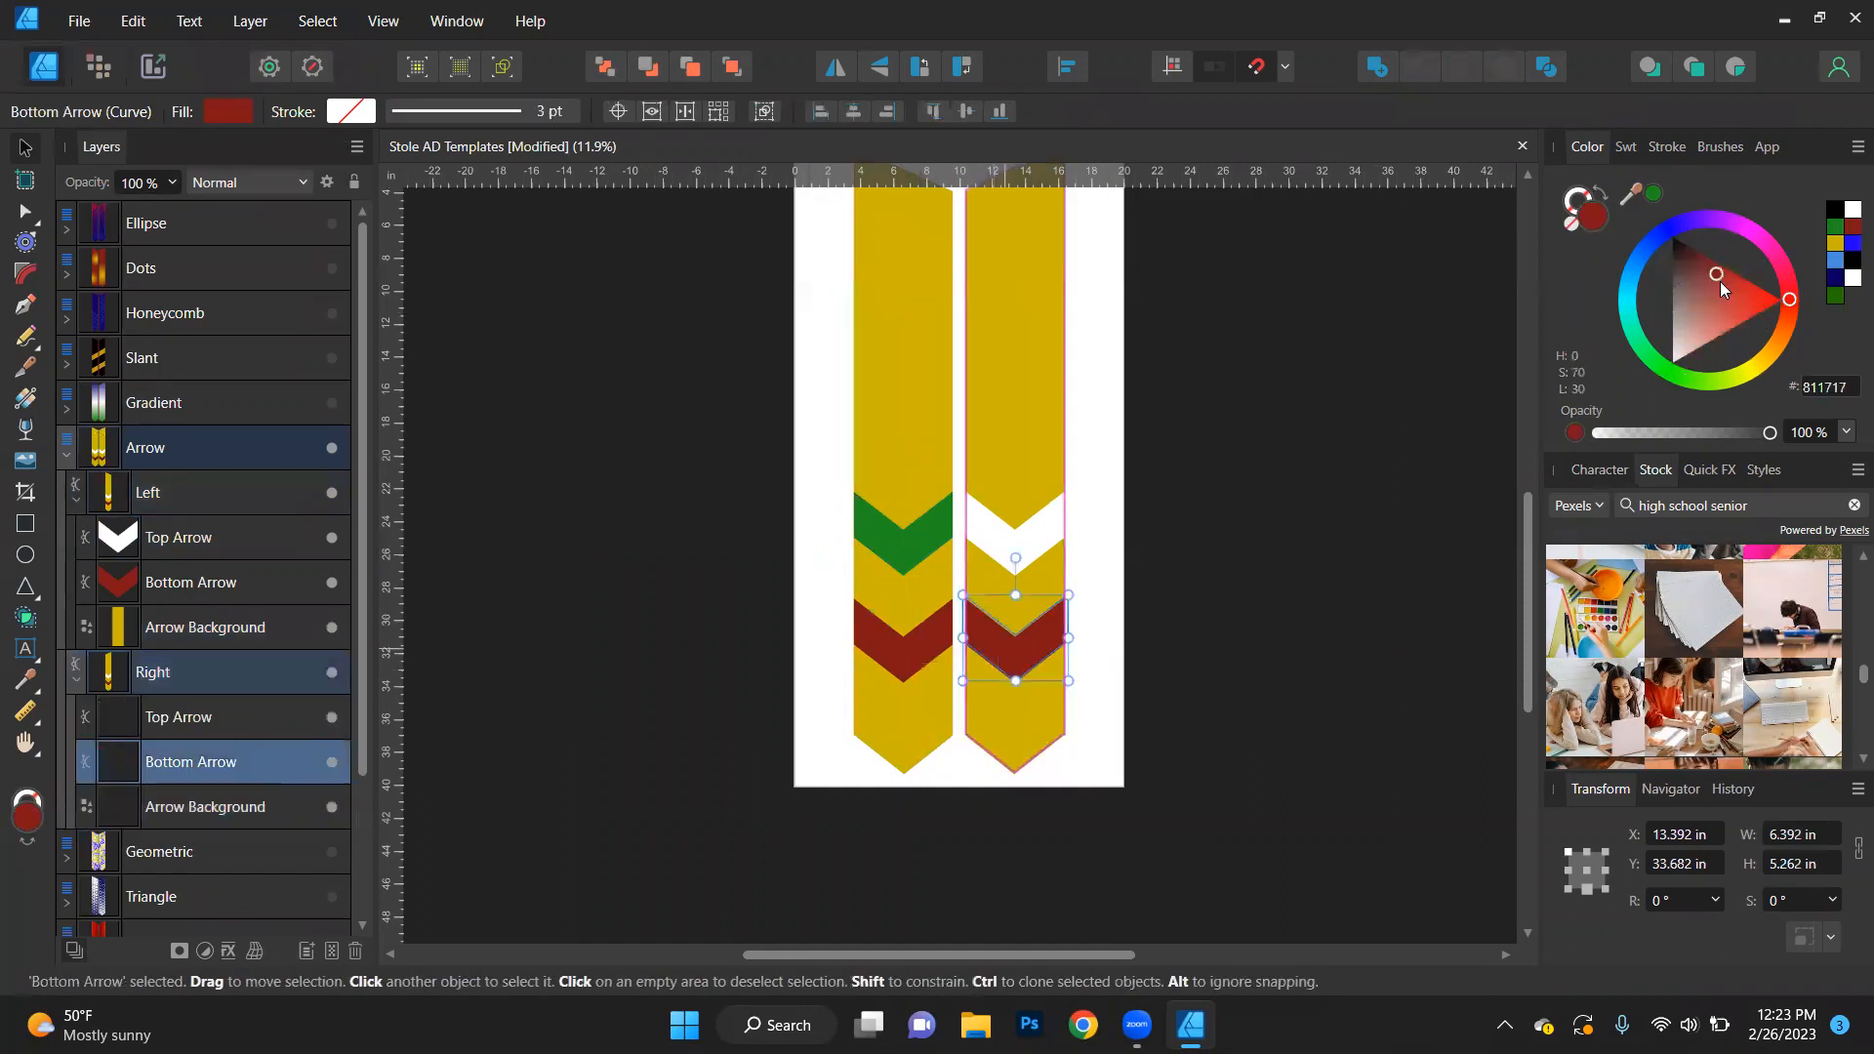
{"action": "left_click", "coordinate": [1835, 209]}
{"action": "key", "text": "a"}
{"action": "left_click", "coordinate": [1300, 537]}
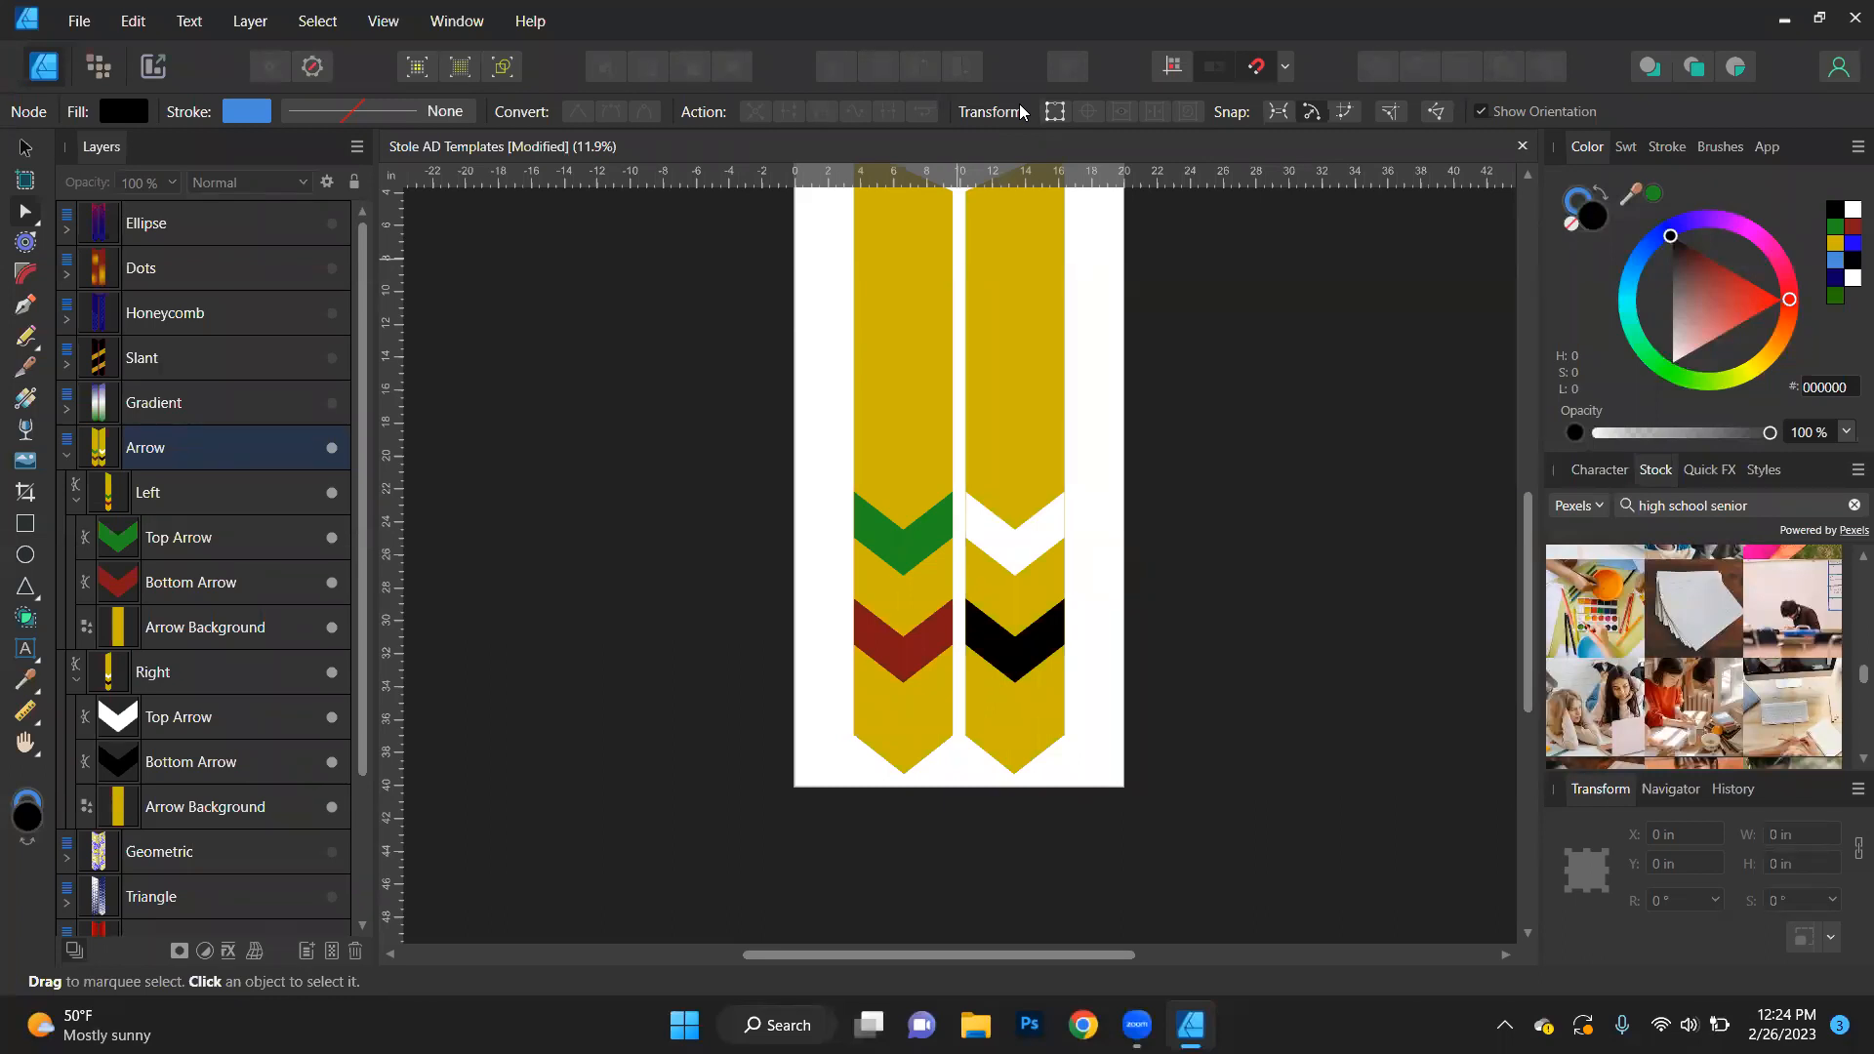
- Collapse and hide the Arrow design, and show the Geometric design
{"action": "scroll", "coordinate": [166, 751], "scroll_direction": "down", "scroll_amount": 3}
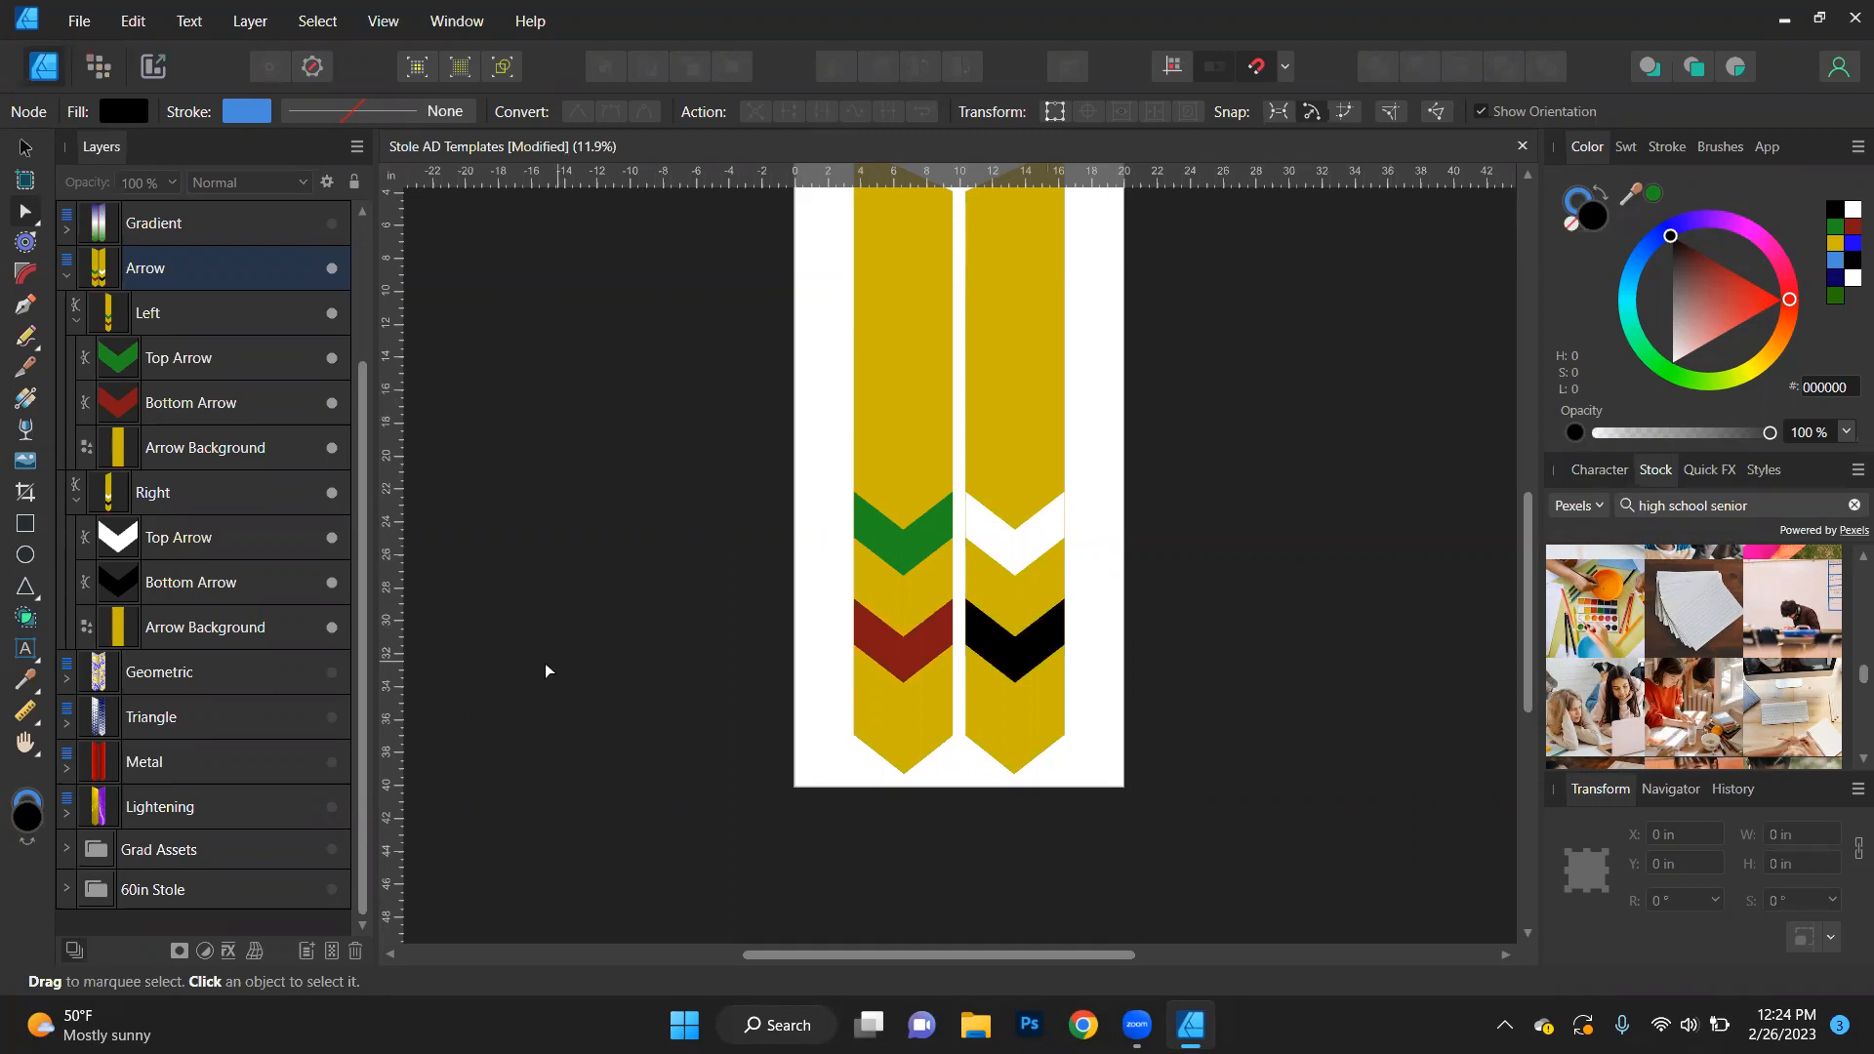
{"action": "left_click", "coordinate": [66, 274]}
{"action": "left_click", "coordinate": [332, 449]}
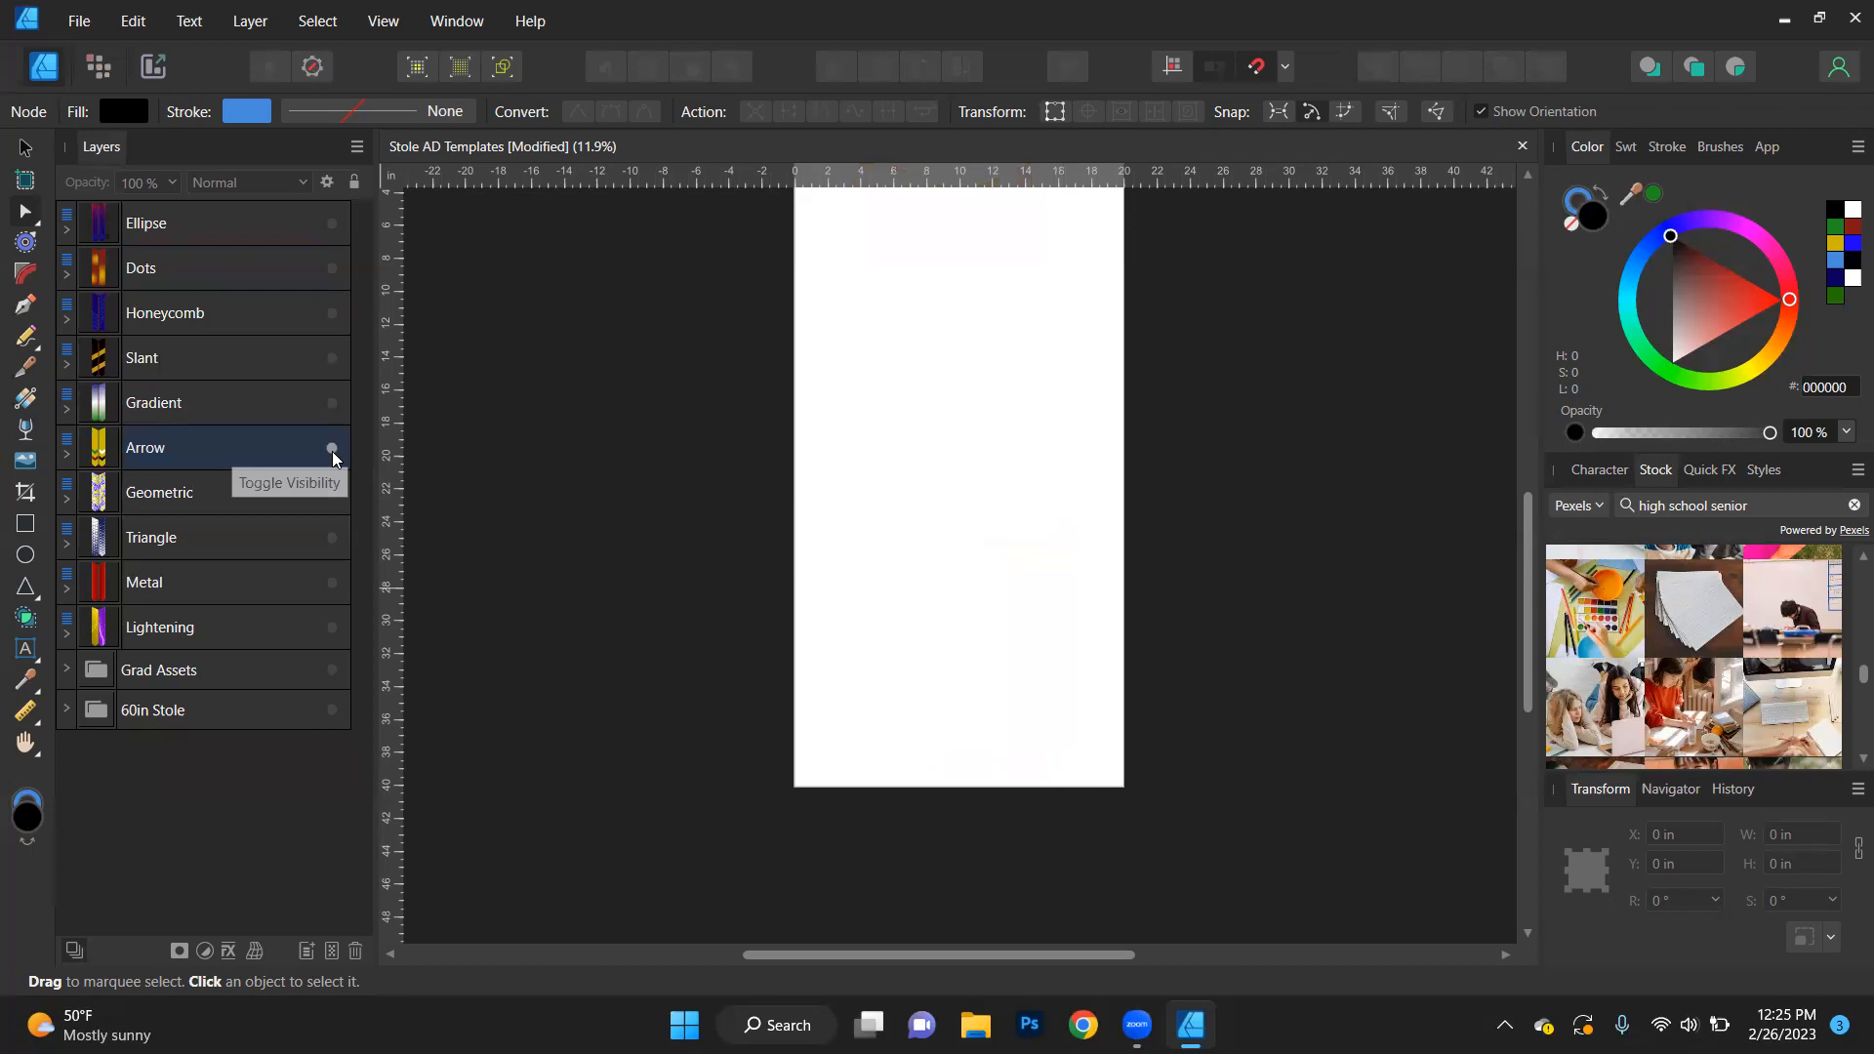
{"action": "left_click", "coordinate": [331, 493]}
{"action": "scroll", "coordinate": [770, 617], "scroll_direction": "up", "scroll_amount": 2}
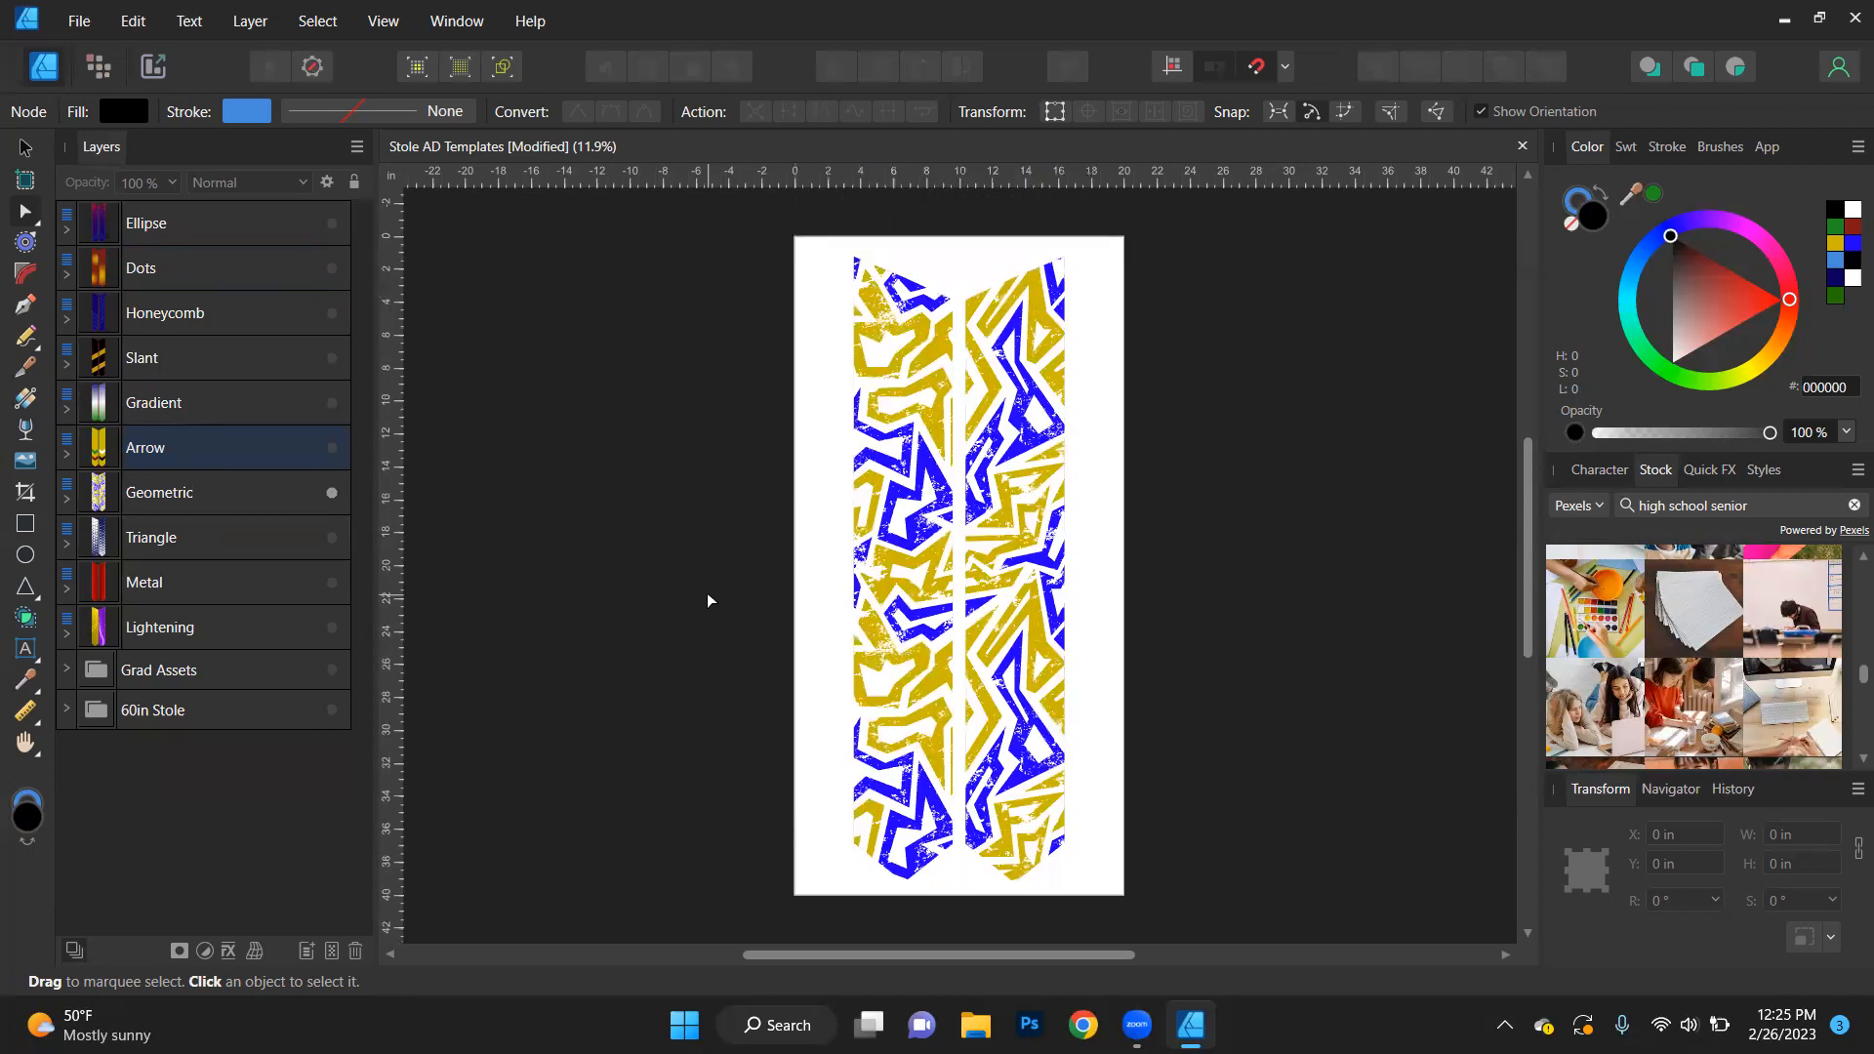
- Expand the left stole's Geo group in the Geometric design and fill Geometric Color 1 with the sampled green (1F8F20)
{"action": "left_click", "coordinate": [66, 504]}
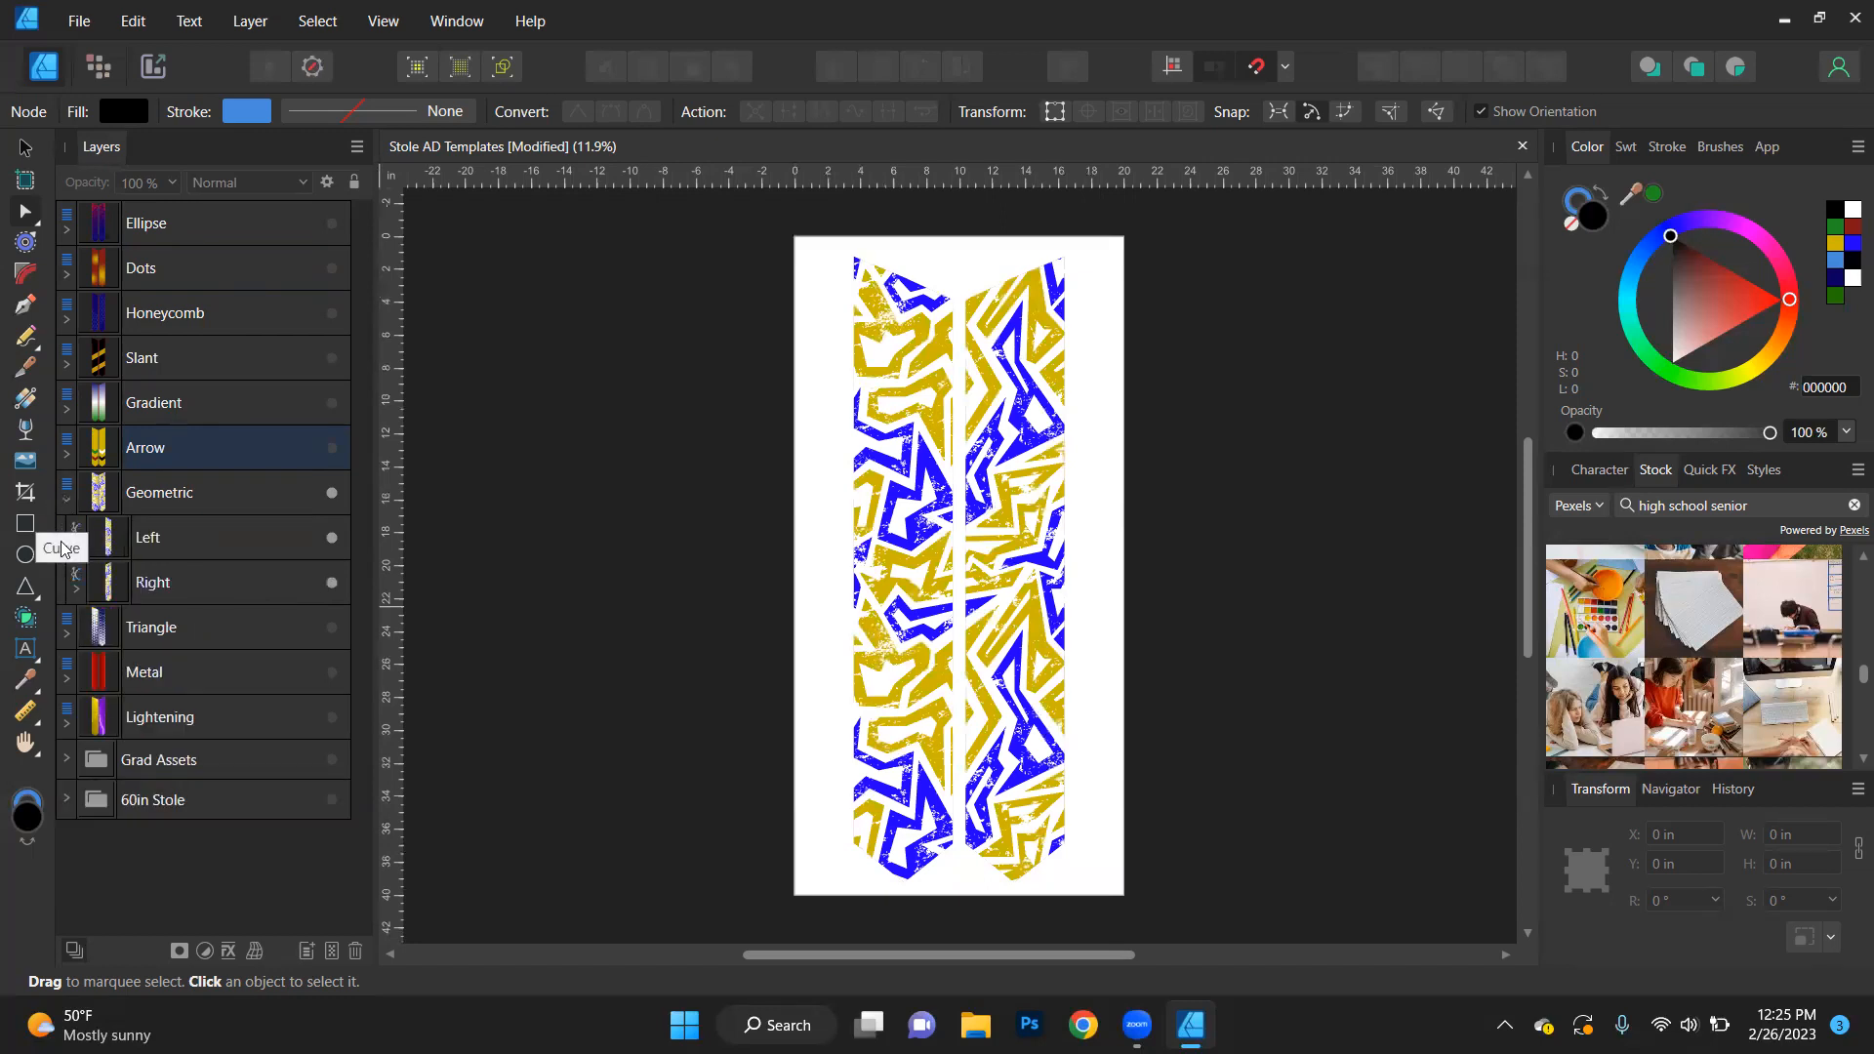
{"action": "left_click", "coordinate": [75, 547]}
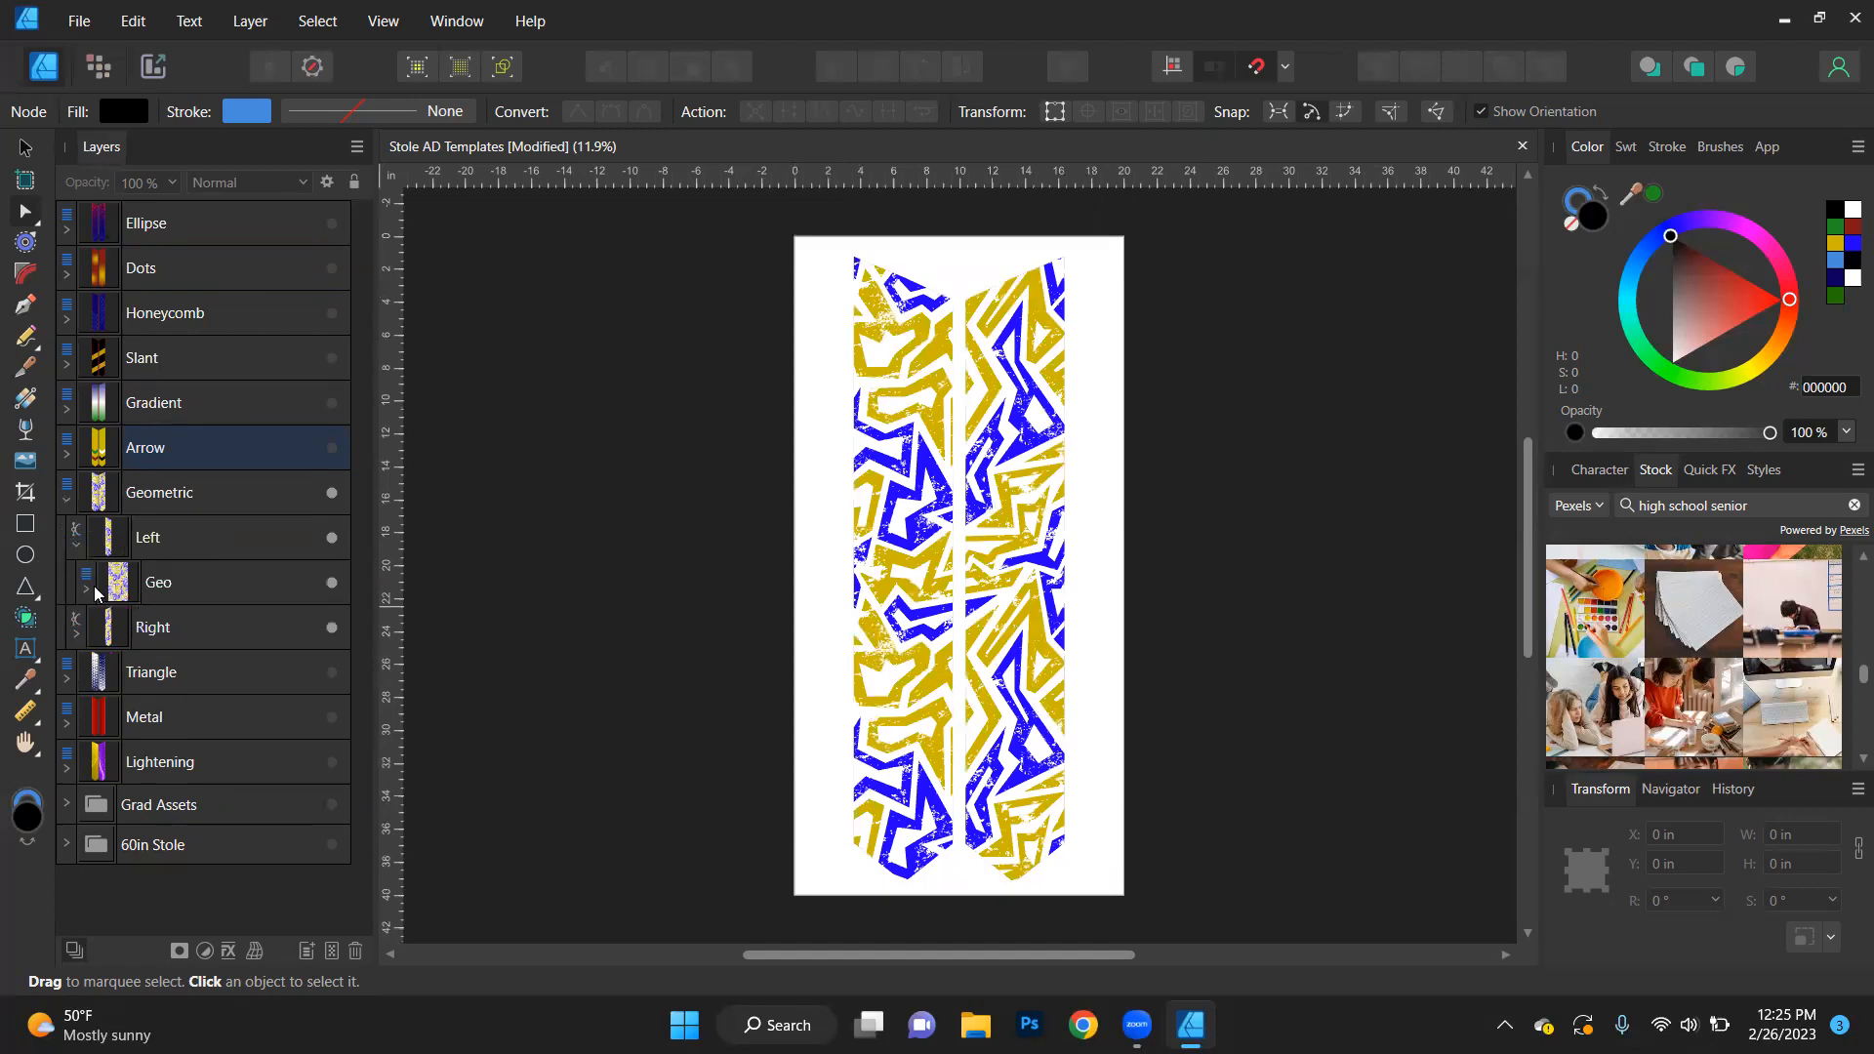
{"action": "left_click", "coordinate": [88, 590]}
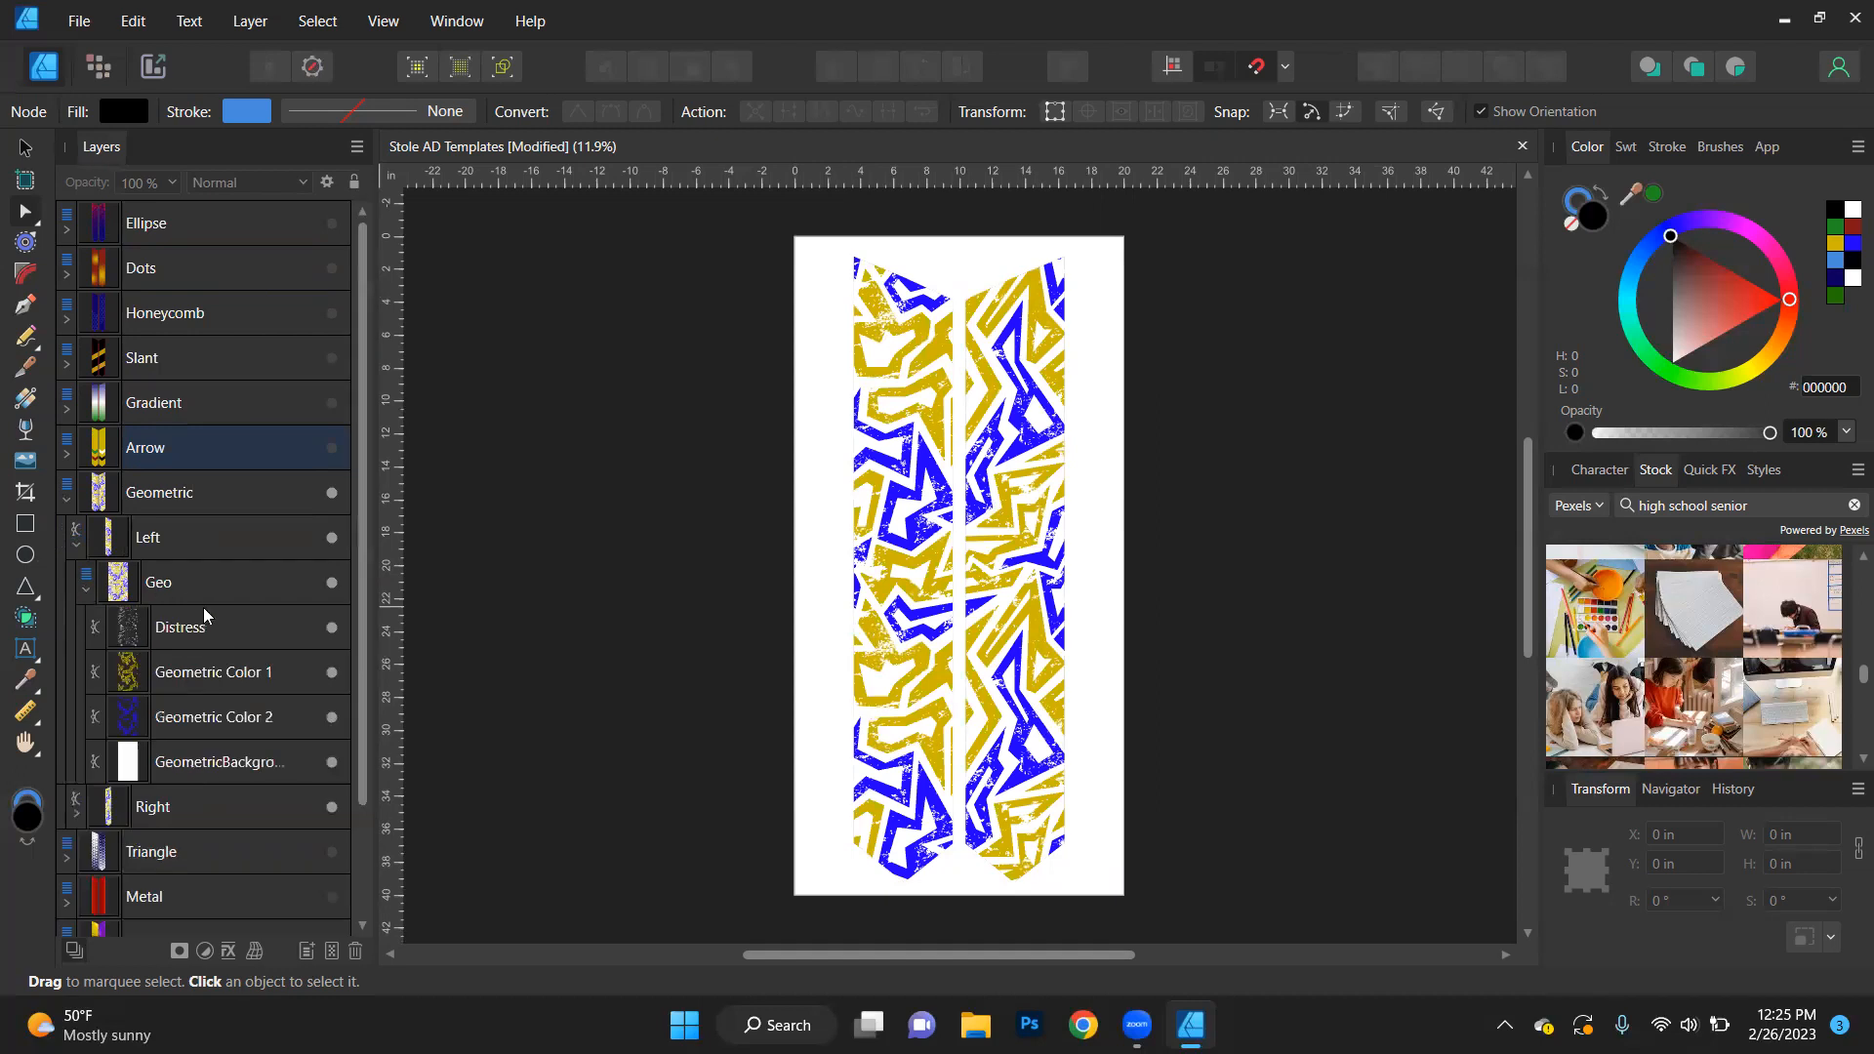
{"action": "left_click", "coordinate": [232, 677]}
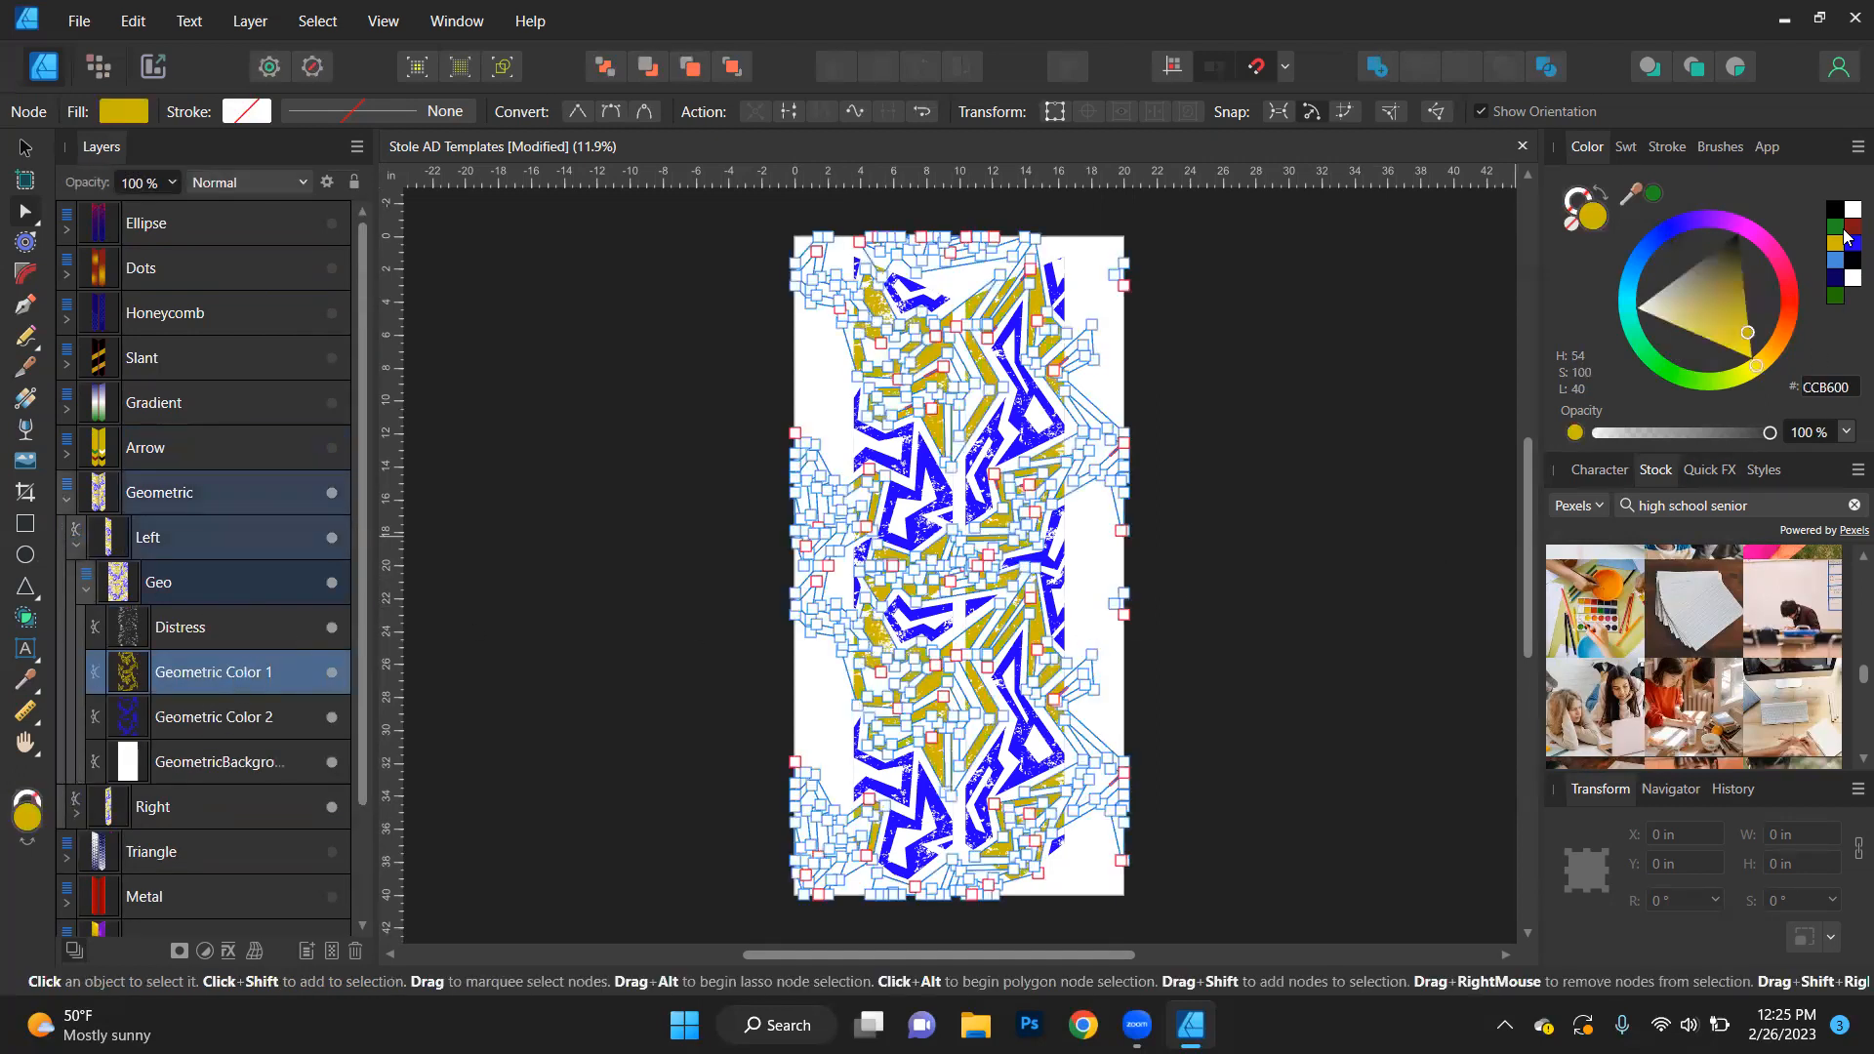
{"action": "left_click", "coordinate": [1654, 194]}
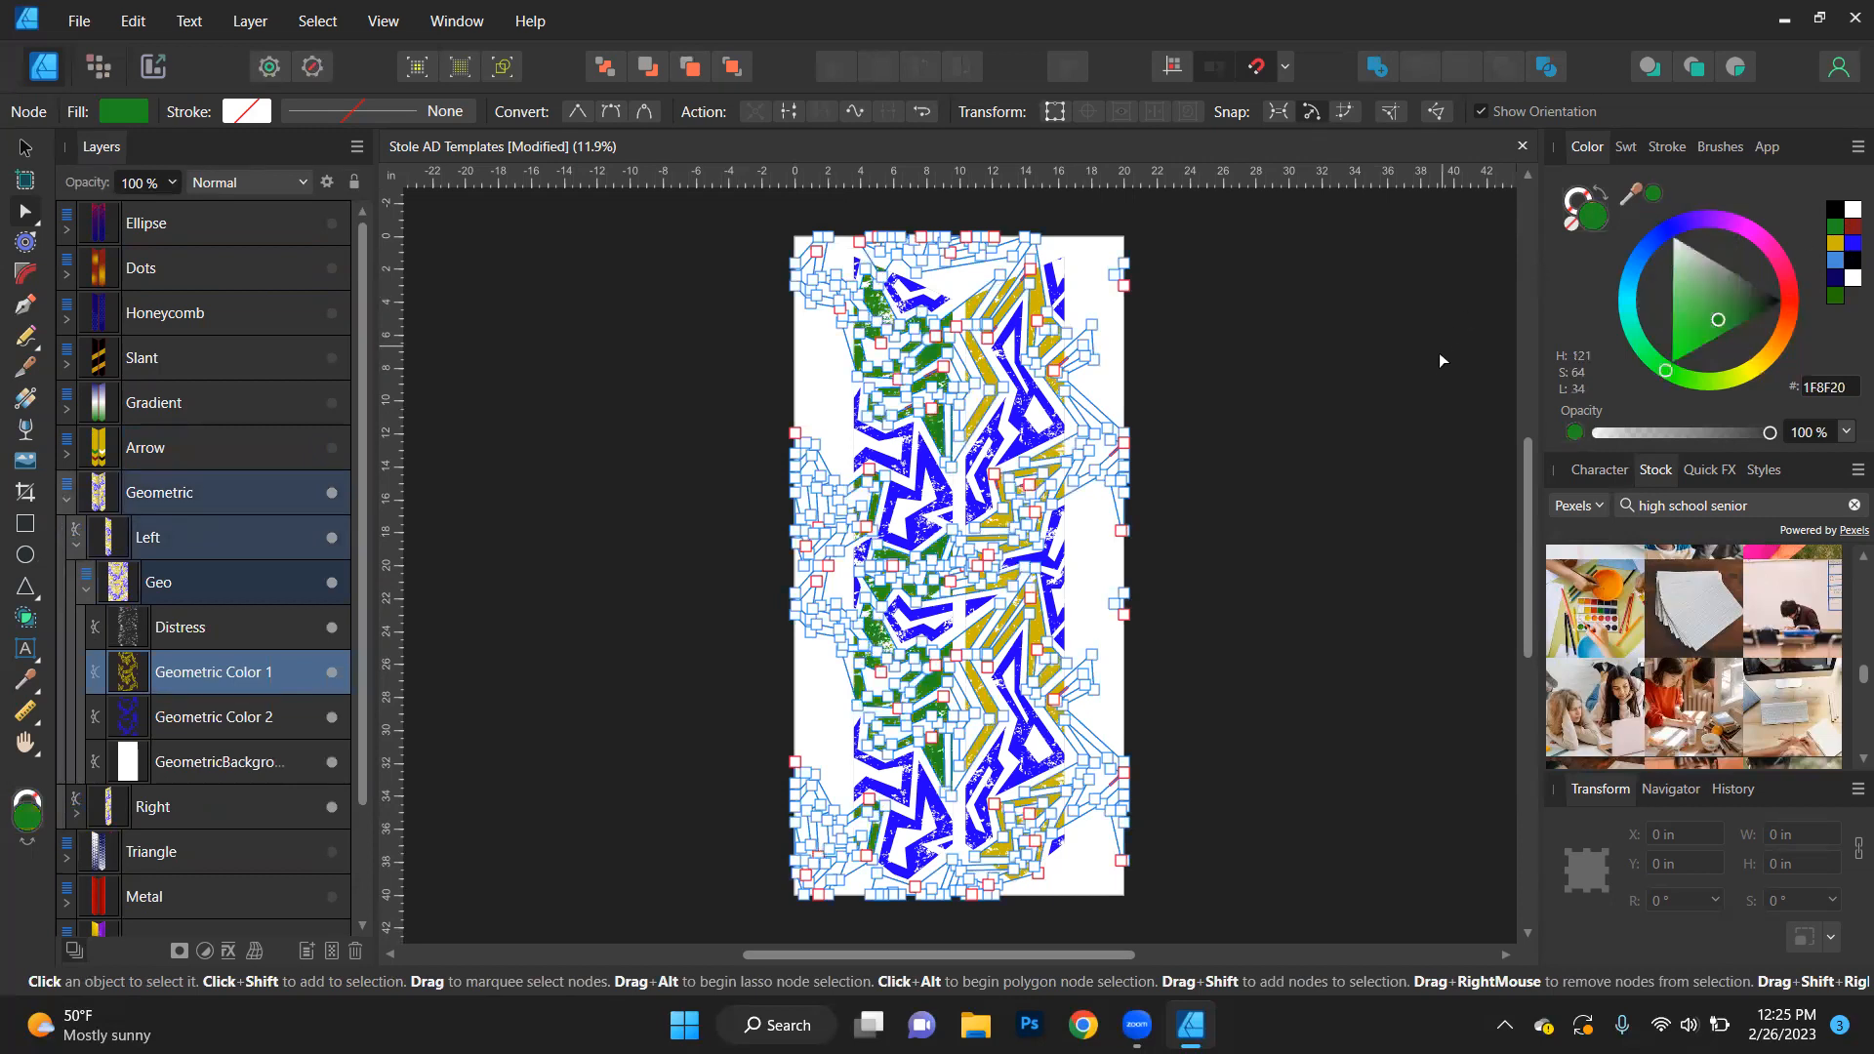
{"action": "left_click", "coordinate": [1406, 430]}
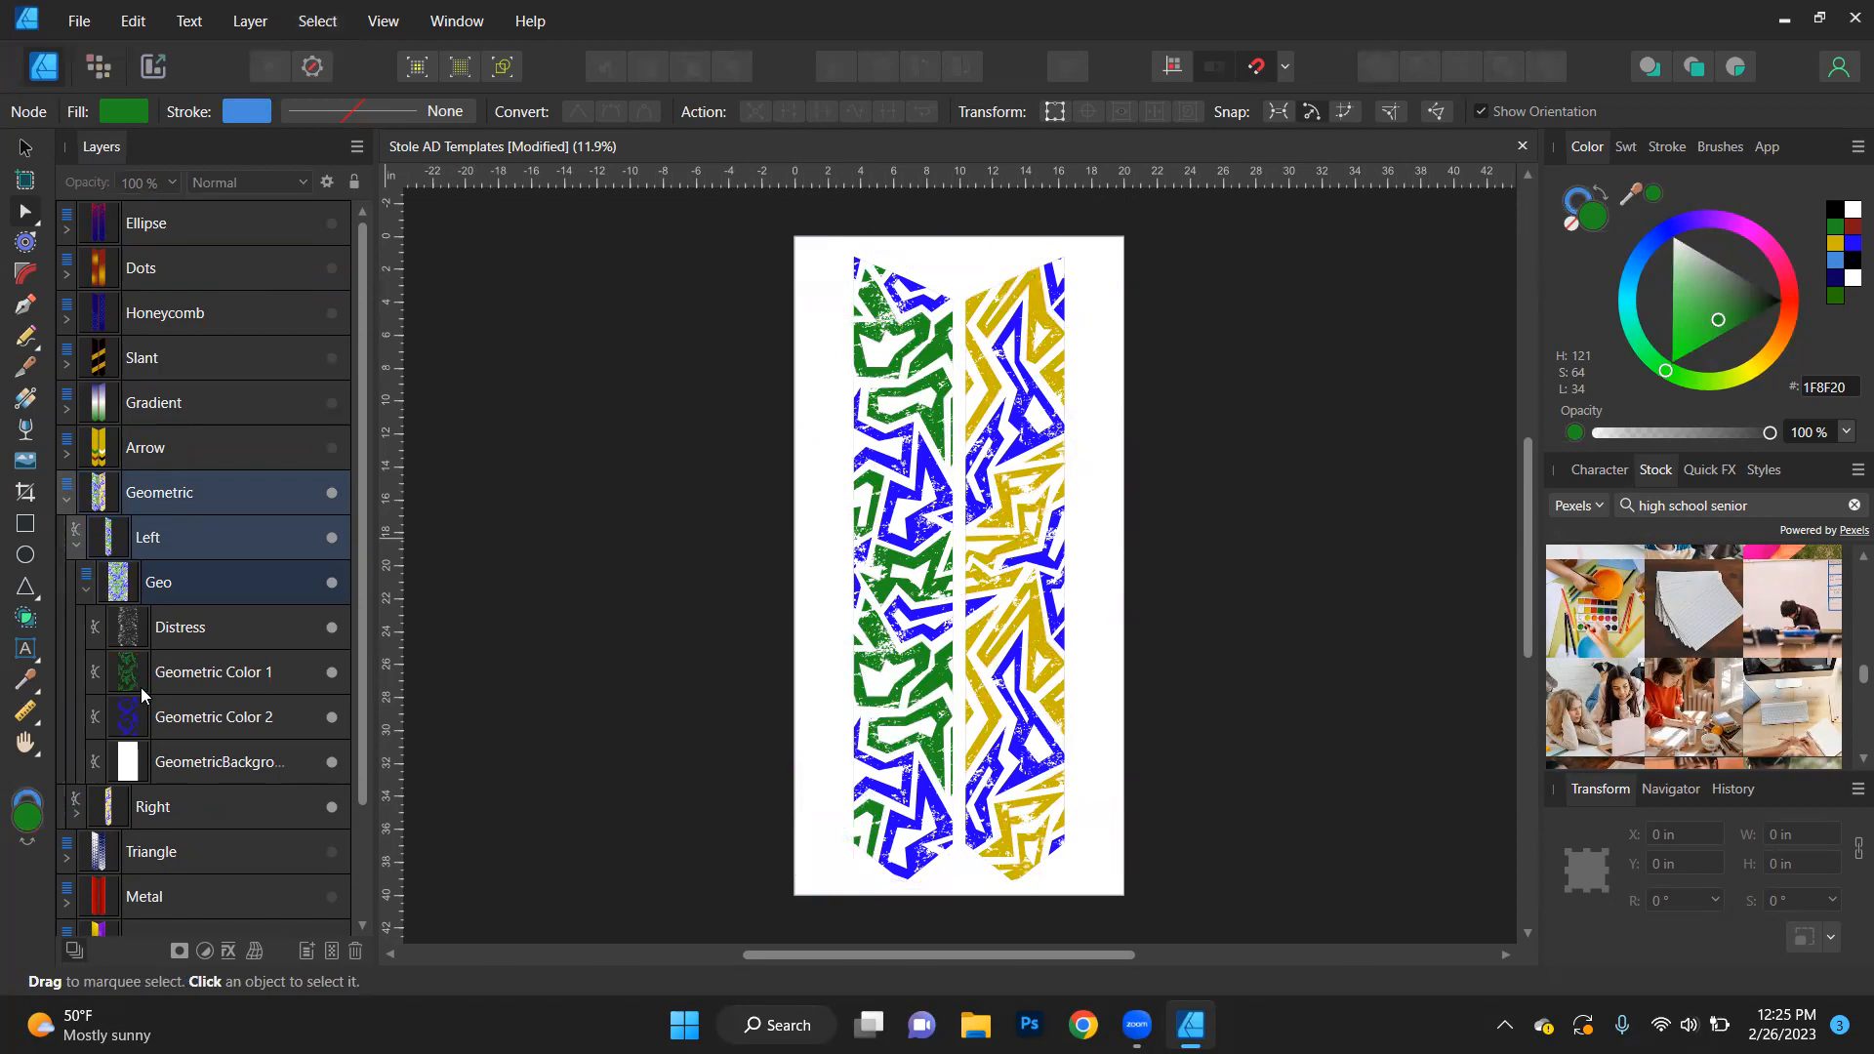
- Fill Geometric Color 2 on the left stole with dark red (811717) and clear the selection
{"action": "left_click", "coordinate": [195, 723]}
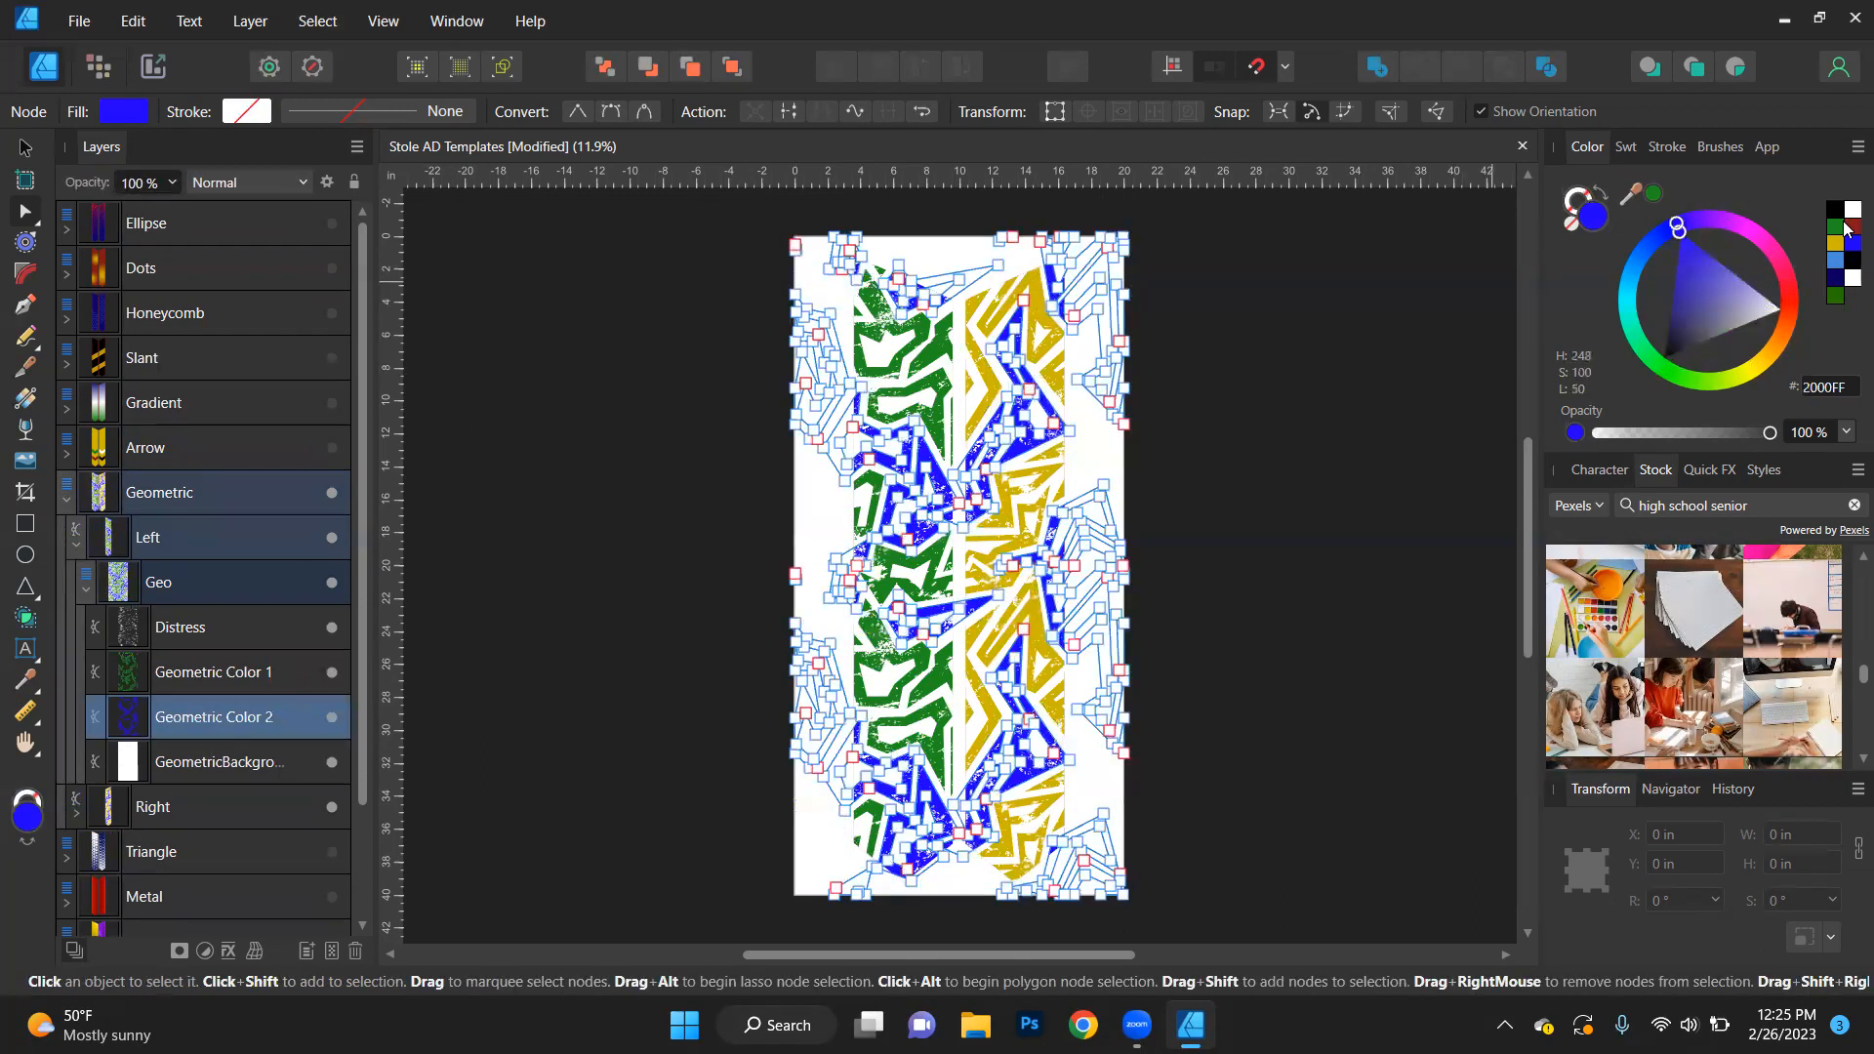
{"action": "left_click", "coordinate": [1849, 225]}
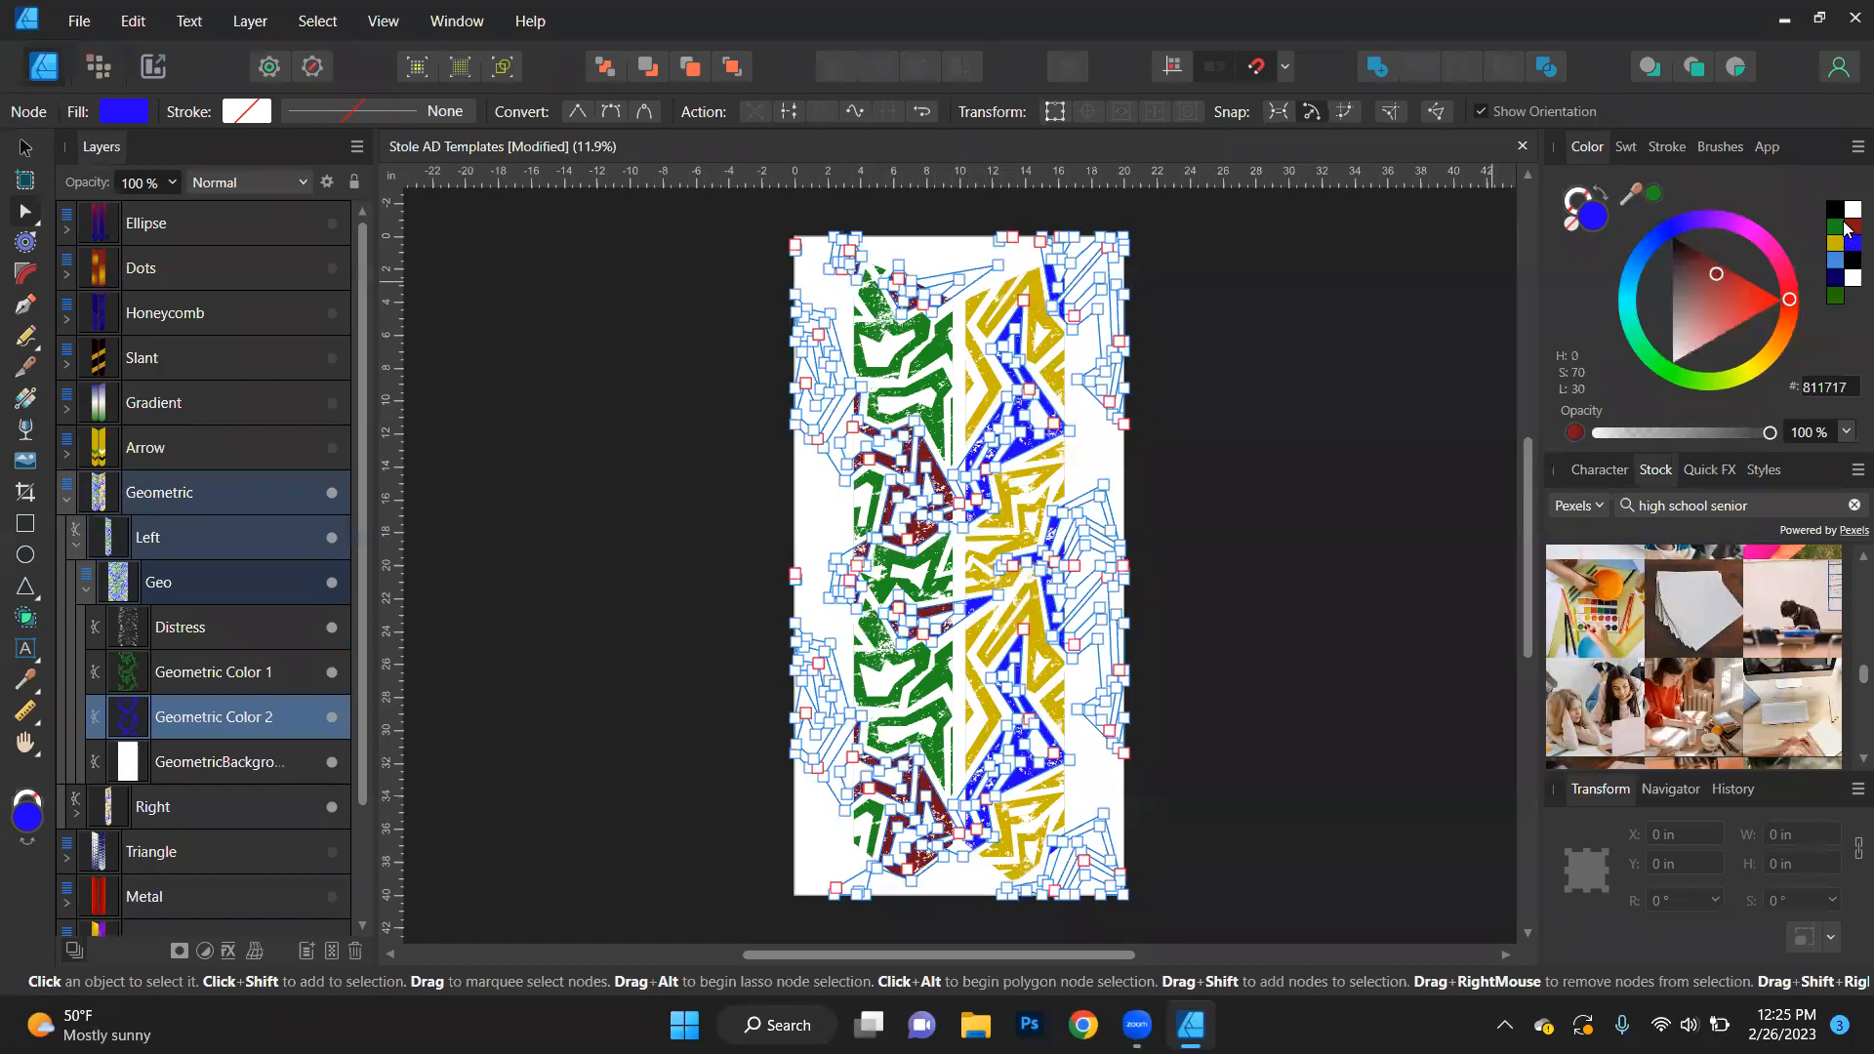
{"action": "left_click", "coordinate": [701, 583]}
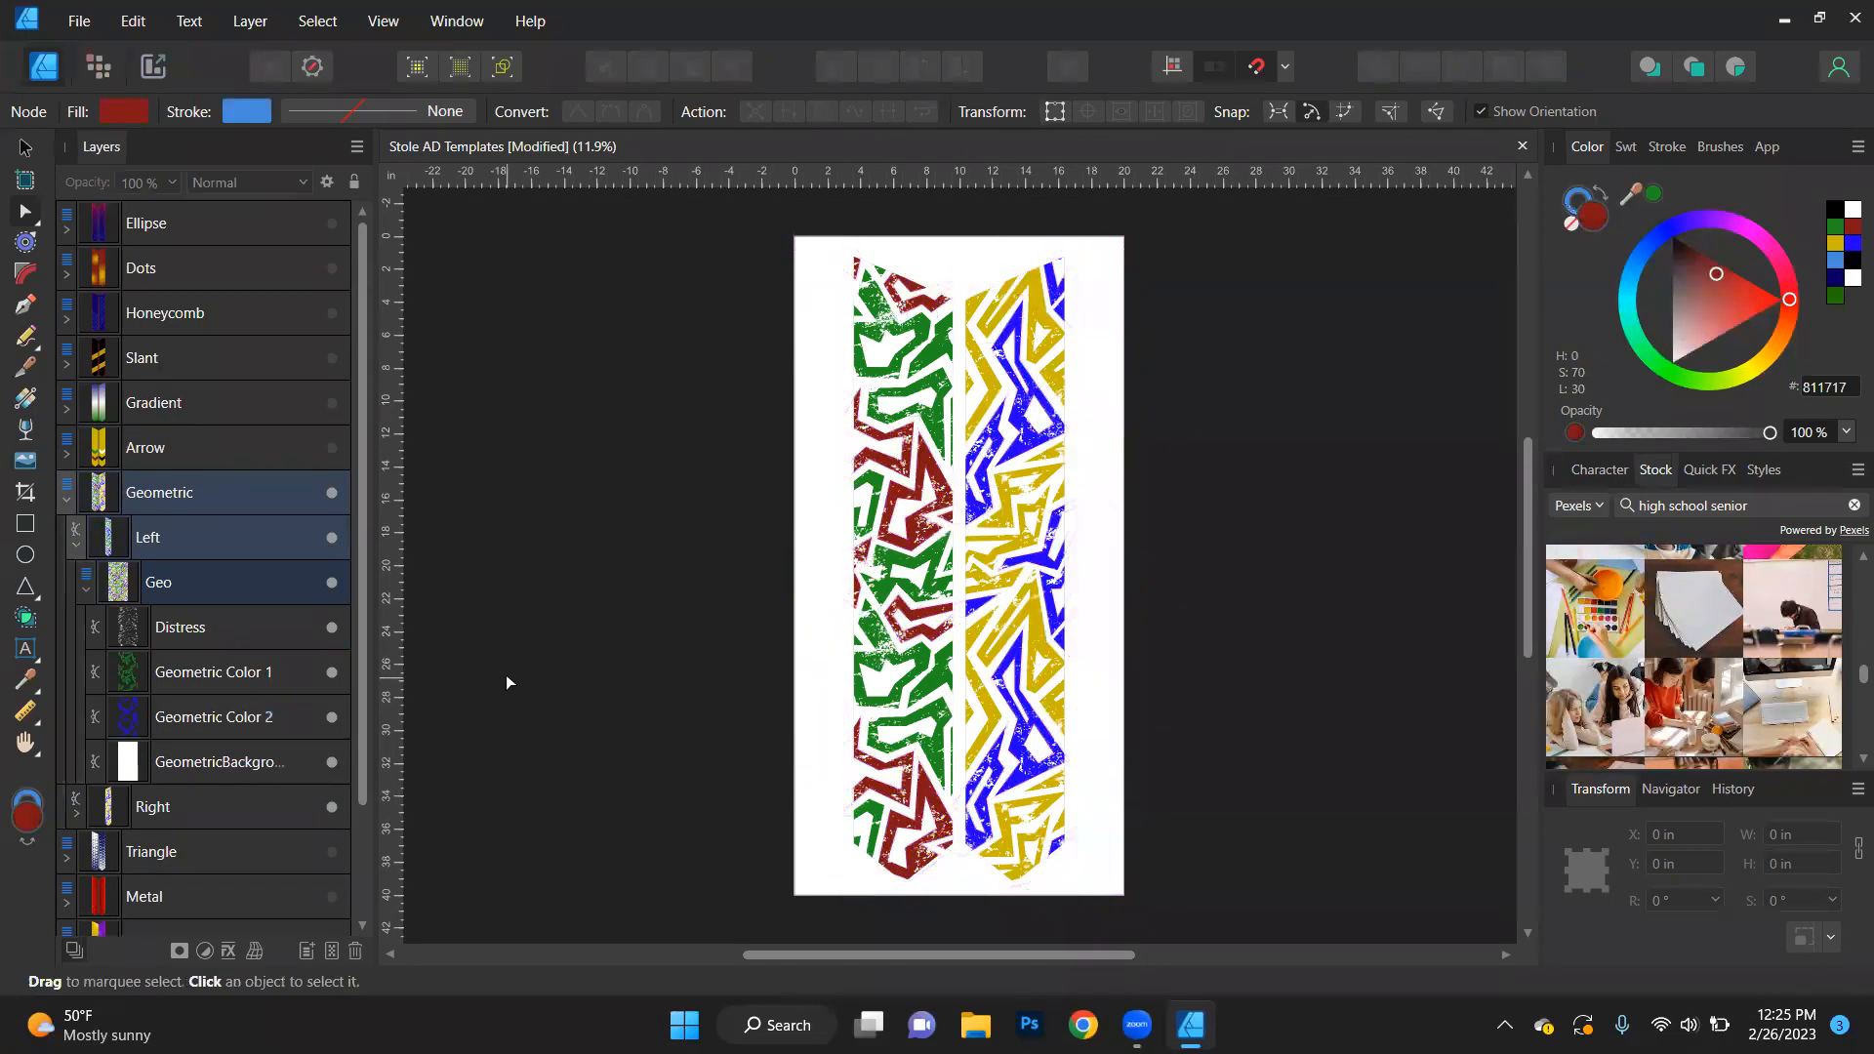
- Hide the Distress texture layer on the left stole's Geometric design and inspect the pattern up close
{"action": "scroll", "coordinate": [884, 569], "scroll_direction": "up", "scroll_amount": 5}
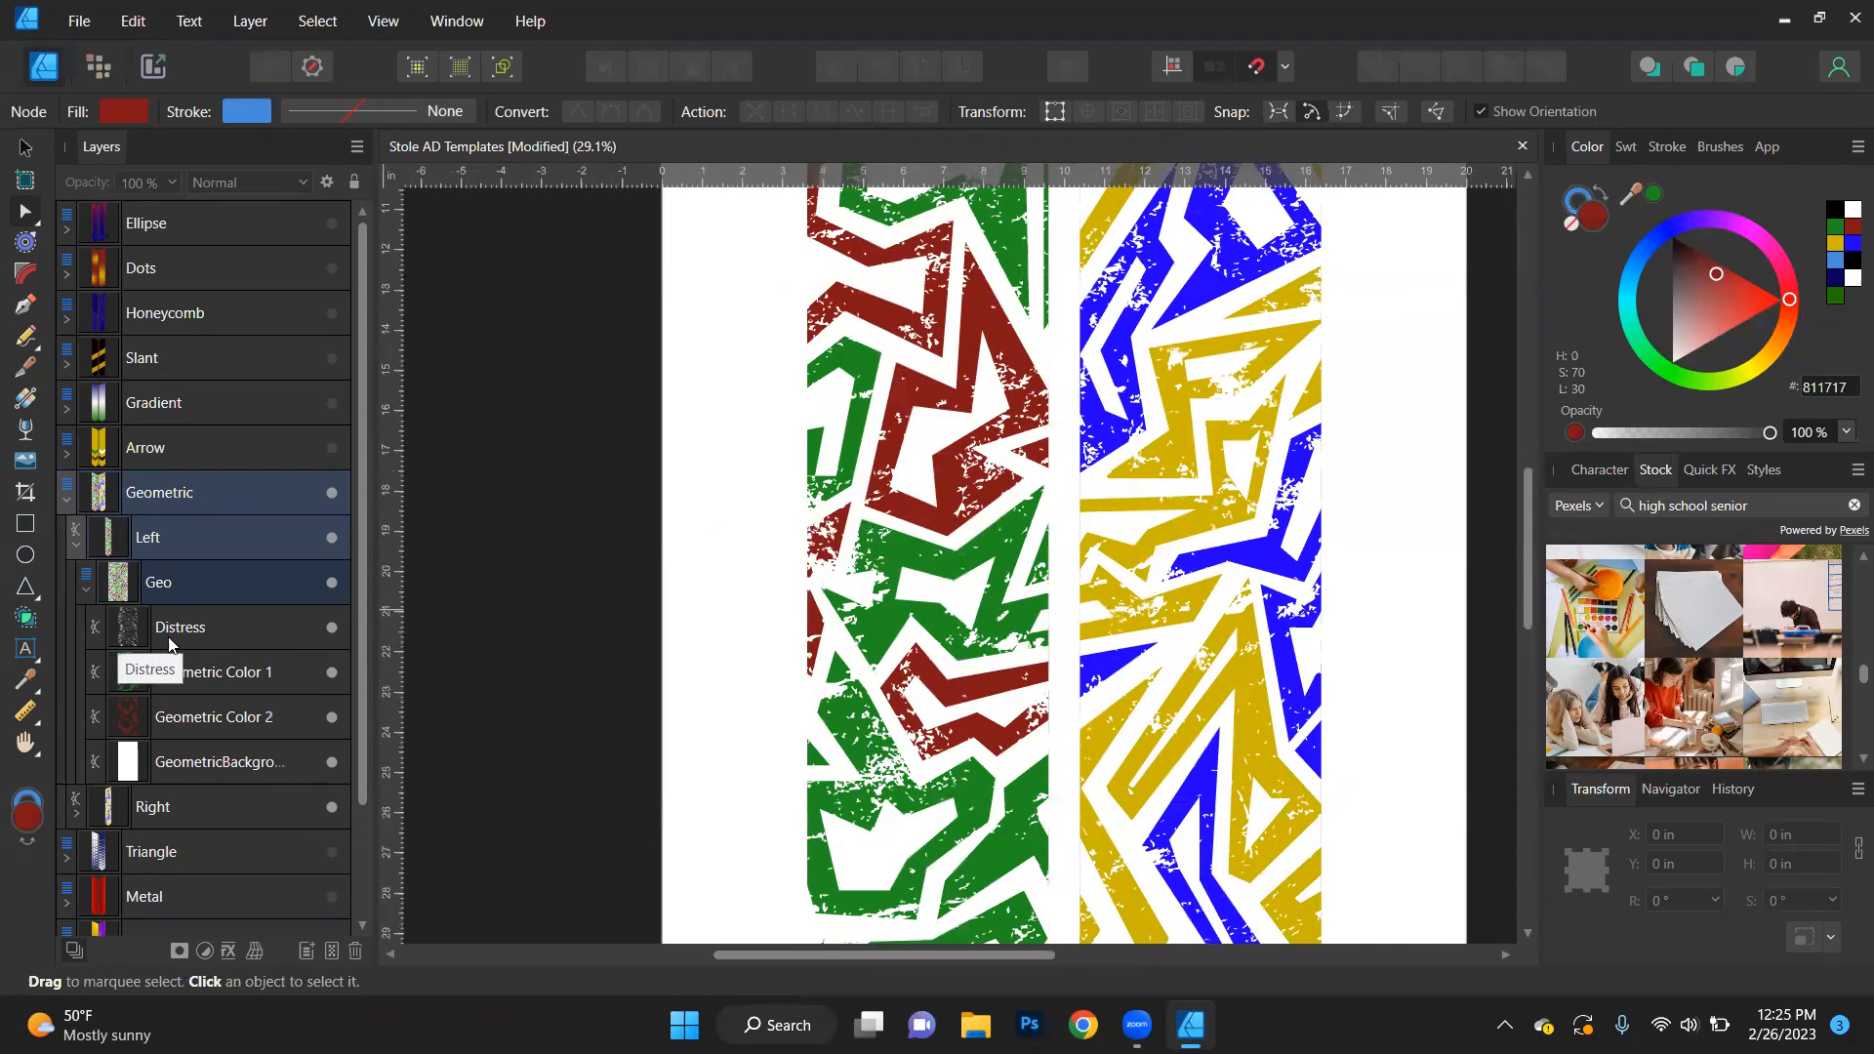
{"action": "left_click", "coordinate": [336, 629]}
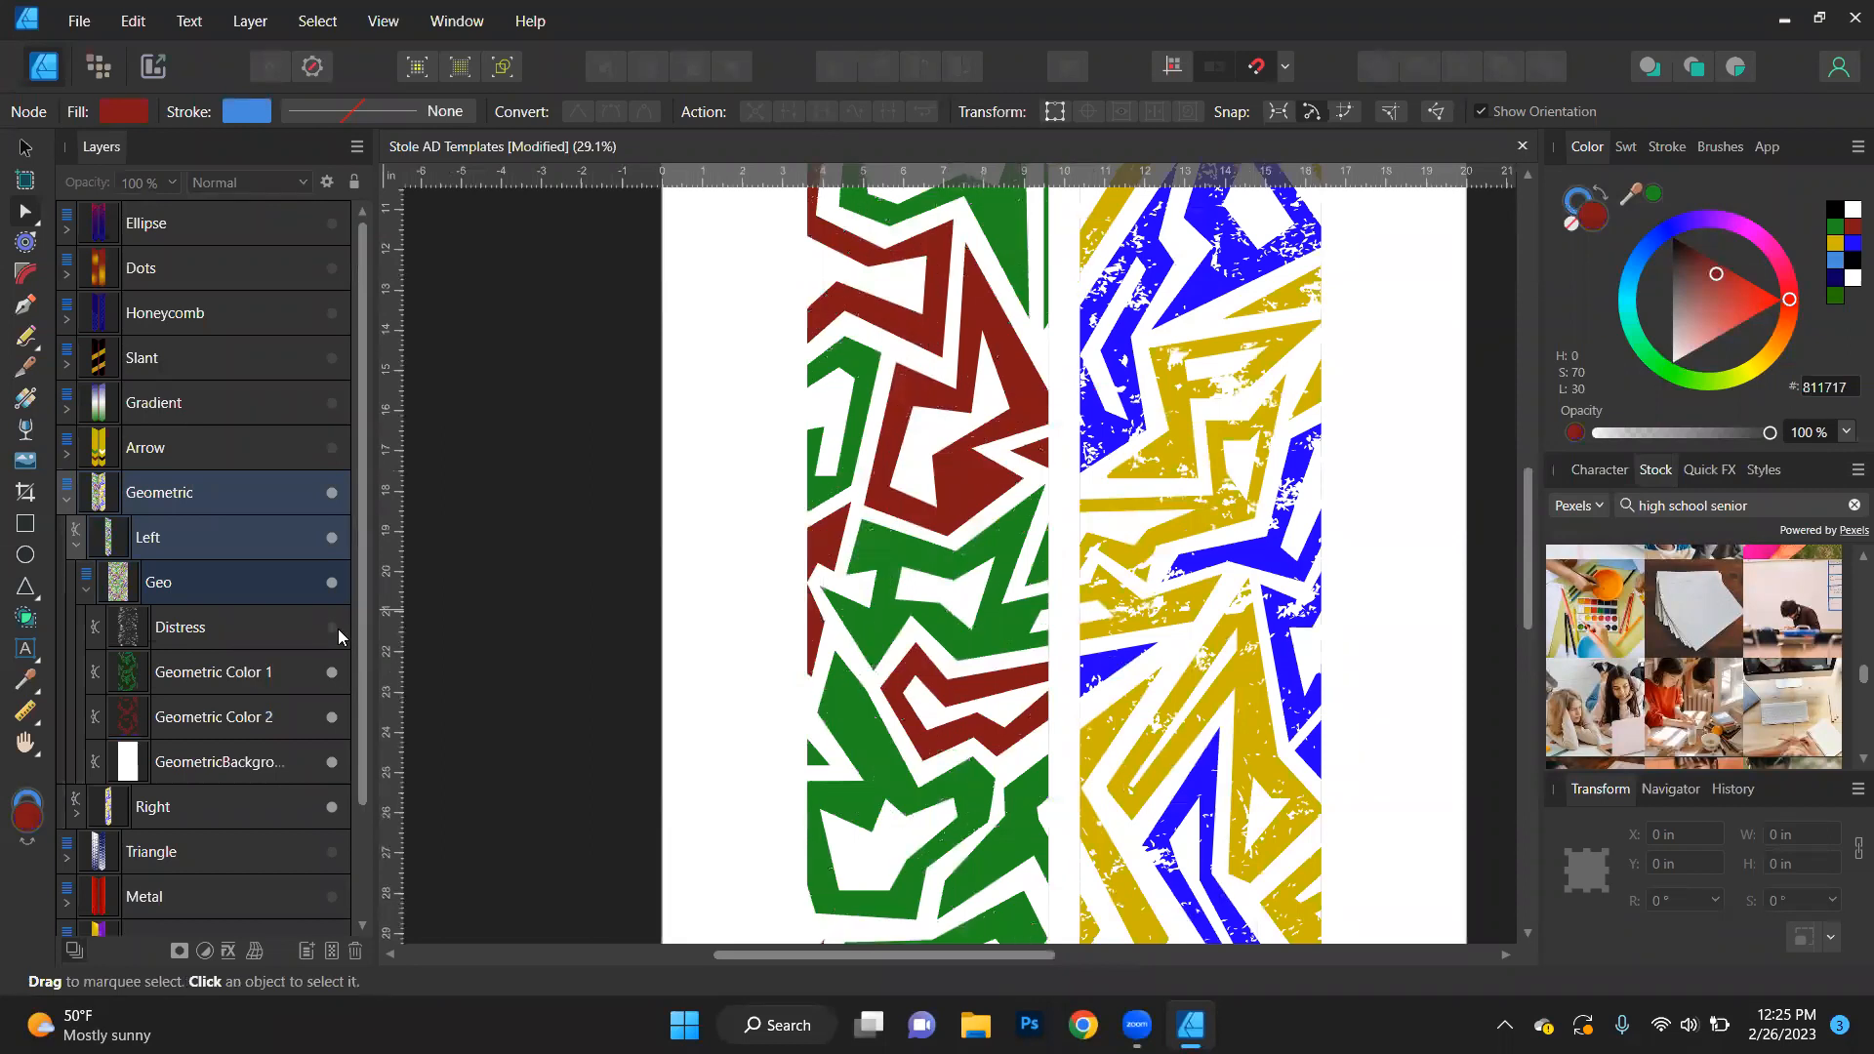
{"action": "scroll", "coordinate": [1015, 475], "scroll_direction": "down", "scroll_amount": 2}
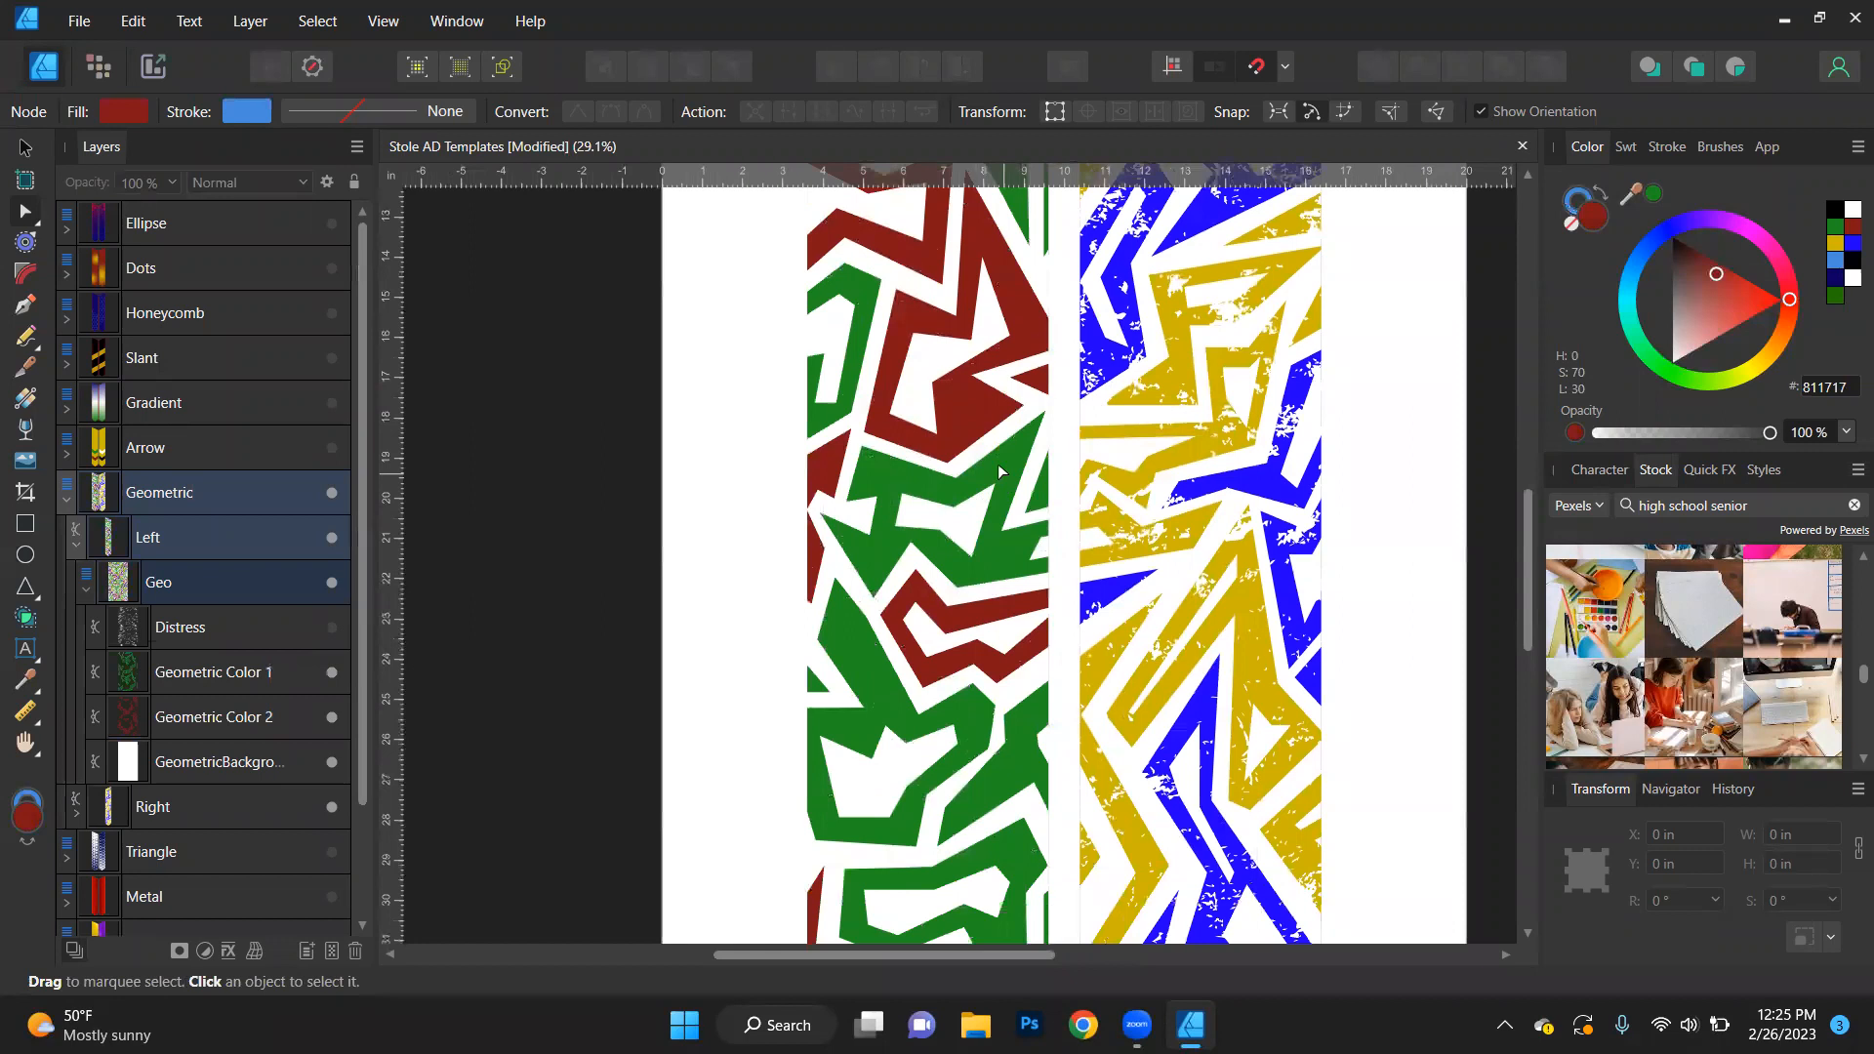
- Show the left stole's Distress texture in the Geometric design again and fill its background with black (000000)
{"action": "left_click", "coordinate": [332, 630]}
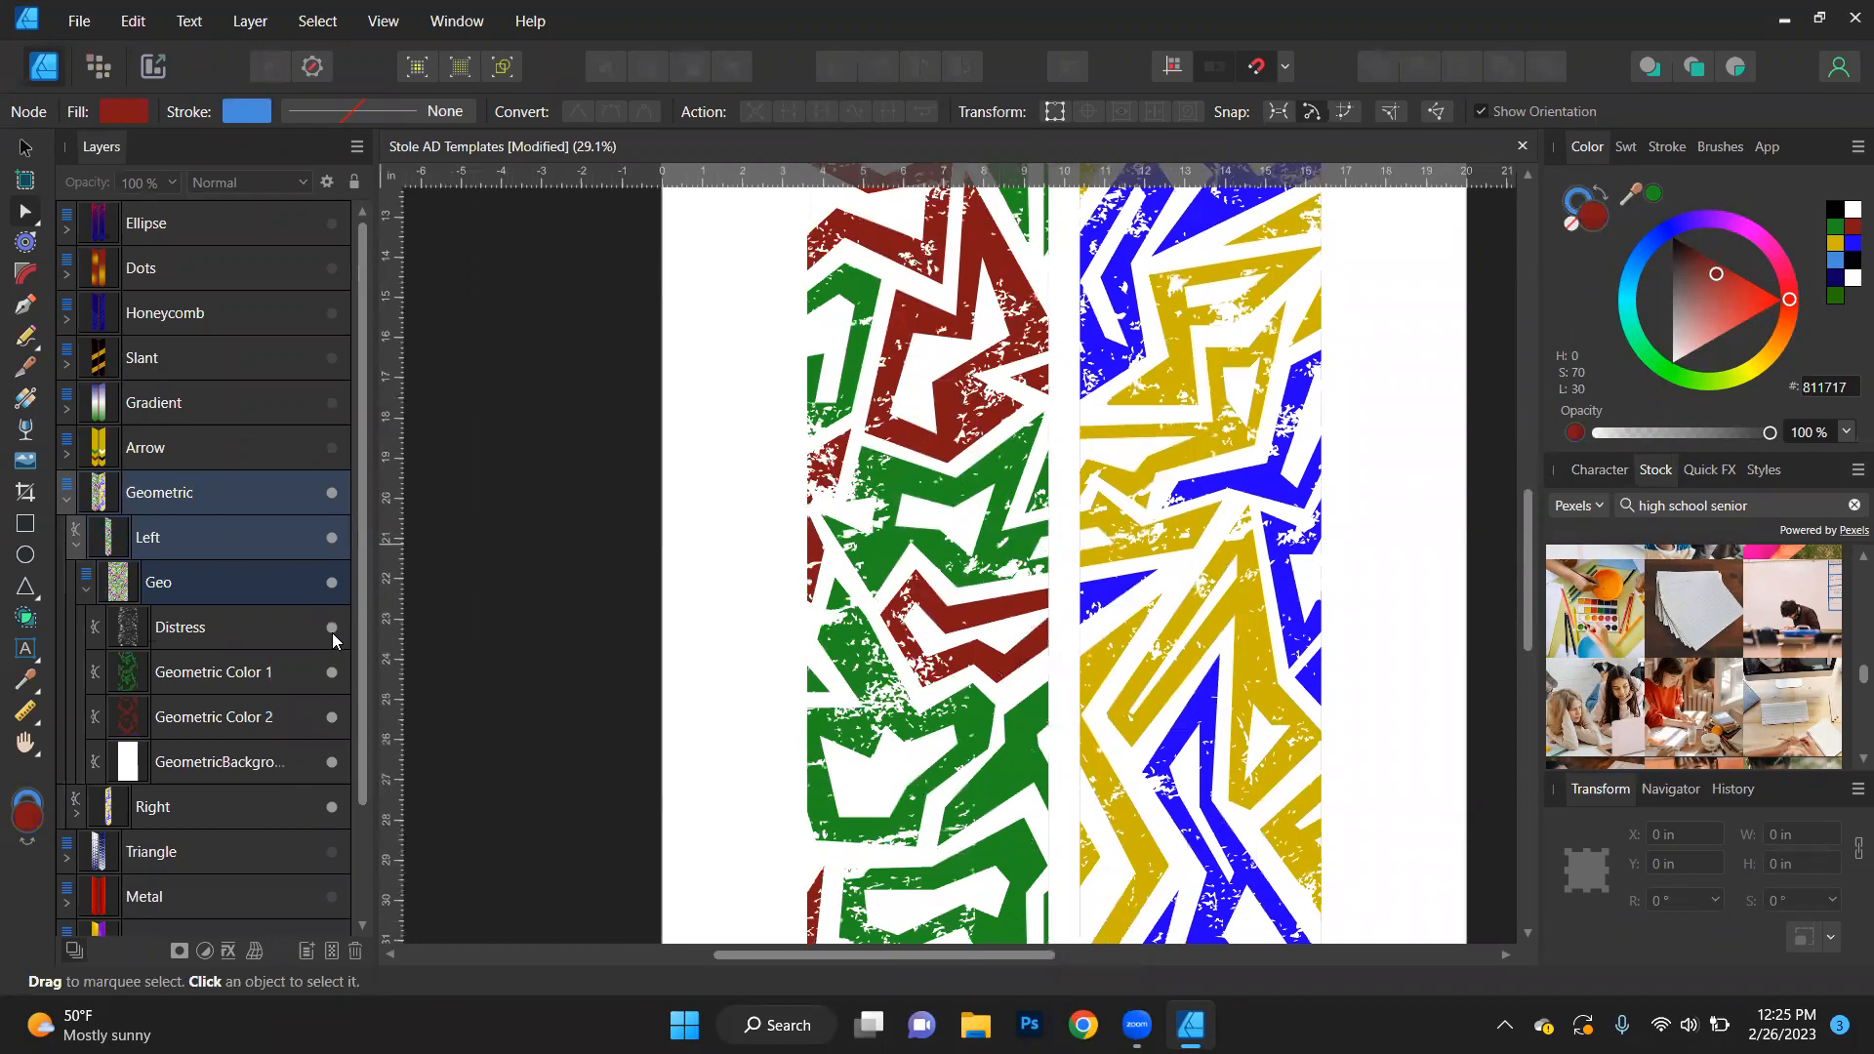
{"action": "left_click", "coordinate": [250, 763]}
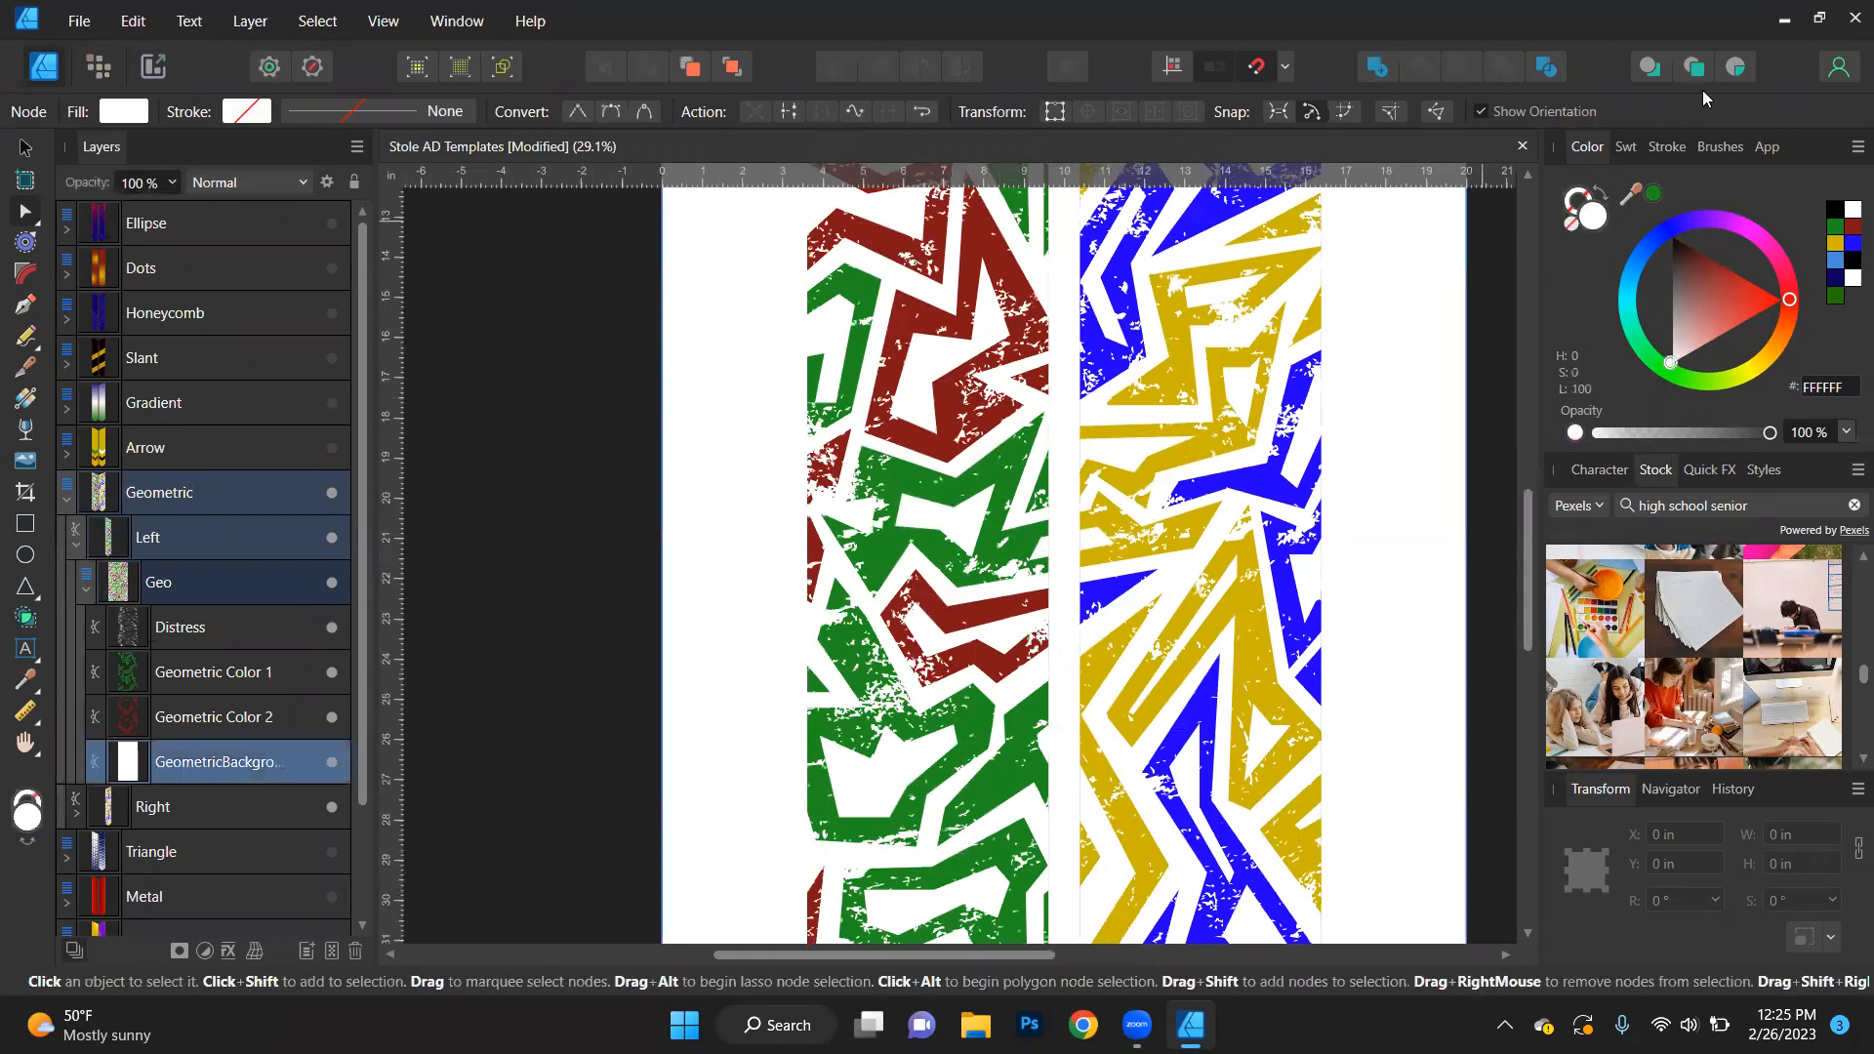
{"action": "left_click", "coordinate": [1835, 209]}
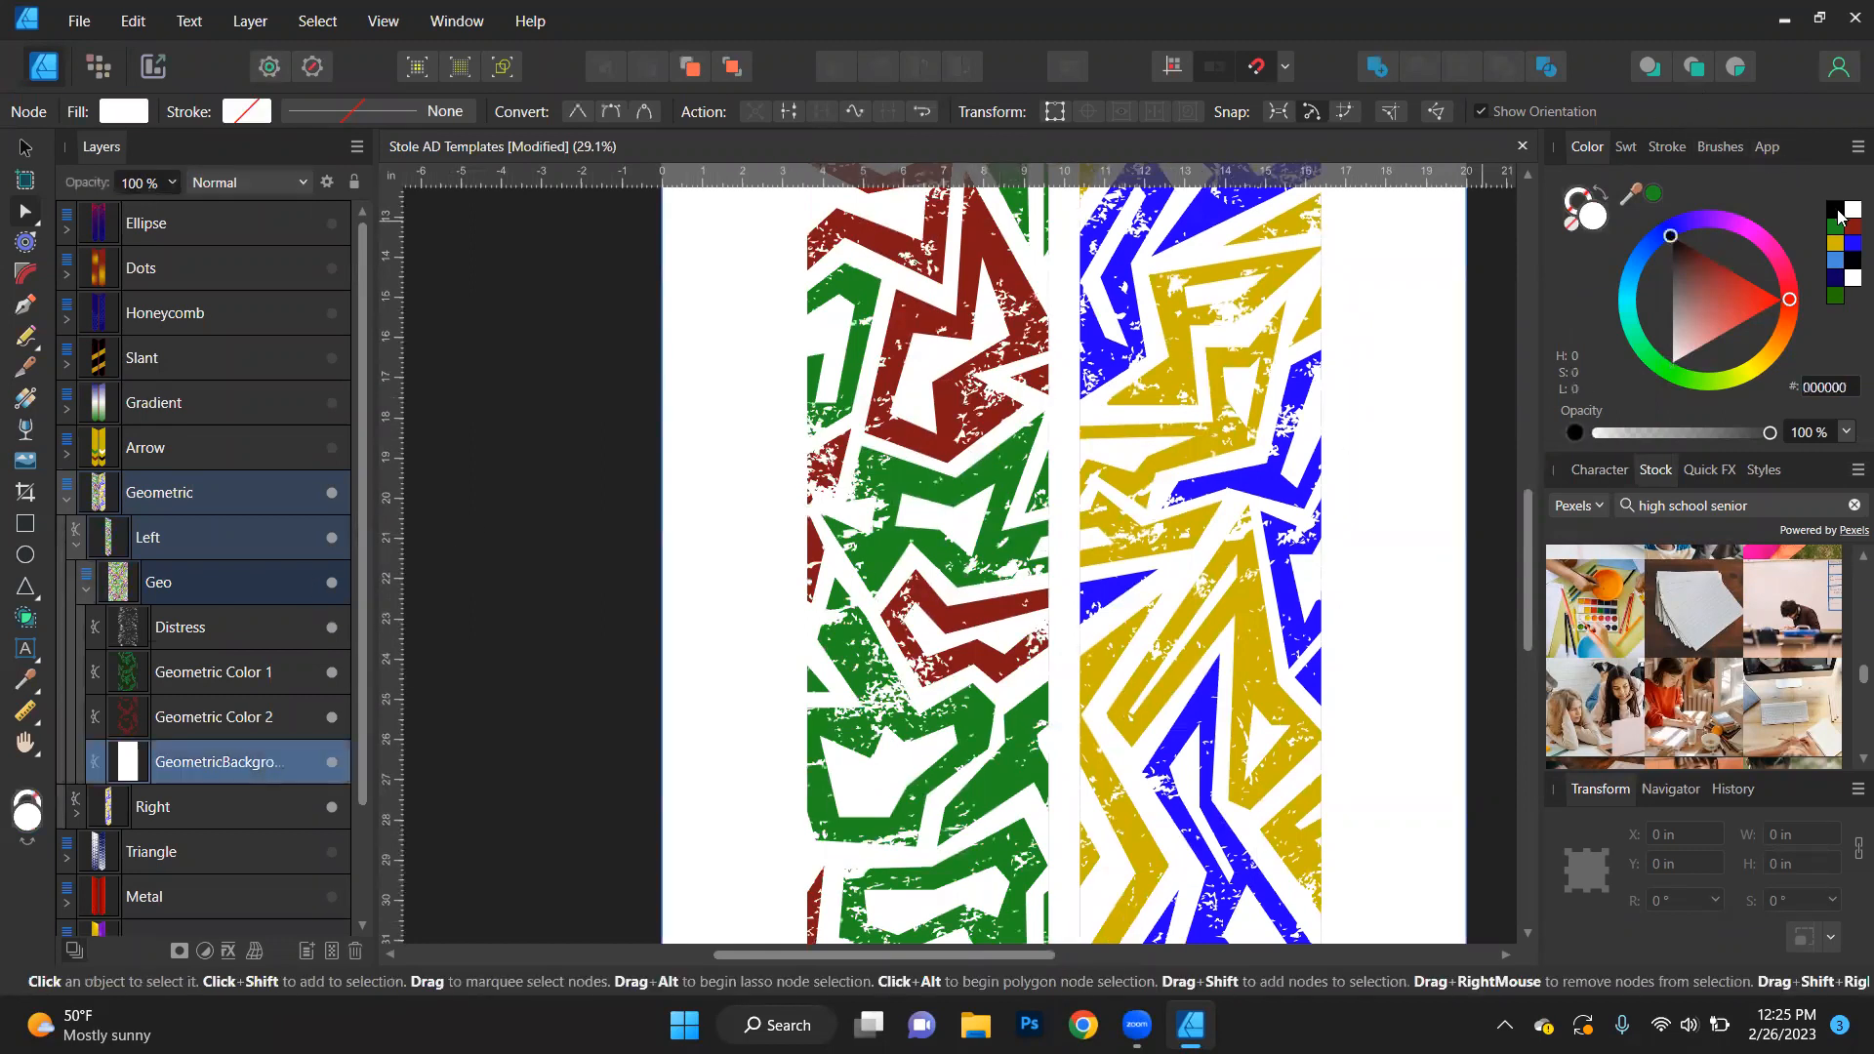
{"action": "left_click", "coordinate": [597, 526]}
{"action": "scroll", "coordinate": [682, 538], "scroll_direction": "down", "scroll_amount": 3}
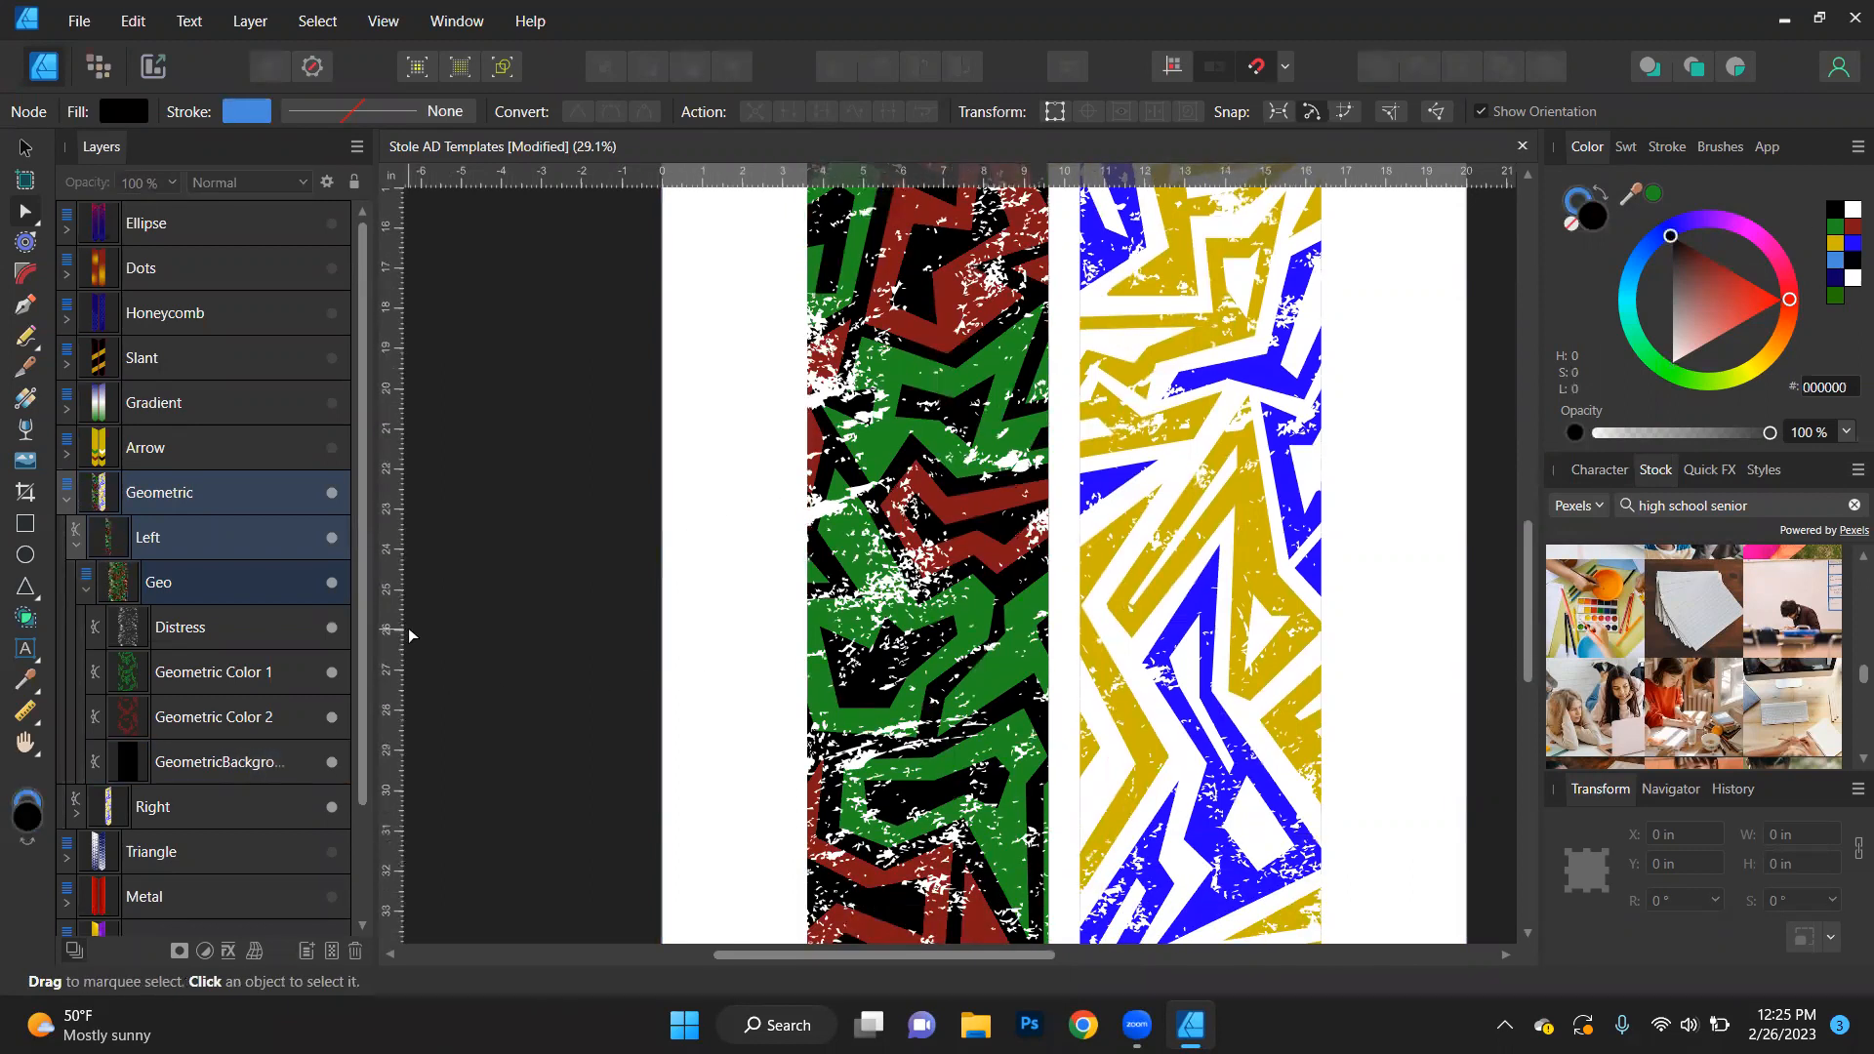
- Fill the left stole's Distress texture with black (000000) to match its background, and review the whole pattern
{"action": "left_click", "coordinate": [245, 630]}
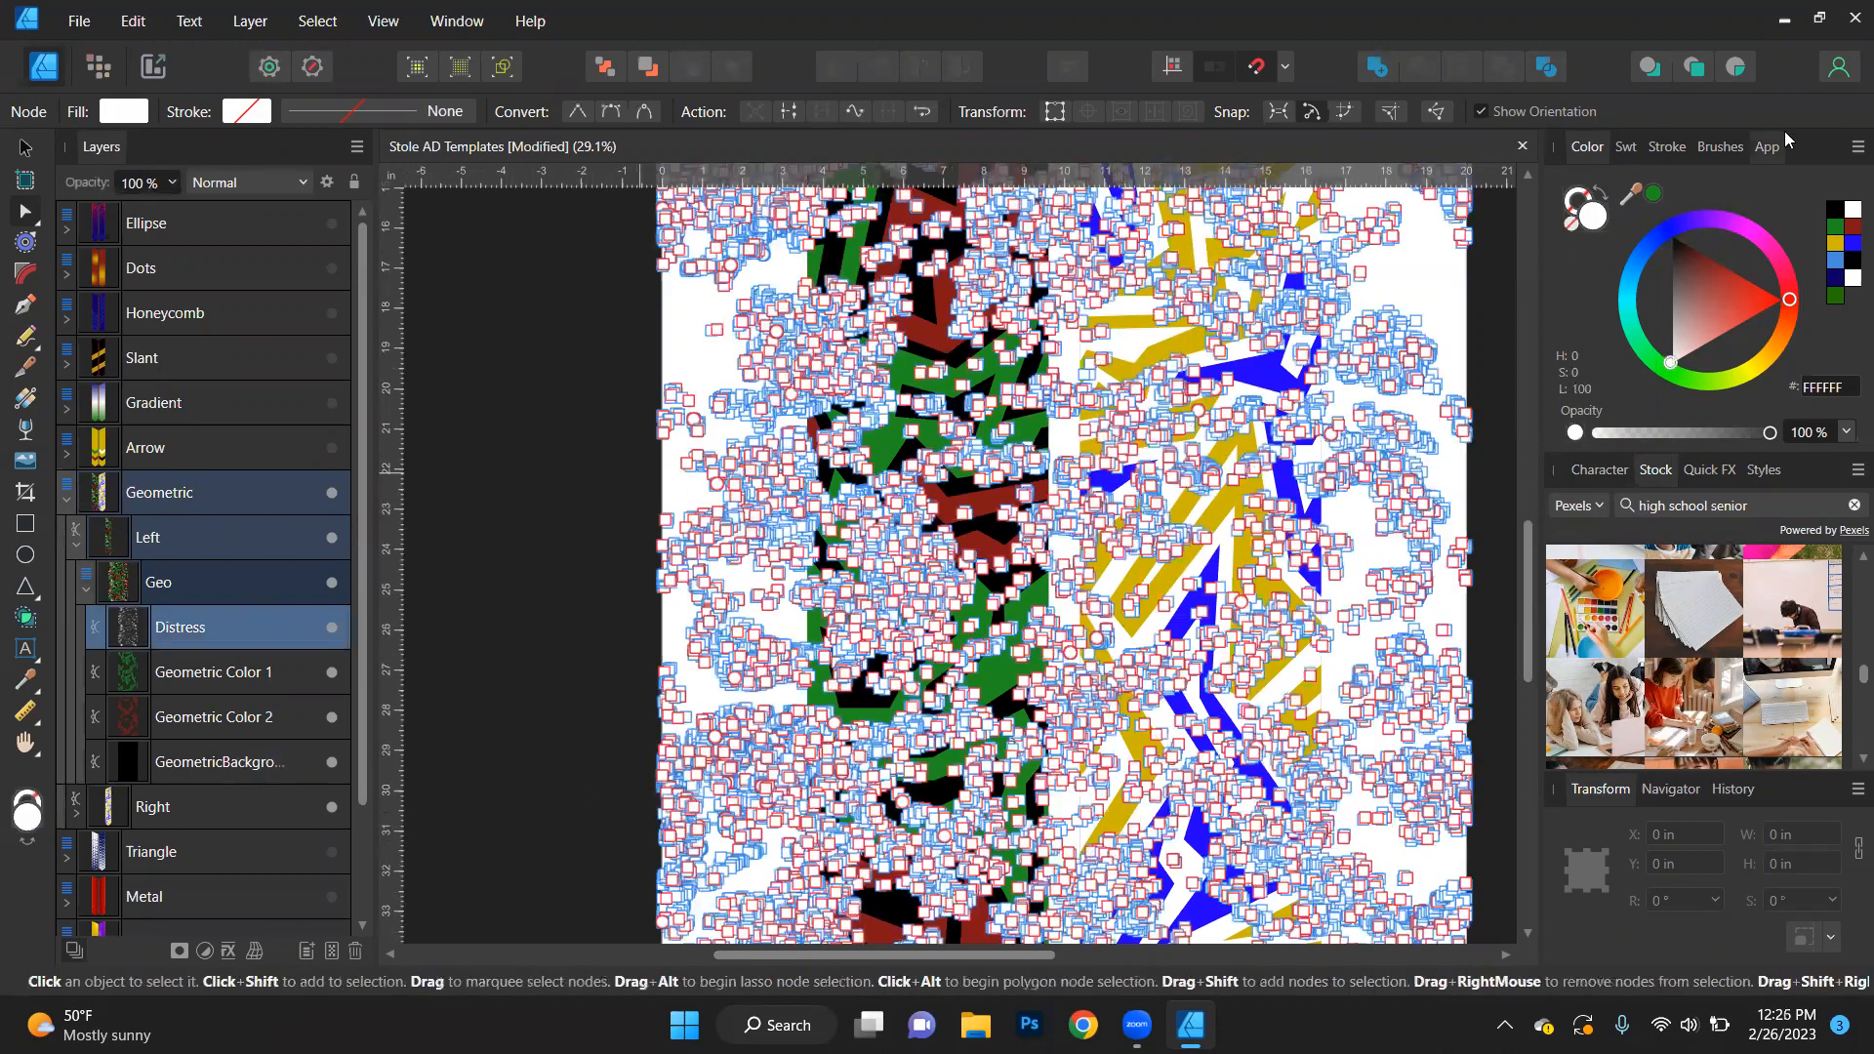
{"action": "left_click", "coordinate": [1835, 210]}
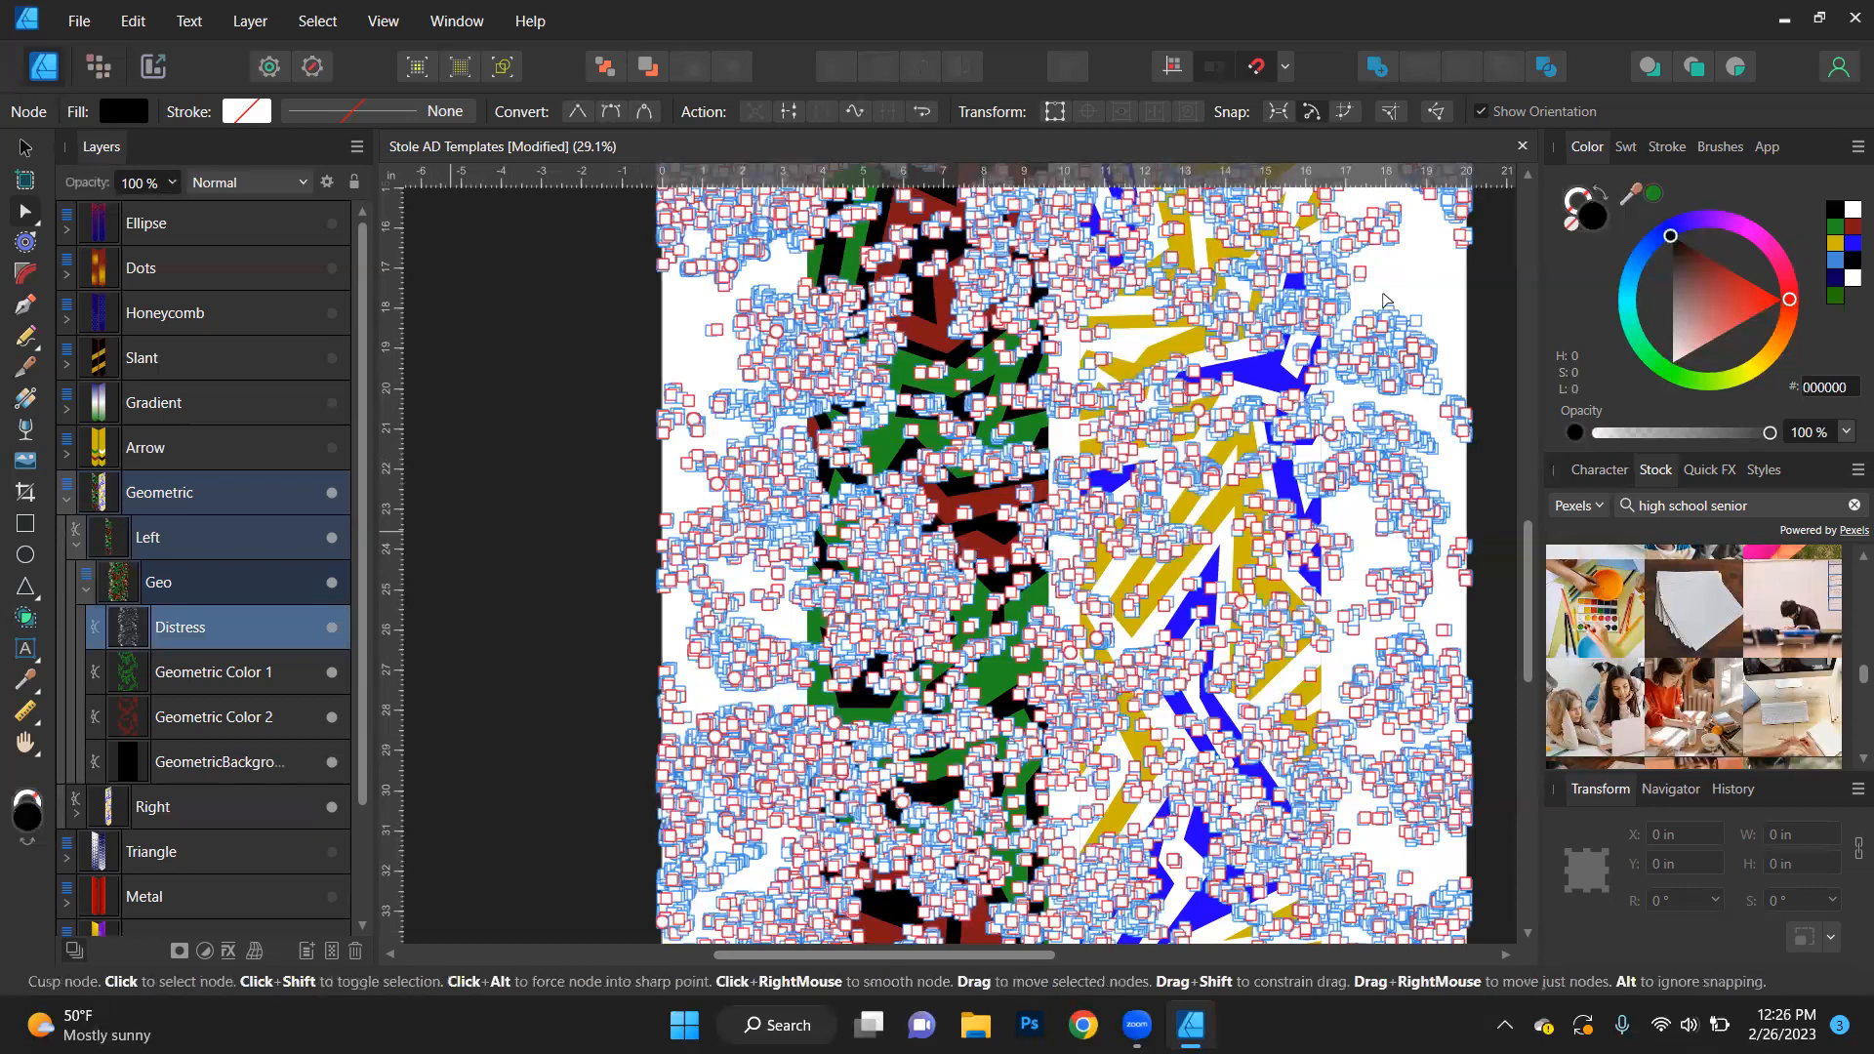
{"action": "left_click", "coordinate": [543, 461]}
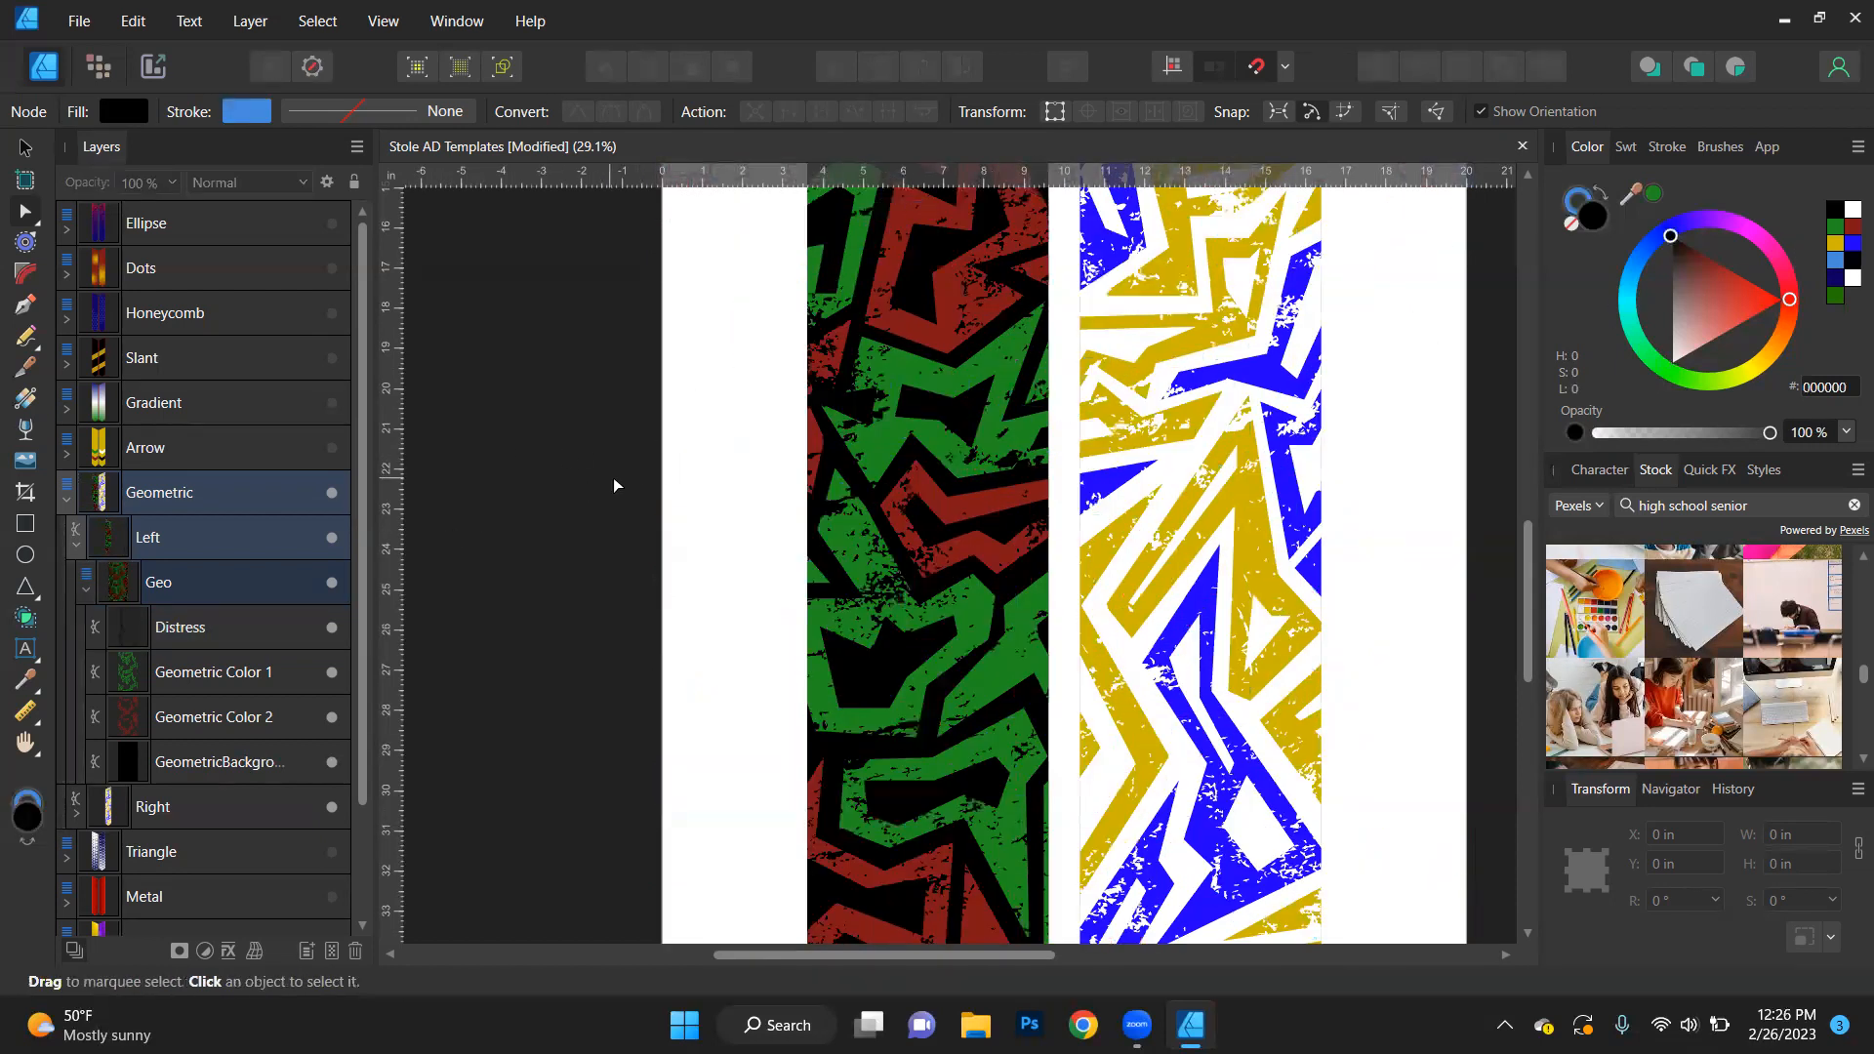
{"action": "scroll", "coordinate": [930, 511], "scroll_direction": "up", "scroll_amount": 5}
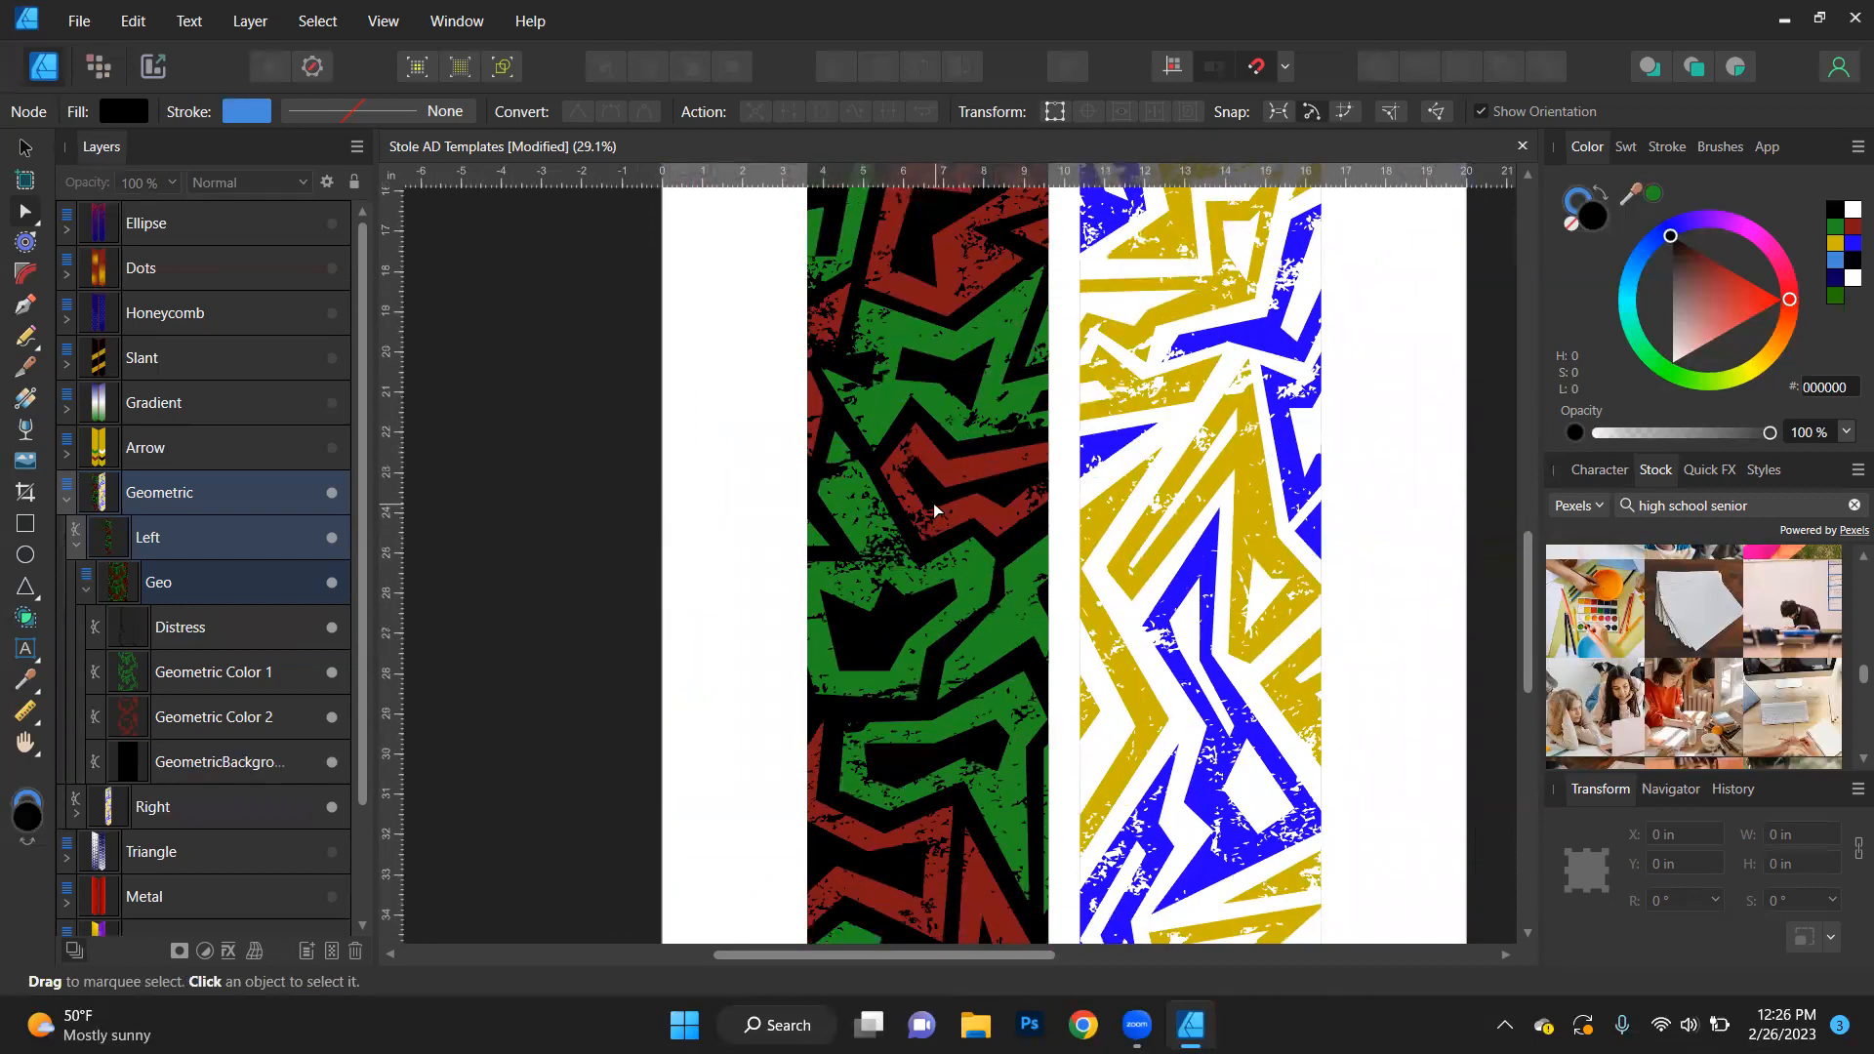
{"action": "scroll", "coordinate": [935, 508], "scroll_direction": "up", "scroll_amount": 10}
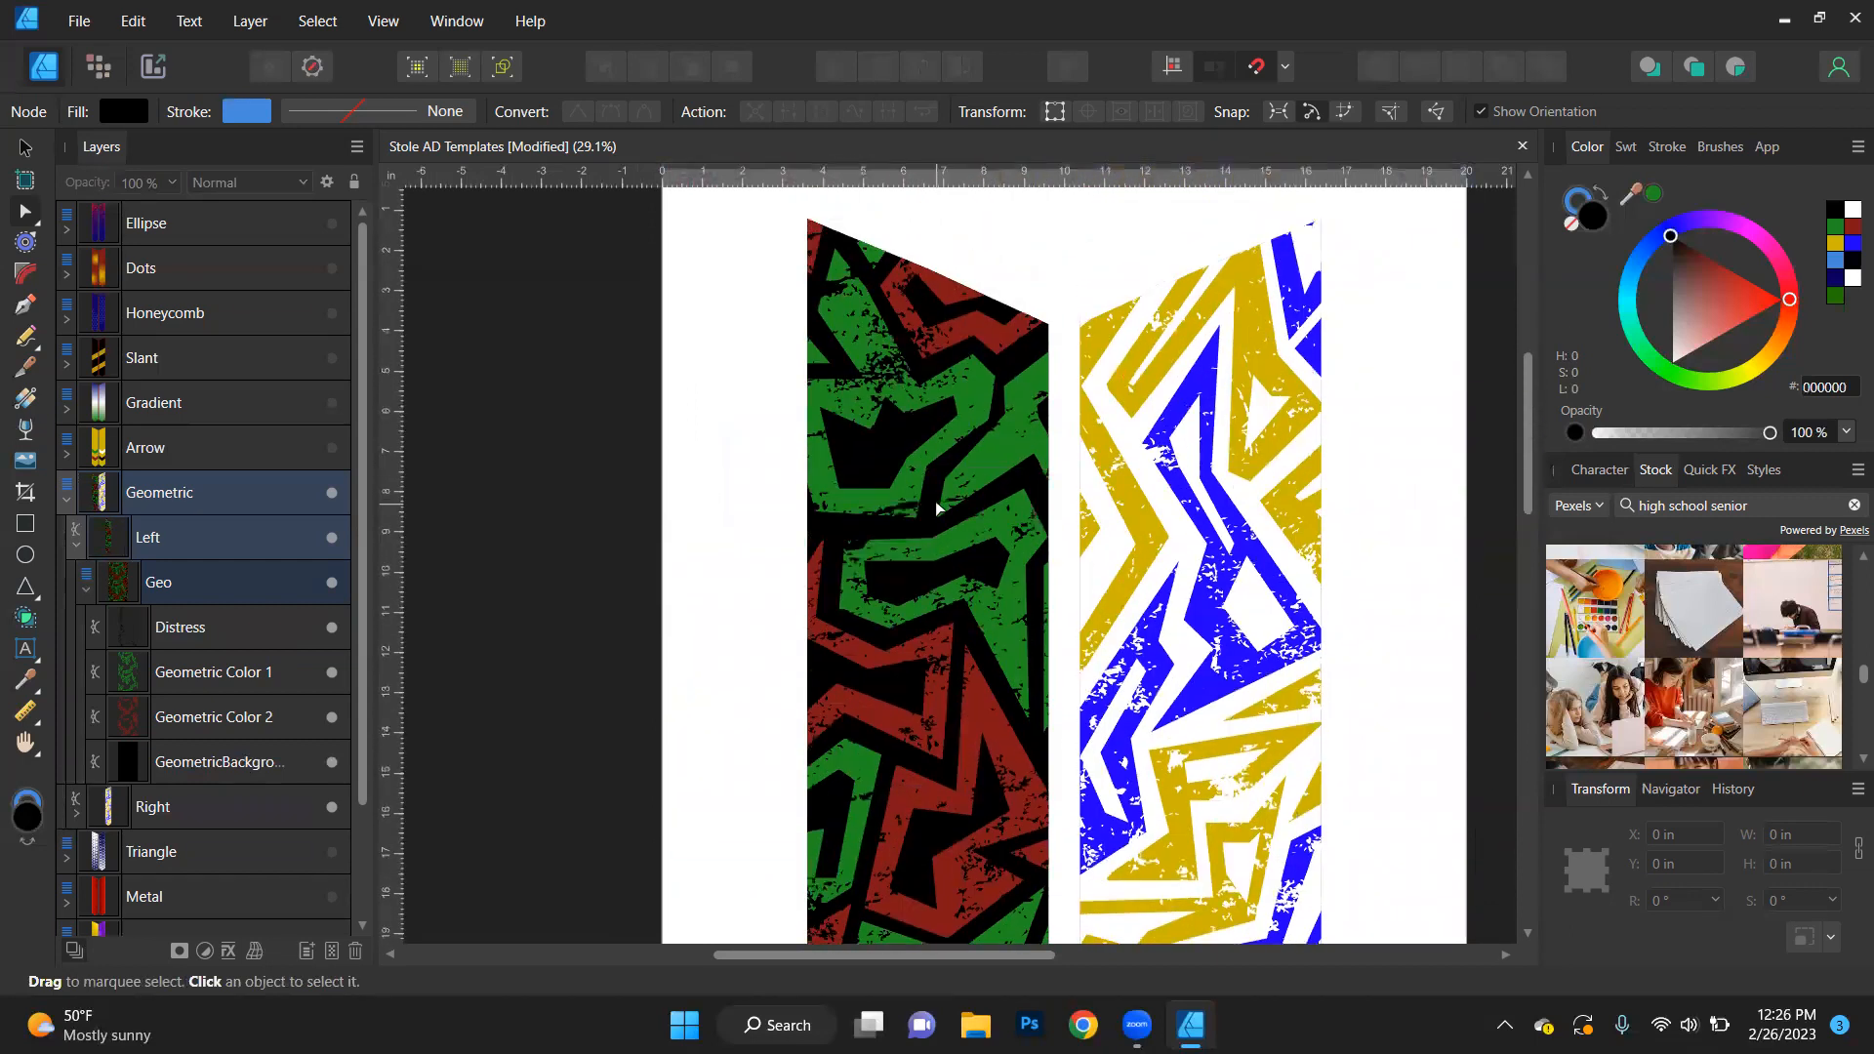
{"action": "scroll", "coordinate": [935, 508], "scroll_direction": "down", "scroll_amount": 3}
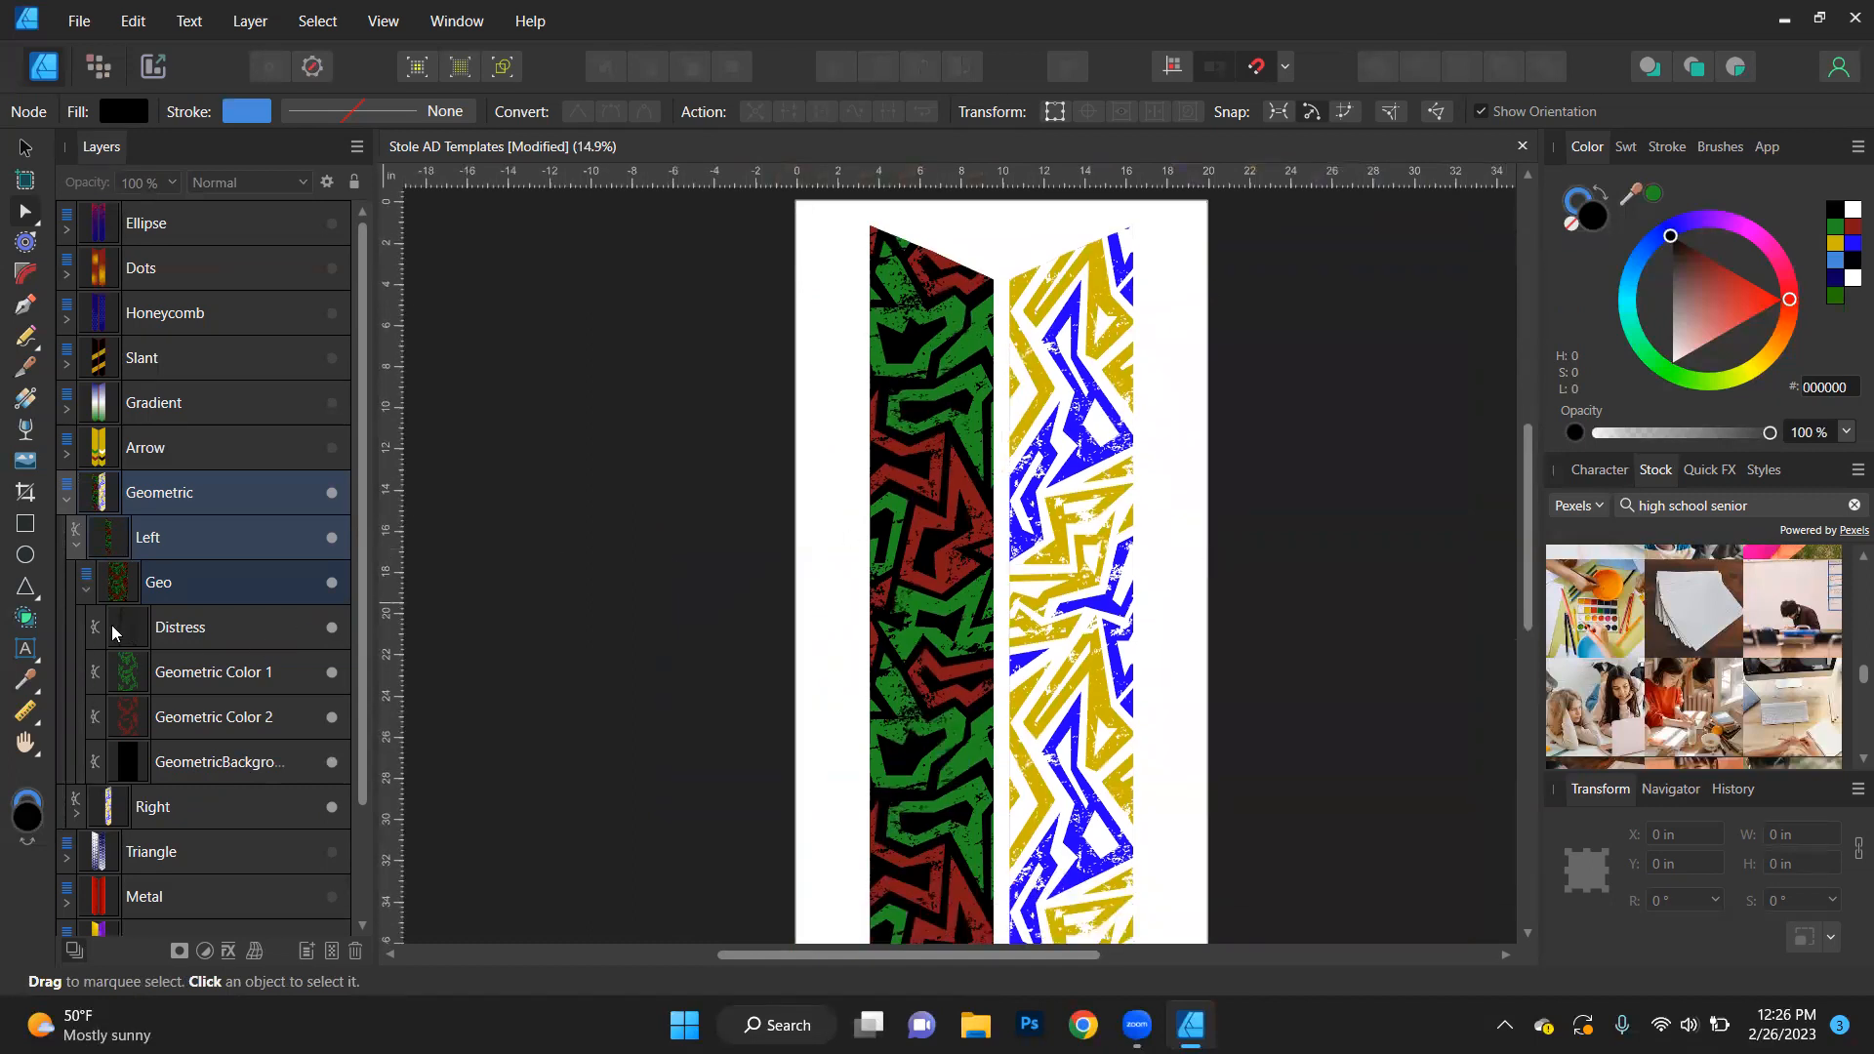
- Collapse and hide the Geometric design, and show the Triangle design
{"action": "left_click", "coordinate": [63, 504]}
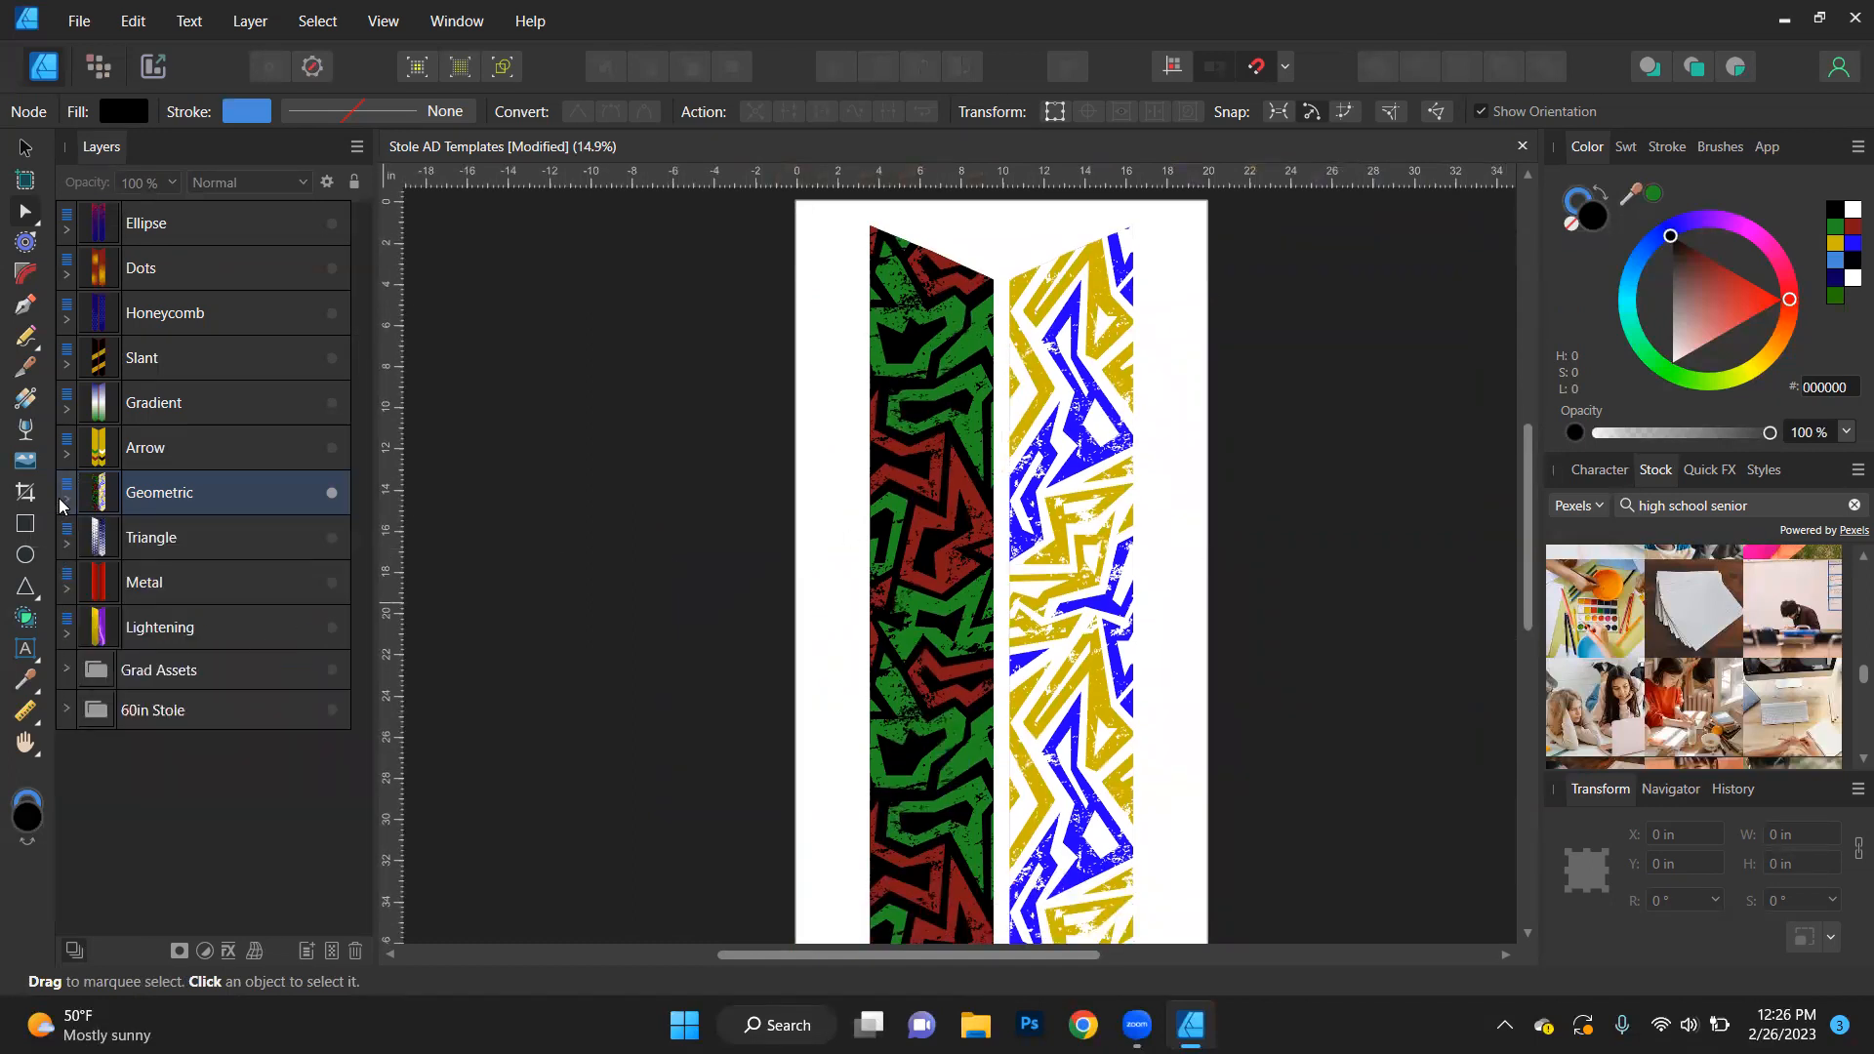
{"action": "left_click", "coordinate": [333, 492]}
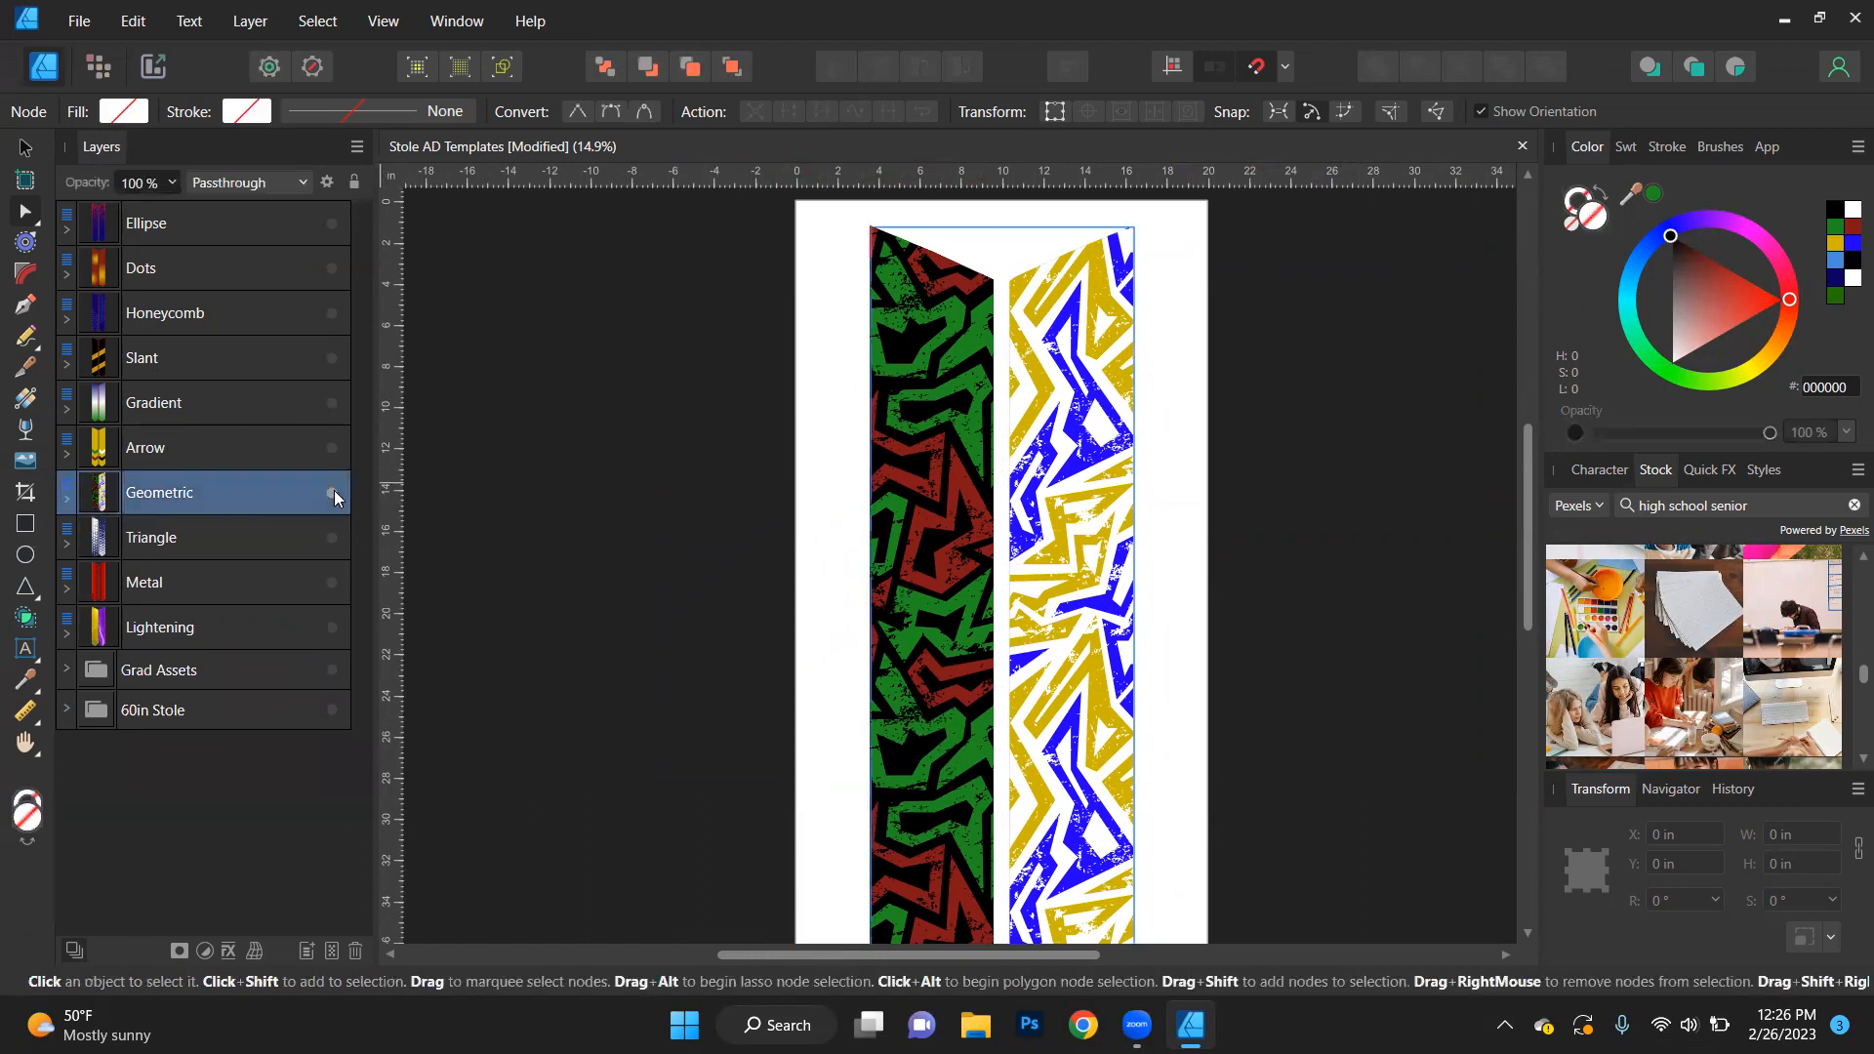
{"action": "left_click", "coordinate": [338, 539]}
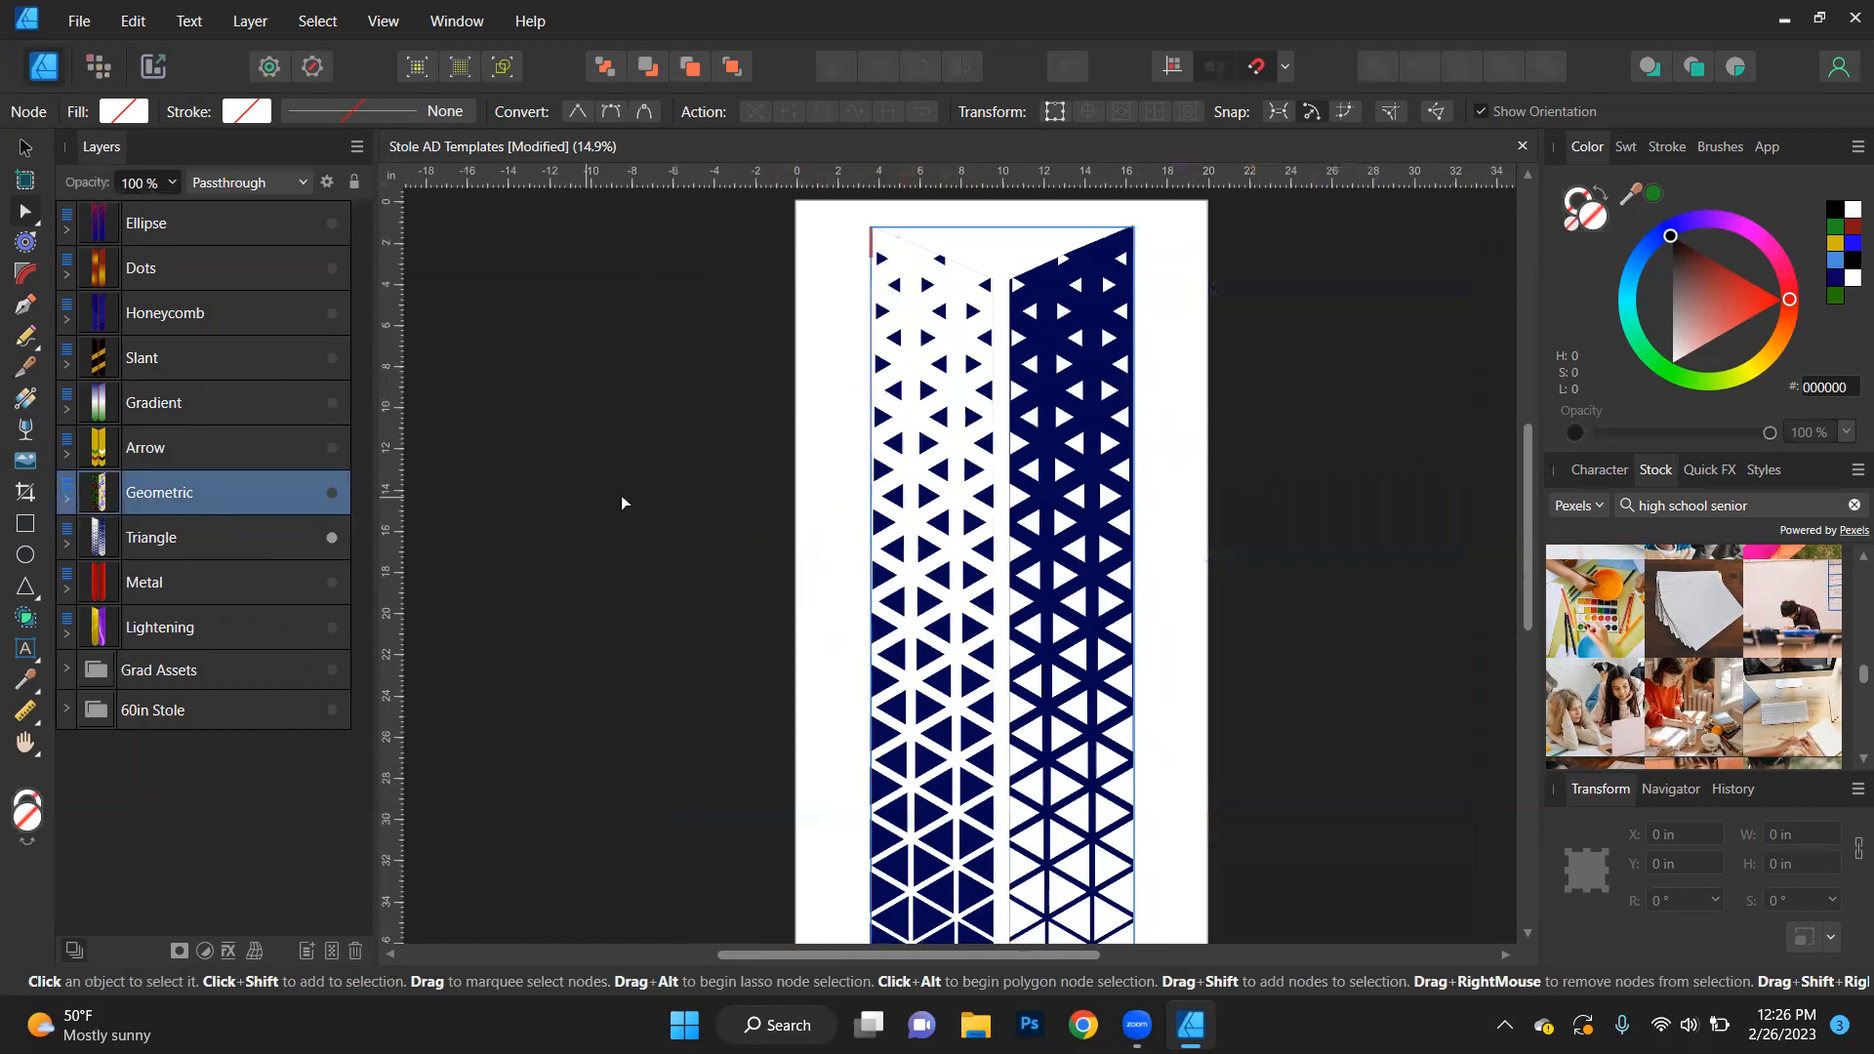
- Expand the Triangle design's left stole and fill Triangle Foreground with the sampled green (1F8F20)
{"action": "left_click", "coordinate": [65, 544]}
{"action": "left_click", "coordinate": [74, 591]}
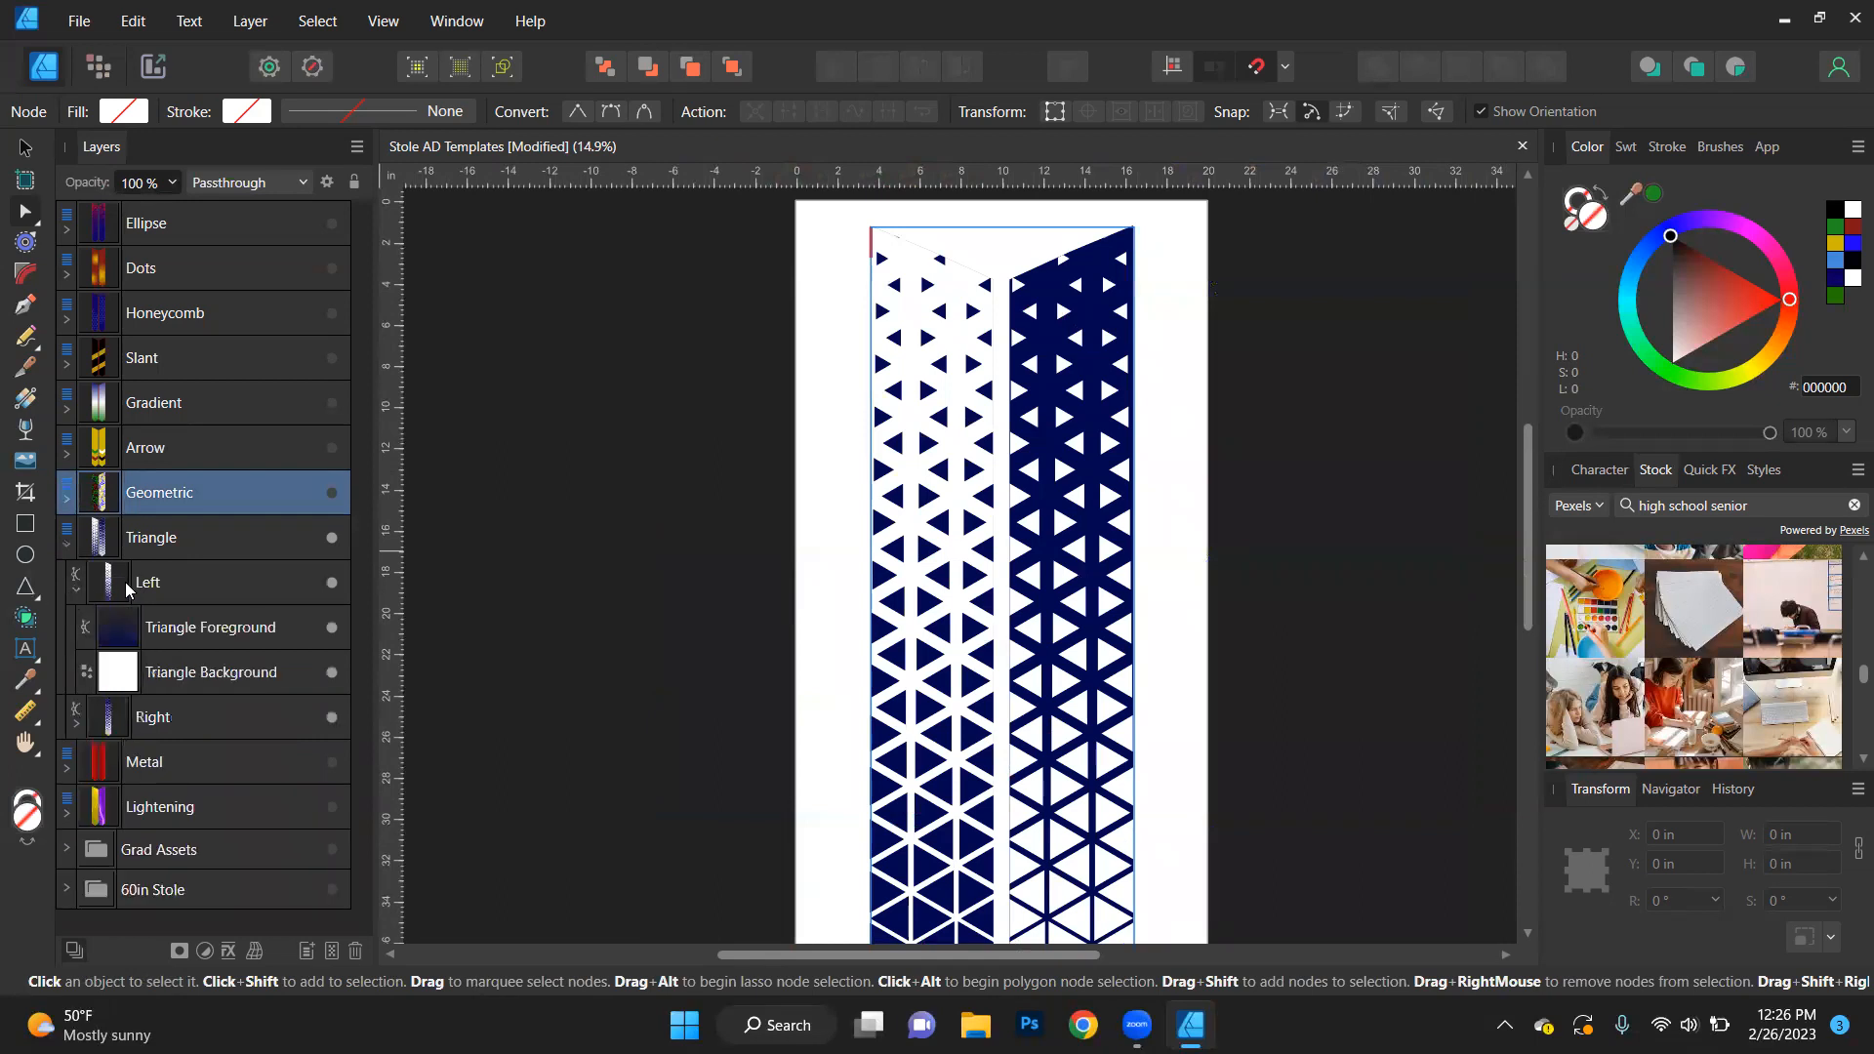
{"action": "left_click", "coordinate": [208, 628]}
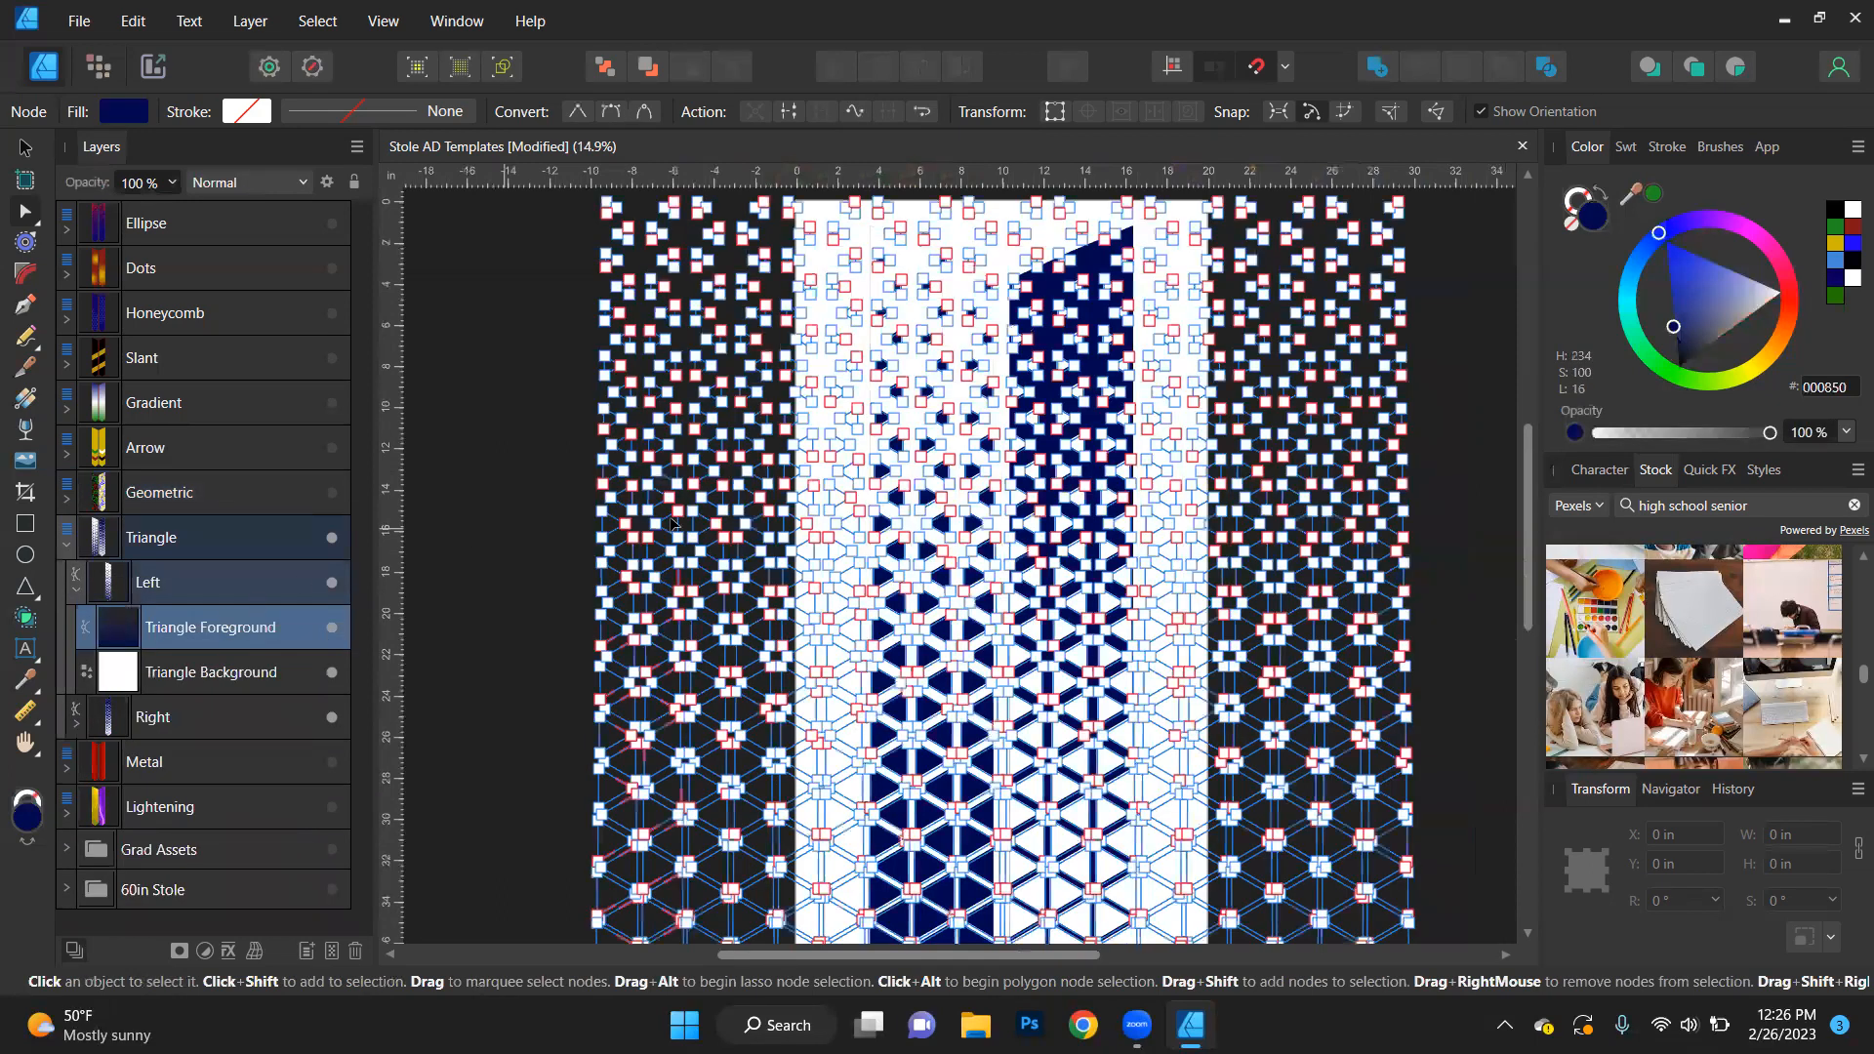
{"action": "left_click", "coordinate": [1653, 193]}
{"action": "left_click", "coordinate": [1425, 478]}
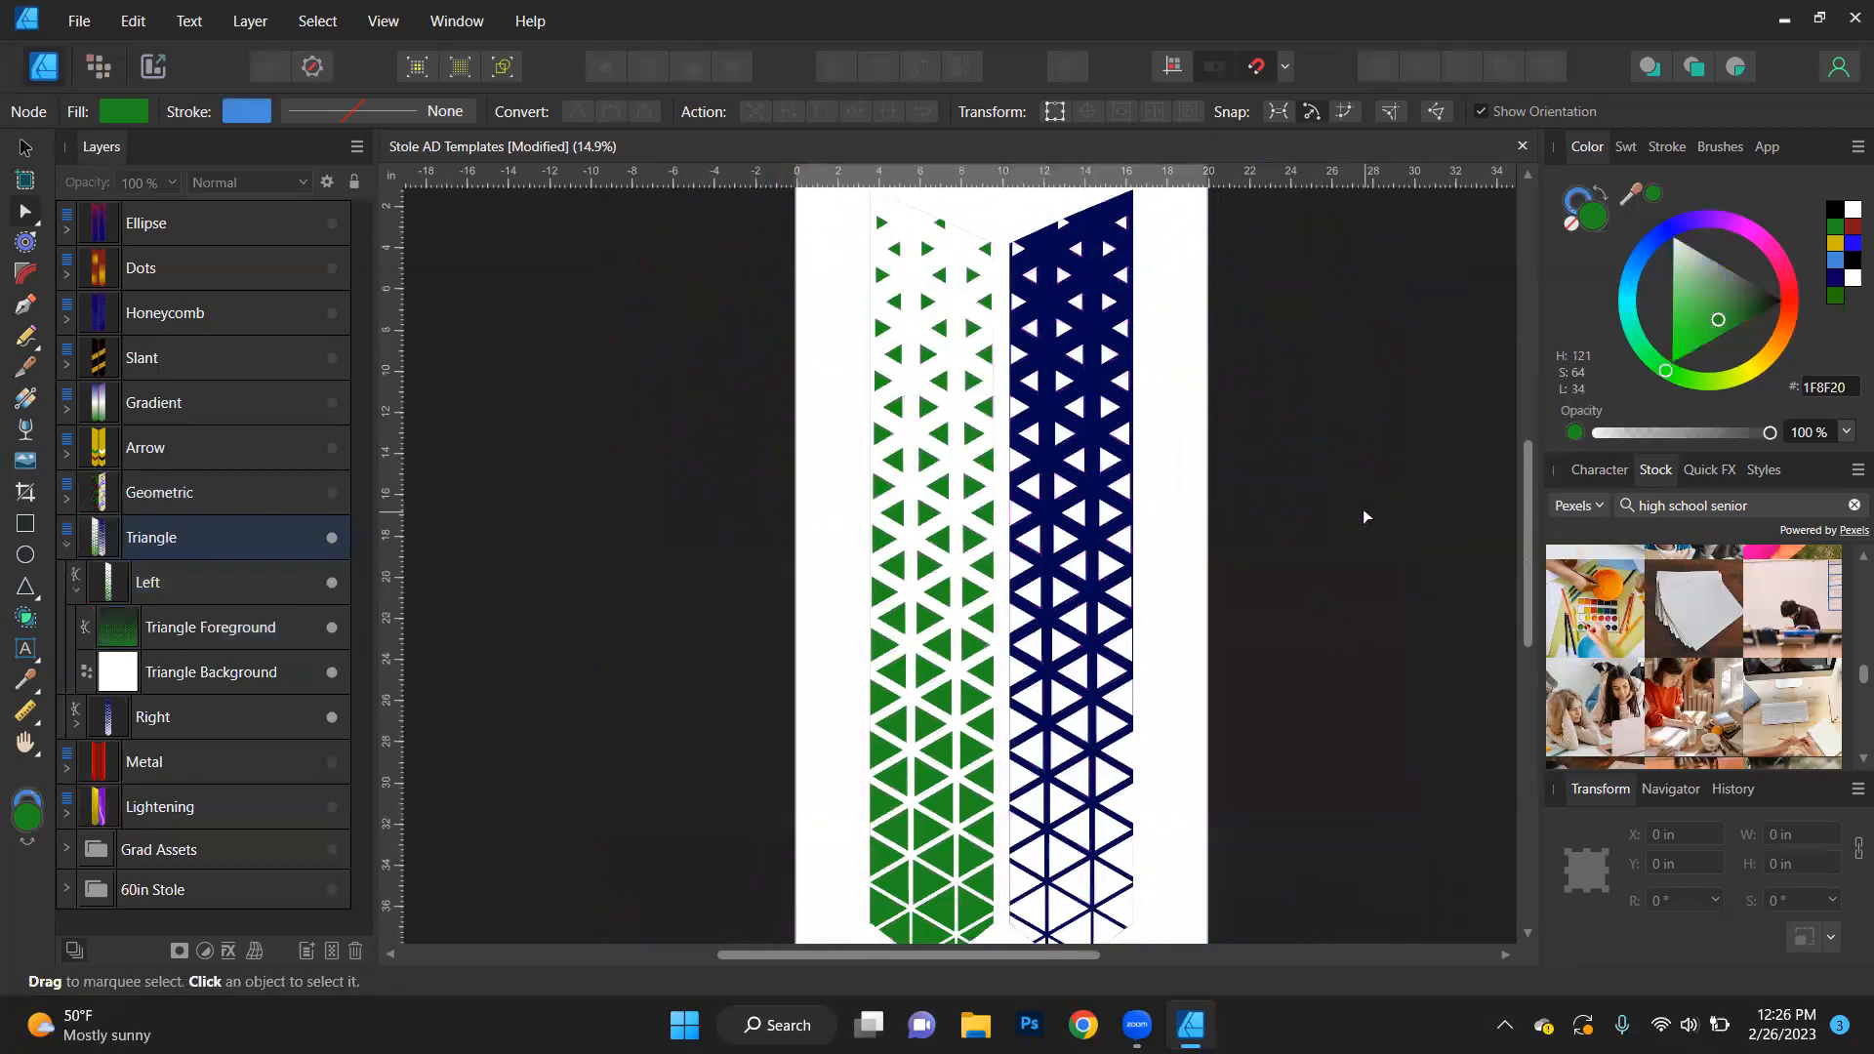
{"action": "scroll", "coordinate": [966, 772], "scroll_direction": "down", "scroll_amount": 2}
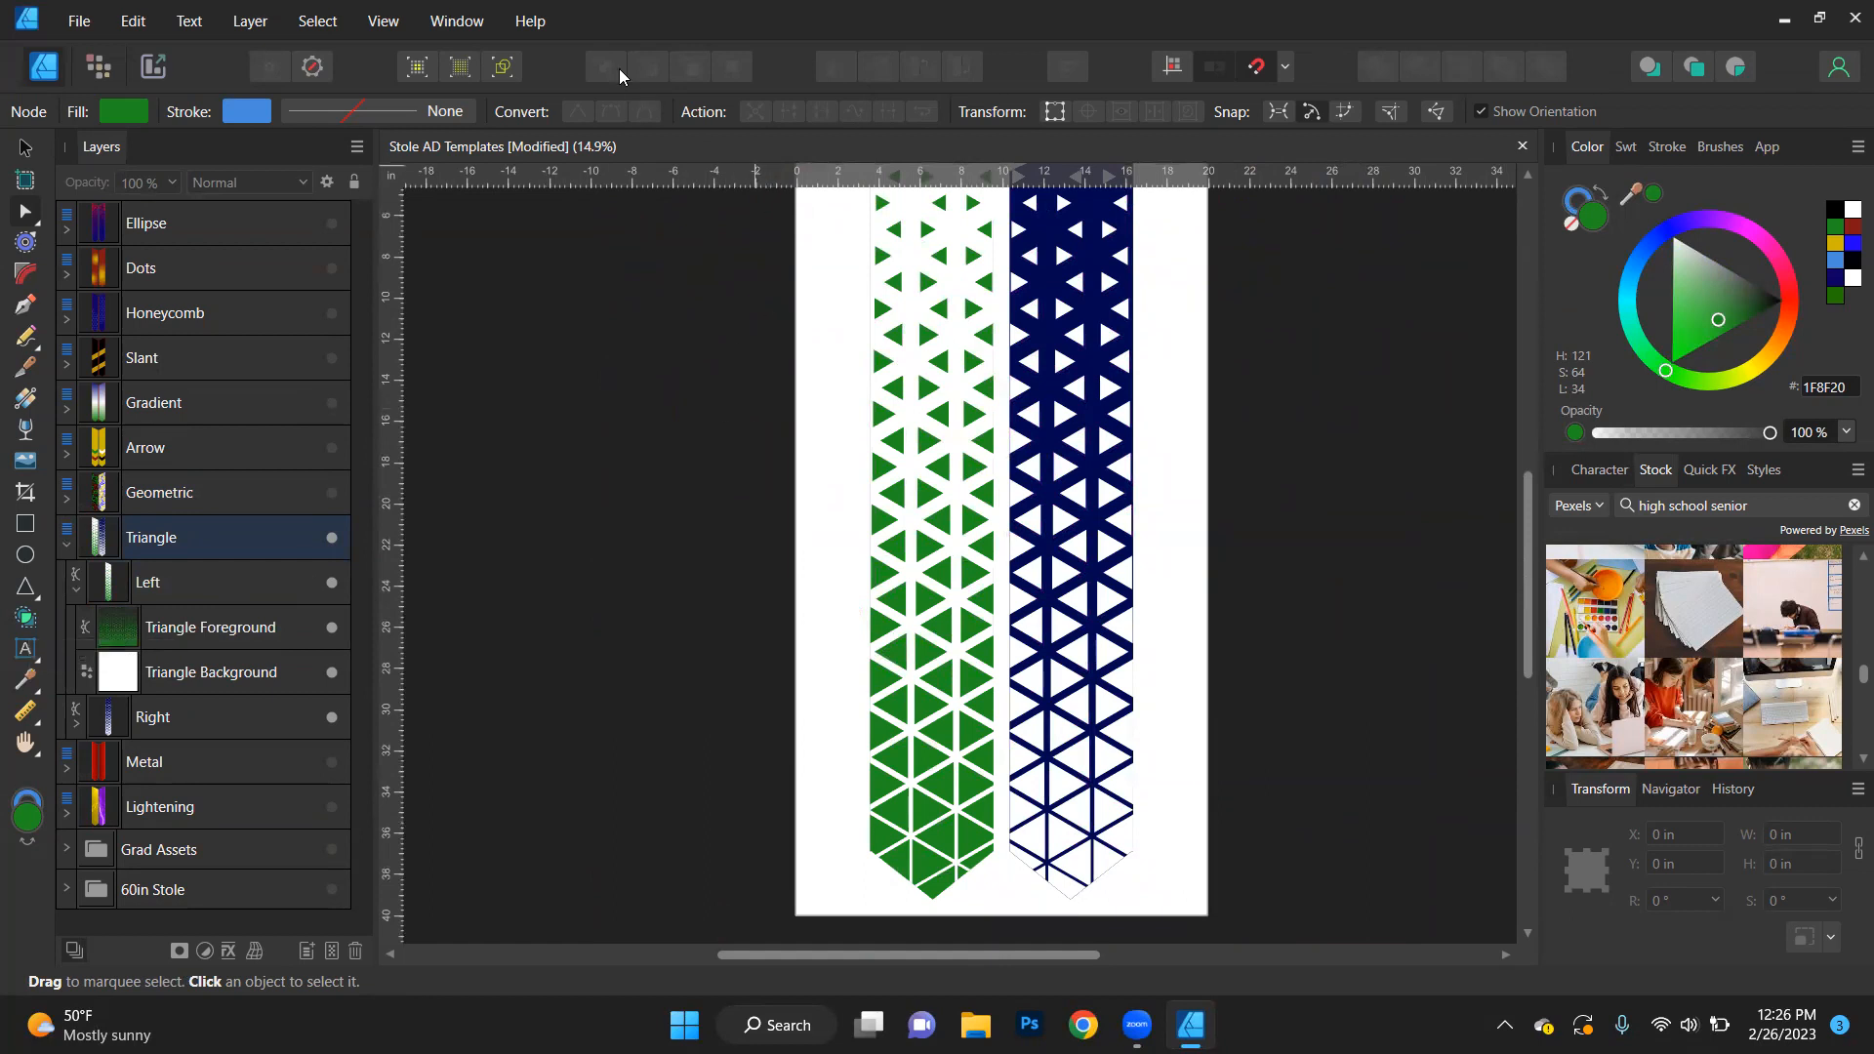
- Try placing Triangle Background above Triangle Foreground on the left stole, and undo the reordering
{"action": "left_click", "coordinate": [100, 646]}
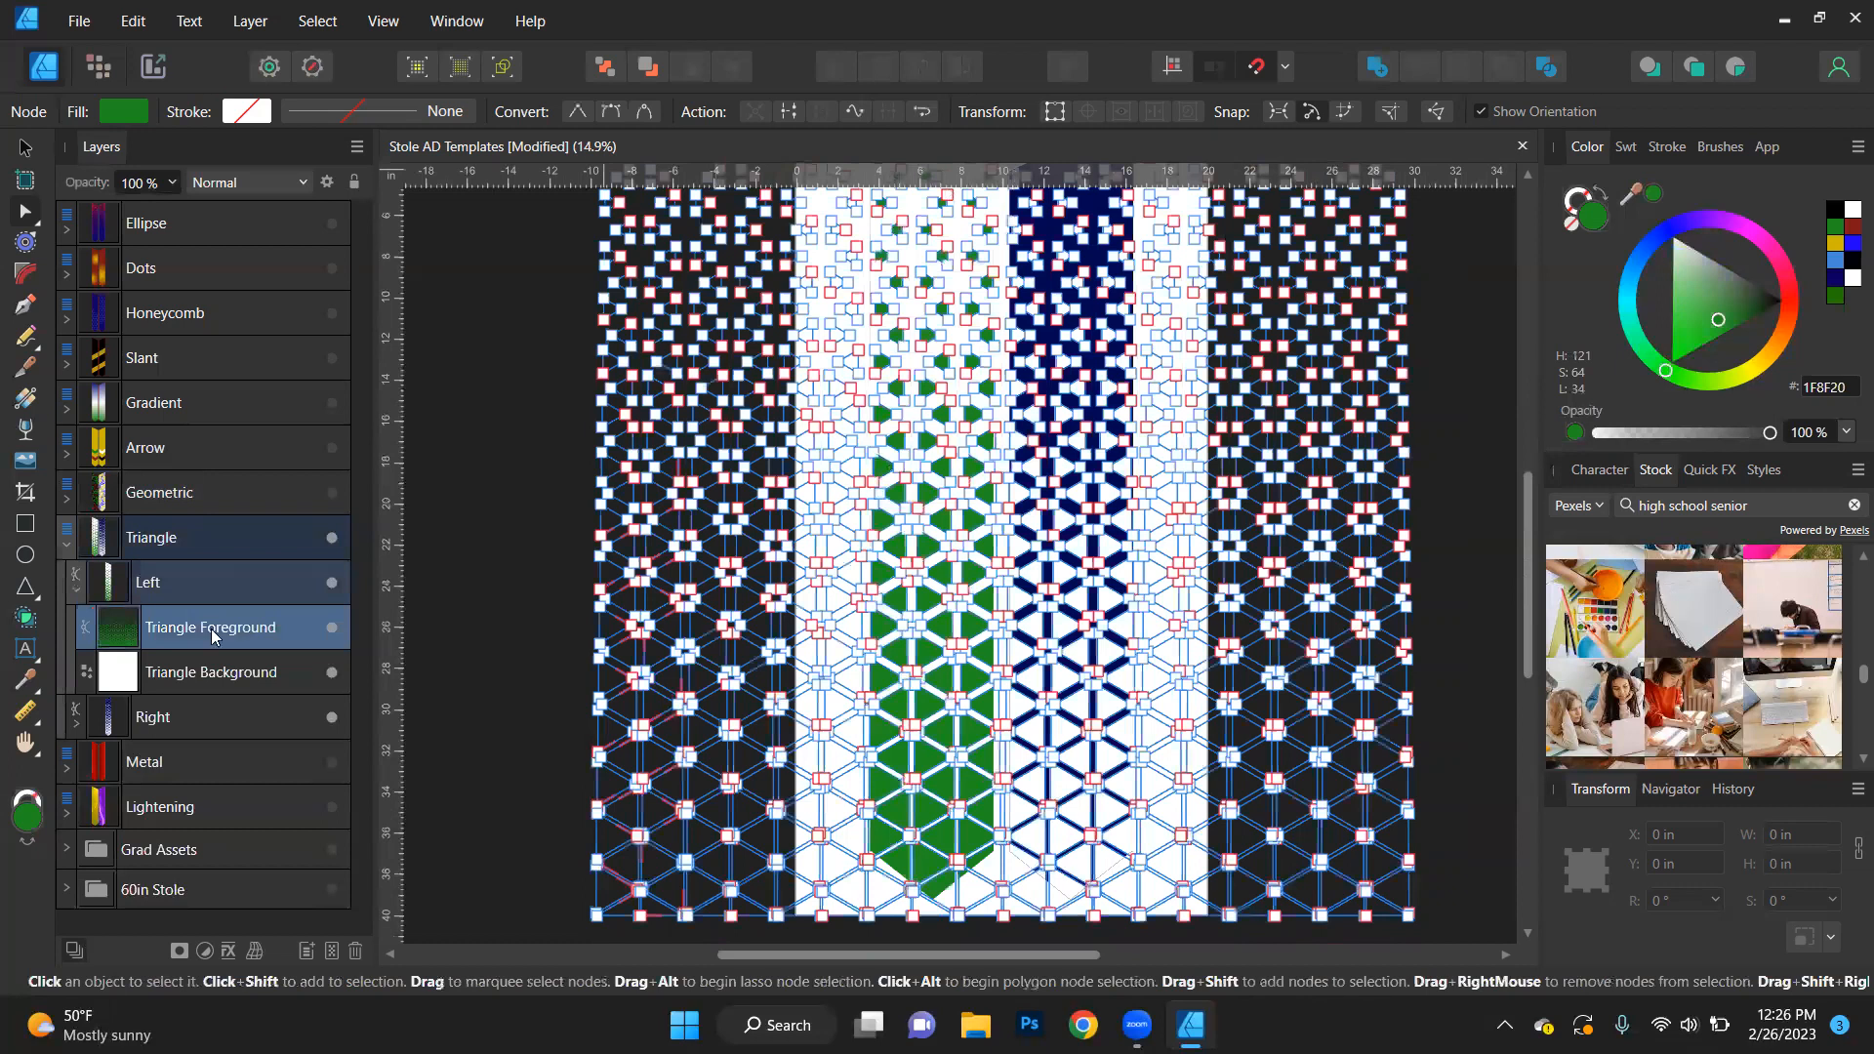
{"action": "left_click", "coordinate": [521, 548]}
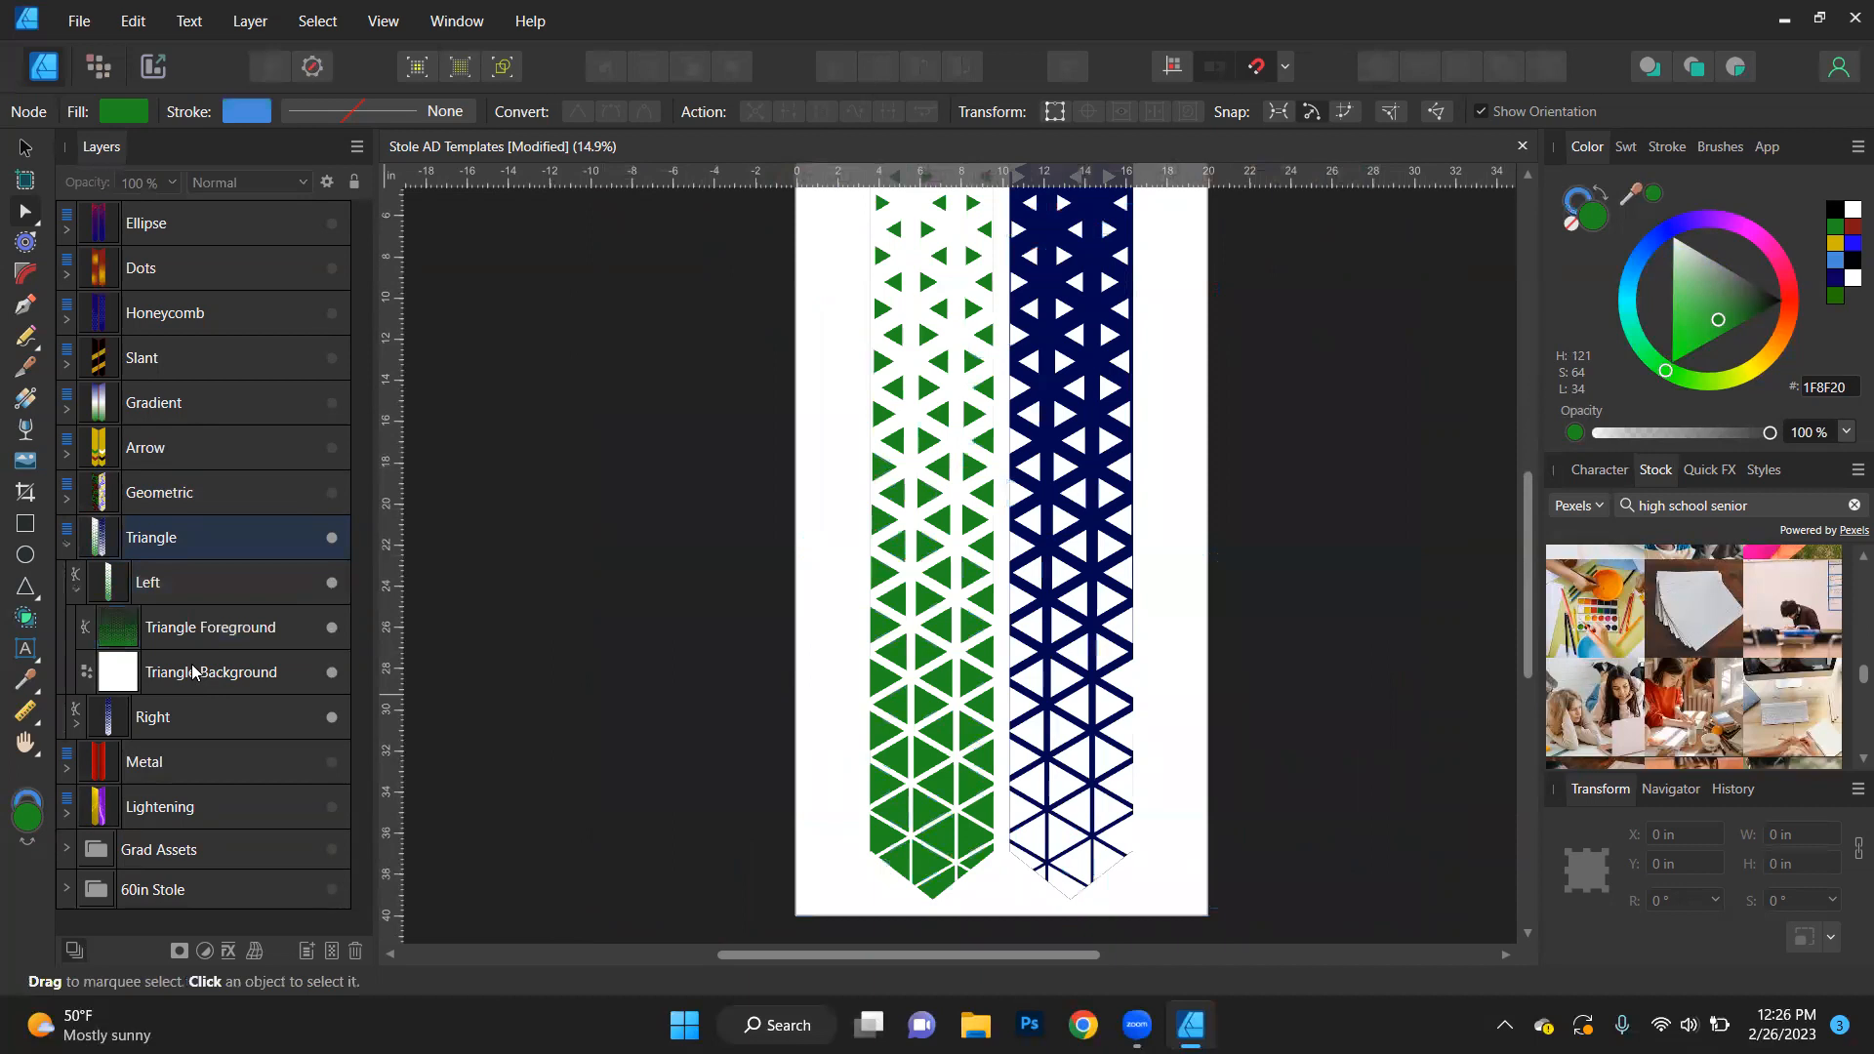
{"action": "left_click_drag", "start_coordinate": [200, 671], "coordinate": [186, 627]}
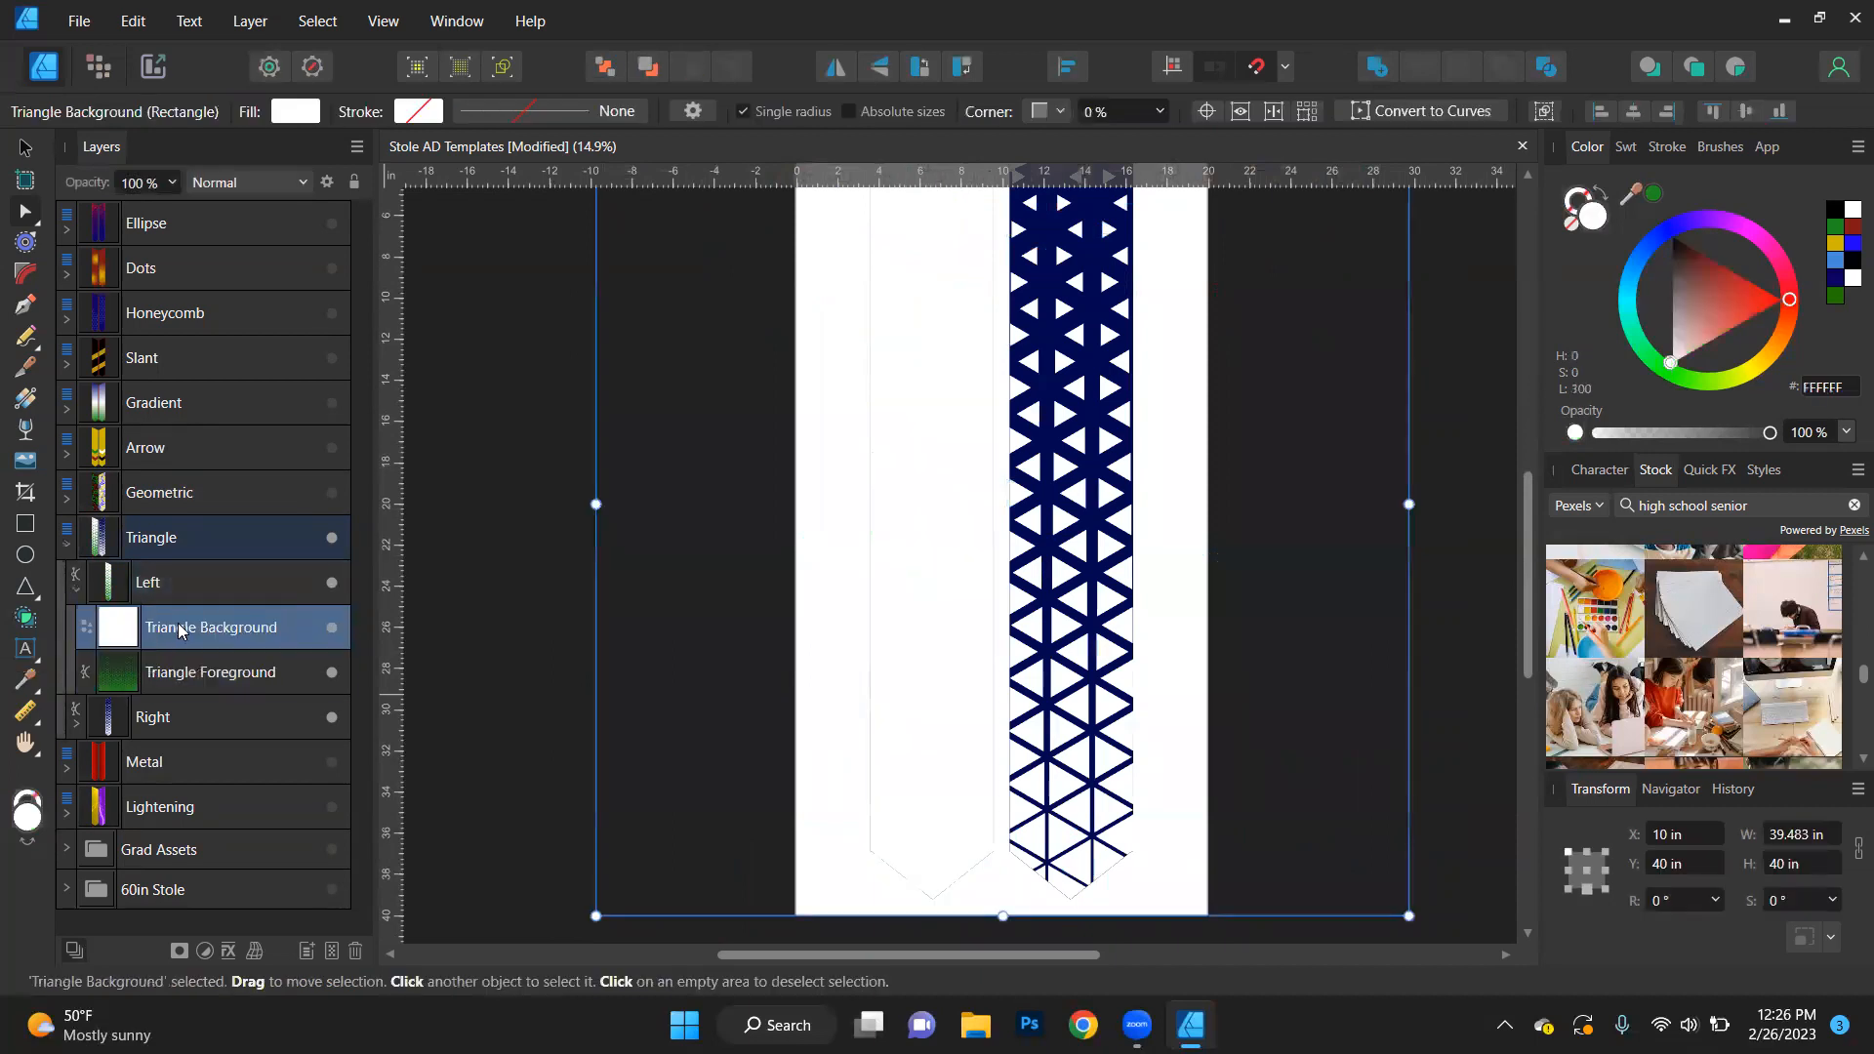
{"action": "key", "text": "ctrl+z"}
{"action": "left_click", "coordinate": [467, 656]}
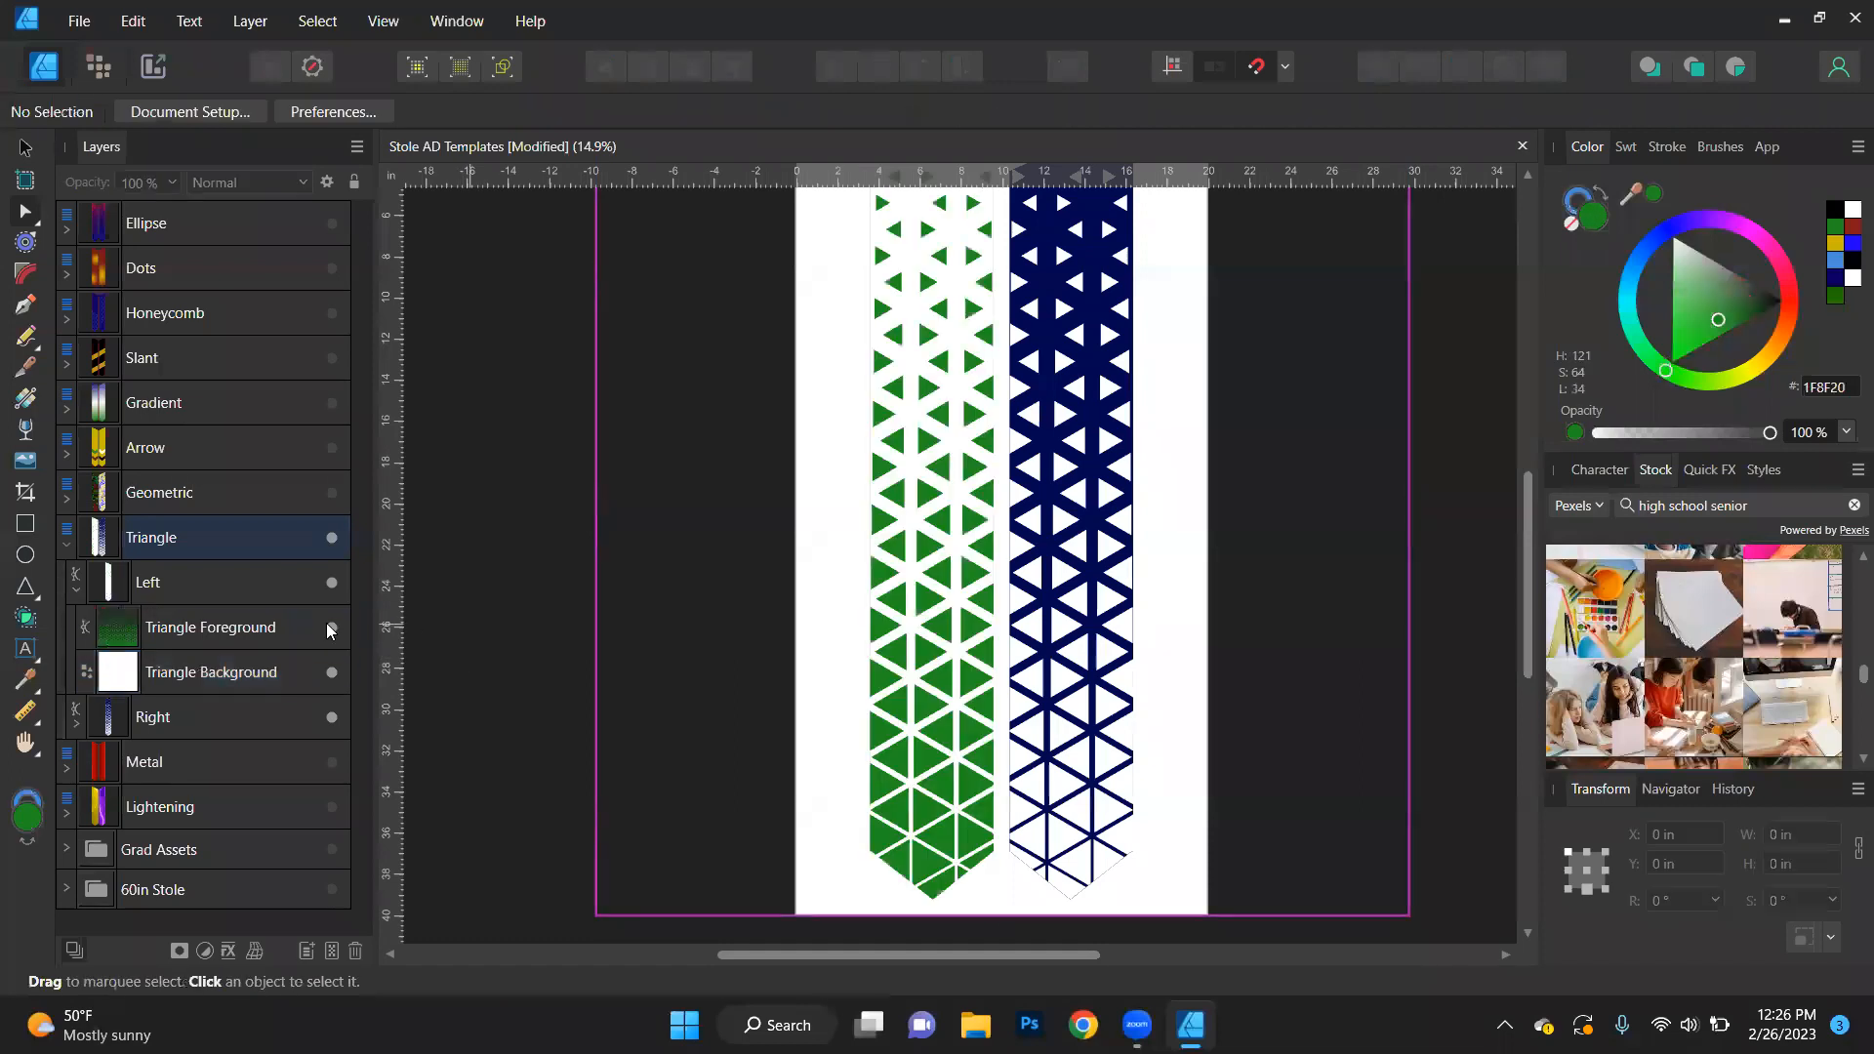
- Flip the left stole's Triangle Foreground vertically and check the pattern along the full stole
{"action": "left_click", "coordinate": [188, 626]}
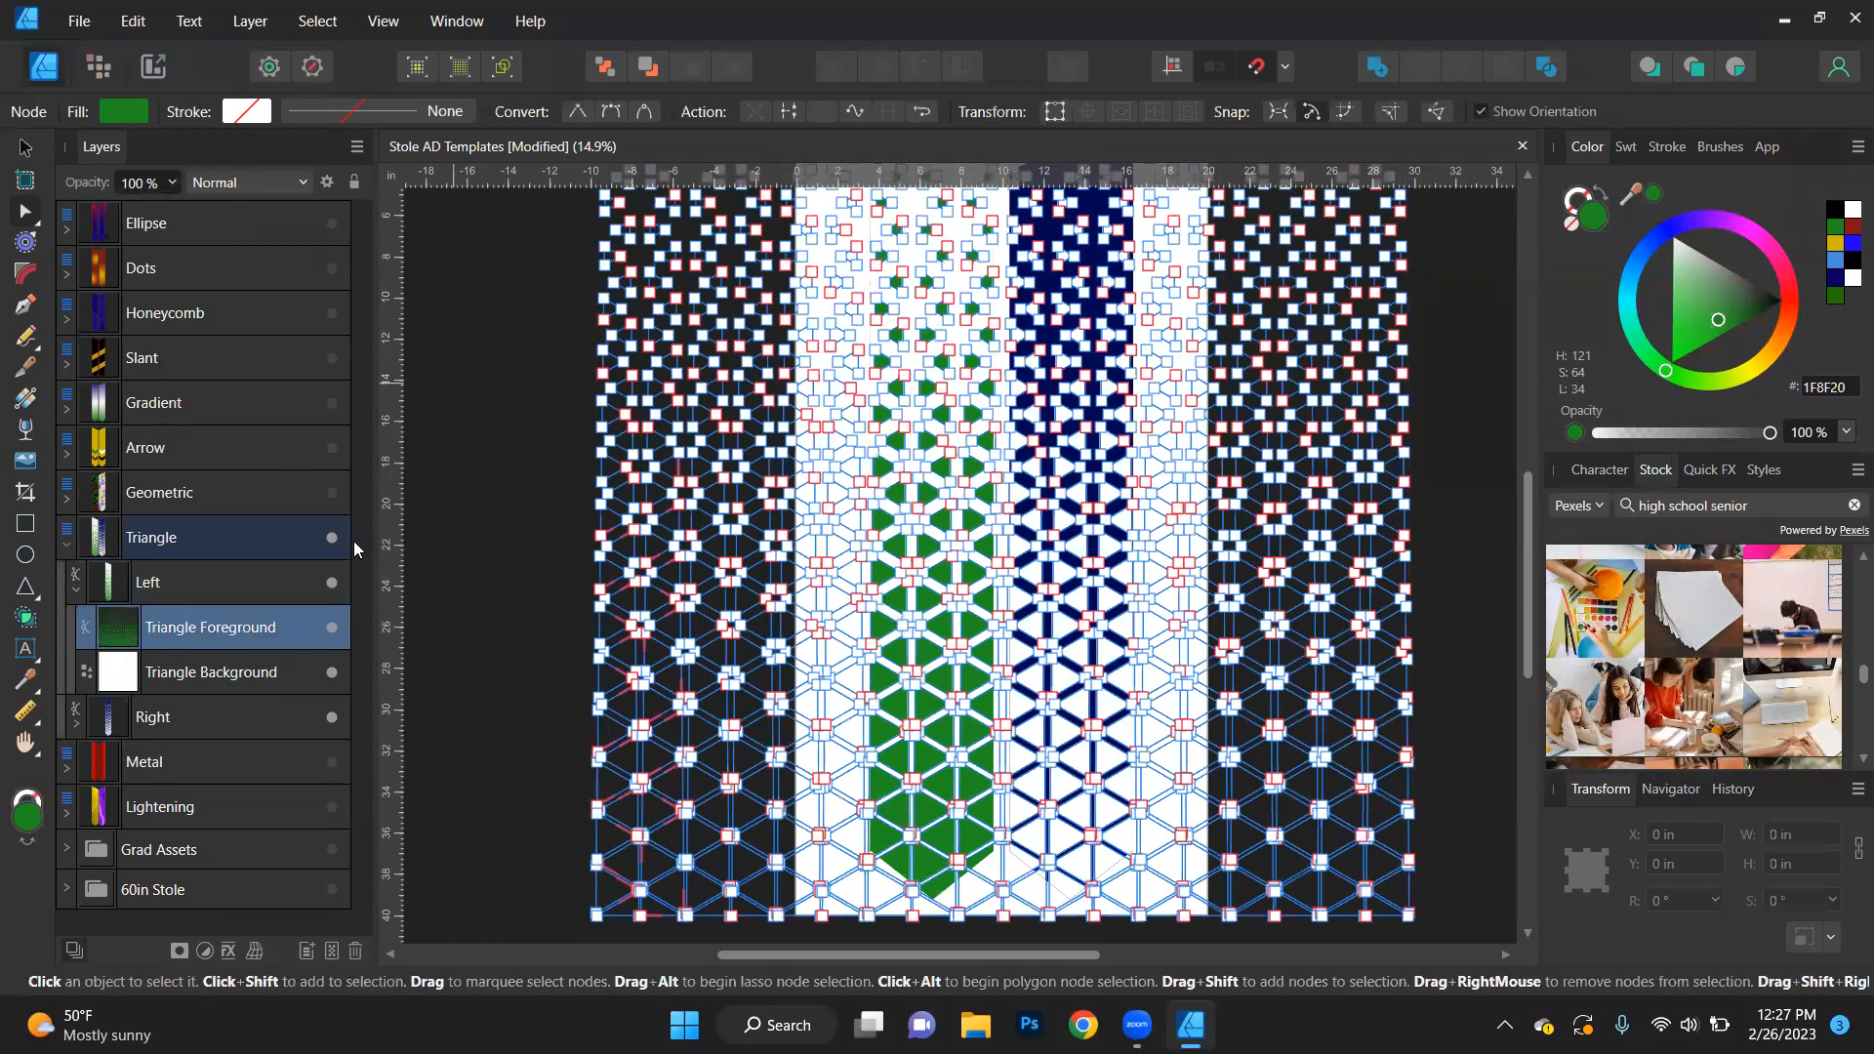
{"action": "left_click", "coordinate": [502, 360]}
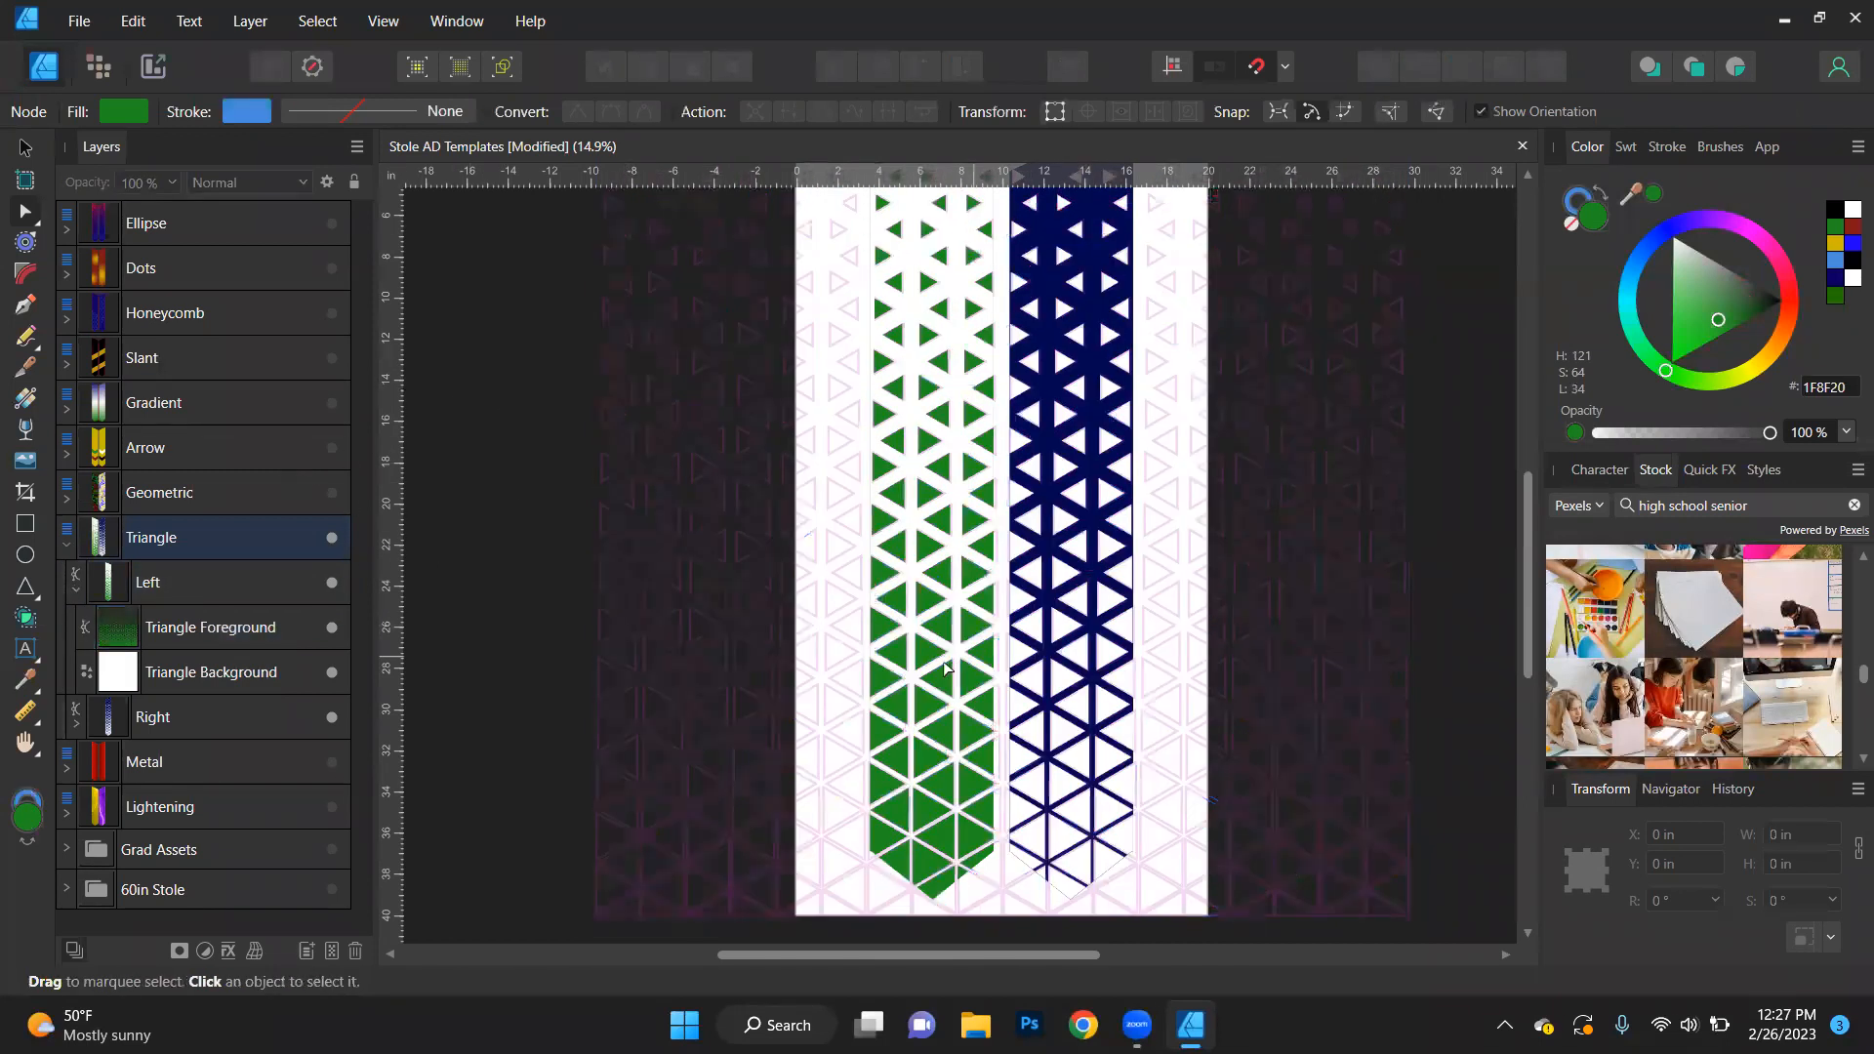
{"action": "left_click", "coordinate": [945, 667]}
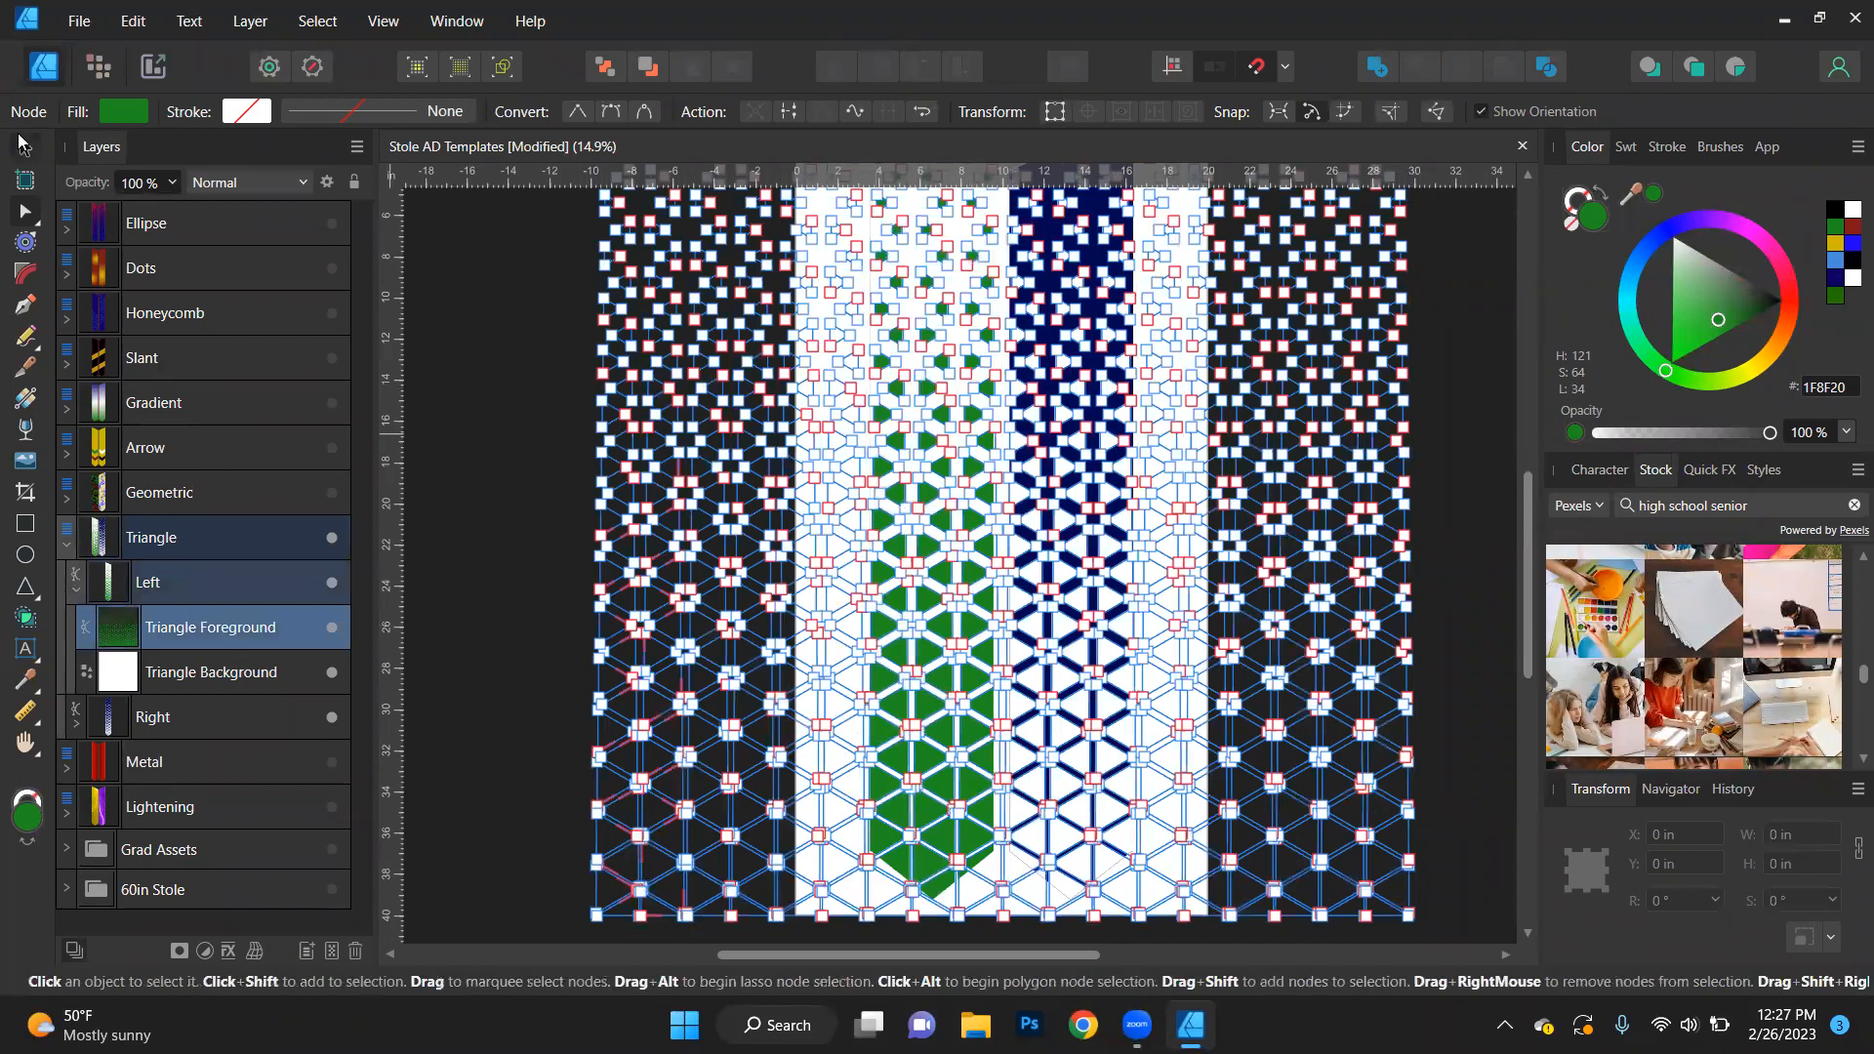
{"action": "left_click", "coordinate": [26, 147]}
{"action": "left_click", "coordinate": [880, 67]}
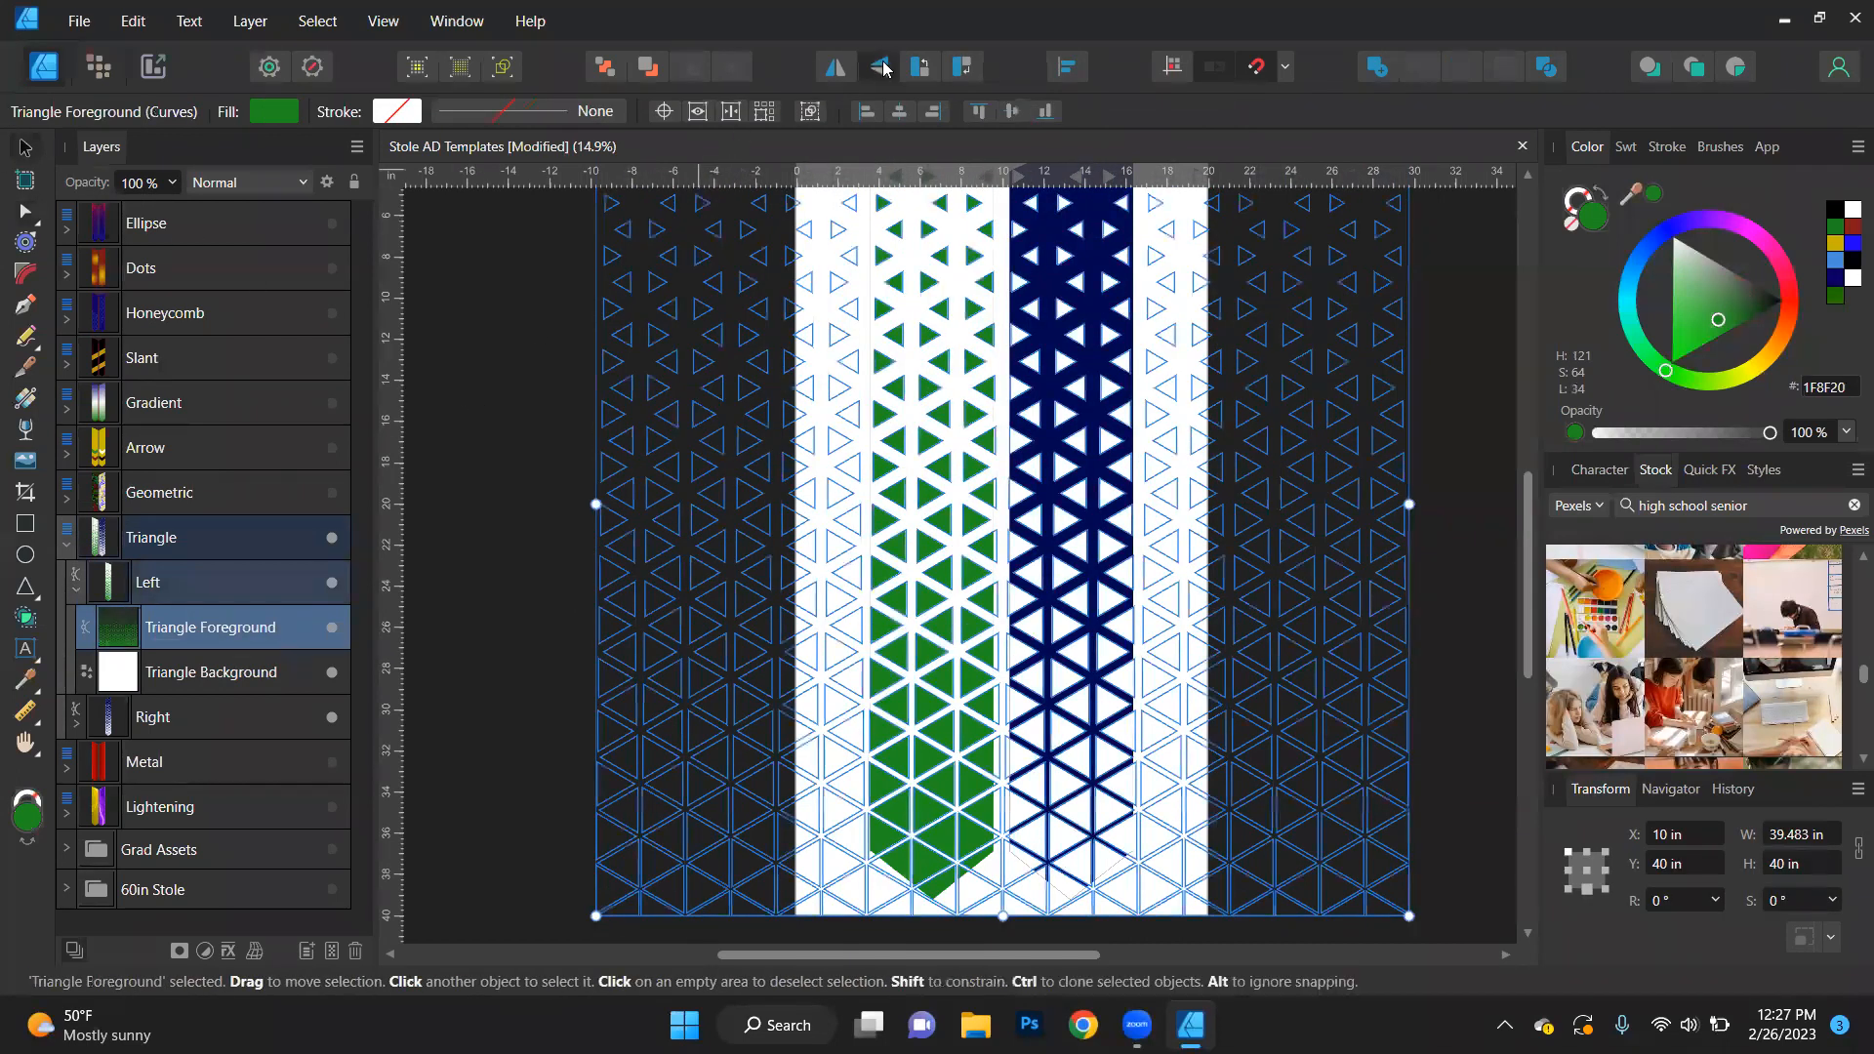
{"action": "left_click", "coordinate": [515, 452]}
{"action": "scroll", "coordinate": [1018, 690], "scroll_direction": "up", "scroll_amount": 3}
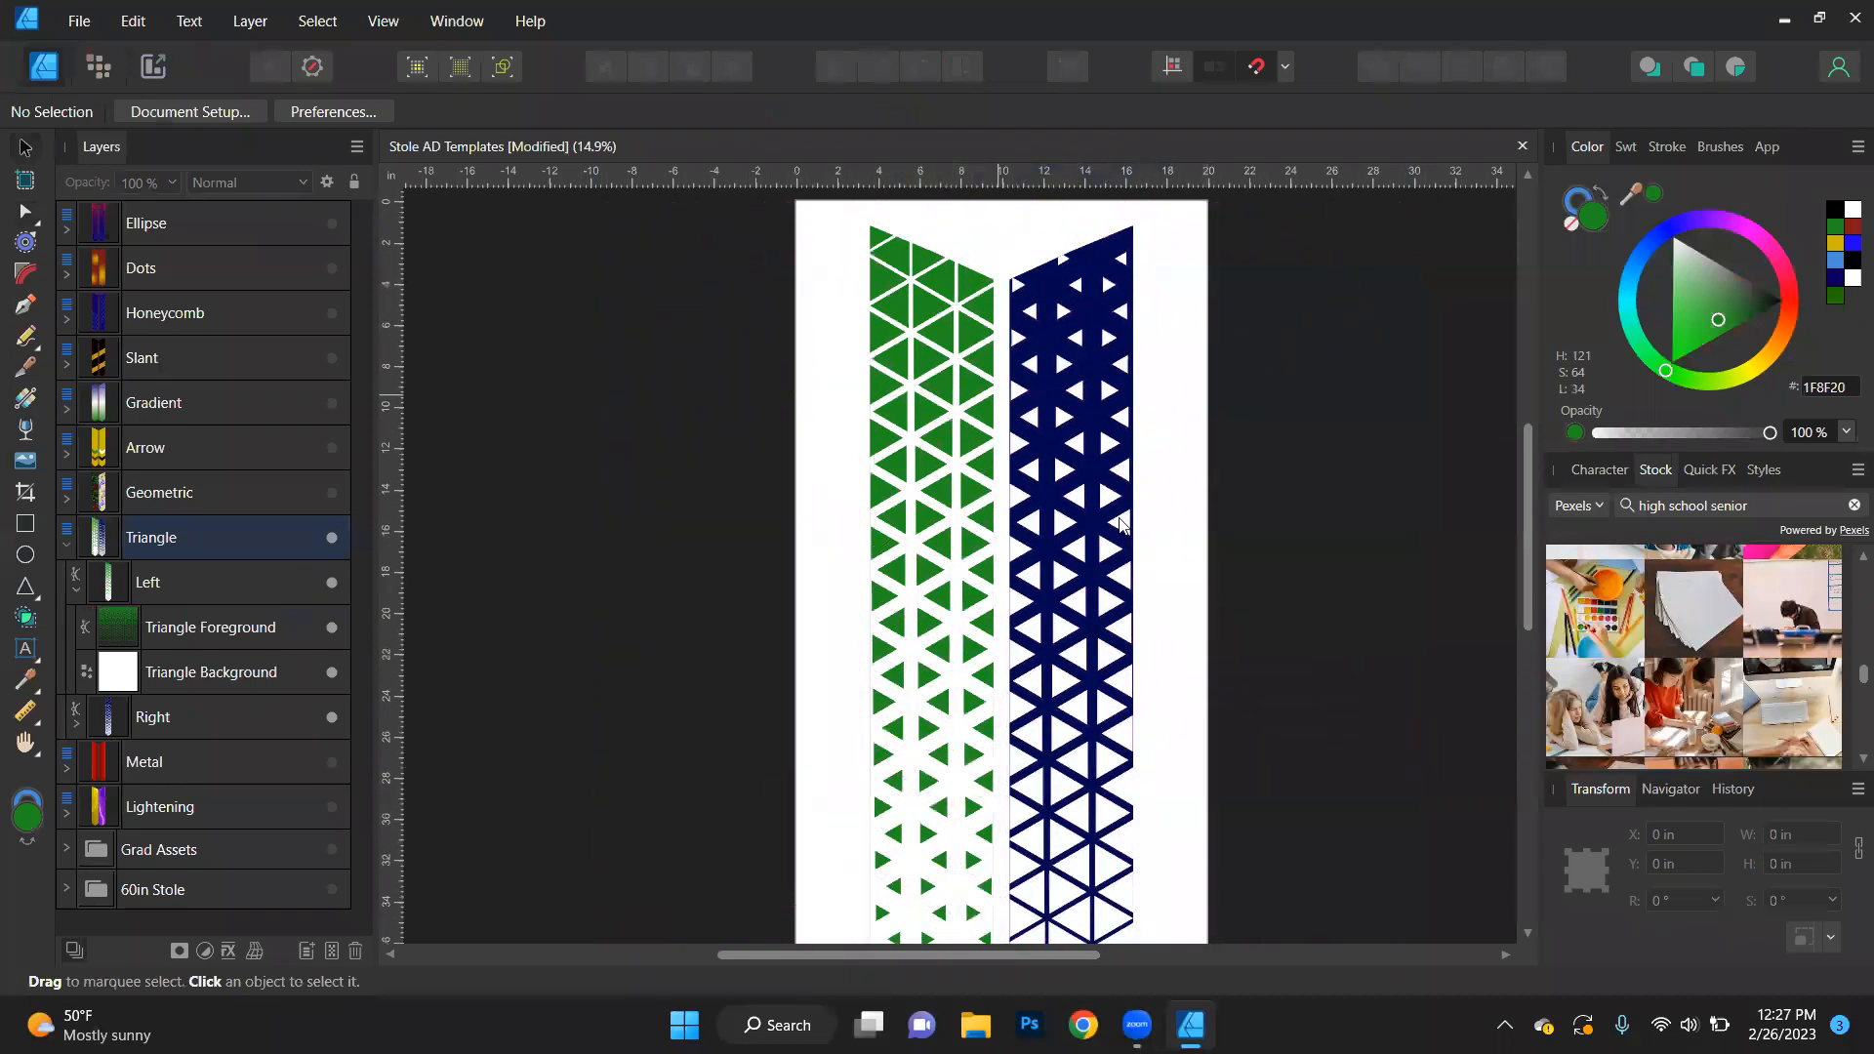
{"action": "scroll", "coordinate": [1287, 694], "scroll_direction": "down", "scroll_amount": 1}
{"action": "scroll", "coordinate": [1185, 778], "scroll_direction": "down", "scroll_amount": 2}
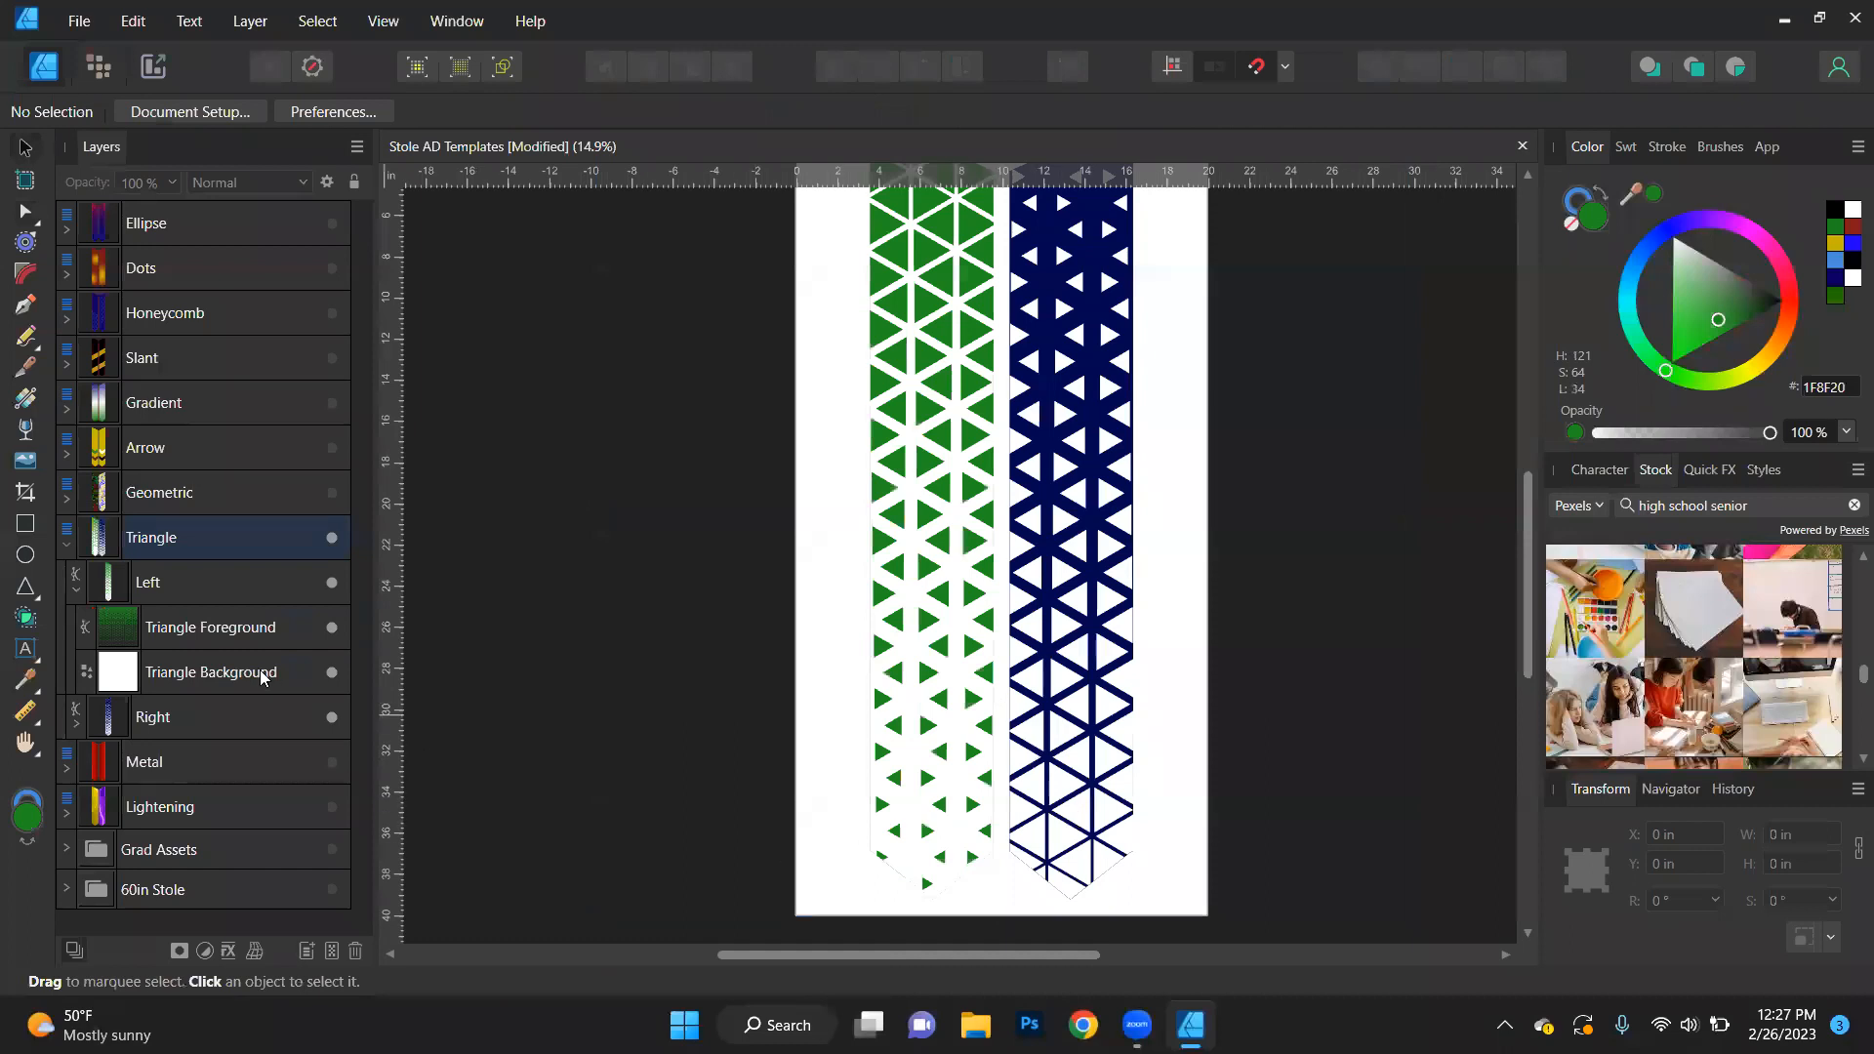
- Fill the left stole's Triangle Background with gold (CCB600) and clear the selection
{"action": "left_click", "coordinate": [166, 678]}
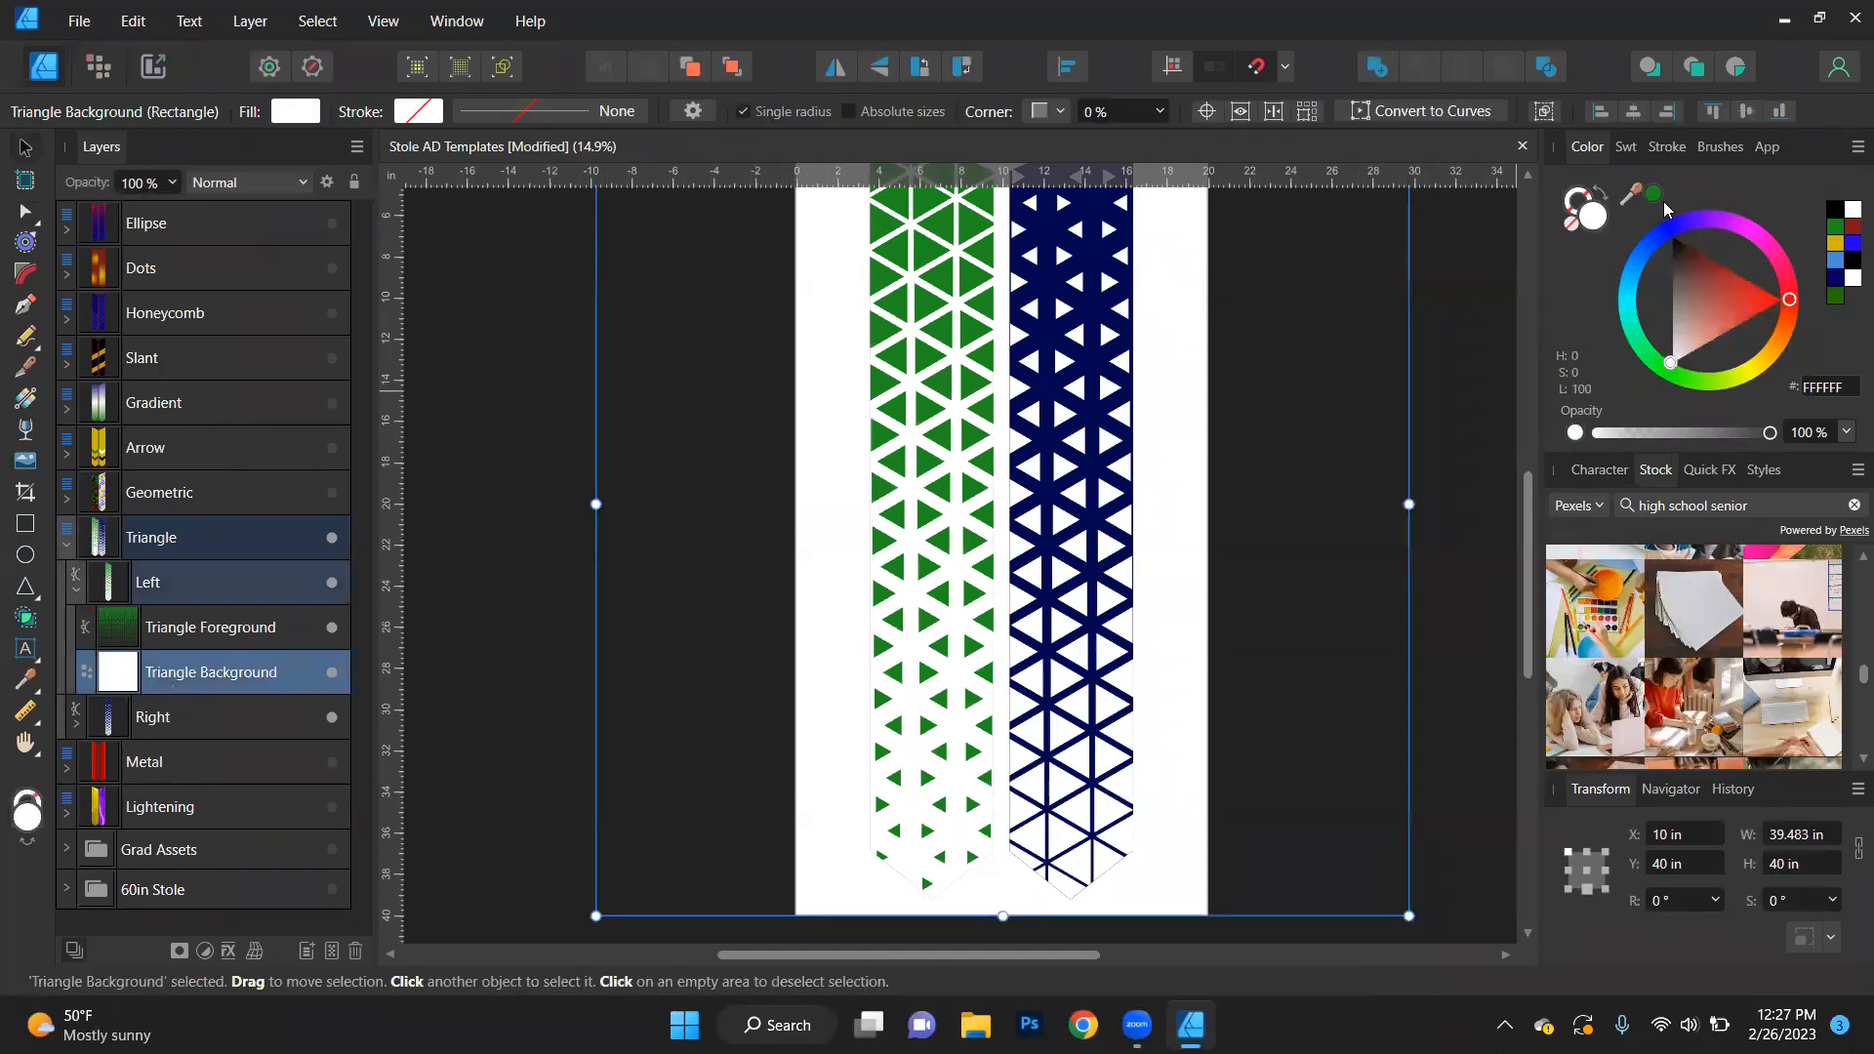
{"action": "left_click", "coordinate": [1833, 247]}
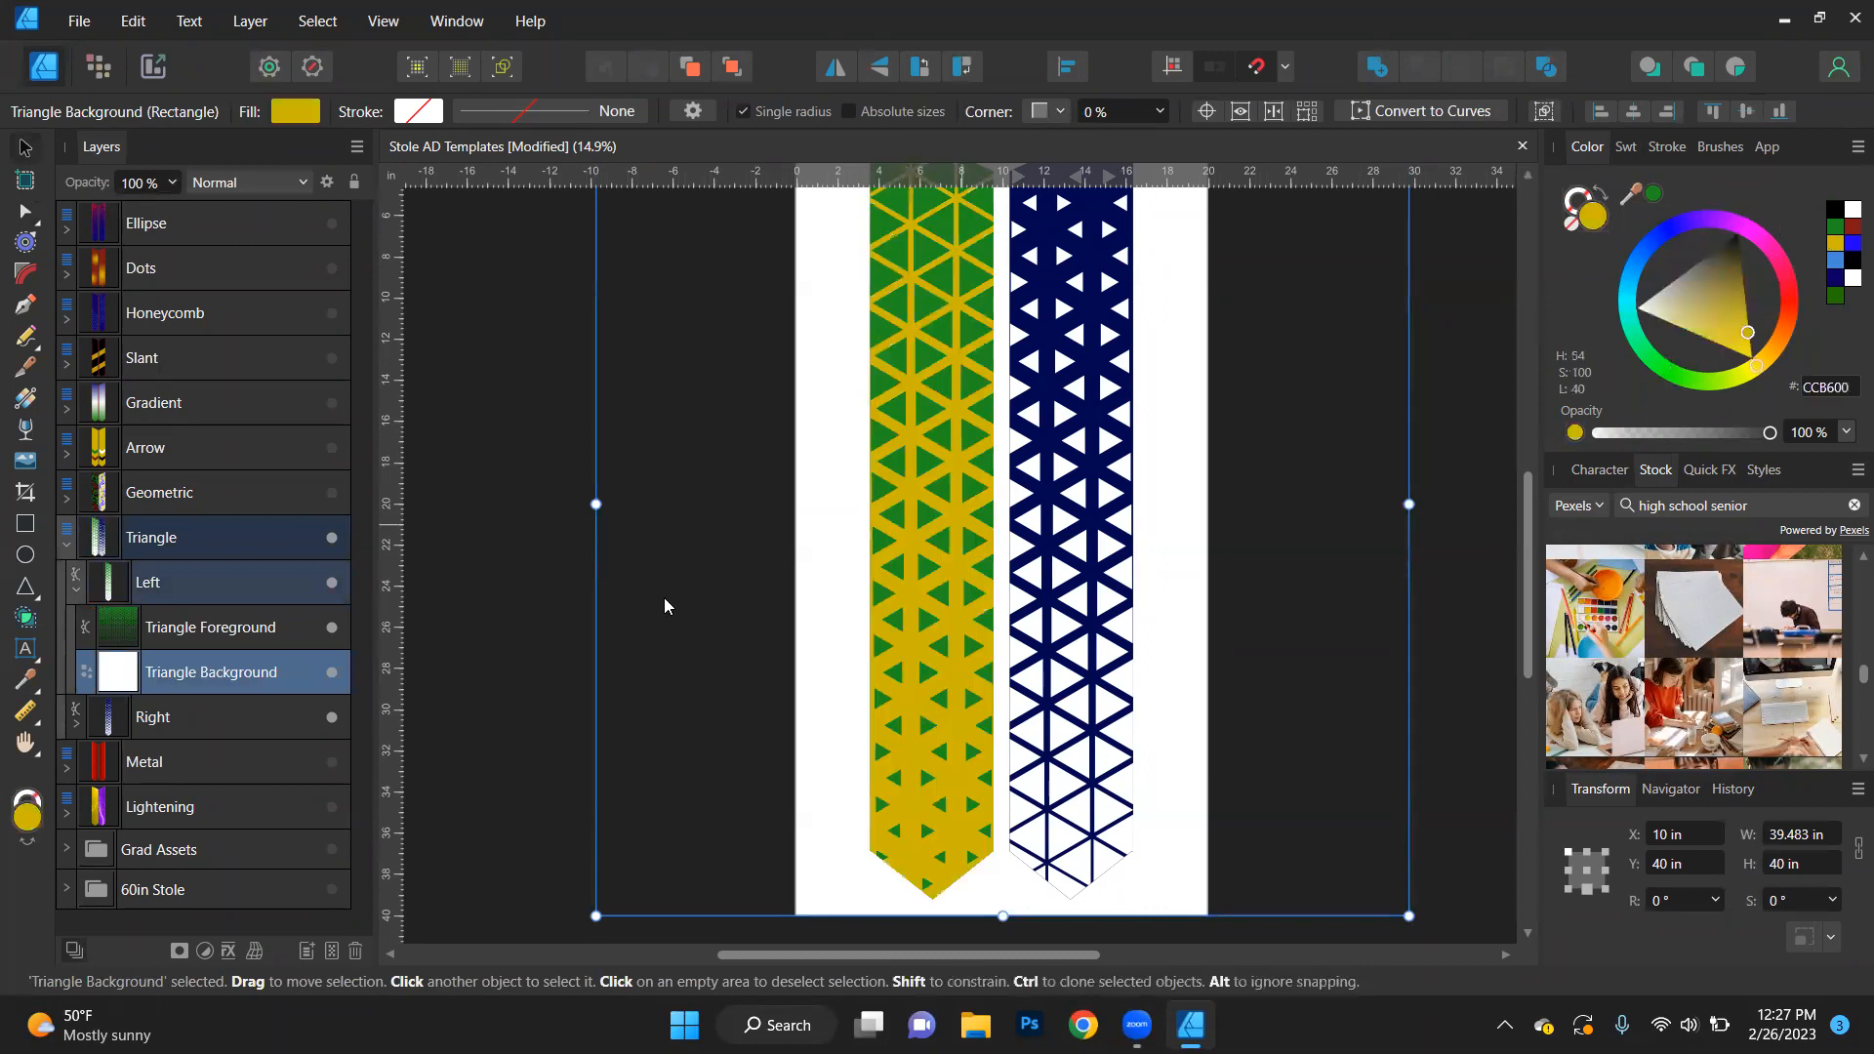
{"action": "left_click", "coordinate": [501, 626]}
{"action": "scroll", "coordinate": [515, 647], "scroll_direction": "up", "scroll_amount": 2}
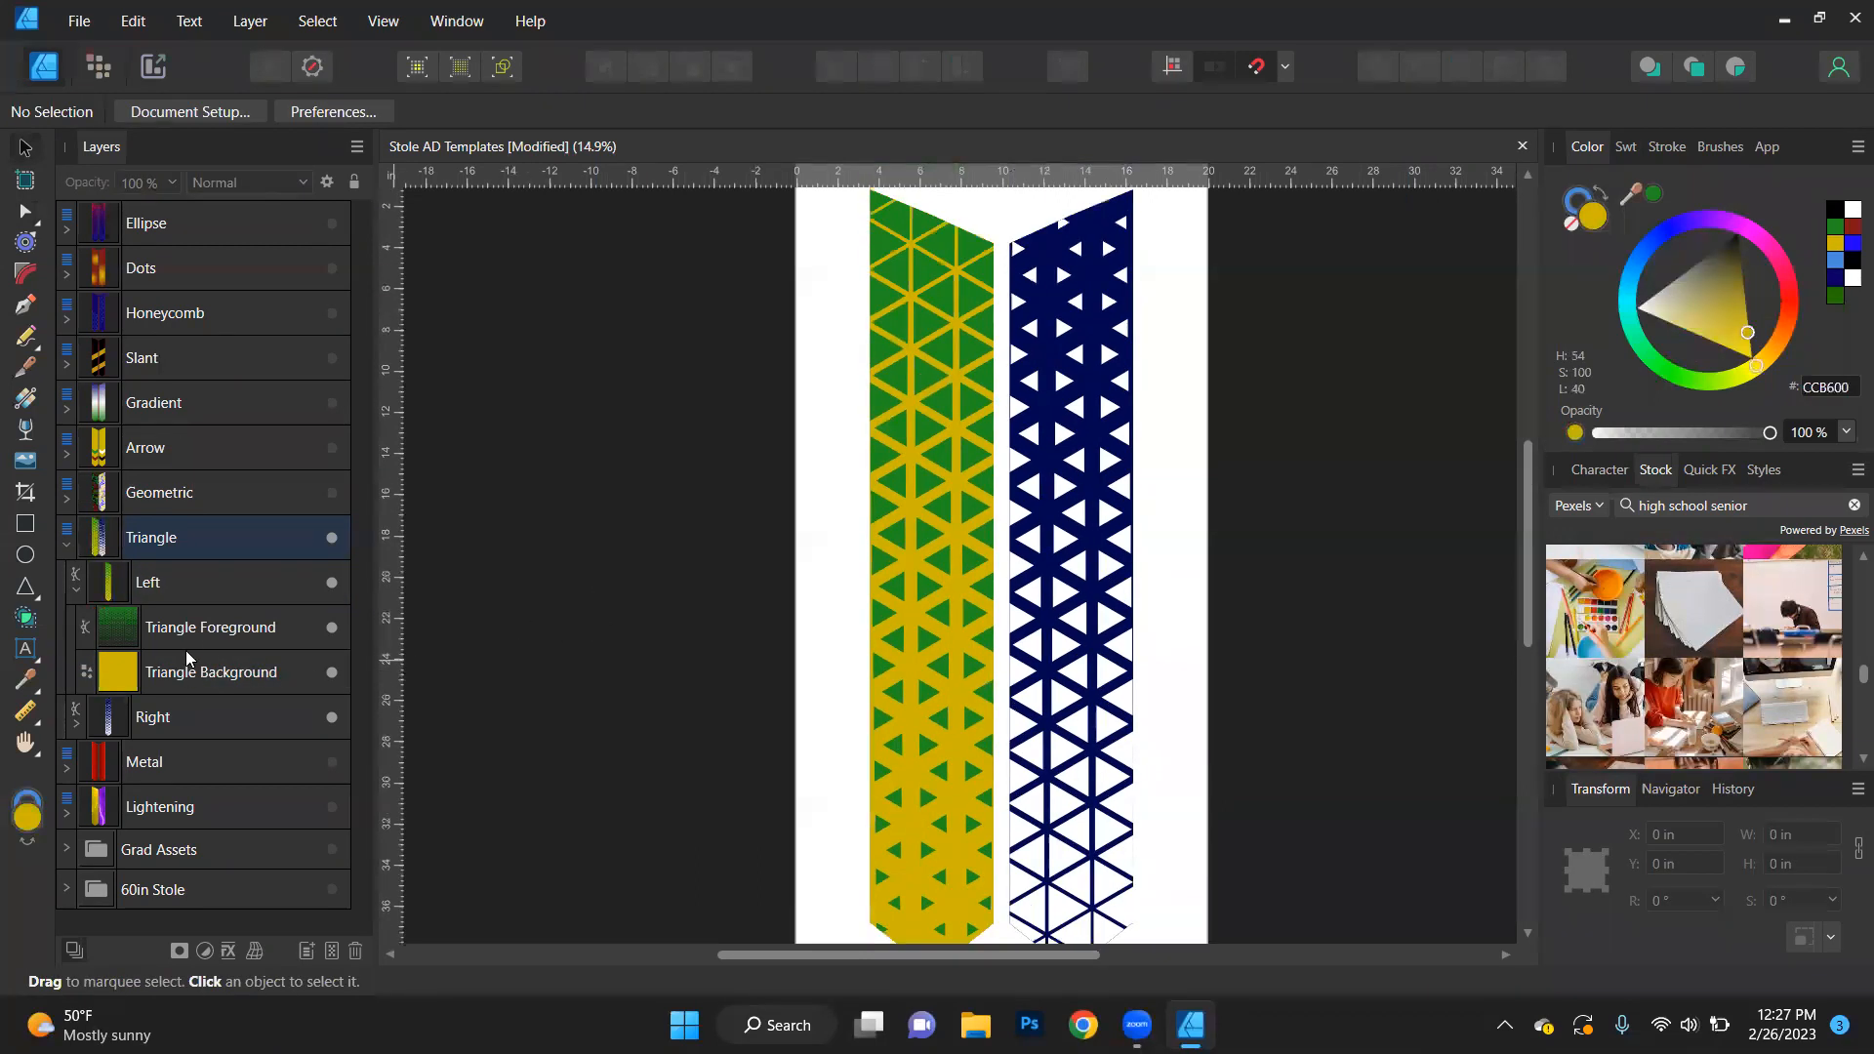
- Flip the left stole's green Triangle Foreground vertically back to its original orientation over the gold background
{"action": "left_click", "coordinate": [191, 627]}
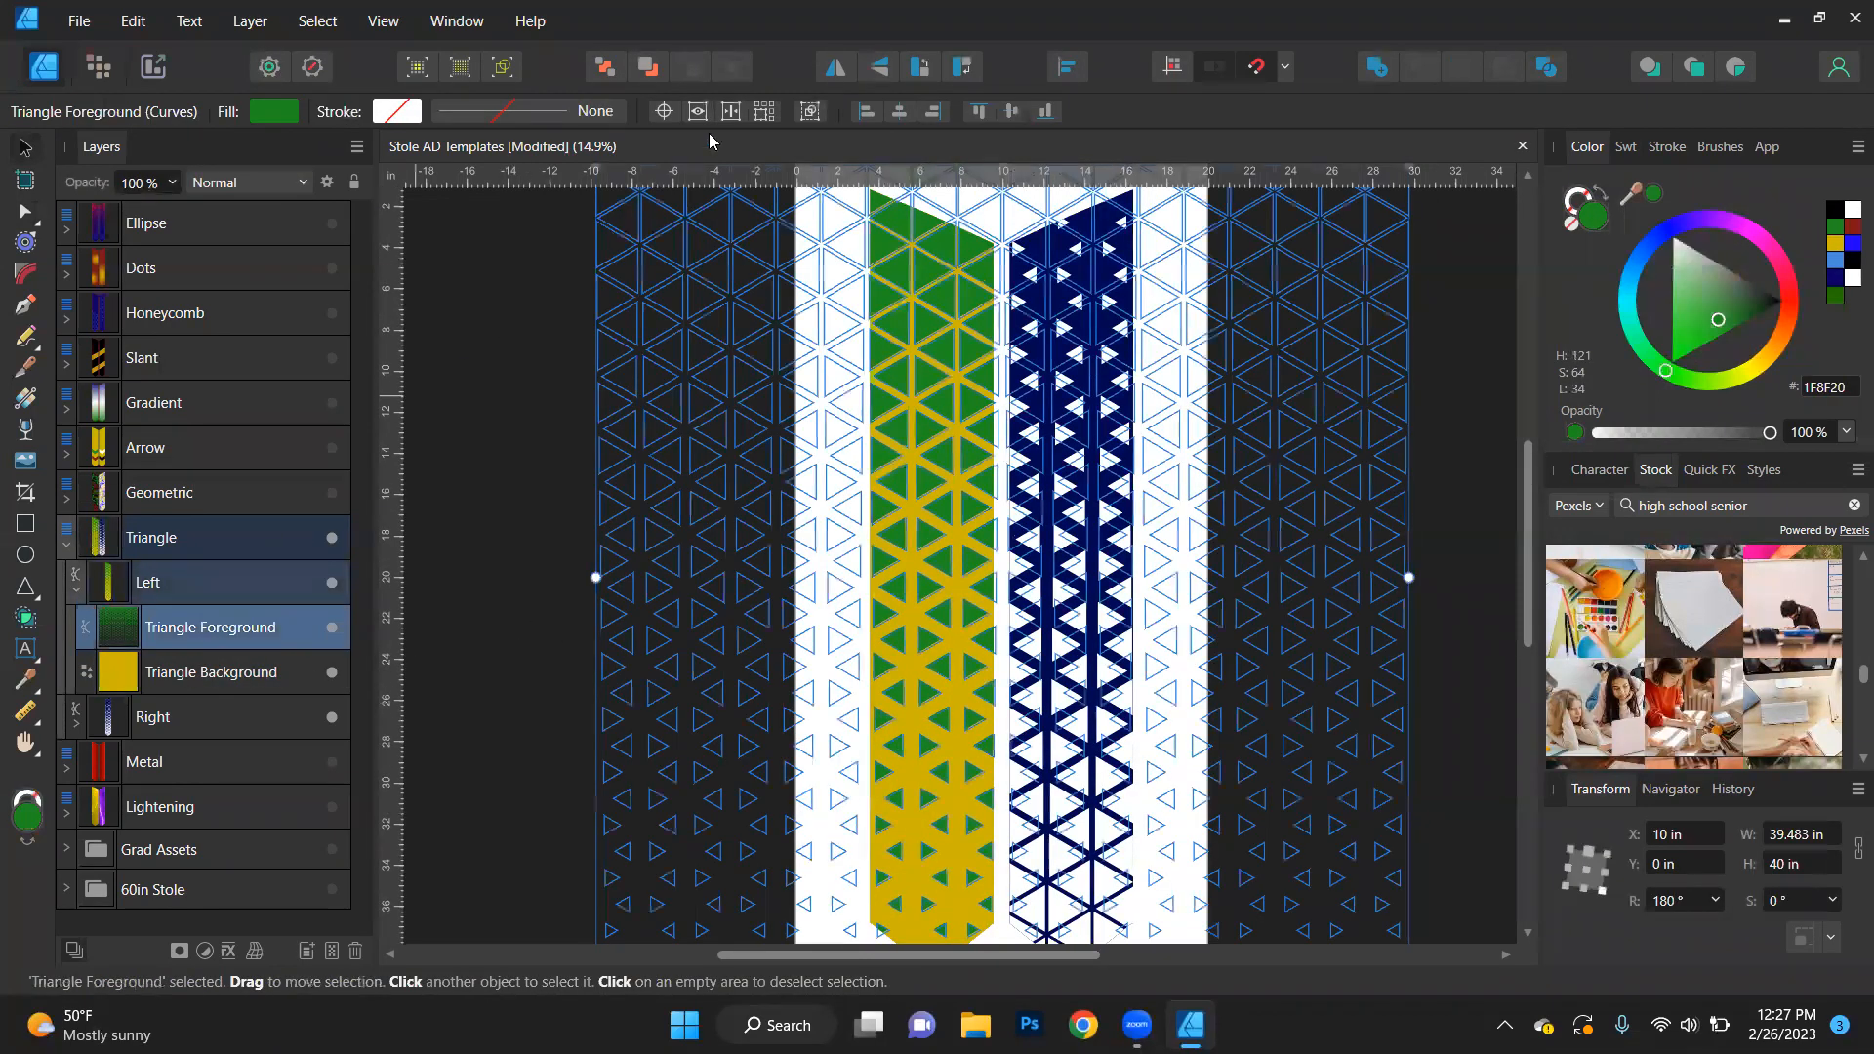
{"action": "left_click", "coordinate": [878, 66]}
{"action": "left_click", "coordinate": [482, 626]}
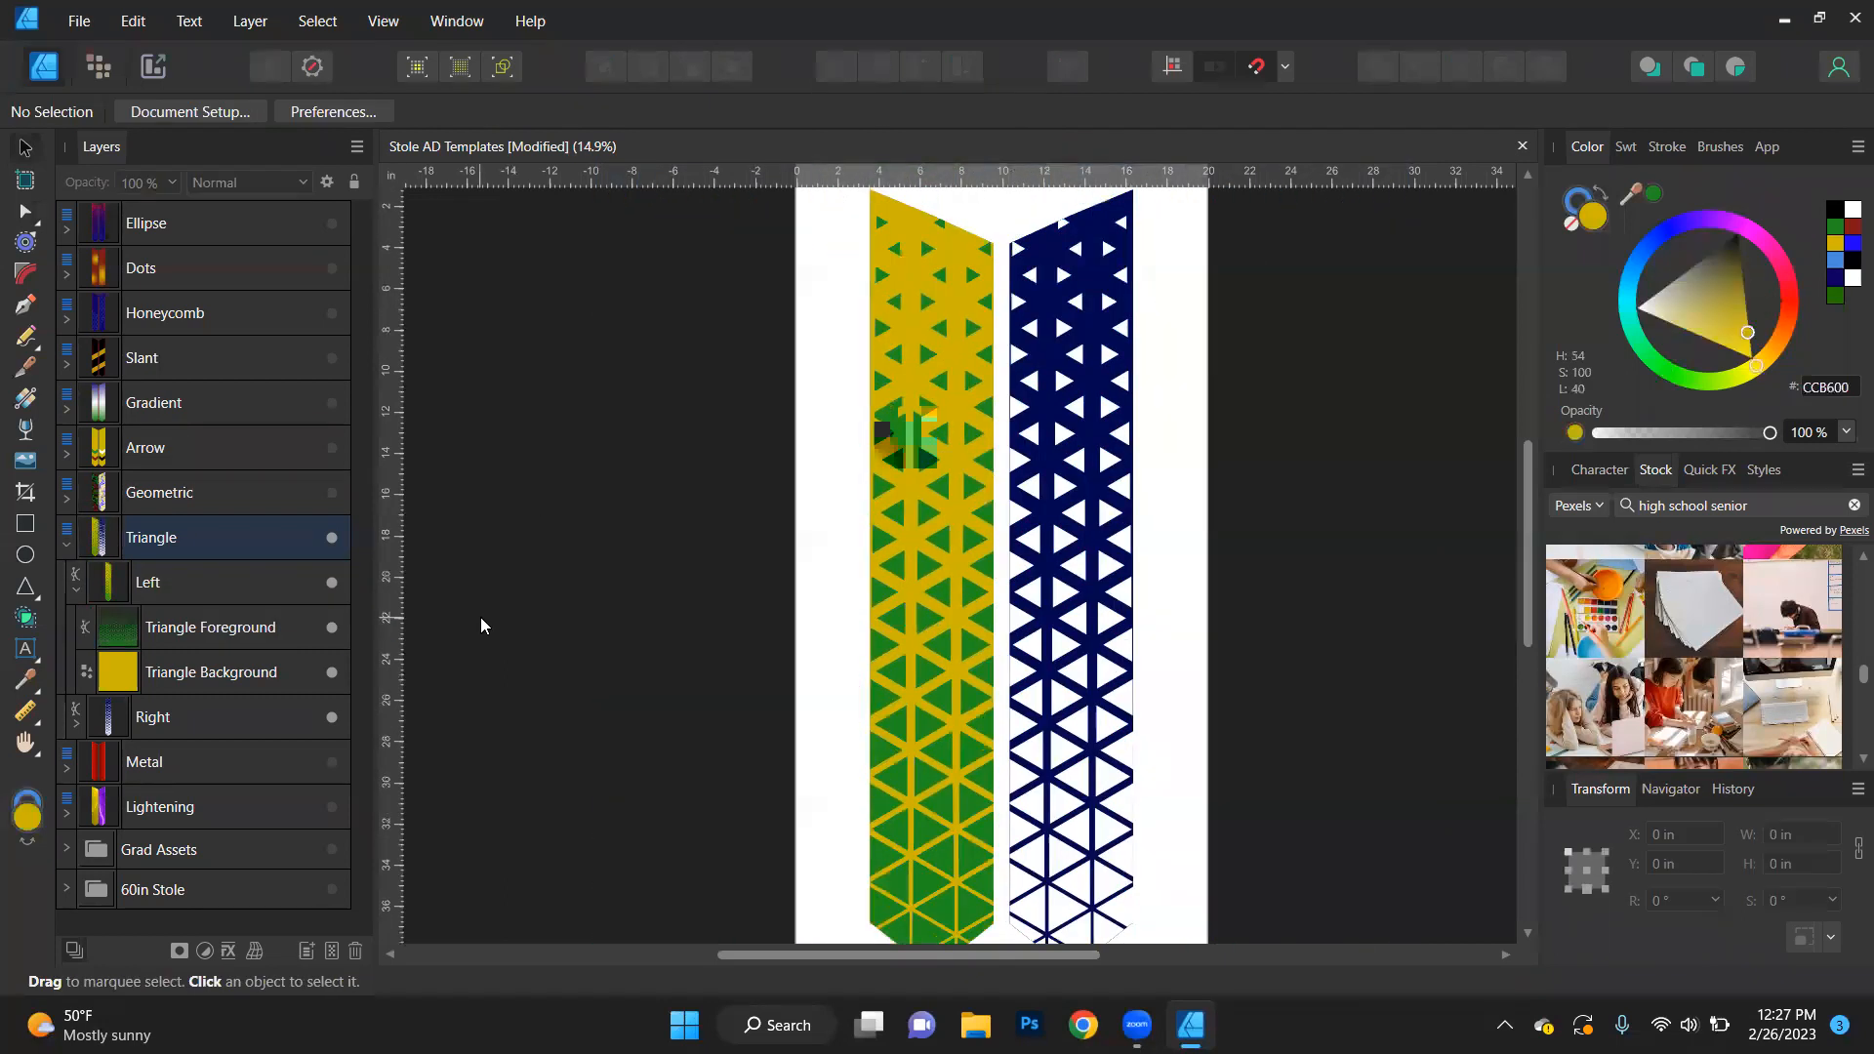
{"action": "scroll", "coordinate": [482, 609], "scroll_direction": "down", "scroll_amount": 2}
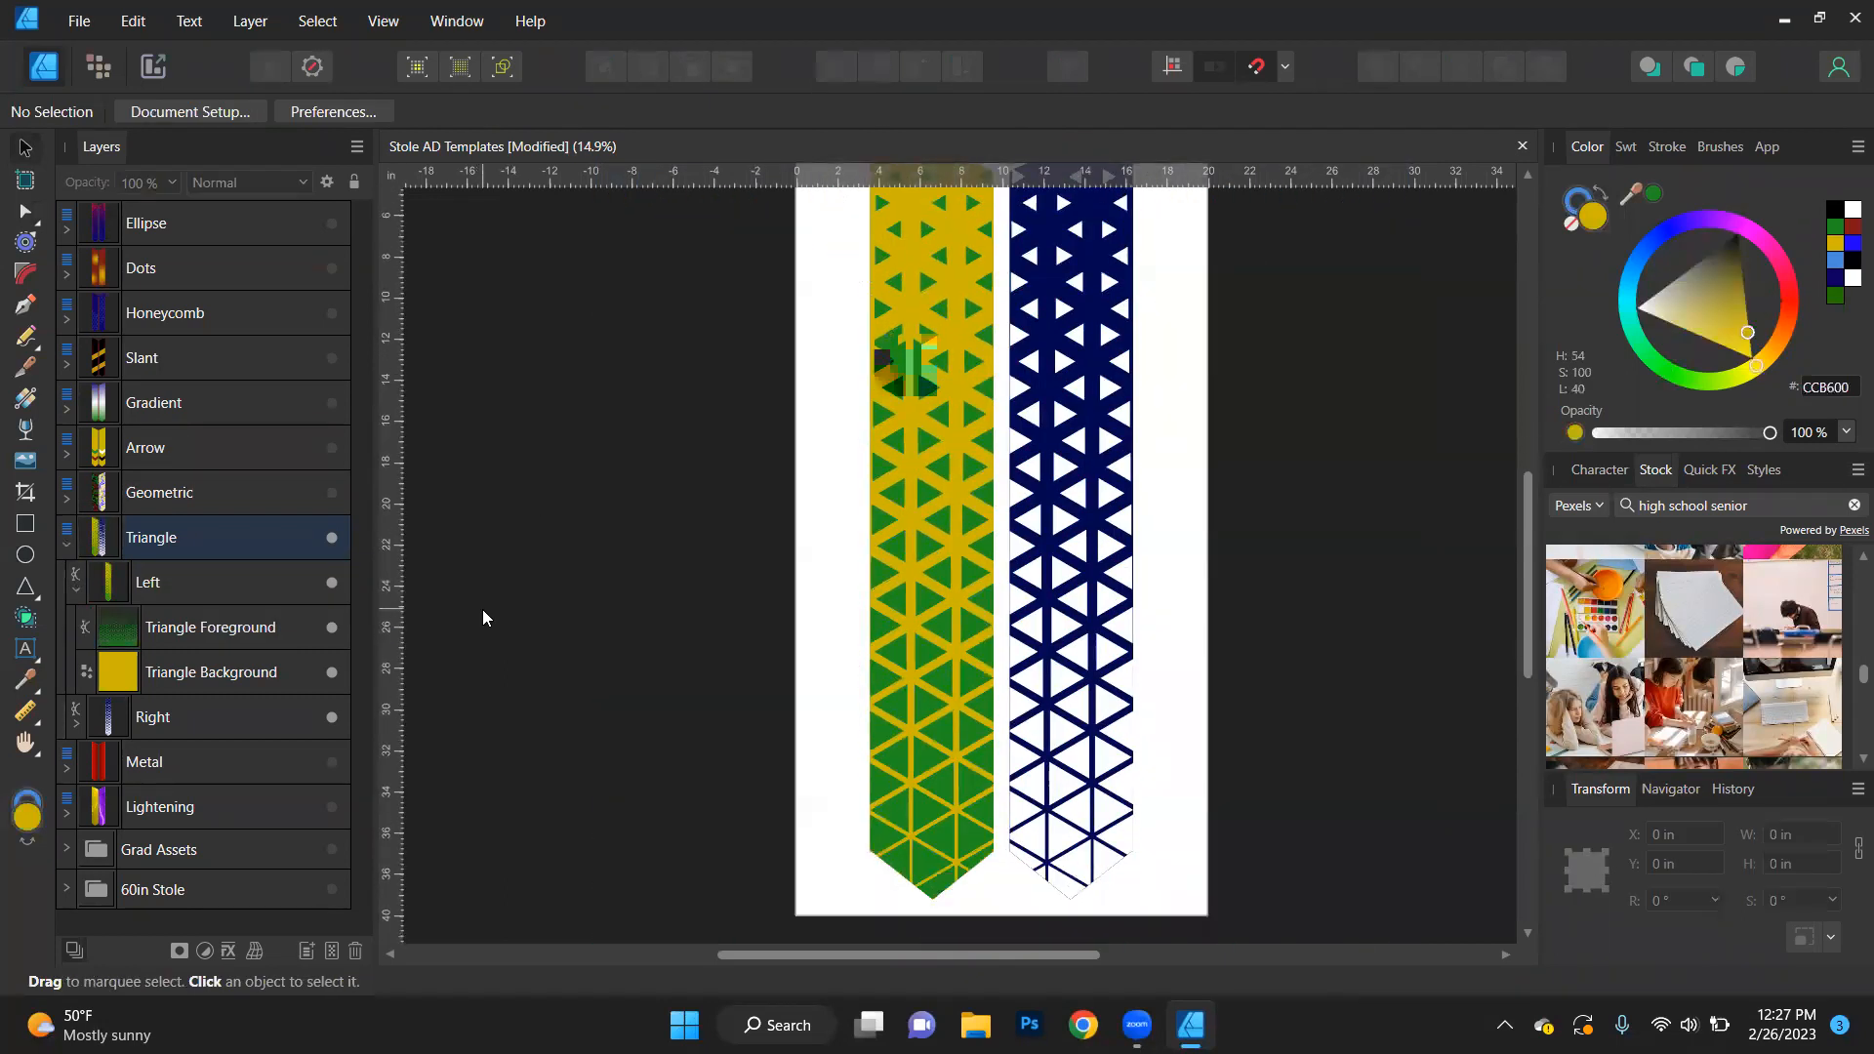
- Collapse and hide the Triangle design
{"action": "left_click", "coordinate": [66, 543]}
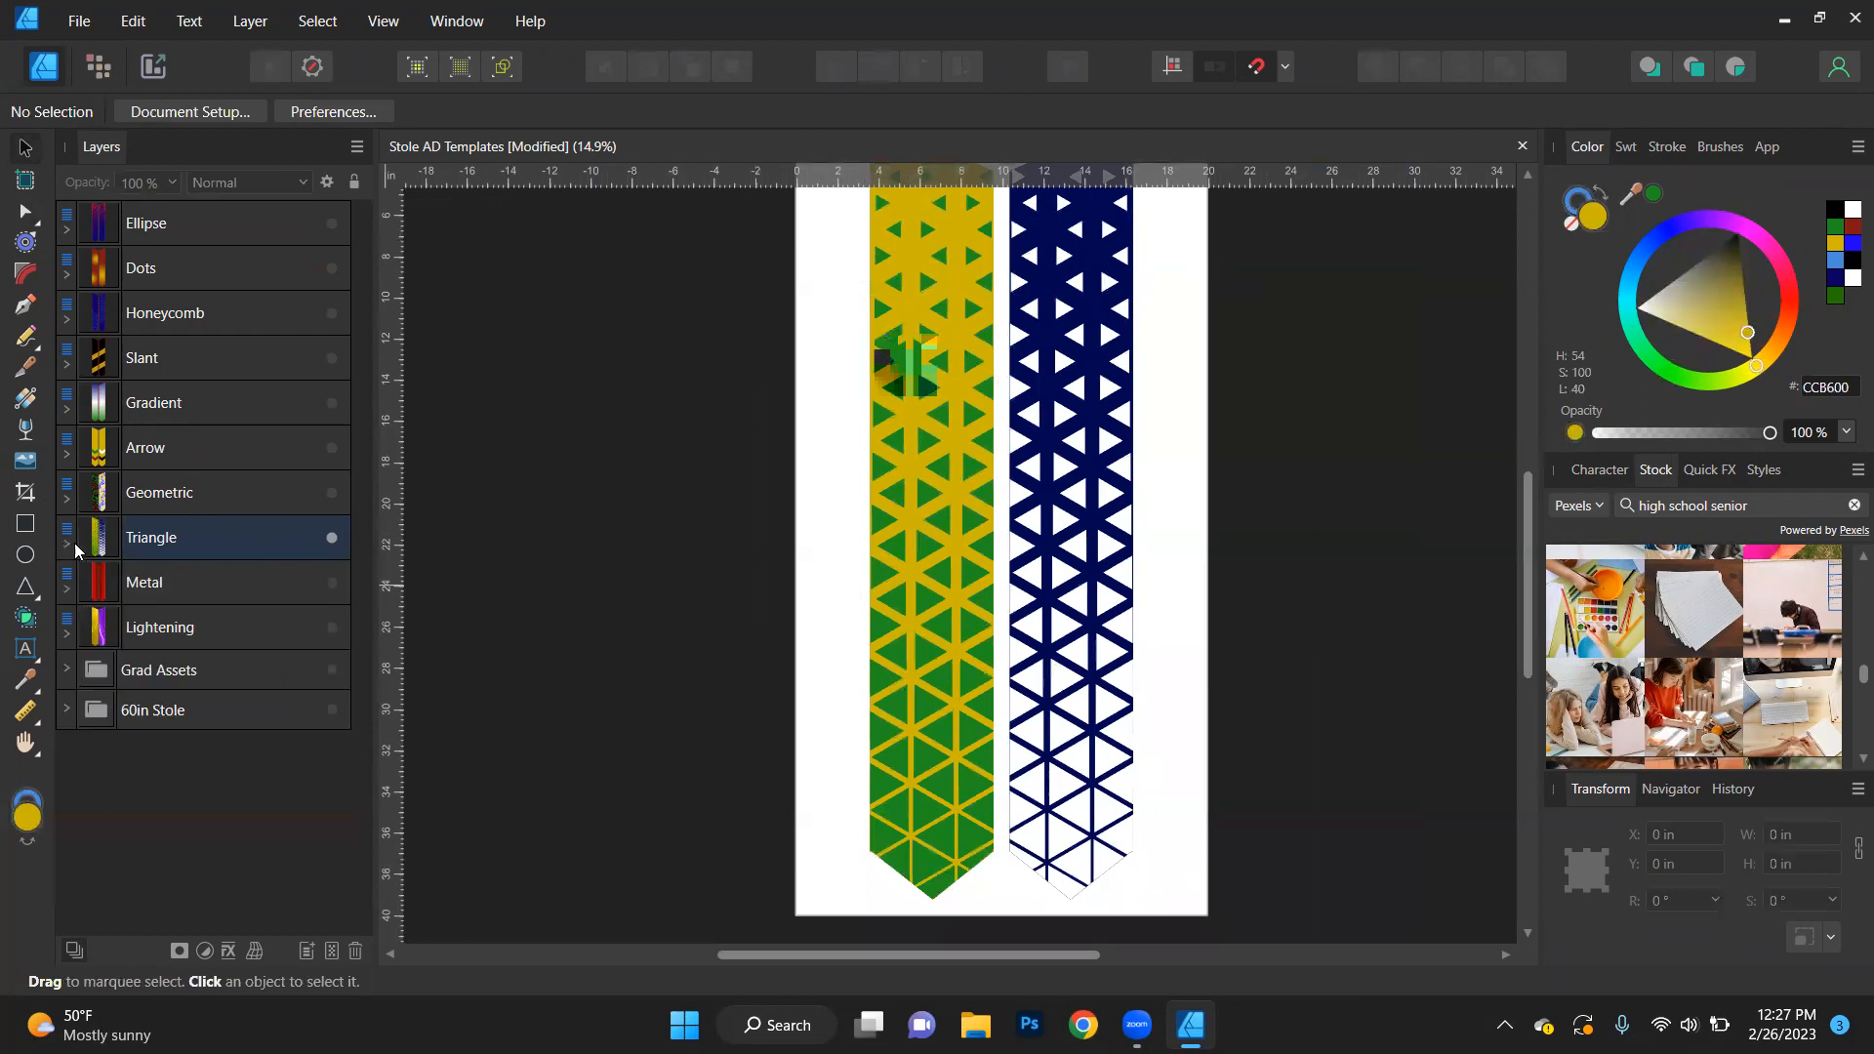
{"action": "left_click", "coordinate": [333, 539]}
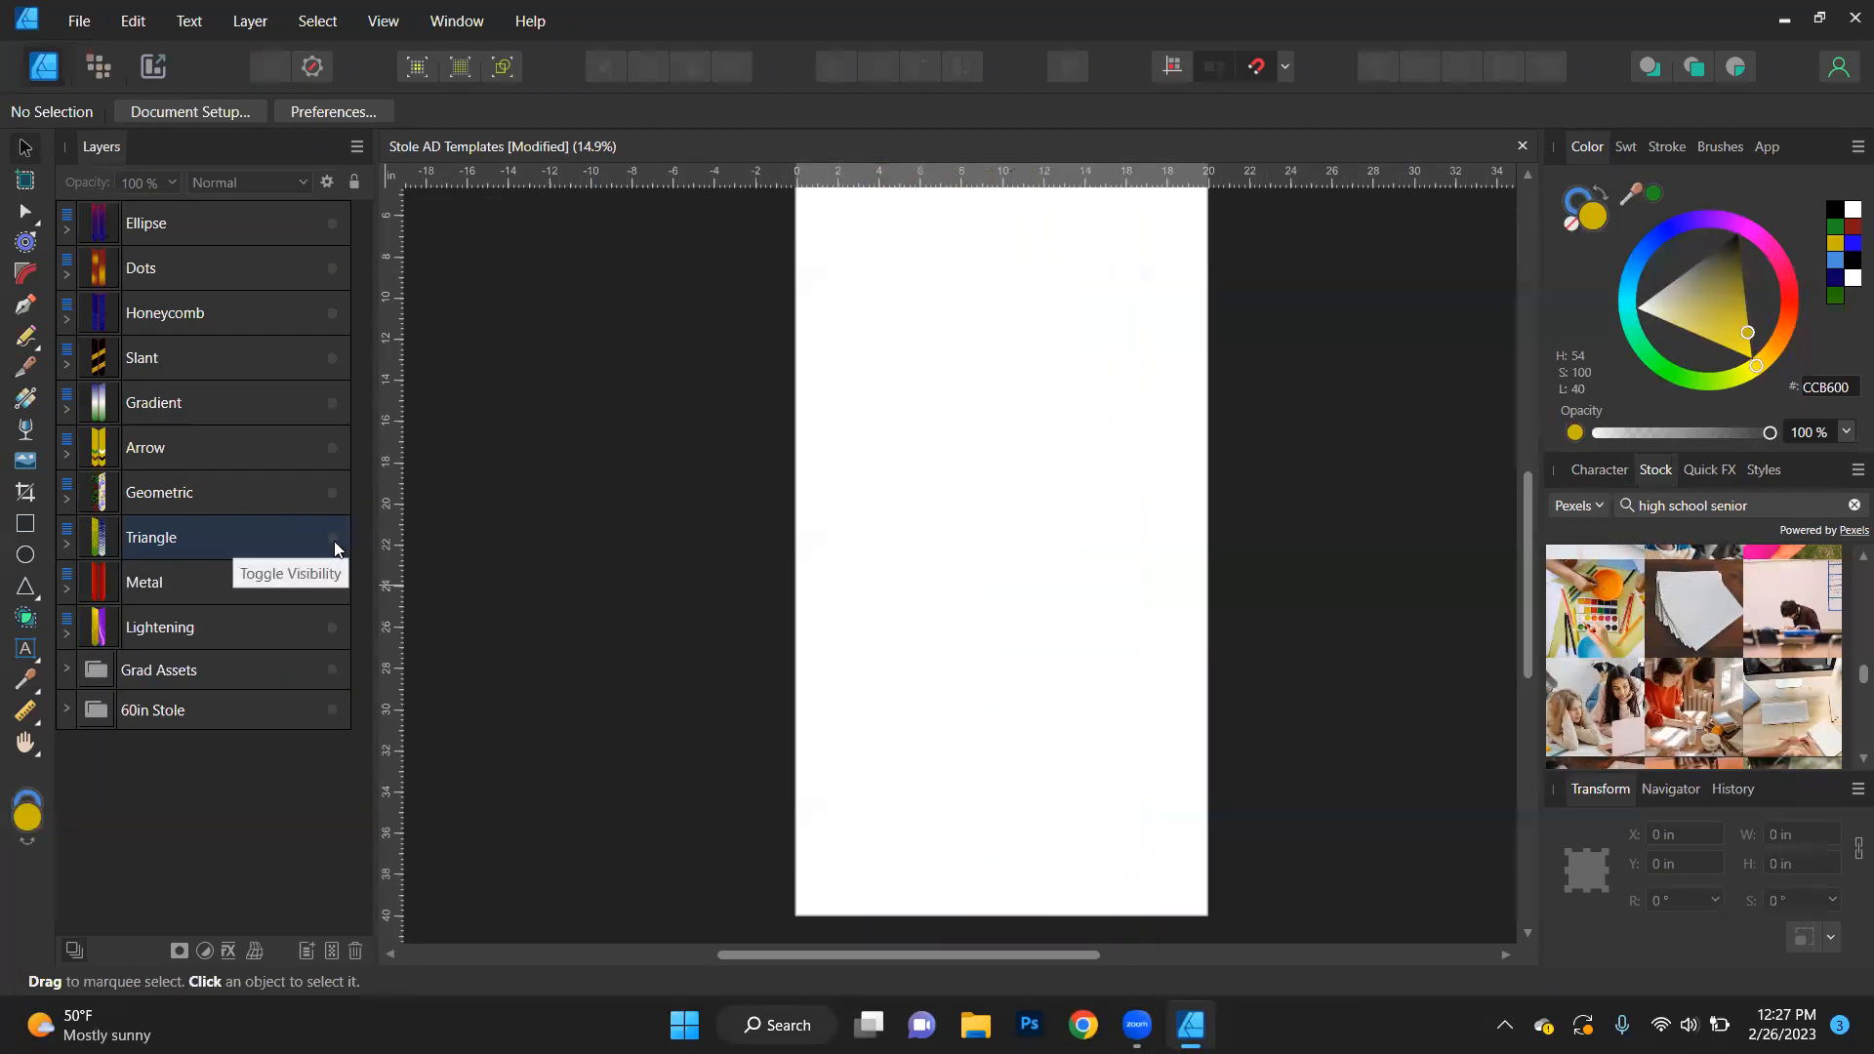
- Show the Metal design, check its pattern up close, and expand its Left stole group
{"action": "left_click", "coordinate": [328, 590]}
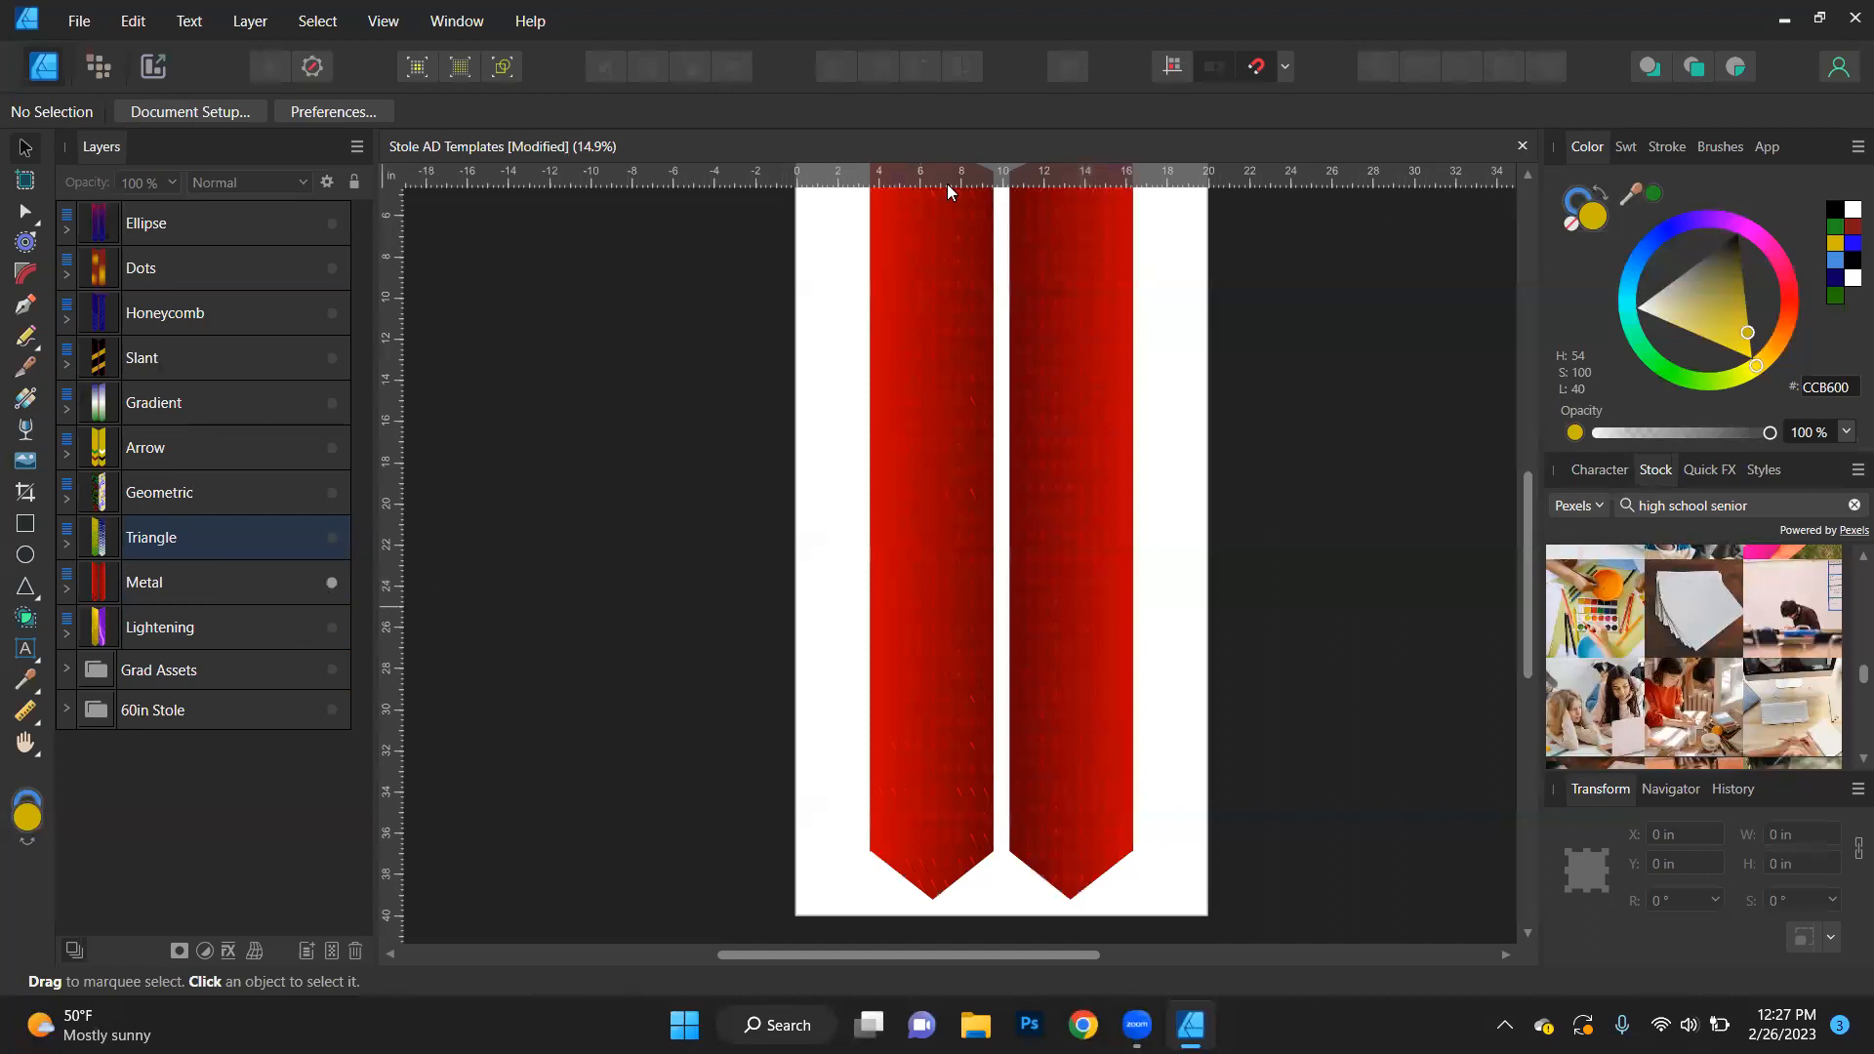
{"action": "scroll", "coordinate": [622, 688], "scroll_direction": "up", "scroll_amount": 3}
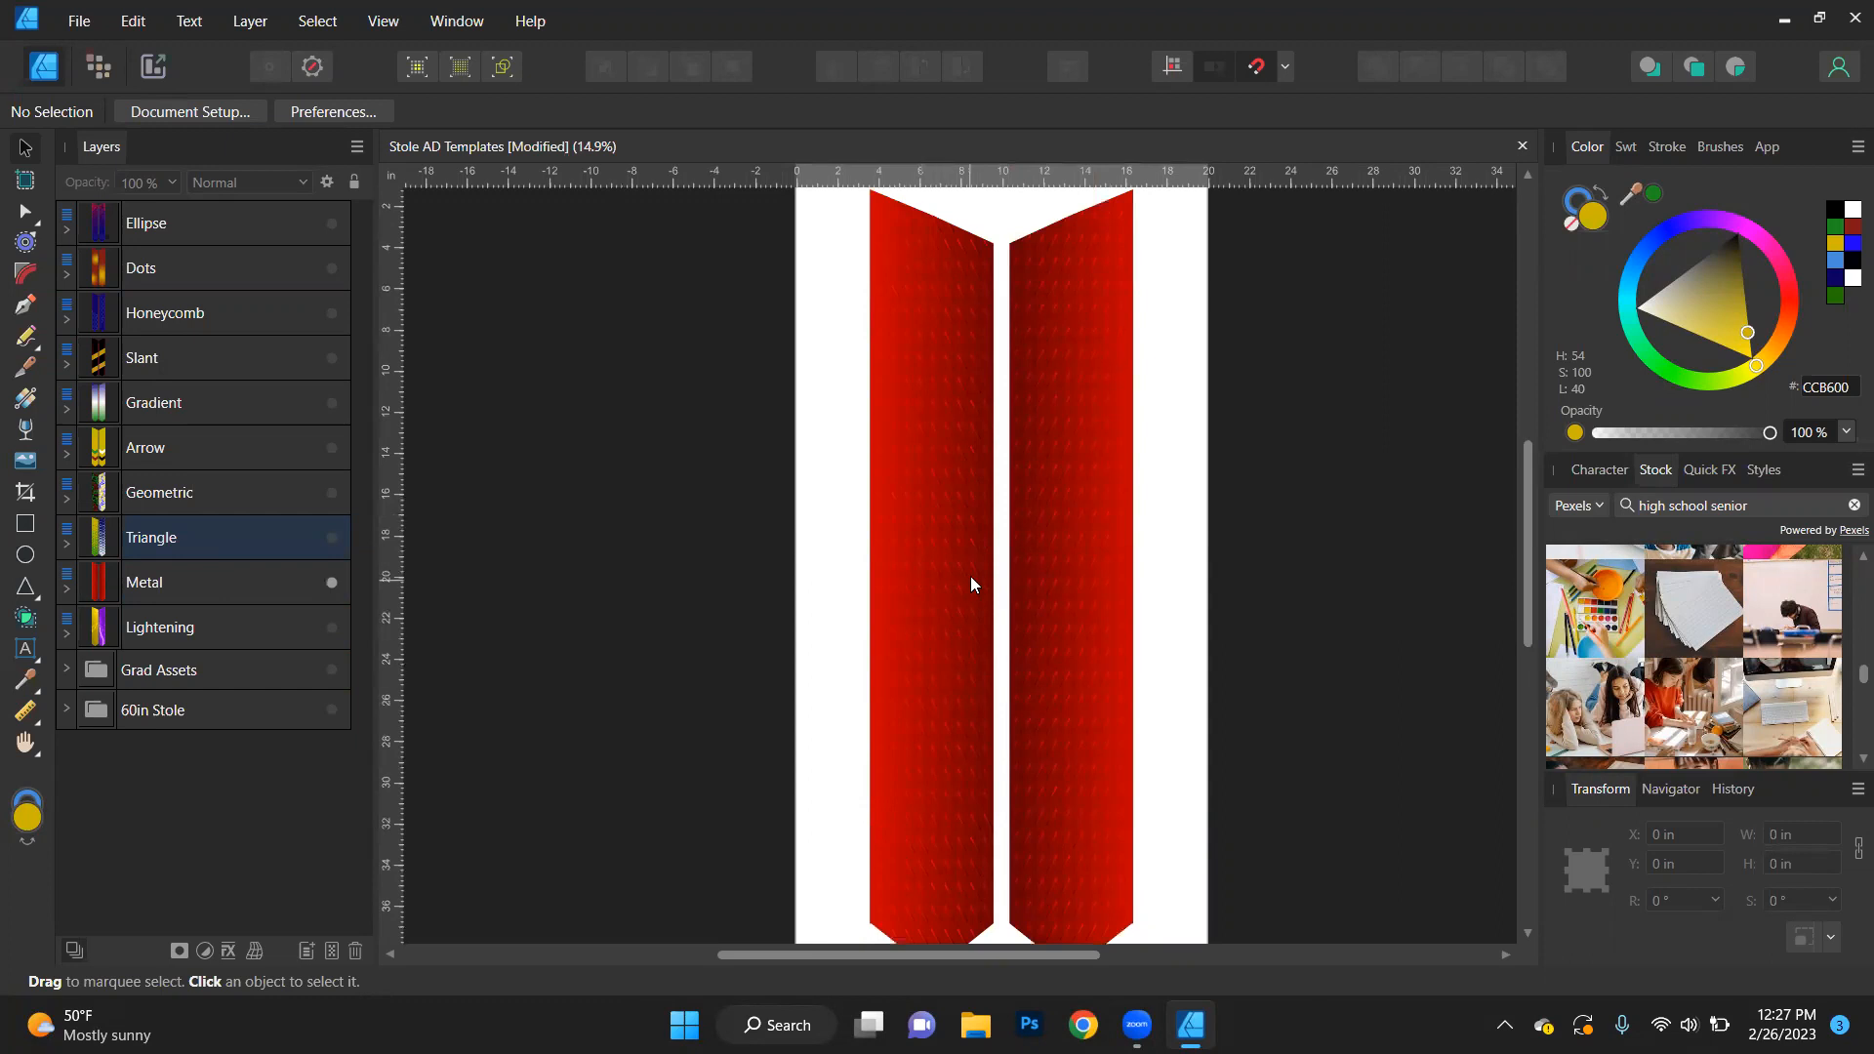
{"action": "scroll", "coordinate": [970, 576], "scroll_direction": "up", "scroll_amount": 3}
{"action": "scroll", "coordinate": [971, 584], "scroll_direction": "down", "scroll_amount": 1}
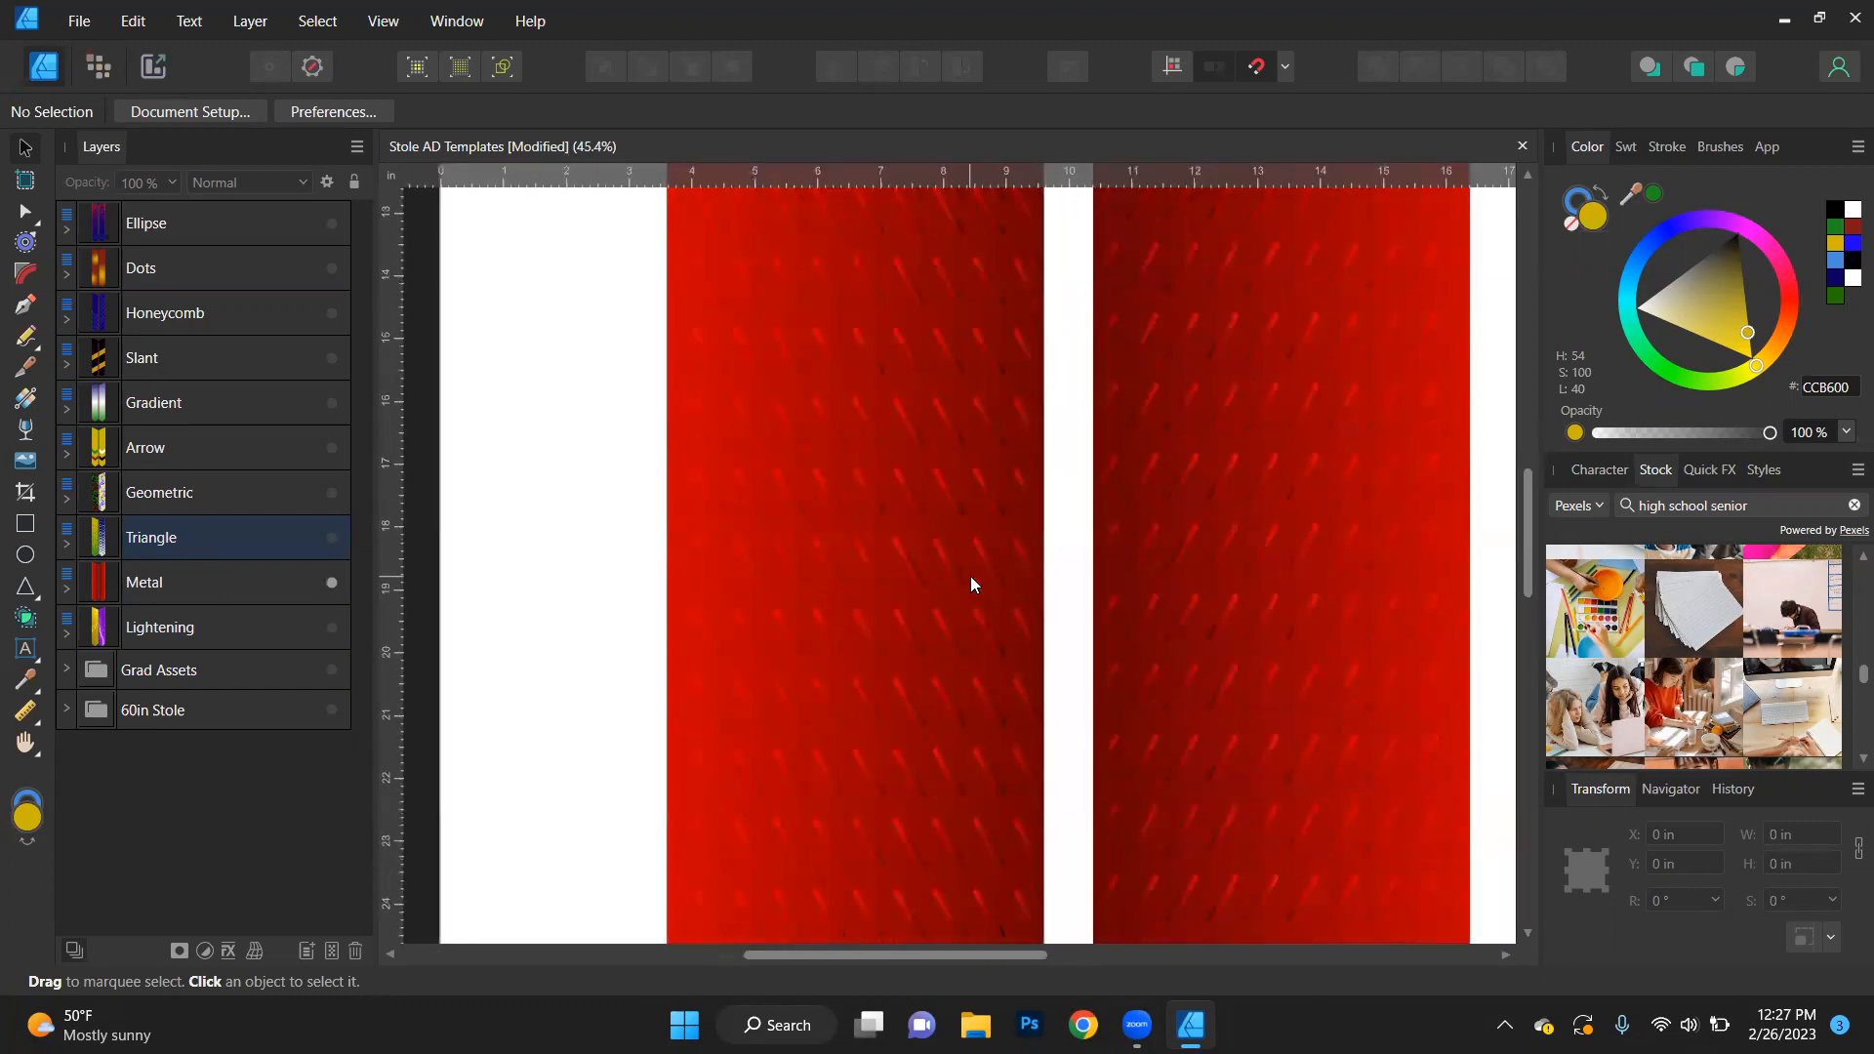
{"action": "scroll", "coordinate": [971, 583], "scroll_direction": "down", "scroll_amount": 3}
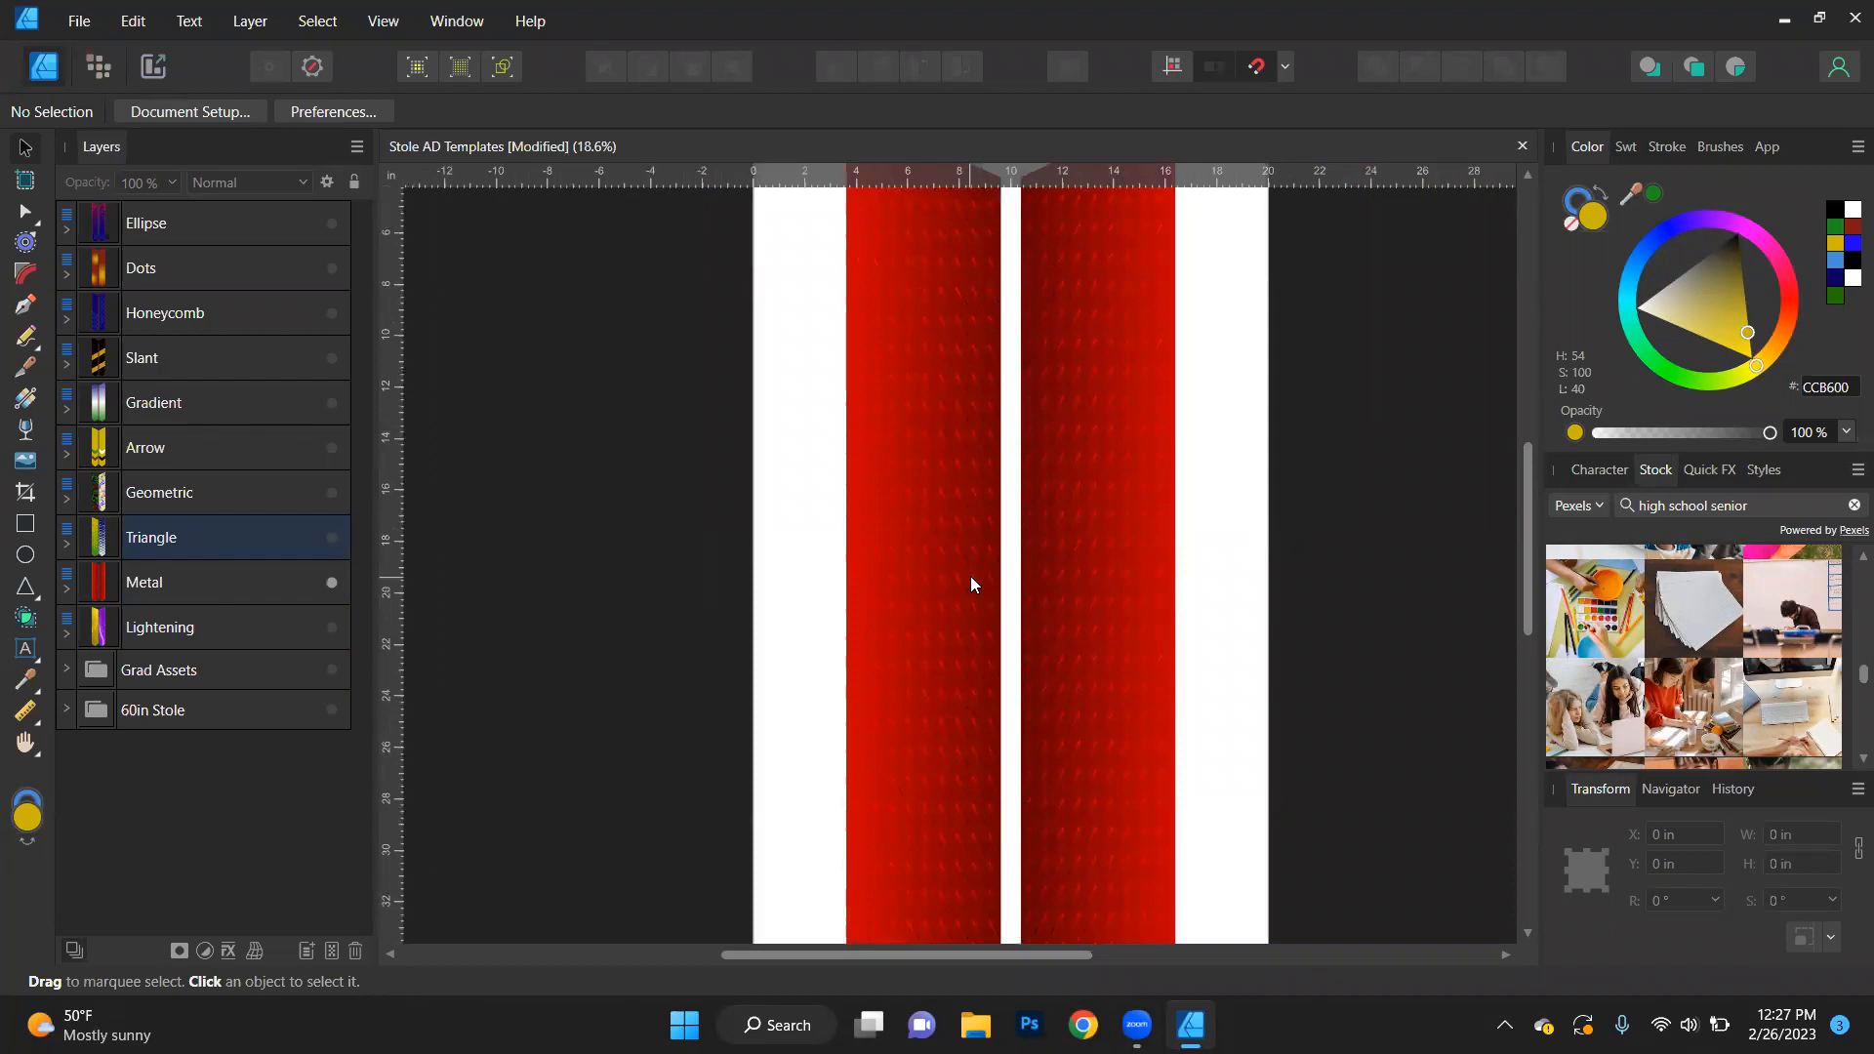
{"action": "left_click", "coordinate": [65, 589]}
{"action": "left_click", "coordinate": [75, 637]}
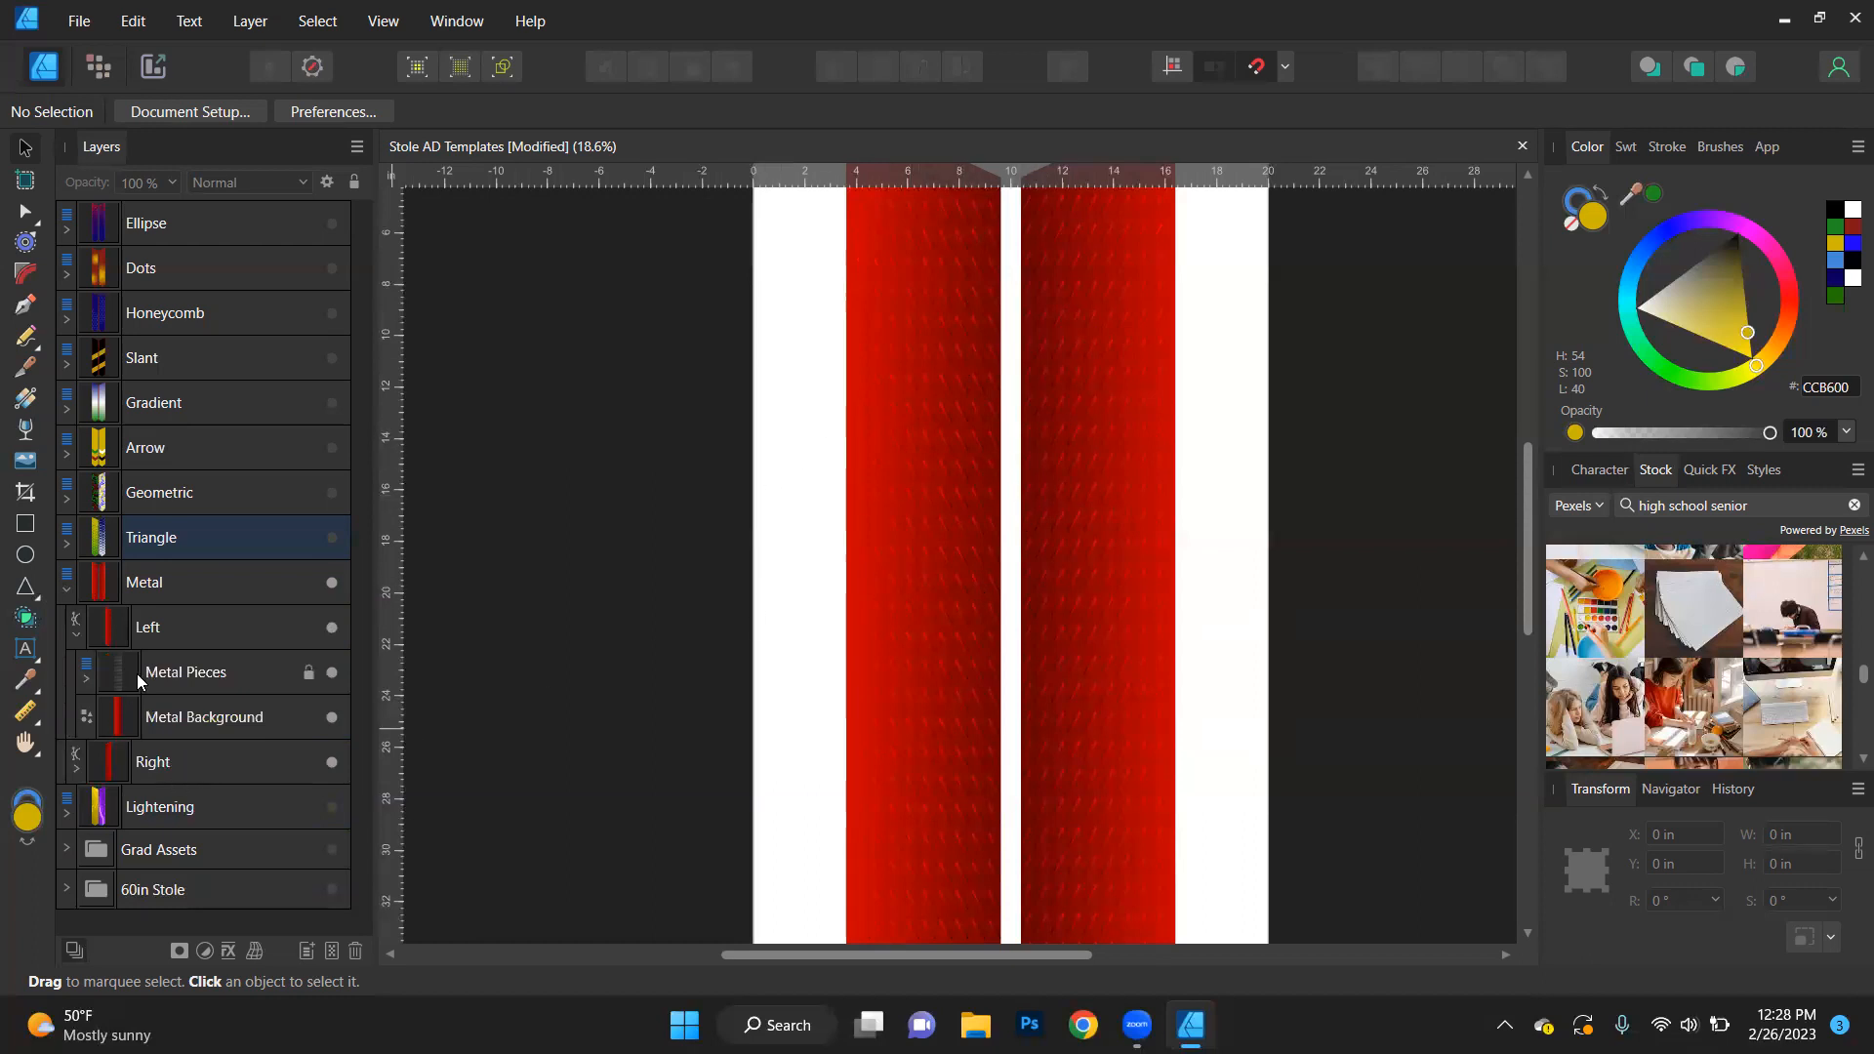
- Try to move the left stole's locked Metal Pieces layer on the canvas and undo the change
{"action": "left_click", "coordinate": [184, 672]}
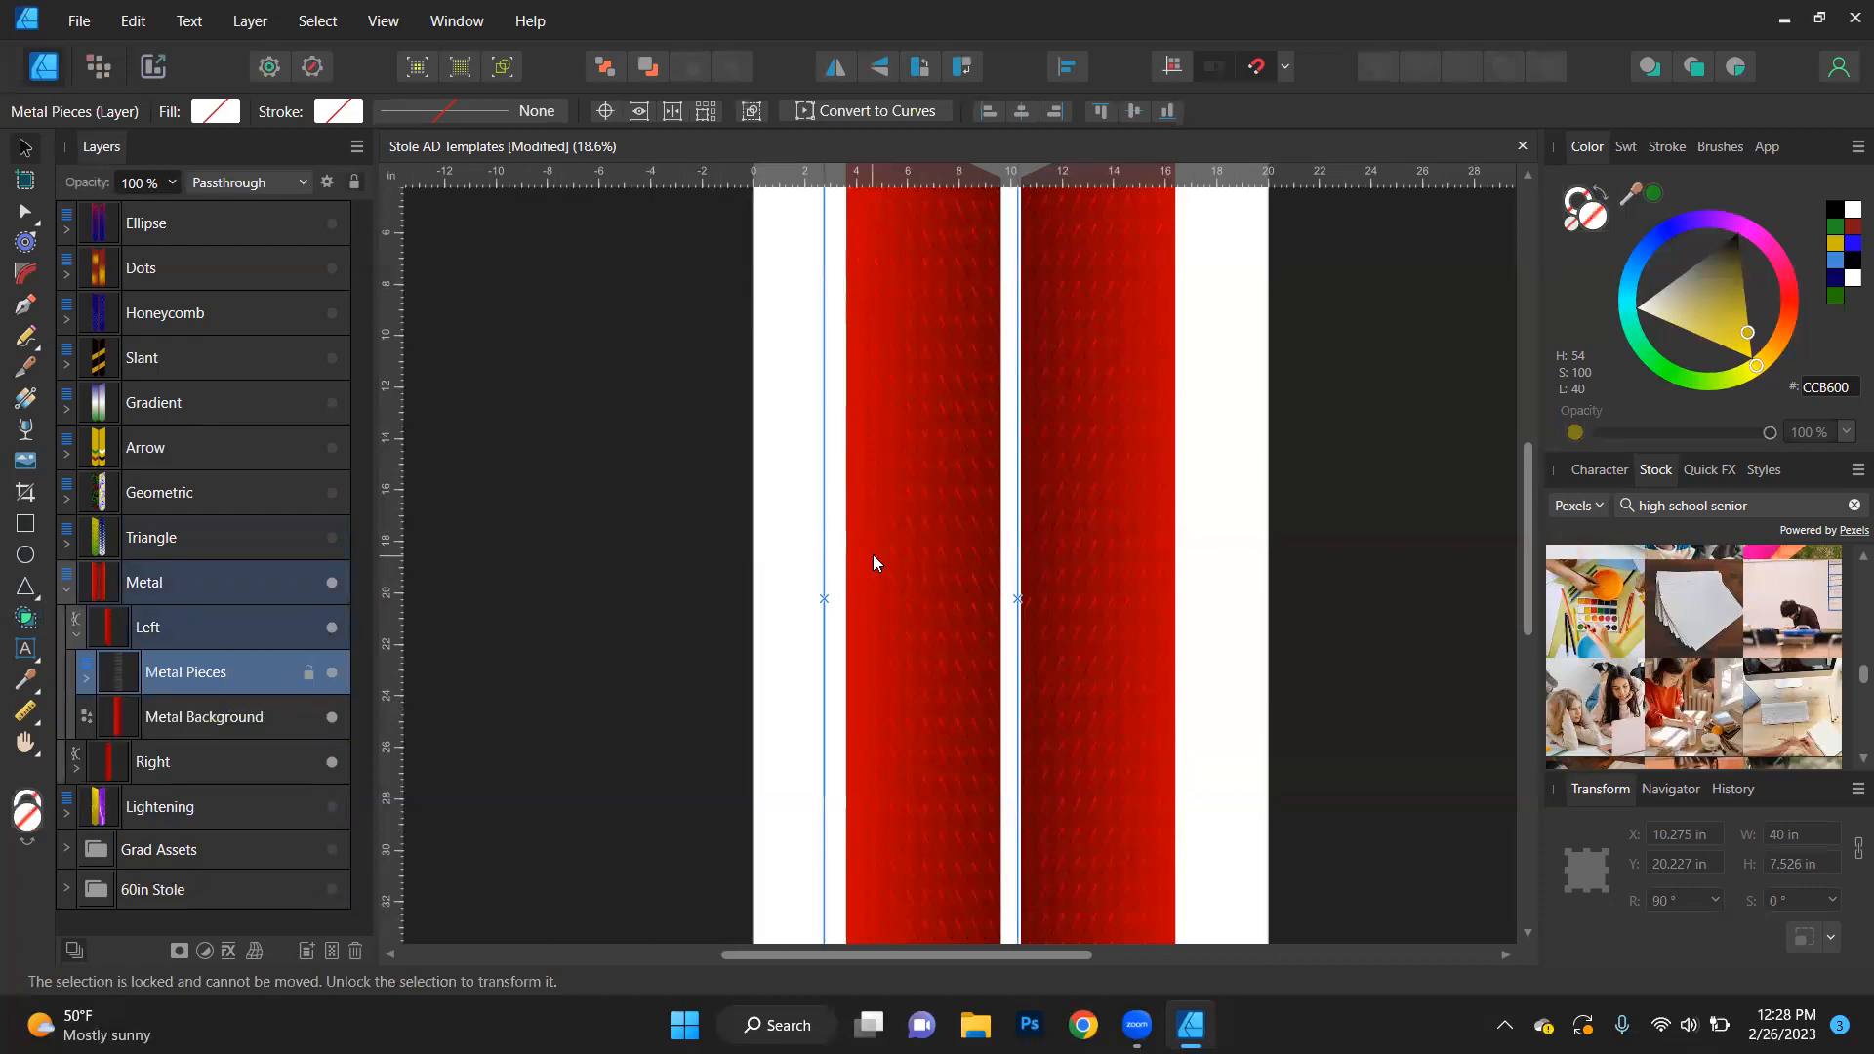
{"action": "left_click_drag", "start_coordinate": [945, 548], "coordinate": [812, 635]}
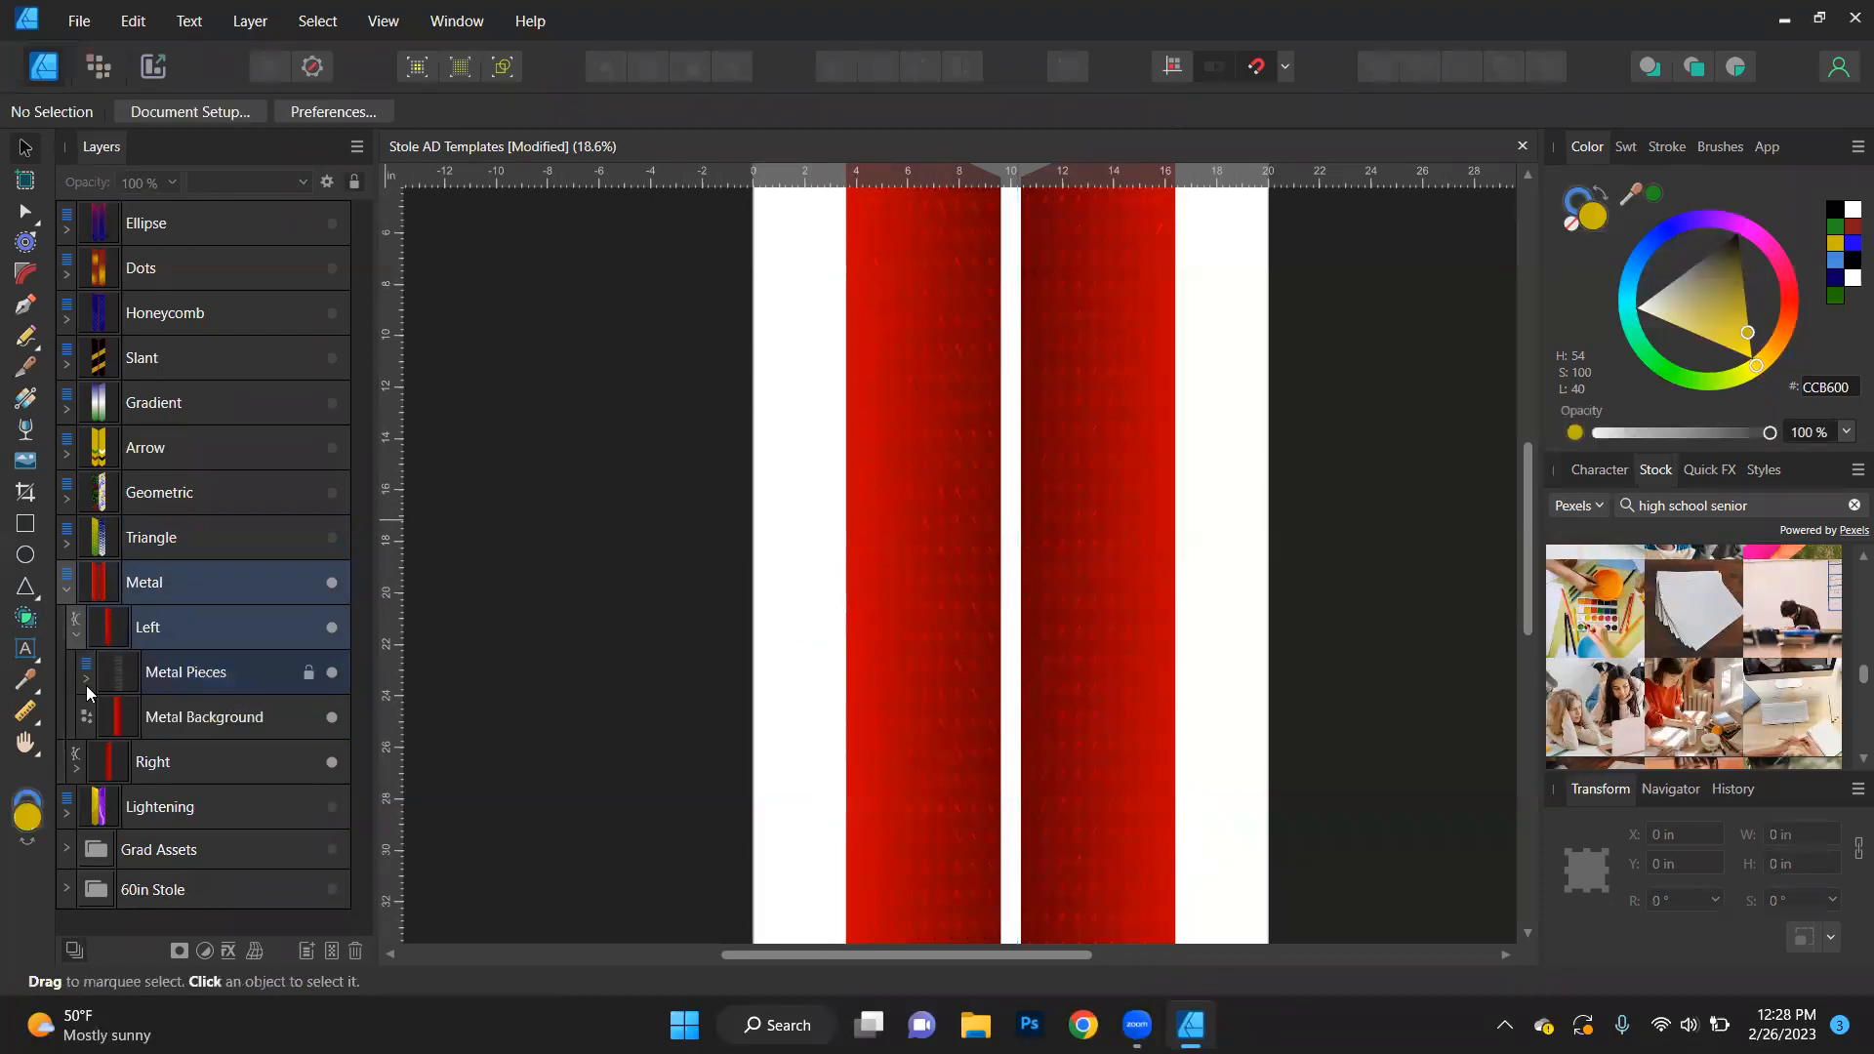
{"action": "left_click", "coordinate": [199, 677]}
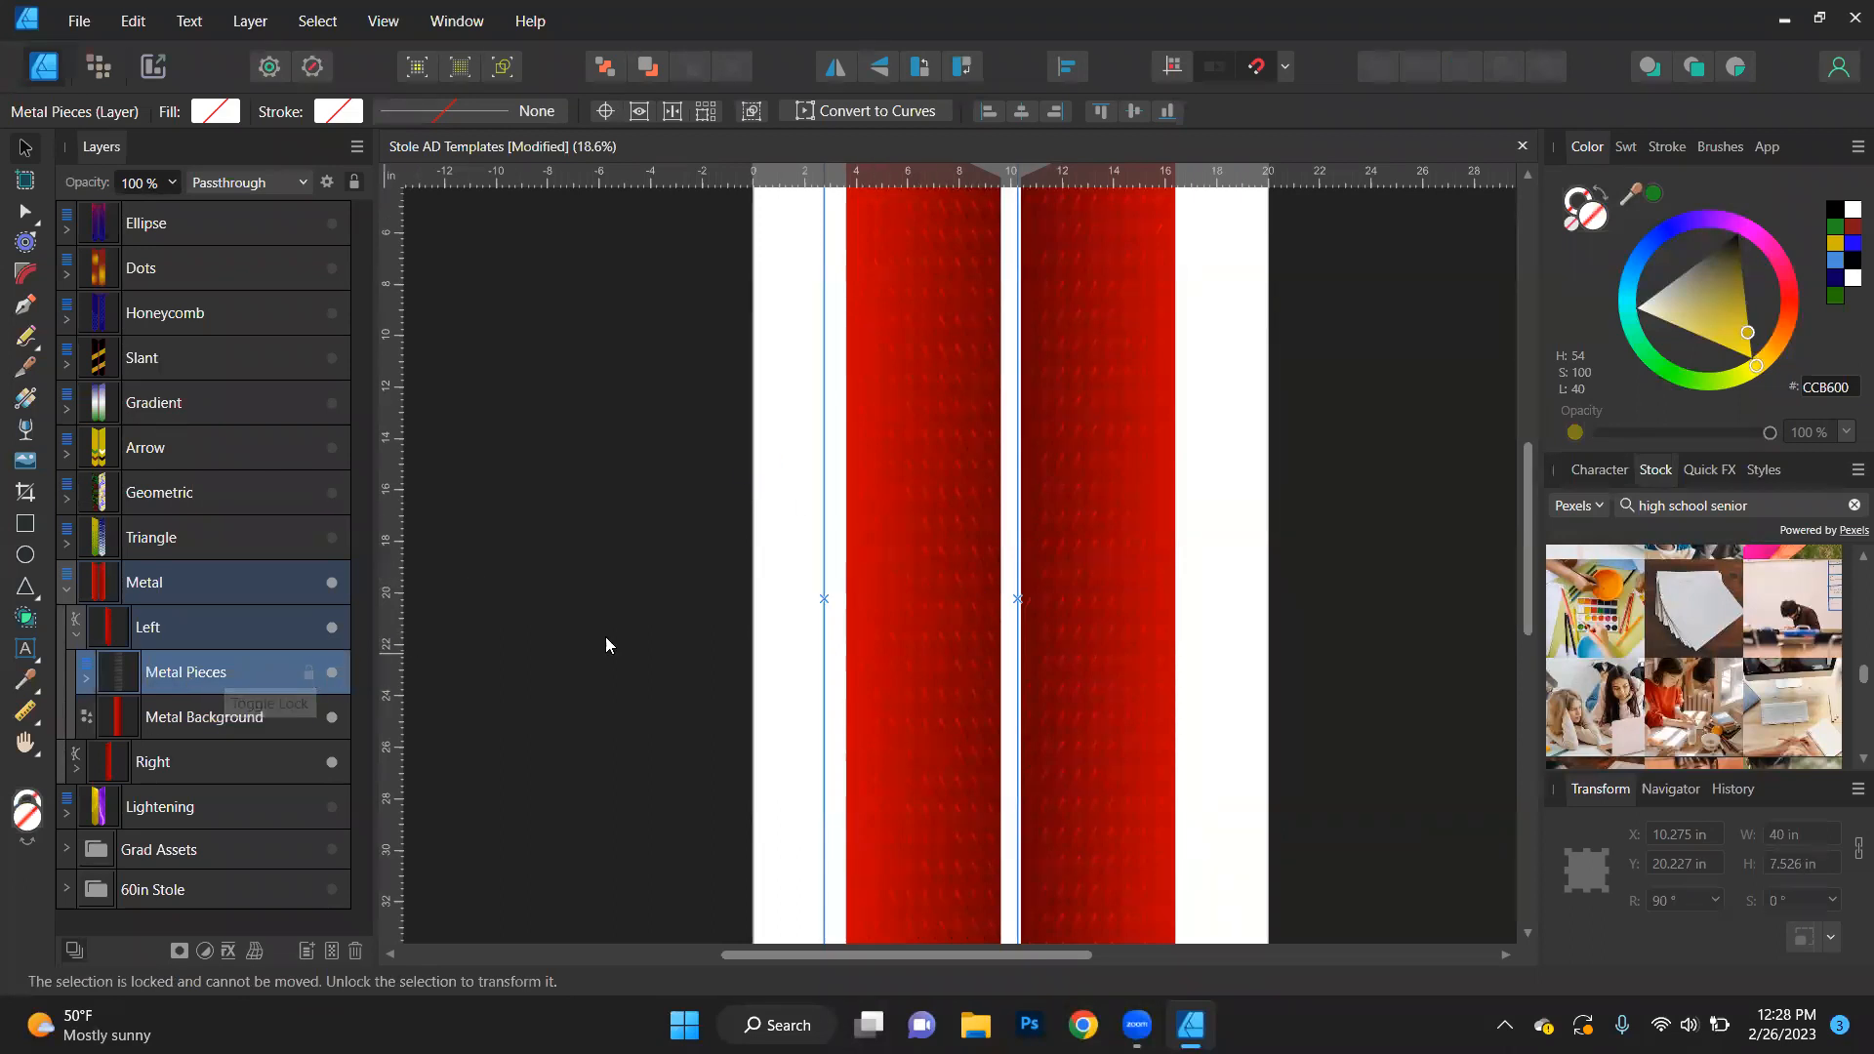
{"action": "left_click_drag", "start_coordinate": [968, 548], "coordinate": [890, 554]}
{"action": "key", "text": "ctrl+z"}
{"action": "left_click", "coordinate": [308, 673]}
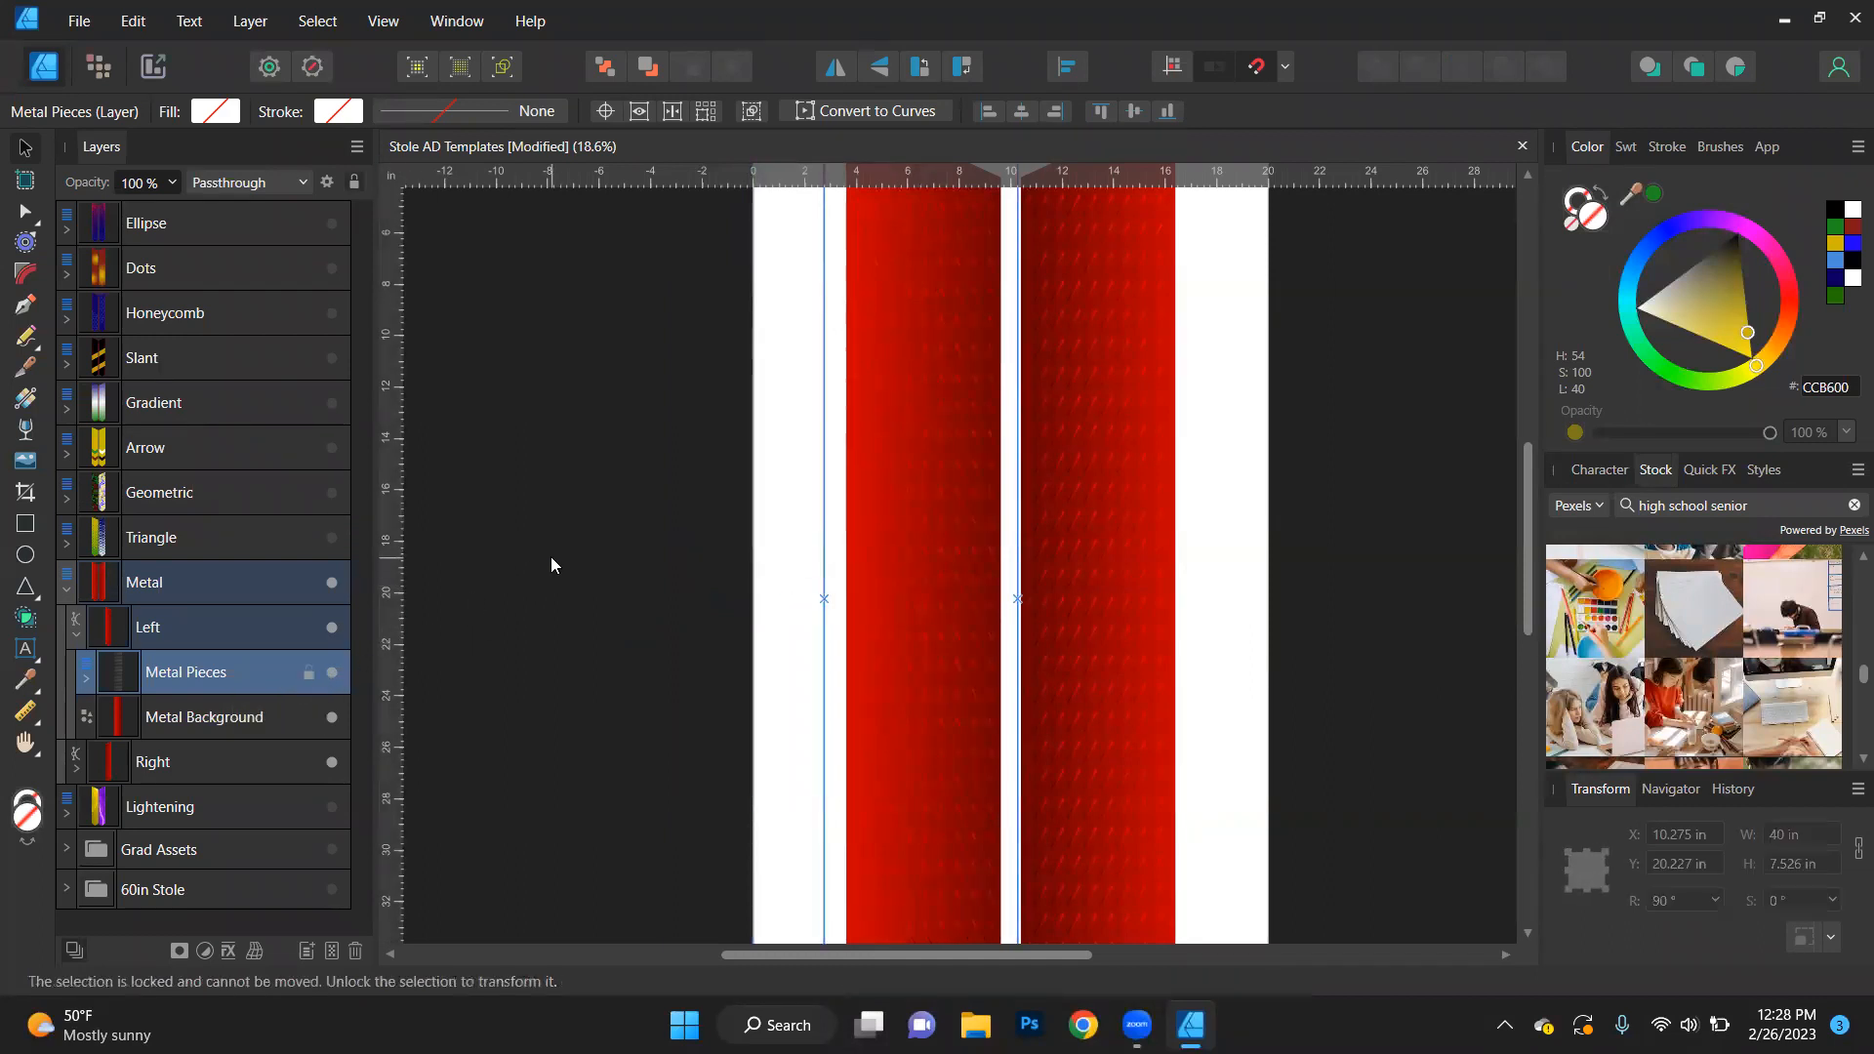
- Recolour the left stole's Metal Background gradient from dark blue (040057) to bright blue and clear the selection
{"action": "left_click", "coordinate": [178, 720]}
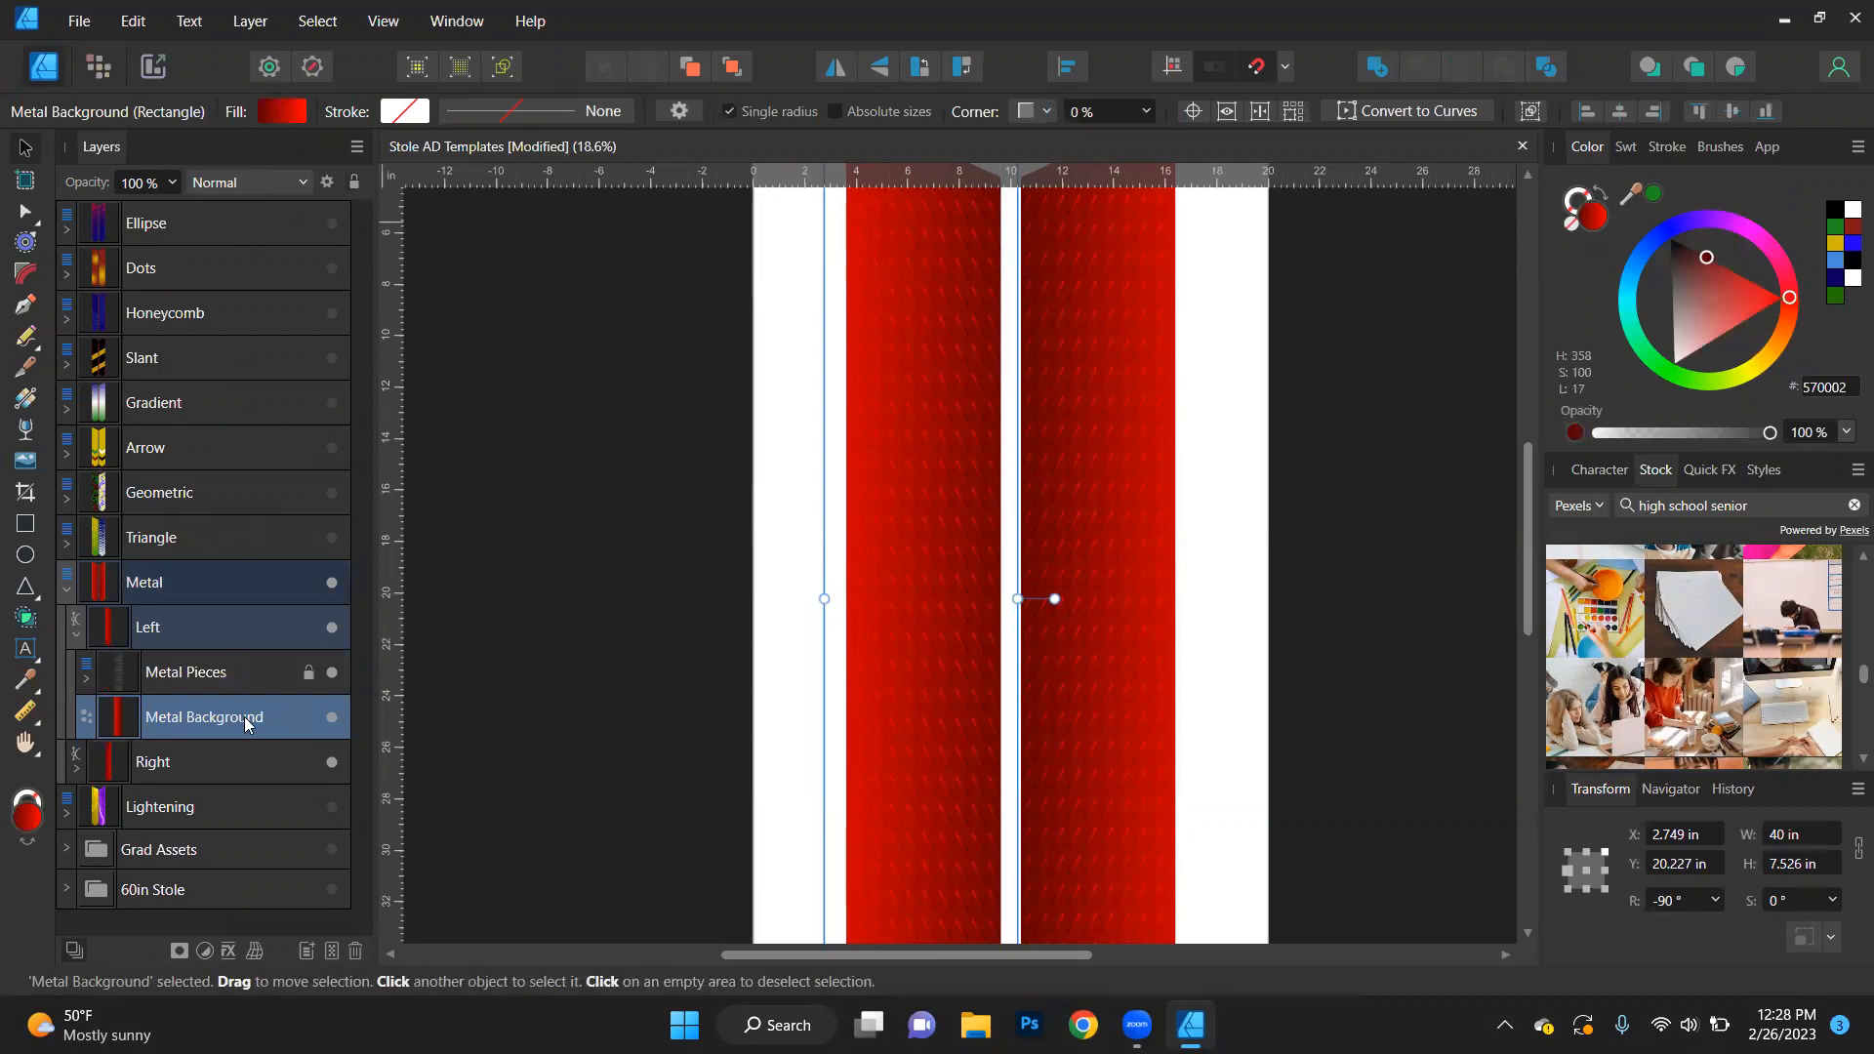
{"action": "left_click", "coordinate": [282, 112]}
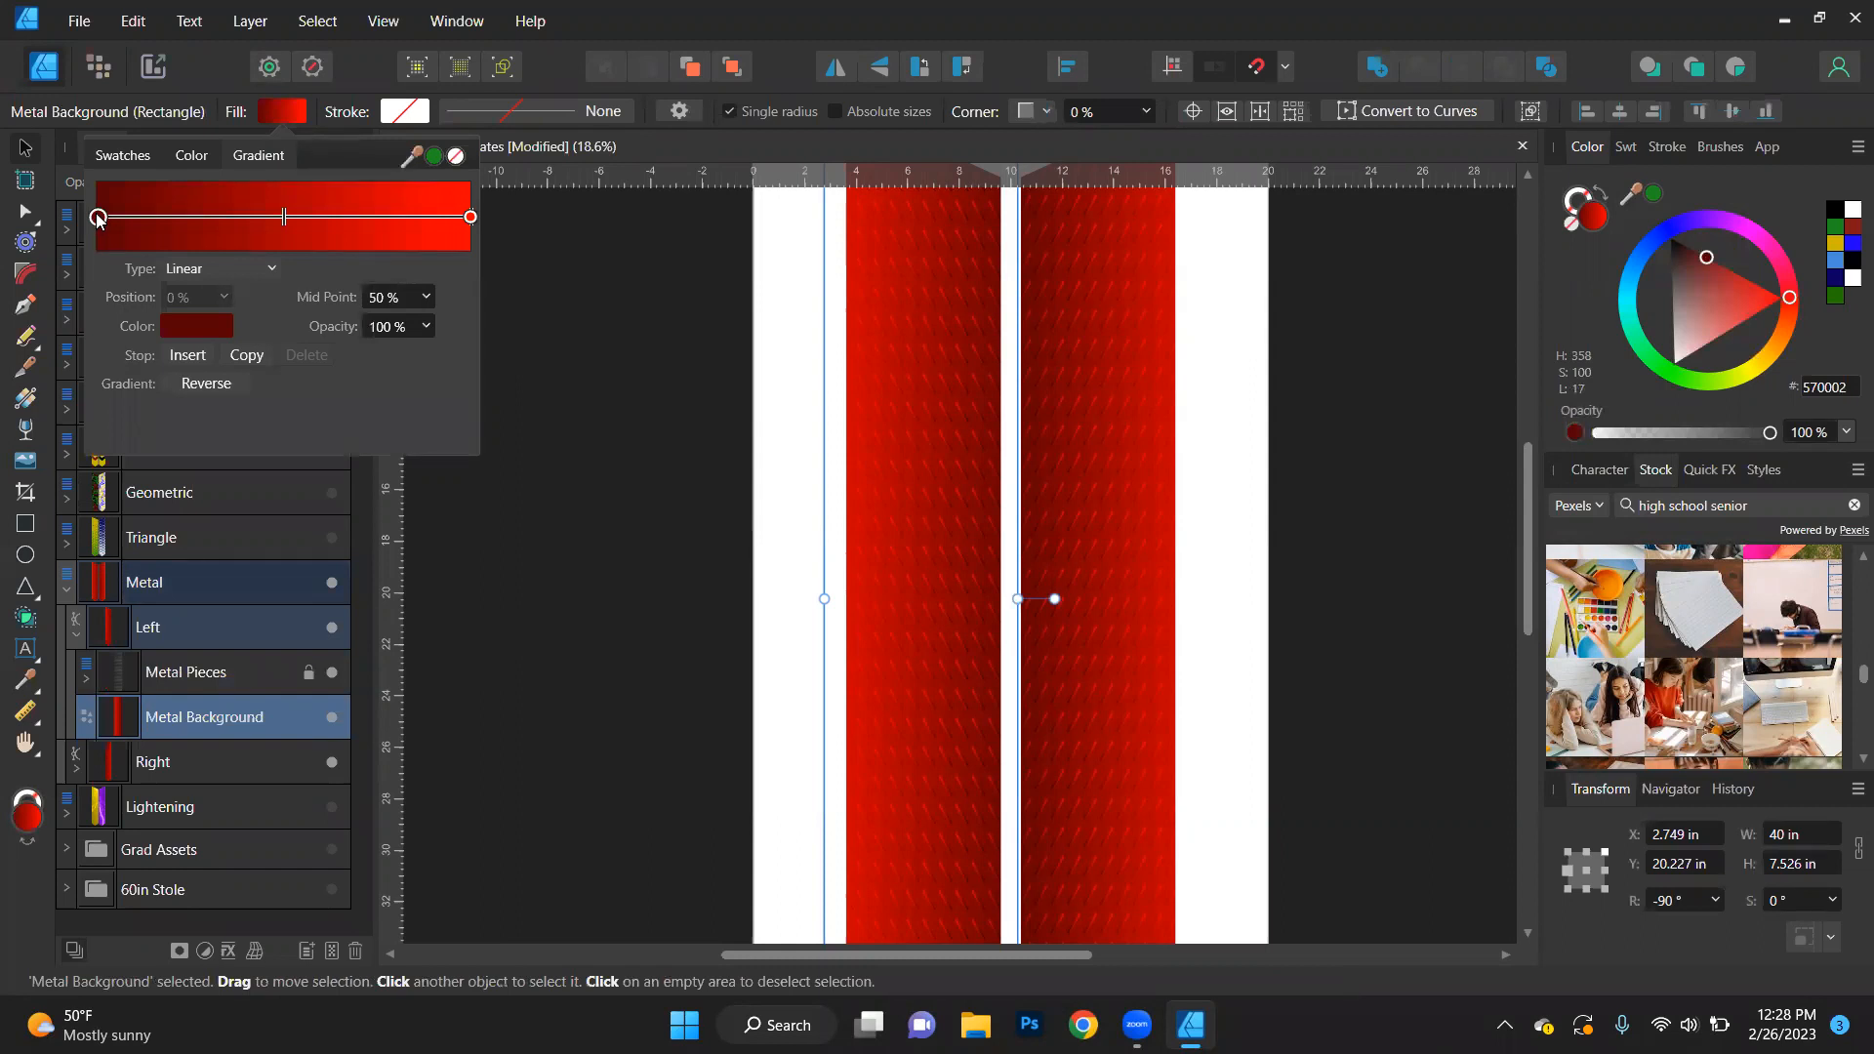
{"action": "left_click", "coordinate": [195, 326]}
{"action": "left_click", "coordinate": [160, 412]}
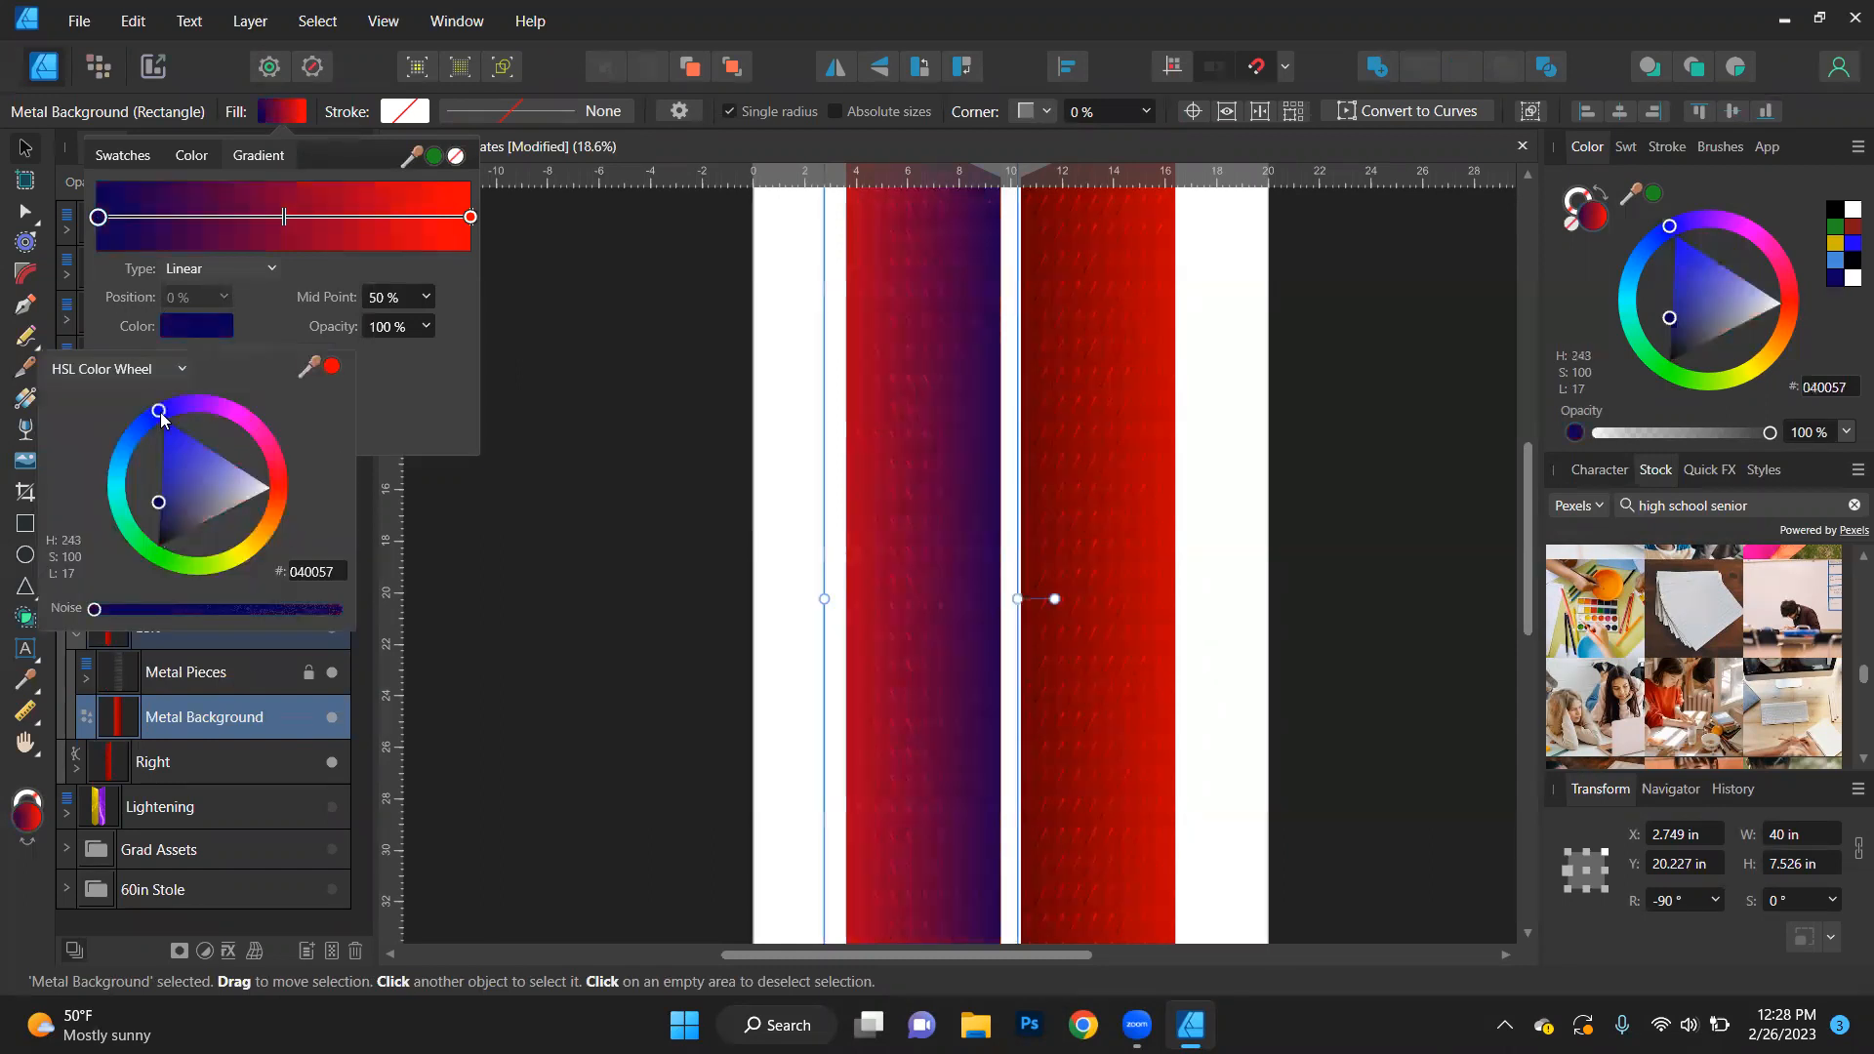
{"action": "left_click", "coordinate": [470, 217]}
{"action": "left_click", "coordinate": [191, 328]}
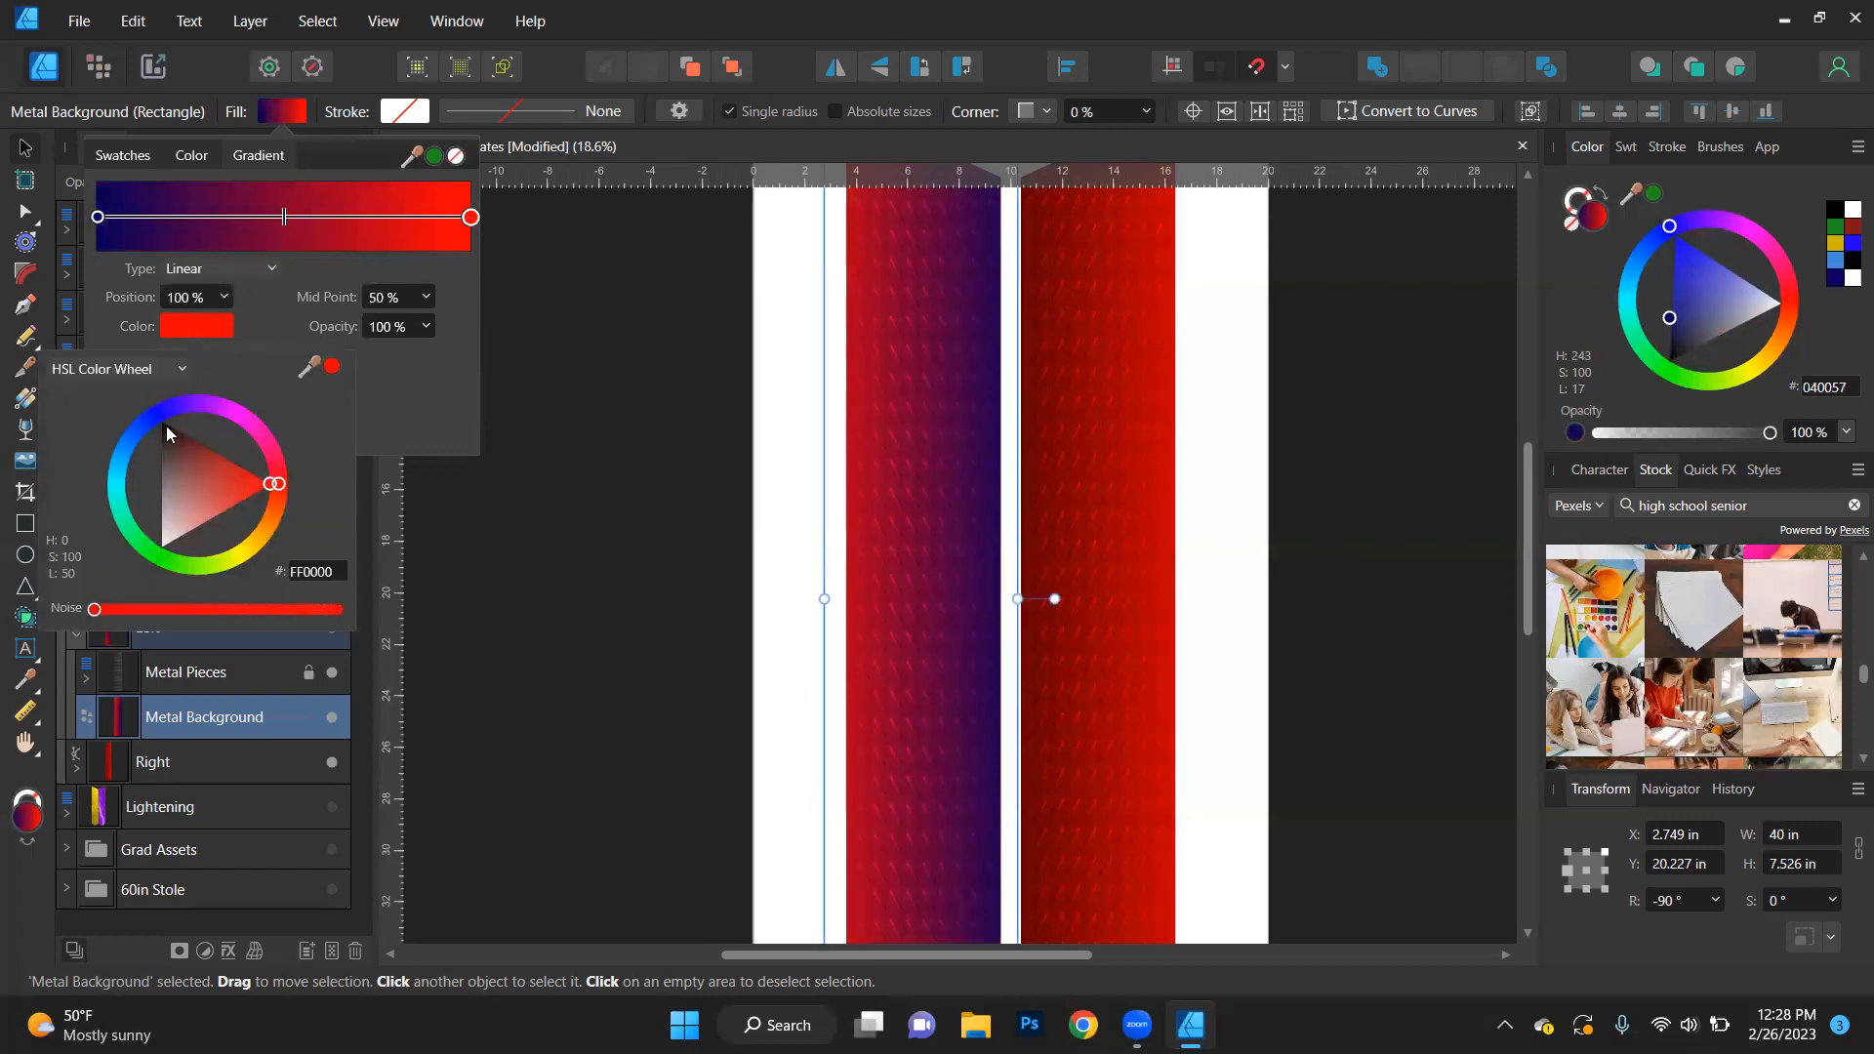
{"action": "left_click", "coordinate": [166, 426]}
{"action": "left_click", "coordinate": [566, 380]}
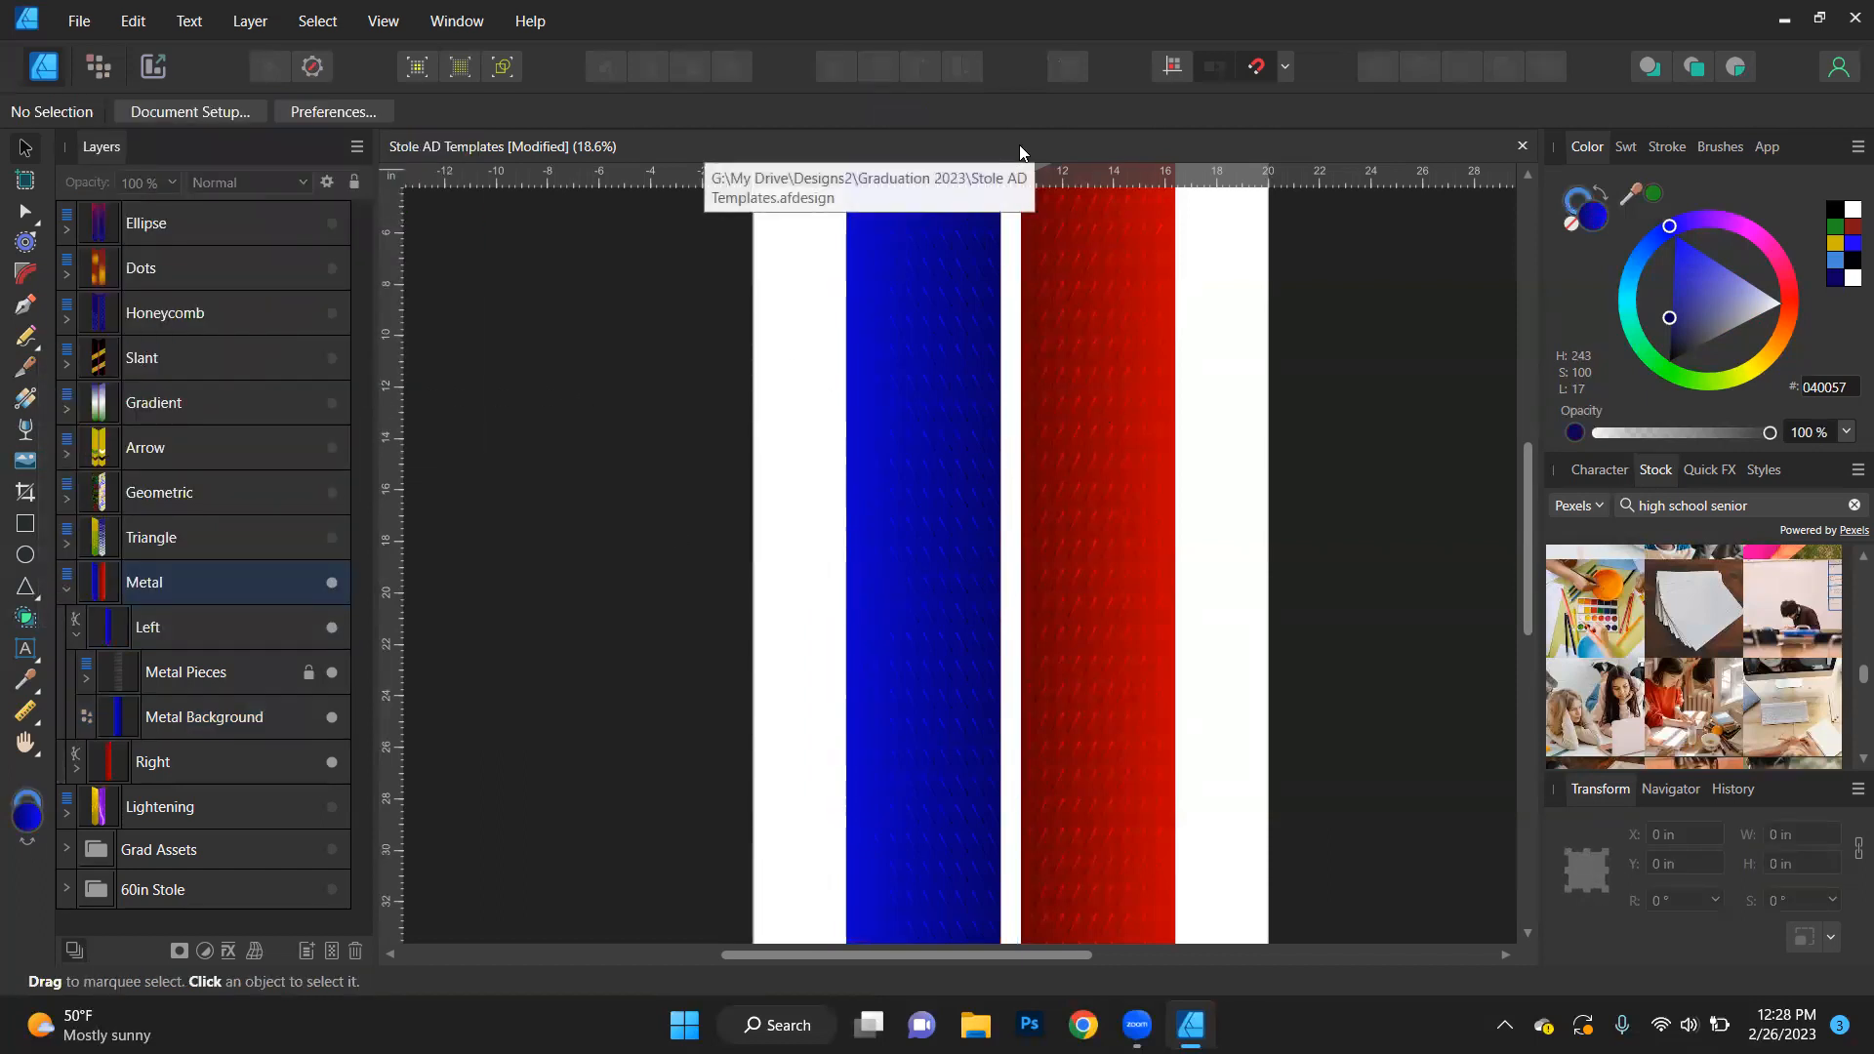
- Try bringing the Metal Pieces layer forward out of the Left stole group, and undo the reordering
{"action": "left_click", "coordinate": [171, 676]}
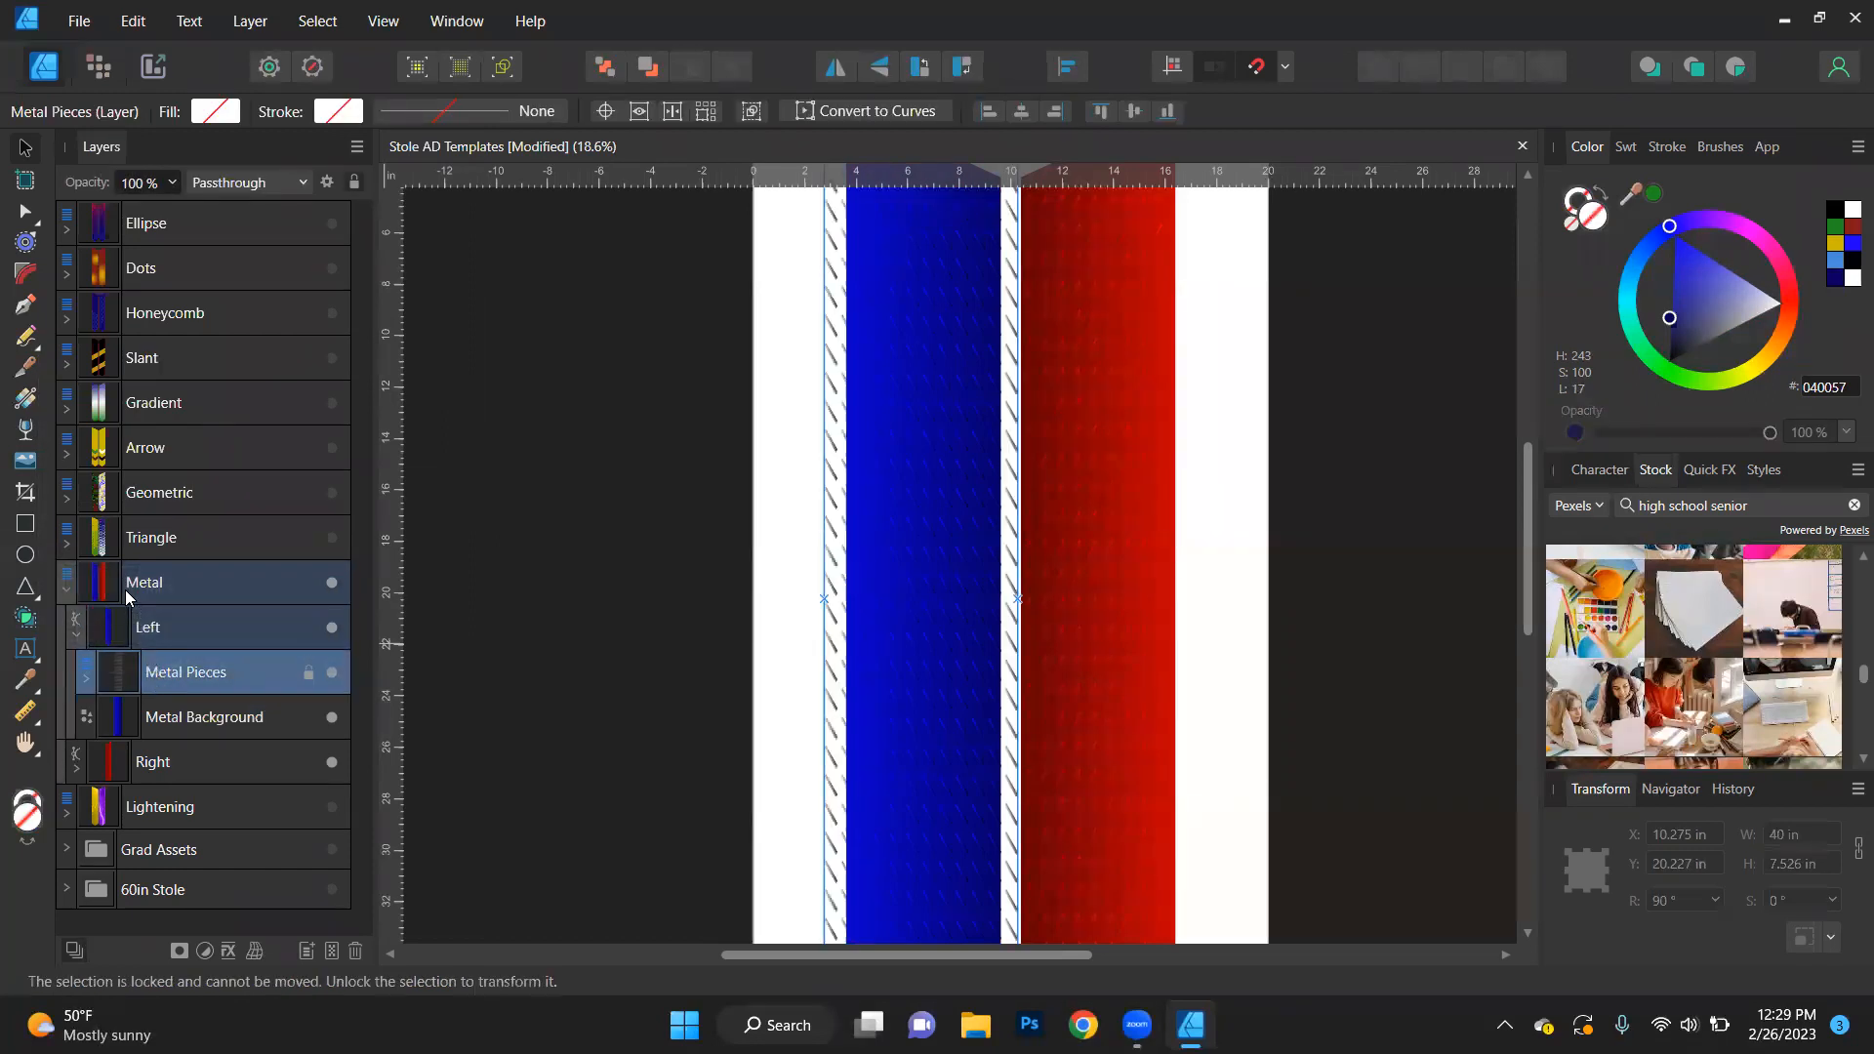
{"action": "key", "text": "ctrl+]"}
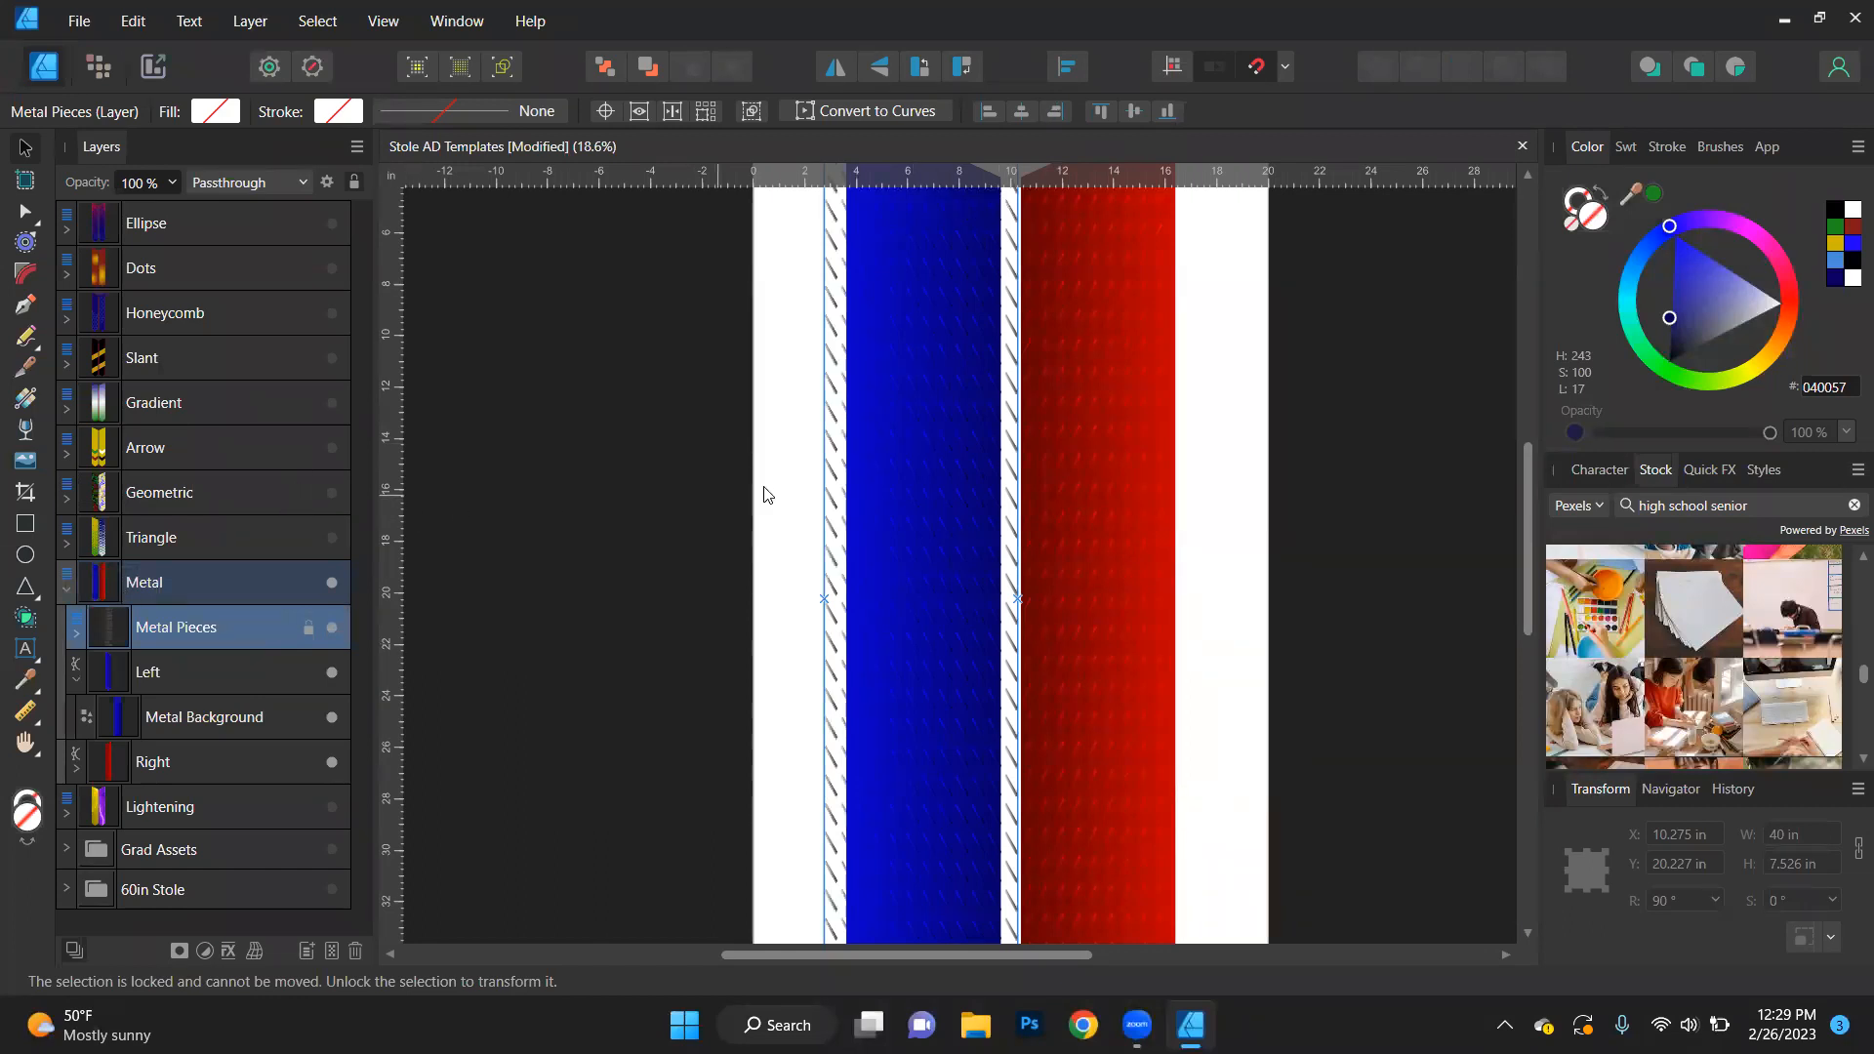
{"action": "key", "text": "ctrl+z"}
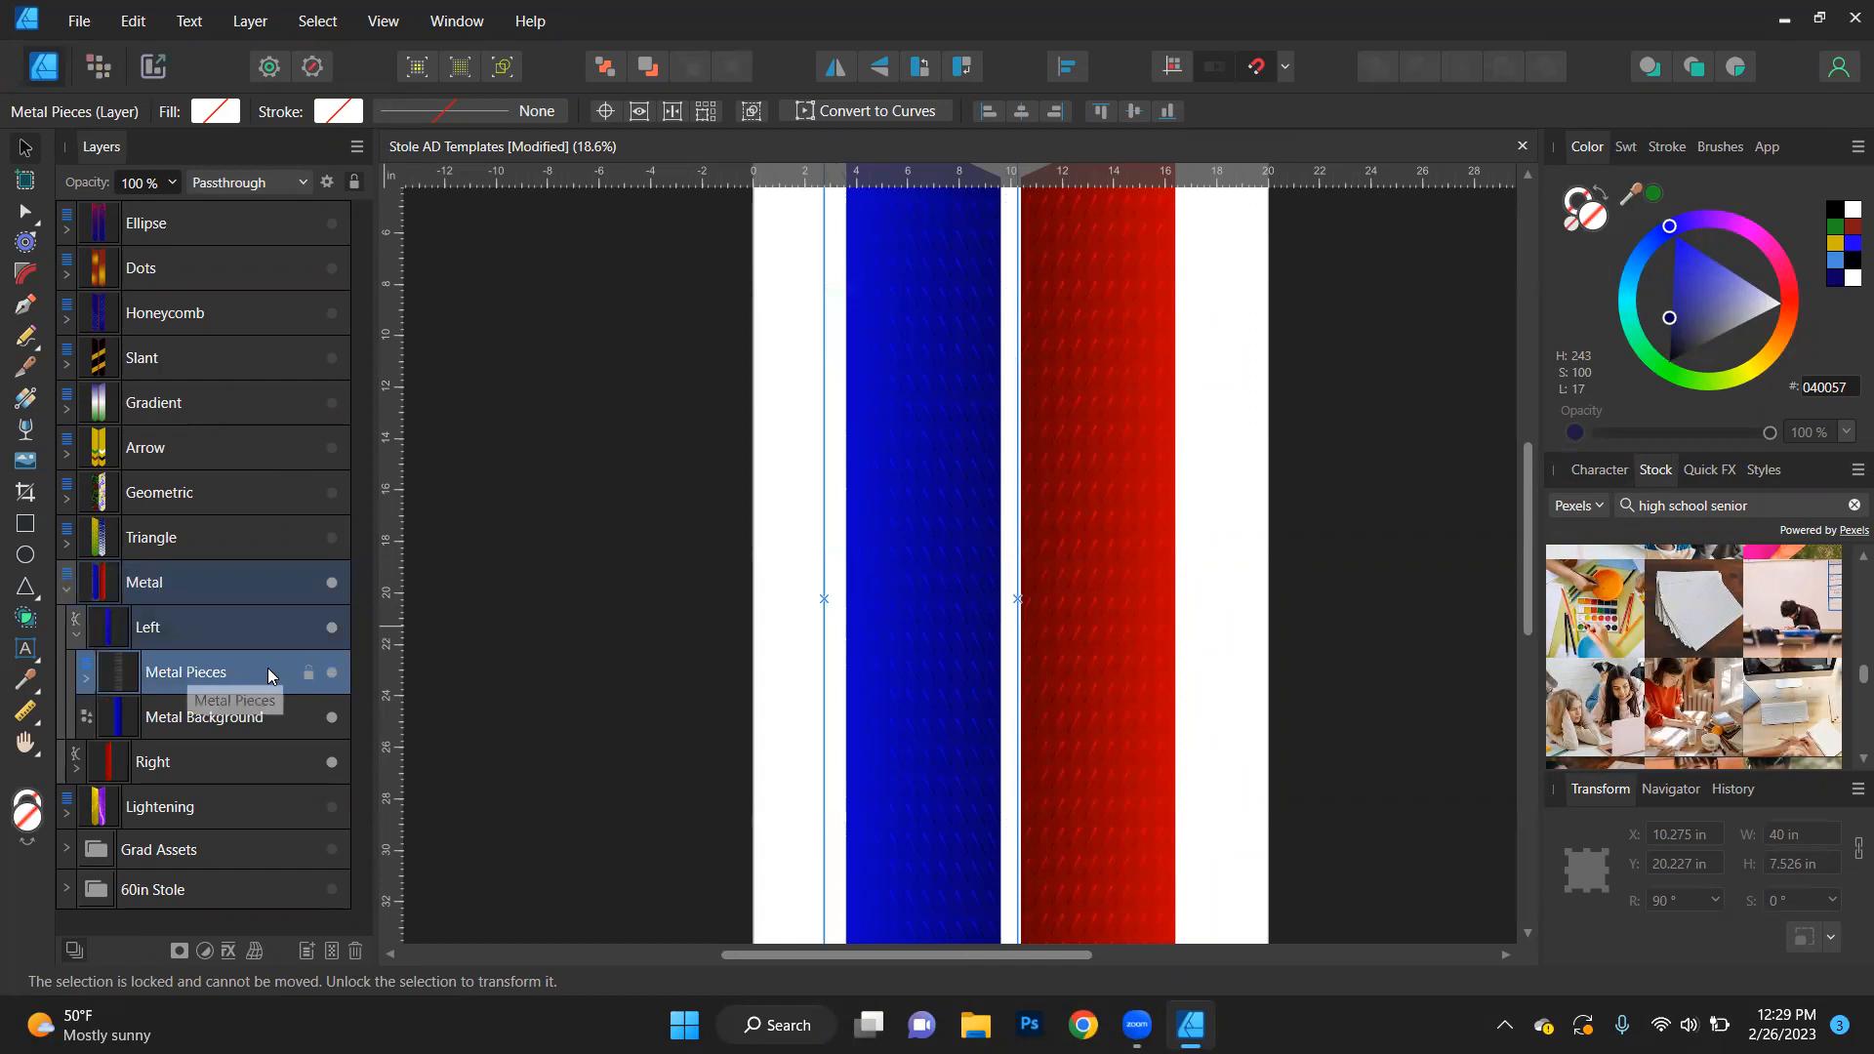
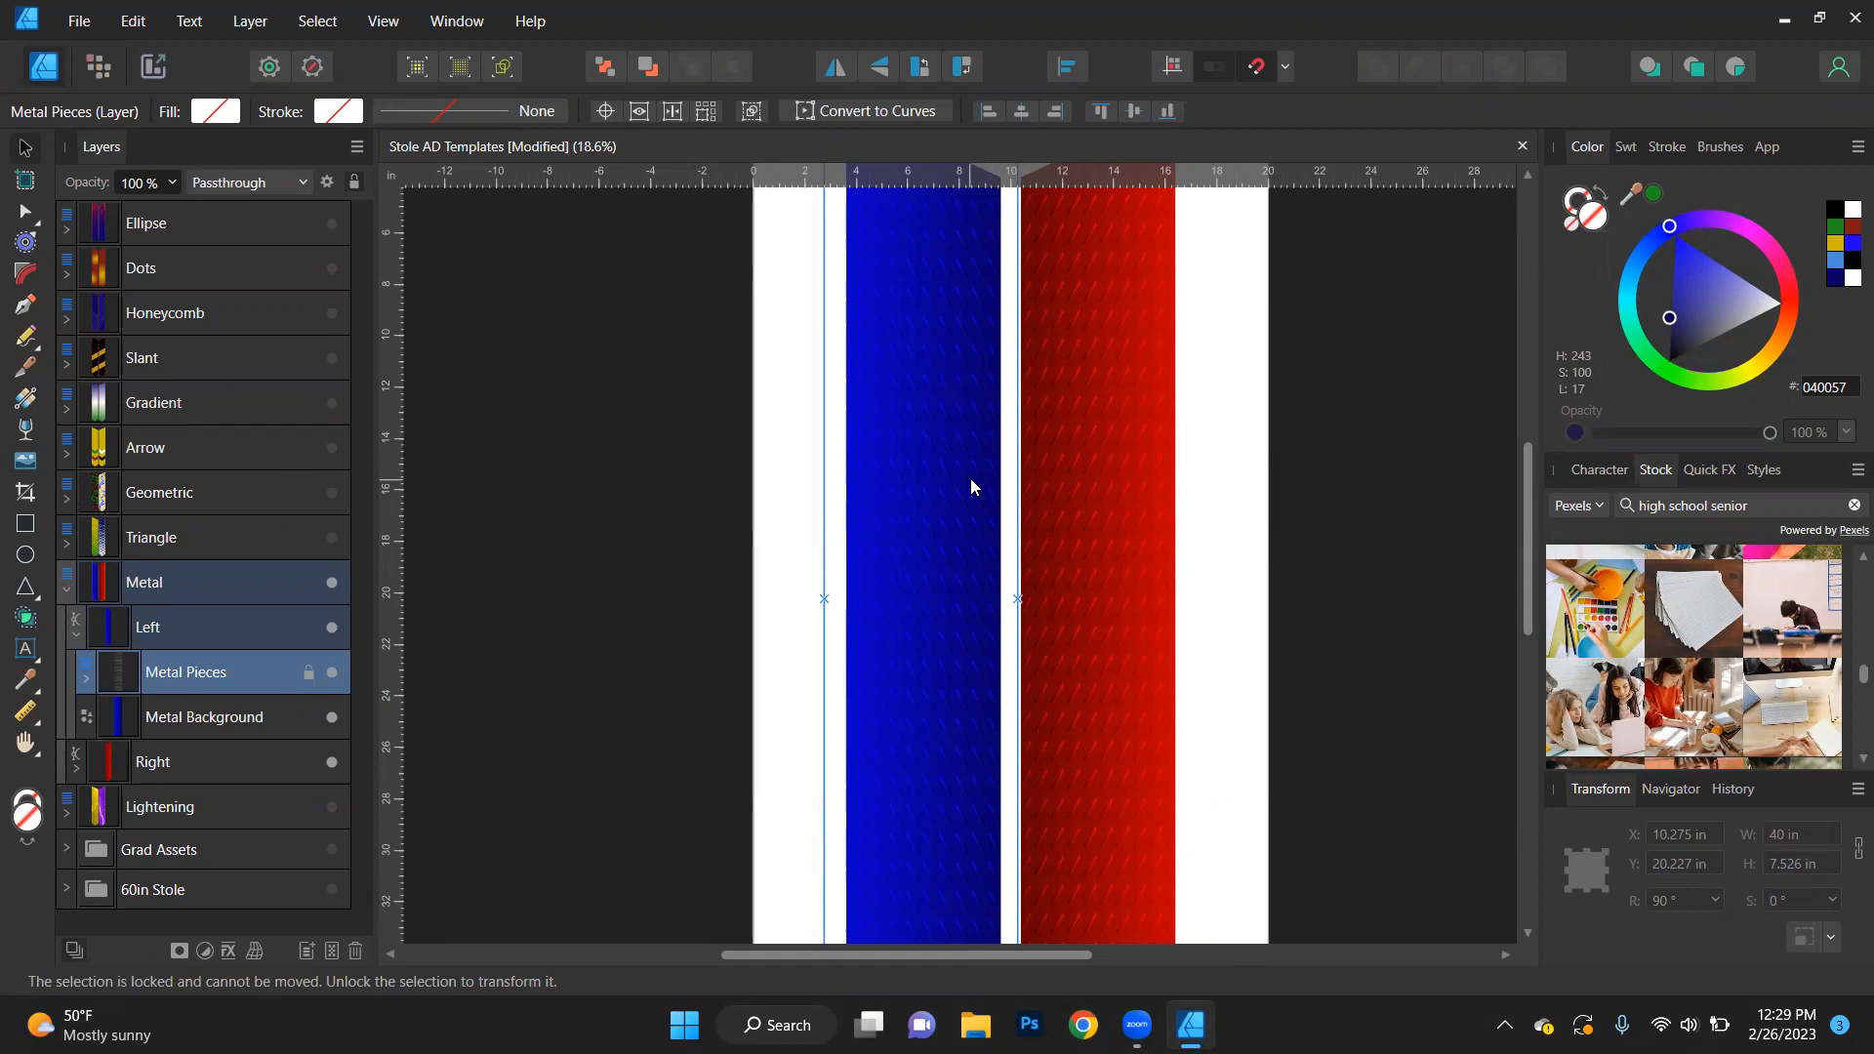
- Examine the left stole's metal pattern up close, and launch Photoshop in the background before returning to the Affinity Designer document
{"action": "scroll", "coordinate": [957, 478], "scroll_direction": "up", "scroll_amount": 5}
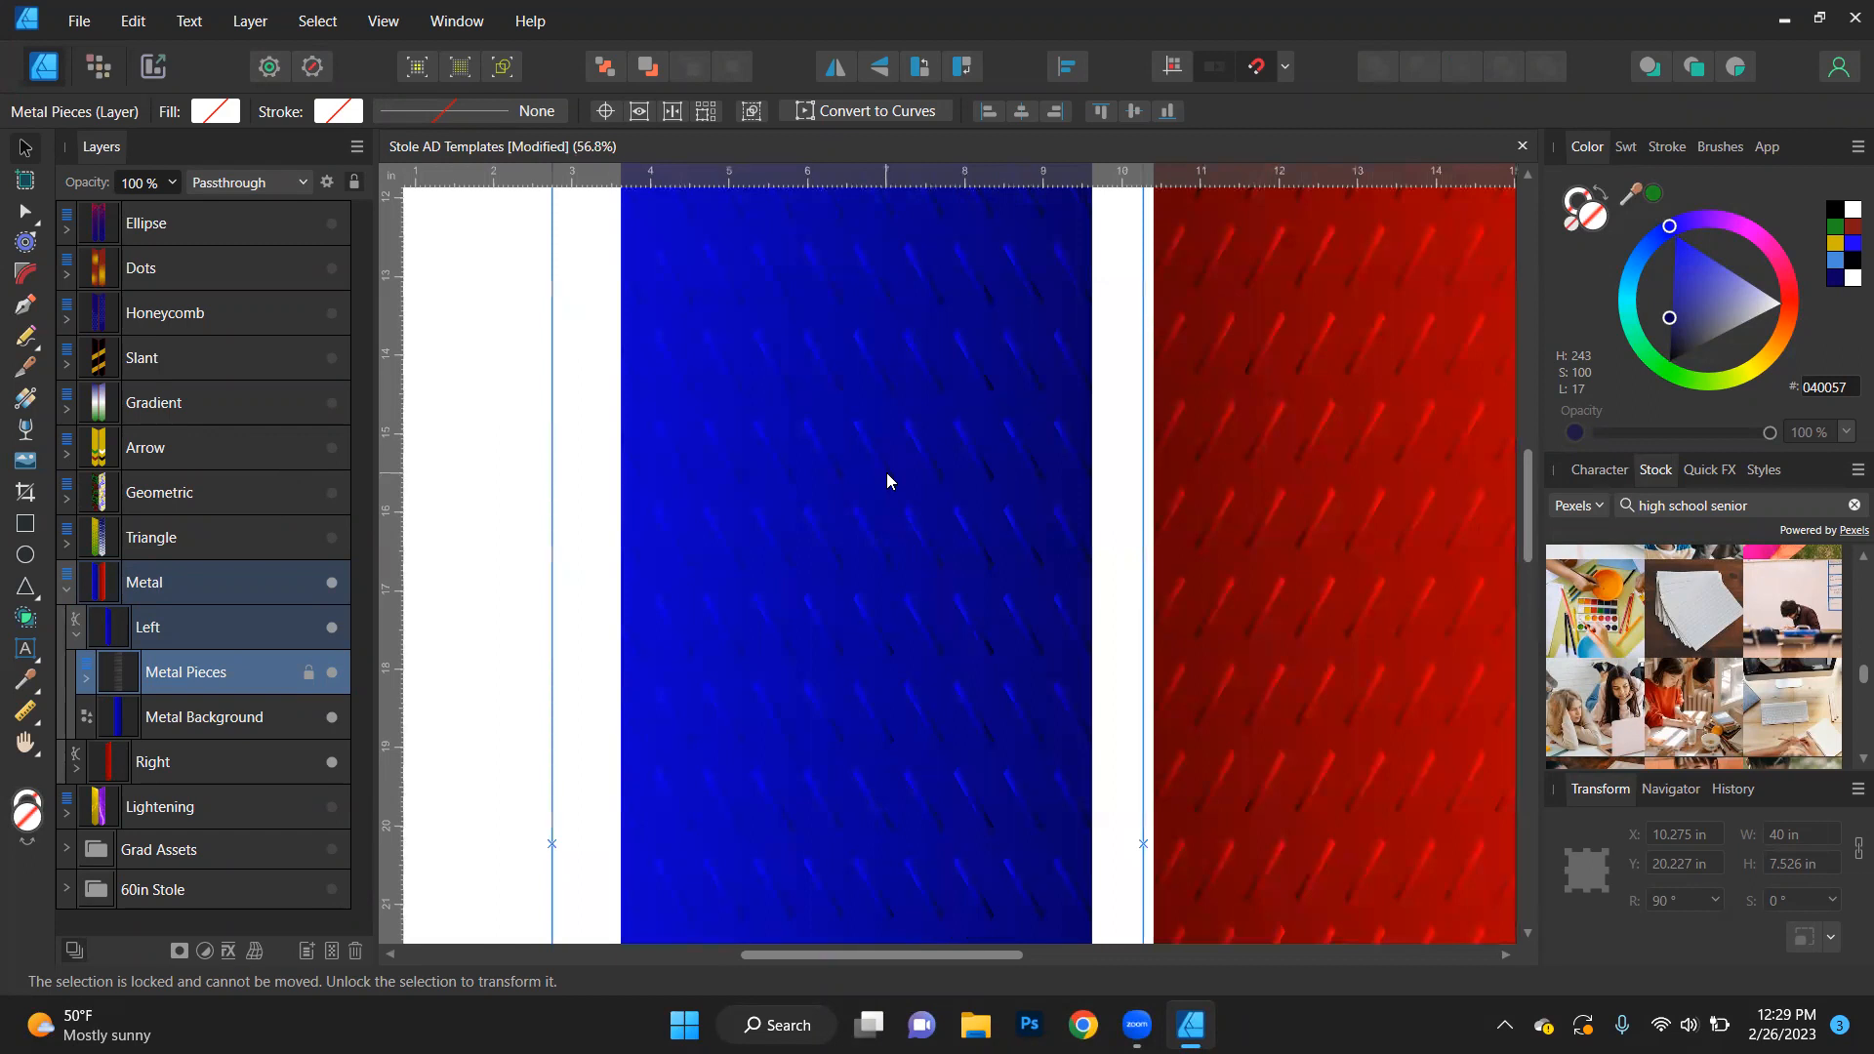
{"action": "scroll", "coordinate": [886, 472], "scroll_direction": "down", "scroll_amount": 4}
{"action": "scroll", "coordinate": [886, 472], "scroll_direction": "down", "scroll_amount": 1}
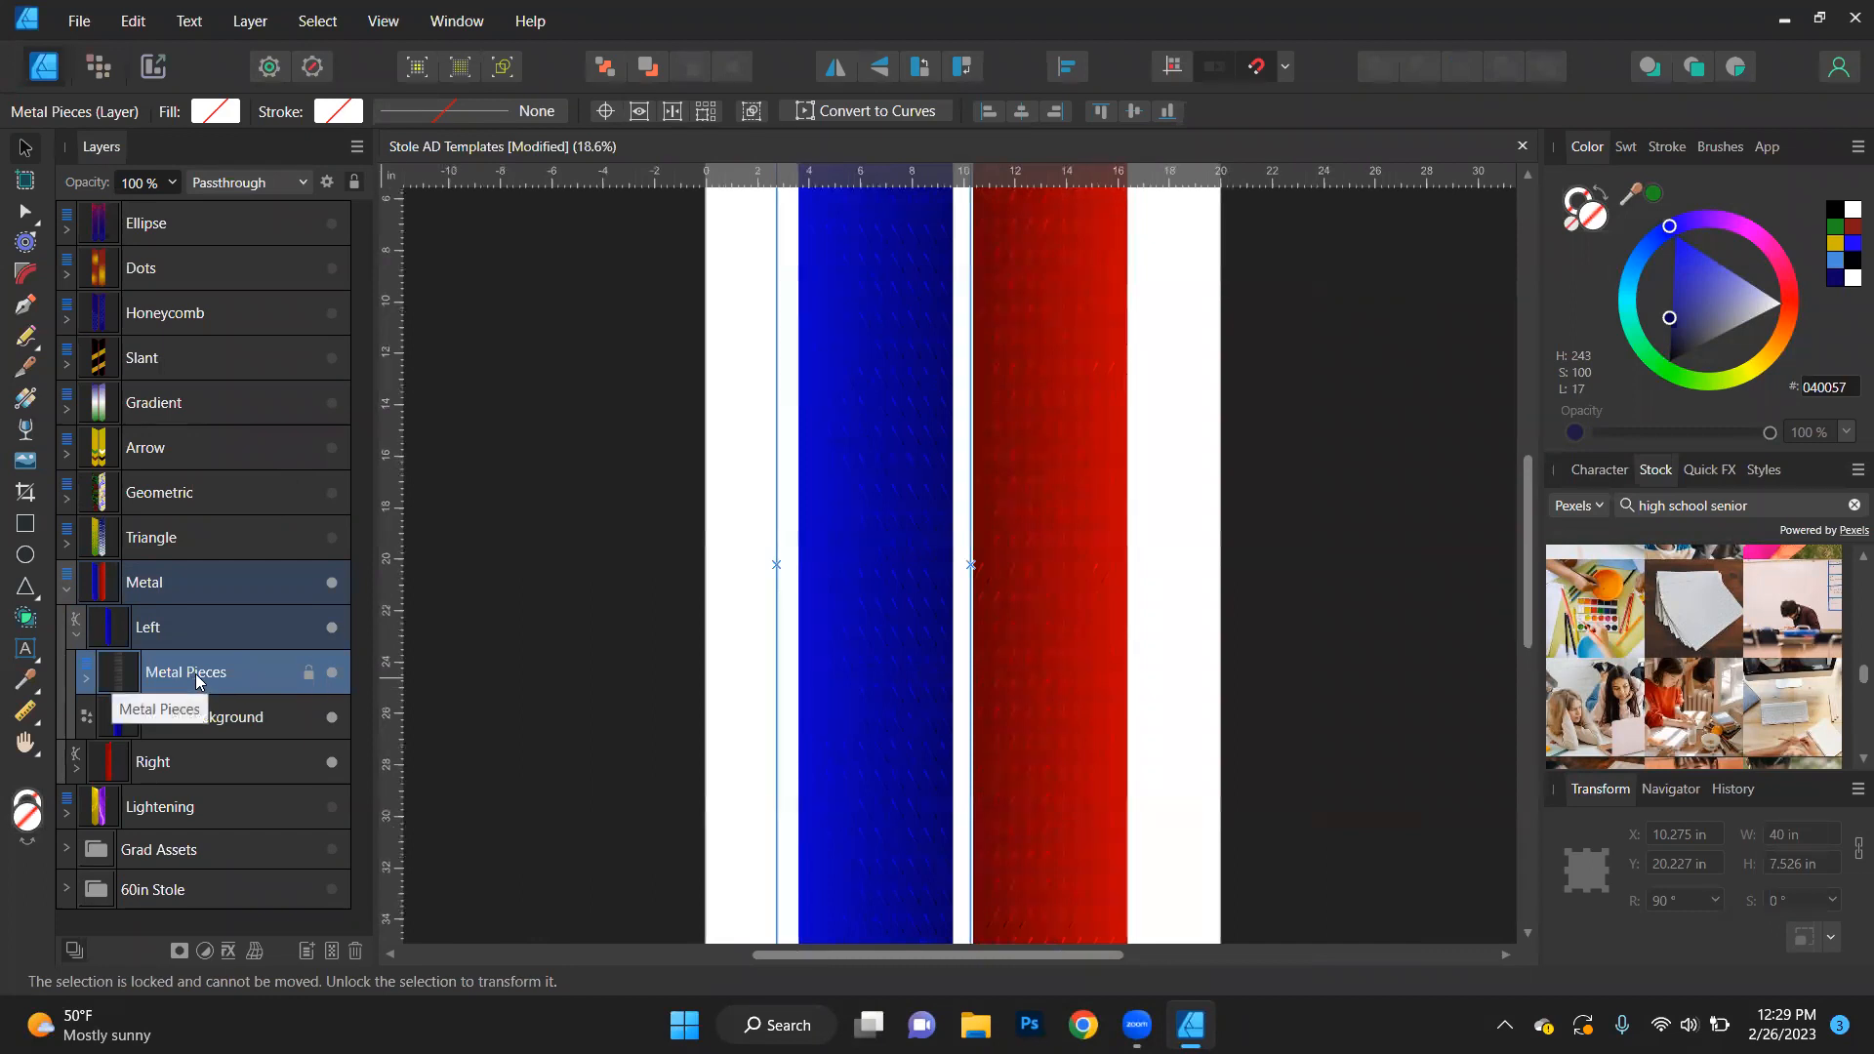
{"action": "left_click", "coordinate": [1029, 1024]}
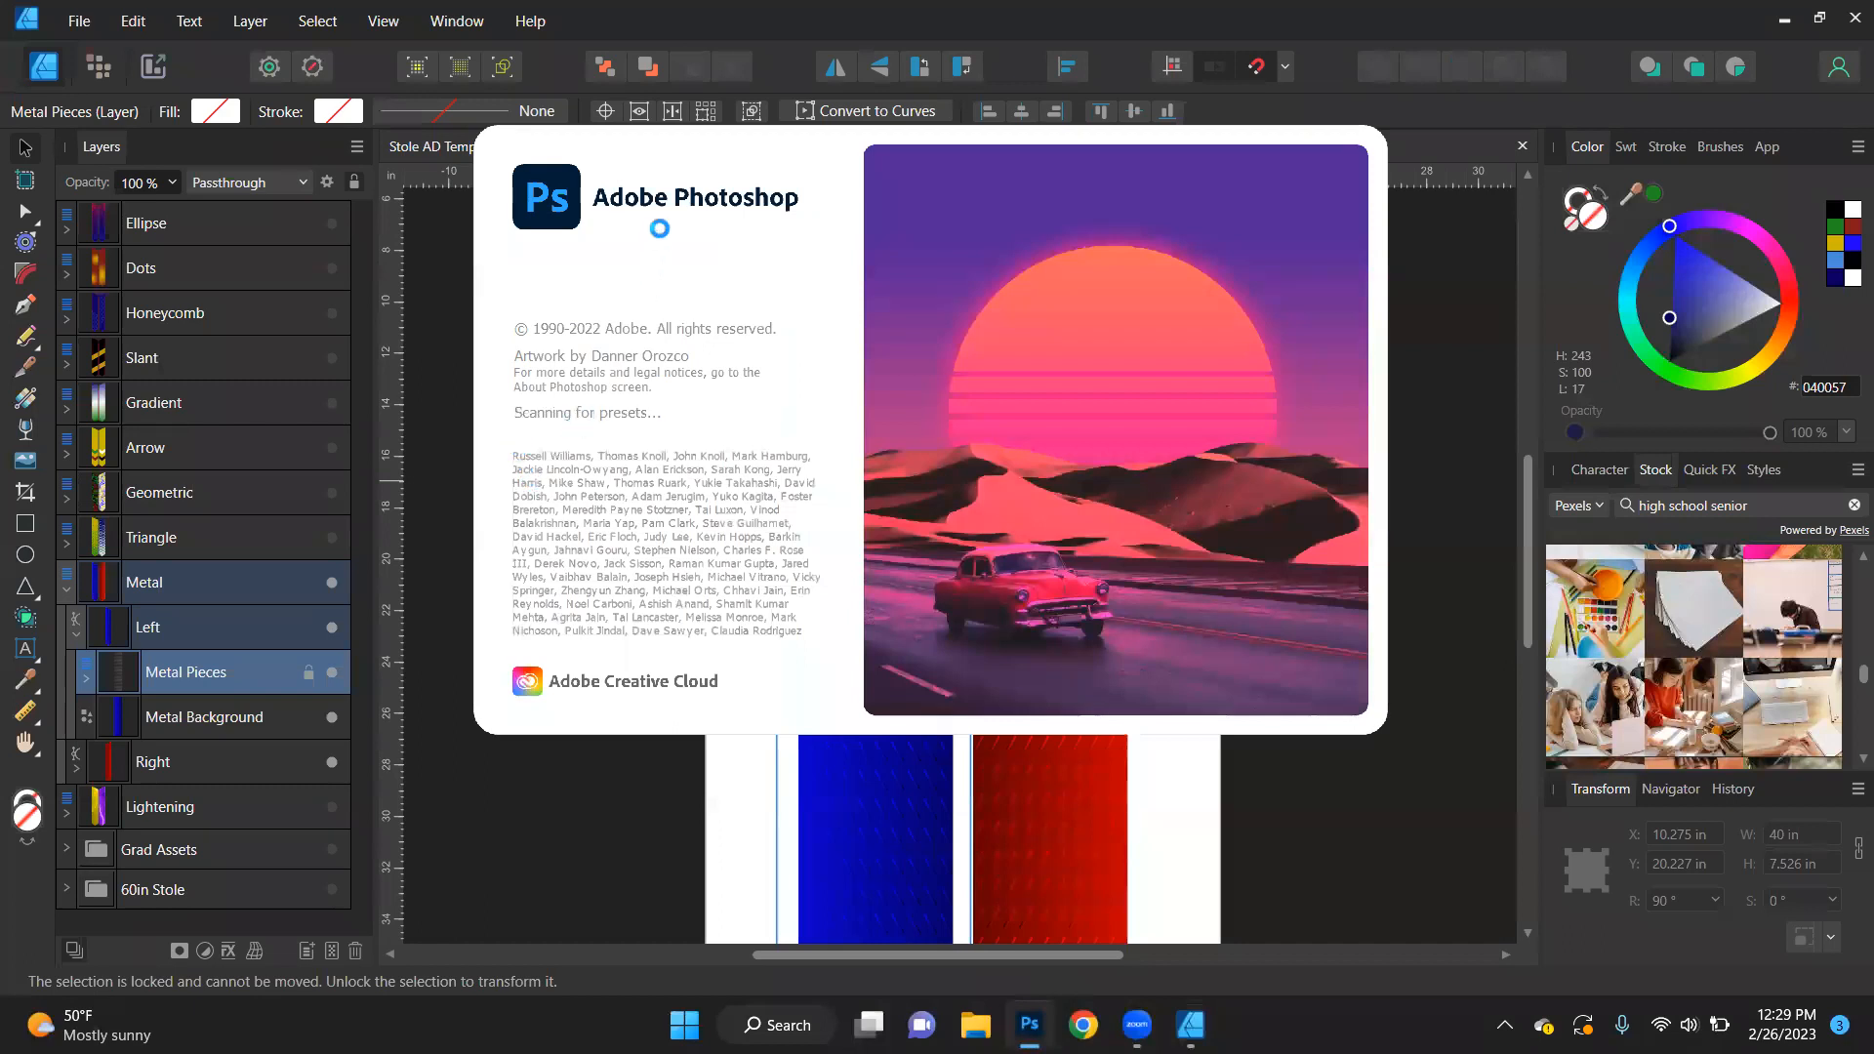
{"action": "left_click", "coordinate": [1431, 780]}
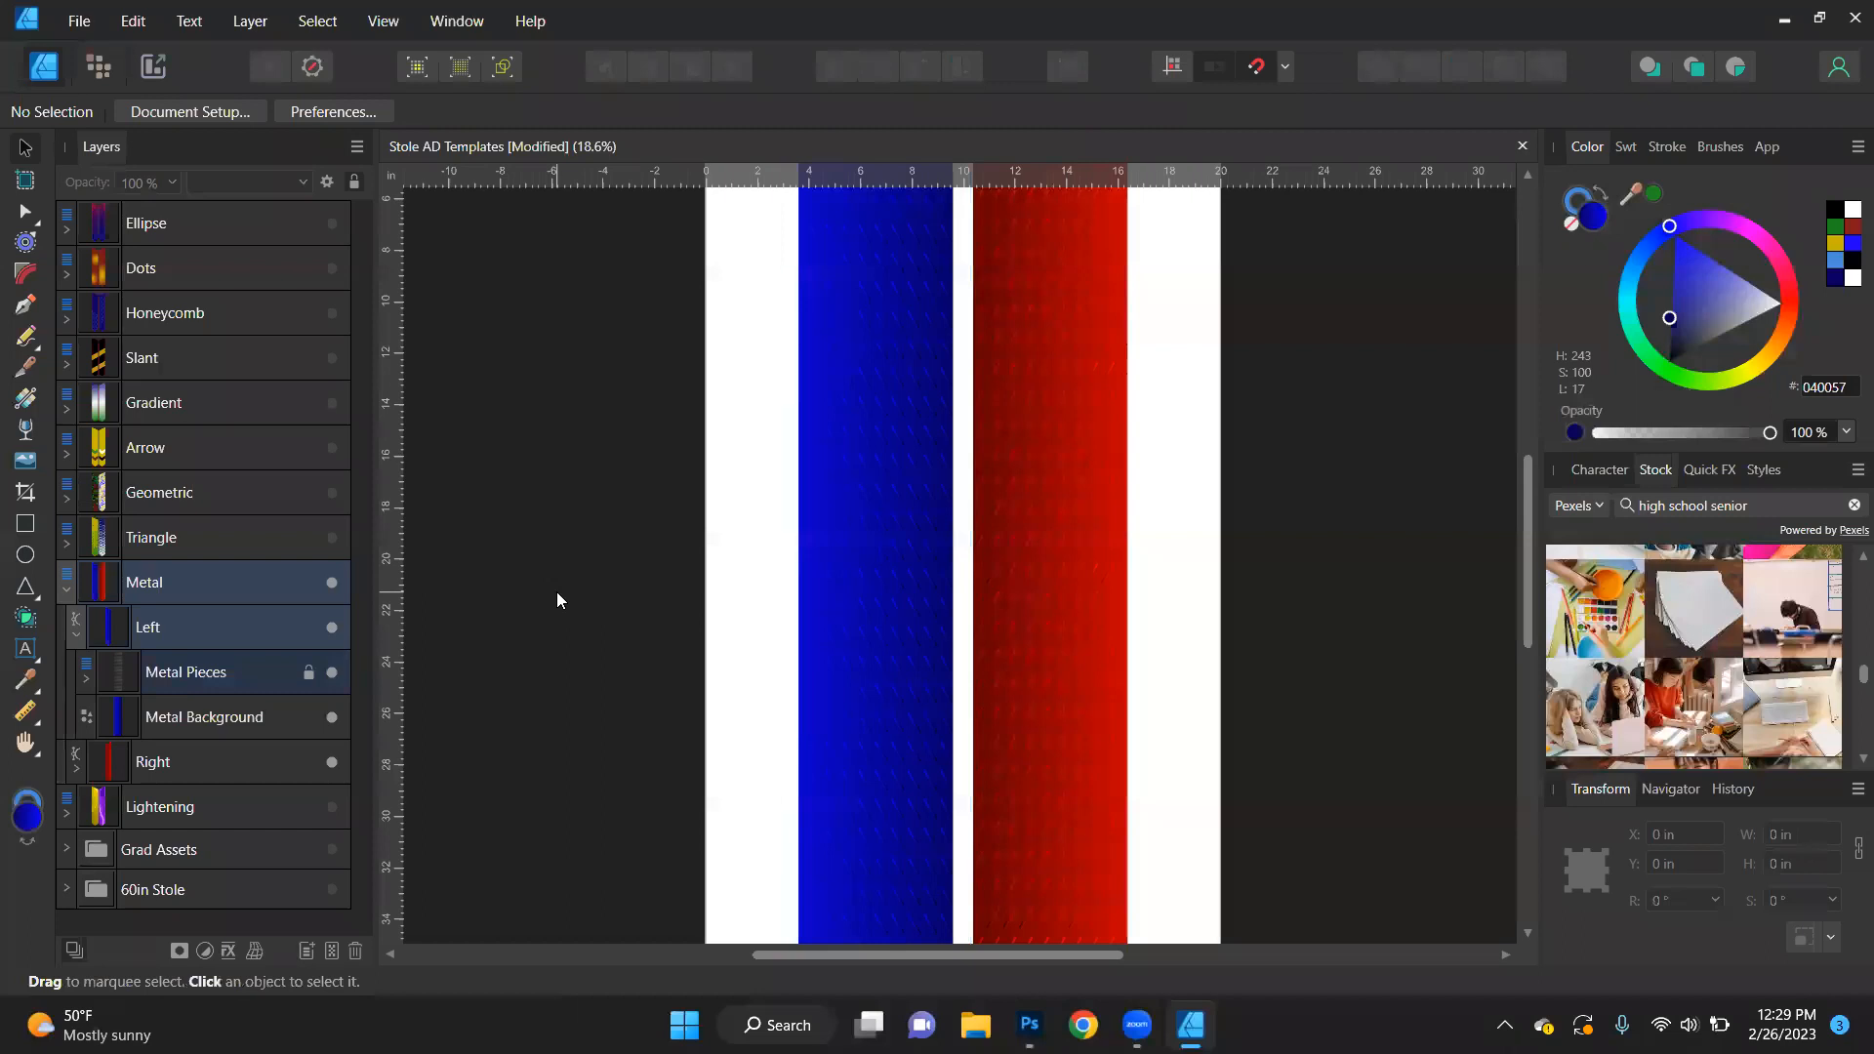
- Look into the groups inside the left stole's Metal Pieces layer, unlock that layer and collapse it
{"action": "left_click", "coordinate": [174, 672]}
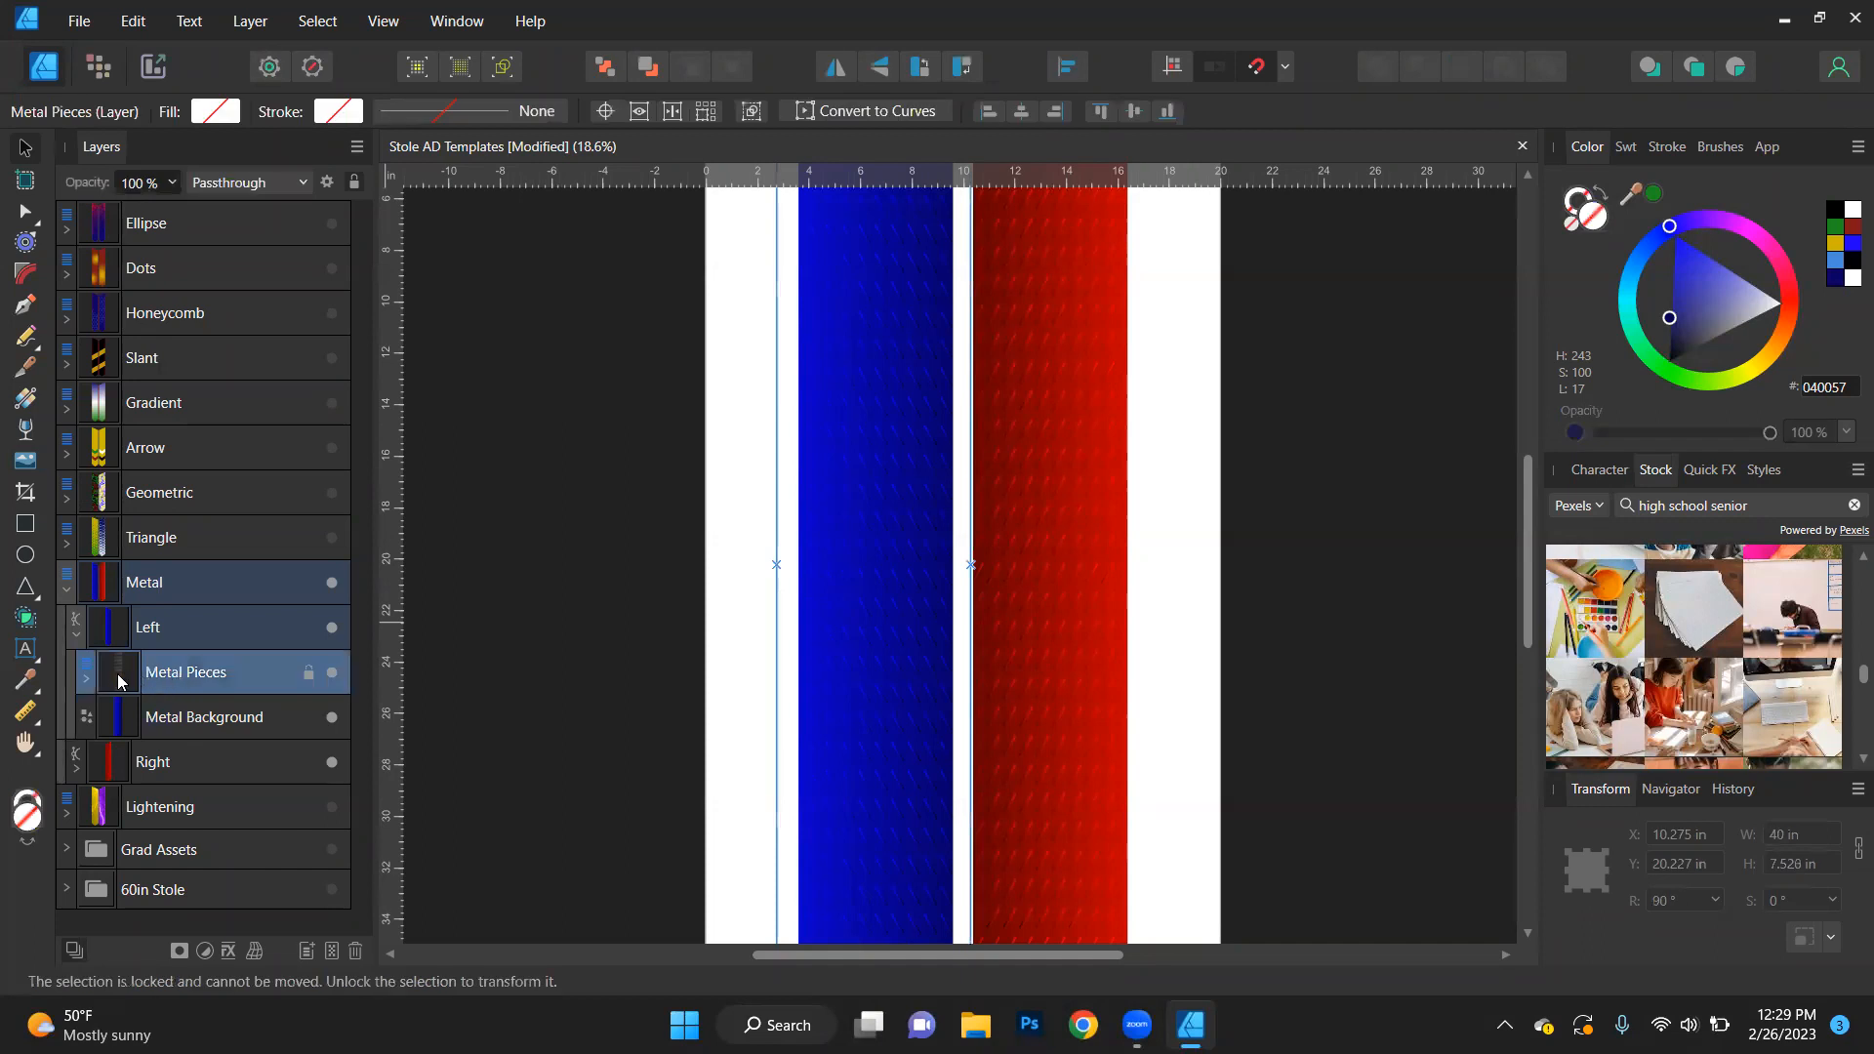
{"action": "left_click", "coordinate": [85, 680]}
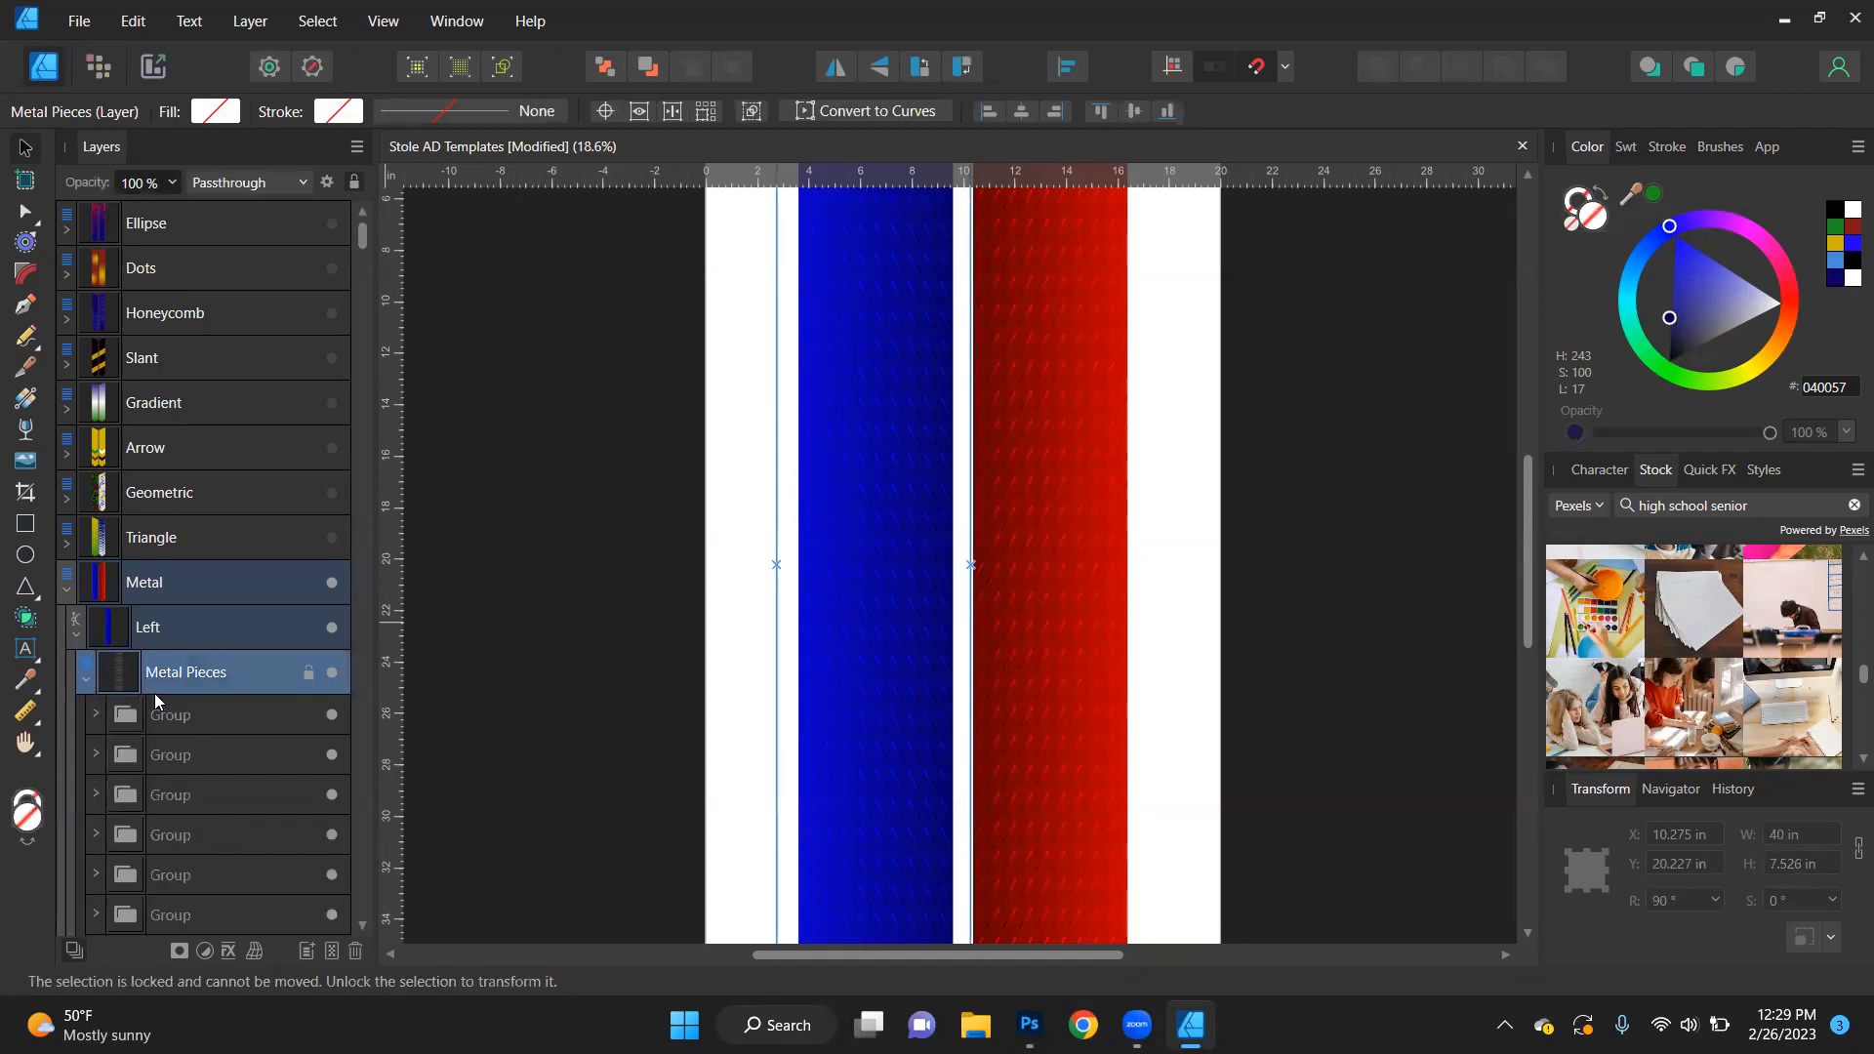
{"action": "left_click", "coordinate": [187, 716]}
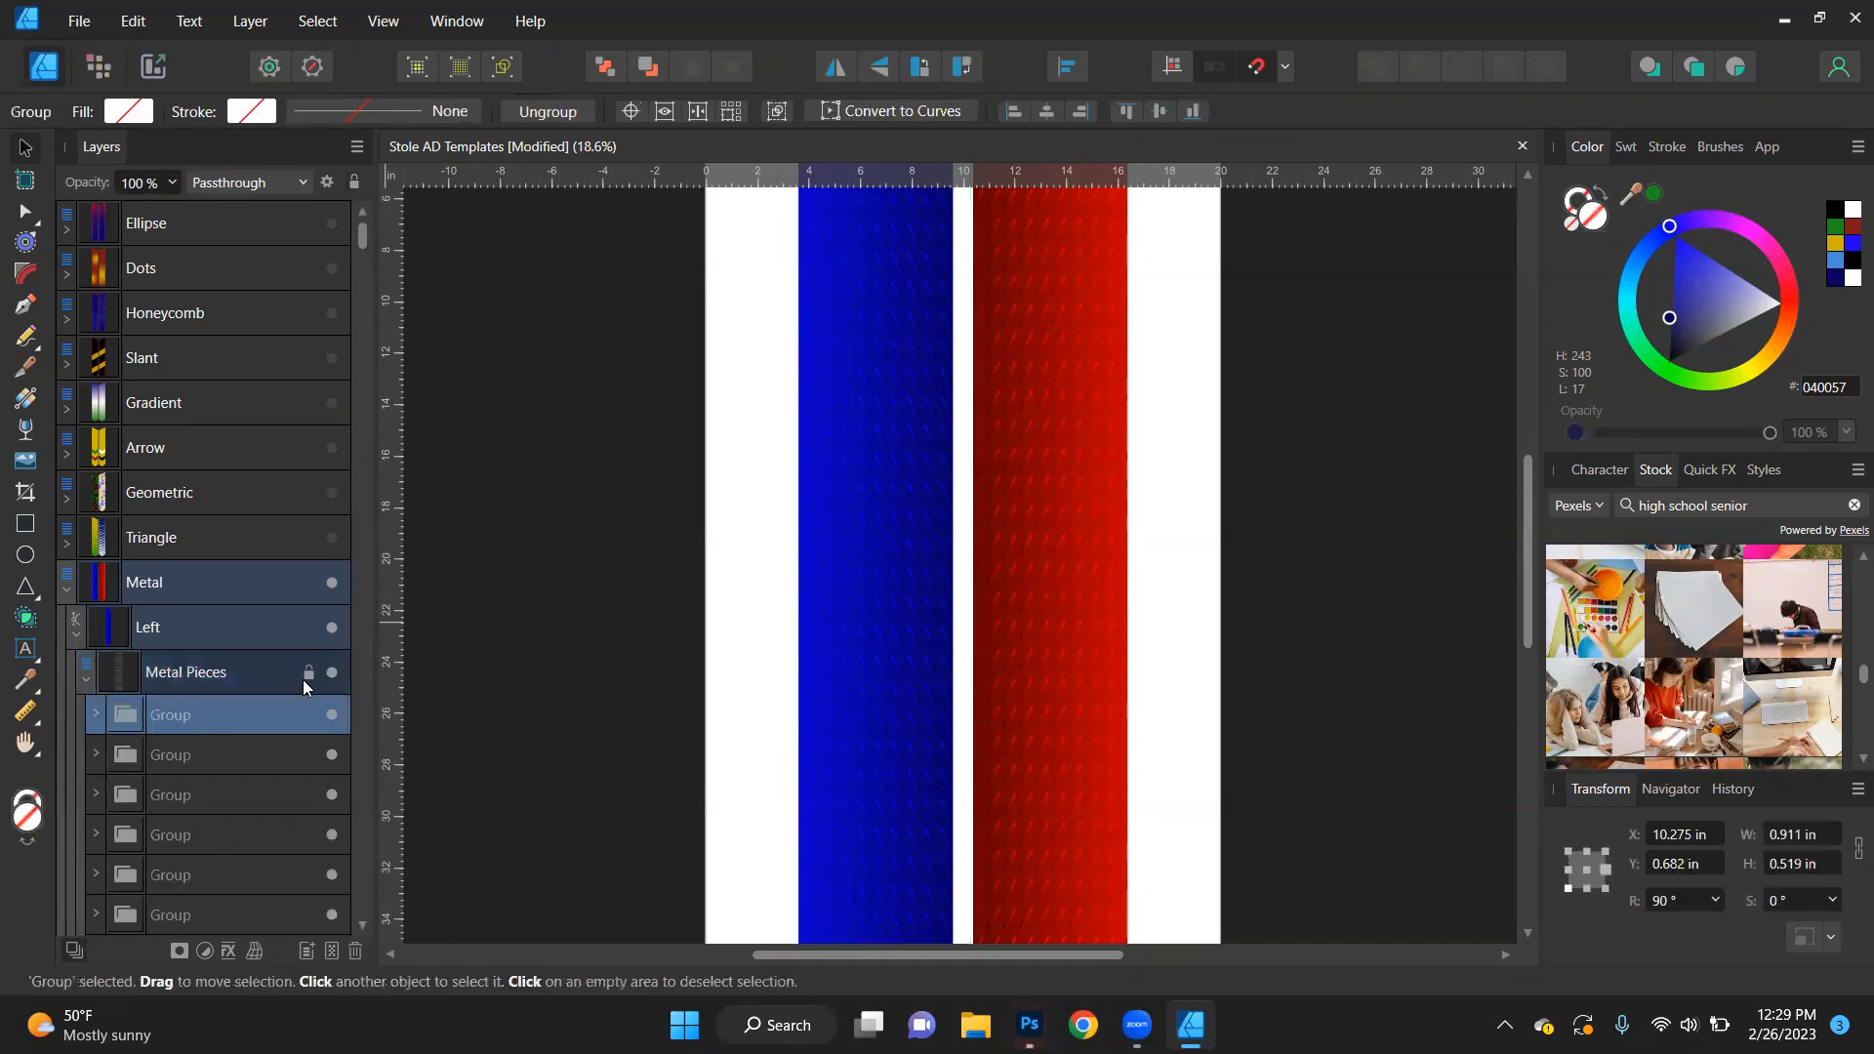
{"action": "left_click_drag", "start_coordinate": [130, 717], "coordinate": [123, 654]}
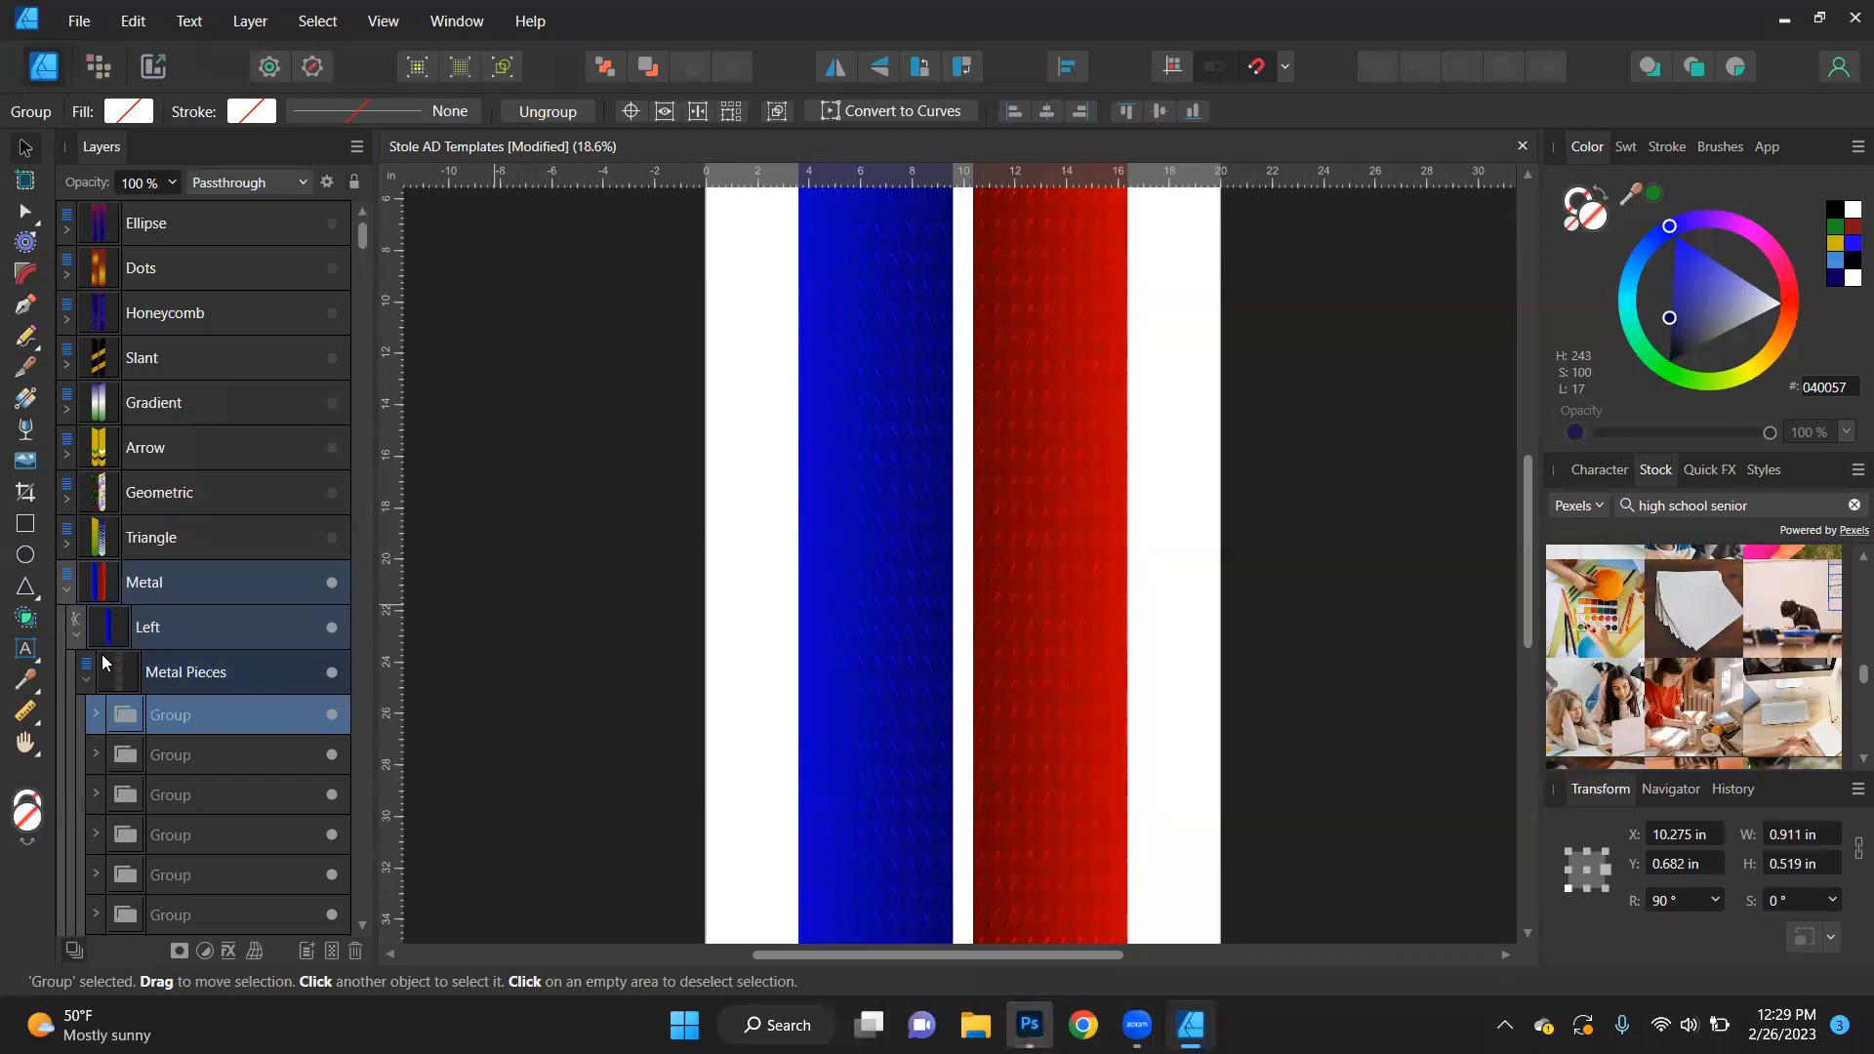
{"action": "left_click", "coordinate": [87, 677]}
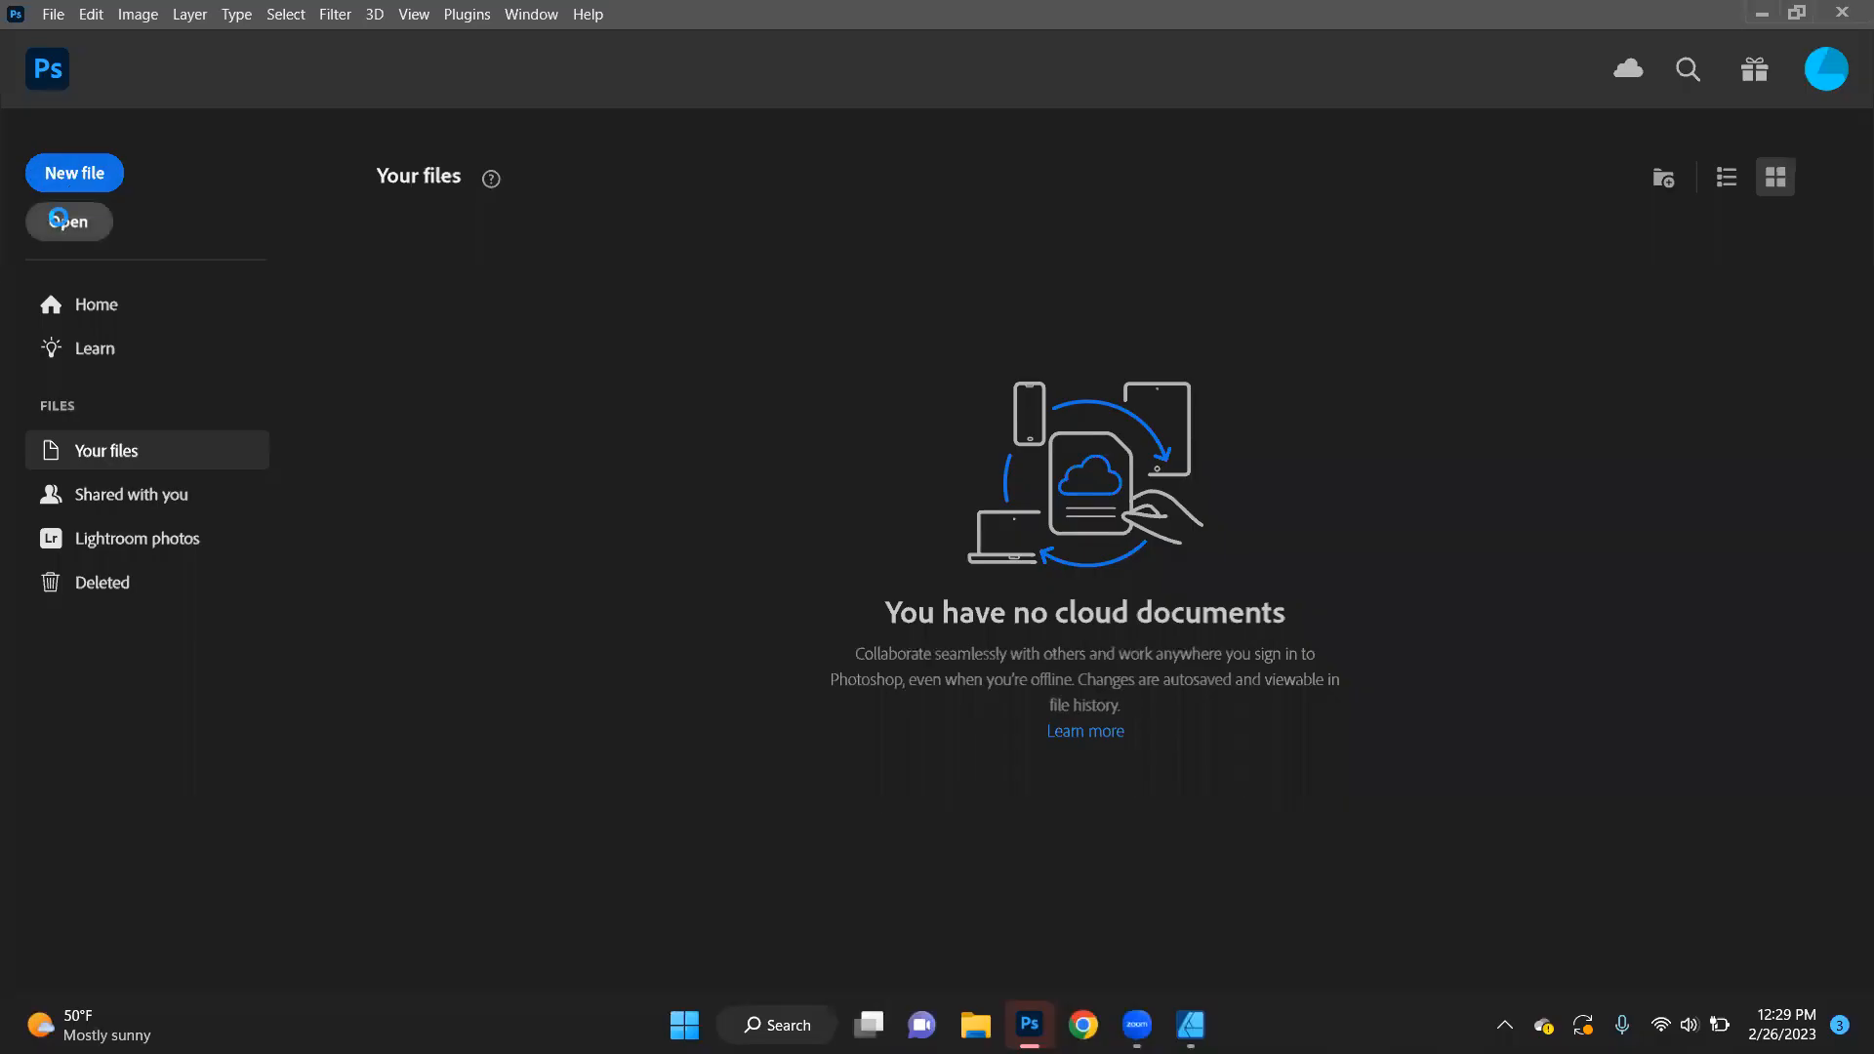
{"action": "left_click", "coordinate": [68, 217]}
{"action": "scroll", "coordinate": [312, 322], "scroll_direction": "down", "scroll_amount": 1}
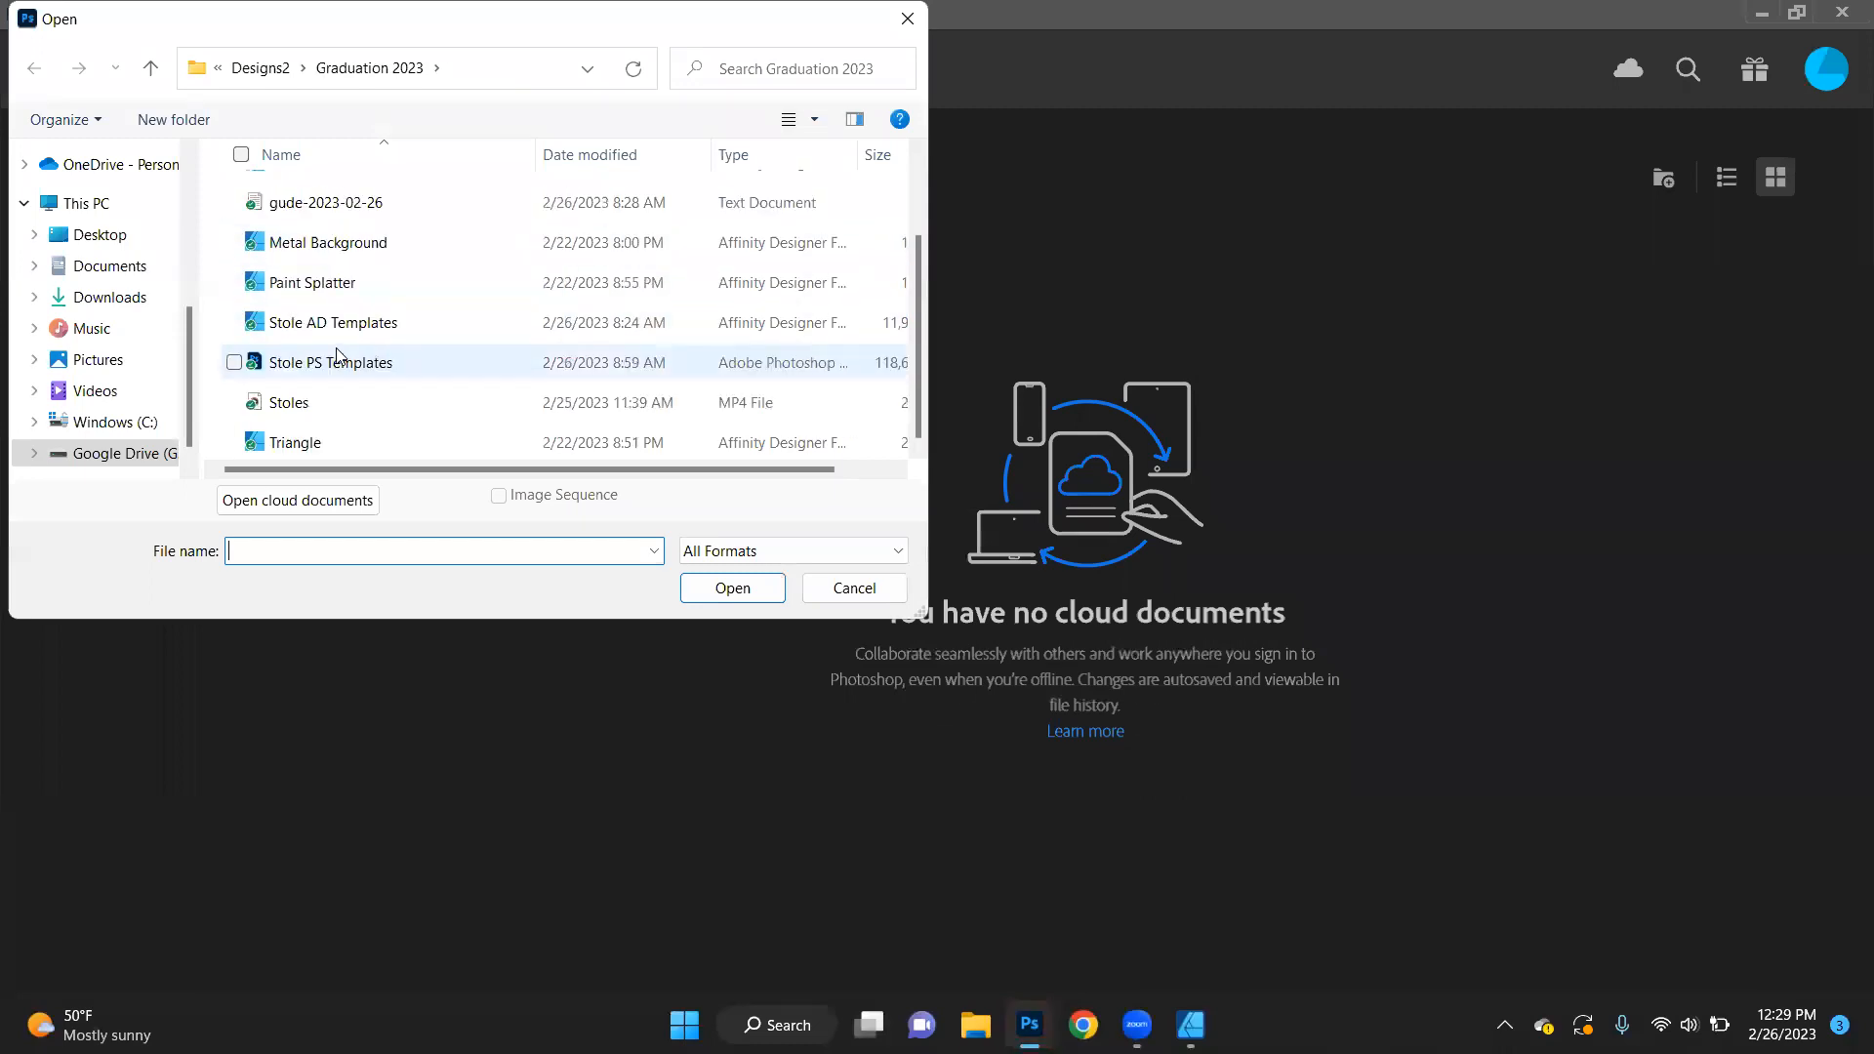
{"action": "left_click", "coordinate": [873, 587]}
{"action": "left_click", "coordinate": [1190, 1024]}
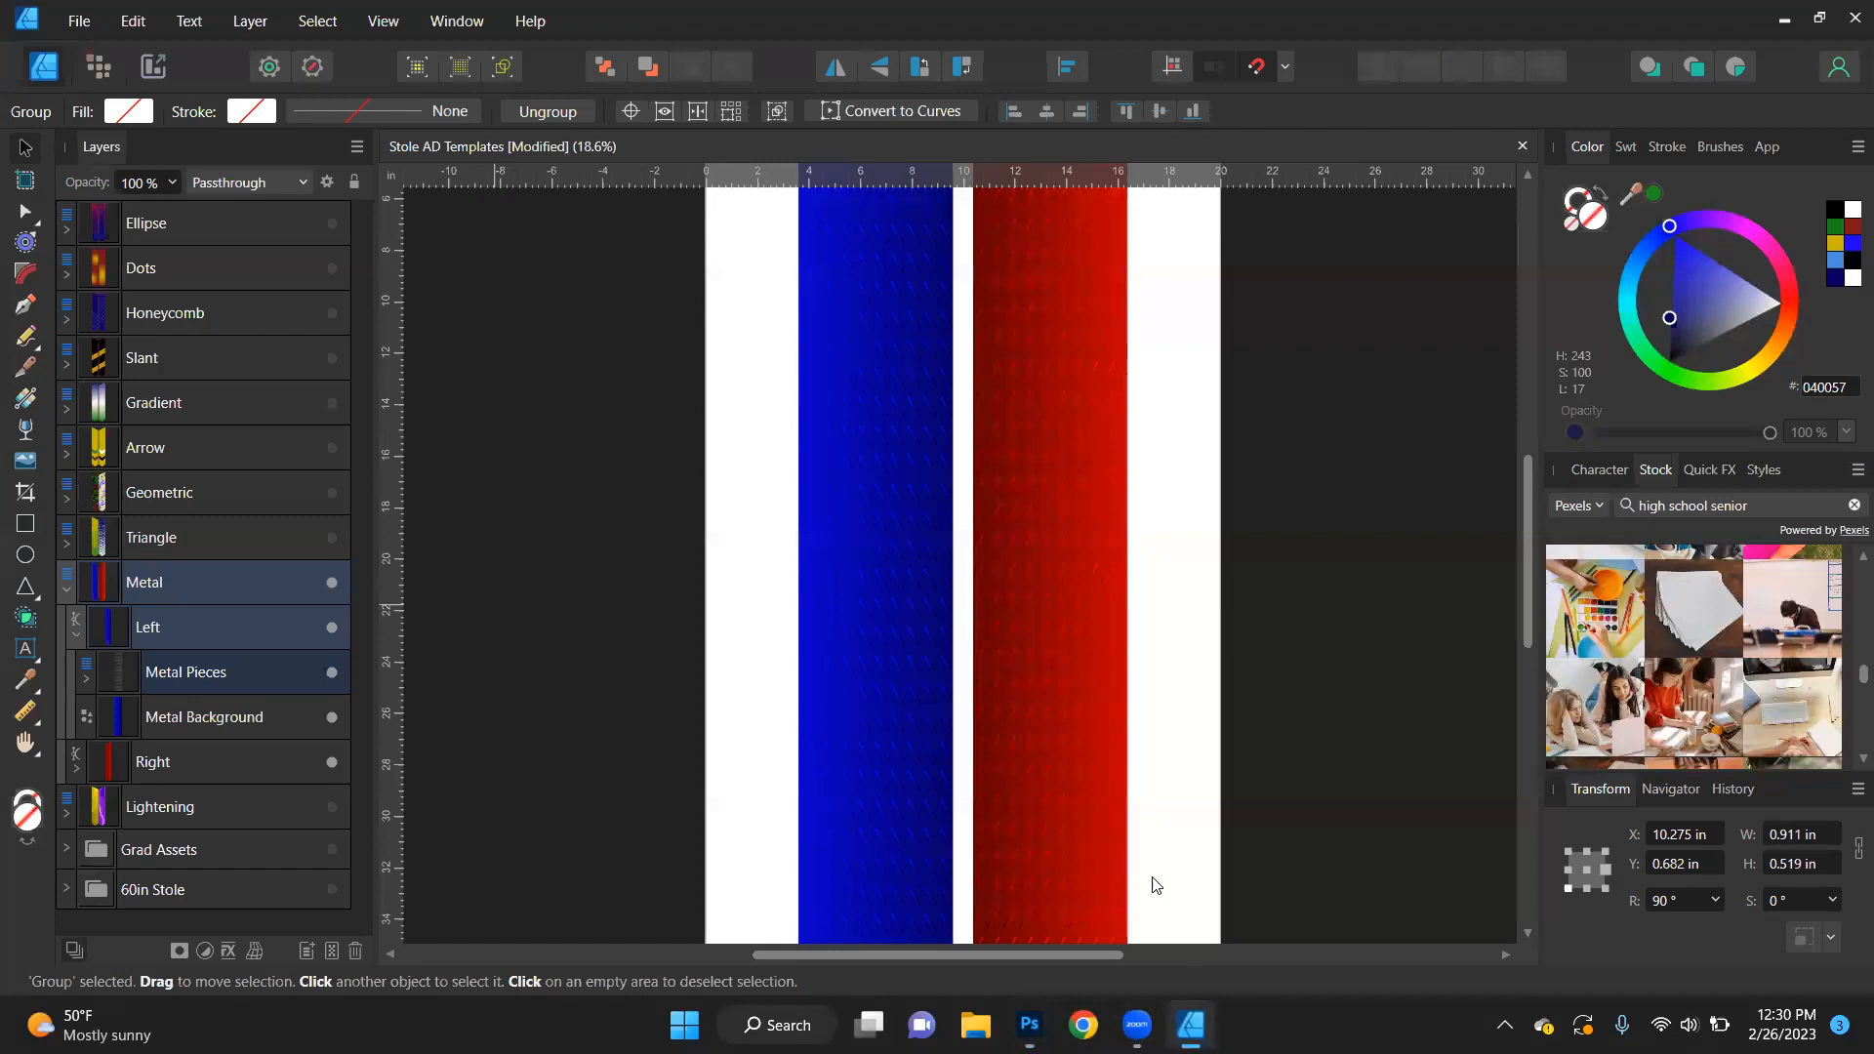
- Collapse and hide the Metal design, and show the Lightening design in its place
{"action": "left_click", "coordinate": [66, 587]}
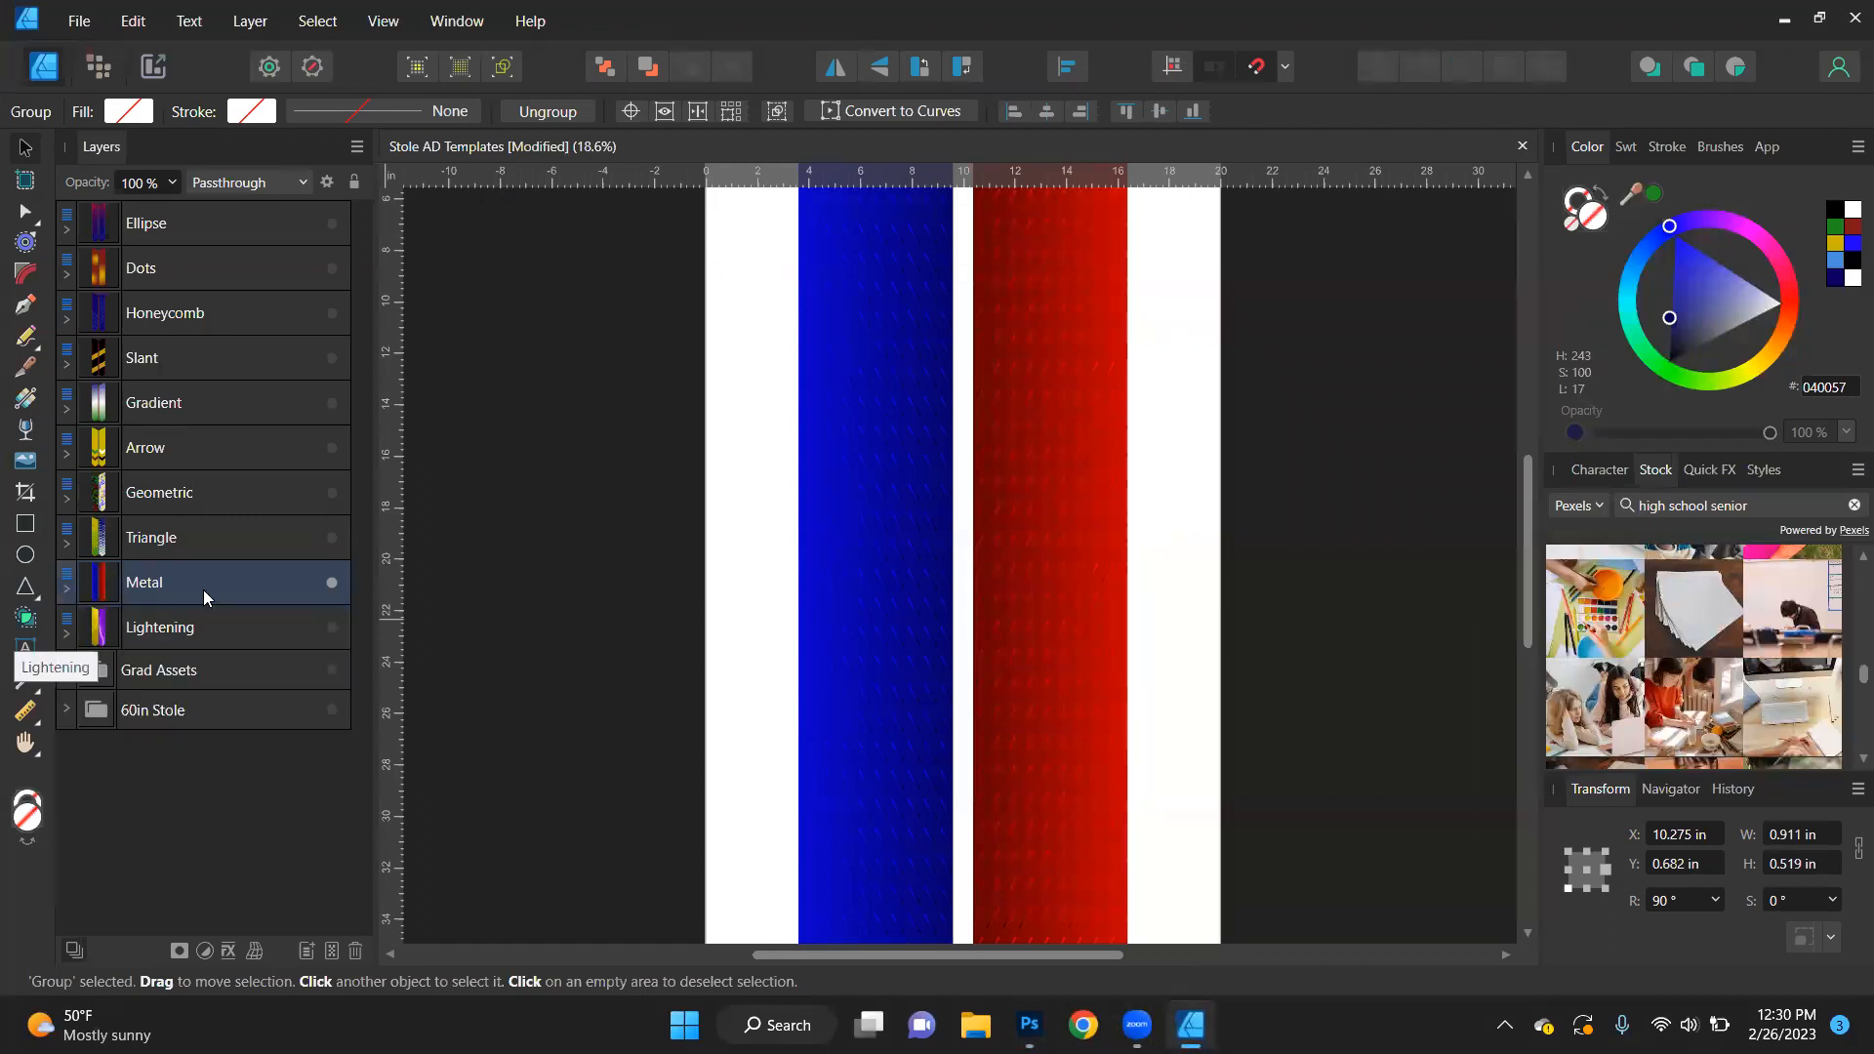
{"action": "left_click", "coordinate": [332, 582]}
{"action": "left_click", "coordinate": [332, 626]}
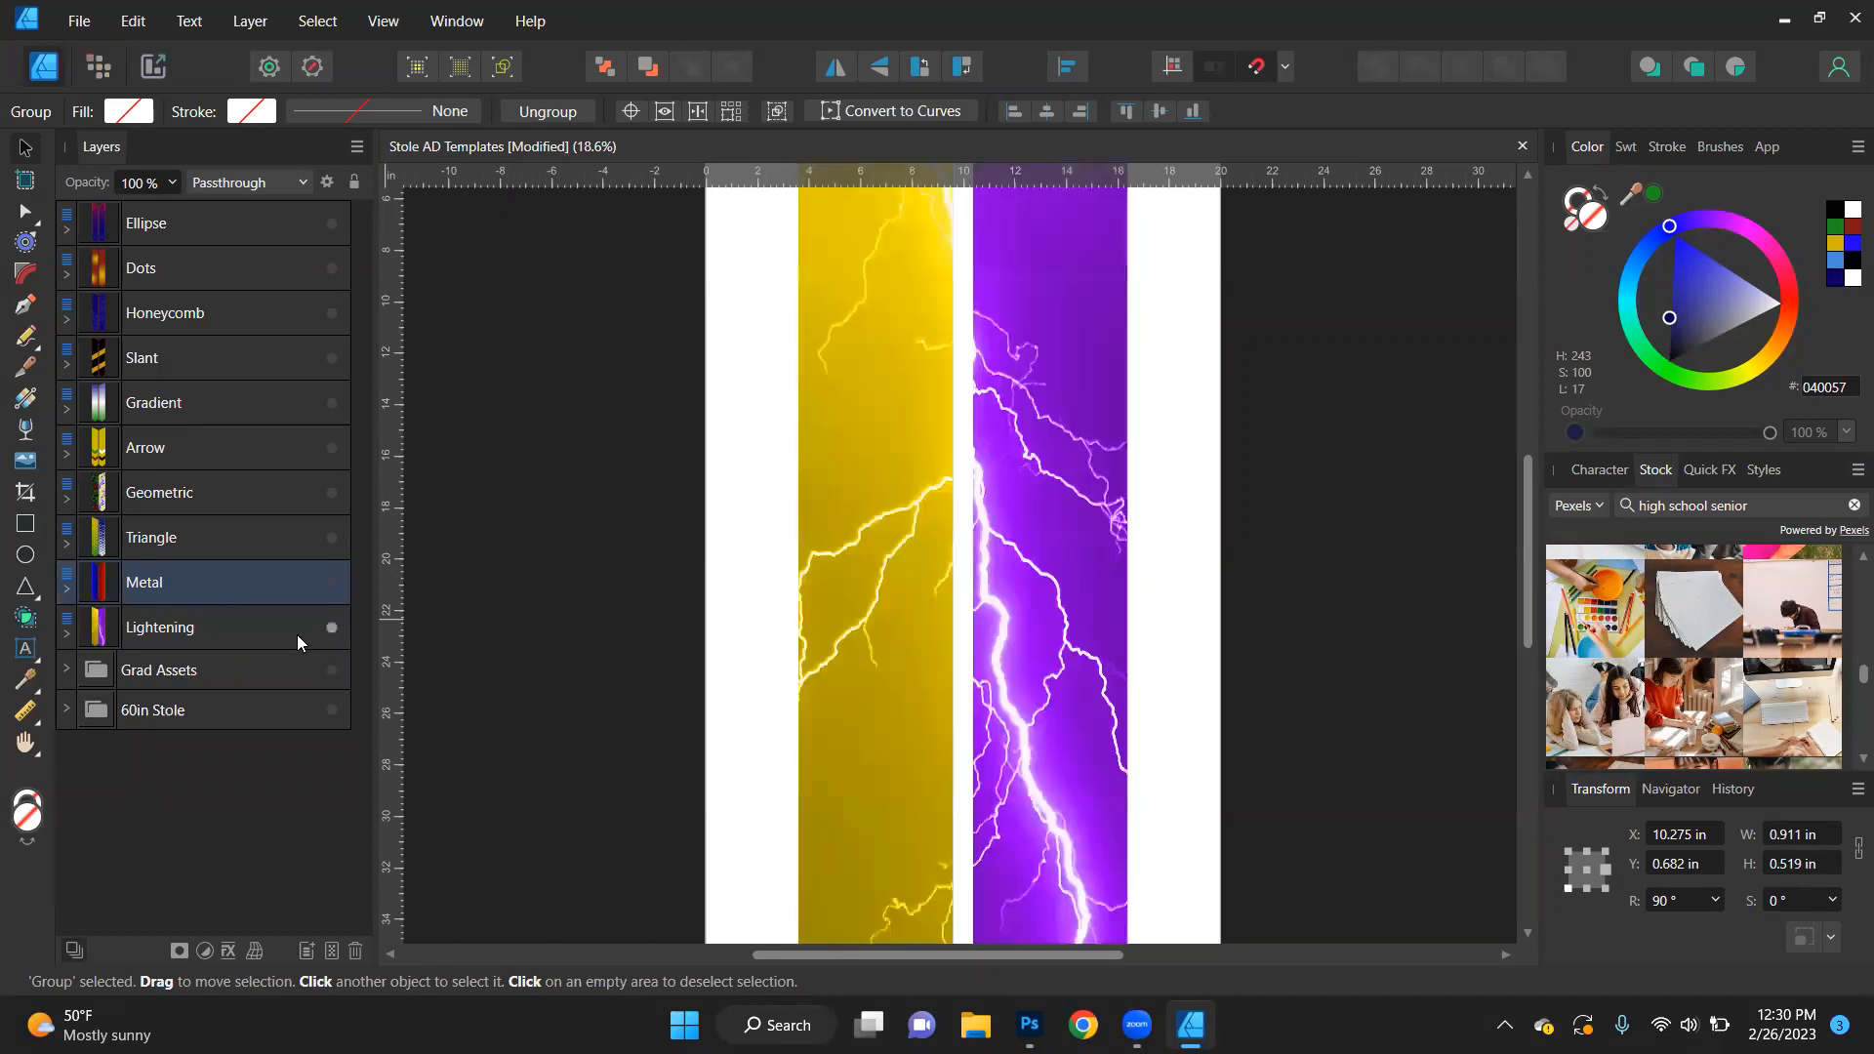
- Recolour the left stole's Lightening Background, trying green (1F8F20), bright blue (2000FF) and dark red (811717) before settling on dark blue (0D0065)
{"action": "left_click", "coordinate": [65, 633]}
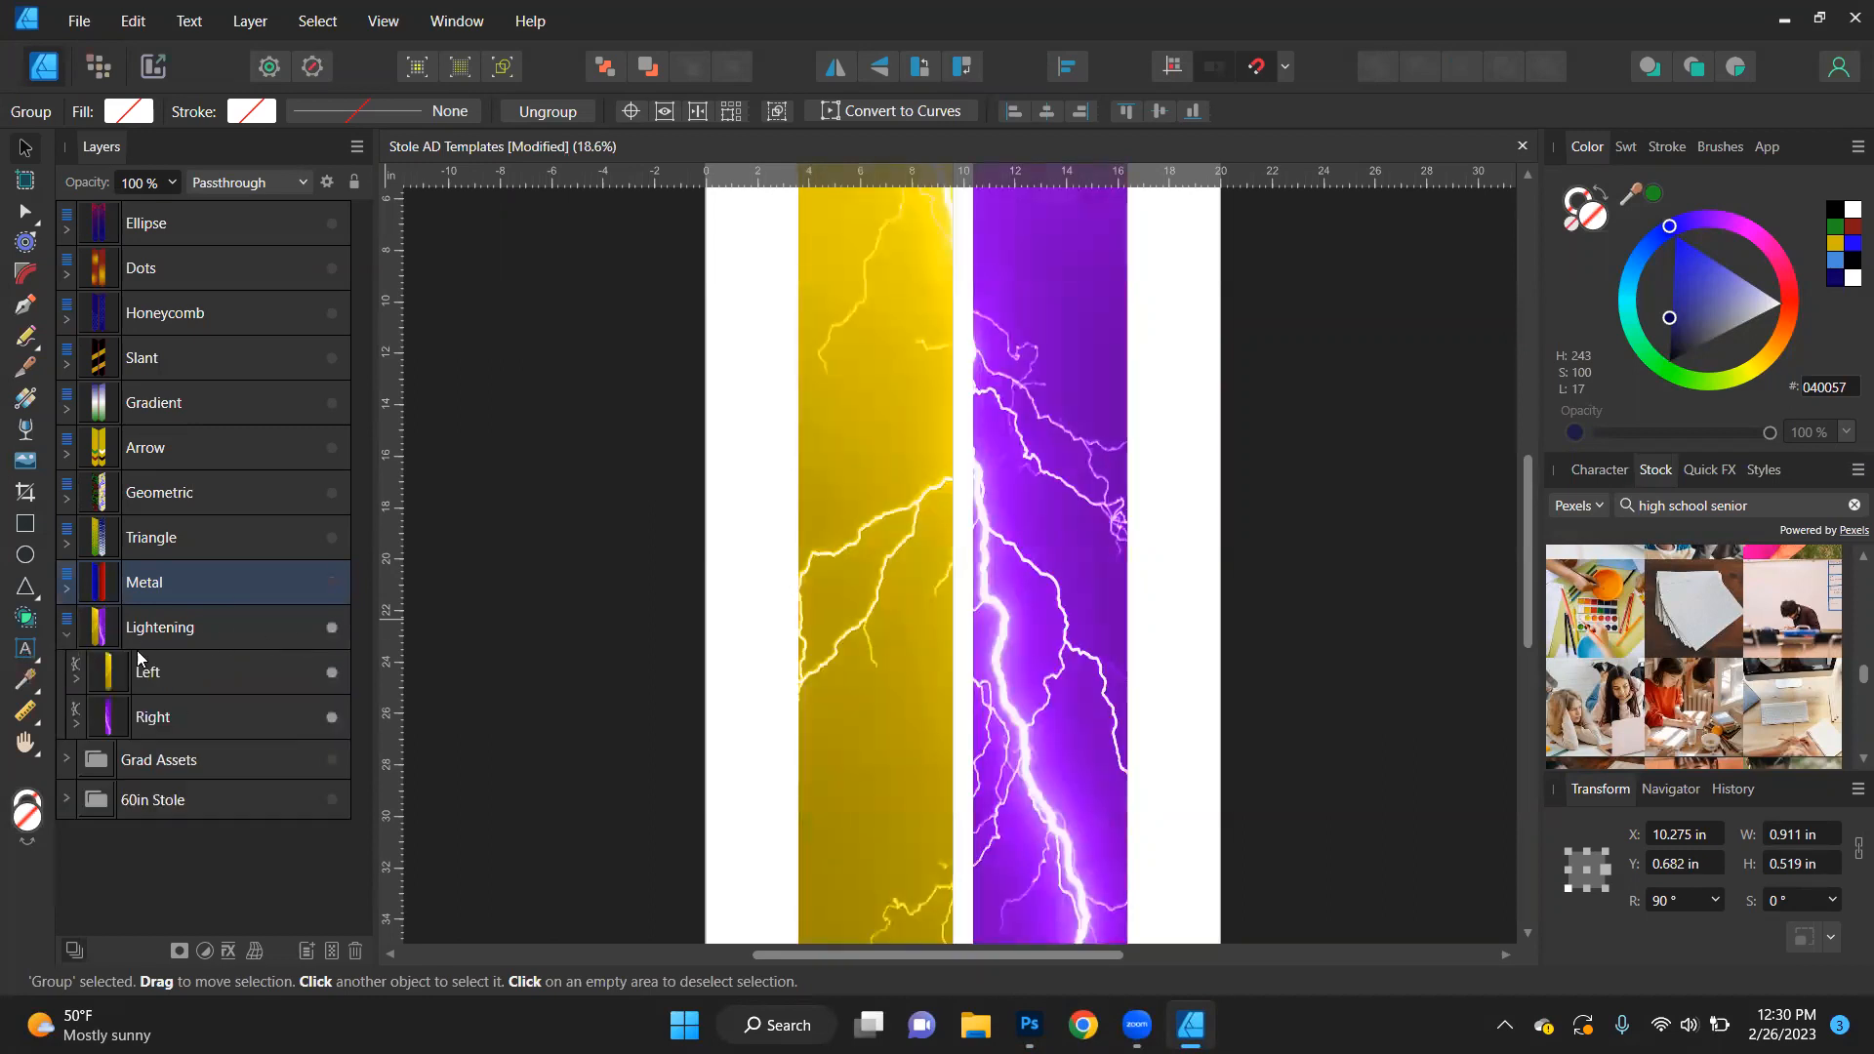
{"action": "left_click", "coordinate": [76, 680]}
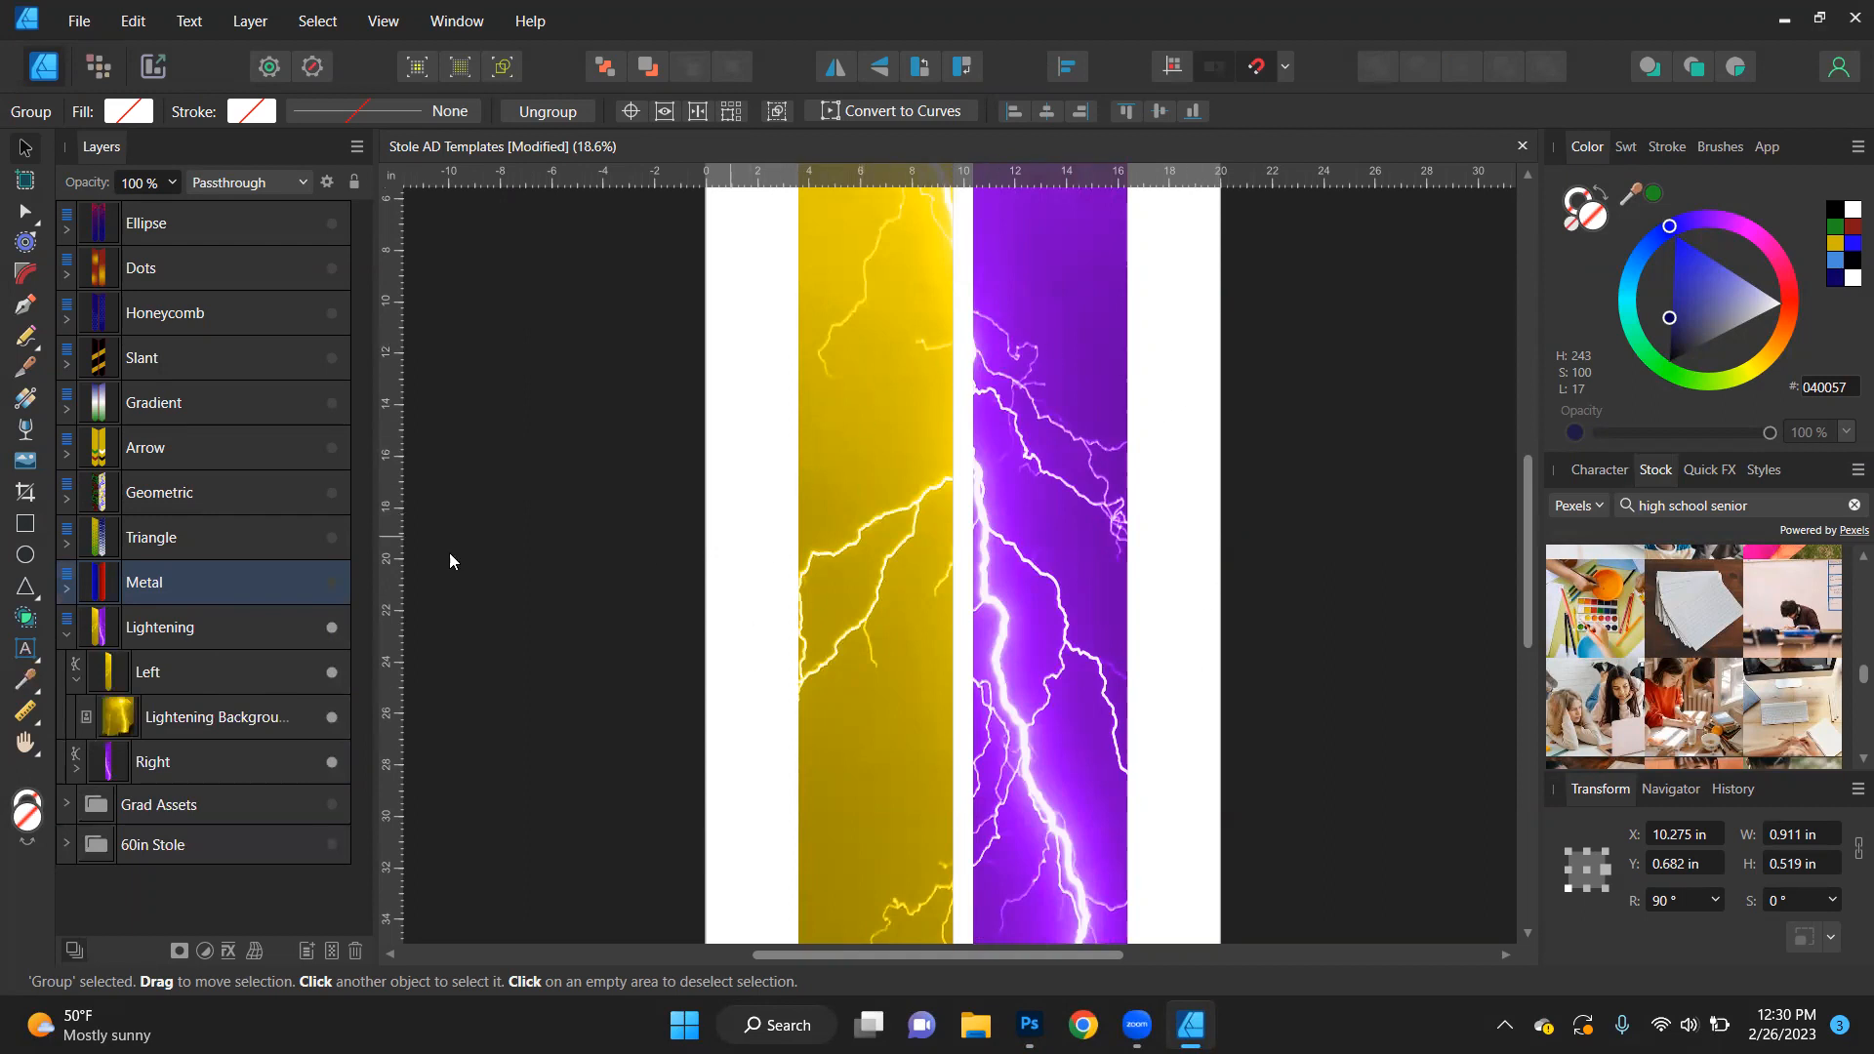
{"action": "left_click", "coordinate": [168, 723]}
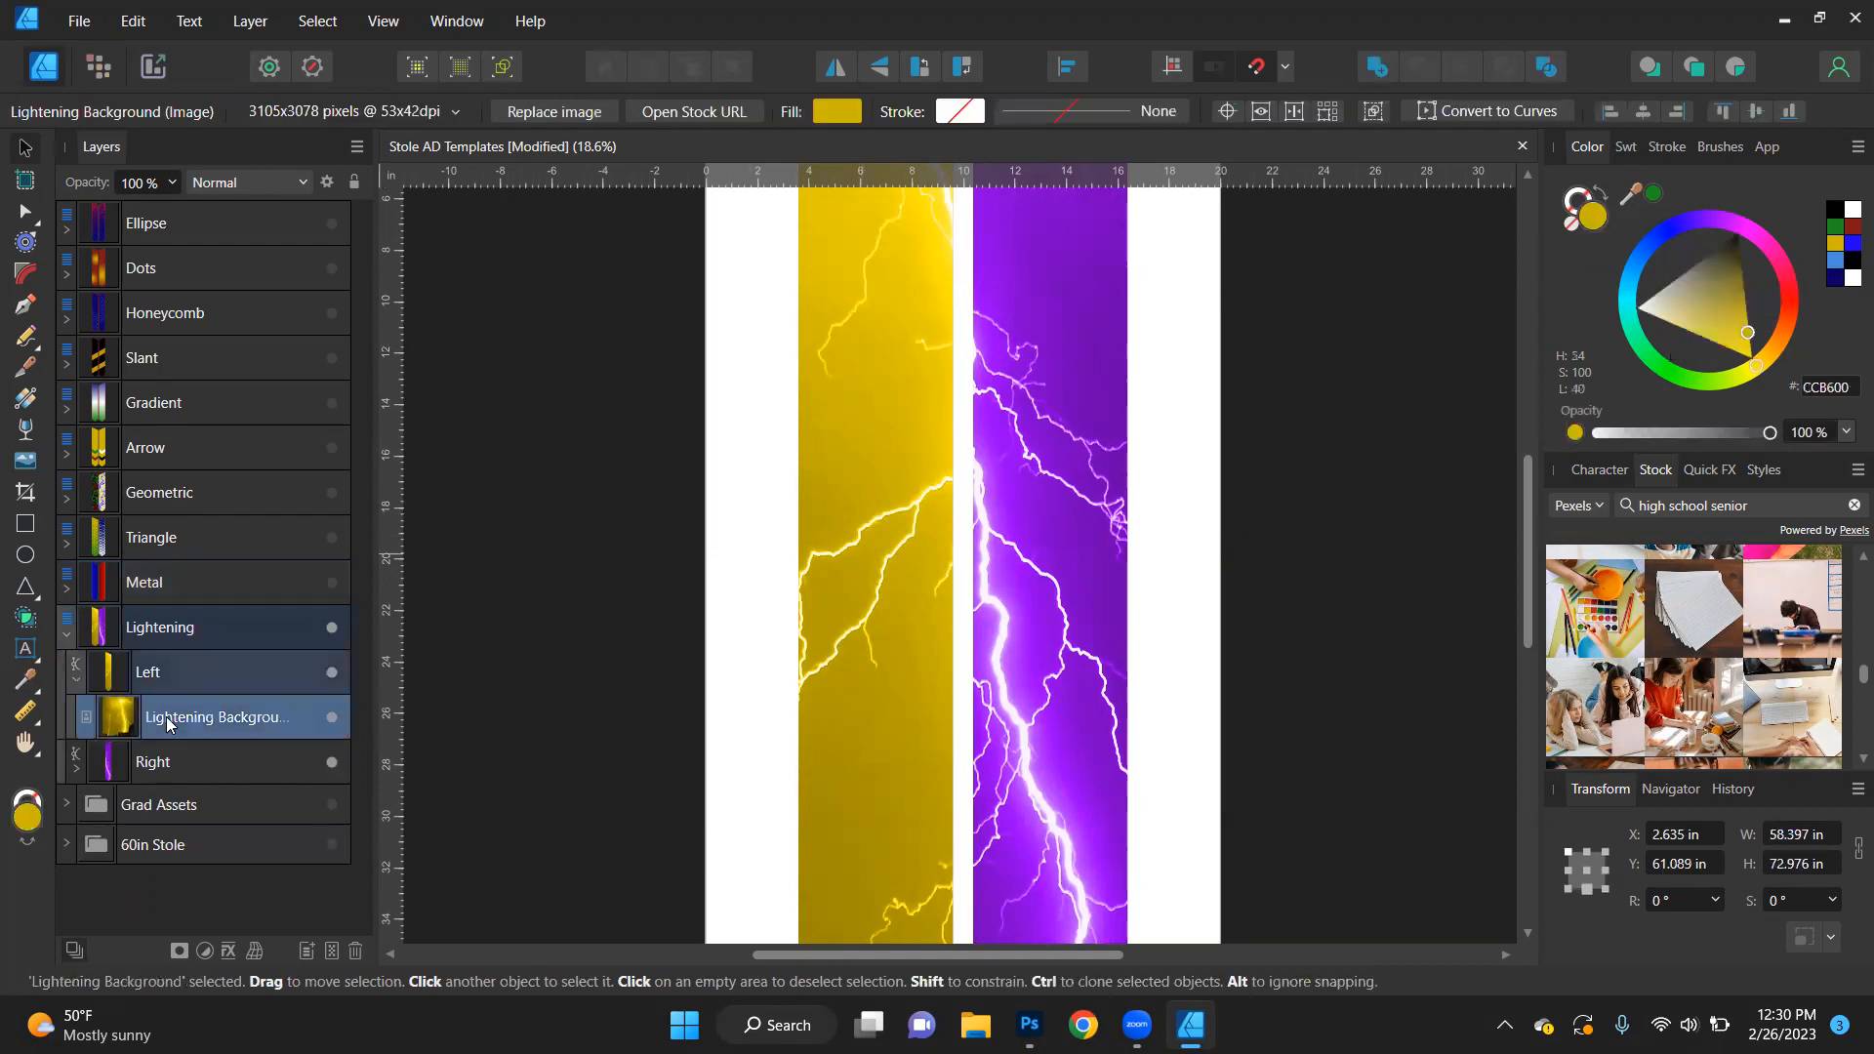
{"action": "scroll", "coordinate": [778, 531], "scroll_direction": "down", "scroll_amount": 2}
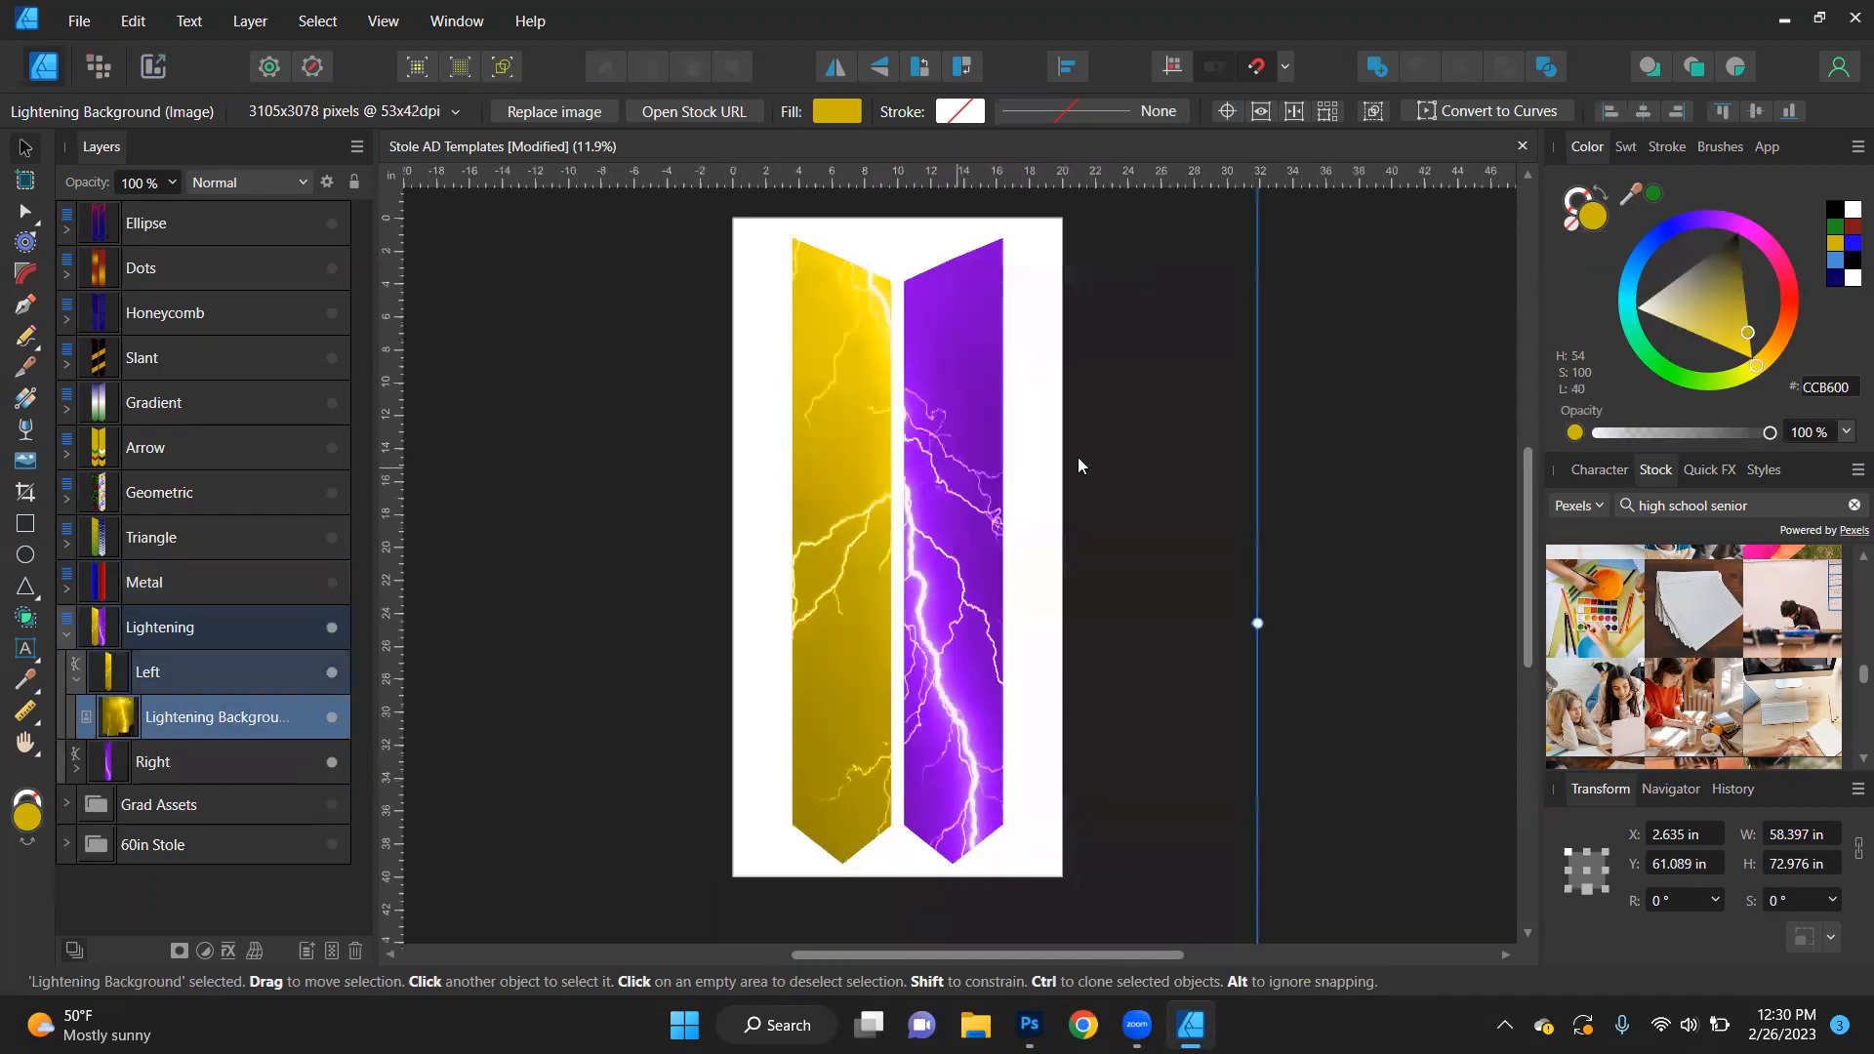
{"action": "left_click", "coordinate": [1654, 194]}
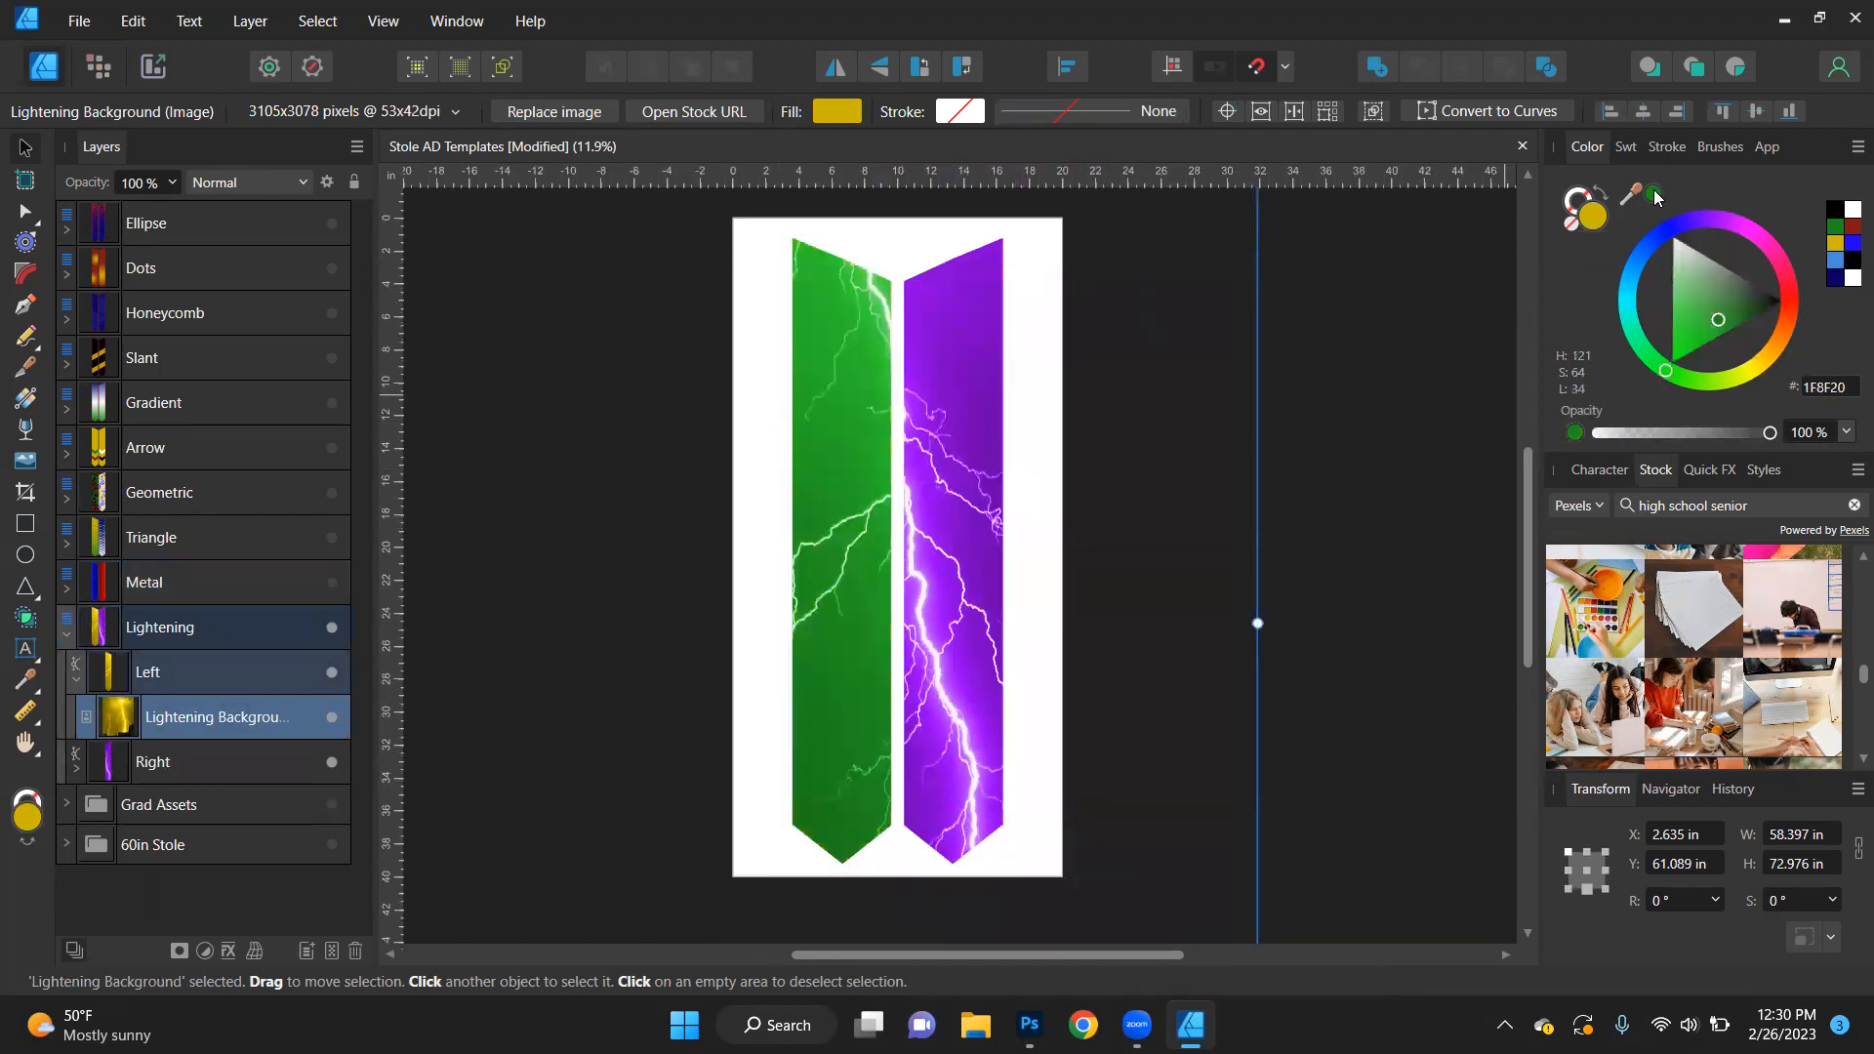
{"action": "left_click", "coordinate": [1850, 242]}
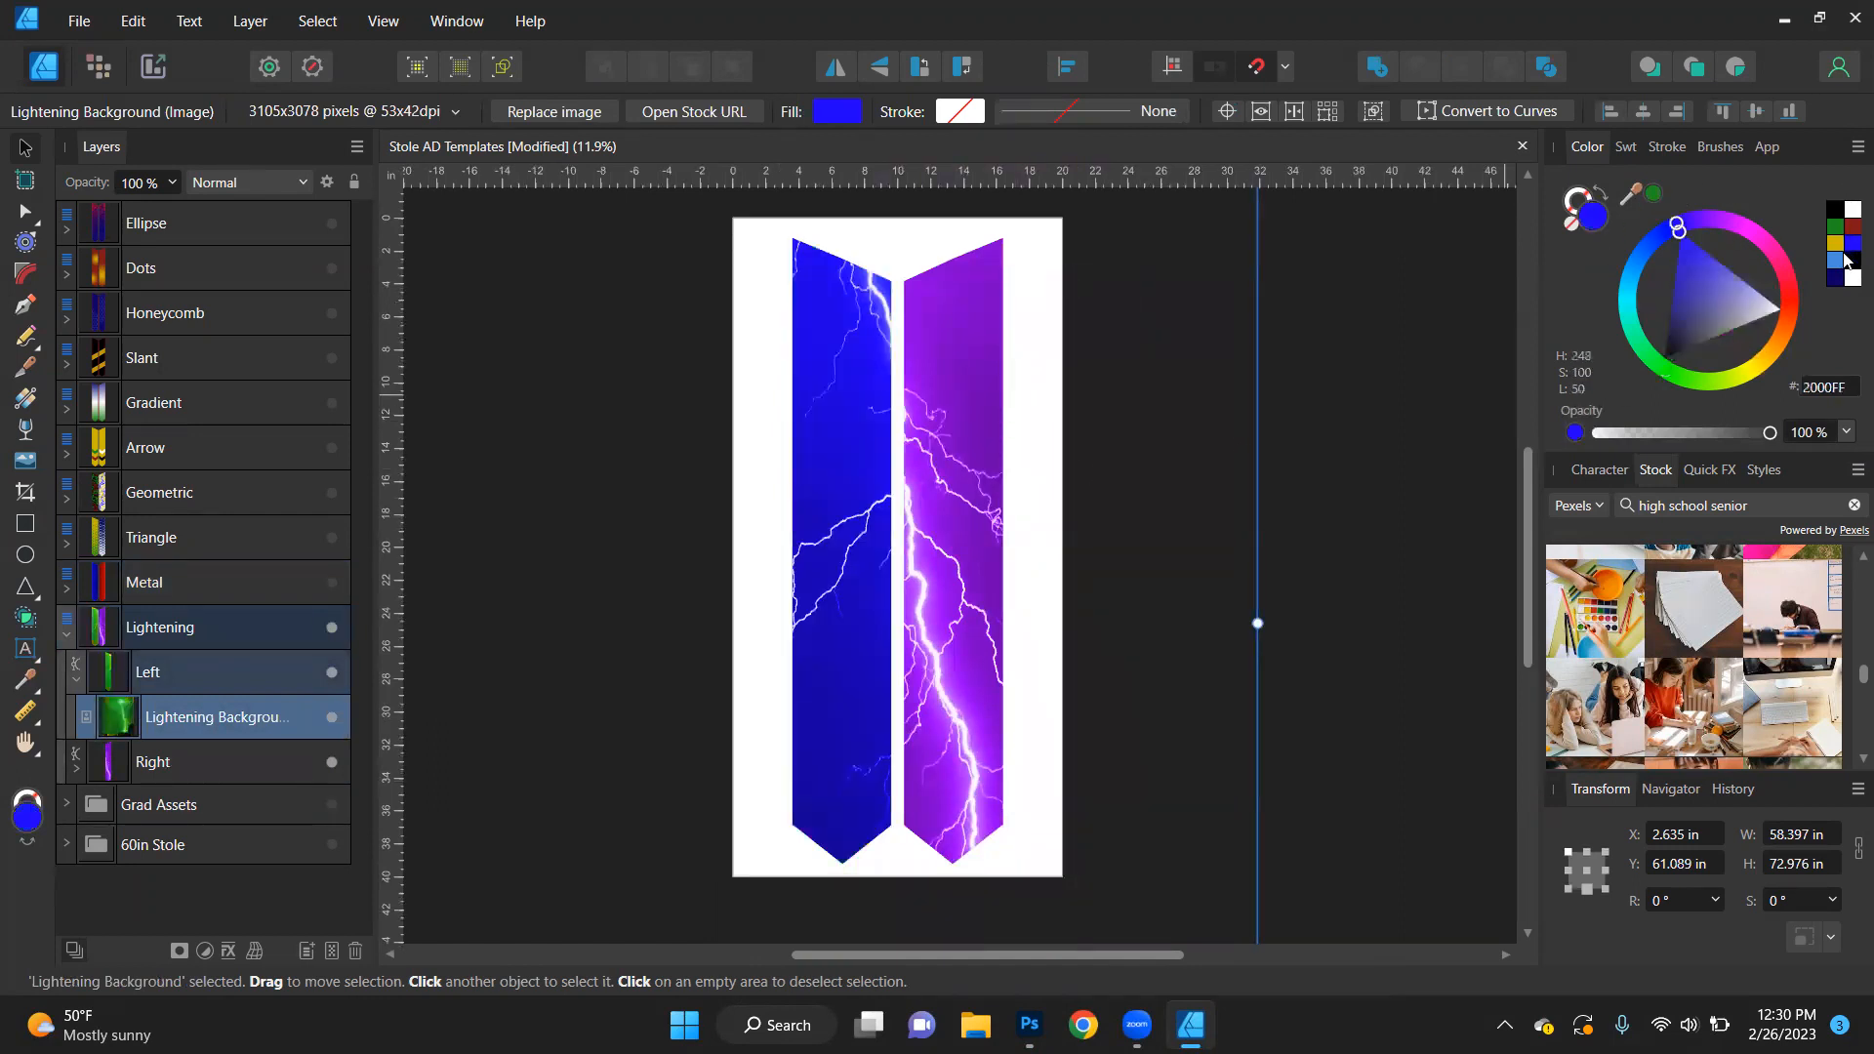
{"action": "left_click", "coordinate": [1852, 229]}
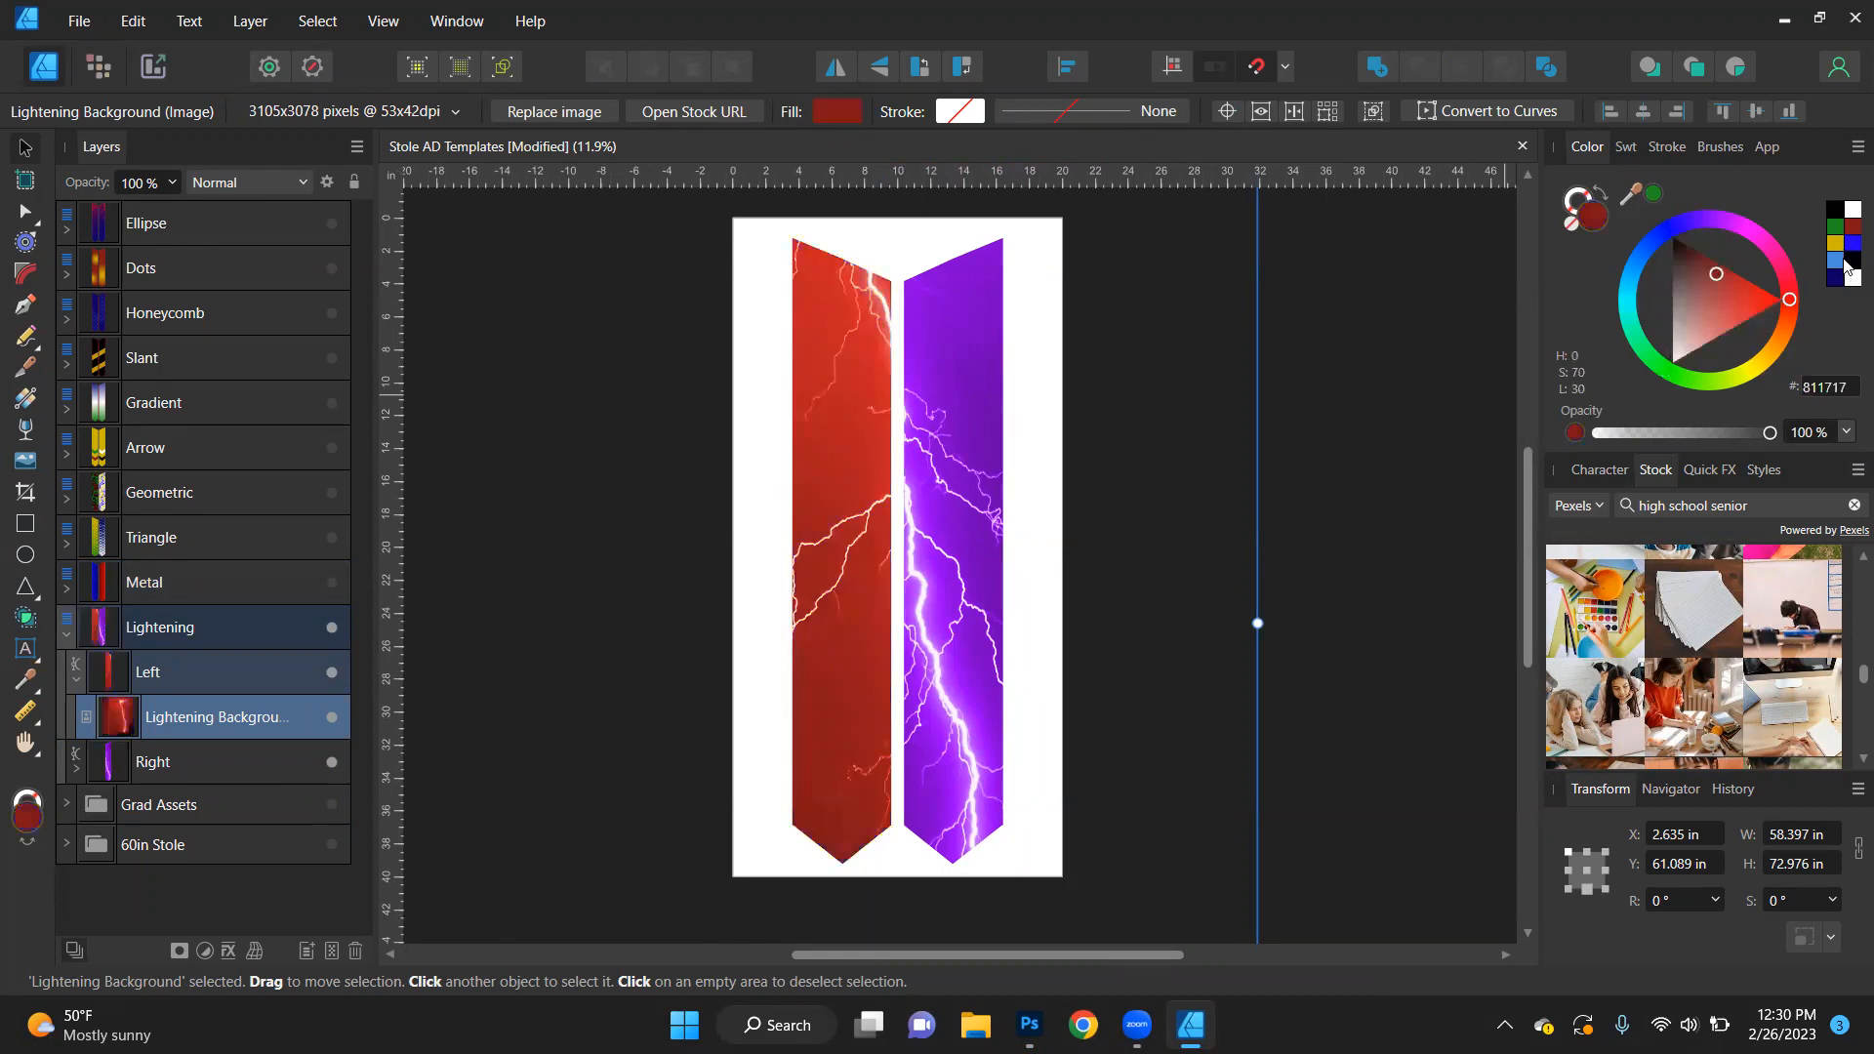
{"action": "left_click", "coordinate": [1843, 261]}
{"action": "left_click", "coordinate": [1844, 283]}
{"action": "left_click", "coordinate": [1847, 283]}
{"action": "left_click", "coordinate": [1836, 282]}
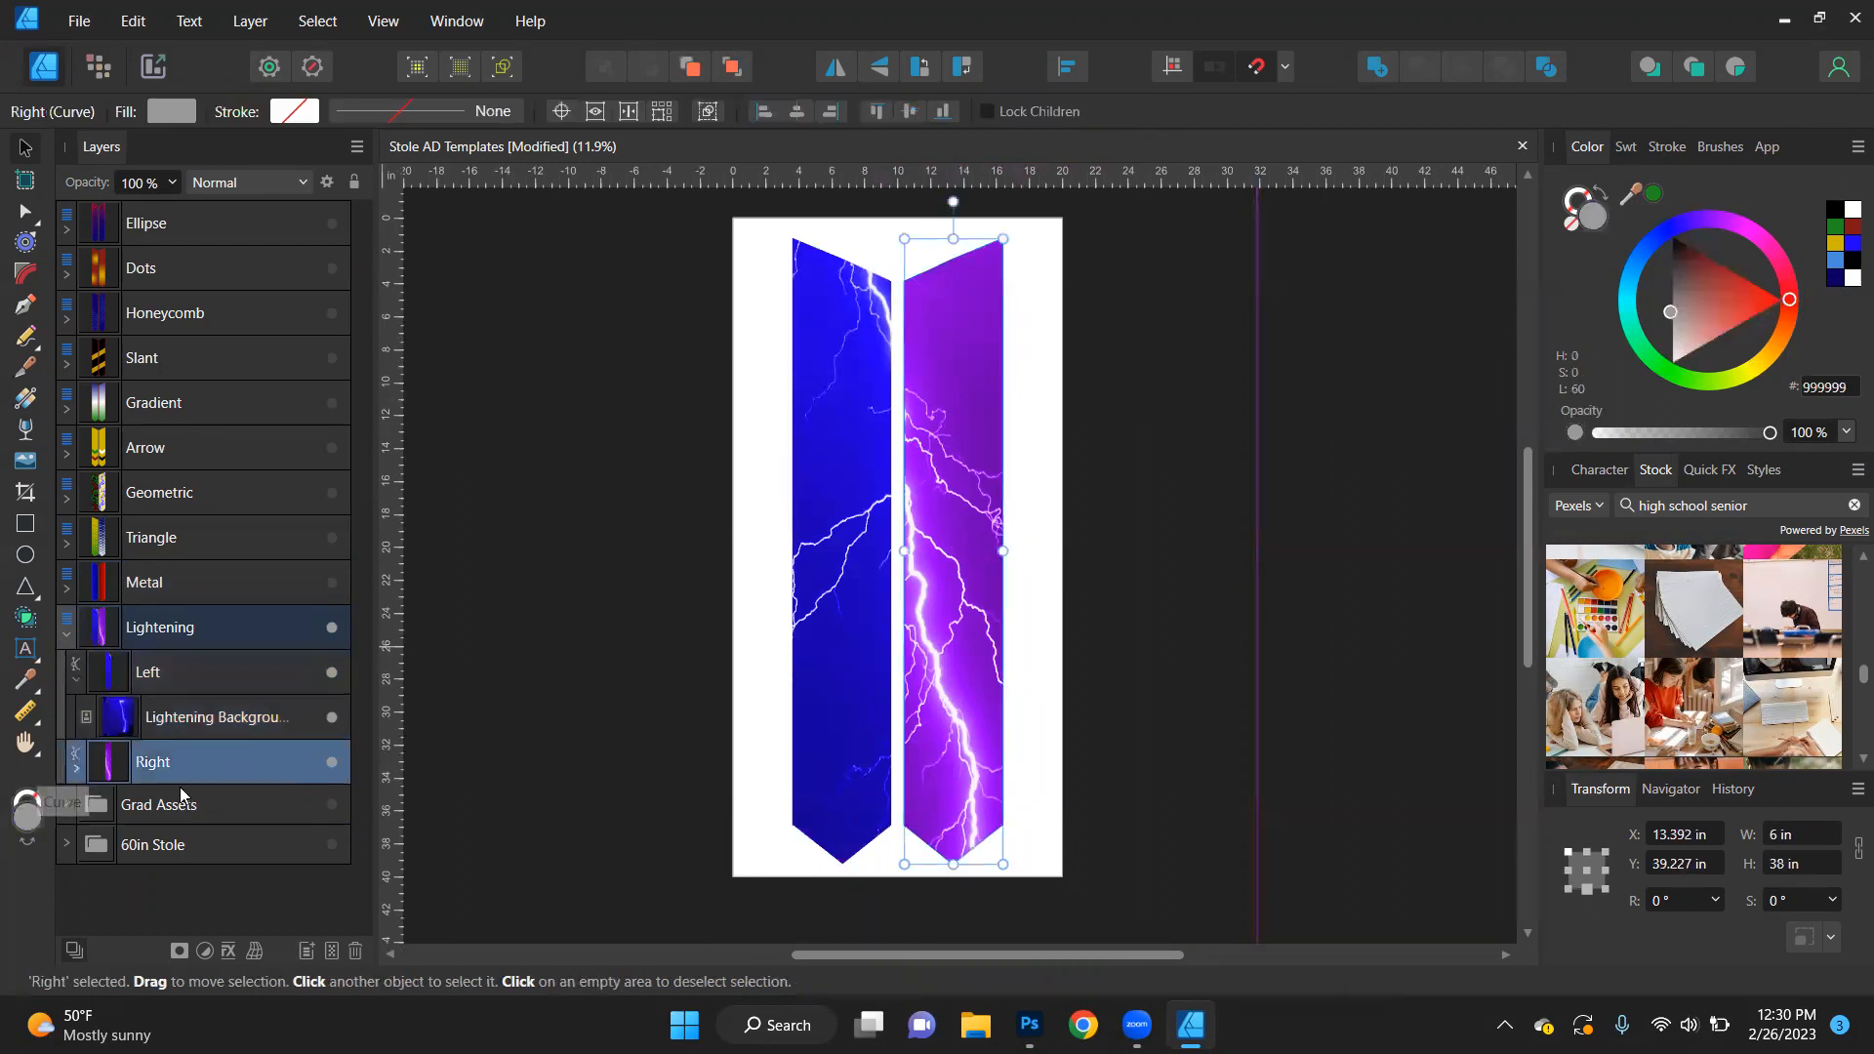
- Recolour the right stole's Lightening Background dark red (811717) and reposition the image to about X 14.5 in, Y 65.4 in
{"action": "left_click", "coordinate": [75, 771]}
{"action": "left_click", "coordinate": [205, 807]}
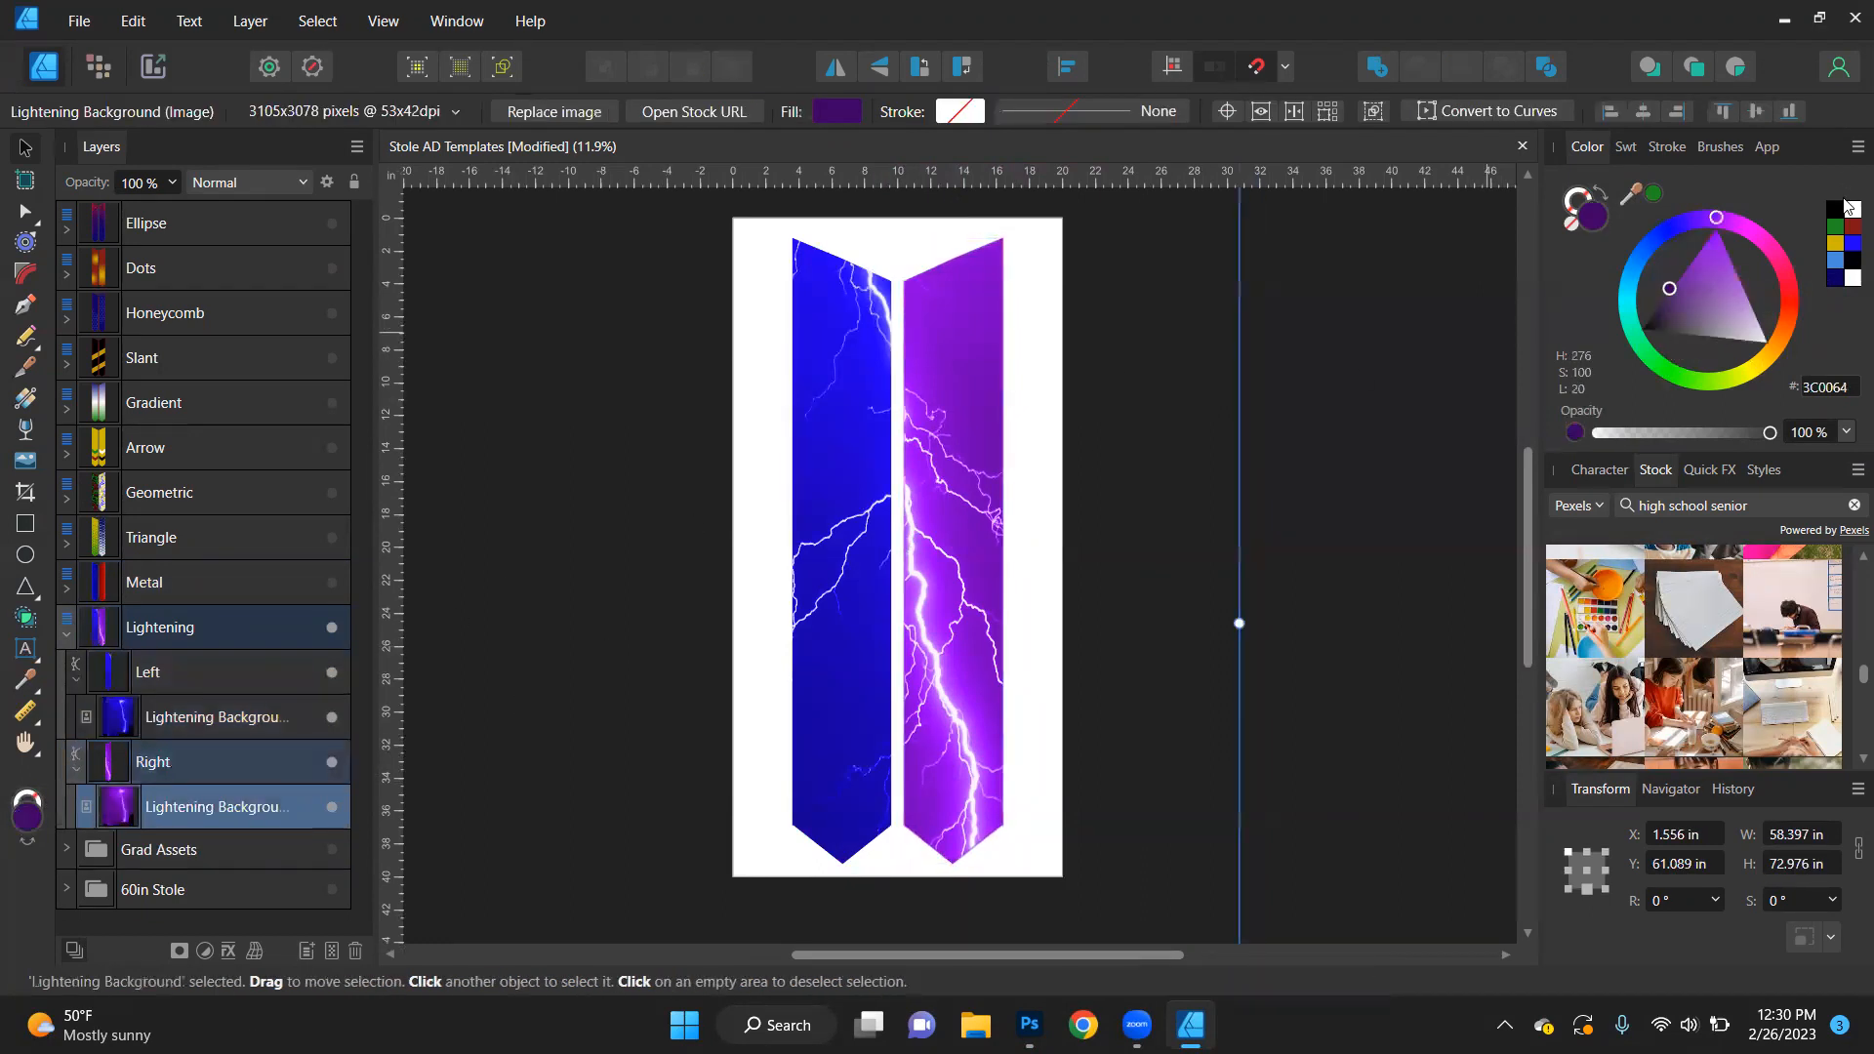
{"action": "left_click", "coordinate": [1849, 228]}
{"action": "left_click_drag", "start_coordinate": [991, 514], "coordinate": [1206, 577]}
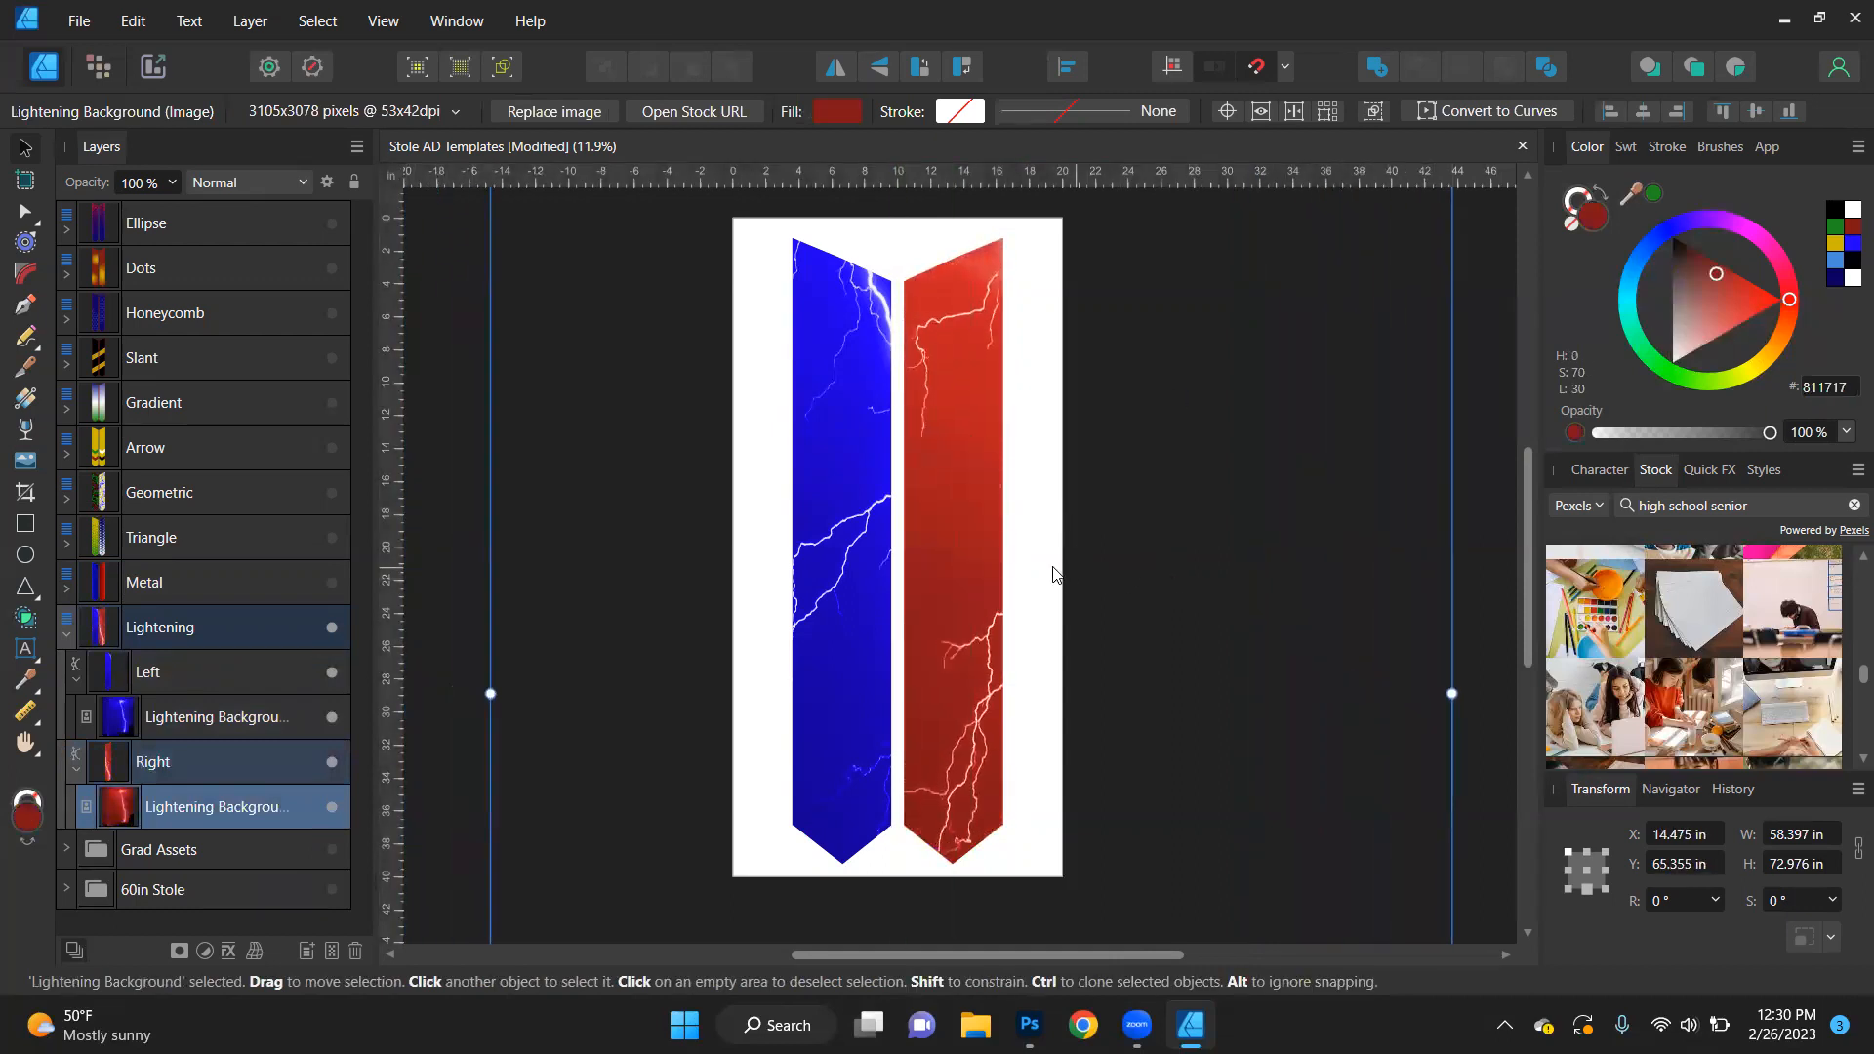
- Reposition the left stole's Lightening Background to about X -3.35 in, Y 62.4 in, and clear the selection
{"action": "left_click", "coordinate": [838, 552]}
{"action": "left_click_drag", "start_coordinate": [858, 557], "coordinate": [757, 577]}
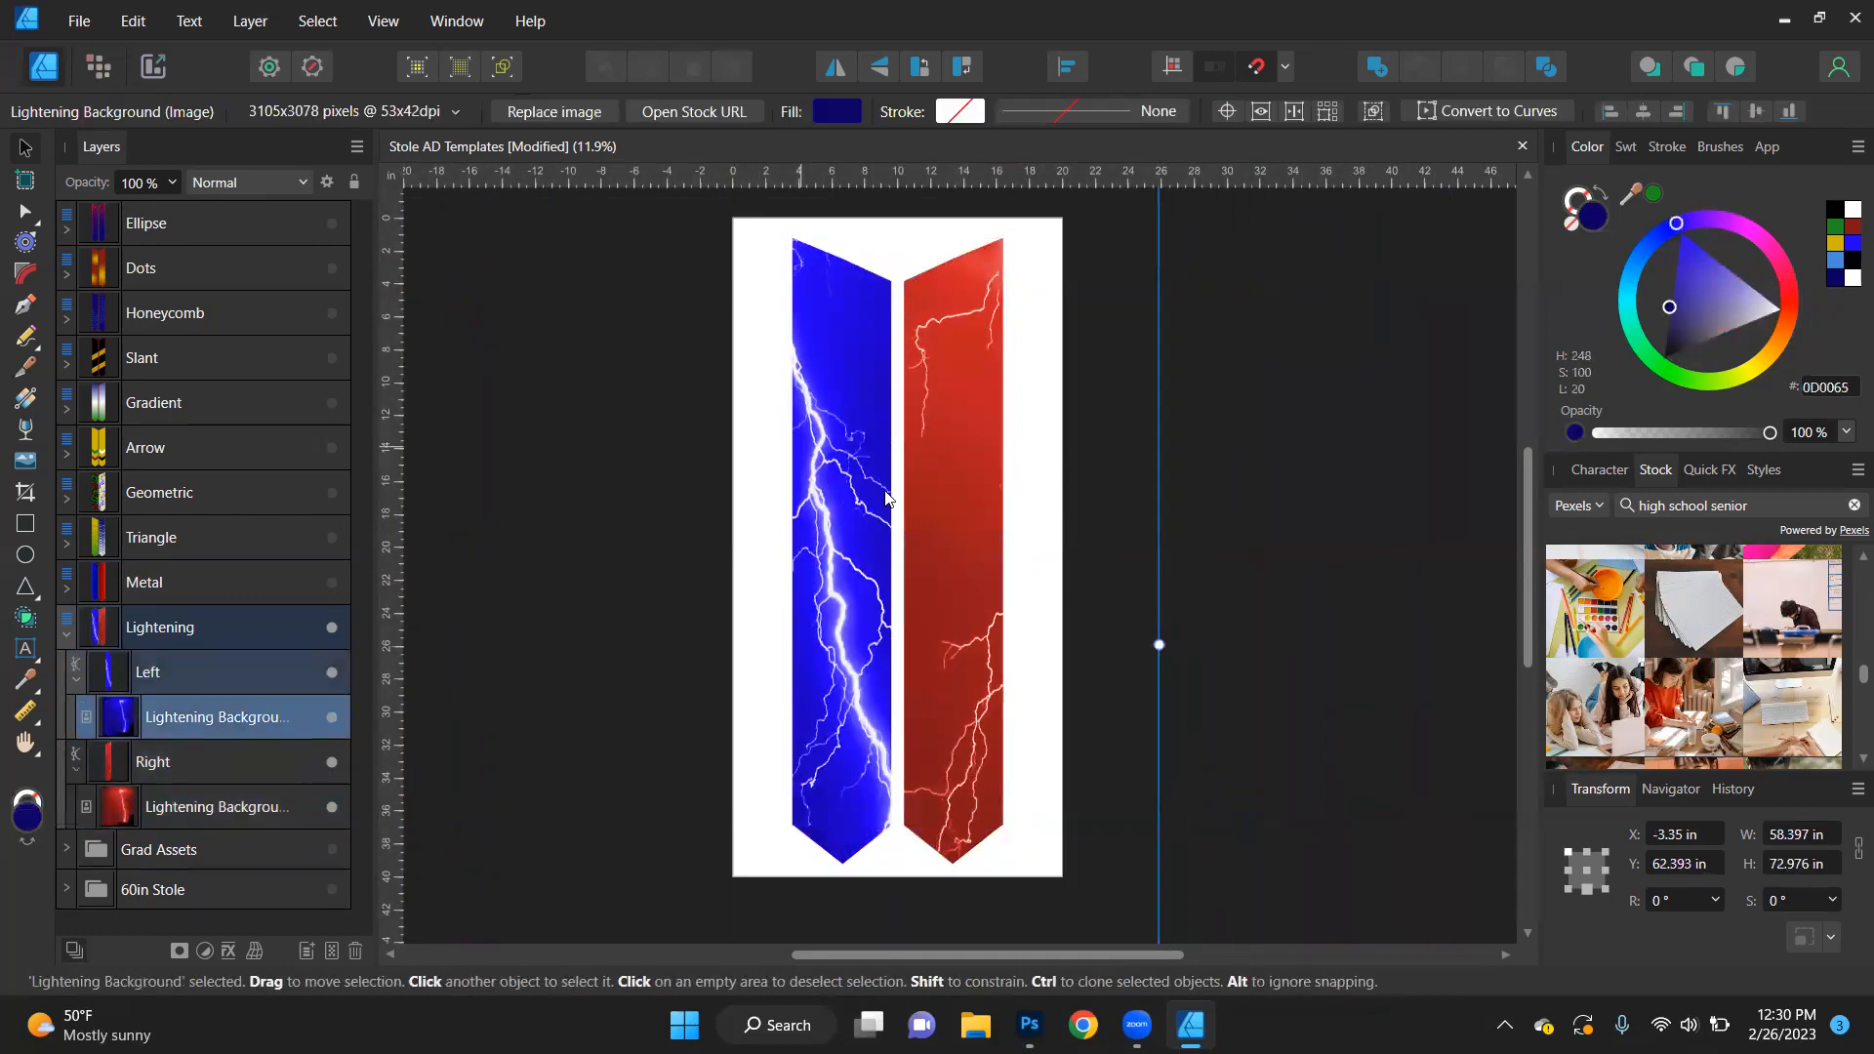
{"action": "left_click", "coordinate": [1241, 470]}
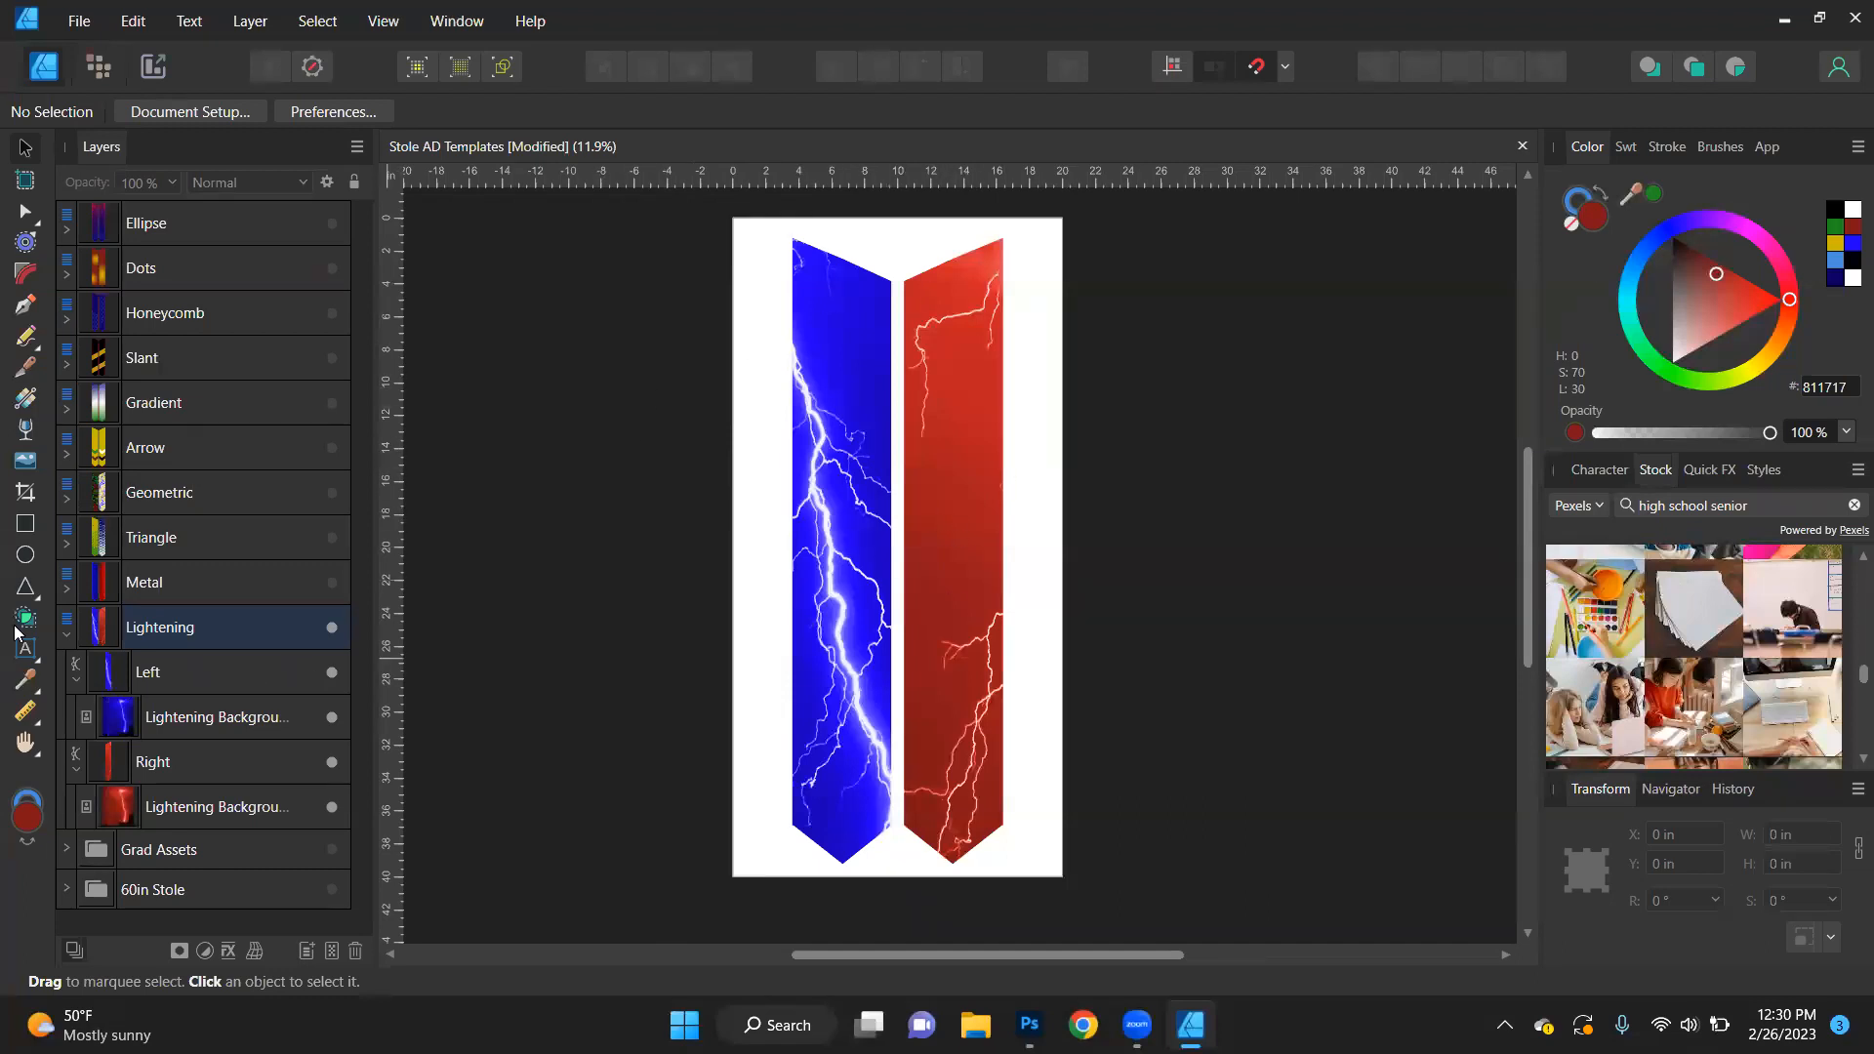
- Collapse and hide the Lightening design, and show the Grad Assets group with its contents expanded
{"action": "left_click", "coordinate": [66, 635]}
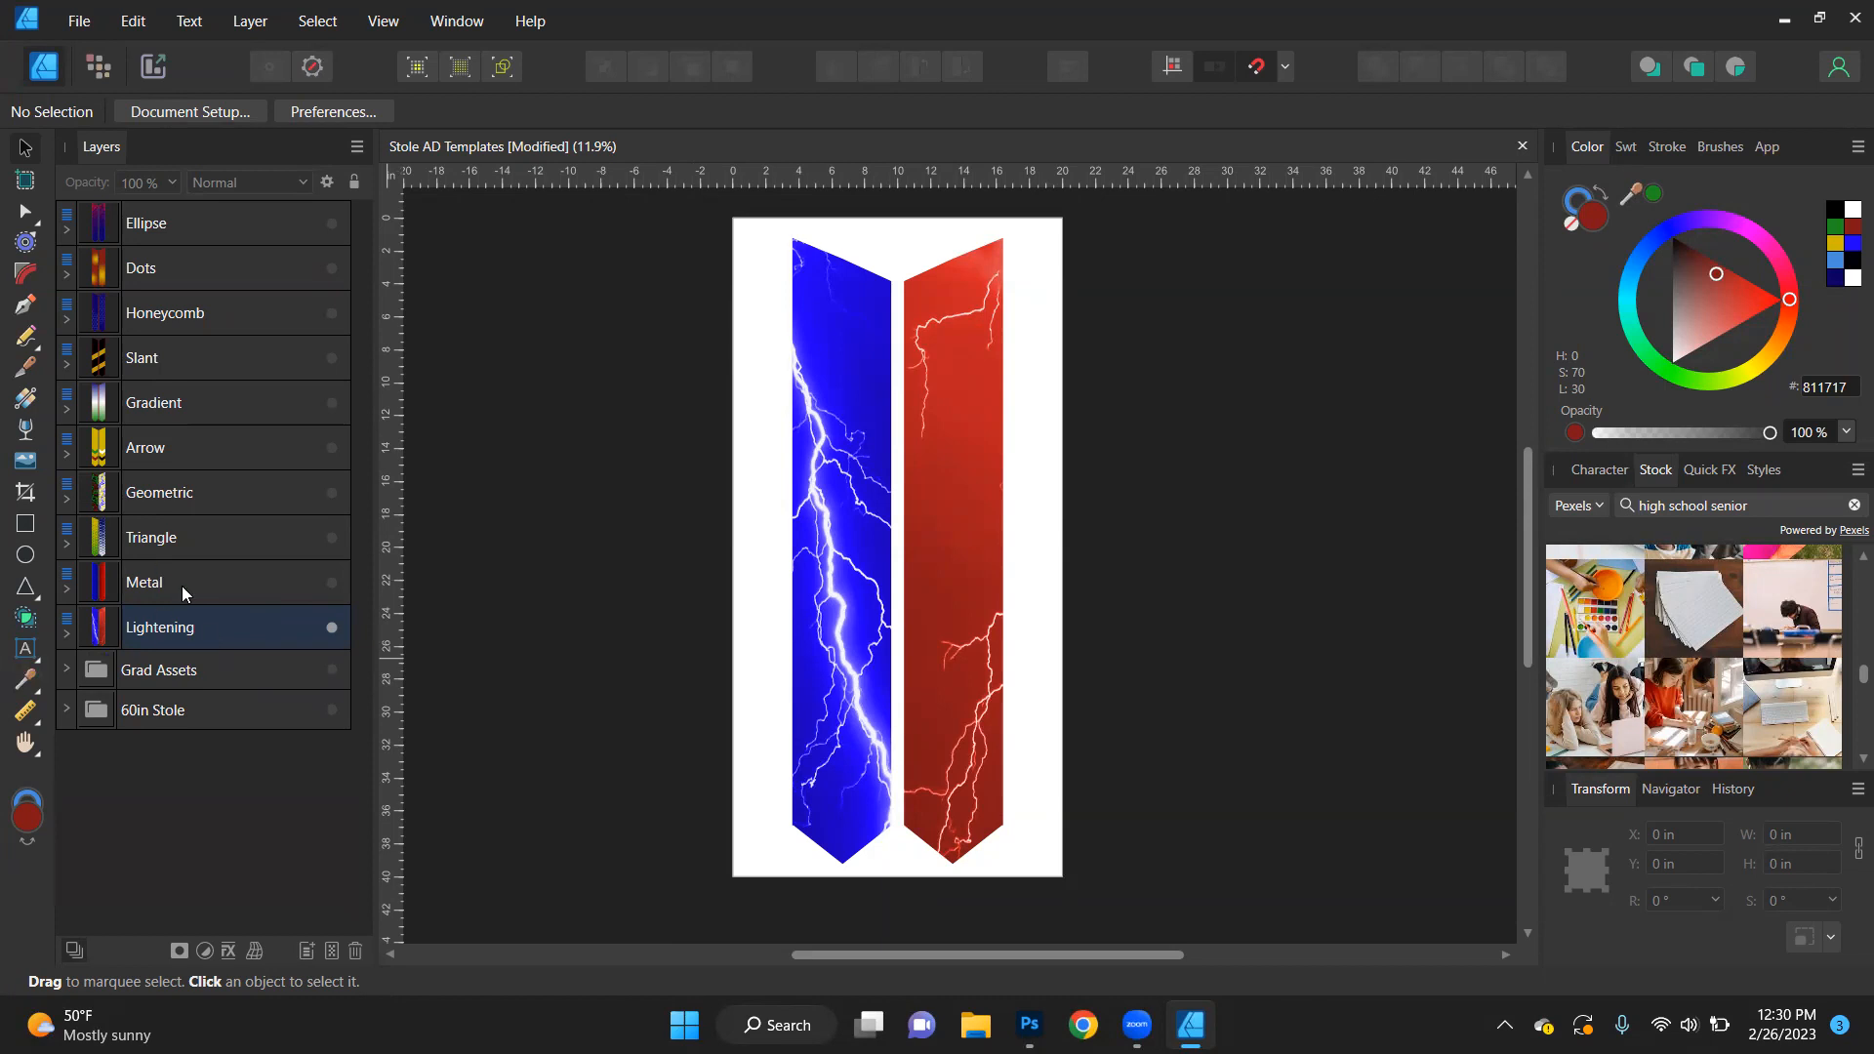
{"action": "left_click", "coordinate": [332, 628]}
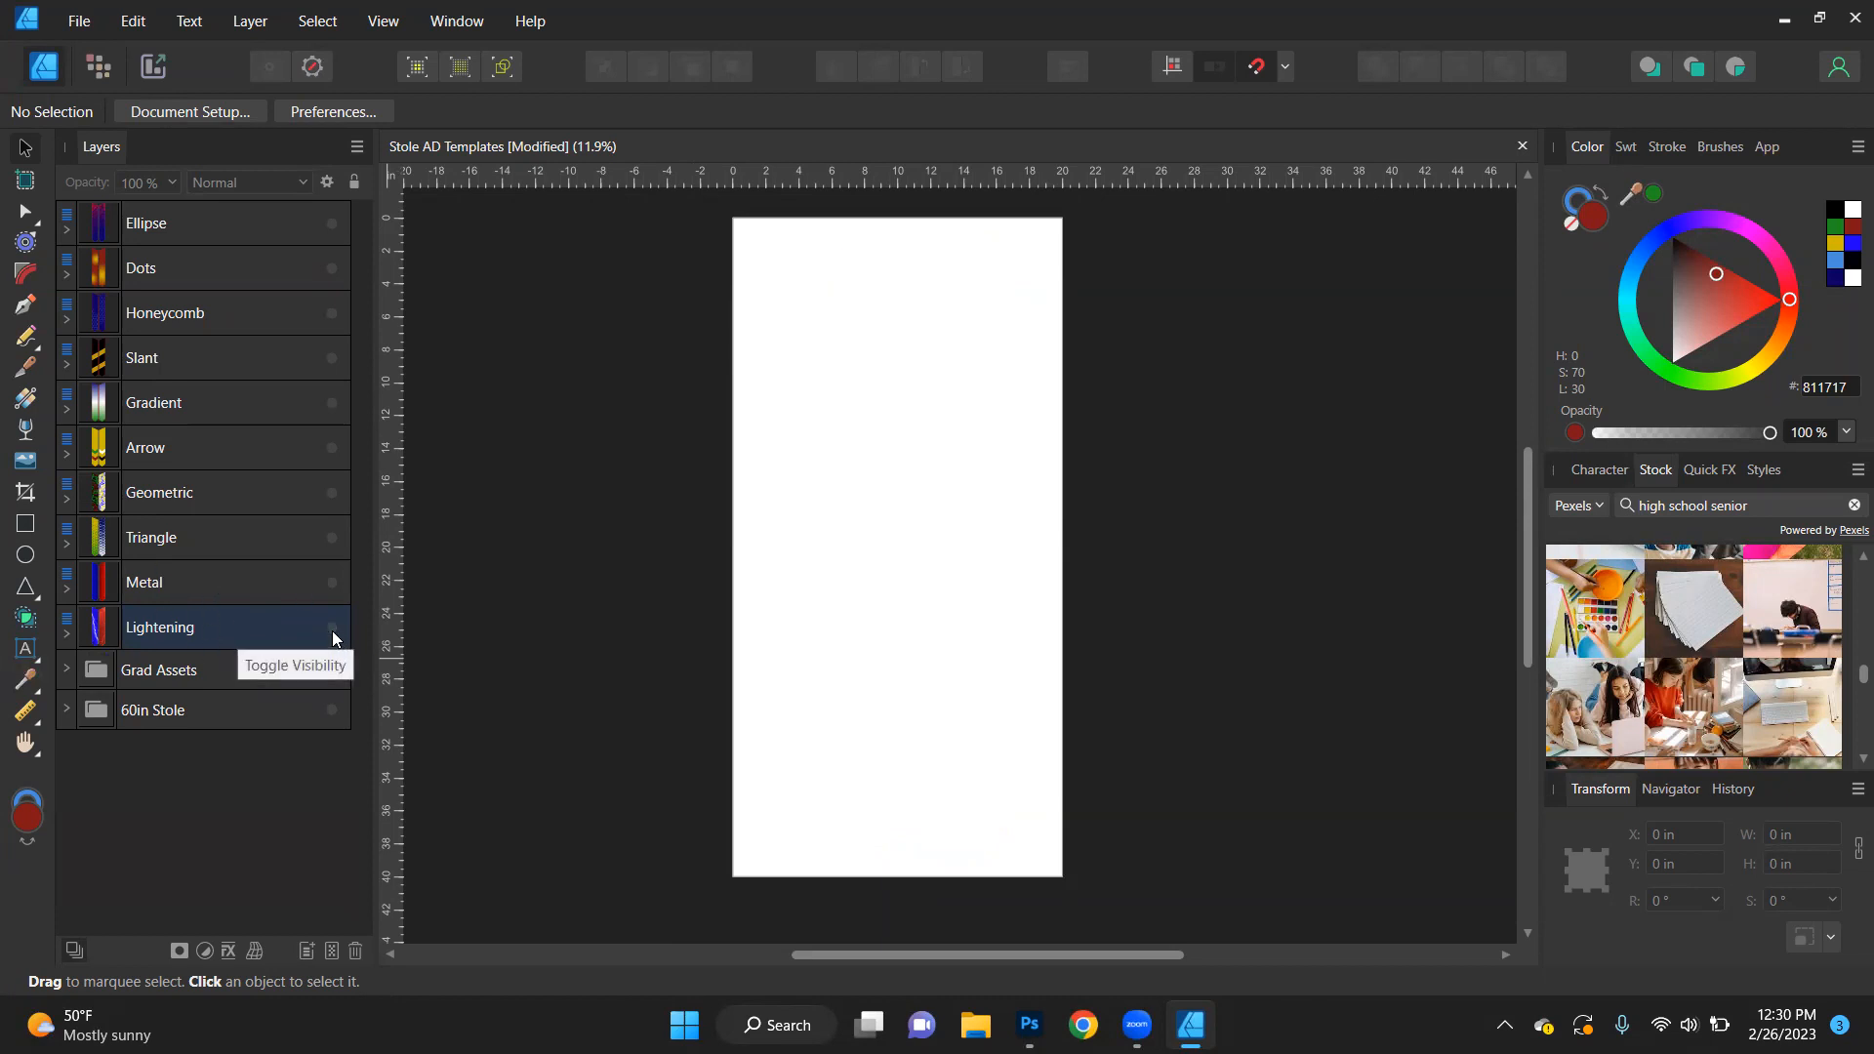
{"action": "left_click", "coordinate": [331, 672]}
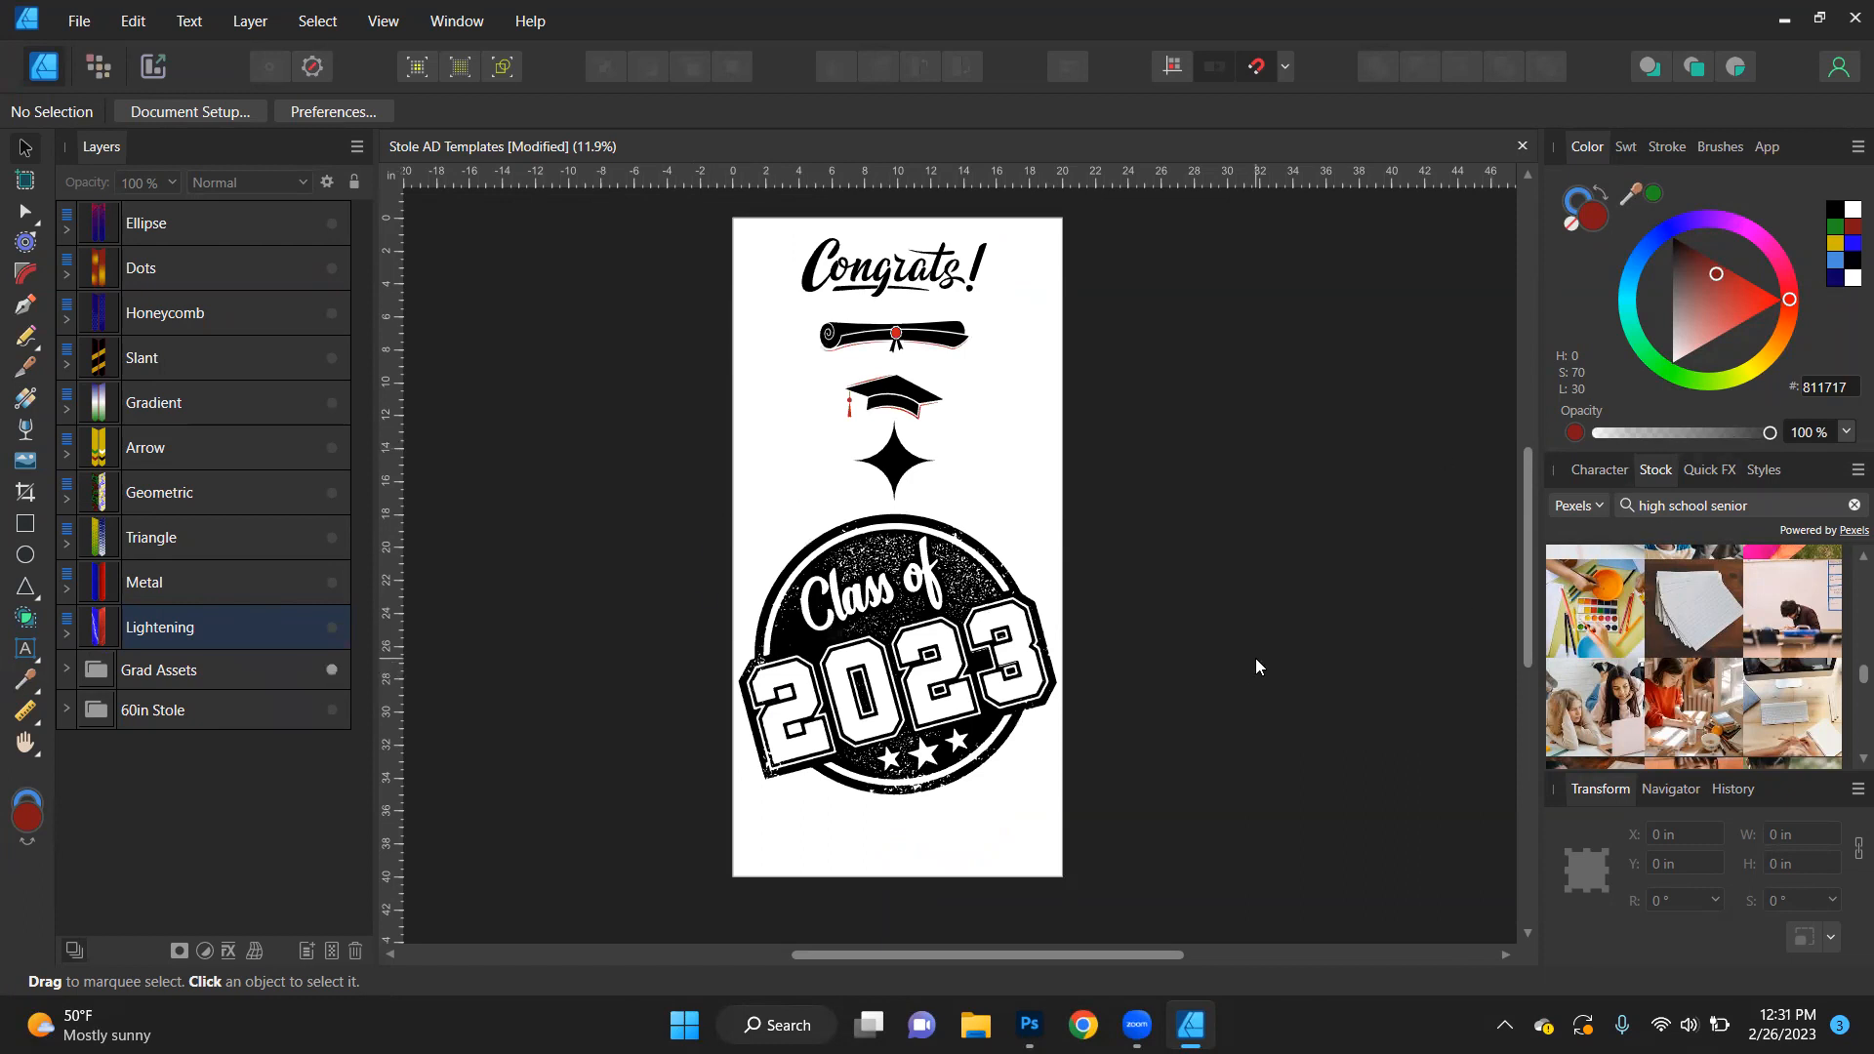
{"action": "left_click", "coordinate": [872, 672]}
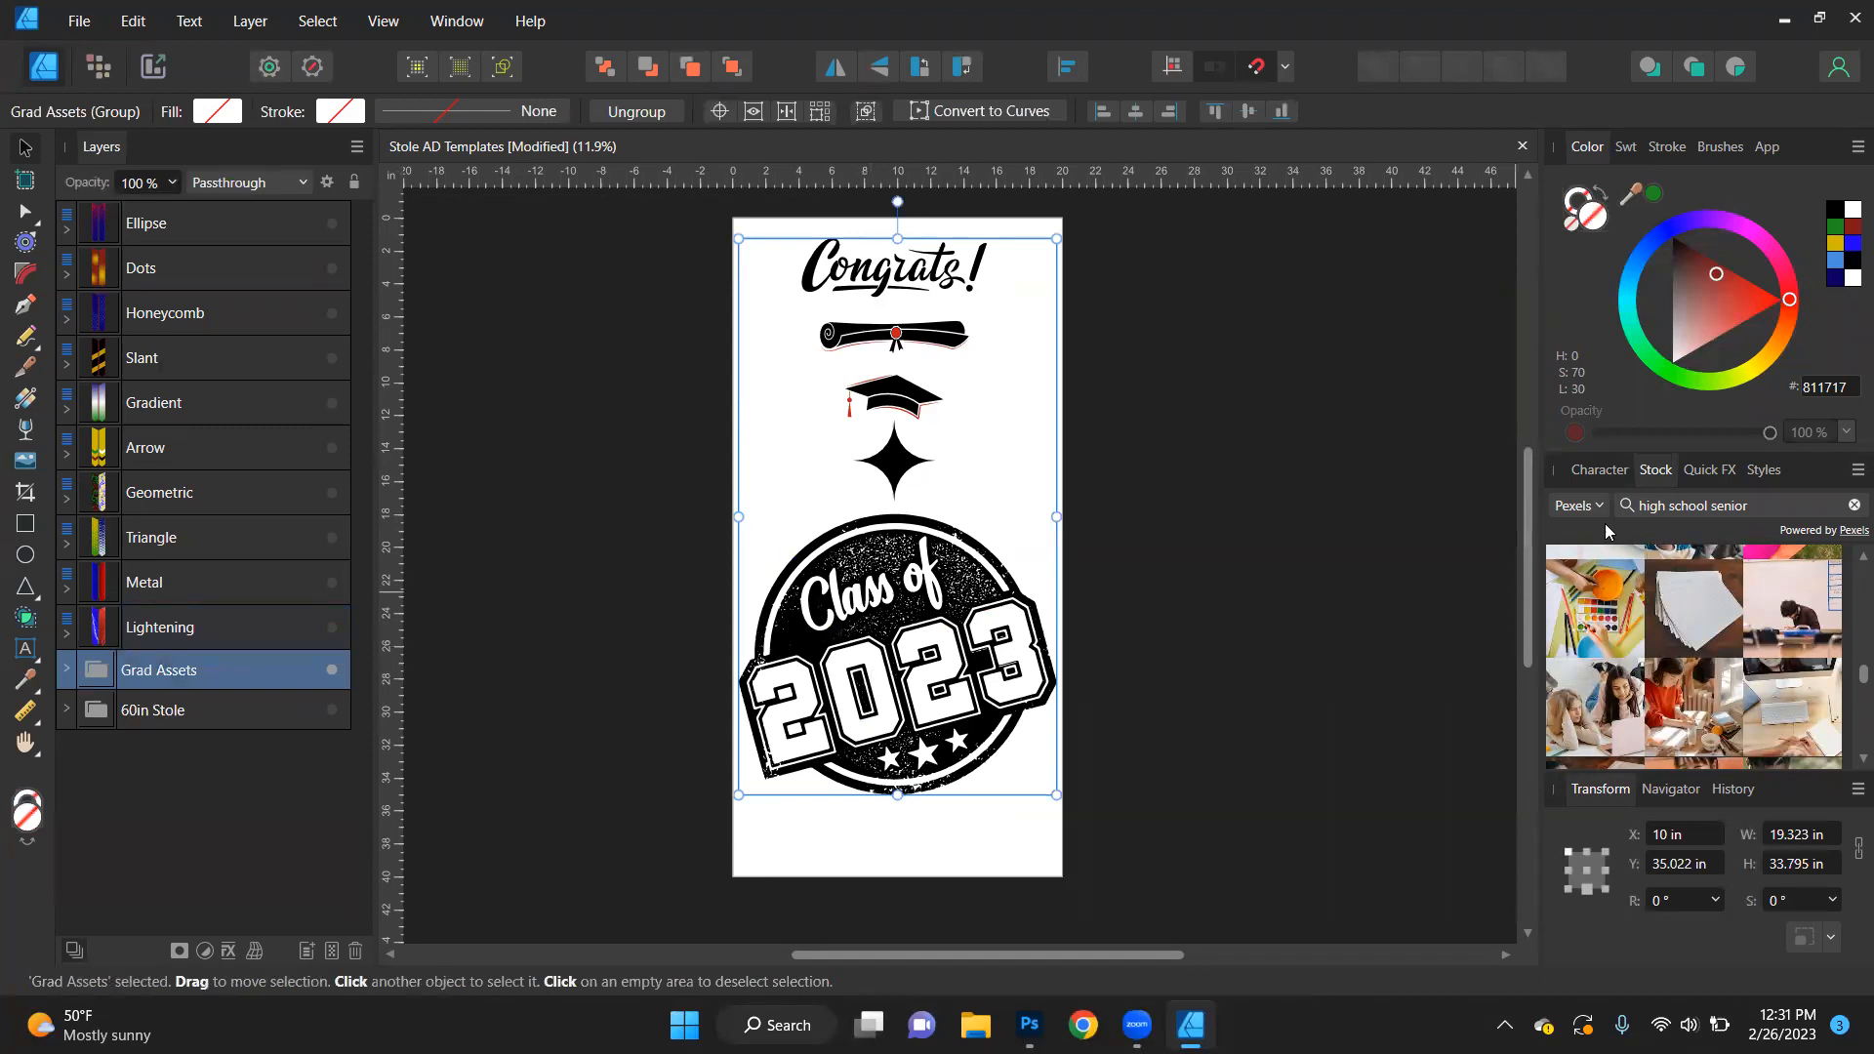
{"action": "scroll", "coordinate": [1708, 644], "scroll_direction": "up", "scroll_amount": 2}
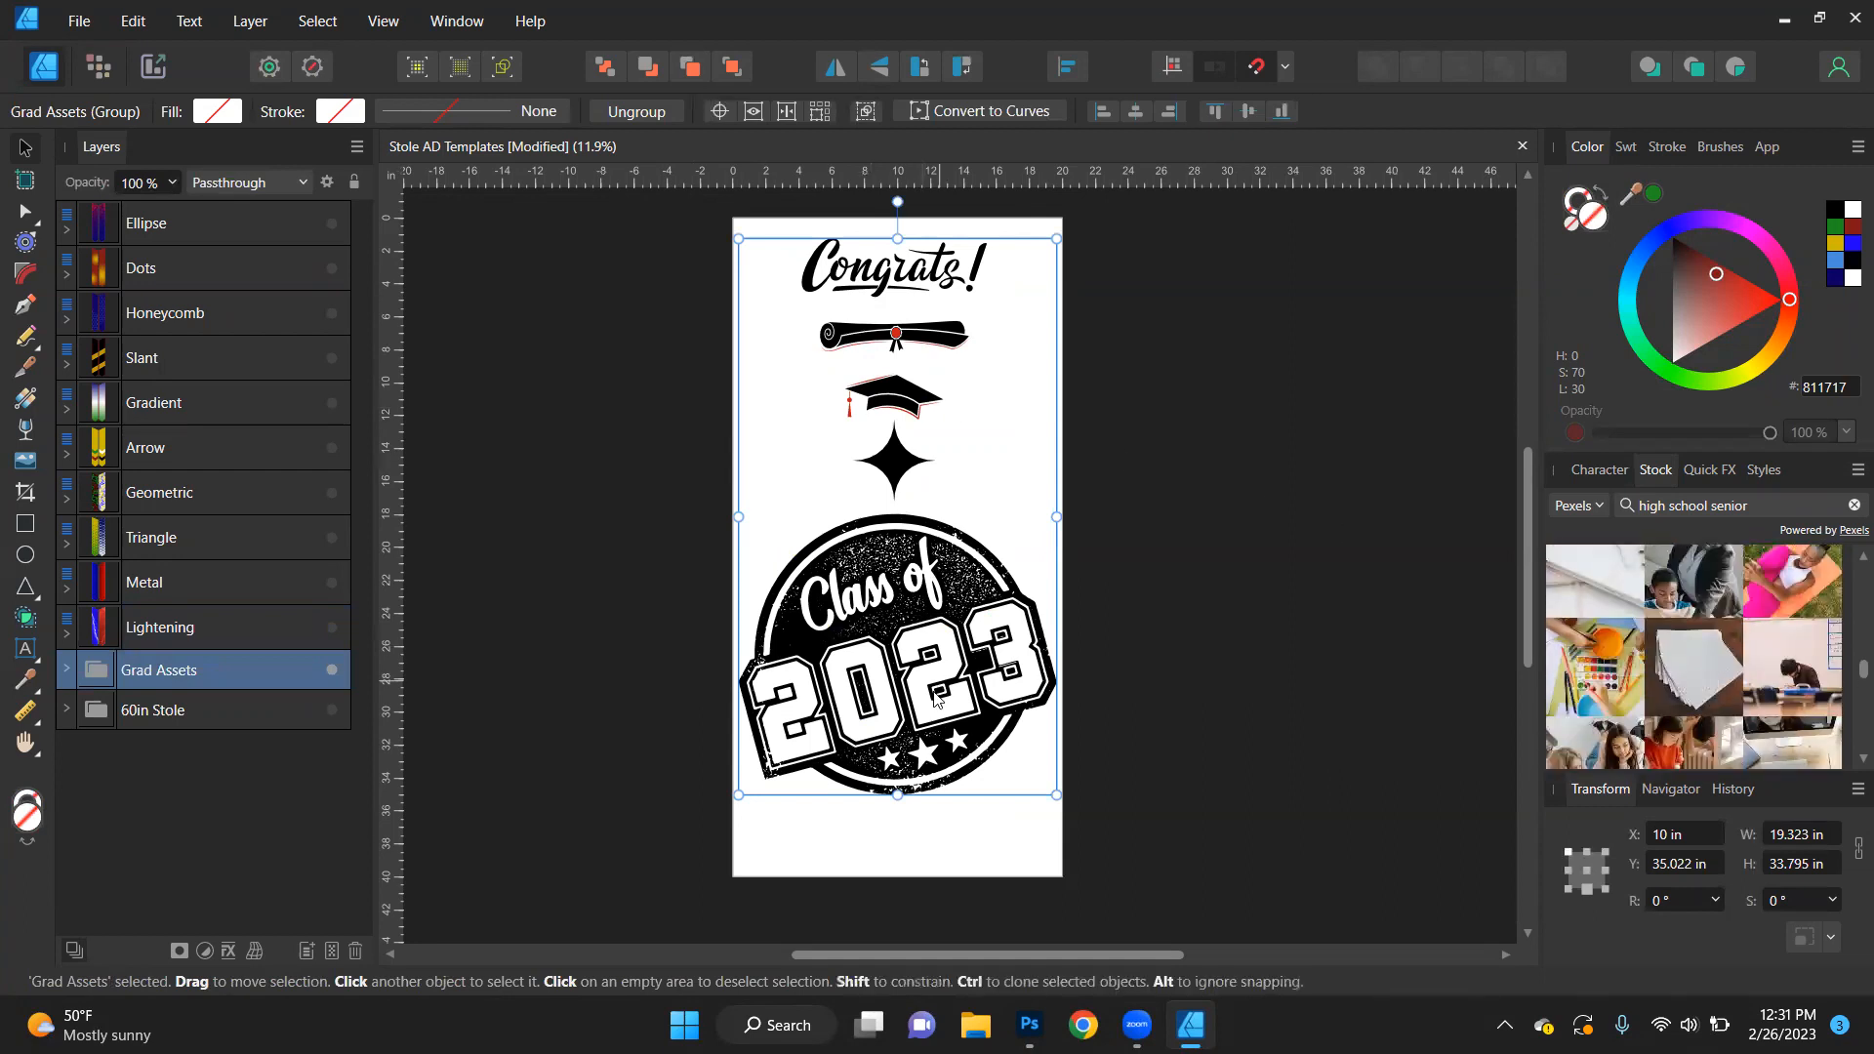
{"action": "left_click", "coordinate": [66, 670]}
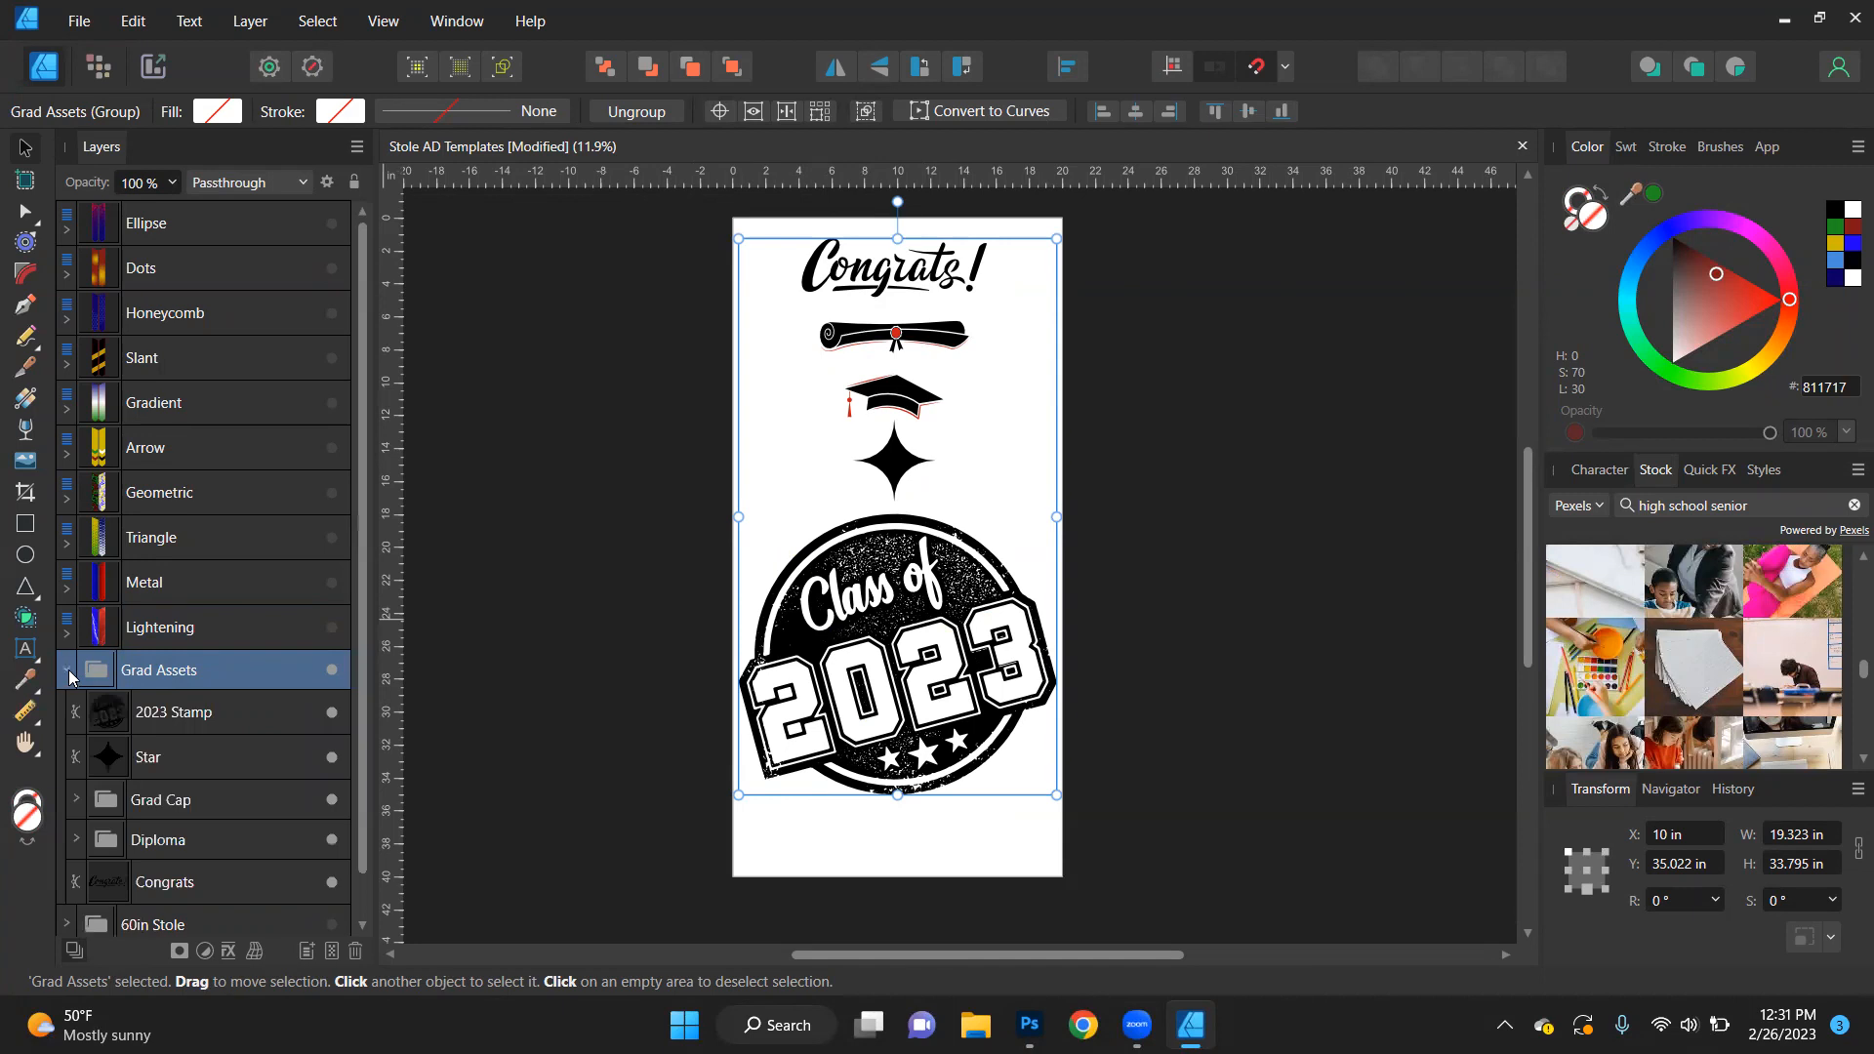
- Recolour the 2023 Stamp green (1F8F20), try scaling it down, and undo the resize
{"action": "left_click", "coordinate": [176, 713]}
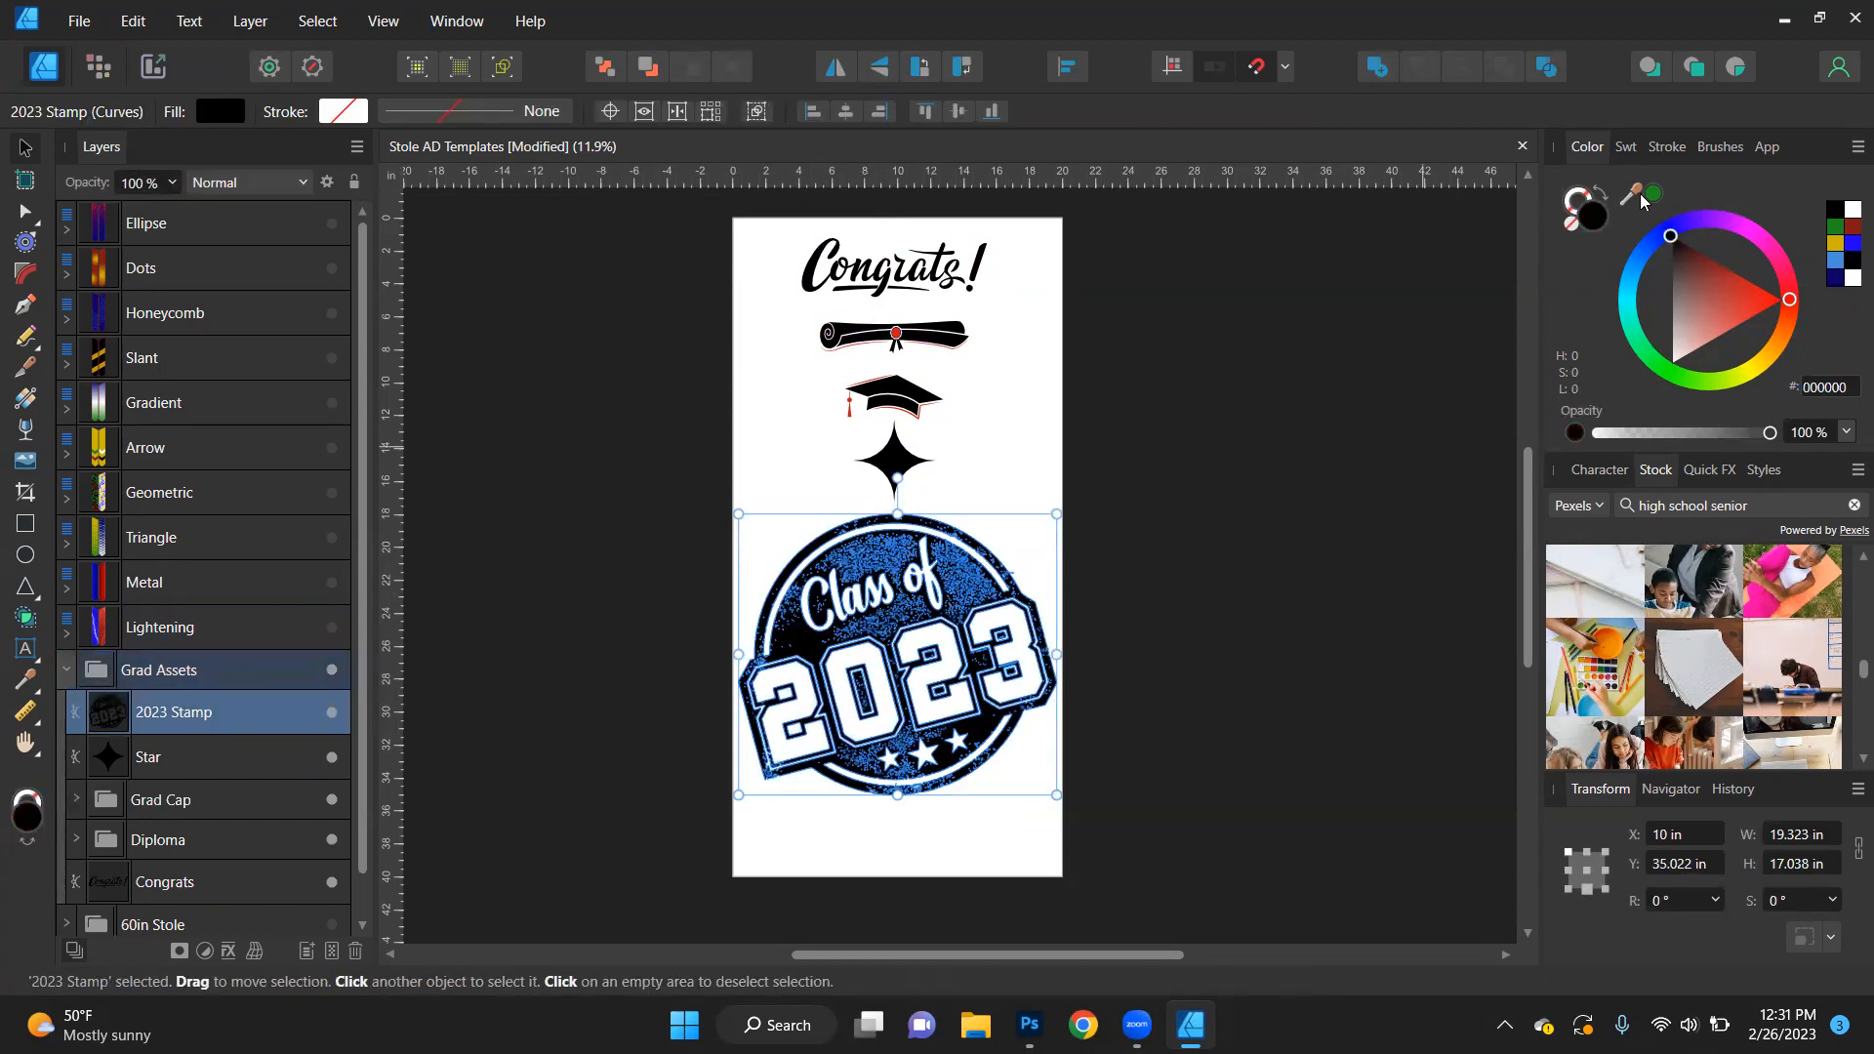
{"action": "left_click", "coordinate": [1653, 194]}
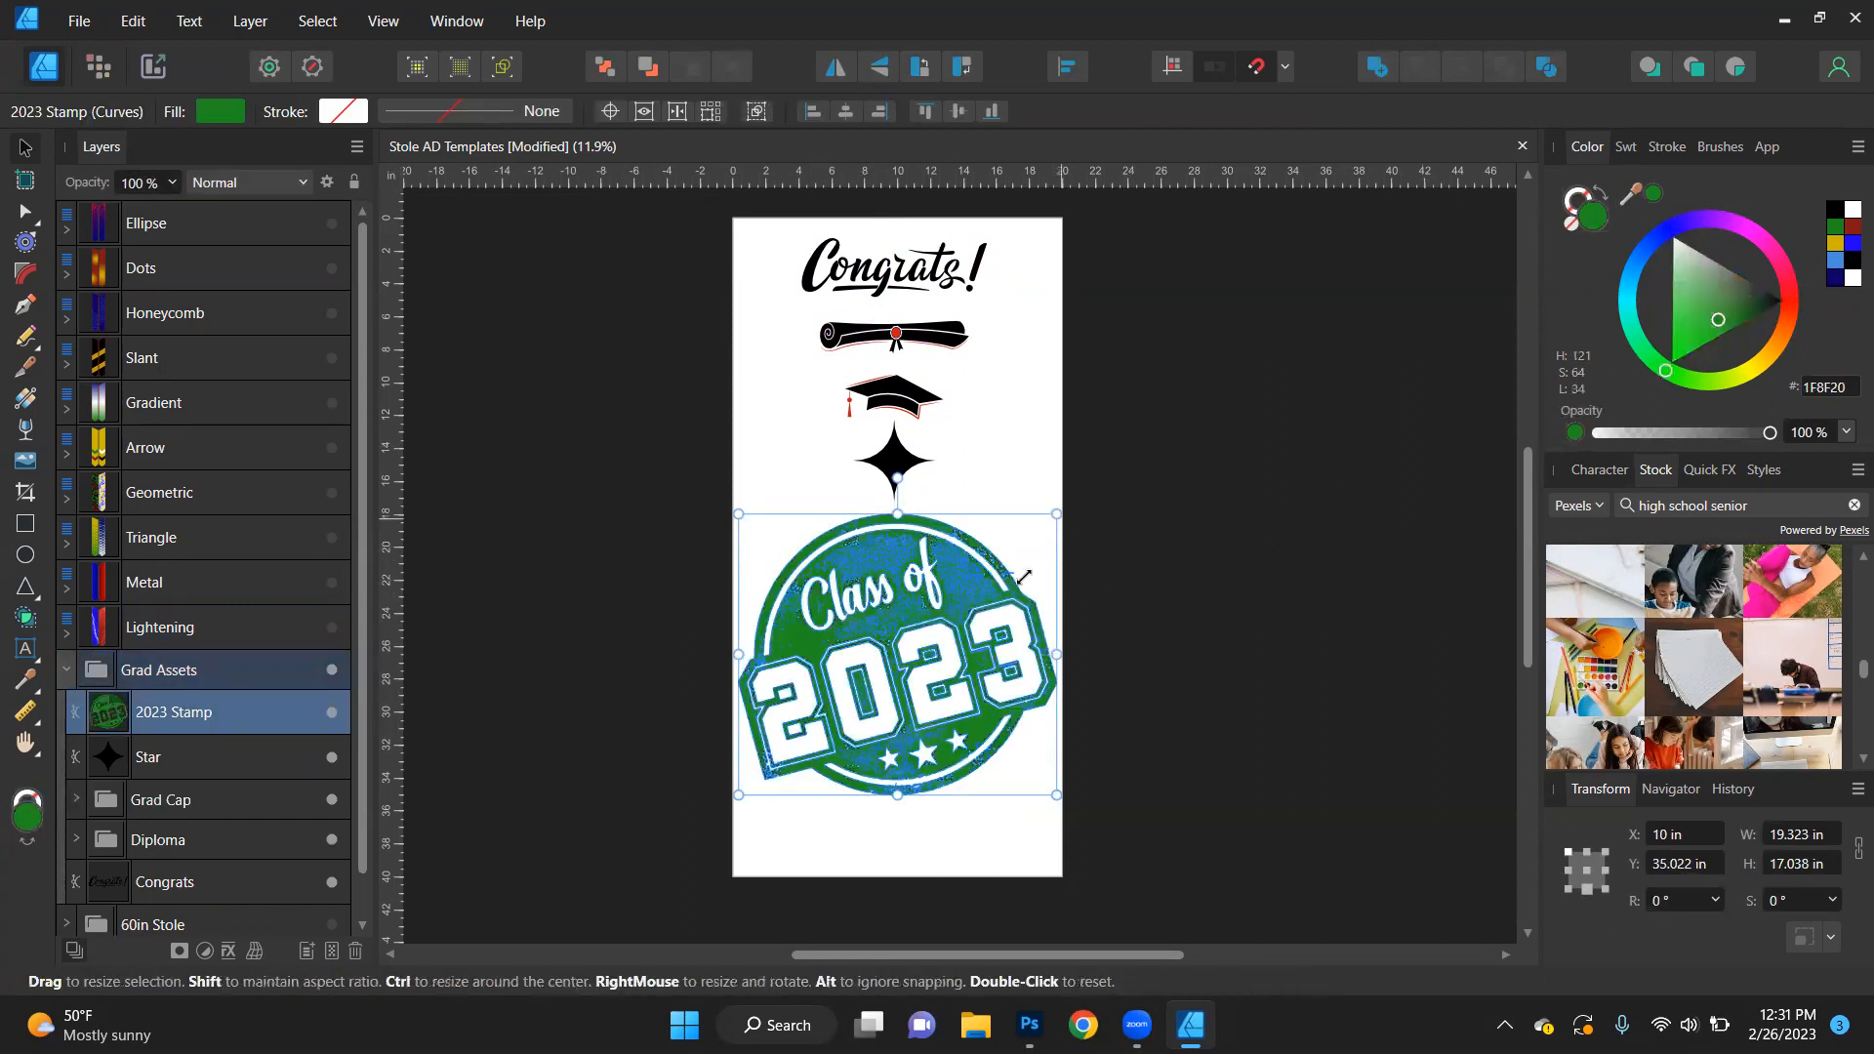
{"action": "left_click_drag", "start_coordinate": [1056, 515], "coordinate": [946, 649]}
{"action": "key", "text": "ctrl+z"}
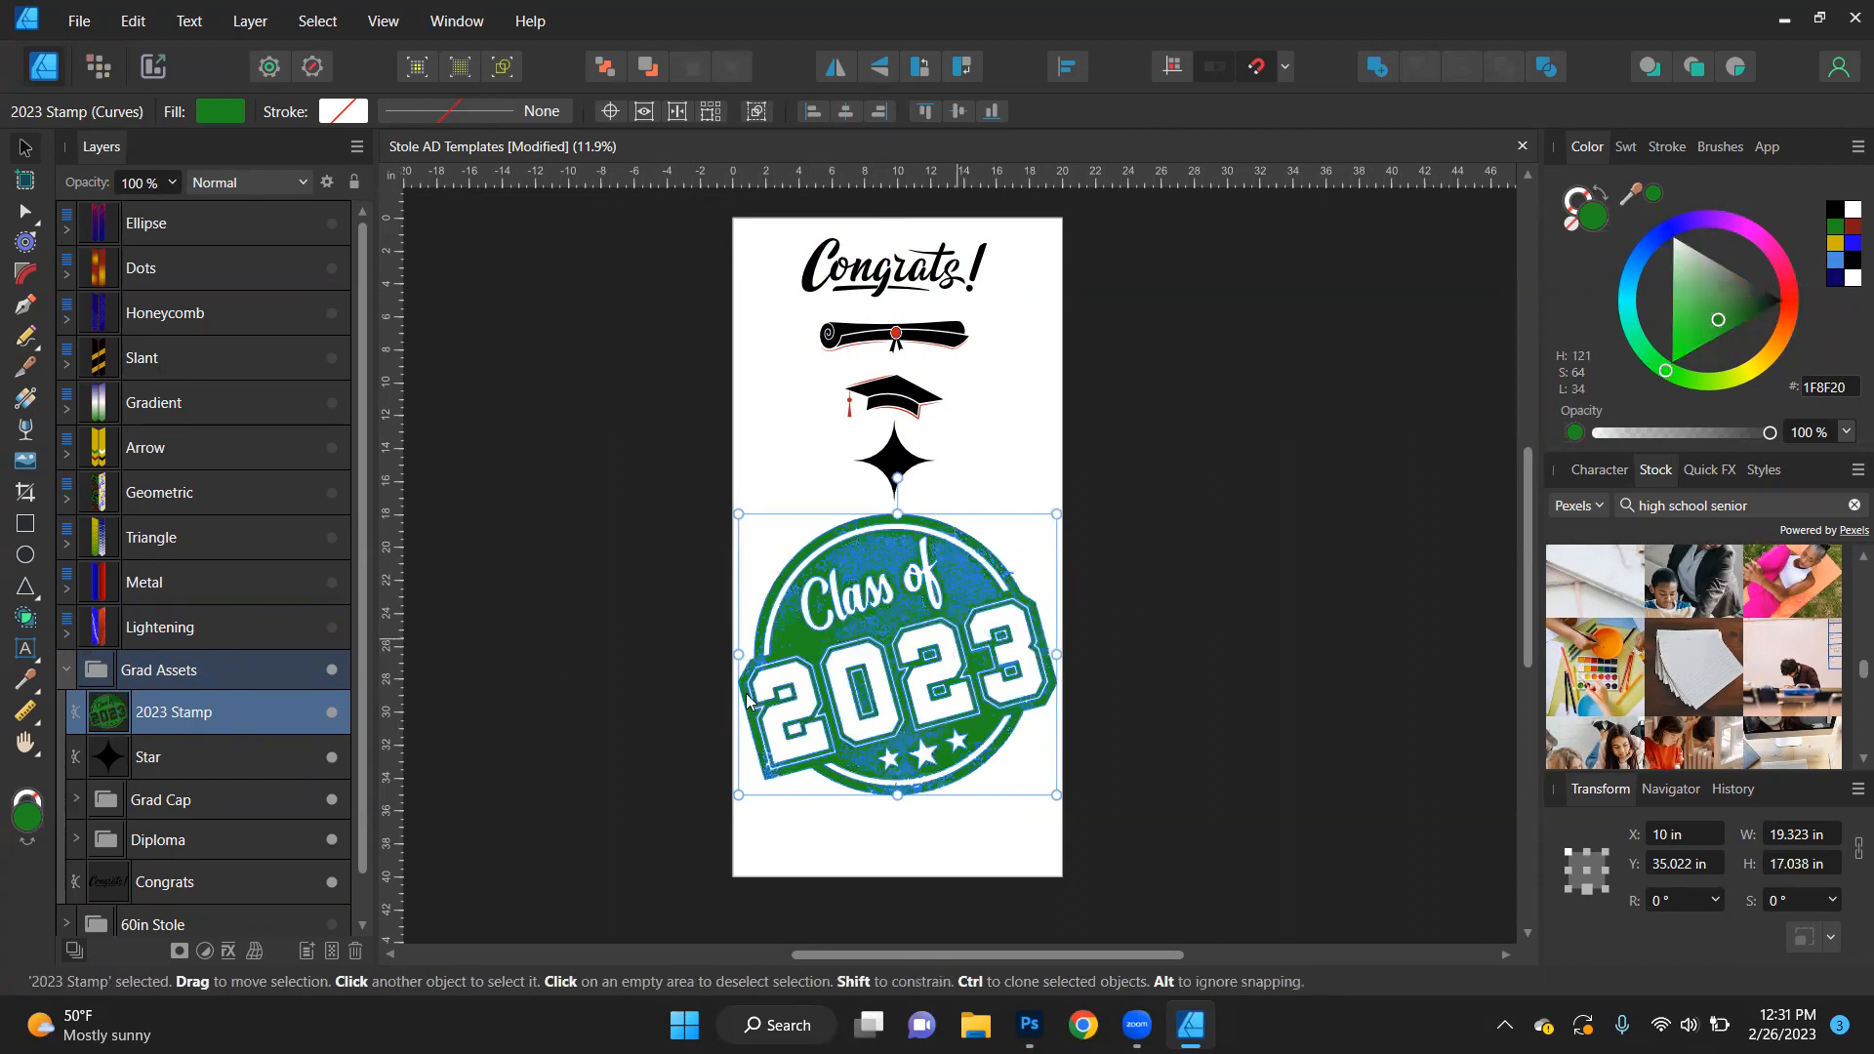
- Recolour the Star in Grad Assets green (1F8F20)
{"action": "left_click", "coordinate": [161, 761]}
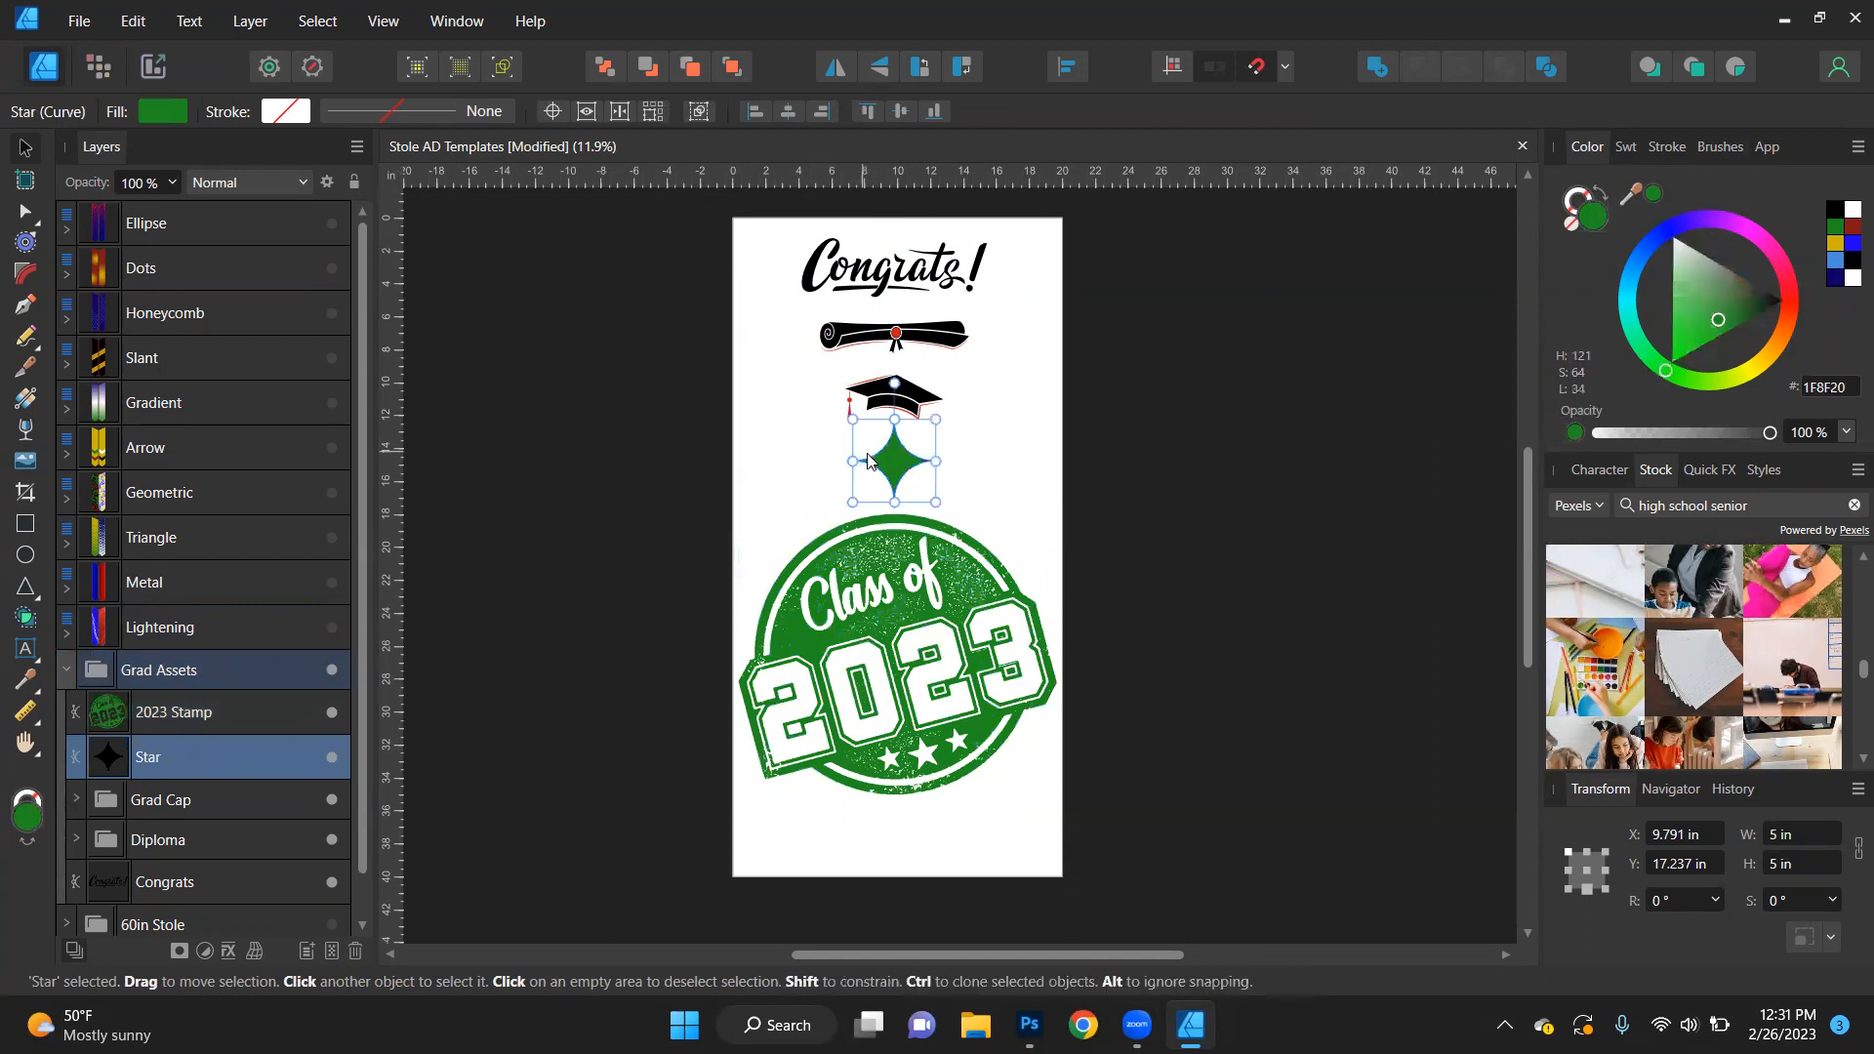
- Try moving the Star to the empty area beside the grad cap, and undo the move
{"action": "scroll", "coordinate": [902, 463], "scroll_direction": "up", "scroll_amount": 3, "text": "ctrl"}
{"action": "left_click_drag", "start_coordinate": [897, 617], "coordinate": [1147, 518]}
{"action": "left_click_drag", "start_coordinate": [1037, 580], "coordinate": [1132, 468]}
{"action": "key", "text": "ctrl+z"}
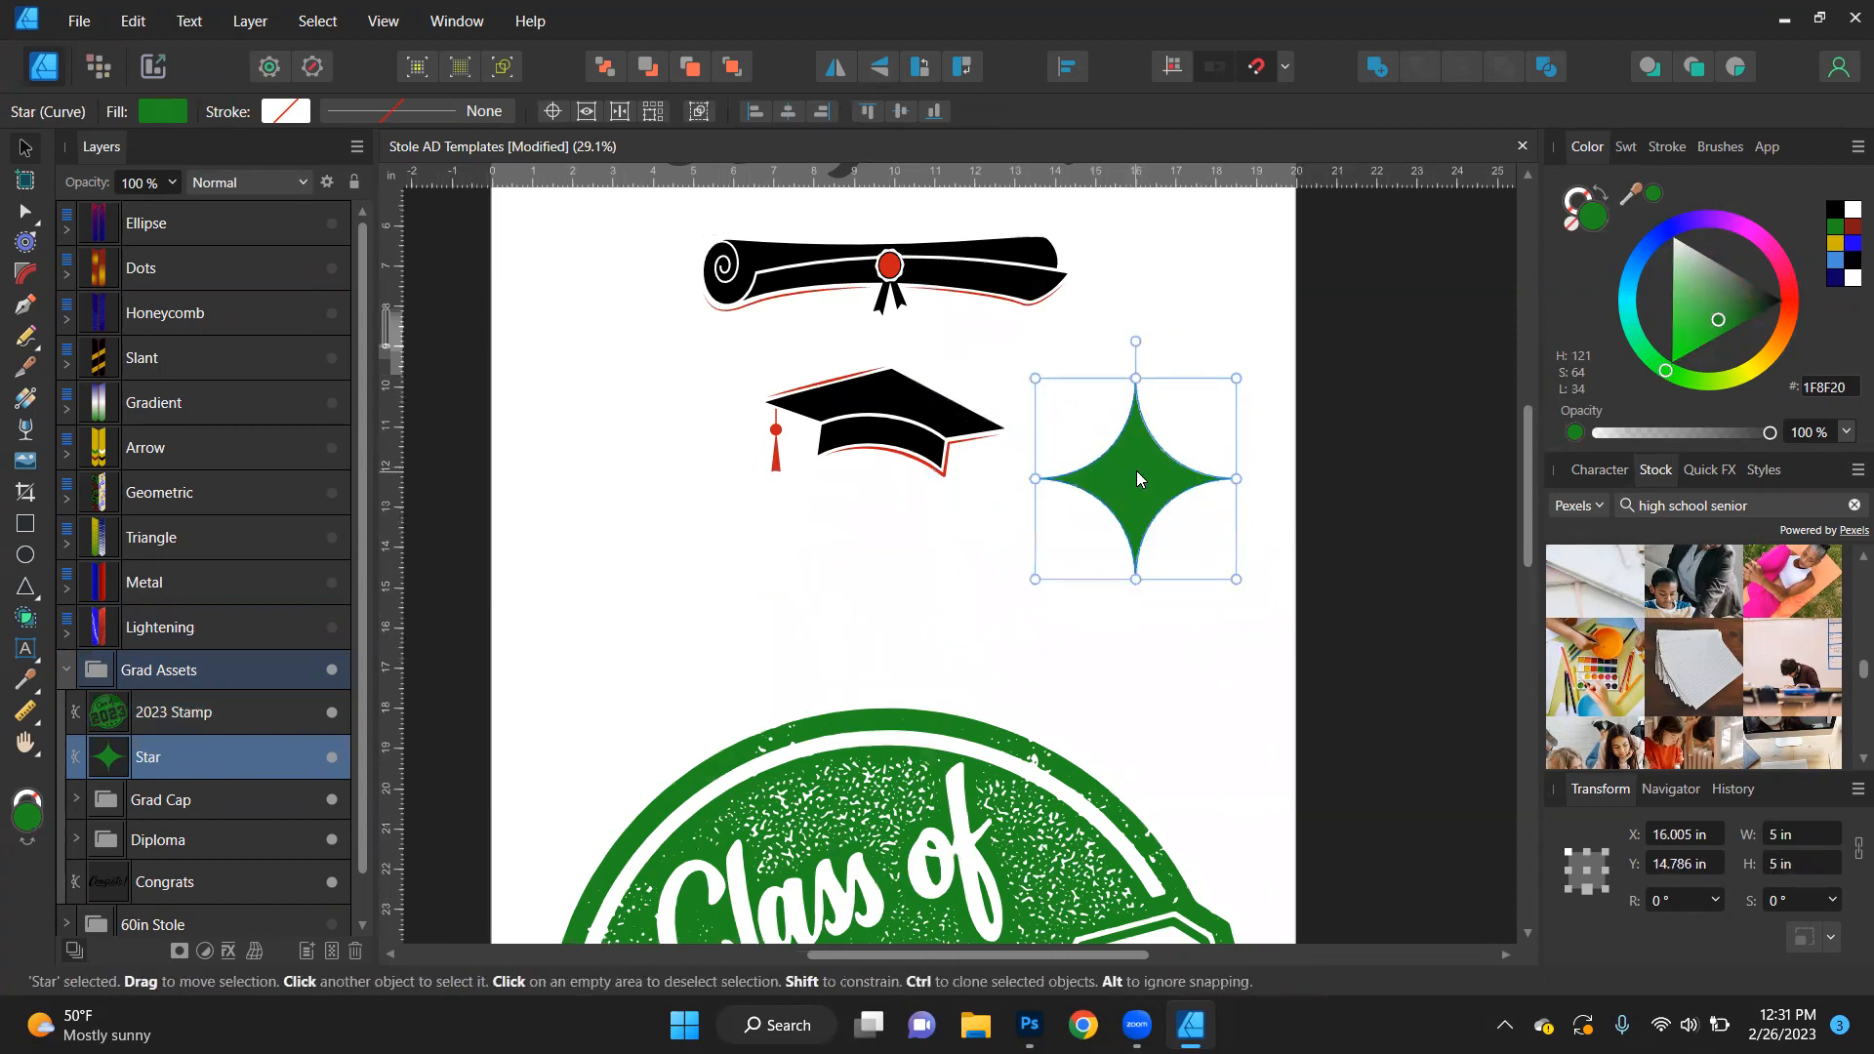
{"action": "key", "text": "z"}
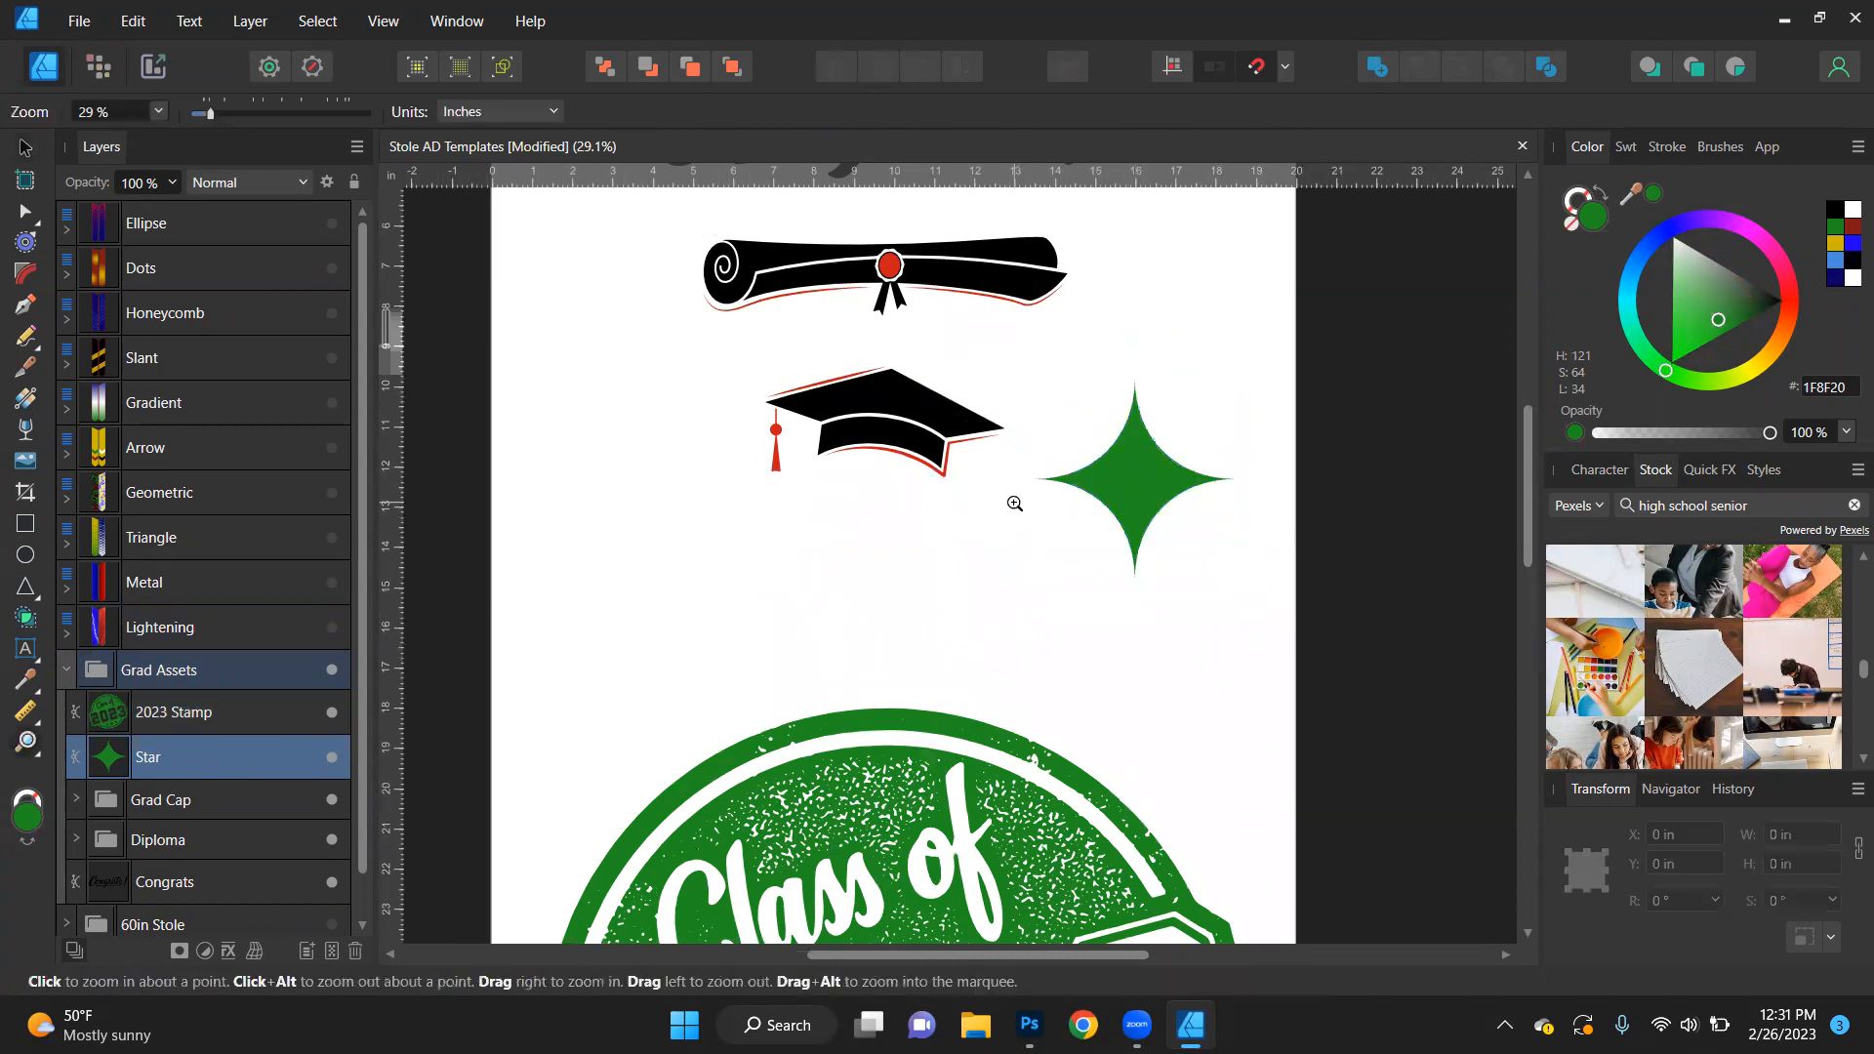
{"action": "key", "text": "ctrl+z"}
- Expand the Grad Cap group and recolour its Outline Color layer green (1F8F20)
{"action": "left_click", "coordinate": [861, 412]}
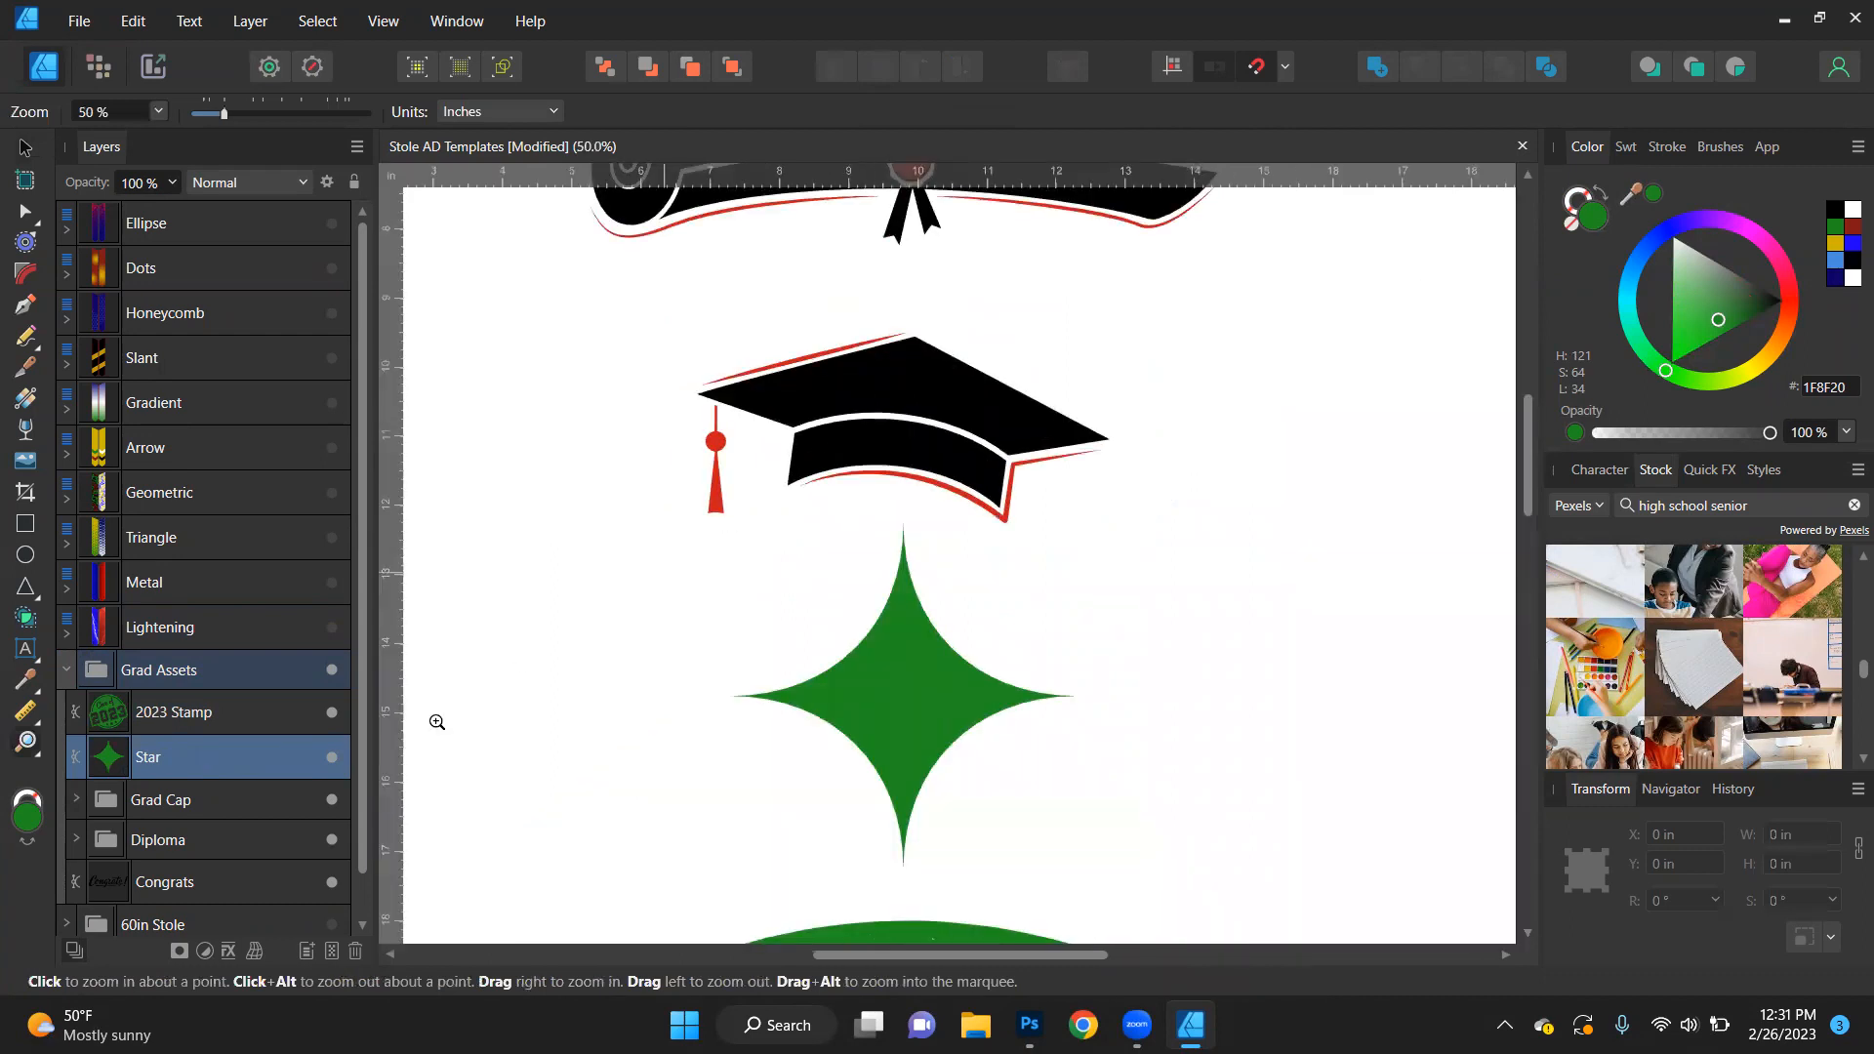
{"action": "left_click", "coordinate": [74, 800]}
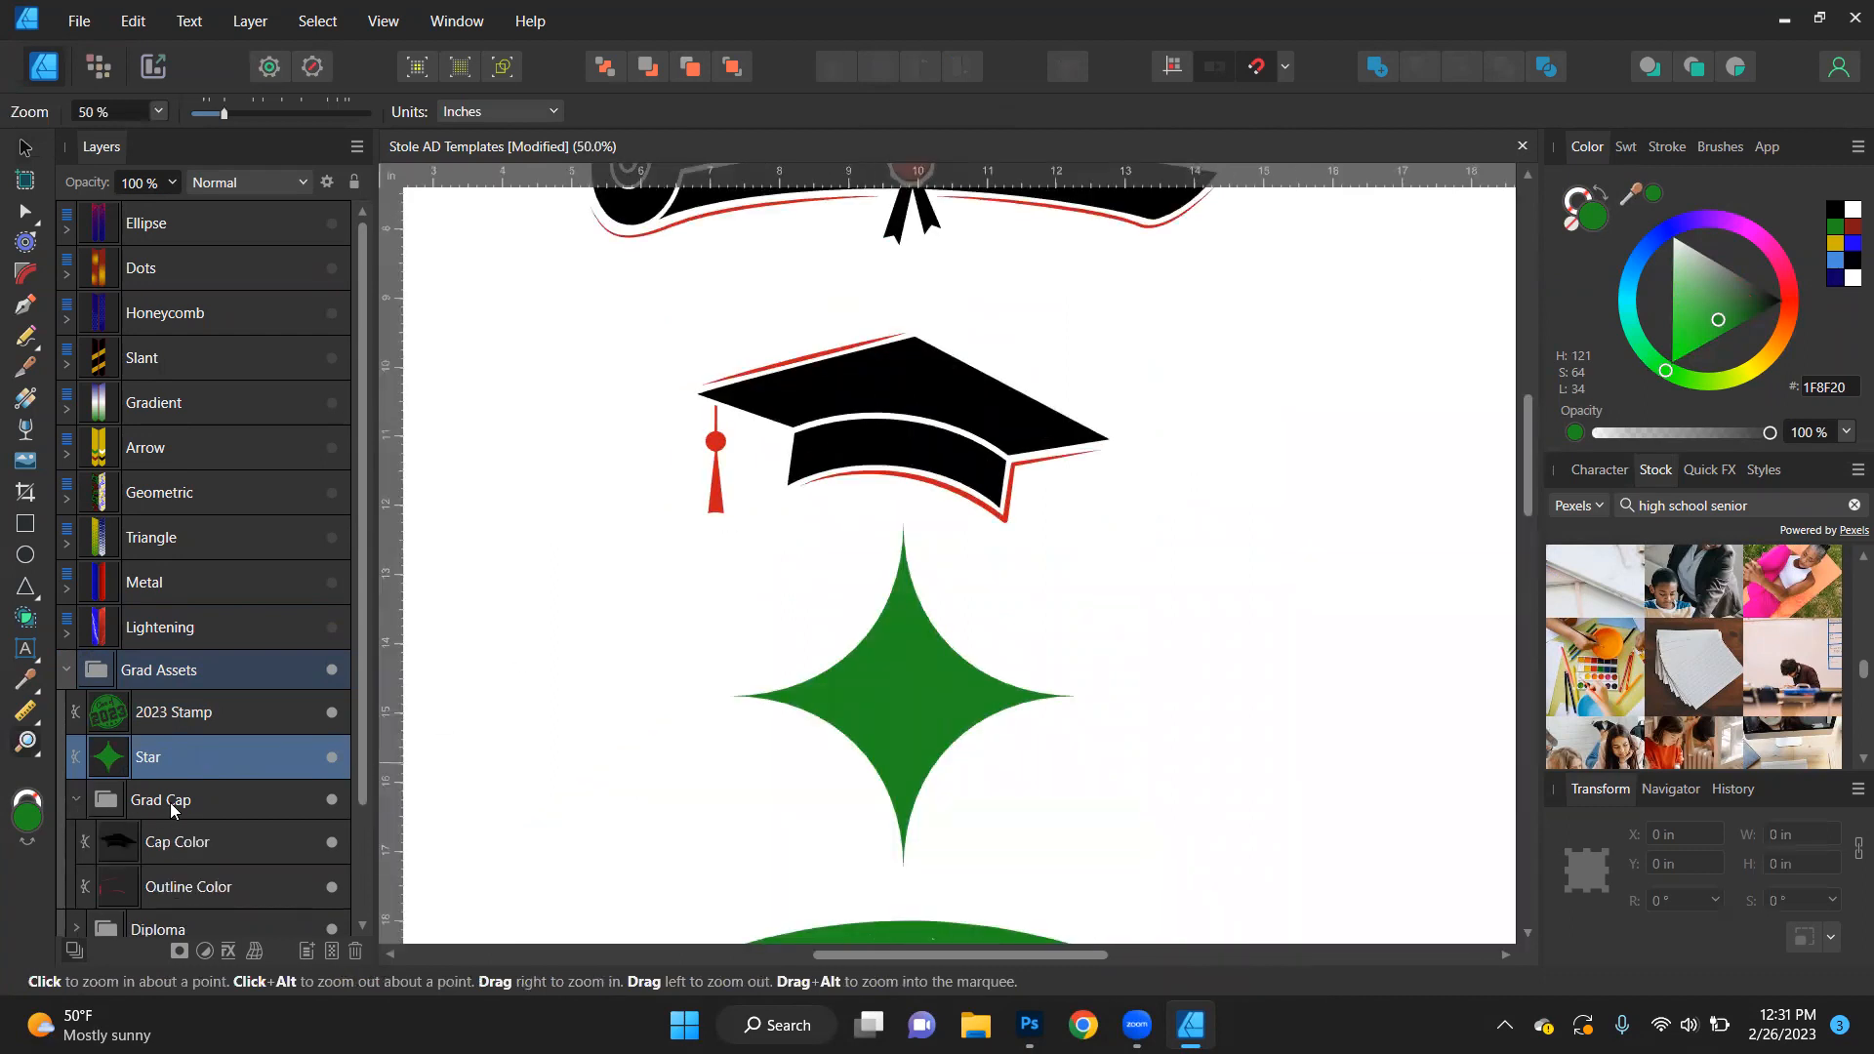
{"action": "left_click", "coordinate": [180, 830]}
{"action": "left_click", "coordinate": [211, 879]}
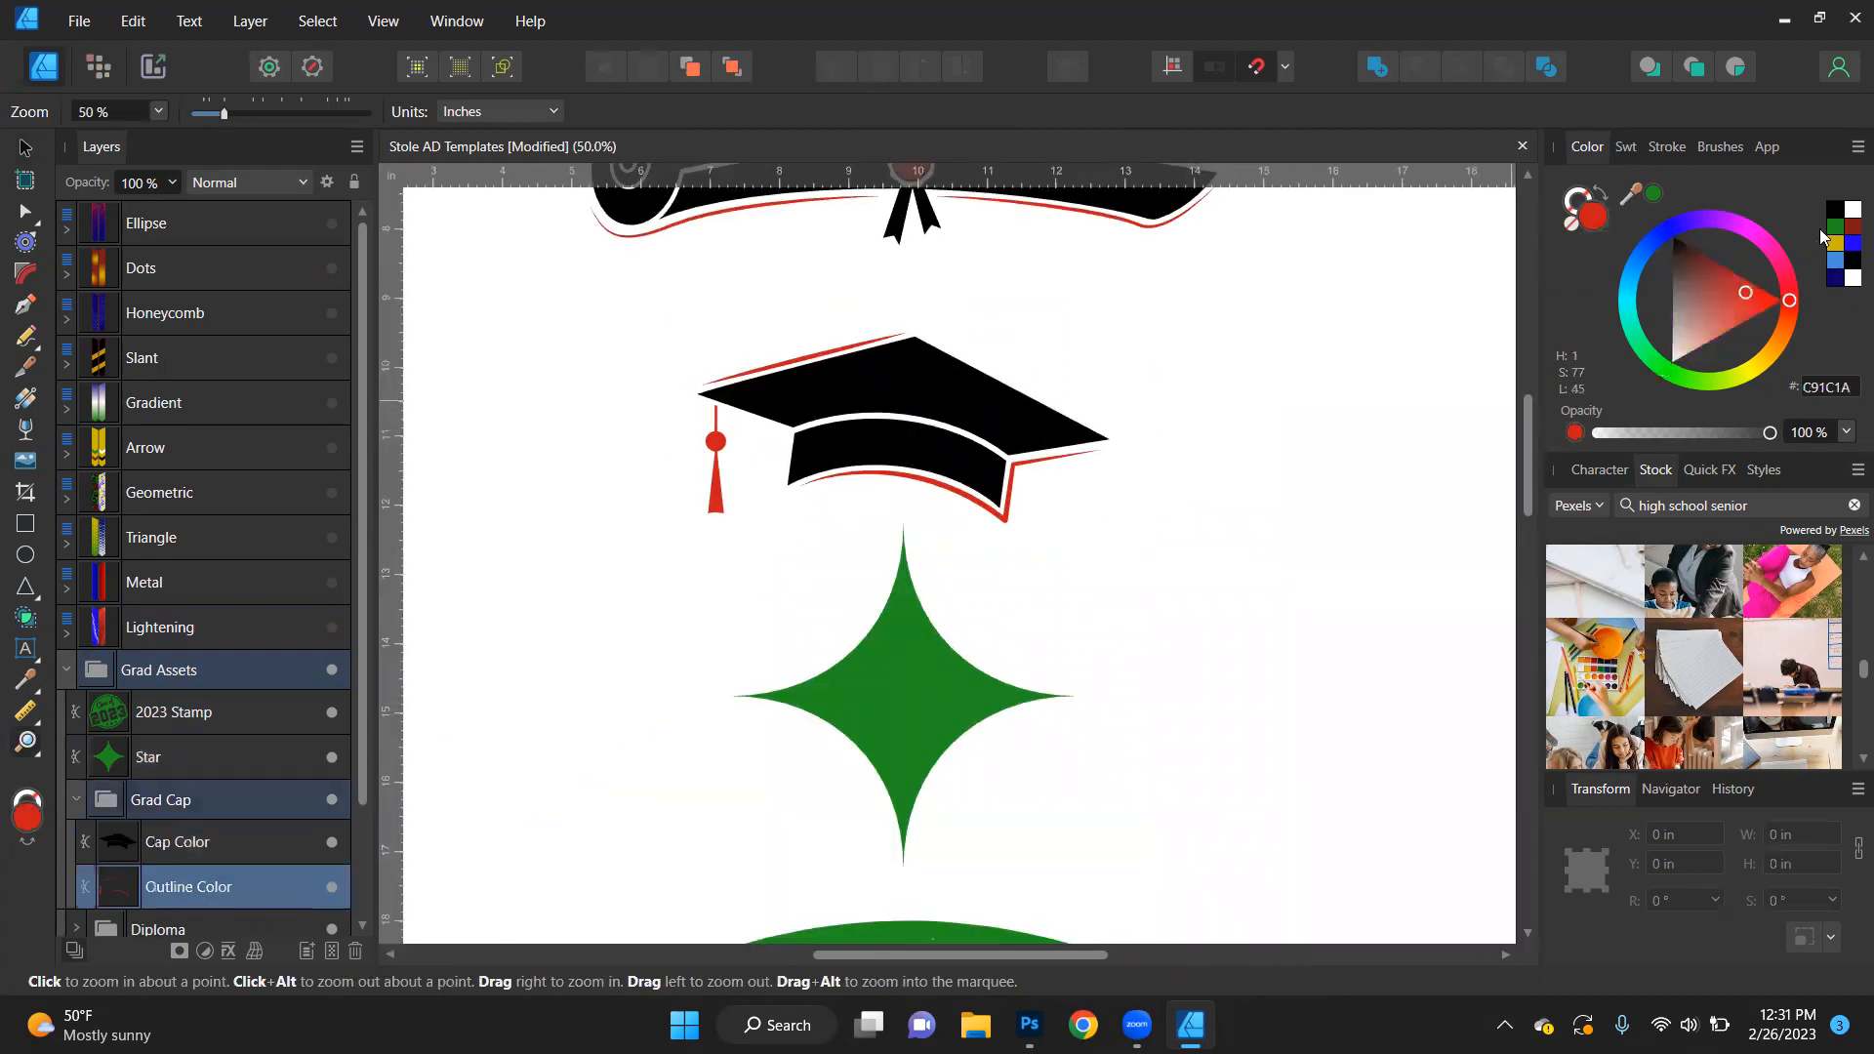
{"action": "left_click", "coordinate": [1652, 194]}
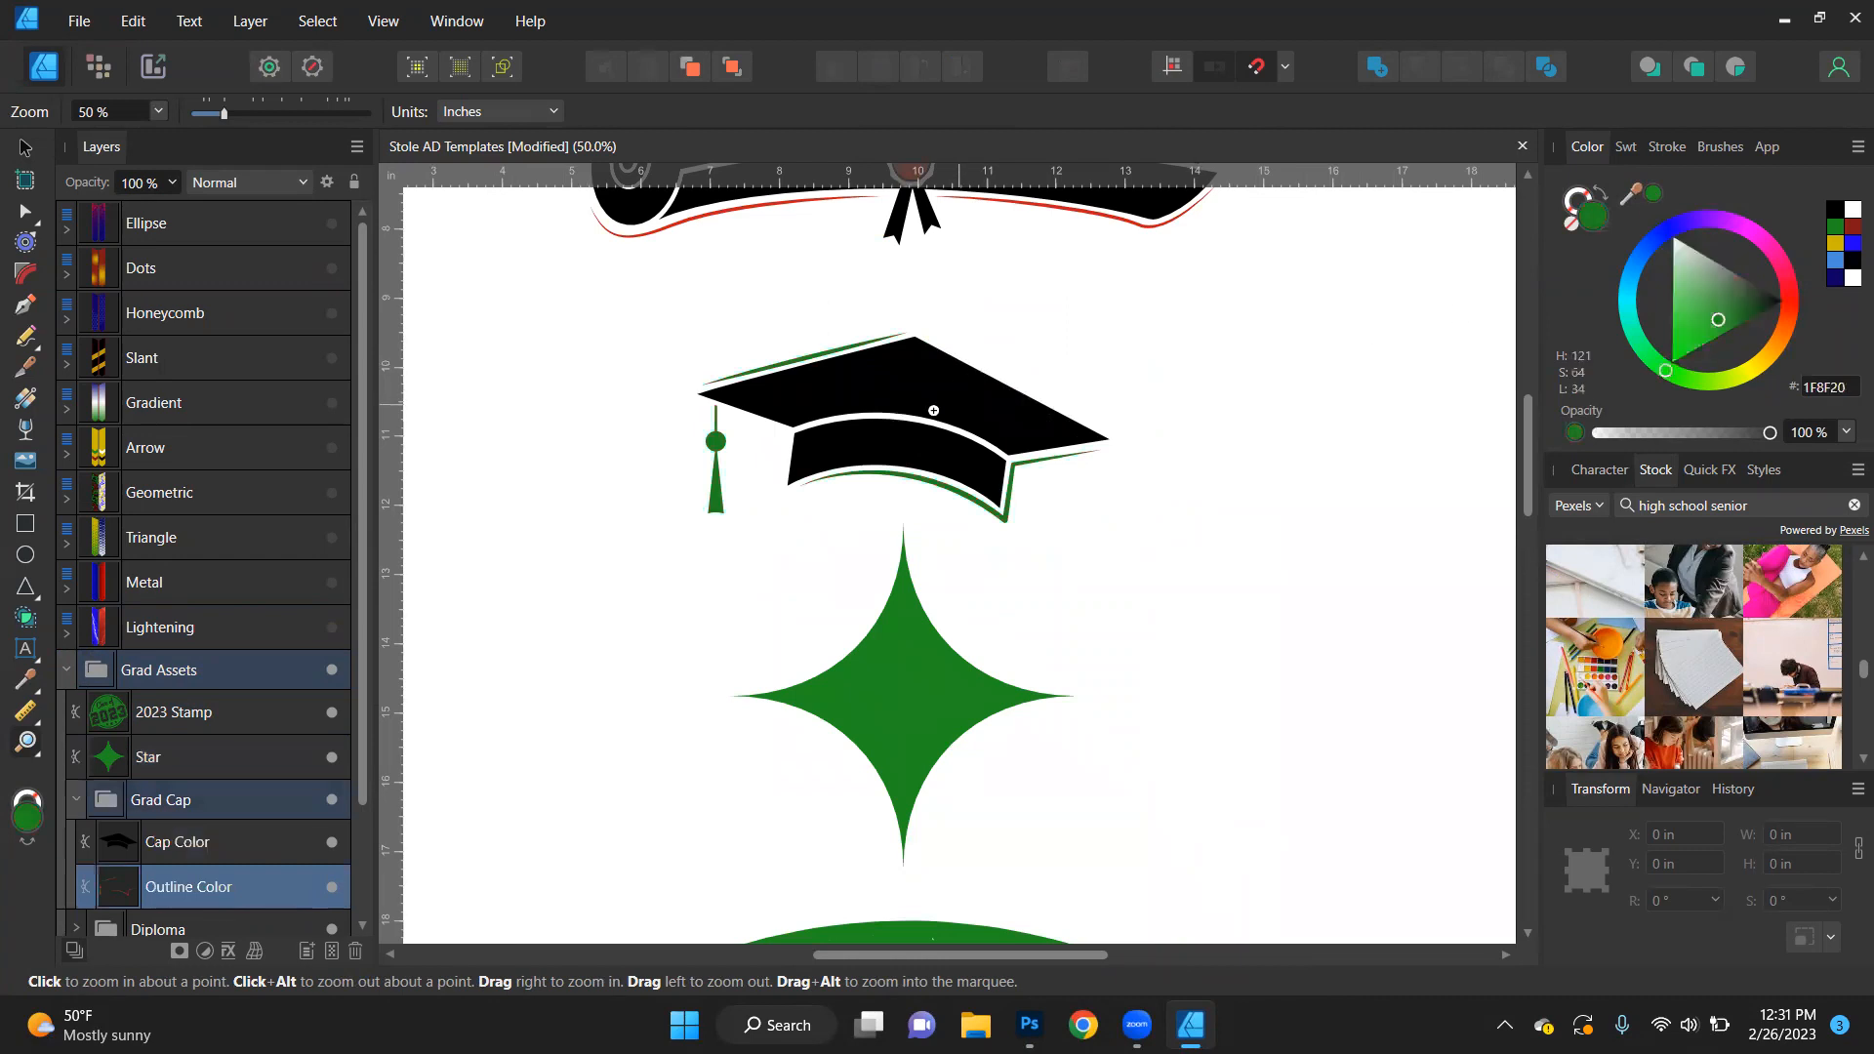
- Recolour the grad cap's Cap Color layer, trying dark blue (0D0065) and settling on bright blue (2000FF)
{"action": "left_click", "coordinate": [158, 844]}
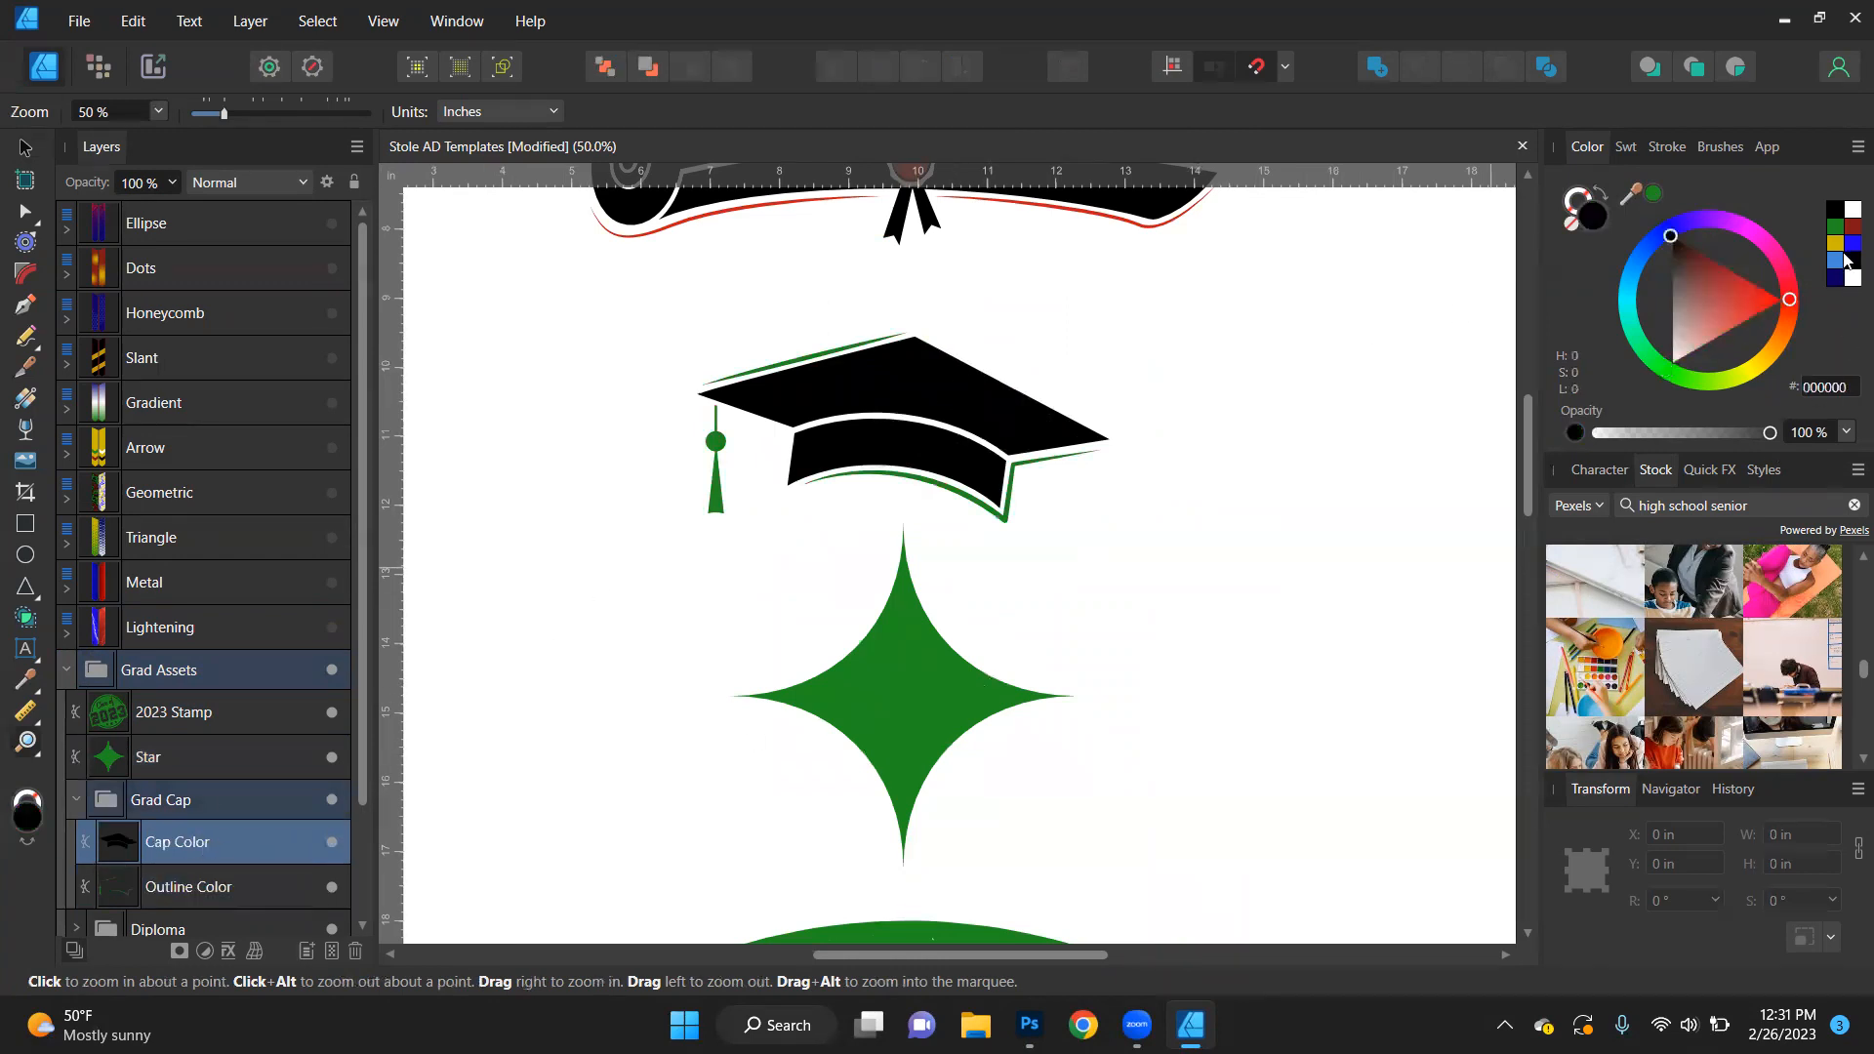
{"action": "left_click", "coordinate": [1833, 280]}
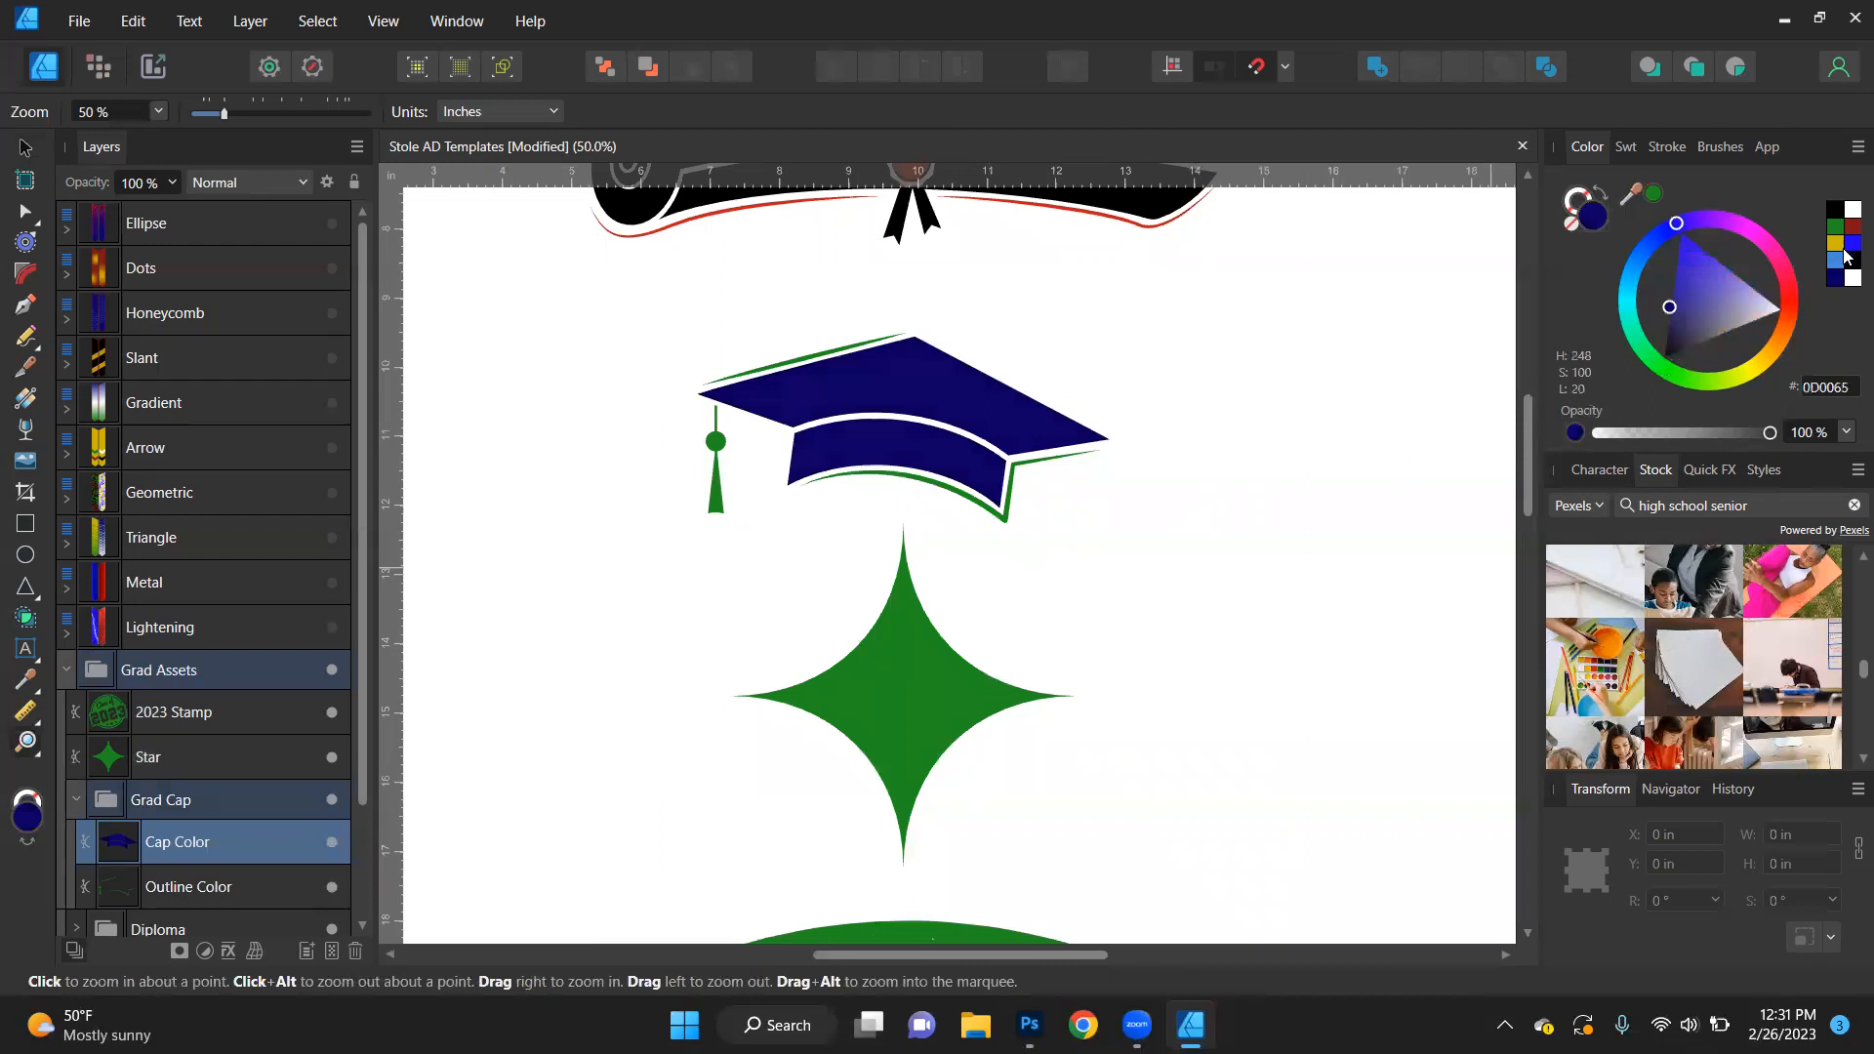
{"action": "left_click", "coordinate": [1850, 244]}
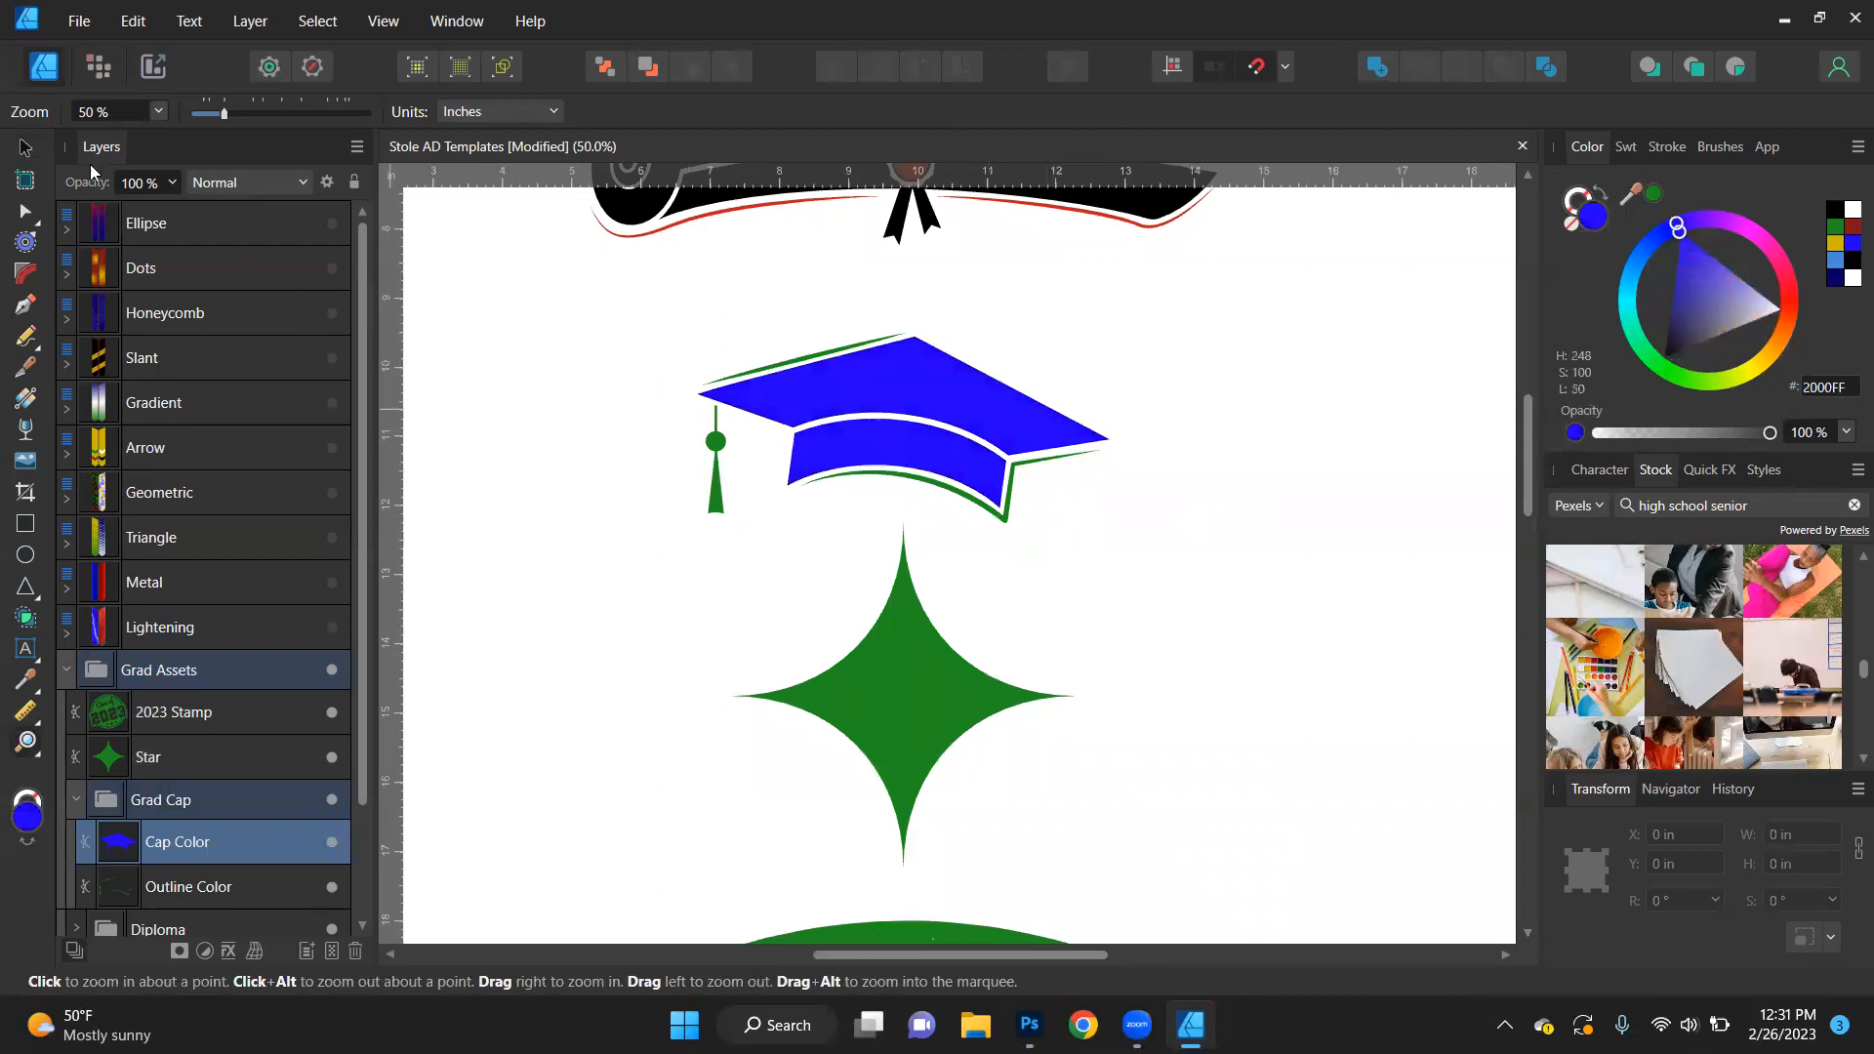
- Recolour the diploma's Diploma Color layer green and its Outline Color layer gold (CCB600)
{"action": "left_click", "coordinate": [26, 148]}
{"action": "scroll", "coordinate": [607, 314], "scroll_direction": "down", "scroll_amount": 2}
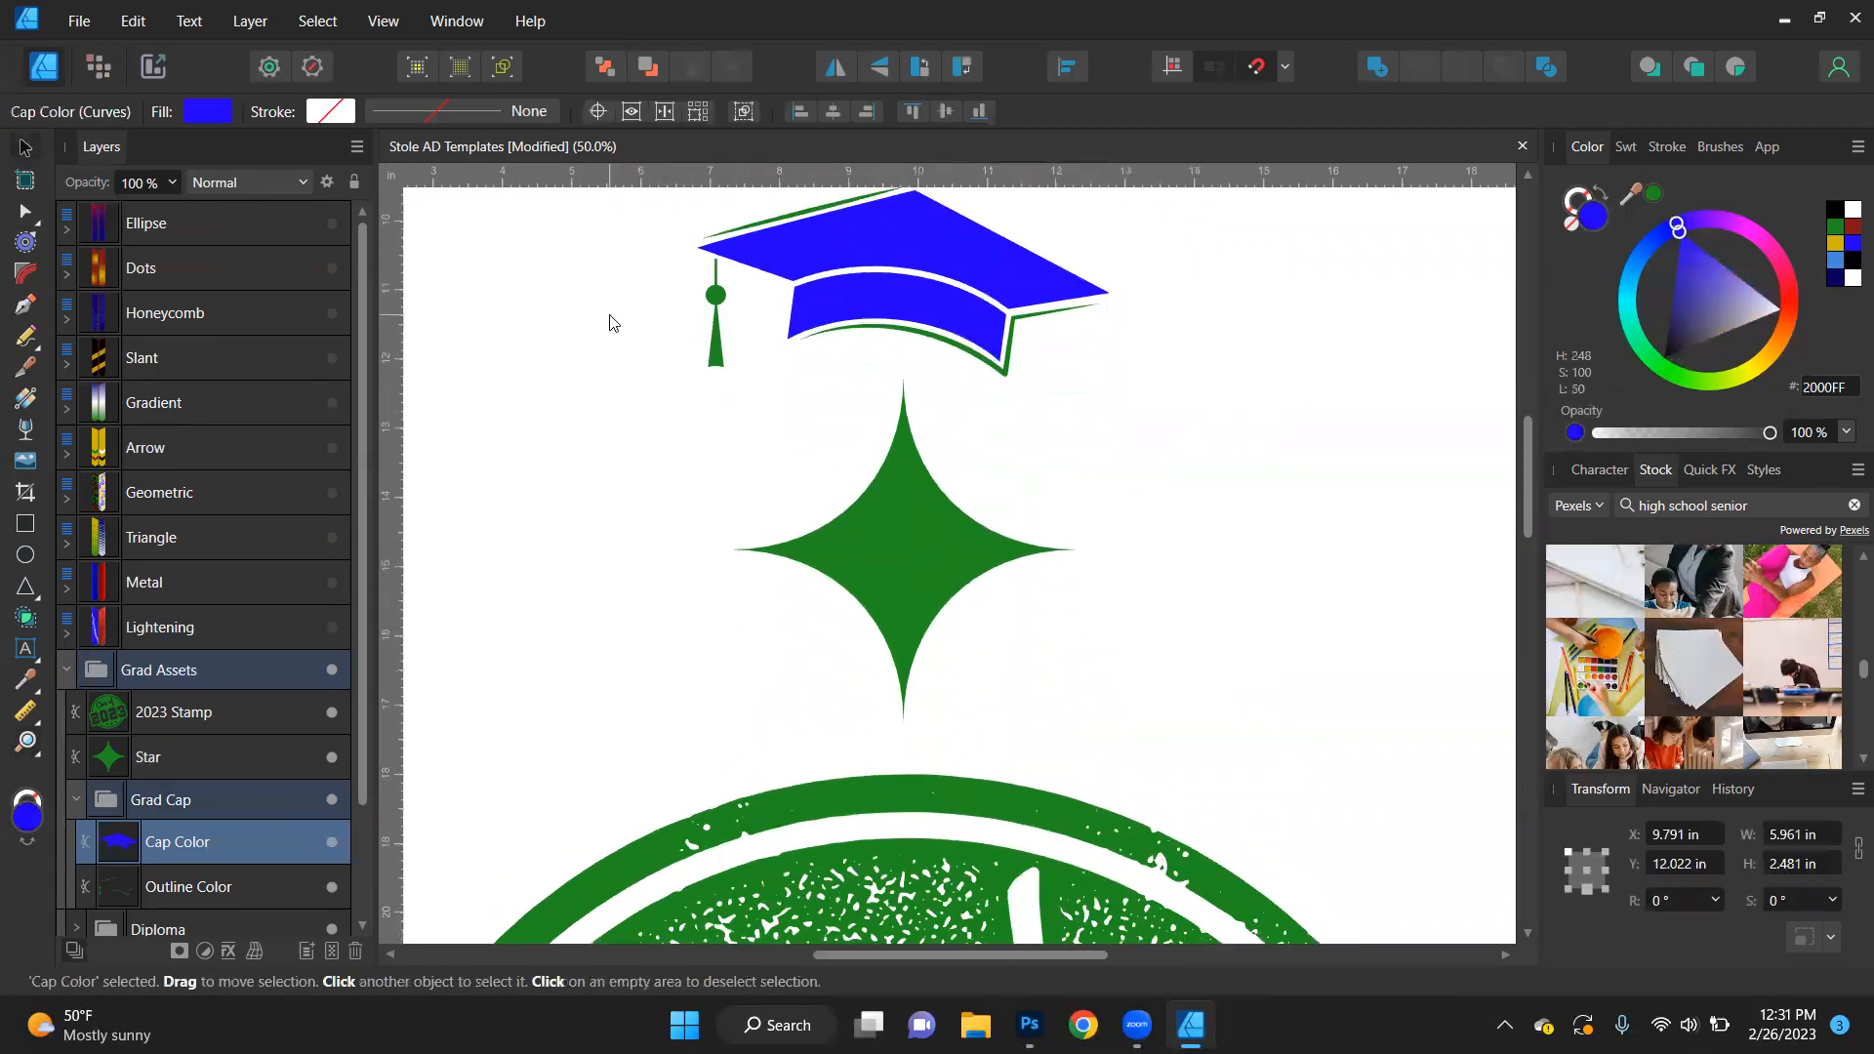
{"action": "scroll", "coordinate": [610, 317], "scroll_direction": "up", "scroll_amount": 5}
{"action": "left_click", "coordinate": [810, 441]}
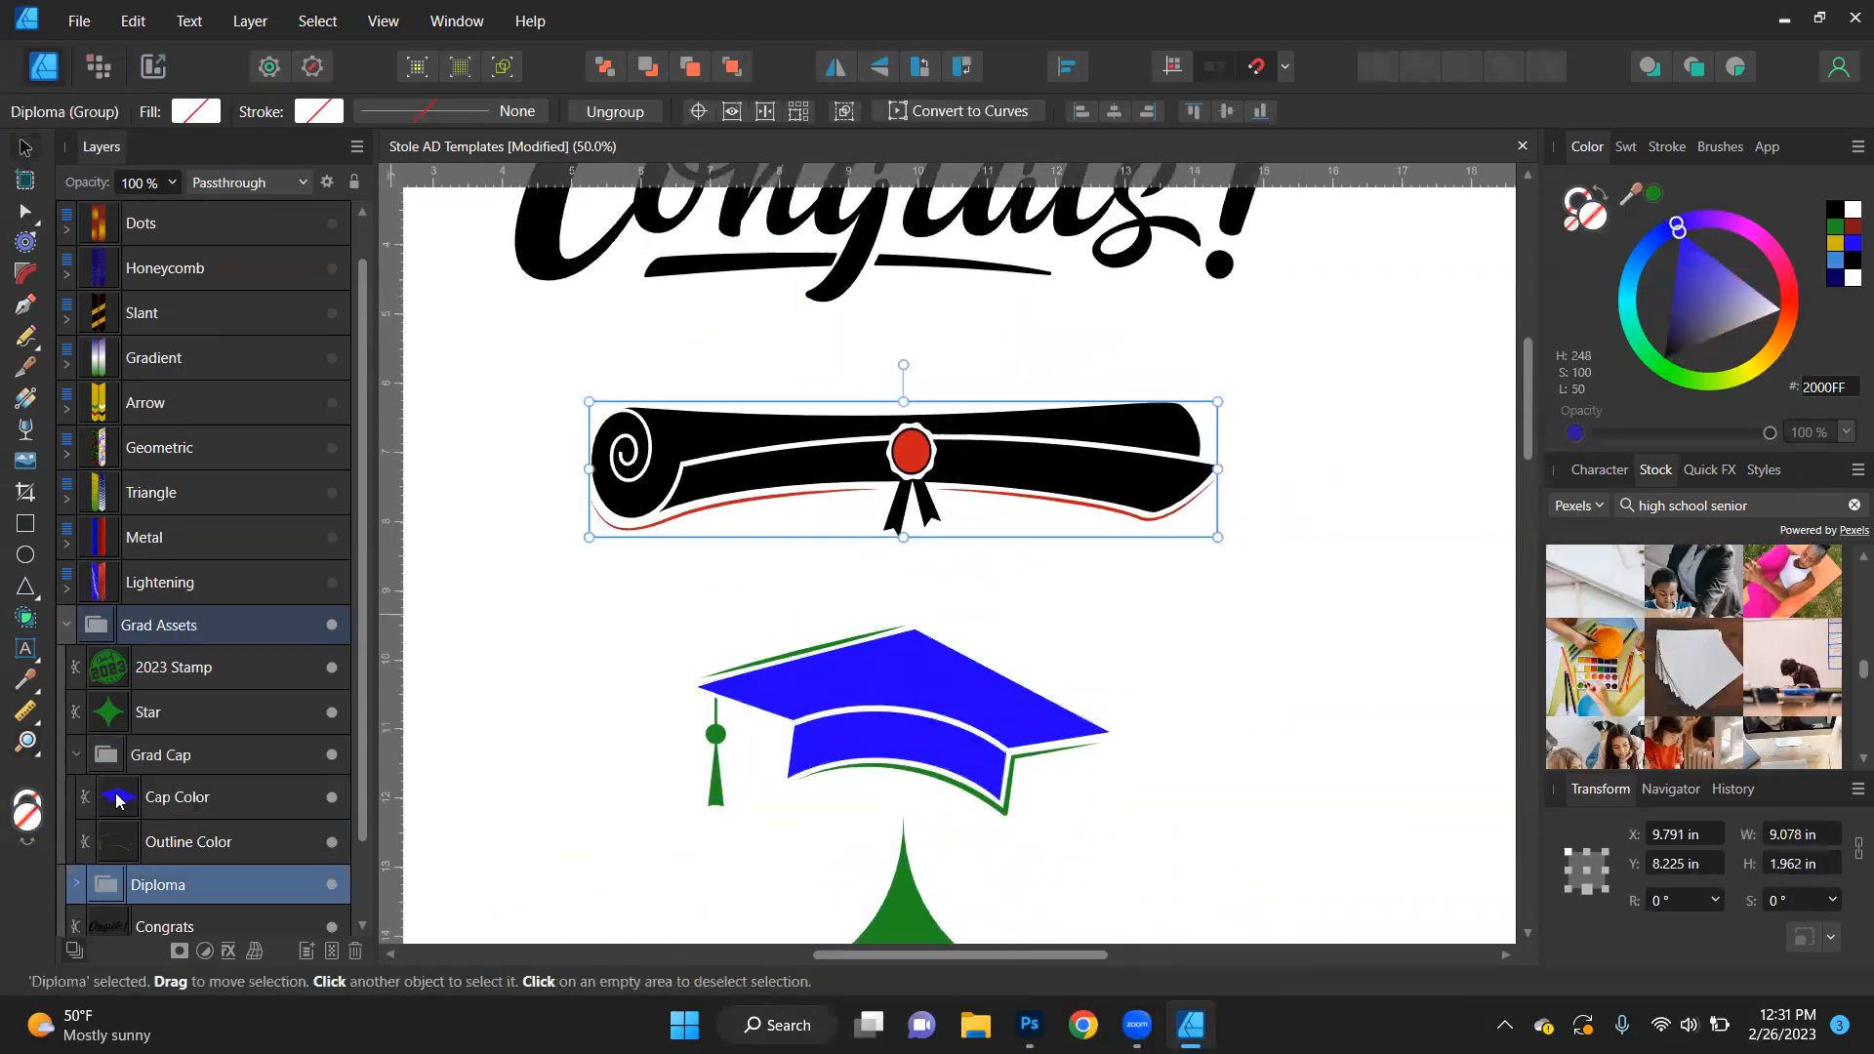
{"action": "double_click", "coordinate": [788, 441]}
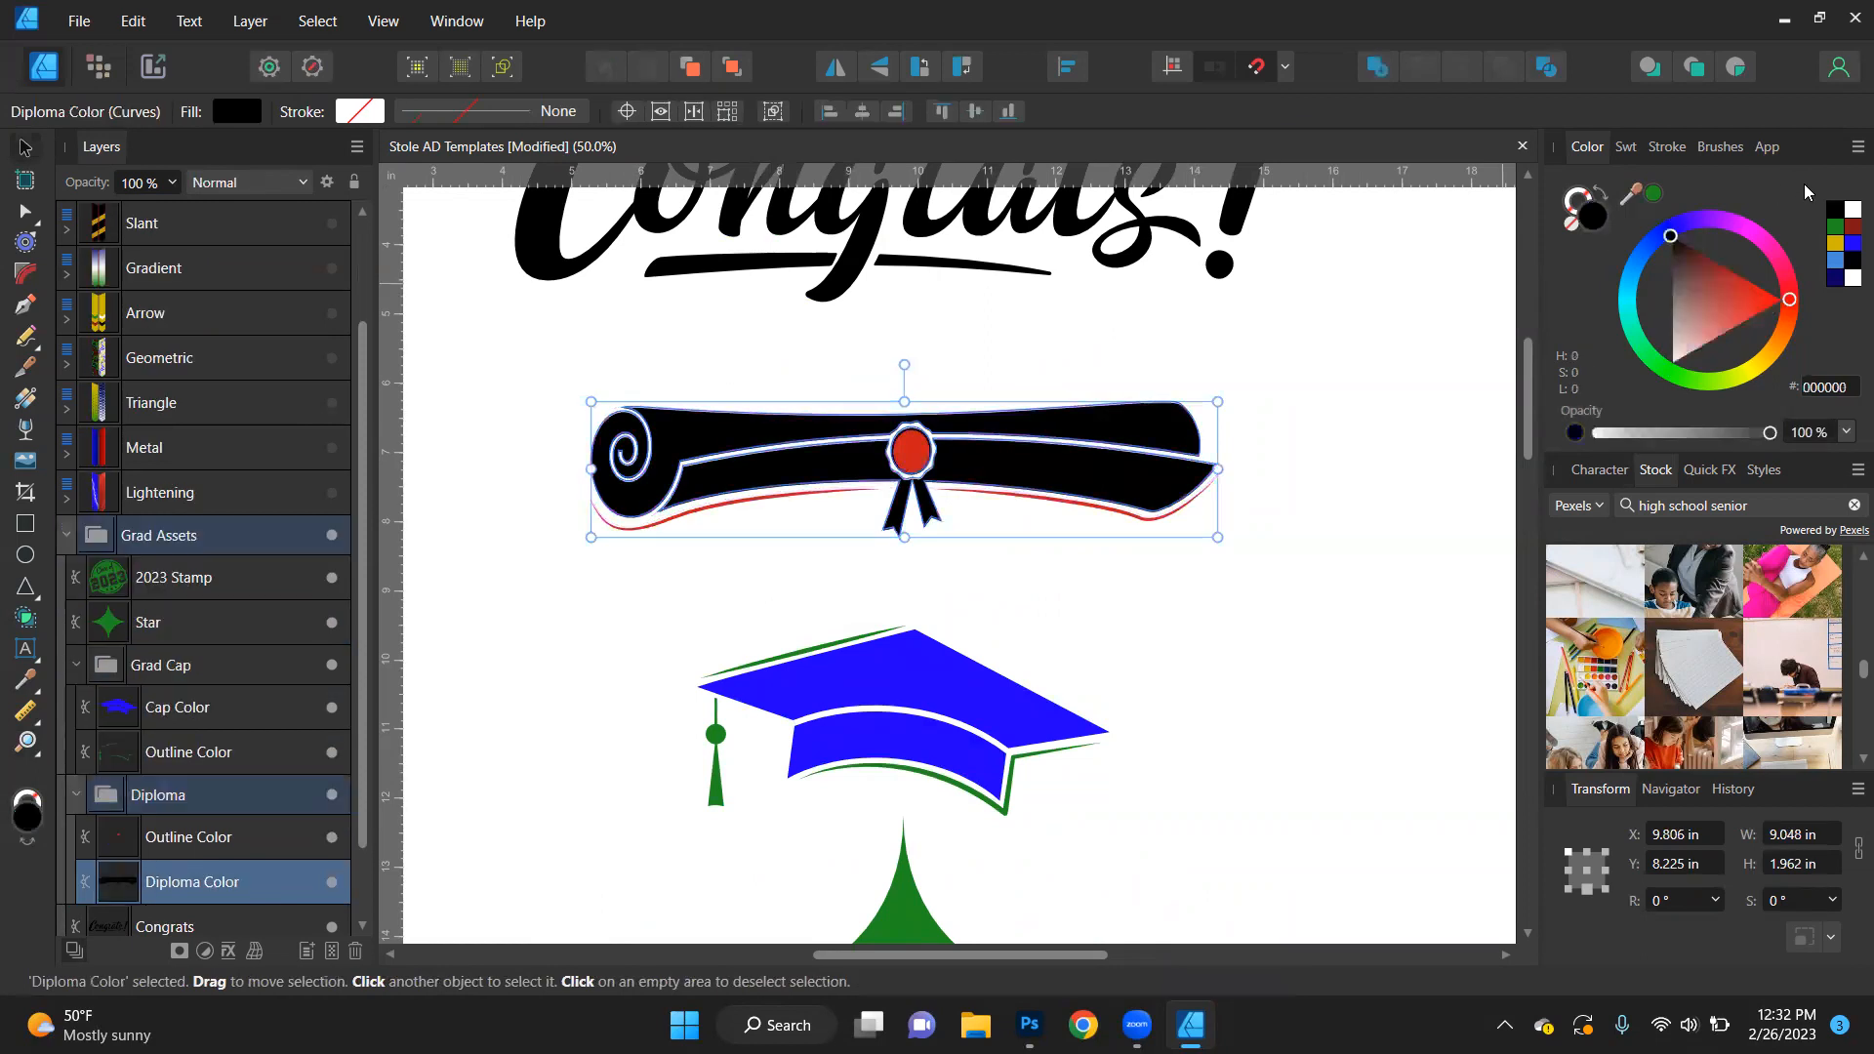
{"action": "left_click", "coordinate": [1834, 225]}
{"action": "left_click", "coordinate": [932, 454]}
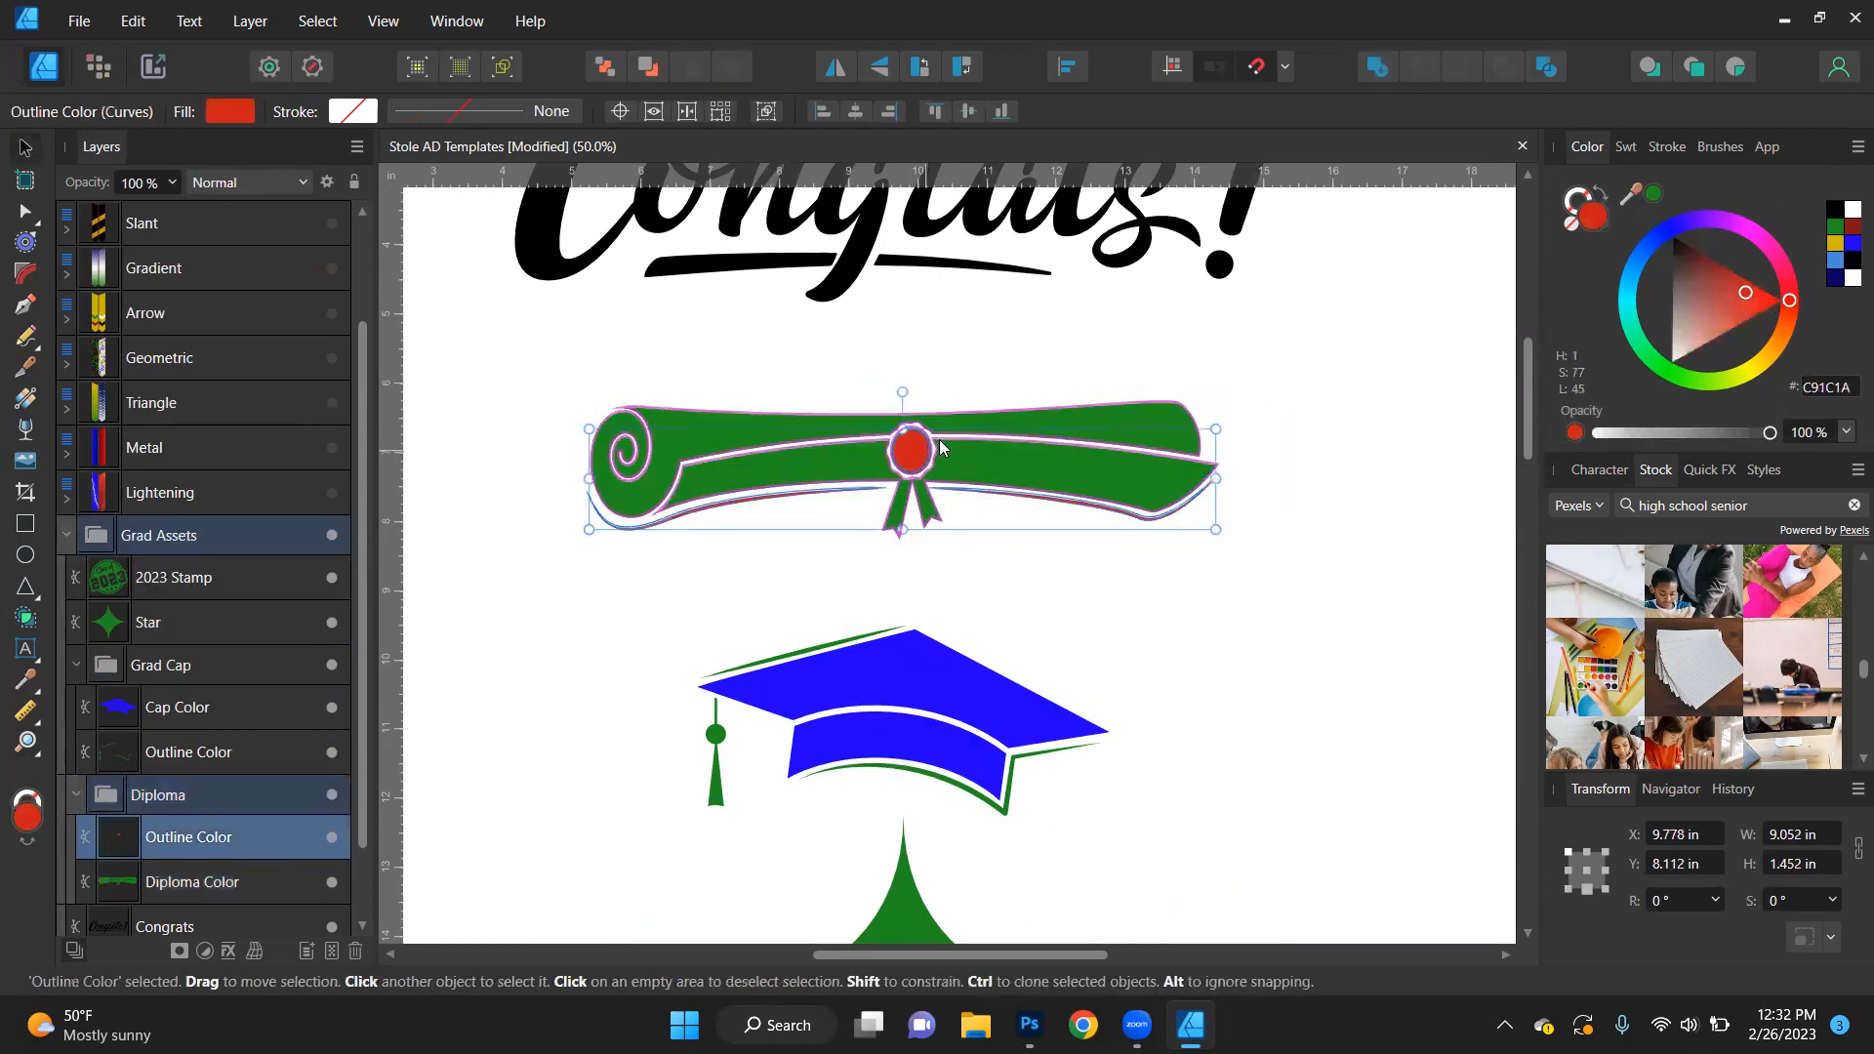
{"action": "left_click", "coordinate": [1834, 243]}
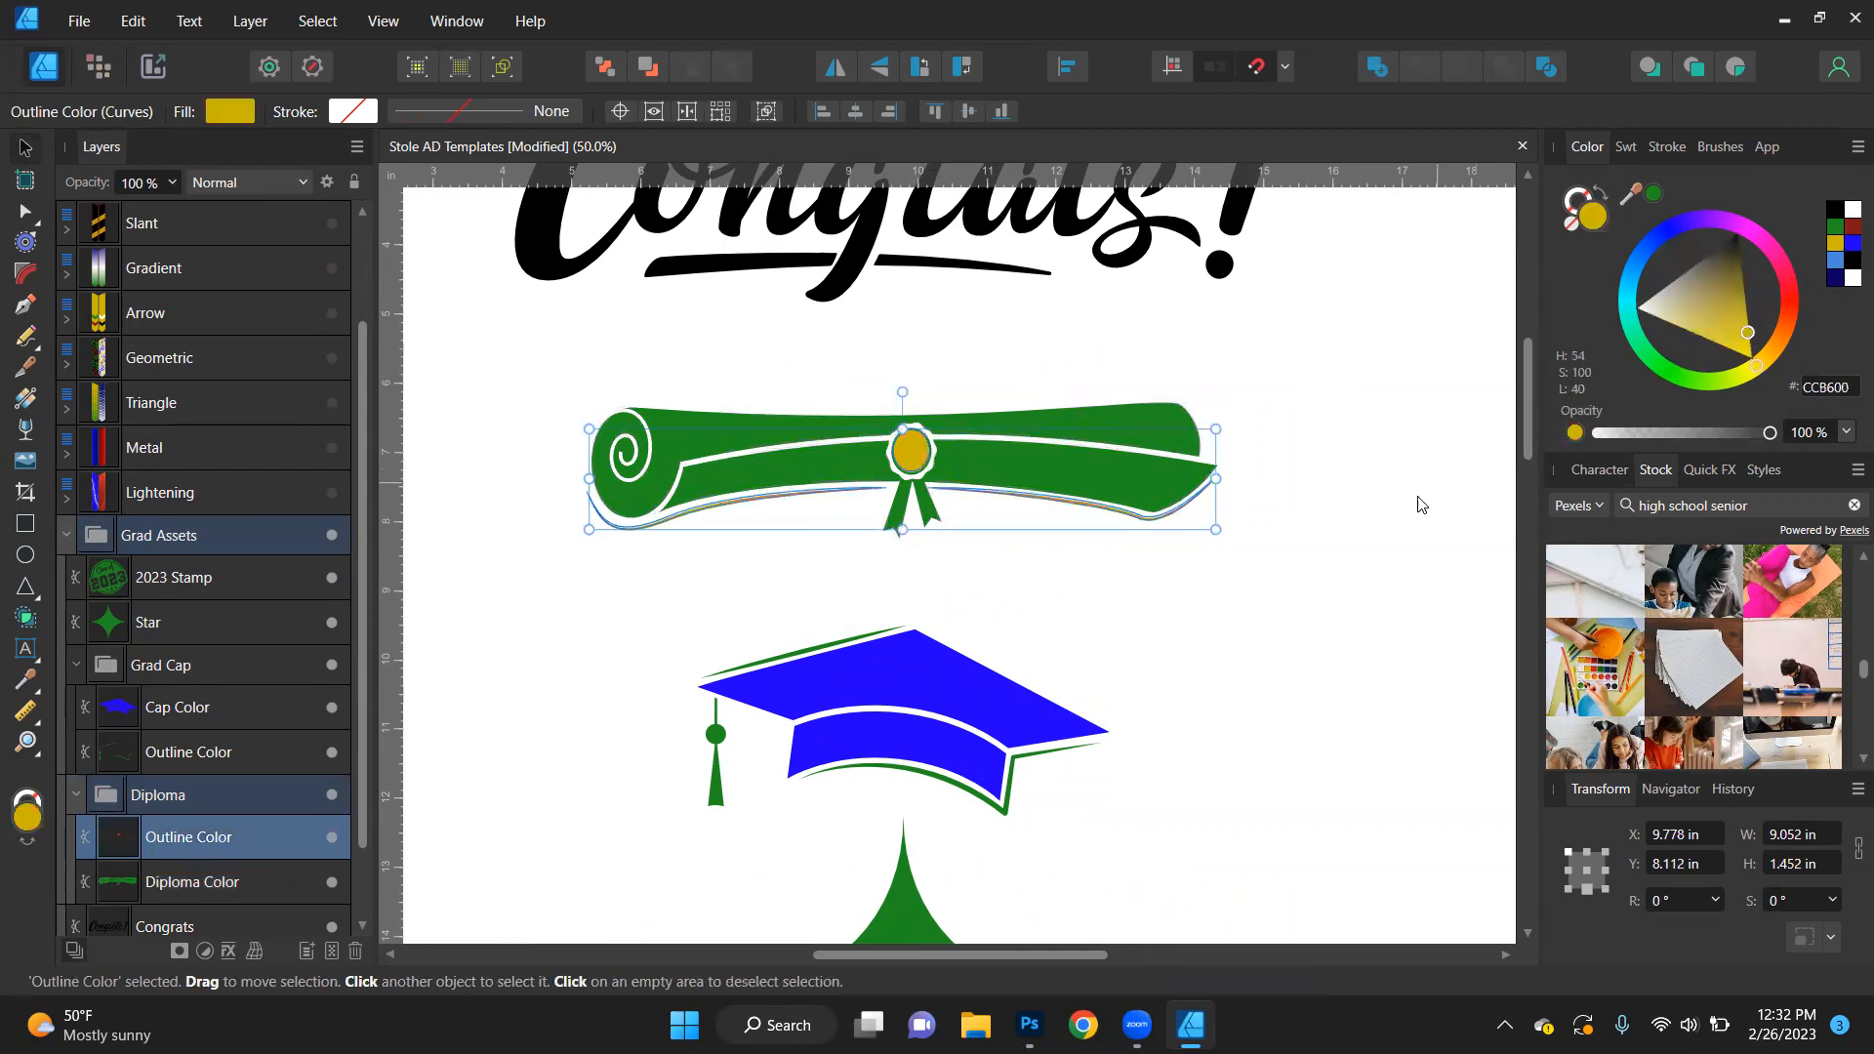
- Recolour the Congrats lettering gold (CCB600)
{"action": "scroll", "coordinate": [991, 732], "scroll_direction": "up", "scroll_amount": 4}
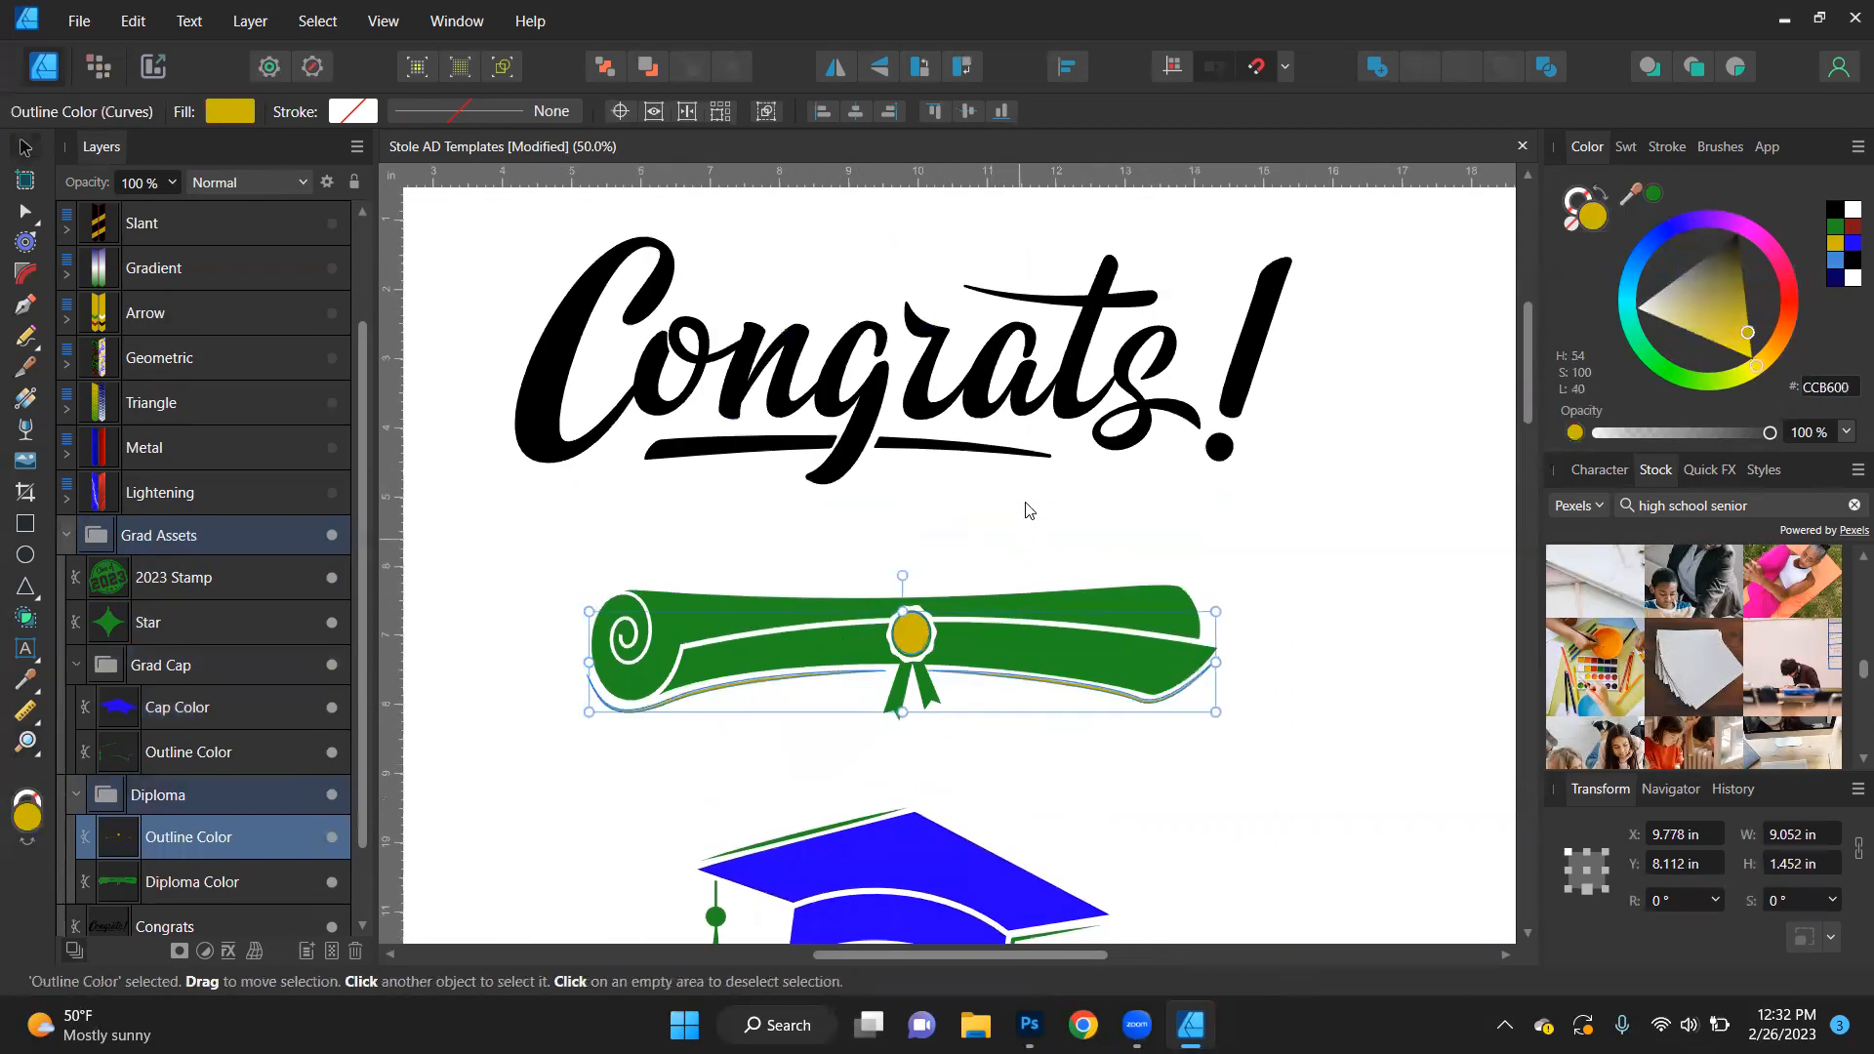
{"action": "left_click", "coordinate": [1057, 390]}
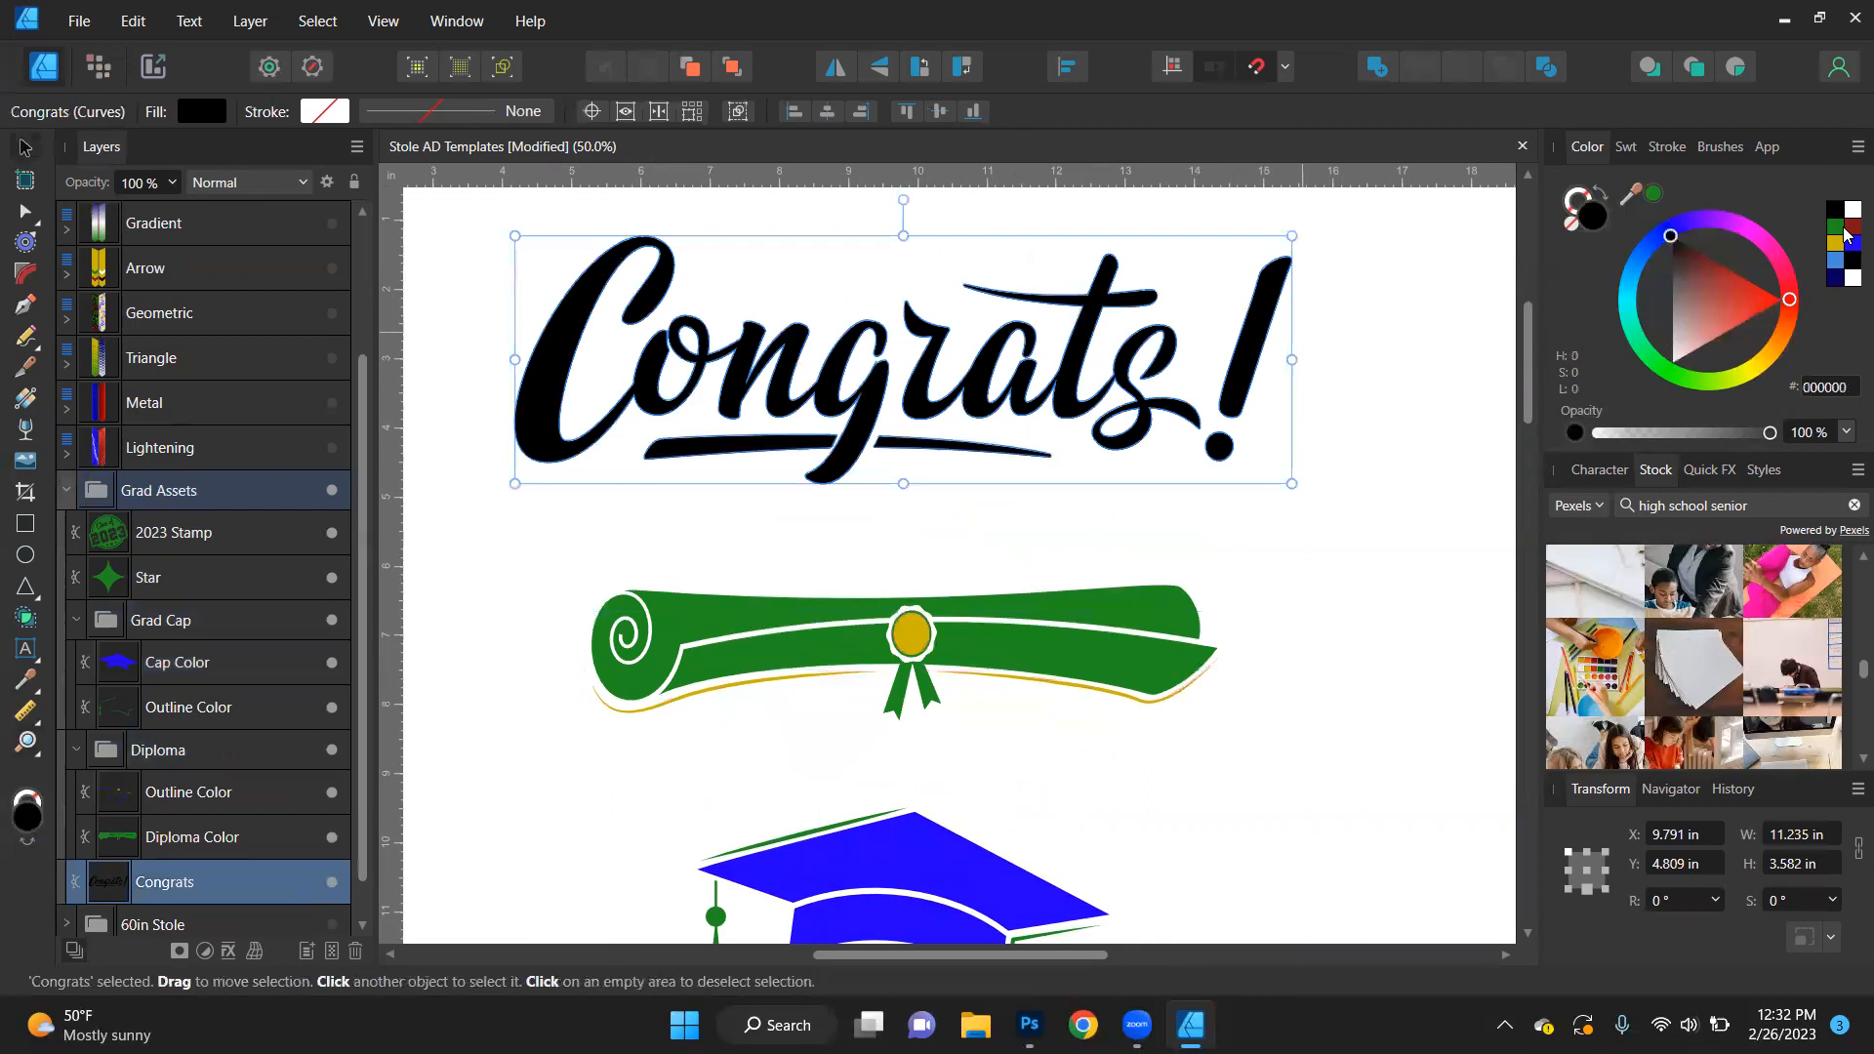
{"action": "left_click", "coordinate": [1848, 228]}
{"action": "left_click", "coordinate": [1835, 243]}
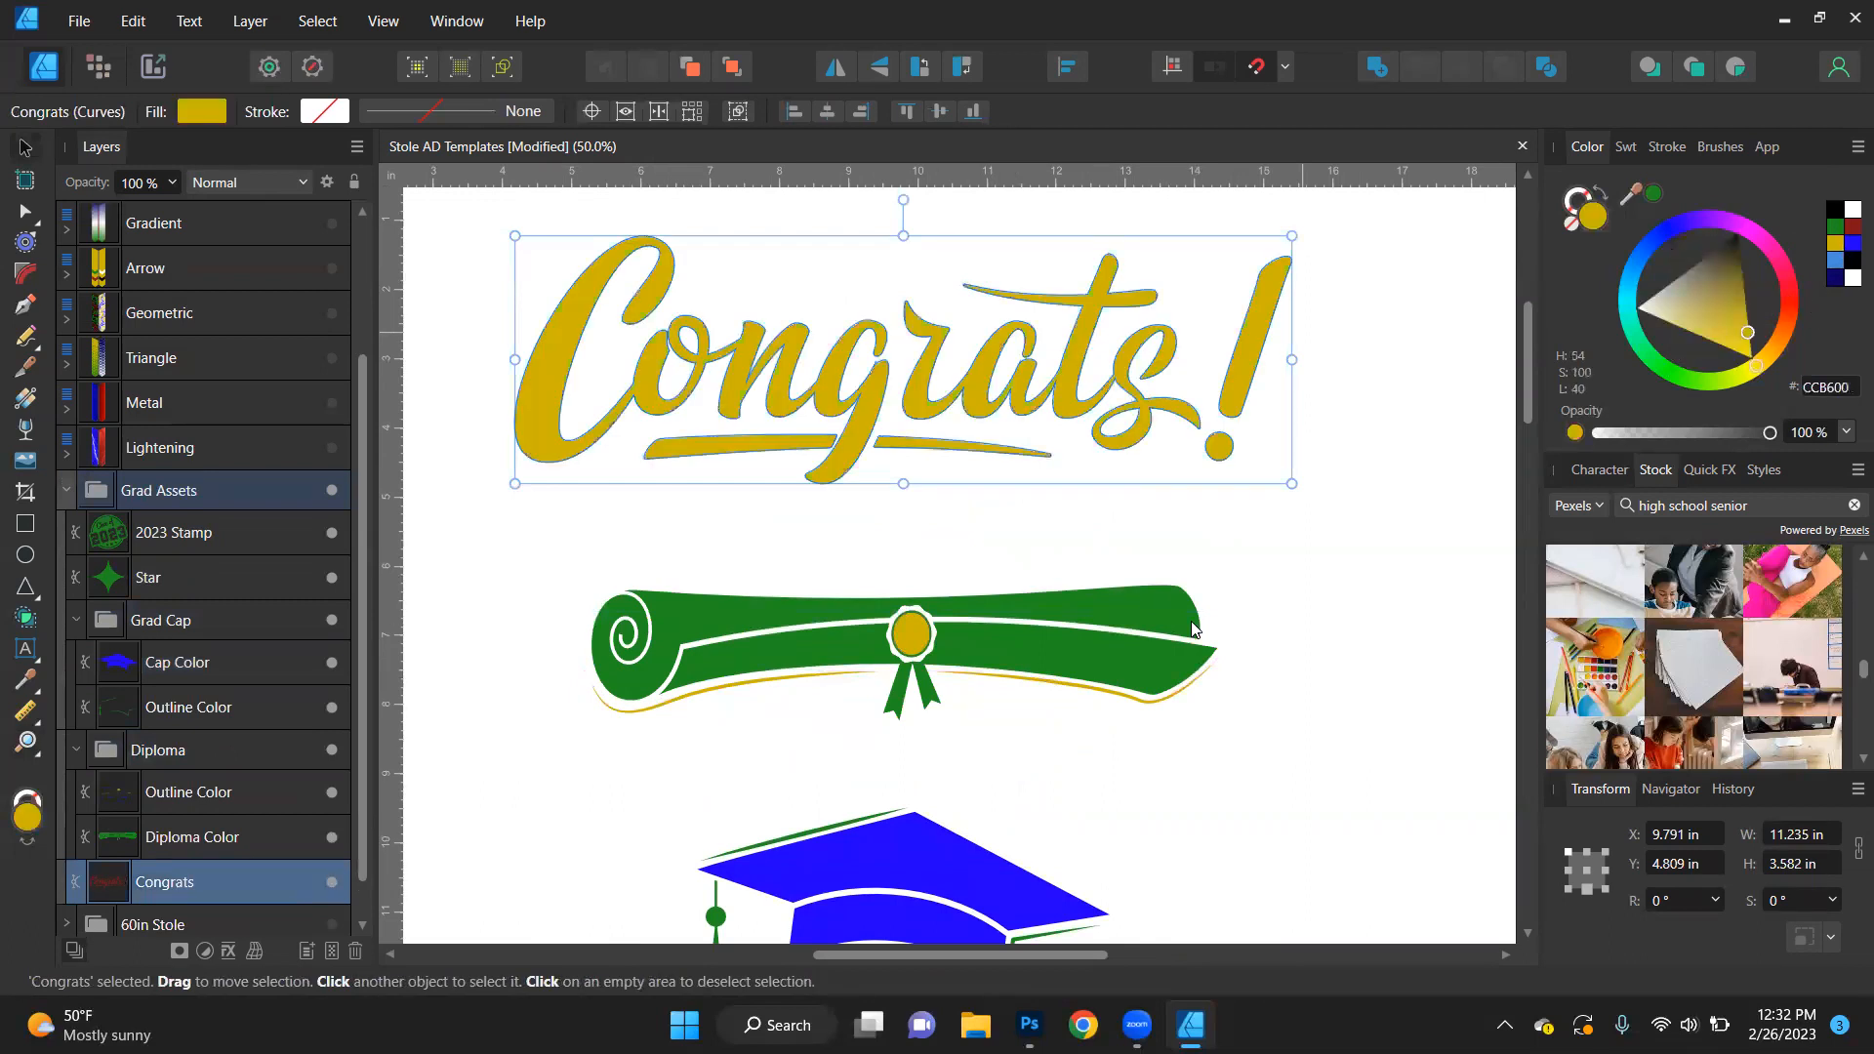
{"action": "scroll", "coordinate": [955, 765], "scroll_direction": "down", "scroll_amount": 3}
{"action": "scroll", "coordinate": [958, 762], "scroll_direction": "down", "scroll_amount": 3}
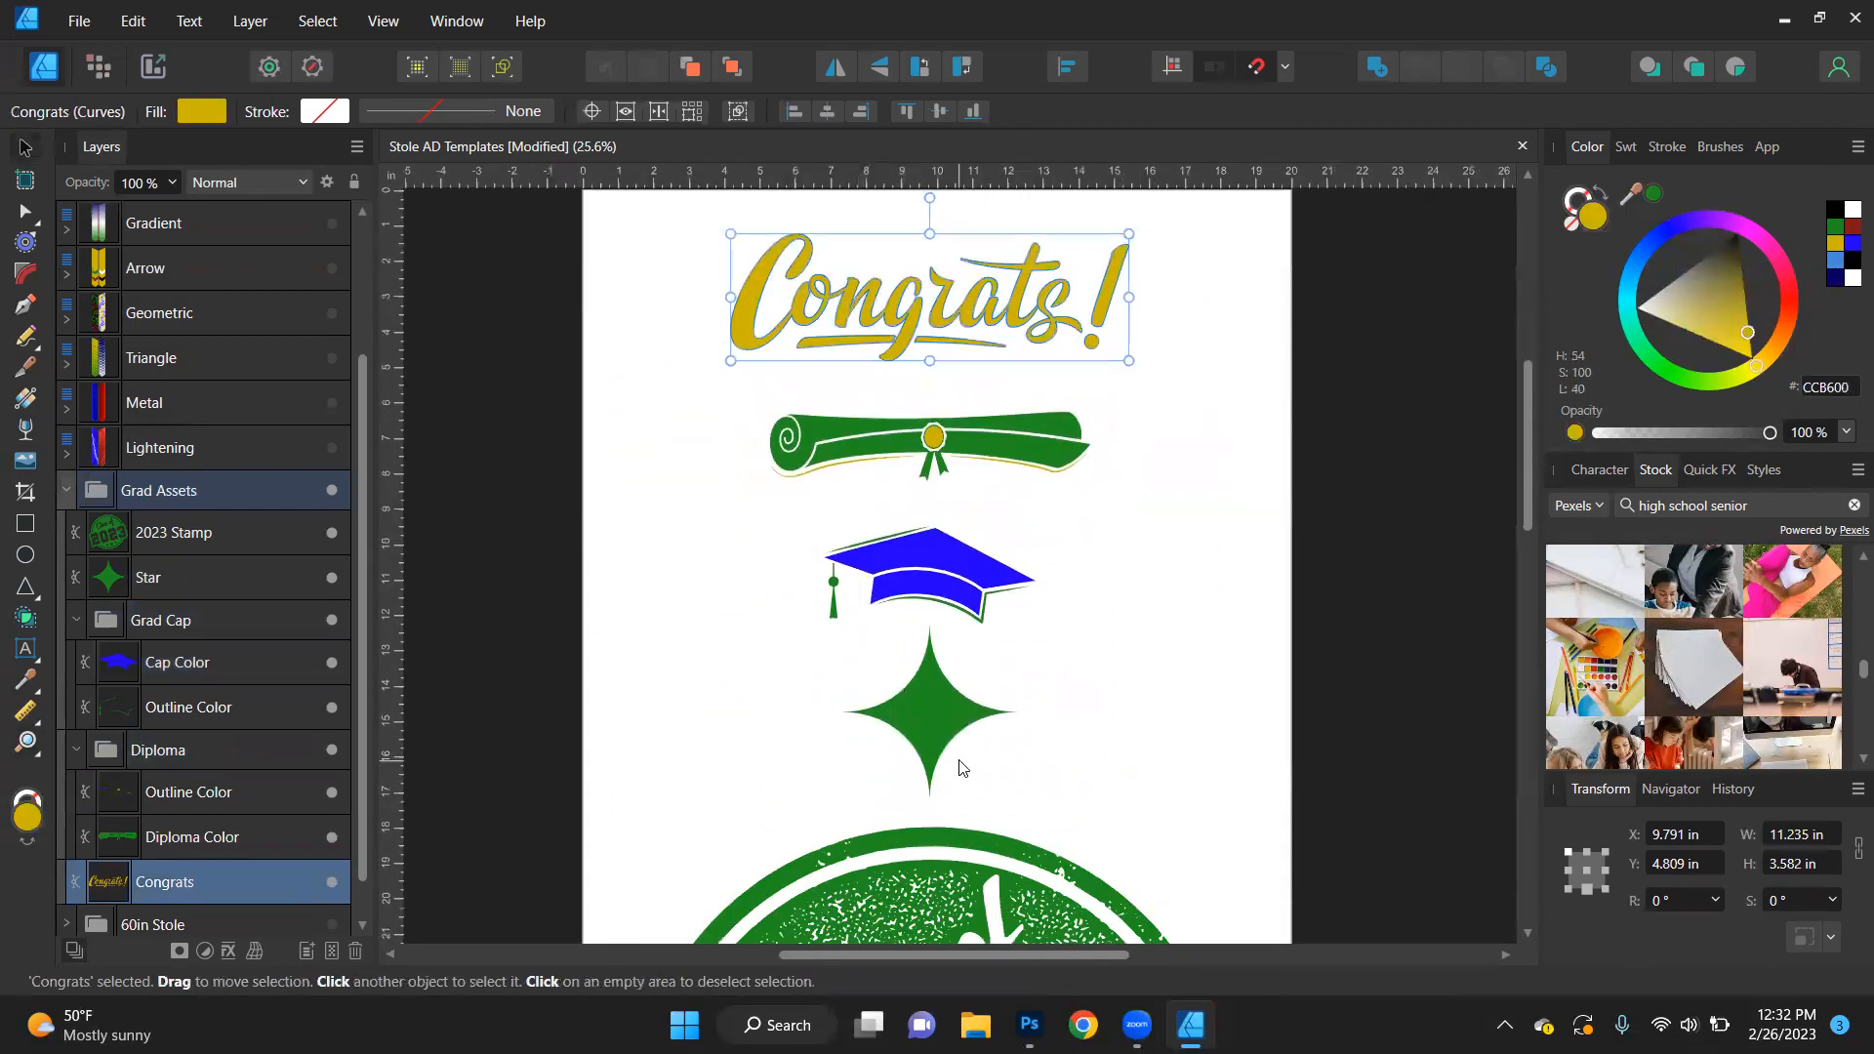
{"action": "scroll", "coordinate": [958, 767], "scroll_direction": "down", "scroll_amount": 4}
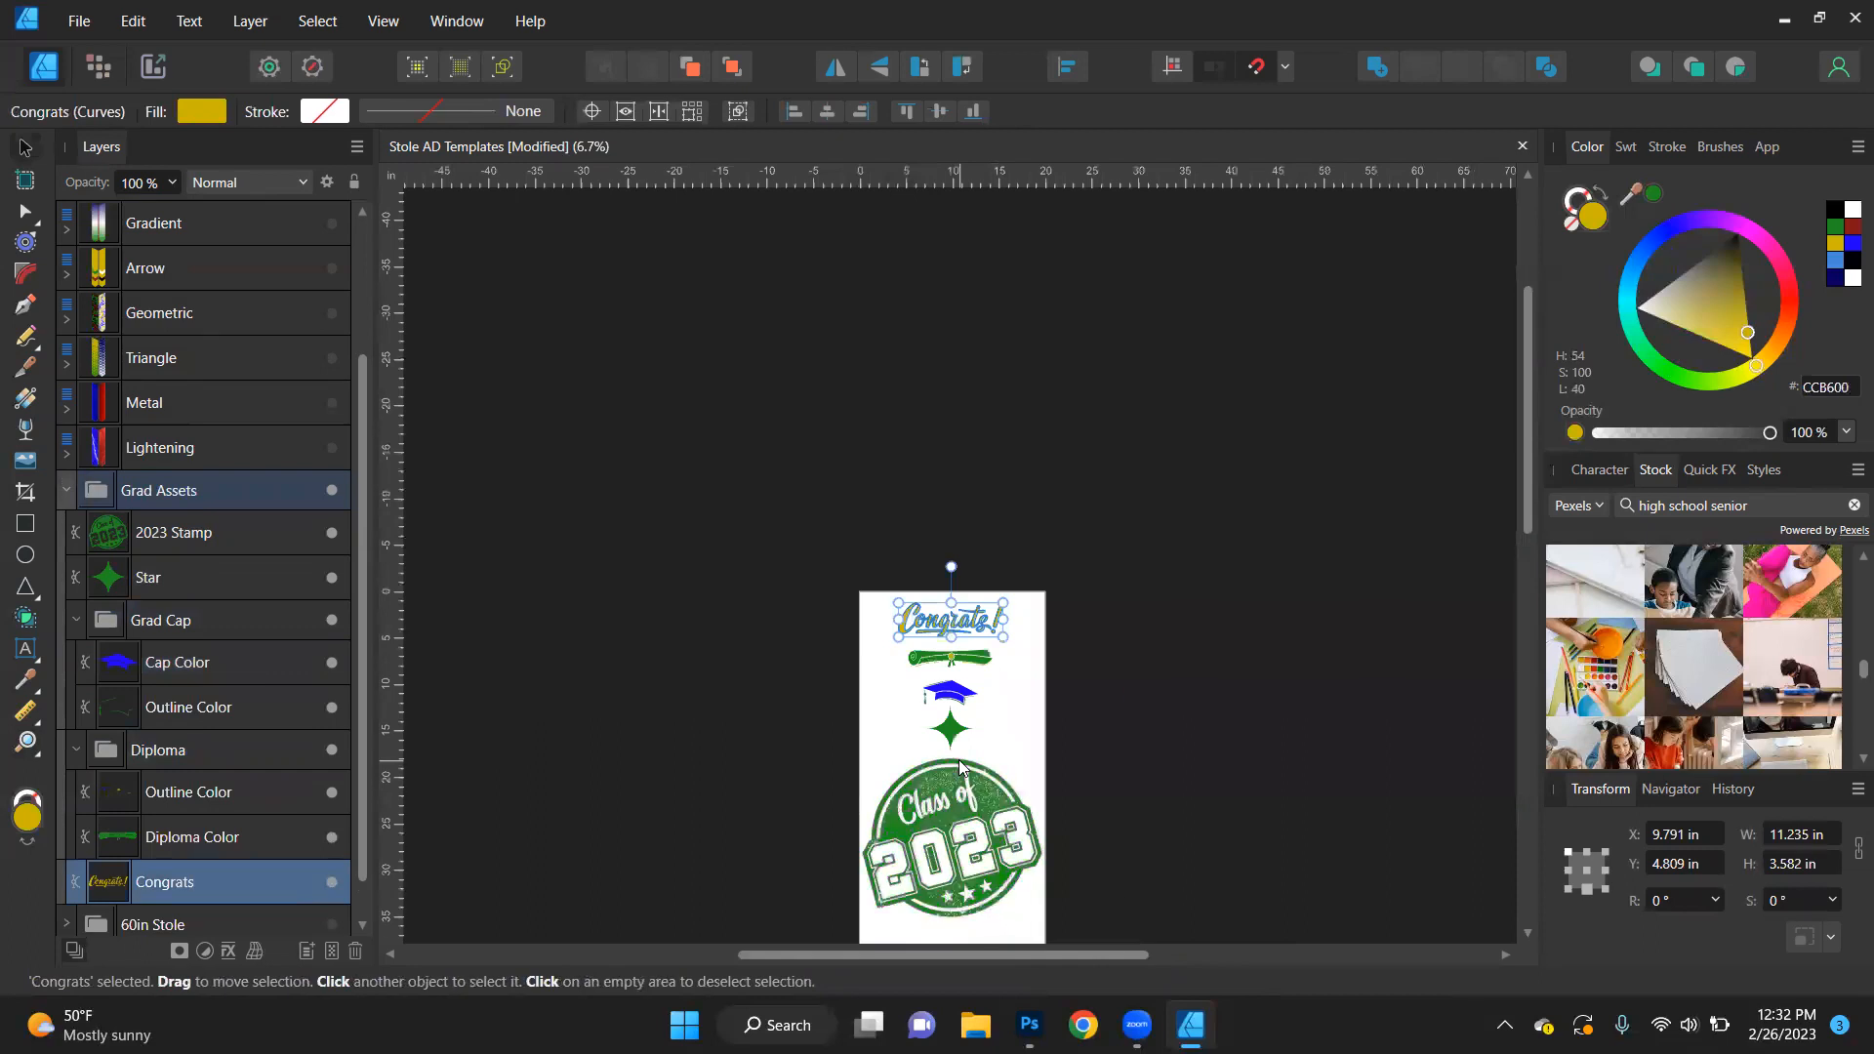
{"action": "scroll", "coordinate": [959, 767], "scroll_direction": "up", "scroll_amount": 2}
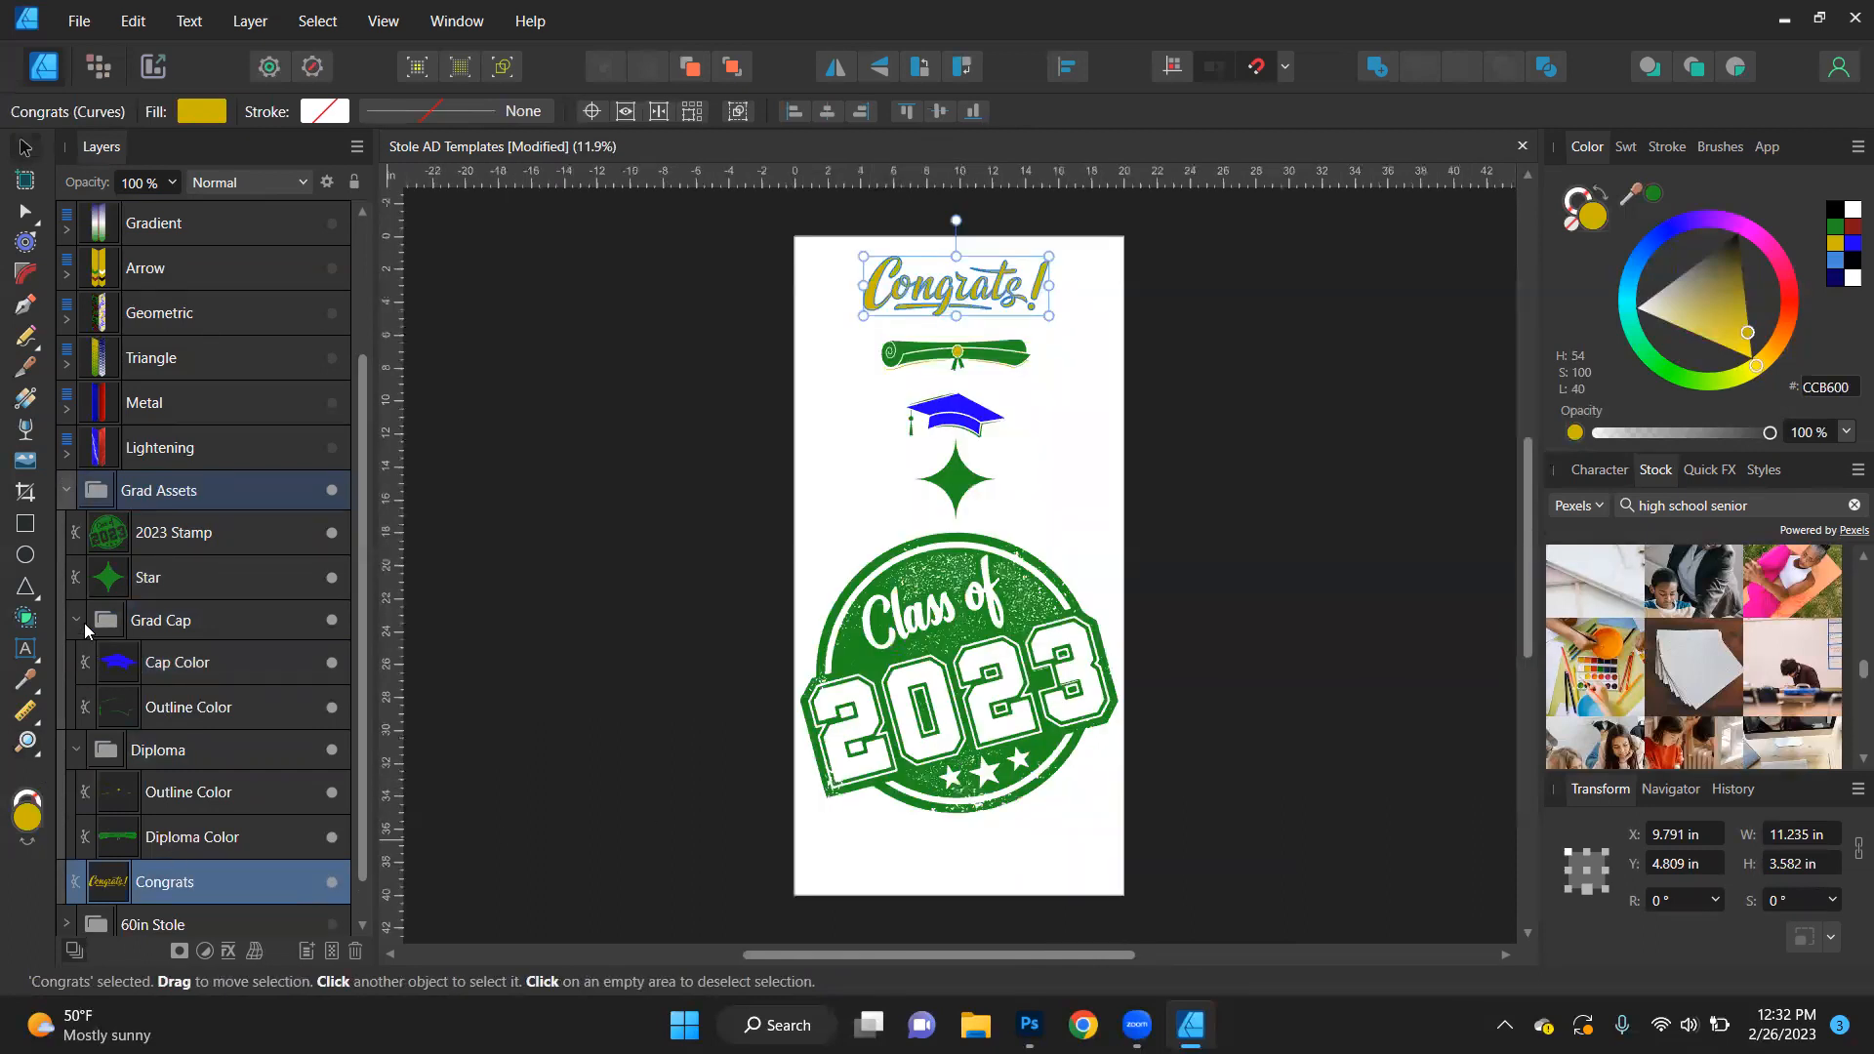
- Collapse and re-expand the Grad Assets group, and display the Assets library
{"action": "left_click", "coordinate": [66, 494]}
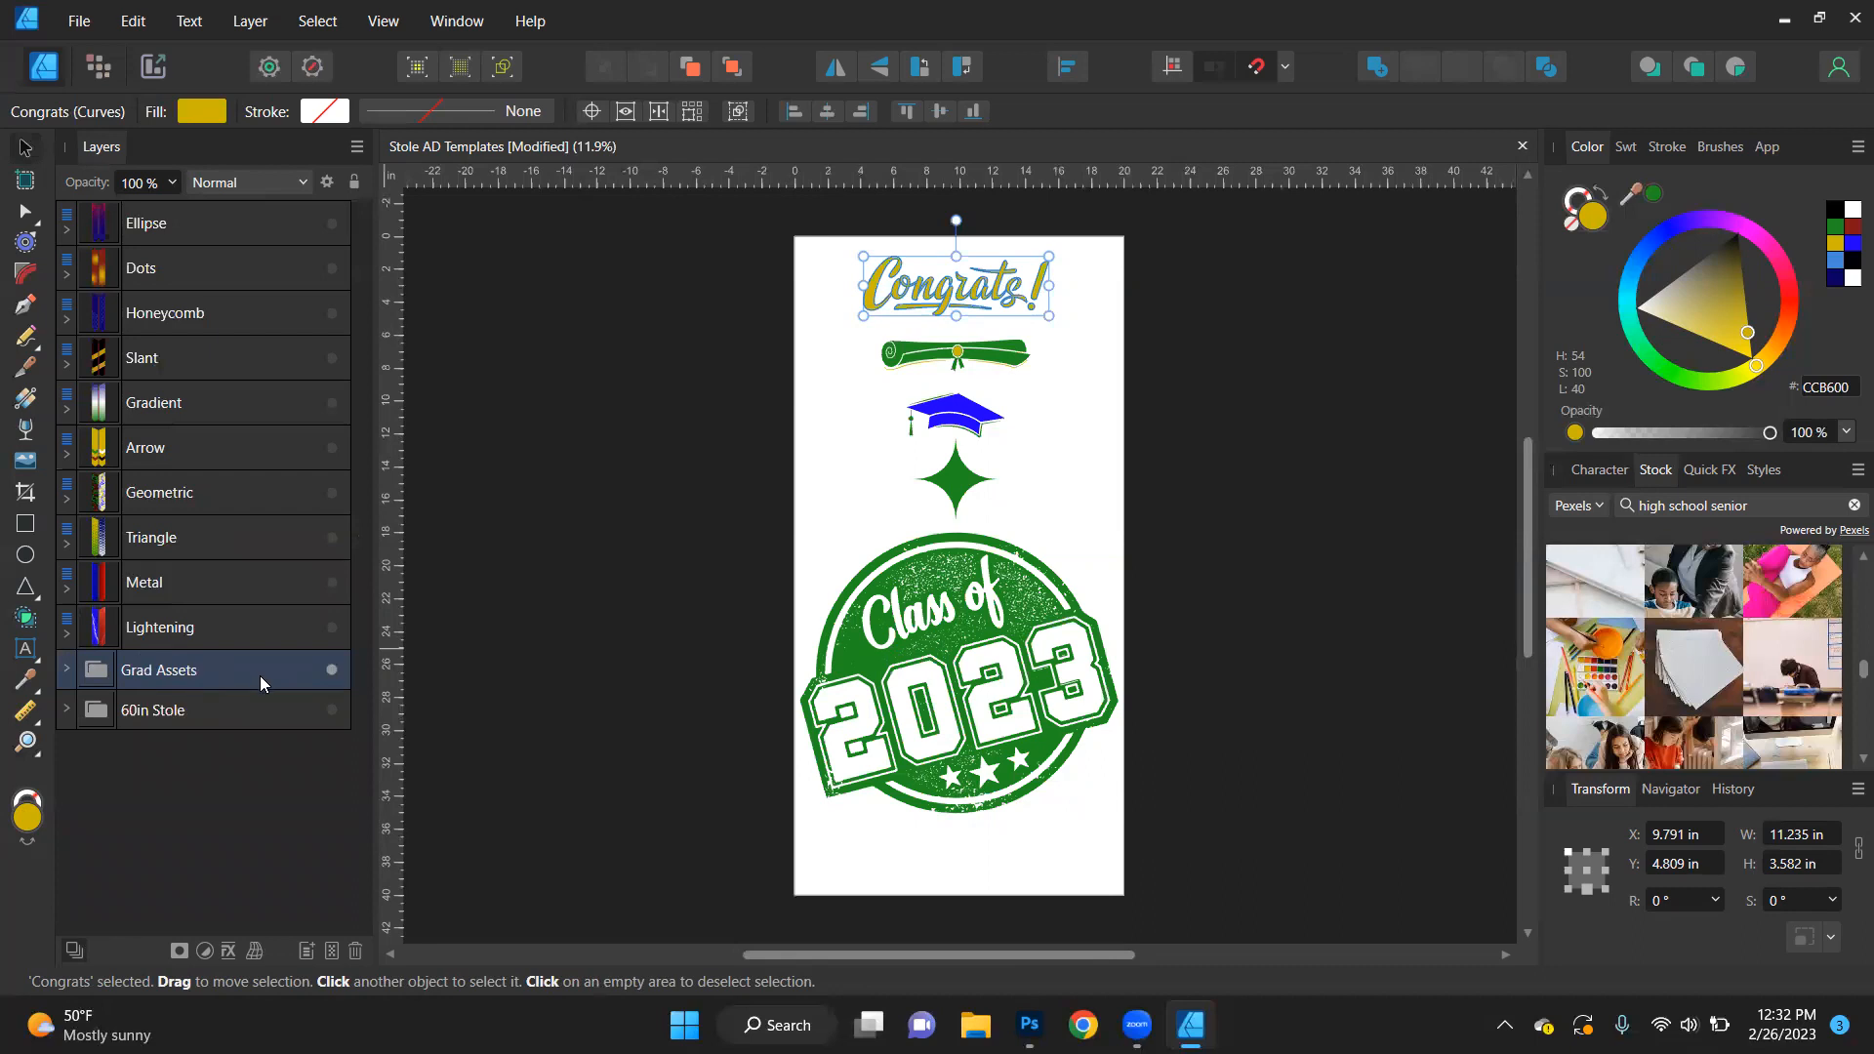
{"action": "left_click", "coordinate": [66, 670]}
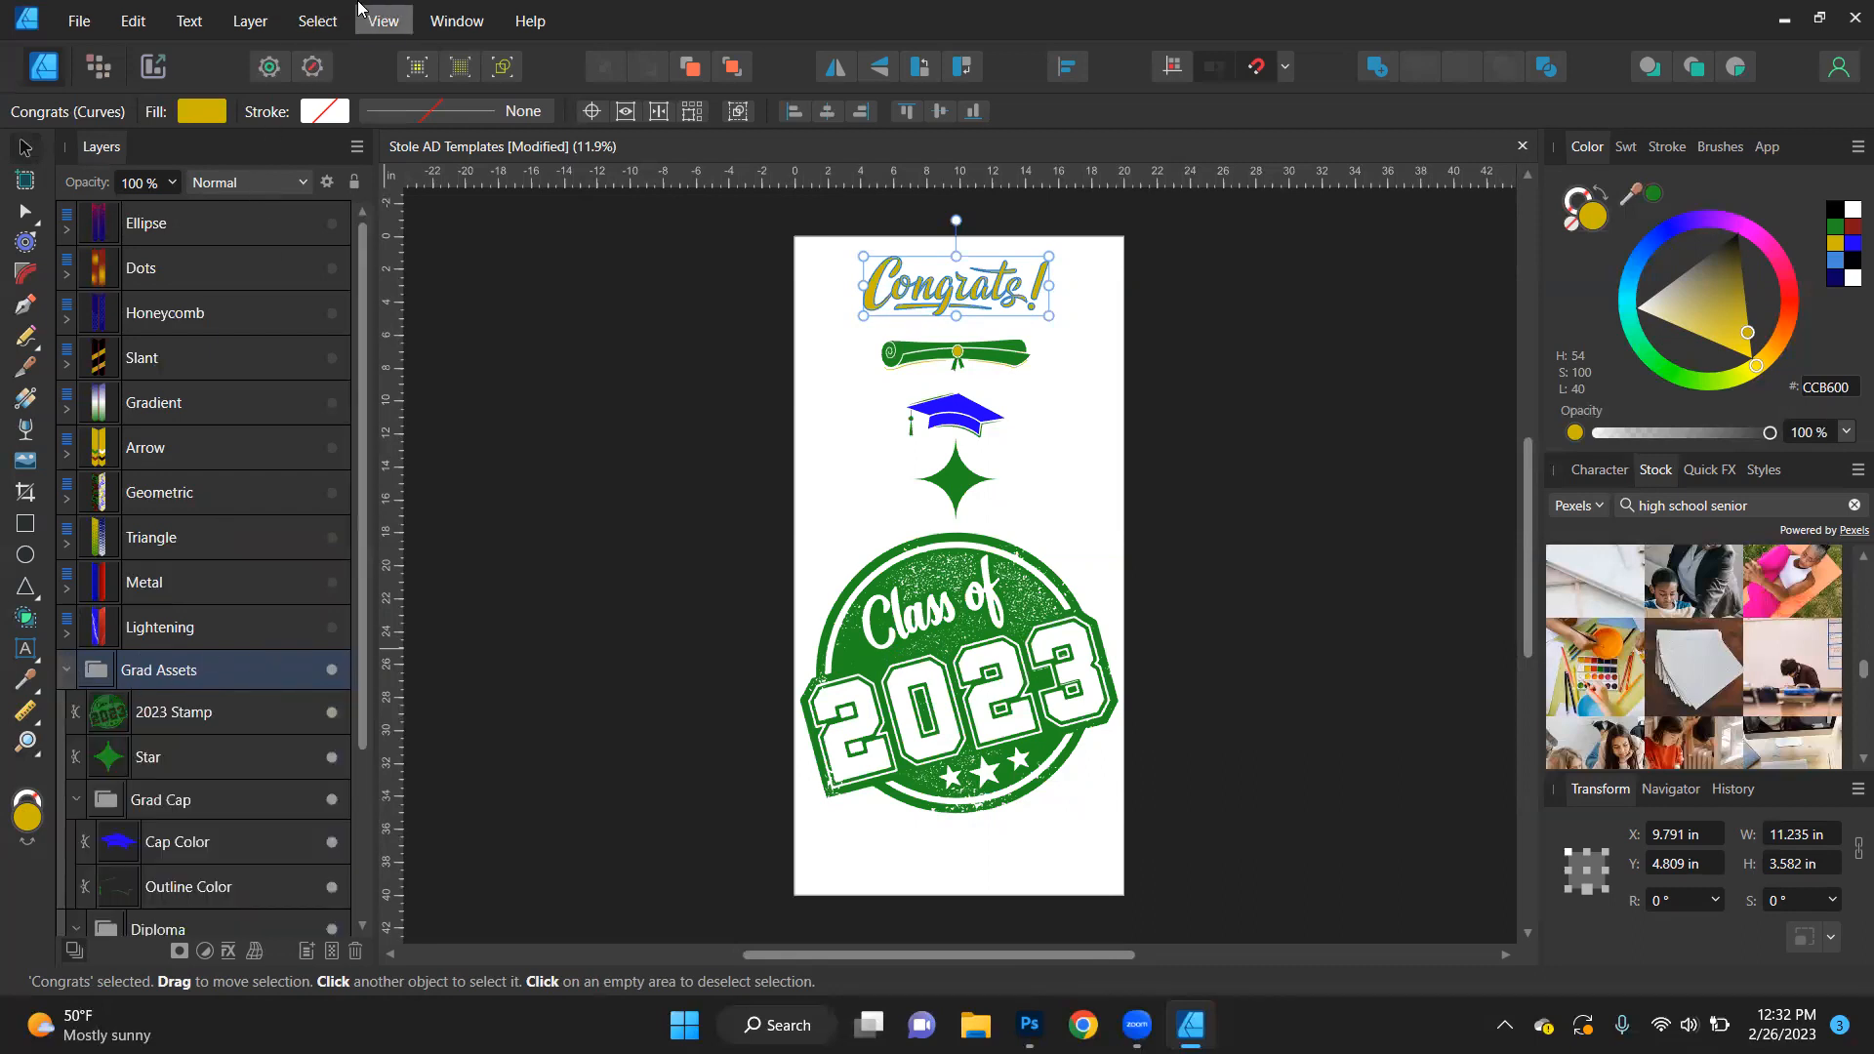
{"action": "left_click", "coordinate": [389, 24]}
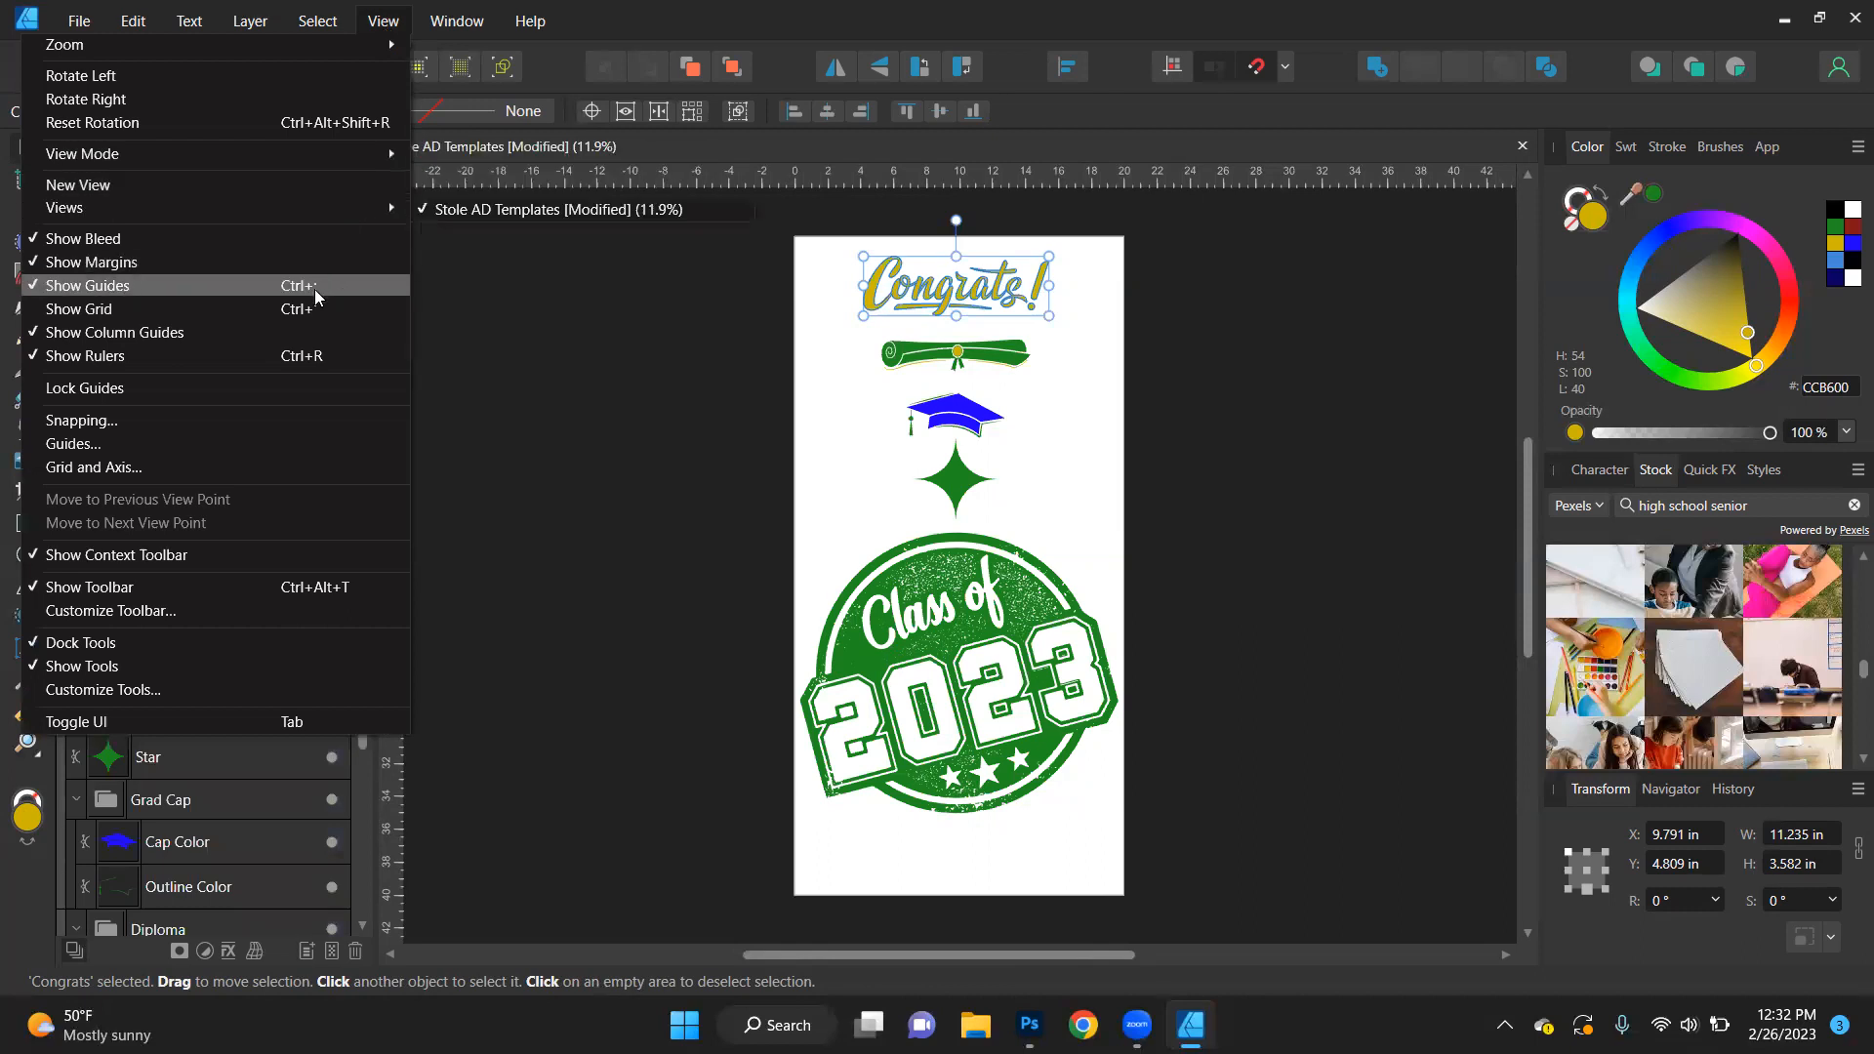
{"action": "mouse_move", "coordinate": [456, 20]}
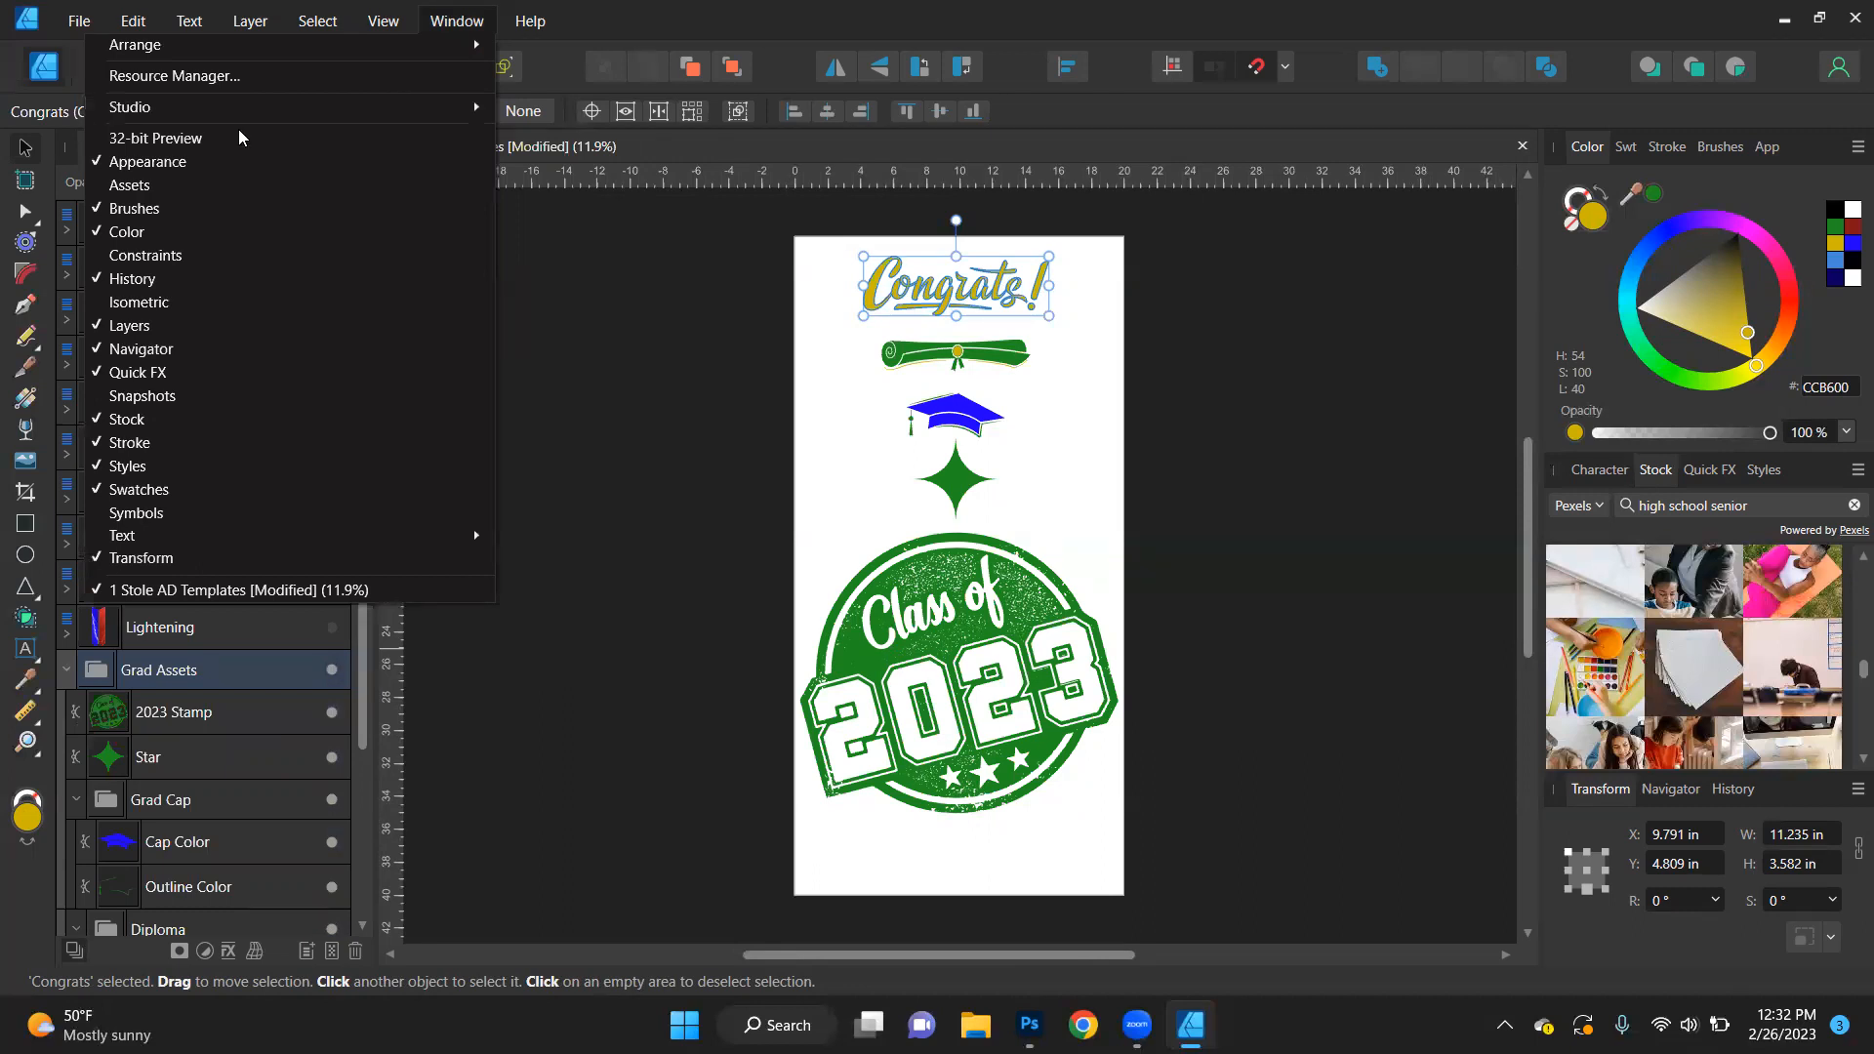
{"action": "left_click", "coordinate": [164, 184]}
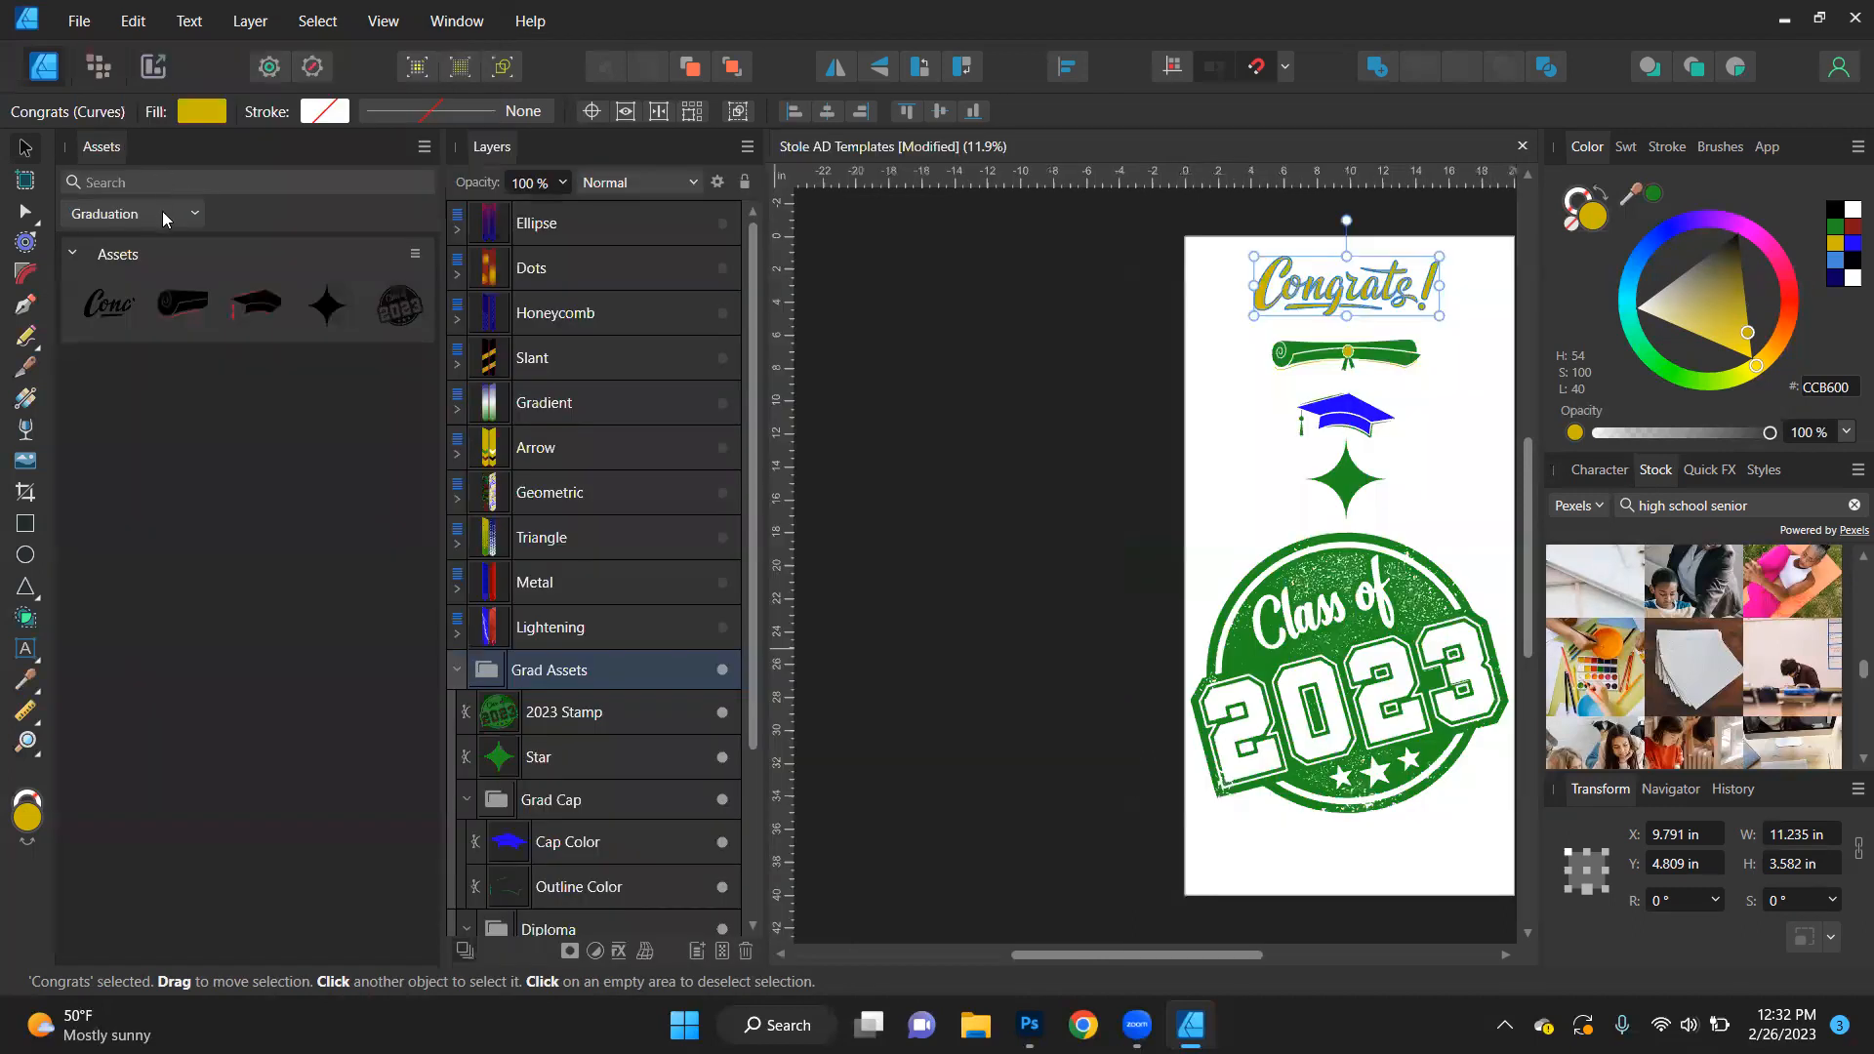
- Switch the asset library to the Default category, clear the selection, and review the available categories
{"action": "left_click", "coordinate": [186, 213]}
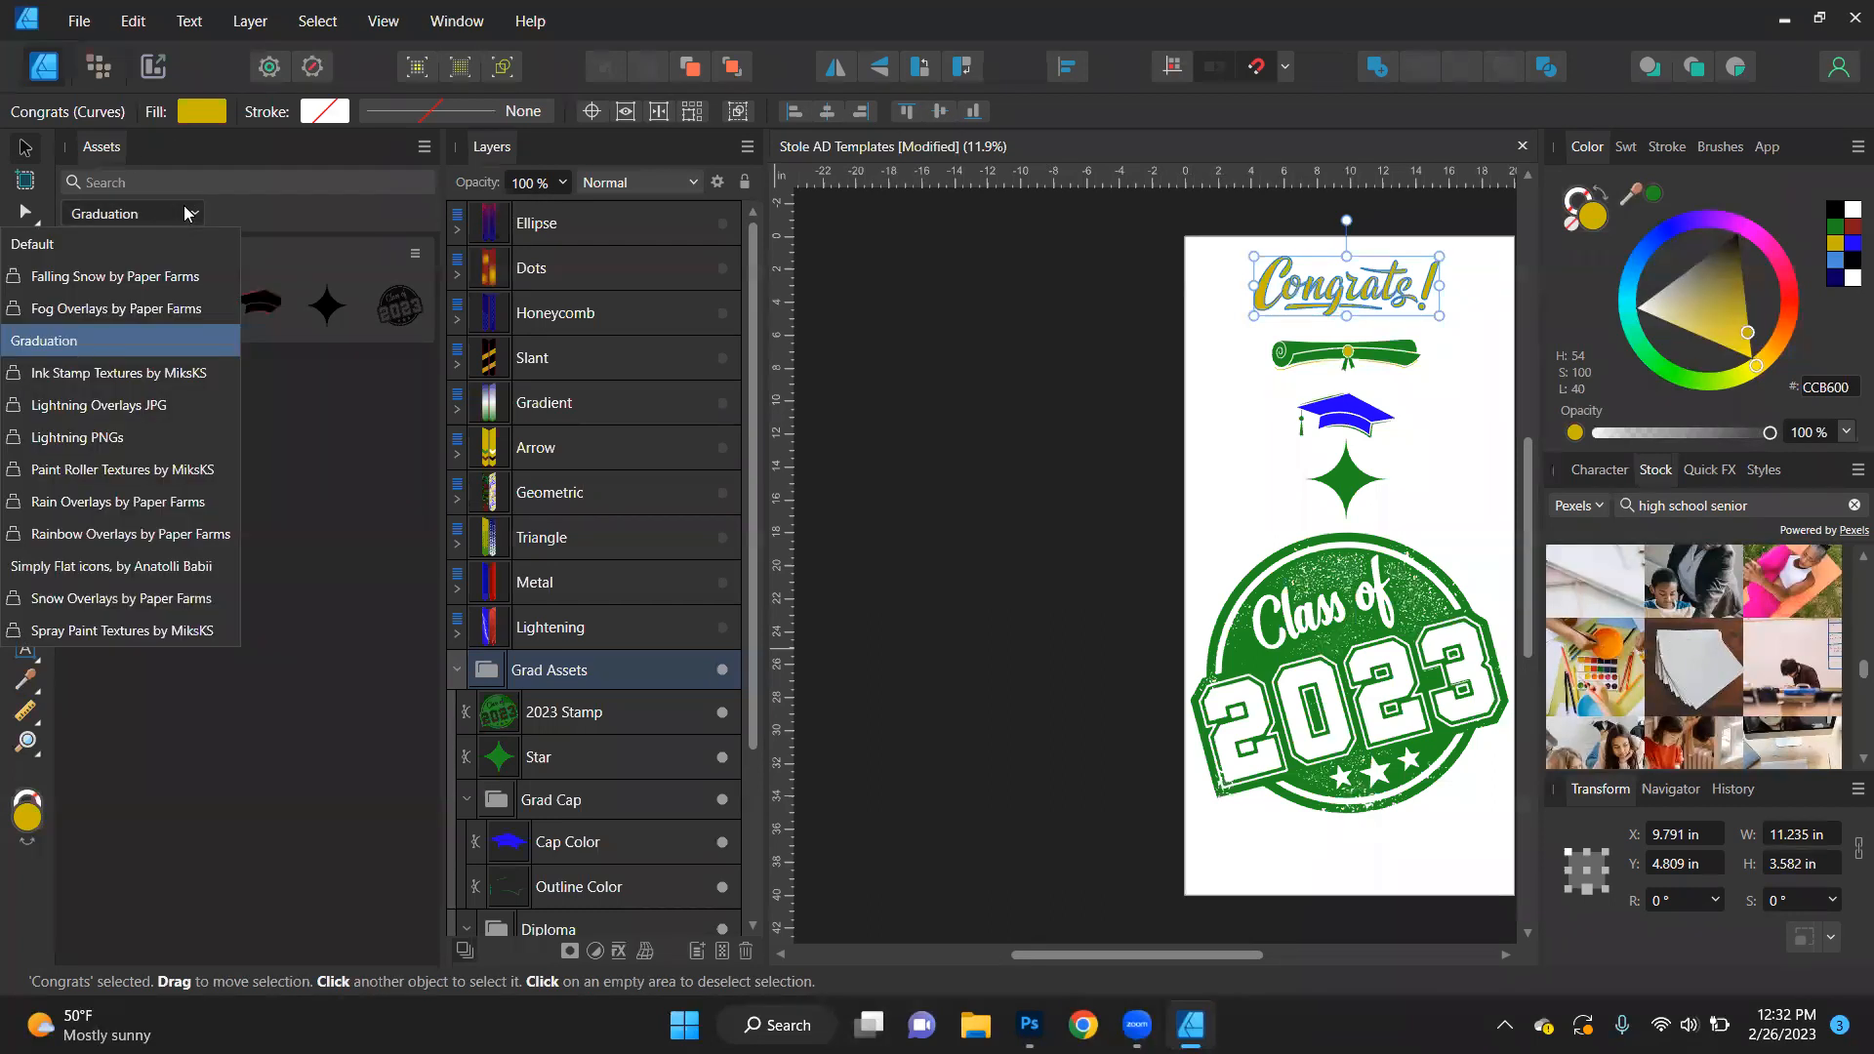
{"action": "left_click", "coordinate": [140, 242]}
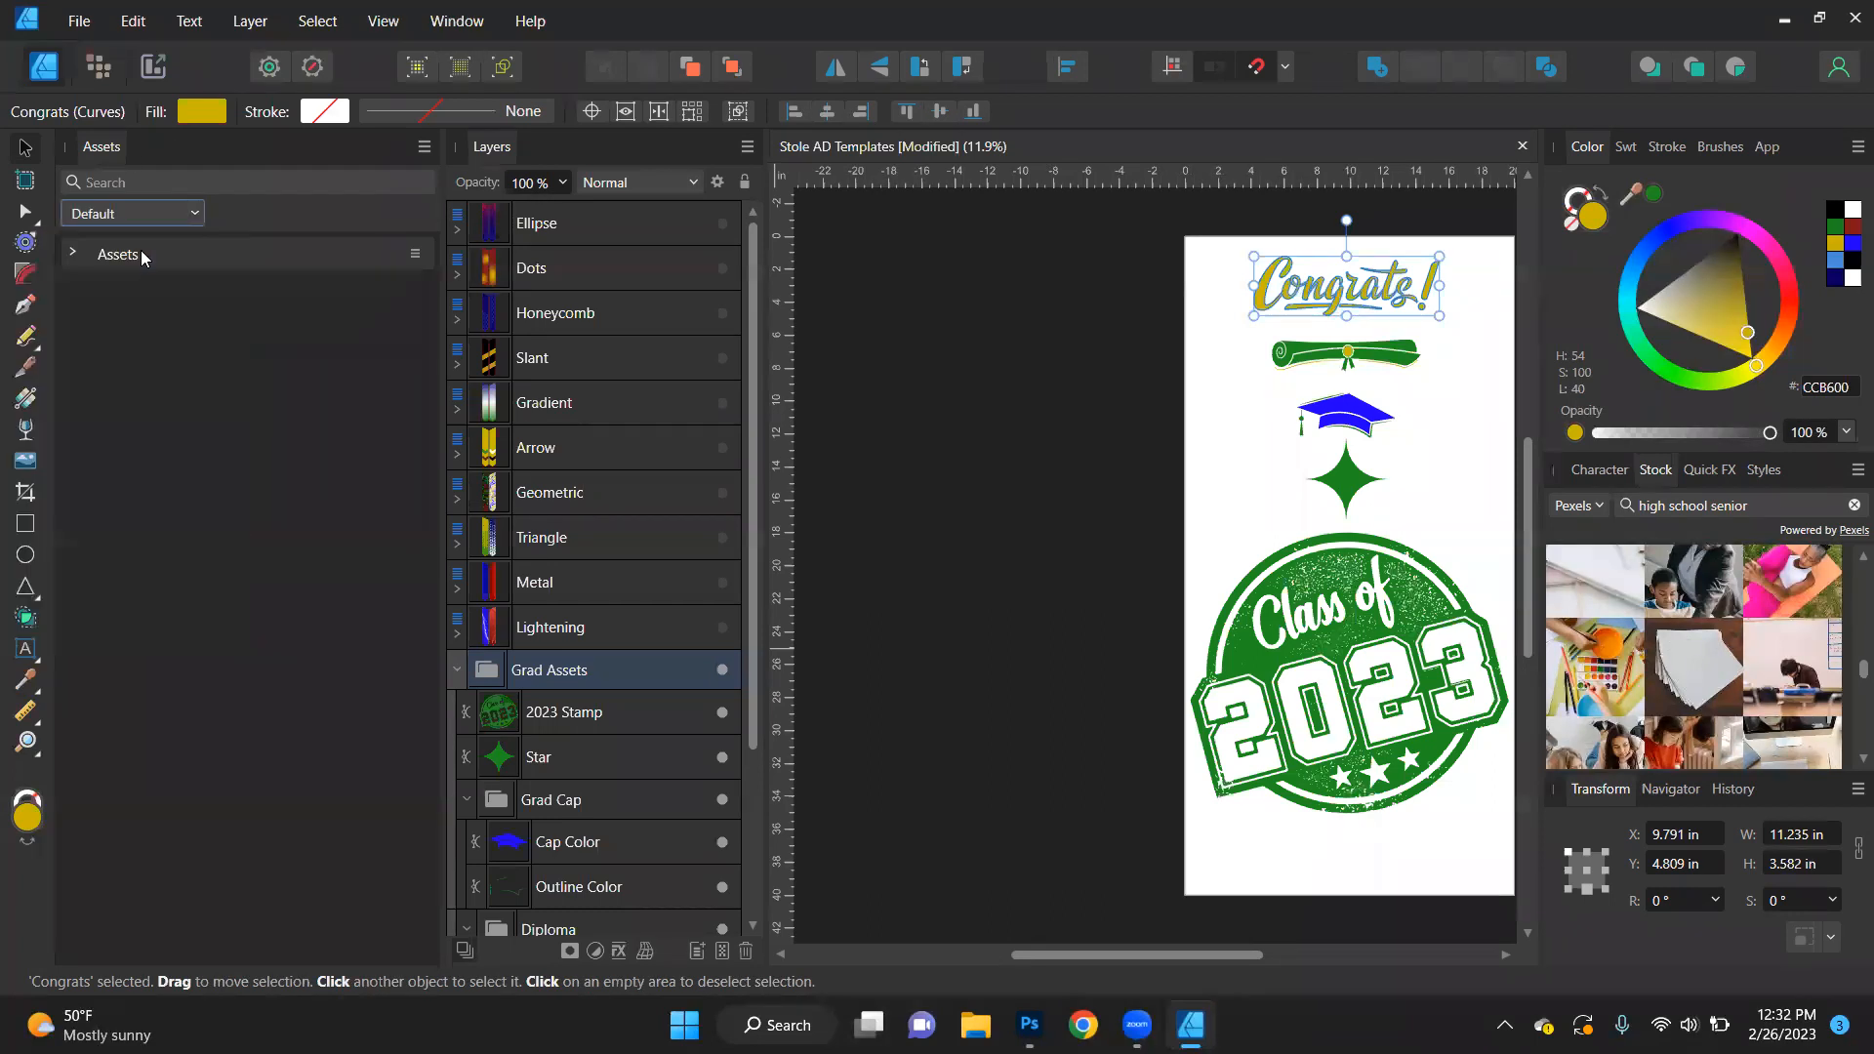
{"action": "left_click", "coordinate": [1122, 486]}
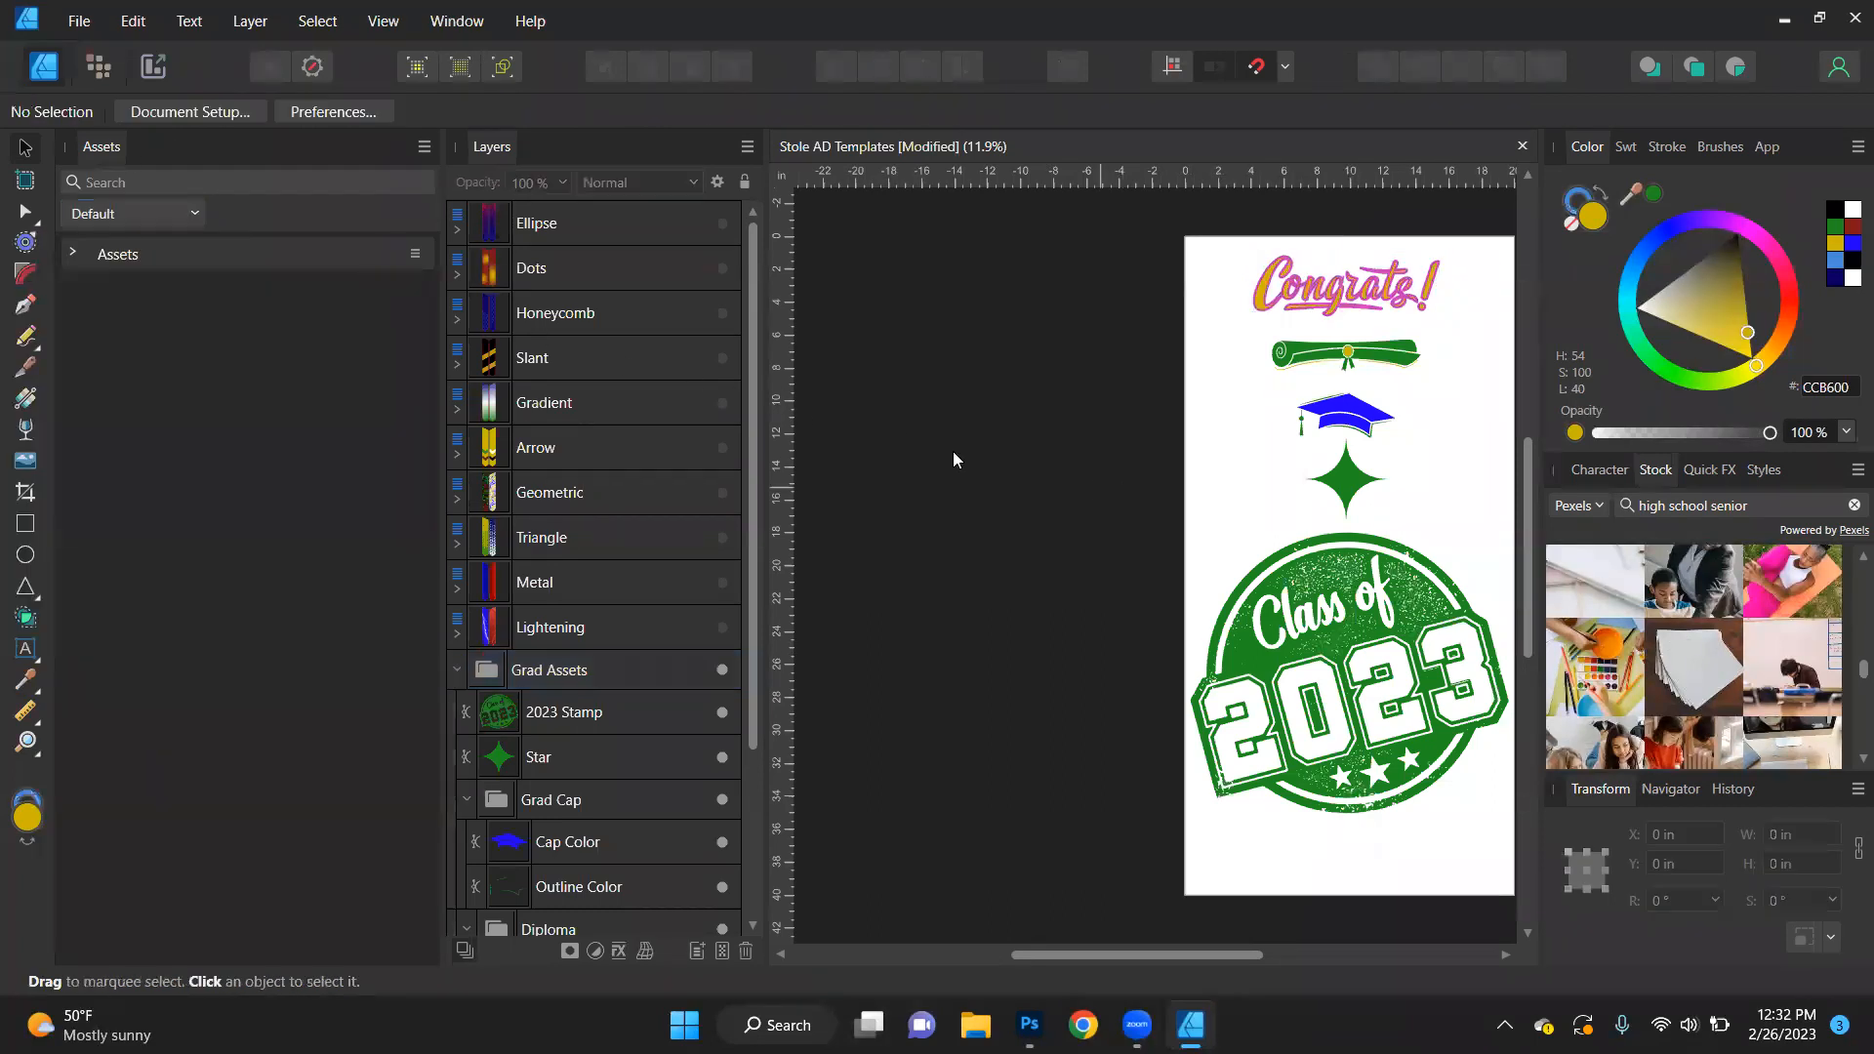
{"action": "left_click", "coordinate": [197, 217]}
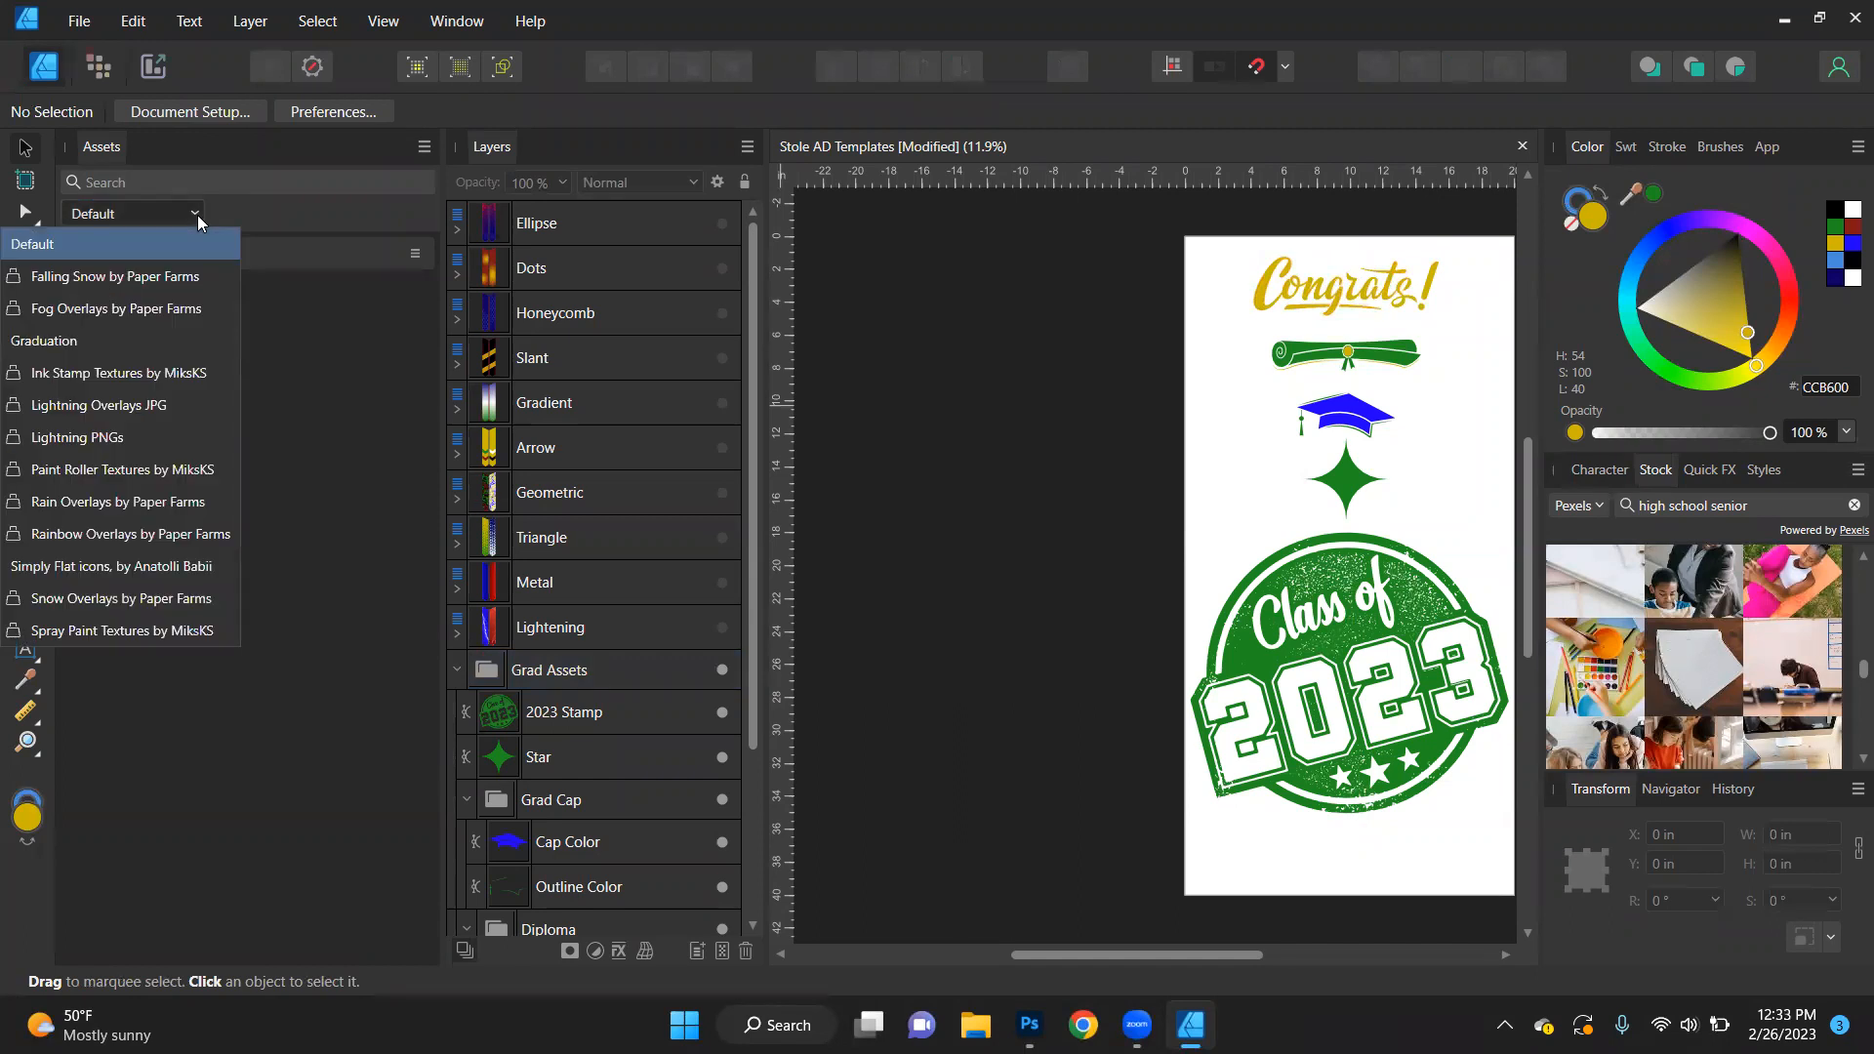
{"action": "left_click", "coordinate": [278, 201]}
- Create a new asset category named Grad 2023
{"action": "left_click", "coordinate": [424, 148]}
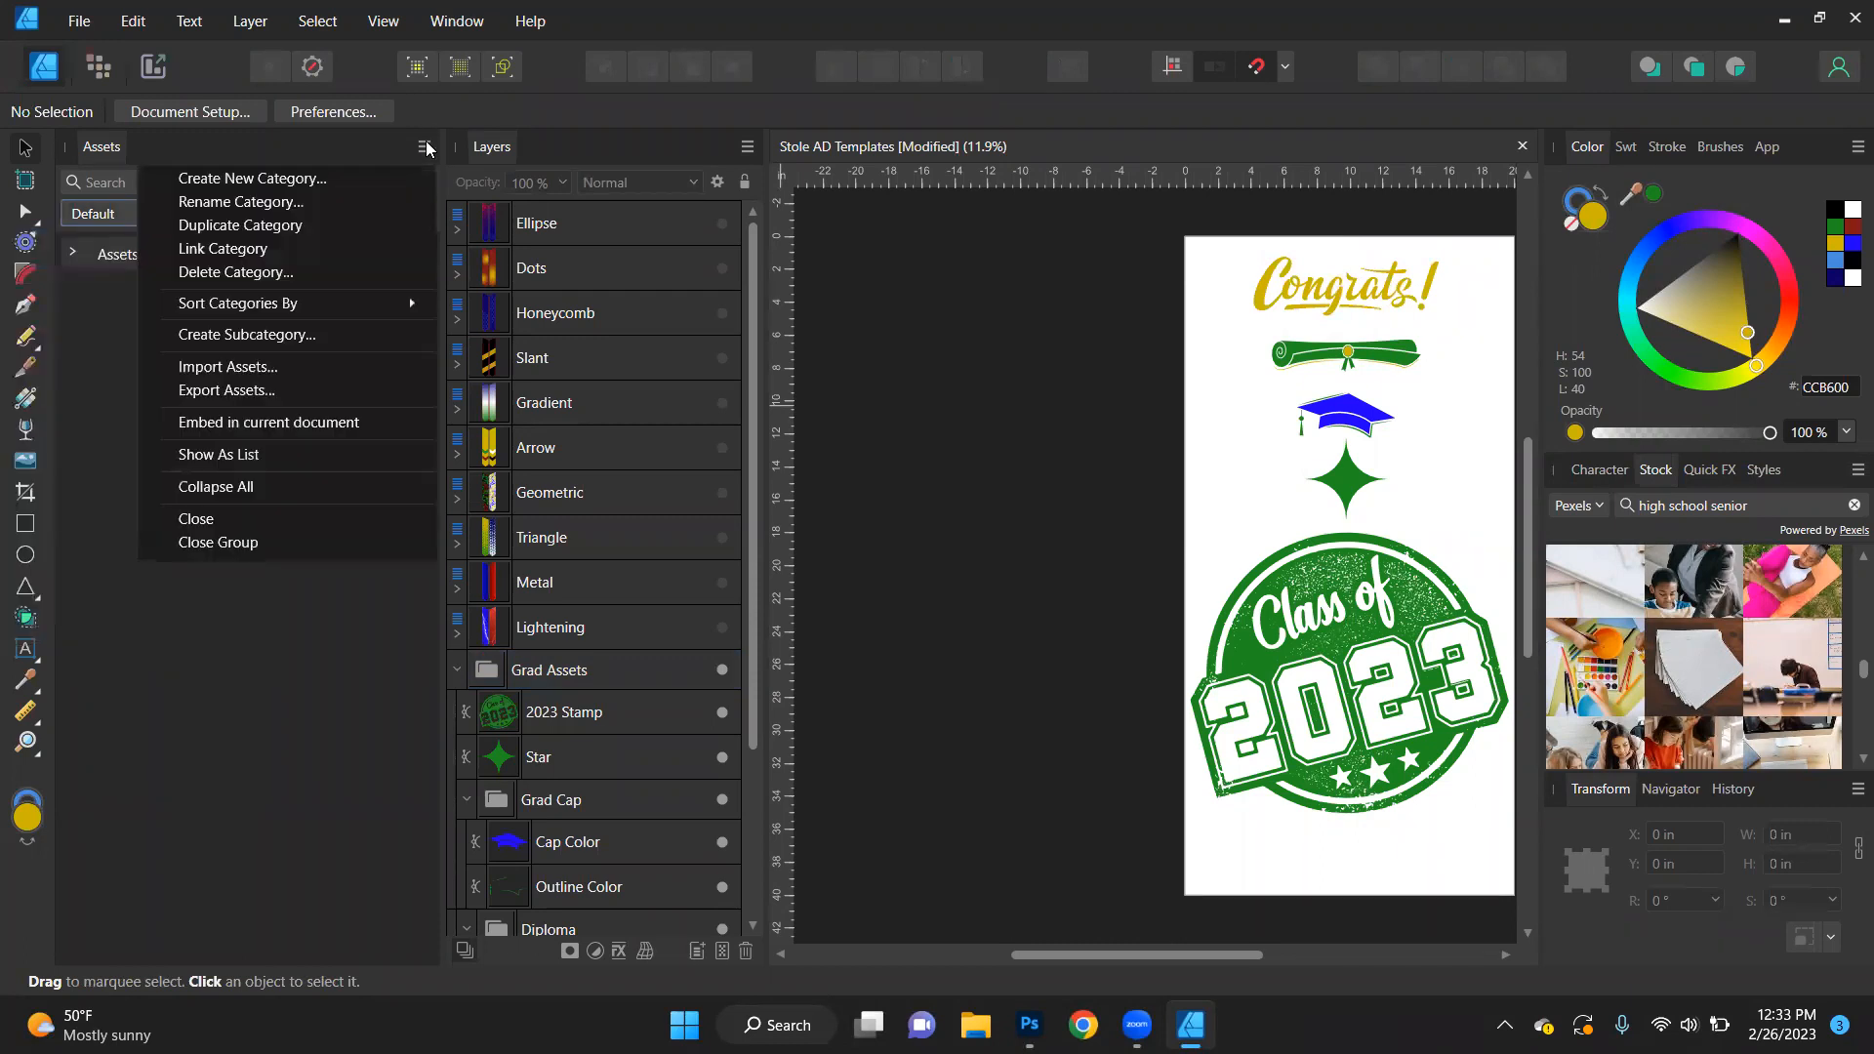
{"action": "left_click", "coordinate": [334, 179]}
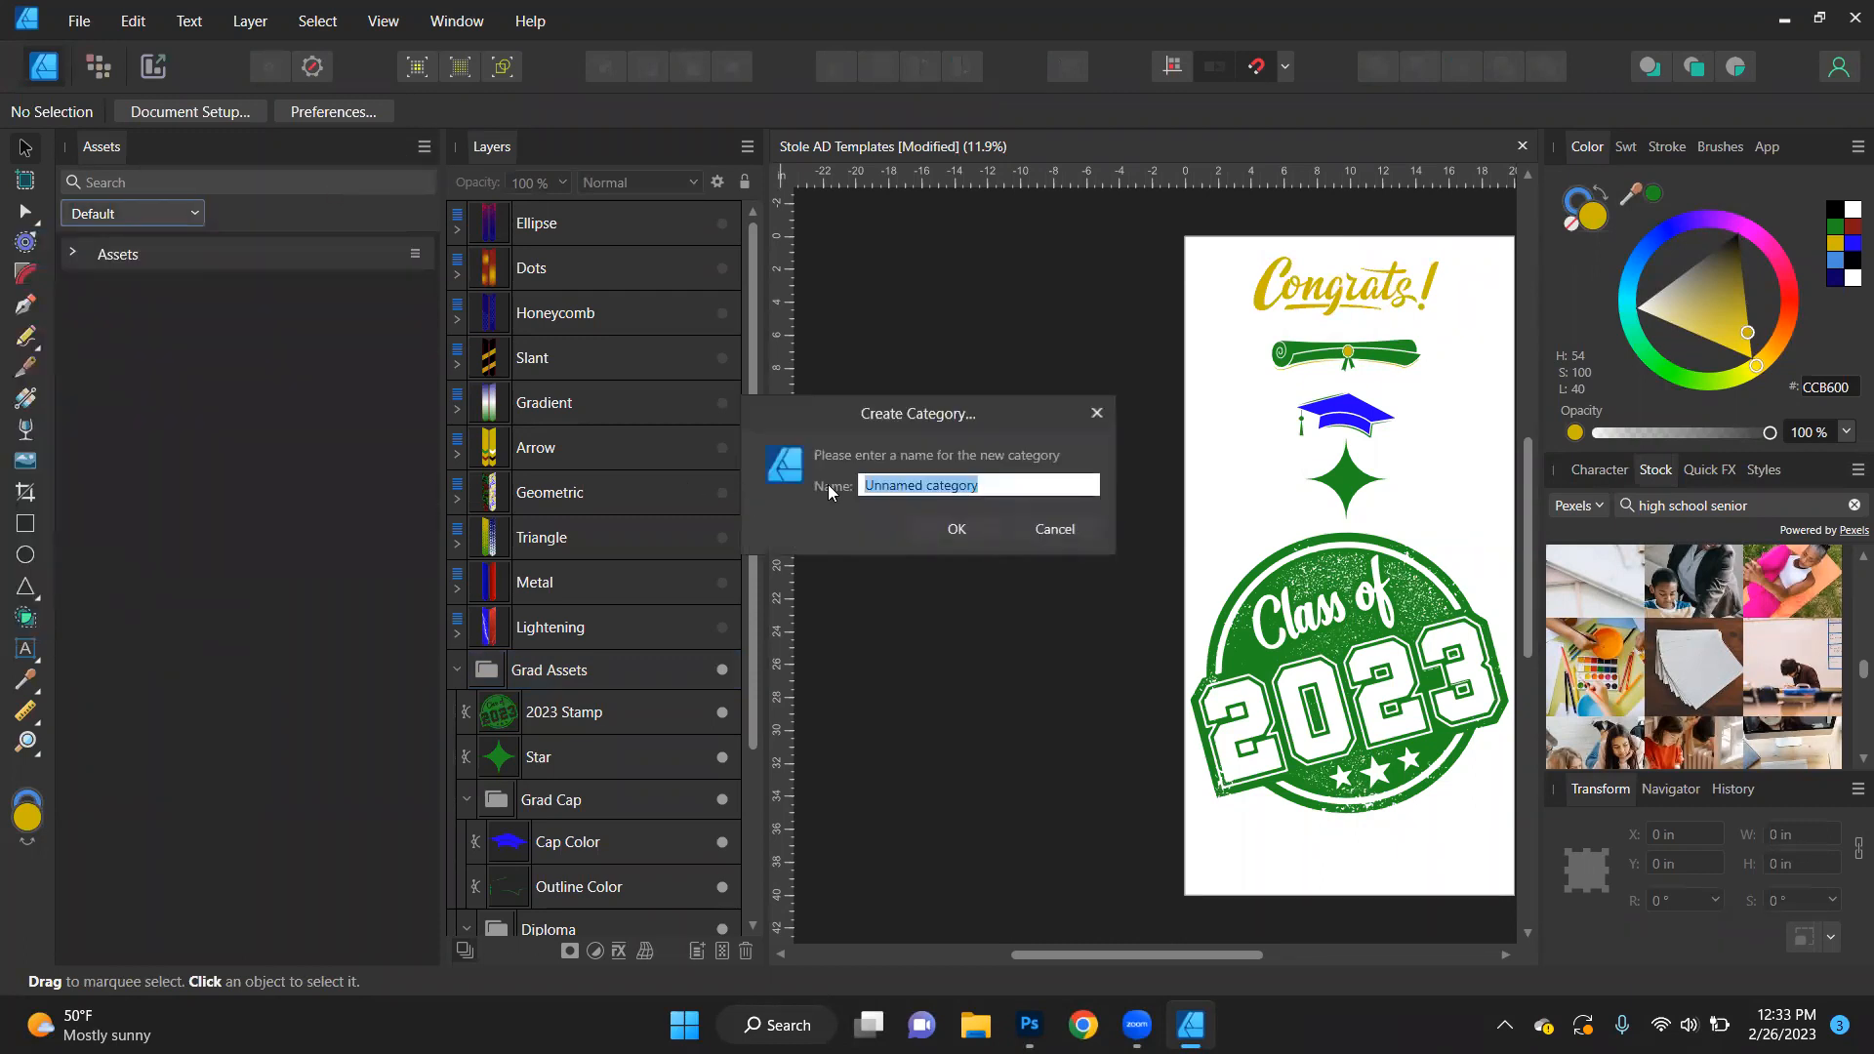
{"action": "type", "text": "Grad 2023"}
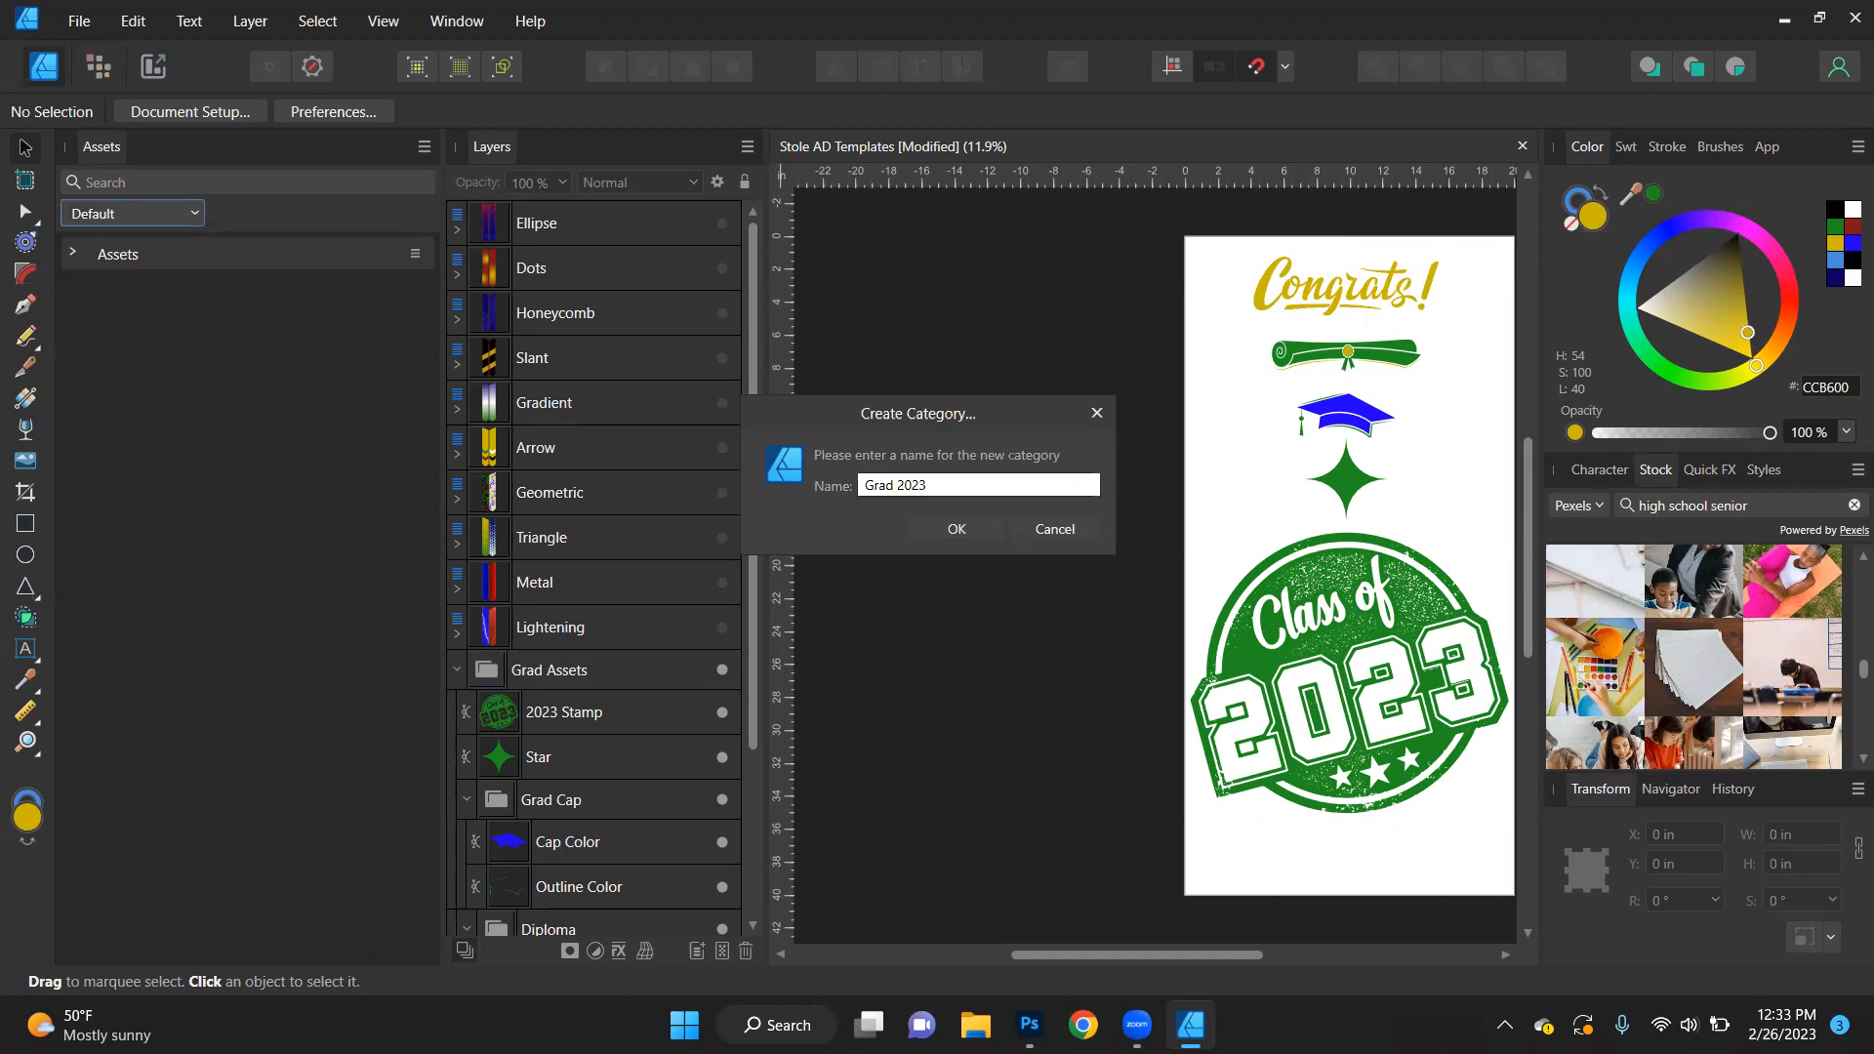
{"action": "key", "text": "Return"}
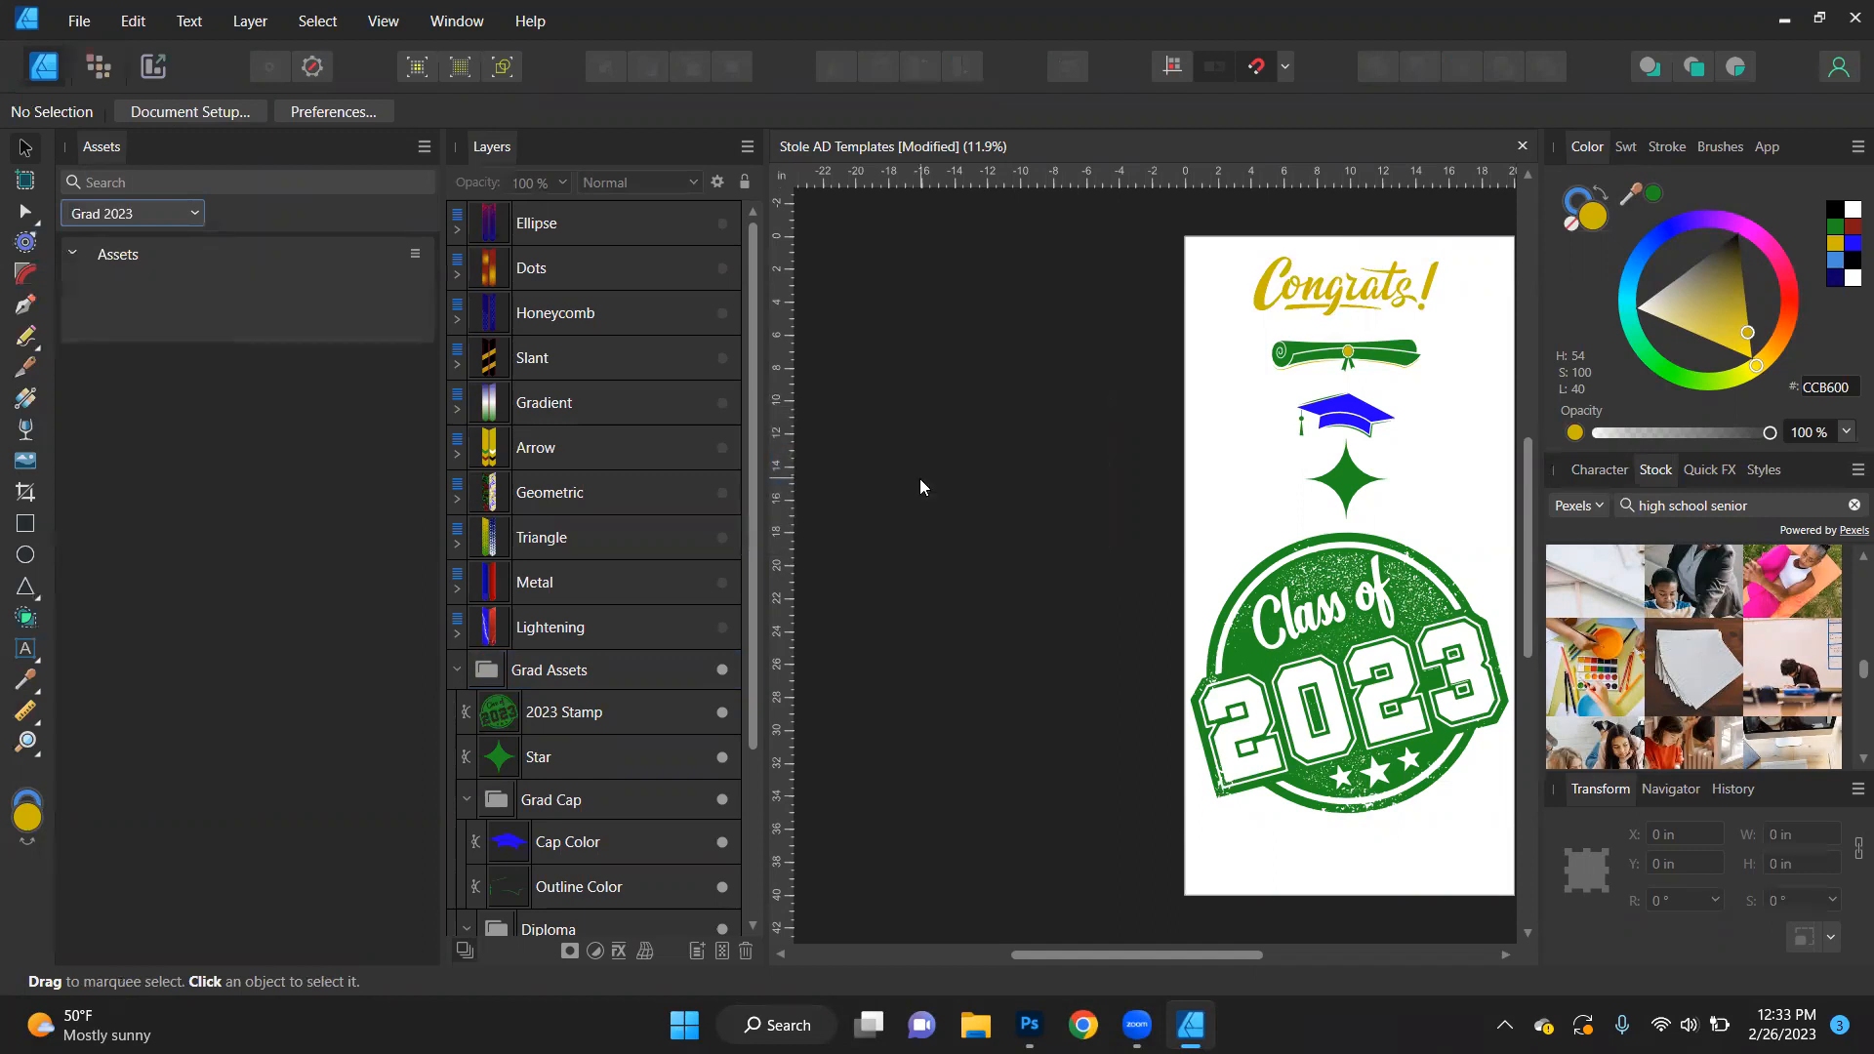
- Add the 2023 Stamp graphic from the Grad Assets group to the Grad 2023 asset category
{"action": "left_click", "coordinate": [575, 717]}
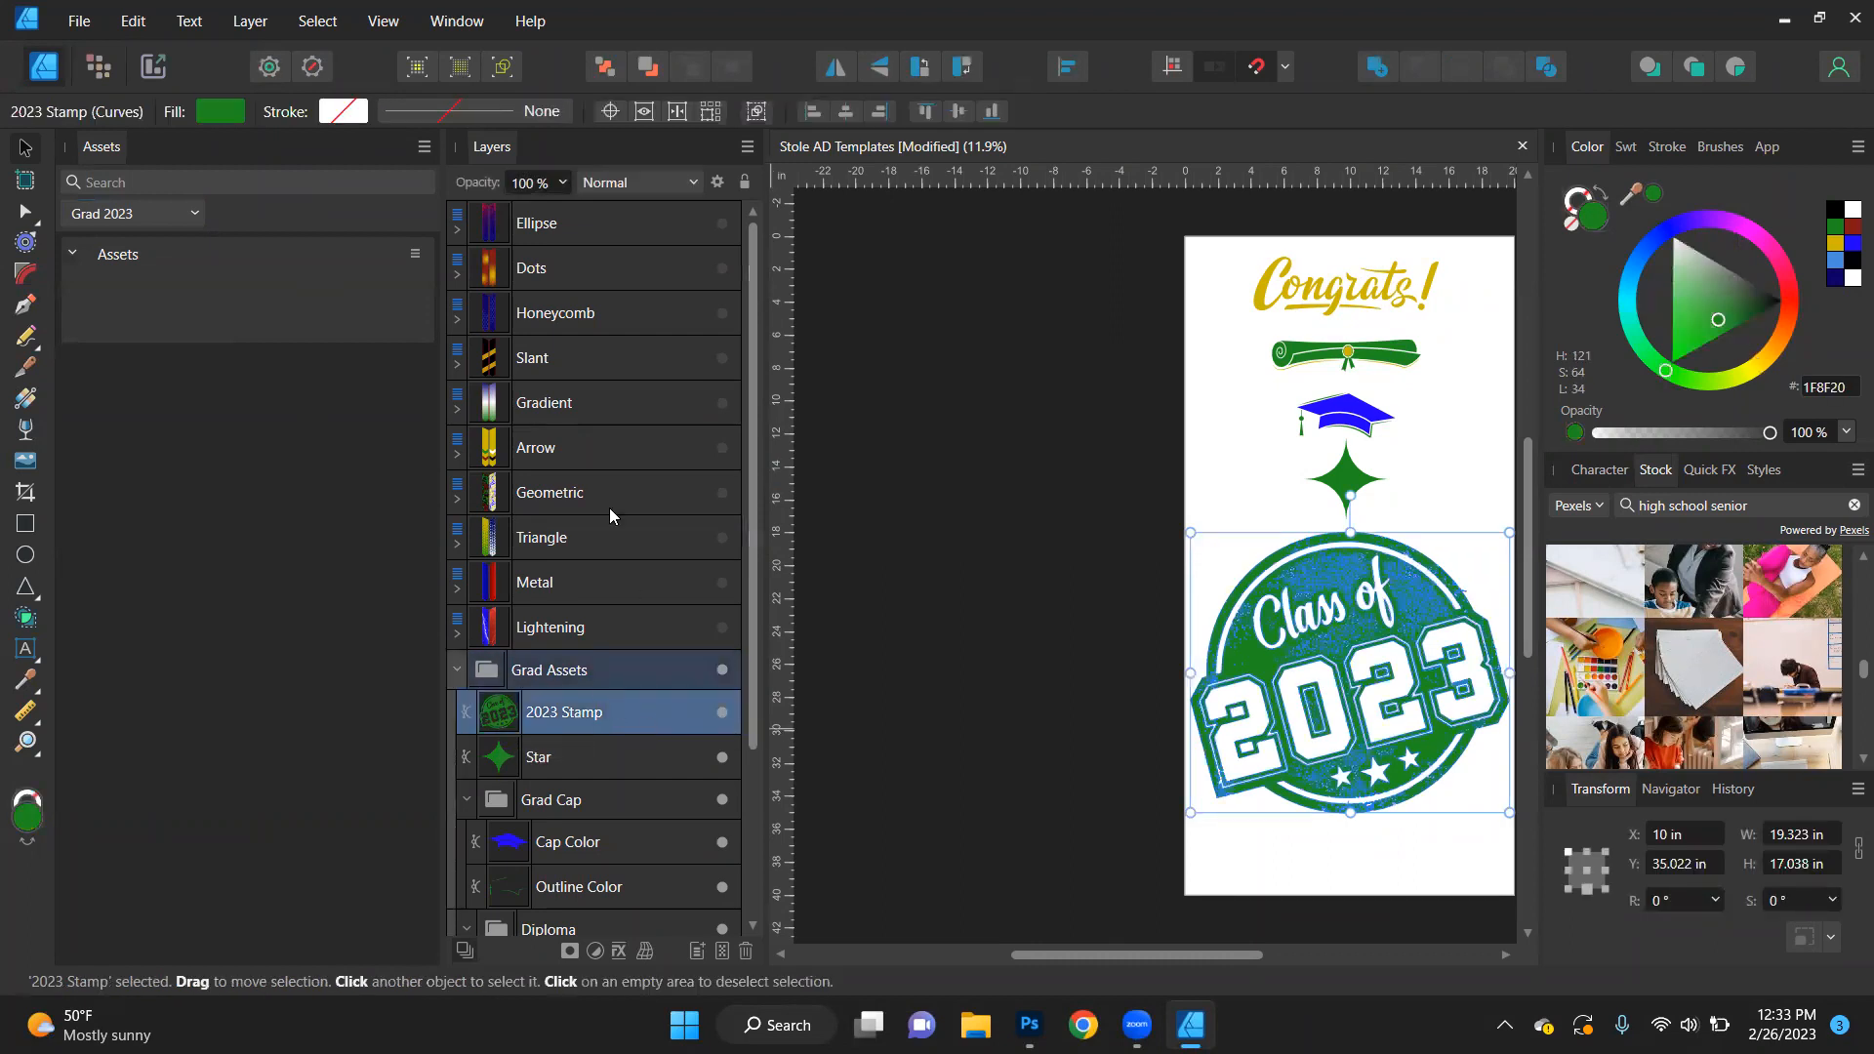
{"action": "left_click", "coordinate": [416, 256]}
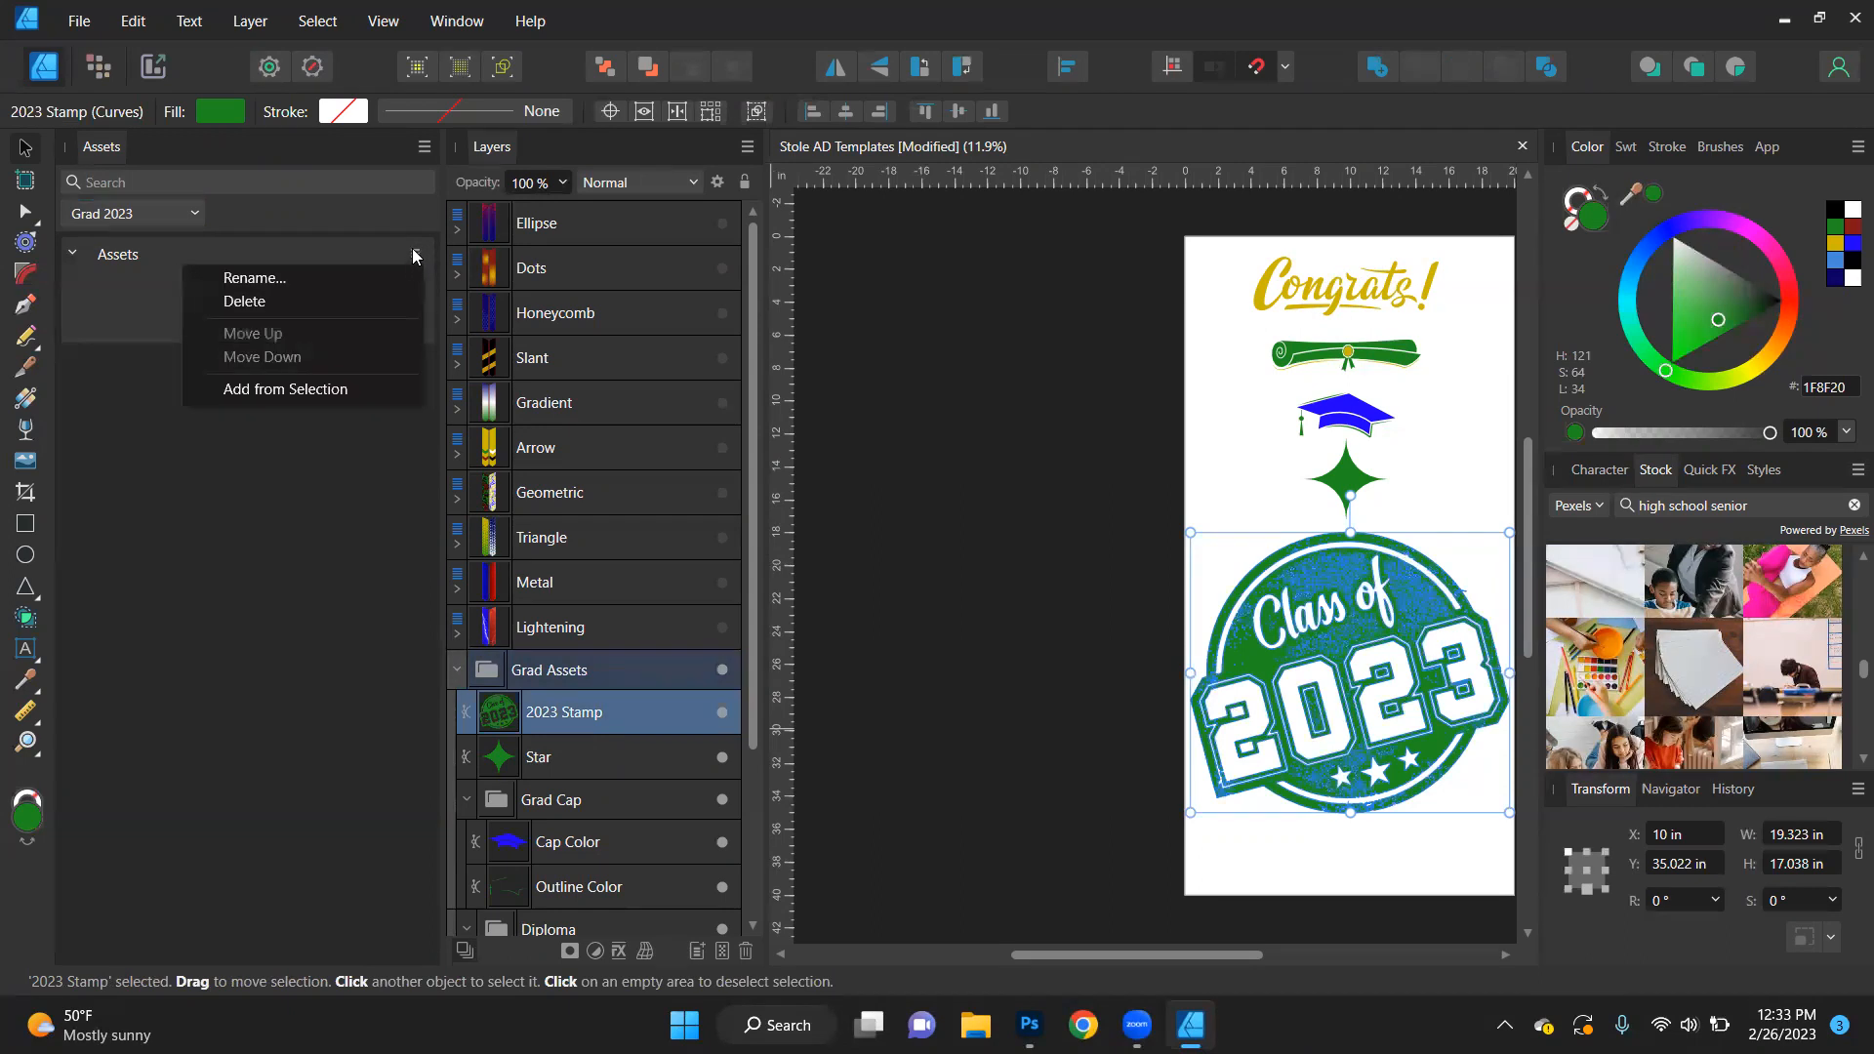
{"action": "left_click", "coordinate": [310, 386]}
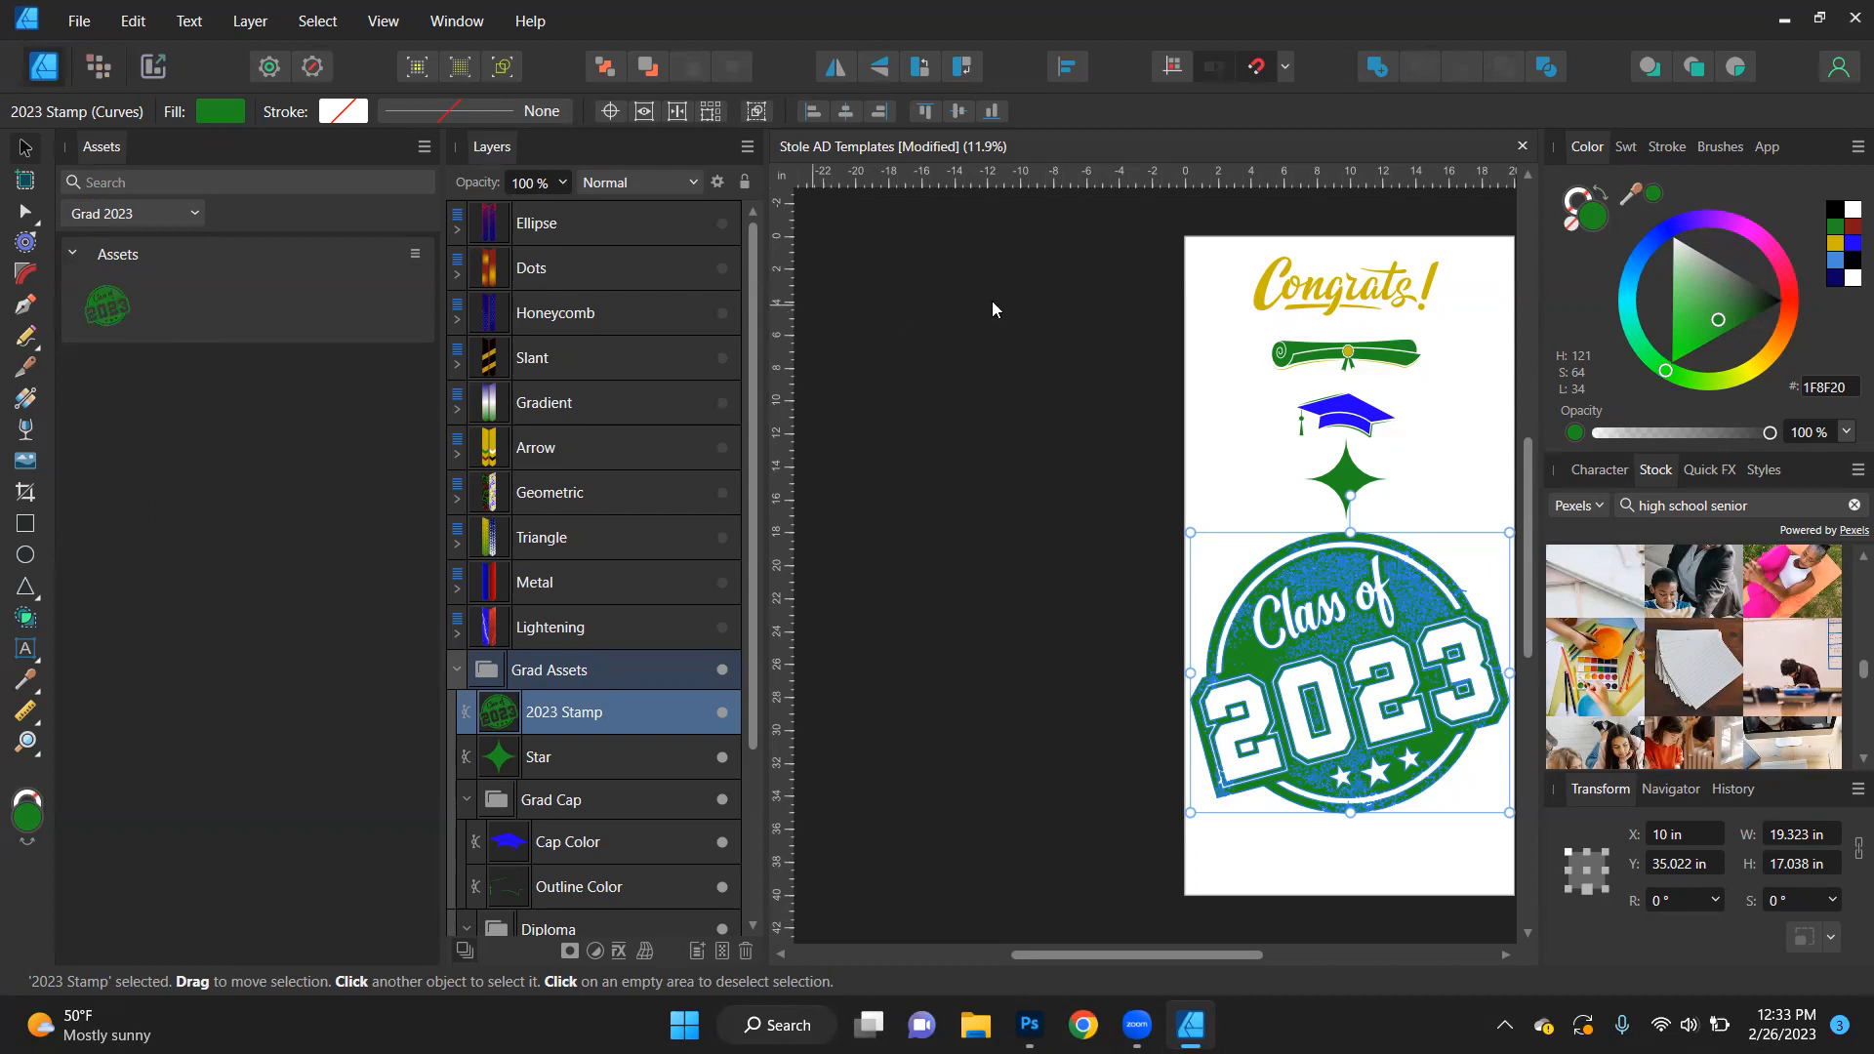
- Create a new document from the Arch C preset, 24 x 18 in at 300 DPI
{"action": "left_click", "coordinate": [1304, 420]}
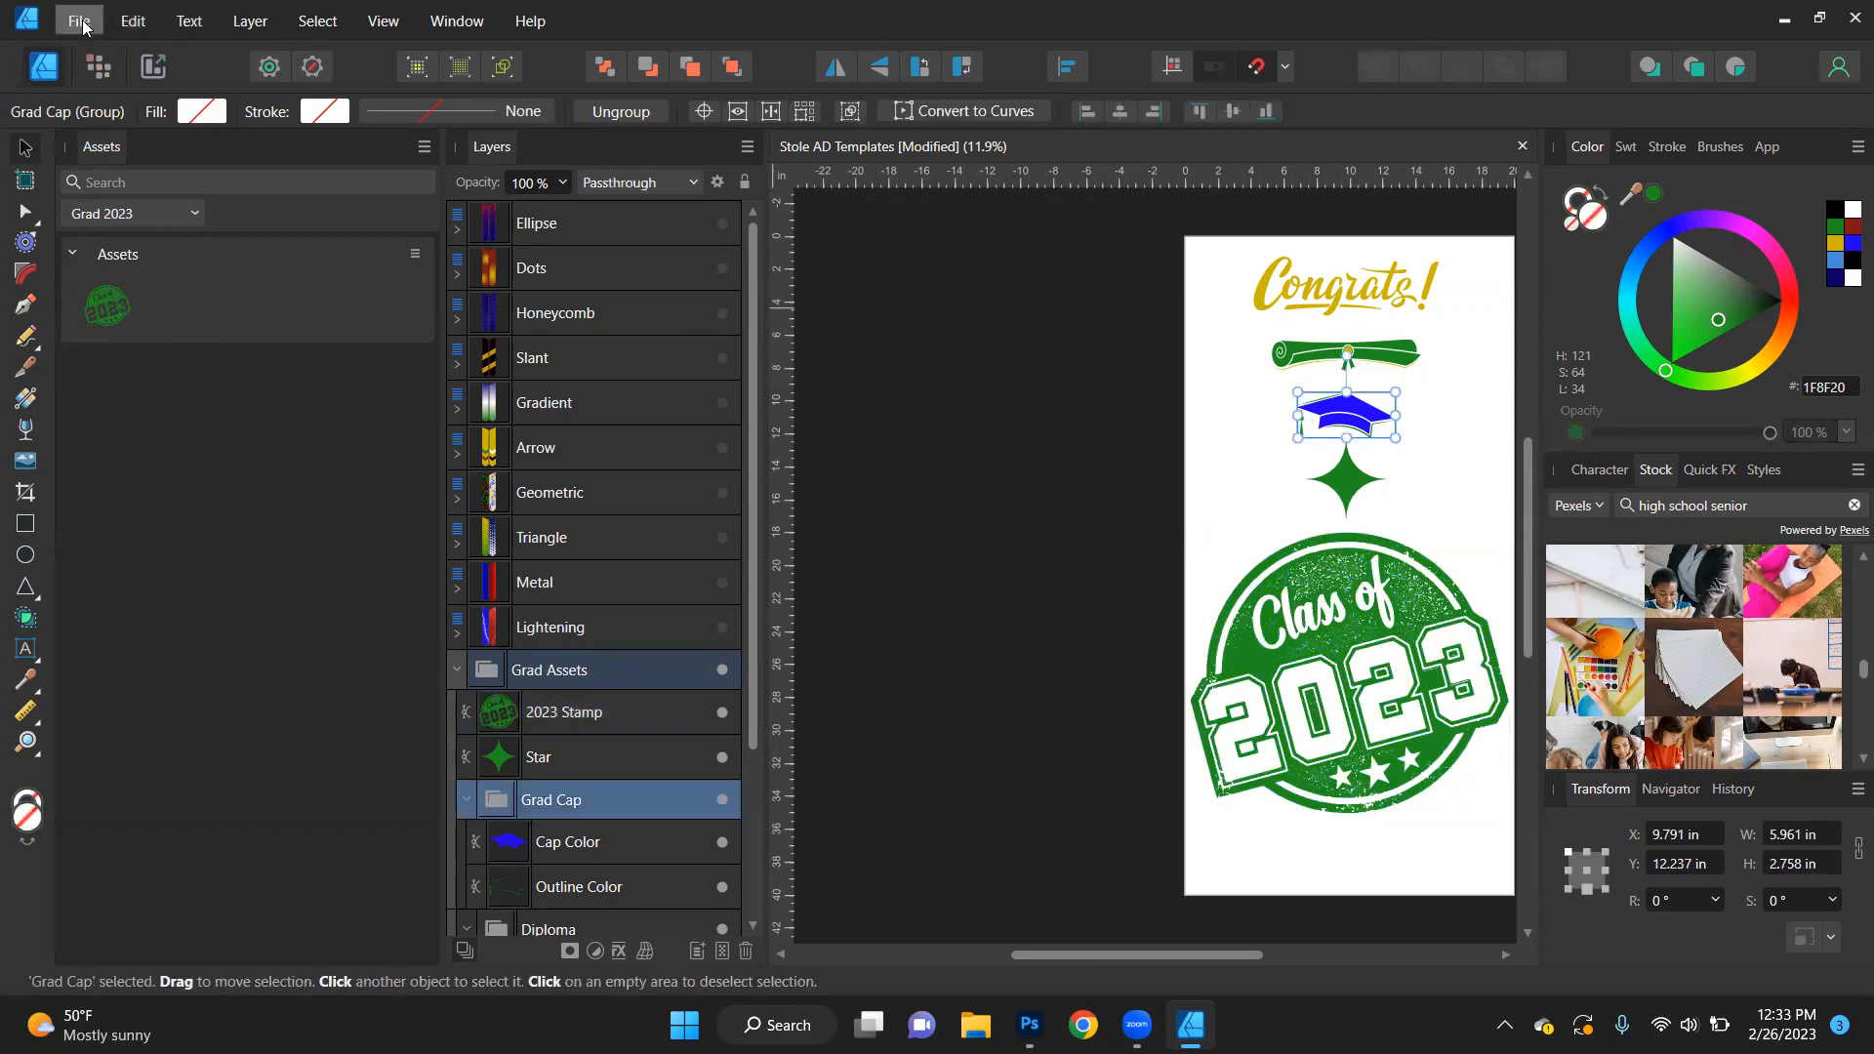
{"action": "left_click", "coordinate": [78, 21]}
{"action": "left_click", "coordinate": [94, 78]}
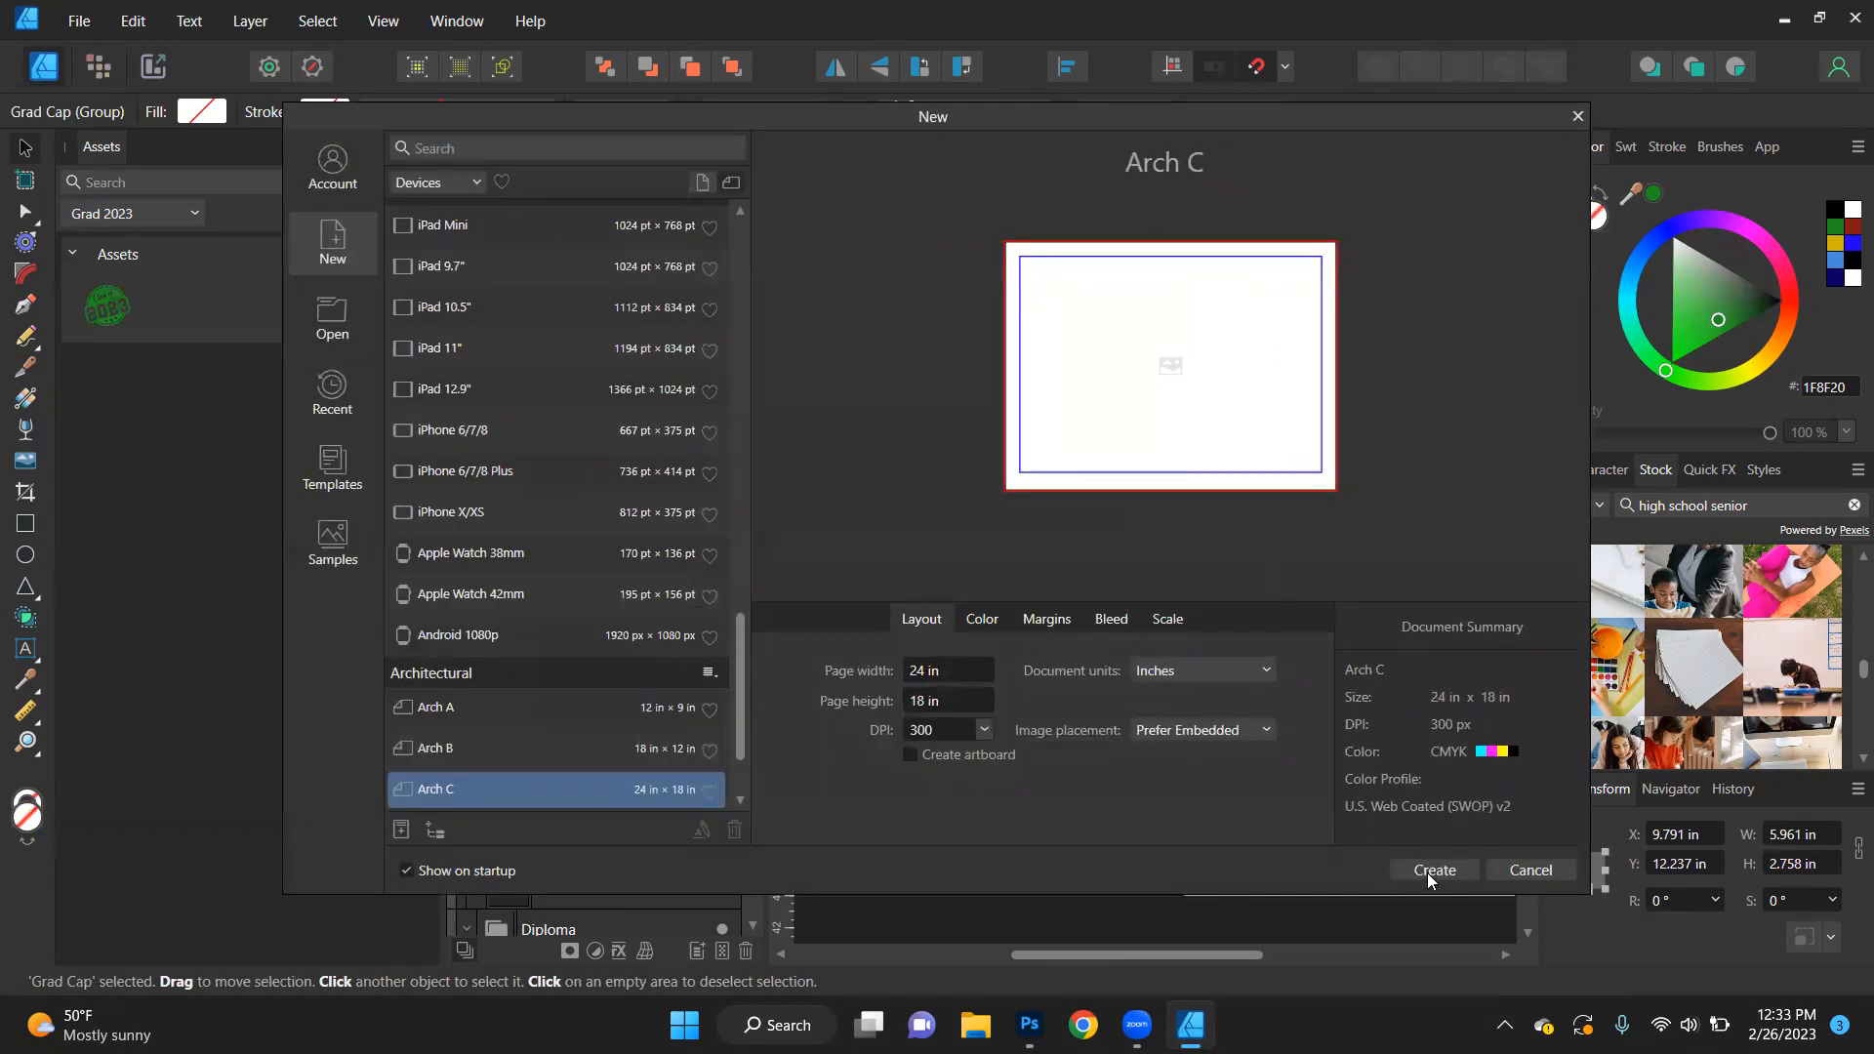
{"action": "left_click", "coordinate": [1433, 870]}
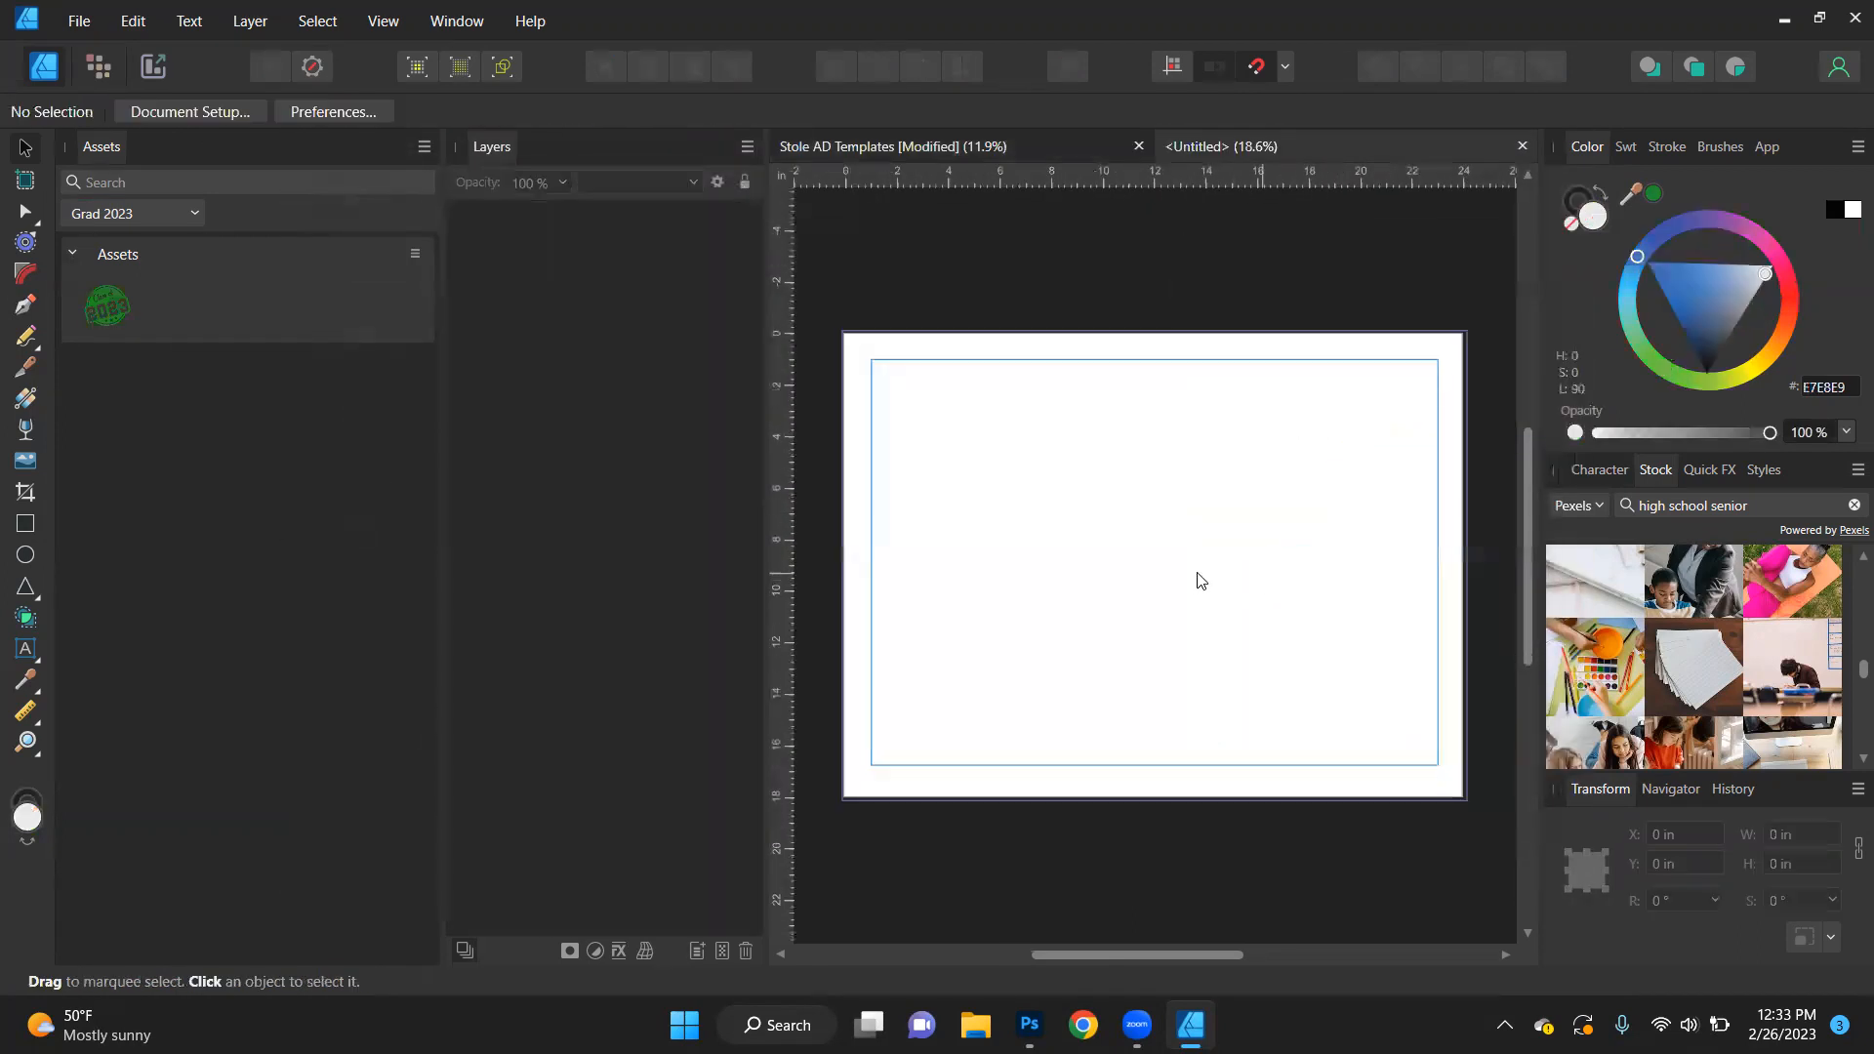
- Place the 2023 stamp from the Graduation asset category on the blank page, reposition it, and delete it
{"action": "left_click", "coordinate": [189, 207]}
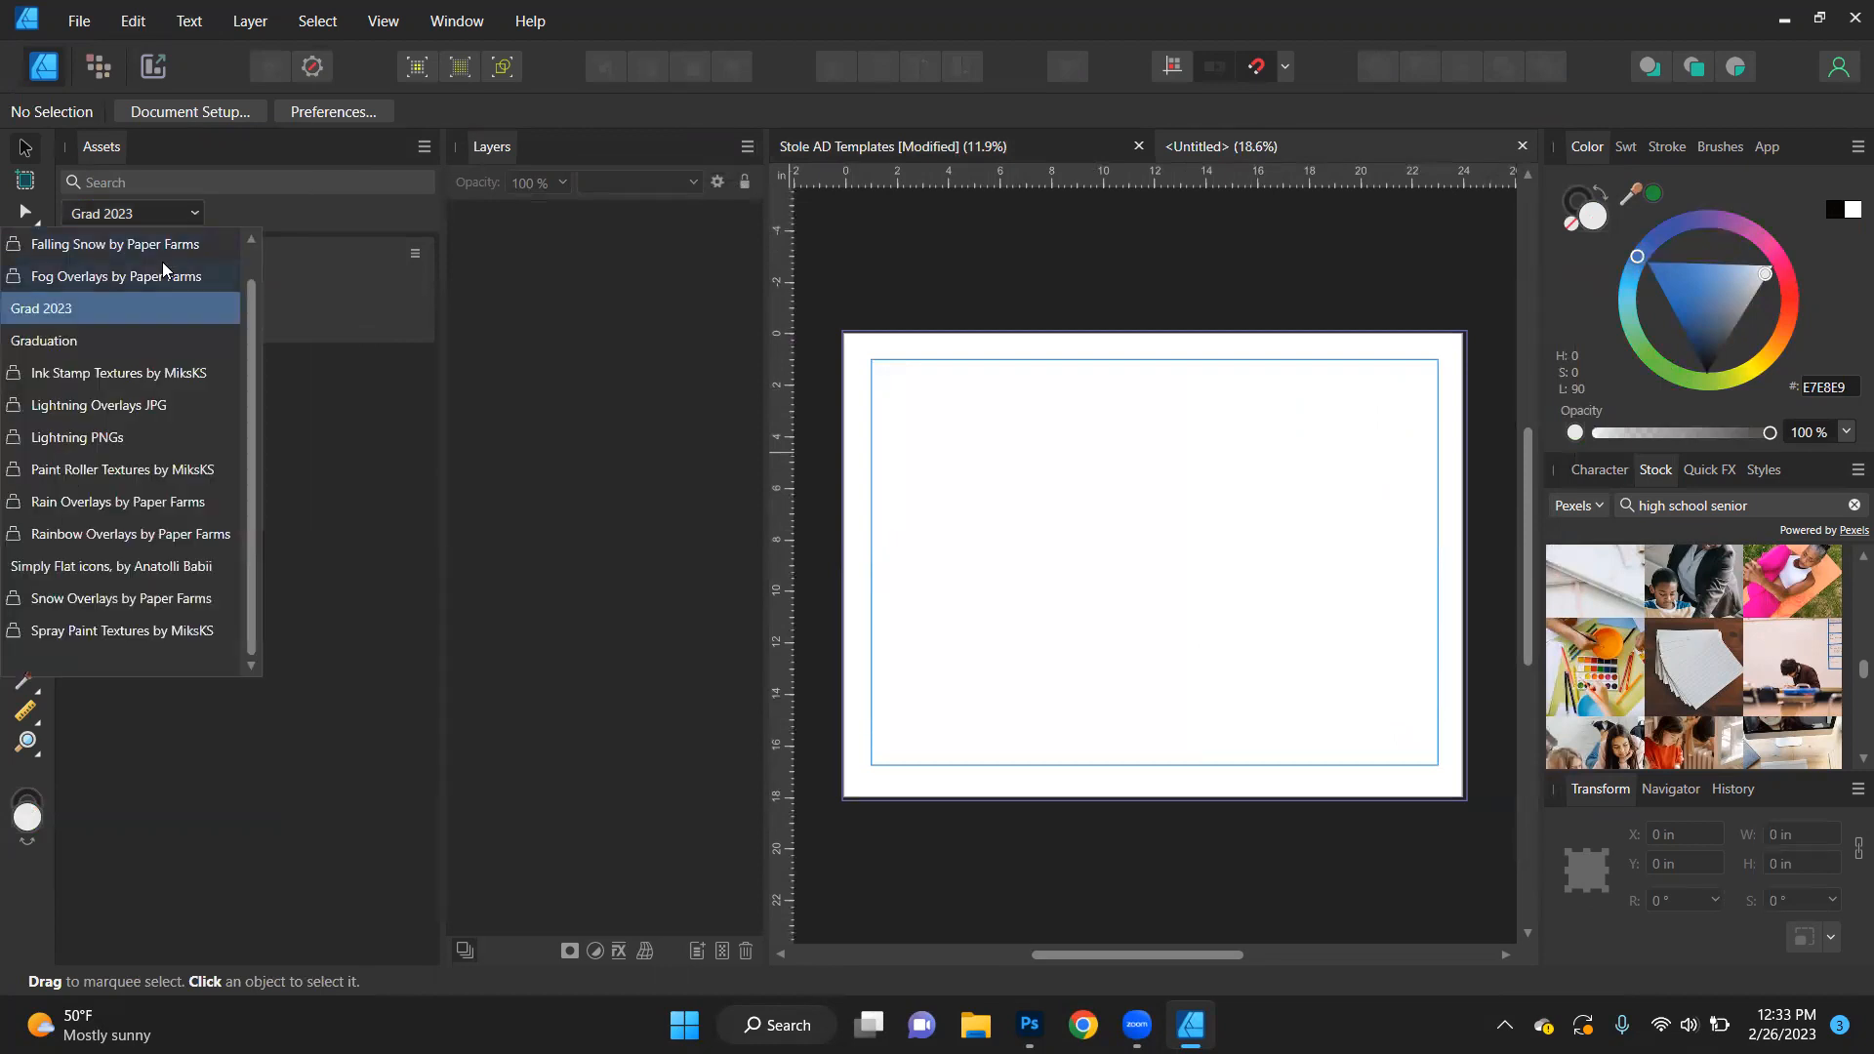
{"action": "left_click", "coordinate": [76, 341]}
{"action": "left_click_drag", "start_coordinate": [399, 325], "coordinate": [1174, 510]}
{"action": "left_click_drag", "start_coordinate": [1438, 326], "coordinate": [1155, 565]}
{"action": "left_click_drag", "start_coordinate": [1131, 556], "coordinate": [1144, 577]}
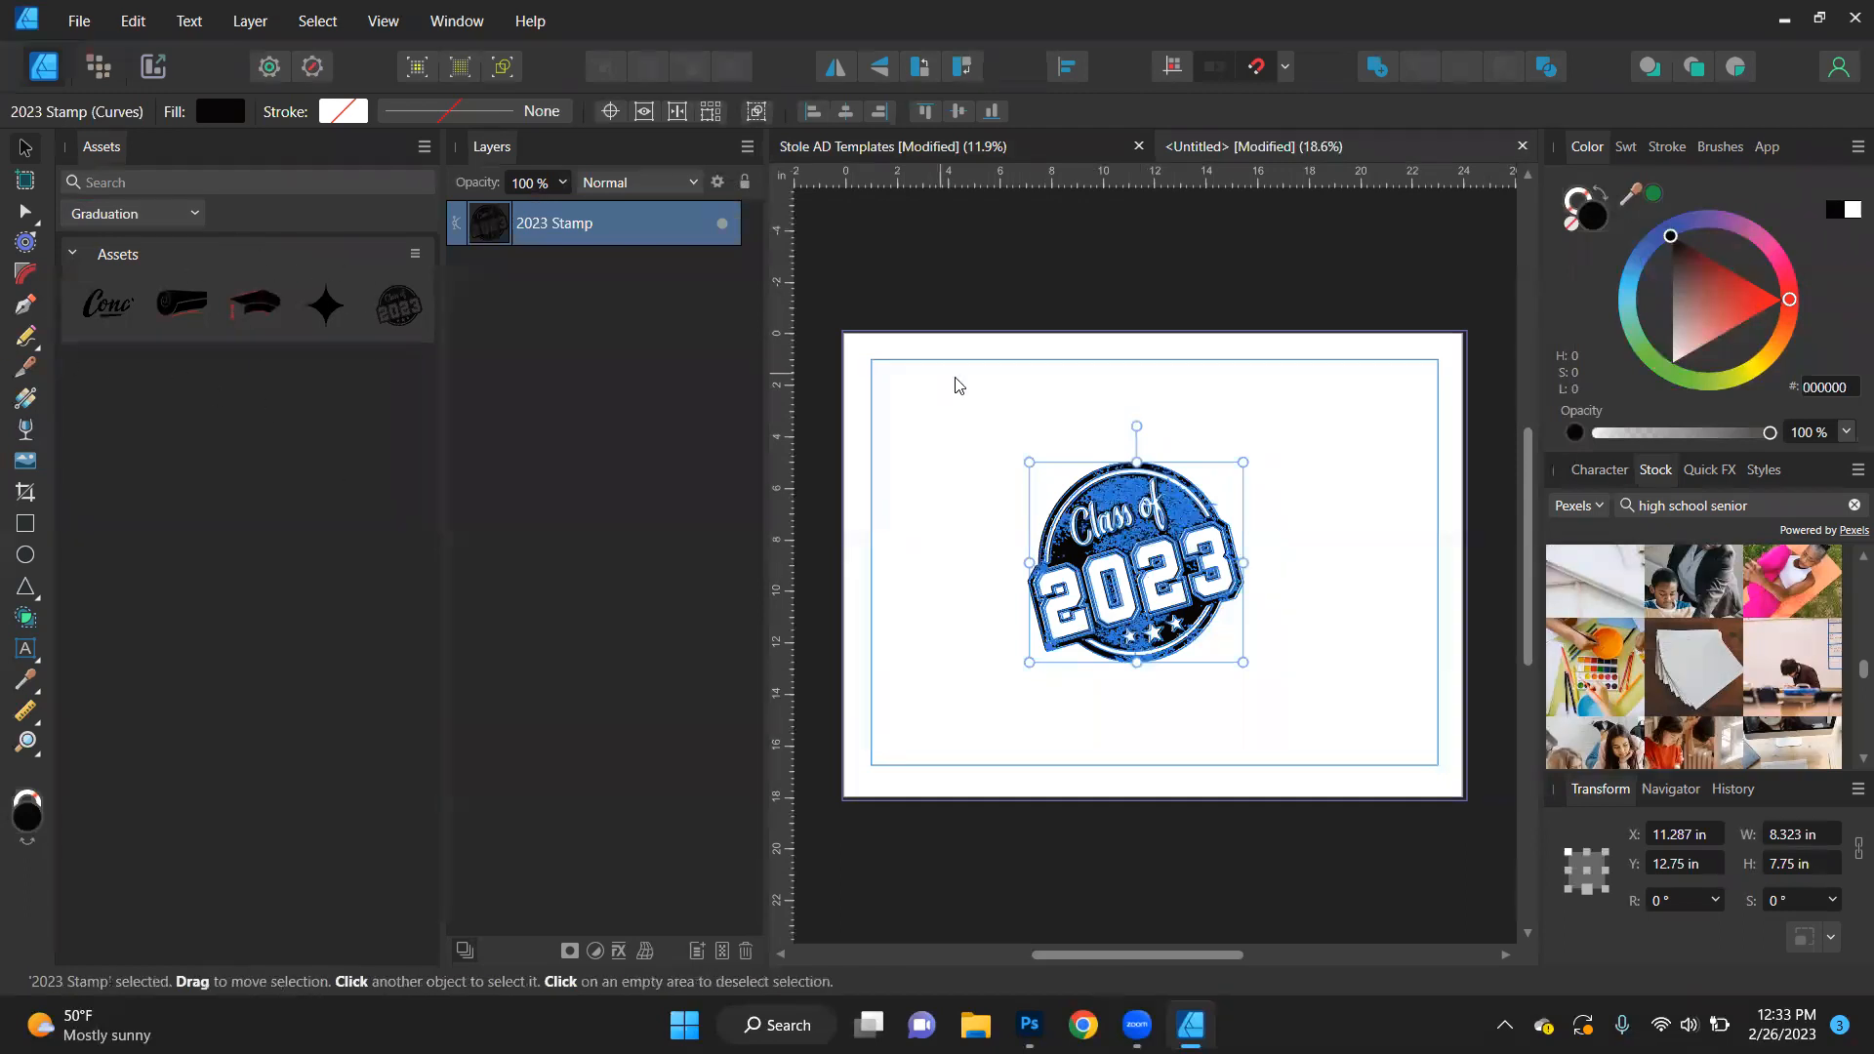
{"action": "key", "text": "Delete"}
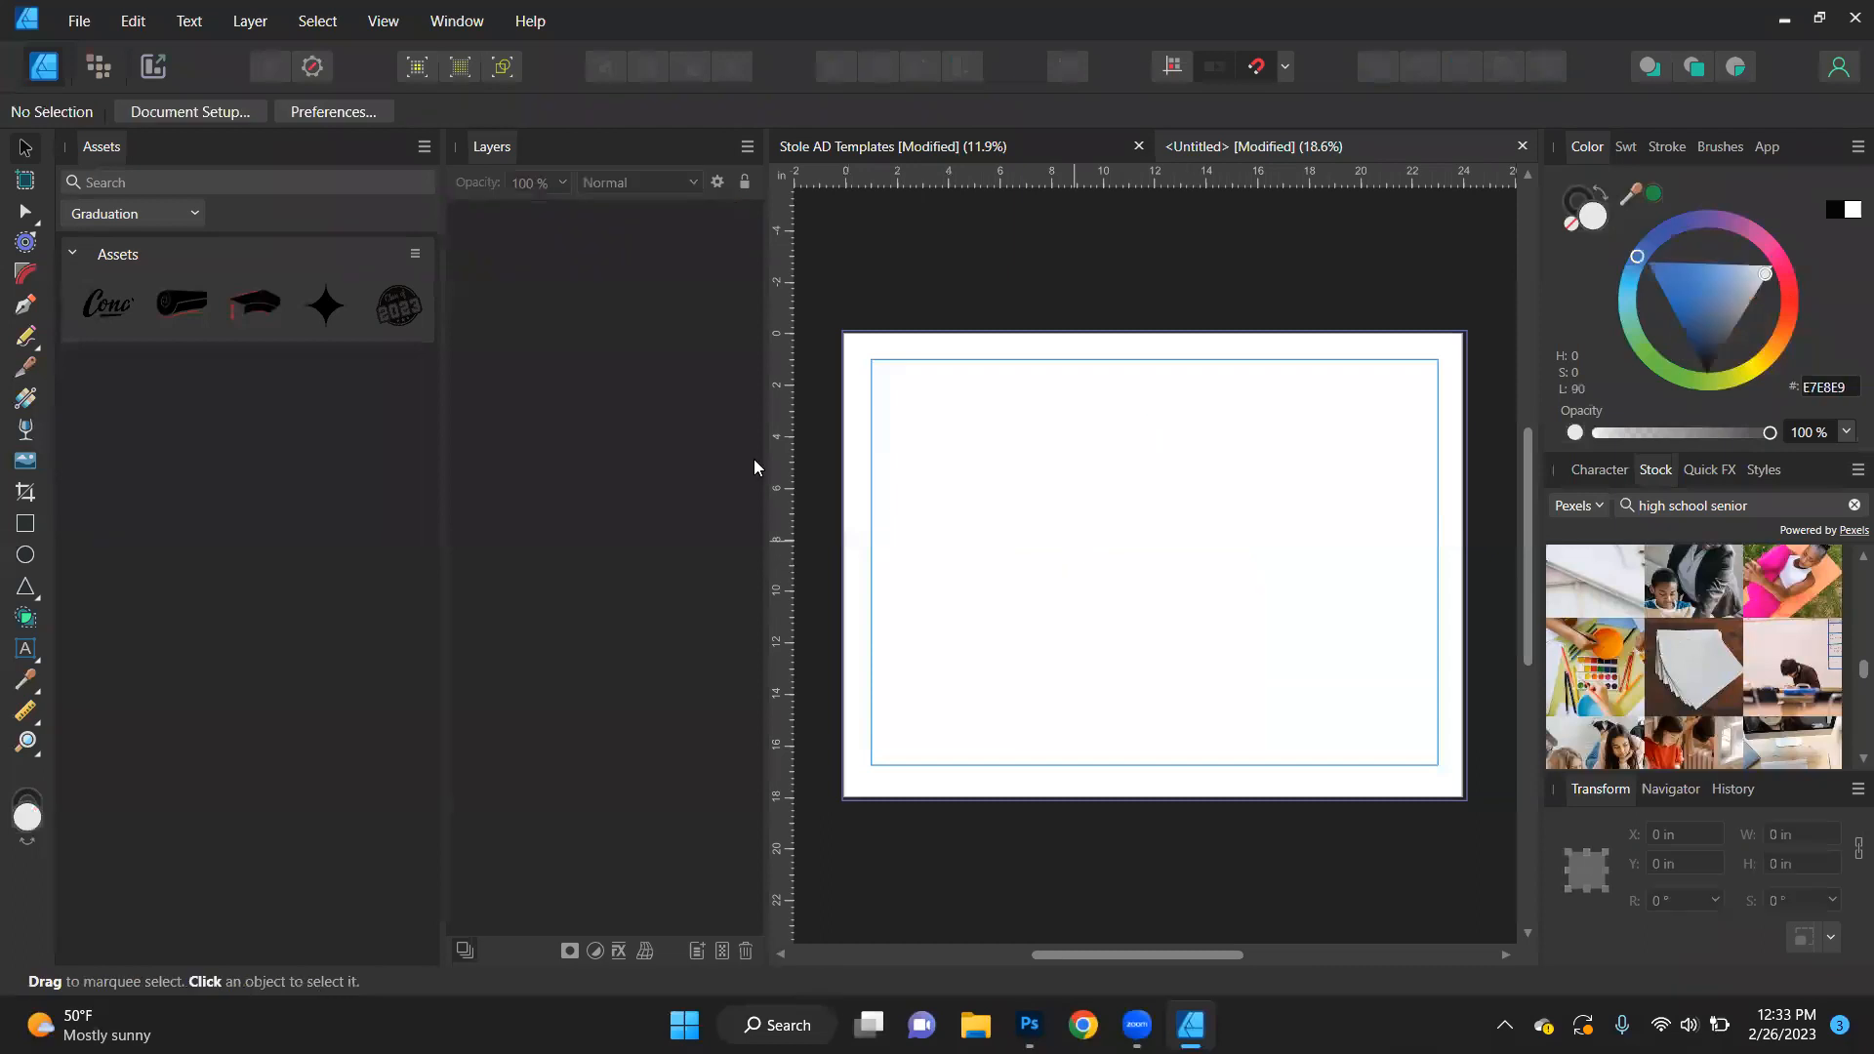
- Place the first lightning graphic from the Lightning PNGs category on the page and rotate it about -62 degrees
{"action": "left_click", "coordinate": [195, 215]}
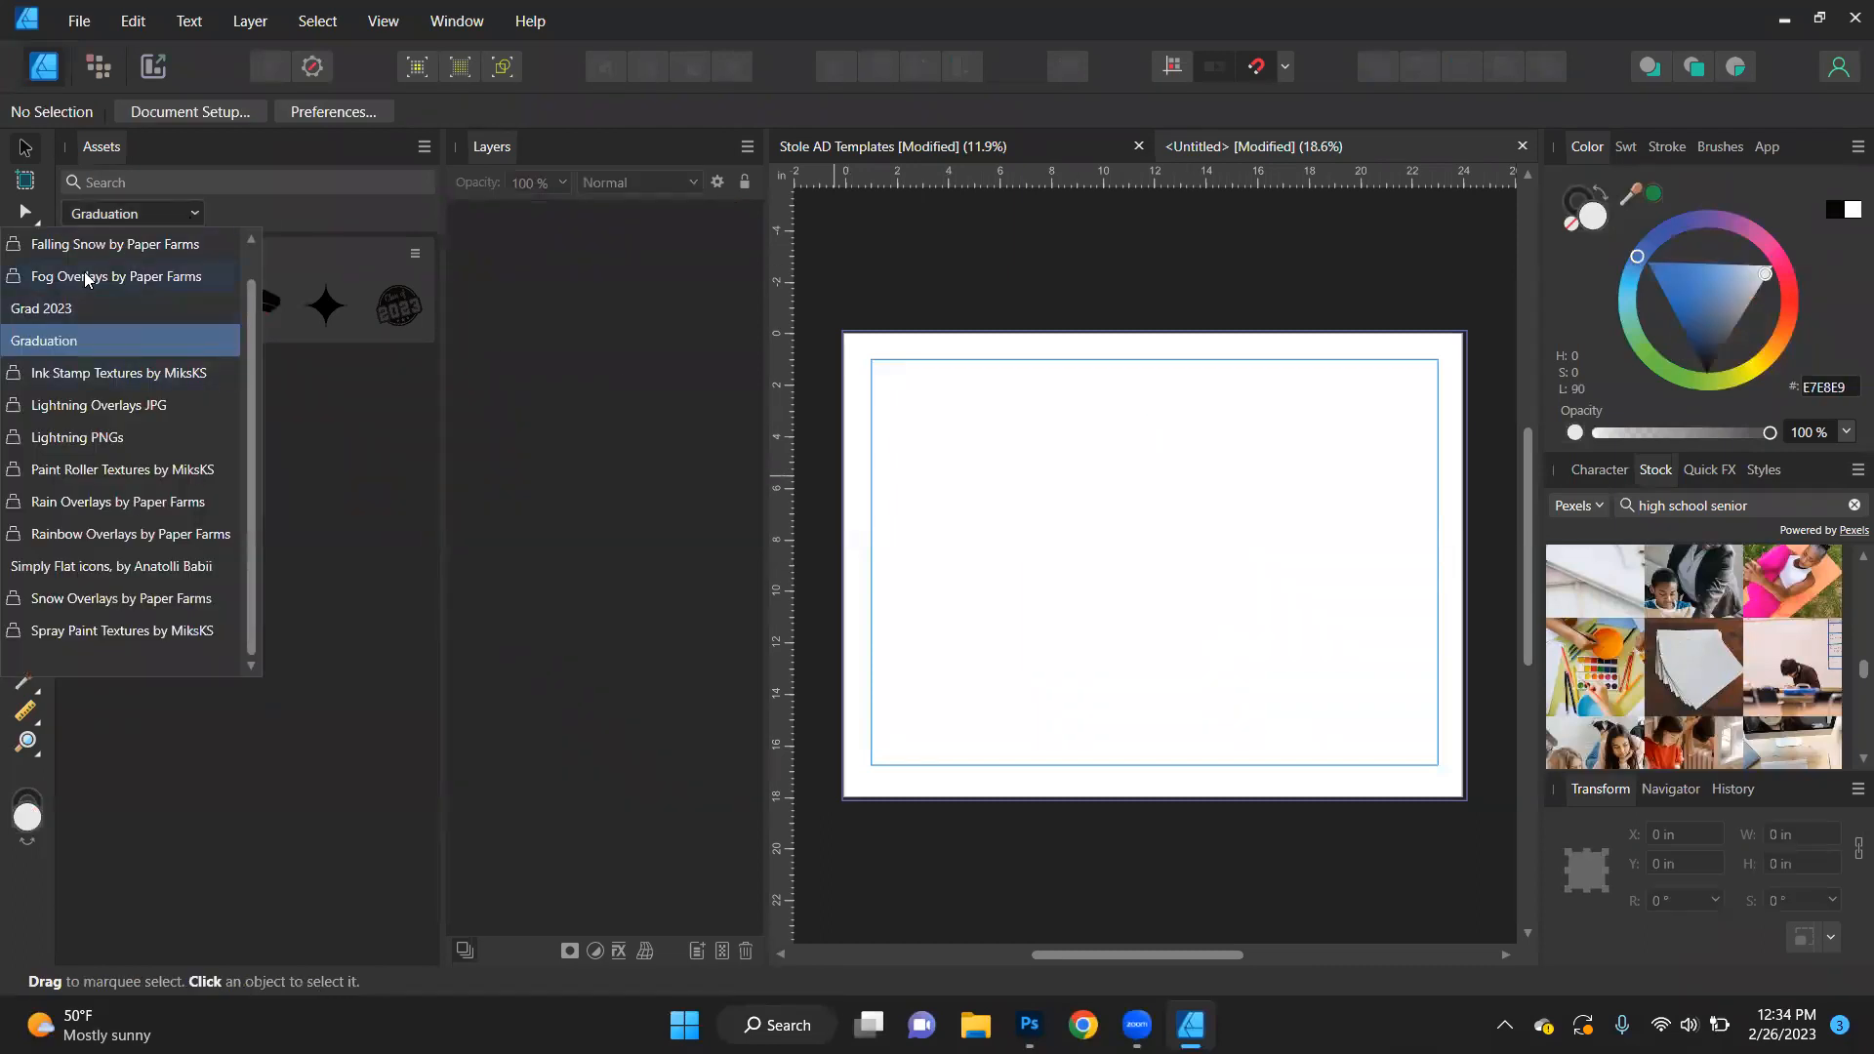
{"action": "left_click", "coordinate": [119, 439]}
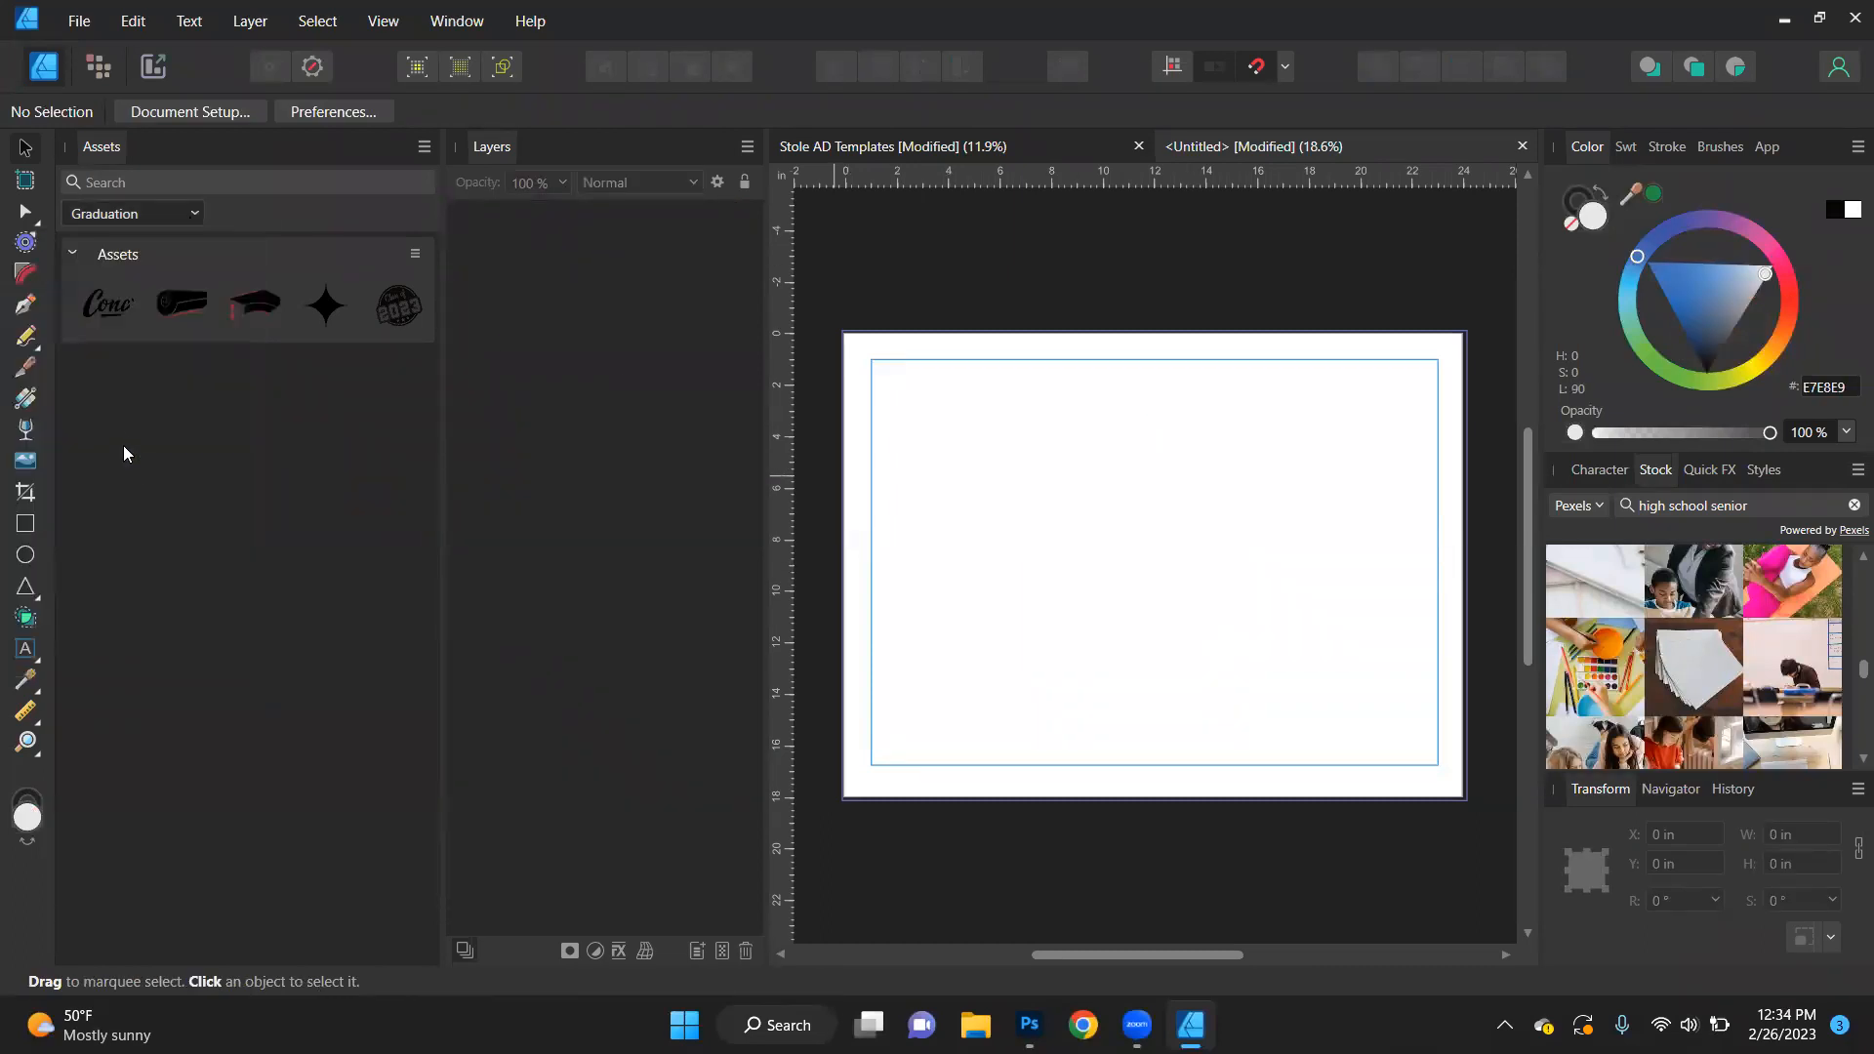
{"action": "left_click_drag", "start_coordinate": [119, 312], "coordinate": [1194, 505]}
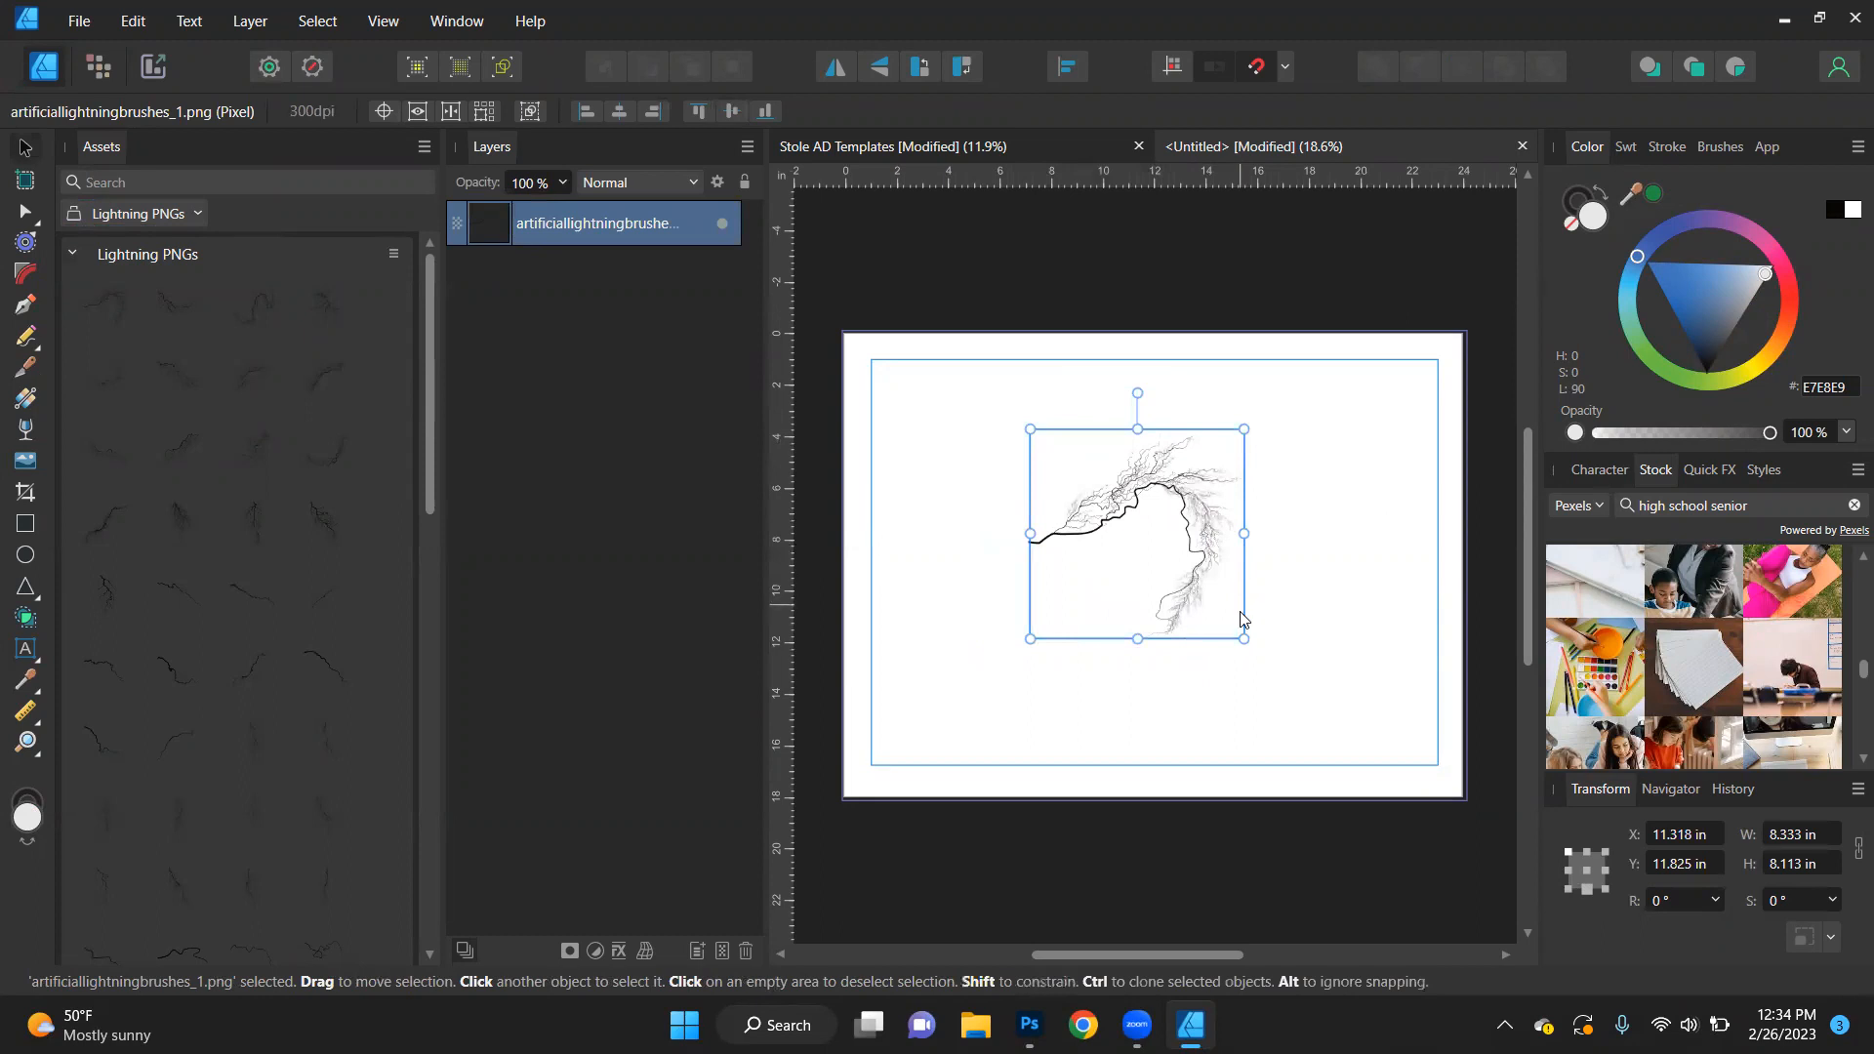
{"action": "left_click_drag", "start_coordinate": [1137, 392], "coordinate": [1324, 436]}
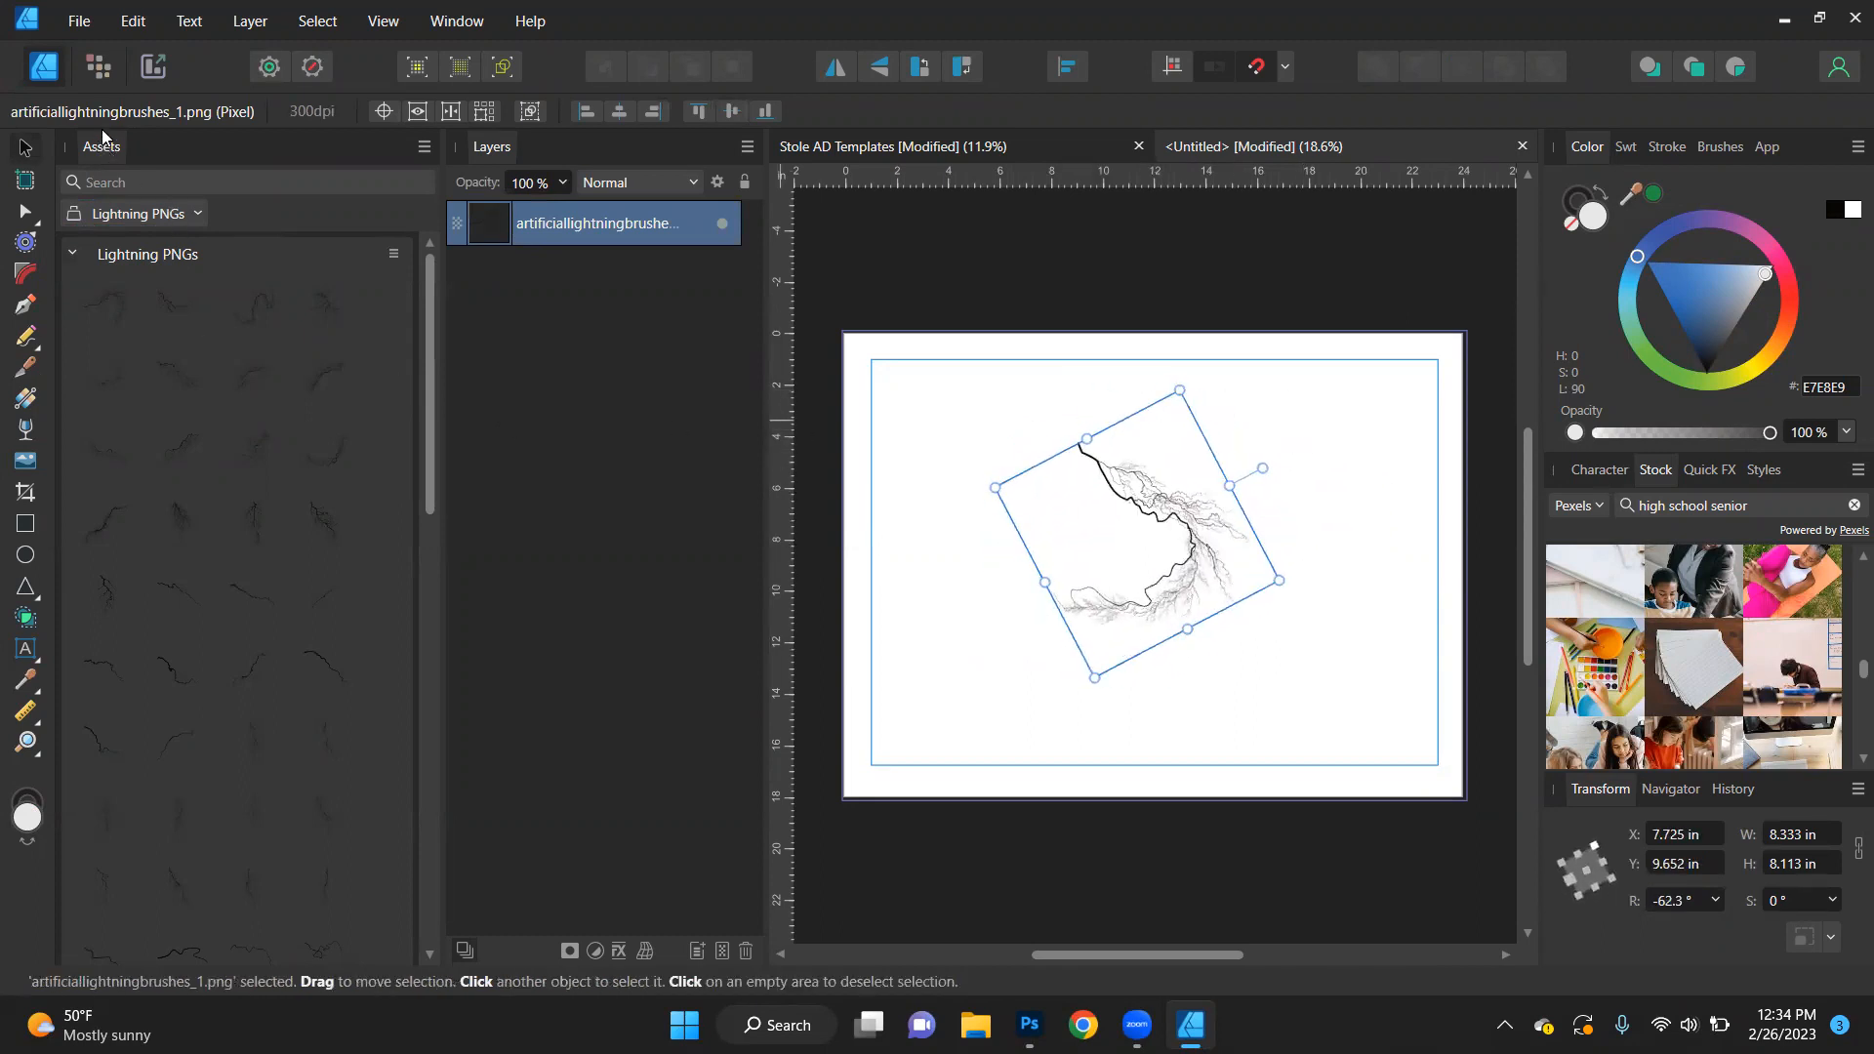
- Close the Assets library and return to the Stole AD Templates document
{"action": "left_click", "coordinate": [423, 146]}
{"action": "left_click", "coordinate": [241, 518]}
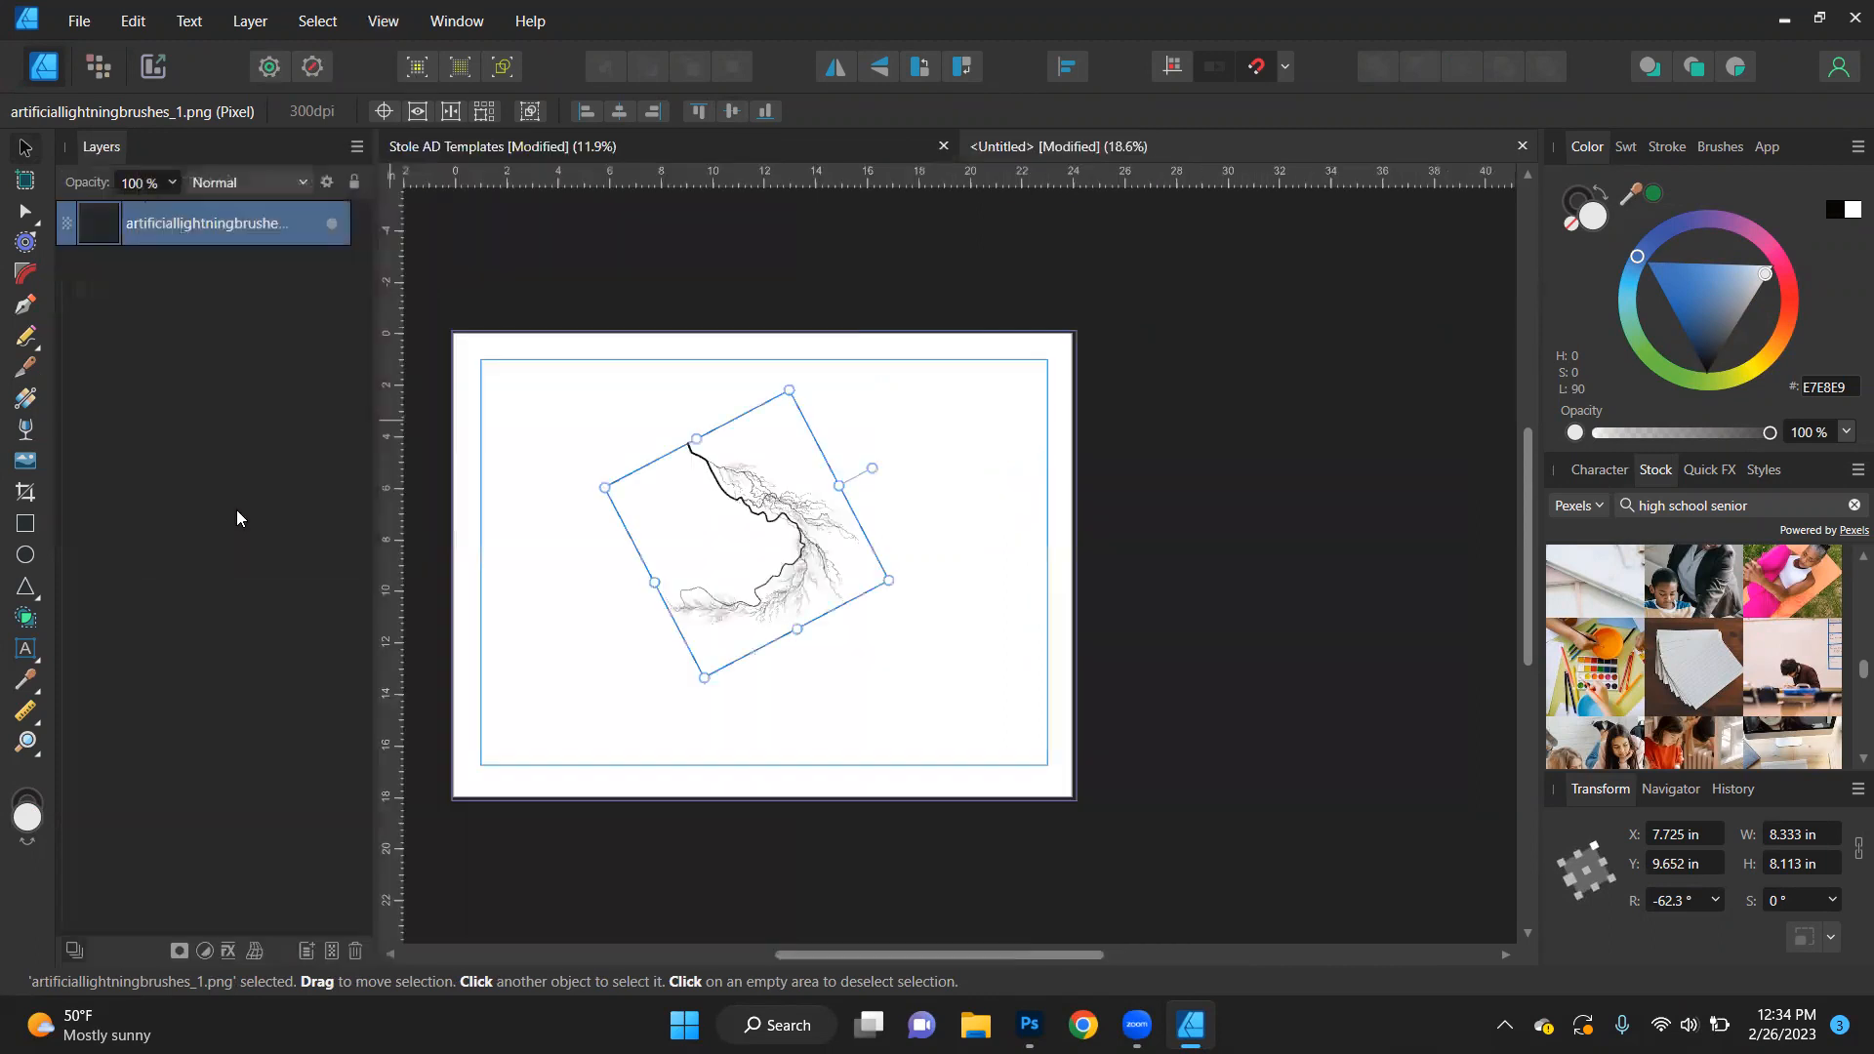
{"action": "left_click", "coordinate": [468, 148]}
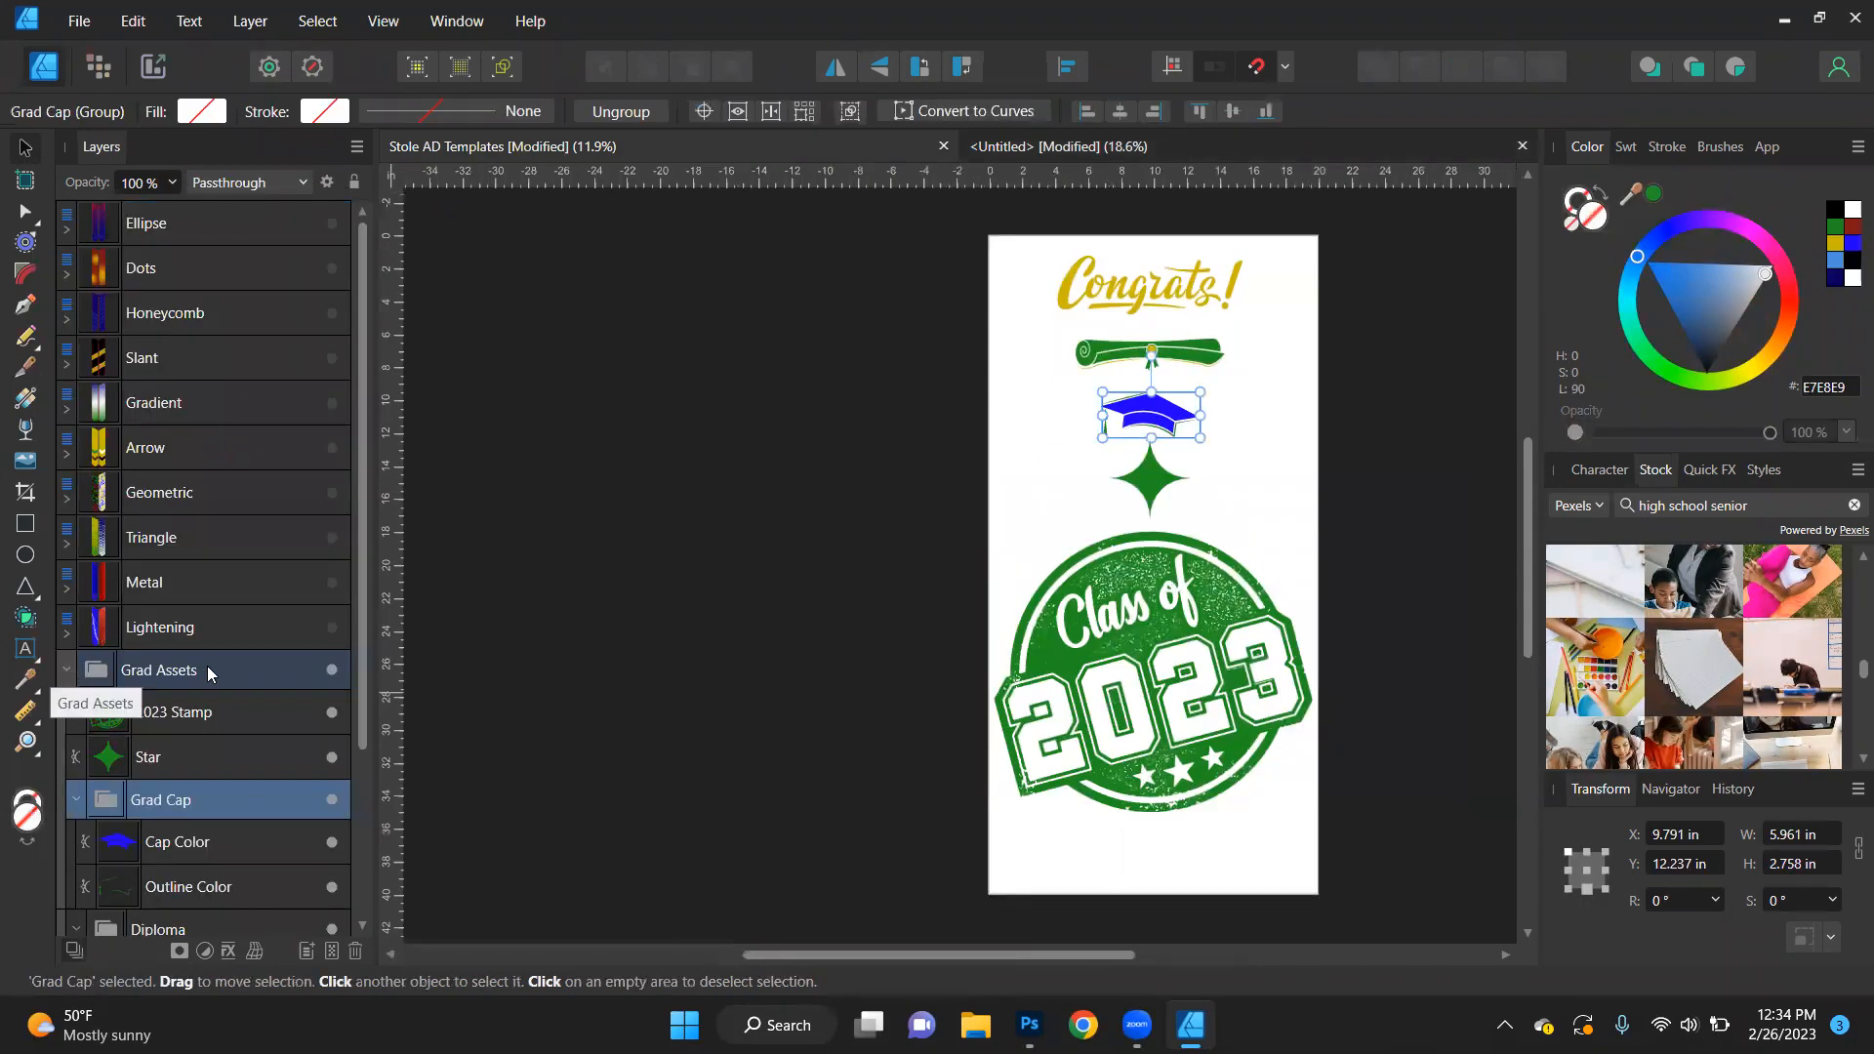
- Review the Grad Assets graphics by selecting the stamp, cap, star and diploma, collapsing the Grad Cap group
{"action": "left_click", "coordinate": [1172, 703]}
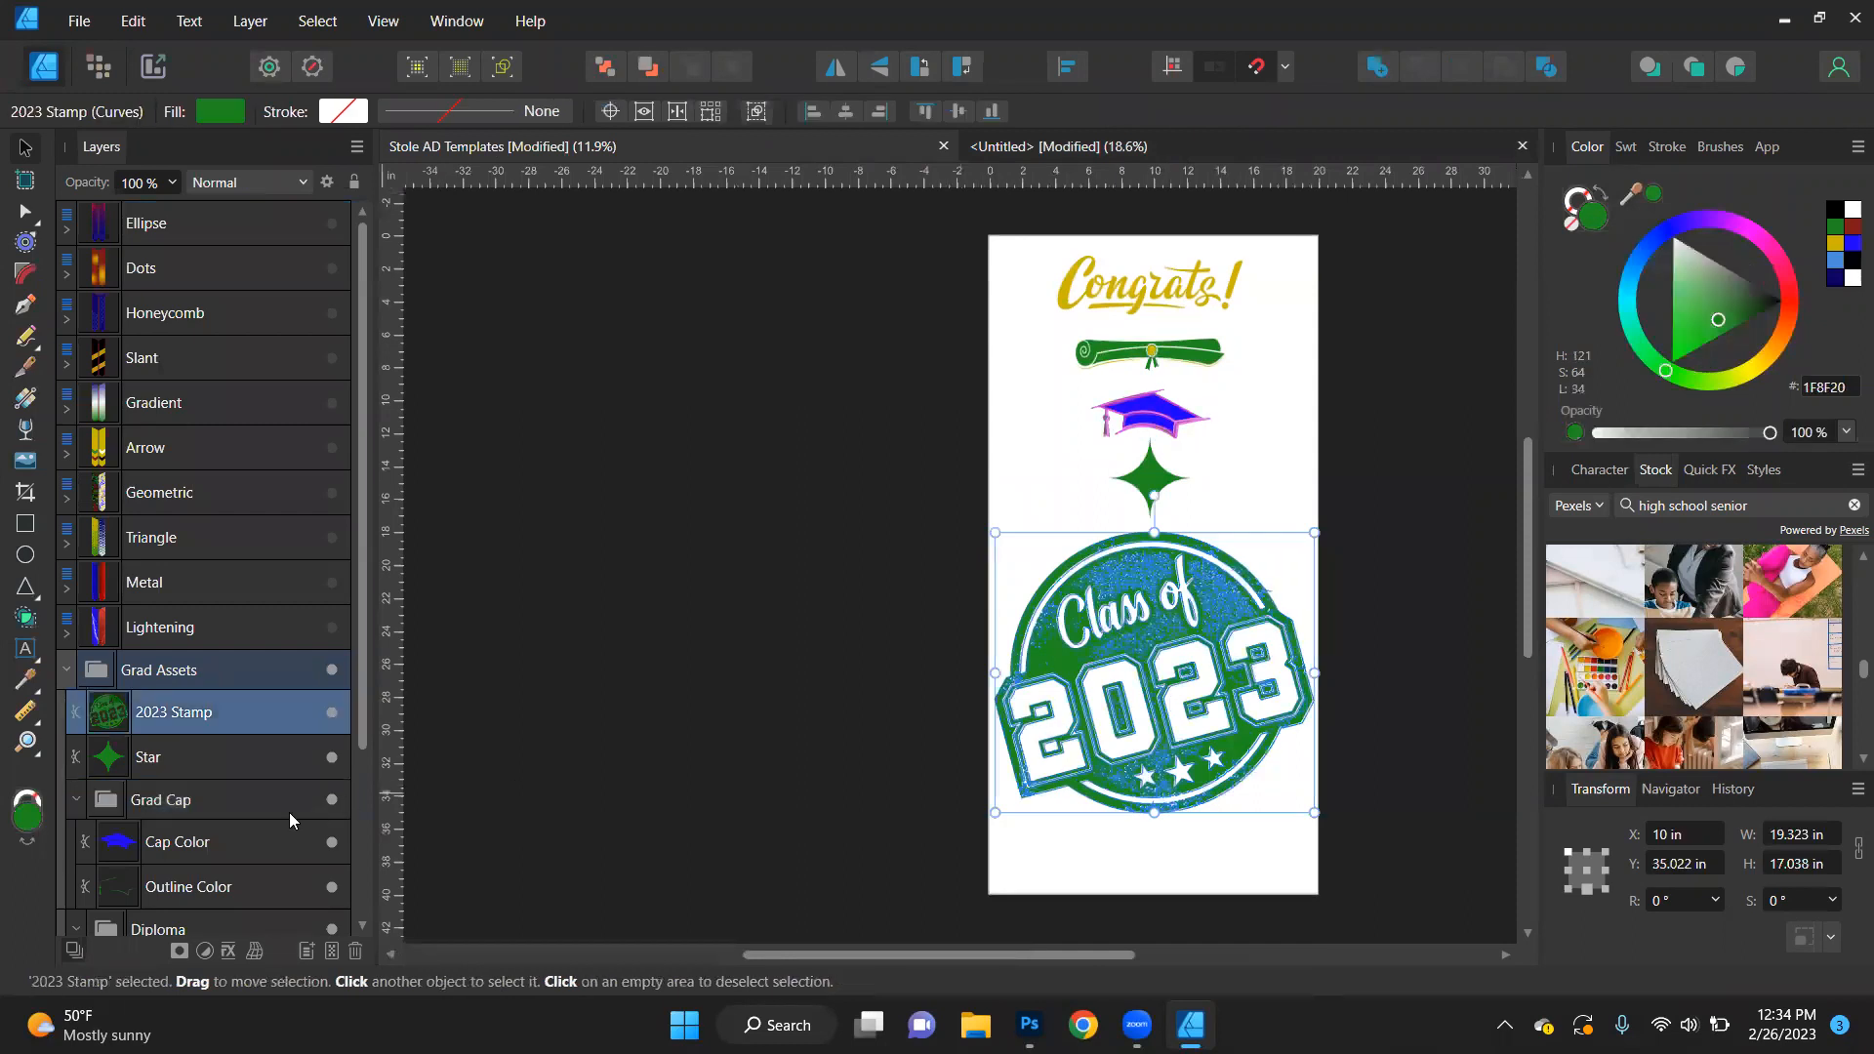
{"action": "left_click", "coordinate": [146, 802]}
{"action": "left_click", "coordinate": [76, 799]}
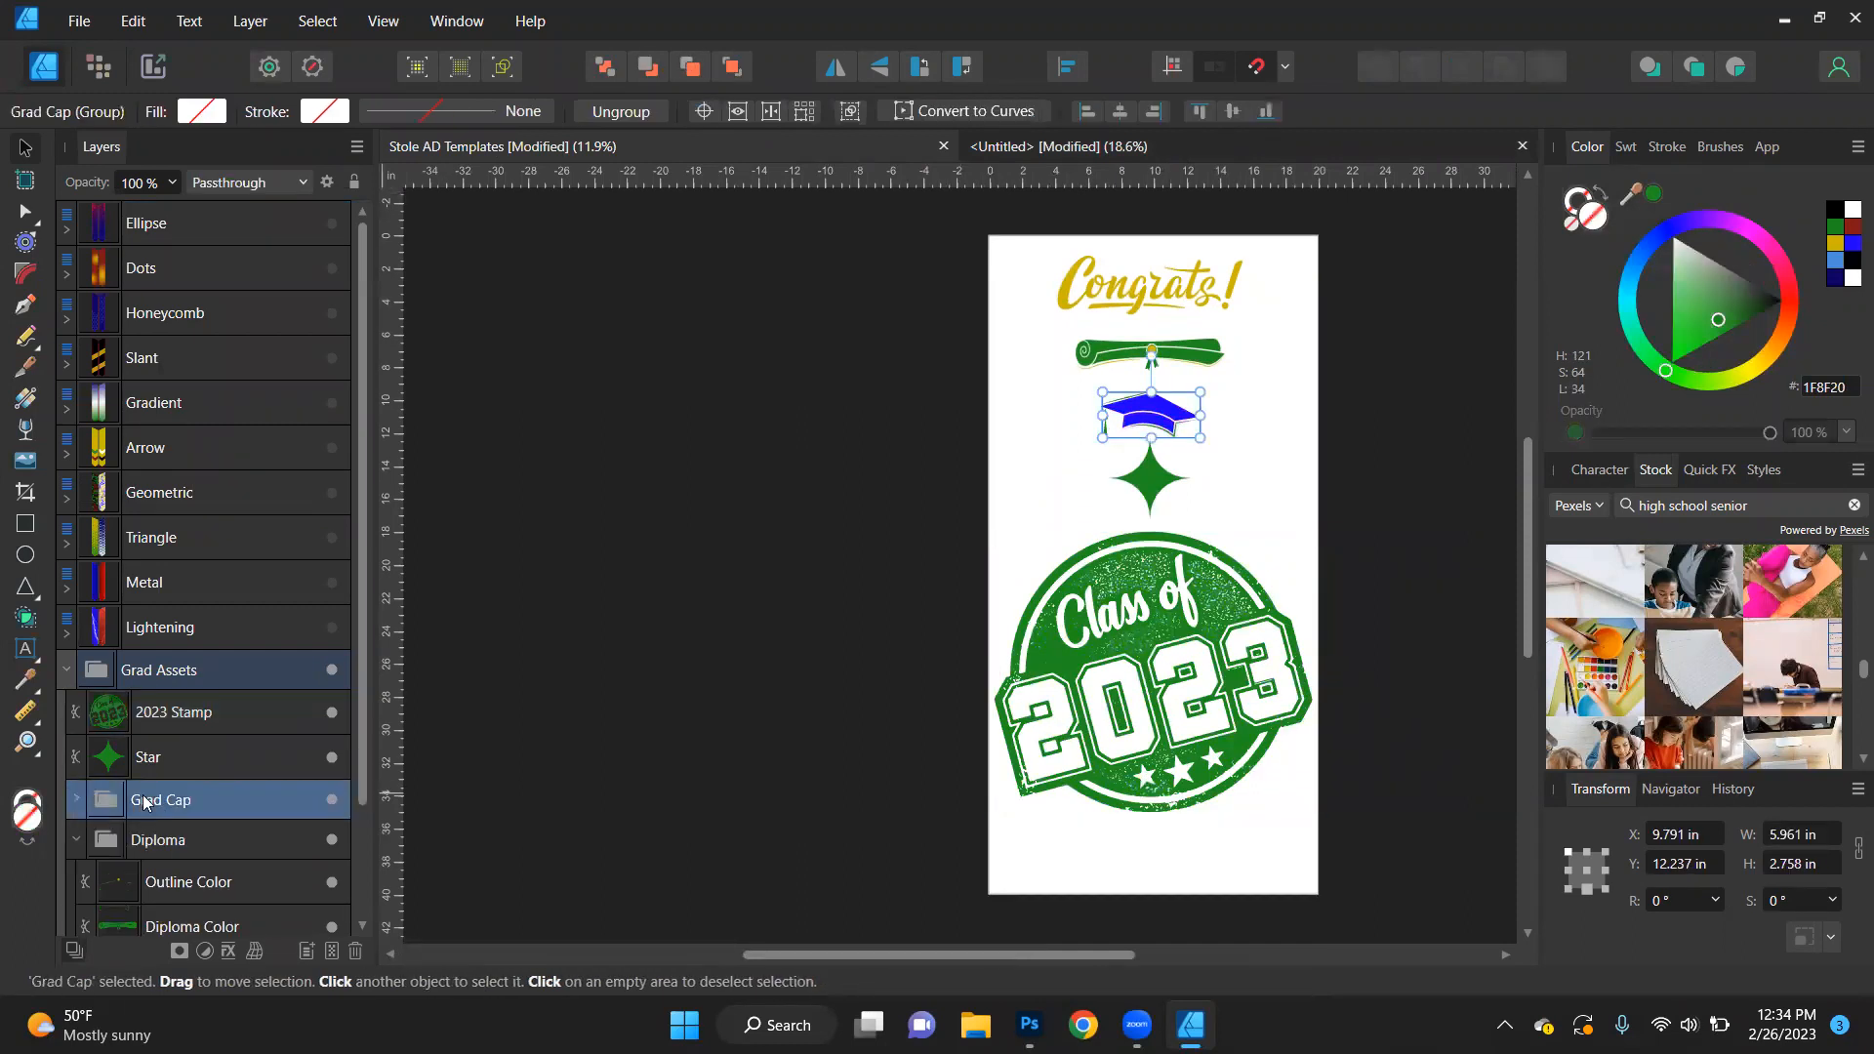
{"action": "left_click", "coordinate": [171, 750]}
{"action": "left_click", "coordinate": [177, 710]}
{"action": "left_click", "coordinate": [220, 841]}
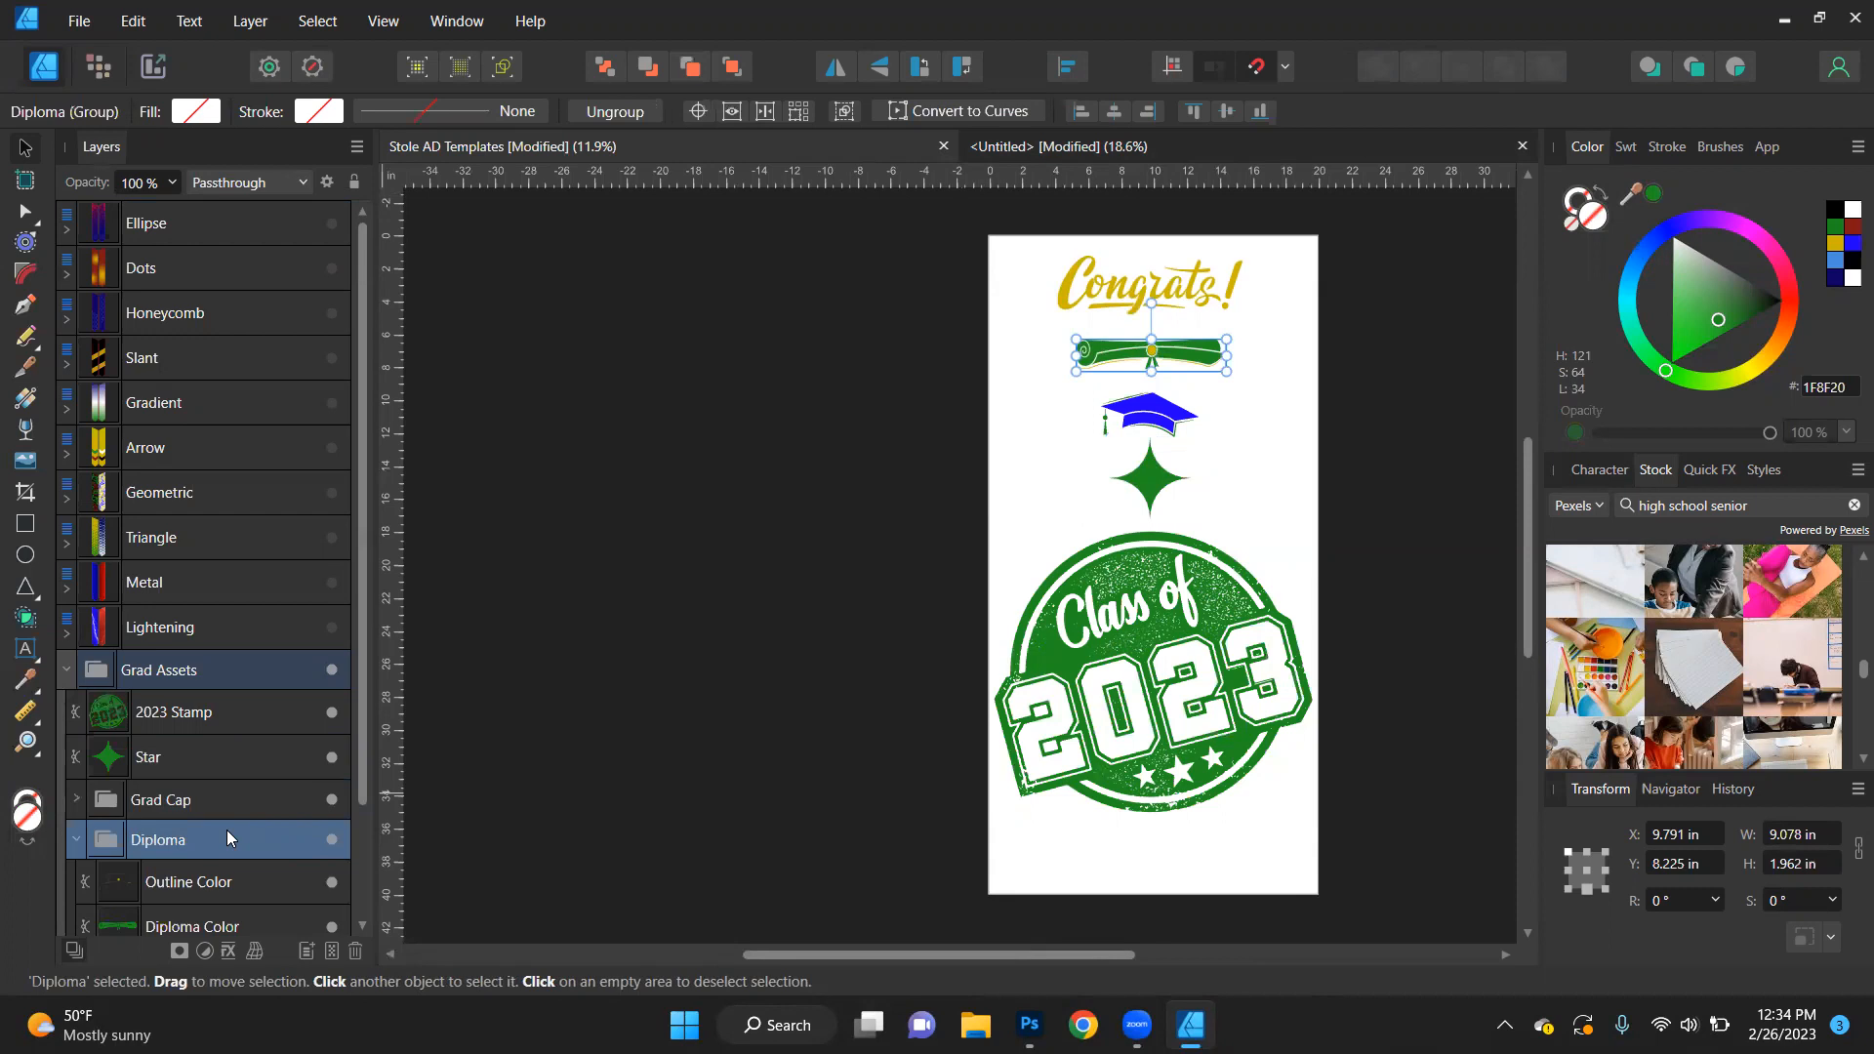
- Collapse and hide the Grad Assets group, show the 60in Stole group, and clear the selection
{"action": "left_click", "coordinate": [65, 671]}
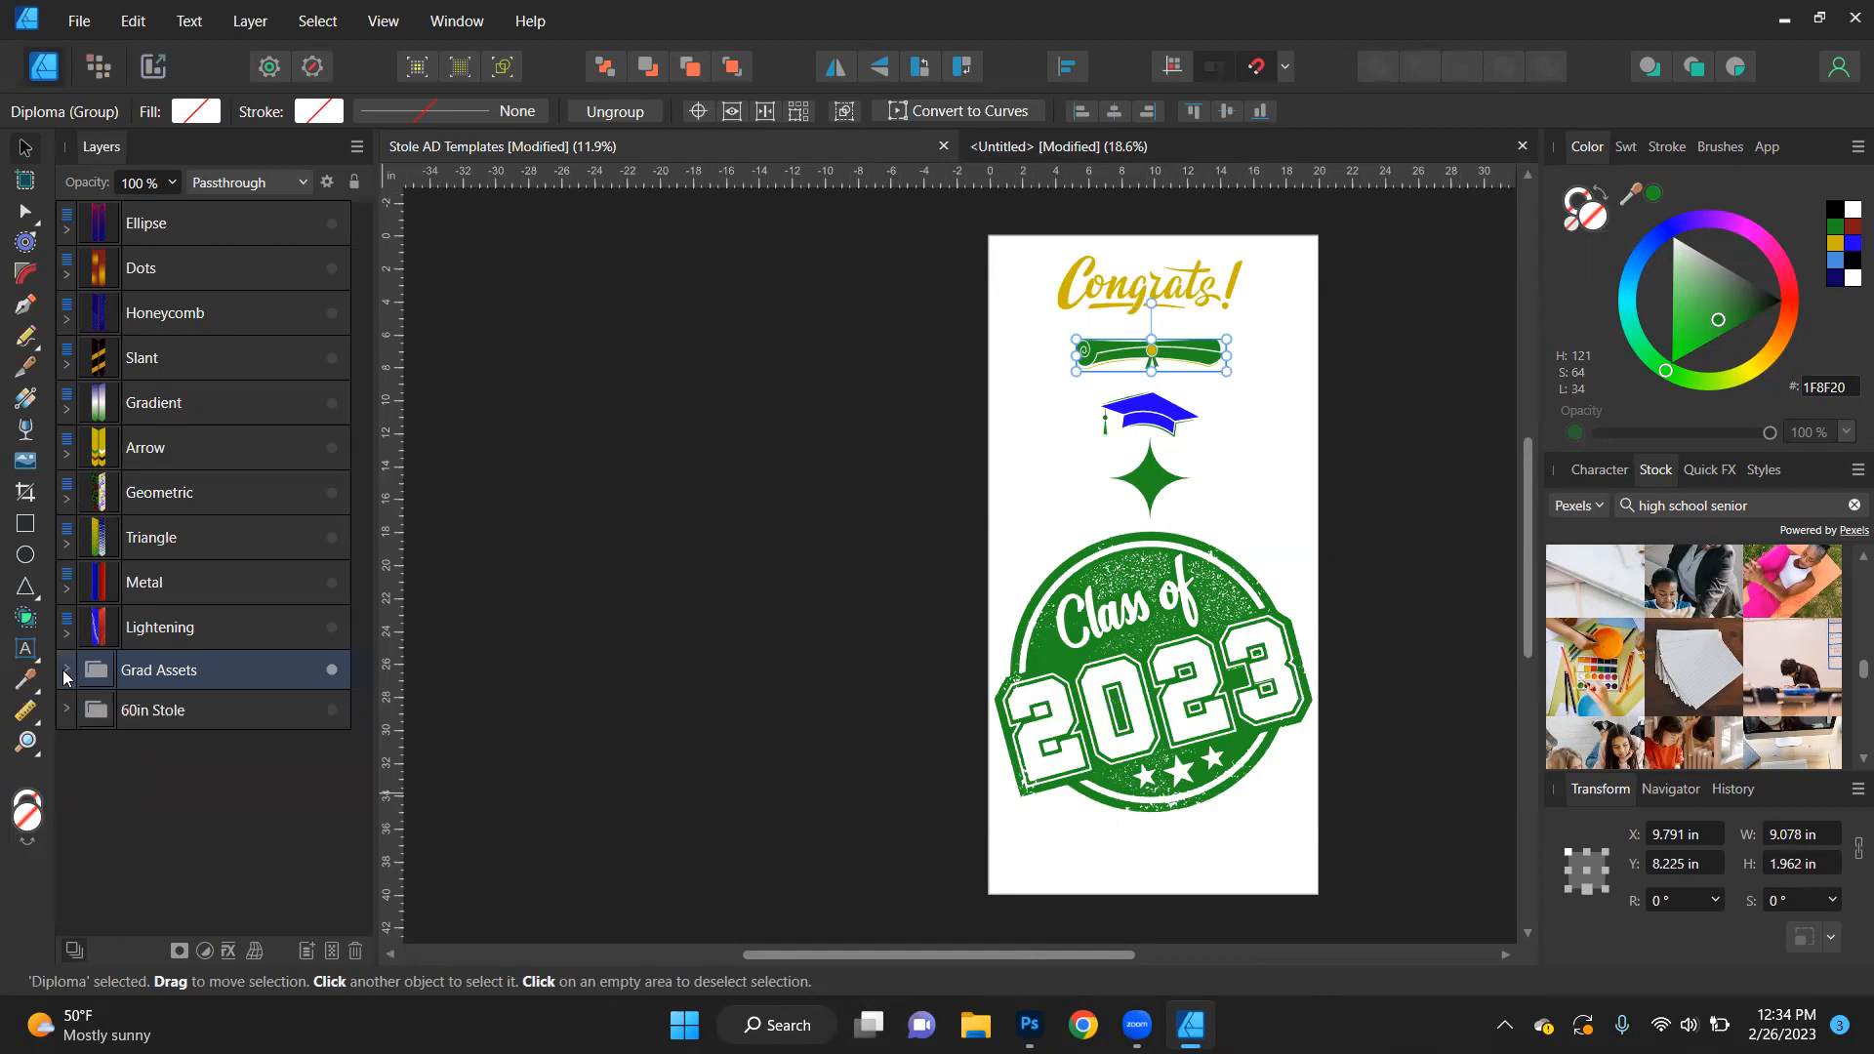
{"action": "left_click", "coordinate": [332, 671]}
{"action": "left_click", "coordinate": [332, 710]}
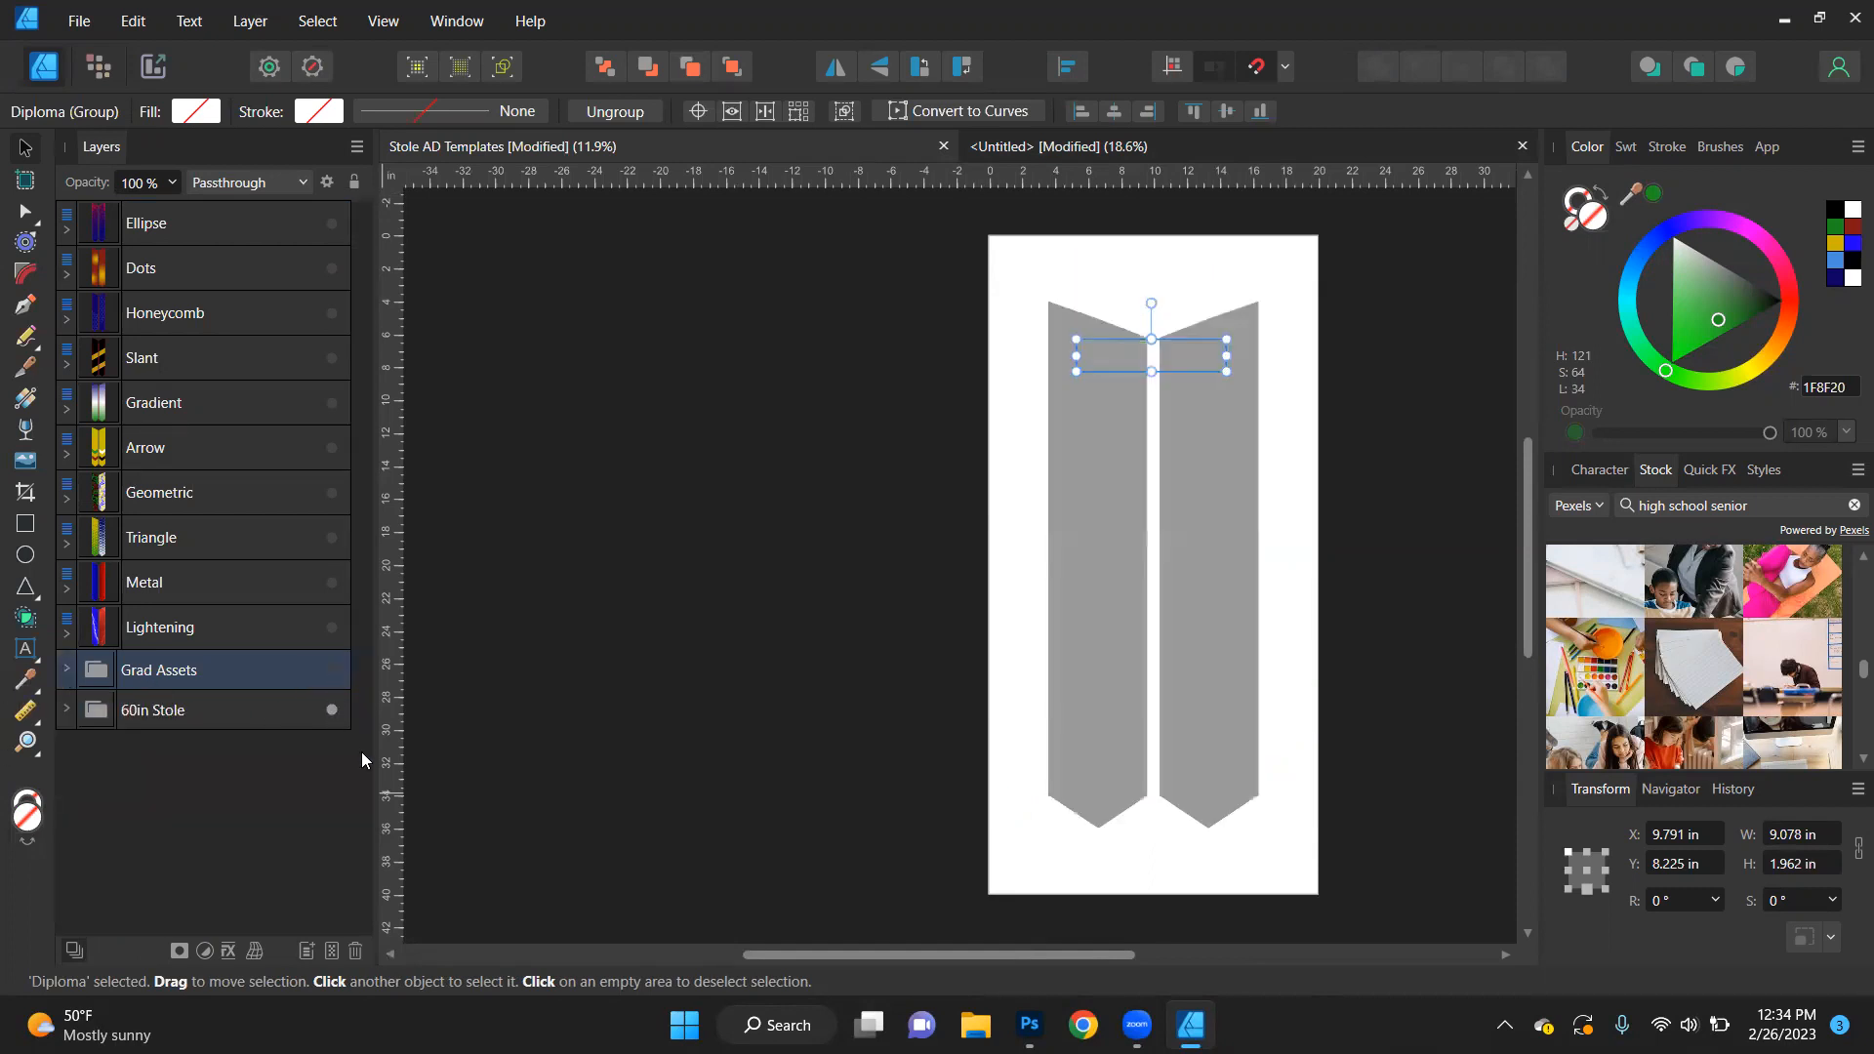
{"action": "left_click", "coordinate": [876, 531]}
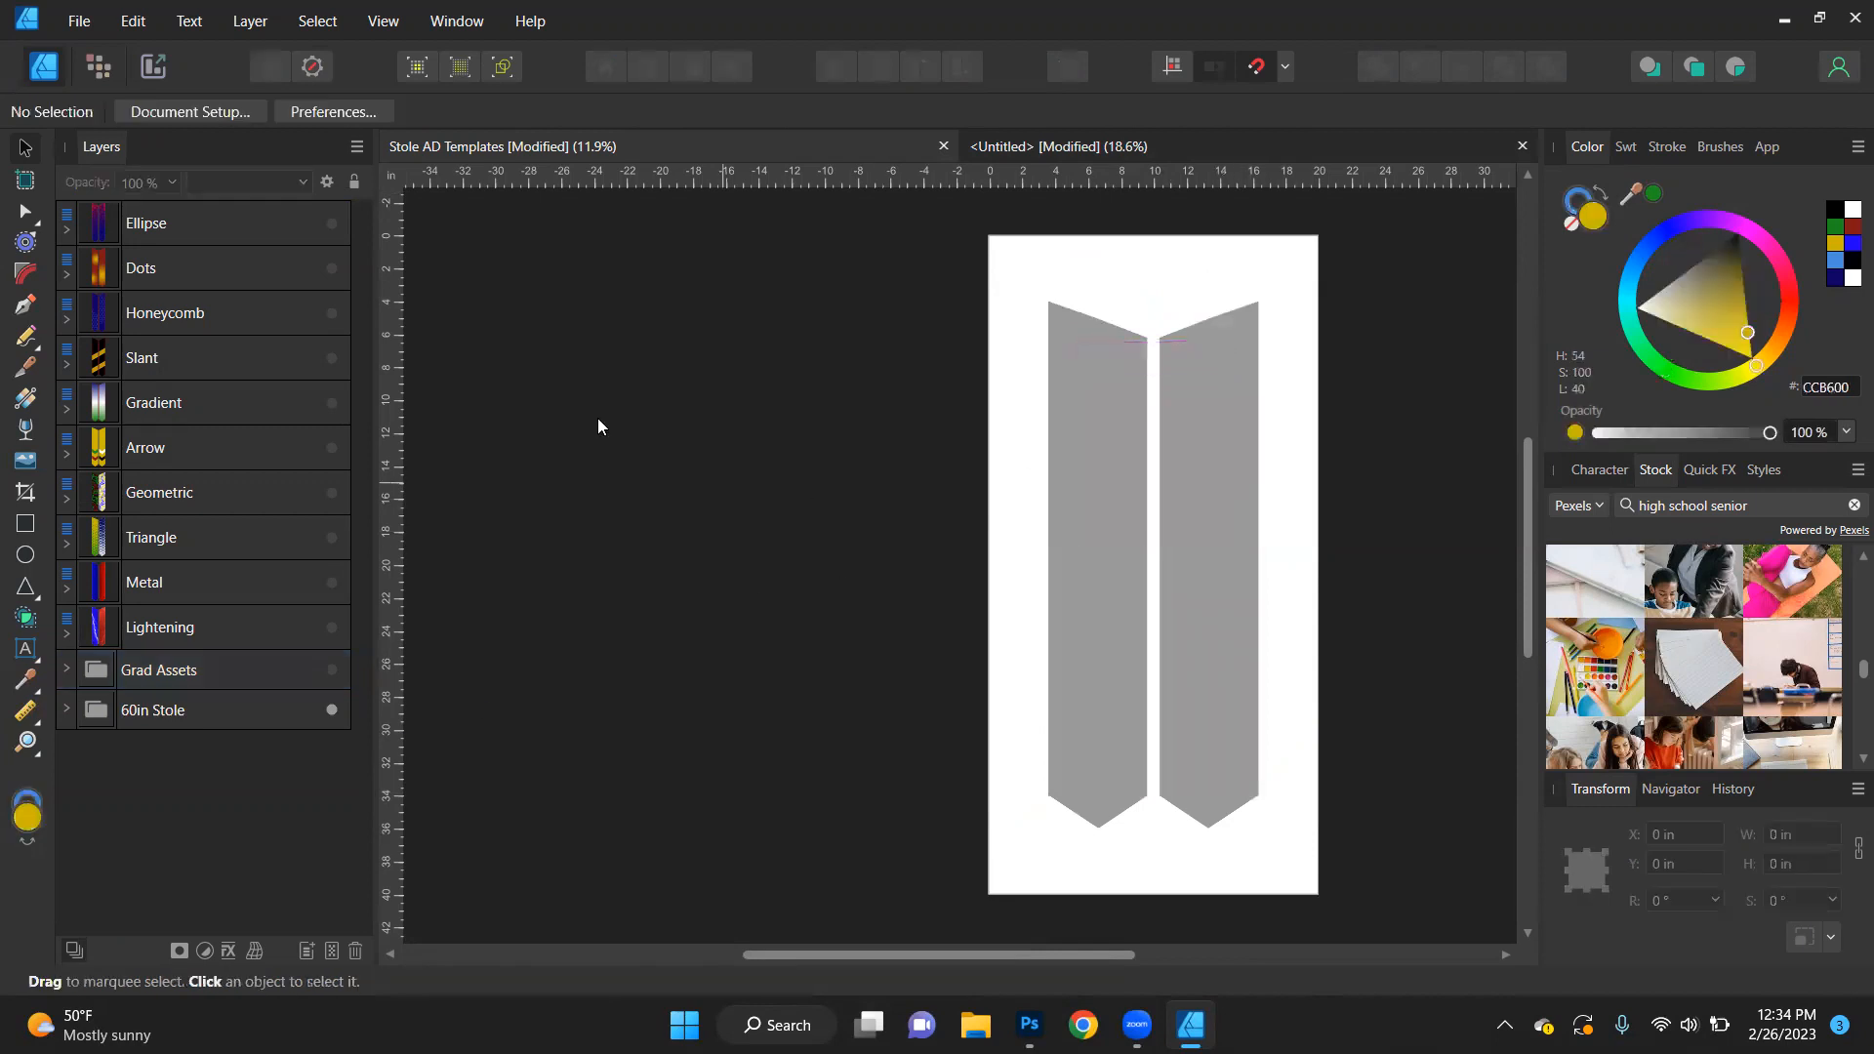
- Show the Ellipse design and bring the 60in Stole group to the front of the layer stack
{"action": "left_click", "coordinate": [333, 224]}
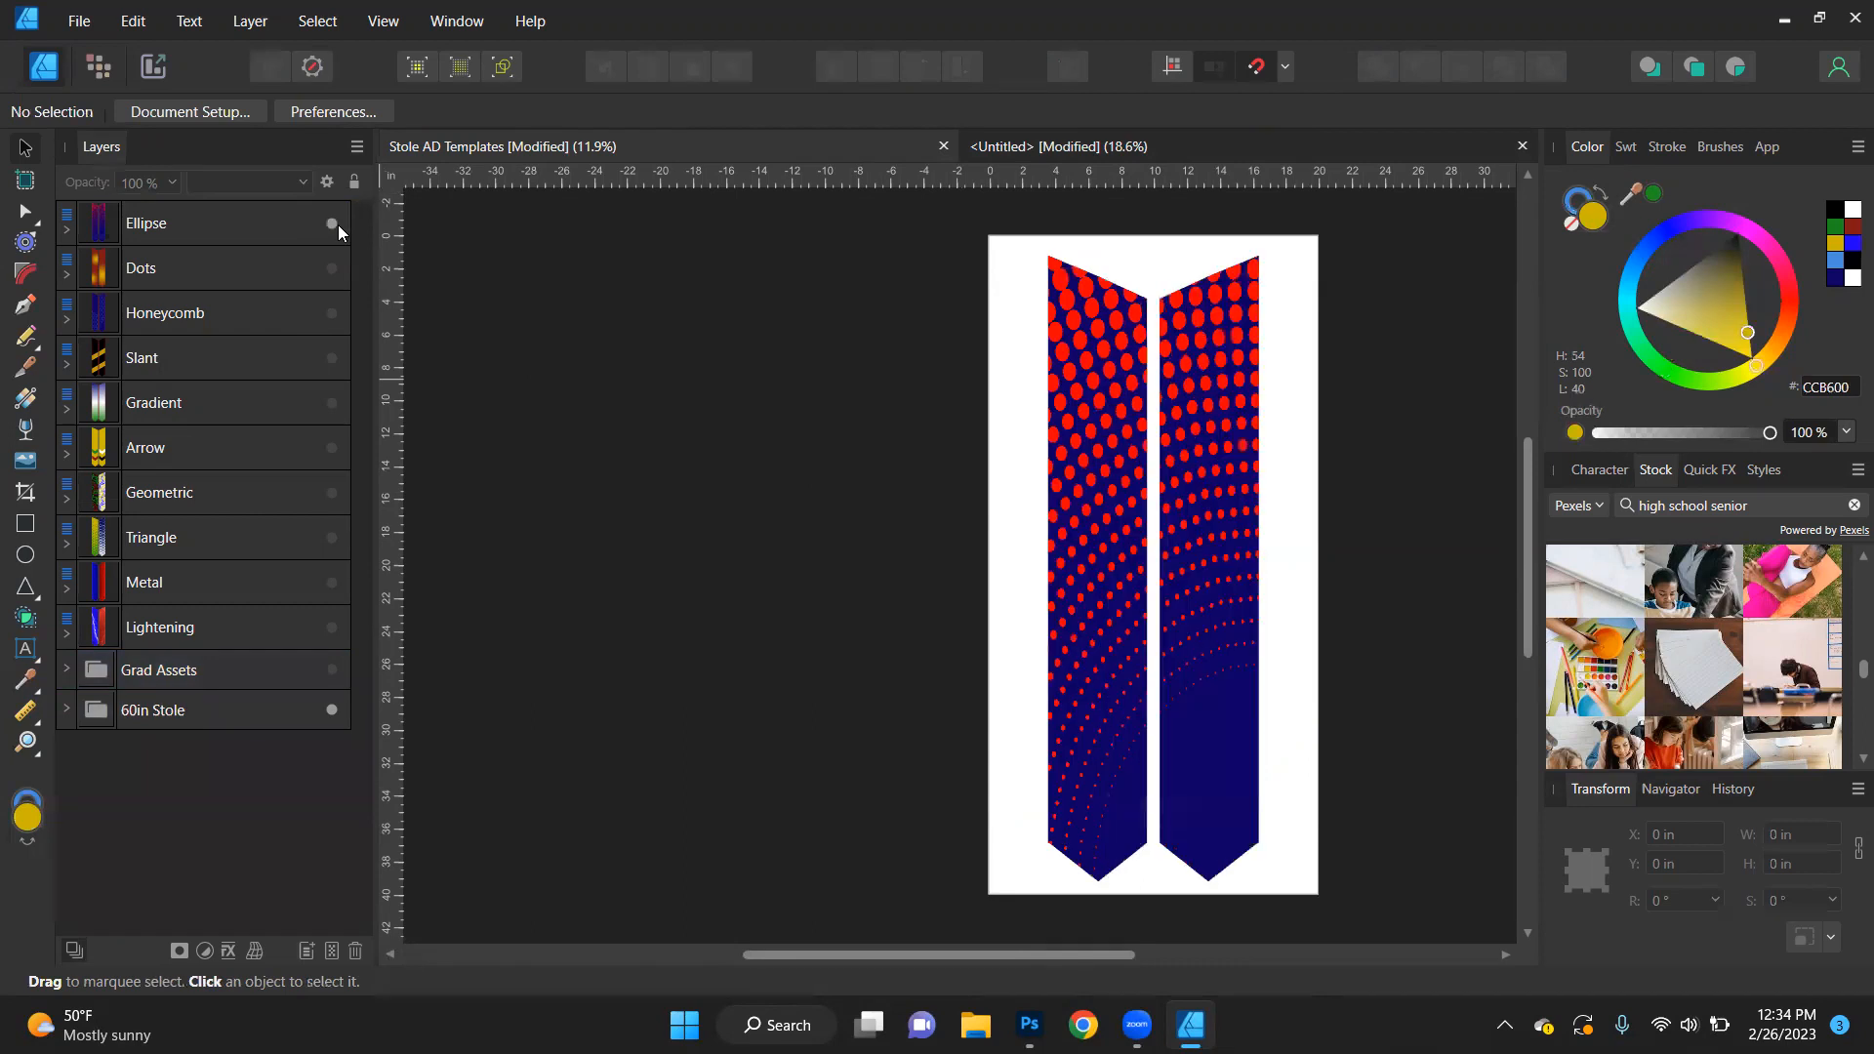
{"action": "left_click", "coordinate": [252, 710]}
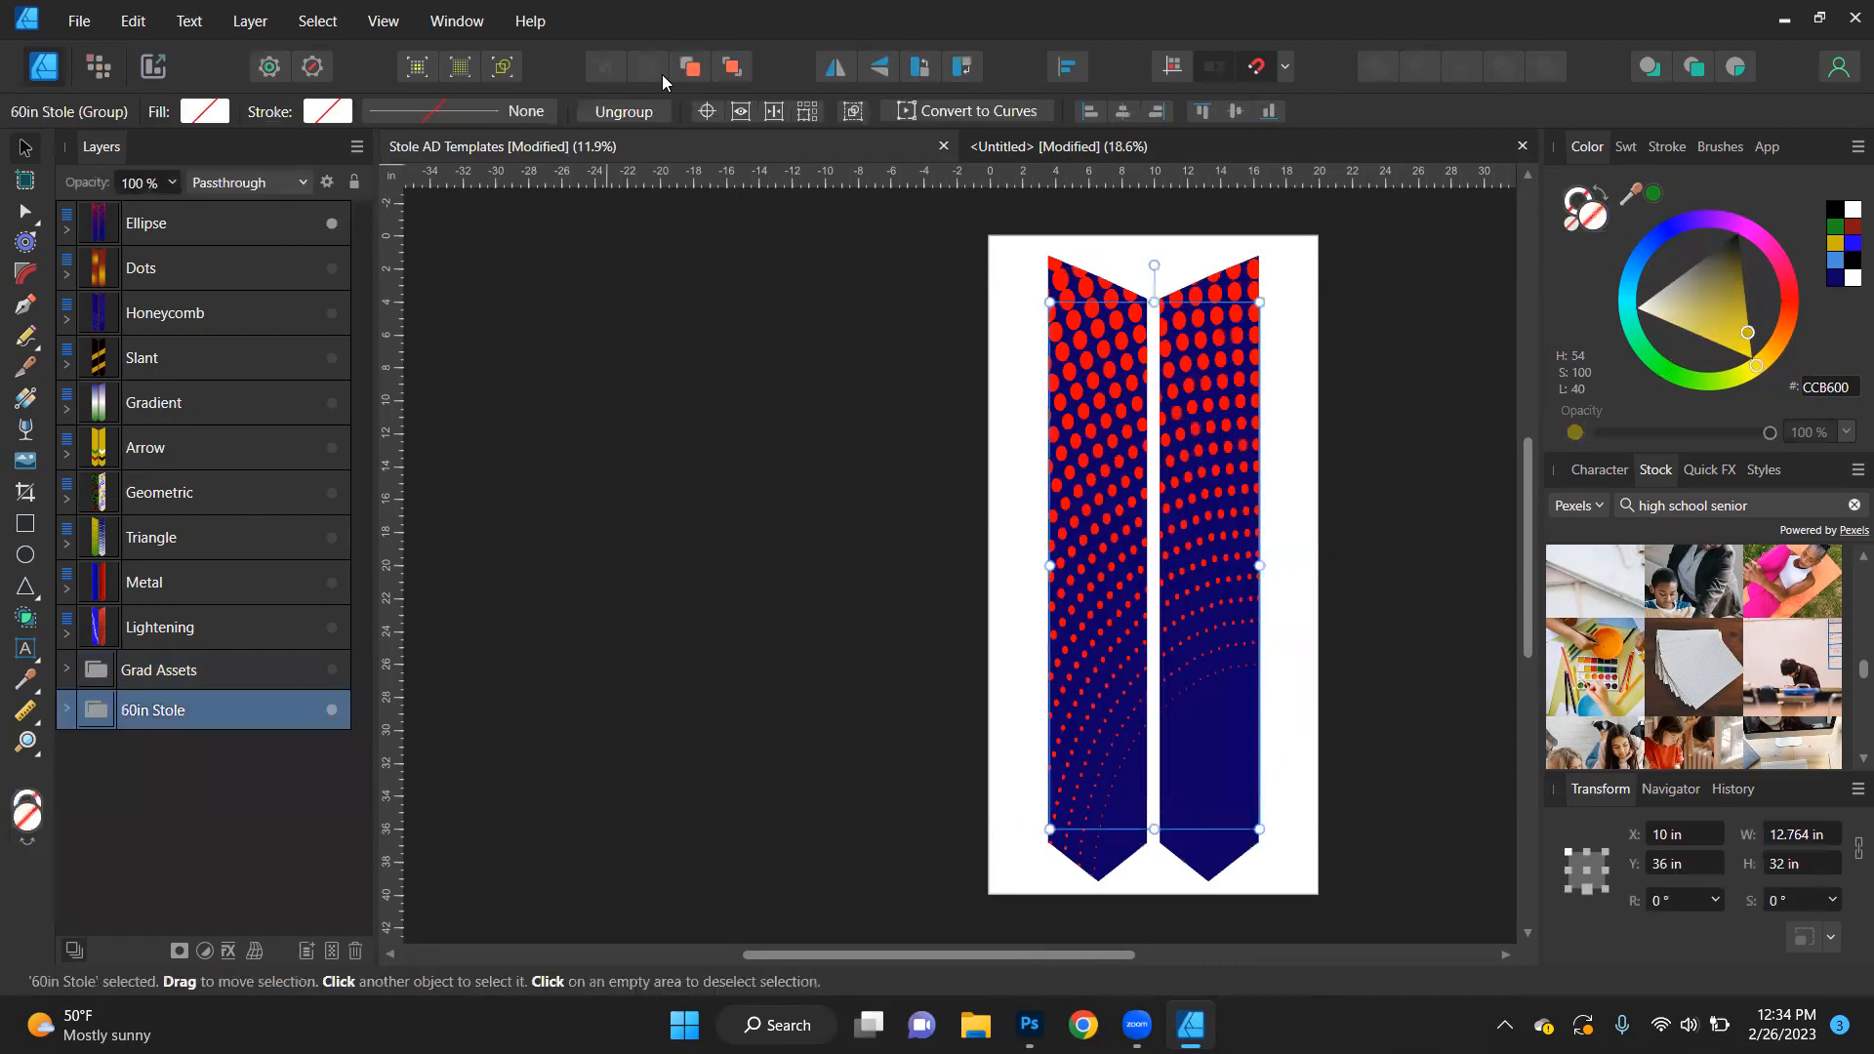
{"action": "key", "text": "ctrl+shift+bracketright"}
{"action": "left_click", "coordinate": [781, 572]}
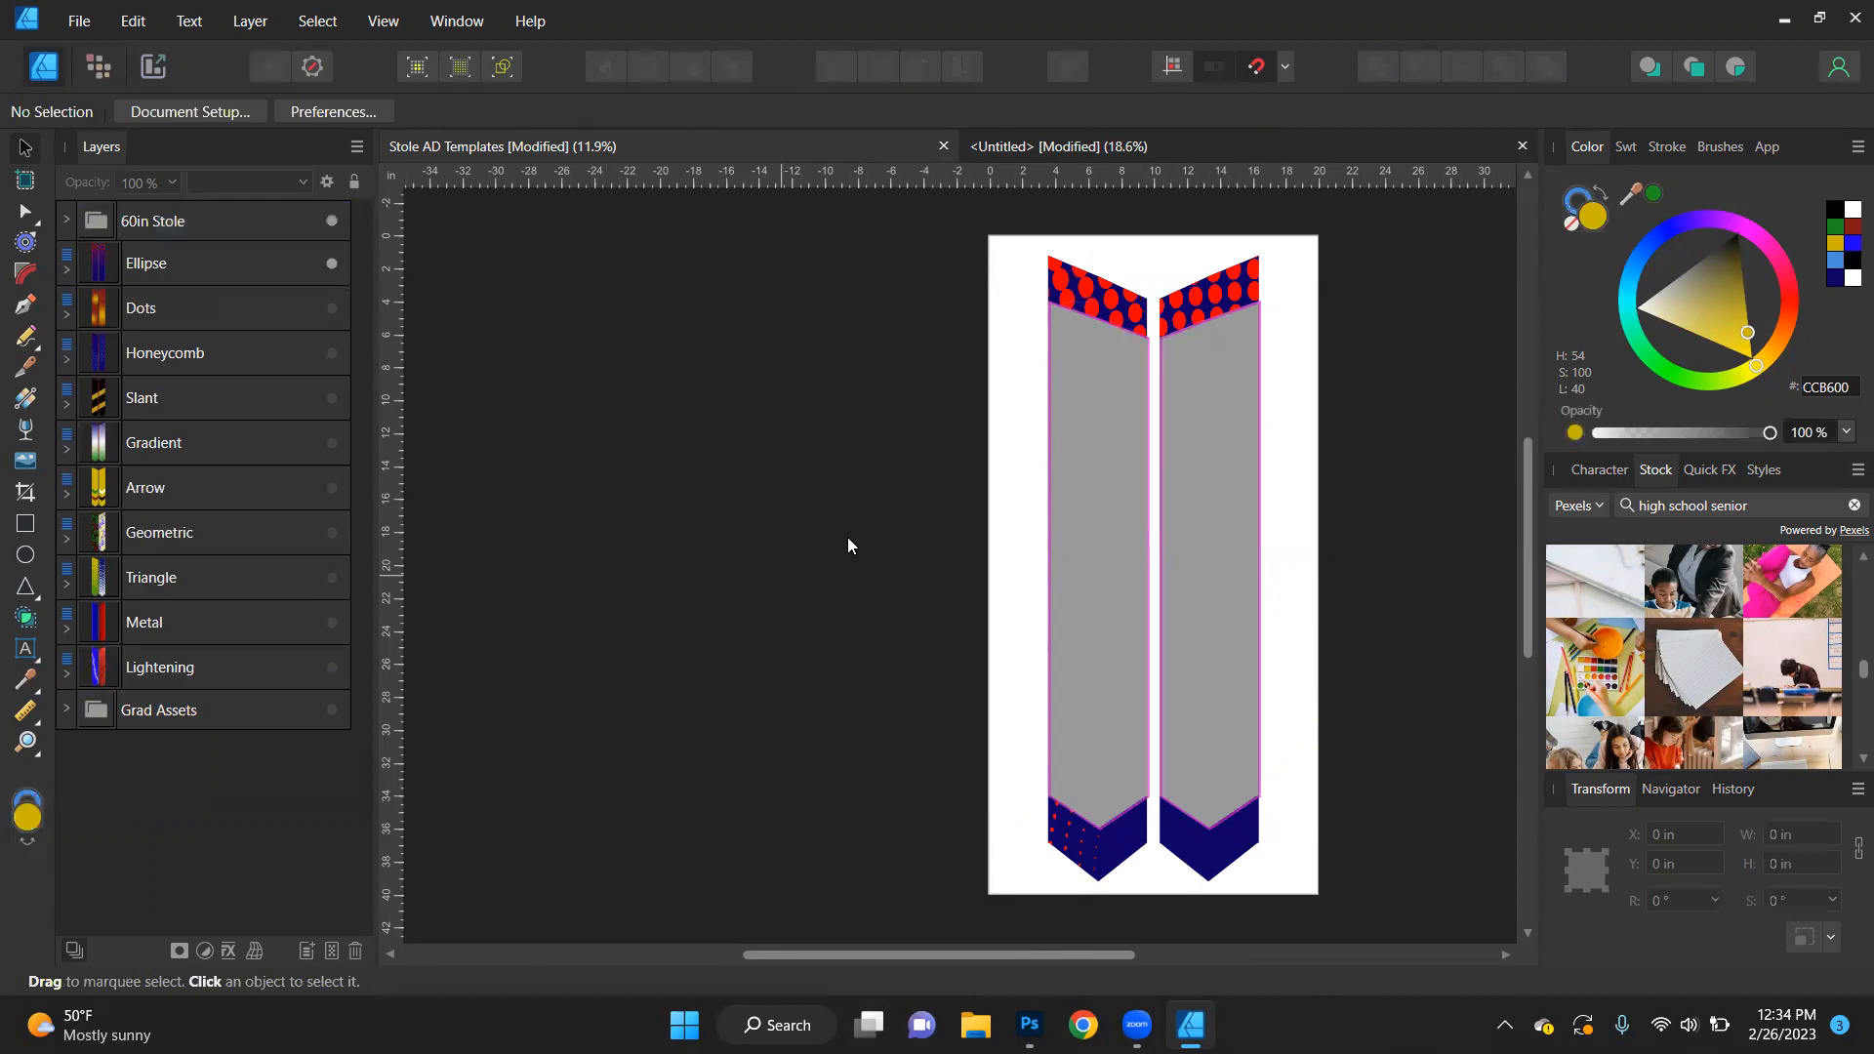
- Move the dots and background layers from the Ellipse design's Left shape into the 60in Stole's Left shape
{"action": "double_click", "coordinate": [1109, 311]}
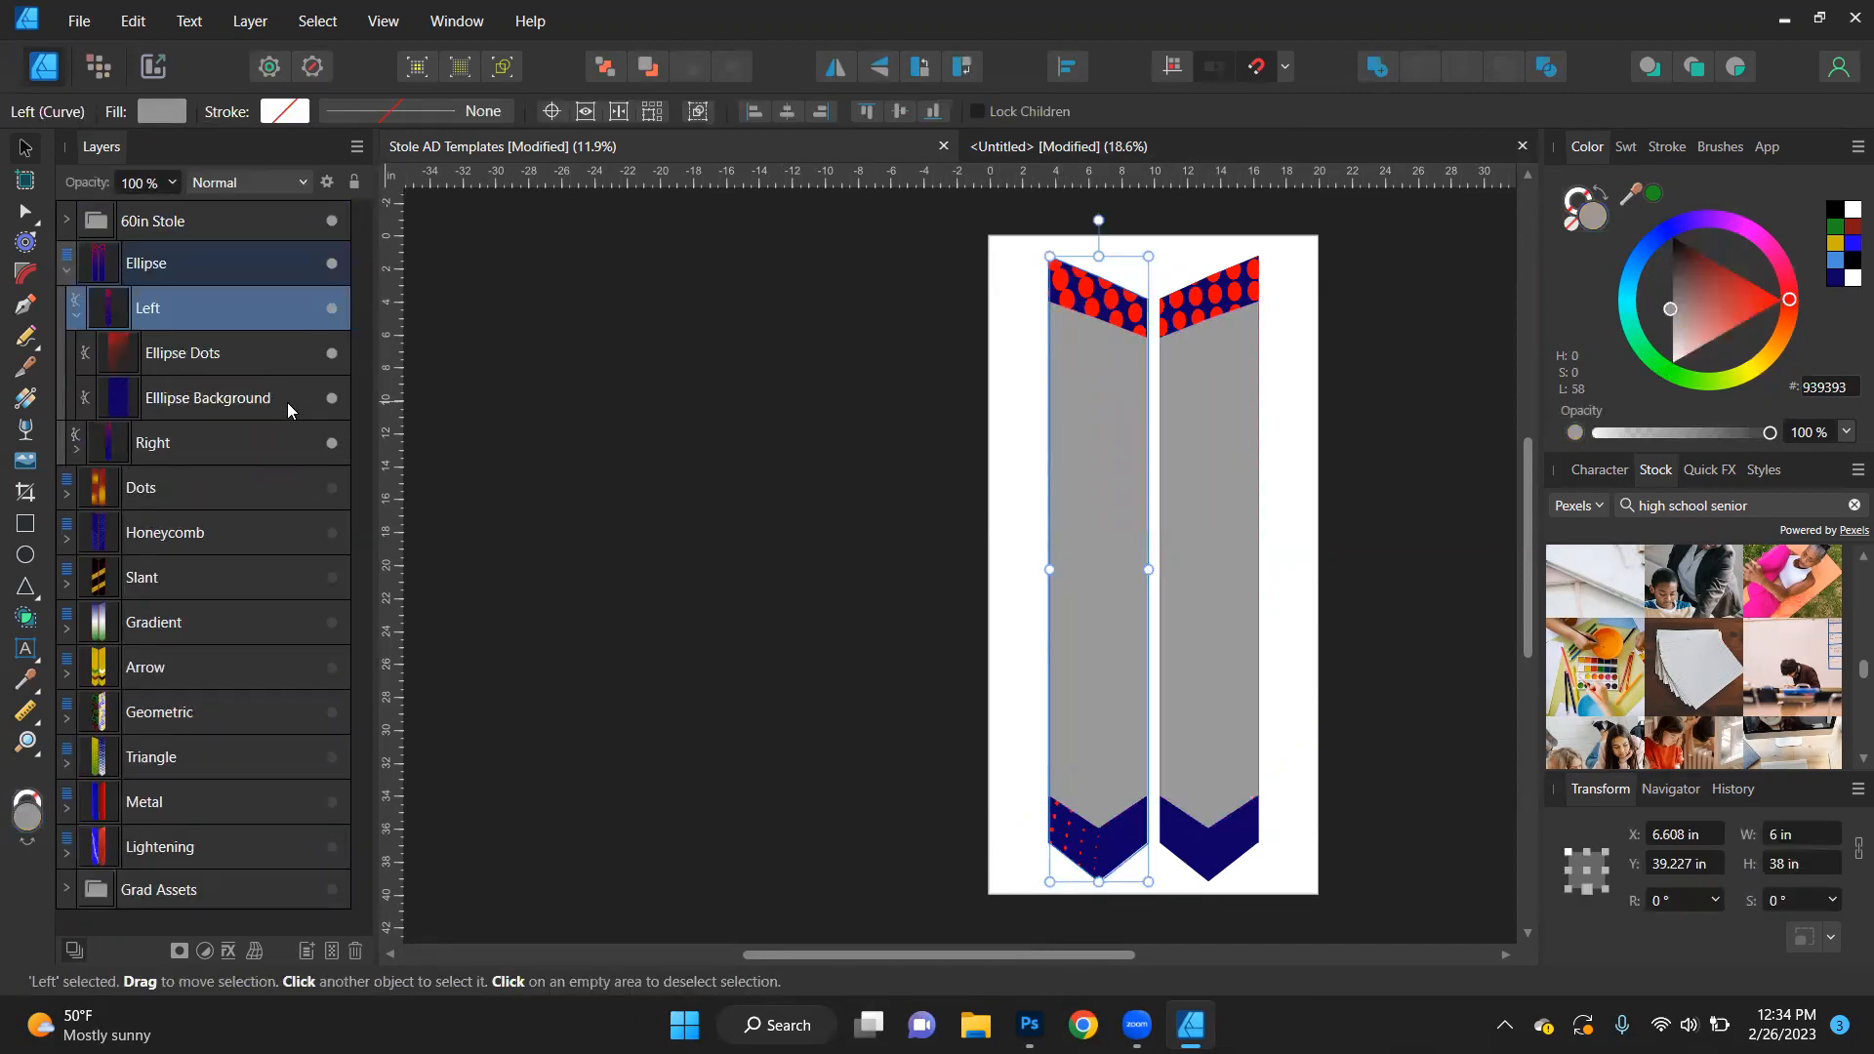
{"action": "left_click", "coordinate": [158, 352]}
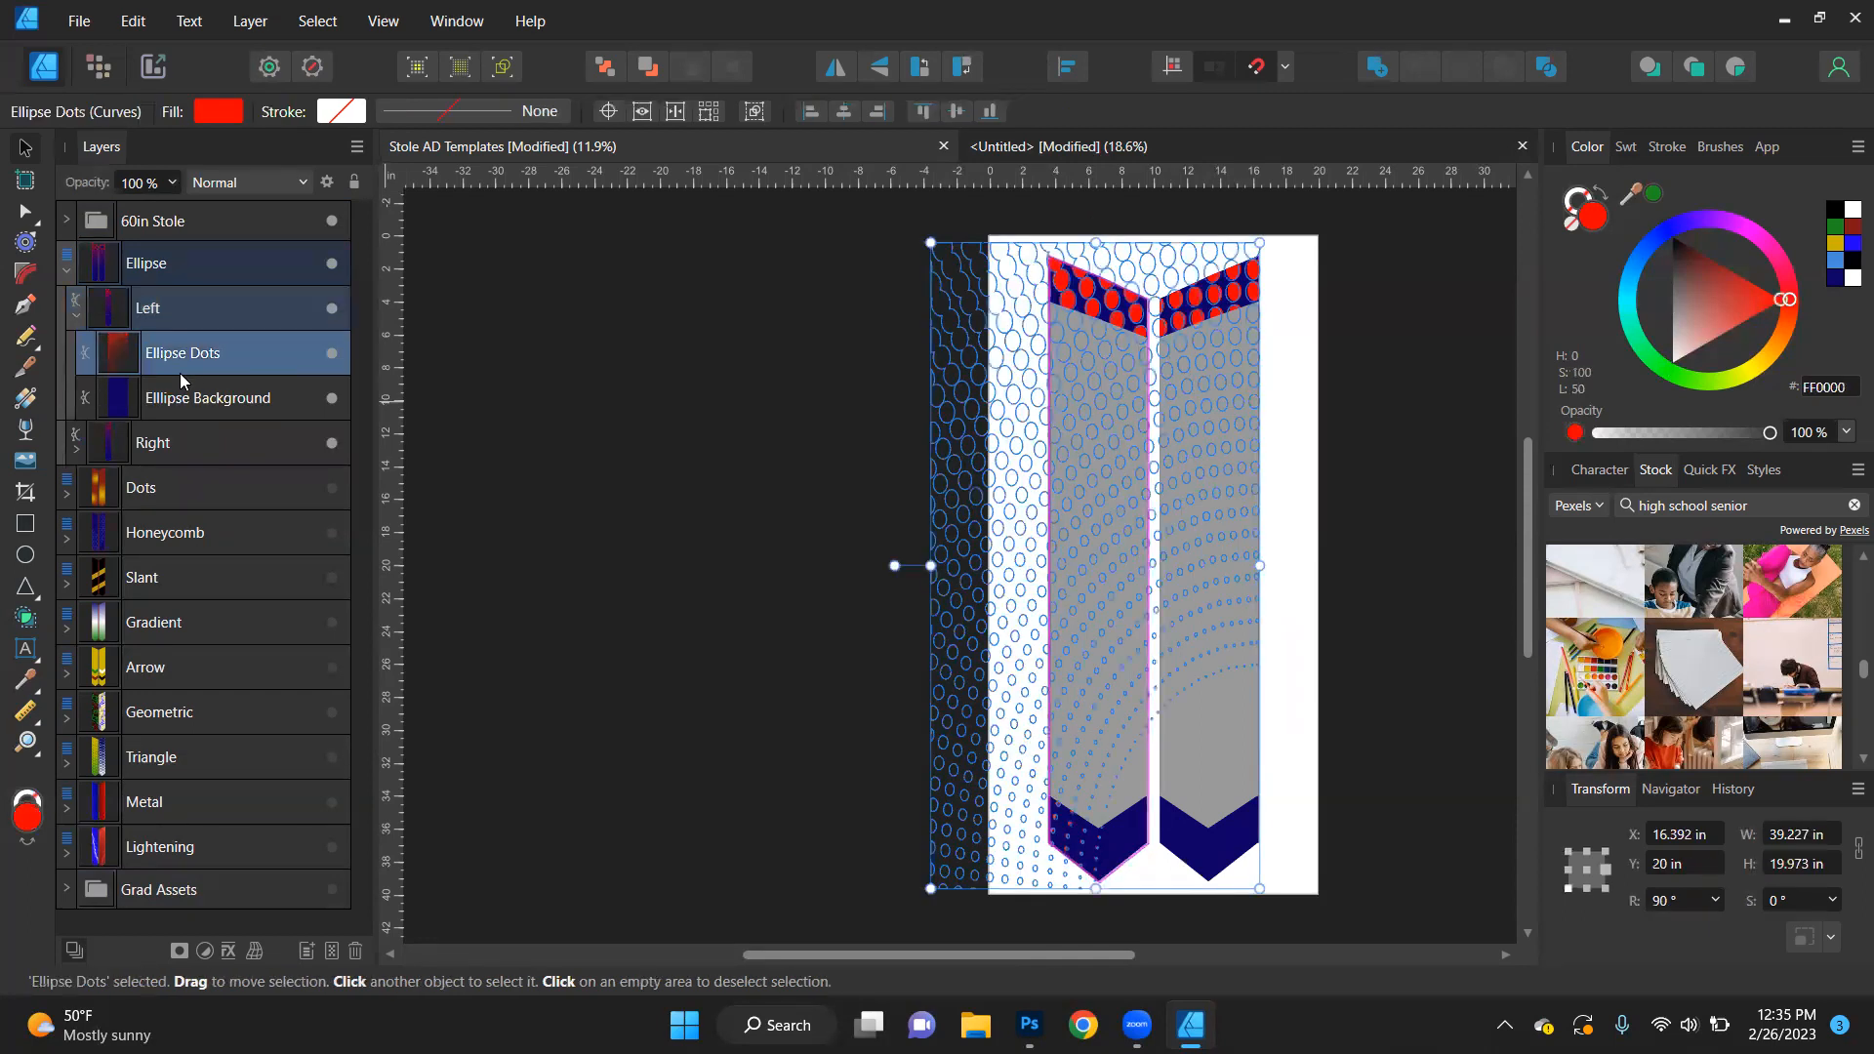
{"action": "left_click", "coordinate": [236, 398], "text": "shift"}
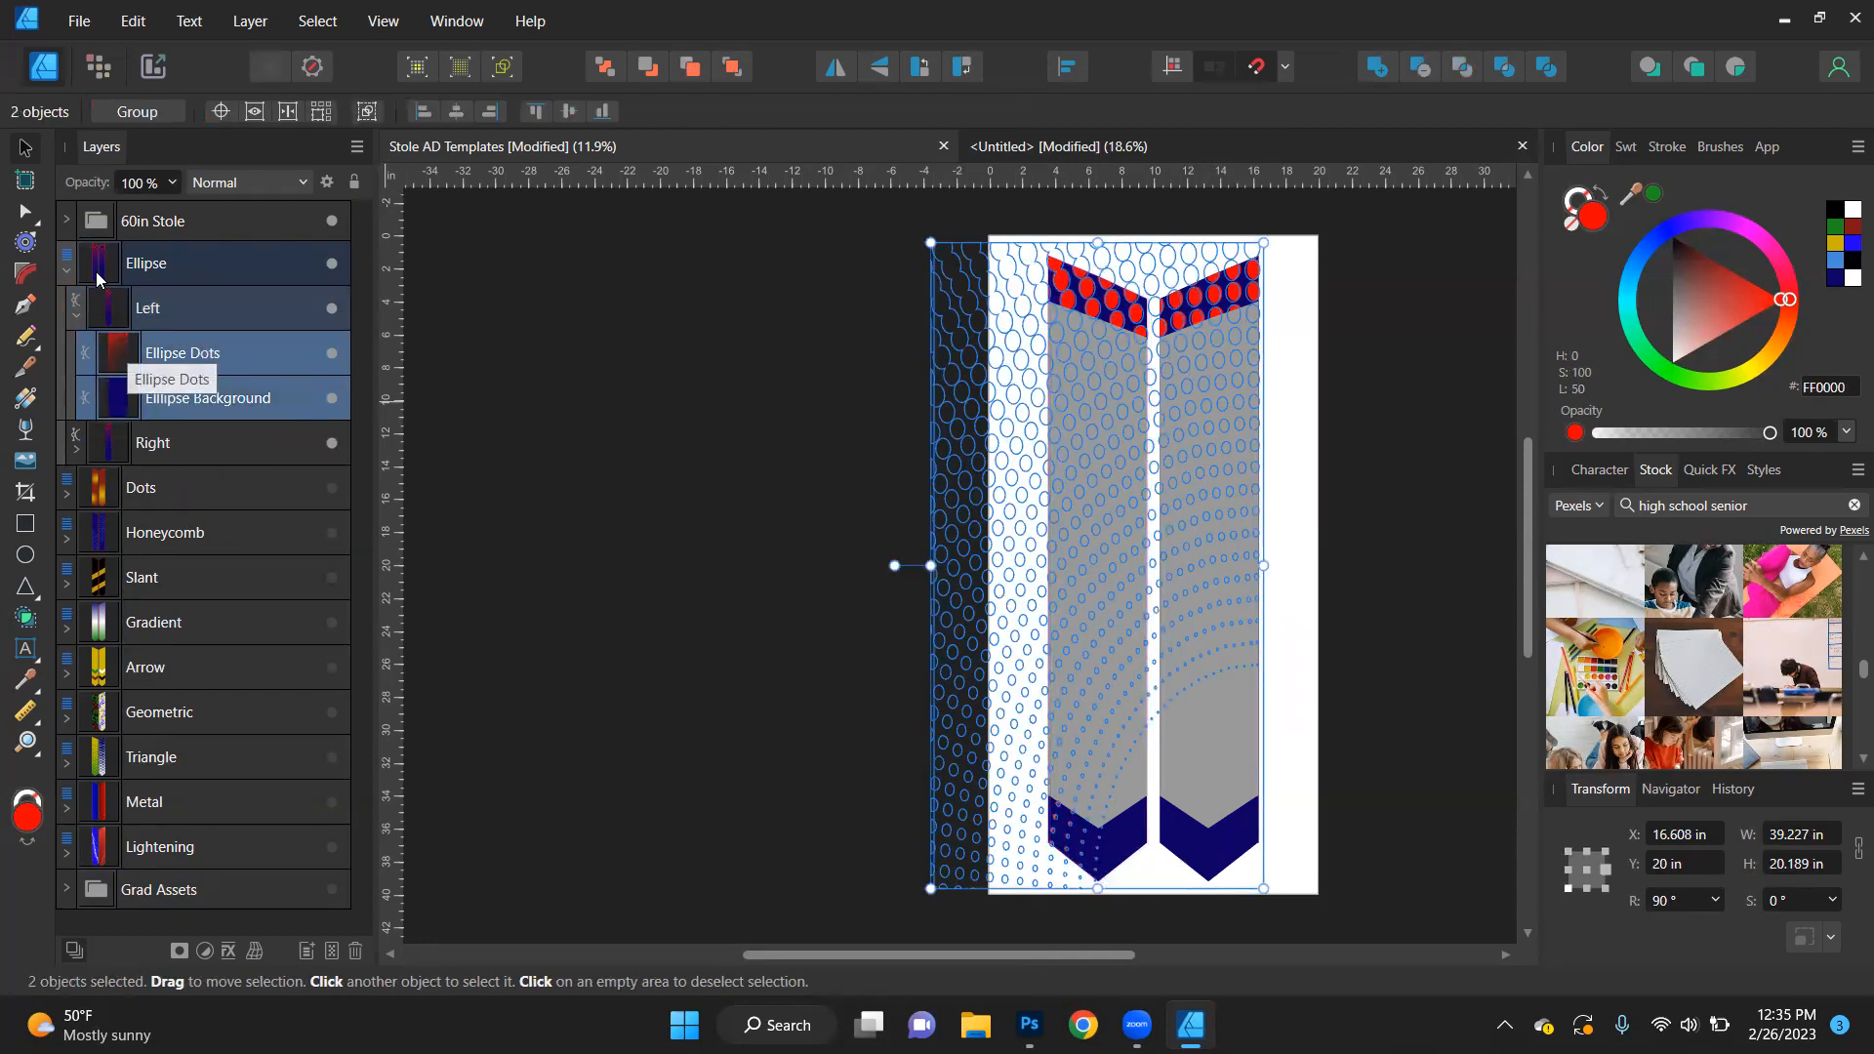
{"action": "left_click", "coordinate": [65, 219]}
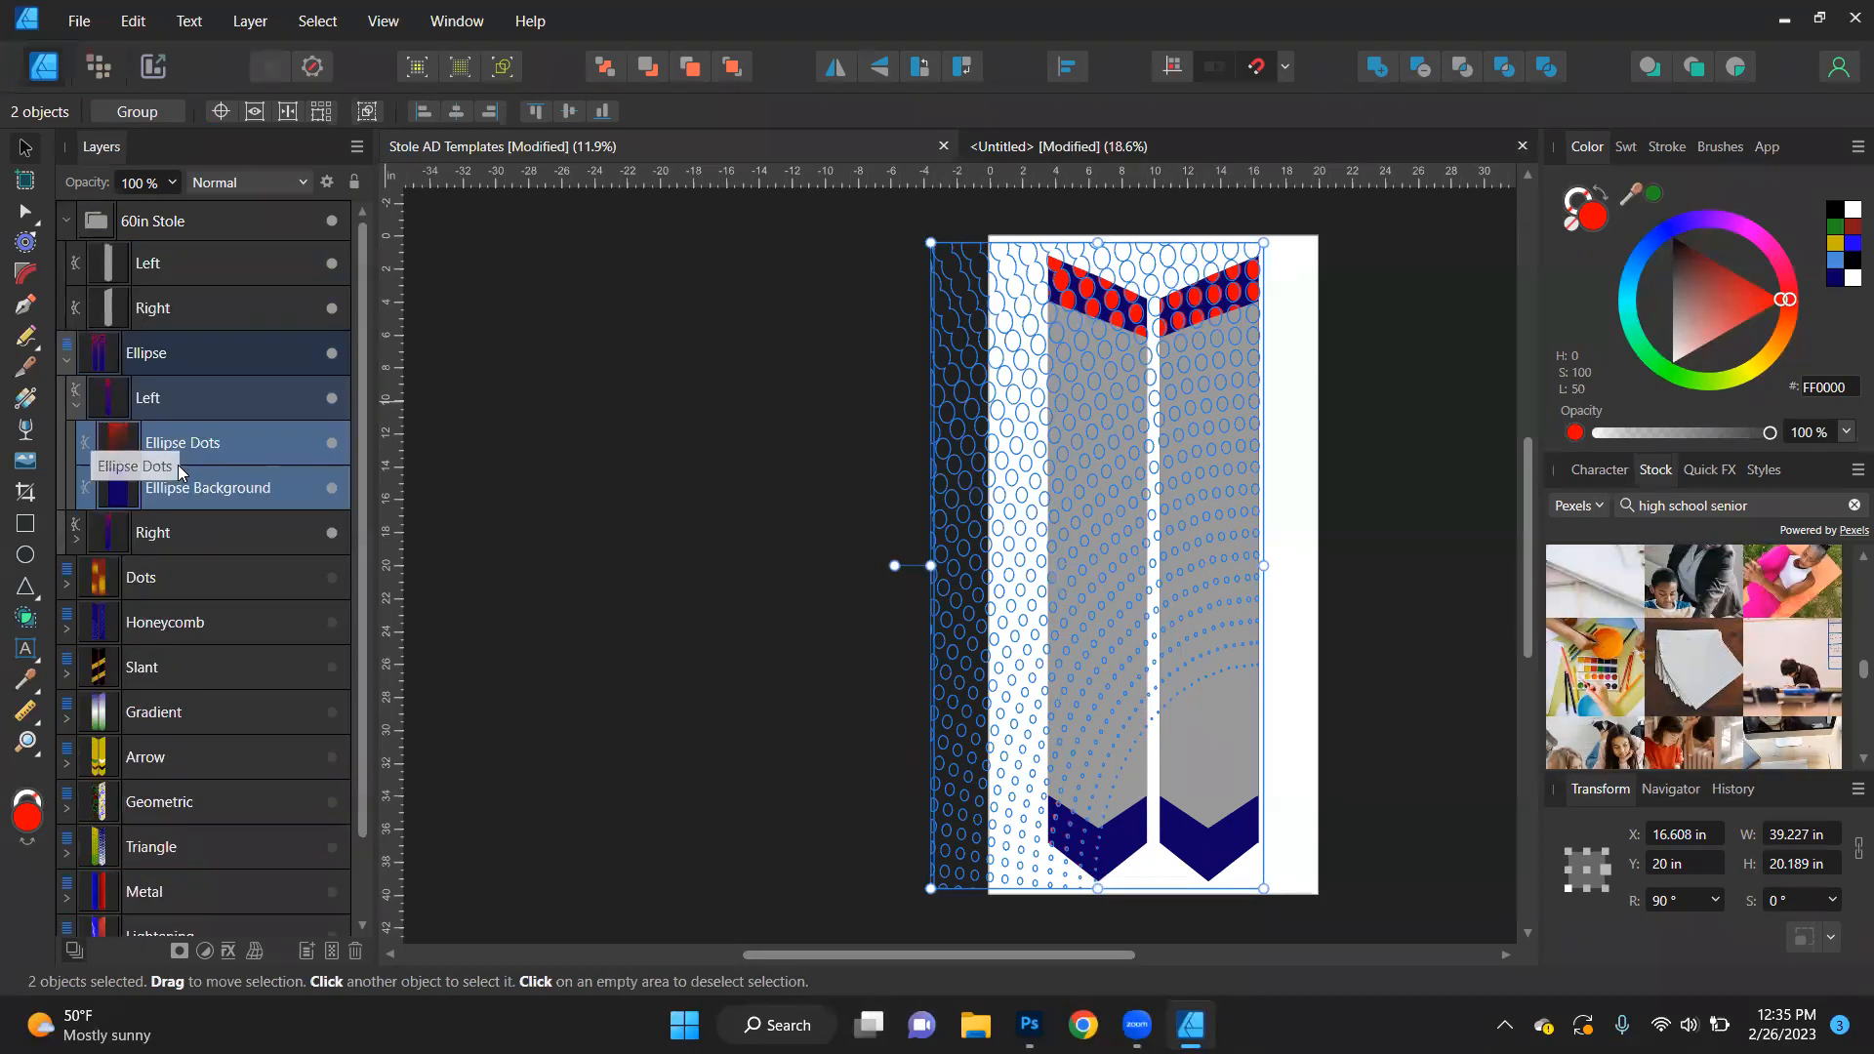
{"action": "left_click_drag", "start_coordinate": [180, 455], "coordinate": [166, 264]}
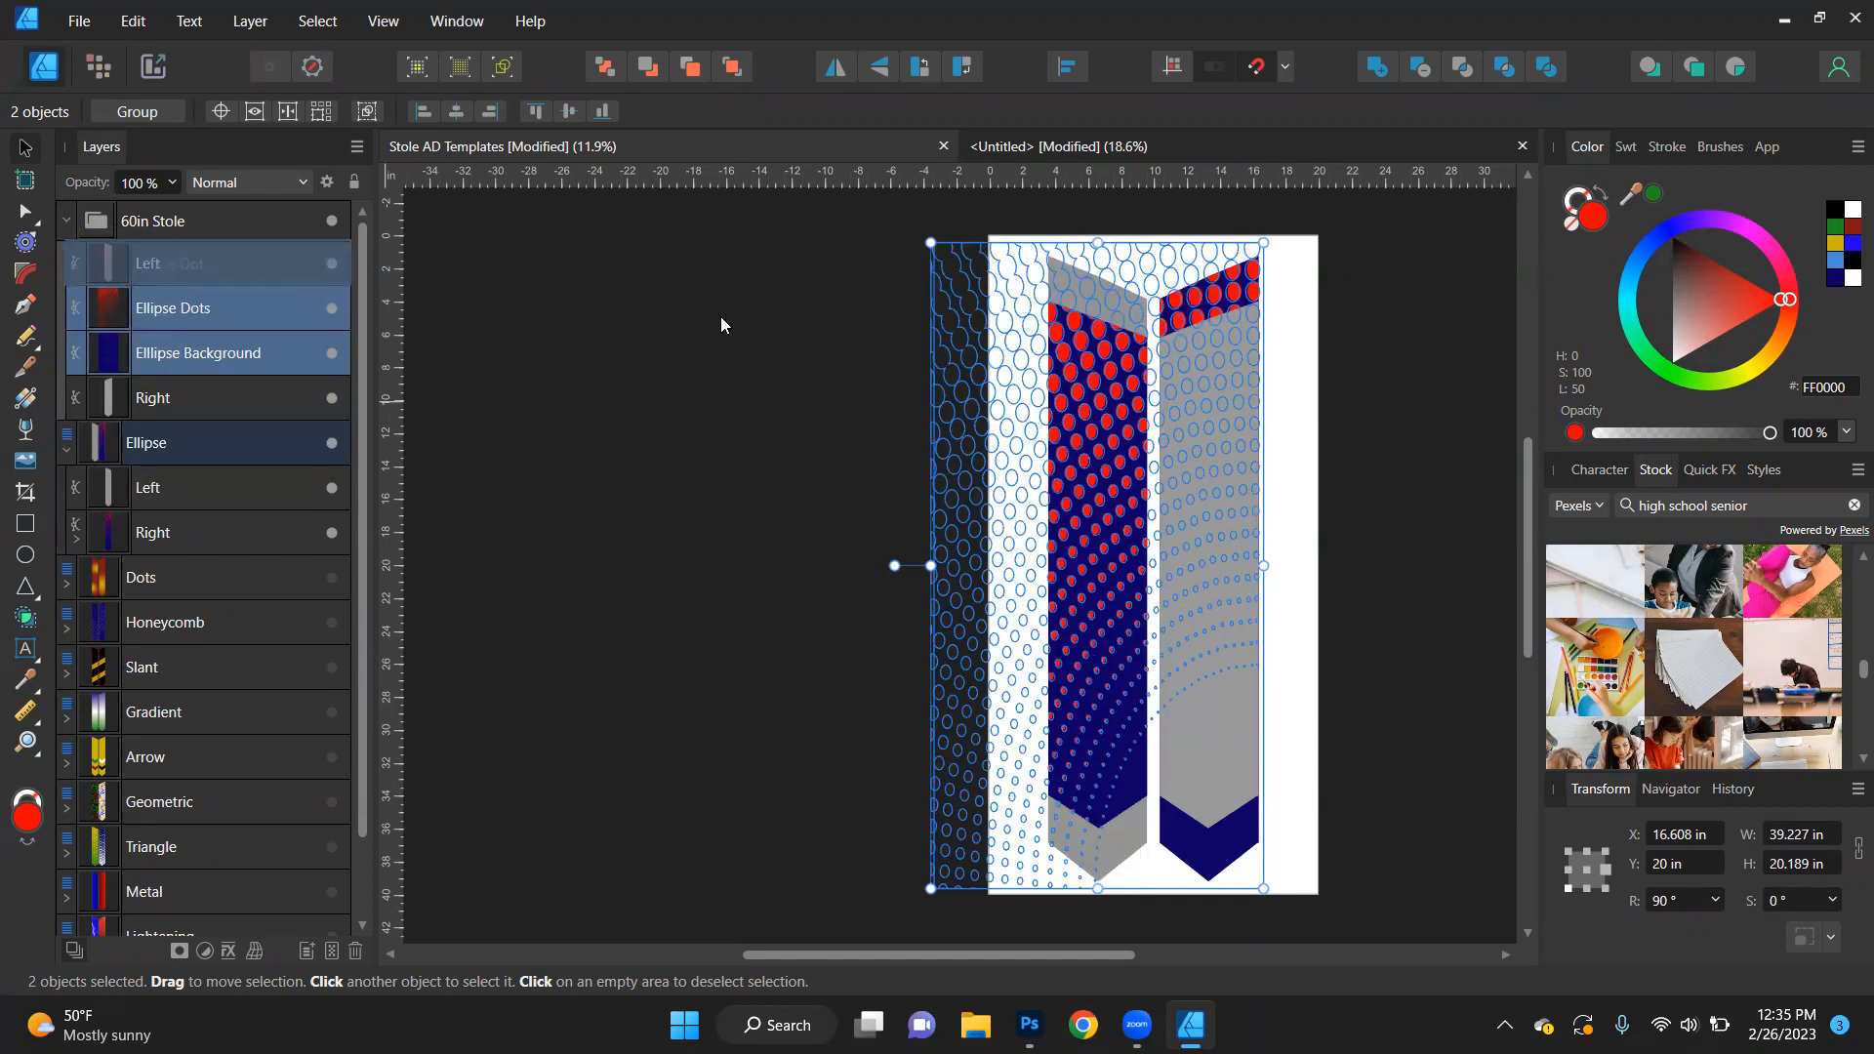
{"action": "left_click", "coordinate": [683, 409]}
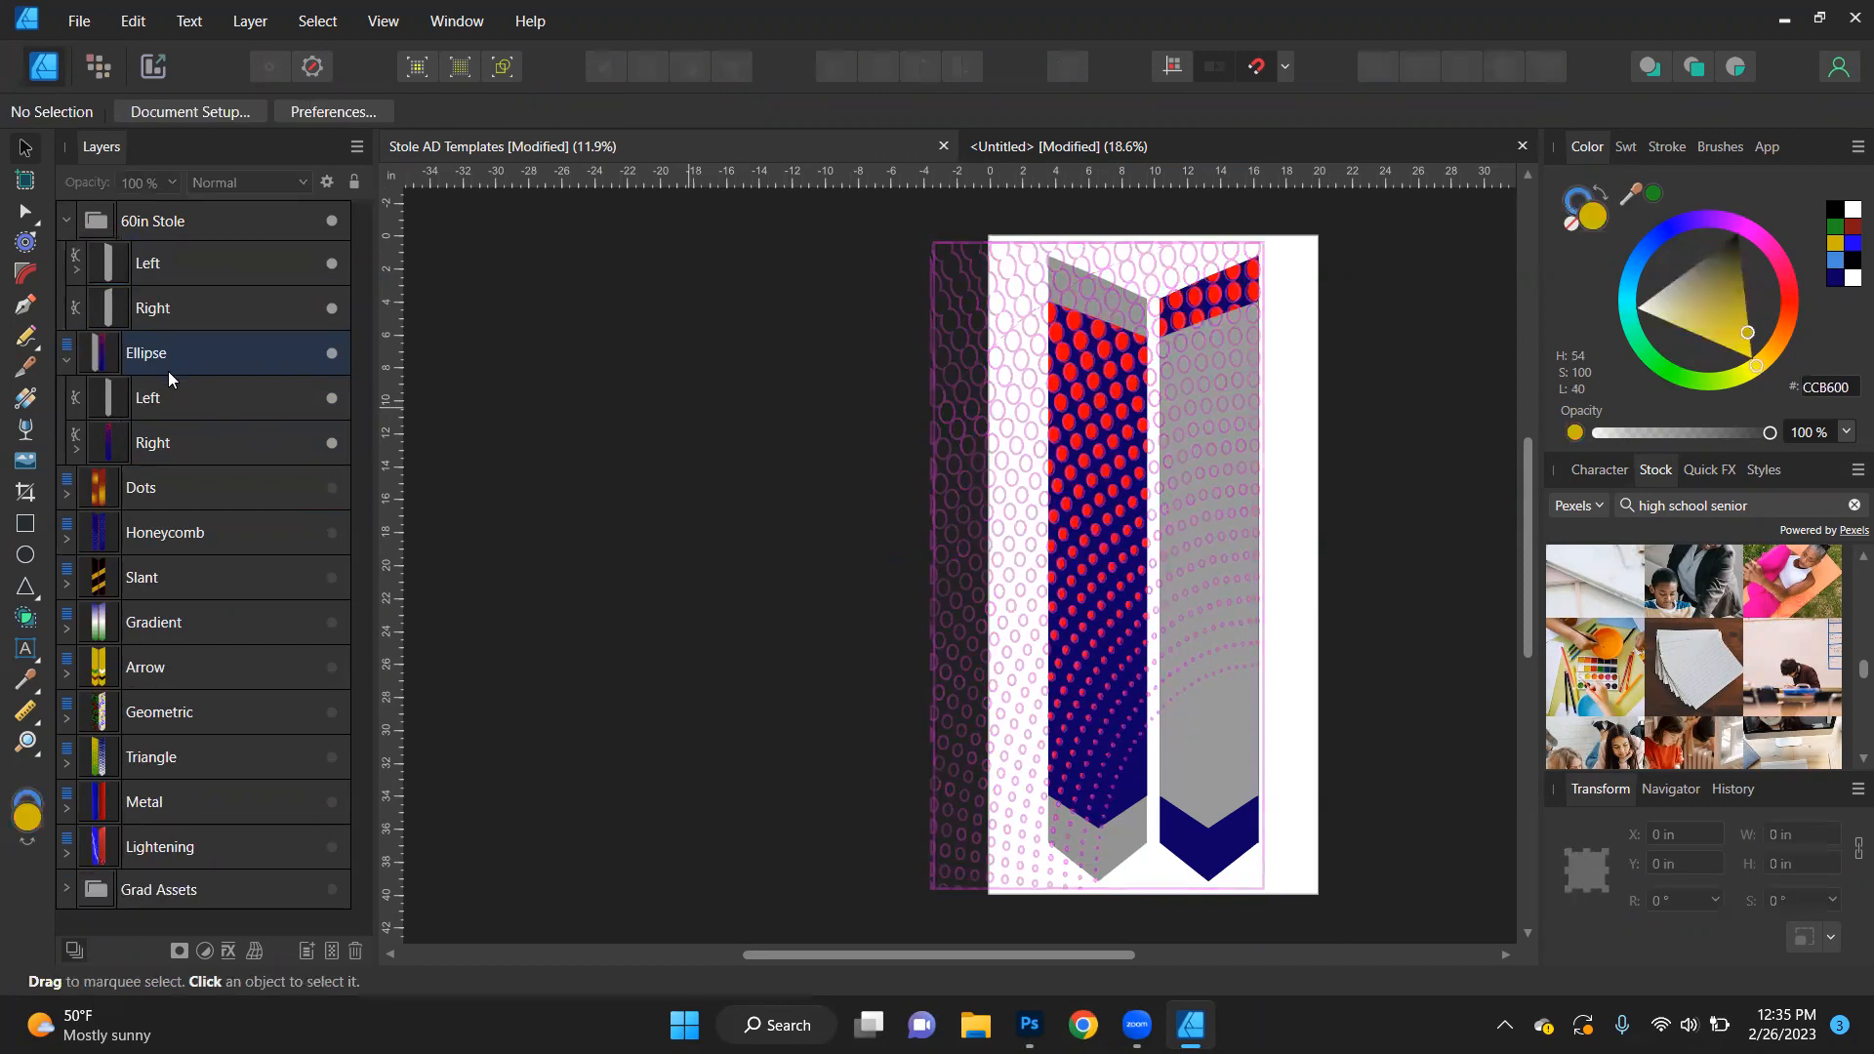
- Move the dots and background layers from the Ellipse design's Right shape into the 60in Stole's Right shape
{"action": "left_click", "coordinate": [151, 449]}
{"action": "left_click", "coordinate": [76, 450]}
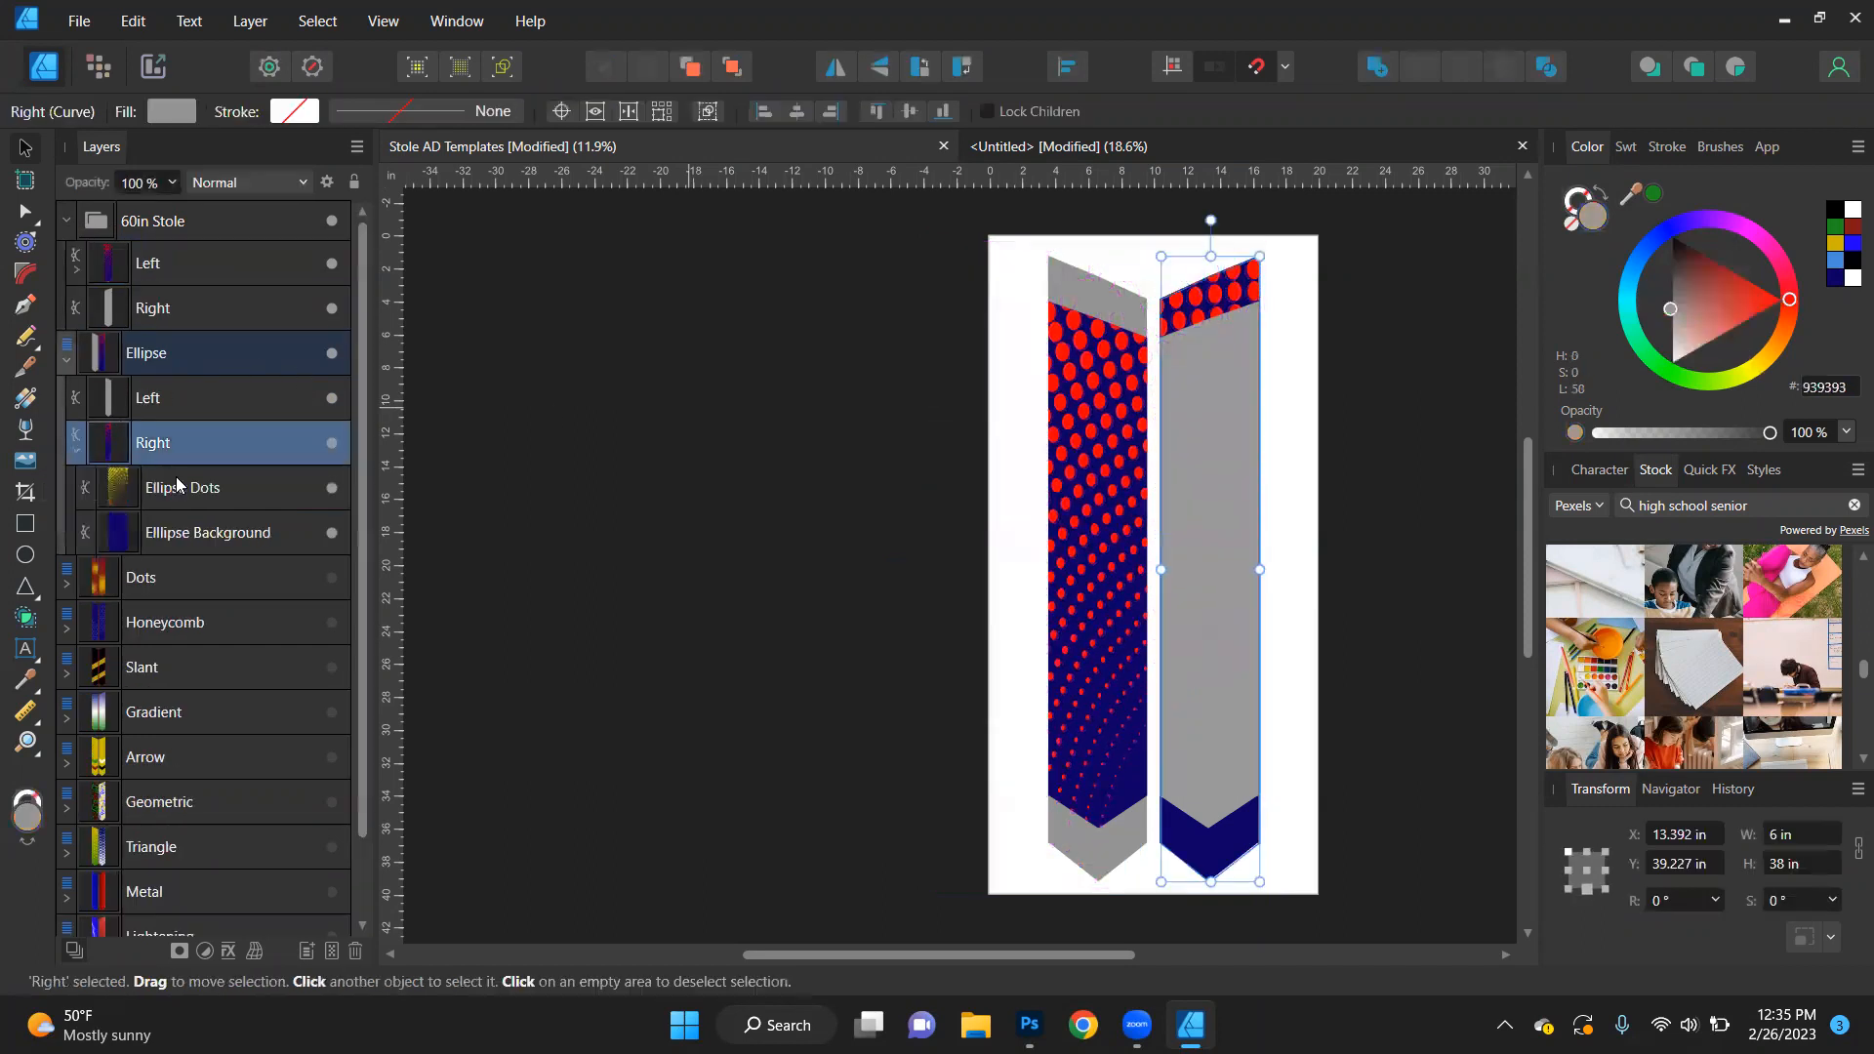
{"action": "left_click", "coordinate": [174, 501]}
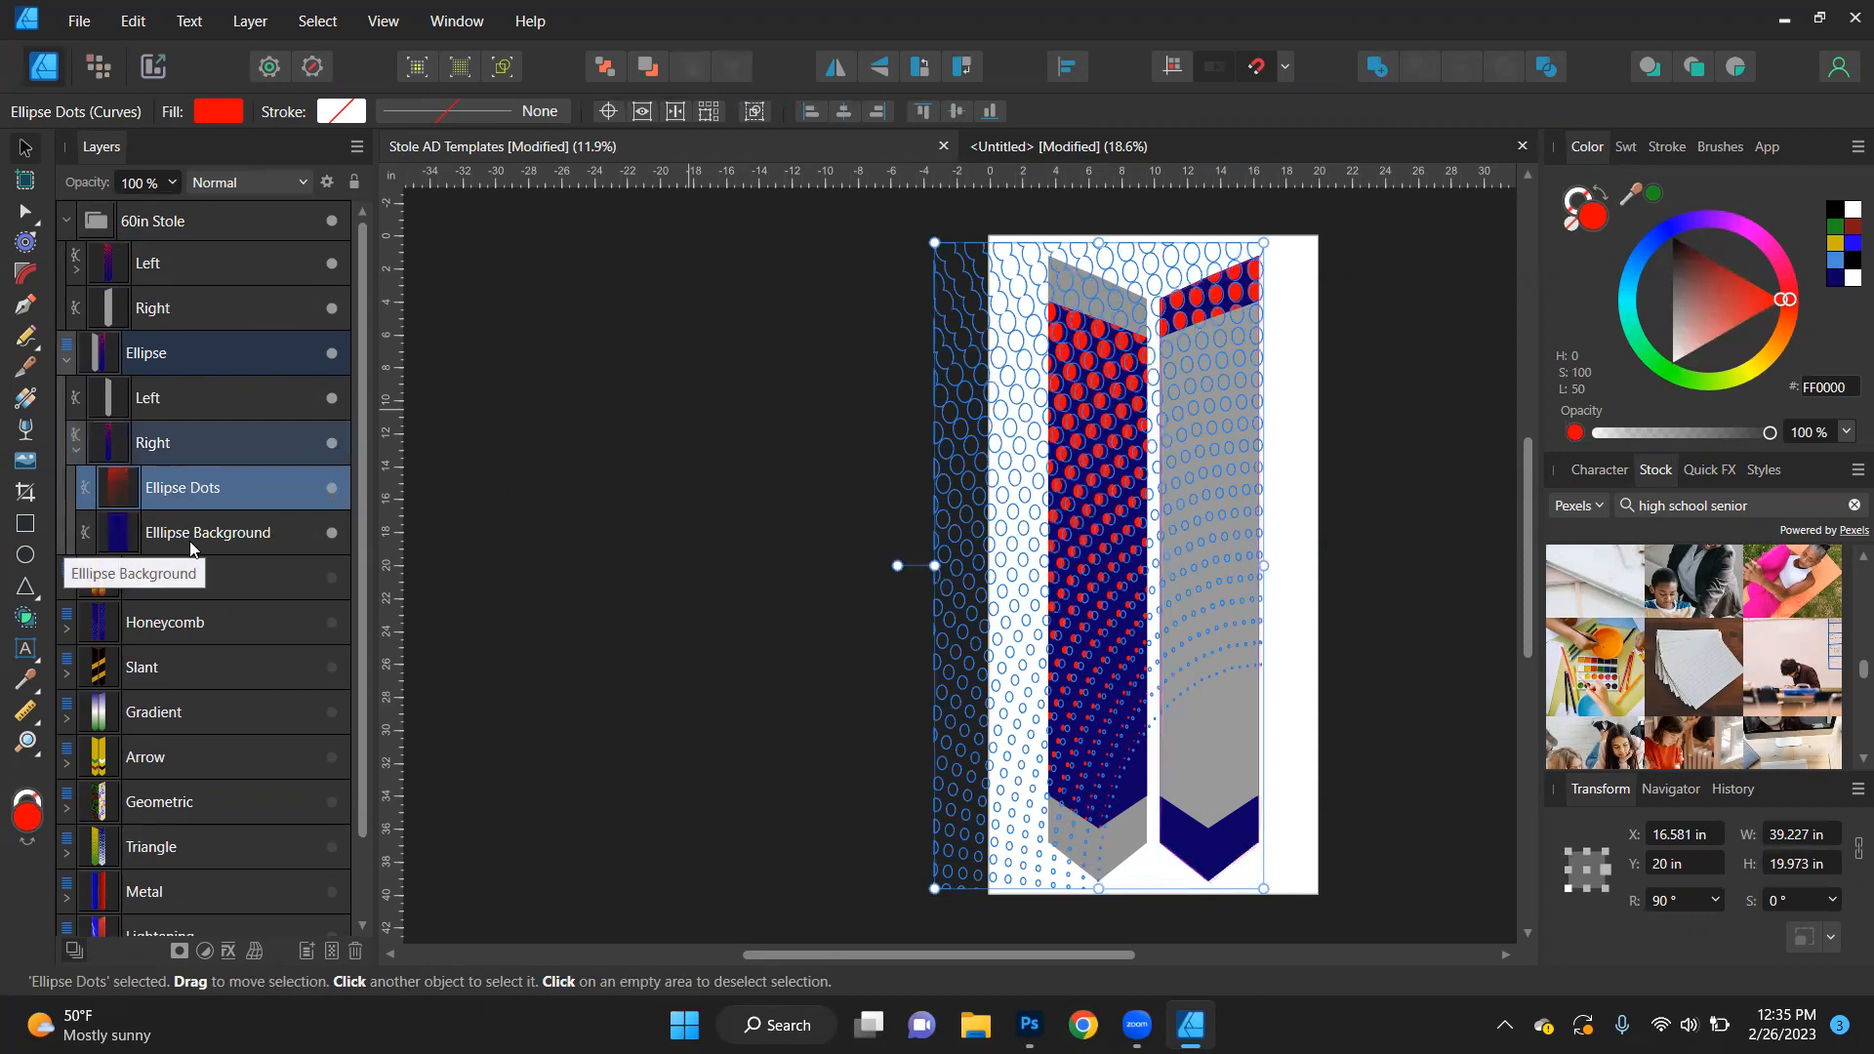
{"action": "left_click", "coordinate": [191, 542], "text": "shift"}
{"action": "left_click_drag", "start_coordinate": [175, 490], "coordinate": [175, 305]}
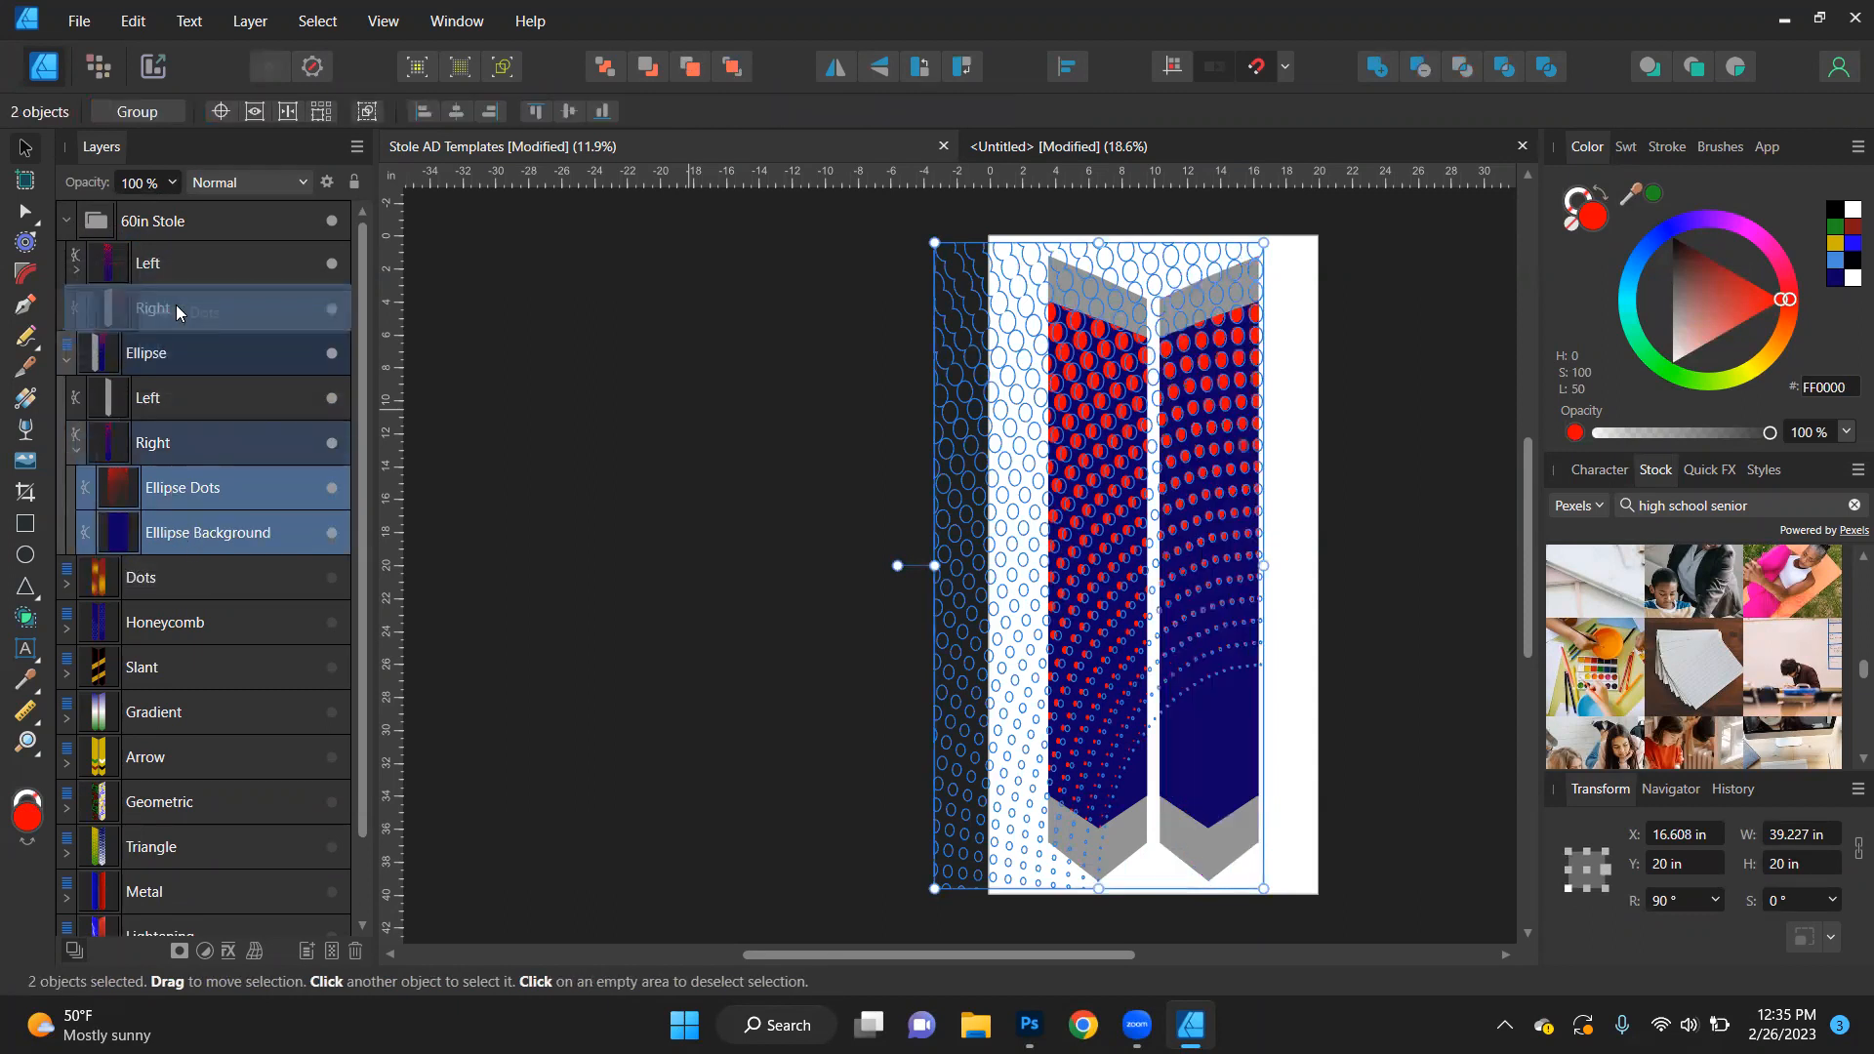
- Clear the selection, collapse the 60in Stole group, and hide the emptied Ellipse design
{"action": "left_click", "coordinate": [472, 314]}
{"action": "left_click", "coordinate": [67, 220]}
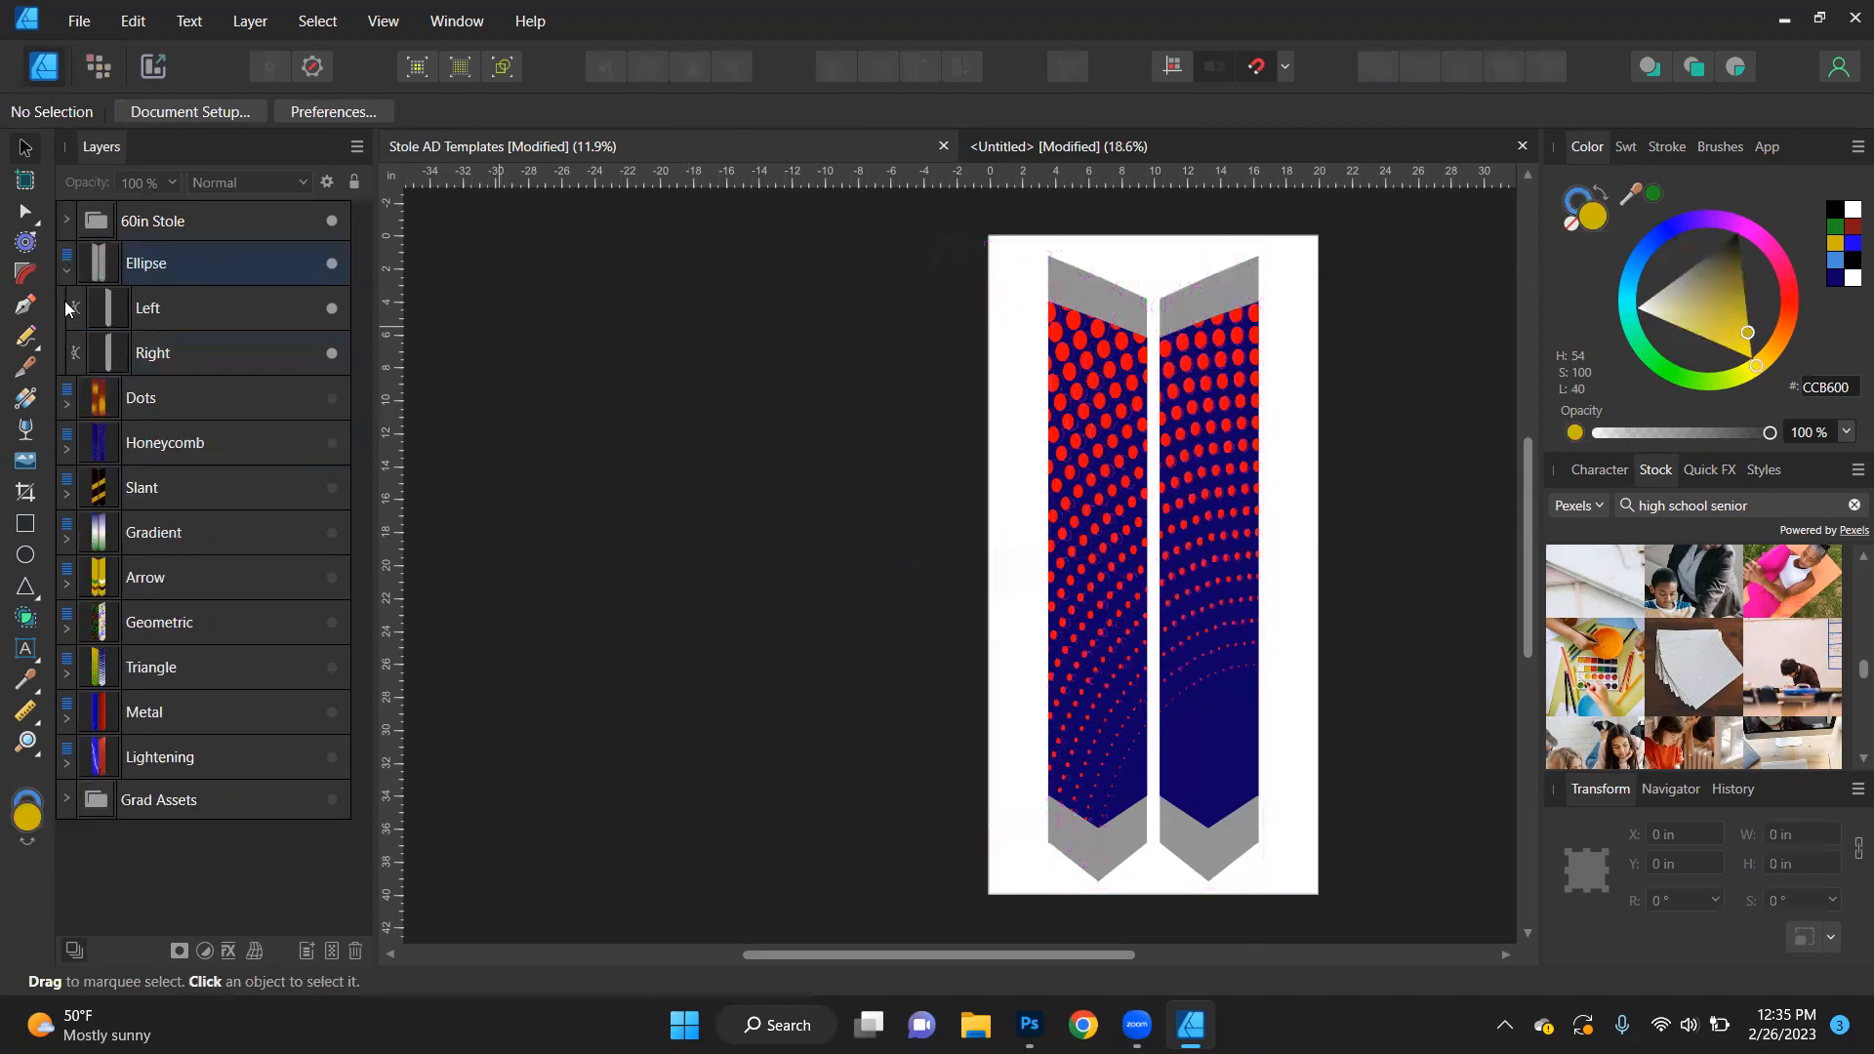
{"action": "left_click", "coordinate": [332, 263]}
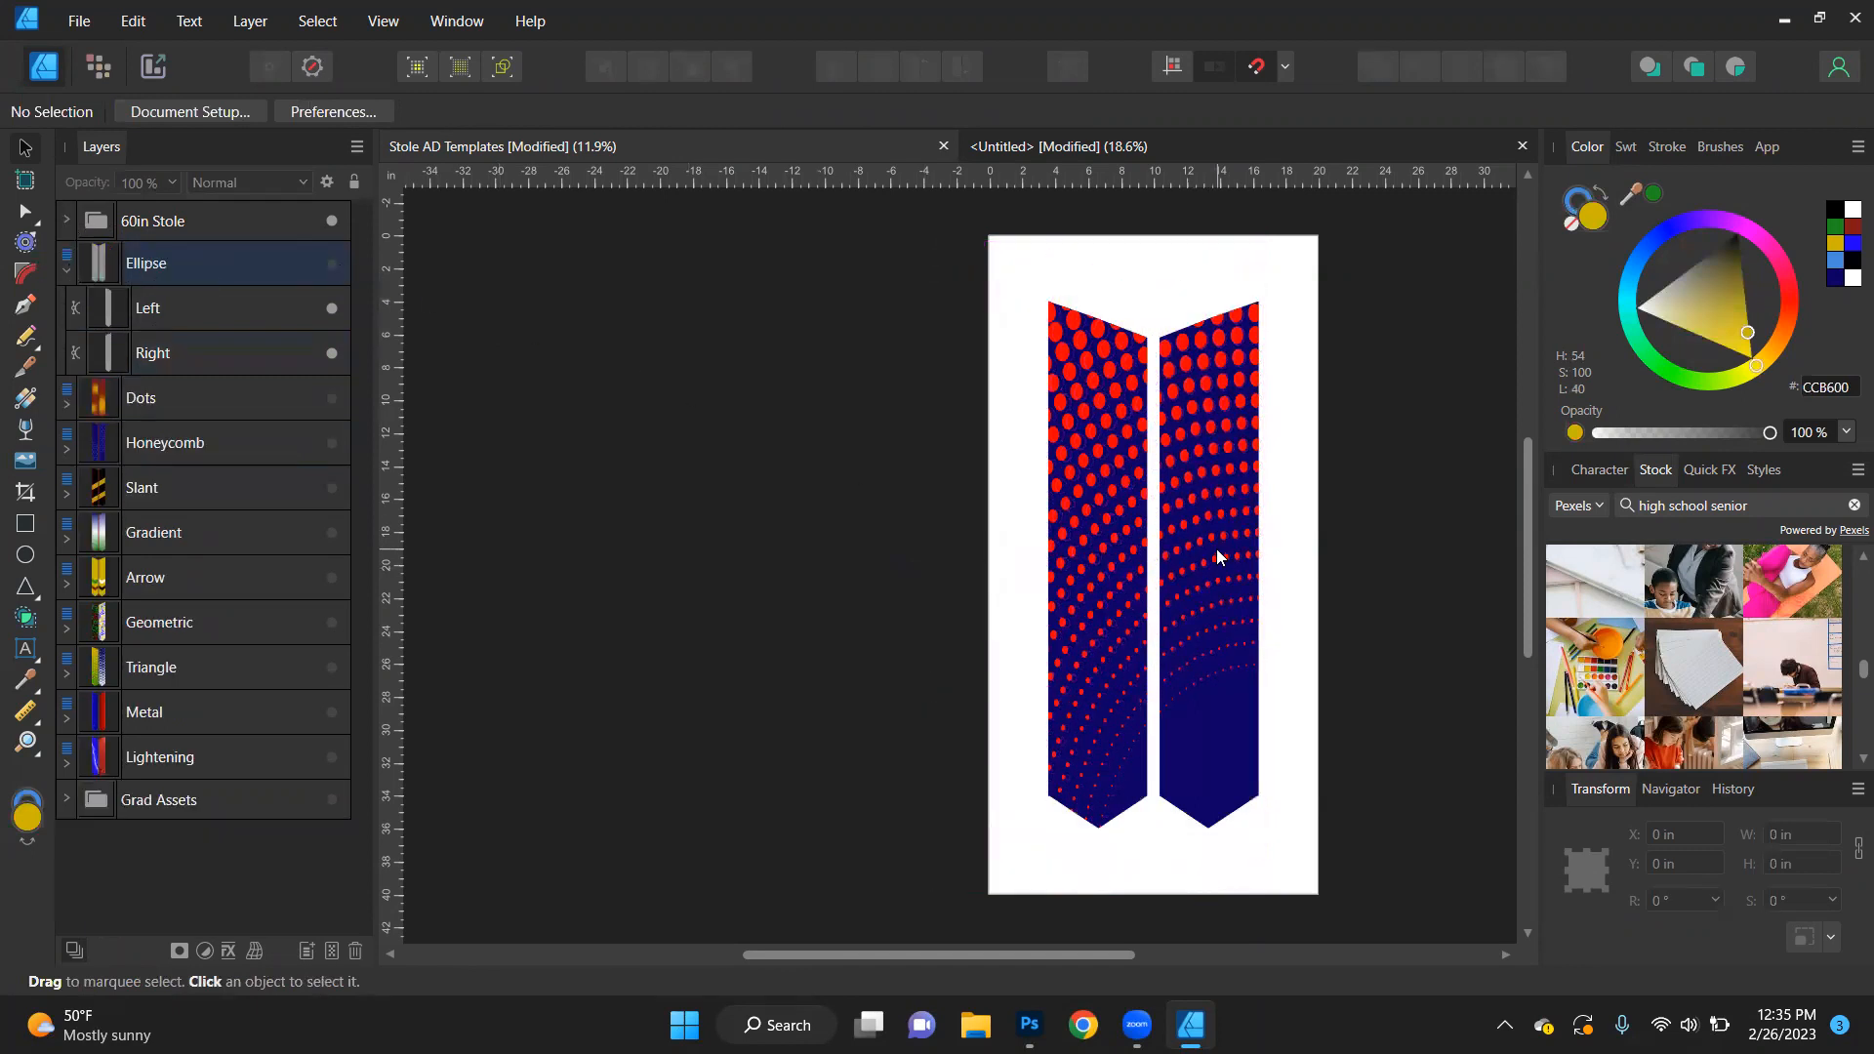
- Select the red dots inside the 60in Stole's Left shape and try to reposition them
{"action": "left_click", "coordinate": [1222, 585]}
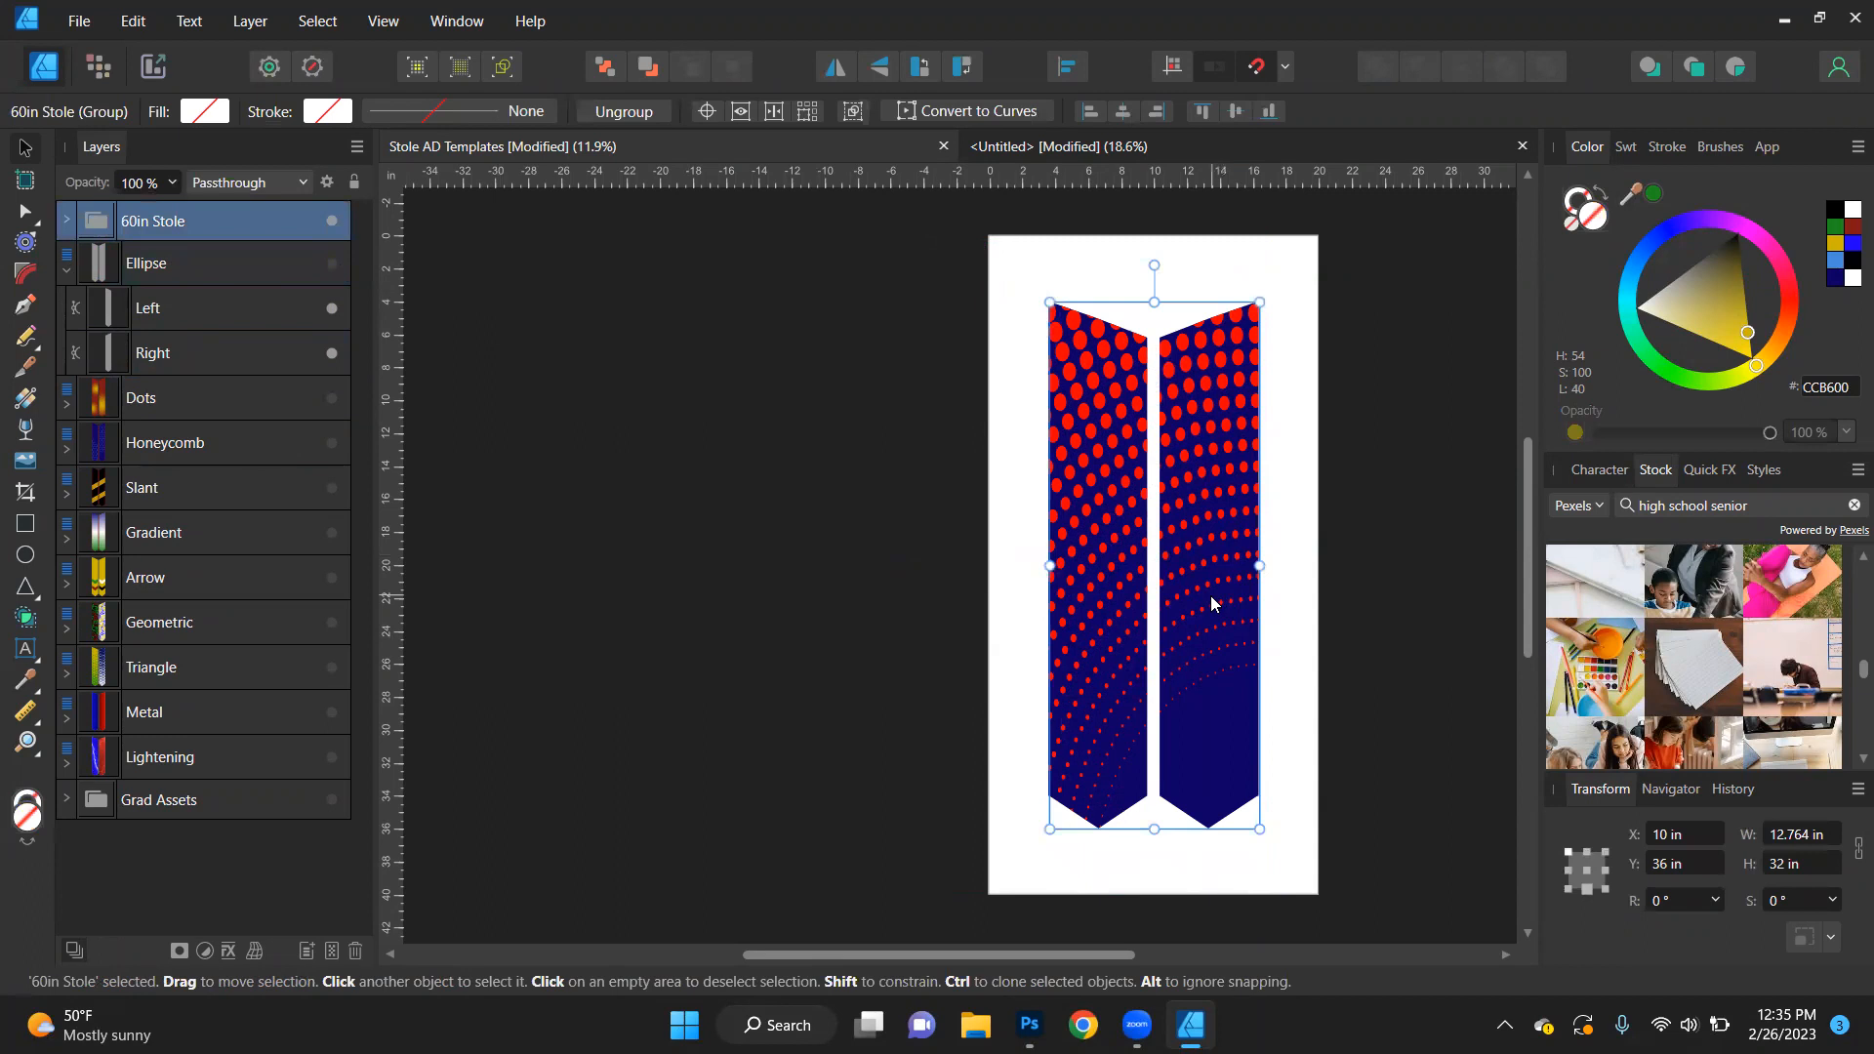
{"action": "double_click", "coordinate": [1085, 459]}
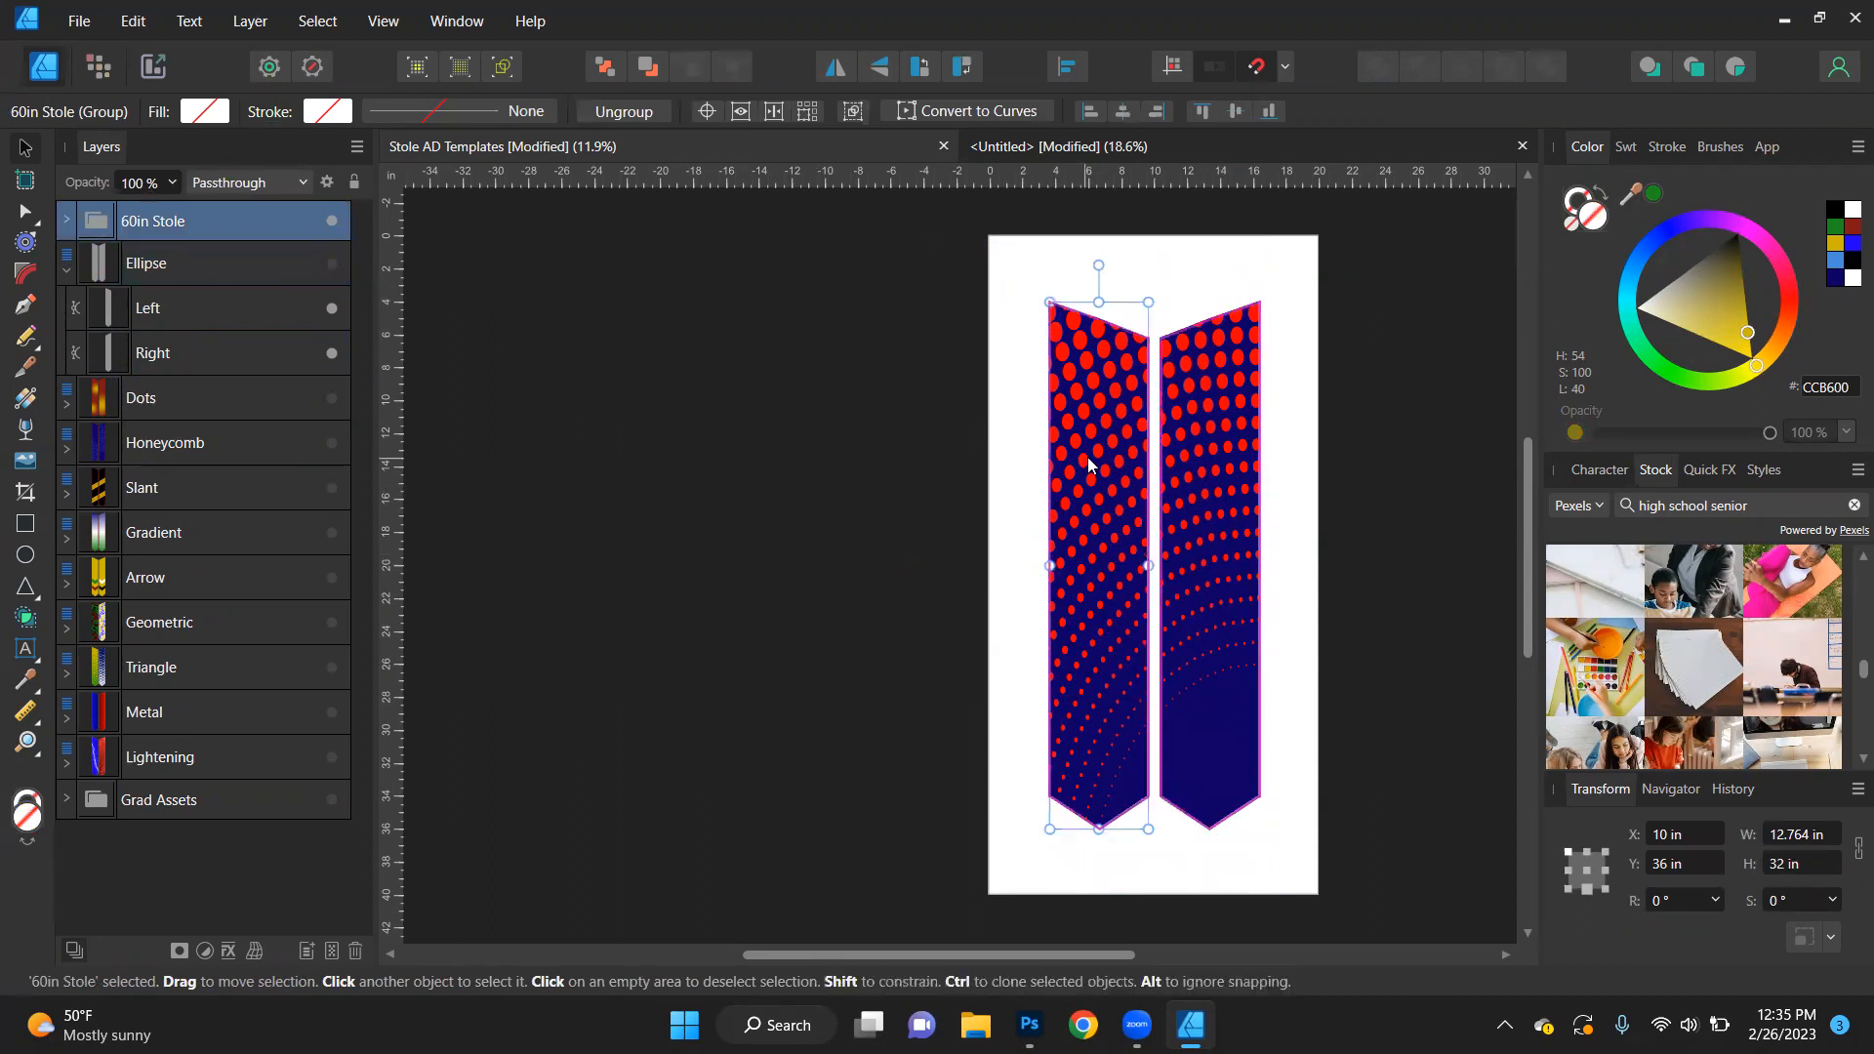
{"action": "double_click", "coordinate": [1088, 457]}
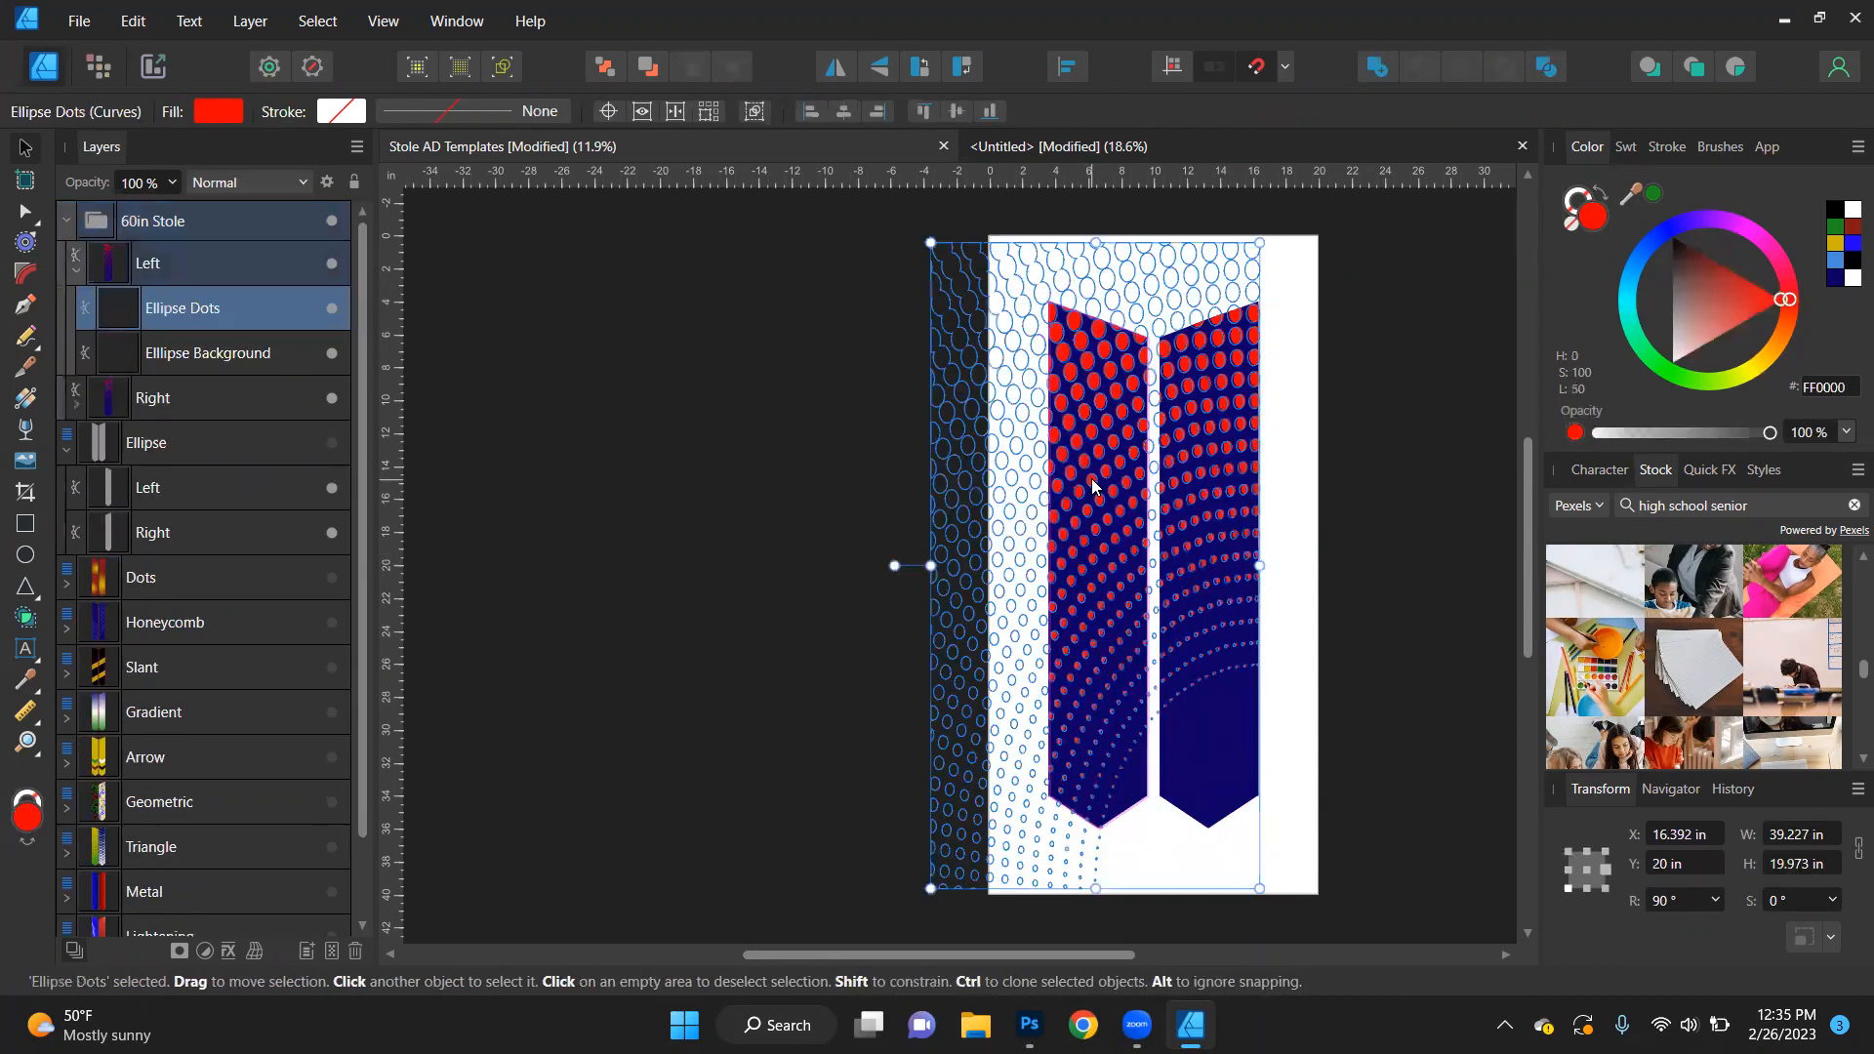
{"action": "left_click_drag", "start_coordinate": [1094, 576], "coordinate": [1050, 367]}
- Undo the transfer of the dots and background layers into the 60in Stole and that group's move to the front
{"action": "key", "text": "ctrl+z"}
{"action": "key", "text": "ctrl+z"}
{"action": "key", "text": "ctrl+z"}
{"action": "key", "text": "ctrl+z"}
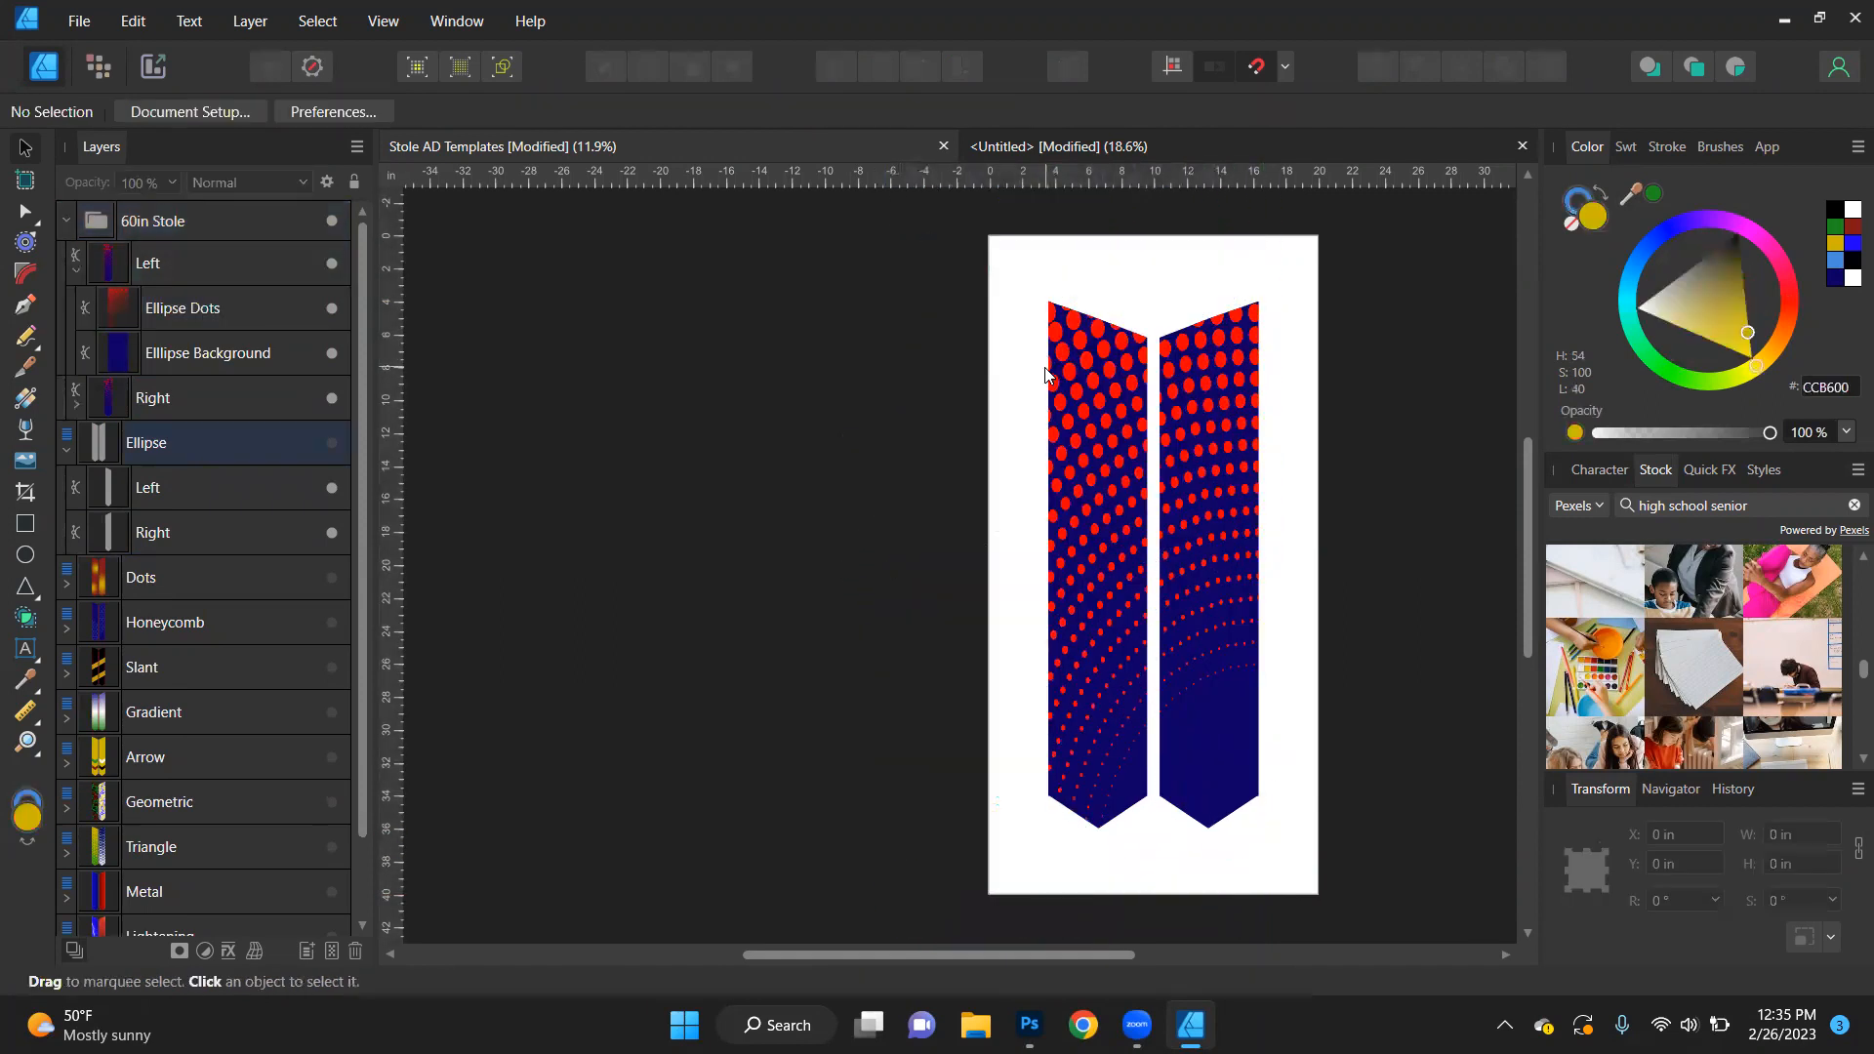
{"action": "key", "text": "ctrl+z"}
{"action": "key", "text": "ctrl+z"}
{"action": "key", "text": "ctrl+z"}
{"action": "key", "text": "ctrl+z"}
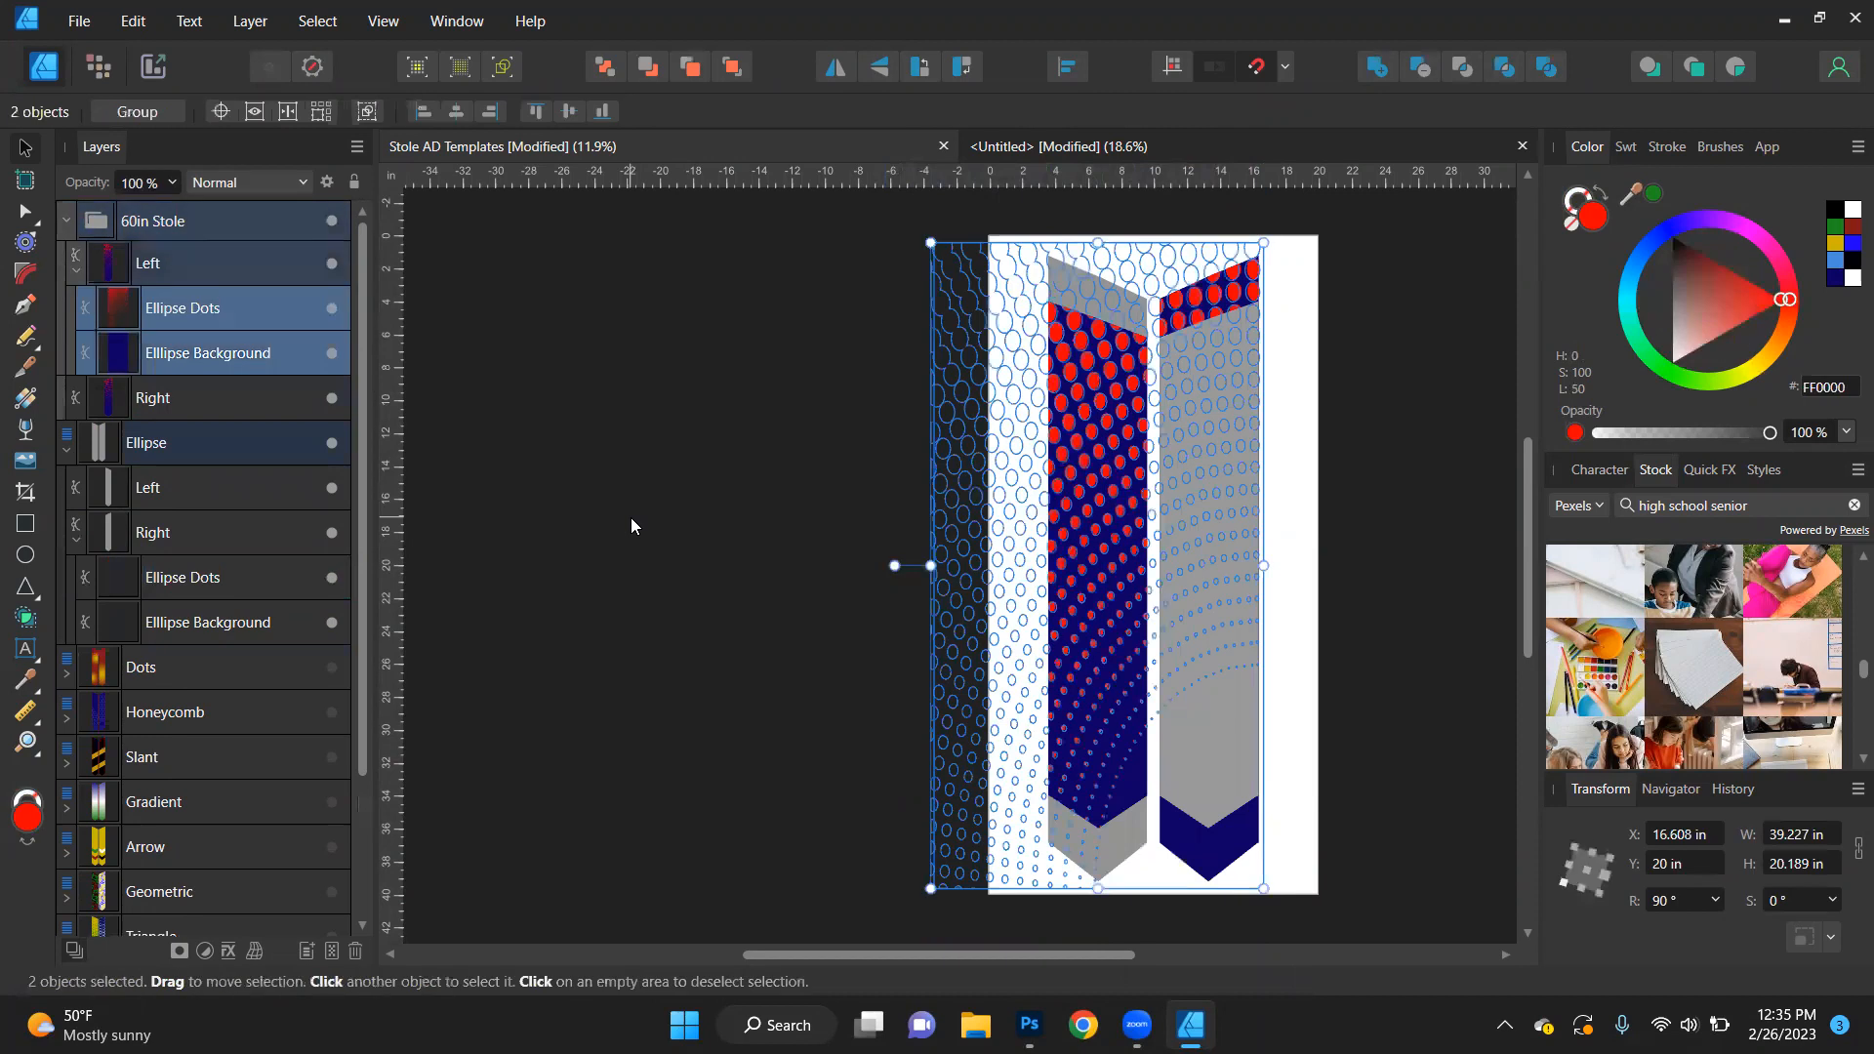
{"action": "key", "text": "ctrl+z"}
{"action": "key", "text": "ctrl+z"}
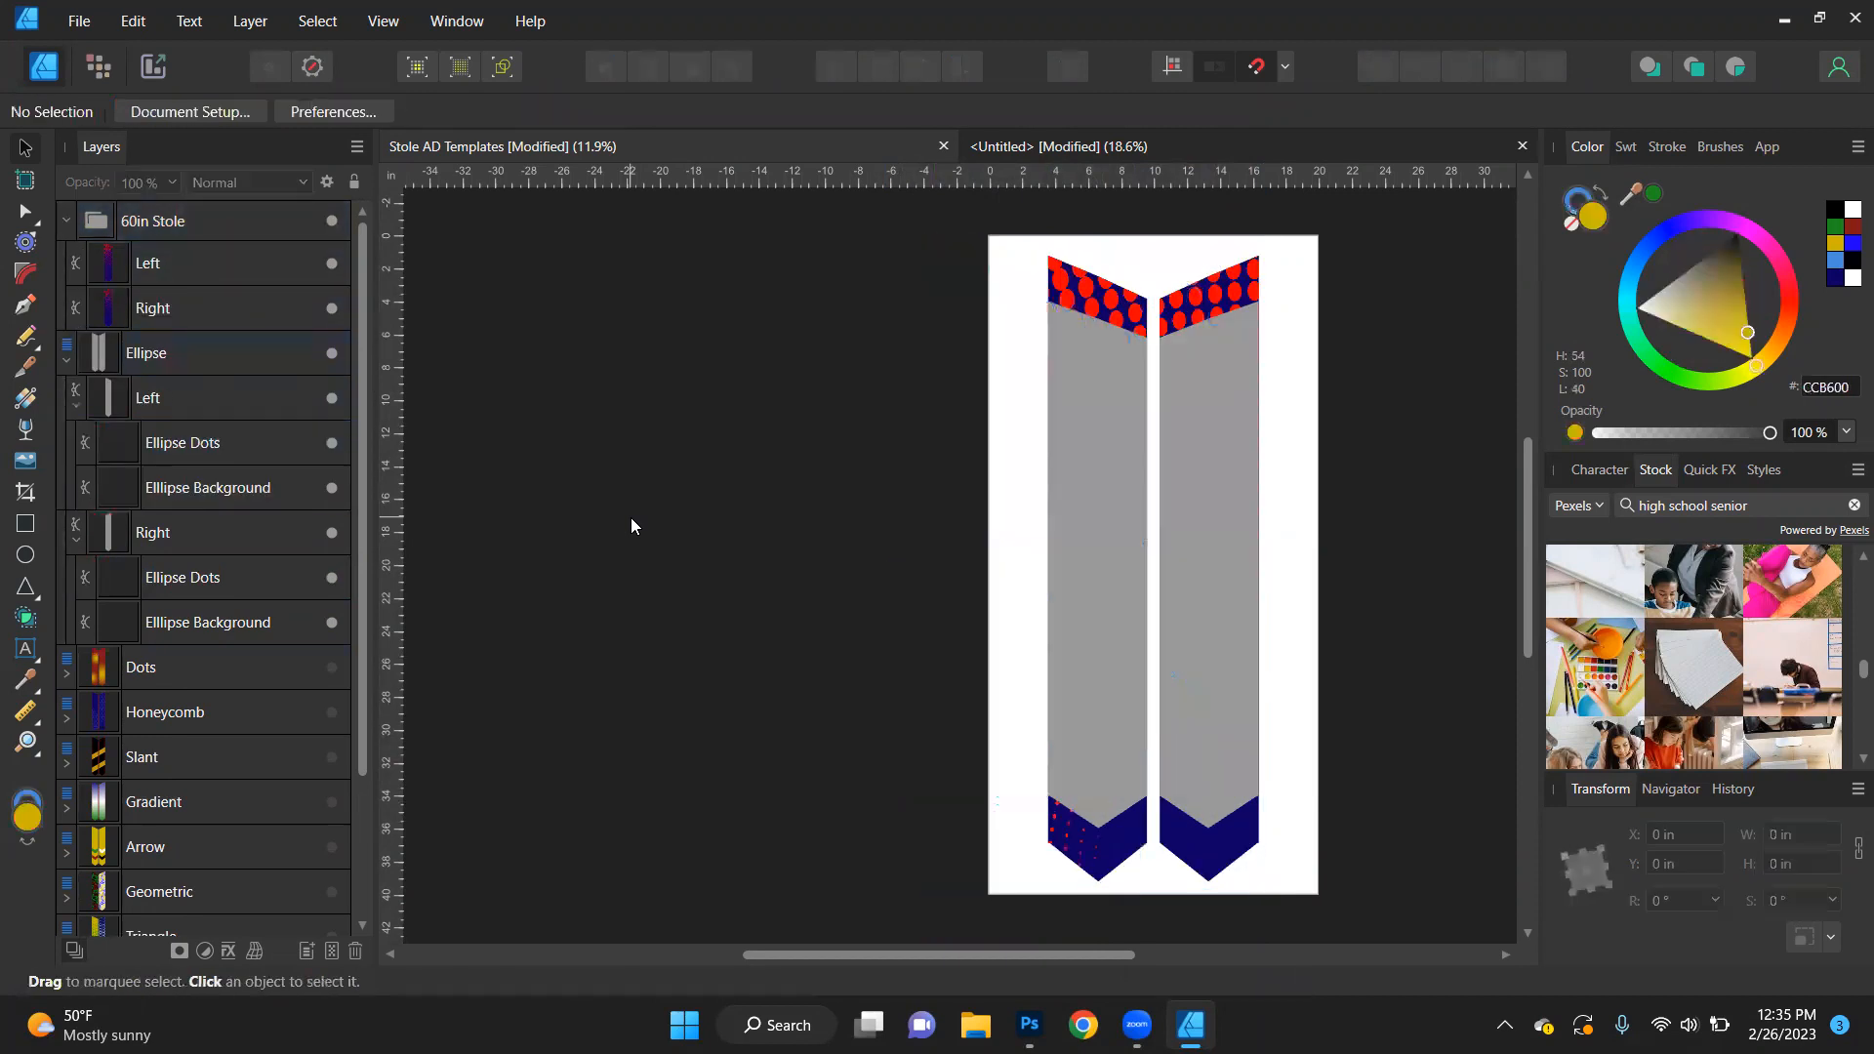
{"action": "key", "text": "ctrl+z"}
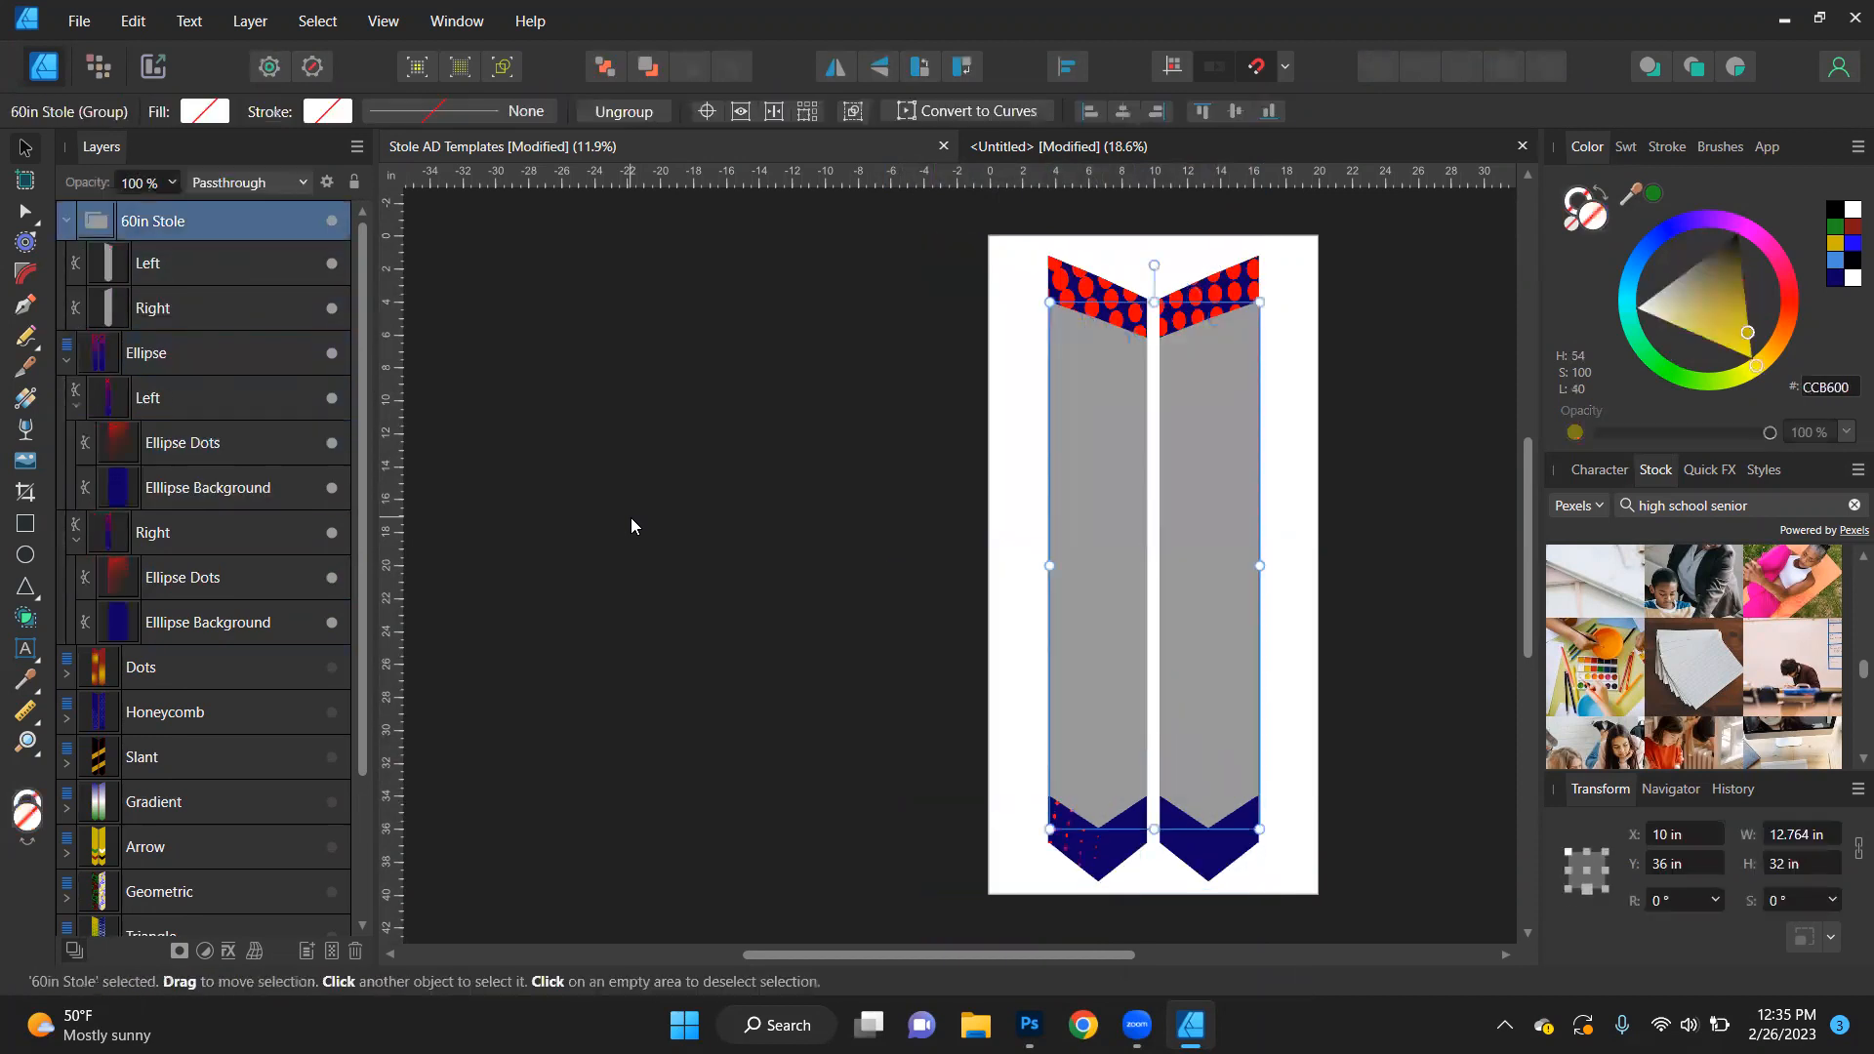
{"action": "key", "text": "ctrl+z"}
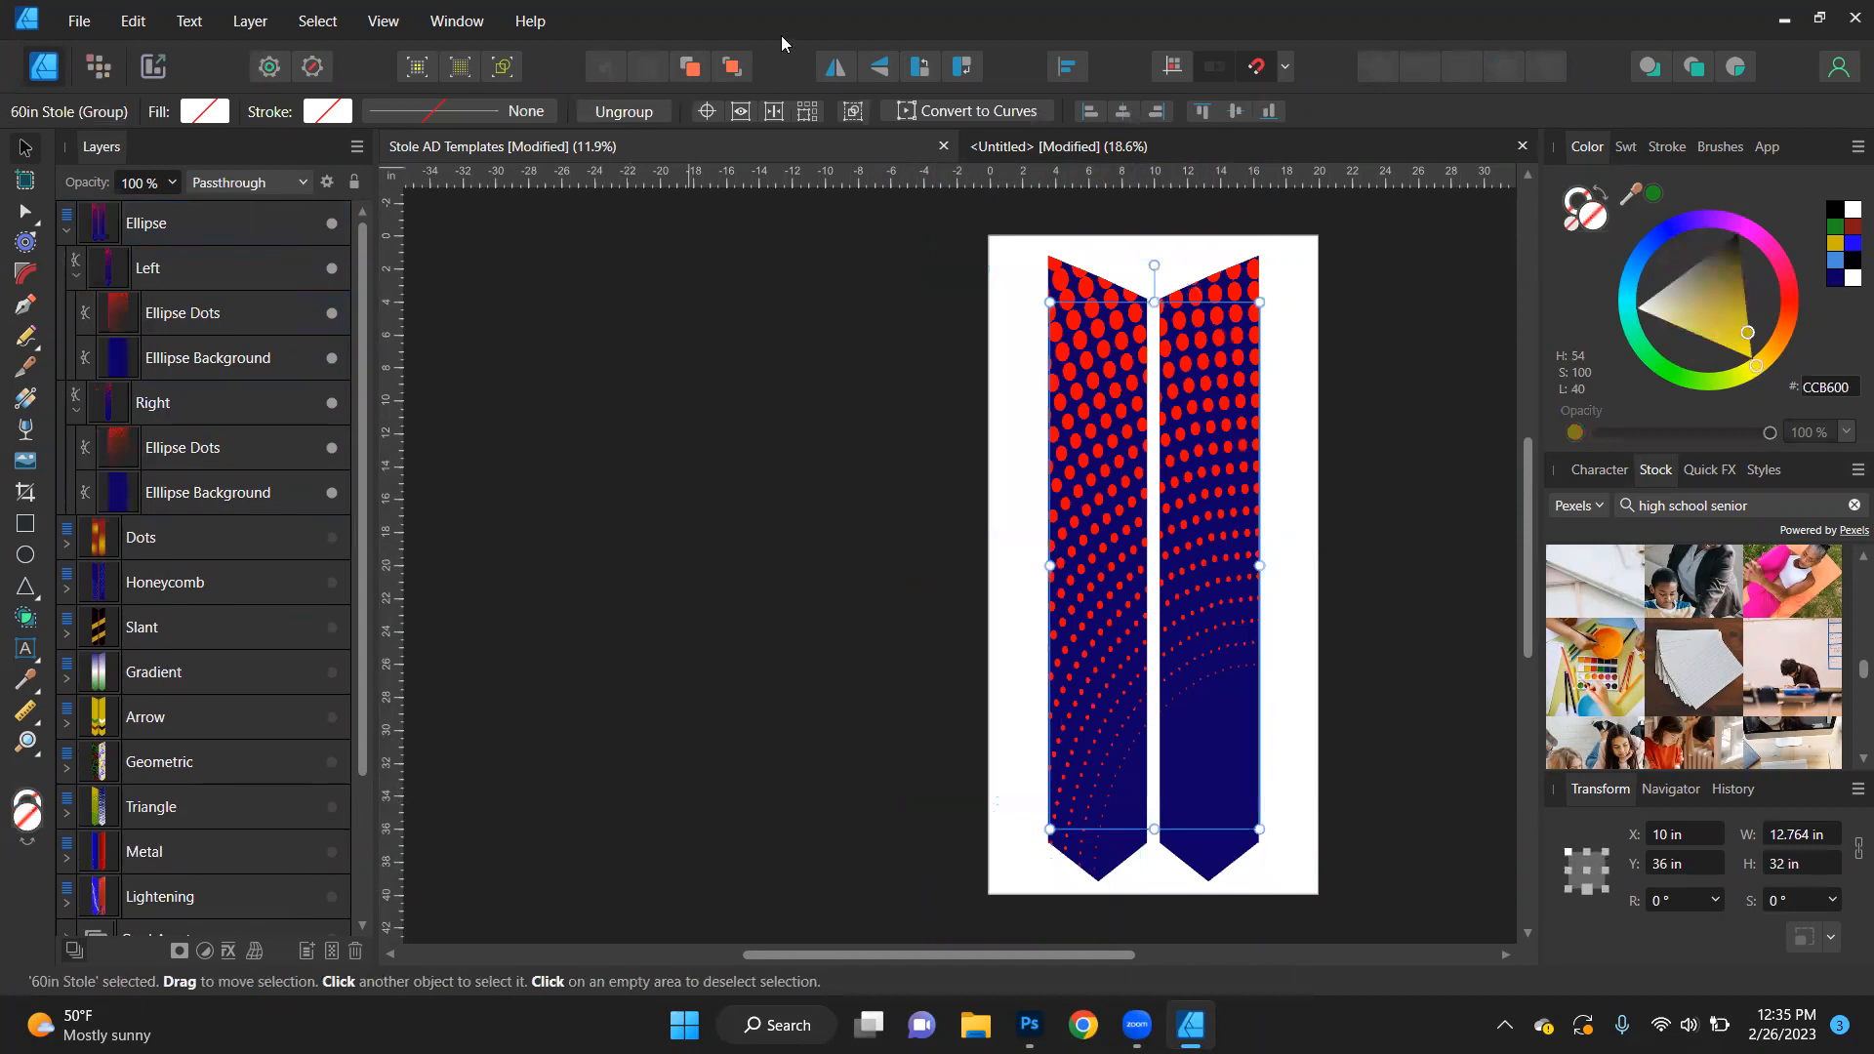
- Redo the 60in Stole group's move to the front, then collapse and select the Ellipse design
{"action": "key", "text": "ctrl+shift+z"}
{"action": "key", "text": "ctrl+shift+z"}
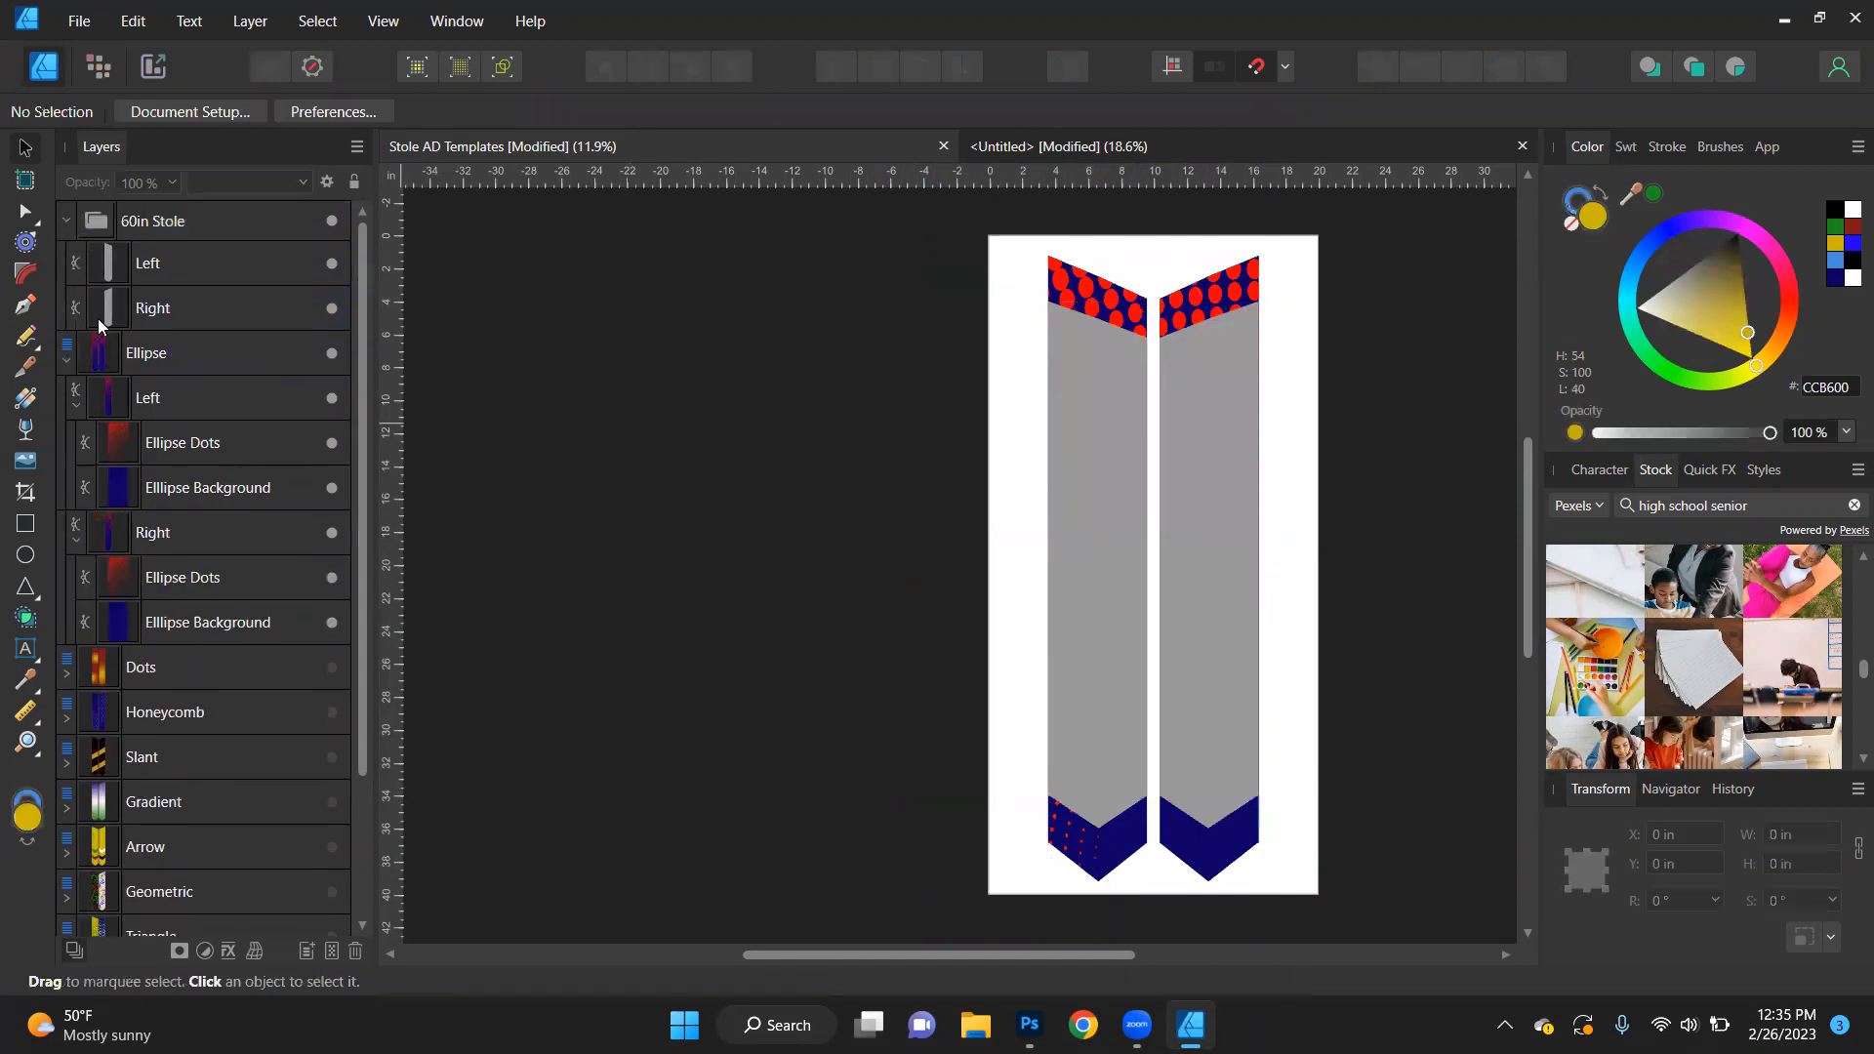
{"action": "left_click", "coordinate": [67, 220]}
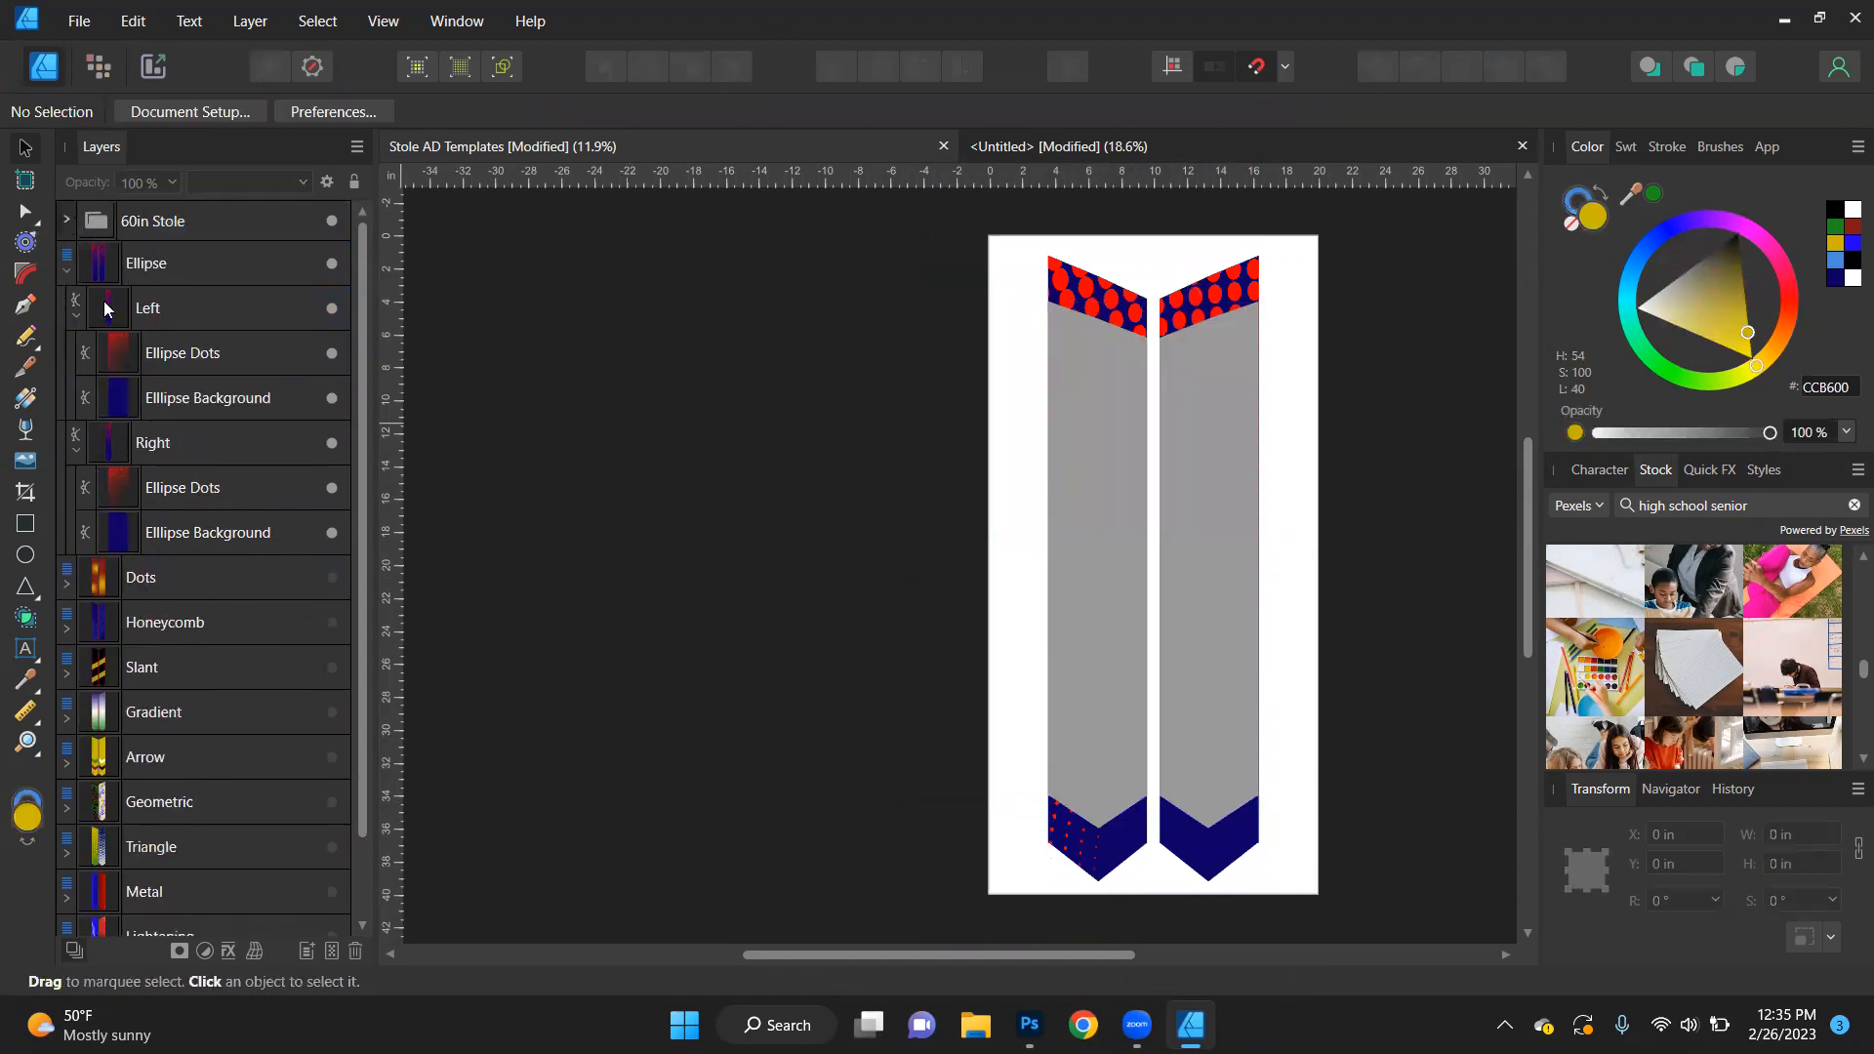
{"action": "left_click", "coordinate": [66, 221]}
{"action": "left_click", "coordinate": [64, 367]}
{"action": "left_click", "coordinate": [197, 354]}
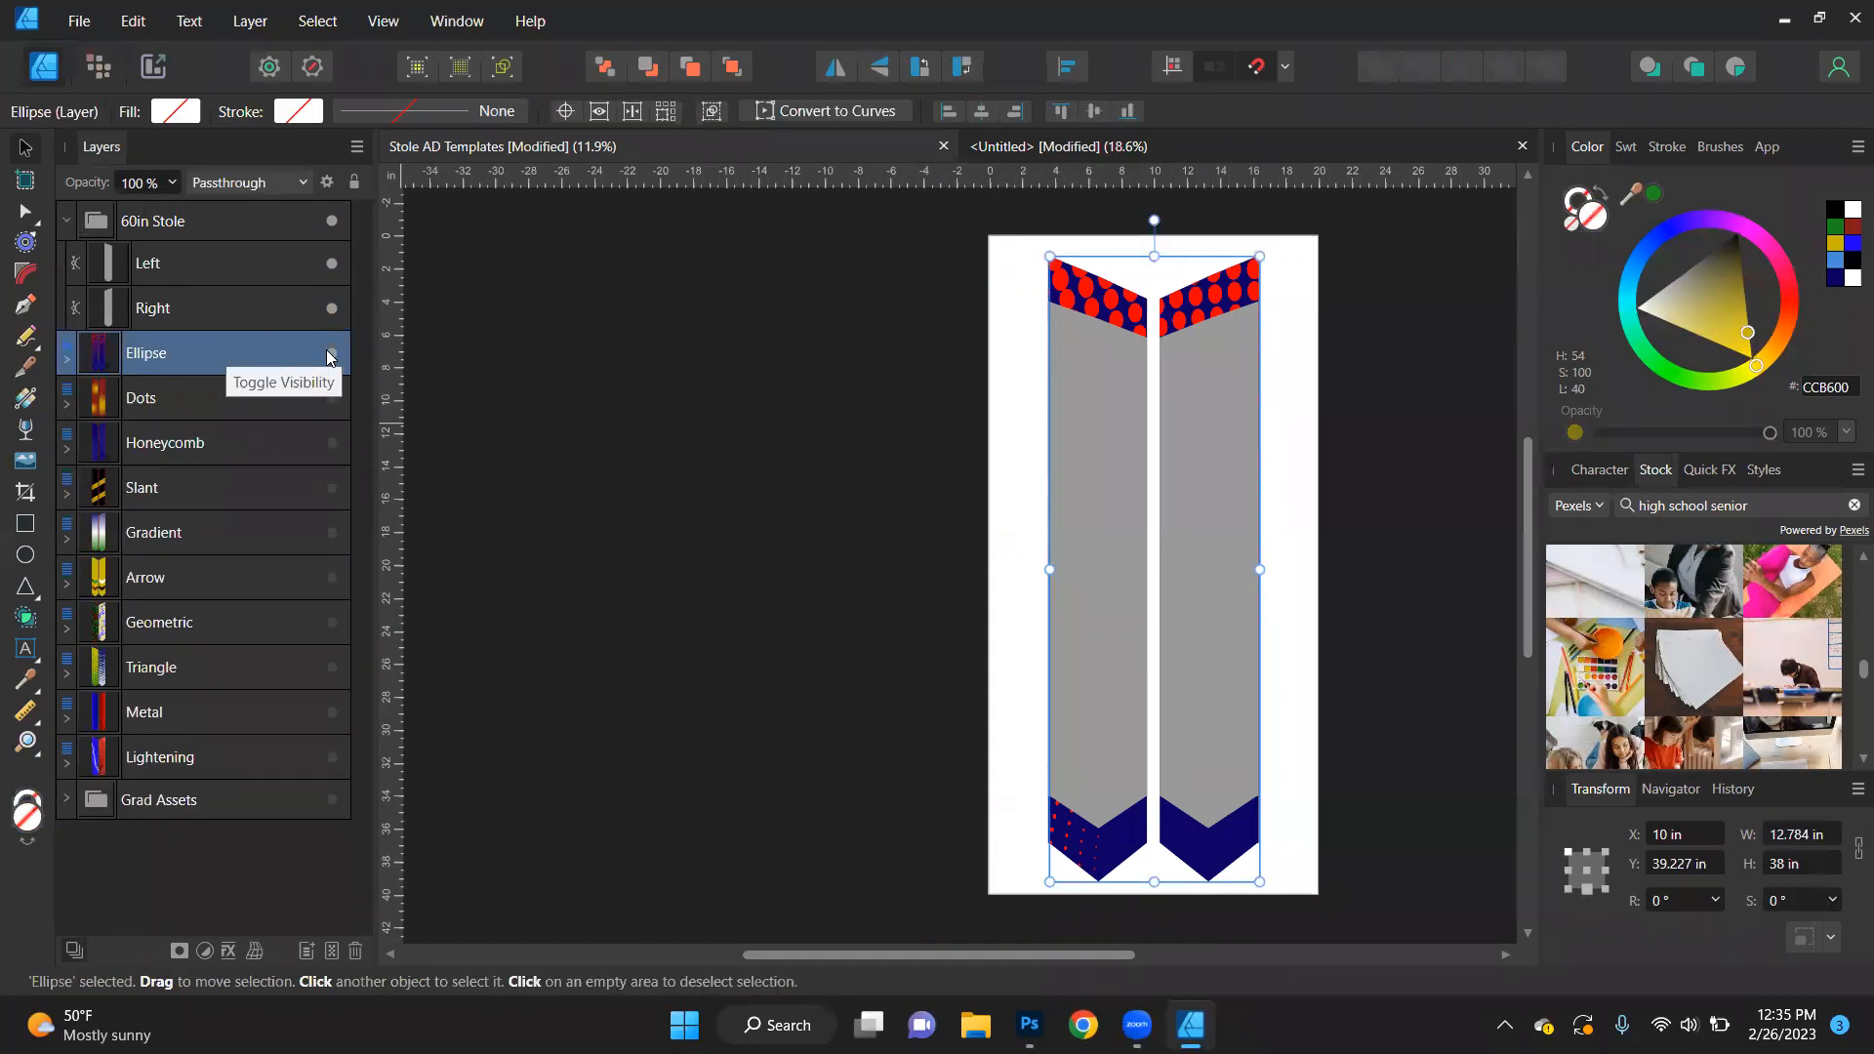
- Duplicate the Ellipse design twice and nest one copy in each of the 60in Stole's Left and Right shapes
{"action": "key", "text": "ctrl+j"}
{"action": "key", "text": "ctrl+j"}
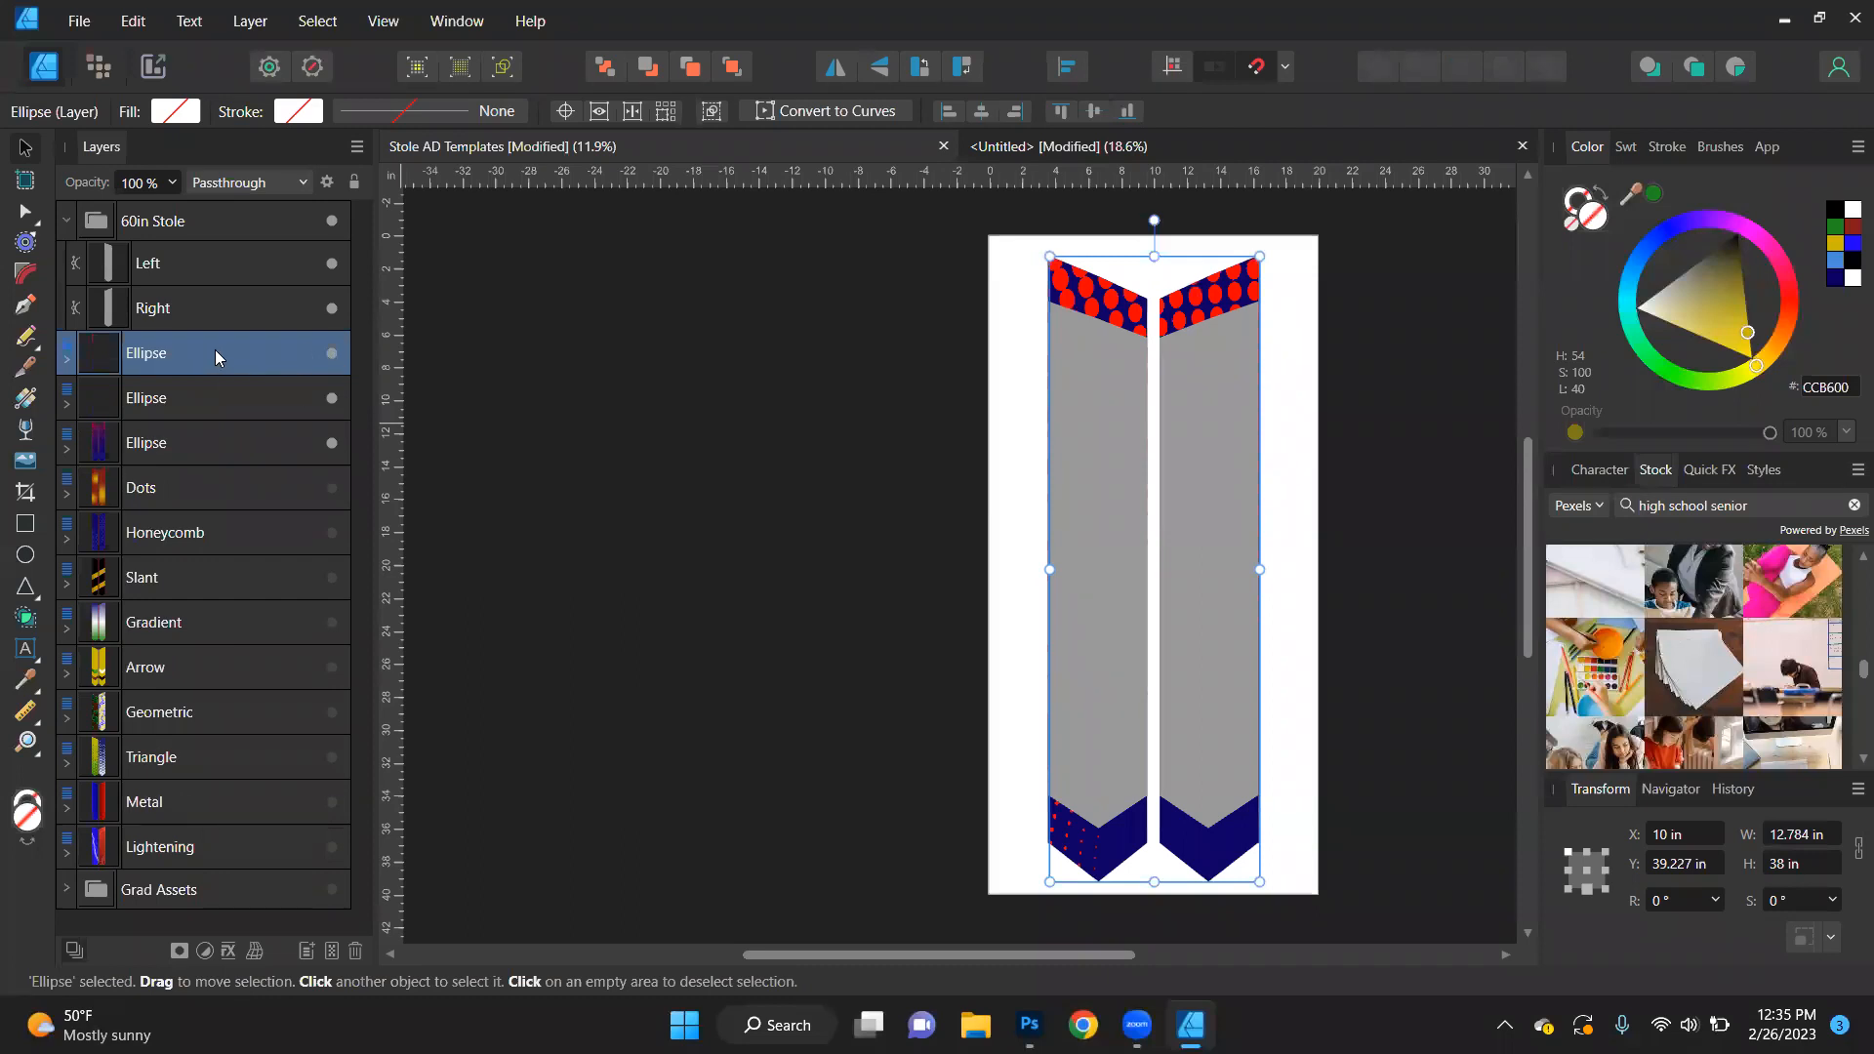
{"action": "left_click_drag", "start_coordinate": [208, 366], "coordinate": [193, 267]}
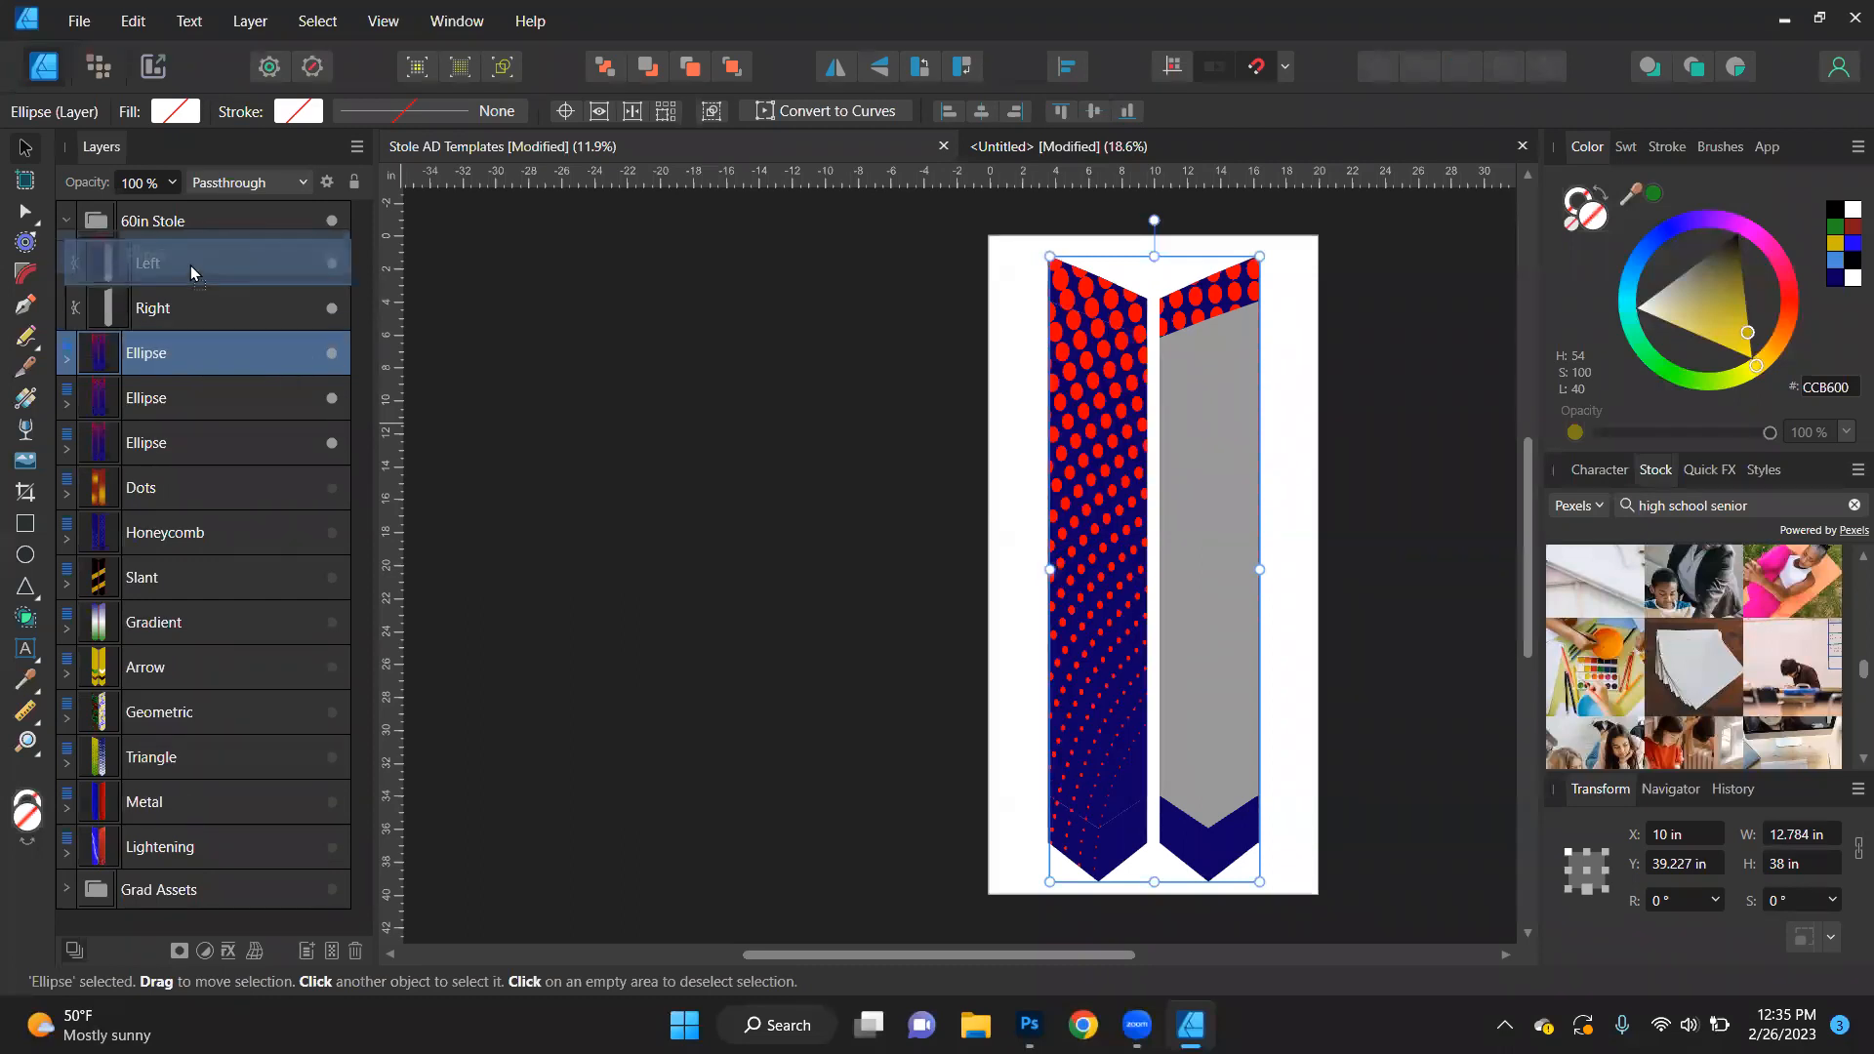
{"action": "left_click_drag", "start_coordinate": [178, 402], "coordinate": [181, 355]}
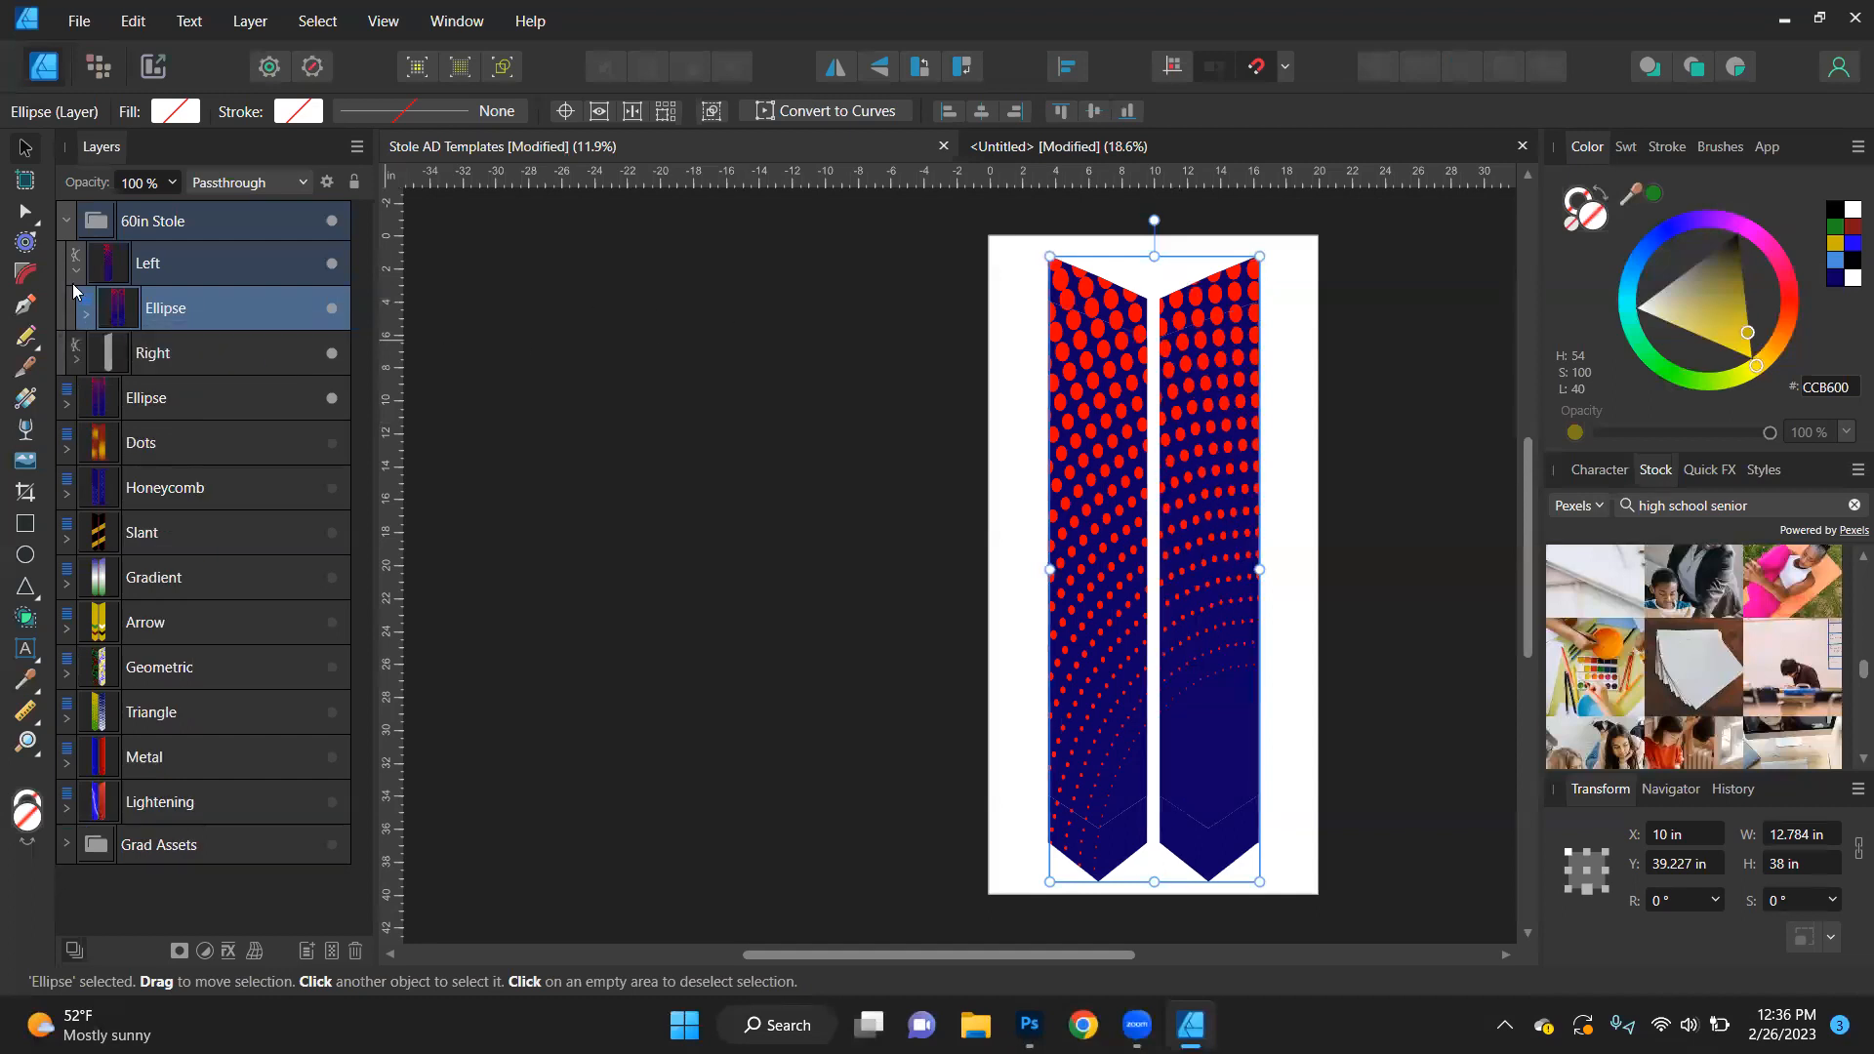
{"action": "left_click", "coordinate": [85, 320]}
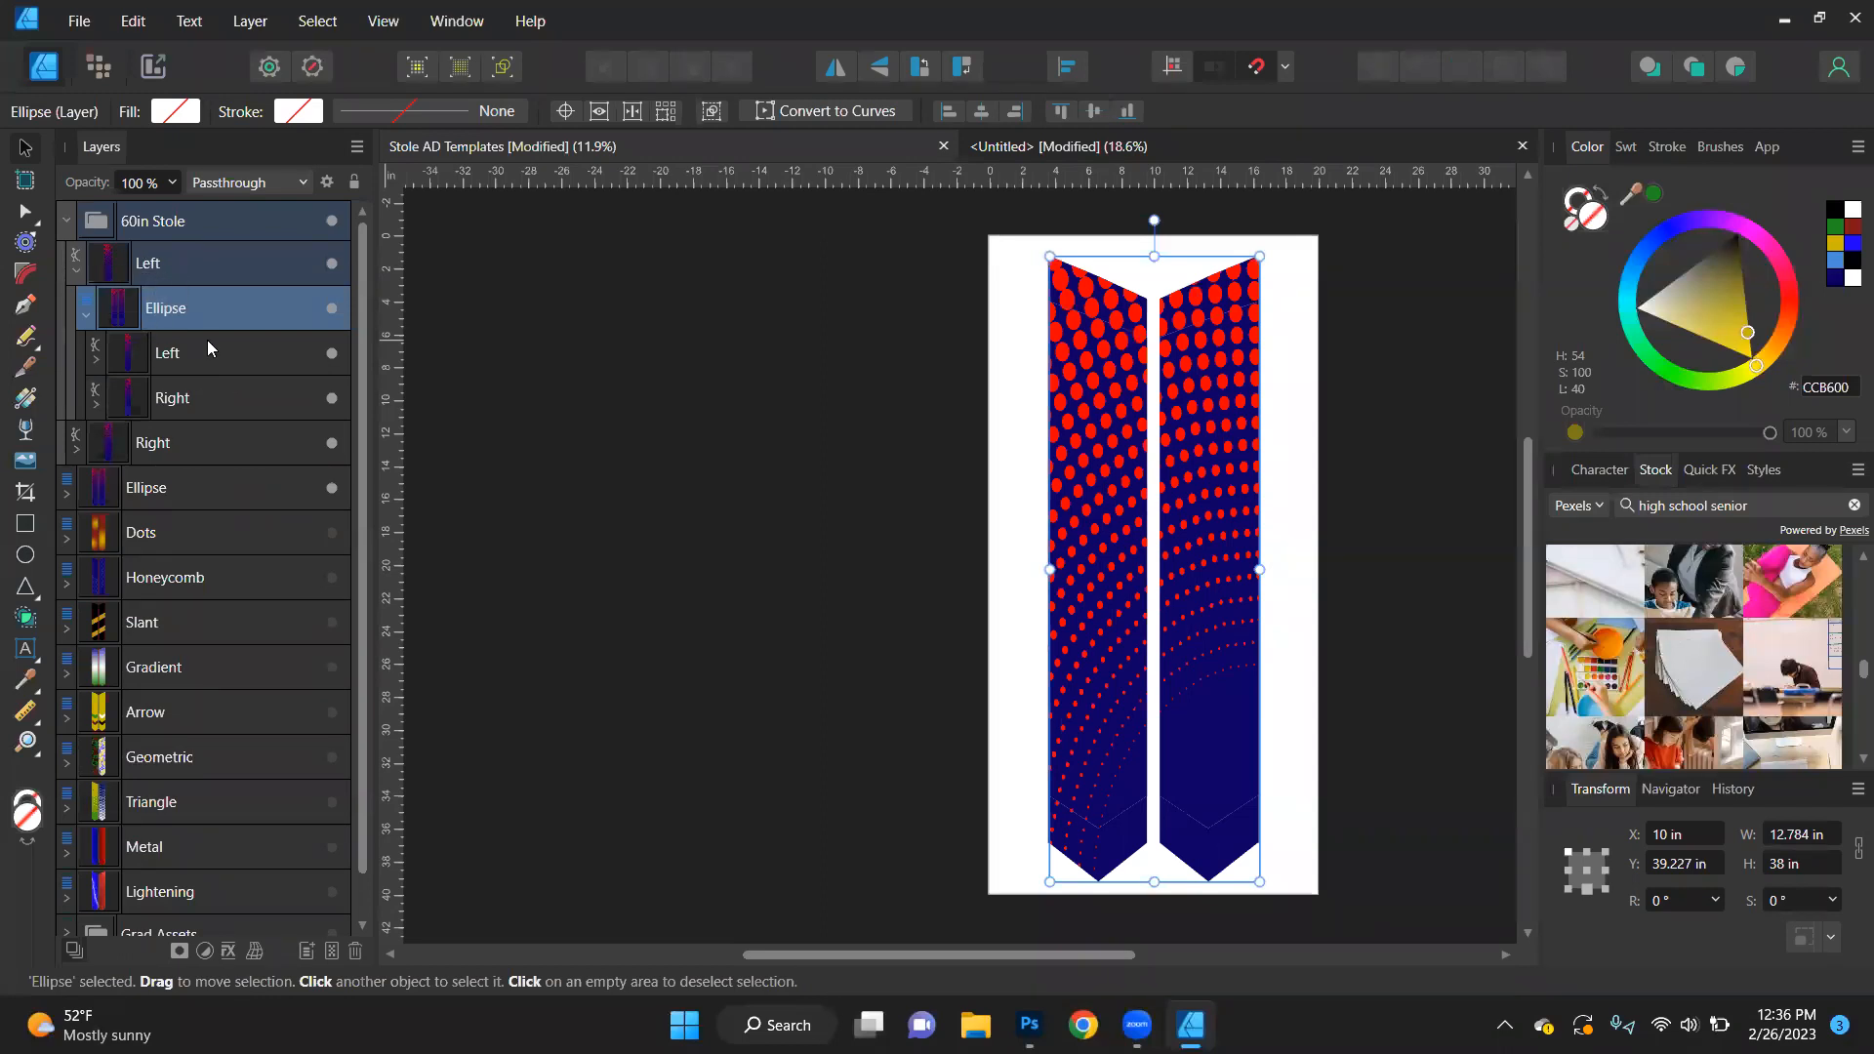
{"action": "left_click", "coordinate": [94, 359]}
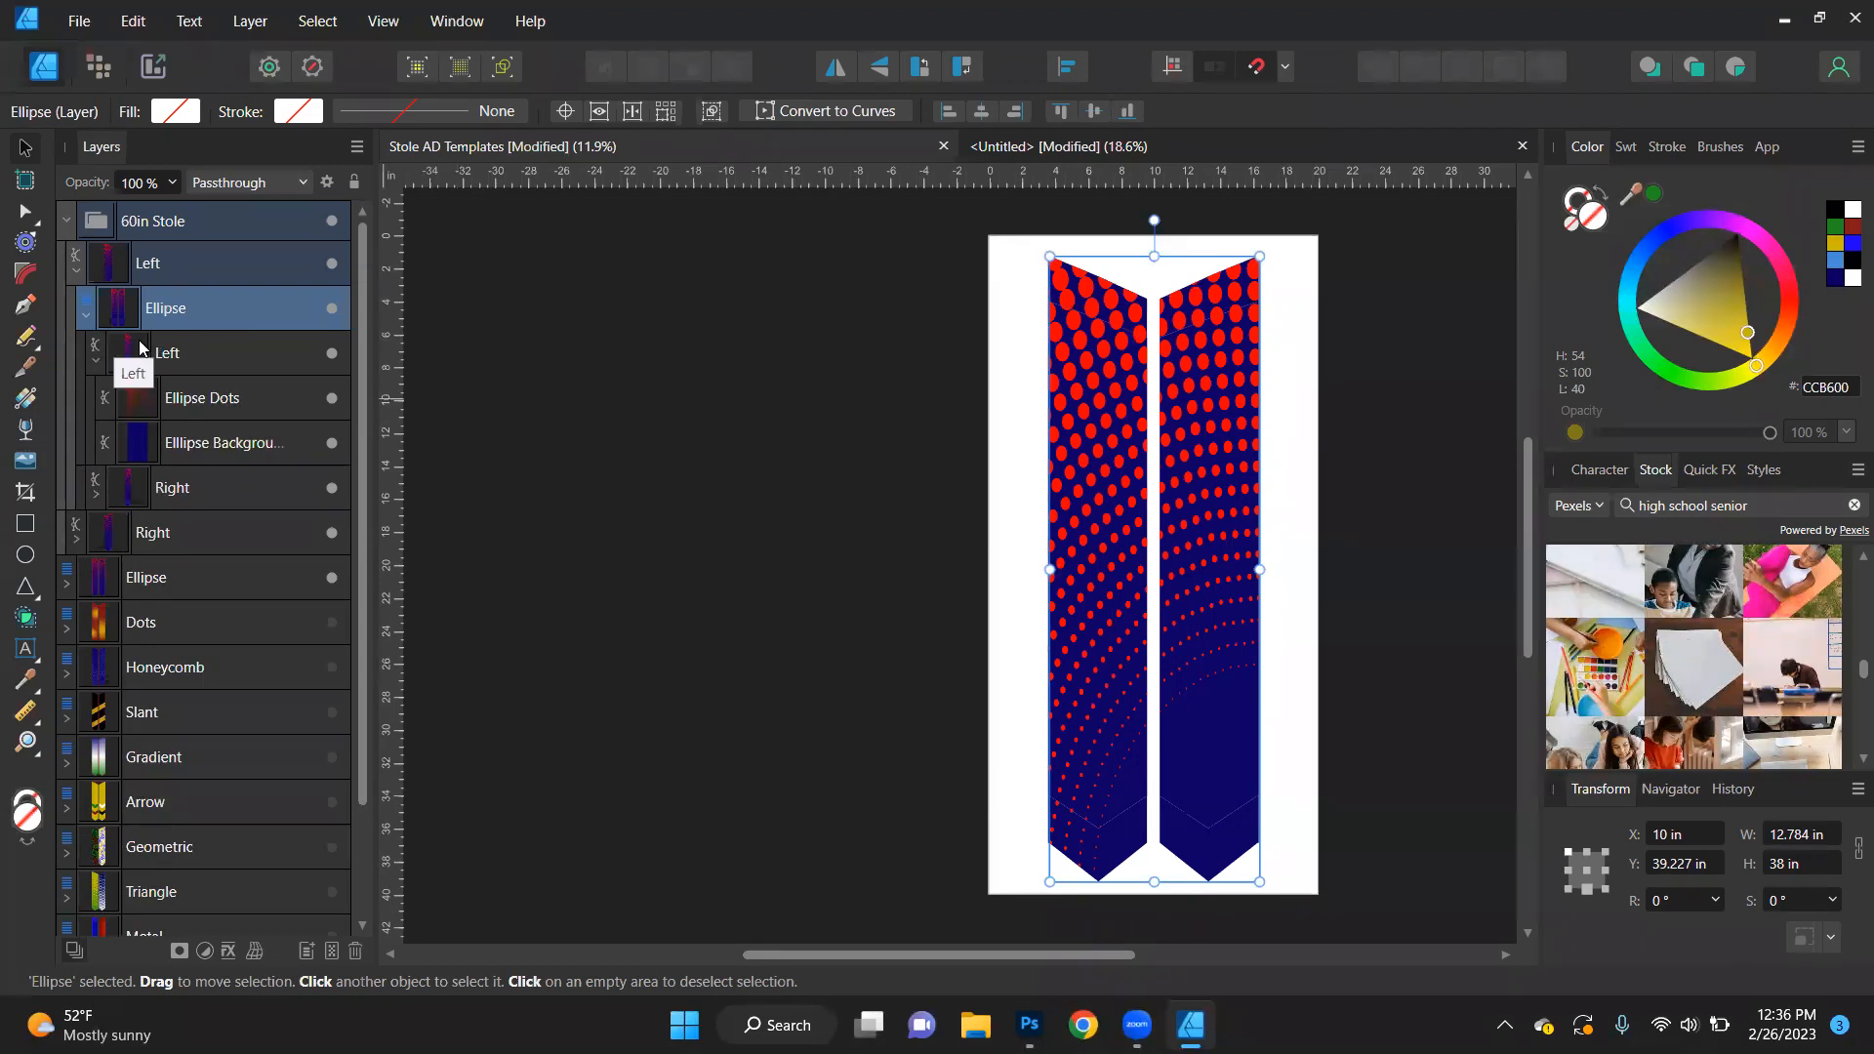
- Undo the nesting and duplication of the Ellipse design and the 60in Stole group's move to the front
{"action": "key", "text": "ctrl+z"}
{"action": "key", "text": "ctrl+z"}
{"action": "key", "text": "ctrl+z"}
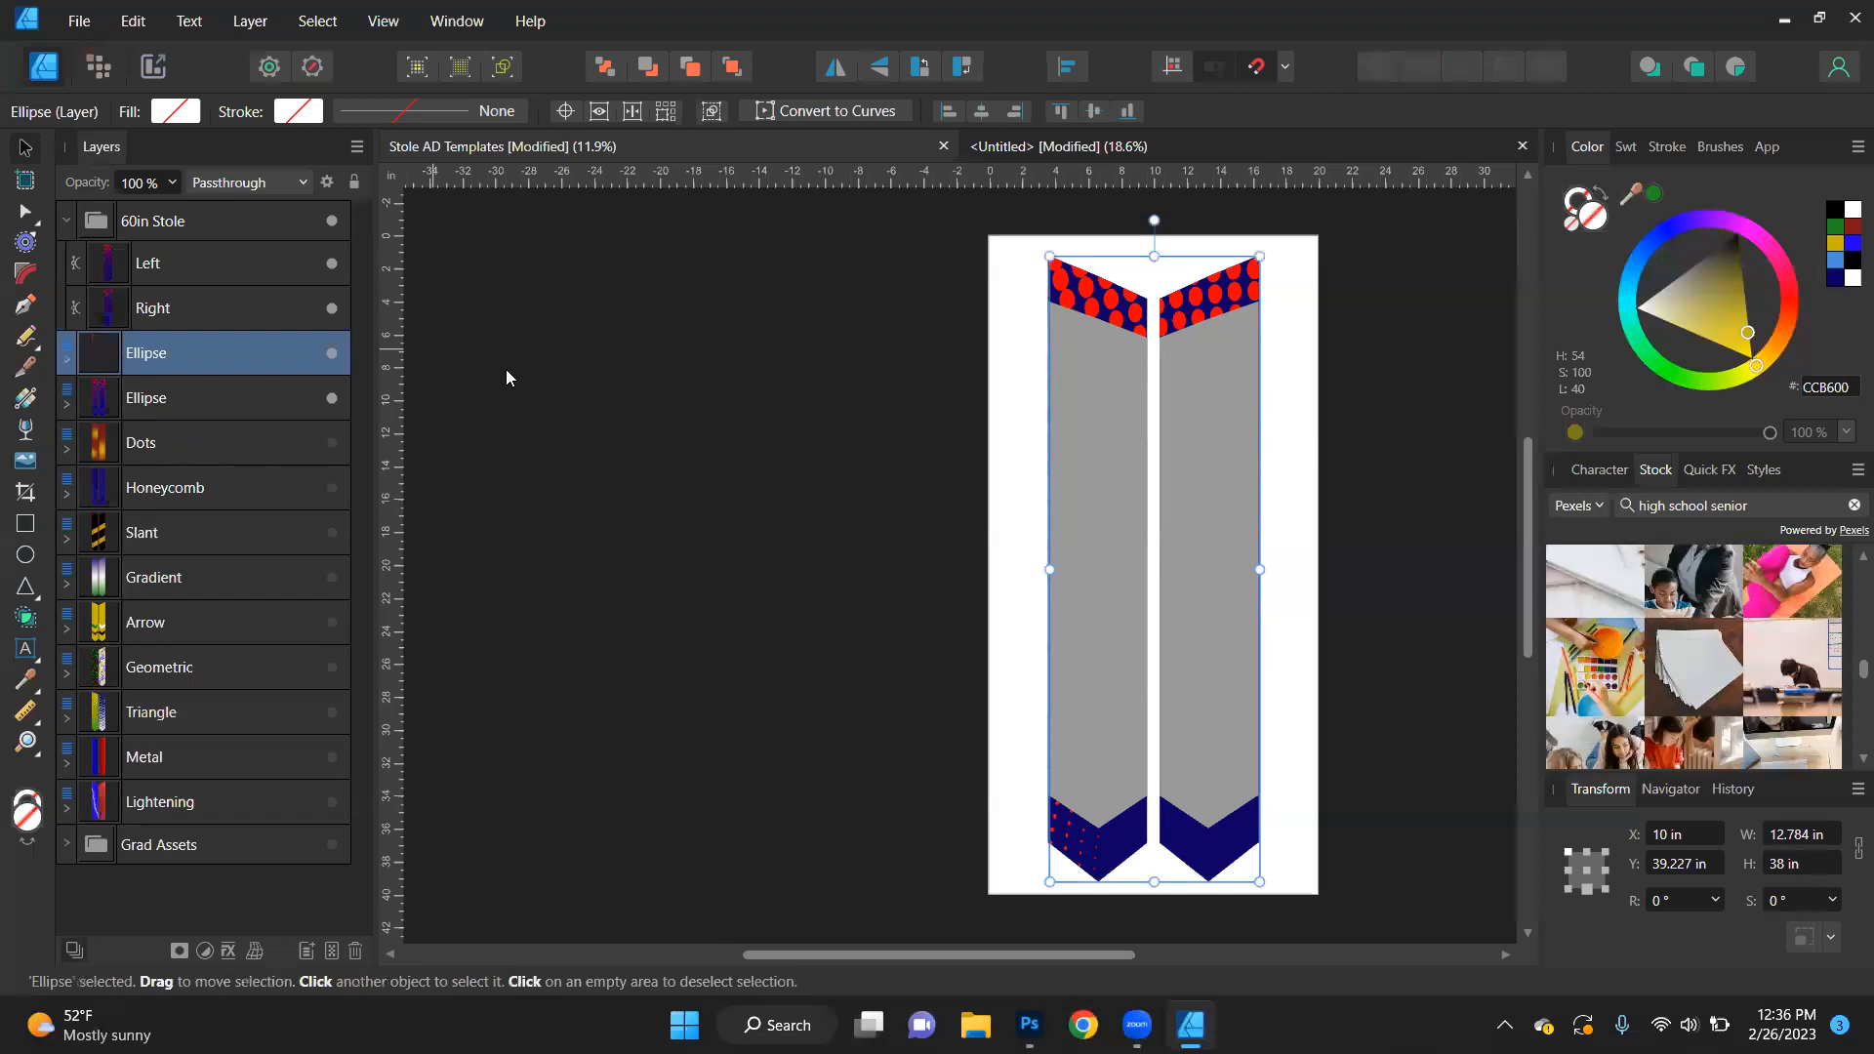
{"action": "key", "text": "ctrl+z"}
{"action": "key", "text": "ctrl+z"}
{"action": "key", "text": "ctrl+z"}
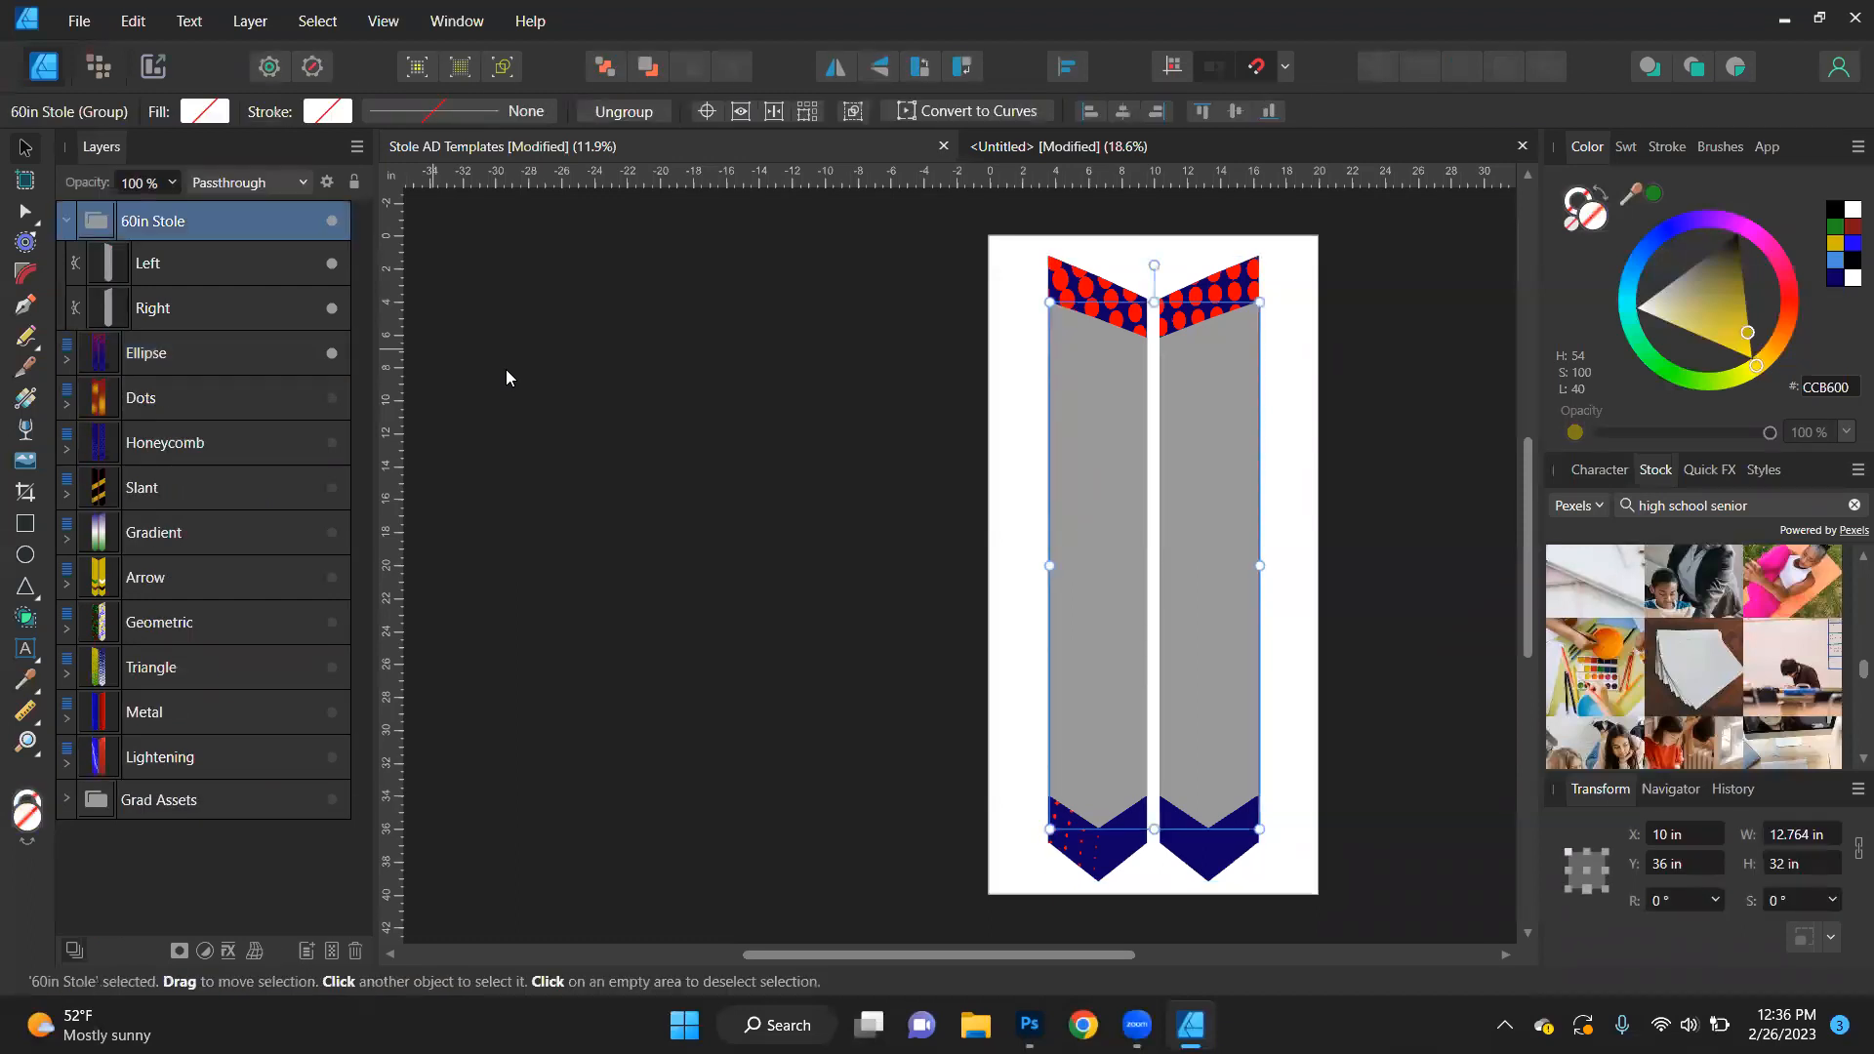
{"action": "key", "text": "ctrl+z"}
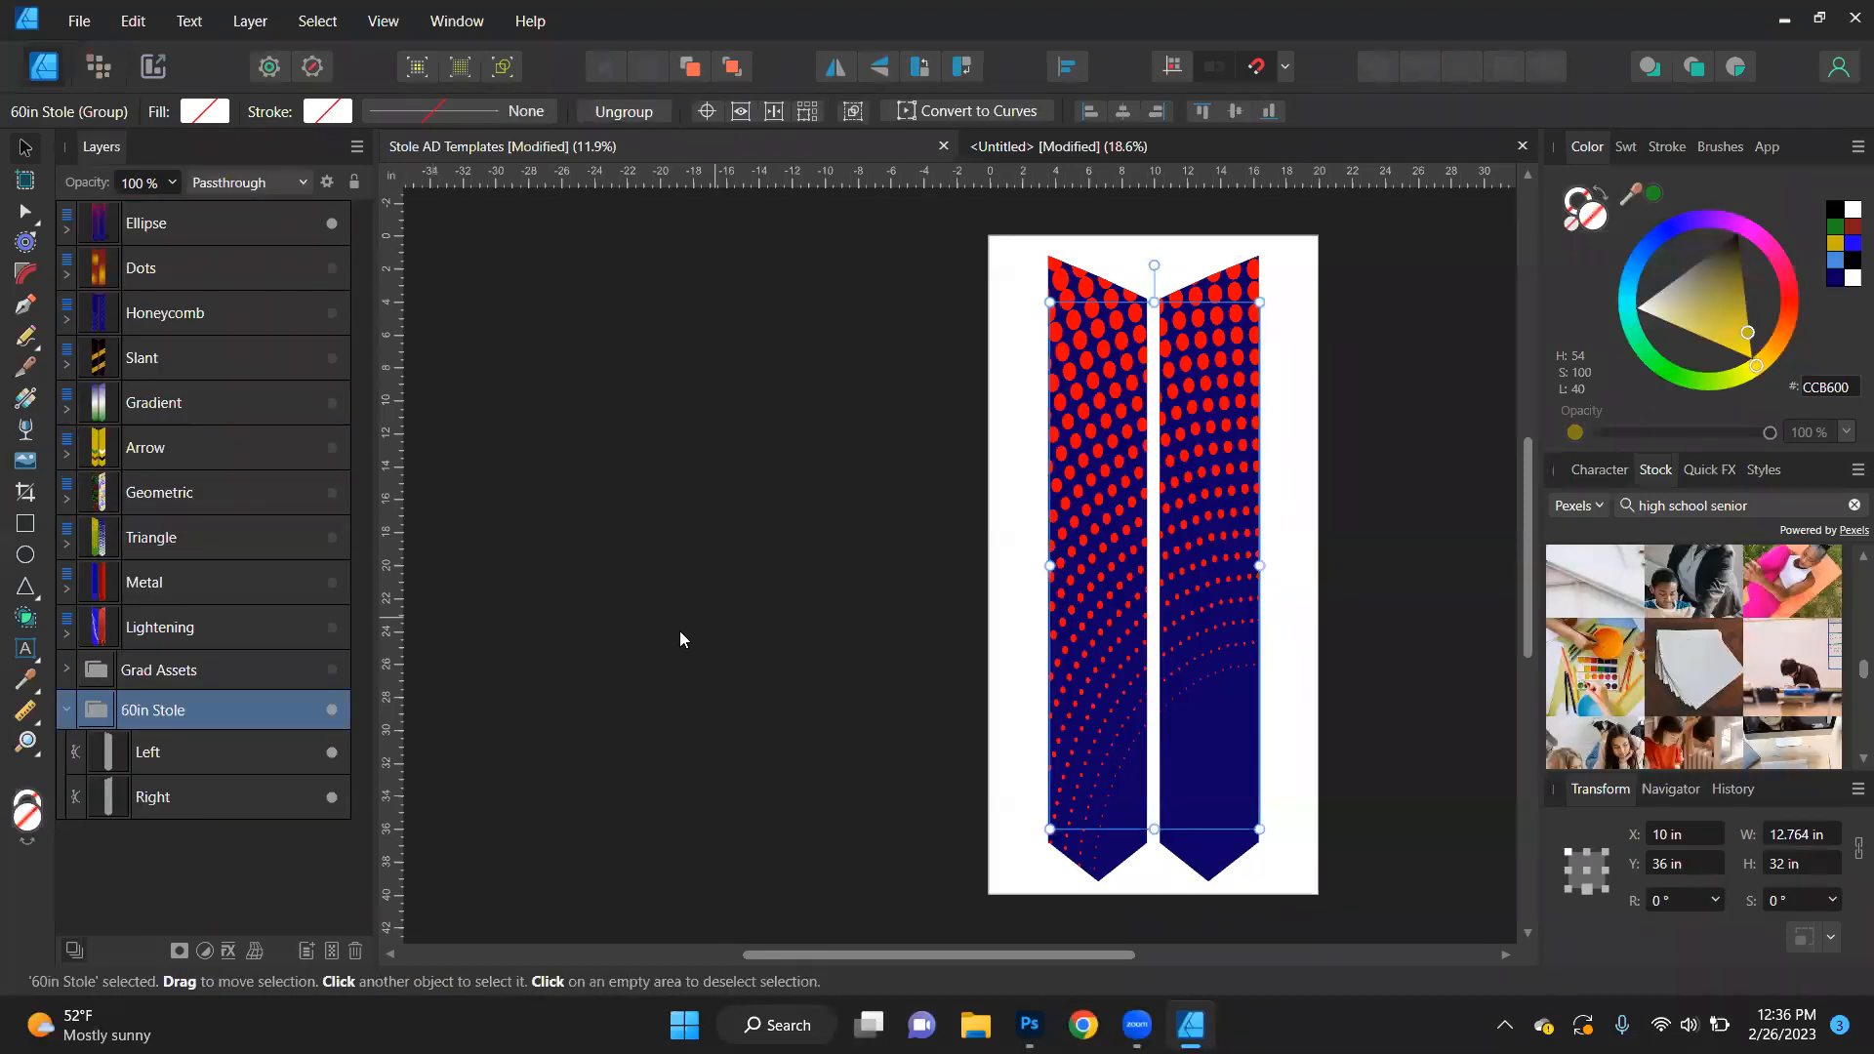
- Collapse the 60in Stole group and display the Character settings, leaving nothing selected
{"action": "left_click", "coordinate": [67, 709]}
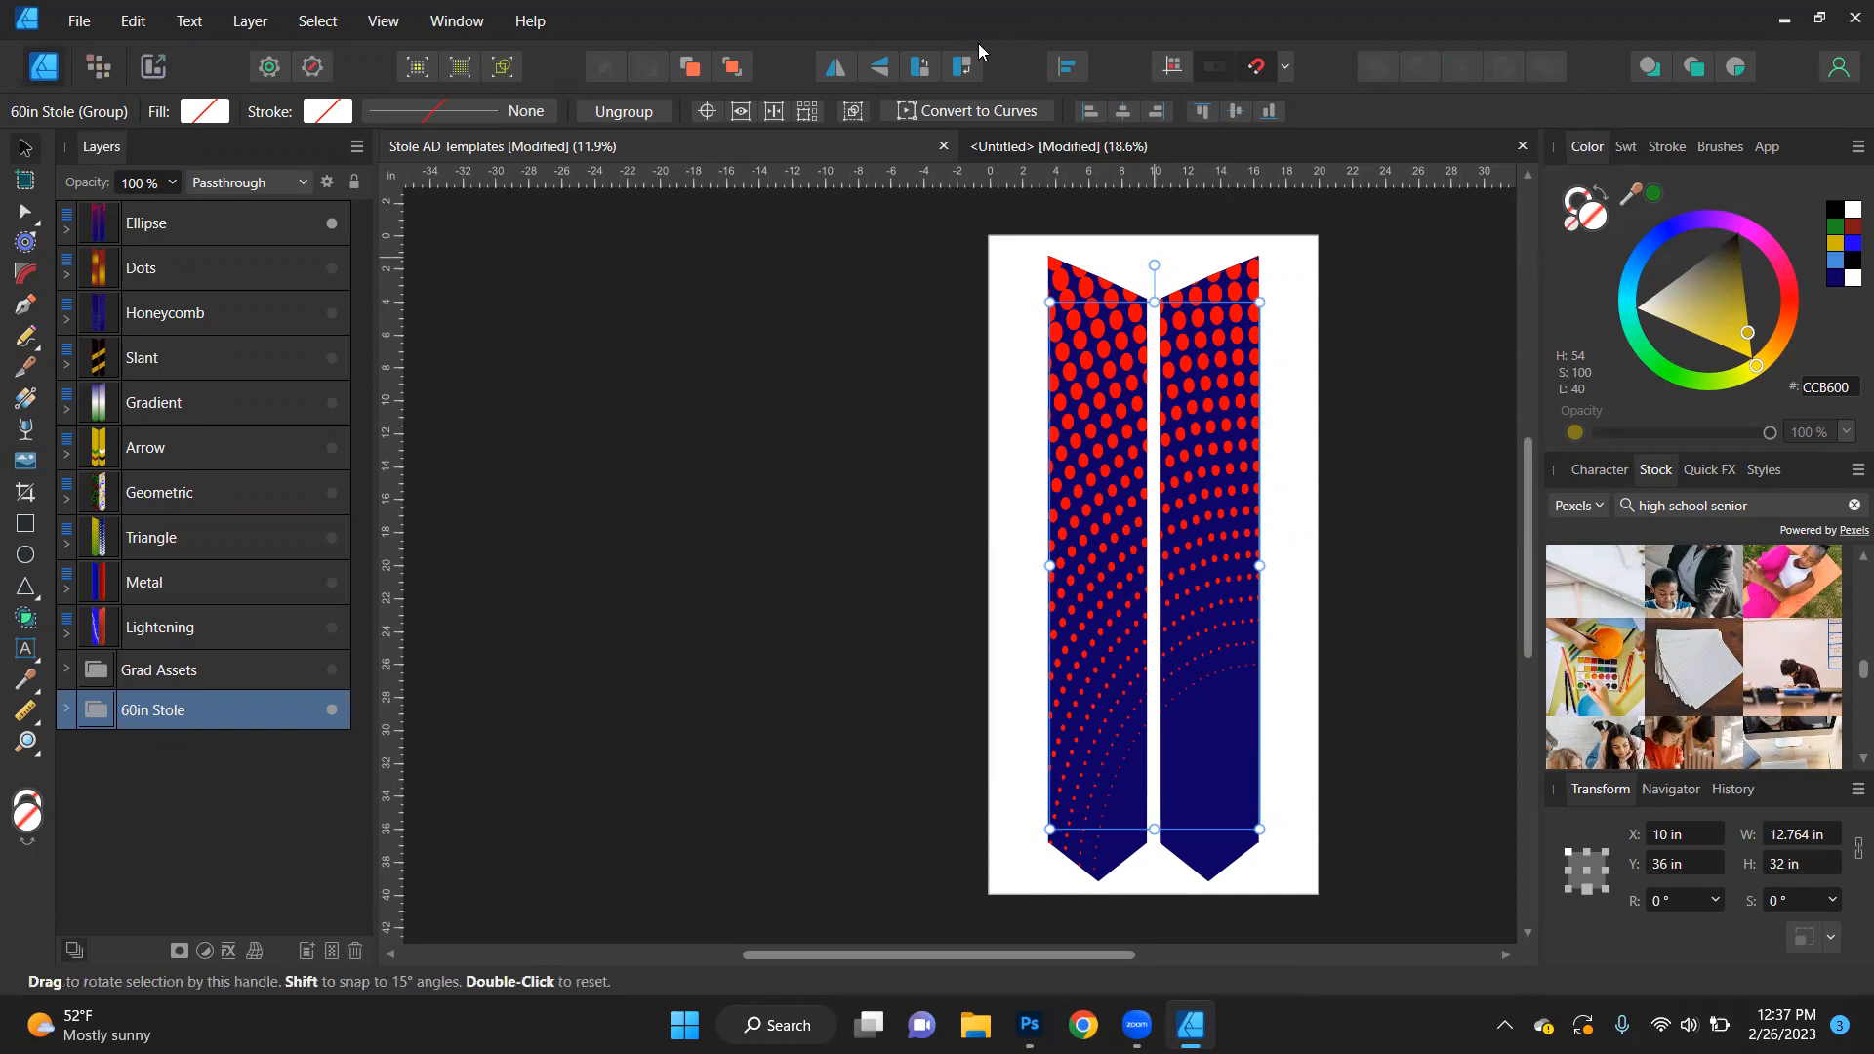
{"action": "left_click", "coordinate": [1333, 455]}
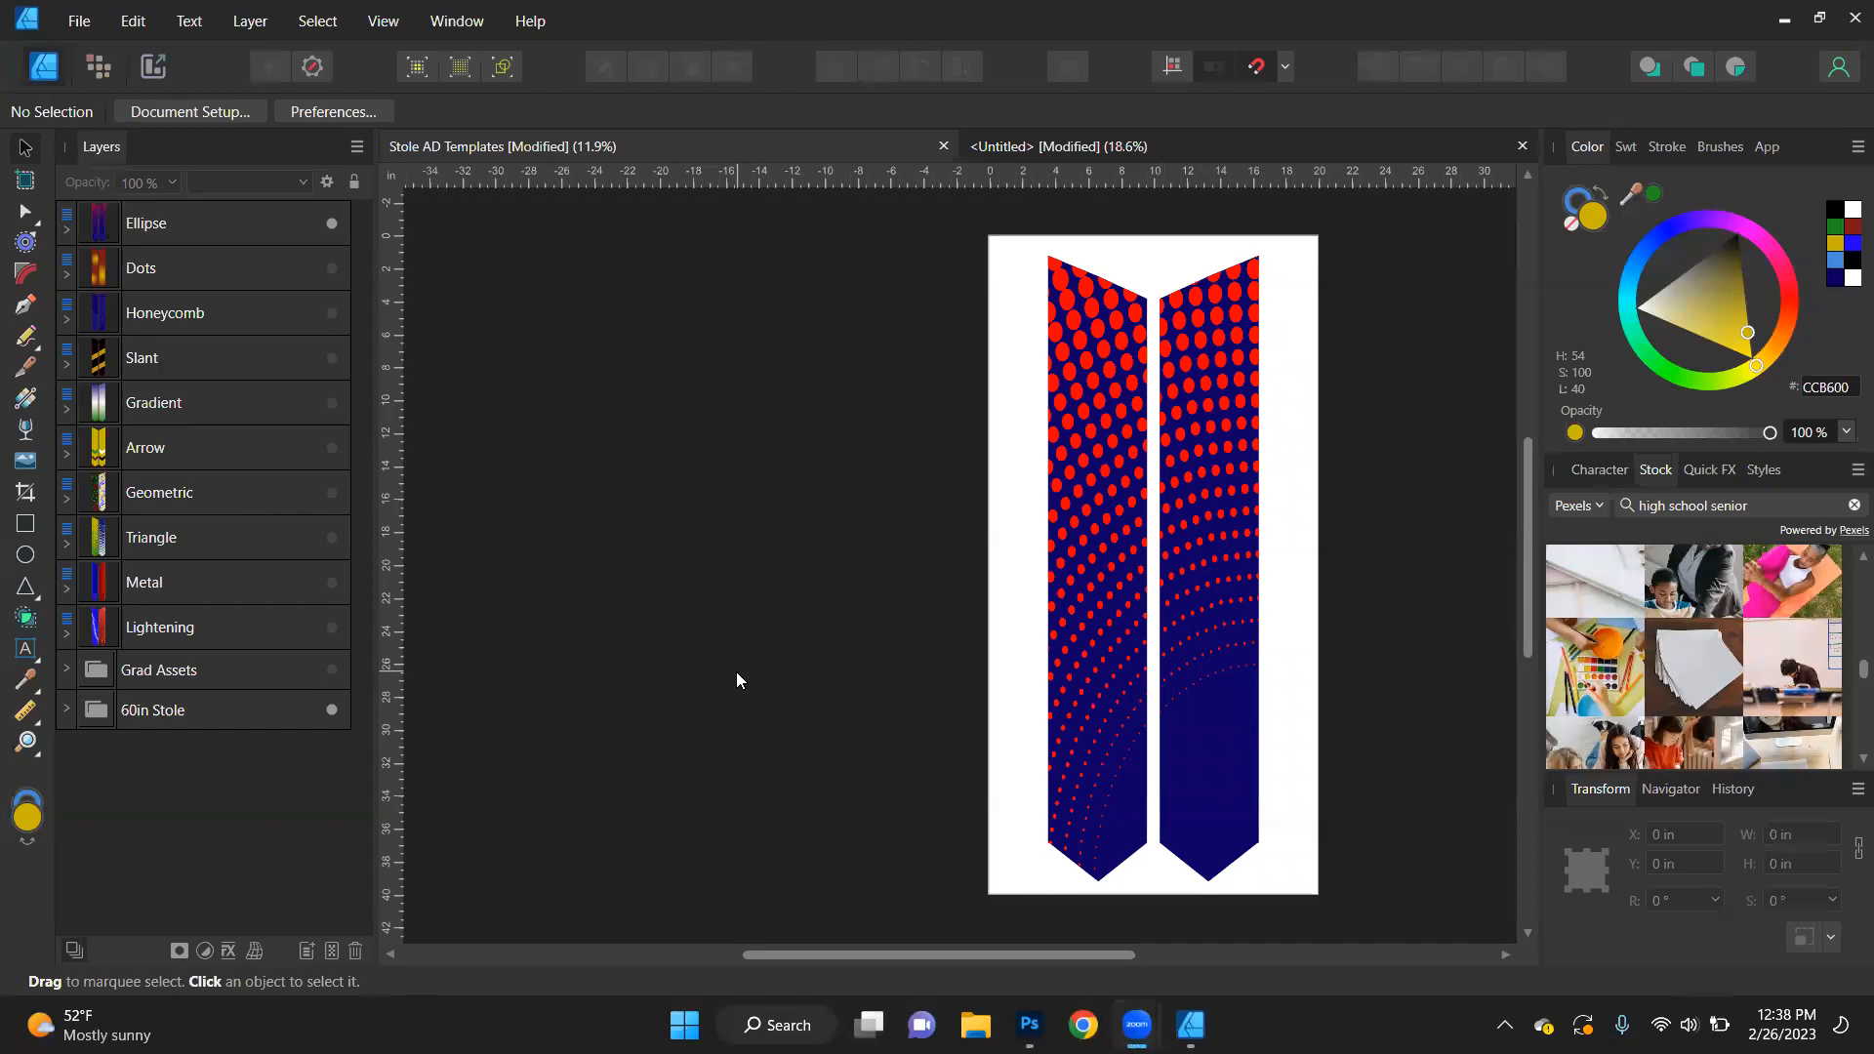
{"action": "left_click", "coordinate": [1107, 757]}
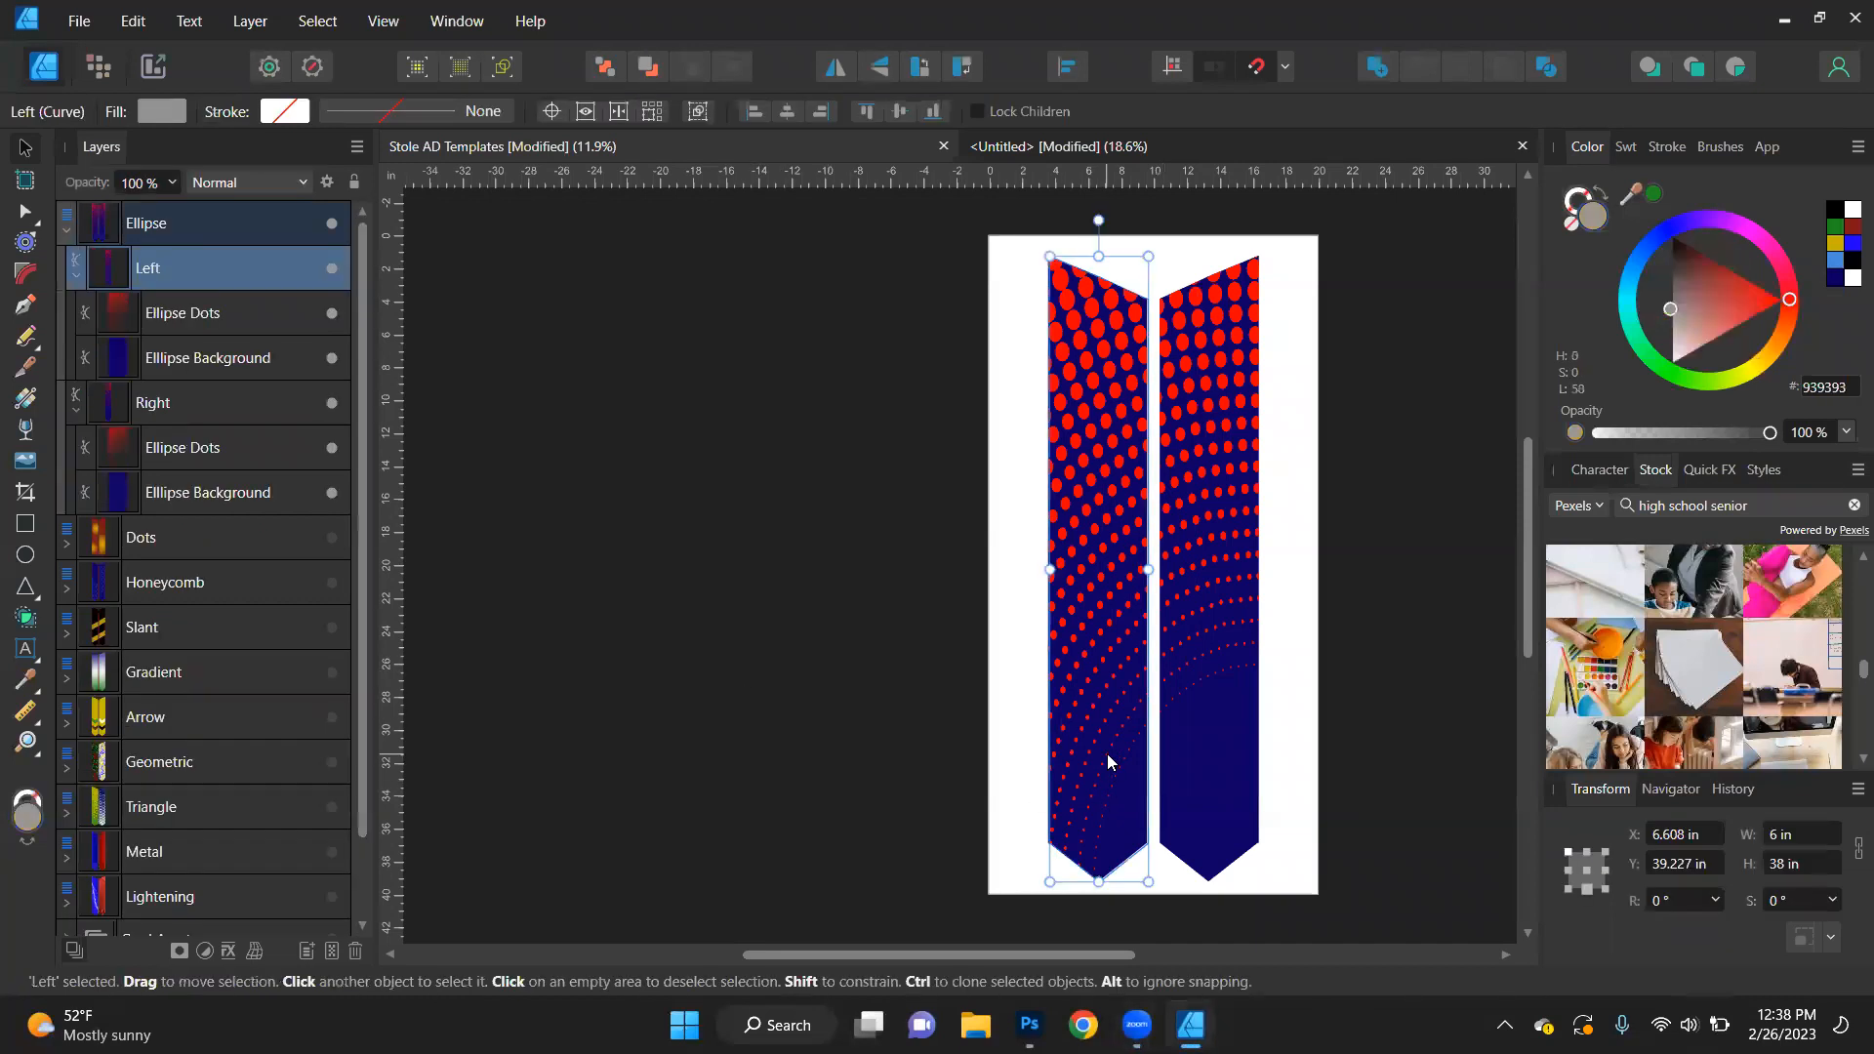
{"action": "left_click", "coordinate": [1604, 470]}
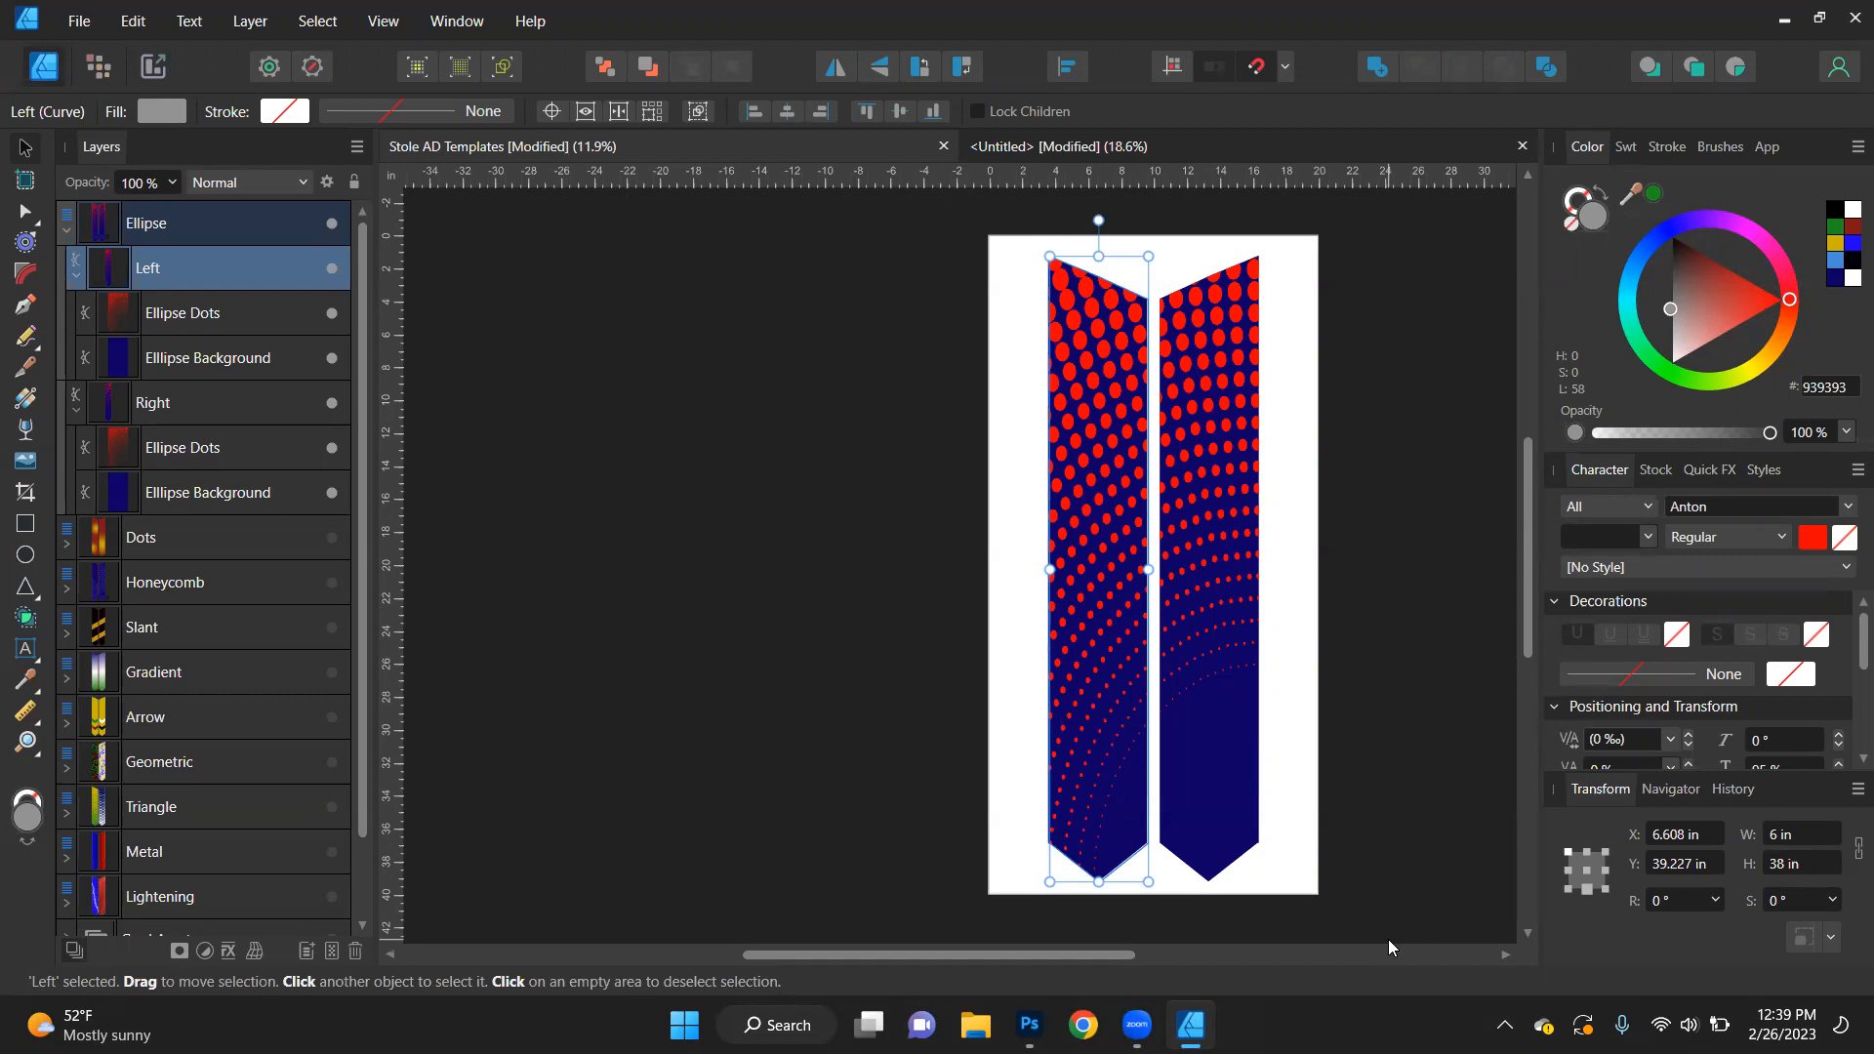
{"action": "scroll", "coordinate": [1388, 939], "scroll_direction": "right", "scroll_amount": 3}
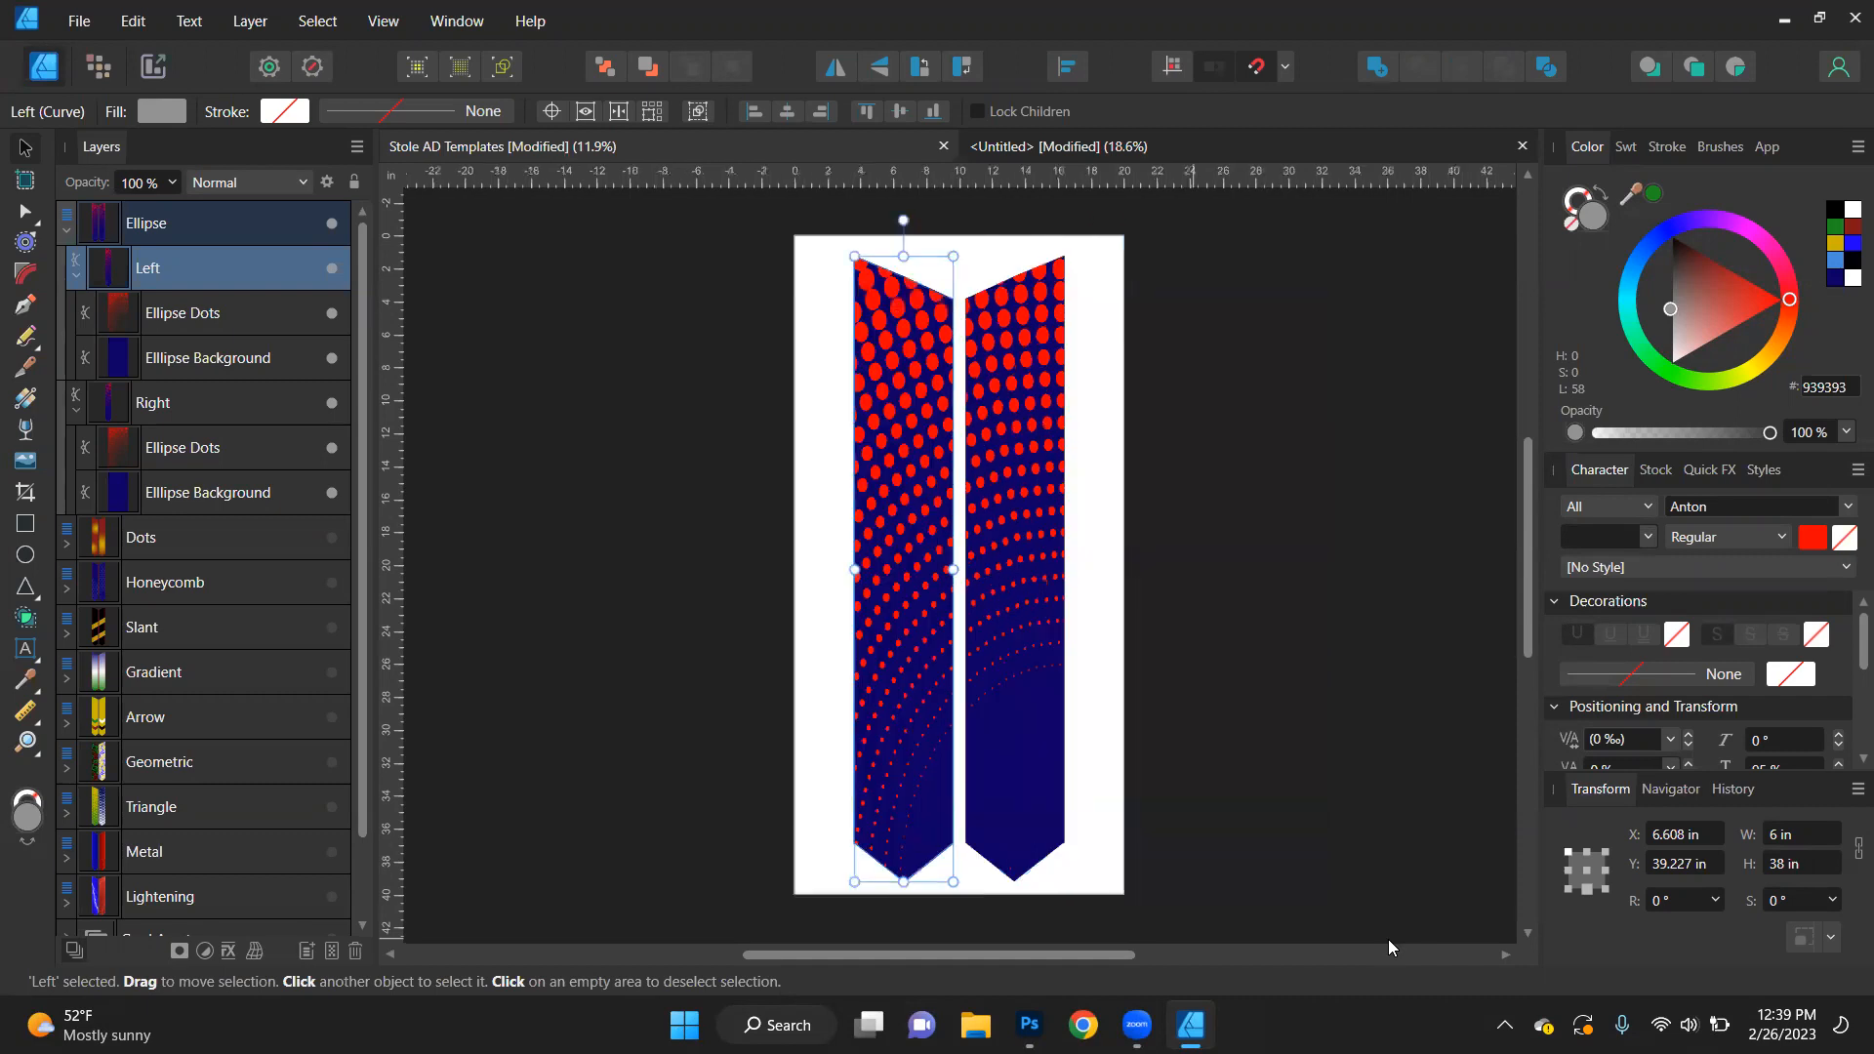
{"action": "left_click", "coordinate": [709, 649]}
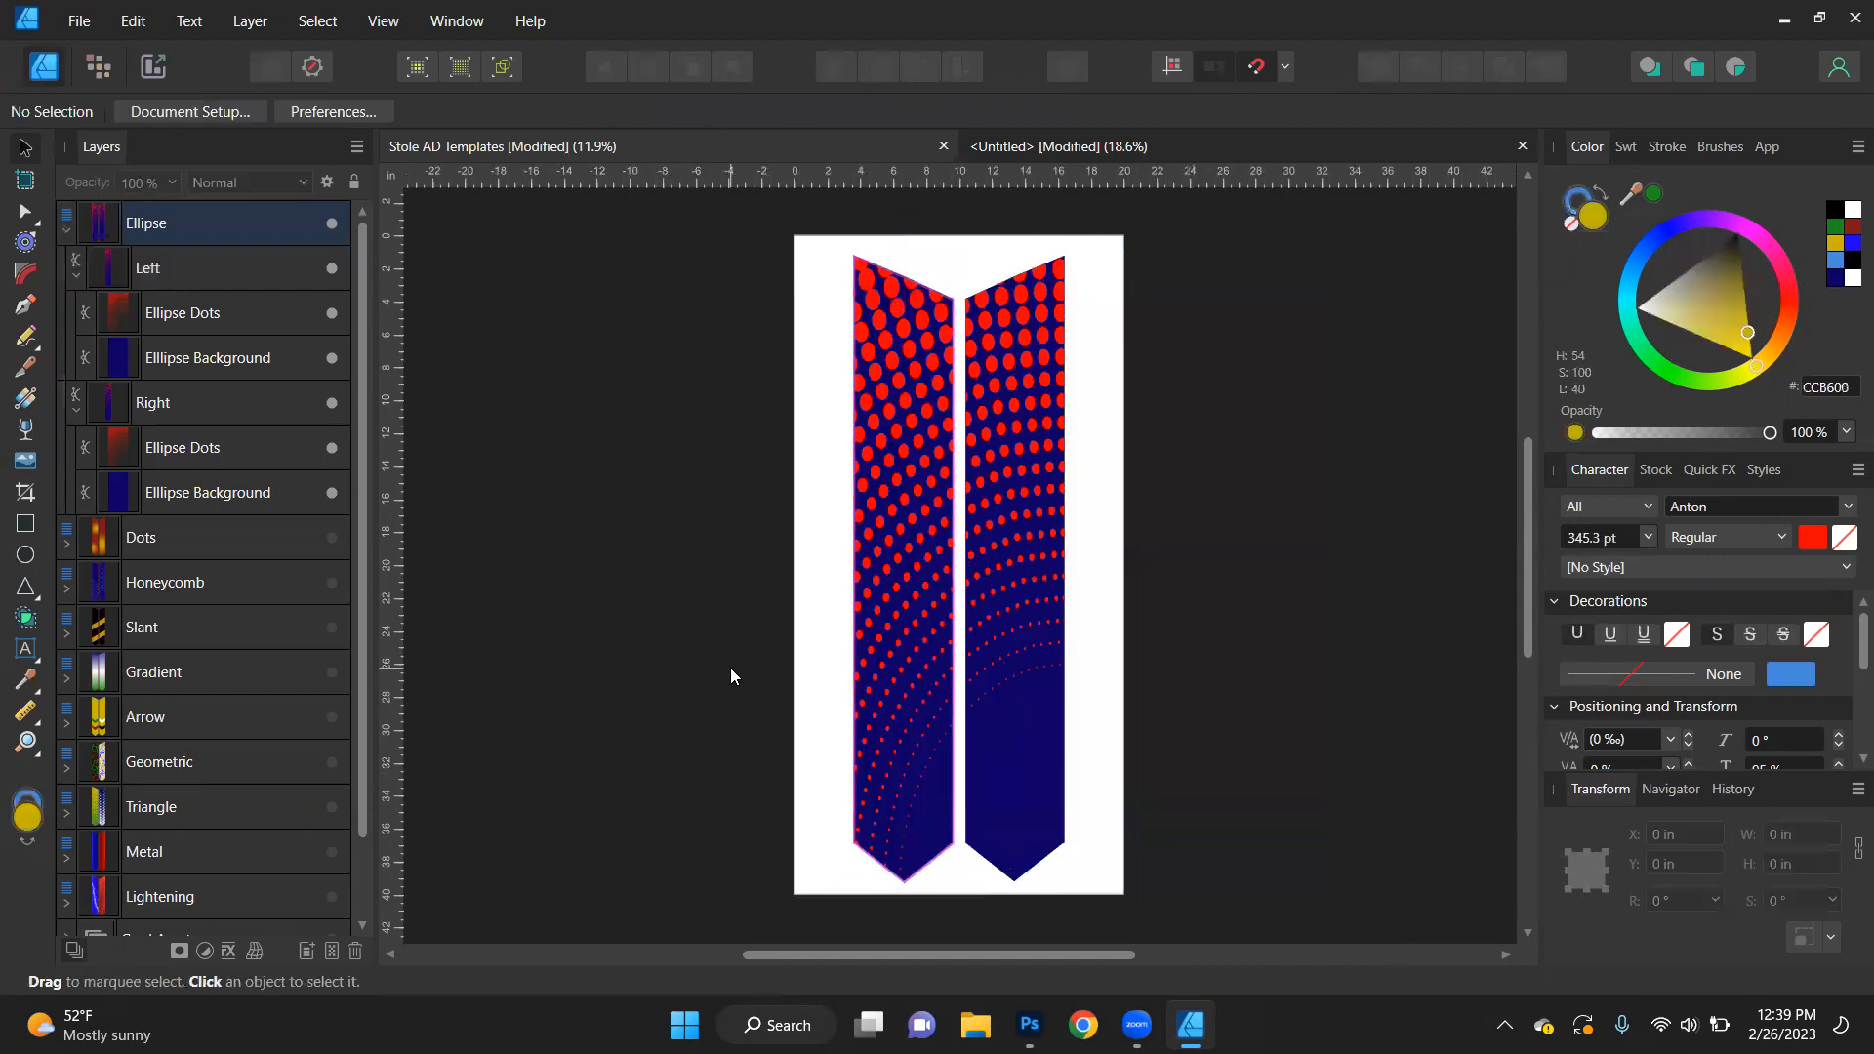
- Draw a gold rectangle about 40.9 in tall beside the left stole piece and set its width to 4 in
{"action": "left_click", "coordinate": [26, 523]}
{"action": "mouse_move", "coordinate": [668, 220]}
{"action": "left_mouse_down"}
{"action": "mouse_move", "coordinate": [892, 939]}
{"action": "mouse_move", "coordinate": [810, 912]}
{"action": "mouse_move", "coordinate": [794, 795]}
{"action": "mouse_move", "coordinate": [770, 770]}
{"action": "mouse_move", "coordinate": [794, 807]}
{"action": "left_mouse_up"}
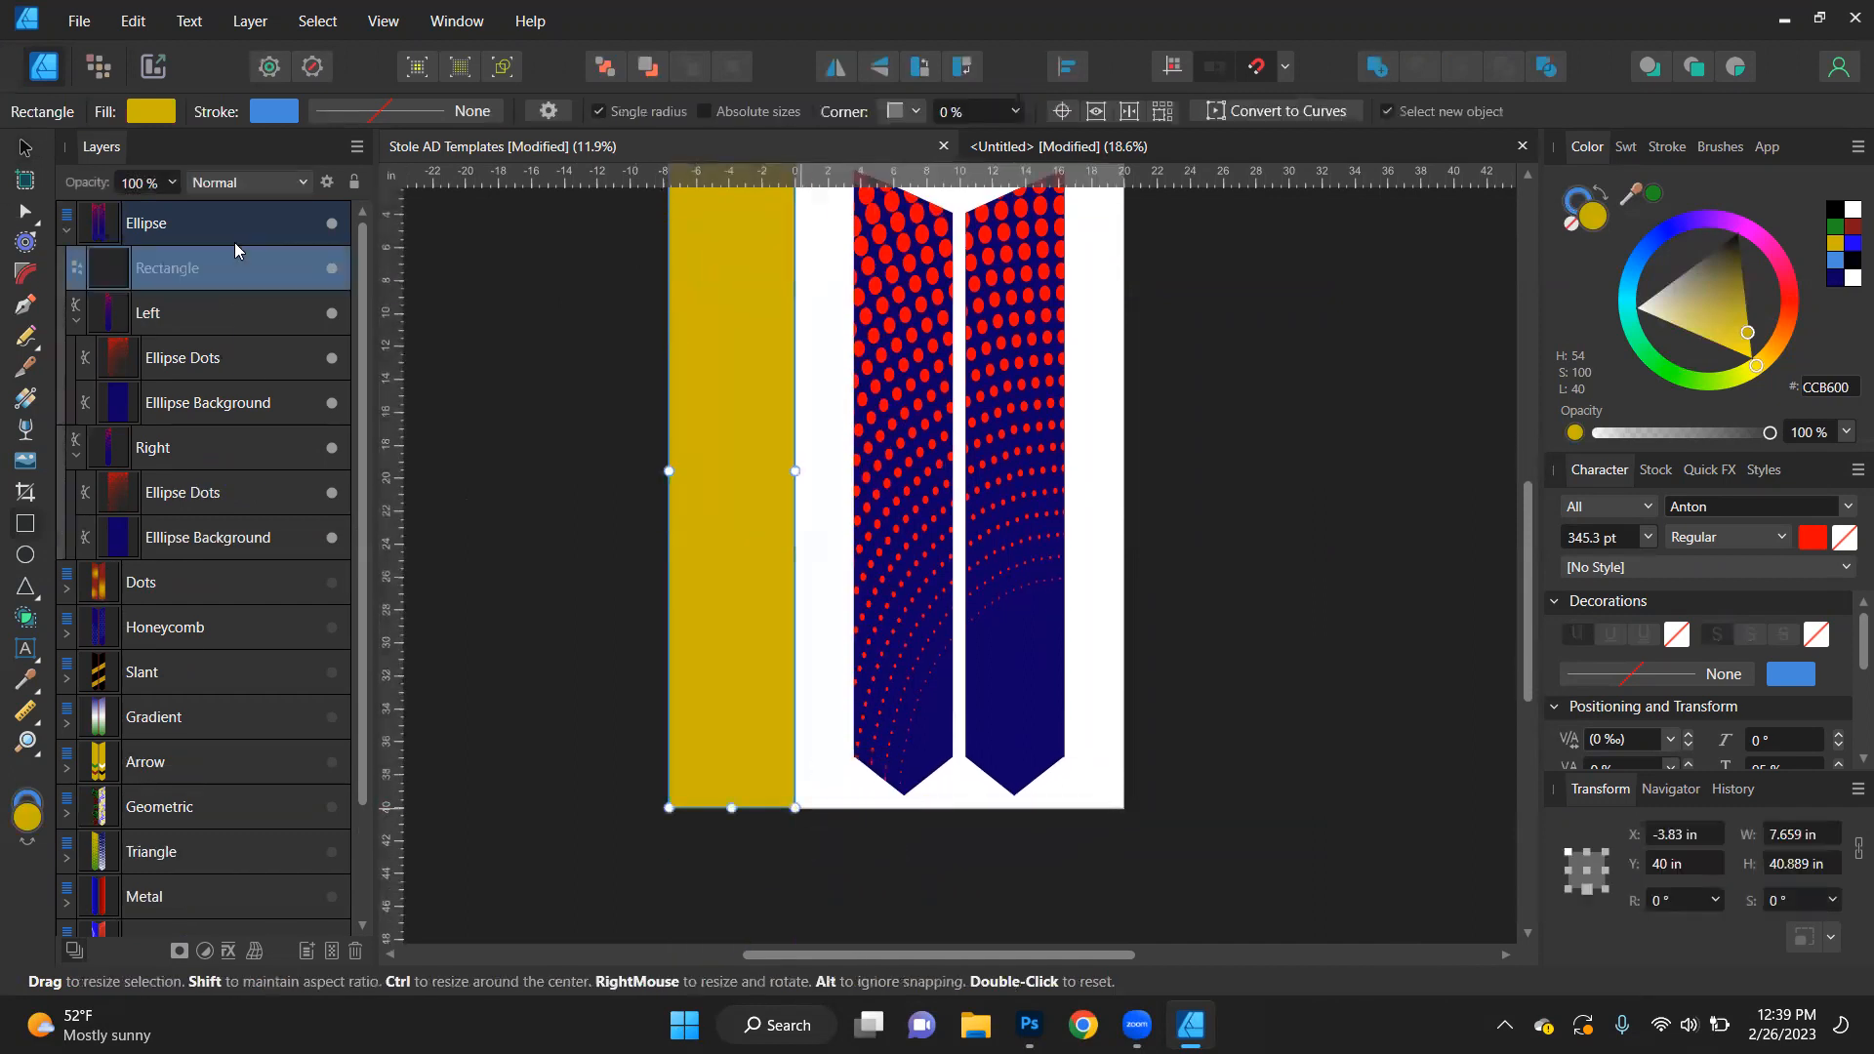
{"action": "left_click", "coordinate": [25, 147]}
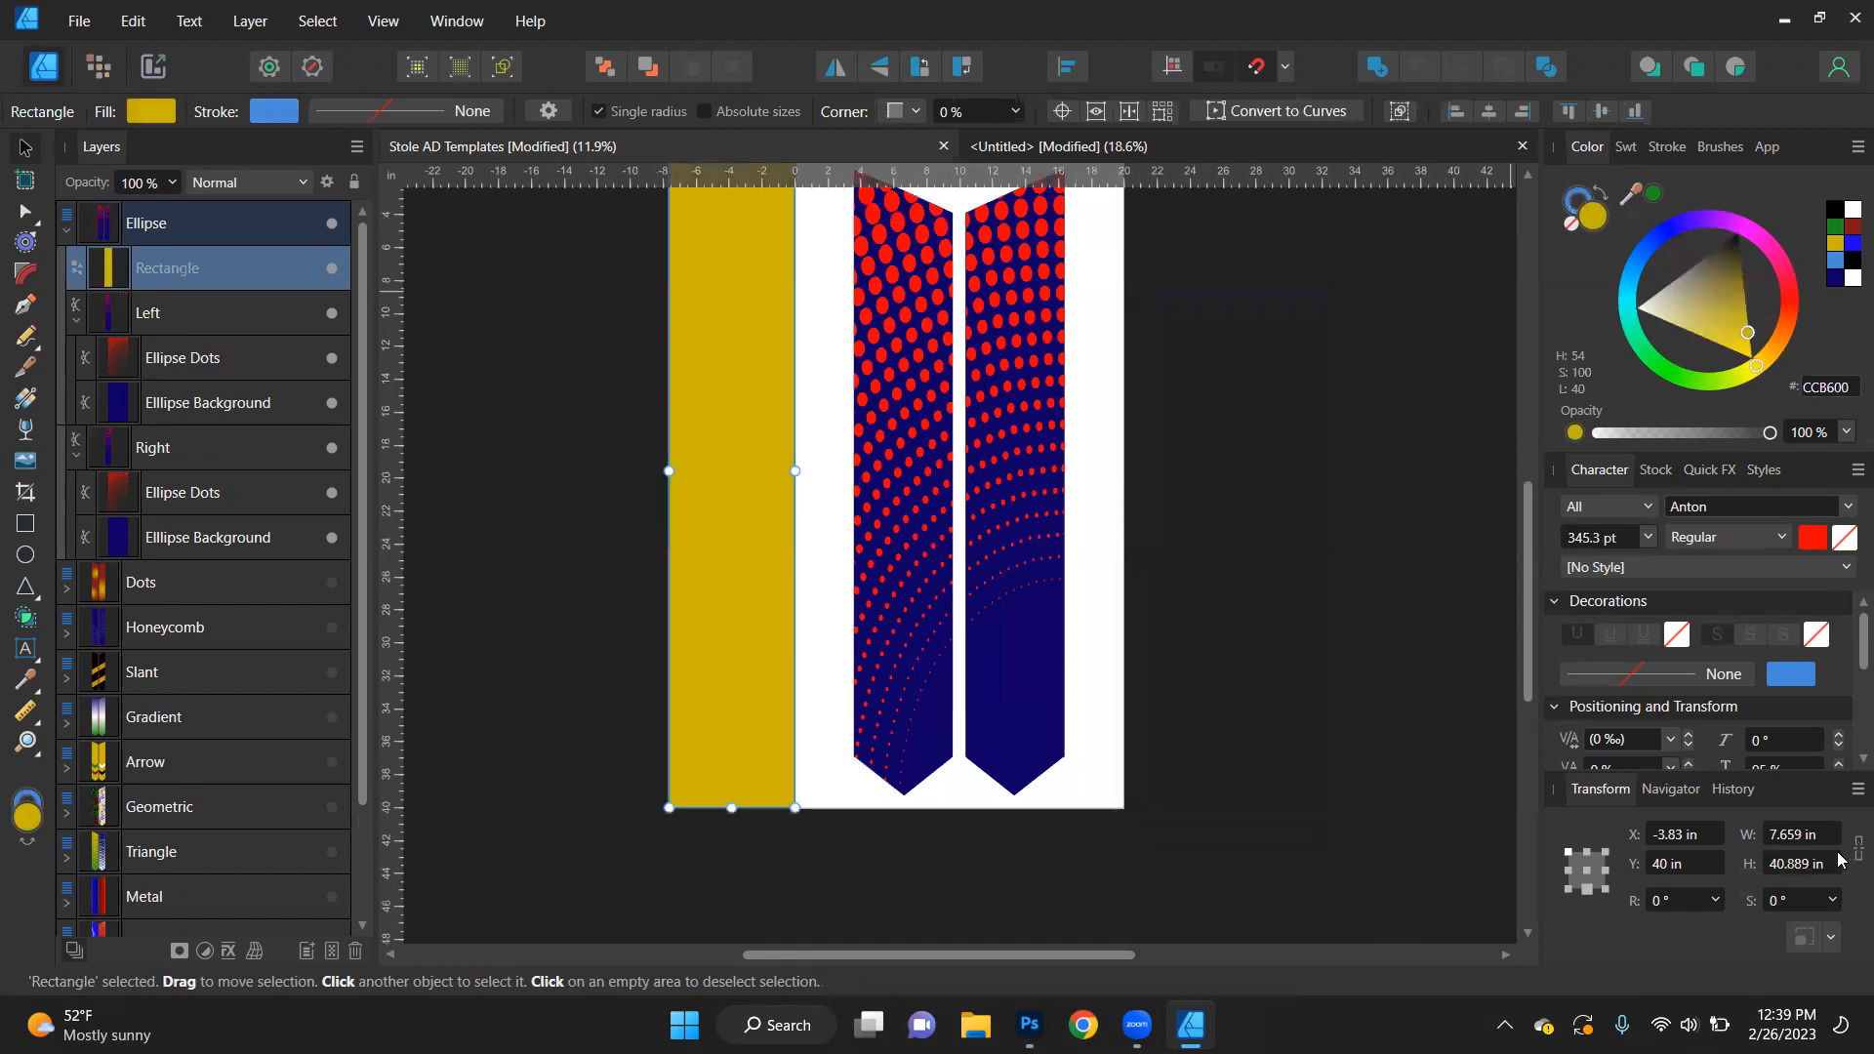
{"action": "left_click", "coordinate": [1798, 836]}
{"action": "type", "text": "4"}
{"action": "key", "text": "Return"}
- Move the gold rectangle over the left stole piece and centre it horizontally on that piece
{"action": "left_click", "coordinate": [769, 509]}
{"action": "left_click_drag", "start_coordinate": [746, 537], "coordinate": [944, 536]}
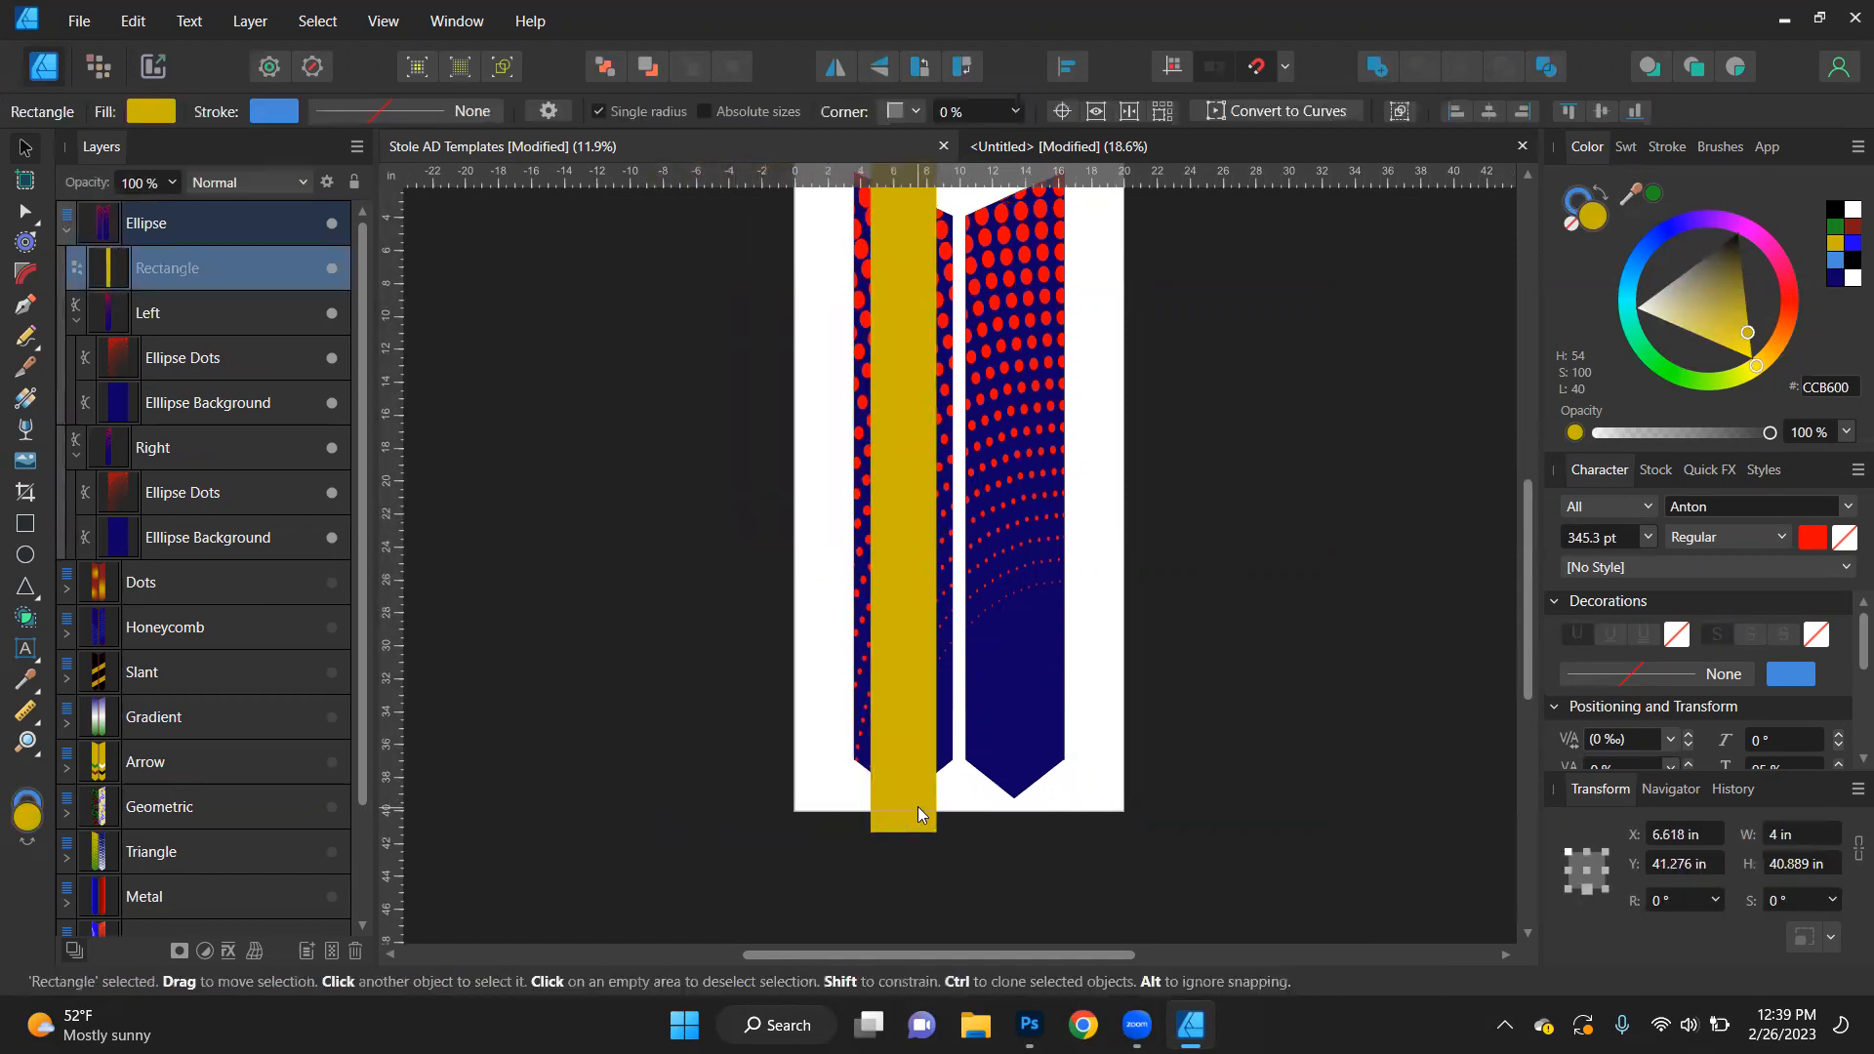
{"action": "scroll", "coordinate": [917, 806], "scroll_direction": "up", "scroll_amount": 6}
{"action": "left_click_drag", "start_coordinate": [922, 607], "coordinate": [916, 615]}
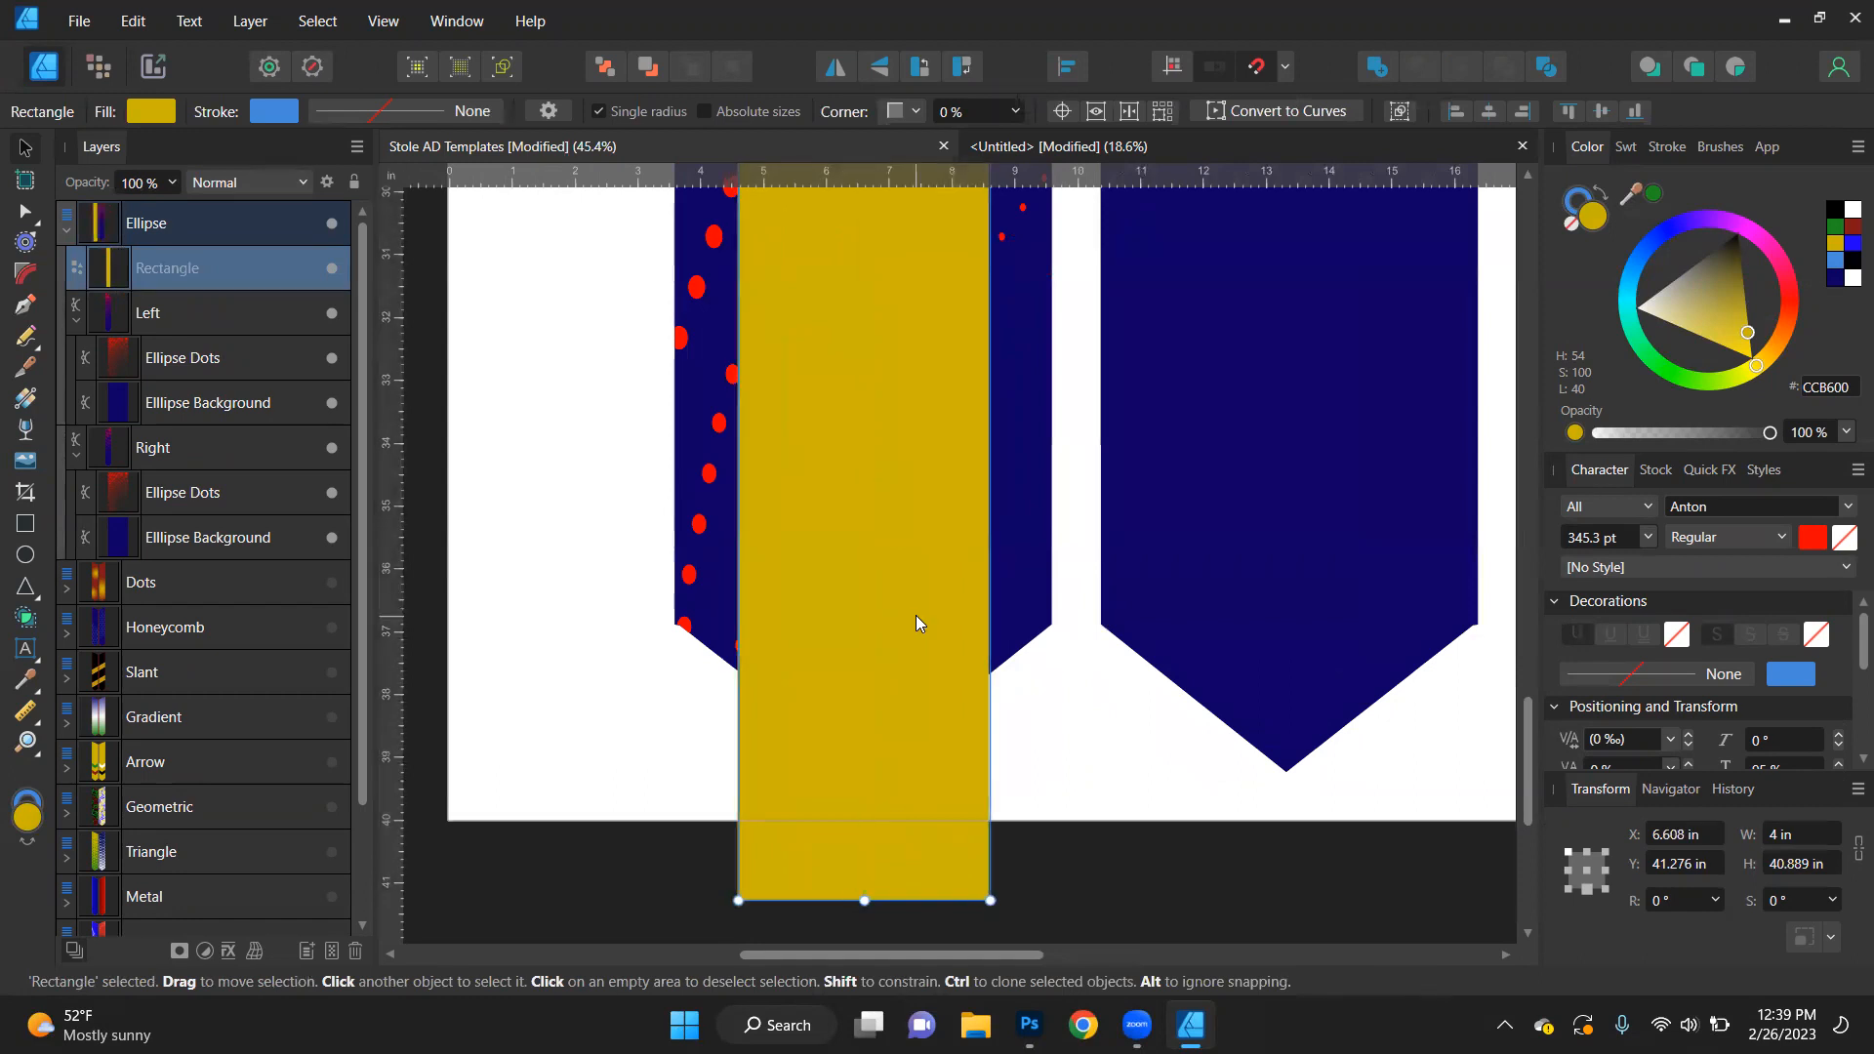
{"action": "key", "text": "ctrl+0"}
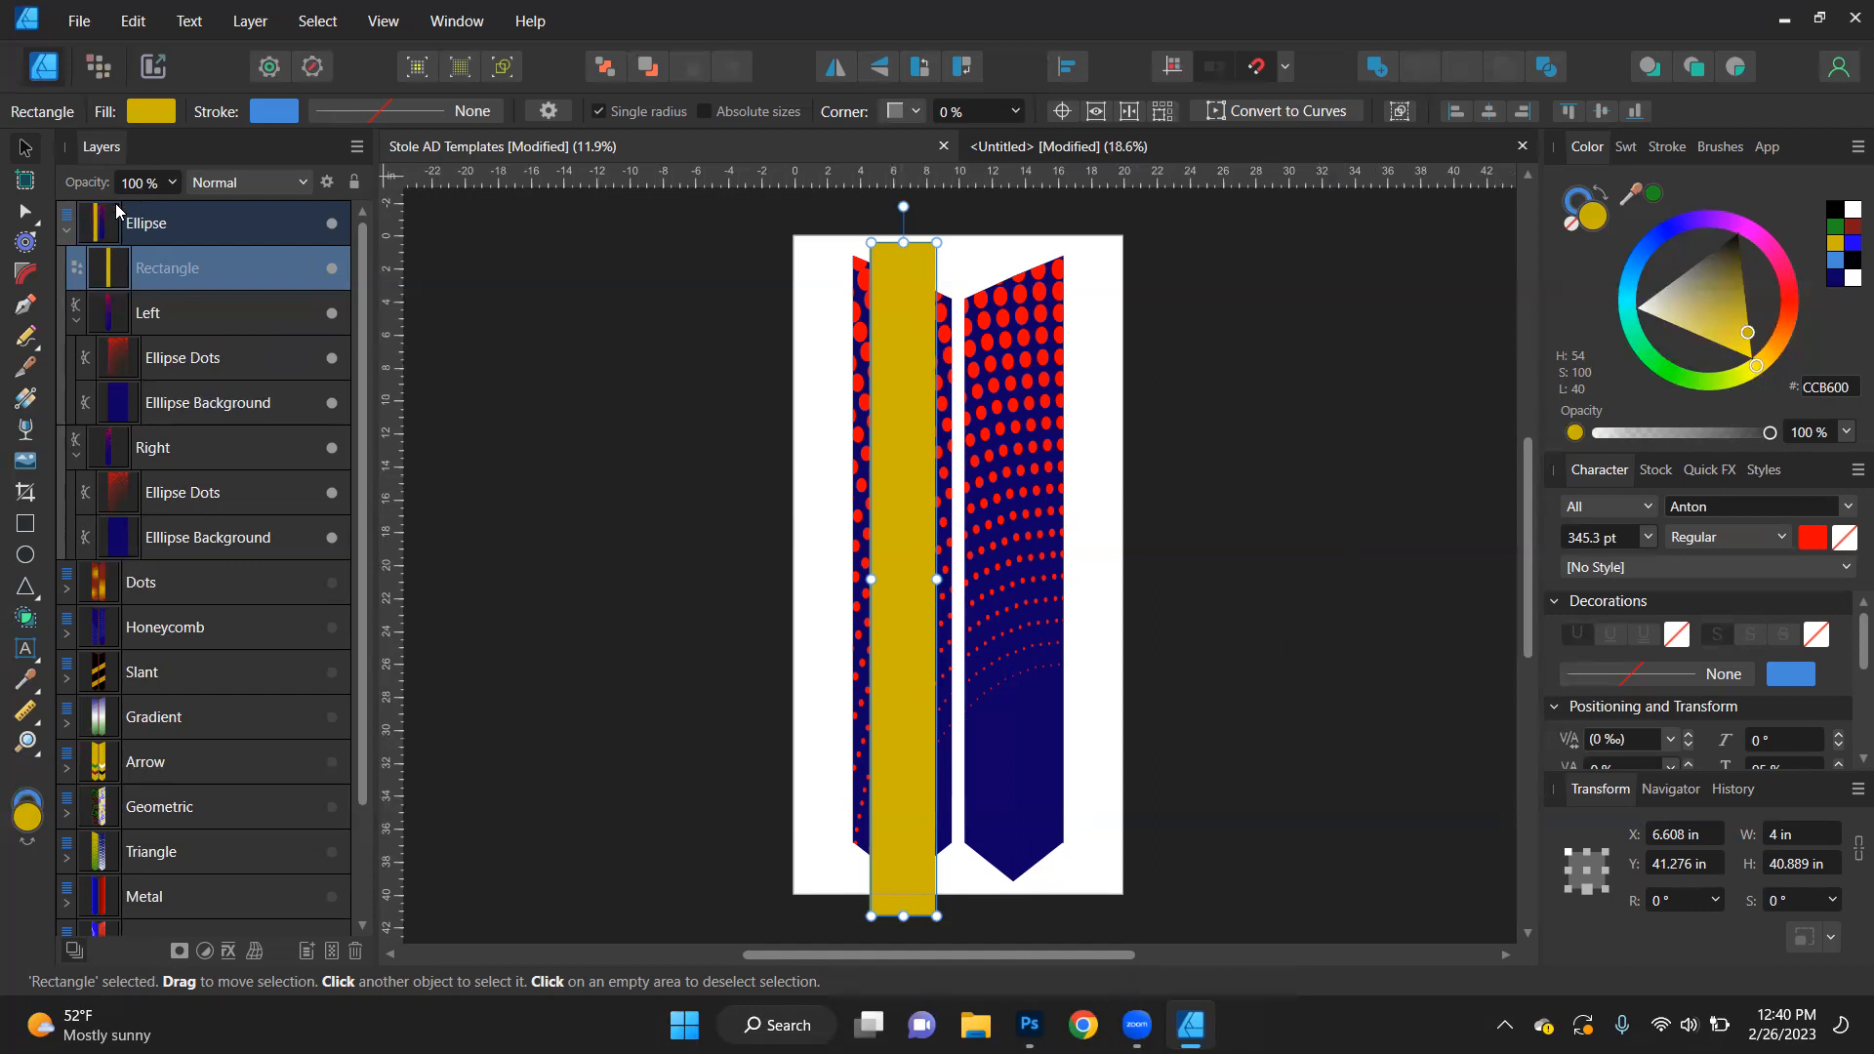
- Set the gold rectangle's opacity to 50 % so the stole design shows through
{"action": "left_click", "coordinate": [173, 183]}
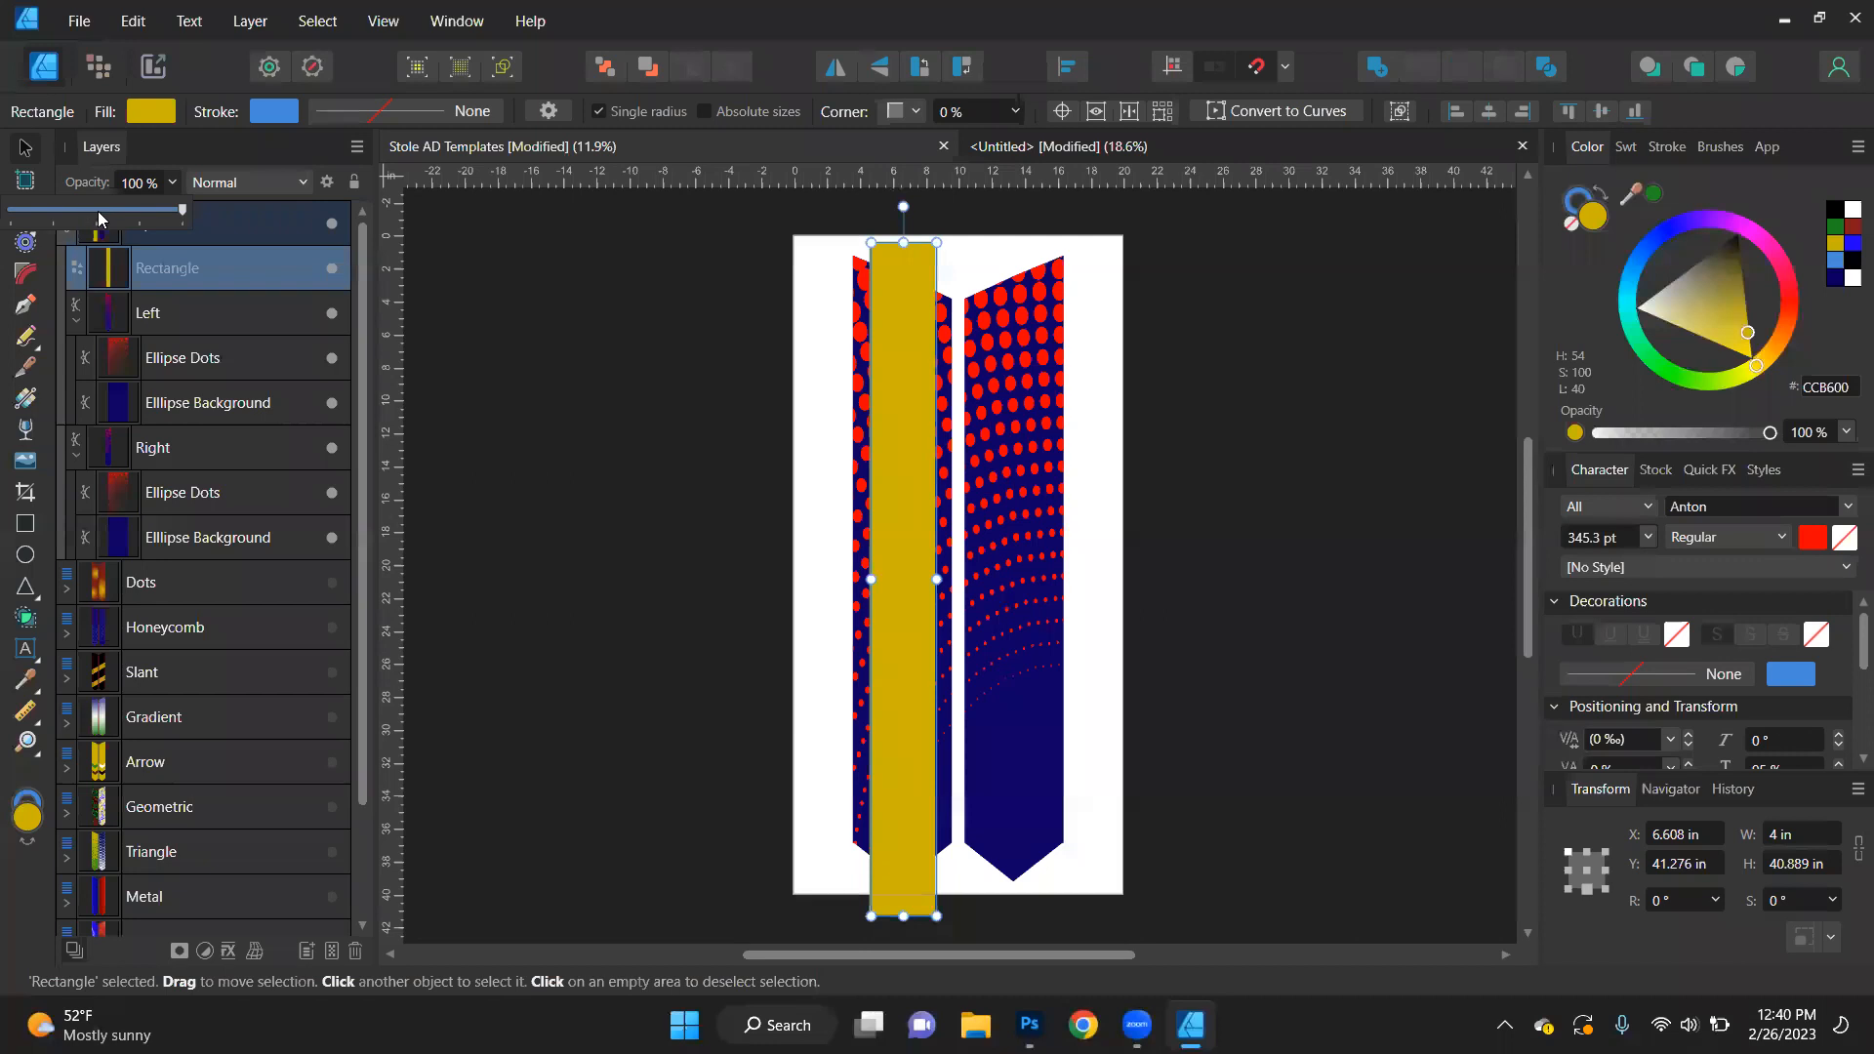
{"action": "left_click", "coordinate": [94, 207]}
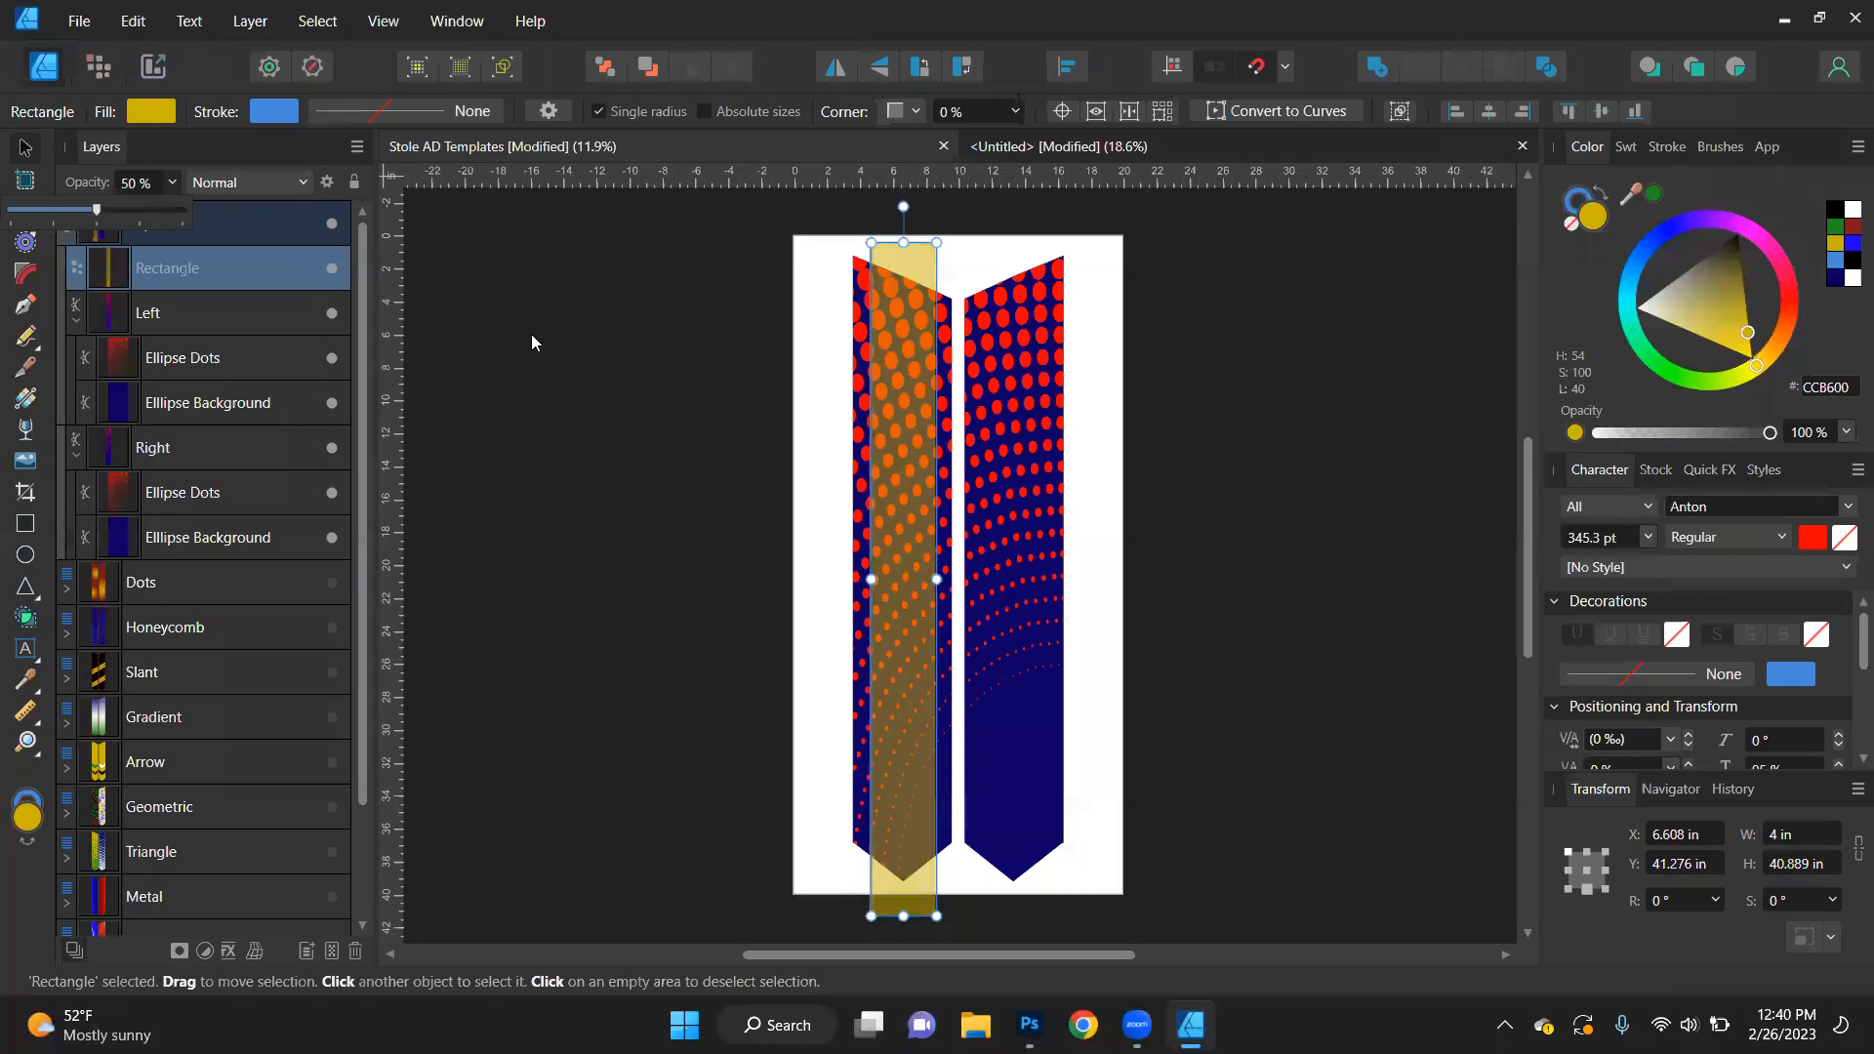
{"action": "left_click", "coordinate": [596, 474]}
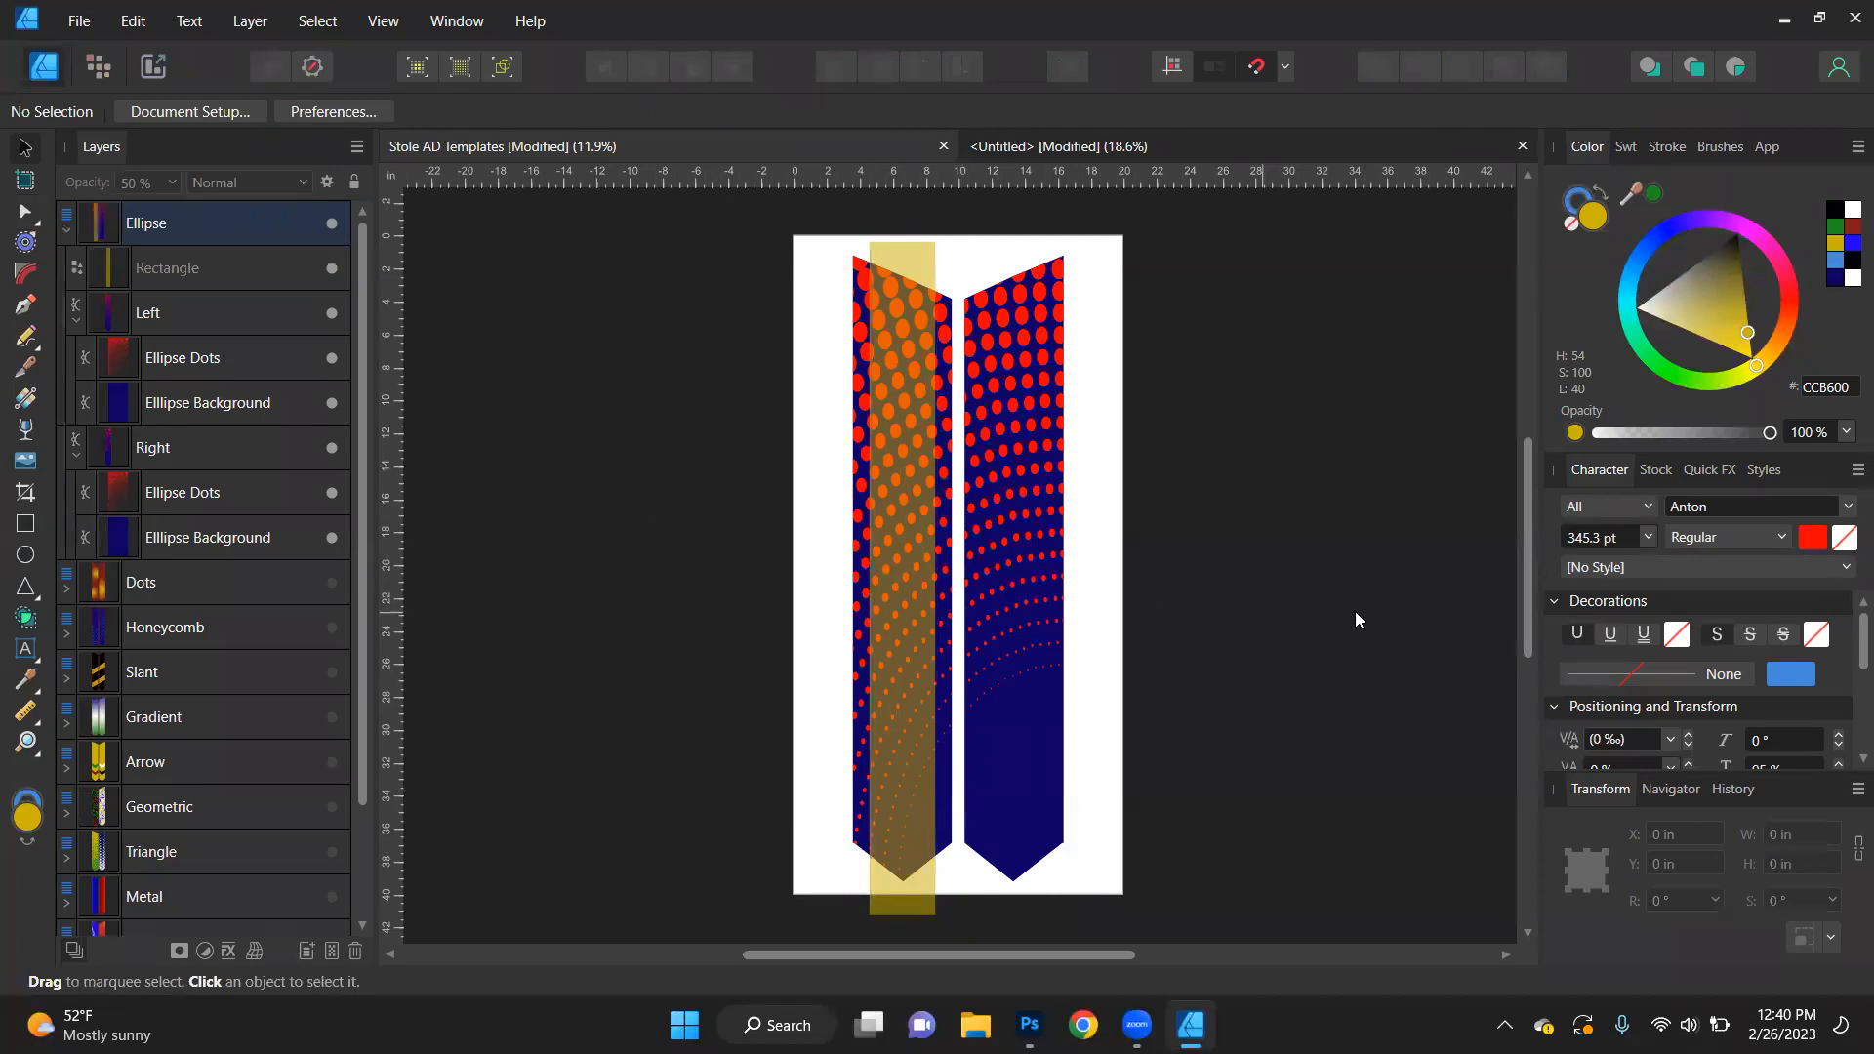
{"action": "left_click", "coordinate": [916, 259]}
{"action": "left_click", "coordinate": [140, 185]}
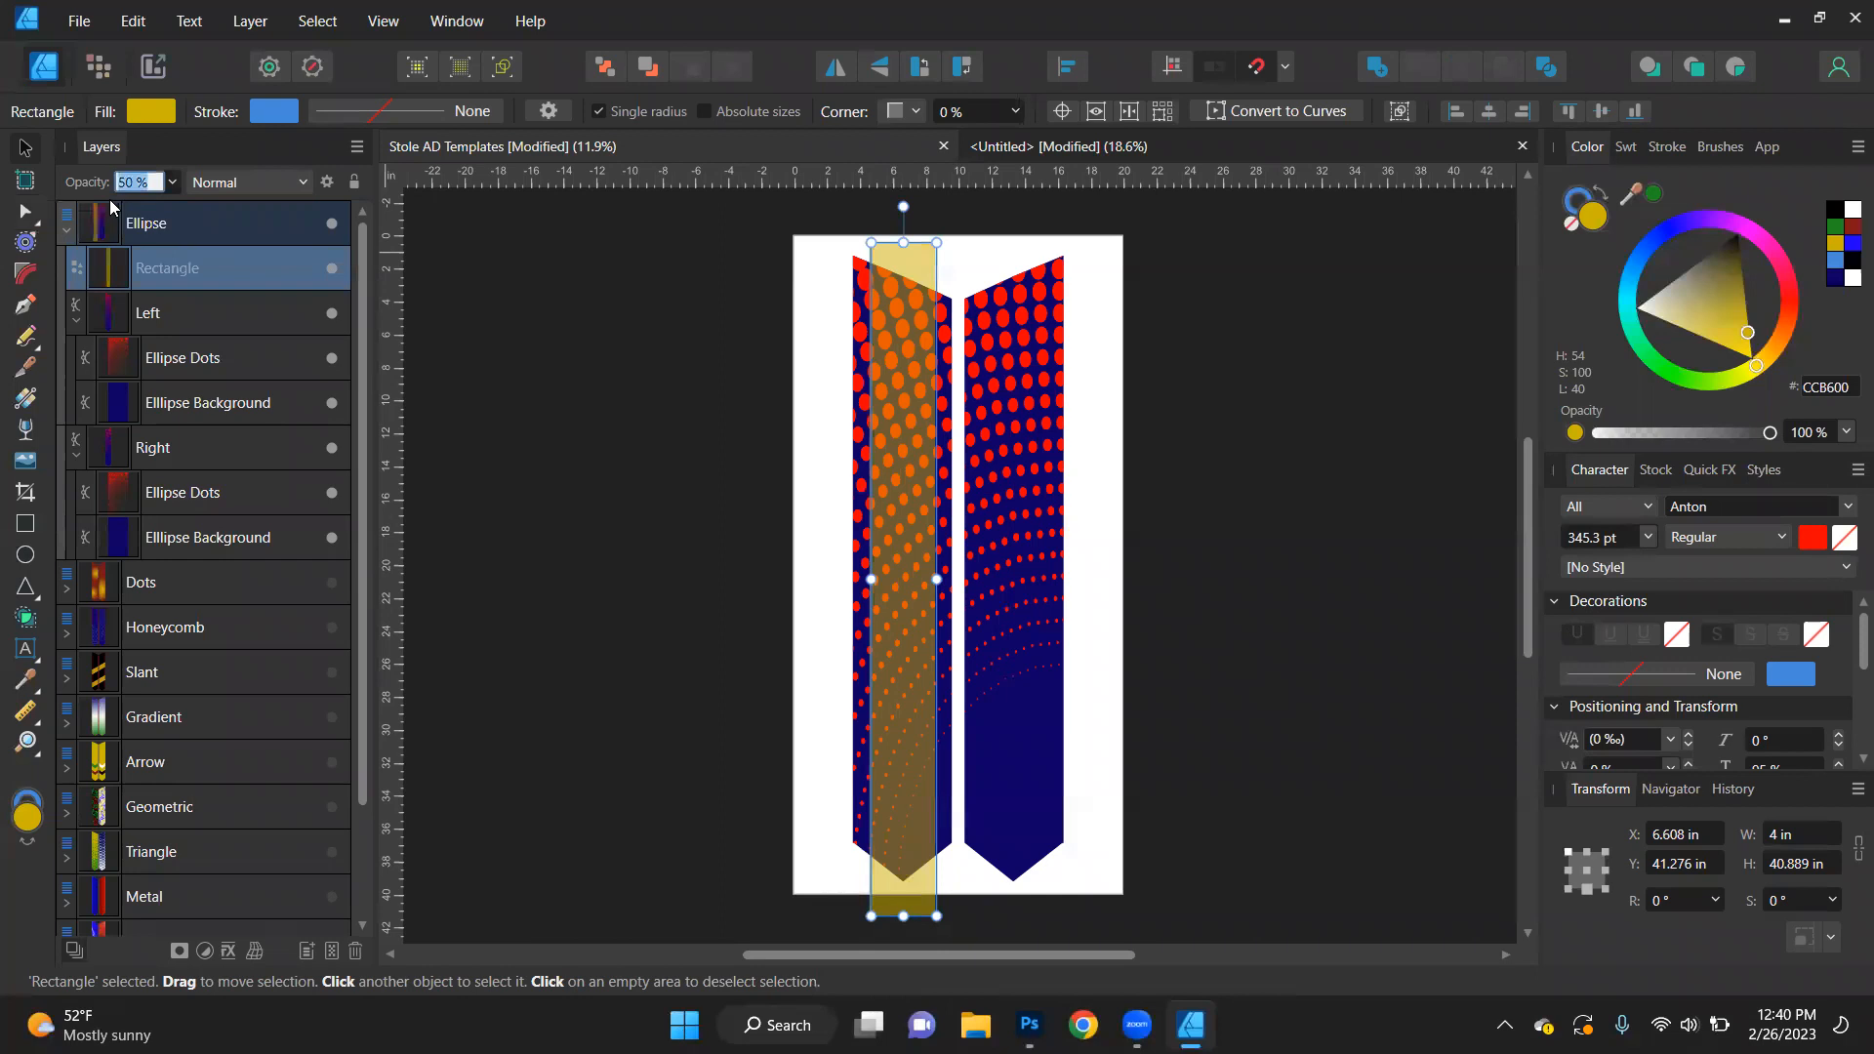
{"action": "type", "text": "30"}
{"action": "key", "text": "Return"}
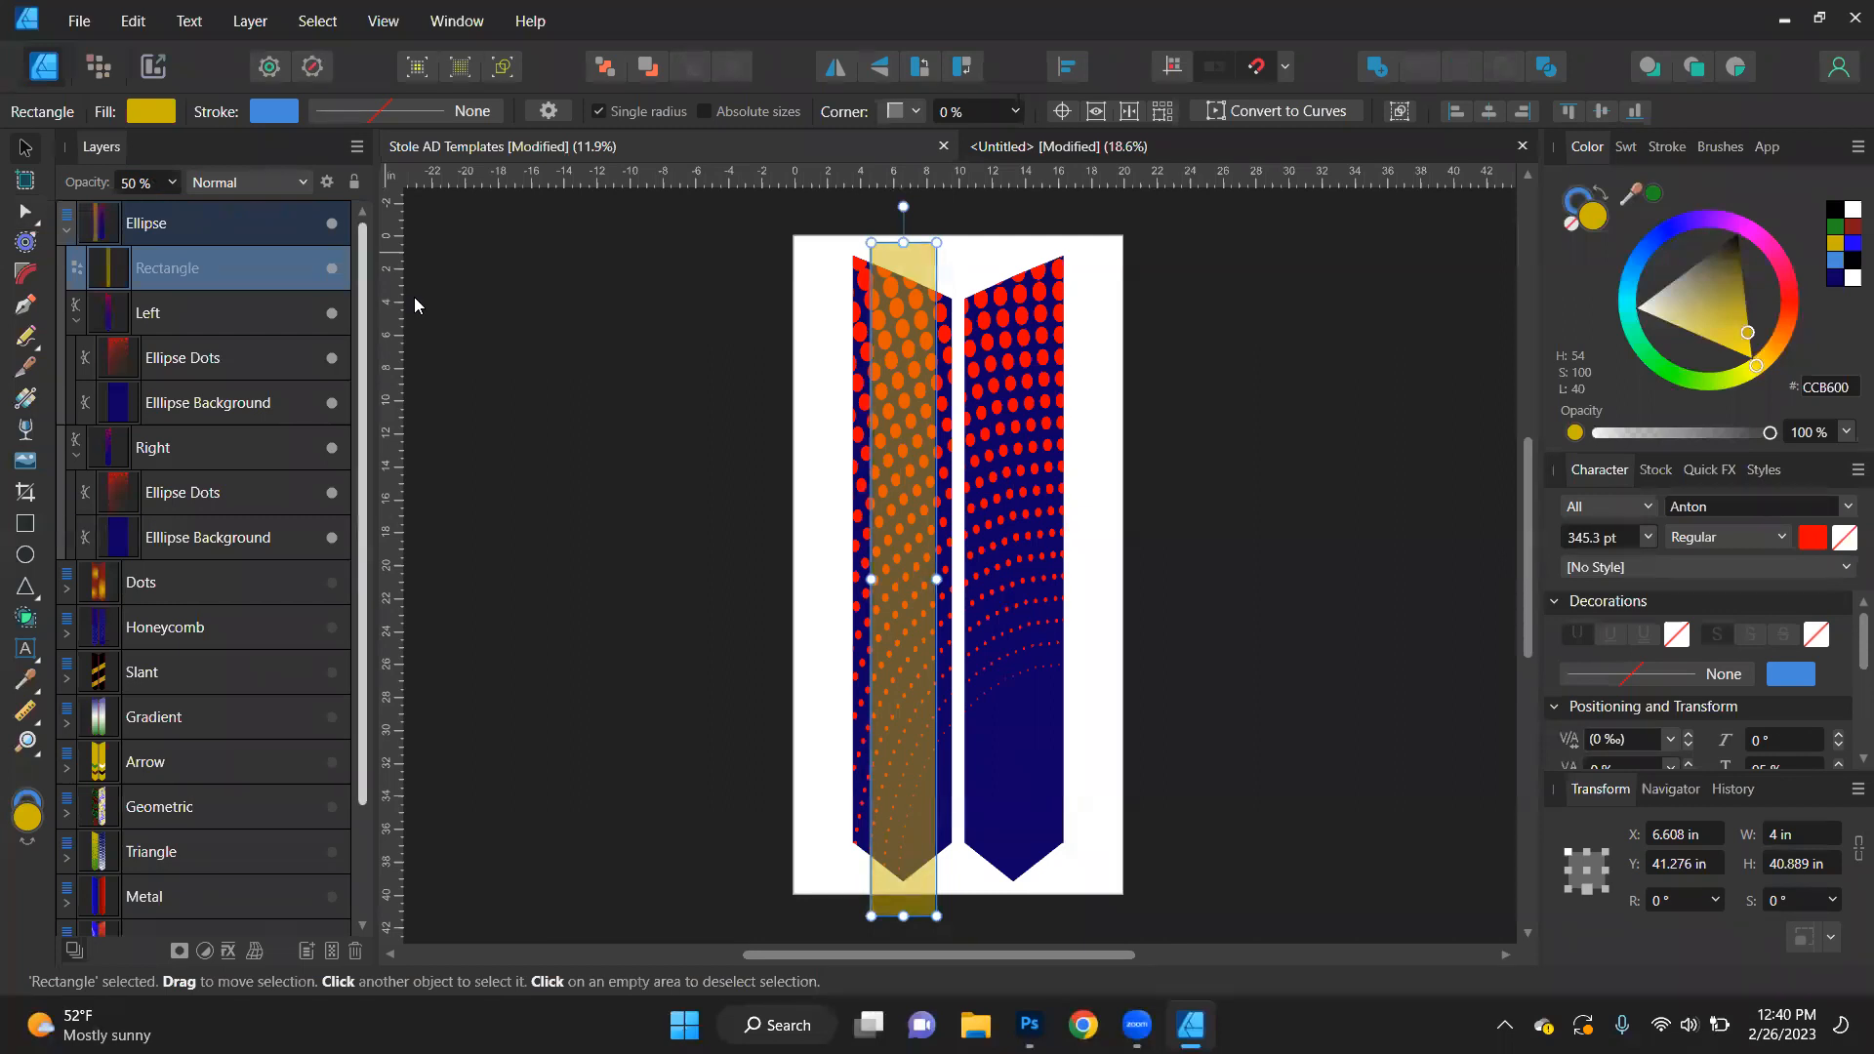
- Select the ellipse background of the right stole piece and fill it with black
{"action": "left_click", "coordinate": [548, 369]}
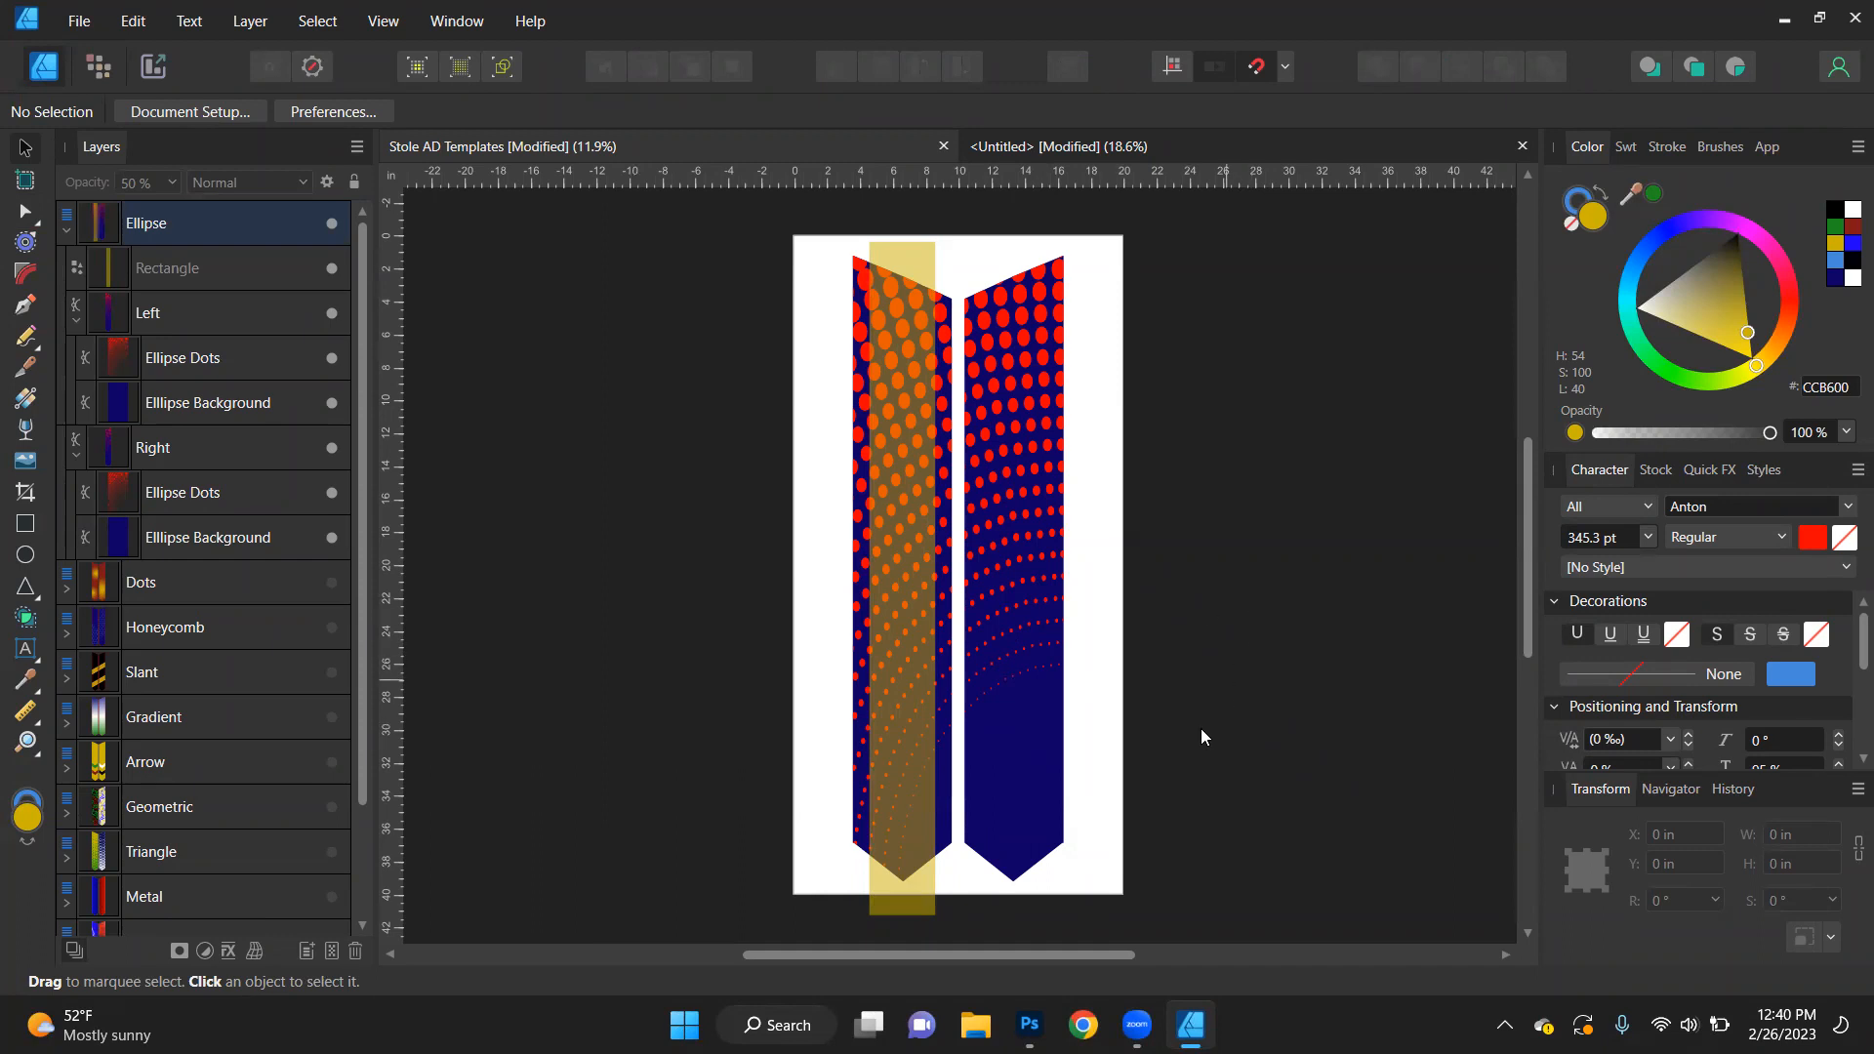
{"action": "left_click", "coordinate": [1045, 832]}
{"action": "left_click", "coordinate": [1045, 831]}
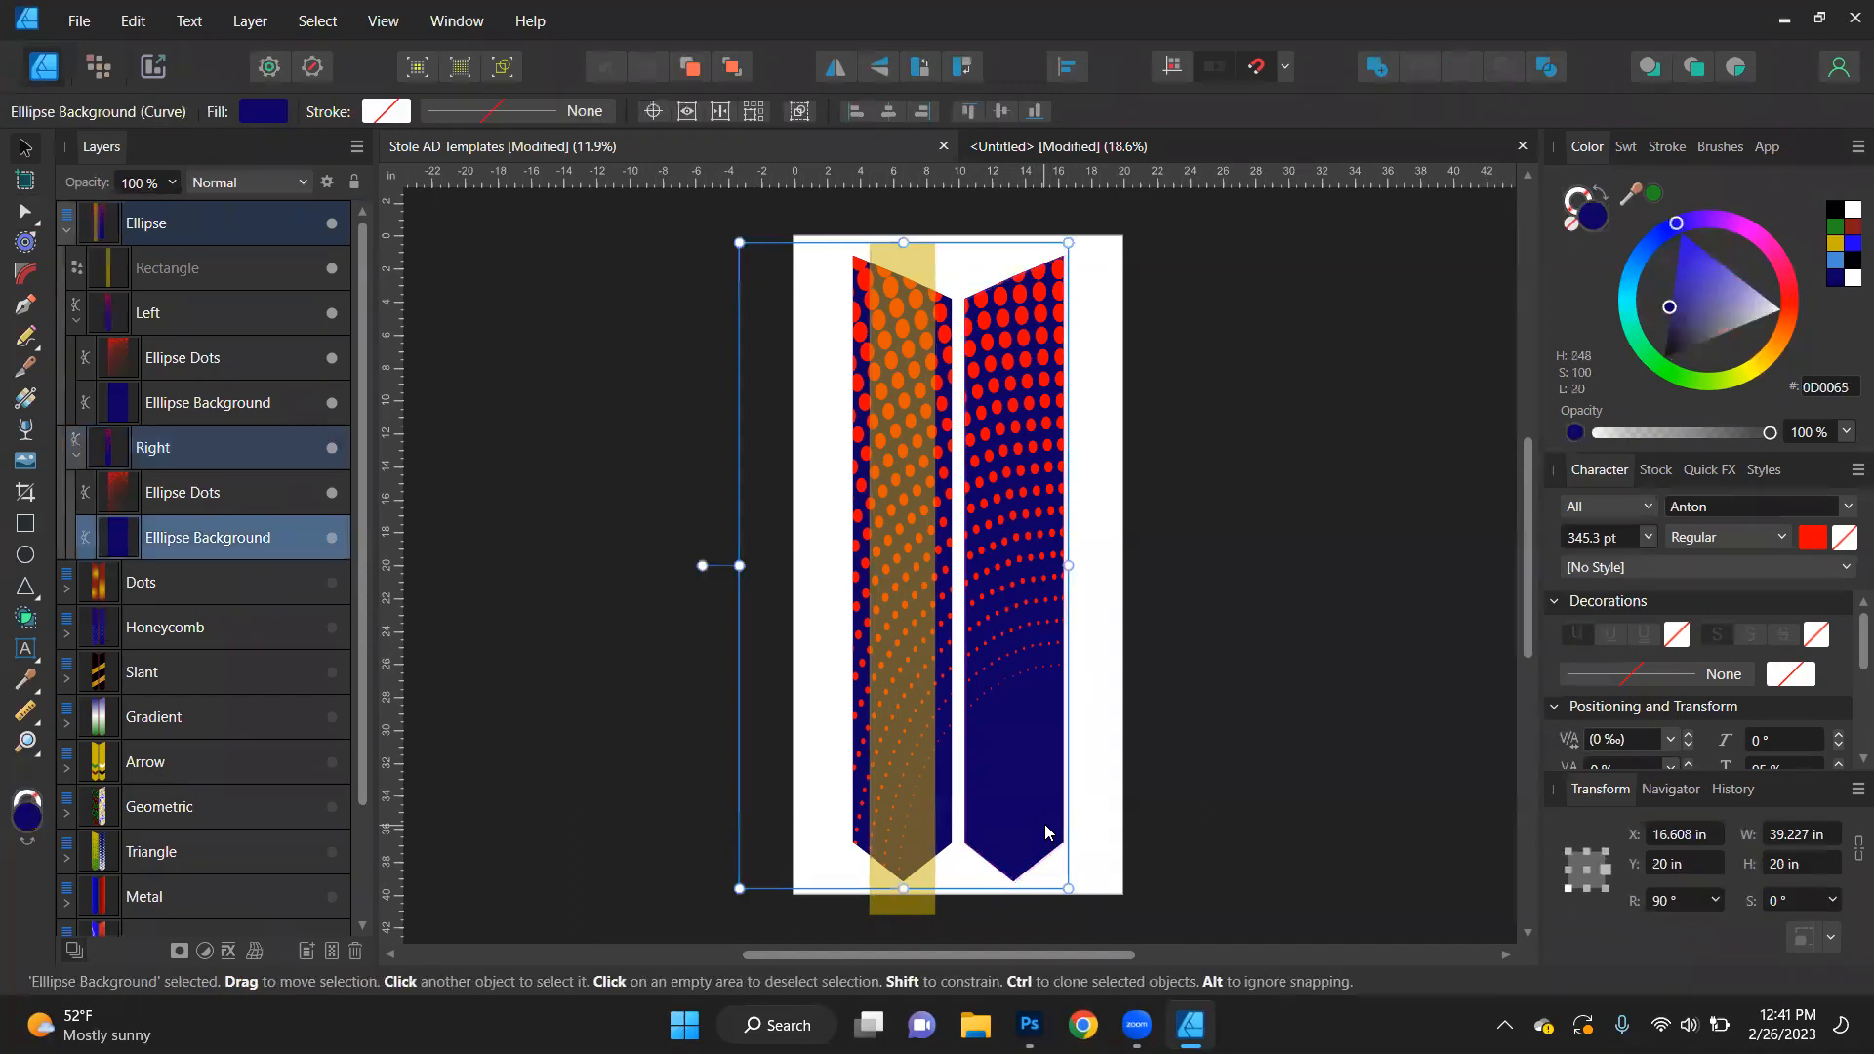
{"action": "left_click", "coordinate": [1384, 578]}
{"action": "left_click", "coordinate": [1057, 832]}
{"action": "left_click", "coordinate": [1057, 831]}
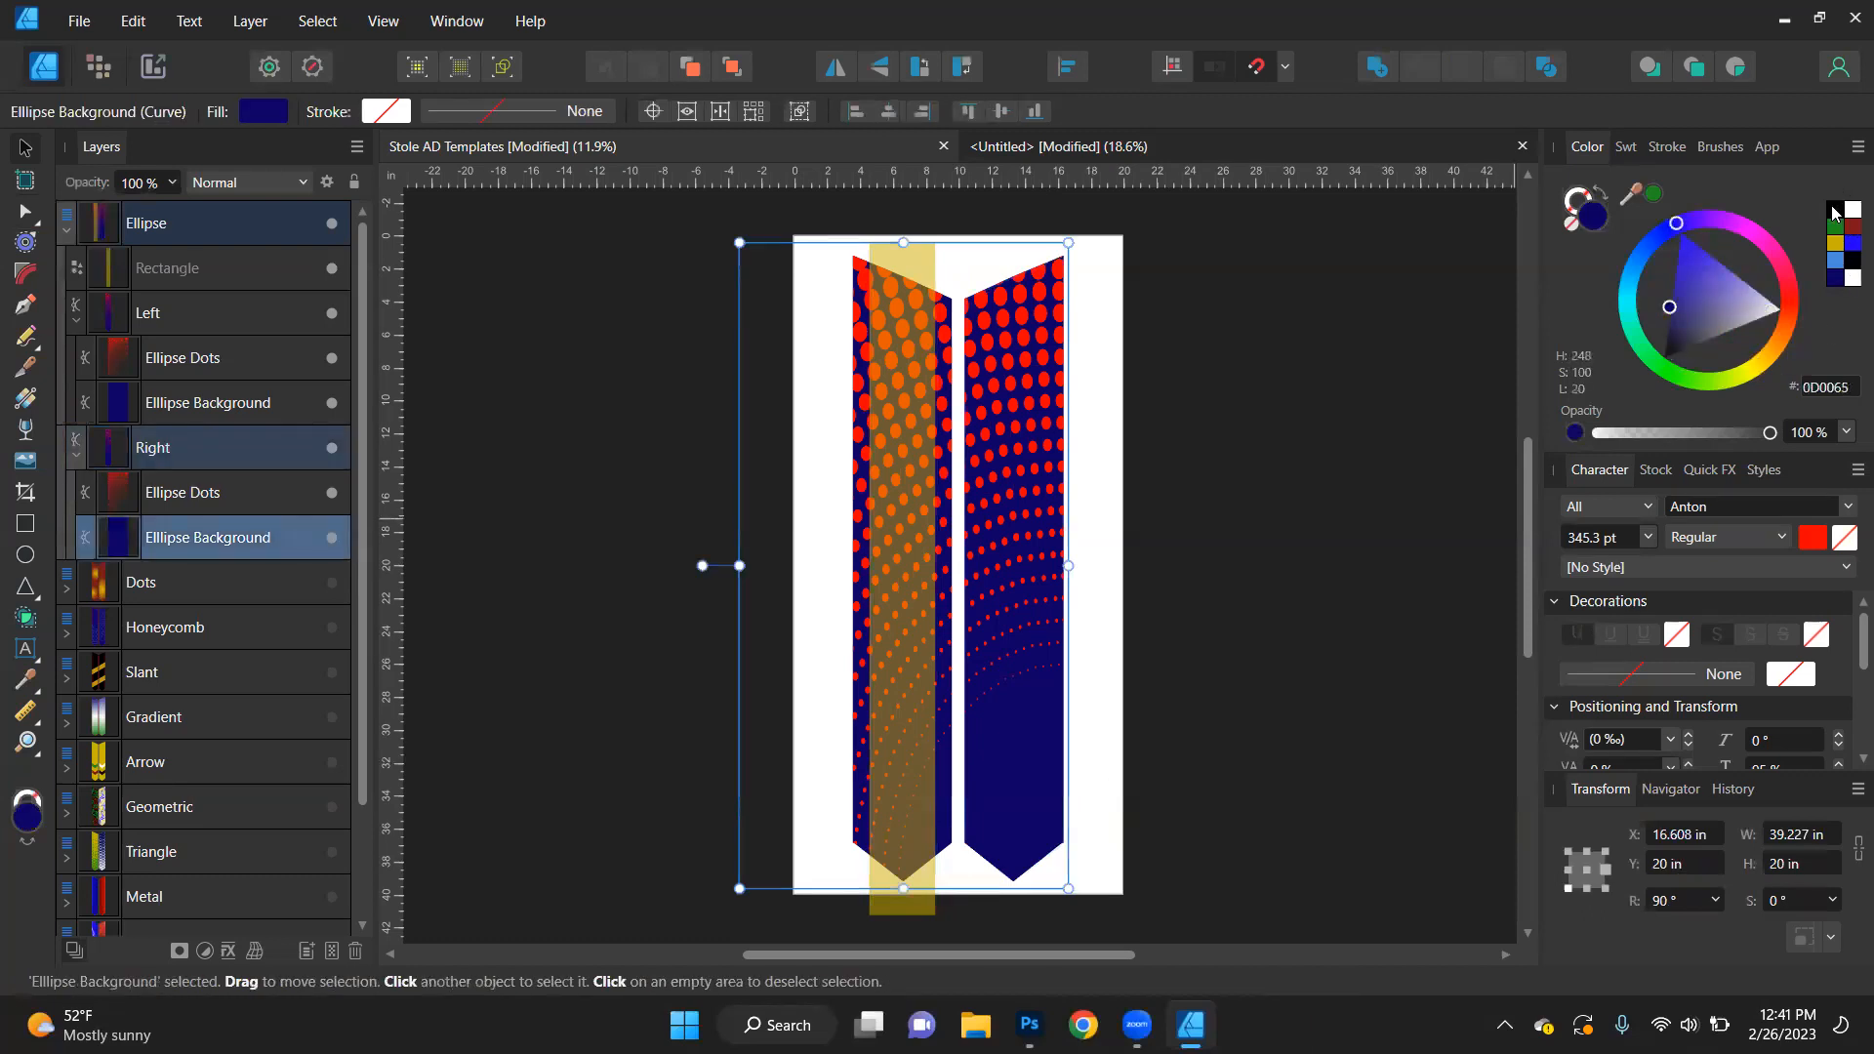
{"action": "left_click", "coordinate": [1834, 211]}
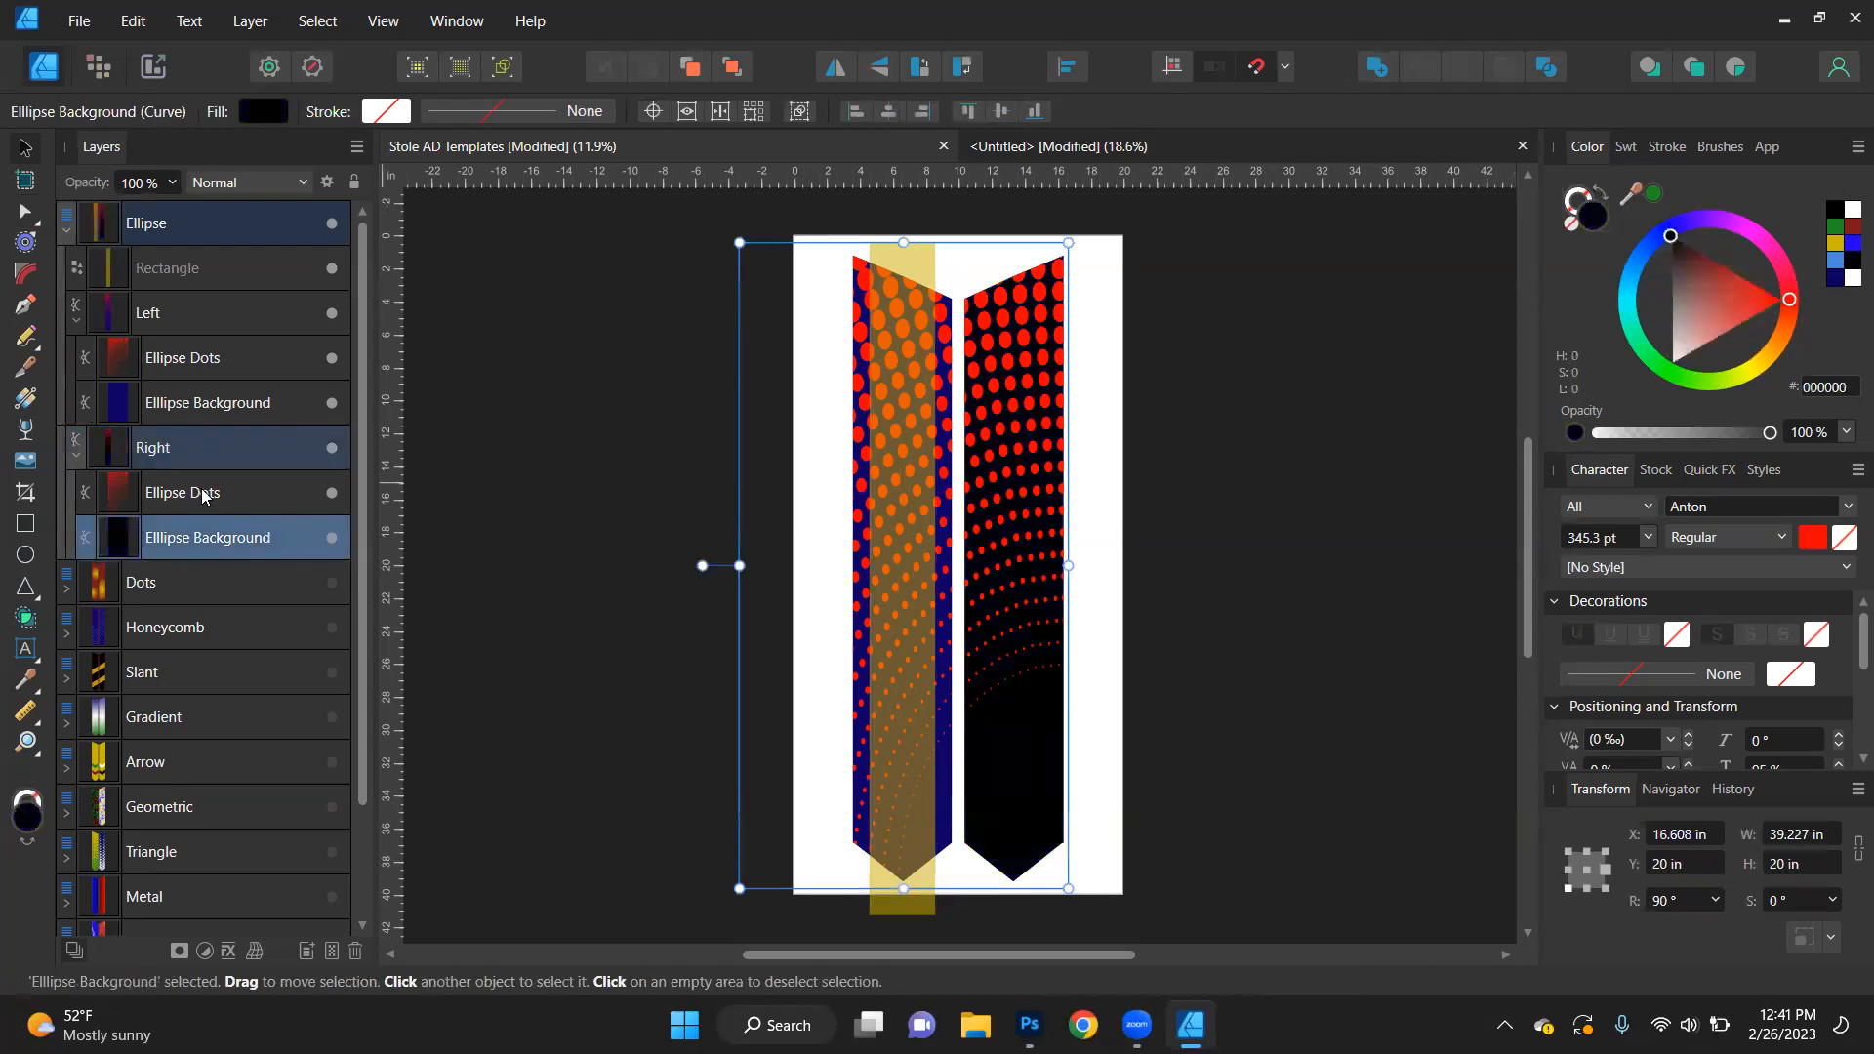
- Select all objects with the same name as the right ellipse background and fill them with black
{"action": "double_click", "coordinate": [181, 539]}
{"action": "key", "text": "Return"}
{"action": "left_click", "coordinate": [318, 21]}
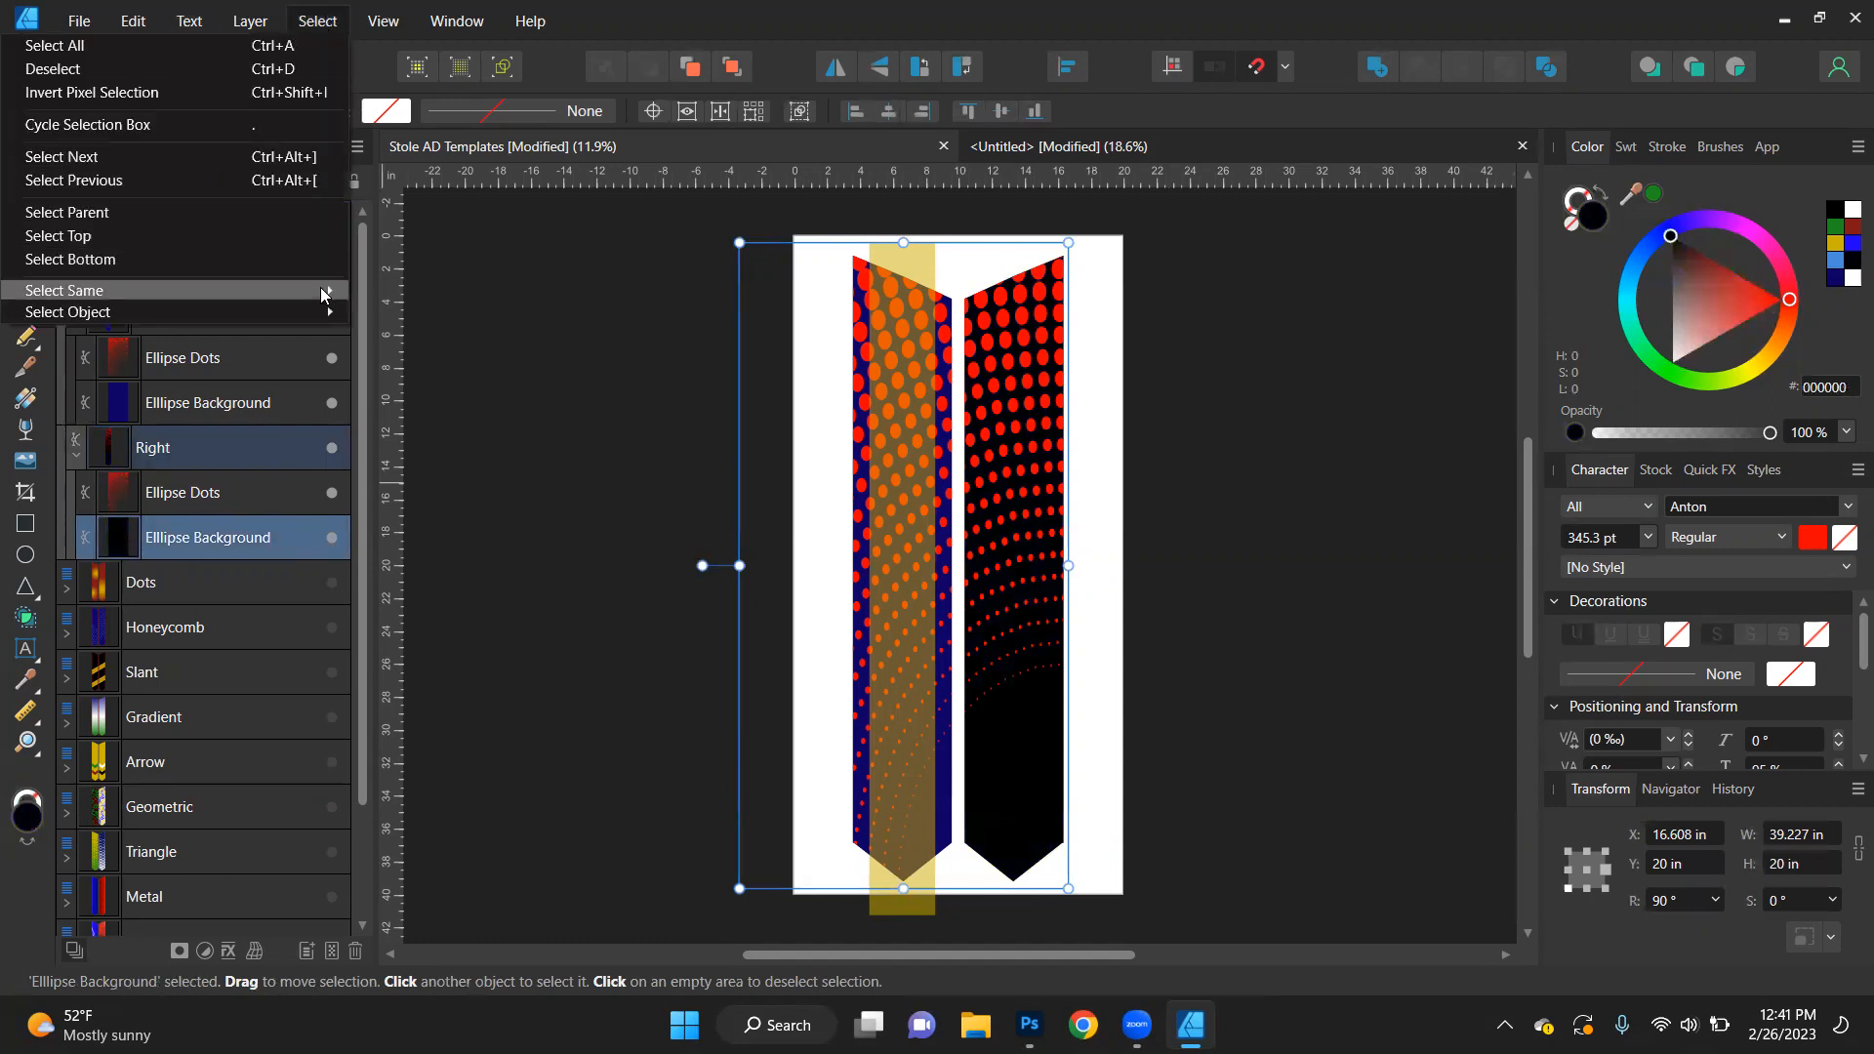
{"action": "mouse_move", "coordinate": [320, 289]}
{"action": "left_click", "coordinate": [400, 557]}
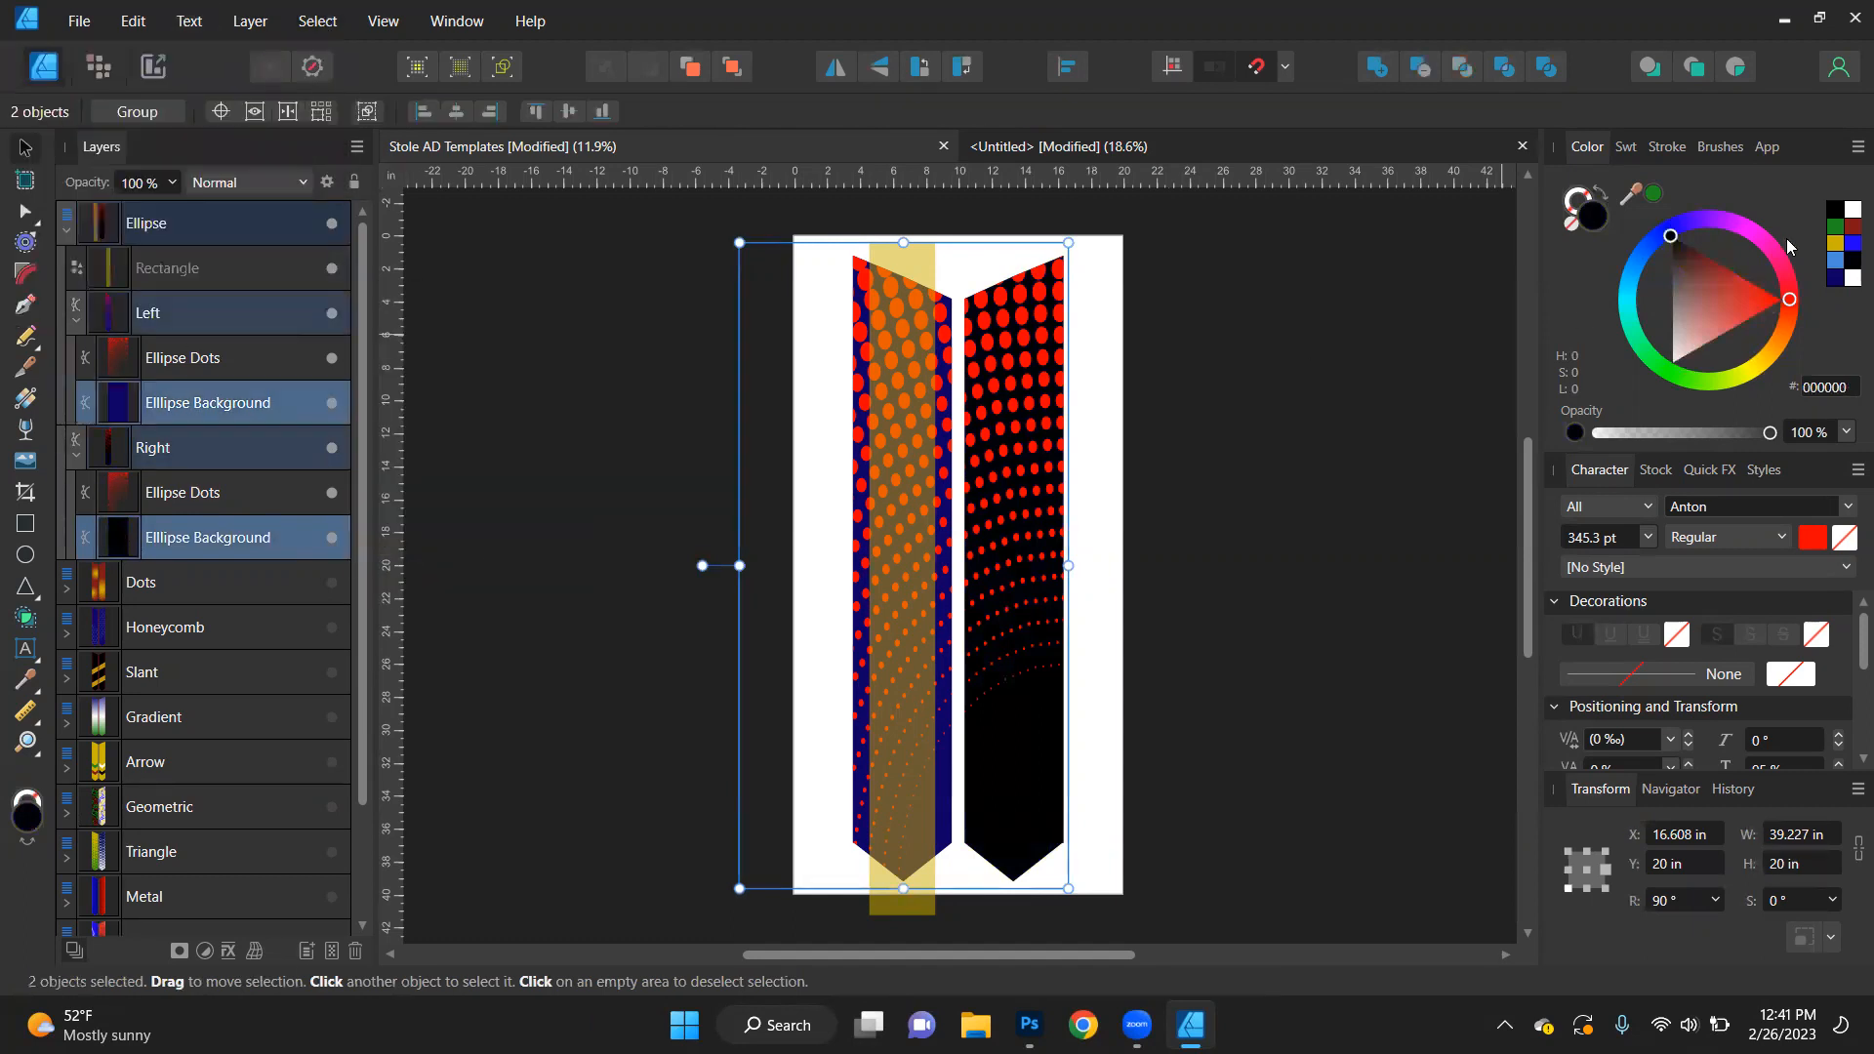
{"action": "left_click", "coordinate": [1833, 212]}
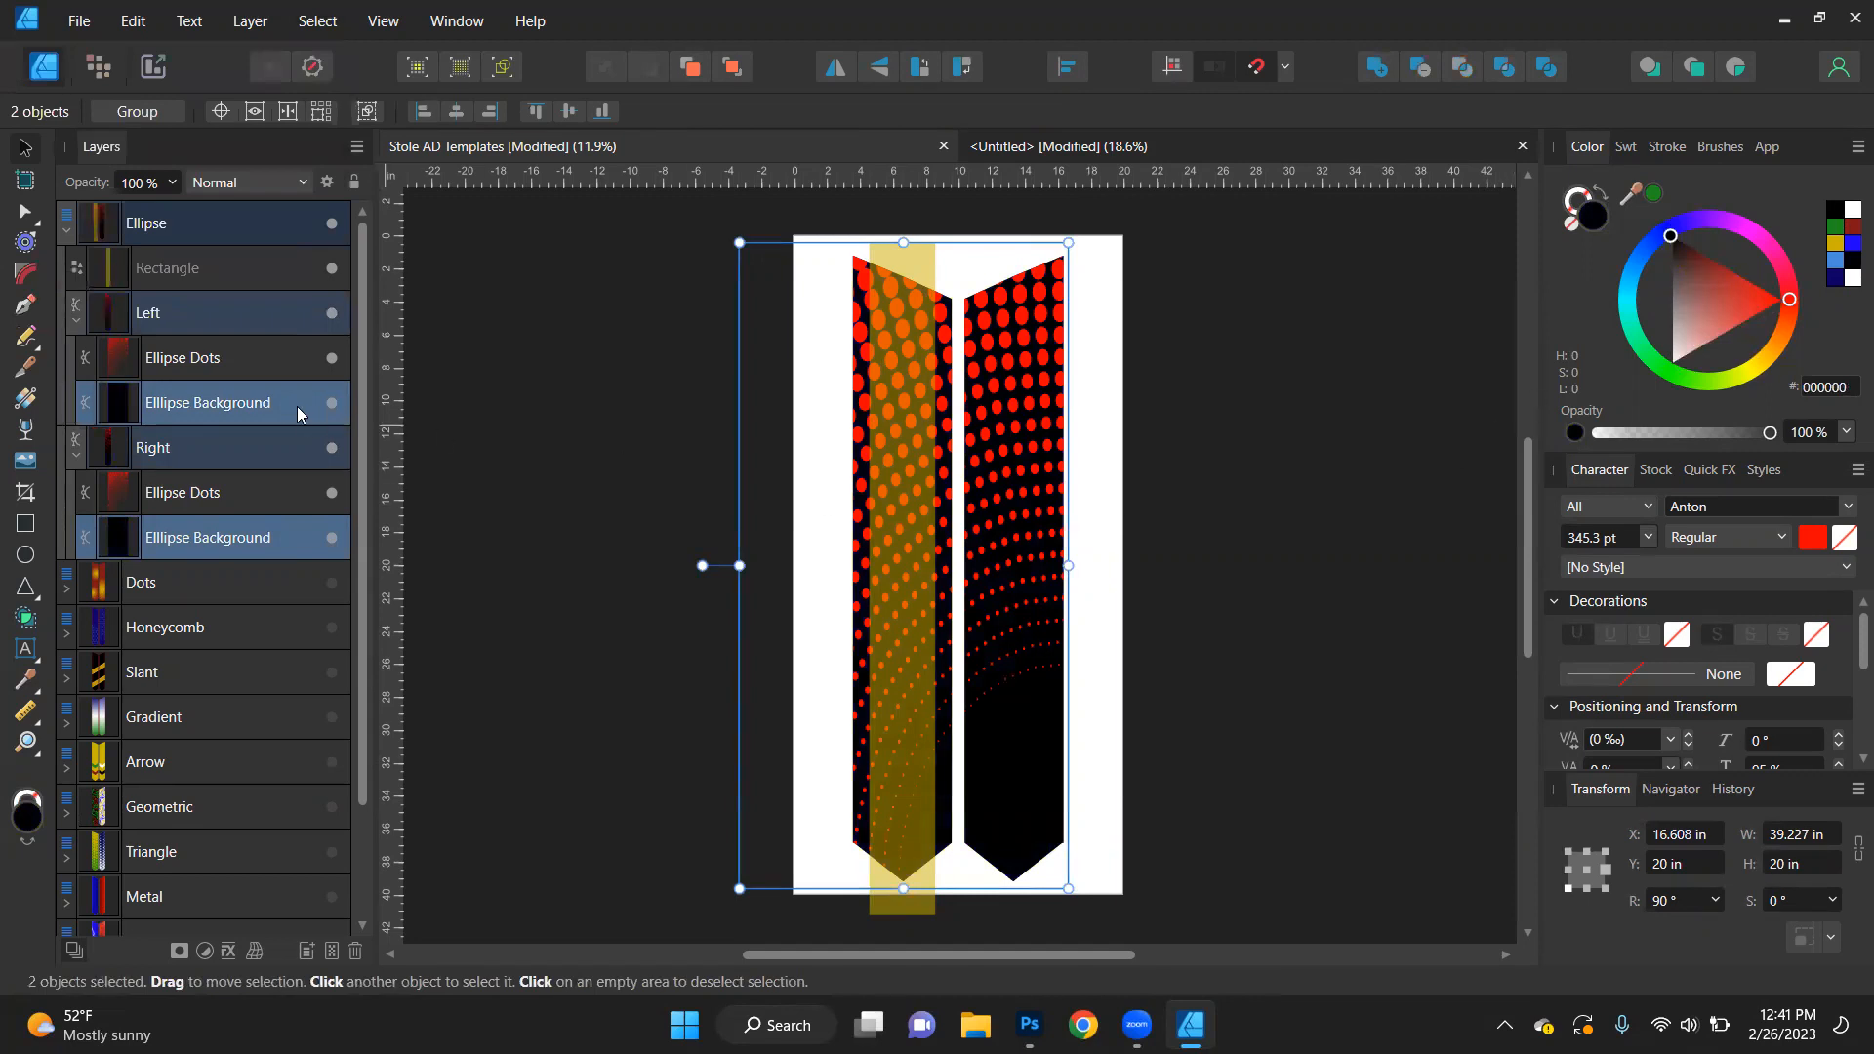
- Select the Ellipse Dots on both stole pieces by matching name, fill them with blue 458BDA, and deselect
{"action": "left_click", "coordinate": [208, 361]}
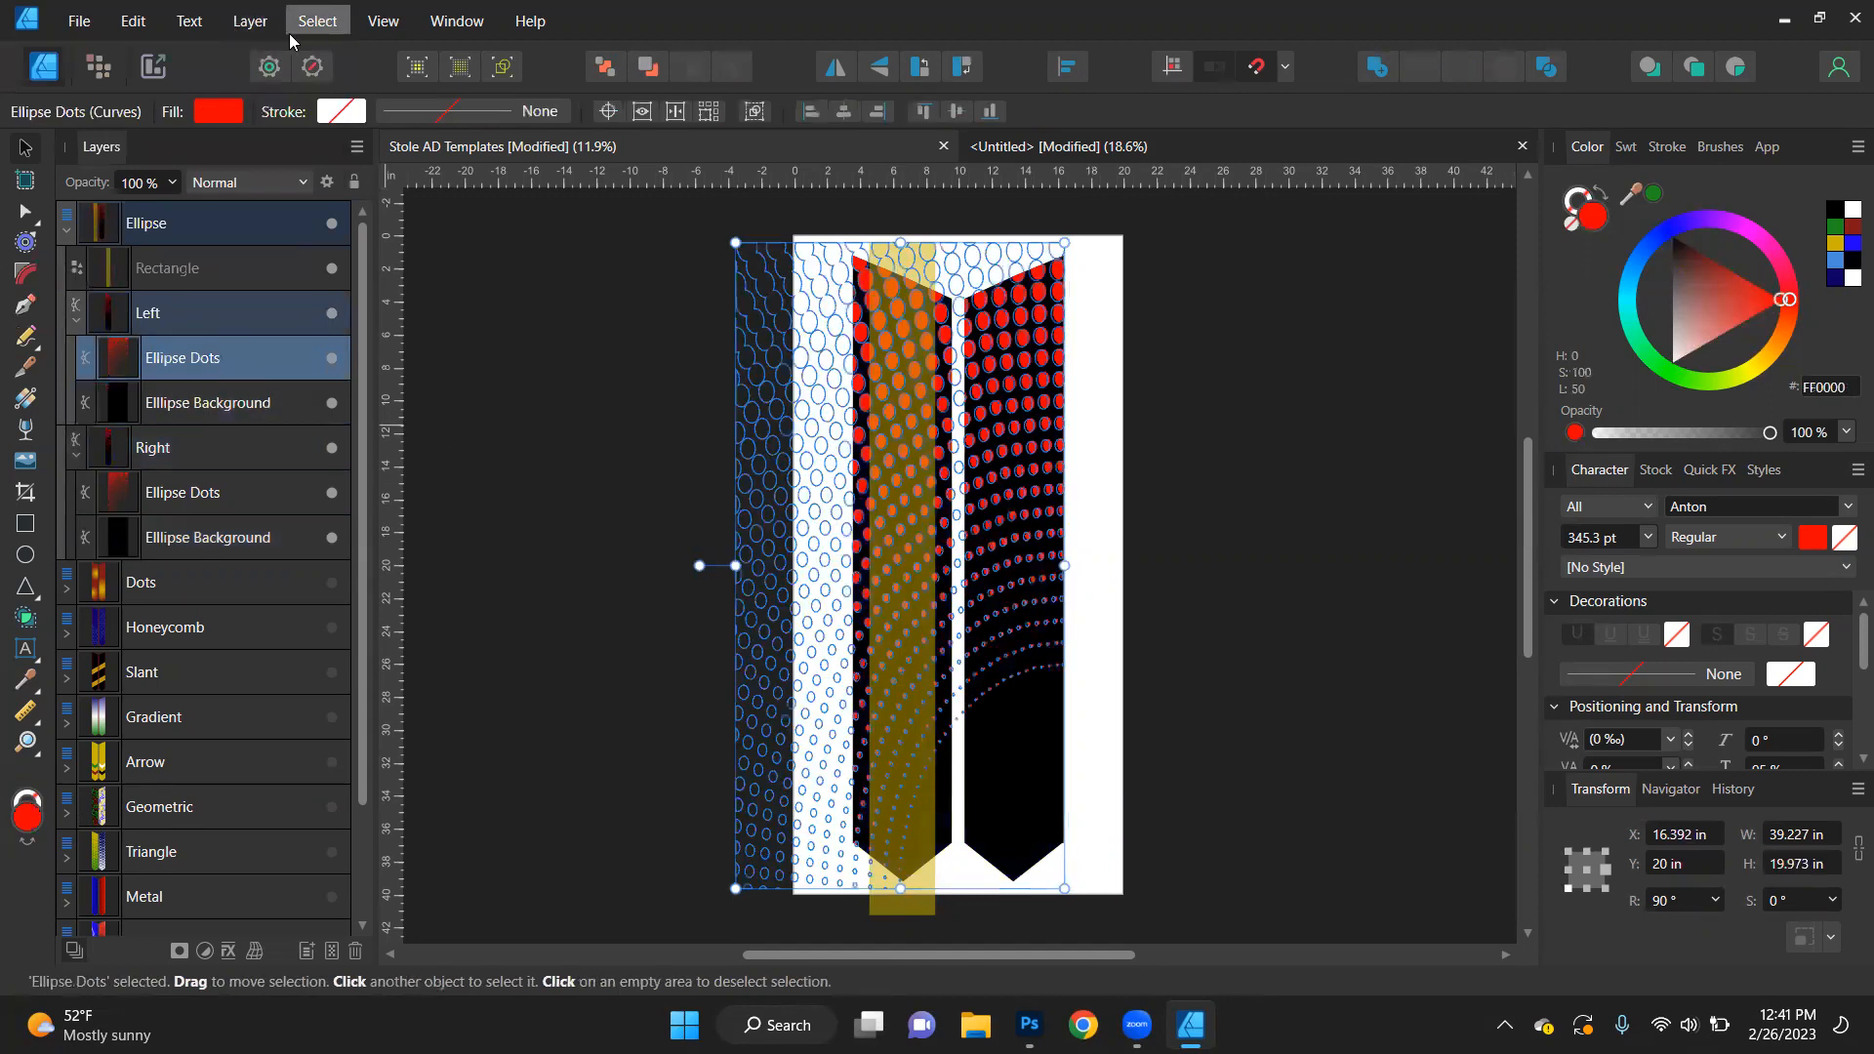
{"action": "left_click", "coordinate": [318, 20]}
{"action": "mouse_move", "coordinate": [225, 304]}
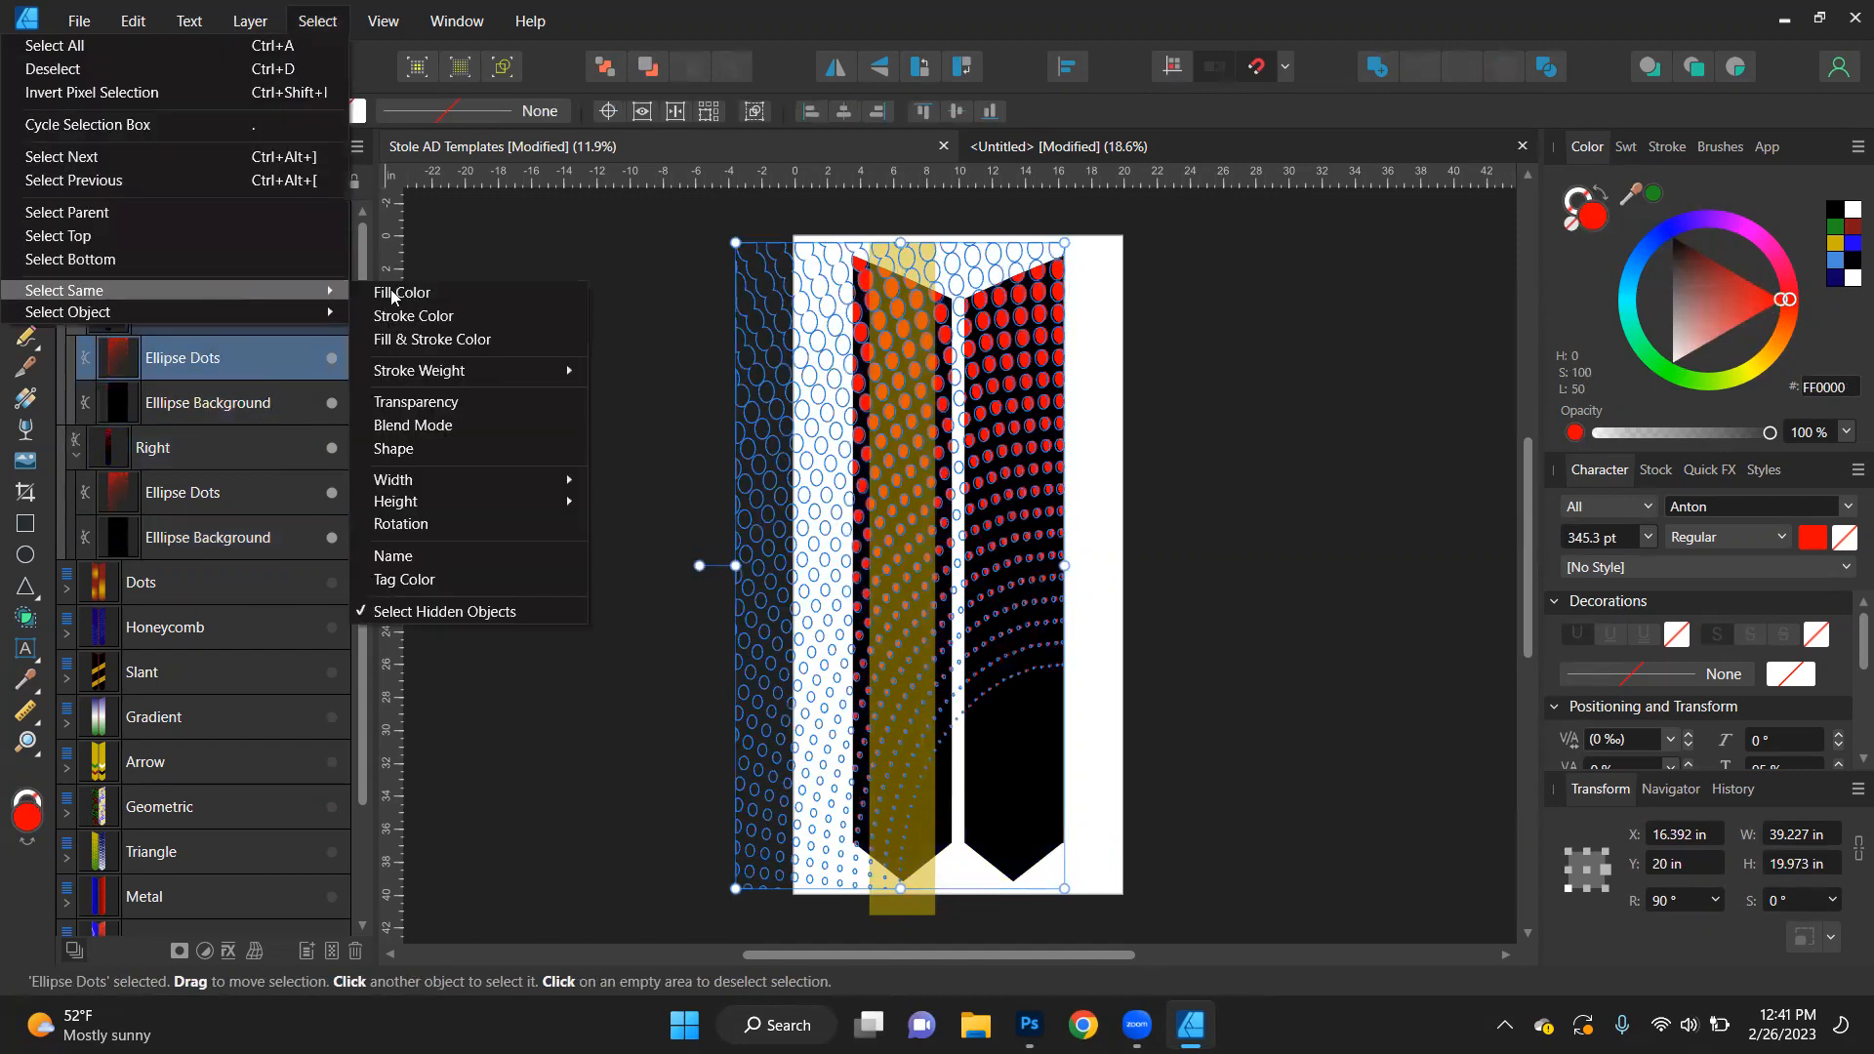
{"action": "left_click", "coordinate": [416, 556]}
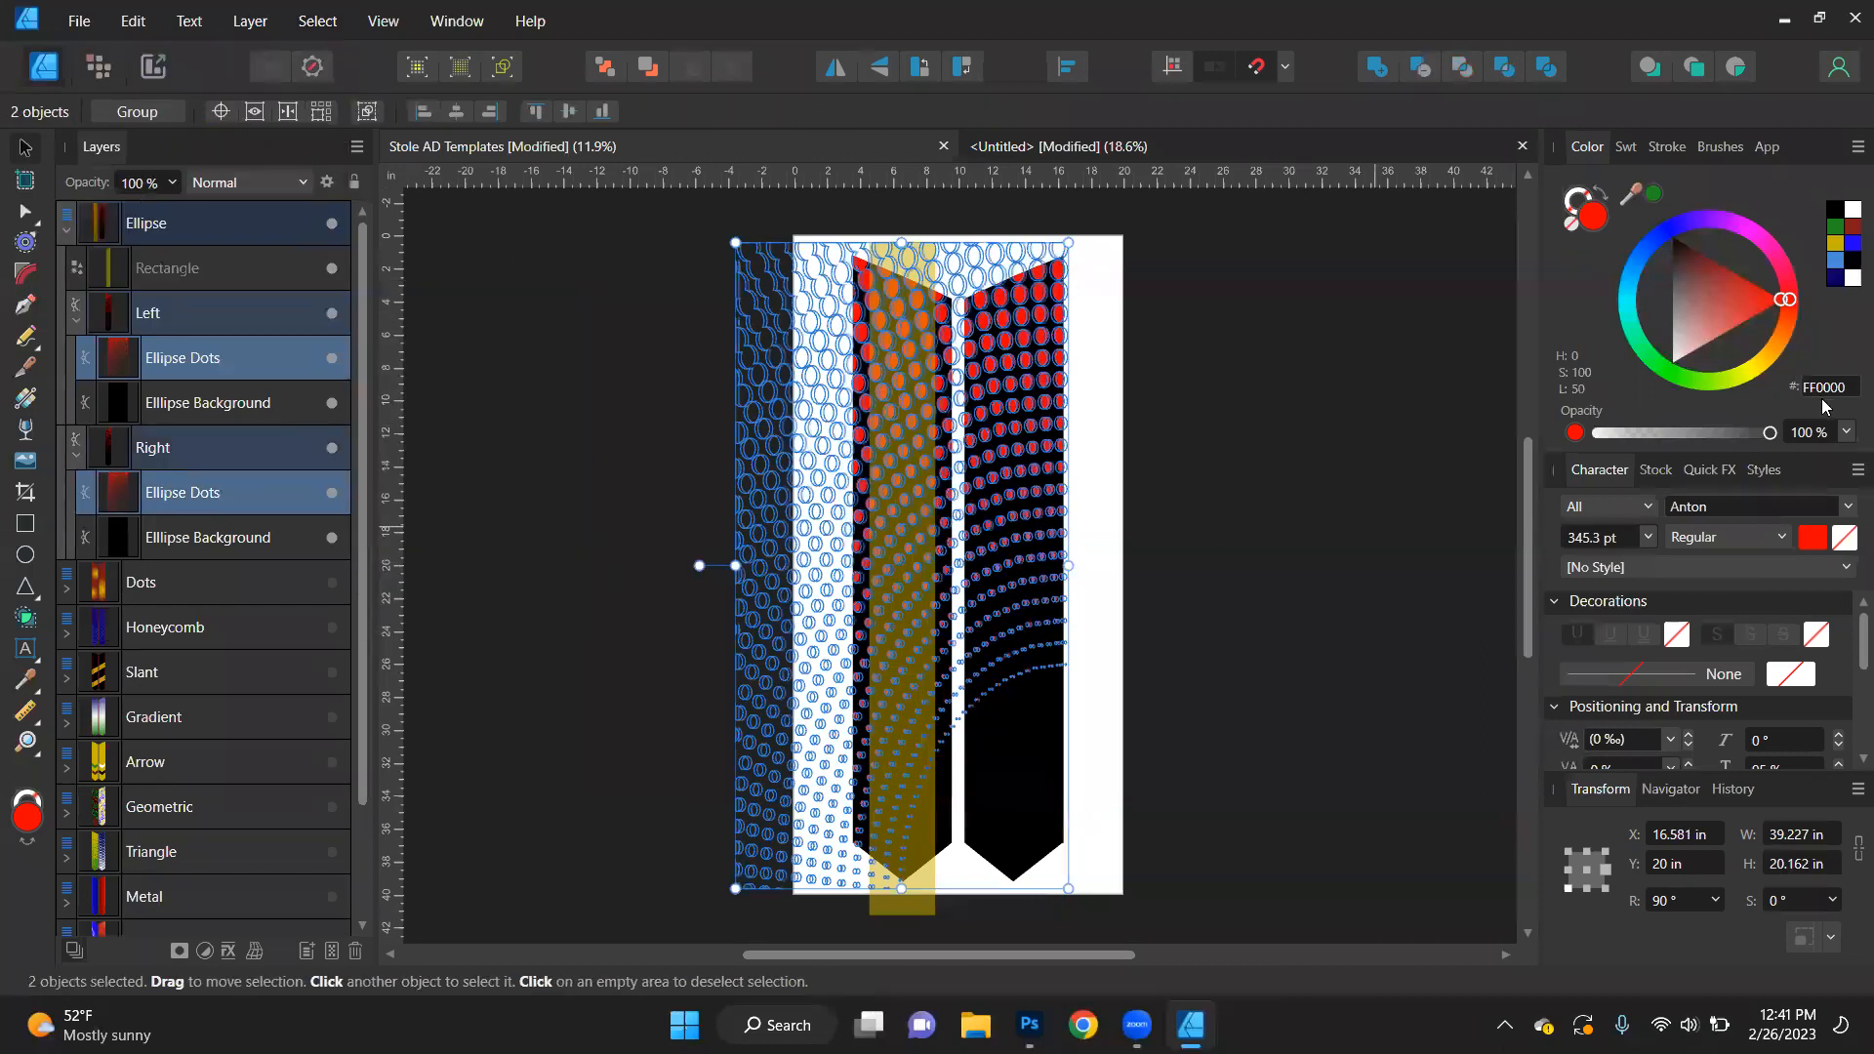
{"action": "left_click", "coordinate": [1834, 261]}
{"action": "left_click", "coordinate": [1445, 576]}
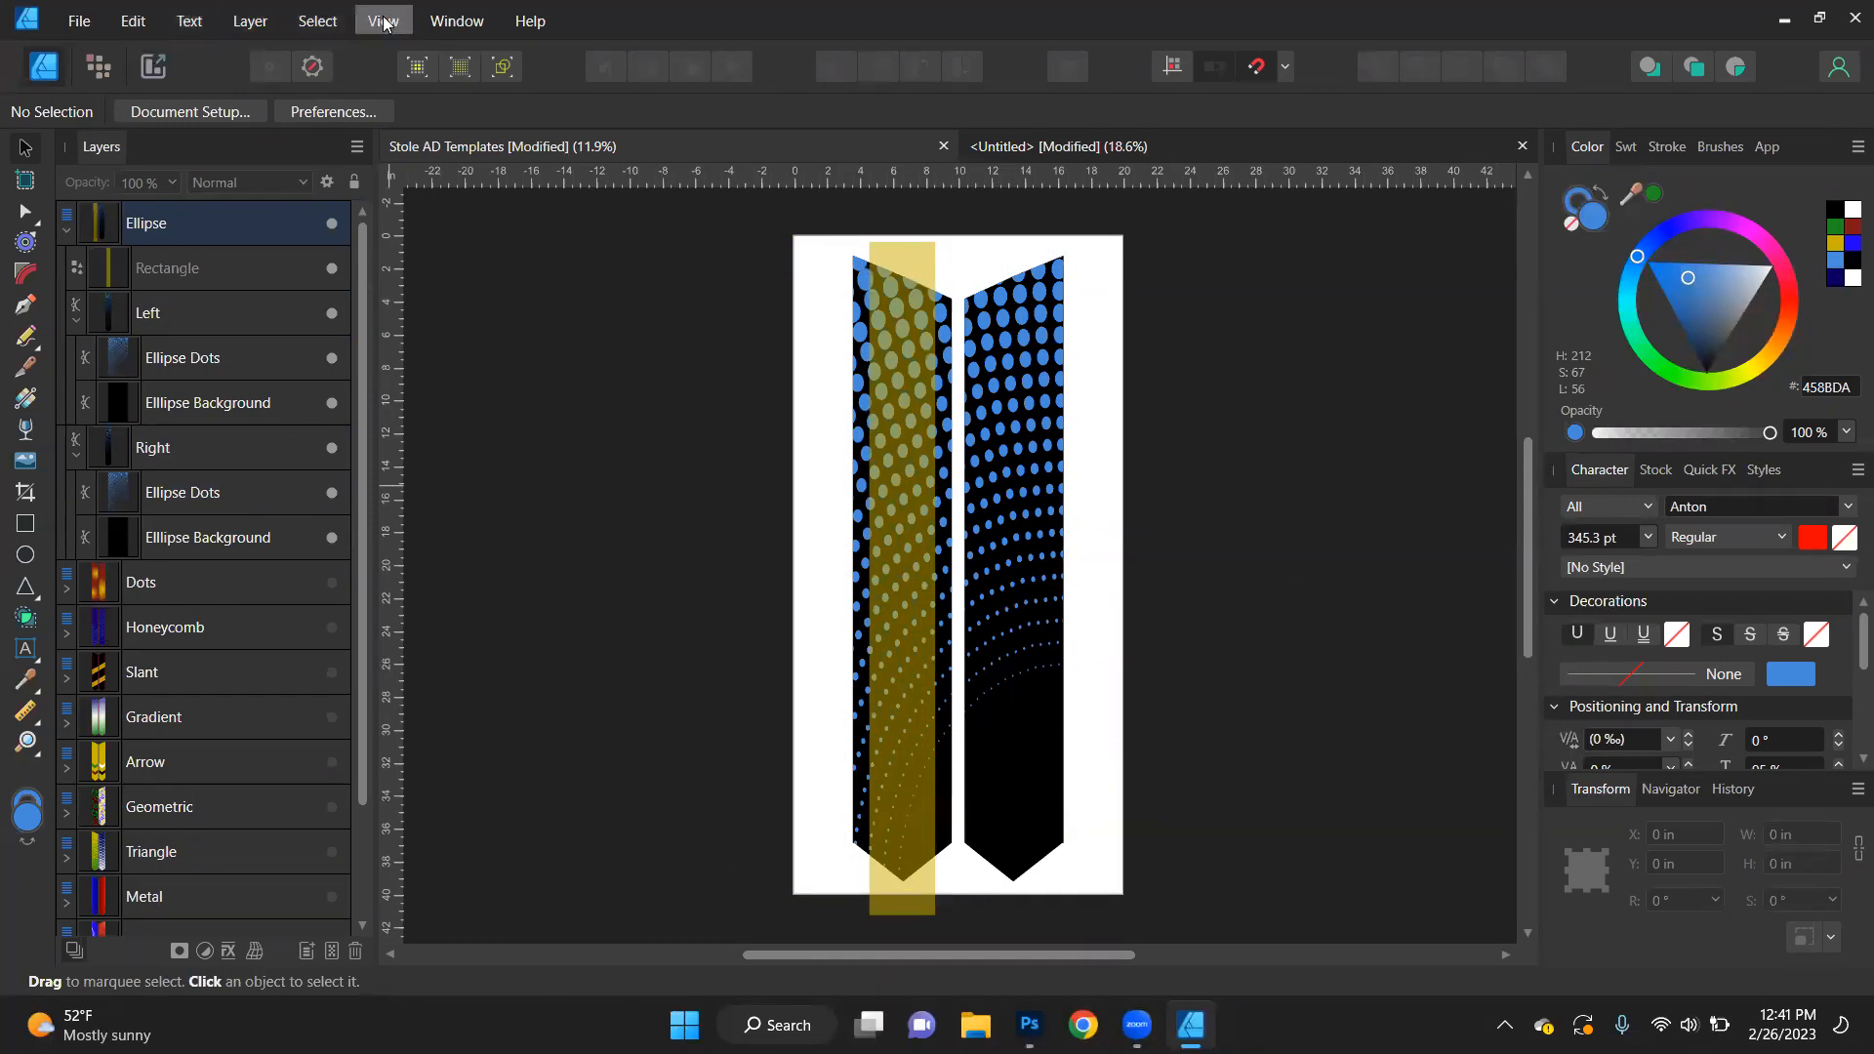
- Display the Graduation assets and place the 2023 Stamp over the stole design, leaving nothing selected
{"action": "left_click", "coordinate": [457, 20]}
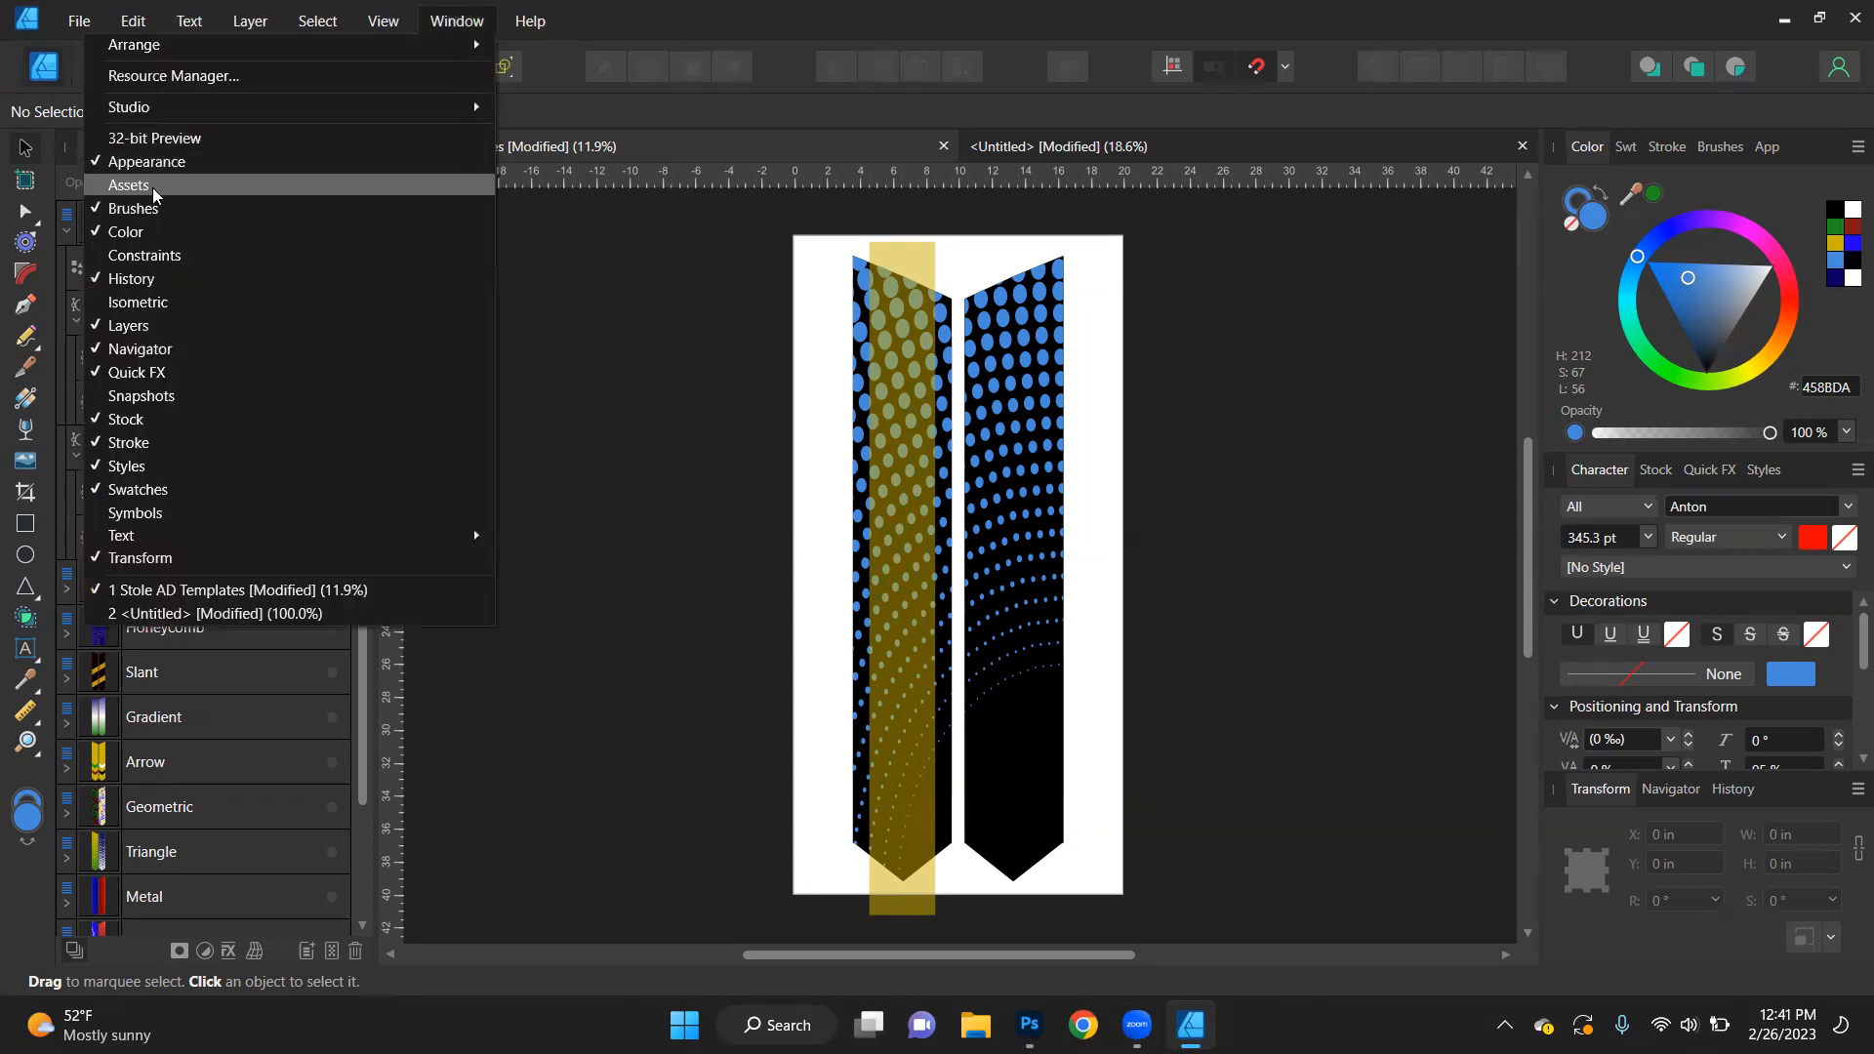
{"action": "left_click", "coordinate": [152, 183]}
{"action": "left_click", "coordinate": [148, 213]}
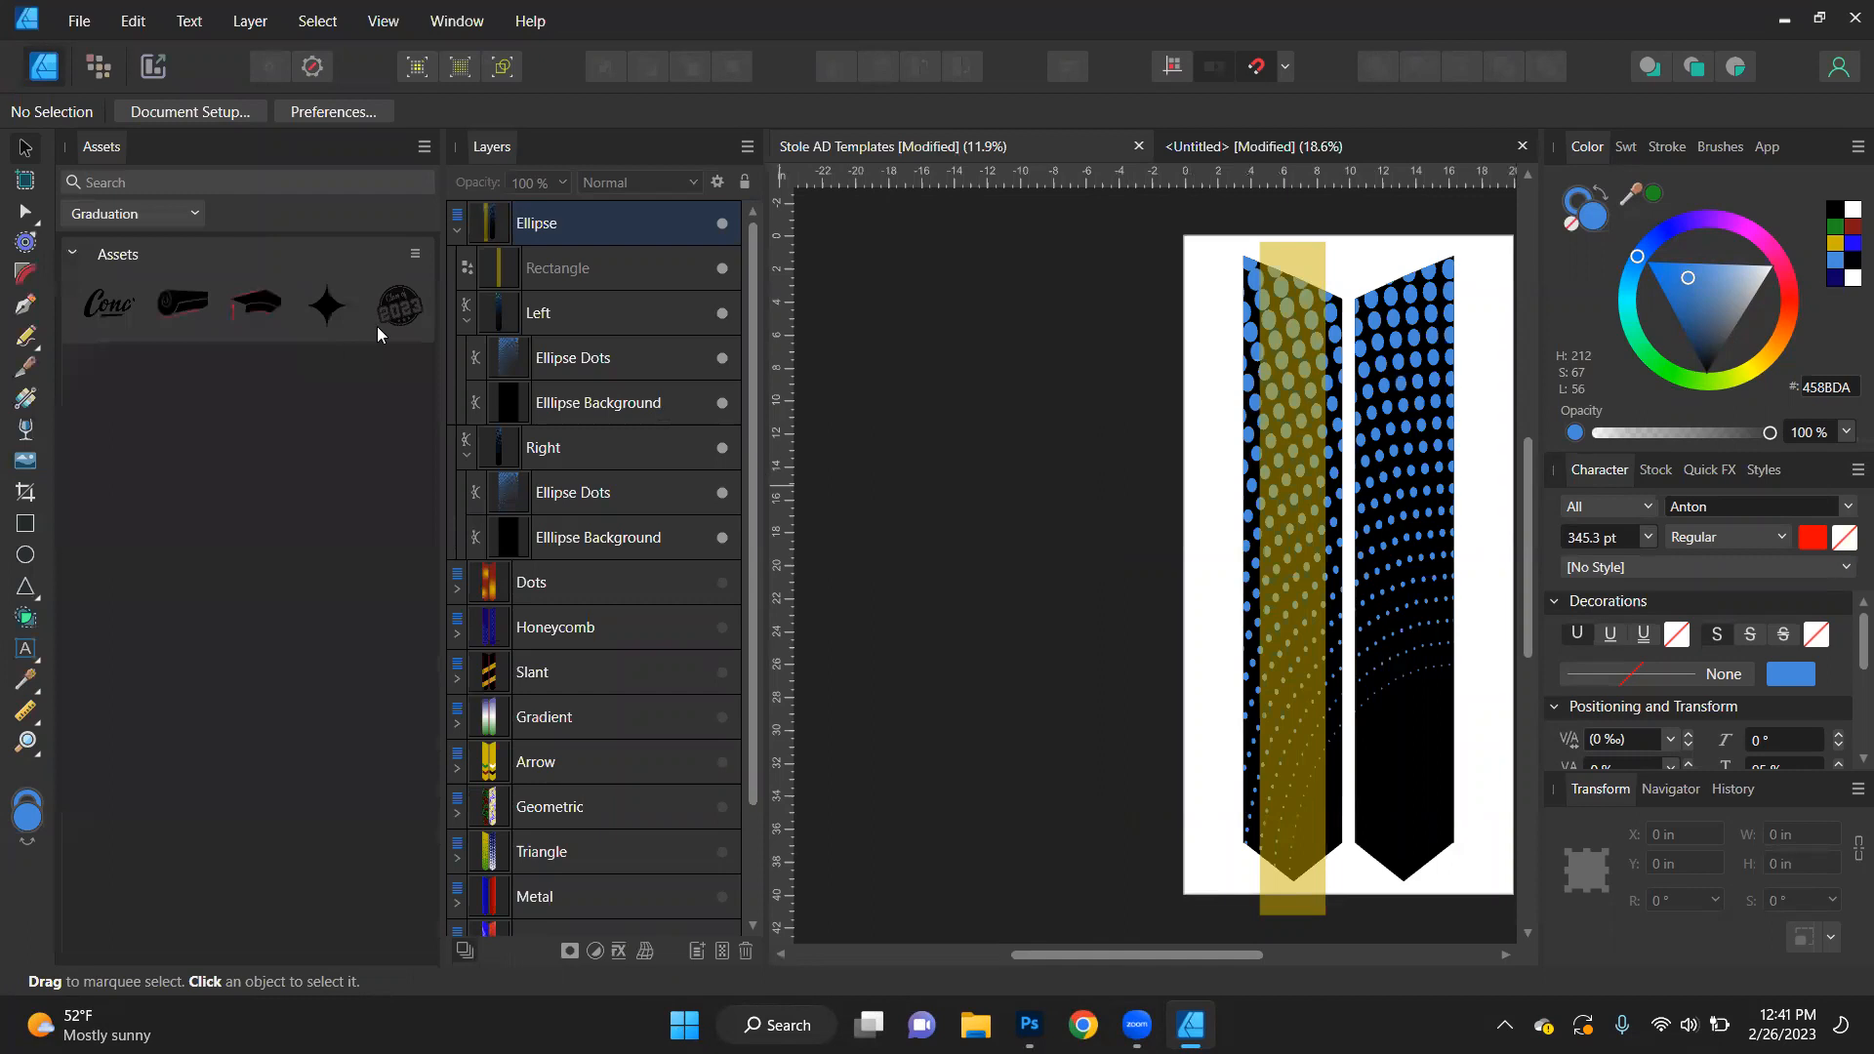
{"action": "left_click_drag", "start_coordinate": [399, 313], "coordinate": [1211, 592]}
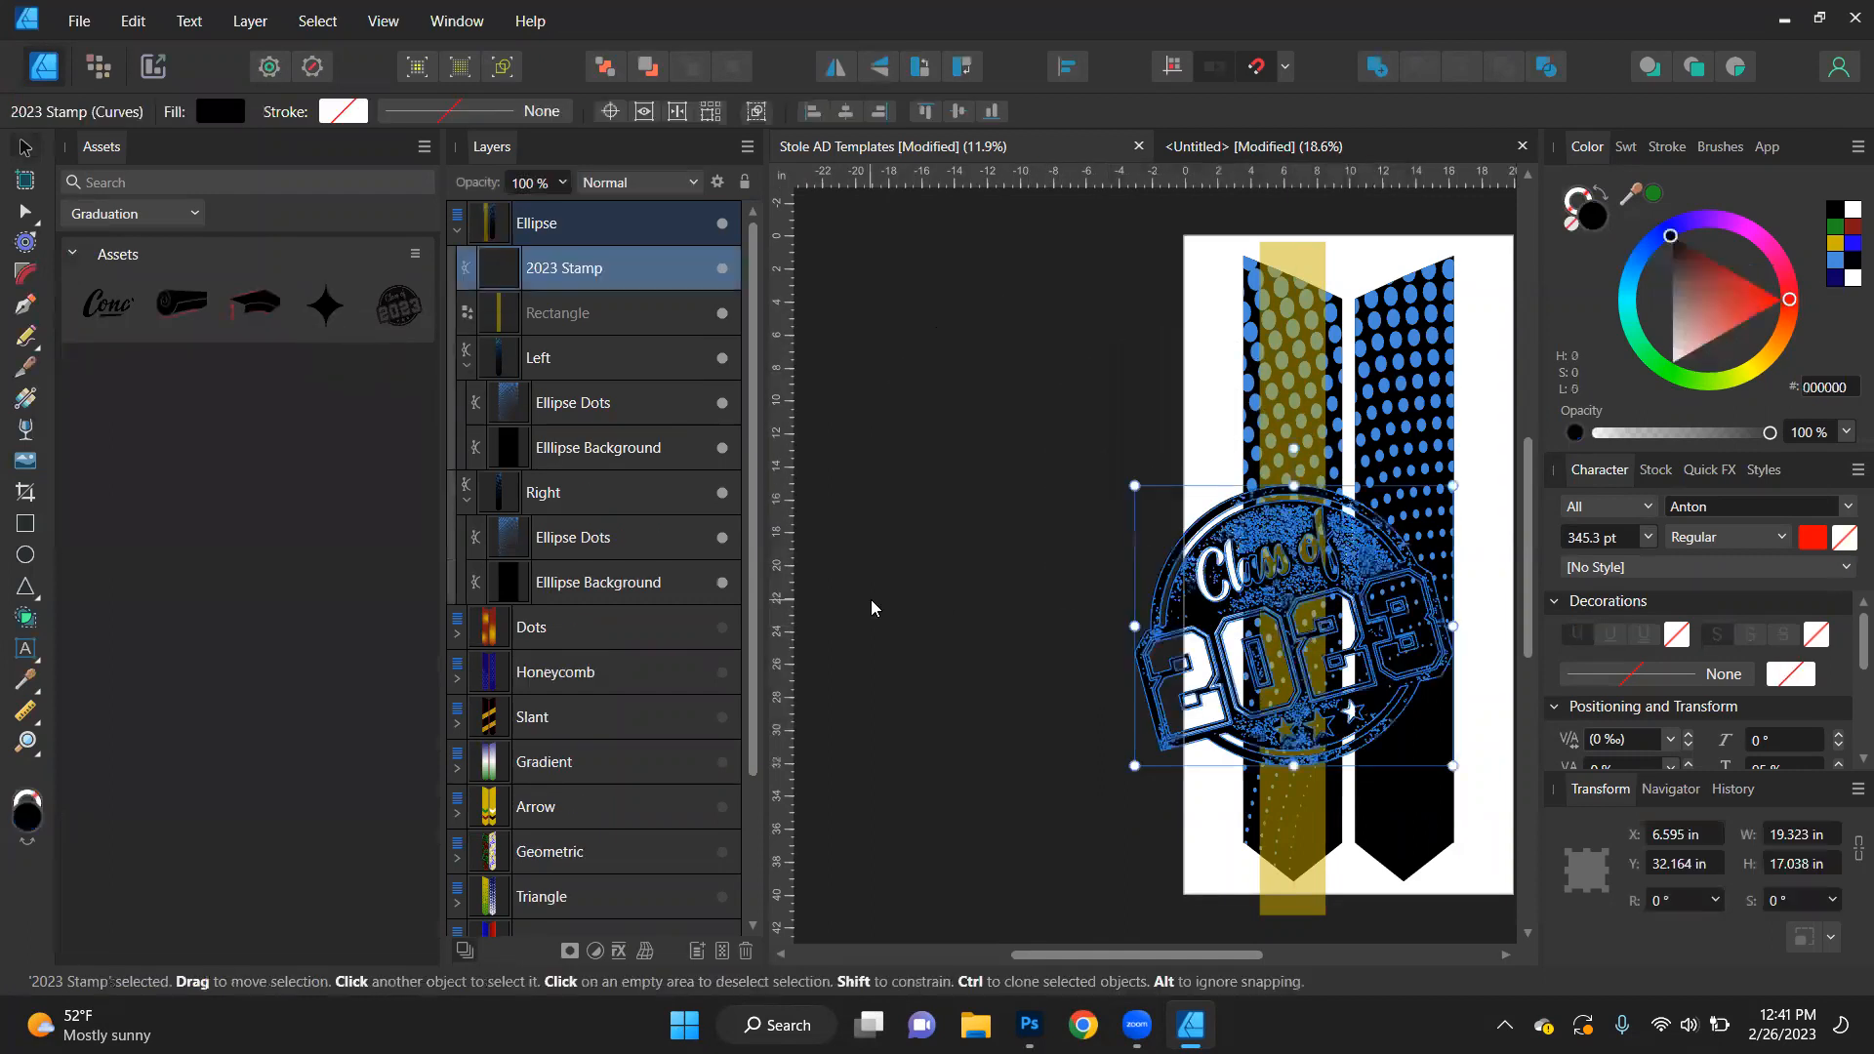
{"action": "left_click", "coordinate": [871, 600]}
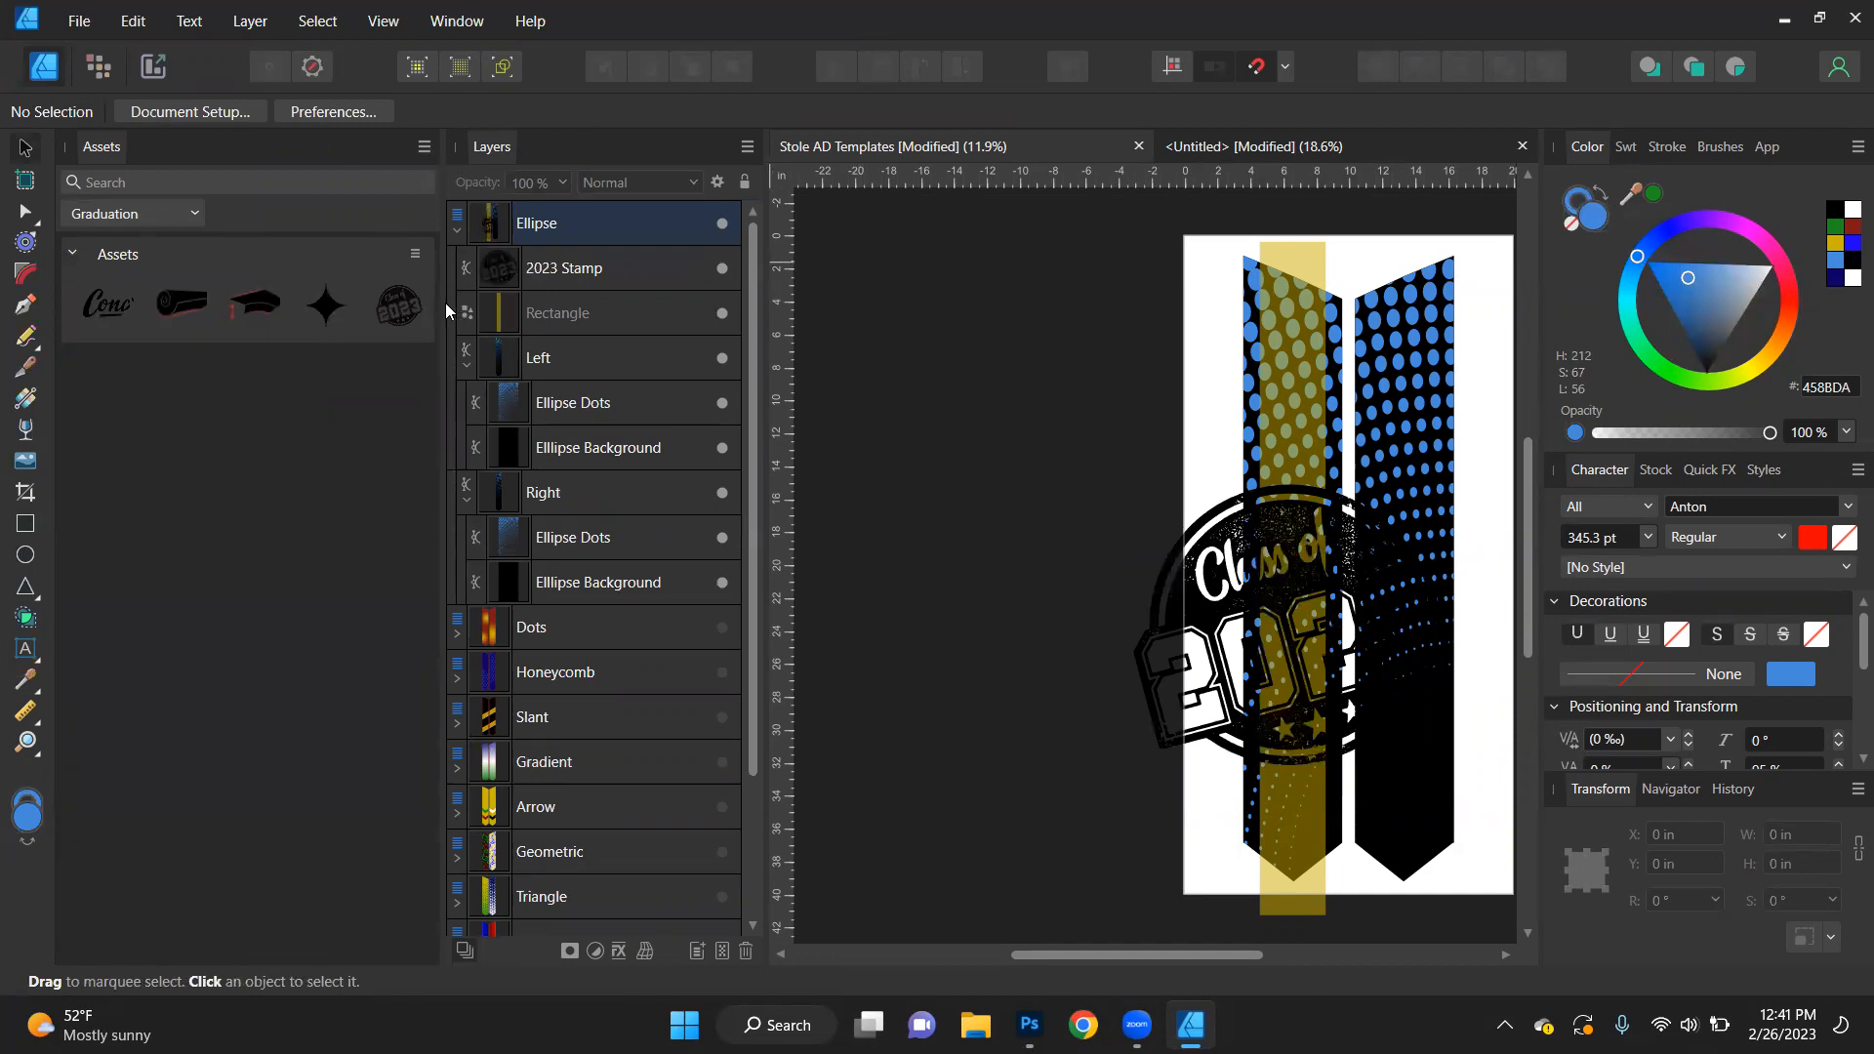
- Narrow the assets and layers areas to enlarge the canvas, and fill the 2023 Stamp with blue 458BDA
{"action": "left_click_drag", "start_coordinate": [442, 304], "coordinate": [292, 326]}
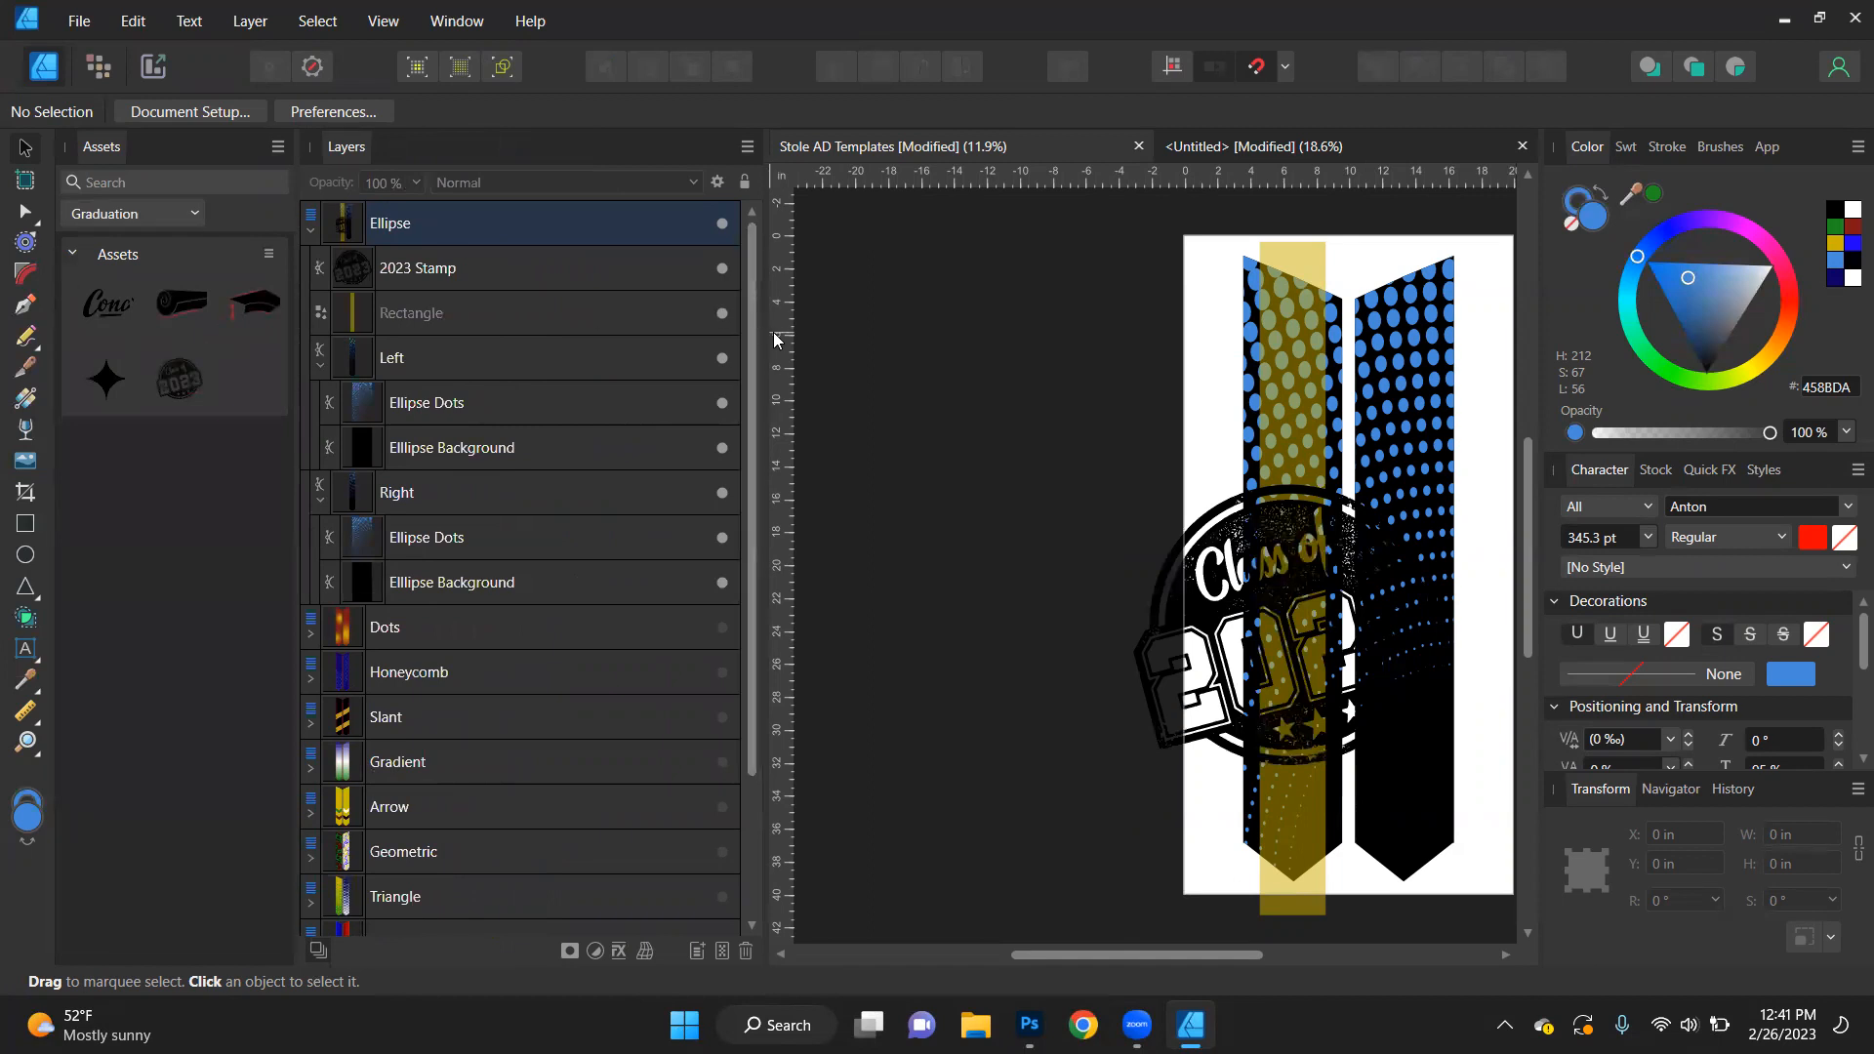
{"action": "left_click_drag", "start_coordinate": [766, 346], "coordinate": [520, 396]}
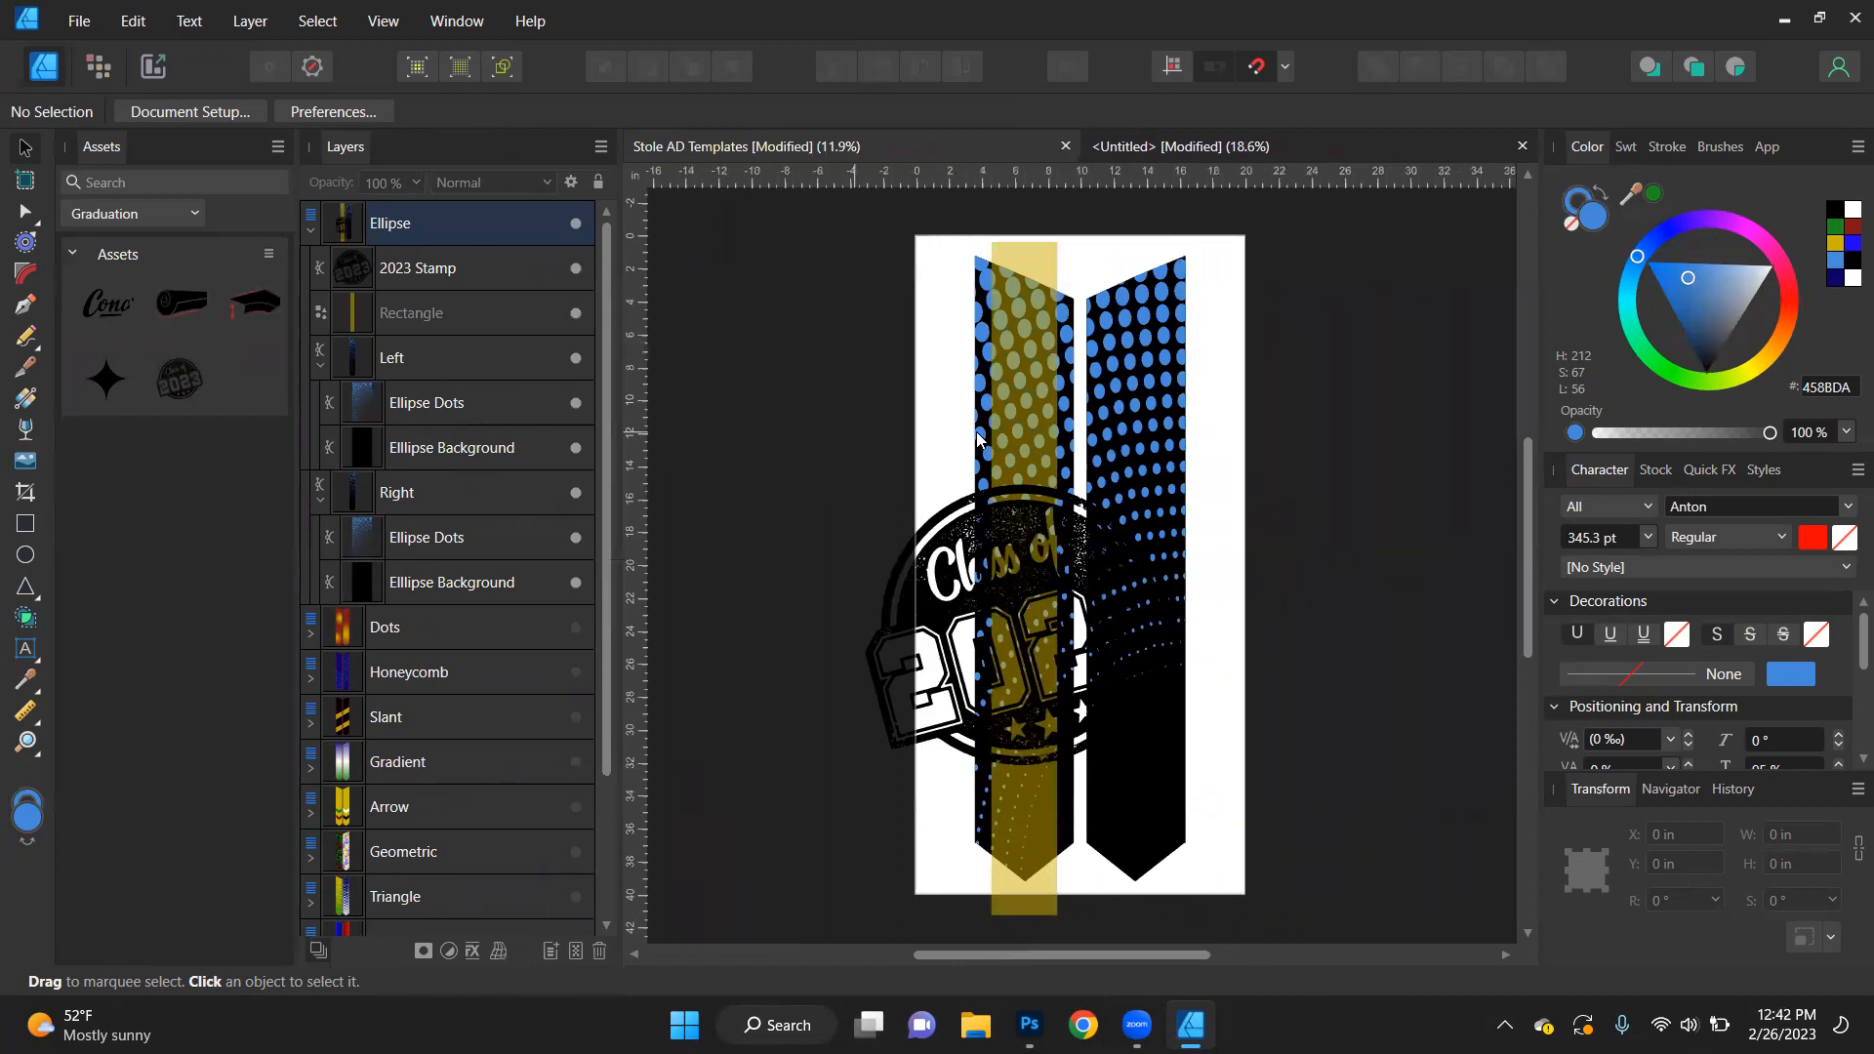
{"action": "left_click", "coordinate": [433, 276]}
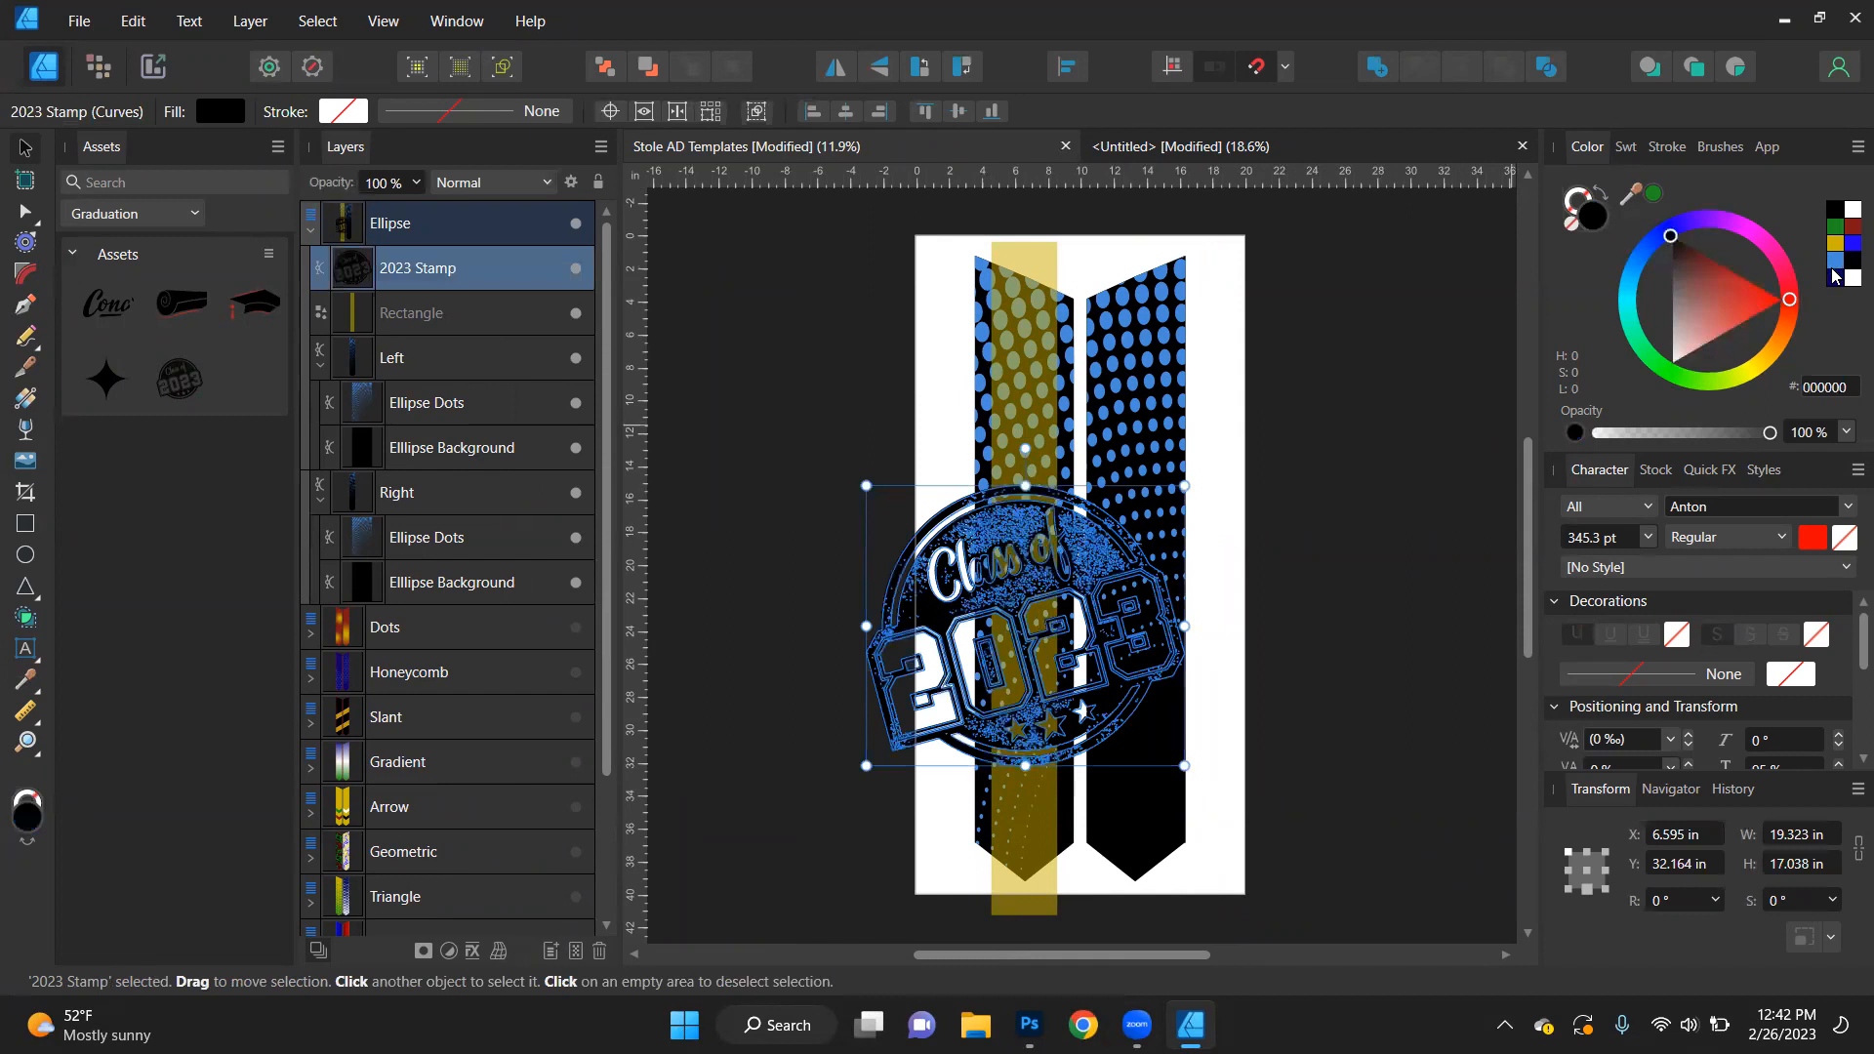
{"action": "left_click", "coordinate": [1839, 263]}
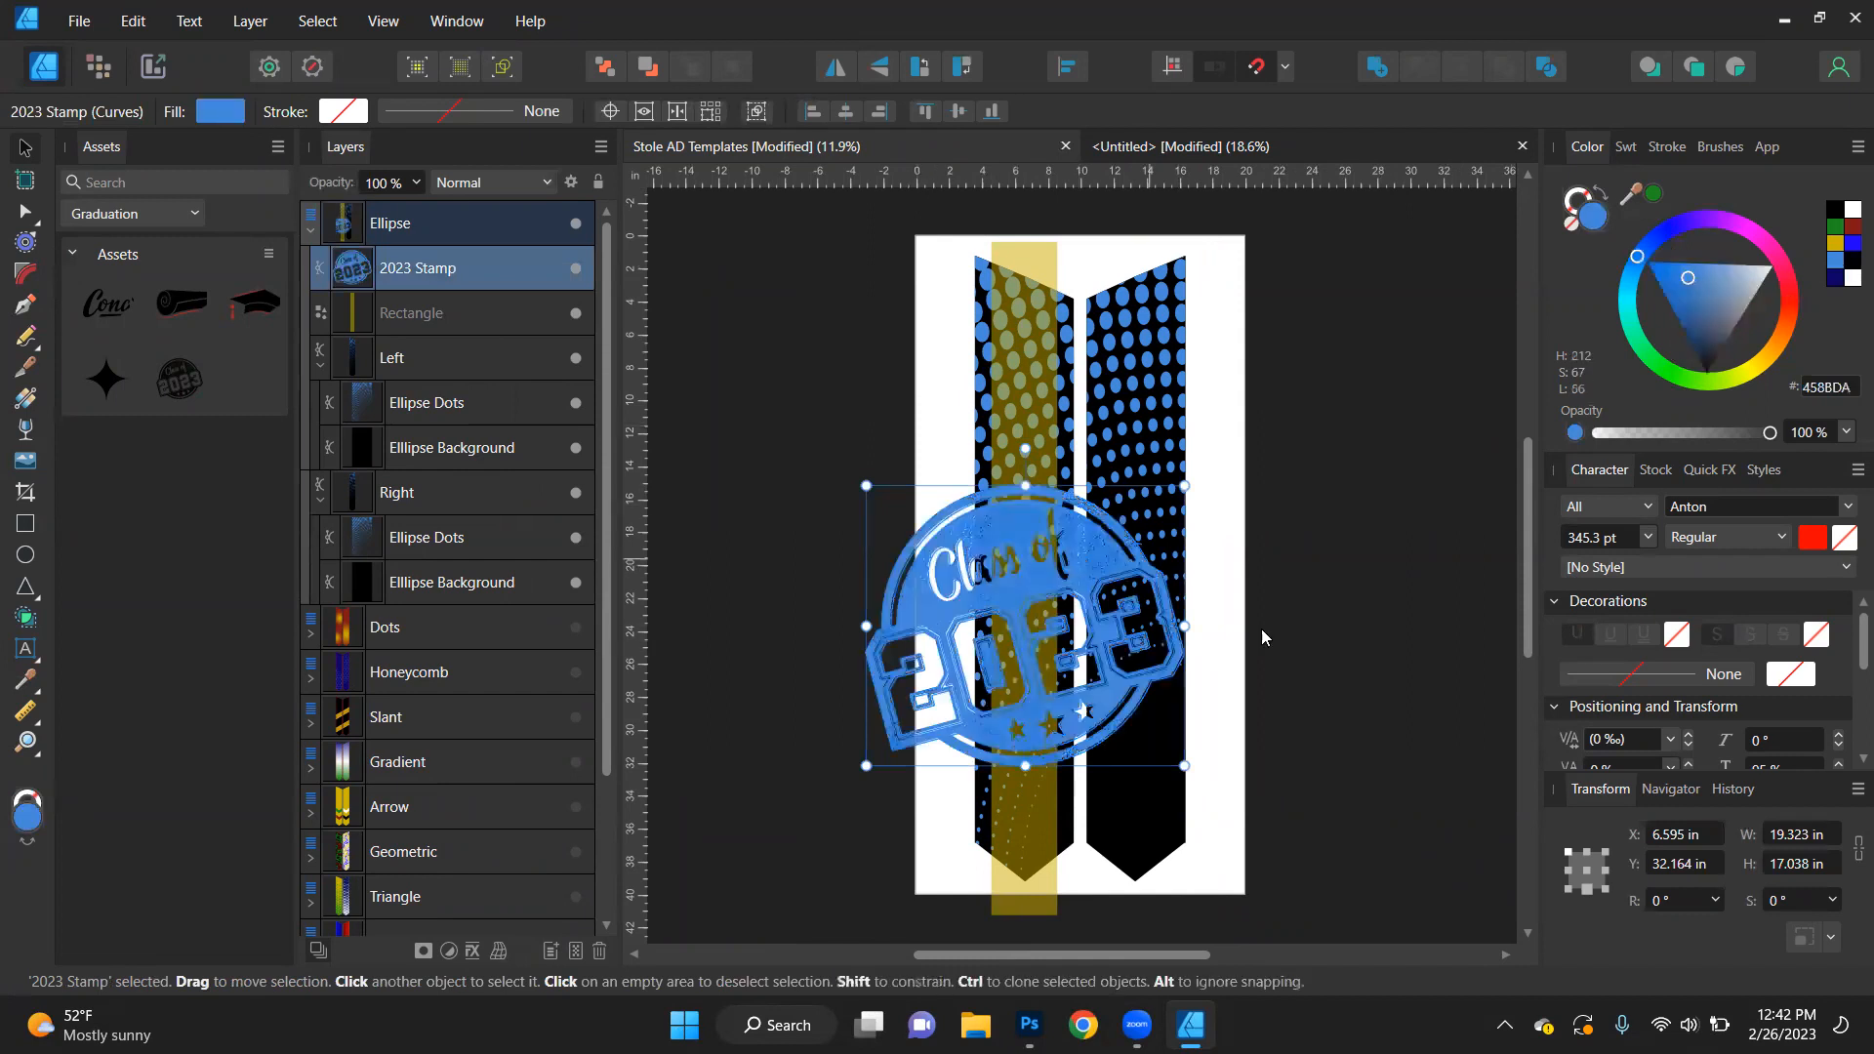
- Set the 2023 Stamp's height to 4 in and move it to the lower end of the right stole piece
{"action": "left_click", "coordinate": [1808, 867]}
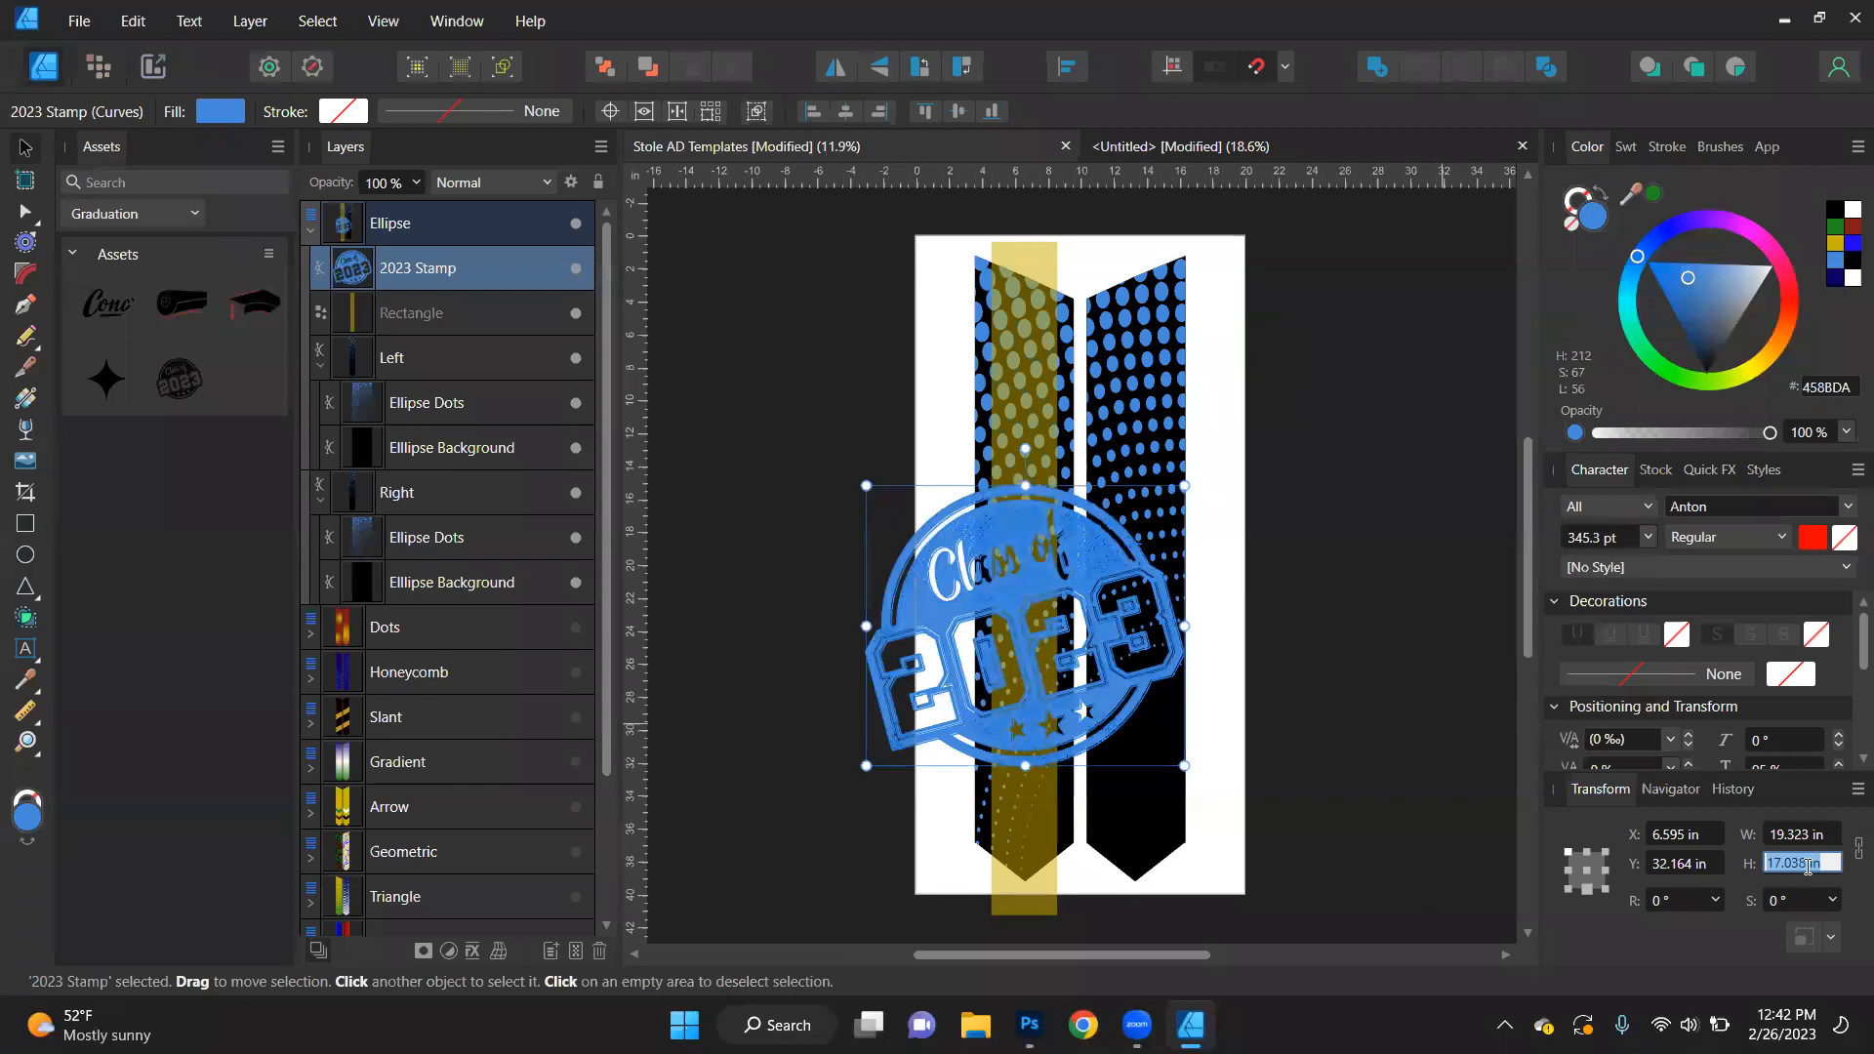
{"action": "type", "text": "4"}
{"action": "key", "text": "Return"}
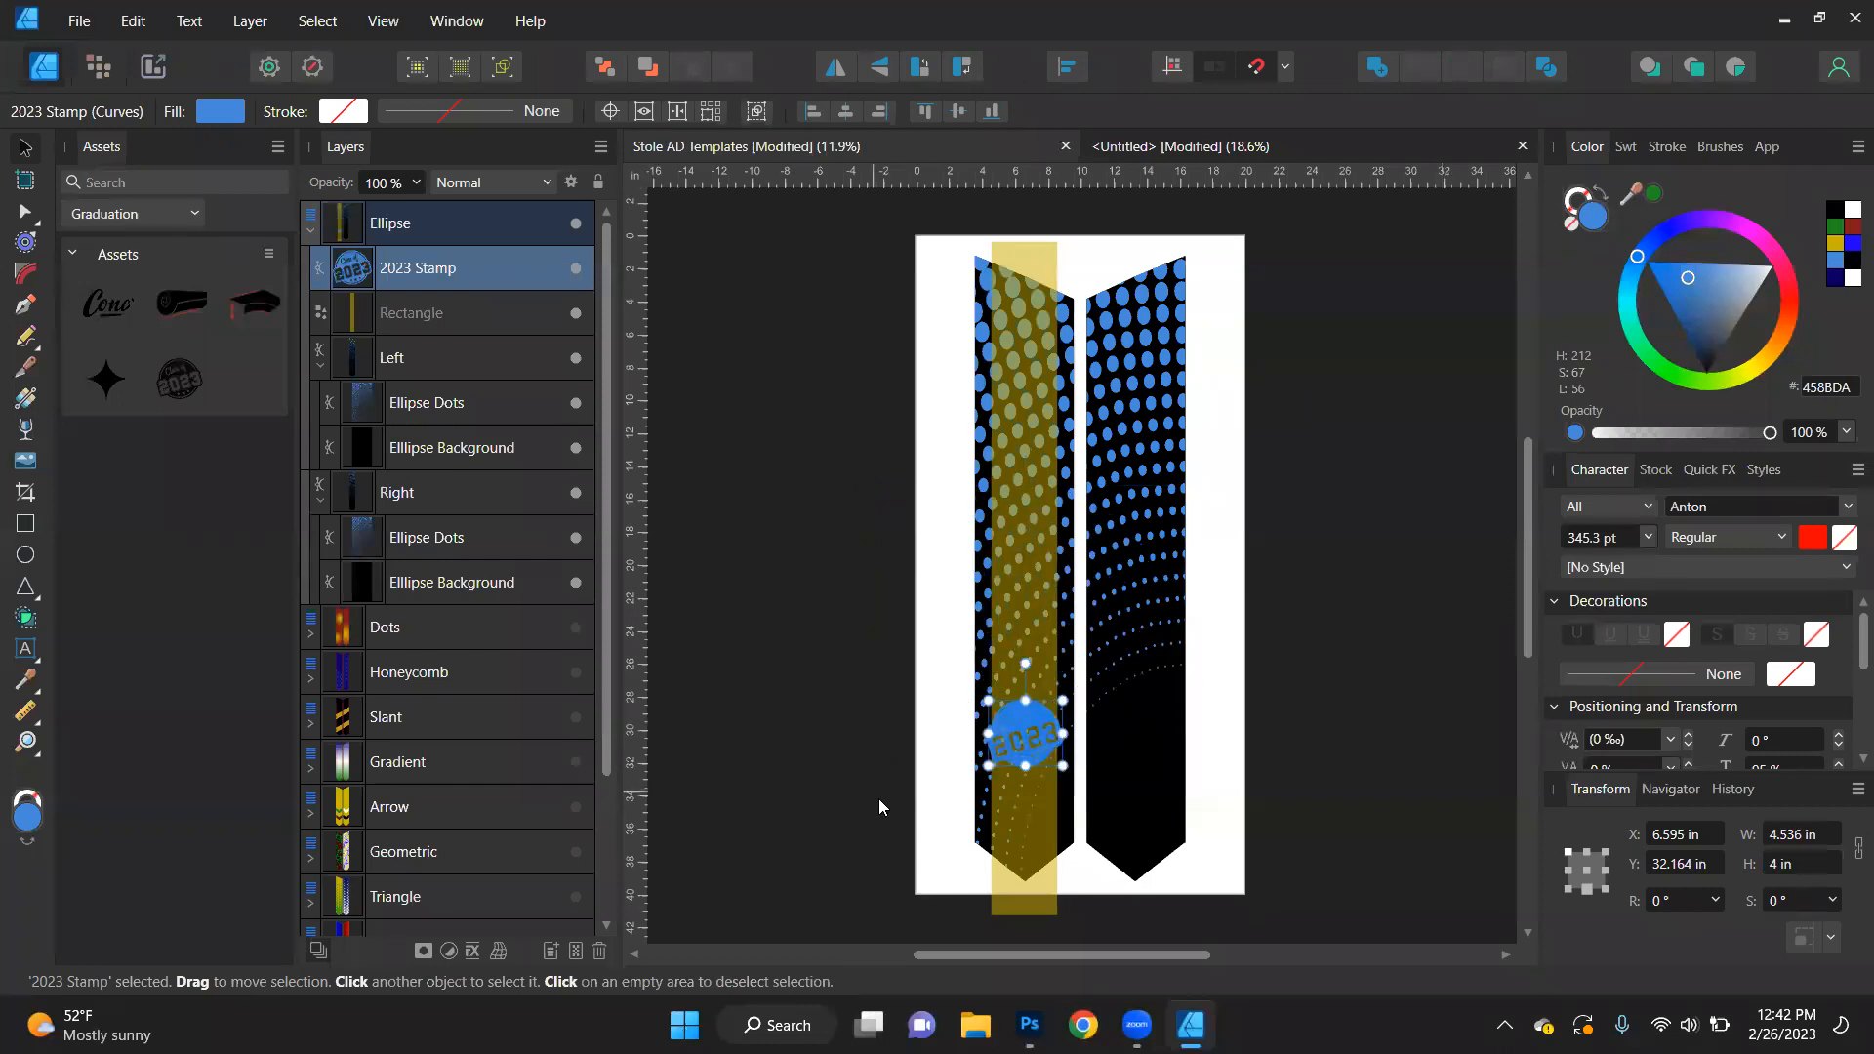
{"action": "scroll", "coordinate": [1019, 841], "scroll_direction": "up", "scroll_amount": 5}
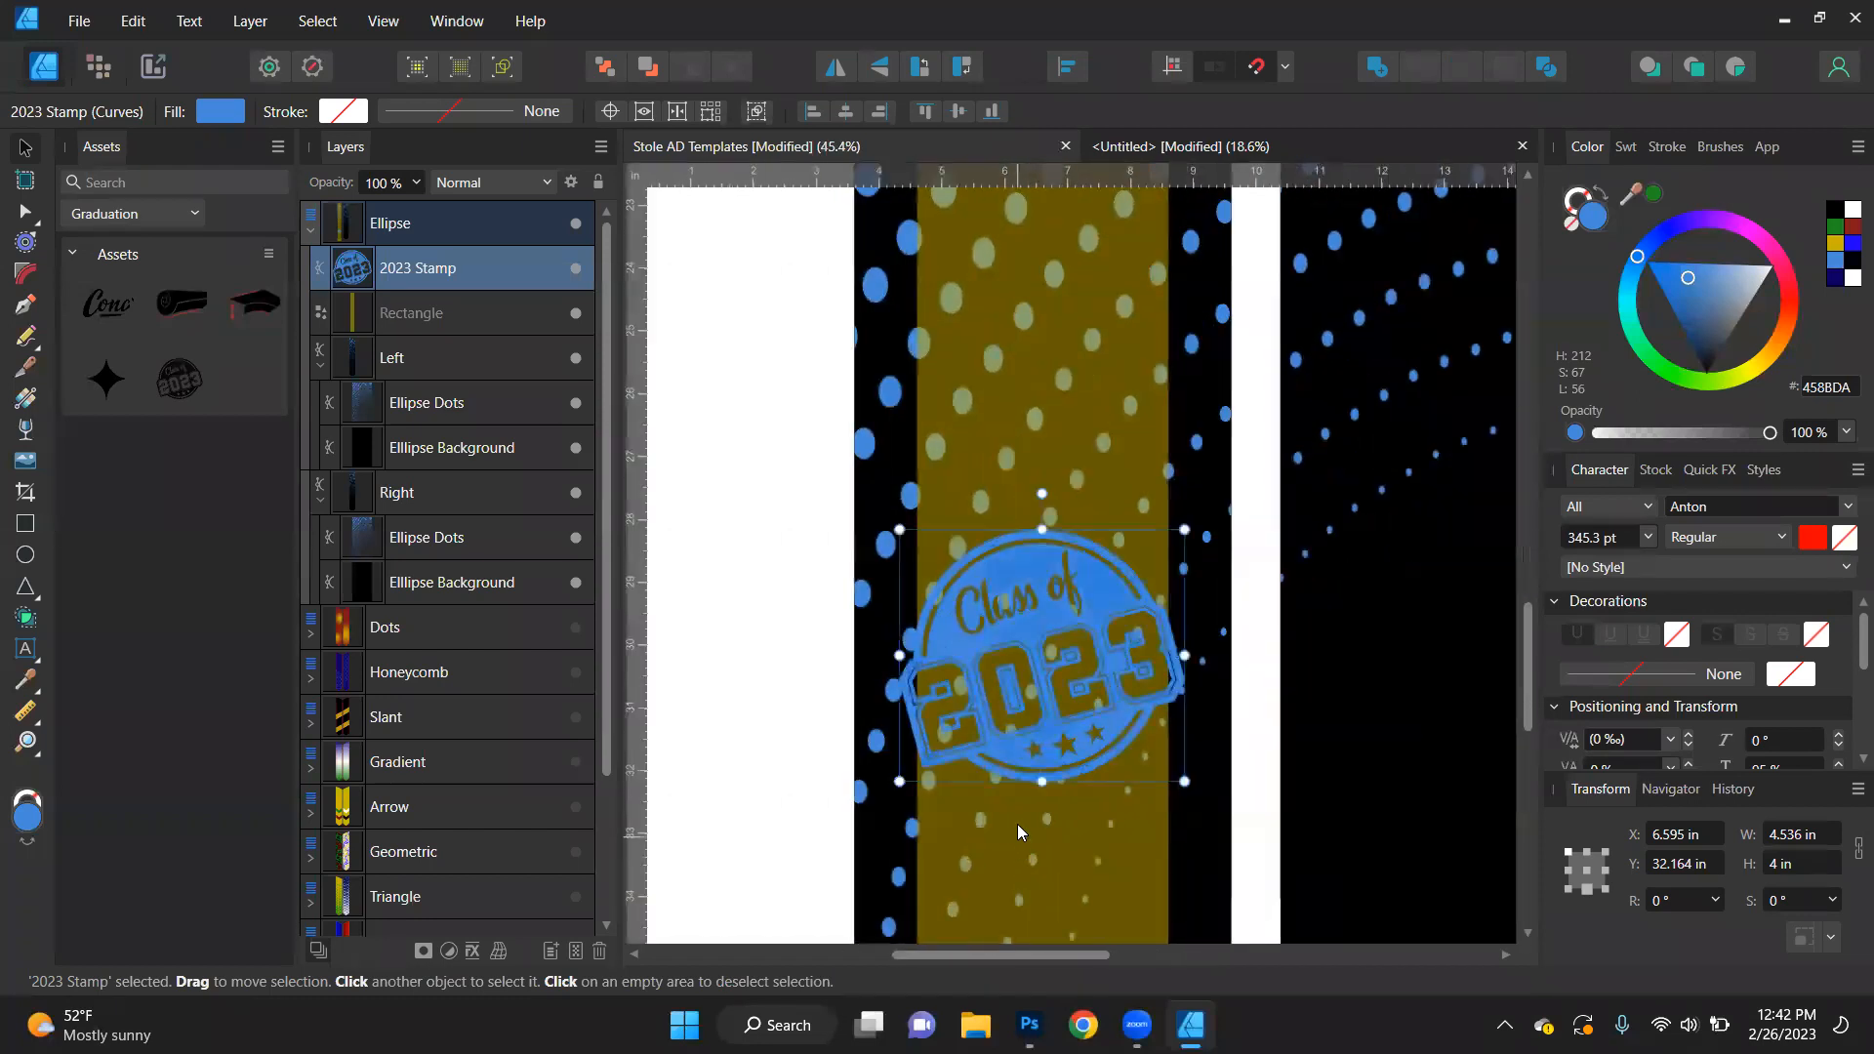
{"action": "scroll", "coordinate": [1015, 792], "scroll_direction": "down", "scroll_amount": 3}
{"action": "left_click_drag", "start_coordinate": [1040, 613], "coordinate": [1314, 797]}
{"action": "left_click", "coordinate": [1455, 677]}
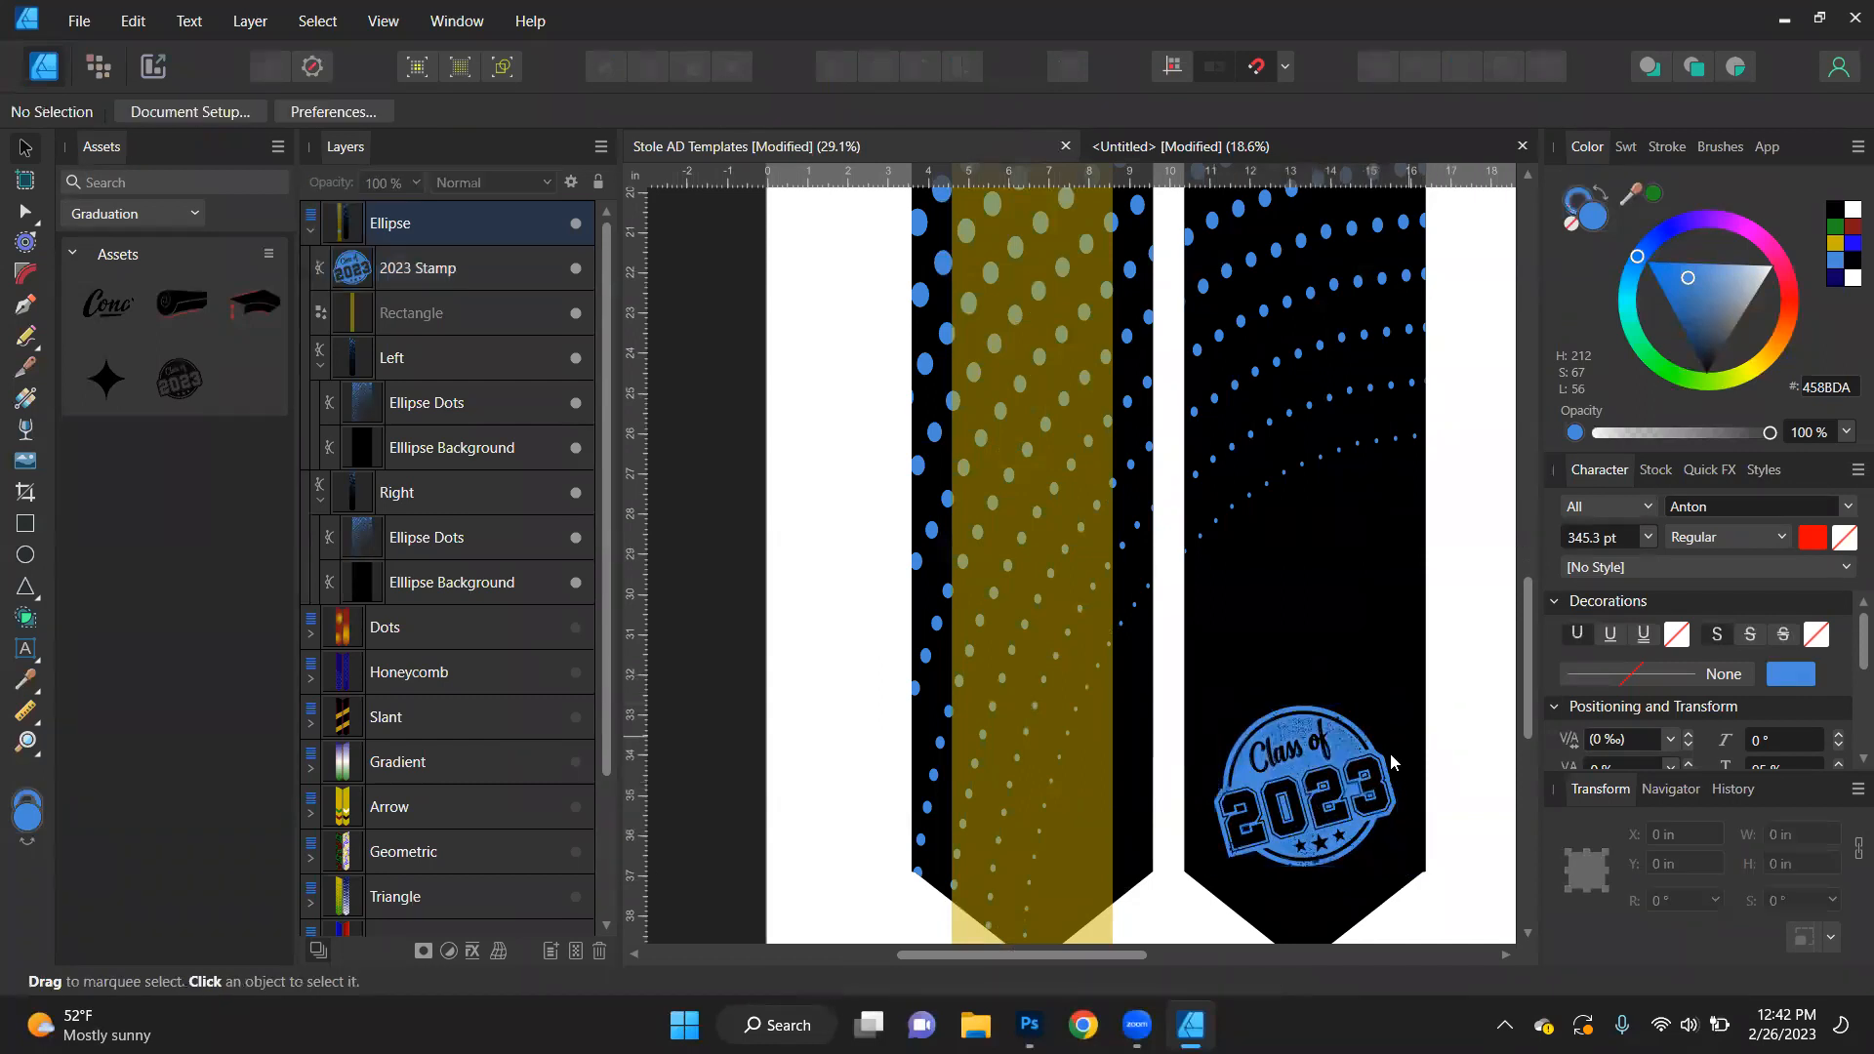
- Set the width of the 2023 Stamp on the right stole piece to 5 in
{"action": "left_click", "coordinate": [1332, 809]}
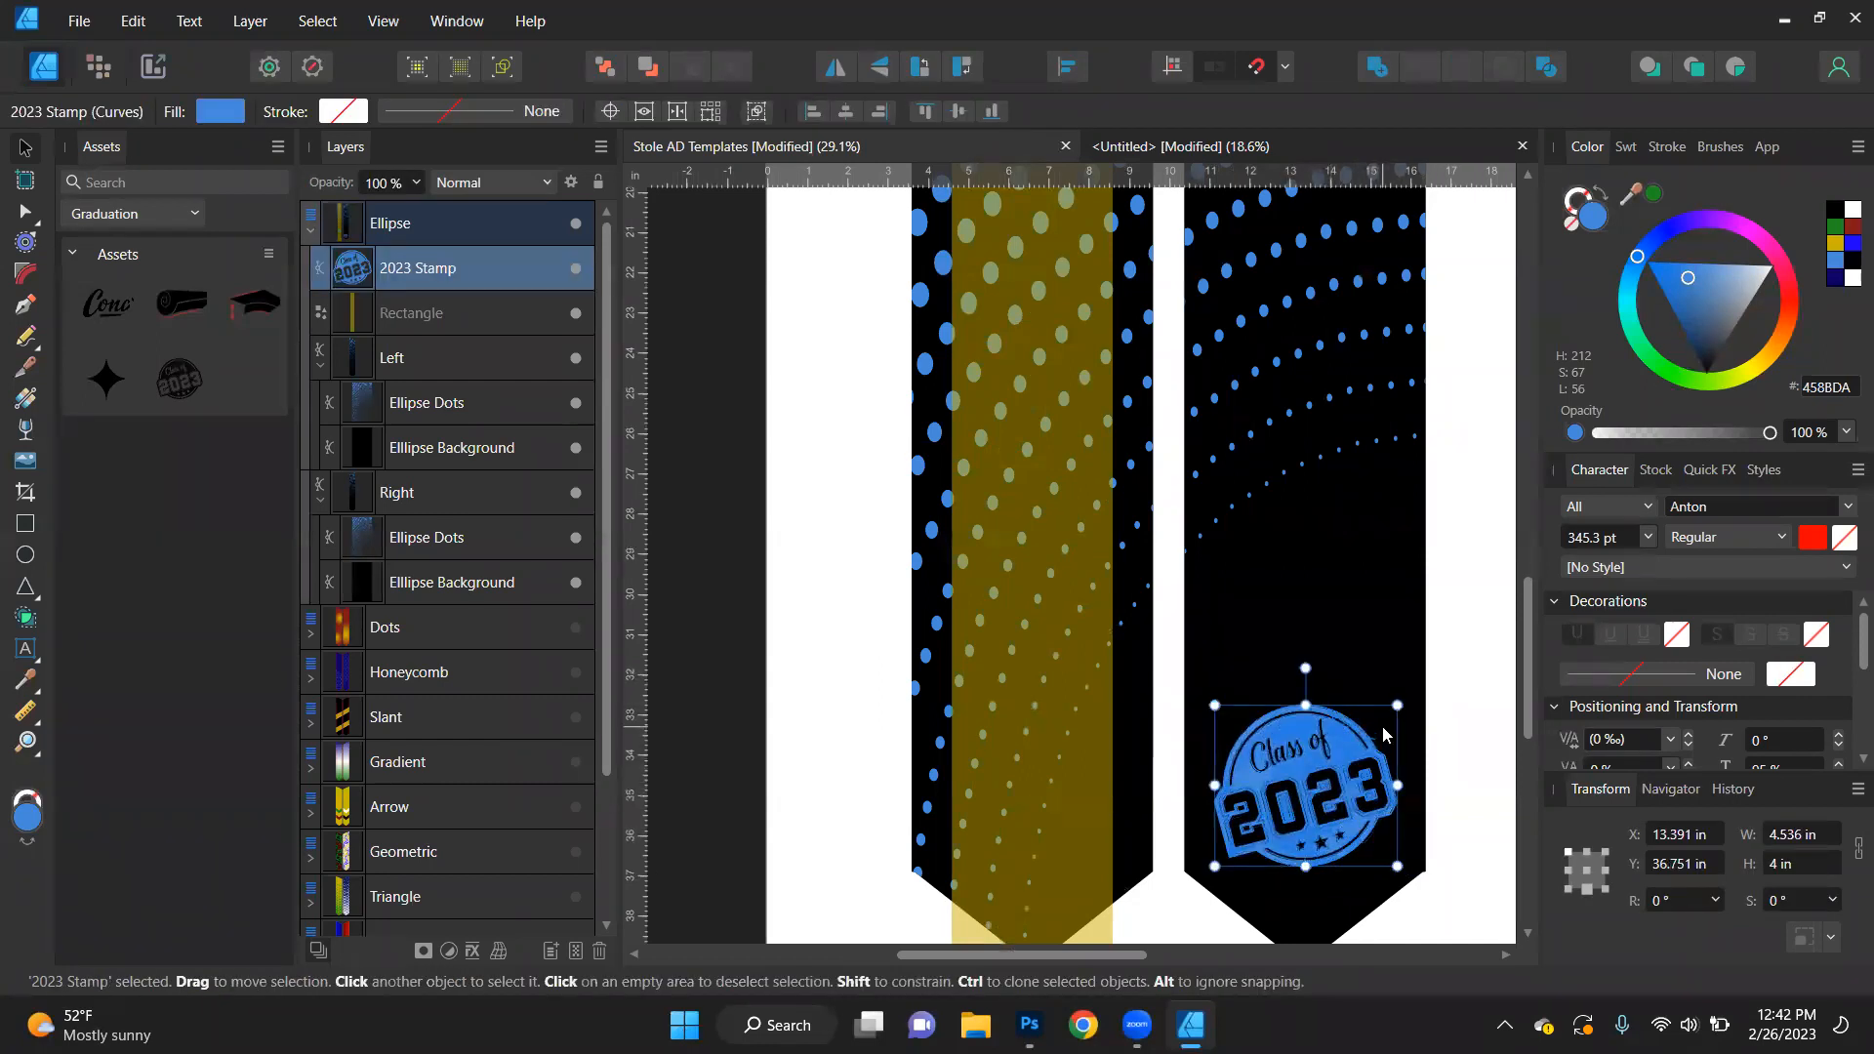
{"action": "left_click", "coordinate": [1807, 839]}
{"action": "type", "text": "5"}
{"action": "key", "text": "Return"}
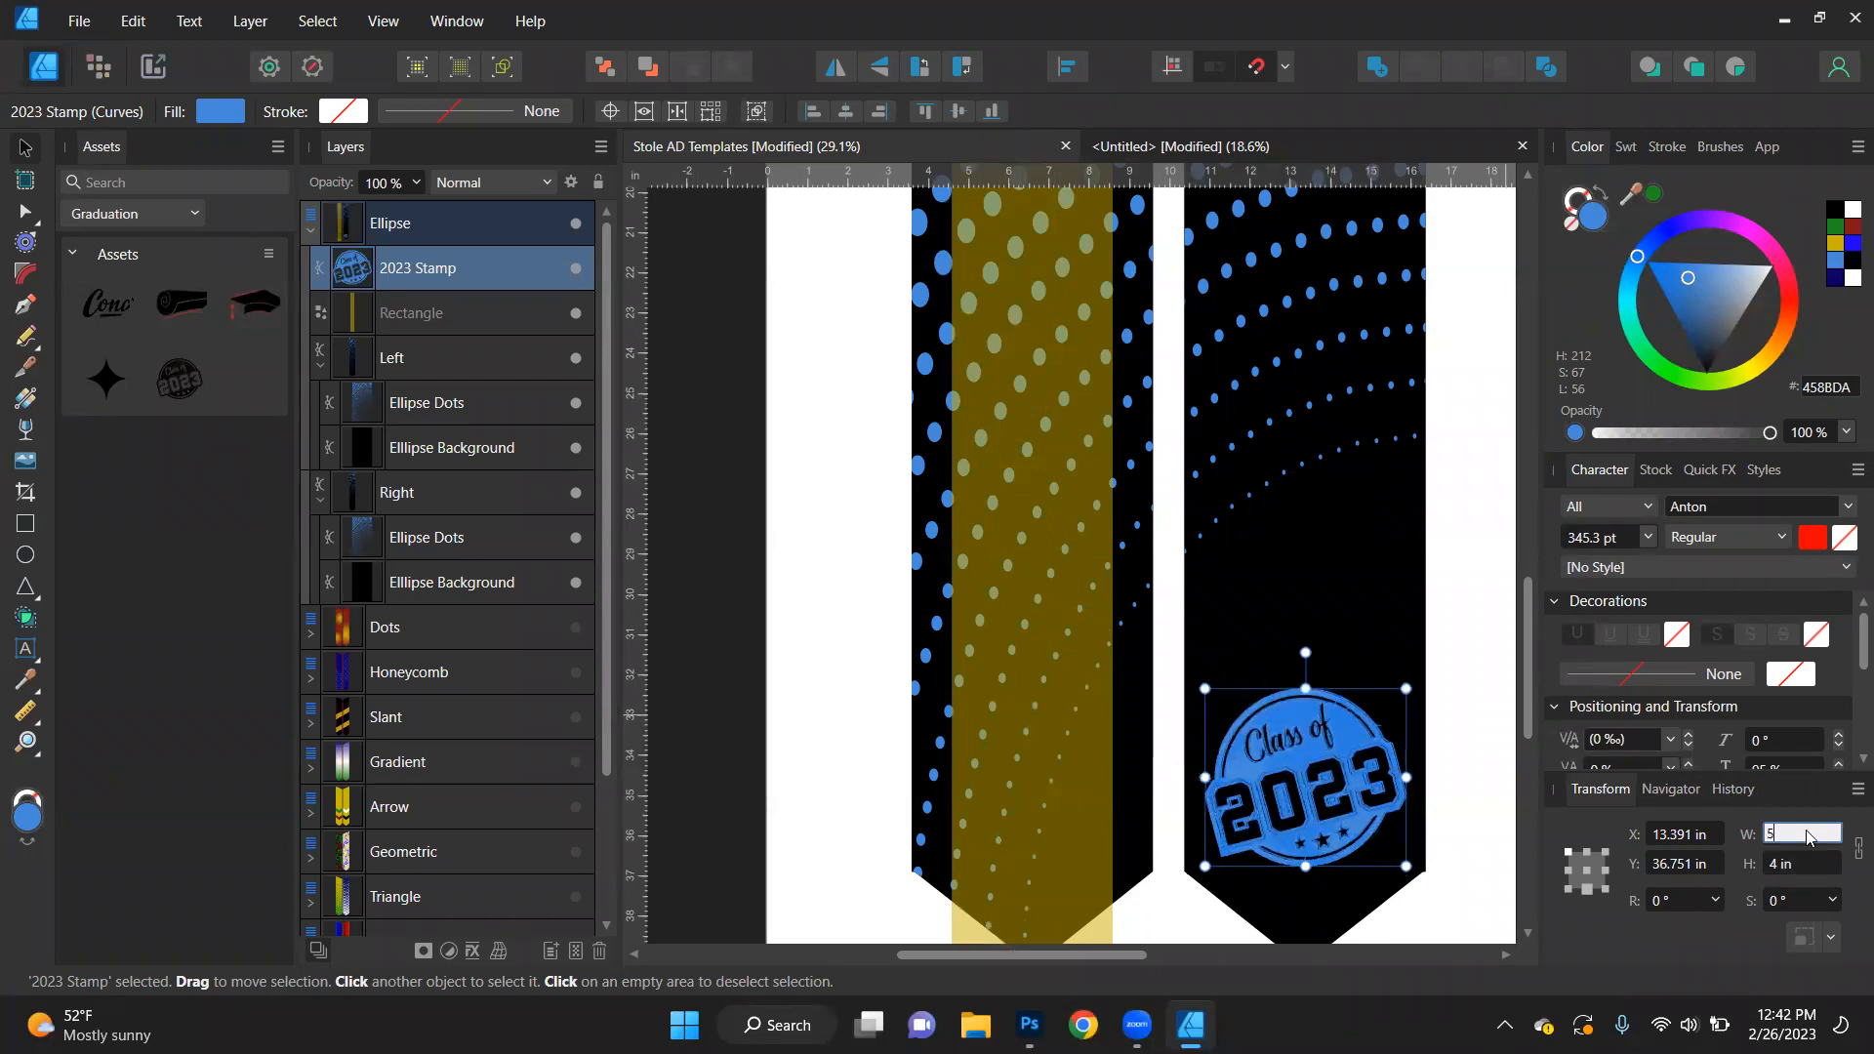
- Duplicate the gold guide rectangle and move the copy over the centre of the right stole piece
{"action": "left_click", "coordinate": [1066, 744]}
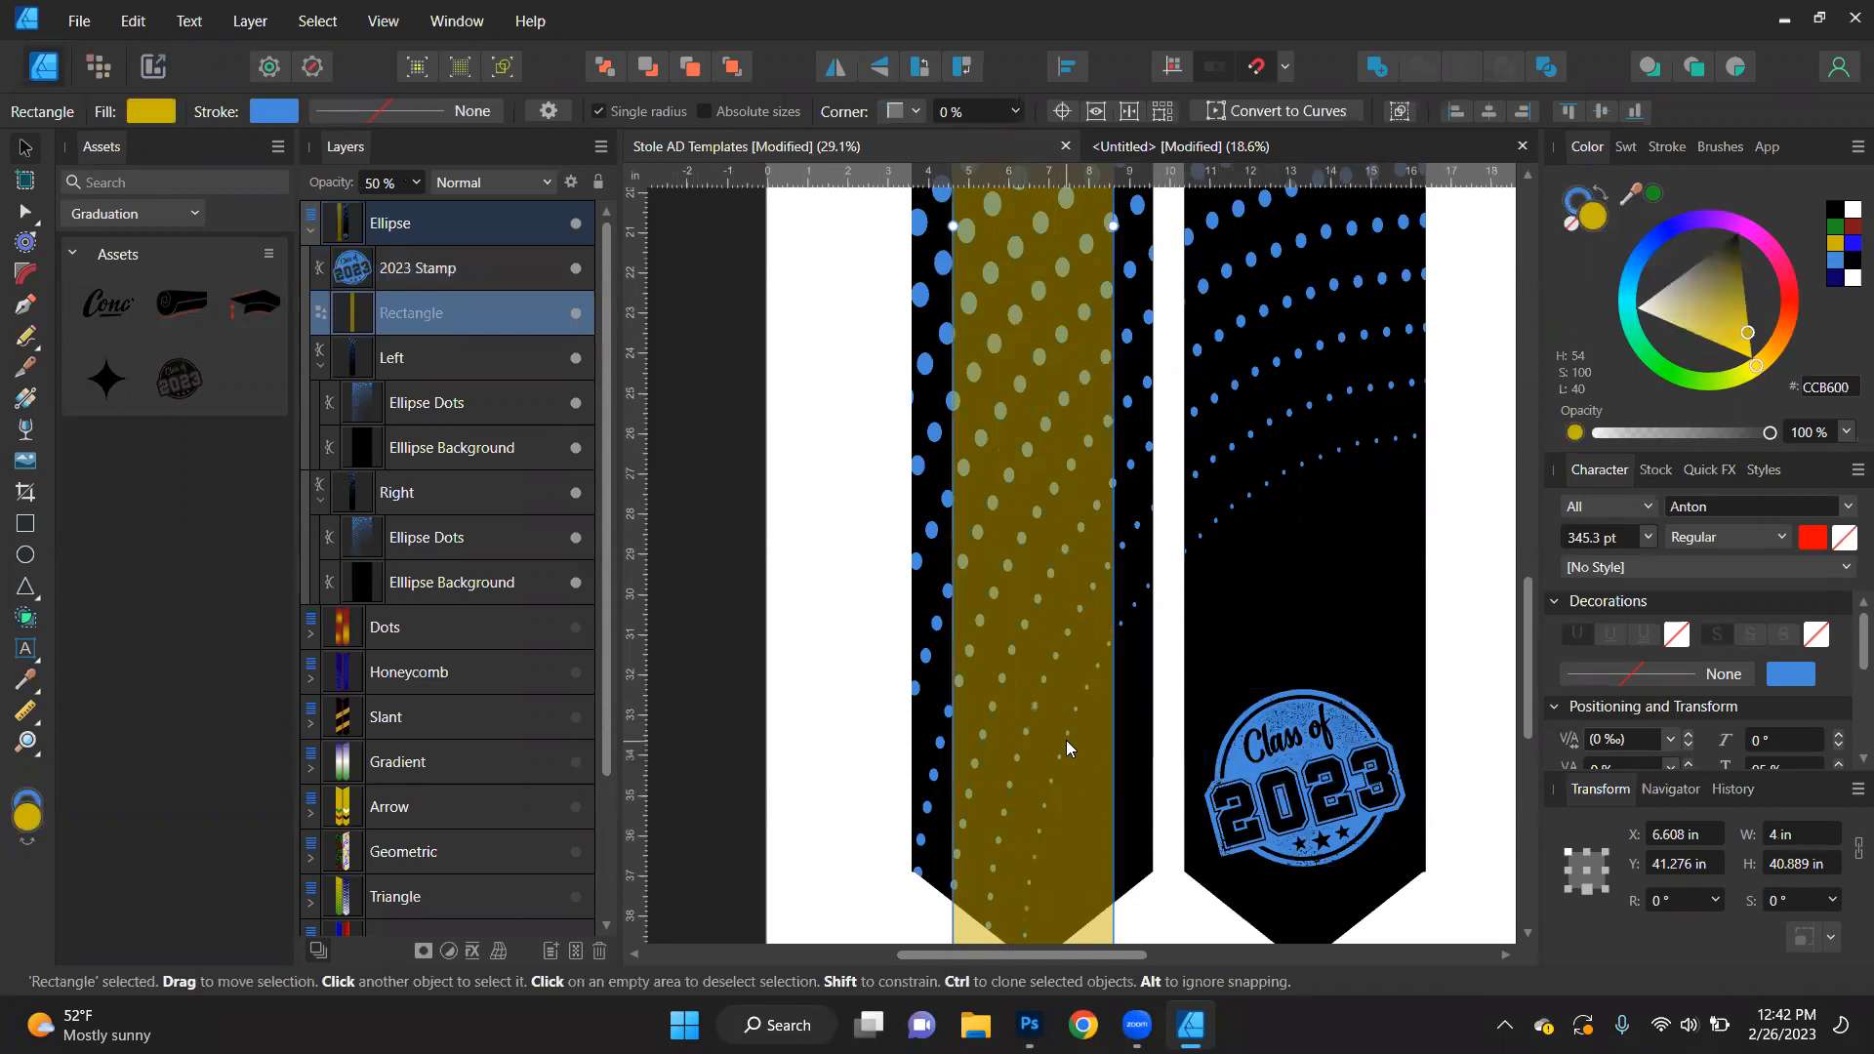
{"action": "key", "text": "ctrl+j"}
{"action": "scroll", "coordinate": [1058, 702], "scroll_direction": "down", "scroll_amount": 2}
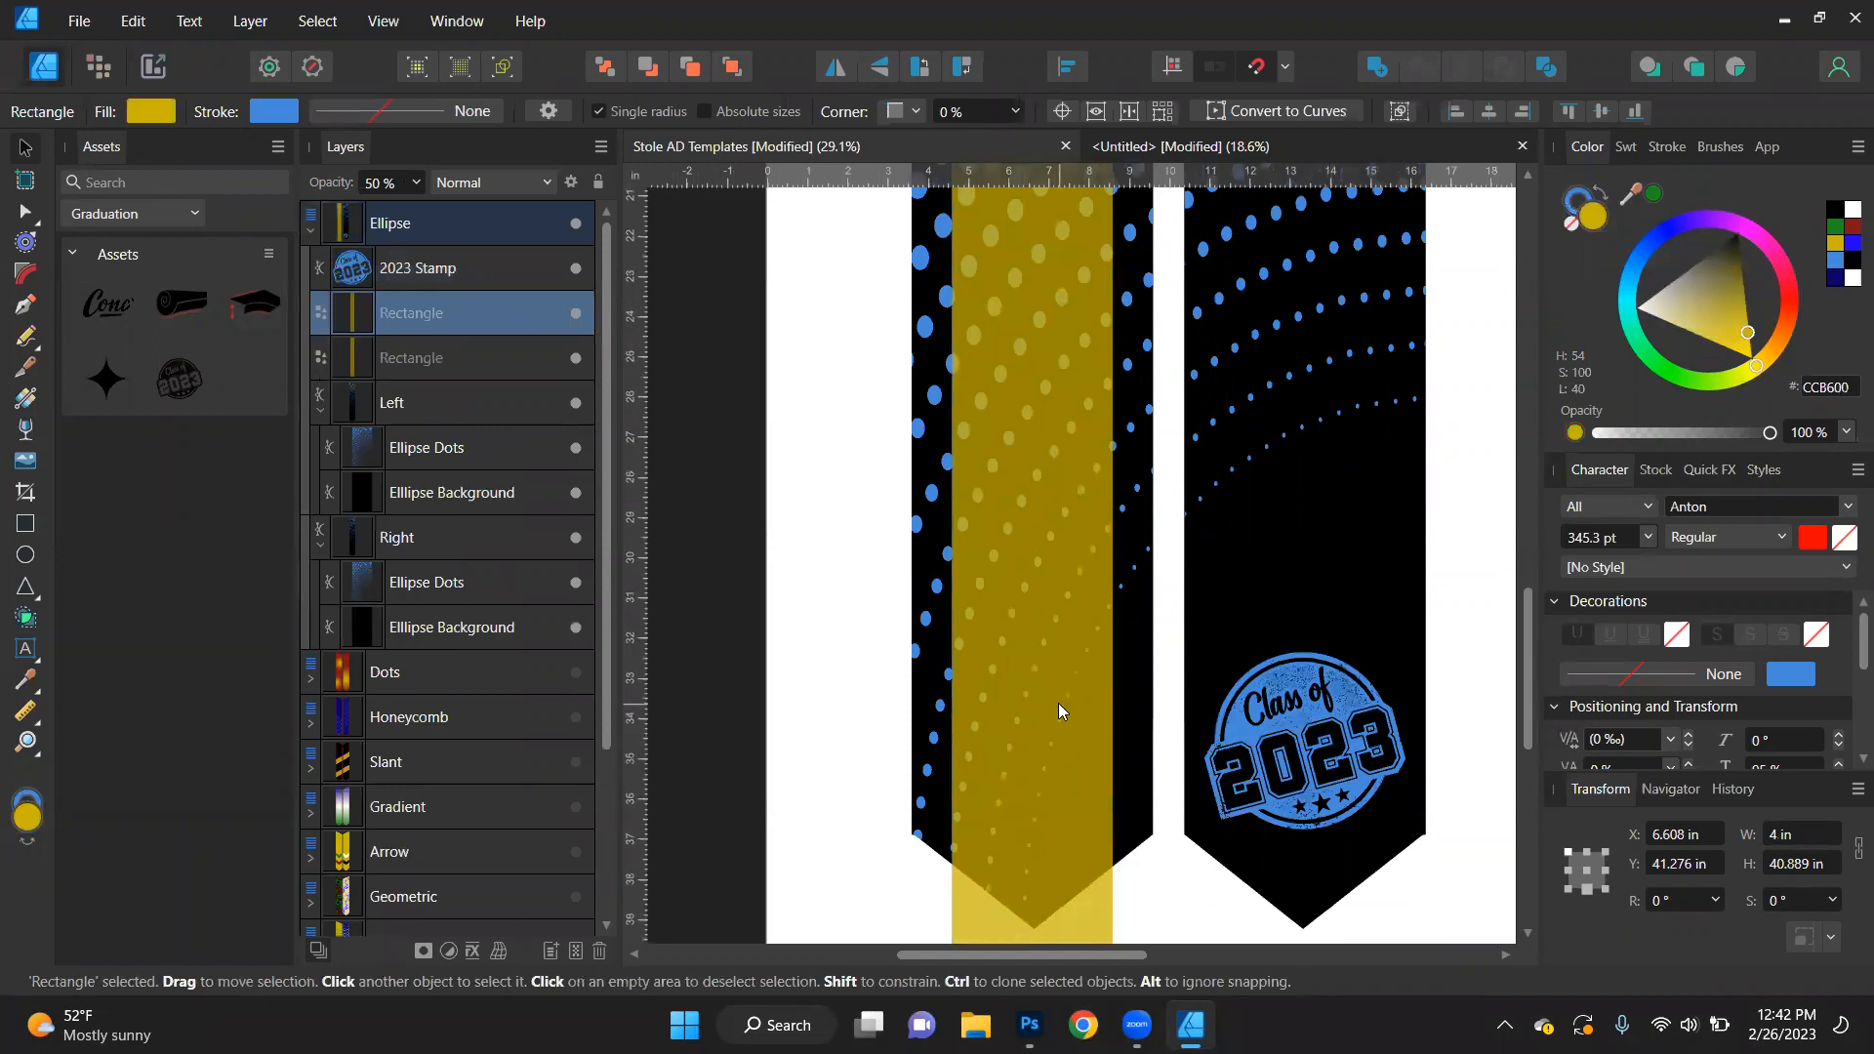
{"action": "left_click_drag", "start_coordinate": [1015, 703], "coordinate": [1309, 691]}
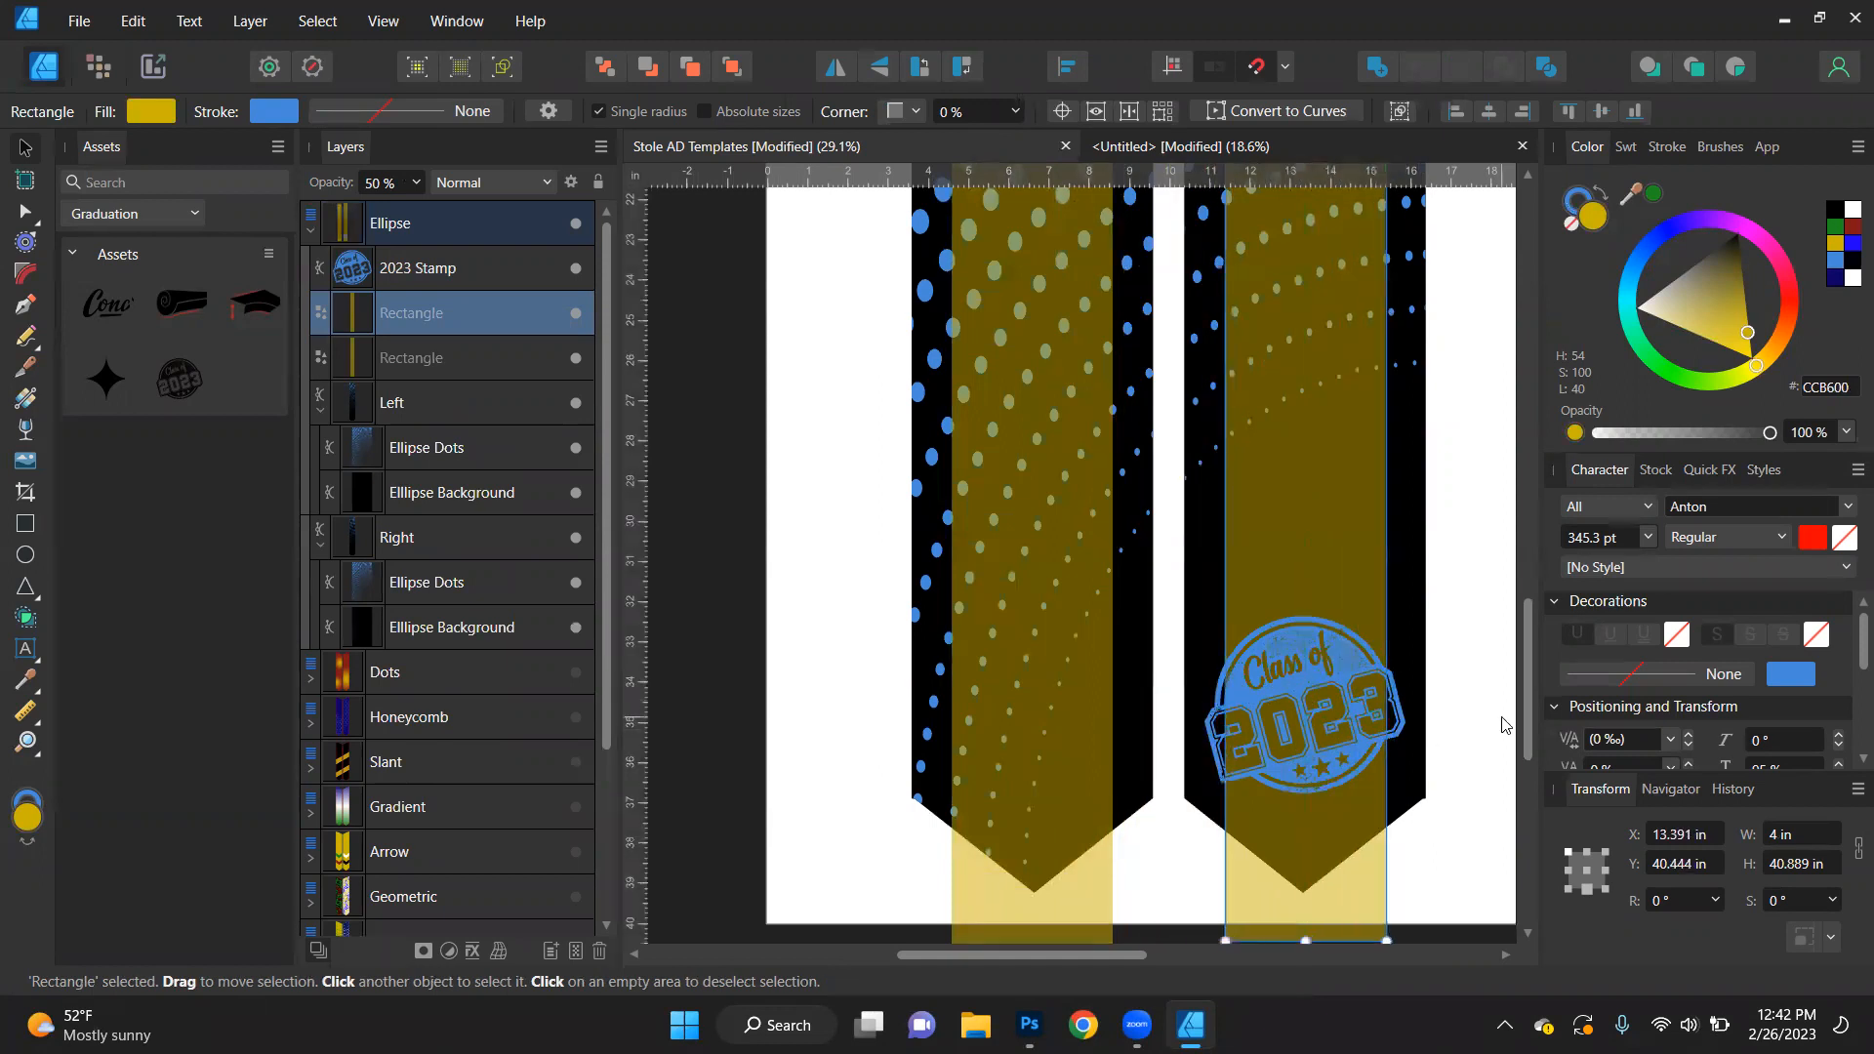
{"action": "left_click", "coordinate": [1469, 731]}
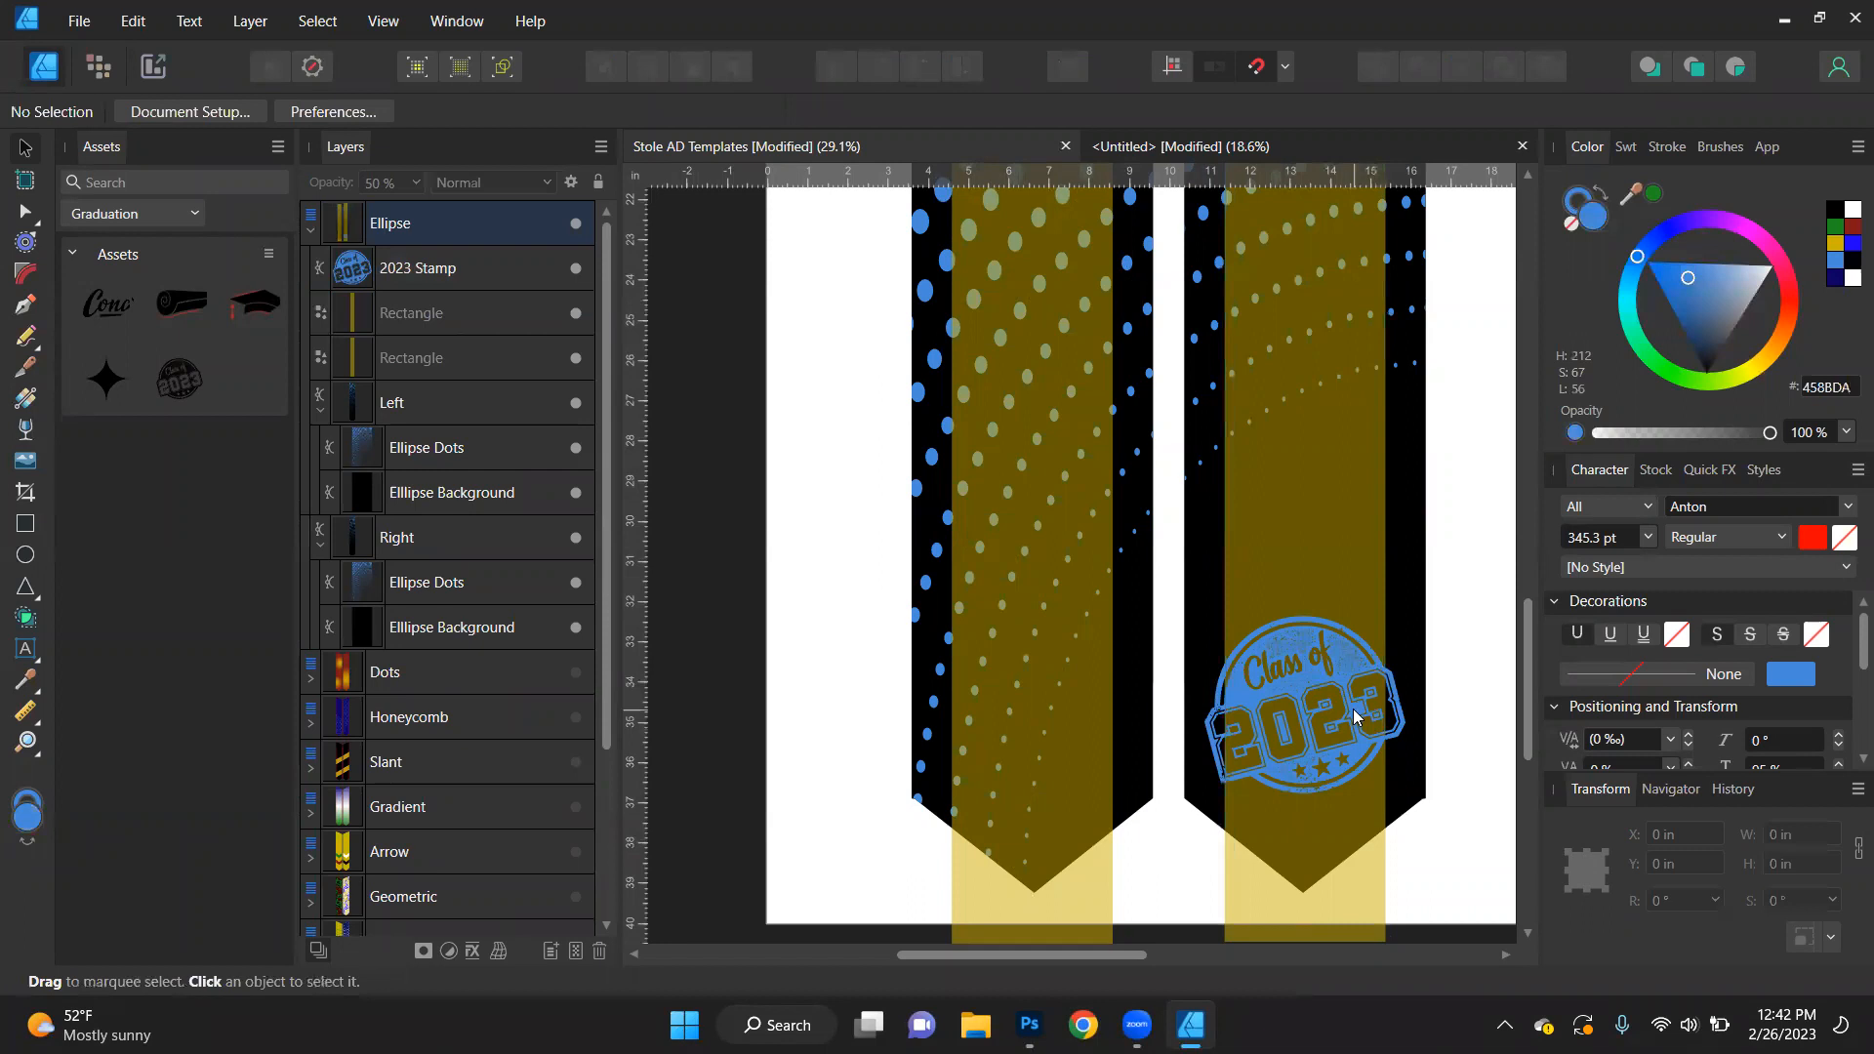
{"action": "key", "text": "ctrl+0"}
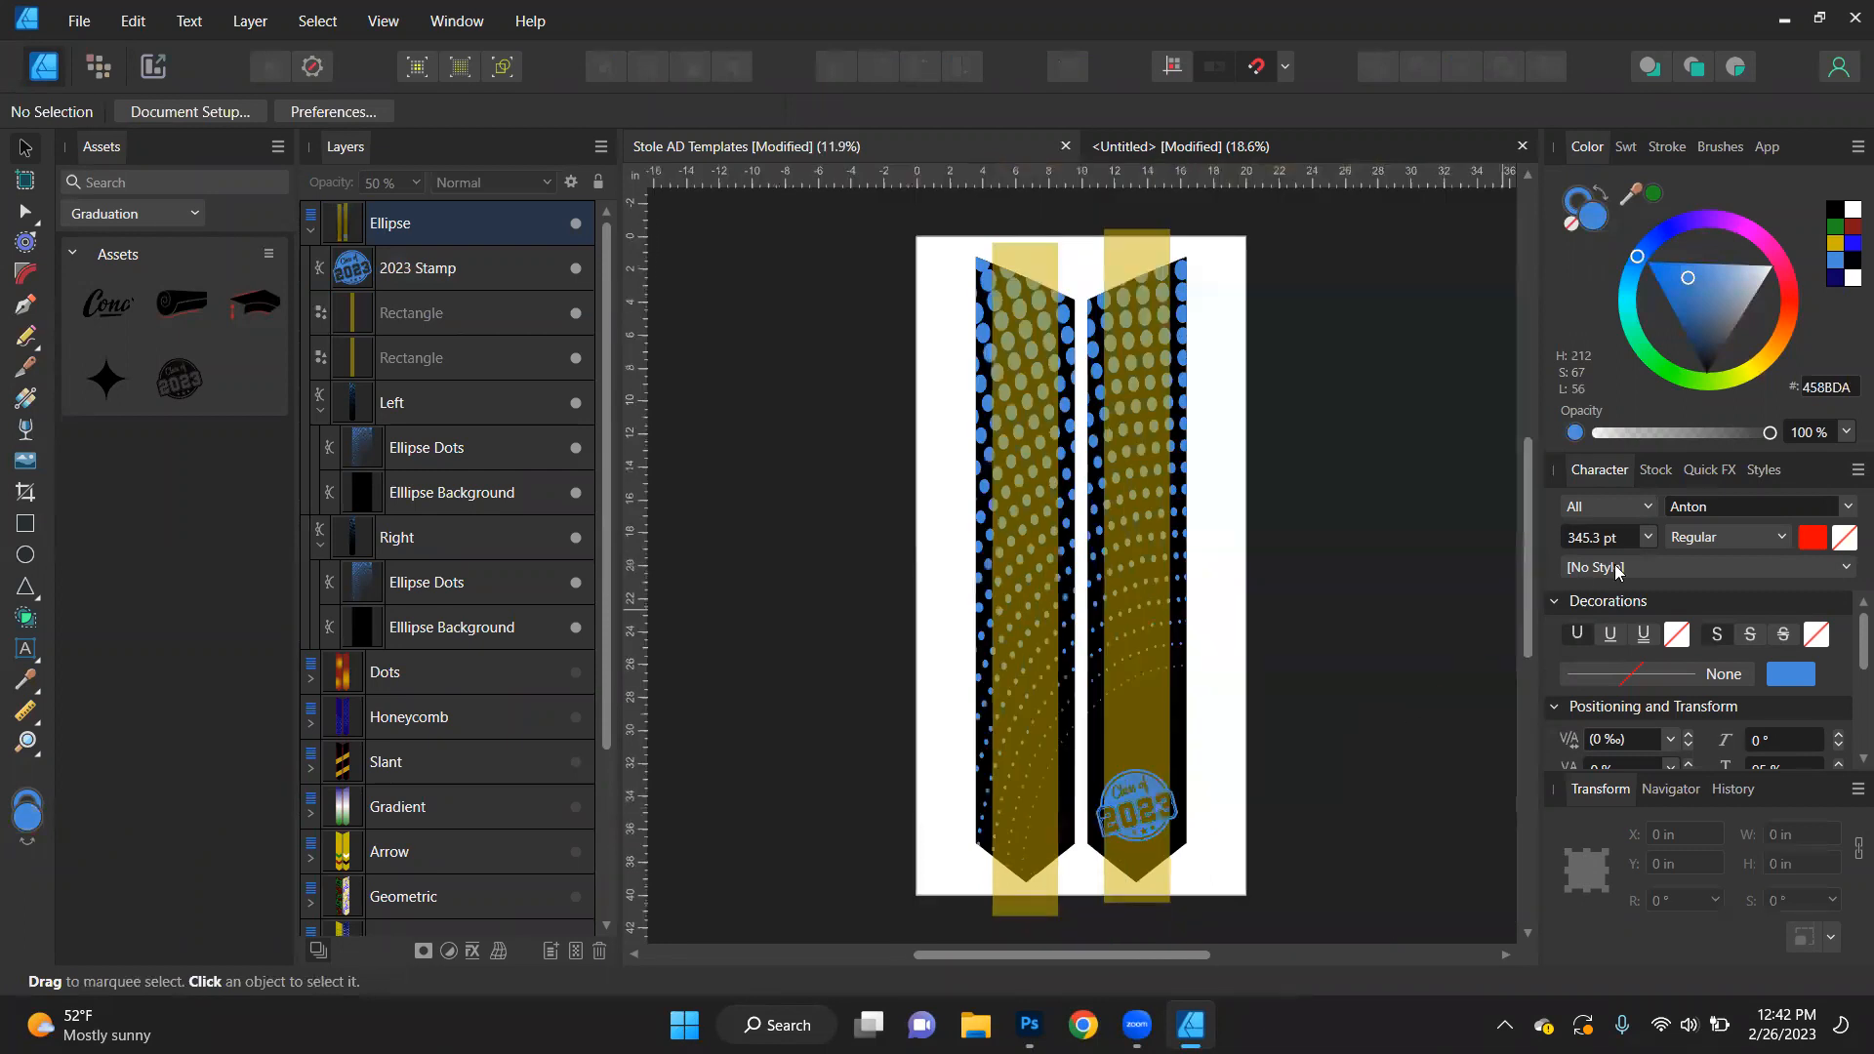
- Browse the Pexels stock photos for "high school senior" and place the photo of the graduate blowing a kiss in the document
{"action": "left_click", "coordinate": [1655, 472]}
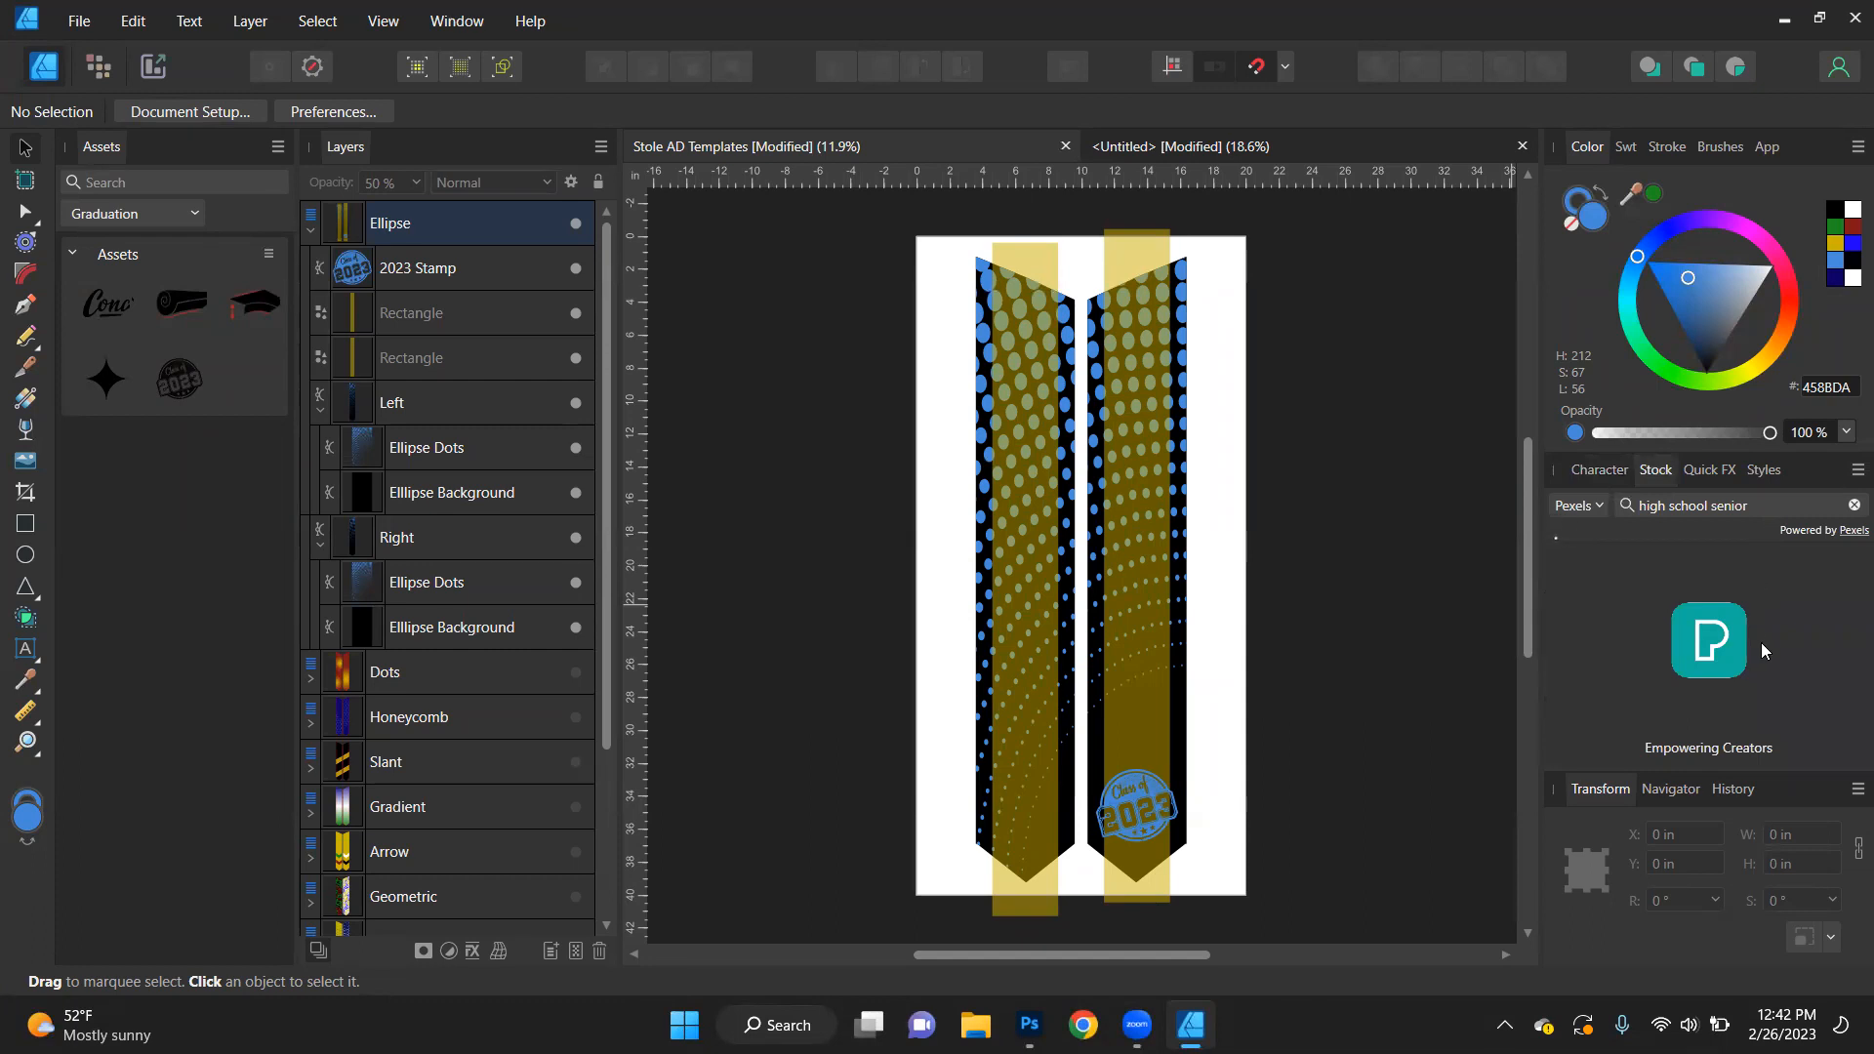
{"action": "scroll", "coordinate": [1796, 699], "scroll_direction": "down", "scroll_amount": 2}
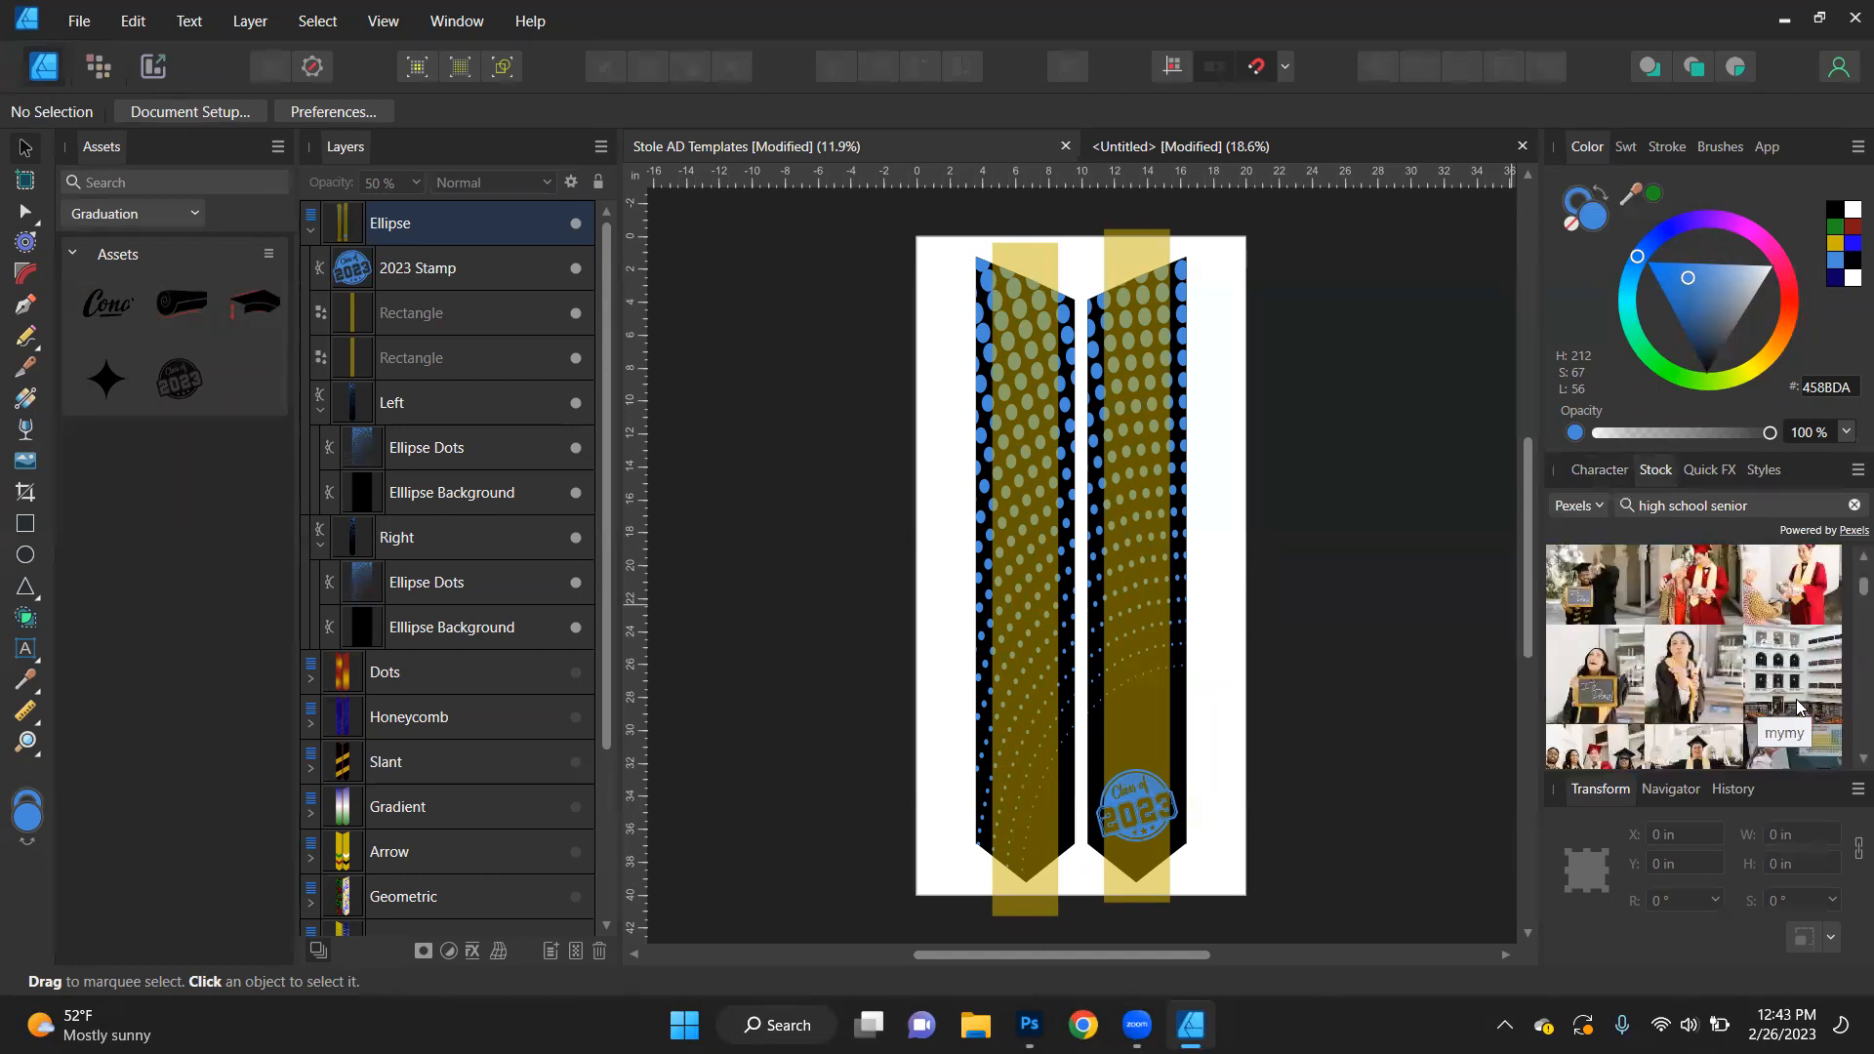
{"action": "scroll", "coordinate": [1796, 699], "scroll_direction": "down", "scroll_amount": 2}
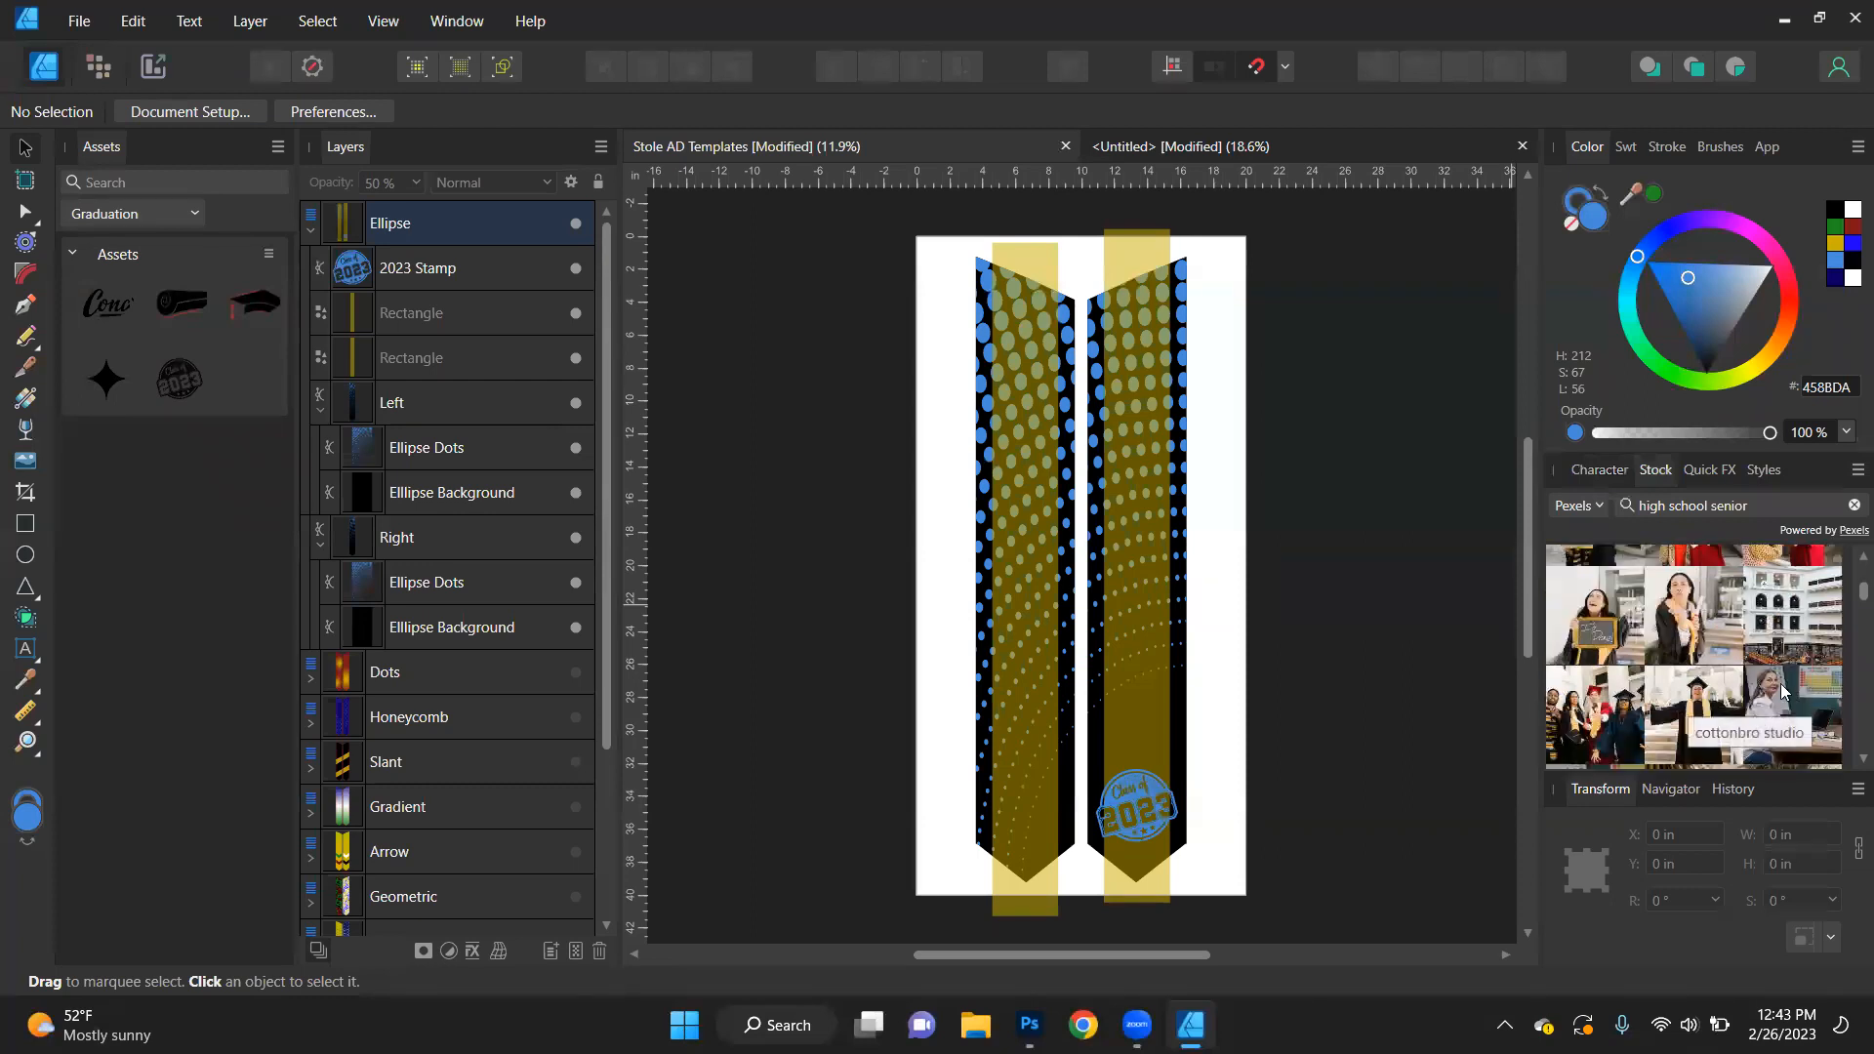
{"action": "left_click_drag", "start_coordinate": [1705, 633], "coordinate": [1099, 611]}
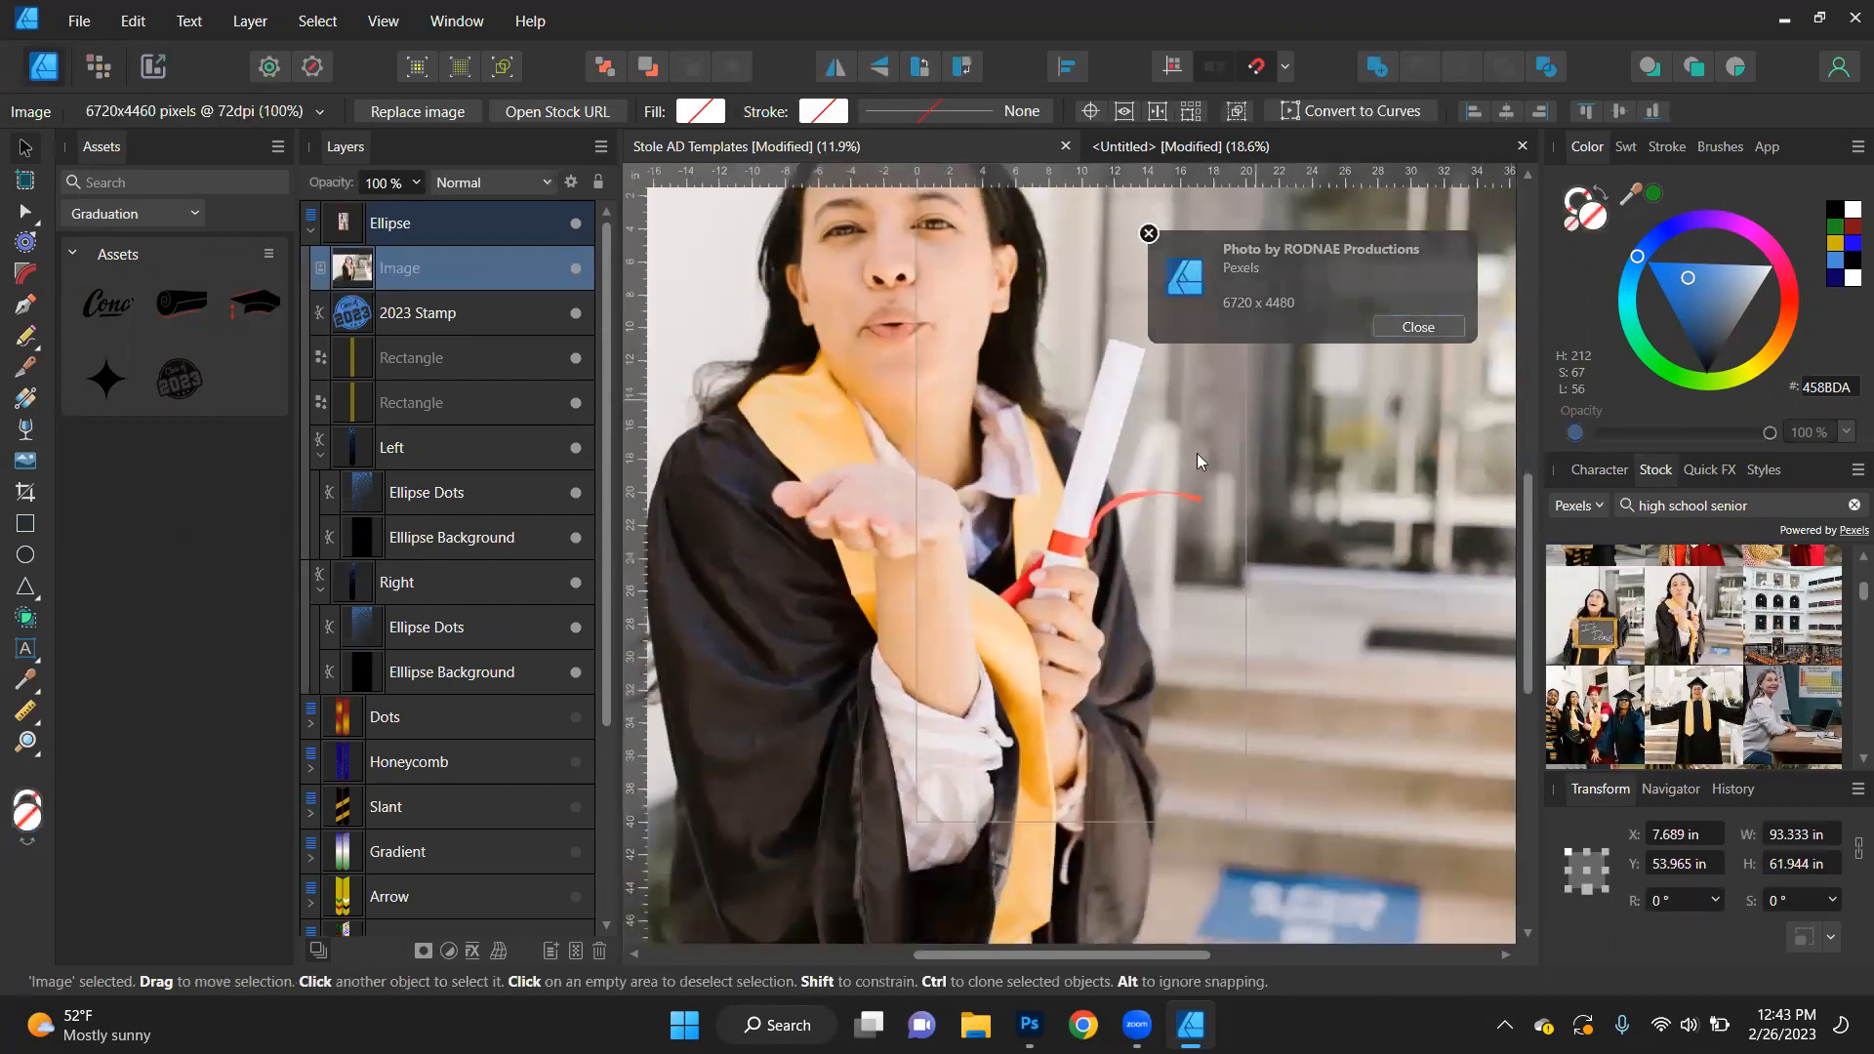
{"action": "scroll", "coordinate": [1167, 490], "scroll_direction": "down", "scroll_amount": 2}
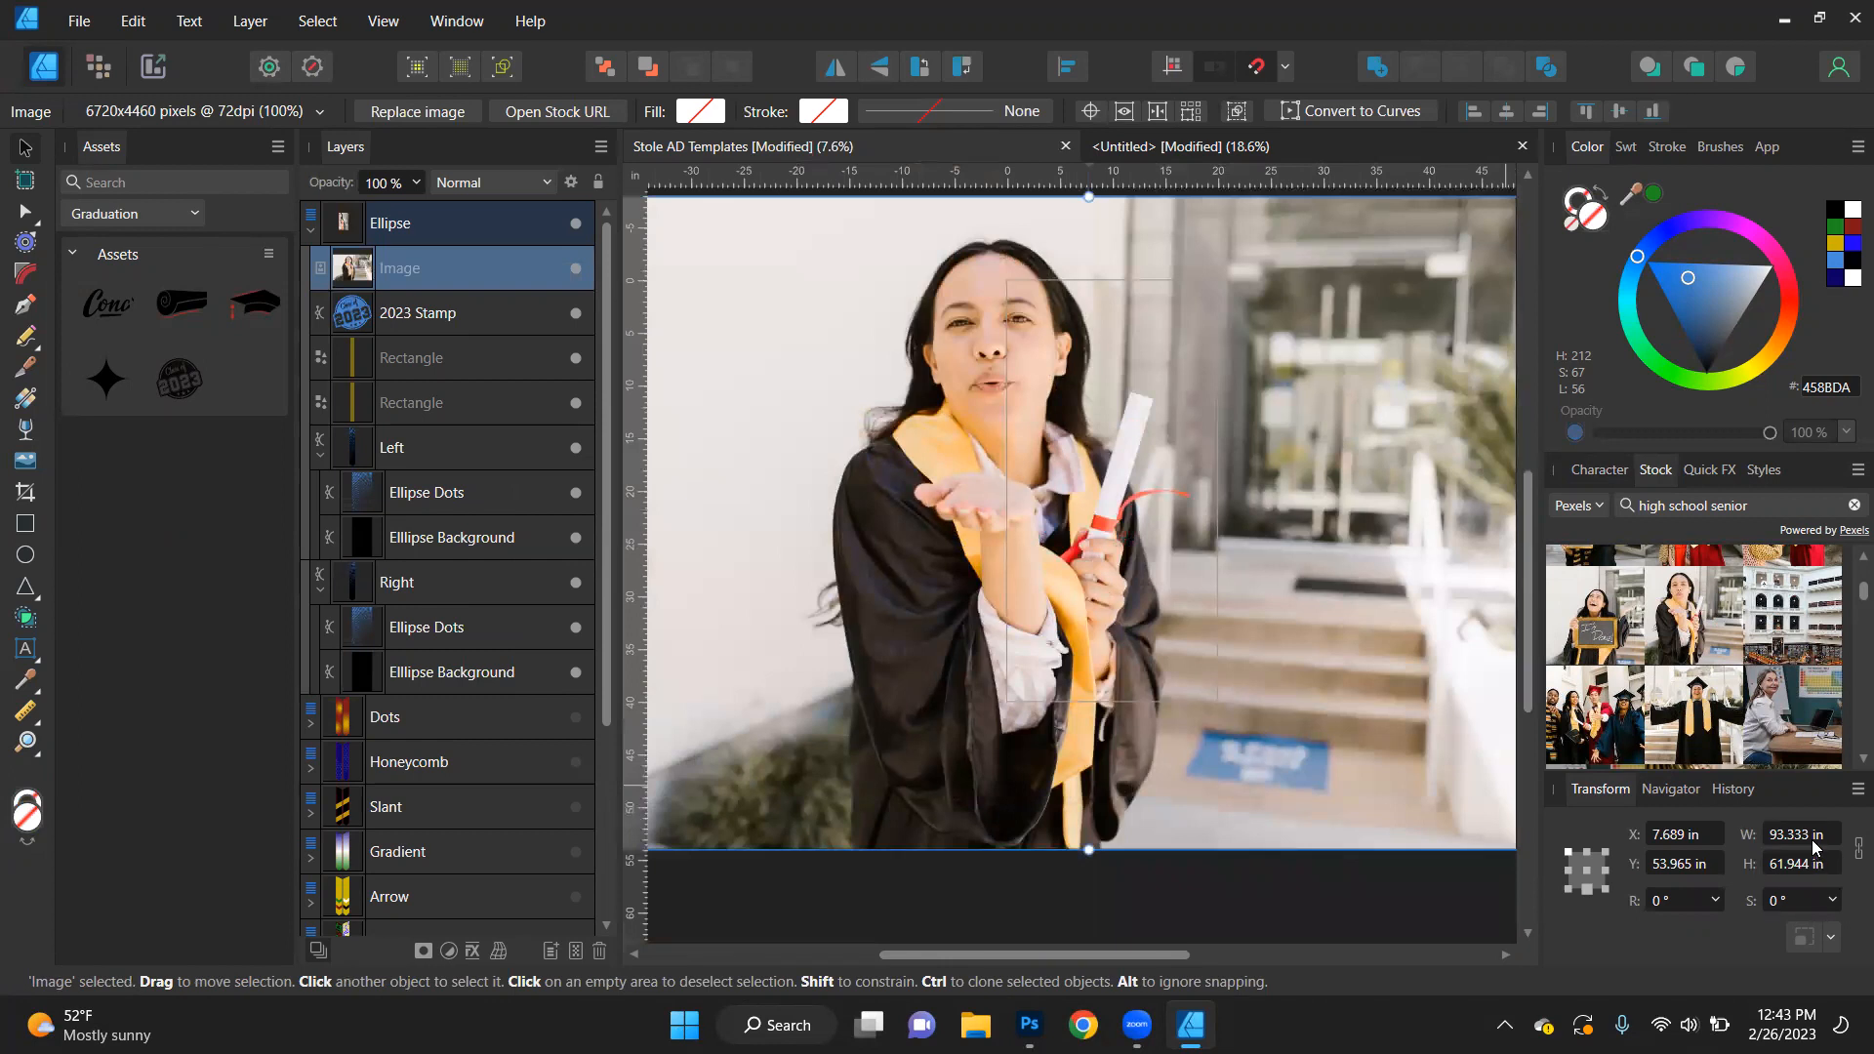
- Set the graduate stock photo's width to 10 in and move it up over the stole pieces
{"action": "left_click", "coordinate": [1814, 836]}
{"action": "type", "text": "10"}
{"action": "key", "text": "Return"}
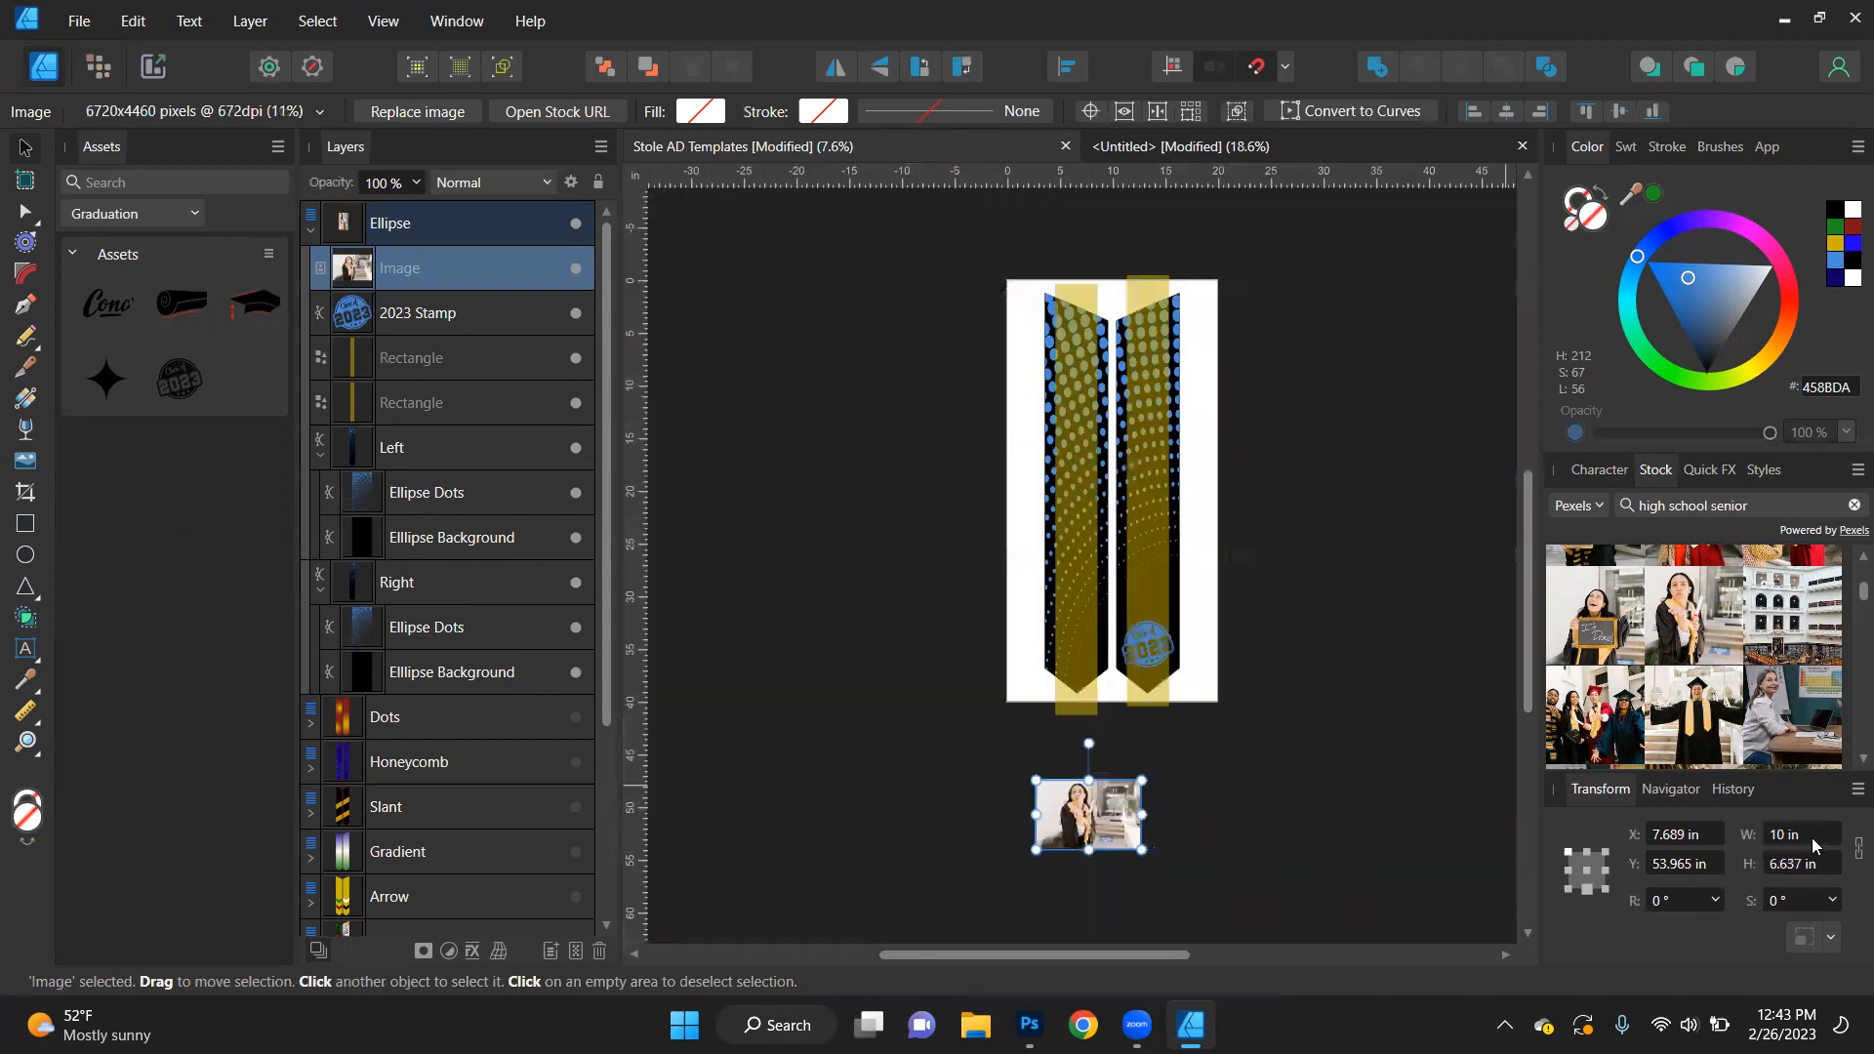
{"action": "left_click_drag", "start_coordinate": [1089, 824], "coordinate": [1095, 545]}
{"action": "scroll", "coordinate": [1095, 545], "scroll_direction": "up", "scroll_amount": 2}
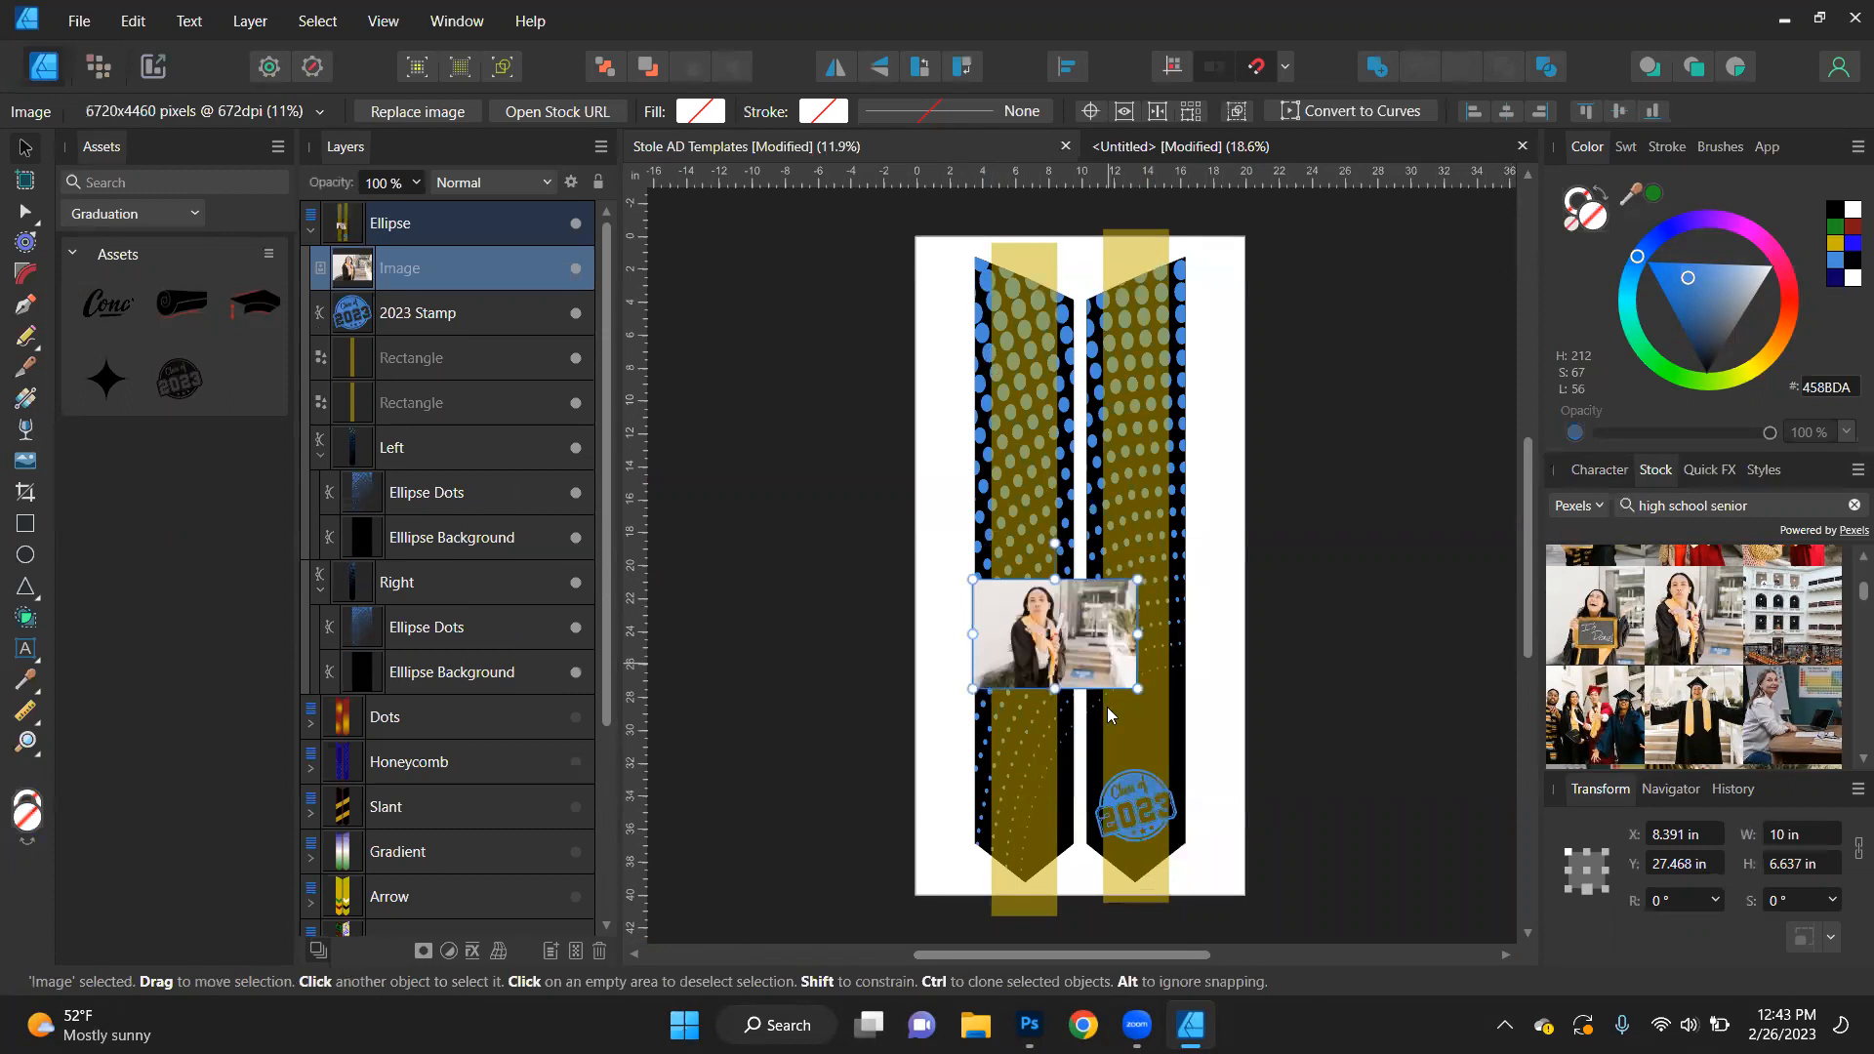
- Switch to Chrome, remove the background from the copied graduate photo with remove.bg, and download the preview image
{"action": "left_click", "coordinate": [1082, 1025]}
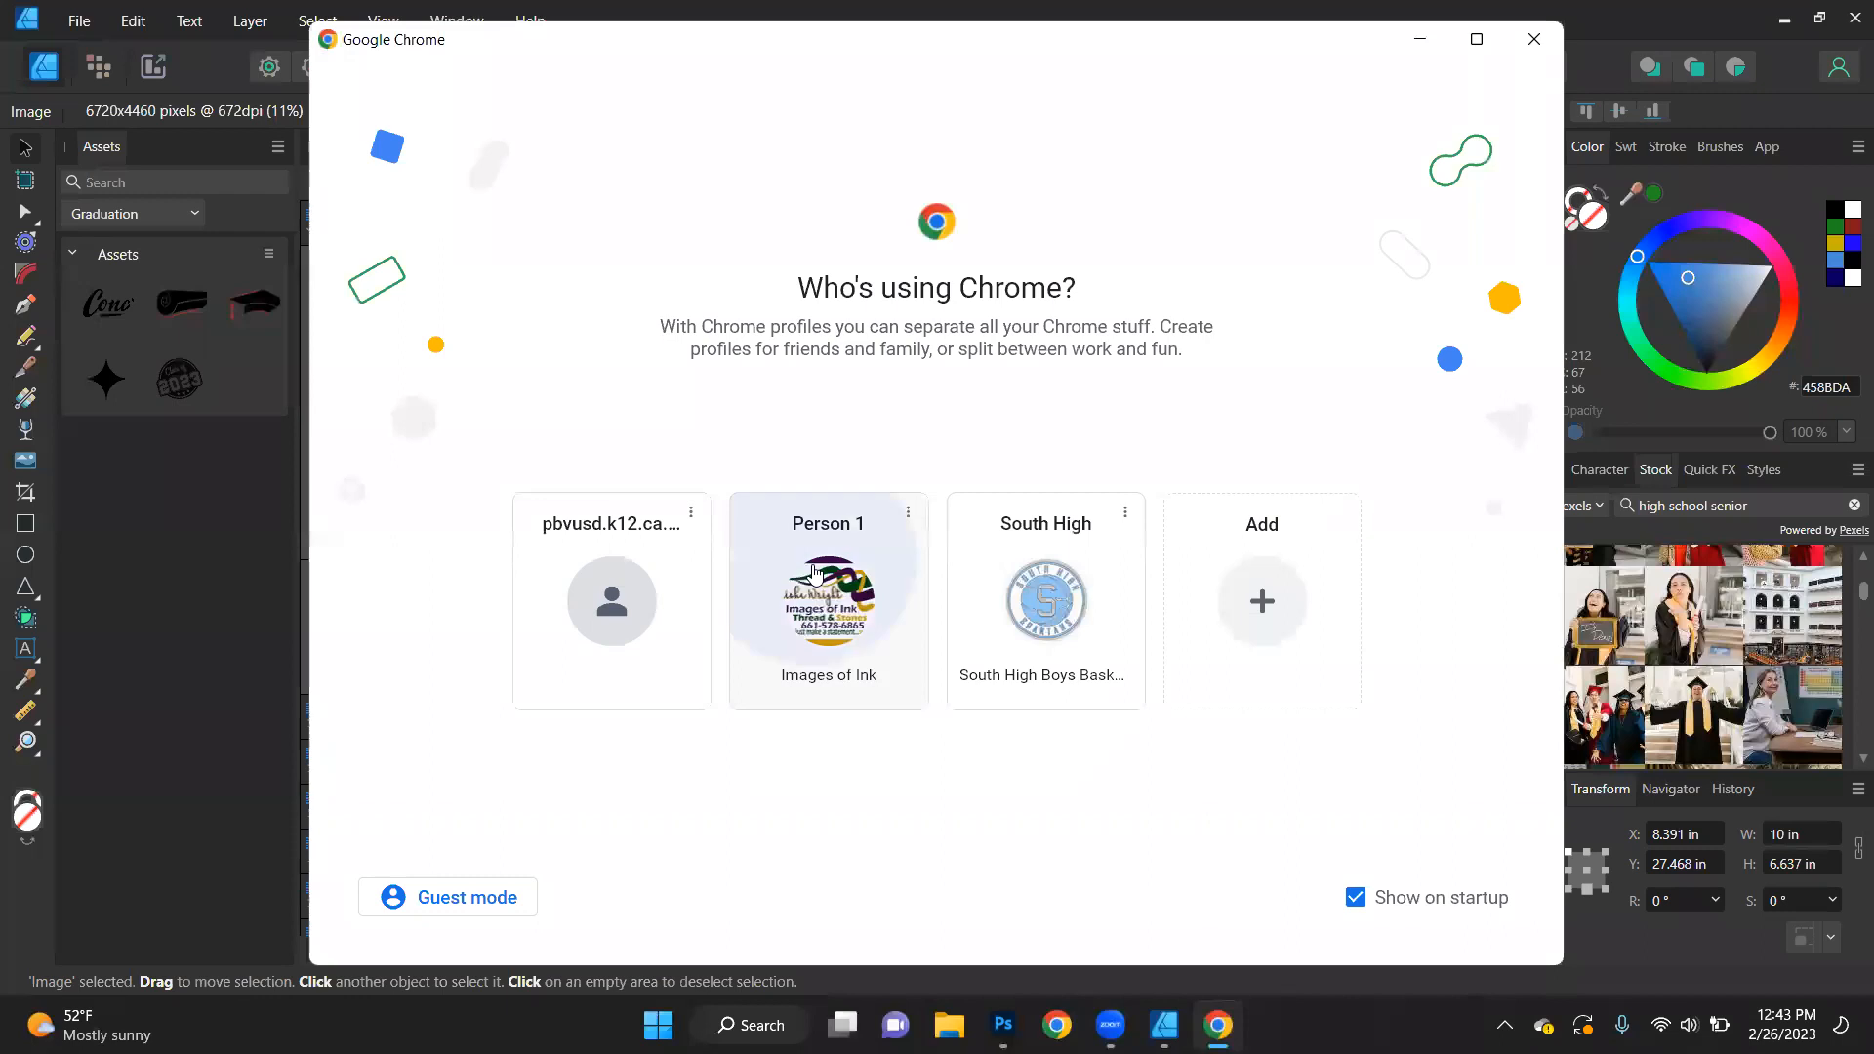
{"action": "left_click", "coordinate": [814, 572]}
{"action": "type", "text": "remove.bg"}
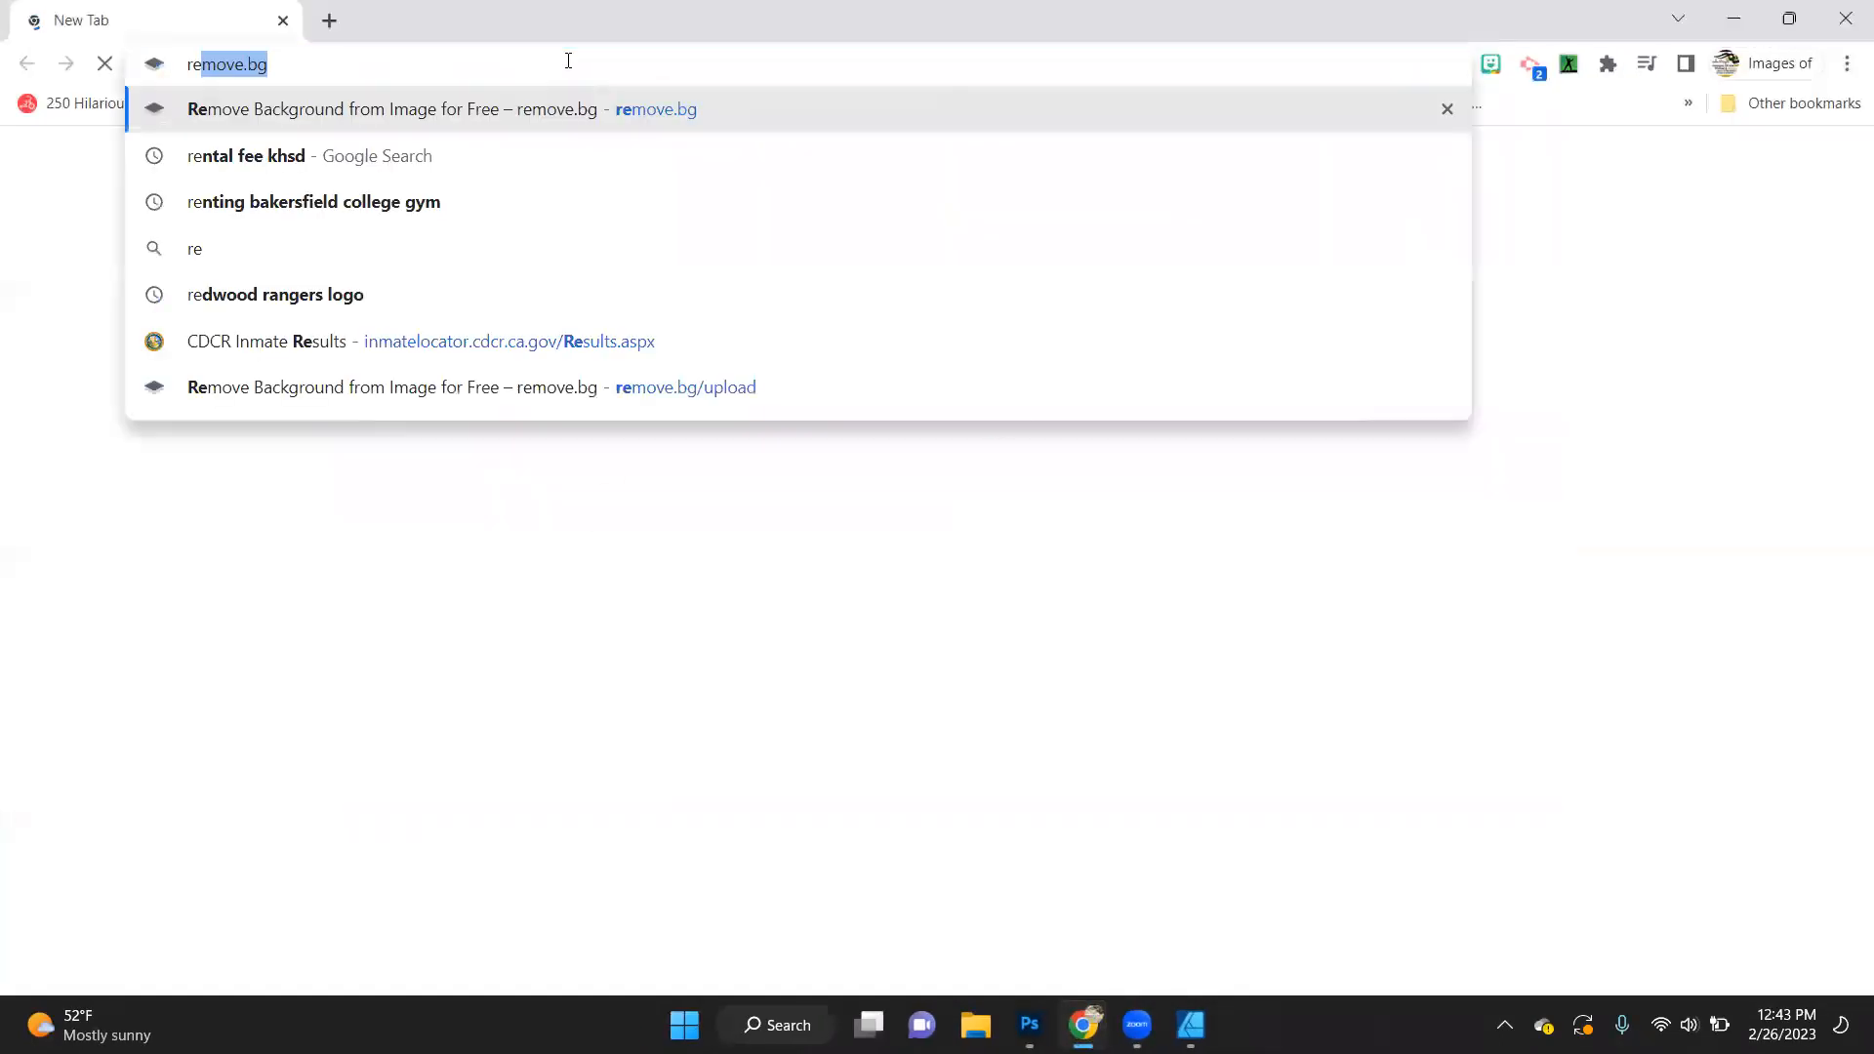
{"action": "key", "text": "Return"}
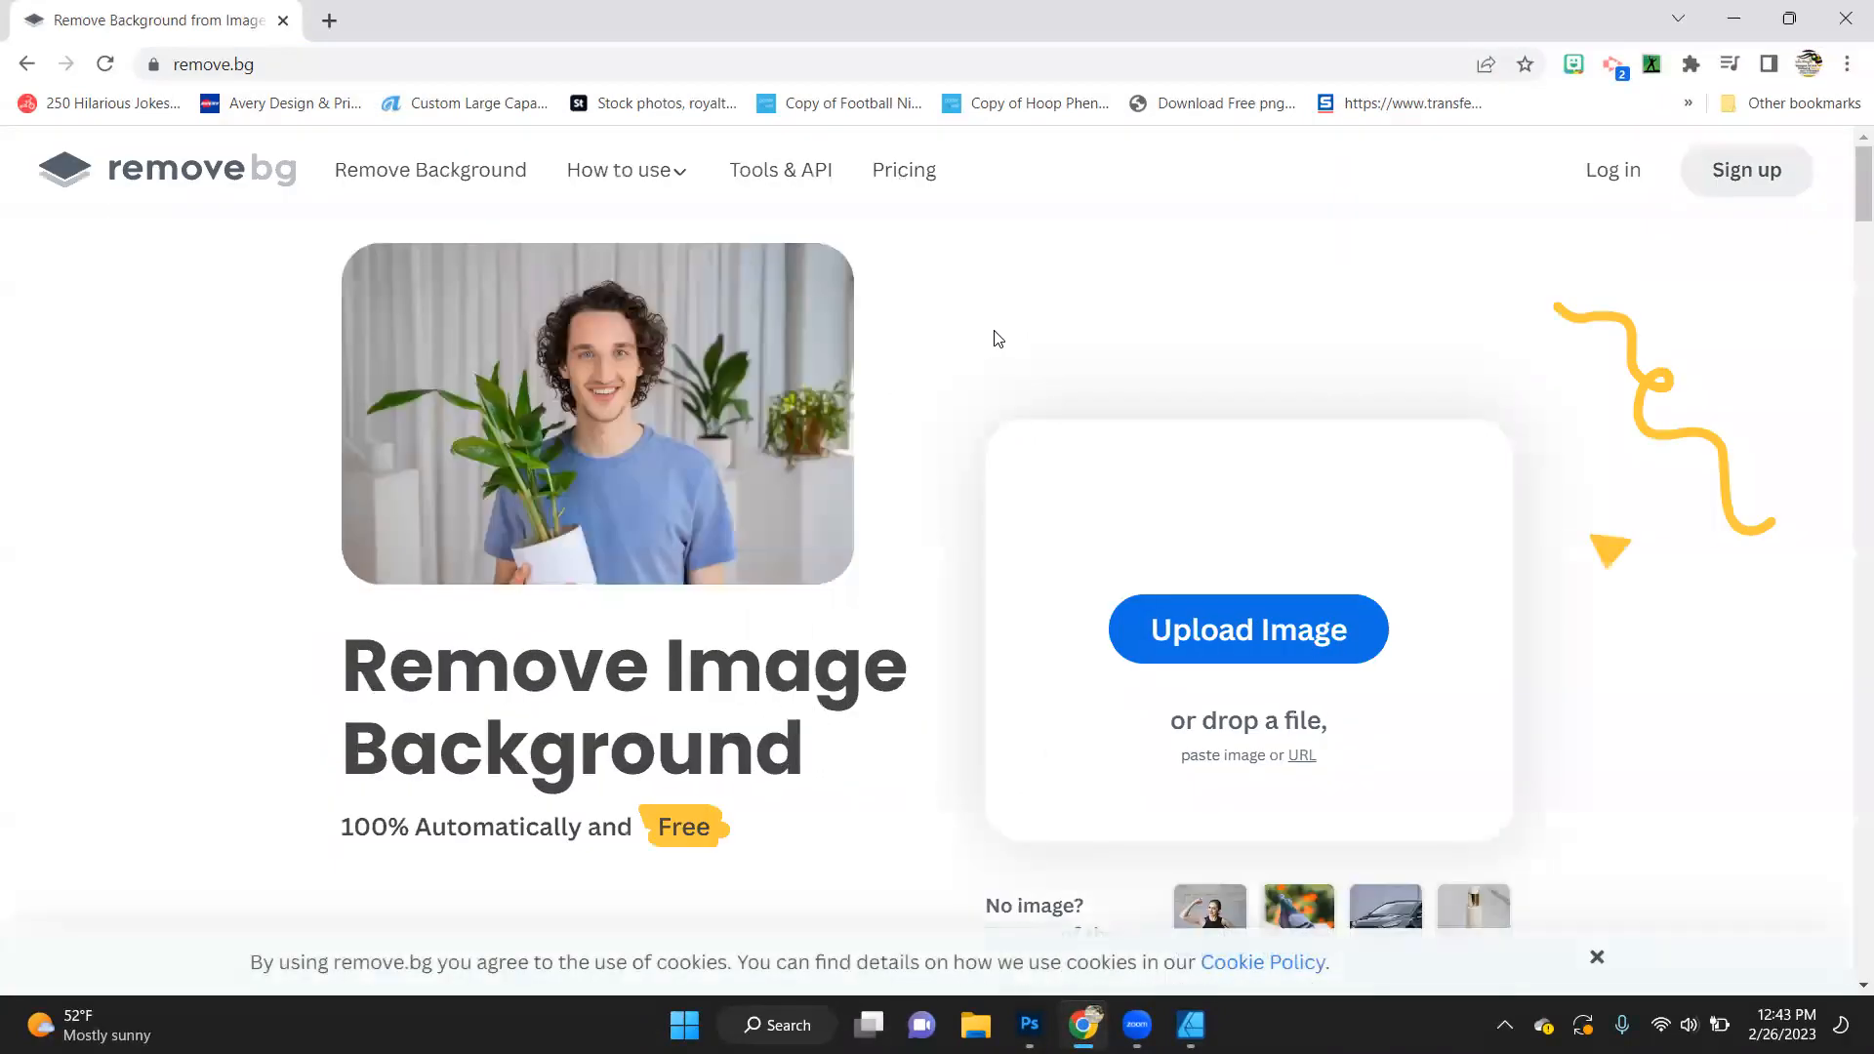
{"action": "key", "text": "ctrl+v"}
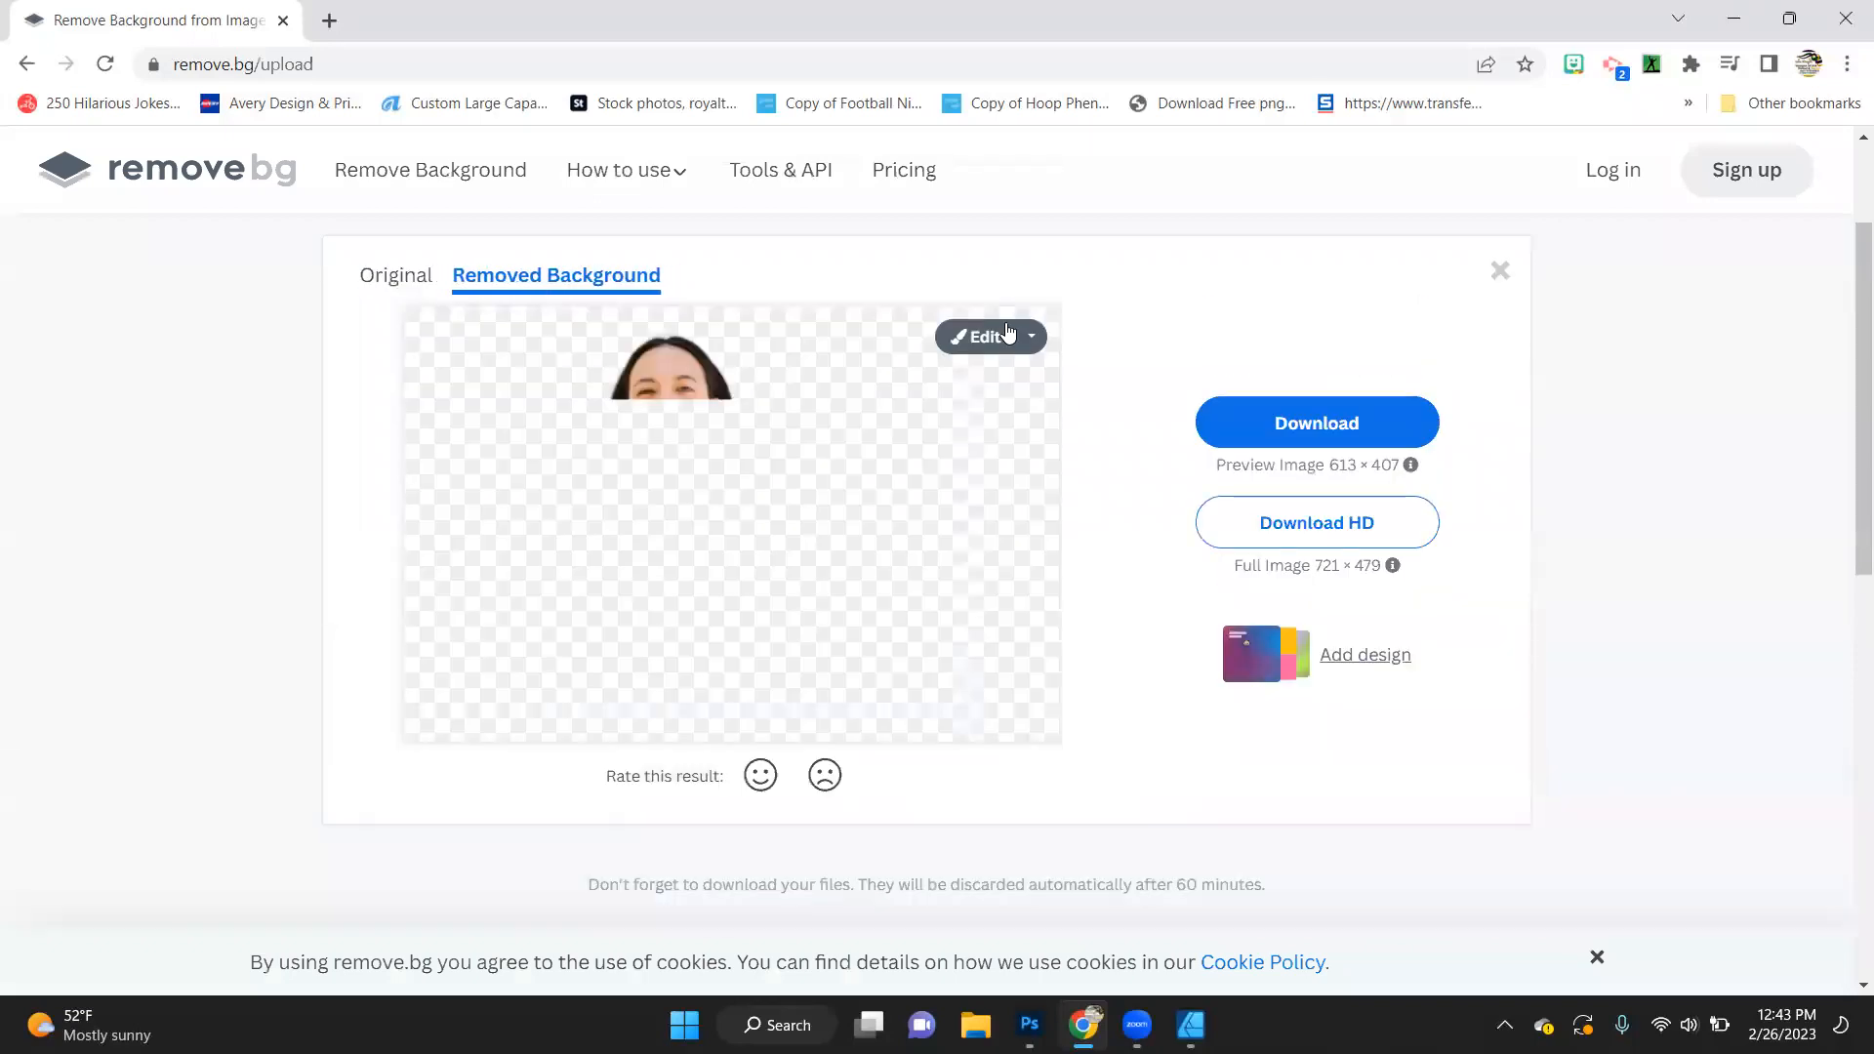
{"action": "left_click", "coordinate": [1327, 429]}
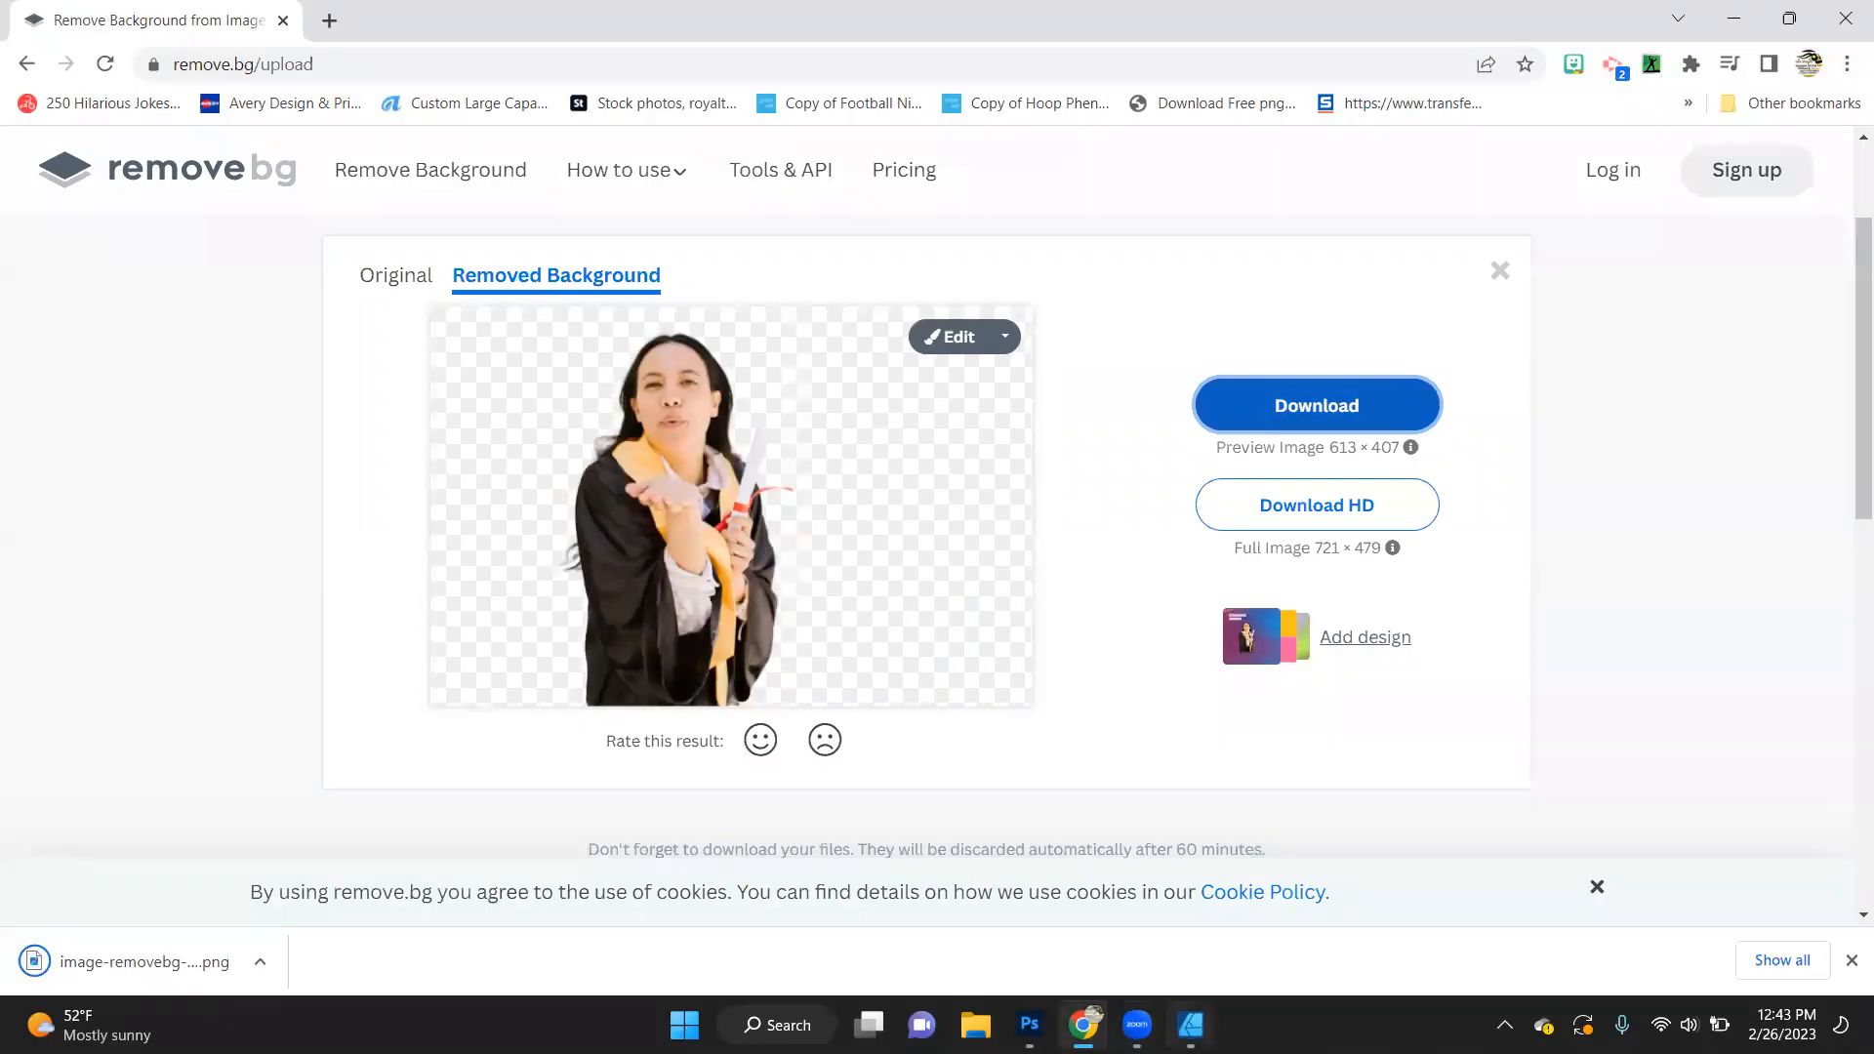
- Back in Affinity Designer, delete the original graduate photo and place image-removebg-preview (61) from Downloads in its stead
{"action": "left_click", "coordinate": [1189, 1025]}
{"action": "key", "text": "Delete"}
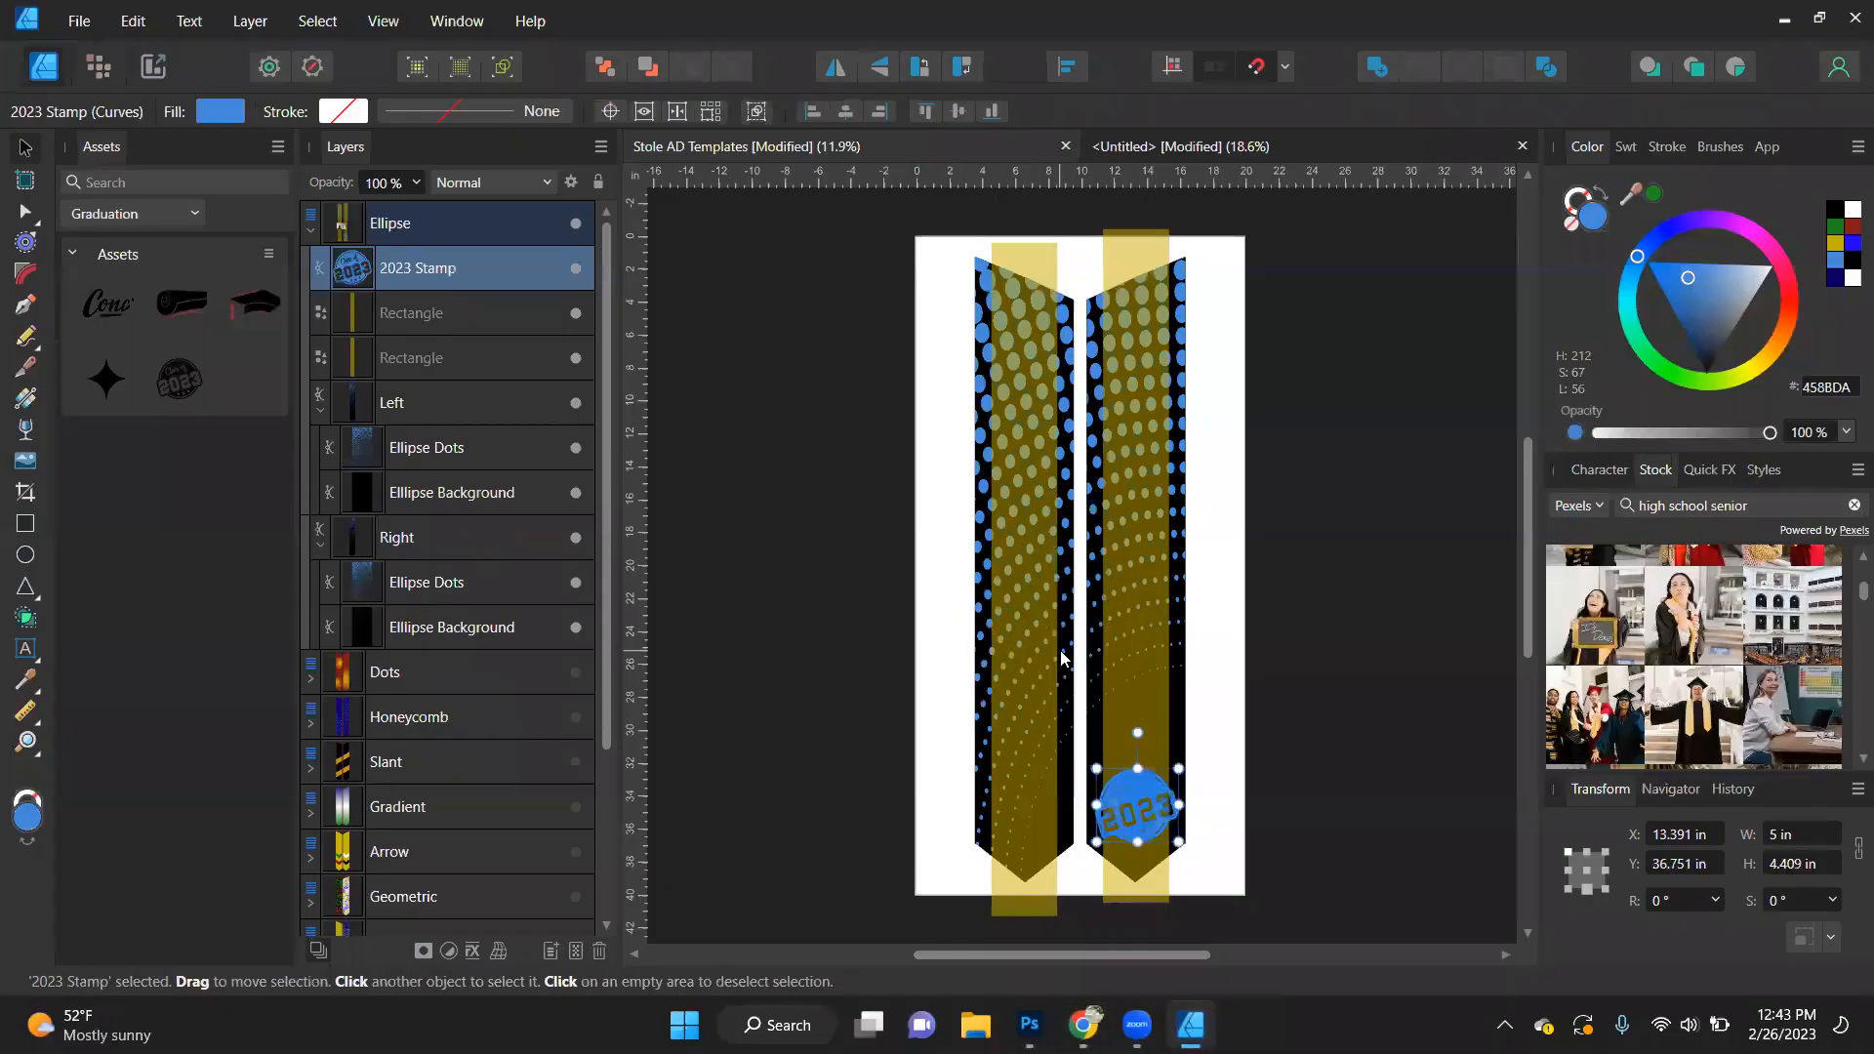
{"action": "left_click", "coordinate": [78, 21]}
{"action": "left_click", "coordinate": [69, 436]}
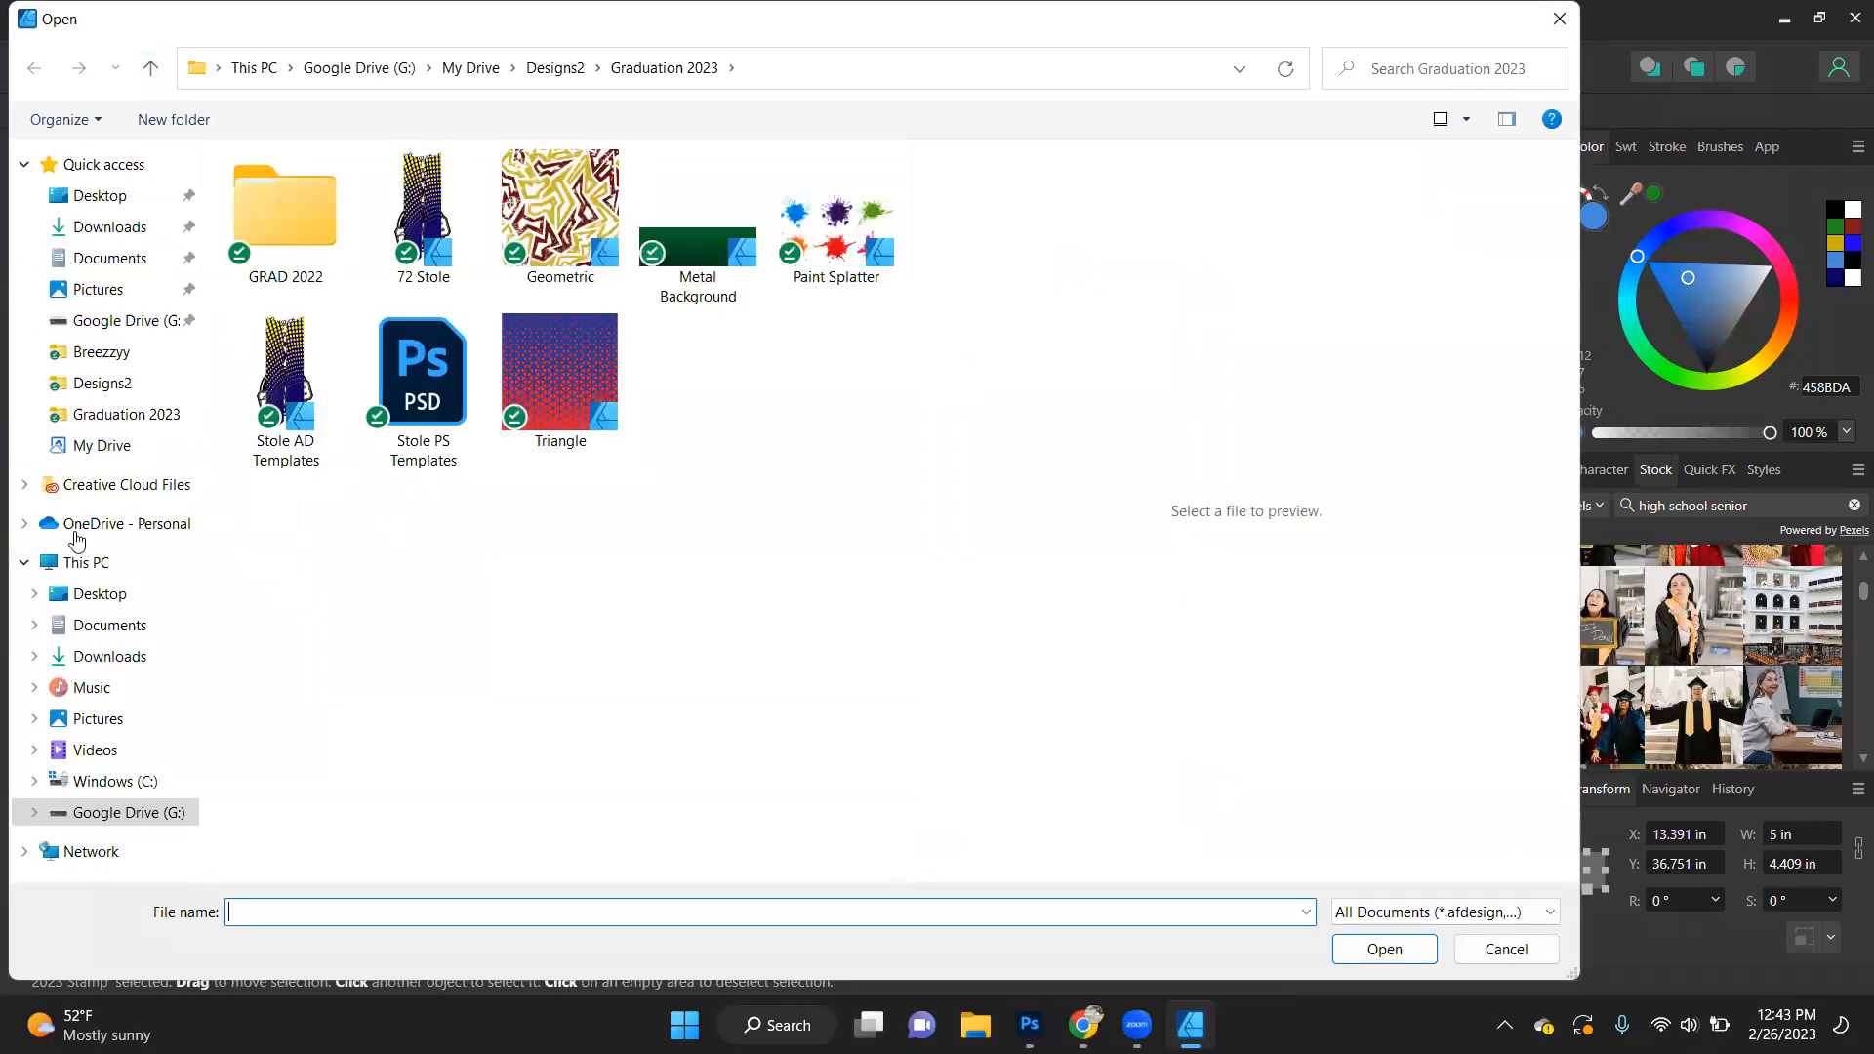
{"action": "left_click", "coordinate": [119, 226]}
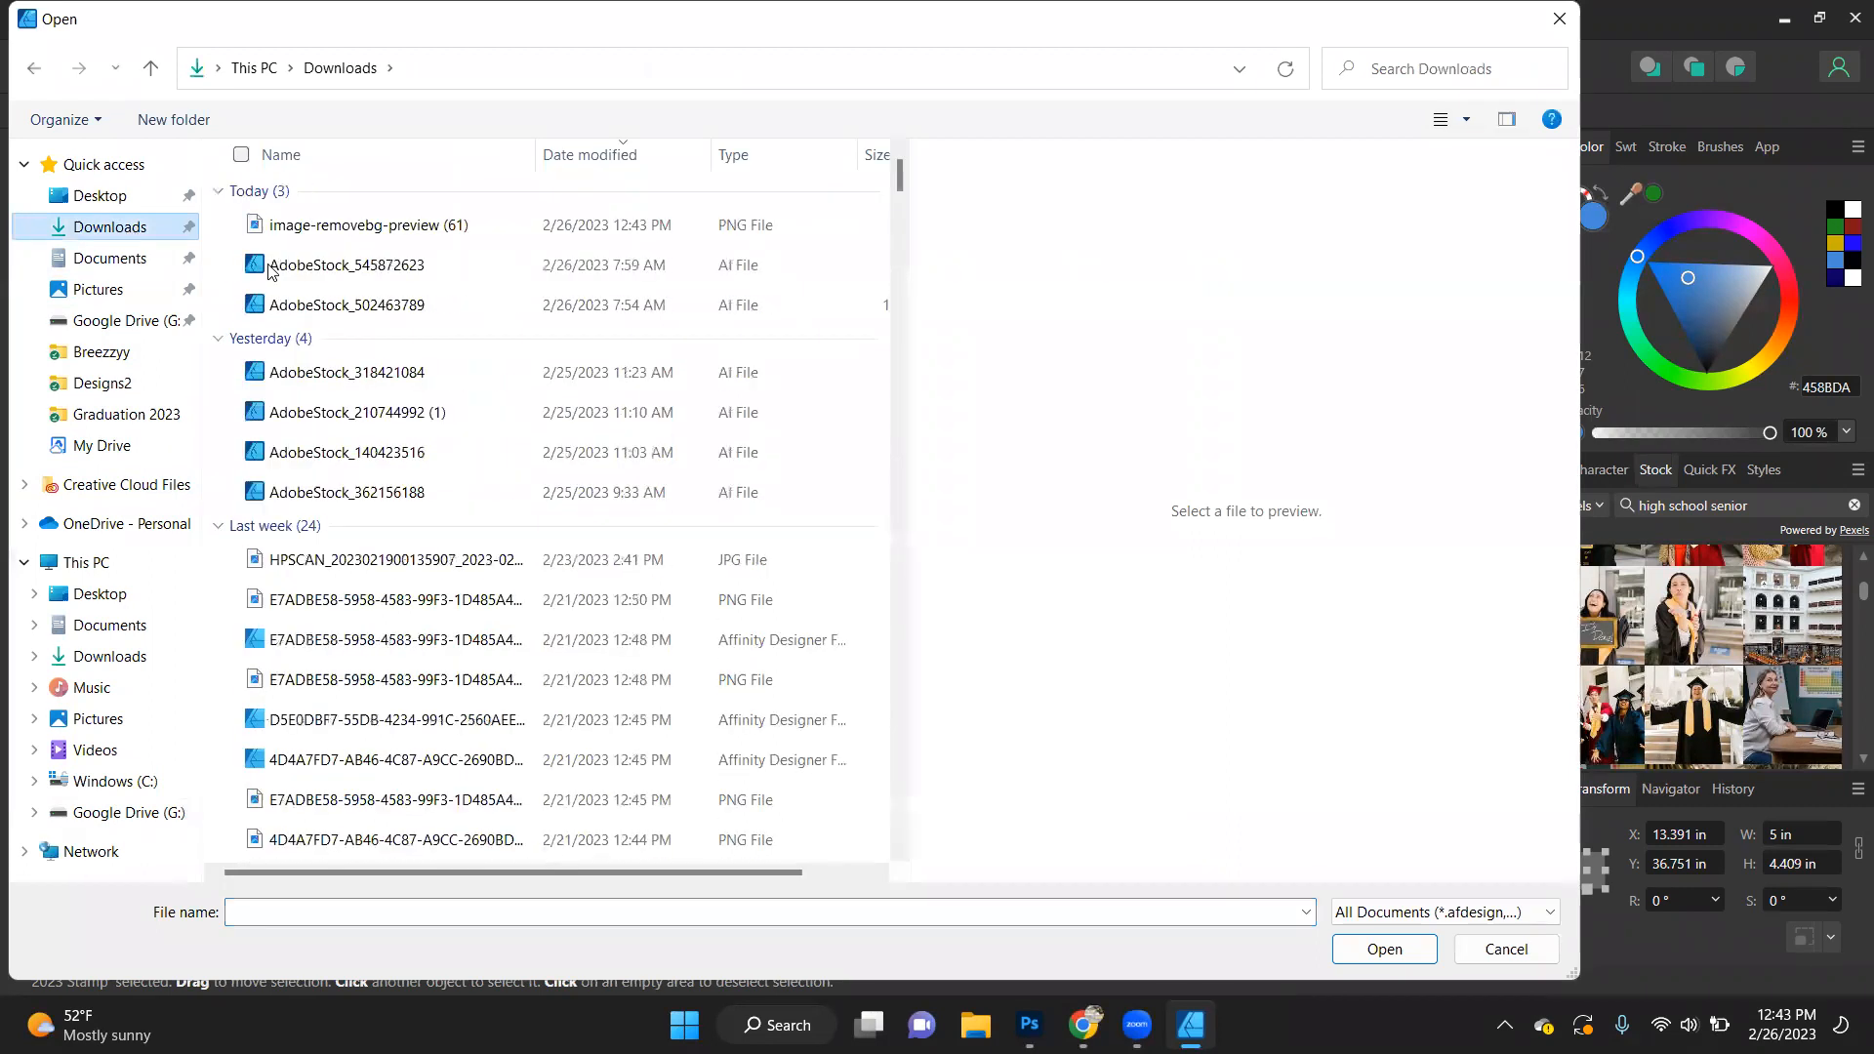
{"action": "double_click", "coordinate": [385, 225]}
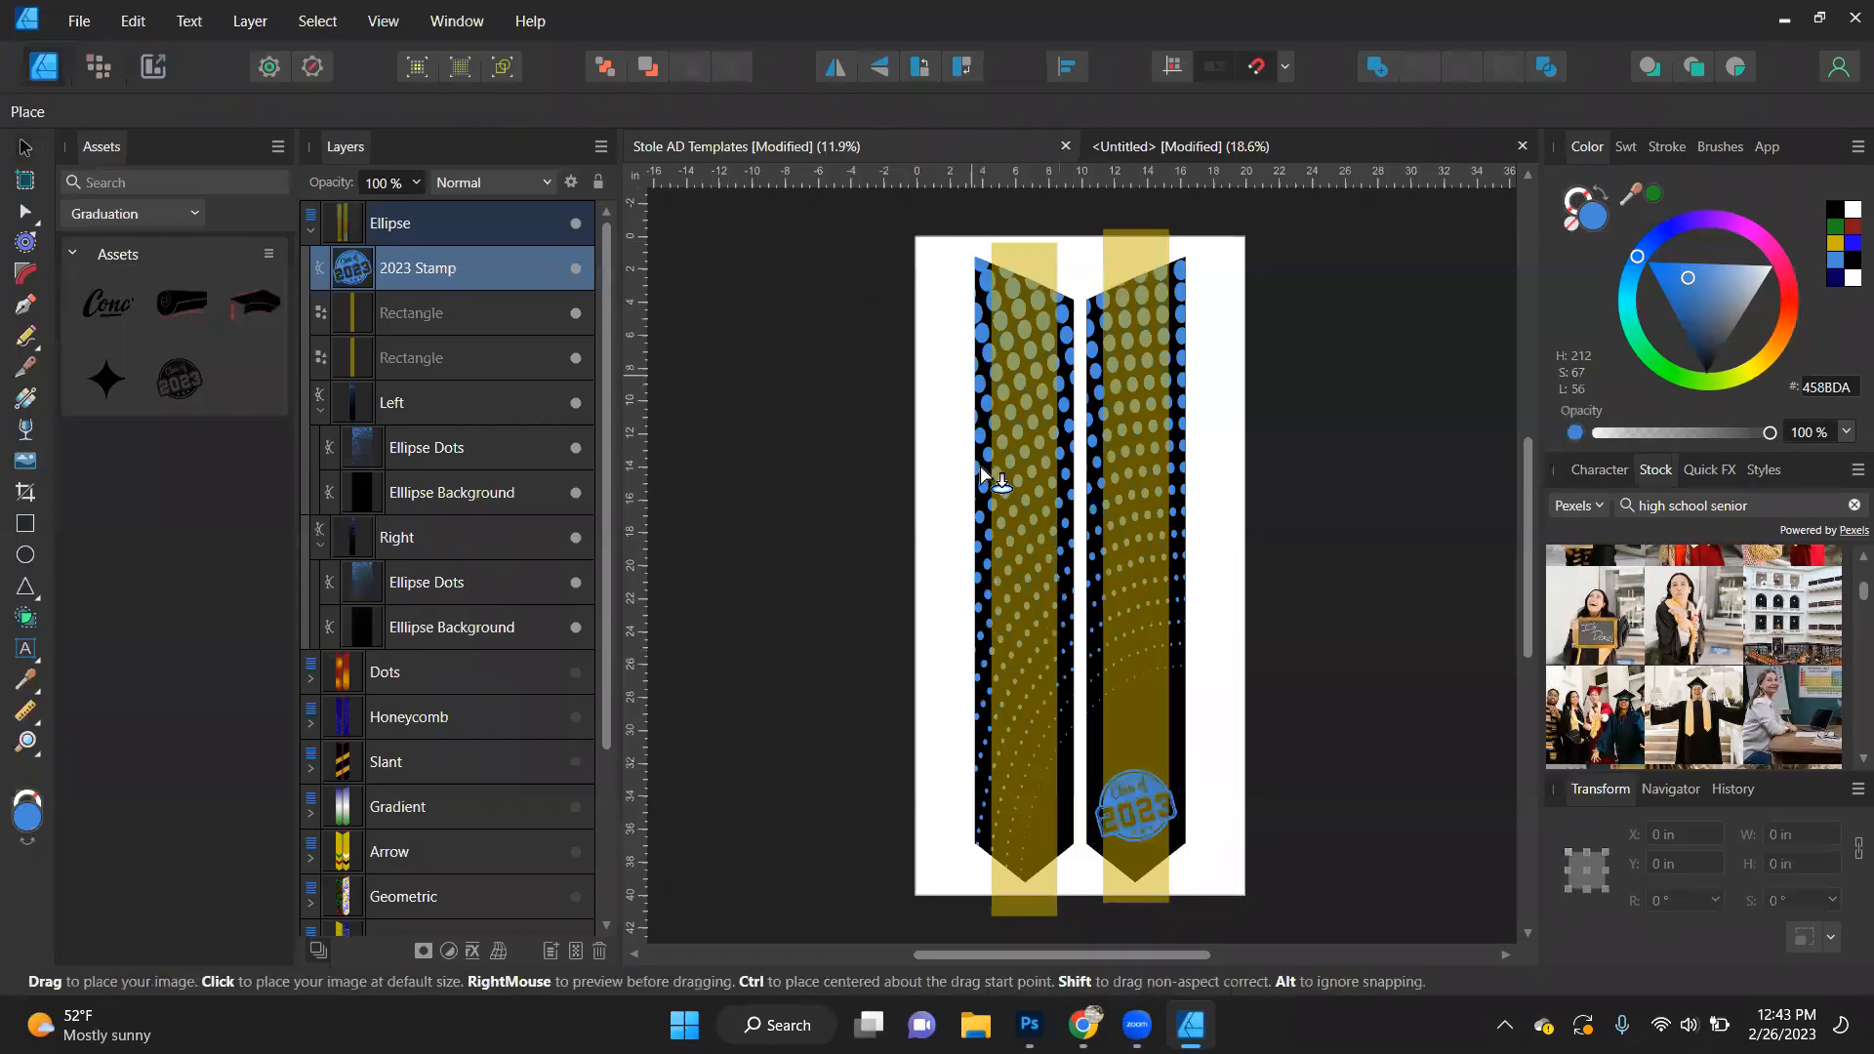
{"action": "left_click", "coordinate": [1076, 564]}
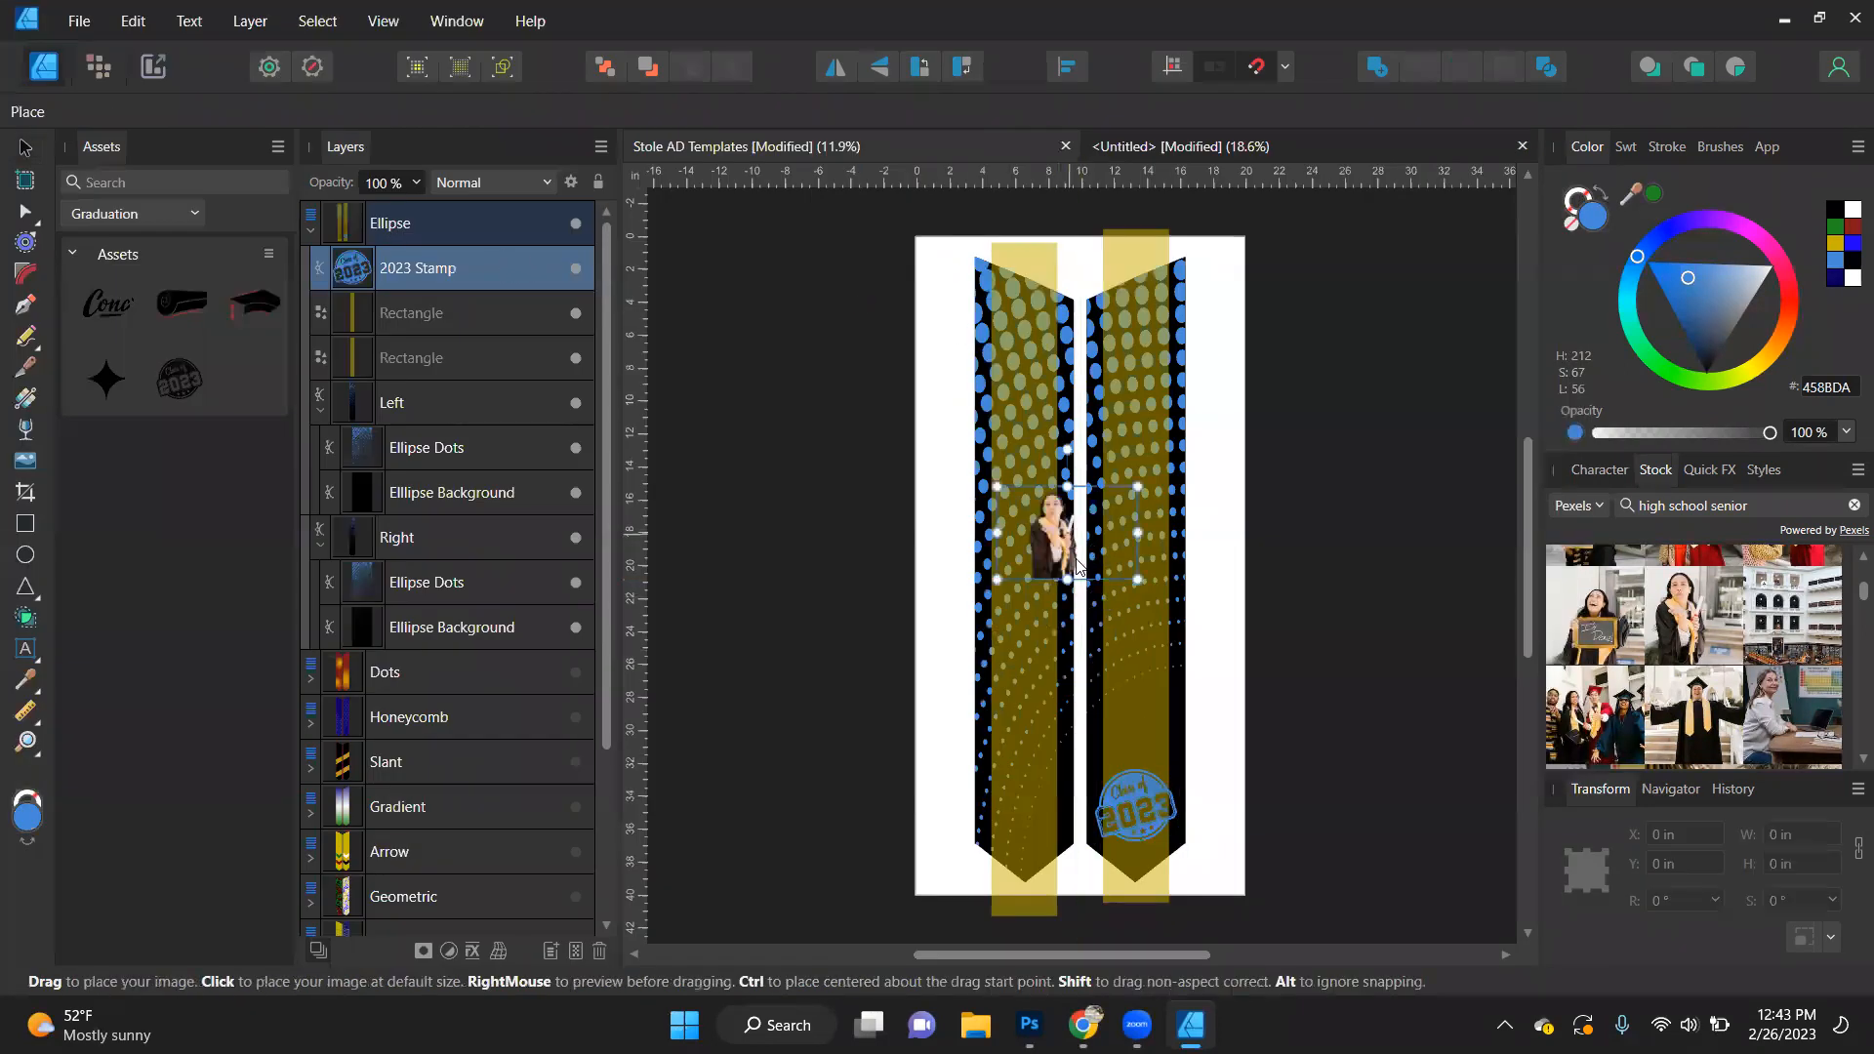
- Enlarge the graduate cutout to about 17.6 in wide and move it over the right stole piece, just above the 2023 Stamp
{"action": "scroll", "coordinate": [1048, 578], "scroll_direction": "up", "scroll_amount": 4}
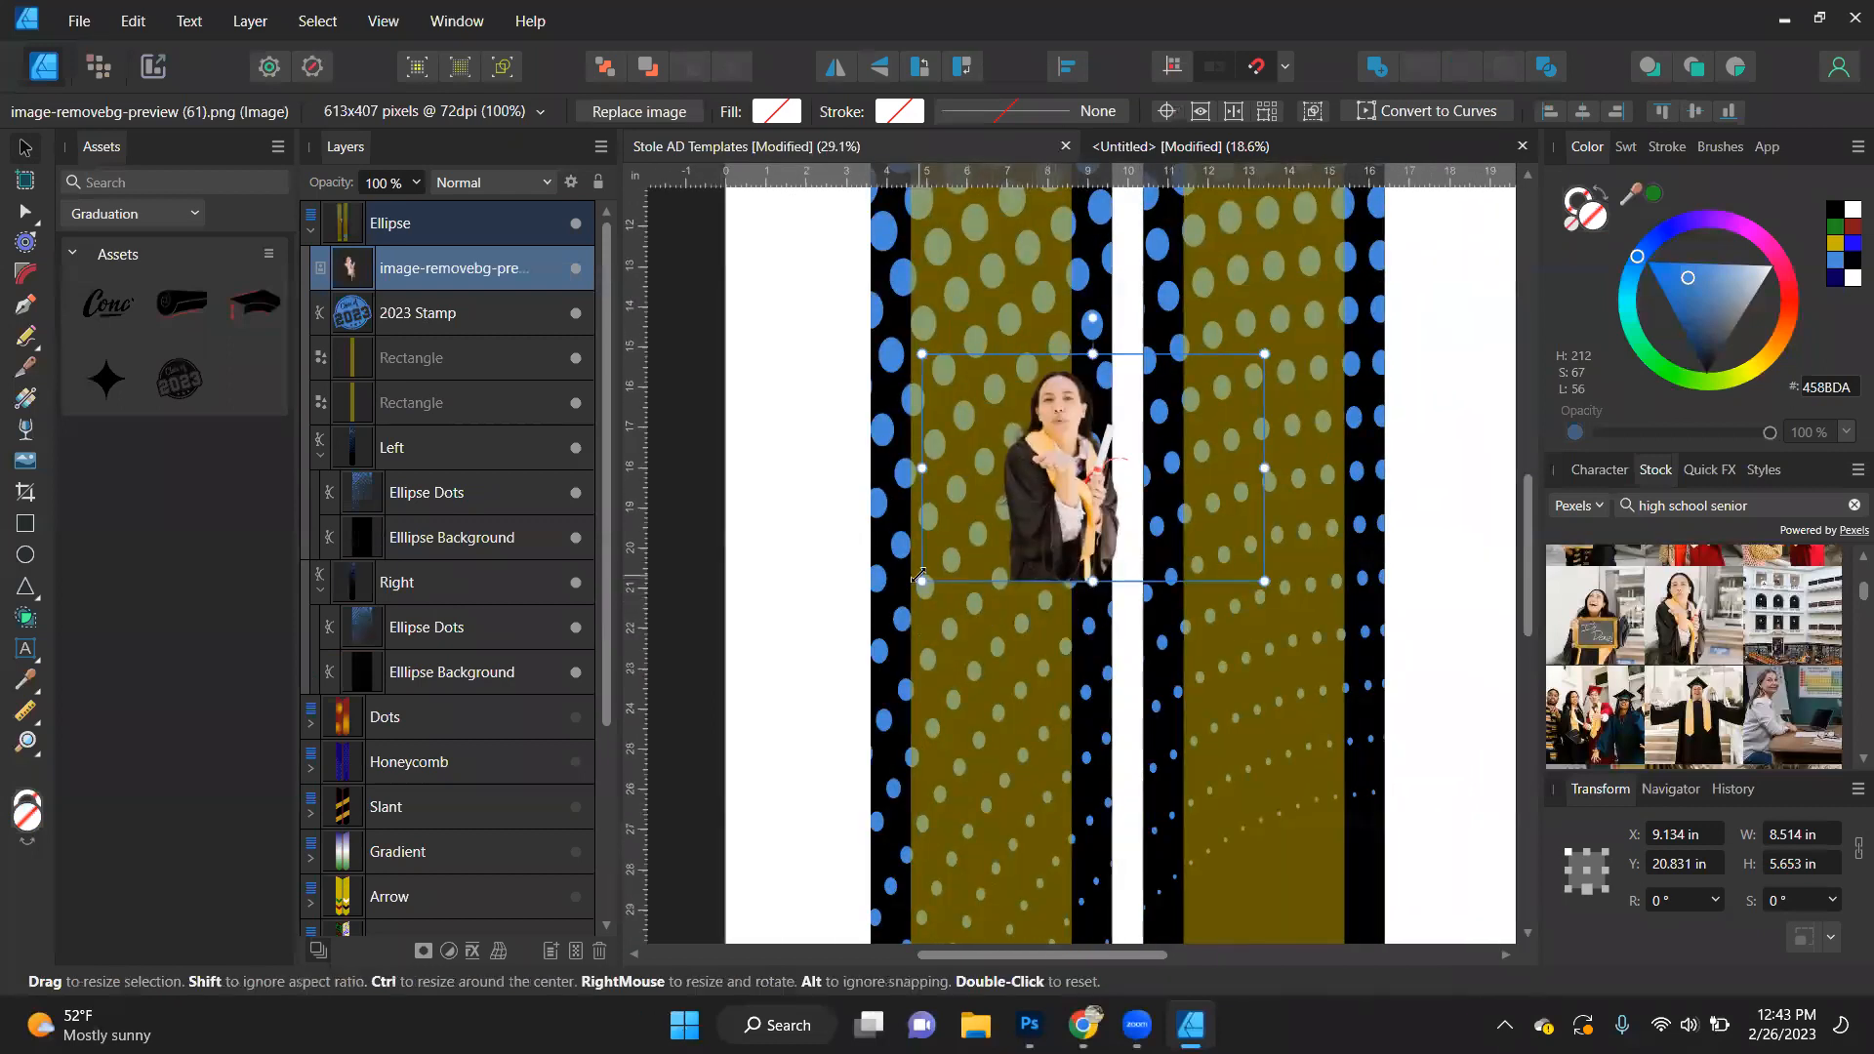
{"action": "left_click_drag", "start_coordinate": [922, 583], "coordinate": [744, 825]}
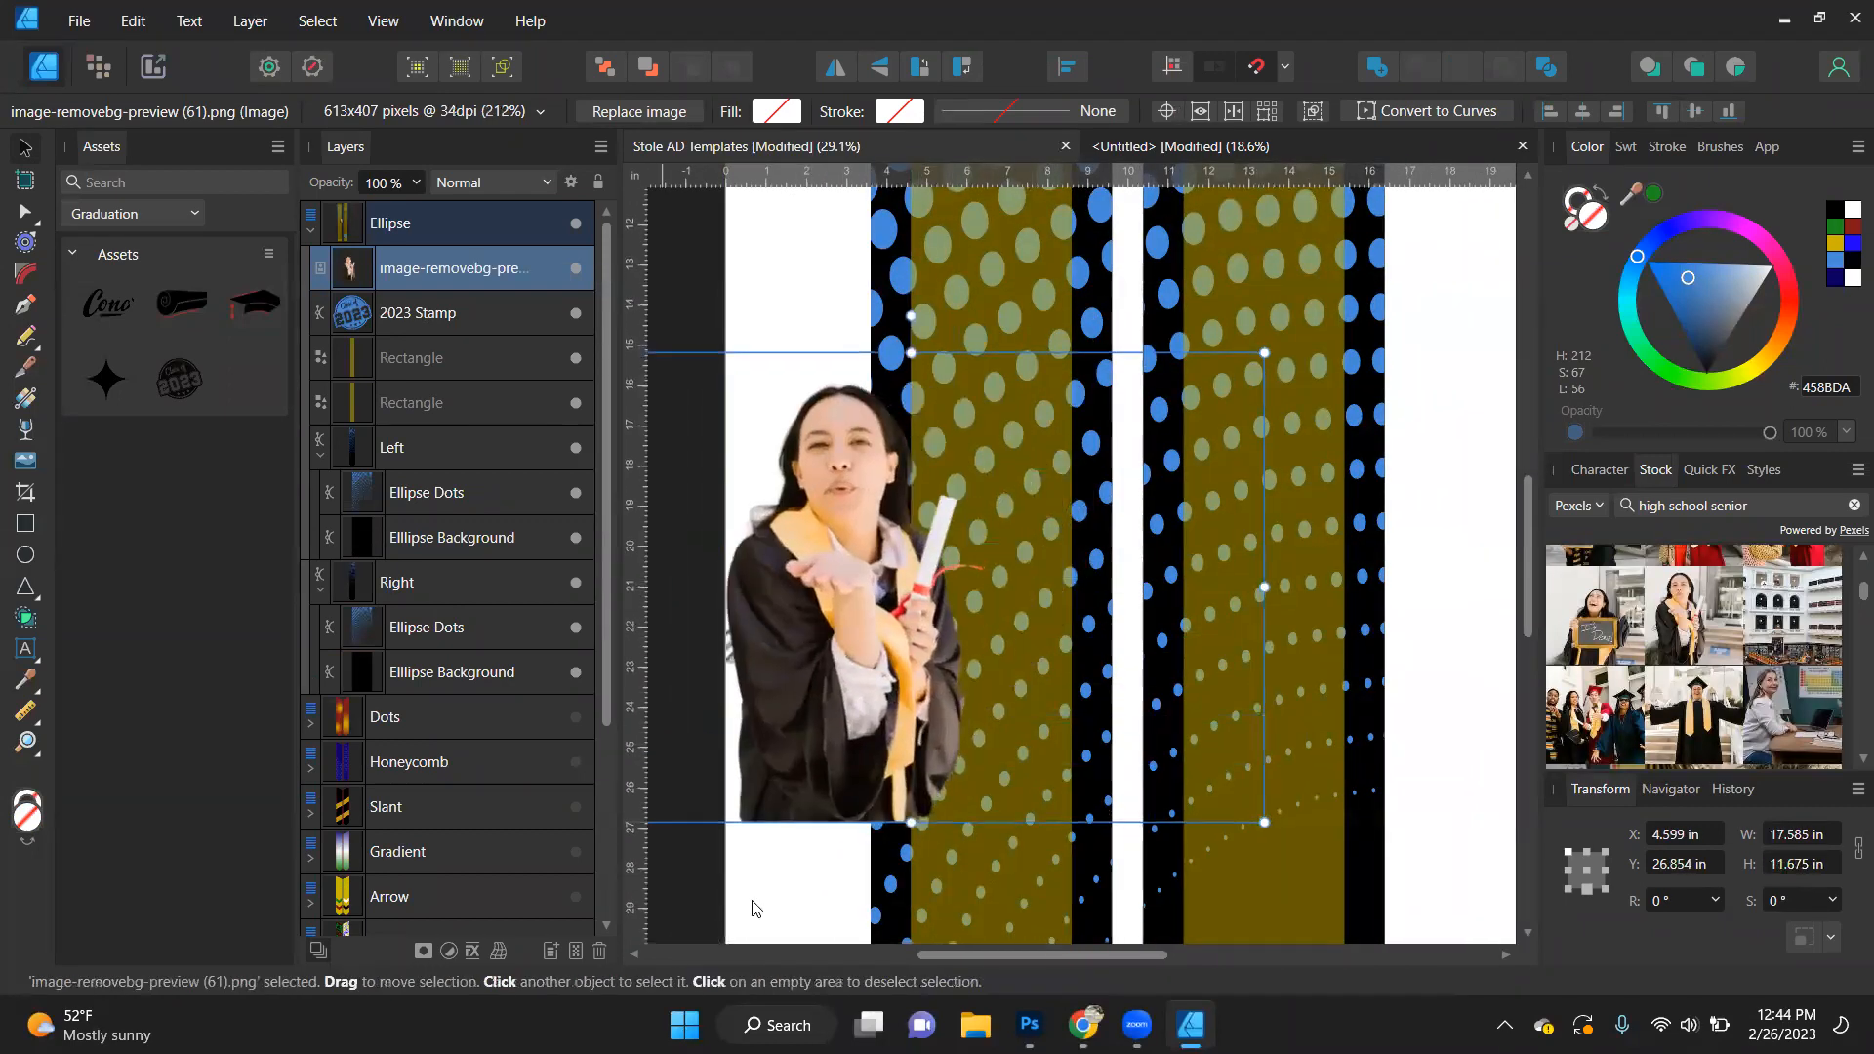
{"action": "scroll", "coordinate": [909, 447], "scroll_direction": "down", "scroll_amount": 3}
{"action": "left_click_drag", "start_coordinate": [845, 505], "coordinate": [974, 629]}
{"action": "scroll", "coordinate": [1043, 479], "scroll_direction": "down", "scroll_amount": 5}
{"action": "left_click_drag", "start_coordinate": [1009, 455], "coordinate": [1296, 605]}
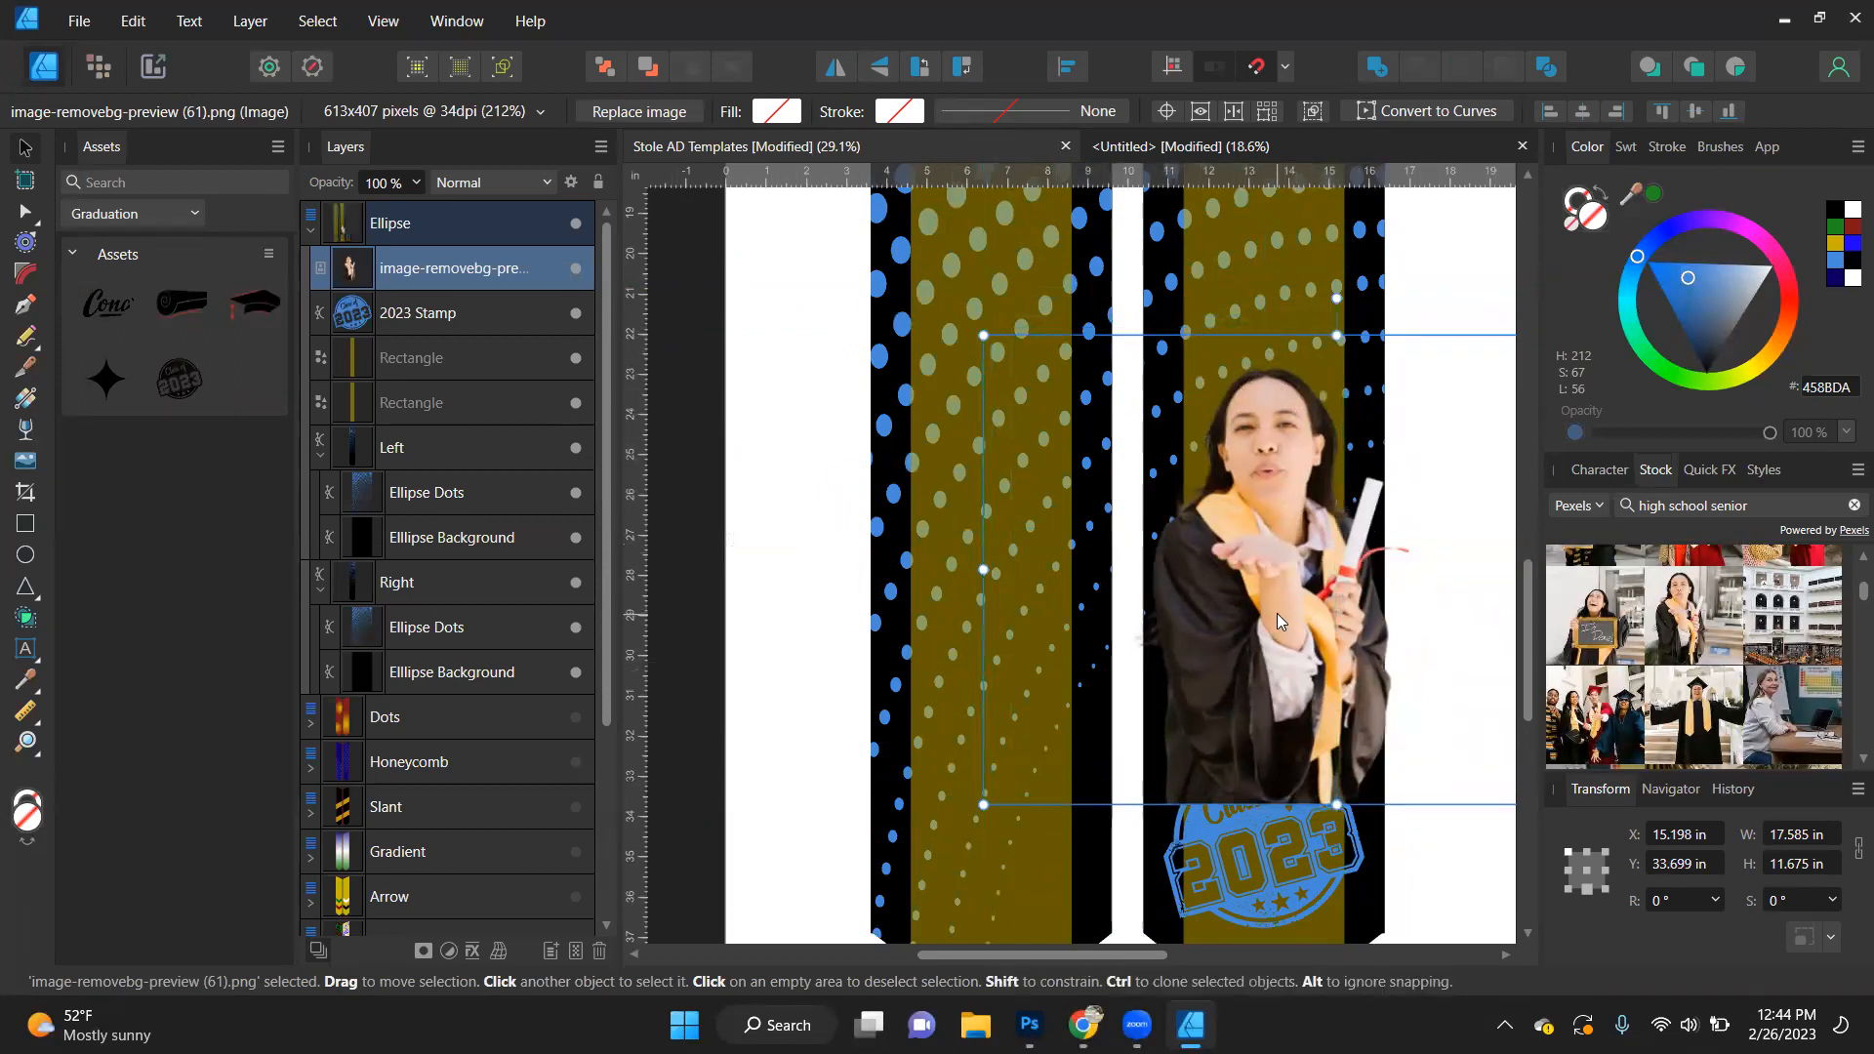
{"action": "left_click_drag", "start_coordinate": [1276, 613], "coordinate": [1263, 617]}
{"action": "scroll", "coordinate": [1290, 558], "scroll_direction": "down", "scroll_amount": 1}
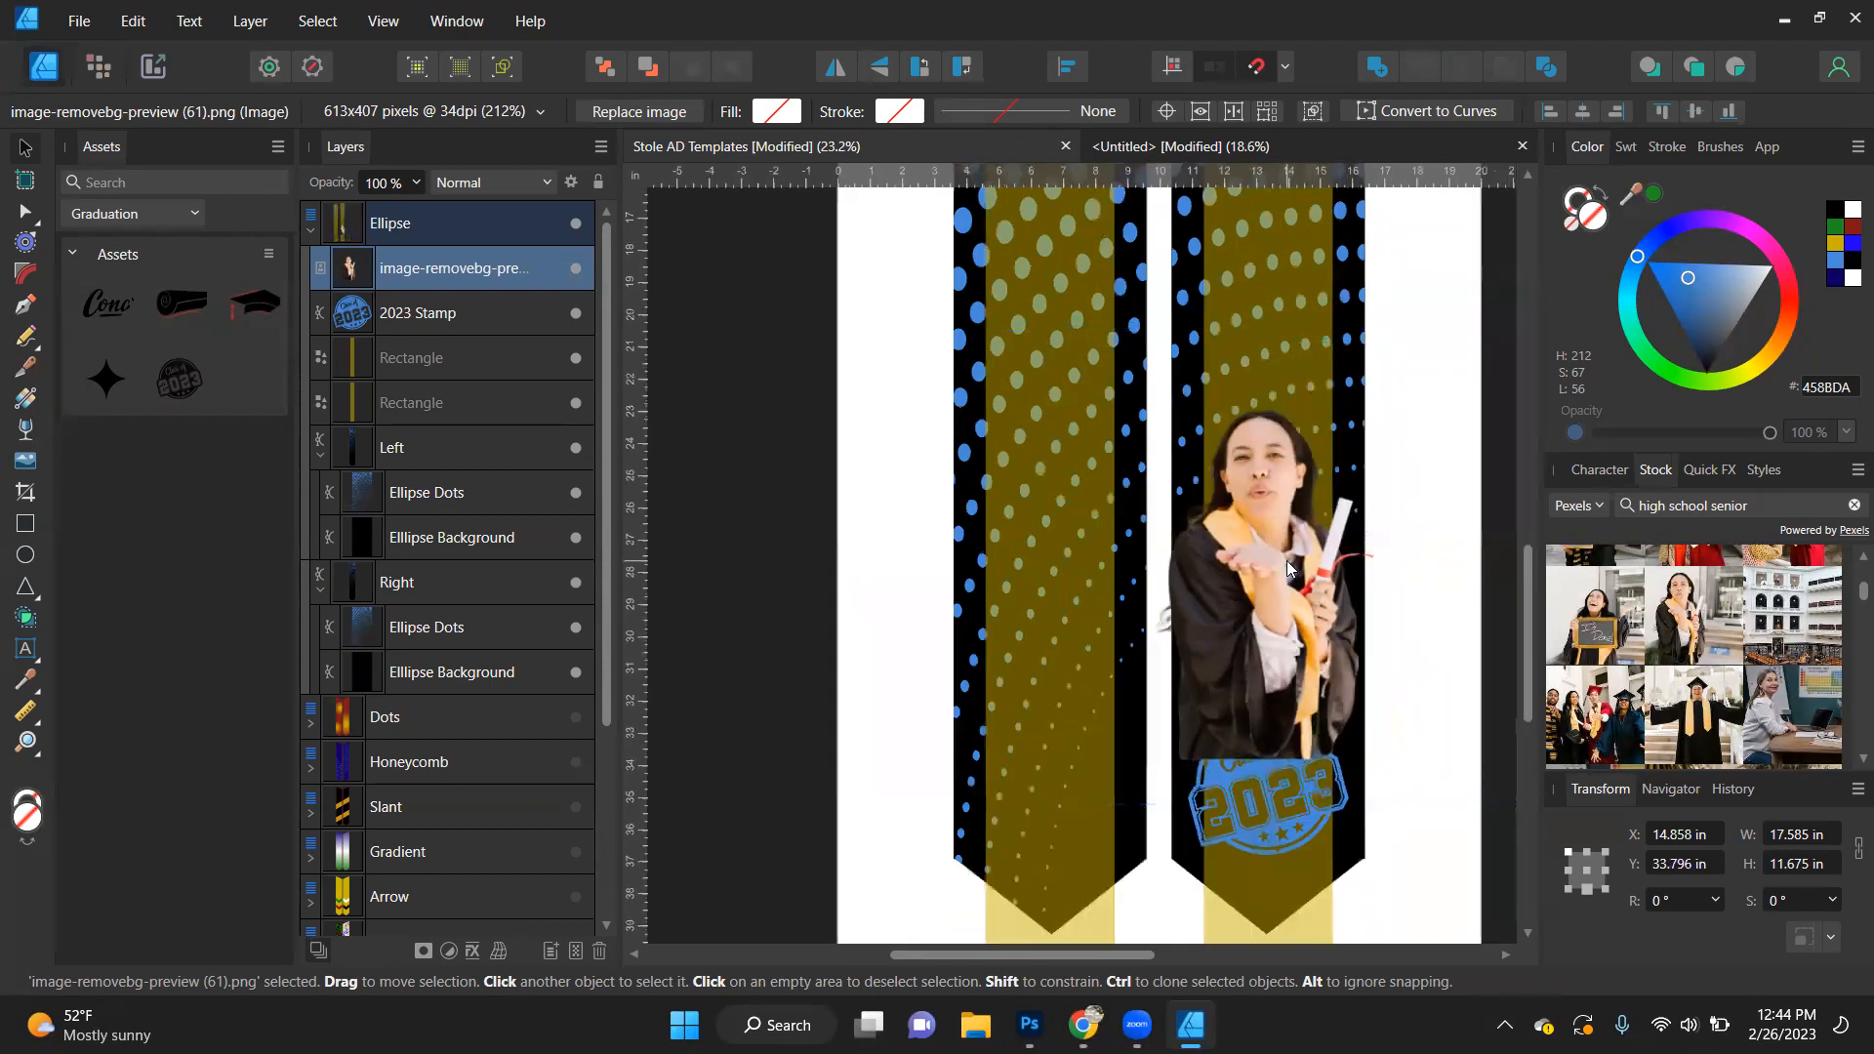
{"action": "left_click_drag", "start_coordinate": [1031, 761], "coordinate": [1130, 617]}
{"action": "left_click_drag", "start_coordinate": [1367, 598], "coordinate": [1312, 607]}
{"action": "key", "text": "ctrl+z"}
{"action": "key", "text": "ctrl+z"}
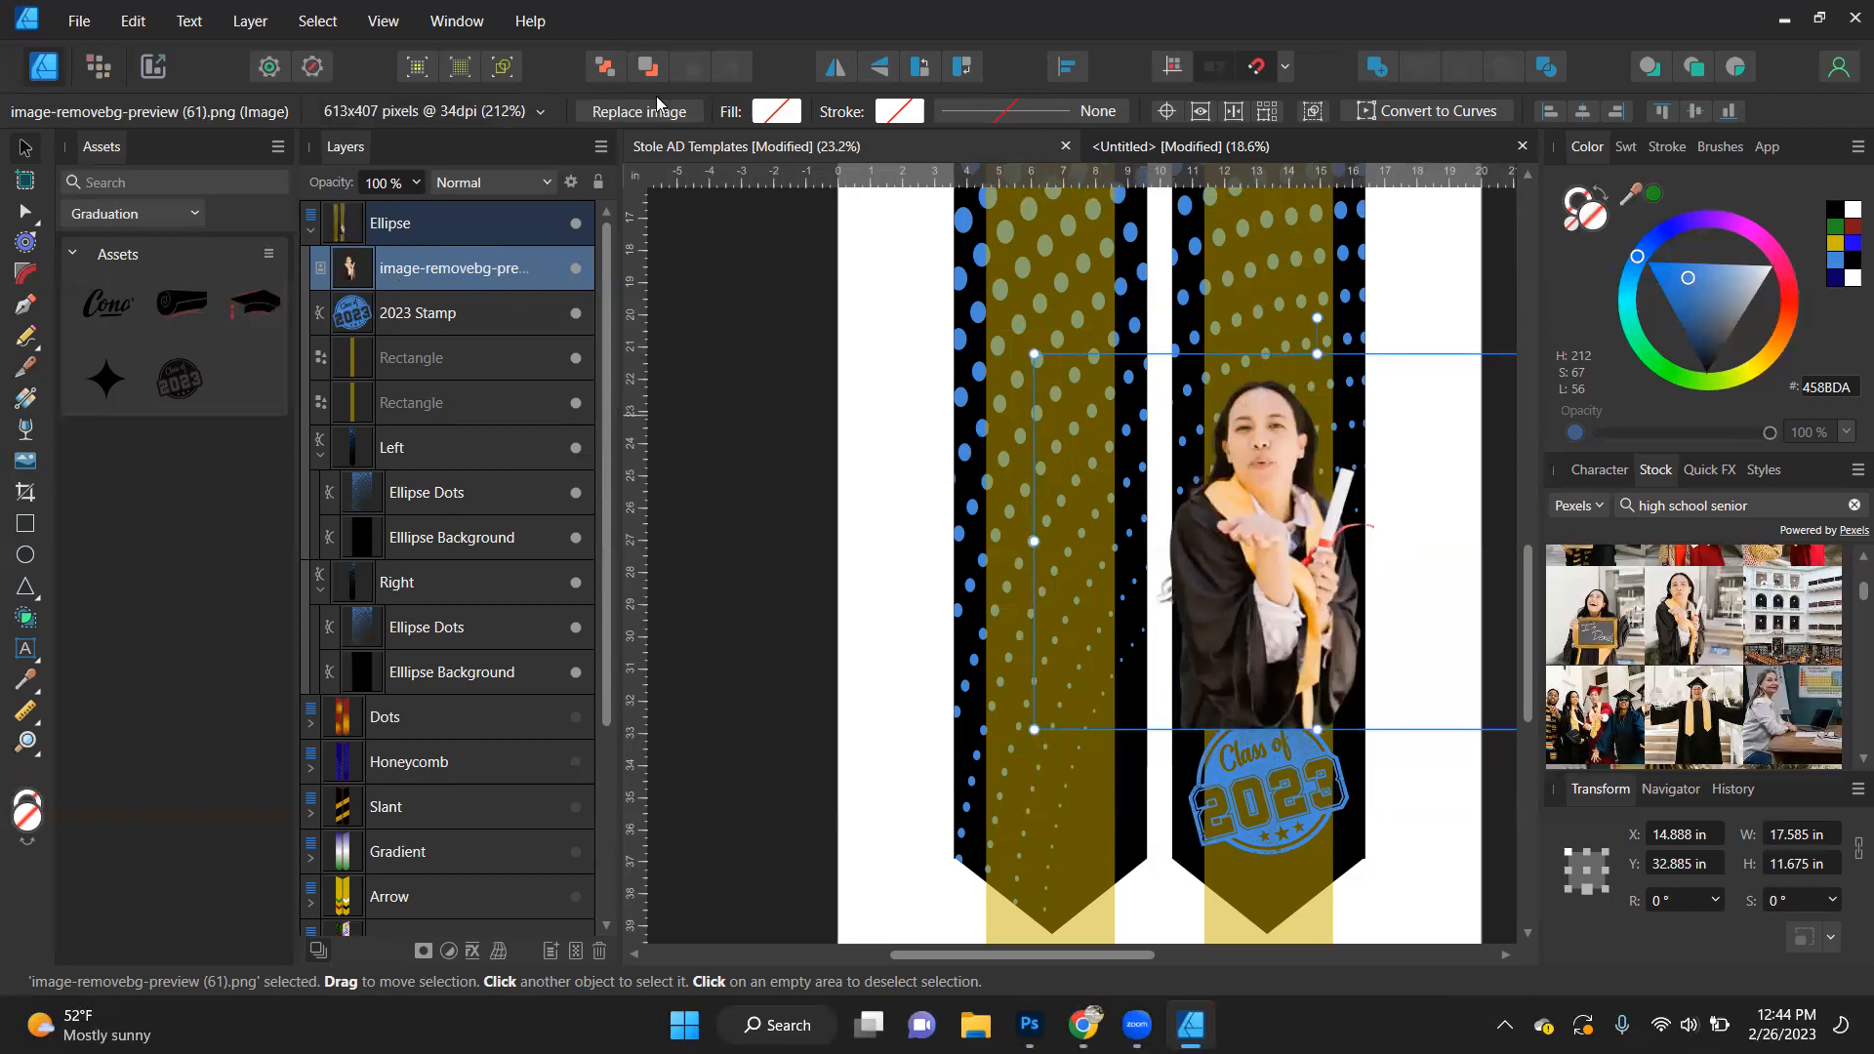
- Send the graduate cutout behind the 2023 Stamp and fade out its lower part with a vertical linear transparency
{"action": "left_click", "coordinate": [649, 66]}
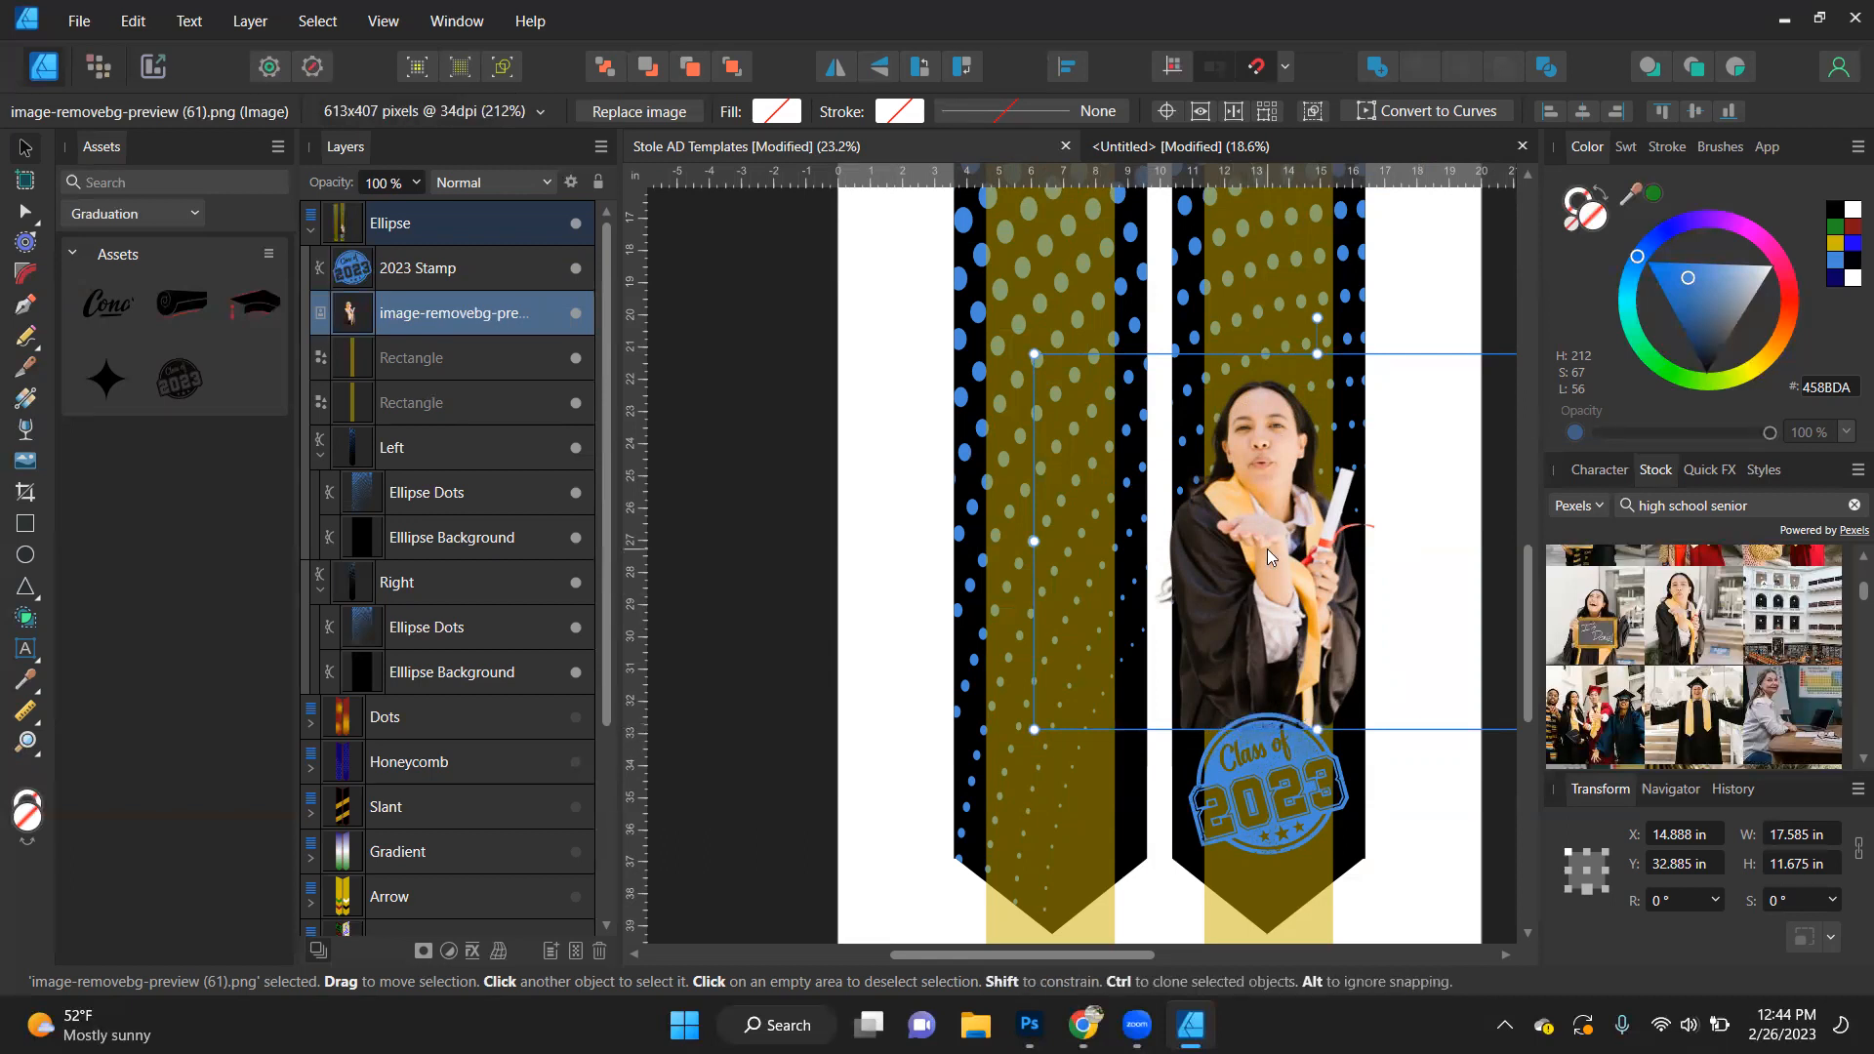
{"action": "scroll", "coordinate": [1255, 584], "scroll_direction": "up", "scroll_amount": 1}
{"action": "scroll", "coordinate": [1255, 572], "scroll_direction": "up", "scroll_amount": 1}
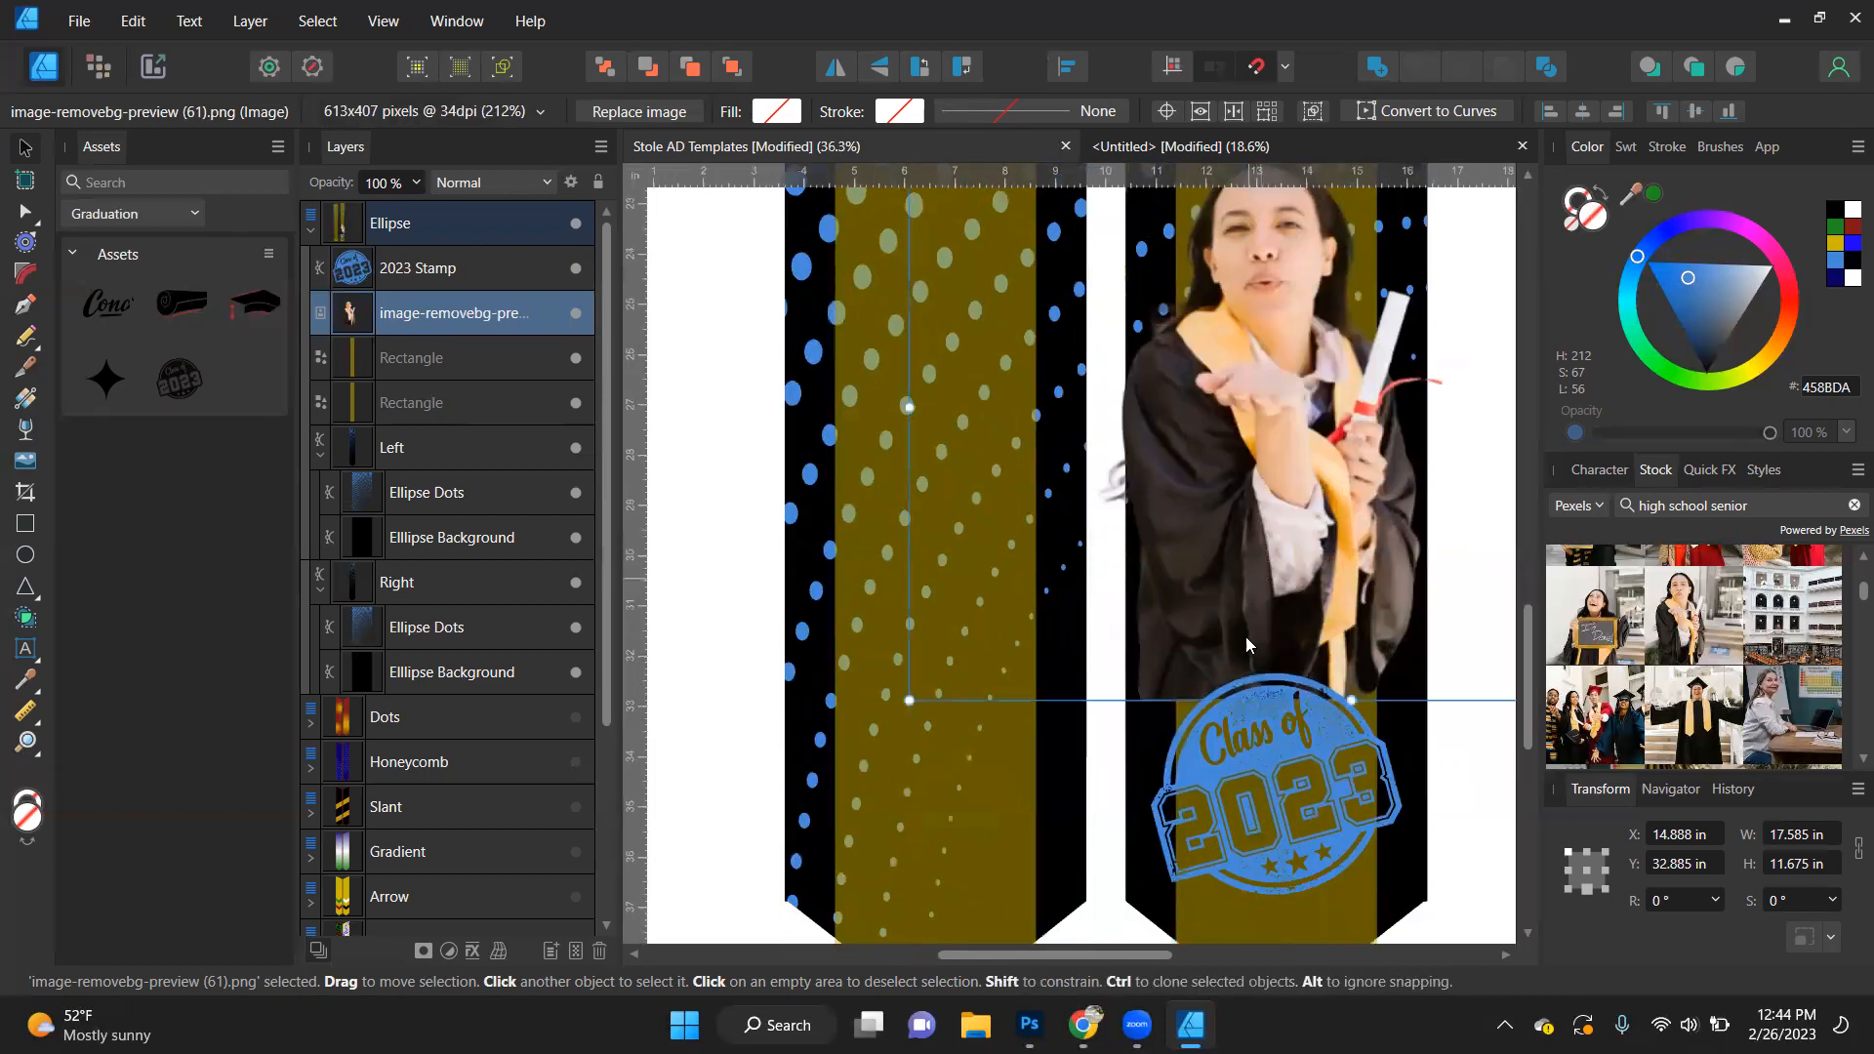
{"action": "left_click_drag", "start_coordinate": [1072, 955], "coordinate": [1146, 931]}
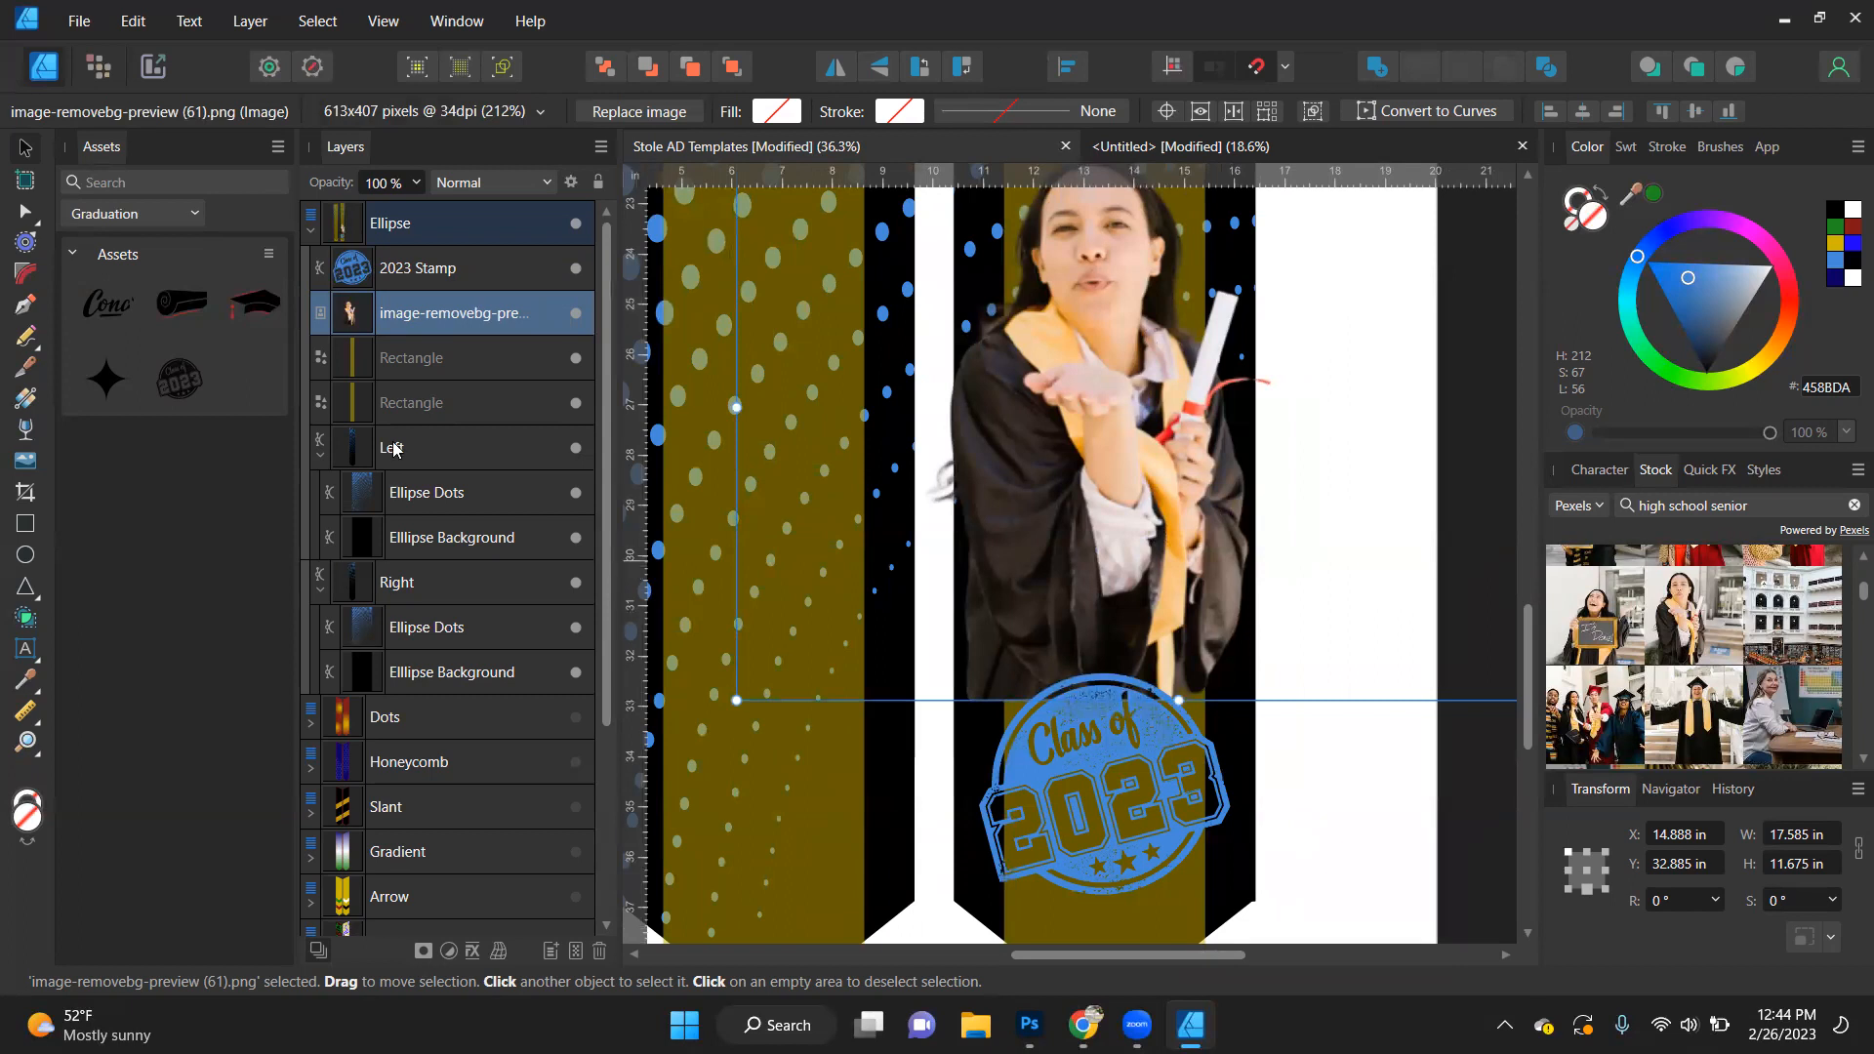
{"action": "left_click", "coordinate": [24, 430]}
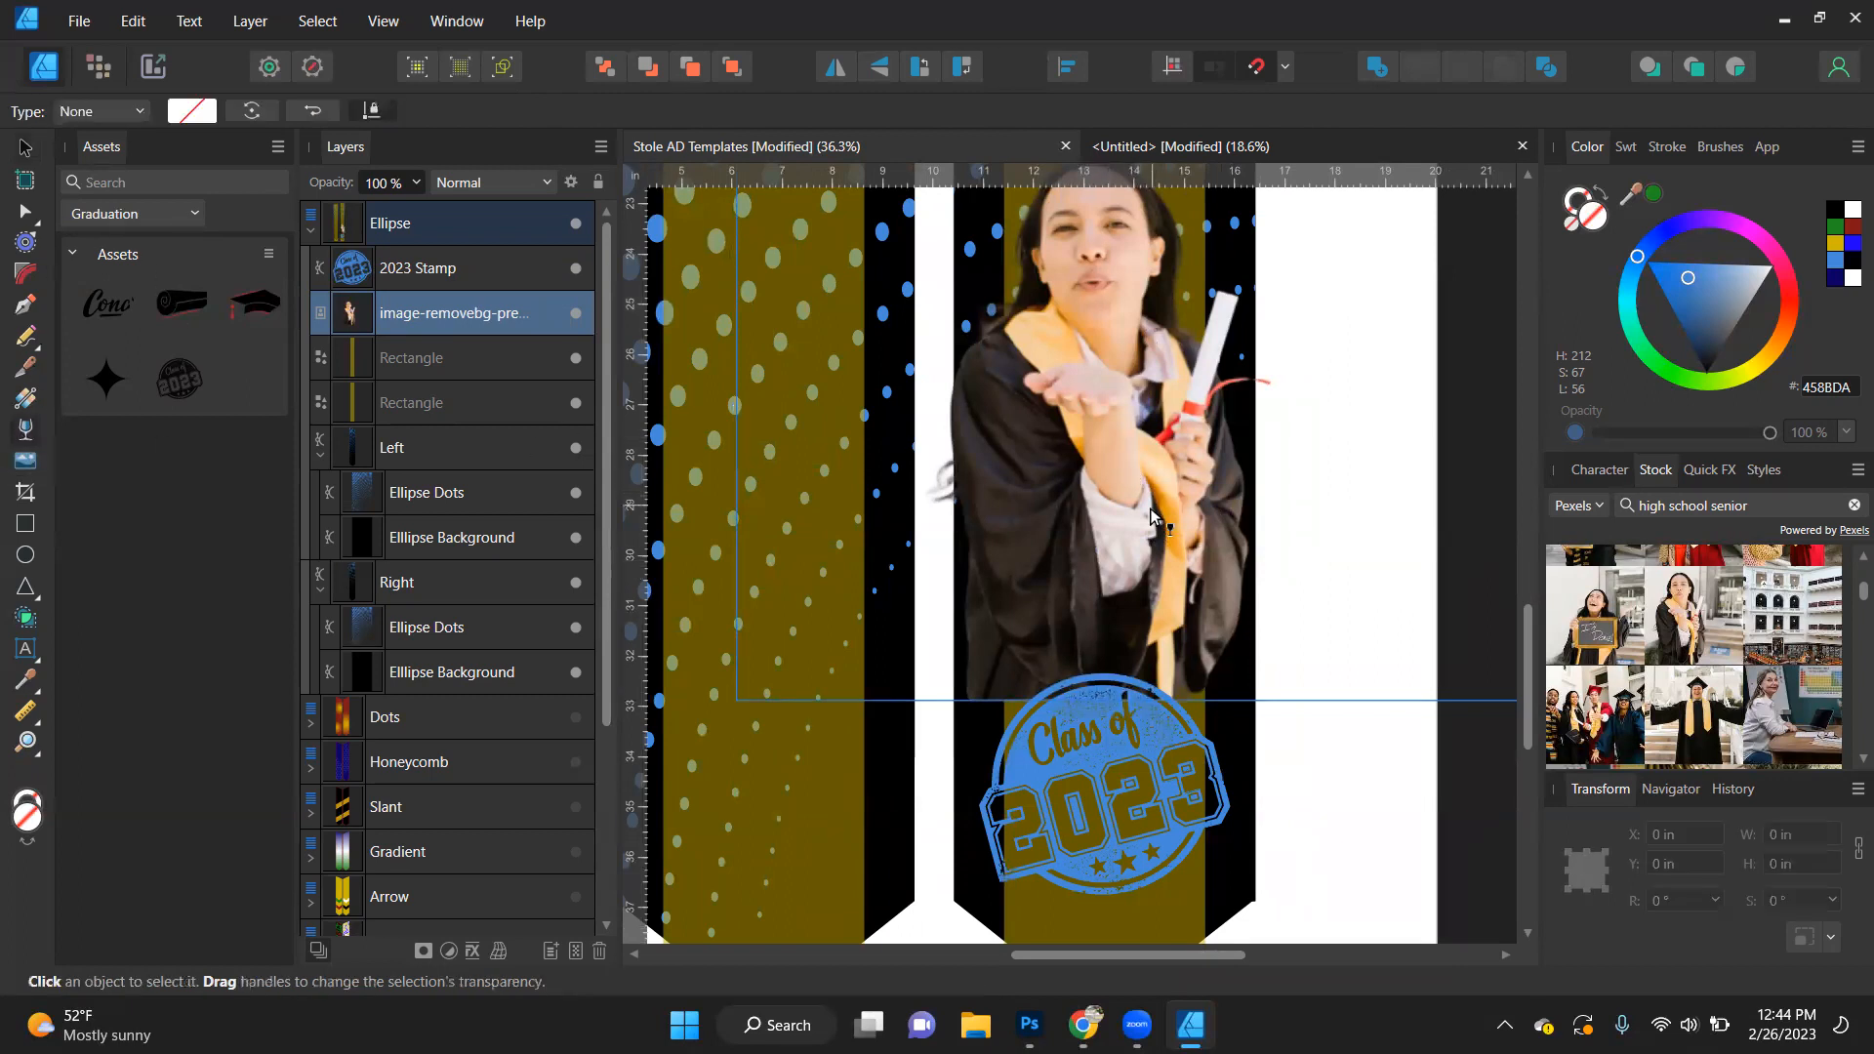
{"action": "left_click_drag", "start_coordinate": [1125, 494], "coordinate": [1126, 656]}
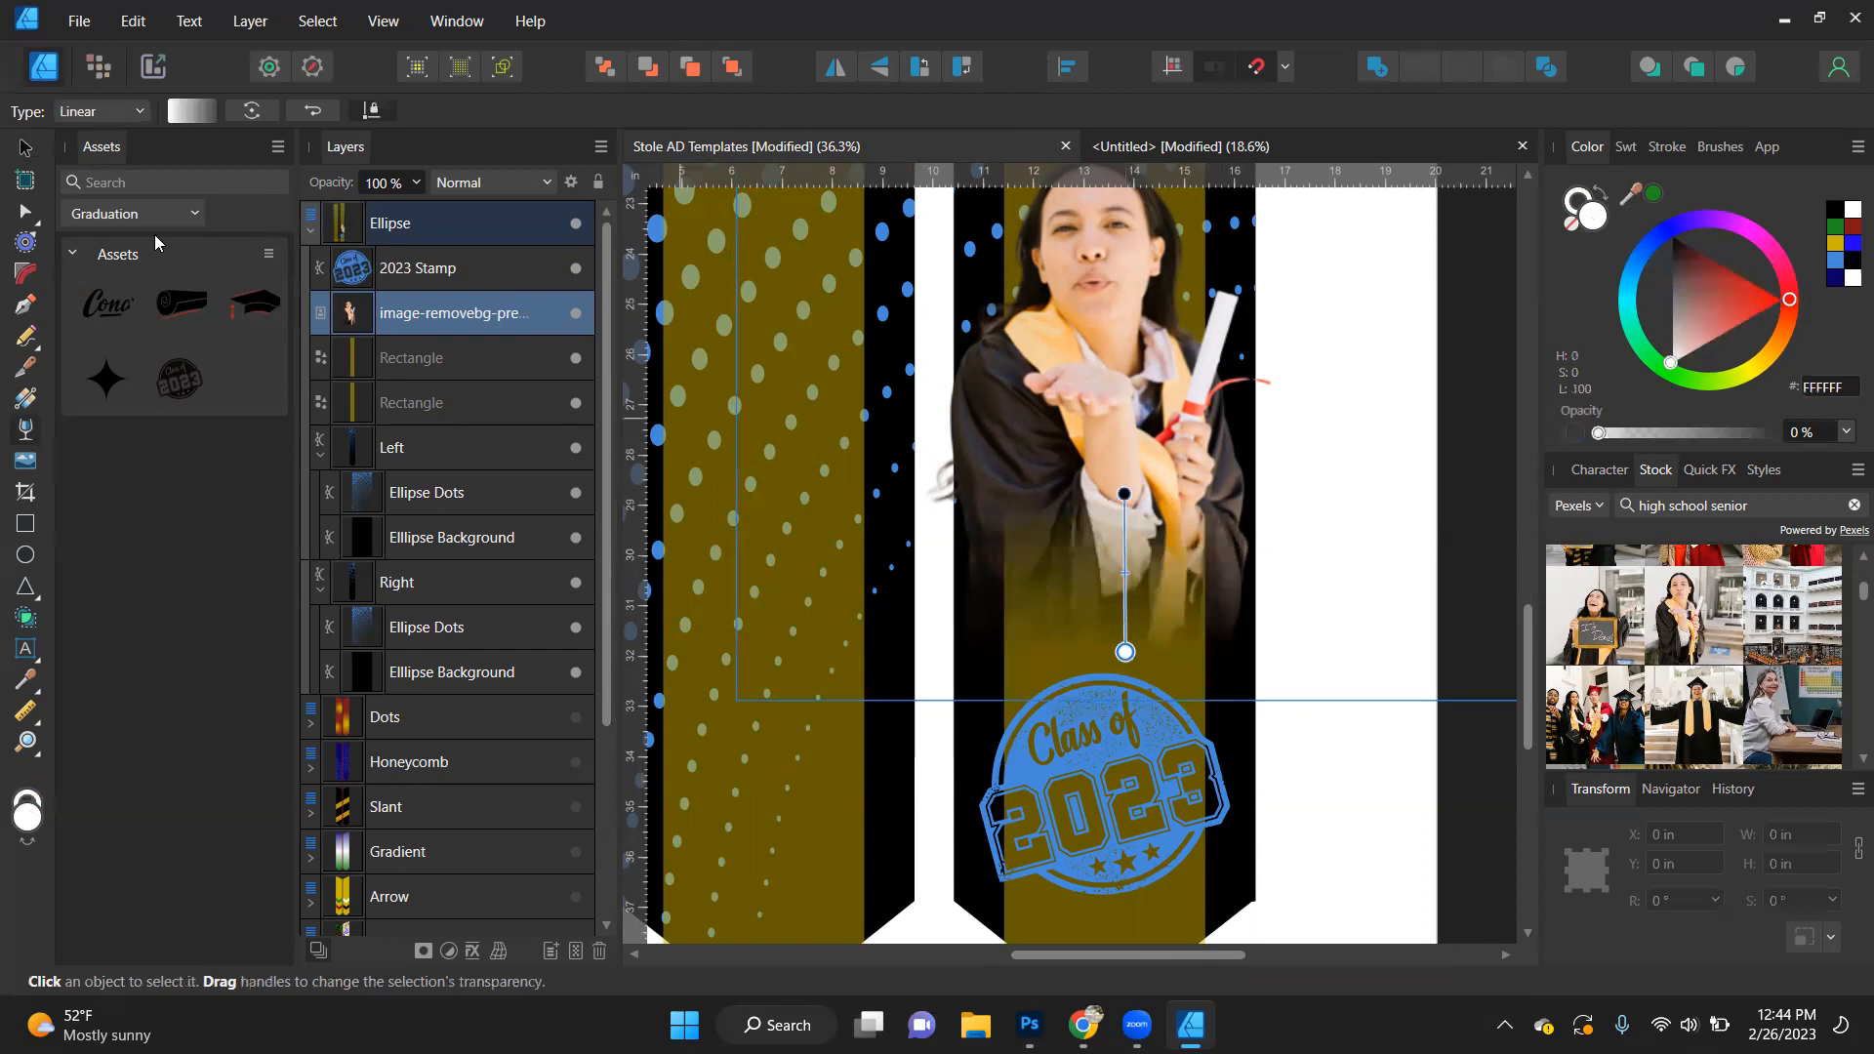
- Move the faded graduate cutout down about 1 in so its lower edge overlaps the 2023 Stamp, and deselect it
{"action": "left_click", "coordinate": [32, 151]}
{"action": "left_click_drag", "start_coordinate": [1126, 435], "coordinate": [1127, 484]}
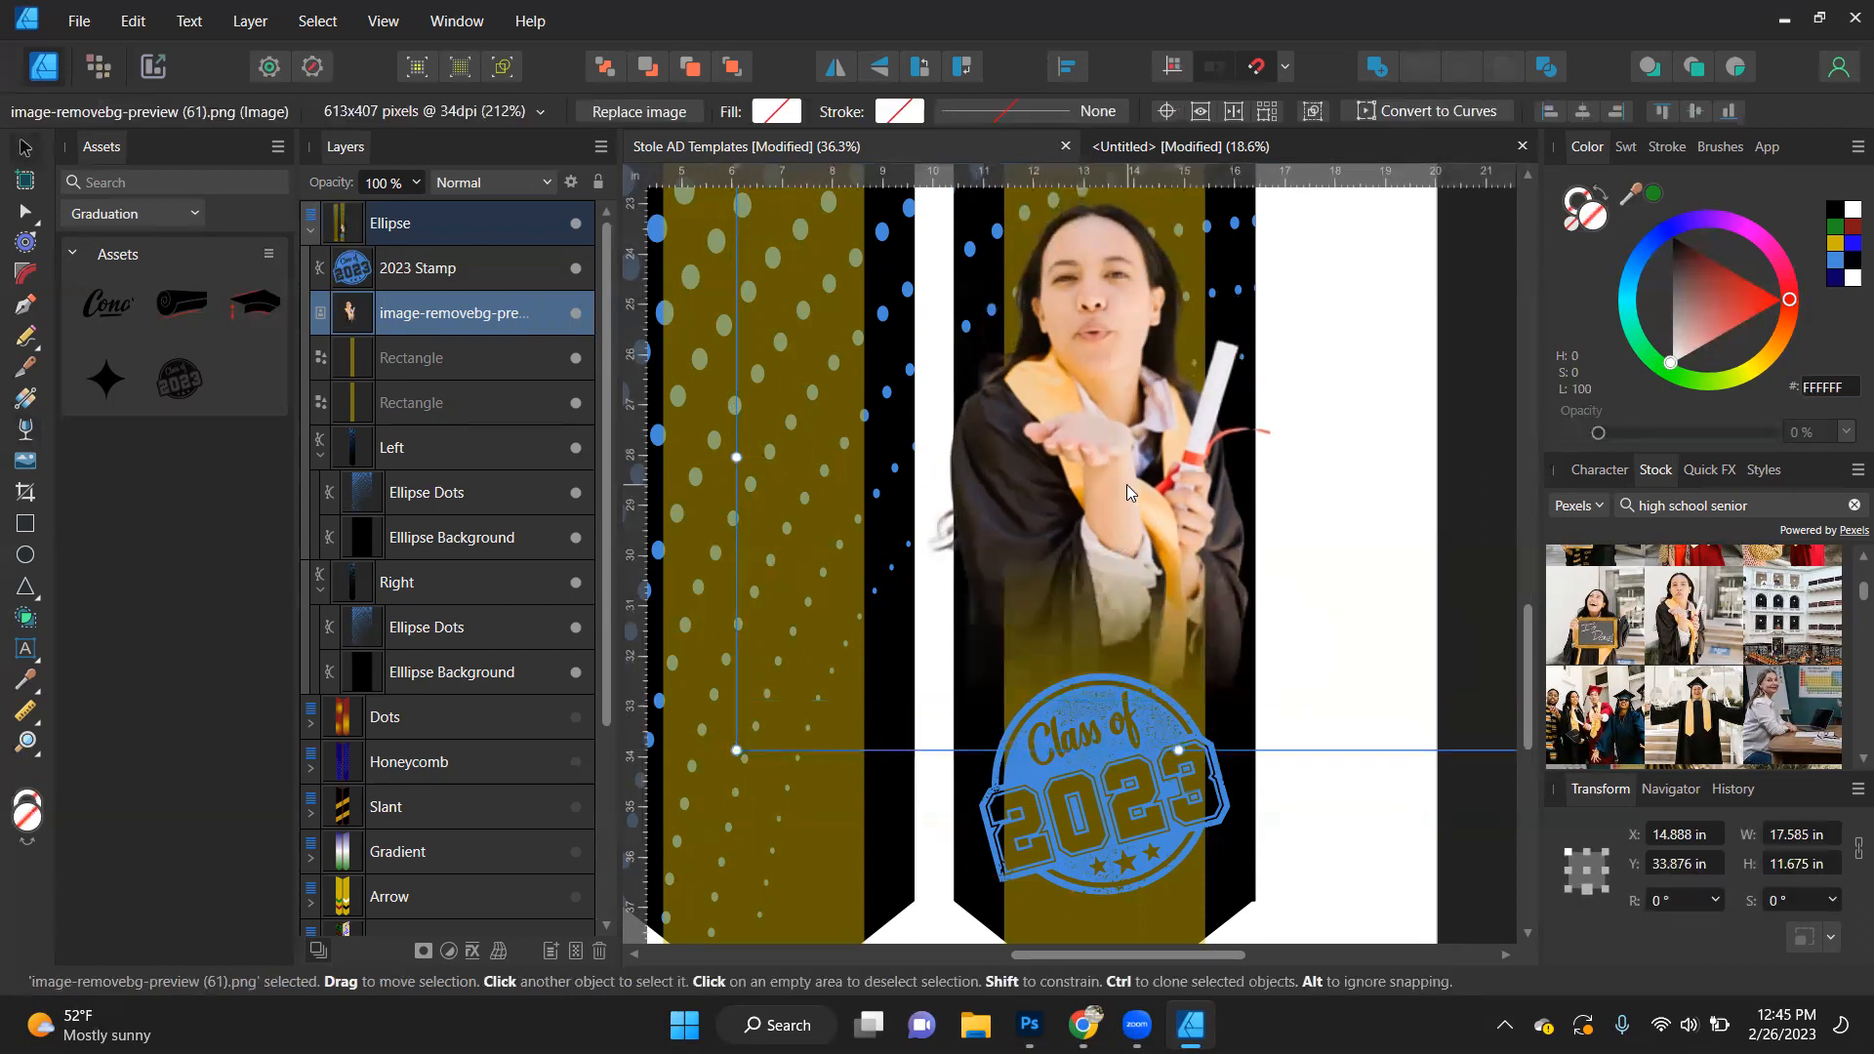
{"action": "scroll", "coordinate": [1126, 487], "scroll_direction": "down", "scroll_amount": 3, "text": "ctrl"}
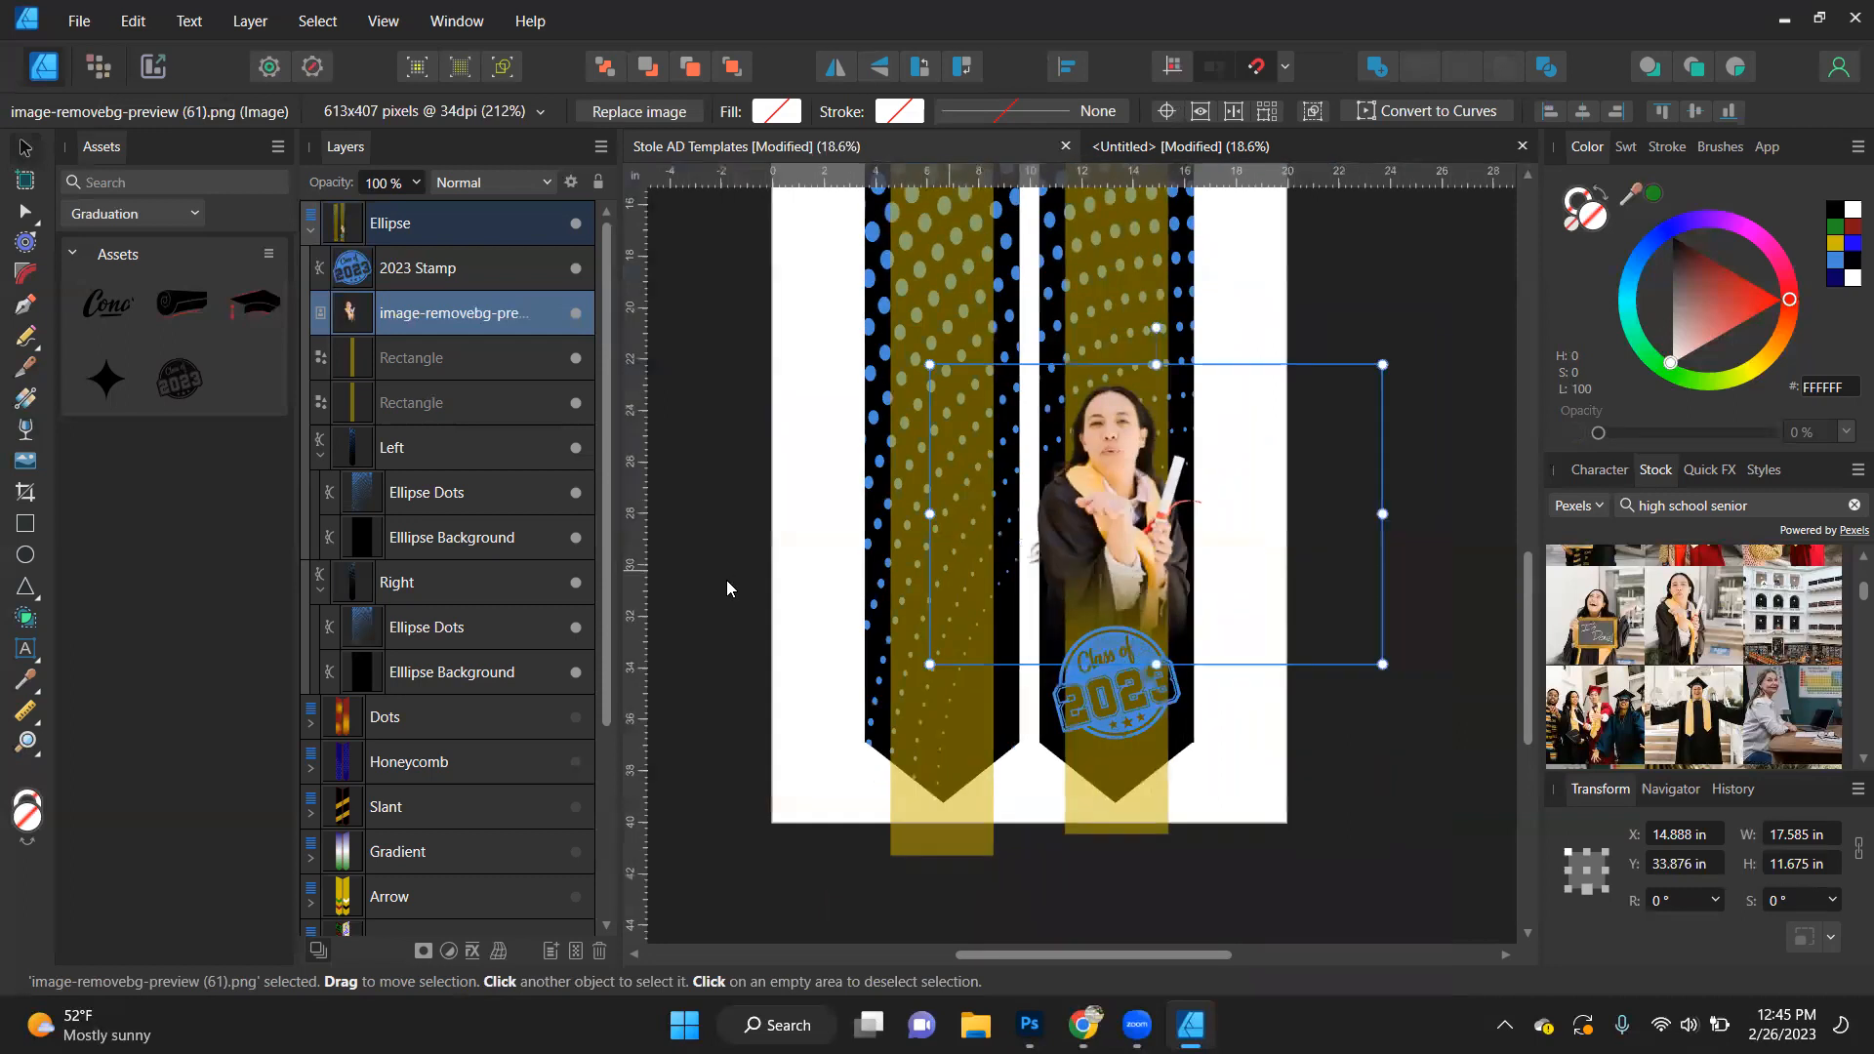
{"action": "left_click", "coordinate": [696, 598]}
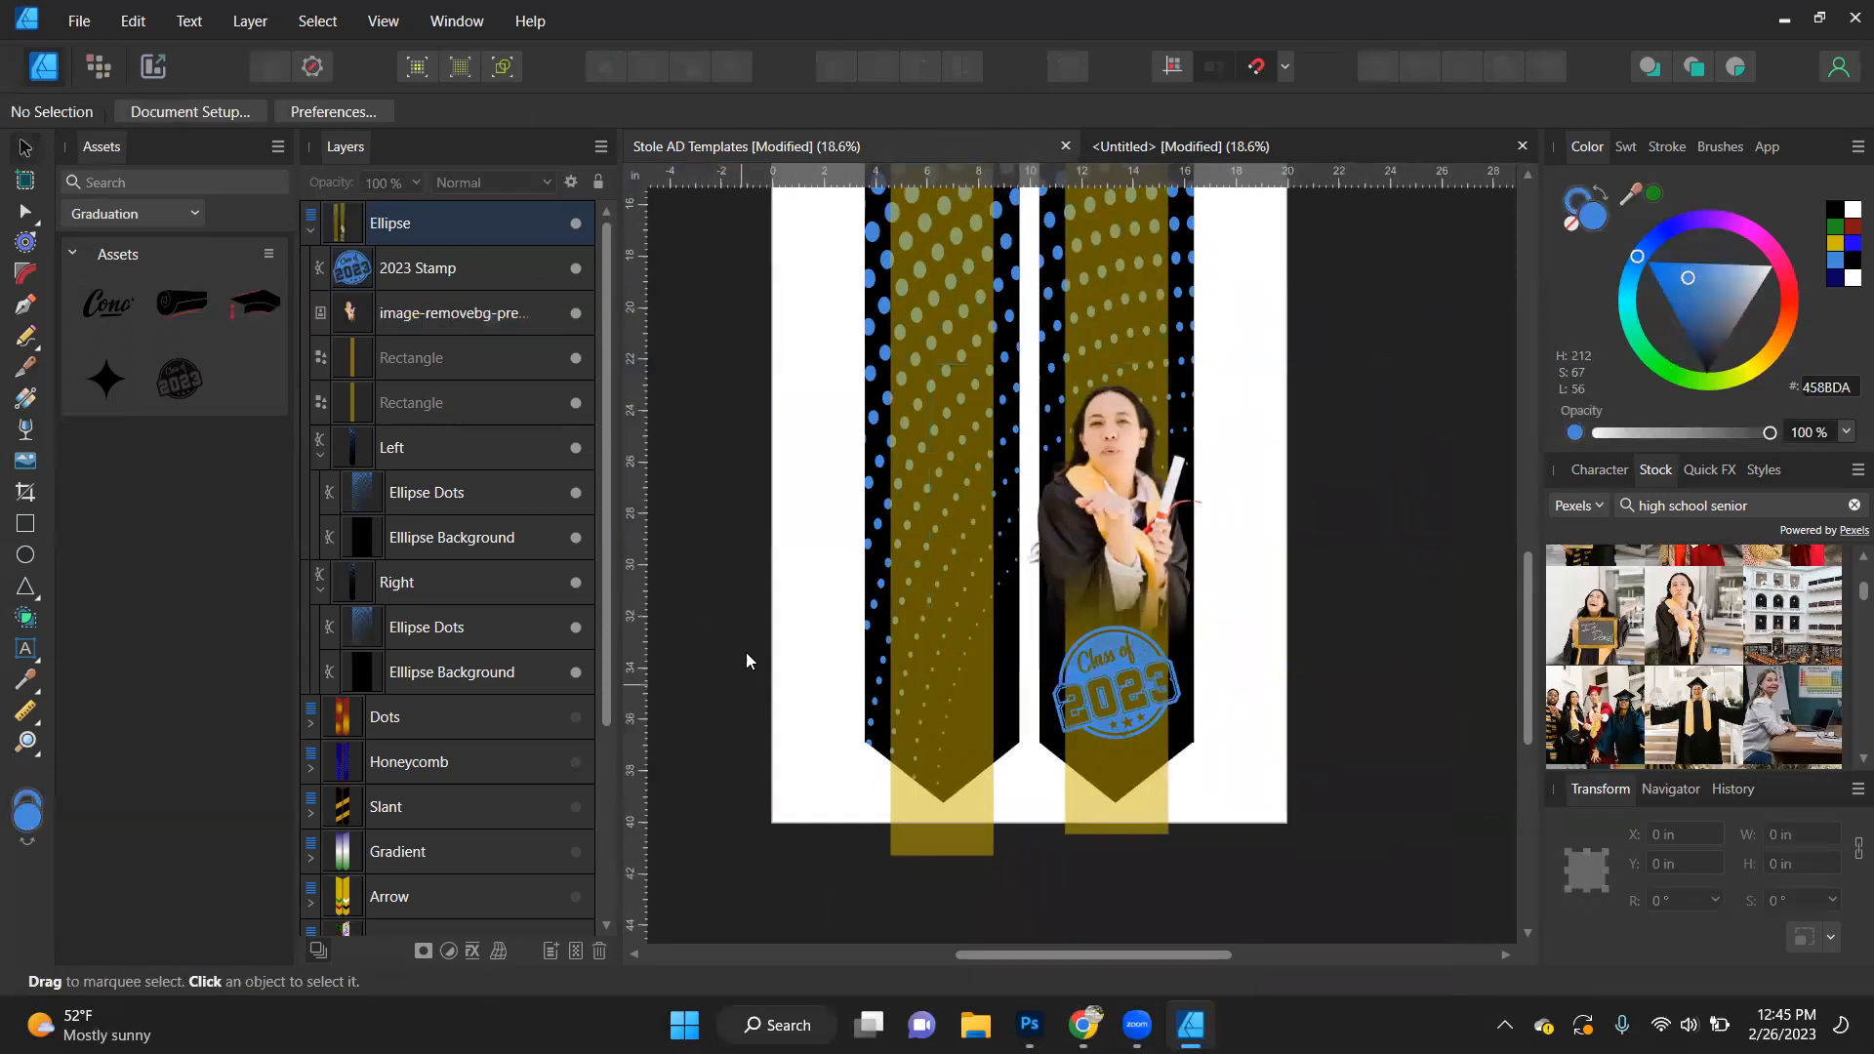
- Add the art text "SPARTANS" in red Anton at 384.5 pt across the stole pieces
{"action": "left_click", "coordinate": [25, 652]}
{"action": "left_click_drag", "start_coordinate": [808, 353], "coordinate": [906, 470]}
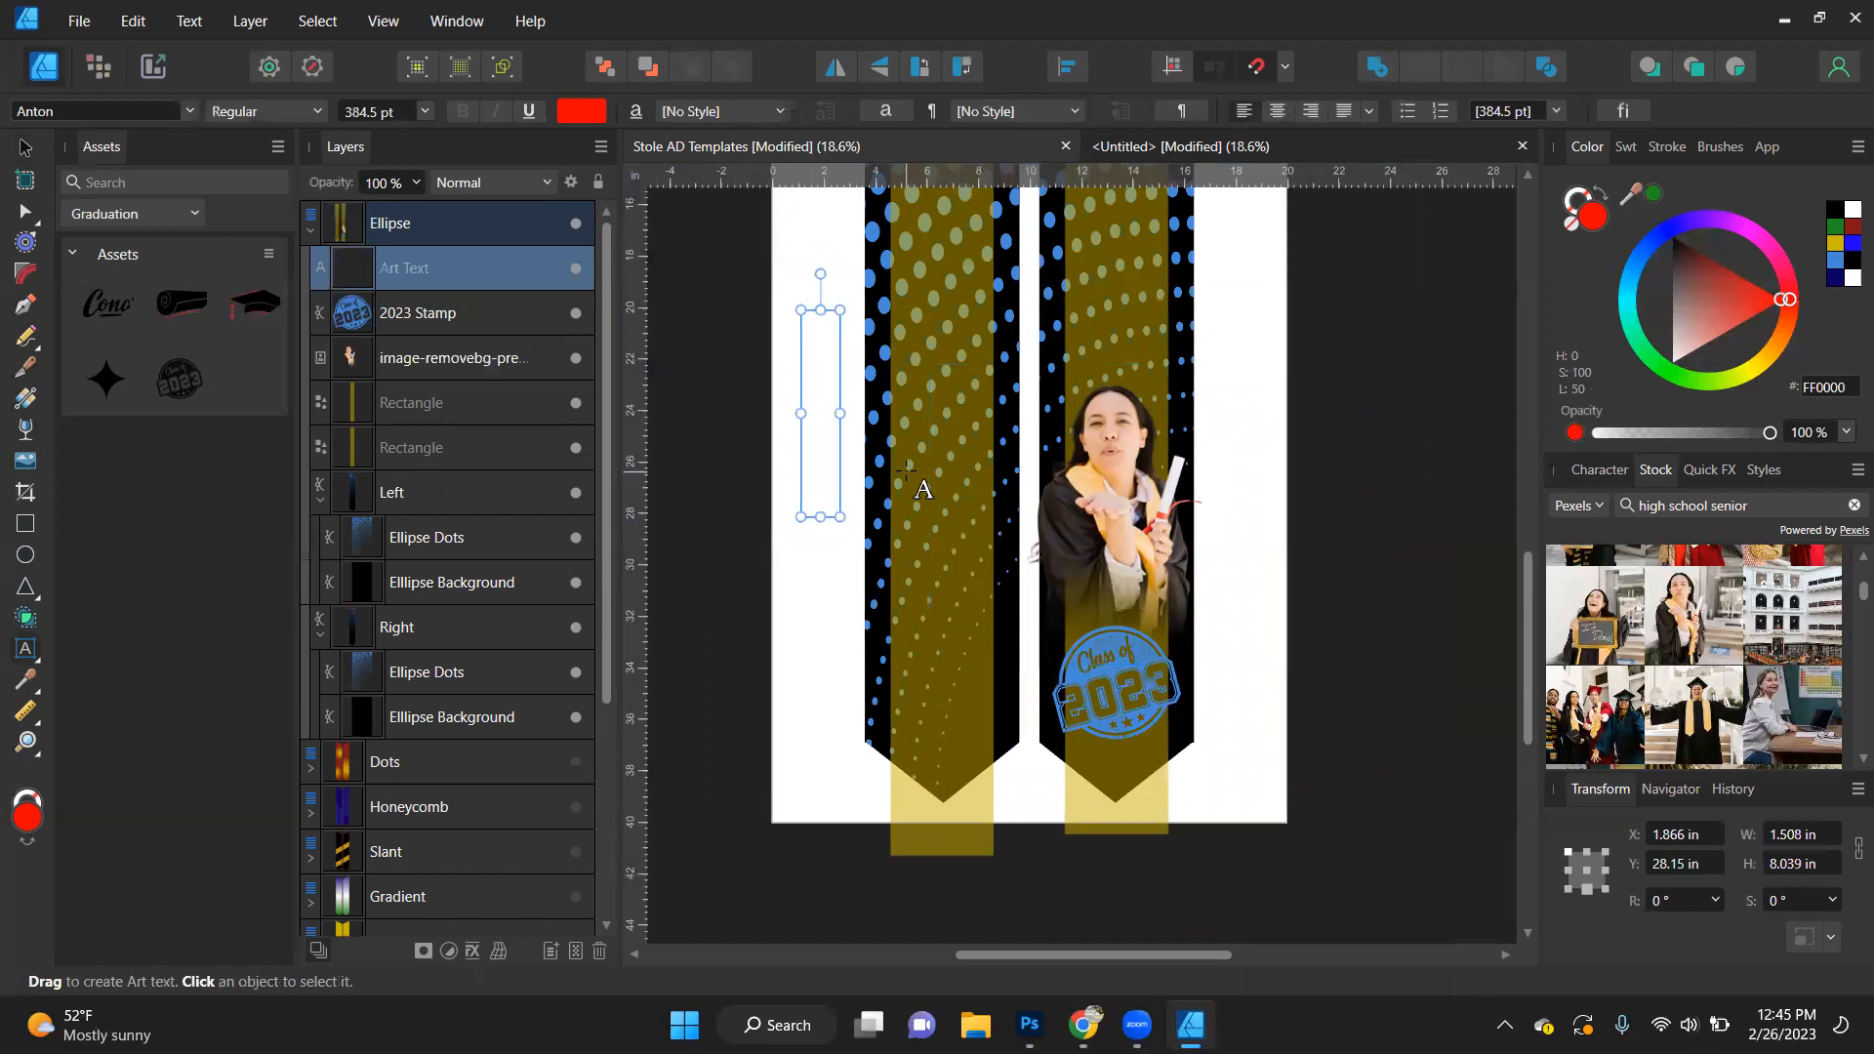
{"action": "type", "text": "S"}
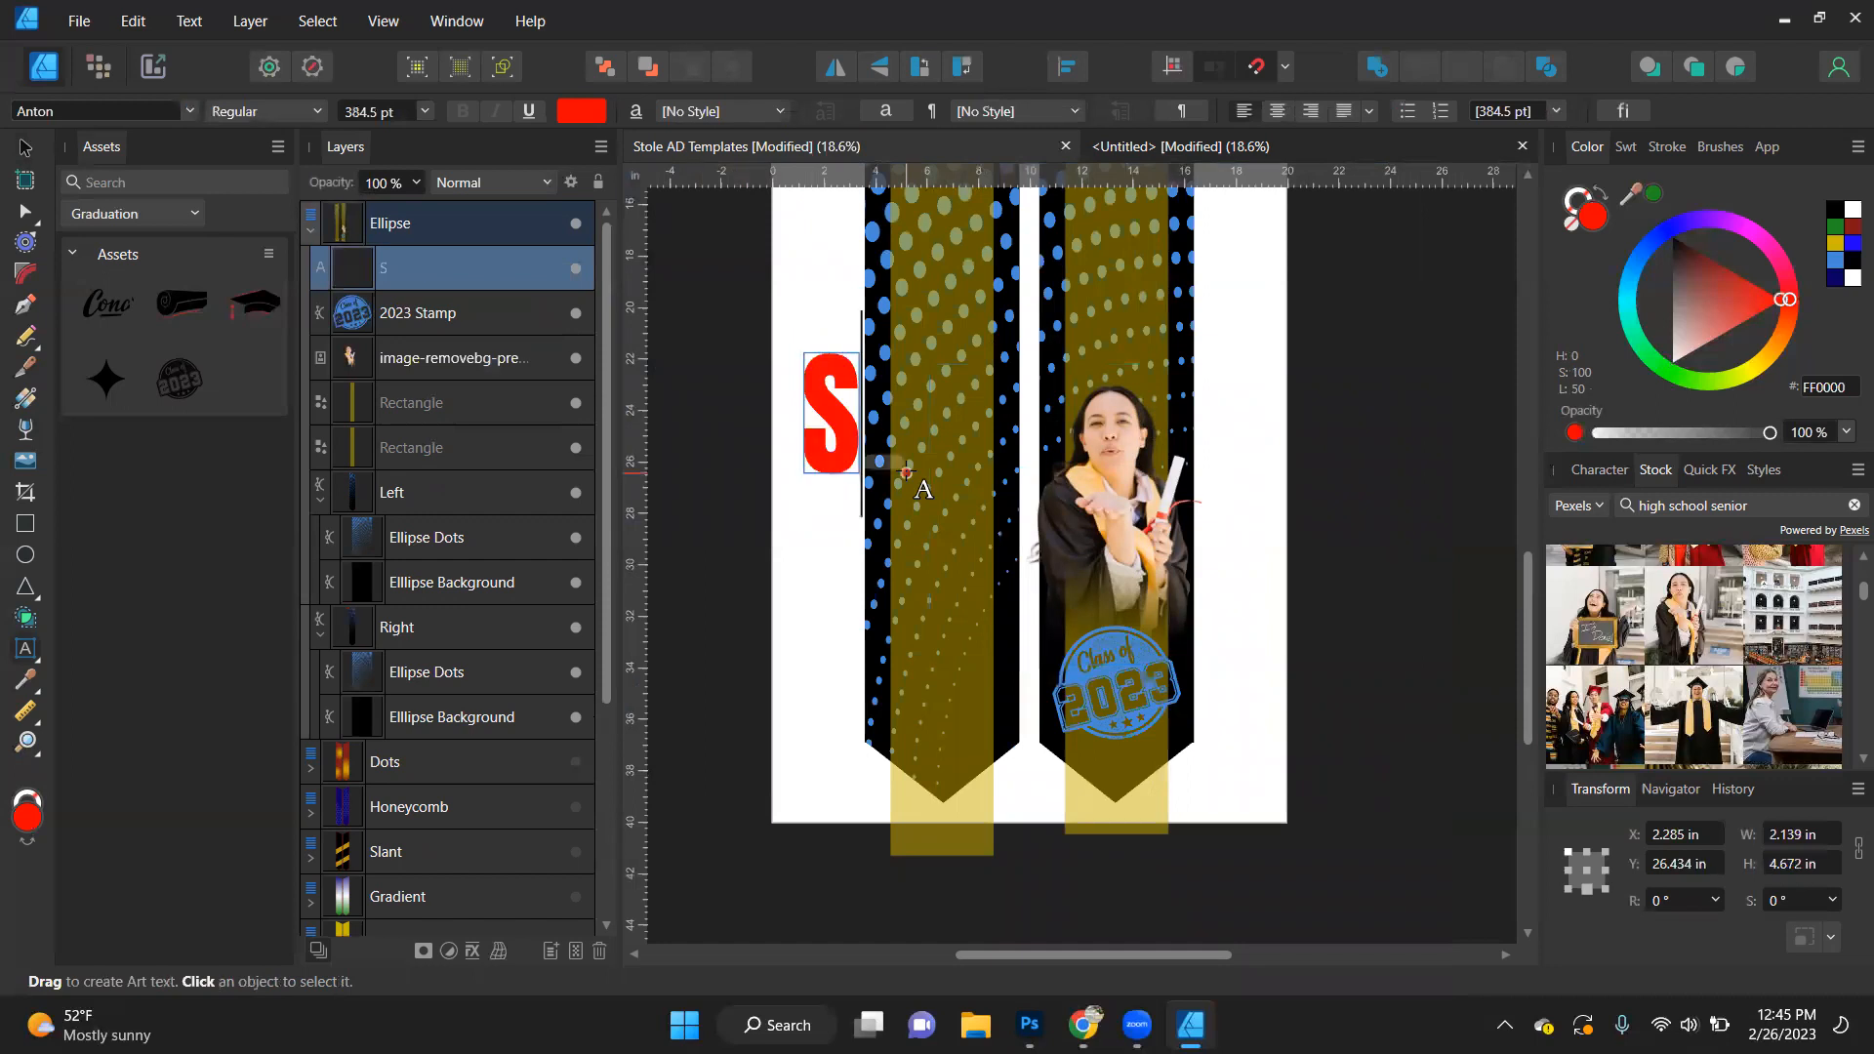
{"action": "type", "text": "PARTANS"}
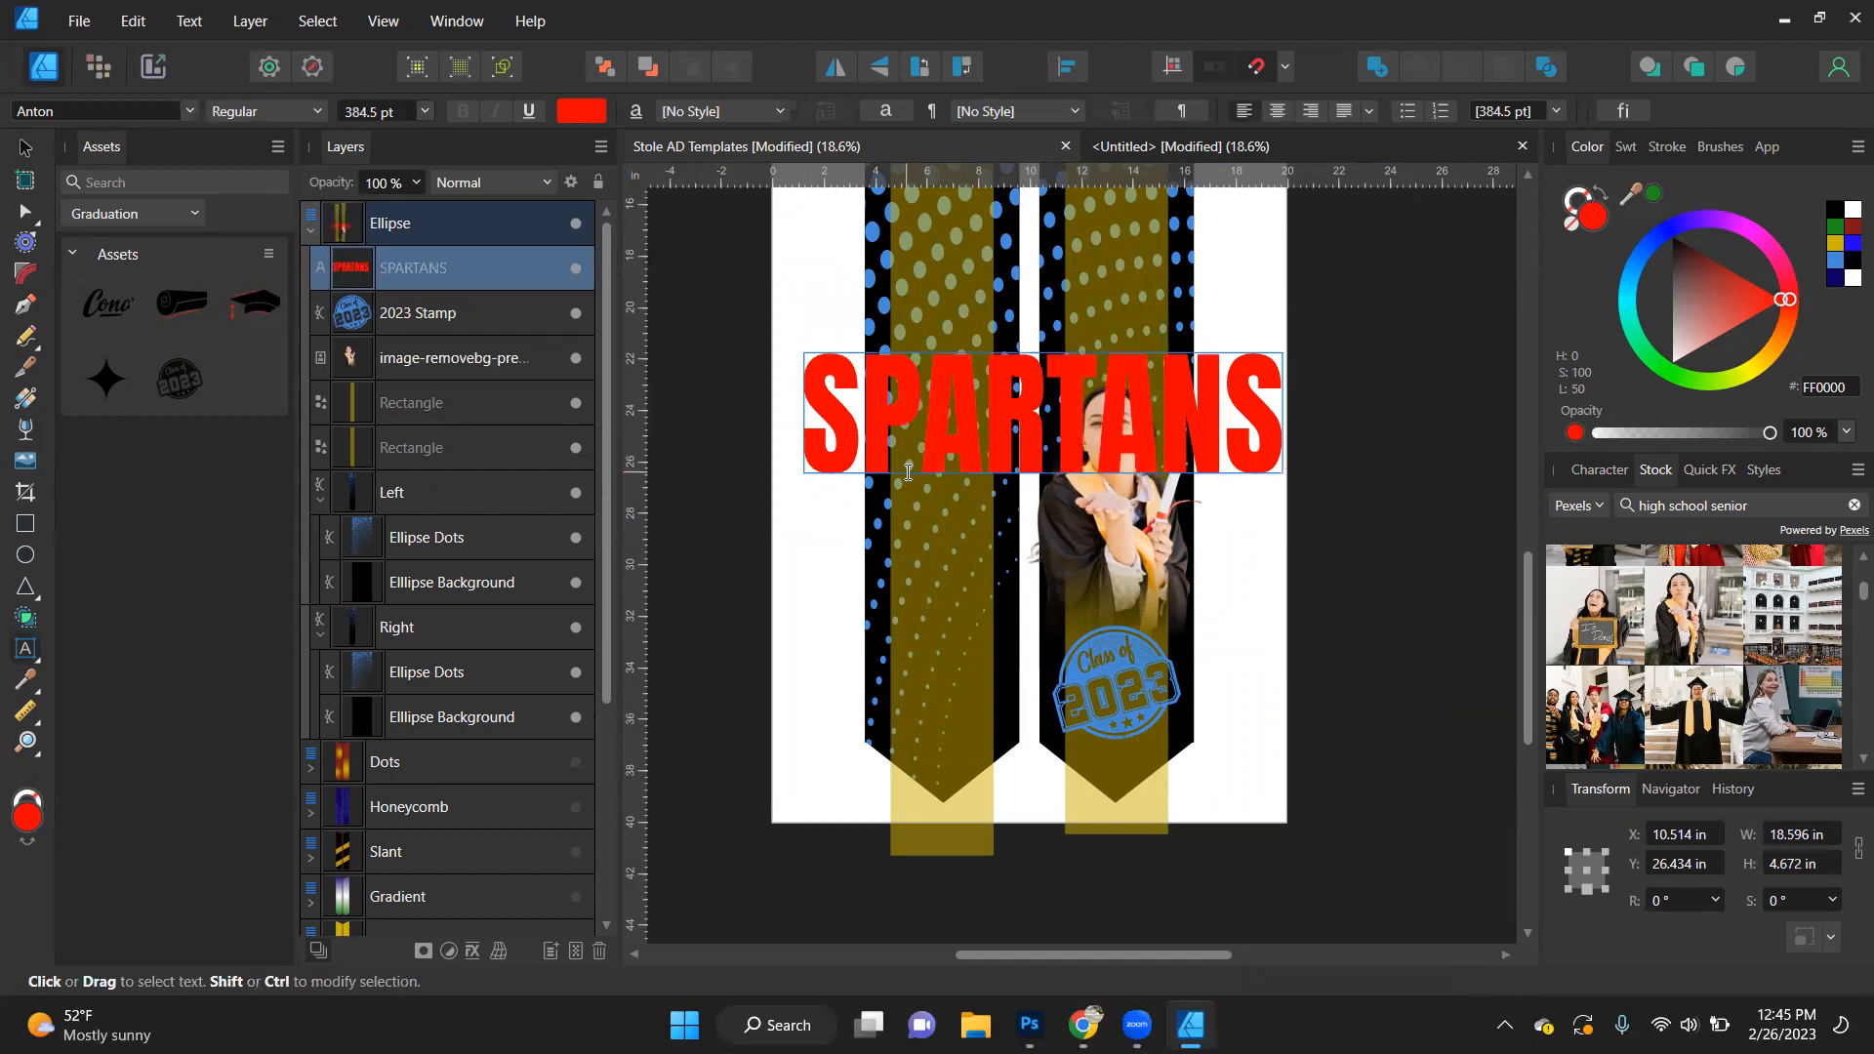
{"action": "left_click", "coordinate": [25, 148]}
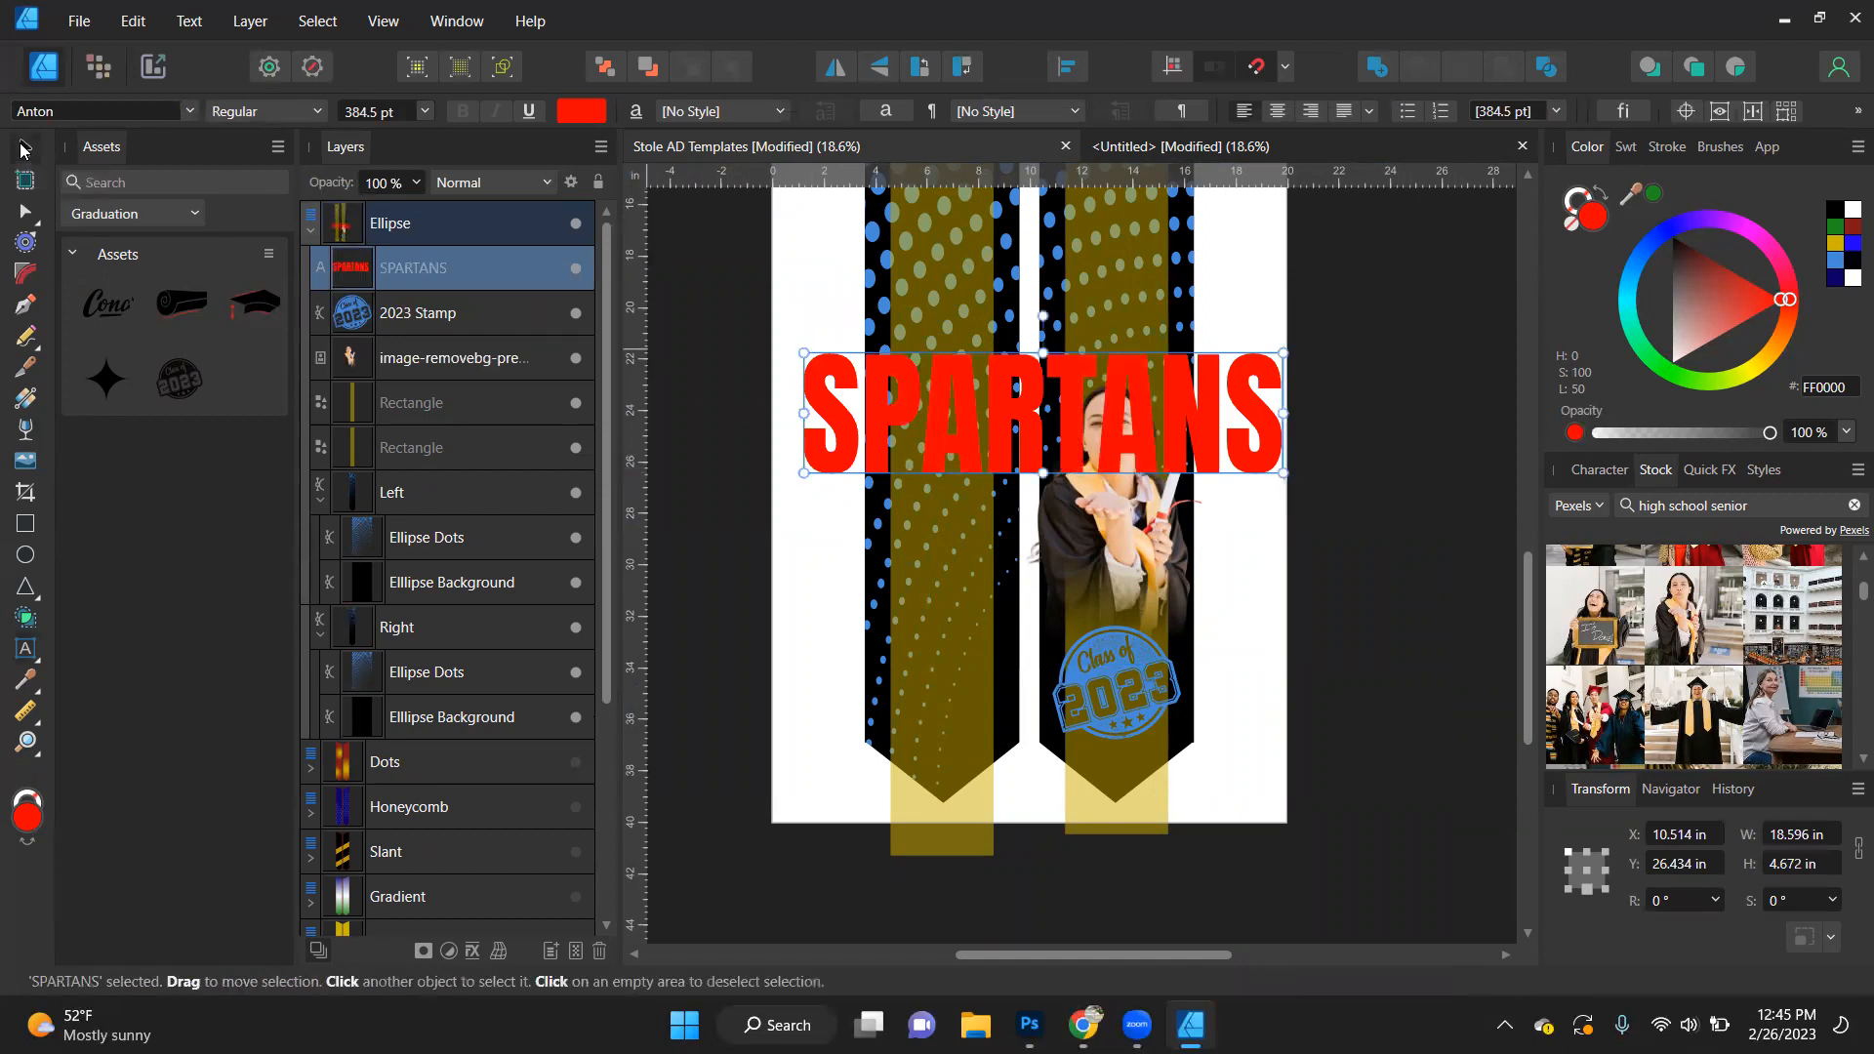
- Replace the wording of the red art text with the graduate's last name in capitals
{"action": "double_click", "coordinate": [1013, 408]}
{"action": "key", "text": "ctrl+a"}
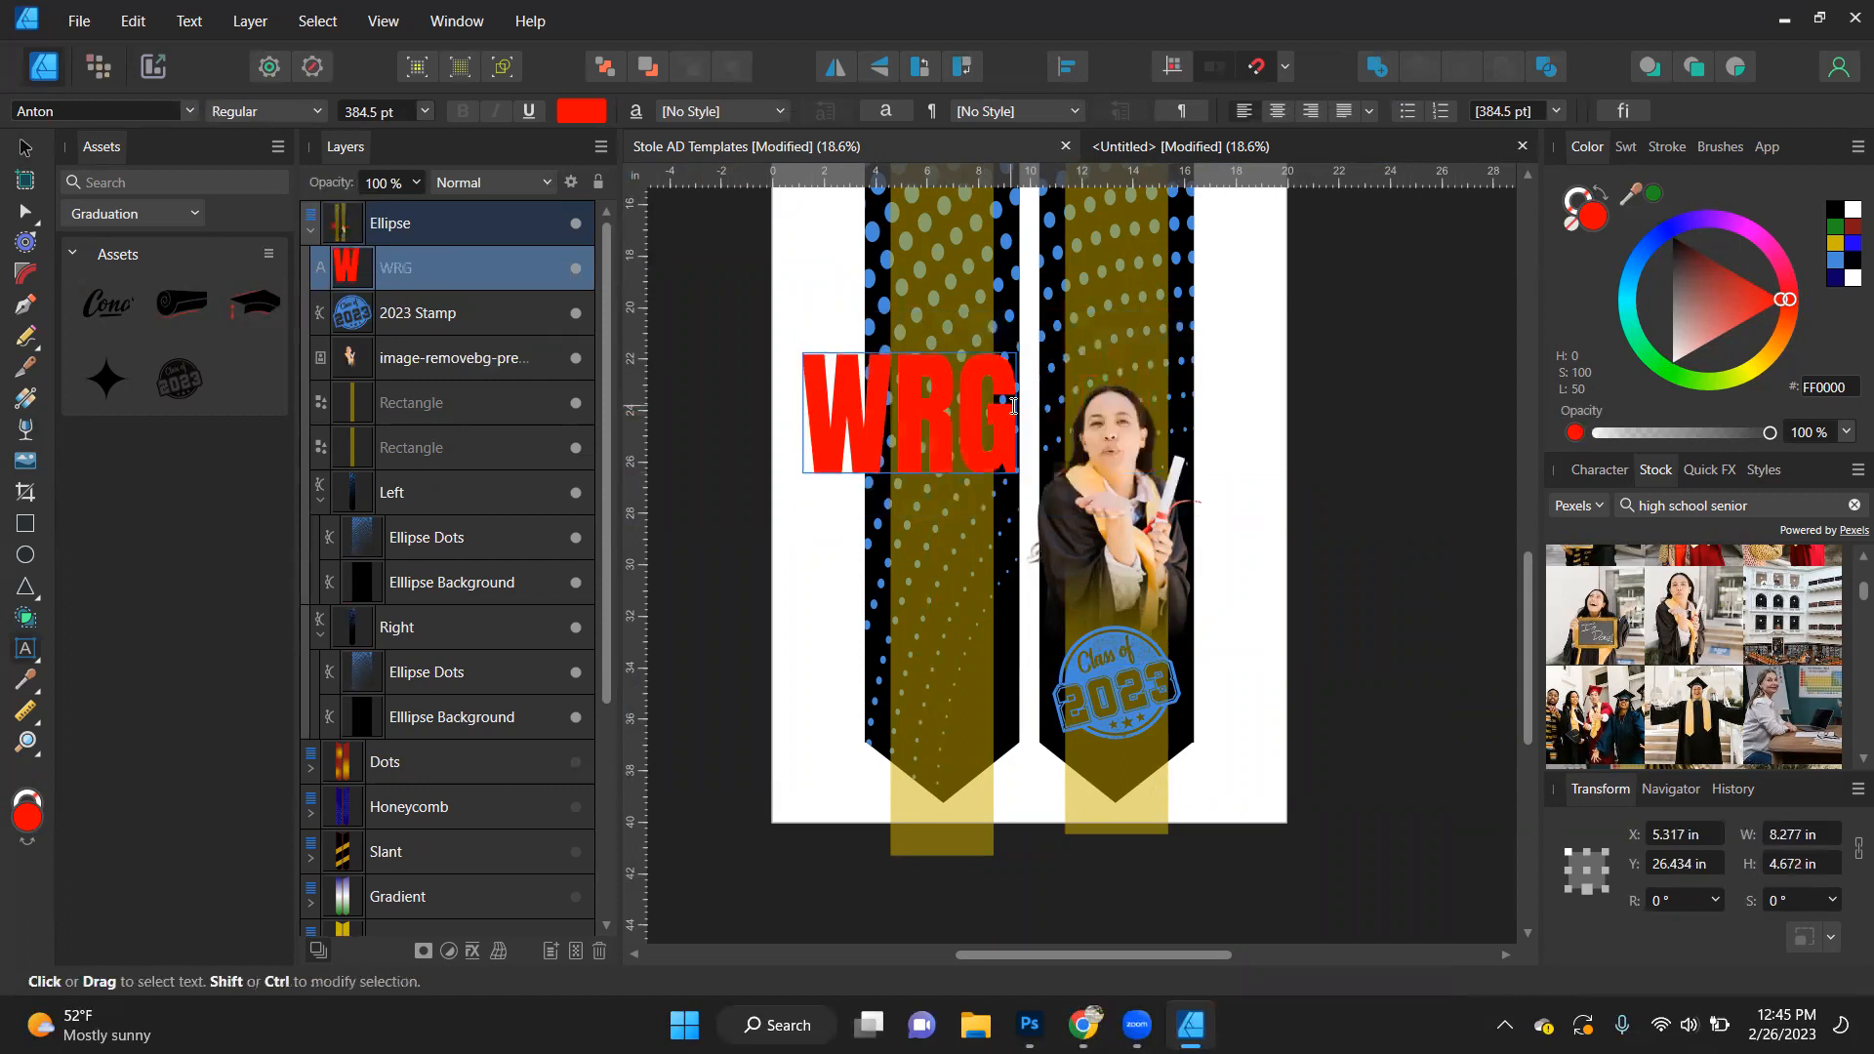
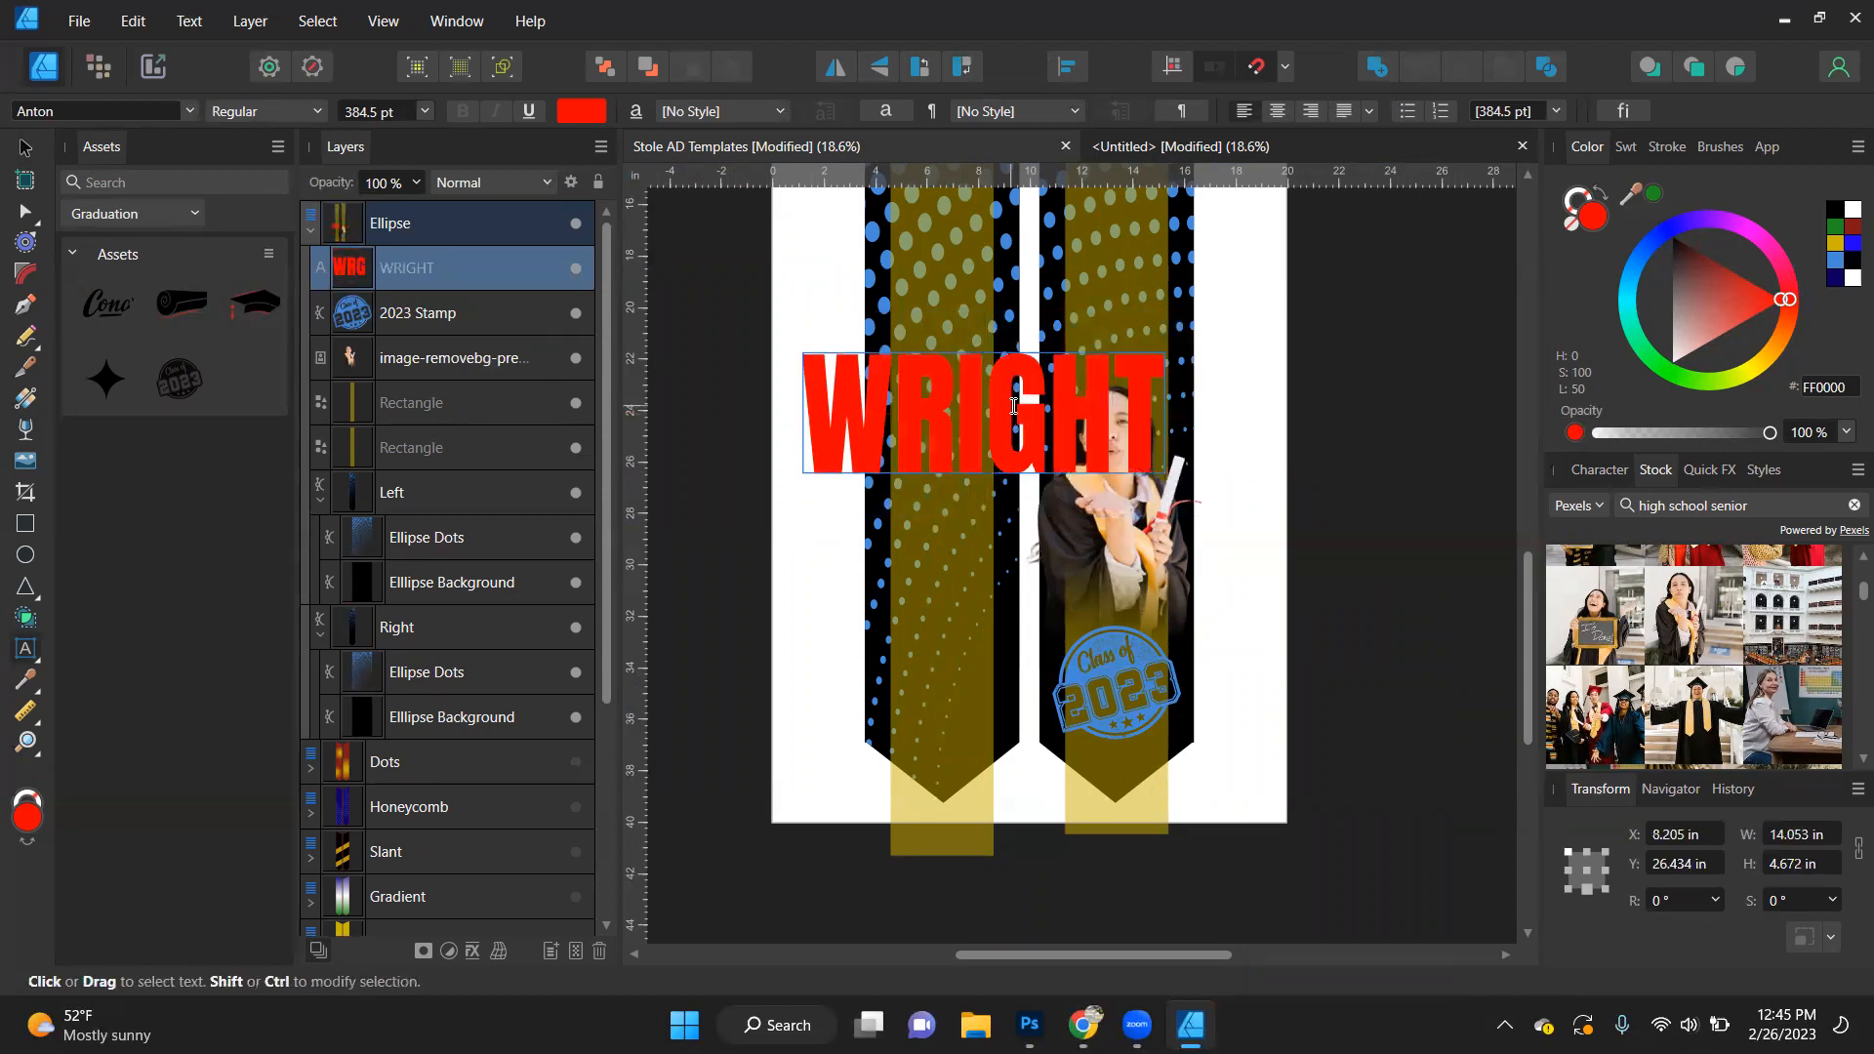
{"action": "key", "text": "Escape"}
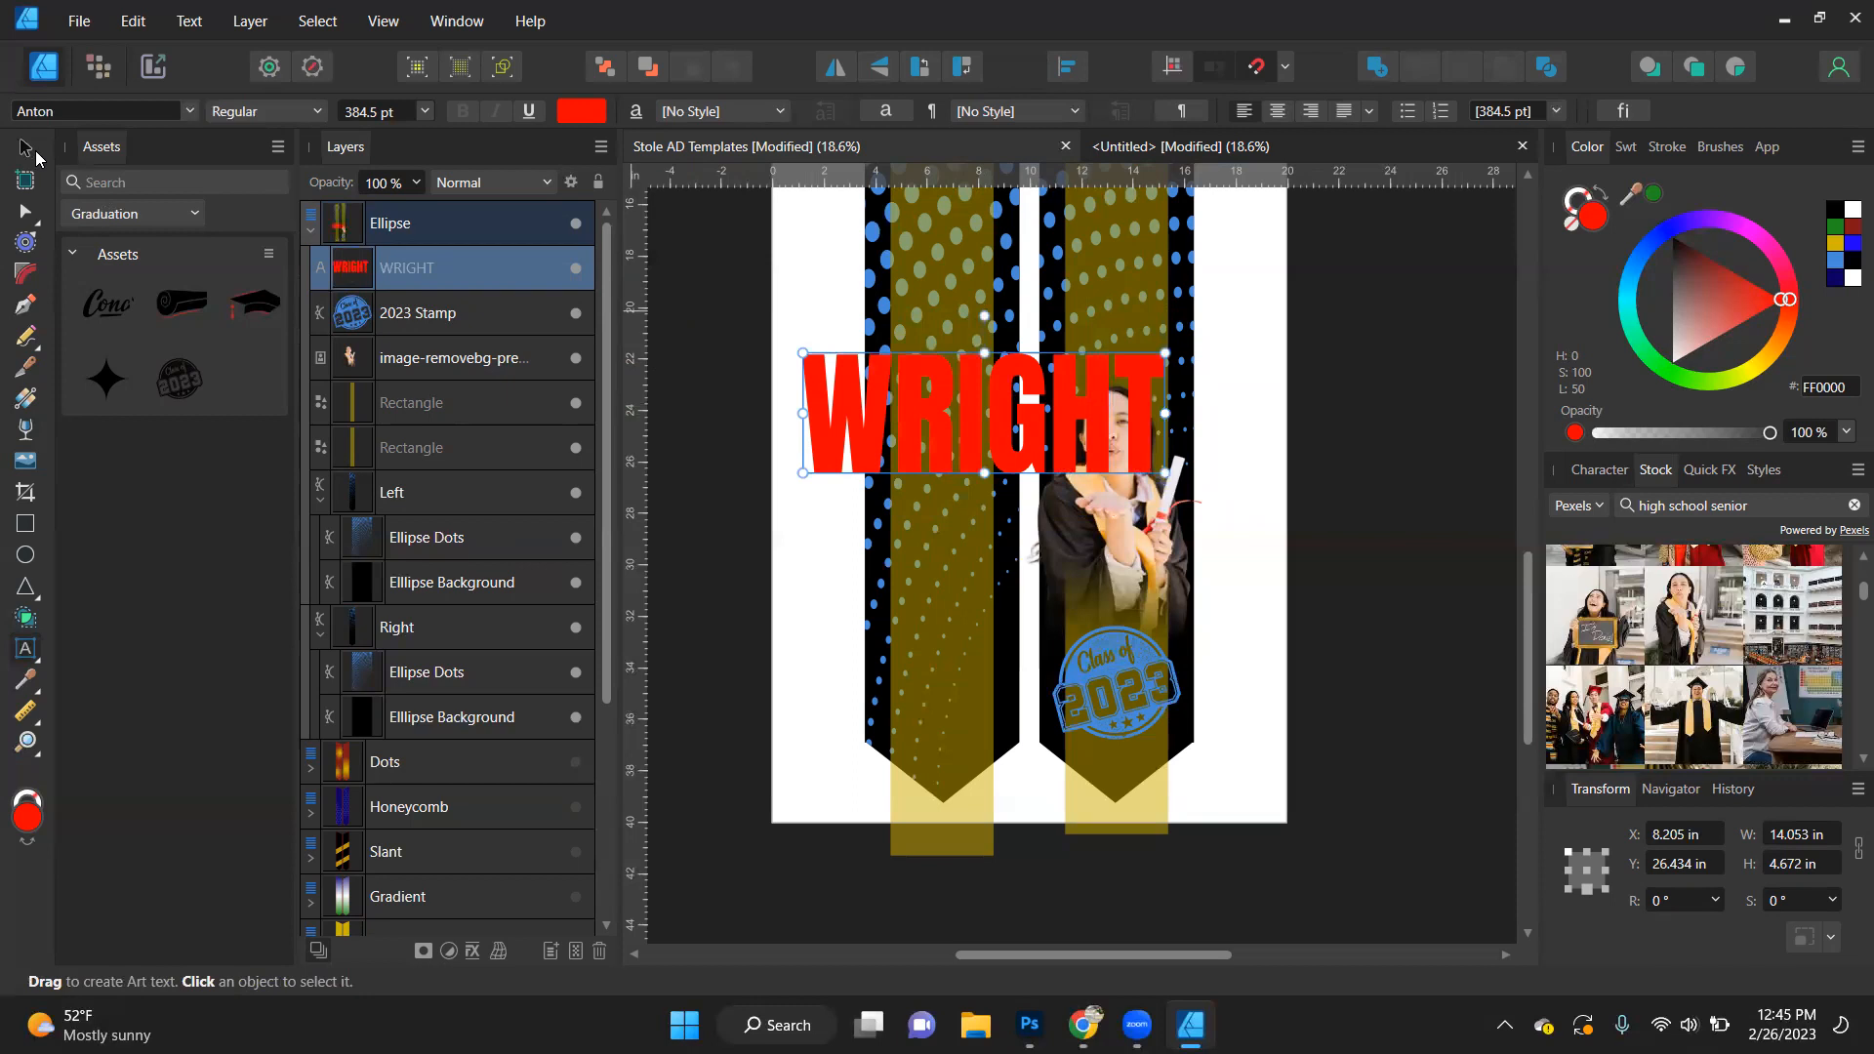
{"action": "left_click", "coordinate": [27, 148]}
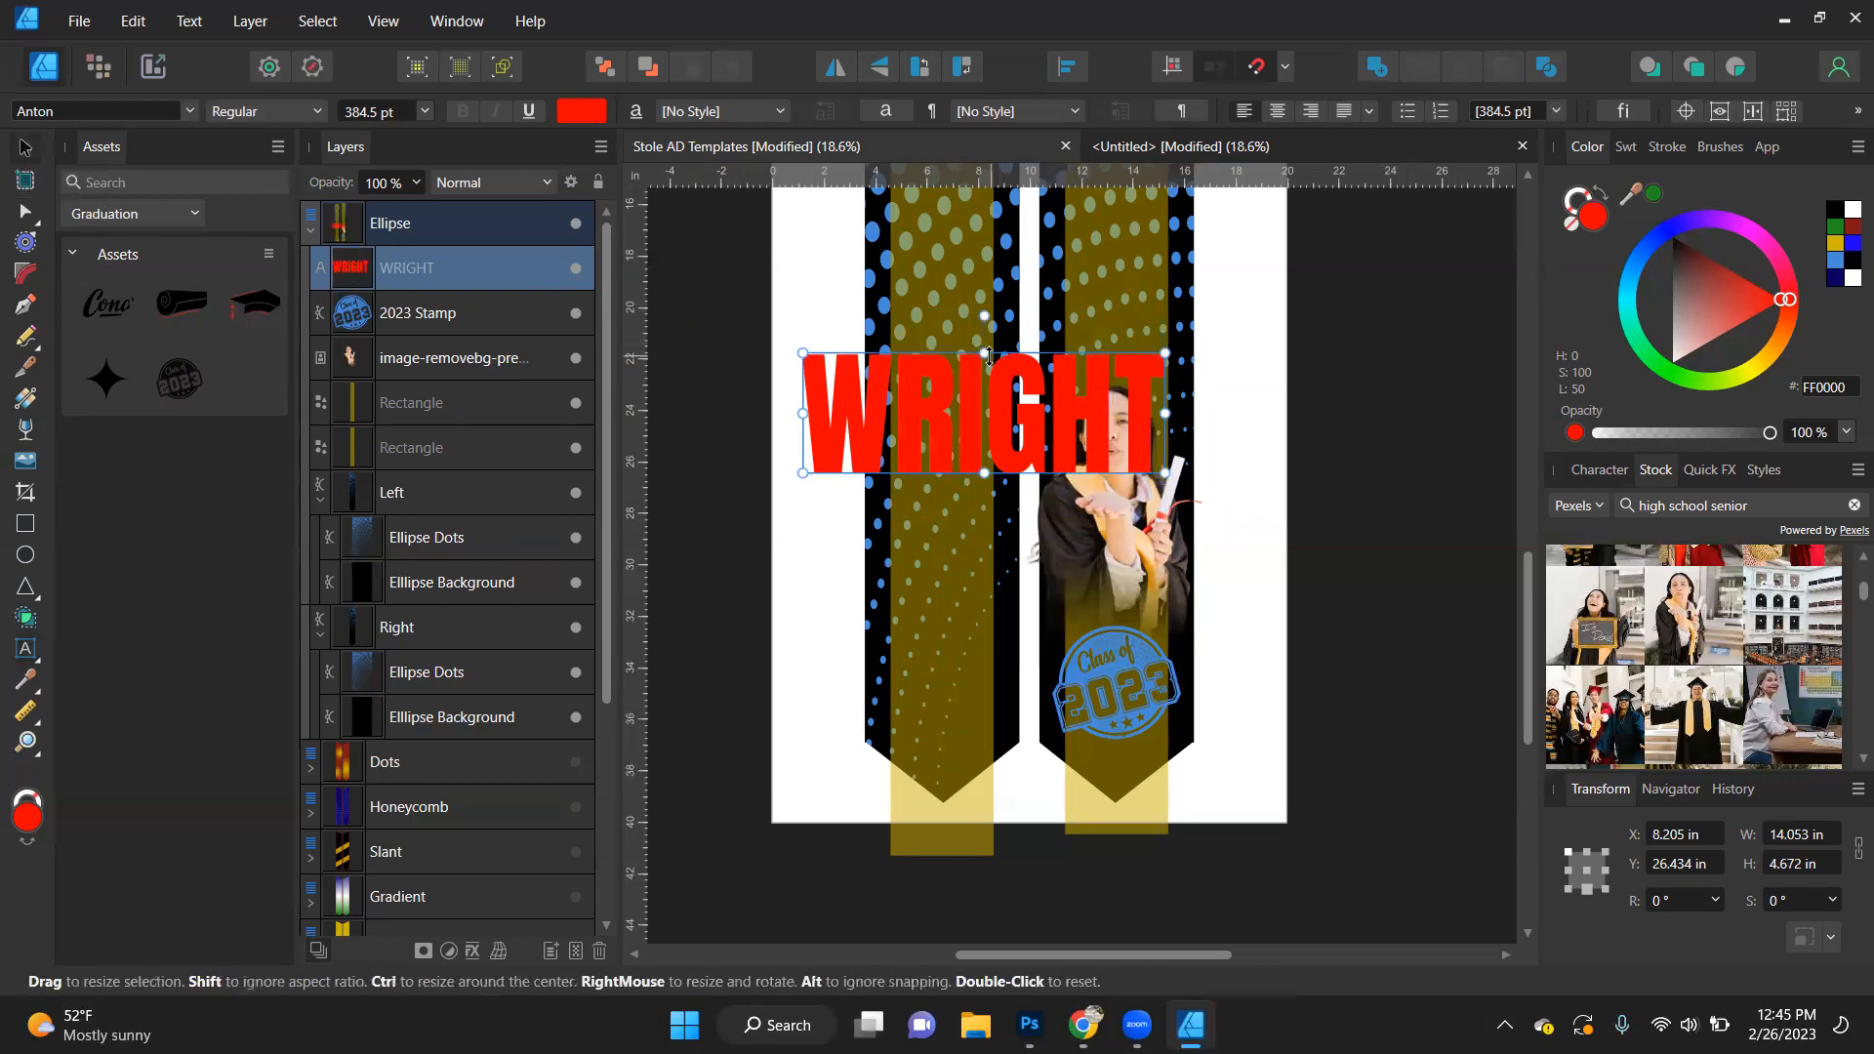
- Squash the last-name text to about 3.27 in high and rotate it 90° clockwise, centred on the left stole piece's gold guide
{"action": "left_click_drag", "start_coordinate": [982, 352], "coordinate": [984, 388]}
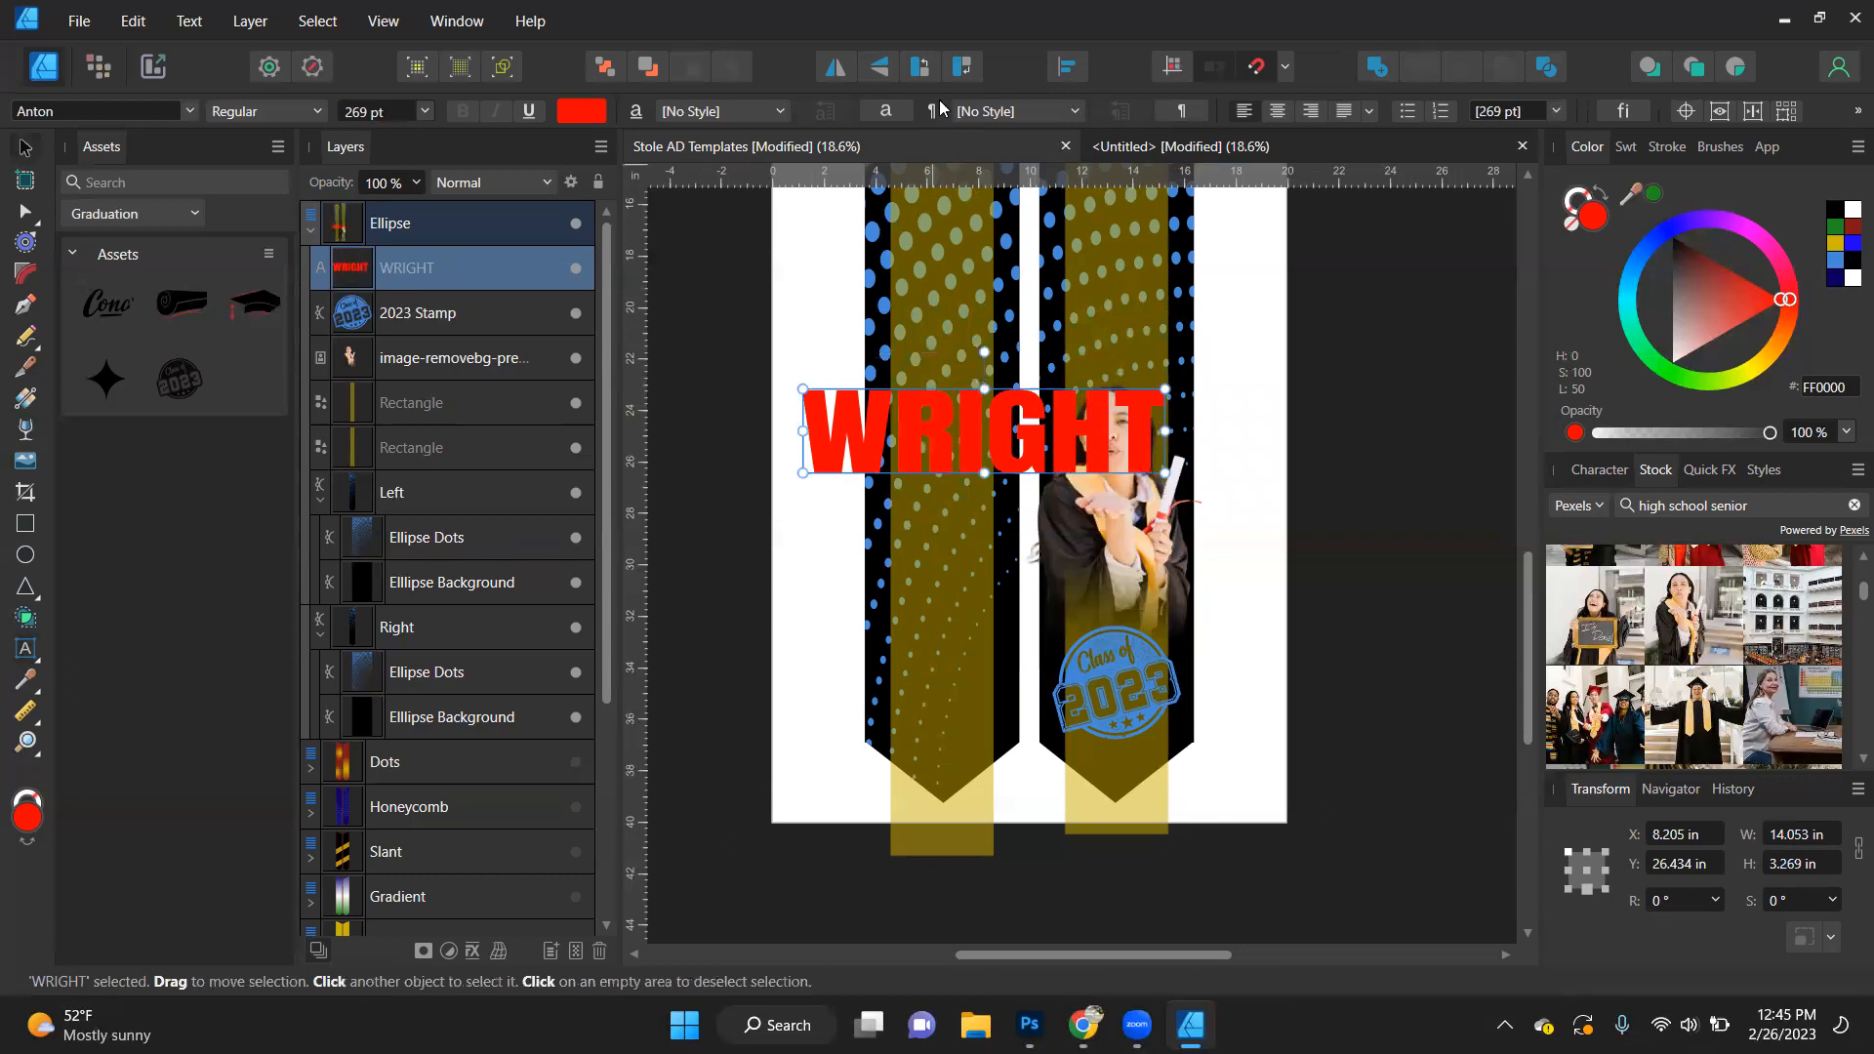
{"action": "left_click", "coordinate": [963, 68]}
{"action": "left_click_drag", "start_coordinate": [988, 459], "coordinate": [947, 479]}
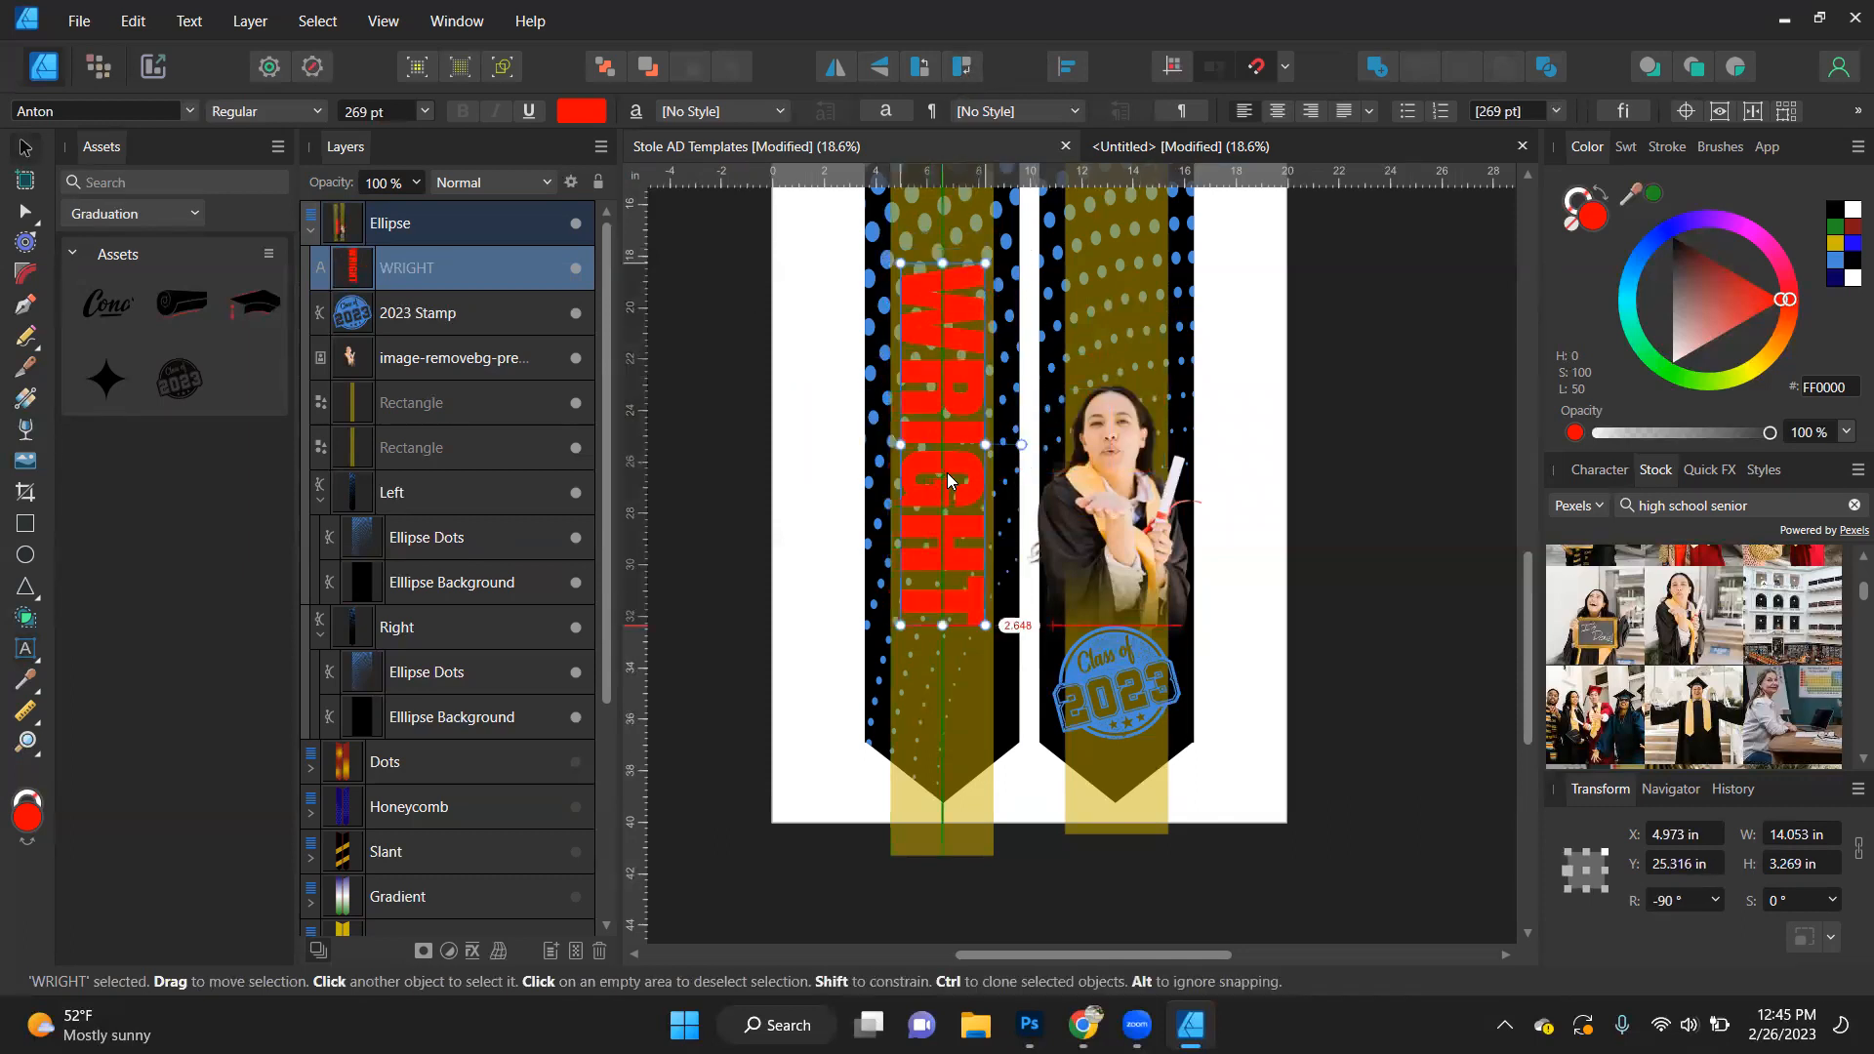
- Enlarge the red last-name text proportionally to about 15.62 in long and 3.64 in high on the left stole piece
{"action": "scroll", "coordinate": [946, 472], "scroll_direction": "down", "scroll_amount": 2}
{"action": "scroll", "coordinate": [946, 473], "scroll_direction": "up", "scroll_amount": 3}
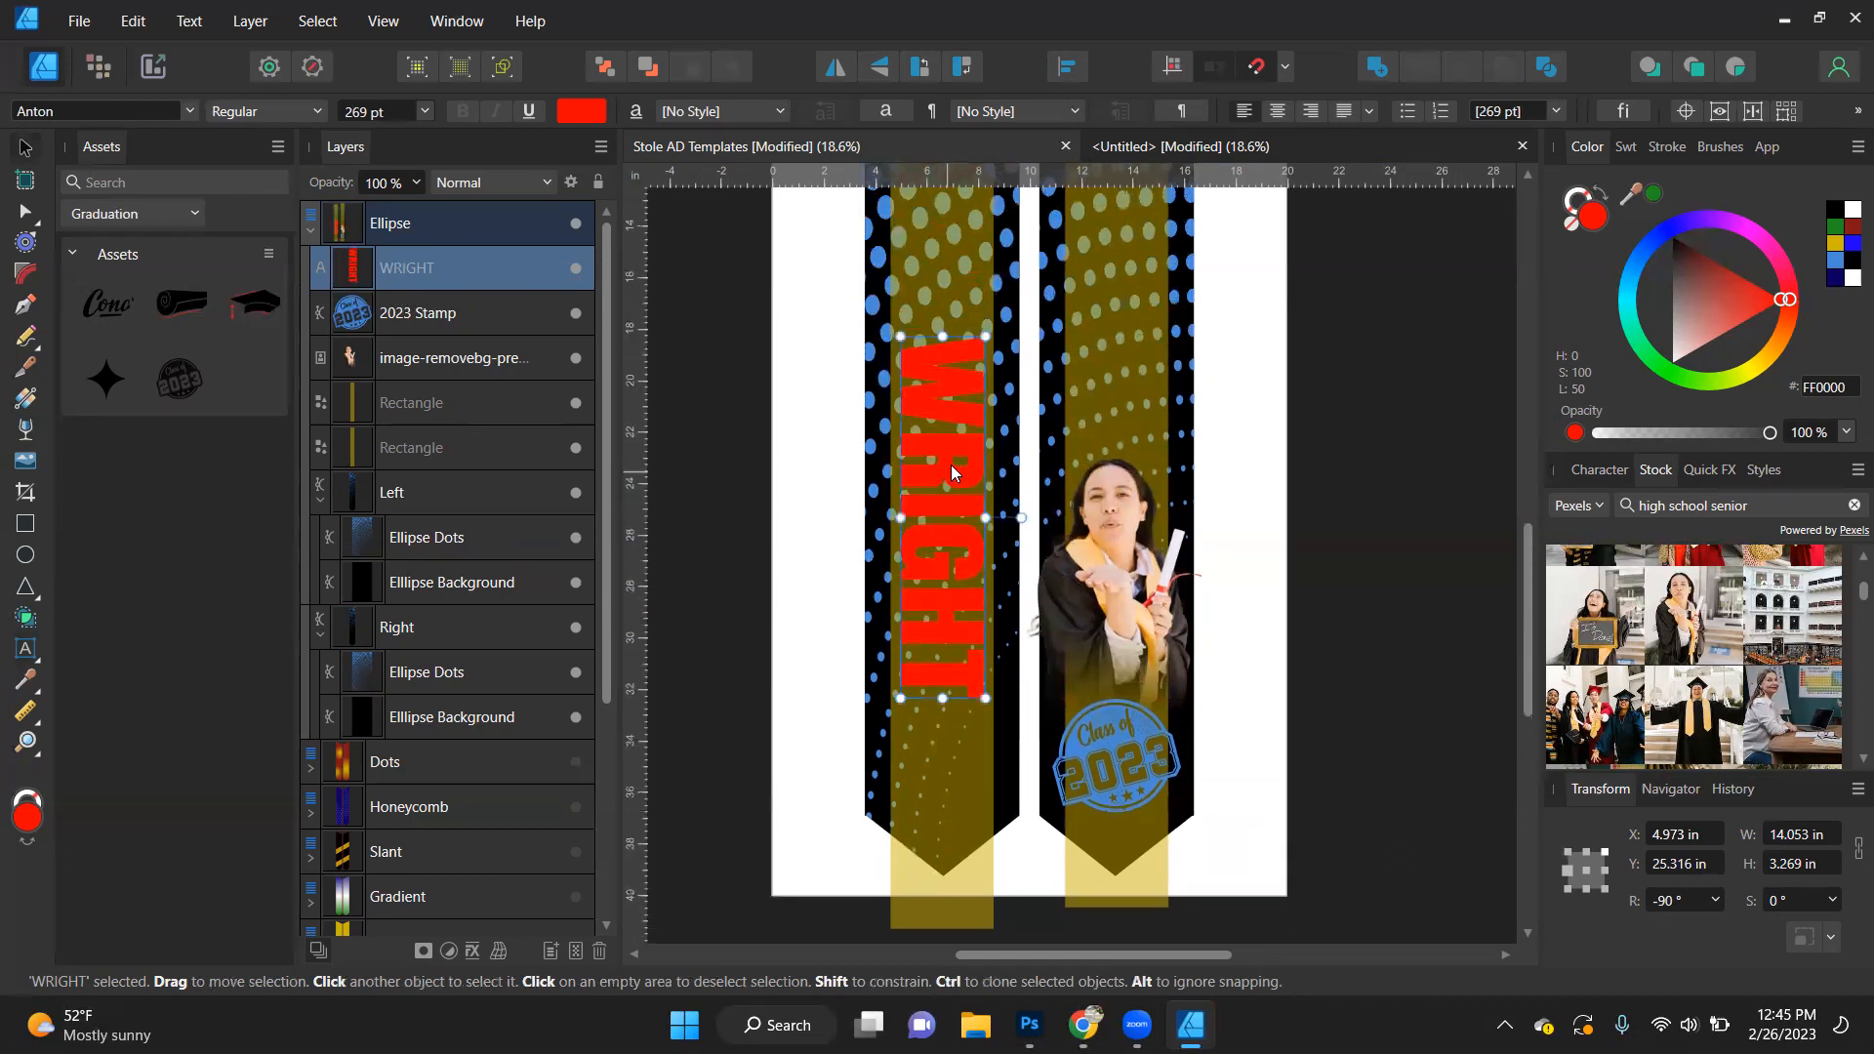
{"action": "left_click_drag", "start_coordinate": [985, 332], "coordinate": [996, 295]}
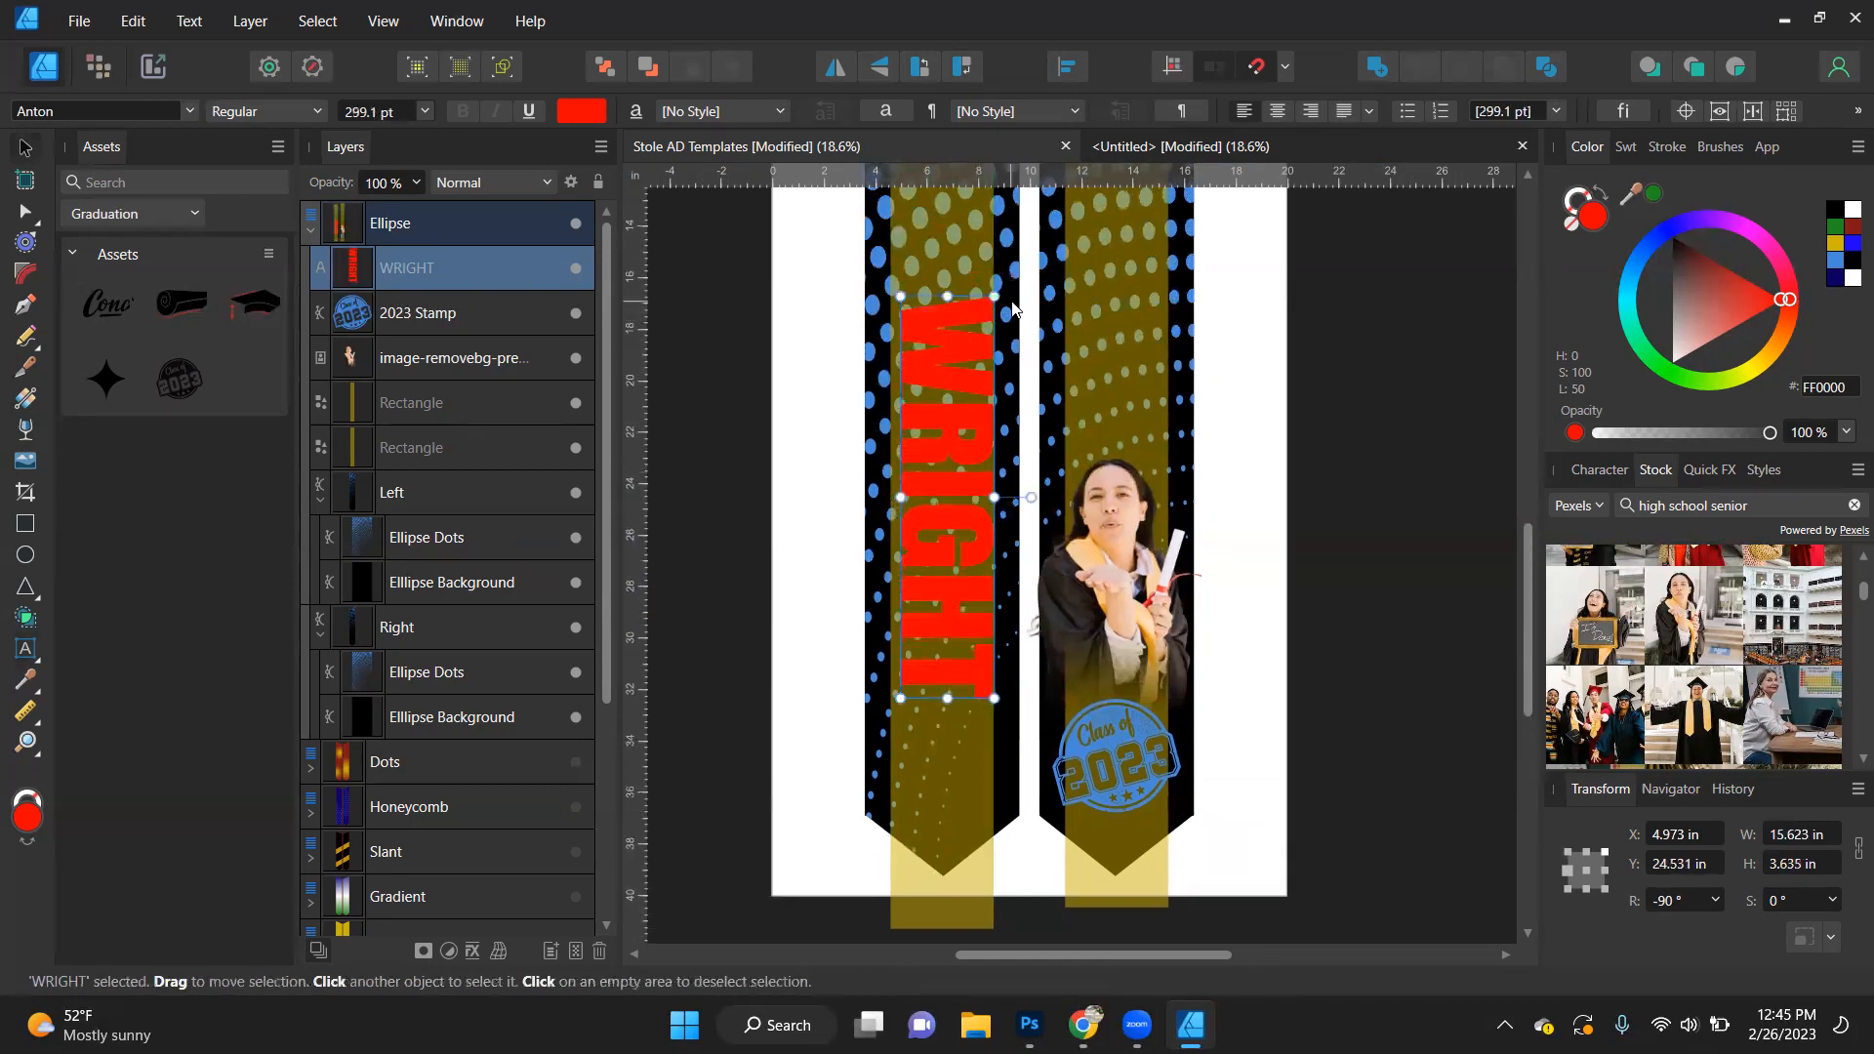
{"action": "scroll", "coordinate": [1005, 316], "scroll_direction": "up", "scroll_amount": 1}
{"action": "scroll", "coordinate": [1005, 316], "scroll_direction": "up", "scroll_amount": 1}
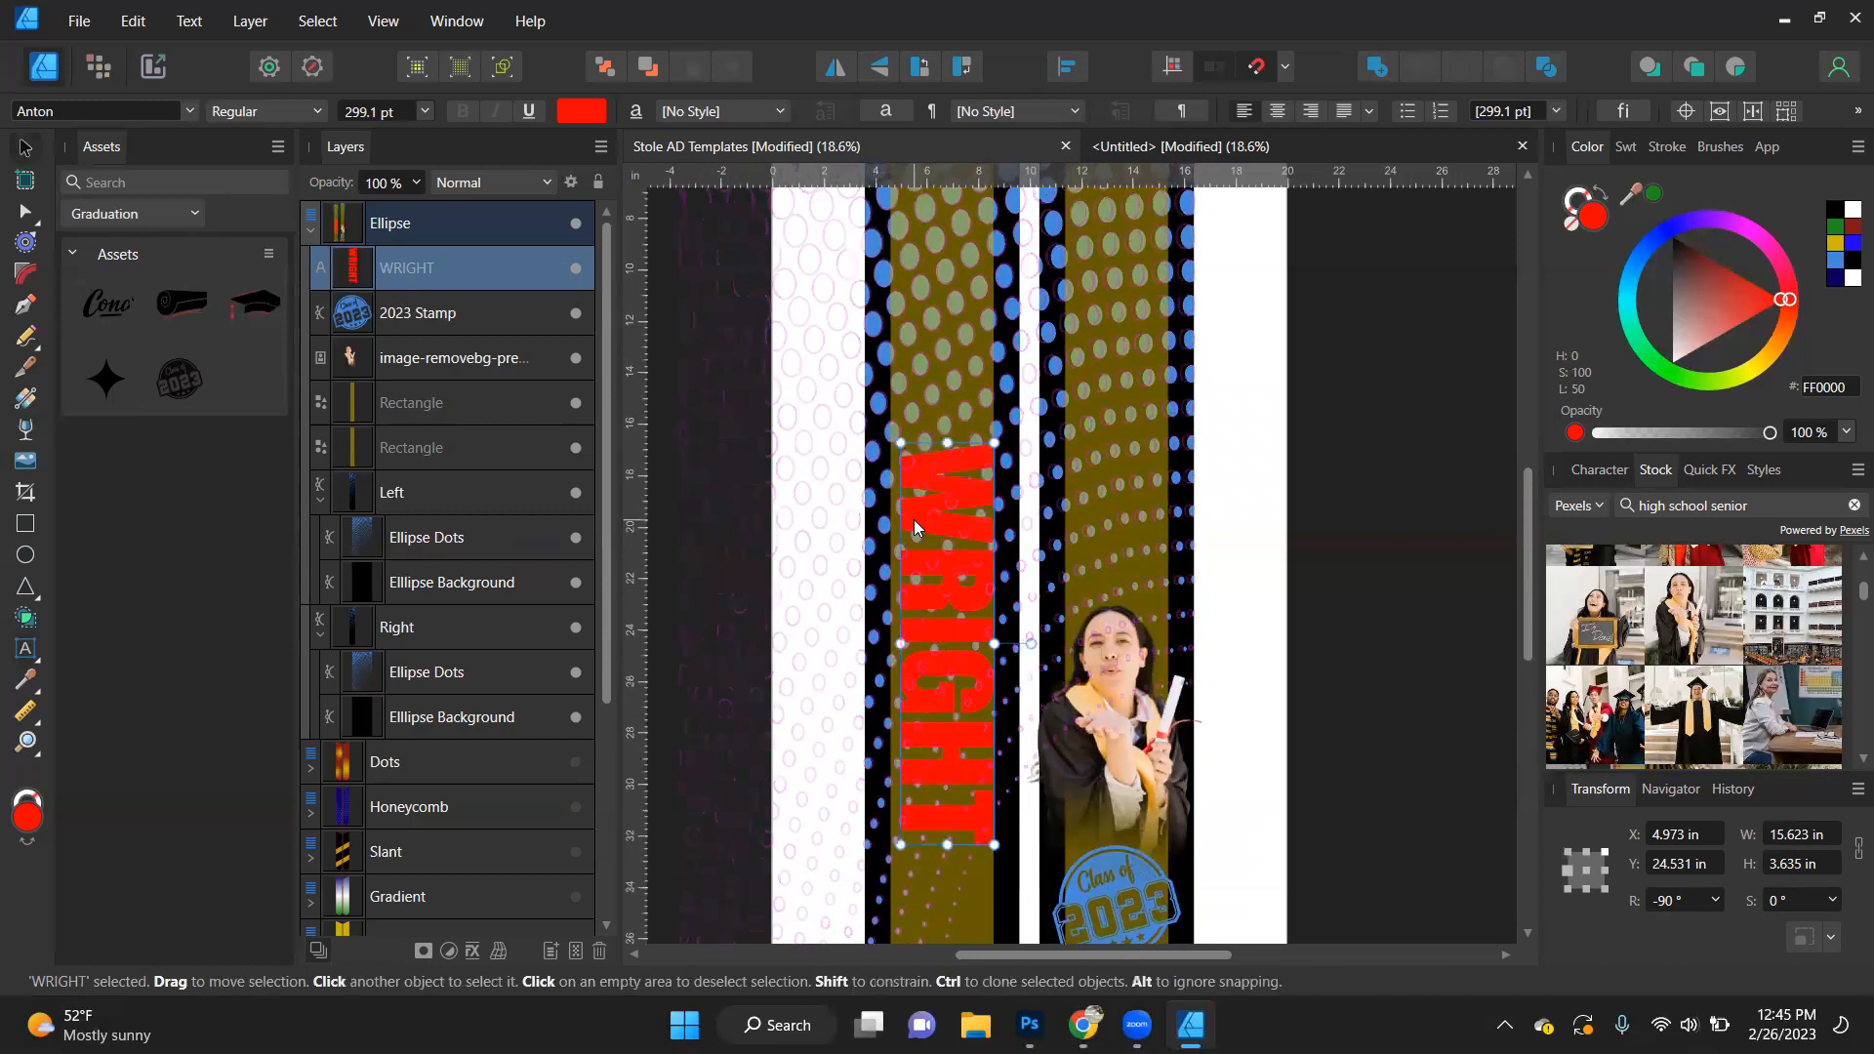
{"action": "scroll", "coordinate": [914, 519], "scroll_direction": "down", "scroll_amount": 2}
{"action": "left_click_drag", "start_coordinate": [906, 587], "coordinate": [907, 587]}
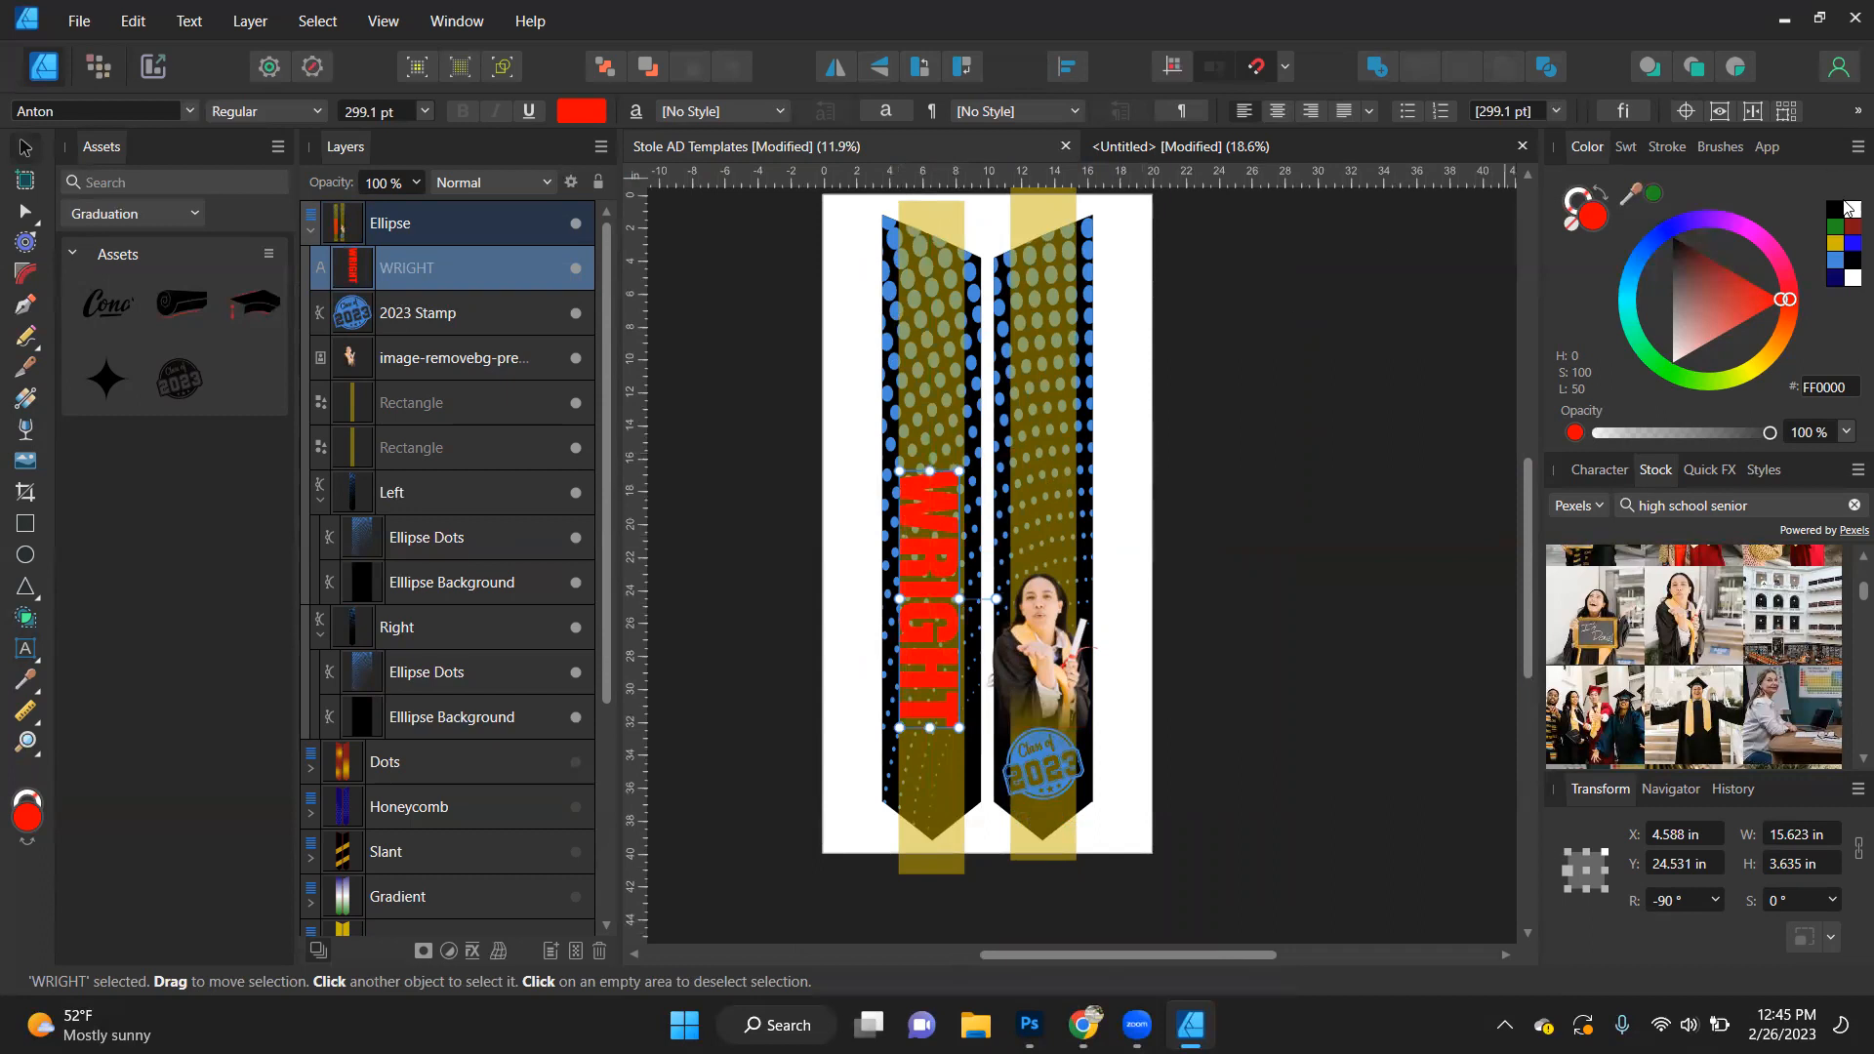
- Fill the last-name text with white and centre it across the width of the left stole's gold guide
{"action": "left_click", "coordinate": [1847, 208]}
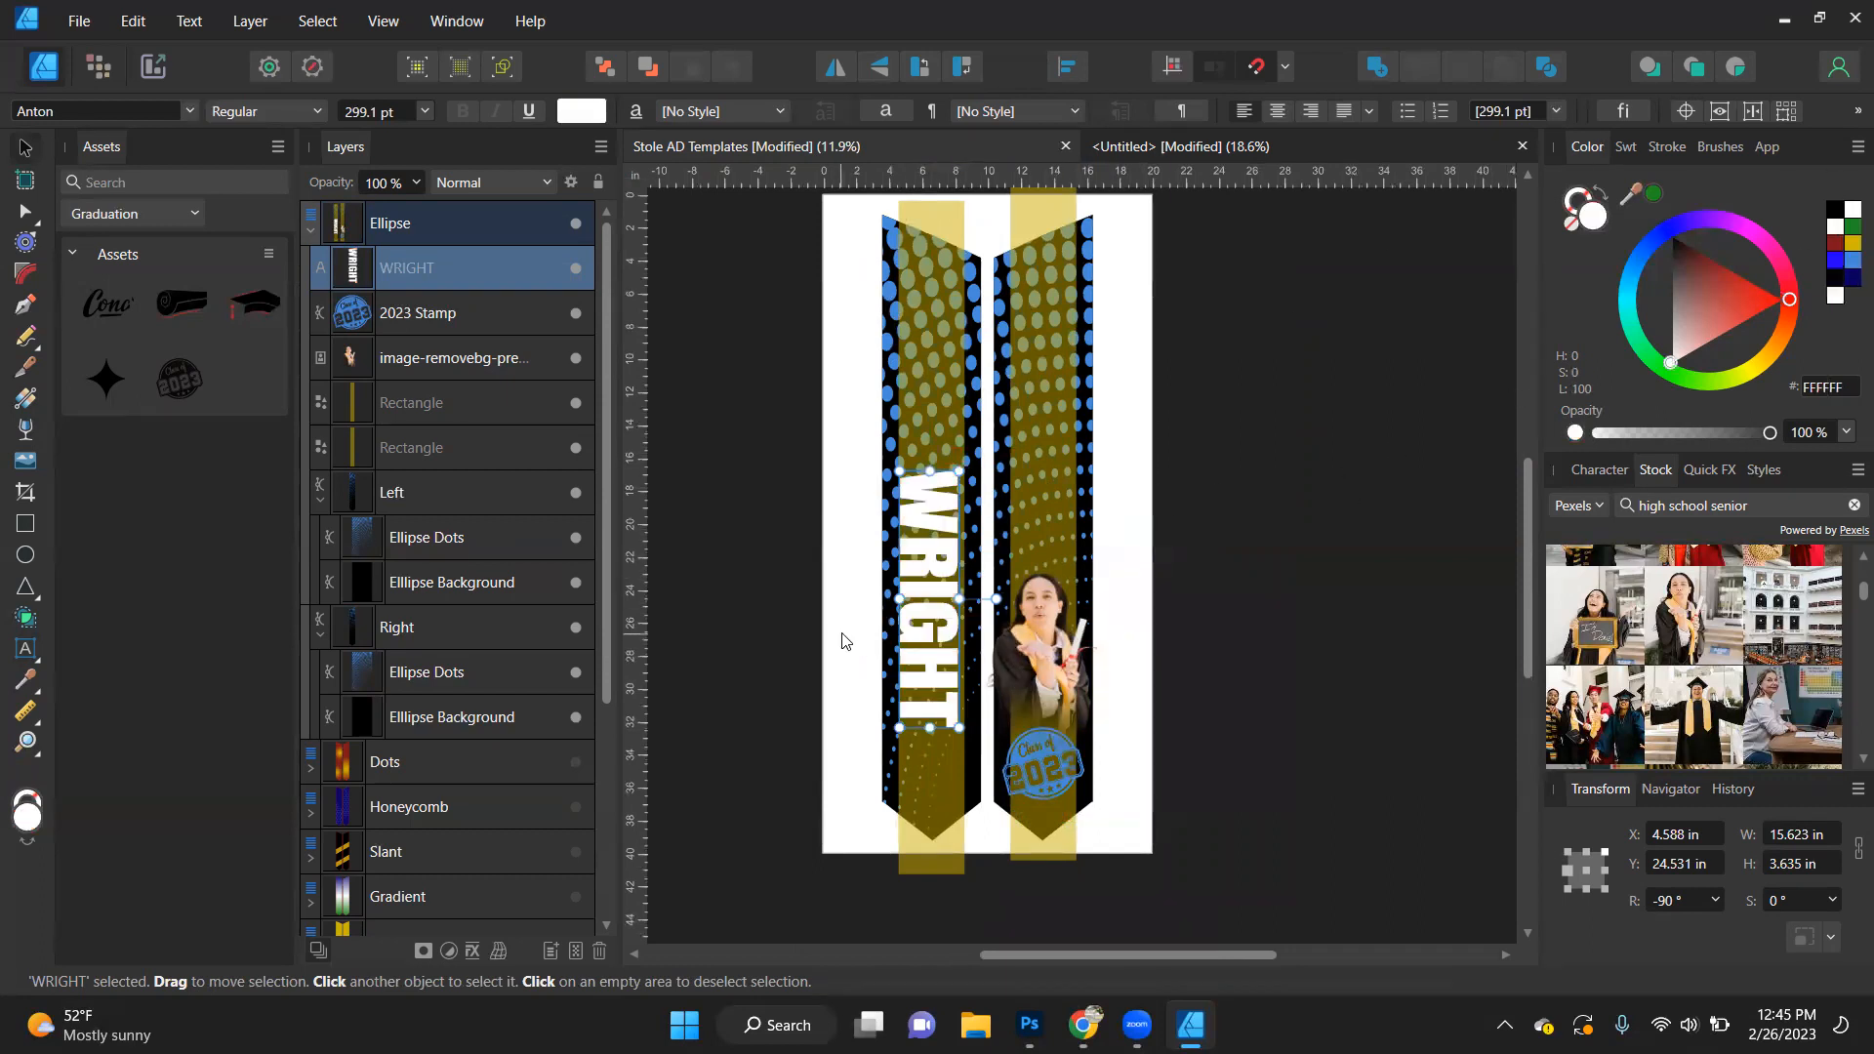
{"action": "scroll", "coordinate": [957, 549], "scroll_direction": "up", "scroll_amount": 3}
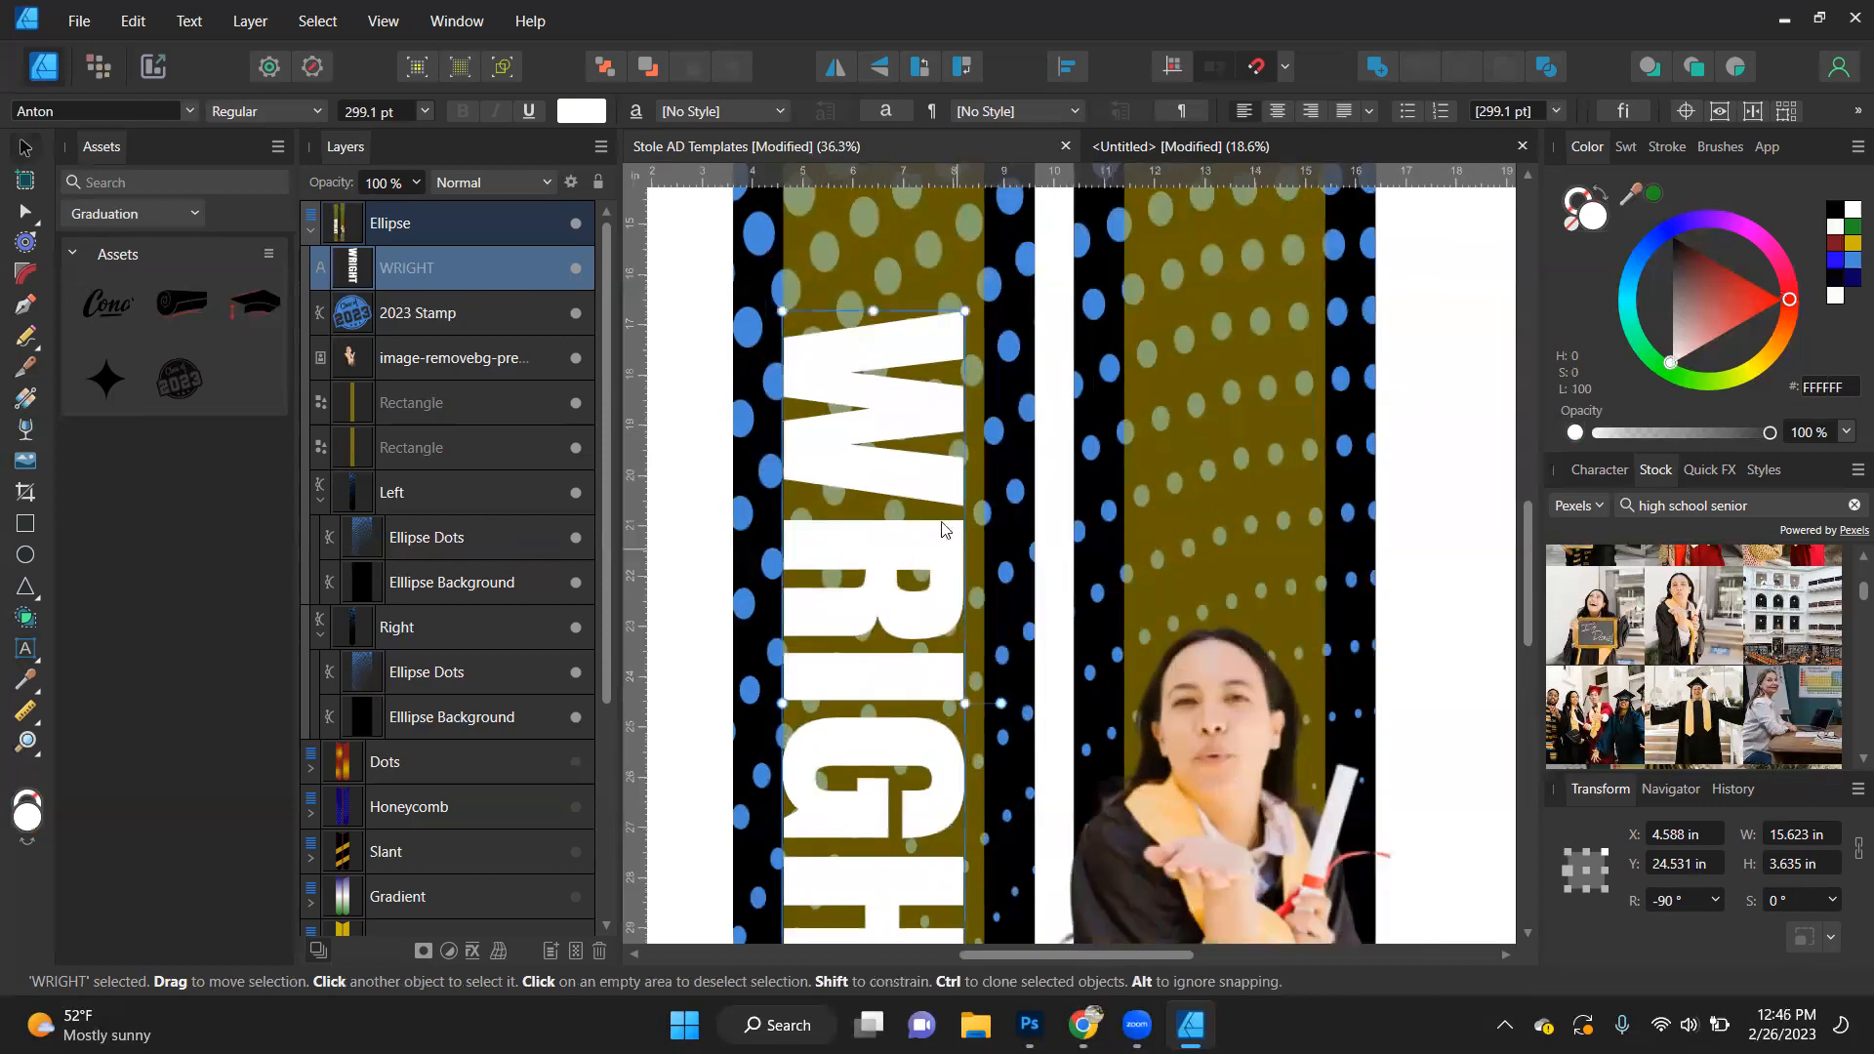
{"action": "left_click_drag", "start_coordinate": [906, 460], "coordinate": [916, 460]}
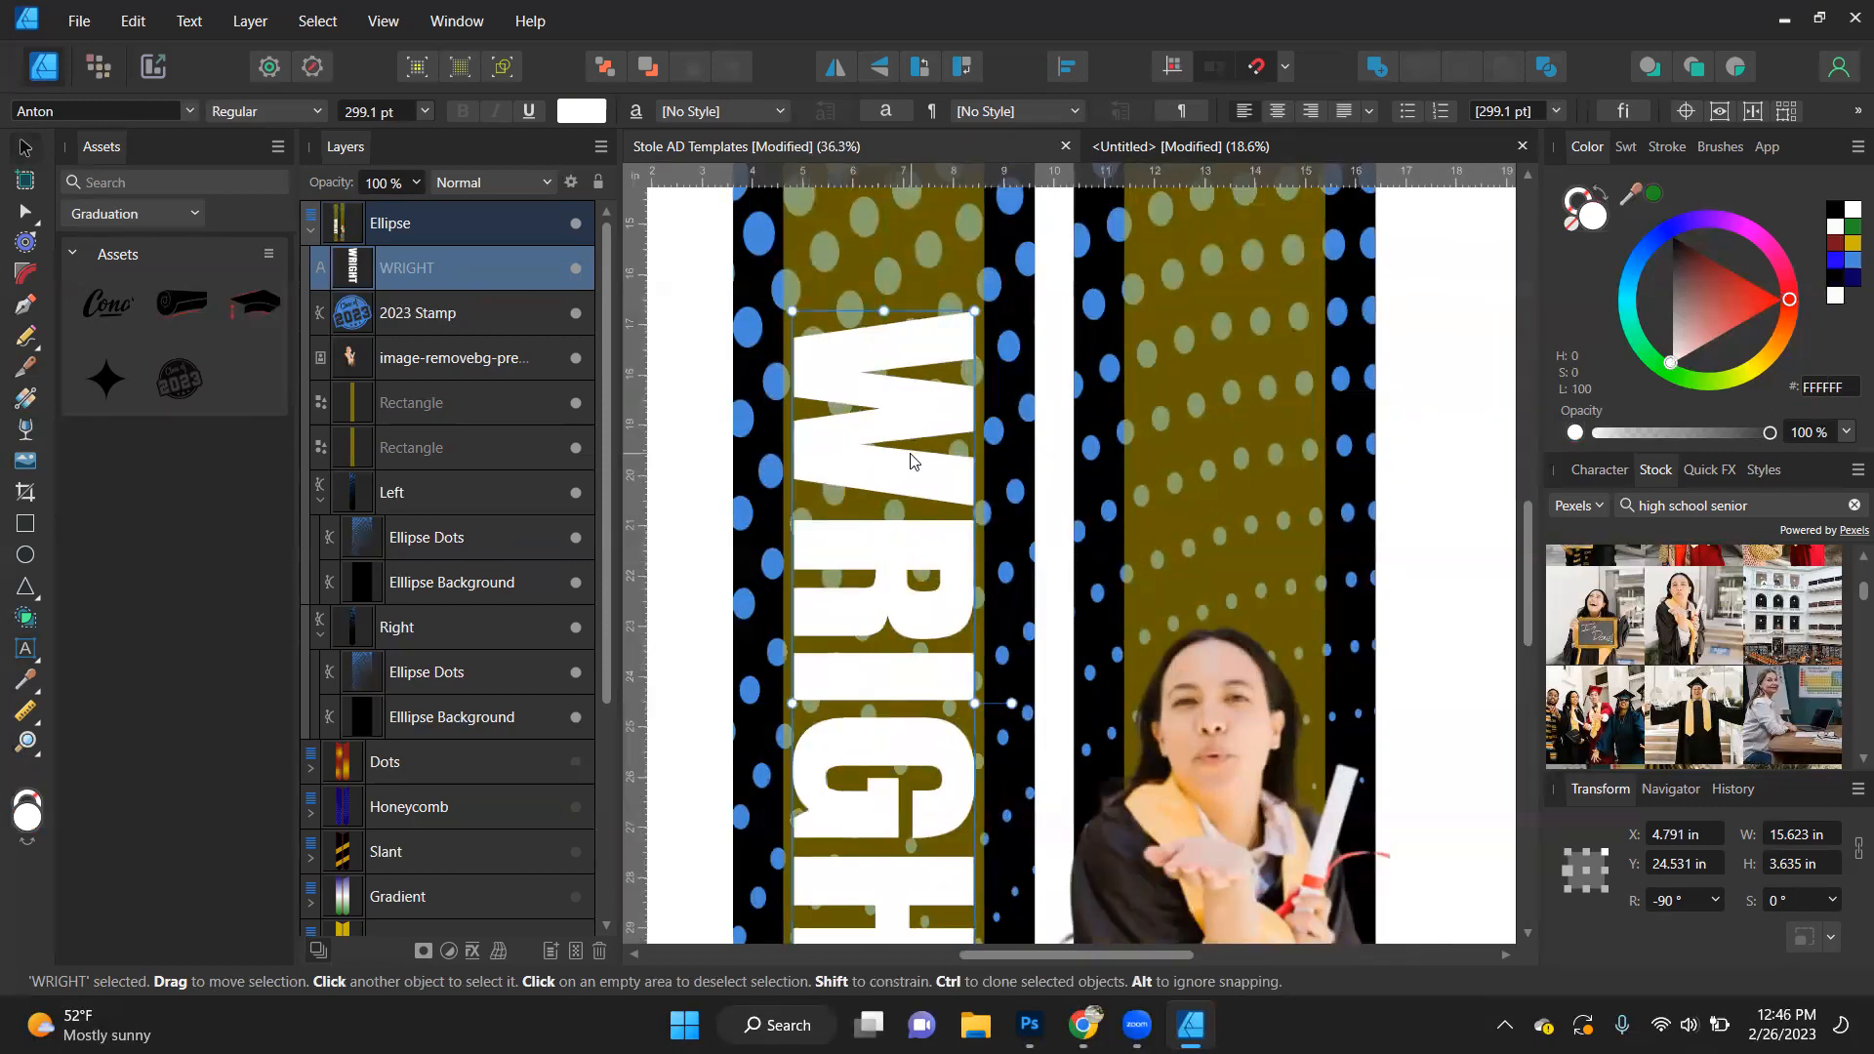
{"action": "scroll", "coordinate": [913, 460], "scroll_direction": "down", "scroll_amount": 2}
{"action": "scroll", "coordinate": [911, 460], "scroll_direction": "down", "scroll_amount": 1}
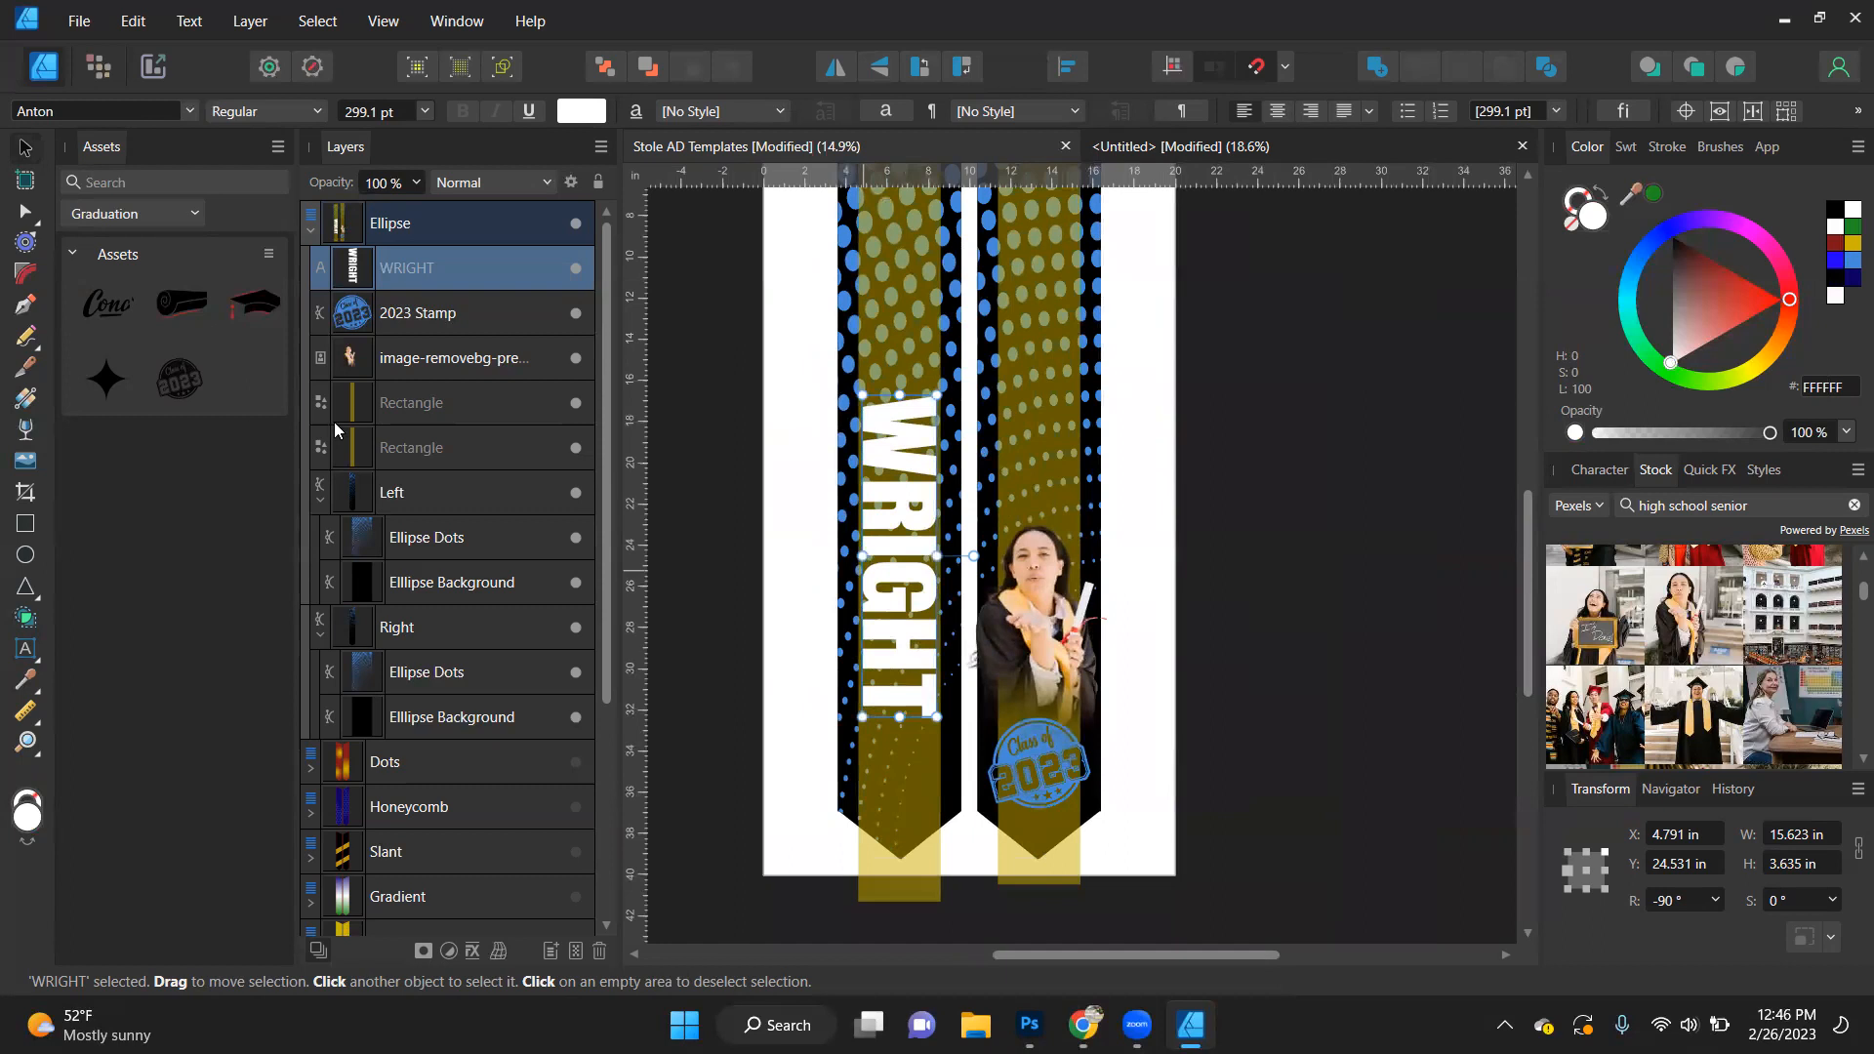
- Add the graduate's first name as separate white art text and place it above the last name on the left stole
{"action": "left_click", "coordinate": [25, 654]}
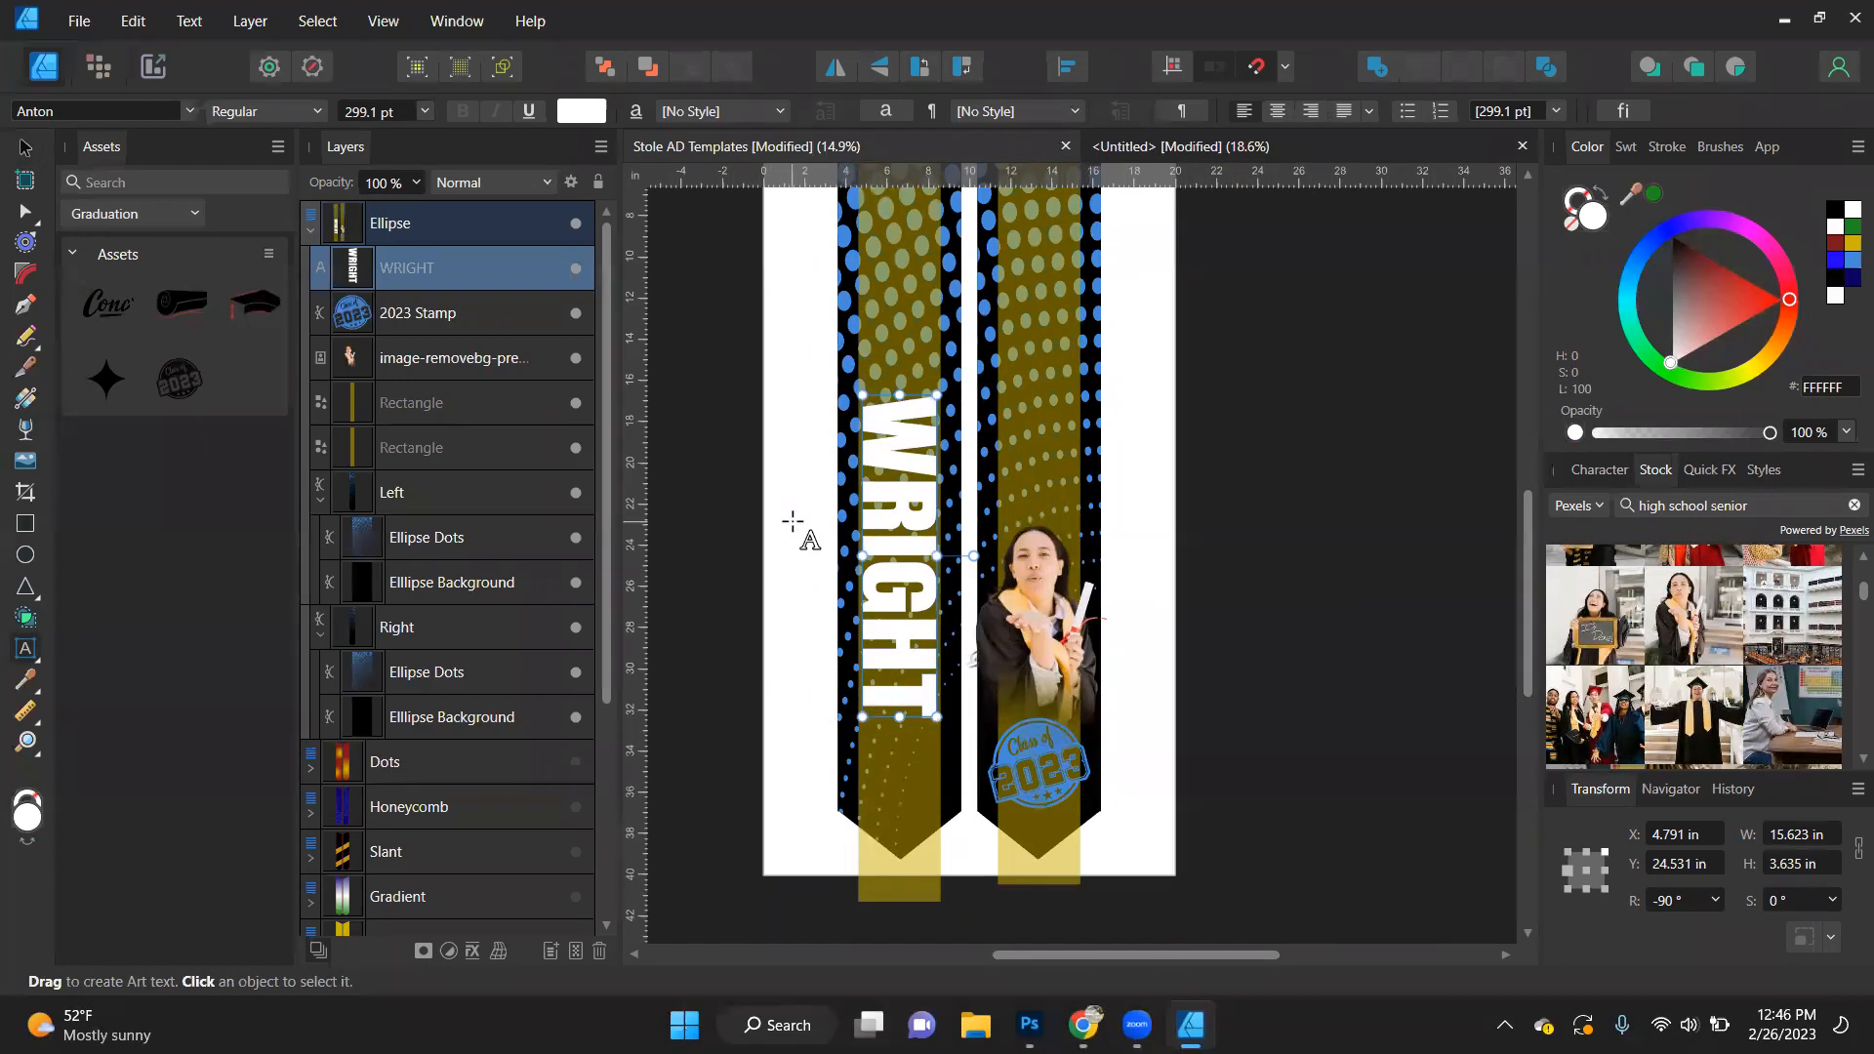
{"action": "key", "text": "Escape"}
{"action": "left_click_drag", "start_coordinate": [786, 527], "coordinate": [795, 539]}
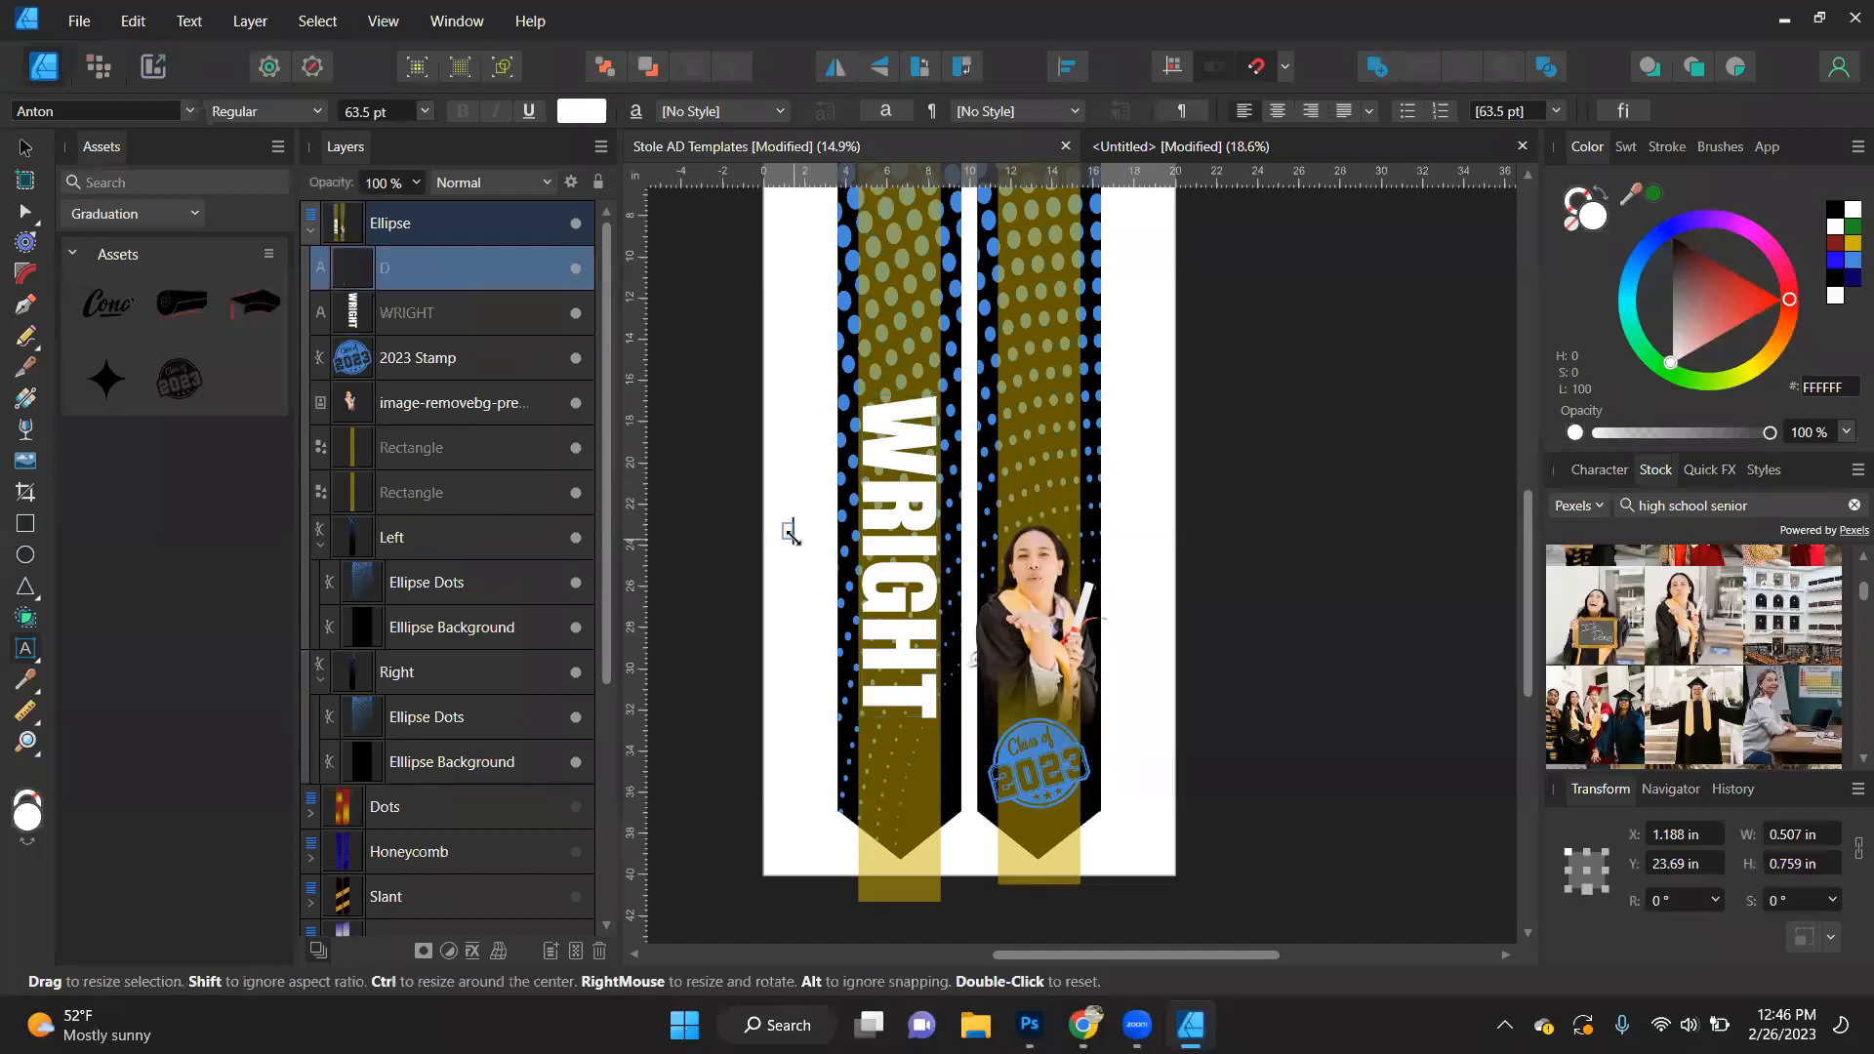
{"action": "key", "text": "Escape"}
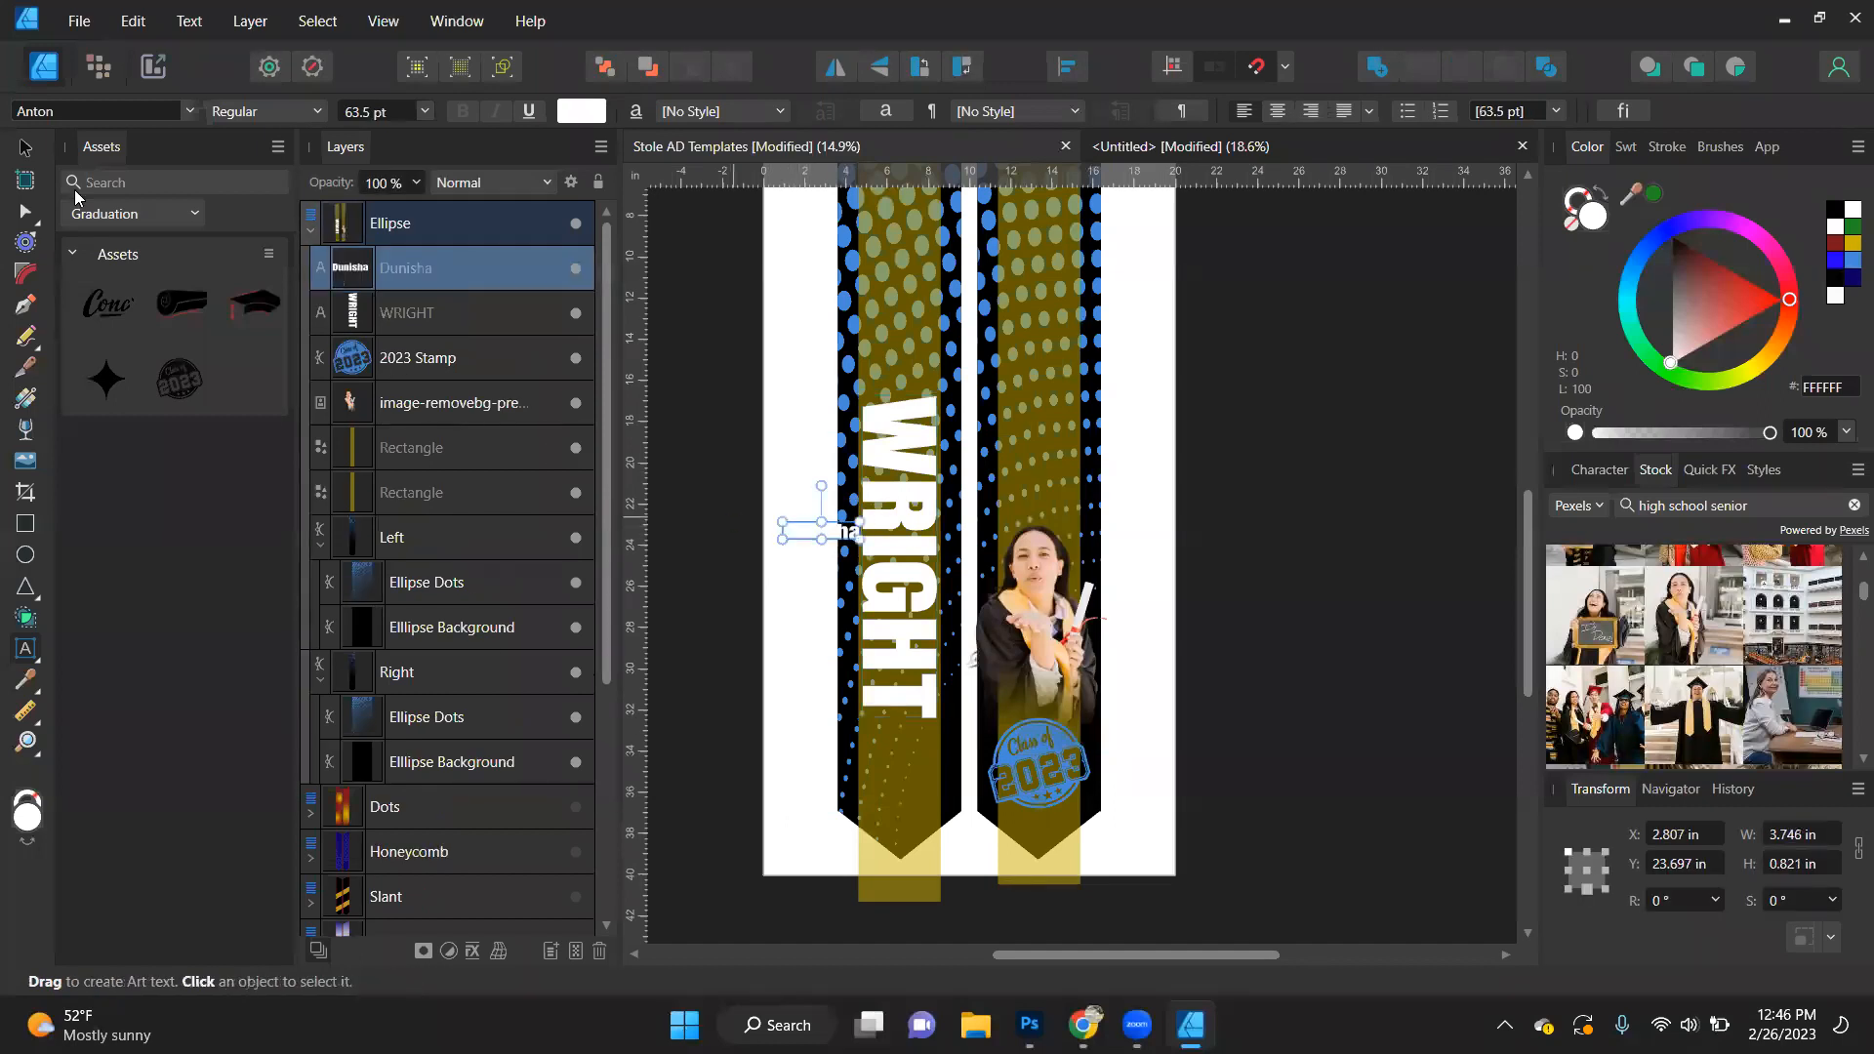
{"action": "left_click", "coordinate": [28, 154]}
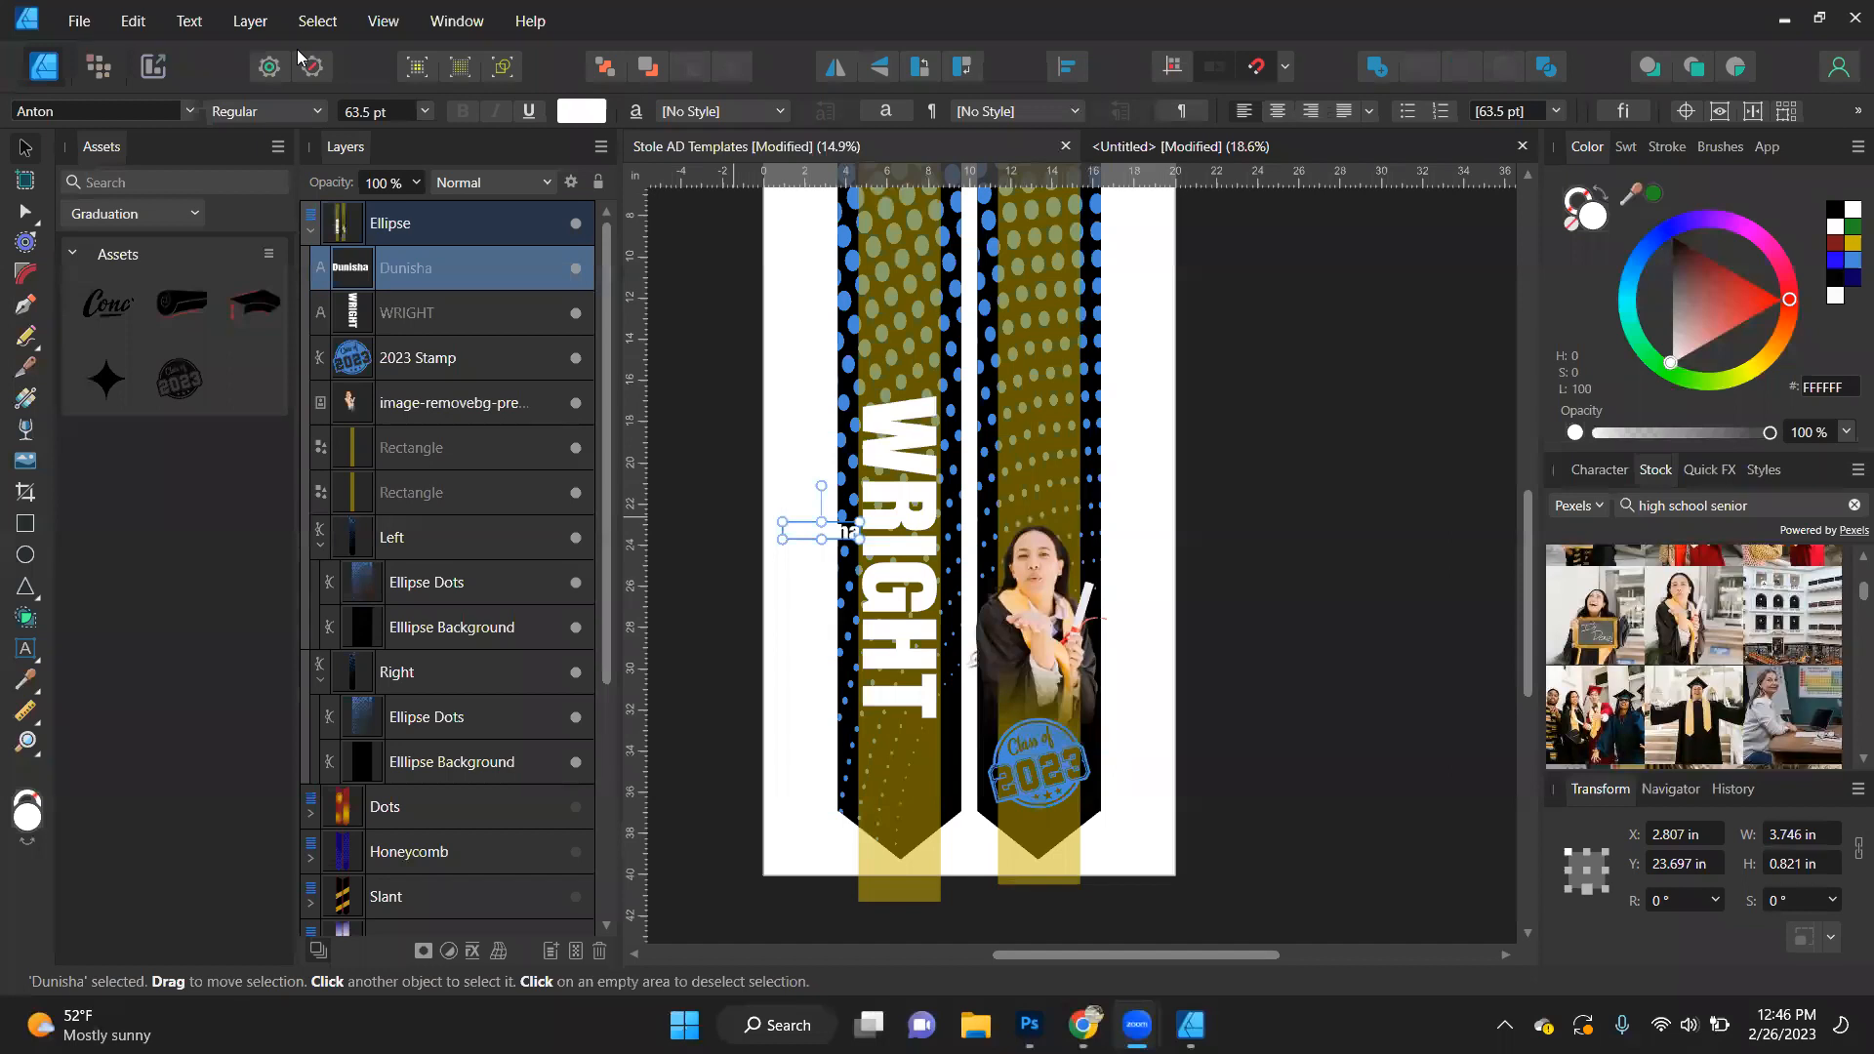
{"action": "left_click_drag", "start_coordinate": [844, 531], "coordinate": [925, 328]}
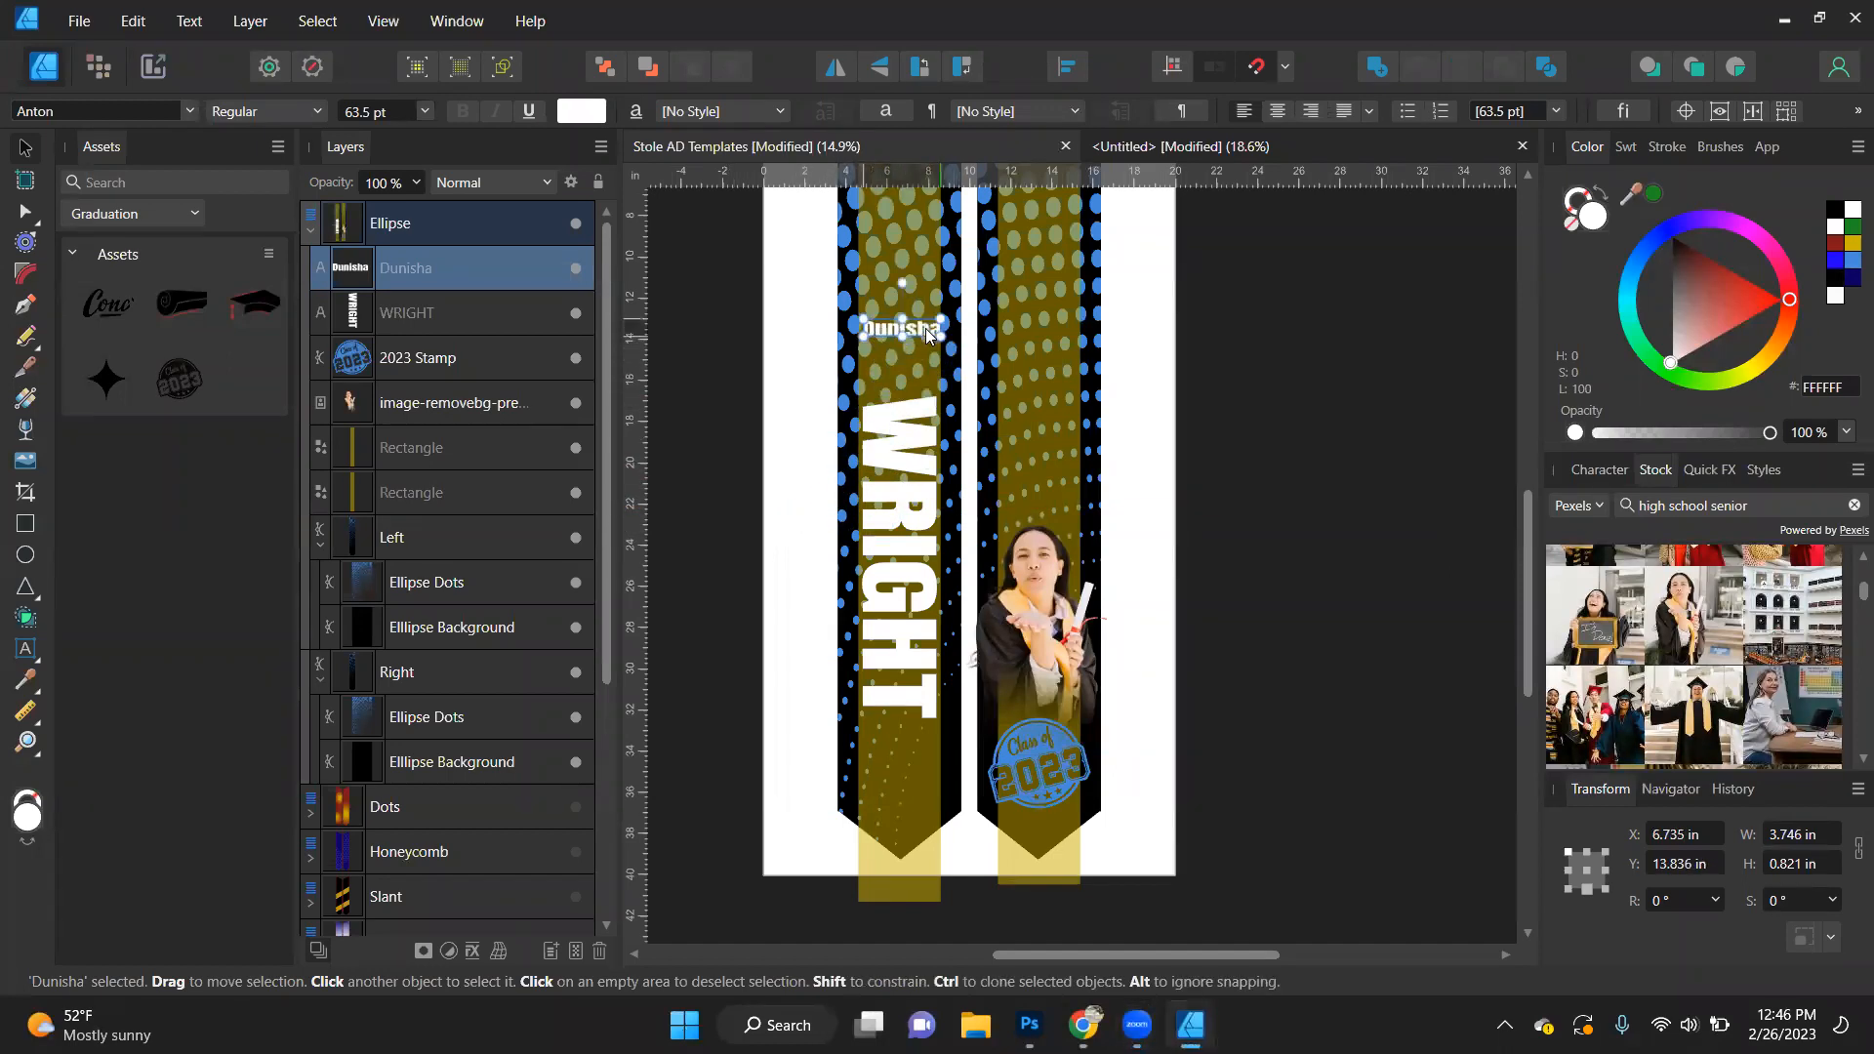
- Set the first-name text in the Allison Tessa font, enlarge it to about 117 pt and rotate it 90° clockwise
{"action": "left_click", "coordinate": [190, 112]}
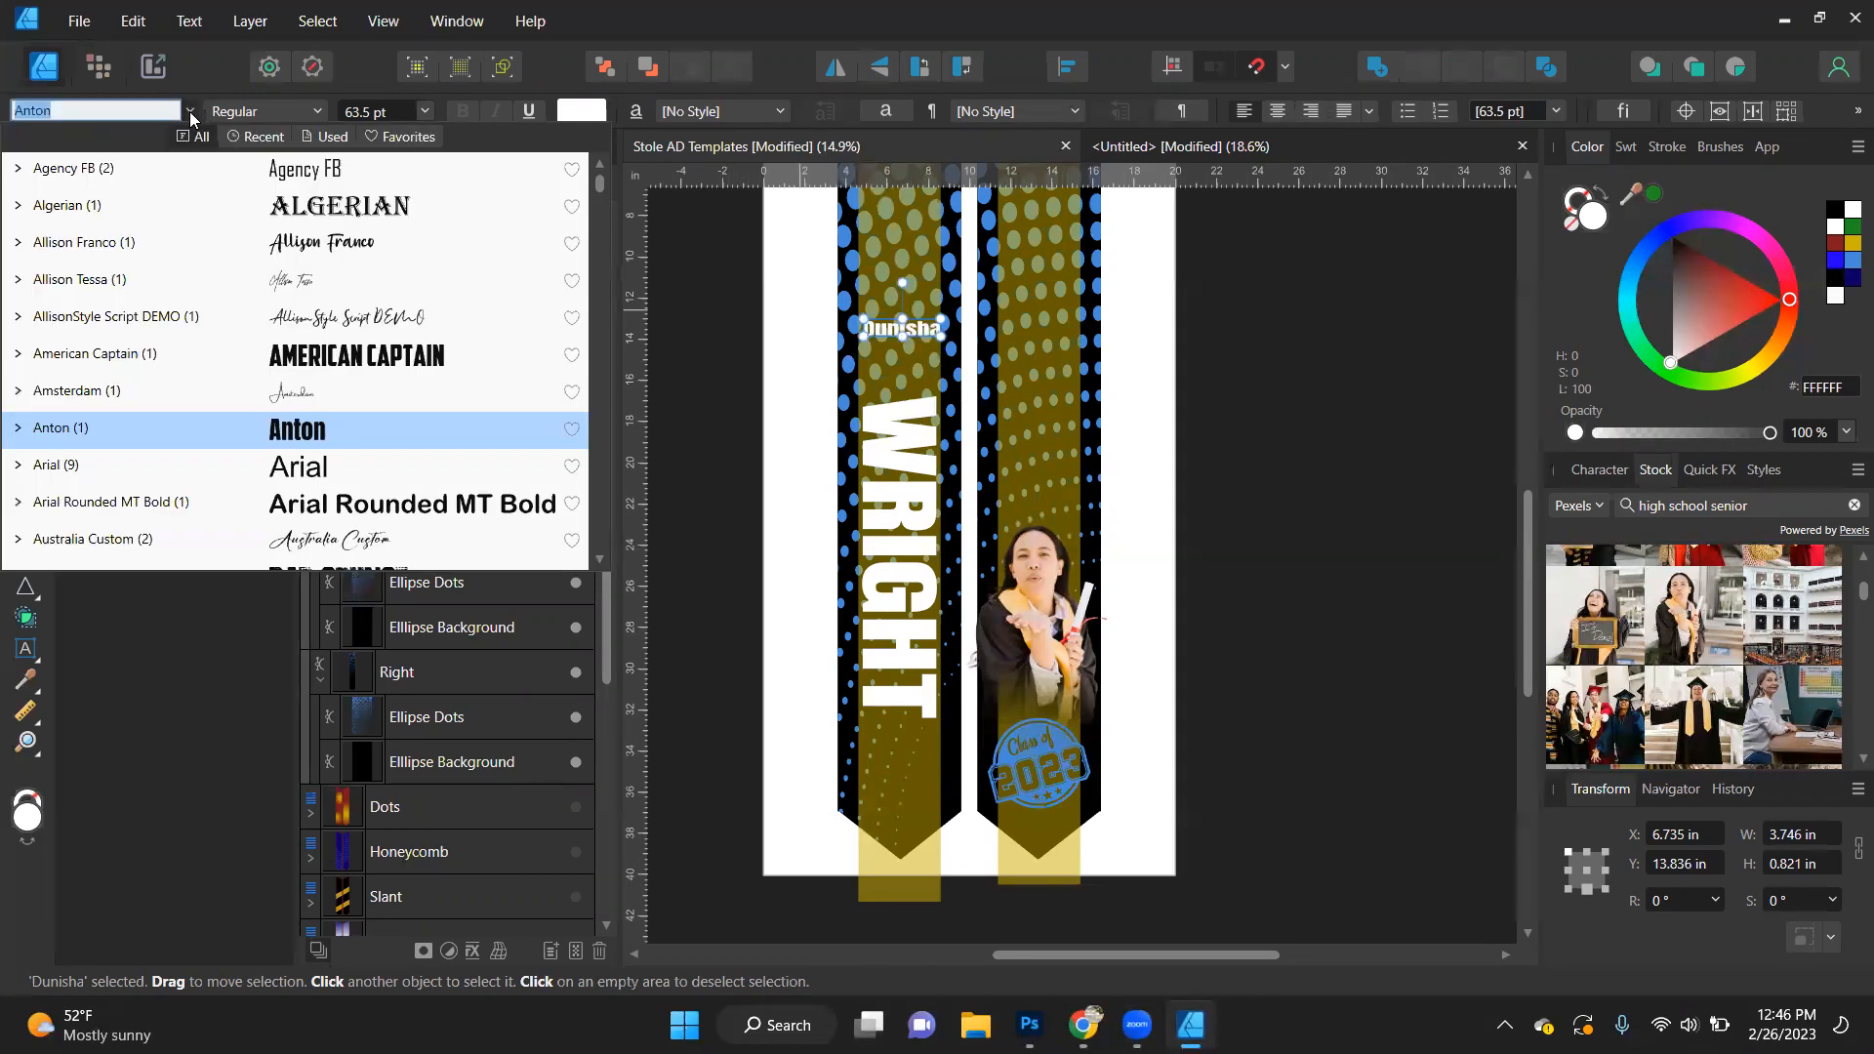
{"action": "left_click", "coordinate": [316, 281]}
{"action": "scroll", "coordinate": [910, 359], "scroll_direction": "up", "scroll_amount": 4}
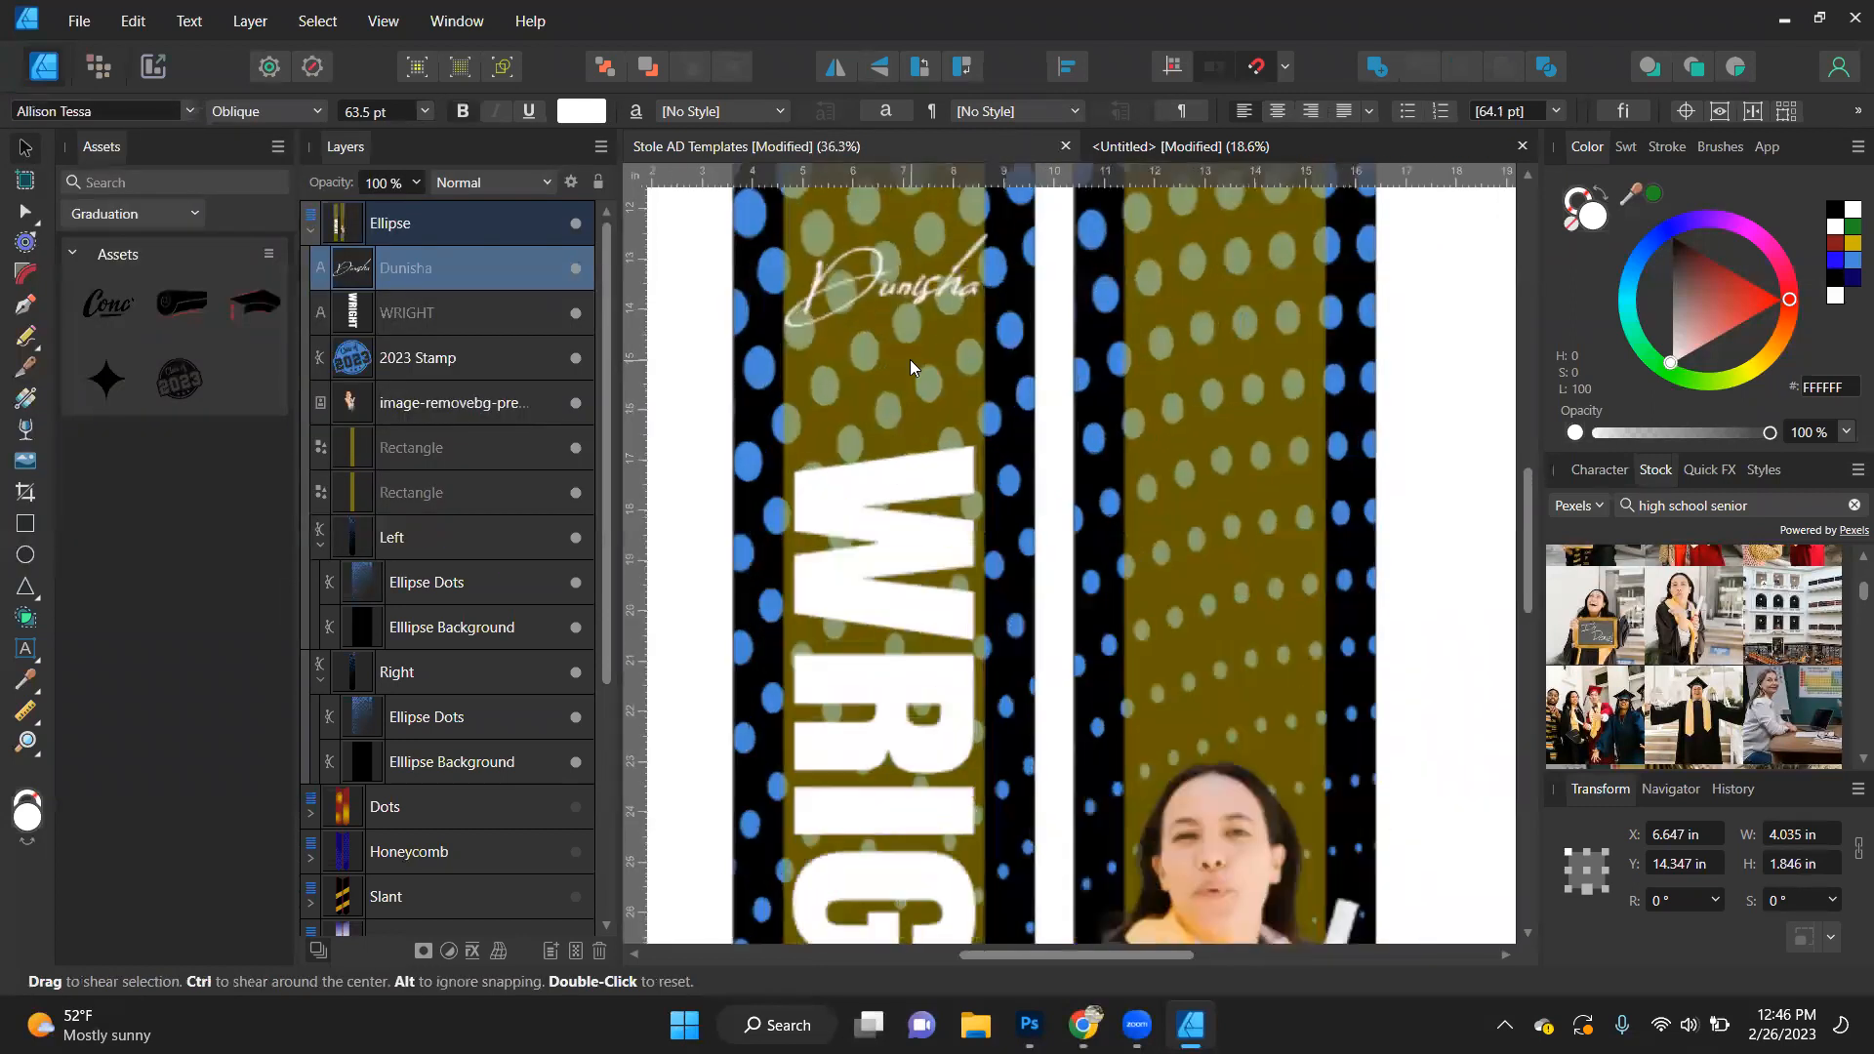
{"action": "left_click_drag", "start_coordinate": [987, 327], "coordinate": [1152, 479]}
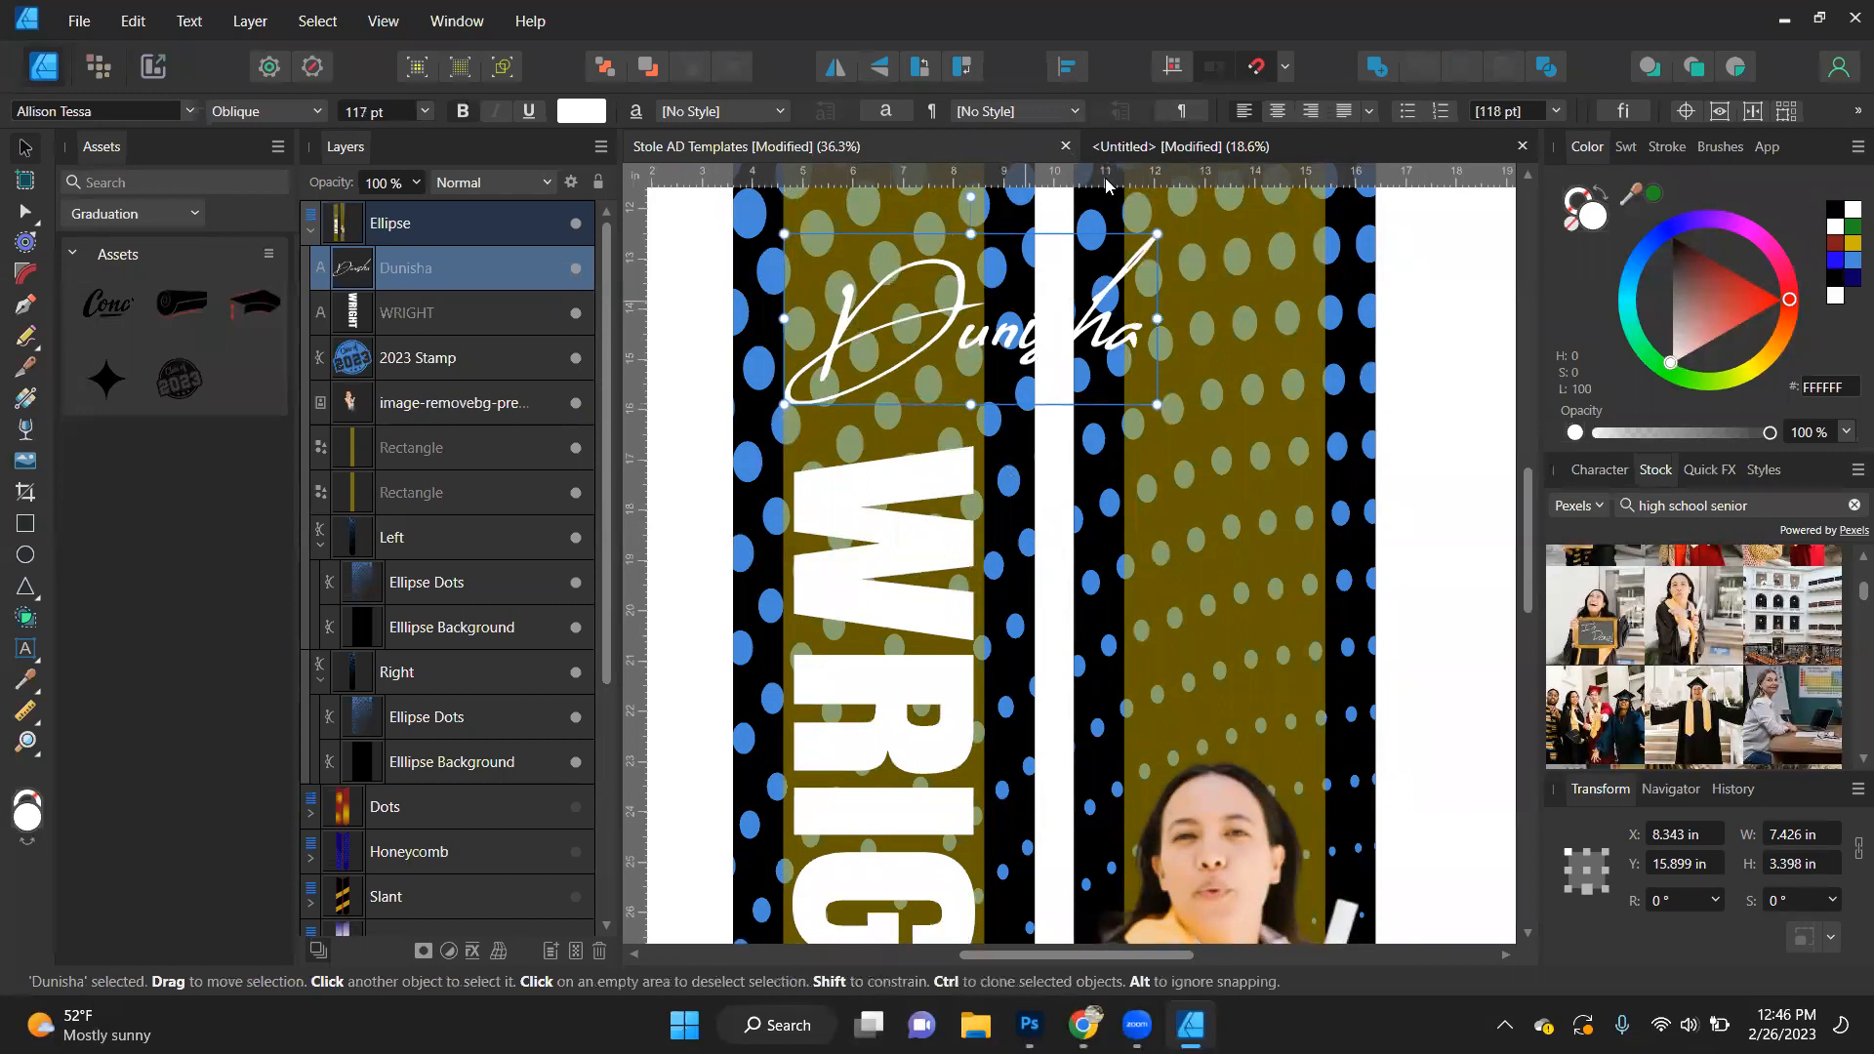
{"action": "left_click", "coordinate": [962, 66]}
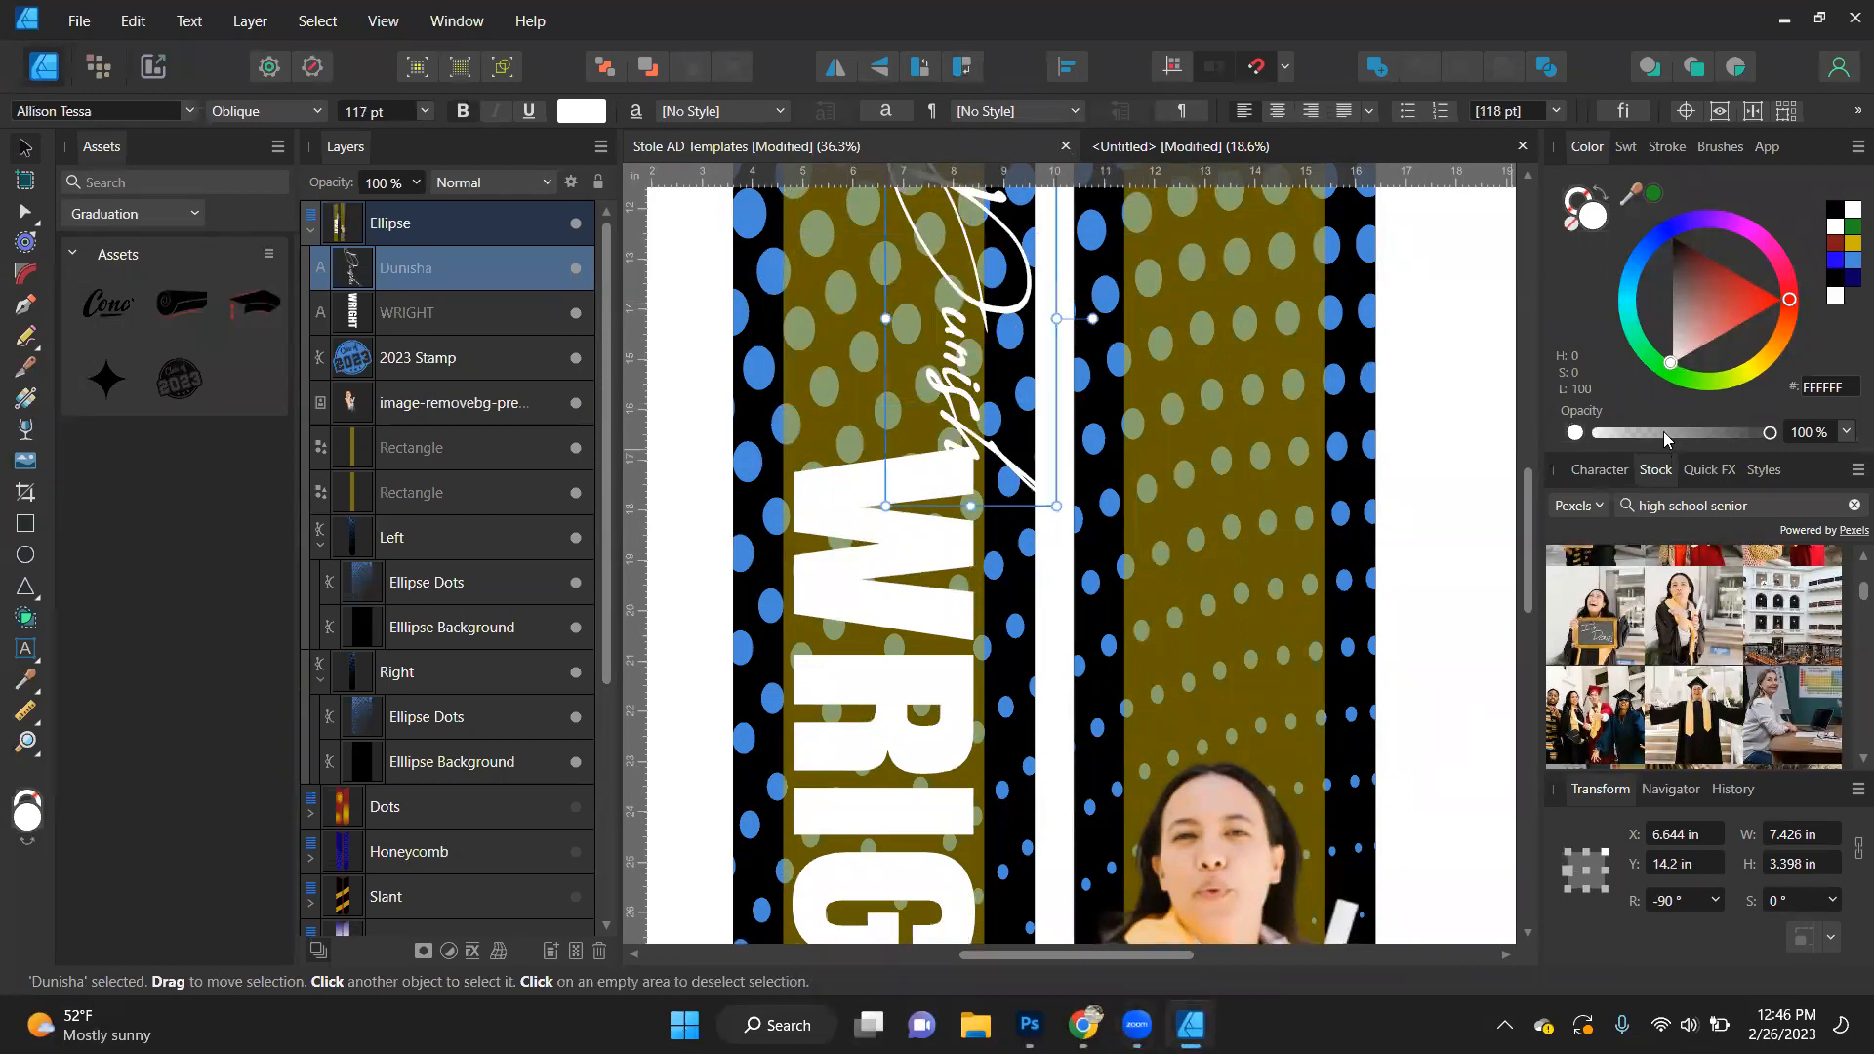
- Fill the first-name text with blue 458BDA and stretch it to about 9.99 in long over the last name
{"action": "left_click", "coordinate": [1849, 262]}
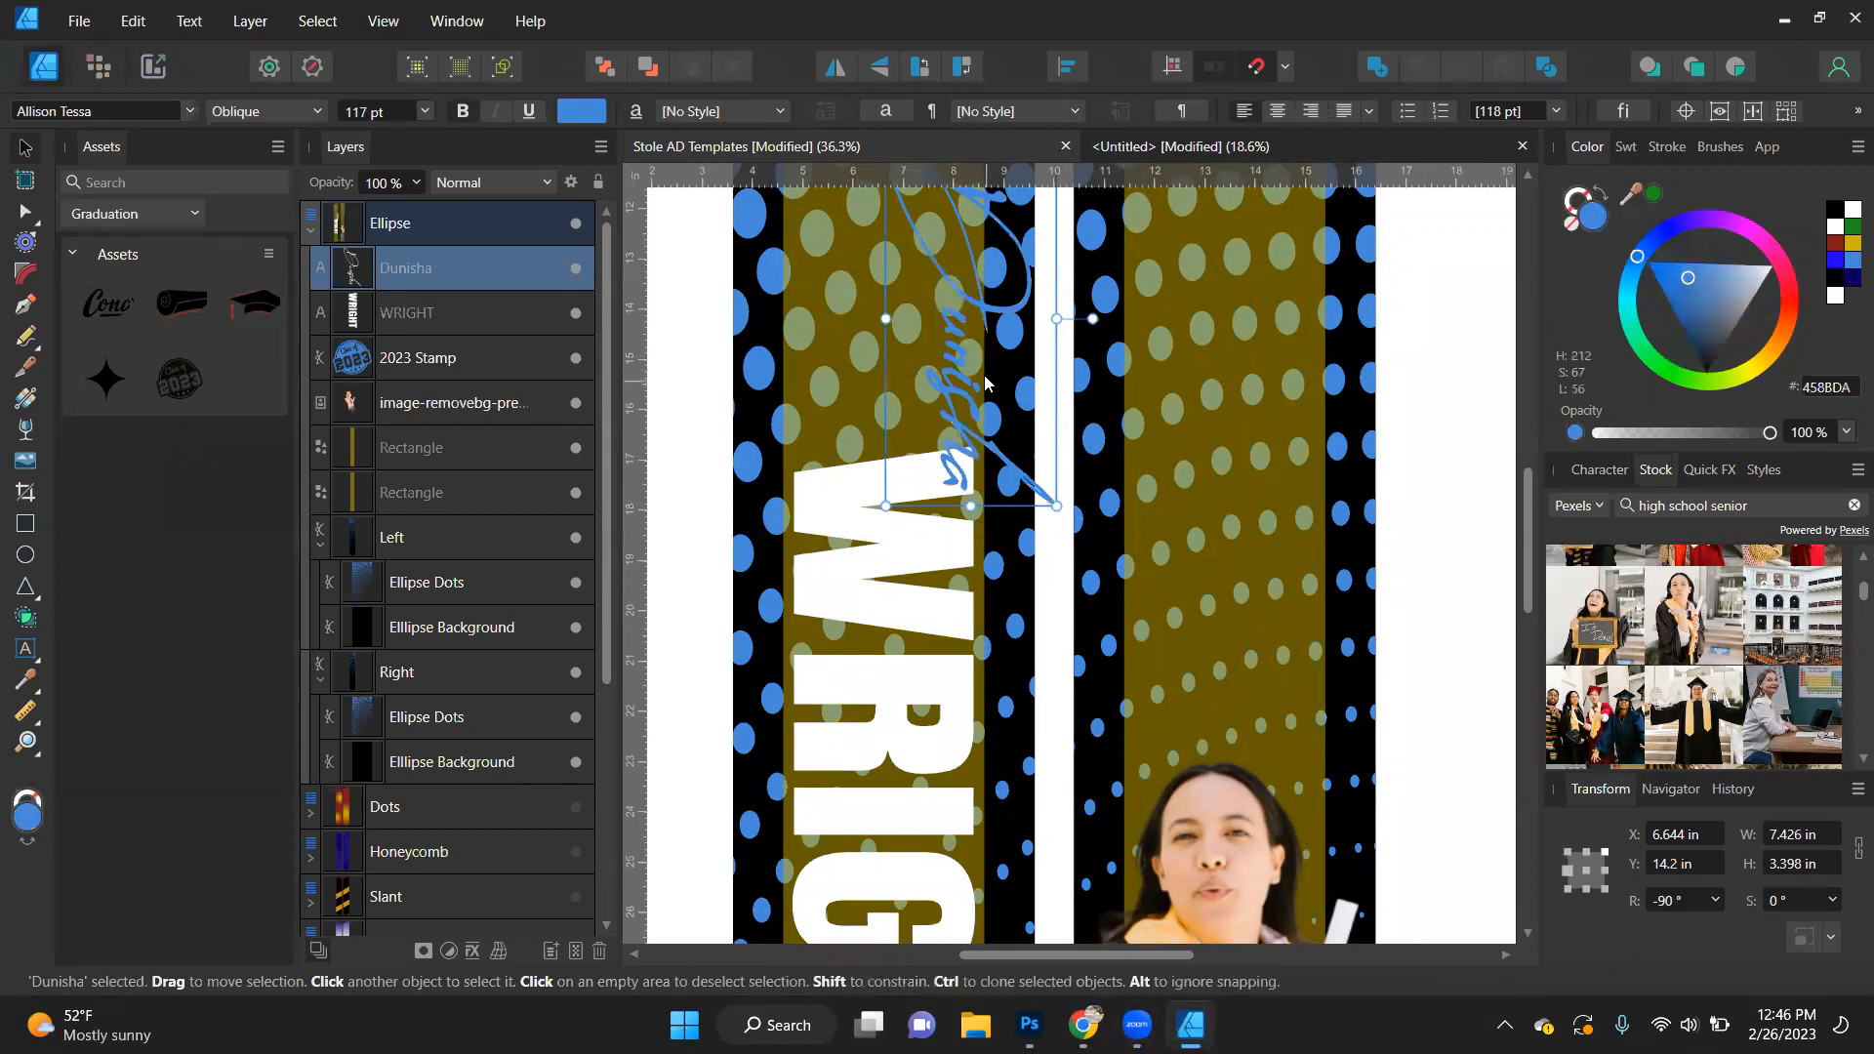
{"action": "scroll", "coordinate": [949, 320], "scroll_direction": "down", "scroll_amount": 3}
{"action": "left_click_drag", "start_coordinate": [945, 324], "coordinate": [855, 697]}
{"action": "scroll", "coordinate": [894, 555], "scroll_direction": "down", "scroll_amount": 4}
{"action": "left_click_drag", "start_coordinate": [889, 578], "coordinate": [876, 864]}
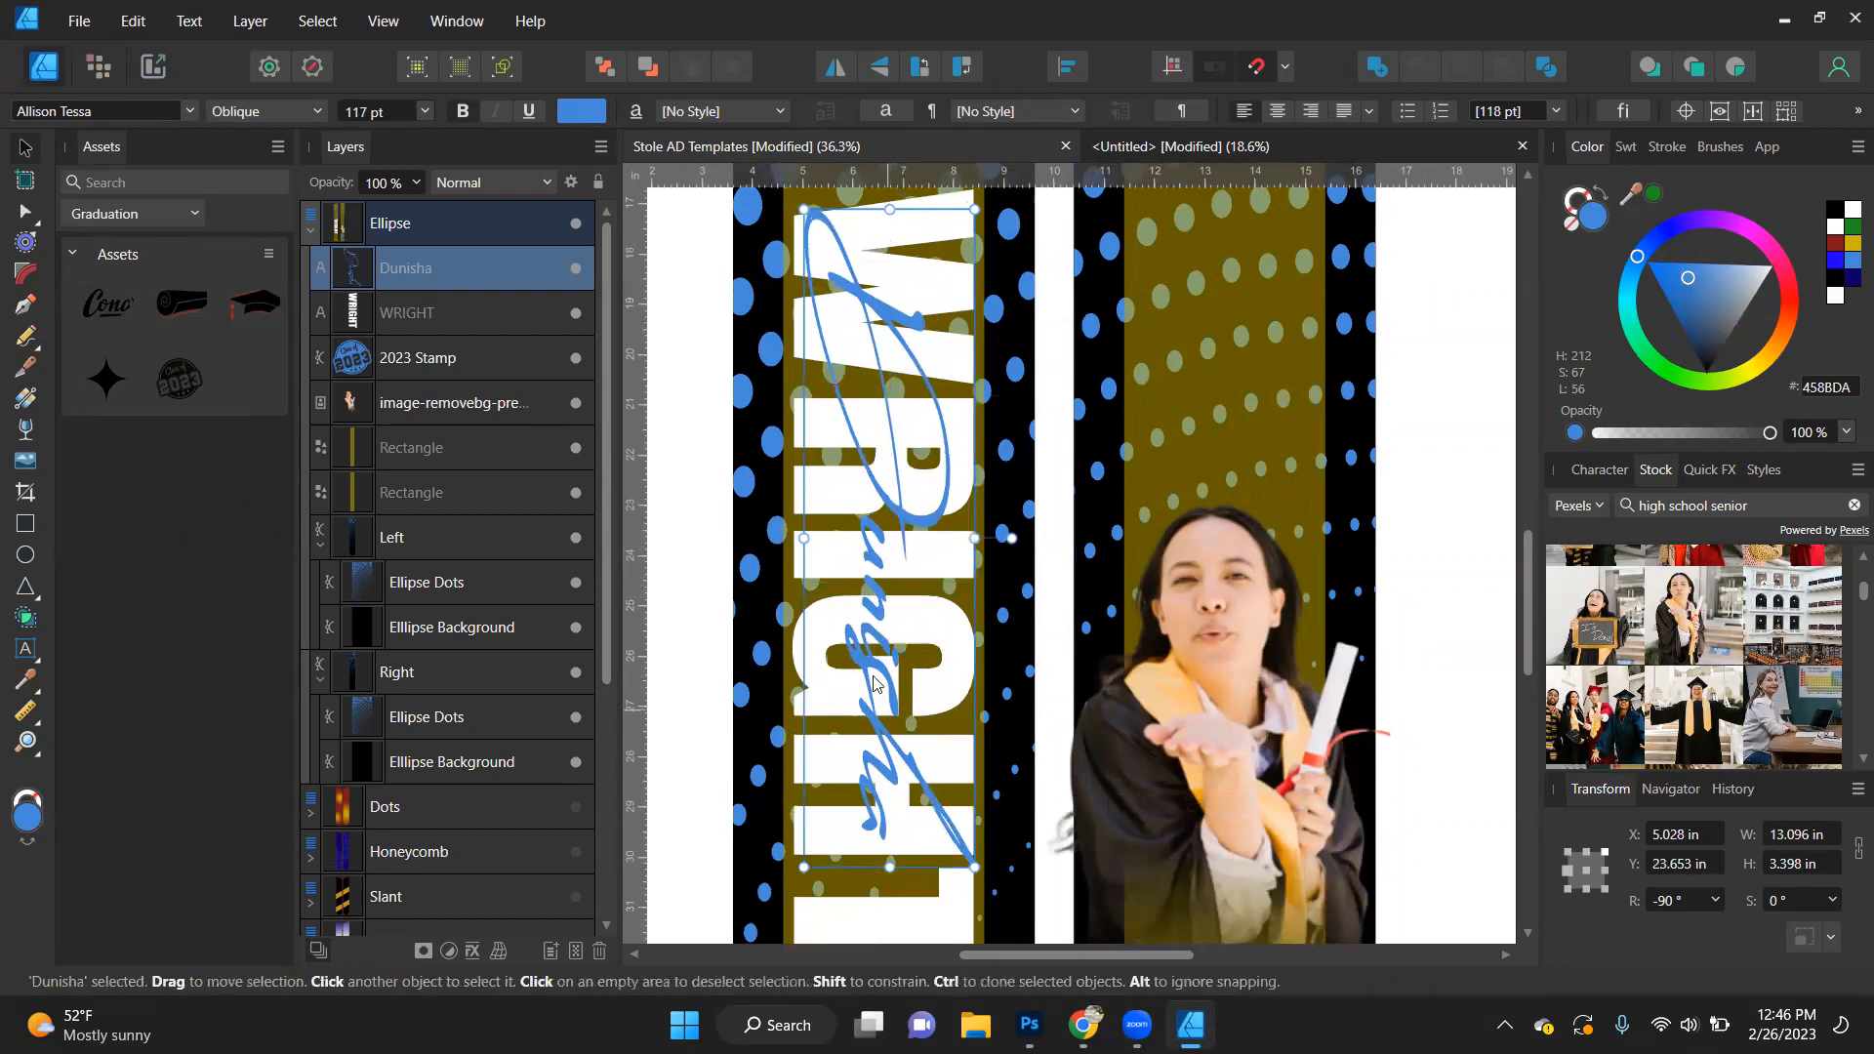
{"action": "scroll", "coordinate": [879, 586], "scroll_direction": "down", "scroll_amount": 3}
{"action": "left_click_drag", "start_coordinate": [879, 754], "coordinate": [883, 599]}
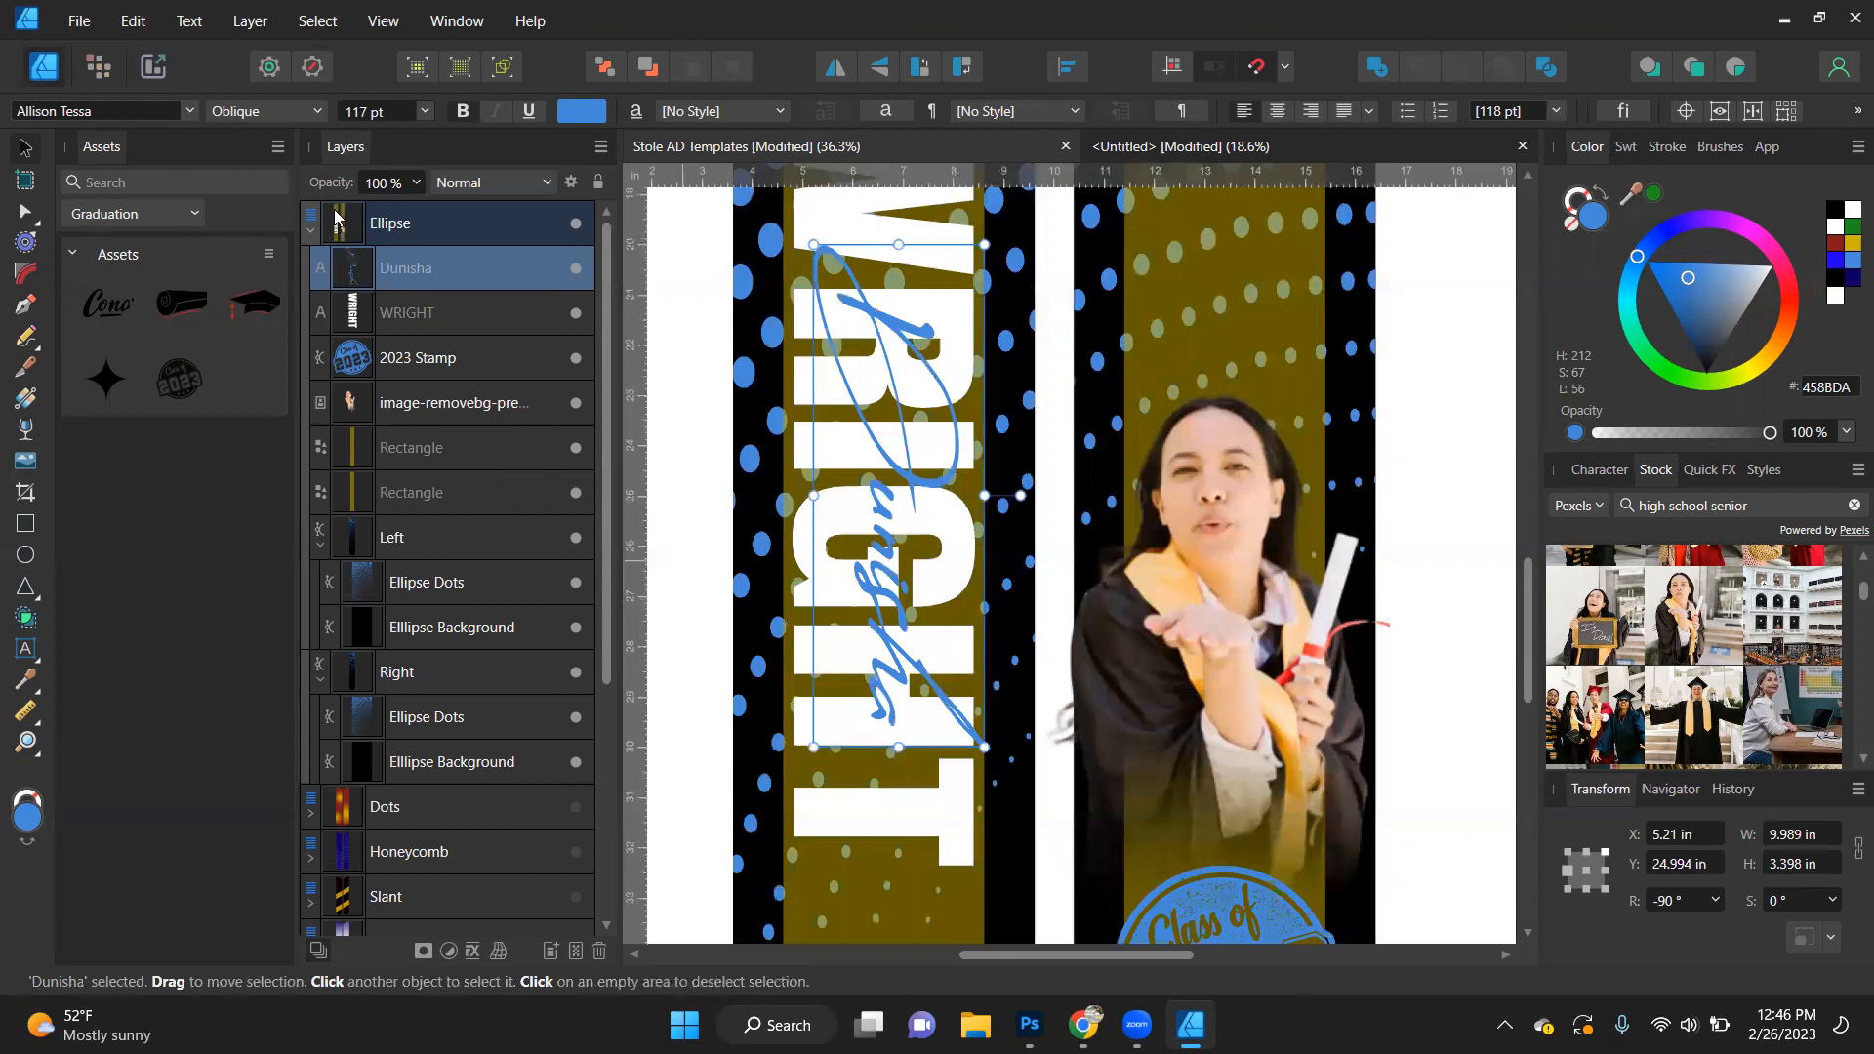
- Align the first-name and last-name texts by their horizontal centres and shift both onto the left stole's gold guide
{"action": "left_click", "coordinate": [422, 311], "text": "shift"}
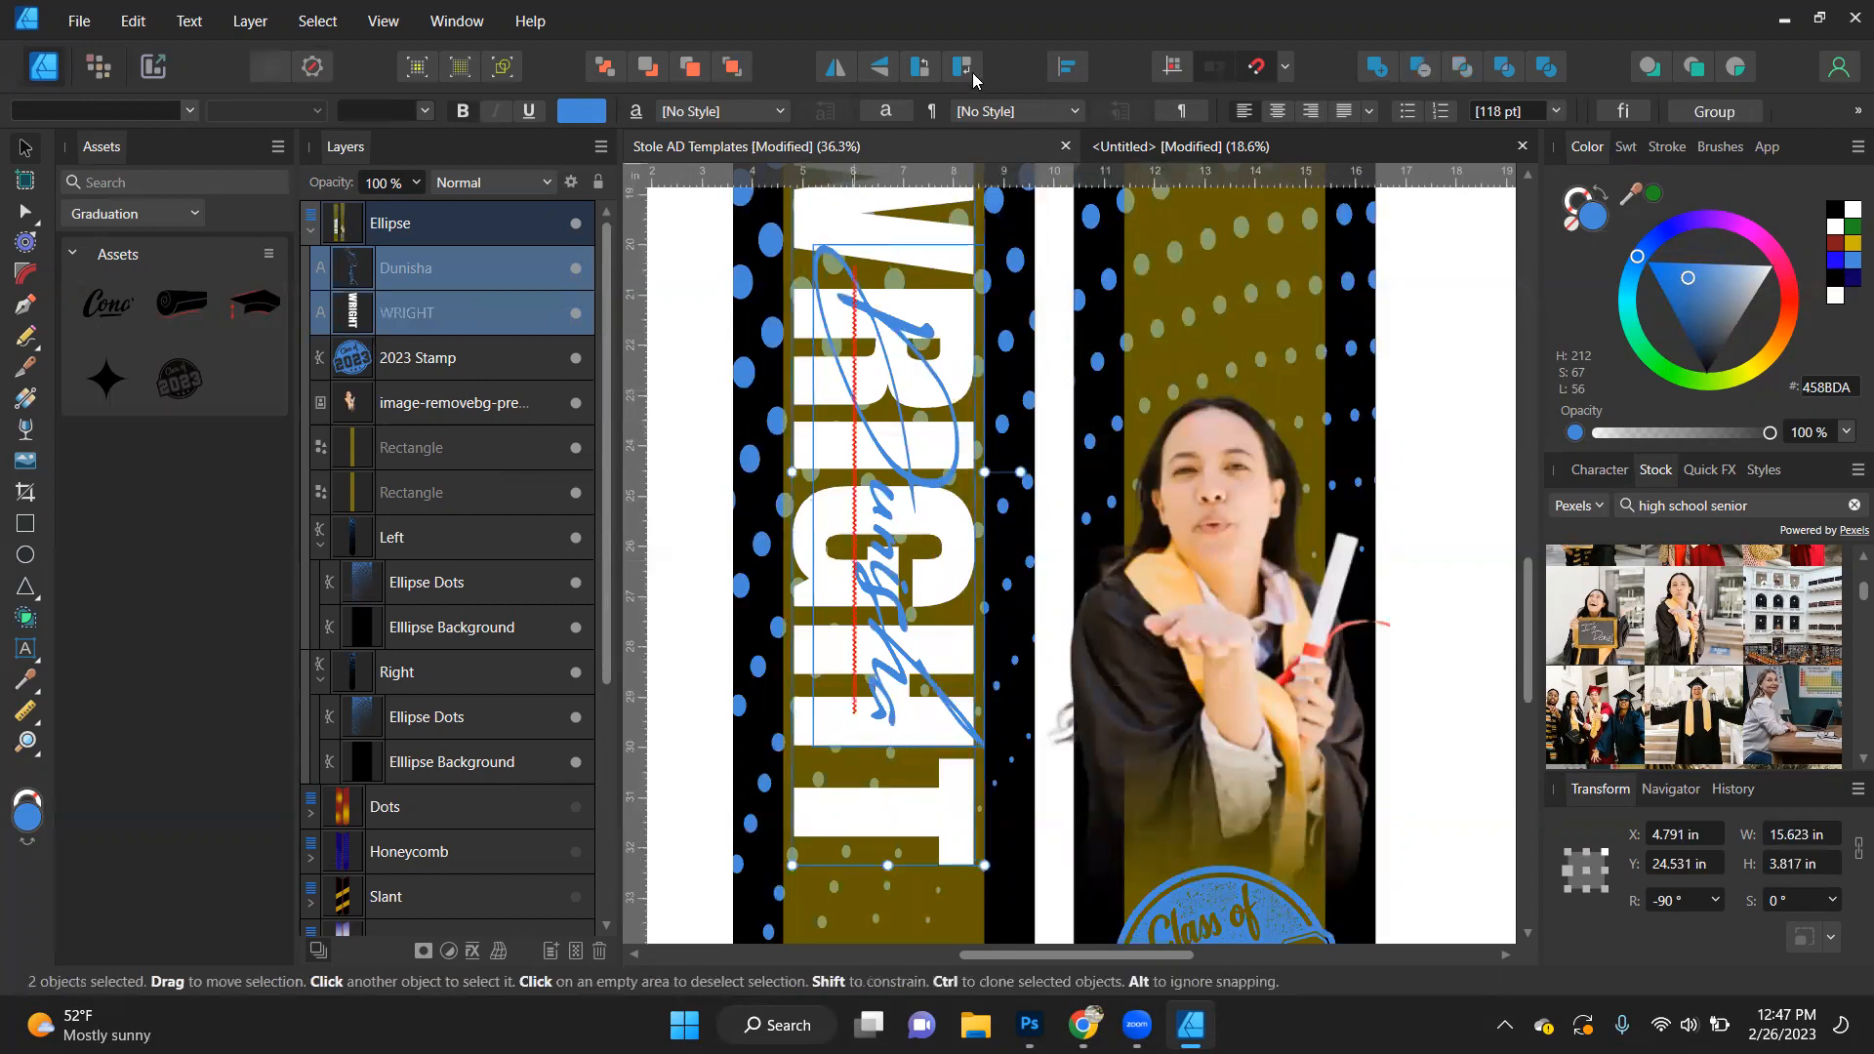
{"action": "left_click", "coordinate": [1066, 68]}
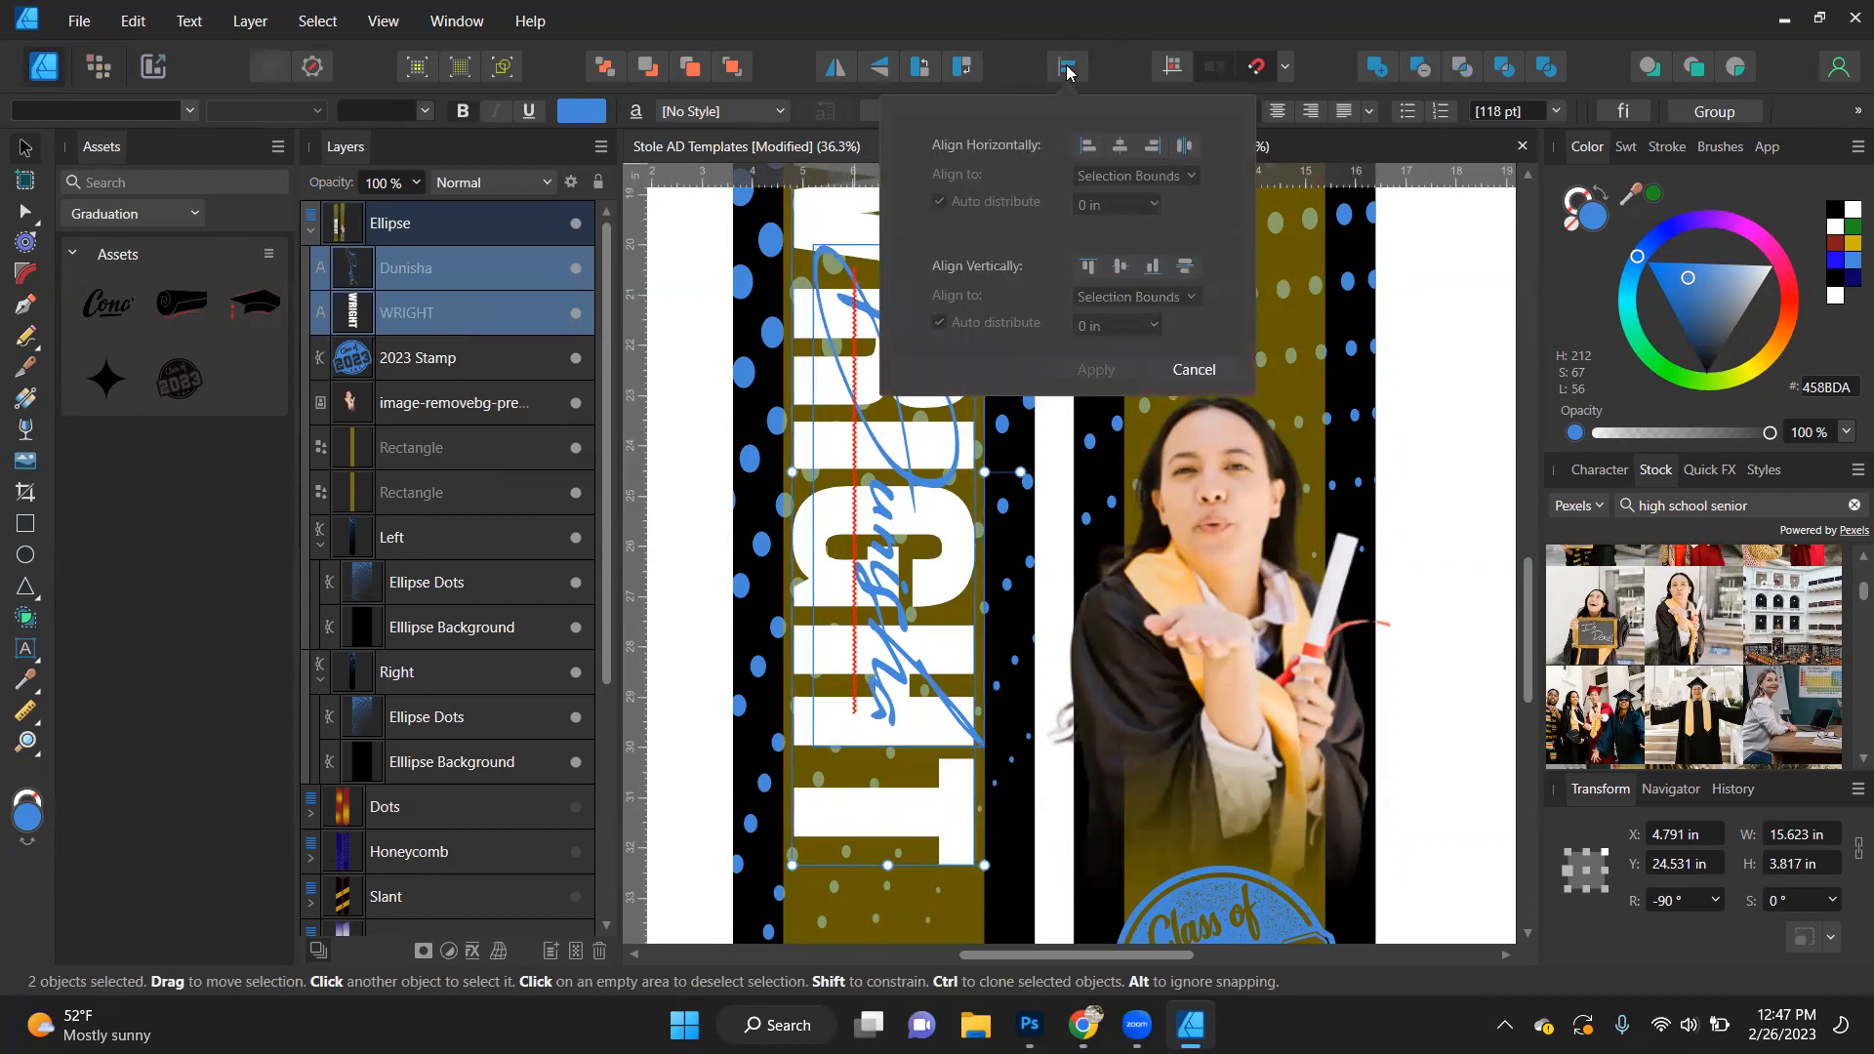
{"action": "left_click", "coordinate": [1121, 145]}
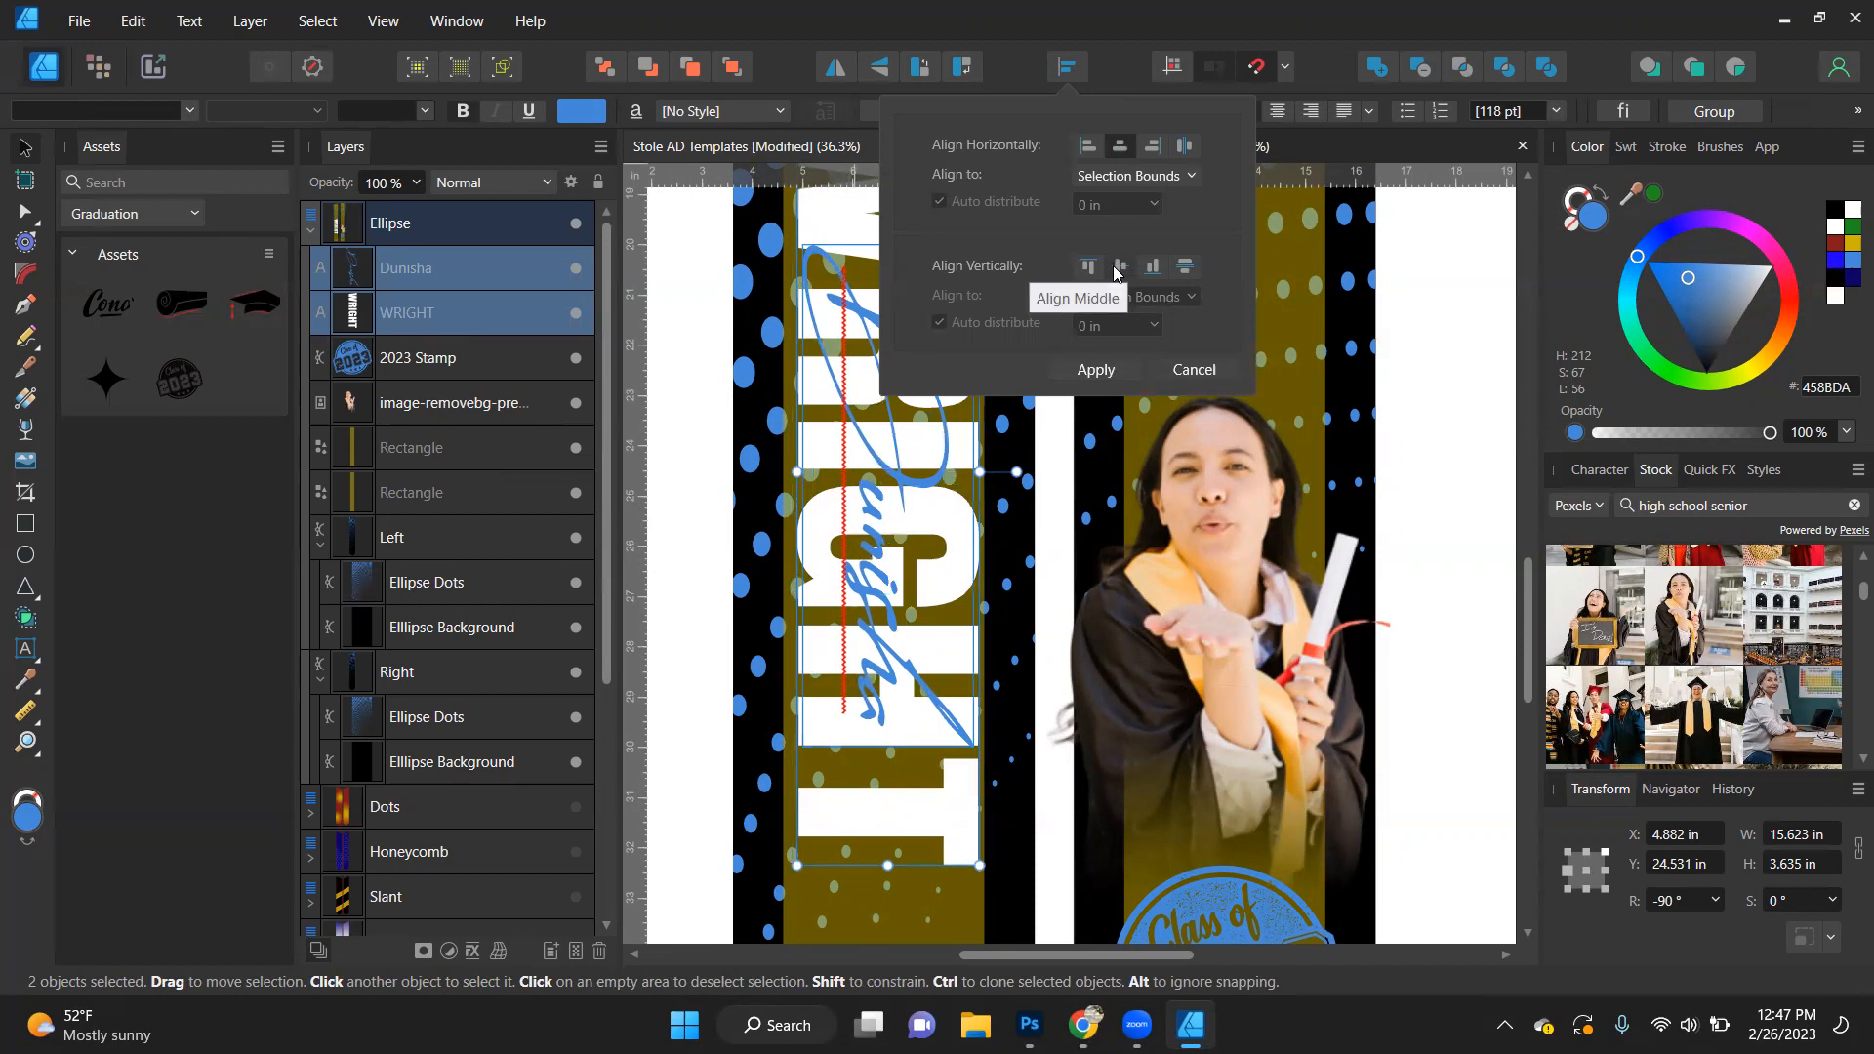
{"action": "left_click", "coordinate": [1094, 371]}
{"action": "left_click_drag", "start_coordinate": [874, 447], "coordinate": [872, 447]}
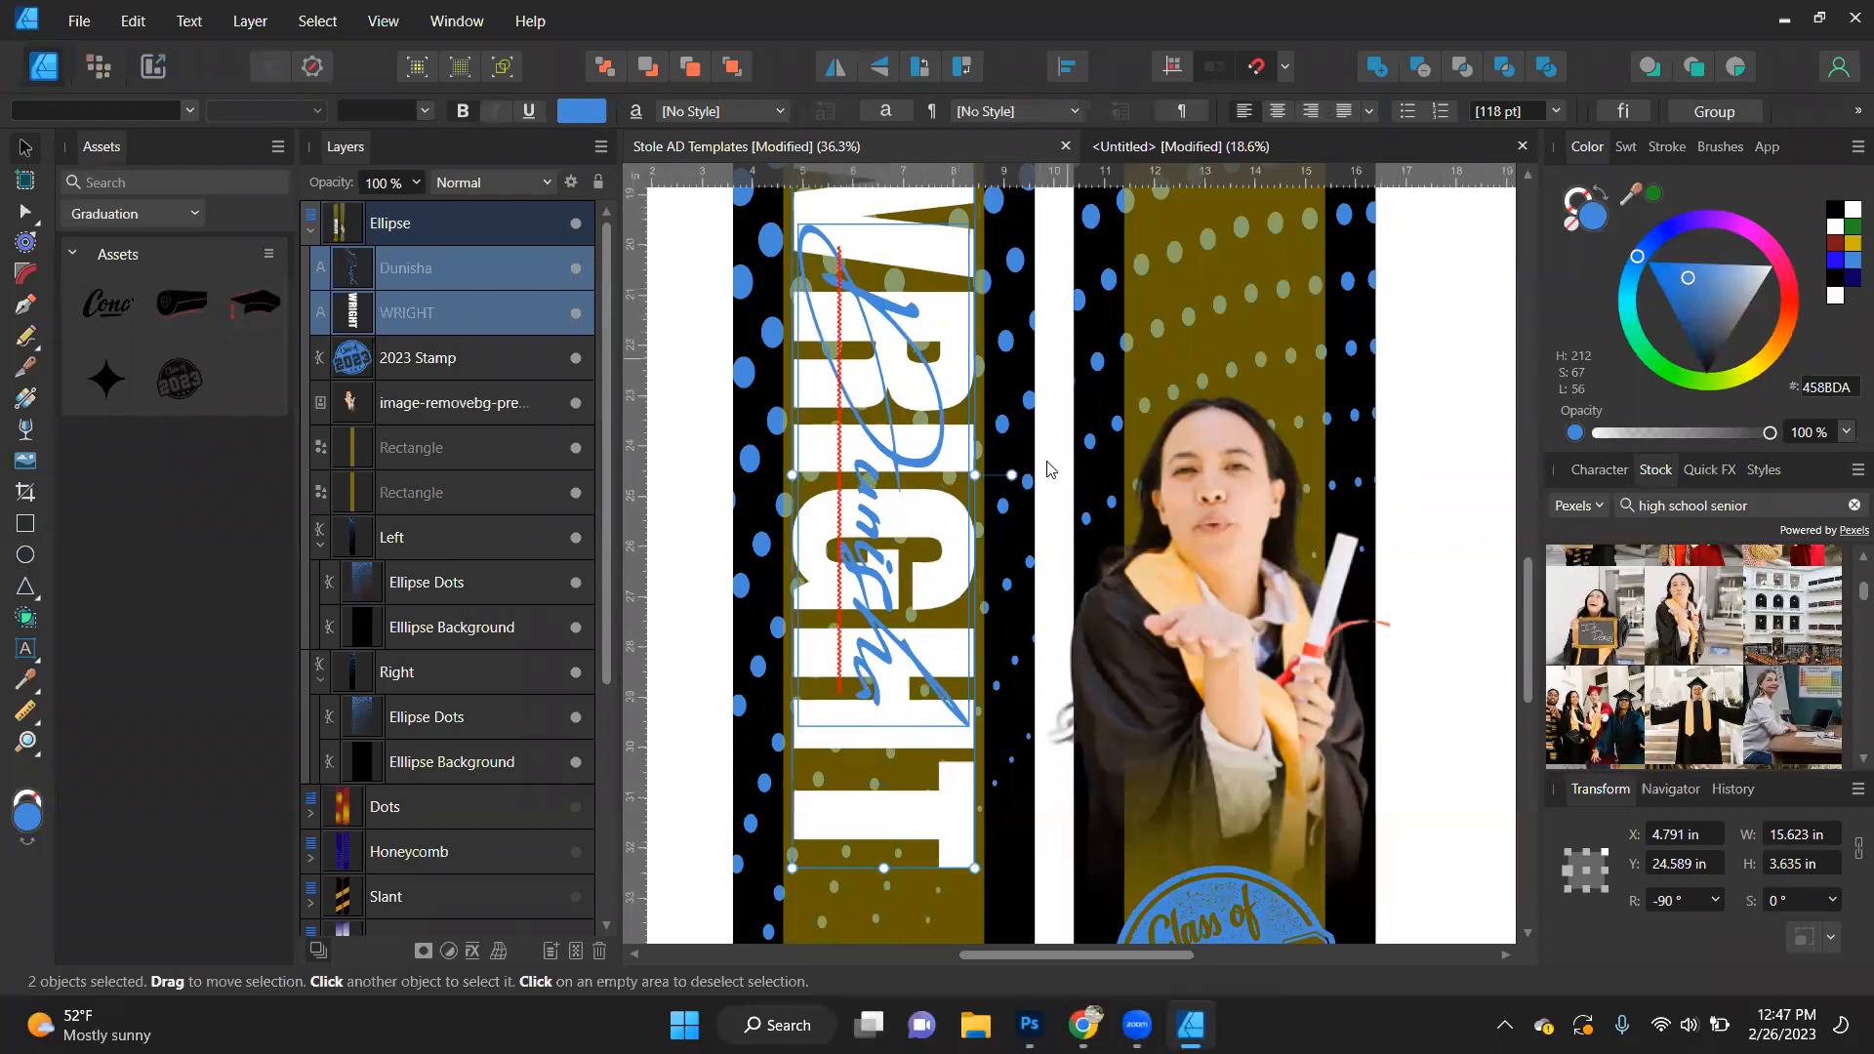
- Give only the blue first-name text a black 000000 stroke colour
{"action": "scroll", "coordinate": [1036, 553], "scroll_direction": "down", "scroll_amount": 4}
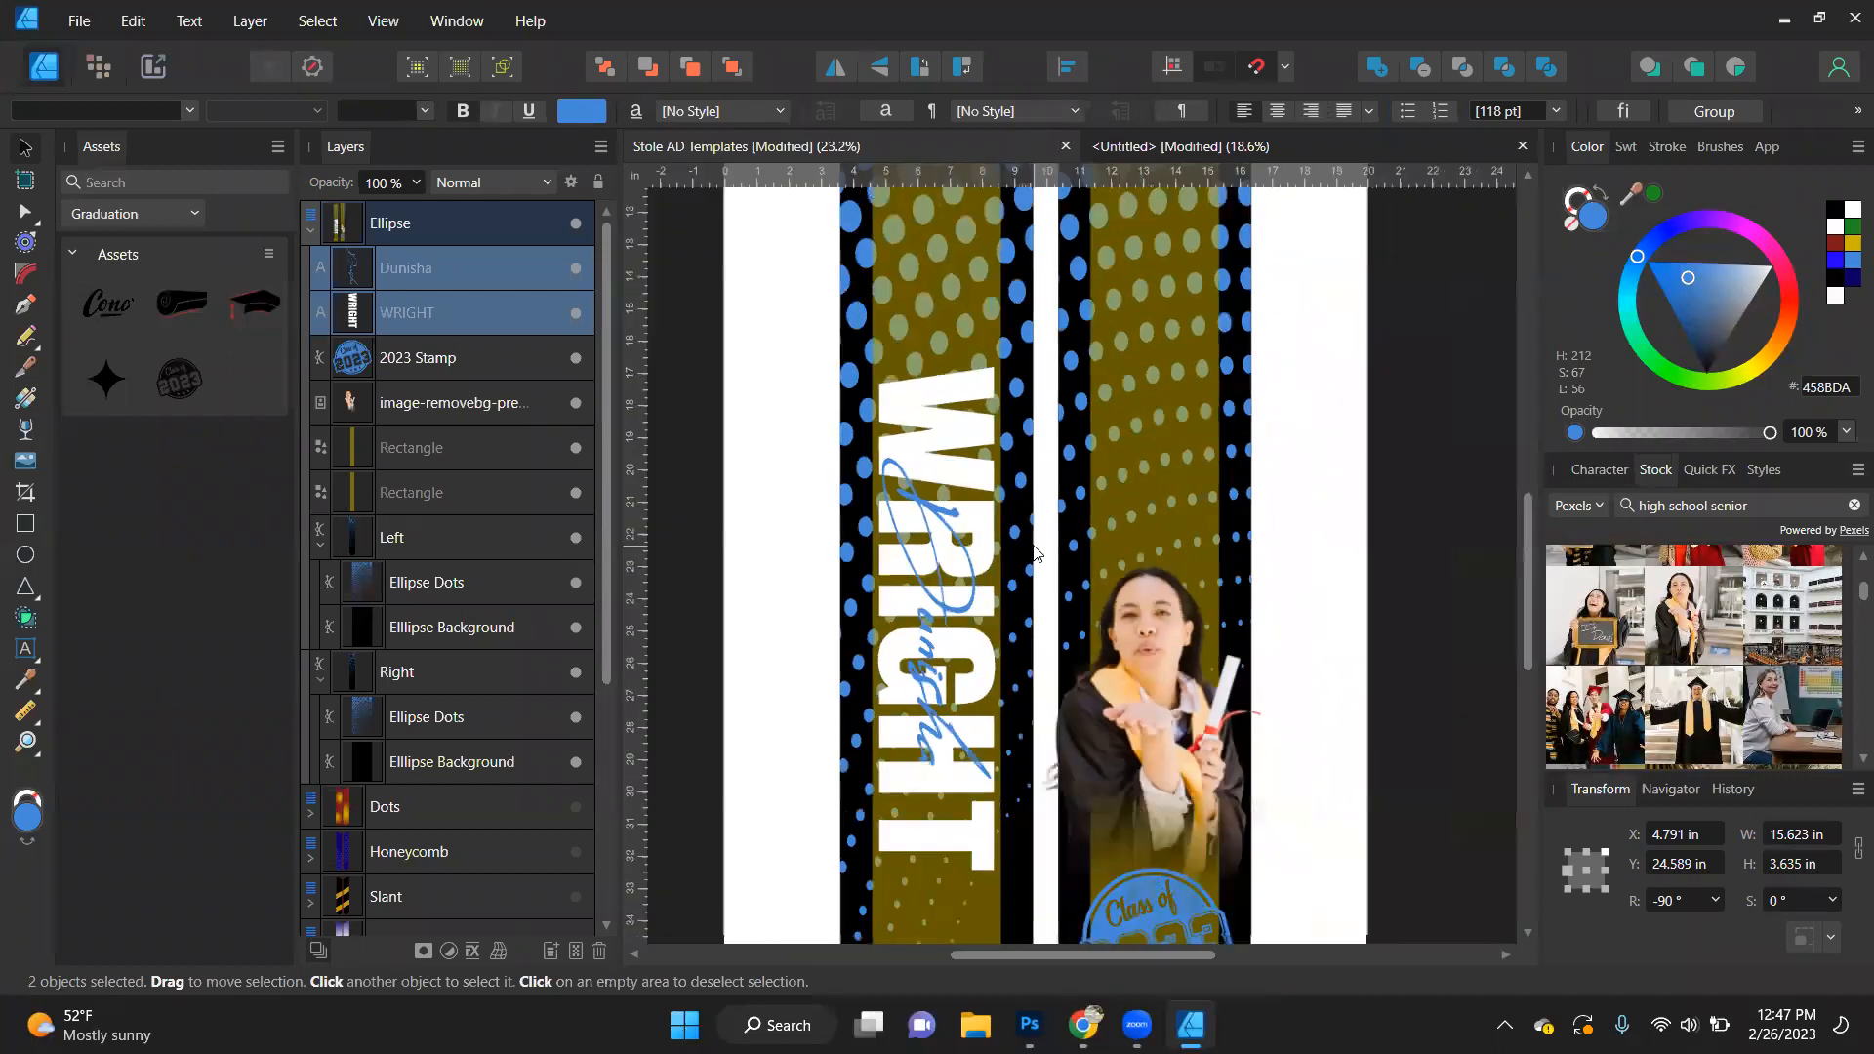
{"action": "scroll", "coordinate": [952, 623], "scroll_direction": "up", "scroll_amount": 4}
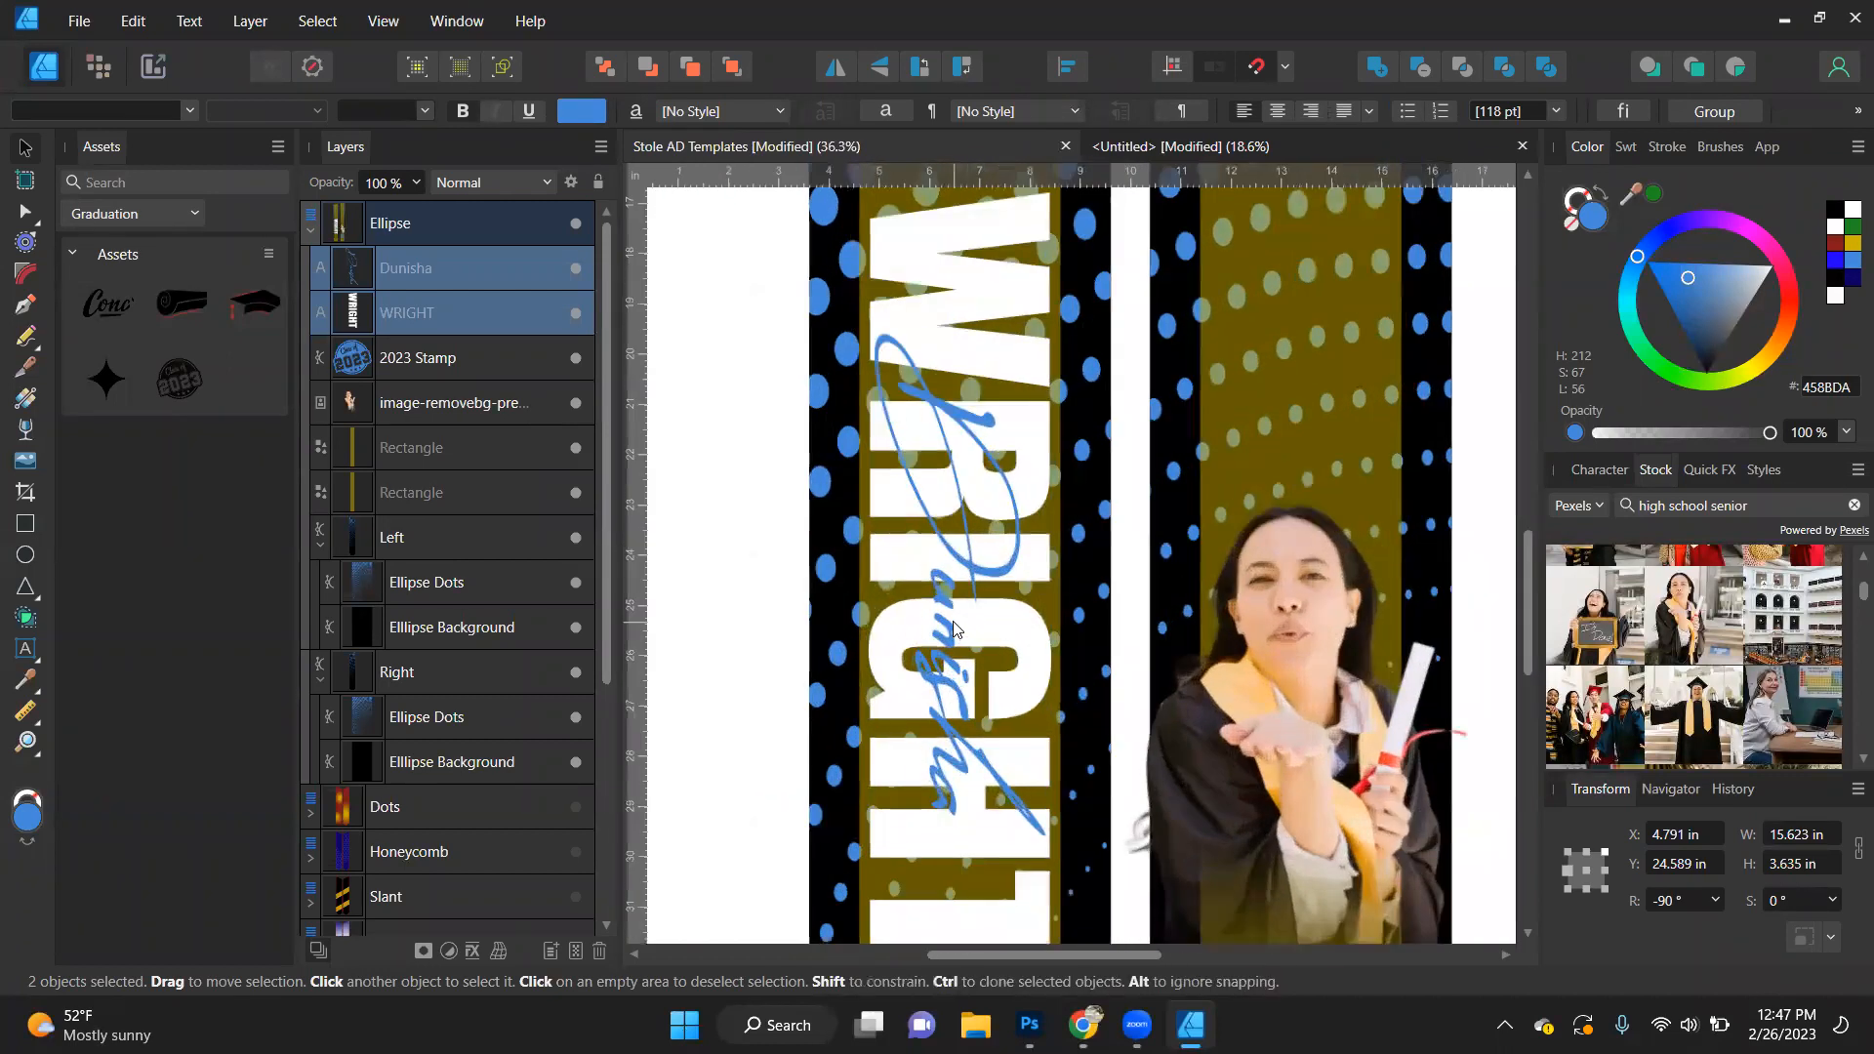
{"action": "left_click", "coordinate": [979, 580]}
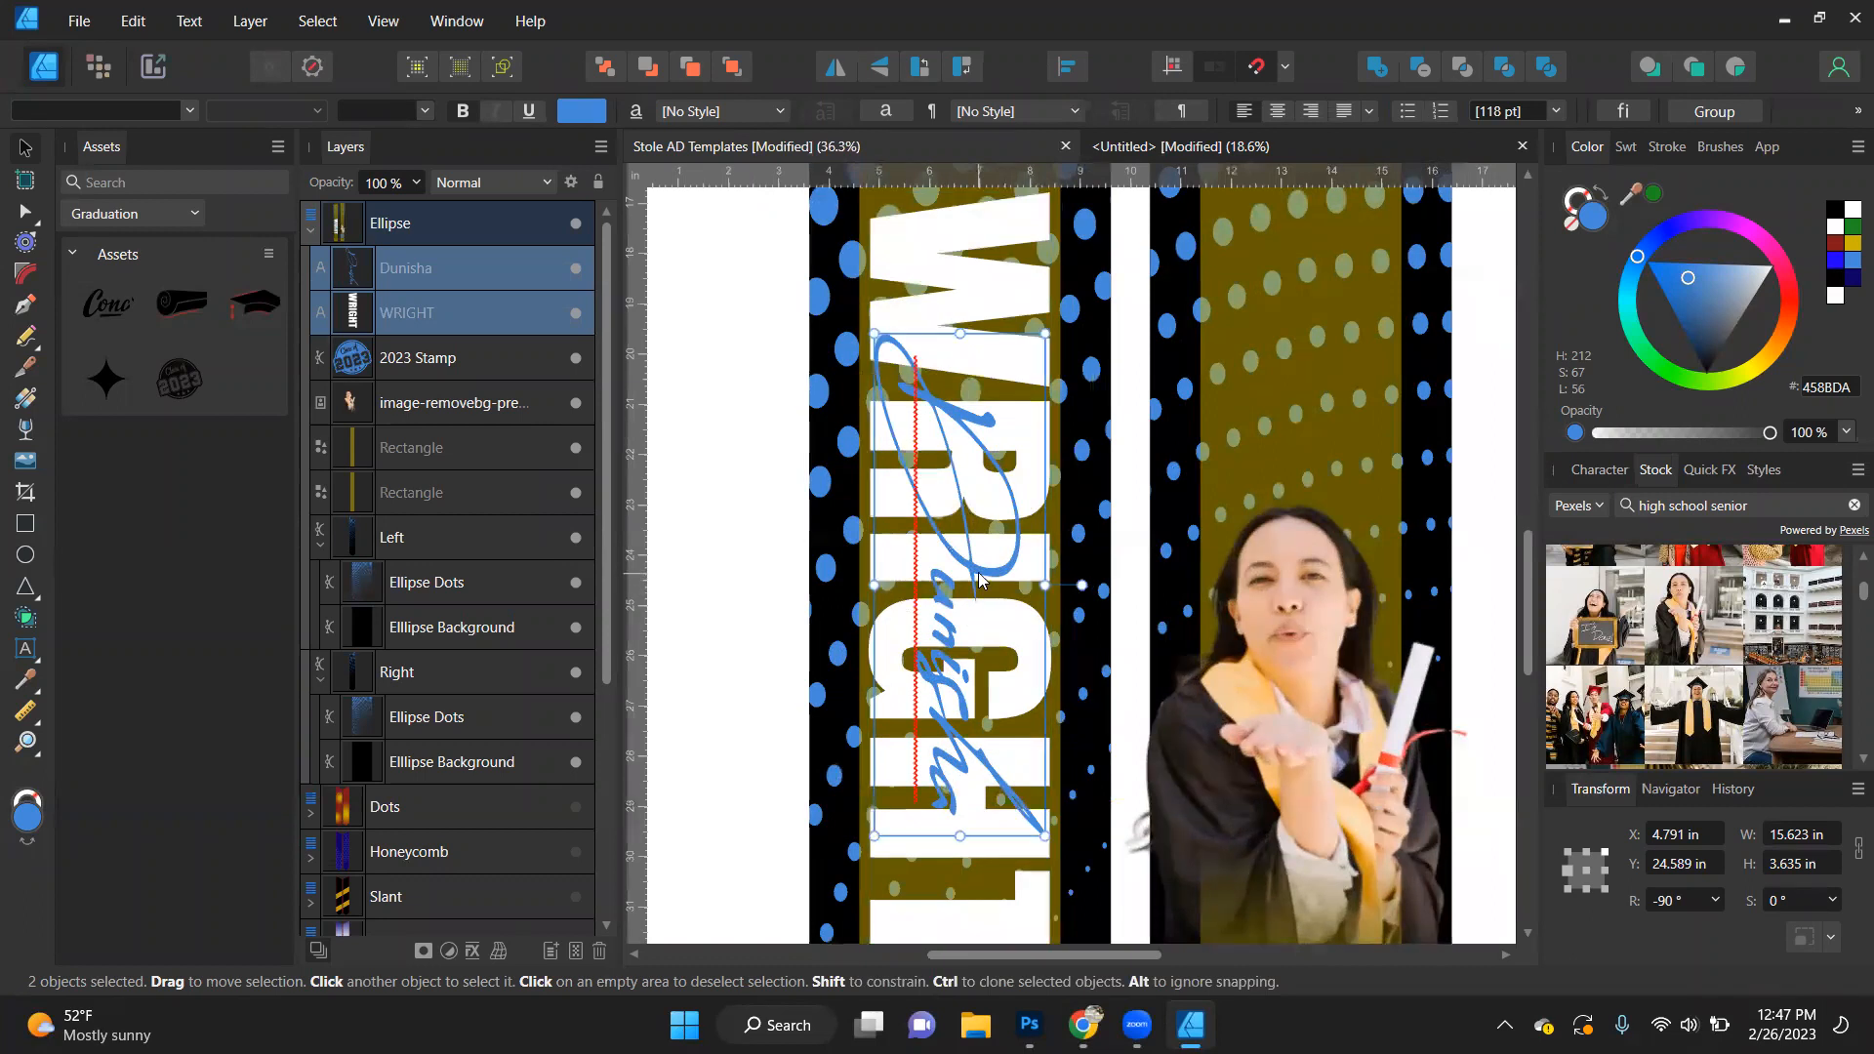
{"action": "key", "text": "t"}
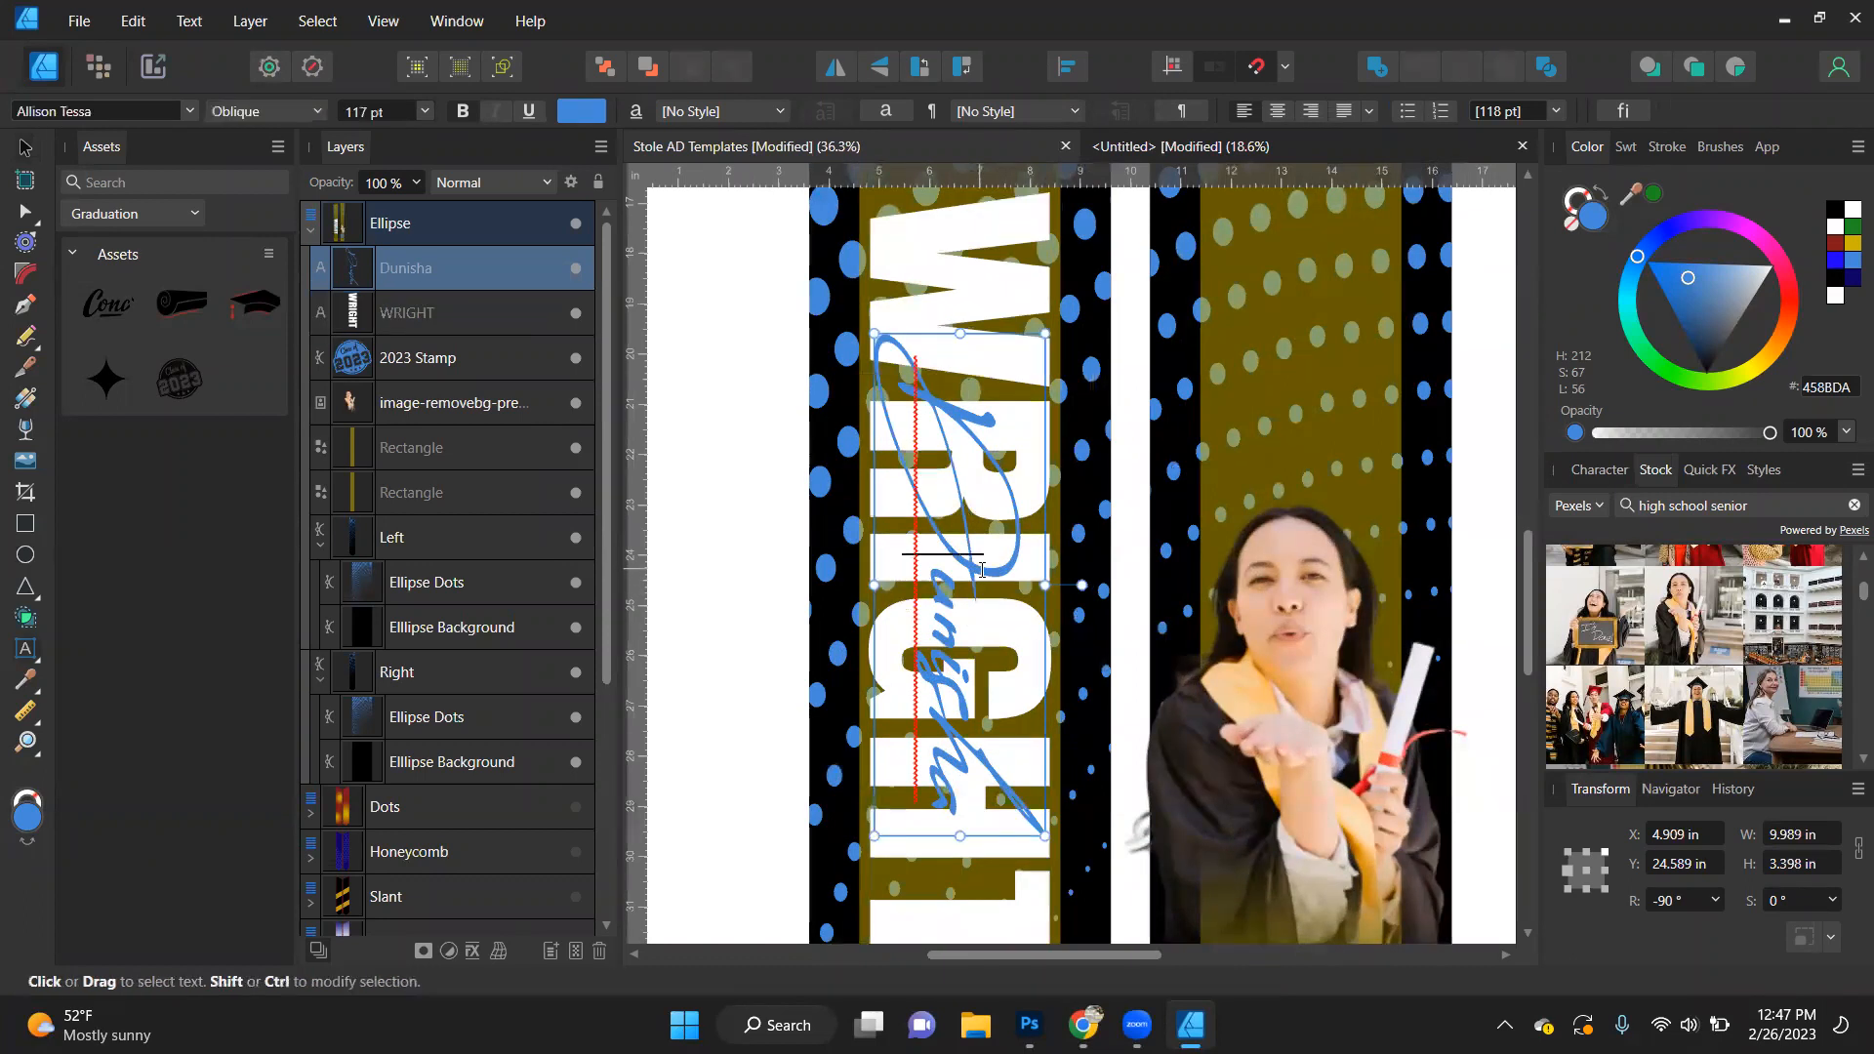
{"action": "key", "text": "v"}
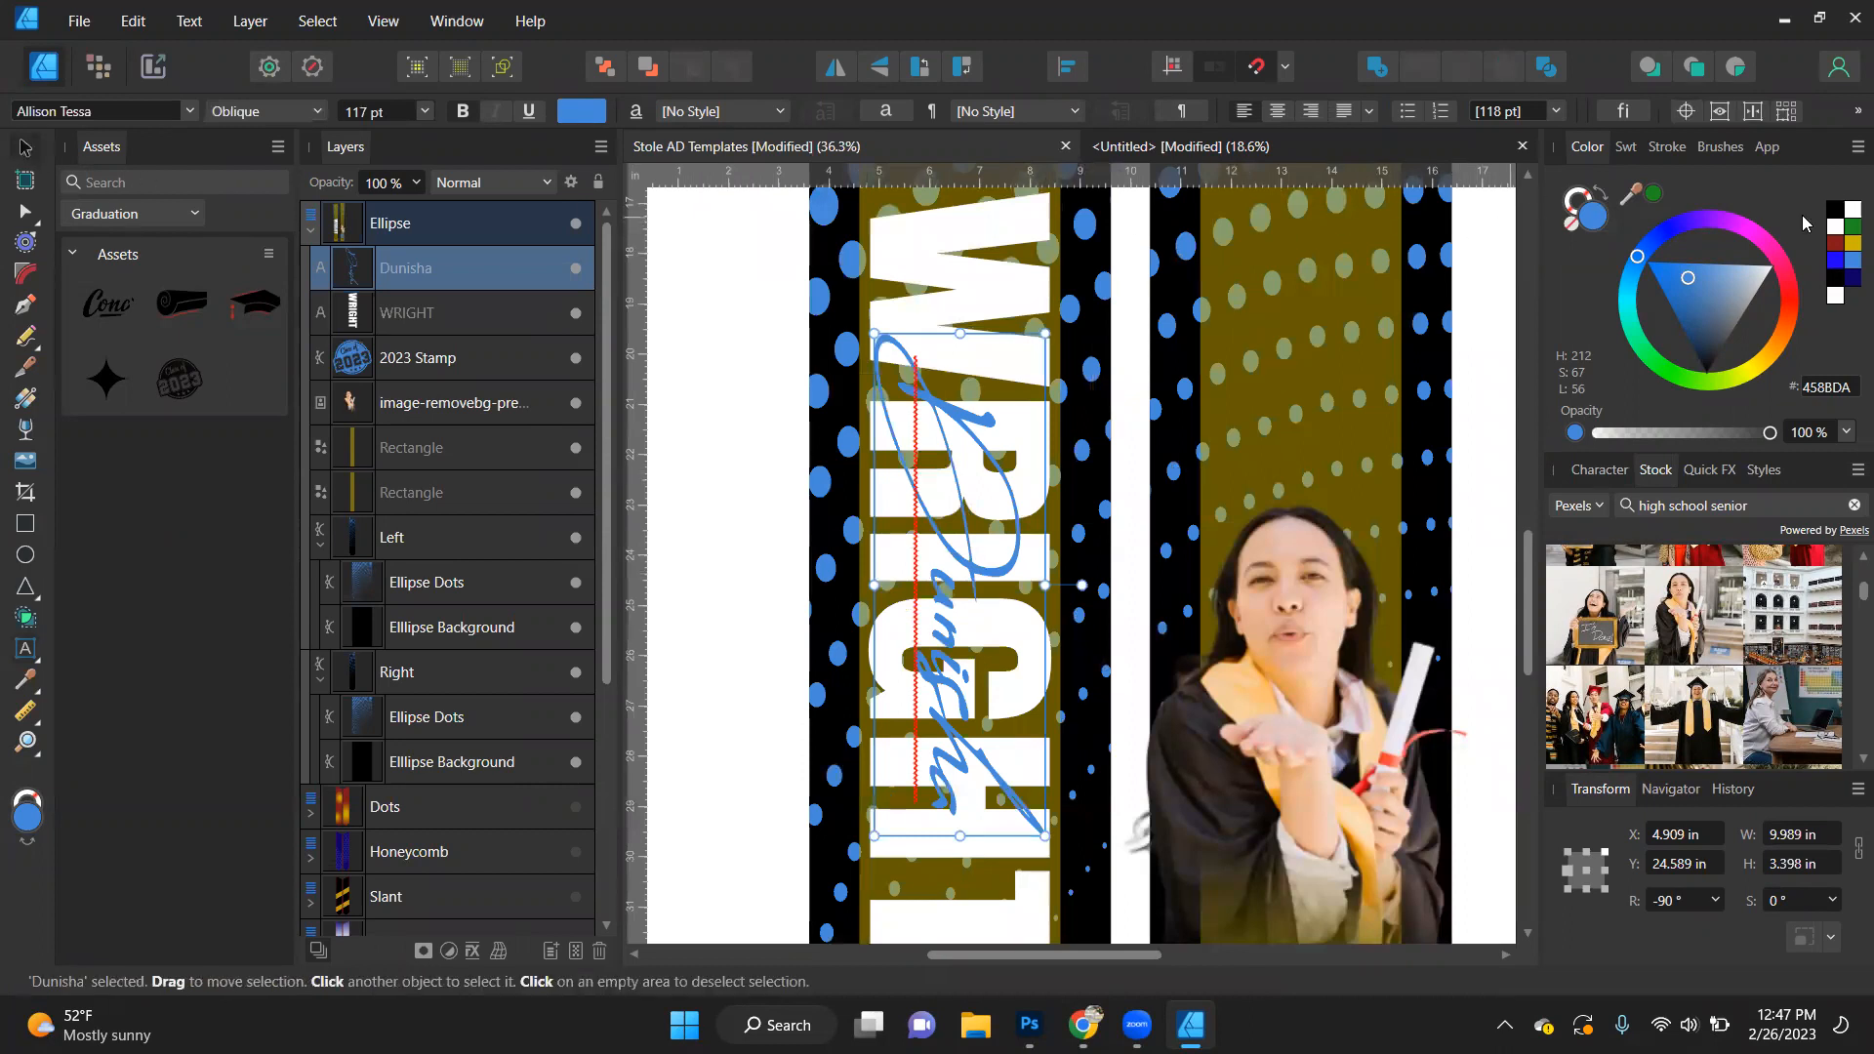
{"action": "left_click", "coordinate": [1567, 205]}
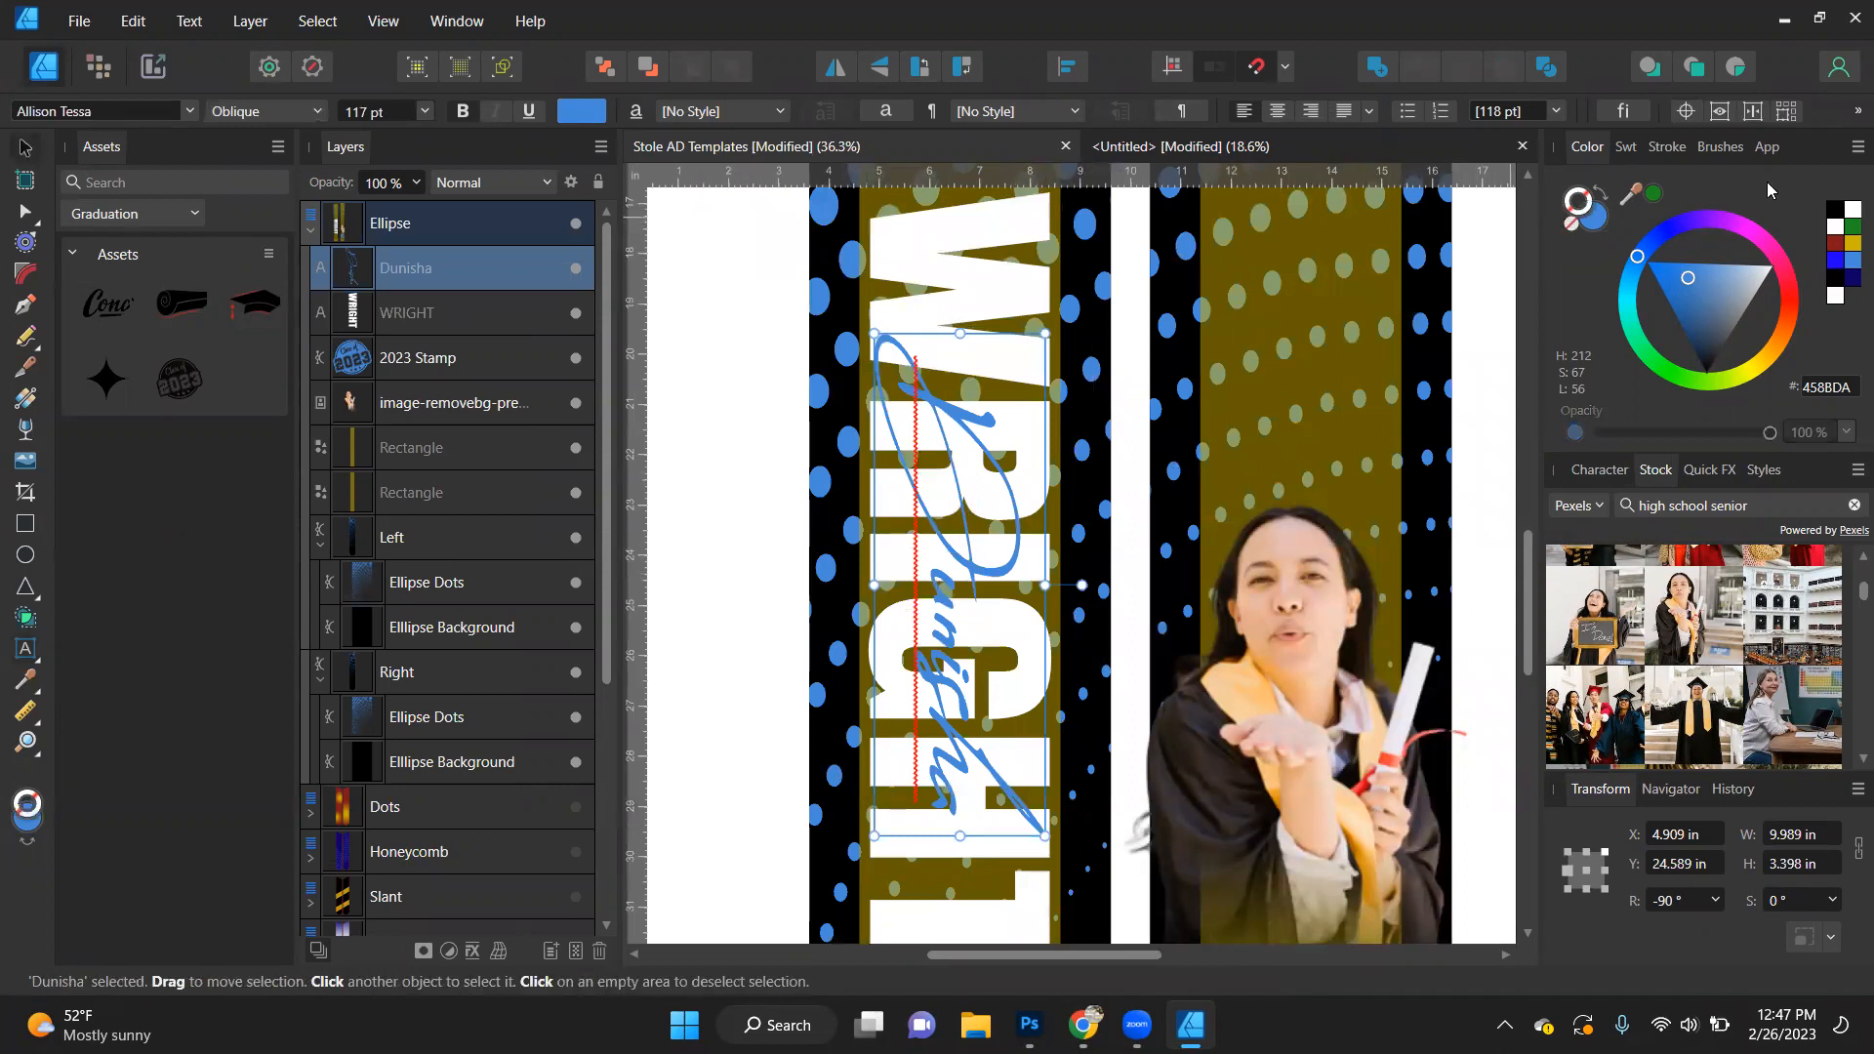
{"action": "left_click", "coordinate": [1839, 221]}
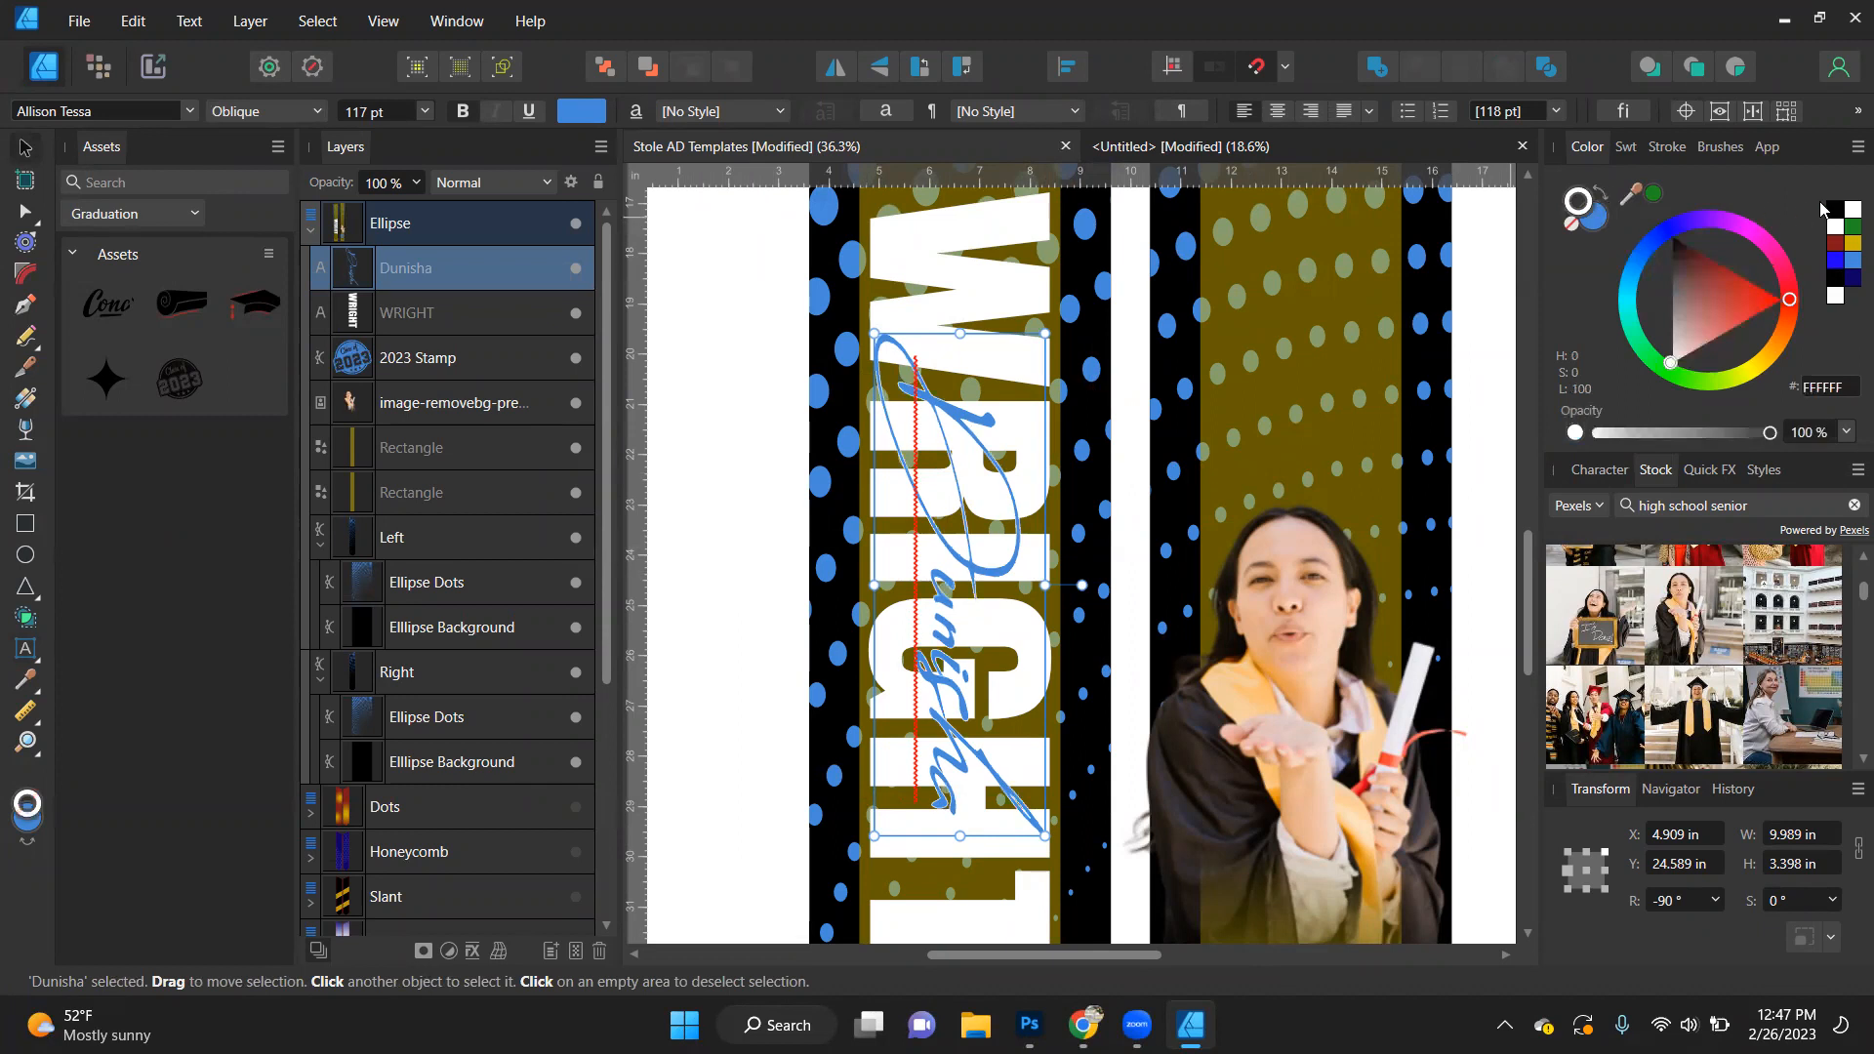
{"action": "left_click", "coordinate": [1834, 209]}
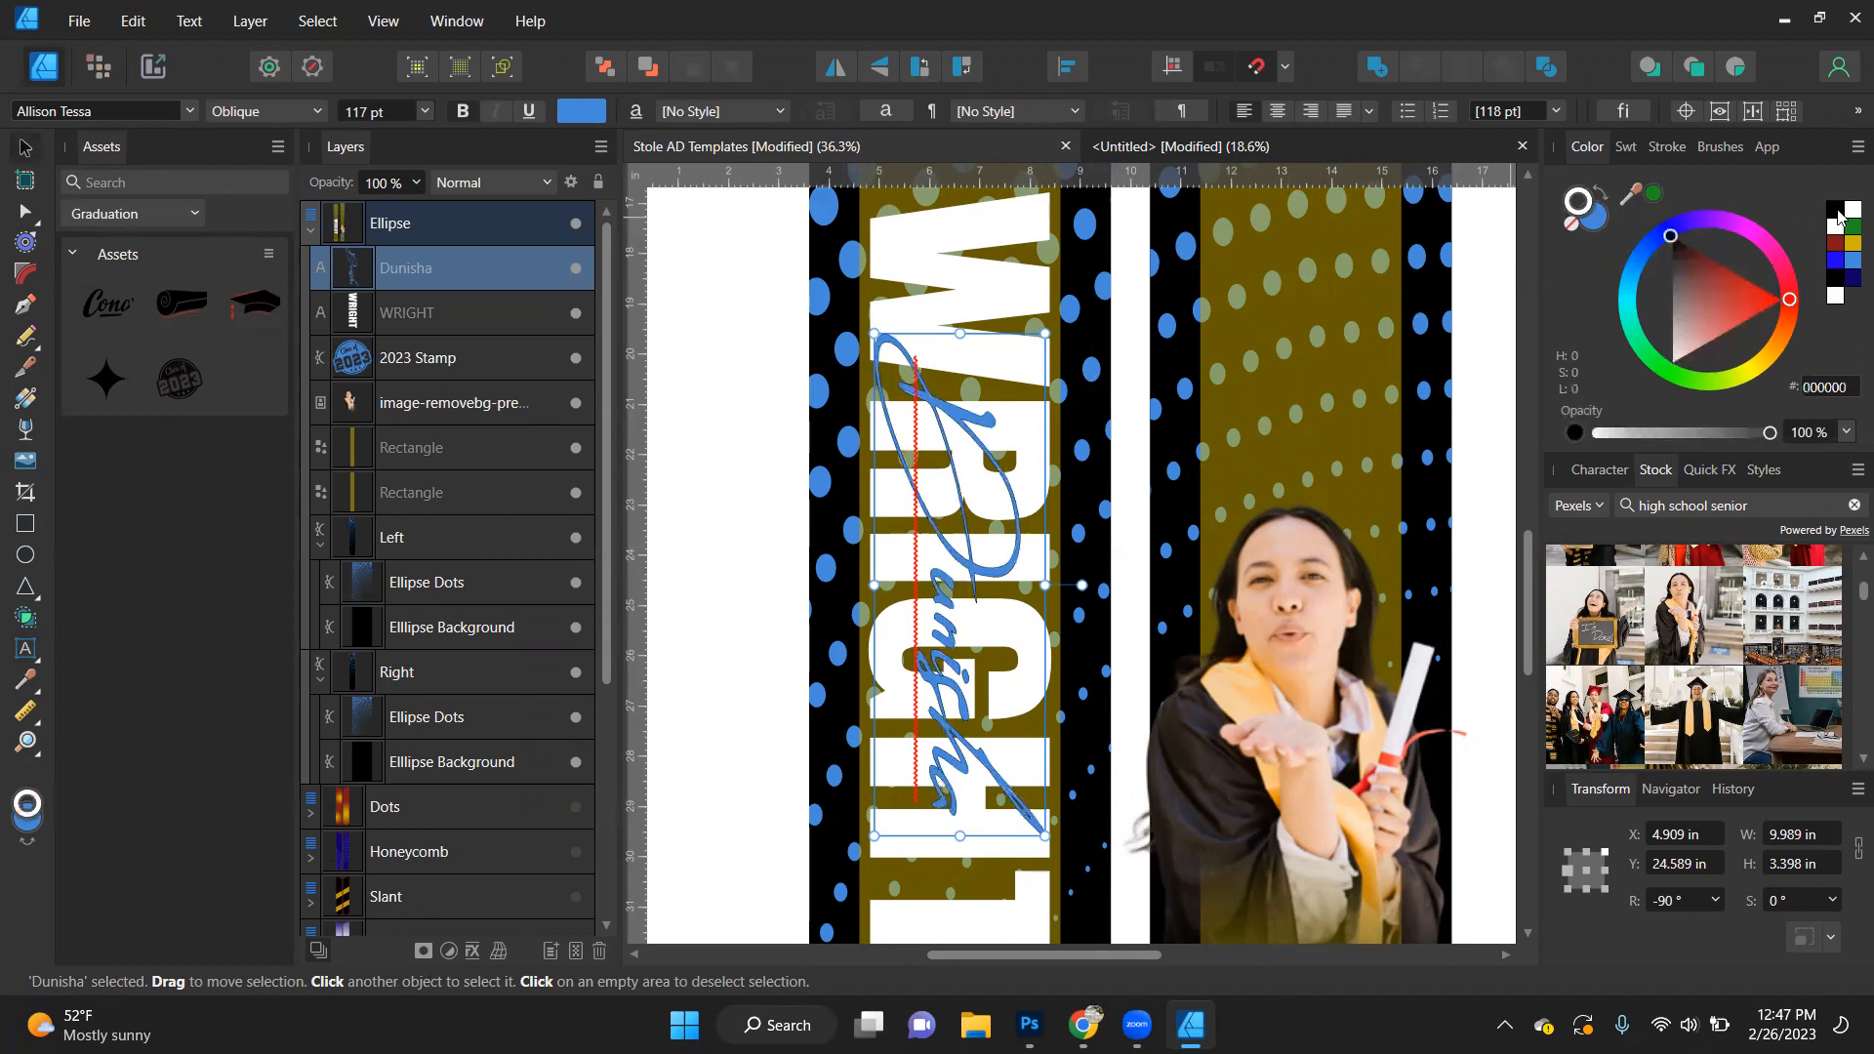
- Set the first-name text's stroke width to 3 pt and align the stroke to the outside
{"action": "left_click", "coordinate": [1695, 148]}
{"action": "left_click", "coordinate": [1679, 148]}
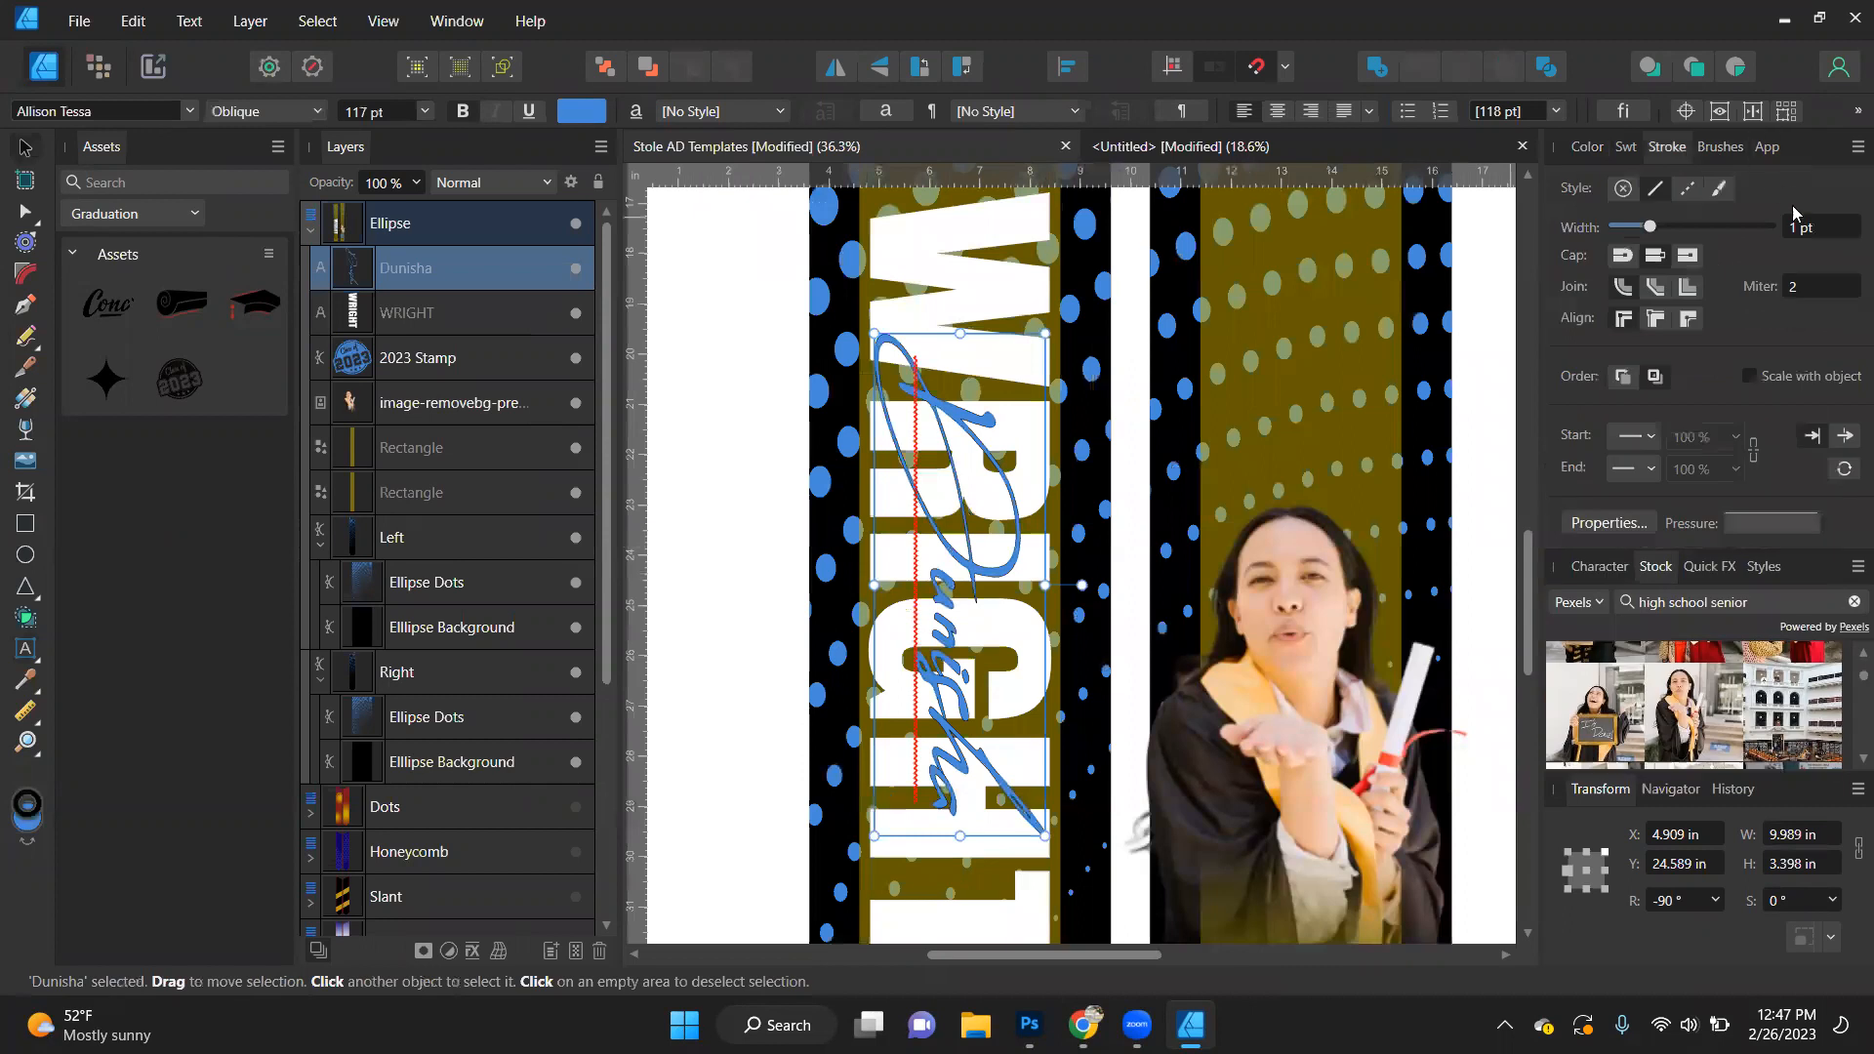
{"action": "type", "text": "3"}
{"action": "key", "text": "Return"}
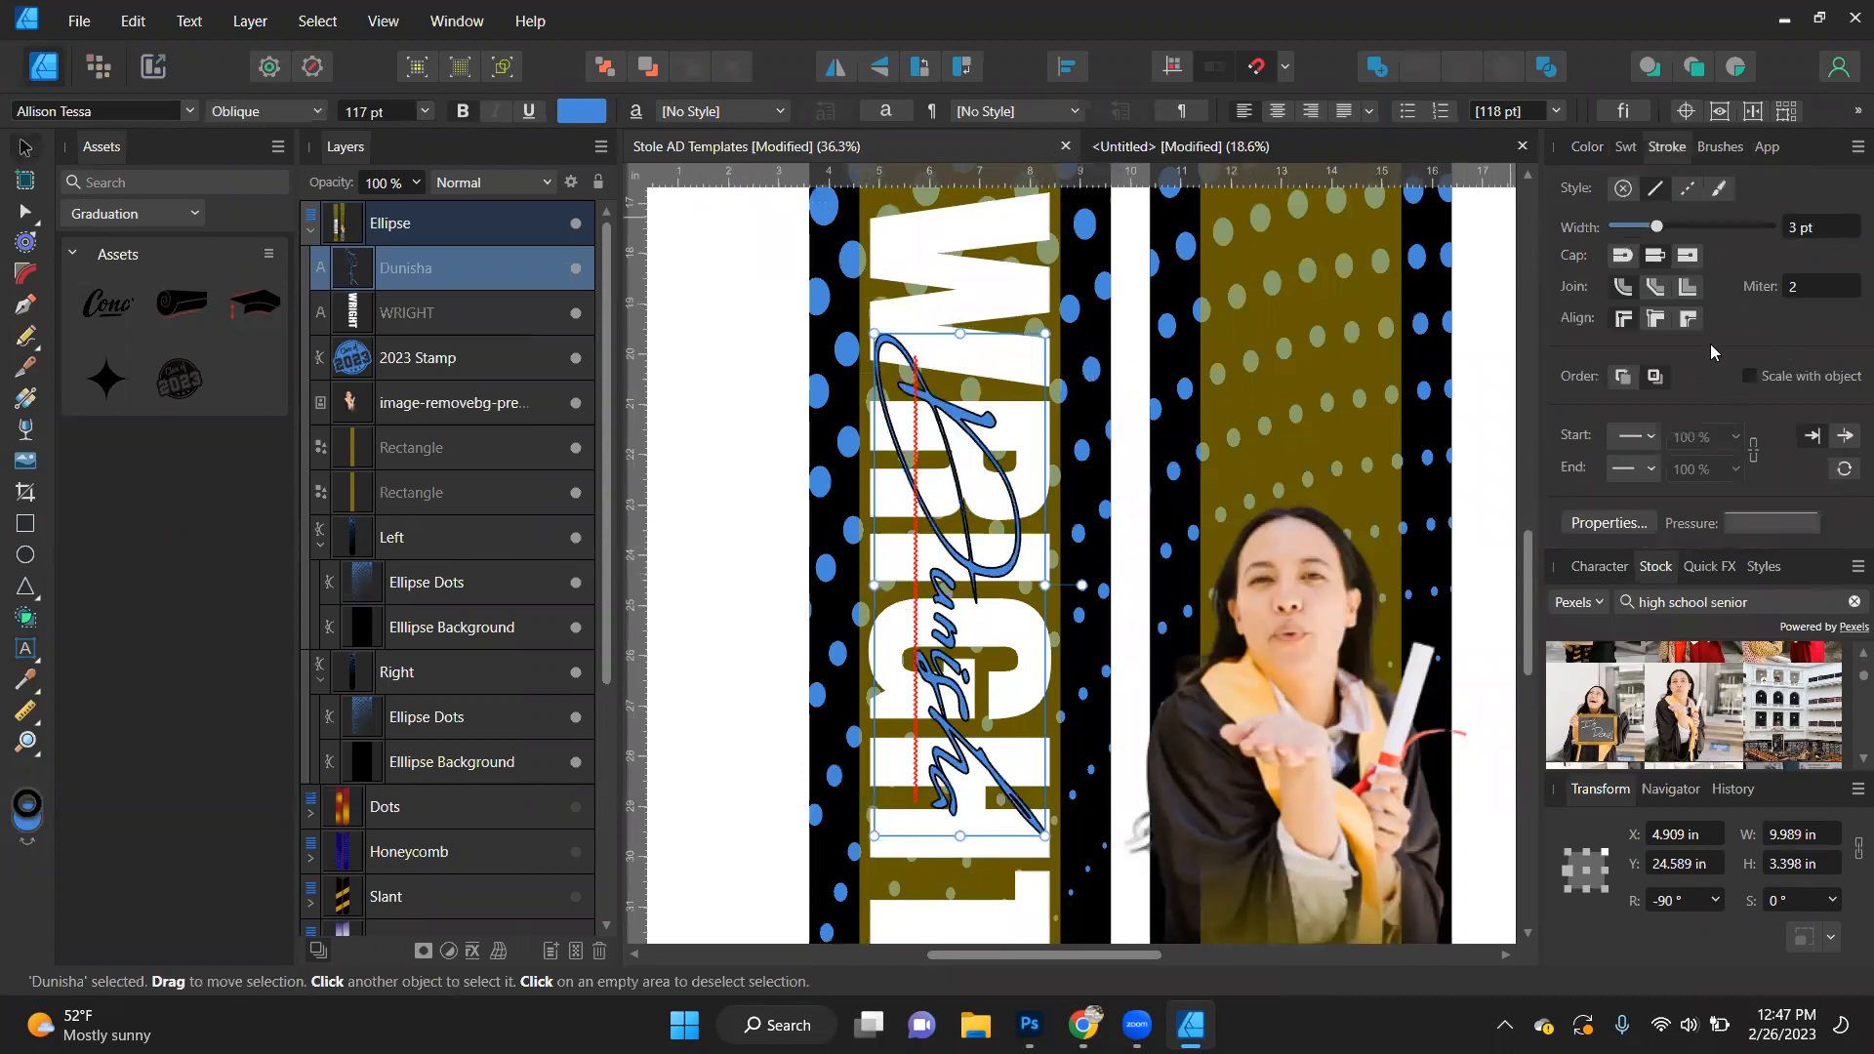
{"action": "left_click", "coordinate": [1689, 320]}
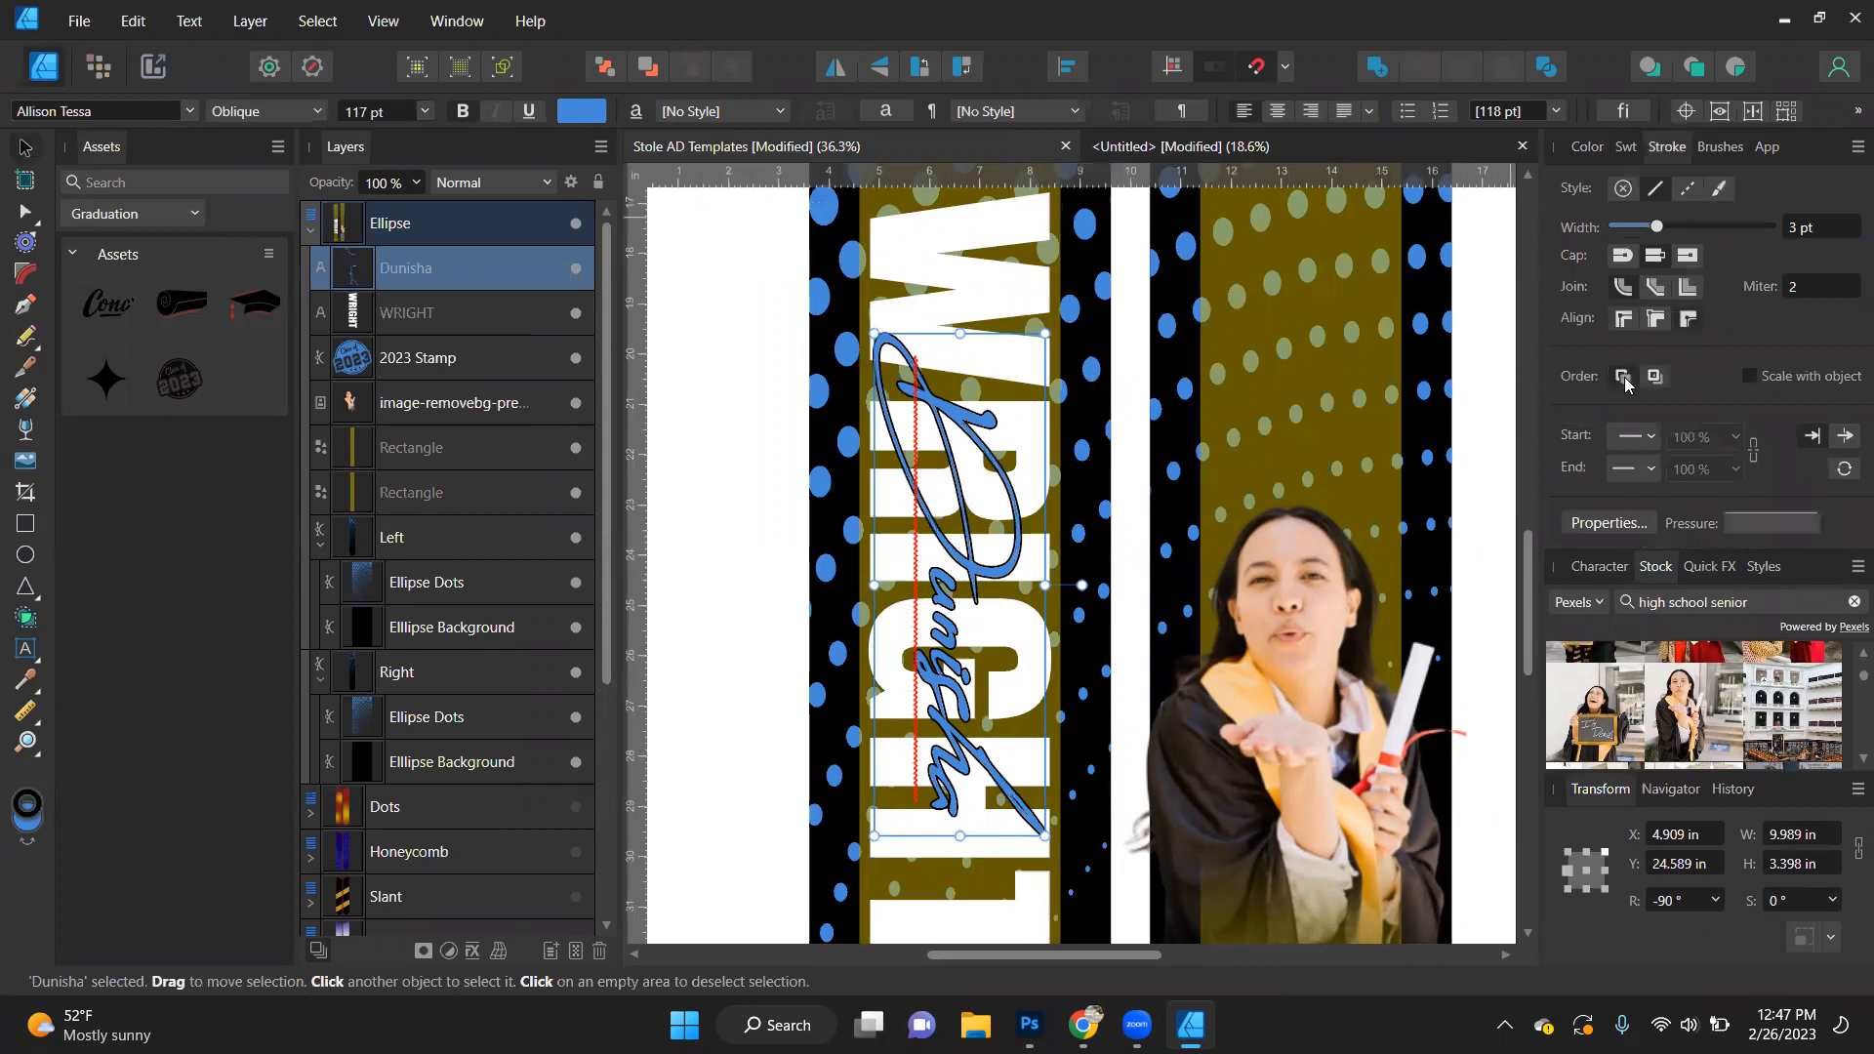
- Check the first name's black outline up close on the left stole and deselect the text
{"action": "scroll", "coordinate": [985, 633], "scroll_direction": "up", "scroll_amount": 5}
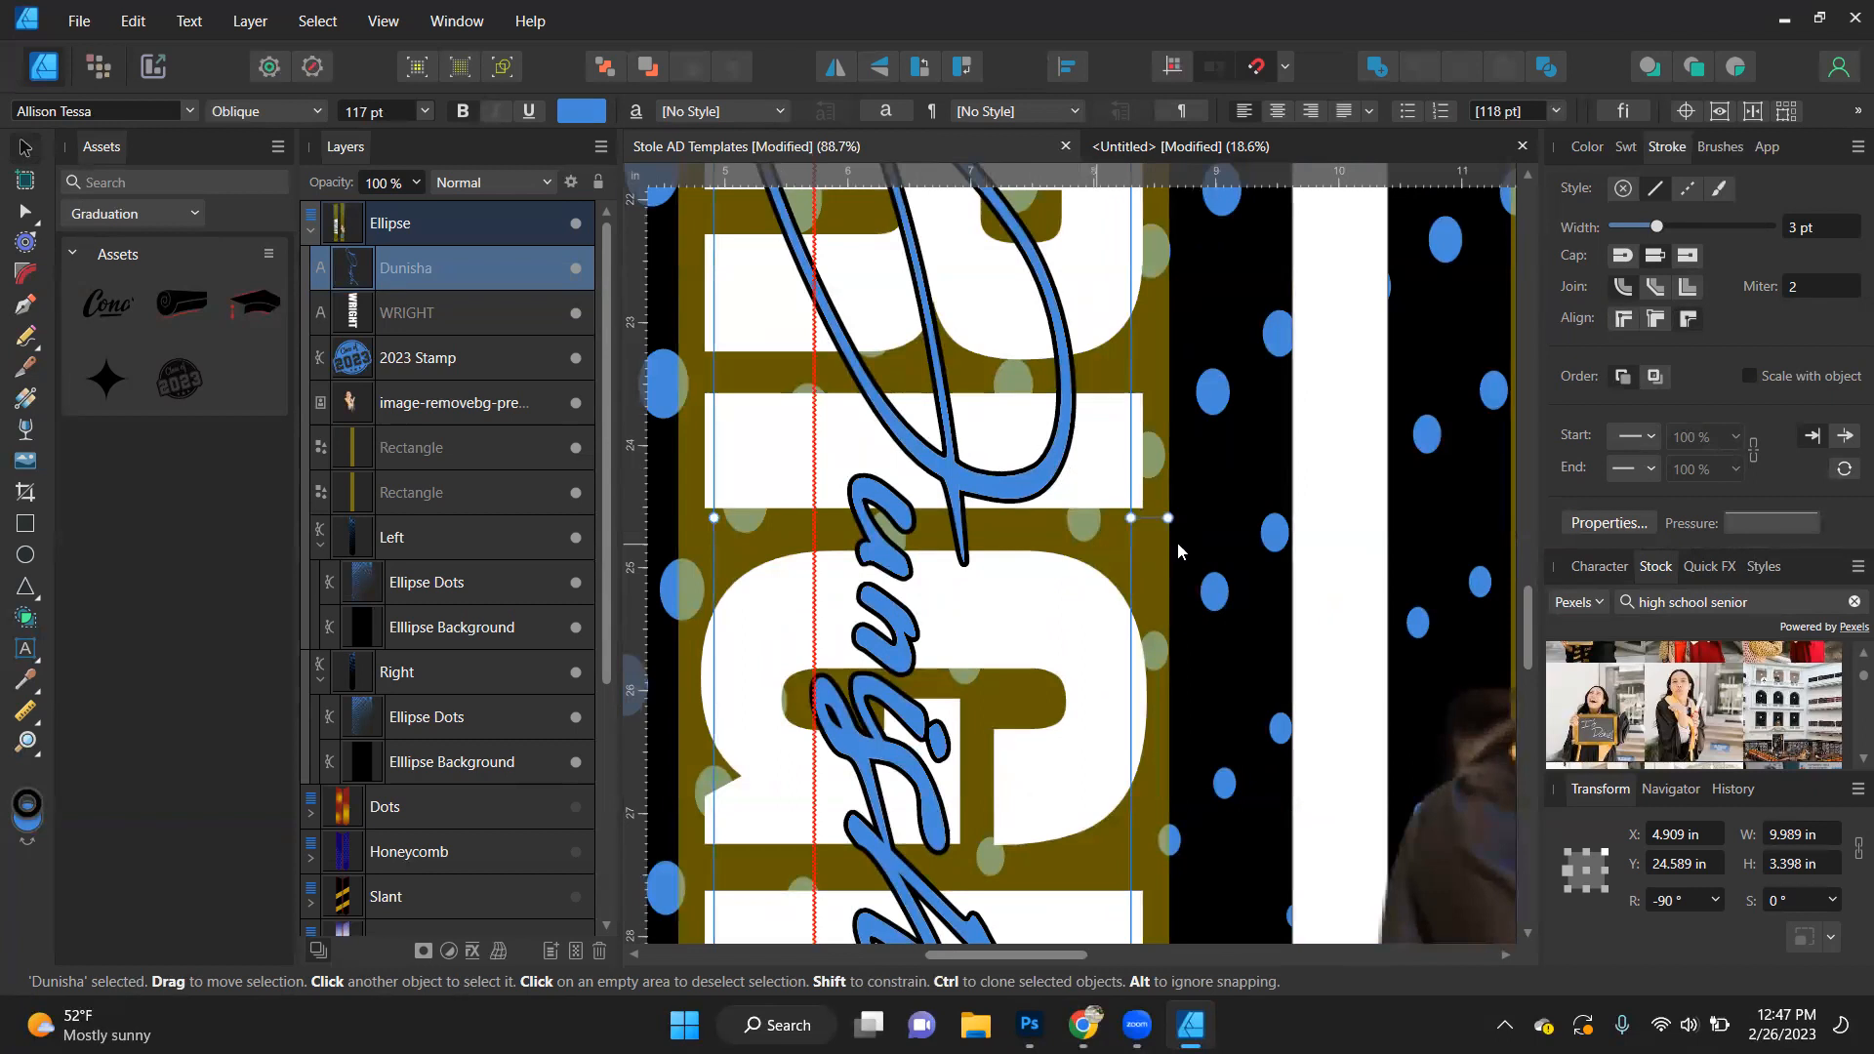
{"action": "scroll", "coordinate": [1151, 503], "scroll_direction": "down", "scroll_amount": 6}
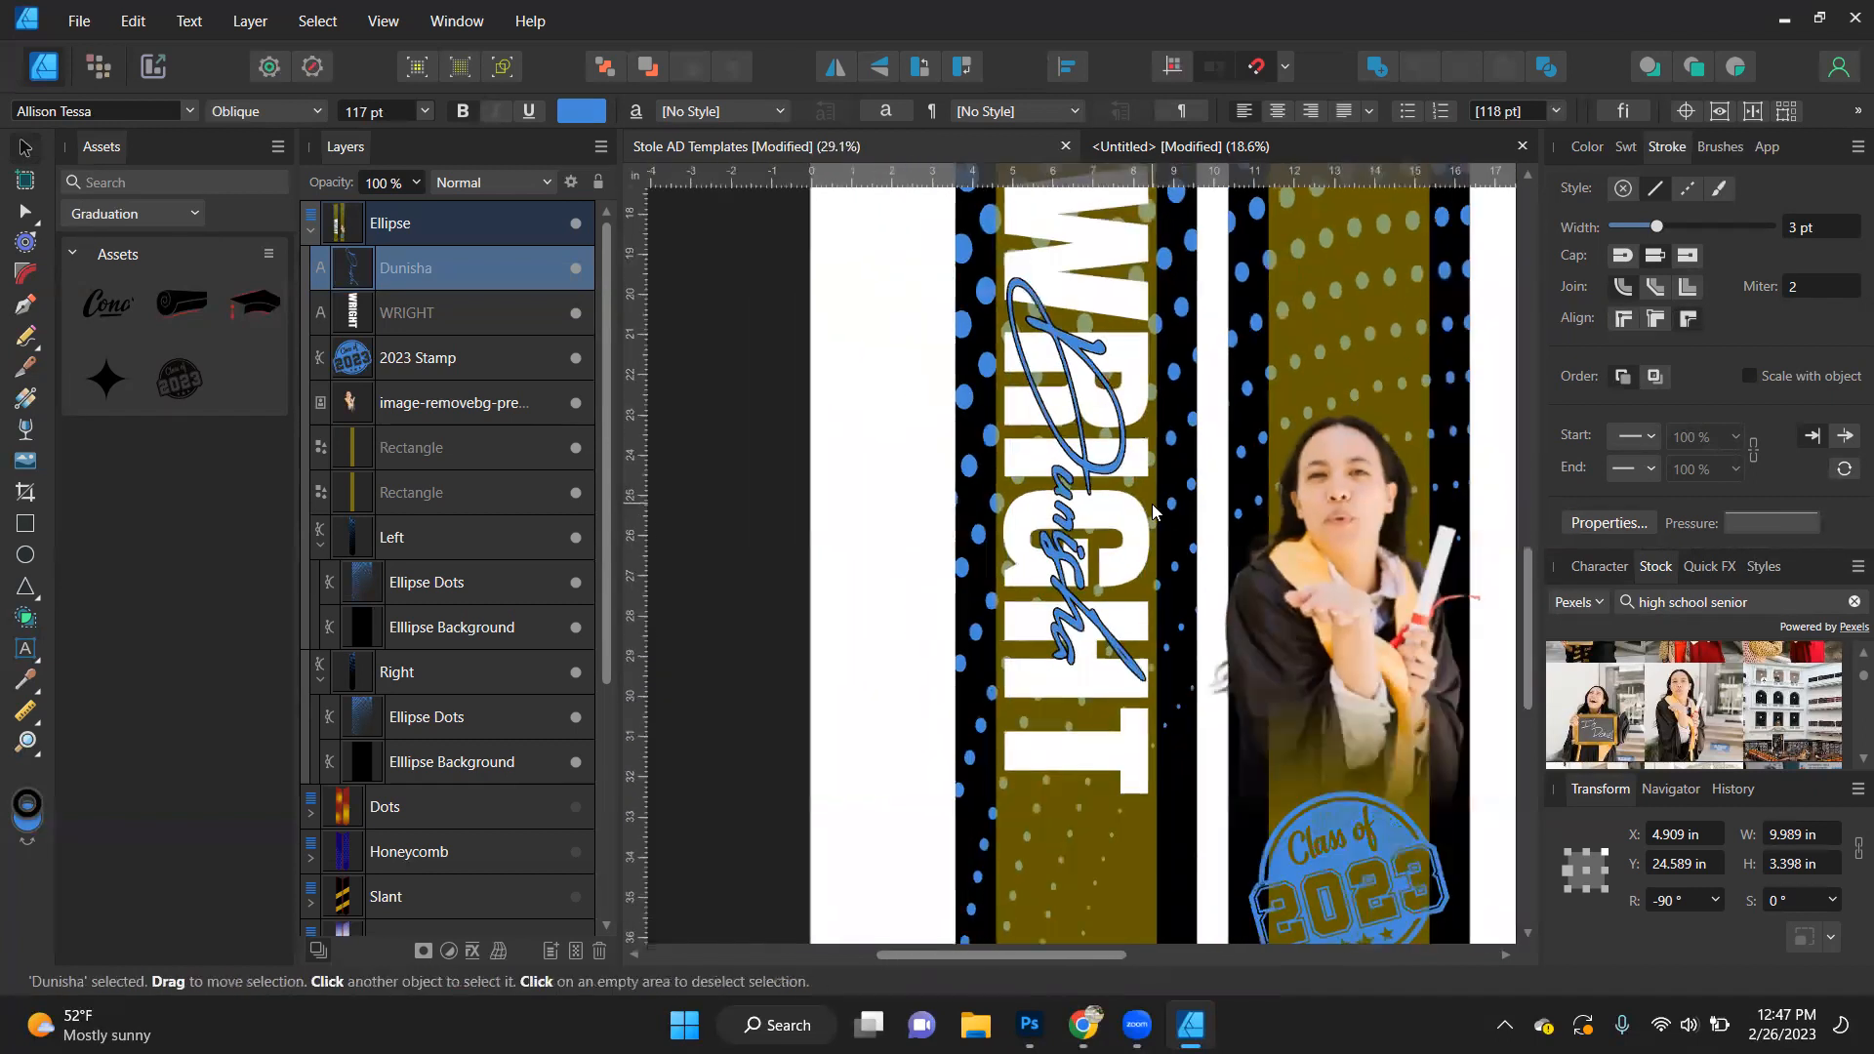
{"action": "left_click", "coordinate": [785, 594]}
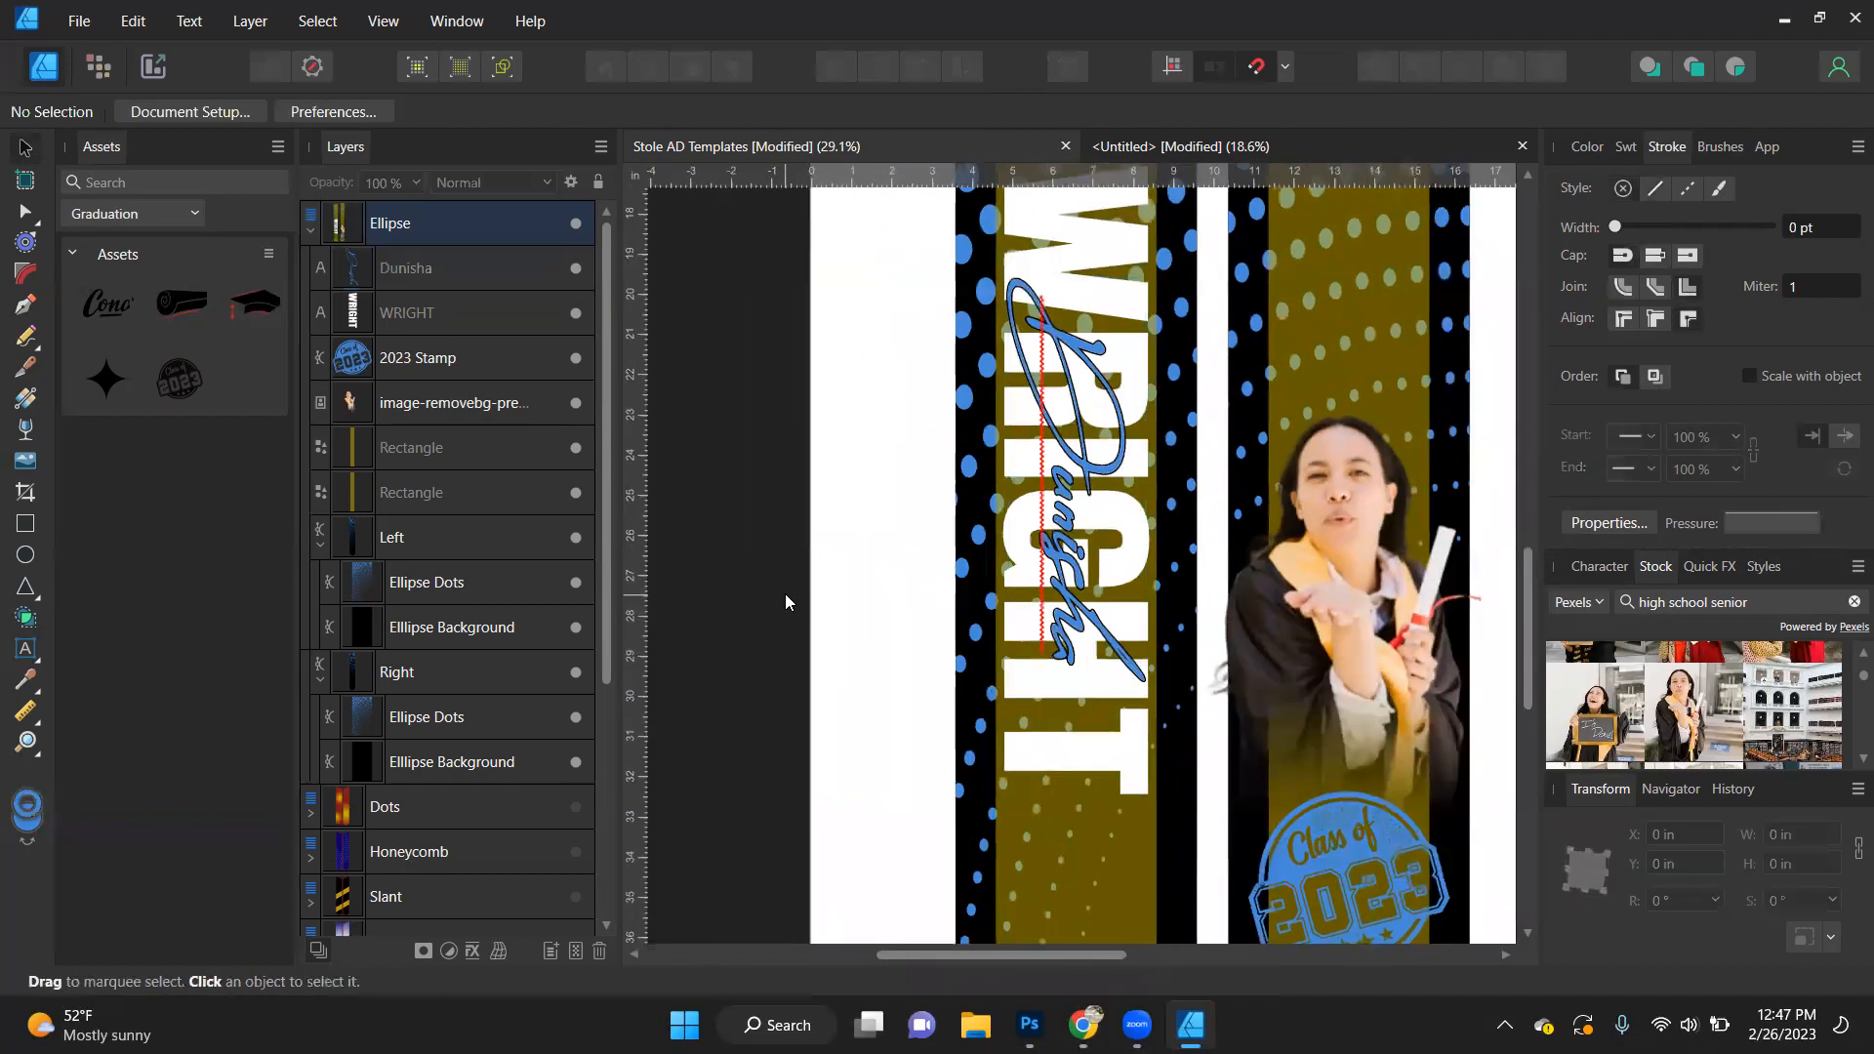
{"action": "scroll", "coordinate": [783, 596], "scroll_direction": "down", "scroll_amount": 1}
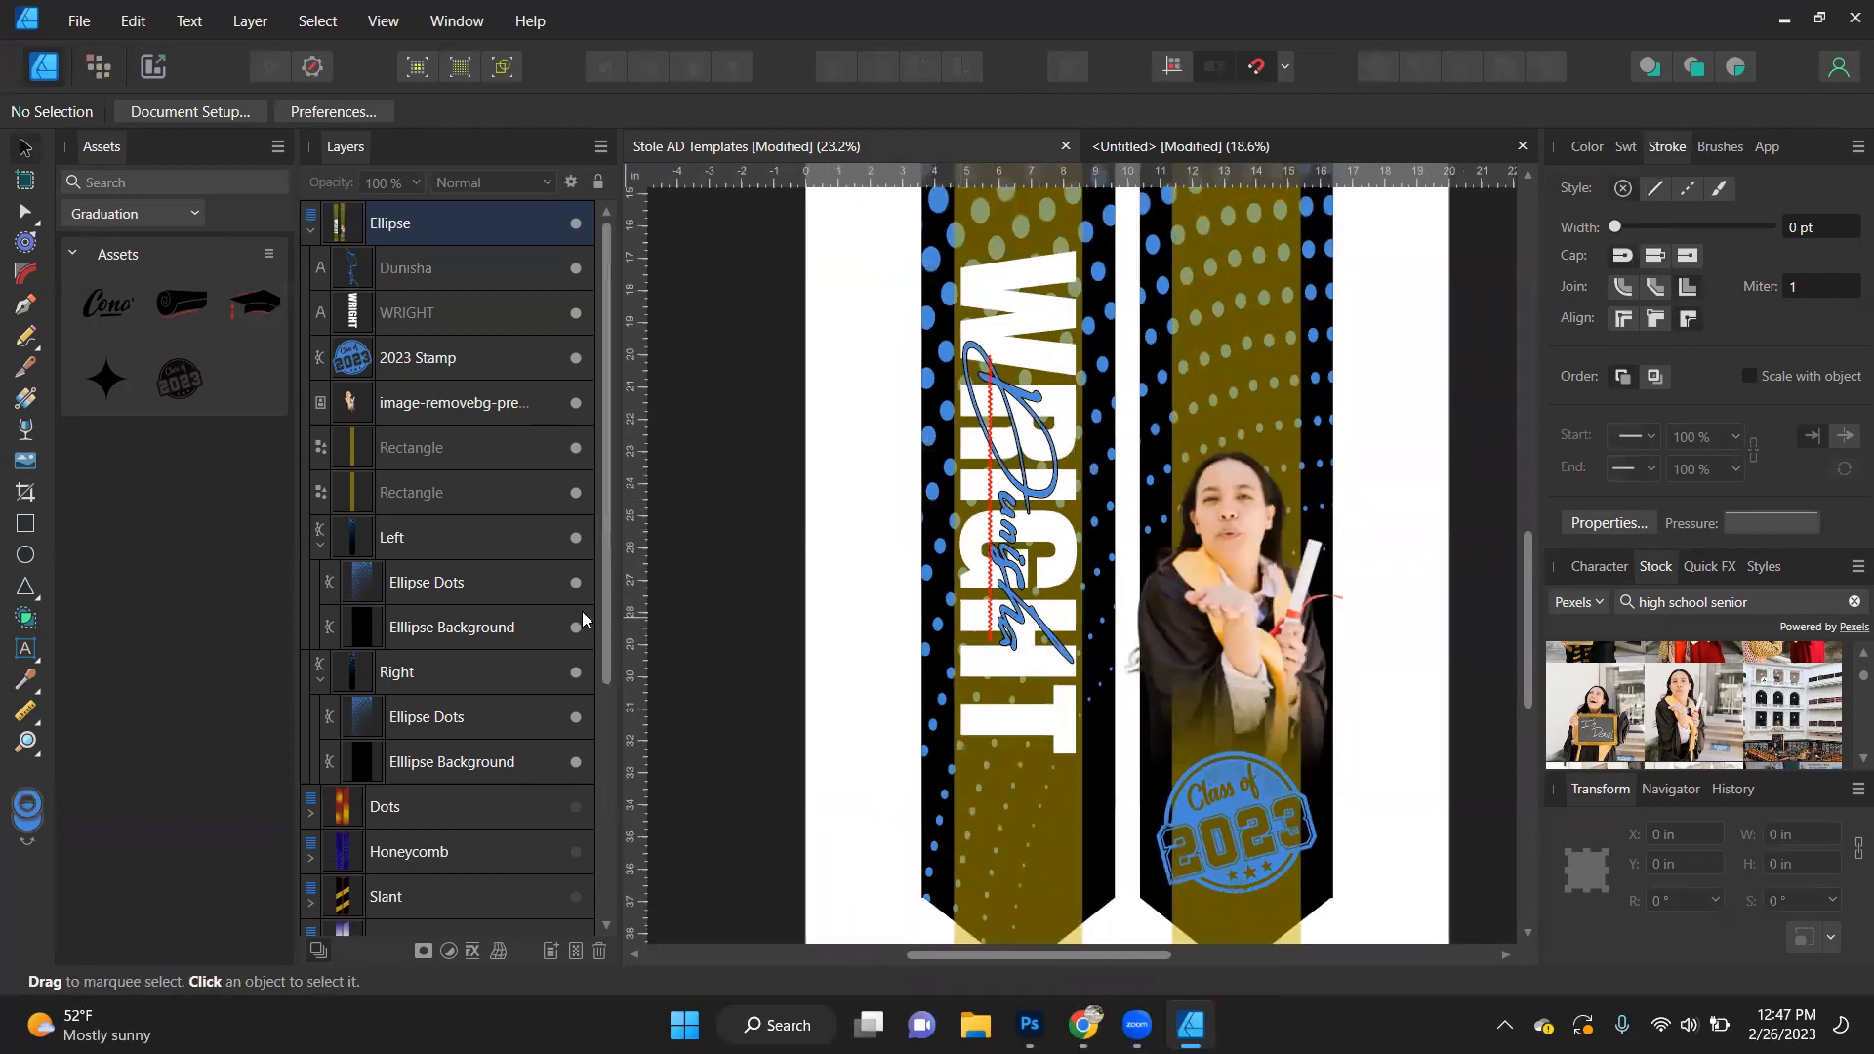
- Start placing a file and browse to the 2022 Basketball folder inside Designs2
{"action": "key", "text": "ctrl+o"}
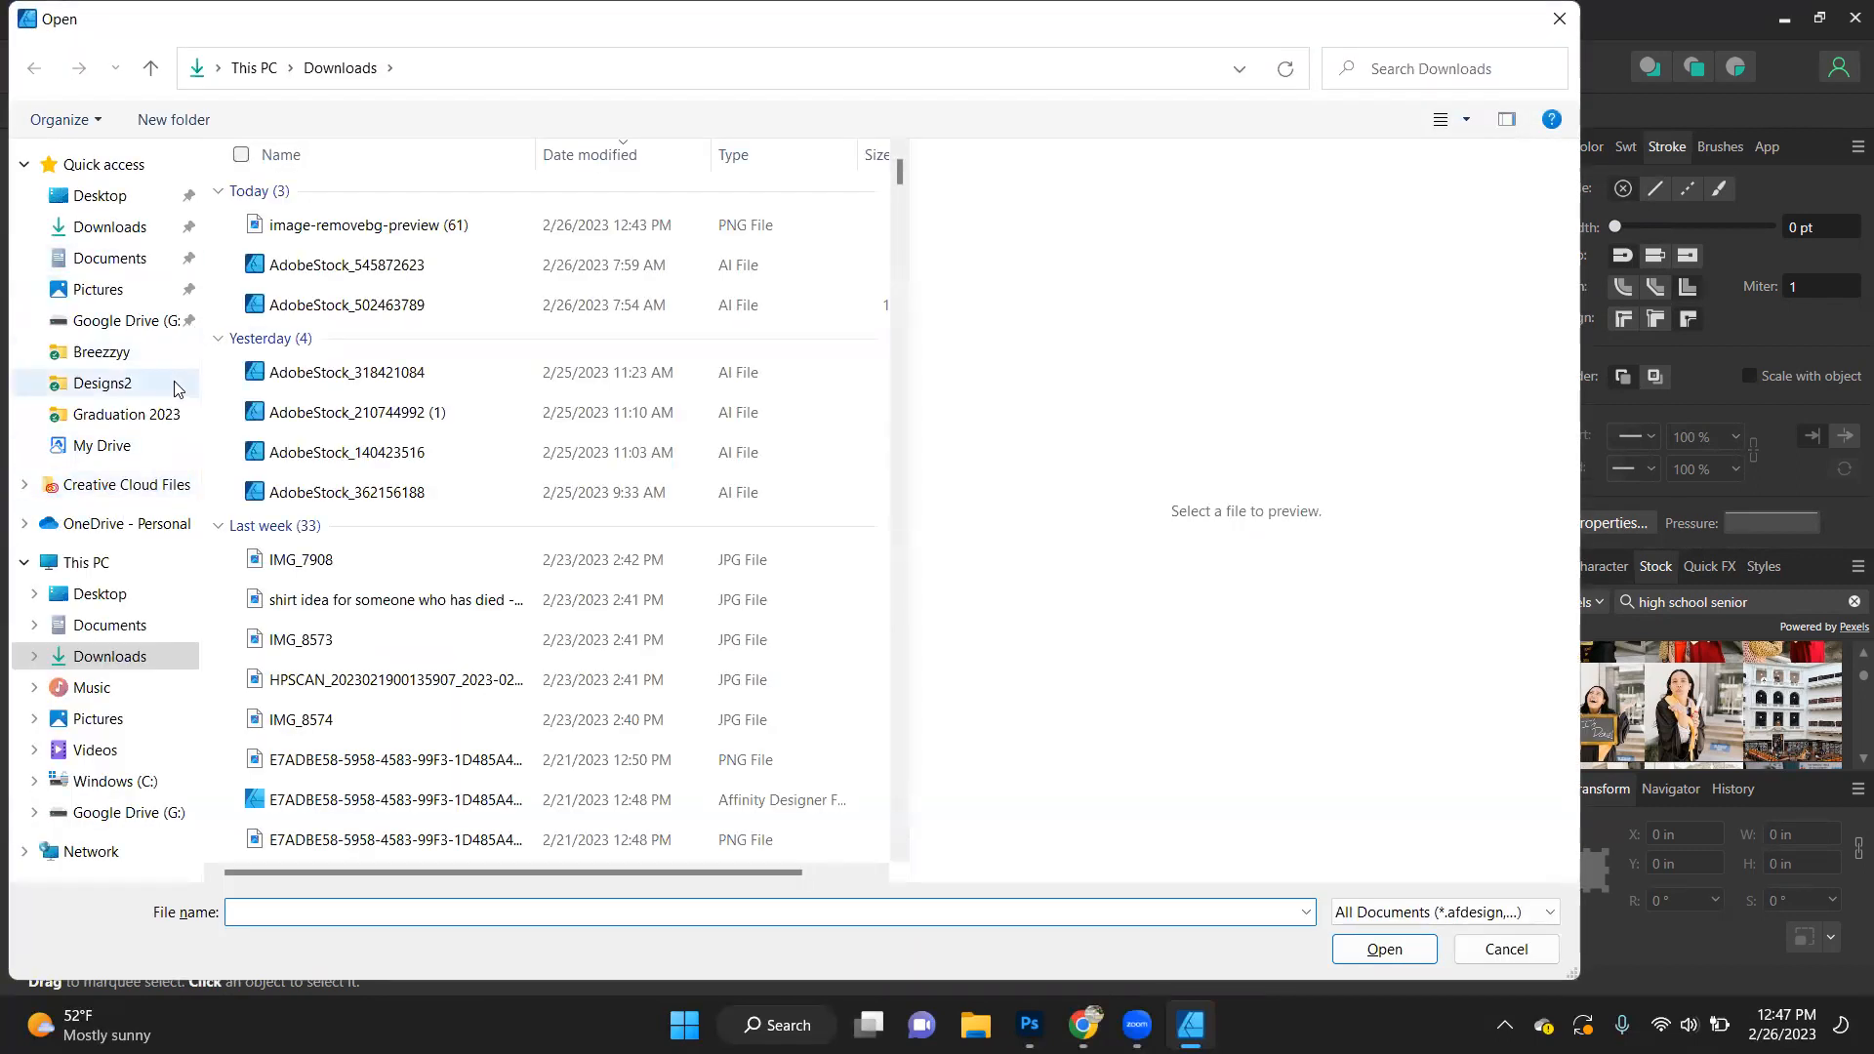
{"action": "left_click", "coordinate": [109, 388]}
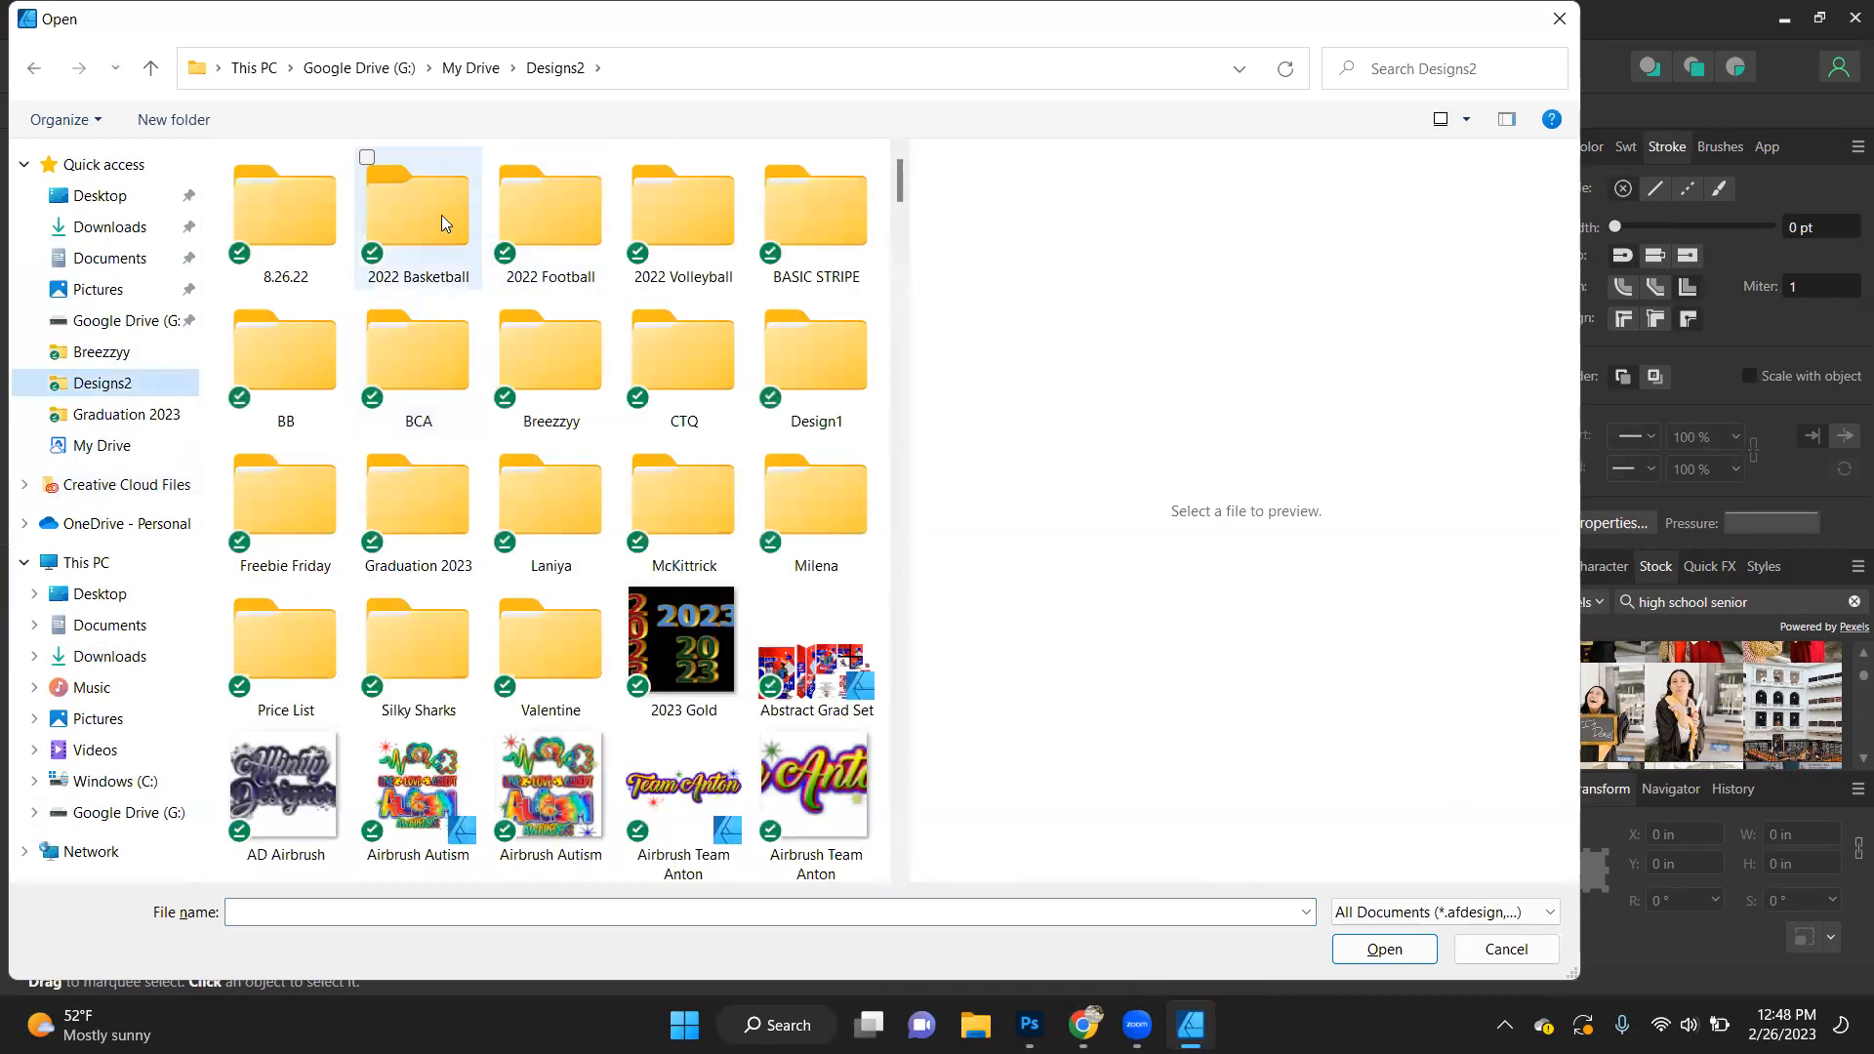
{"action": "double_click", "coordinate": [441, 215]}
- Look through the Mascots folder and the rest of the 2022 Basketball folder for the school's logo
{"action": "left_click", "coordinate": [677, 219]}
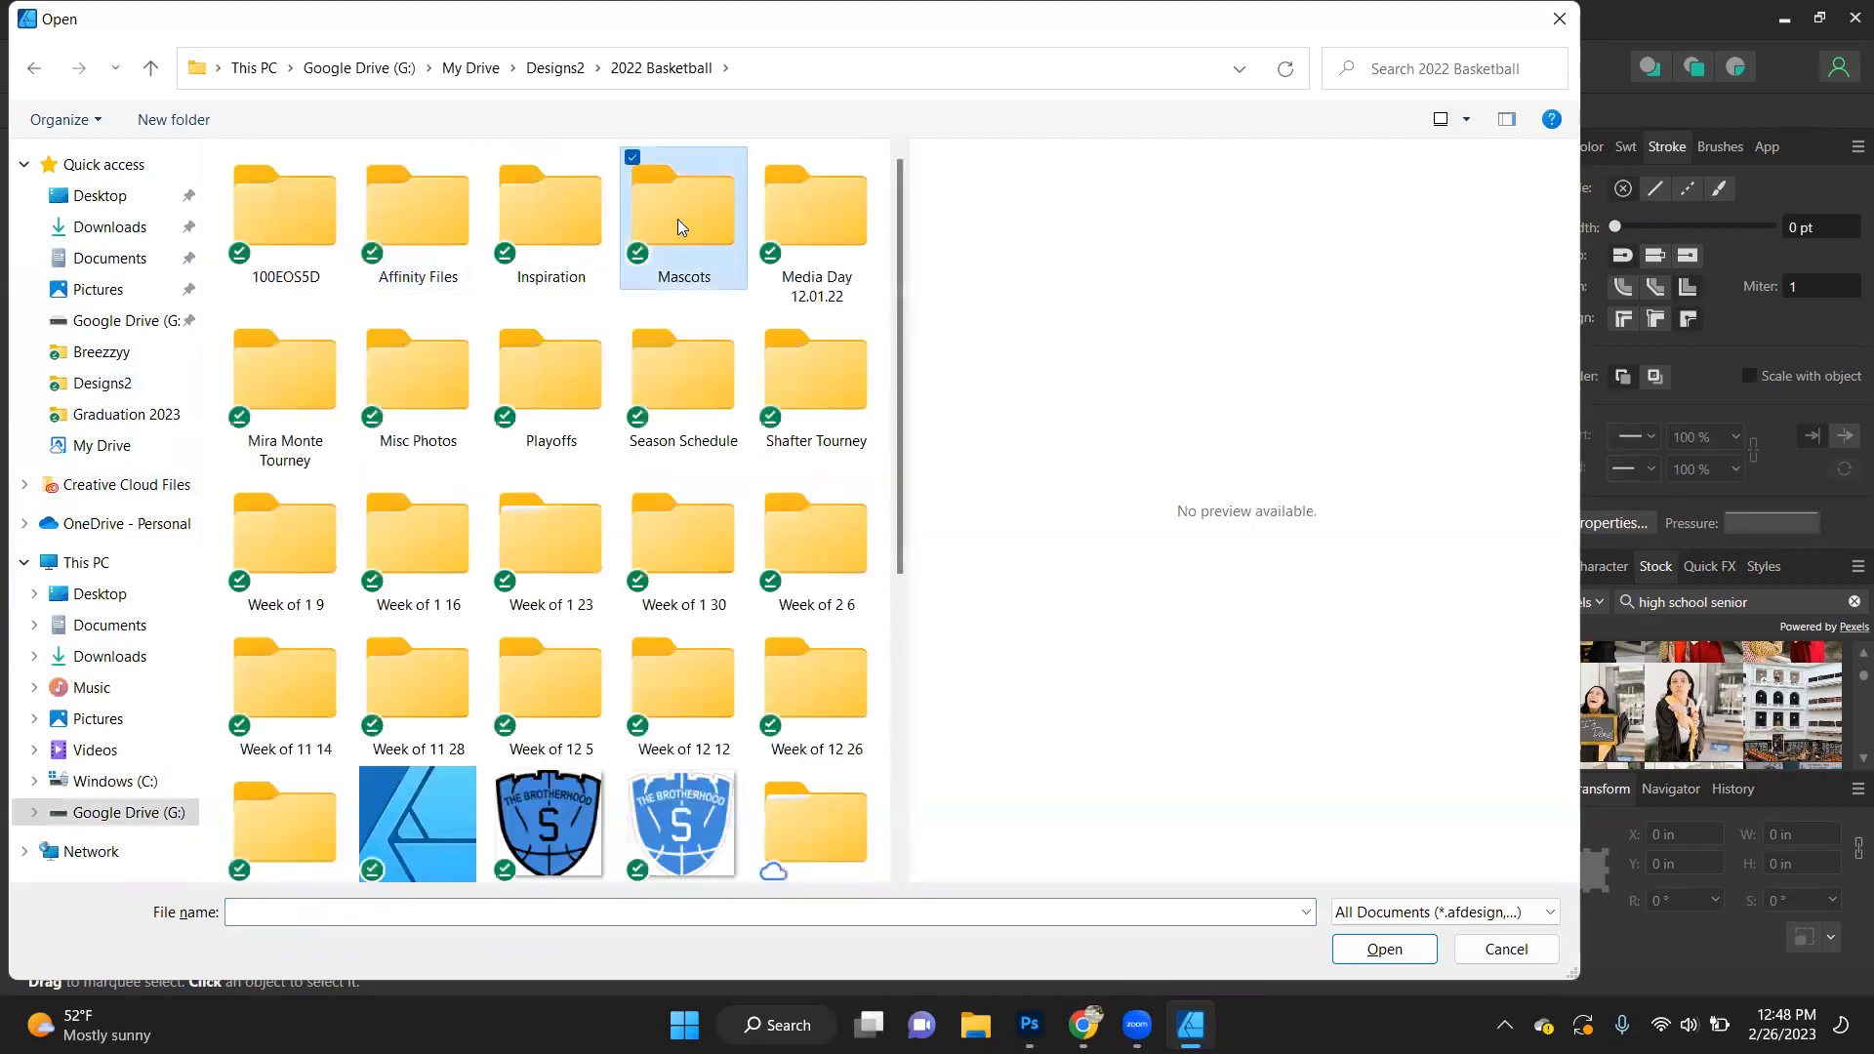
{"action": "double_click", "coordinate": [677, 218]}
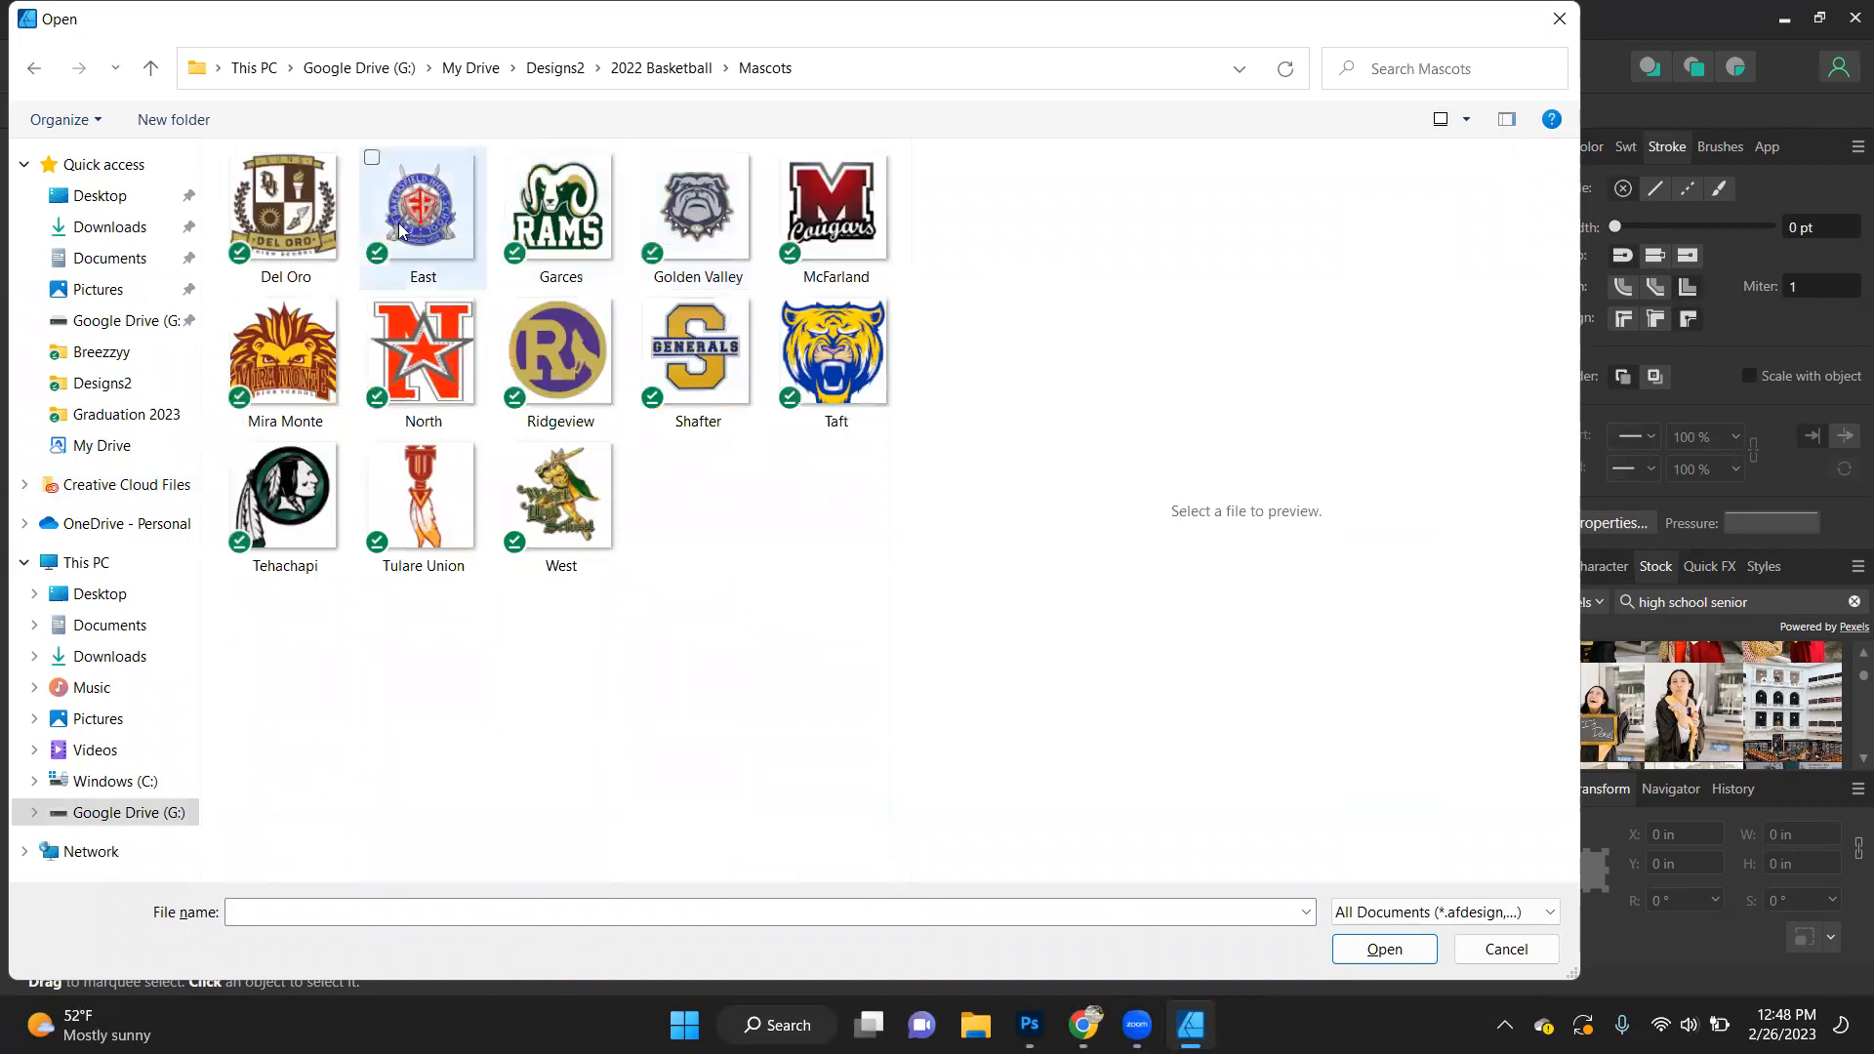
{"action": "left_click", "coordinate": [150, 70]}
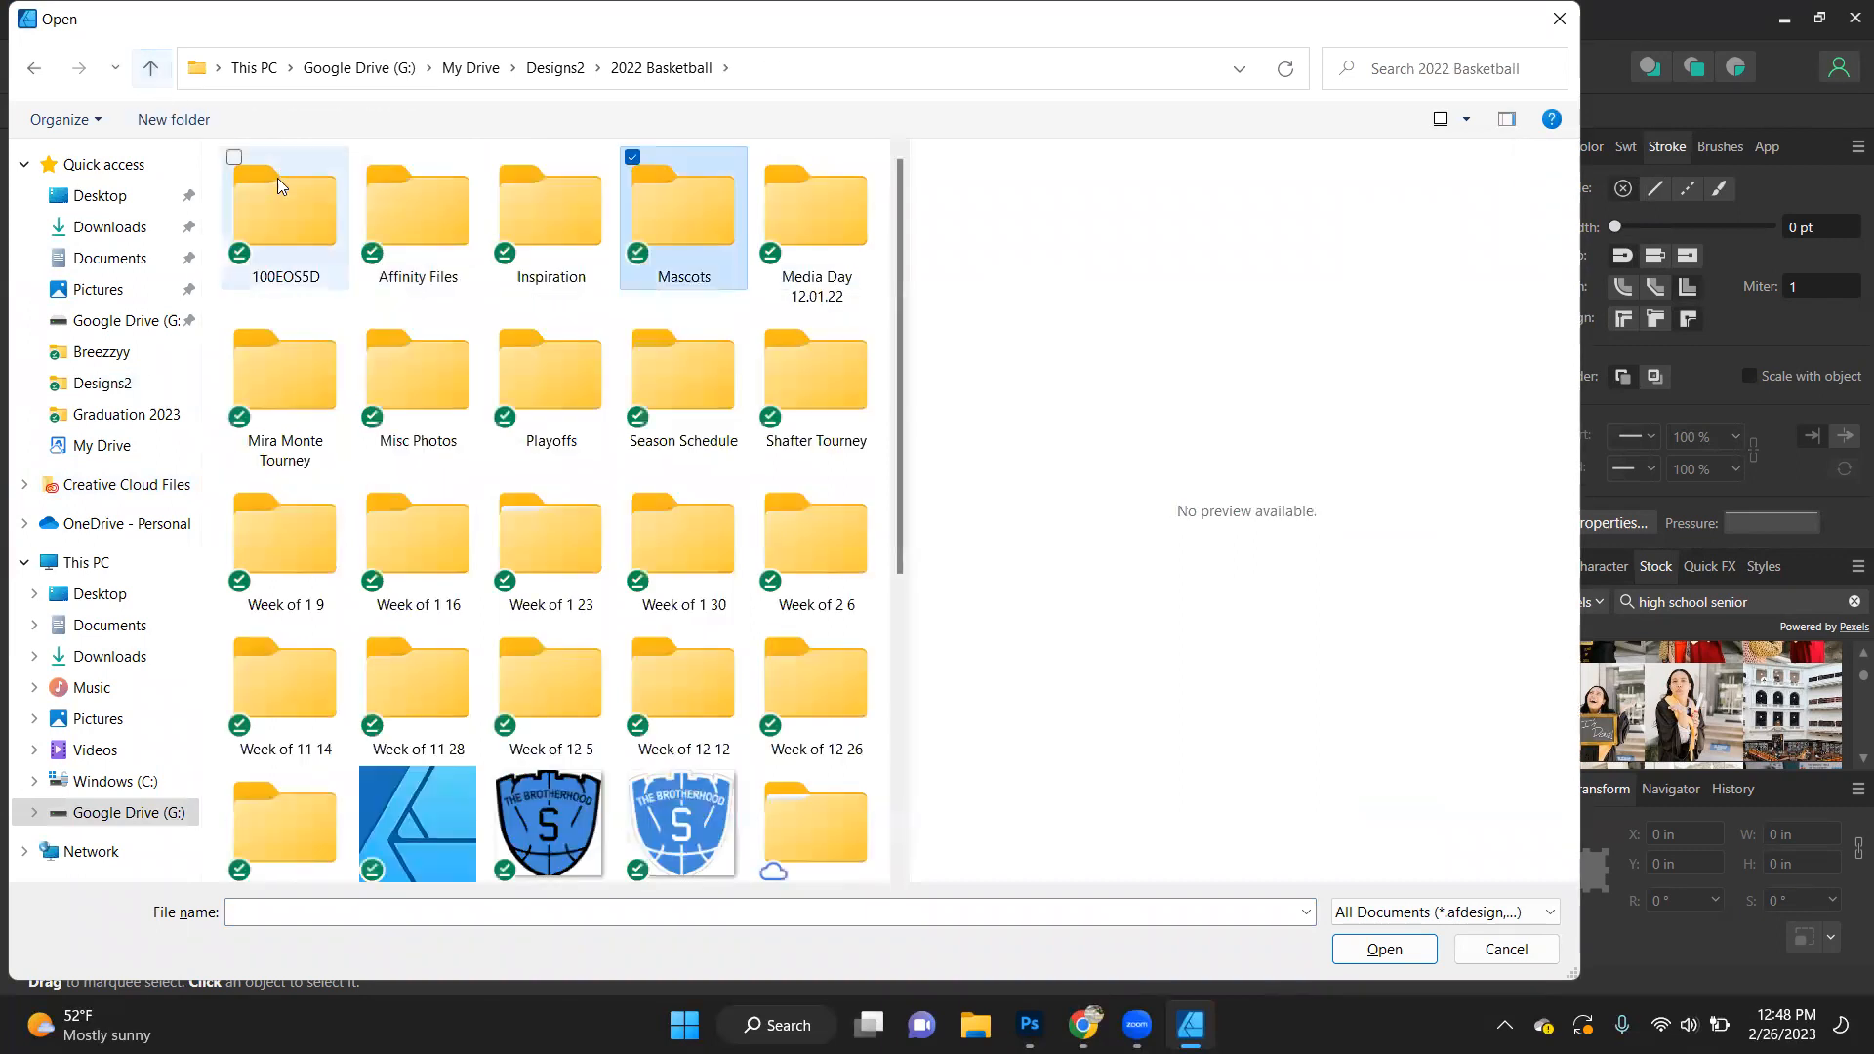
{"action": "scroll", "coordinate": [631, 586], "scroll_direction": "down", "scroll_amount": 5}
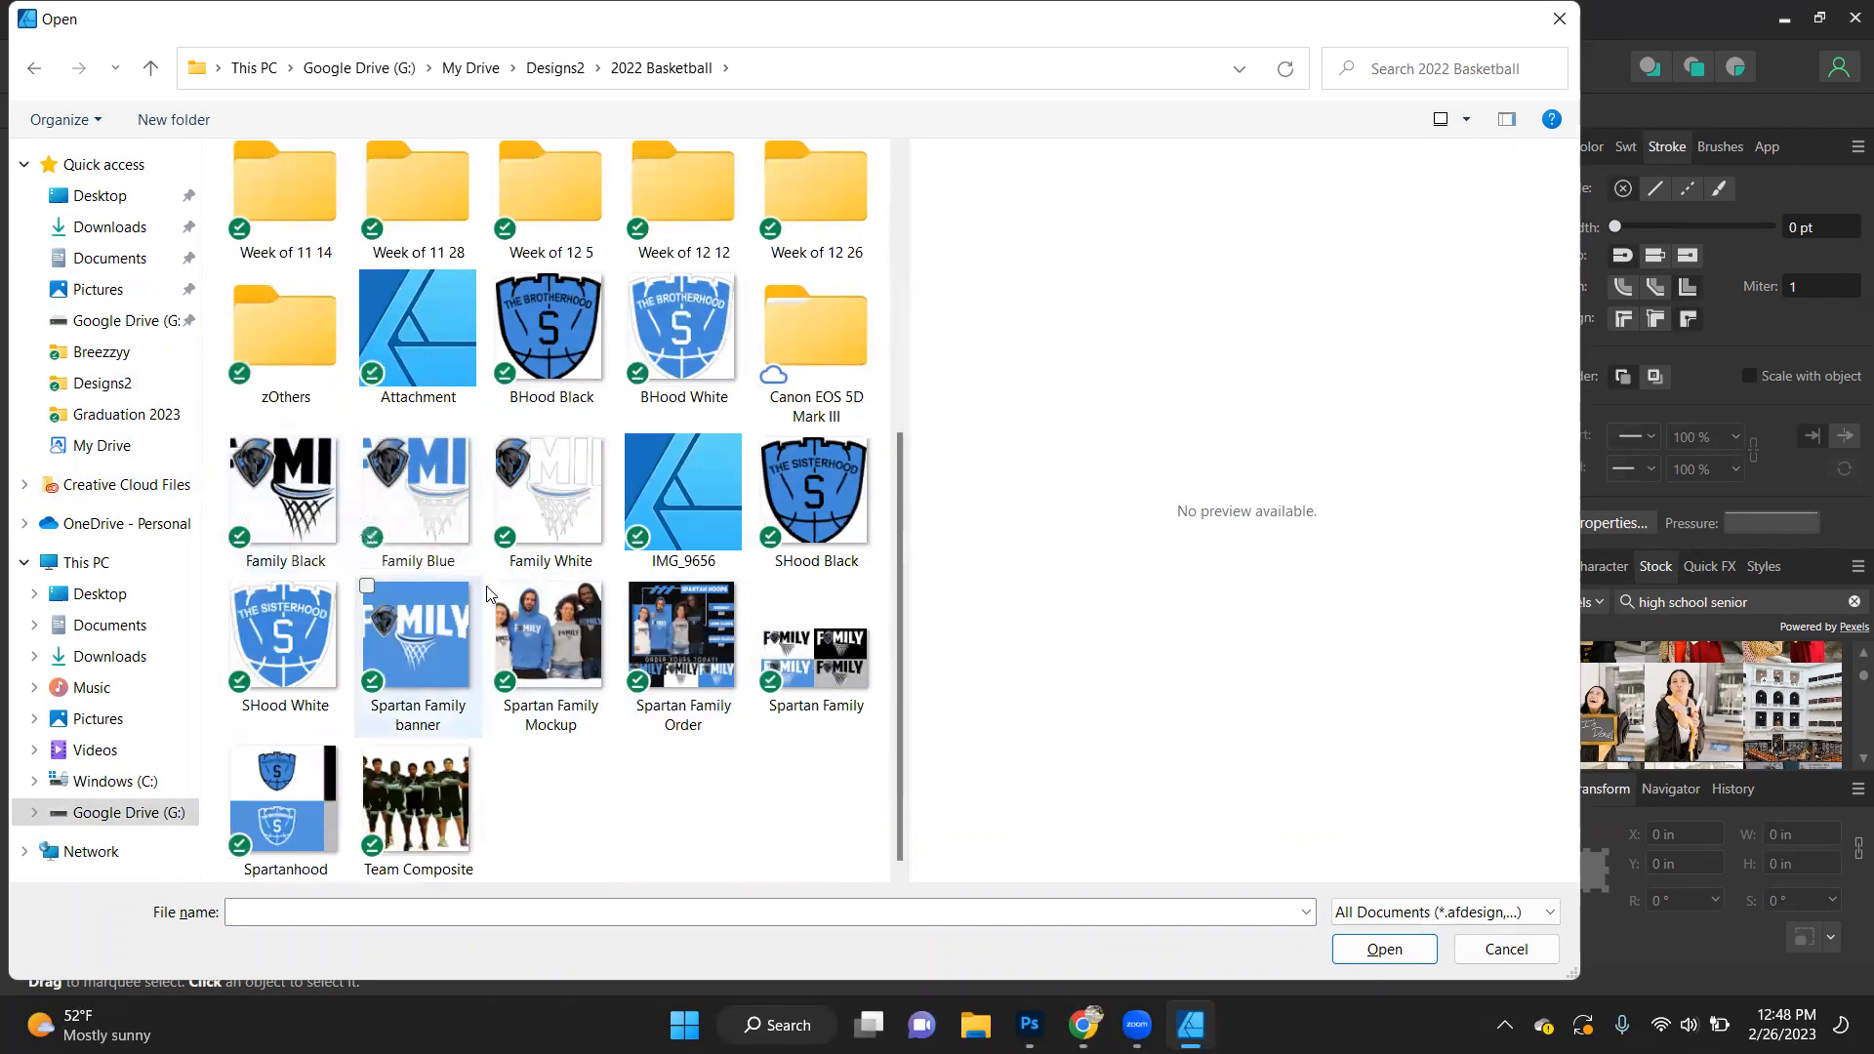
{"action": "scroll", "coordinate": [593, 509], "scroll_direction": "up", "scroll_amount": 3}
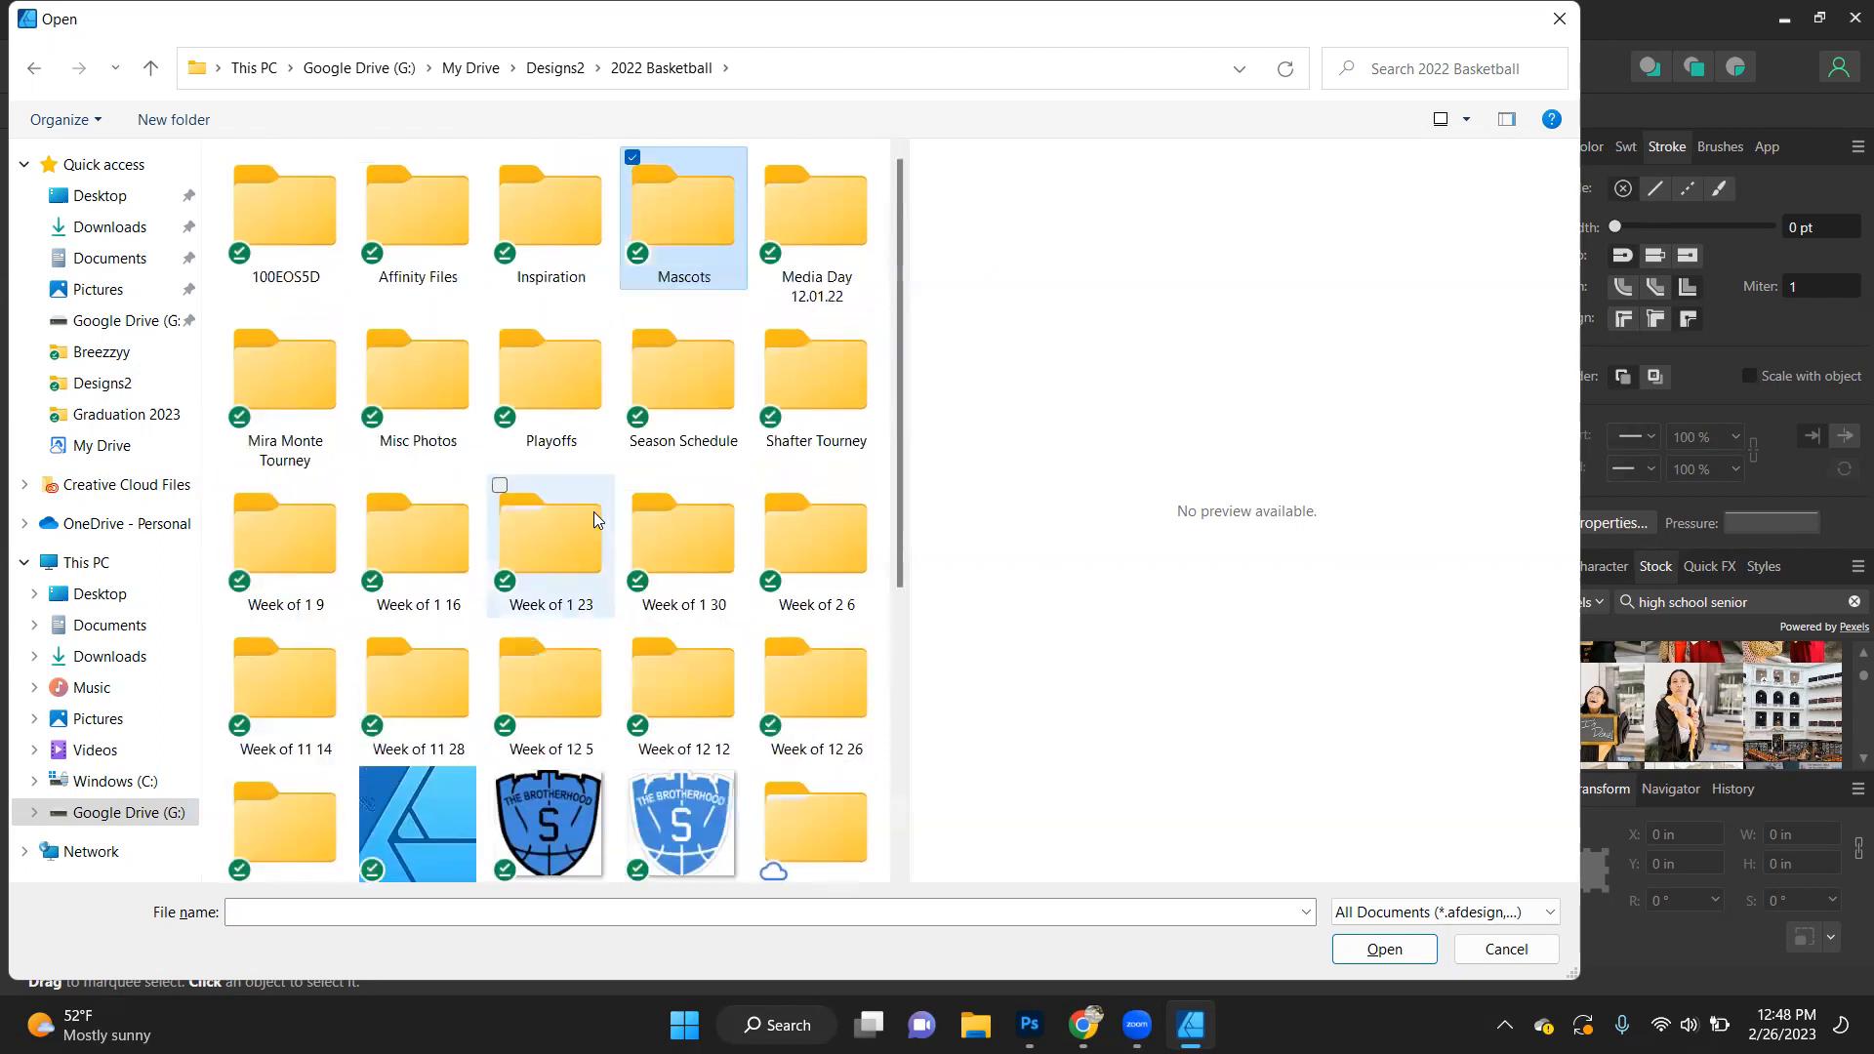
{"action": "scroll", "coordinate": [594, 512], "scroll_direction": "down", "scroll_amount": 3}
{"action": "scroll", "coordinate": [593, 512], "scroll_direction": "up", "scroll_amount": 3}
- Place the Spartan Family design from the Affinity Files folder over the stoles at its default size
{"action": "double_click", "coordinate": [427, 223]}
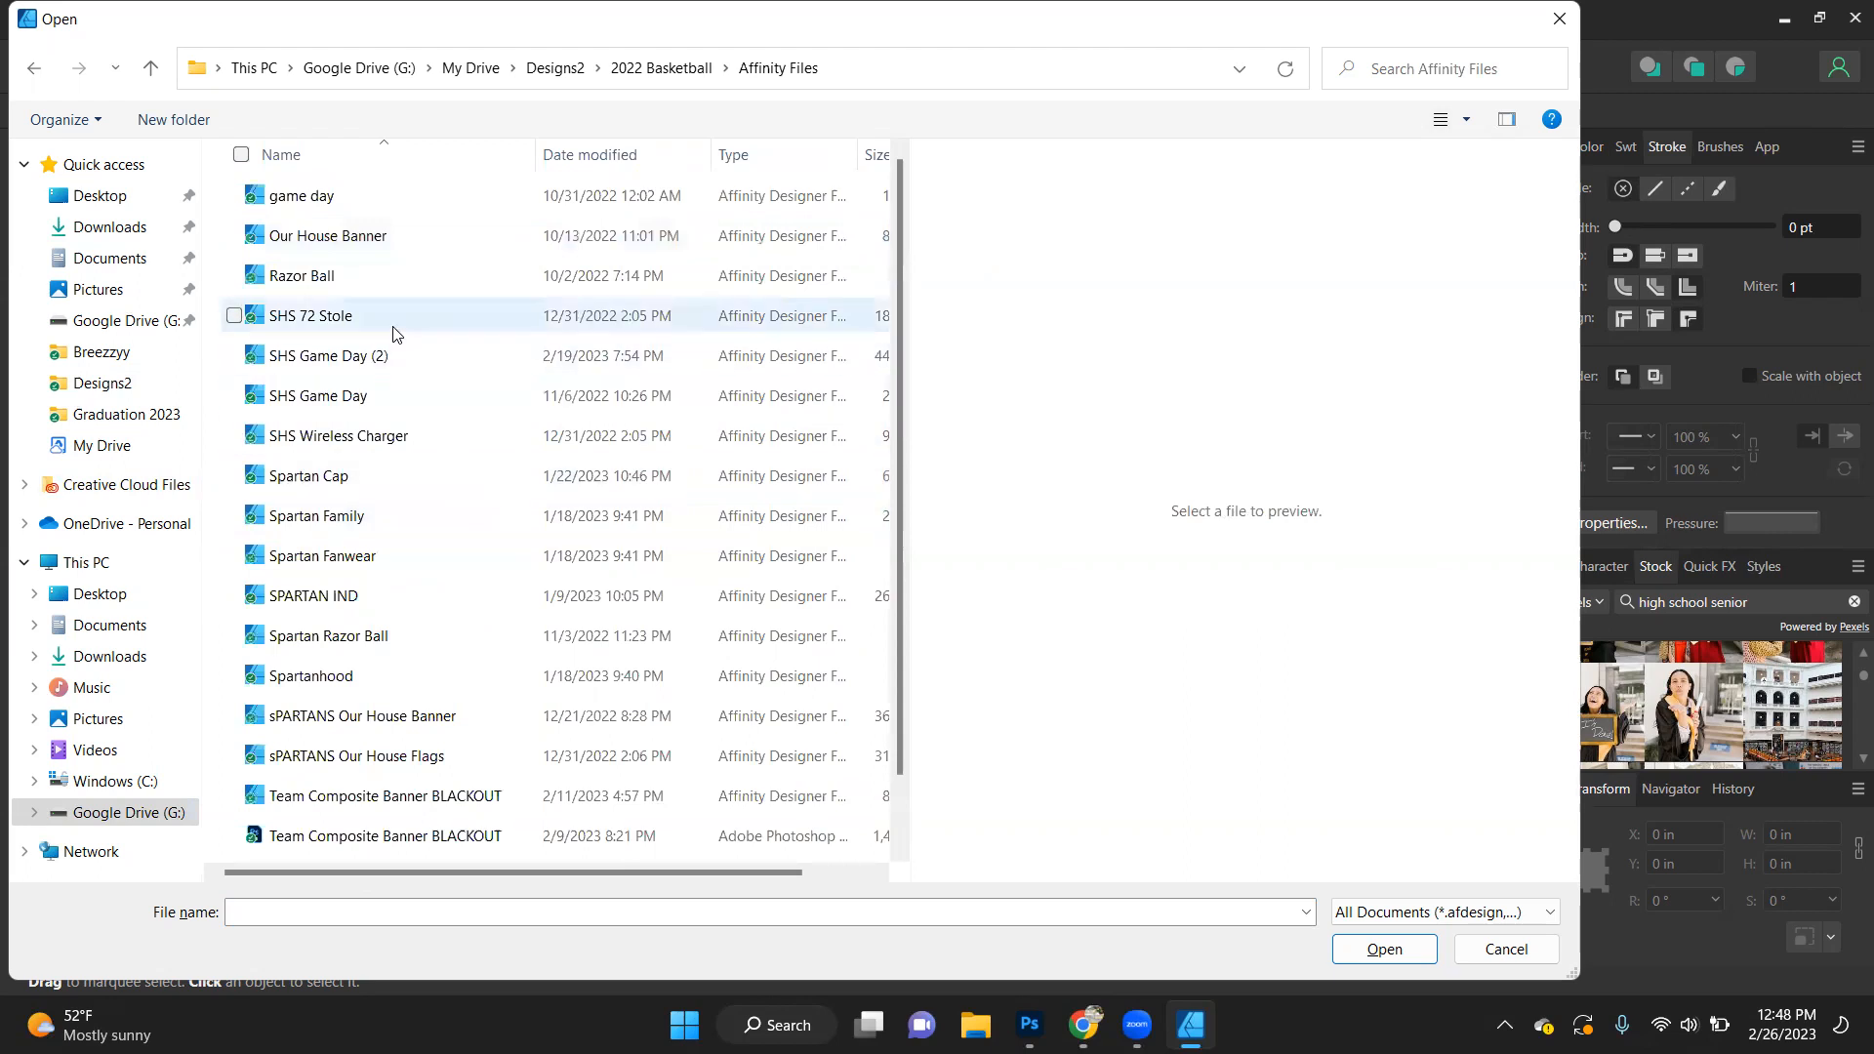
{"action": "scroll", "coordinate": [395, 642], "scroll_direction": "down", "scroll_amount": 1}
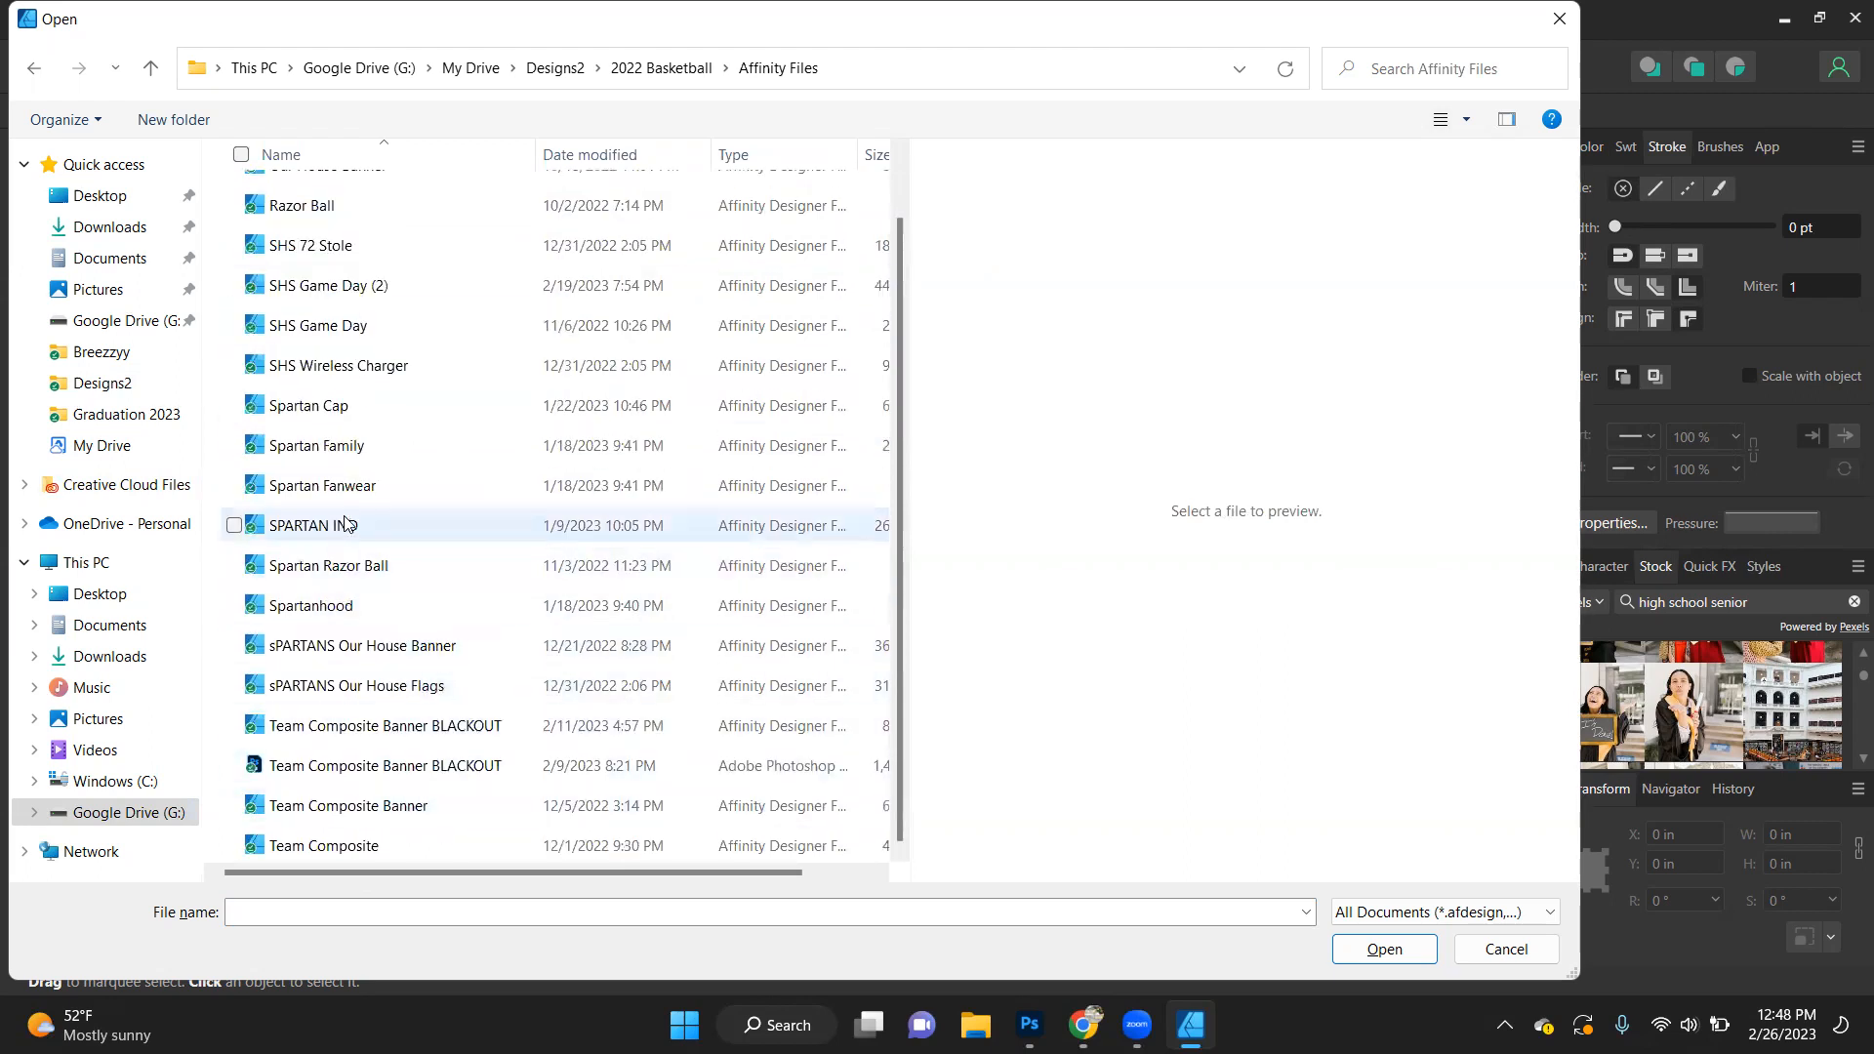
{"action": "double_click", "coordinate": [355, 446]}
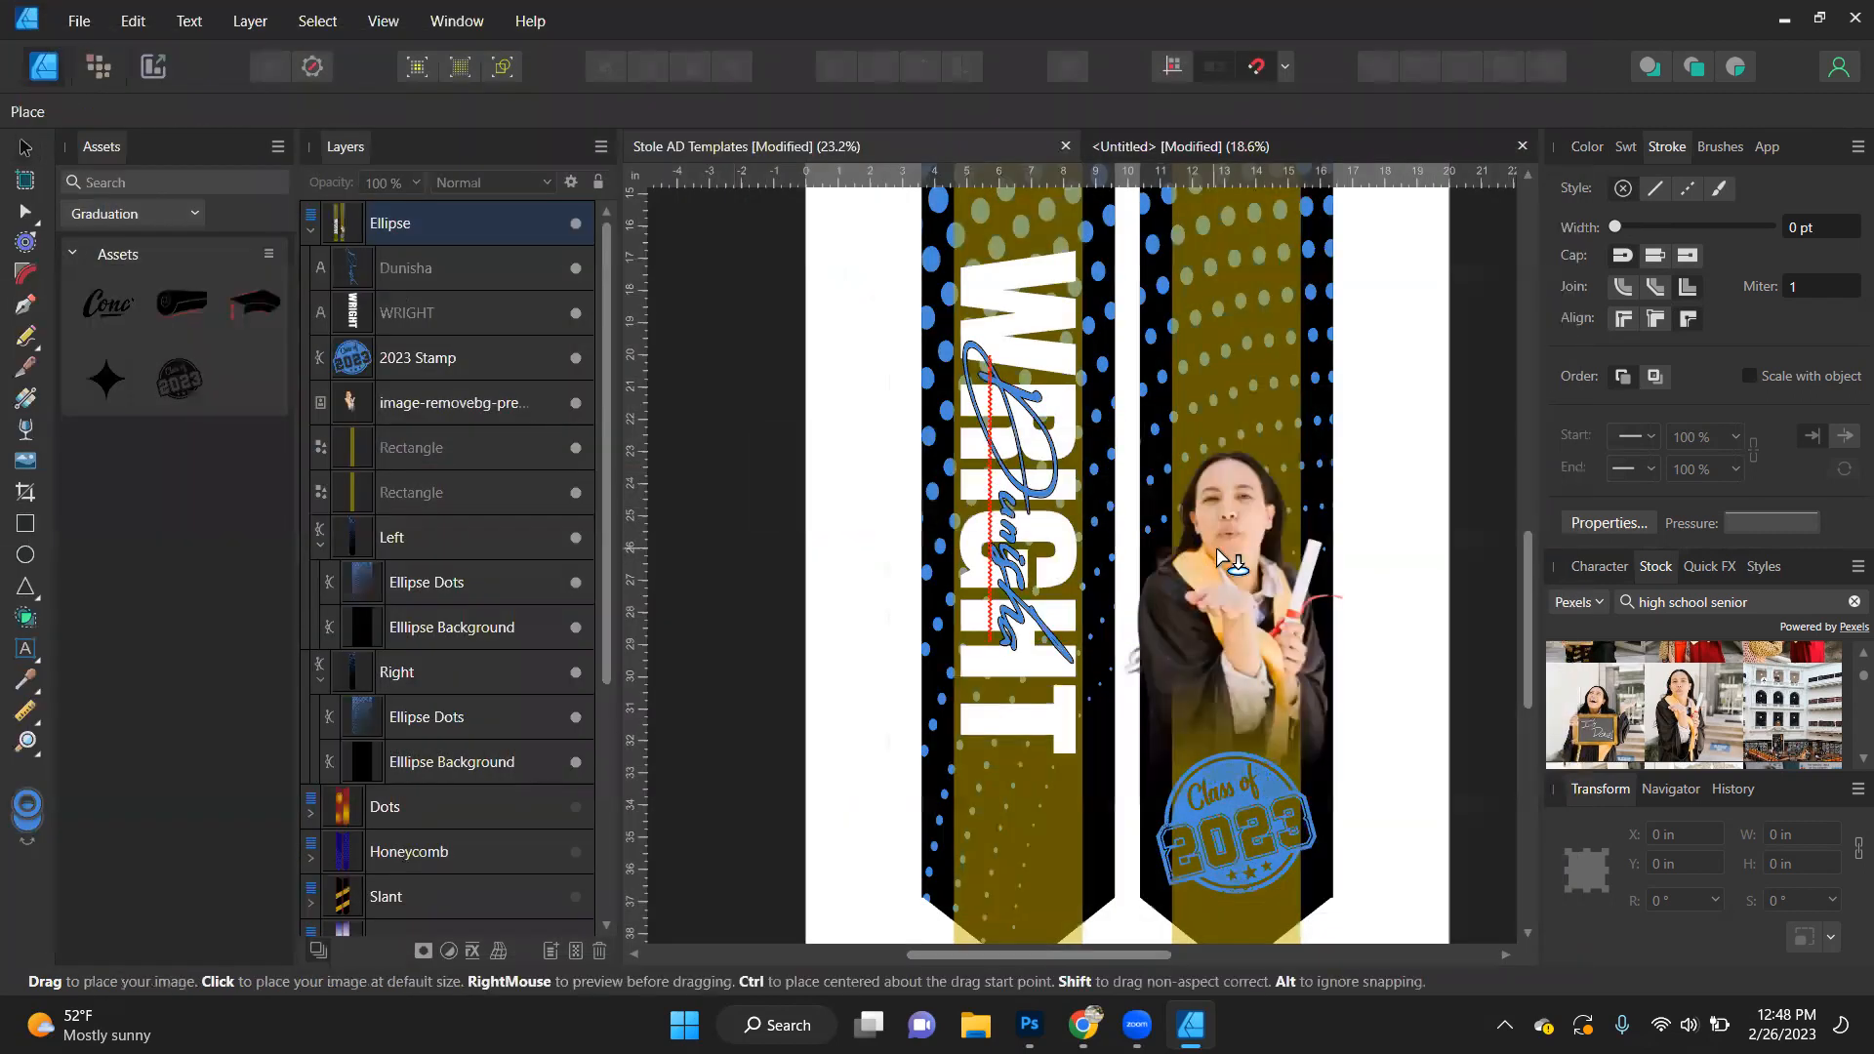
{"action": "left_click", "coordinate": [1169, 557]}
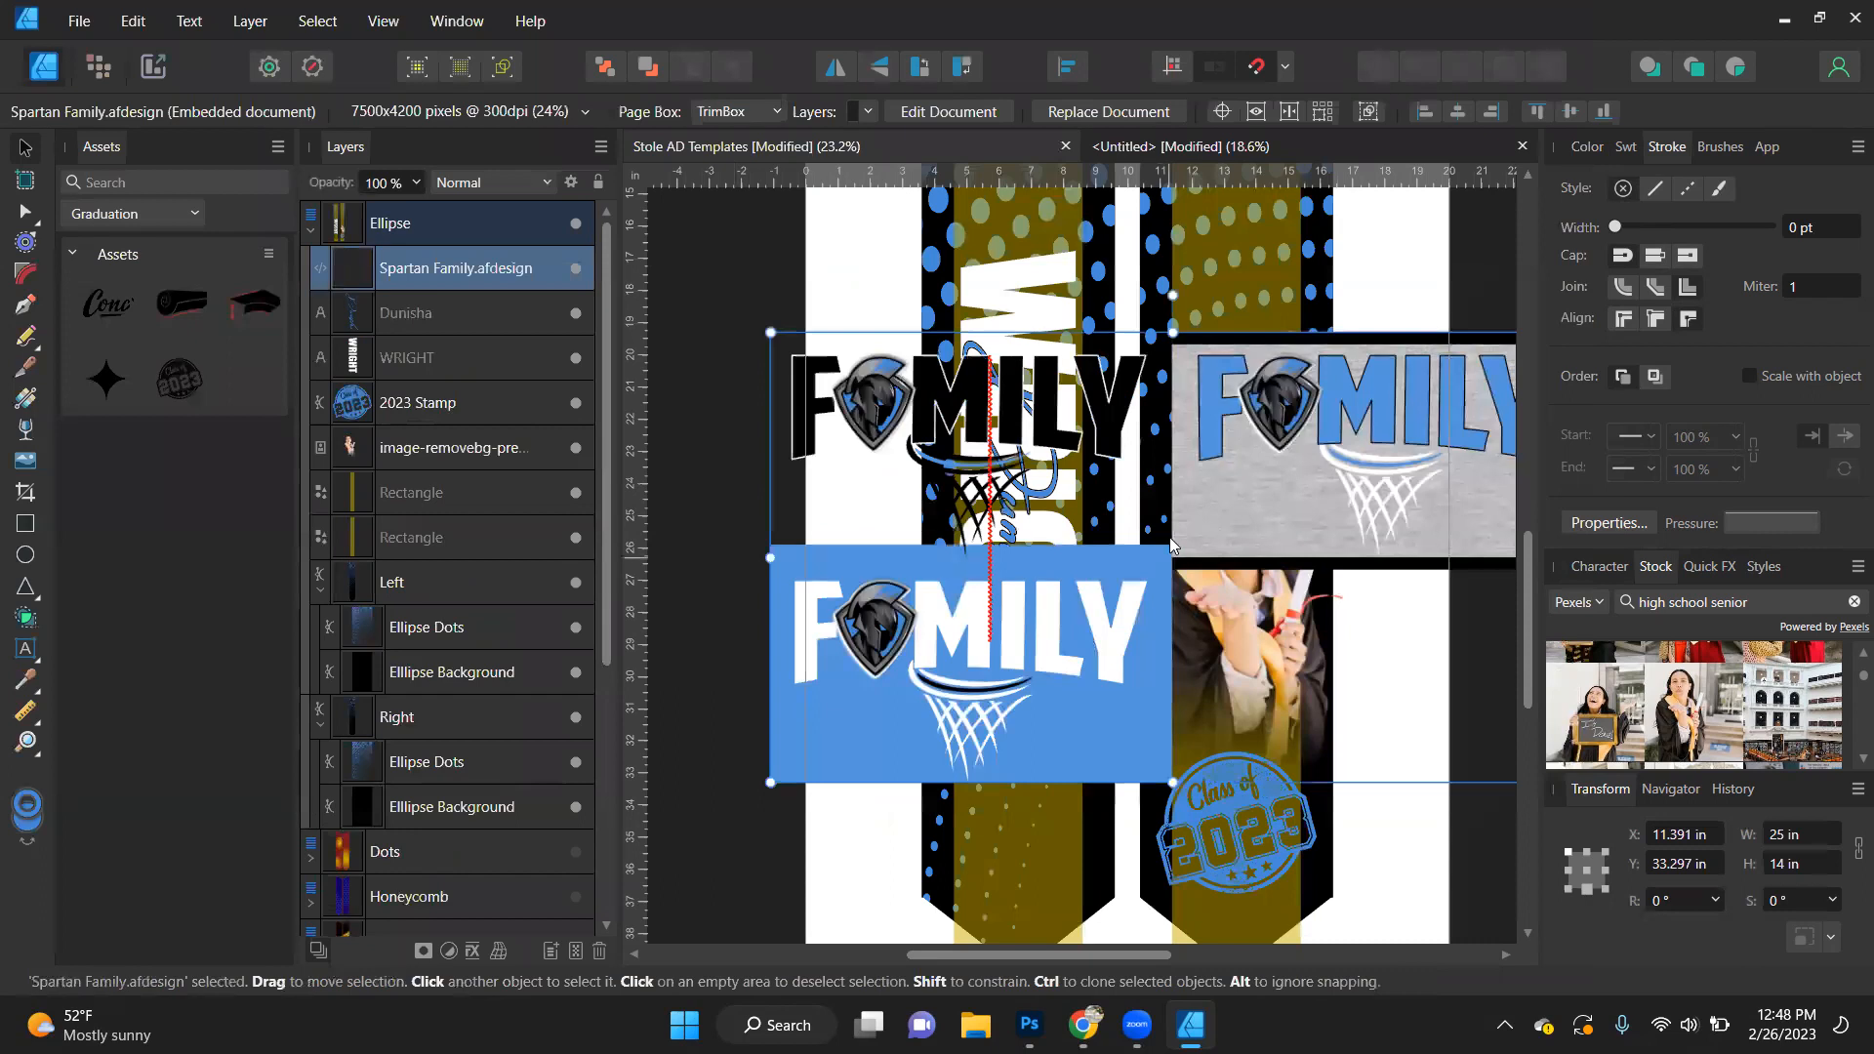
- Open the placed Spartan Family document for editing and select the Spartan helmet image nested in the black FAMILY design
{"action": "double_click", "coordinate": [1201, 500]}
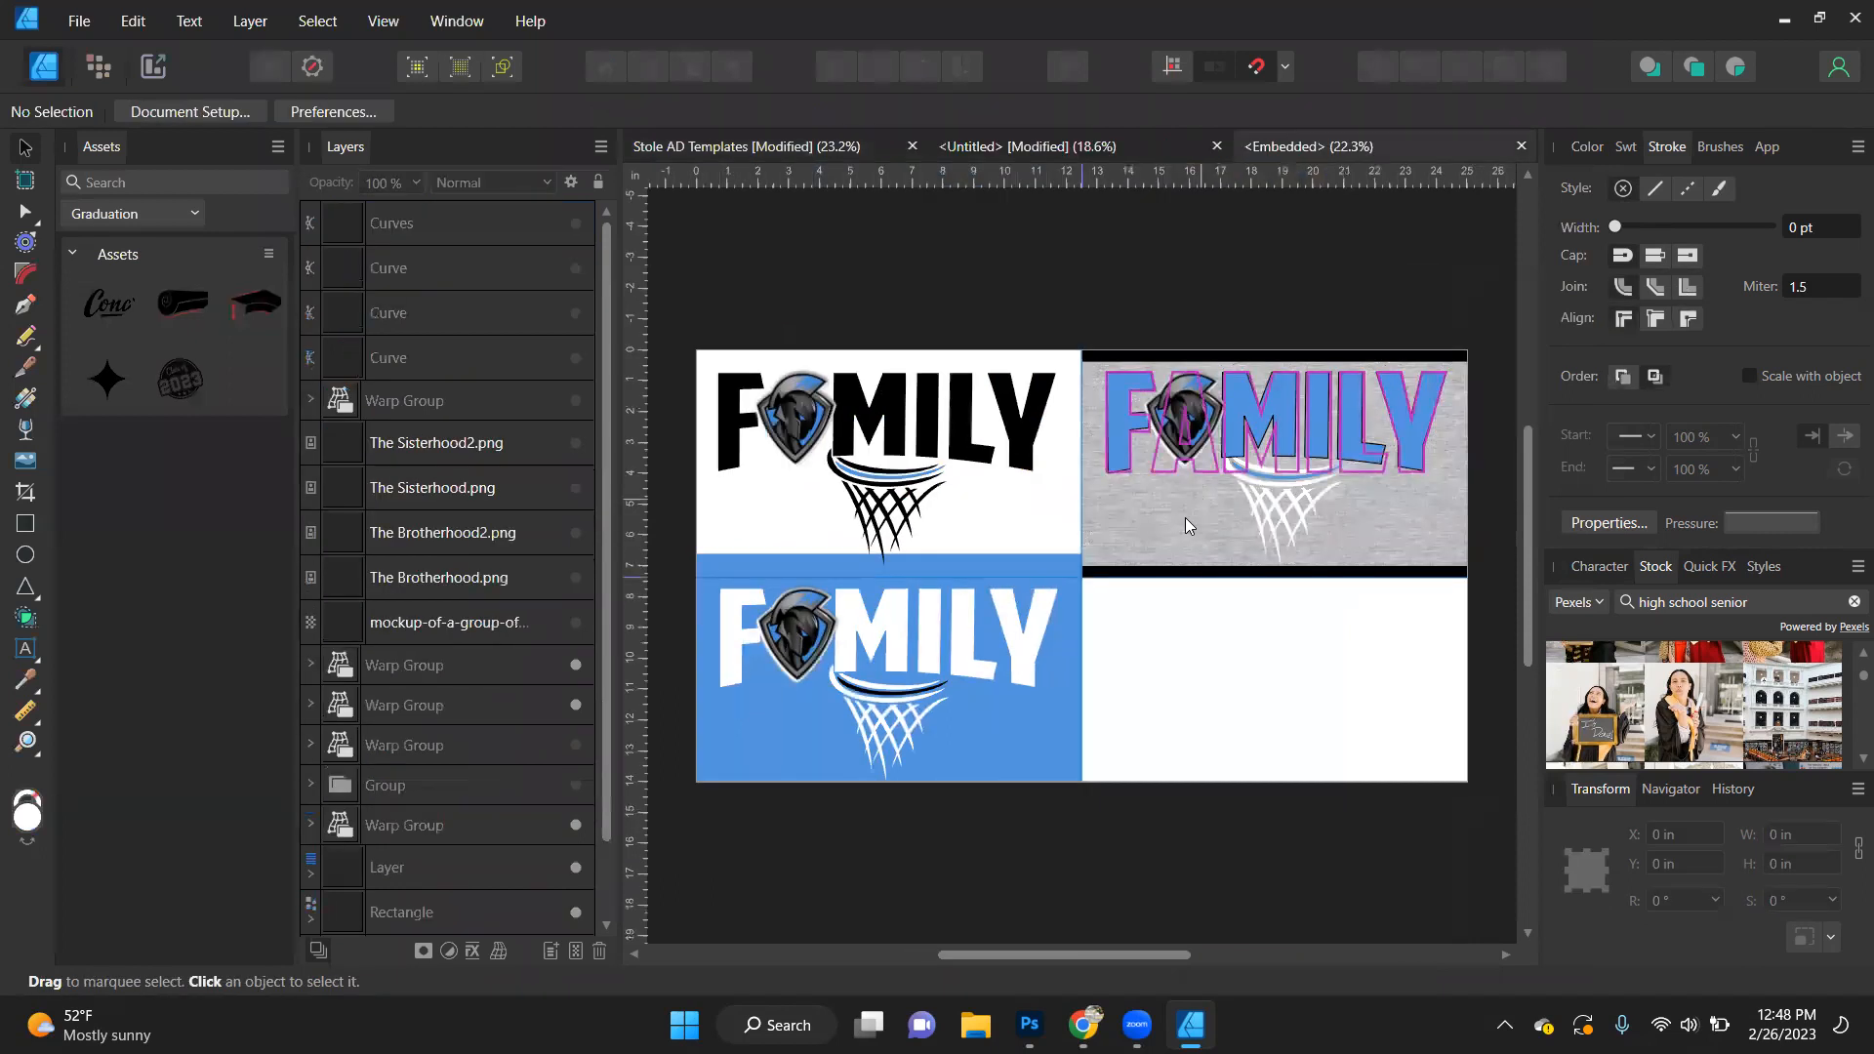
{"action": "left_click", "coordinate": [779, 412]}
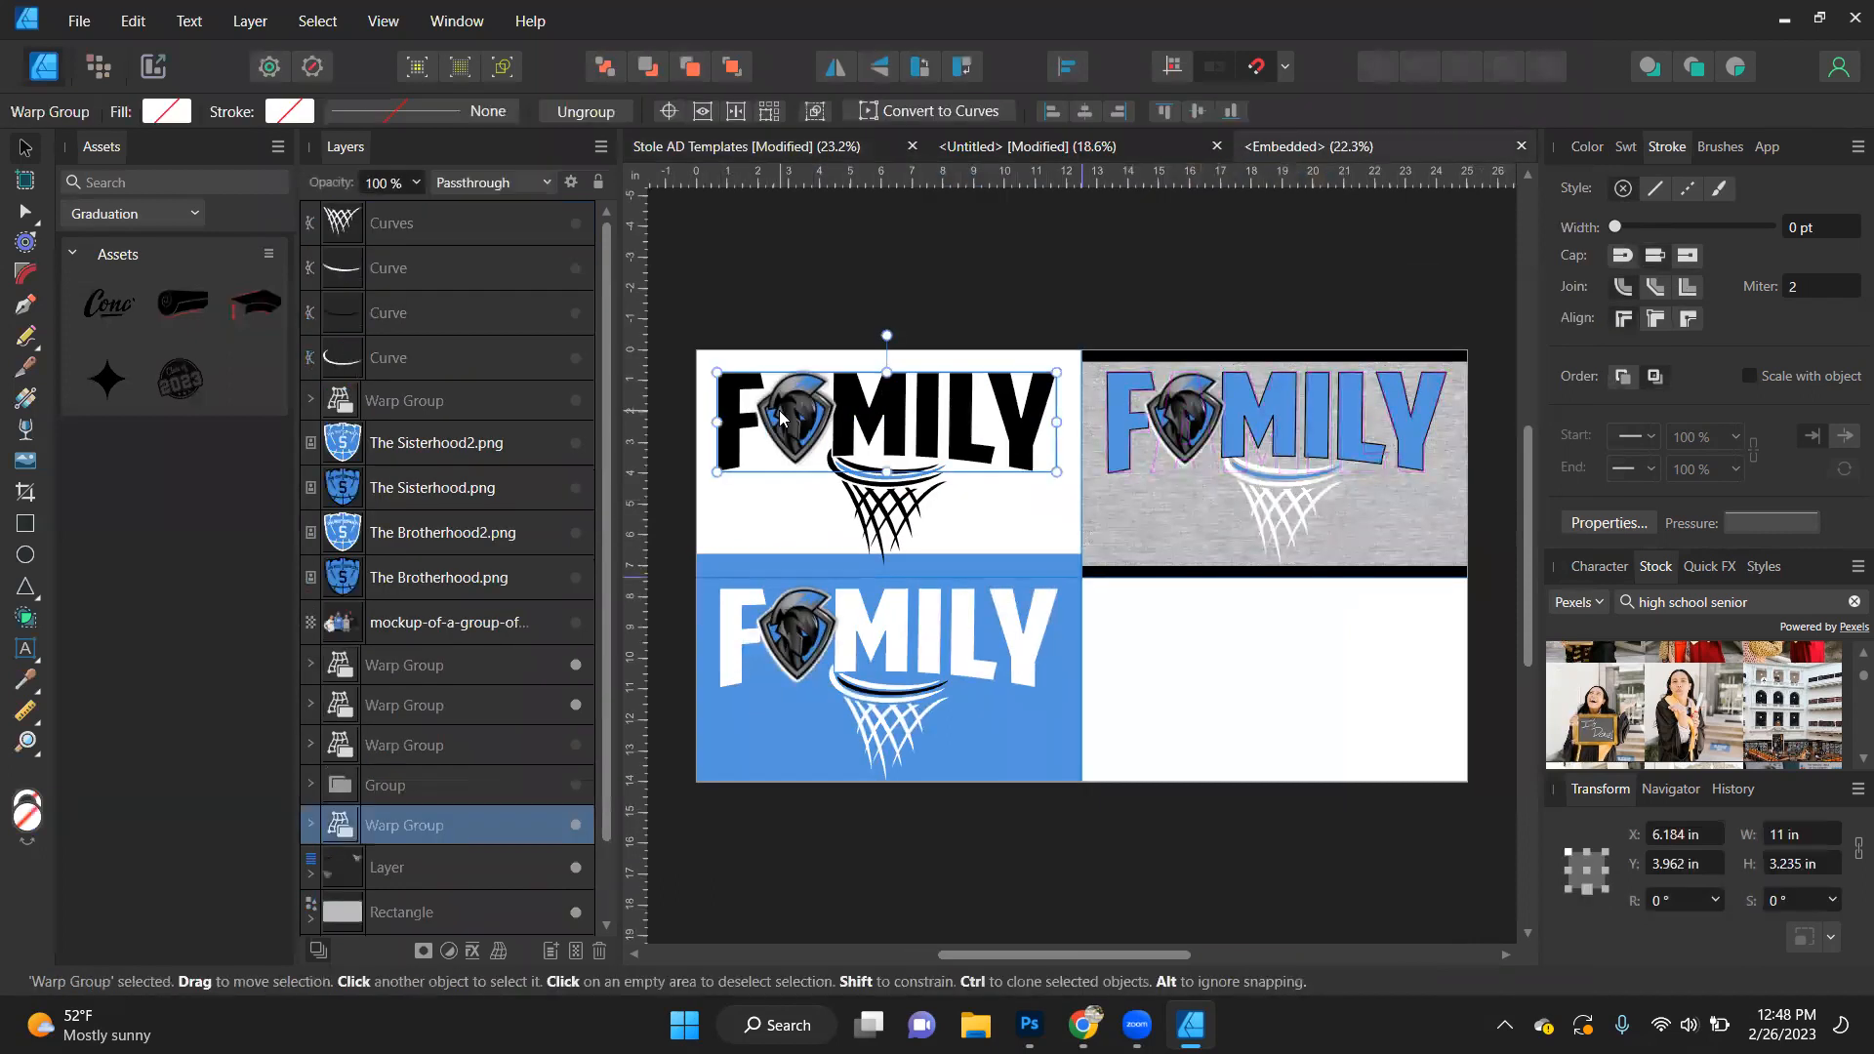
{"action": "double_click", "coordinate": [806, 429]}
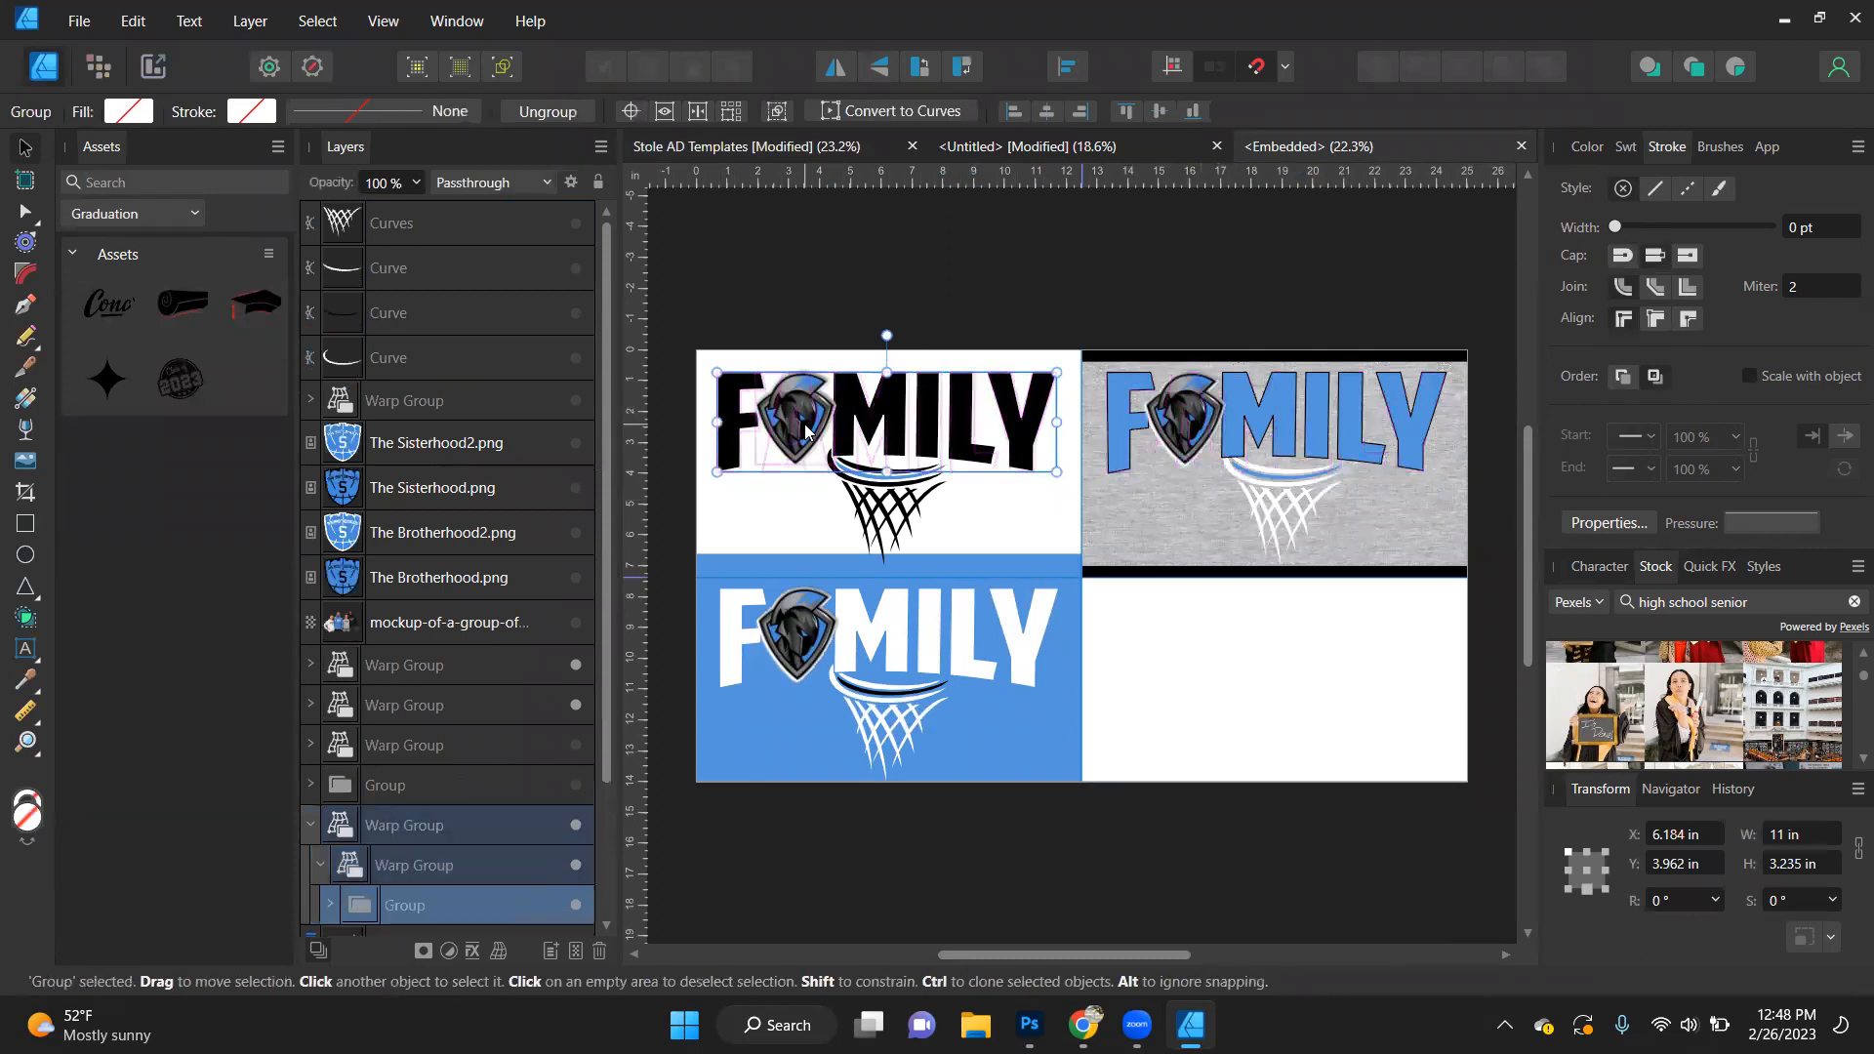
{"action": "double_click", "coordinate": [806, 430]}
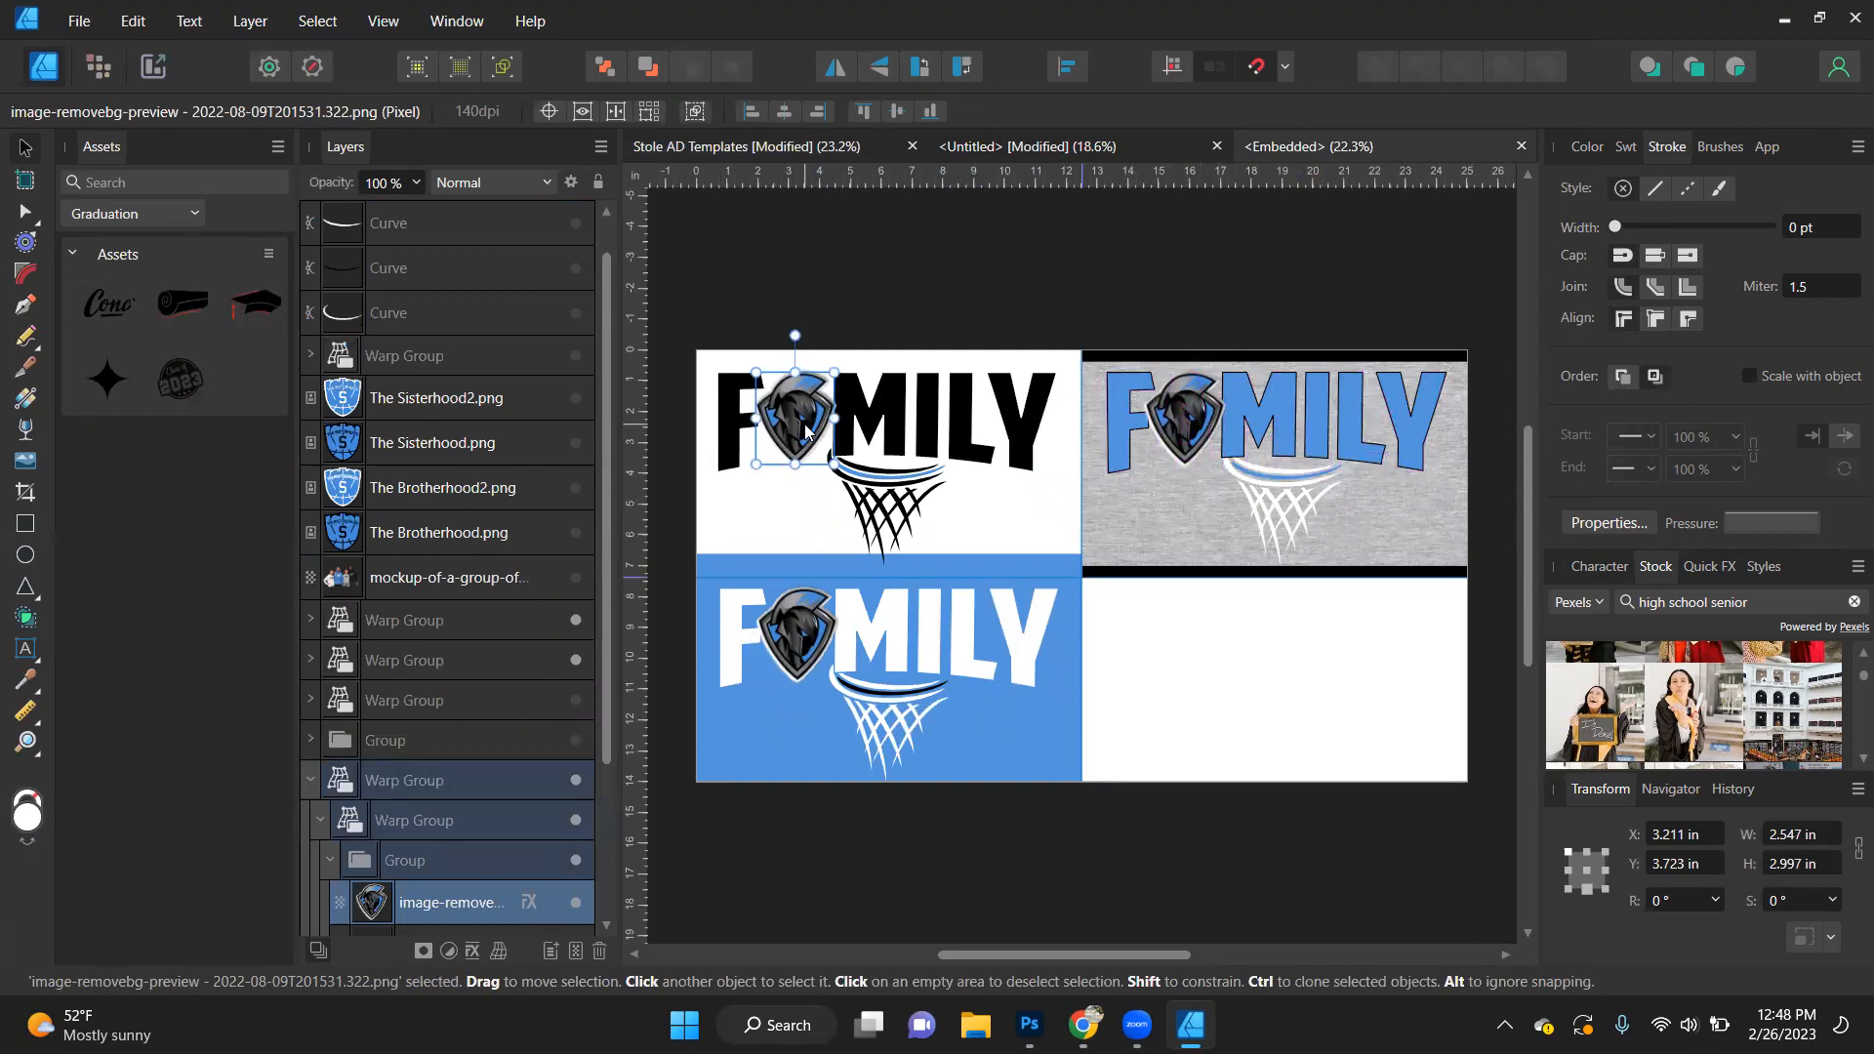
- Close the embedded Spartan Family document and the untitled lightning-brush document, discarding the untitled document's changes
{"action": "left_click", "coordinate": [1522, 147]}
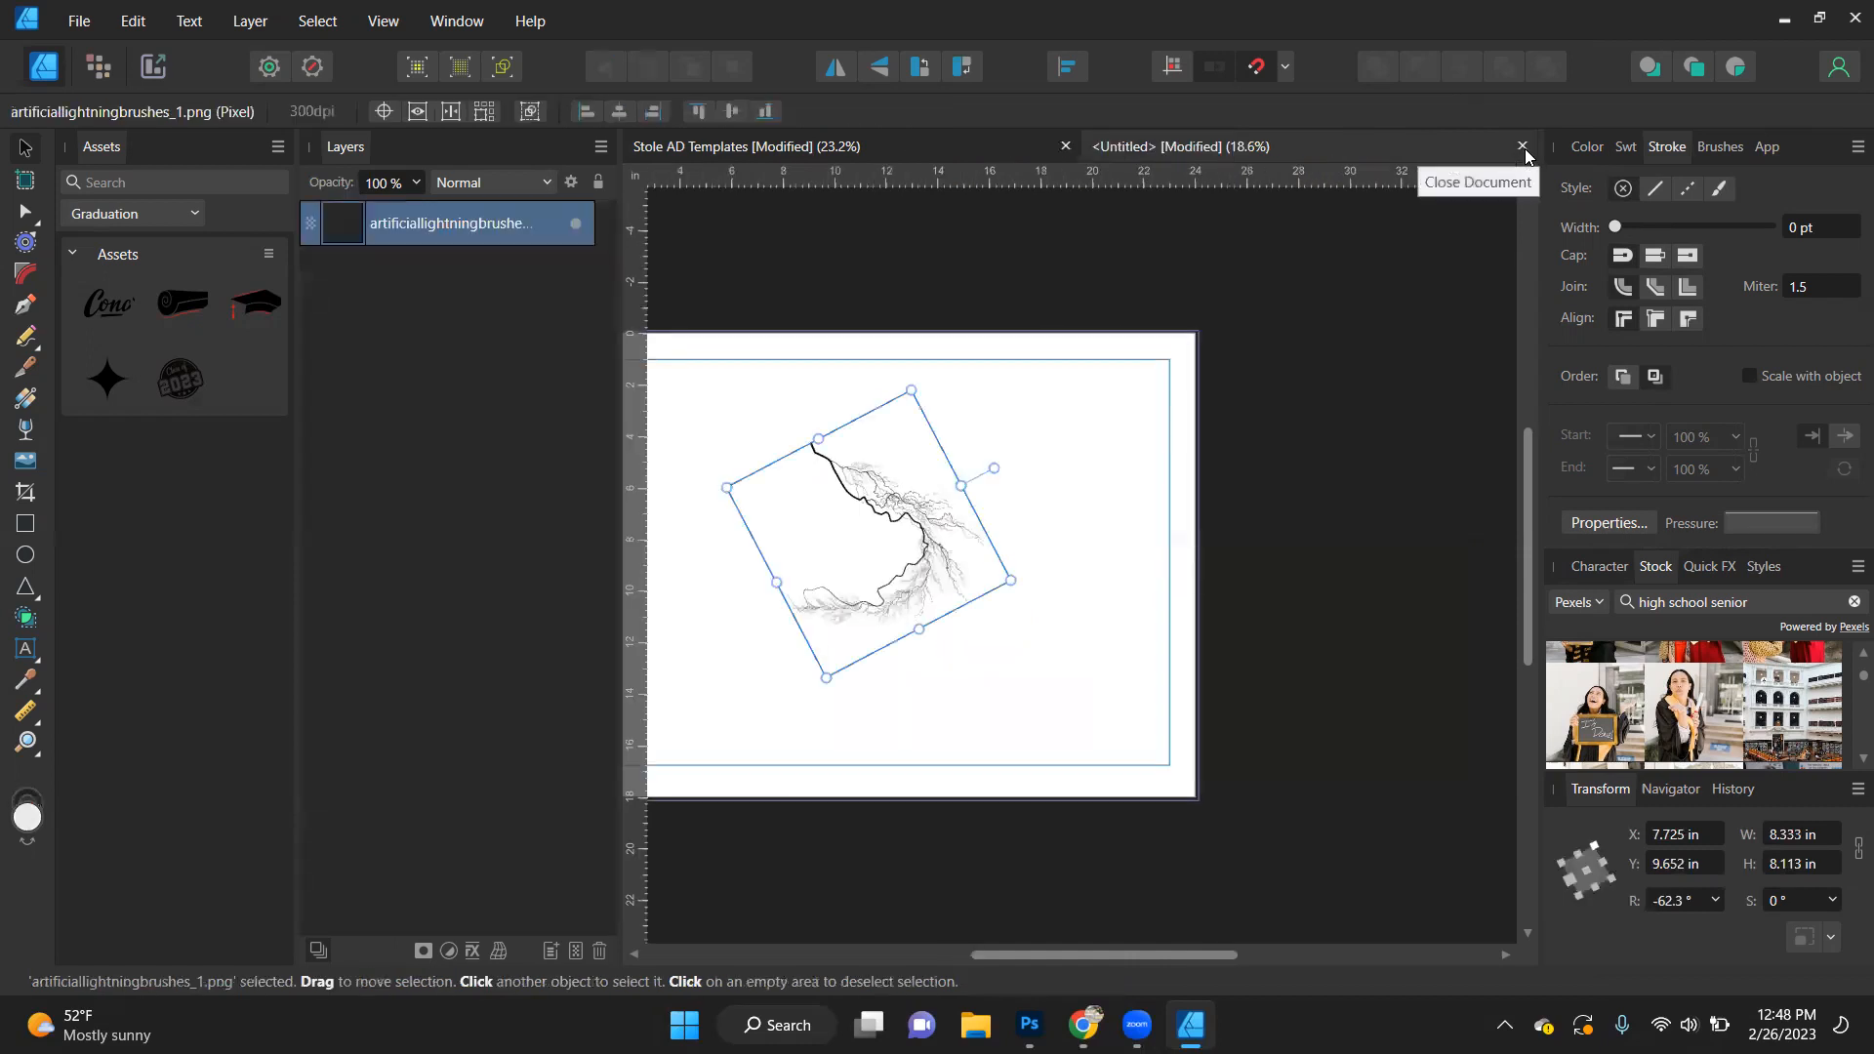
{"action": "left_click", "coordinate": [1523, 147]}
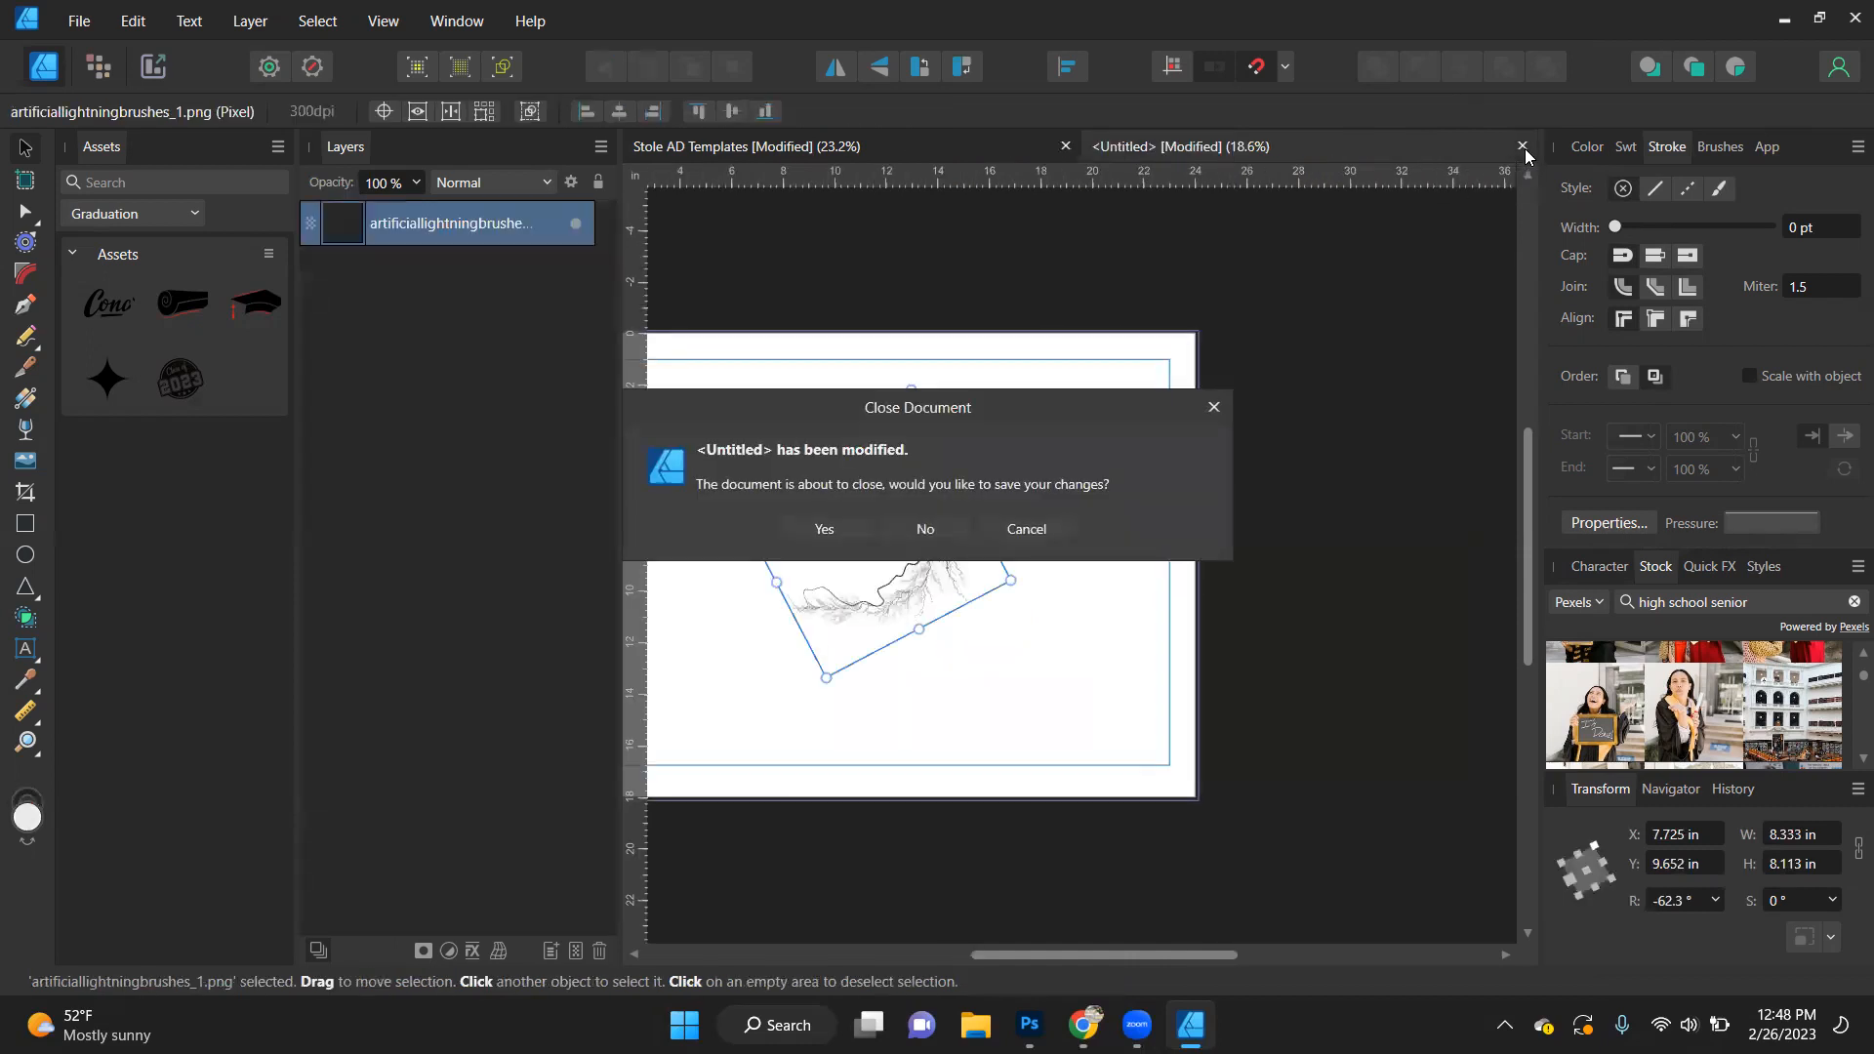
{"action": "left_click", "coordinate": [948, 529]}
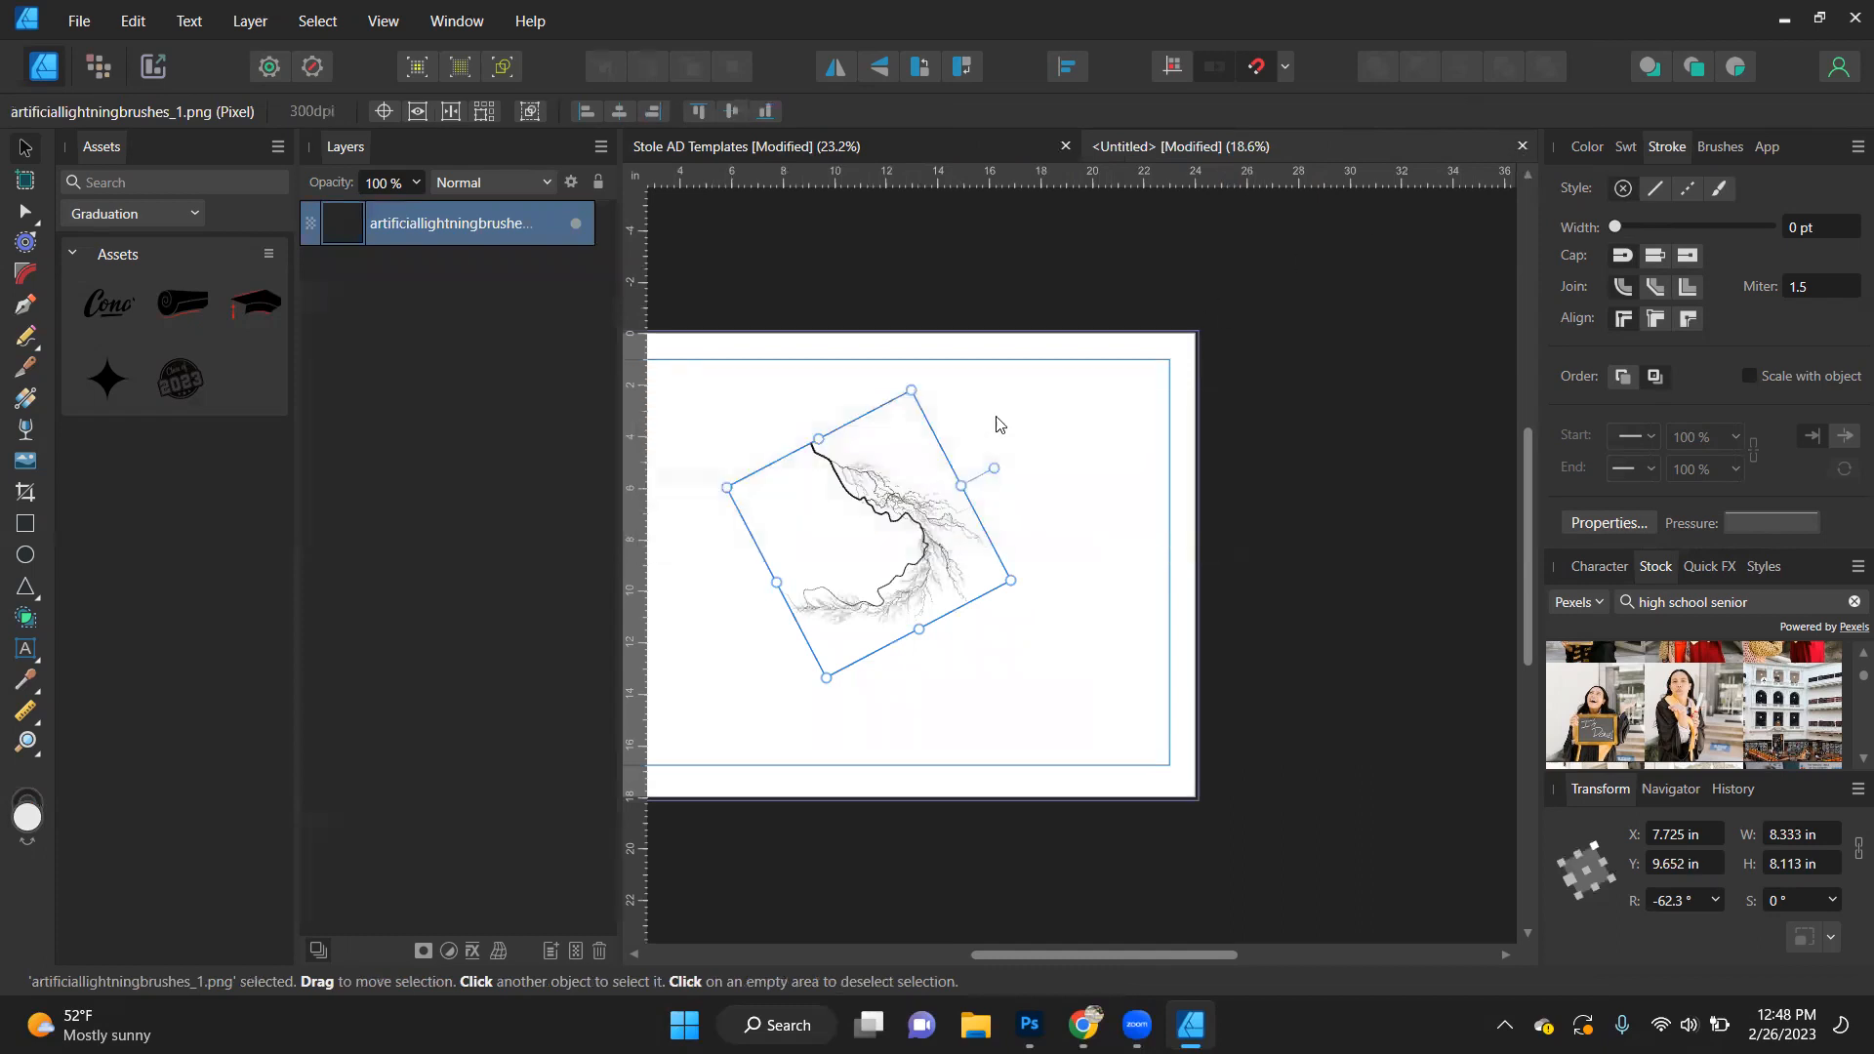
- Replace the placed Spartan Family design with the copied helmet logo, enlarged to about 5.45 × 6.41 in at the left stole's lower end
{"action": "key", "text": "Delete"}
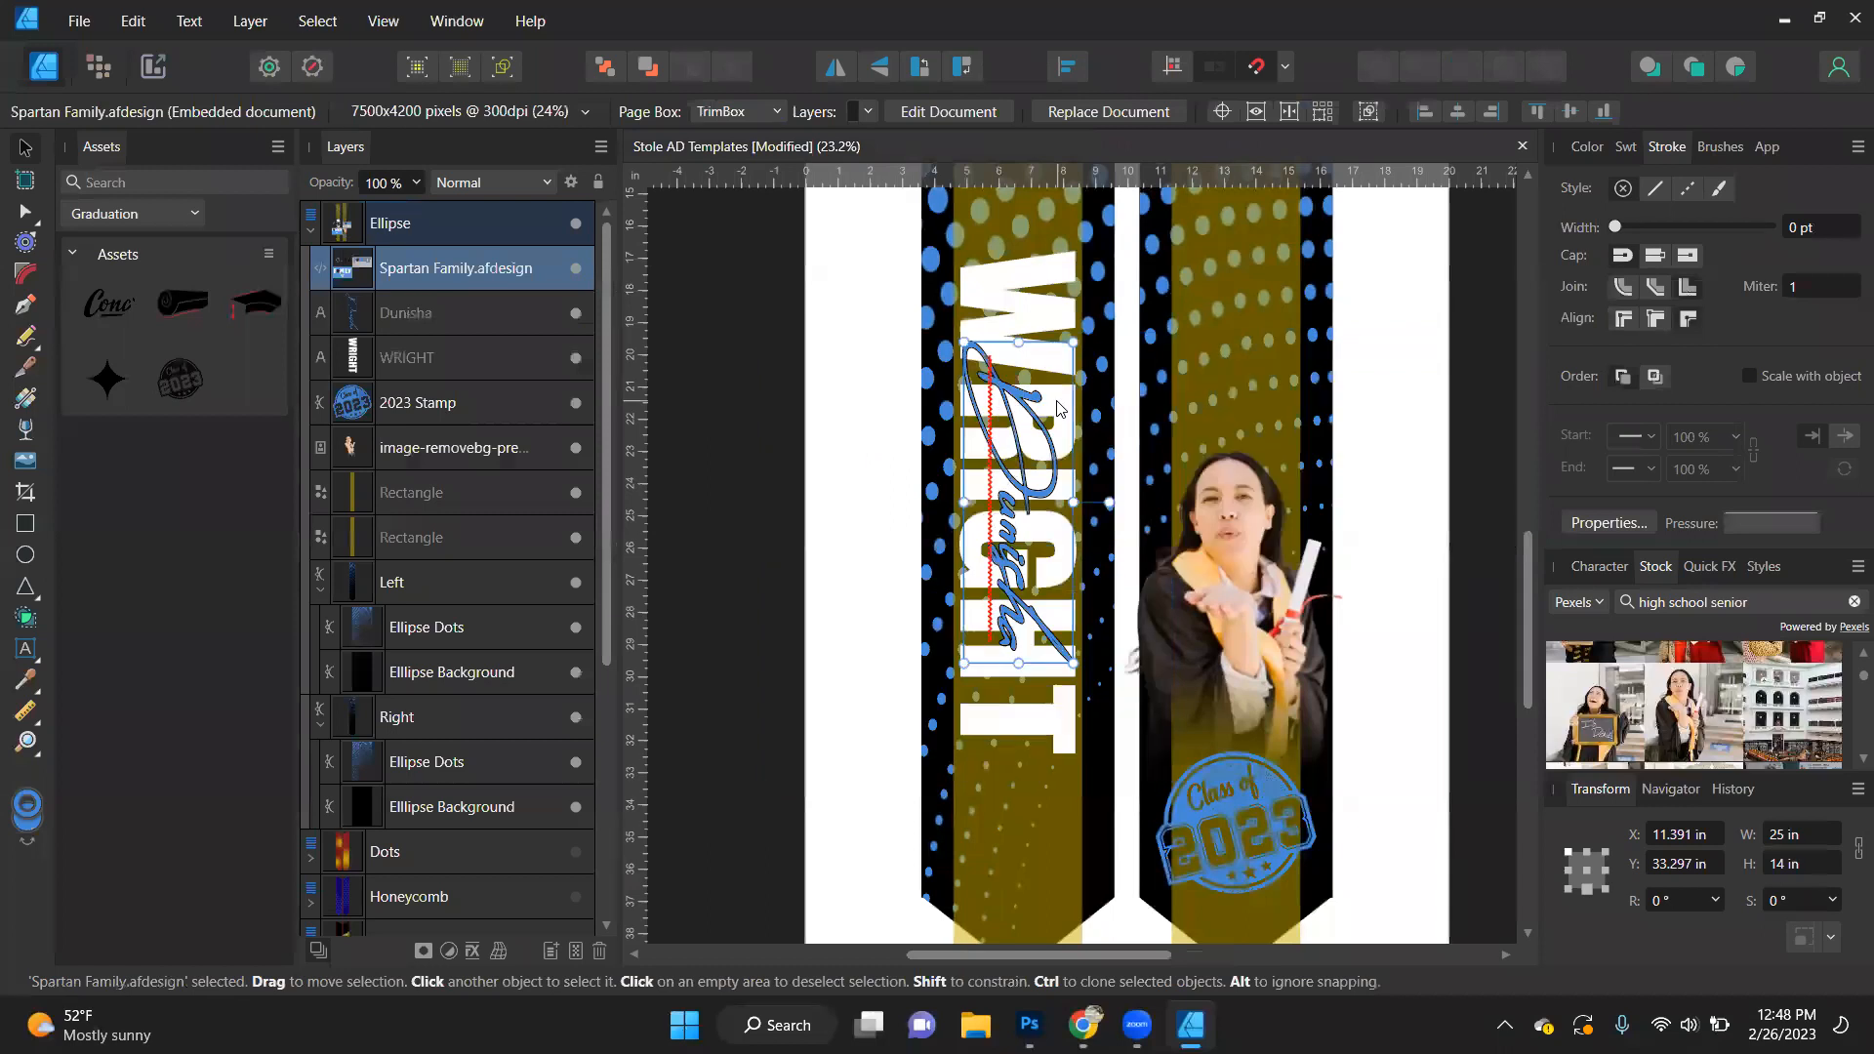
{"action": "key", "text": "ctrl+v"}
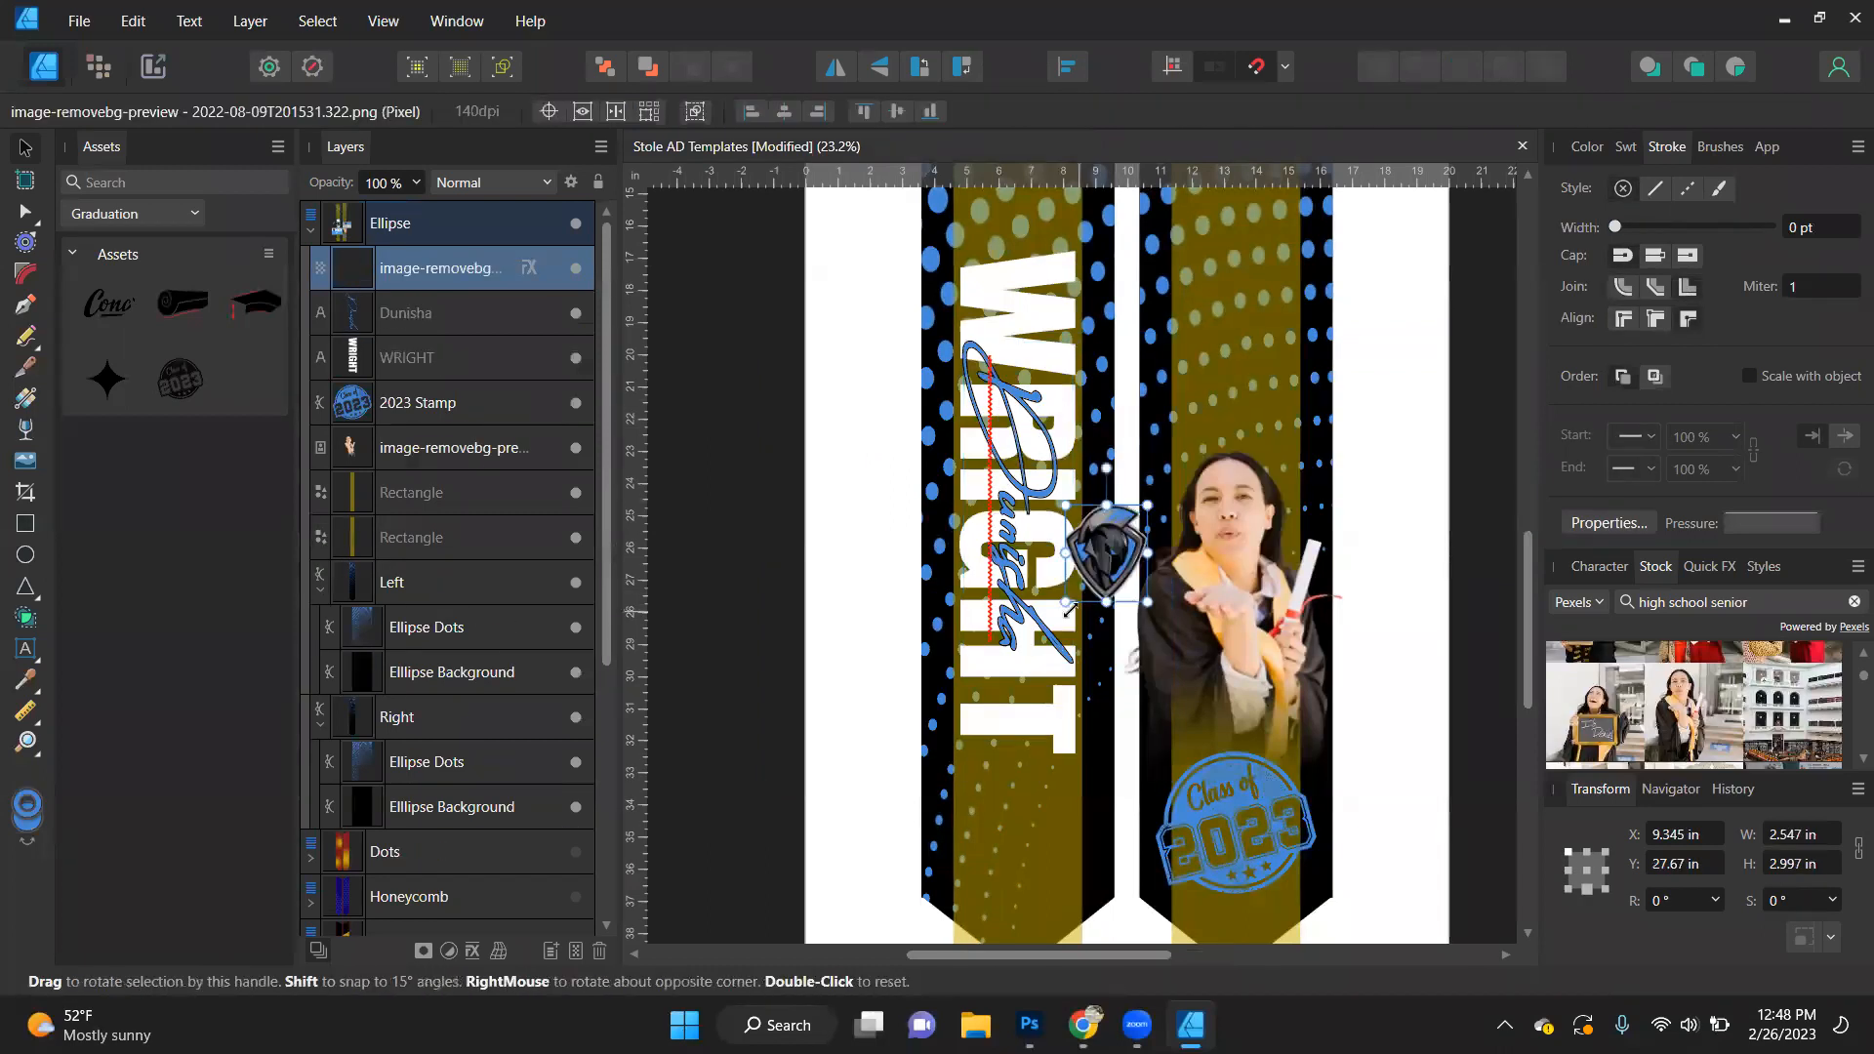
{"action": "left_click_drag", "start_coordinate": [1023, 668], "coordinate": [972, 713]}
{"action": "left_click_drag", "start_coordinate": [1042, 640], "coordinate": [1028, 869]}
{"action": "scroll", "coordinate": [1027, 868], "scroll_direction": "up", "scroll_amount": 5}
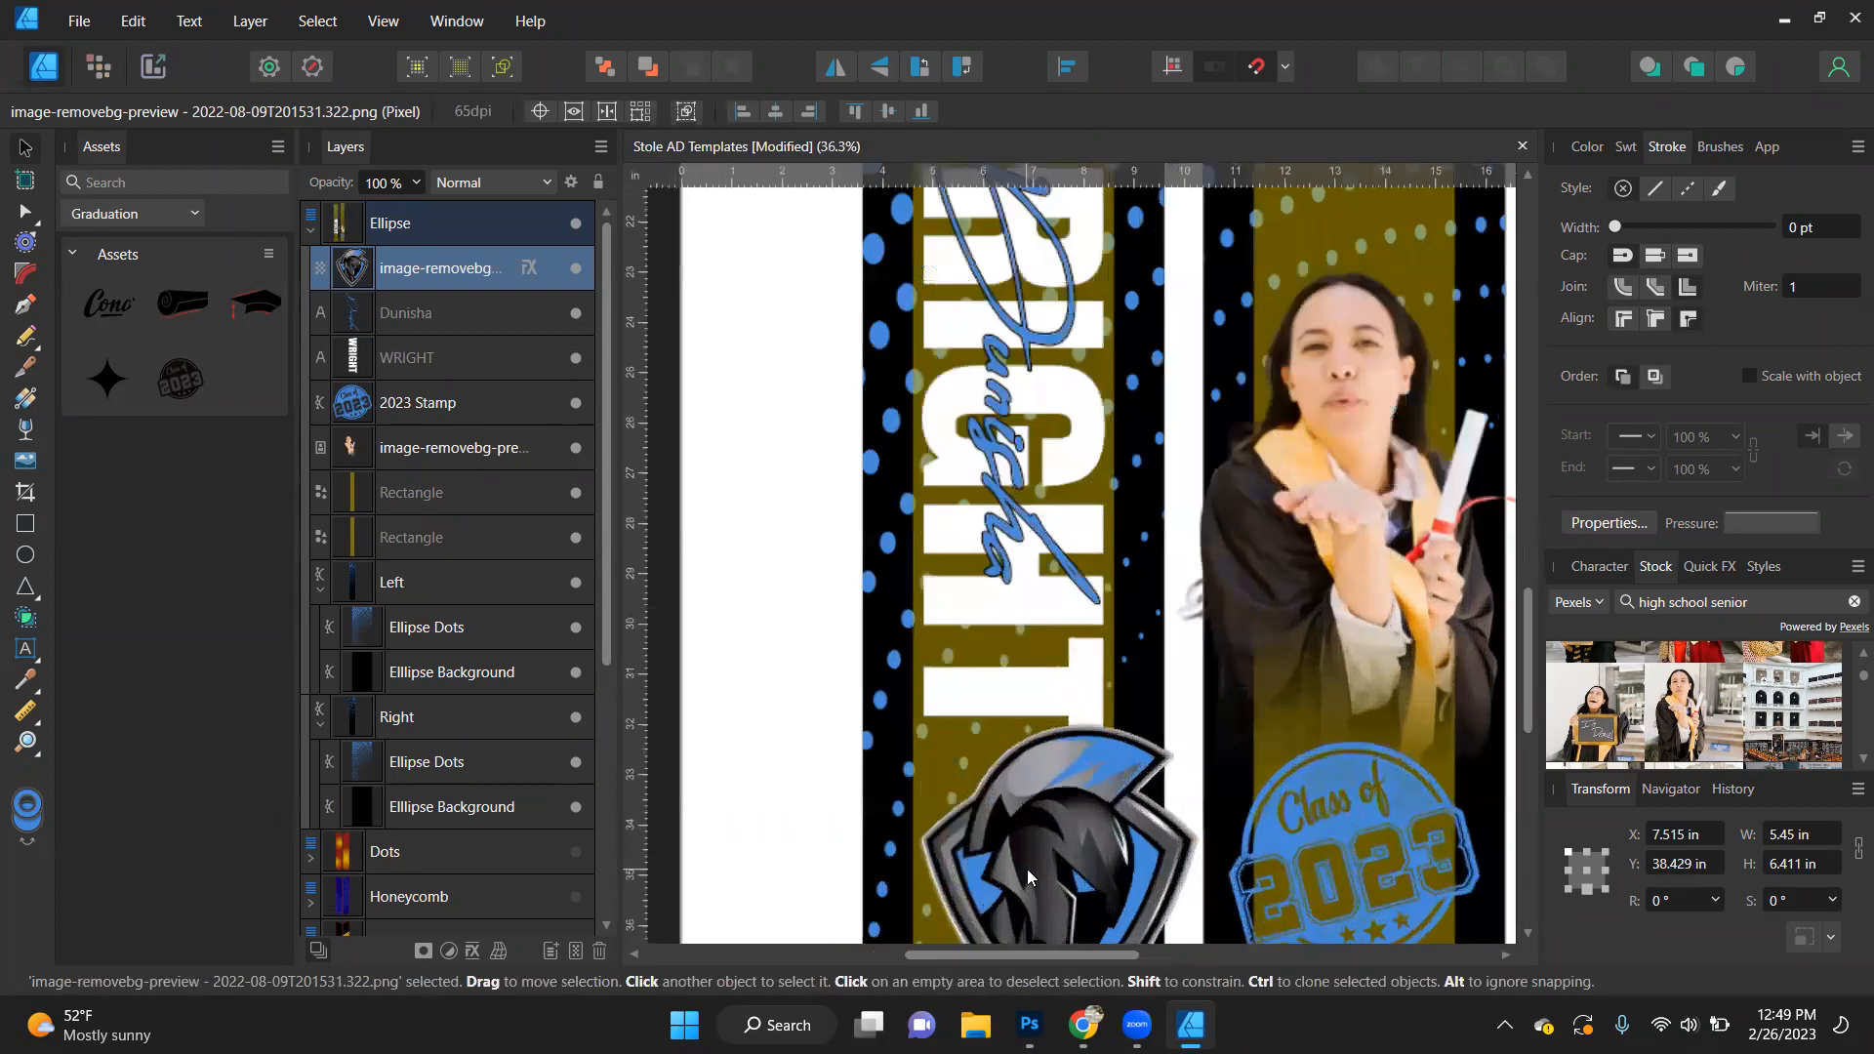
{"action": "scroll", "coordinate": [1027, 820], "scroll_direction": "down", "scroll_amount": 5}
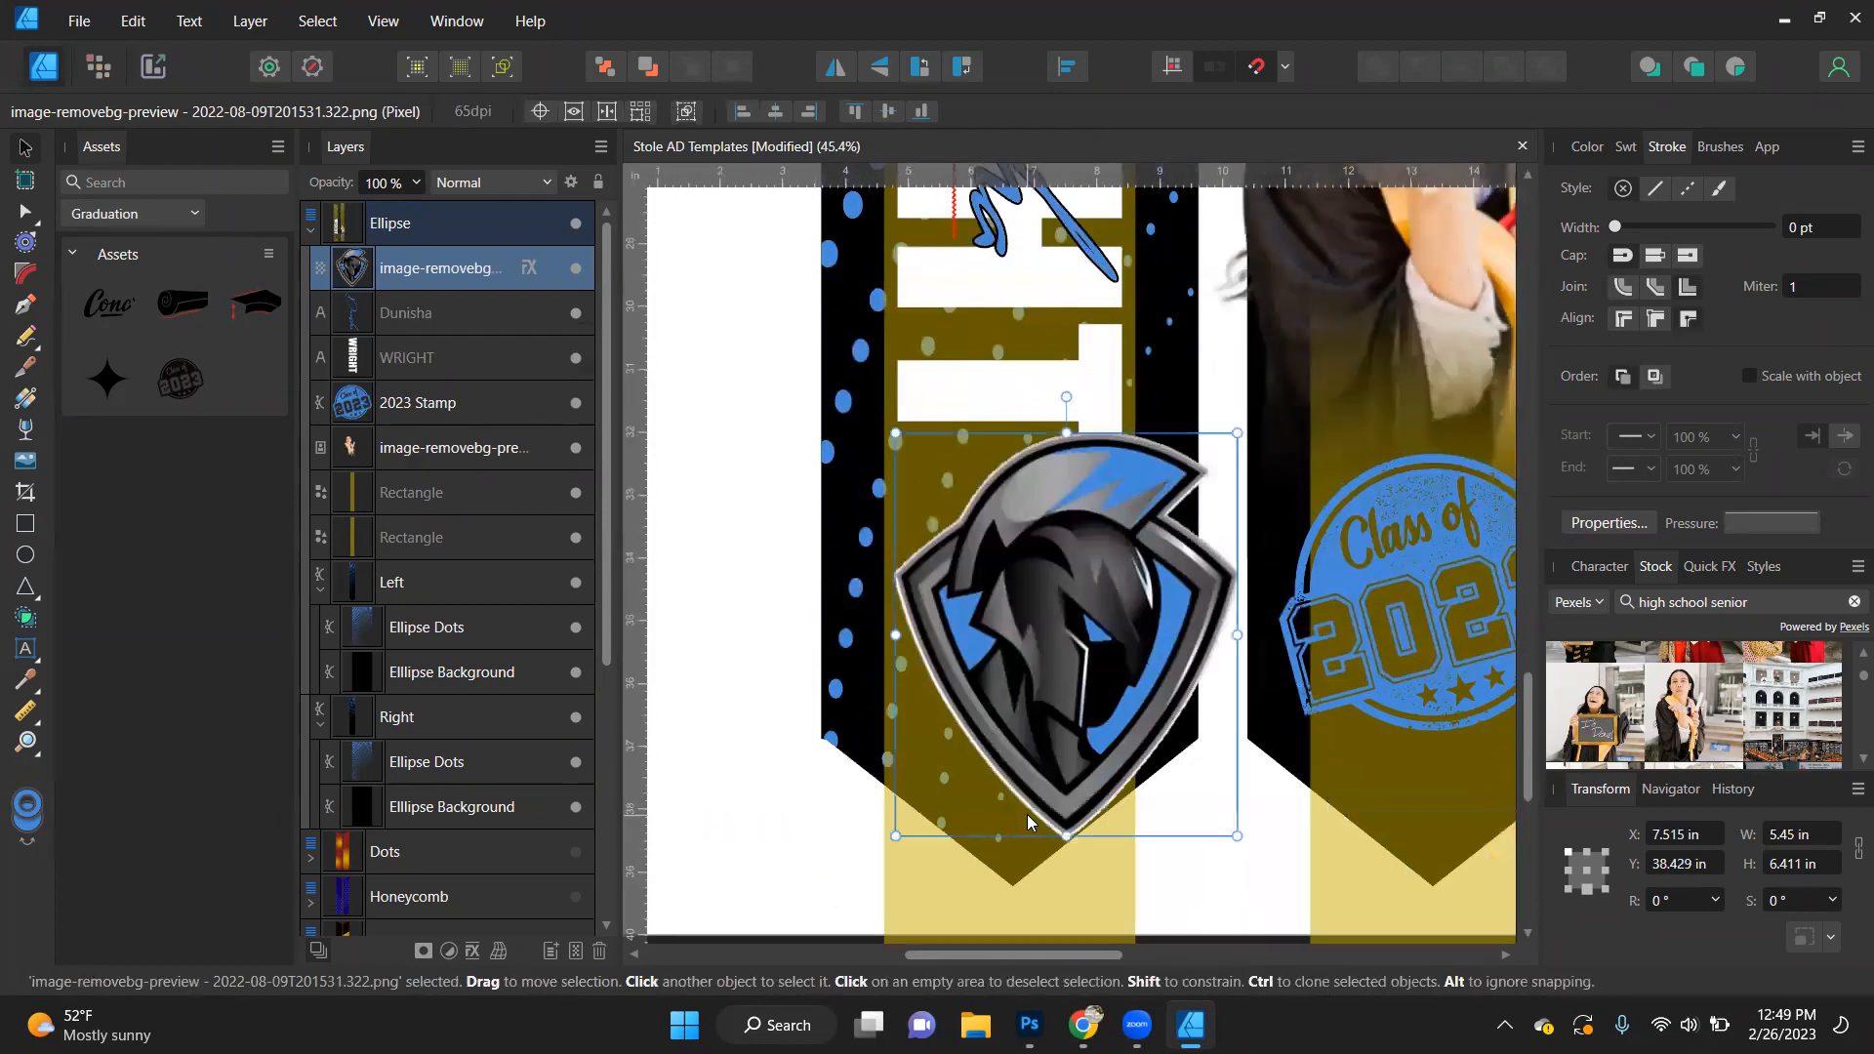
- Centre the helmet logo over the left stole's pointed end and enlarge it to about 5.97 × 7.02 in
{"action": "left_click_drag", "start_coordinate": [1096, 709], "coordinate": [1060, 763]}
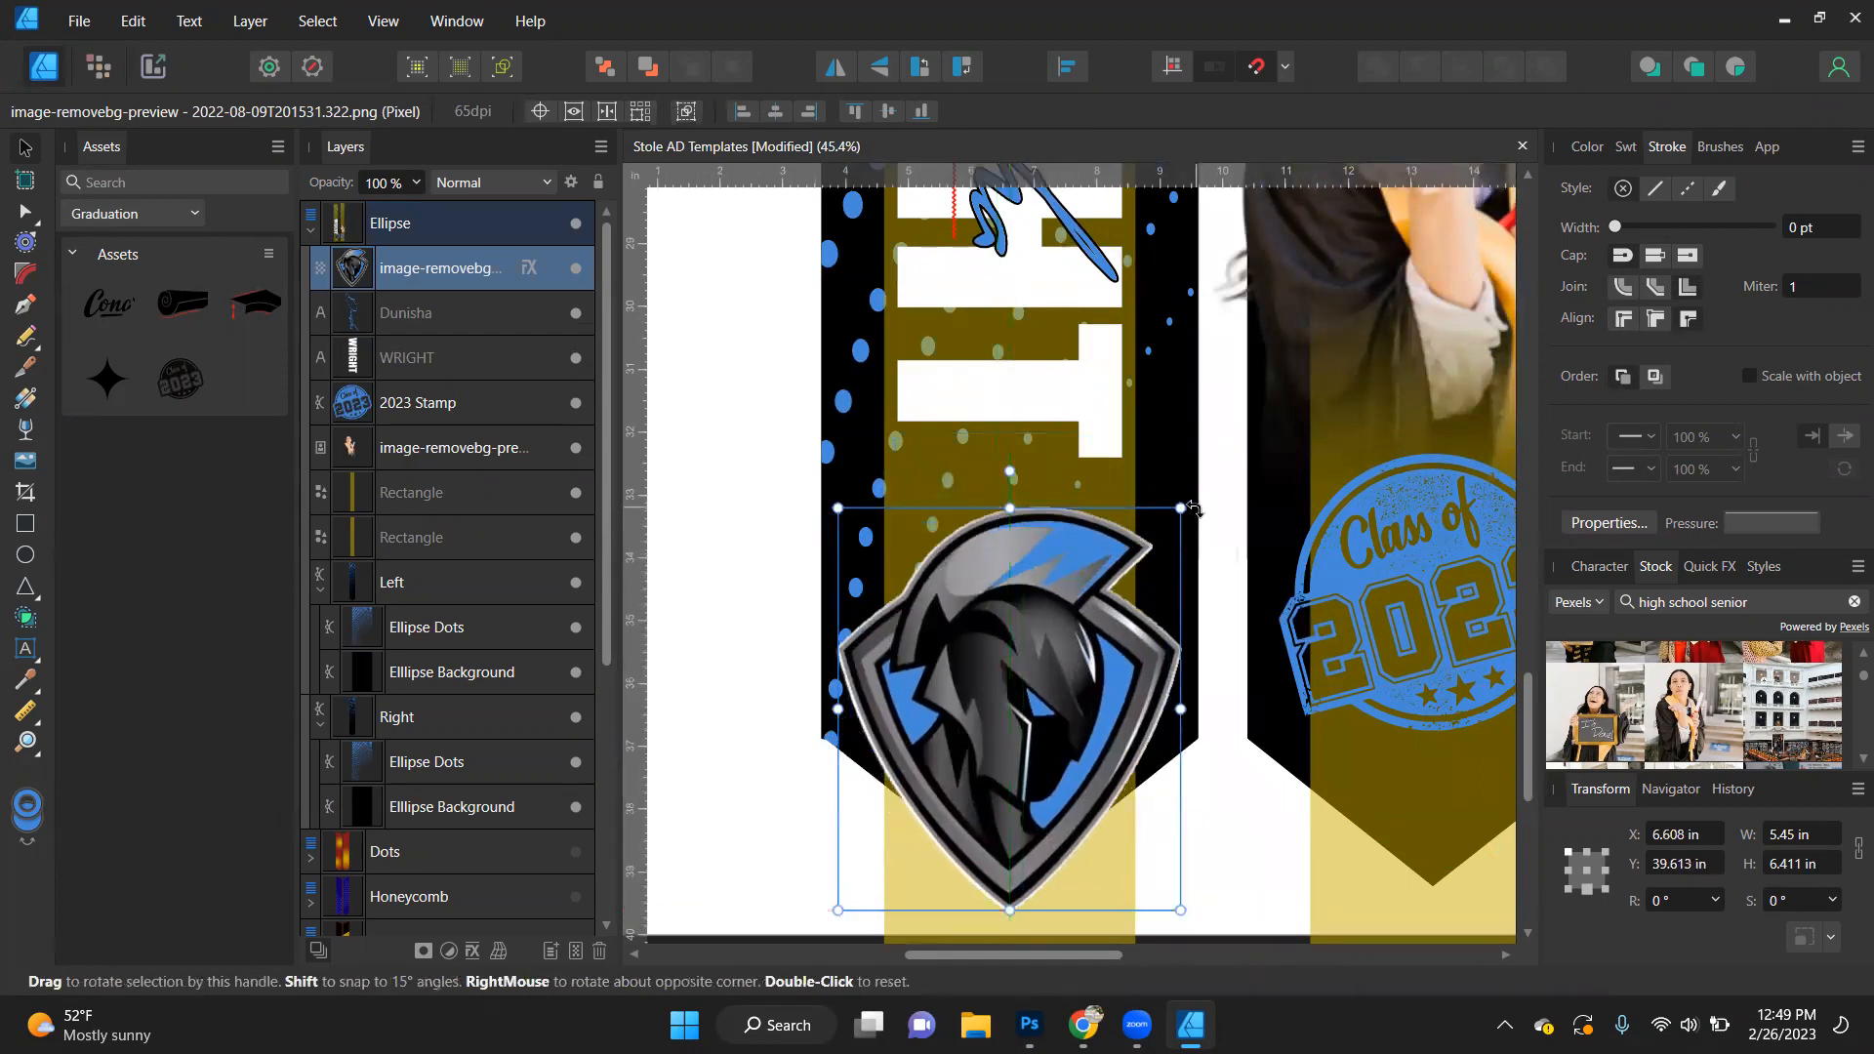
{"action": "left_click_drag", "start_coordinate": [1184, 506], "coordinate": [1212, 470]}
{"action": "left_click_drag", "start_coordinate": [1109, 647], "coordinate": [1095, 652]}
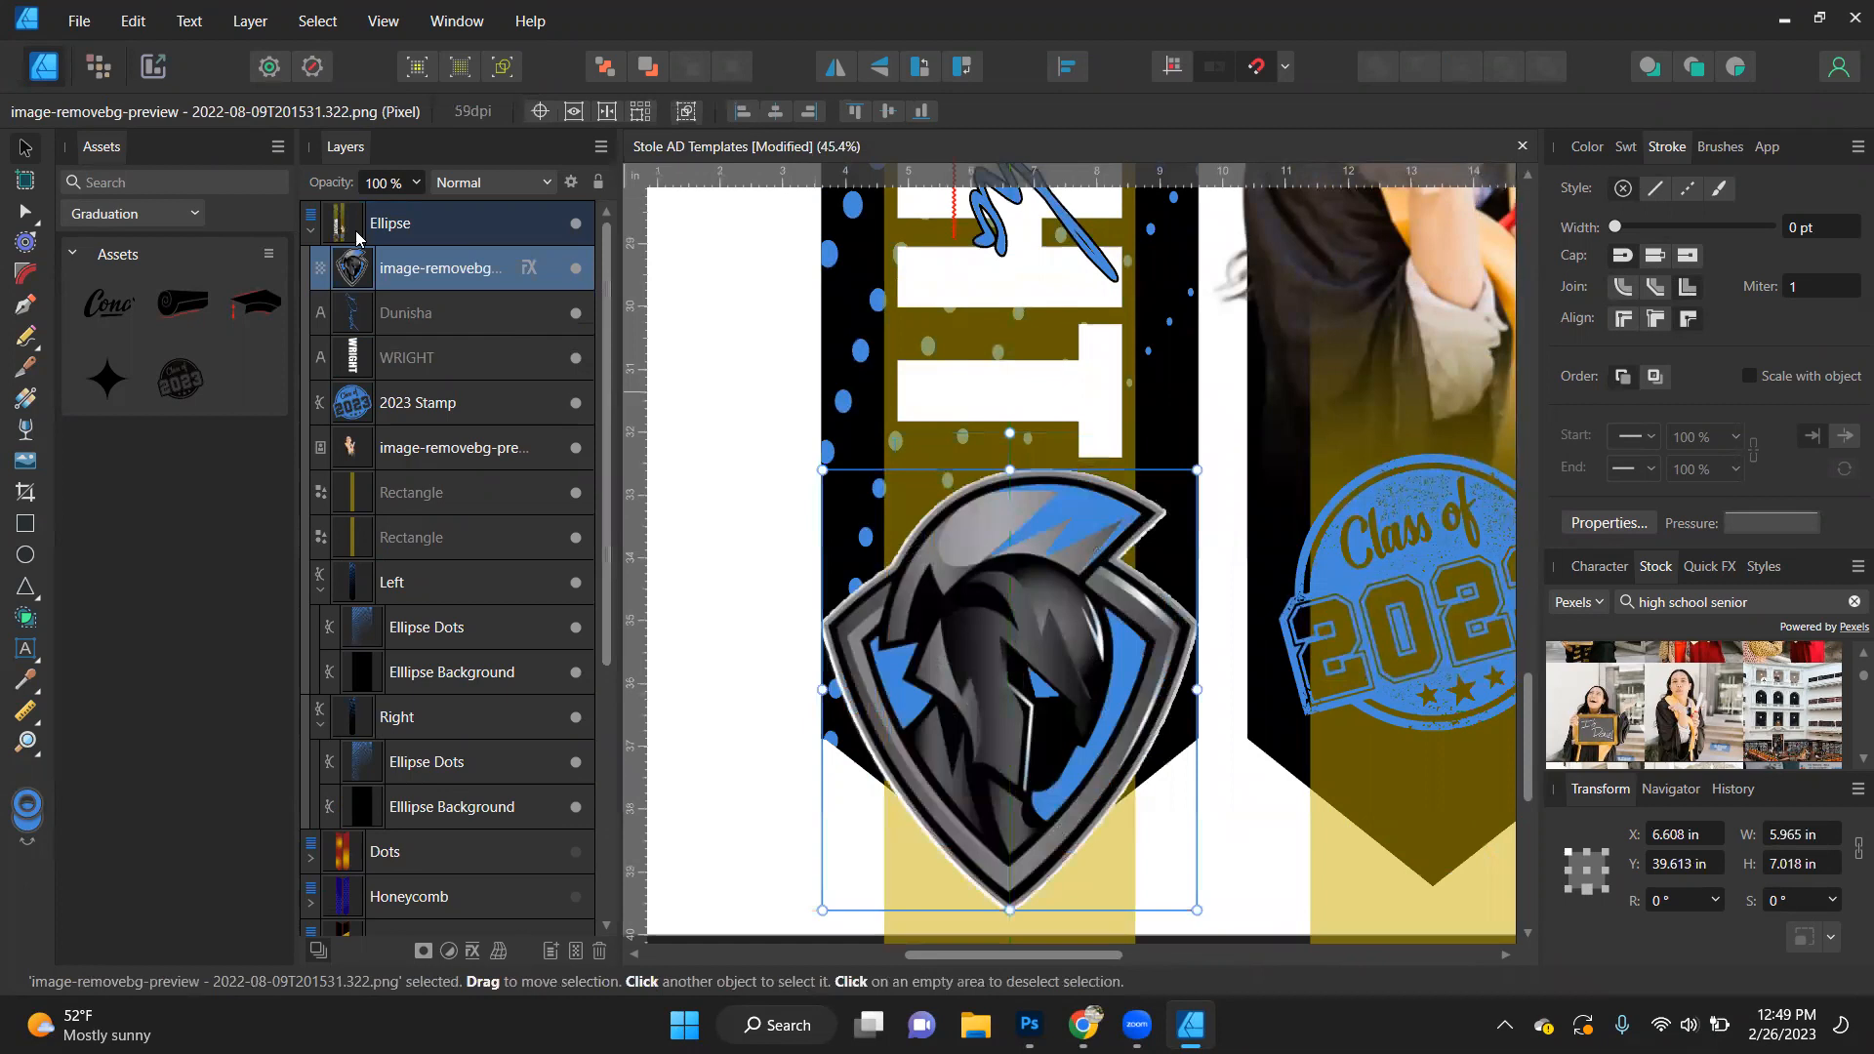
- Clip the helmet logo inside the Left stole layer above Ellipse Dots, enlarge it to about 7.45 × 8.76 in, and deselect it
{"action": "left_click_drag", "start_coordinate": [419, 252], "coordinate": [363, 611]}
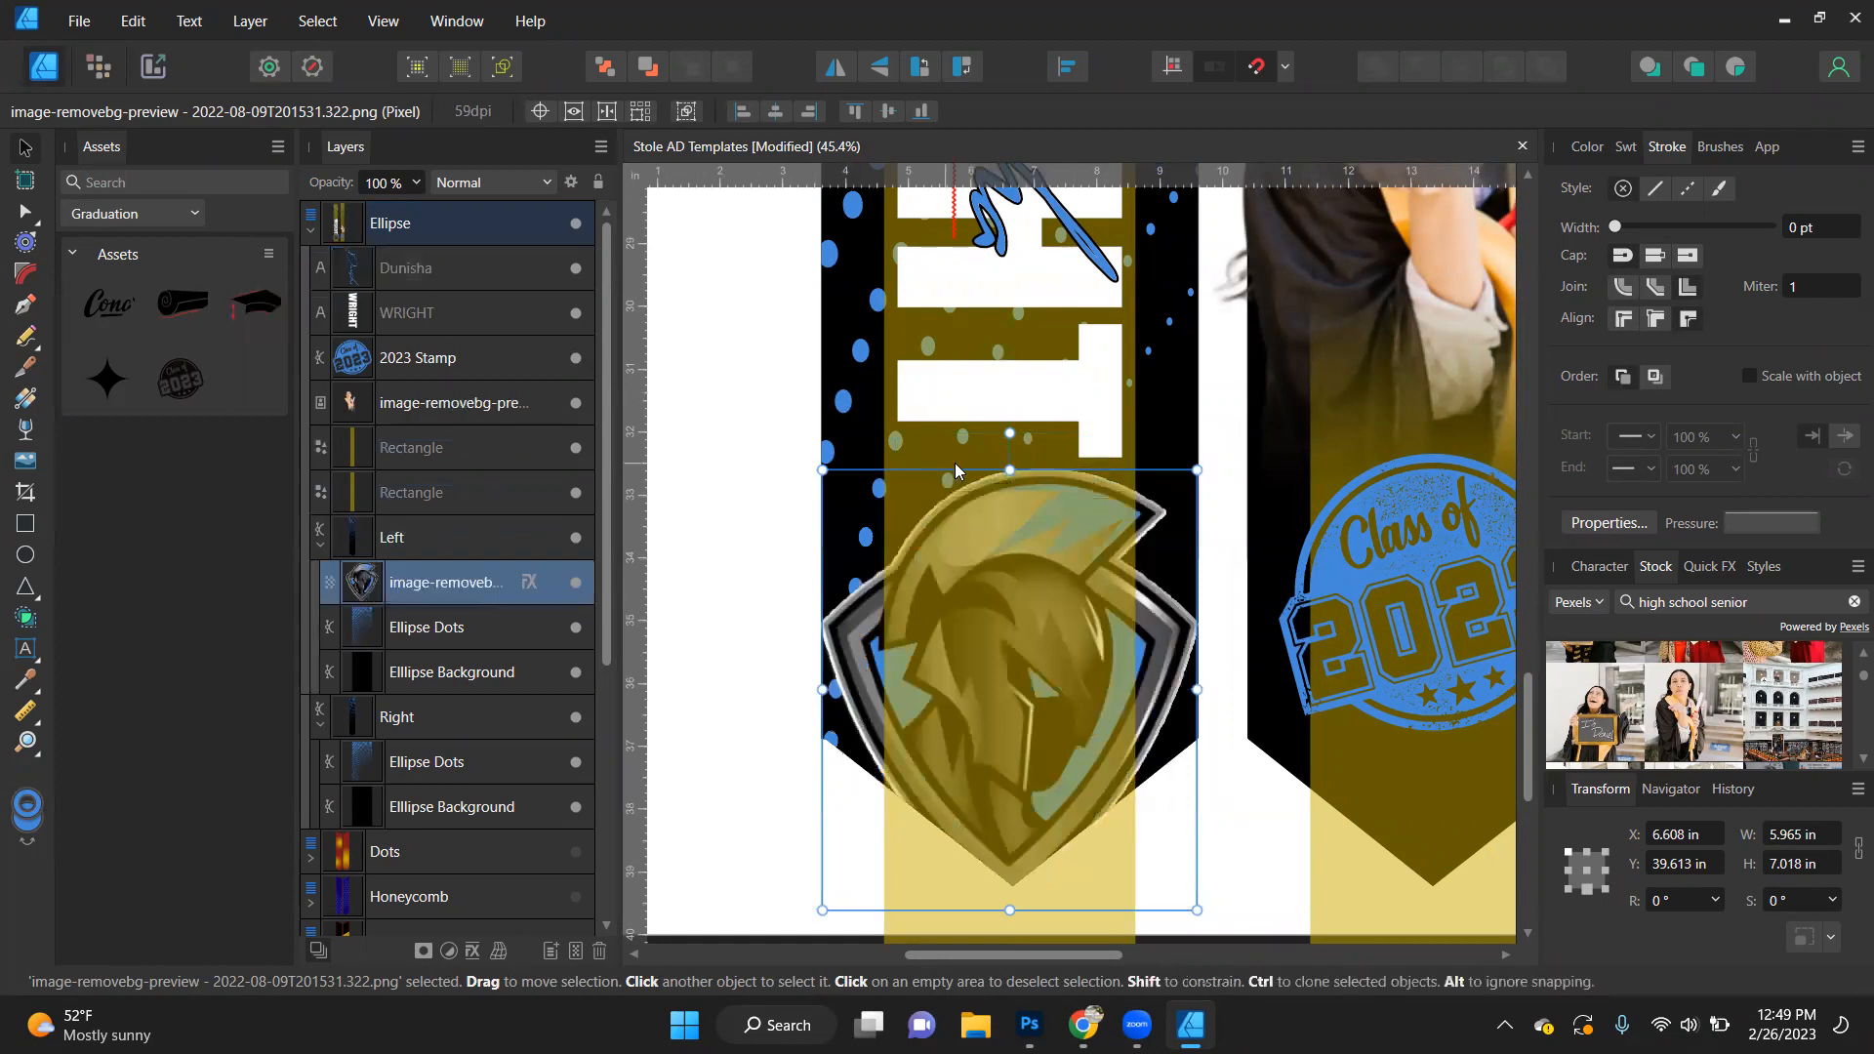
{"action": "scroll", "coordinate": [1112, 519], "scroll_direction": "down", "scroll_amount": 3}
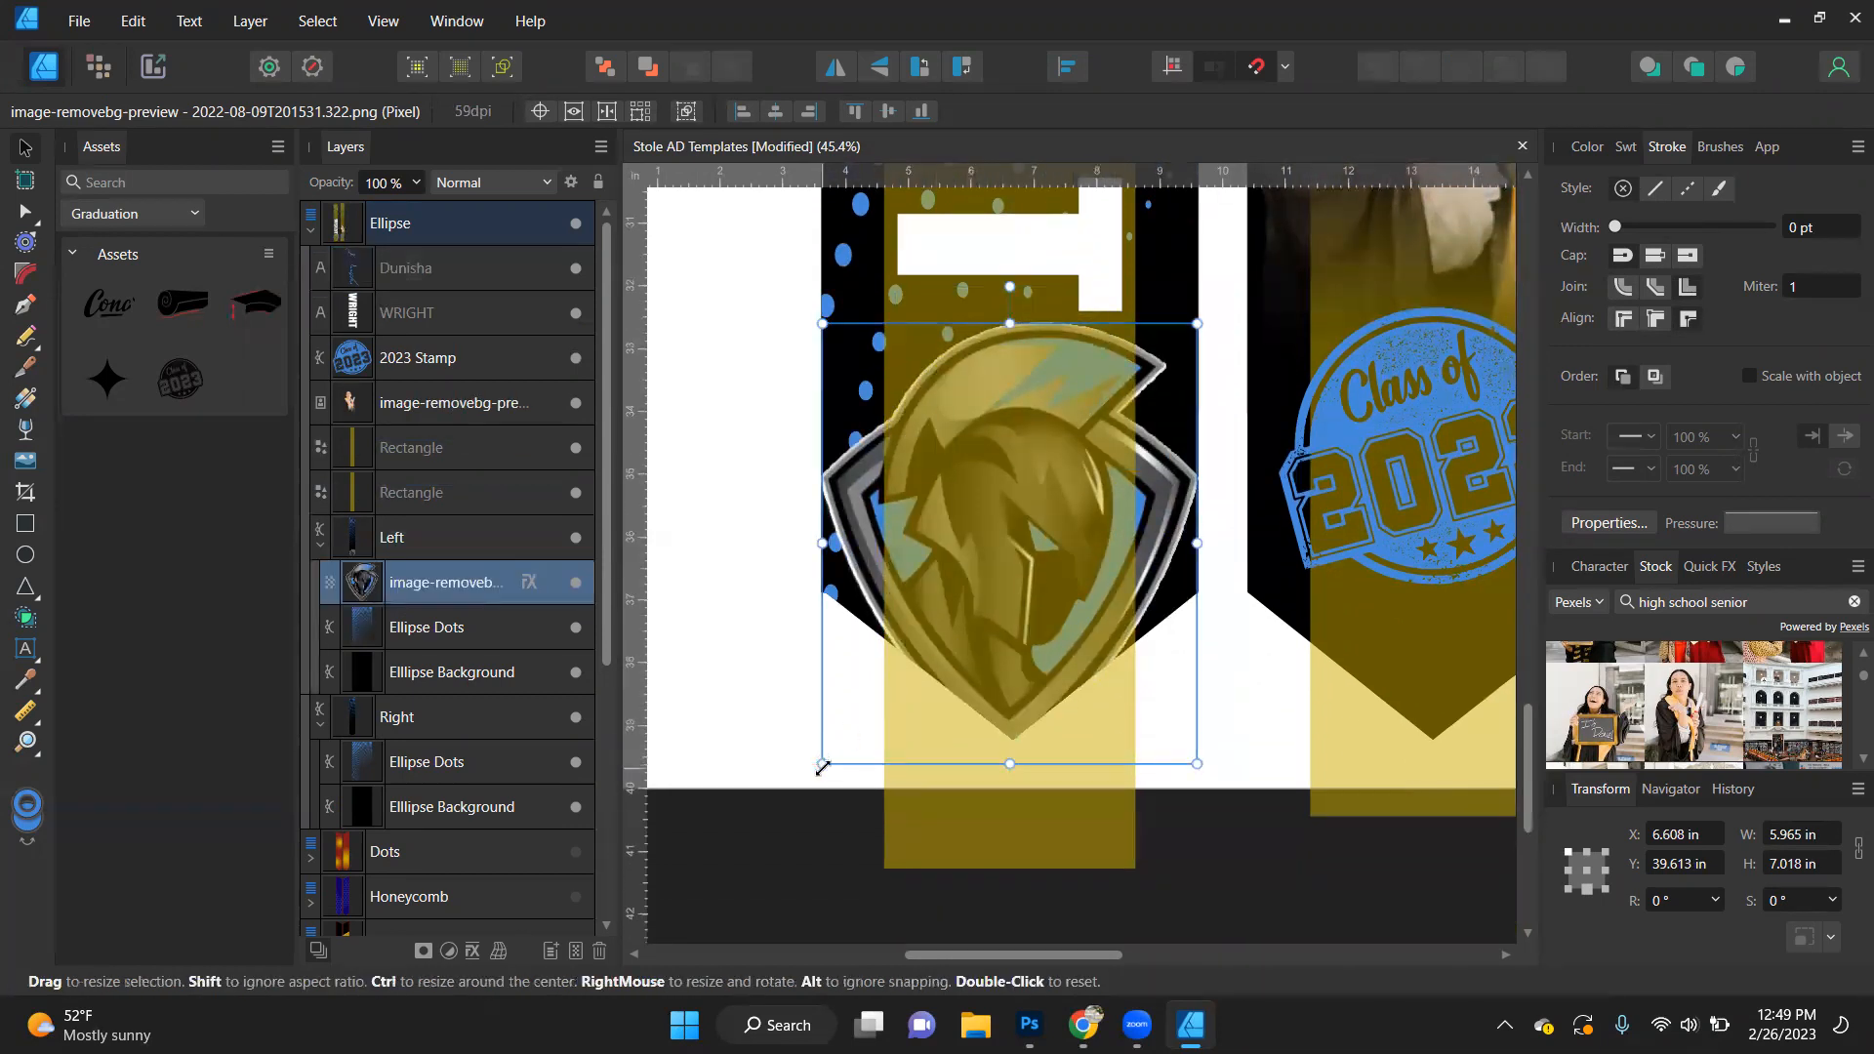
{"action": "left_click_drag", "start_coordinate": [803, 782], "coordinate": [794, 789]}
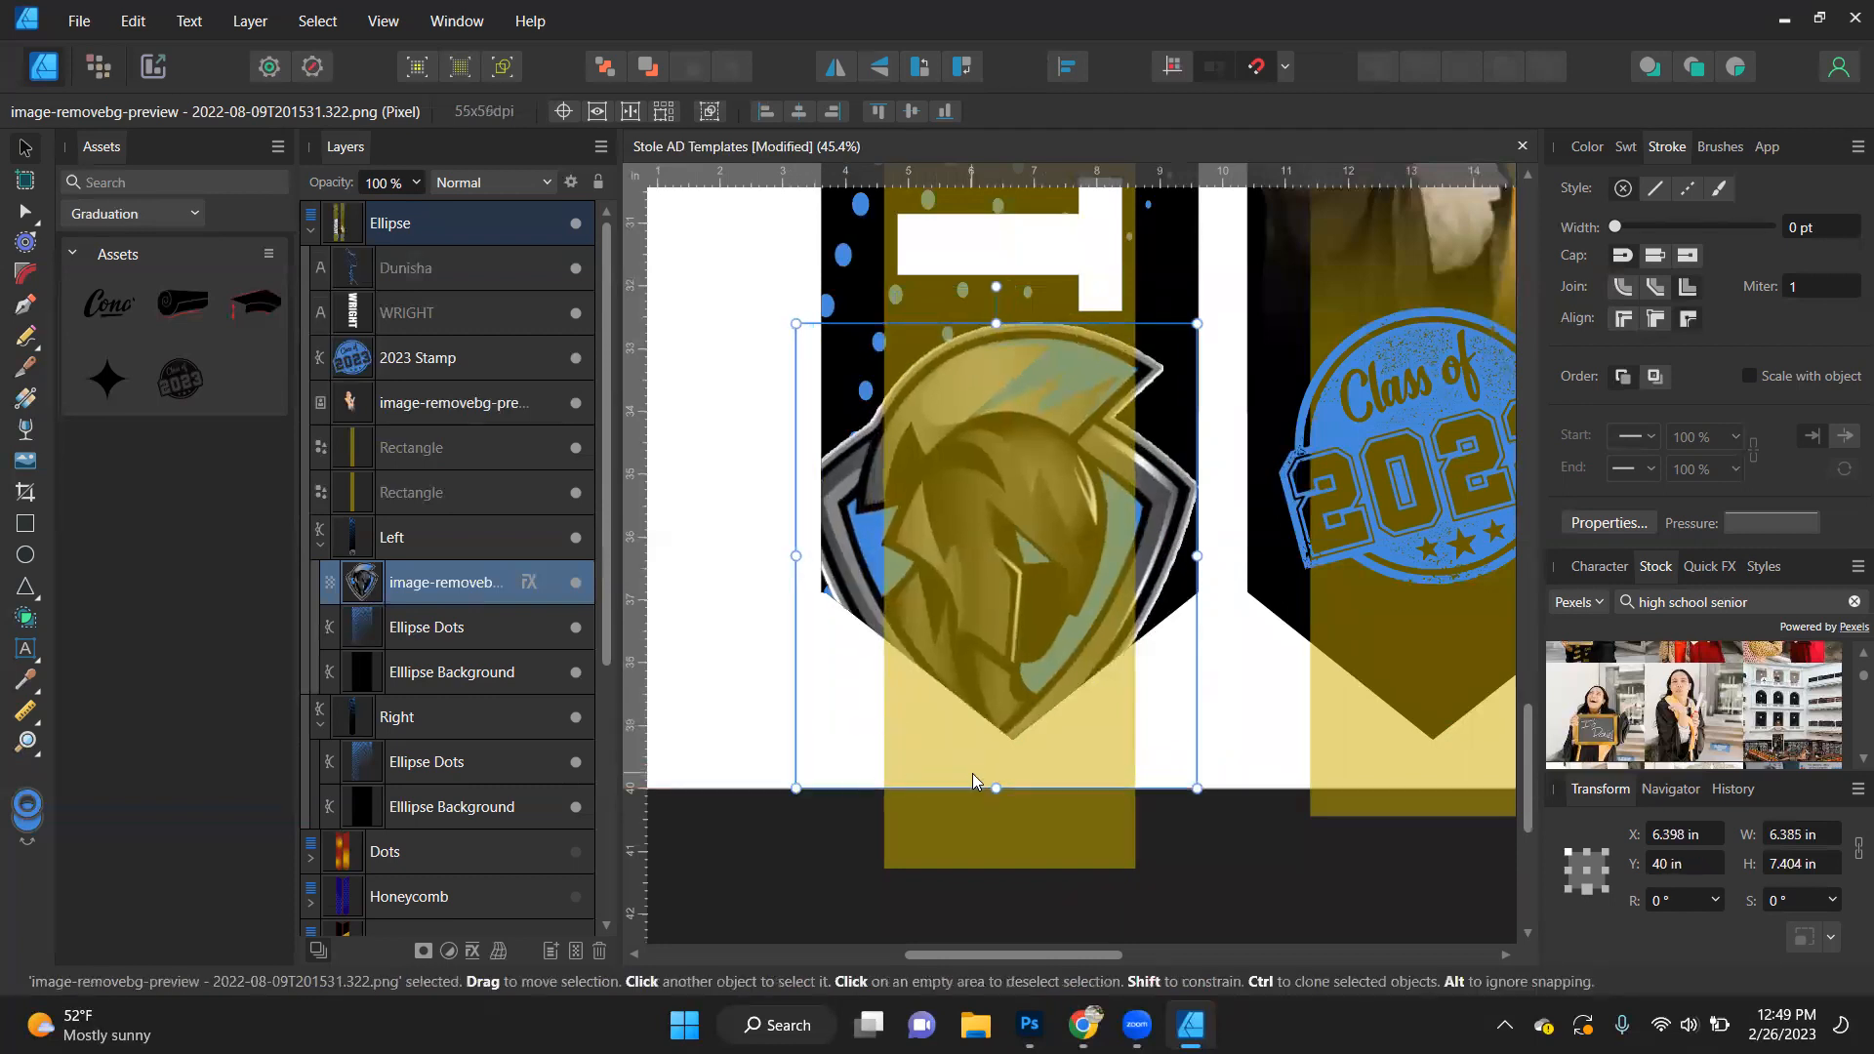
{"action": "key", "text": "ctrl+z"}
{"action": "left_click_drag", "start_coordinate": [1200, 759], "coordinate": [1229, 829]}
{"action": "left_click_drag", "start_coordinate": [1027, 541], "coordinate": [1027, 536]}
{"action": "scroll", "coordinate": [1027, 536], "scroll_direction": "down", "scroll_amount": 1}
{"action": "scroll", "coordinate": [1027, 540], "scroll_direction": "down", "scroll_amount": 2}
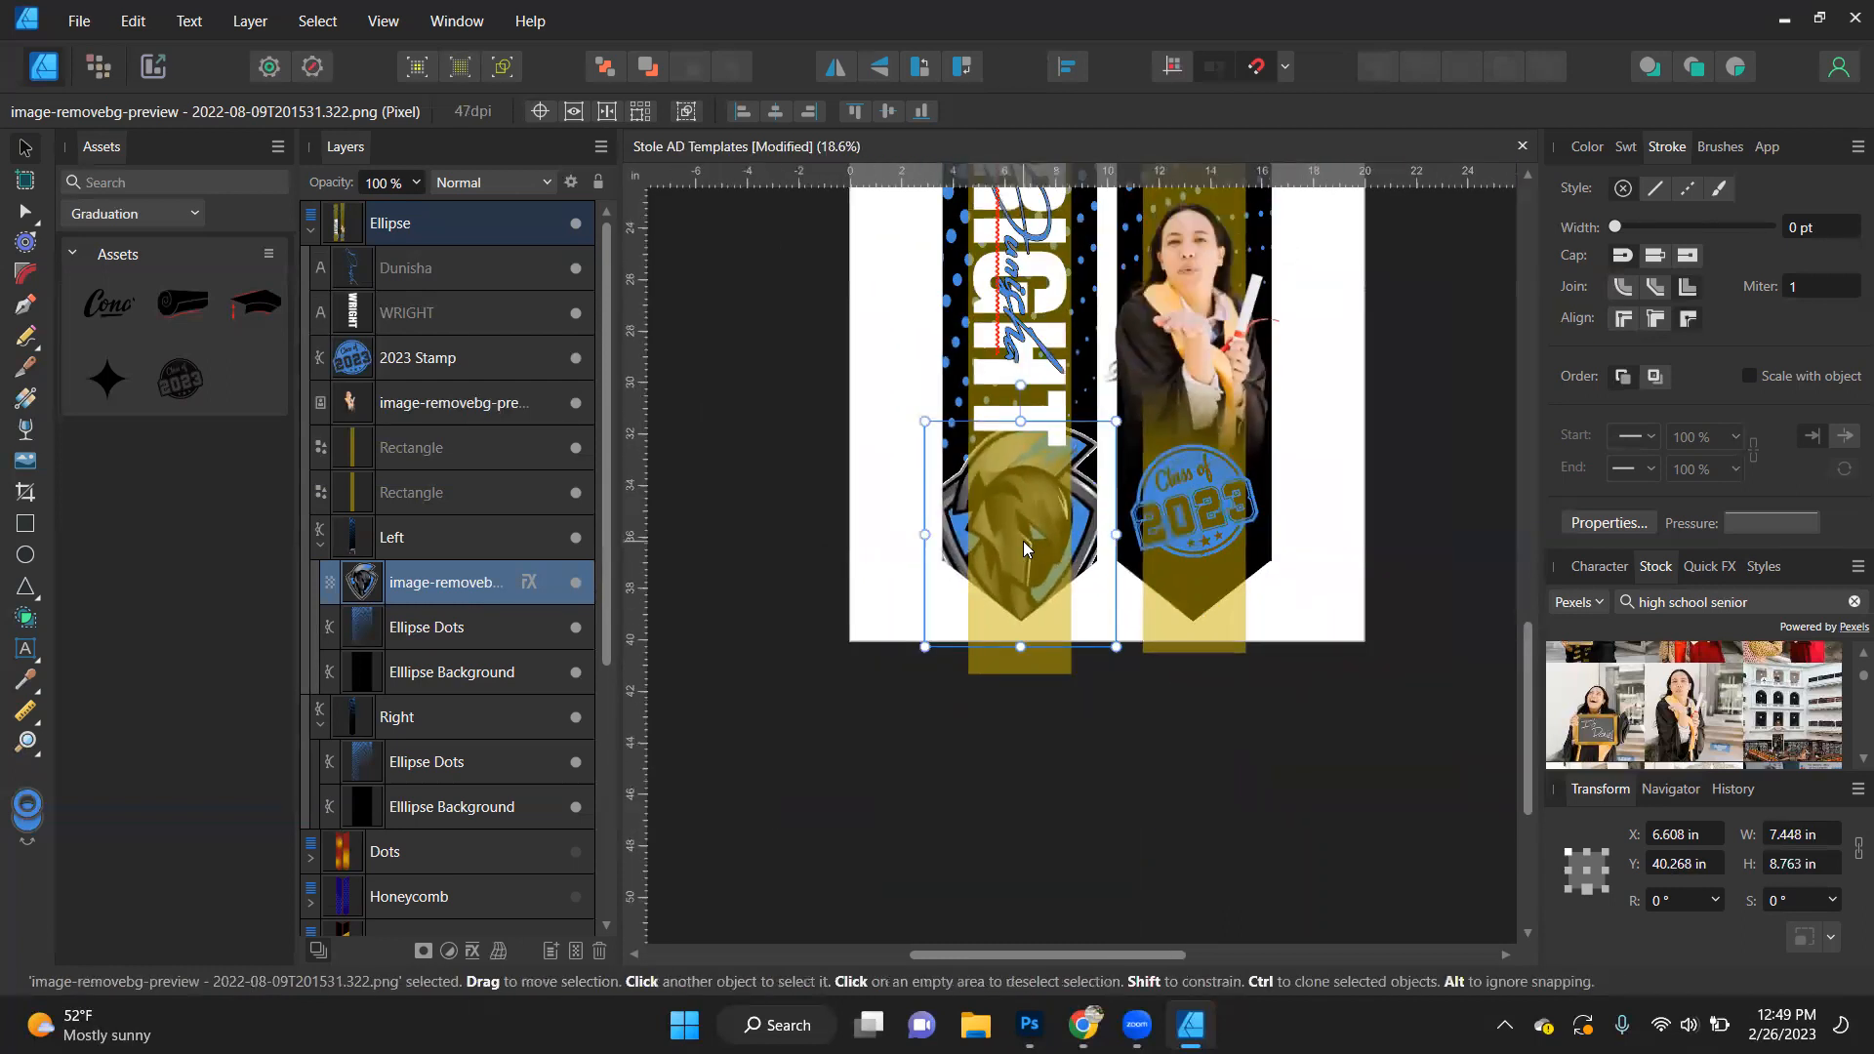
{"action": "left_click", "coordinate": [1384, 380]}
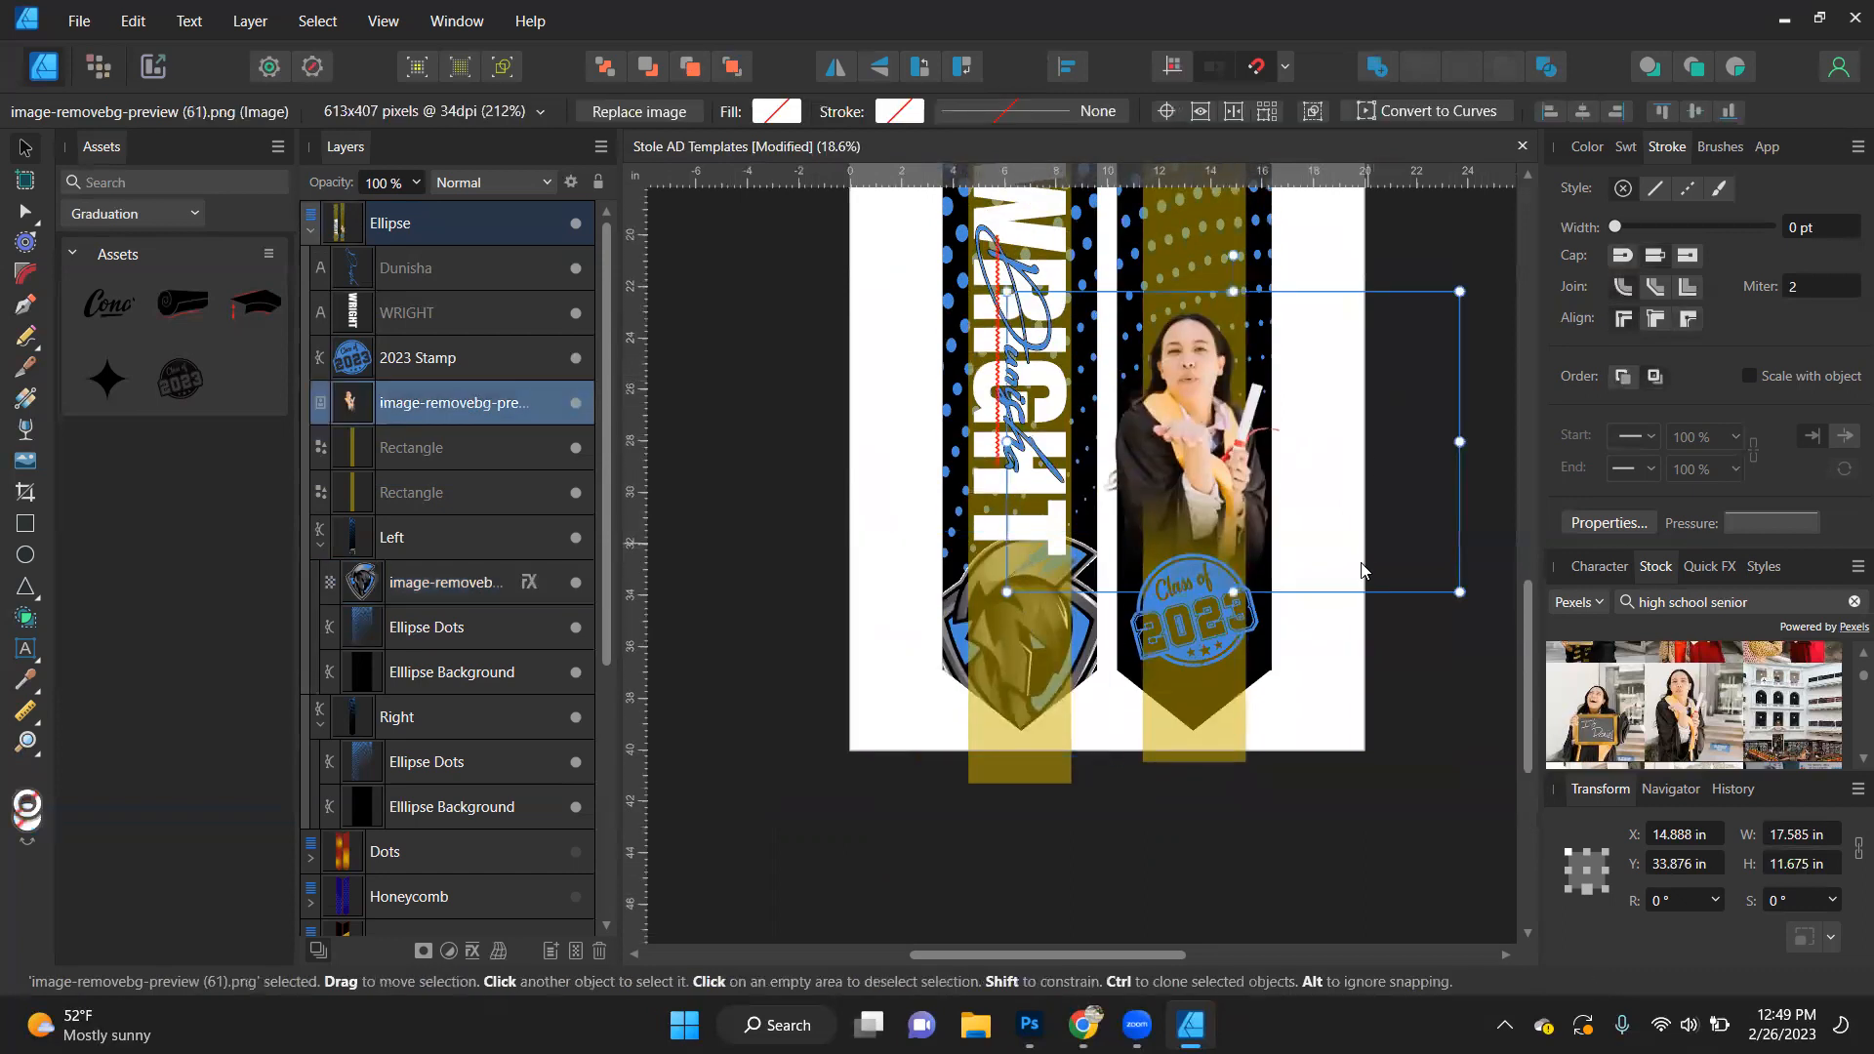
{"action": "scroll", "coordinate": [1395, 361], "scroll_direction": "up", "scroll_amount": 3}
{"action": "left_click", "coordinate": [1398, 363]}
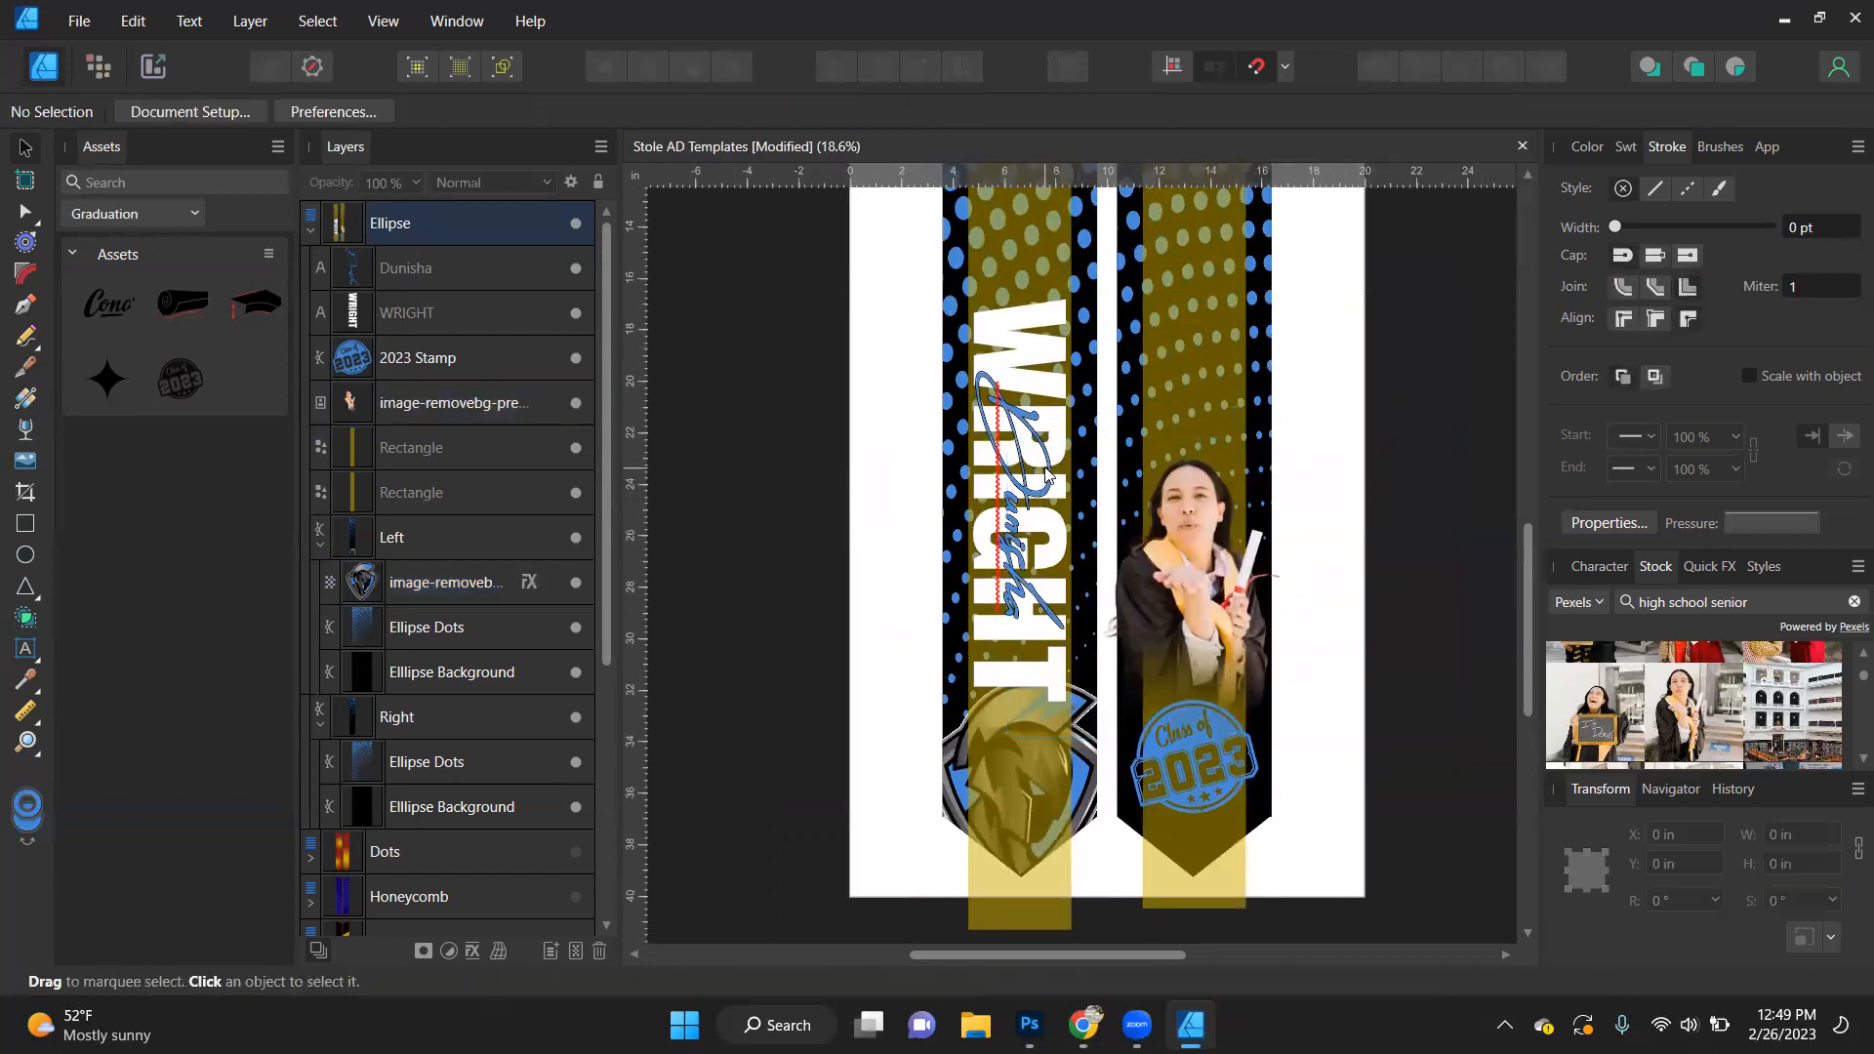
- Shrink the script first name to about 73.3 pt, enable Scale with object for its stroke, and move it over the last name's first letters
{"action": "left_click", "coordinate": [1021, 504]}
{"action": "scroll", "coordinate": [1020, 504], "scroll_direction": "up", "scroll_amount": 2}
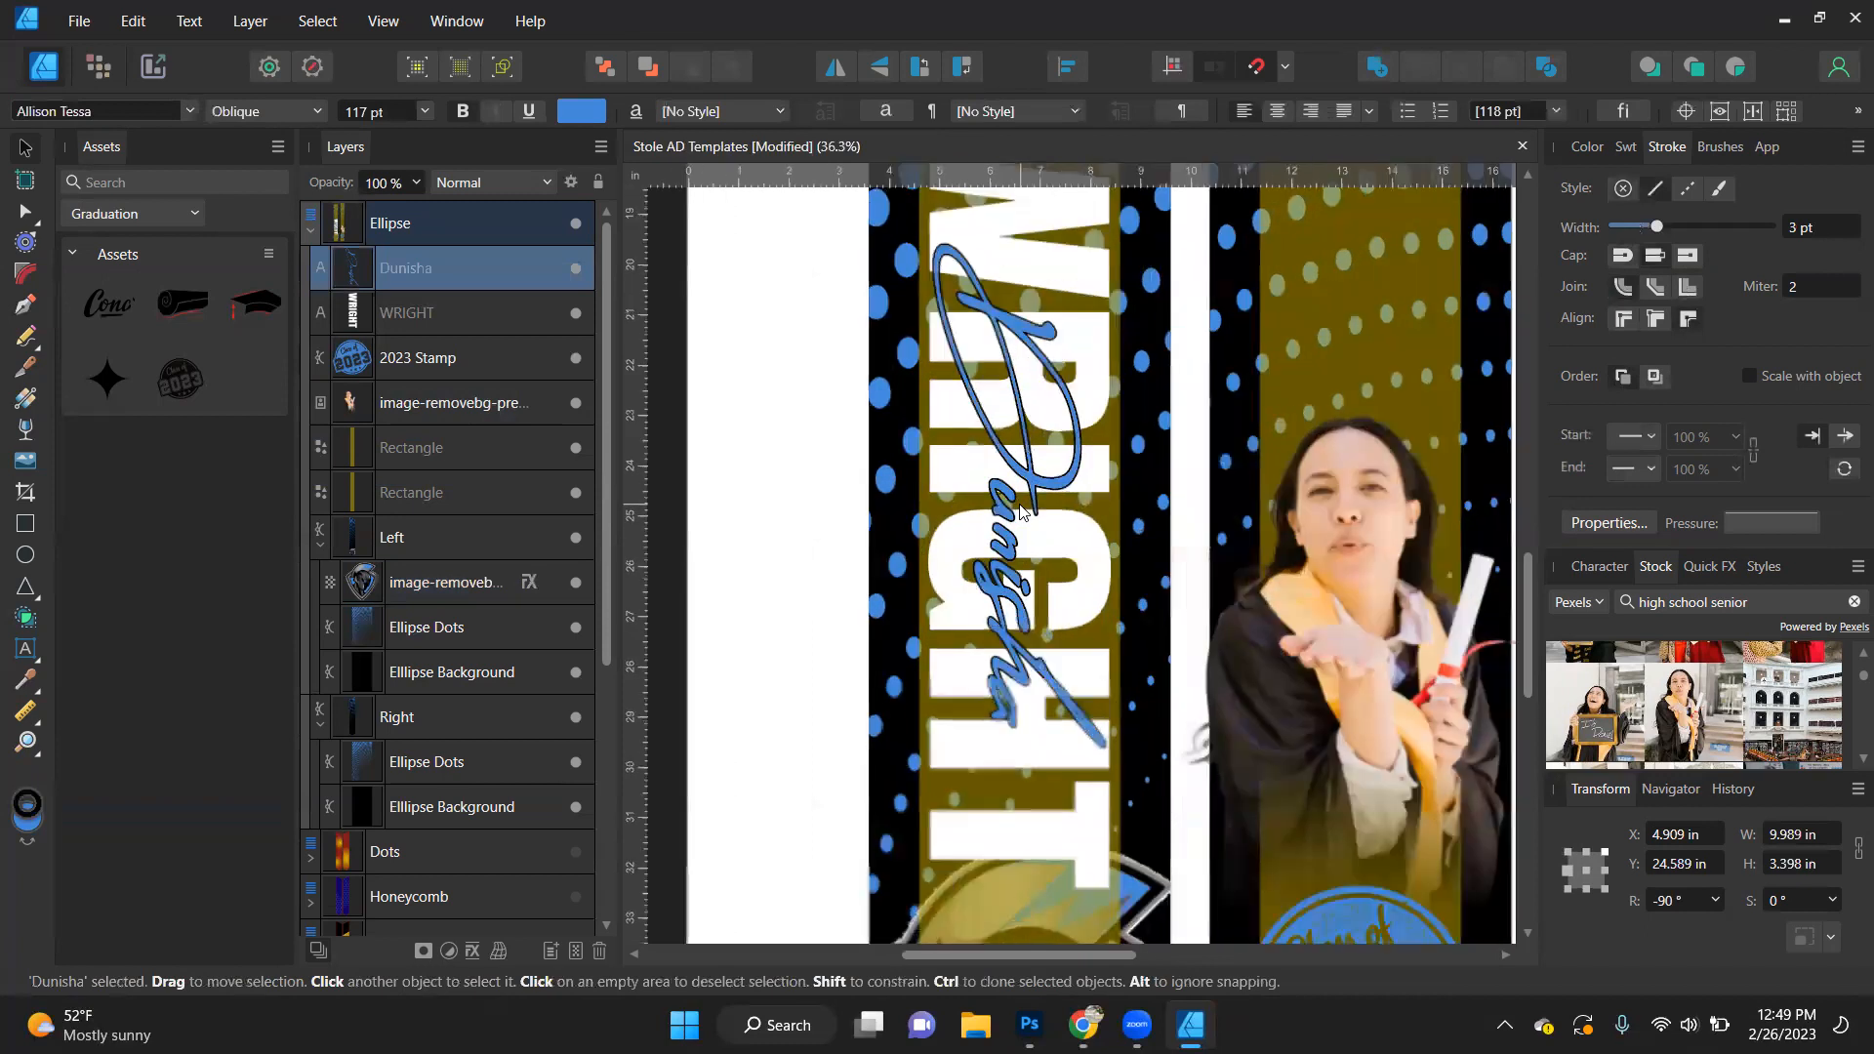
{"action": "left_click_drag", "start_coordinate": [1106, 746], "coordinate": [1033, 557]}
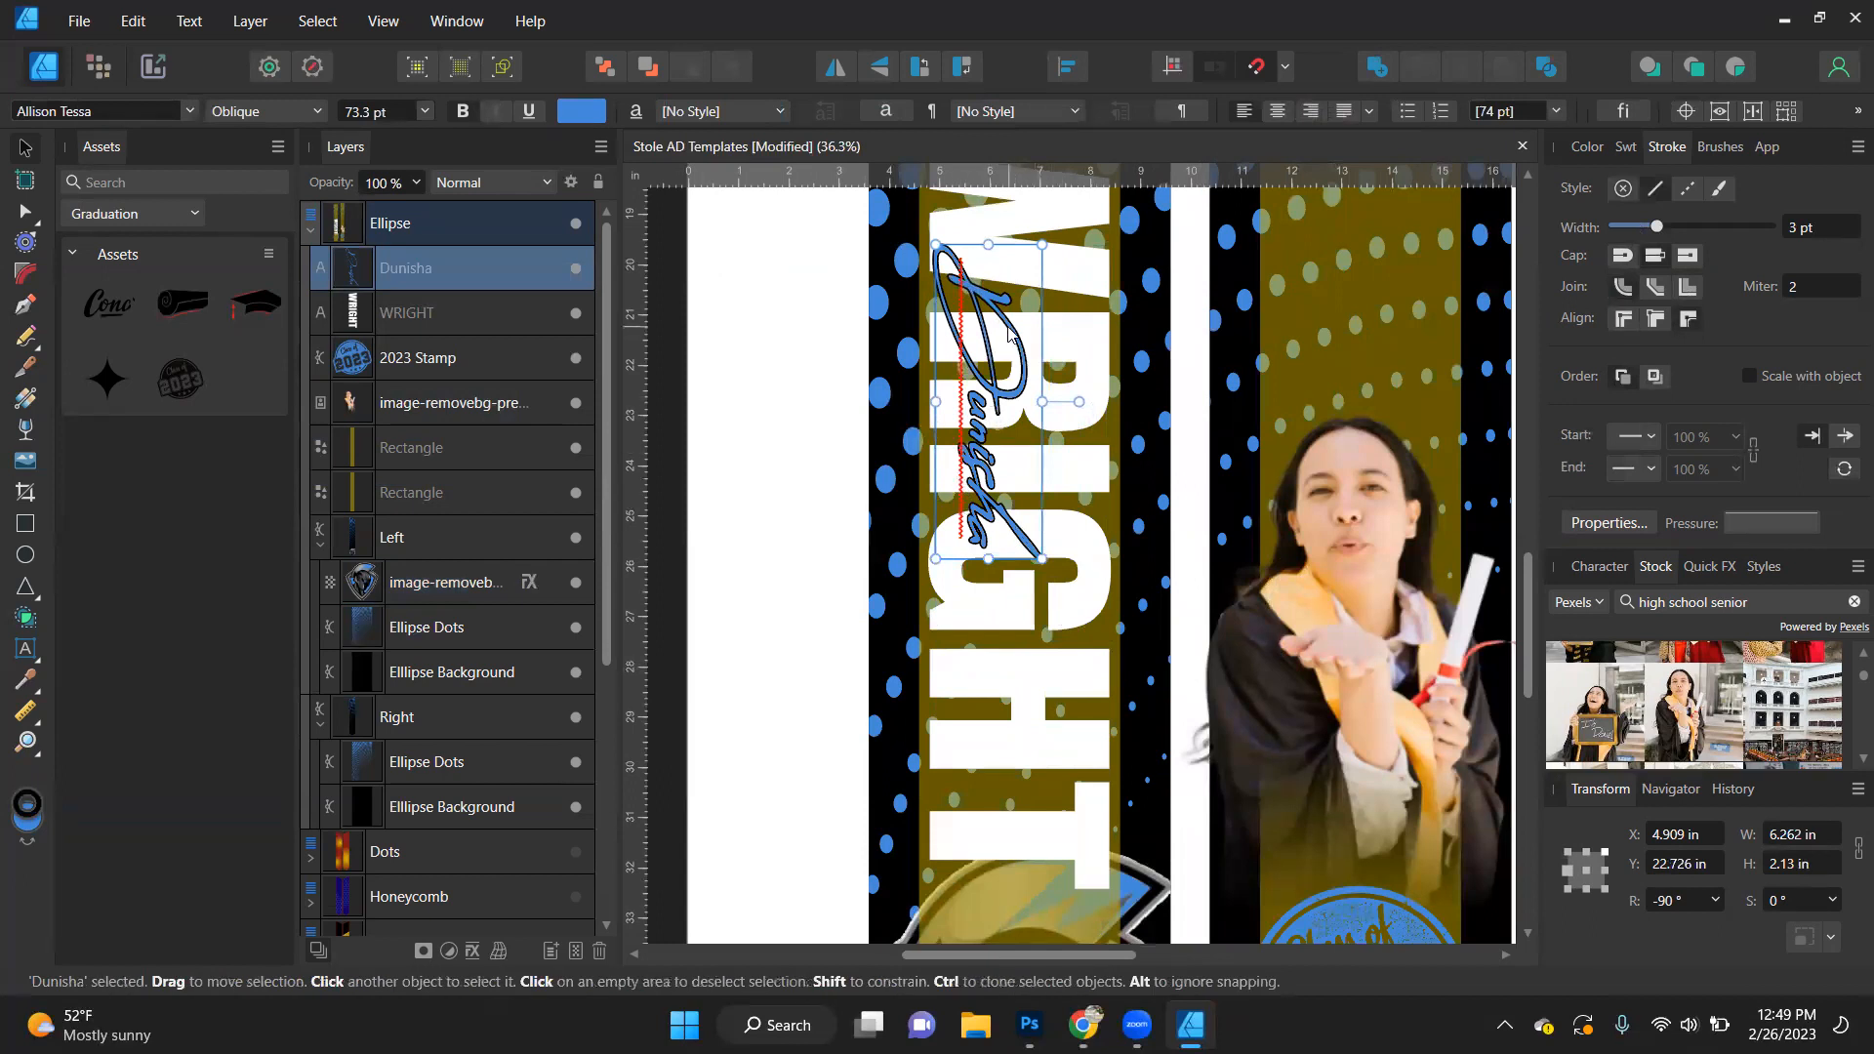
{"action": "scroll", "coordinate": [1008, 334], "scroll_direction": "up", "scroll_amount": 3}
{"action": "left_click", "coordinate": [1817, 377]}
{"action": "scroll", "coordinate": [958, 509], "scroll_direction": "down", "scroll_amount": 3}
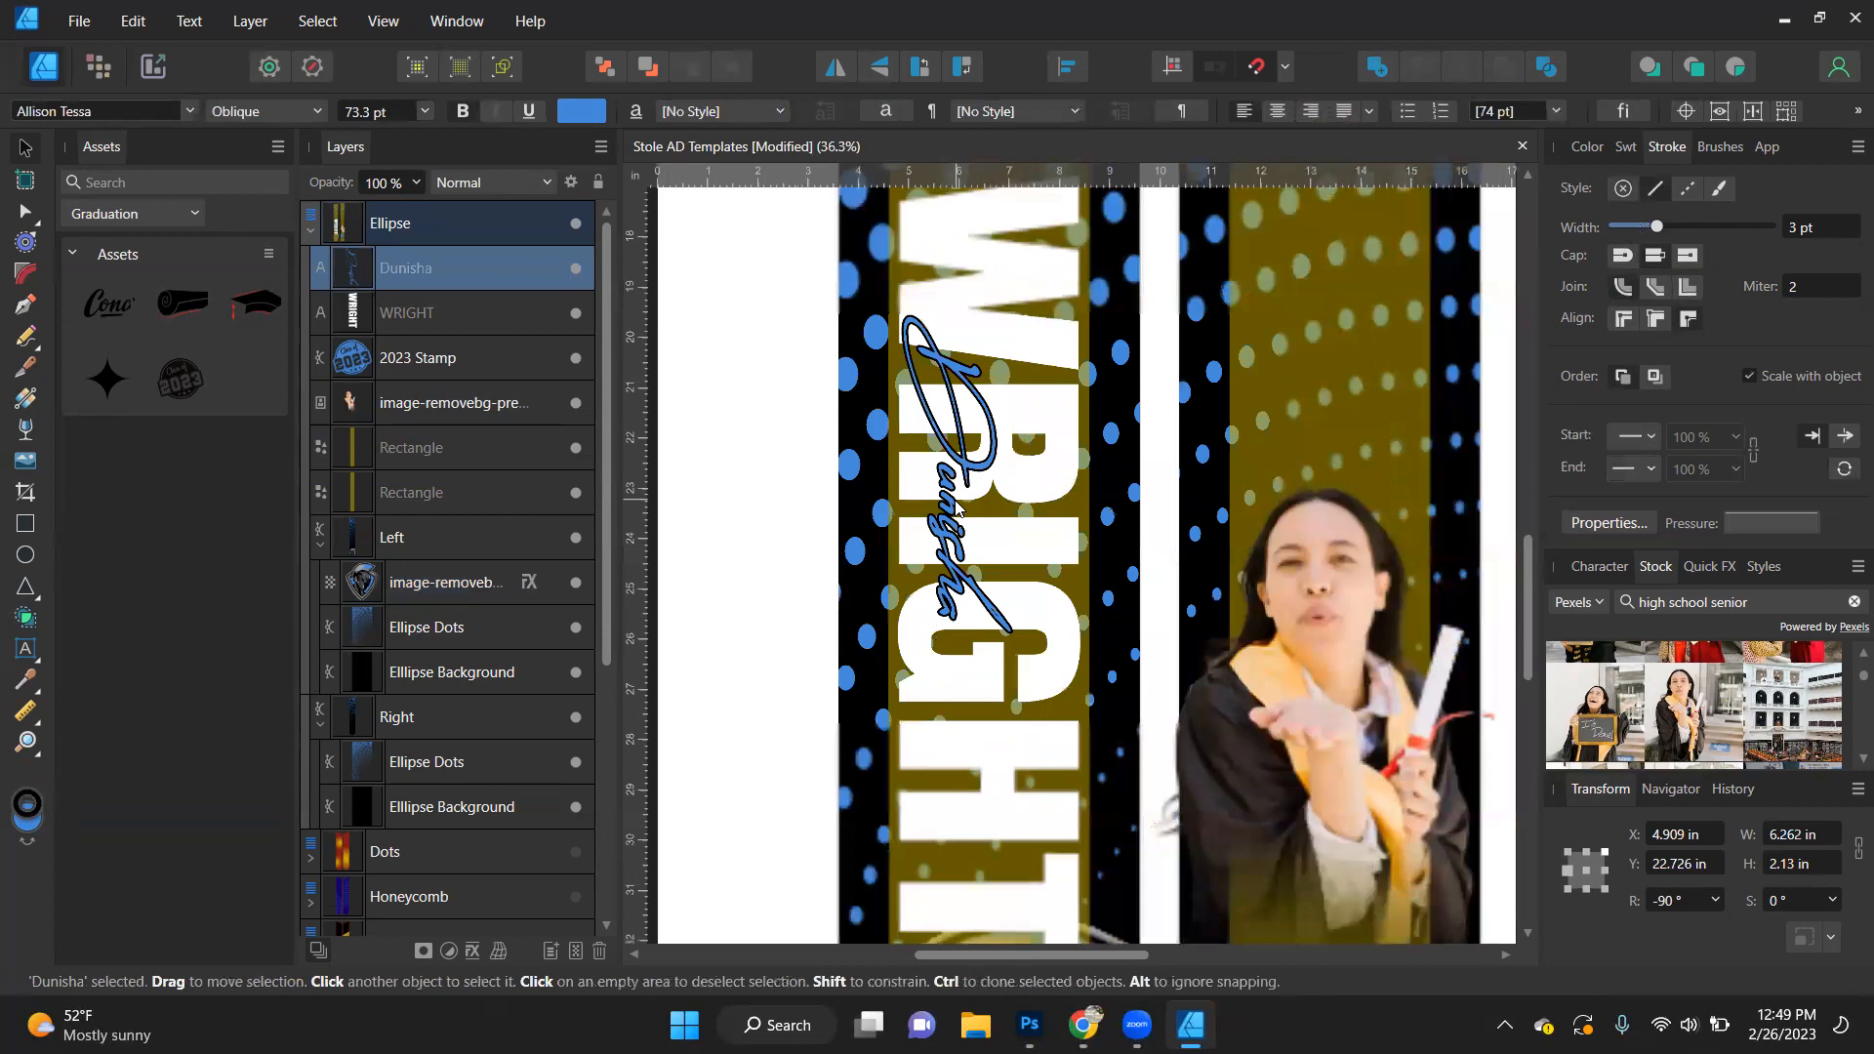
{"action": "left_click_drag", "start_coordinate": [968, 483], "coordinate": [1039, 339]}
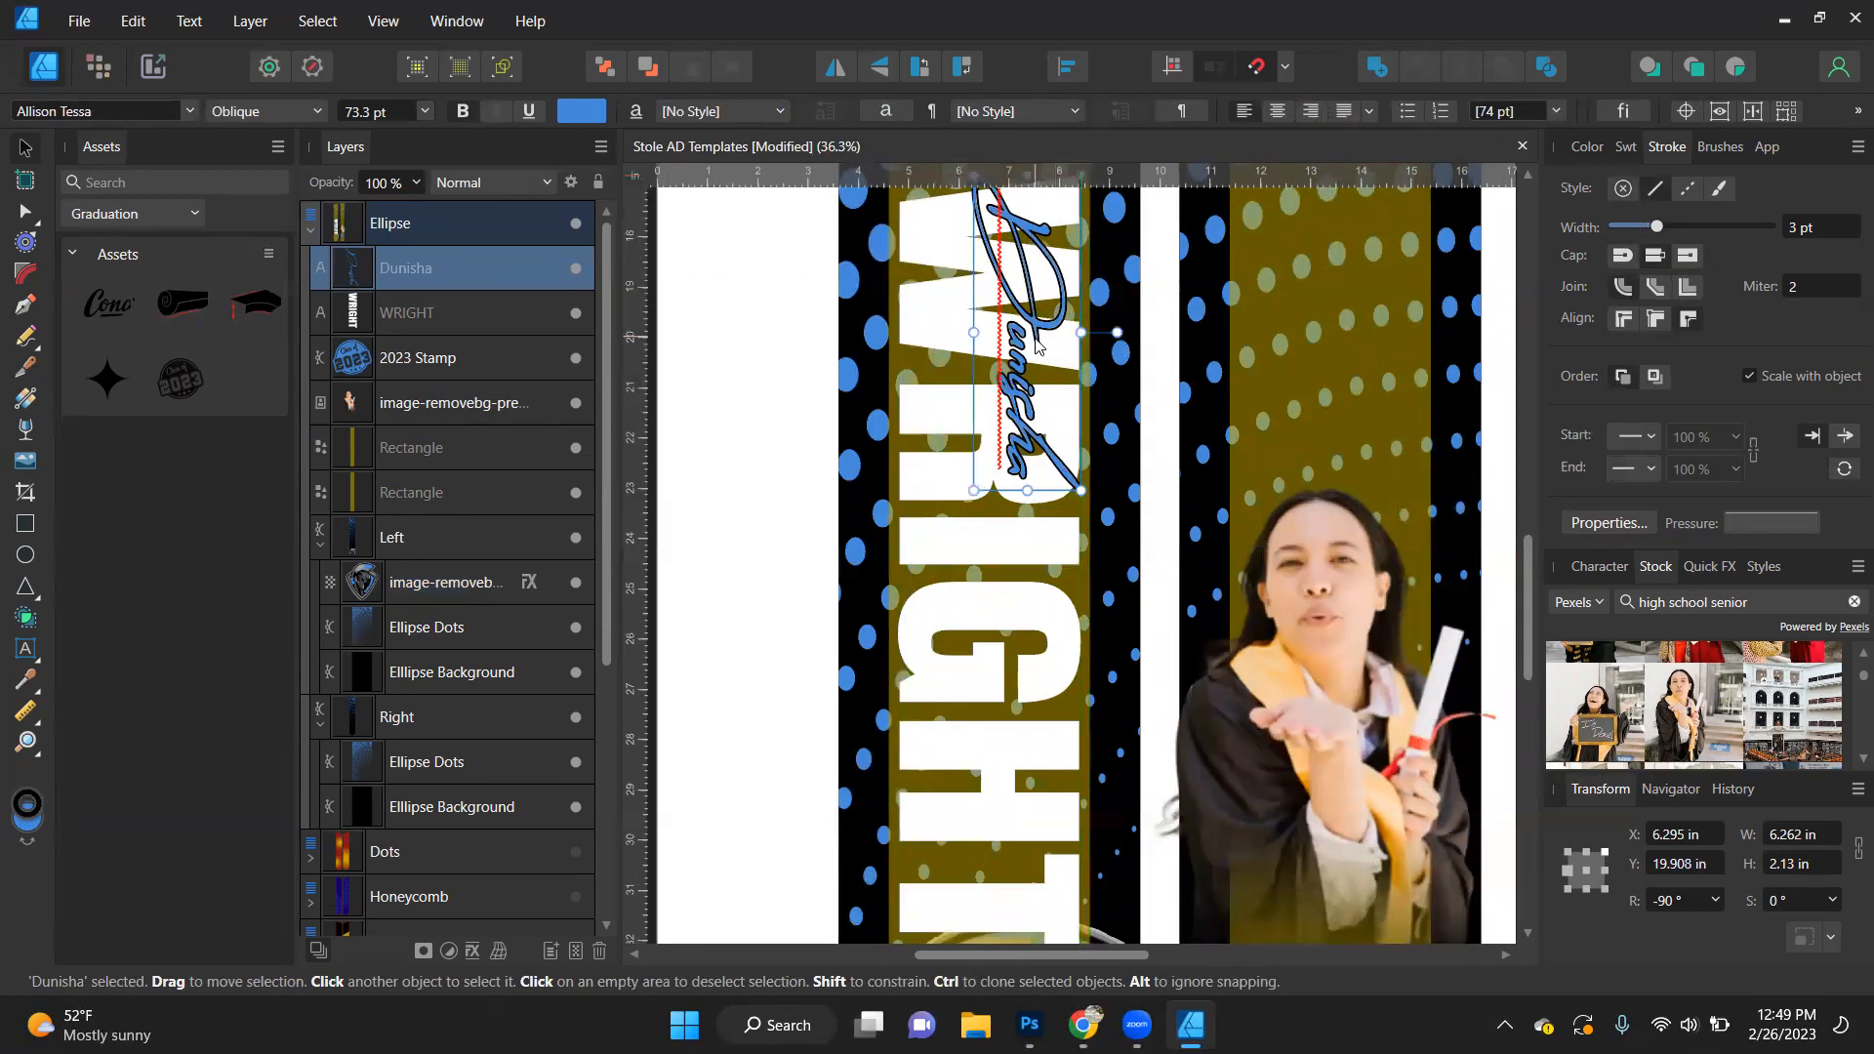
{"action": "scroll", "coordinate": [1040, 585], "scroll_direction": "down", "scroll_amount": 2}
- Change the block last name's font to American Captain and stretch it to about 15.1 × 3.6 in
{"action": "left_click", "coordinate": [1041, 609]}
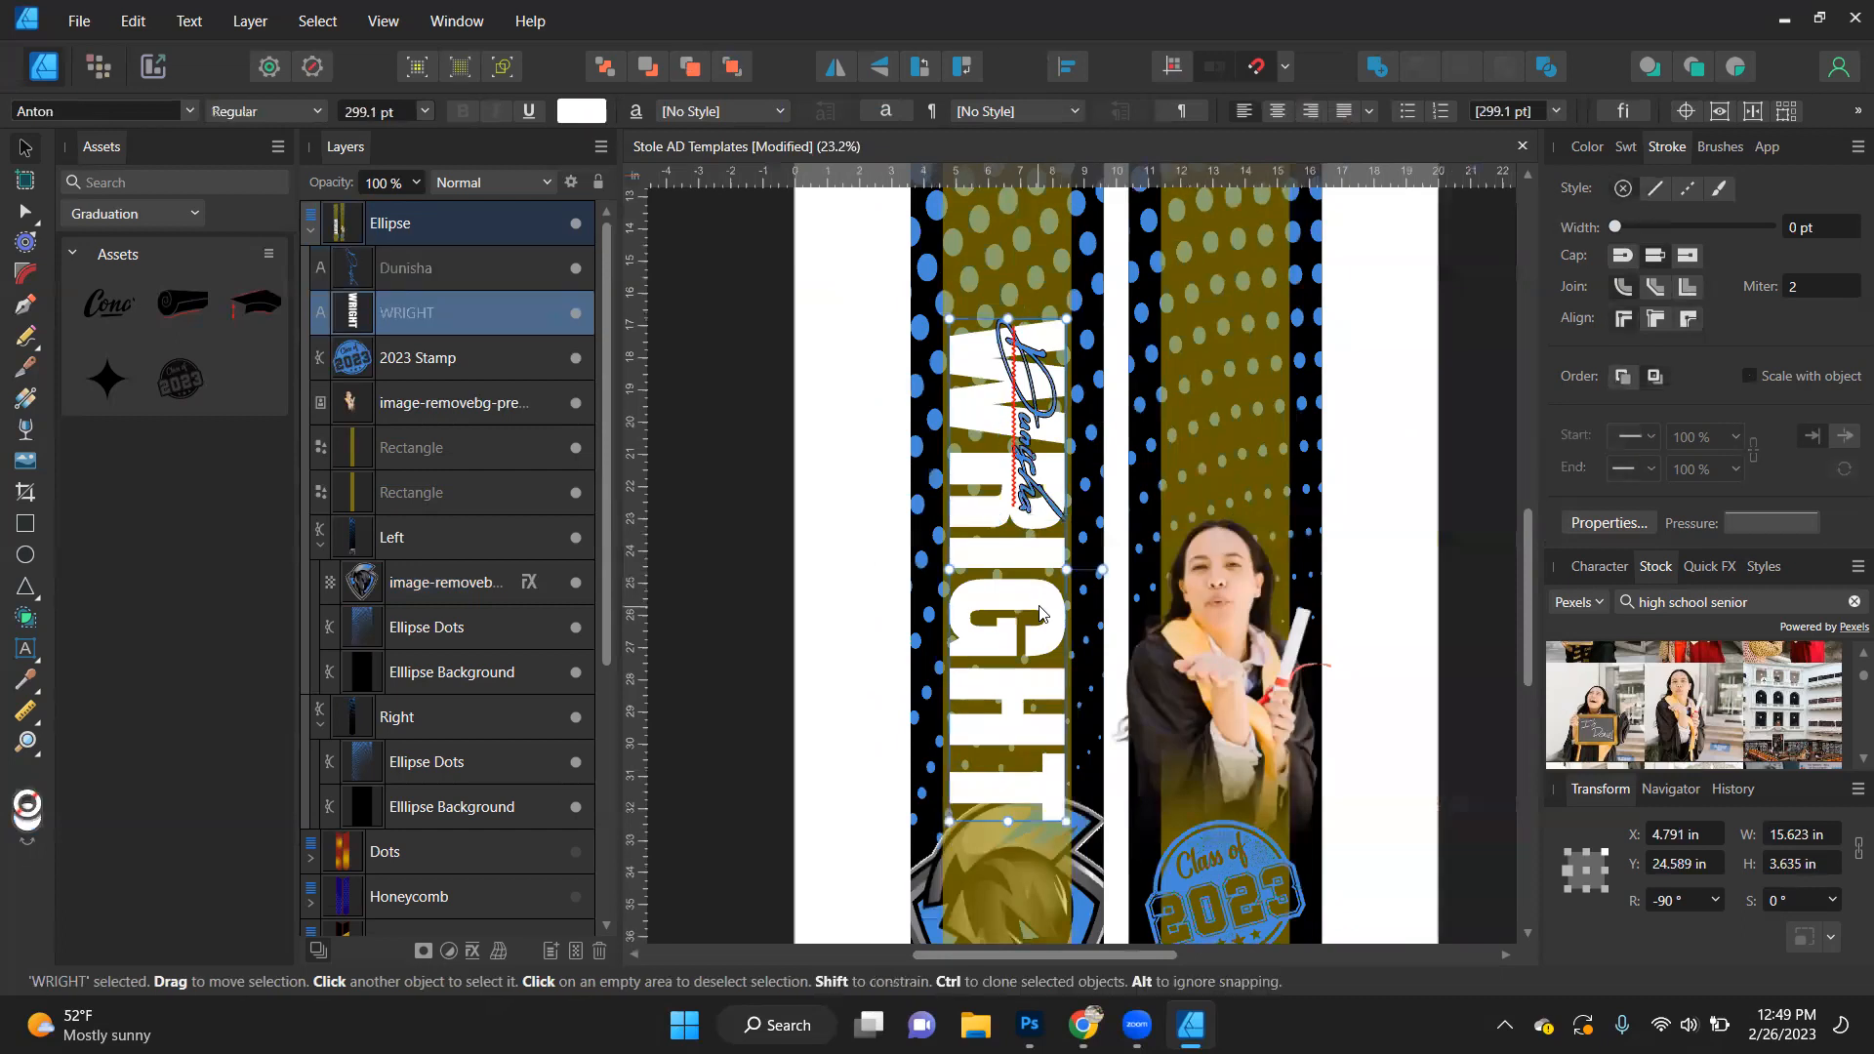
{"action": "left_click", "coordinate": [191, 110]}
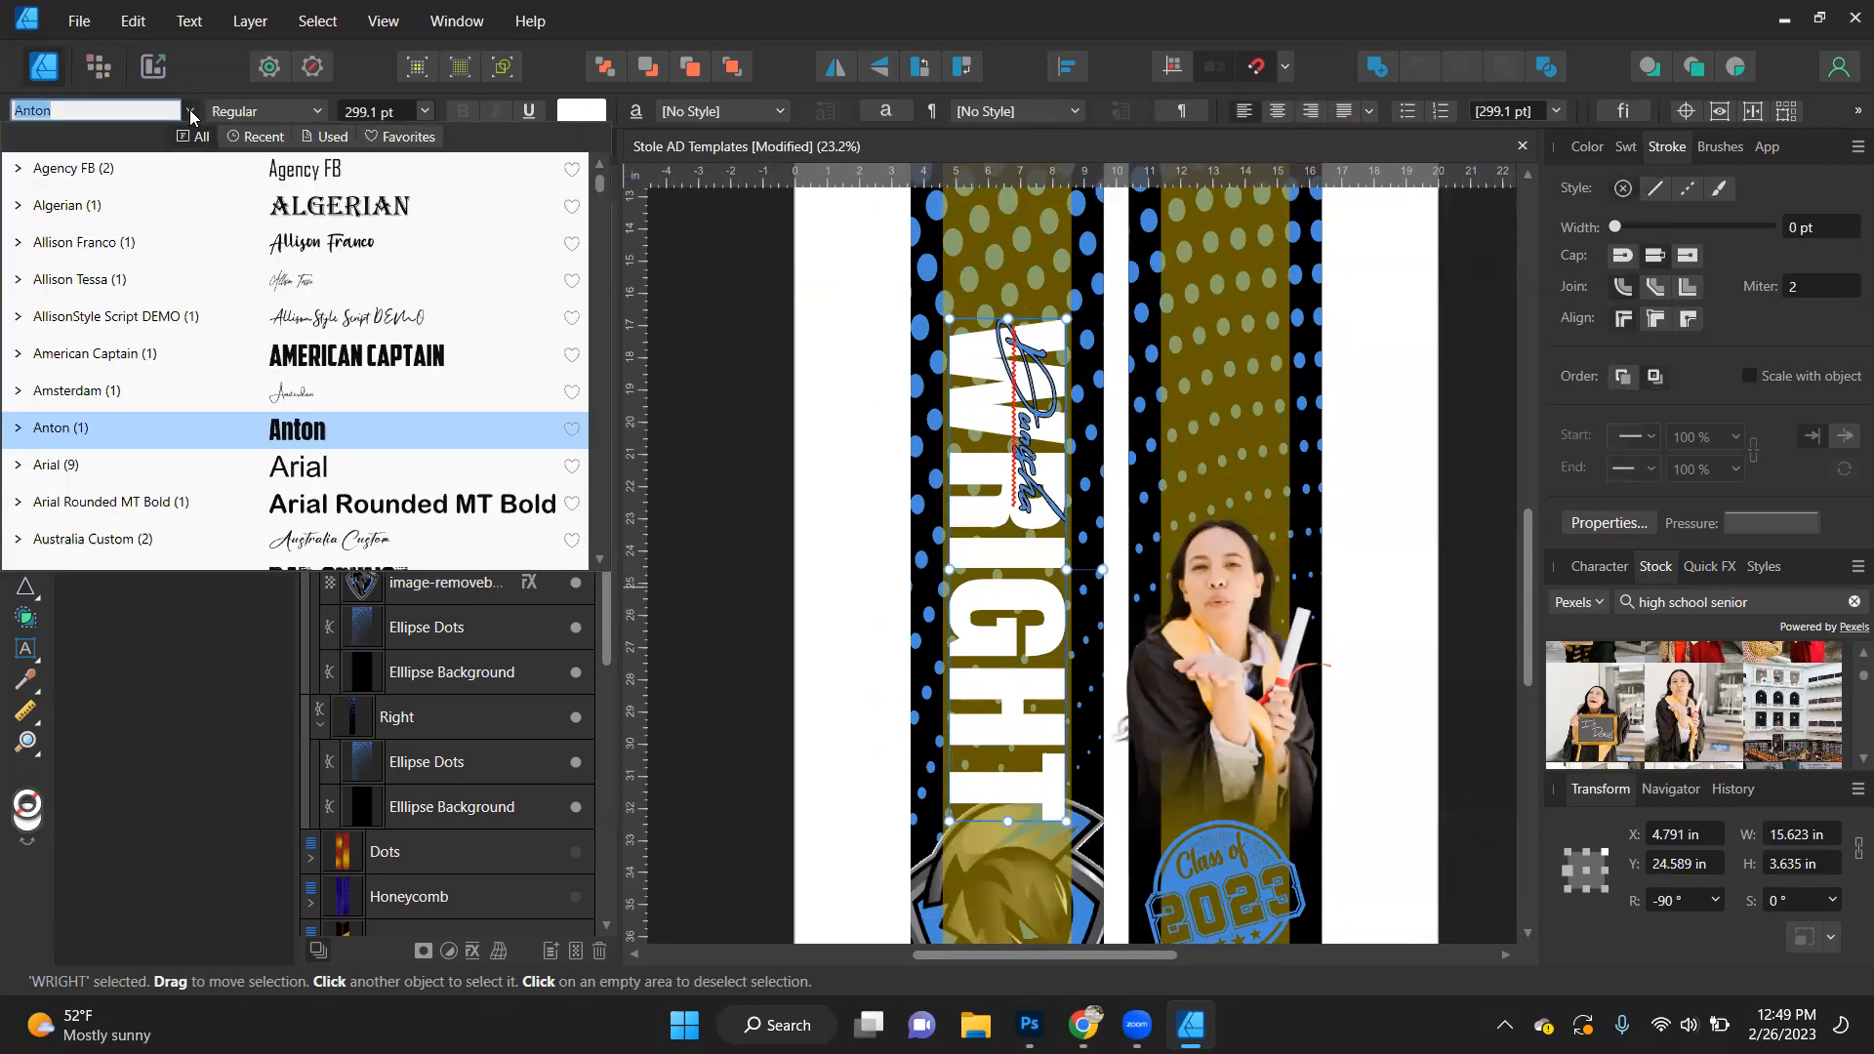
{"action": "left_click", "coordinate": [310, 364]}
{"action": "left_click_drag", "start_coordinate": [1047, 767], "coordinate": [1059, 803]}
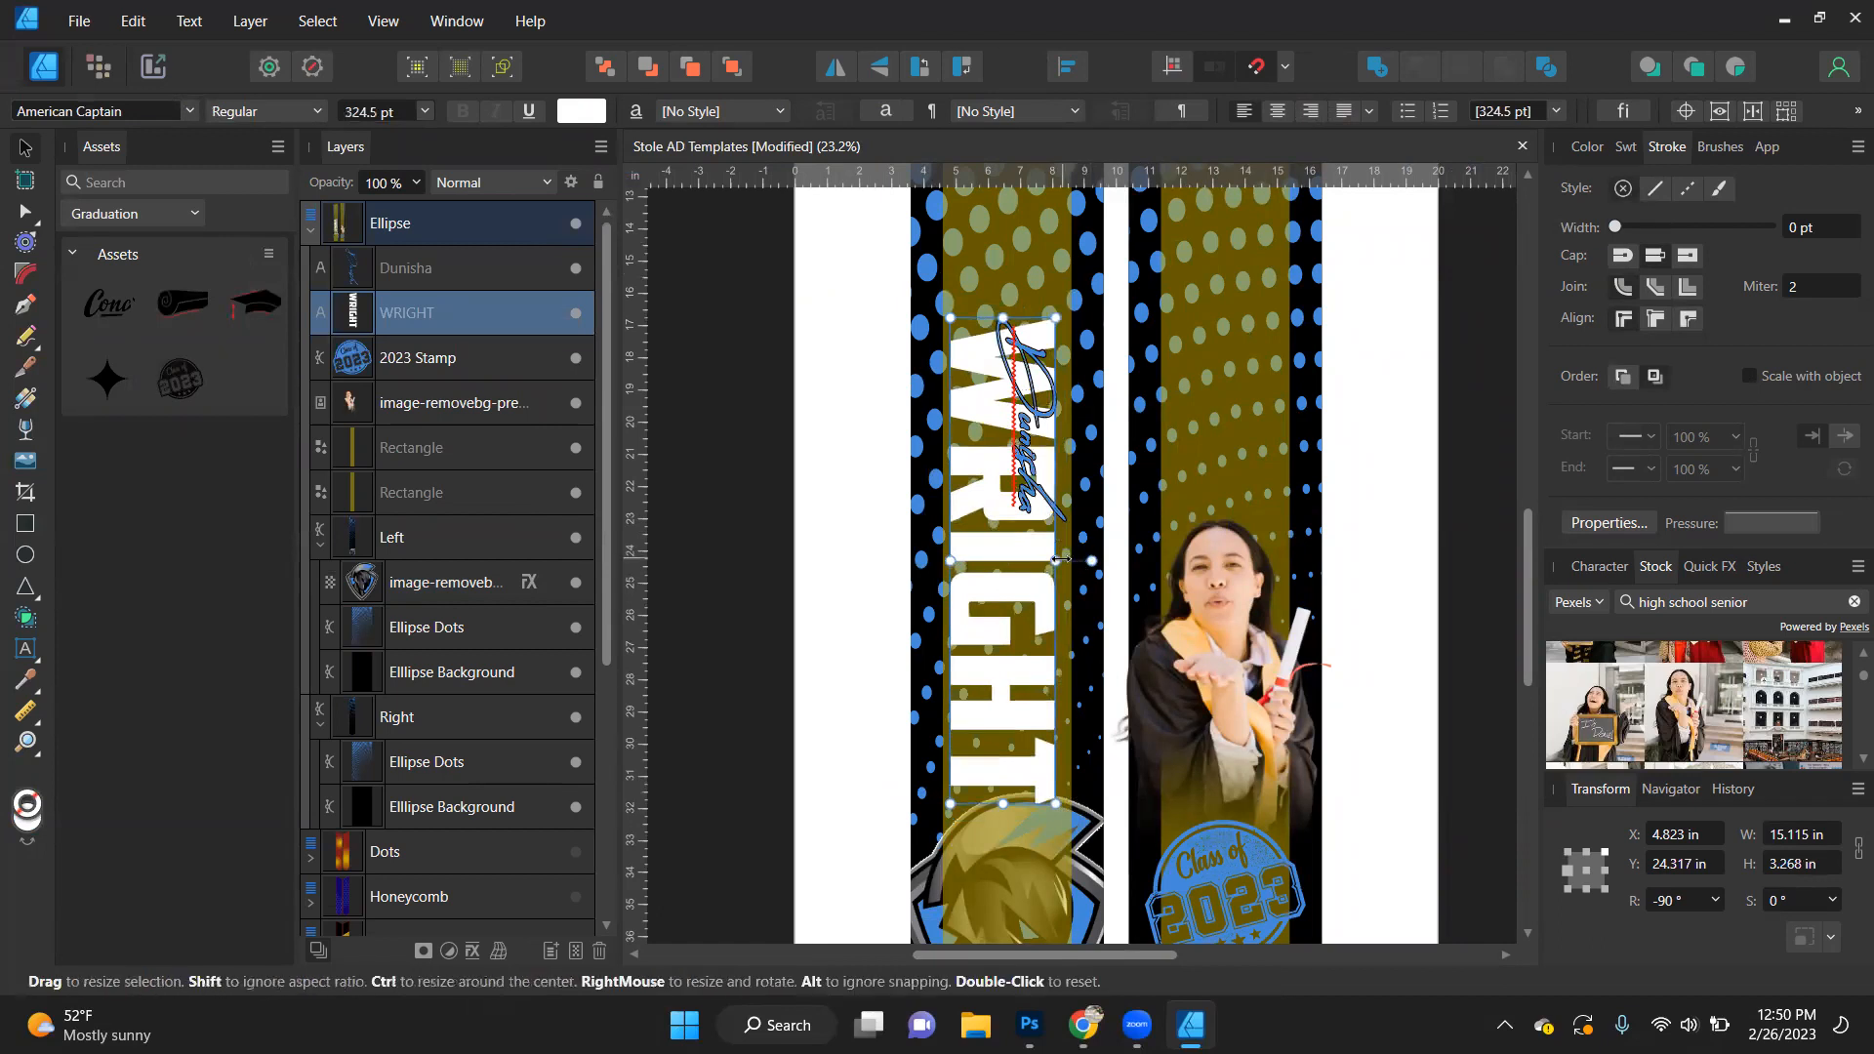
{"action": "left_click_drag", "start_coordinate": [1061, 562], "coordinate": [1064, 551]}
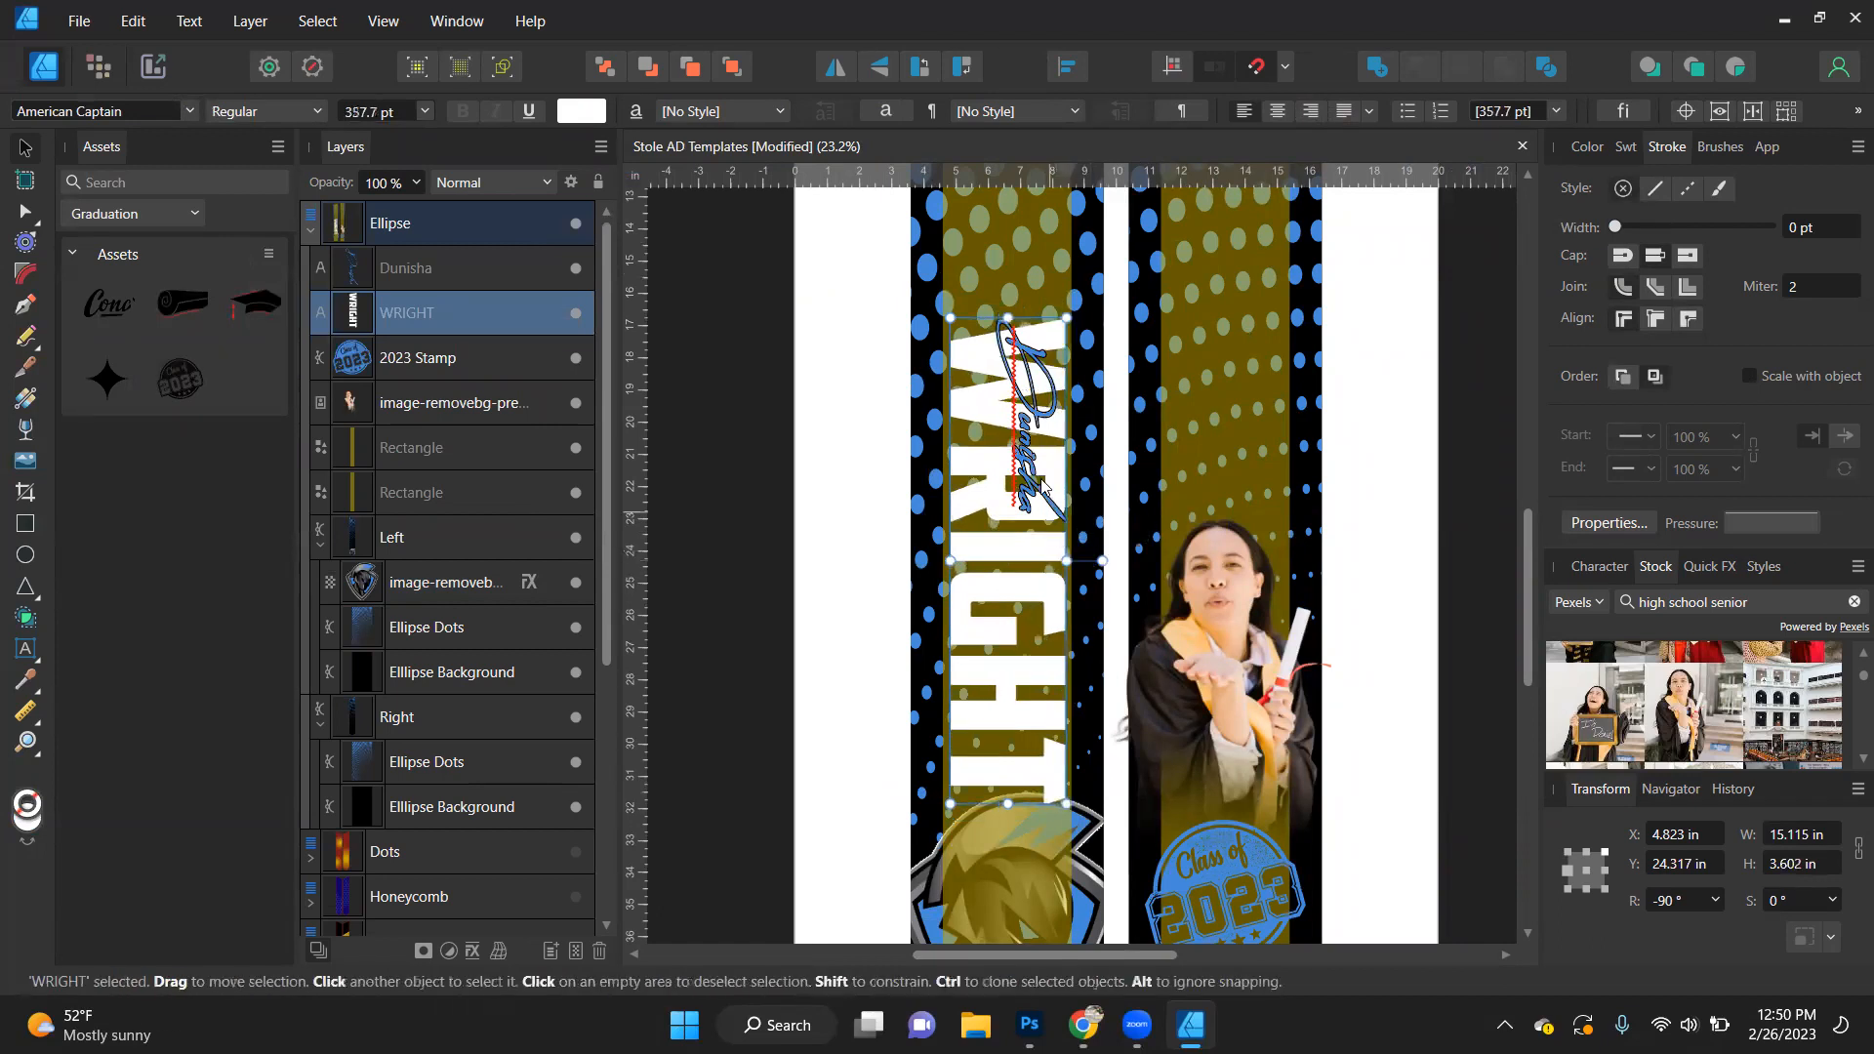
- Set the script first name's rotation to 0° so it reads horizontally across the left stole
{"action": "scroll", "coordinate": [1034, 345], "scroll_direction": "up", "scroll_amount": 2}
{"action": "scroll", "coordinate": [1035, 345], "scroll_direction": "up", "scroll_amount": 1}
{"action": "left_click", "coordinate": [1034, 345]}
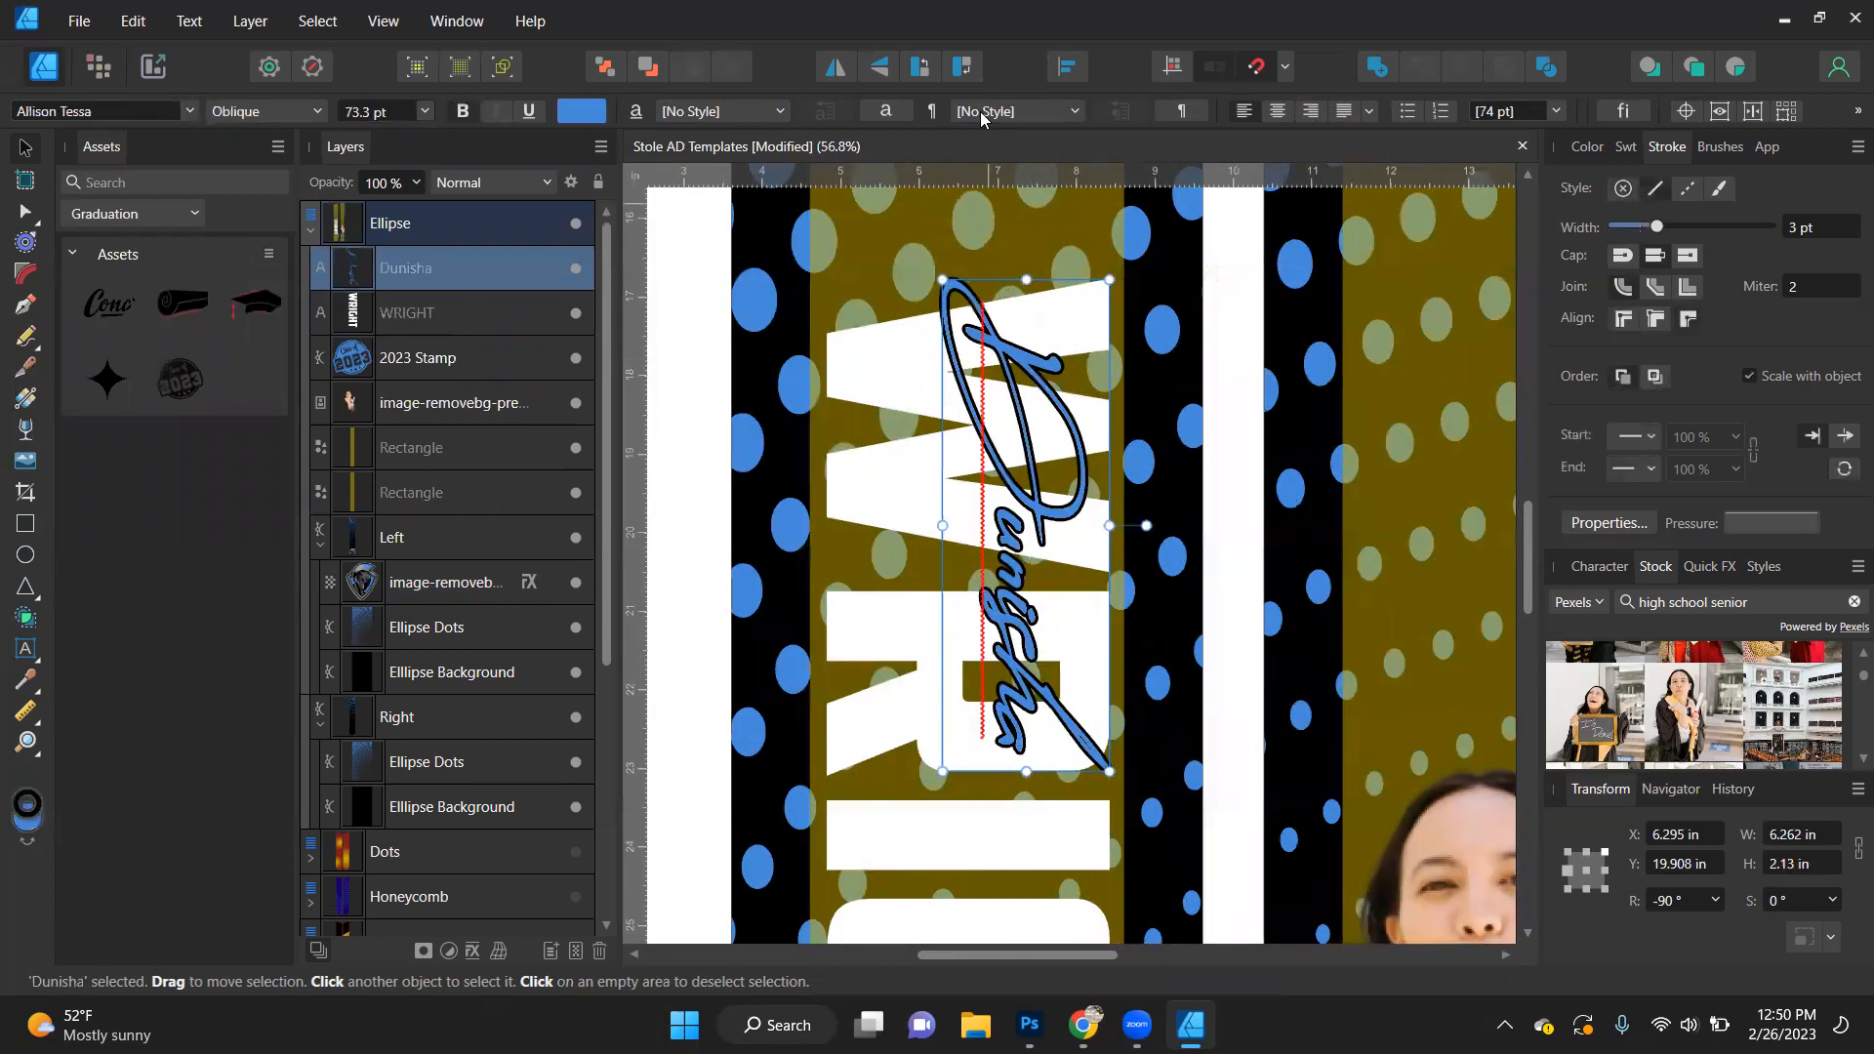
{"action": "left_click", "coordinate": [1671, 900]}
{"action": "type", "text": "0"}
{"action": "key", "text": "Return"}
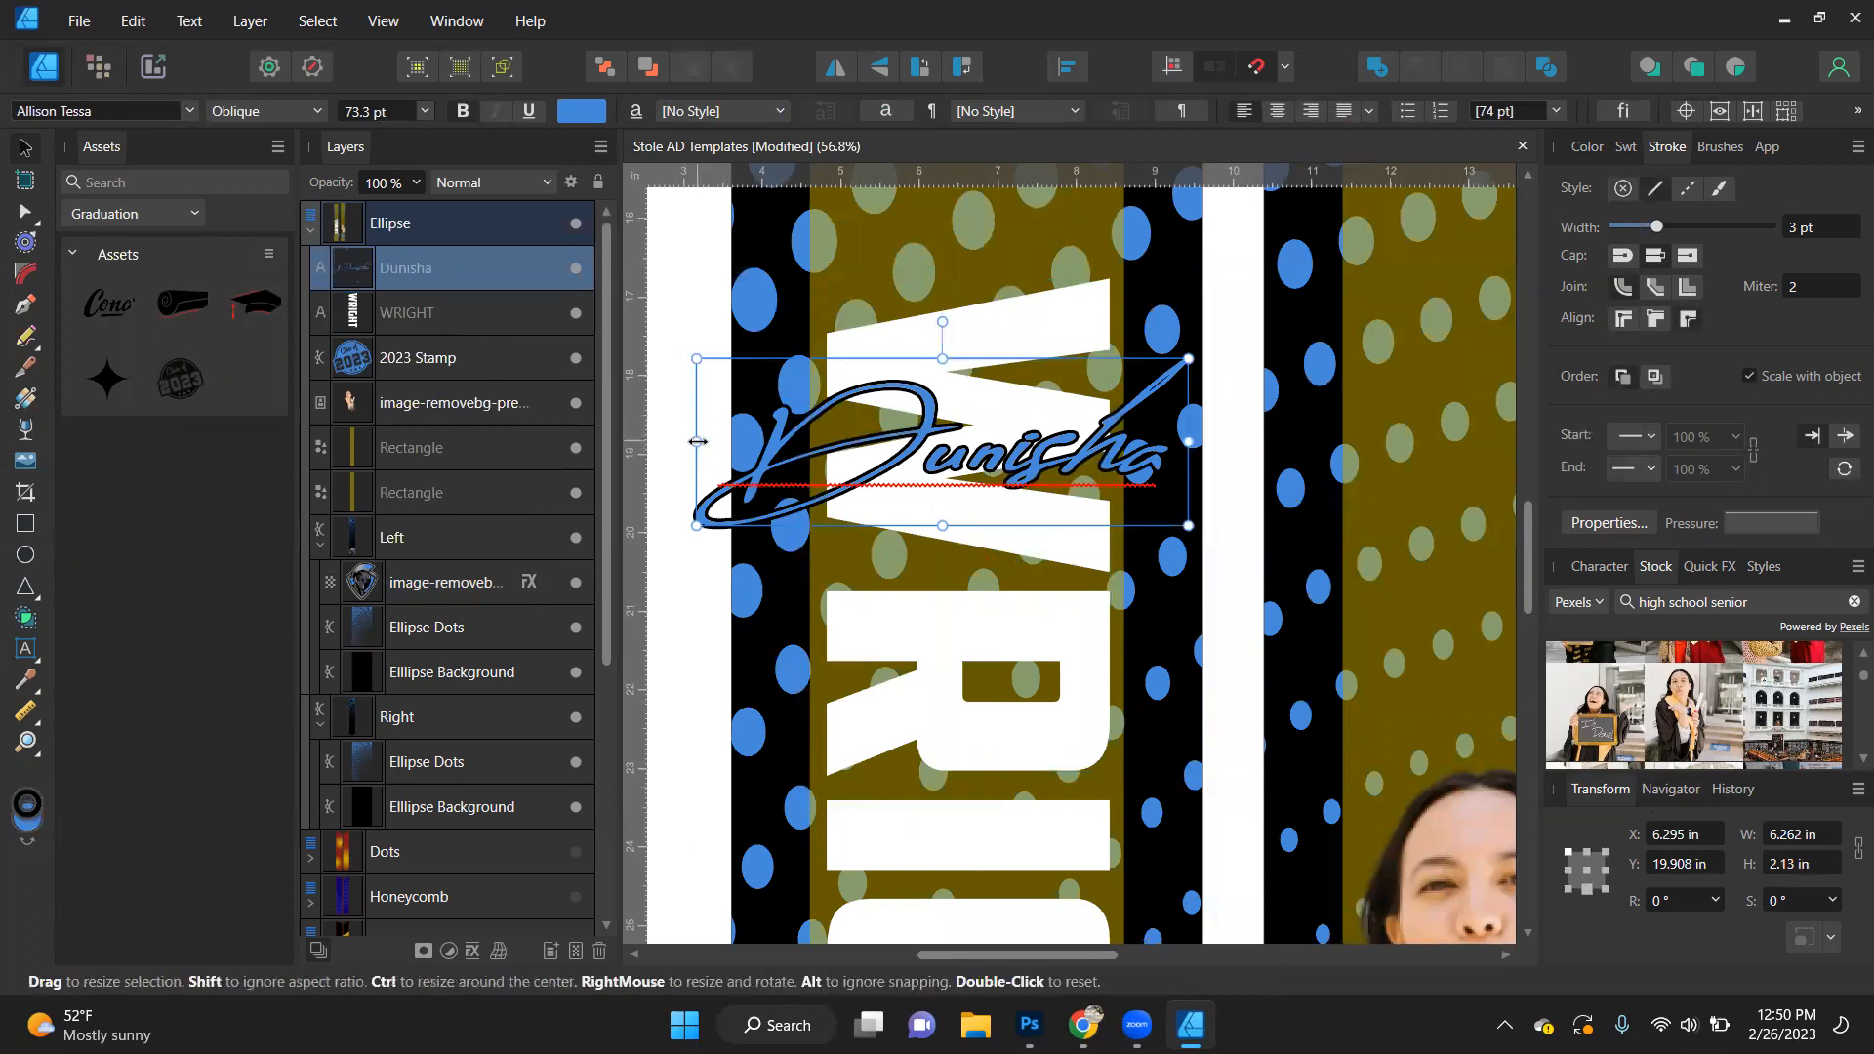
- Narrow the script first name to about 3.79 in wide and move it up to the start of the last name
{"action": "left_click_drag", "start_coordinate": [696, 441], "coordinate": [826, 441]}
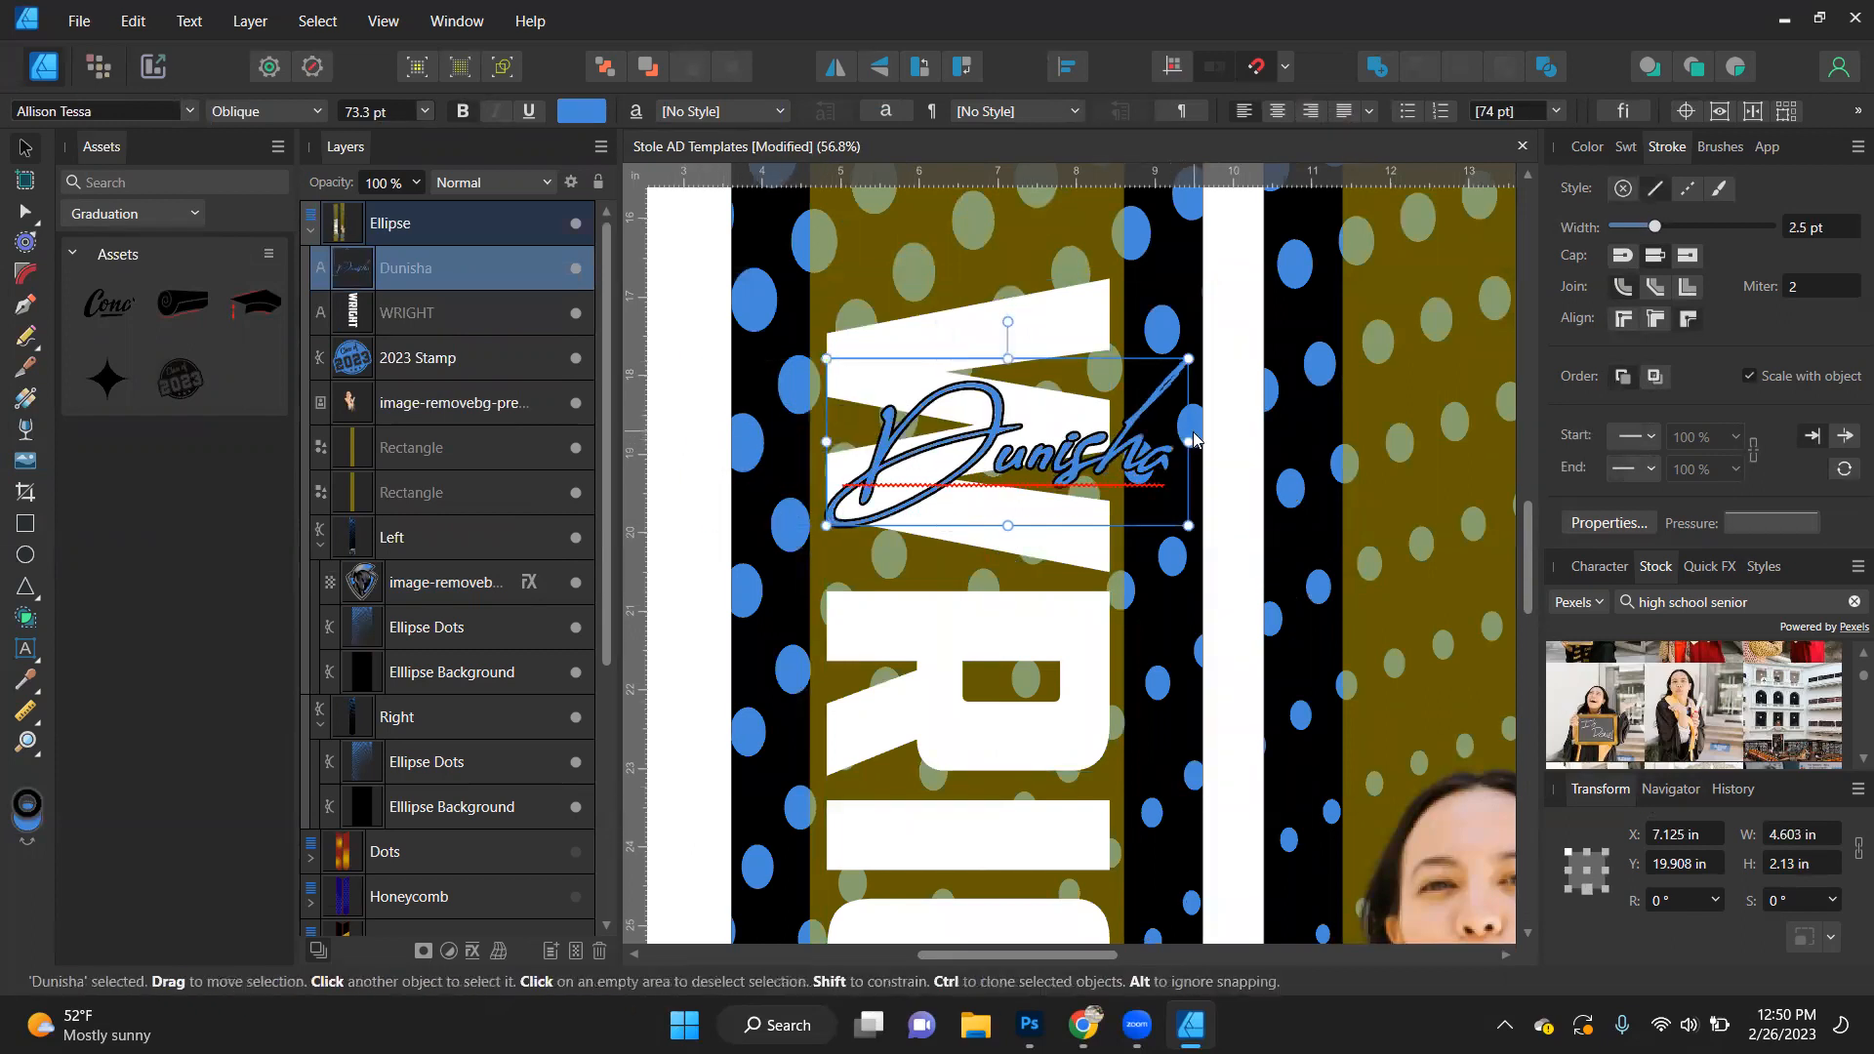
{"action": "left_click_drag", "start_coordinate": [1193, 442], "coordinate": [1125, 441]}
{"action": "left_click_drag", "start_coordinate": [996, 468], "coordinate": [987, 304]}
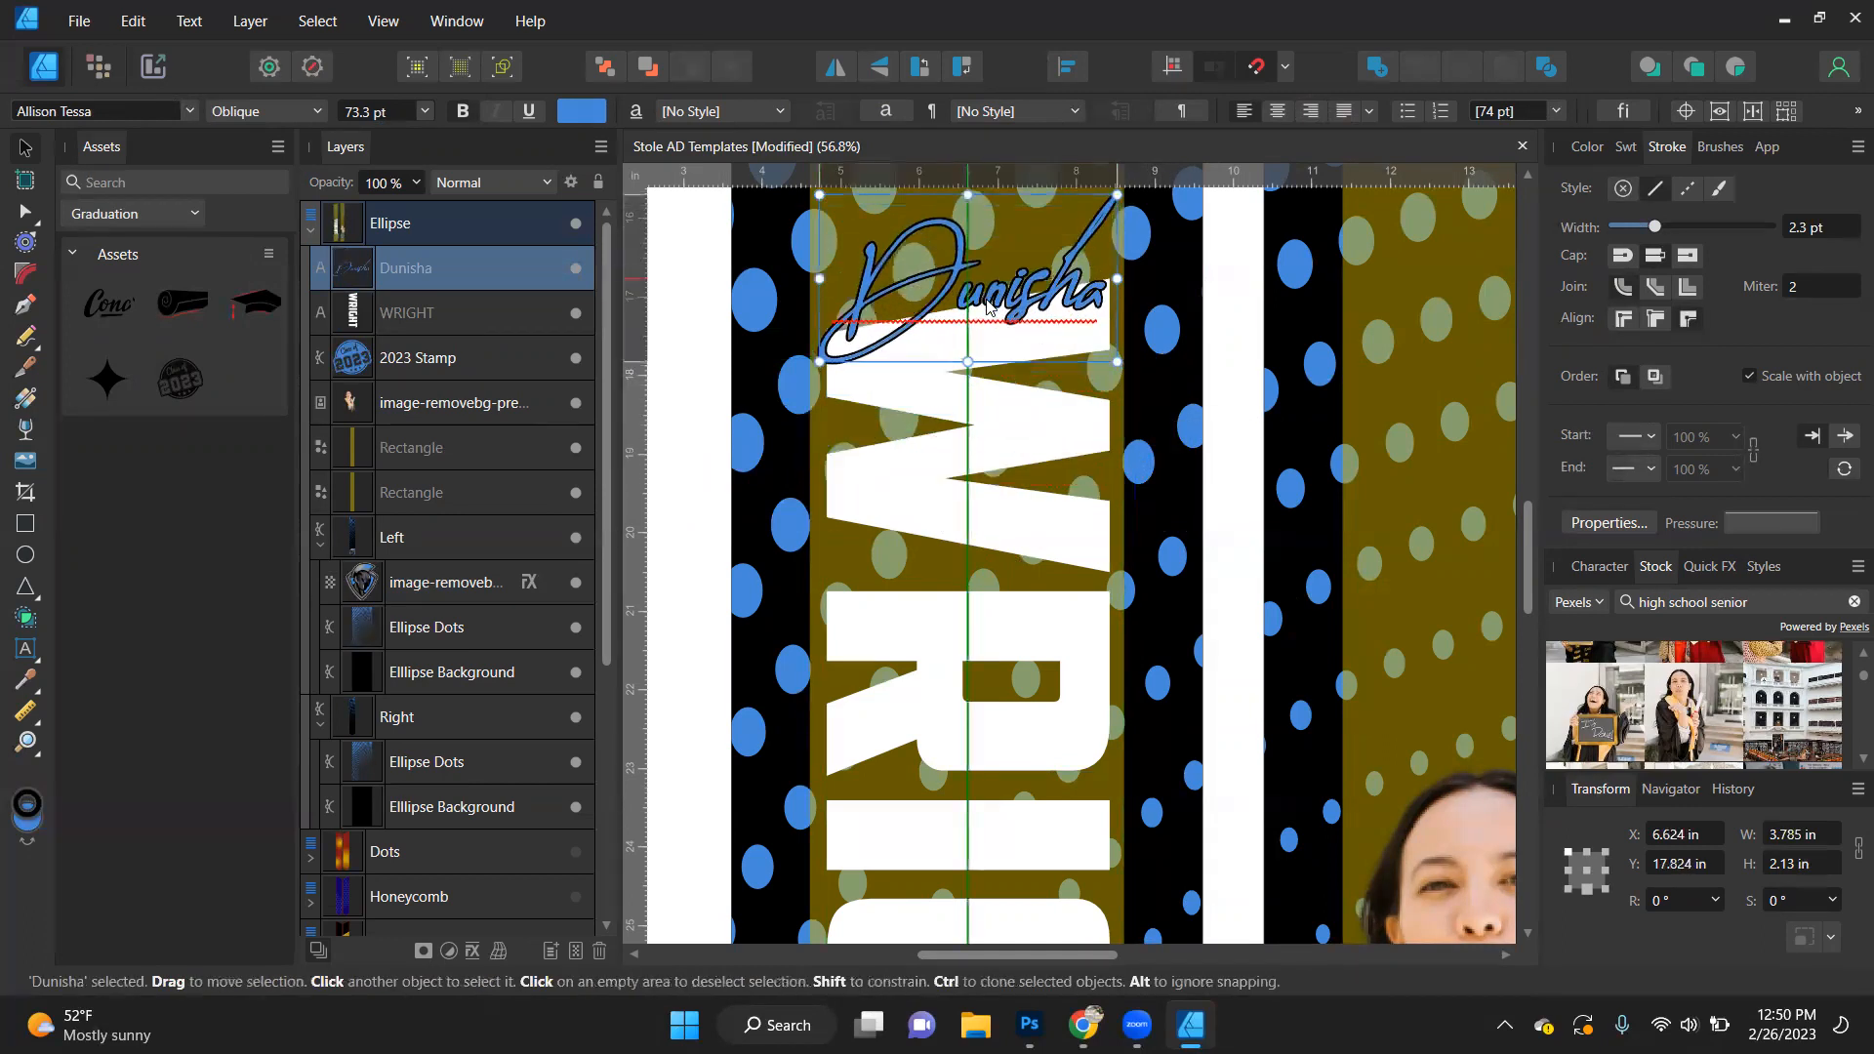
- Swap the script first name's fill and stroke colours for a blue outline, and make its fill white (FFFFFF)
{"action": "left_click", "coordinate": [1587, 148]}
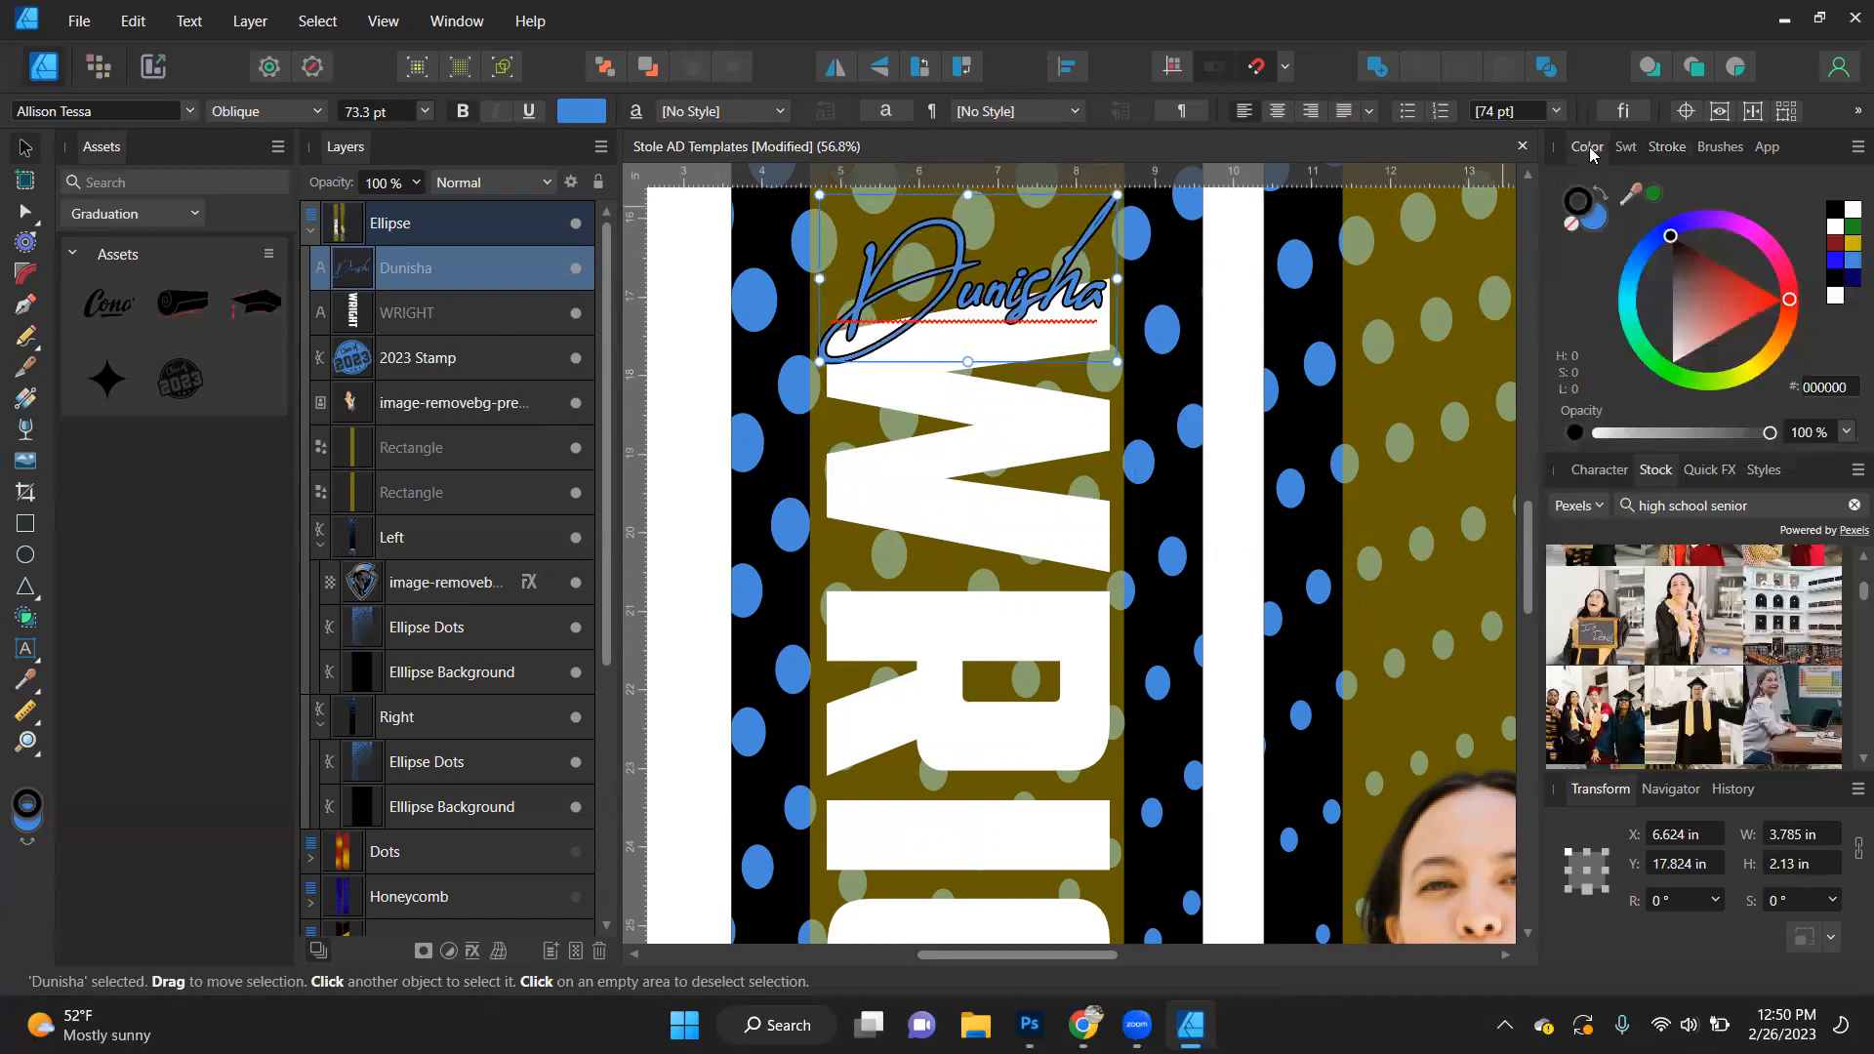
{"action": "left_click", "coordinate": [1599, 219]}
{"action": "left_click_drag", "start_coordinate": [1843, 212], "coordinate": [1601, 223]}
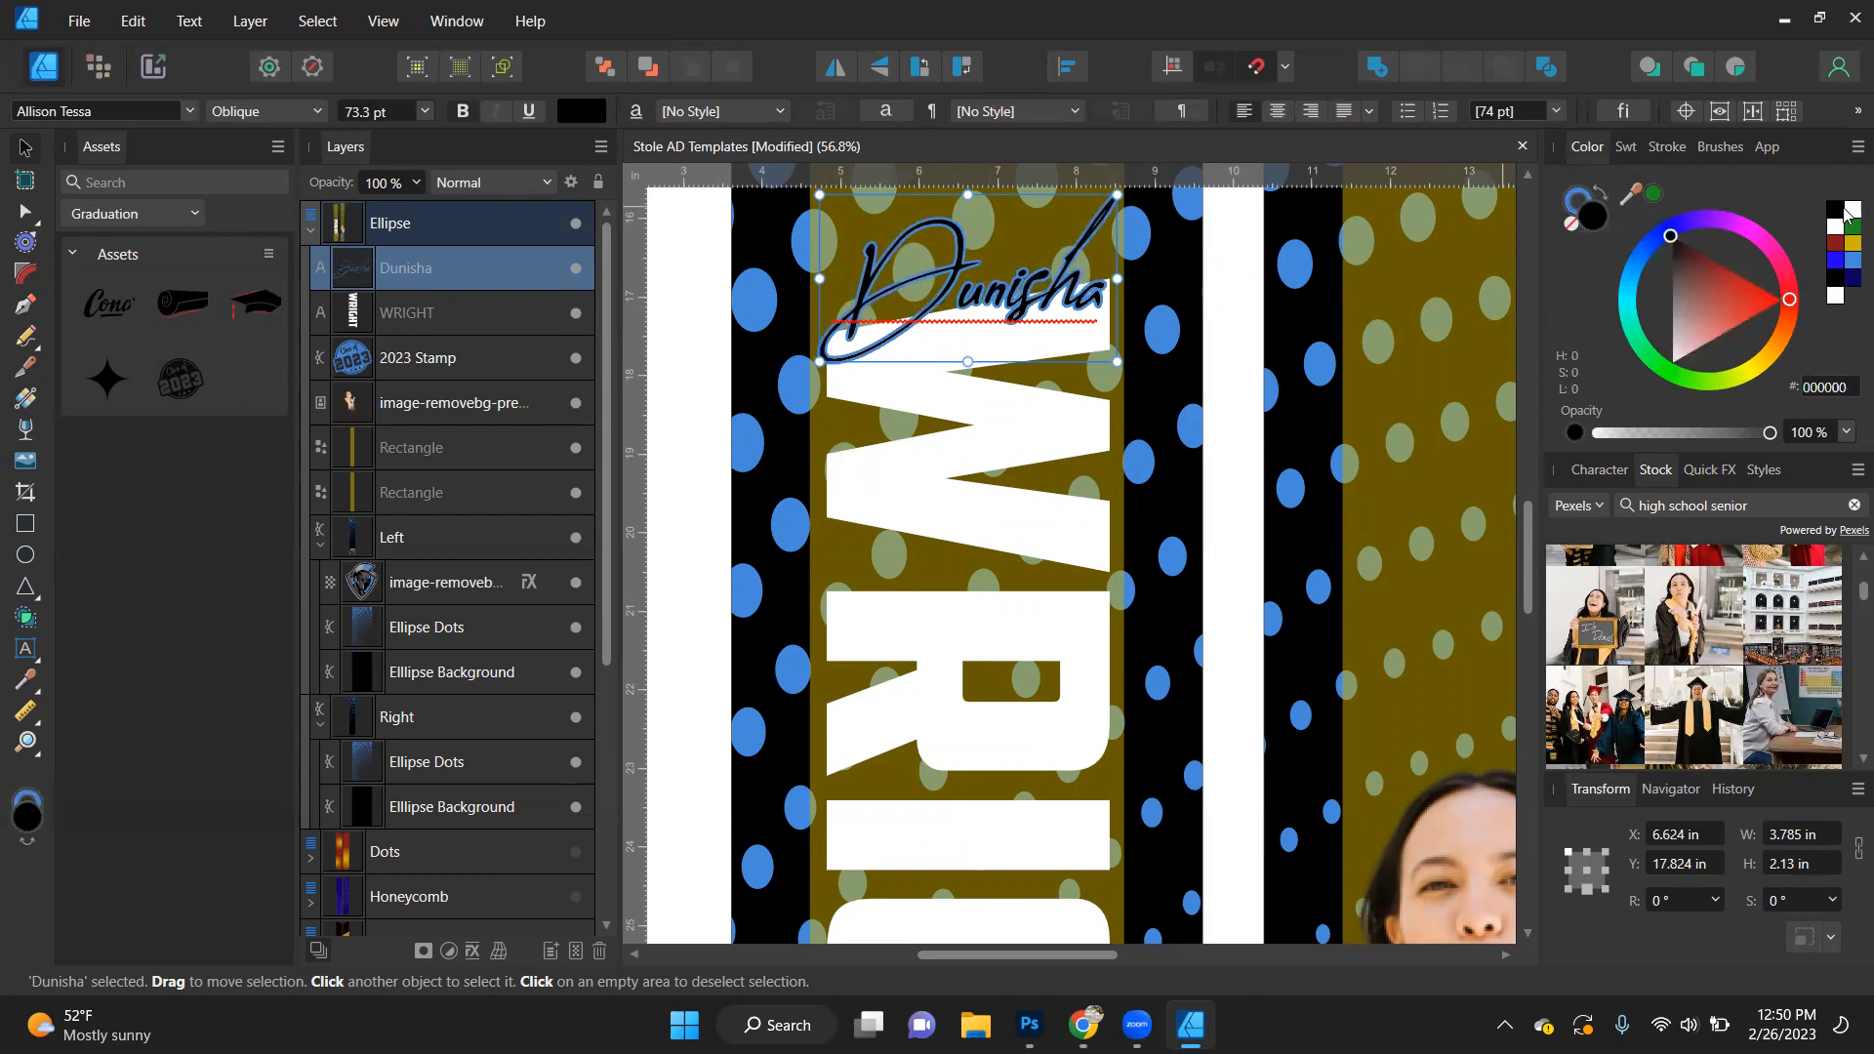
{"action": "left_click", "coordinate": [1850, 211]}
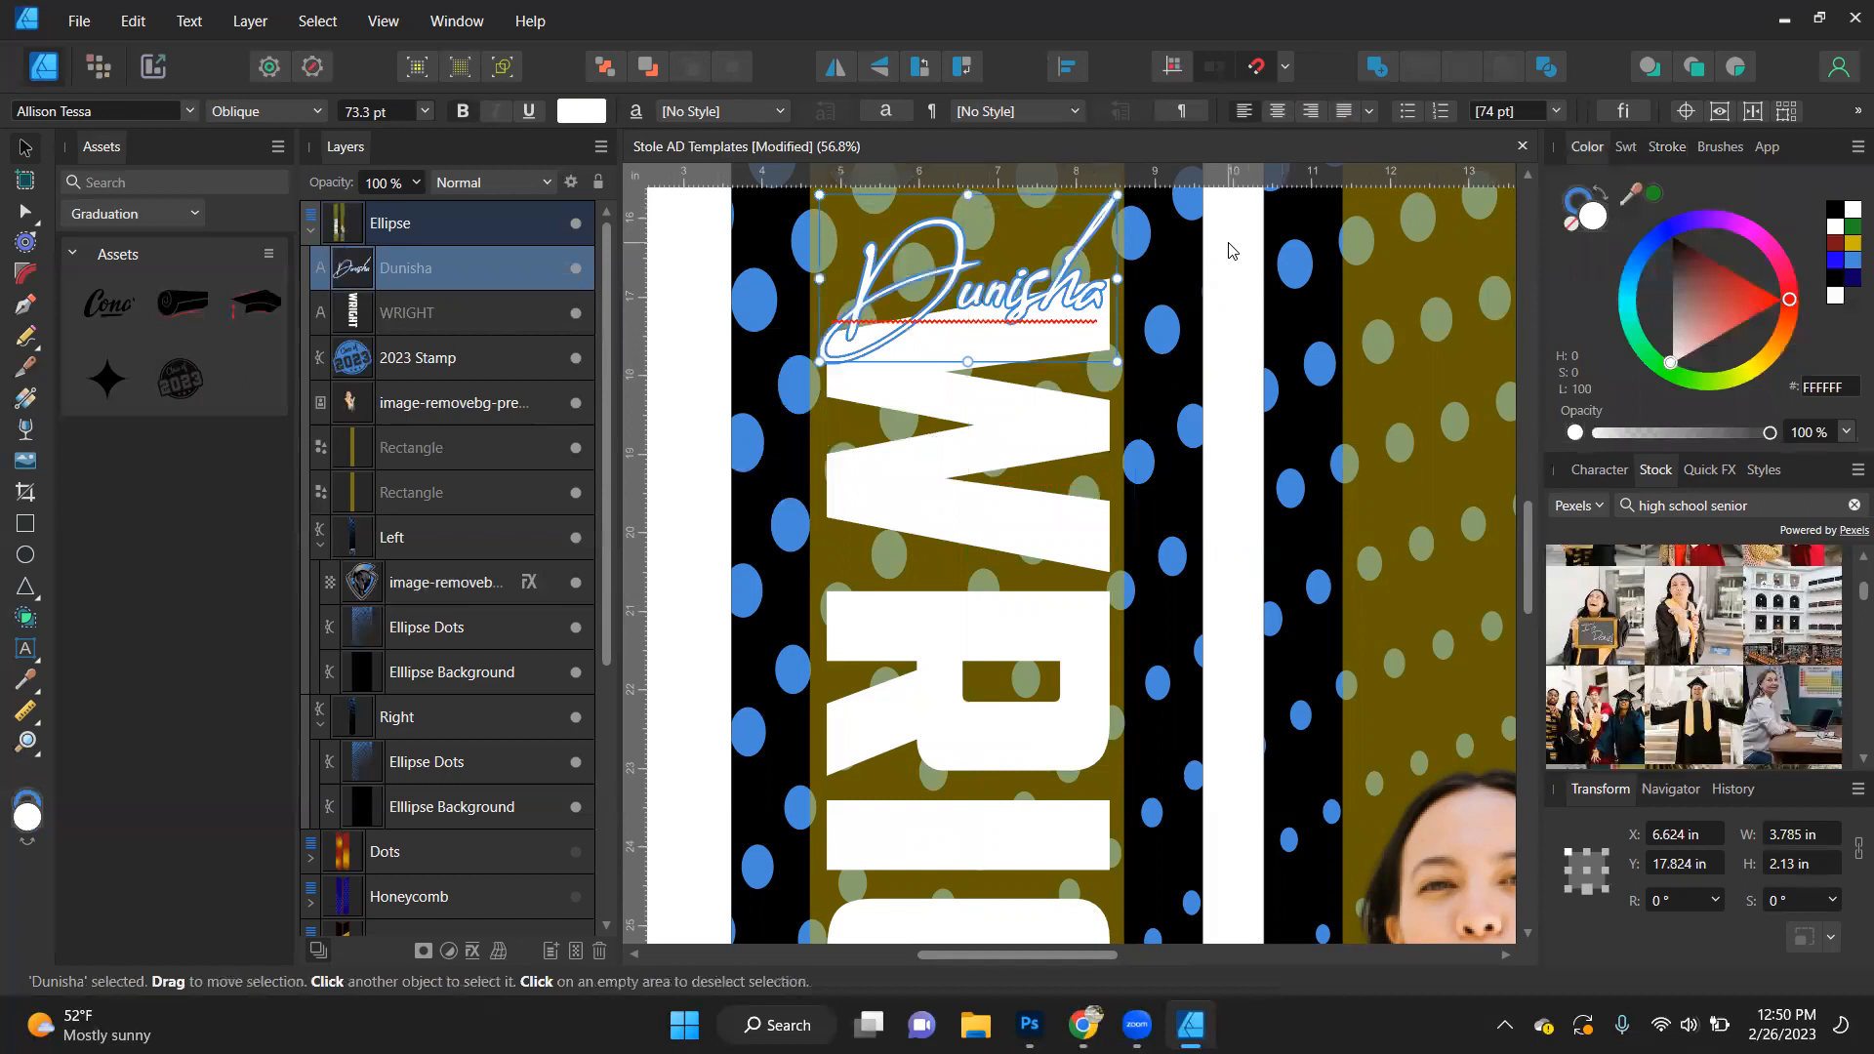
- Give the block last name a 10 pt blue (458BDA) outline aligned to the outside
{"action": "left_click", "coordinate": [971, 449]}
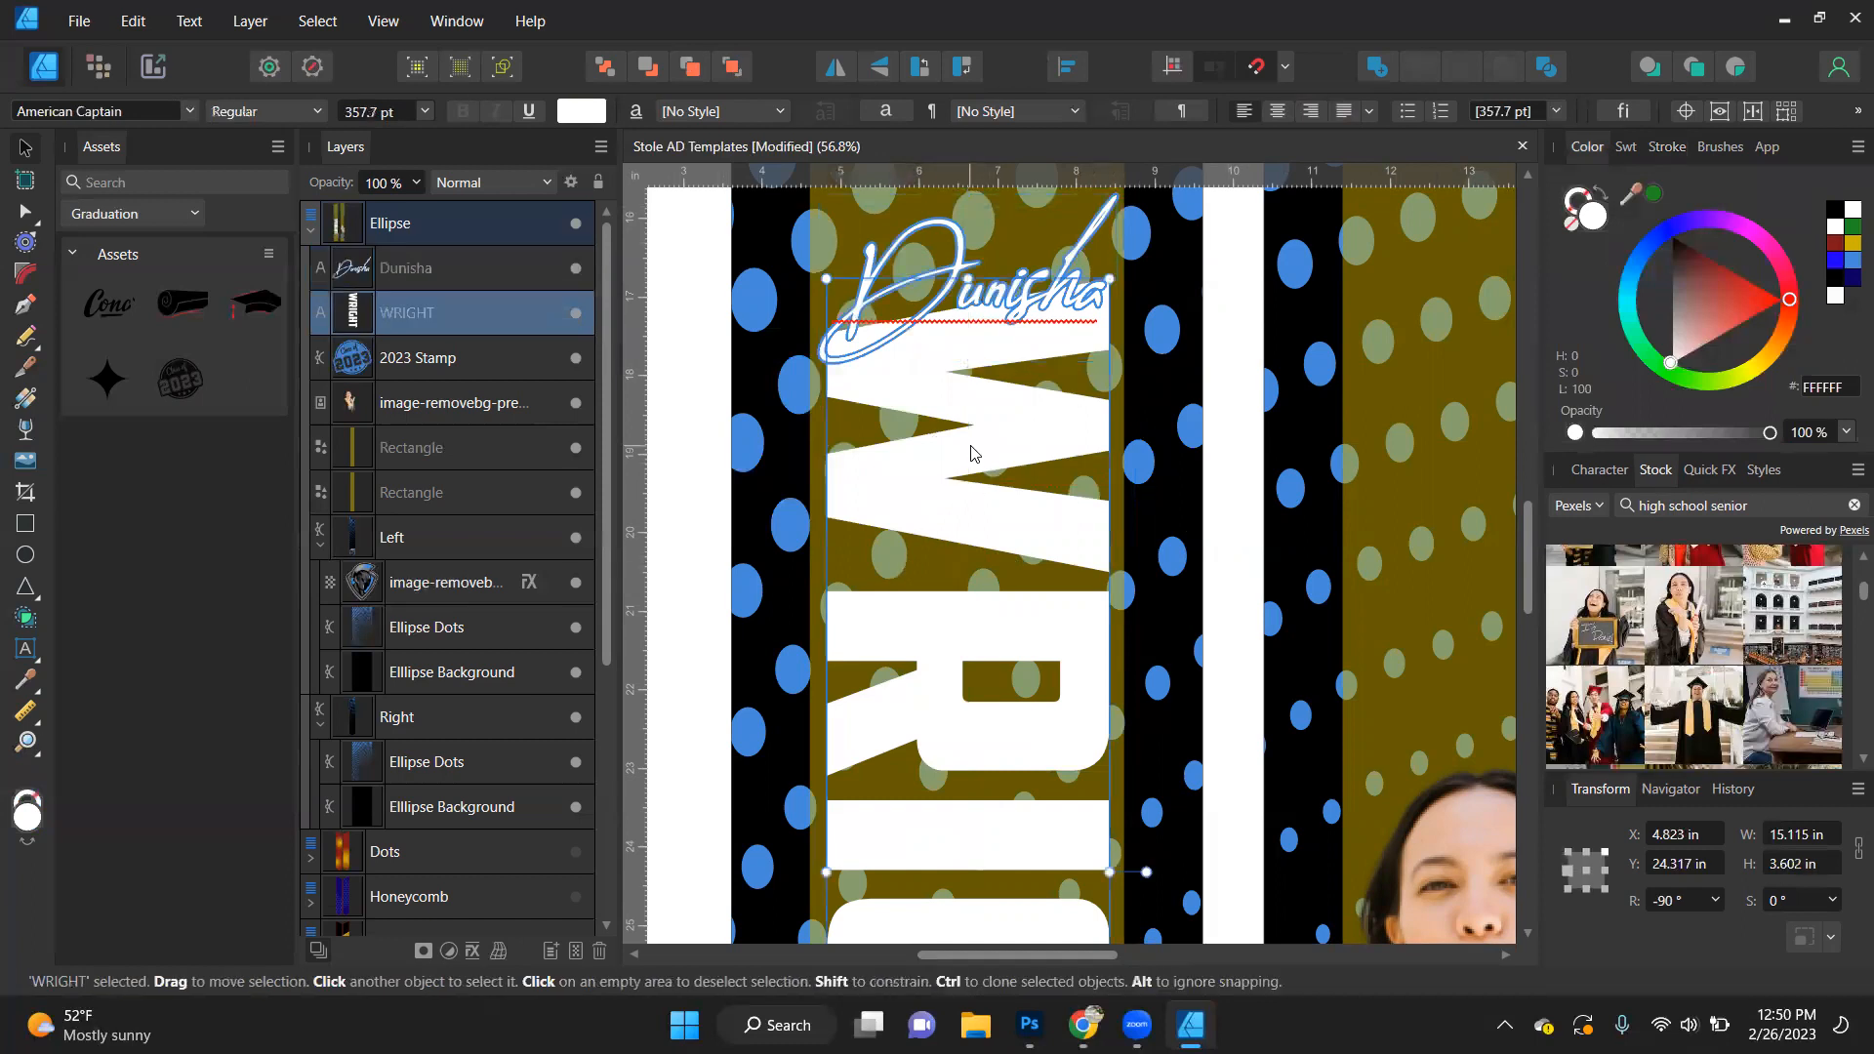
{"action": "left_click", "coordinate": [1588, 198]}
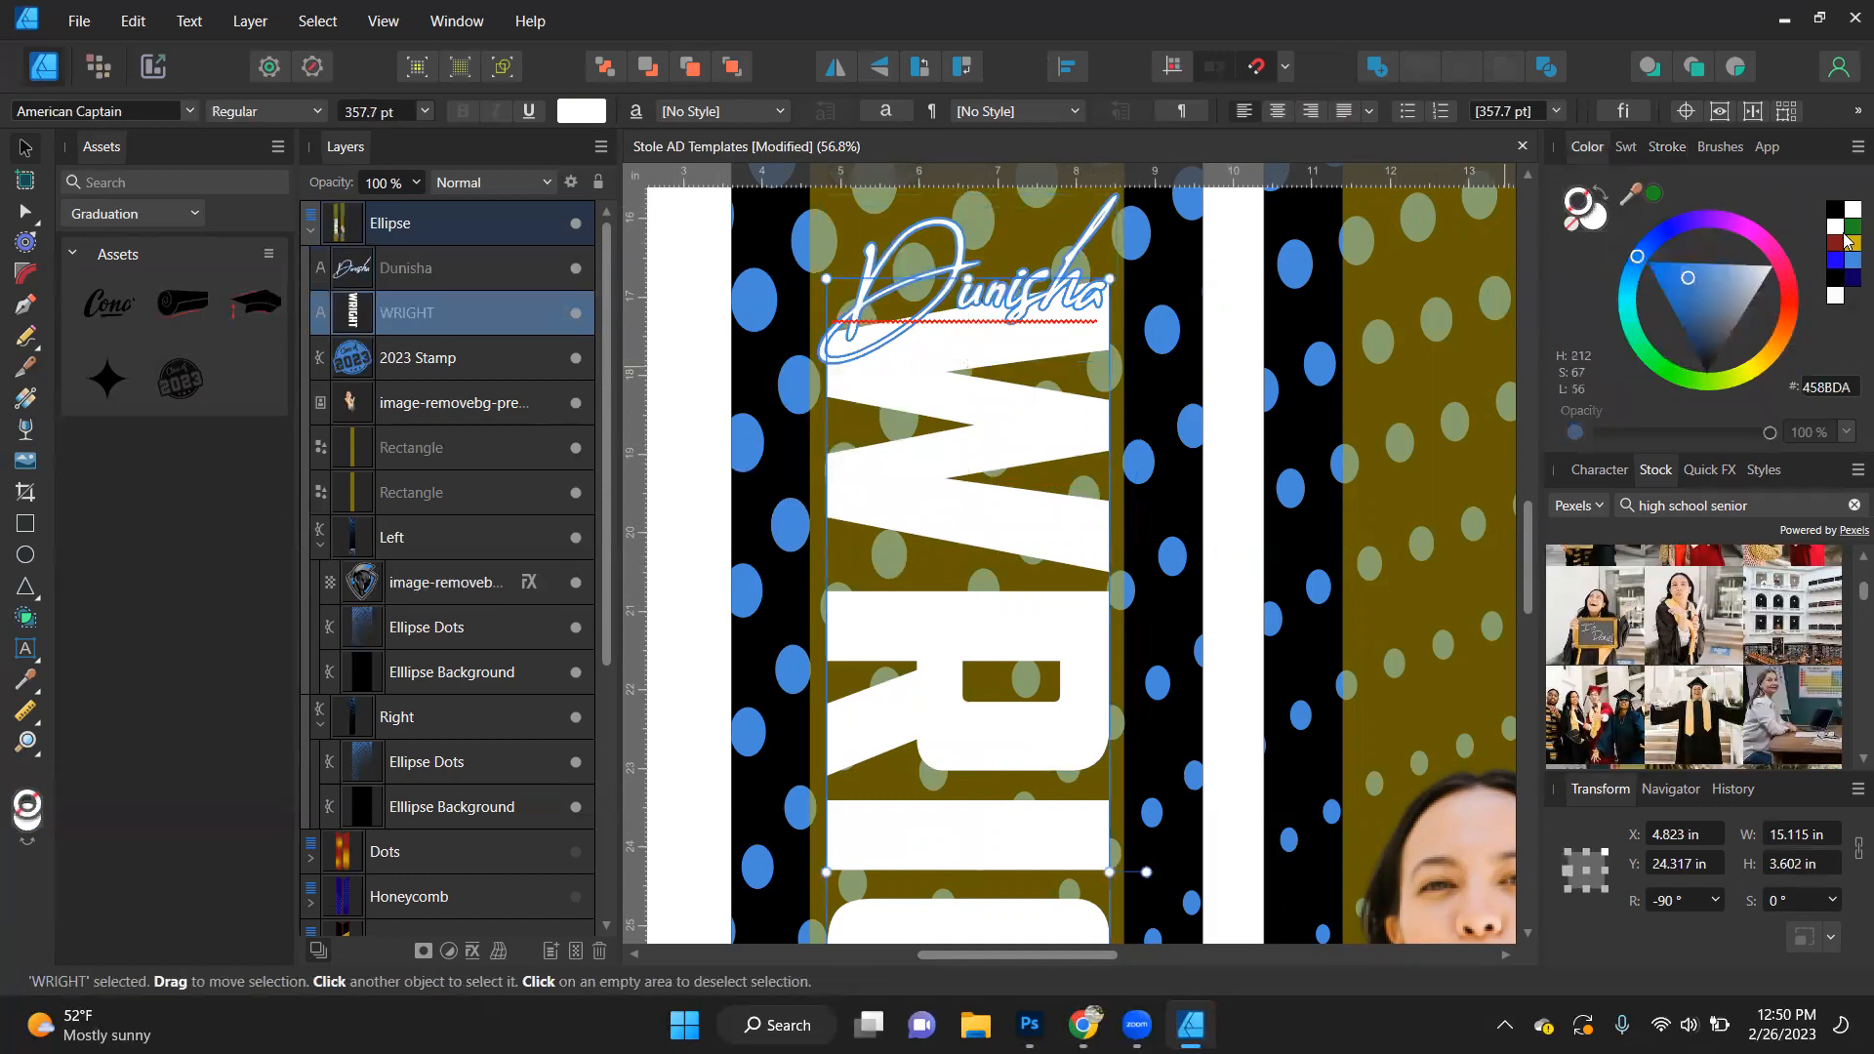
{"action": "left_click", "coordinate": [1845, 262]}
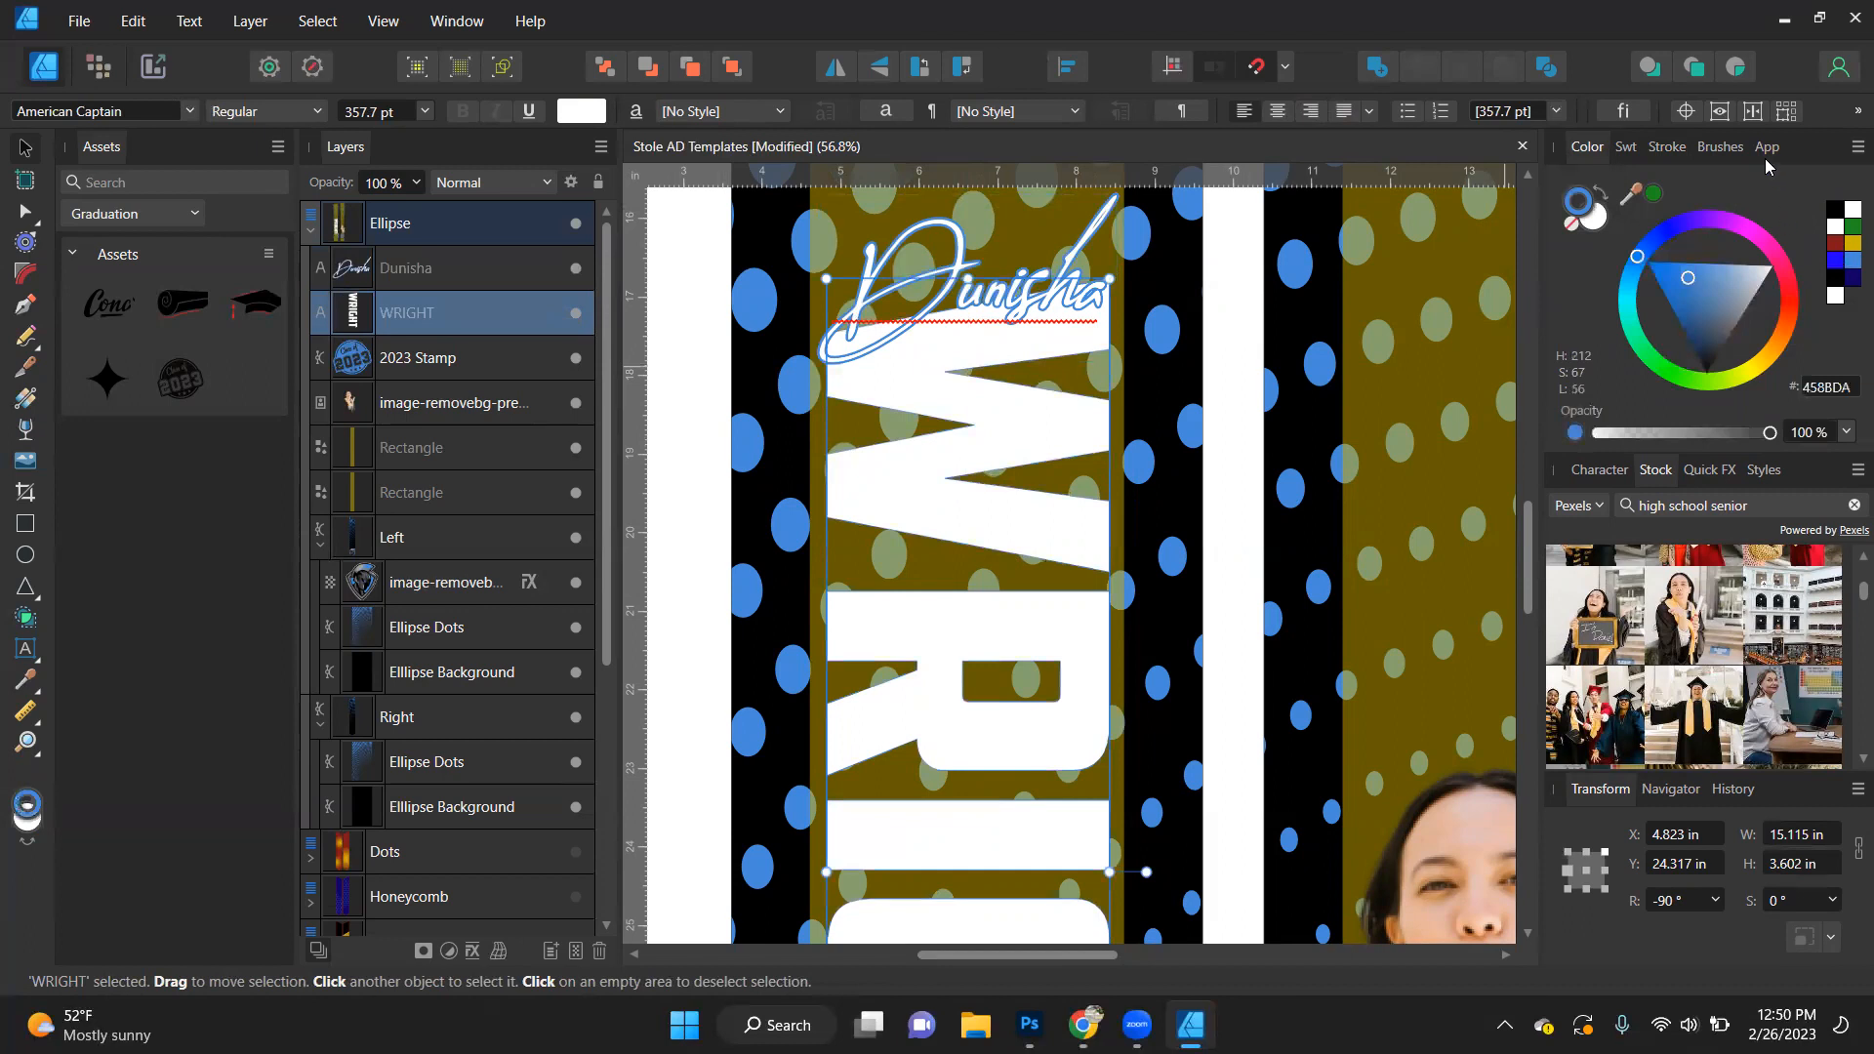
{"action": "left_click", "coordinate": [1667, 147]}
{"action": "left_click", "coordinate": [1821, 225]}
{"action": "type", "text": "10"}
{"action": "key", "text": "Return"}
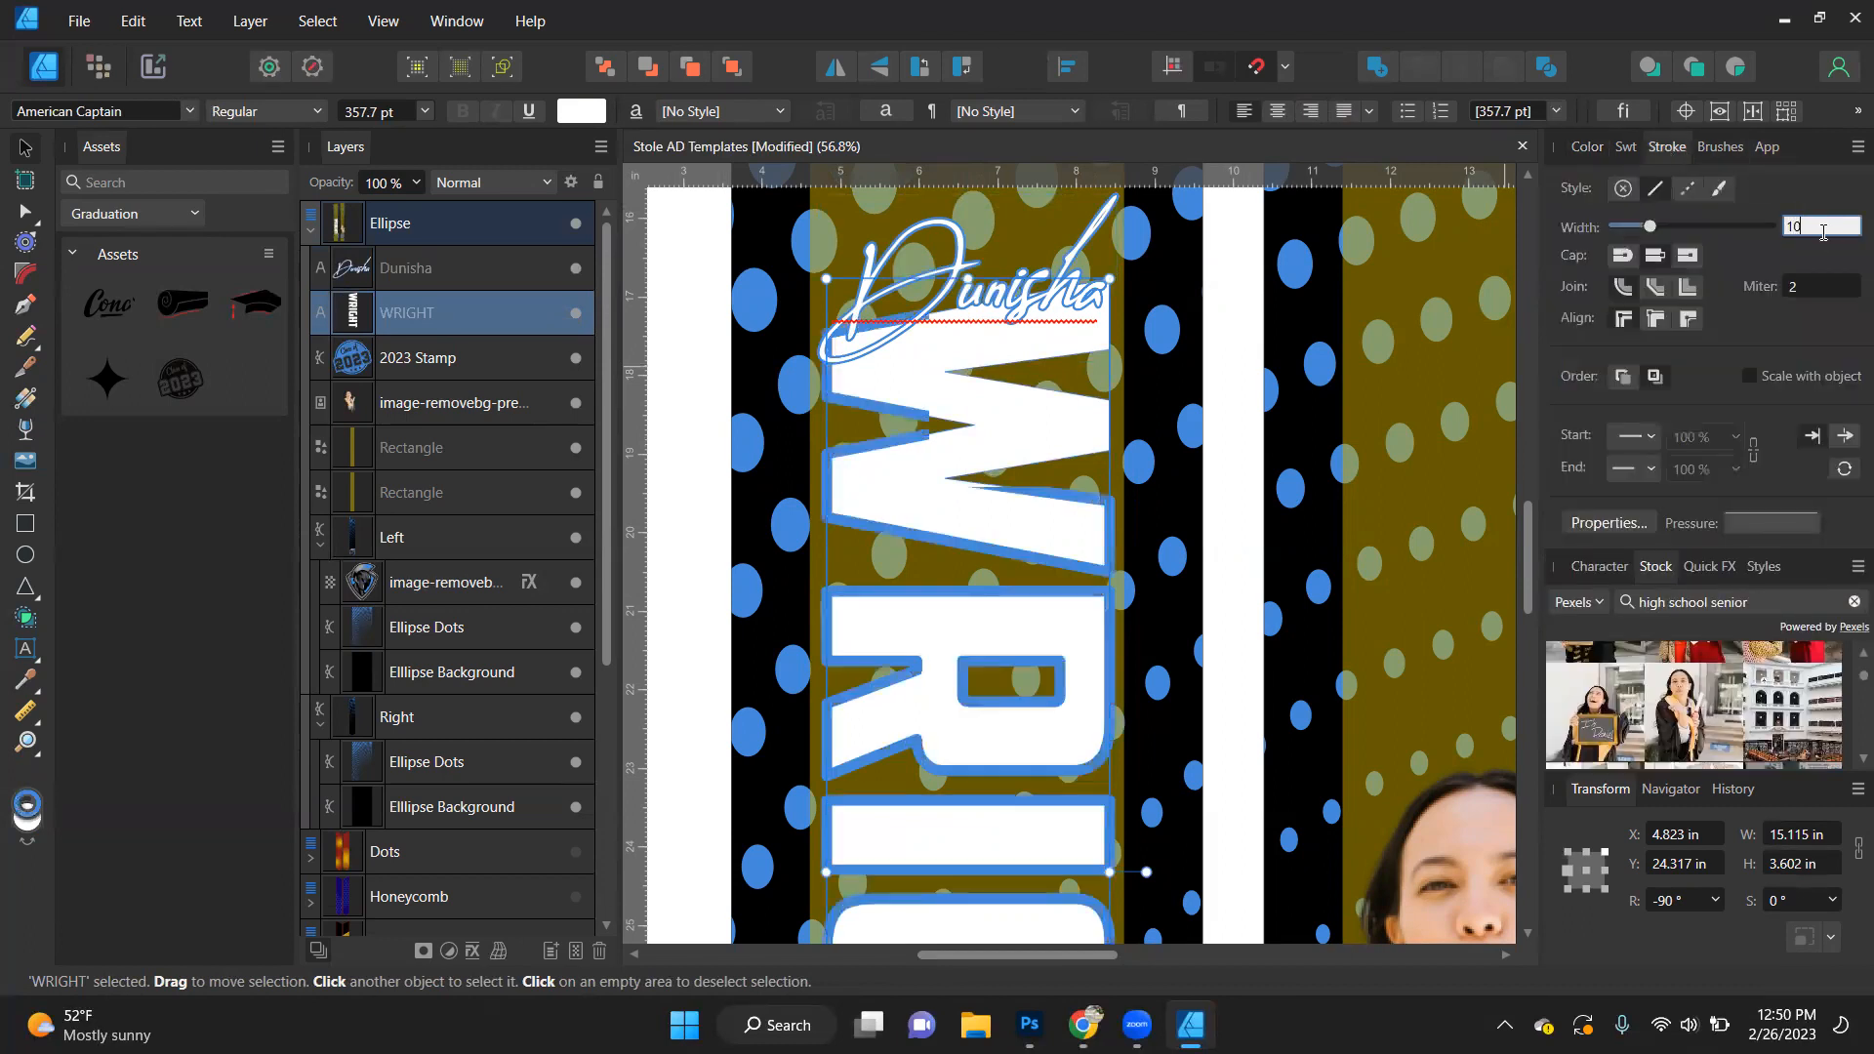
{"action": "left_click", "coordinate": [1689, 319]}
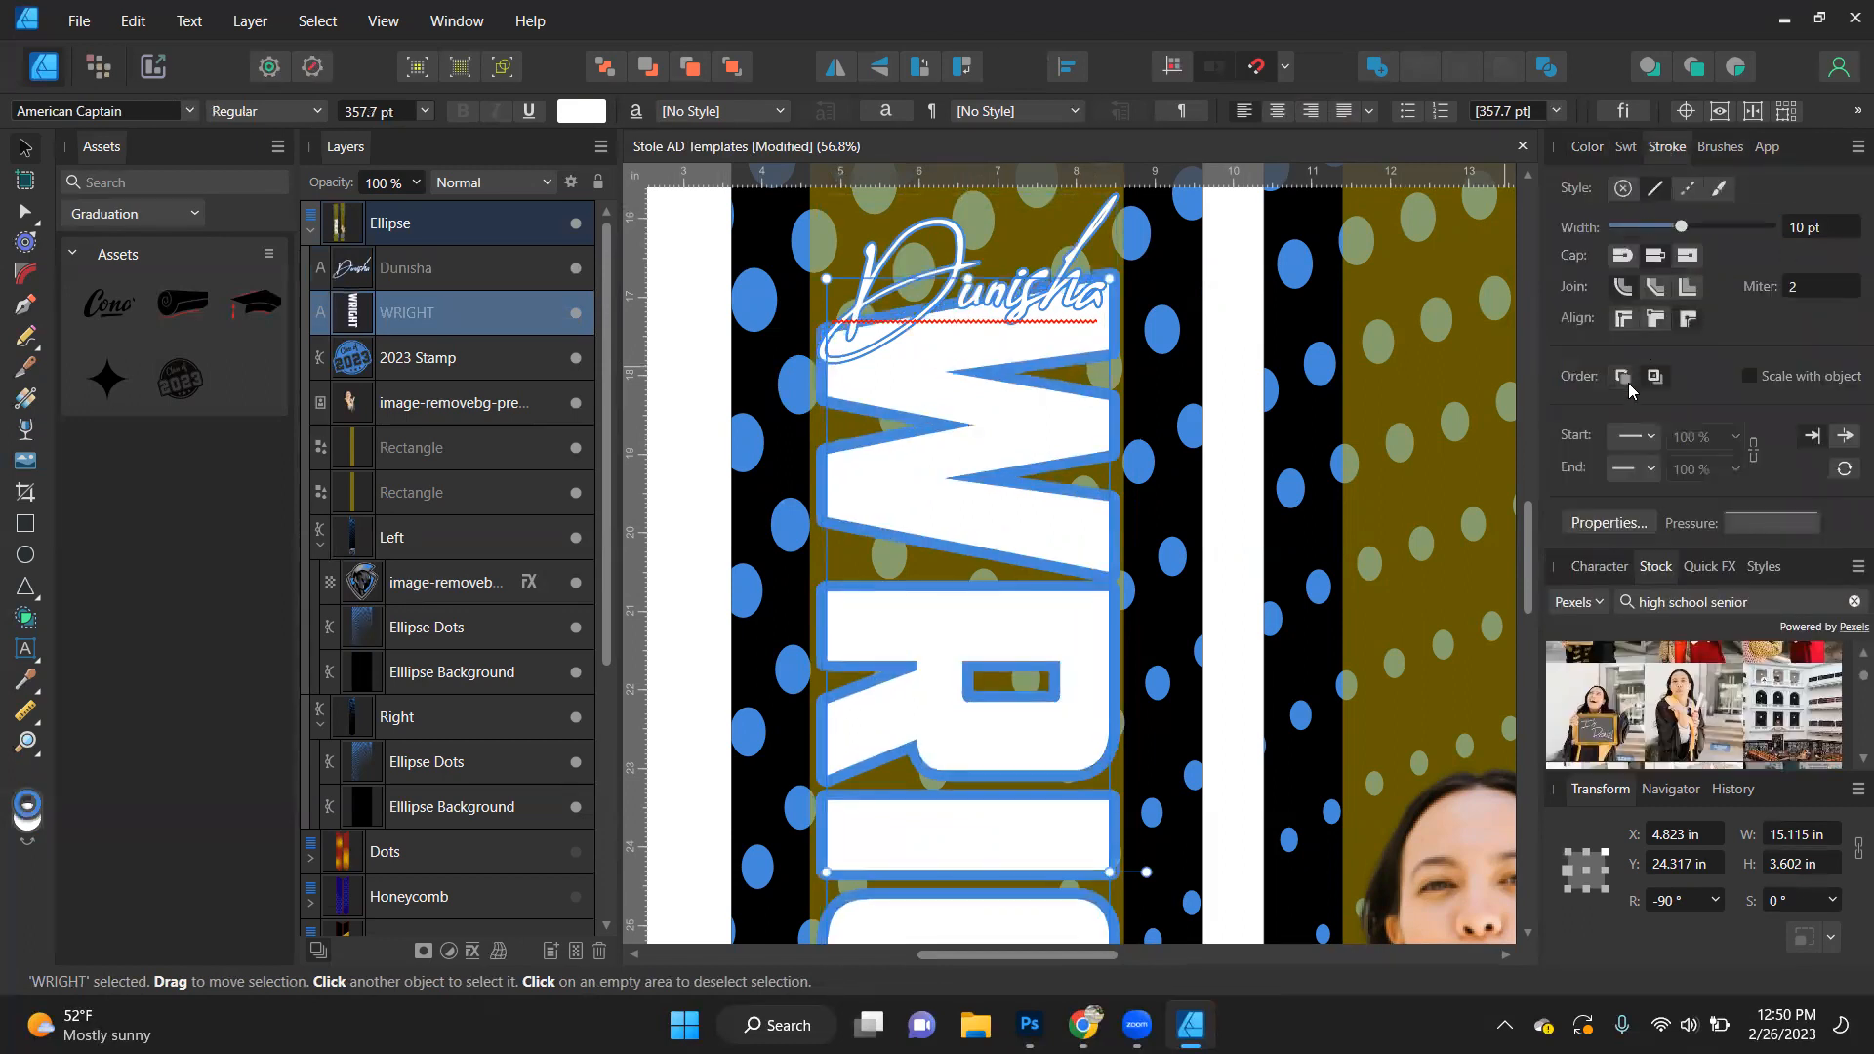
- Give the block last name's outline sharp mitre joins with a mitre limit of 10
{"action": "left_click", "coordinate": [1622, 380]}
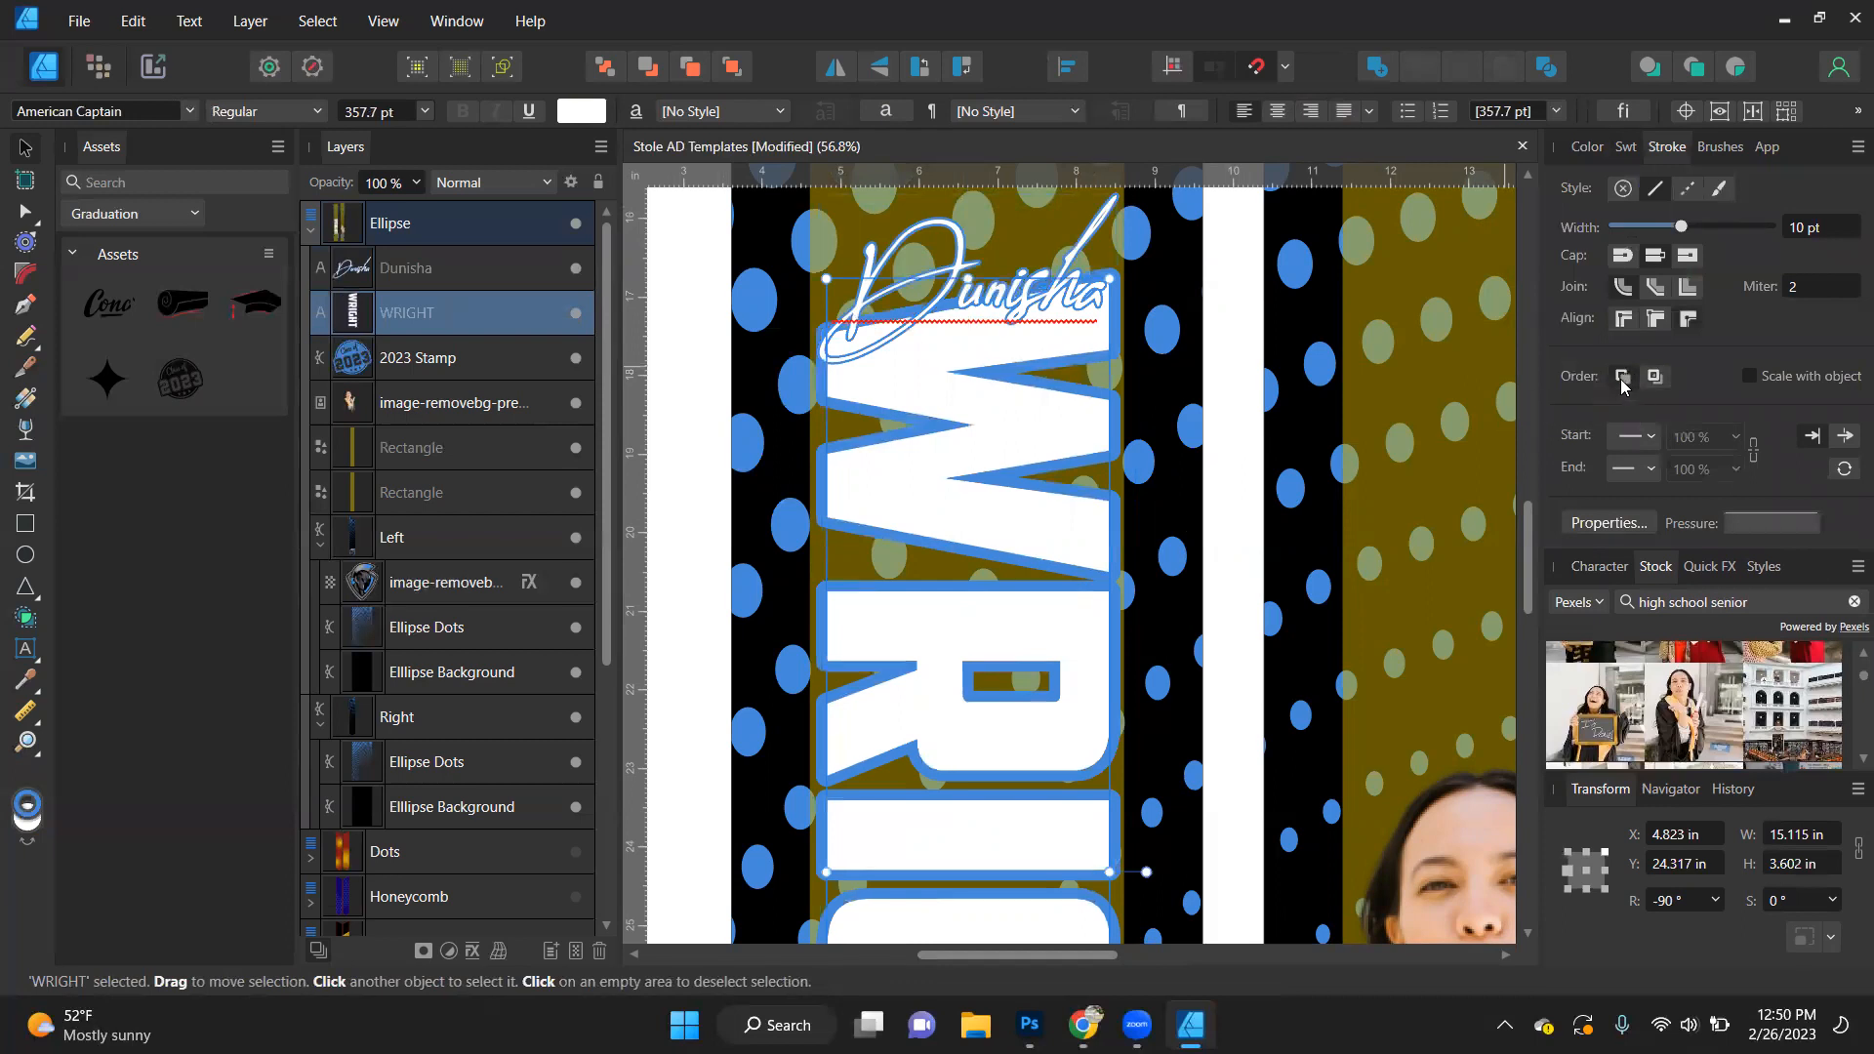
{"action": "left_click", "coordinate": [1812, 283]}
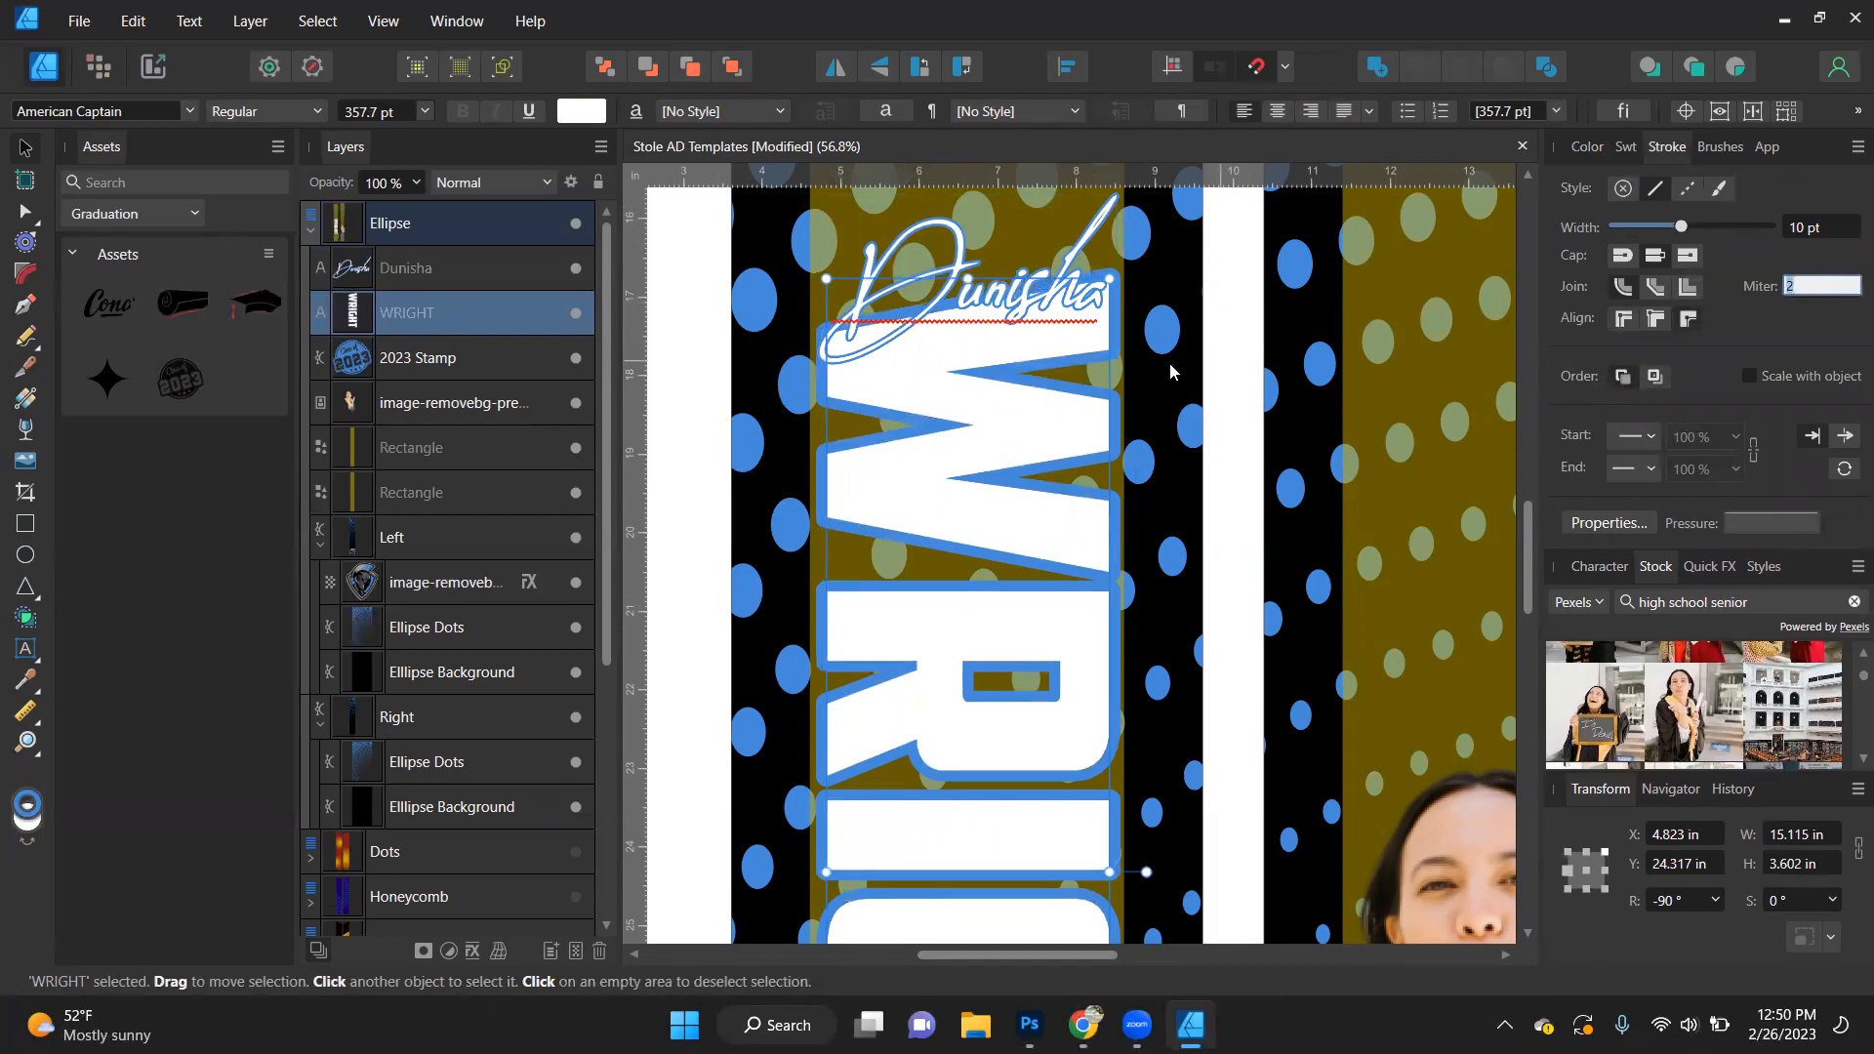
{"action": "scroll", "coordinate": [1115, 349], "scroll_direction": "up", "scroll_amount": 5}
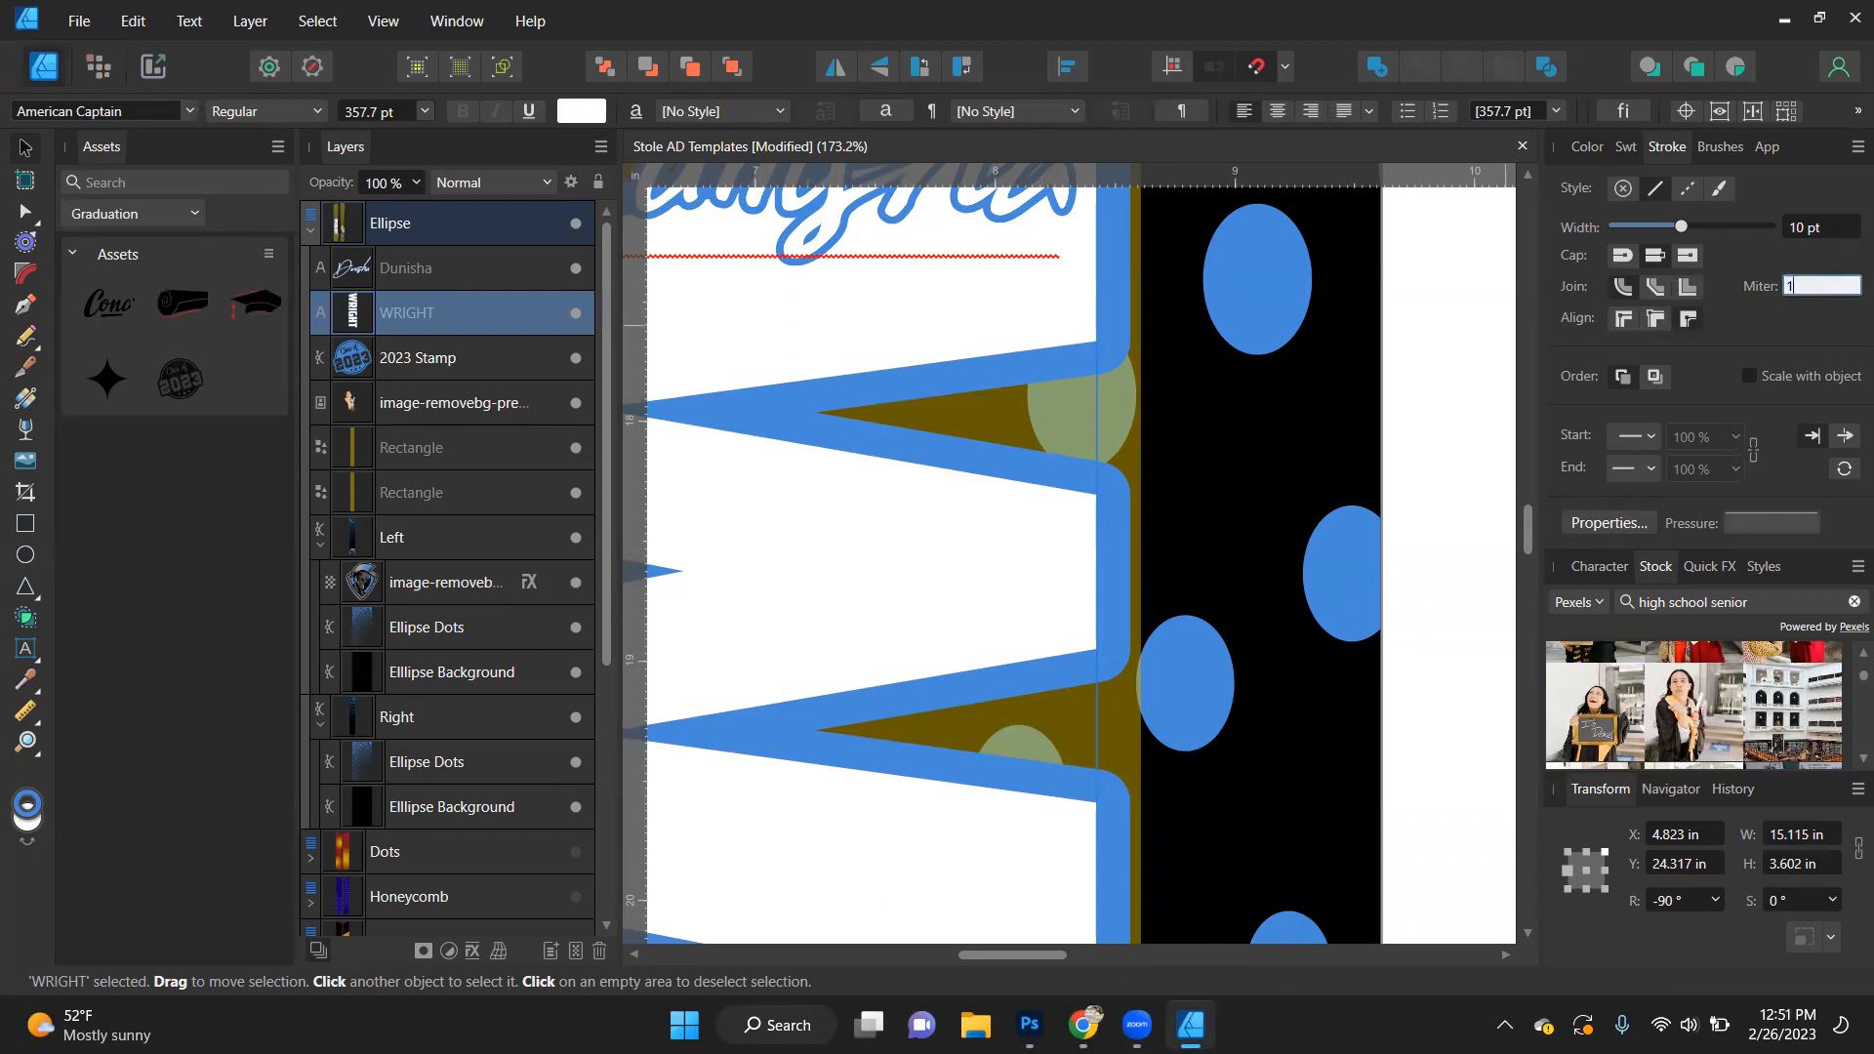
{"action": "type", "text": "0"}
{"action": "key", "text": "Return"}
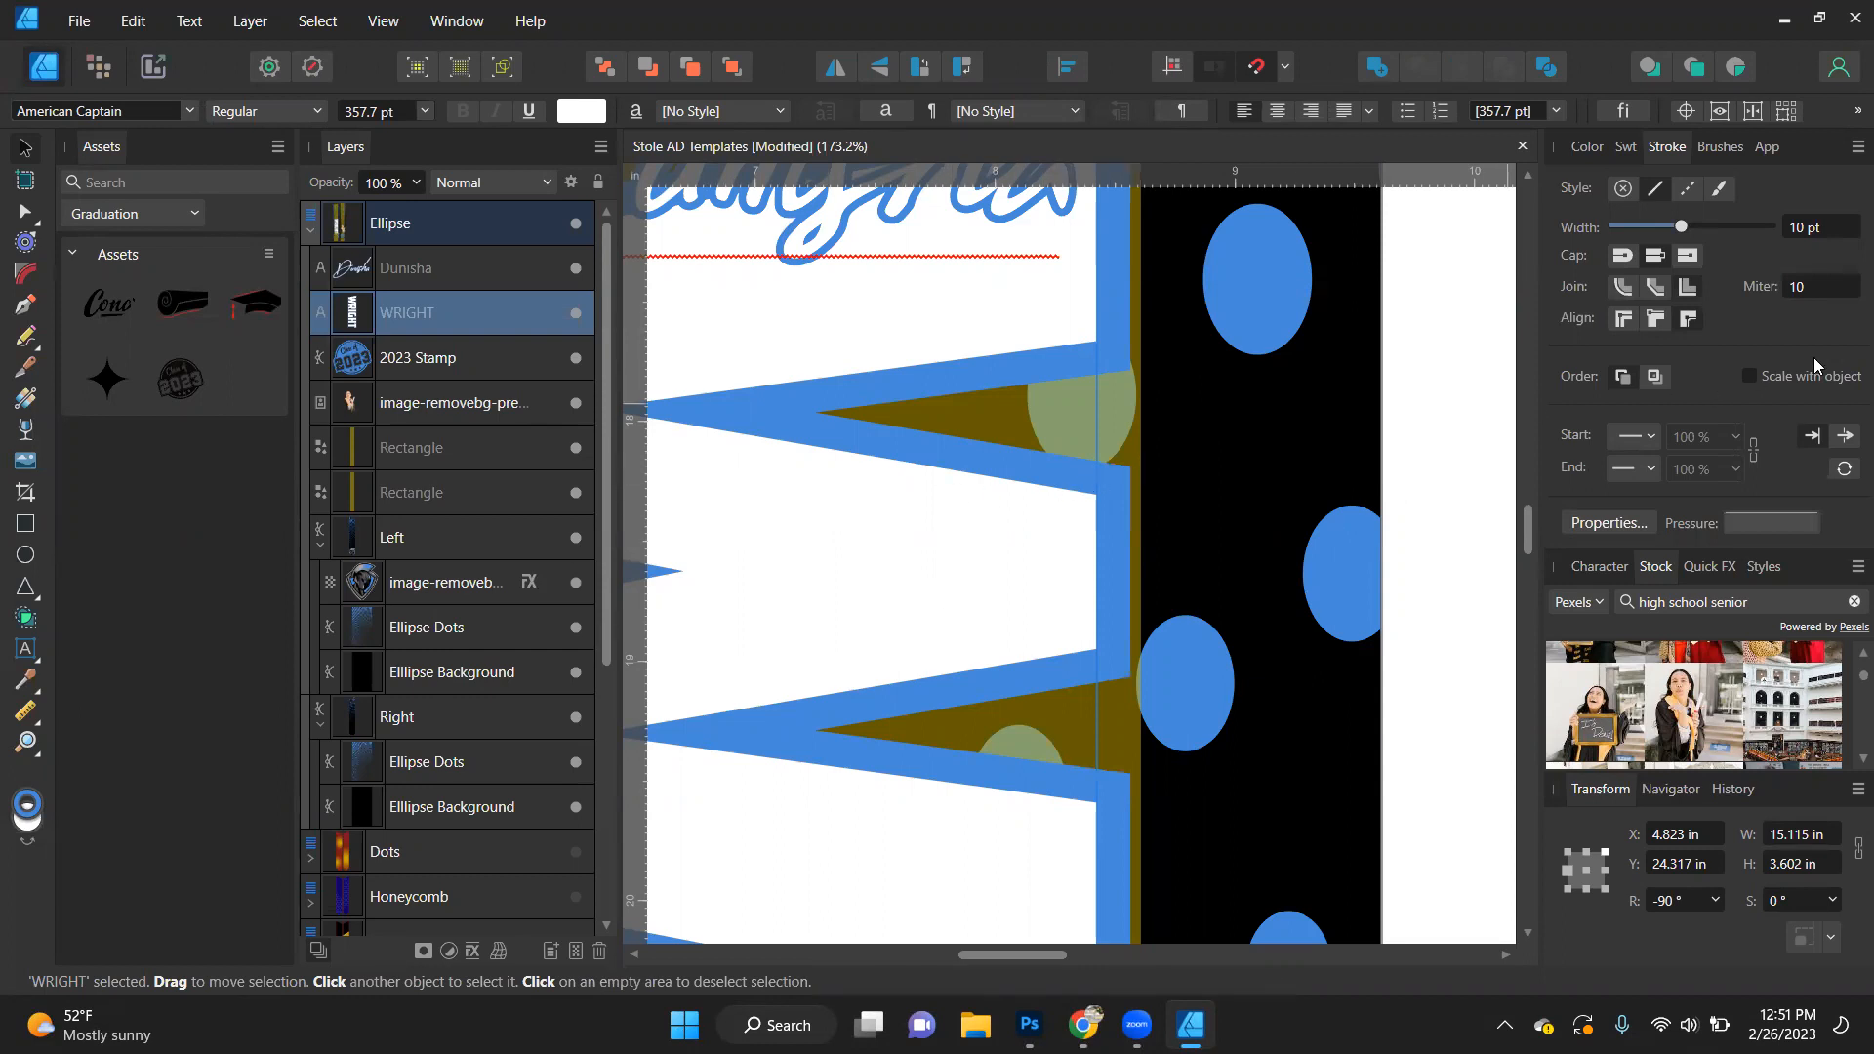
{"action": "scroll", "coordinate": [1071, 467], "scroll_direction": "down", "scroll_amount": 5}
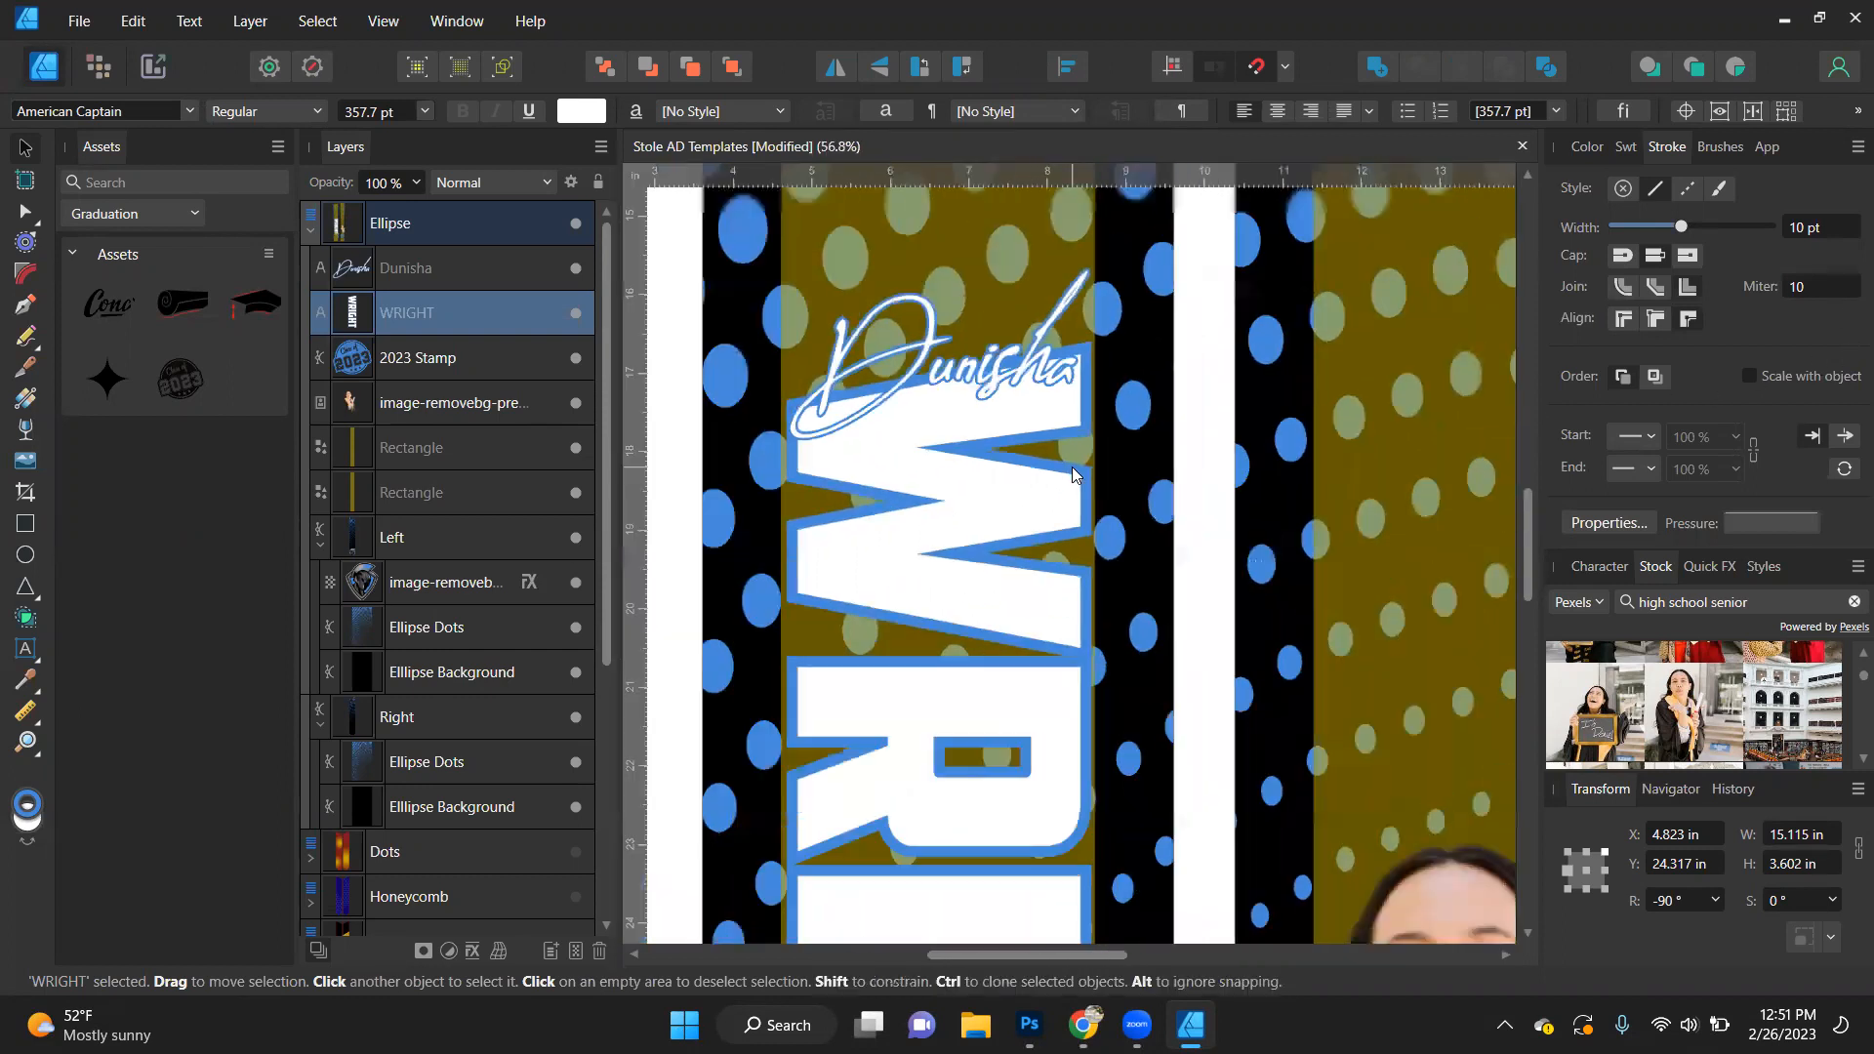
- Move the script first name up slightly so it only overlaps the start of the block last name, and deselect it
{"action": "double_click", "coordinate": [999, 357]}
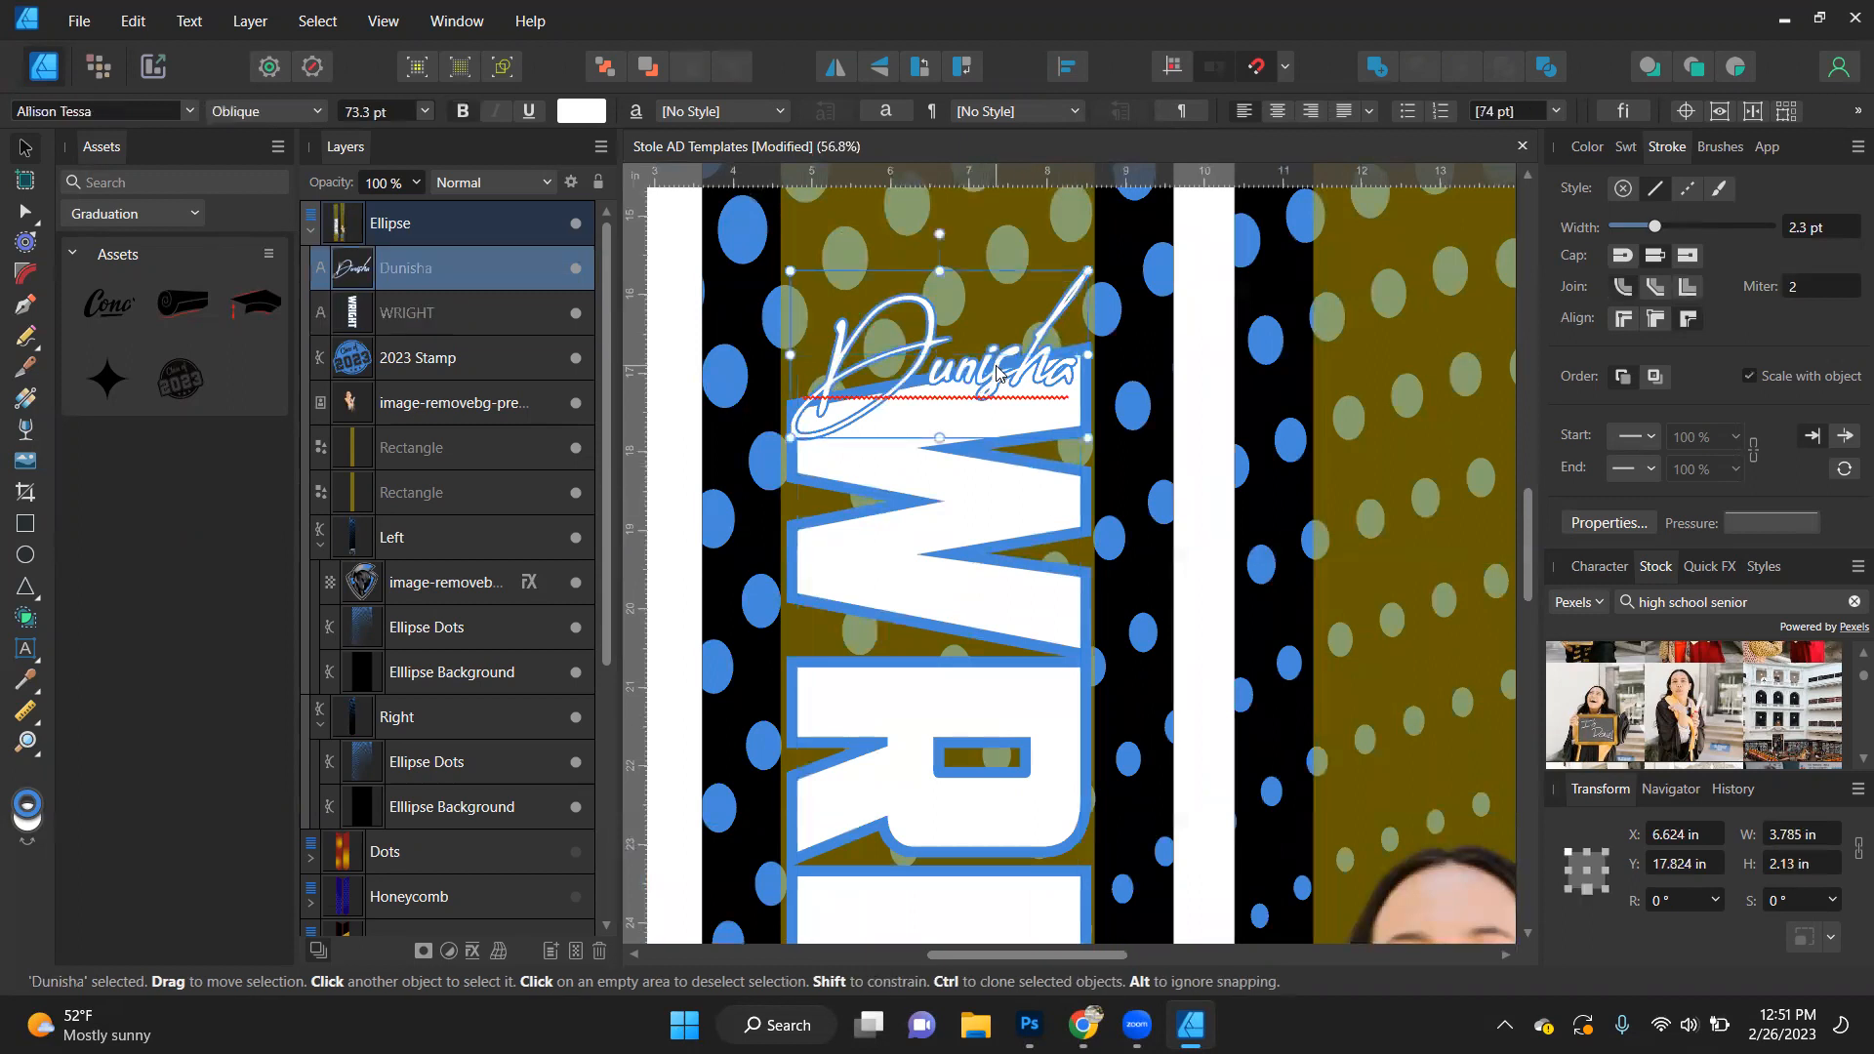
{"action": "key", "text": "Escape"}
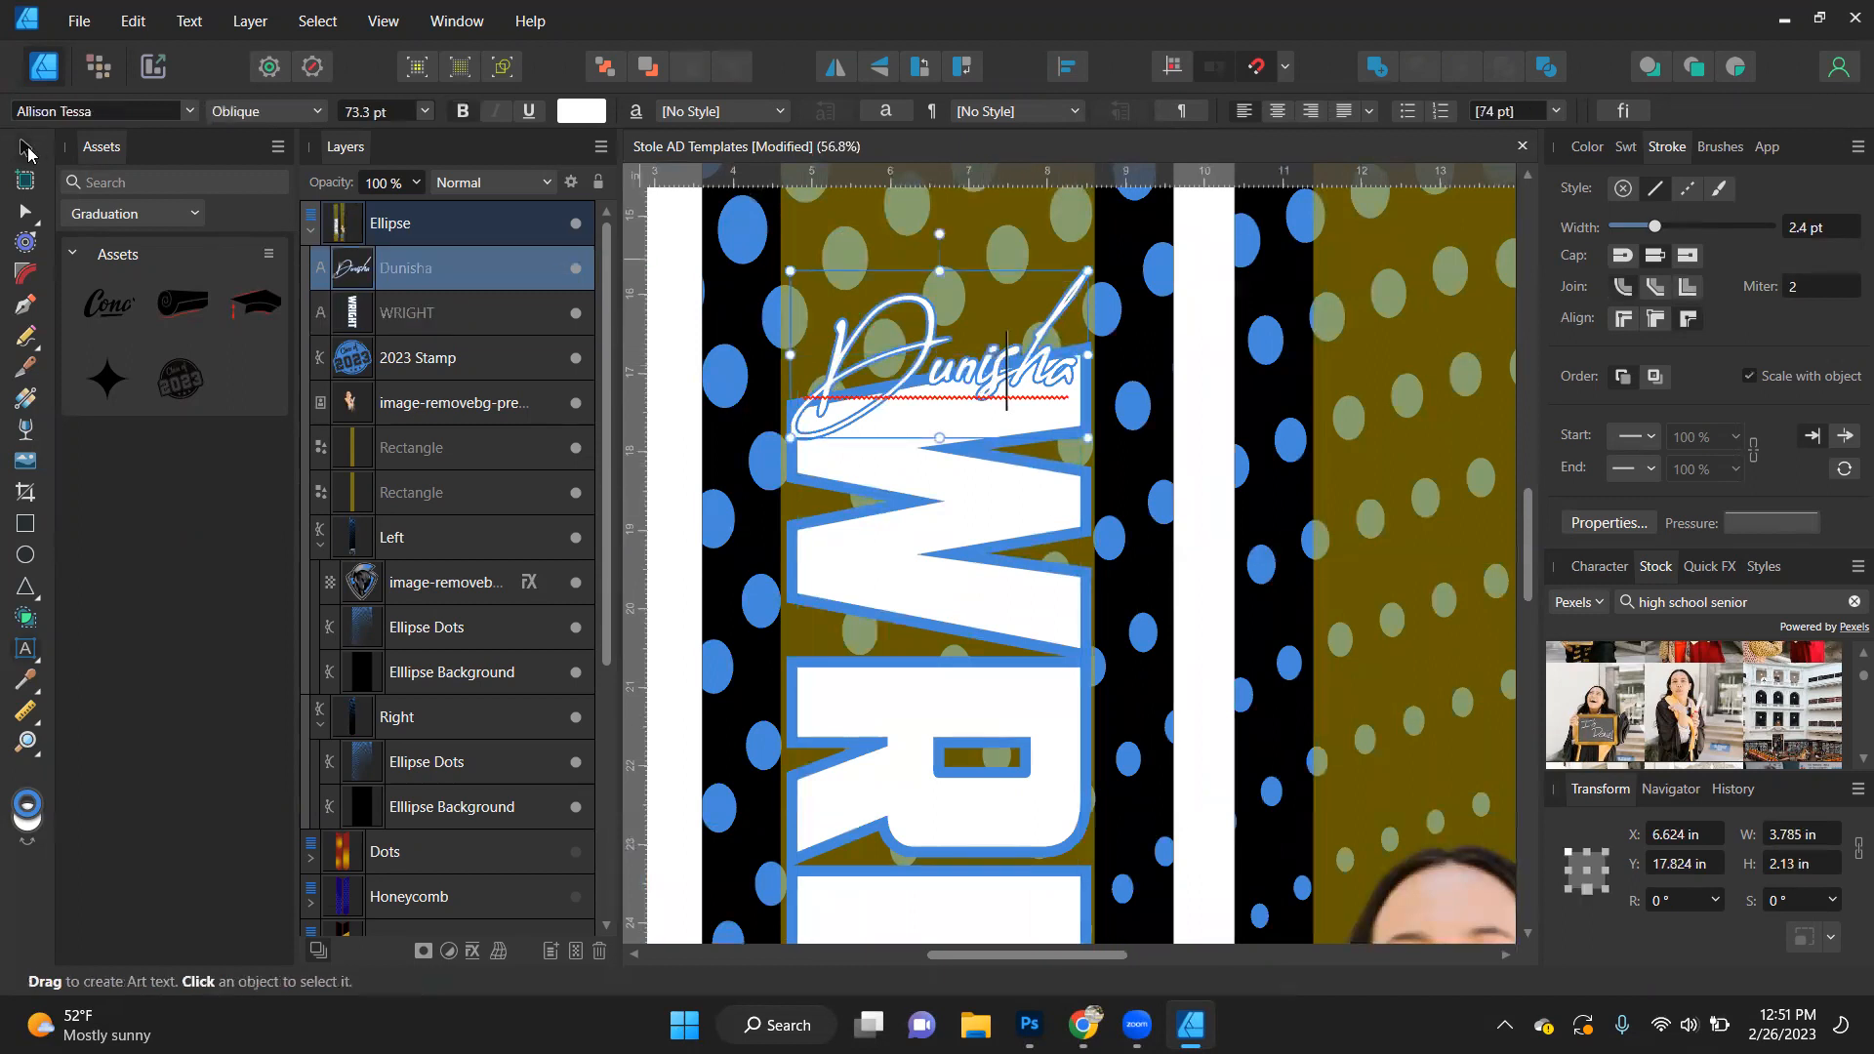
{"action": "left_click_drag", "start_coordinate": [997, 384], "coordinate": [1002, 360]}
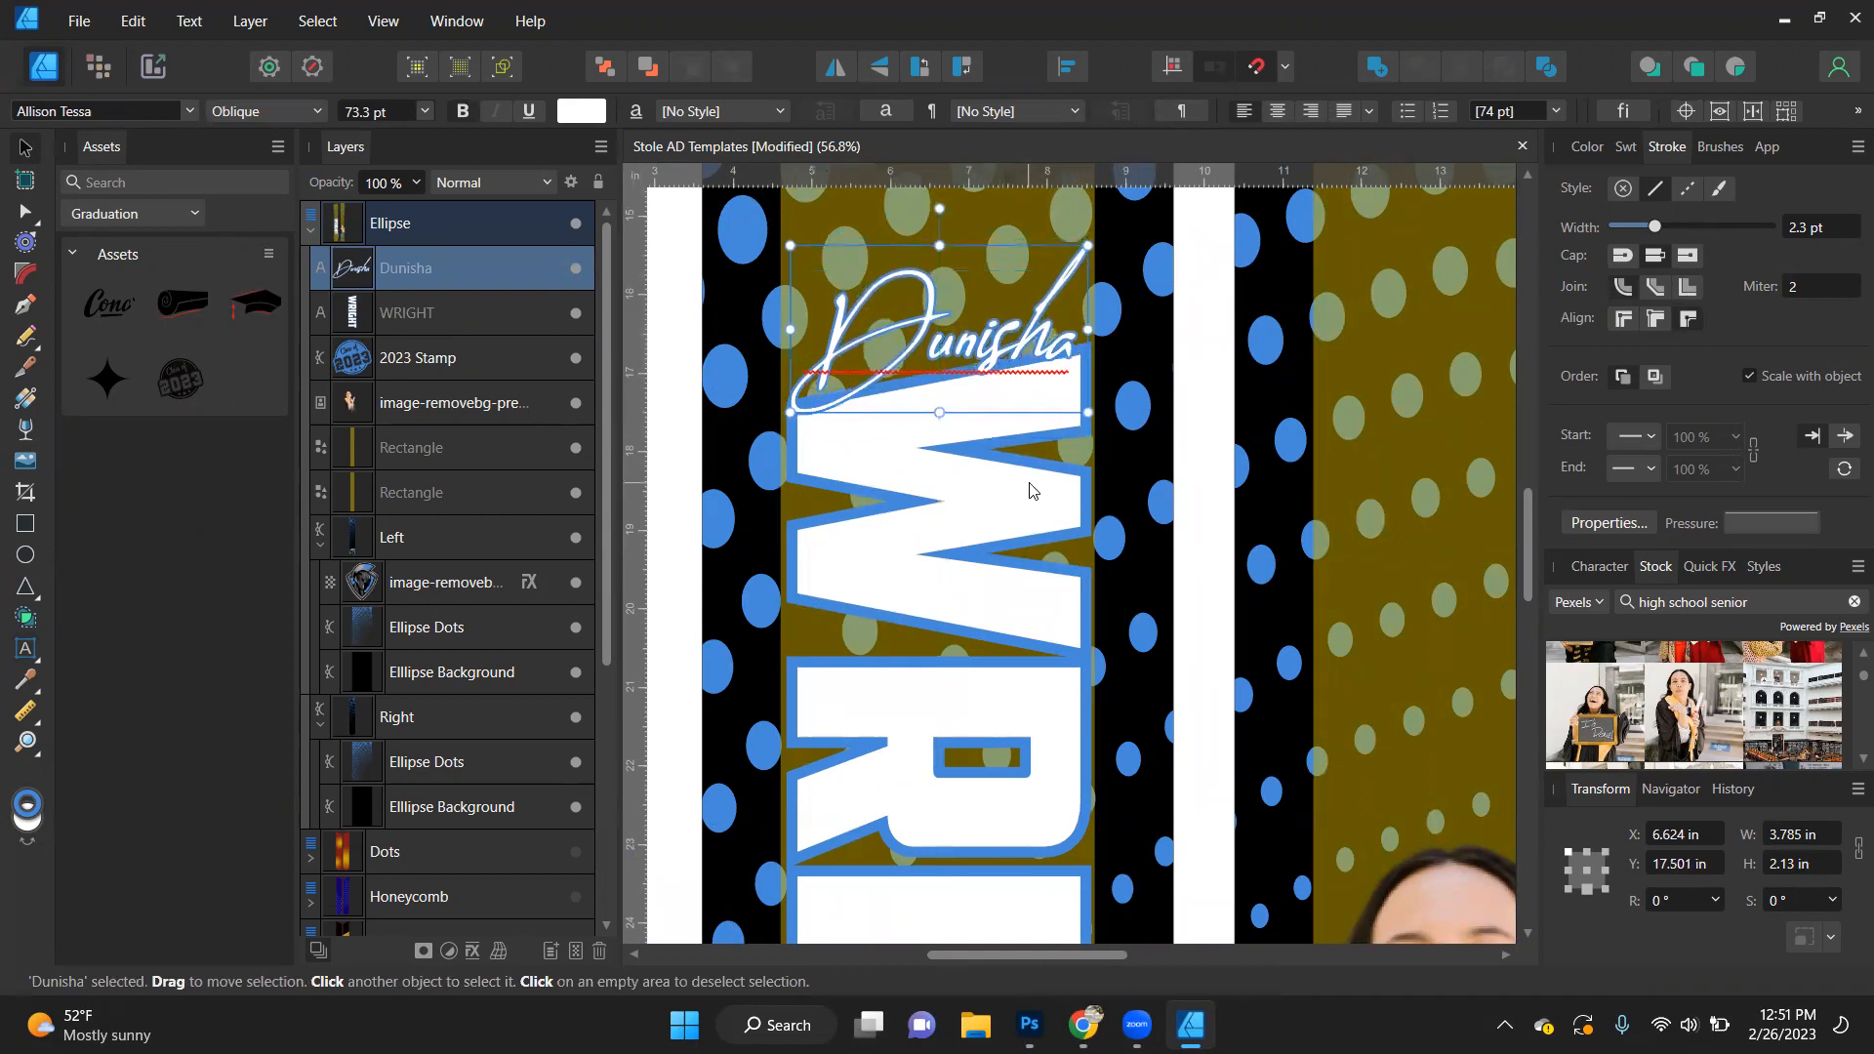
{"action": "scroll", "coordinate": [1032, 490], "scroll_direction": "down", "scroll_amount": 3}
{"action": "scroll", "coordinate": [1031, 490], "scroll_direction": "down", "scroll_amount": 3}
{"action": "left_click", "coordinate": [1381, 598]}
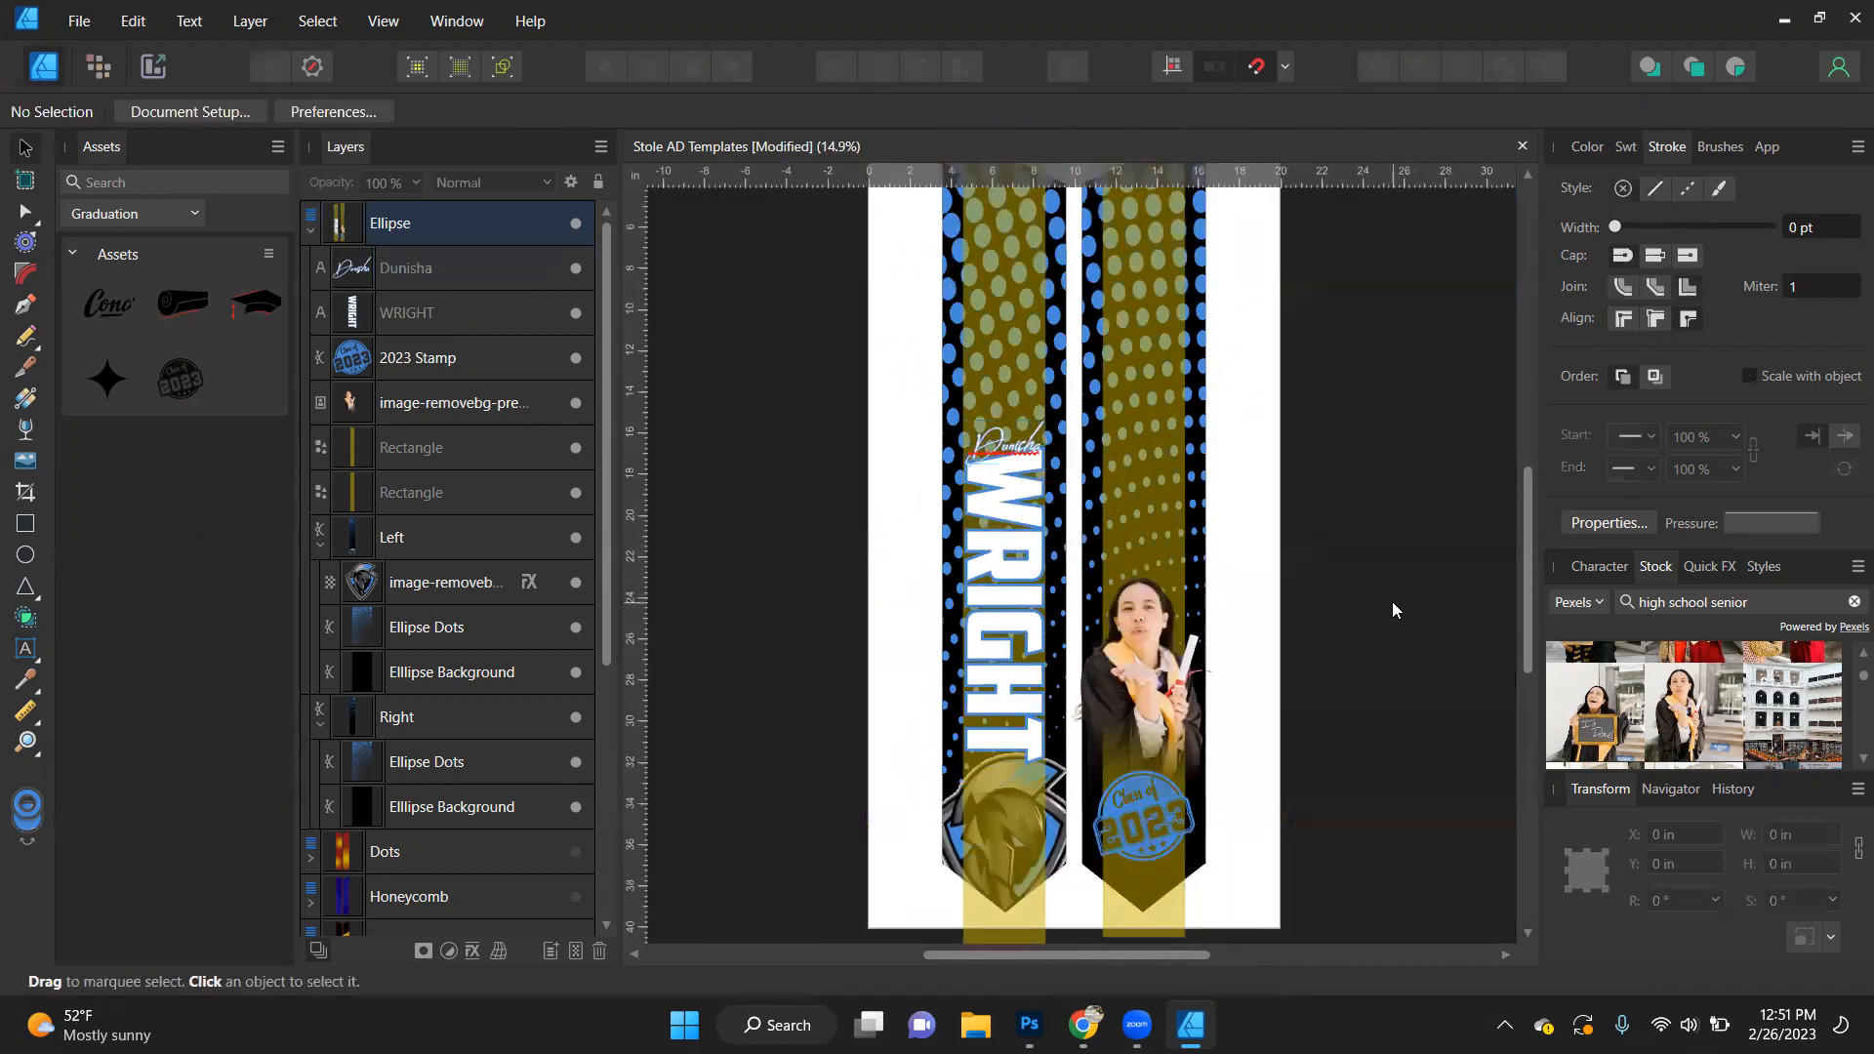
- Duplicate the block last name and move the copy onto the right stole over the graduate photo
{"action": "left_click", "coordinate": [1015, 599]}
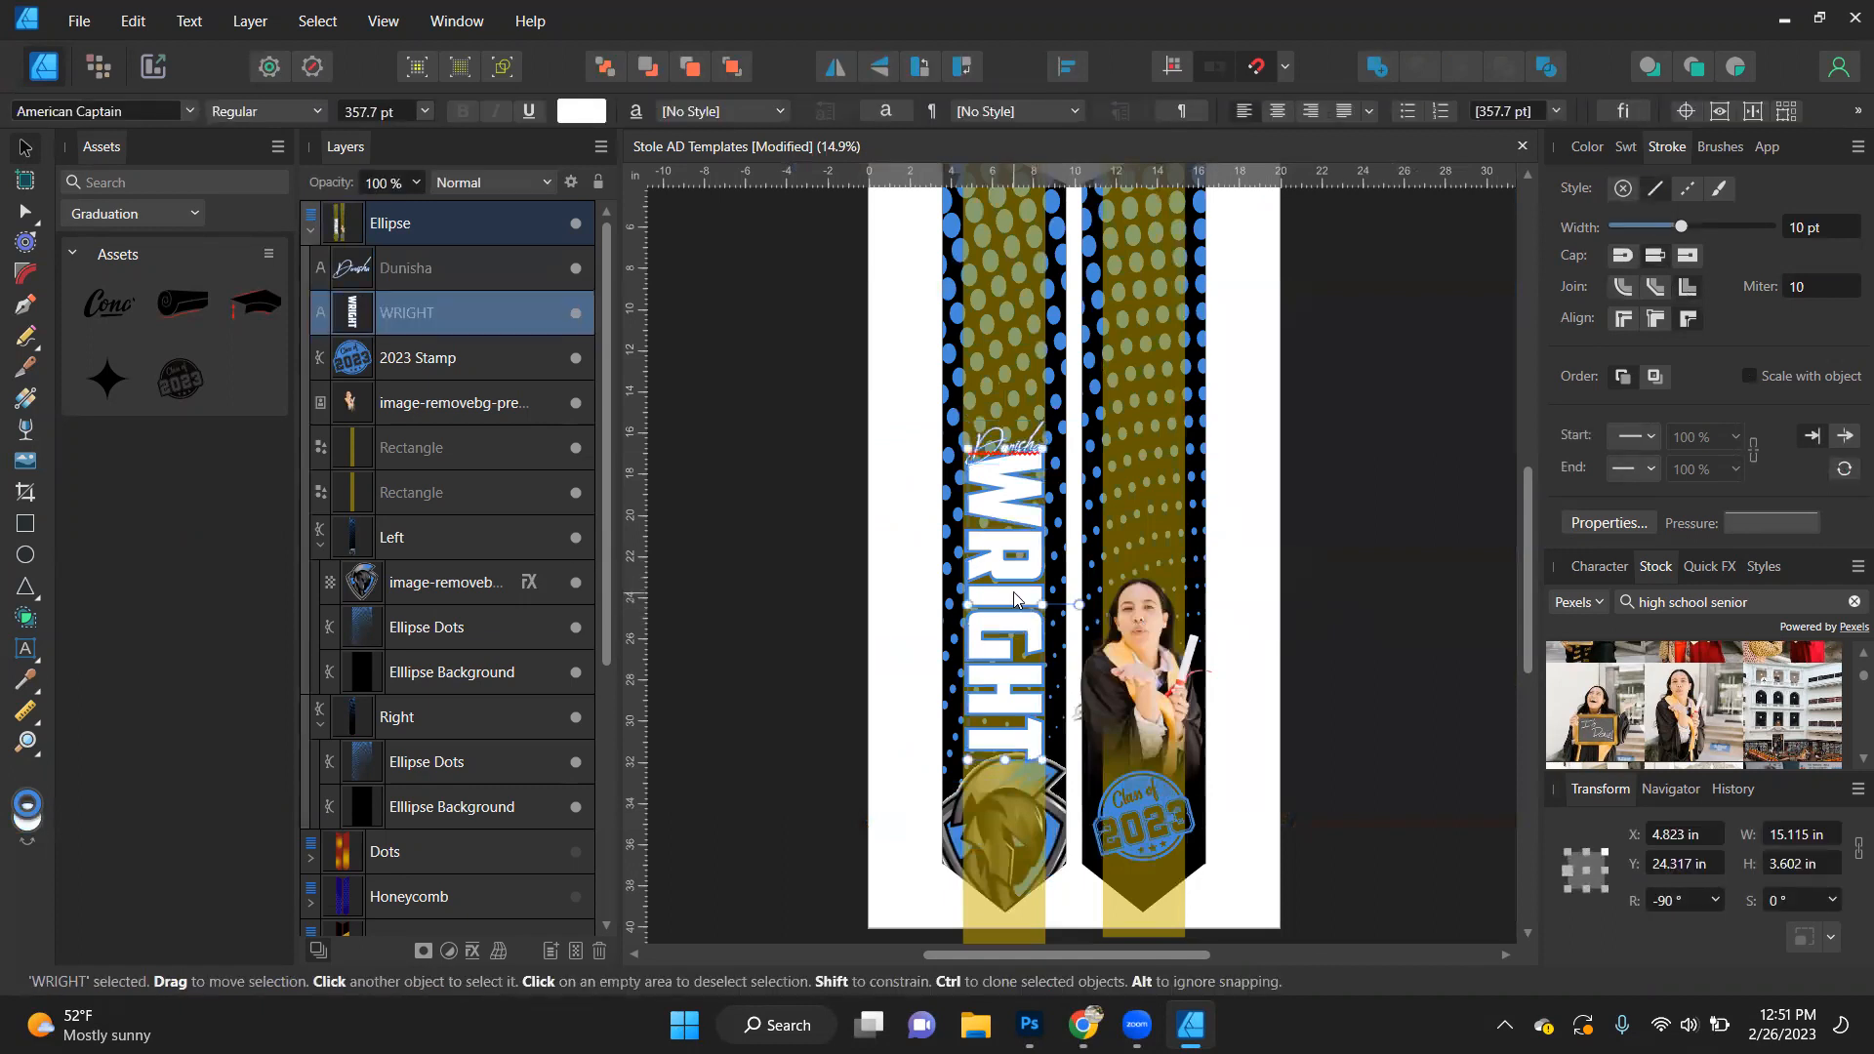
{"action": "key", "text": "ctrl+j"}
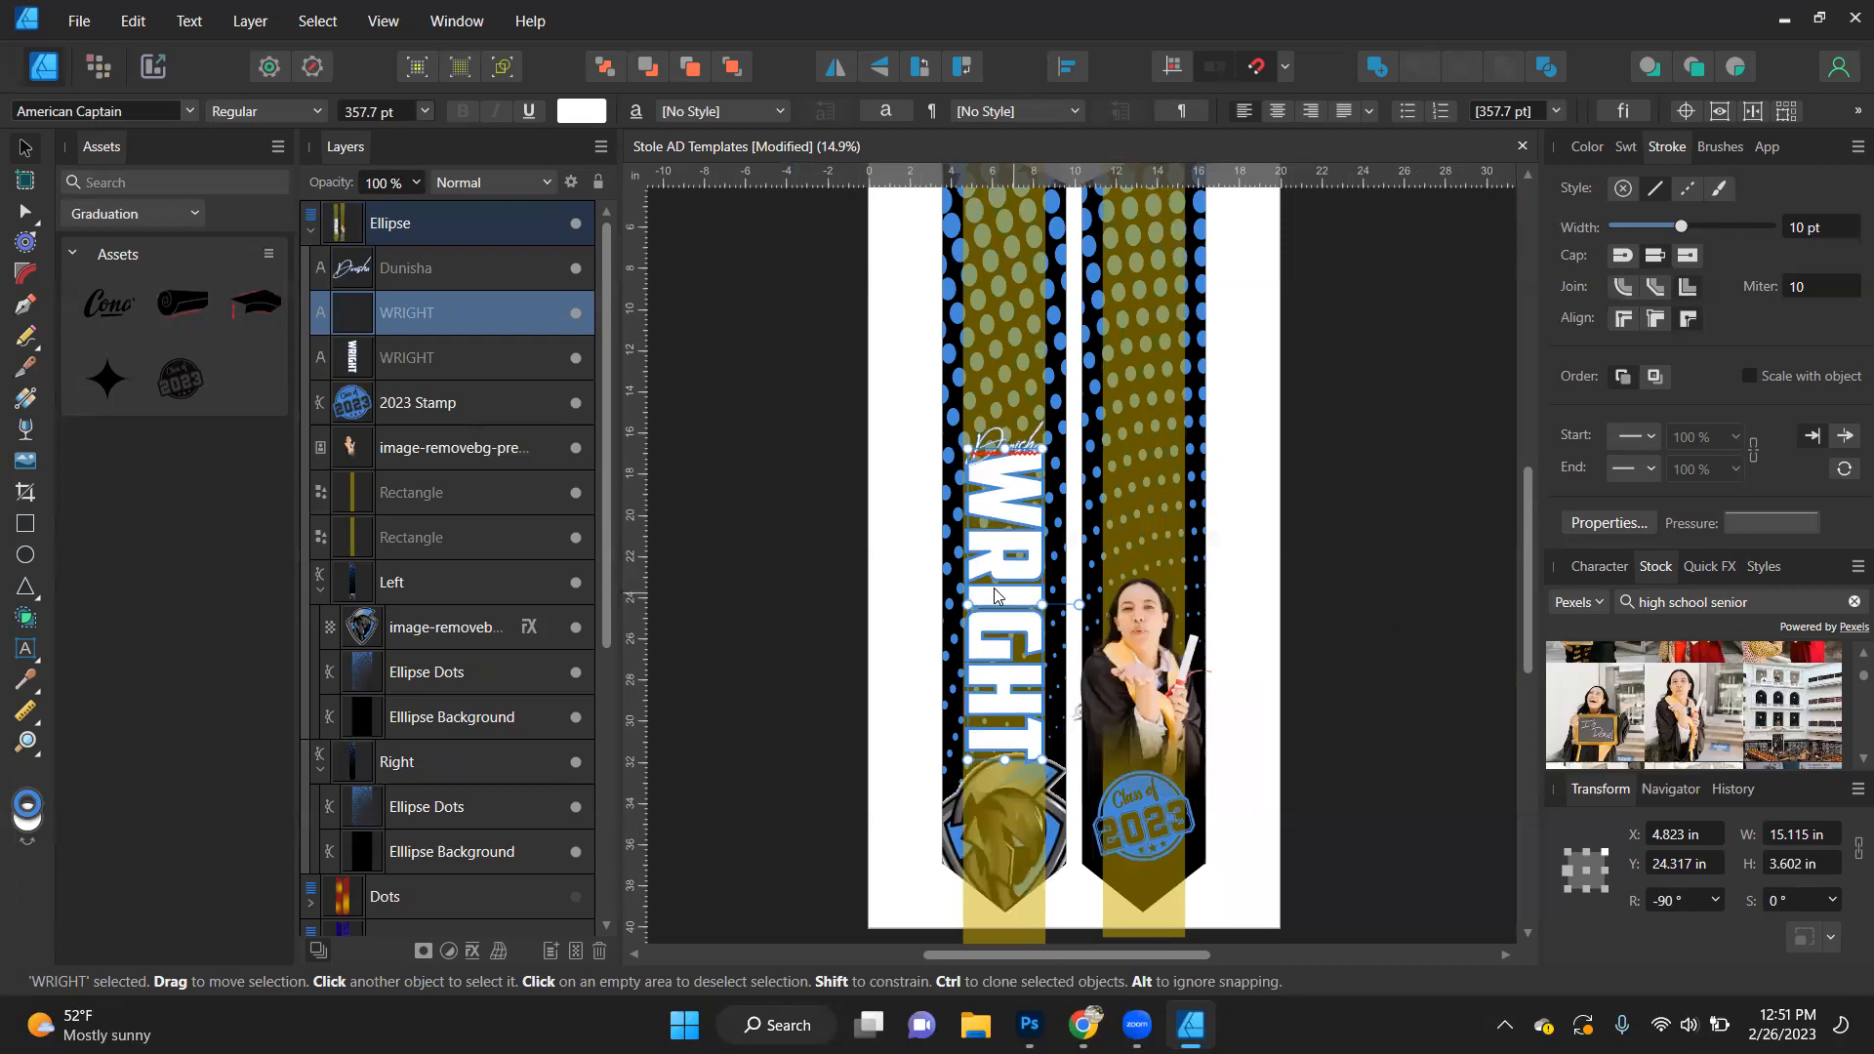
{"action": "right_click", "coordinate": [442, 326]}
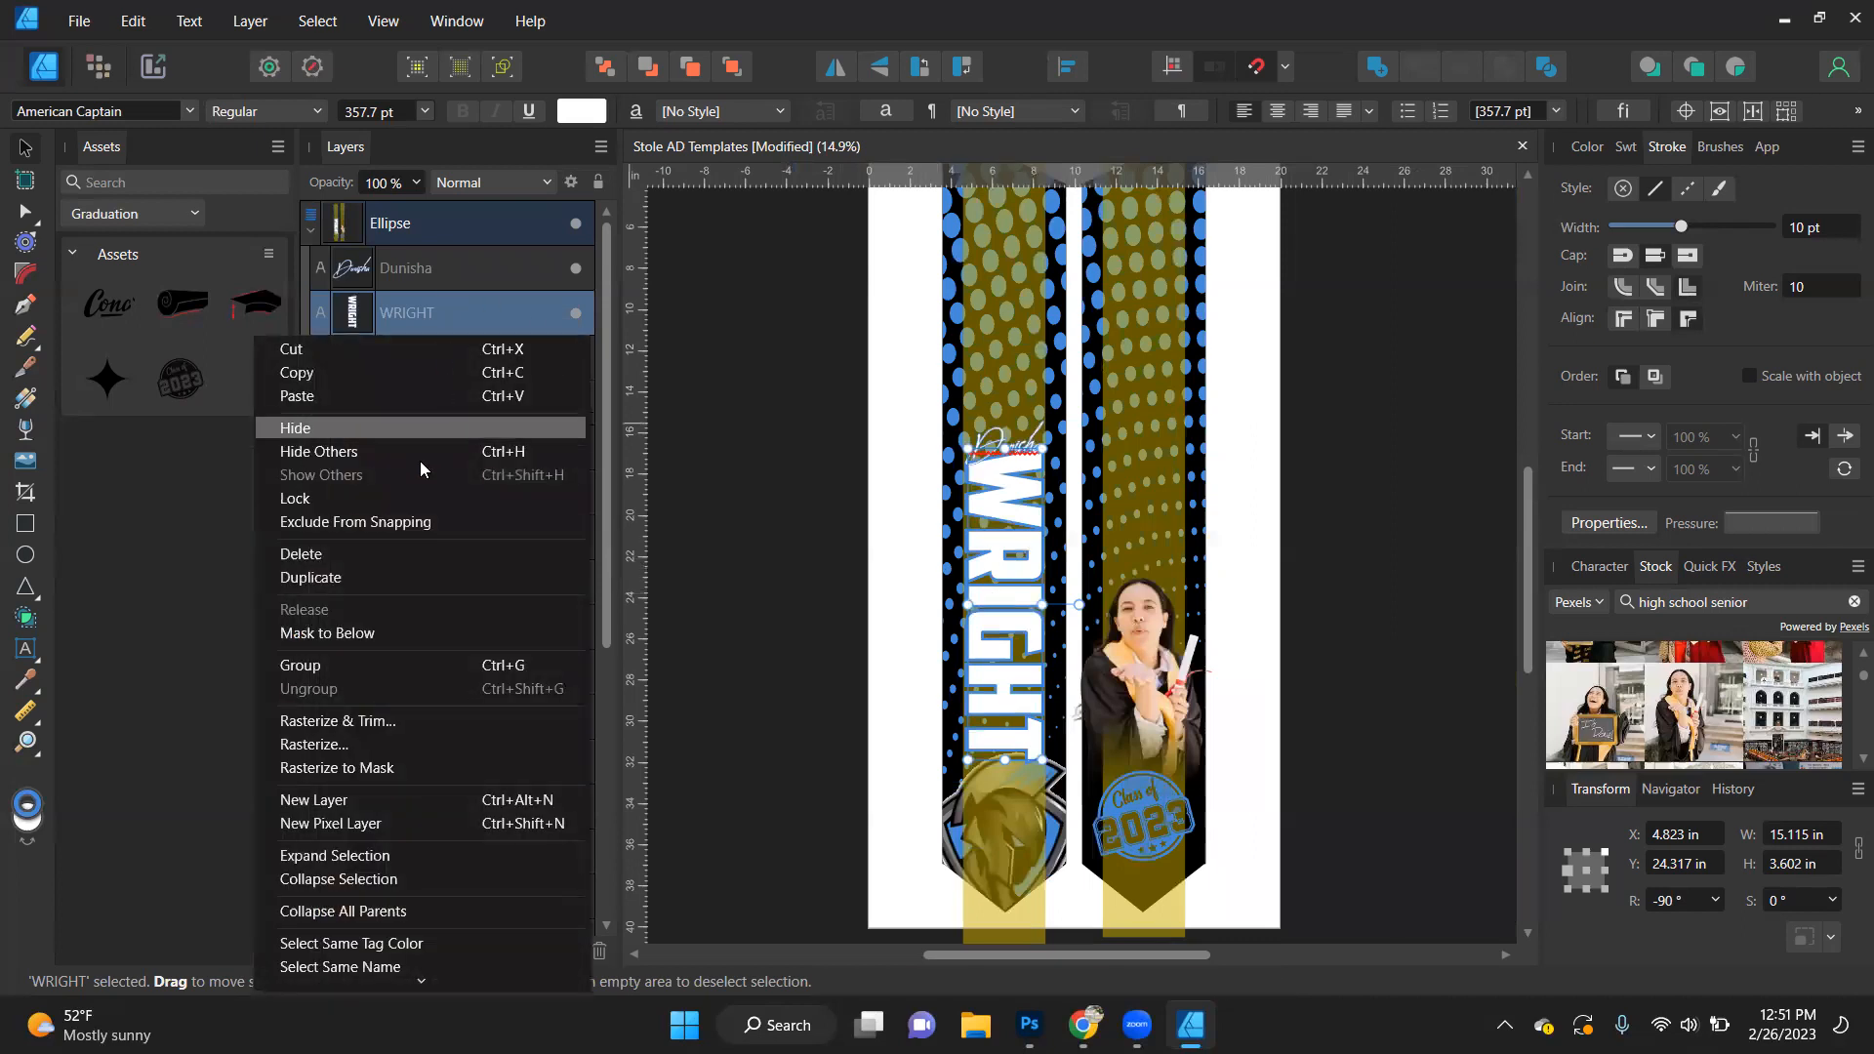
{"action": "left_click", "coordinate": [1392, 476]}
{"action": "left_click_drag", "start_coordinate": [995, 632], "coordinate": [1134, 576]}
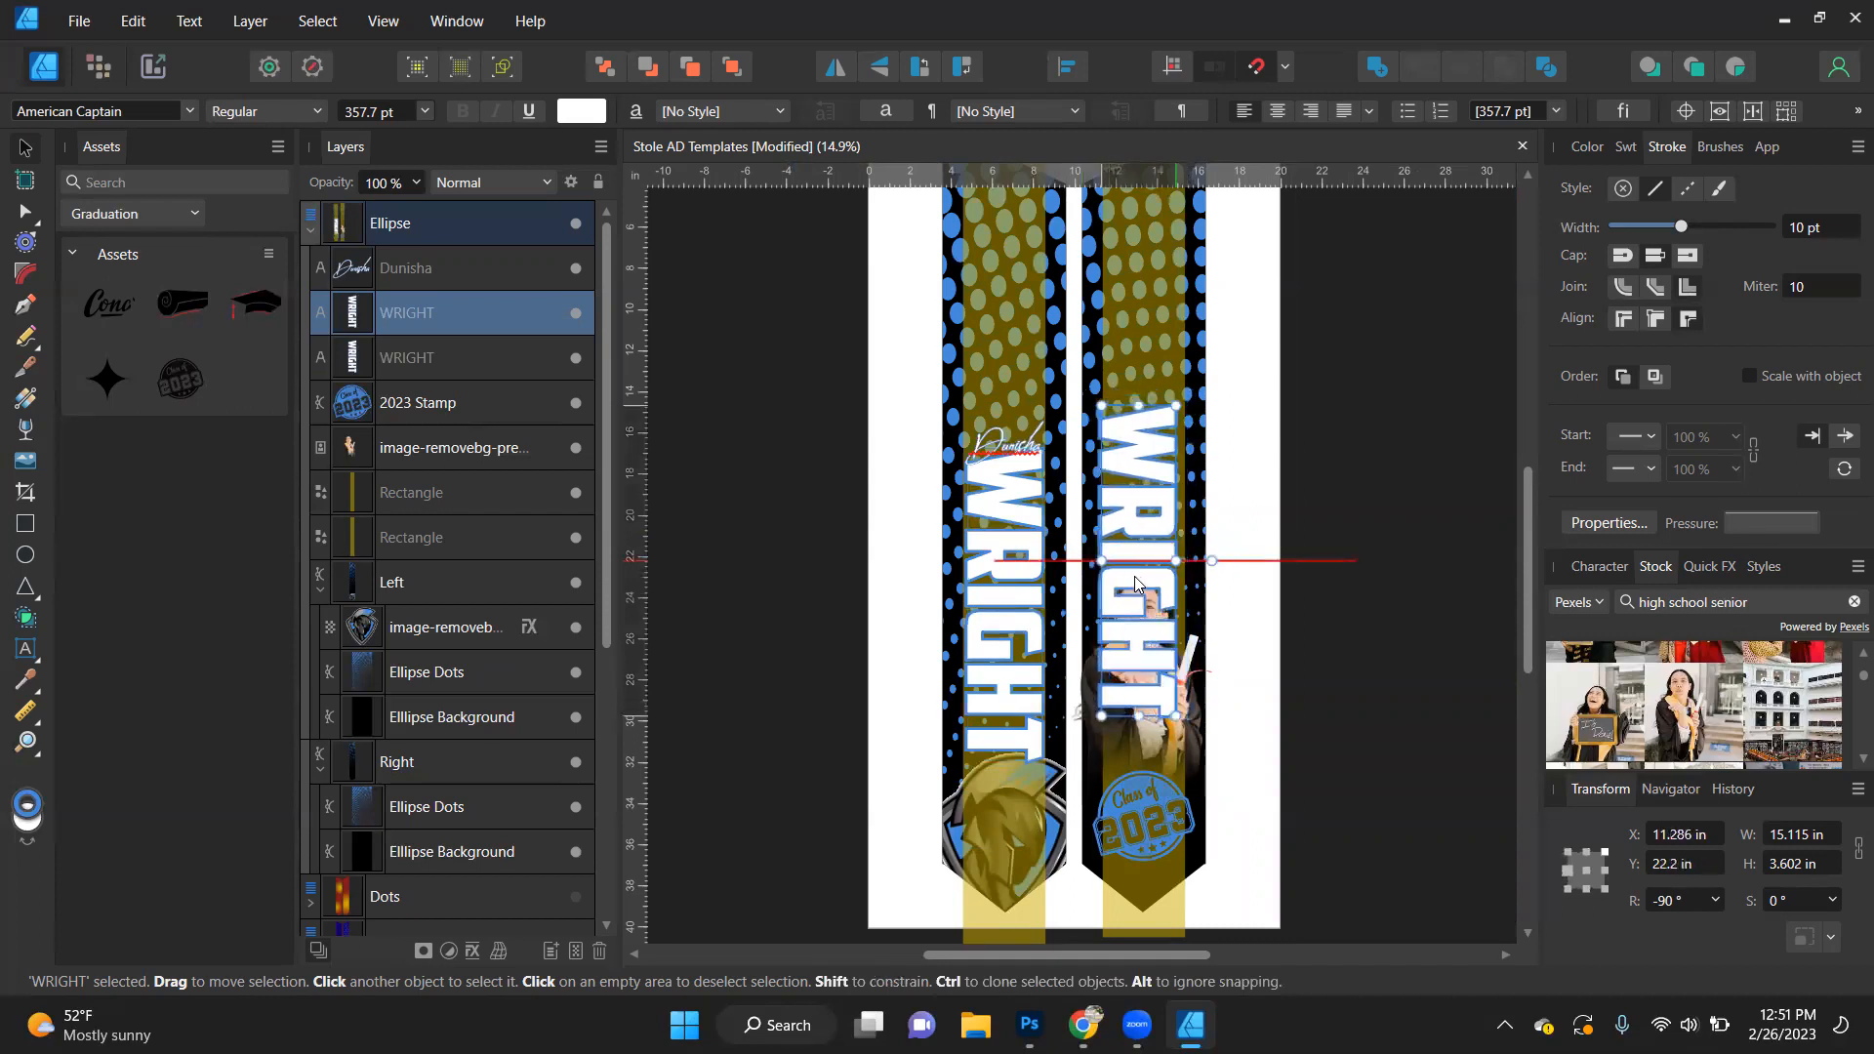
- Replace the text of the copy on the right stole with SPARTANS
{"action": "double_click", "coordinate": [1135, 576]}
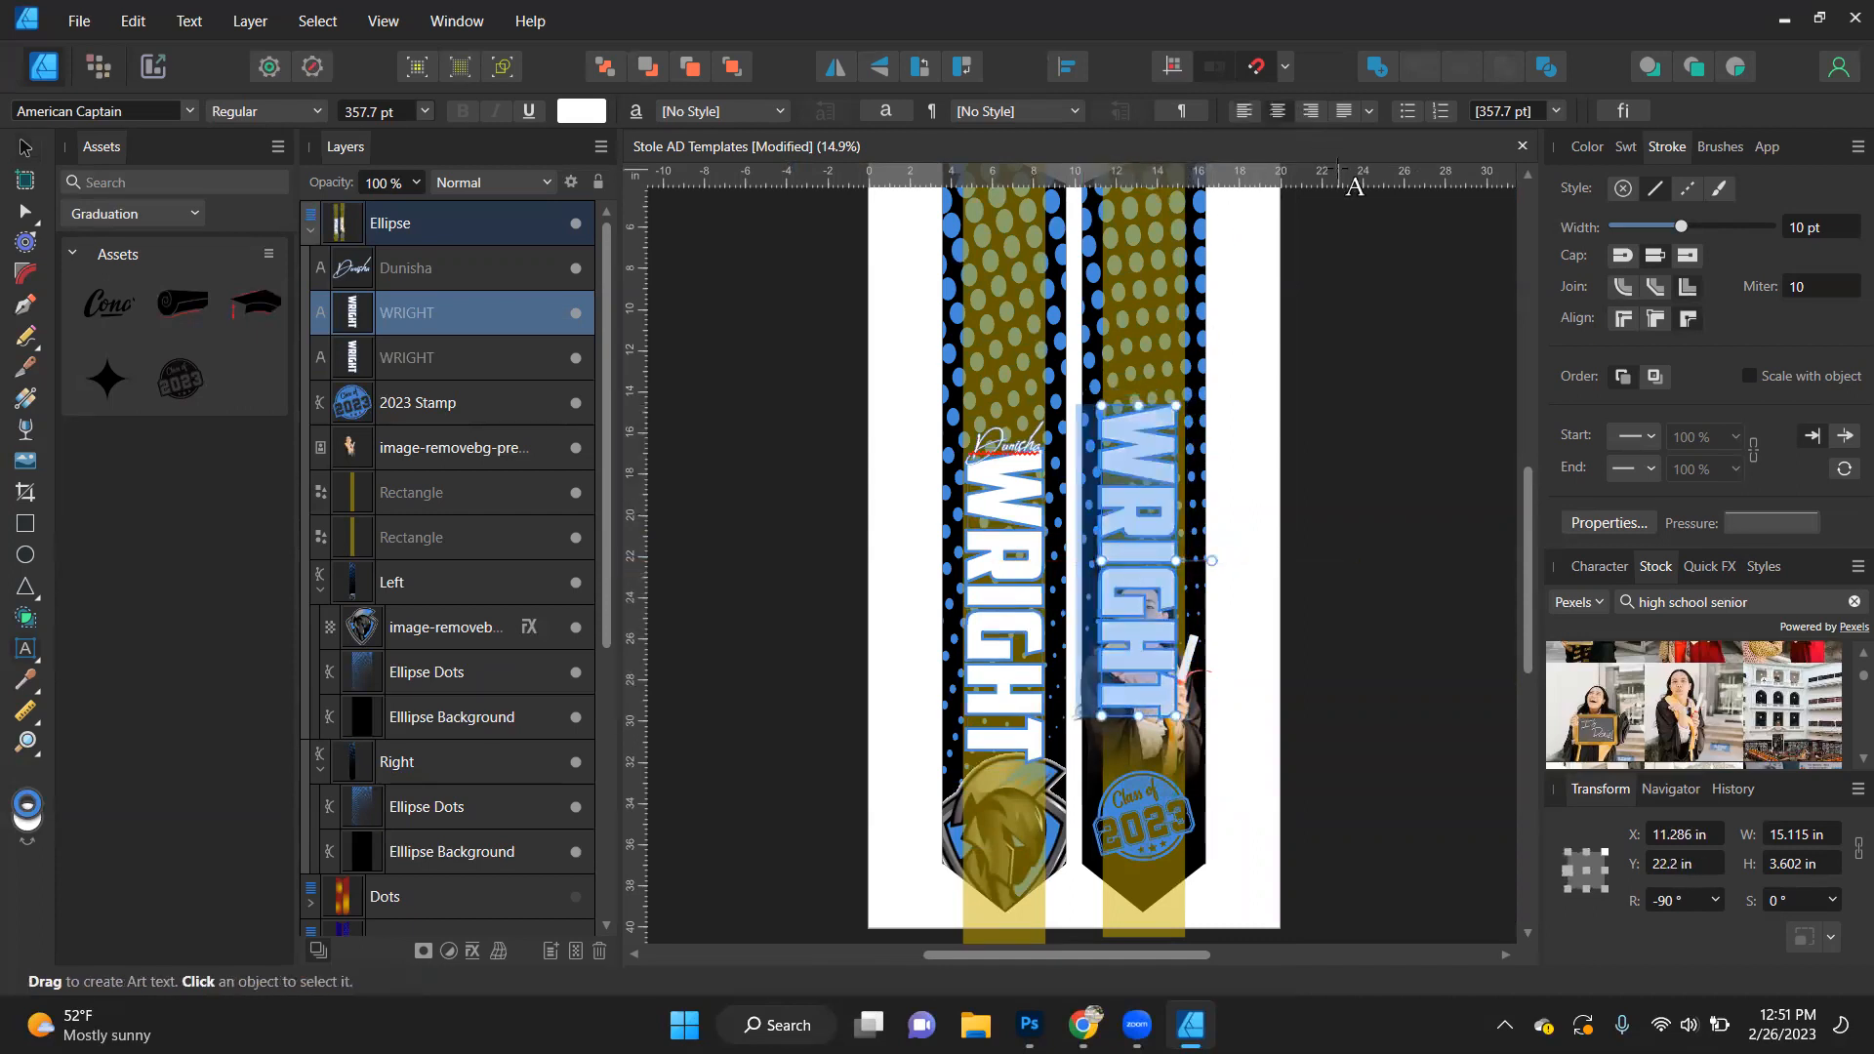
{"action": "type", "text": "SPARTANS"}
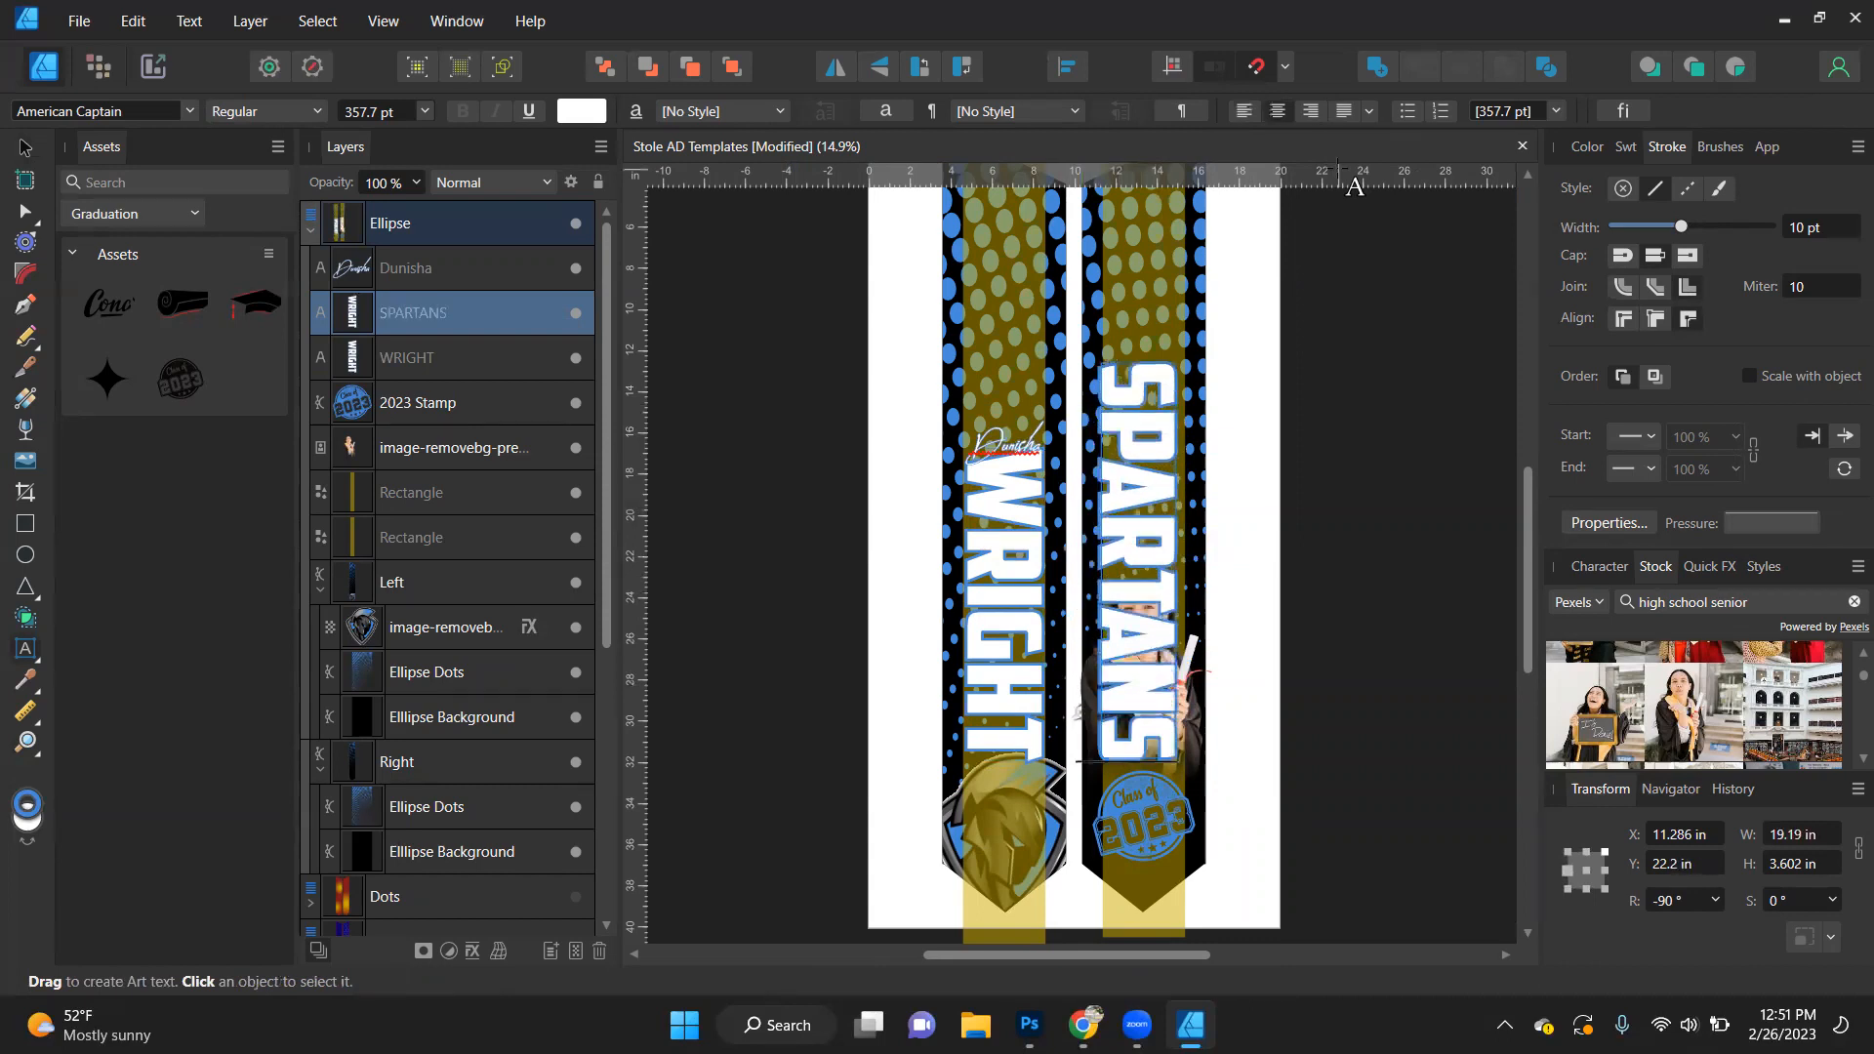
{"action": "key", "text": "Escape"}
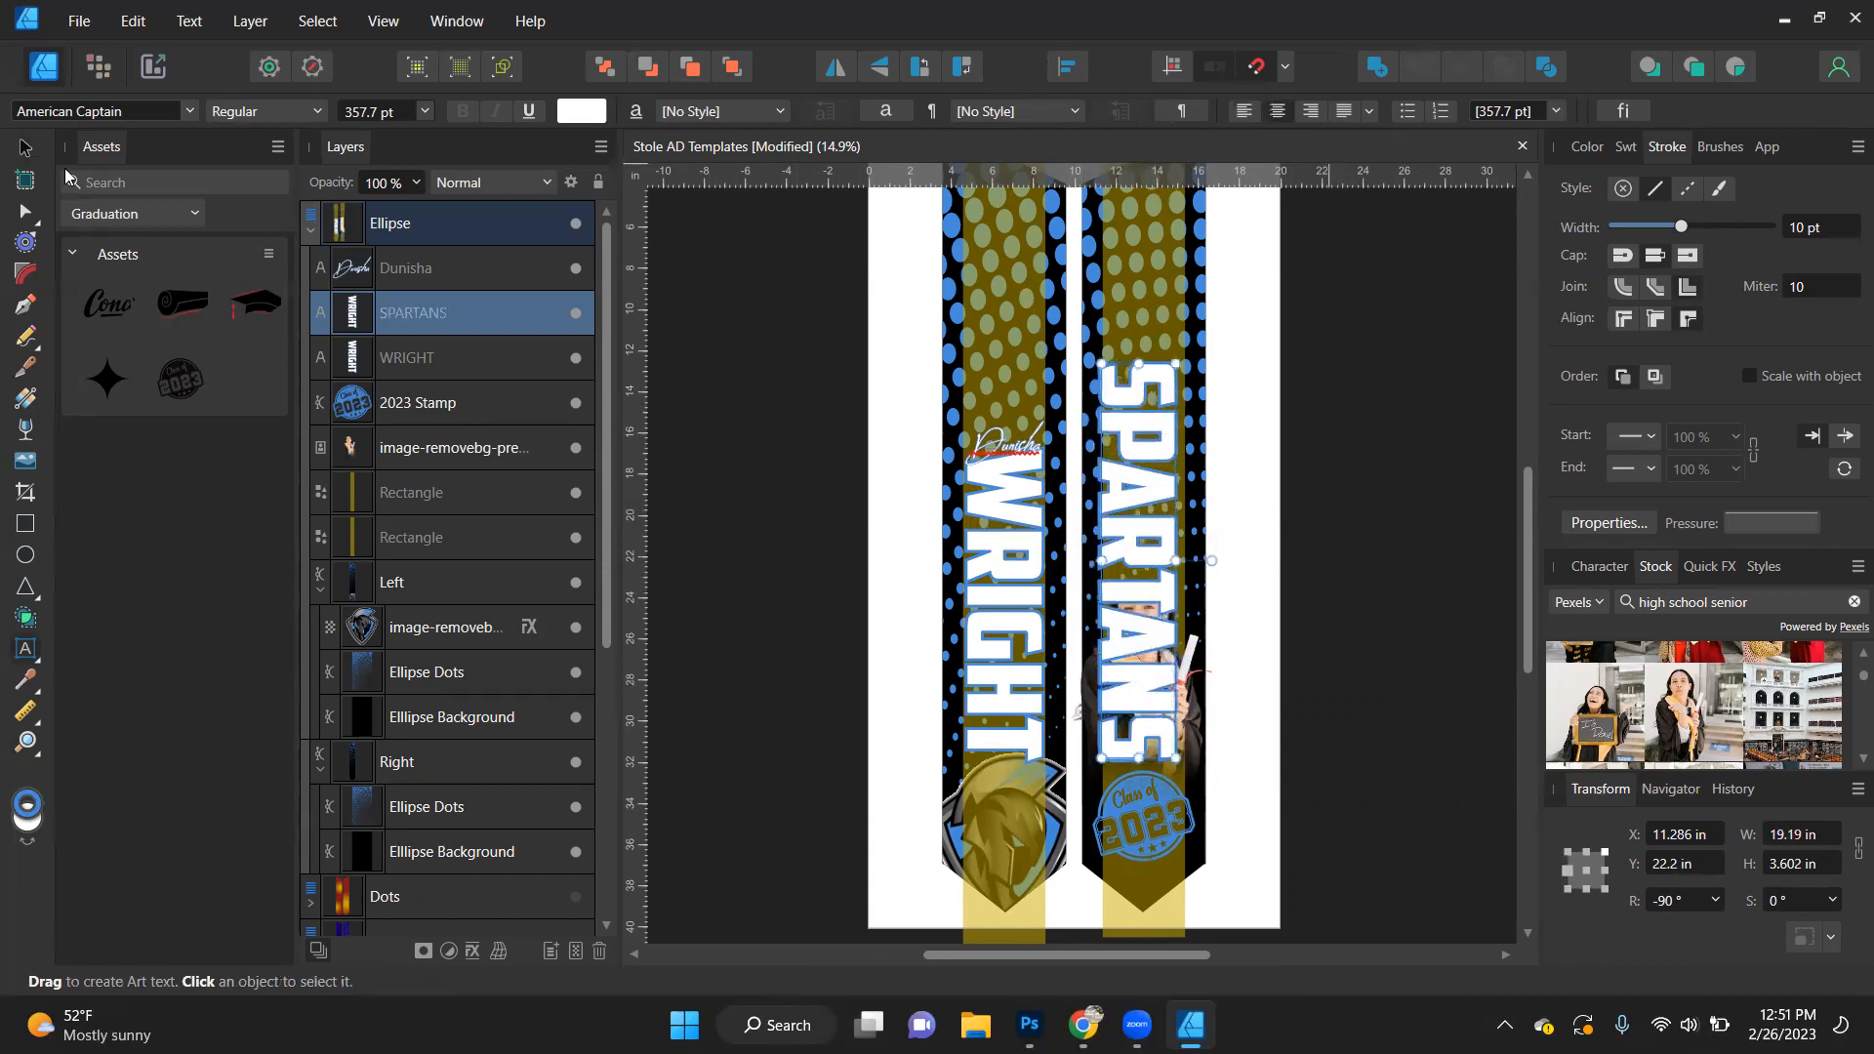
{"action": "left_click", "coordinate": [27, 148]}
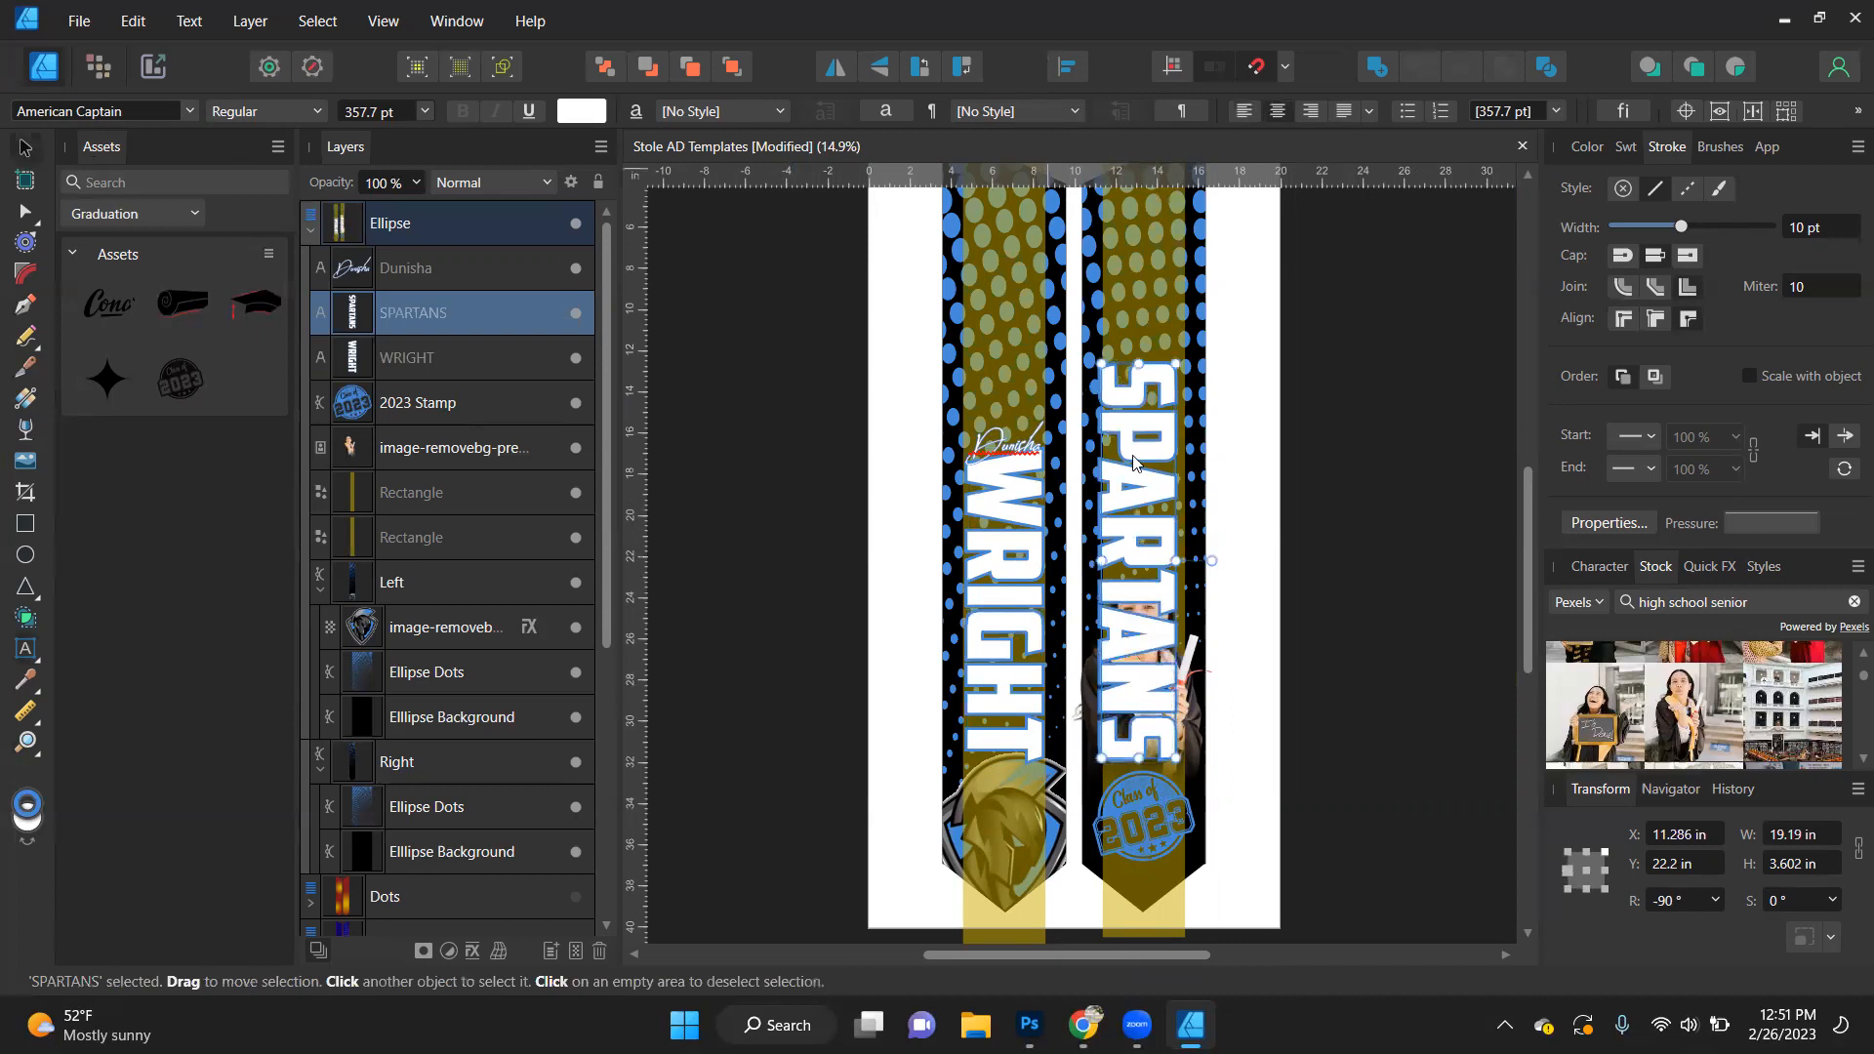
- Move SPARTANS up the right stole and order it behind the graduate photo but above the guide rectangles
{"action": "left_click_drag", "start_coordinate": [1146, 502], "coordinate": [1140, 461]}
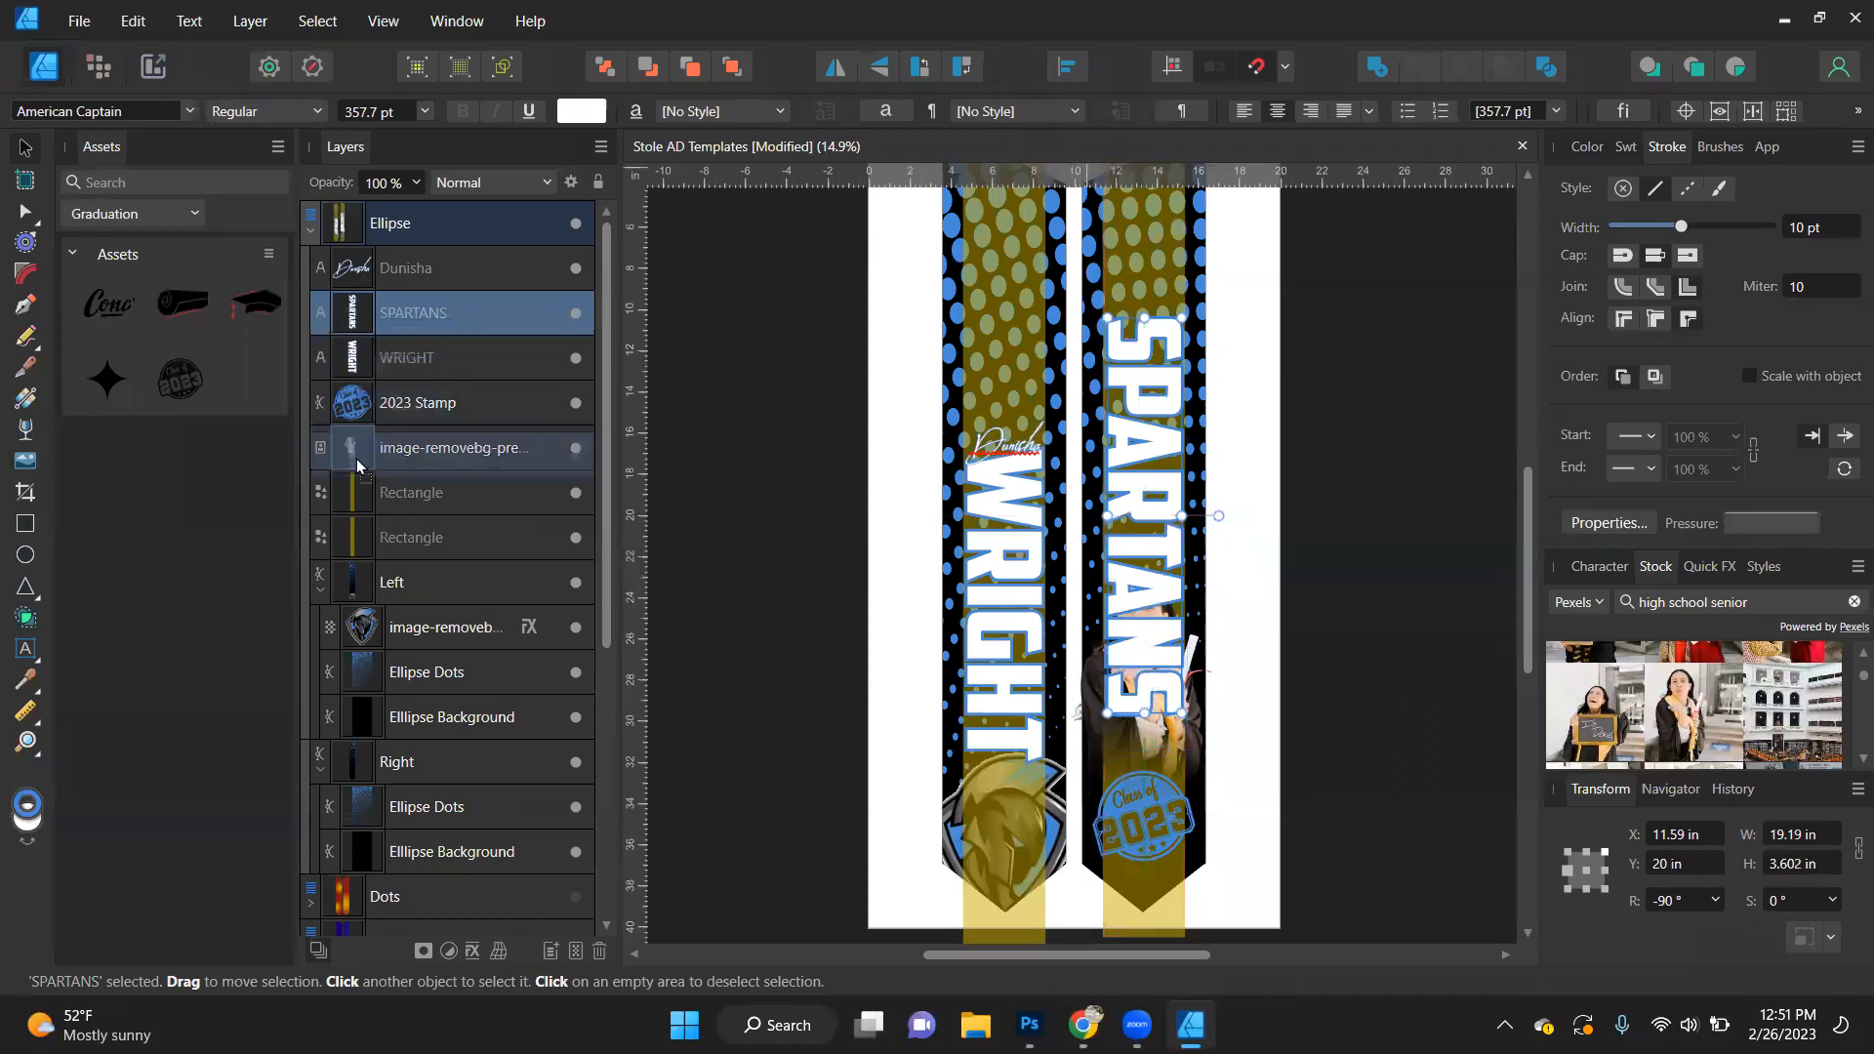
{"action": "left_click_drag", "start_coordinate": [356, 544], "coordinate": [357, 547]}
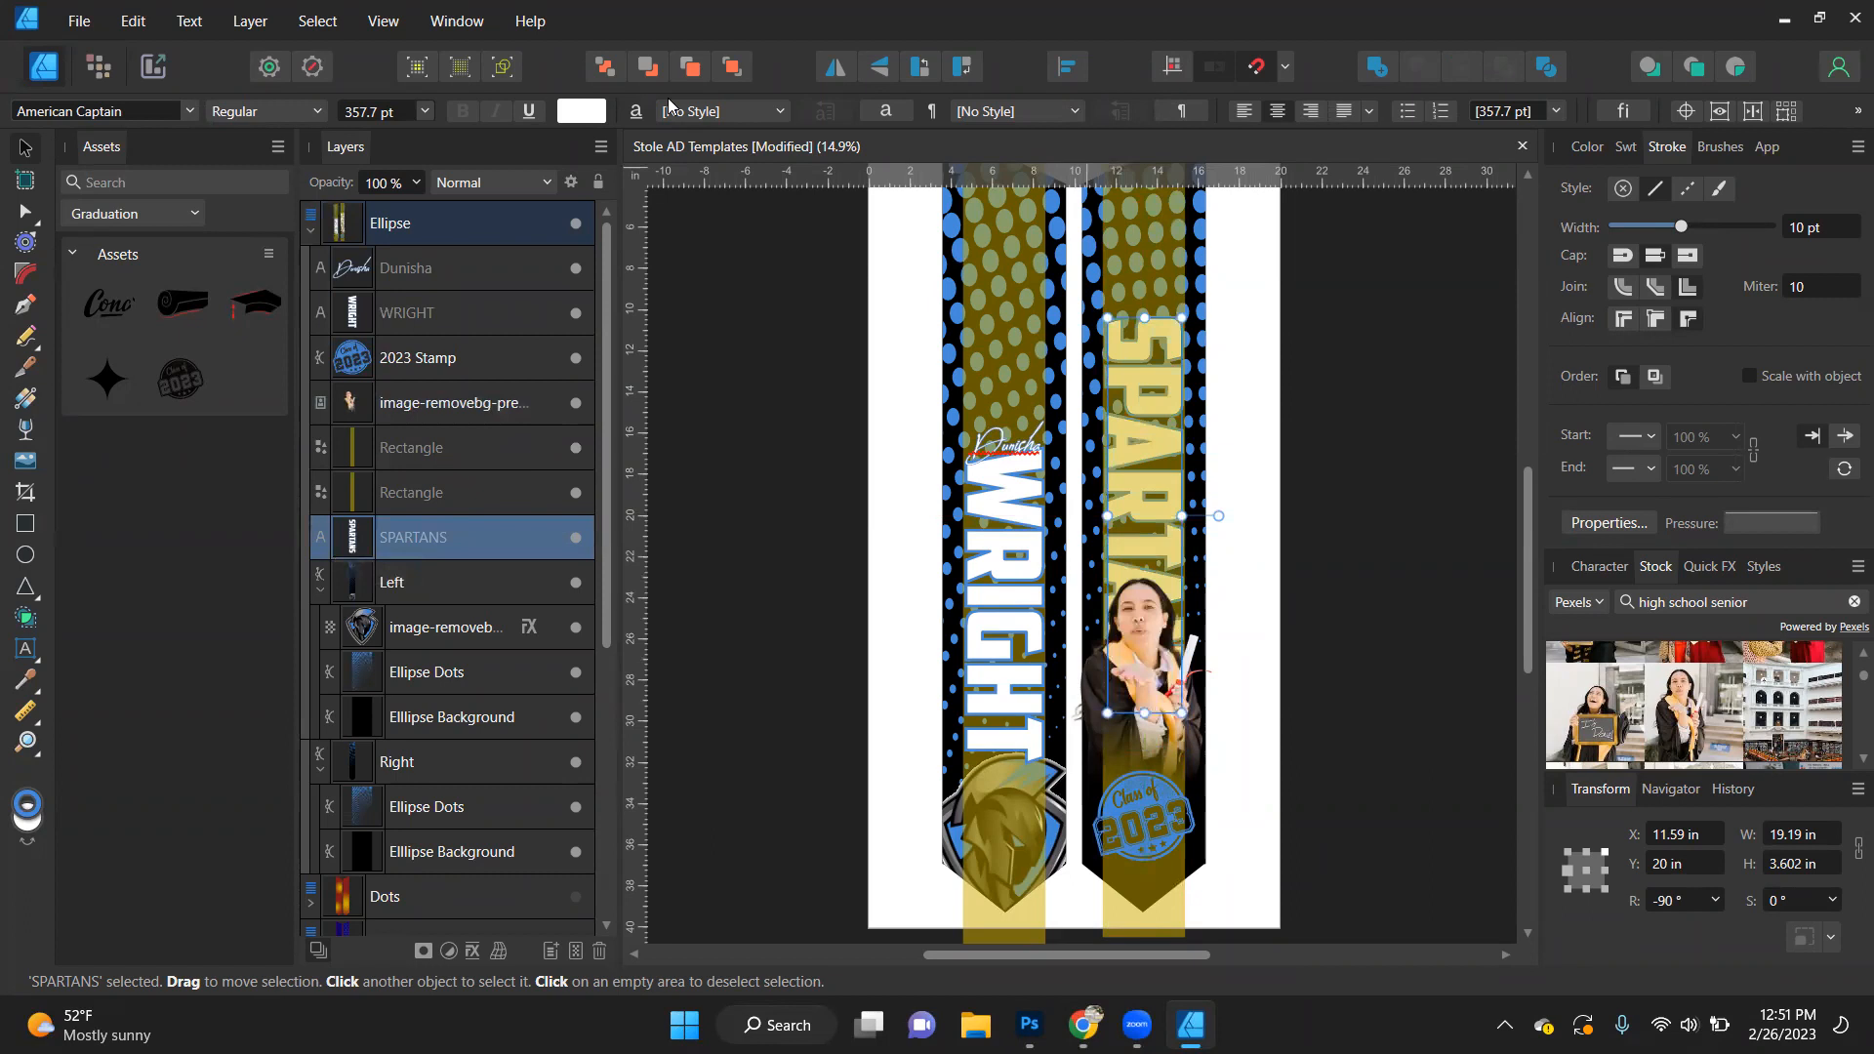
{"action": "key", "text": "ctrl+bracketright"}
{"action": "key", "text": "ctrl+bracketright"}
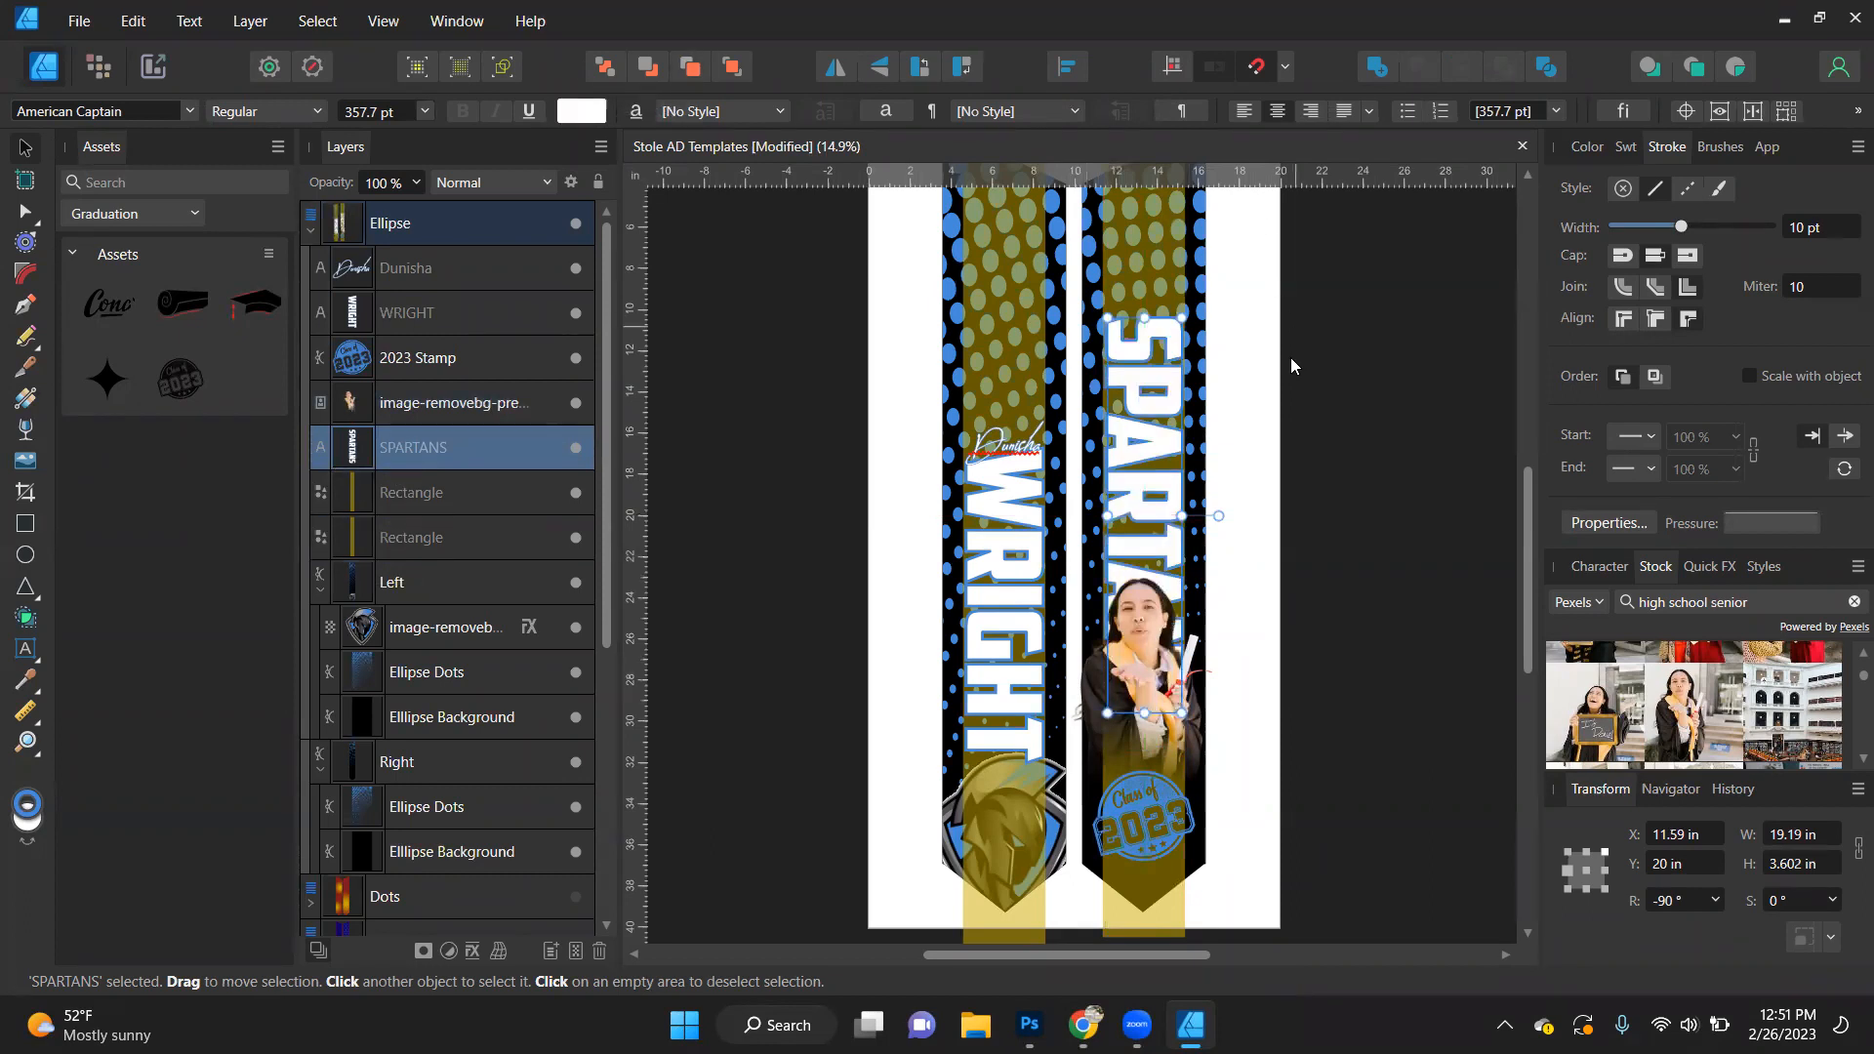
{"action": "left_click_drag", "start_coordinate": [1153, 472], "coordinate": [1152, 458]}
- Try shortening SPARTANS to about 12.2 in along the right stole, and delete it
{"action": "scroll", "coordinate": [1155, 478], "scroll_direction": "down", "scroll_amount": 5}
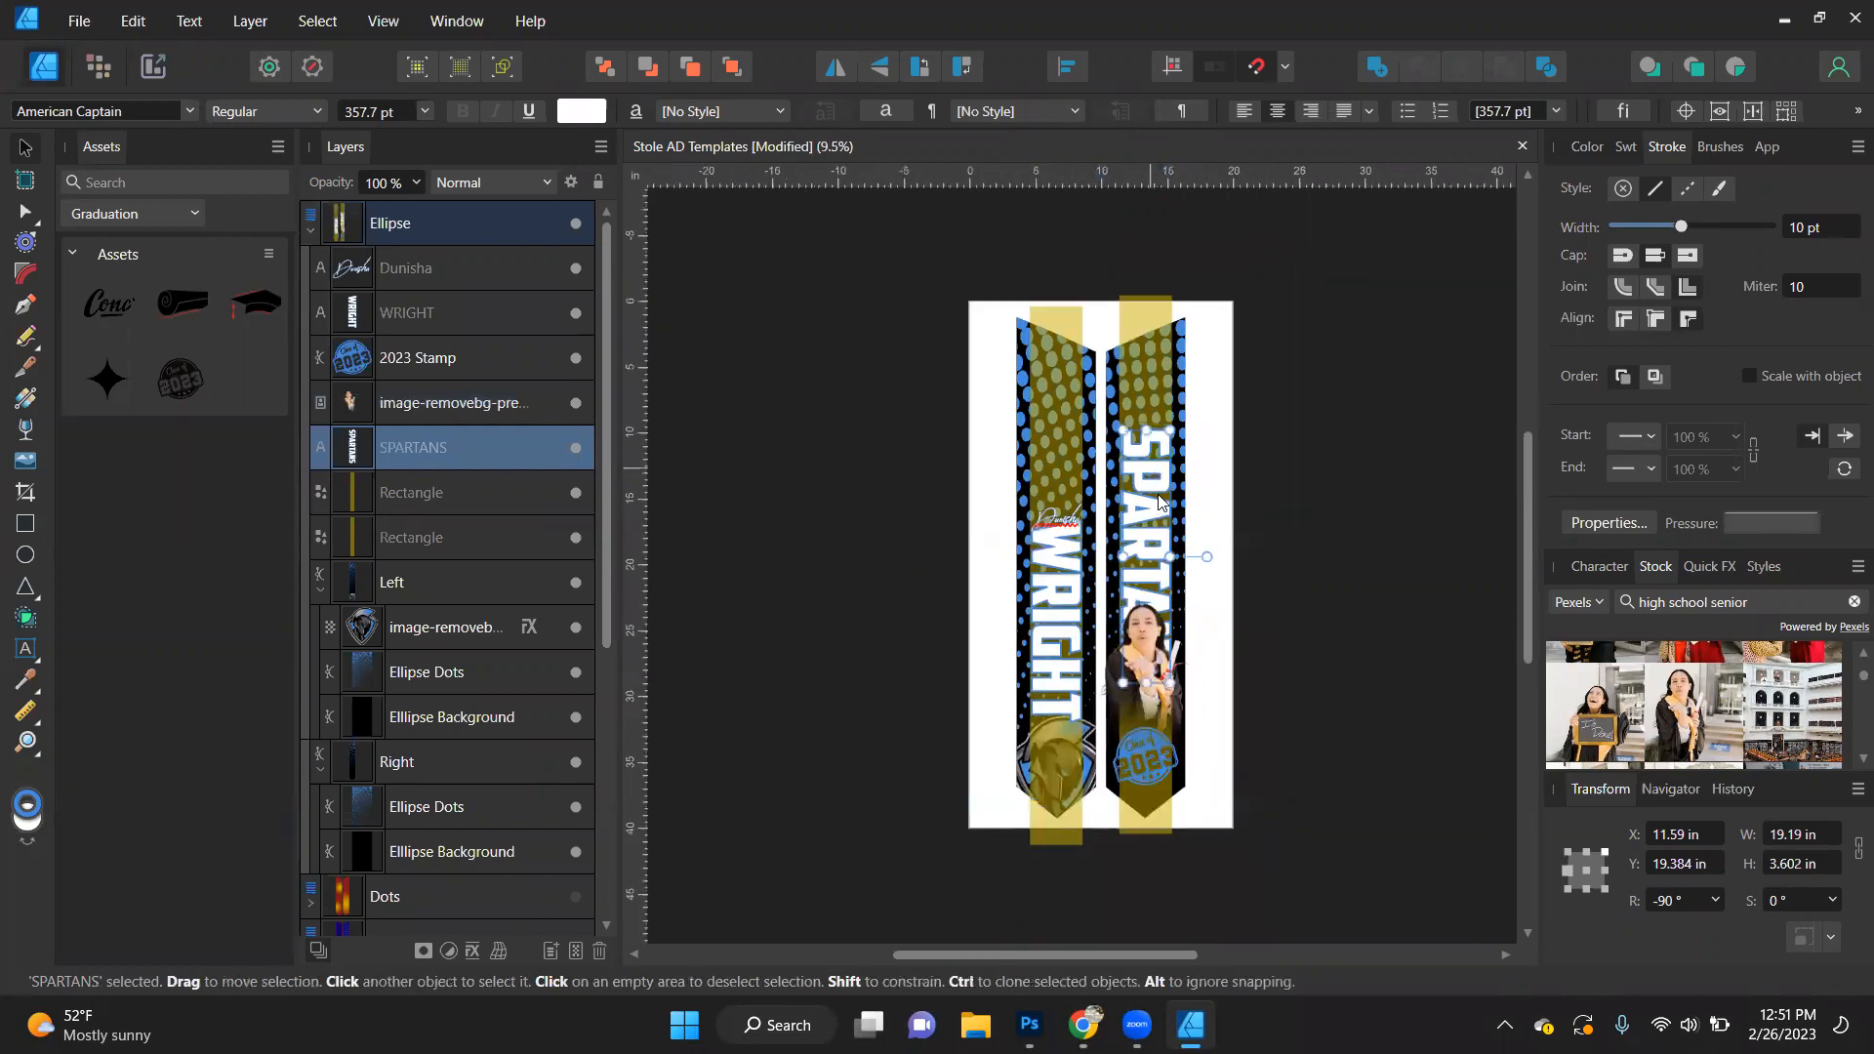
{"action": "left_click_drag", "start_coordinate": [1146, 434], "coordinate": [1137, 477]}
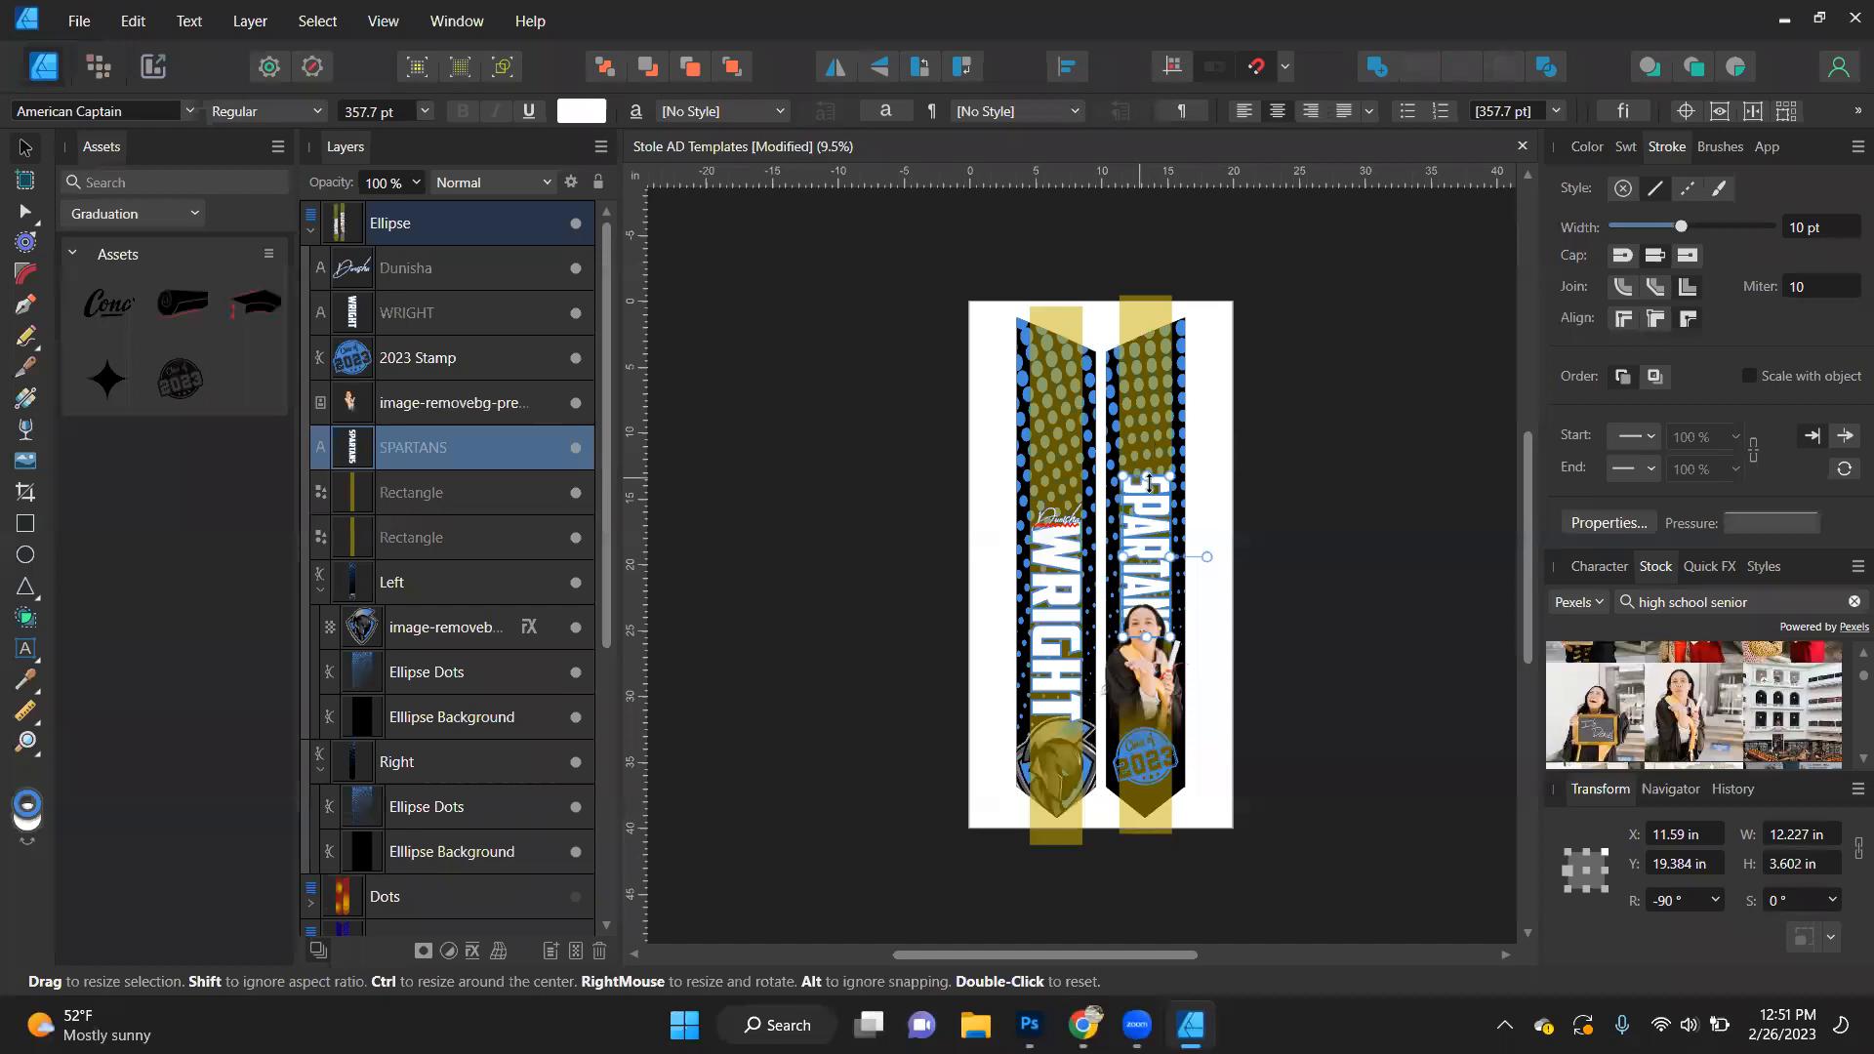
{"action": "scroll", "coordinate": [1156, 598], "scroll_direction": "up", "scroll_amount": 3}
{"action": "scroll", "coordinate": [1156, 597], "scroll_direction": "down", "scroll_amount": 3}
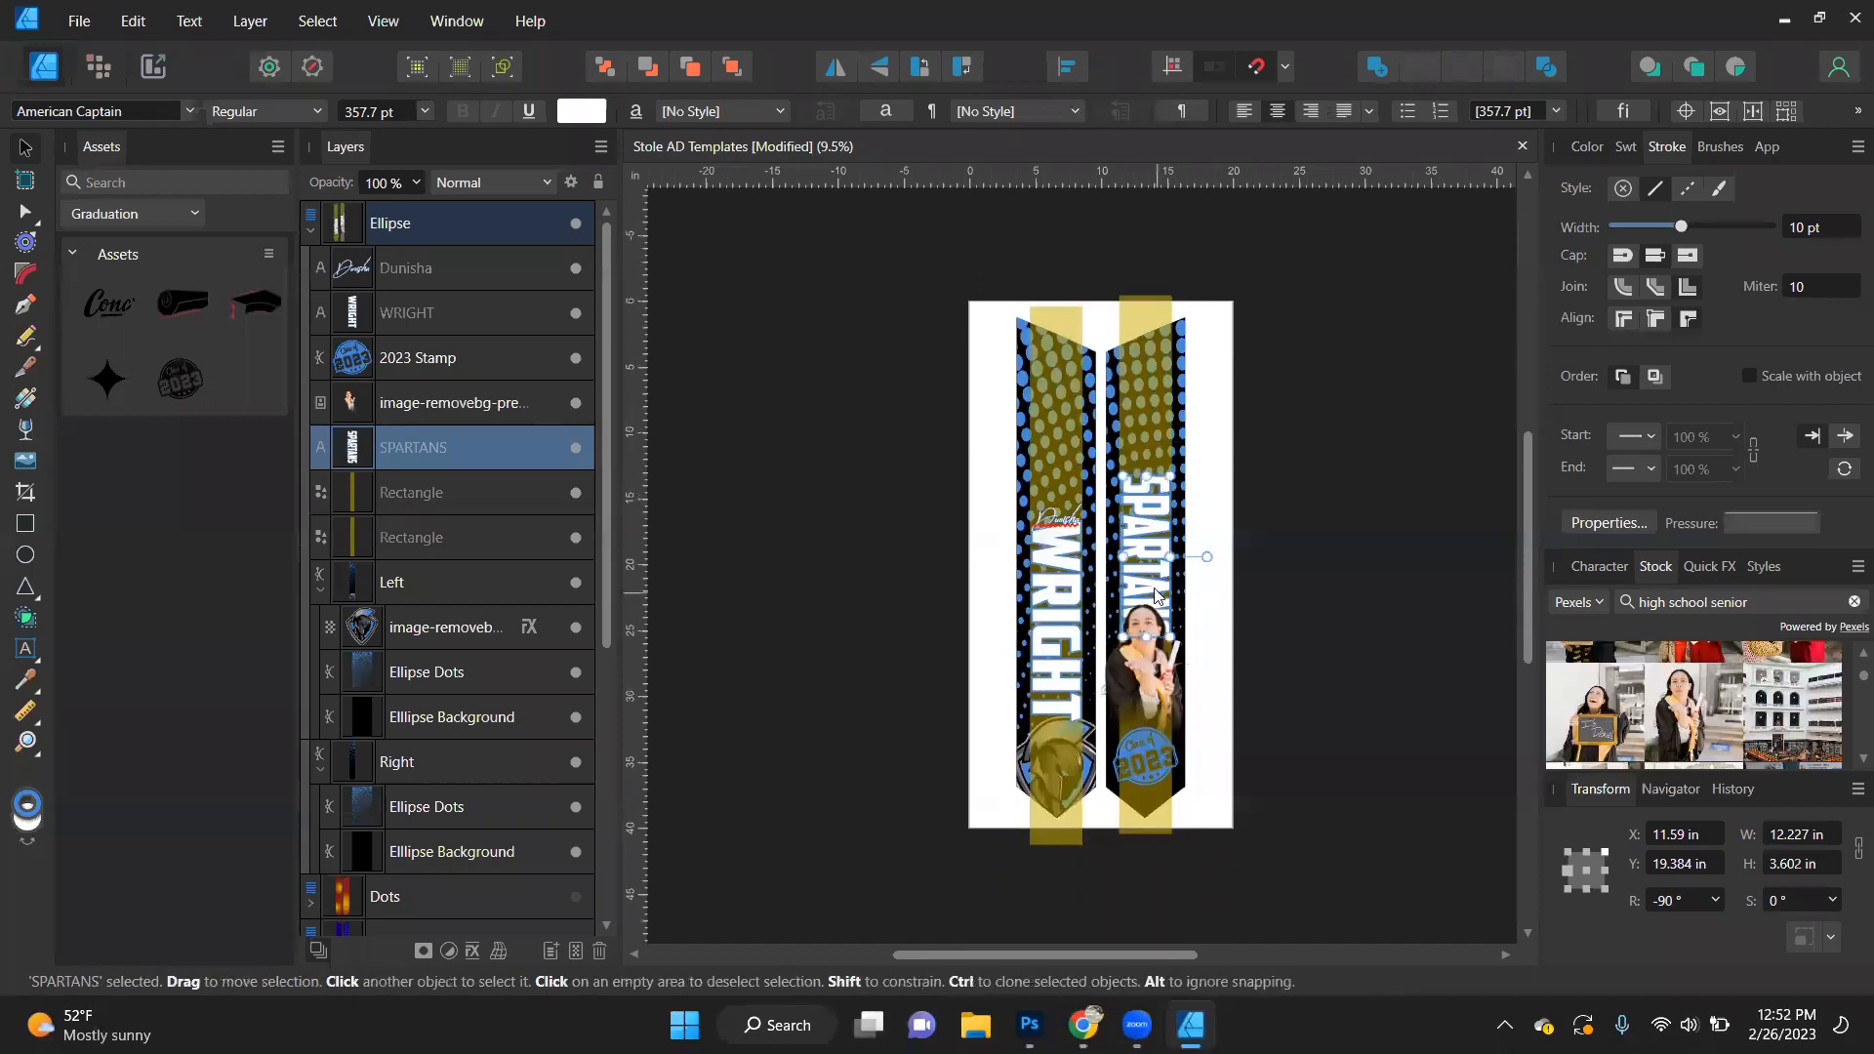
{"action": "key", "text": "Delete"}
{"action": "scroll", "coordinate": [1144, 576], "scroll_direction": "up", "scroll_amount": 1}
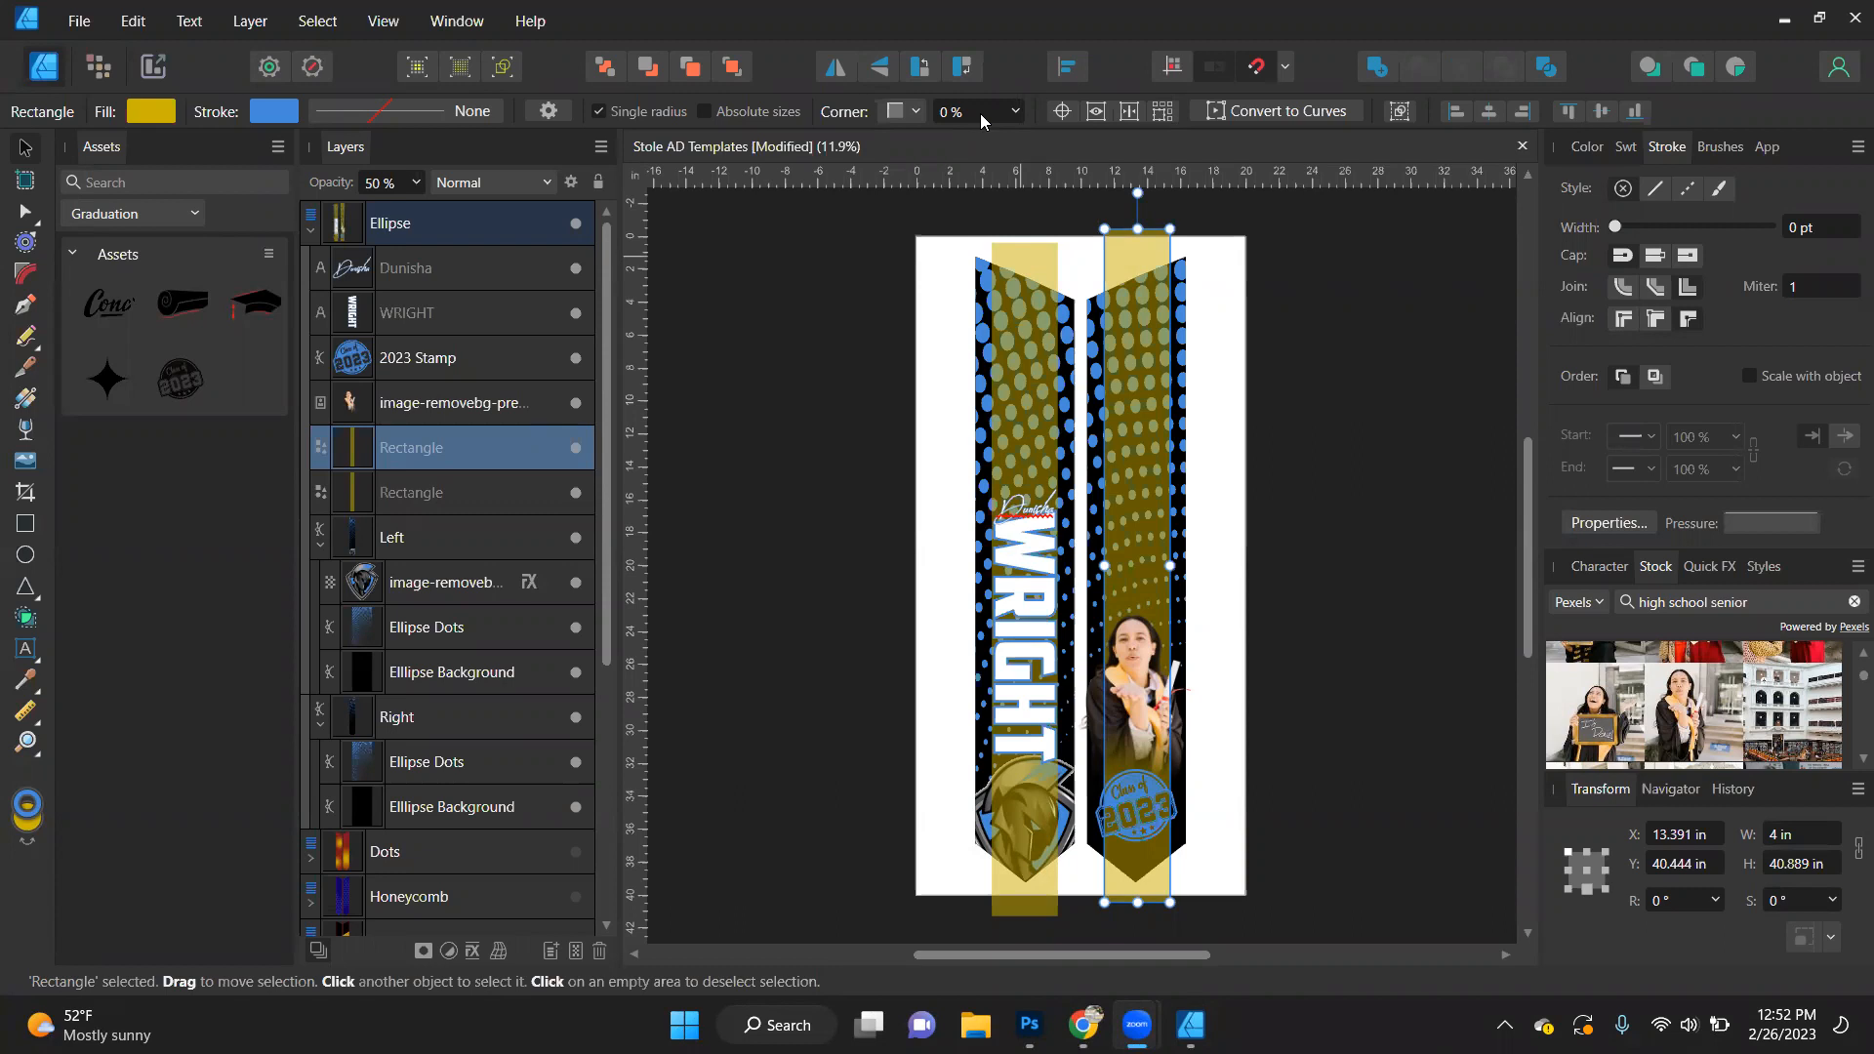
- Centre the script first name on the block last name horizontally and vertically, and nudge it up over the middle letter
{"action": "left_click", "coordinate": [1025, 519]}
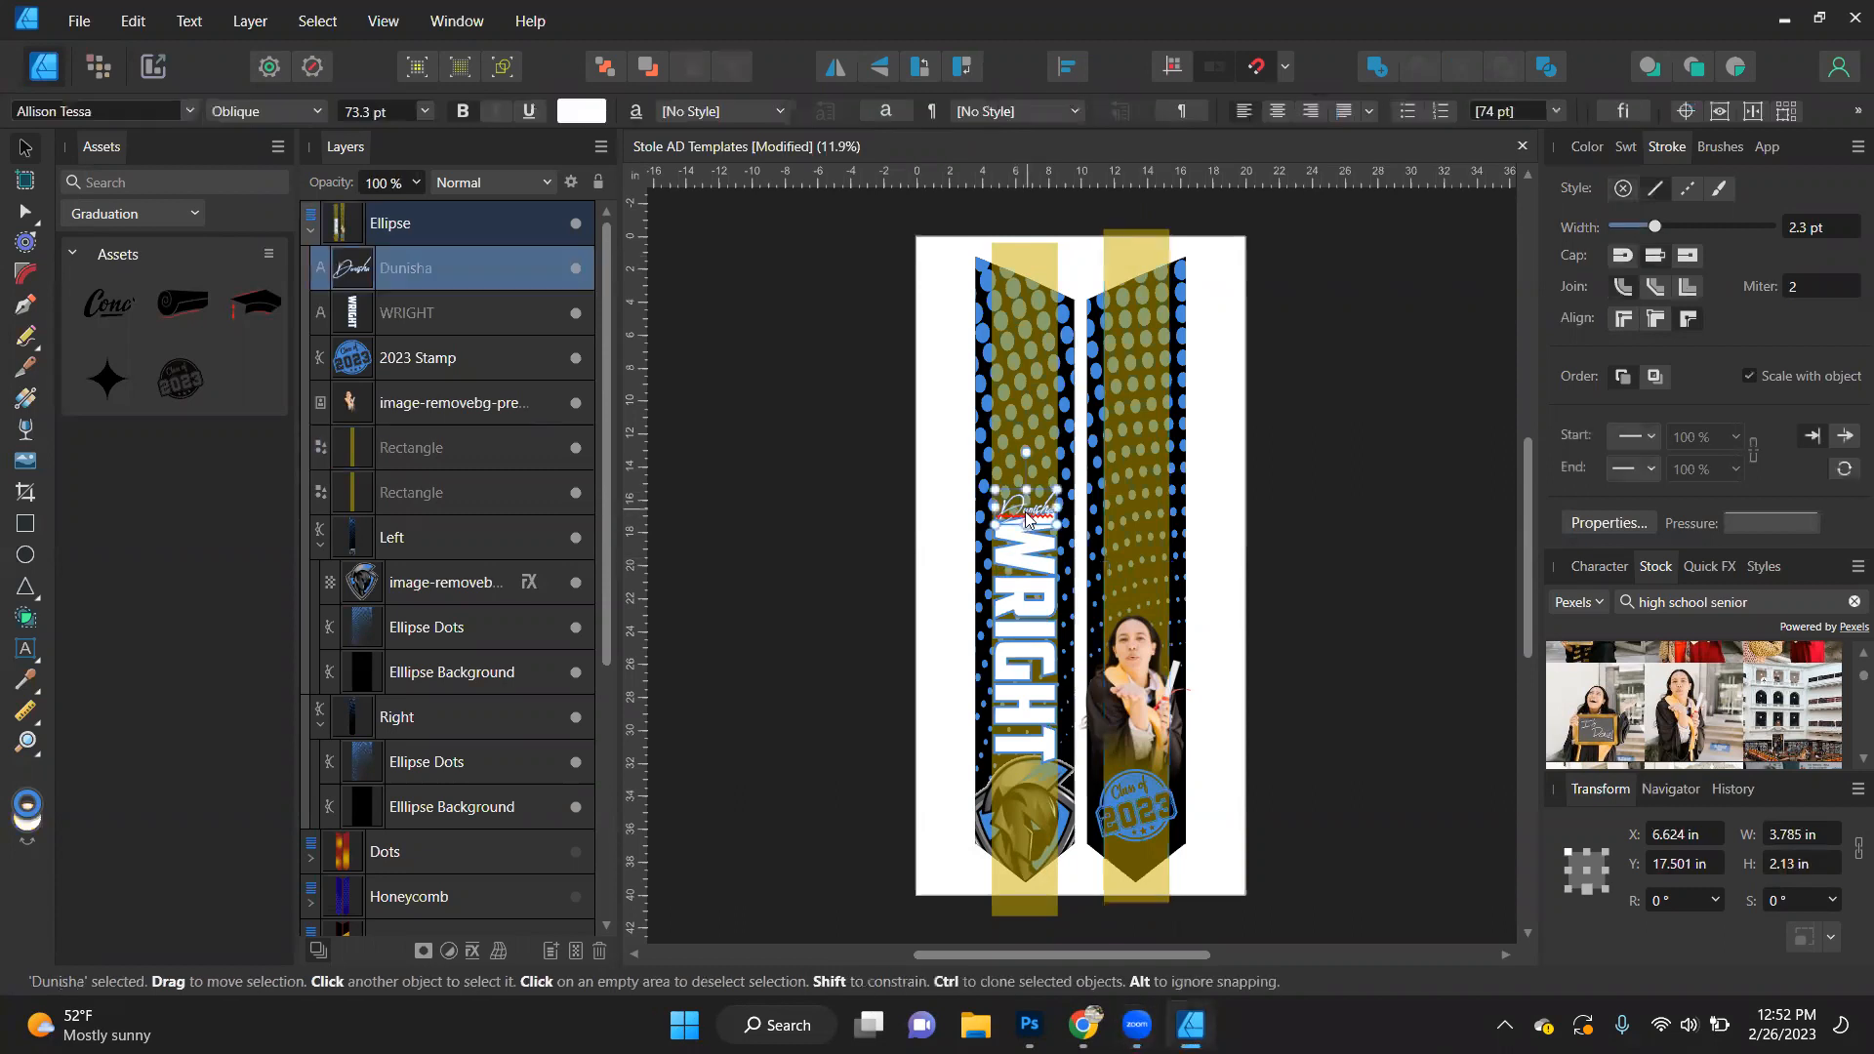
{"action": "scroll", "coordinate": [1025, 519], "scroll_direction": "up", "scroll_amount": 5}
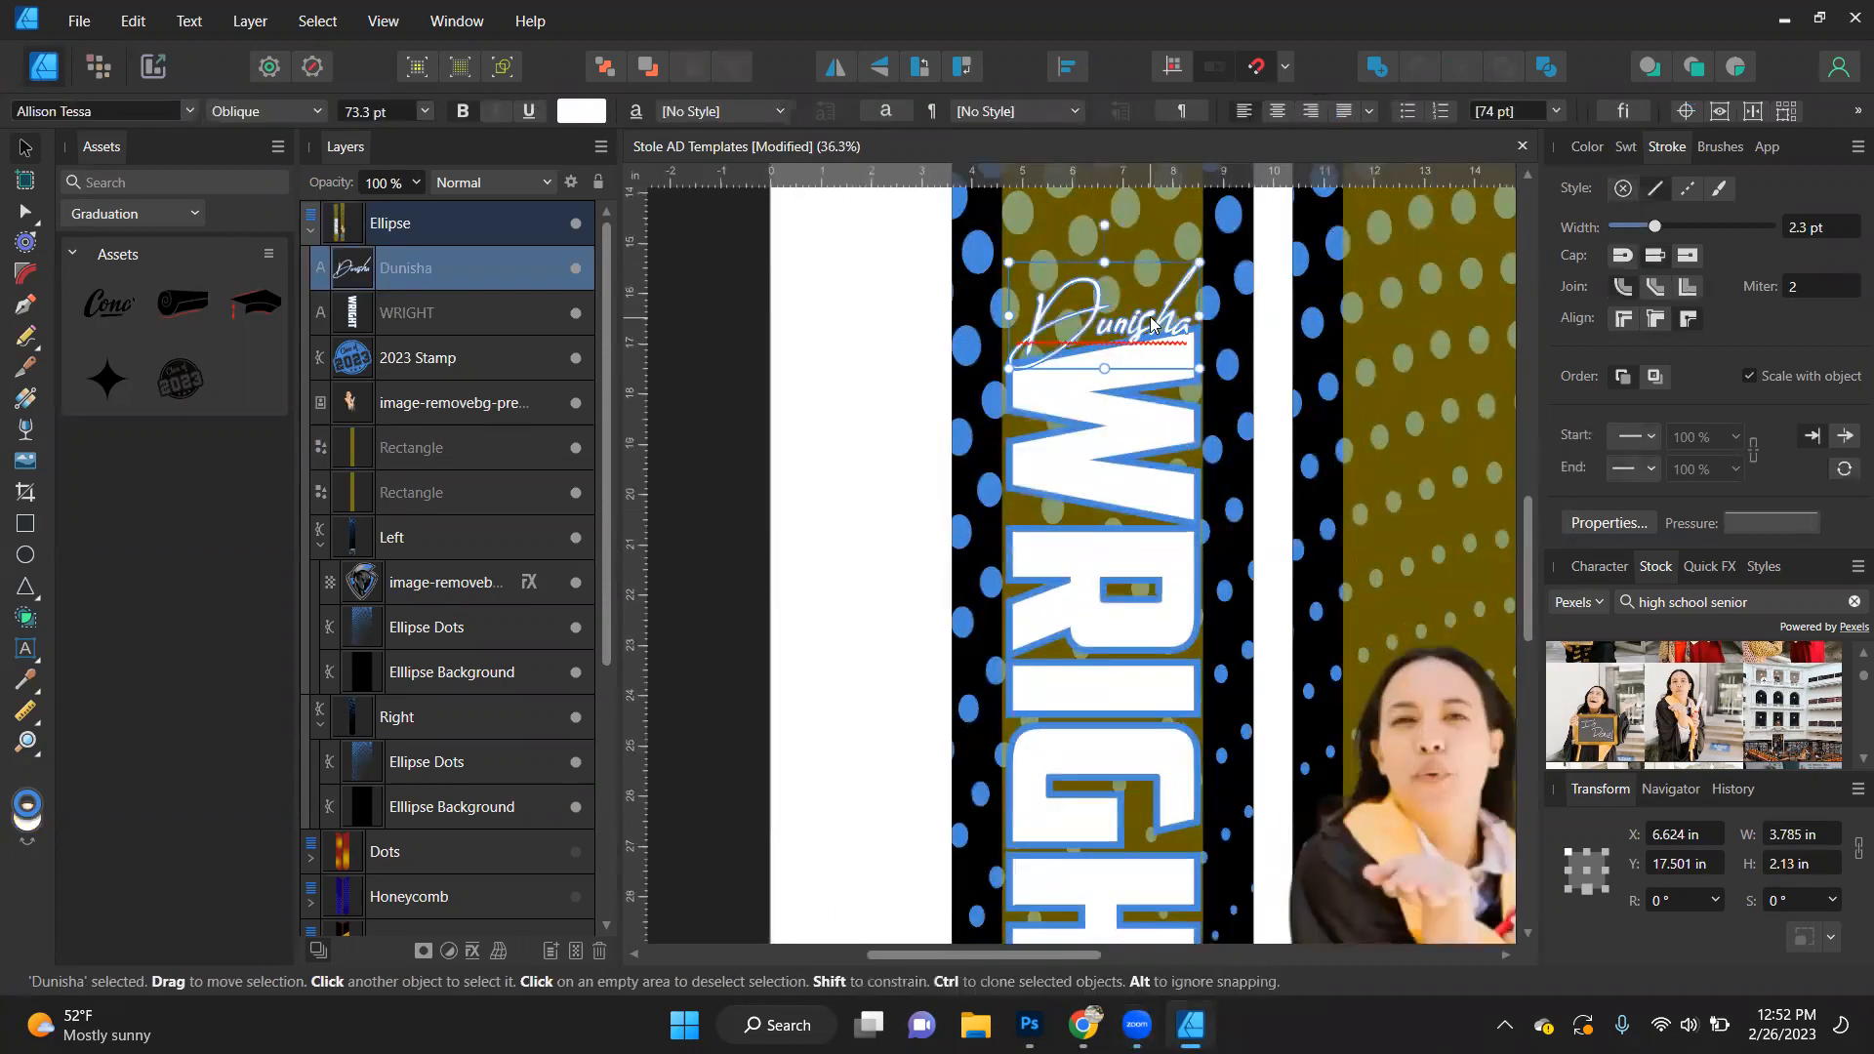
{"action": "left_click", "coordinate": [1099, 636], "text": "shift"}
{"action": "left_click", "coordinate": [1067, 67]}
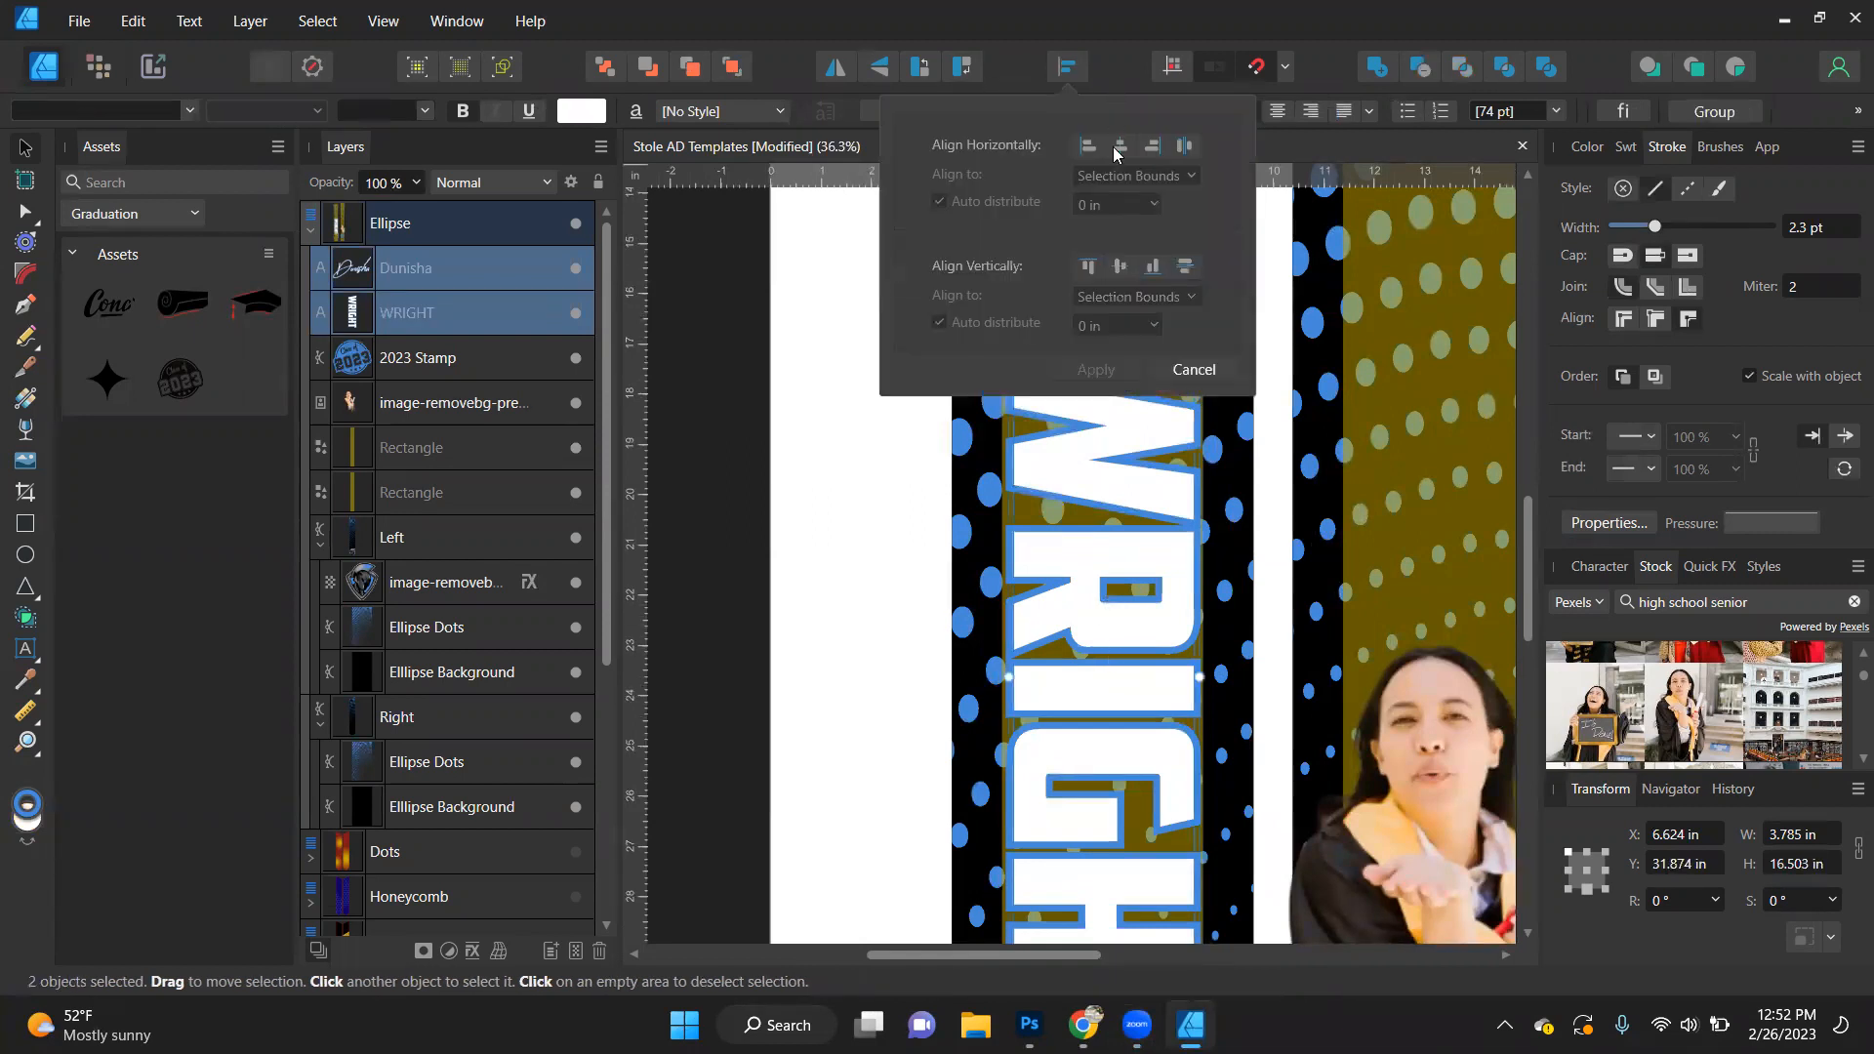
{"action": "left_click", "coordinate": [1123, 268]}
{"action": "left_click", "coordinate": [1120, 145]}
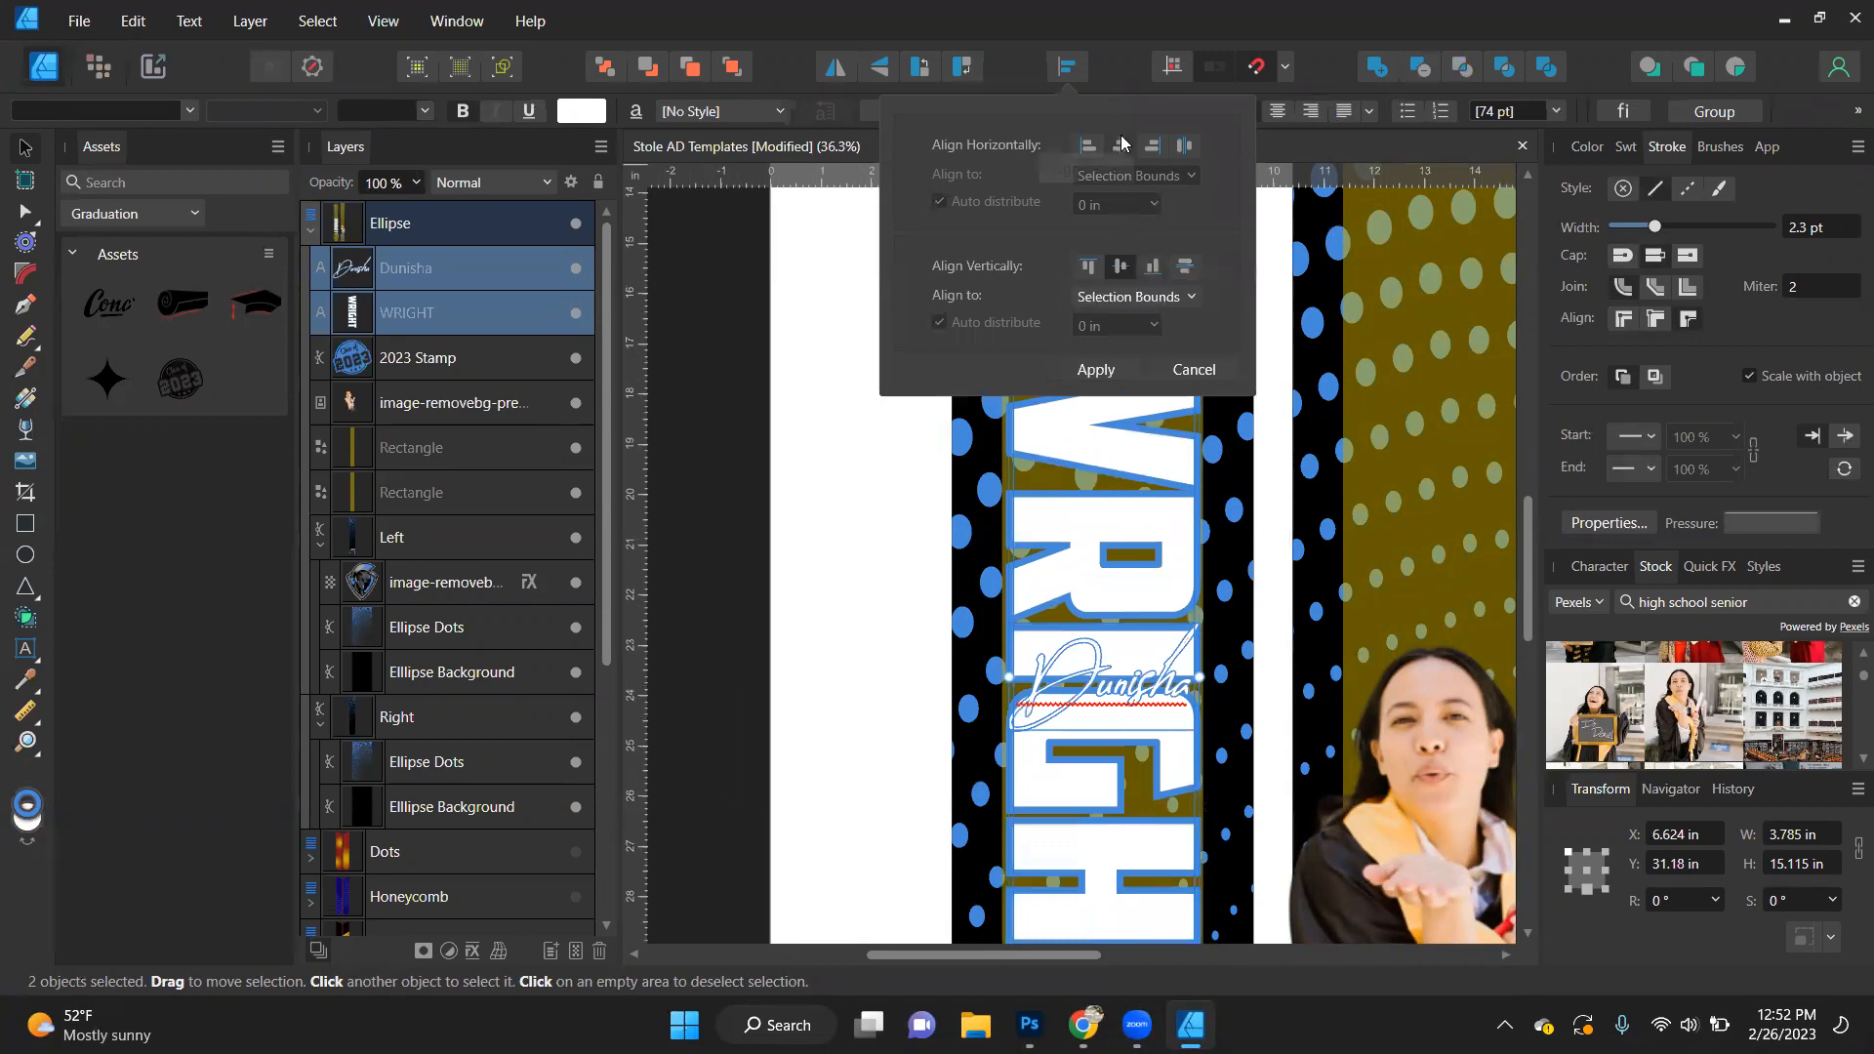
{"action": "left_click", "coordinate": [1127, 383]}
{"action": "scroll", "coordinate": [1106, 622], "scroll_direction": "down", "scroll_amount": 2}
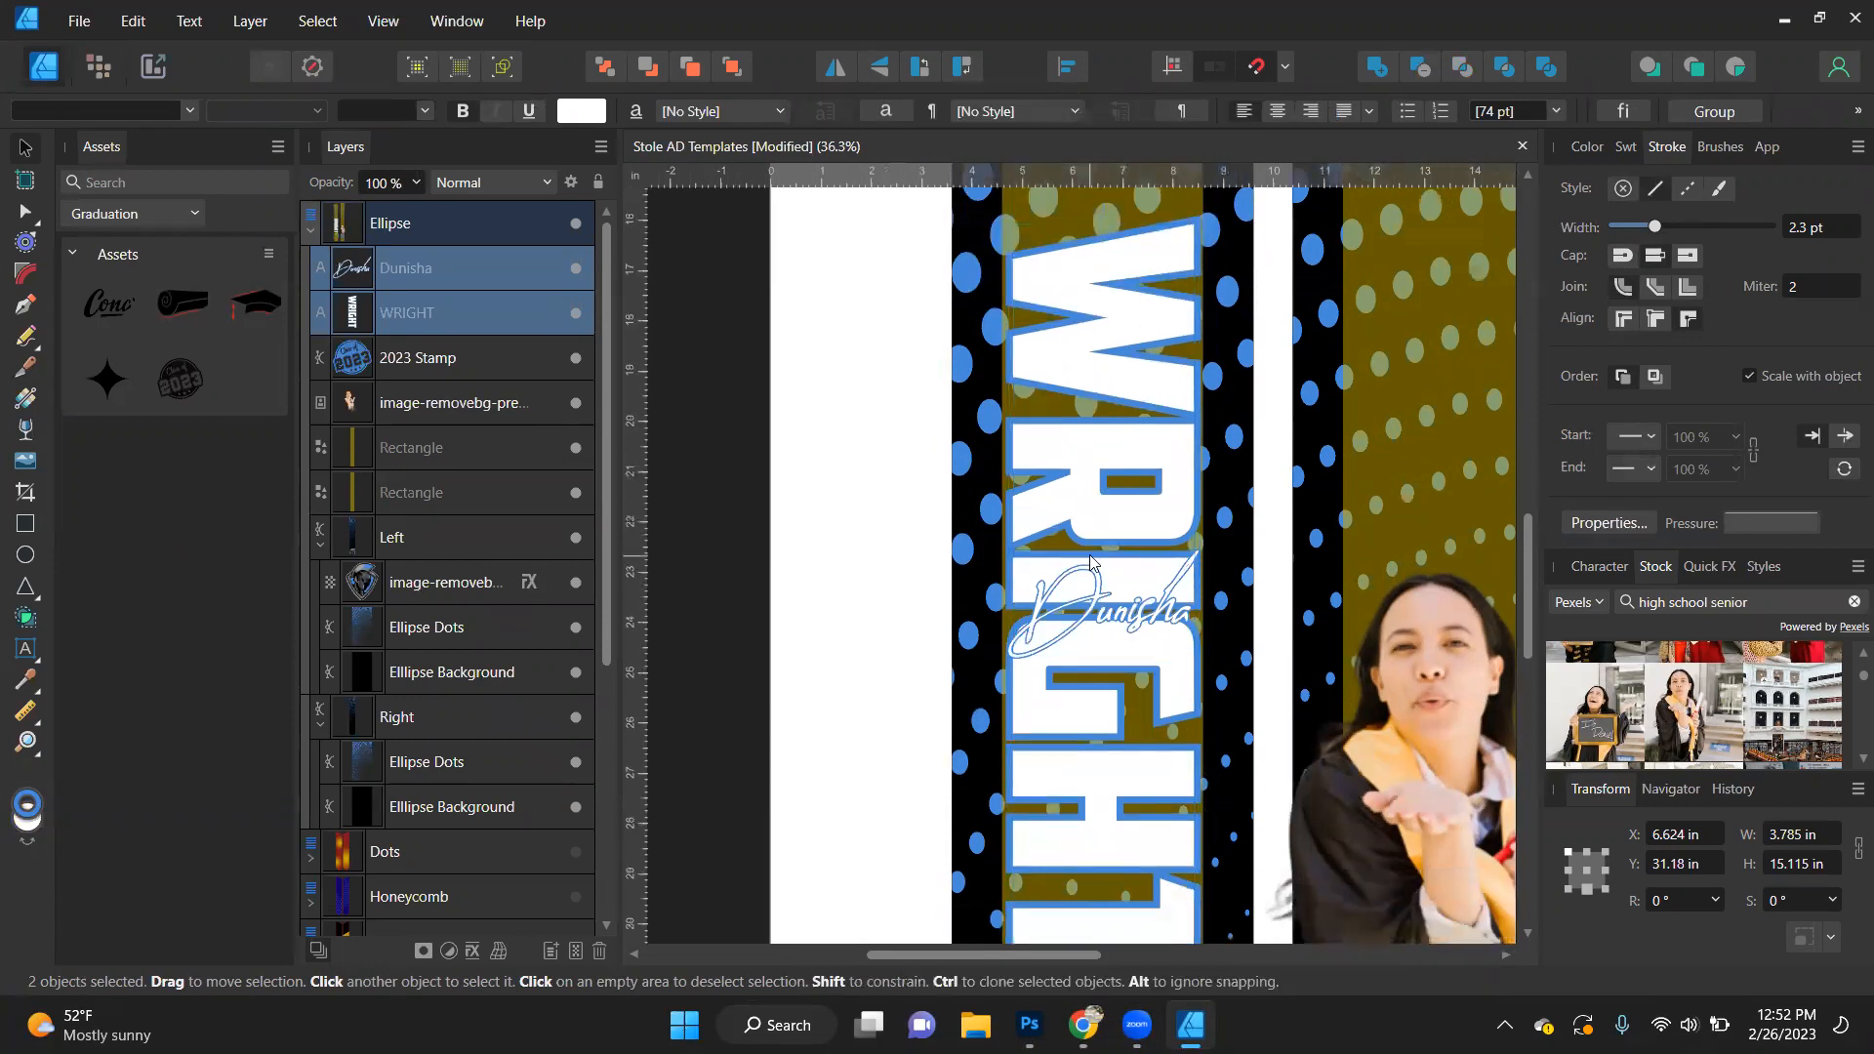
{"action": "left_click", "coordinate": [1129, 620]}
{"action": "left_click_drag", "start_coordinate": [1129, 617], "coordinate": [1118, 595]}
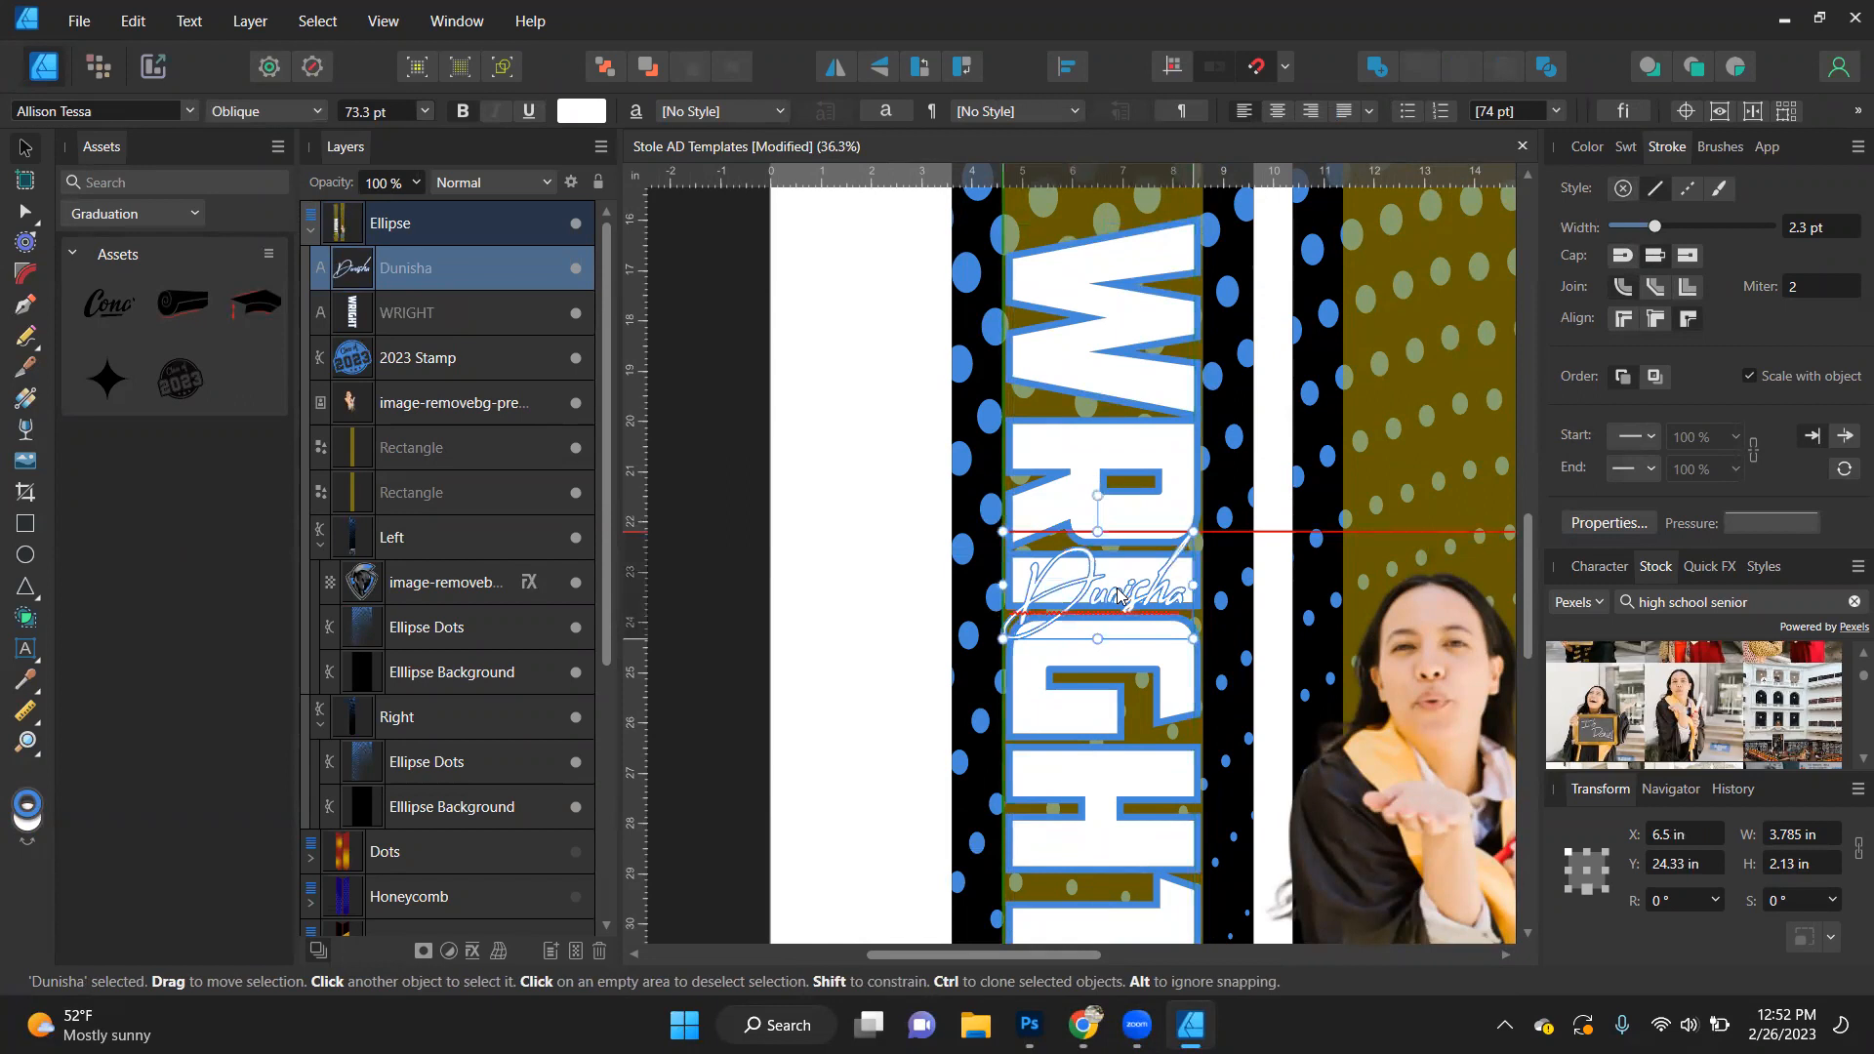
- Remove the outline from all letters of the block last name
{"action": "left_click", "coordinate": [1124, 504]}
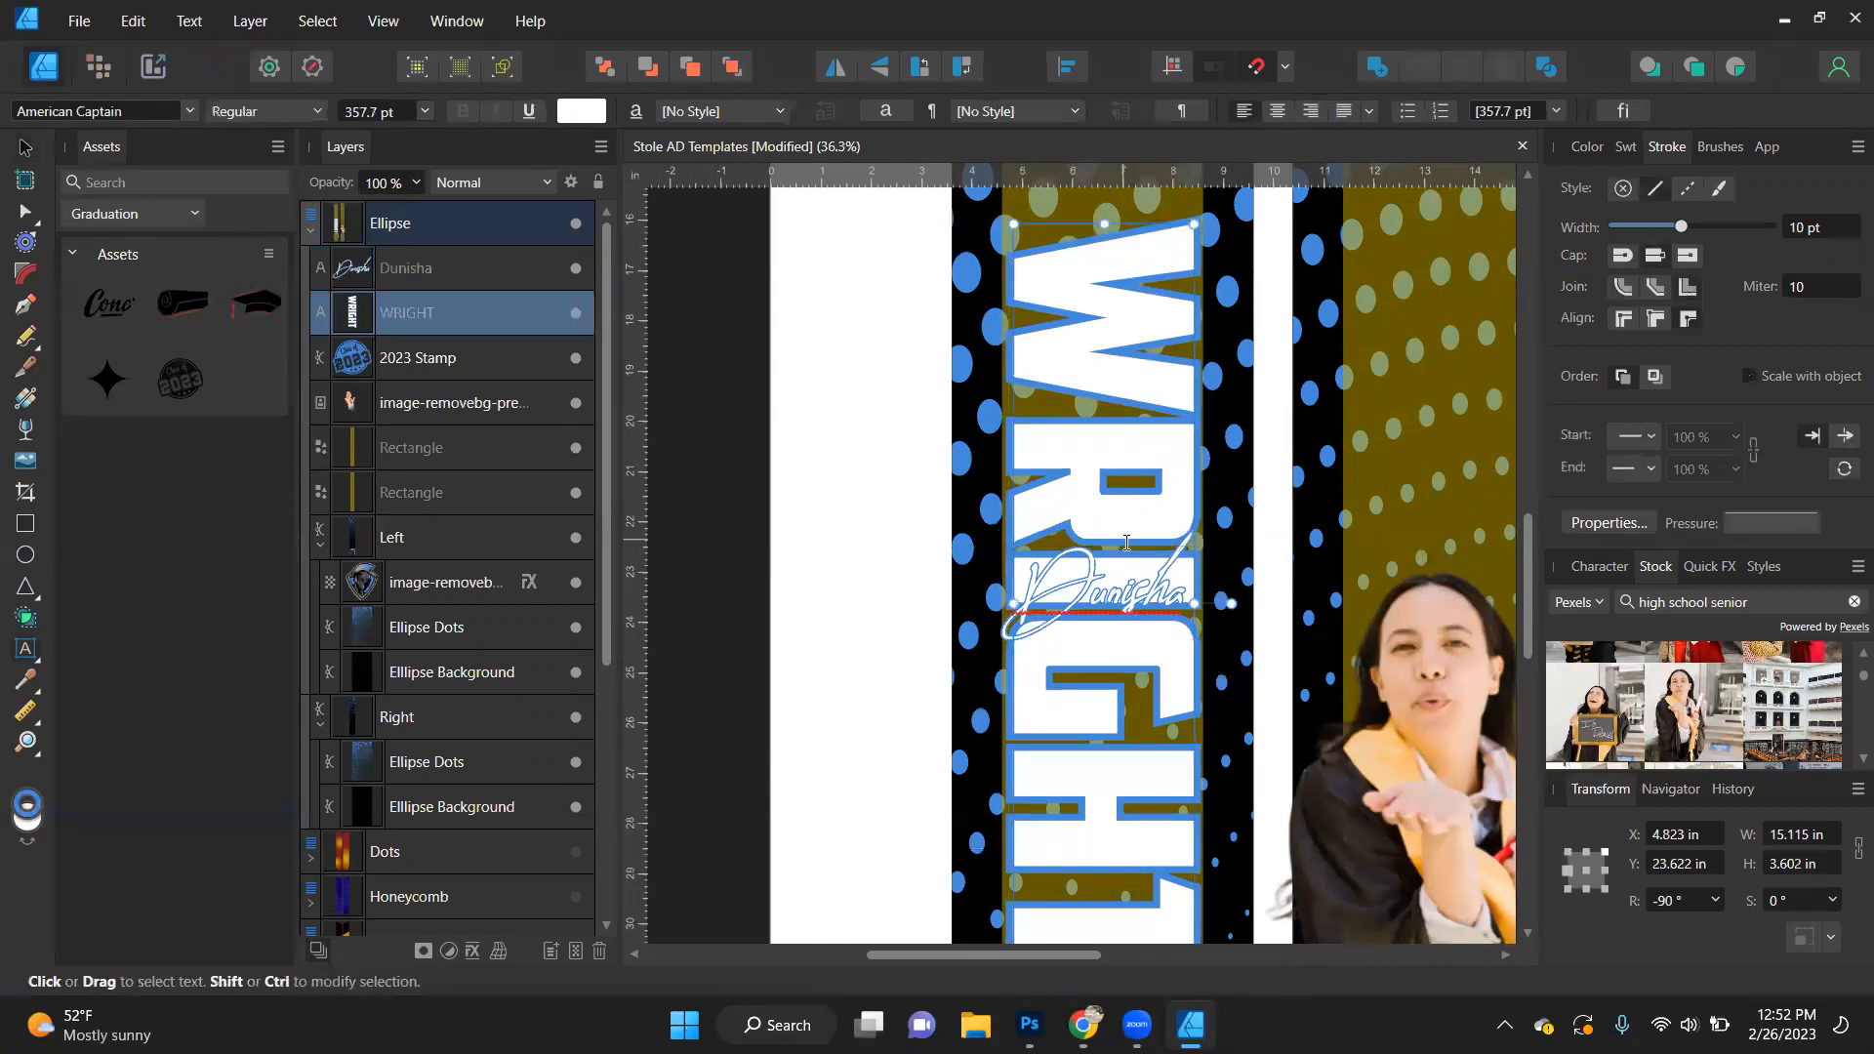
{"action": "left_click_drag", "start_coordinate": [1125, 553], "coordinate": [1124, 589]}
{"action": "left_click", "coordinate": [1138, 422]}
{"action": "key", "text": "ctrl+a"}
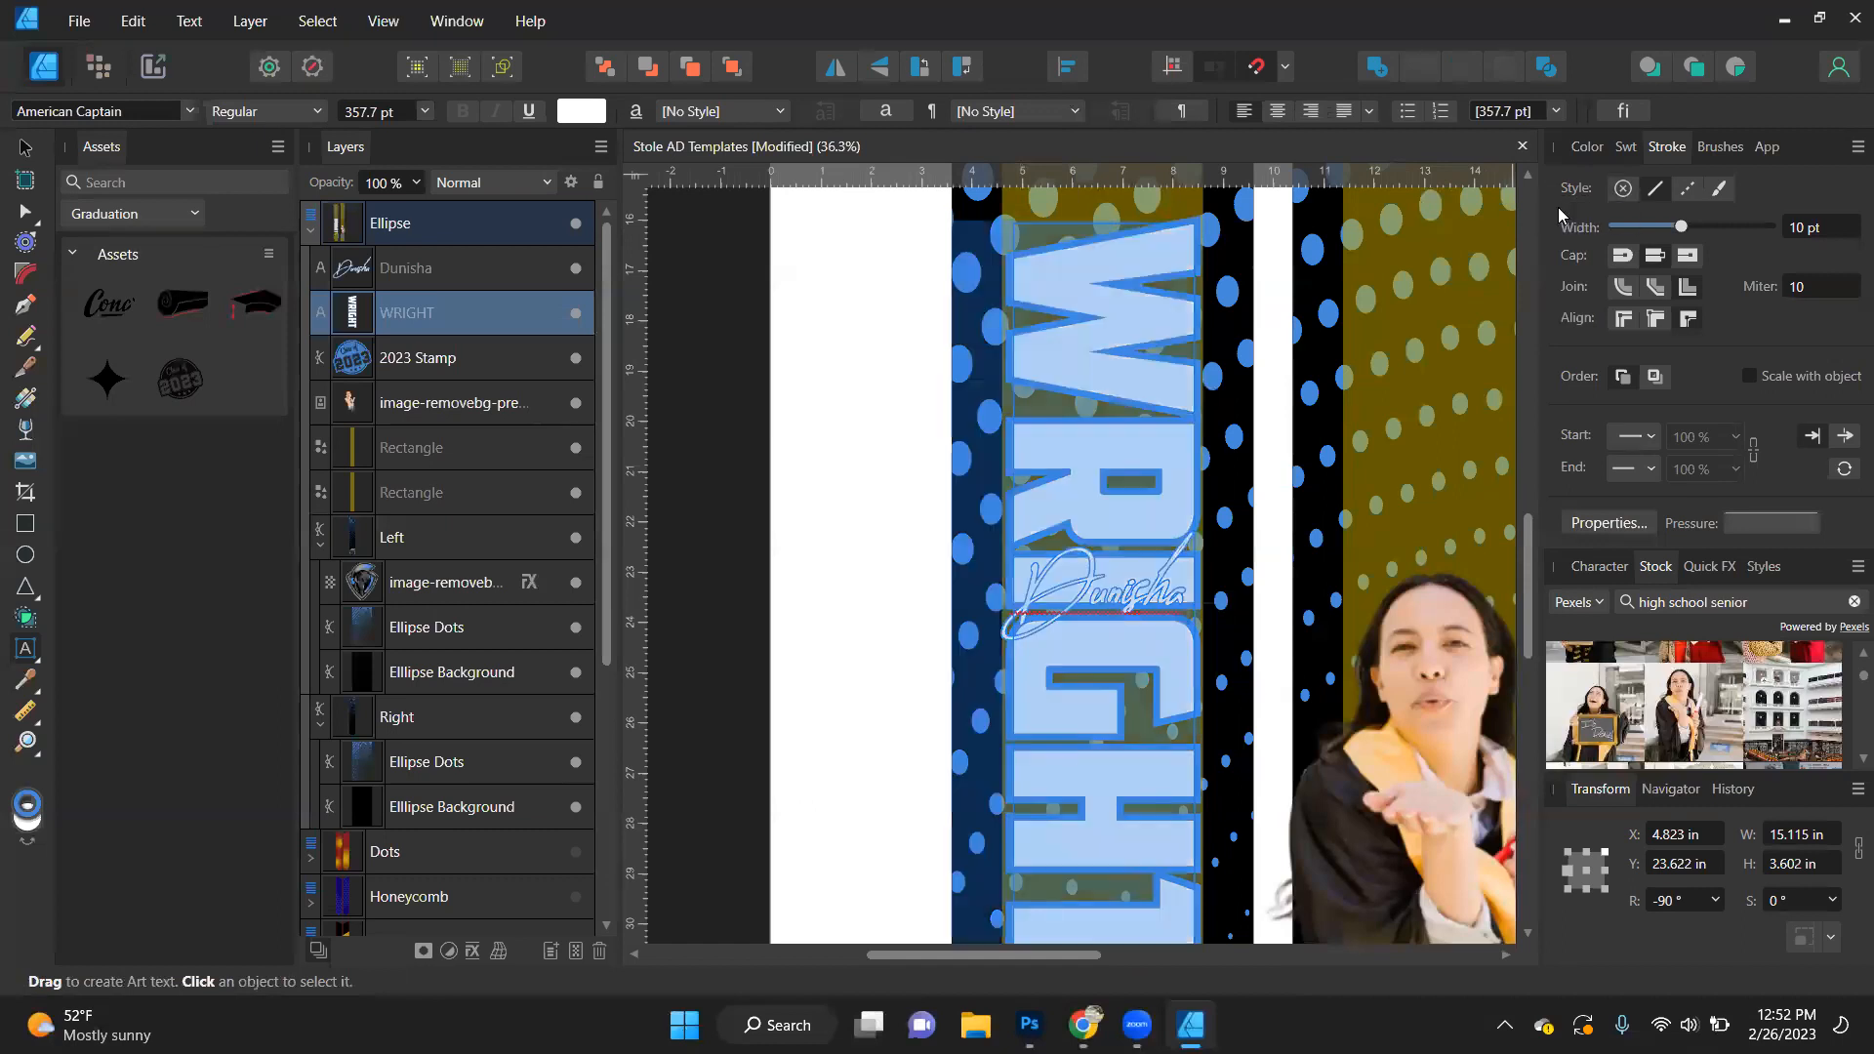
{"action": "left_click", "coordinate": [1624, 188]}
{"action": "left_click", "coordinate": [30, 149]}
{"action": "scroll", "coordinate": [1136, 585], "scroll_direction": "up", "scroll_amount": 3}
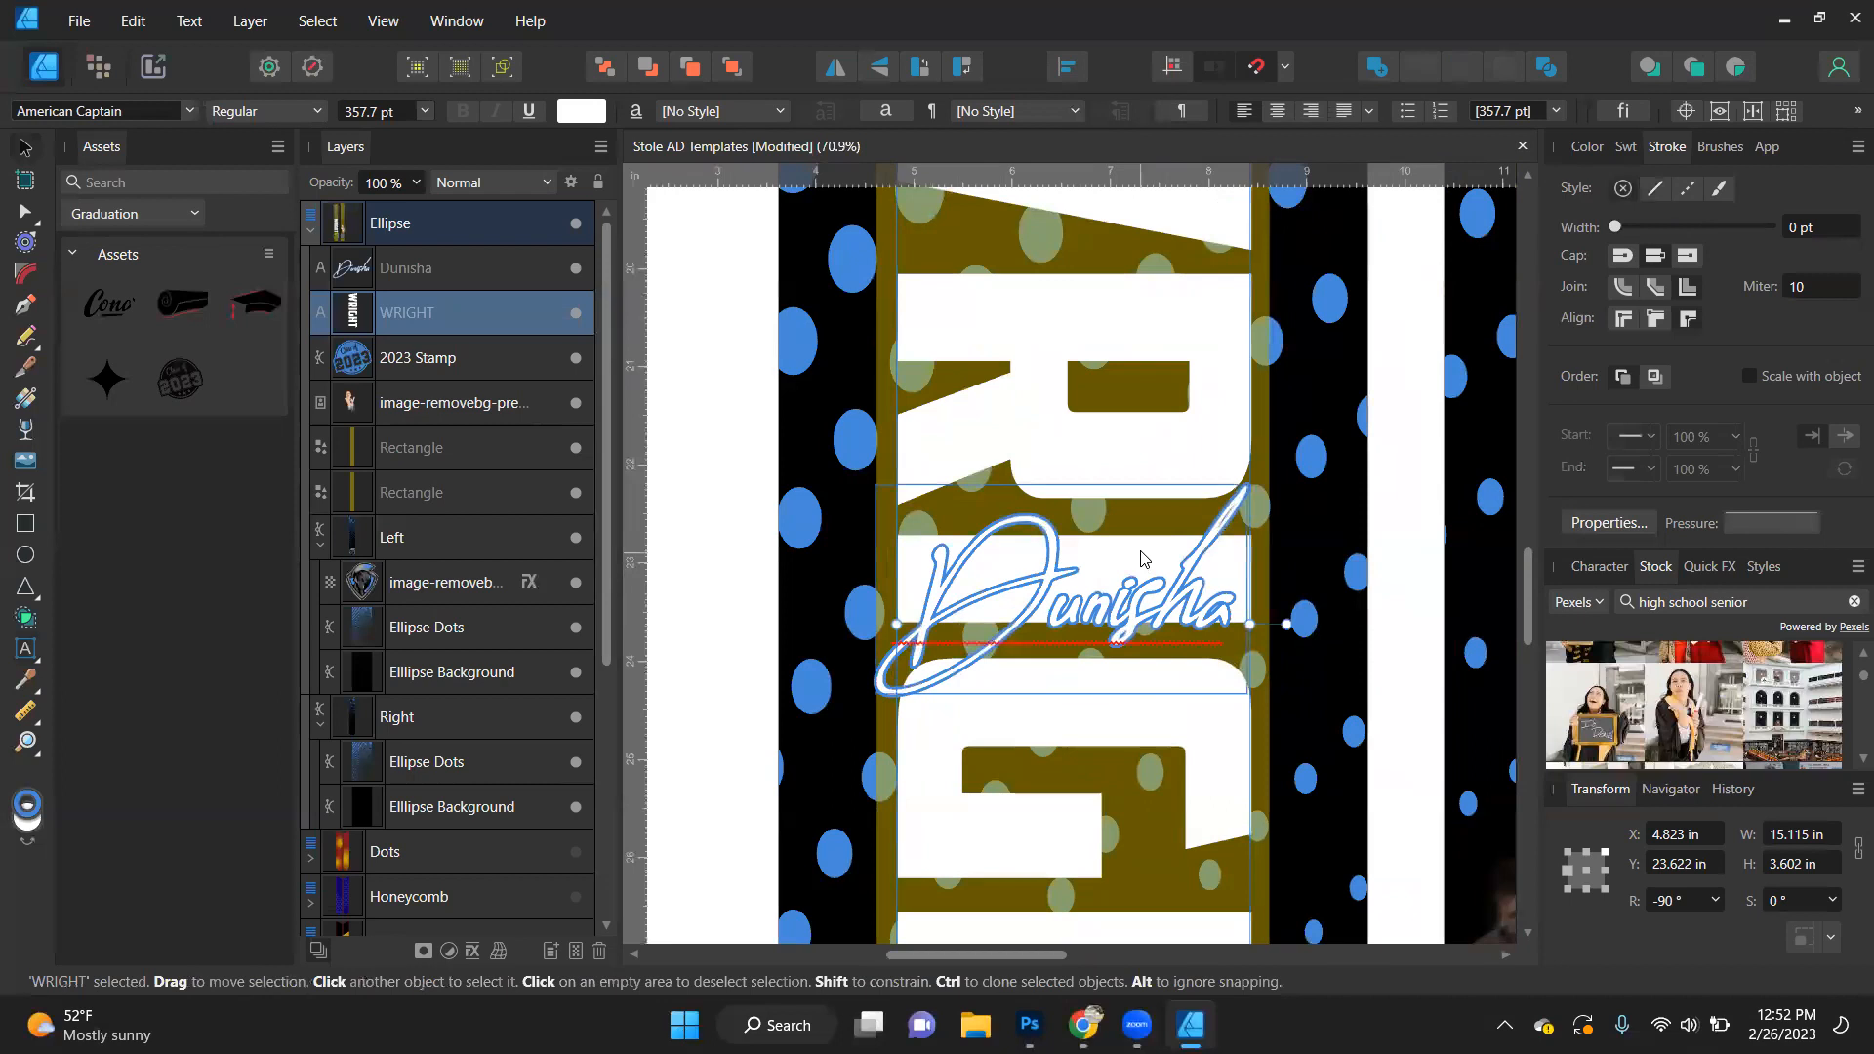
- Try removing the fill from only the middle letter of the block last name
{"action": "double_click", "coordinate": [1156, 452]}
{"action": "key", "text": "ctrl+a"}
{"action": "left_click", "coordinate": [1147, 491]}
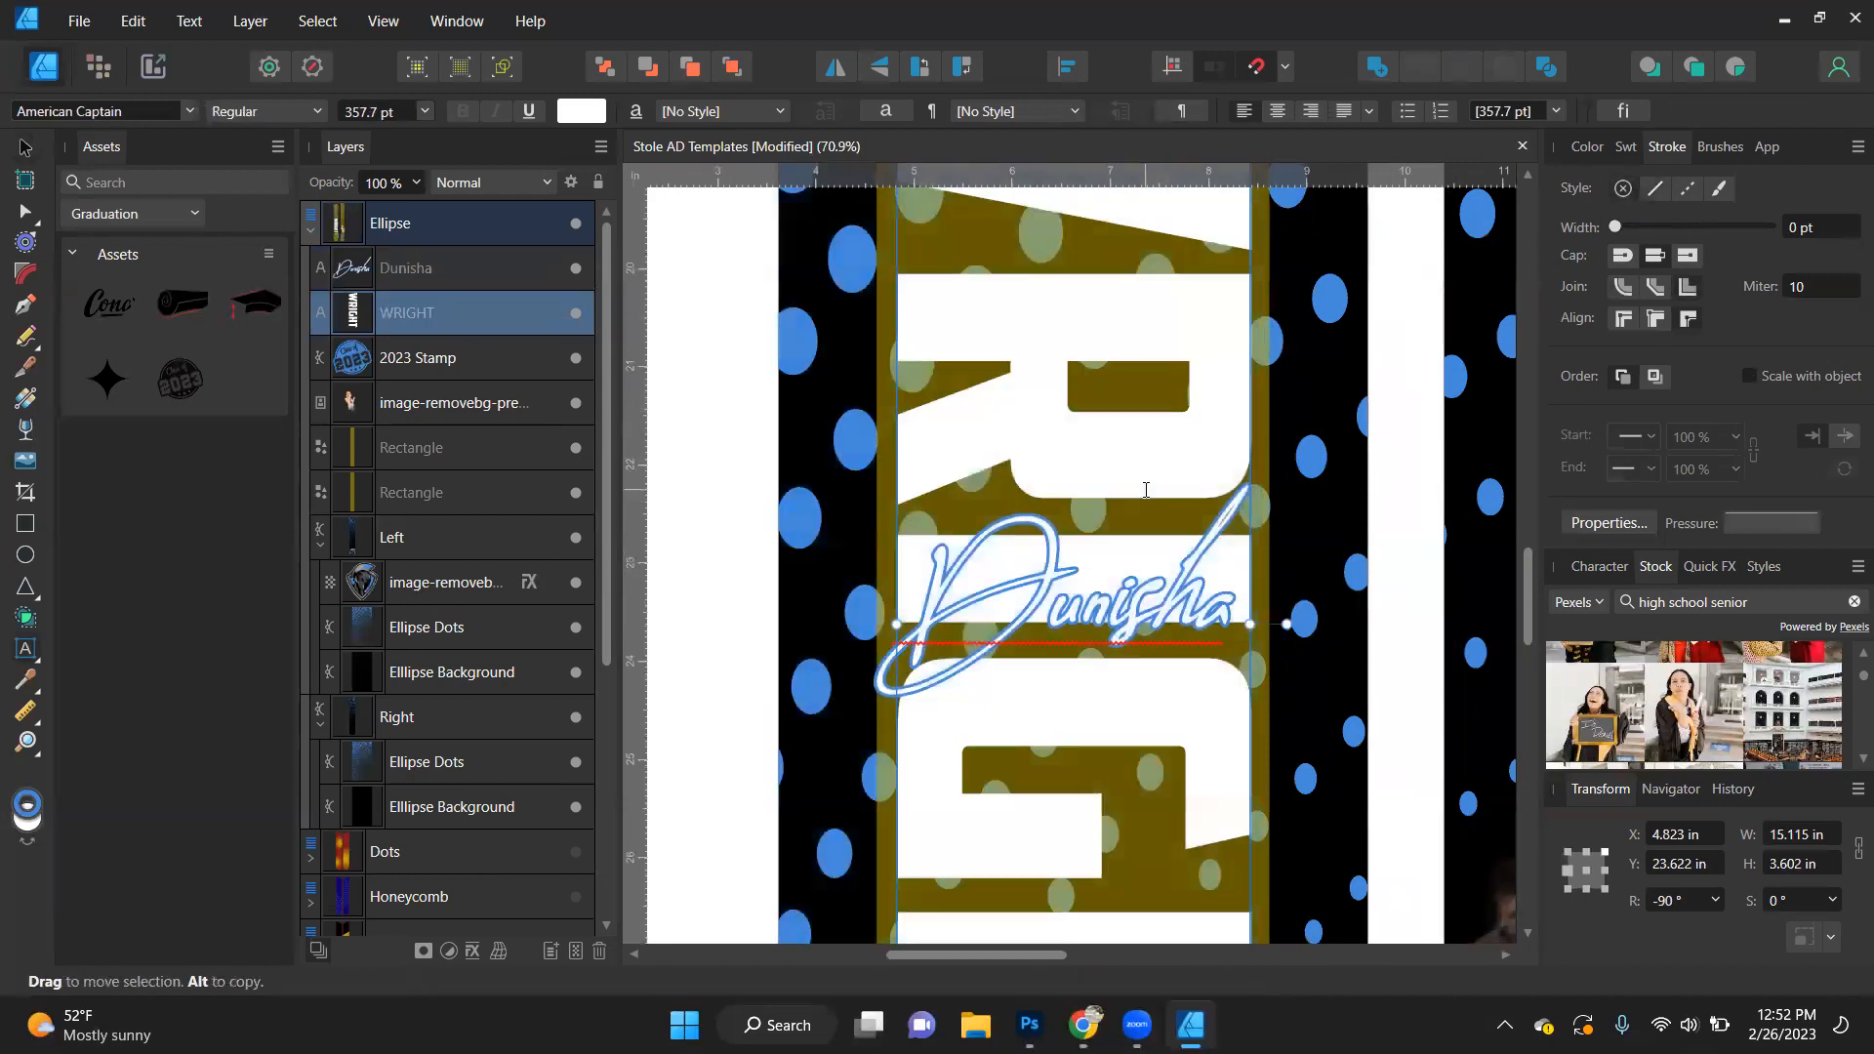
{"action": "left_click_drag", "start_coordinate": [1151, 536], "coordinate": [1158, 611]}
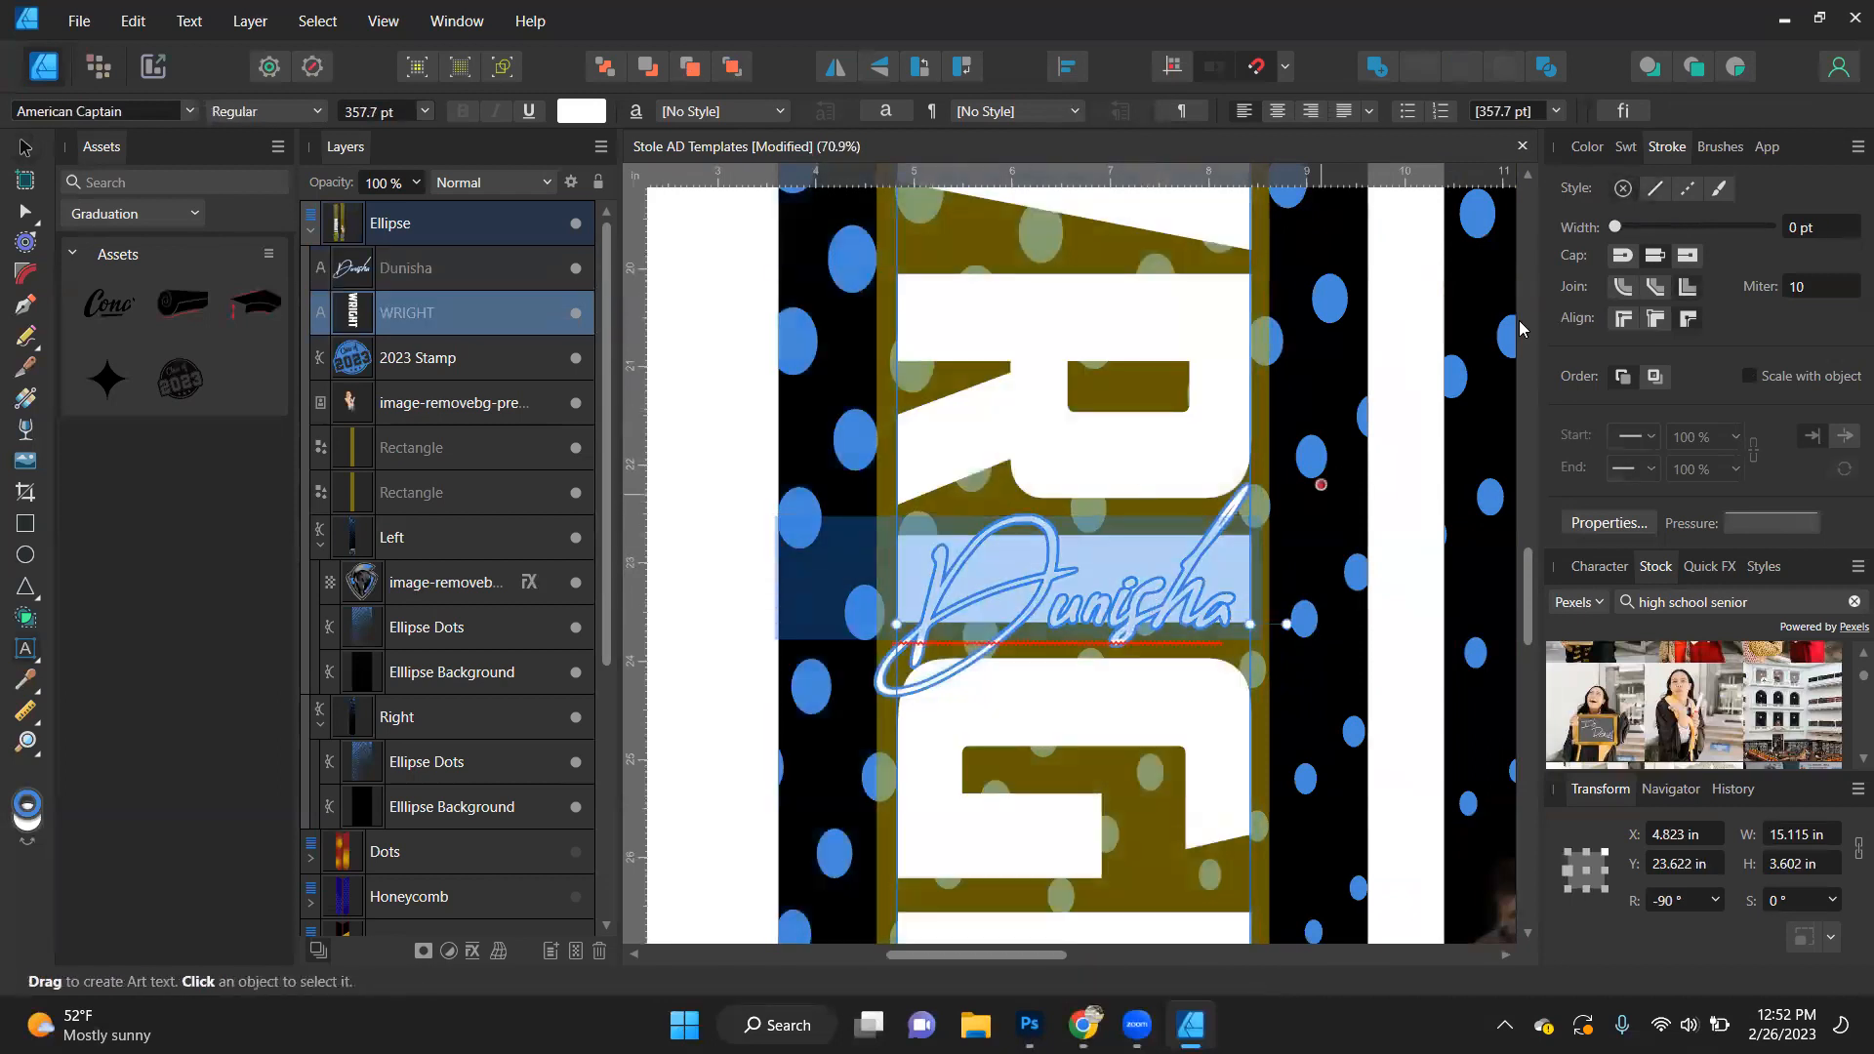
{"action": "left_click", "coordinate": [1585, 148]}
{"action": "left_click", "coordinate": [1597, 220]}
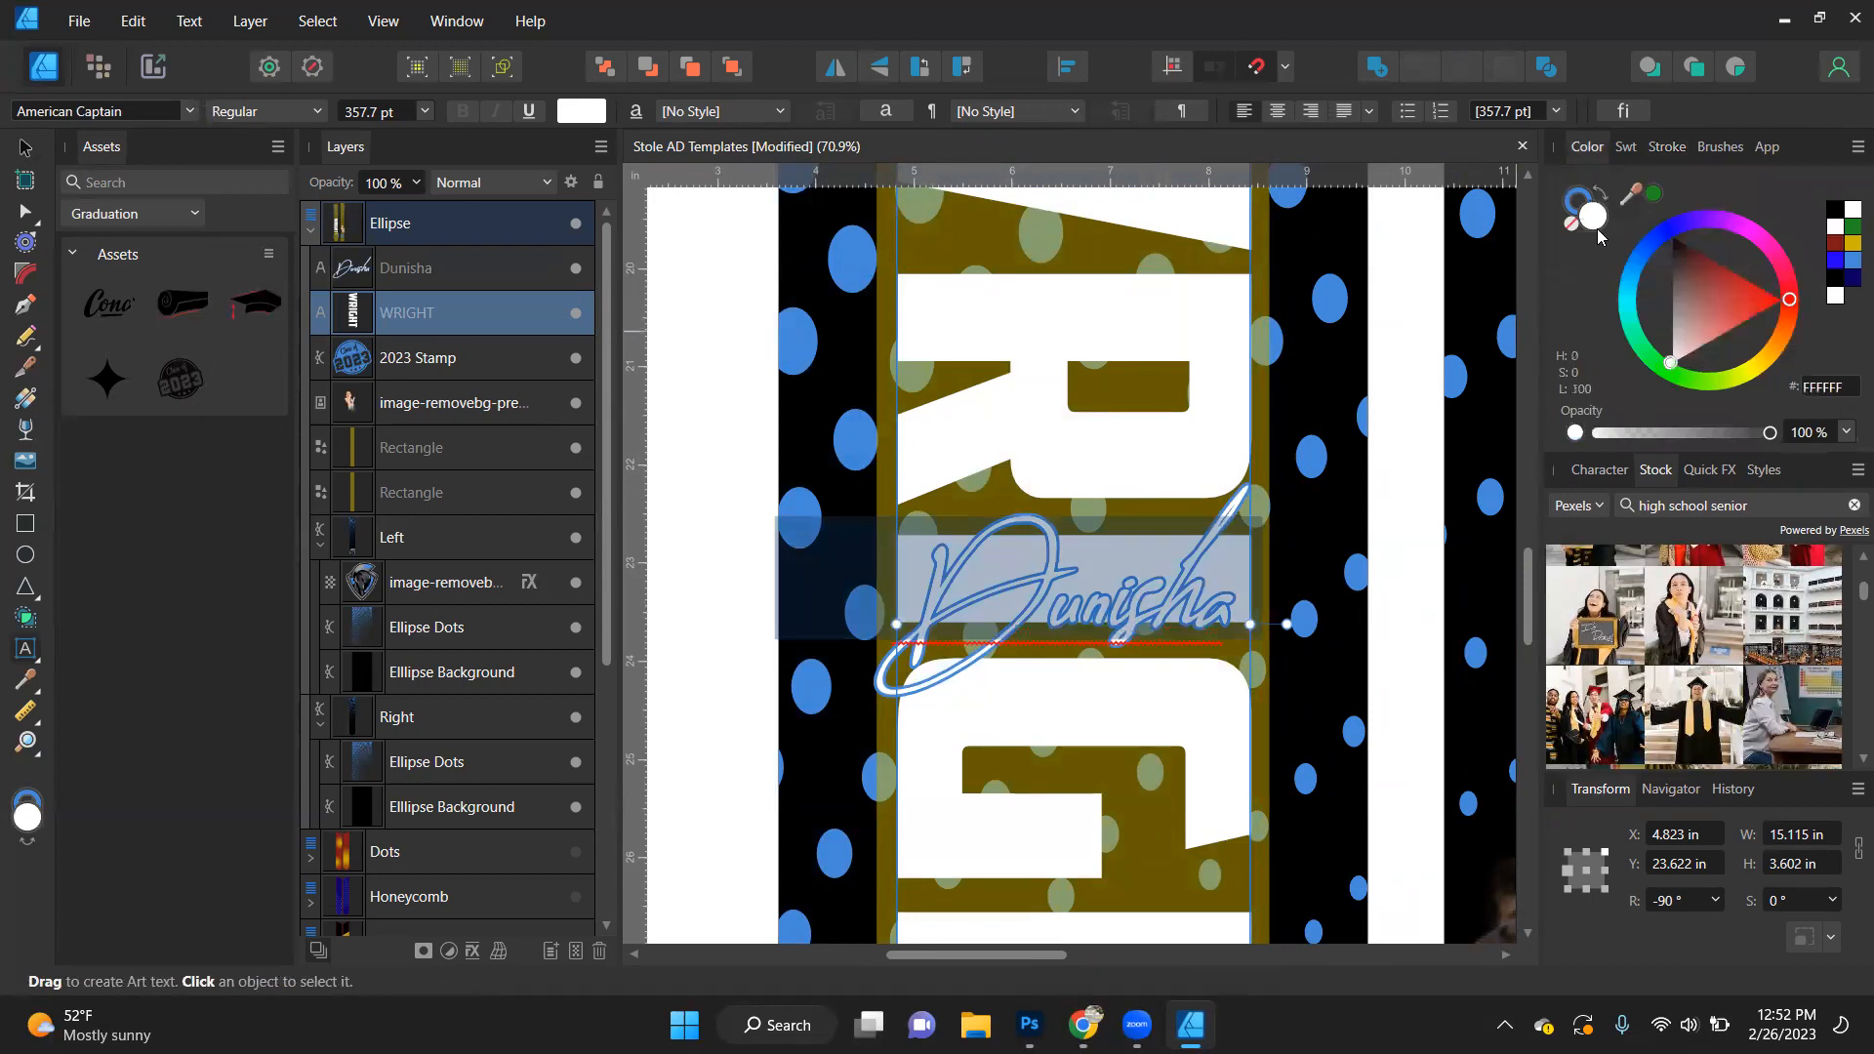
{"action": "left_click", "coordinate": [1571, 224]}
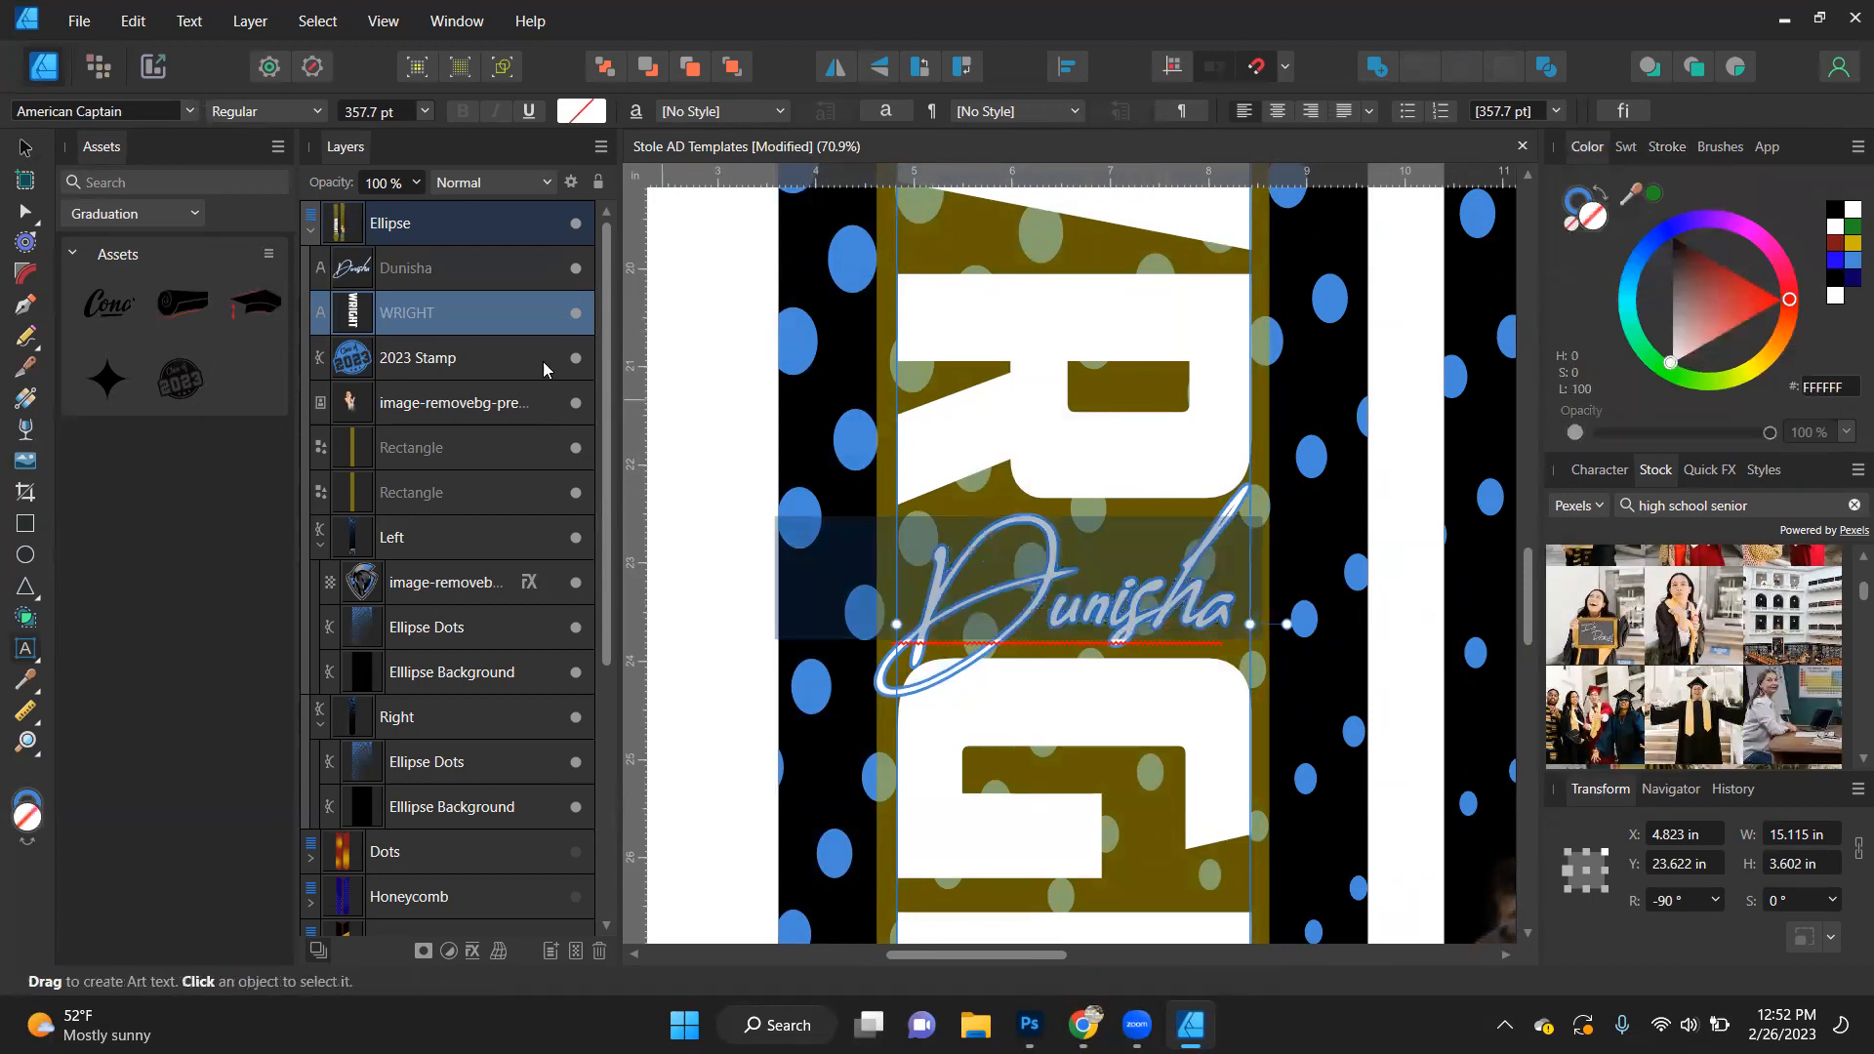
{"action": "left_click", "coordinate": [27, 146]}
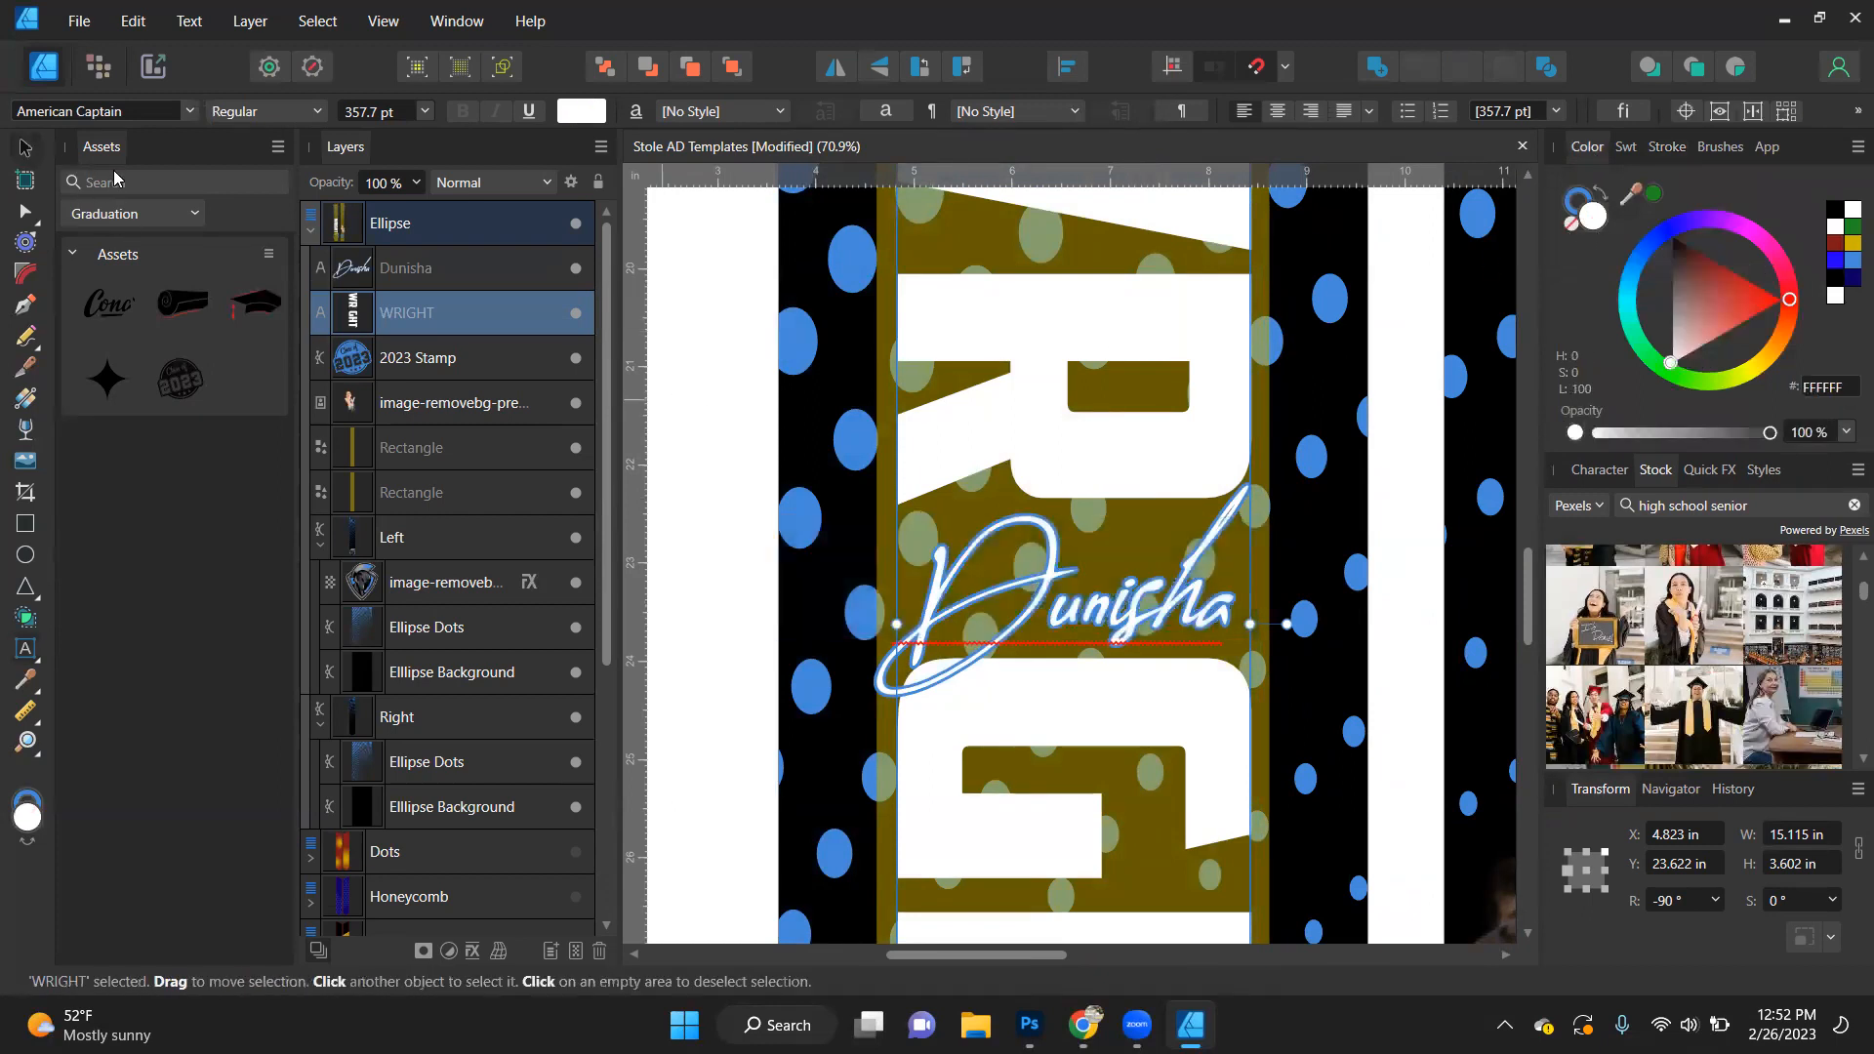
{"action": "left_click", "coordinate": [699, 565]}
{"action": "scroll", "coordinate": [882, 497], "scroll_direction": "down", "scroll_amount": 3}
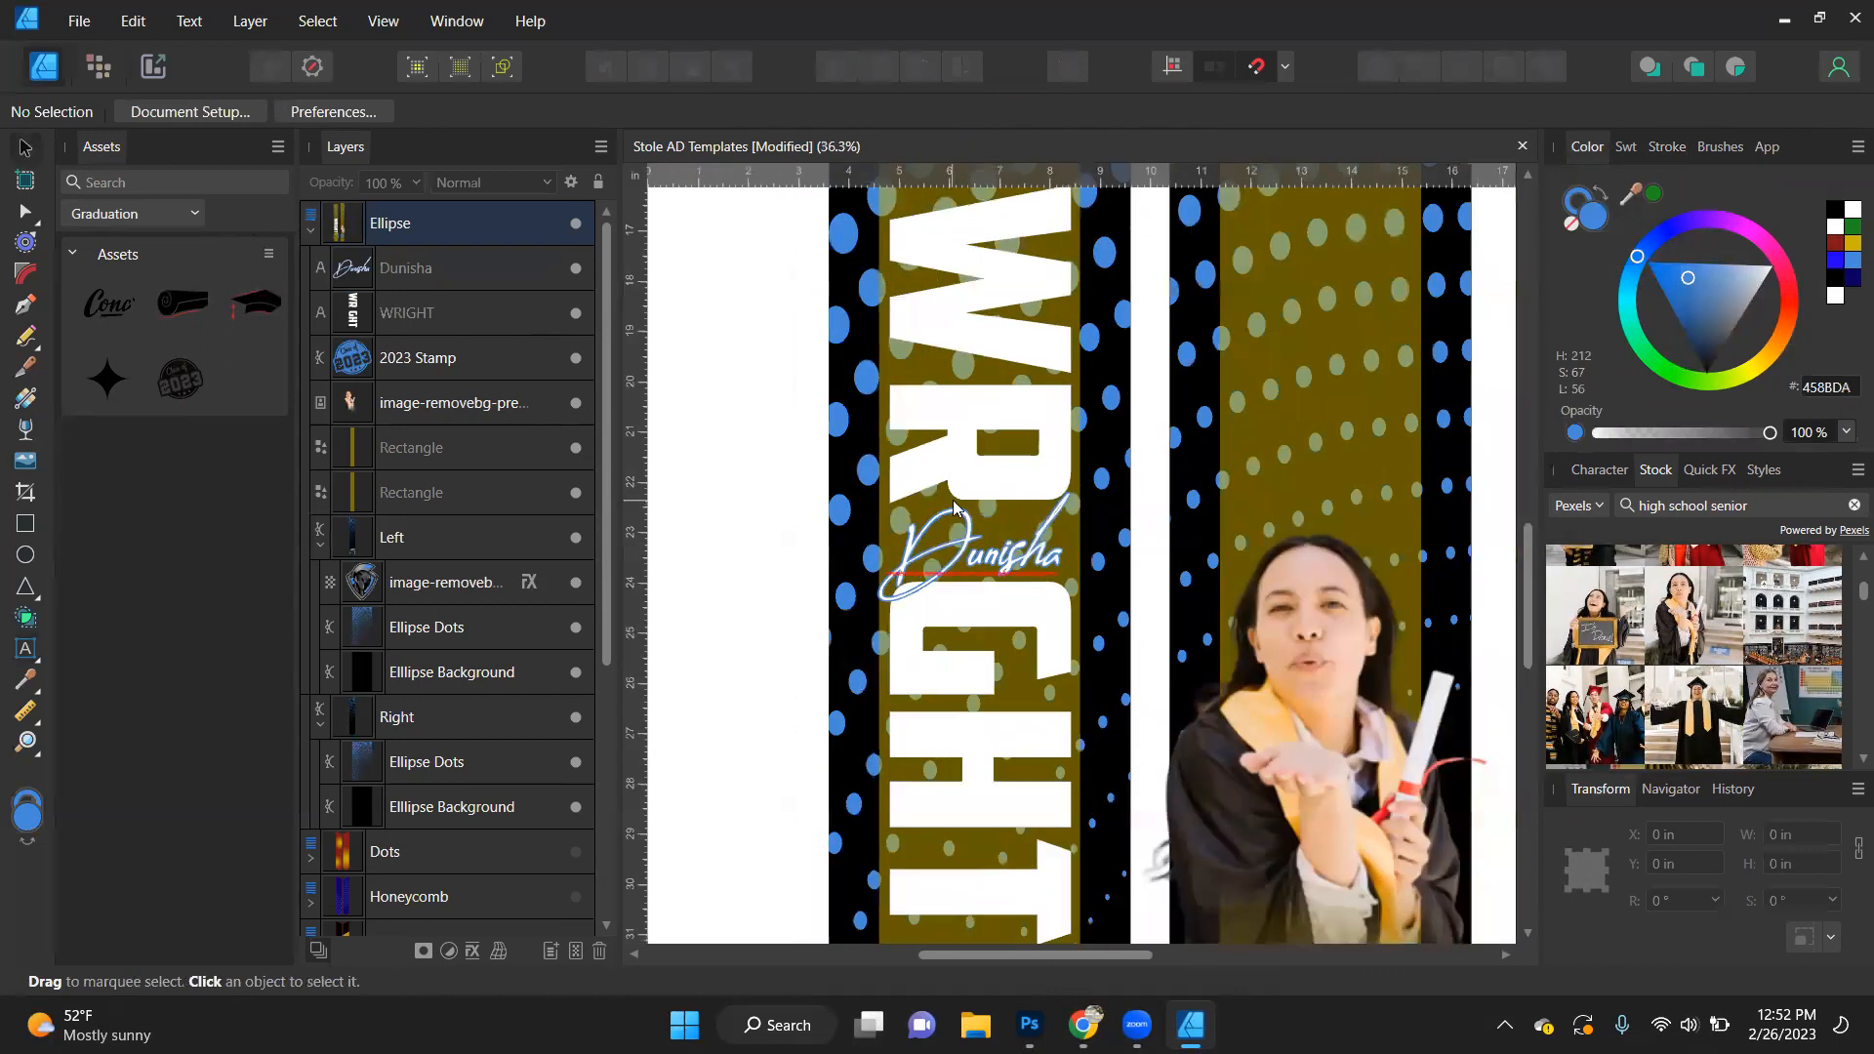
- Move the script first name slightly up over the gap in the middle of the block last name
{"action": "left_click", "coordinate": [1012, 563]}
{"action": "left_click_drag", "start_coordinate": [1008, 562], "coordinate": [1006, 549]}
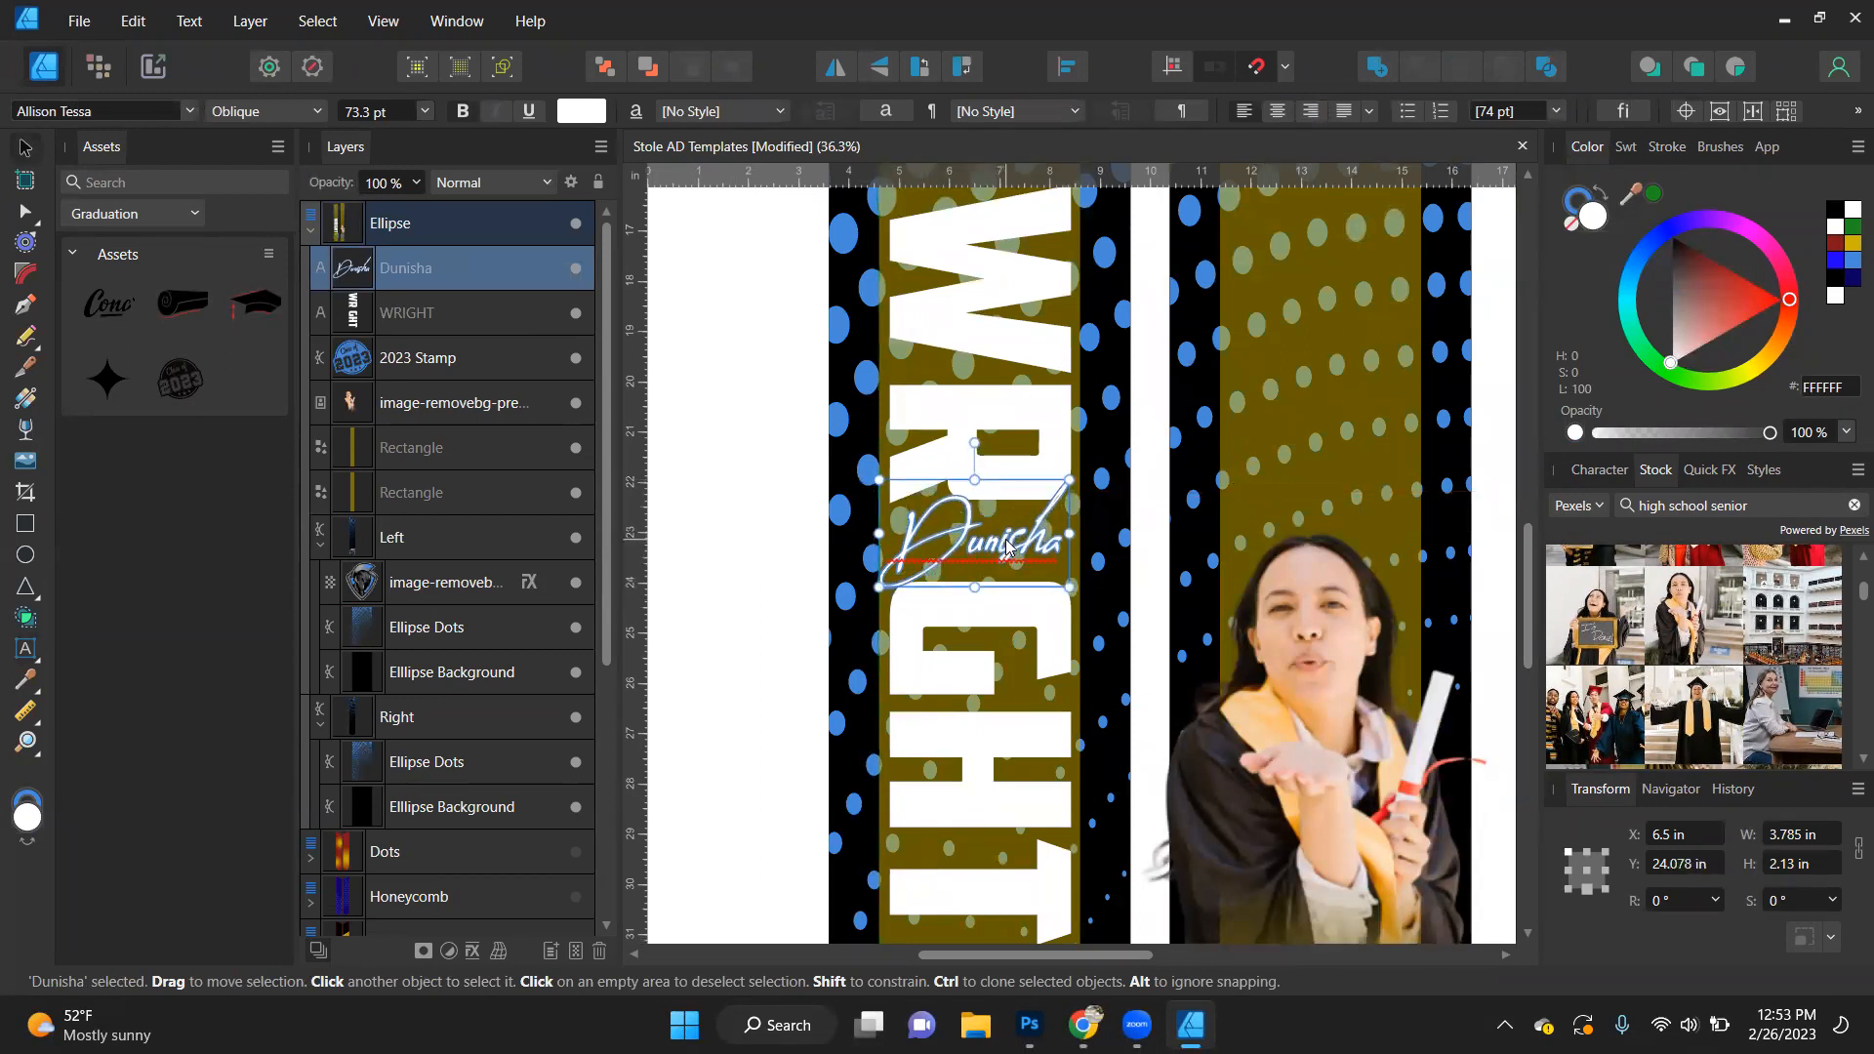
{"action": "scroll", "coordinate": [1006, 549], "scroll_direction": "down", "scroll_amount": 2}
{"action": "scroll", "coordinate": [1006, 548], "scroll_direction": "down", "scroll_amount": 1}
{"action": "left_click", "coordinate": [764, 629]}
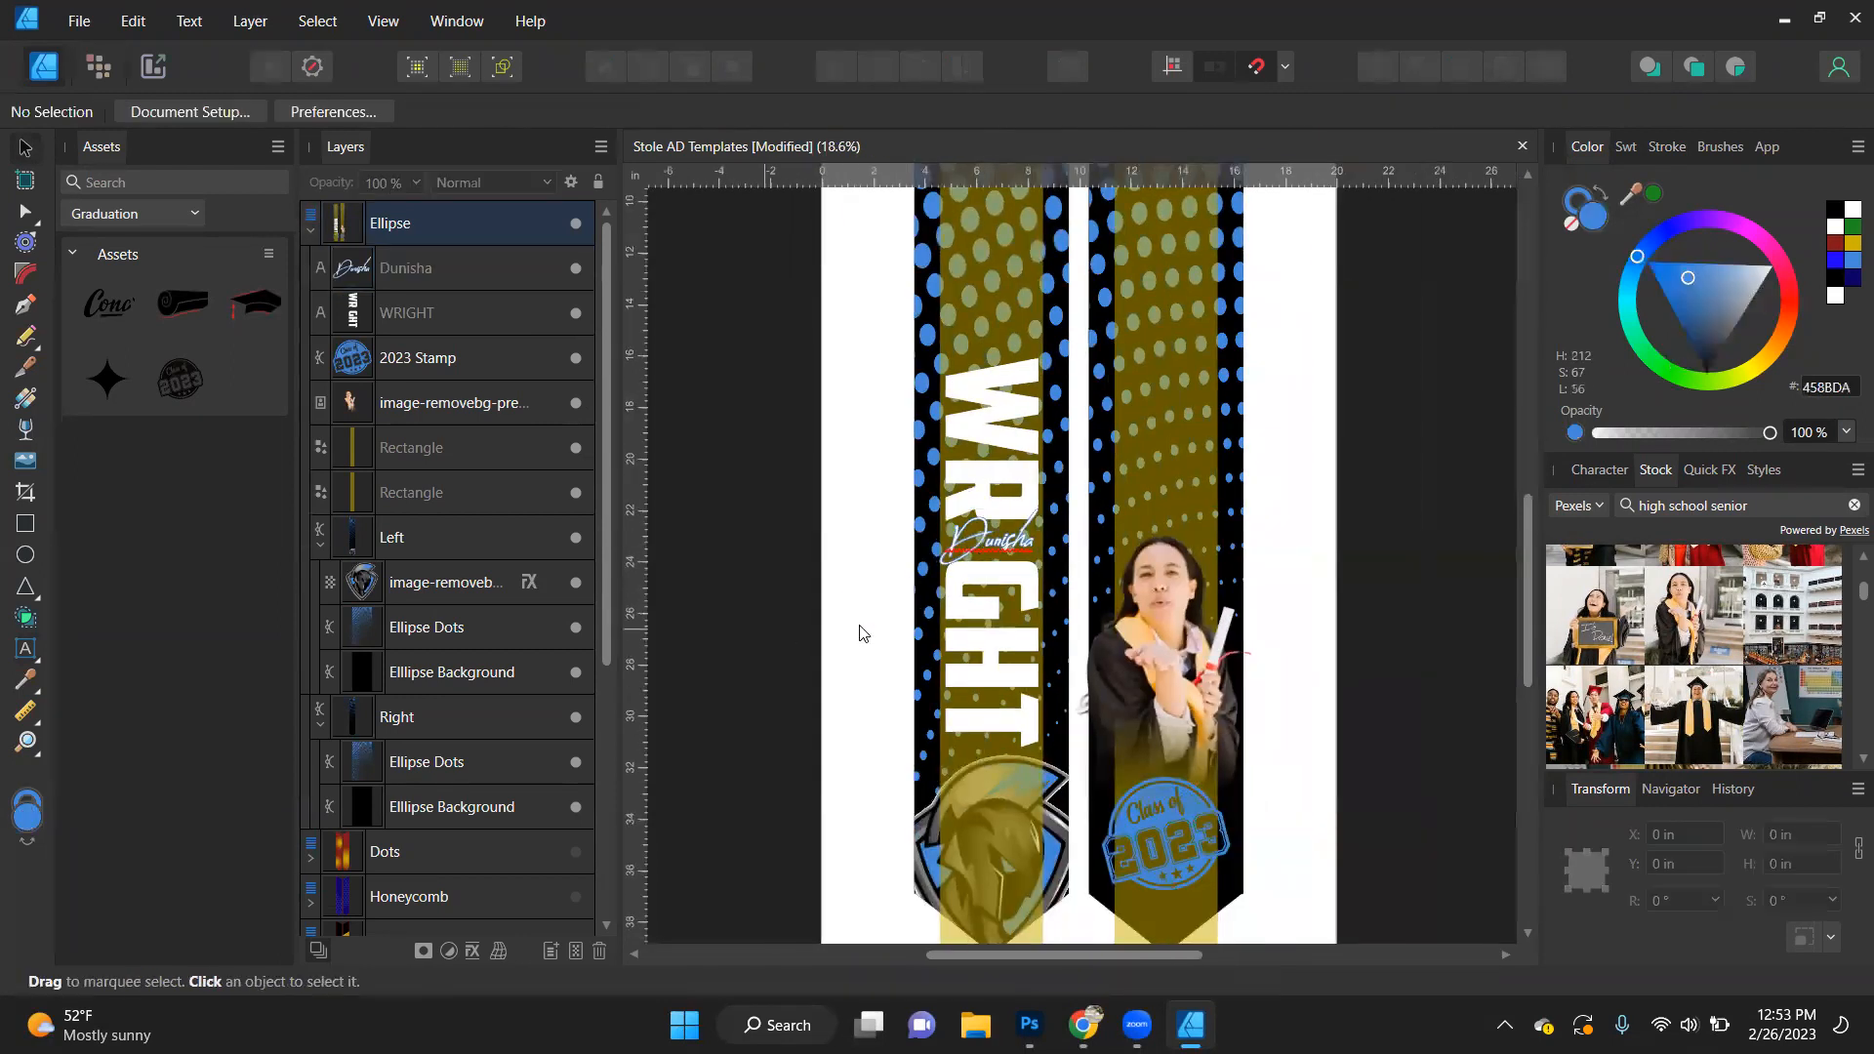
- Restore the white fill on all letters of the block last name
{"action": "left_click", "coordinate": [1001, 681]}
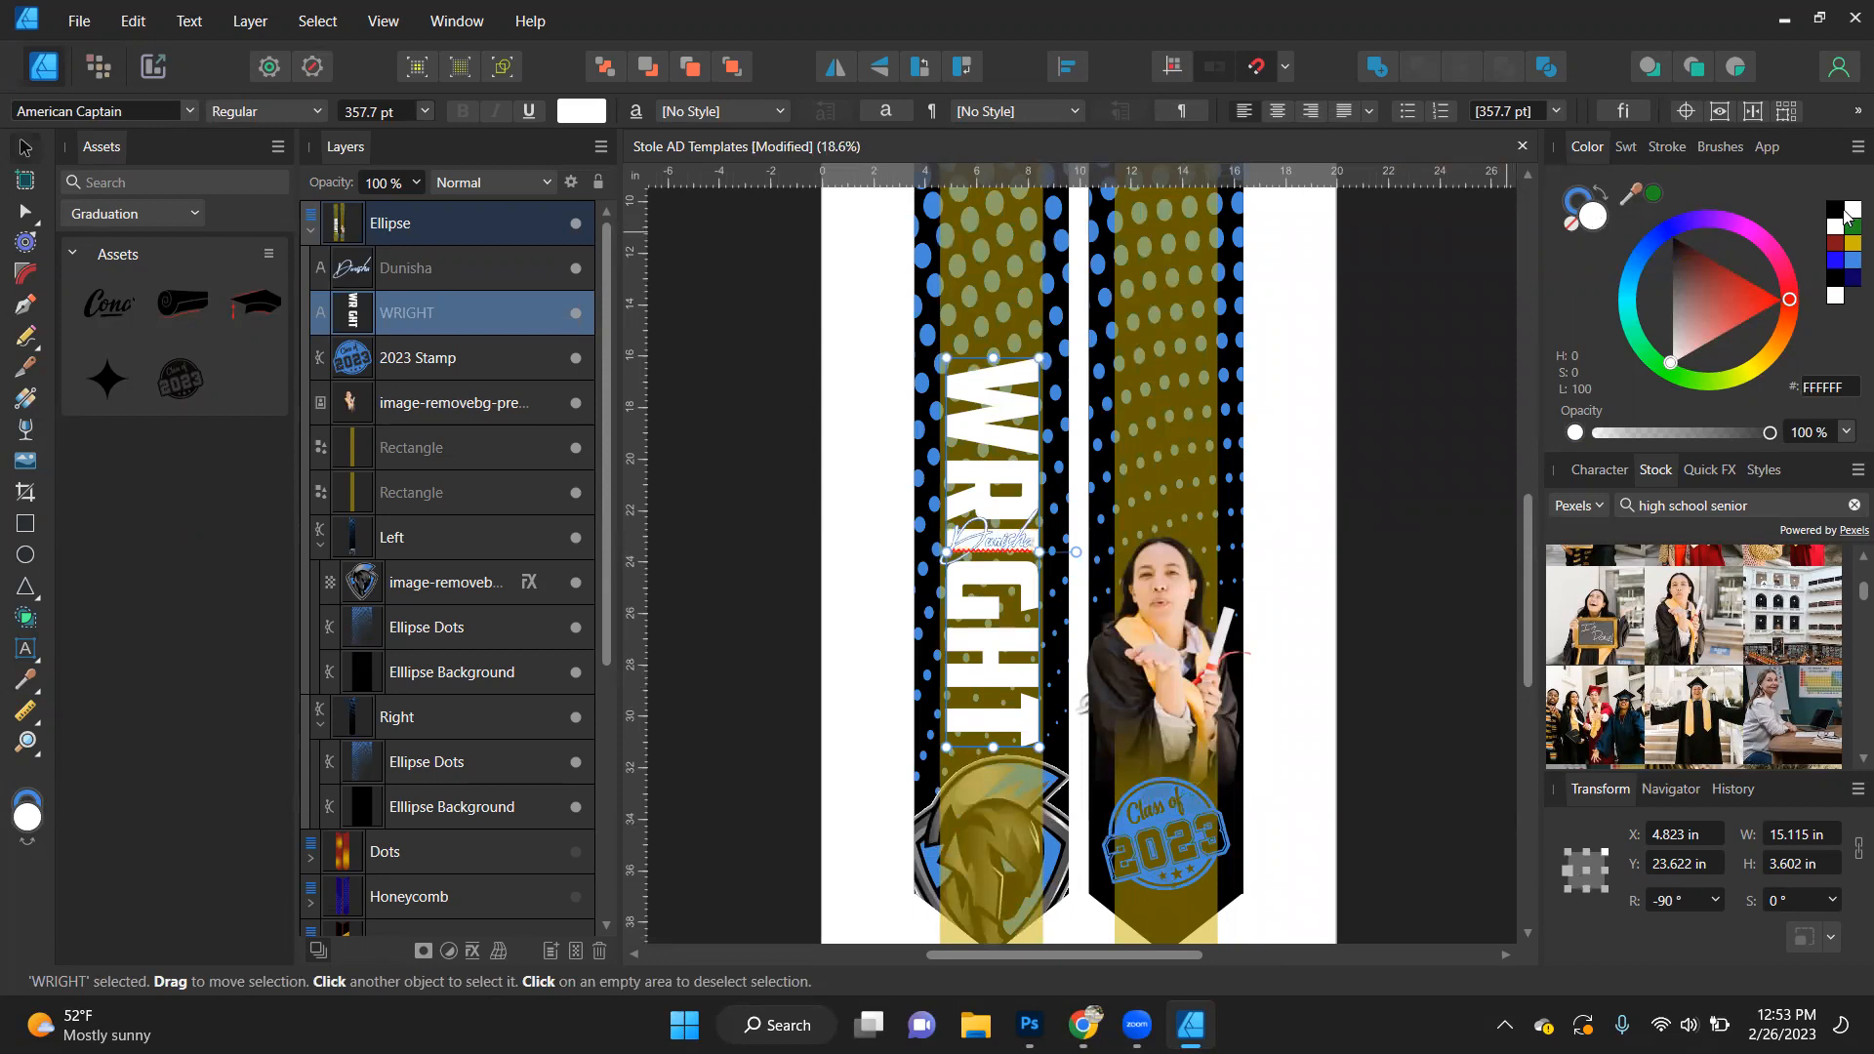
{"action": "scroll", "coordinate": [1020, 566], "scroll_direction": "up", "scroll_amount": 5}
{"action": "scroll", "coordinate": [1019, 567], "scroll_direction": "up", "scroll_amount": 4}
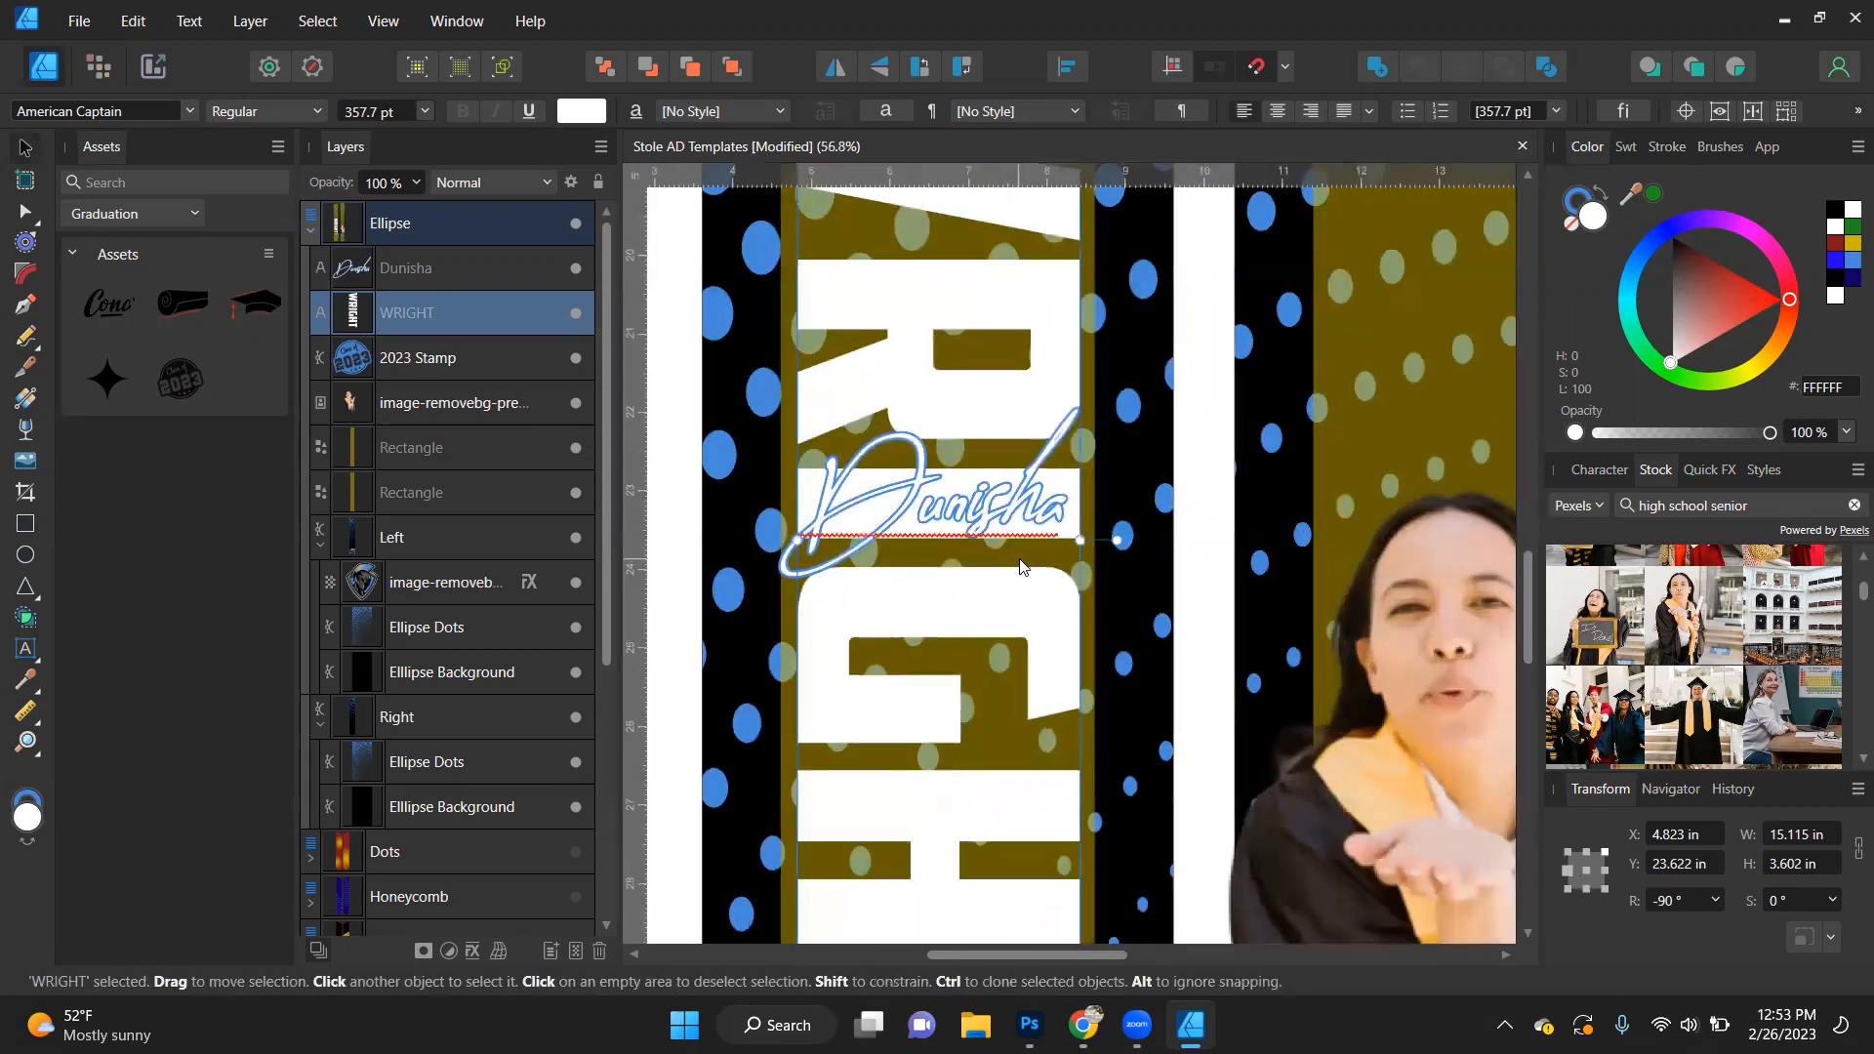
{"action": "scroll", "coordinate": [997, 475], "scroll_direction": "down", "scroll_amount": 6}
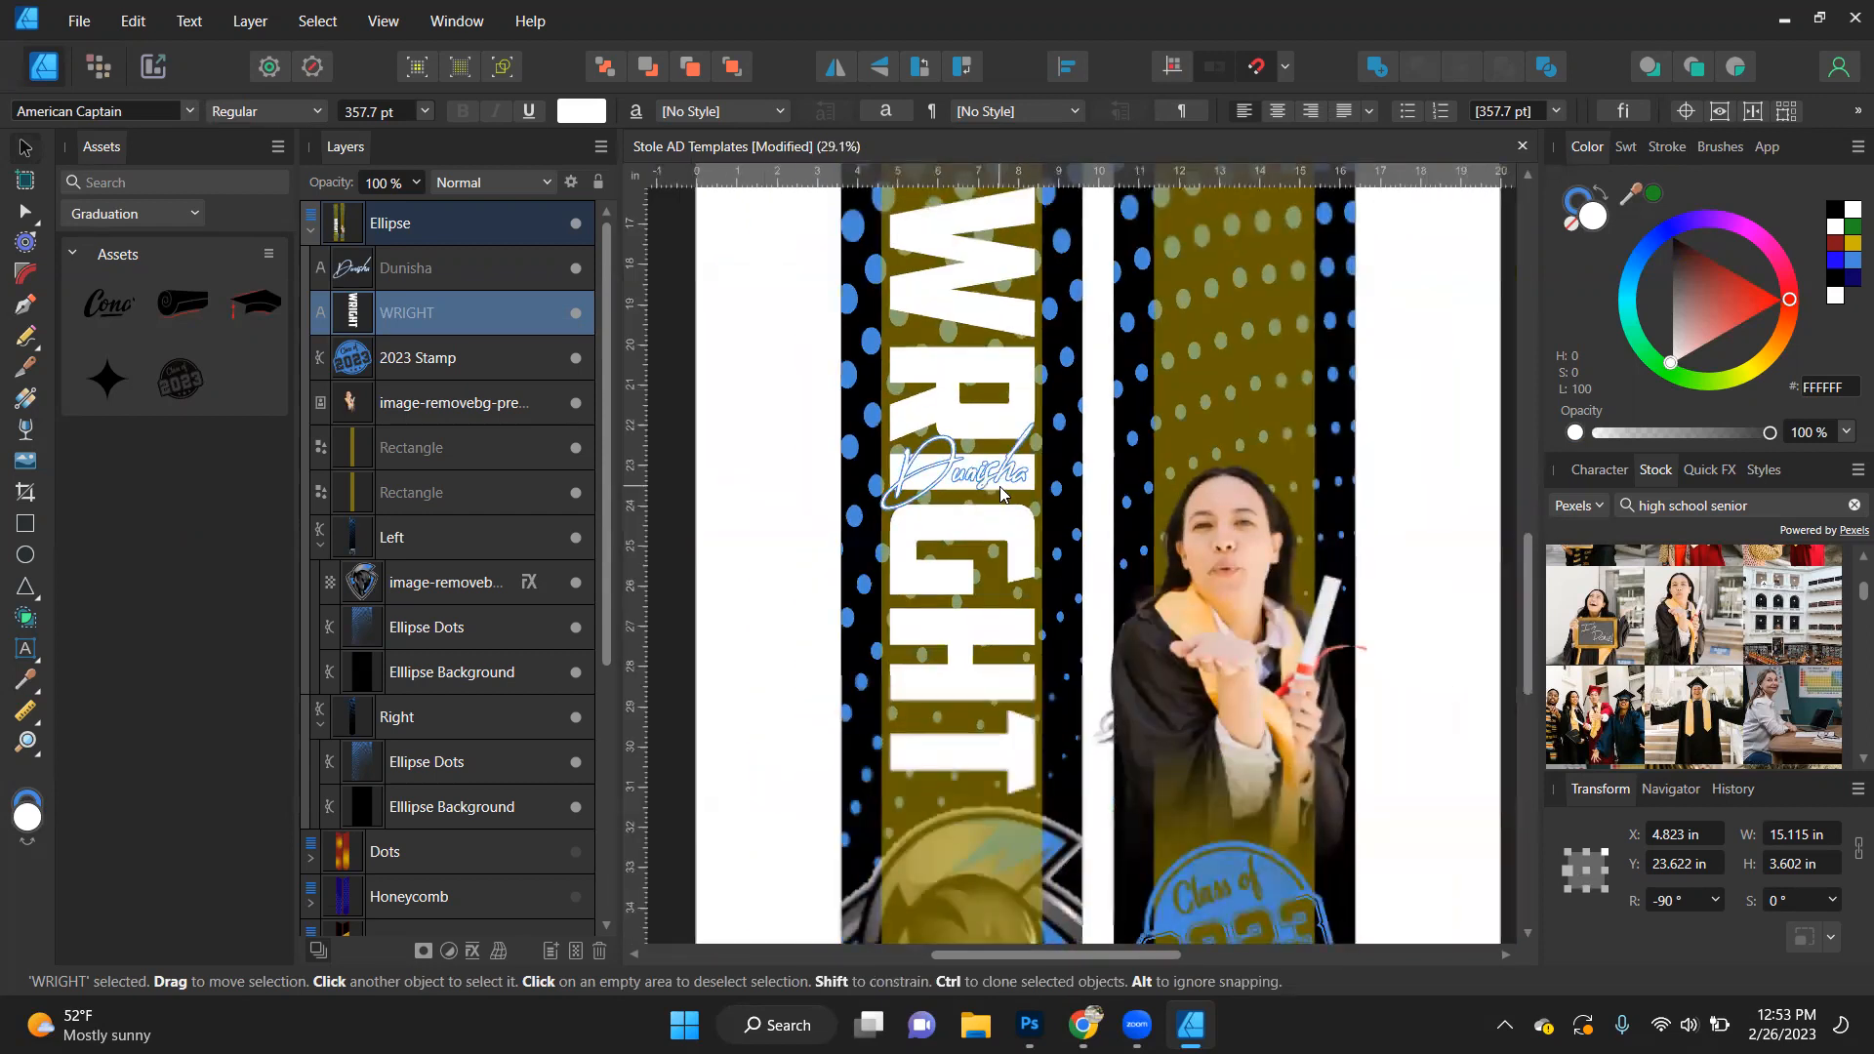
{"action": "left_click", "coordinate": [997, 488]}
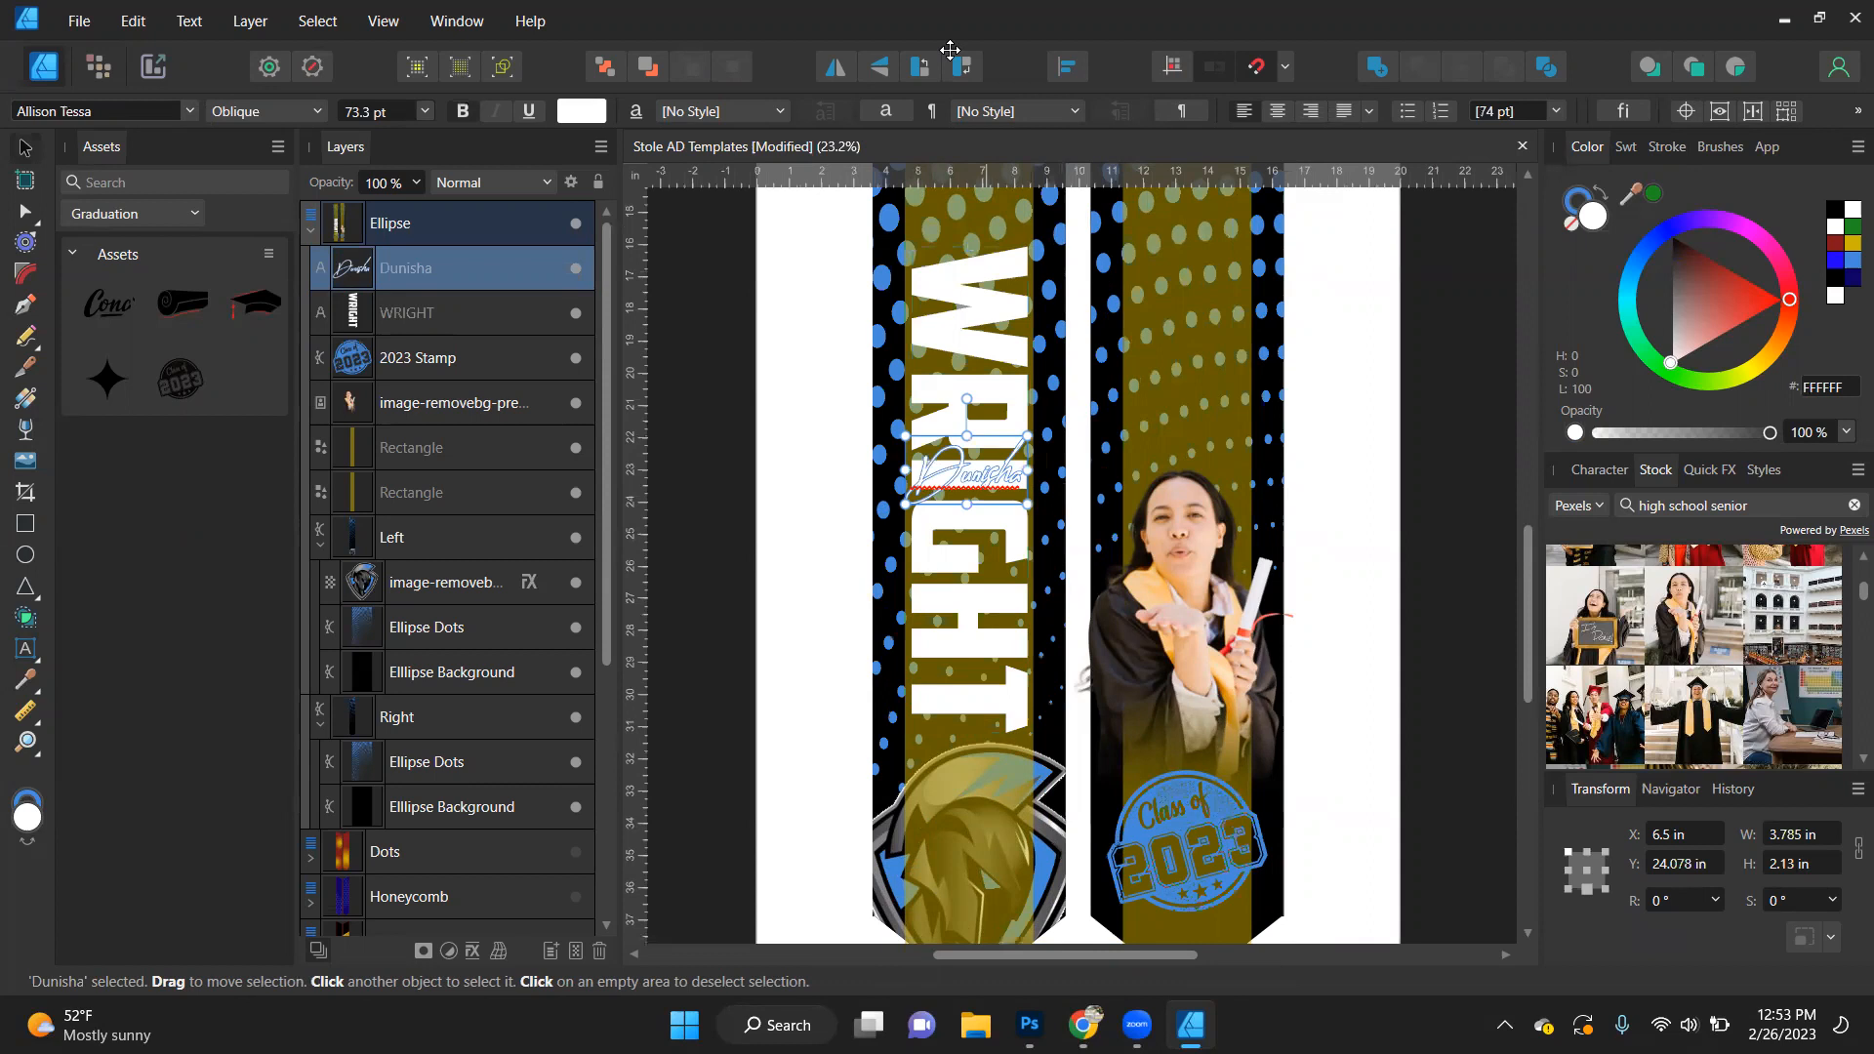
{"action": "left_click", "coordinate": [708, 640]}
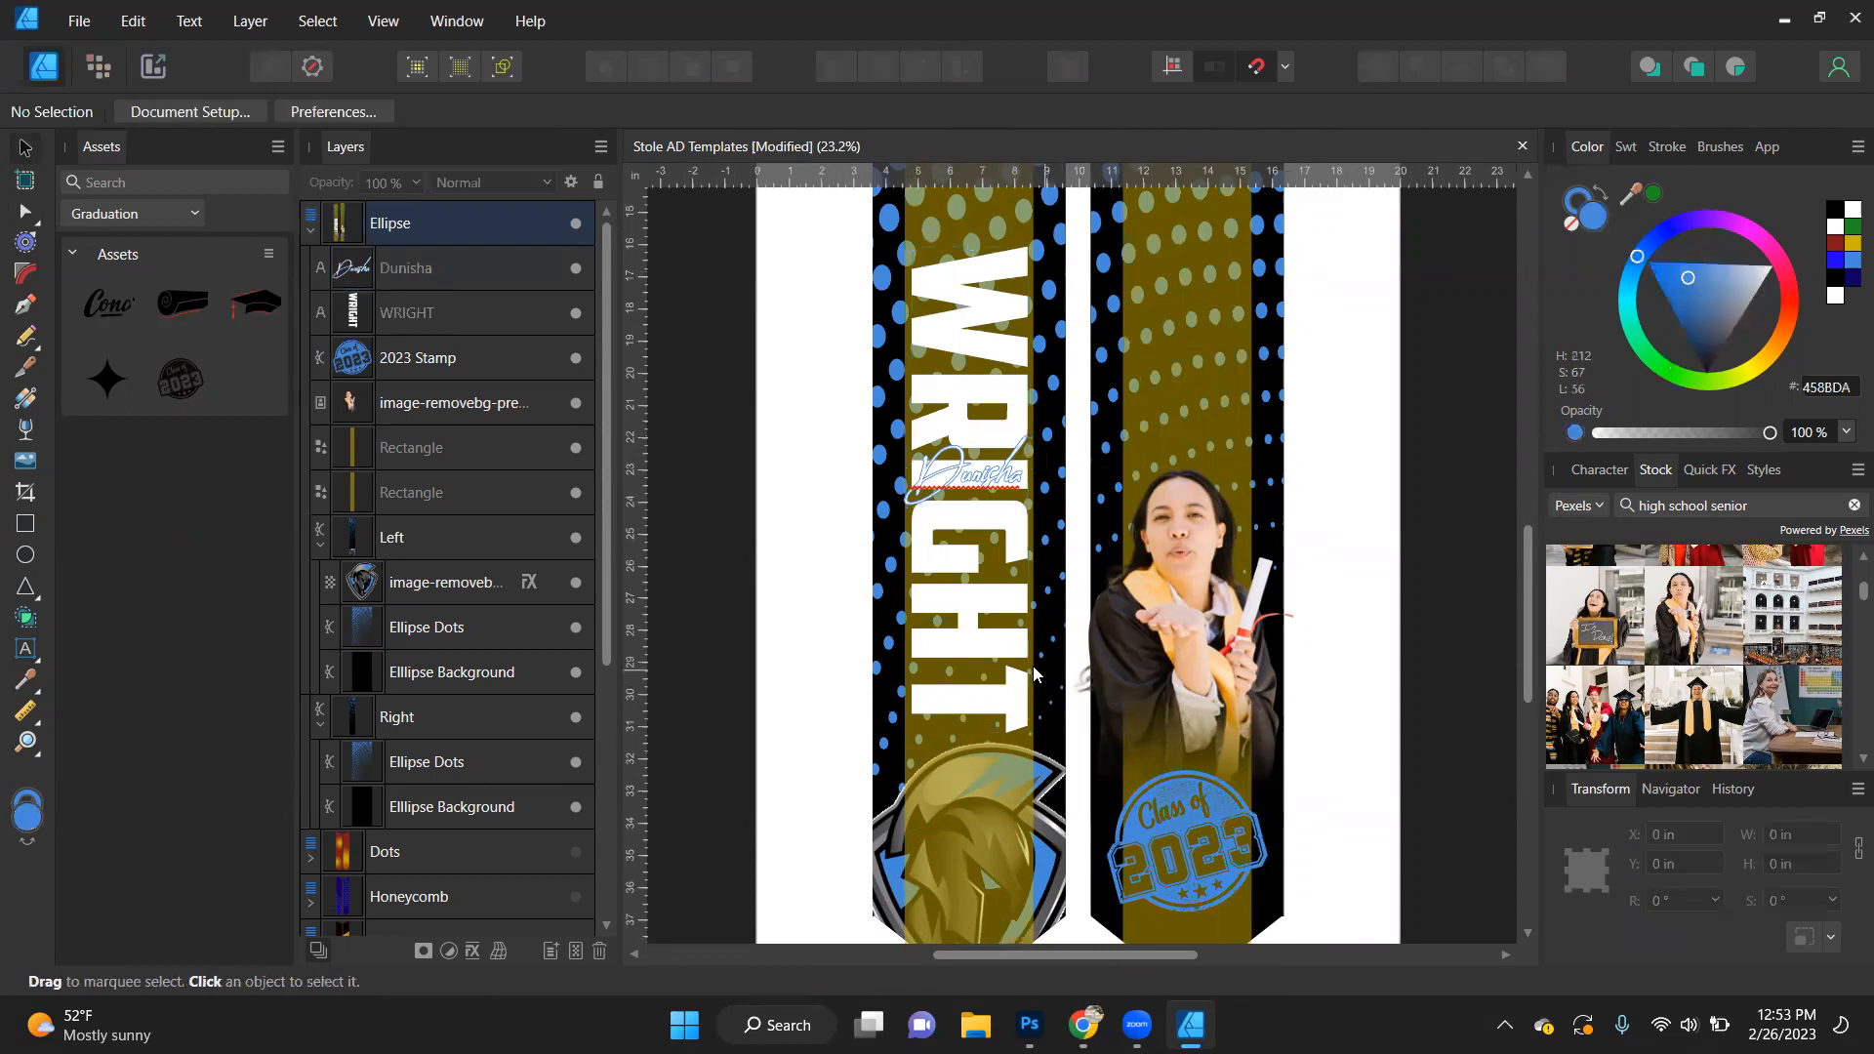
- Duplicate the graduate photo, and place the copy higher on the right stole, enlarged to about 27.7 by 18.4 in
{"action": "scroll", "coordinate": [1028, 660], "scroll_direction": "down", "scroll_amount": 2}
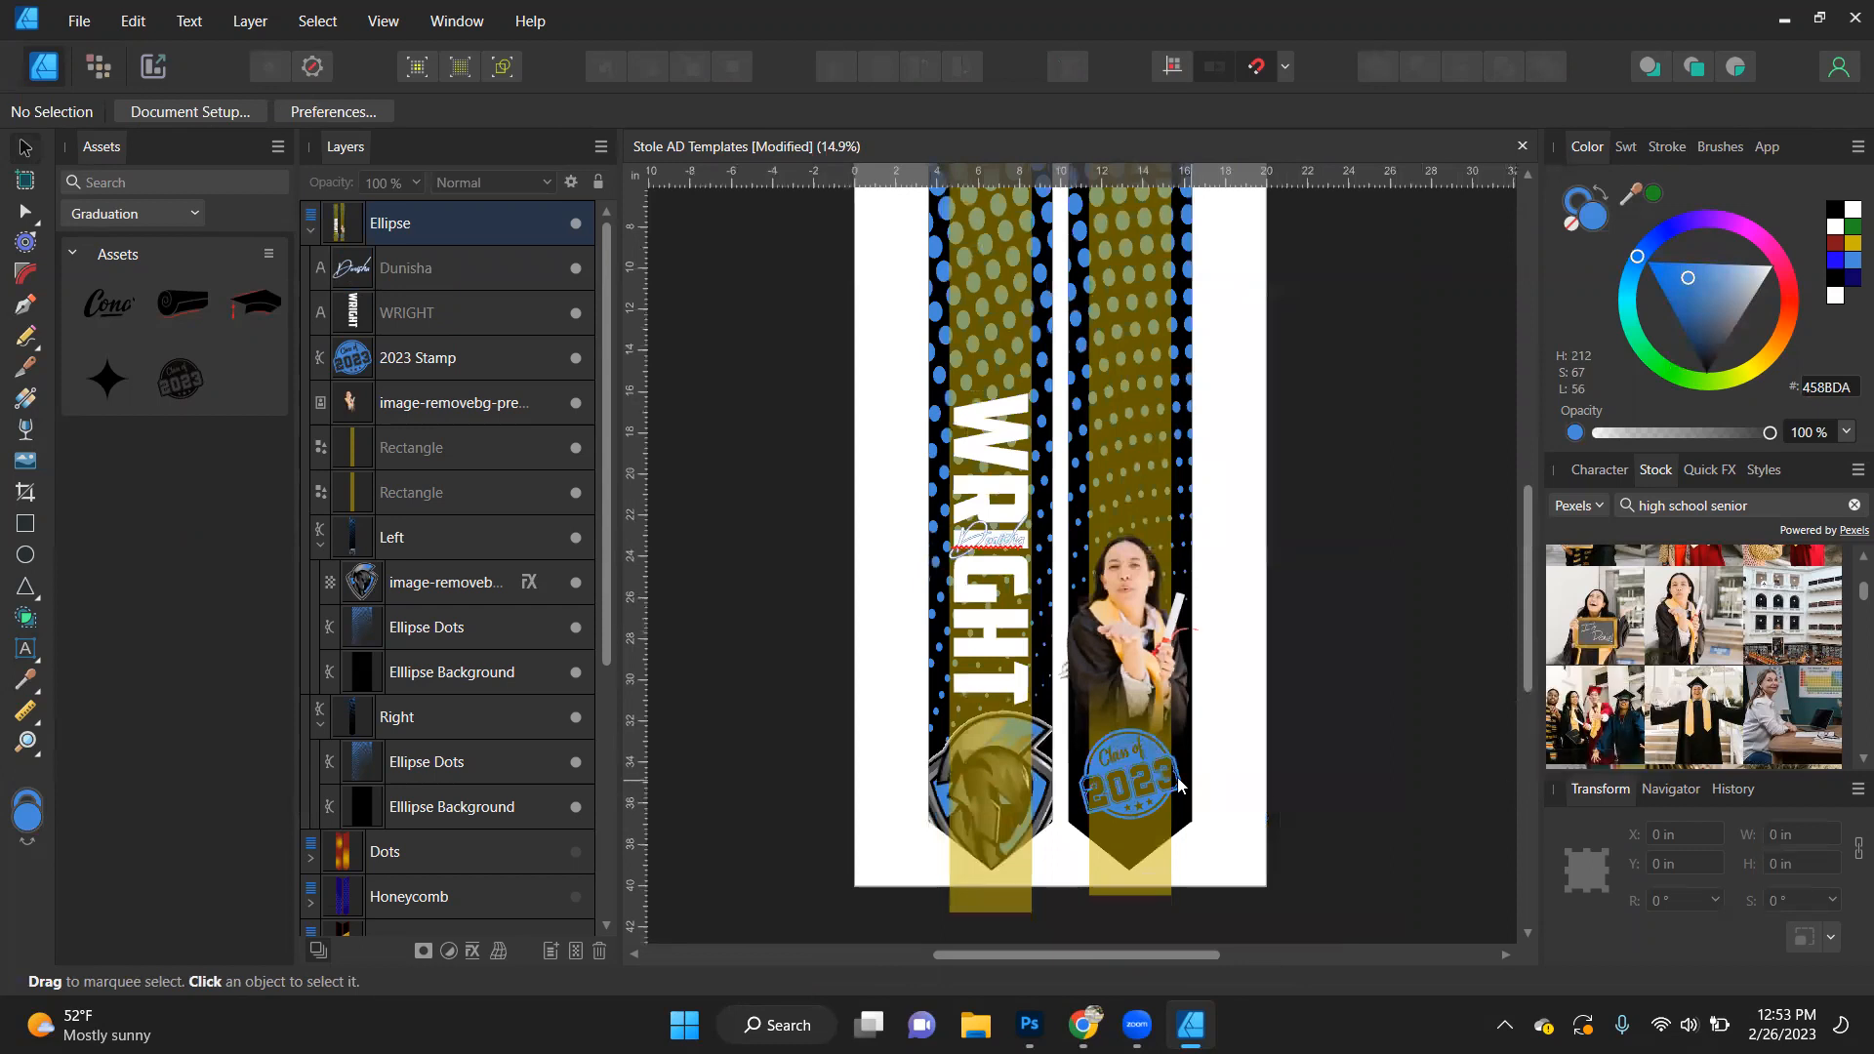
{"action": "left_click", "coordinate": [1127, 640]}
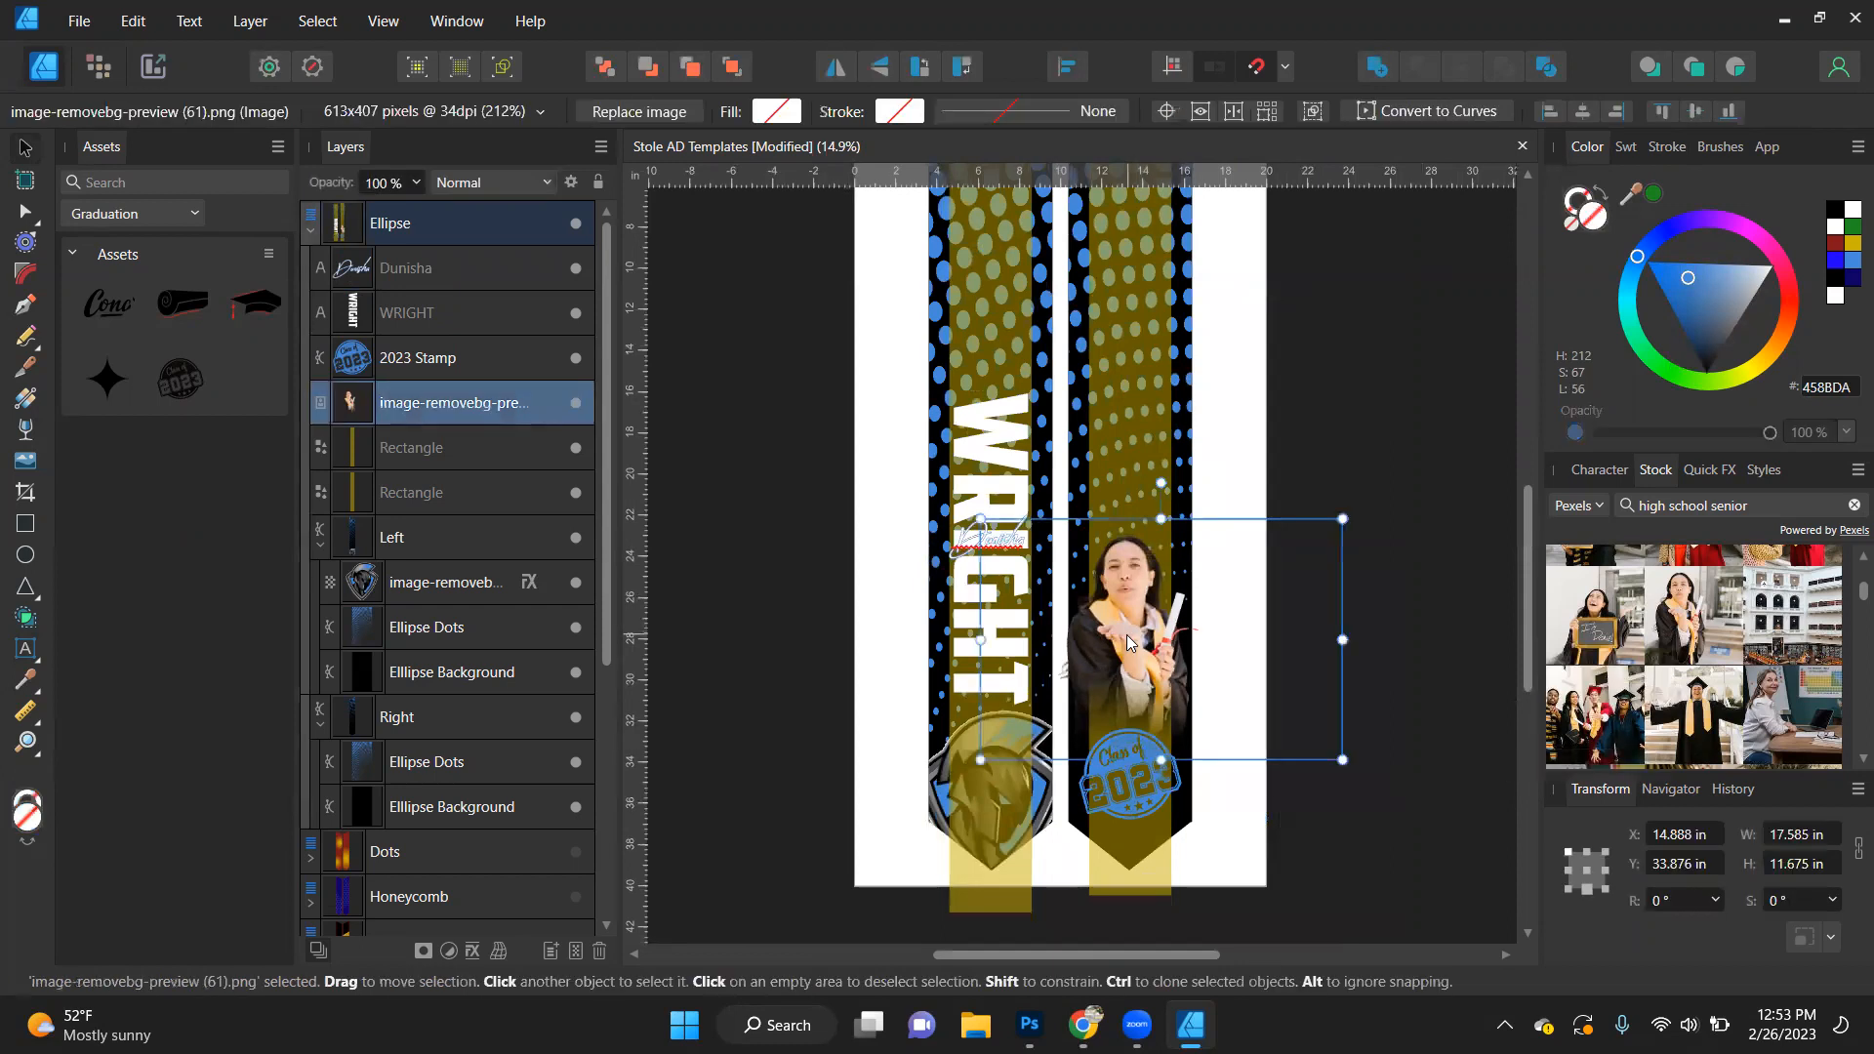
{"action": "key", "text": "ctrl+j"}
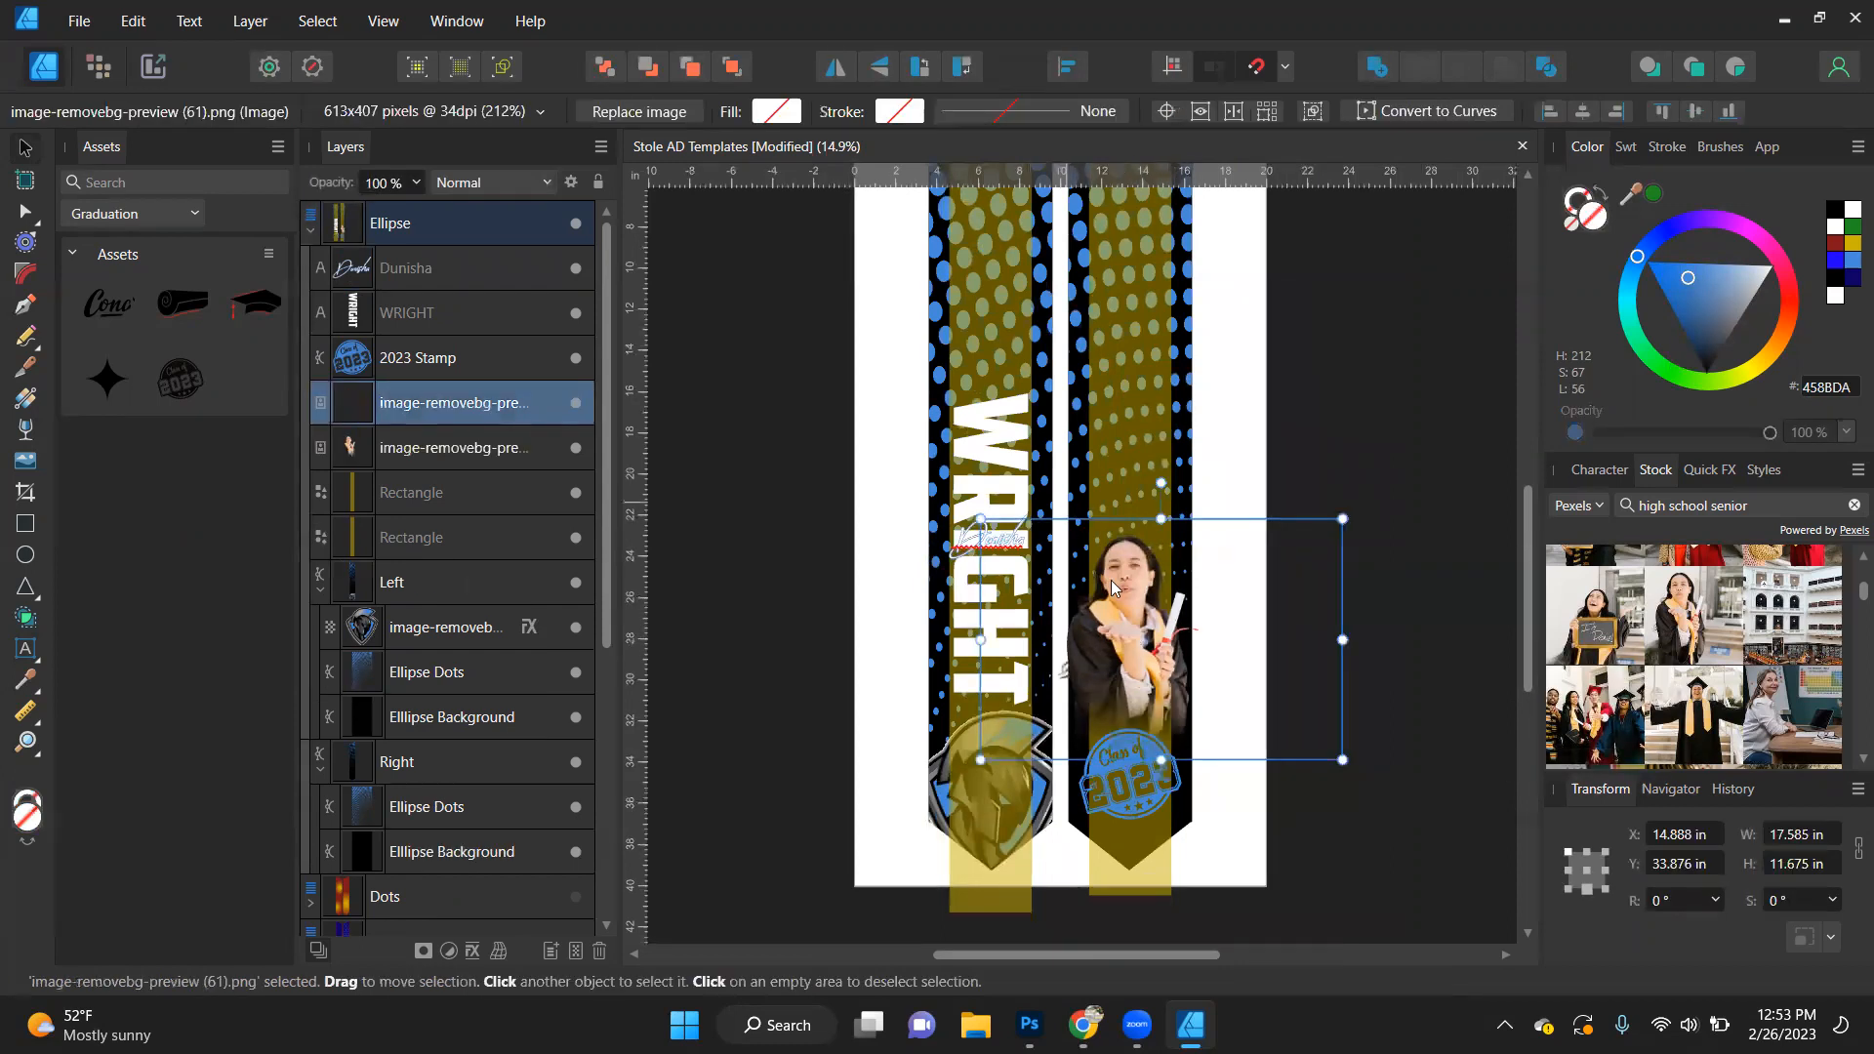
{"action": "left_click_drag", "start_coordinate": [1111, 579], "coordinate": [1111, 390]}
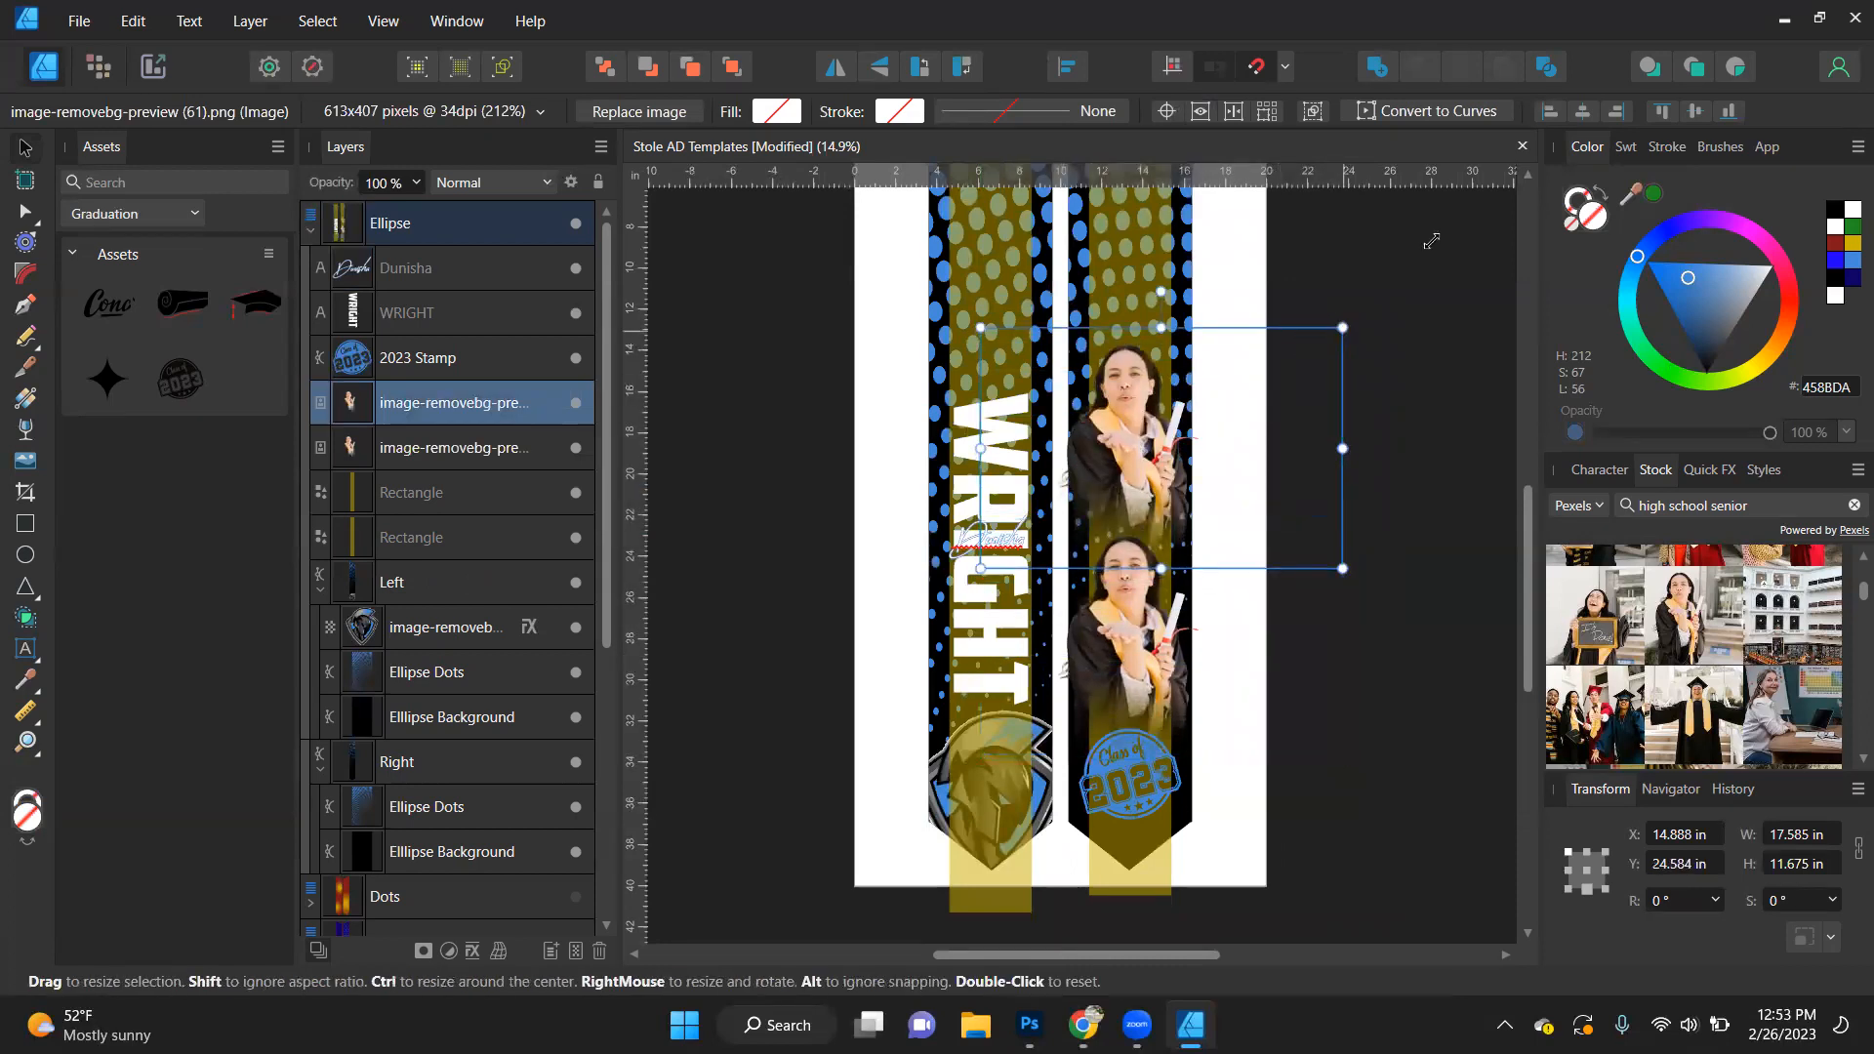
{"action": "left_click_drag", "start_coordinate": [1342, 328], "coordinate": [1431, 240]}
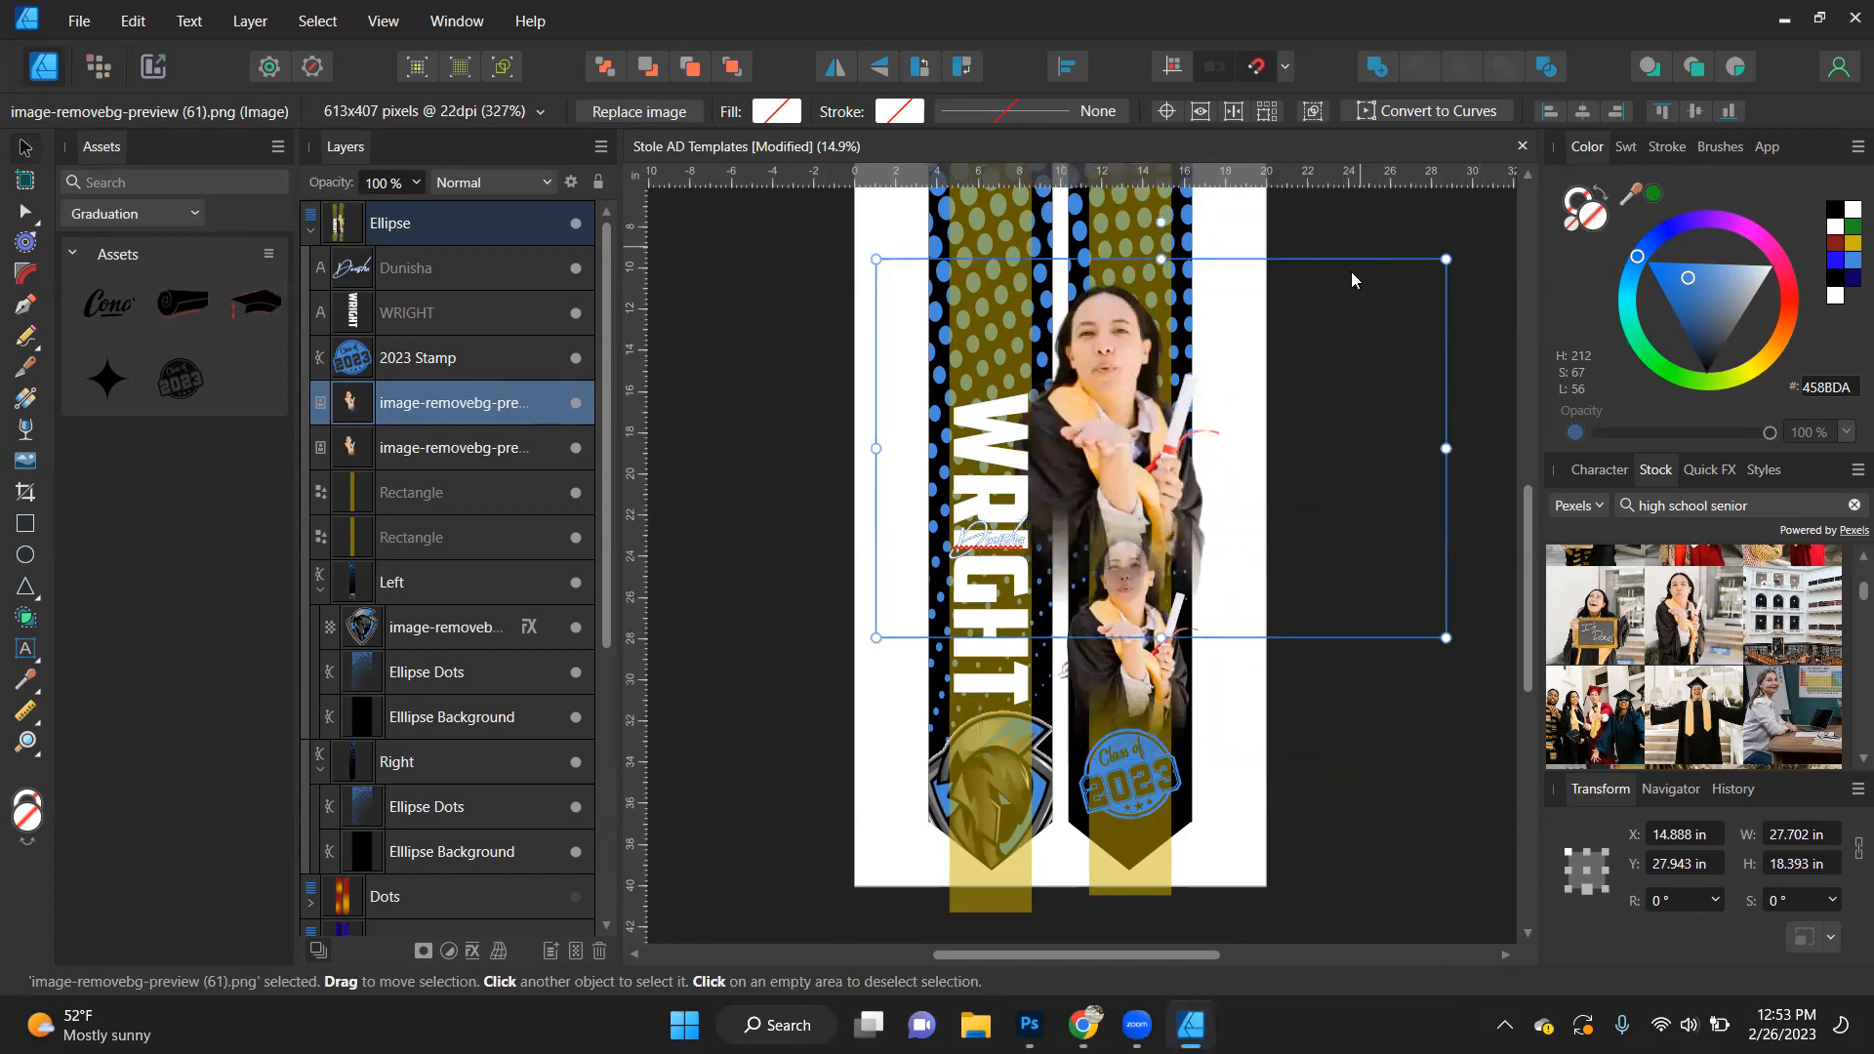
- Shift the enlarged photo copy slightly down and to the right, and order it behind the original graduate photo
{"action": "left_click_drag", "start_coordinate": [1129, 463], "coordinate": [1146, 482]}
{"action": "left_click_drag", "start_coordinate": [1146, 482], "coordinate": [1148, 503]}
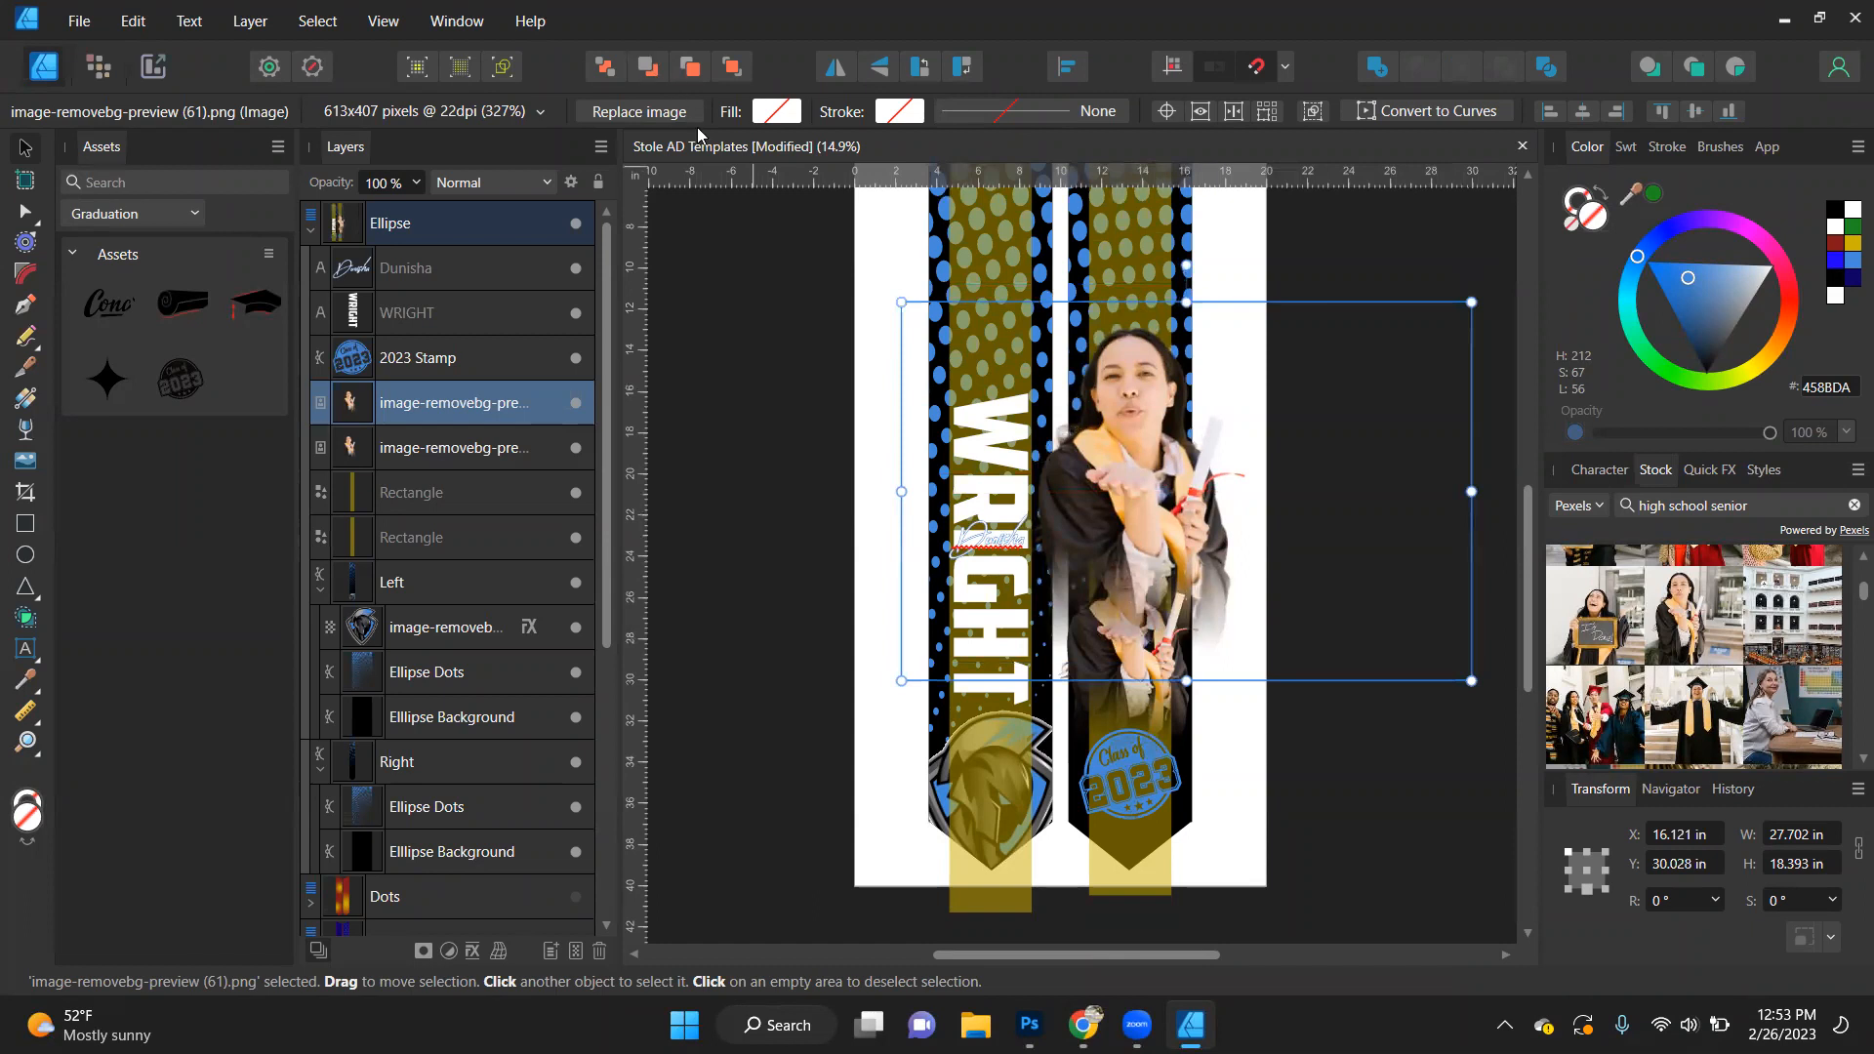
{"action": "key", "text": "ctrl+["}
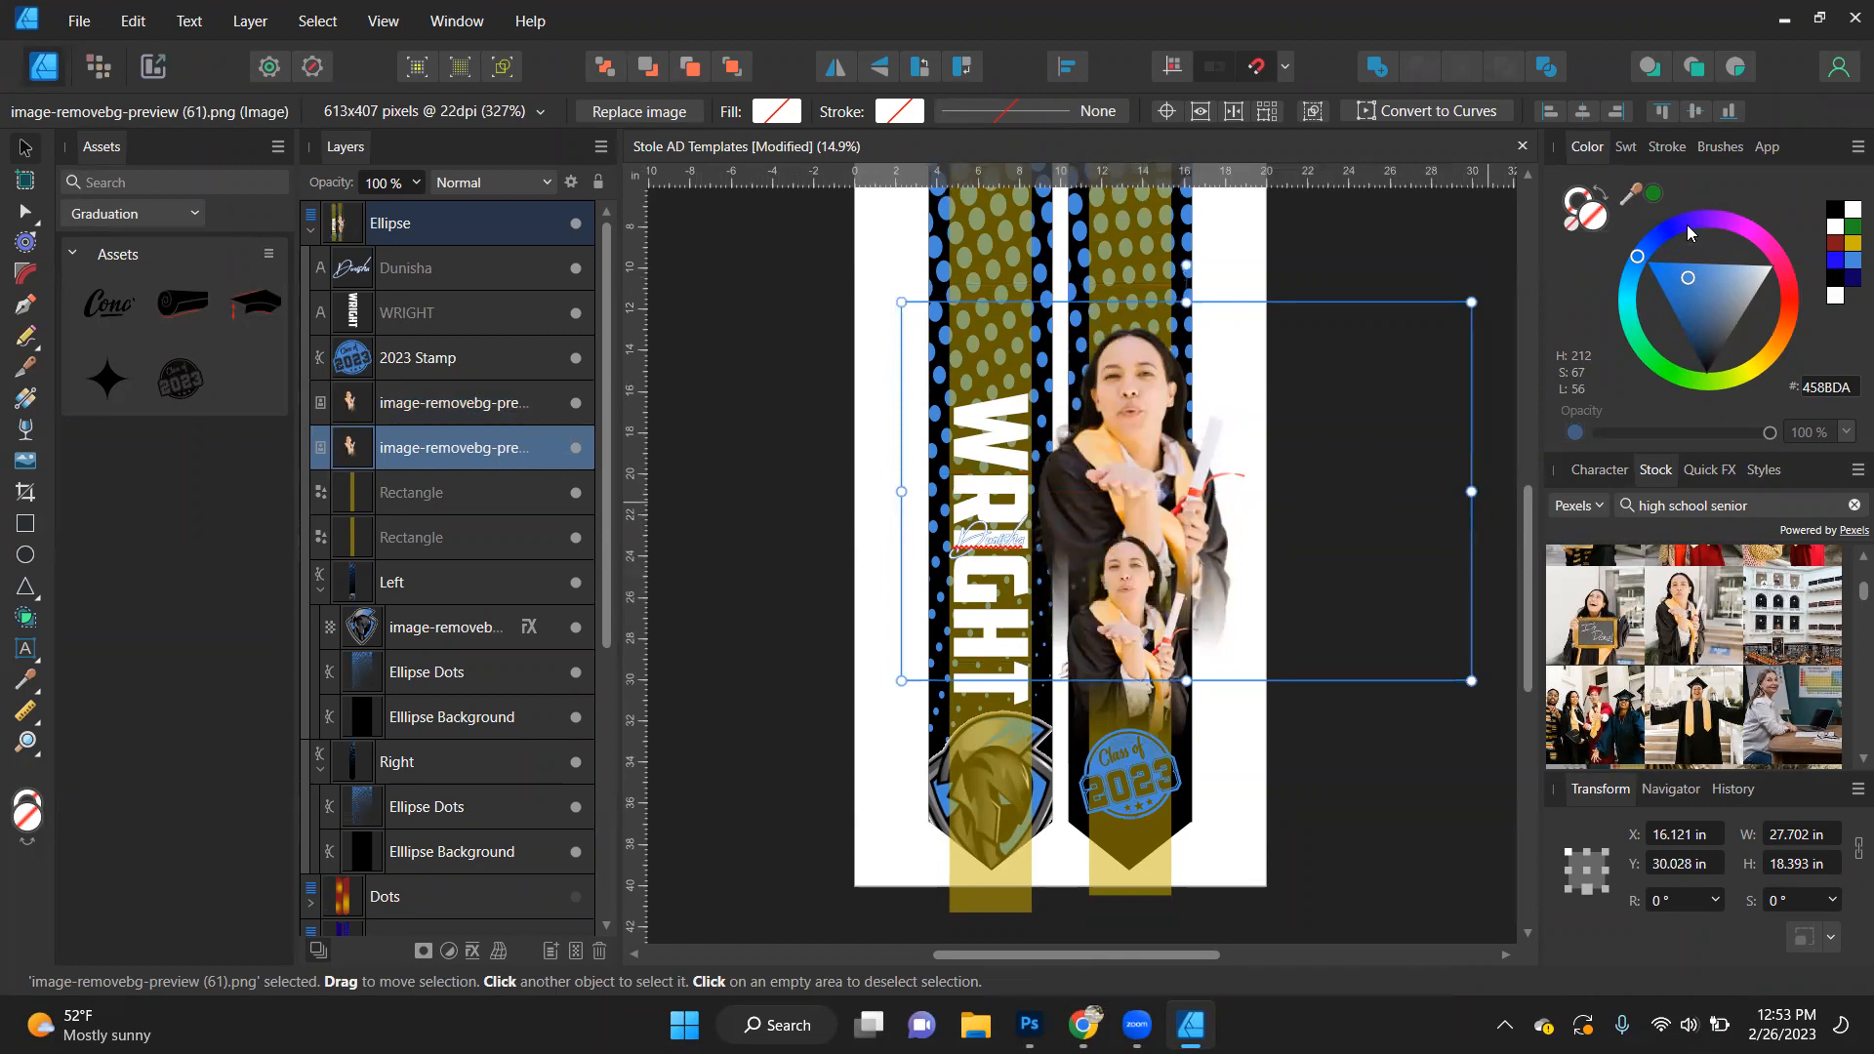
- Give the enlarged photo copy a black fill after trying blue, and adjust its position behind the original on the right stole
{"action": "left_click", "coordinate": [1834, 210]}
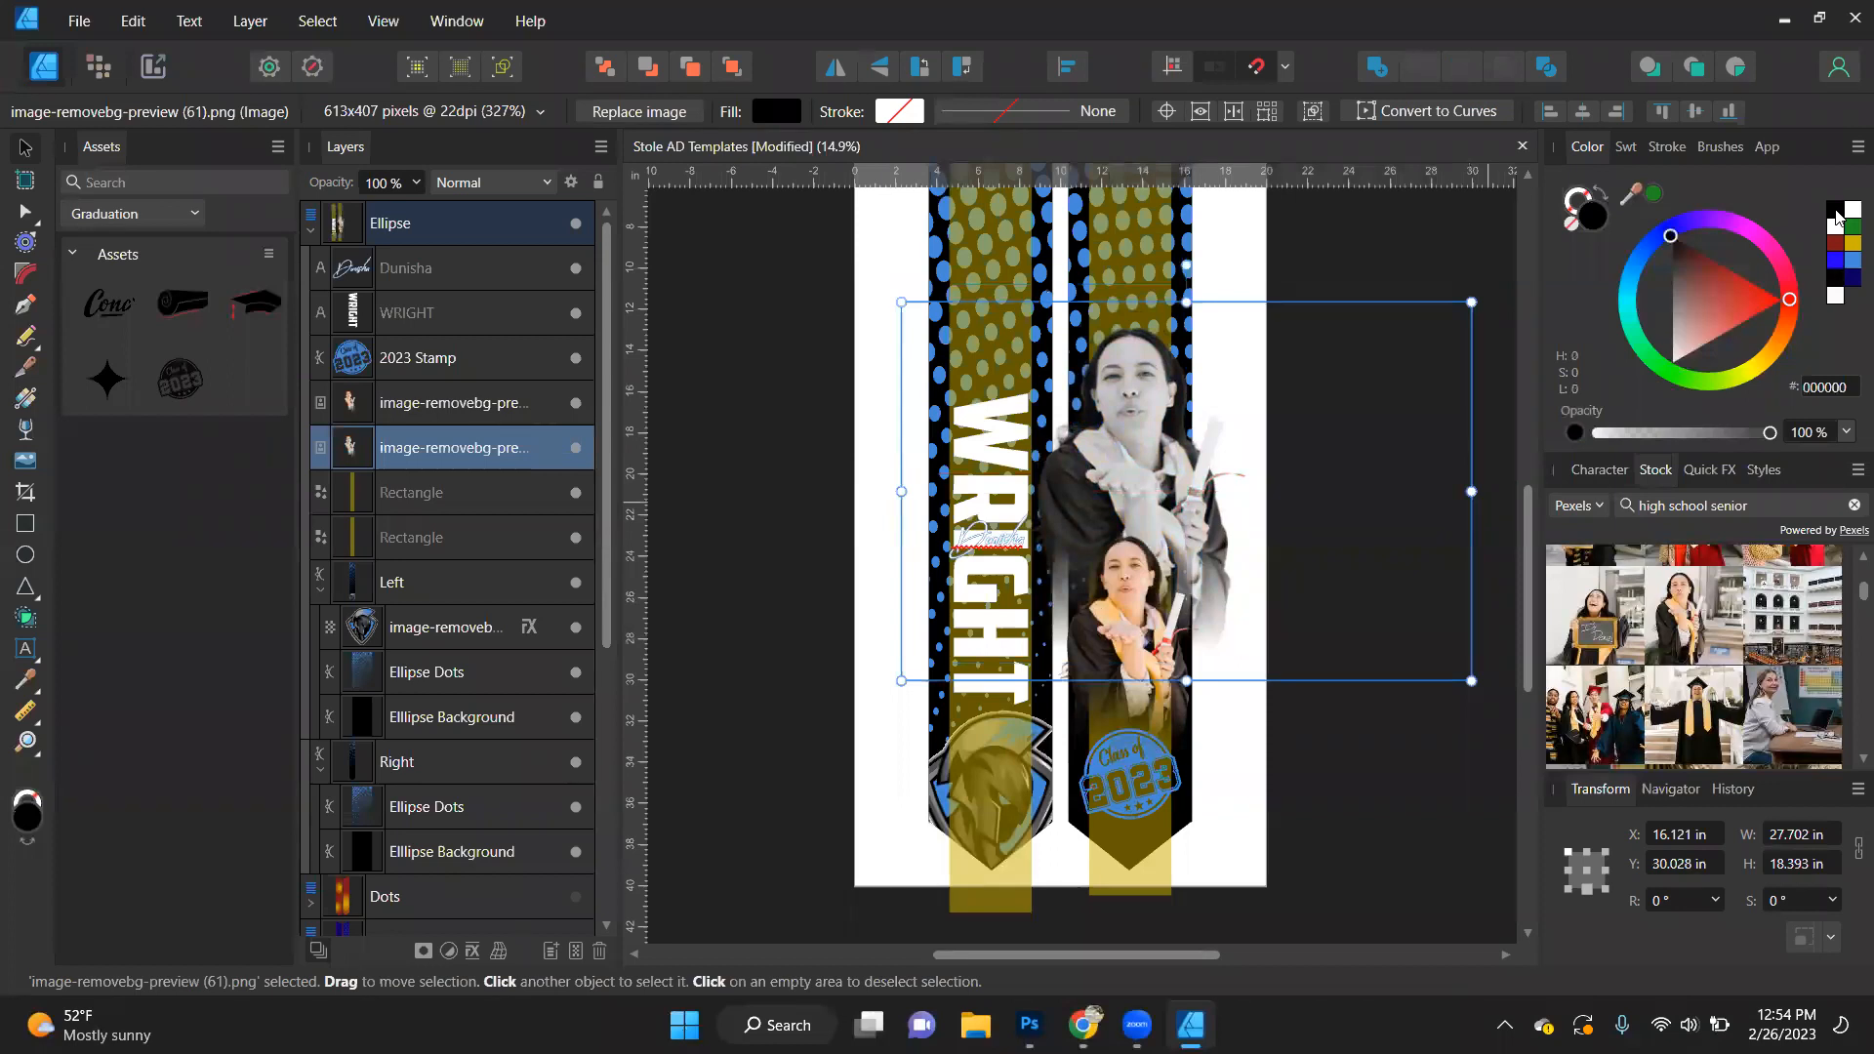
{"action": "left_click", "coordinate": [1848, 261]}
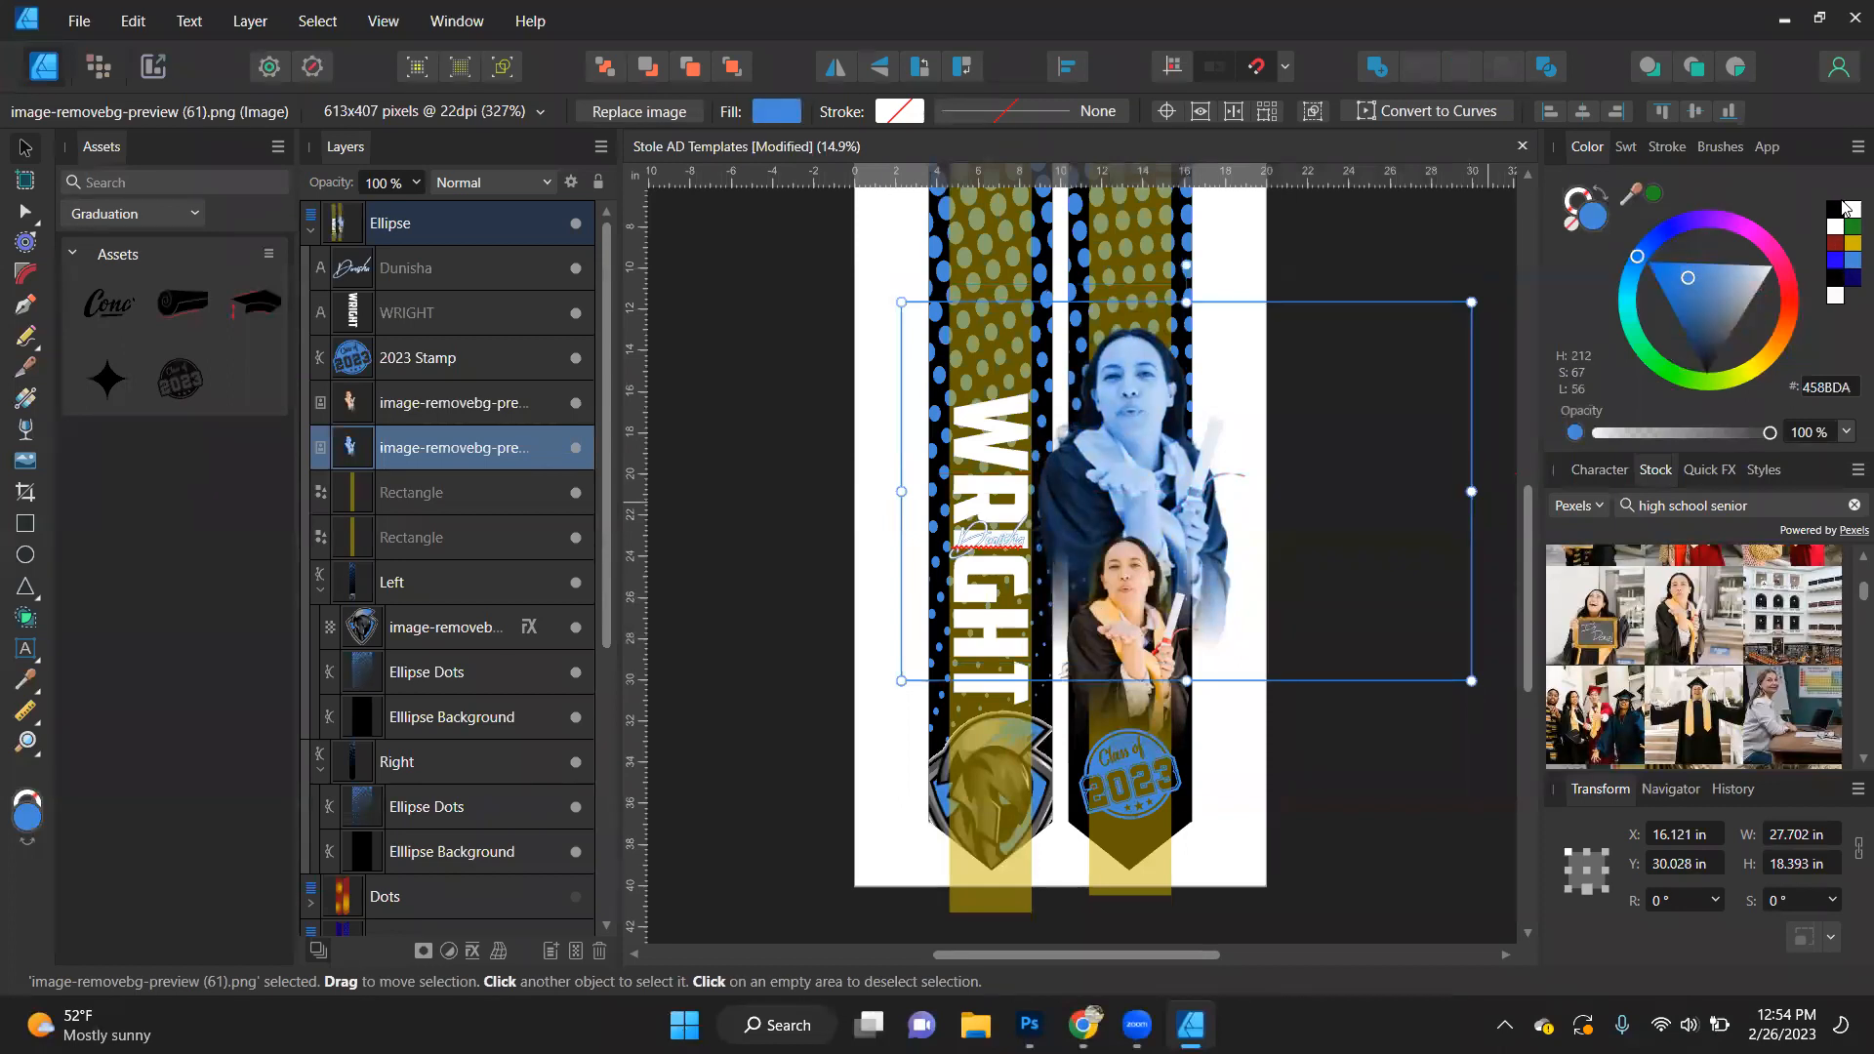
{"action": "left_click", "coordinate": [1832, 210]}
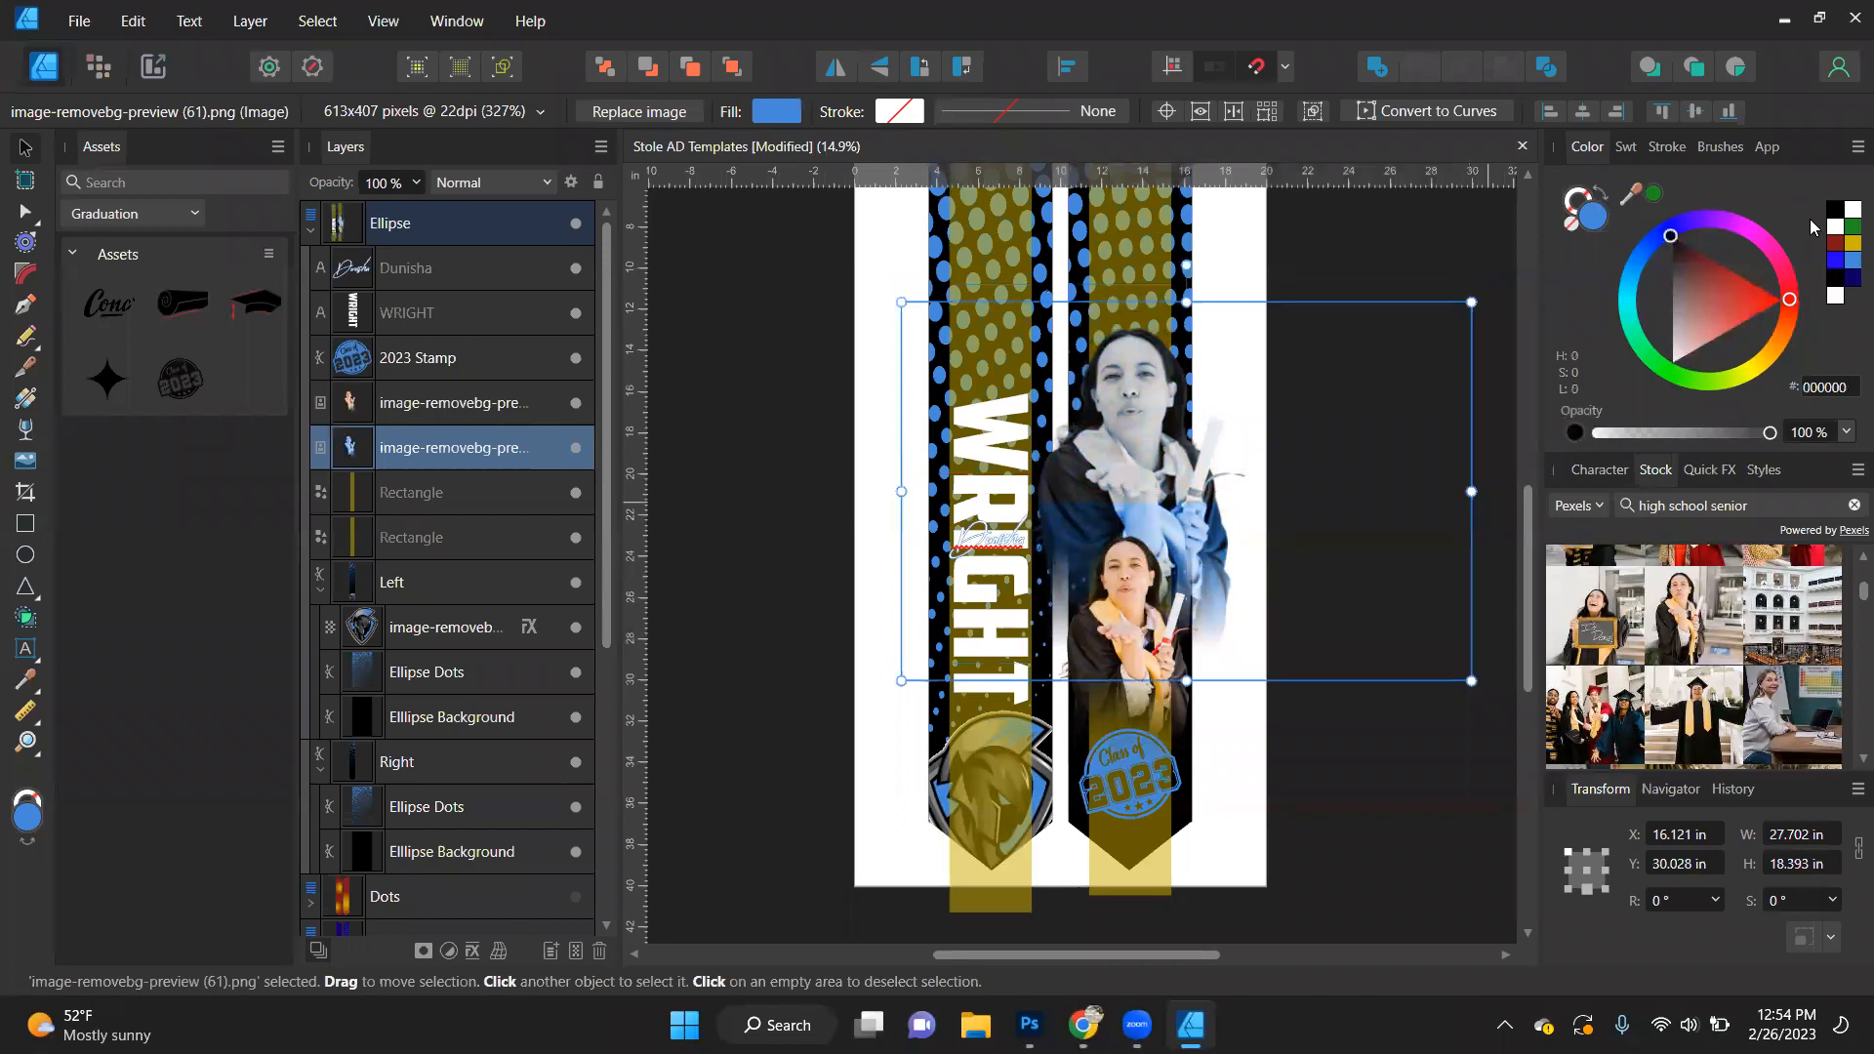
{"action": "left_click_drag", "start_coordinate": [1162, 539], "coordinate": [1162, 541]}
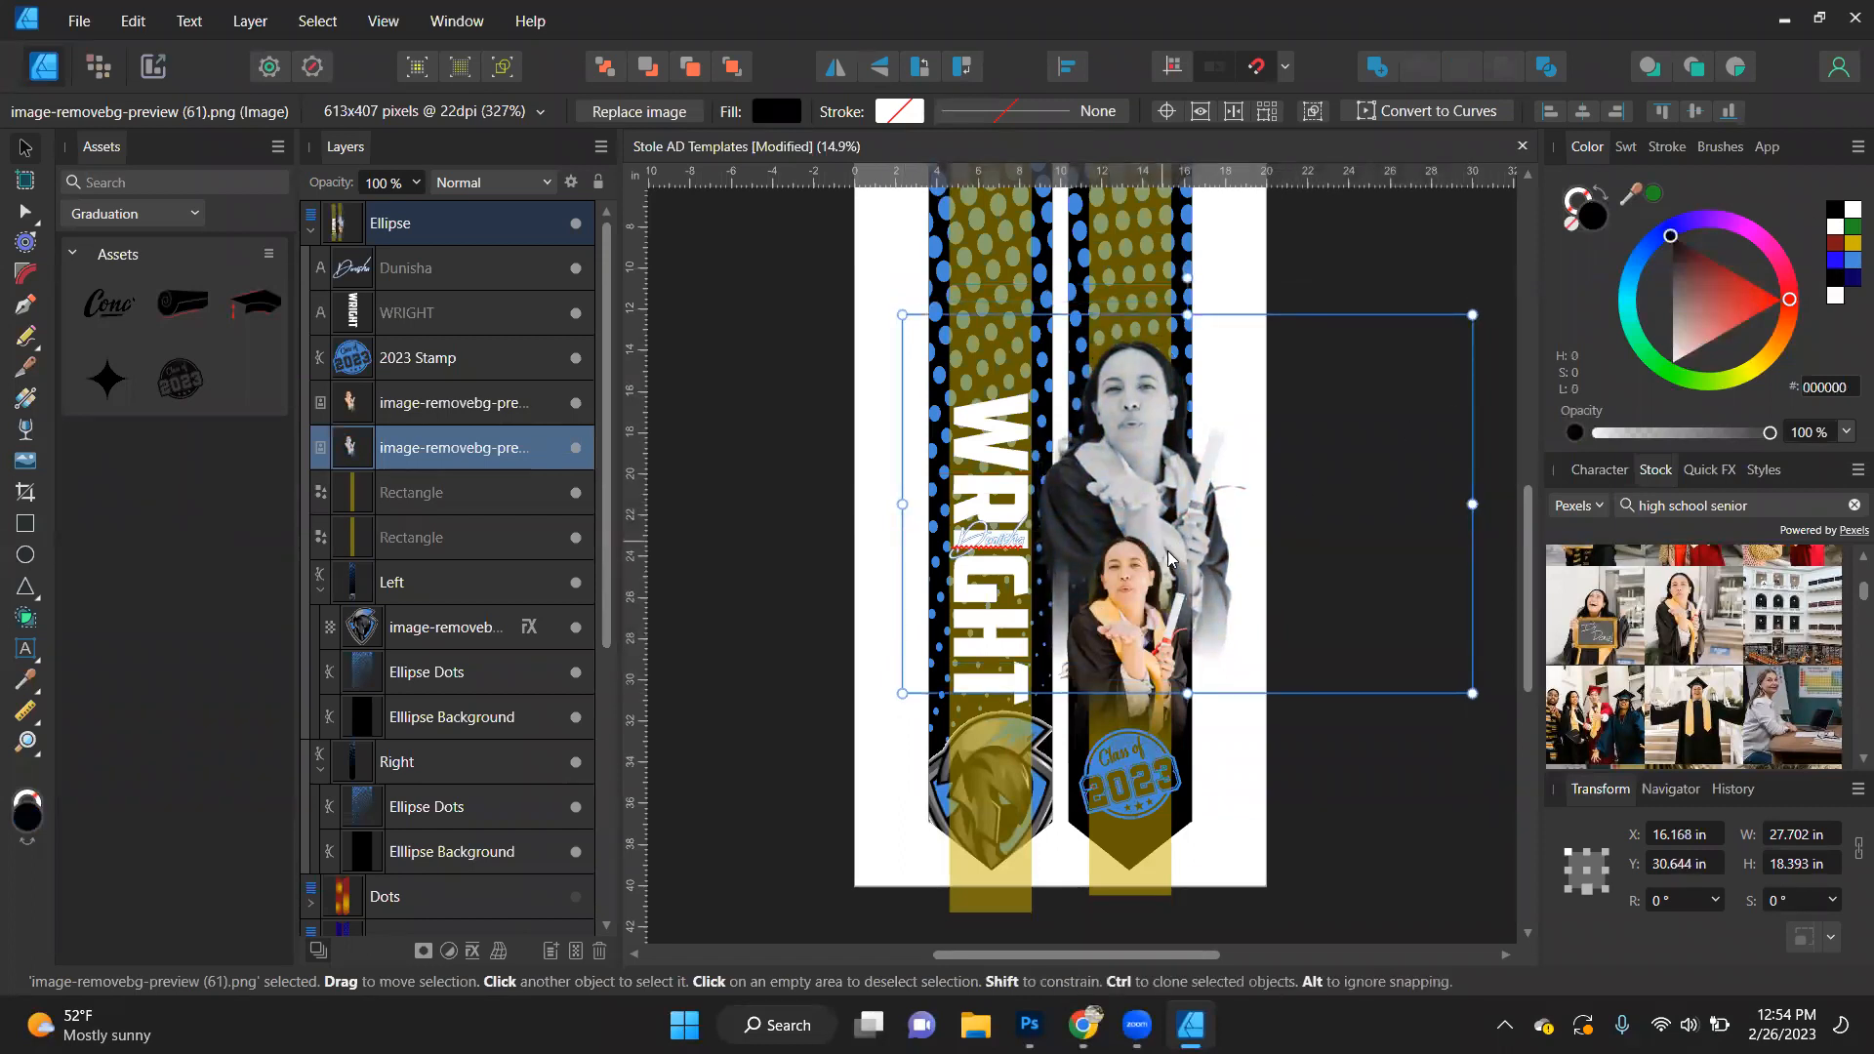
{"action": "left_click", "coordinate": [1168, 550]}
{"action": "left_click_drag", "start_coordinate": [1142, 437], "coordinate": [1129, 421]}
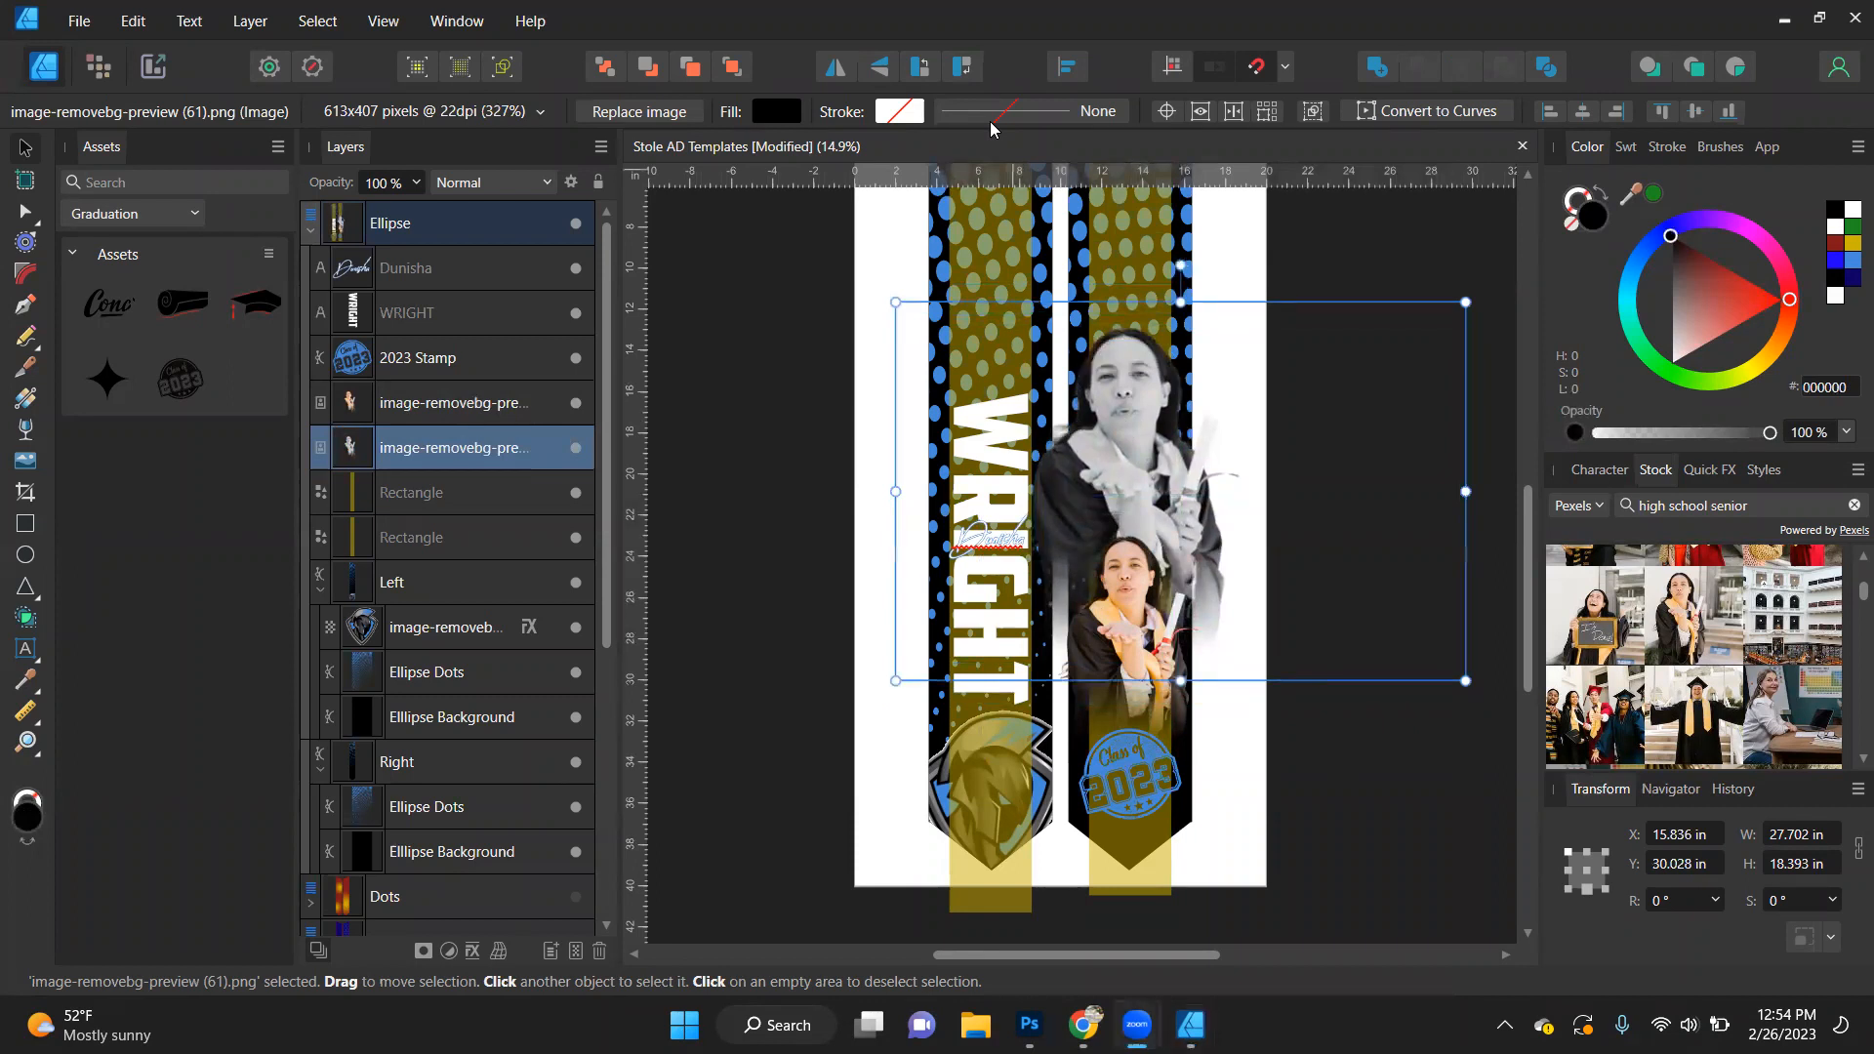
- Swap the script first name's fill and outline colours to a blue fill with a white outline
{"action": "left_click", "coordinate": [993, 539]}
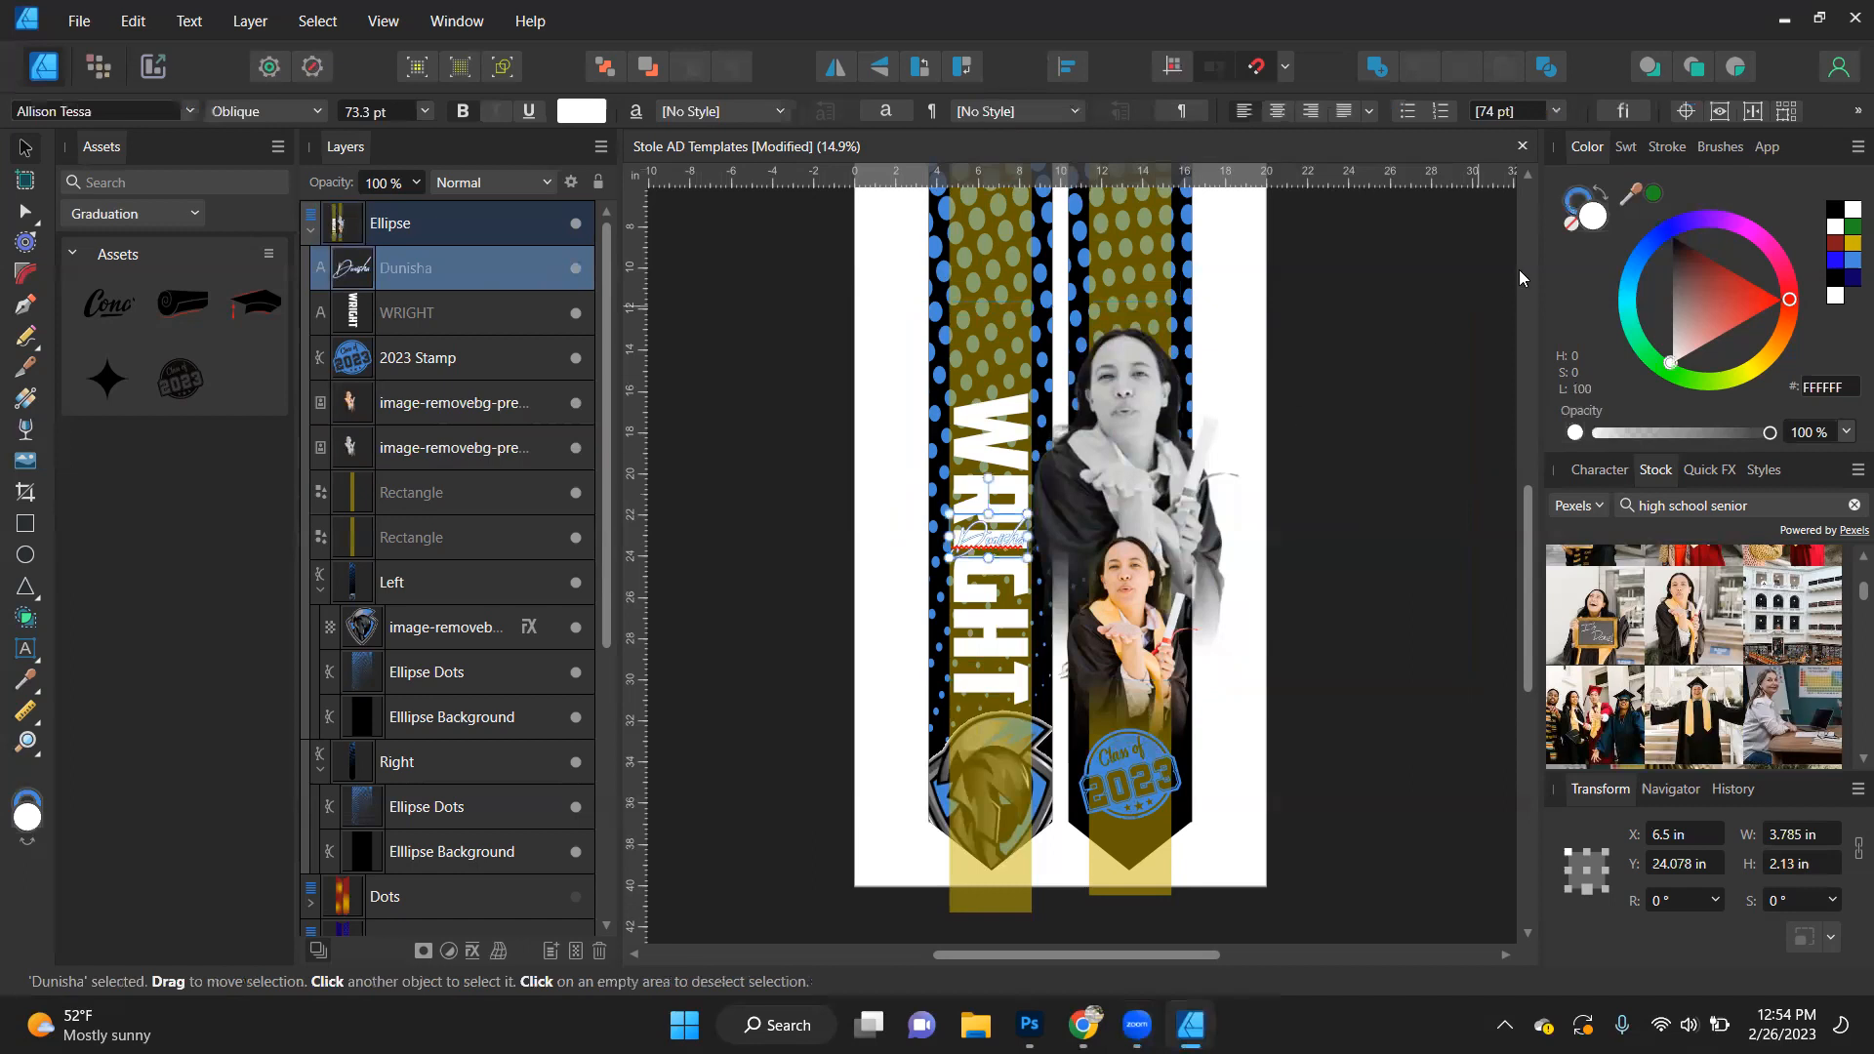
{"action": "left_click", "coordinate": [1601, 195]}
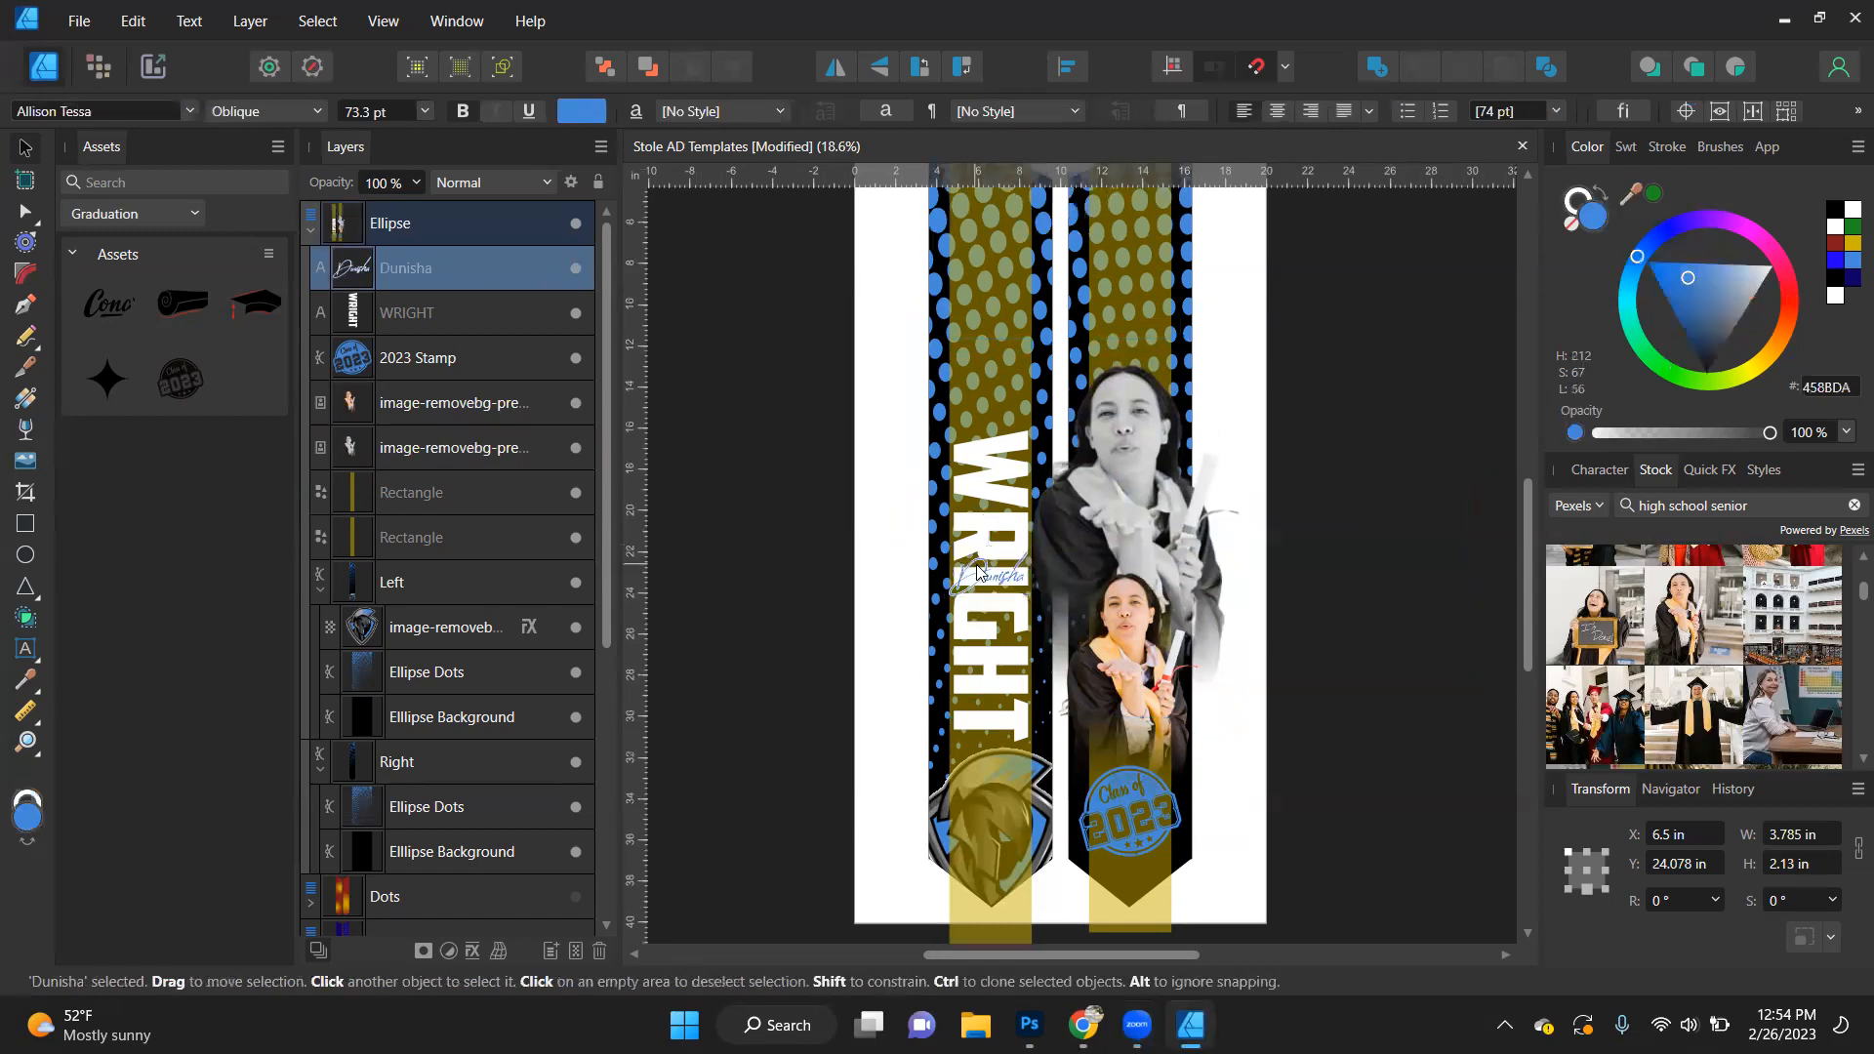
{"action": "scroll", "coordinate": [989, 560], "scroll_direction": "up", "scroll_amount": 5}
{"action": "scroll", "coordinate": [988, 559], "scroll_direction": "up", "scroll_amount": 2}
{"action": "scroll", "coordinate": [989, 551], "scroll_direction": "down", "scroll_amount": 3}
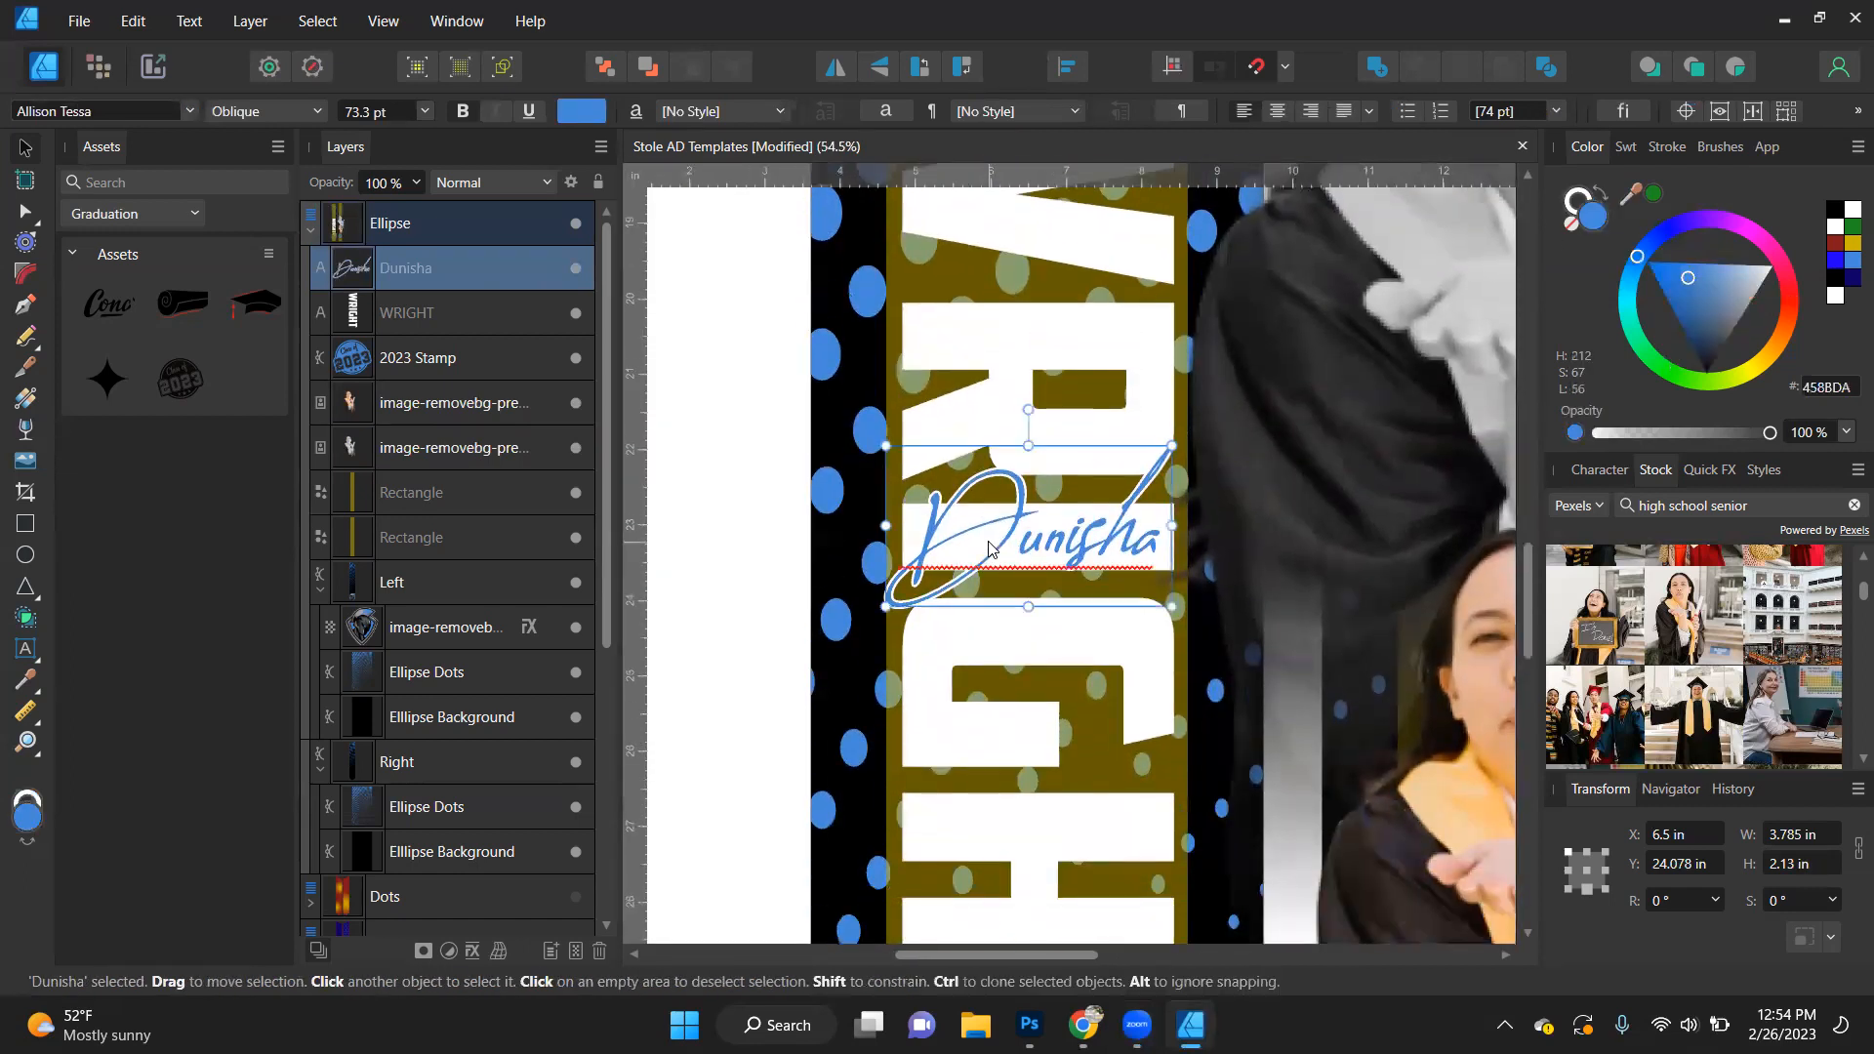
{"action": "left_click", "coordinate": [1581, 195]}
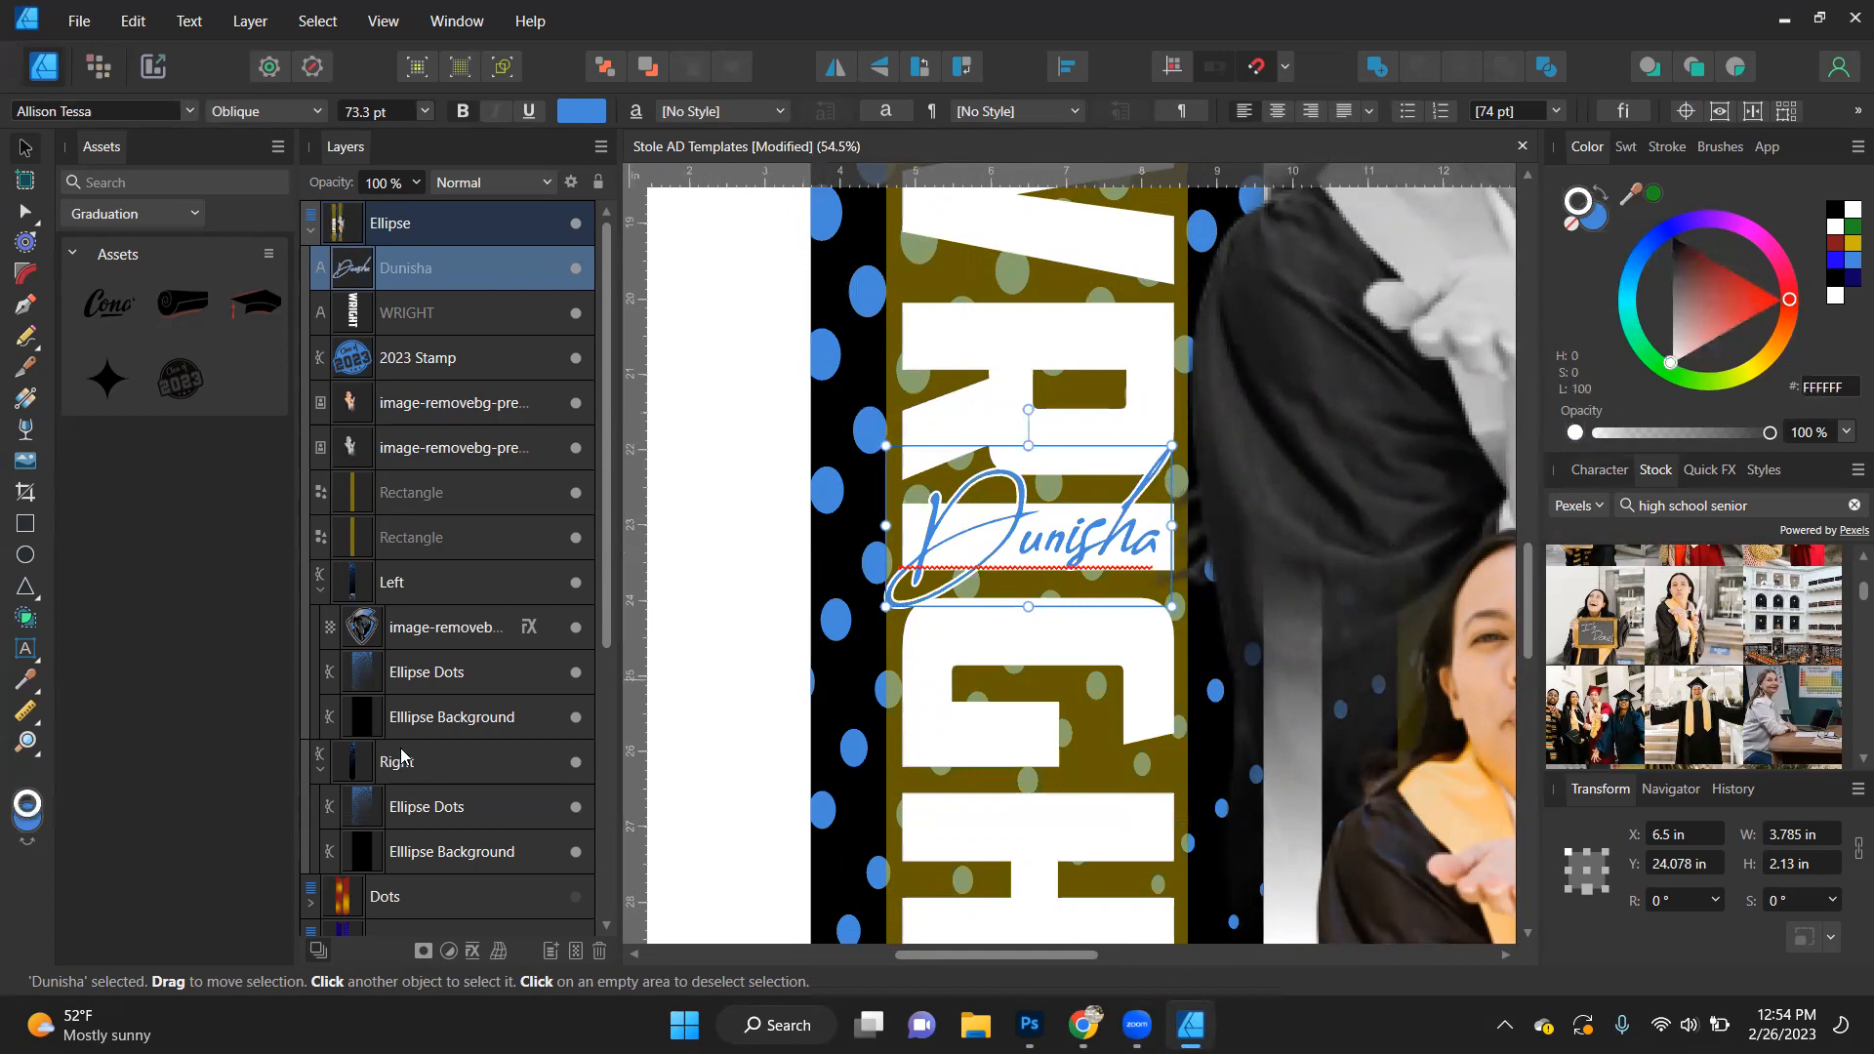
- Add a solid black outside Outline layer effect with a 10 px radius to the script first name
{"action": "left_click", "coordinate": [474, 953]}
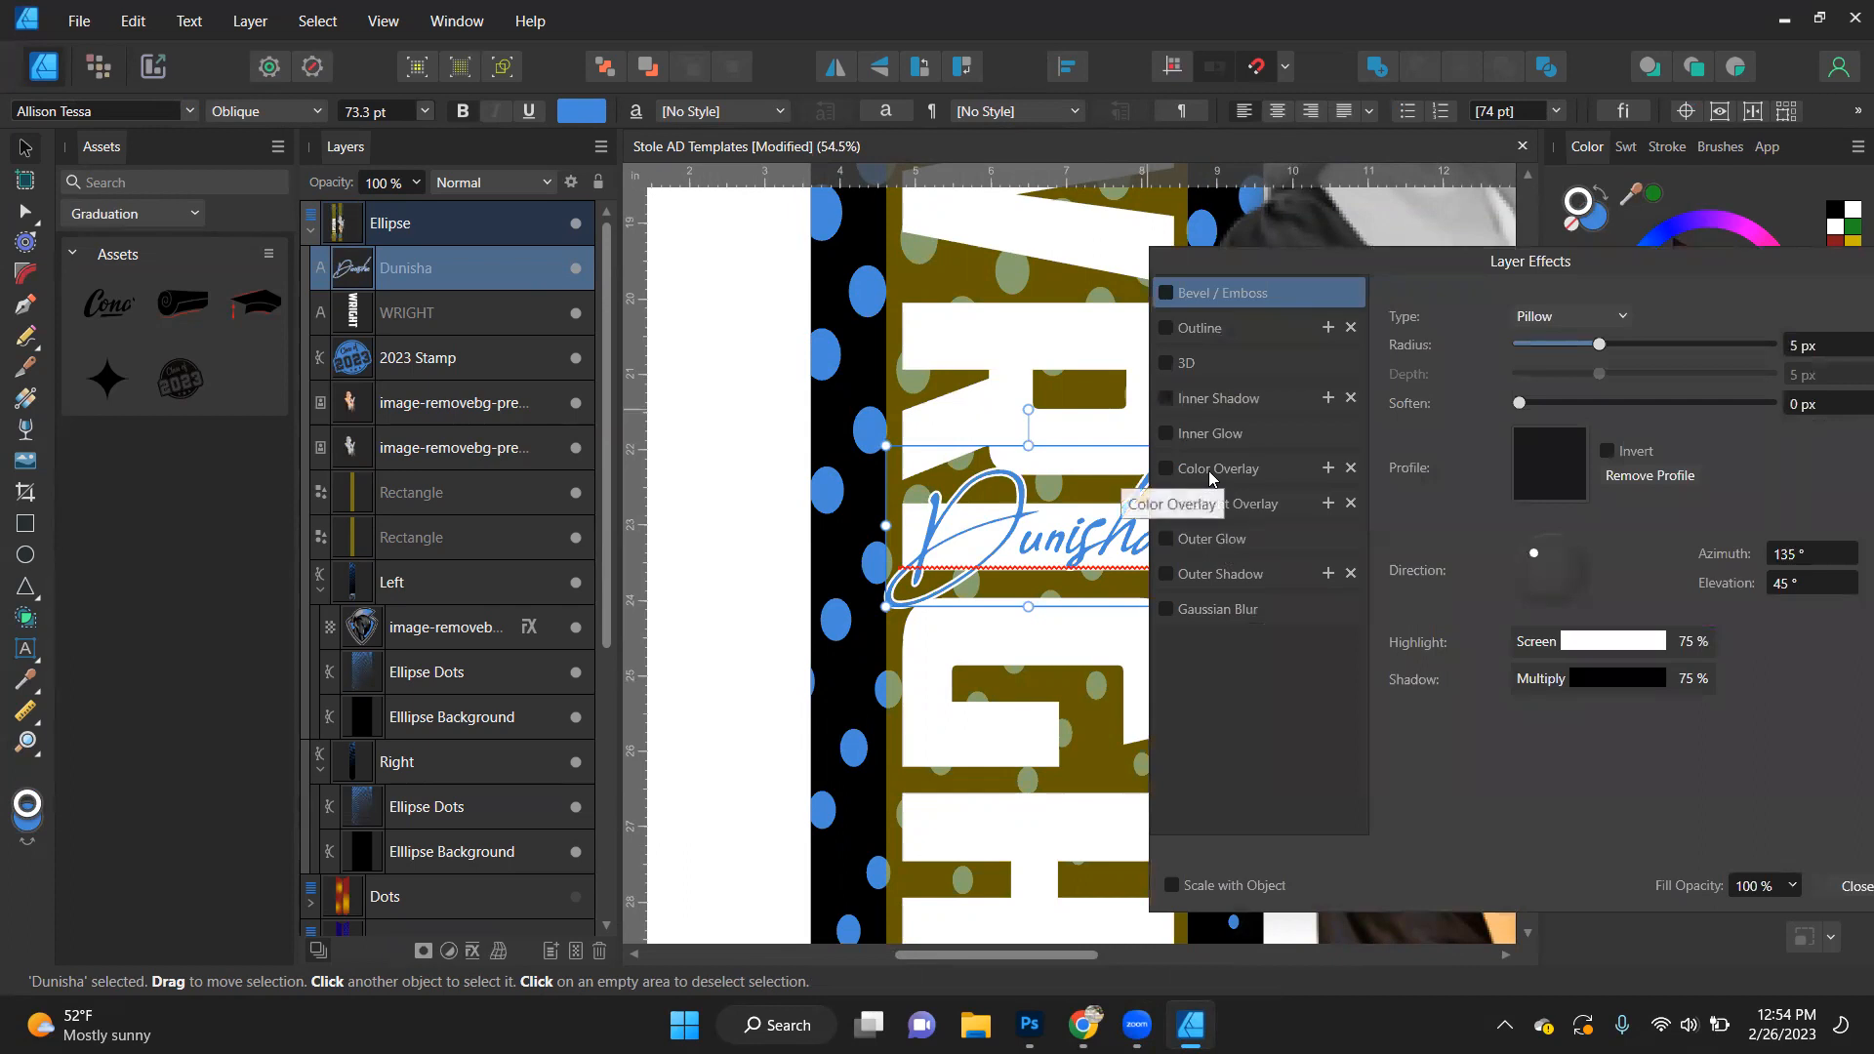
{"action": "left_click", "coordinate": [1209, 470]}
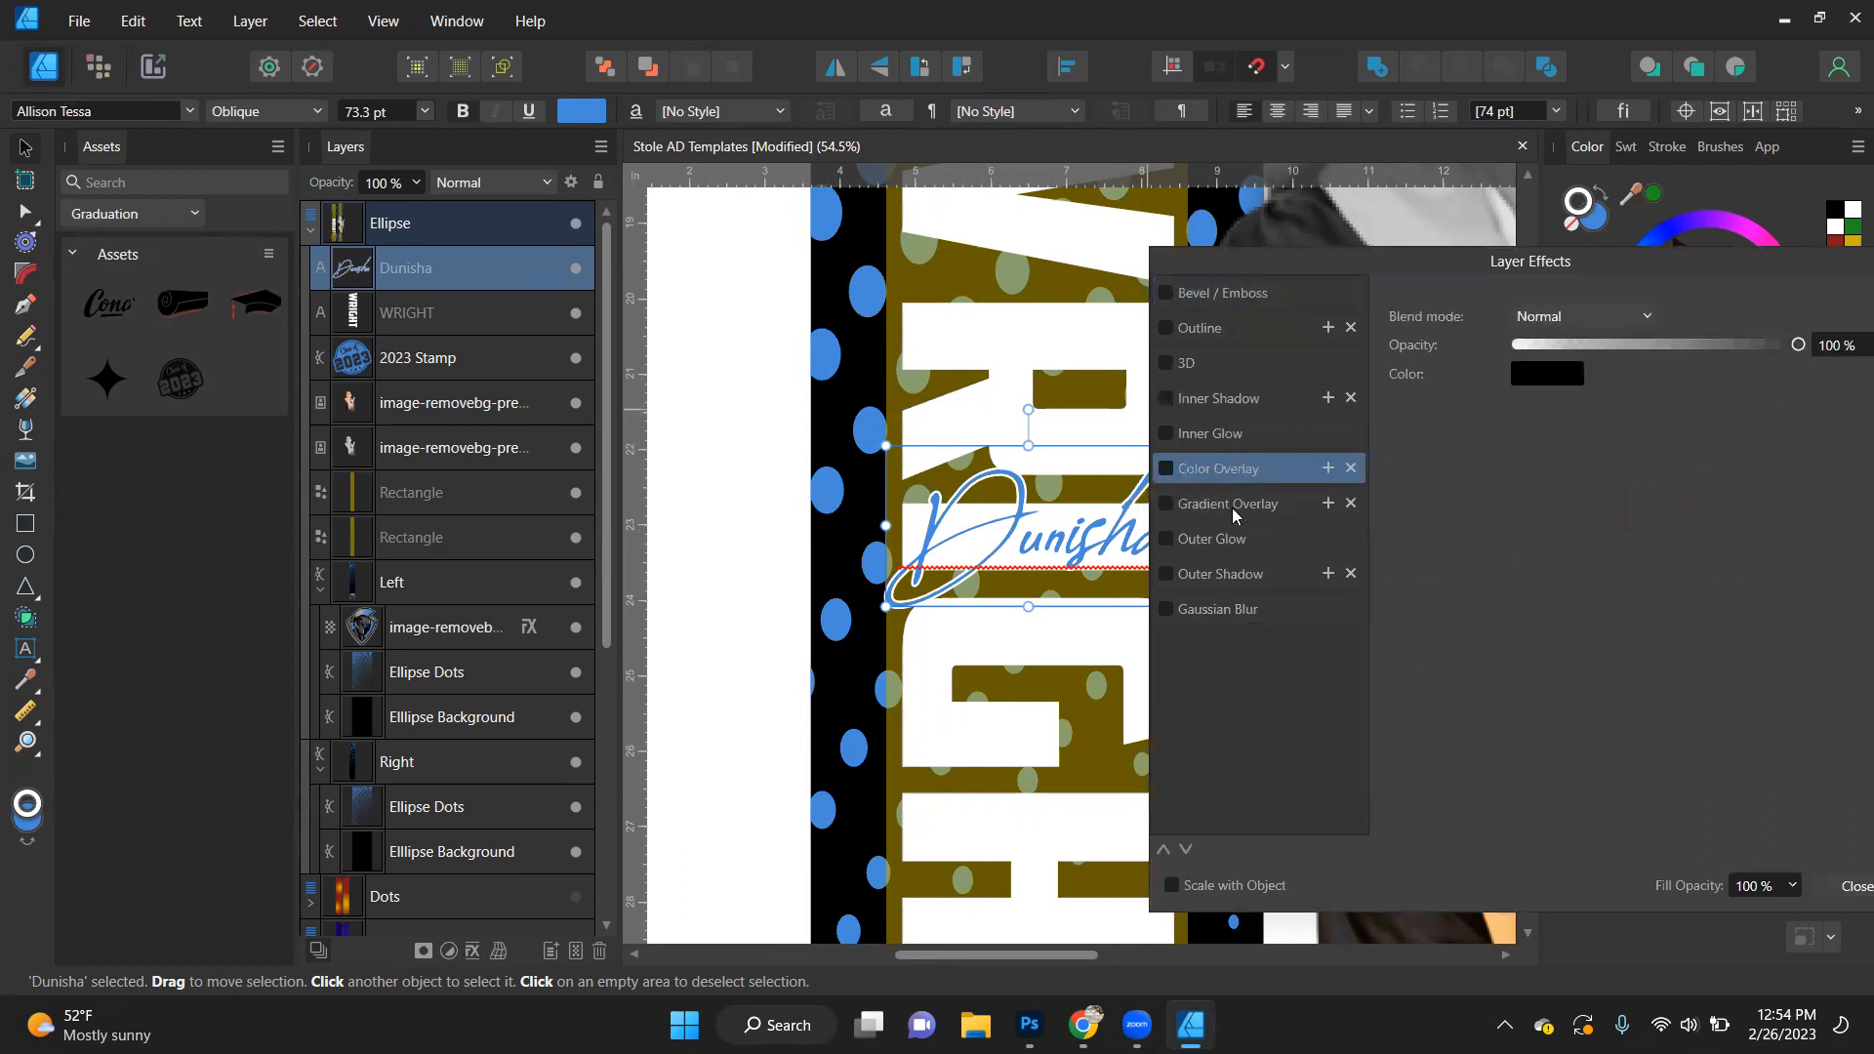
{"action": "left_click", "coordinate": [1217, 325]}
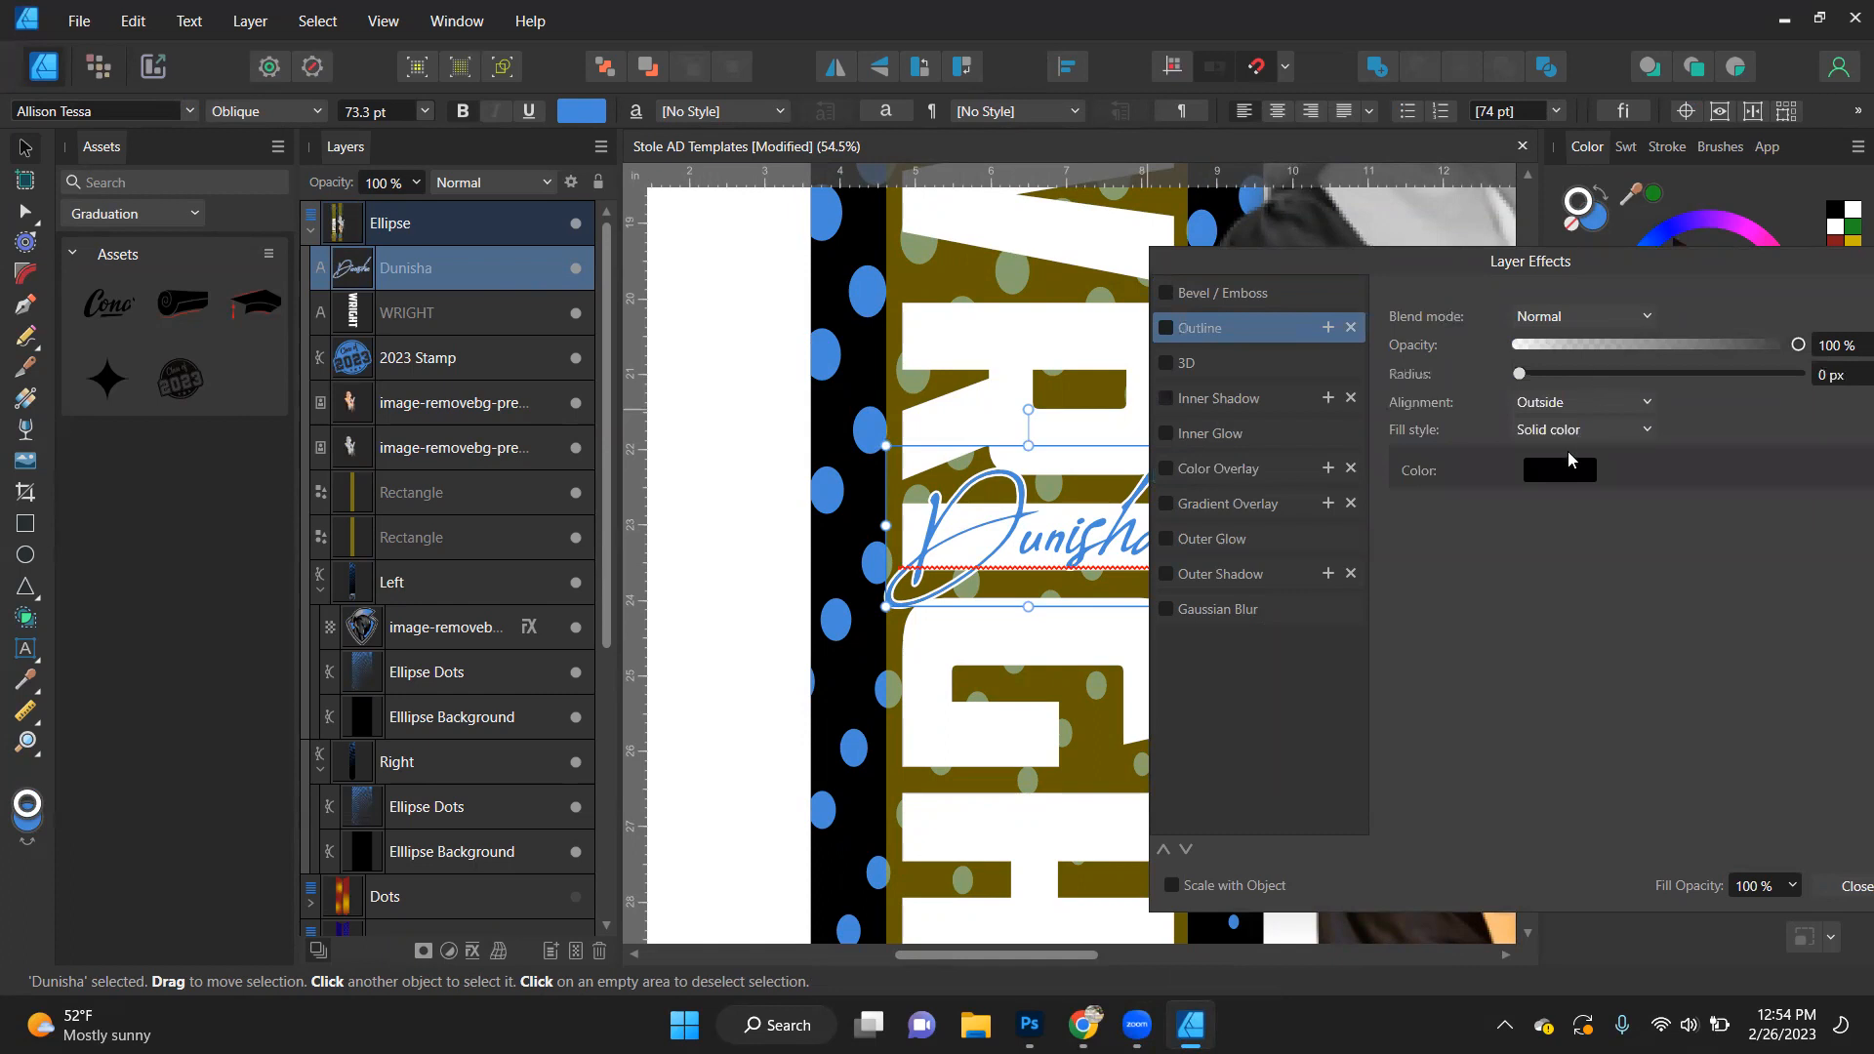
{"action": "left_click", "coordinate": [1852, 376]}
{"action": "type", "text": "10"}
{"action": "key", "text": "Return"}
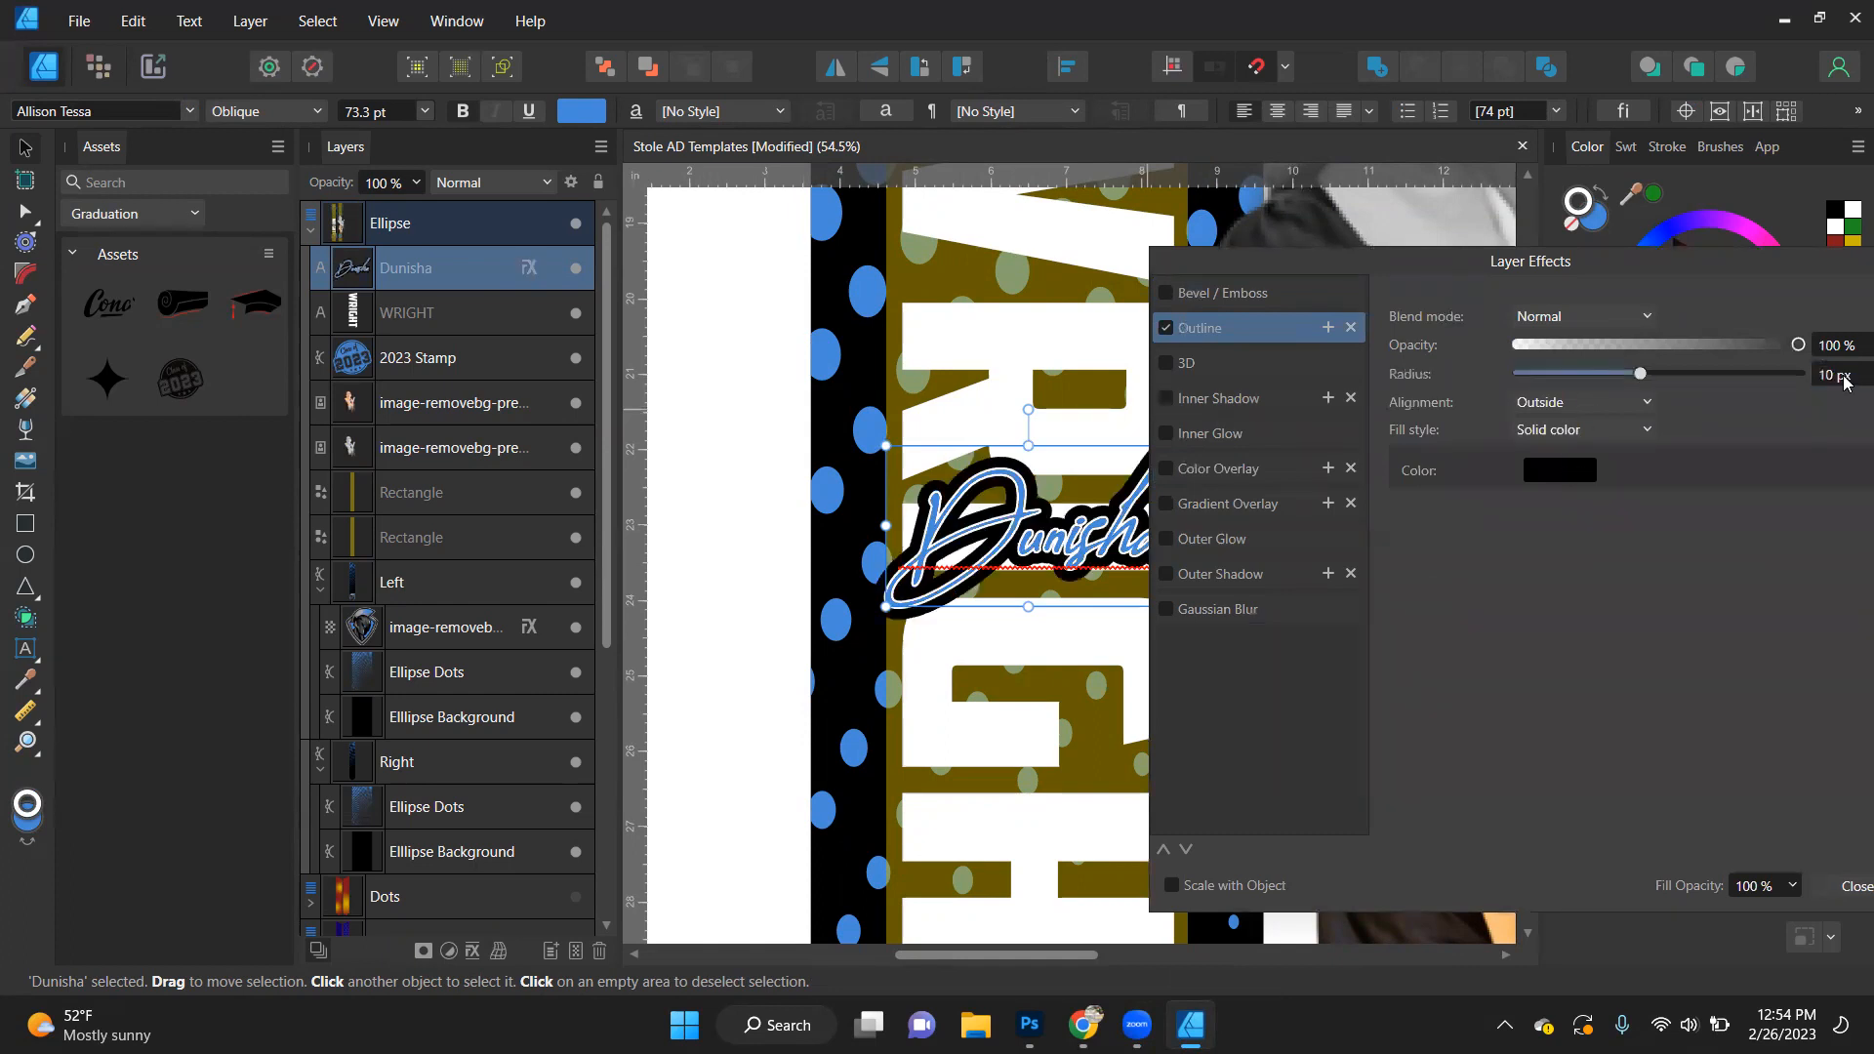
- Compare 5 px and 3 px radii for the script first name's outline effect, and set it to 4 px
{"action": "type", "text": "5"}
{"action": "key", "text": "Return"}
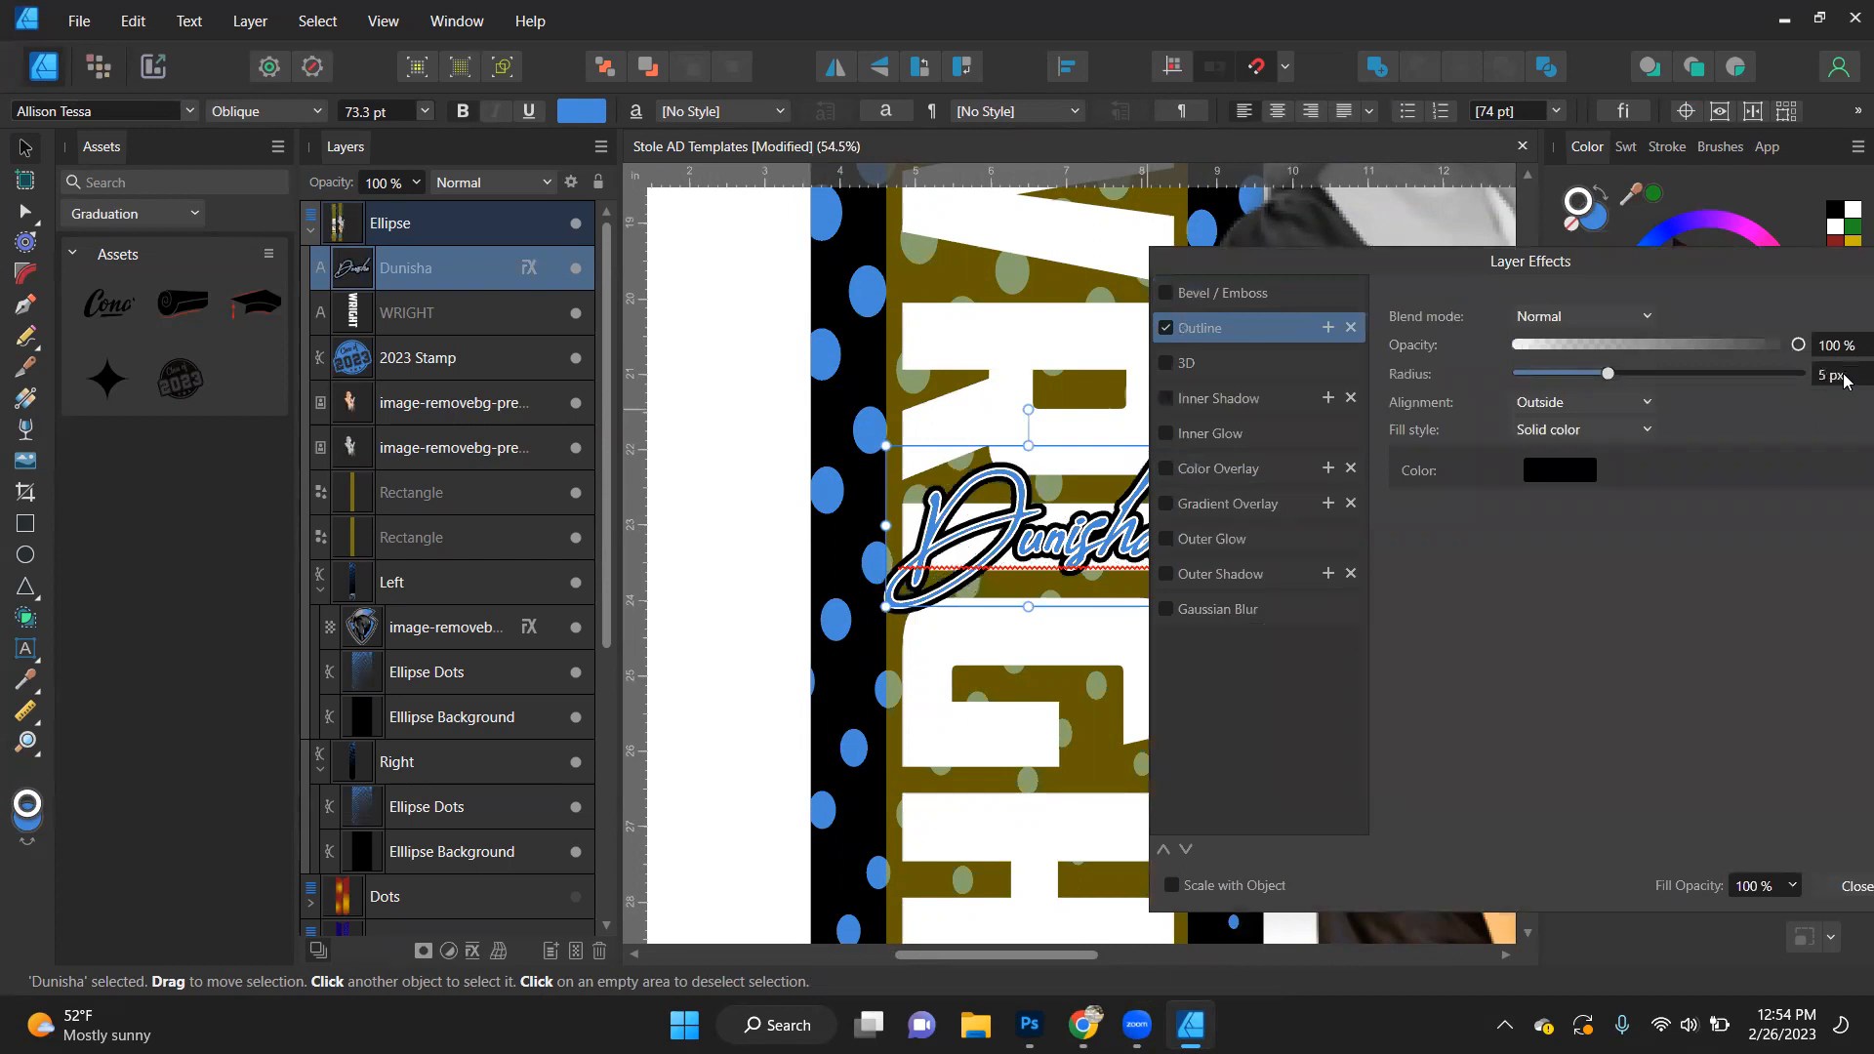
{"action": "type", "text": "3"}
{"action": "key", "text": "Return"}
{"action": "left_click", "coordinate": [1852, 373]}
{"action": "type", "text": "5"}
{"action": "key", "text": "Return"}
{"action": "left_click", "coordinate": [1843, 387]}
{"action": "type", "text": "4"}
{"action": "key", "text": "Return"}
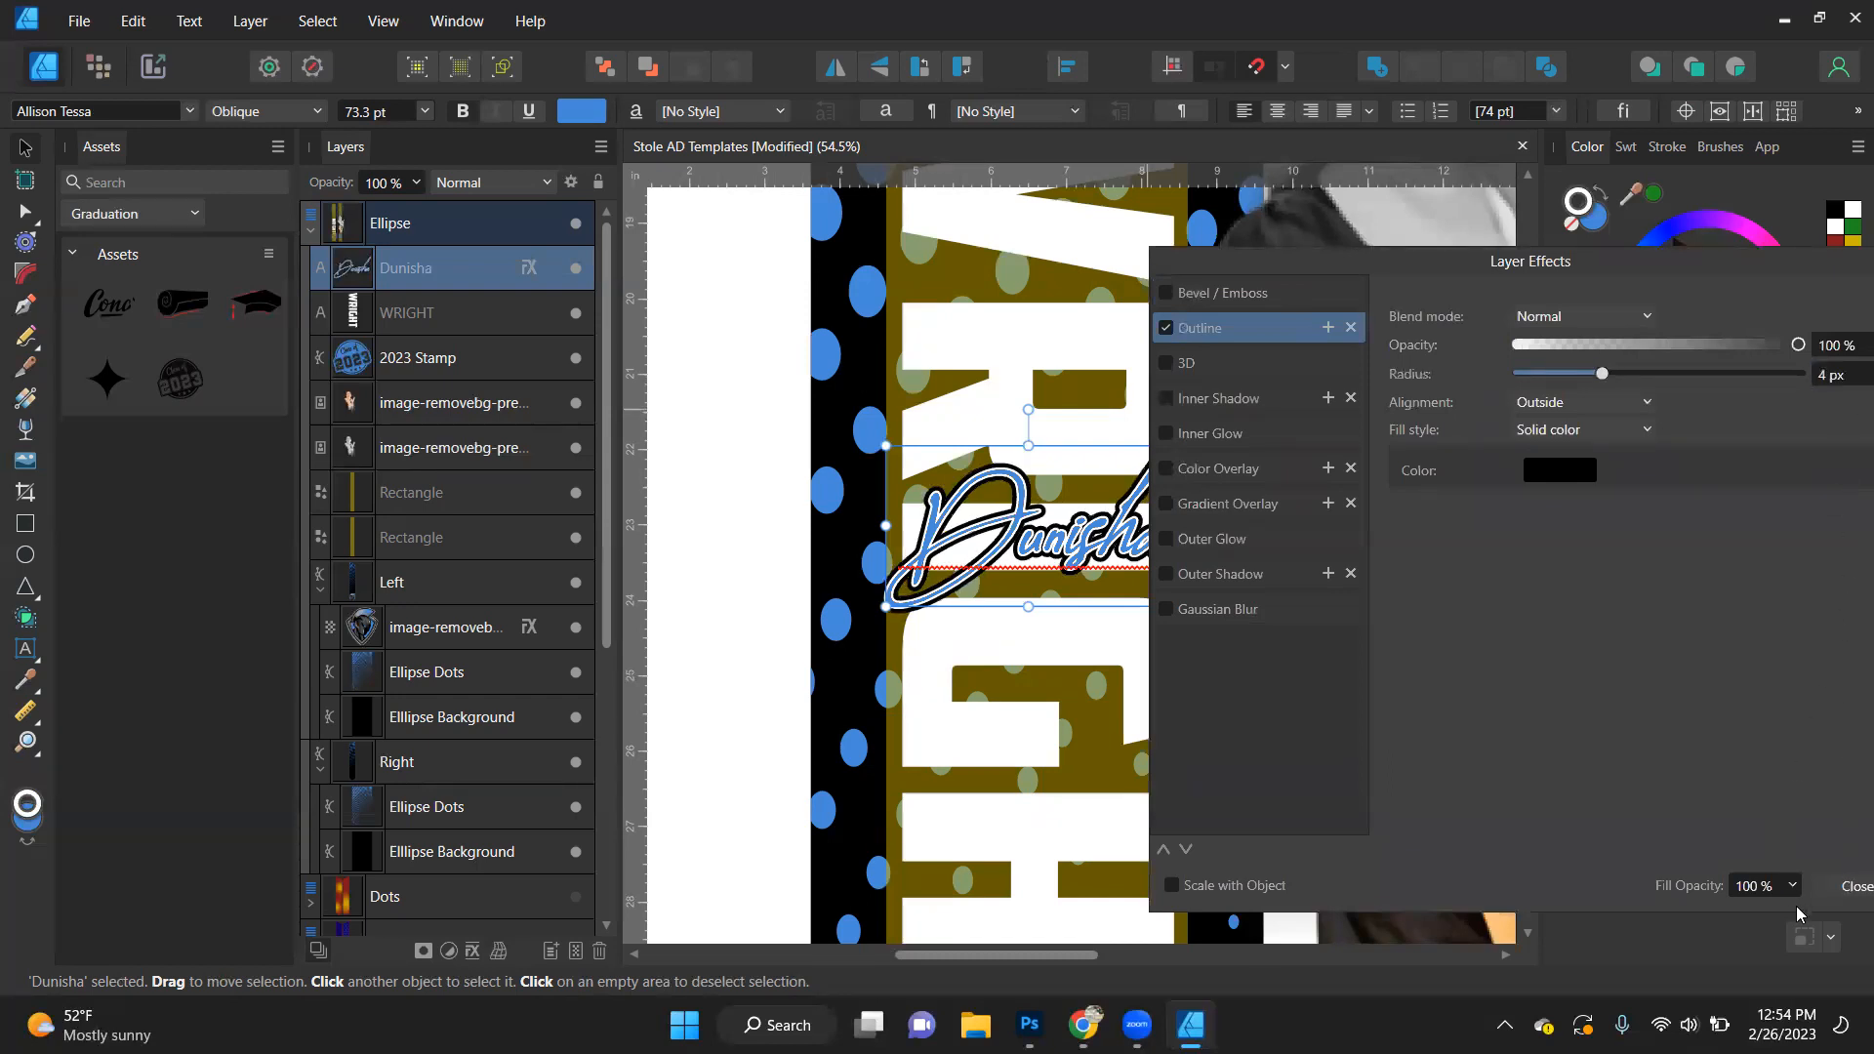
- Finish editing the script first name's layer effects and deselect the text to view the whole stole design
{"action": "left_click", "coordinate": [1851, 886]}
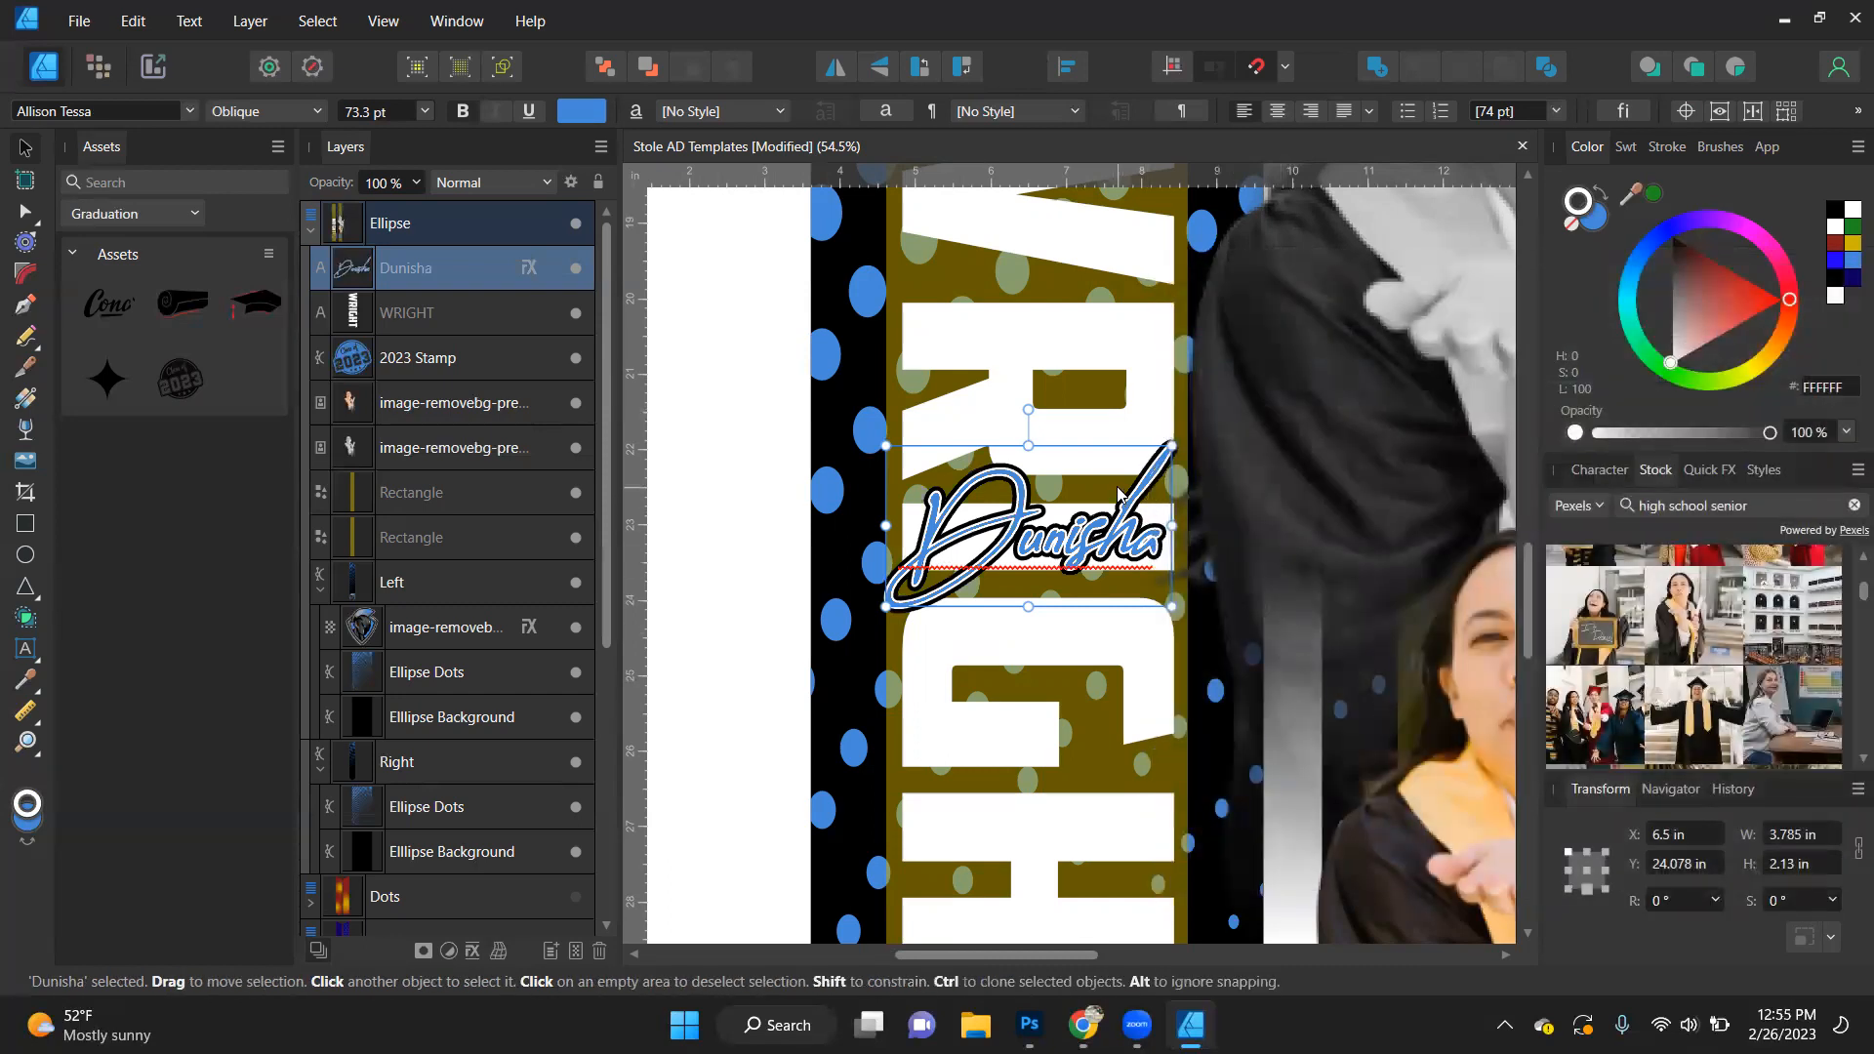
{"action": "scroll", "coordinate": [1118, 493], "scroll_direction": "down", "scroll_amount": 2}
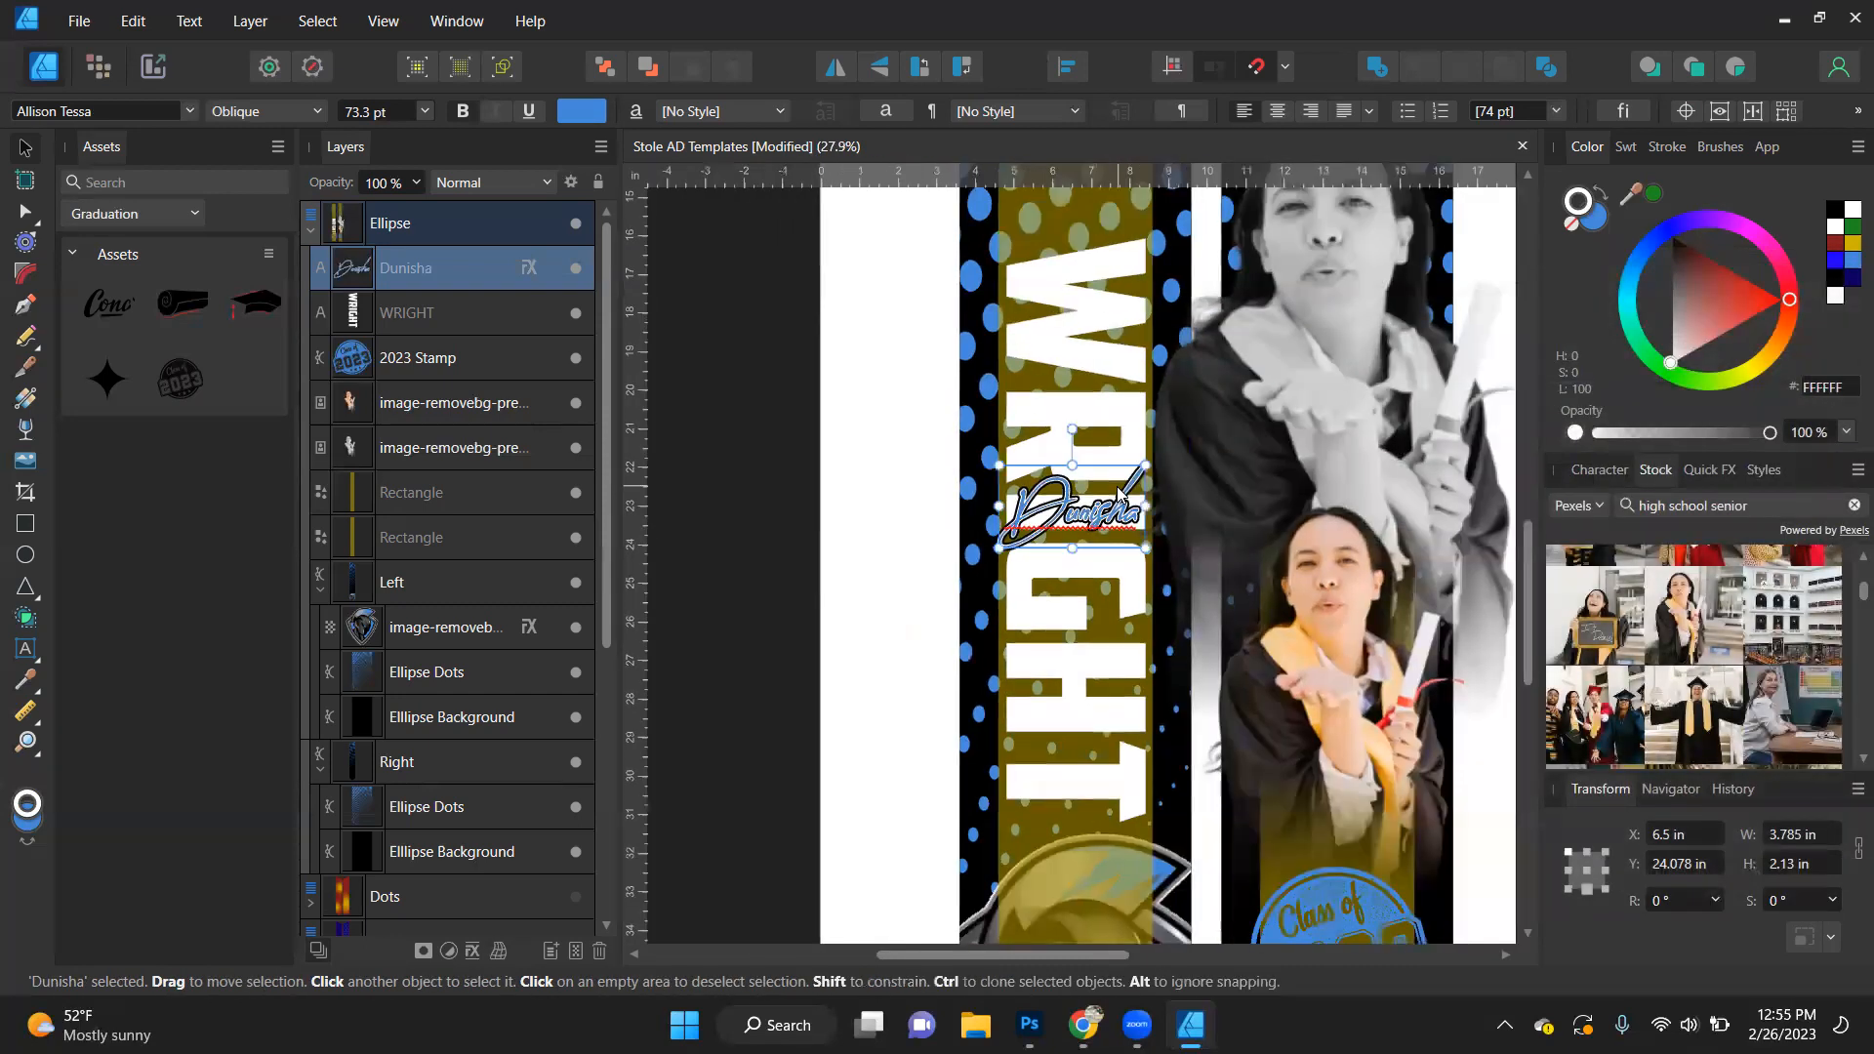
{"action": "scroll", "coordinate": [1118, 493], "scroll_direction": "down", "scroll_amount": 2}
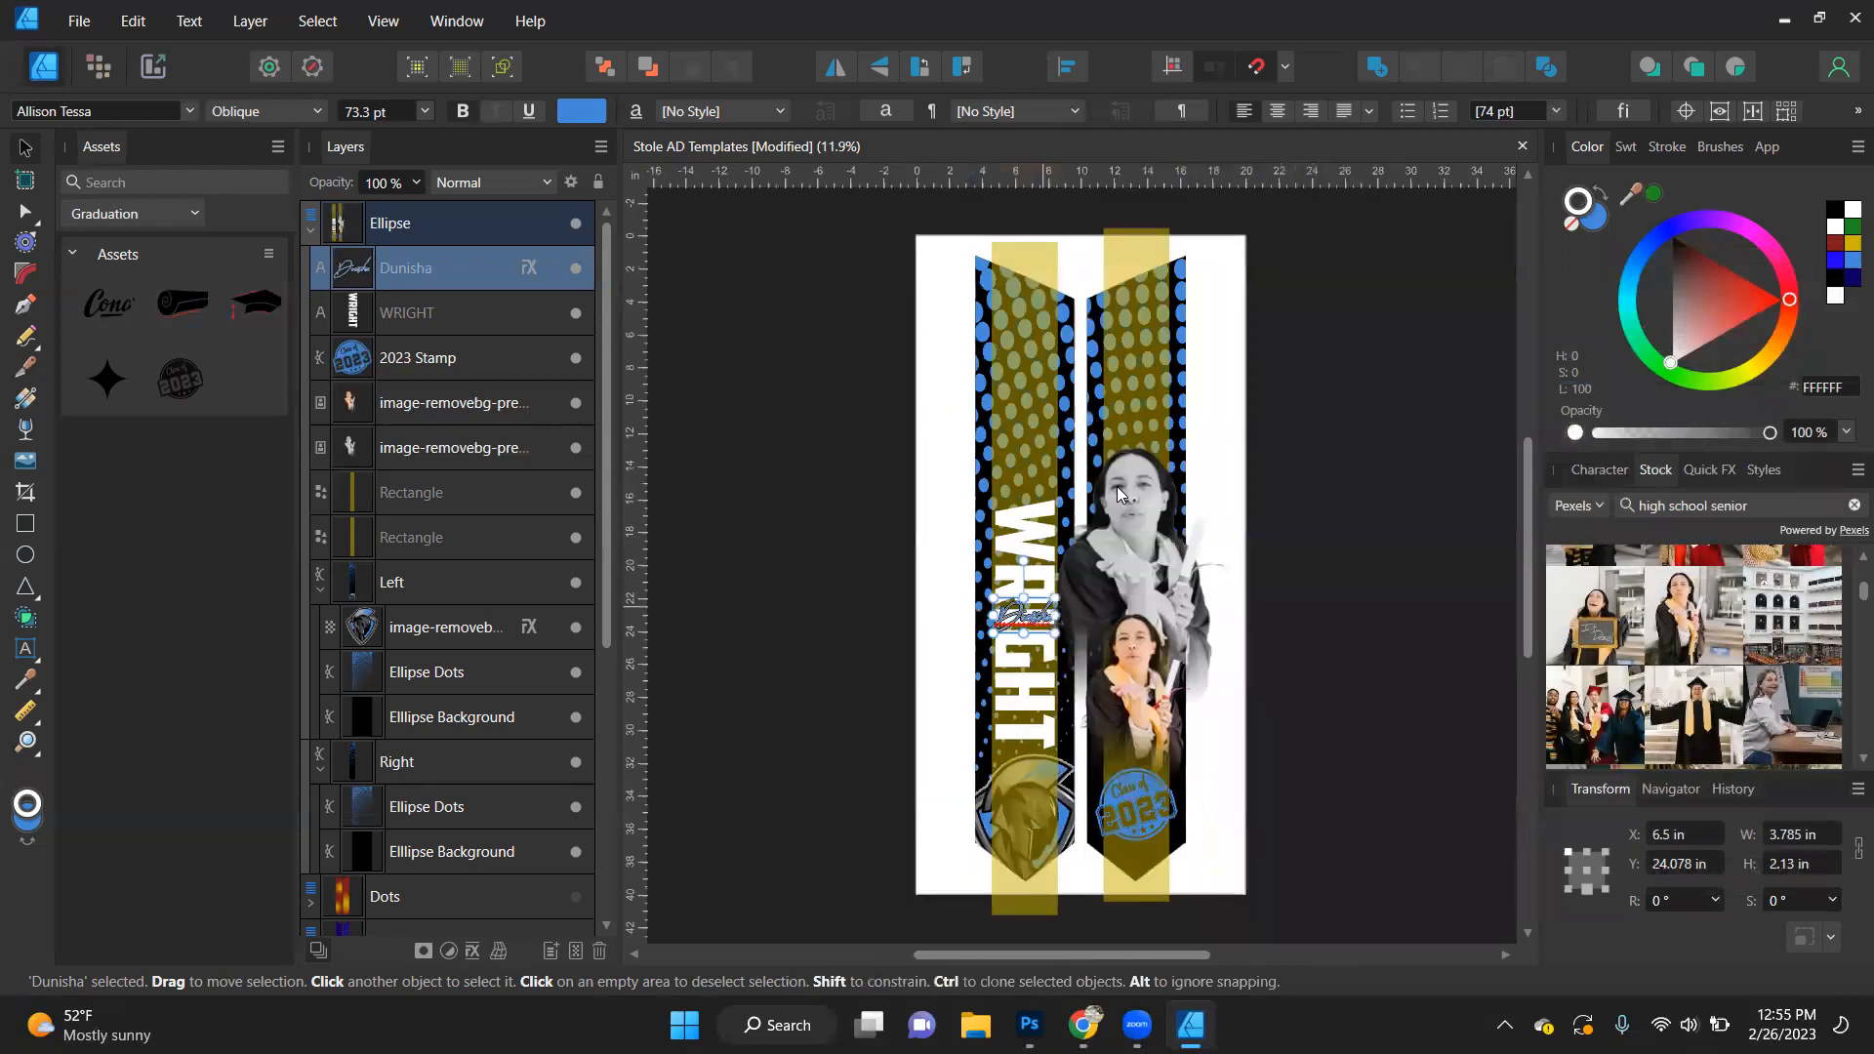
{"action": "left_click", "coordinate": [753, 587]}
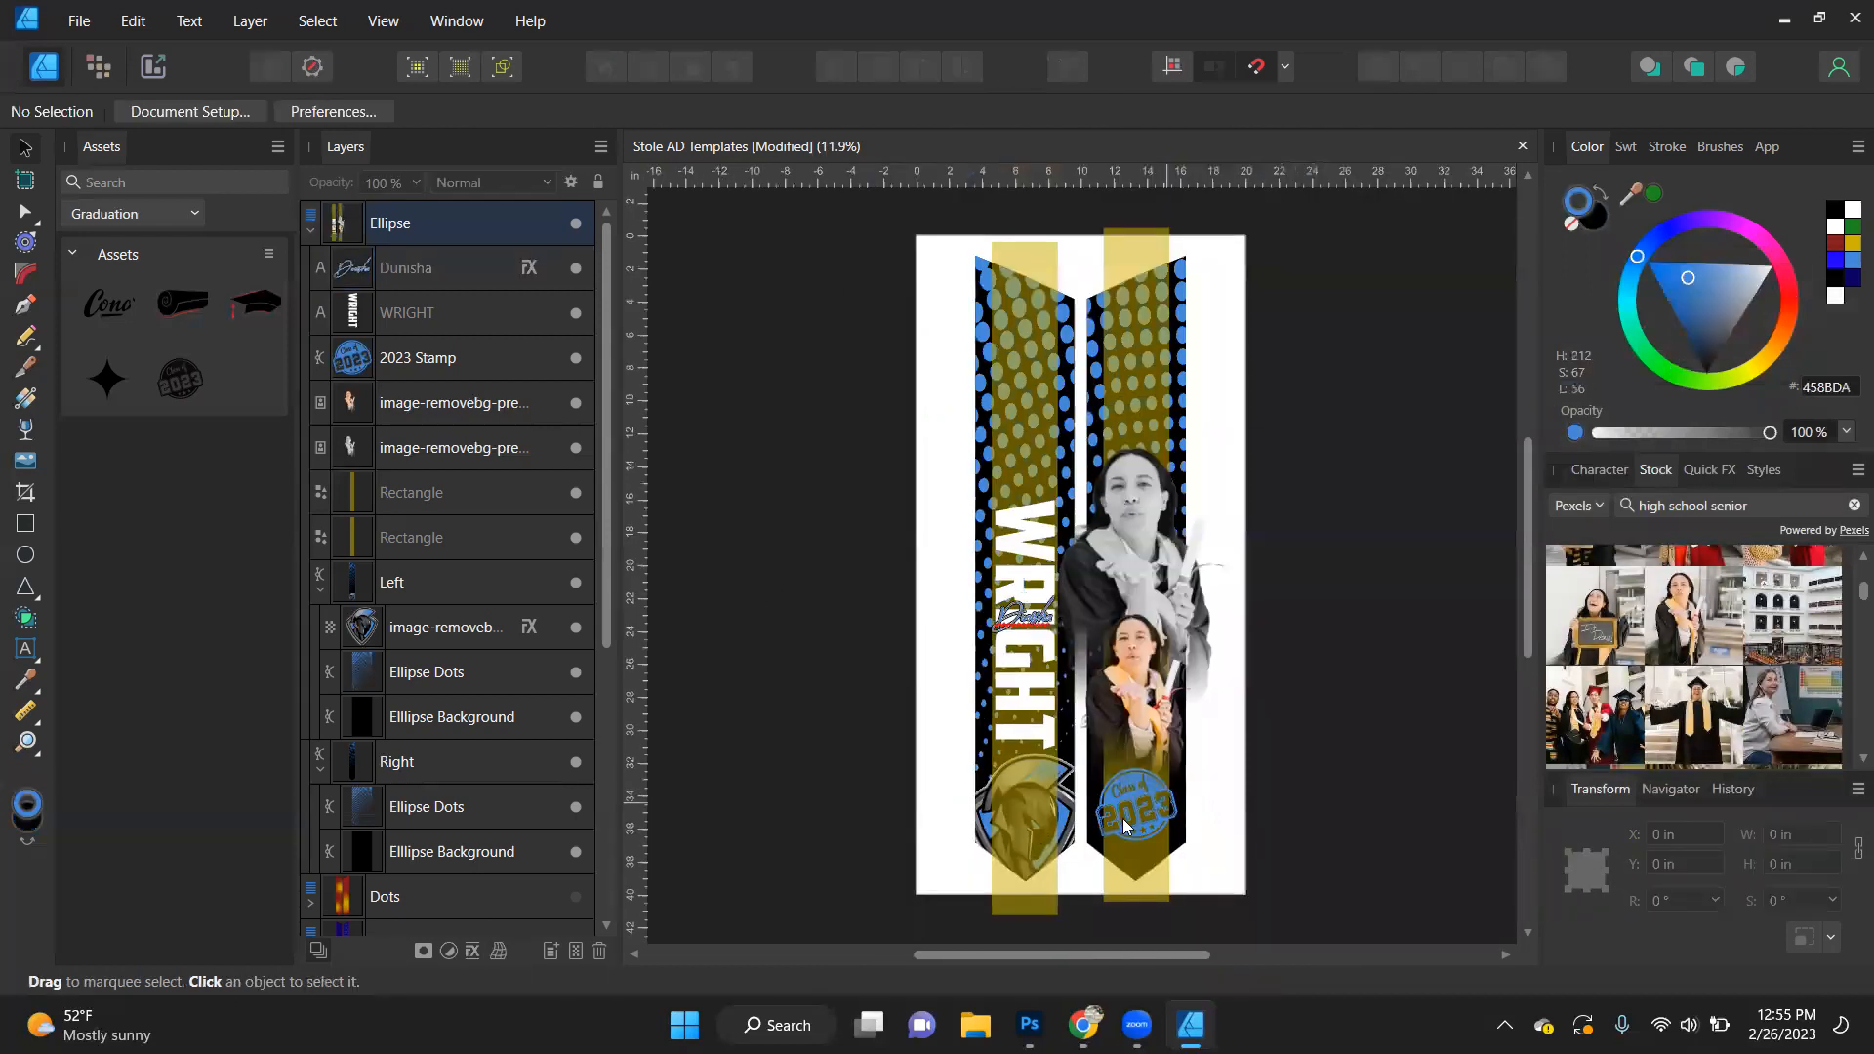
- Try enlarging the Class of 2023 stamp, undo that, and move the stamp slightly lower on the right stole
{"action": "scroll", "coordinate": [1118, 824], "scroll_direction": "up", "scroll_amount": 2}
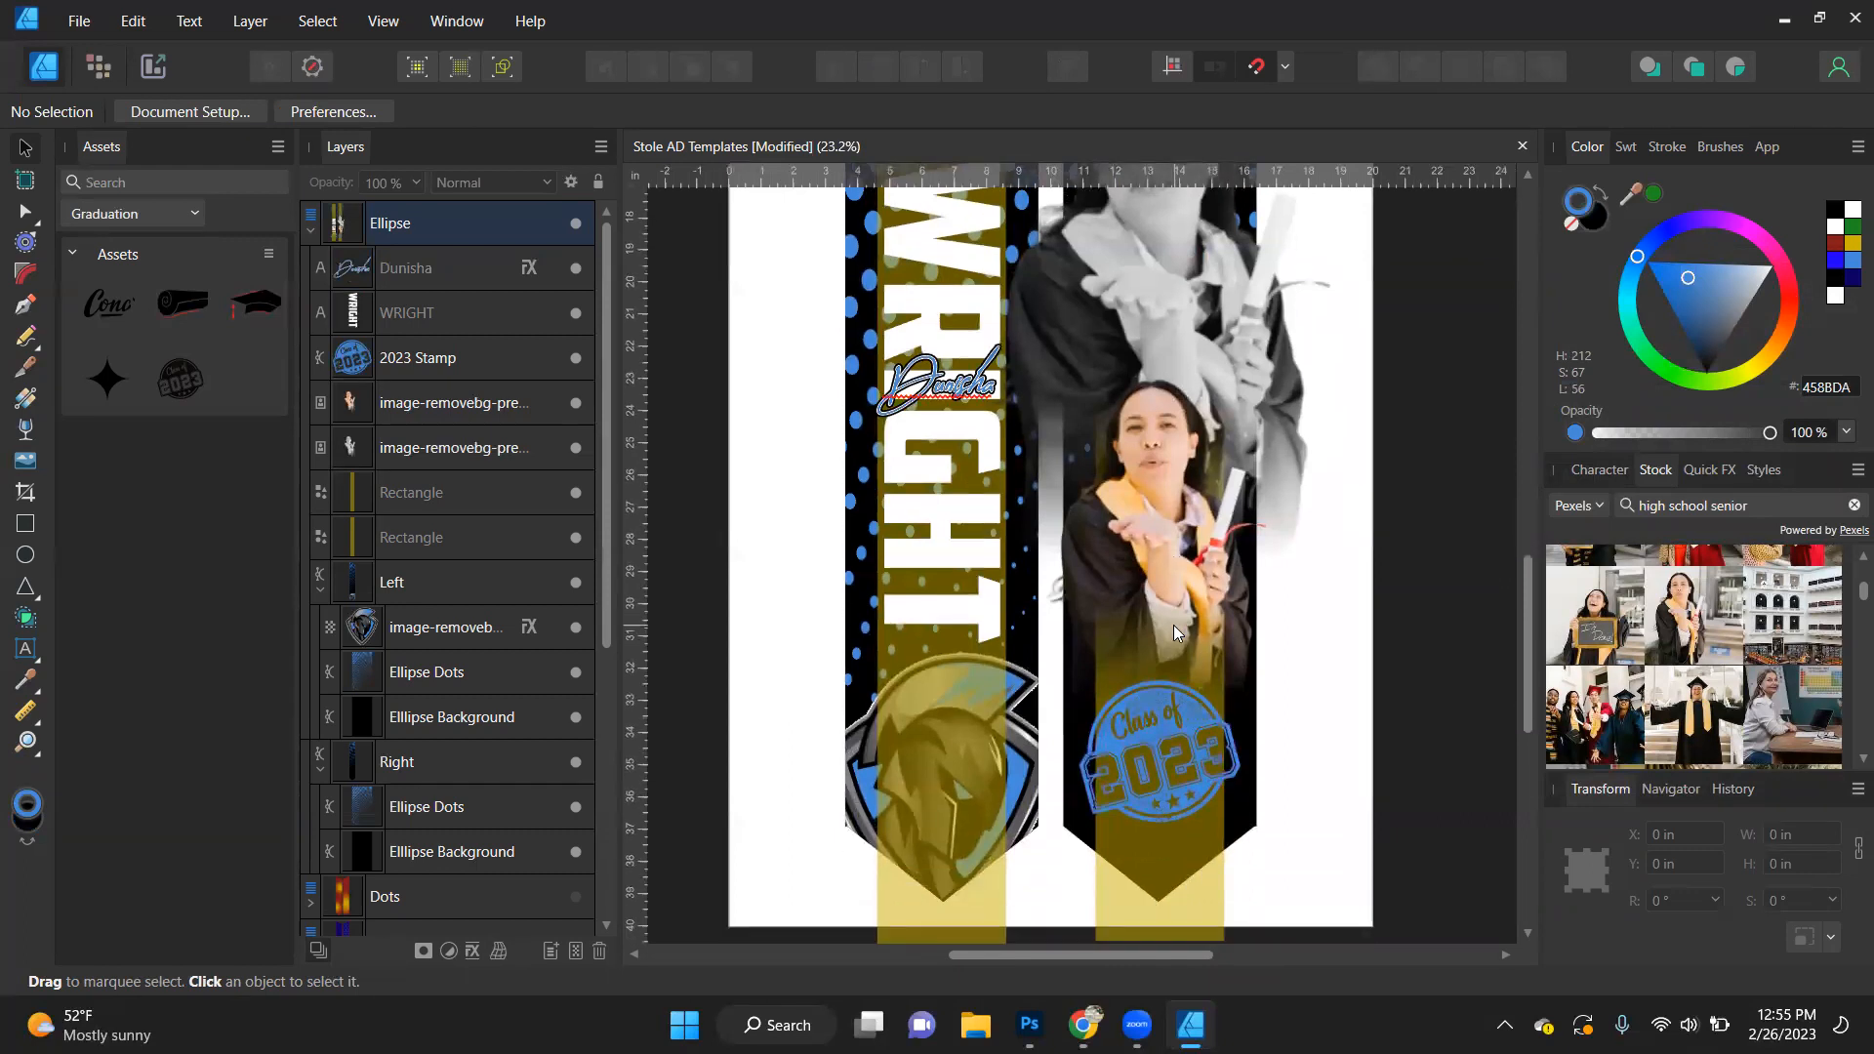
{"action": "left_click", "coordinate": [1177, 766]}
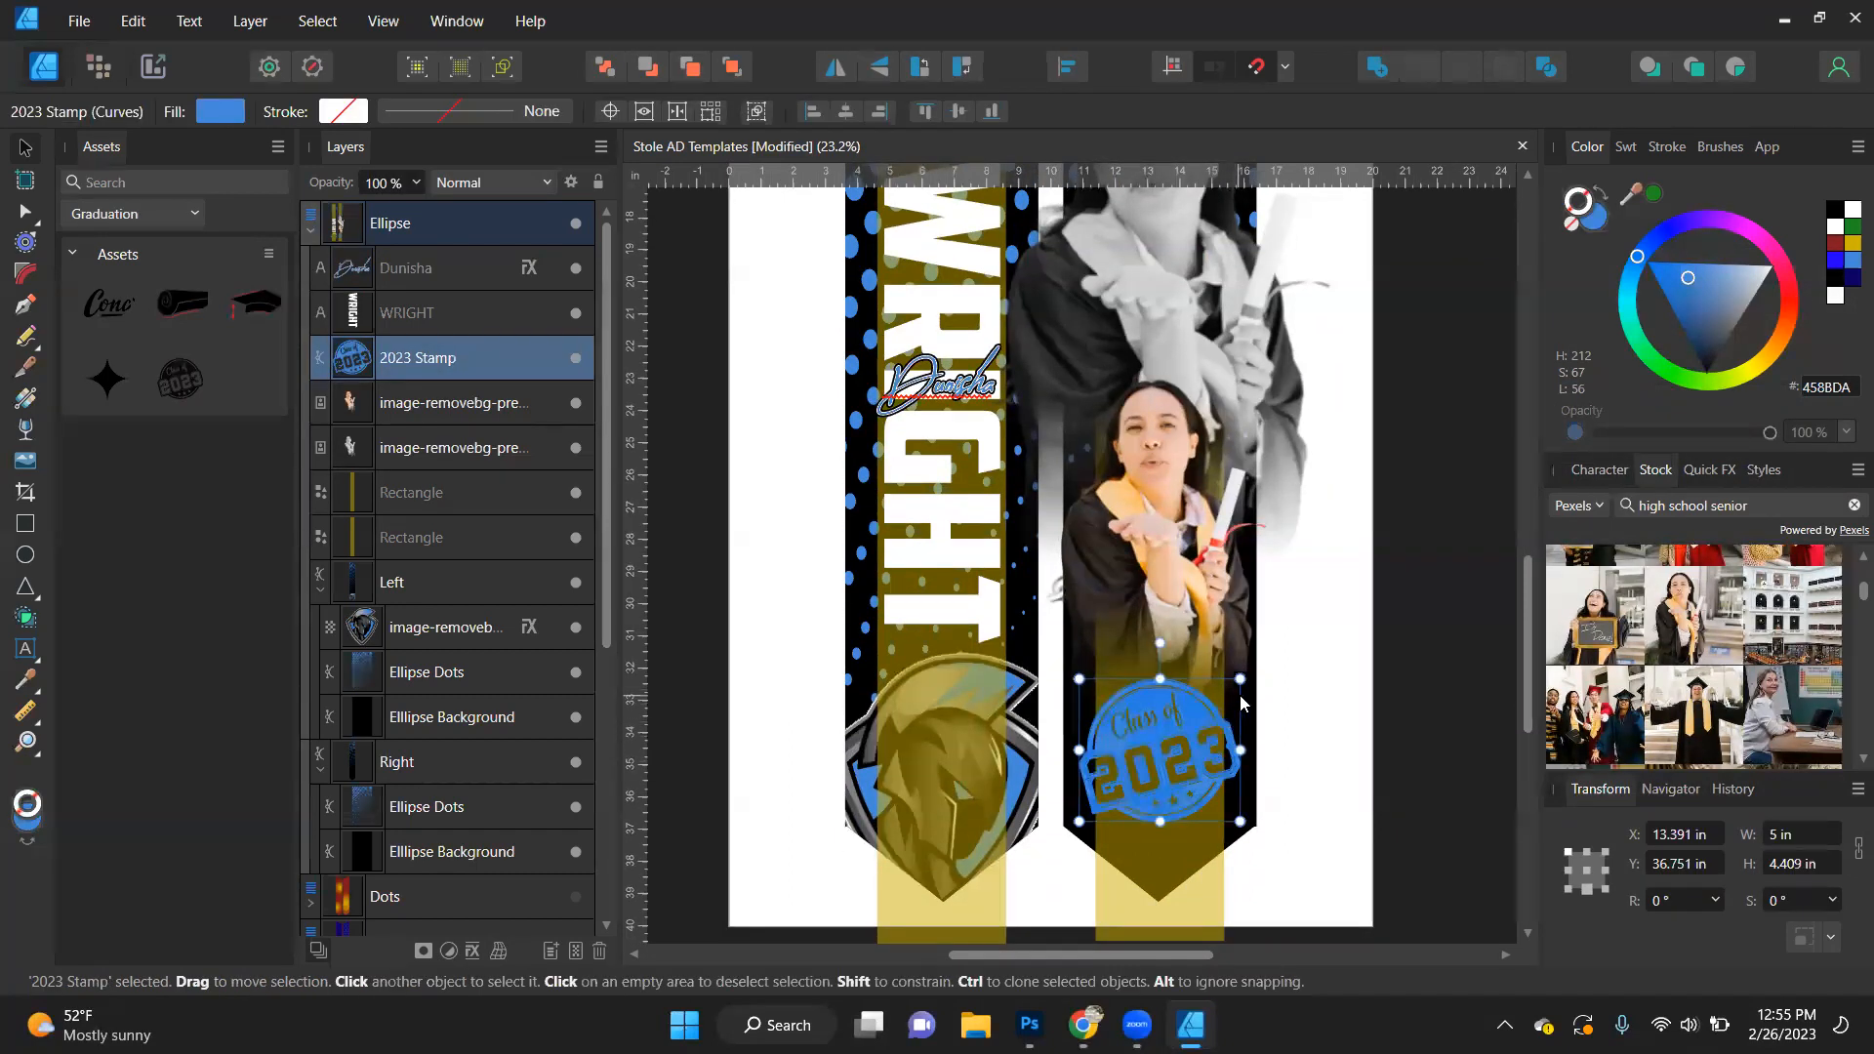
{"action": "left_click_drag", "start_coordinate": [1240, 677], "coordinate": [1277, 654]}
{"action": "key", "text": "ctrl+z"}
{"action": "key", "text": "ctrl+z"}
{"action": "left_click_drag", "start_coordinate": [1179, 761], "coordinate": [1183, 773]}
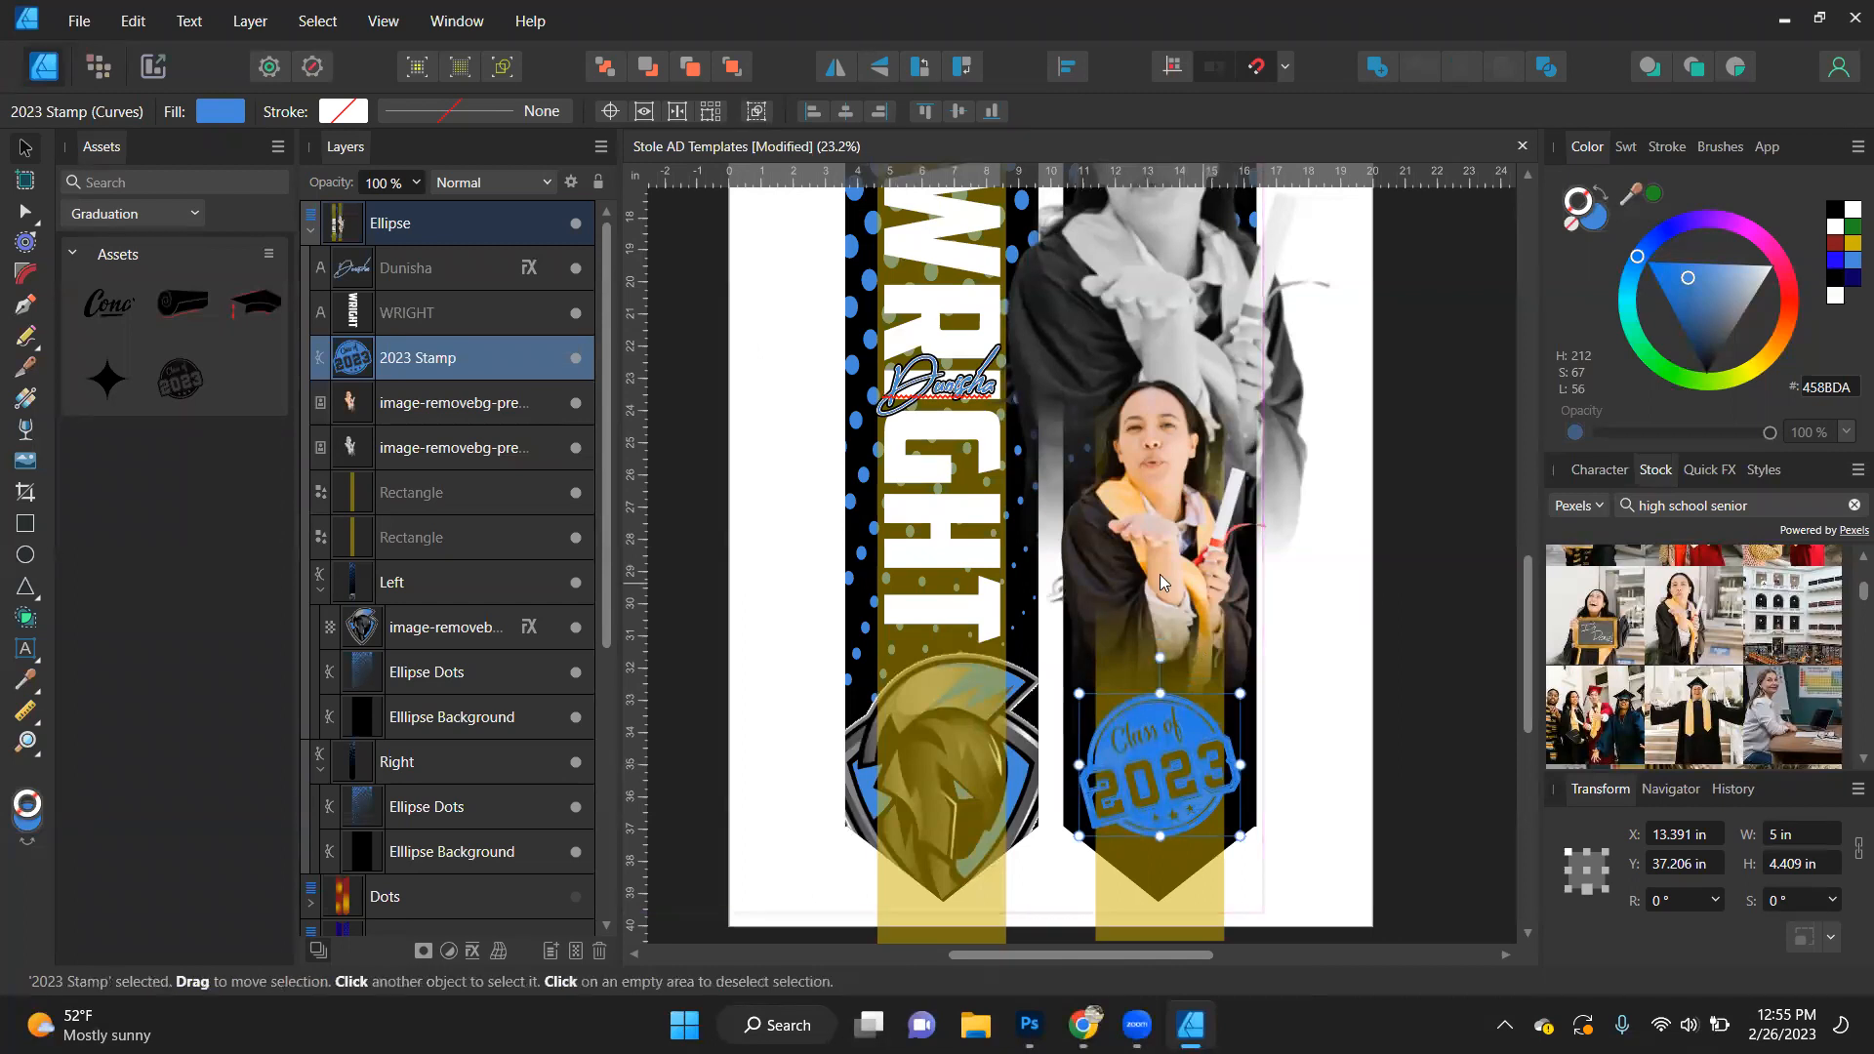
- Move the colour and grayscale graduate photos down together on the right stole, closer to the stamp
{"action": "left_click", "coordinate": [1191, 275]}
{"action": "left_click", "coordinate": [1175, 363], "text": "shift"}
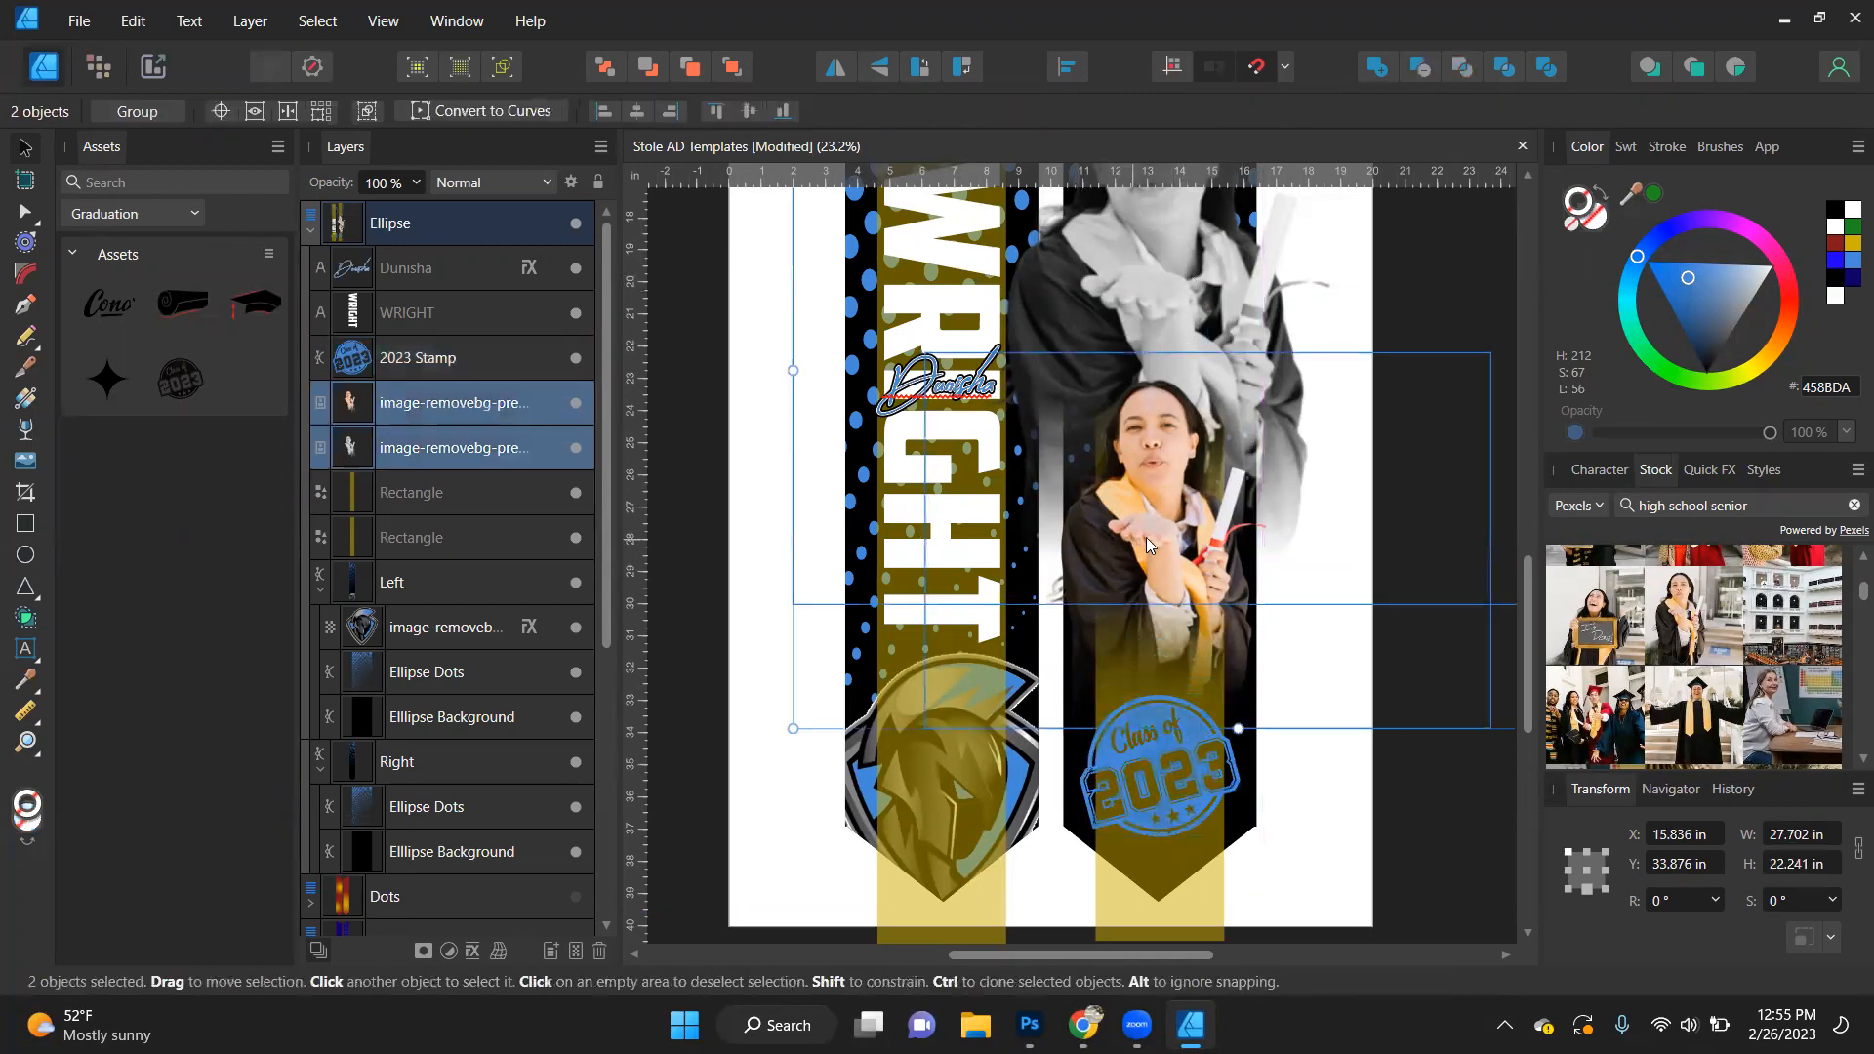
{"action": "left_click_drag", "start_coordinate": [1163, 543], "coordinate": [1167, 593]}
{"action": "key", "text": "ctrl+0"}
{"action": "left_click", "coordinate": [697, 552]}
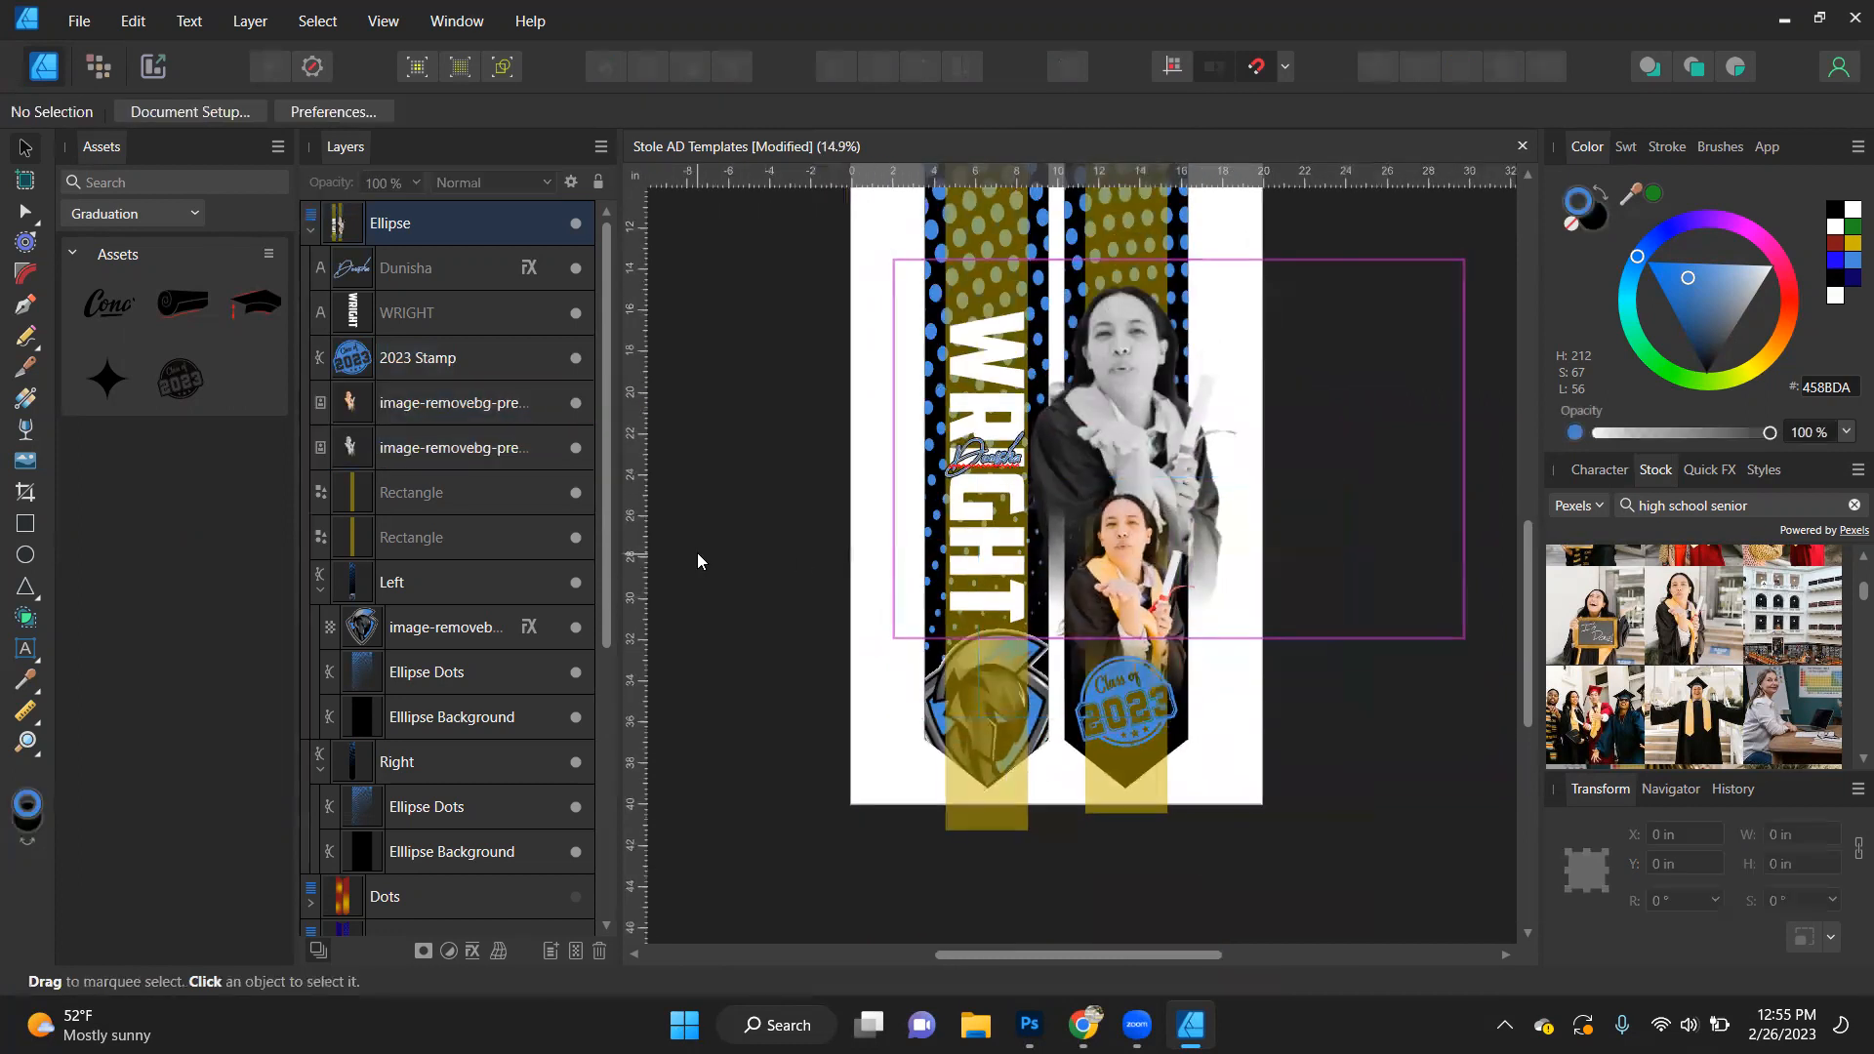
- Hide both yellow guide rectangles on the left and right stoles
{"action": "scroll", "coordinate": [1060, 558], "scroll_direction": "up", "scroll_amount": 1}
{"action": "scroll", "coordinate": [1060, 559], "scroll_direction": "down", "scroll_amount": 2}
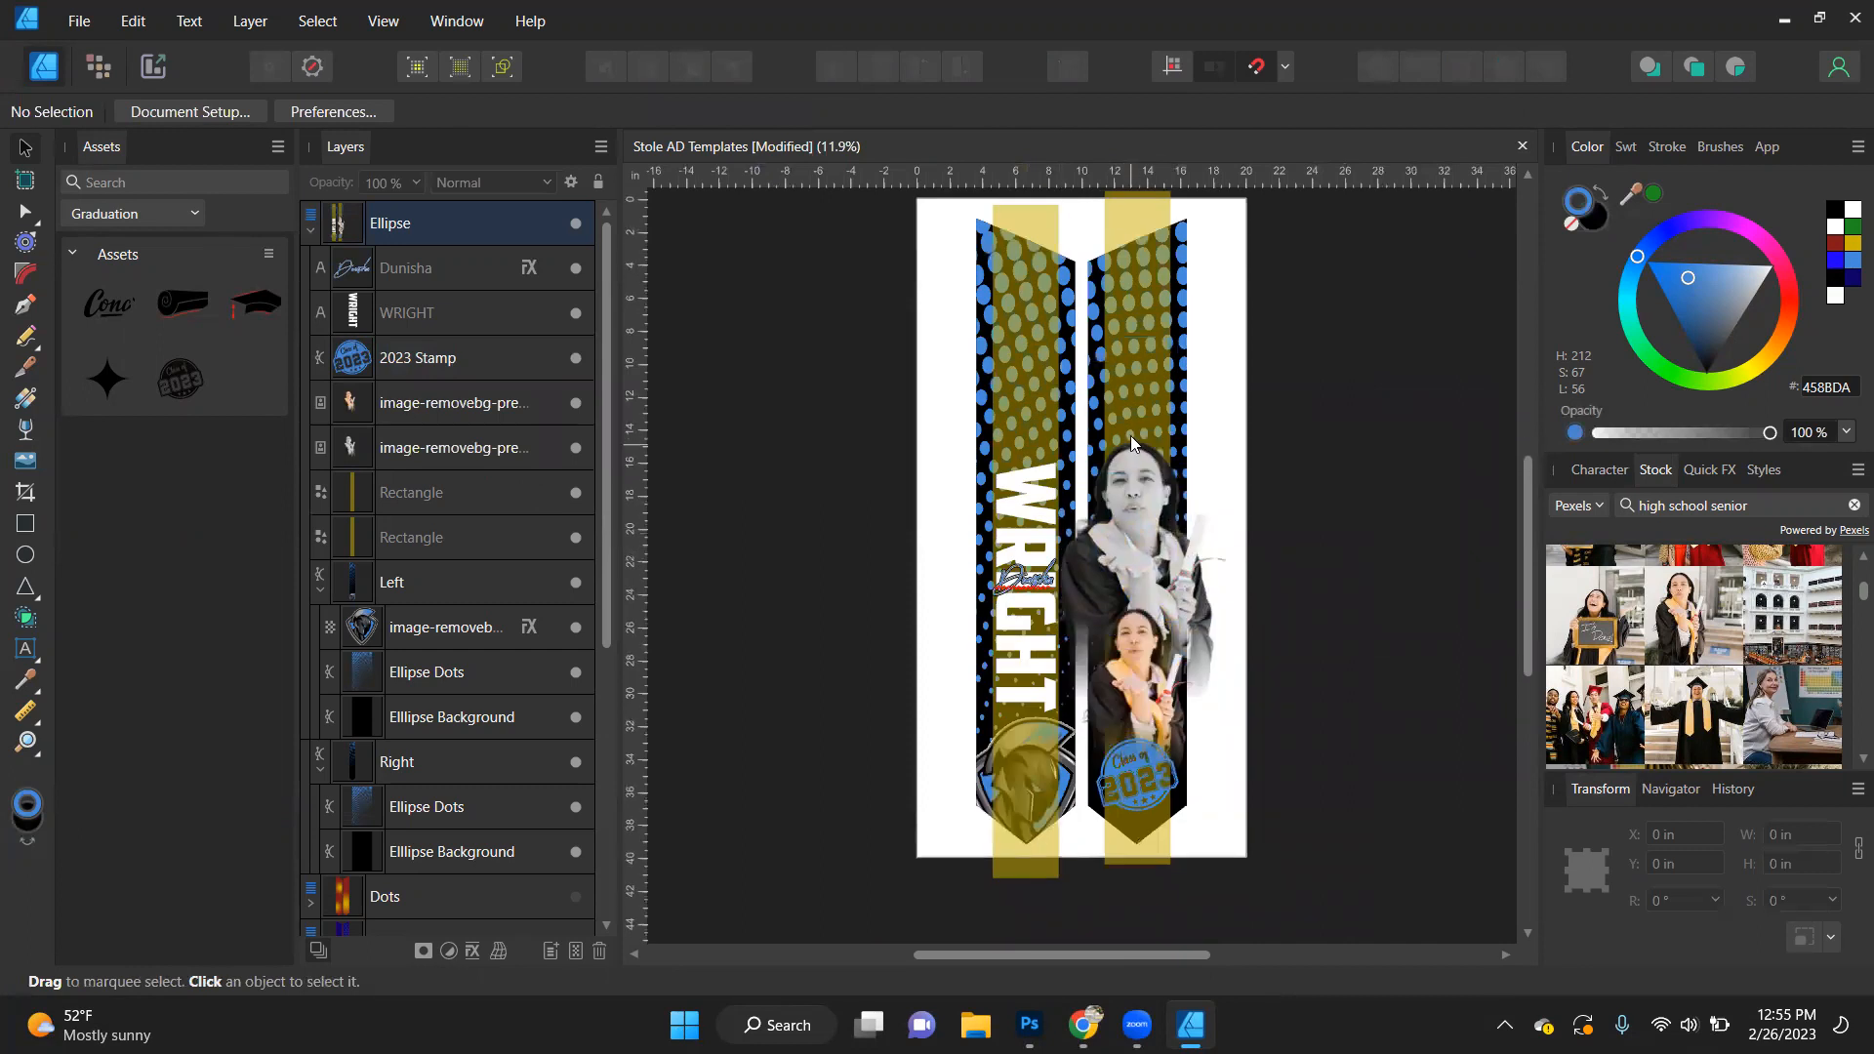
{"action": "left_click", "coordinate": [1140, 211]}
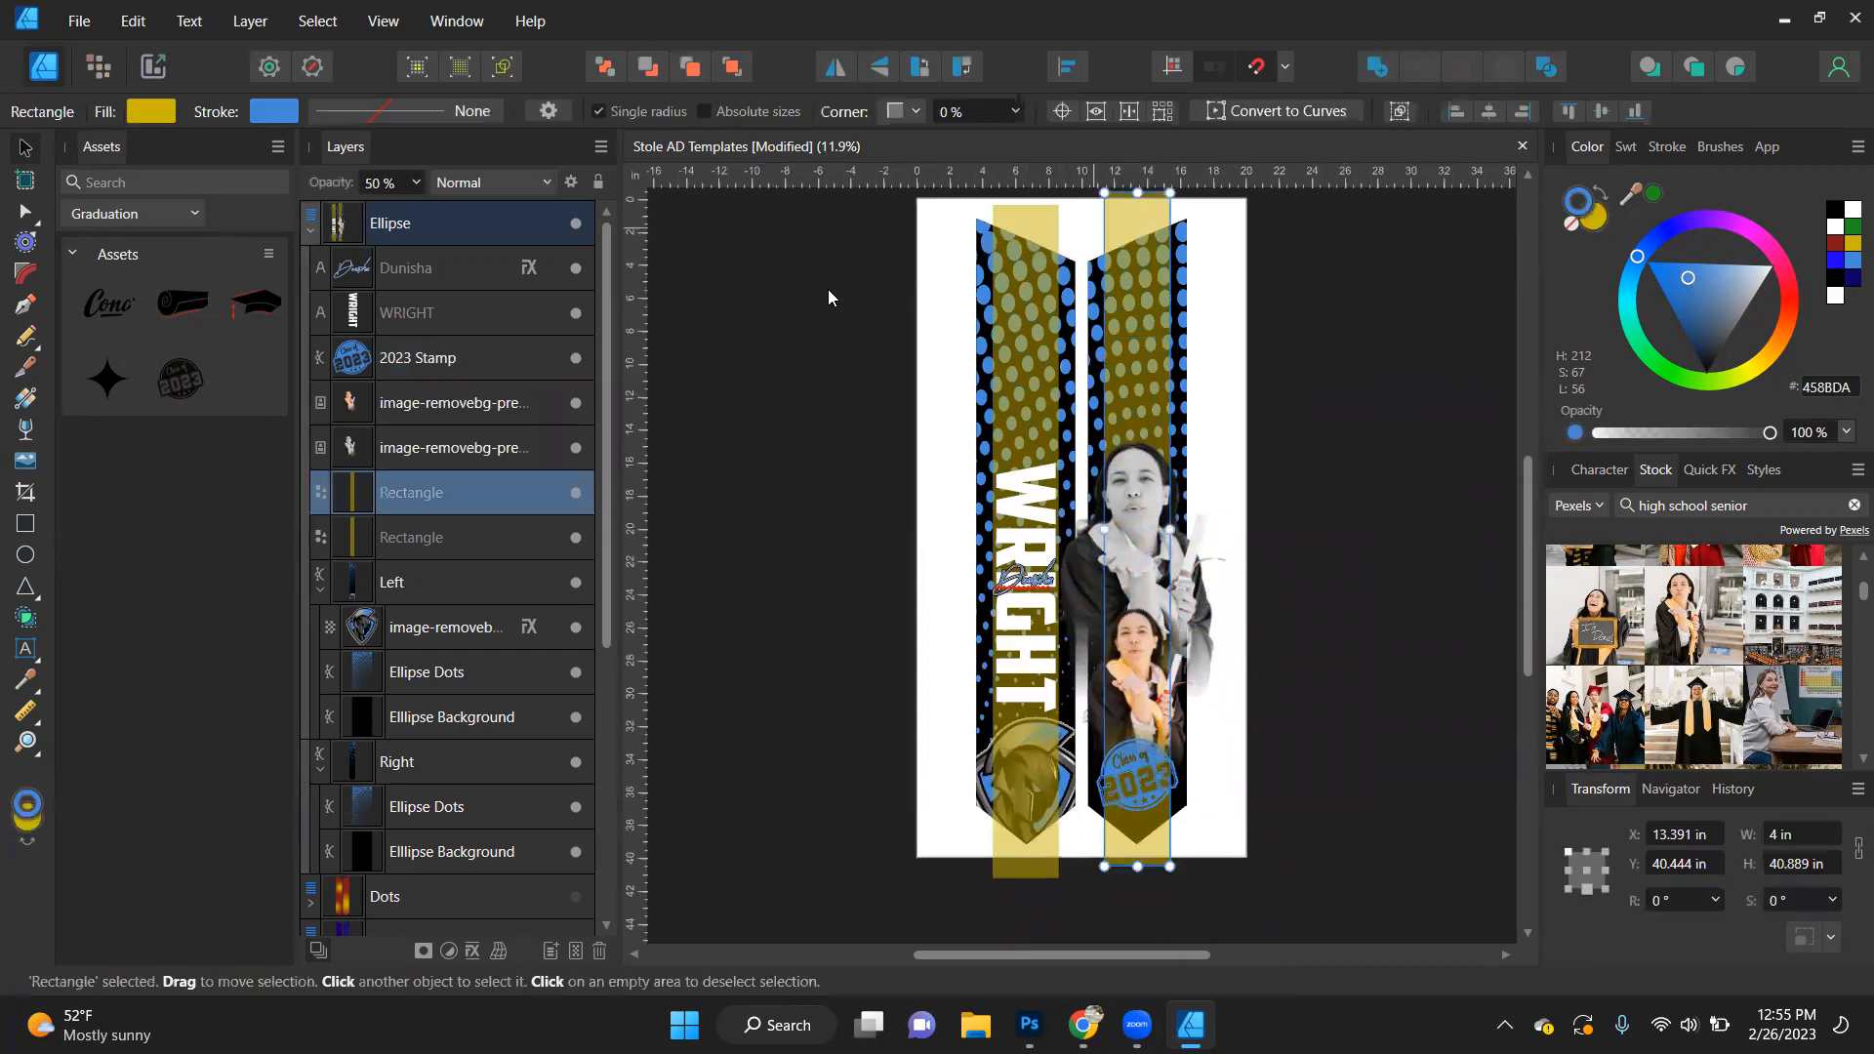
{"action": "left_click", "coordinate": [577, 494]}
{"action": "left_click", "coordinate": [576, 536]}
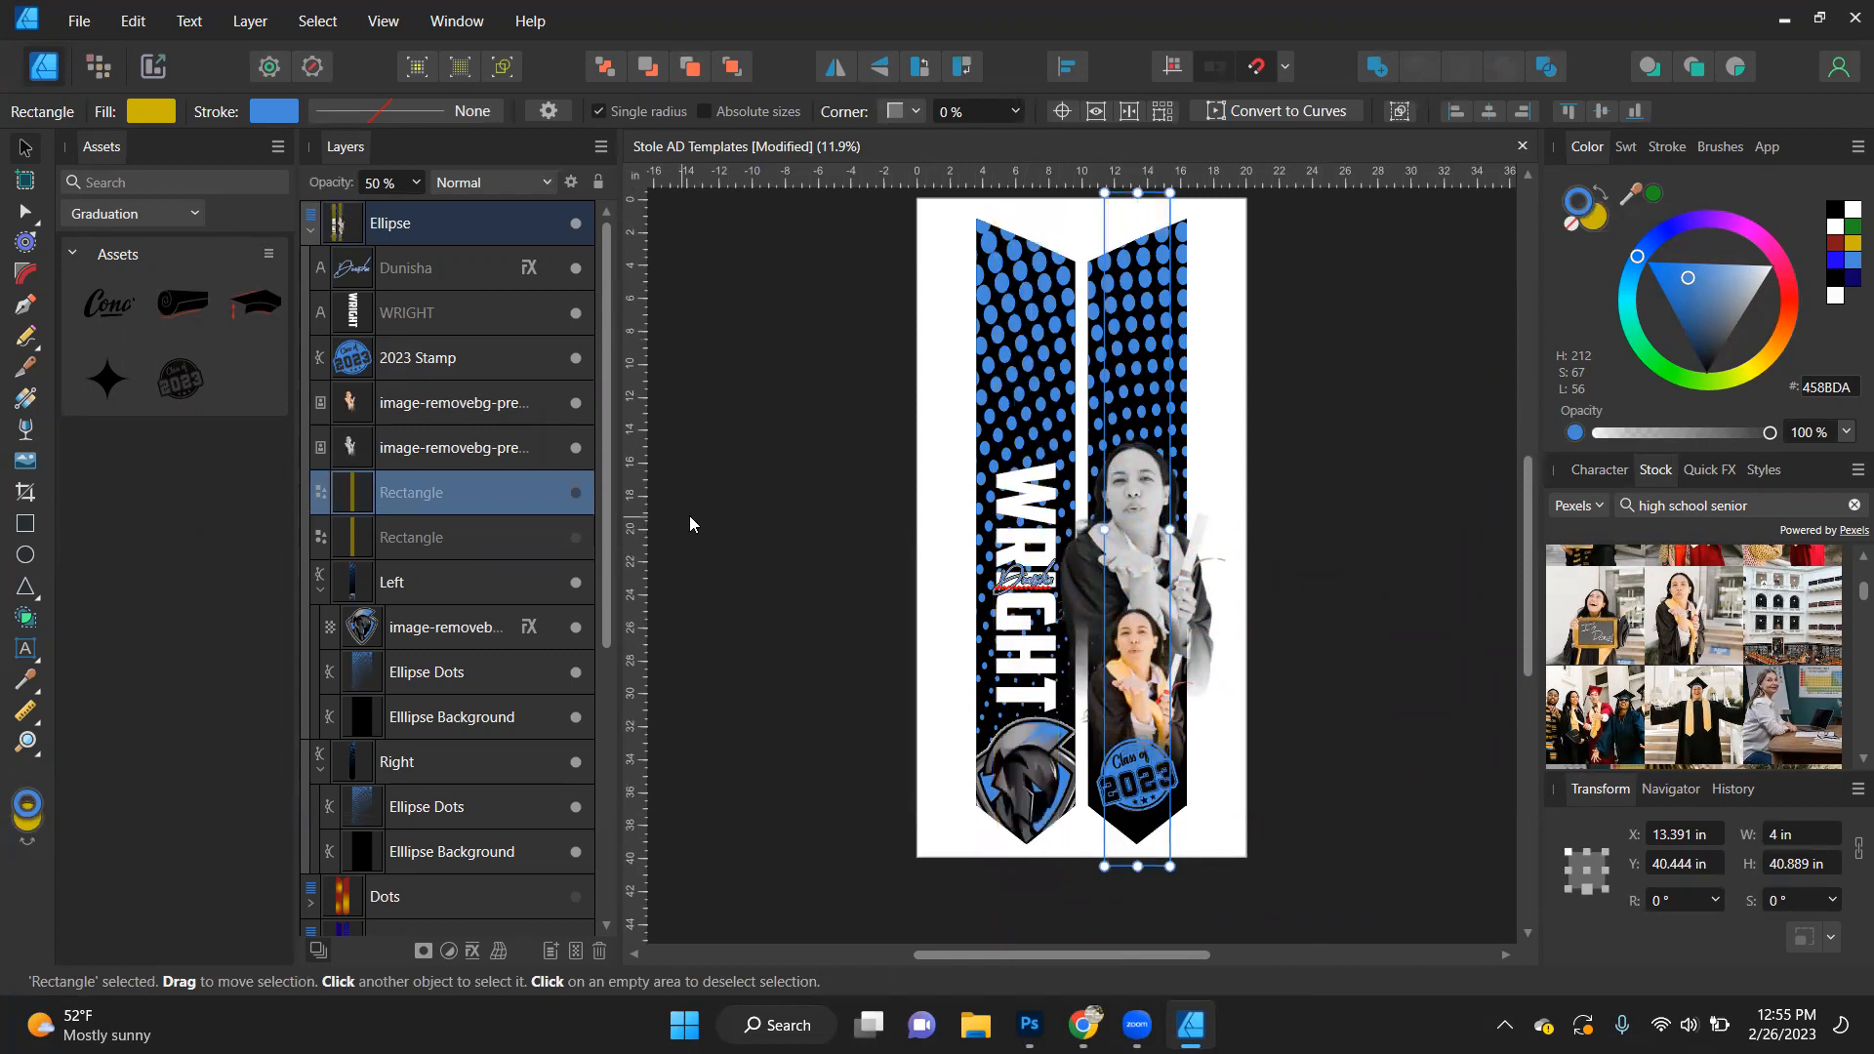
{"action": "left_click", "coordinate": [762, 552]}
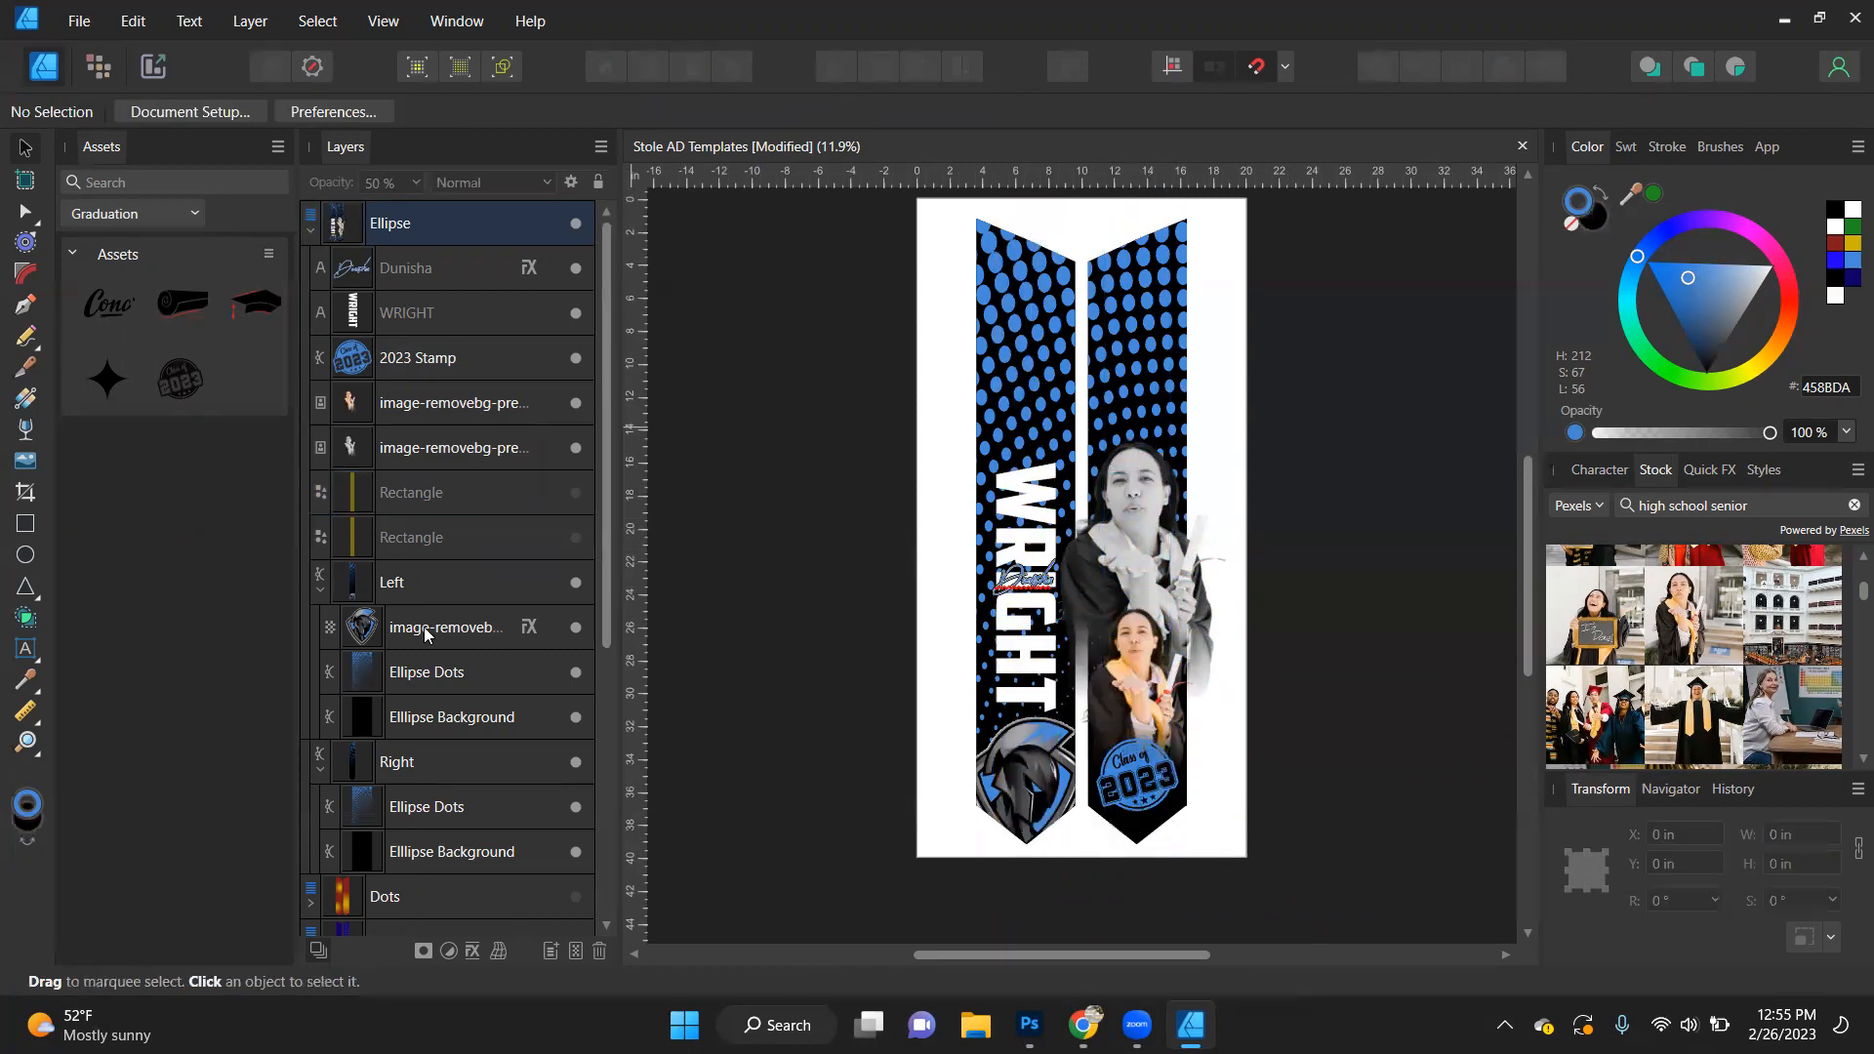
{"action": "left_click", "coordinate": [418, 402]}
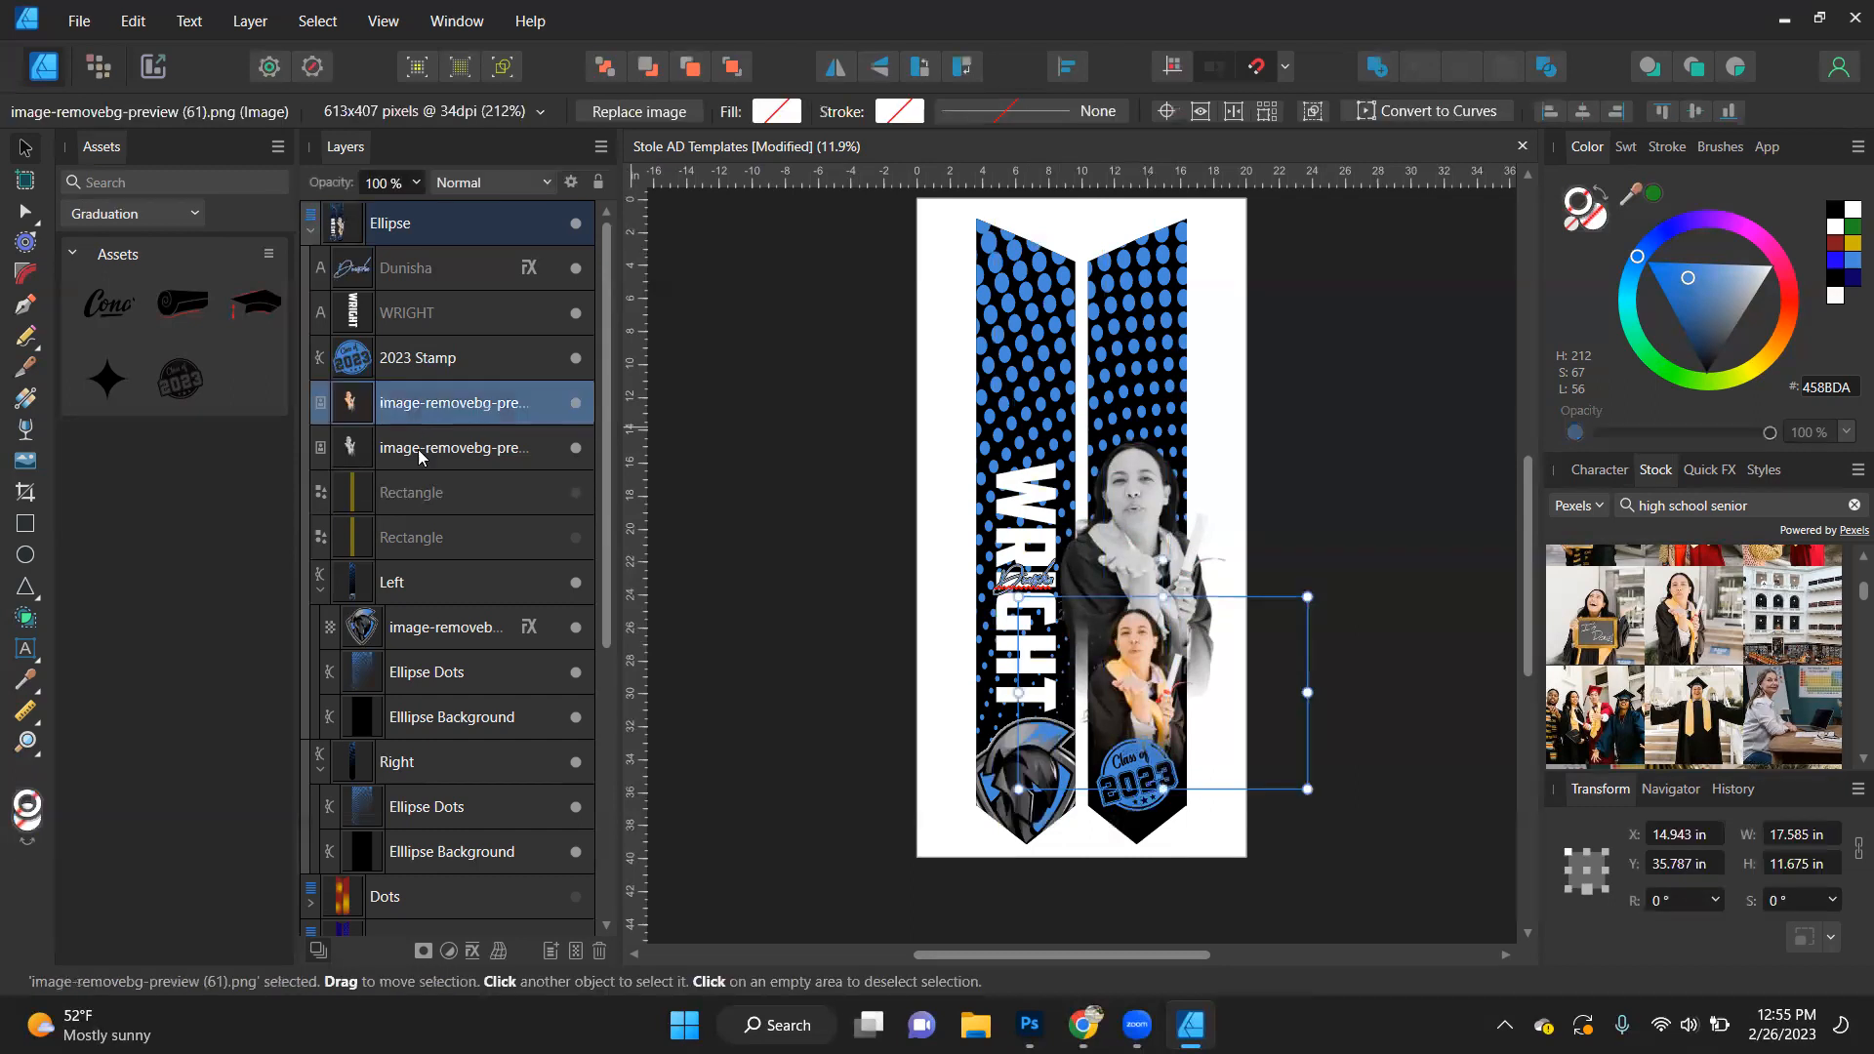
{"action": "left_click", "coordinate": [417, 363]}
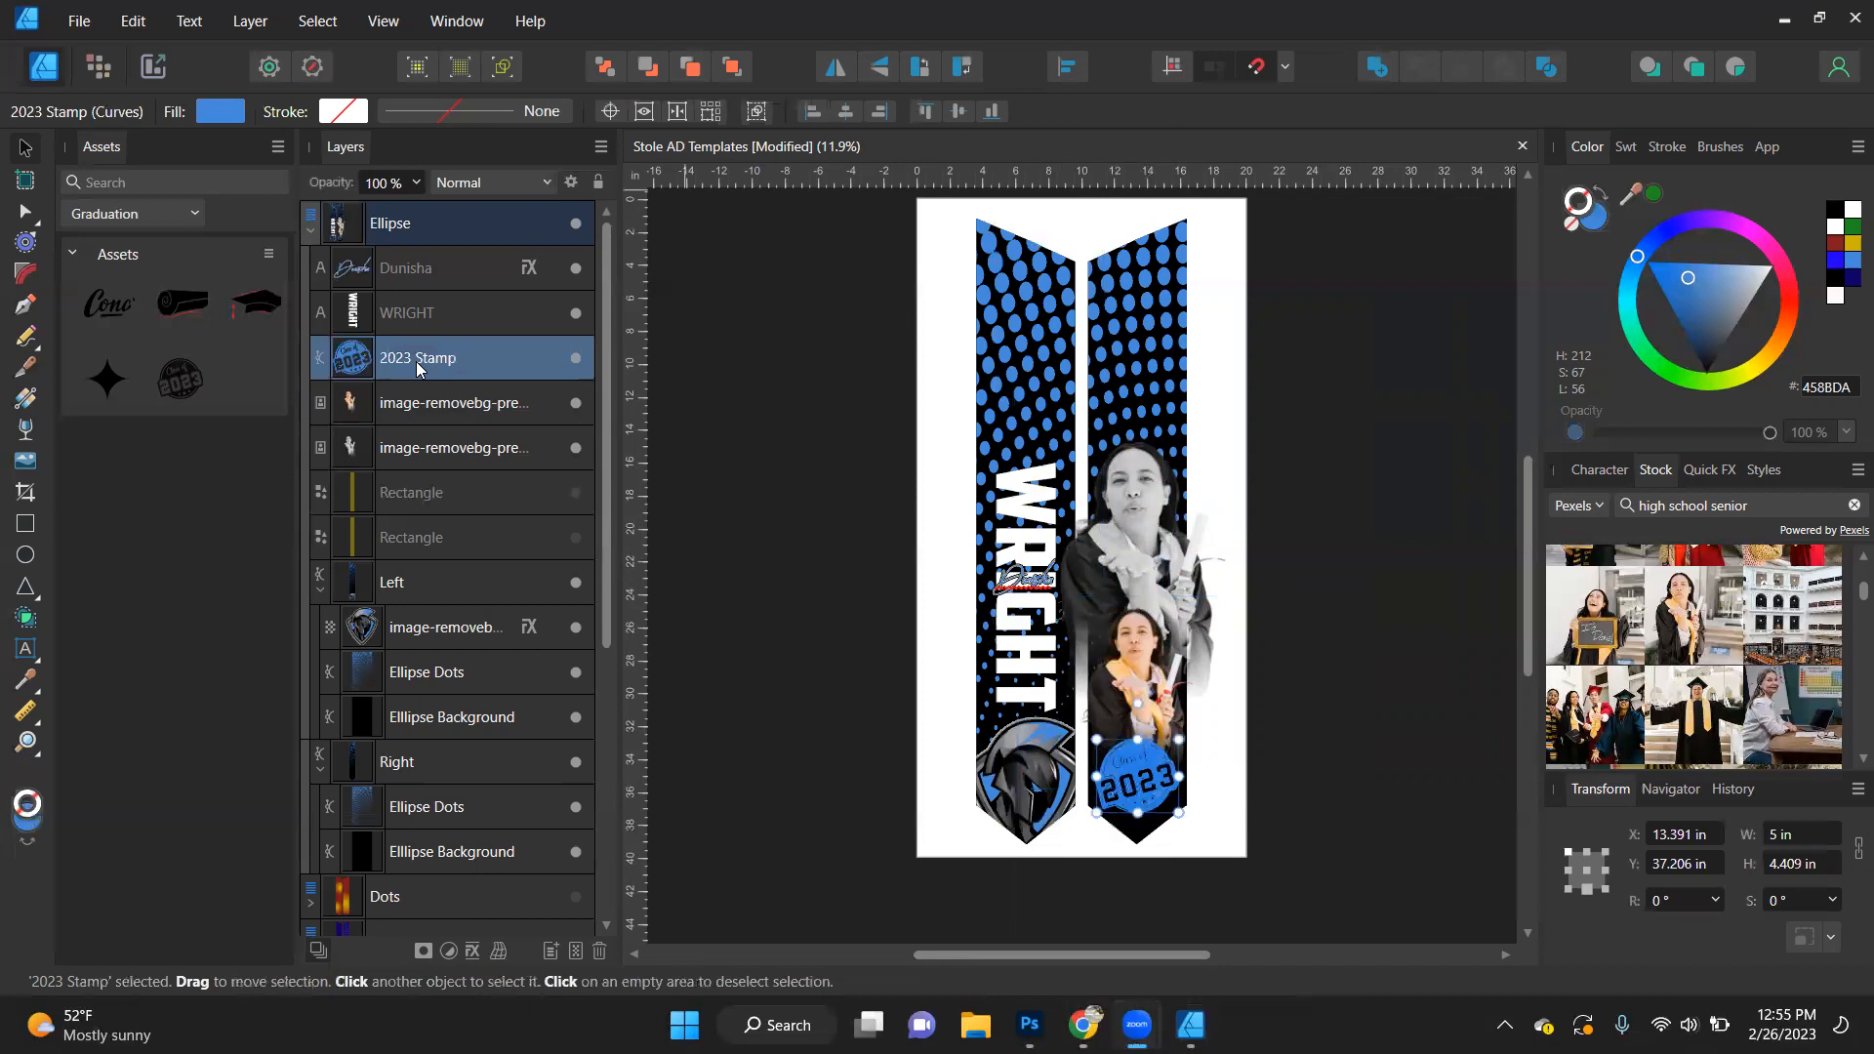
- Rotate the script first name to -90° after trying 90°
{"action": "left_click", "coordinate": [1033, 585]}
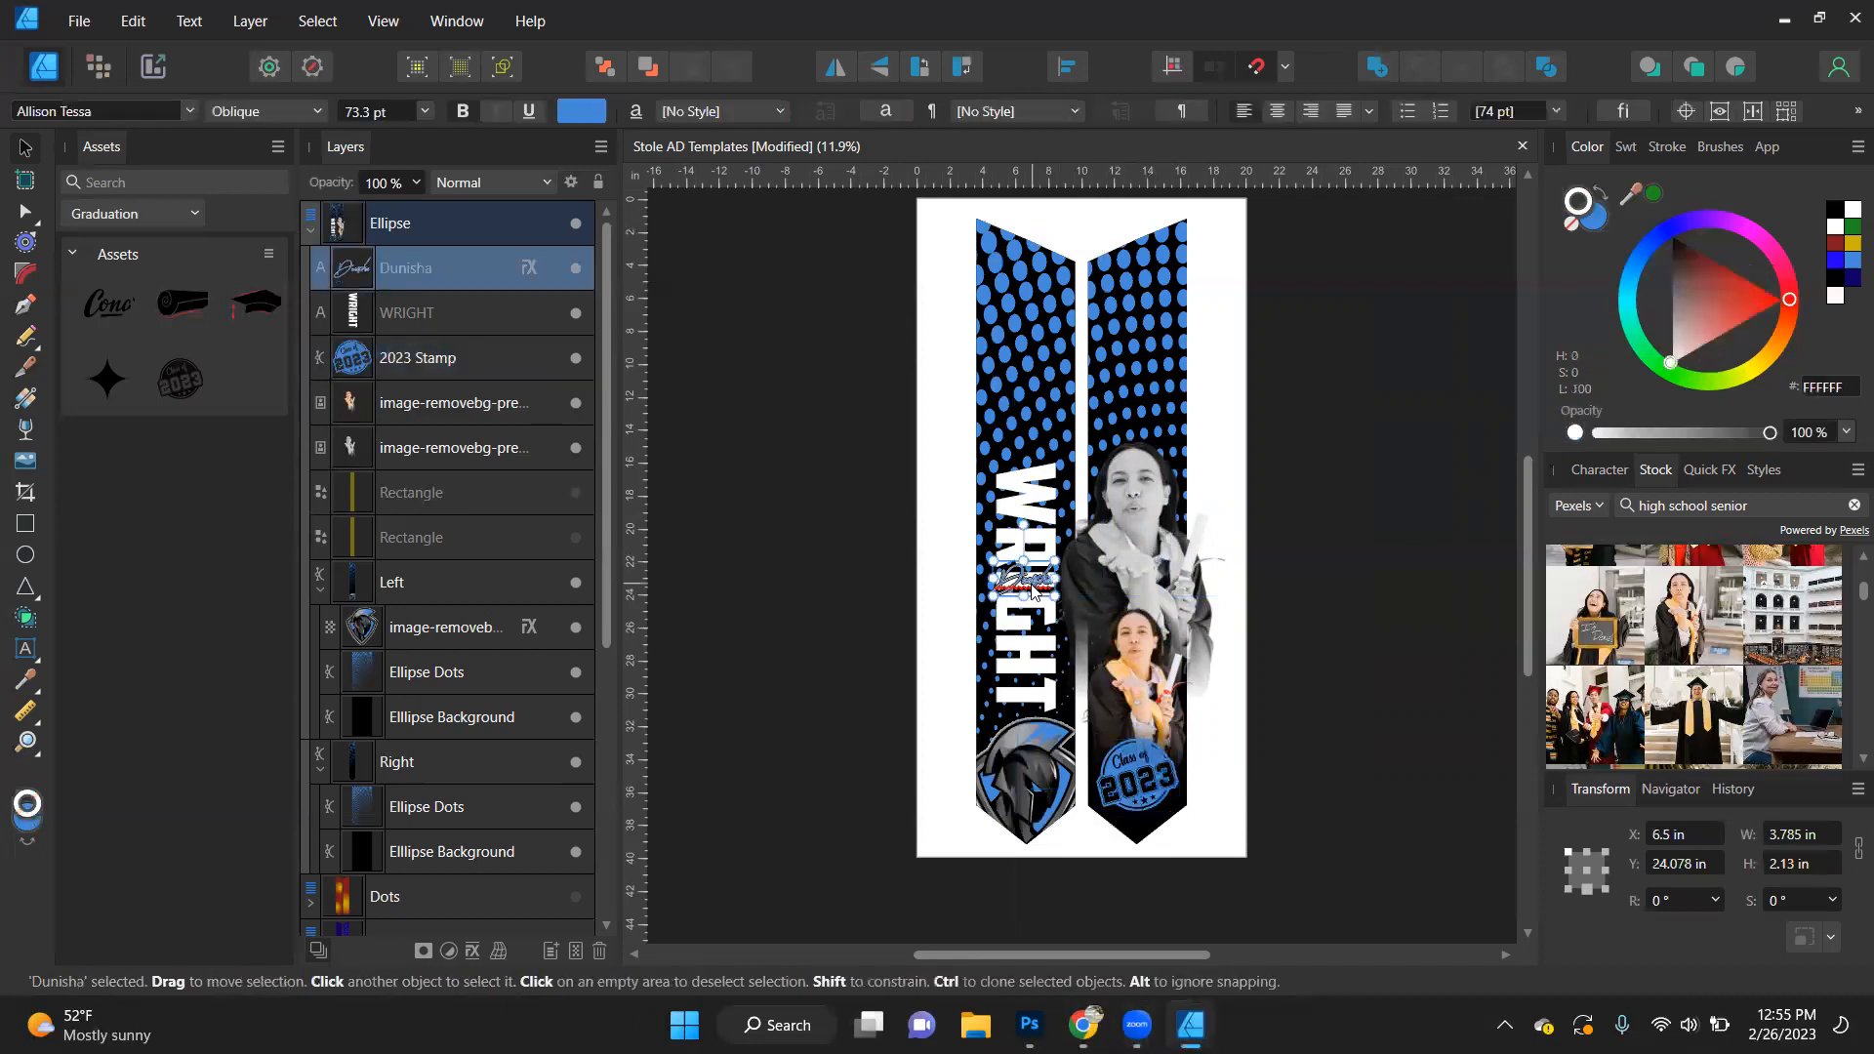
{"action": "left_click", "coordinate": [1683, 902]}
{"action": "type", "text": "90"}
{"action": "key", "text": "Return"}
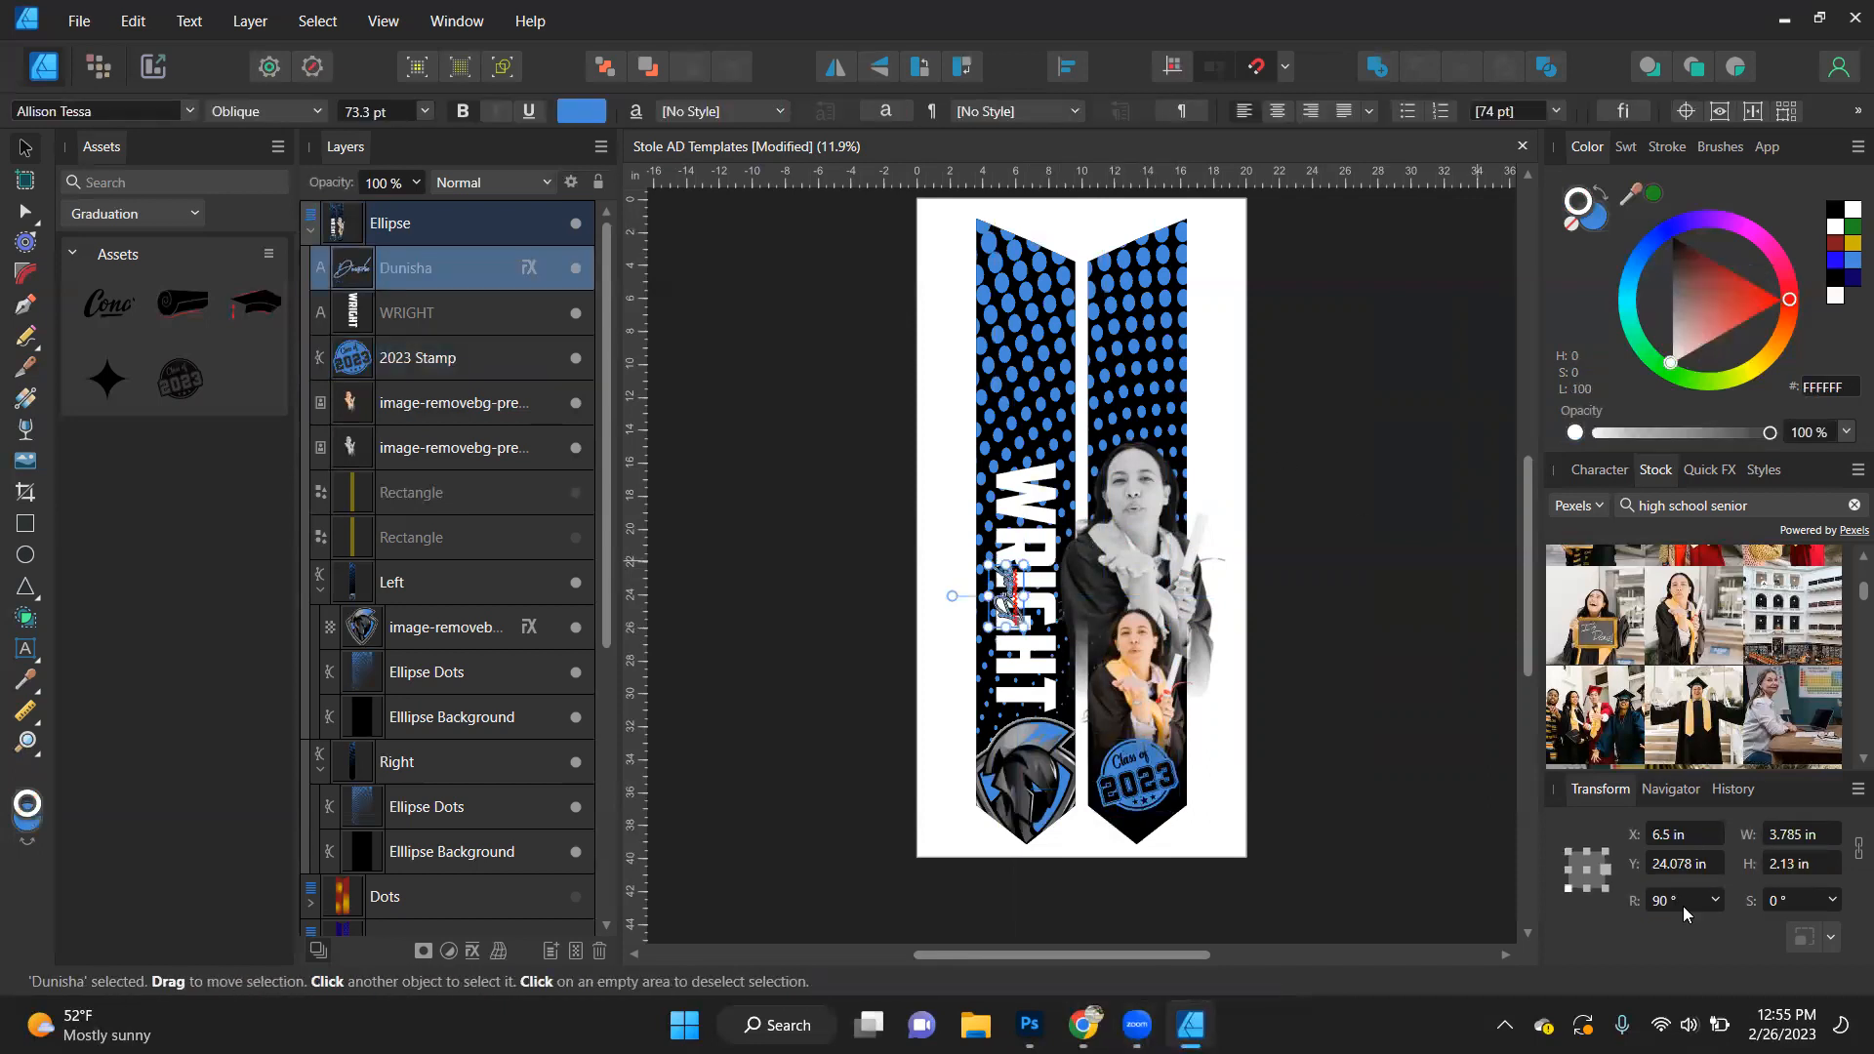
{"action": "left_click", "coordinate": [1683, 906]}
{"action": "type", "text": "-90"}
{"action": "key", "text": "Return"}
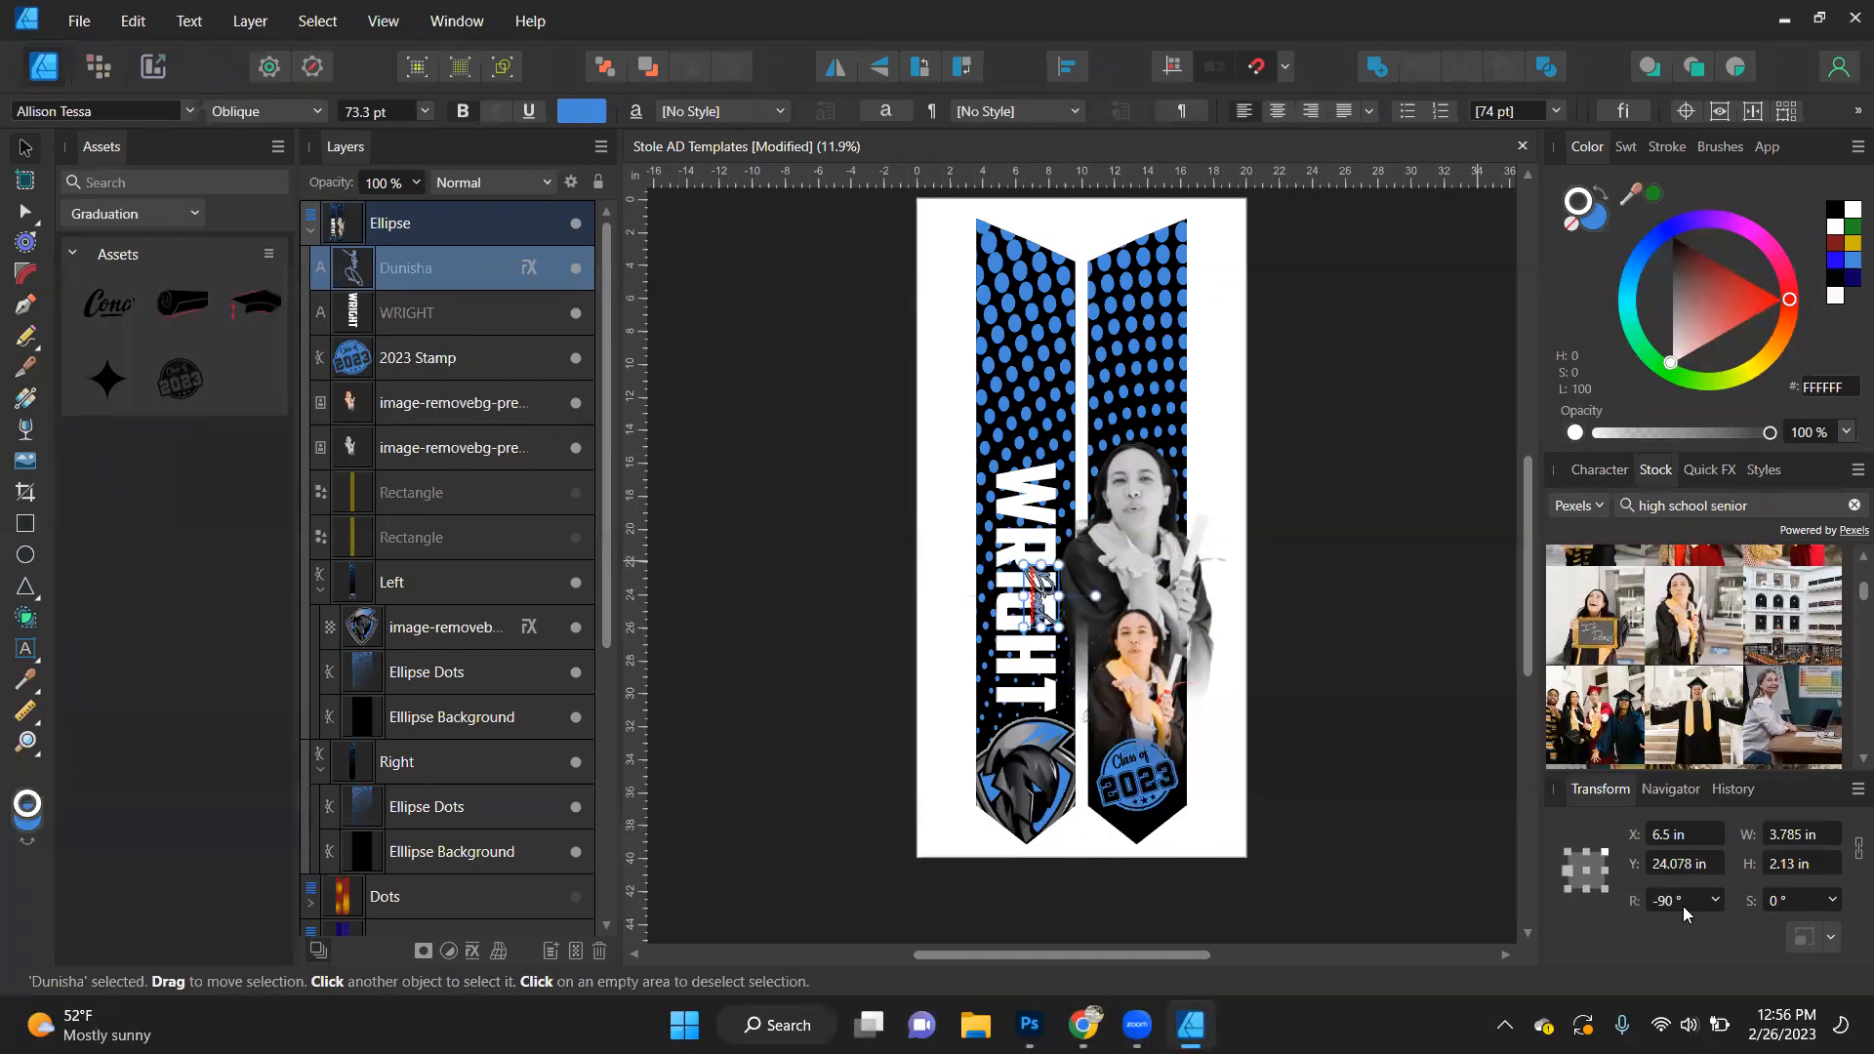
- Enlarge the script first name to about 159.6 pt and centre it over the surname, with the left guide rectangle shown
{"action": "scroll", "coordinate": [969, 637], "scroll_direction": "up", "scroll_amount": 5}
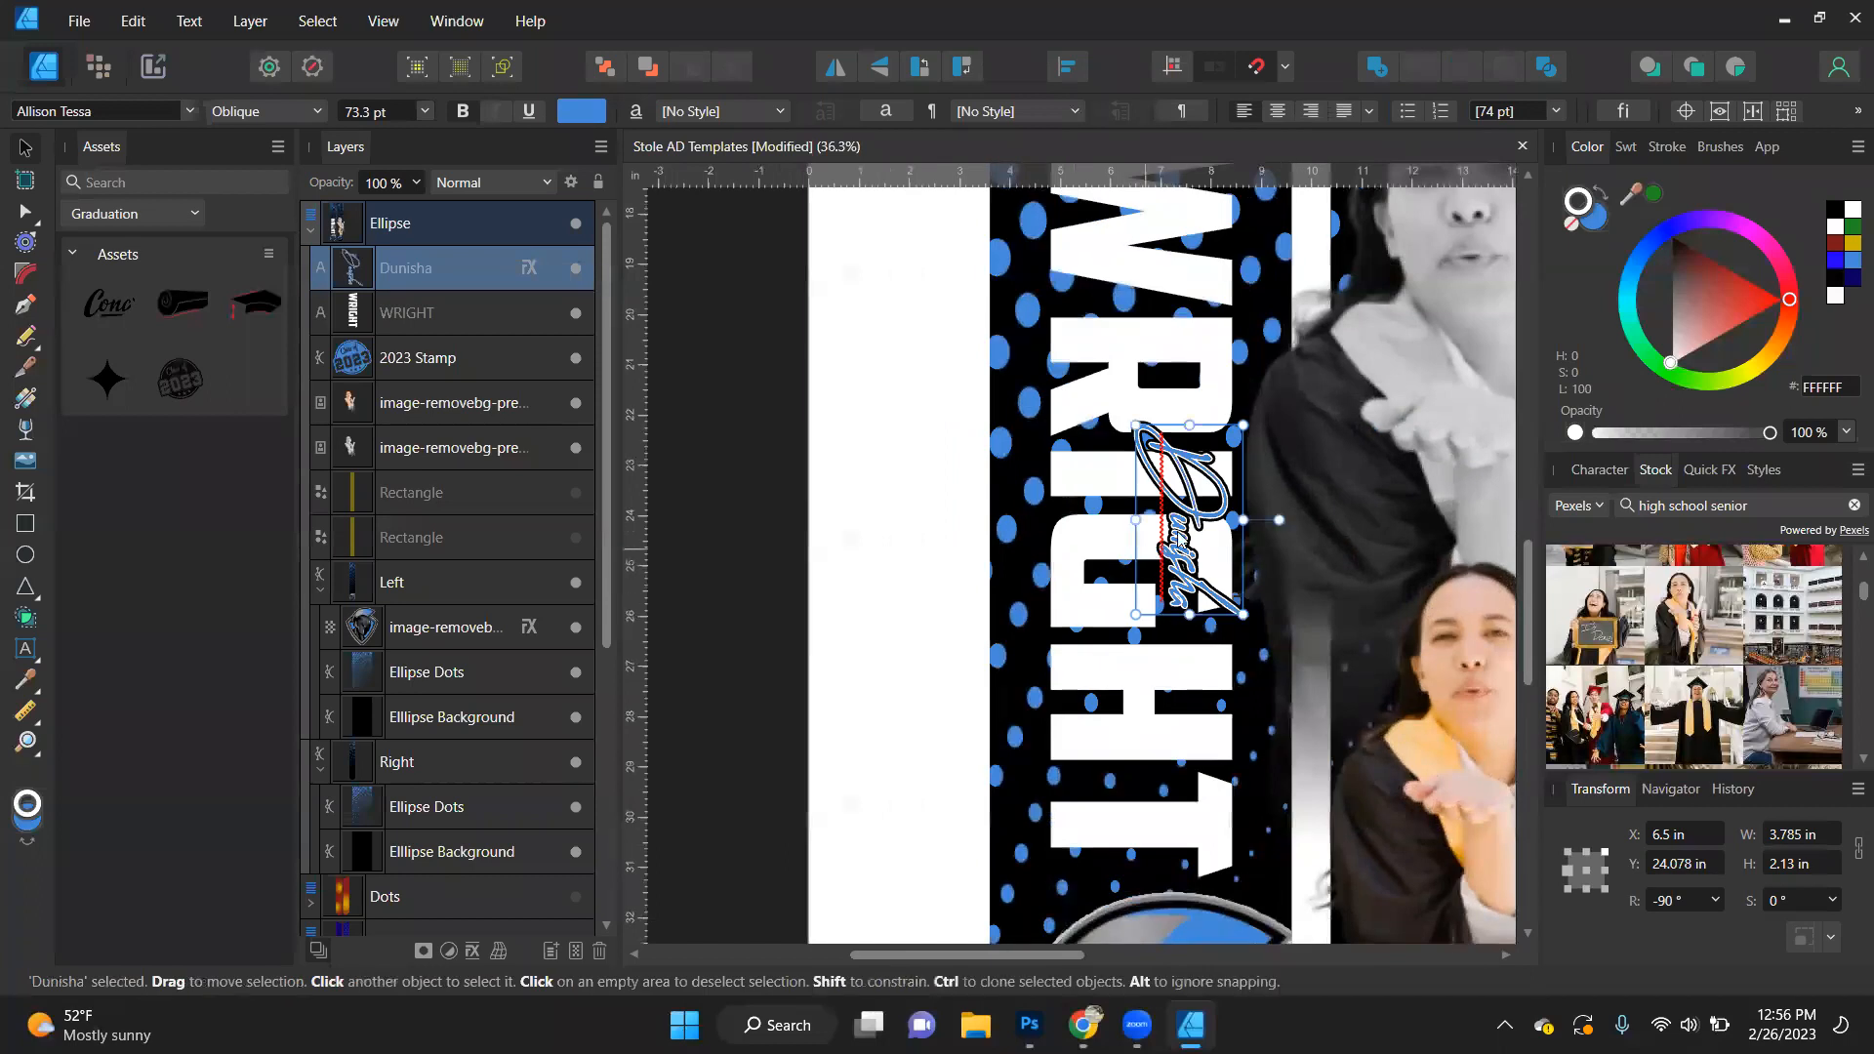
{"action": "left_click_drag", "start_coordinate": [1136, 615], "coordinate": [1065, 748]}
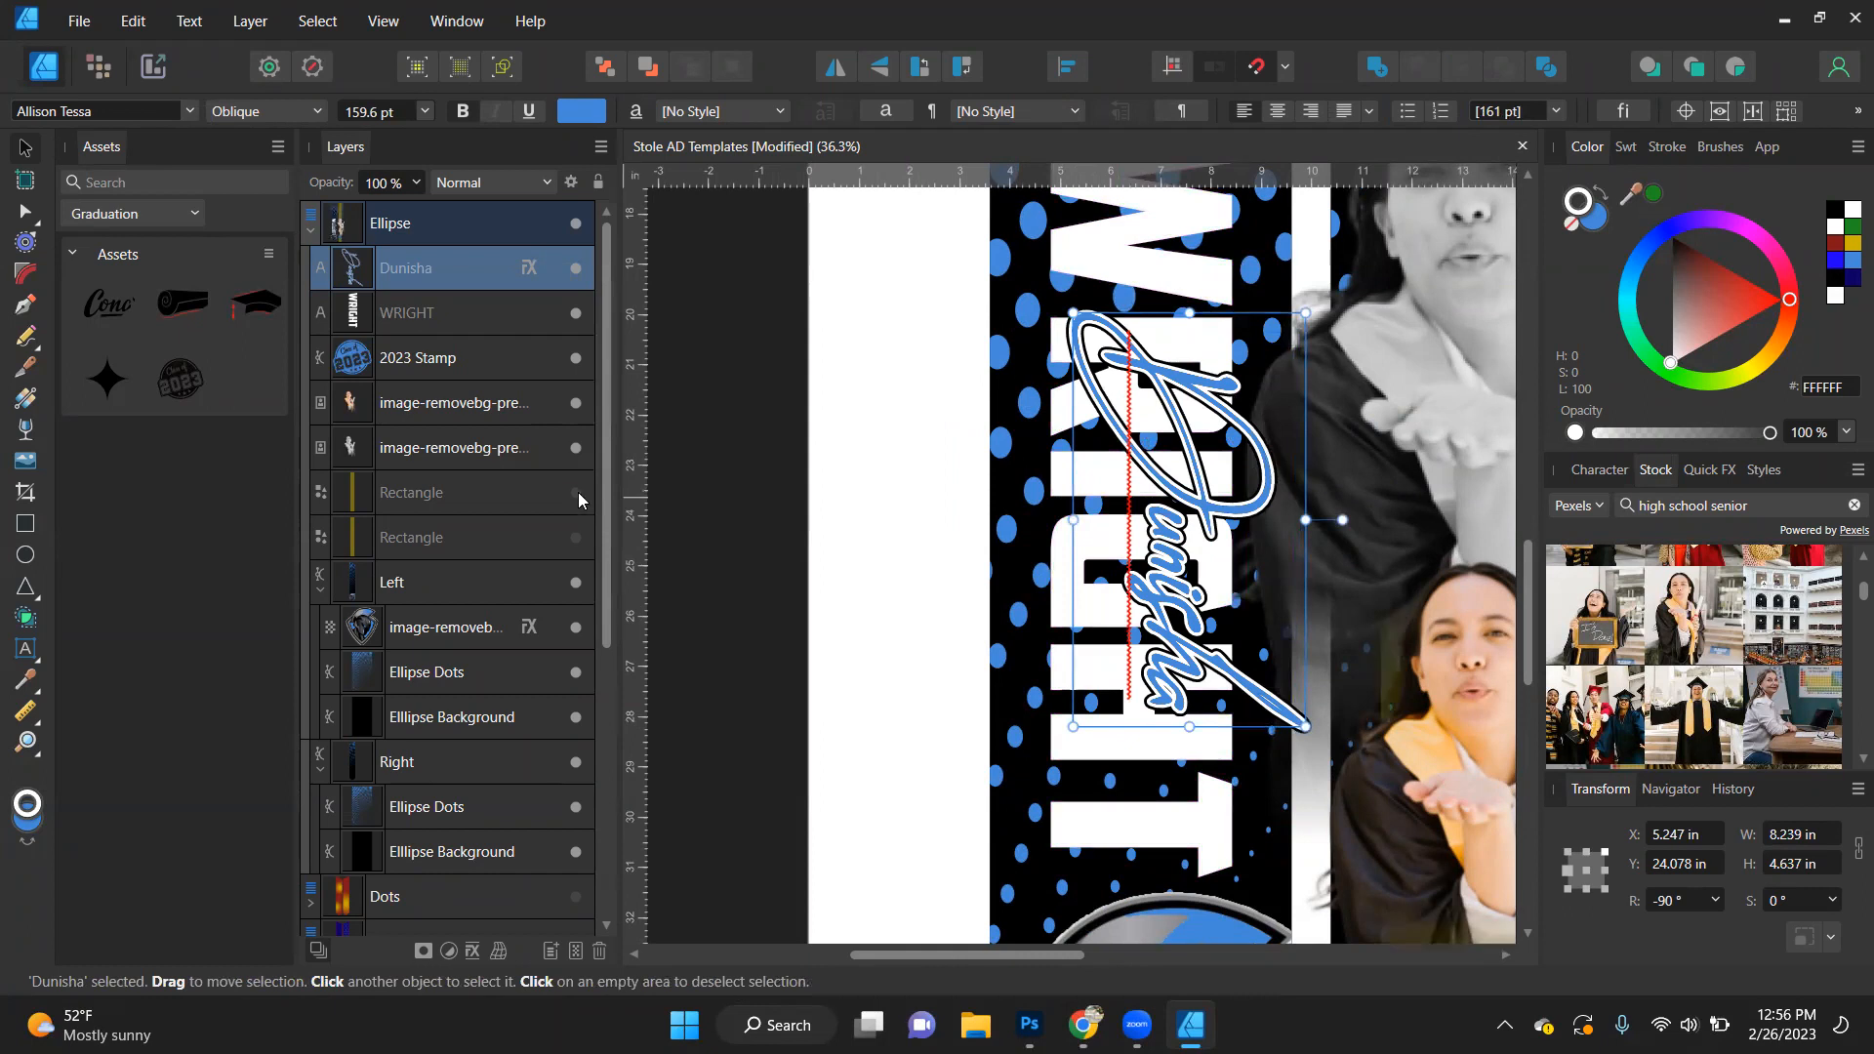
{"action": "left_click", "coordinate": [576, 537]}
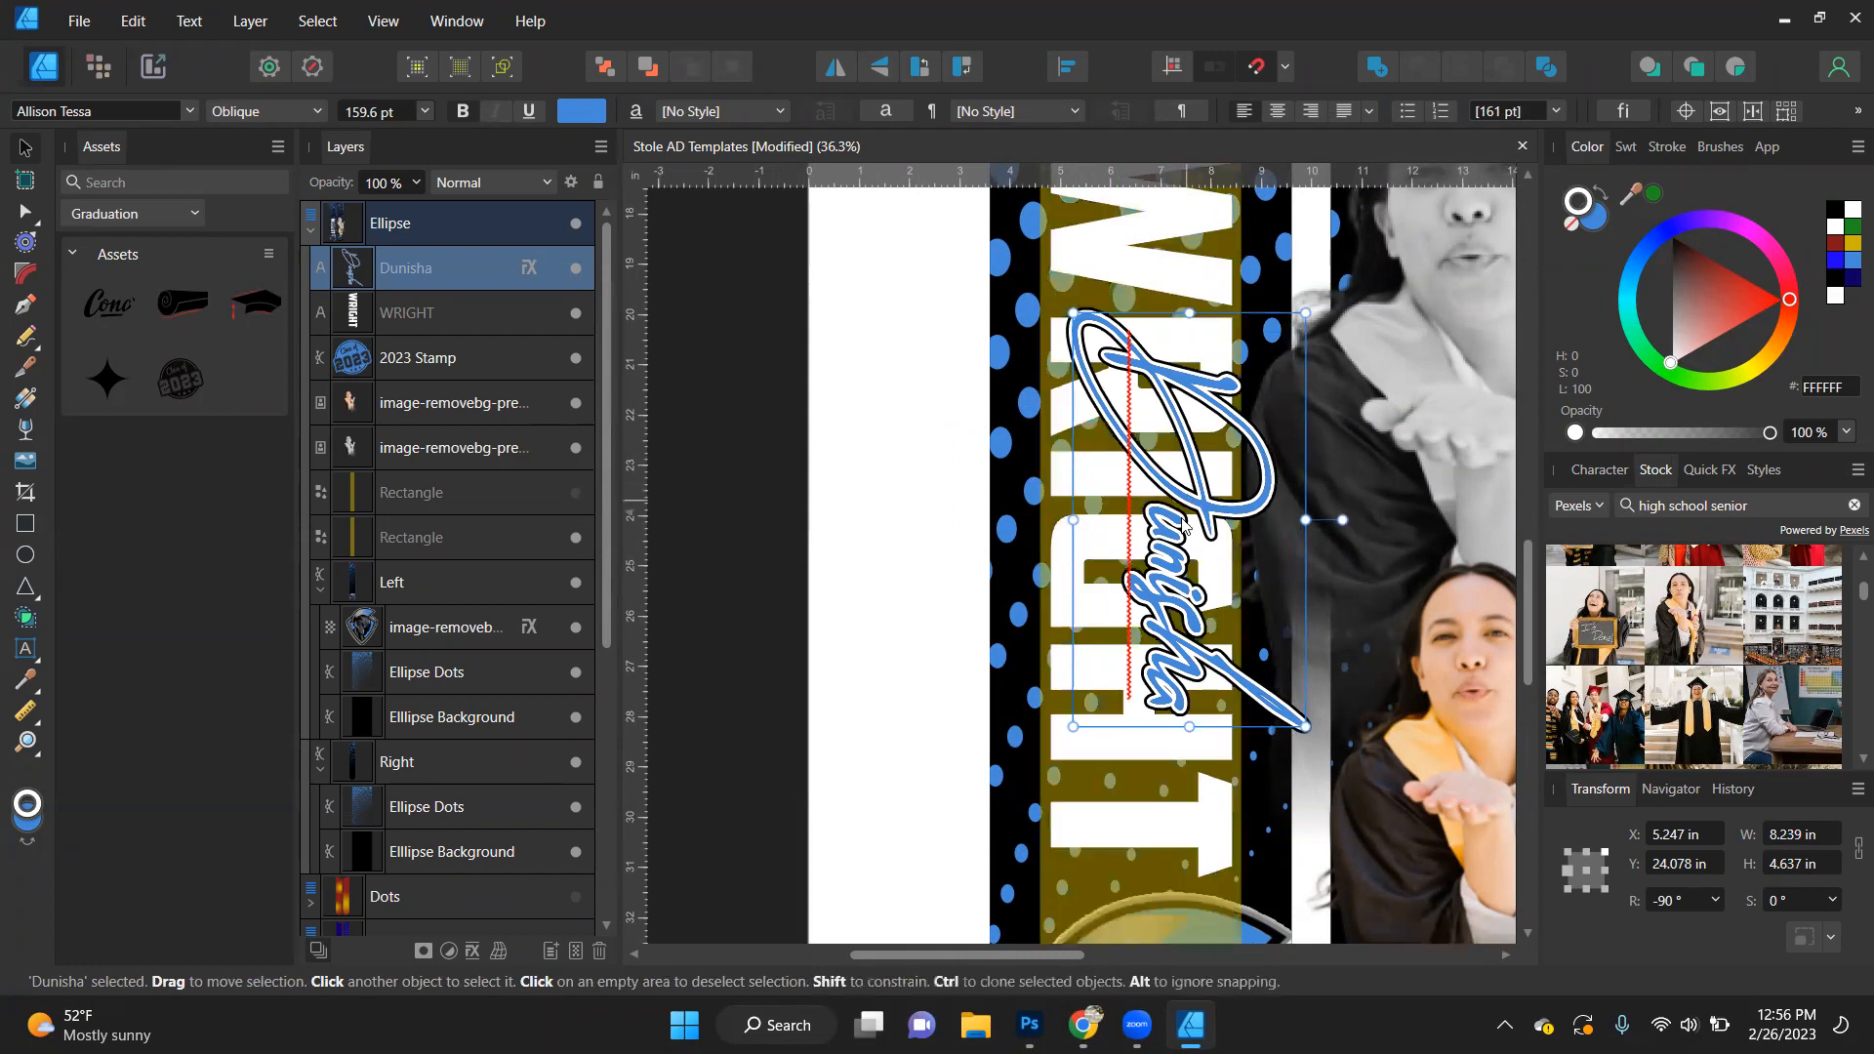
{"action": "left_click_drag", "start_coordinate": [1149, 562], "coordinate": [1134, 672]}
{"action": "scroll", "coordinate": [1125, 564], "scroll_direction": "down", "scroll_amount": 1}
{"action": "scroll", "coordinate": [1125, 564], "scroll_direction": "down", "scroll_amount": 1}
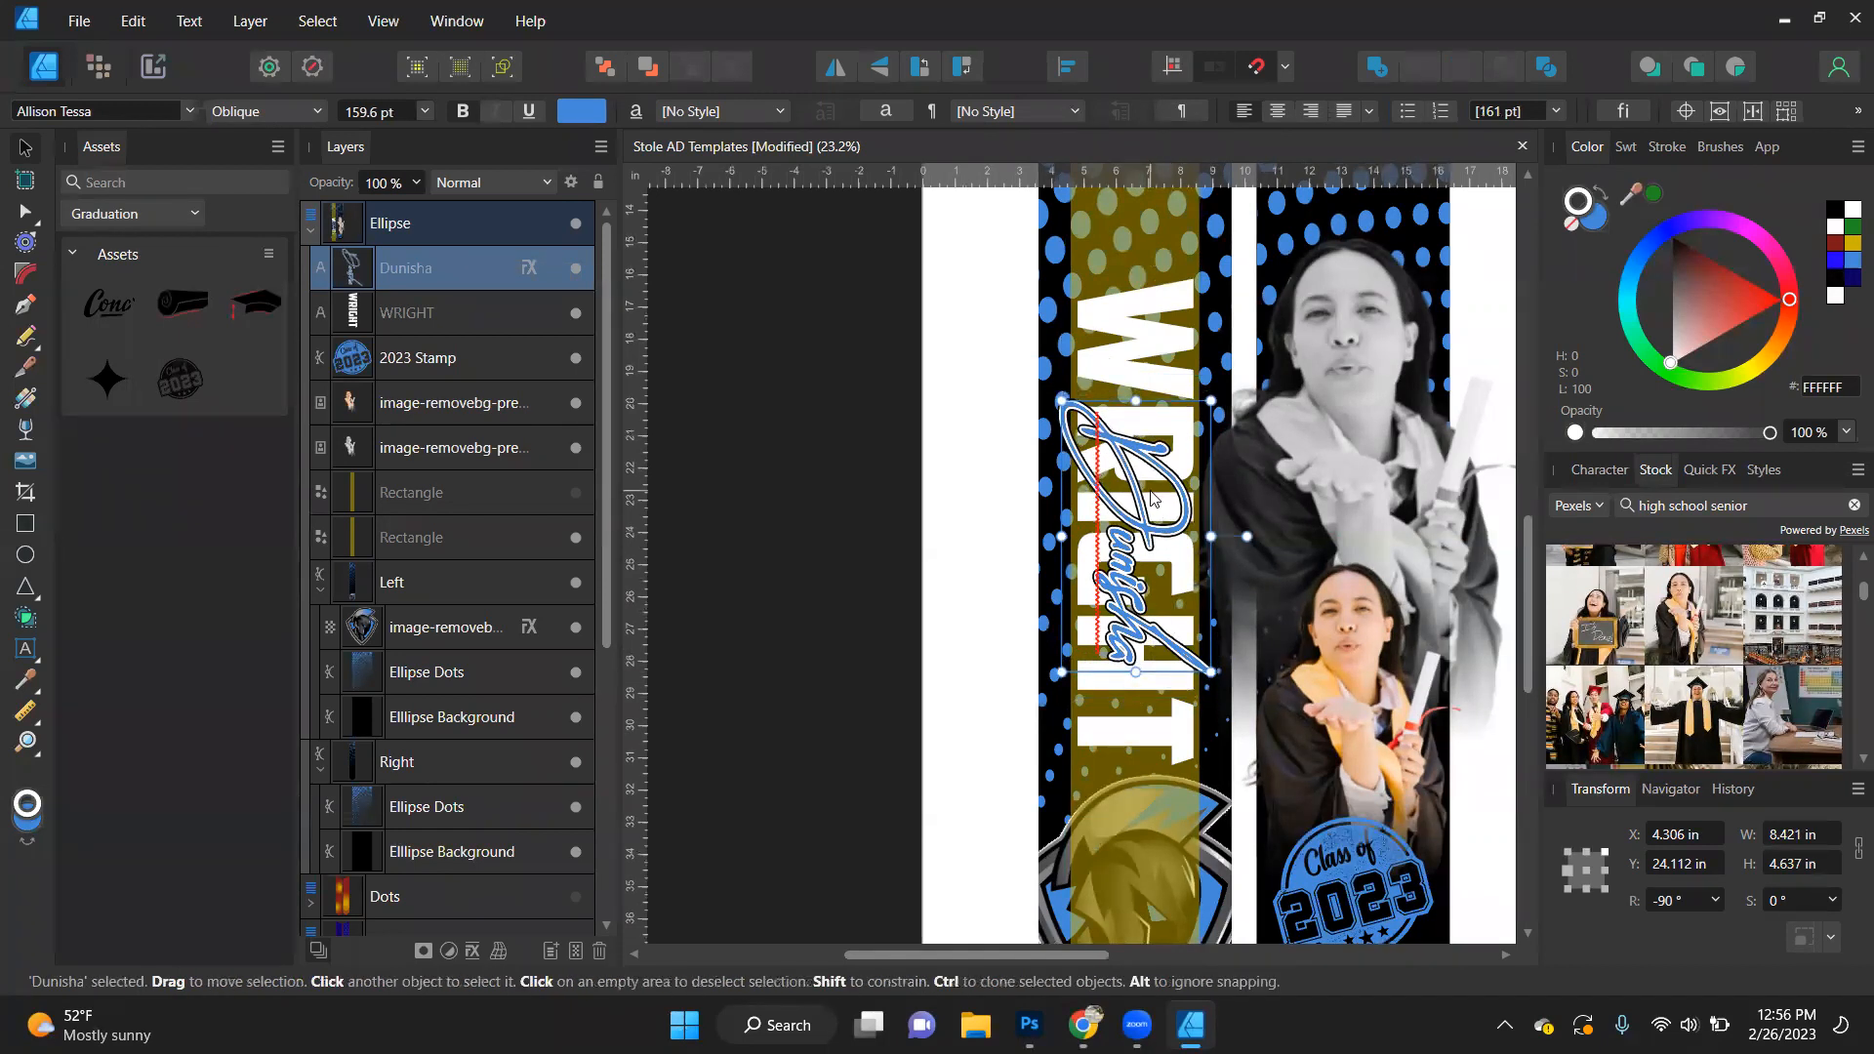
{"action": "left_click_drag", "start_coordinate": [1137, 537], "coordinate": [1138, 540]}
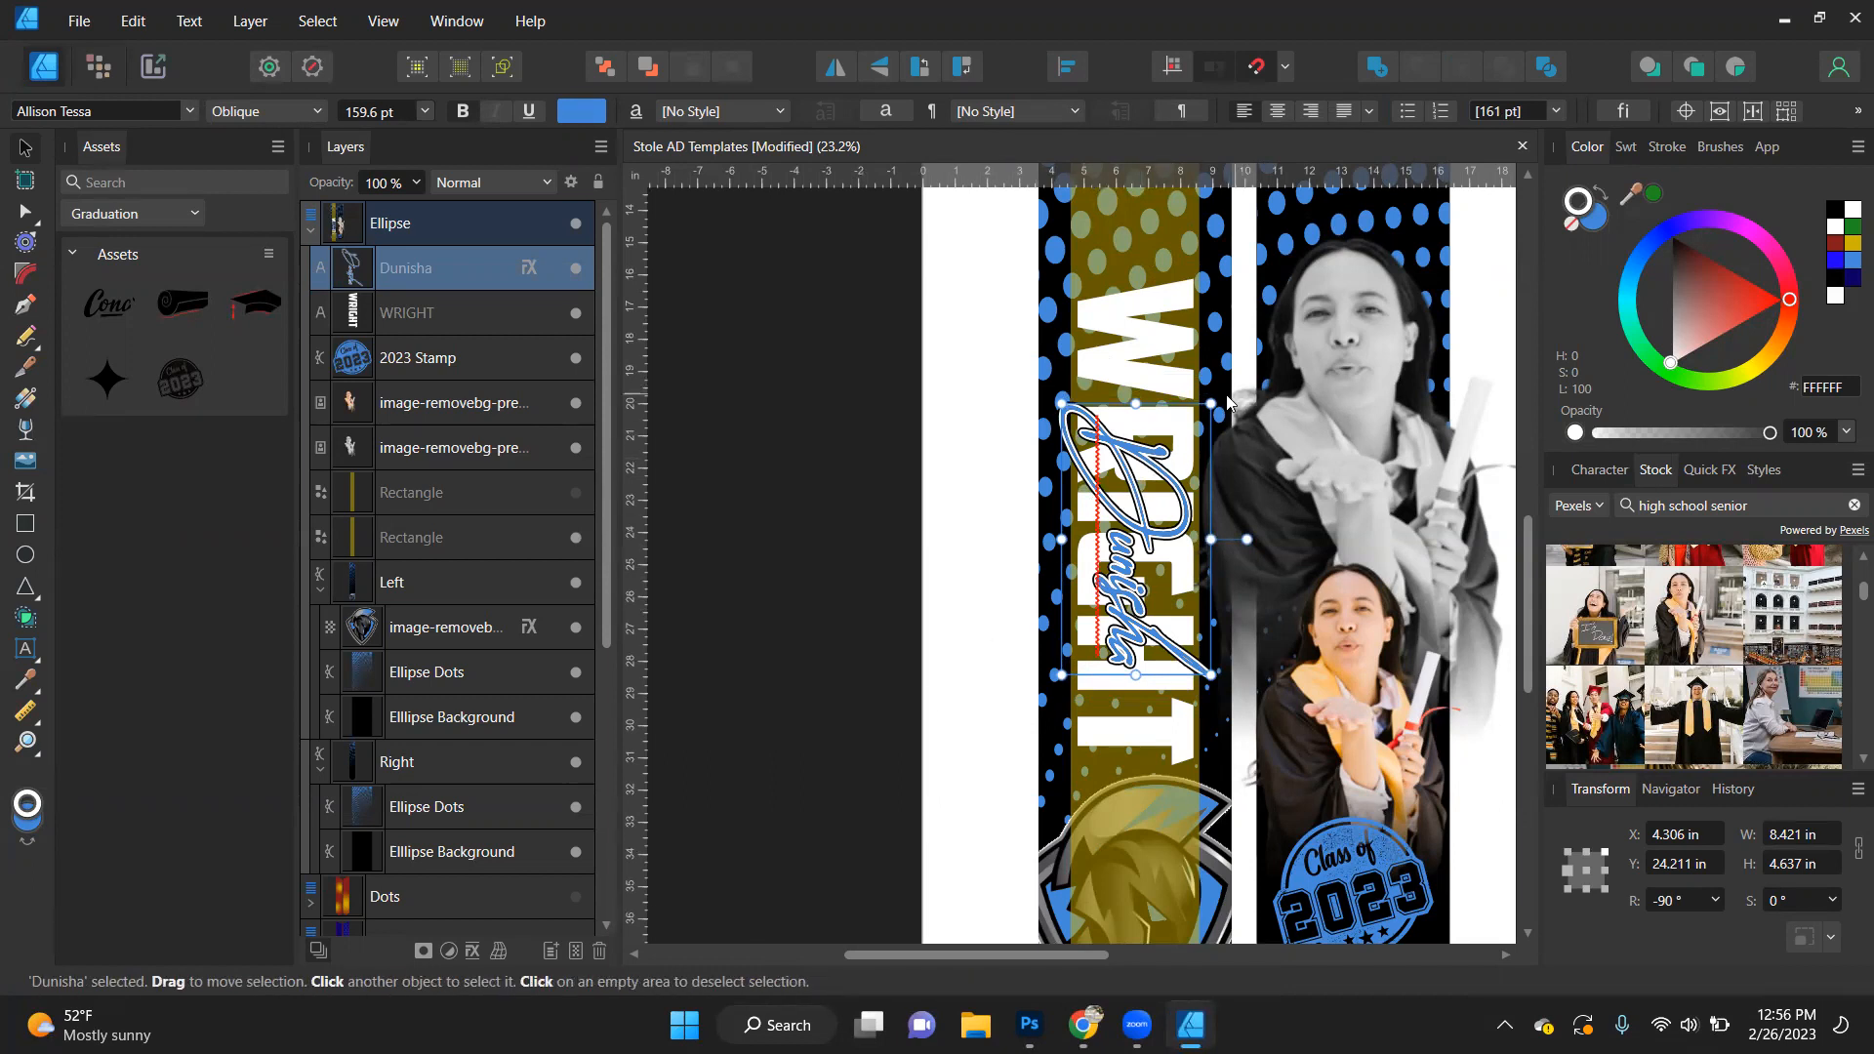
- Replace the script text over the surname with a different first name, capitalizing only its initial letter
{"action": "double_click", "coordinate": [1121, 576]}
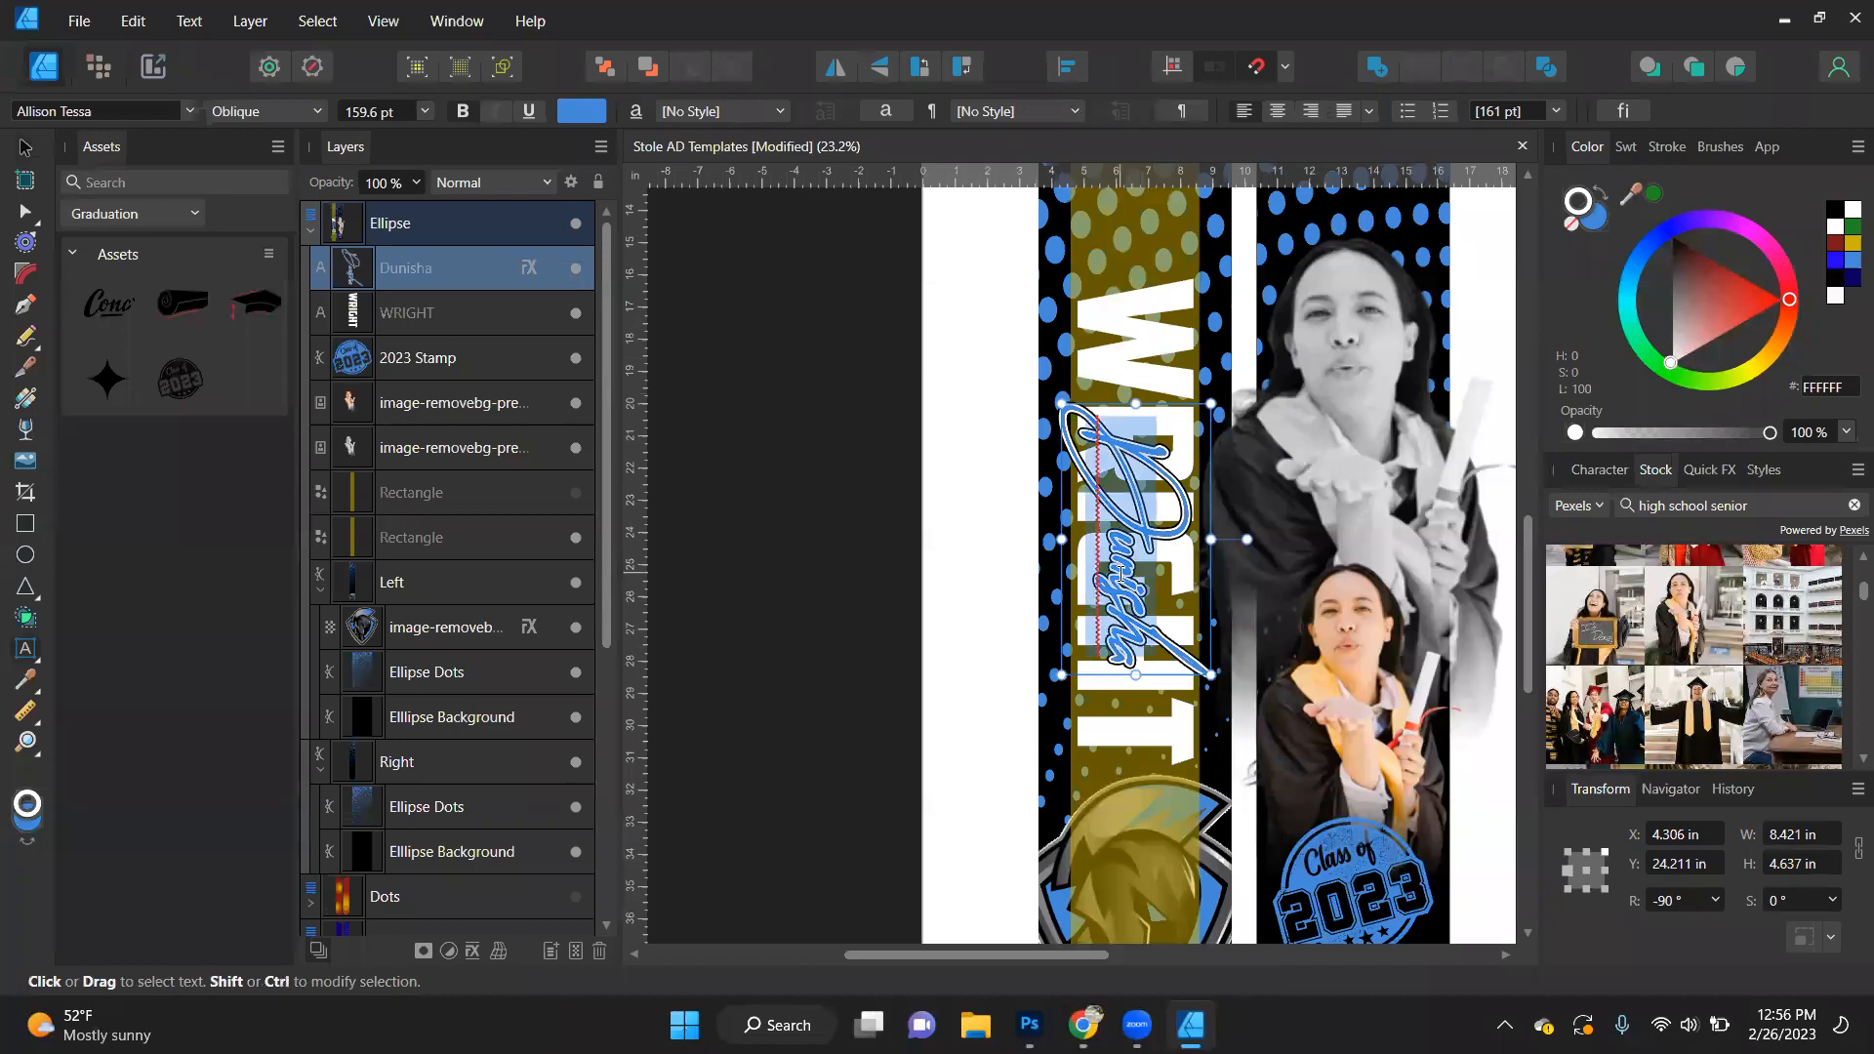
{"action": "type", "text": "cRYSA"}
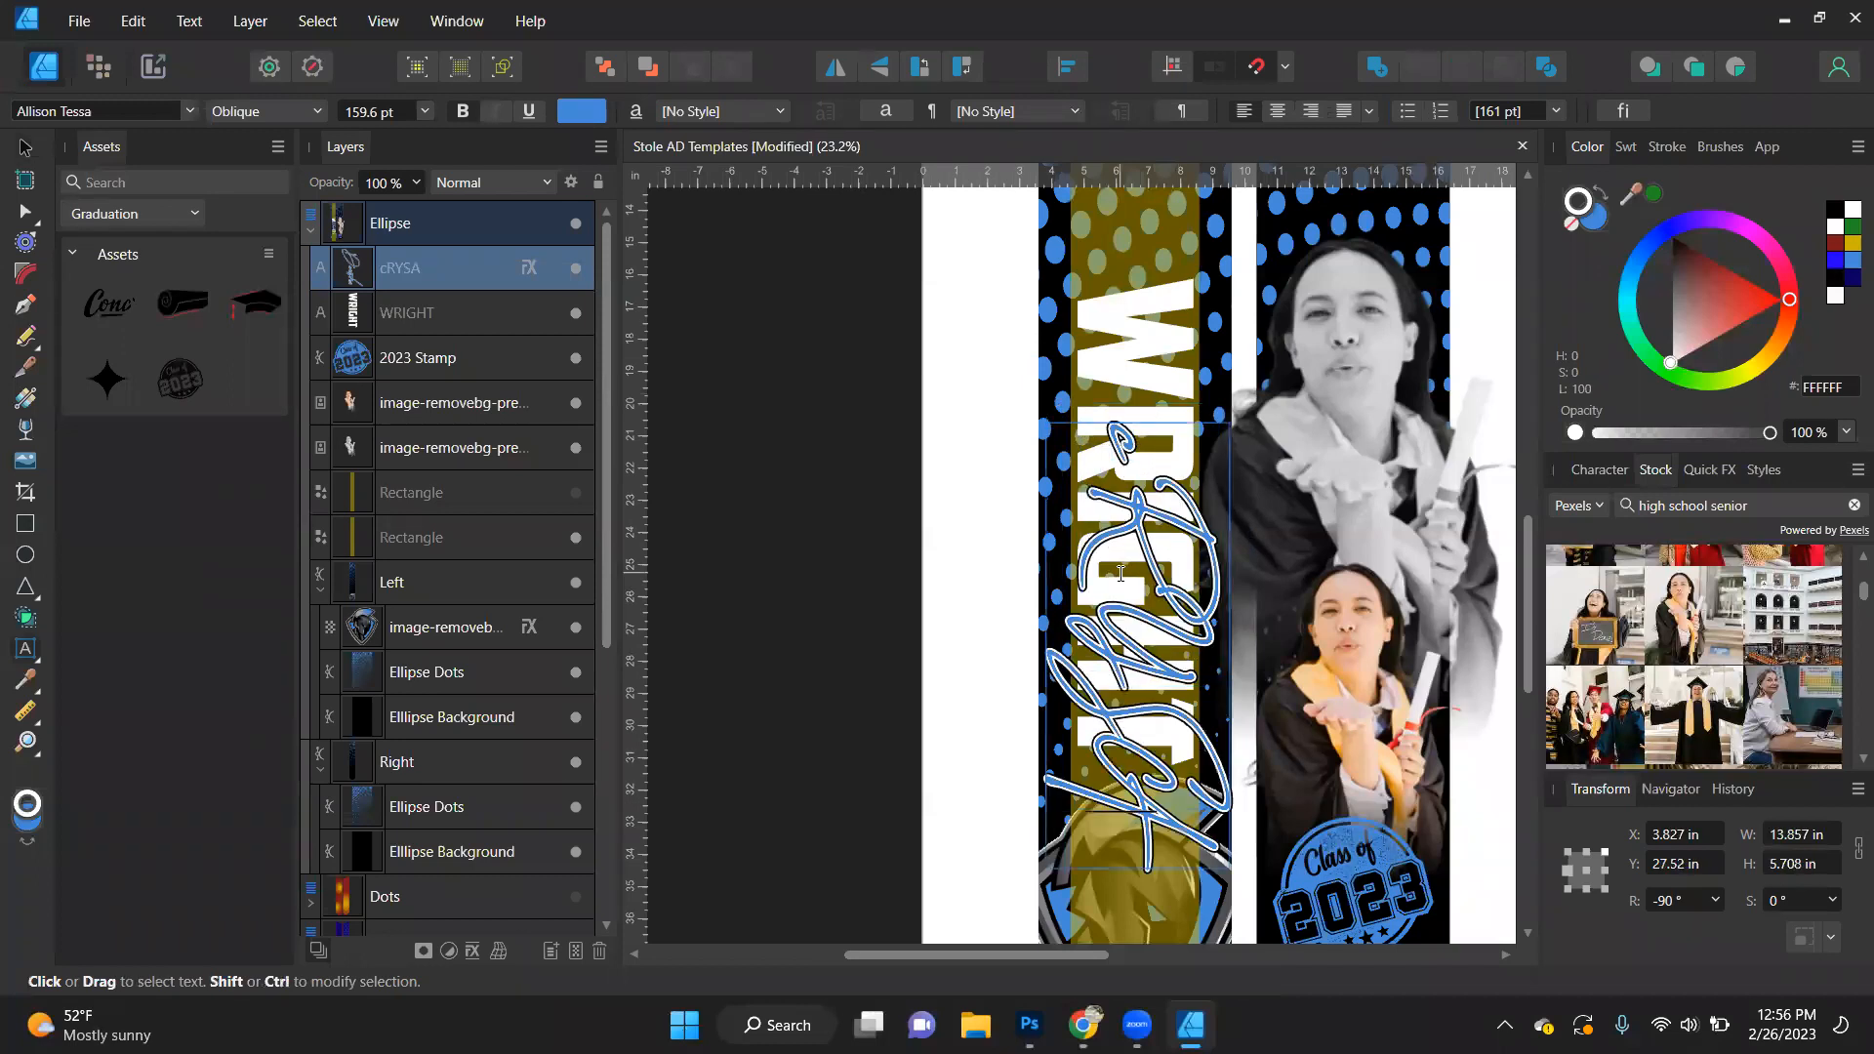
{"action": "key", "text": "BackSpace"}
{"action": "key", "text": "BackSpace"}
{"action": "key", "text": "BackSpace"}
{"action": "key", "text": "BackSpace"}
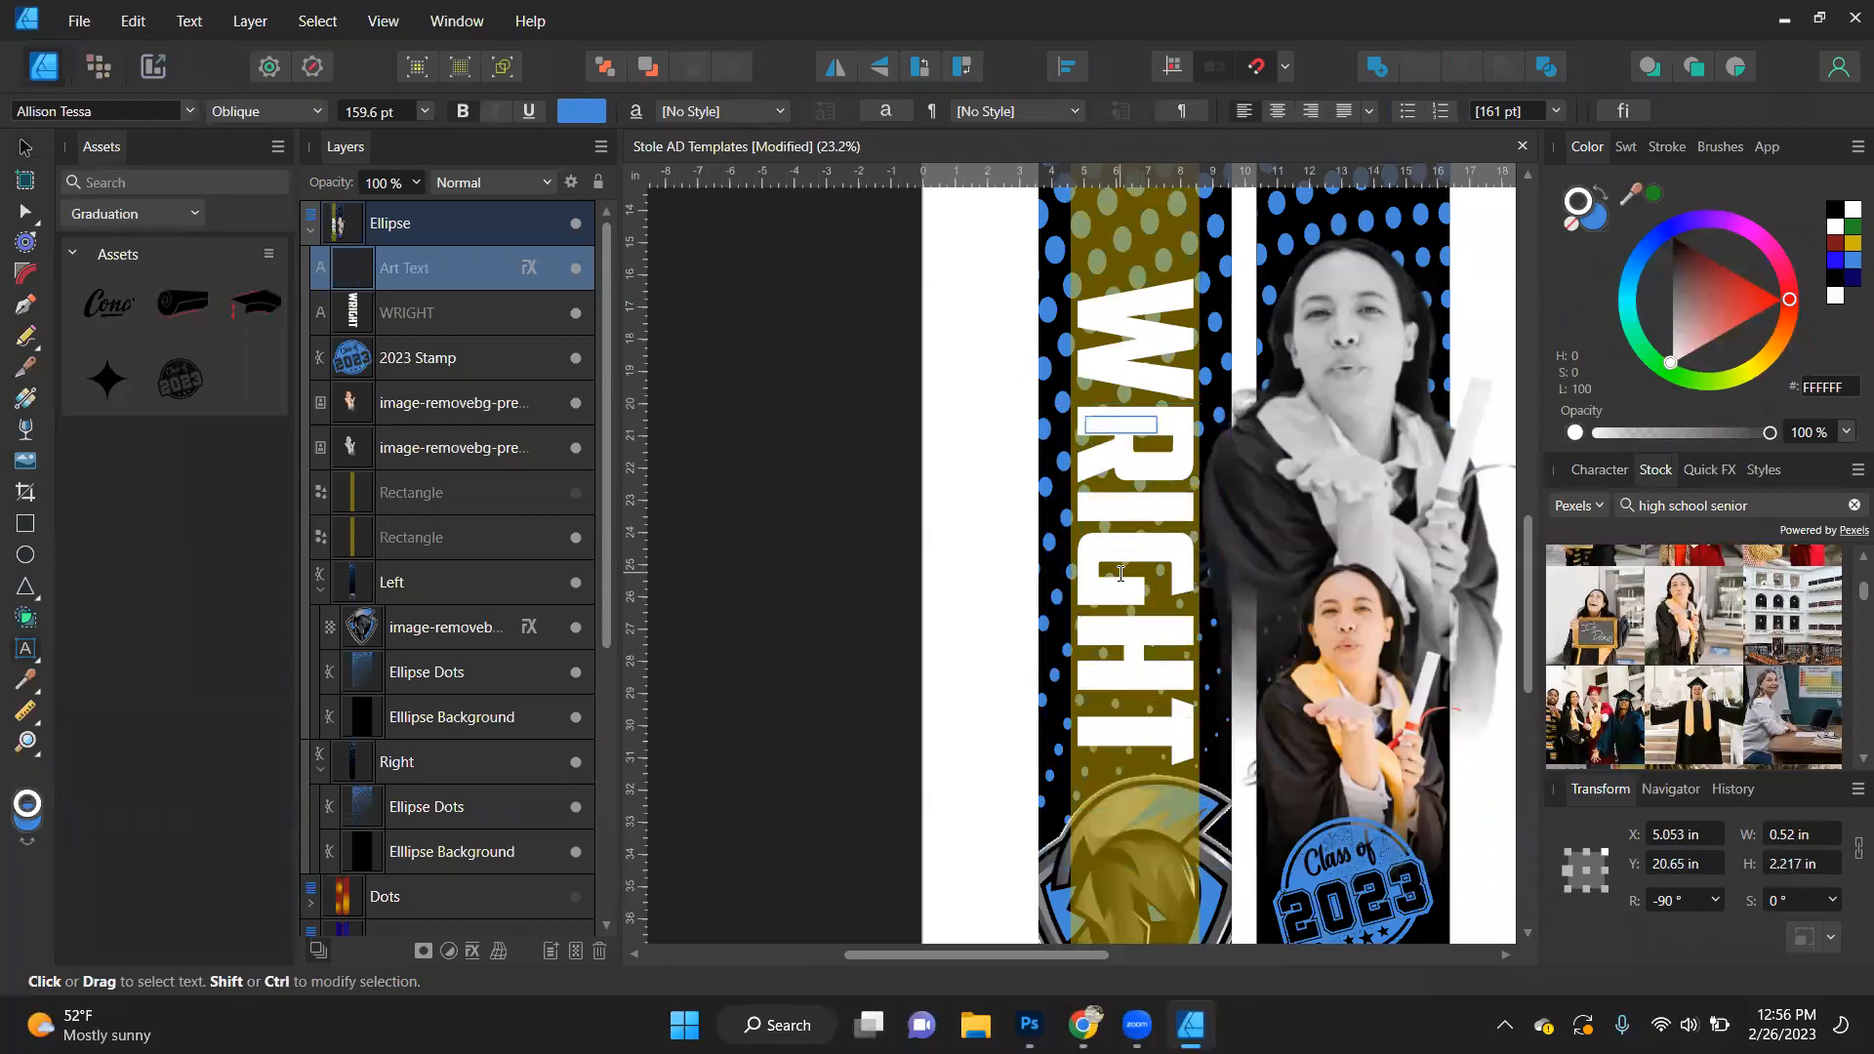
{"action": "type", "text": "Crystal"}
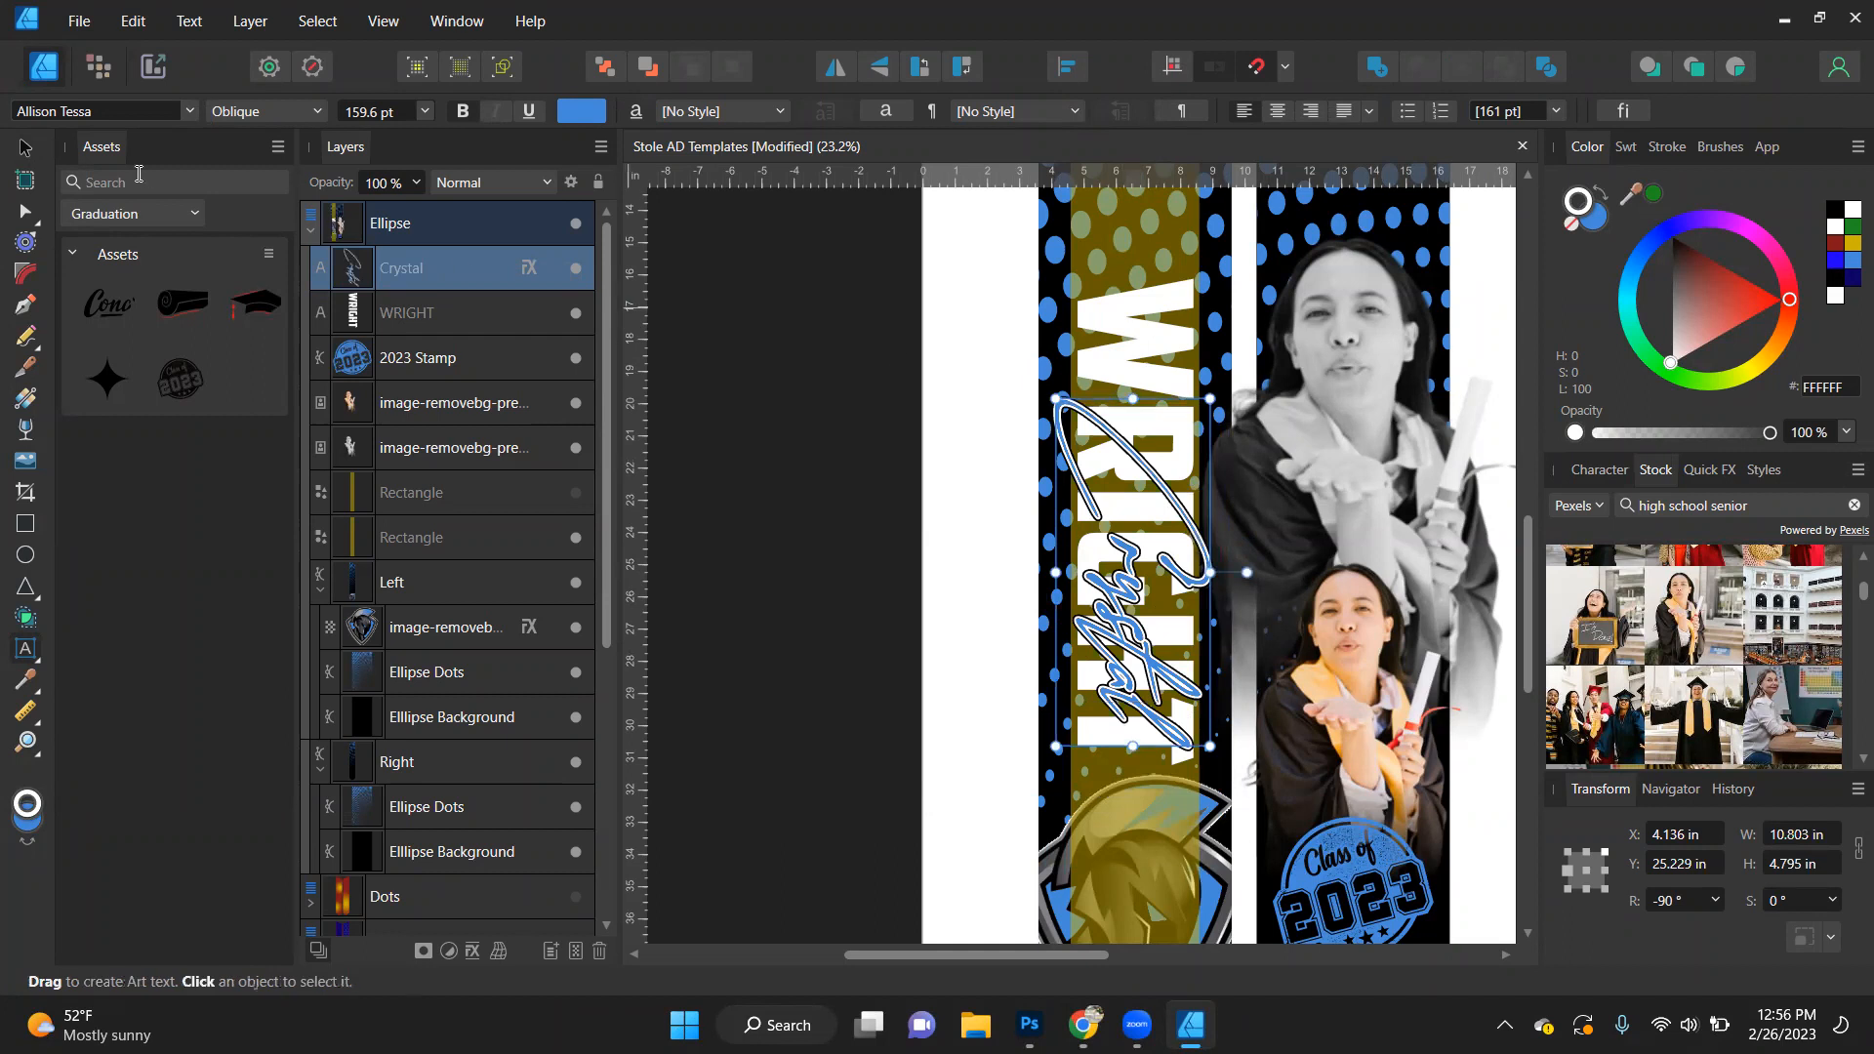
{"action": "left_click", "coordinate": [27, 148]}
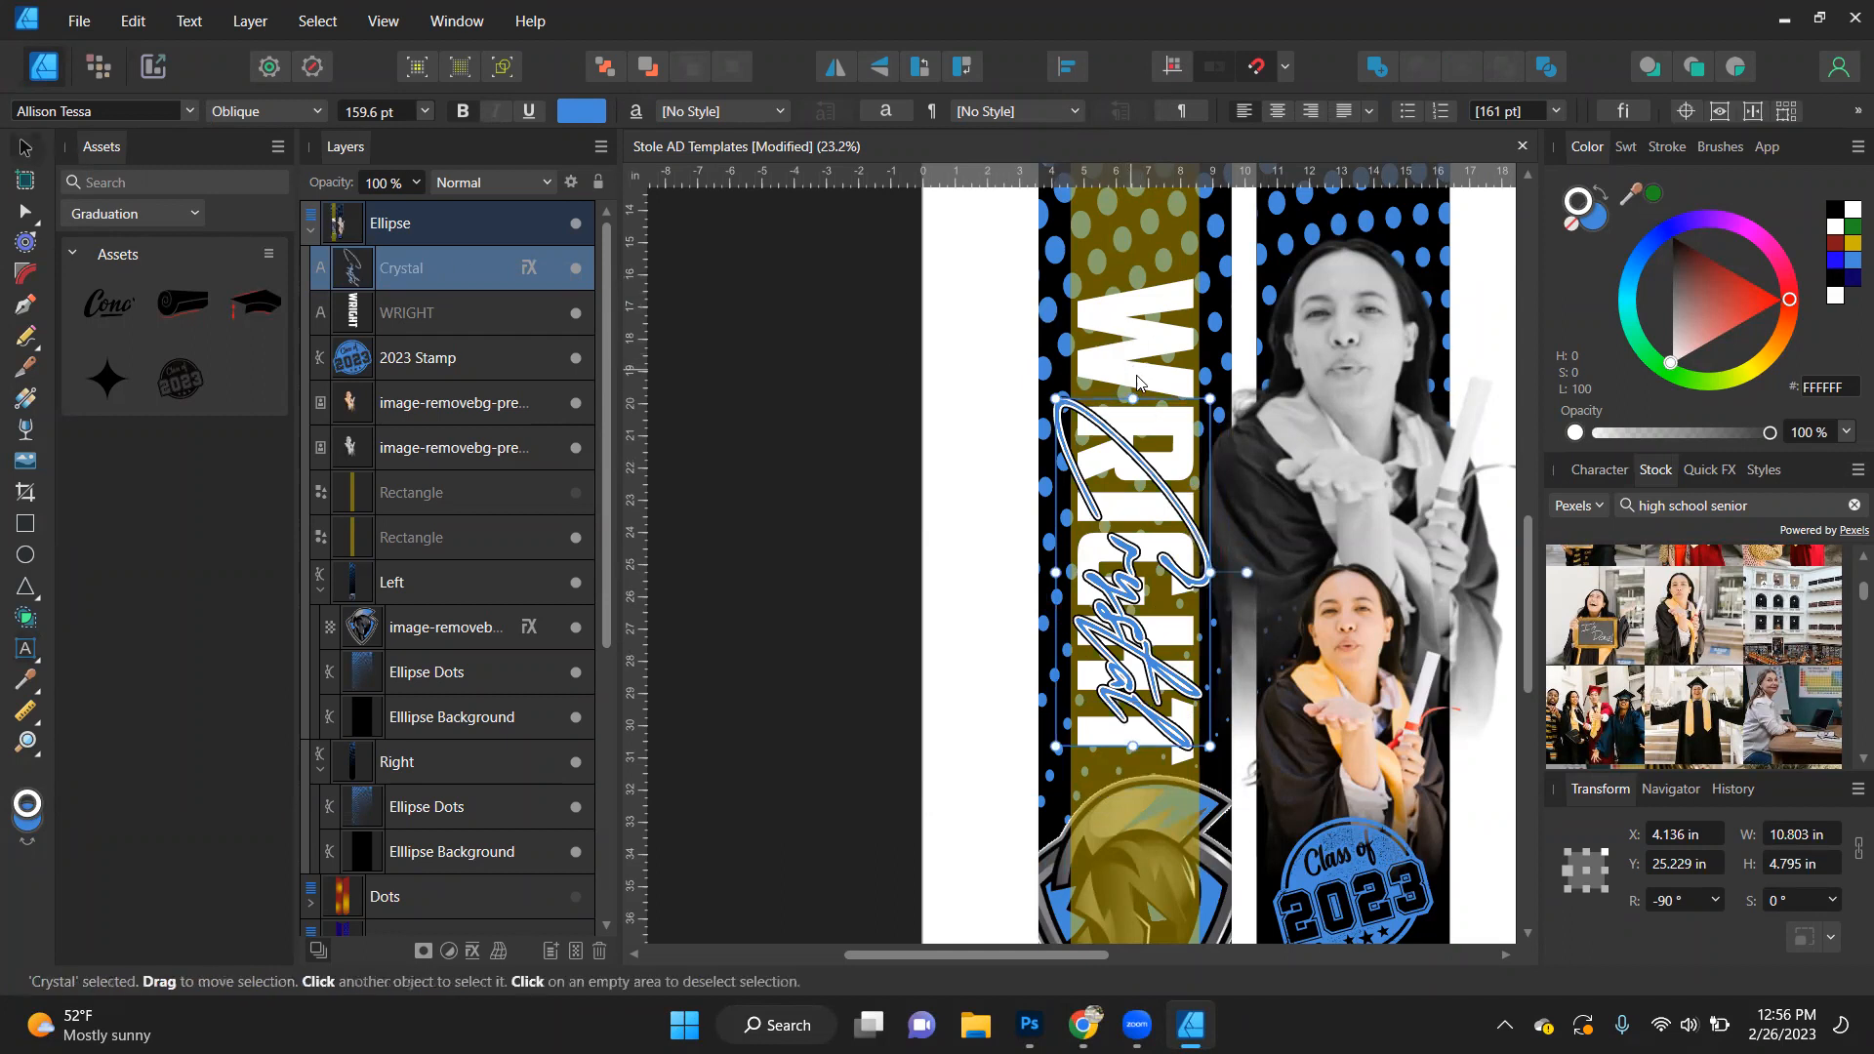
- Stretch the script first name lengthwise, scale it down to about 118.5 pt, and position it within the left guide strip
{"action": "left_click_drag", "start_coordinate": [1132, 398], "coordinate": [1132, 344]}
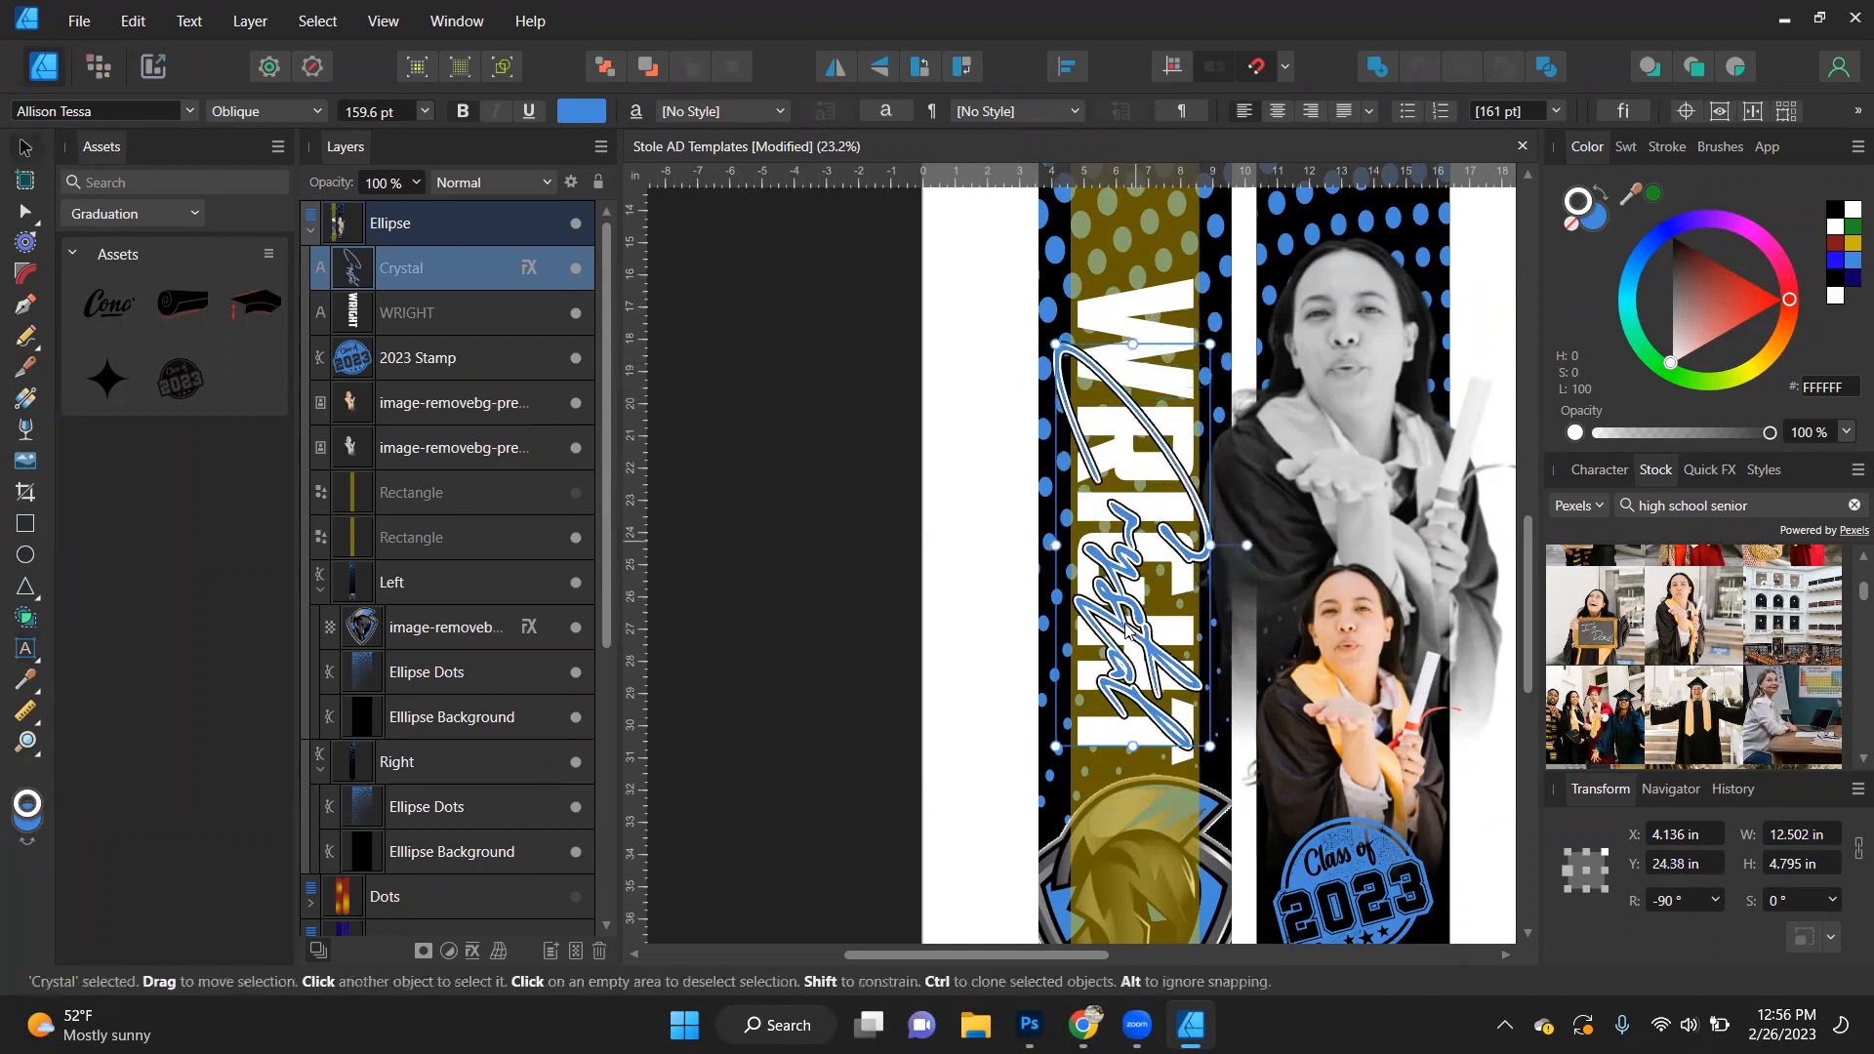
{"action": "left_click_drag", "start_coordinate": [1208, 748], "coordinate": [1171, 642]}
{"action": "left_click_drag", "start_coordinate": [1119, 538], "coordinate": [1129, 566]}
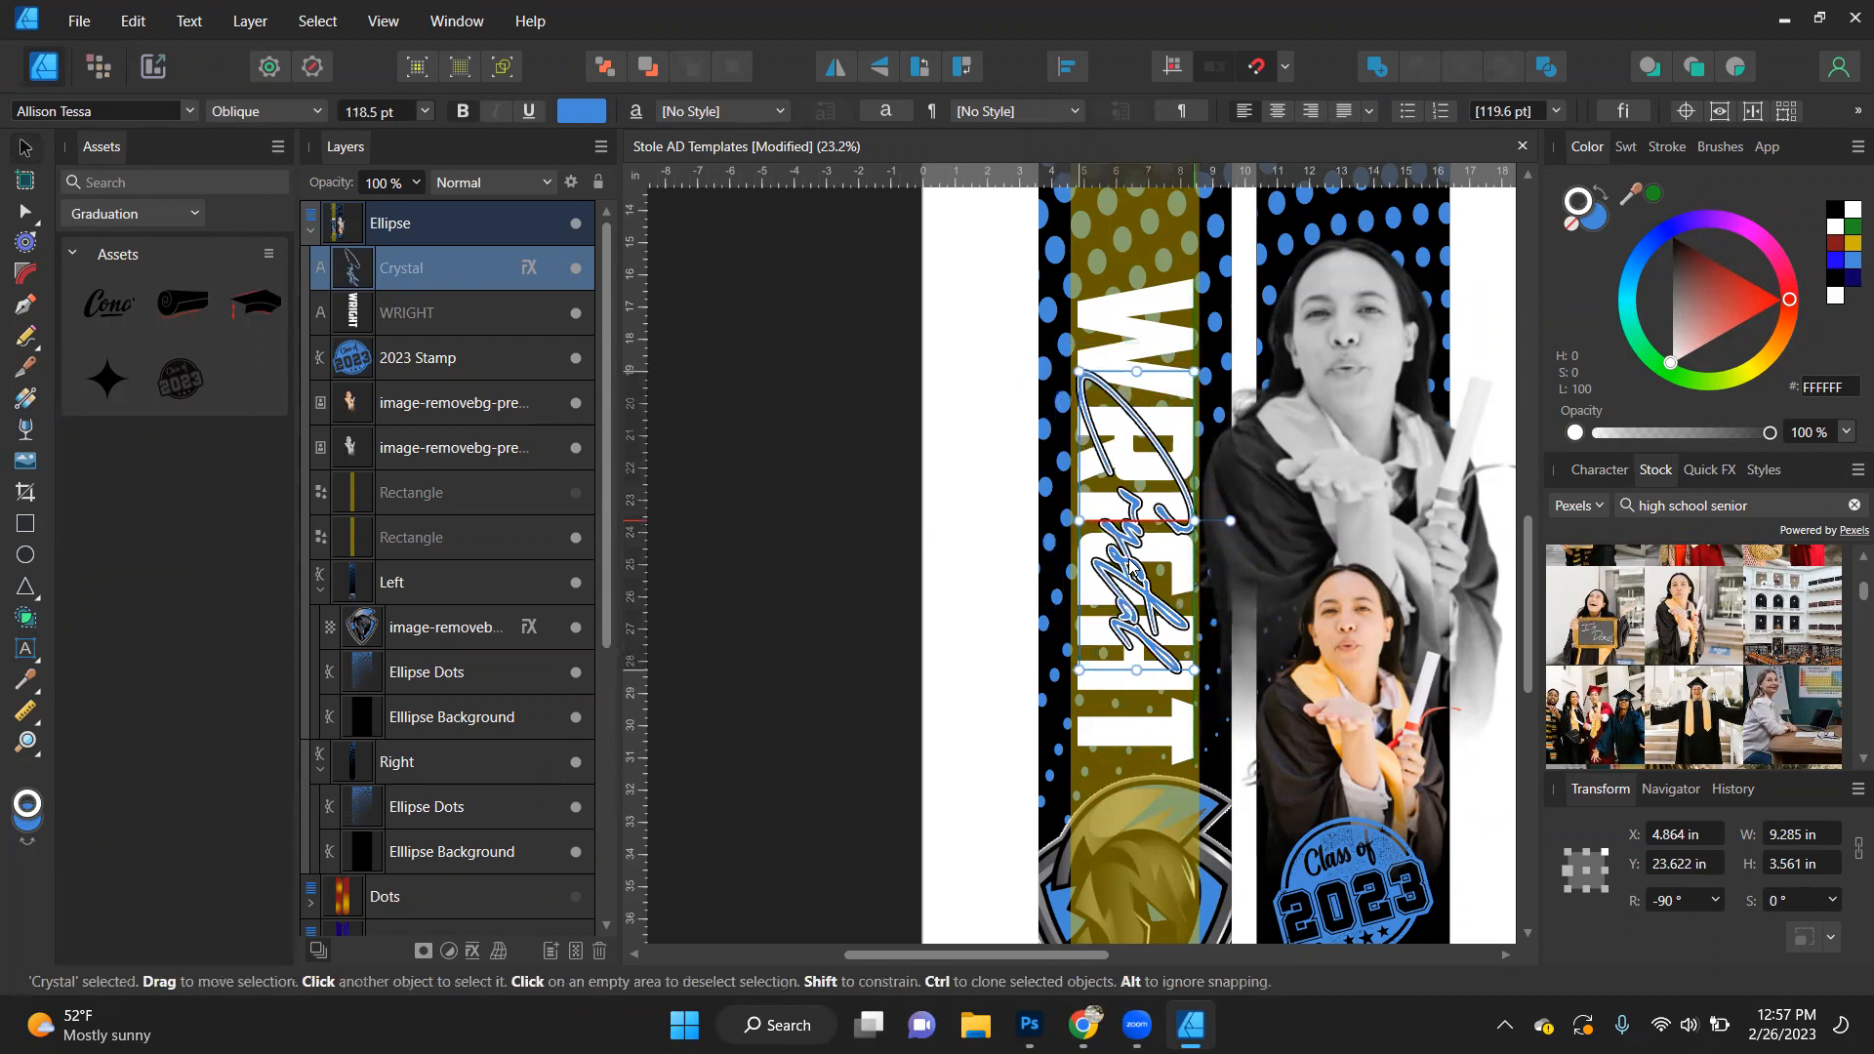
{"action": "left_click", "coordinate": [890, 610]}
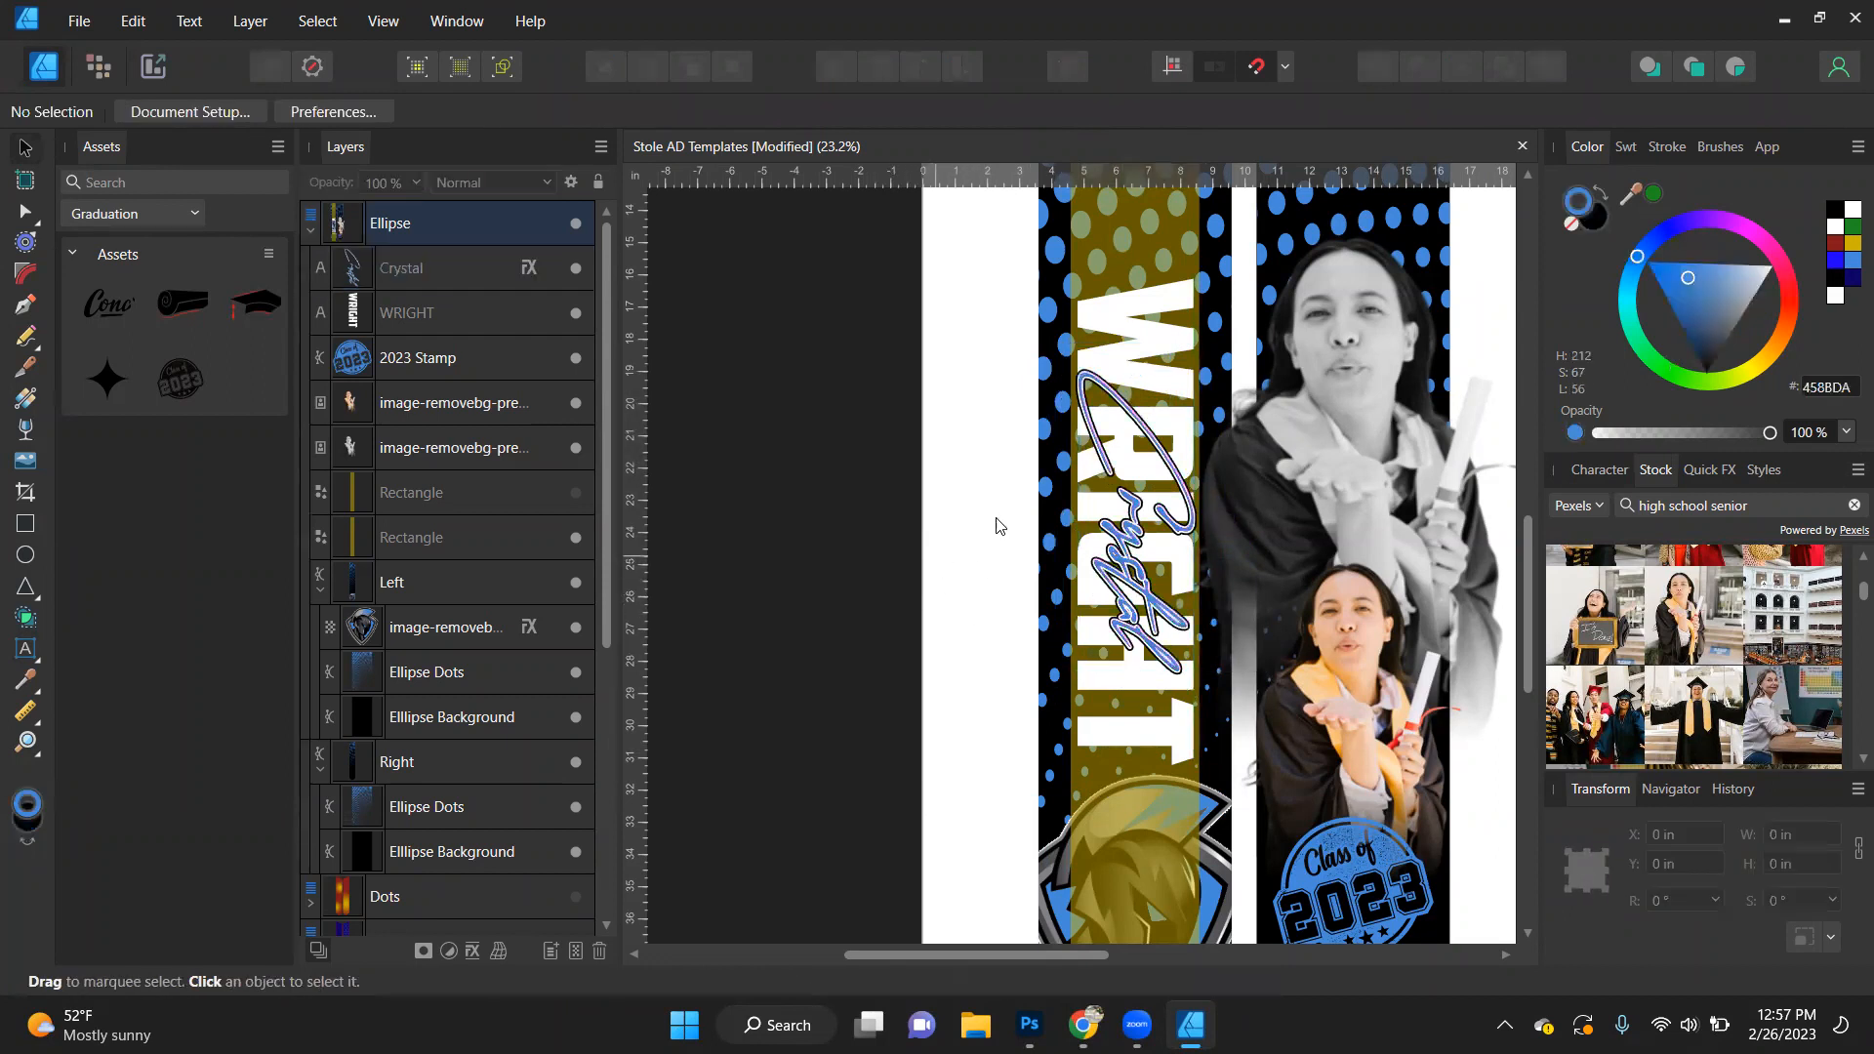
- Scale the script first name down further so it sits inside the surname's width
{"action": "scroll", "coordinate": [1174, 509], "scroll_direction": "down", "scroll_amount": 2}
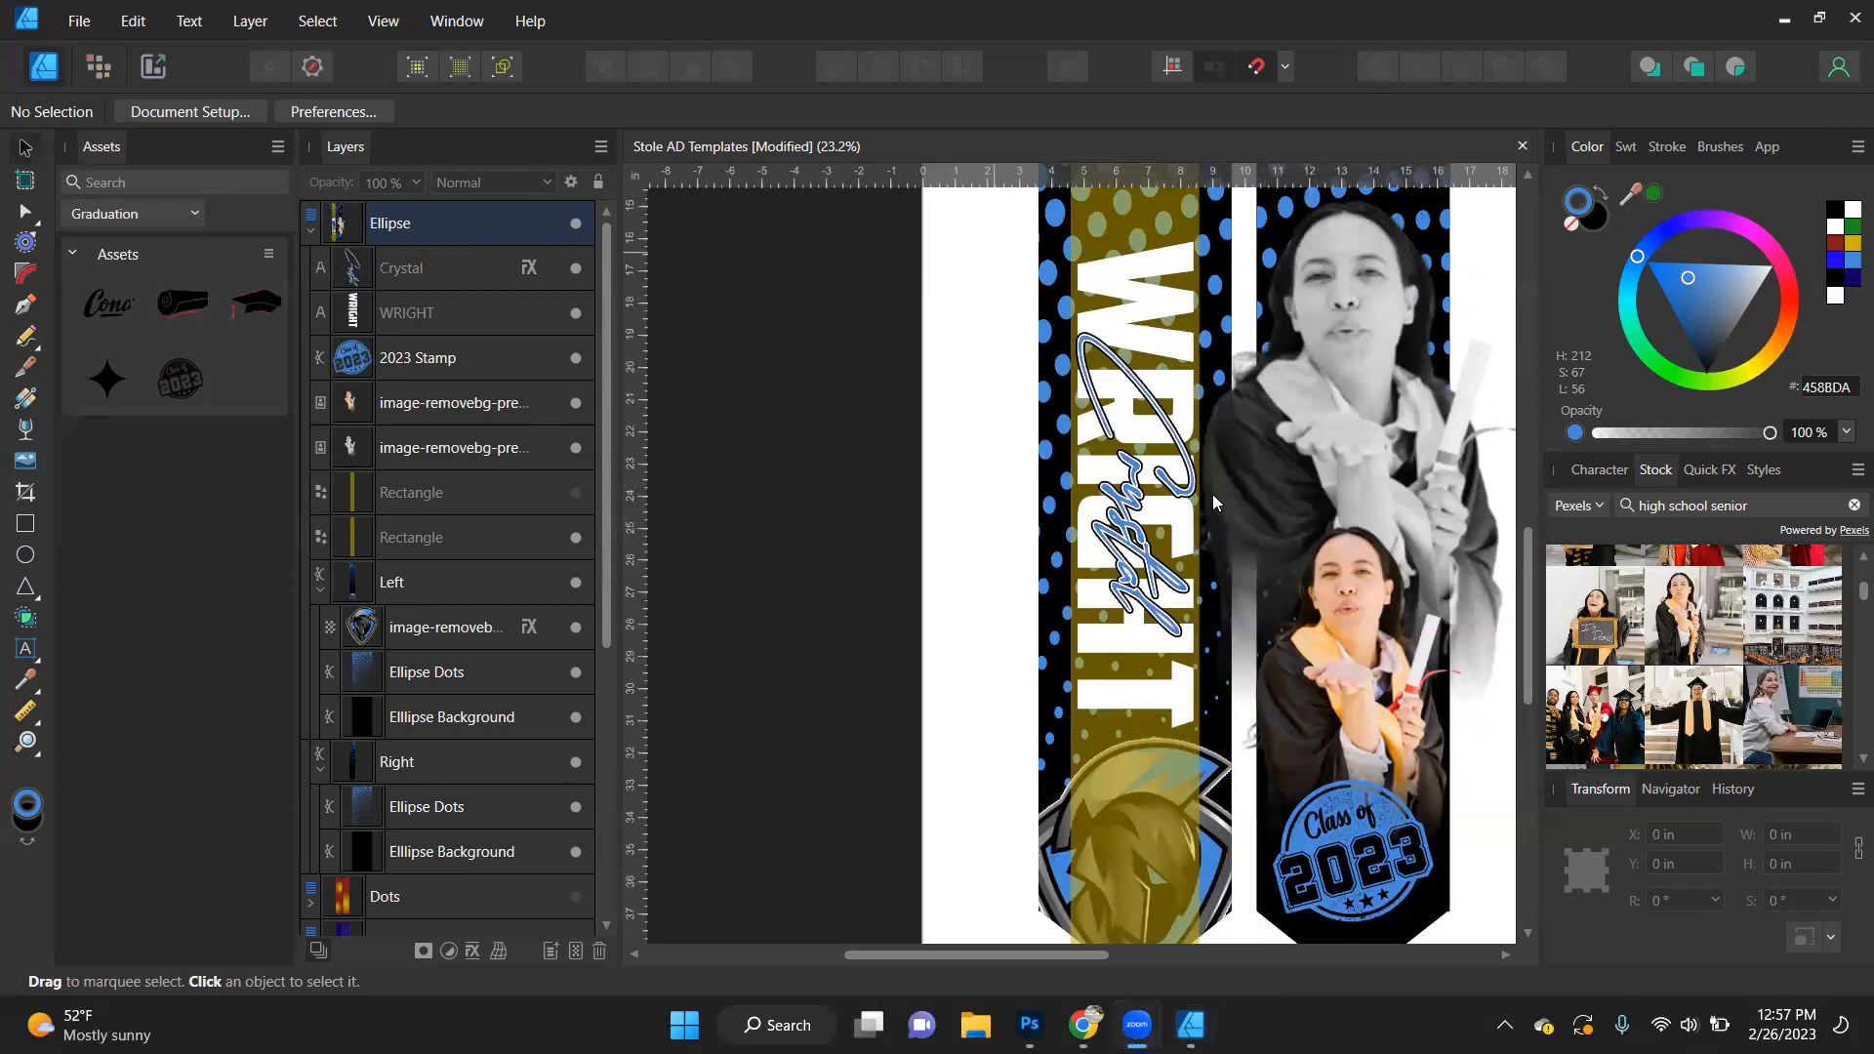
{"action": "left_click", "coordinate": [1127, 524]}
{"action": "left_click_drag", "start_coordinate": [1199, 332], "coordinate": [1176, 380]}
- Centre-align the script first name and the surname horizontally and vertically to the selection bounds
{"action": "left_click", "coordinate": [1140, 309], "text": "shift"}
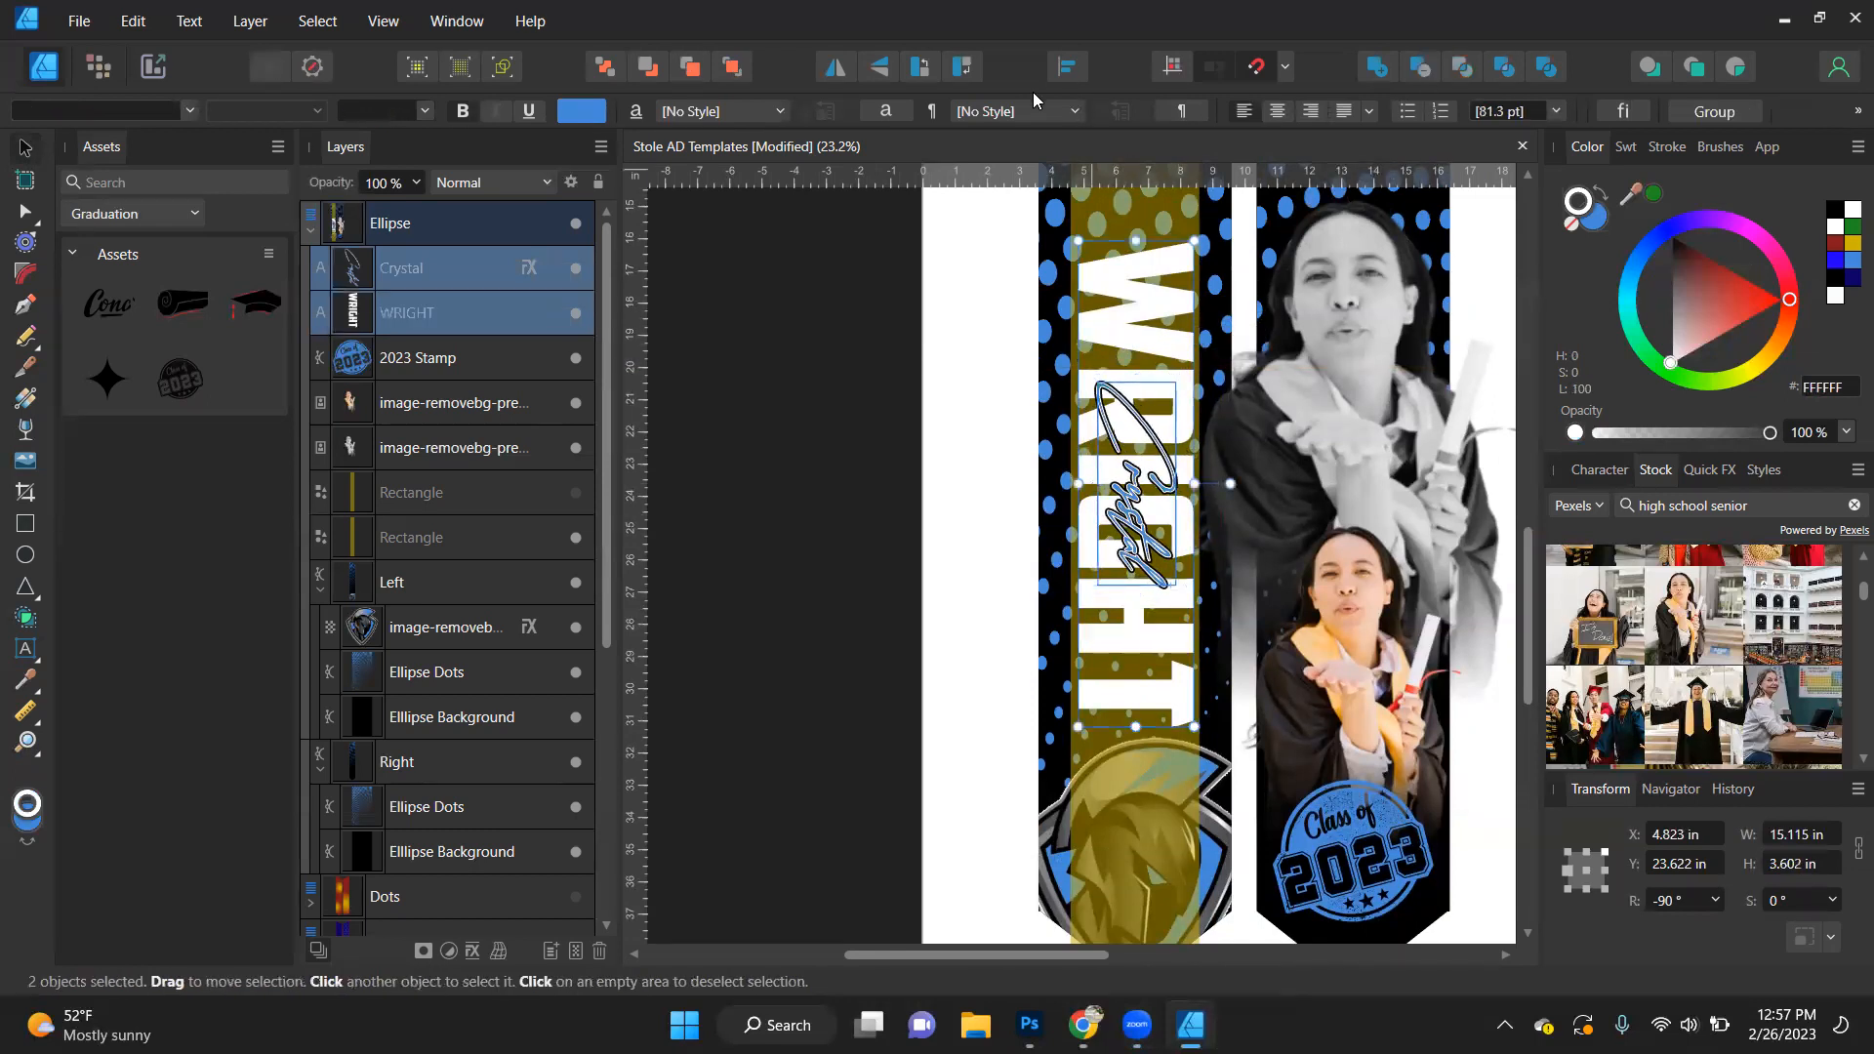
{"action": "left_click", "coordinate": [1067, 66]}
{"action": "left_click", "coordinate": [1119, 145]}
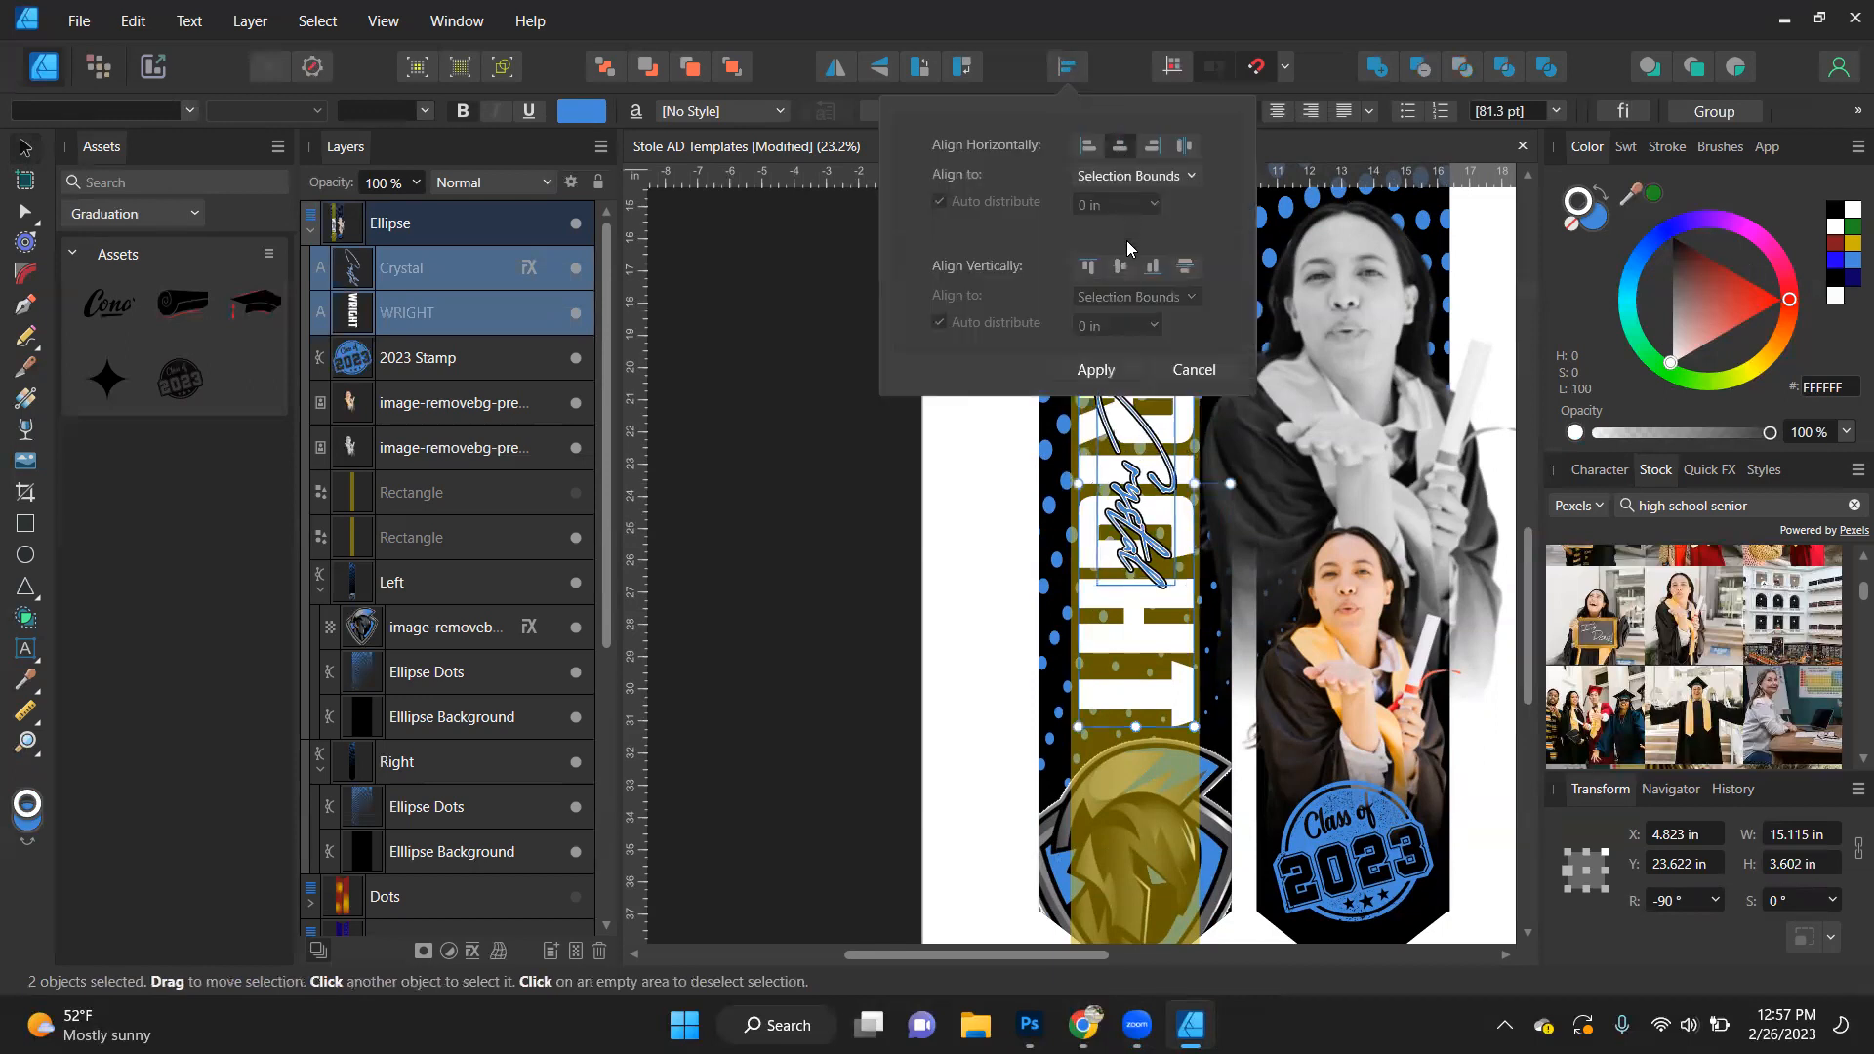
{"action": "left_click", "coordinate": [1120, 265]}
{"action": "left_click", "coordinate": [1108, 368]}
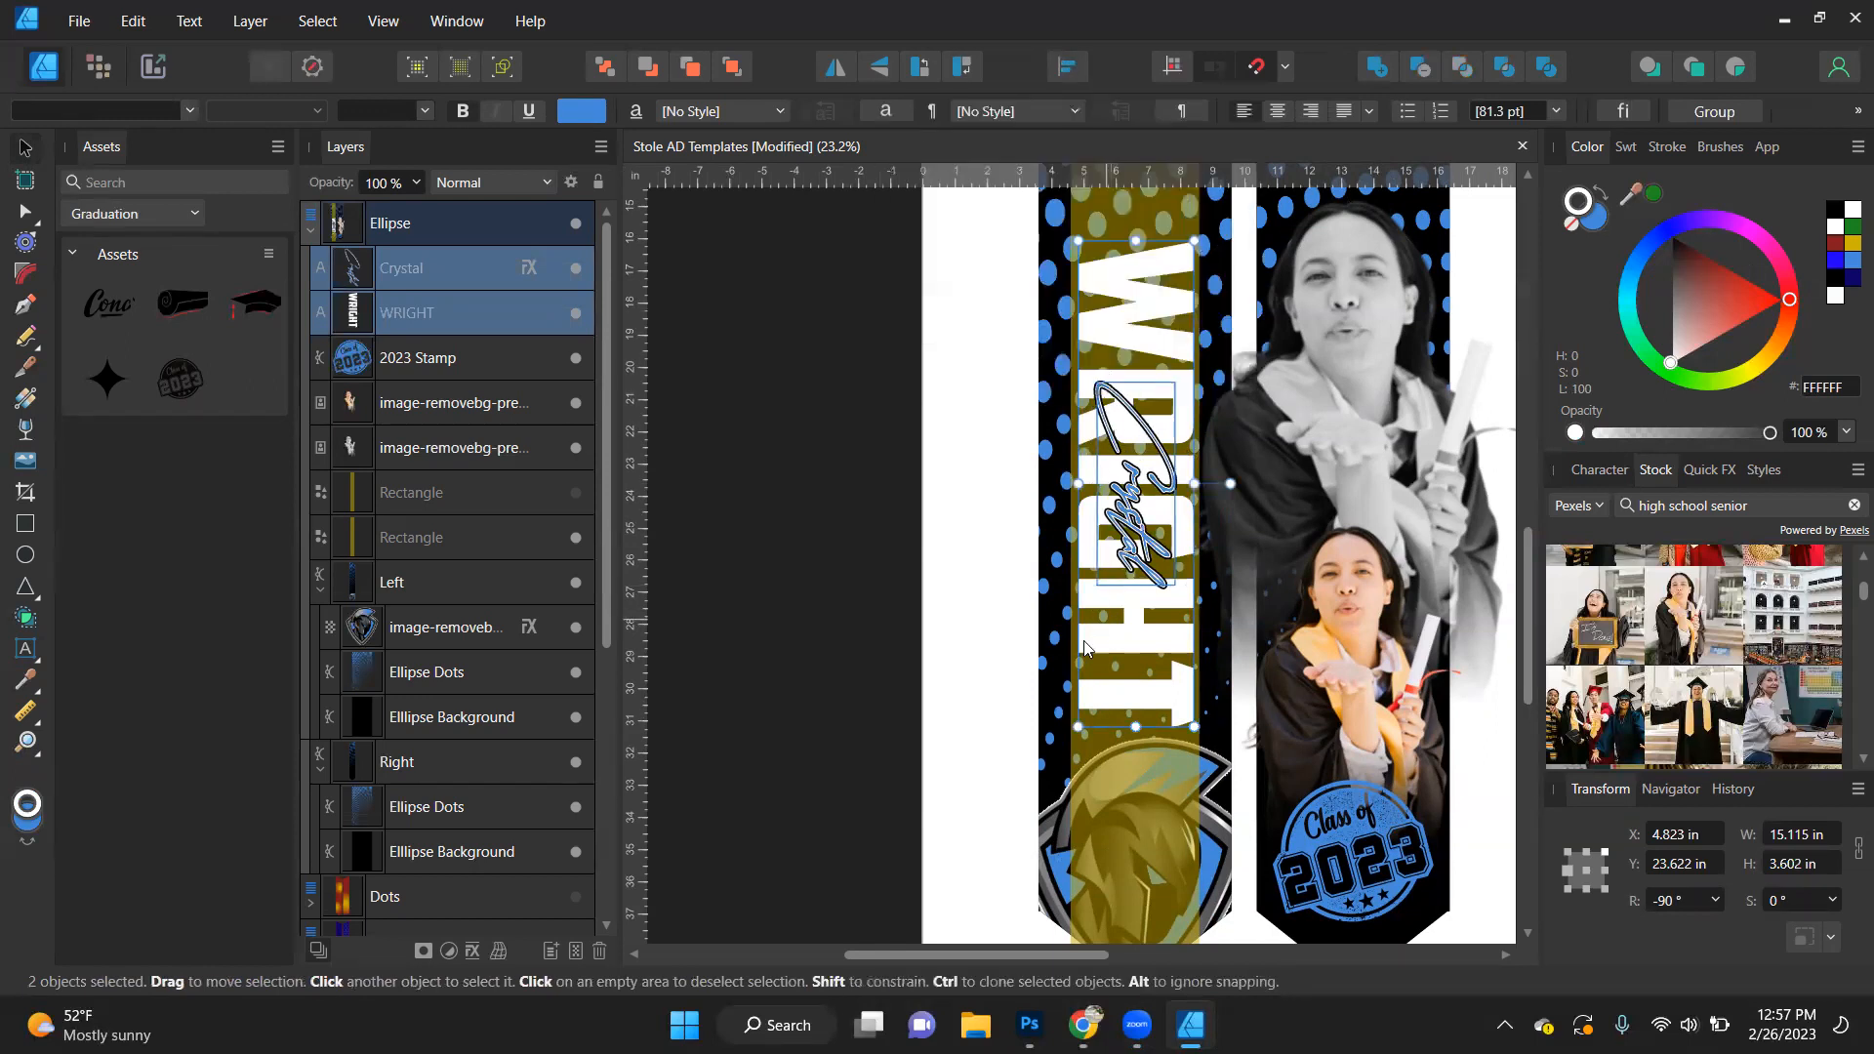
{"action": "left_click", "coordinate": [855, 672]}
{"action": "left_click_drag", "start_coordinate": [1128, 543], "coordinate": [1140, 447]}
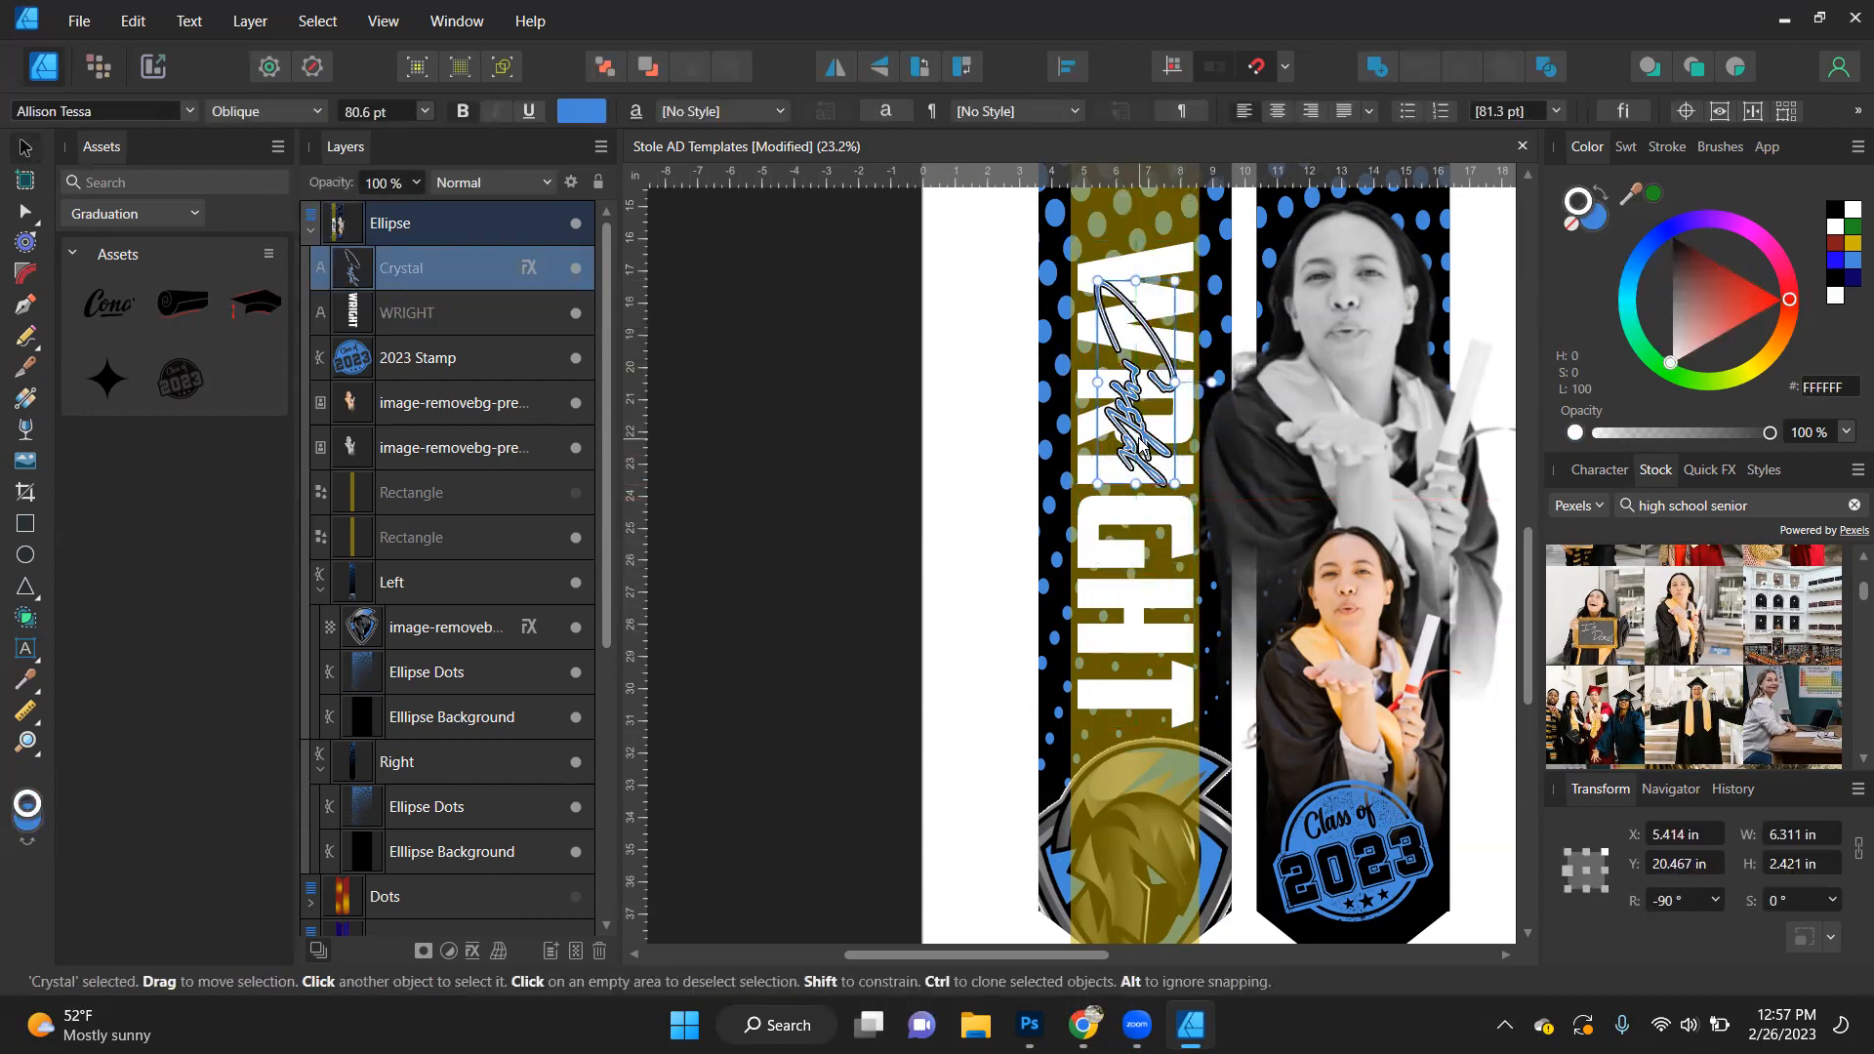
{"action": "key", "text": "ctrl+z"}
{"action": "left_click", "coordinate": [743, 680]}
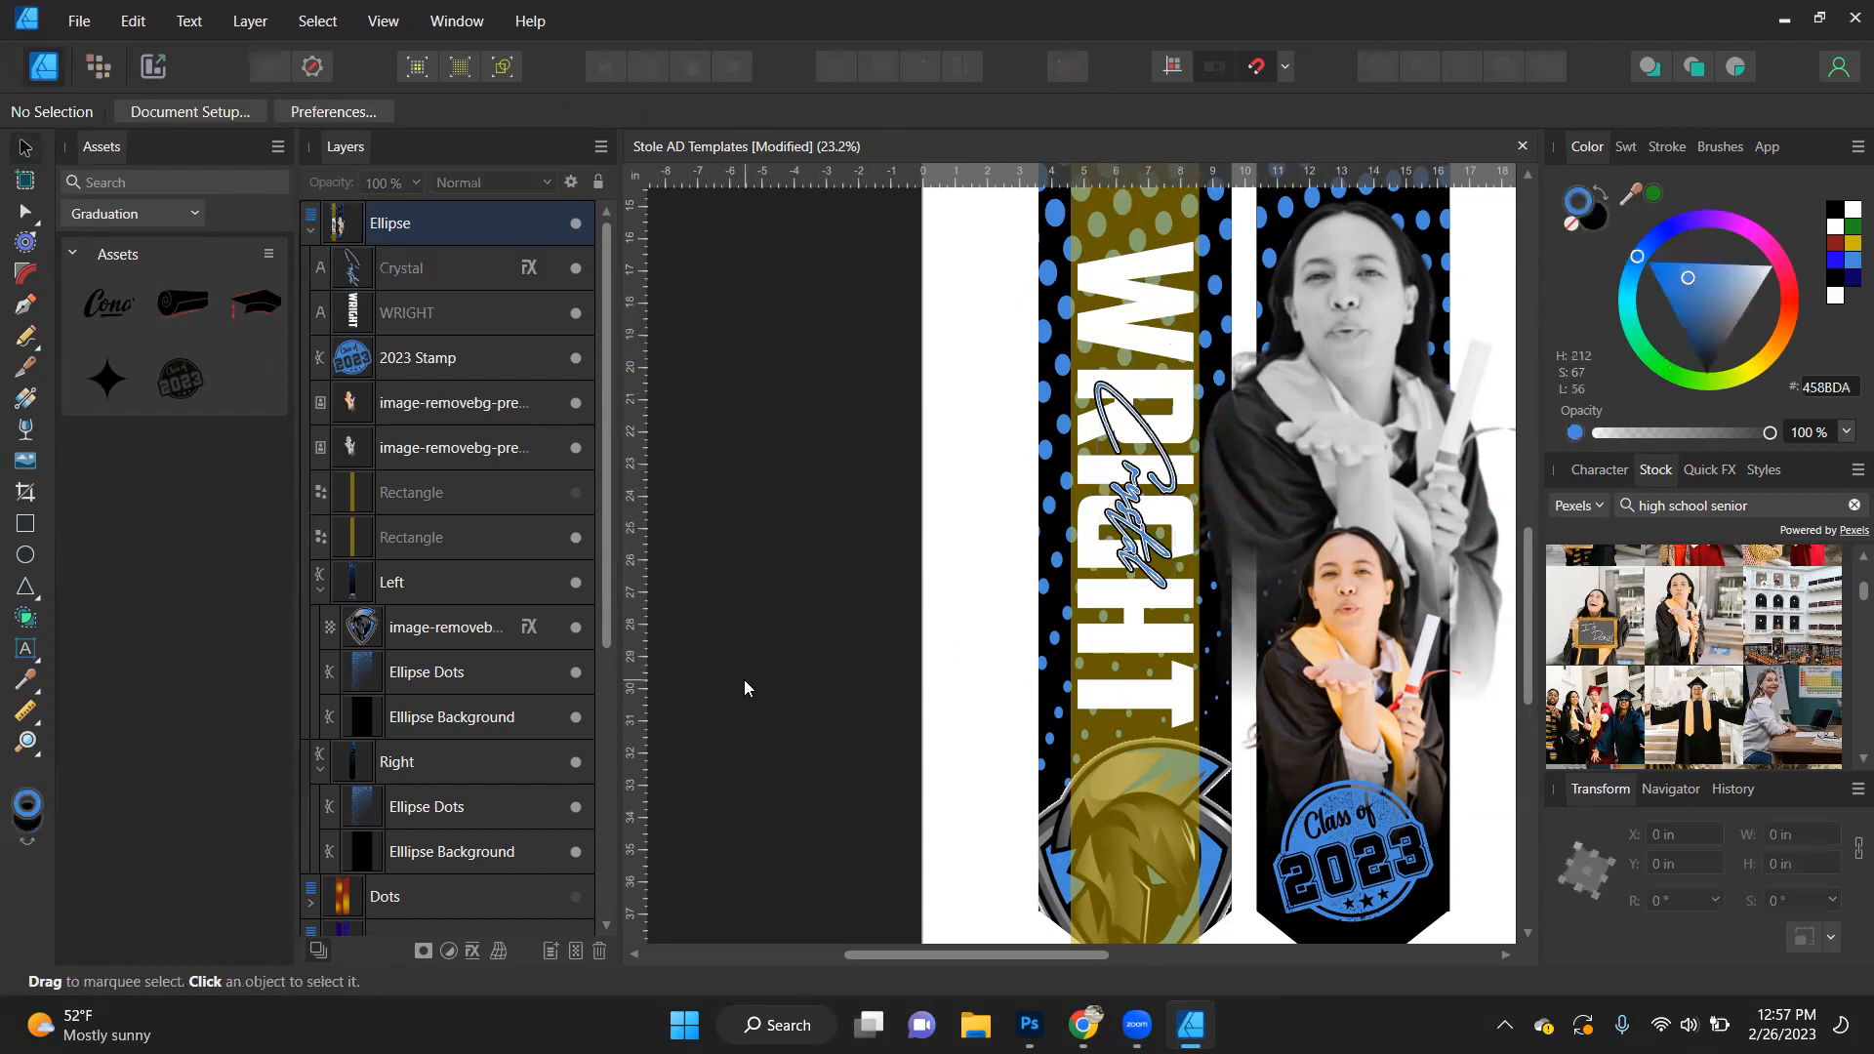
- Change the script first name's font to Allison Franco and enlarge it to about 202 pt over the surname
{"action": "left_click", "coordinate": [1132, 500]}
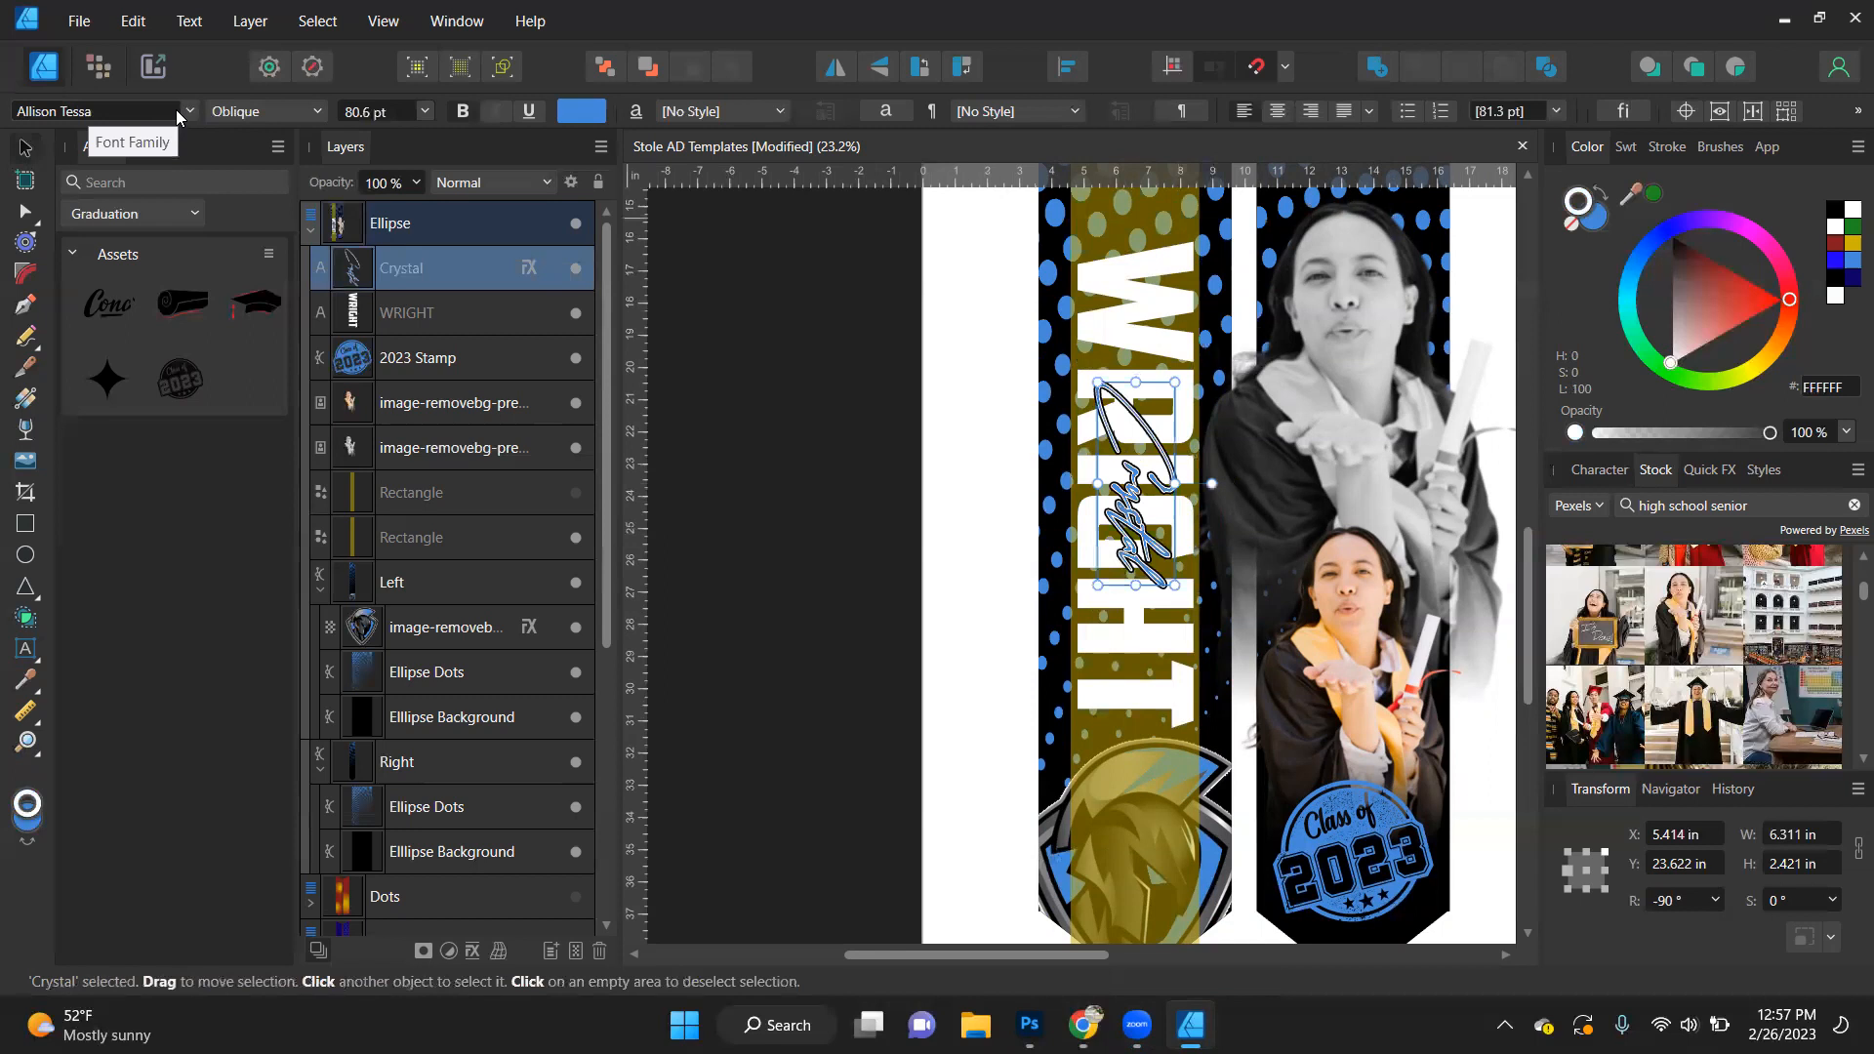
{"action": "left_click", "coordinate": [108, 107]}
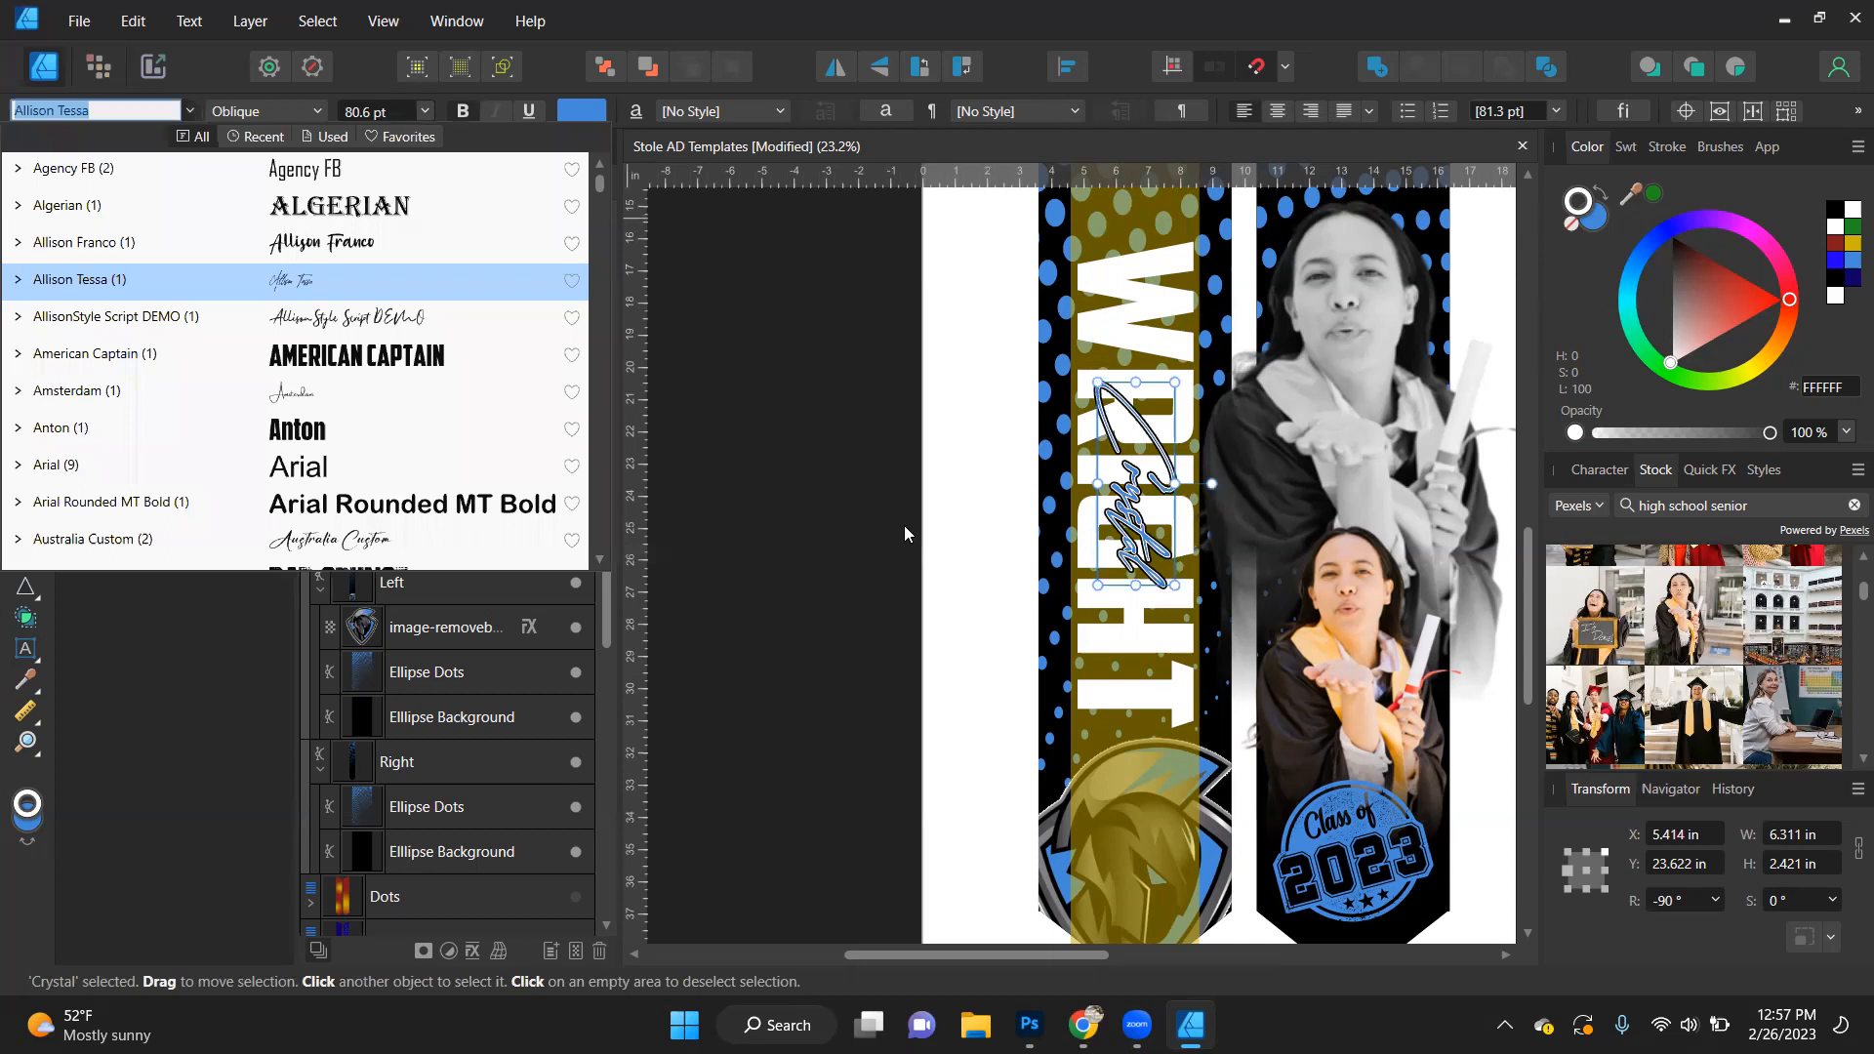
{"action": "key", "text": "Escape"}
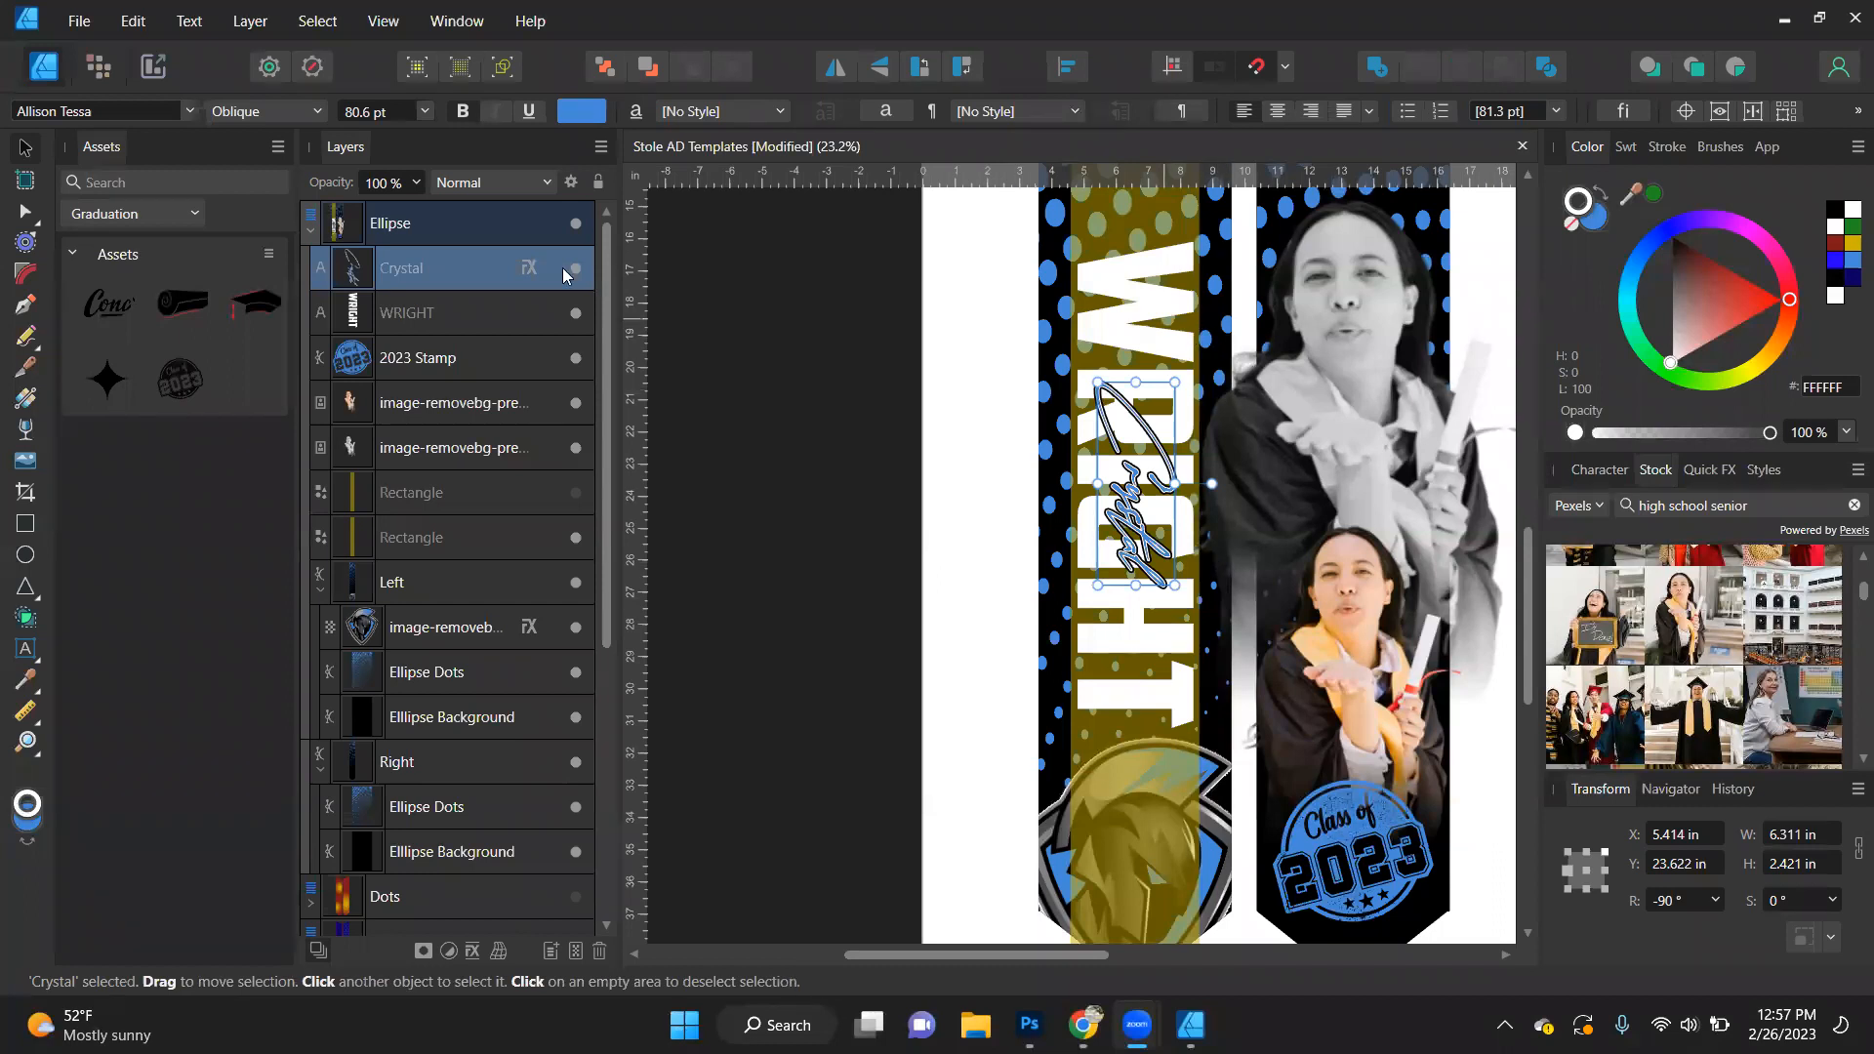
{"action": "left_click", "coordinate": [188, 111]}
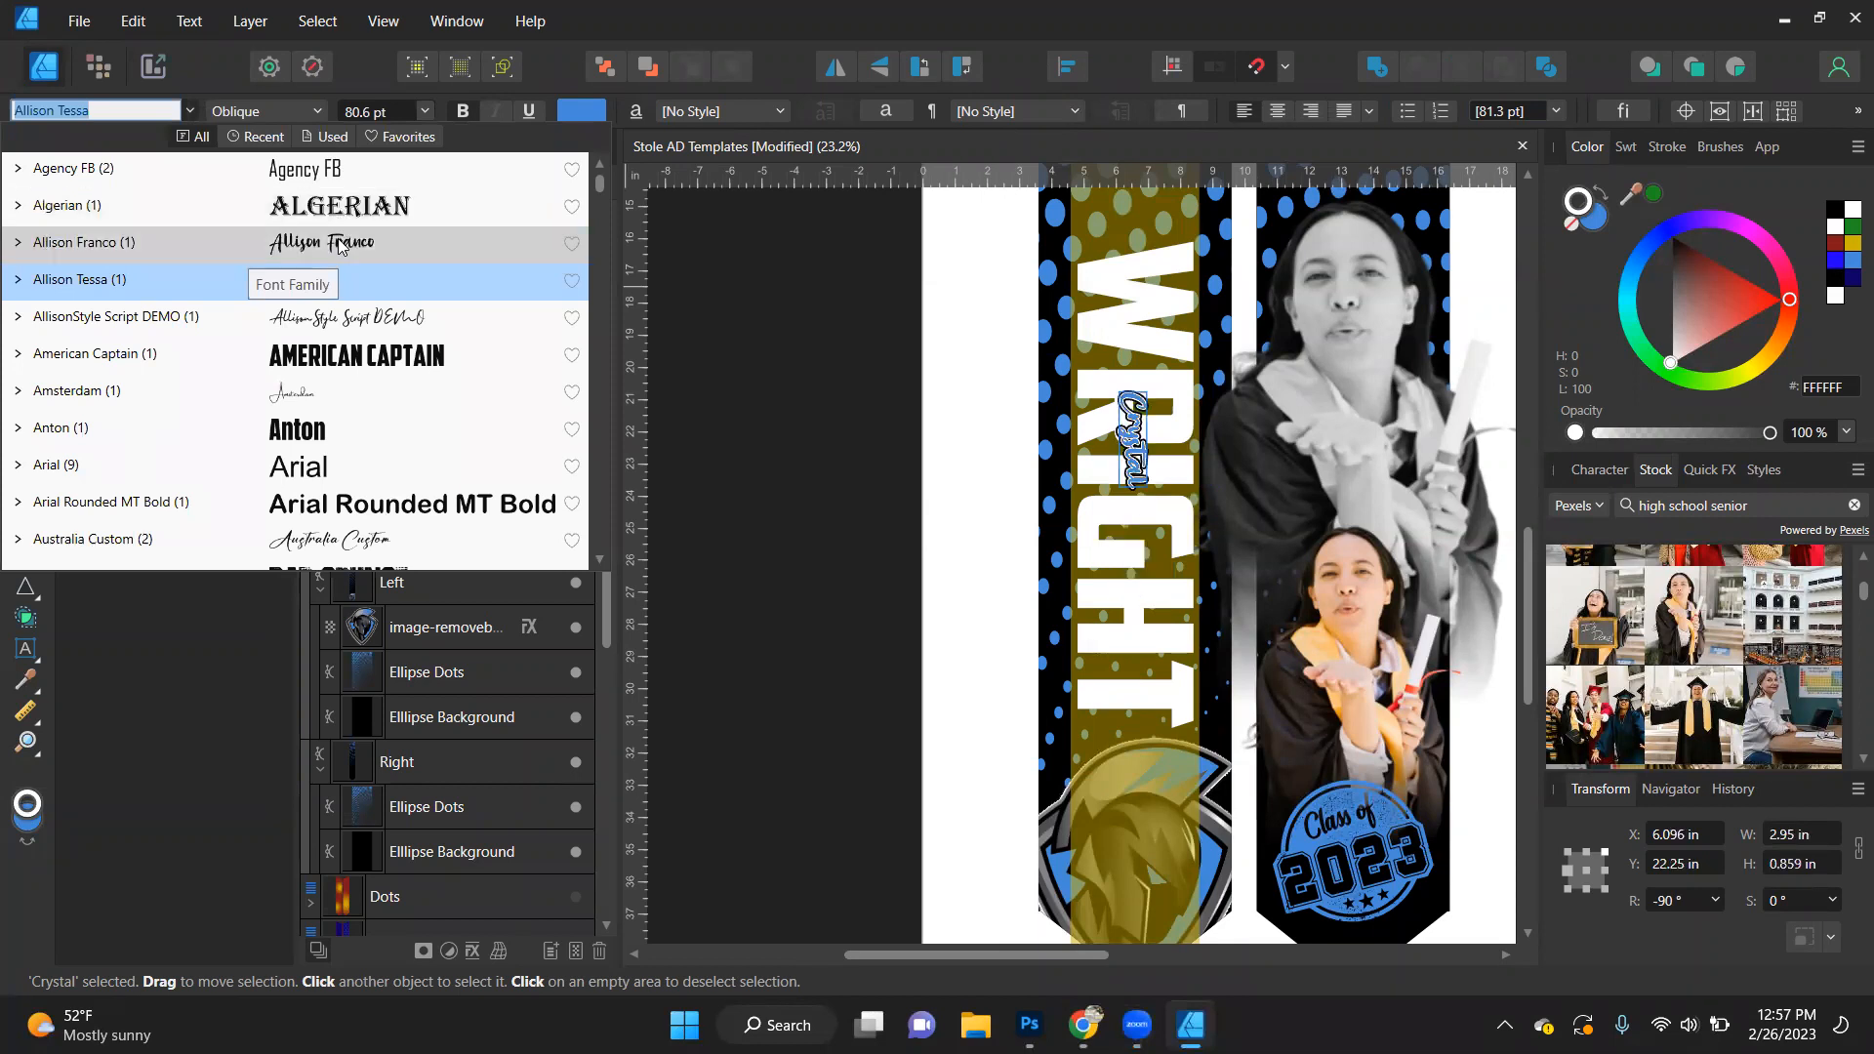
{"action": "left_click", "coordinate": [337, 240]}
{"action": "left_click_drag", "start_coordinate": [1147, 391], "coordinate": [1208, 292]}
{"action": "left_click_drag", "start_coordinate": [1137, 448], "coordinate": [1144, 546]}
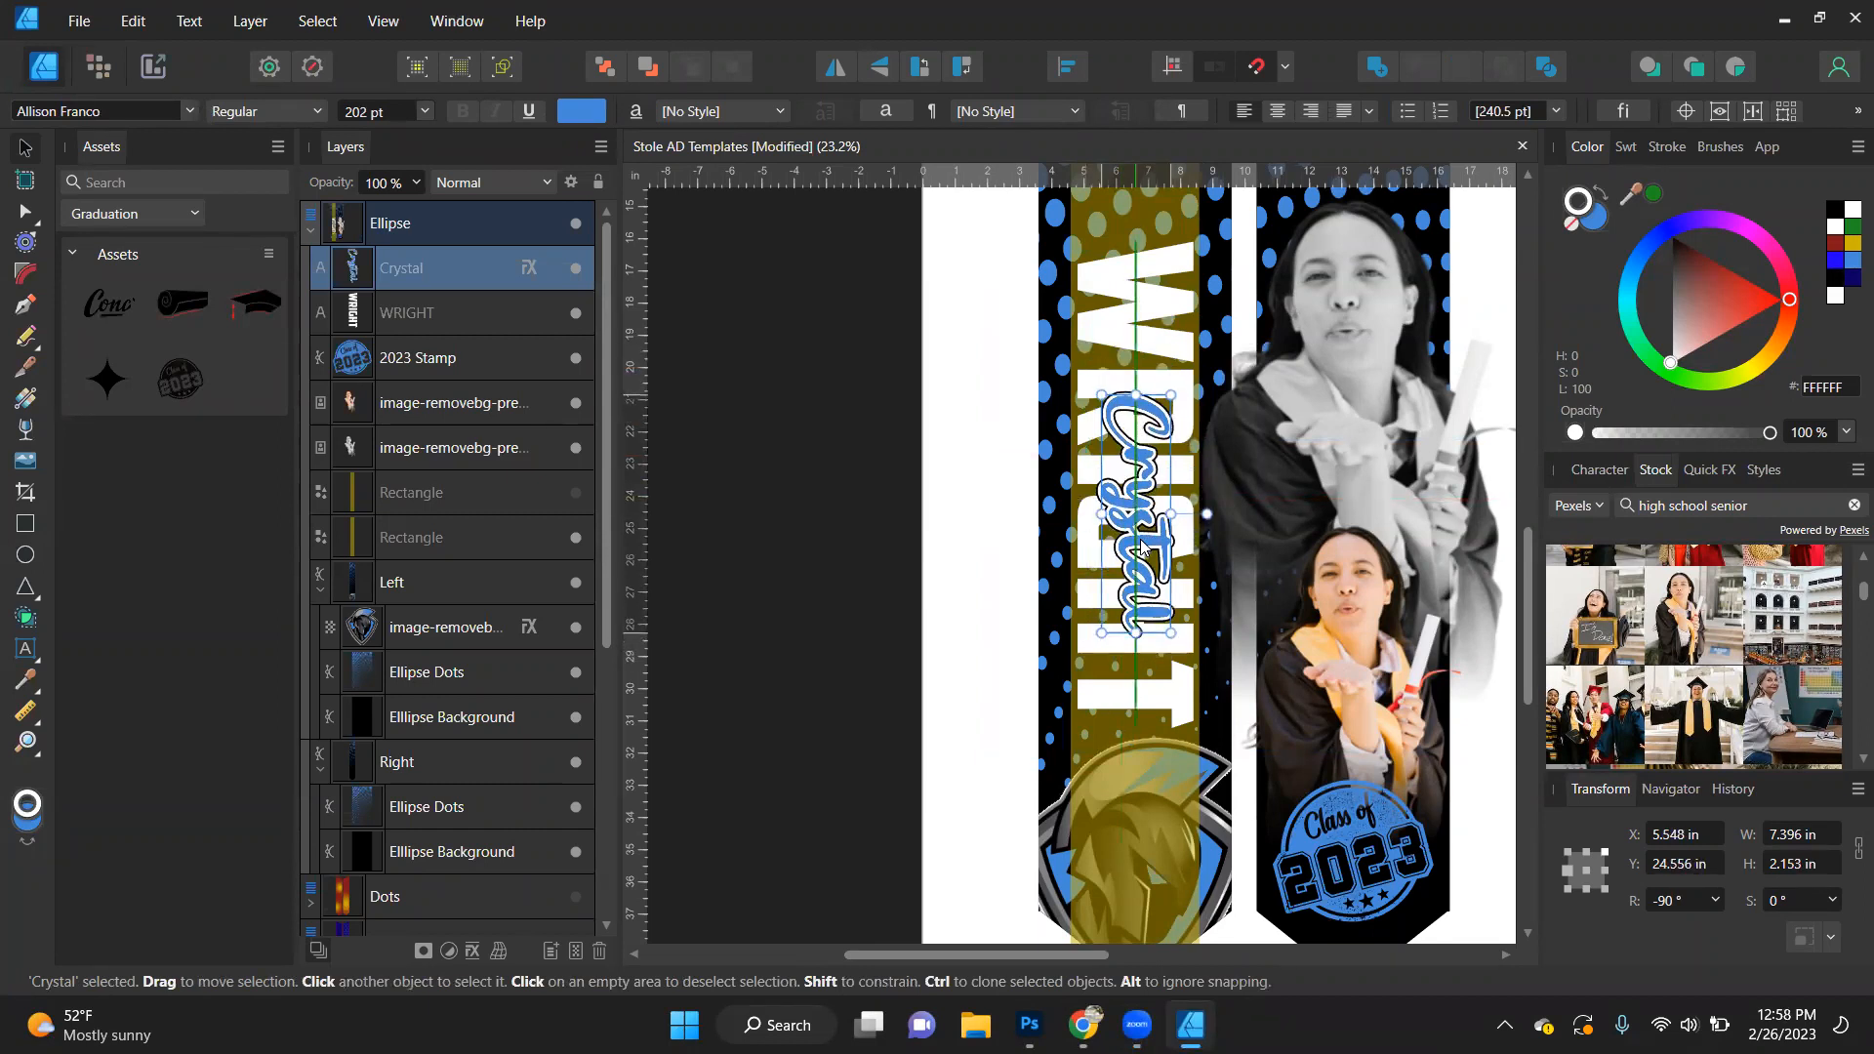
{"action": "left_click", "coordinate": [1164, 340], "text": "shift"}
{"action": "left_click", "coordinate": [1068, 66]}
{"action": "left_click", "coordinate": [1119, 145]}
{"action": "left_click", "coordinate": [1122, 267]}
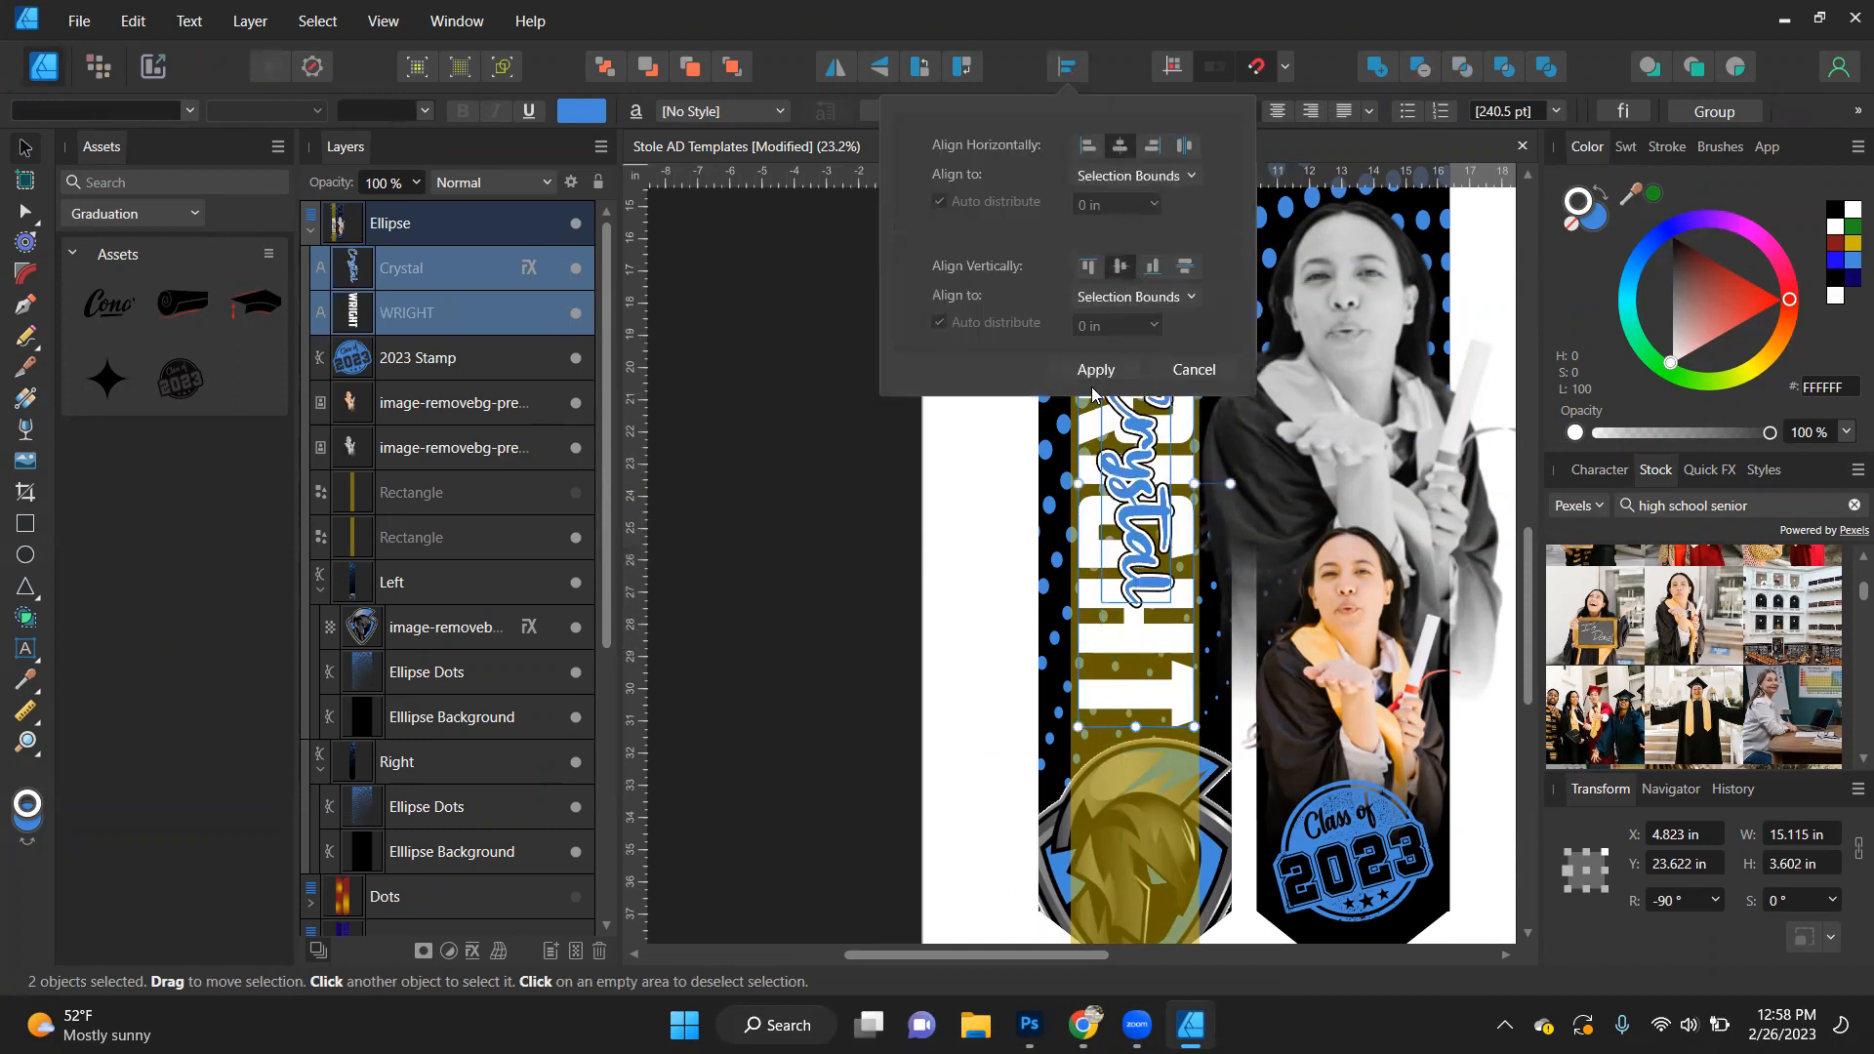
{"action": "left_click", "coordinate": [1093, 379]}
{"action": "left_click", "coordinate": [847, 539]}
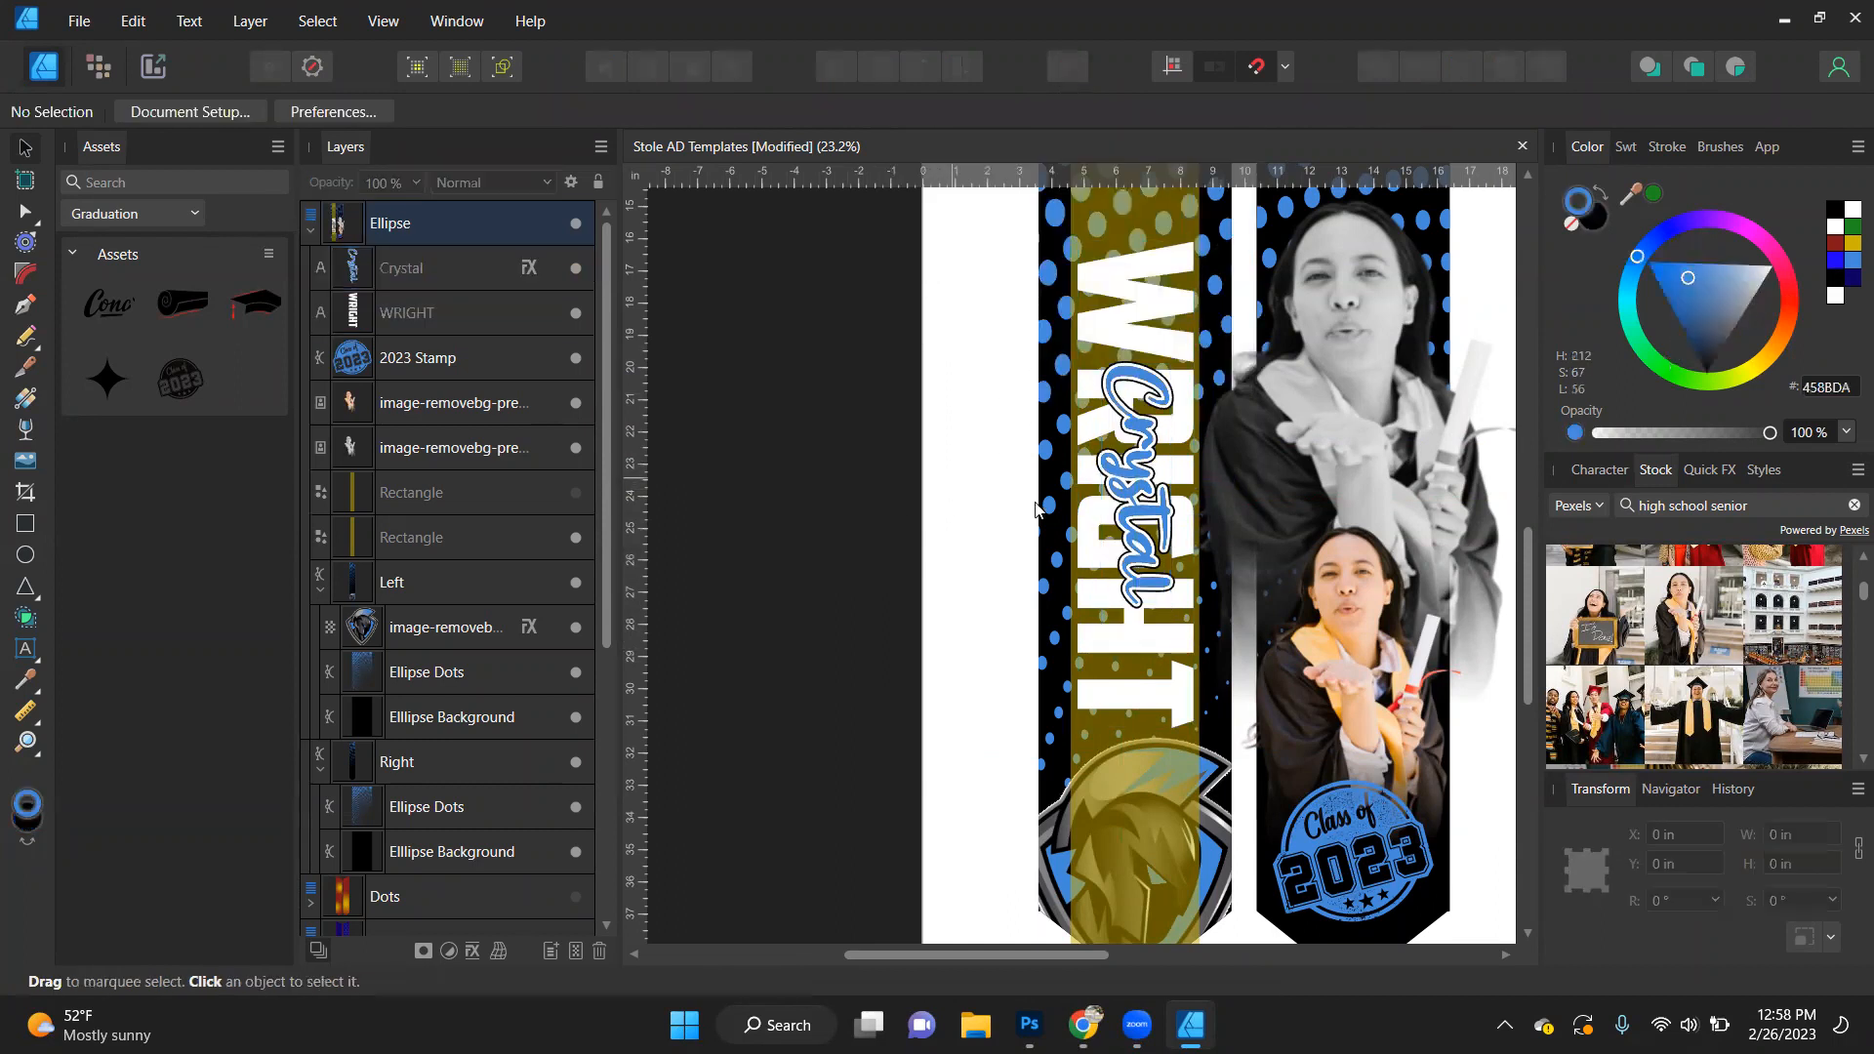
- Change the script first name's font to Amsterdam and scale it down to about 101.6 pt over the surname
{"action": "left_click", "coordinate": [1152, 536]}
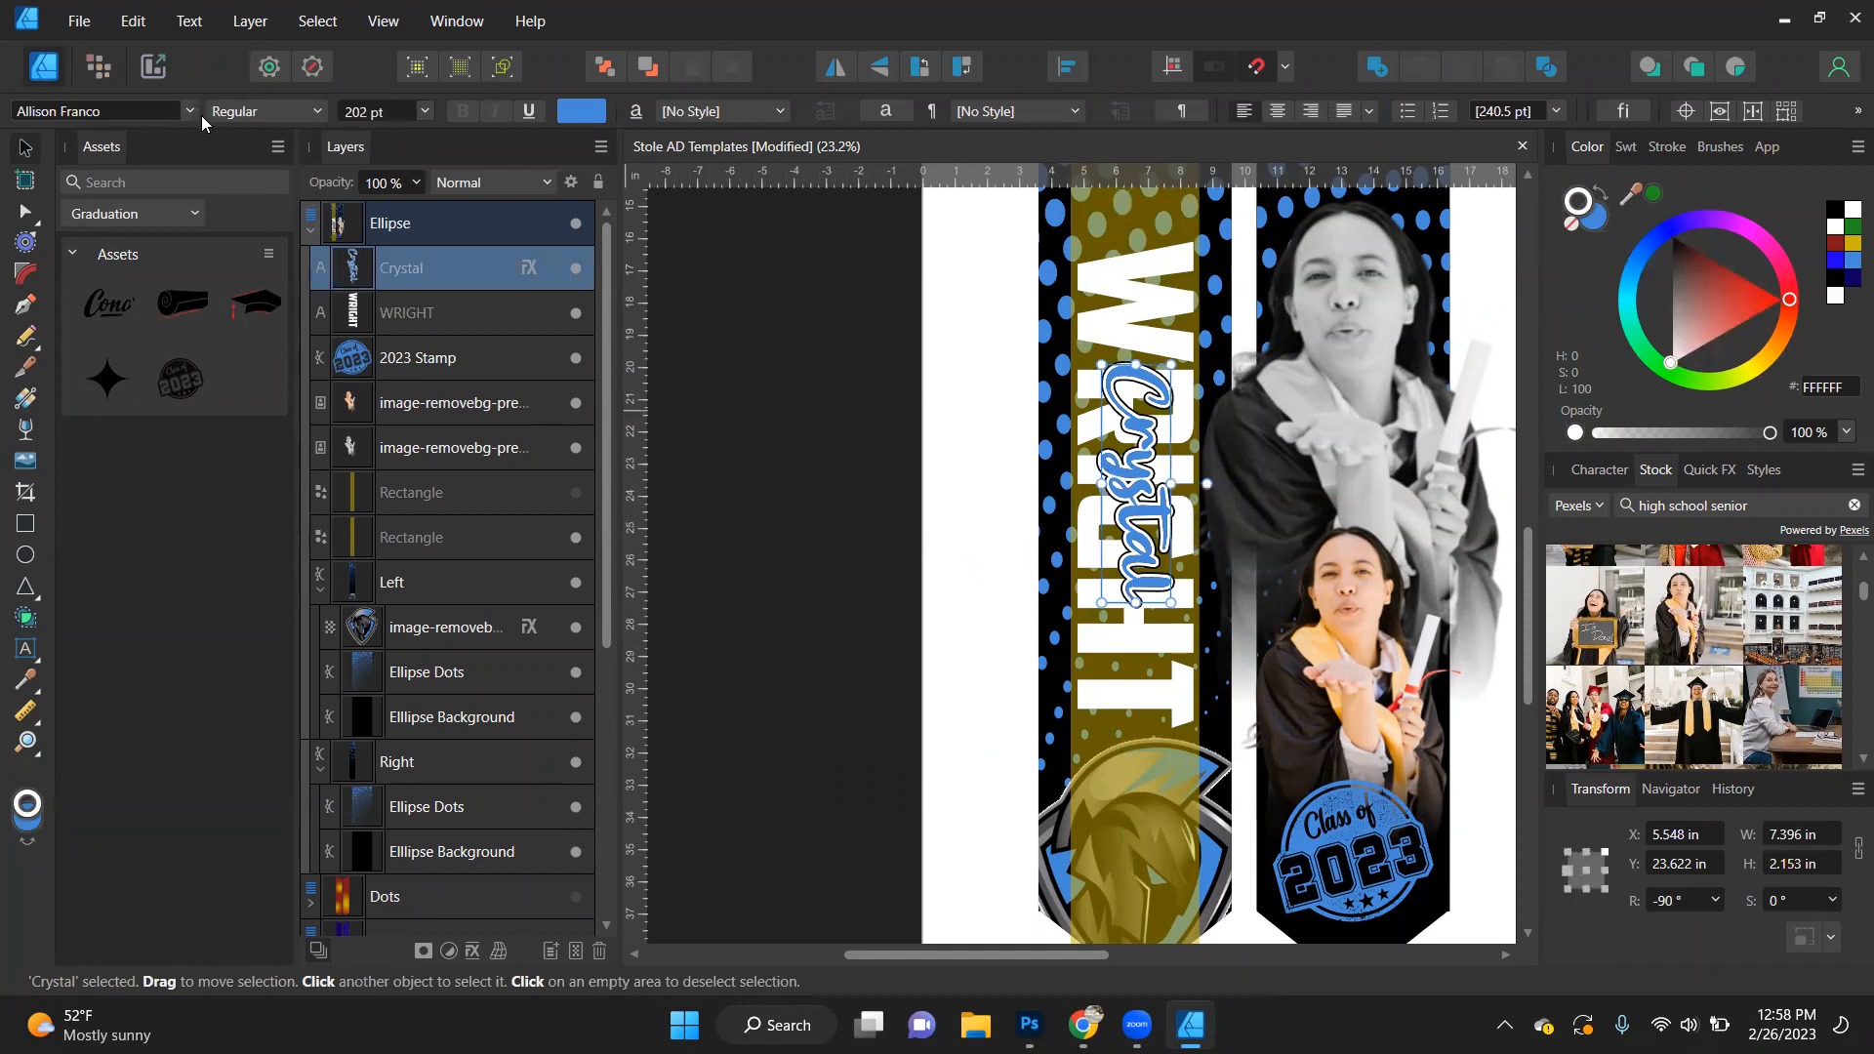
{"action": "left_click", "coordinate": [190, 110]}
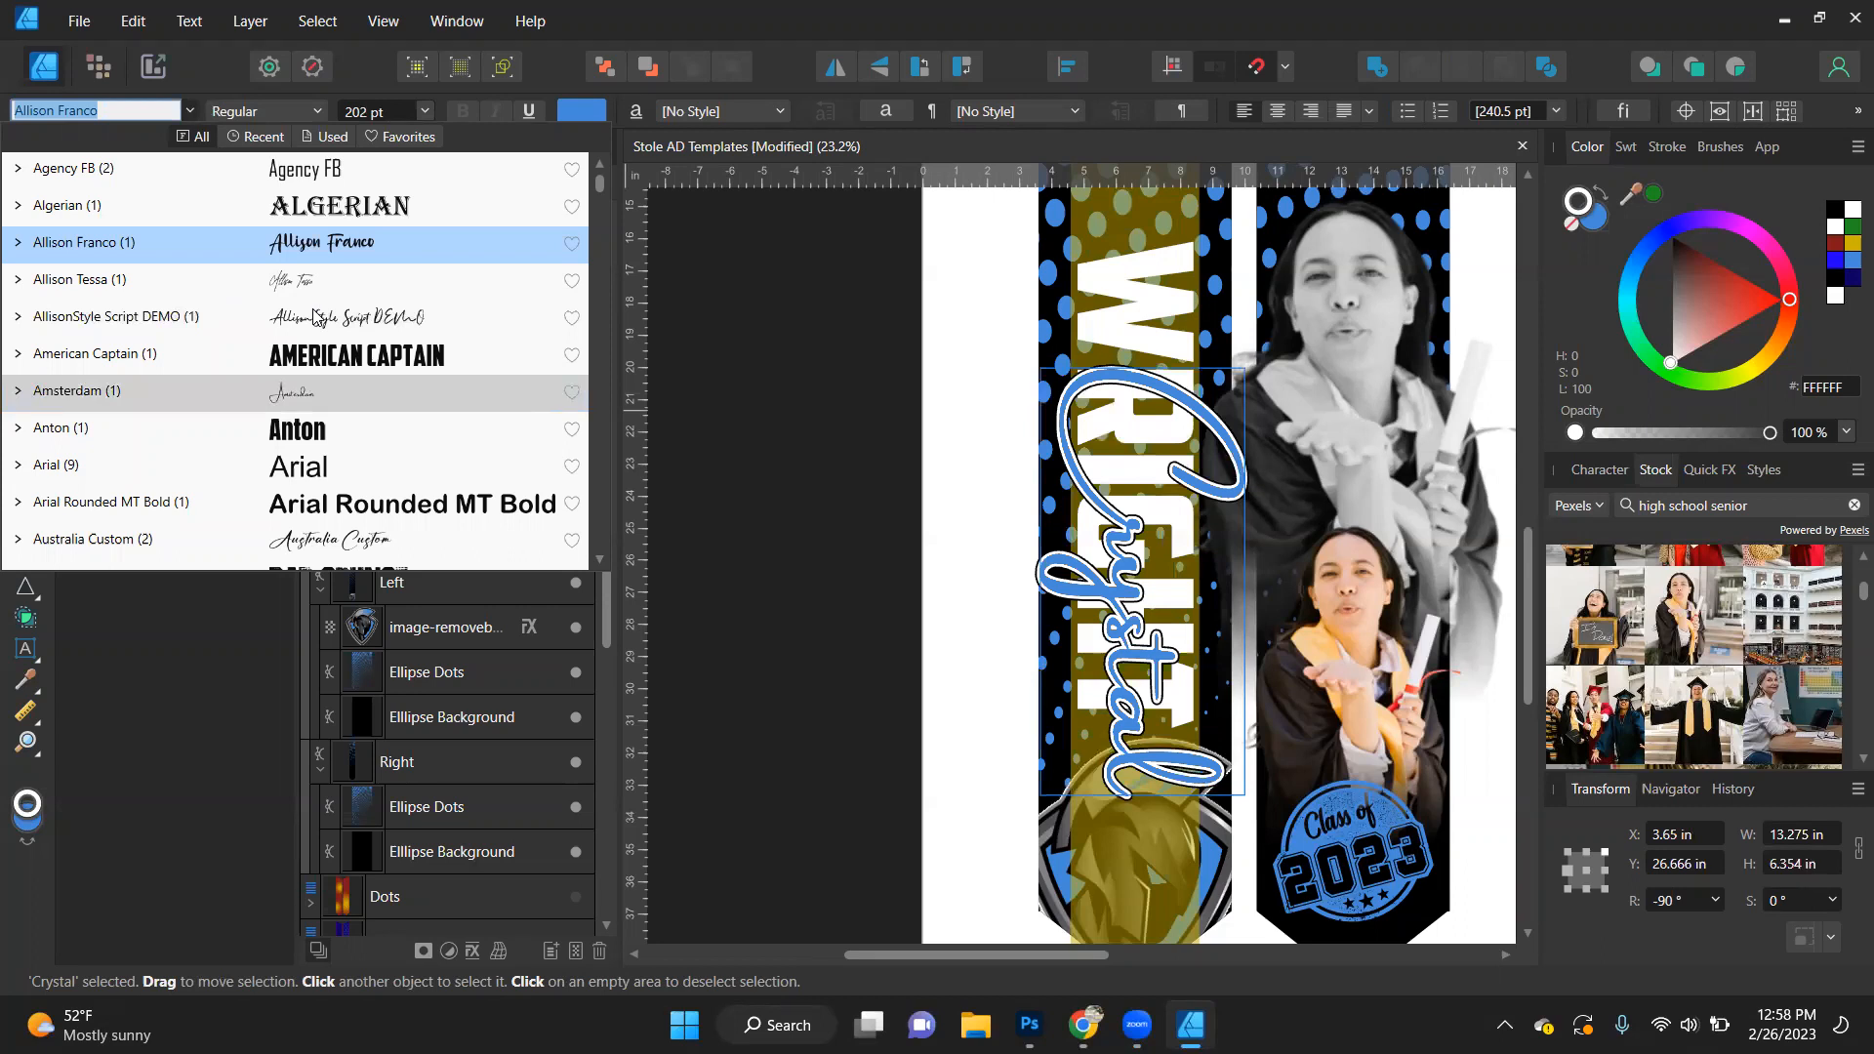
{"action": "key", "text": "Return"}
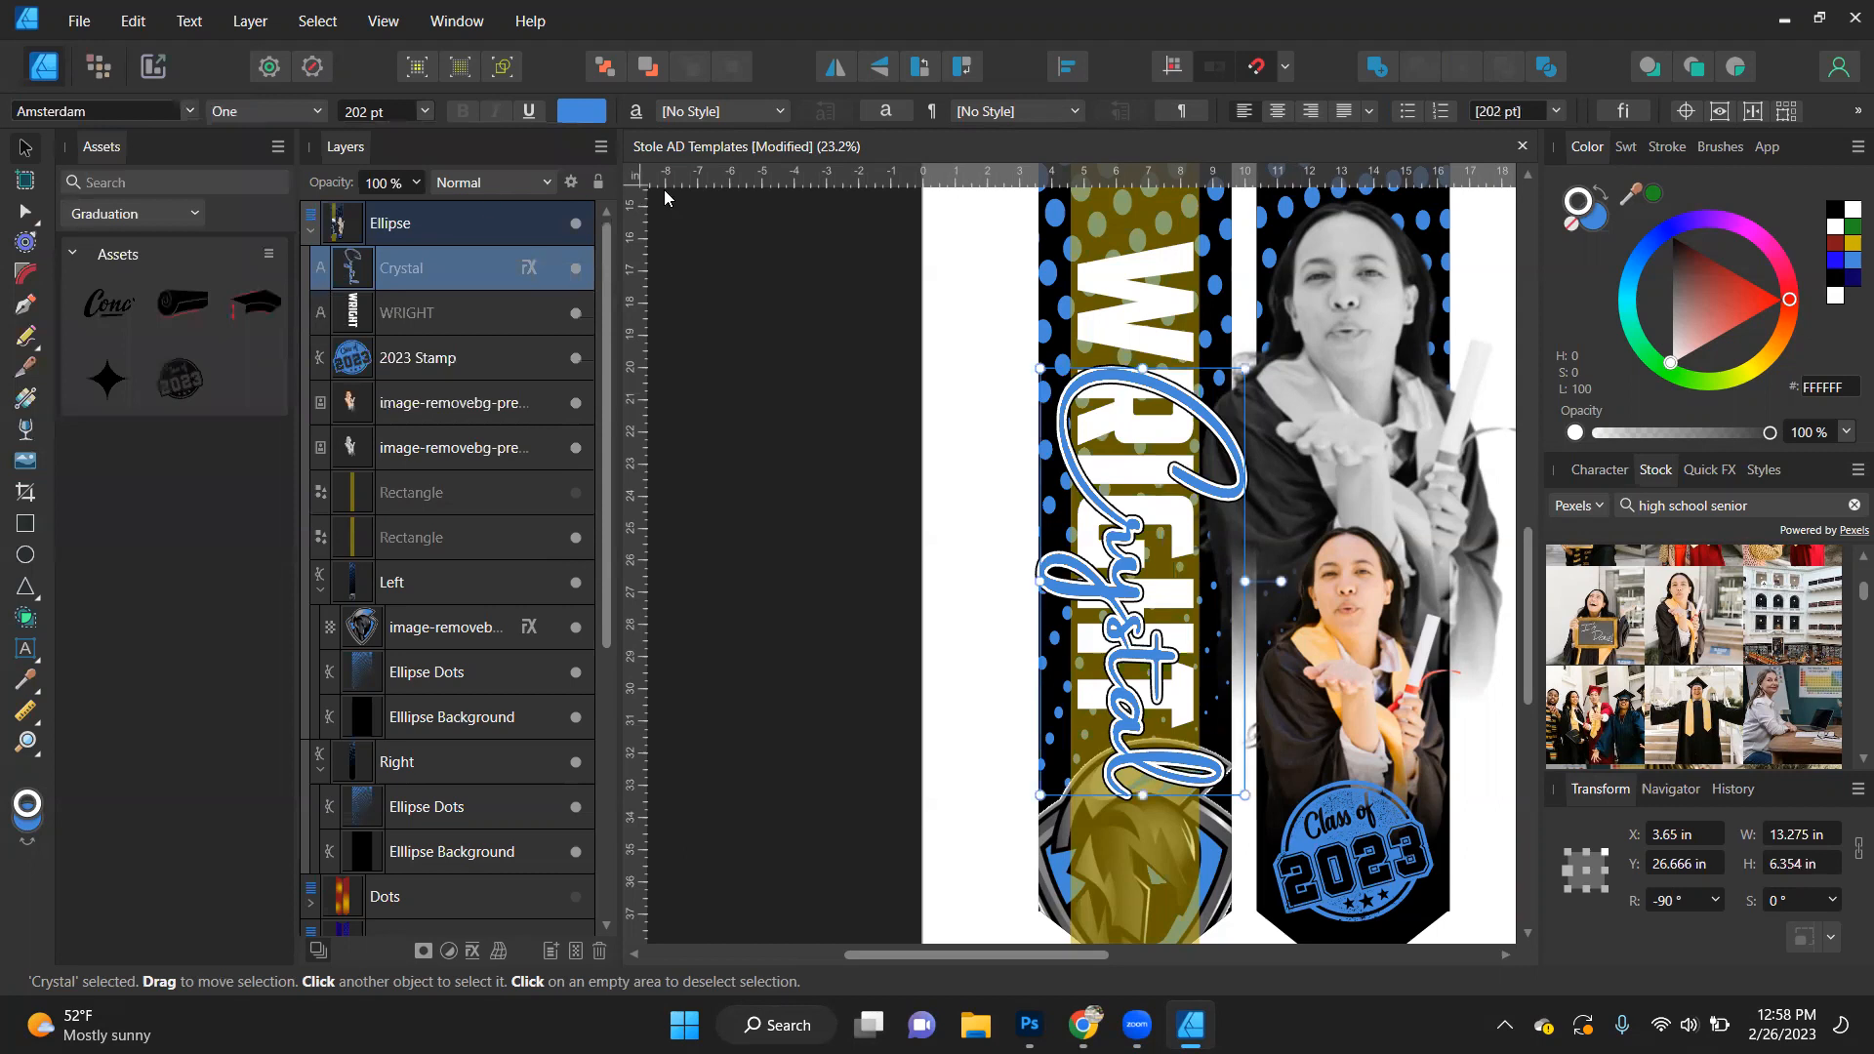
{"action": "left_click_drag", "start_coordinate": [1251, 364], "coordinate": [1158, 478]}
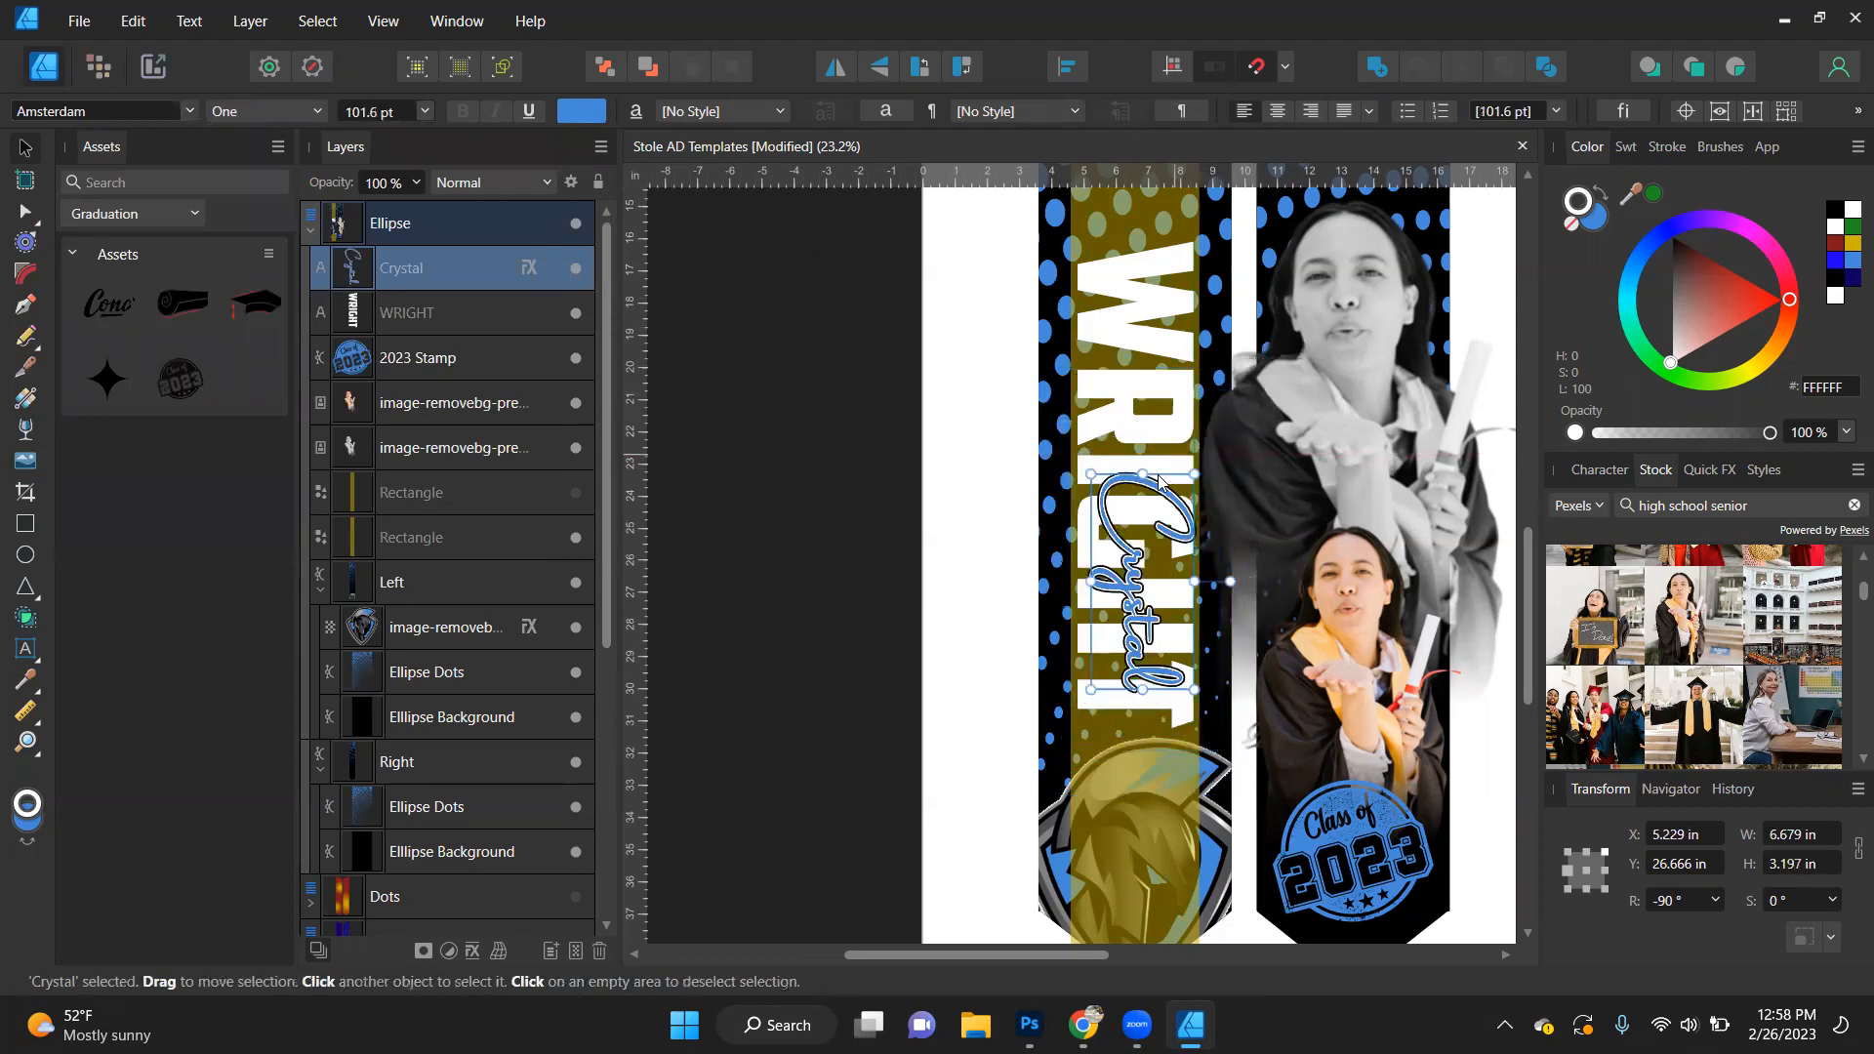
{"action": "left_click_drag", "start_coordinate": [1126, 578], "coordinate": [1123, 447]}
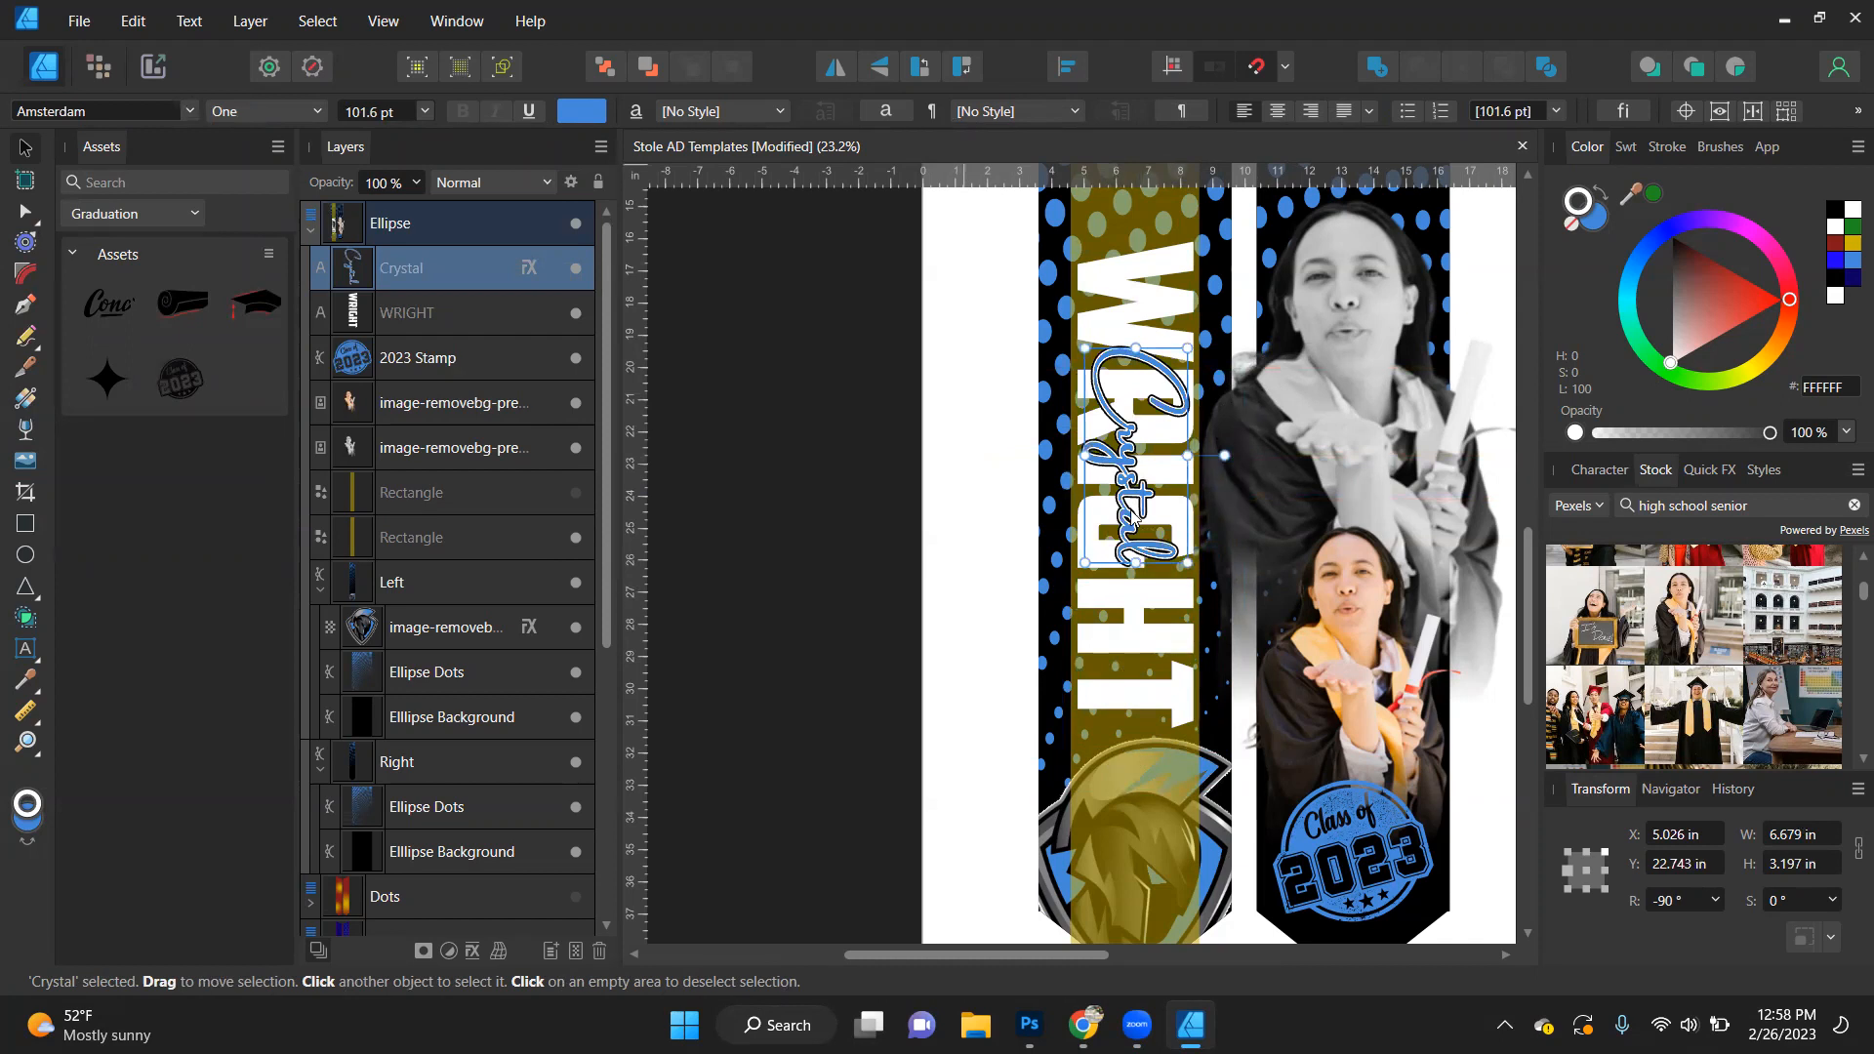
- Stretch the script first name lengthwise along the surname to about 10.35 in, keeping its height
{"action": "scroll", "coordinate": [1132, 520], "scroll_direction": "down", "scroll_amount": 1}
{"action": "scroll", "coordinate": [1132, 521], "scroll_direction": "up", "scroll_amount": 1}
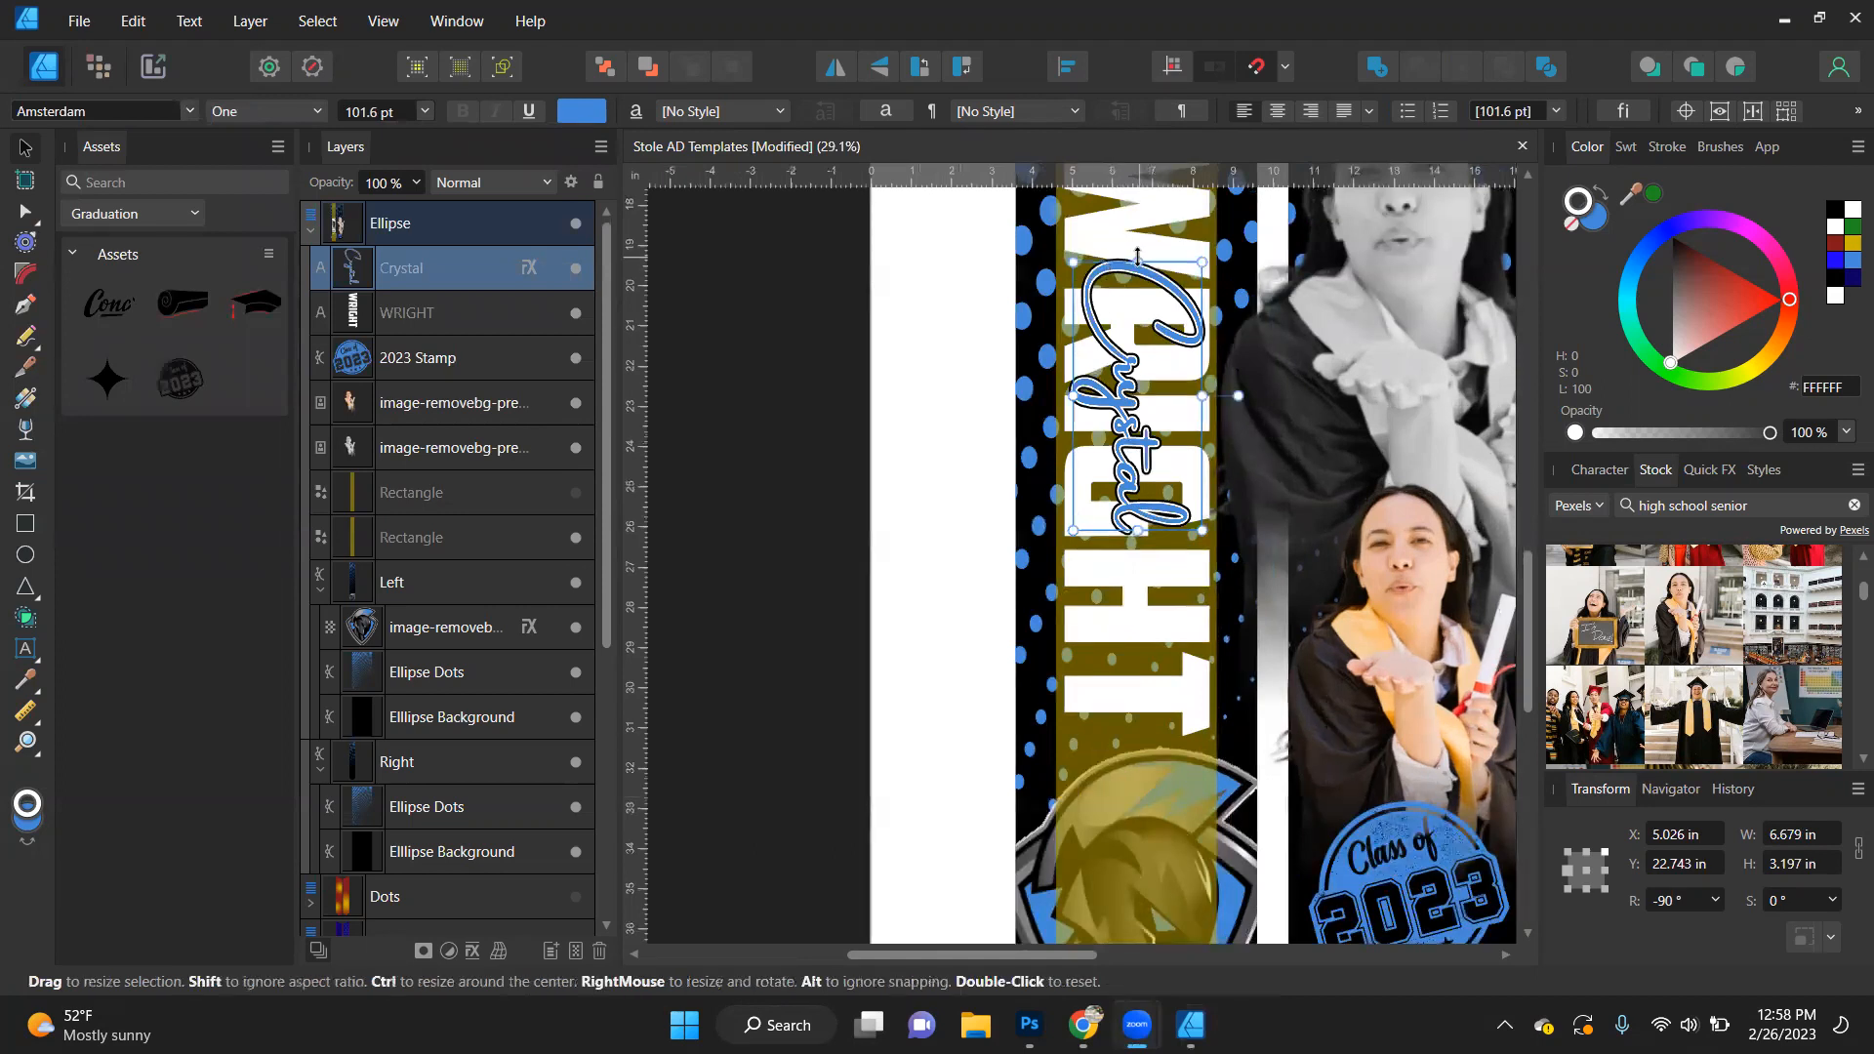
{"action": "left_click_drag", "start_coordinate": [1137, 255], "coordinate": [1137, 190]}
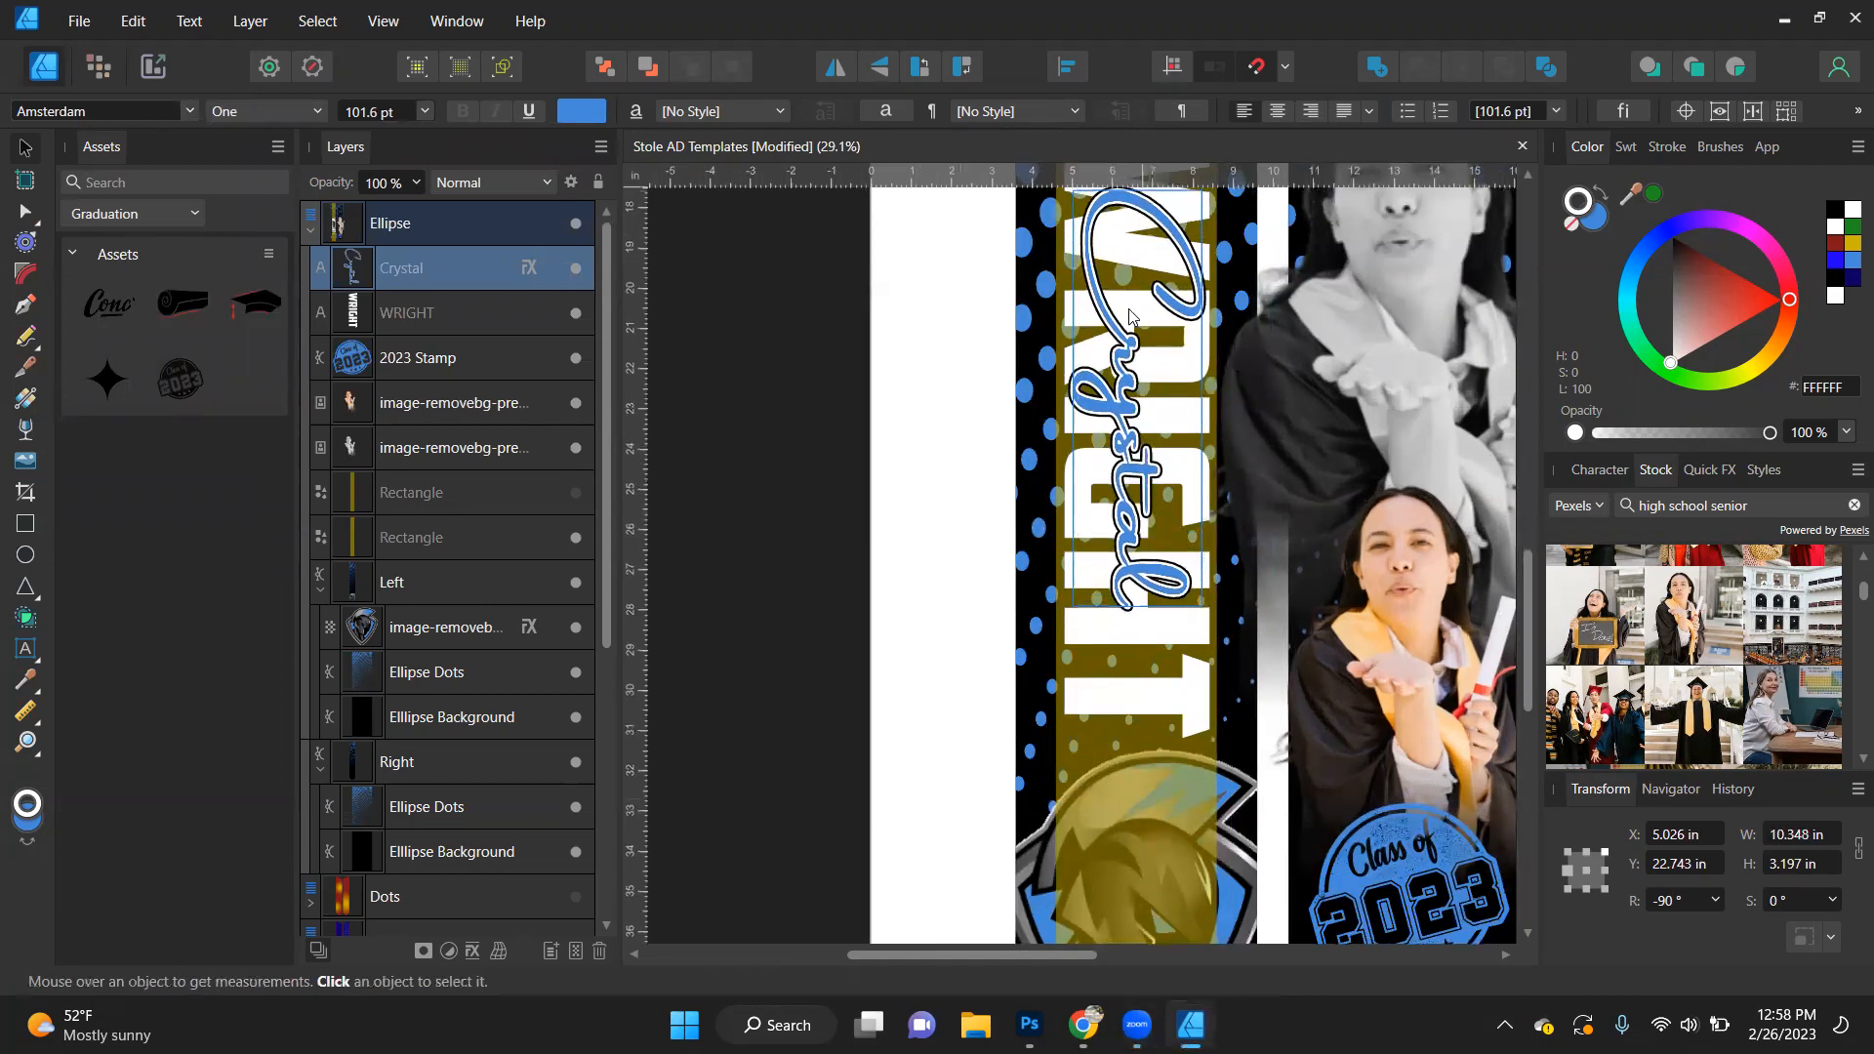
{"action": "scroll", "coordinate": [1130, 315], "scroll_direction": "down", "scroll_amount": 1}
{"action": "scroll", "coordinate": [1129, 315], "scroll_direction": "up", "scroll_amount": 2}
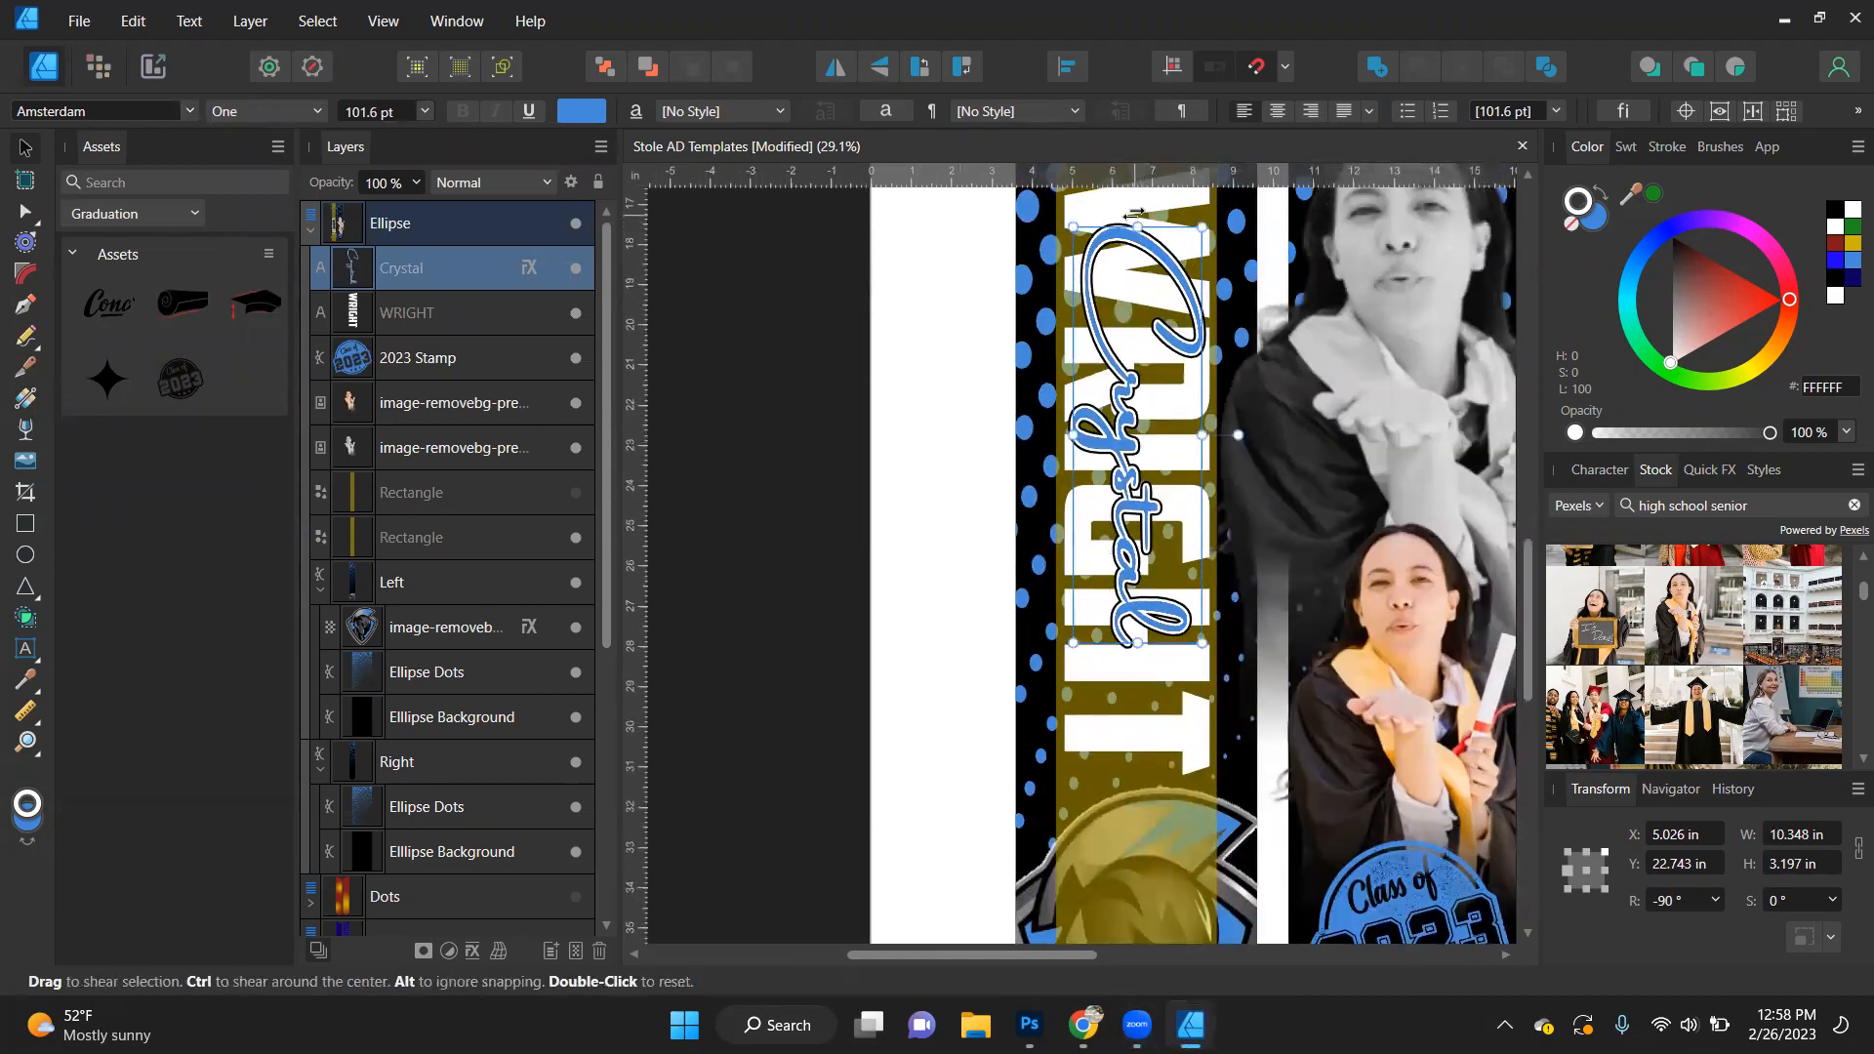
- Centre-align the stretched Amsterdam first name with the surname horizontally and vertically to the selection bounds
{"action": "left_click", "coordinate": [1127, 205], "text": "shift"}
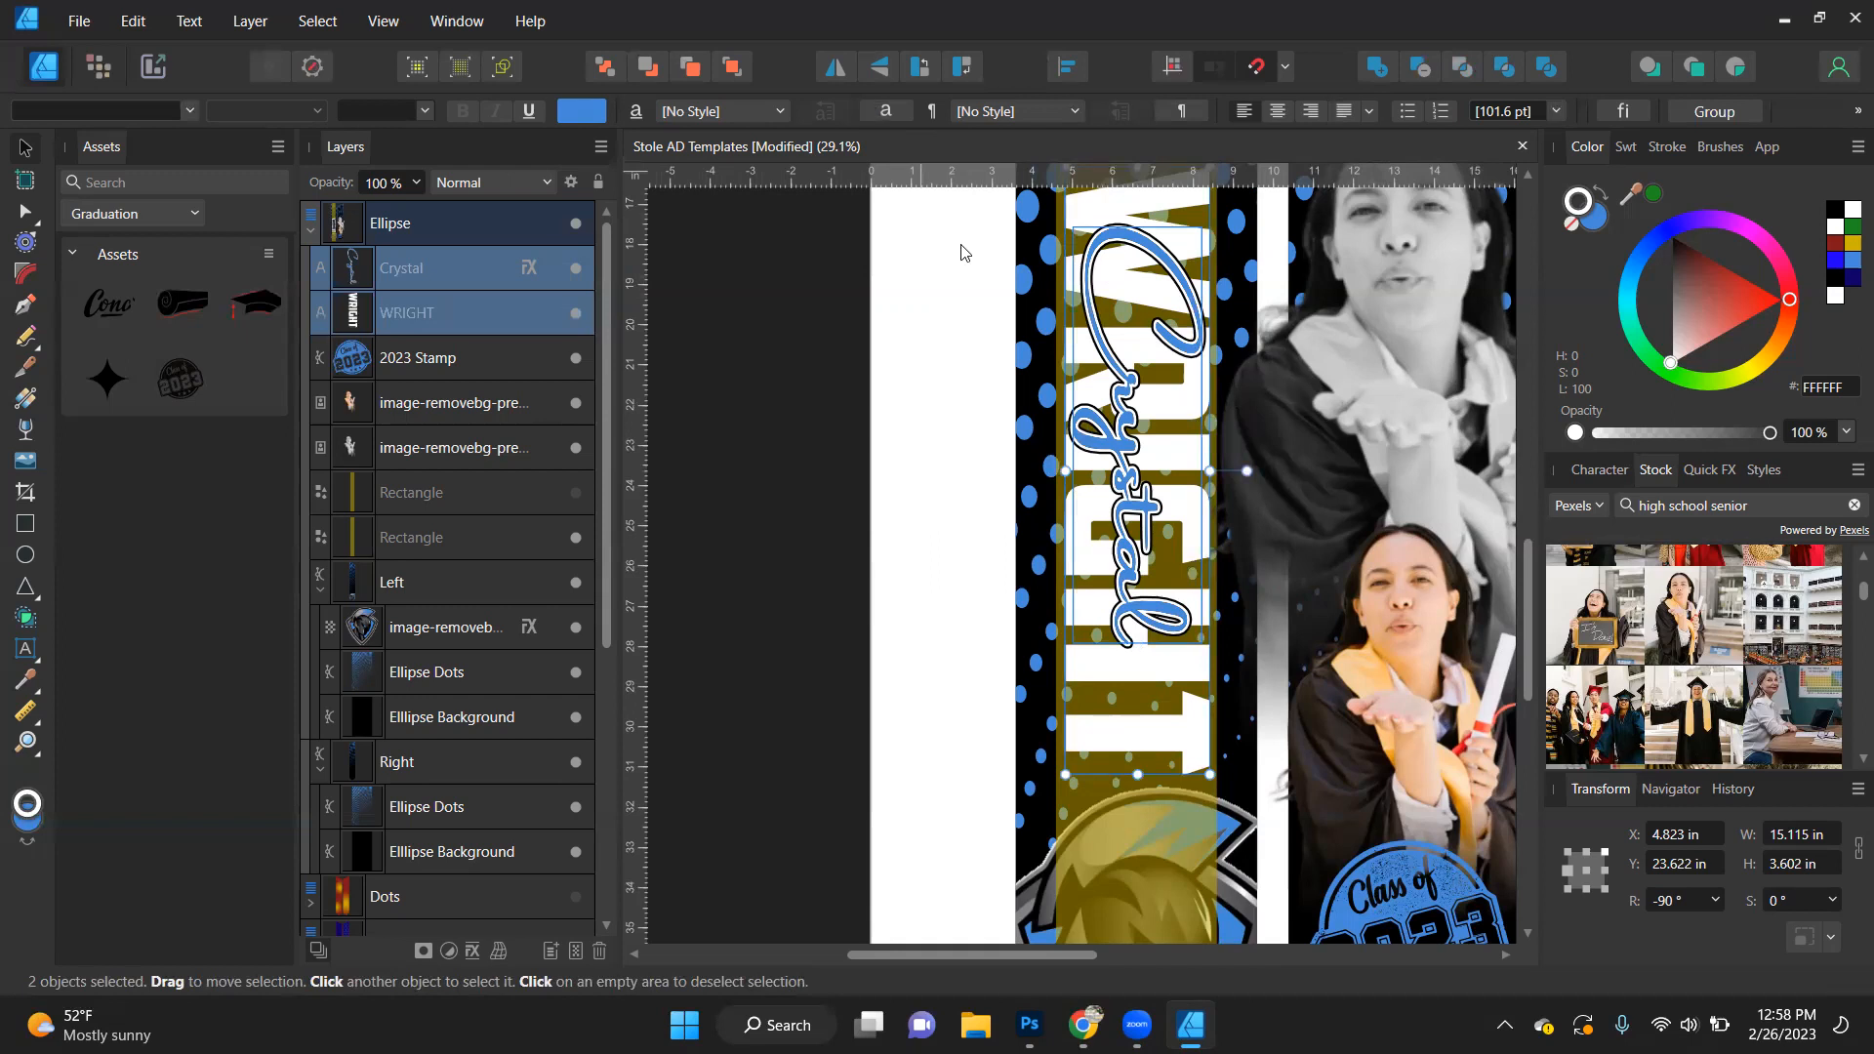
{"action": "left_click", "coordinate": [1067, 66]}
{"action": "left_click", "coordinate": [1119, 144]}
{"action": "left_click", "coordinate": [1123, 261]}
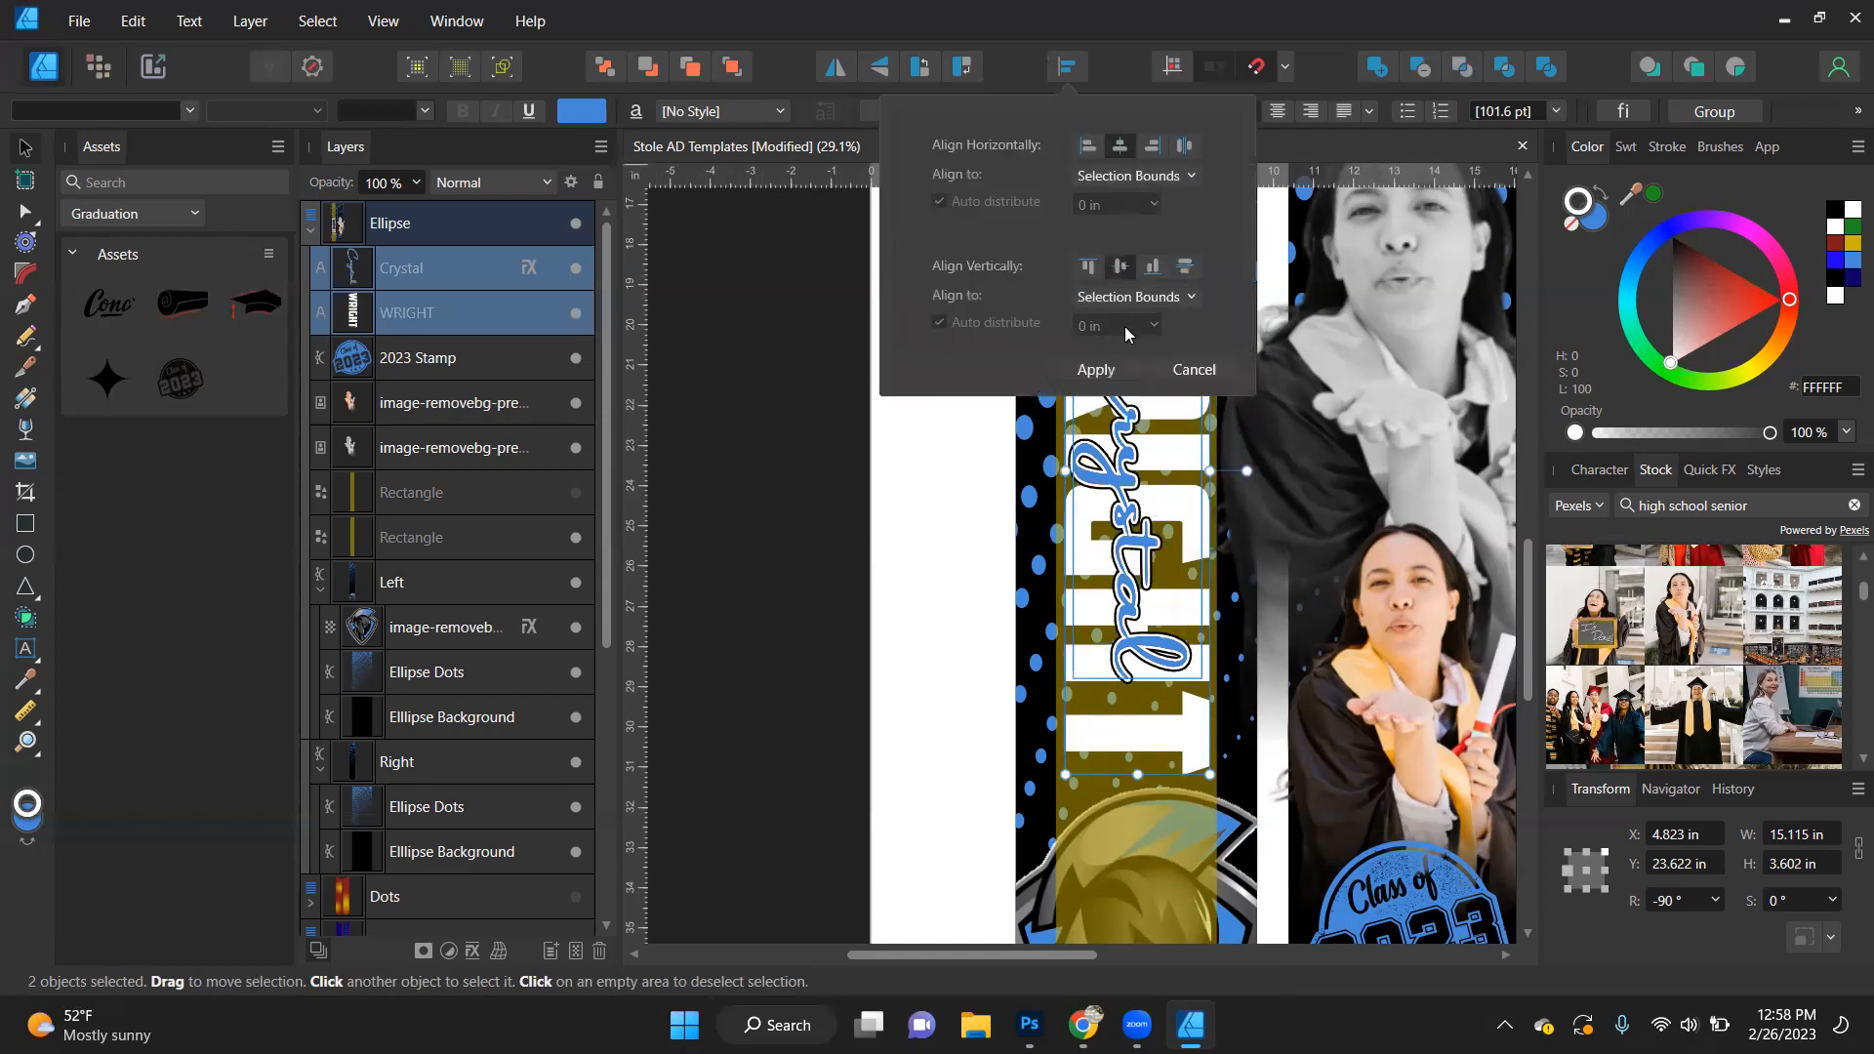
{"action": "left_click", "coordinate": [1095, 369]}
{"action": "left_click", "coordinate": [800, 537]}
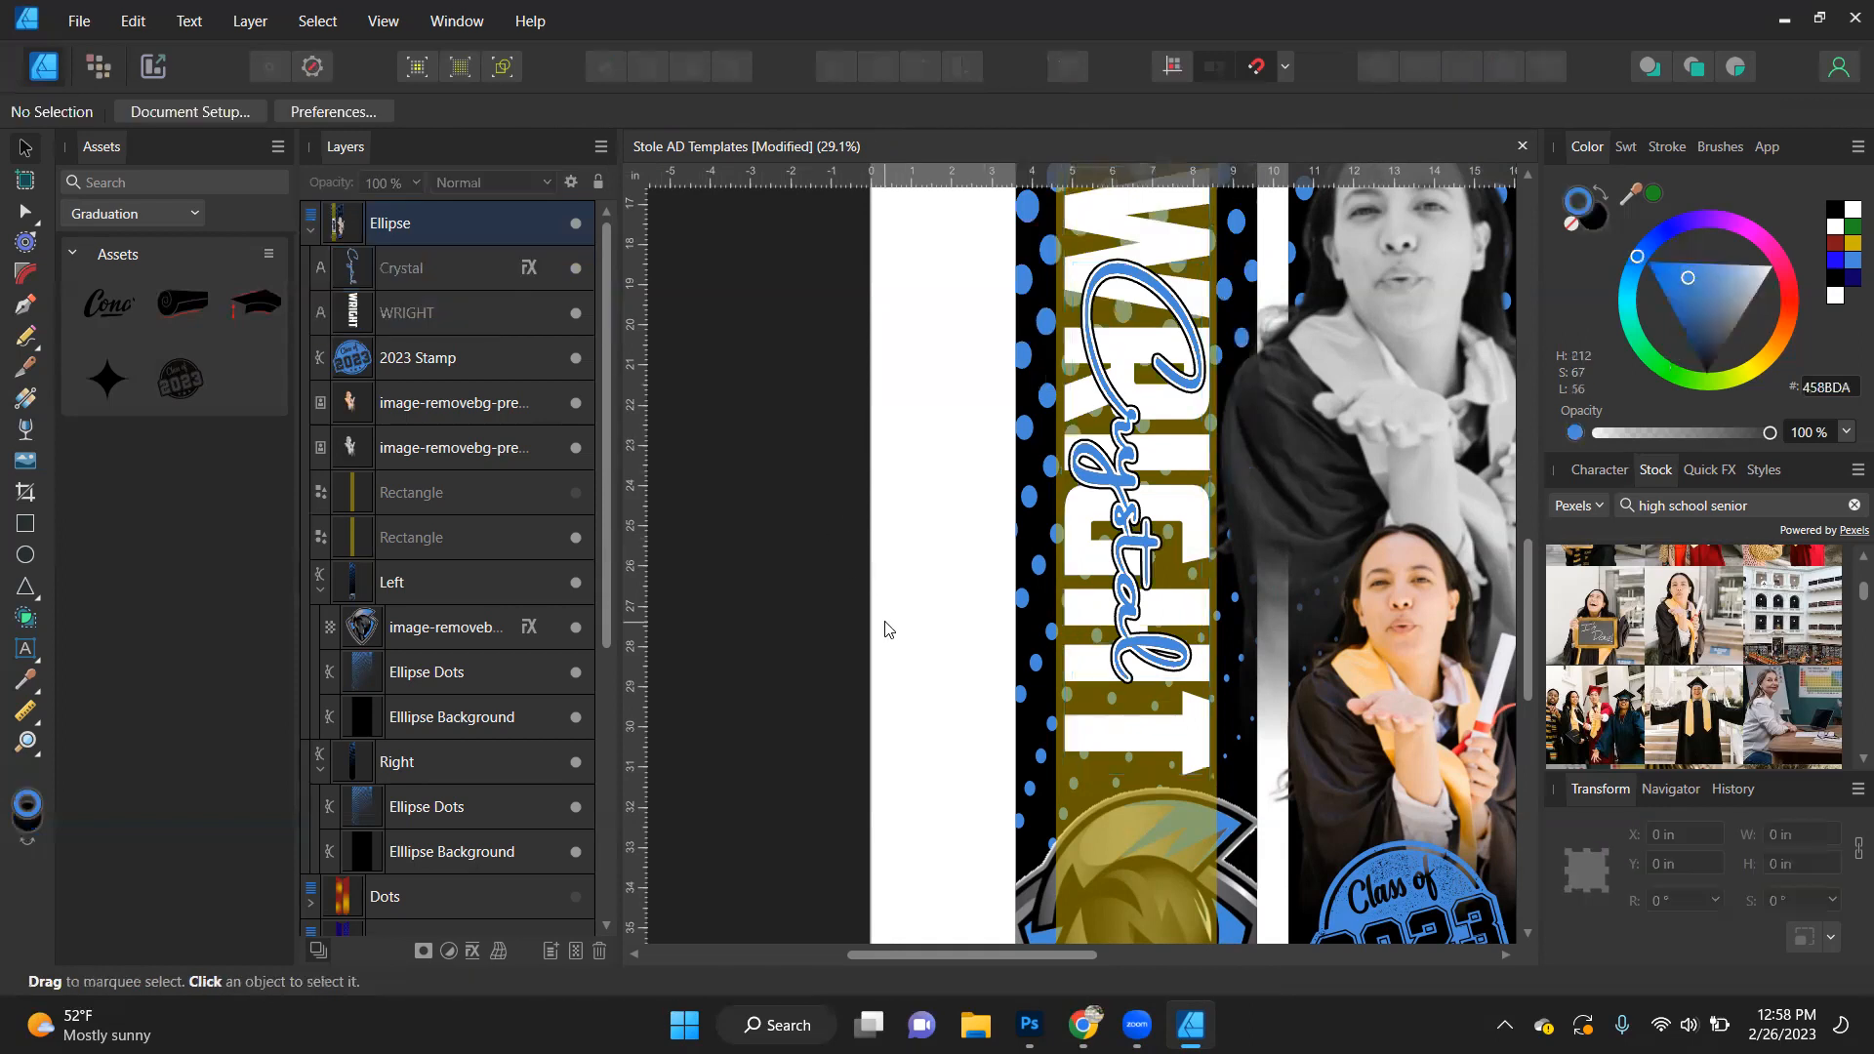
- Hide the yellow guide rectangle covering the left stole panel
{"action": "scroll", "coordinate": [885, 629], "scroll_direction": "down", "scroll_amount": 1}
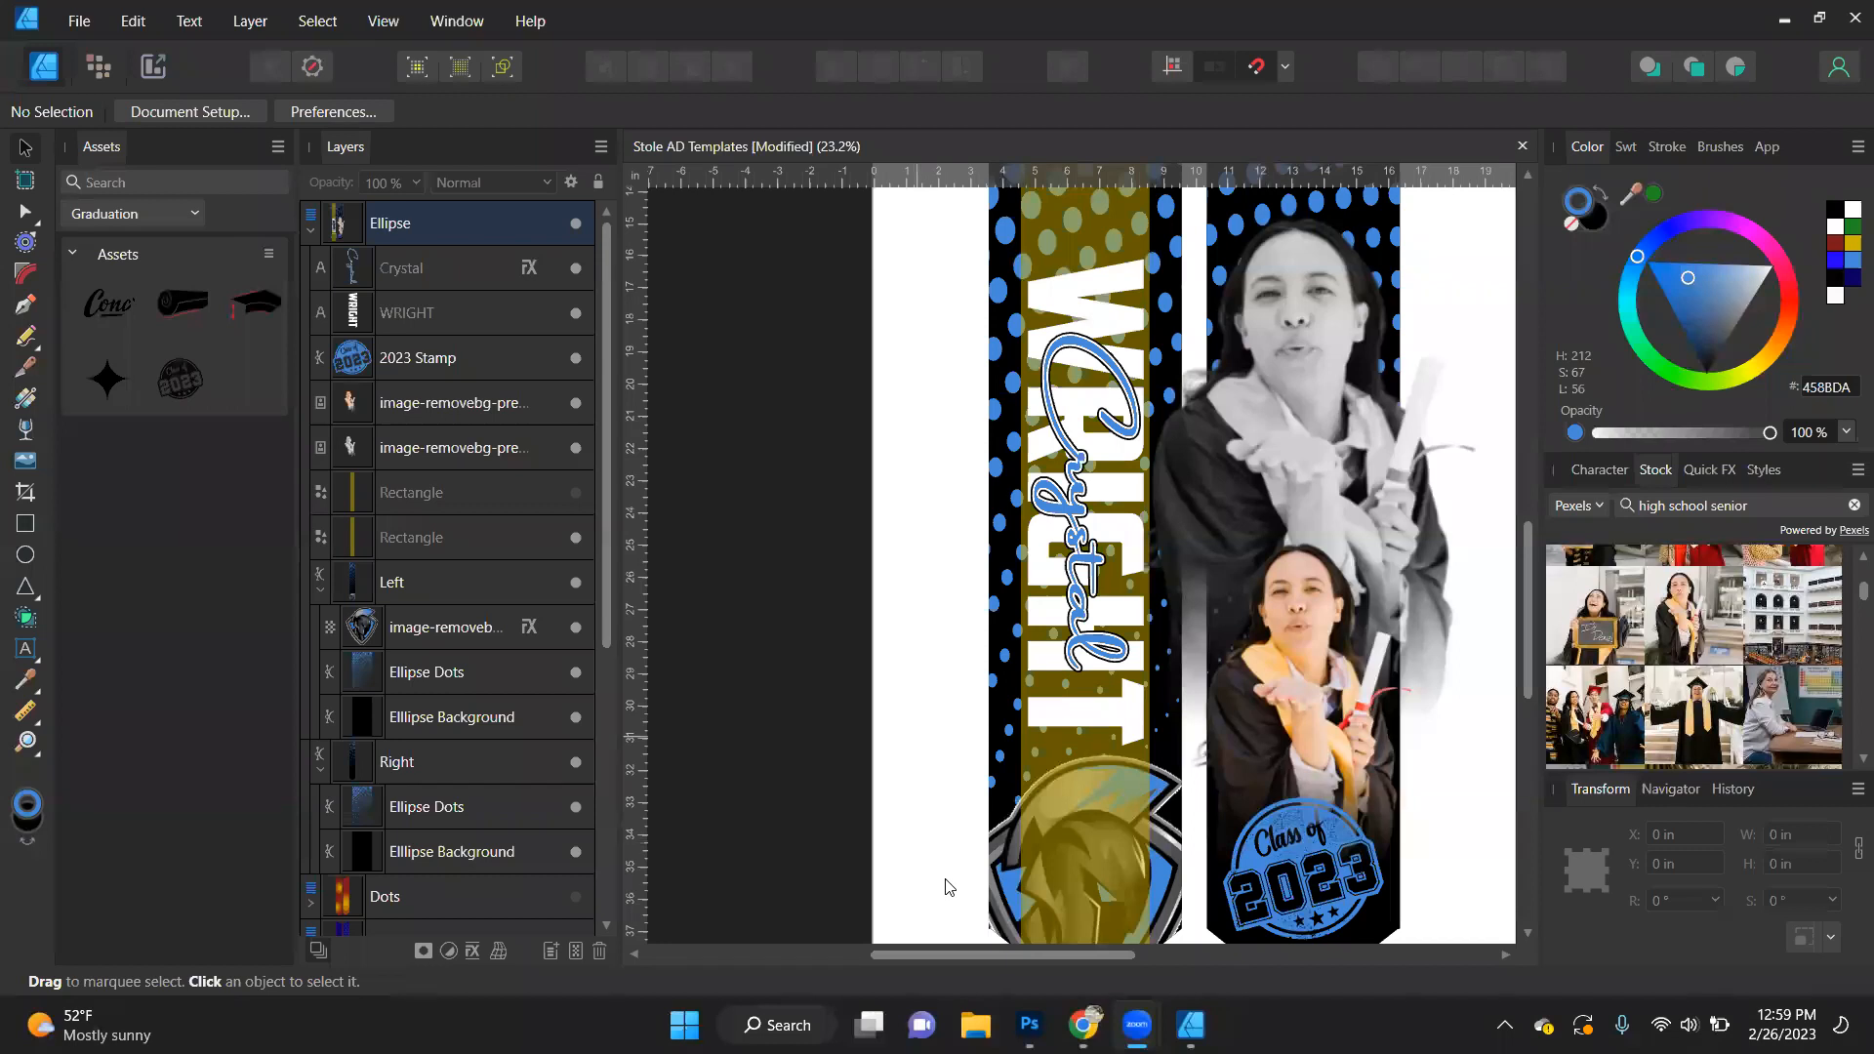
{"action": "left_click", "coordinate": [1093, 574]}
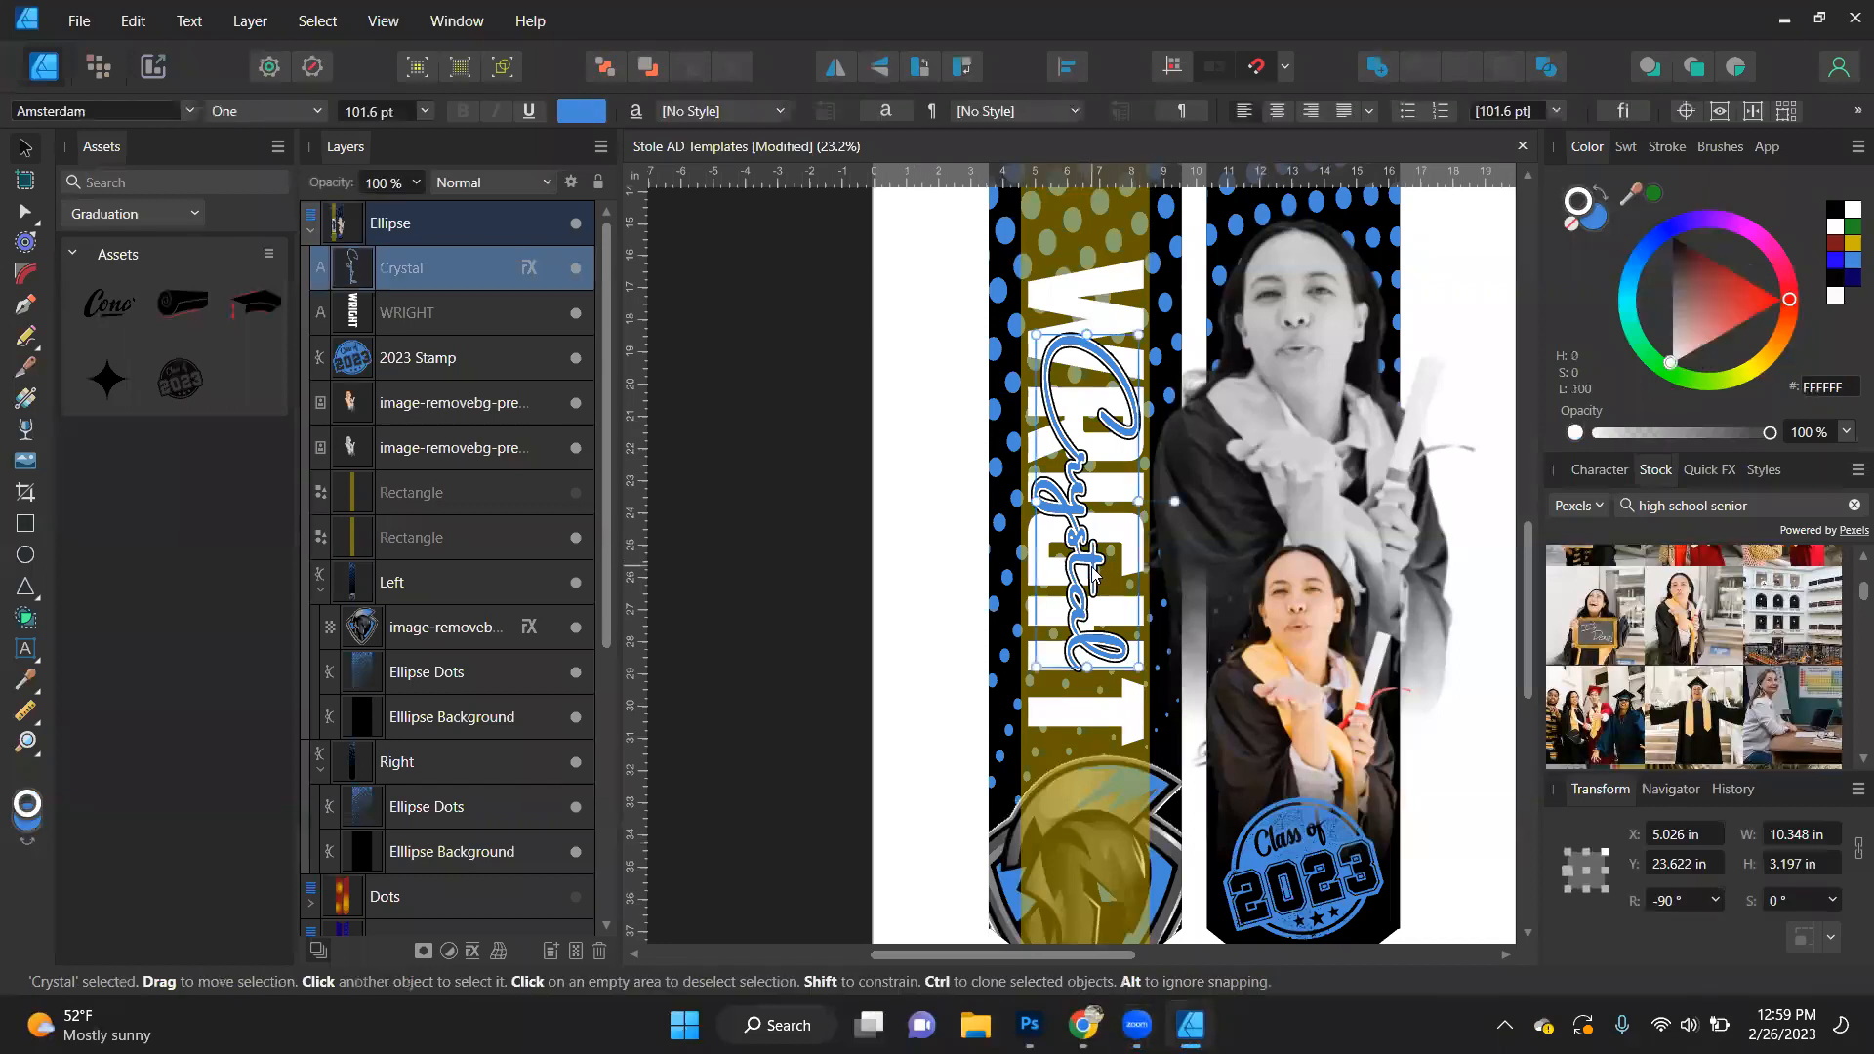
{"action": "left_click", "coordinate": [797, 522]}
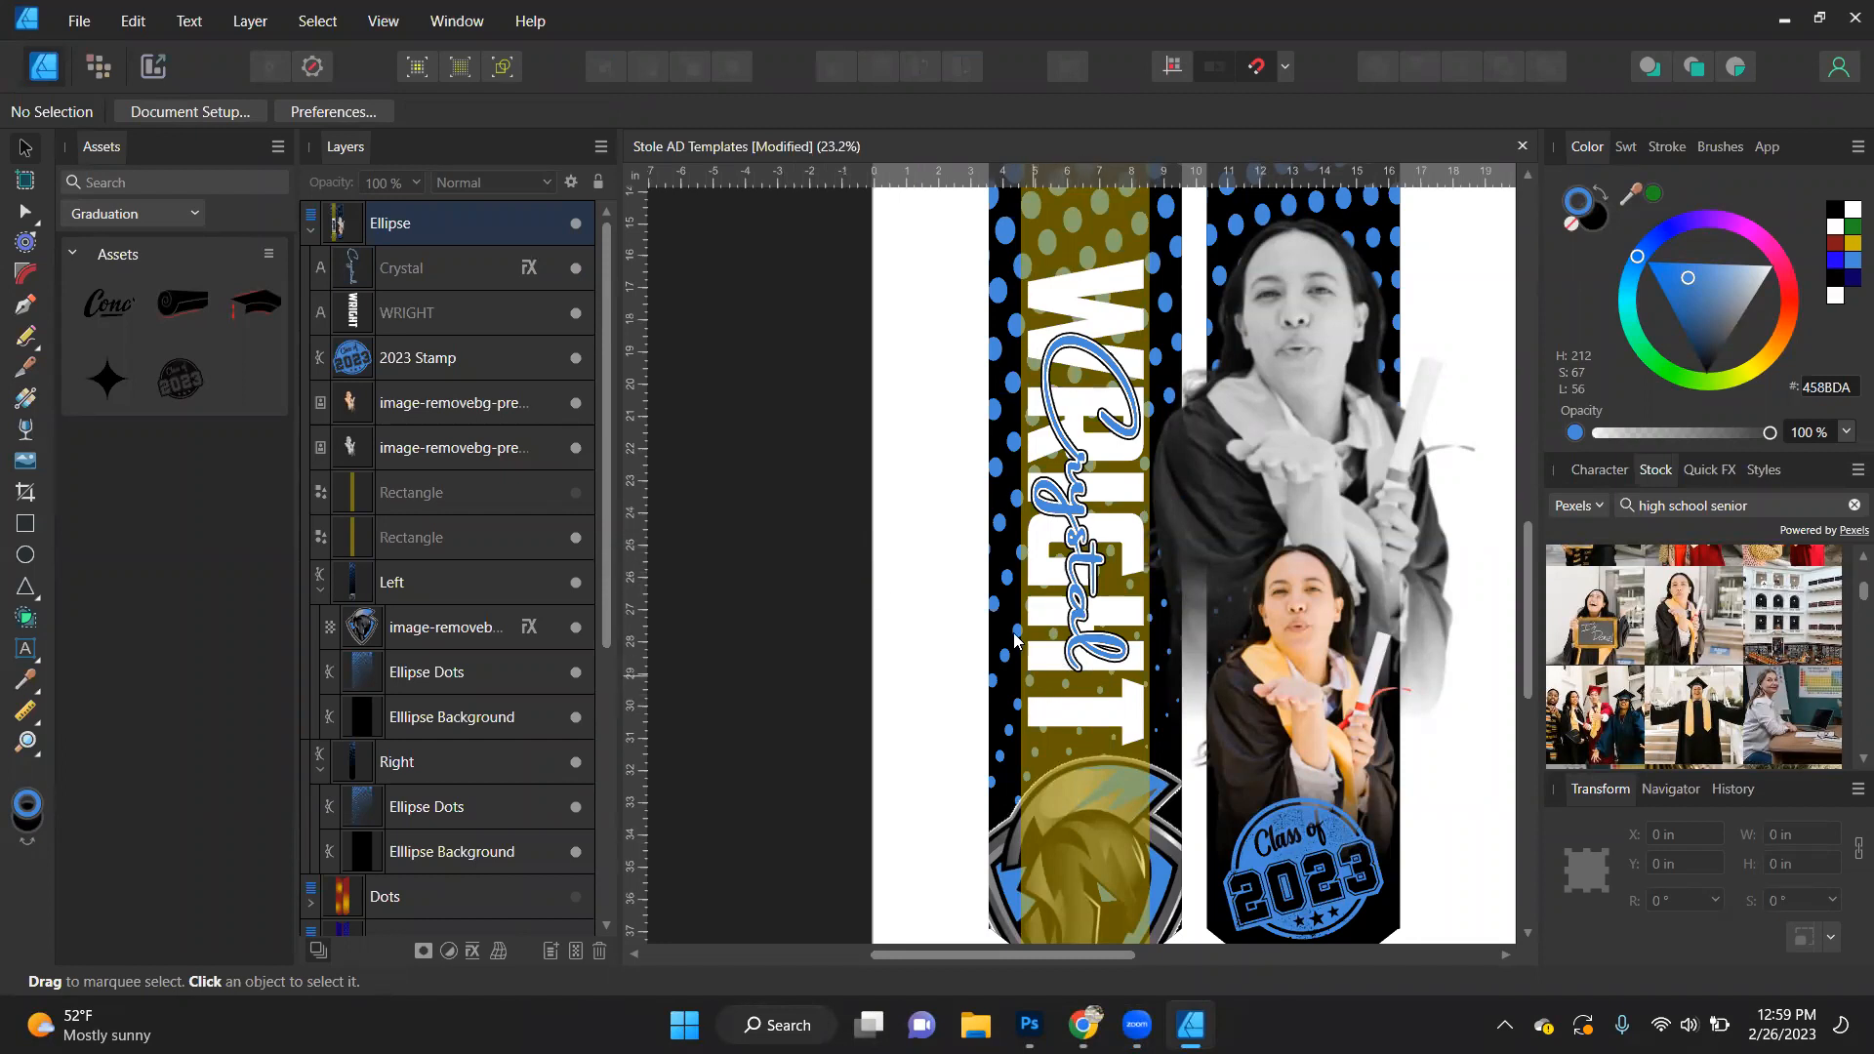
{"action": "left_click", "coordinate": [576, 537]}
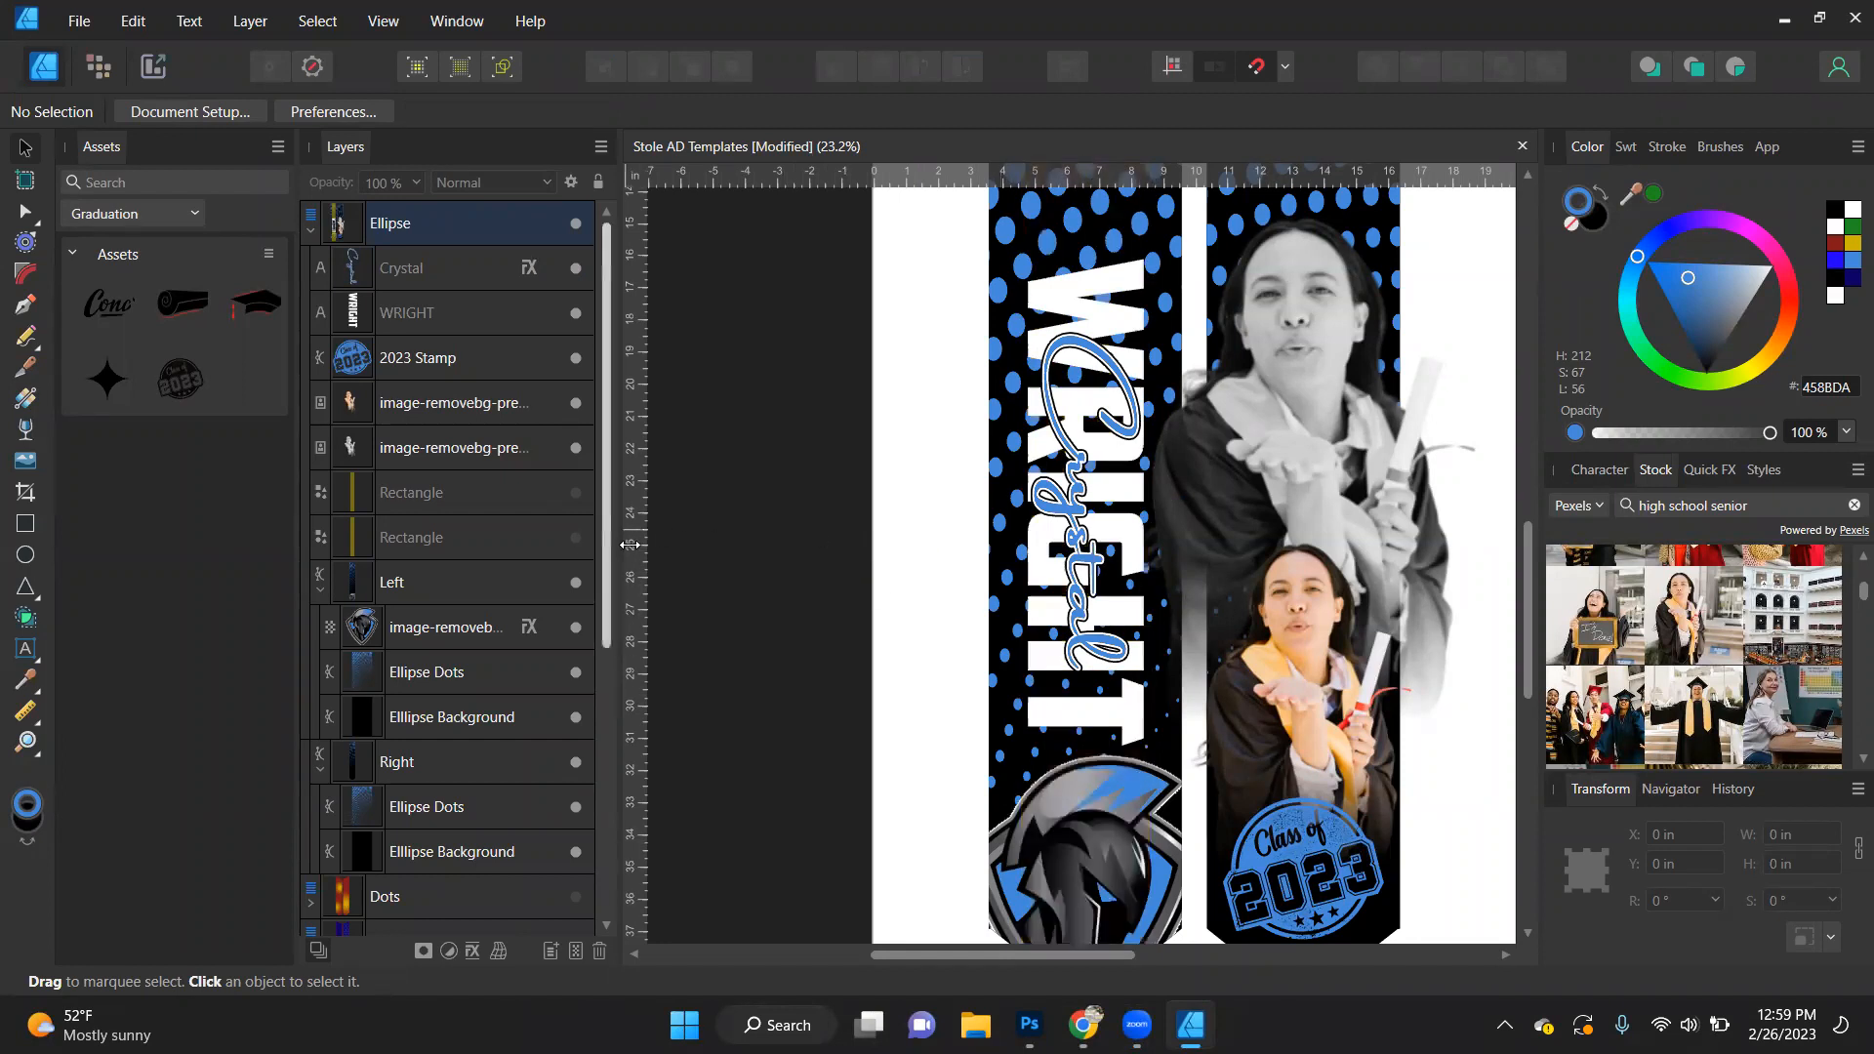
- Nest the 2023 Stamp and both graduate photo layers inside the Right stole shape to clip them to its outline
{"action": "left_click", "coordinate": [399, 359]}
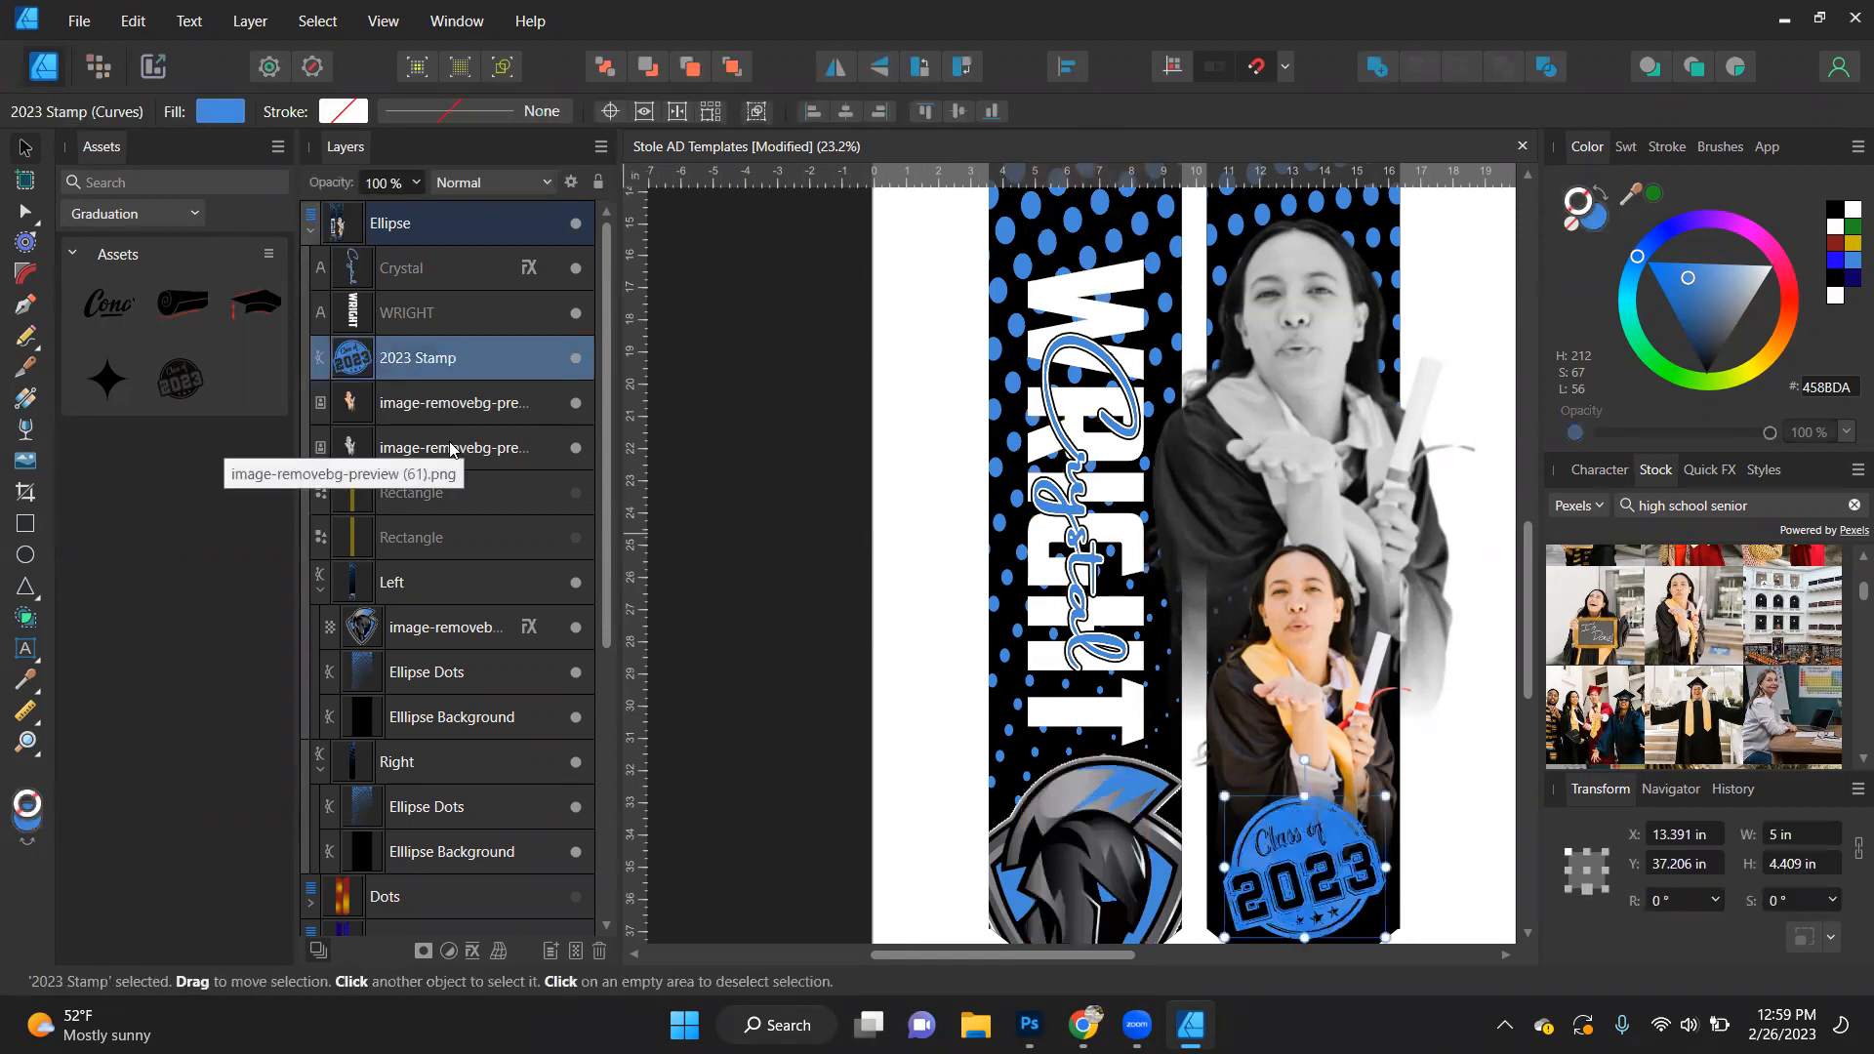
{"action": "left_click", "coordinate": [440, 404], "text": "shift"}
{"action": "left_click", "coordinate": [455, 449], "text": "shift"}
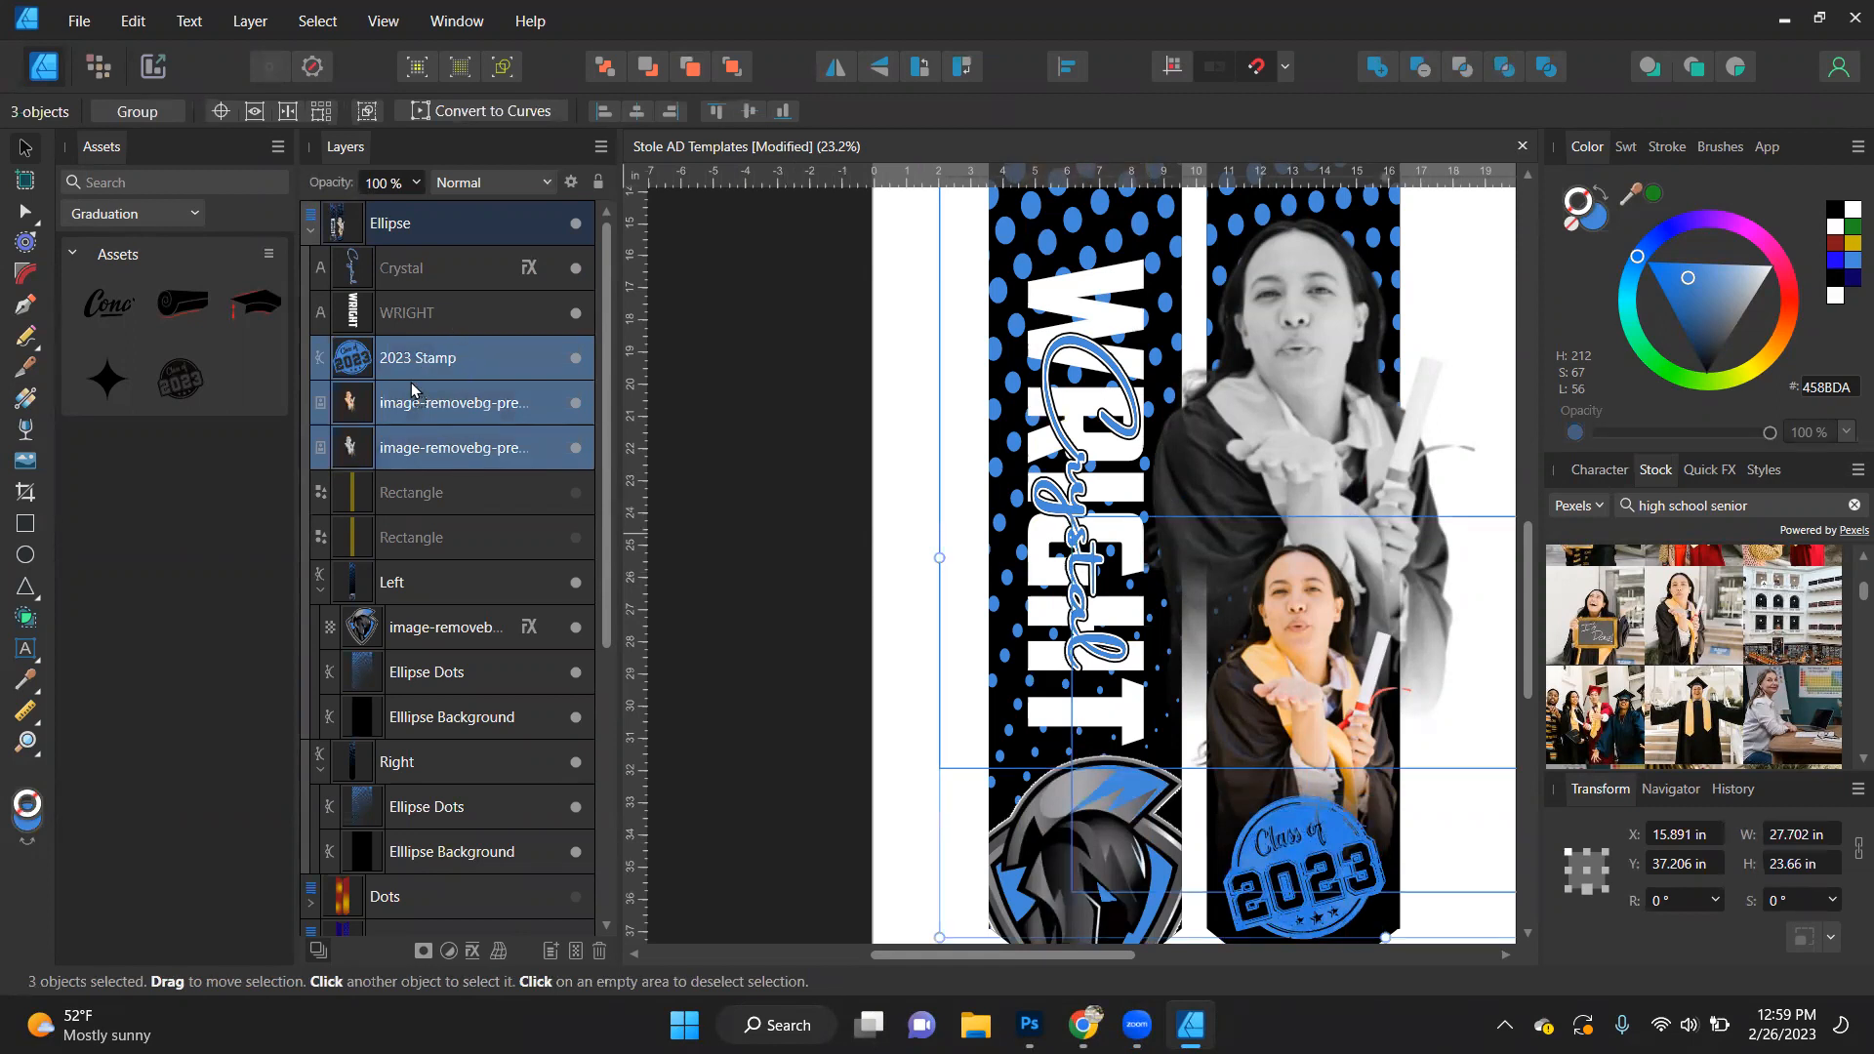
{"action": "left_click_drag", "start_coordinate": [411, 389], "coordinate": [744, 435]}
{"action": "left_click_drag", "start_coordinate": [865, 423], "coordinate": [1314, 496]}
{"action": "scroll", "coordinate": [1314, 496], "scroll_direction": "down", "scroll_amount": 1}
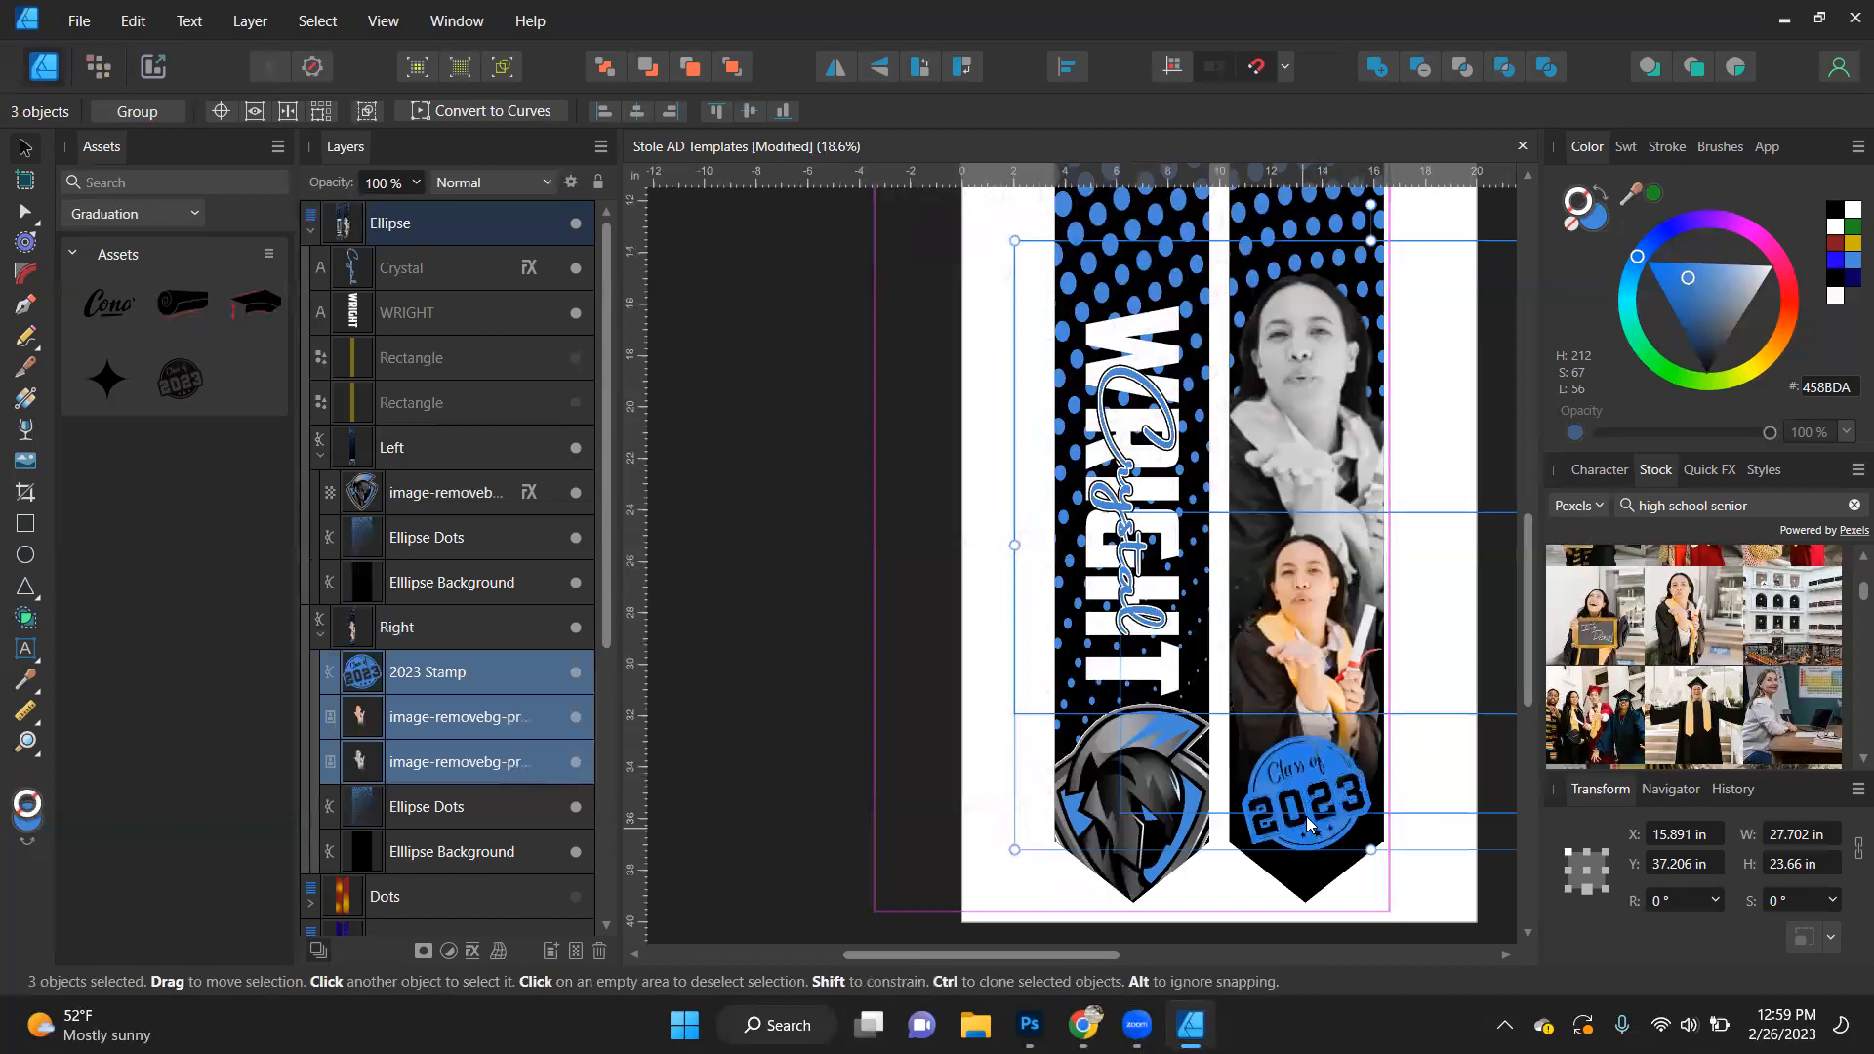
{"action": "scroll", "coordinate": [1312, 807], "scroll_direction": "up", "scroll_amount": 3}
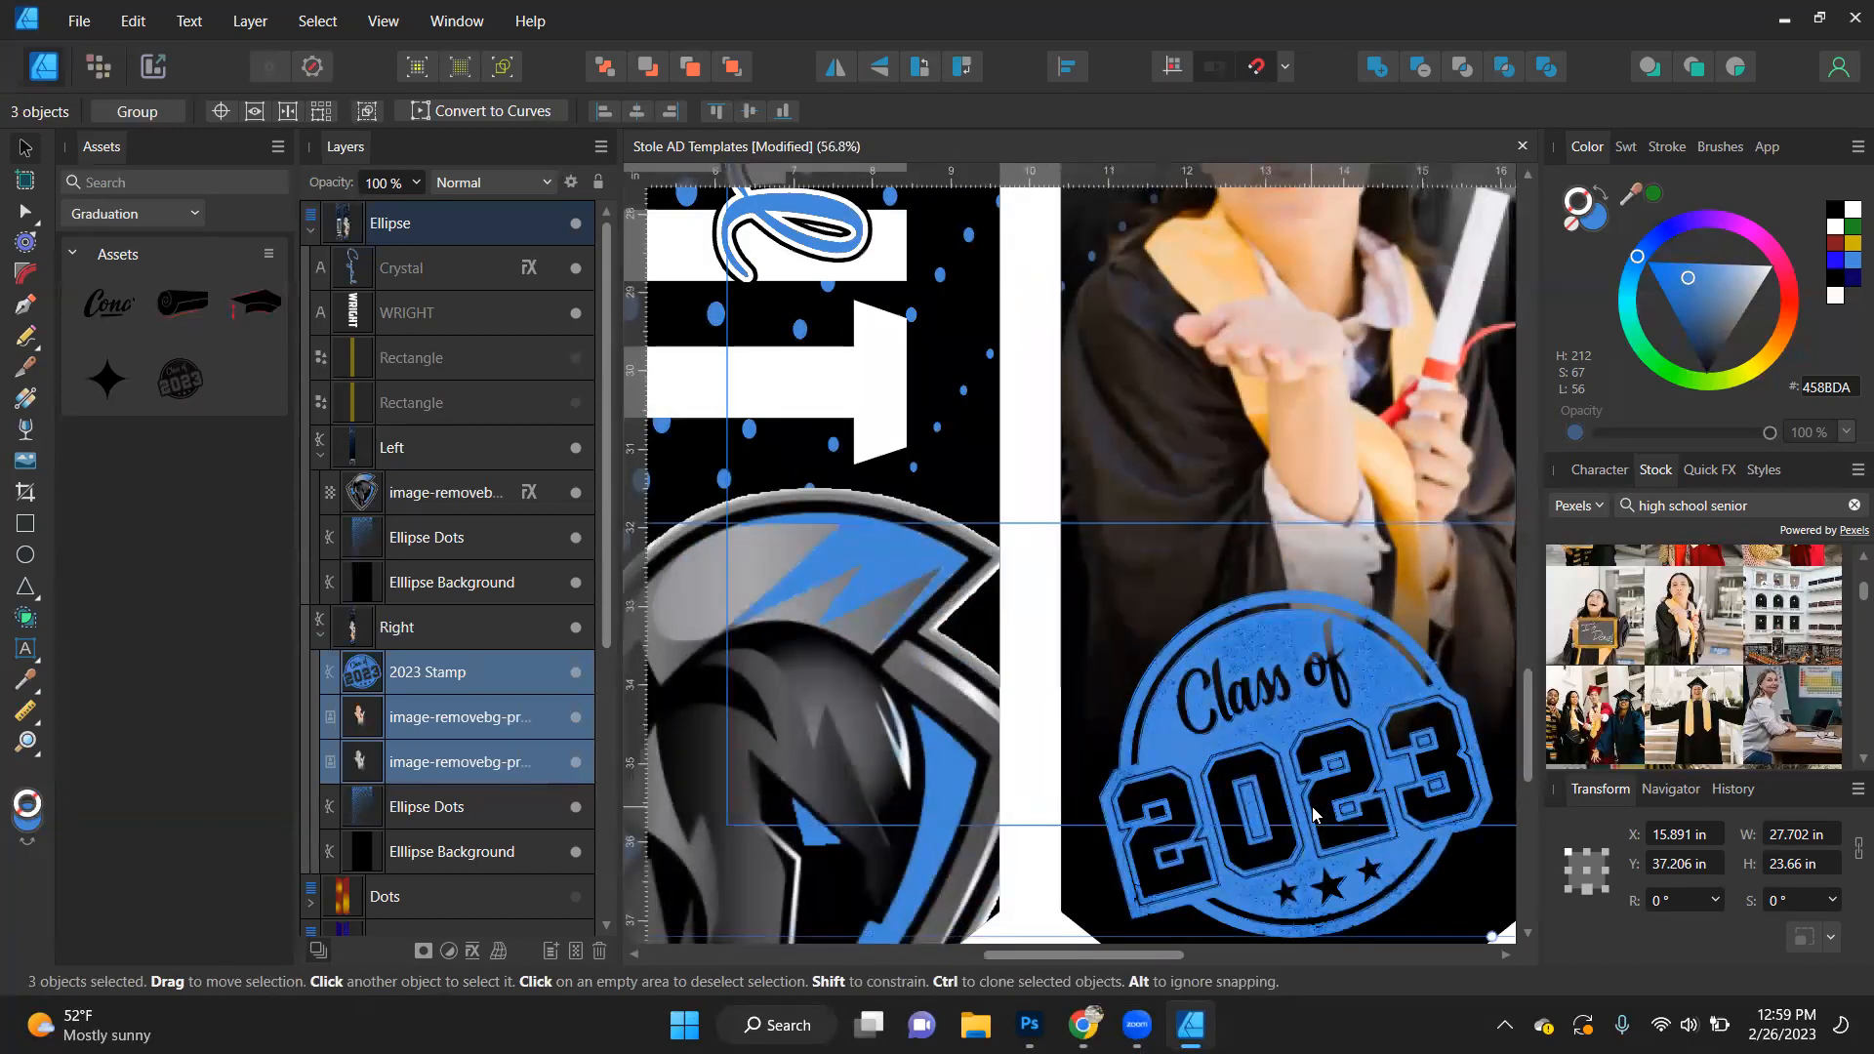
{"action": "scroll", "coordinate": [1311, 807], "scroll_direction": "down", "scroll_amount": 3}
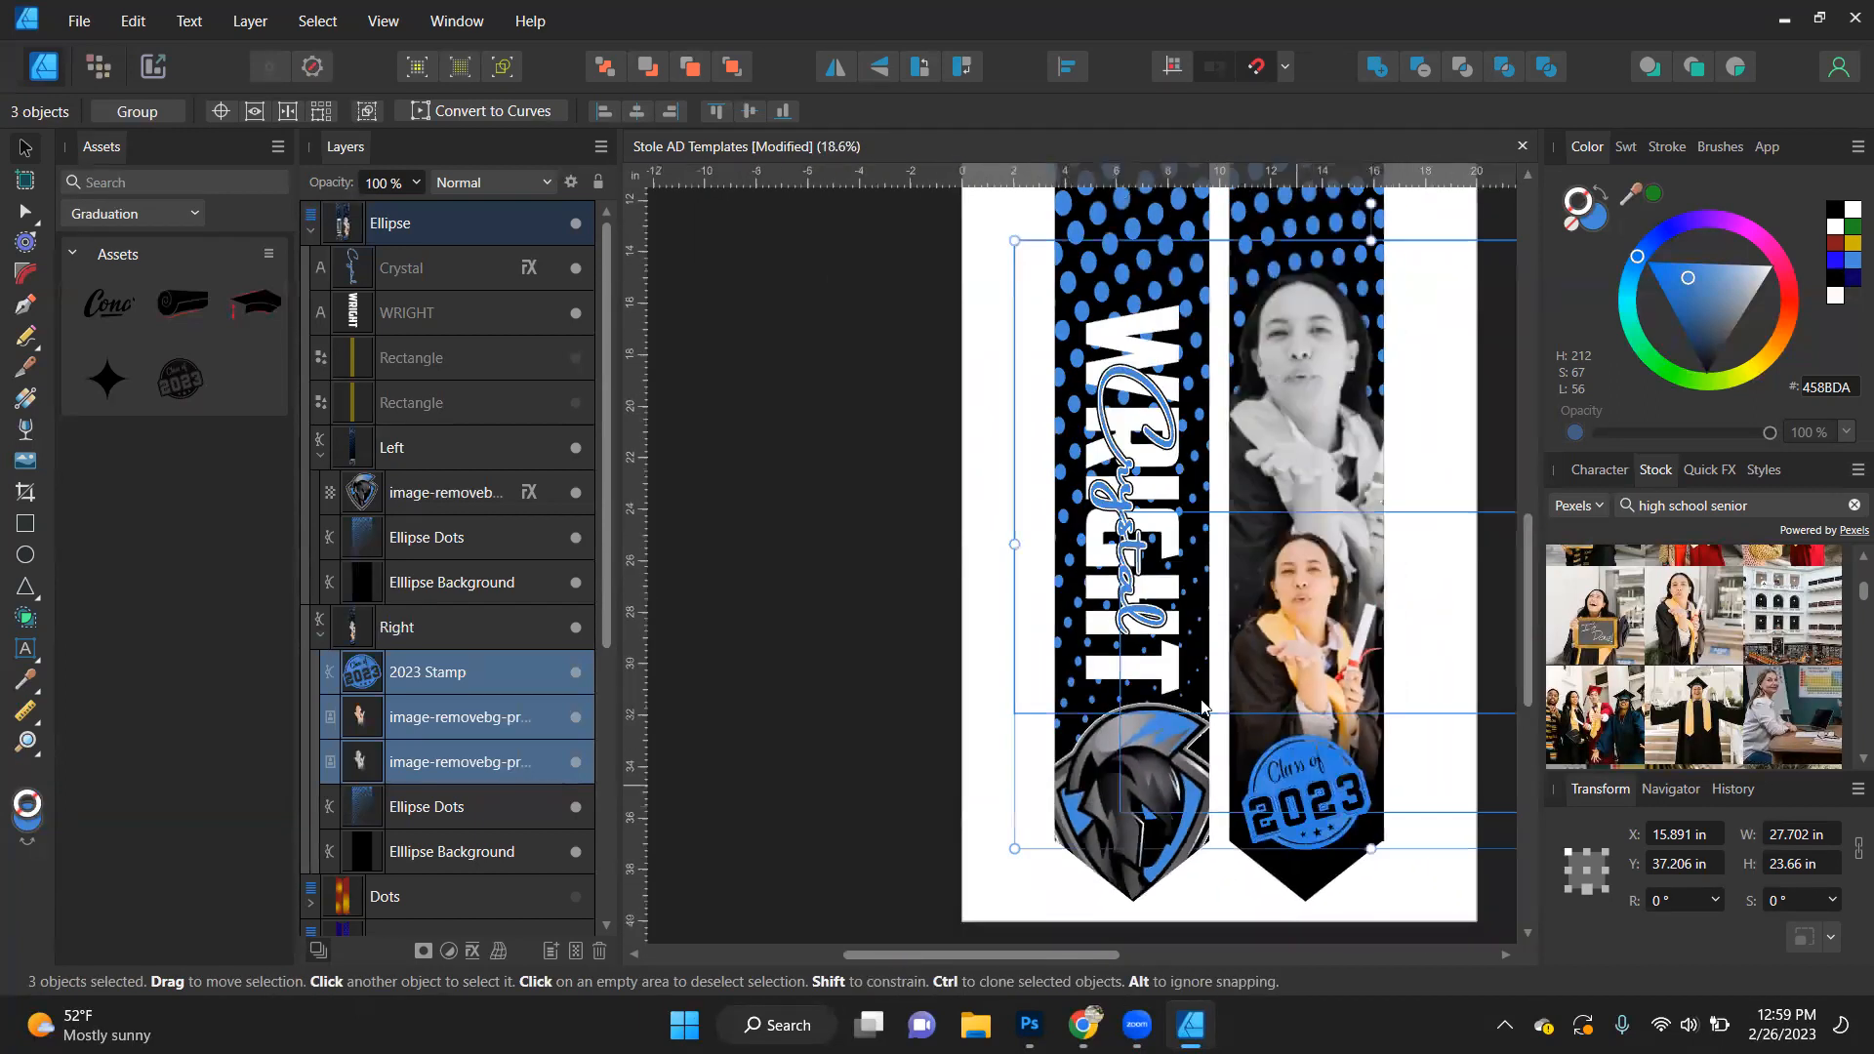
{"action": "left_click", "coordinate": [839, 583]}
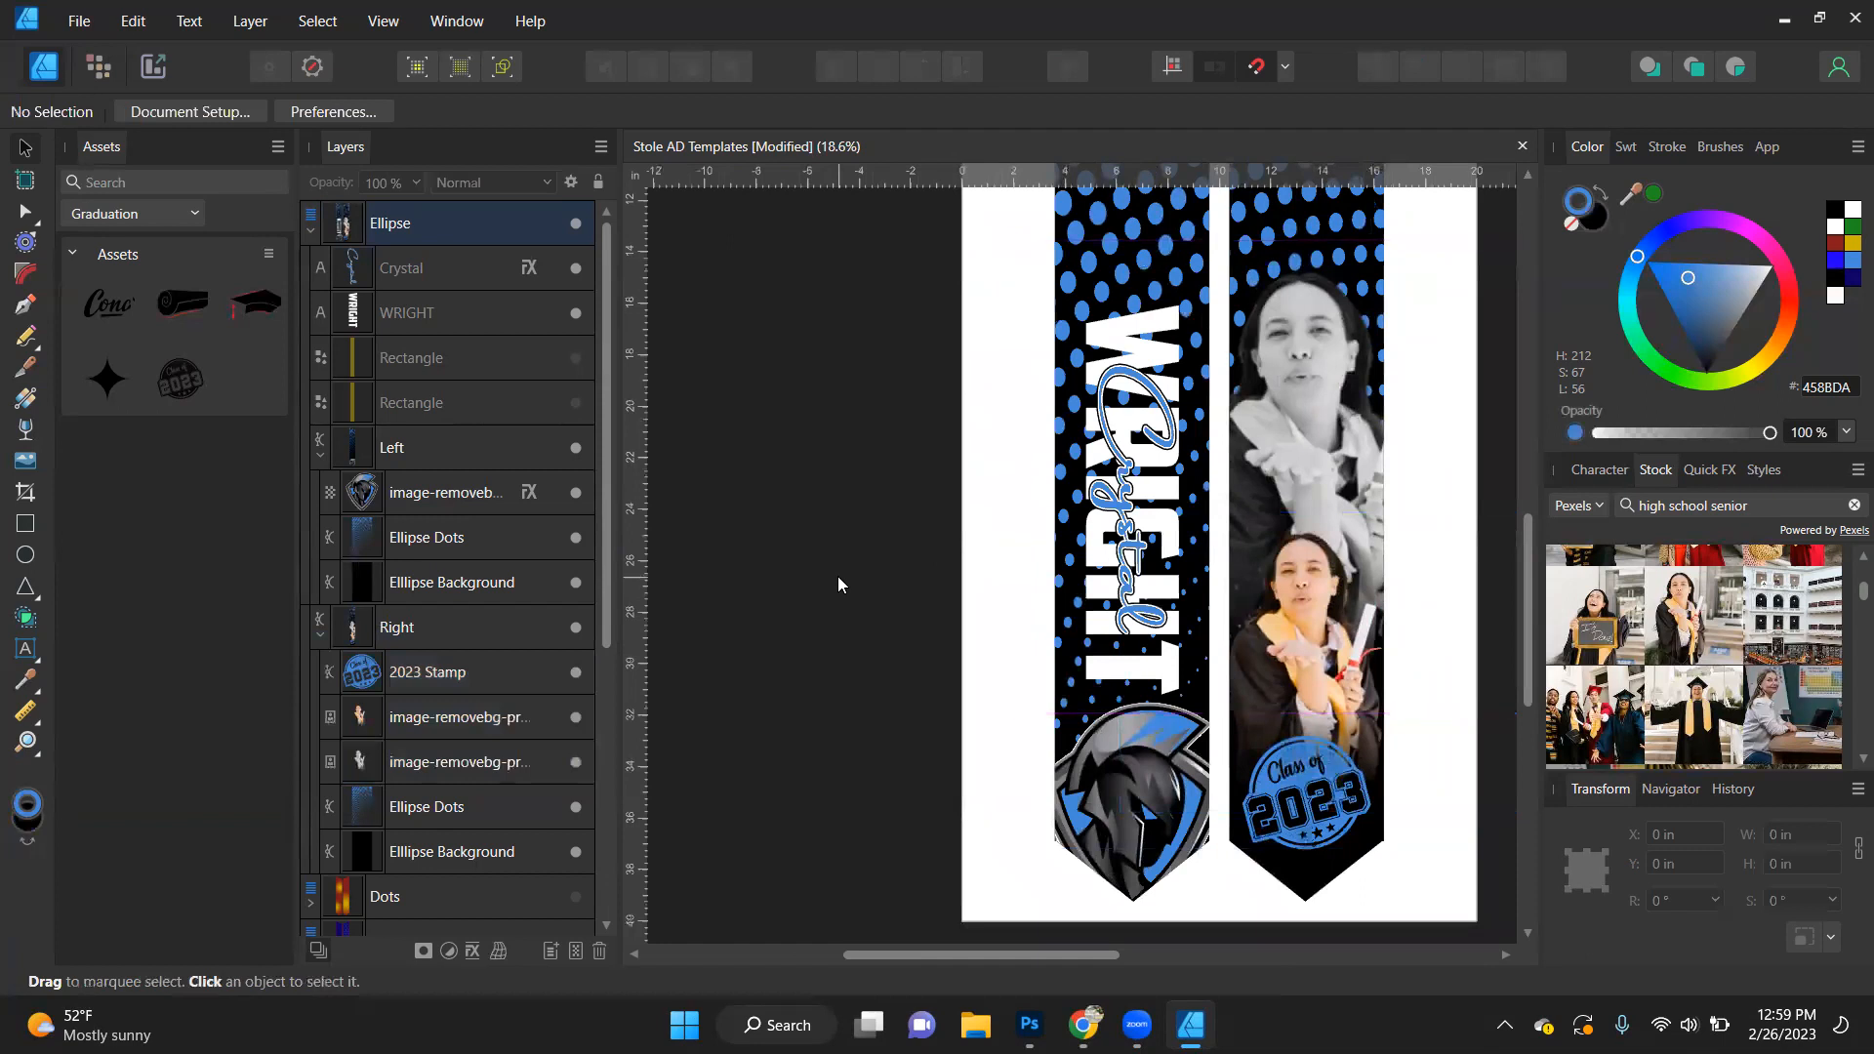
- Add a Bevel / Emboss layer effect of type Emboss to the script first name
{"action": "left_click", "coordinate": [1132, 535]}
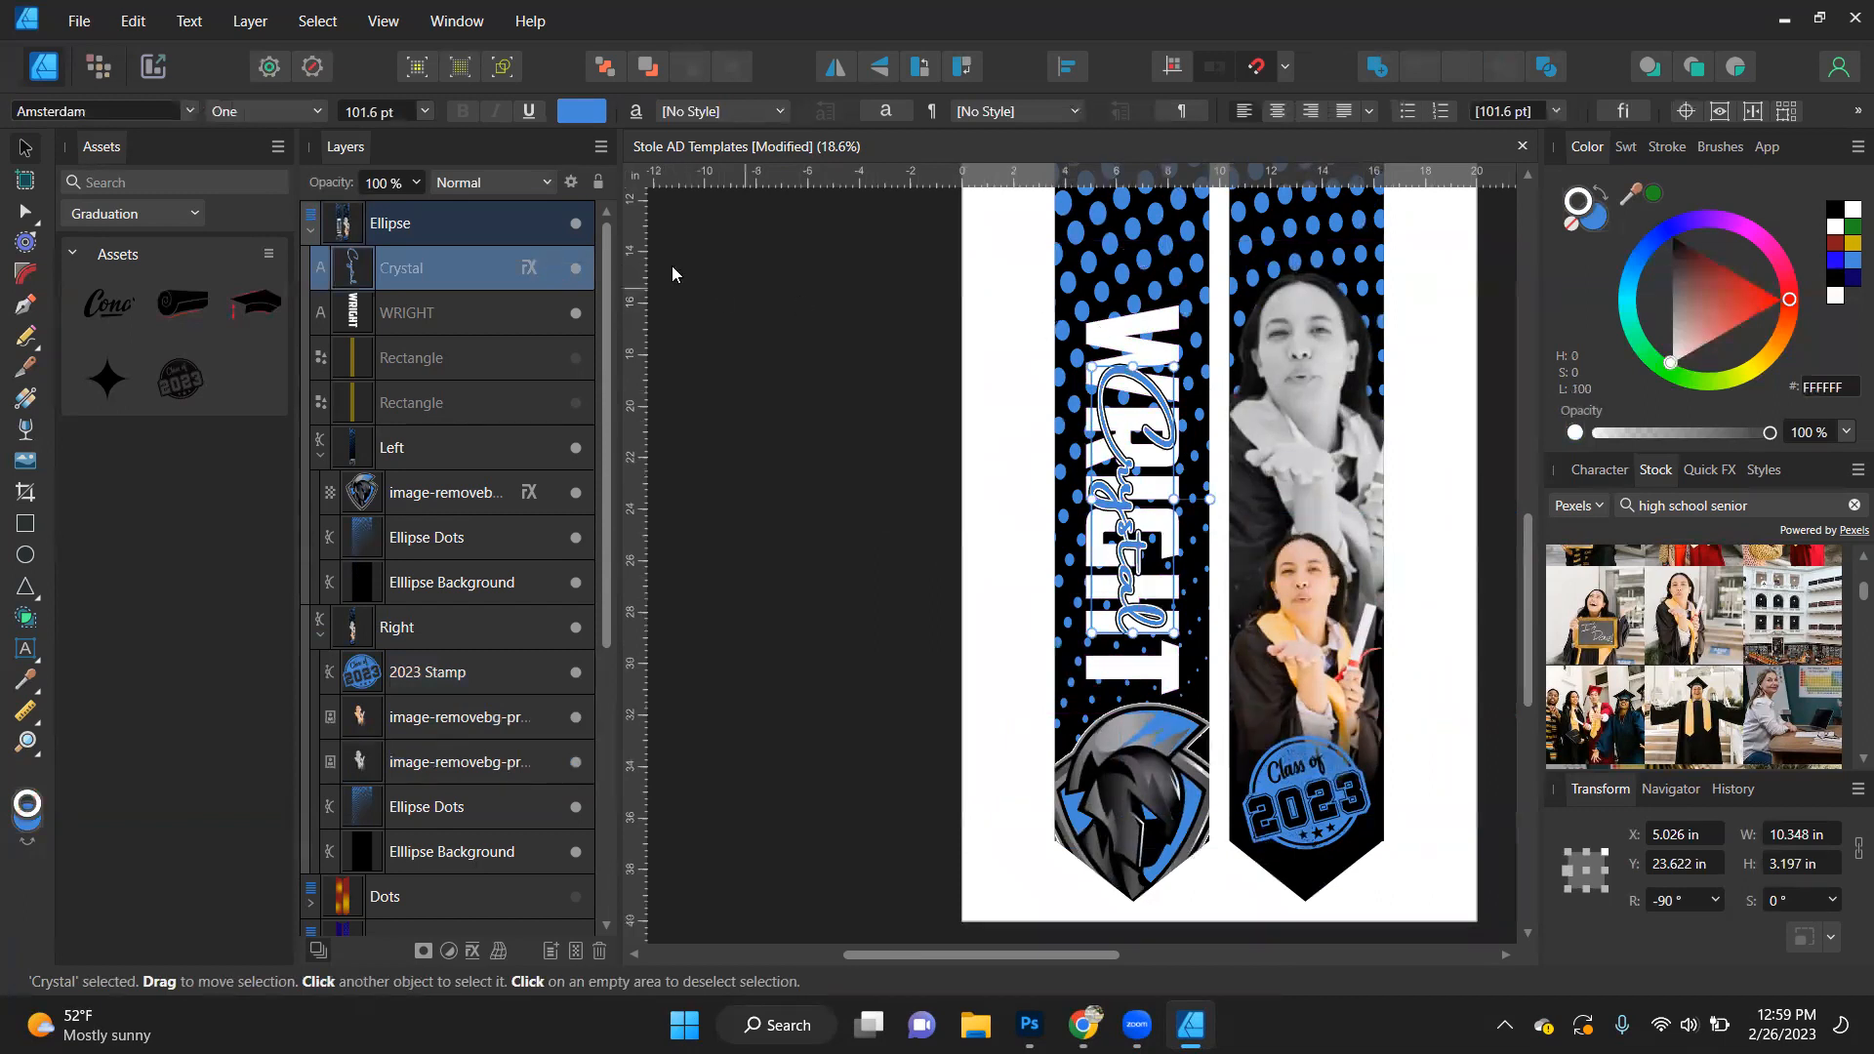
{"action": "left_click", "coordinate": [529, 267]}
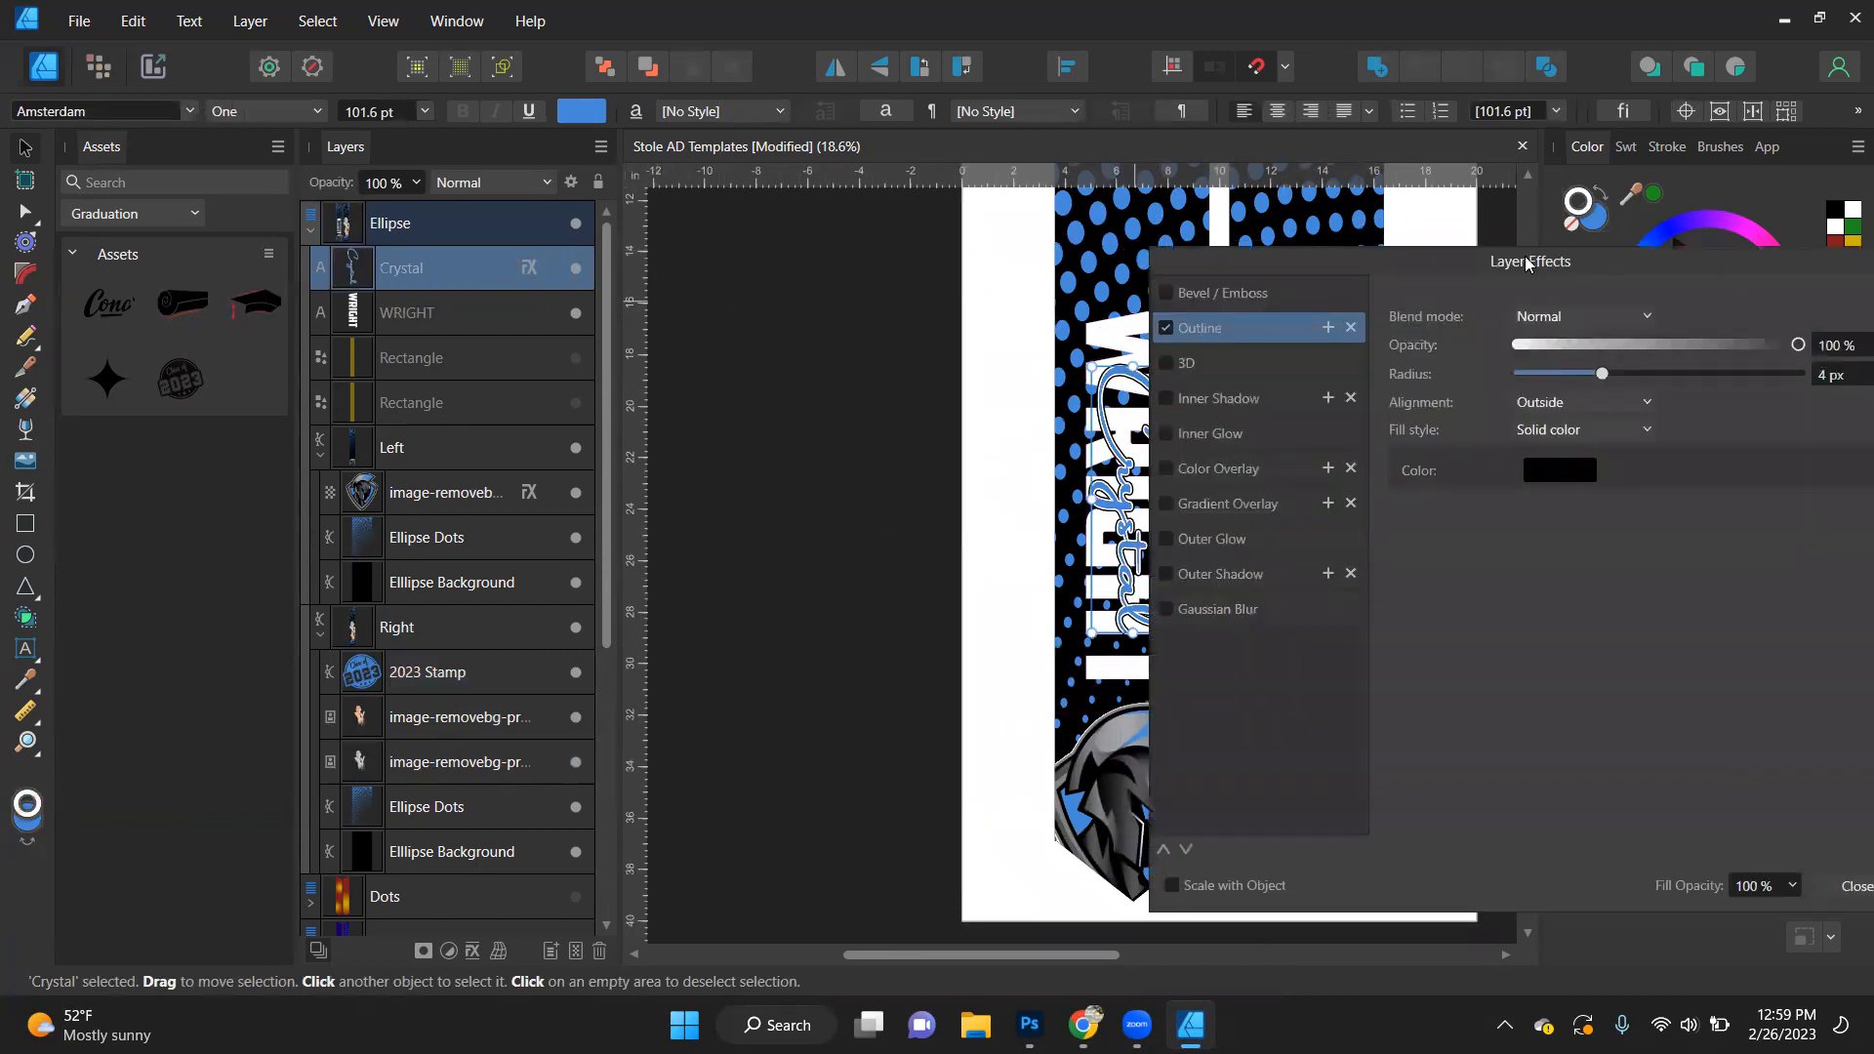
{"action": "left_click_drag", "start_coordinate": [1528, 270], "coordinate": [569, 142]}
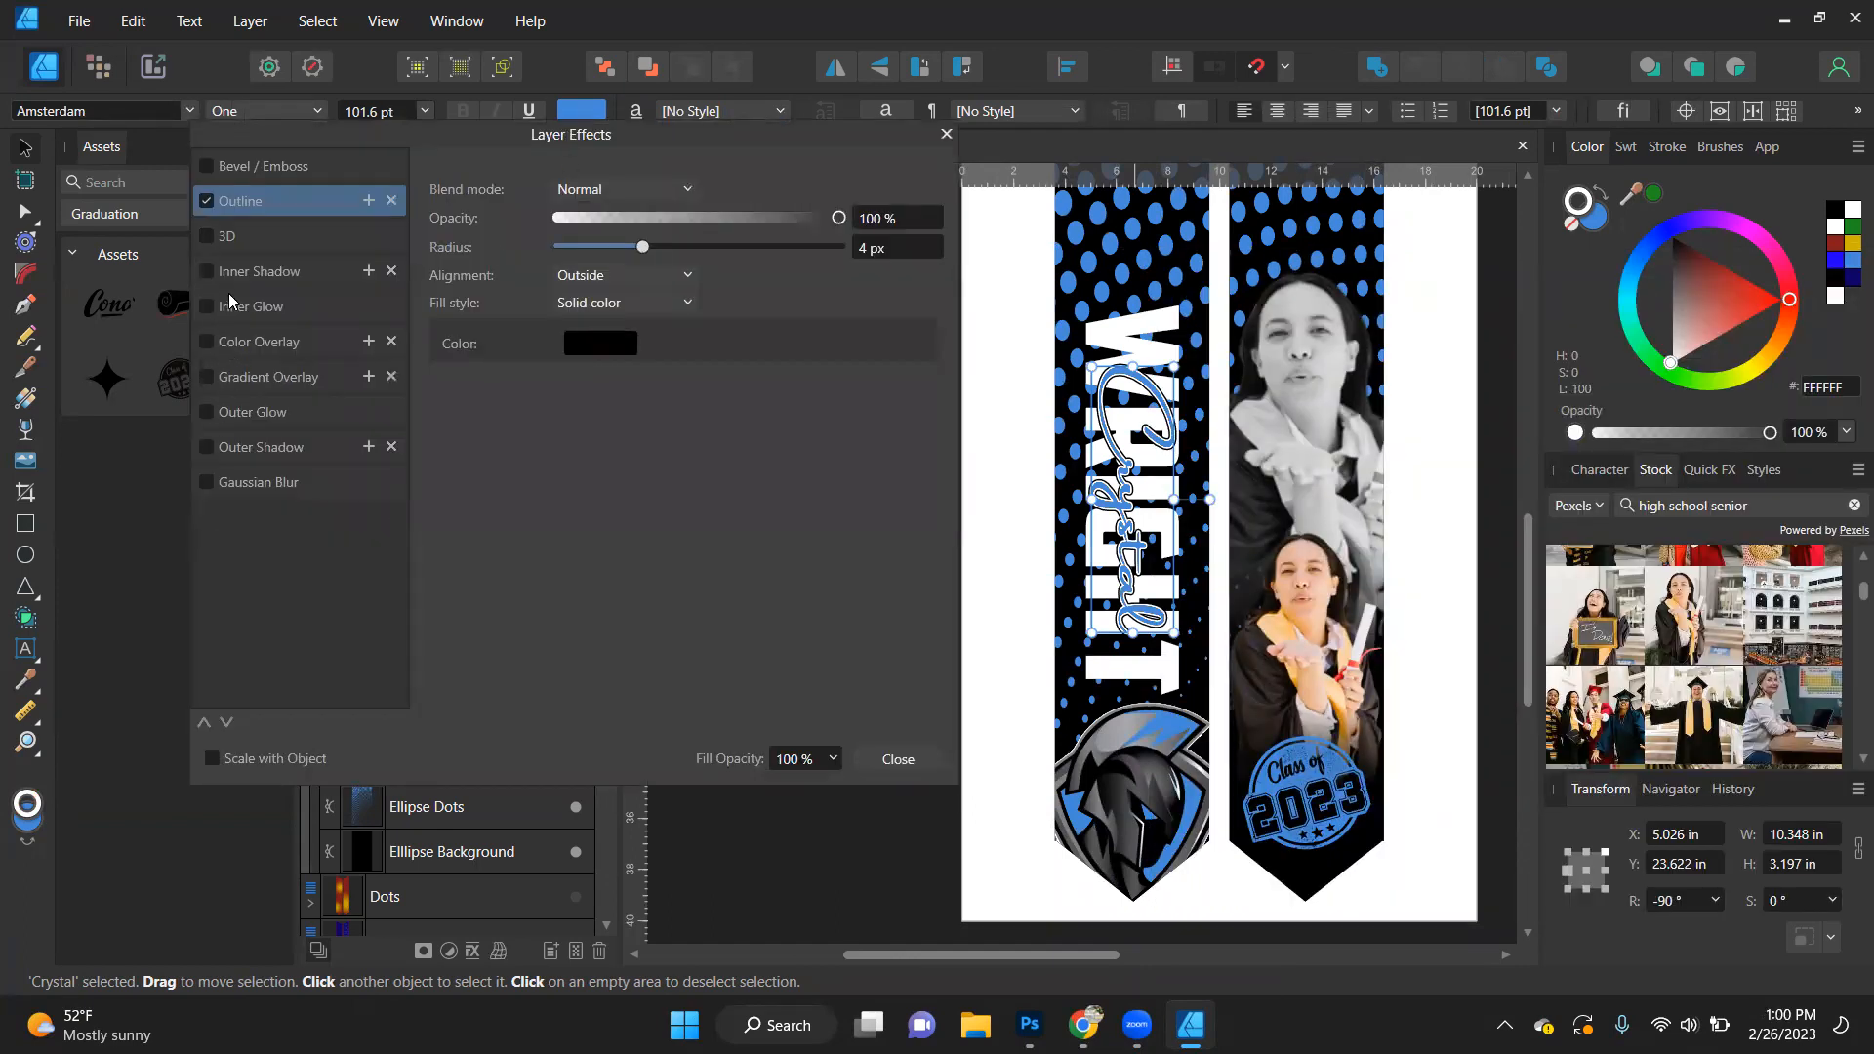
{"action": "left_click", "coordinate": [235, 166]}
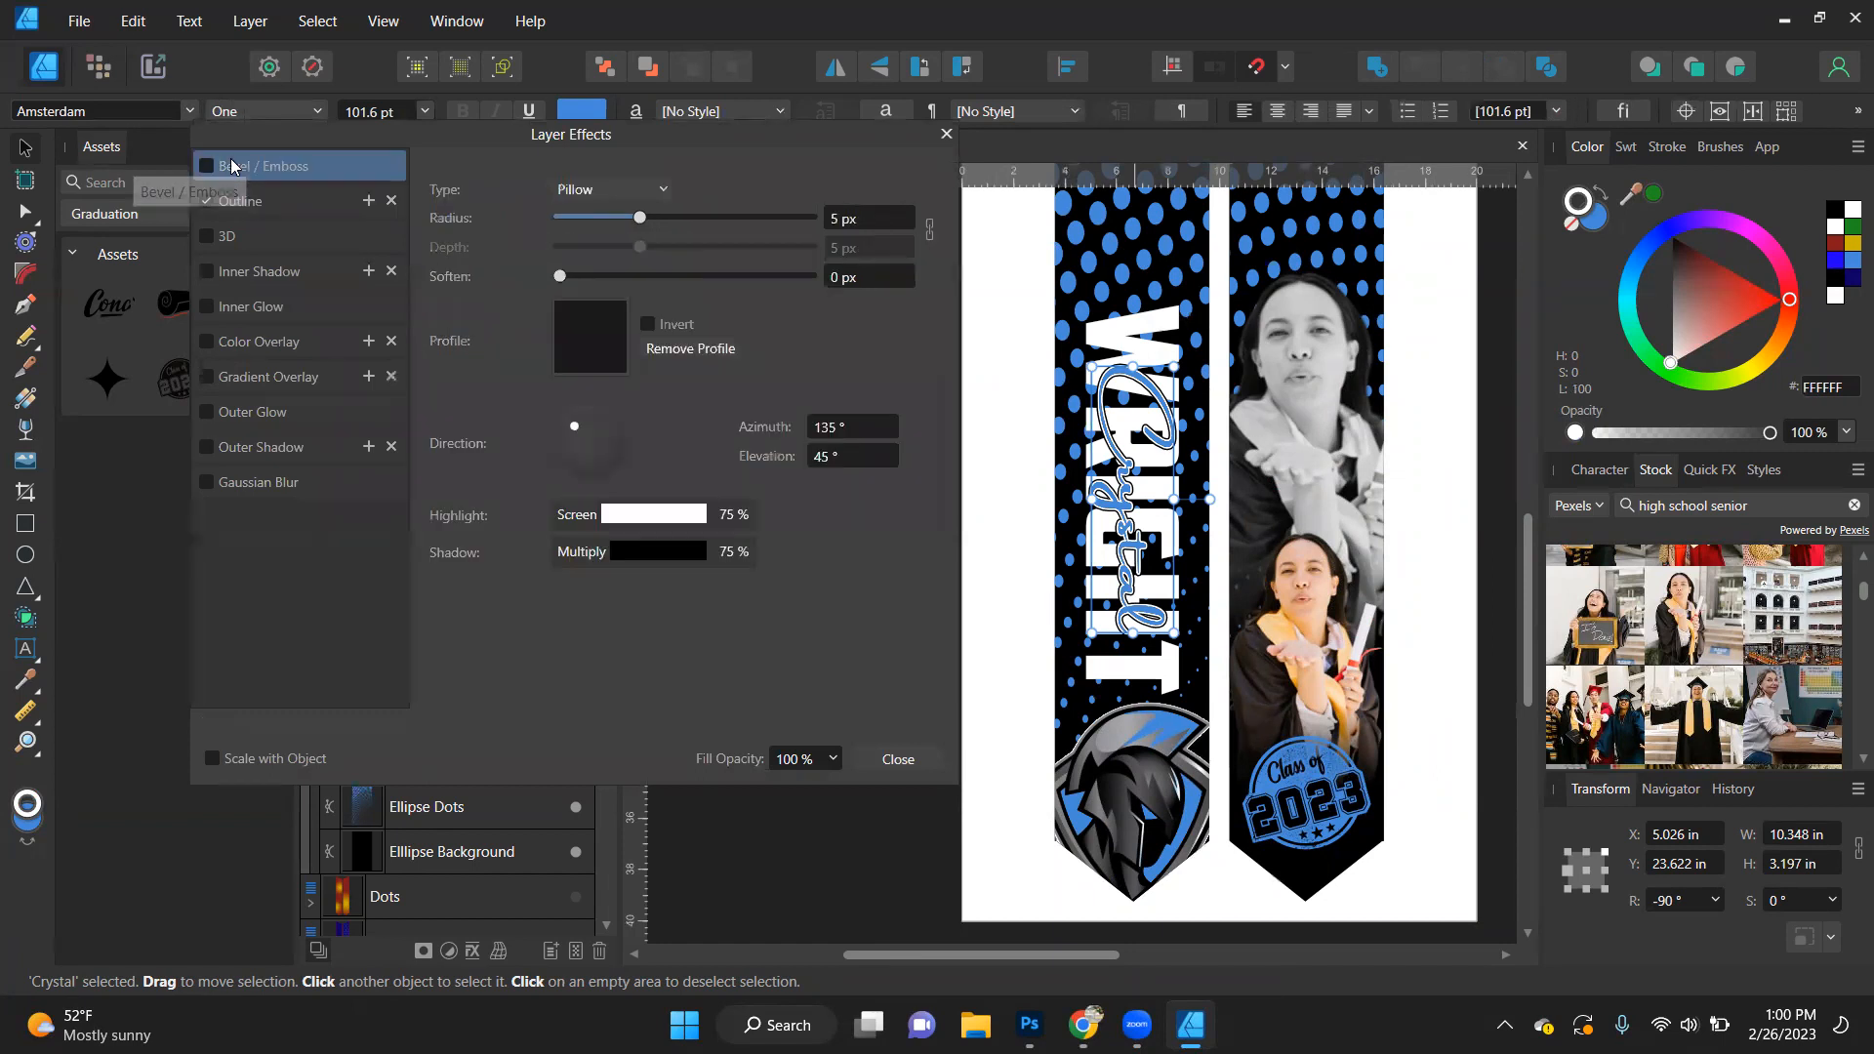
{"action": "left_click", "coordinate": [644, 192]}
{"action": "left_click", "coordinate": [601, 275]}
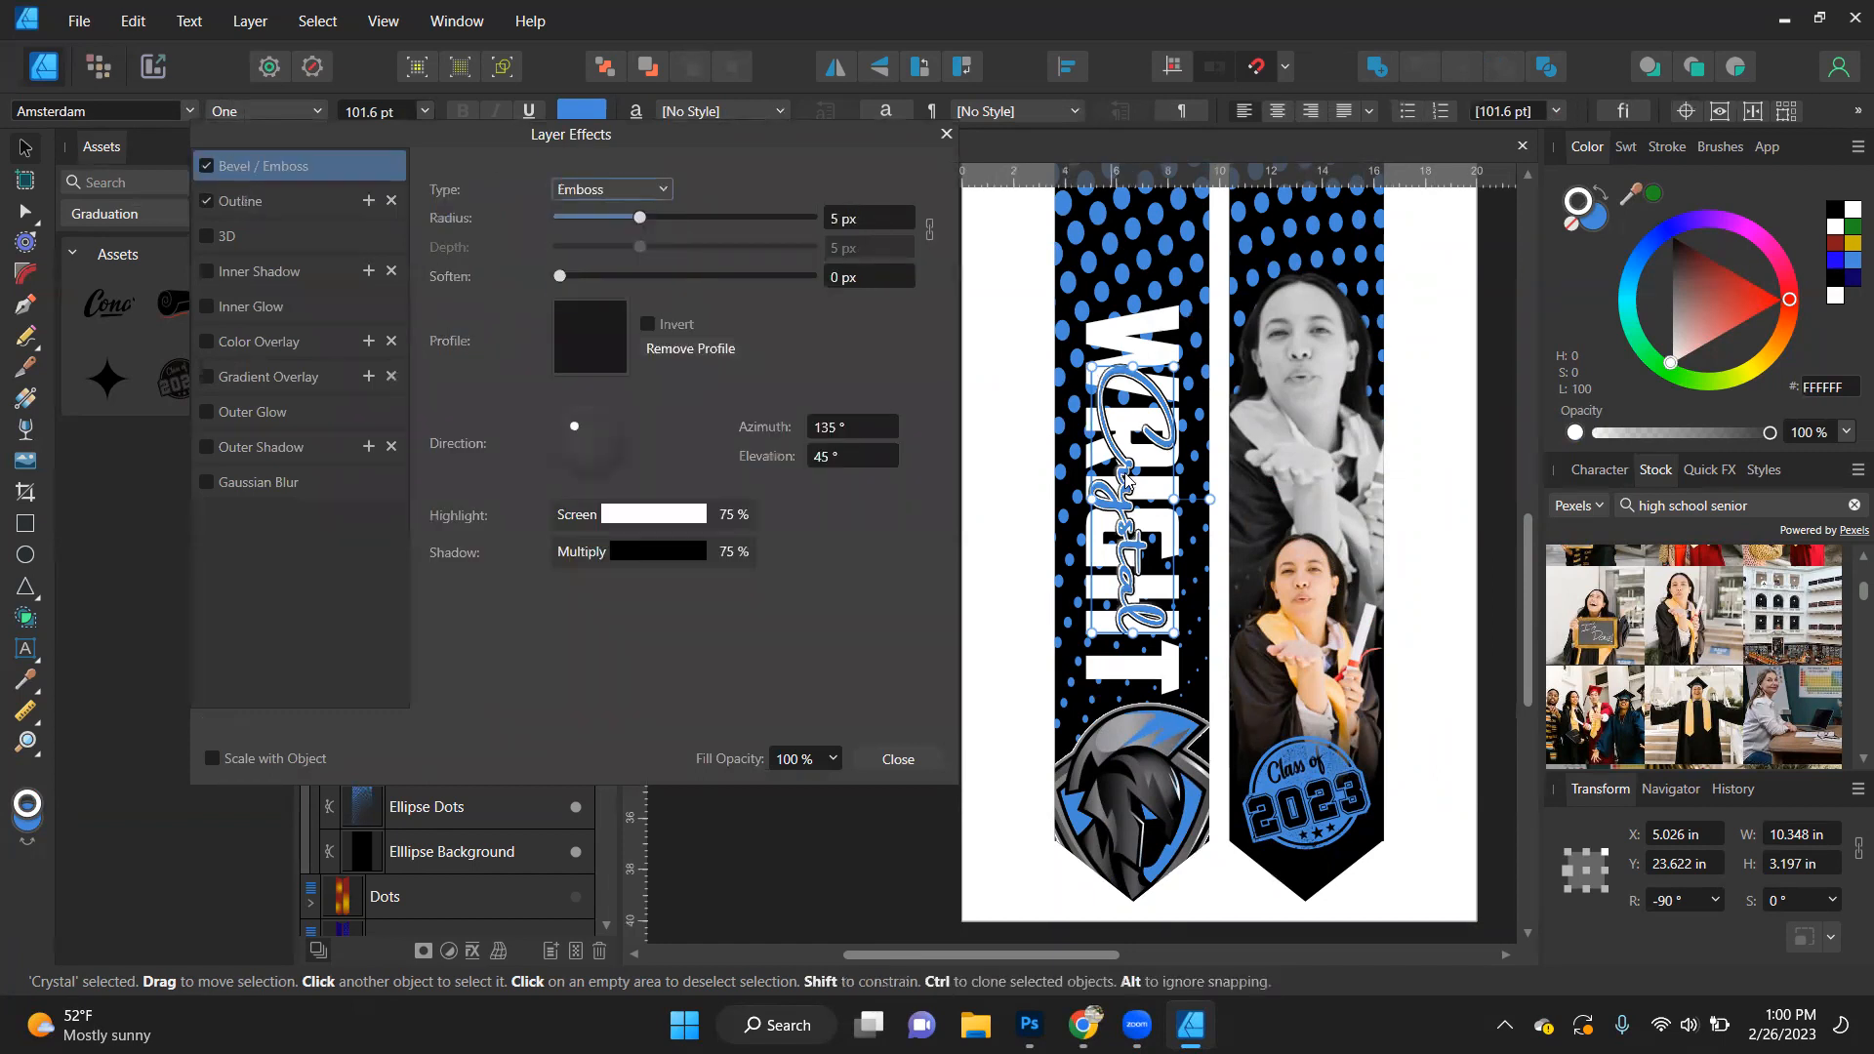
- Set the emboss radius on the script first name to 8 px after trying 10 px
{"action": "scroll", "coordinate": [1122, 478], "scroll_direction": "up", "scroll_amount": 5}
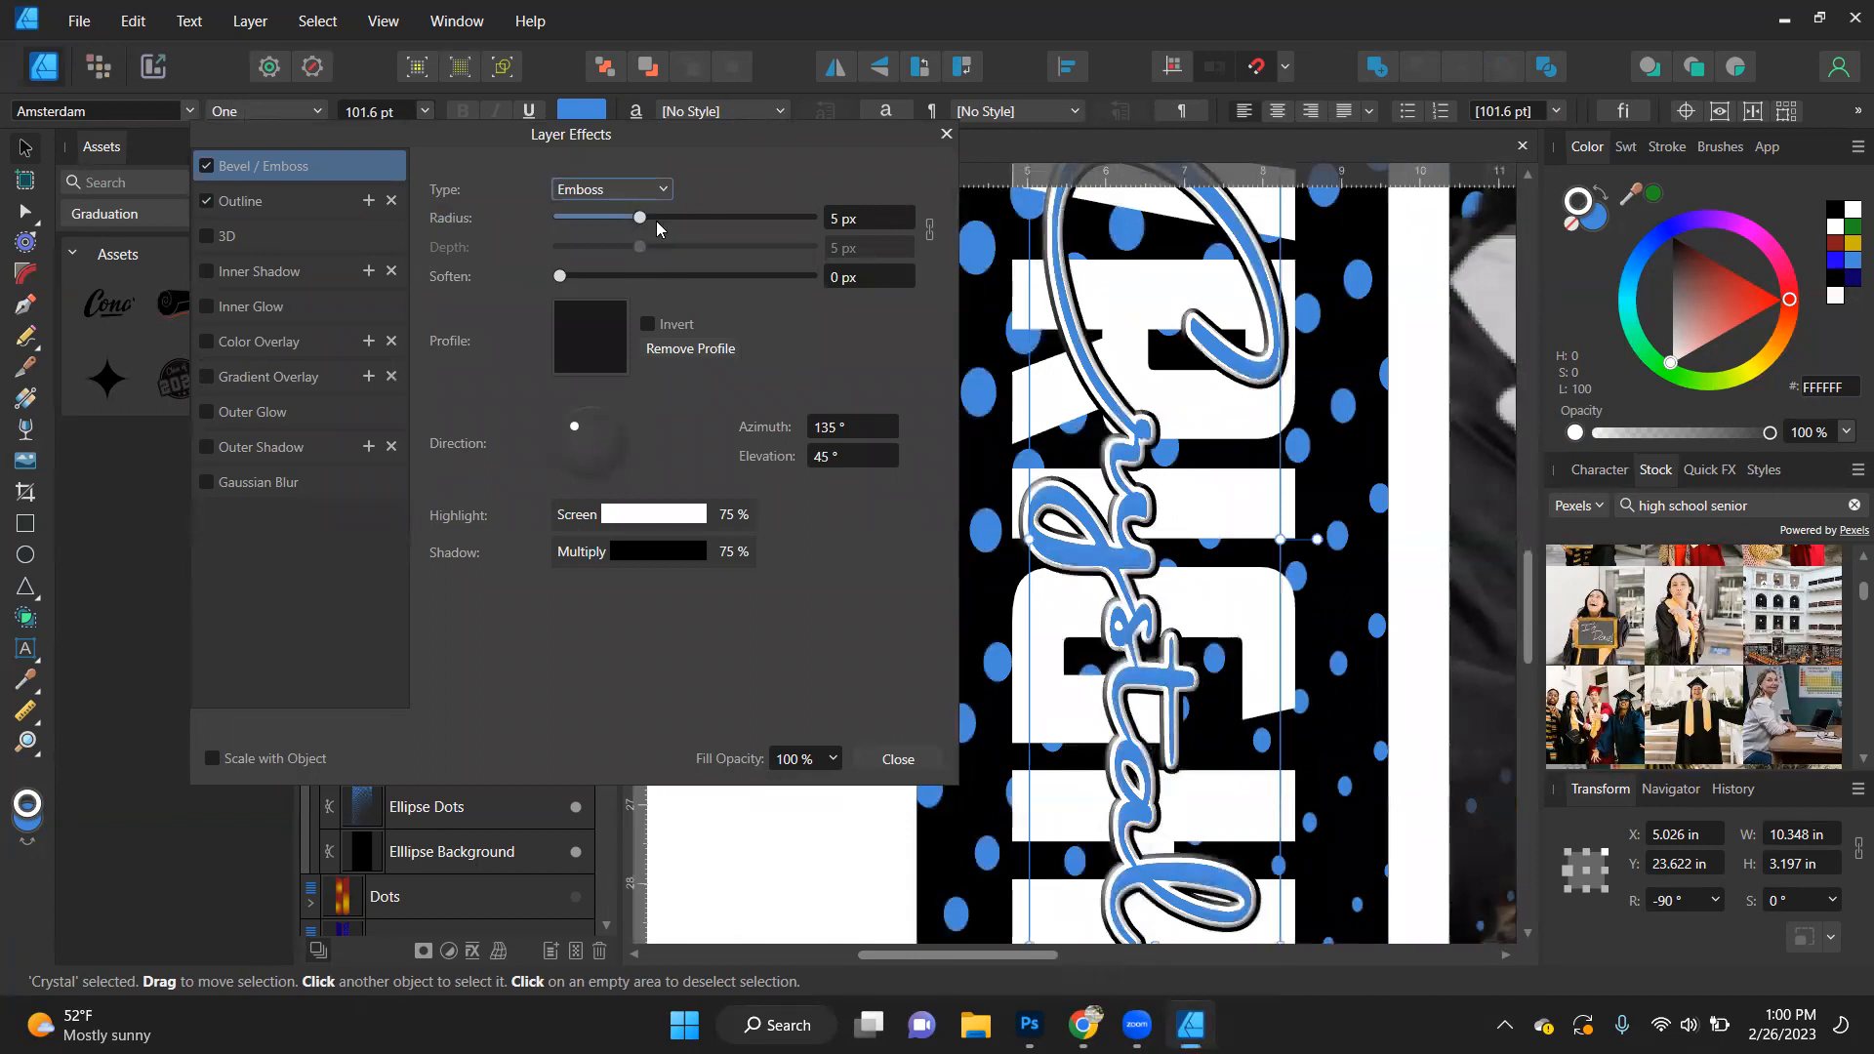
{"action": "left_click", "coordinate": [850, 217]}
{"action": "type", "text": "10"}
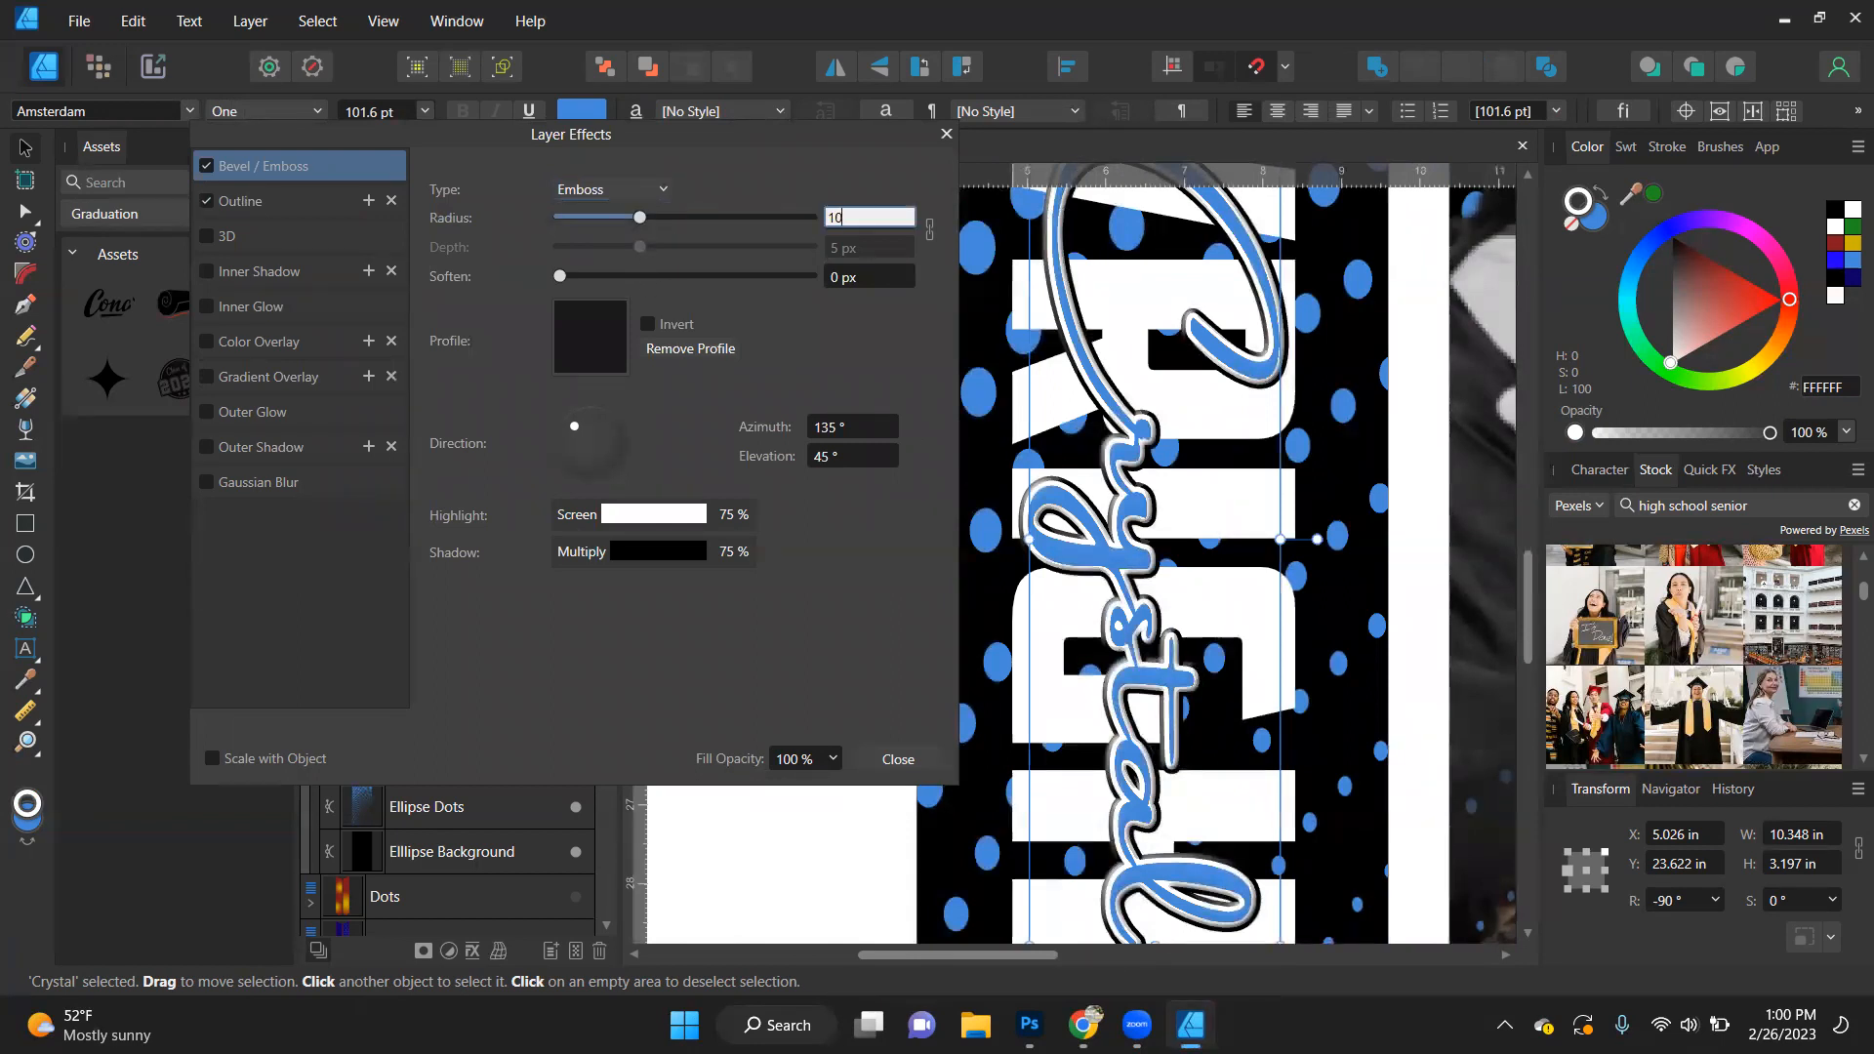
{"action": "key", "text": "Return"}
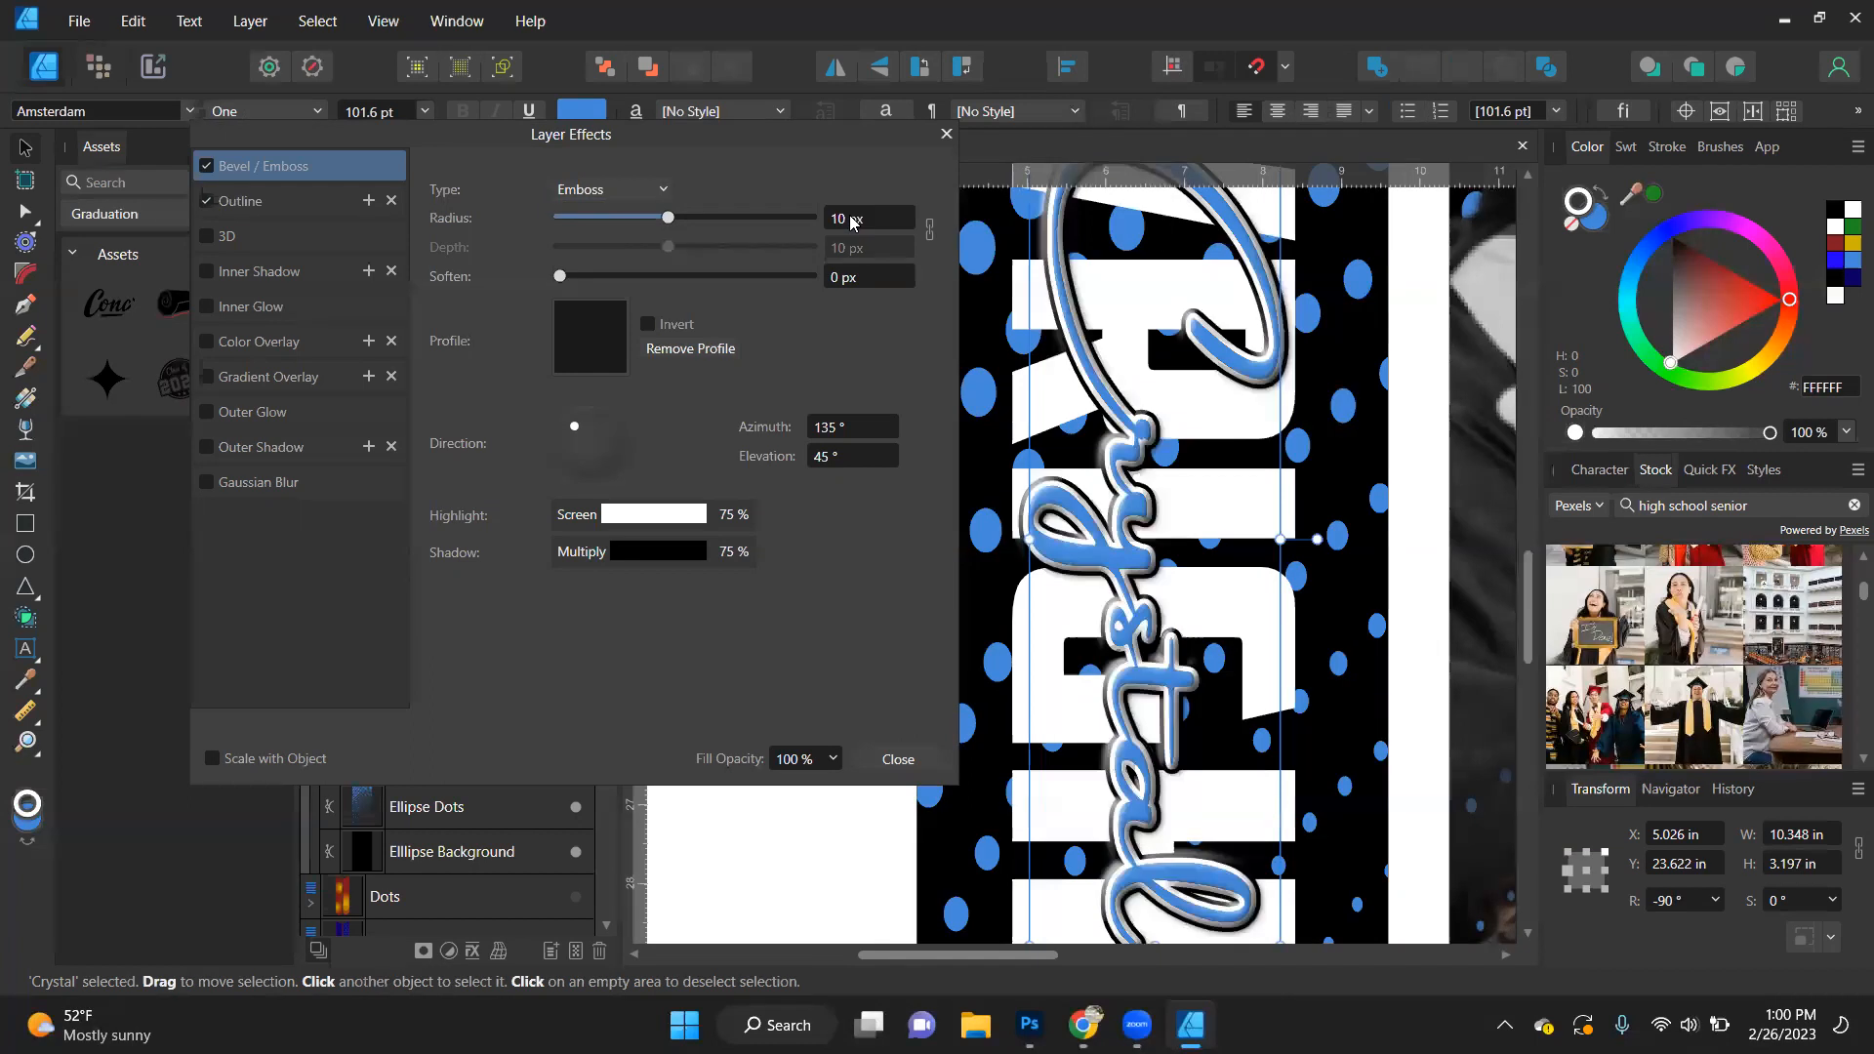
{"action": "left_click", "coordinate": [865, 219]}
{"action": "type", "text": "8"}
{"action": "key", "text": "Return"}
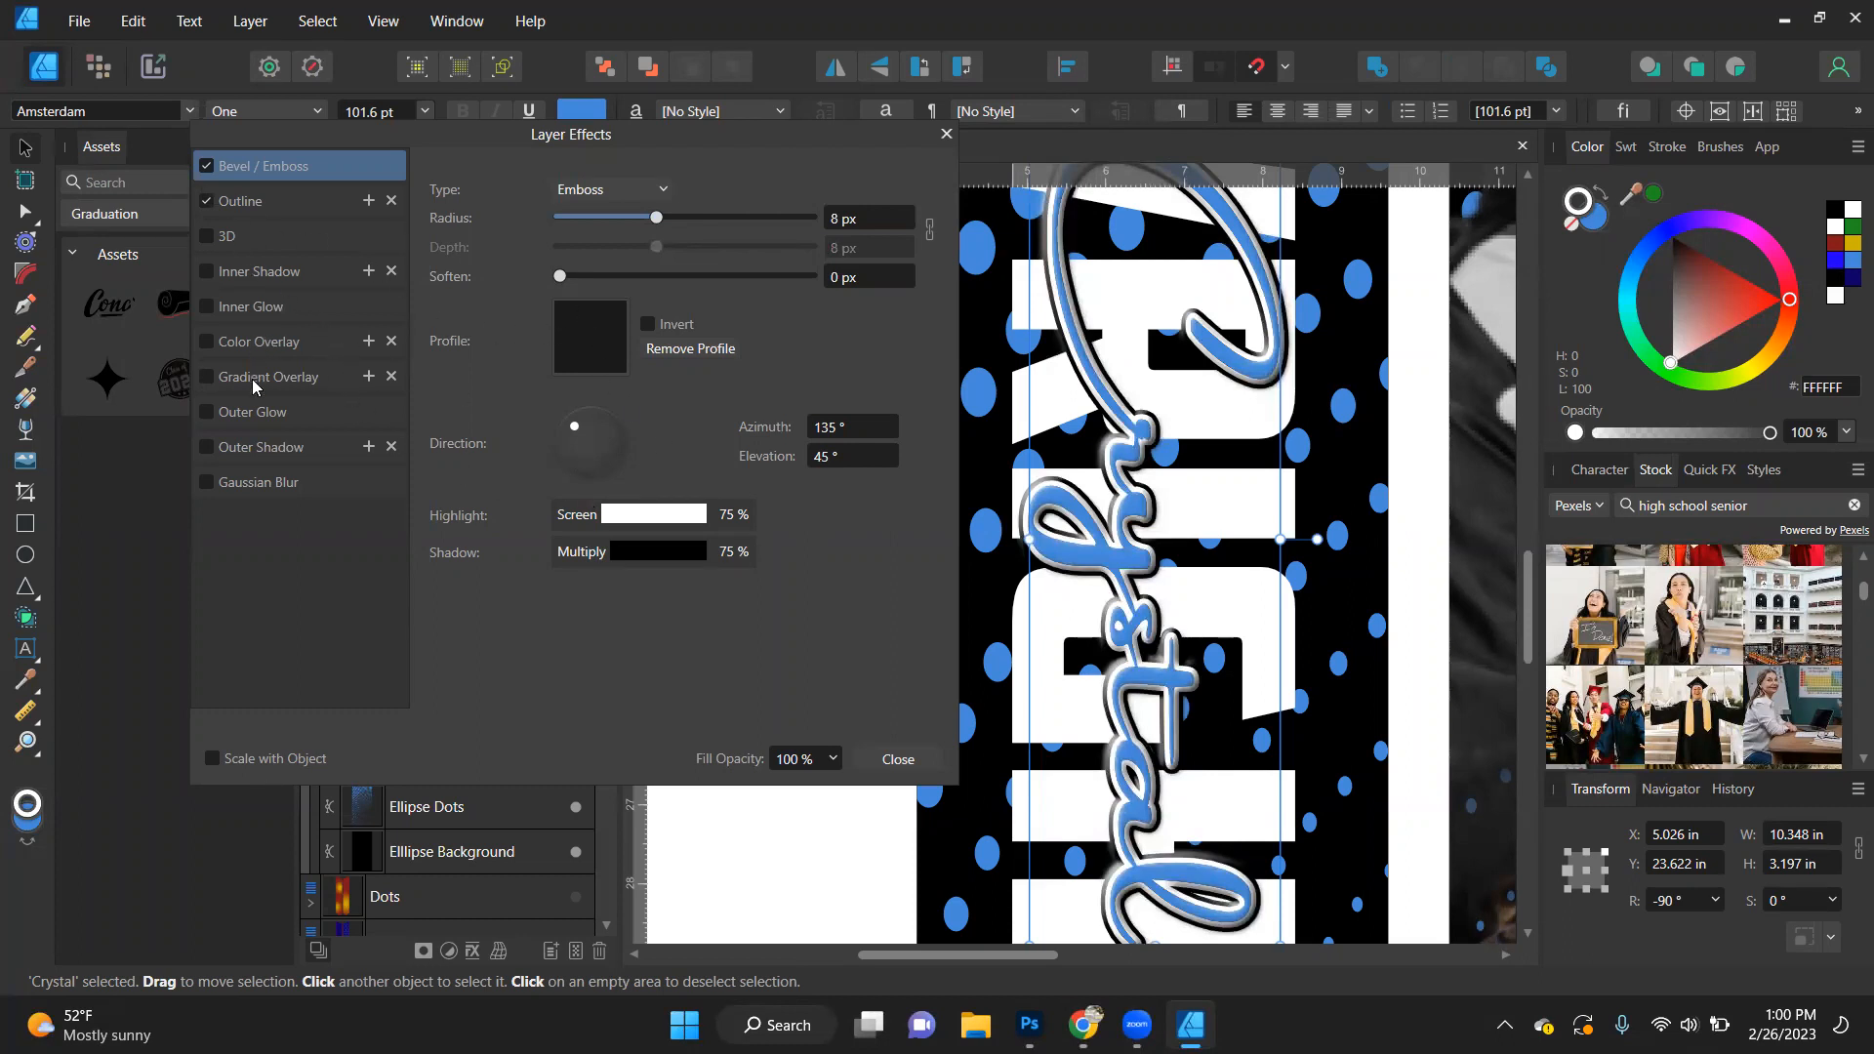
- Add an Outer Shadow to the script first name, offsetting it freehand by about 10 px at an angle of about 195°
{"action": "left_click", "coordinate": [260, 448]}
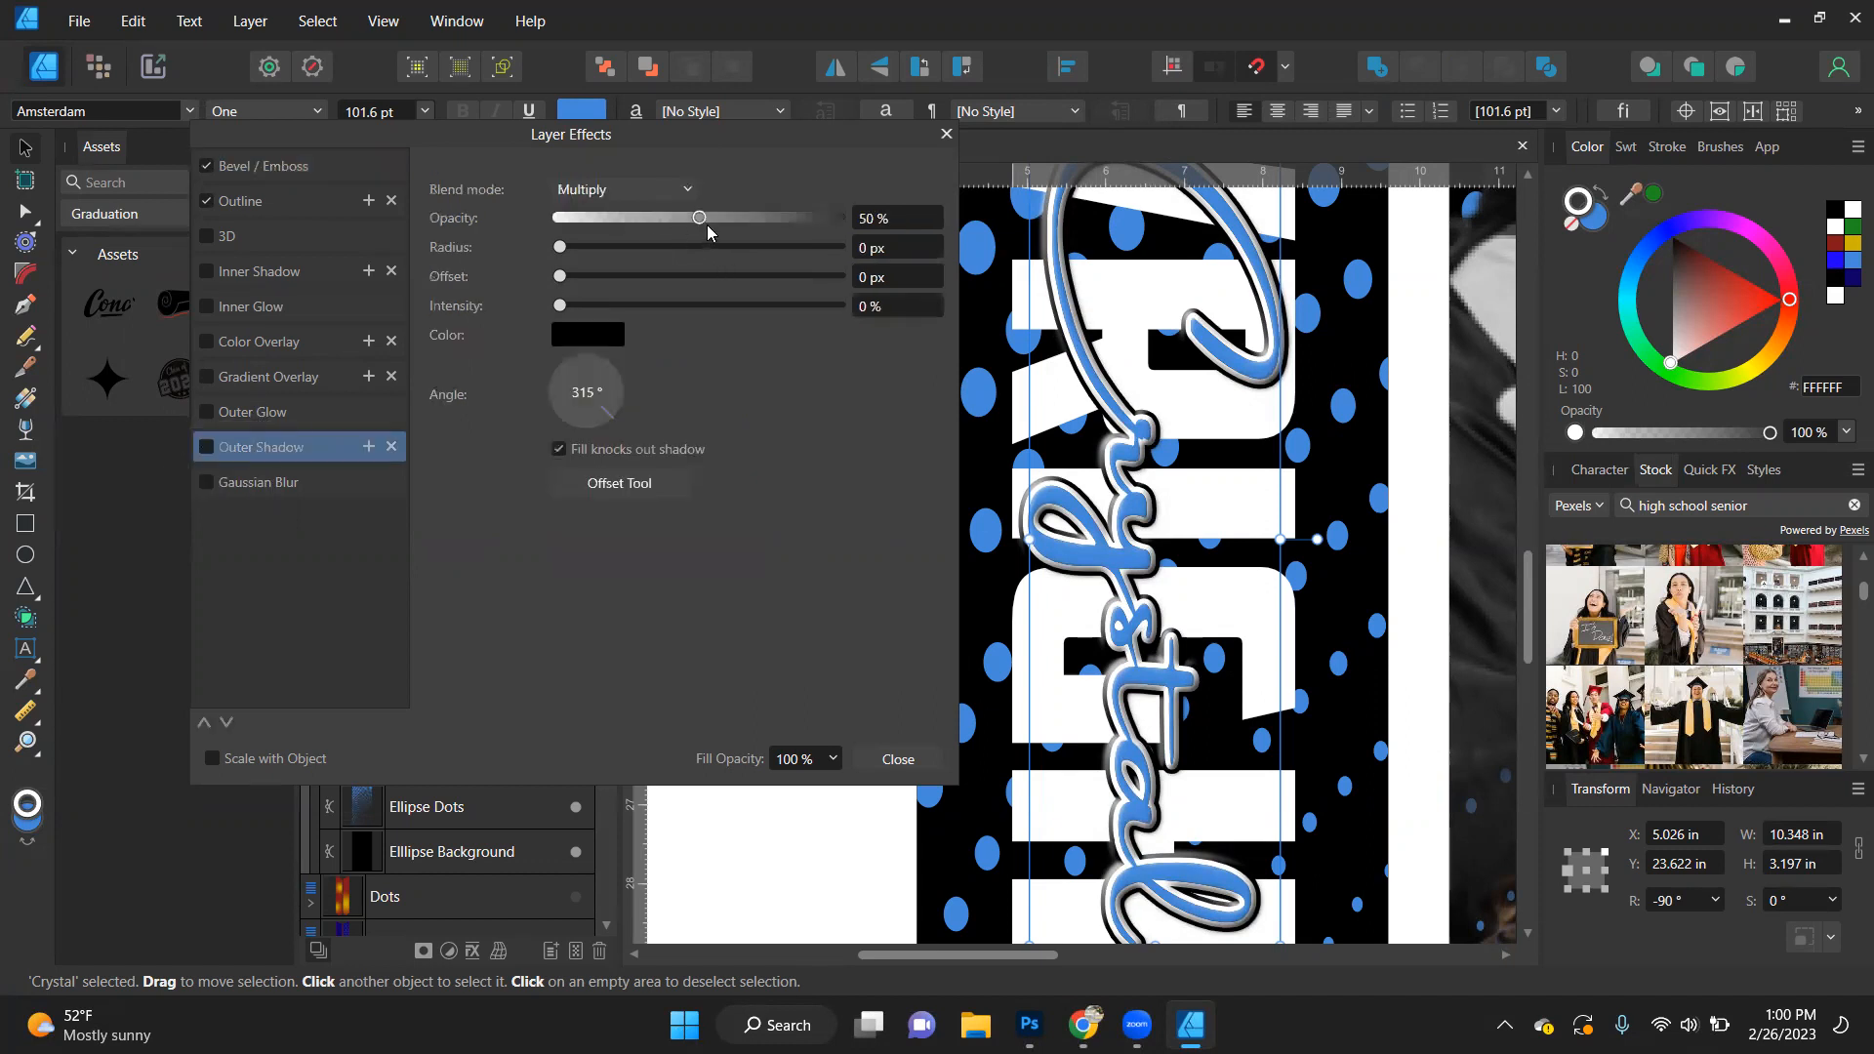
{"action": "left_click", "coordinate": [601, 490]}
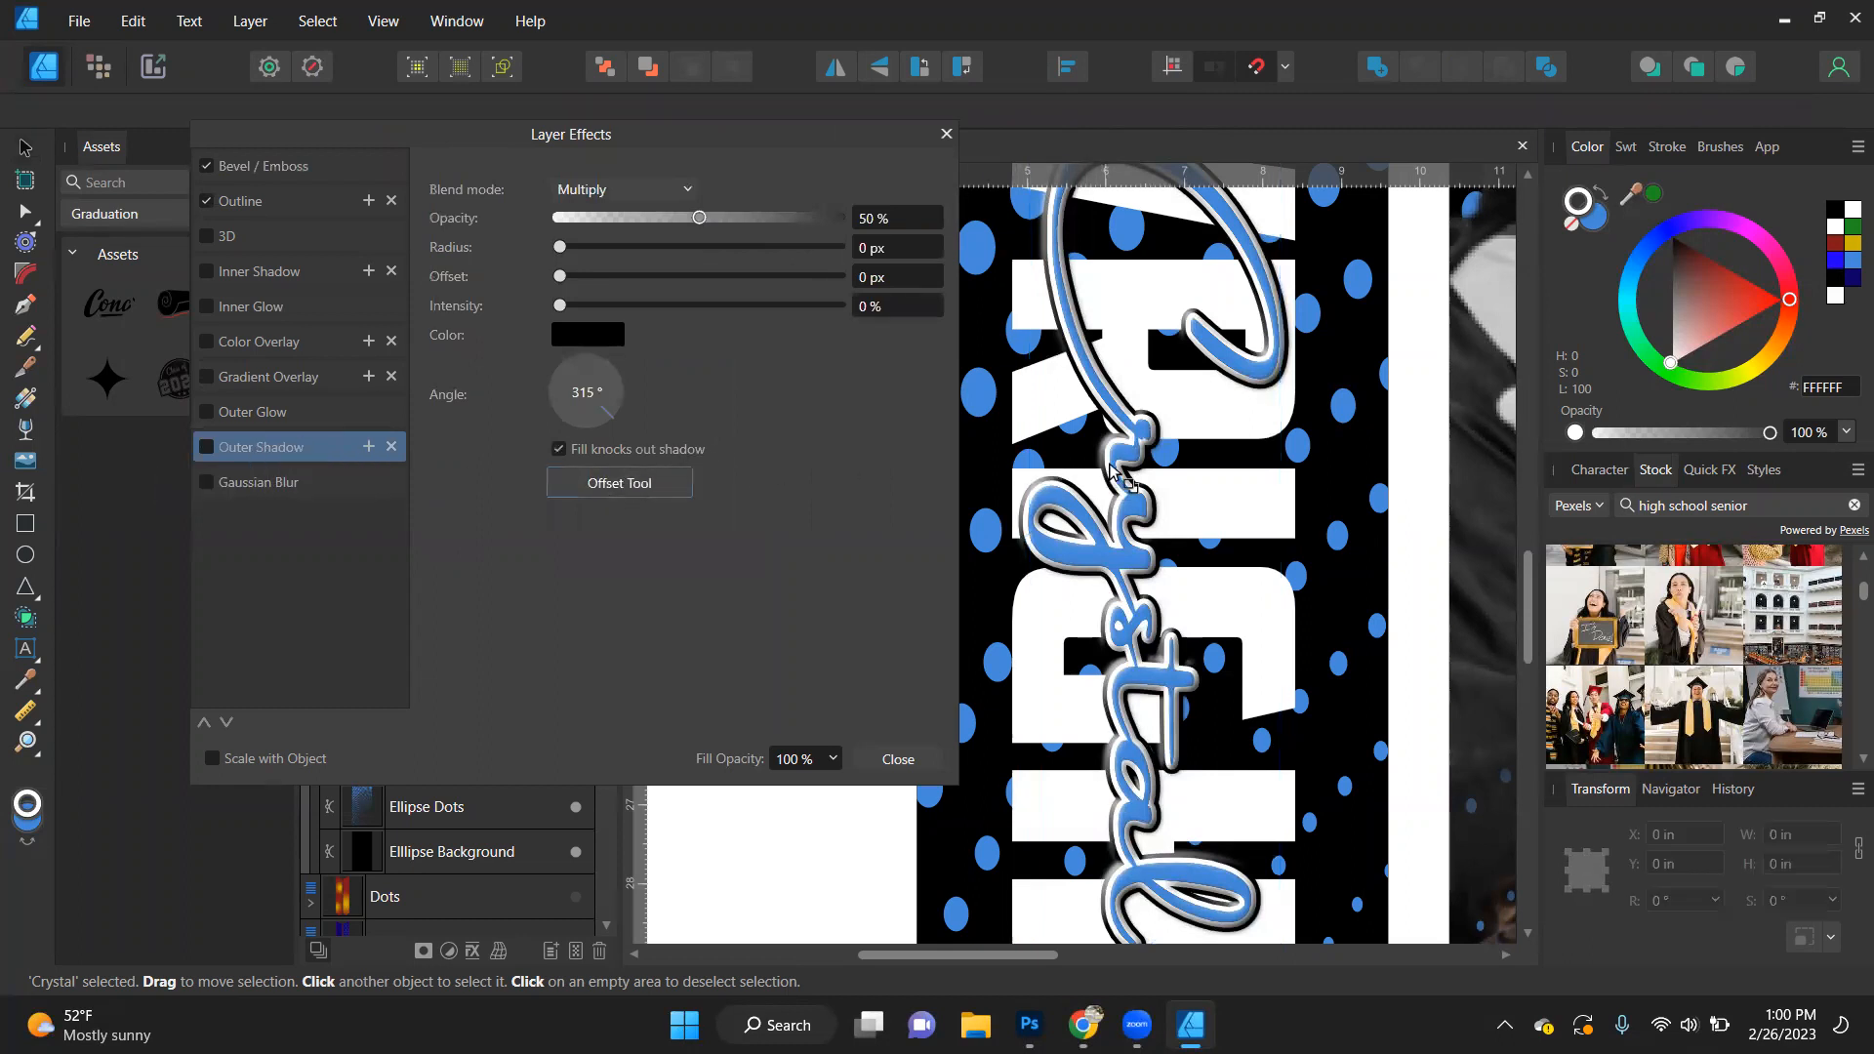
{"action": "mouse_move", "coordinate": [1120, 465]}
{"action": "left_mouse_down"}
{"action": "mouse_move", "coordinate": [1106, 481]}
{"action": "mouse_move", "coordinate": [1110, 465]}
{"action": "left_mouse_up"}
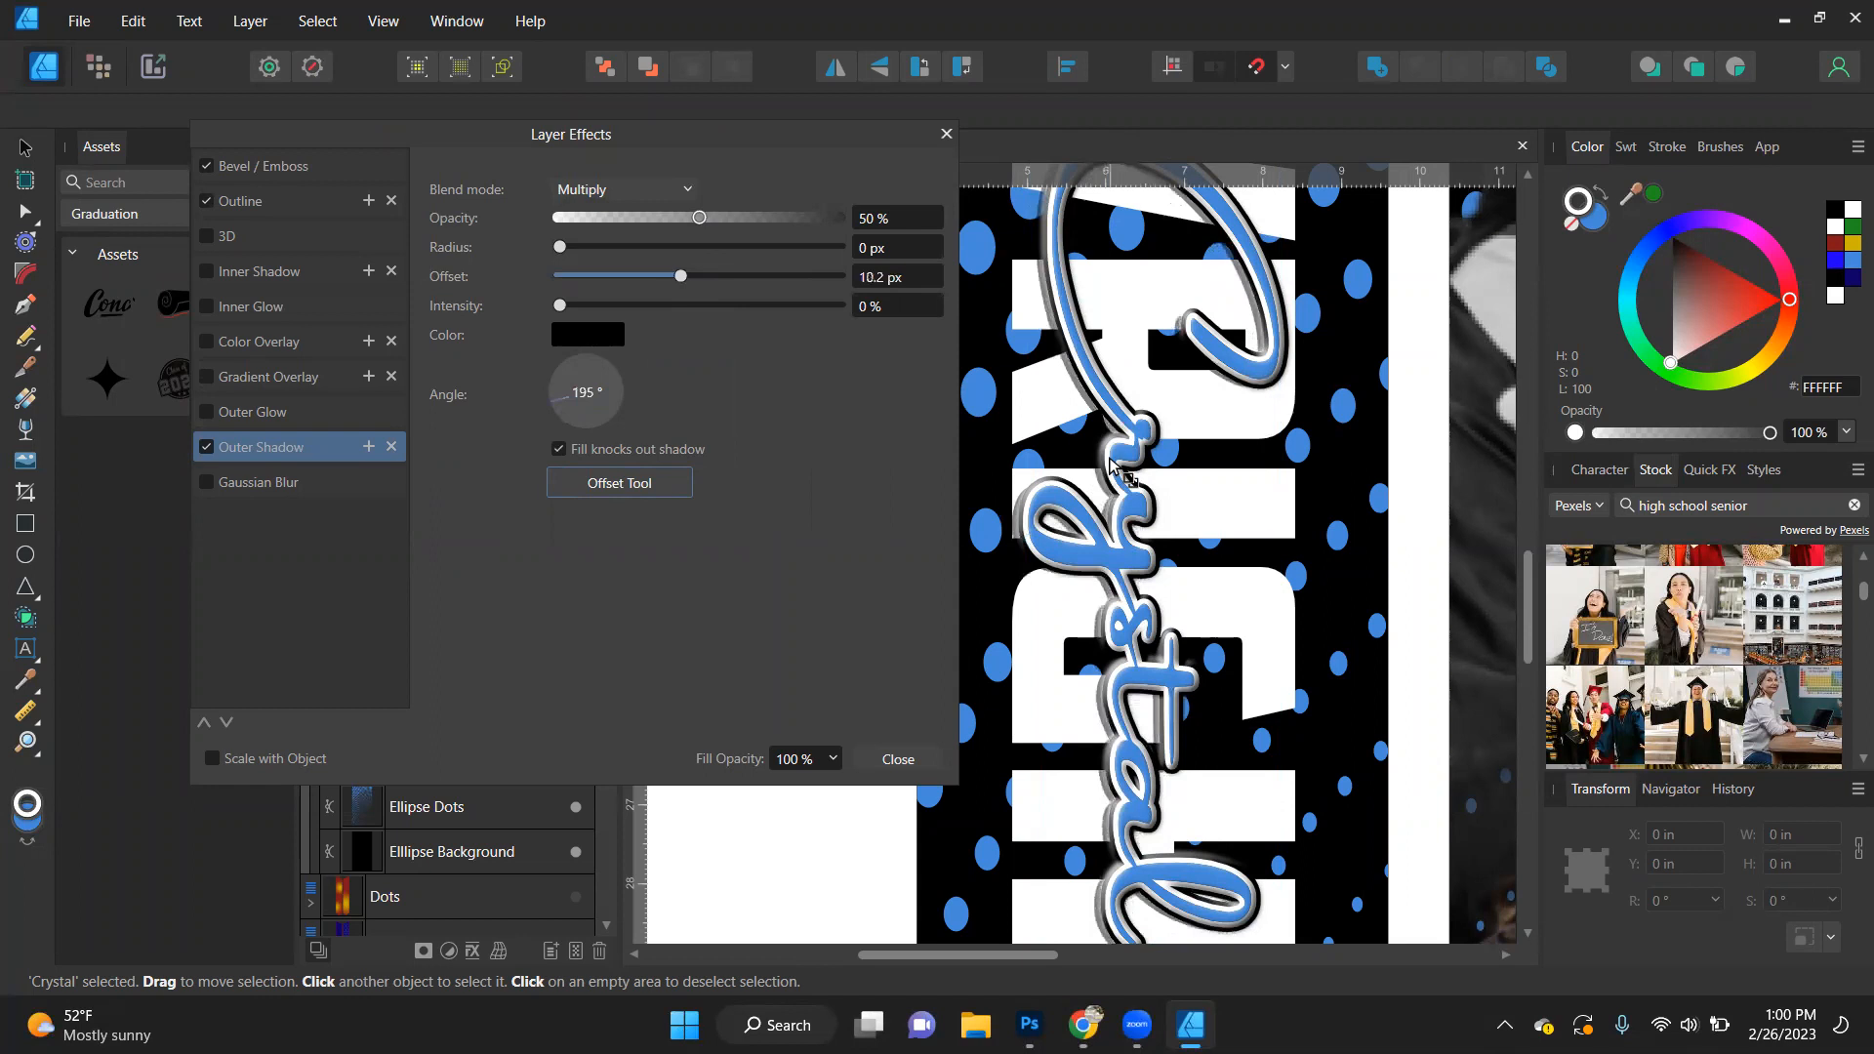
- Set the outer shadow's radius to about 9.6 px and its intensity to 30%, and close the layer effects
{"action": "mouse_move", "coordinate": [700, 218]}
{"action": "left_mouse_down"}
{"action": "mouse_move", "coordinate": [789, 221]}
{"action": "mouse_move", "coordinate": [699, 240]}
{"action": "left_mouse_up"}
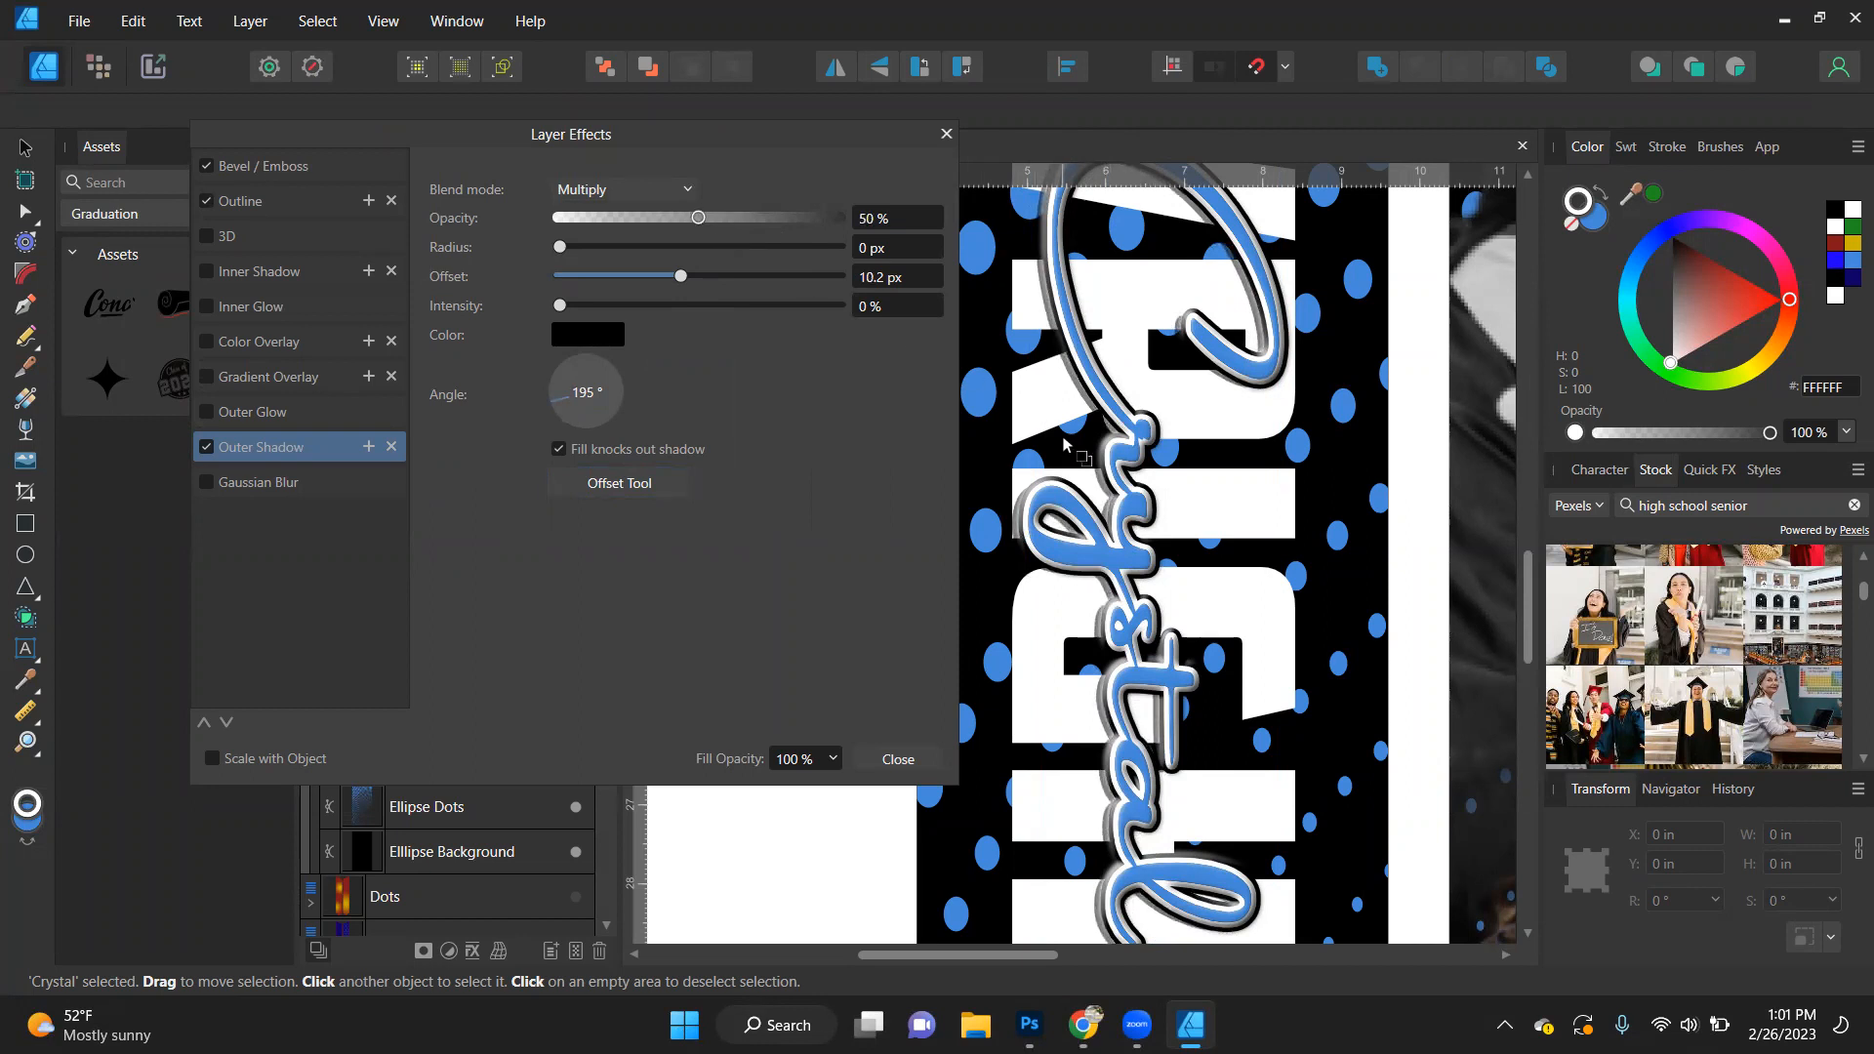
{"action": "left_click", "coordinate": [633, 244]}
{"action": "left_click", "coordinate": [678, 247]}
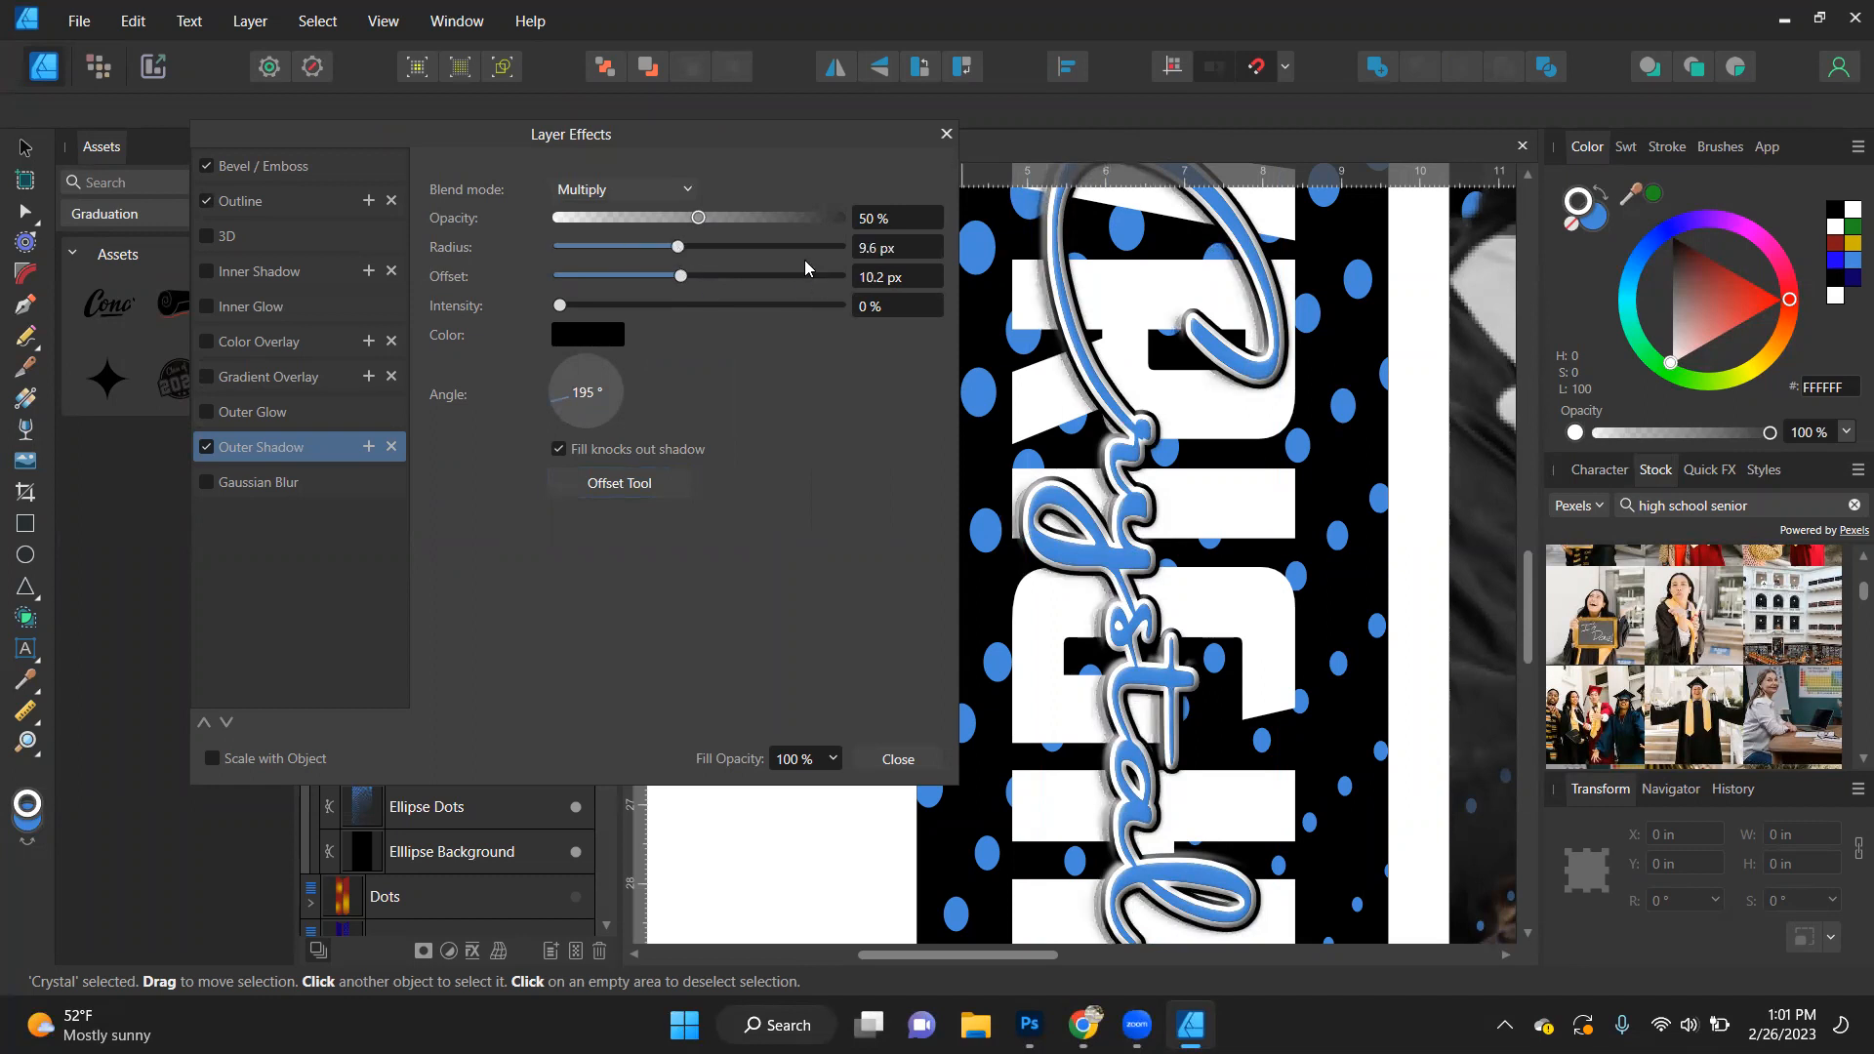
{"action": "left_click", "coordinate": [617, 308]}
{"action": "left_click", "coordinate": [644, 306]}
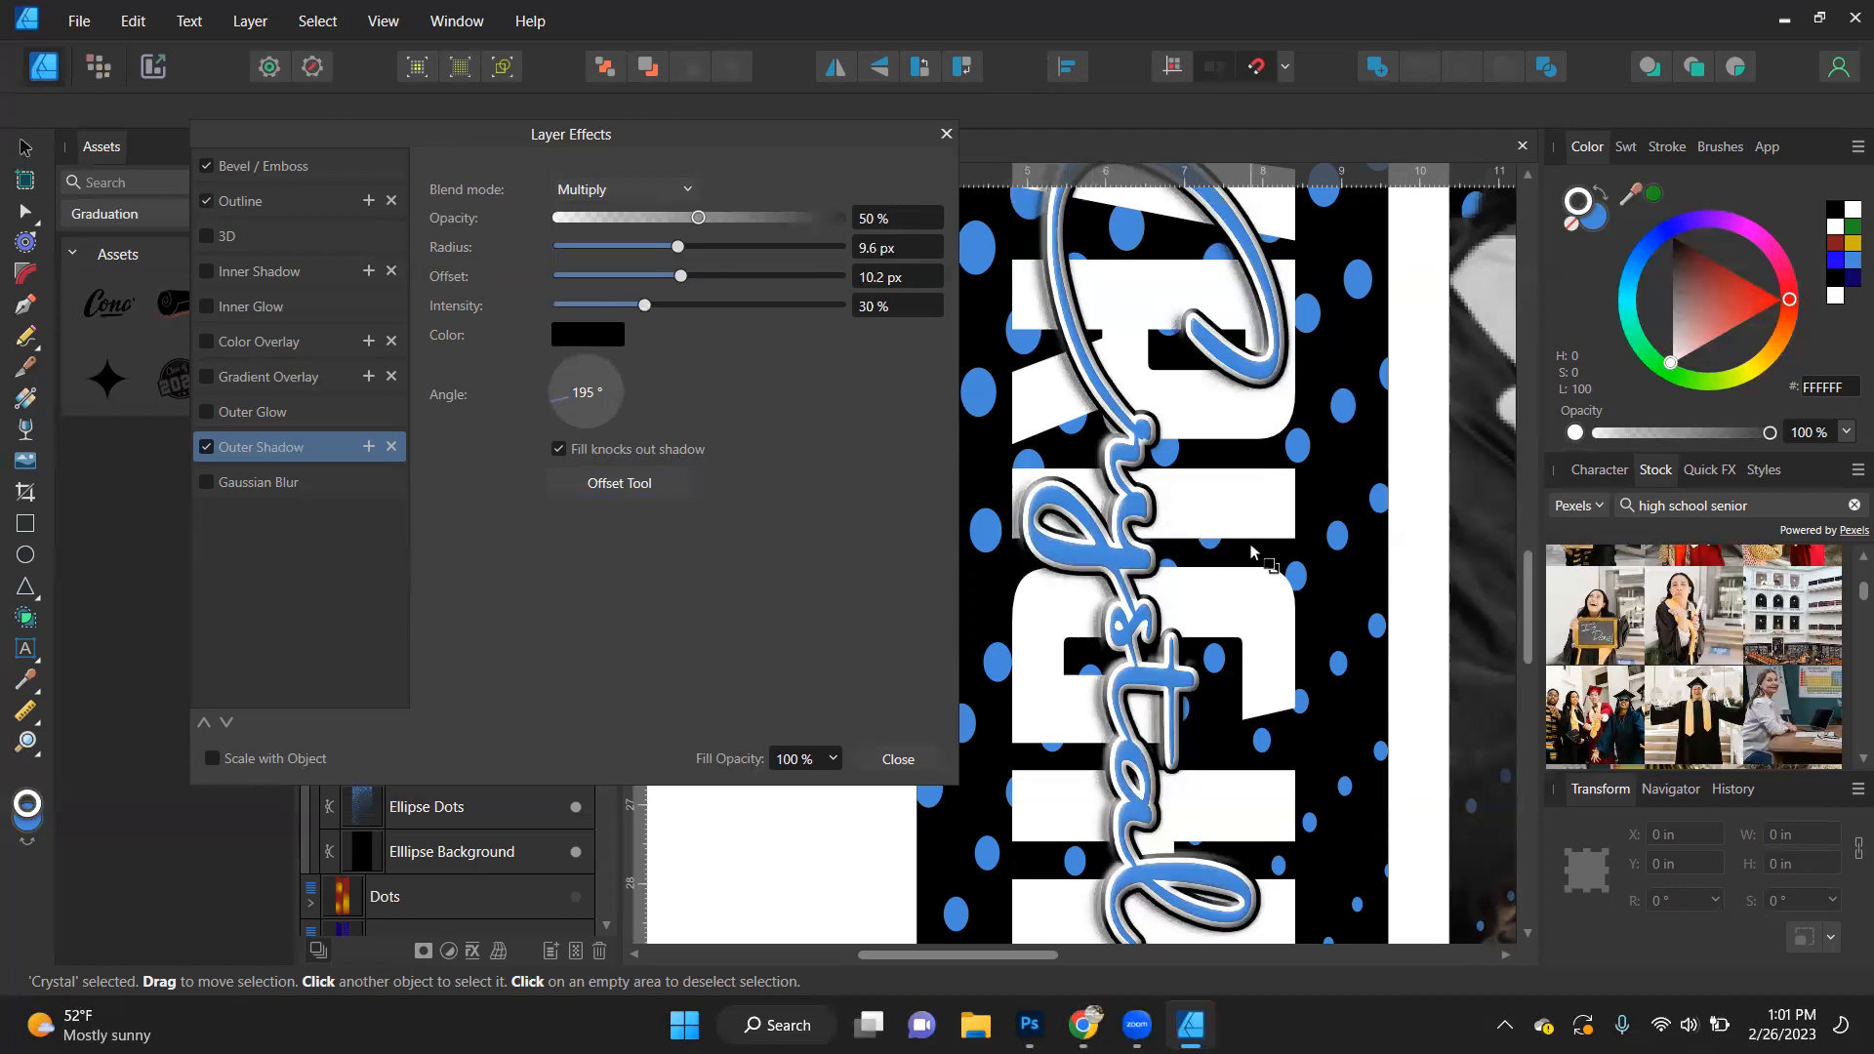
{"action": "scroll", "coordinate": [1249, 541], "scroll_direction": "down", "scroll_amount": 1}
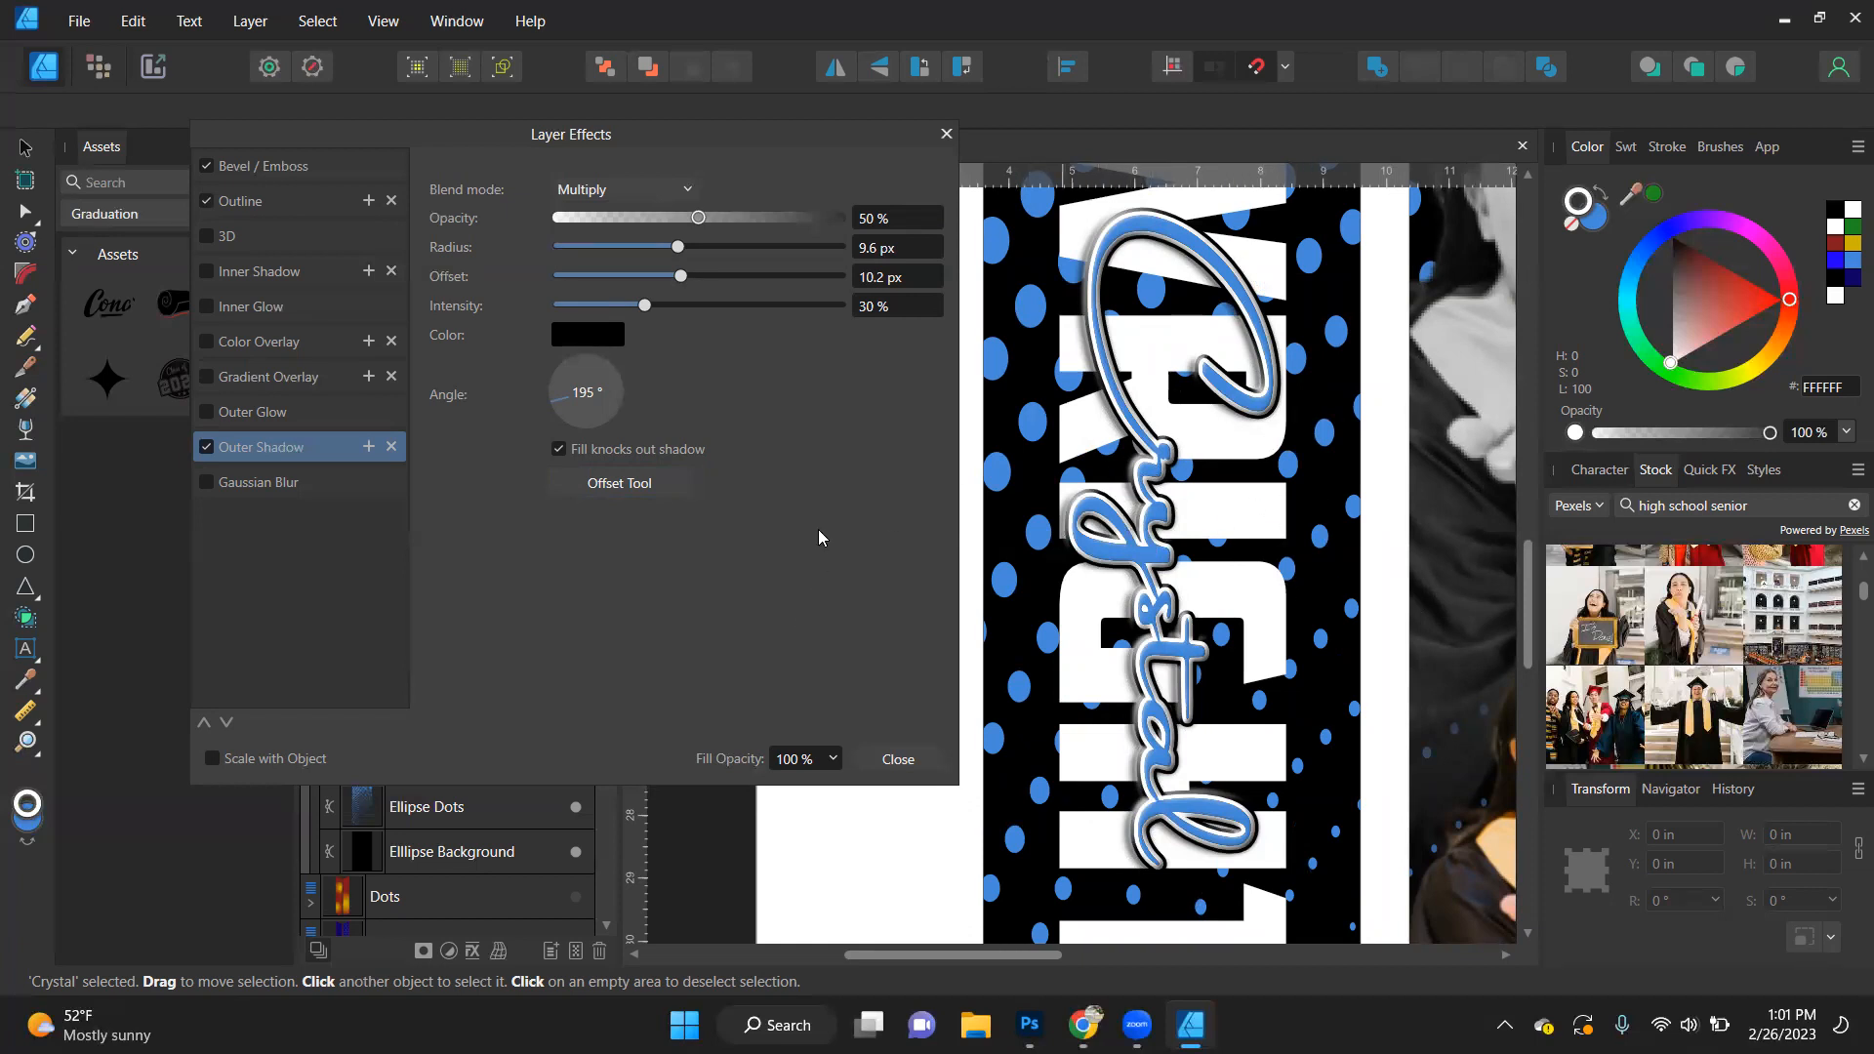
{"action": "left_click", "coordinate": [896, 759]}
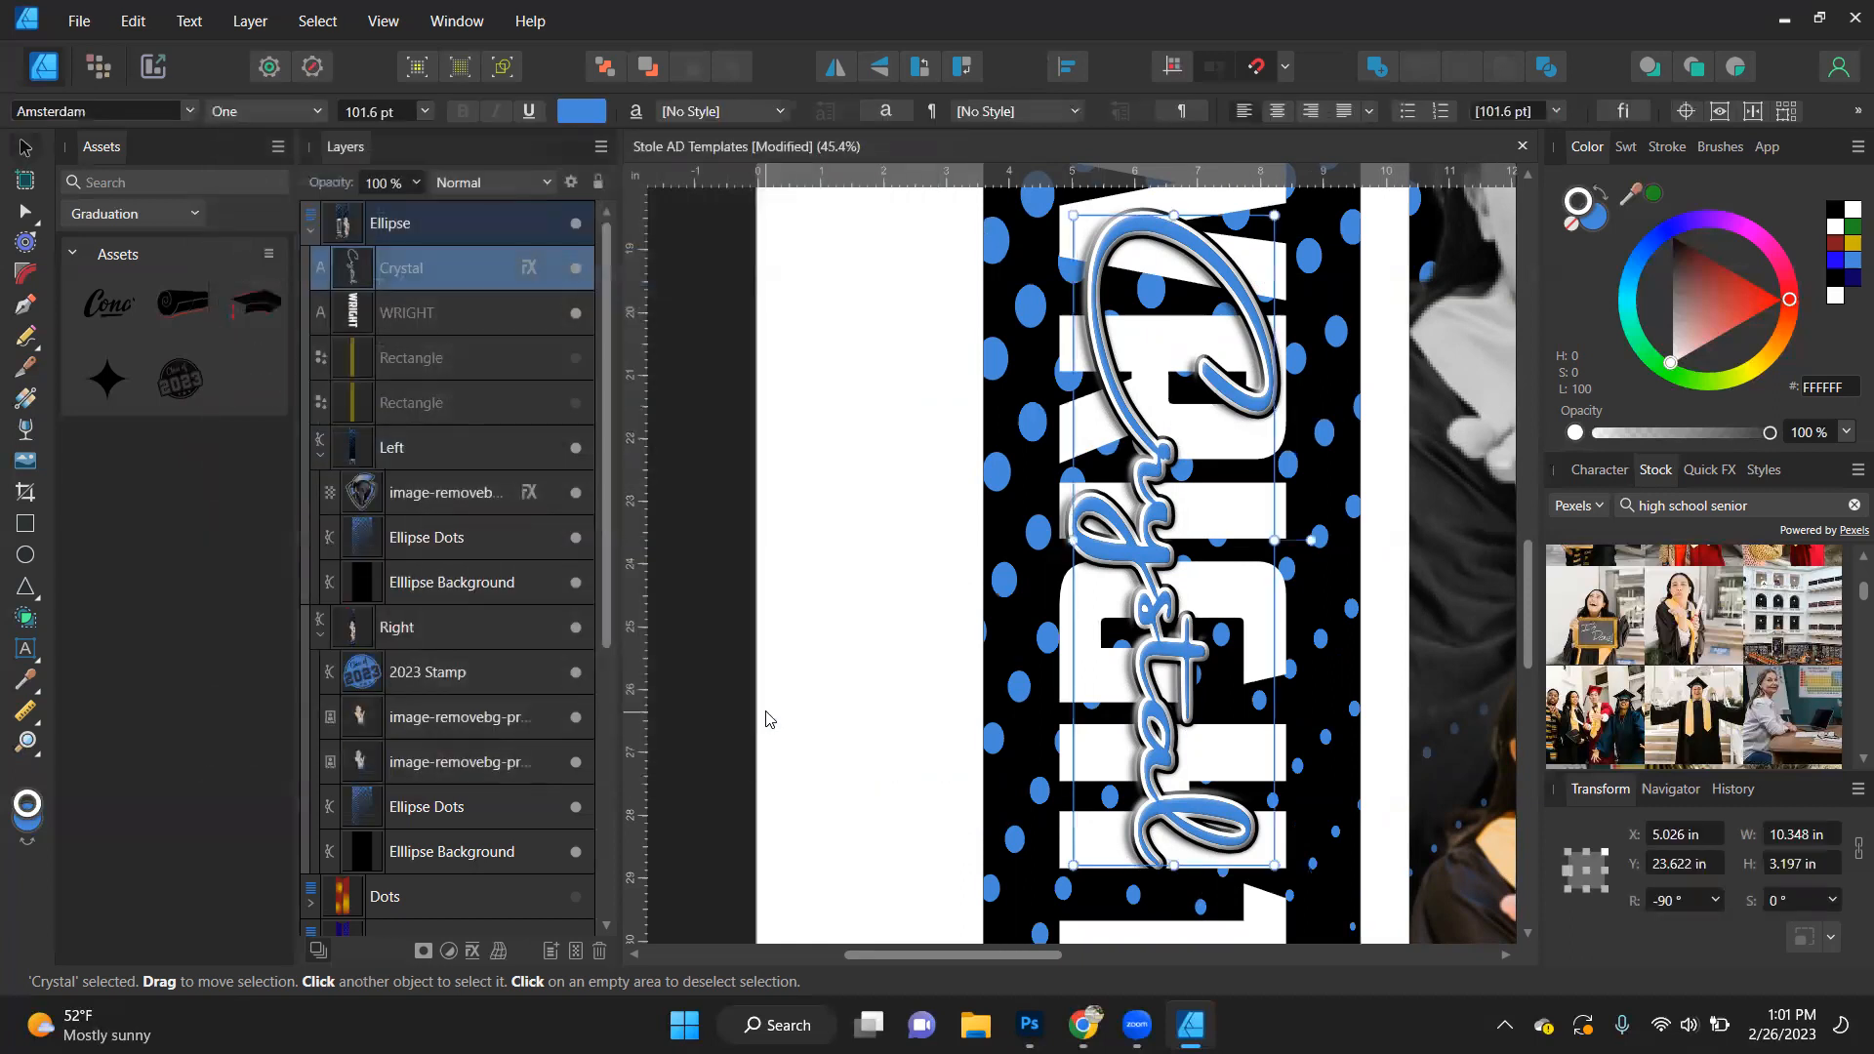
- Make the script first name's layer effects scale with the object
{"action": "left_click", "coordinate": [527, 265]}
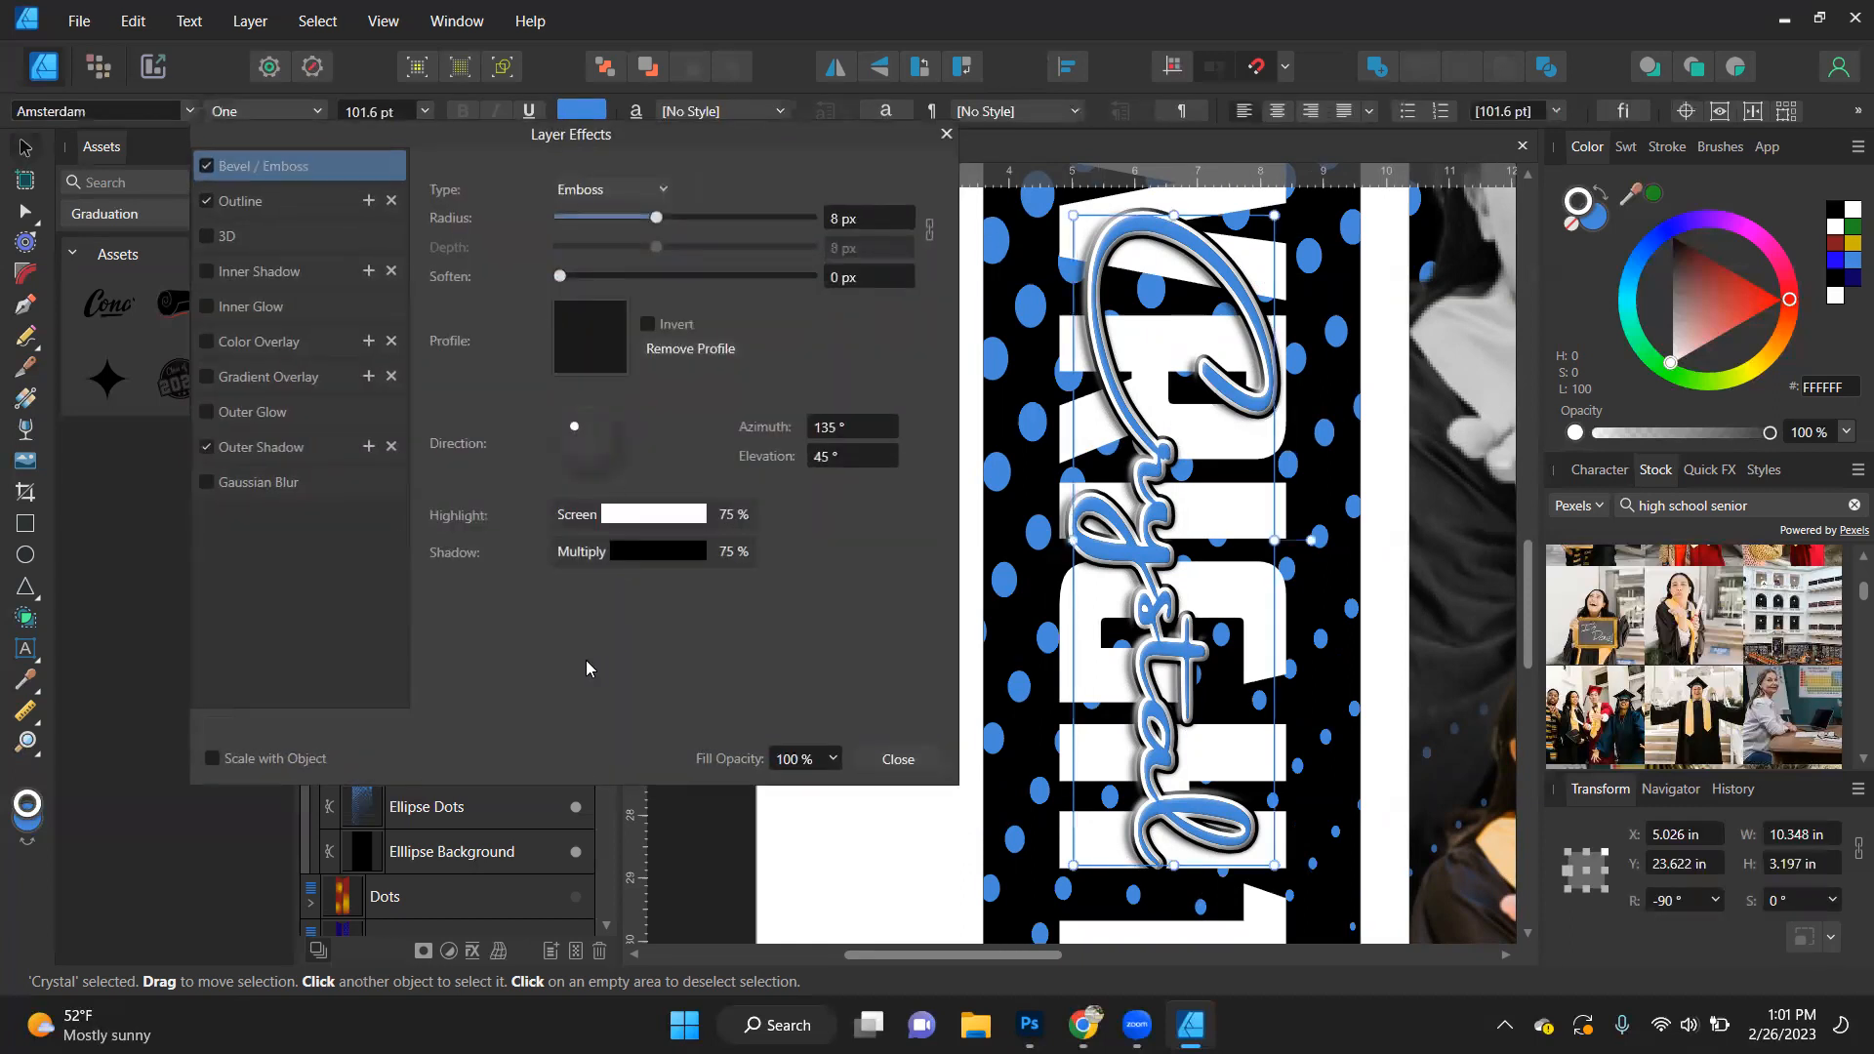
{"action": "left_click", "coordinate": [209, 758]}
{"action": "left_click", "coordinate": [896, 759]}
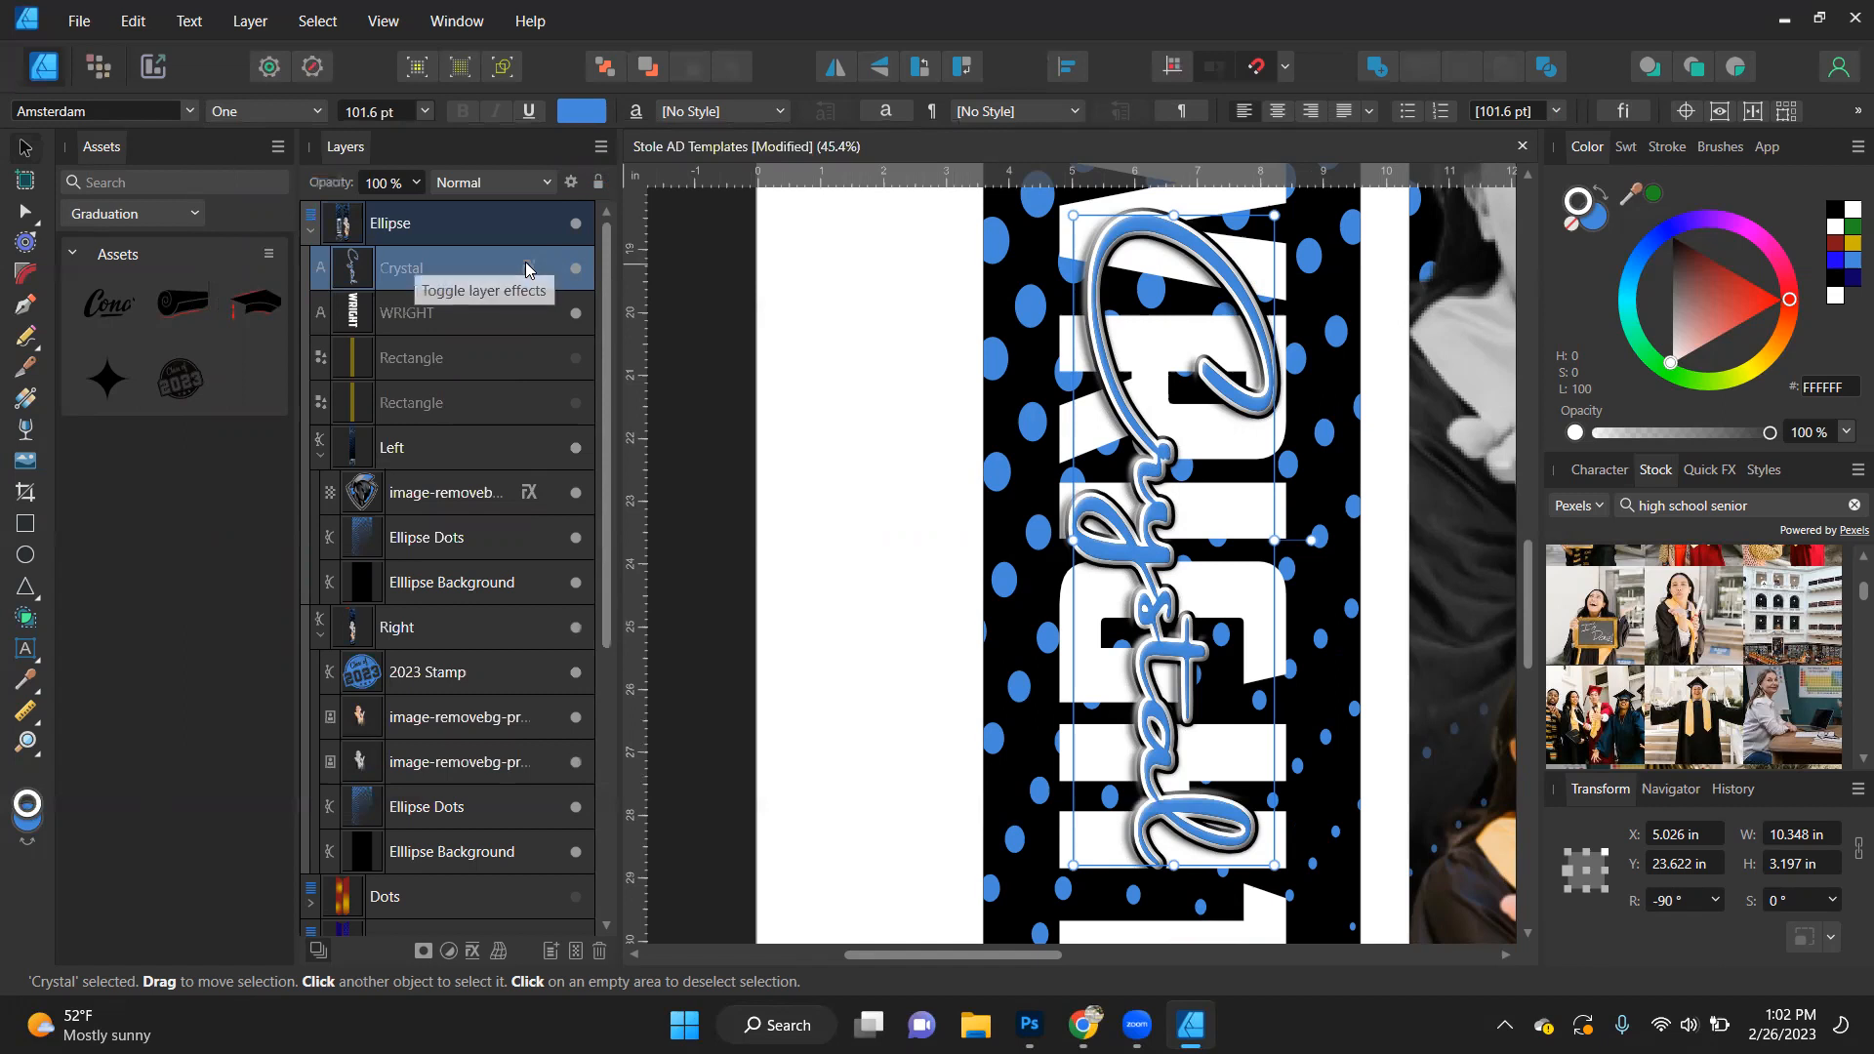
- Try copying the script first name's layer effects directly onto the surname layer, and undo it
{"action": "left_click_drag", "start_coordinate": [527, 269], "coordinate": [534, 313]}
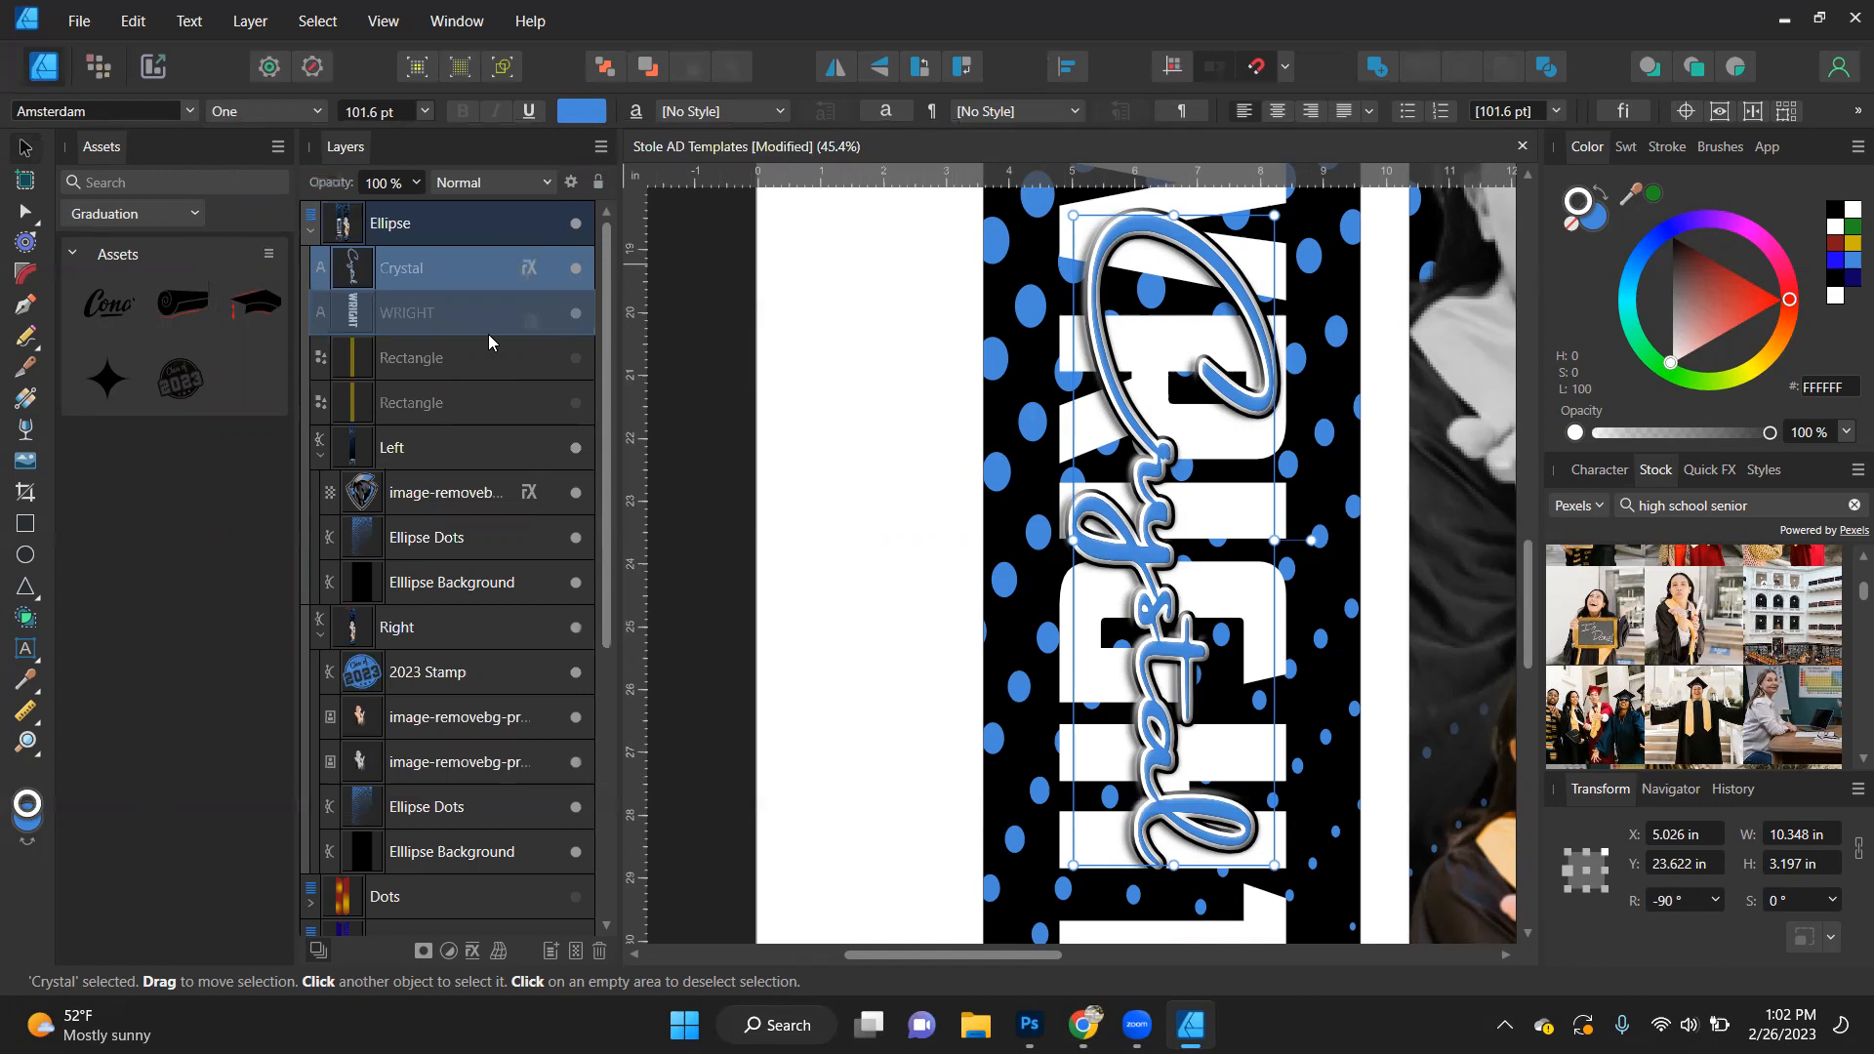
{"action": "left_click_drag", "start_coordinate": [488, 334], "coordinate": [504, 313]}
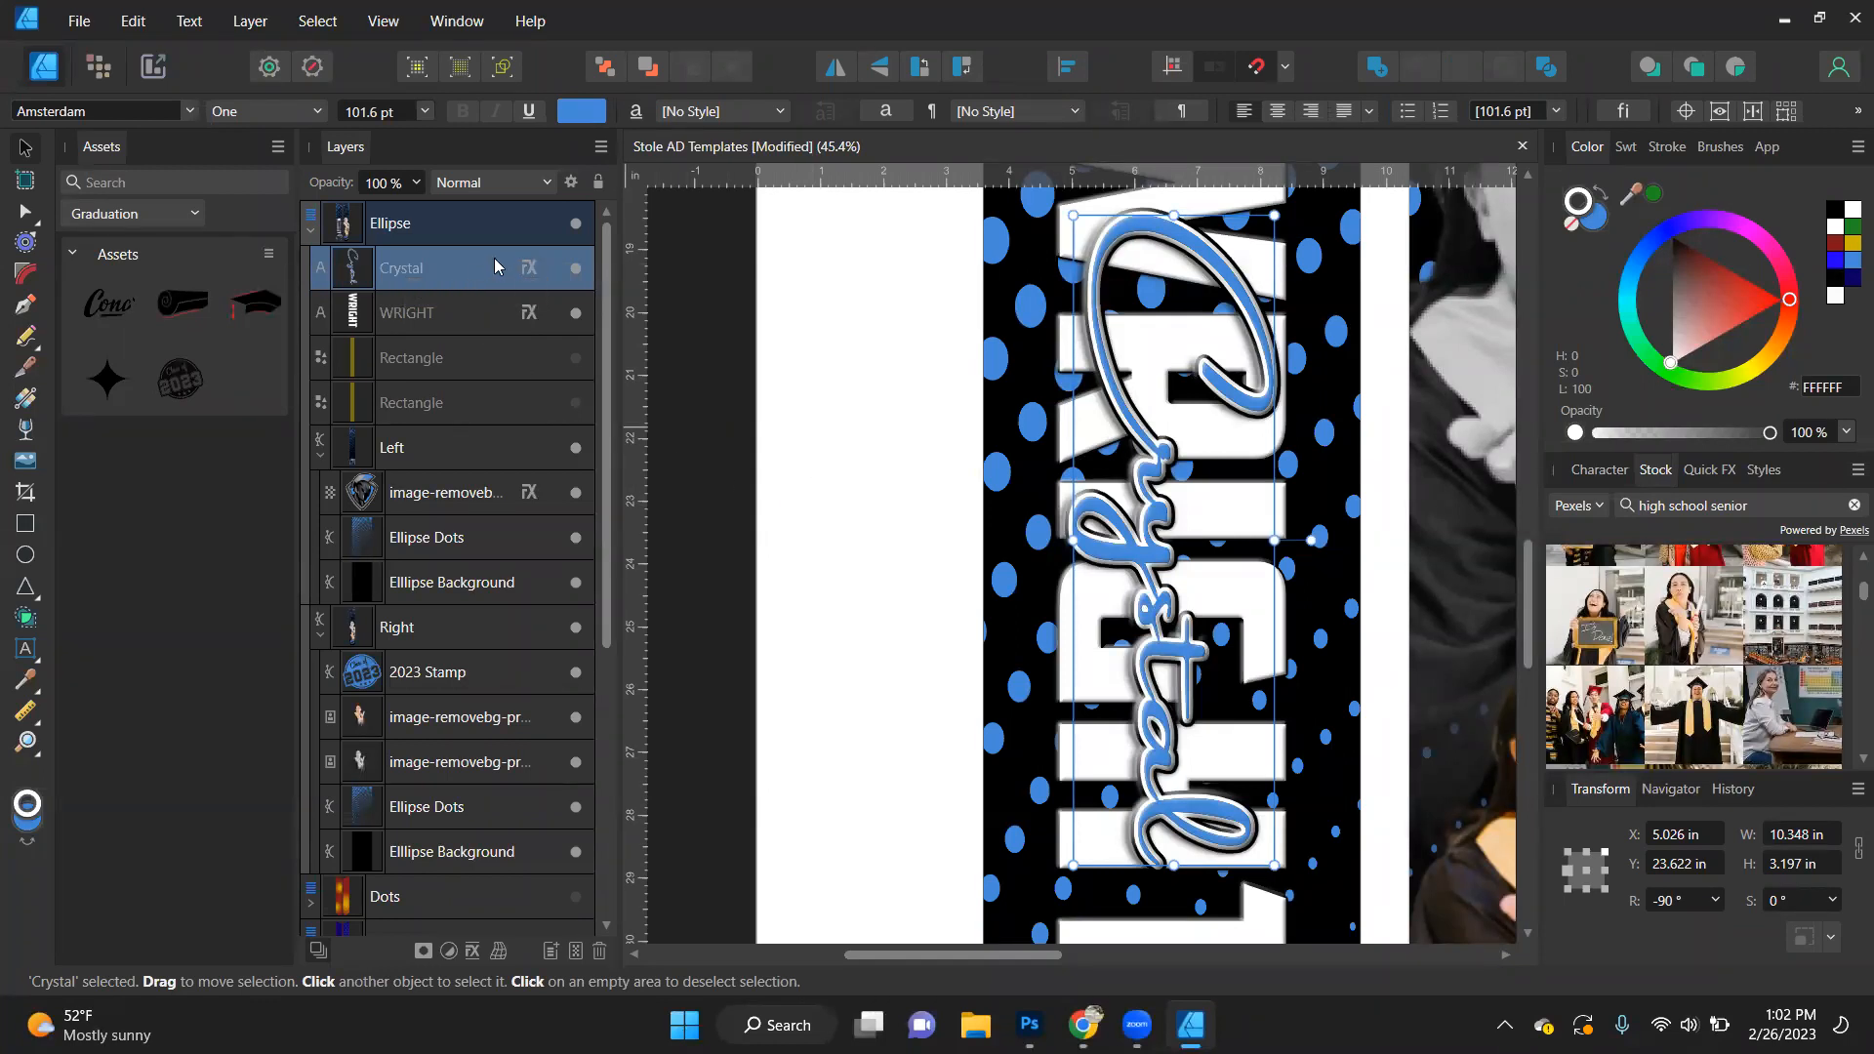
{"action": "left_click", "coordinate": [400, 311]}
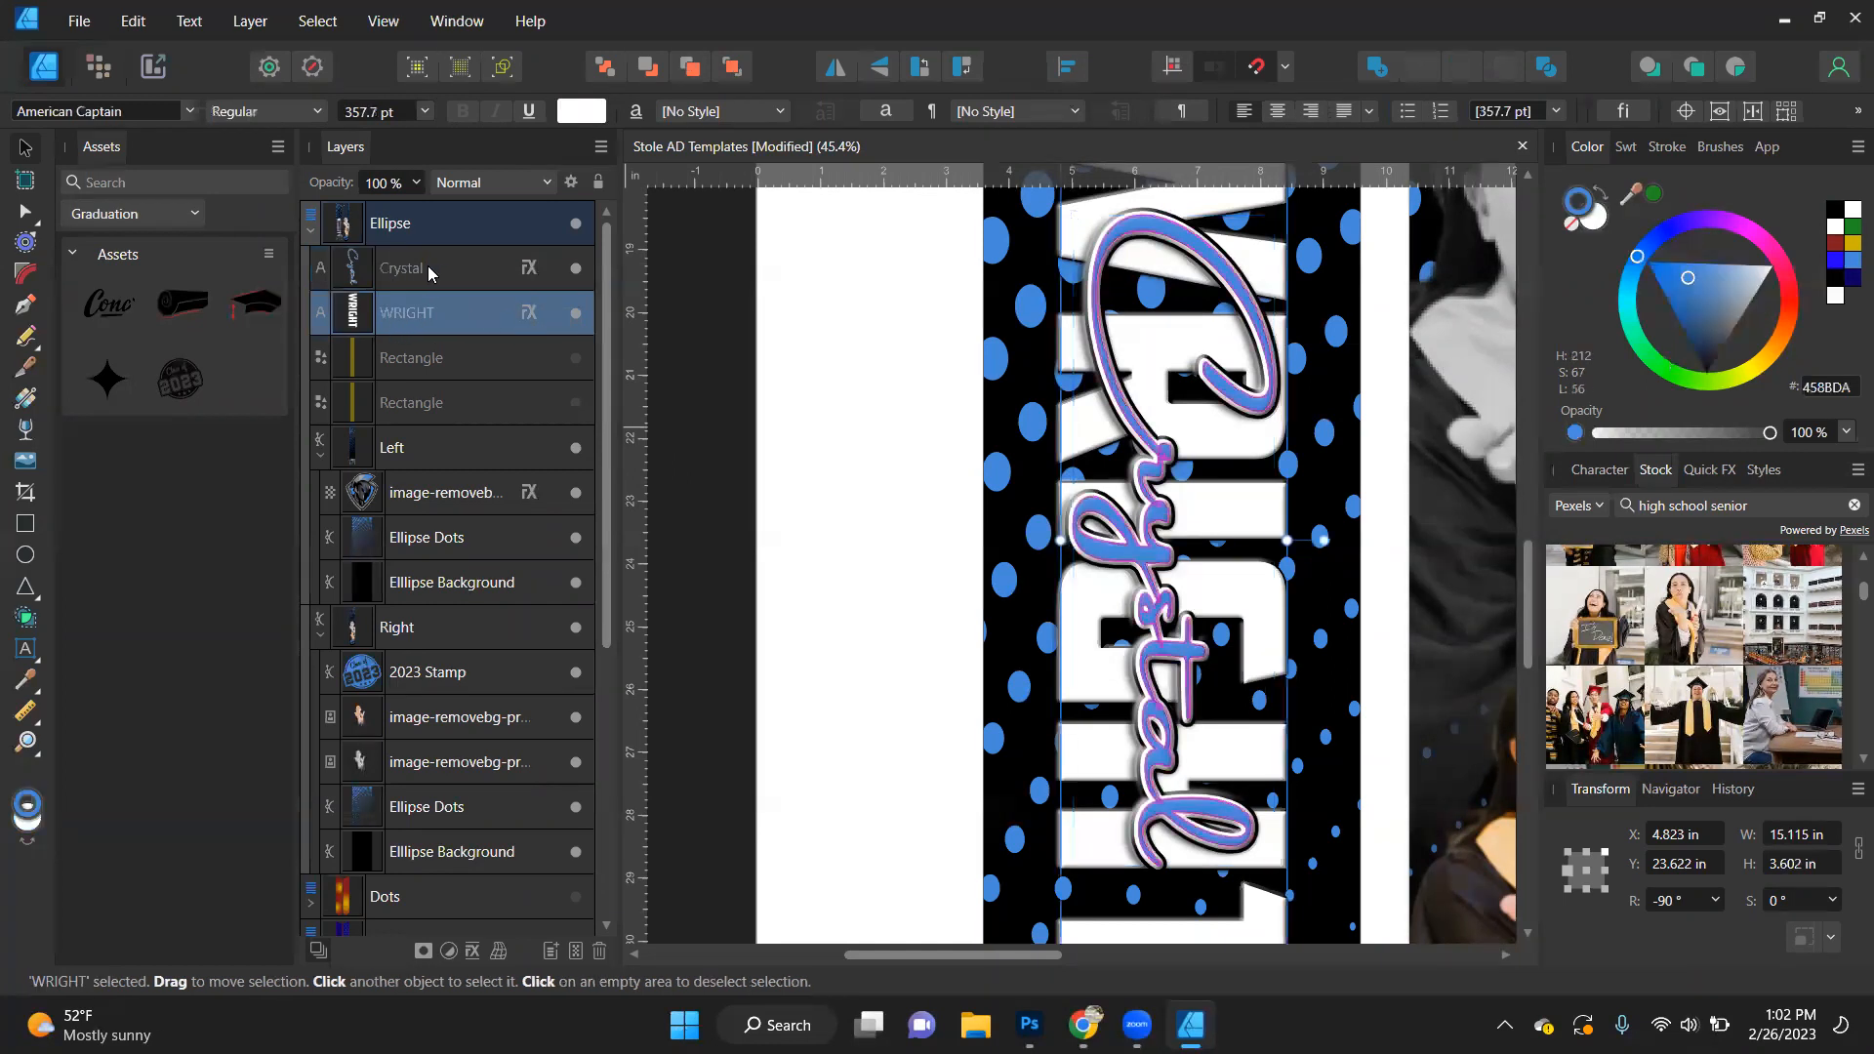
{"action": "key", "text": "ctrl+z"}
{"action": "key", "text": "ctrl+z"}
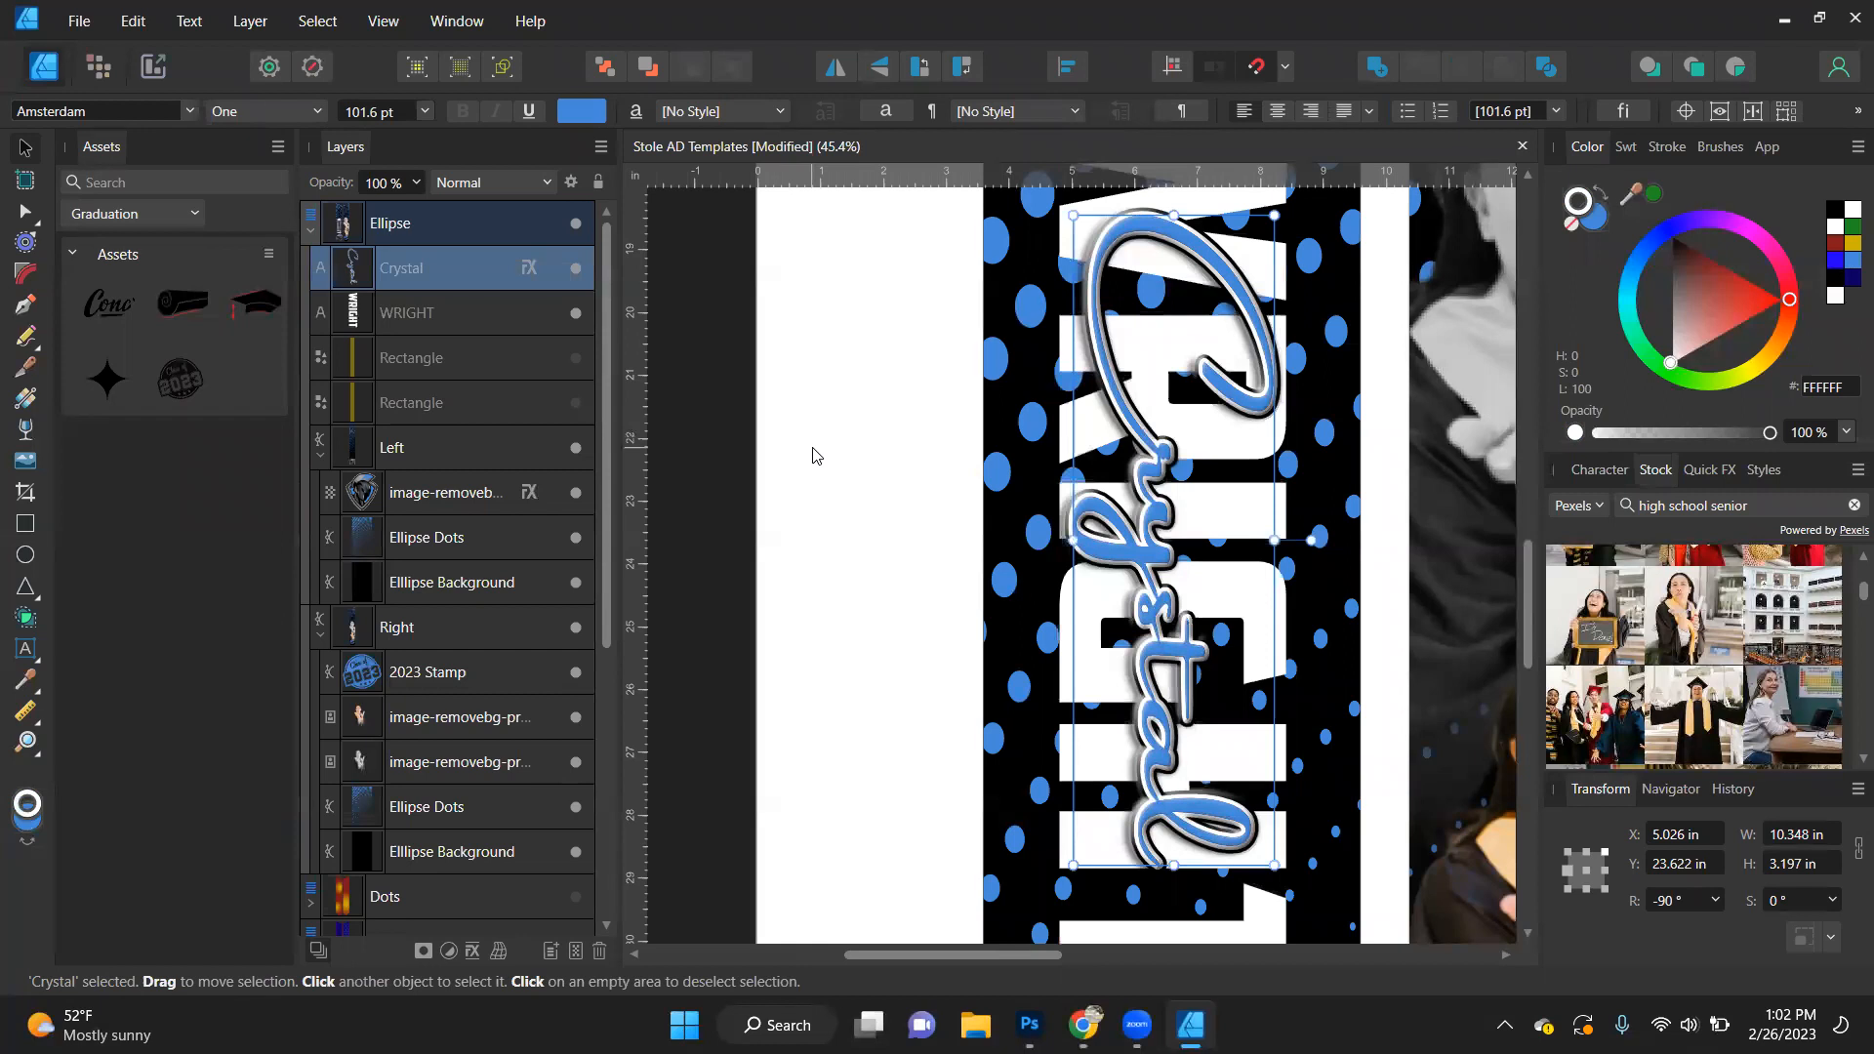
{"action": "left_click", "coordinate": [970, 470]}
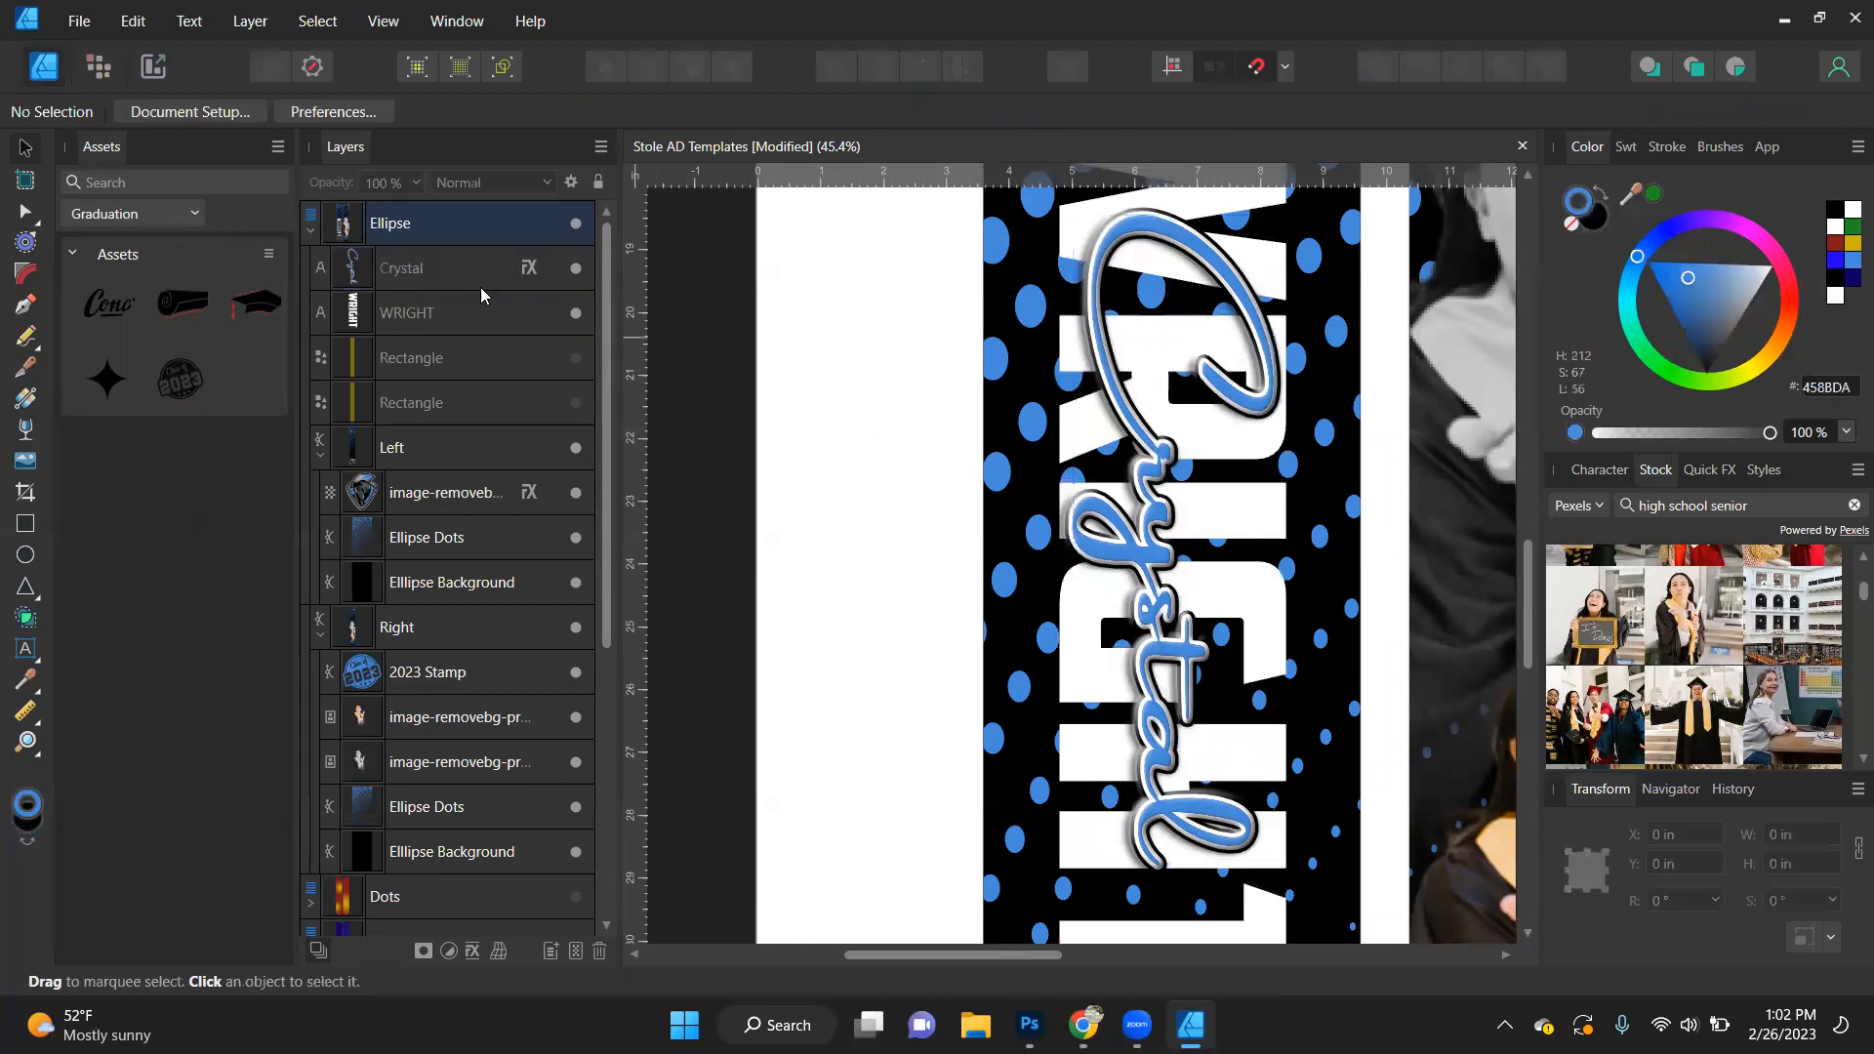
- Copy the script first name, paste only its effects onto the surname with Paste FX, and undo it
{"action": "left_click", "coordinate": [463, 258]}
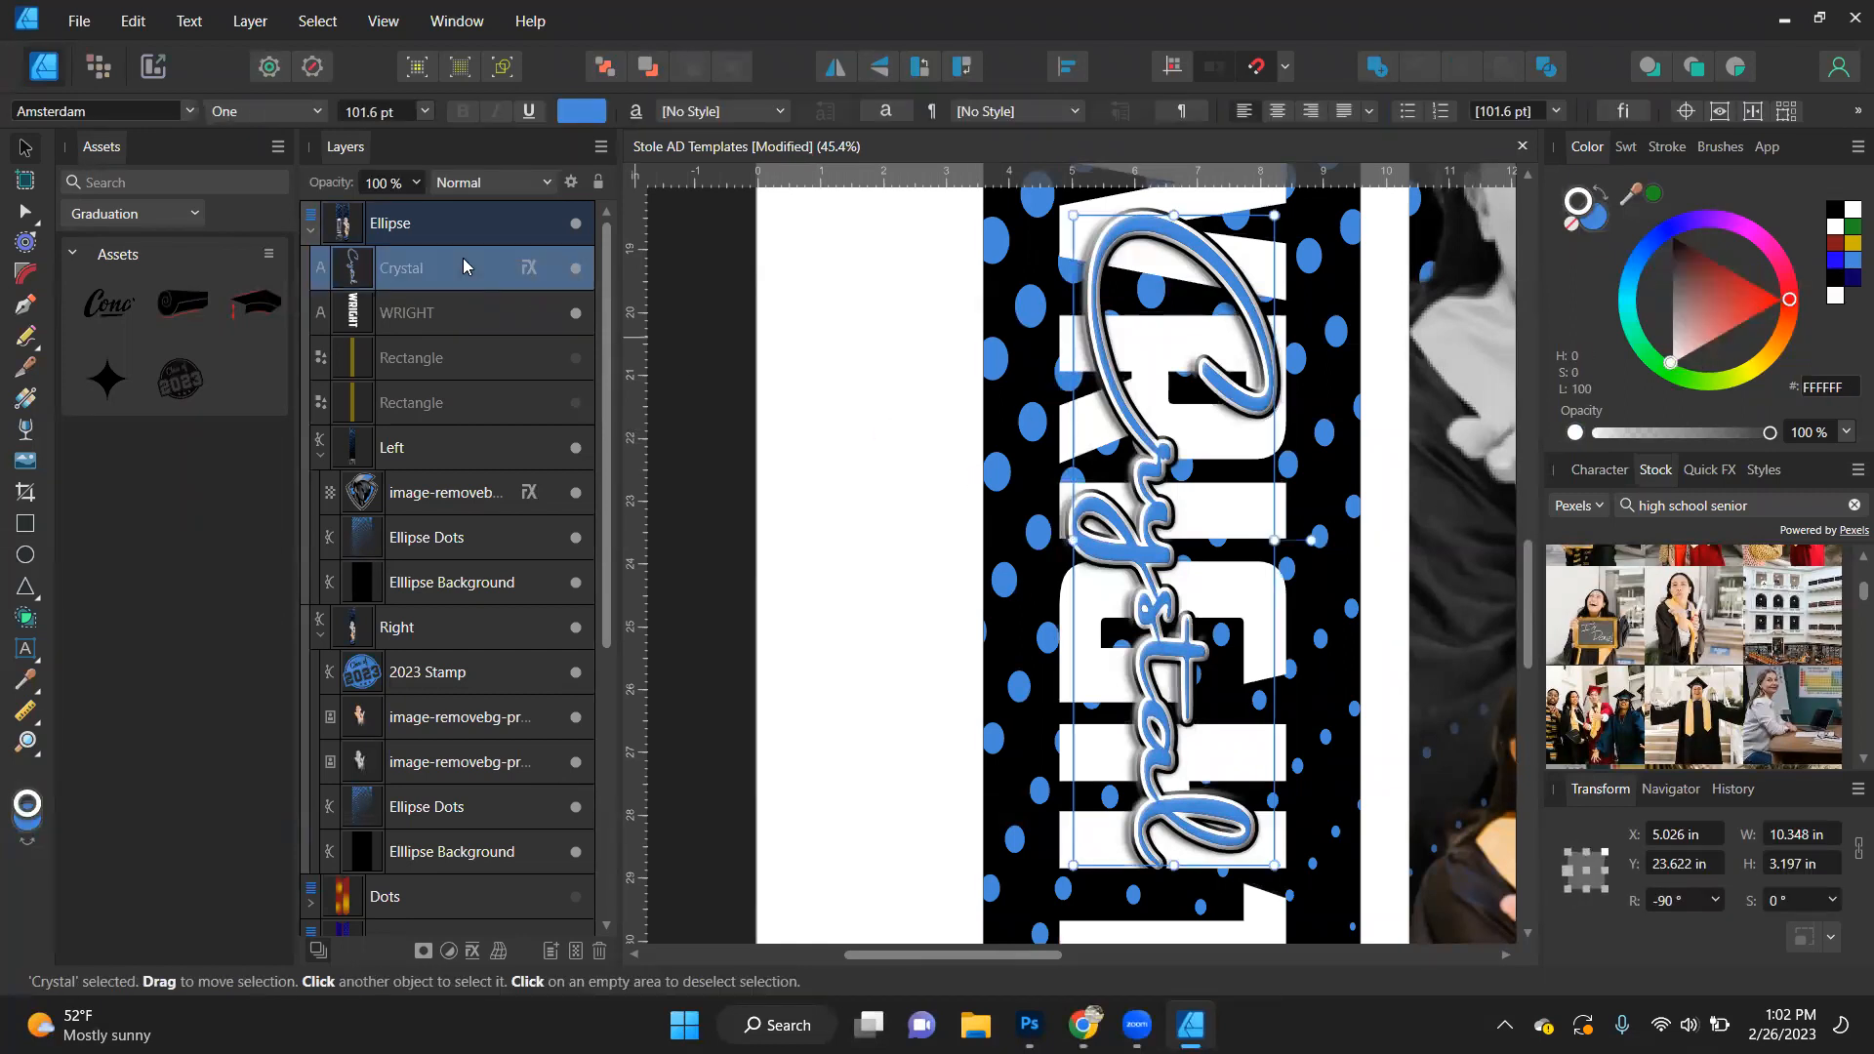
{"action": "right_click", "coordinate": [463, 258]}
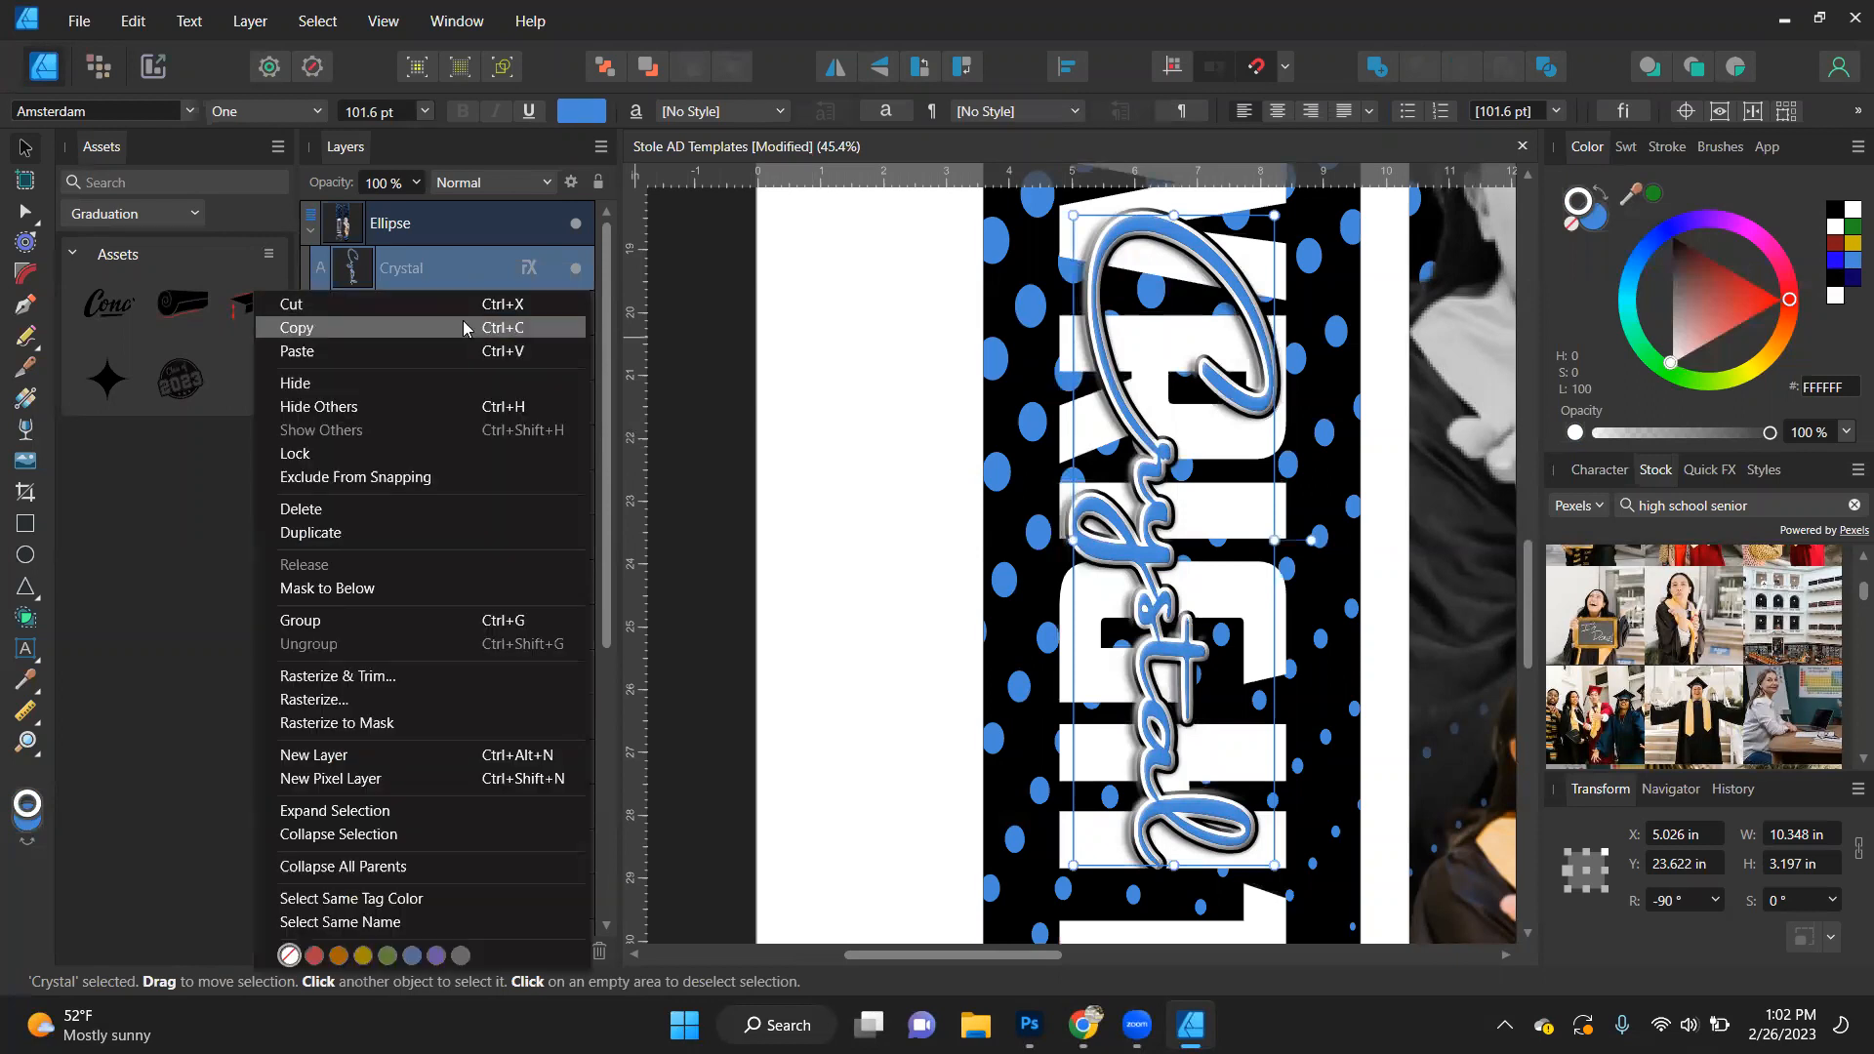
{"action": "left_click", "coordinate": [461, 326]}
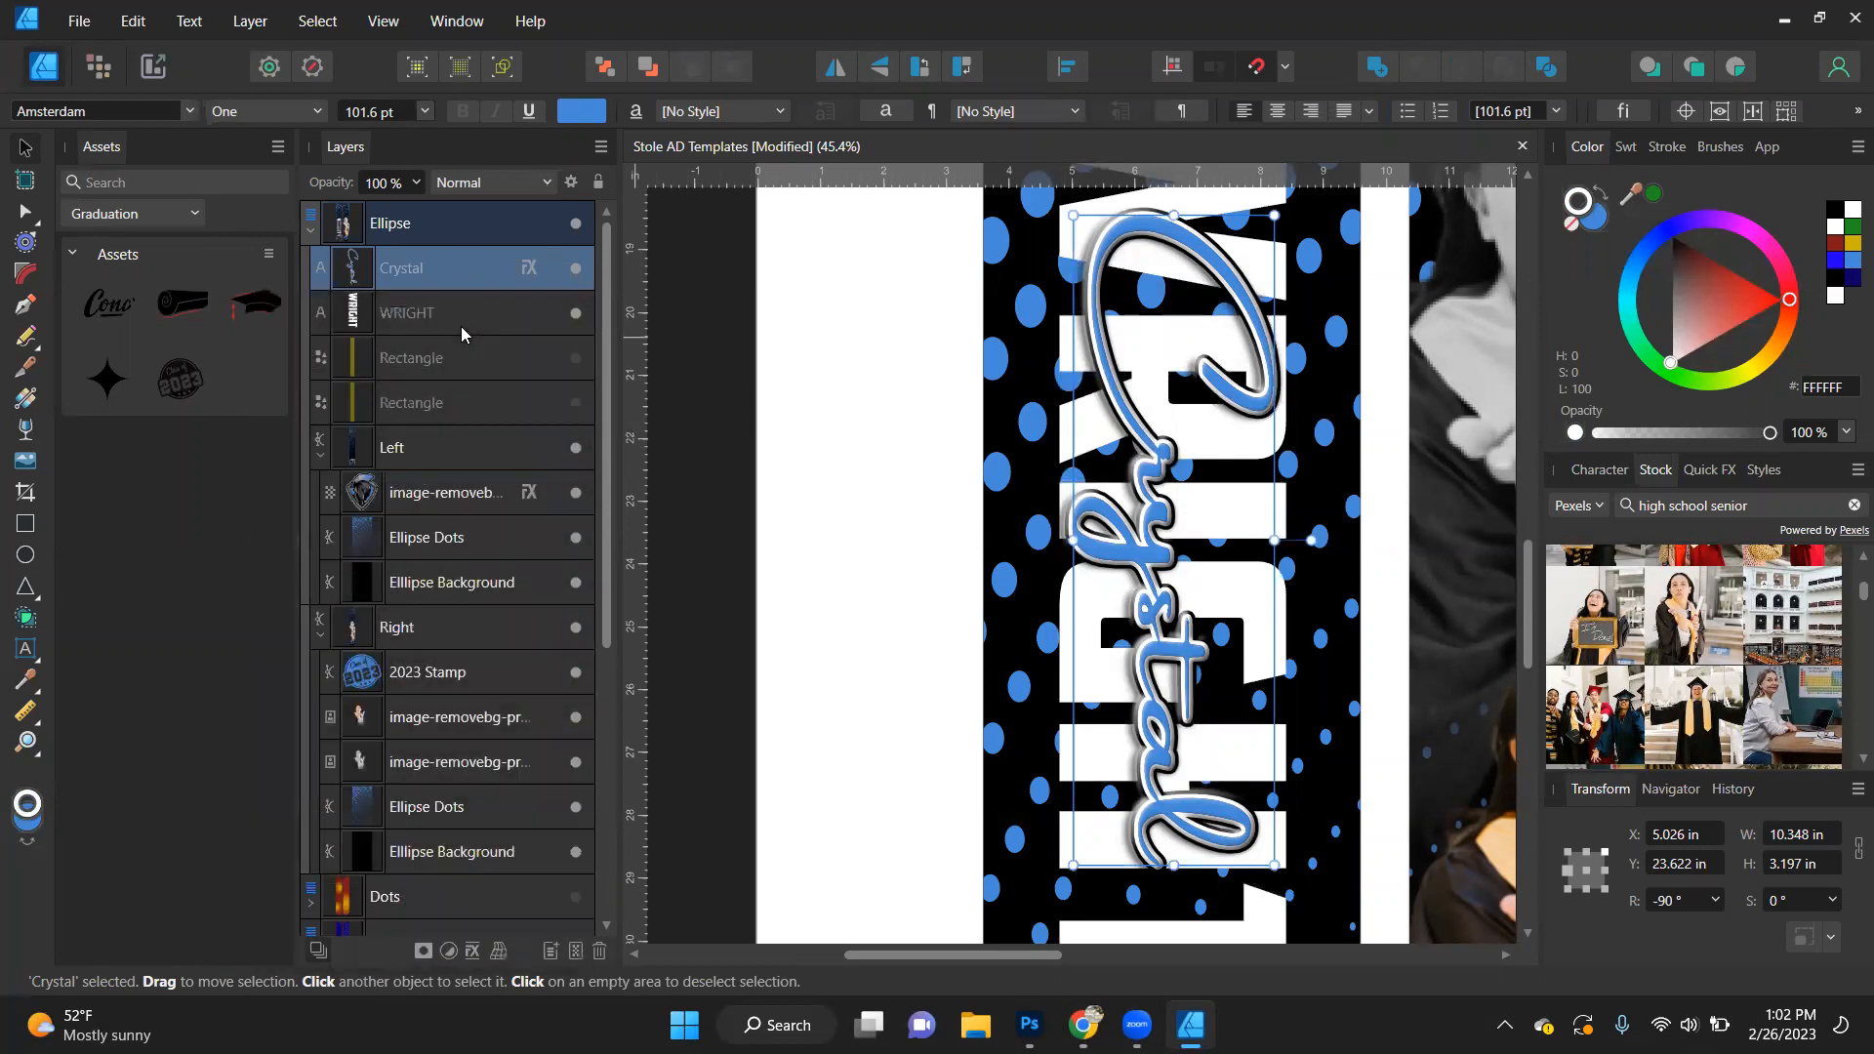
{"action": "left_click", "coordinate": [459, 313]}
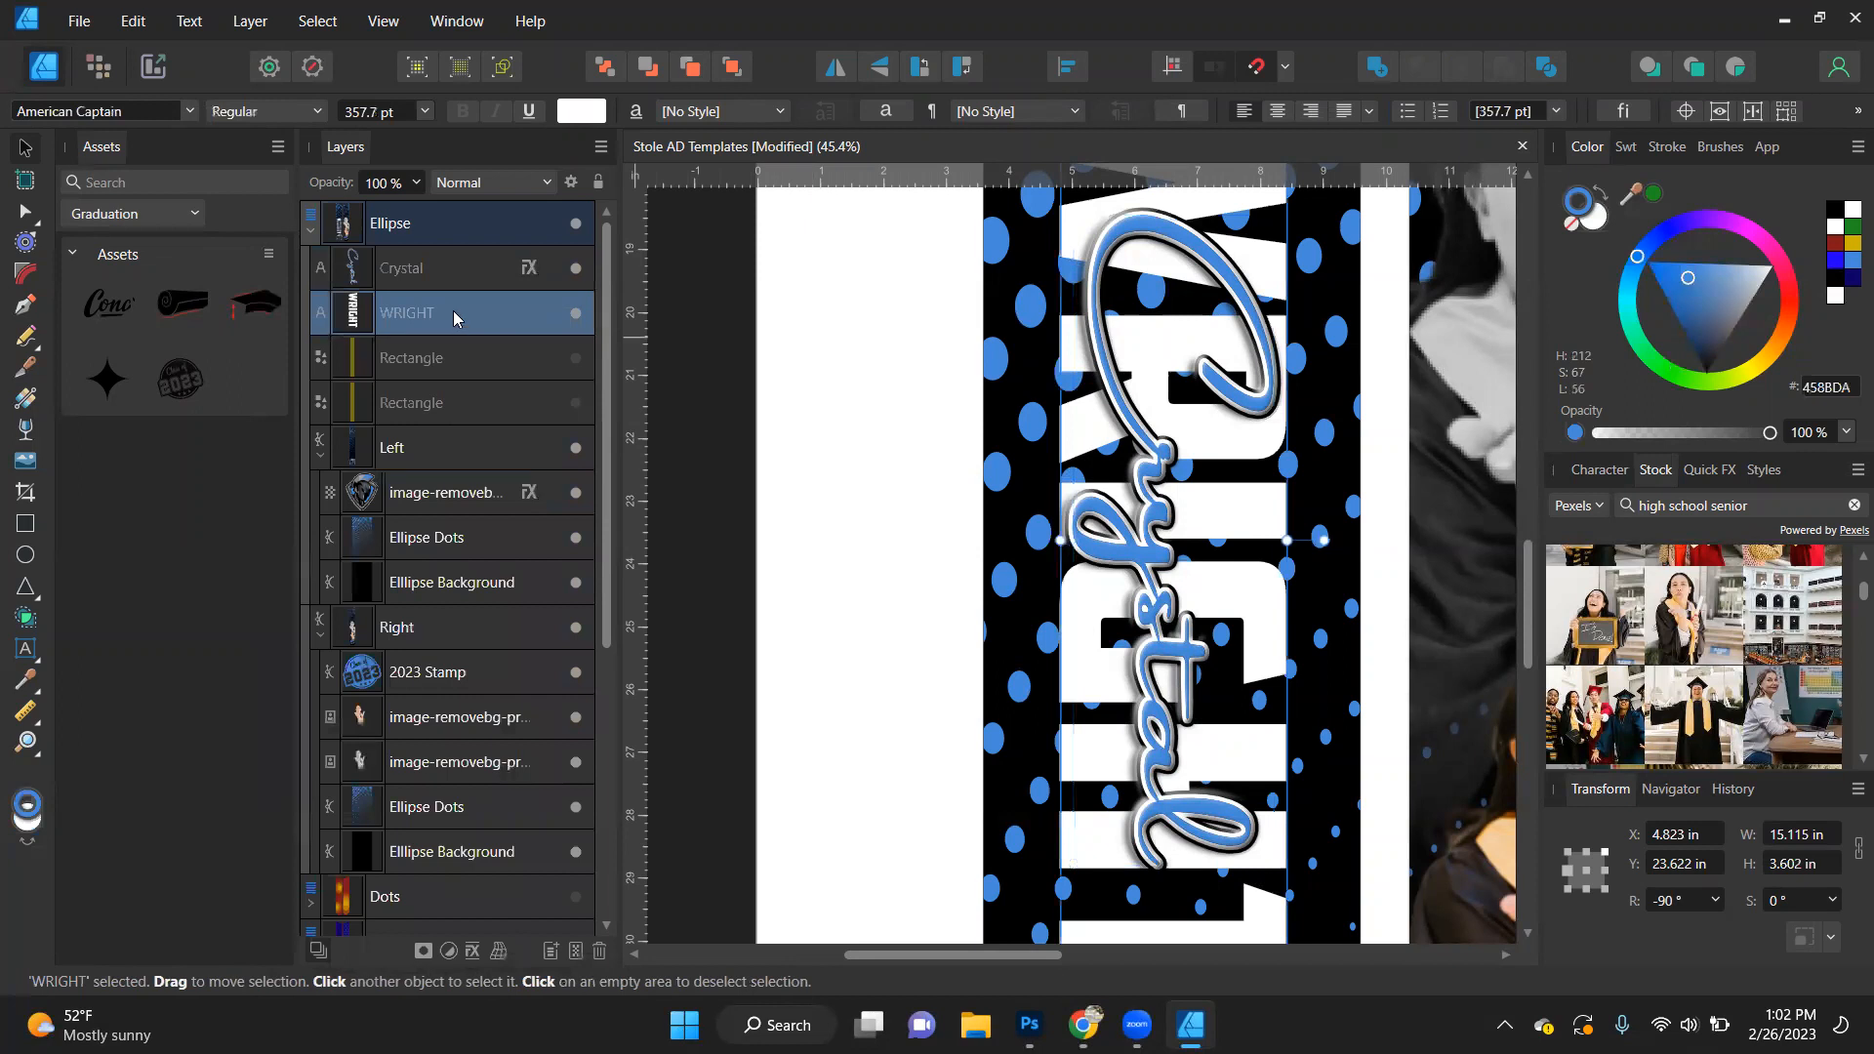
{"action": "left_click", "coordinate": [252, 21]}
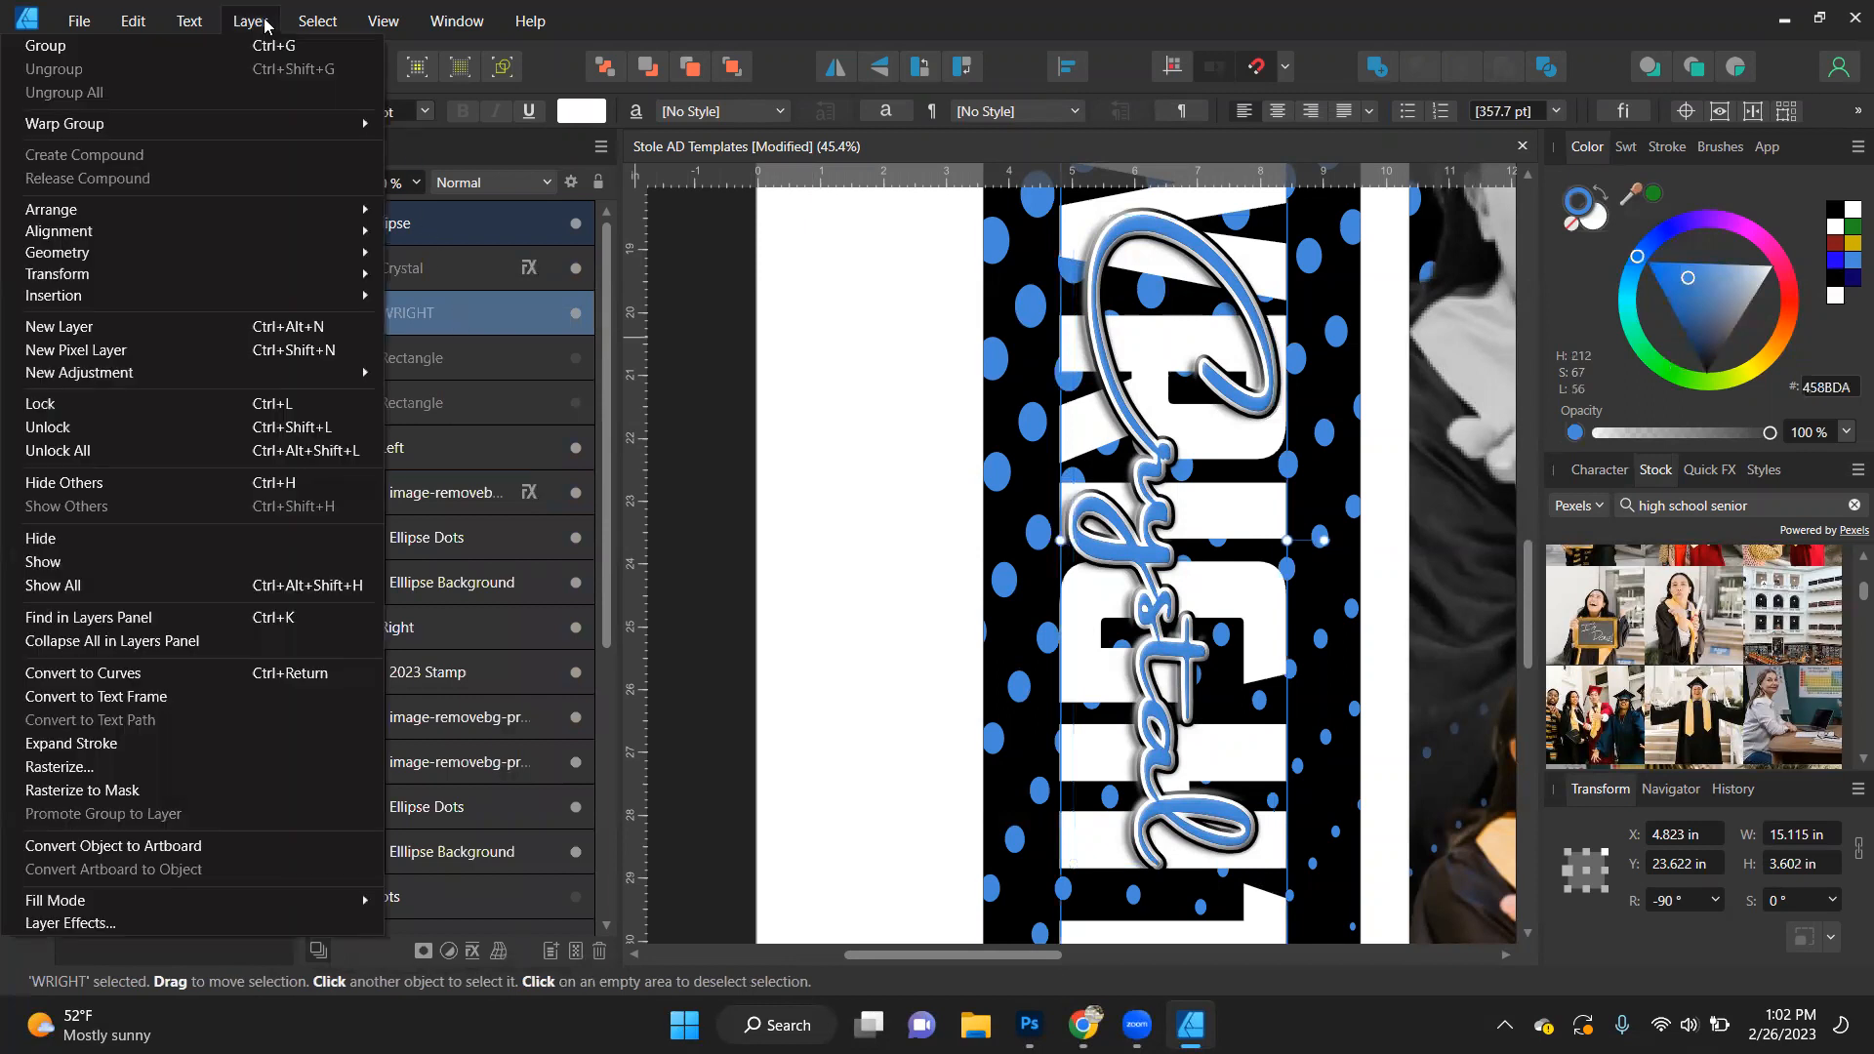
{"action": "mouse_move", "coordinate": [127, 23]}
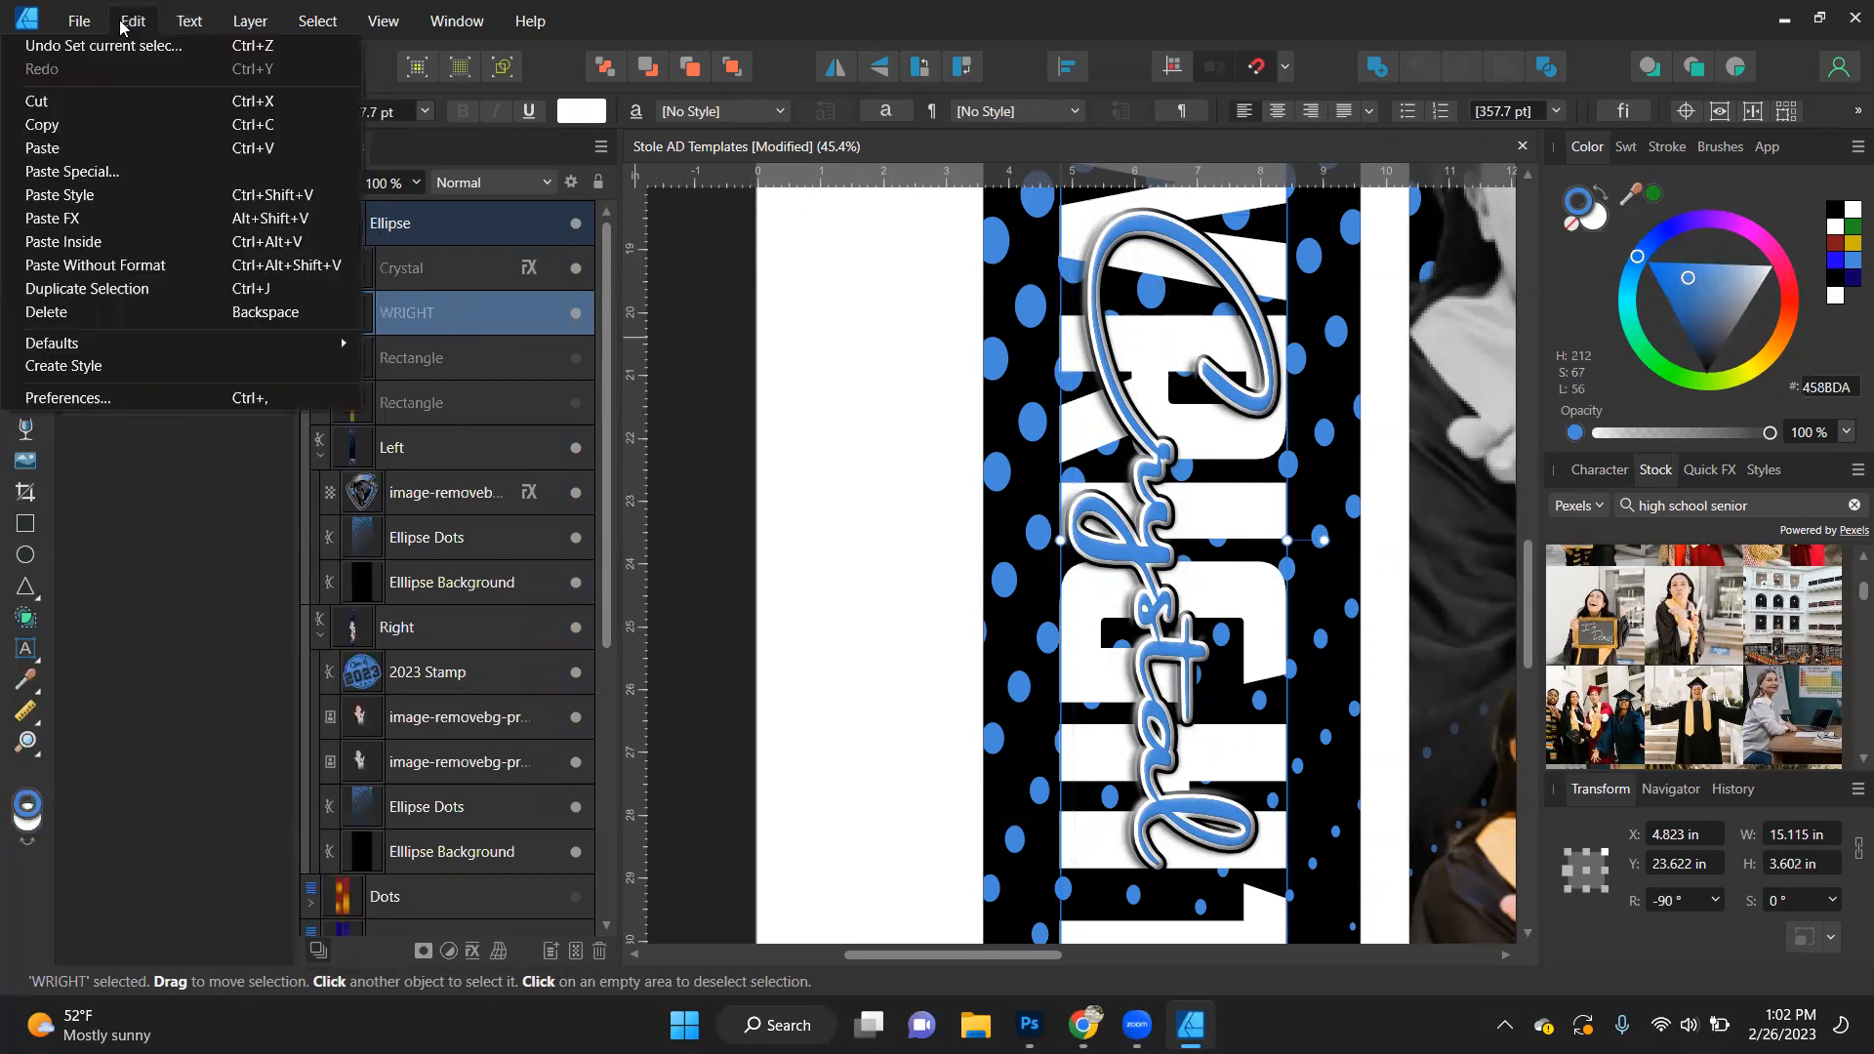
{"action": "left_click", "coordinate": [98, 220]}
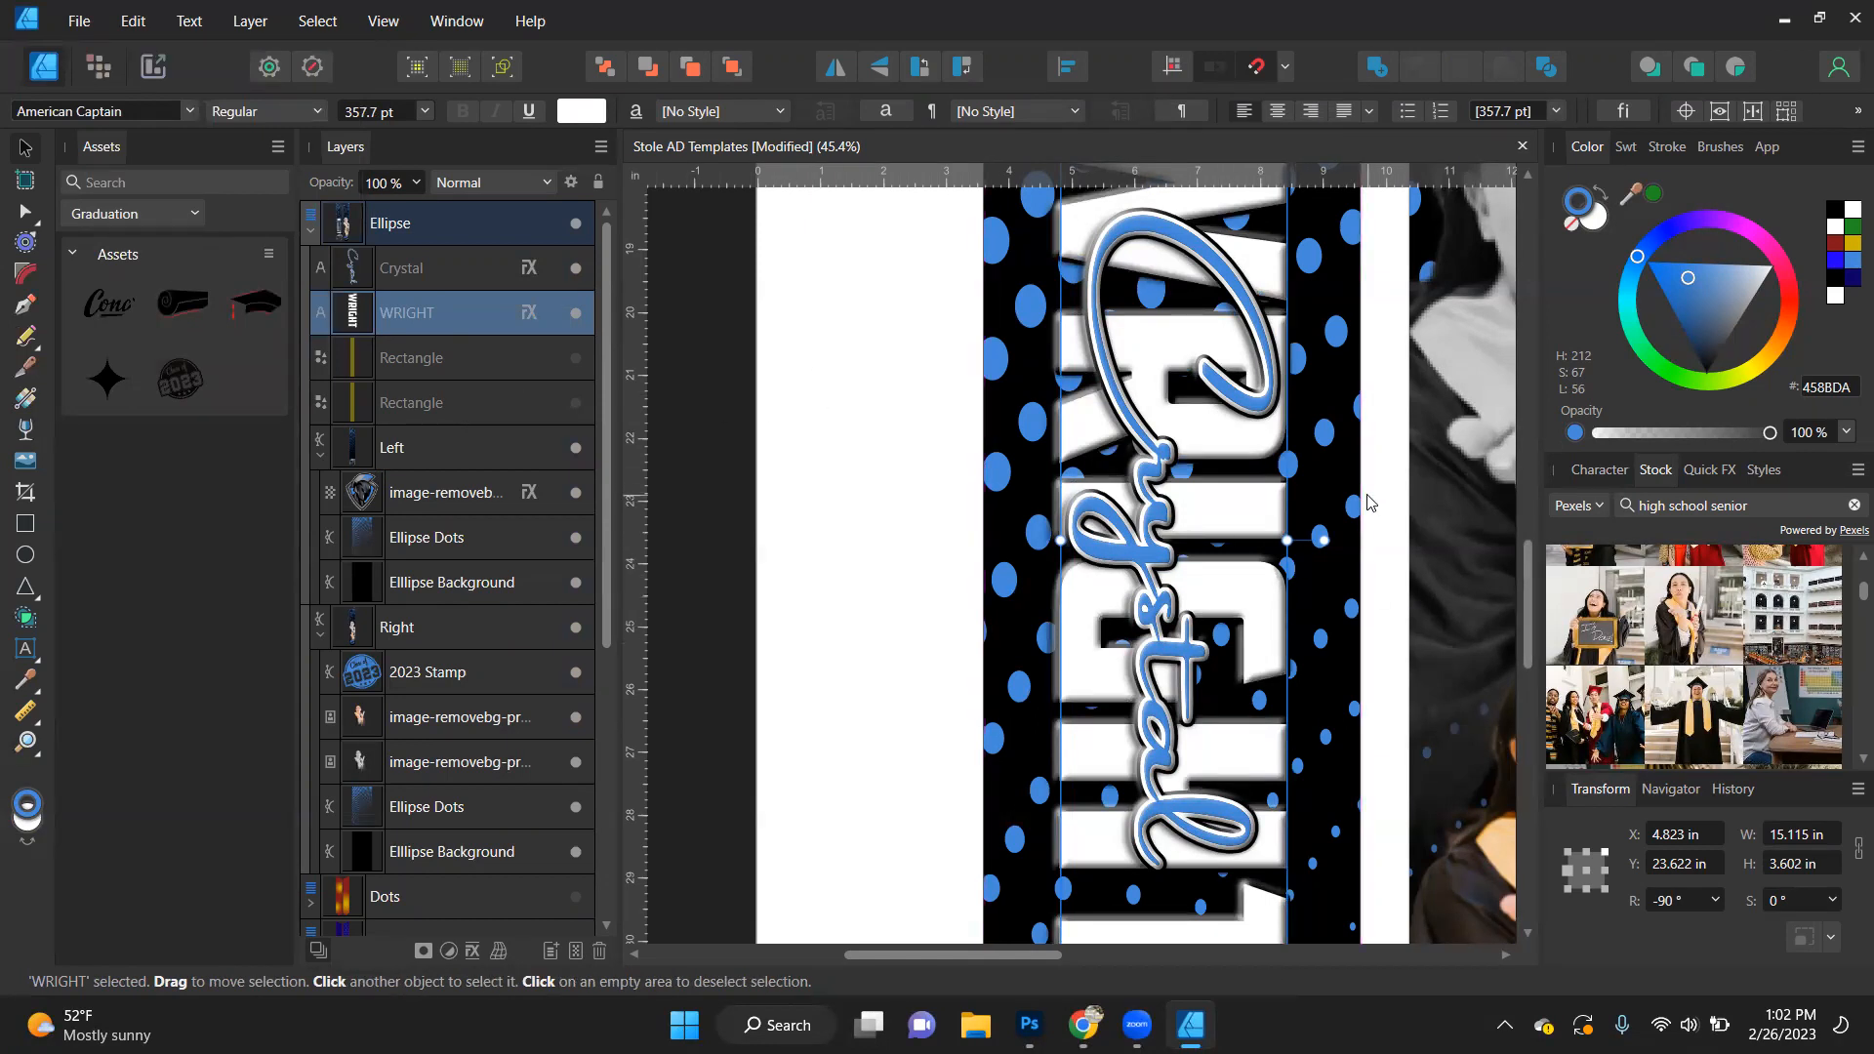
{"action": "left_click", "coordinate": [737, 340]}
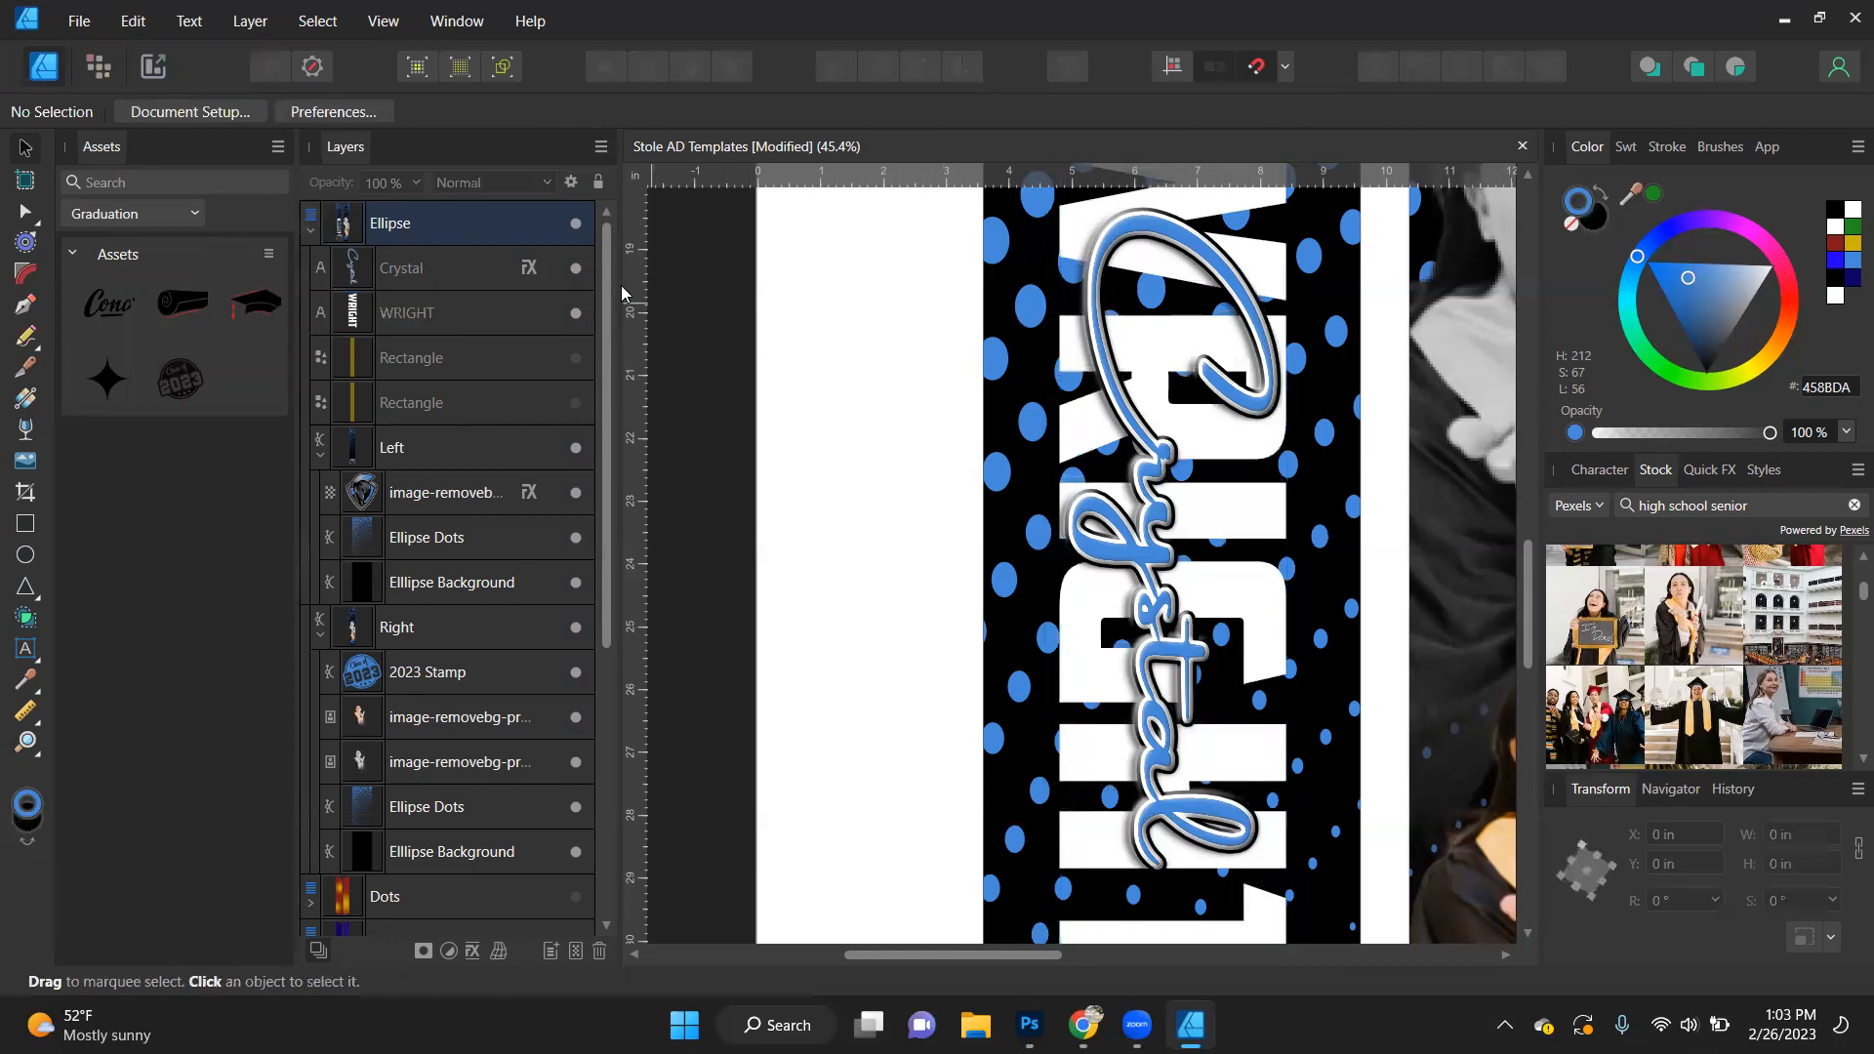
- Check the script first name's effect settings and copy its emboss, outline and outer shadow effects onto the surname layer
{"action": "left_click", "coordinate": [526, 269]}
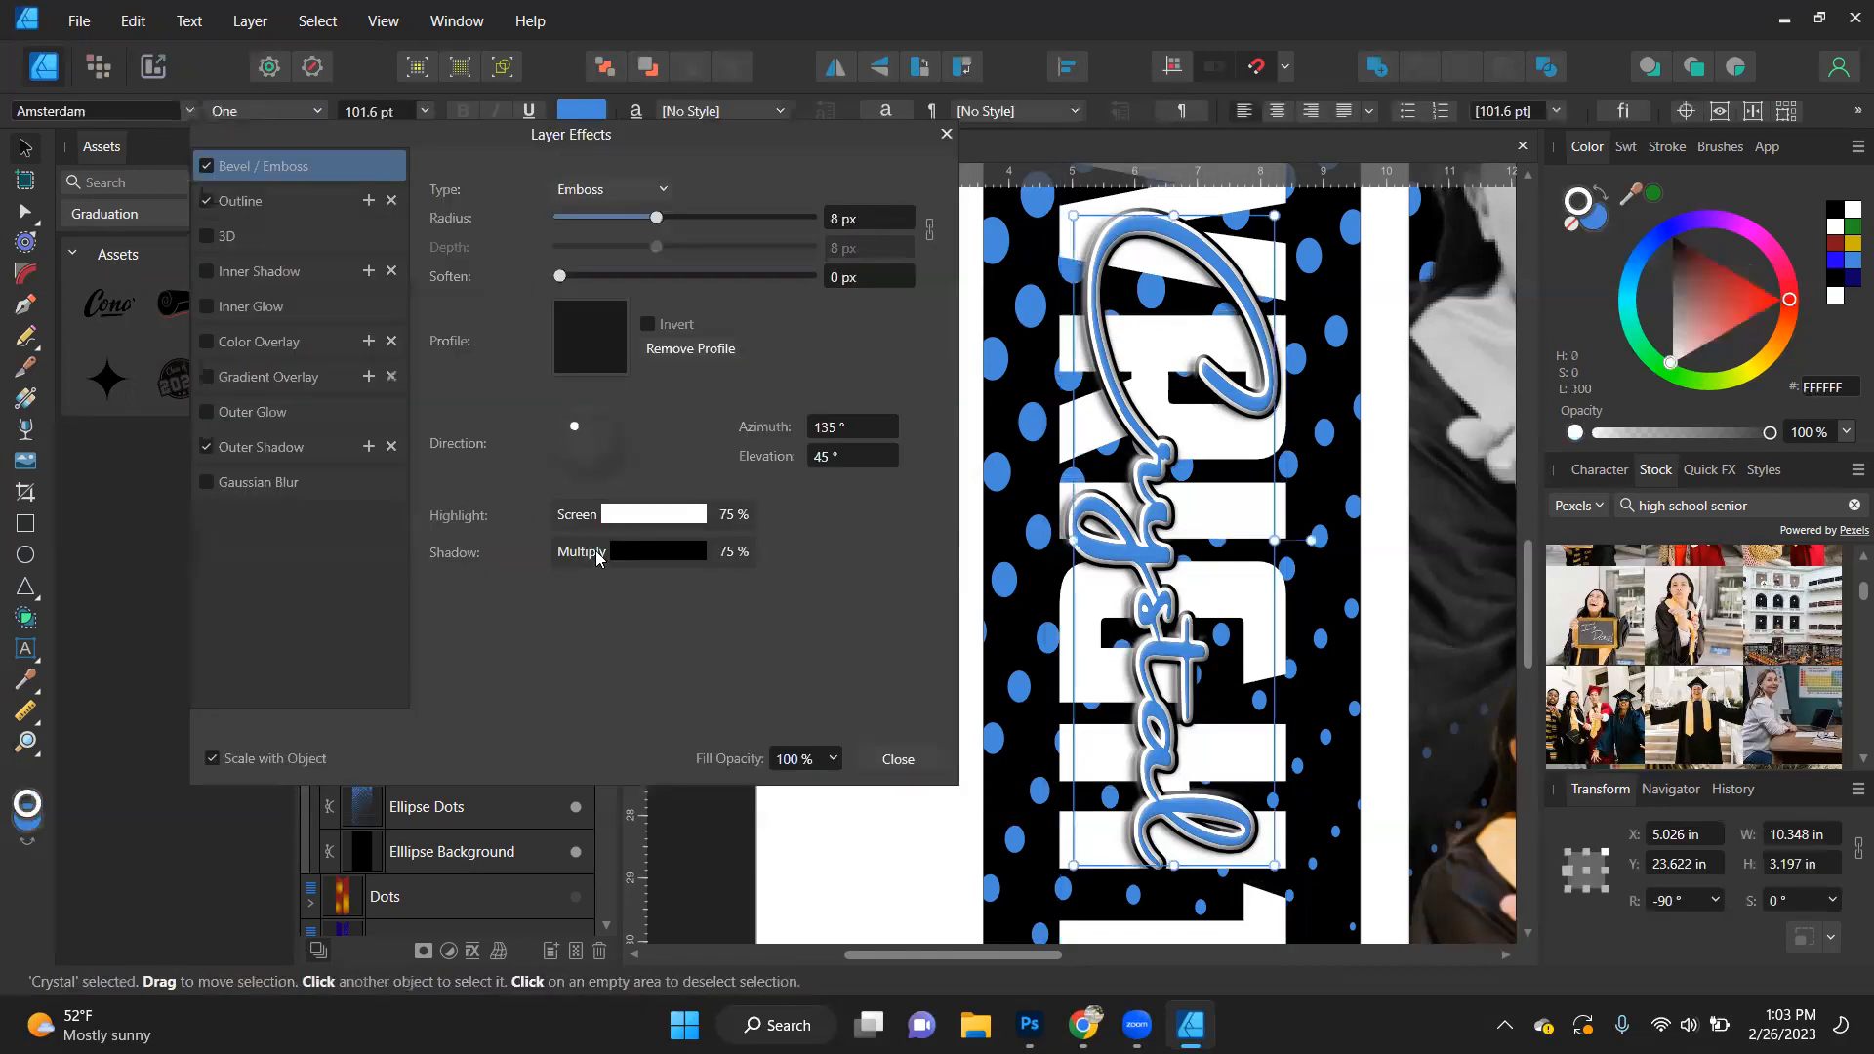
{"action": "left_click", "coordinate": [898, 760]}
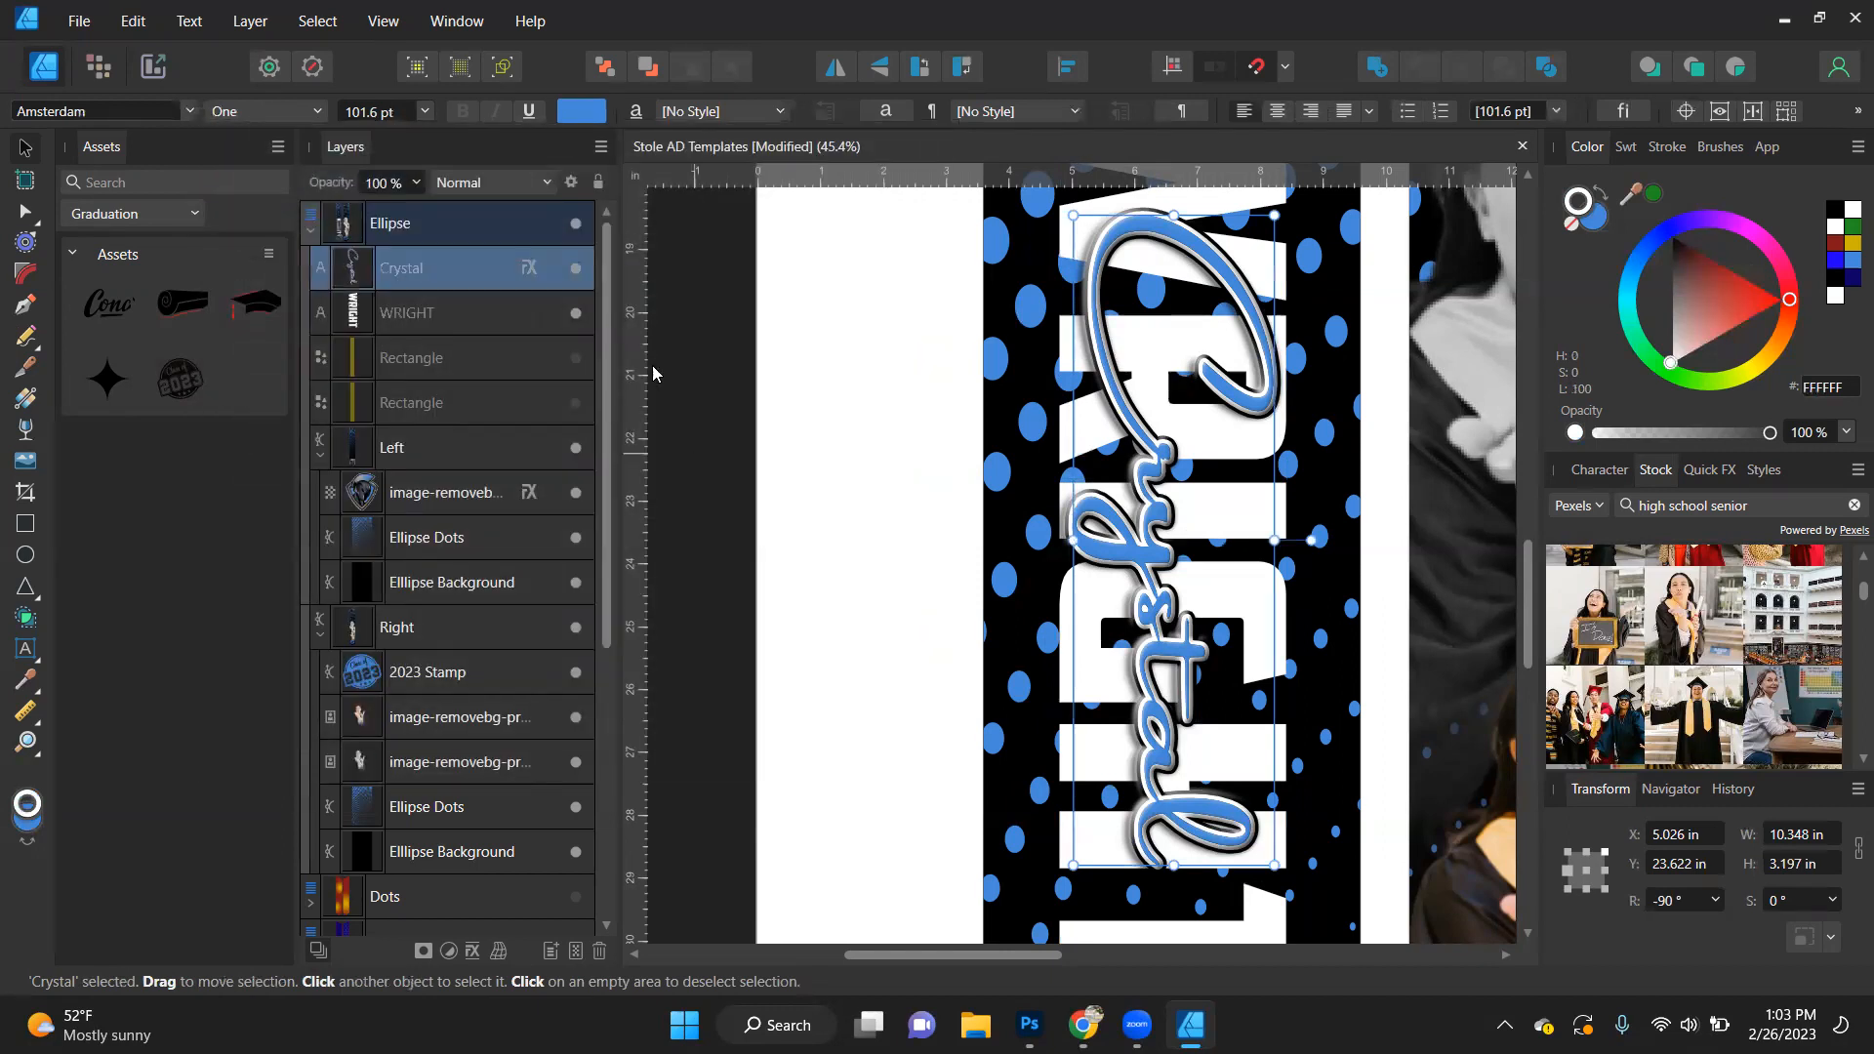
{"action": "left_click_drag", "start_coordinate": [526, 275], "coordinate": [524, 324]}
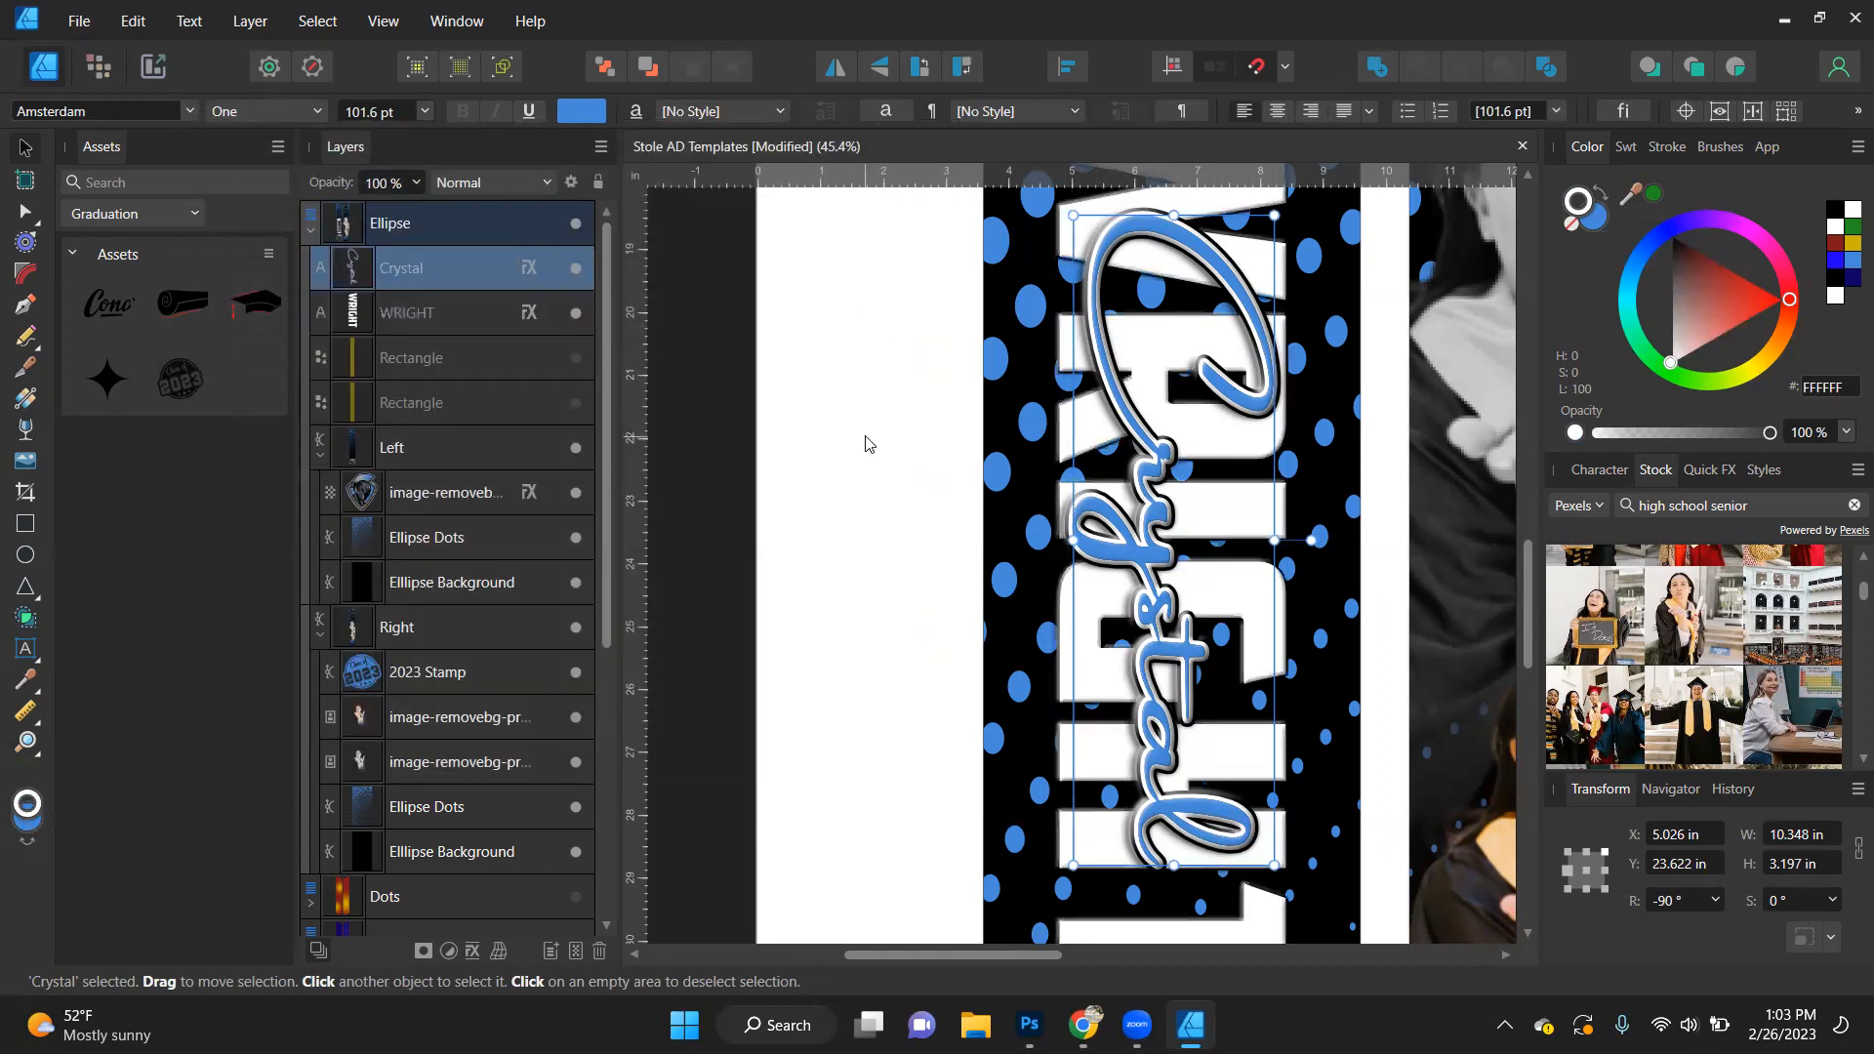
{"action": "scroll", "coordinate": [1087, 480], "scroll_direction": "right", "scroll_amount": 2}
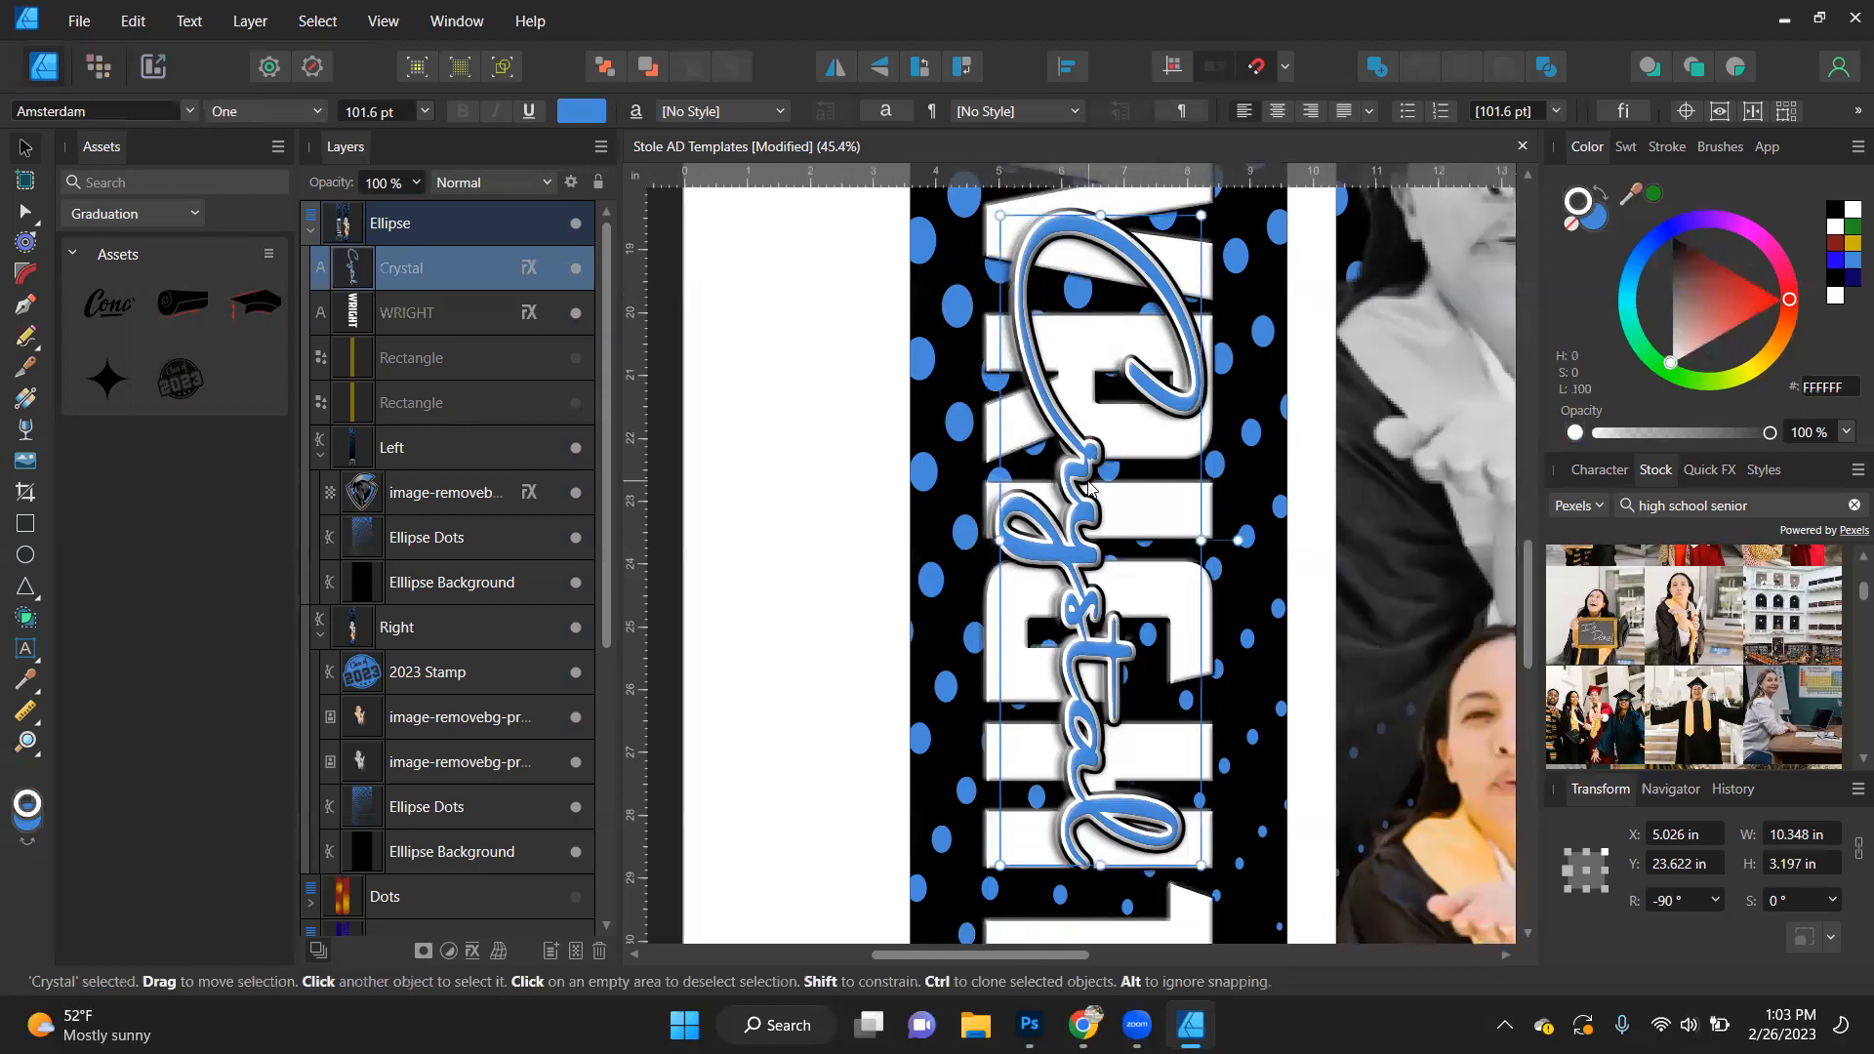
{"action": "scroll", "coordinate": [1088, 480], "scroll_direction": "down", "scroll_amount": 2}
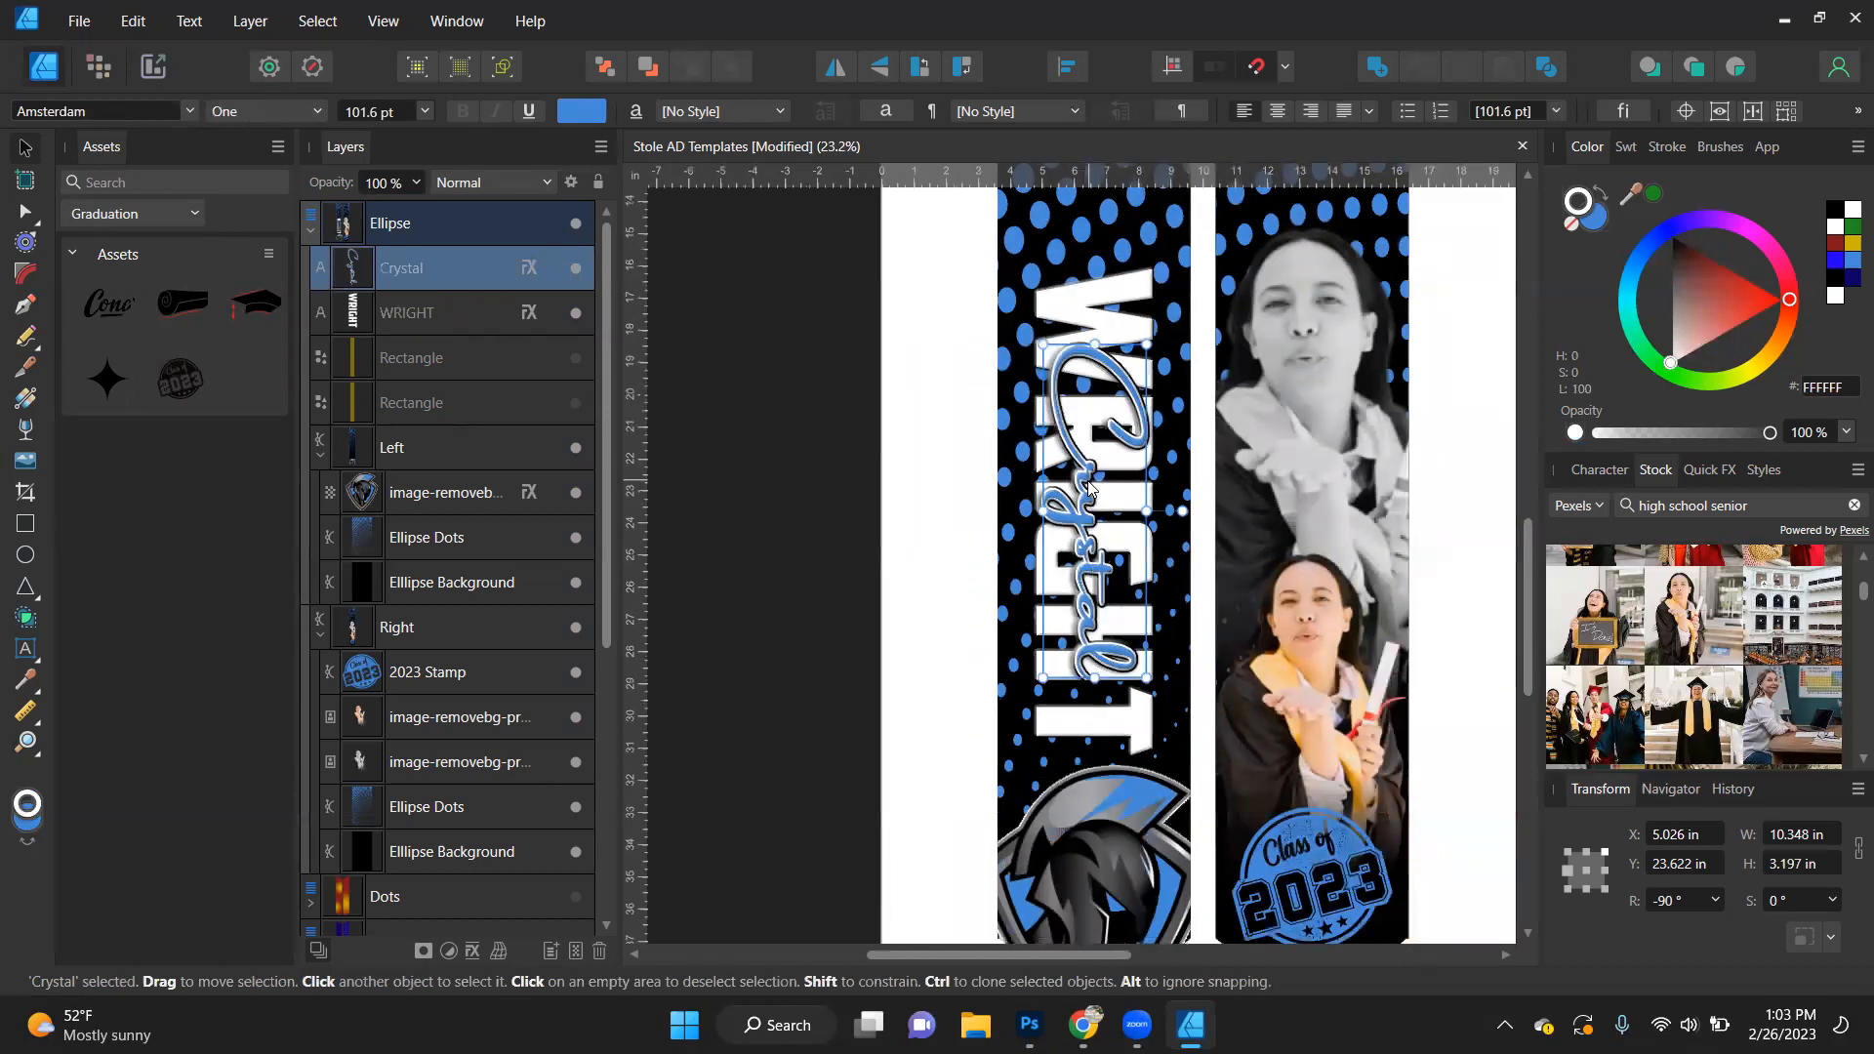
- Apply the copied layer effects to the 2023 Stamp layer as well and inspect them on the stamp
{"action": "scroll", "coordinate": [1094, 549], "scroll_direction": "down", "scroll_amount": 4}
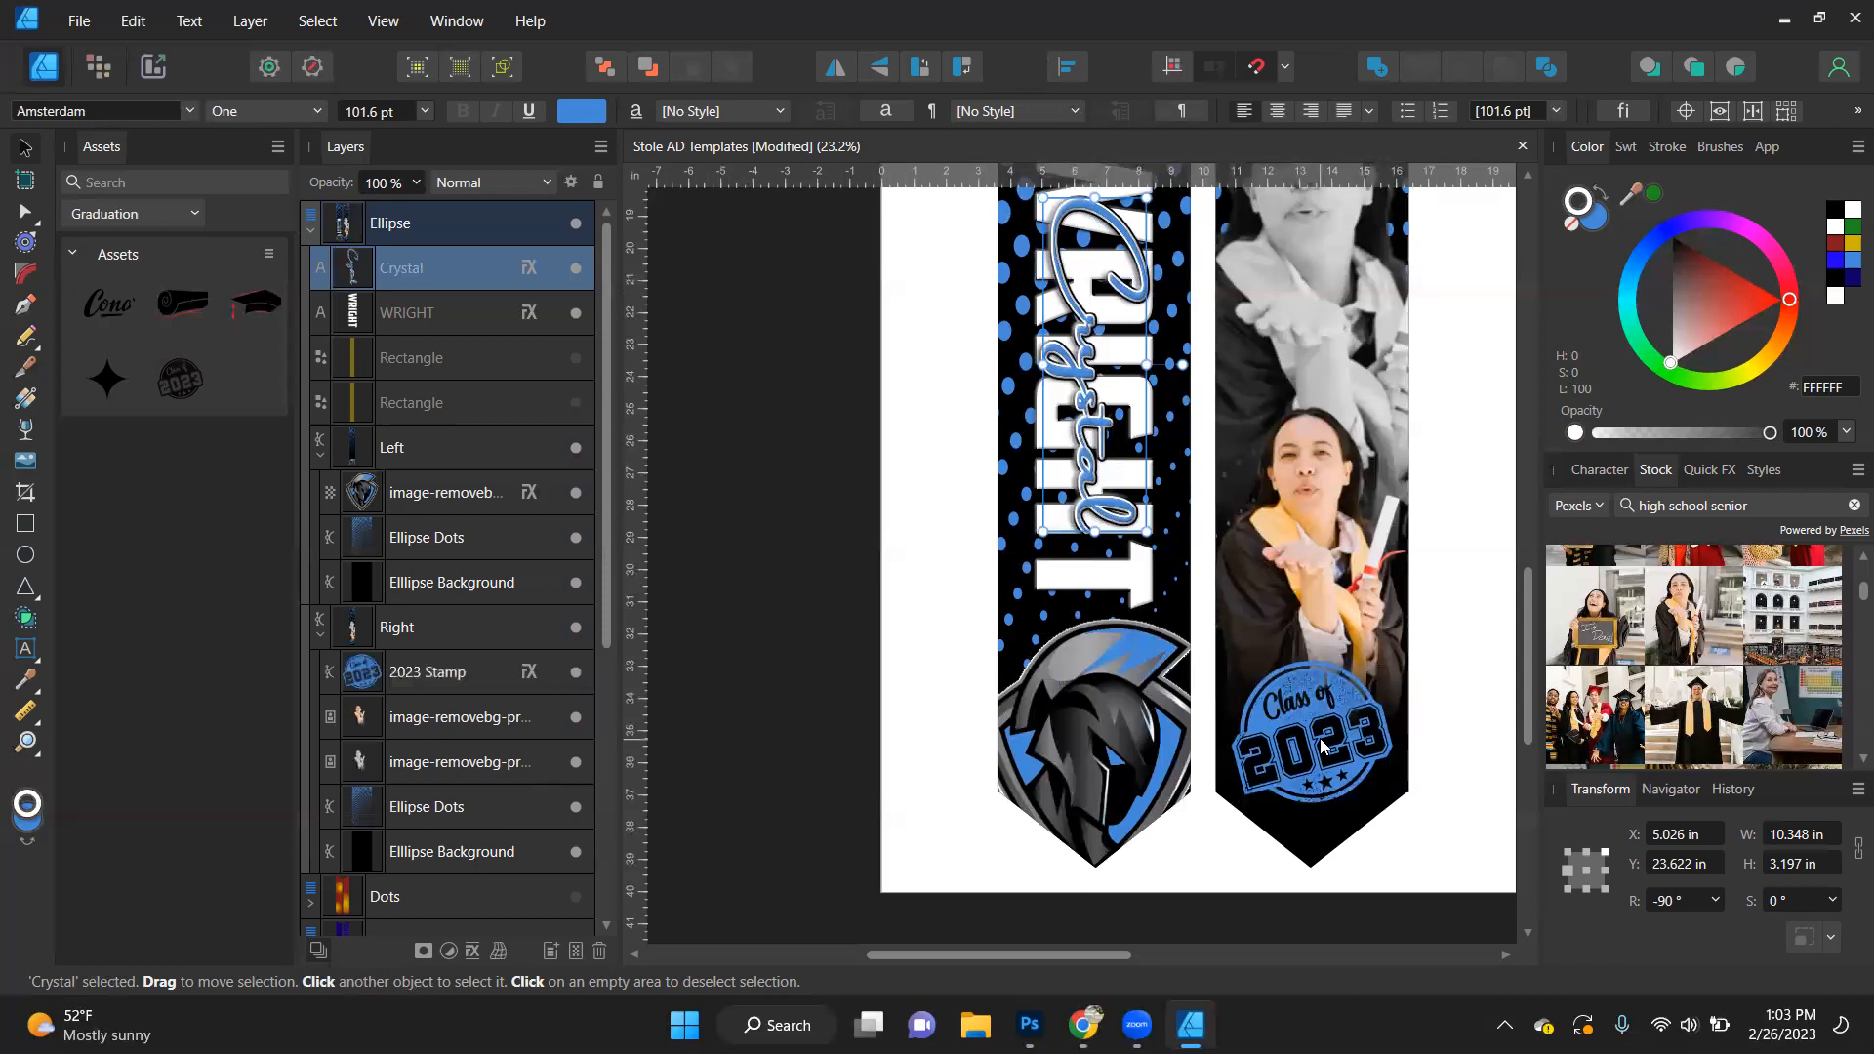
{"action": "scroll", "coordinate": [1319, 742], "scroll_direction": "up", "scroll_amount": 5}
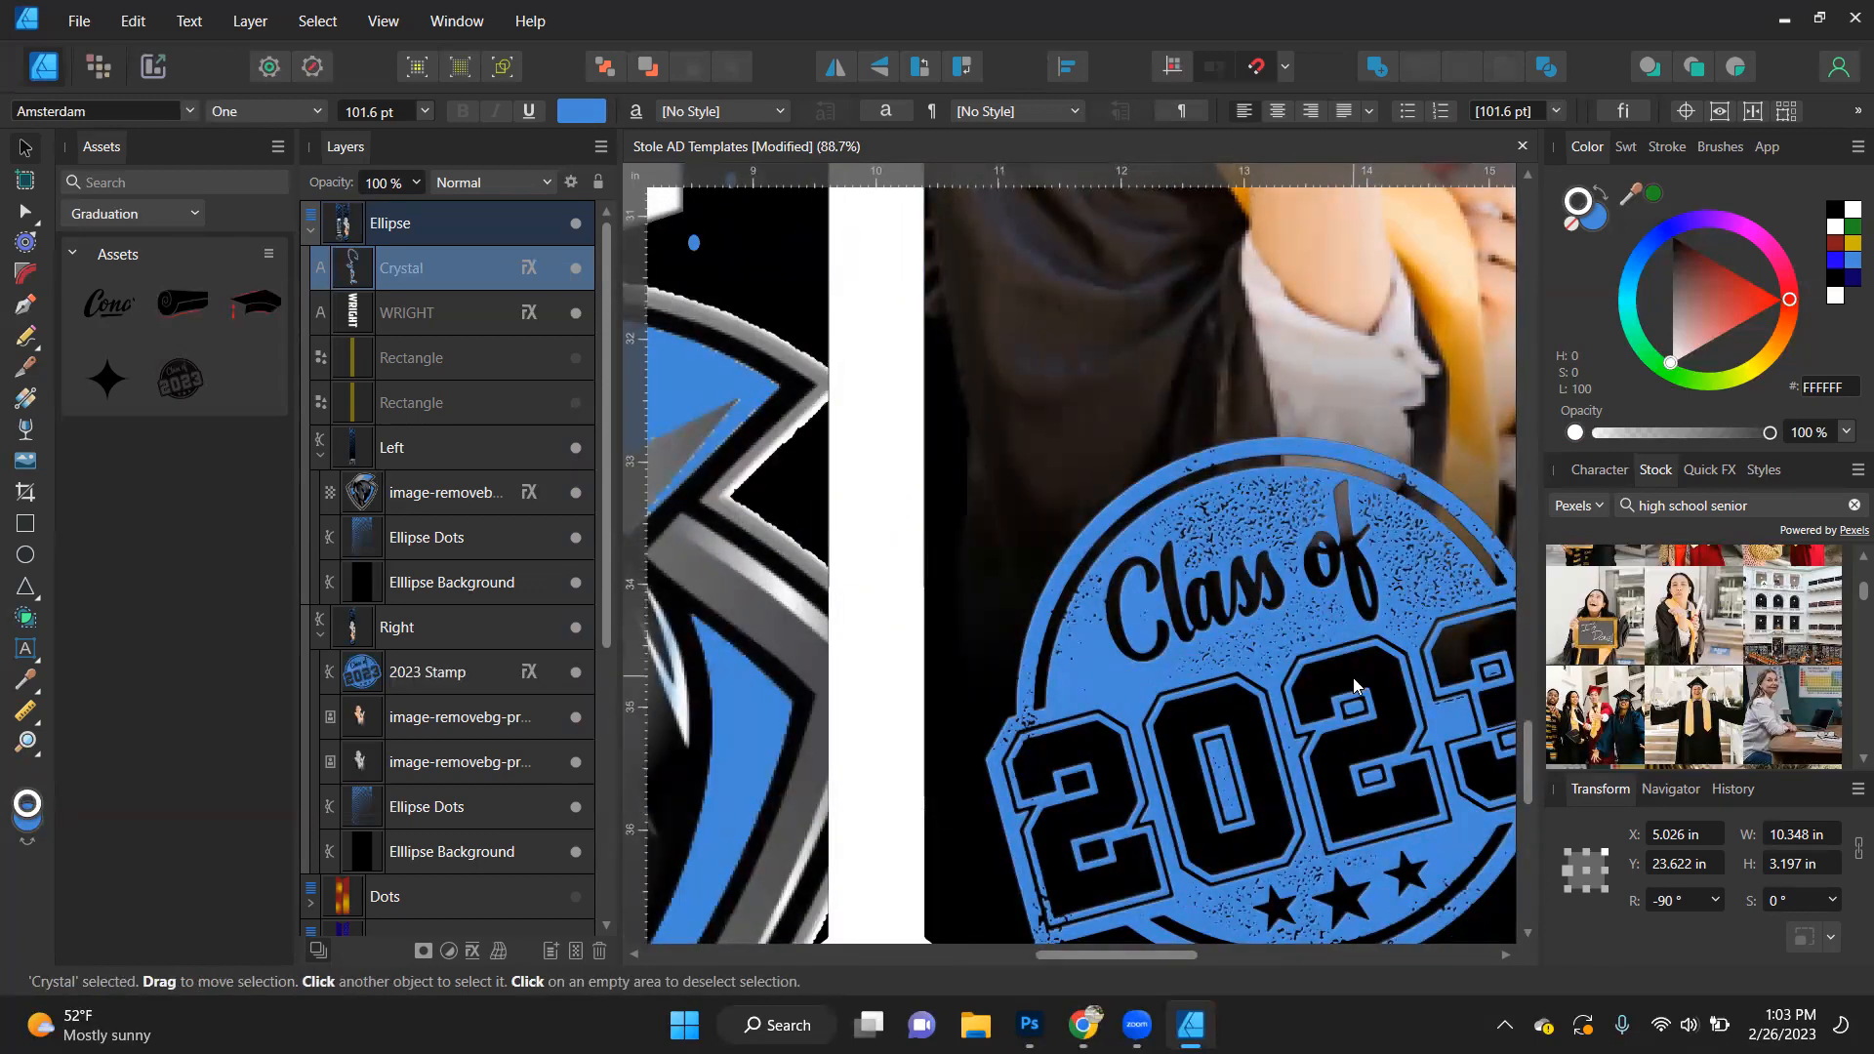
{"action": "scroll", "coordinate": [1322, 656], "scroll_direction": "up", "scroll_amount": 3}
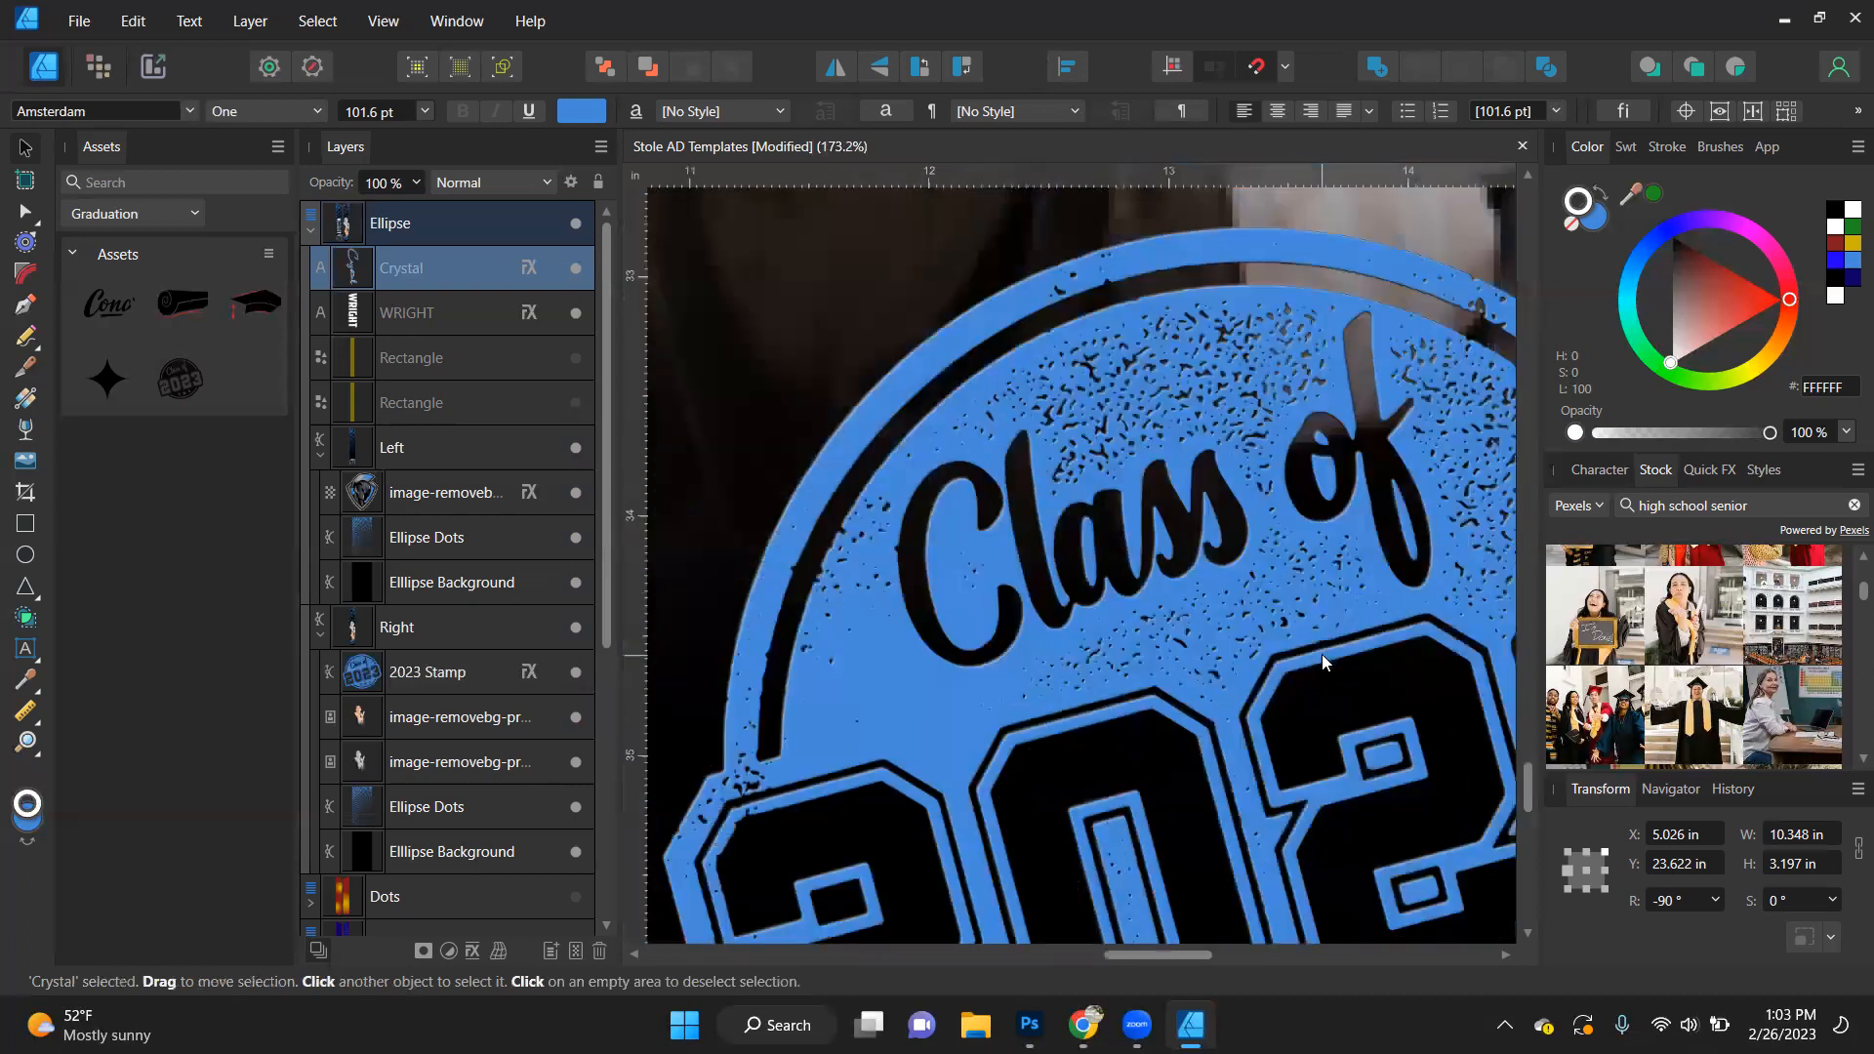
- Check the 2023 Stamp's layer effect settings and step back through the last changes
{"action": "left_click", "coordinate": [527, 673]}
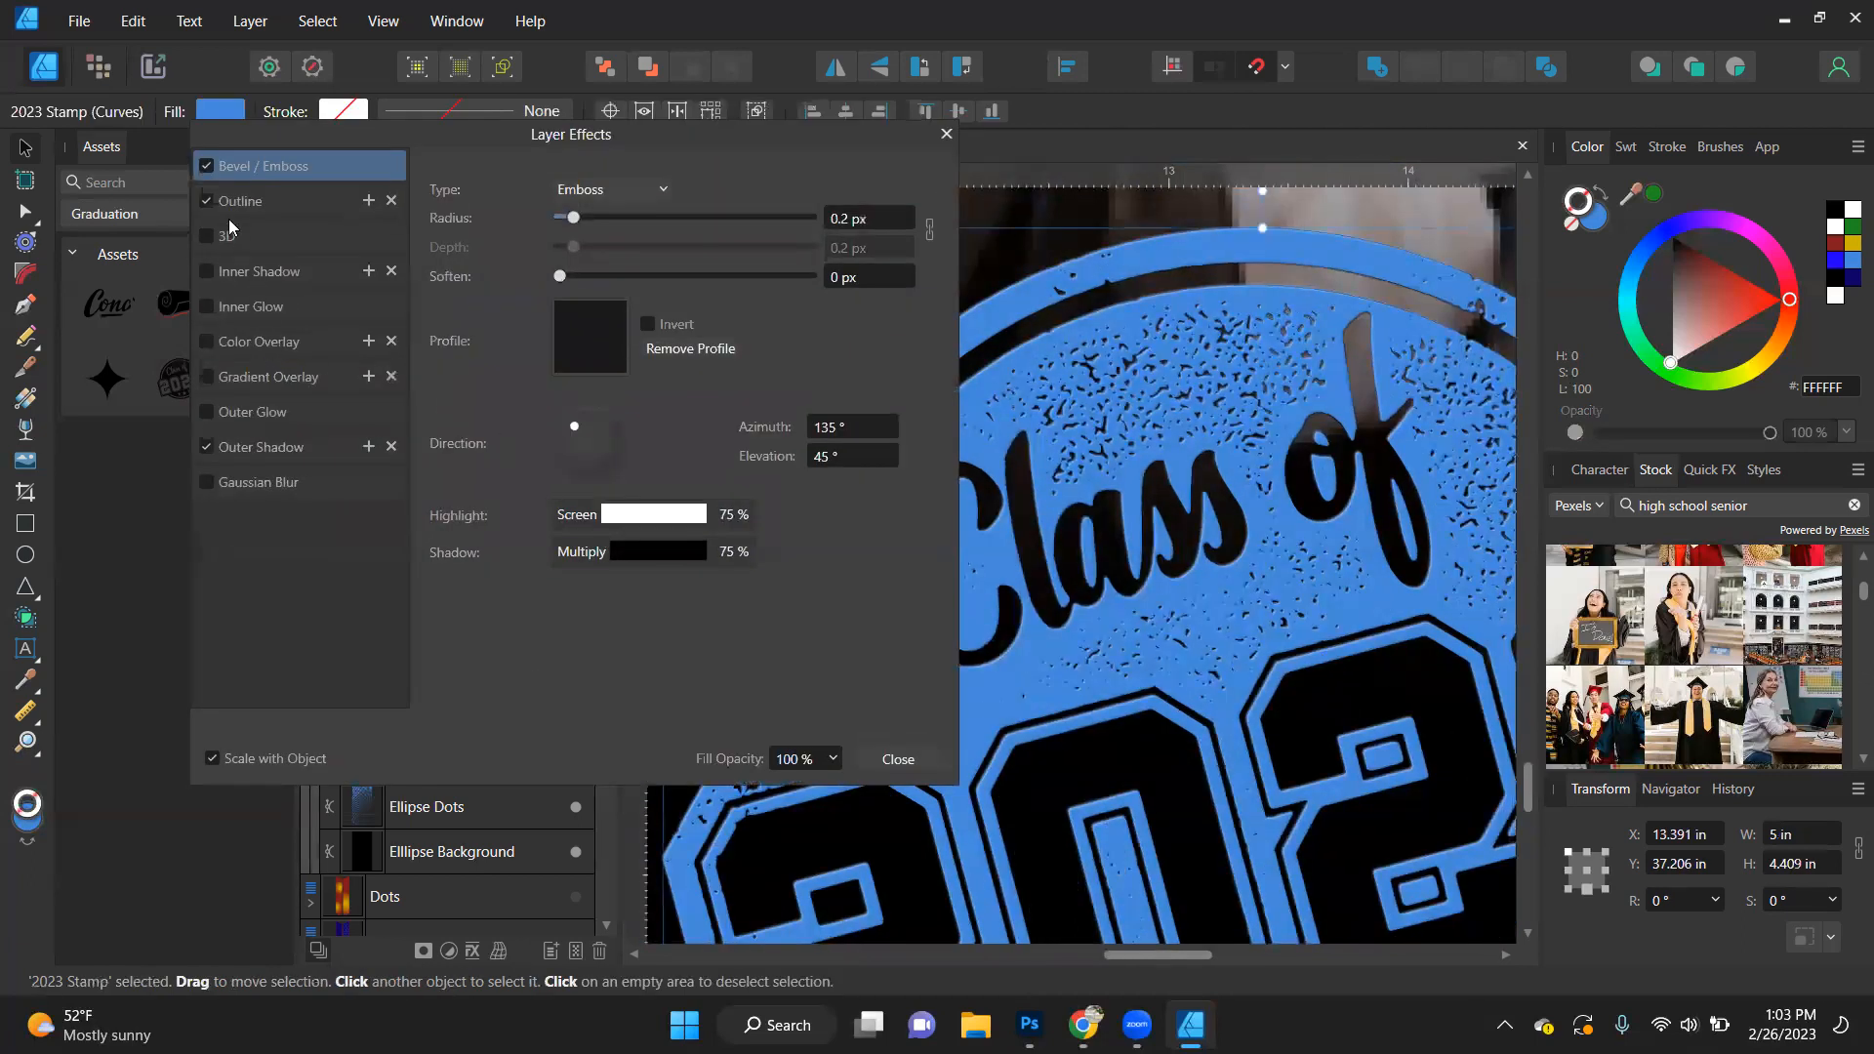
{"action": "left_click", "coordinate": [897, 759]}
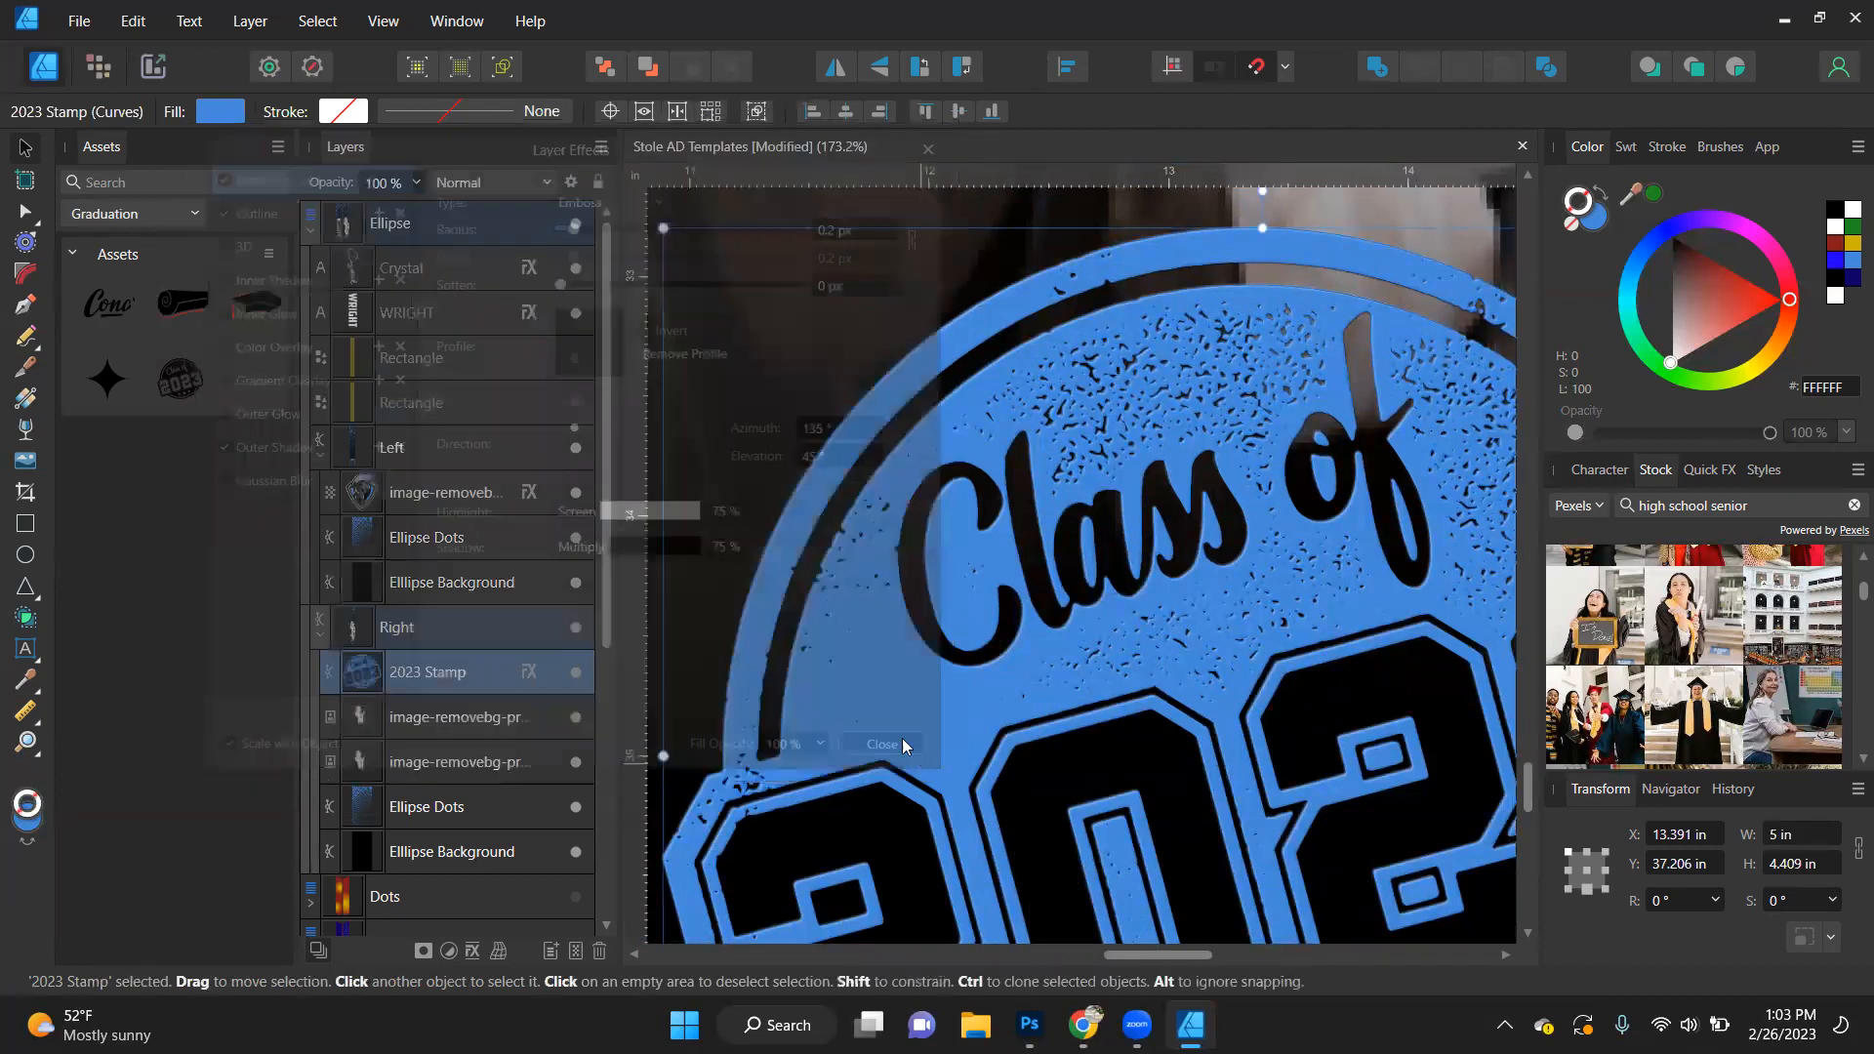
{"action": "key", "text": "ctrl+z"}
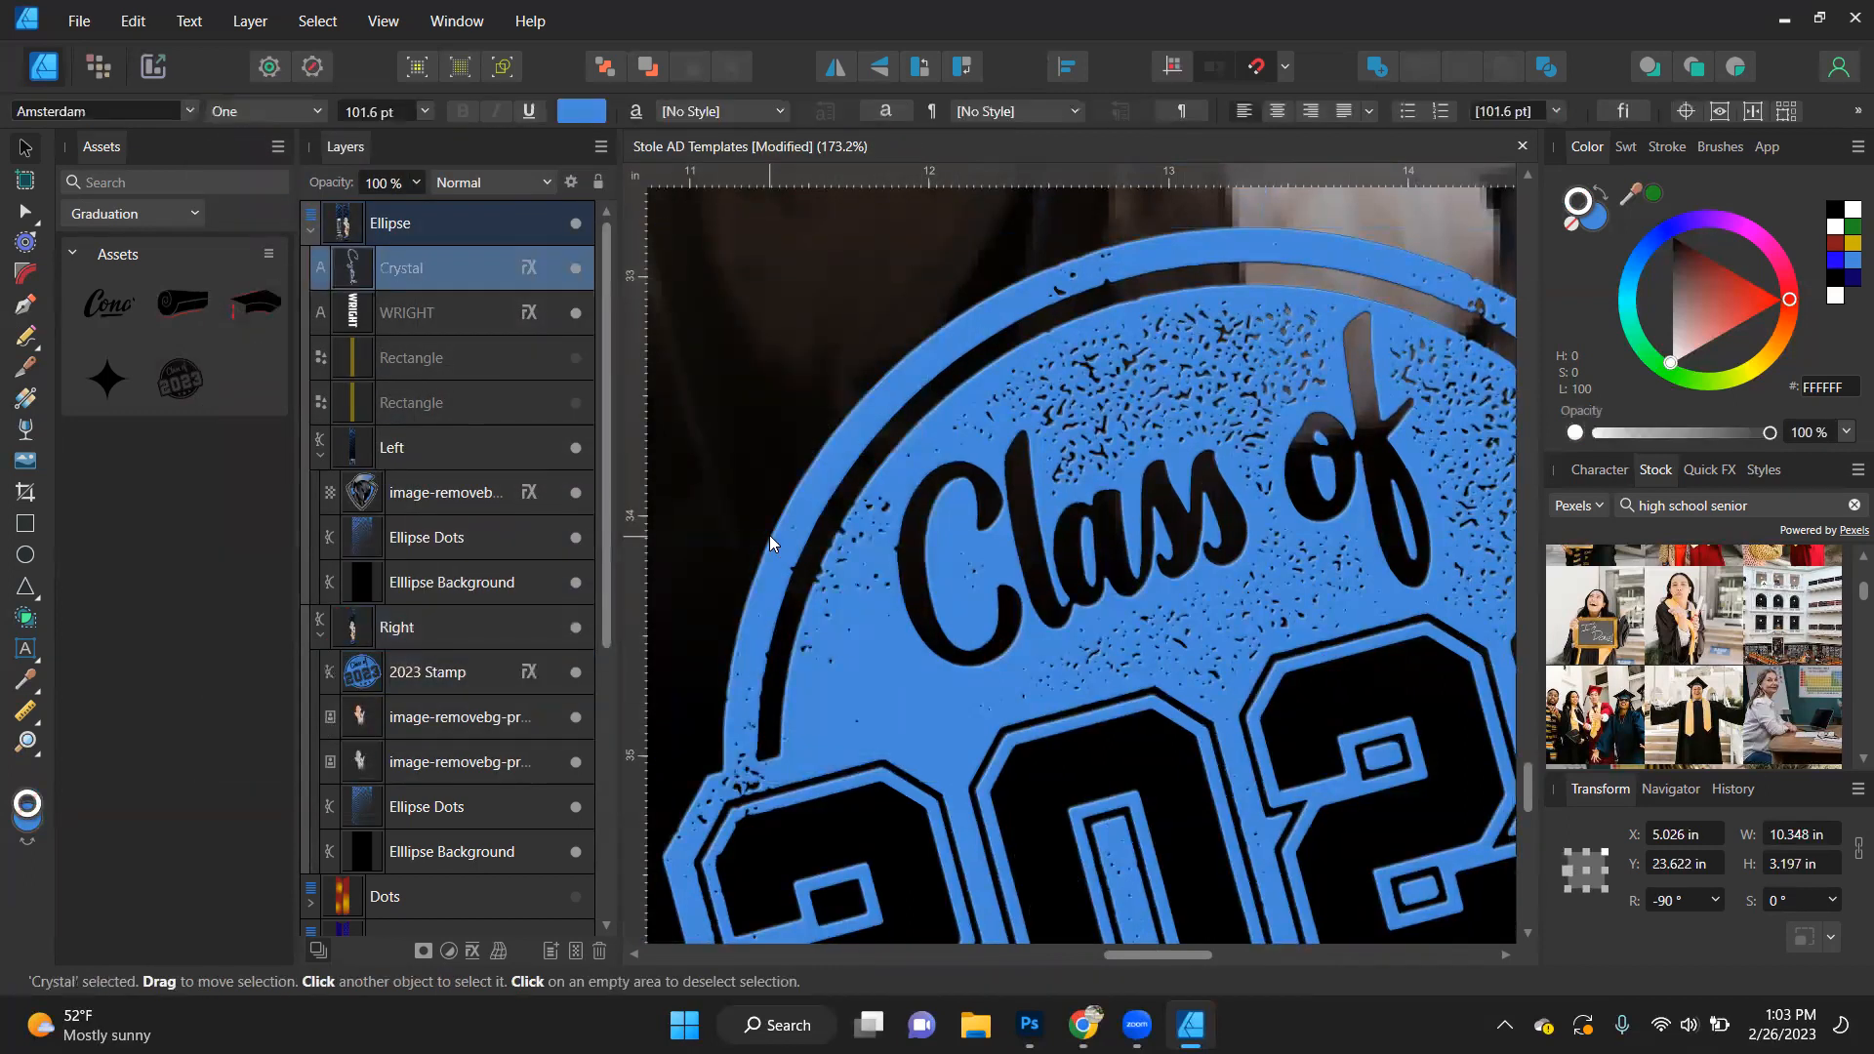
{"action": "key", "text": "ctrl+z"}
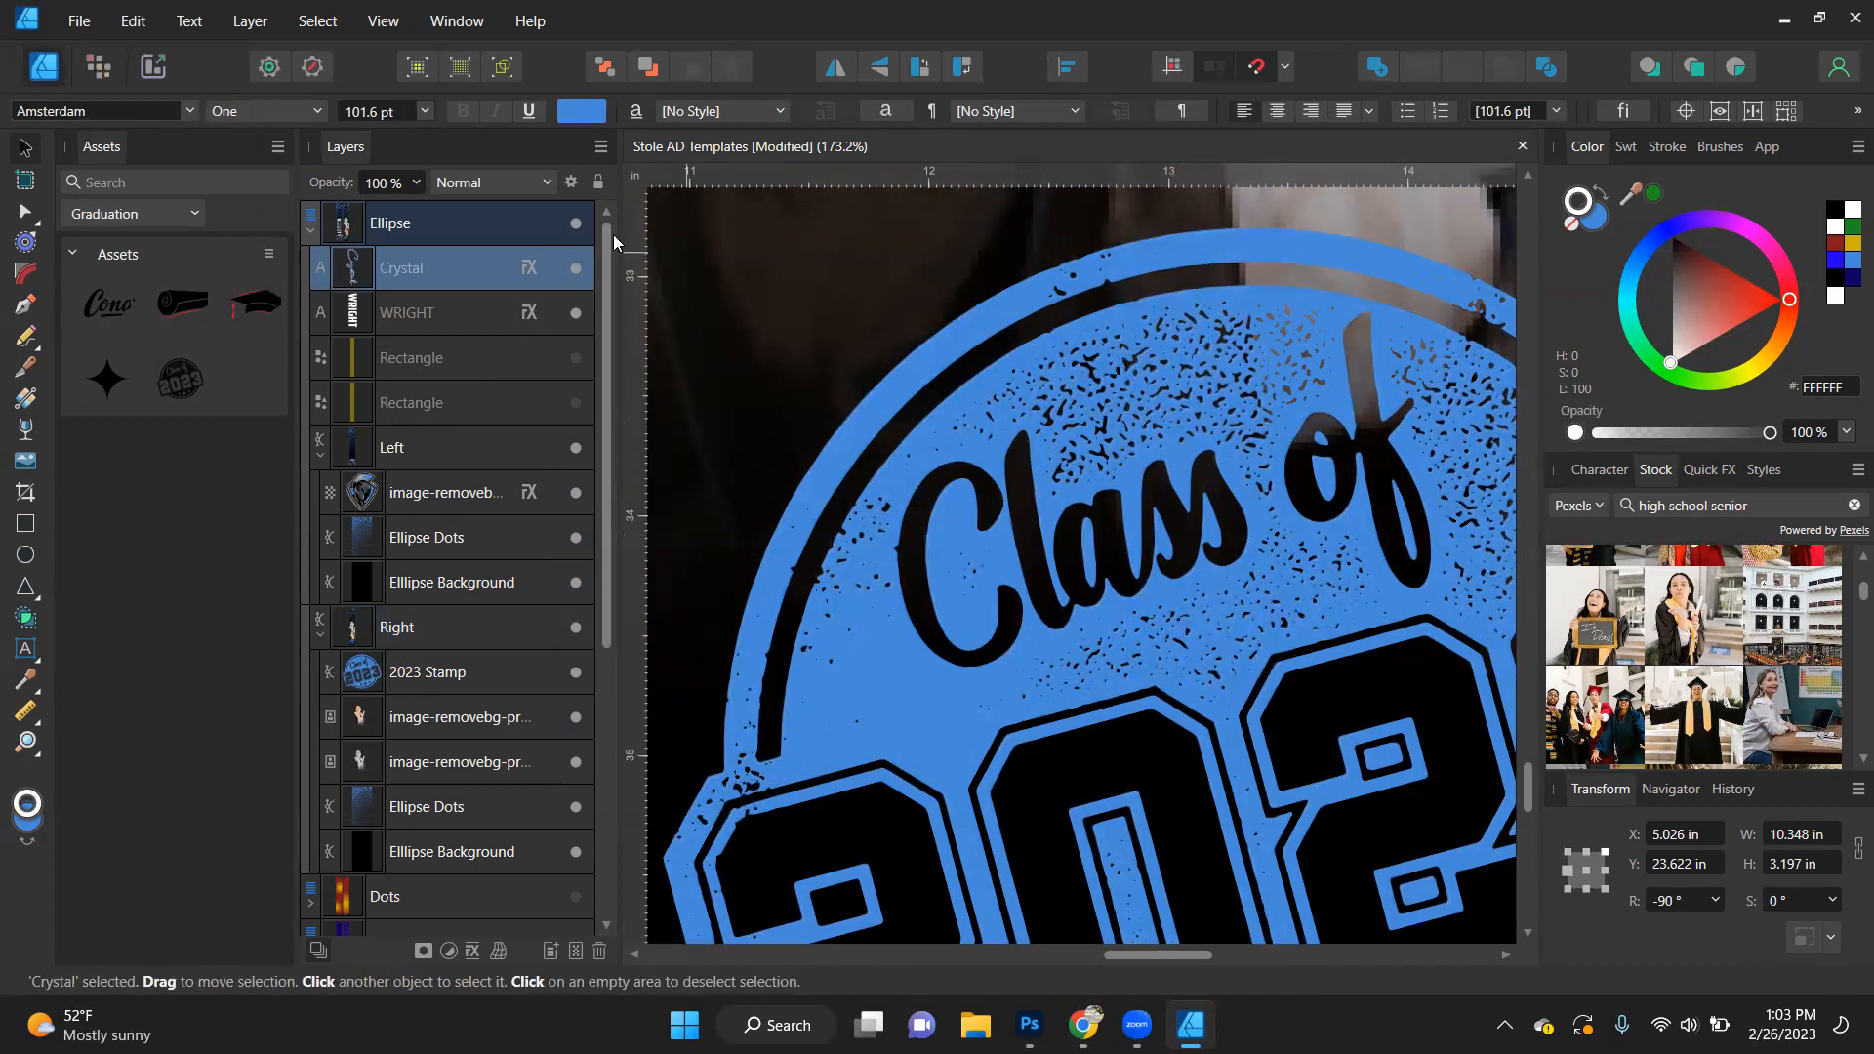
- Set the emboss radius of the 2023 Stamp's layer effects to 2 px
{"action": "double_click", "coordinate": [530, 671]}
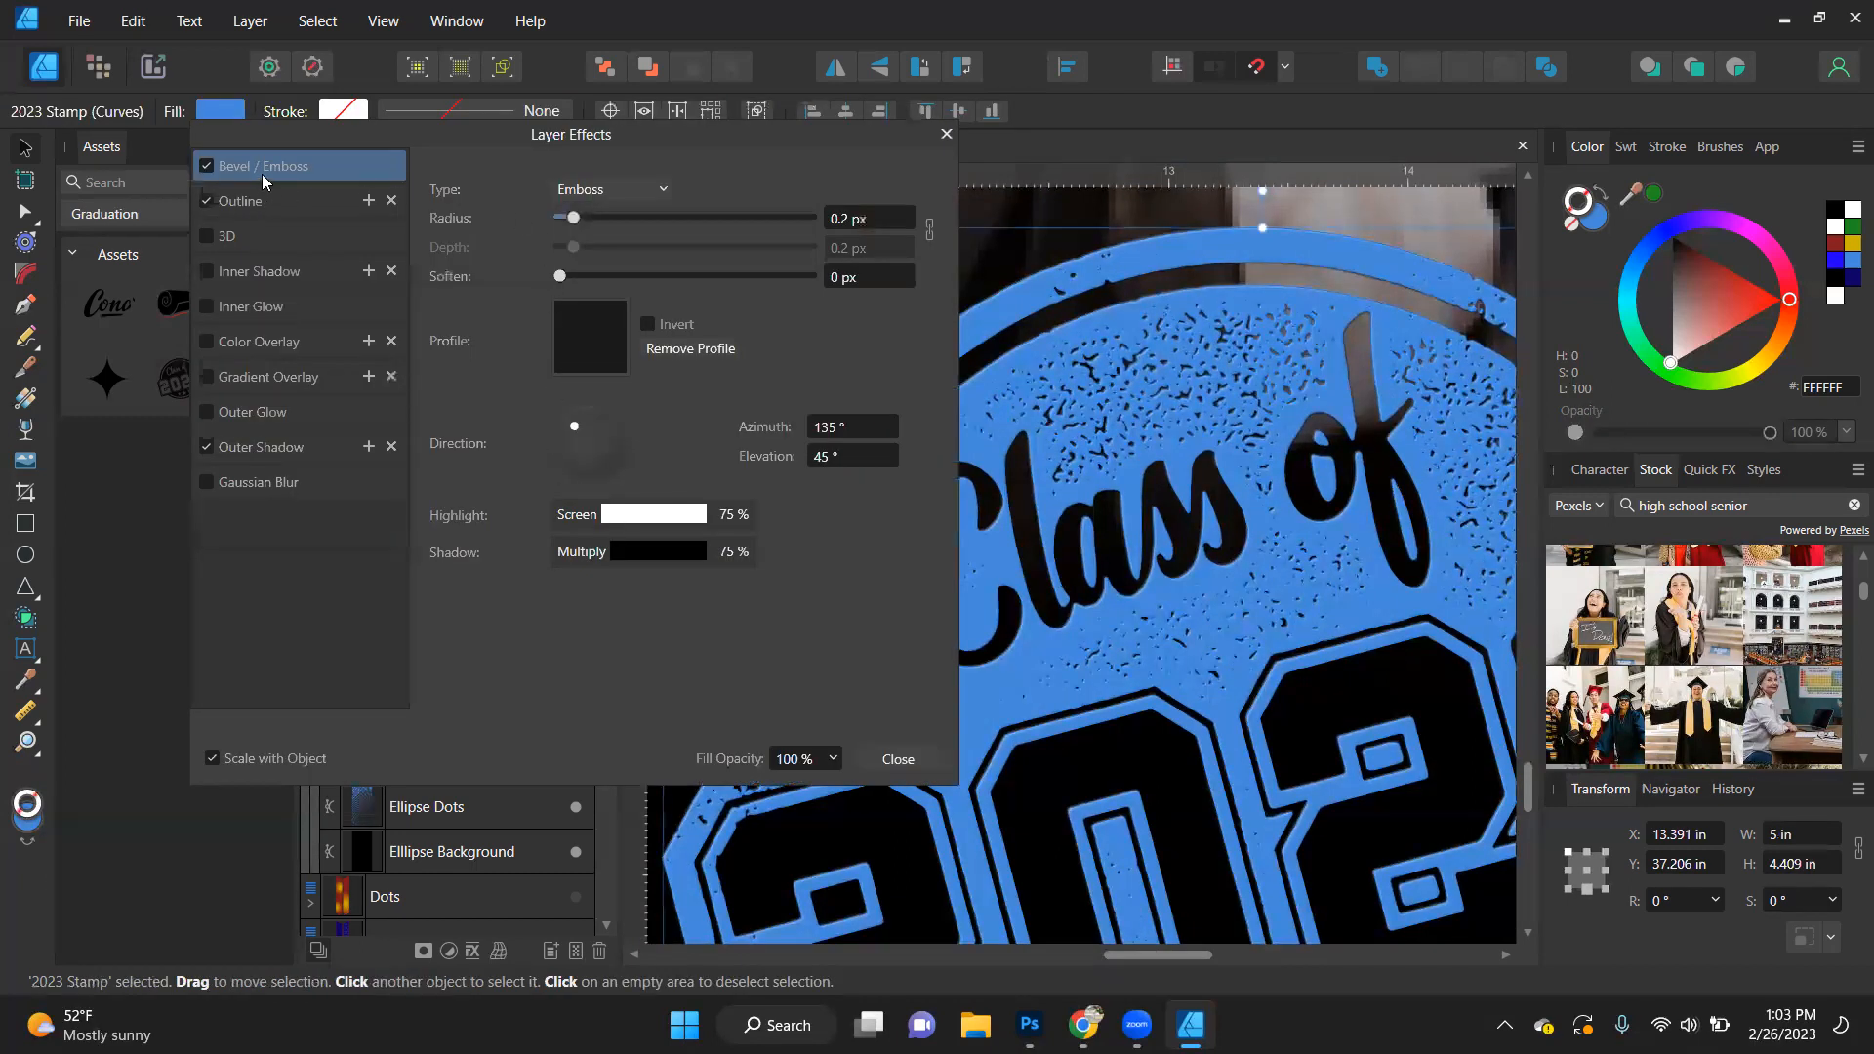
{"action": "left_click_drag", "start_coordinate": [575, 222], "coordinate": [623, 227]}
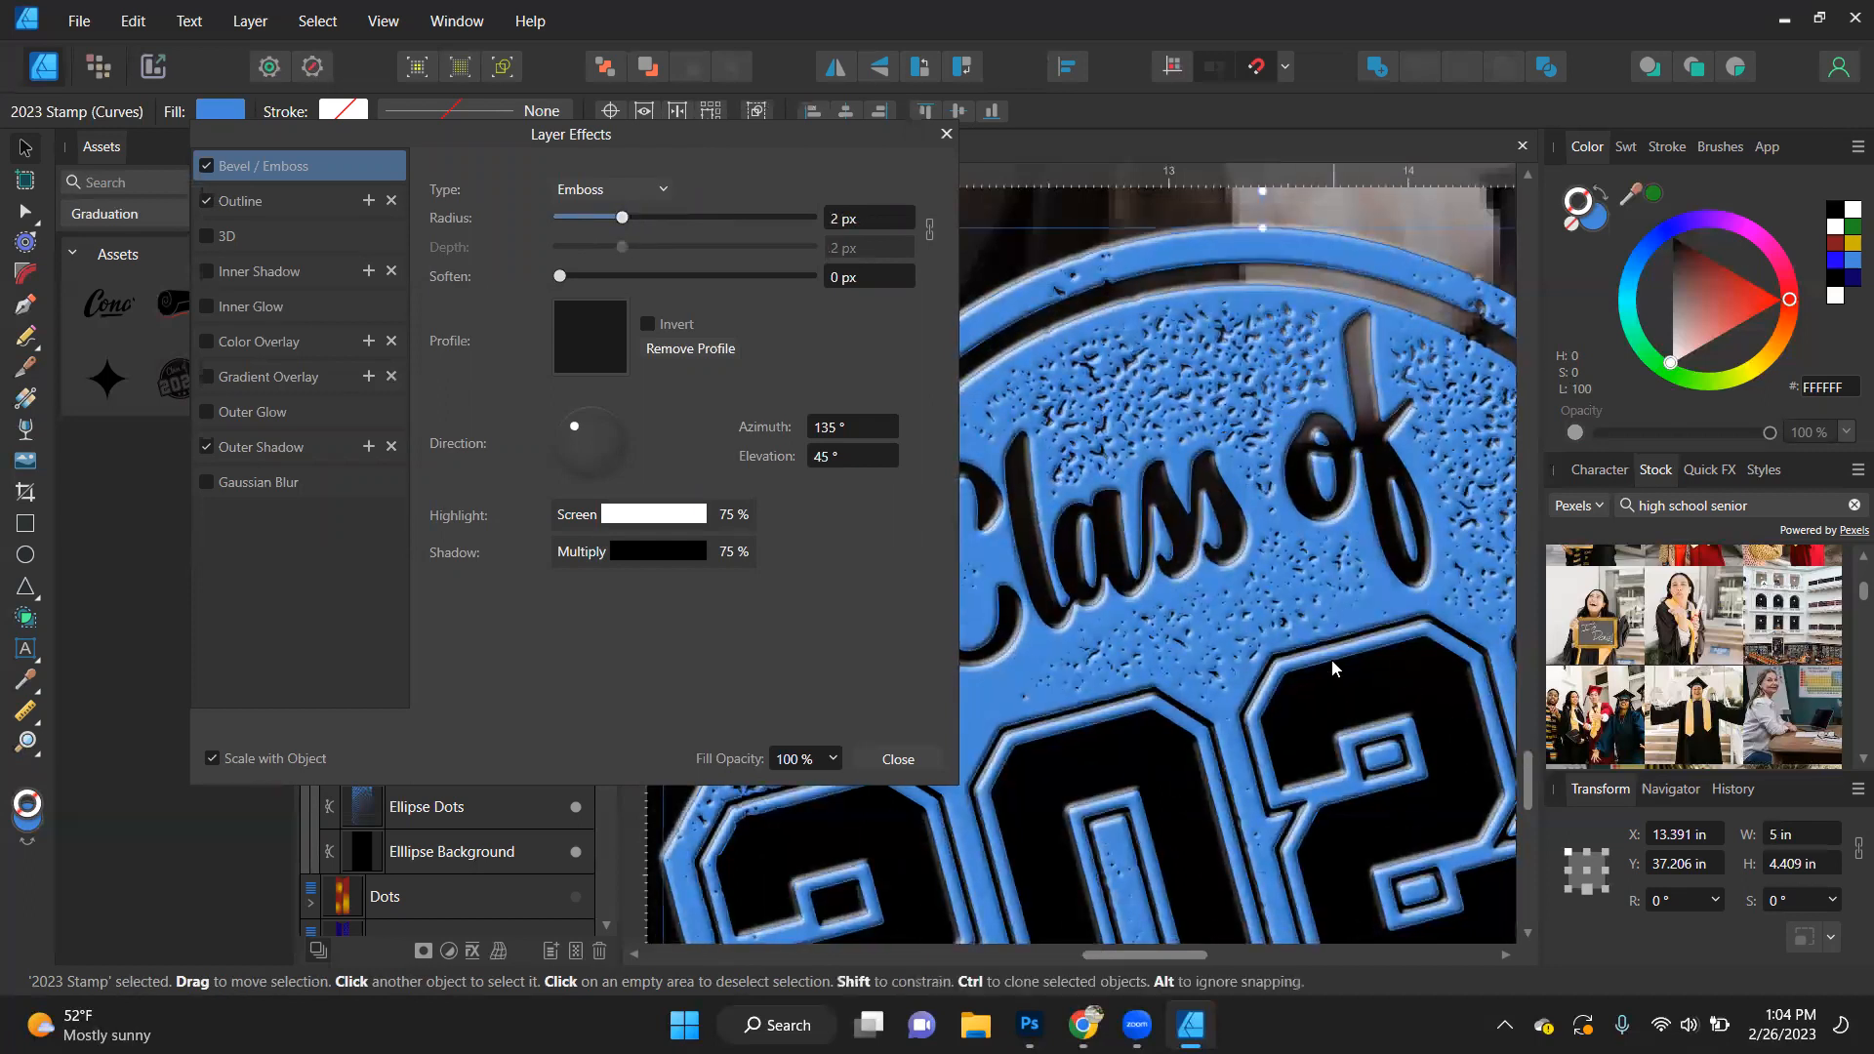
{"action": "scroll", "coordinate": [1329, 654], "scroll_direction": "down", "scroll_amount": 2}
{"action": "scroll", "coordinate": [1330, 660], "scroll_direction": "down", "scroll_amount": 1}
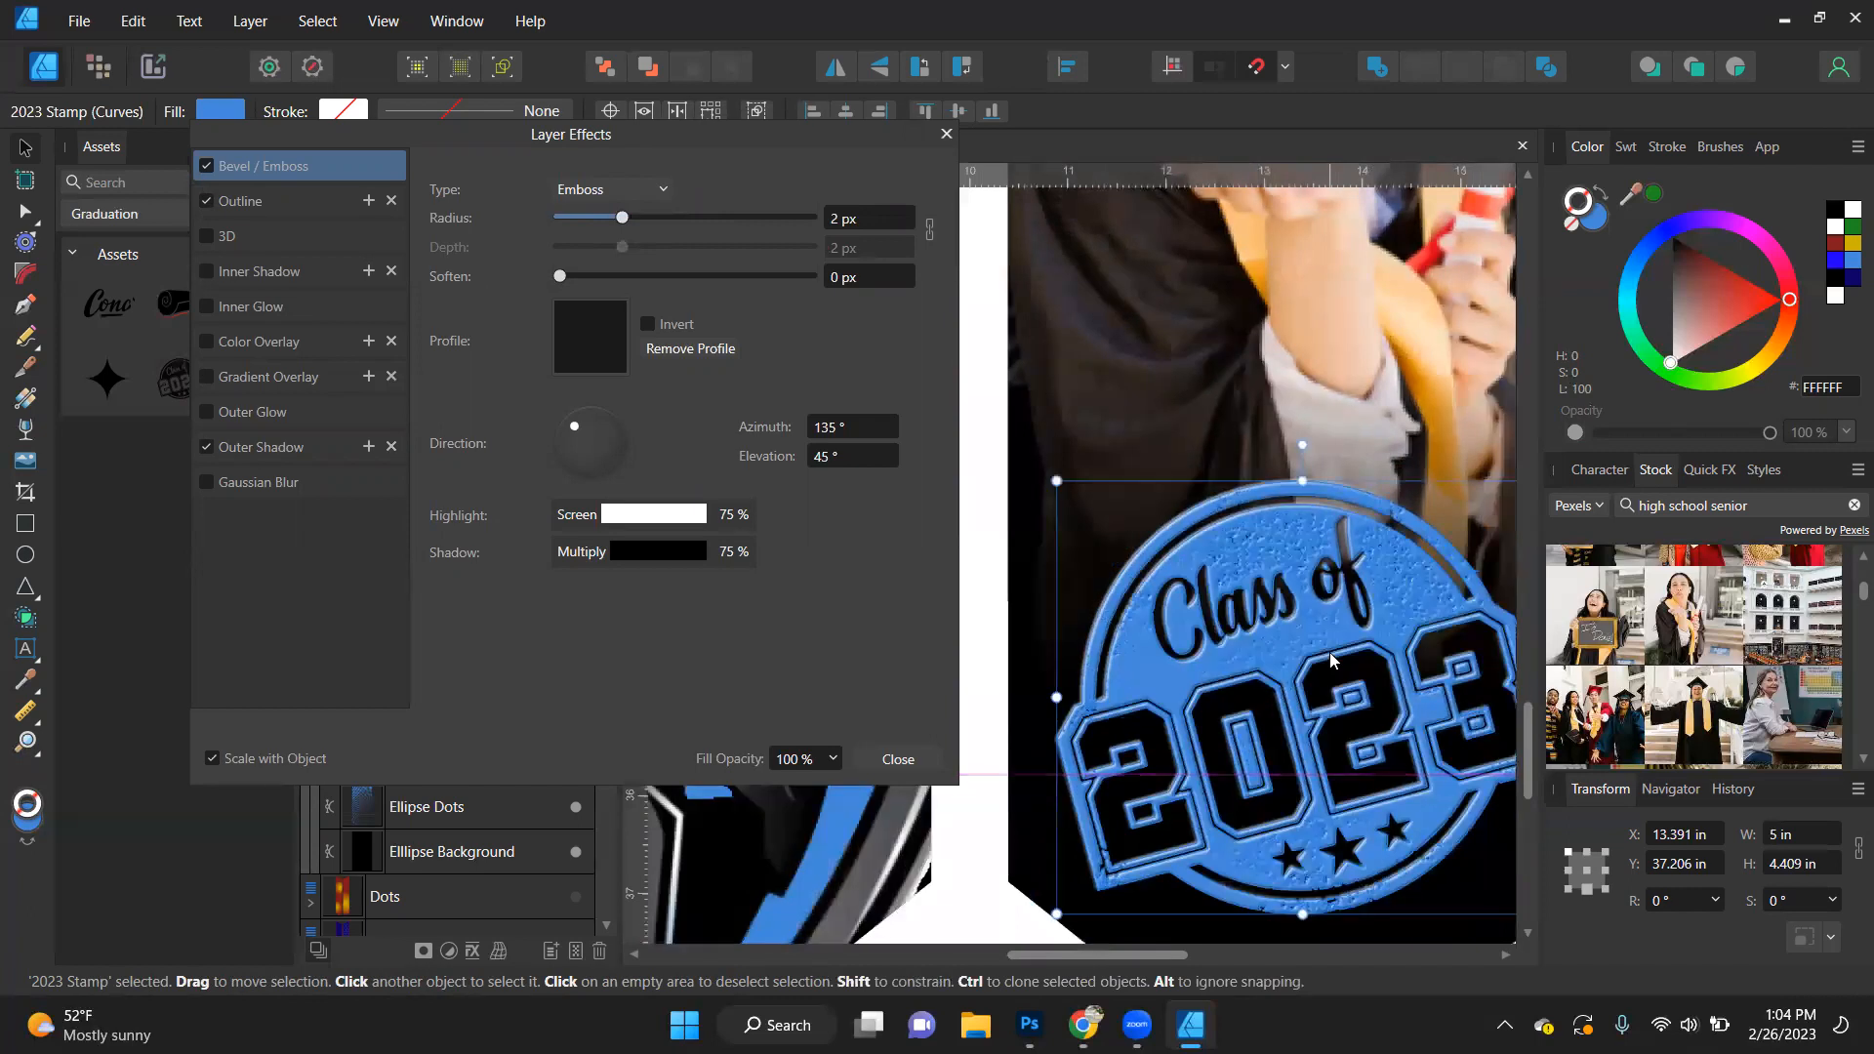
{"action": "scroll", "coordinate": [1330, 660], "scroll_direction": "down", "scroll_amount": 1}
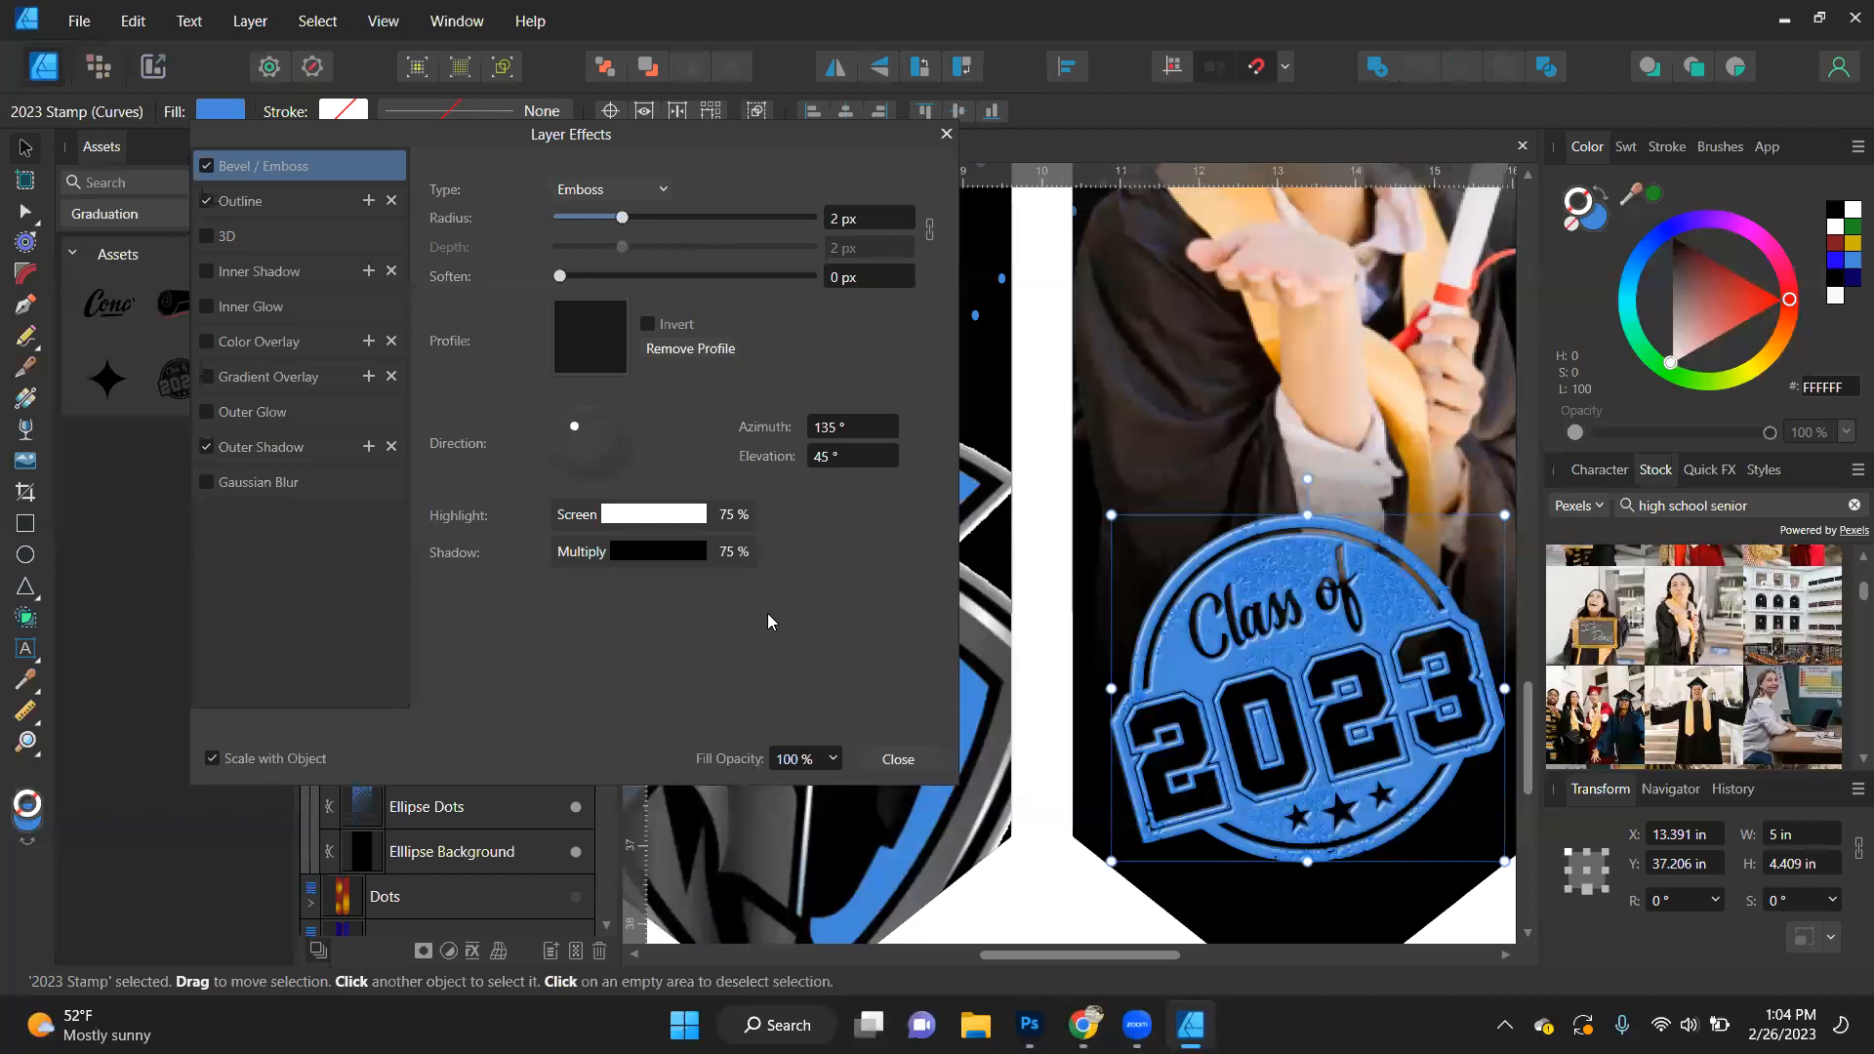
- Set the 2023 Stamp's outer shadow to 8.5 px offset and 18 px radius, and increase its intensity
{"action": "left_click", "coordinate": [318, 449]}
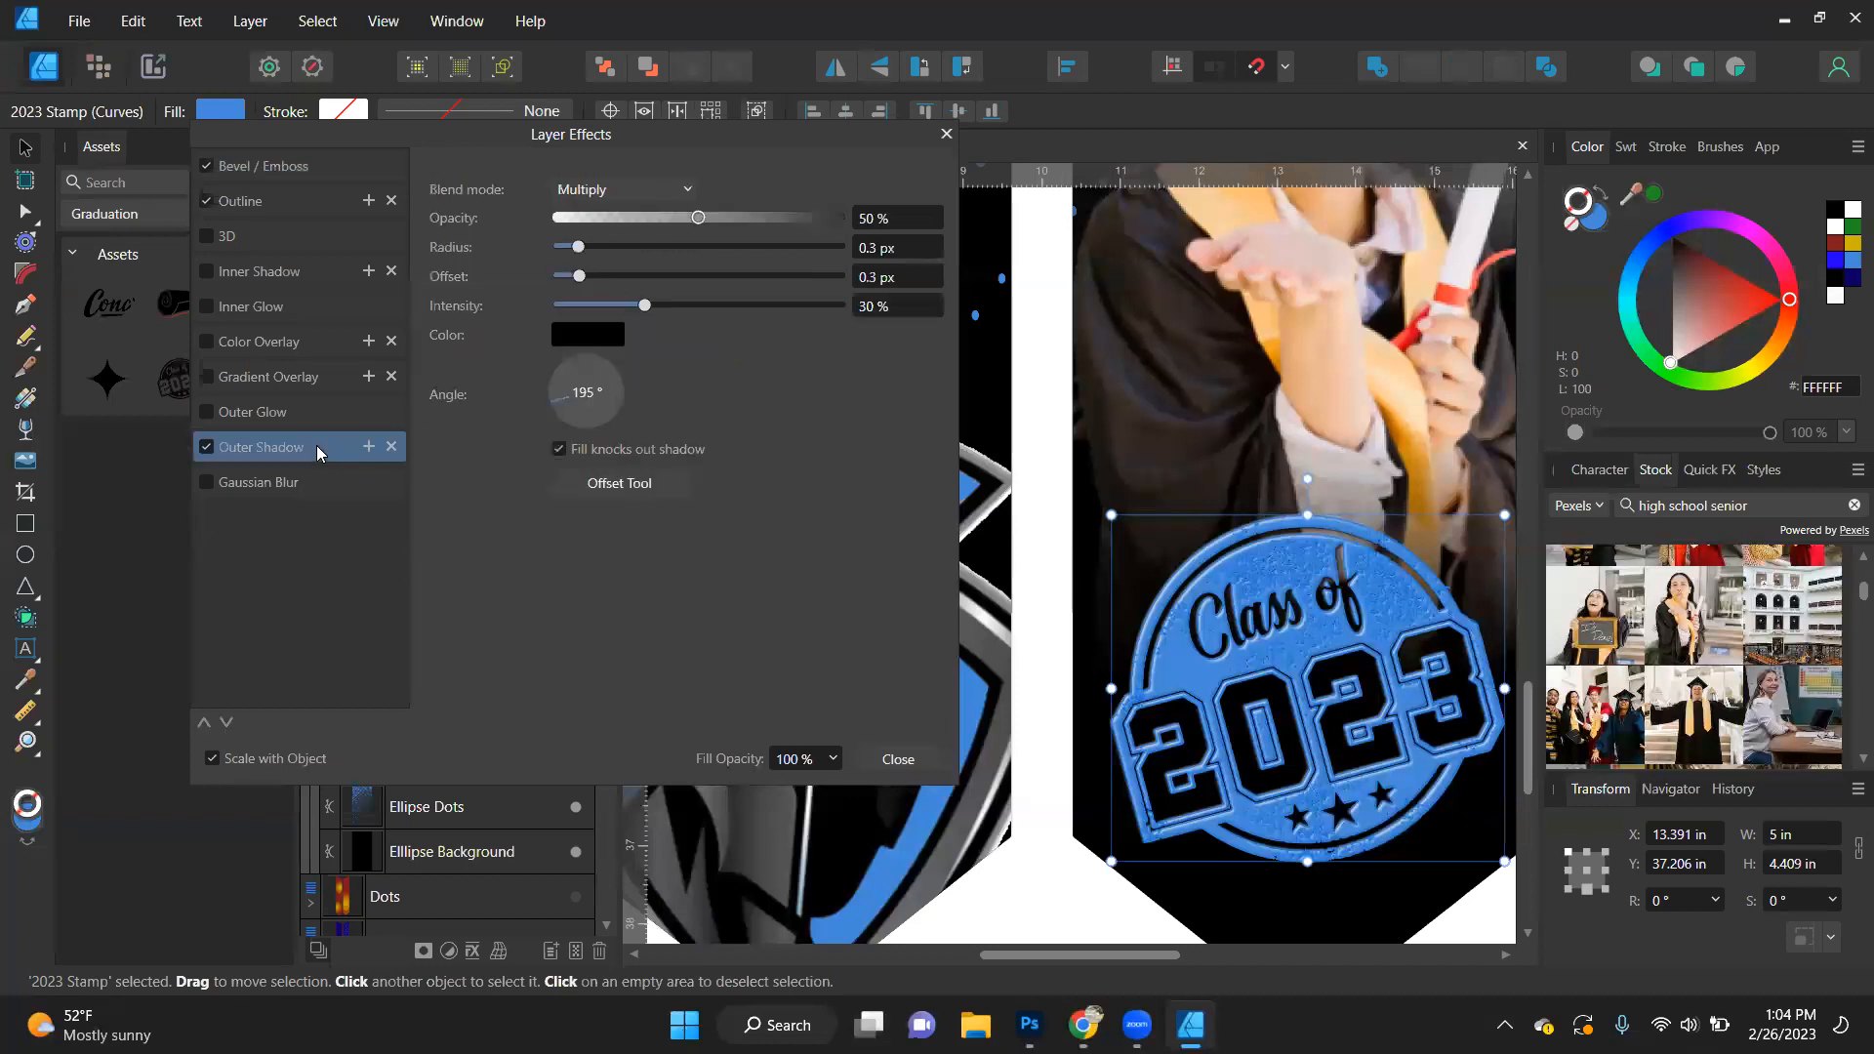
{"action": "left_click_drag", "start_coordinate": [631, 273], "coordinate": [759, 277]}
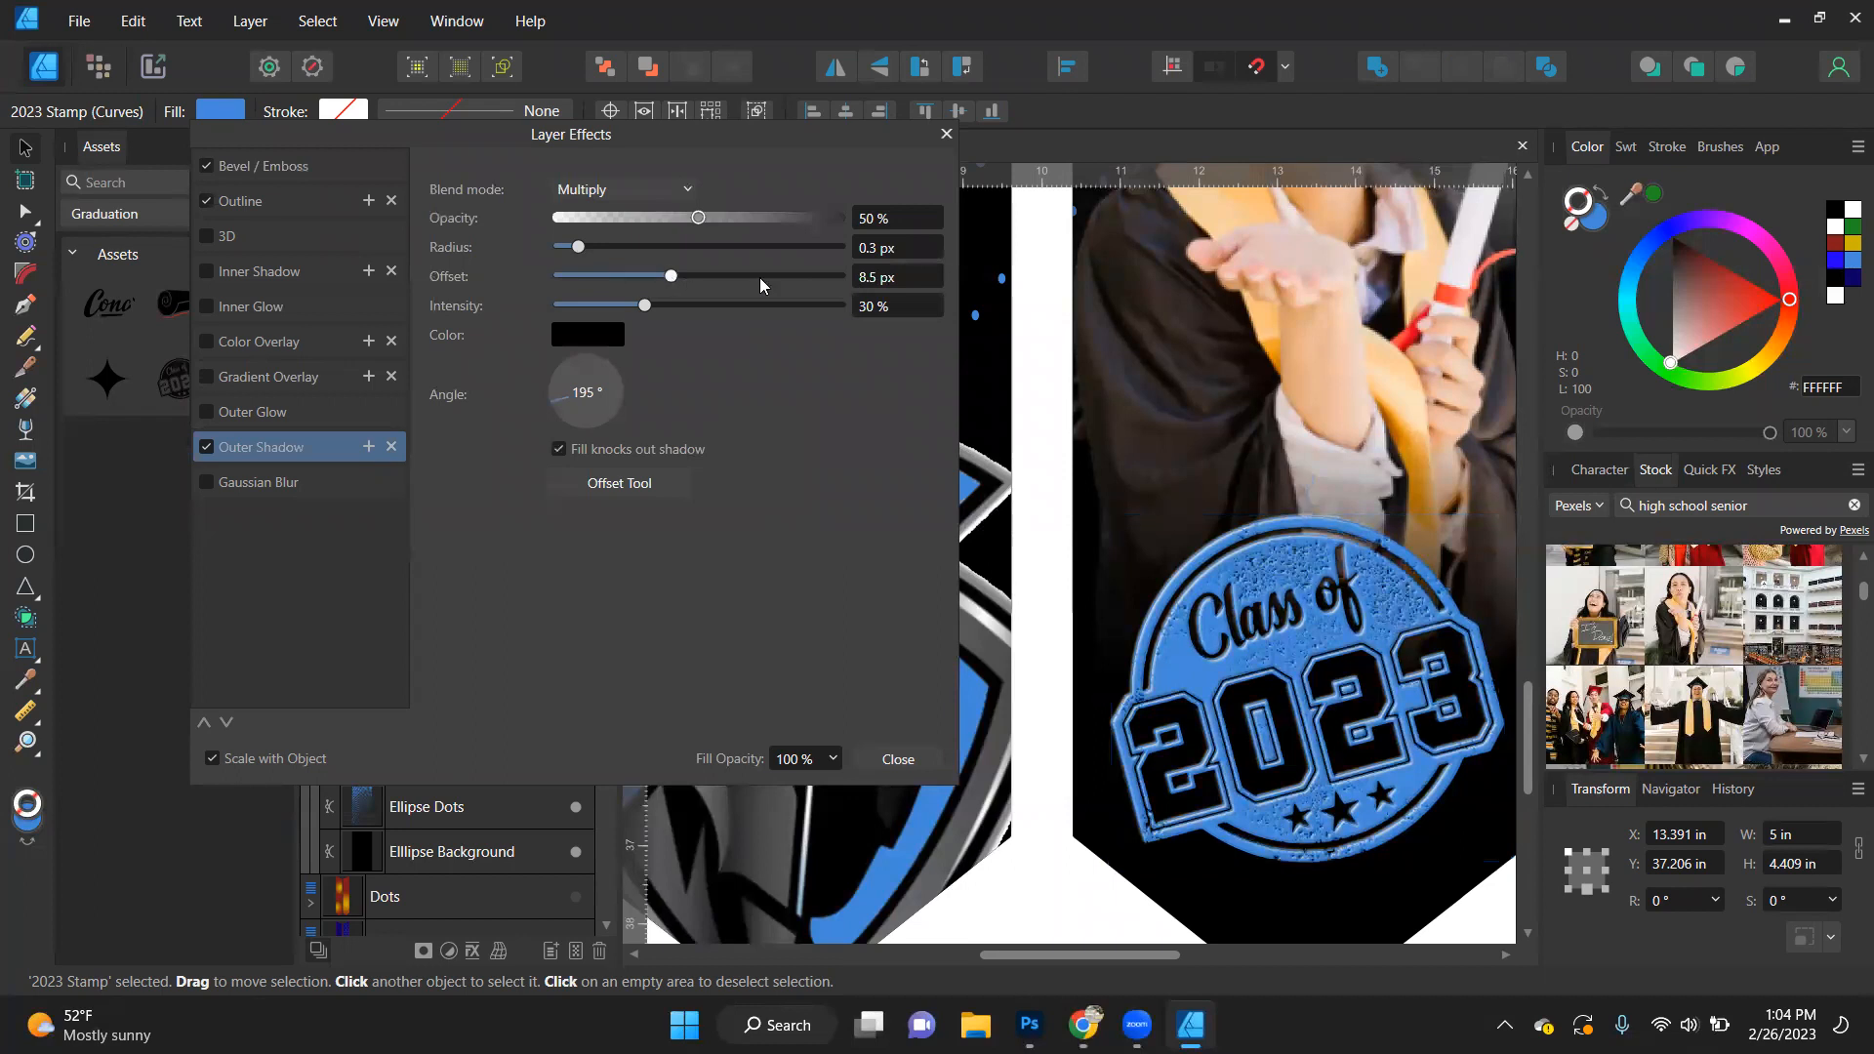
{"action": "left_click", "coordinate": [705, 245]}
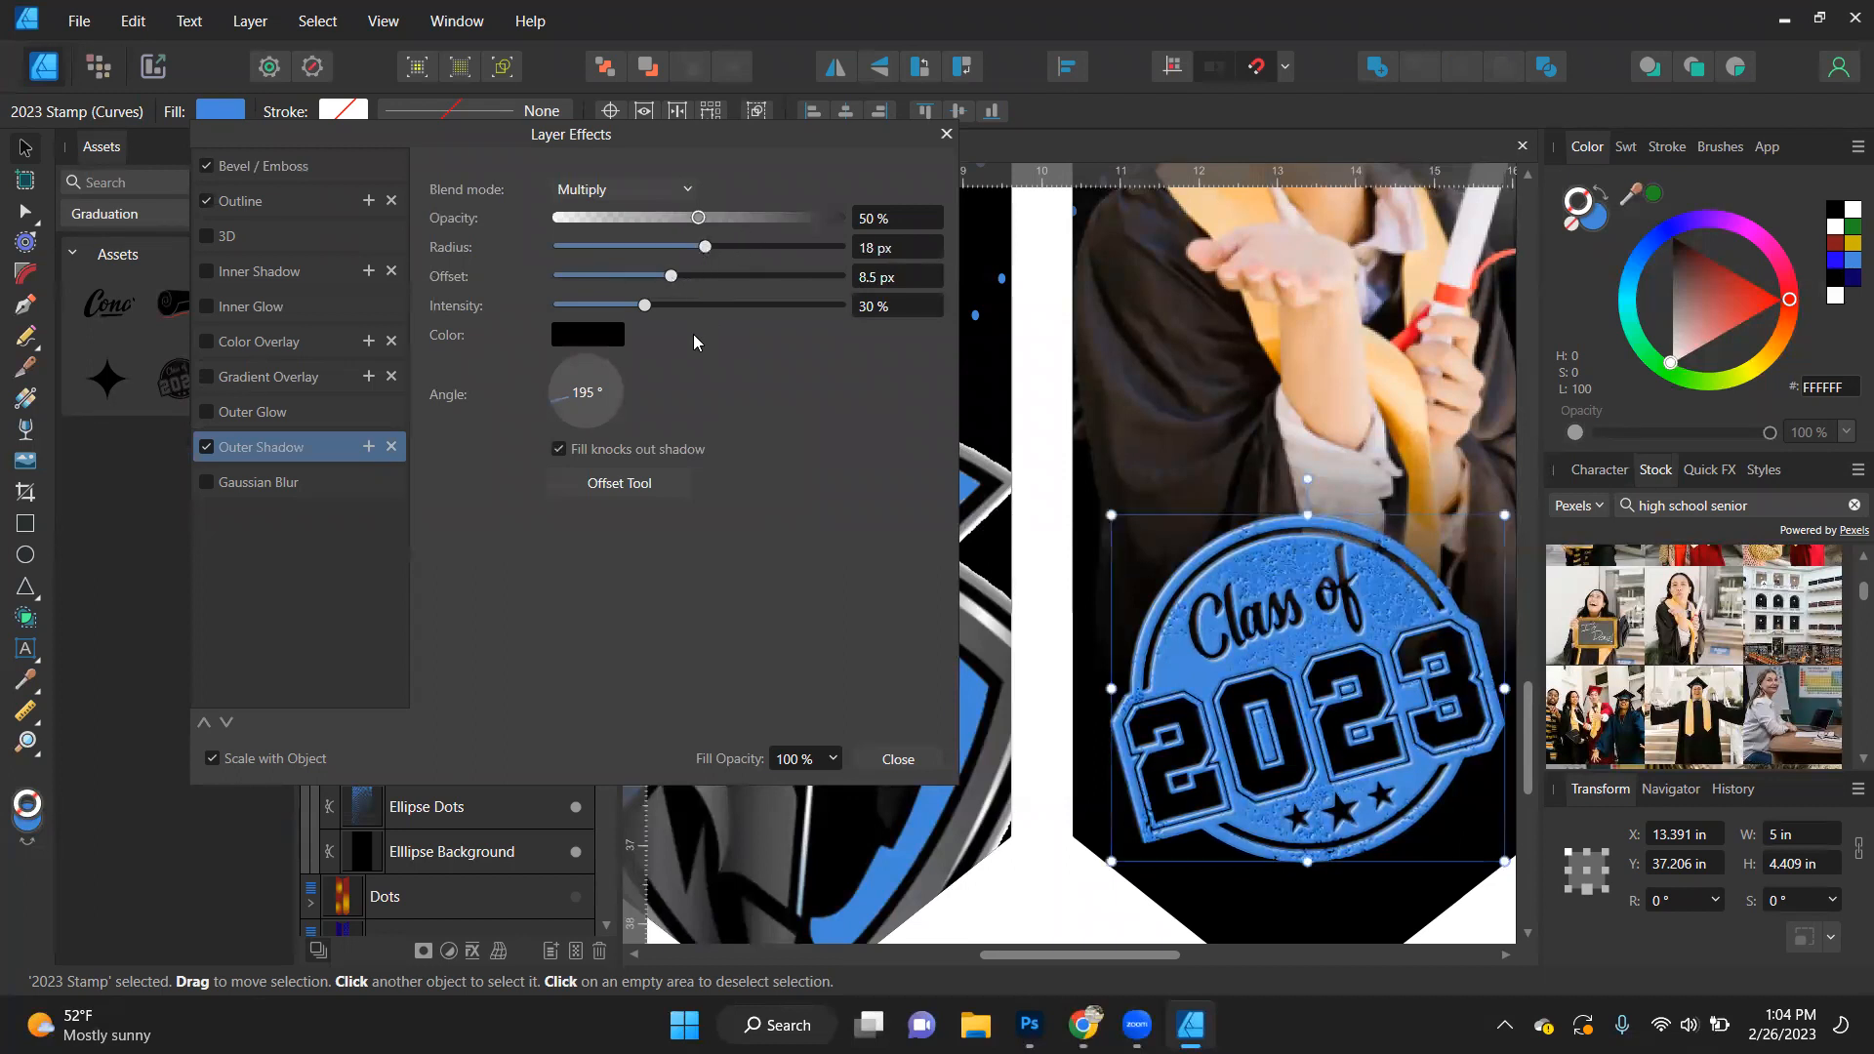
{"action": "left_click", "coordinate": [700, 307]}
{"action": "left_click", "coordinate": [899, 759]}
{"action": "scroll", "coordinate": [1012, 583], "scroll_direction": "down", "scroll_amount": 1}
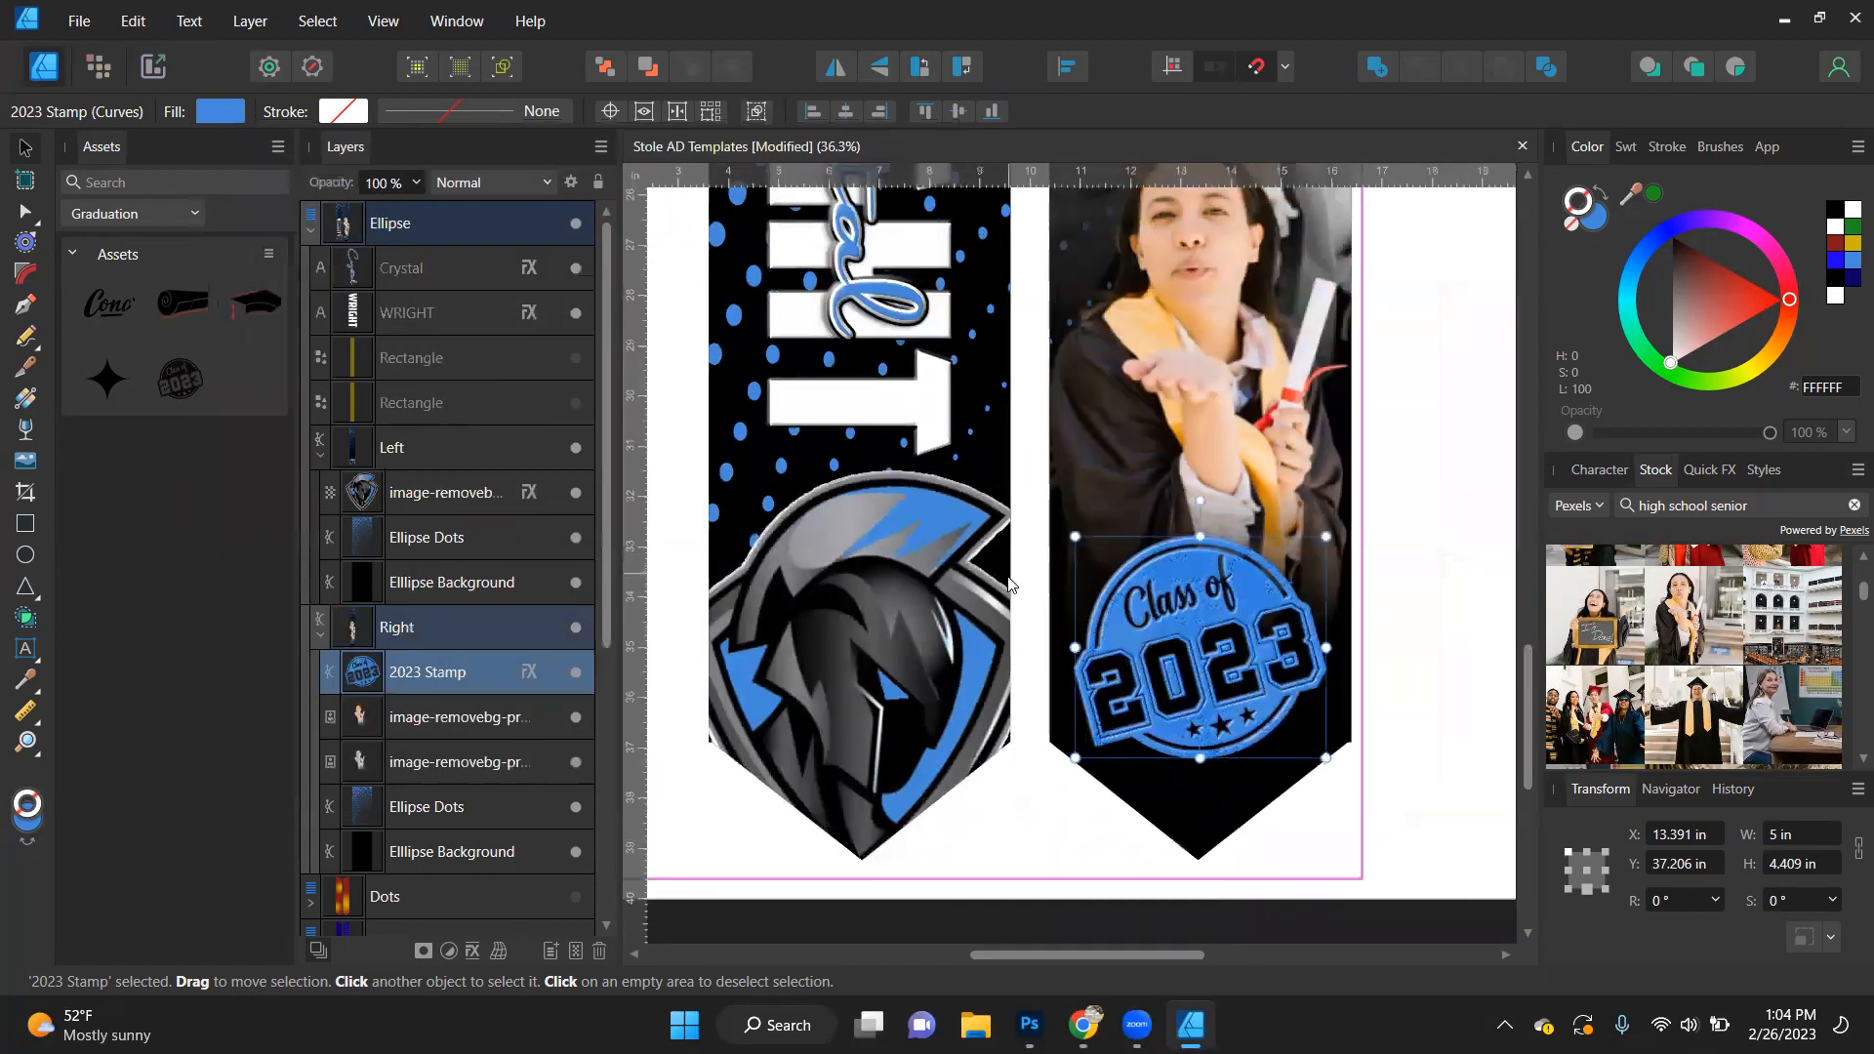
- Set the mascot logo's bevel radius to 12.3 px and its outer shadow angle to 45°
{"action": "left_click", "coordinate": [854, 693]}
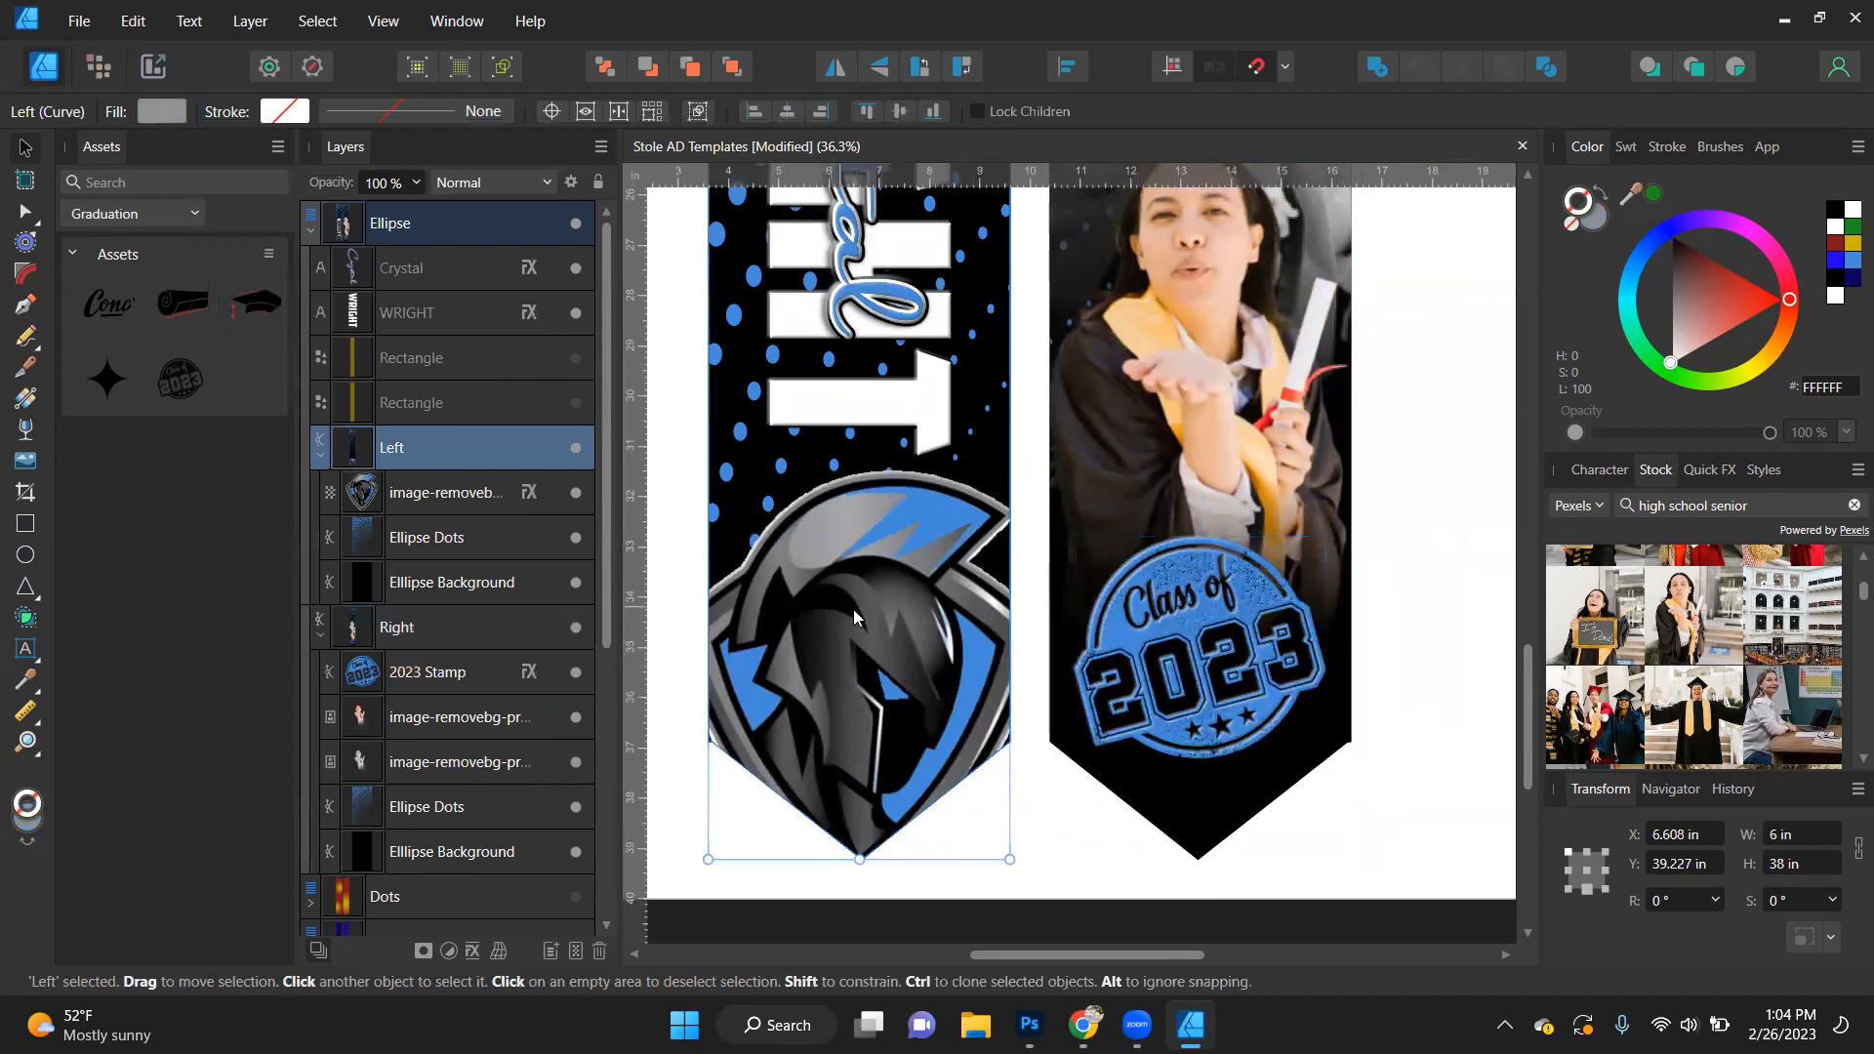
{"action": "left_click", "coordinate": [528, 495]}
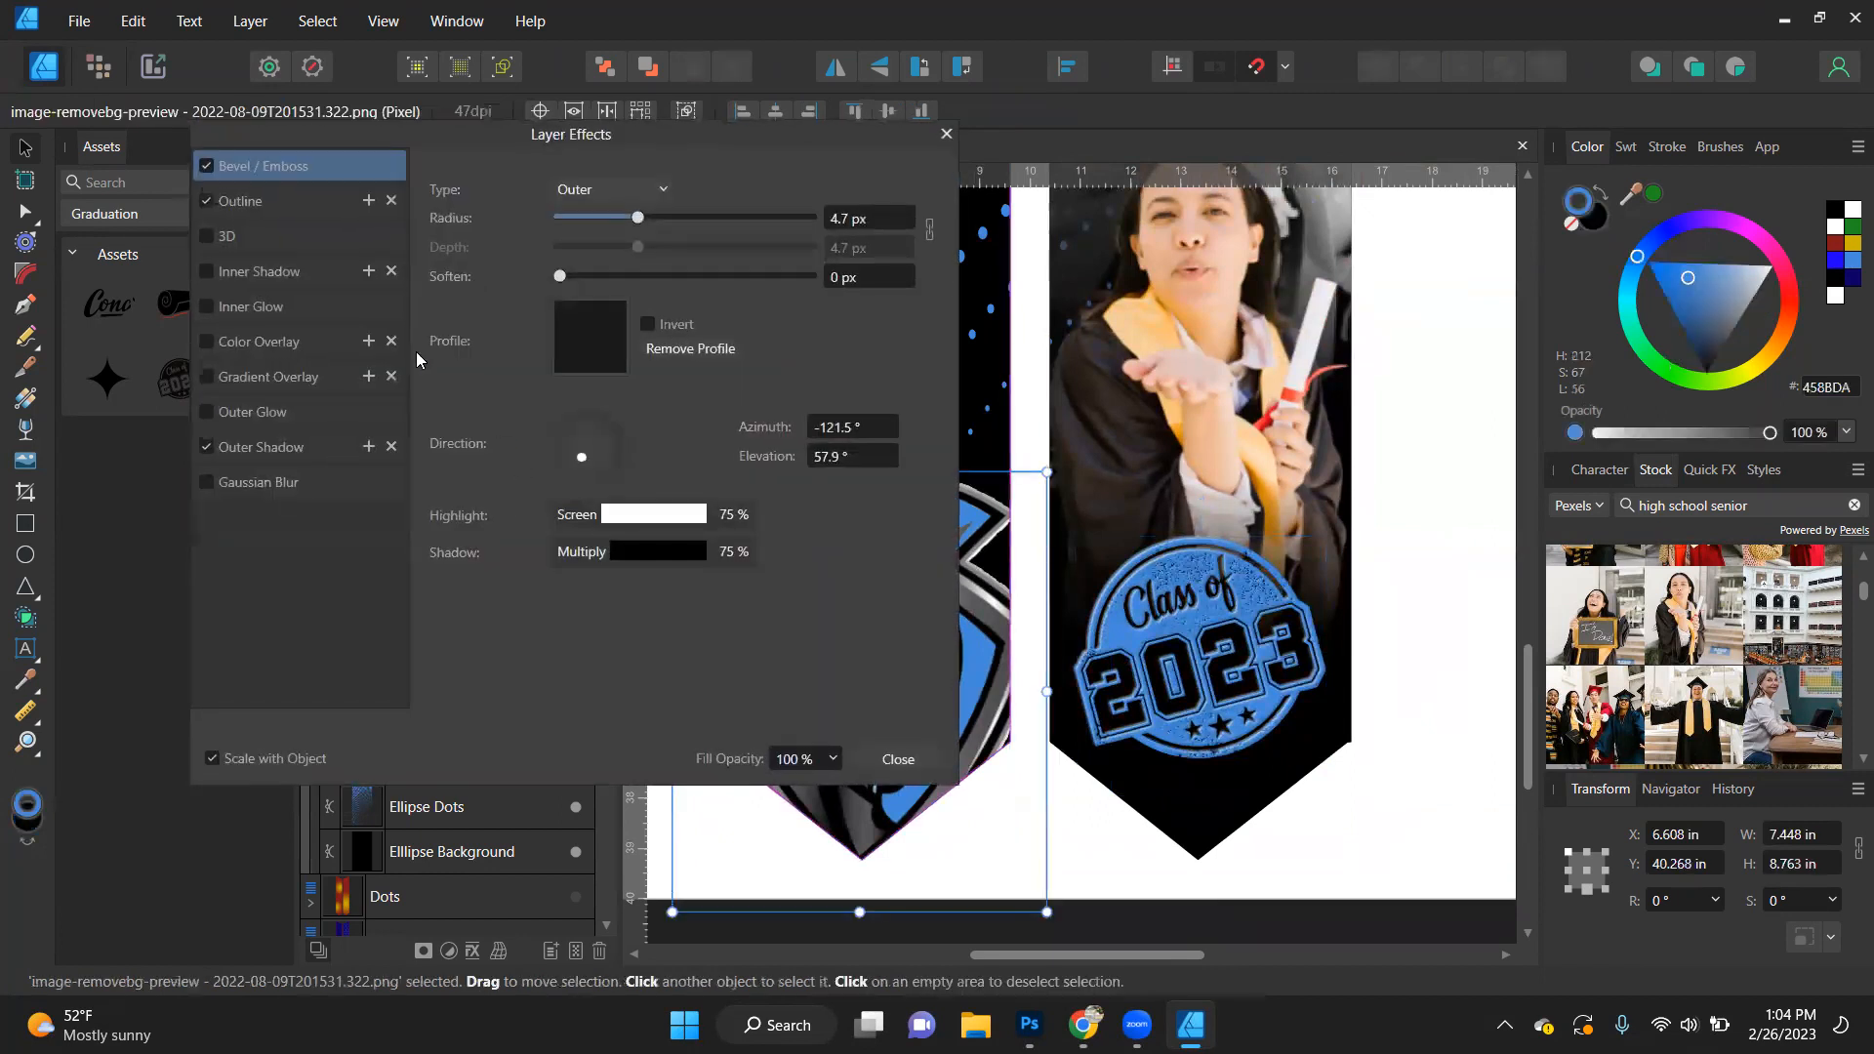
{"action": "left_click", "coordinate": [673, 216]}
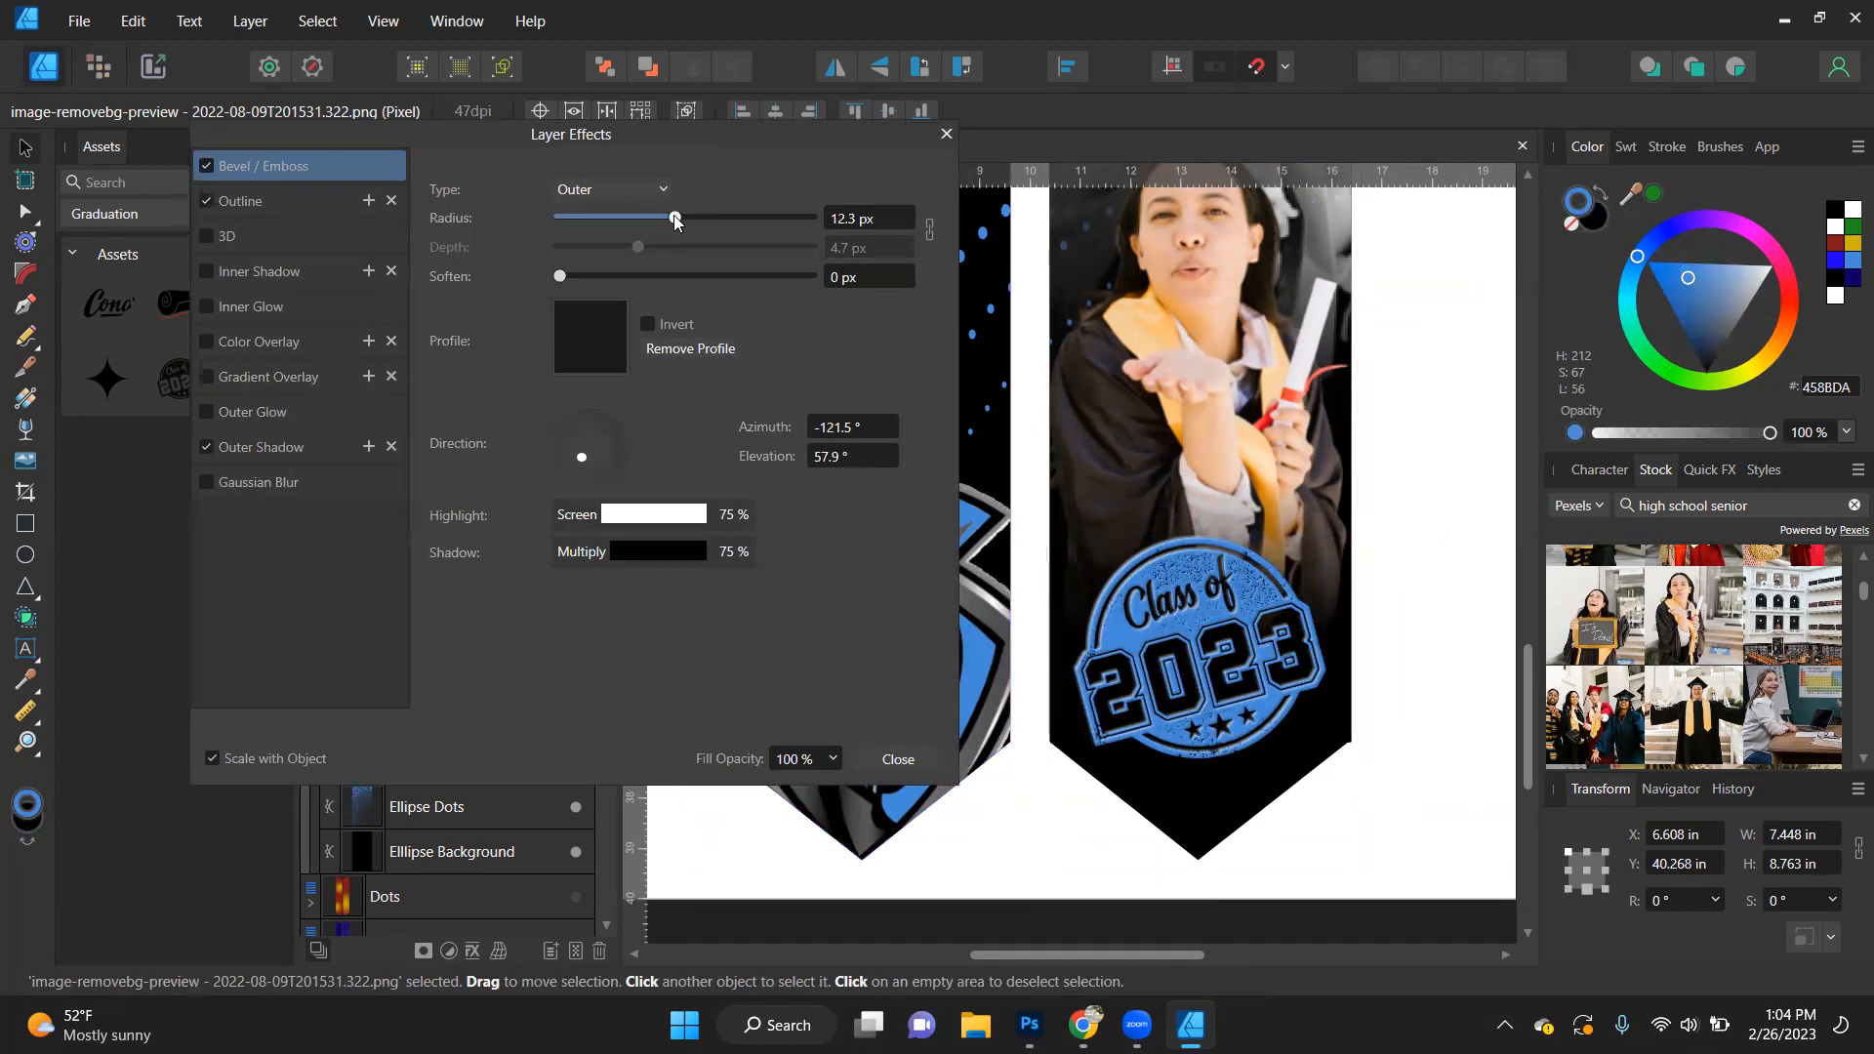
{"action": "left_click", "coordinate": [282, 448]}
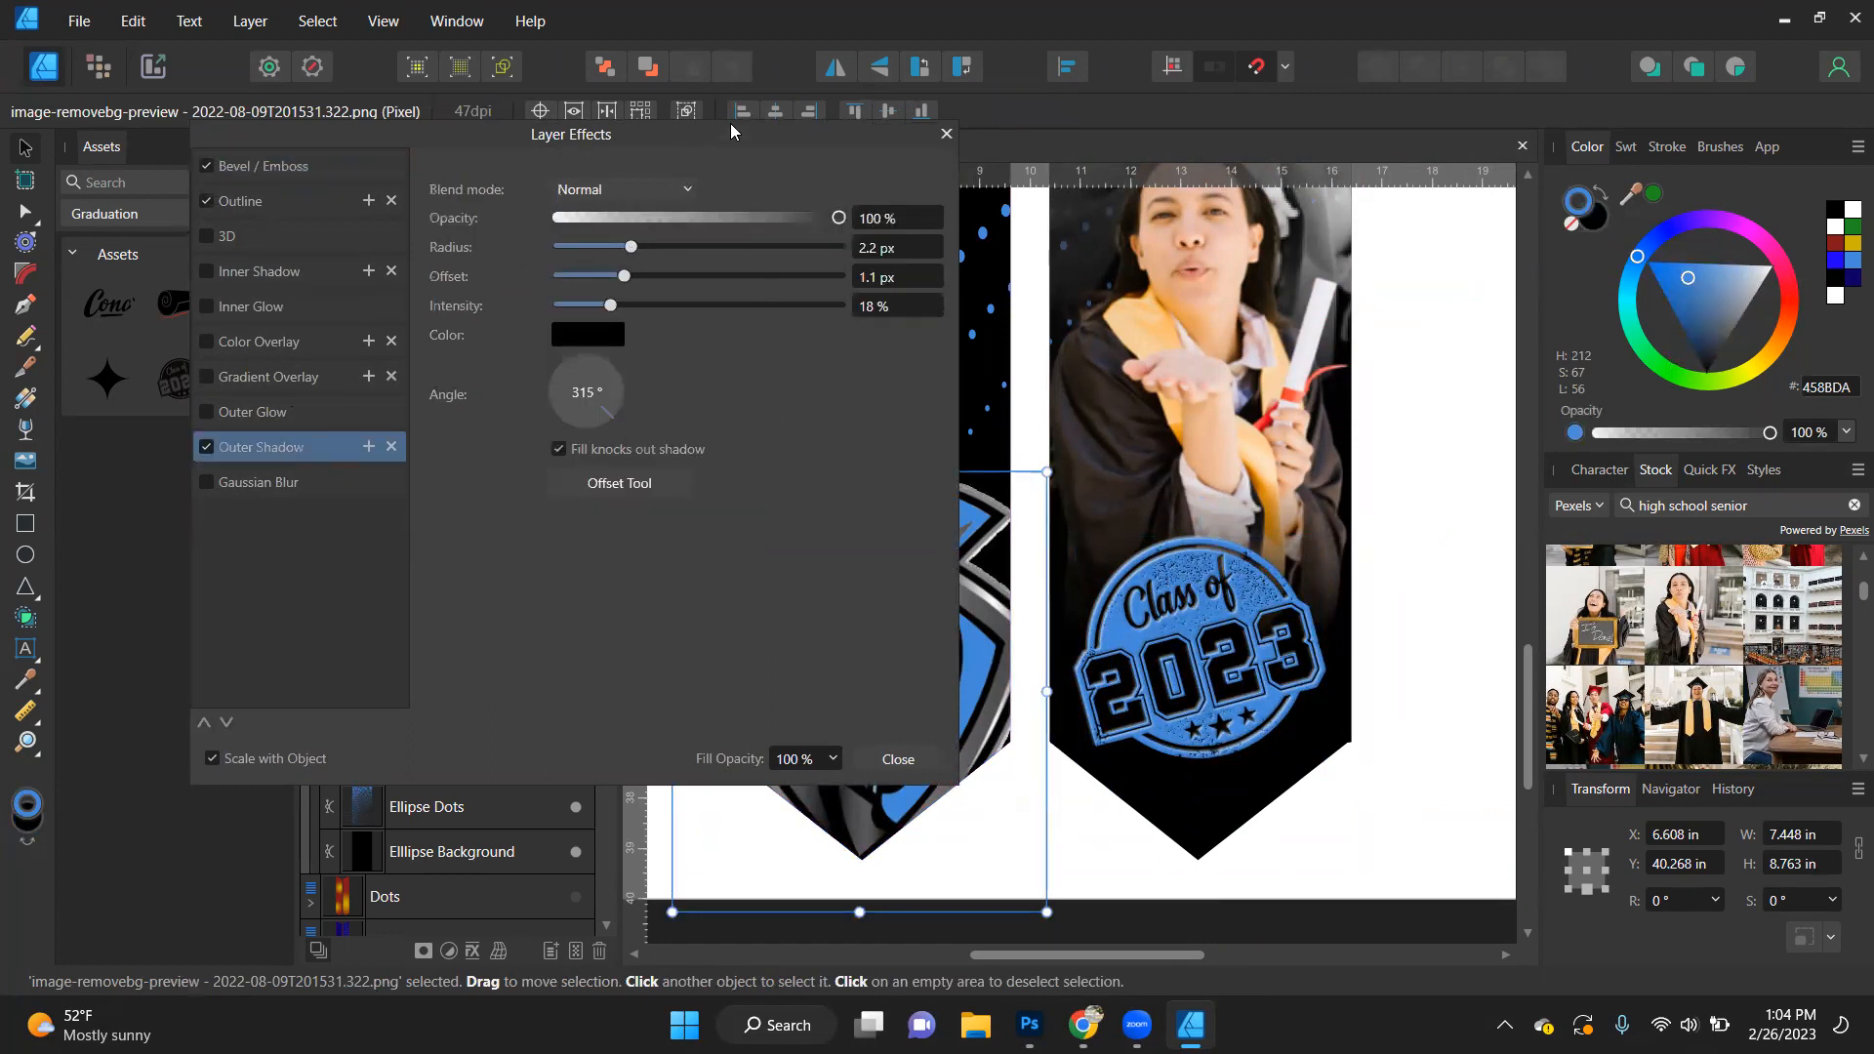
{"action": "left_click_drag", "start_coordinate": [731, 123], "coordinate": [574, 181]}
{"action": "left_click", "coordinate": [445, 422]}
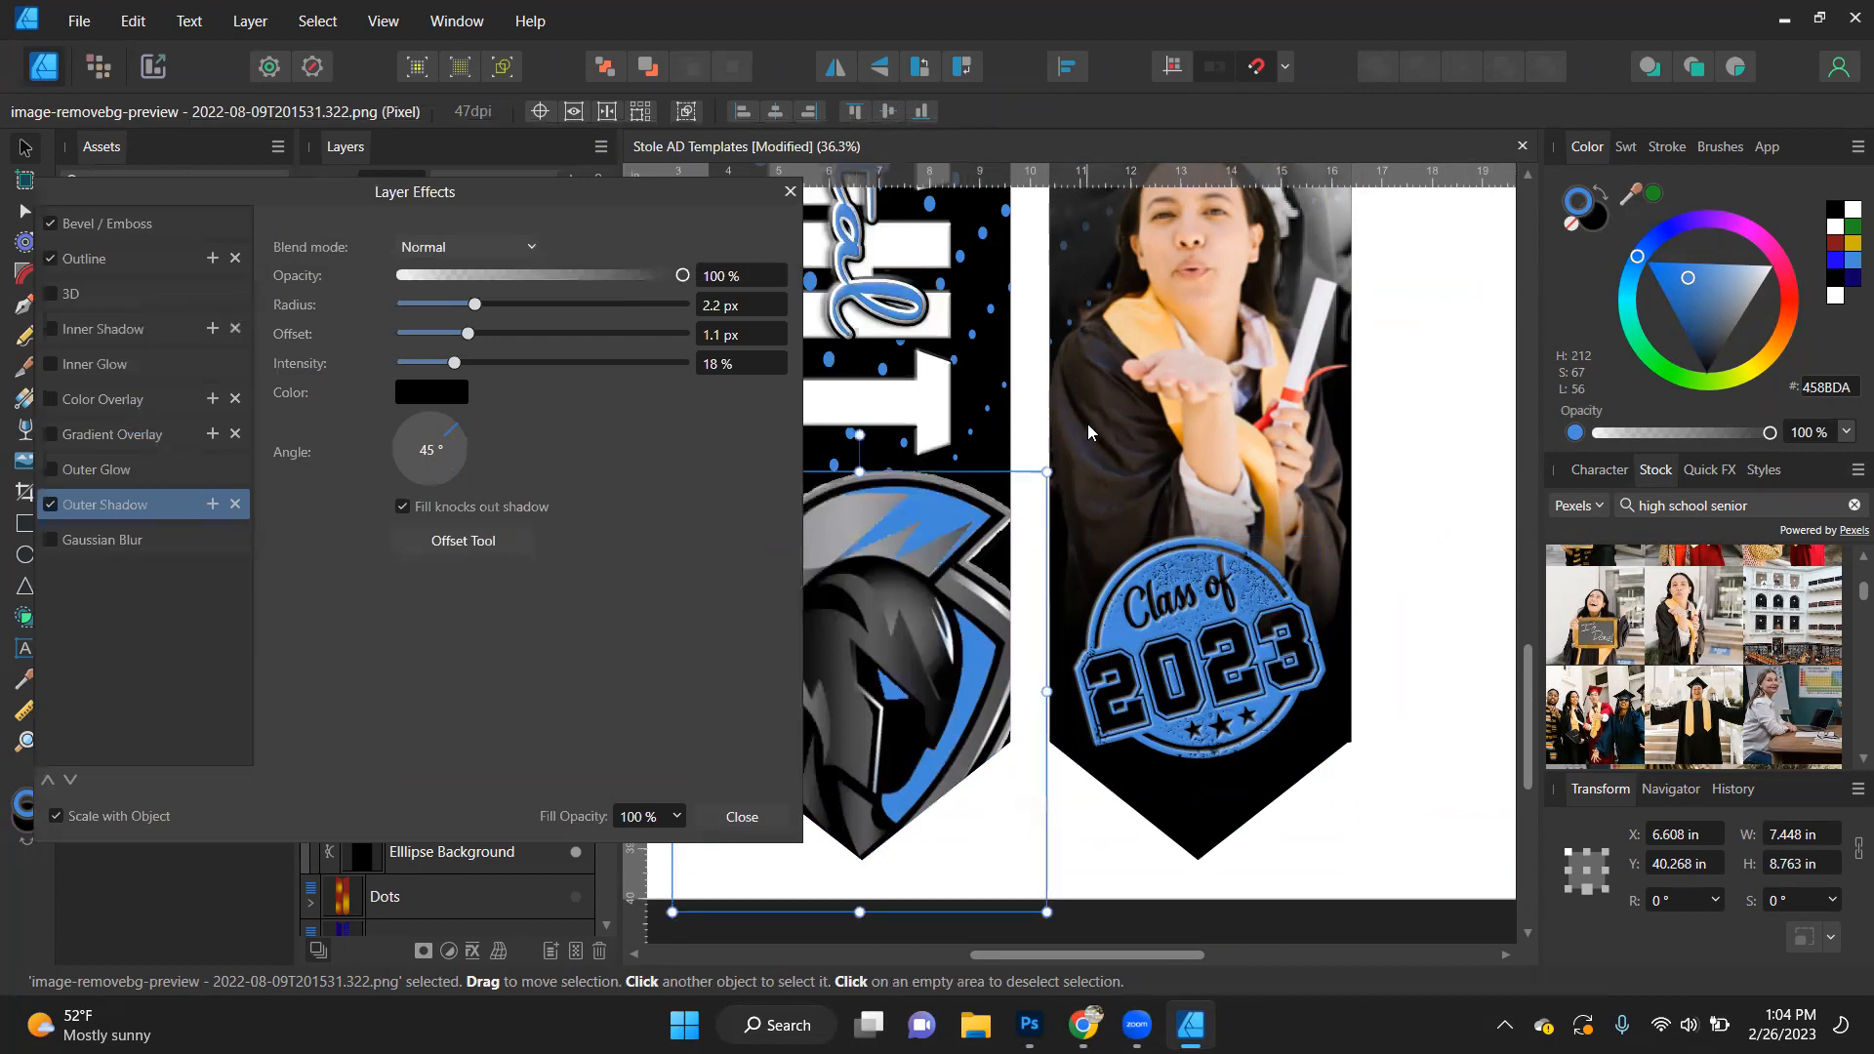
{"action": "left_click", "coordinate": [1005, 444]}
{"action": "key", "text": "a"}
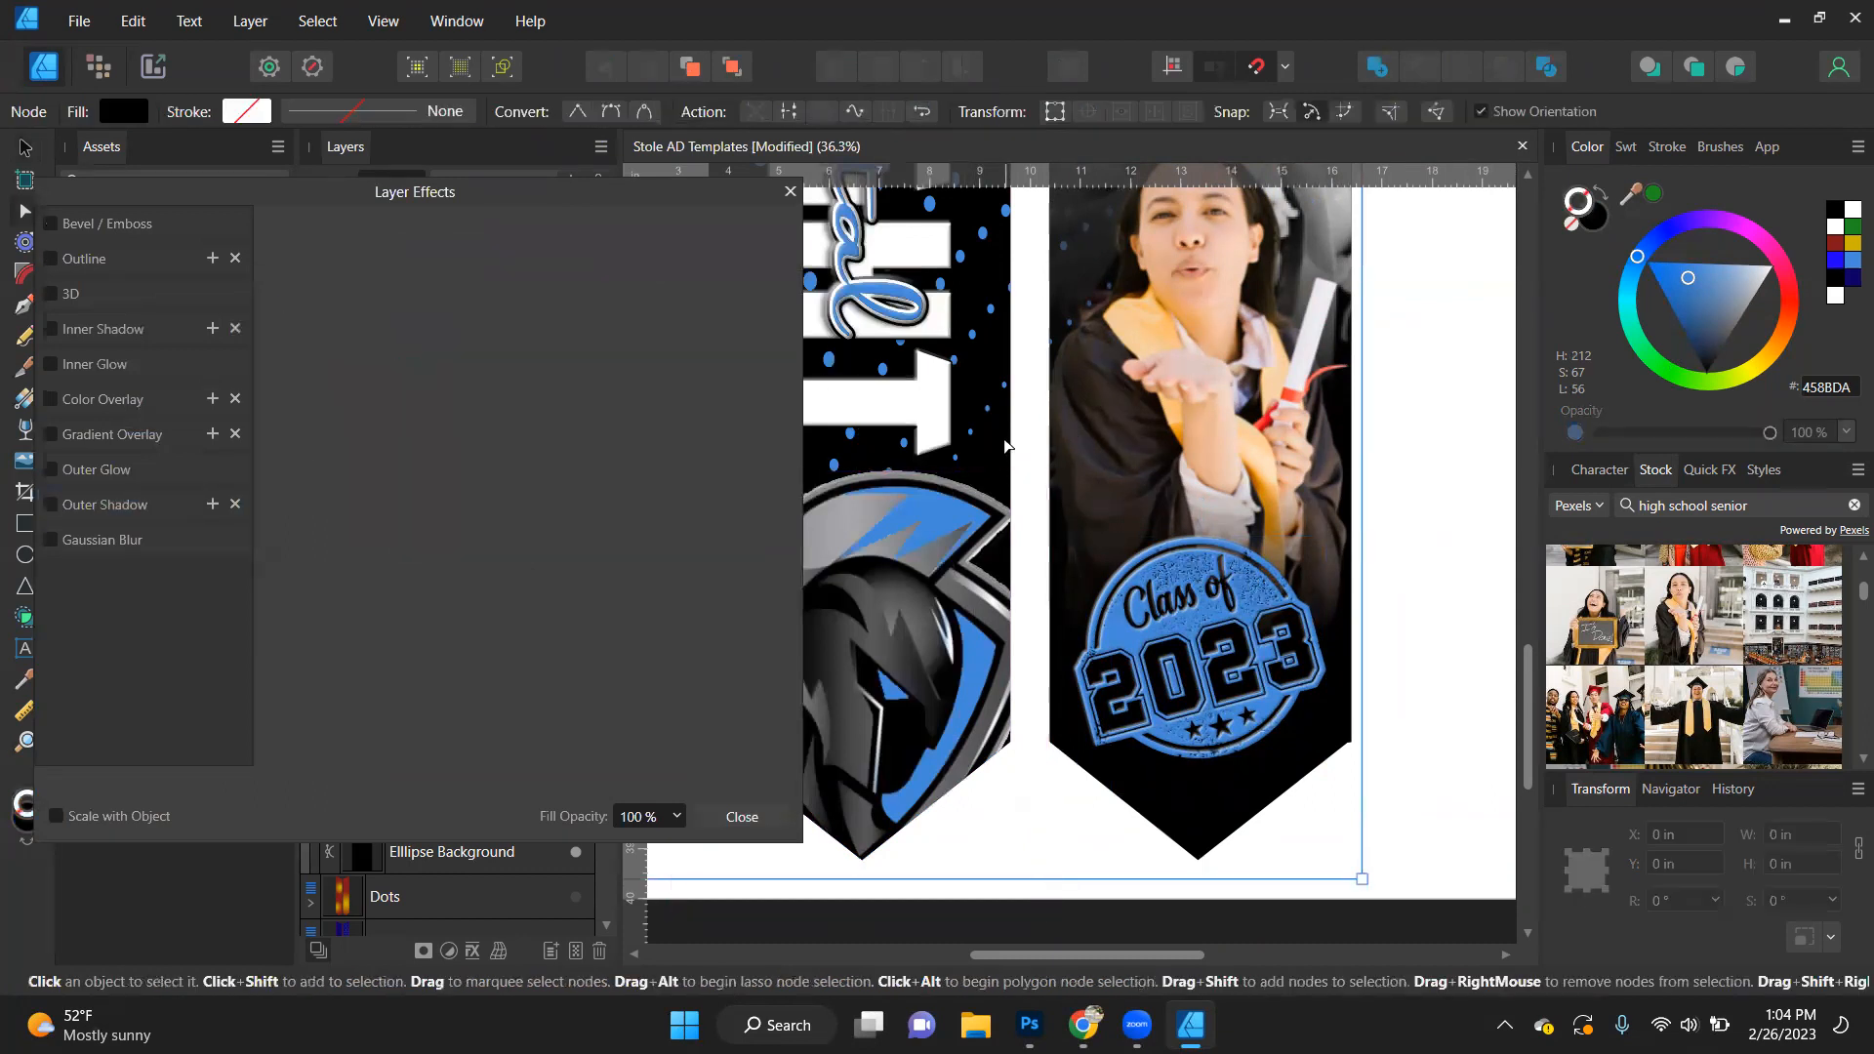
{"action": "left_click", "coordinate": [790, 191]}
- Try a white fill on the background shape inside the Left stole
{"action": "left_click", "coordinate": [21, 146]}
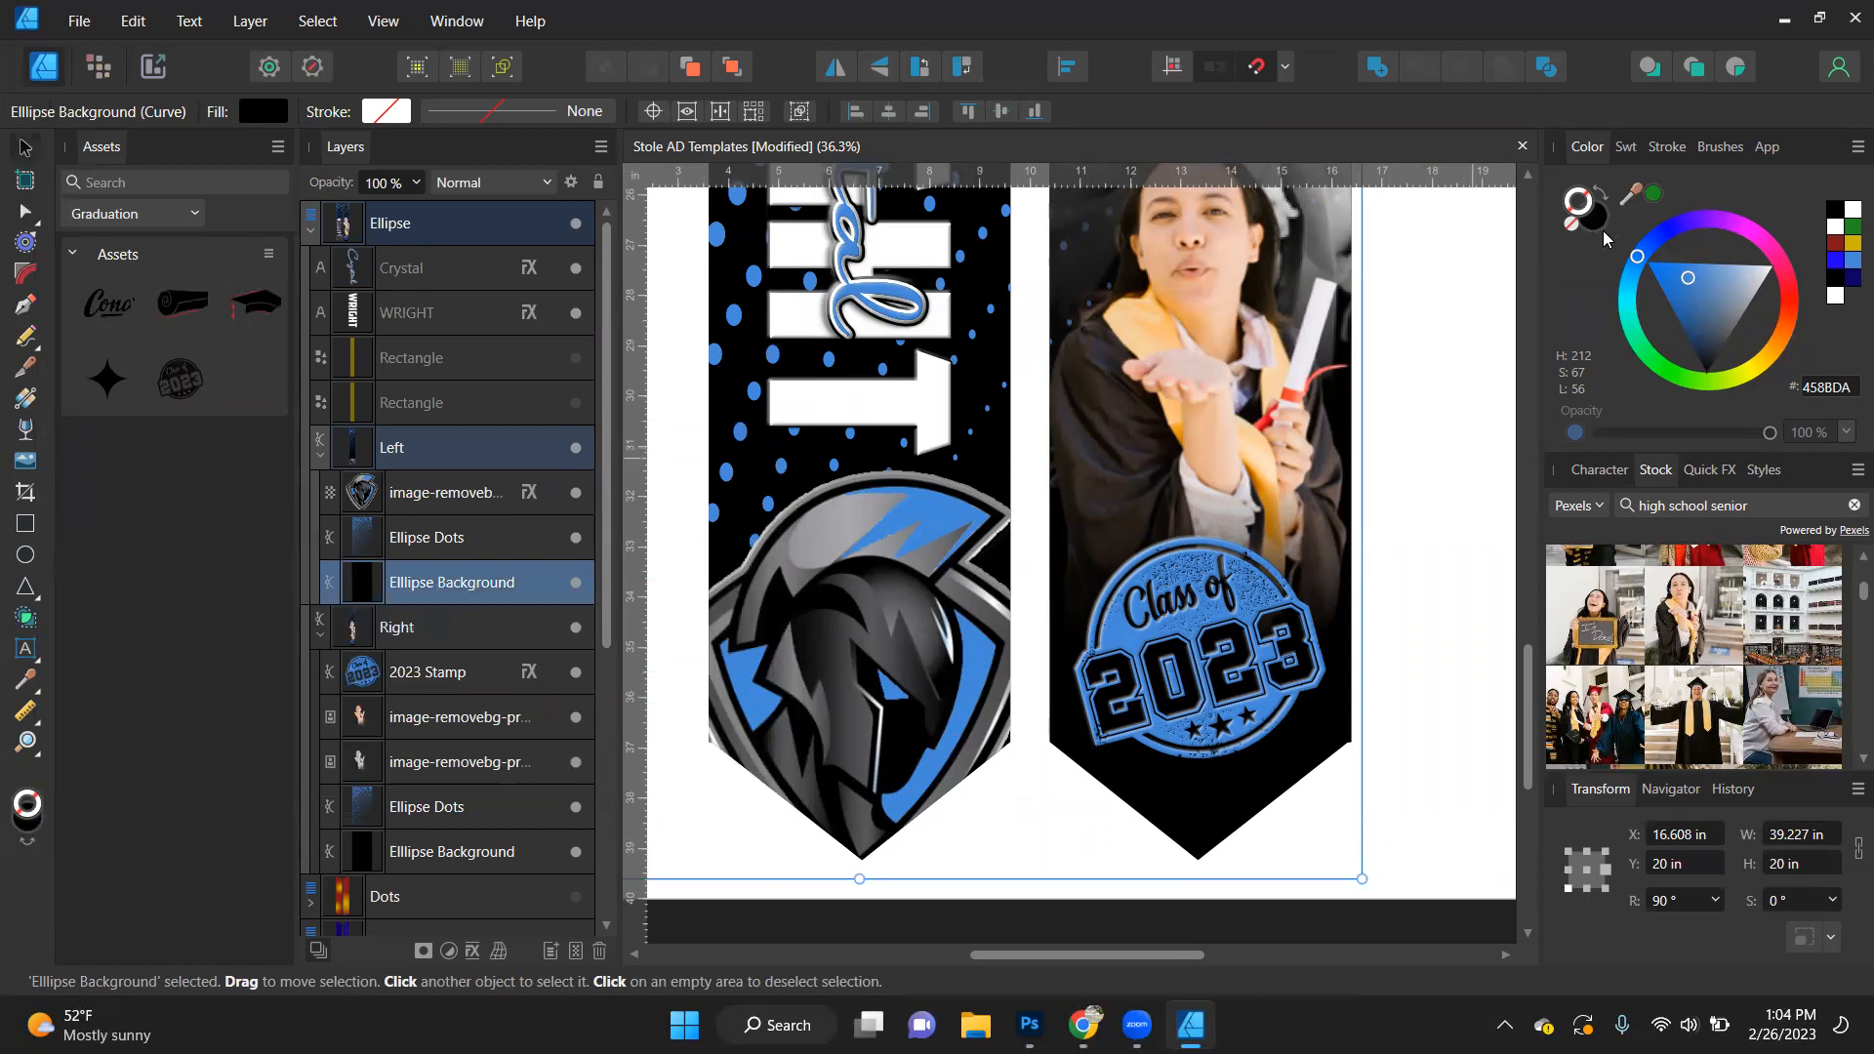
{"action": "left_click", "coordinate": [1599, 221]}
{"action": "left_click", "coordinate": [1847, 209]}
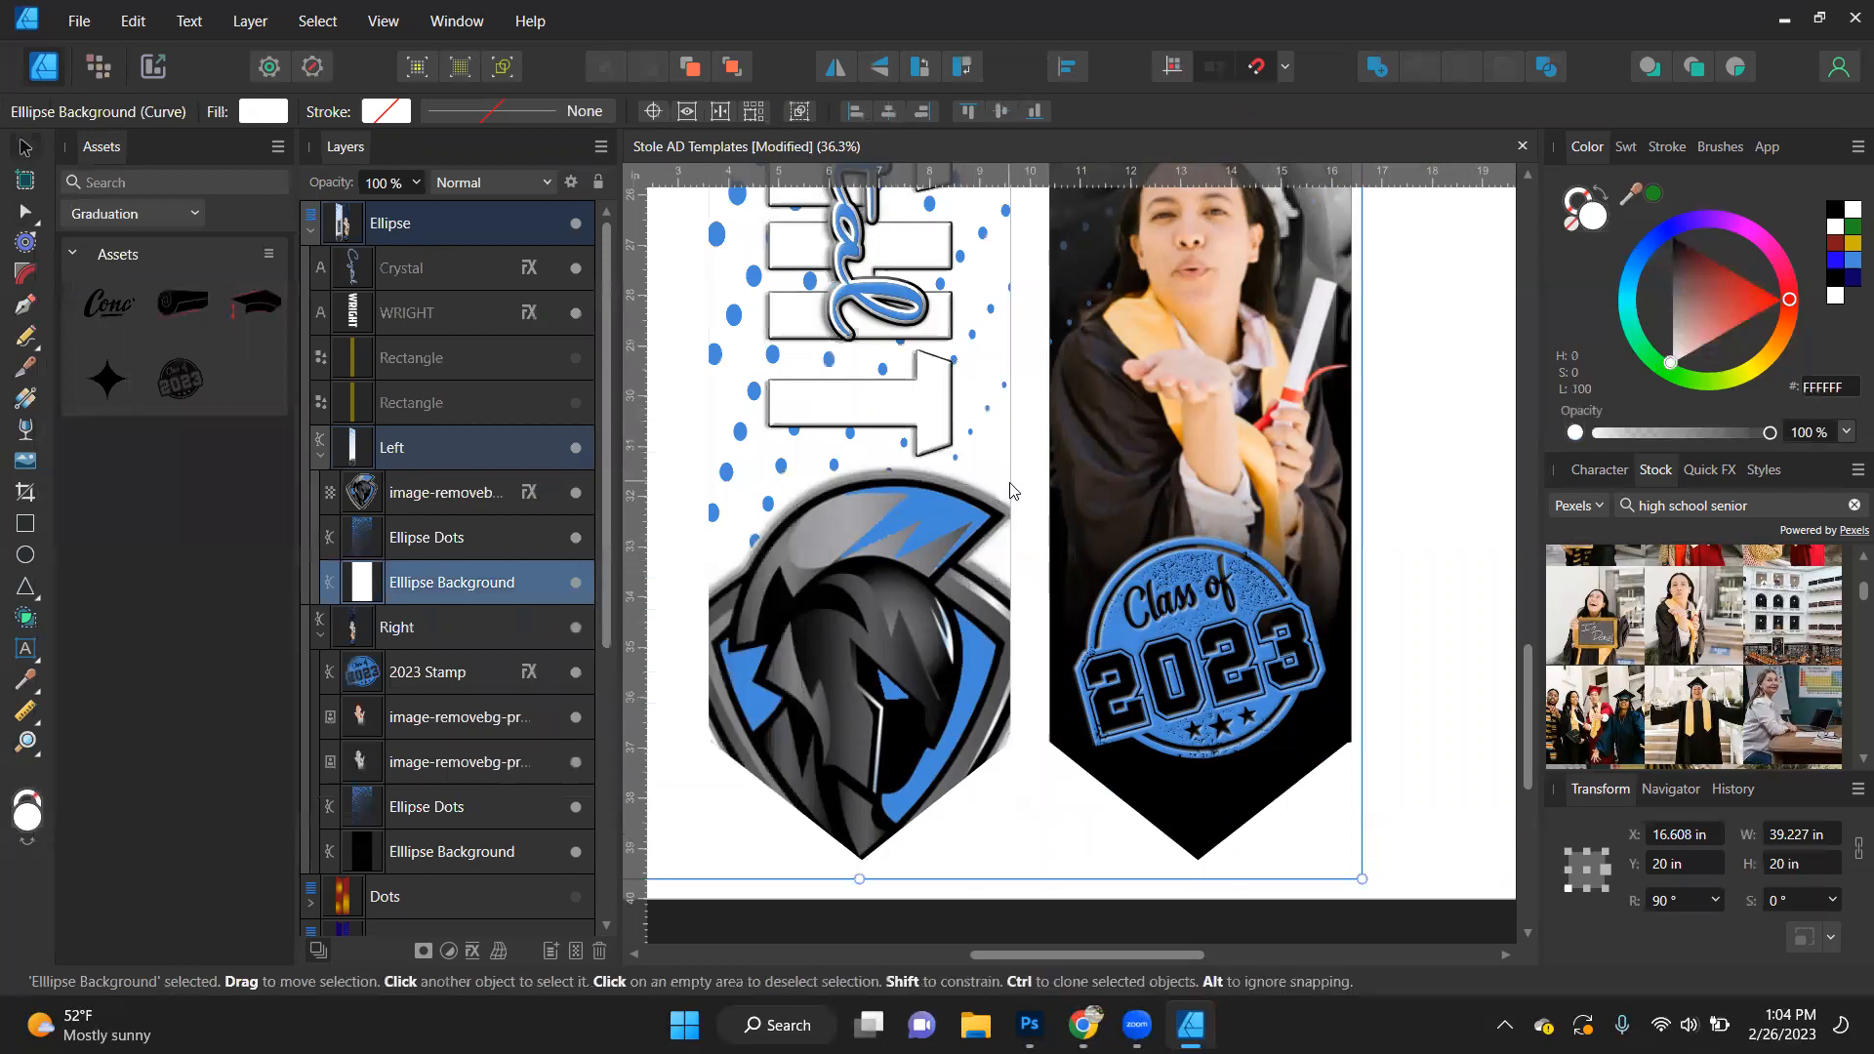
{"action": "scroll", "coordinate": [972, 724], "scroll_direction": "down", "scroll_amount": 5}
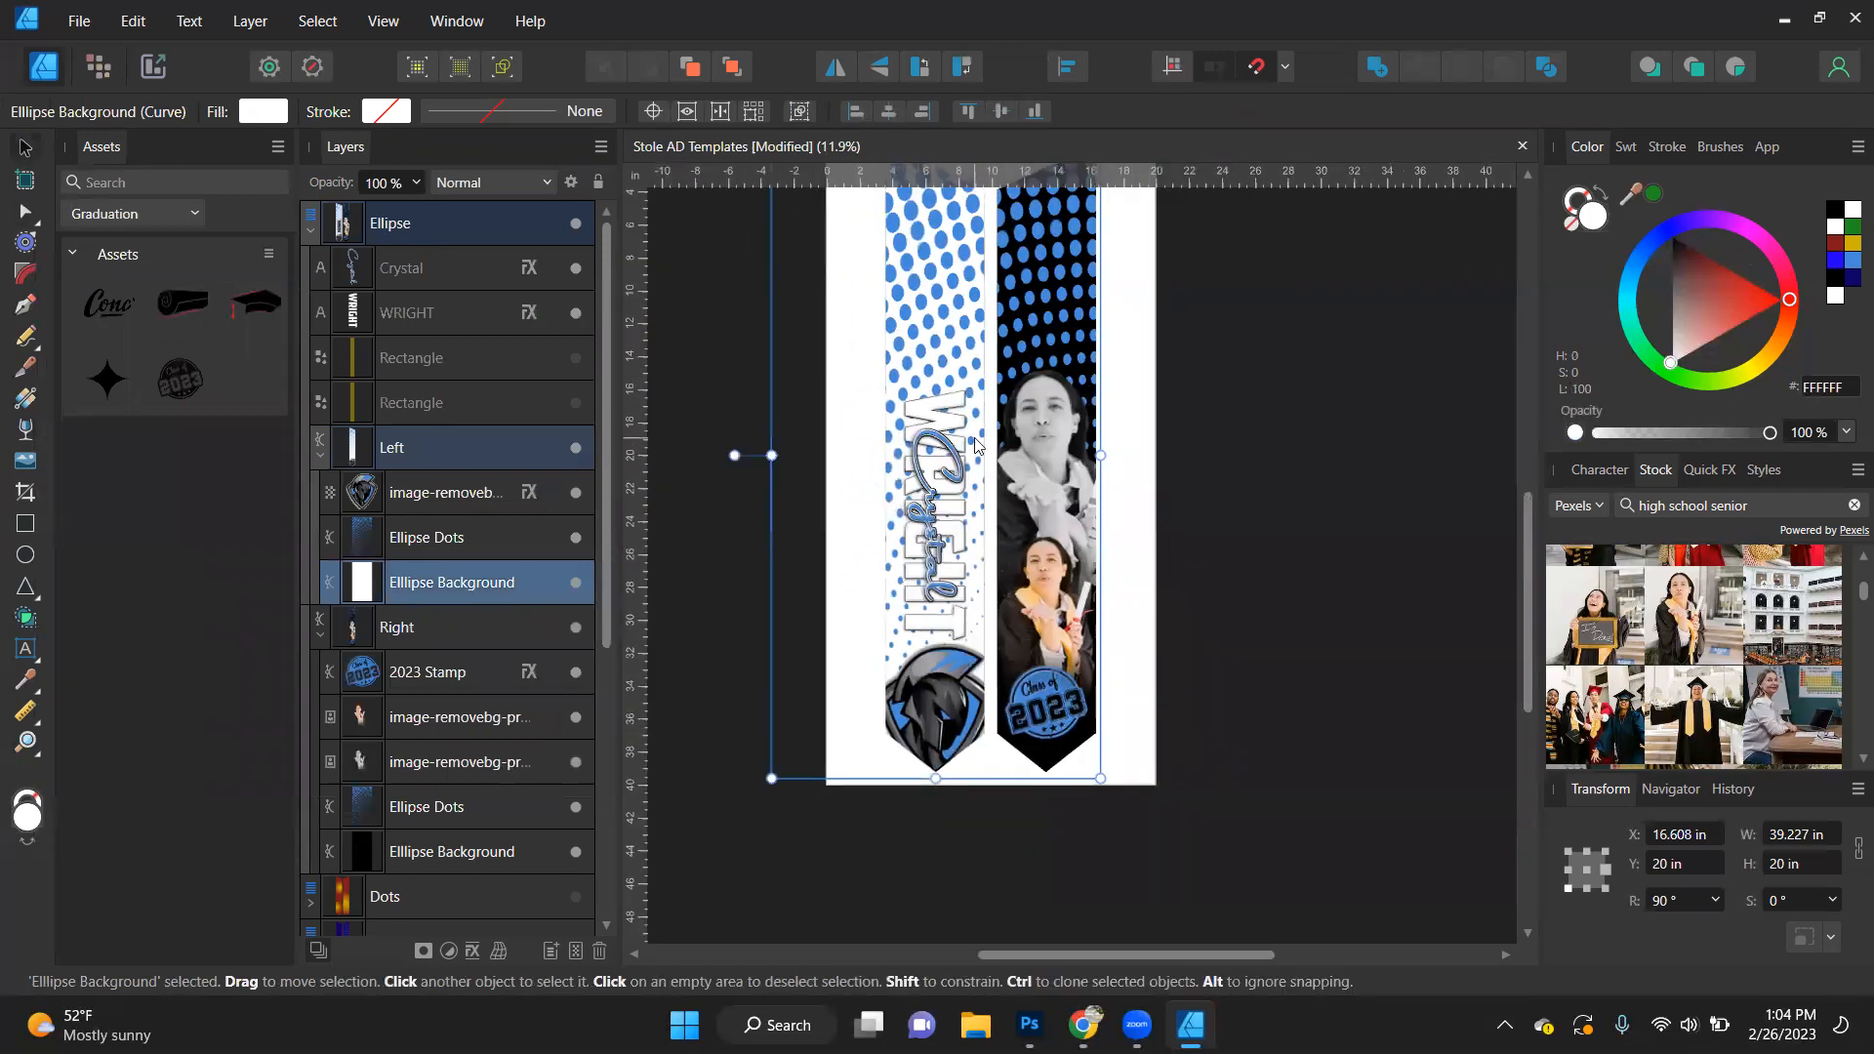
{"action": "scroll", "coordinate": [956, 456], "scroll_direction": "up", "scroll_amount": 1}
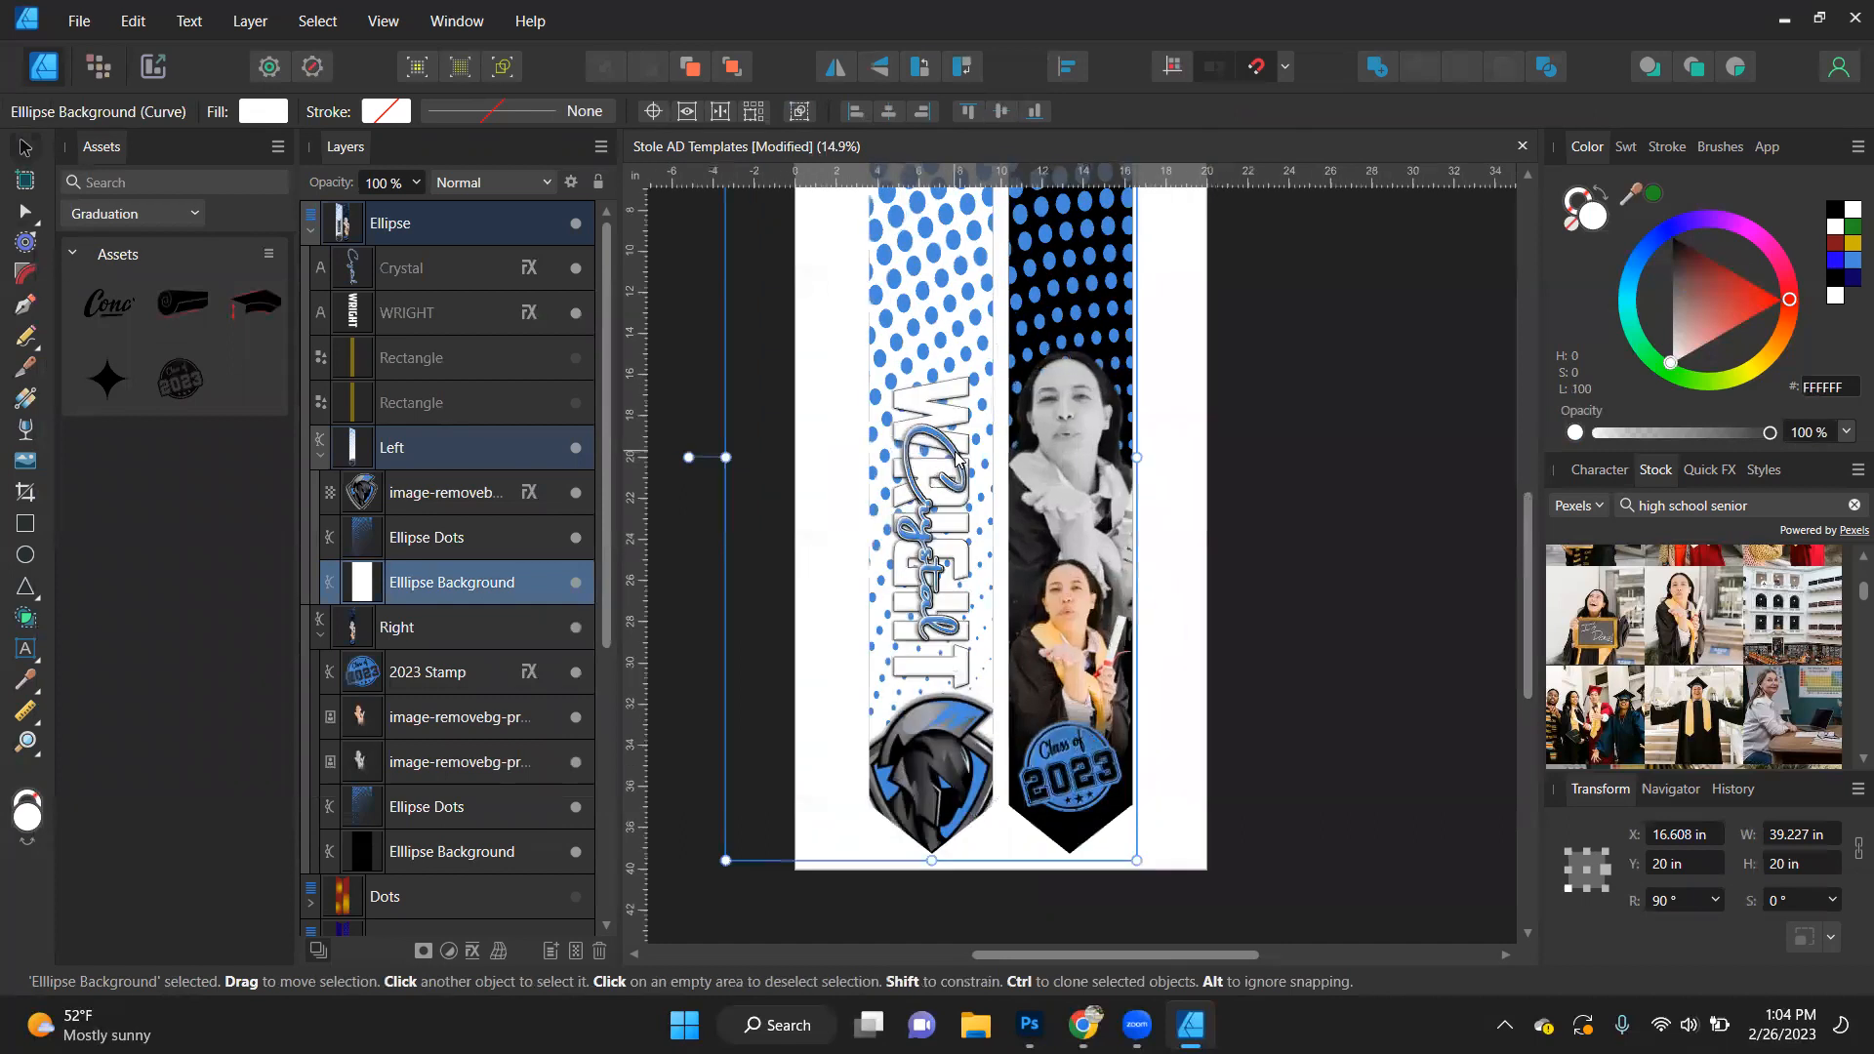
- Try black for the surname text and white for the script first name on the left stole
{"action": "left_click", "coordinate": [961, 395]}
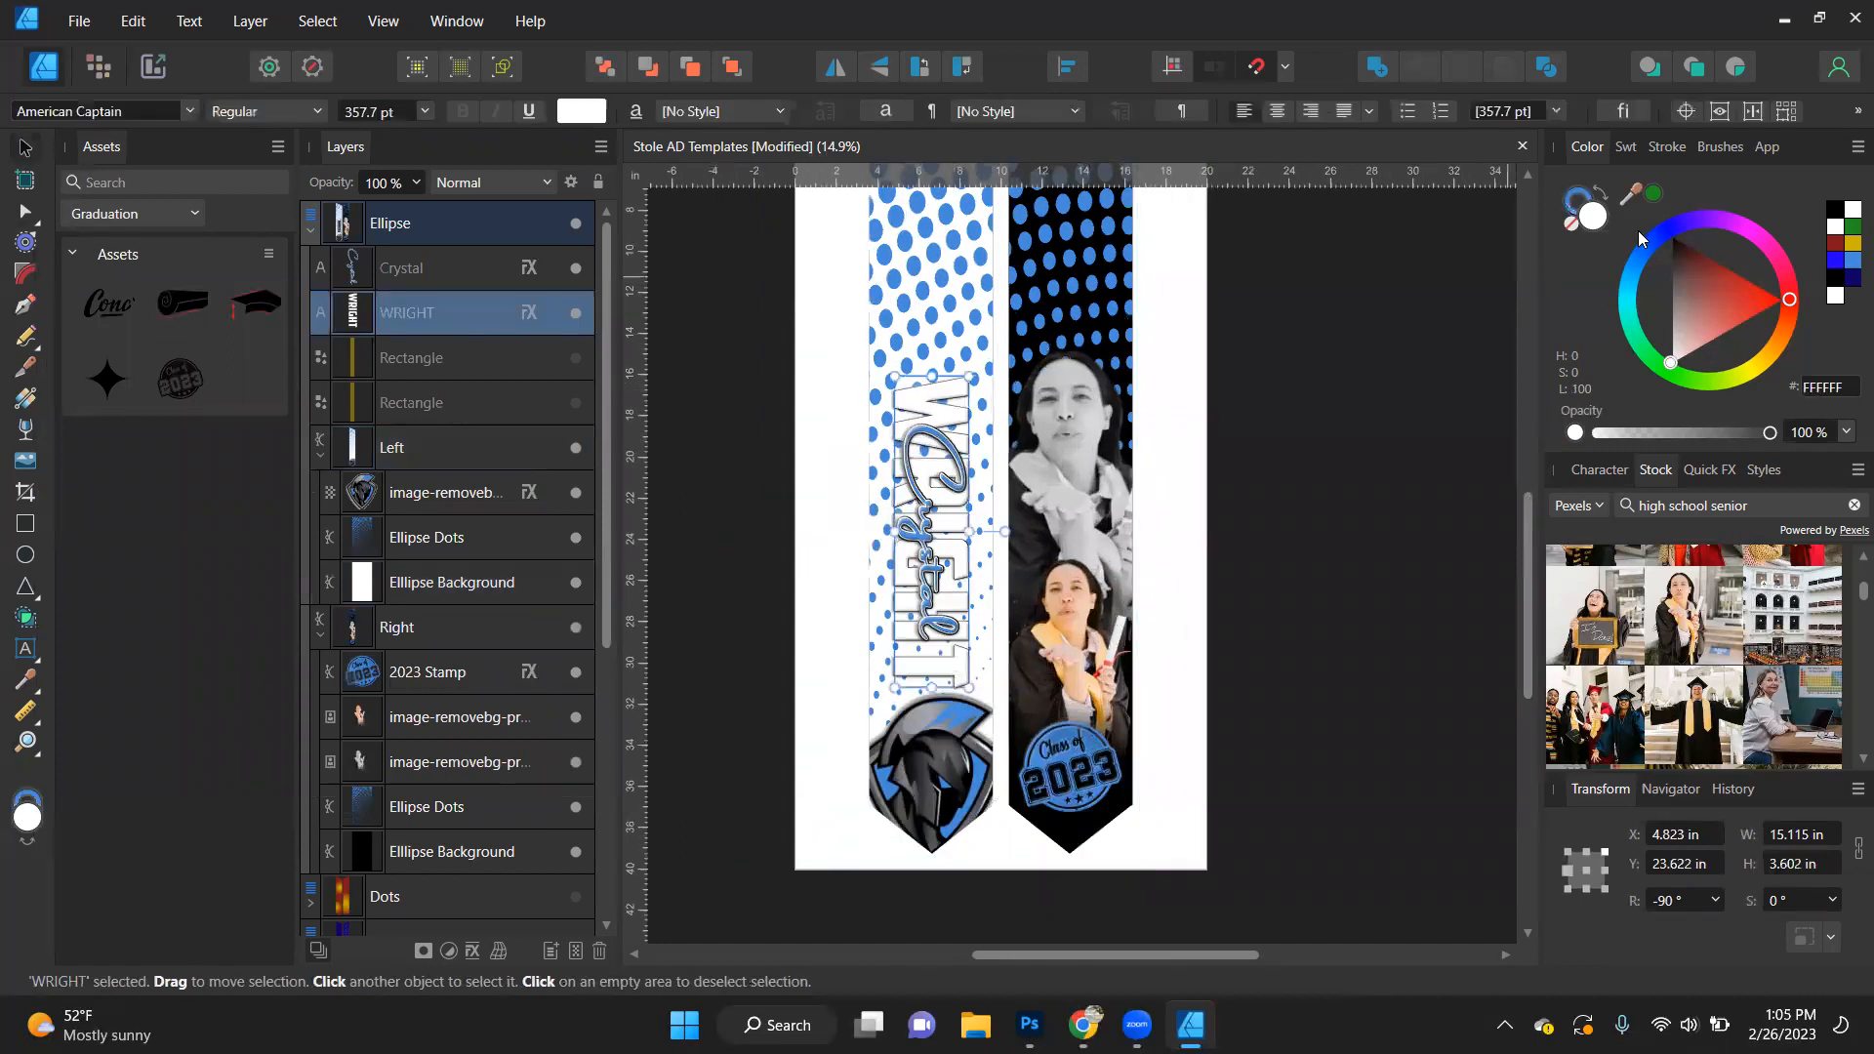
{"action": "left_click", "coordinate": [1836, 213]}
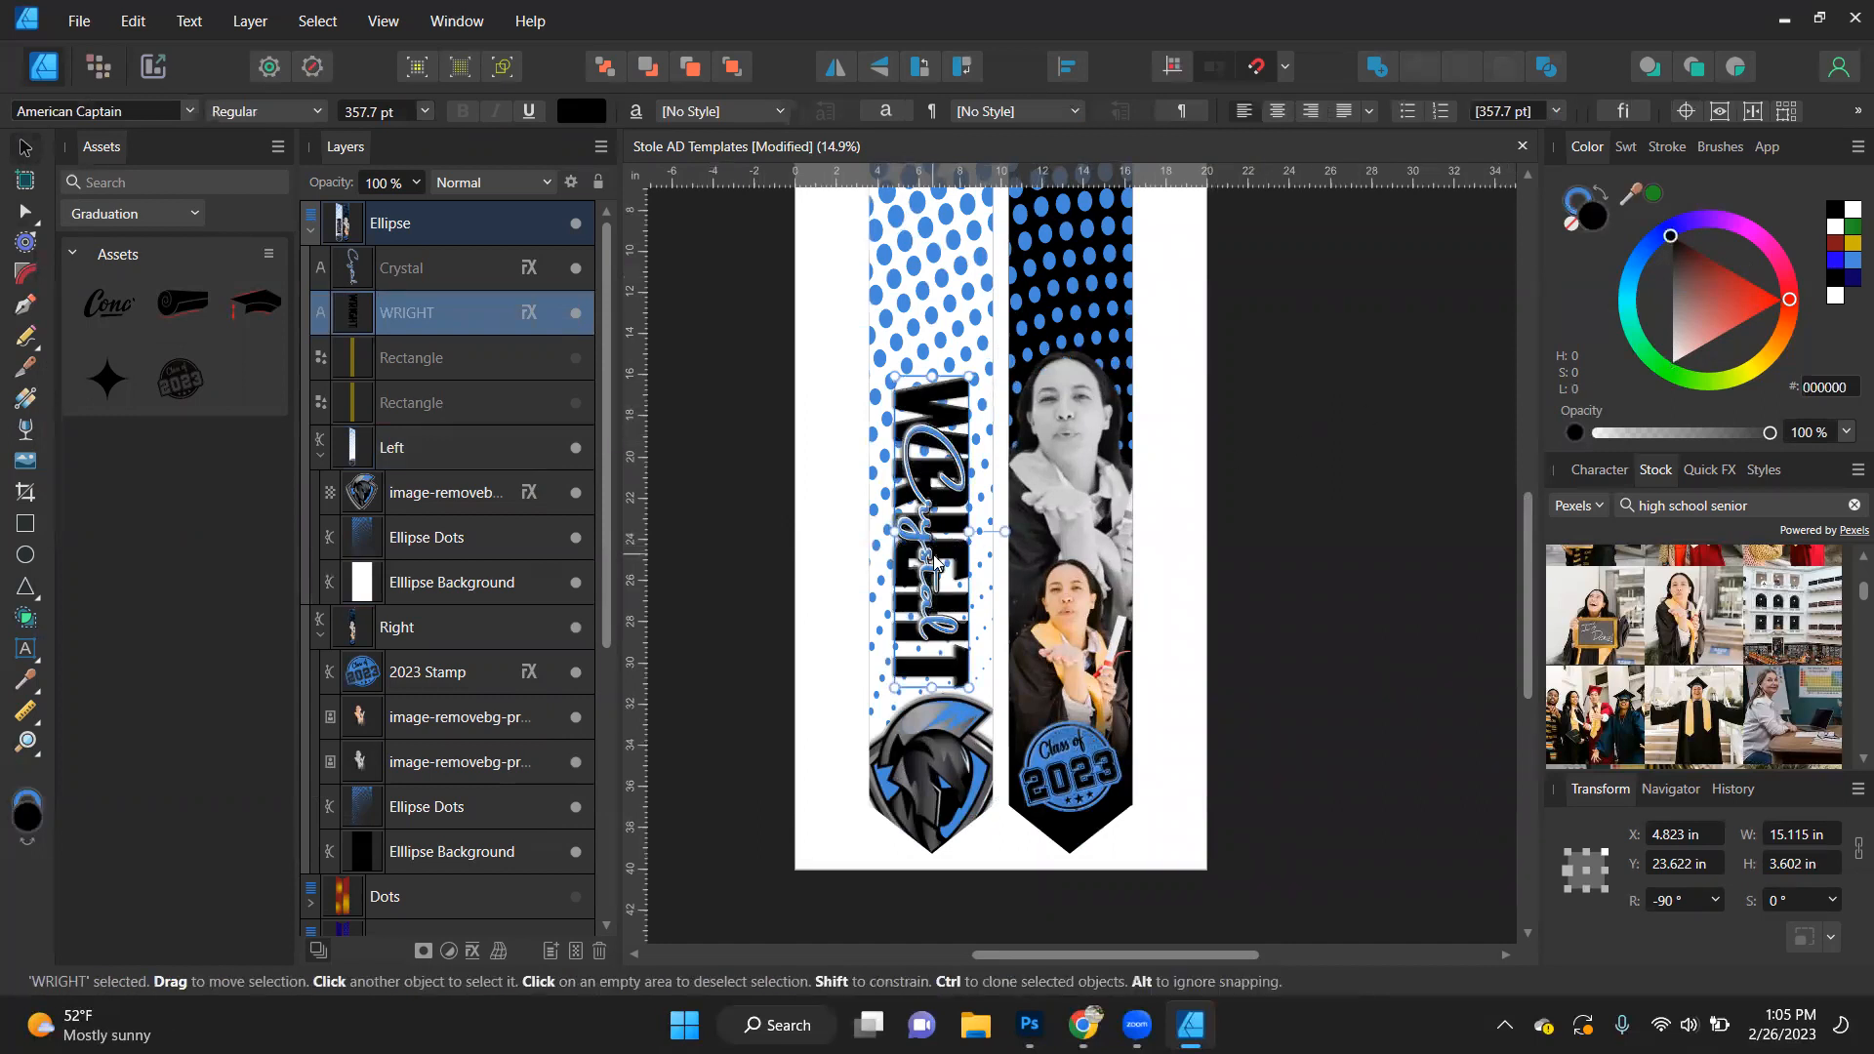
{"action": "left_click", "coordinate": [929, 568]}
{"action": "left_click", "coordinate": [1852, 210]}
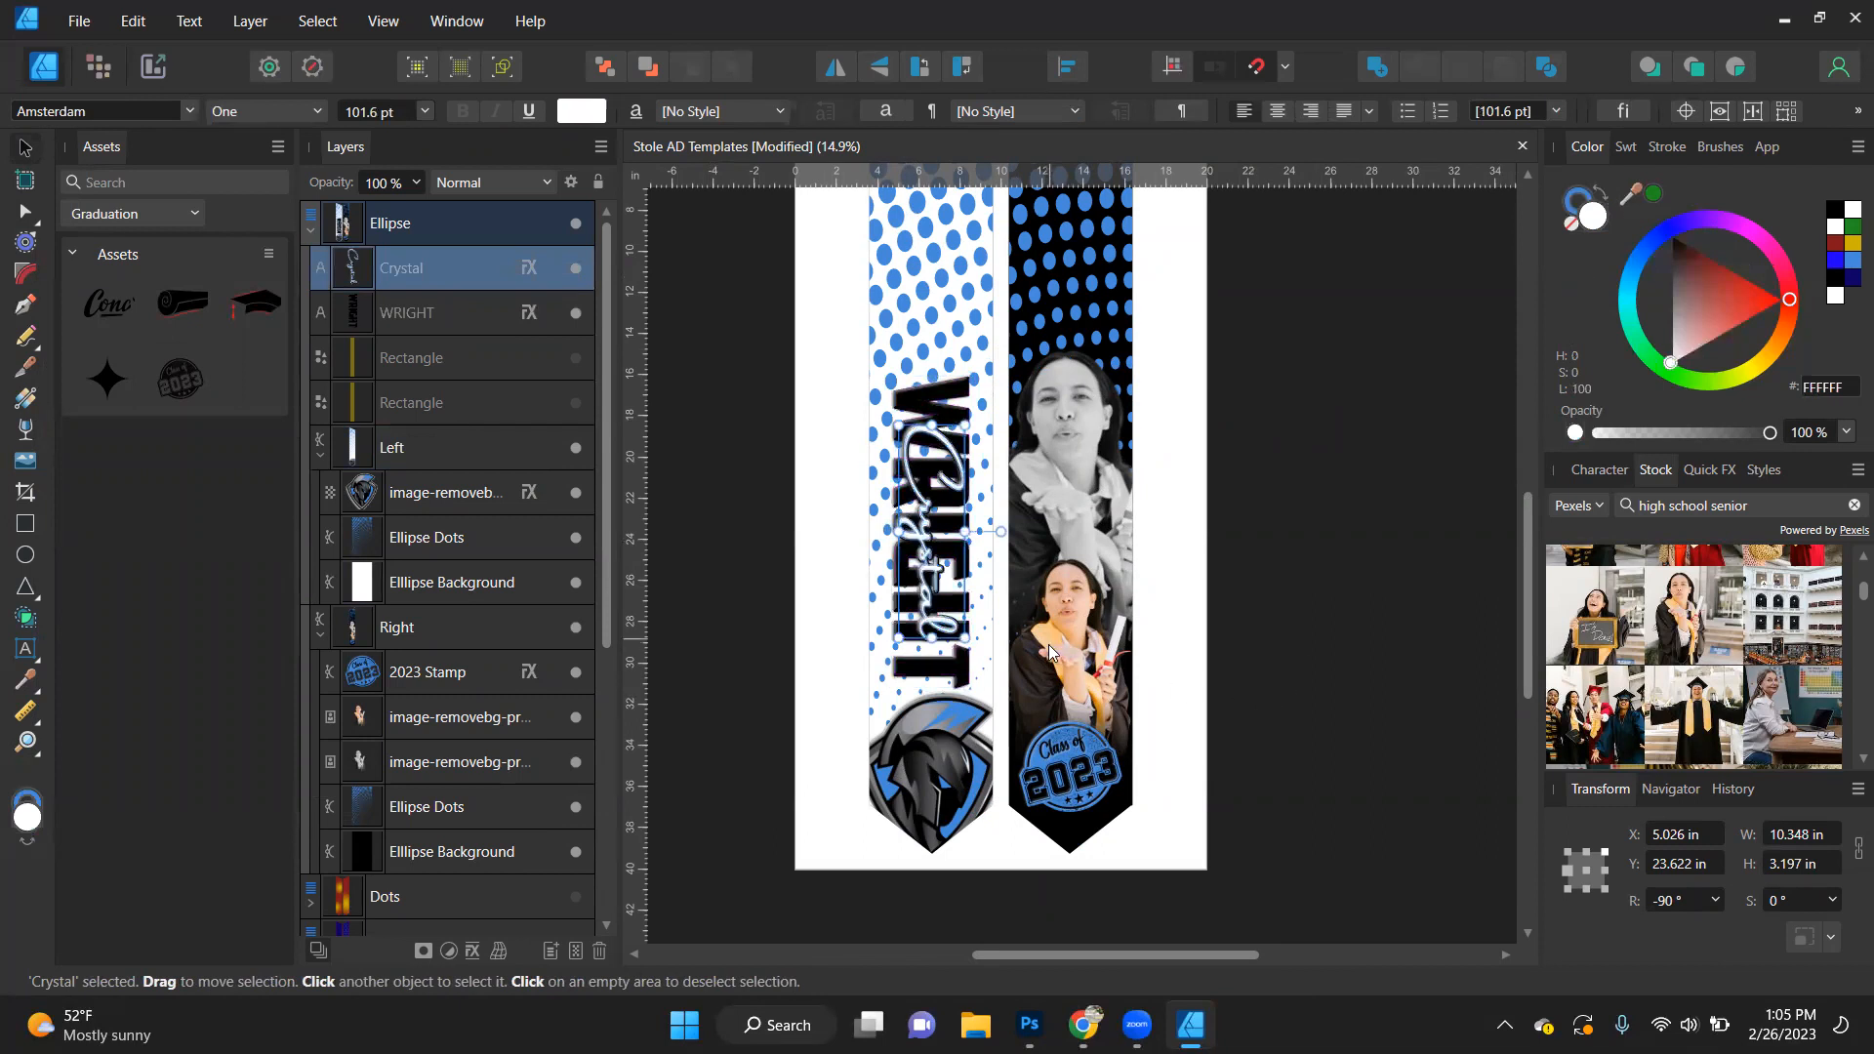
{"action": "left_click", "coordinate": [794, 503]}
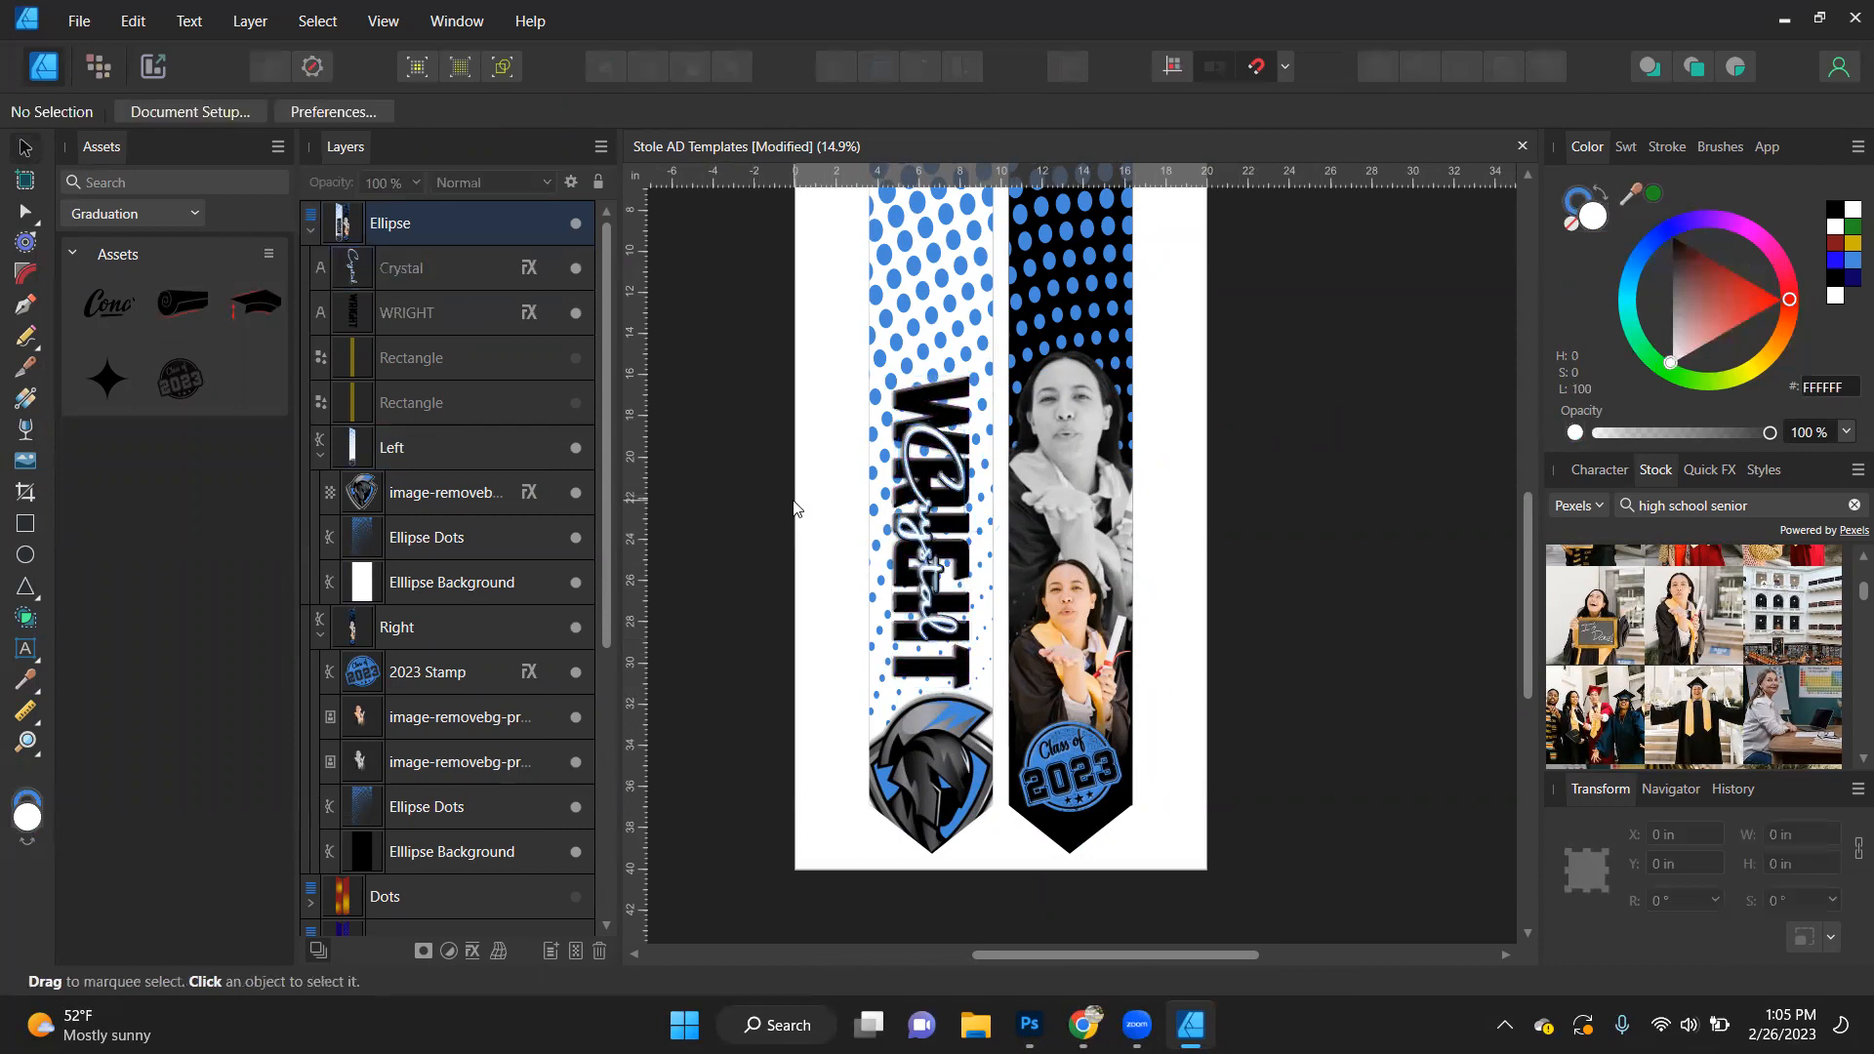
- Undo the recolouring of both name texts and return the left stole's background to black
{"action": "scroll", "coordinate": [838, 559], "scroll_direction": "up", "scroll_amount": 1}
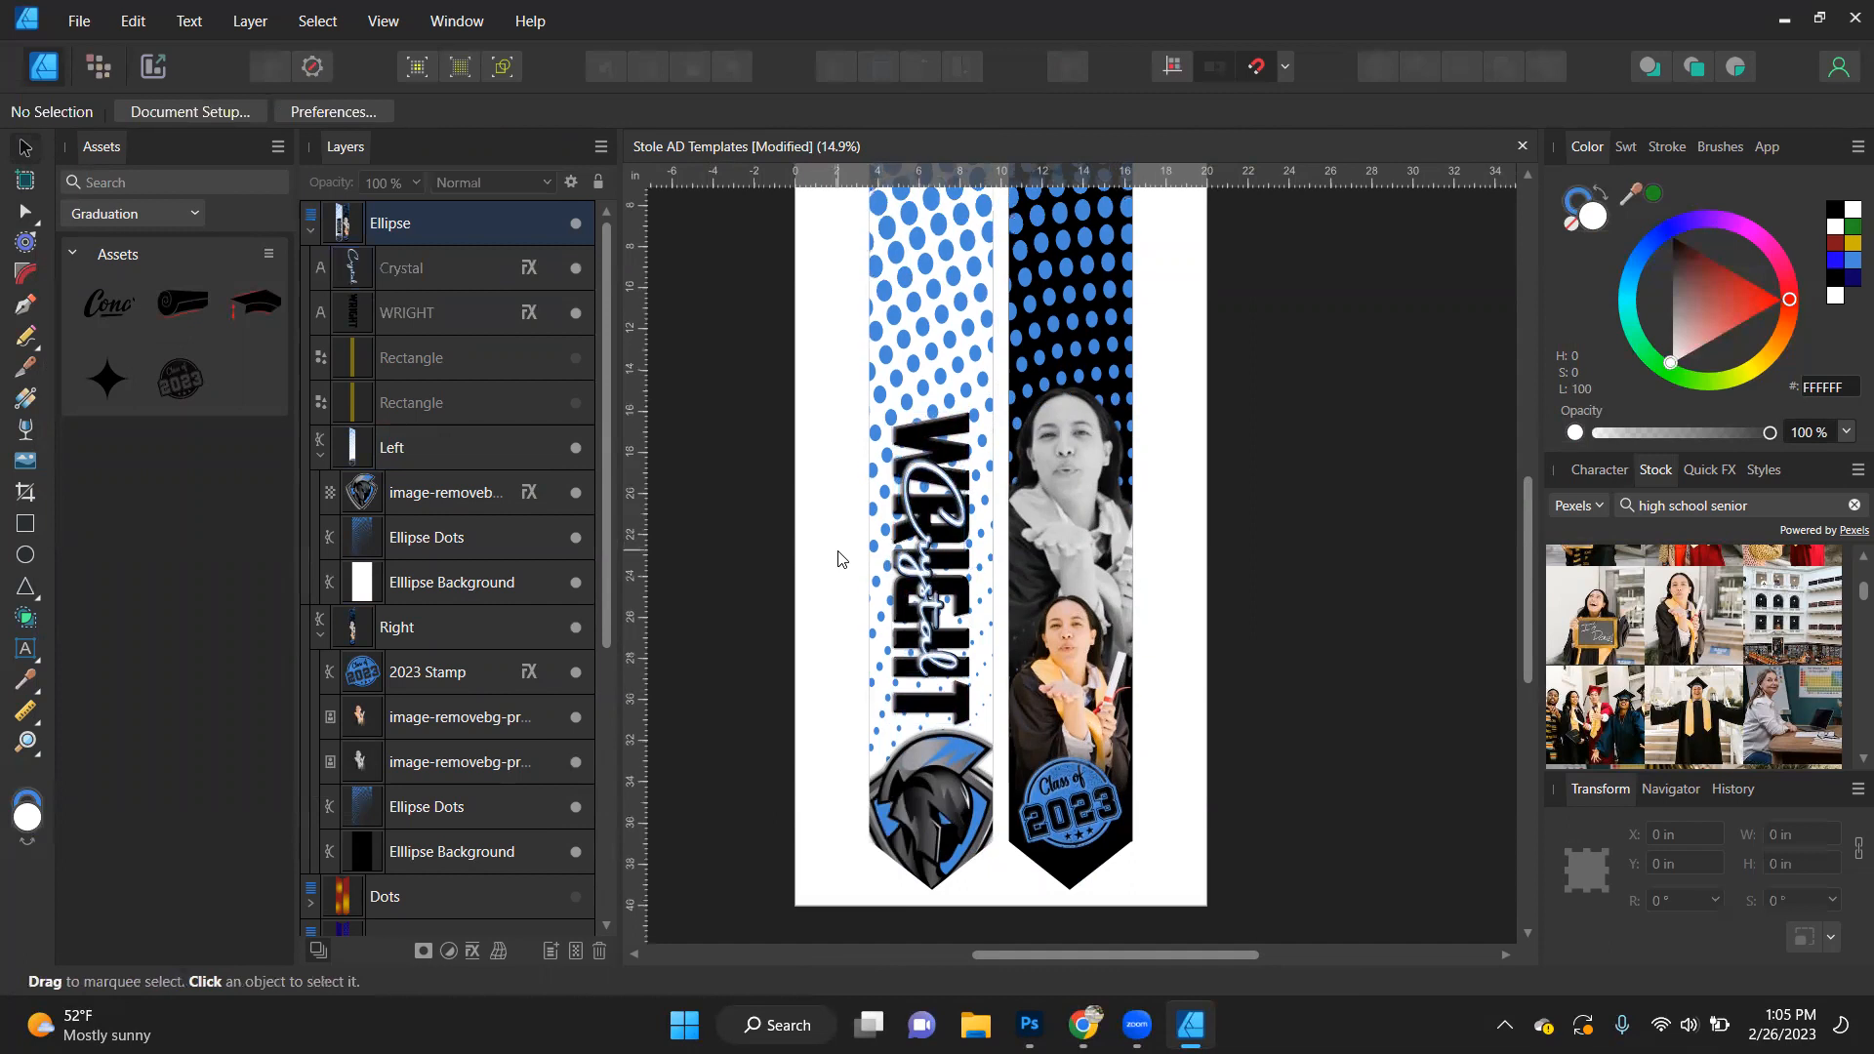
{"action": "left_click", "coordinate": [950, 559]}
{"action": "left_click", "coordinate": [950, 559], "text": "alt"}
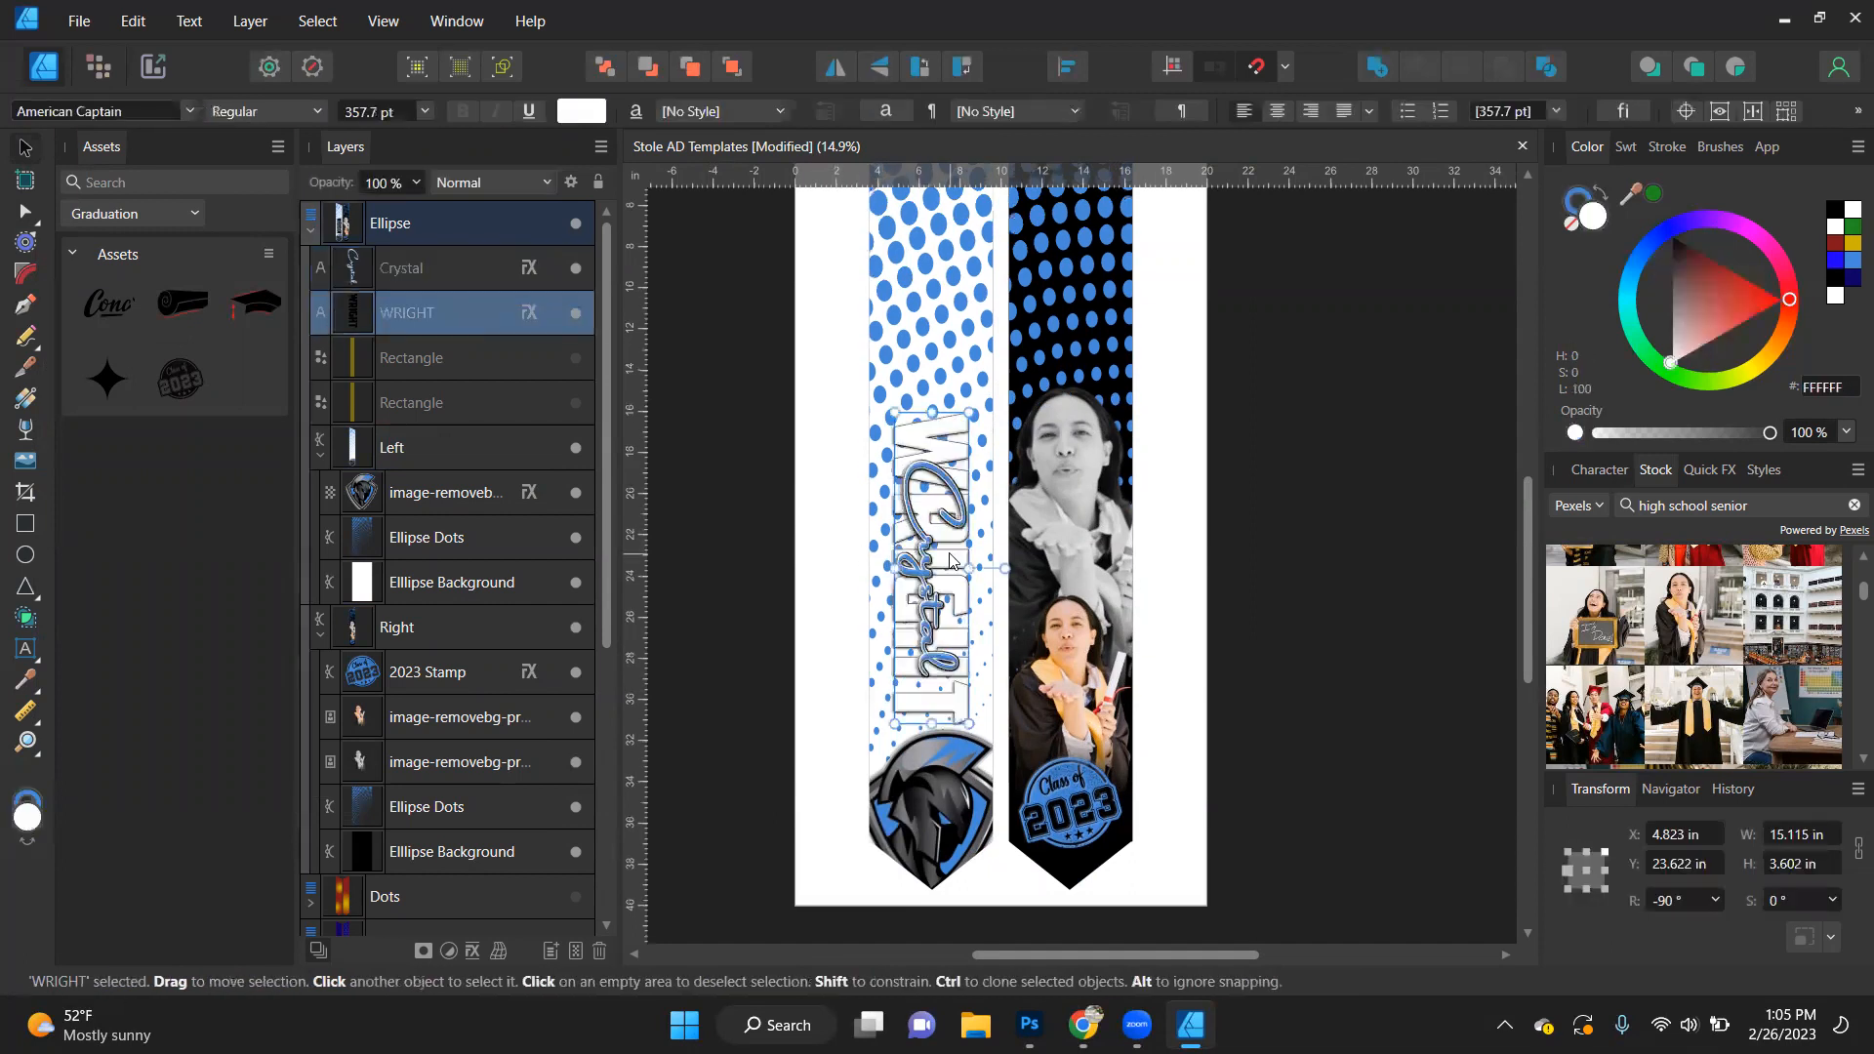
{"action": "left_click", "coordinate": [949, 560], "text": "alt"}
{"action": "left_click", "coordinate": [1835, 209]}
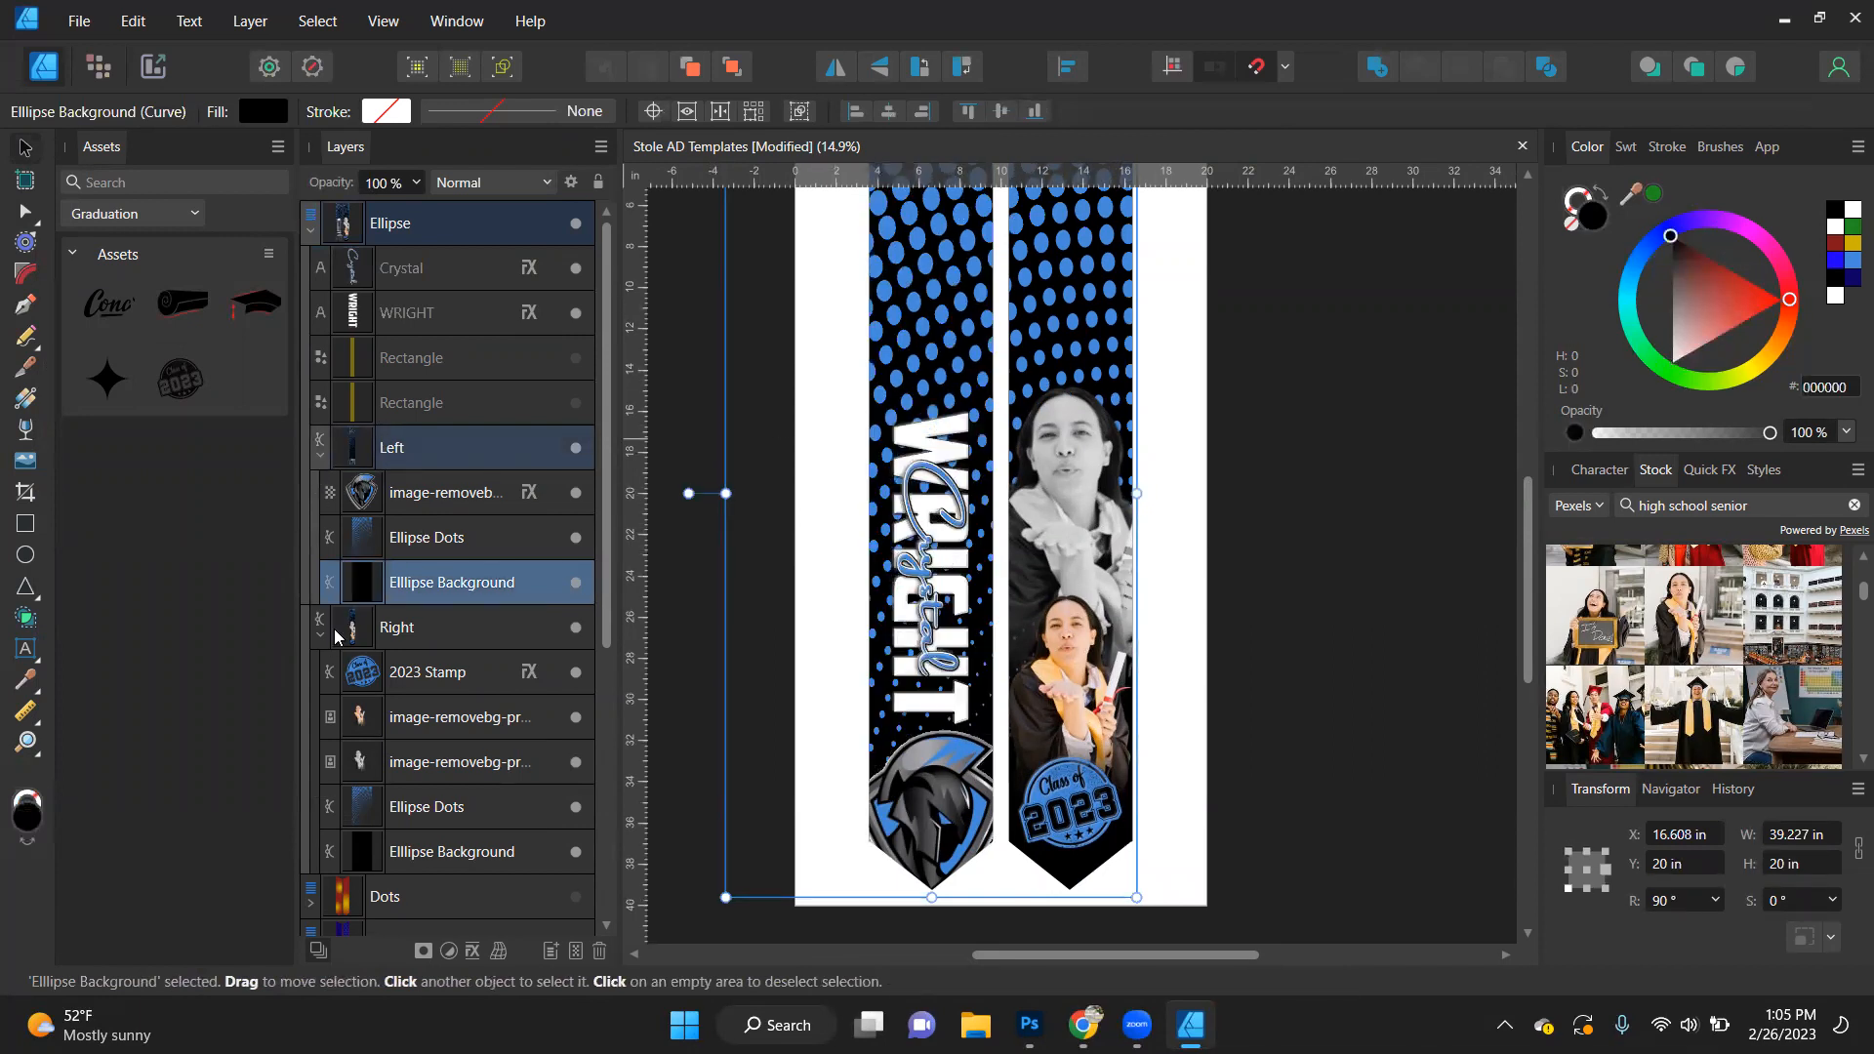
- Try a white fill on the background shape inside the Right stole, and return it to black
{"action": "scroll", "coordinate": [372, 532], "scroll_direction": "down", "scroll_amount": 5}
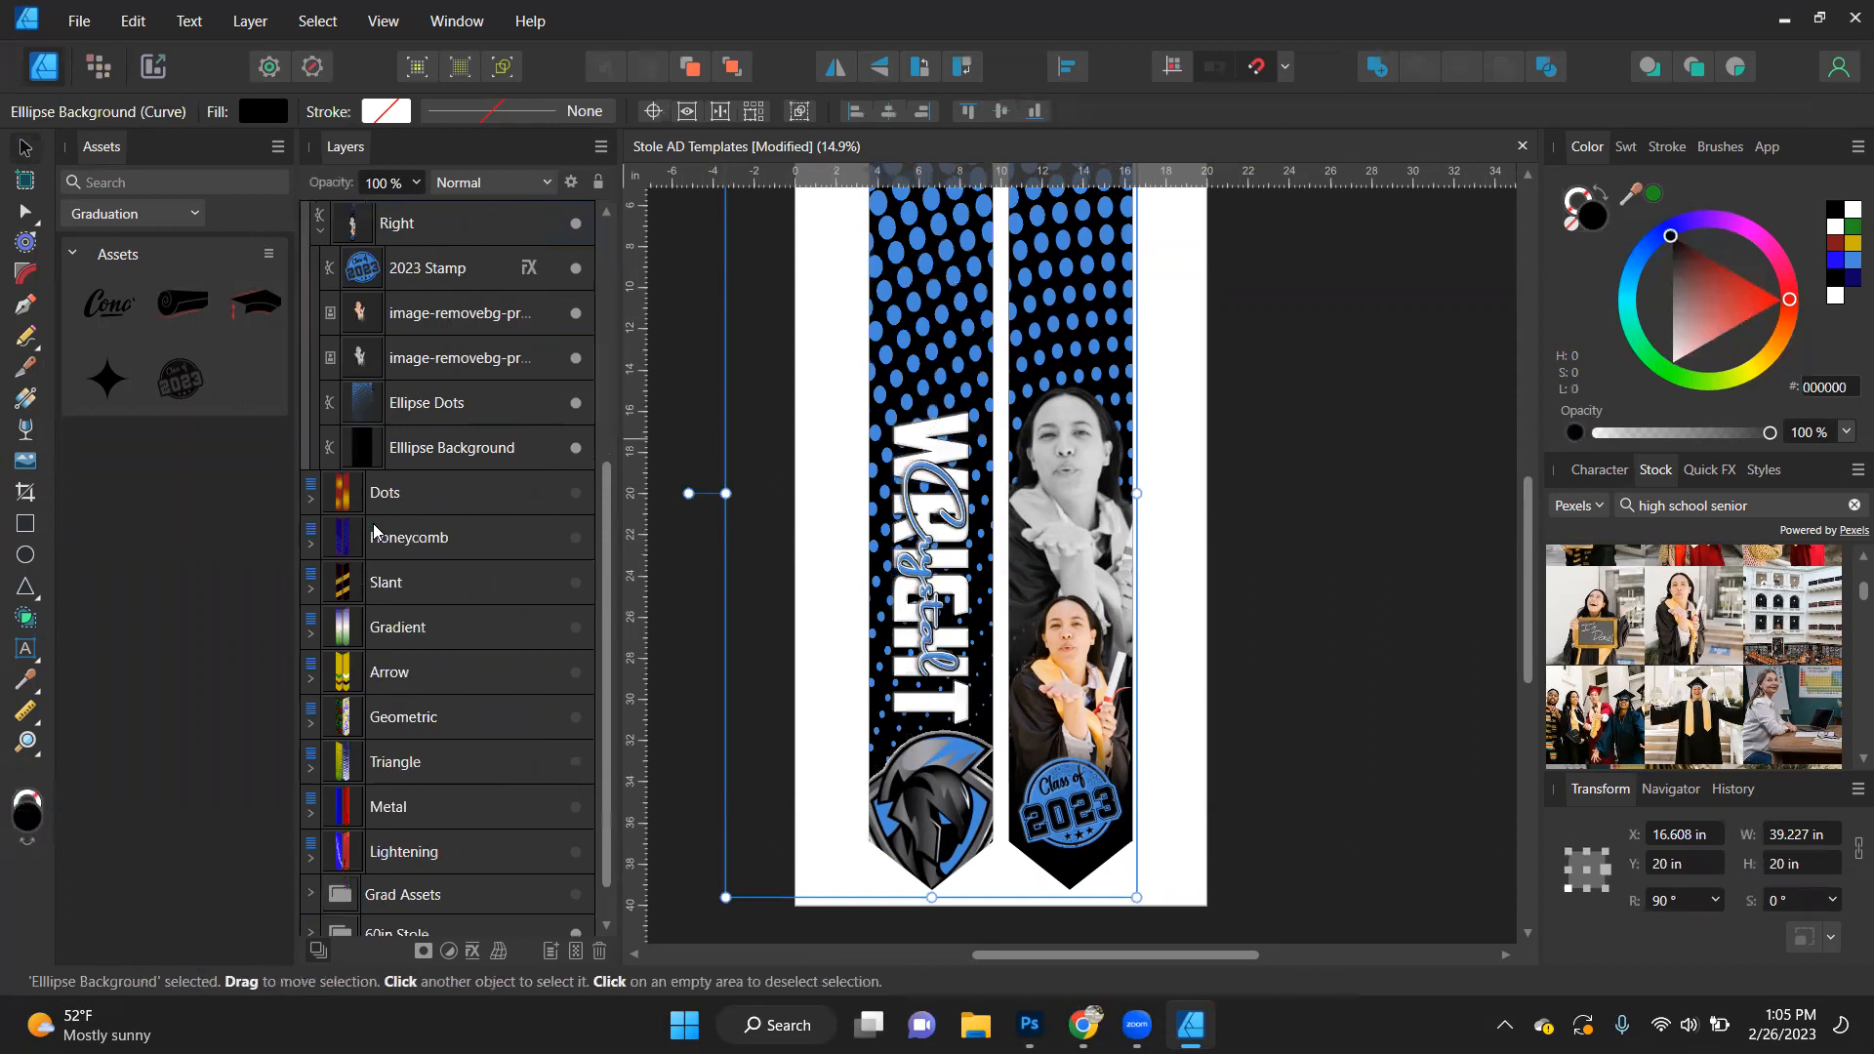
{"action": "left_click", "coordinate": [433, 458]}
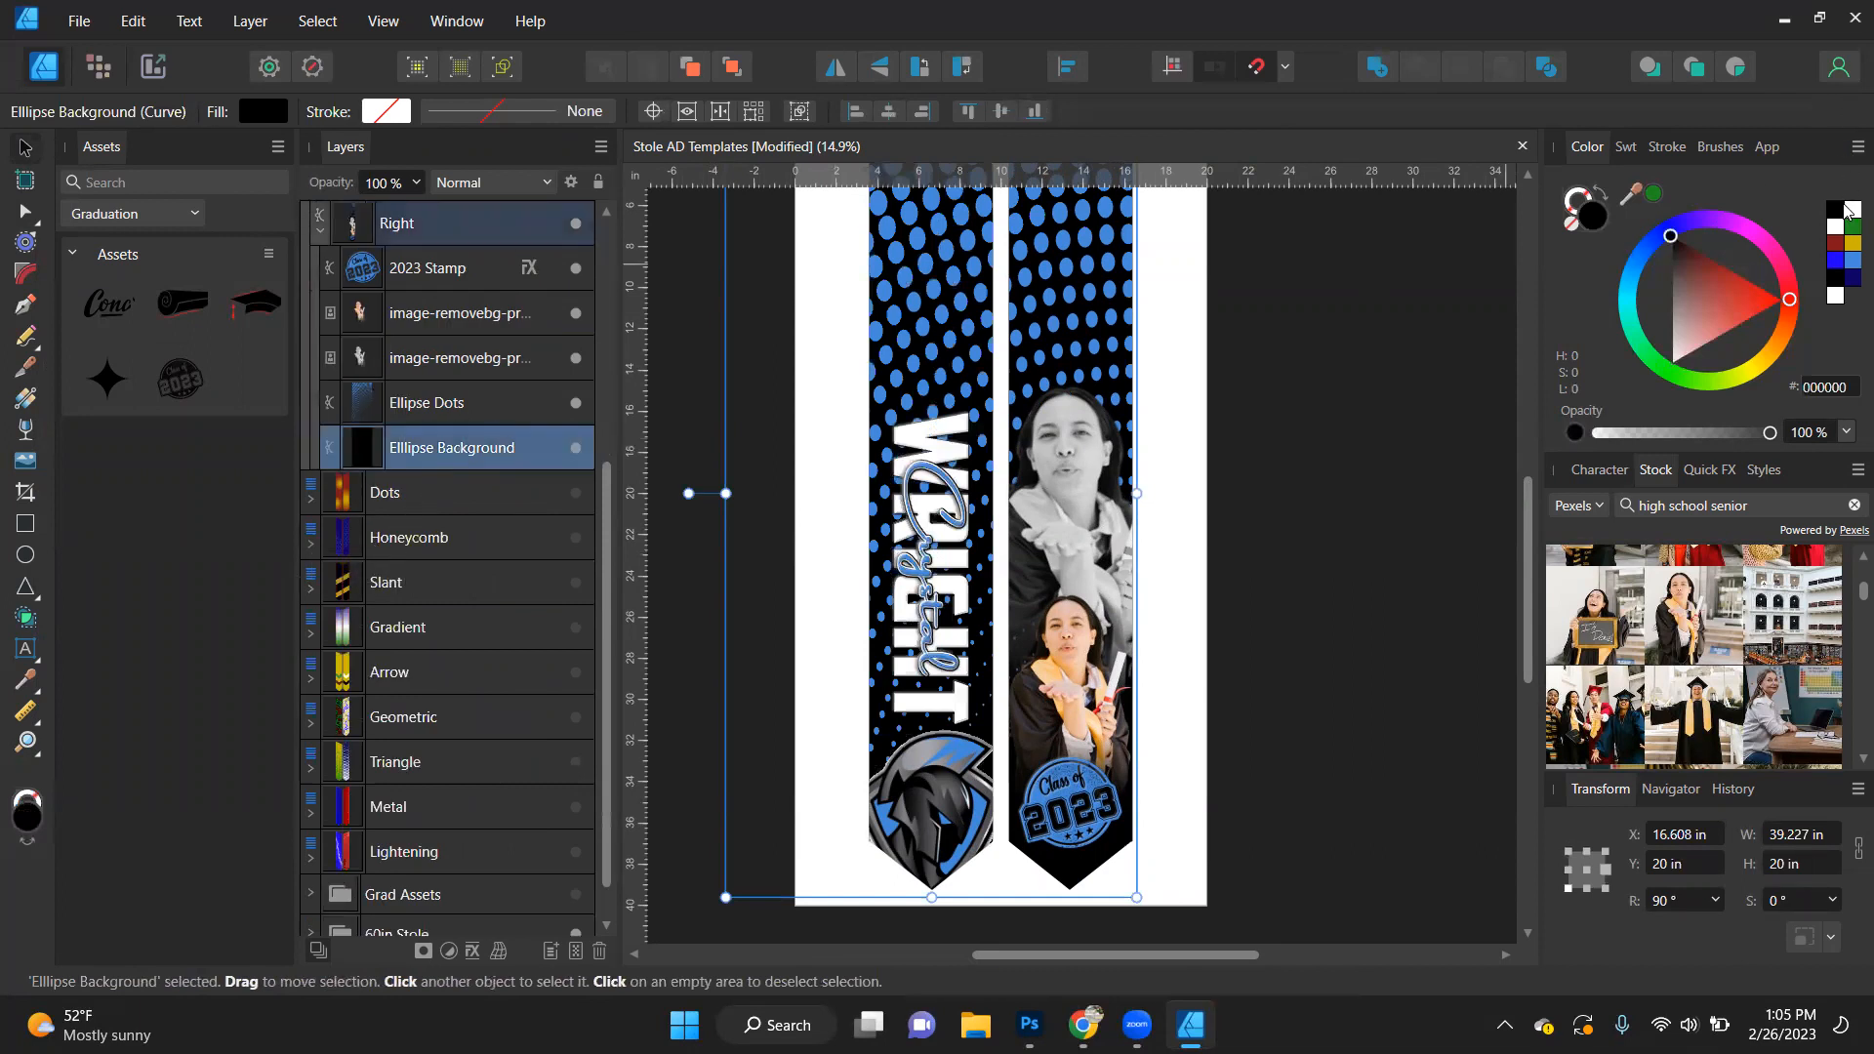
{"action": "left_click", "coordinate": [1844, 214]}
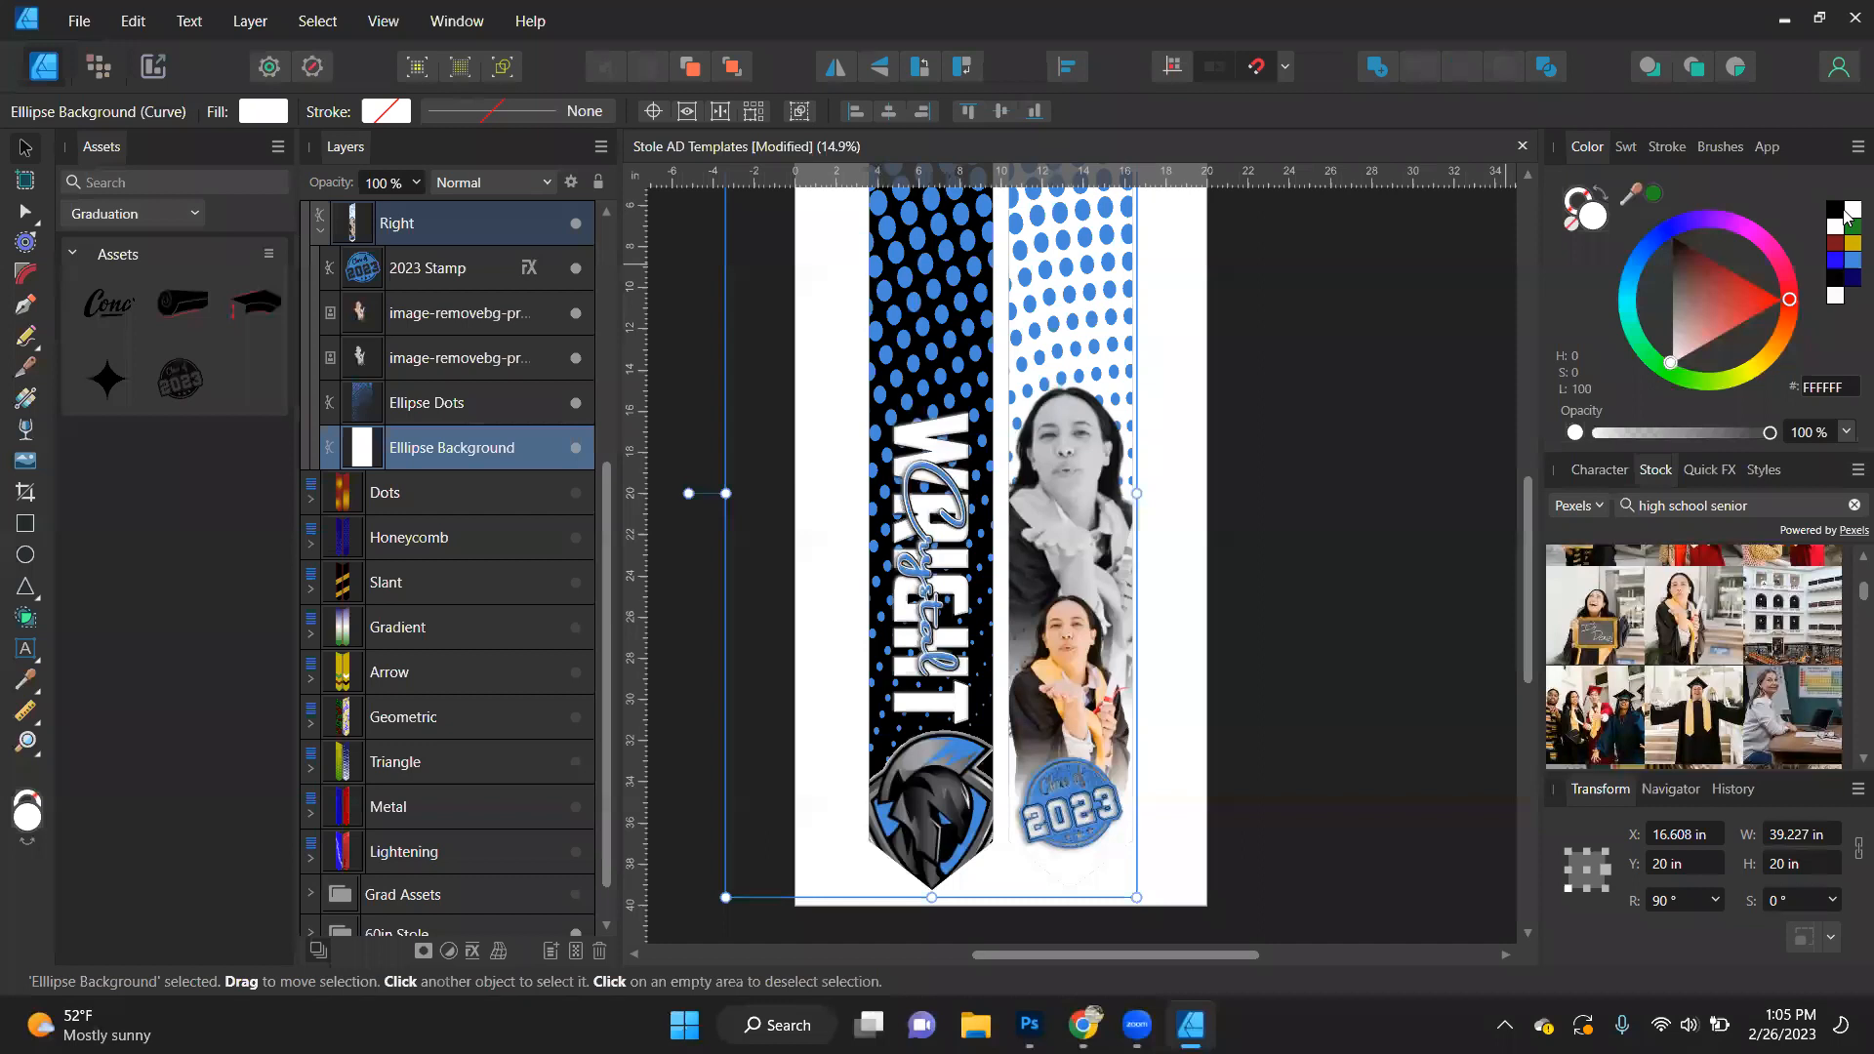
{"action": "left_click", "coordinate": [1837, 210]}
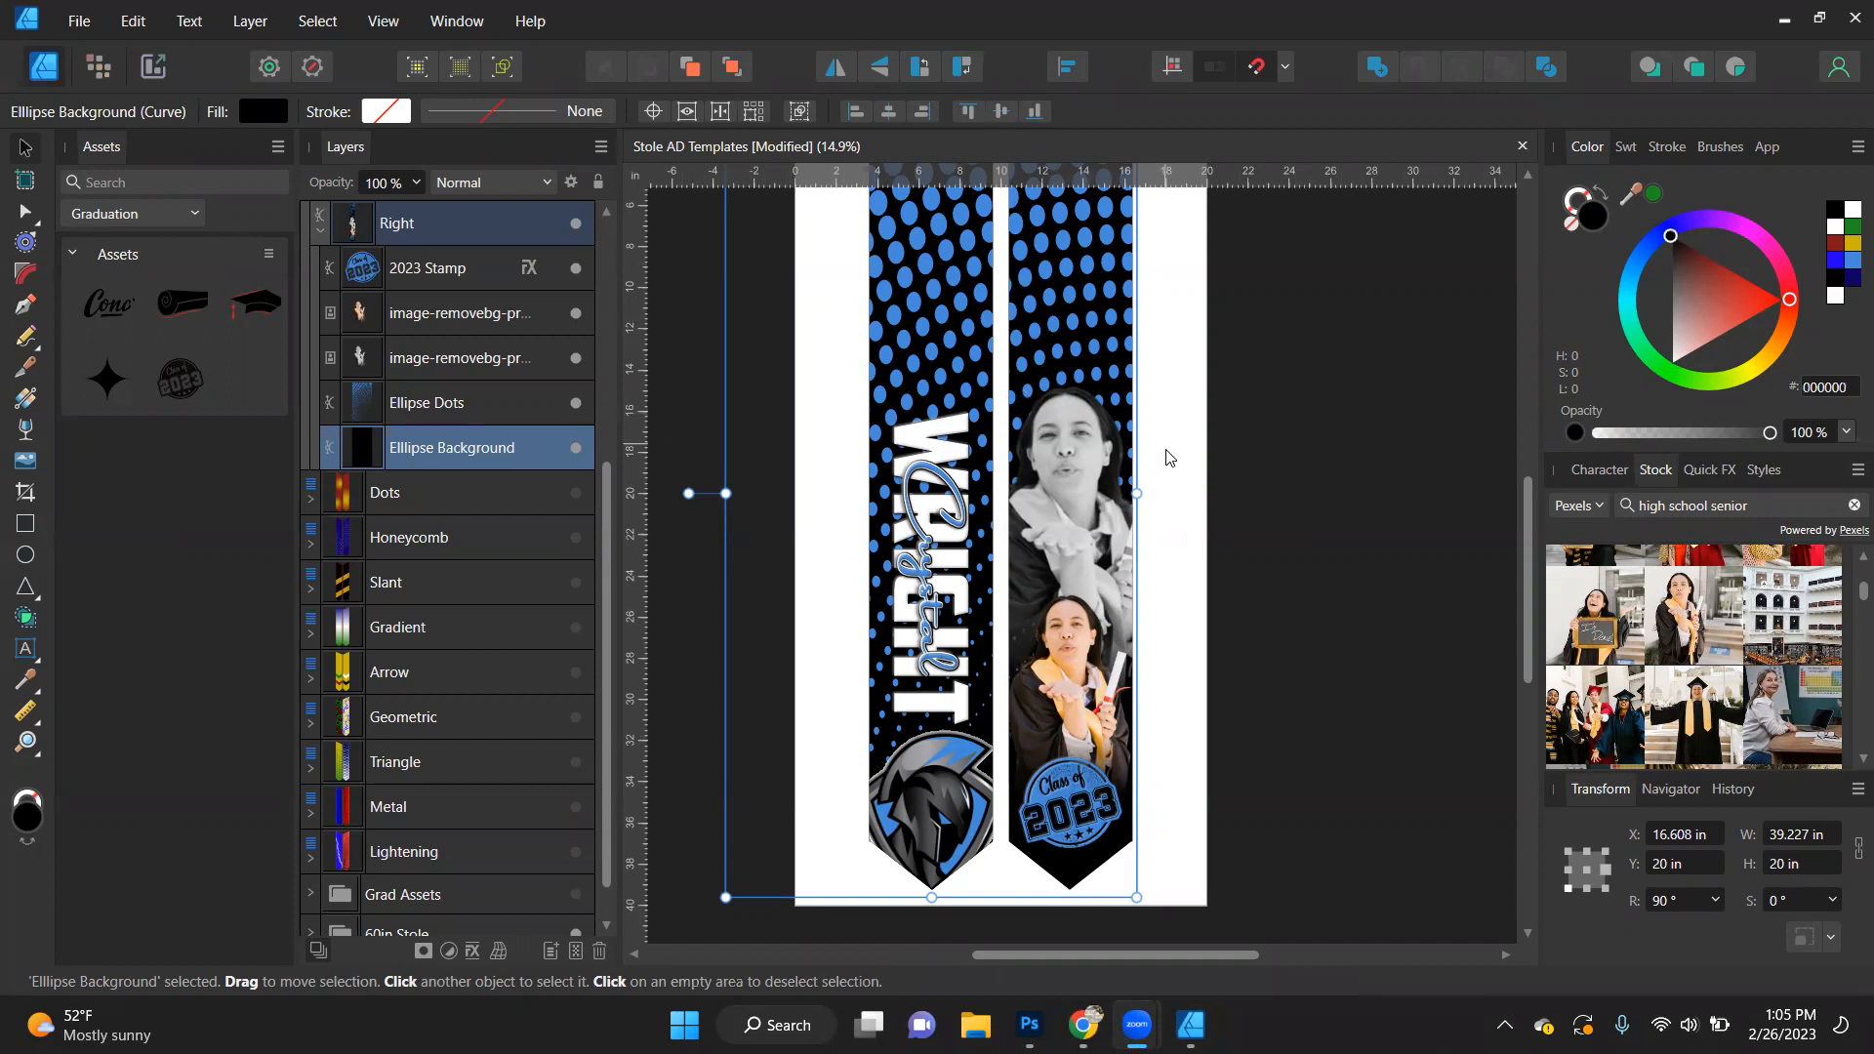
- Add the graduation cap asset to the Right stole, enlarge it to about 6.5 in wide and place it on the greyscale portrait's head
{"action": "left_click", "coordinate": [1262, 724]}
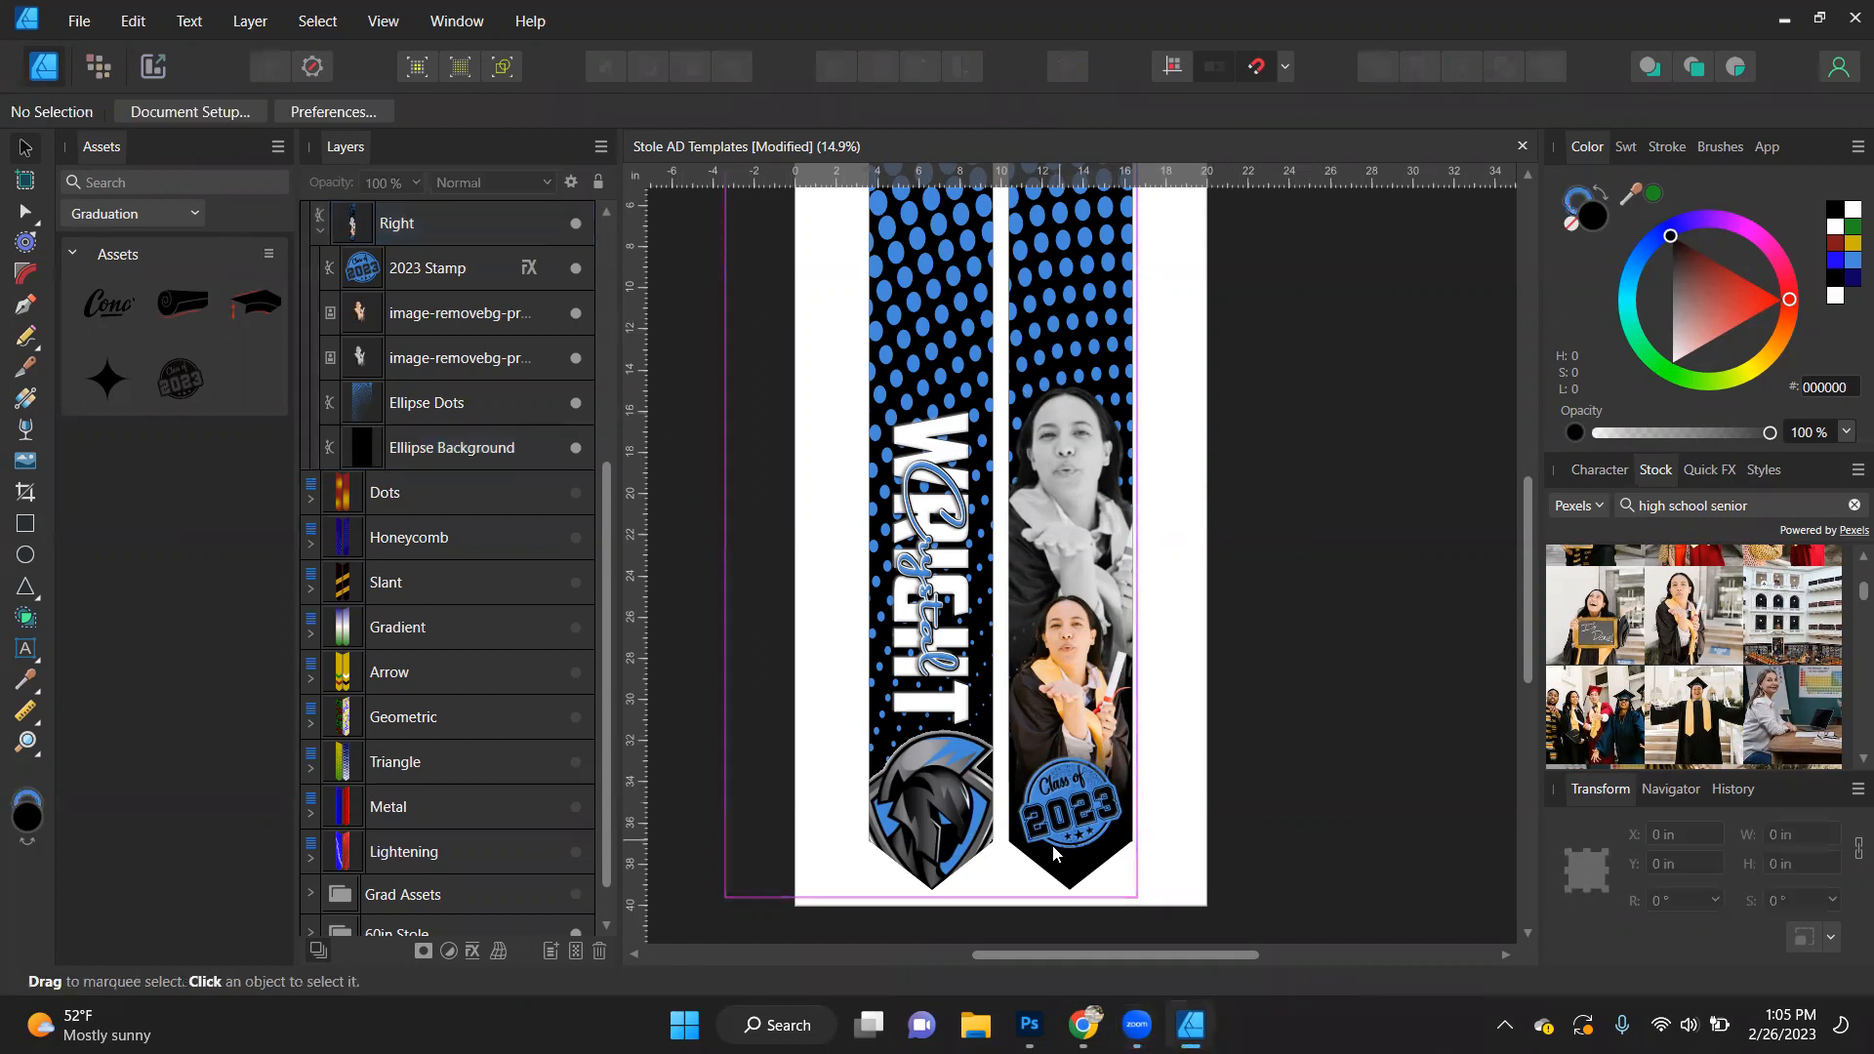
{"action": "left_click", "coordinate": [1089, 818]}
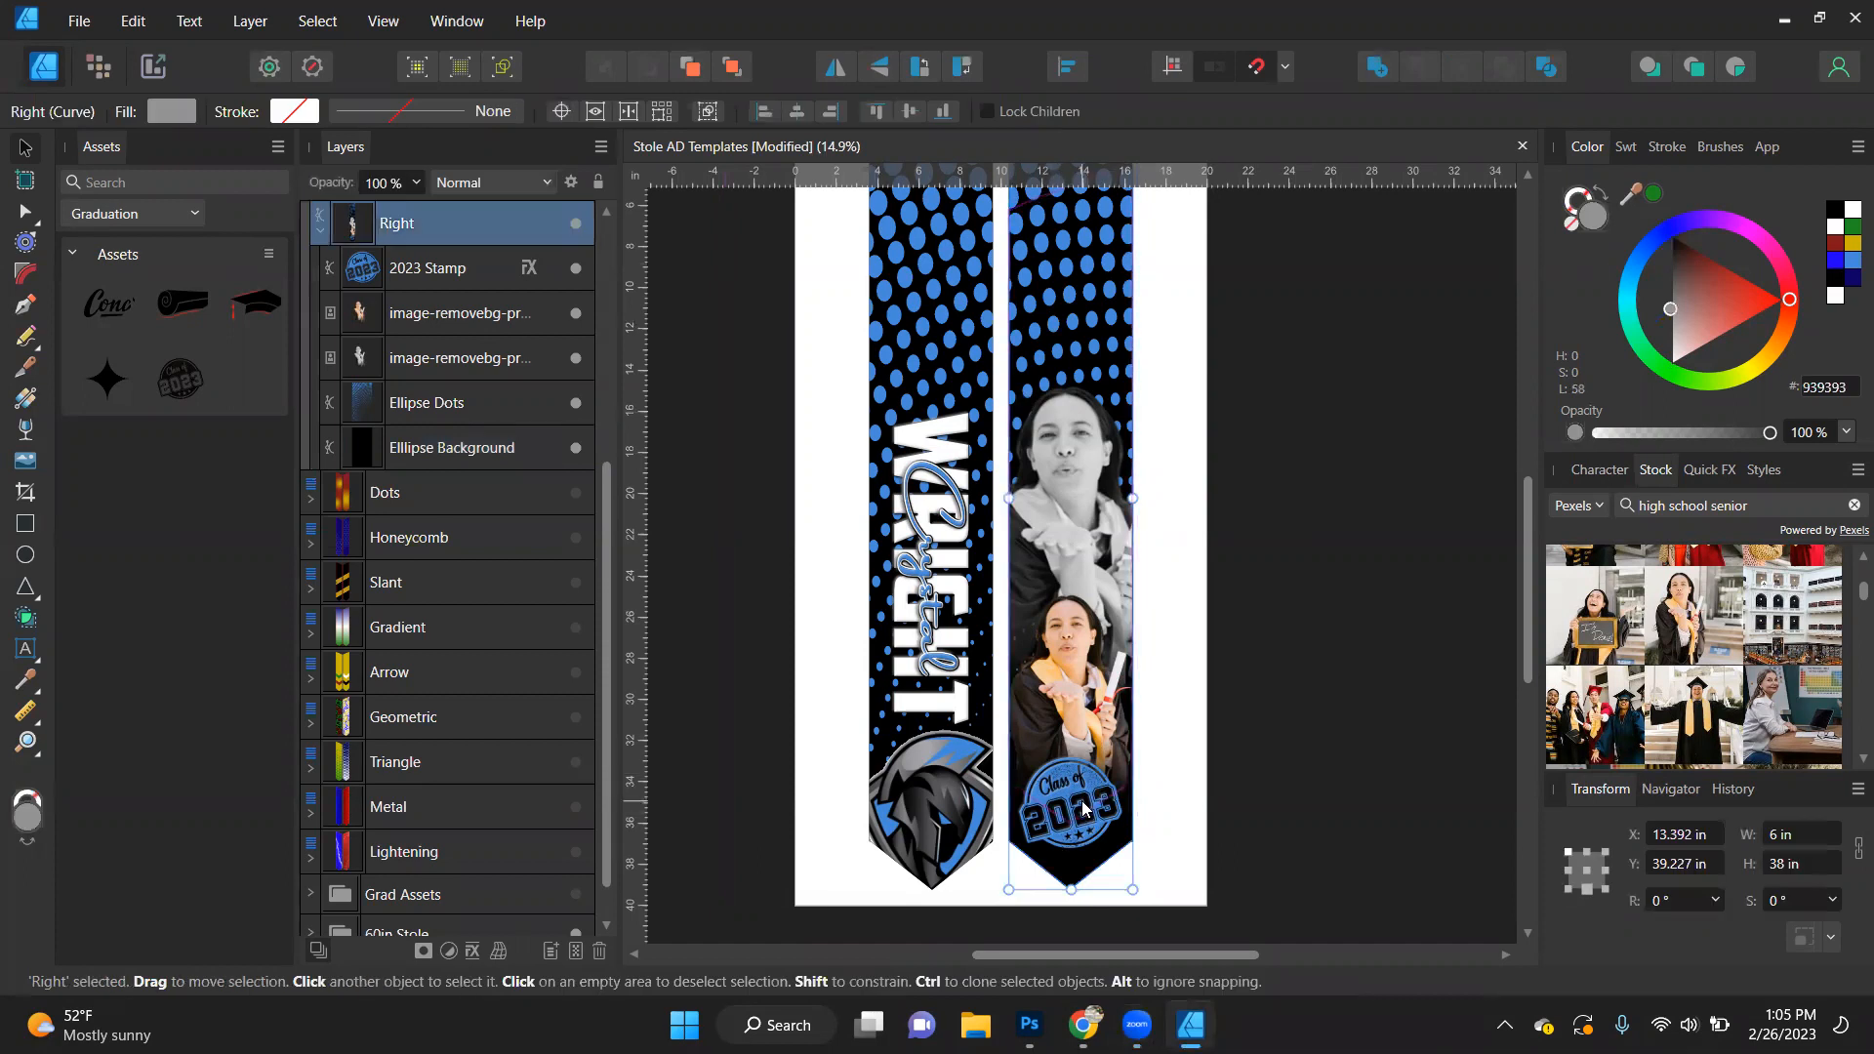
{"action": "double_click", "coordinate": [1088, 815]}
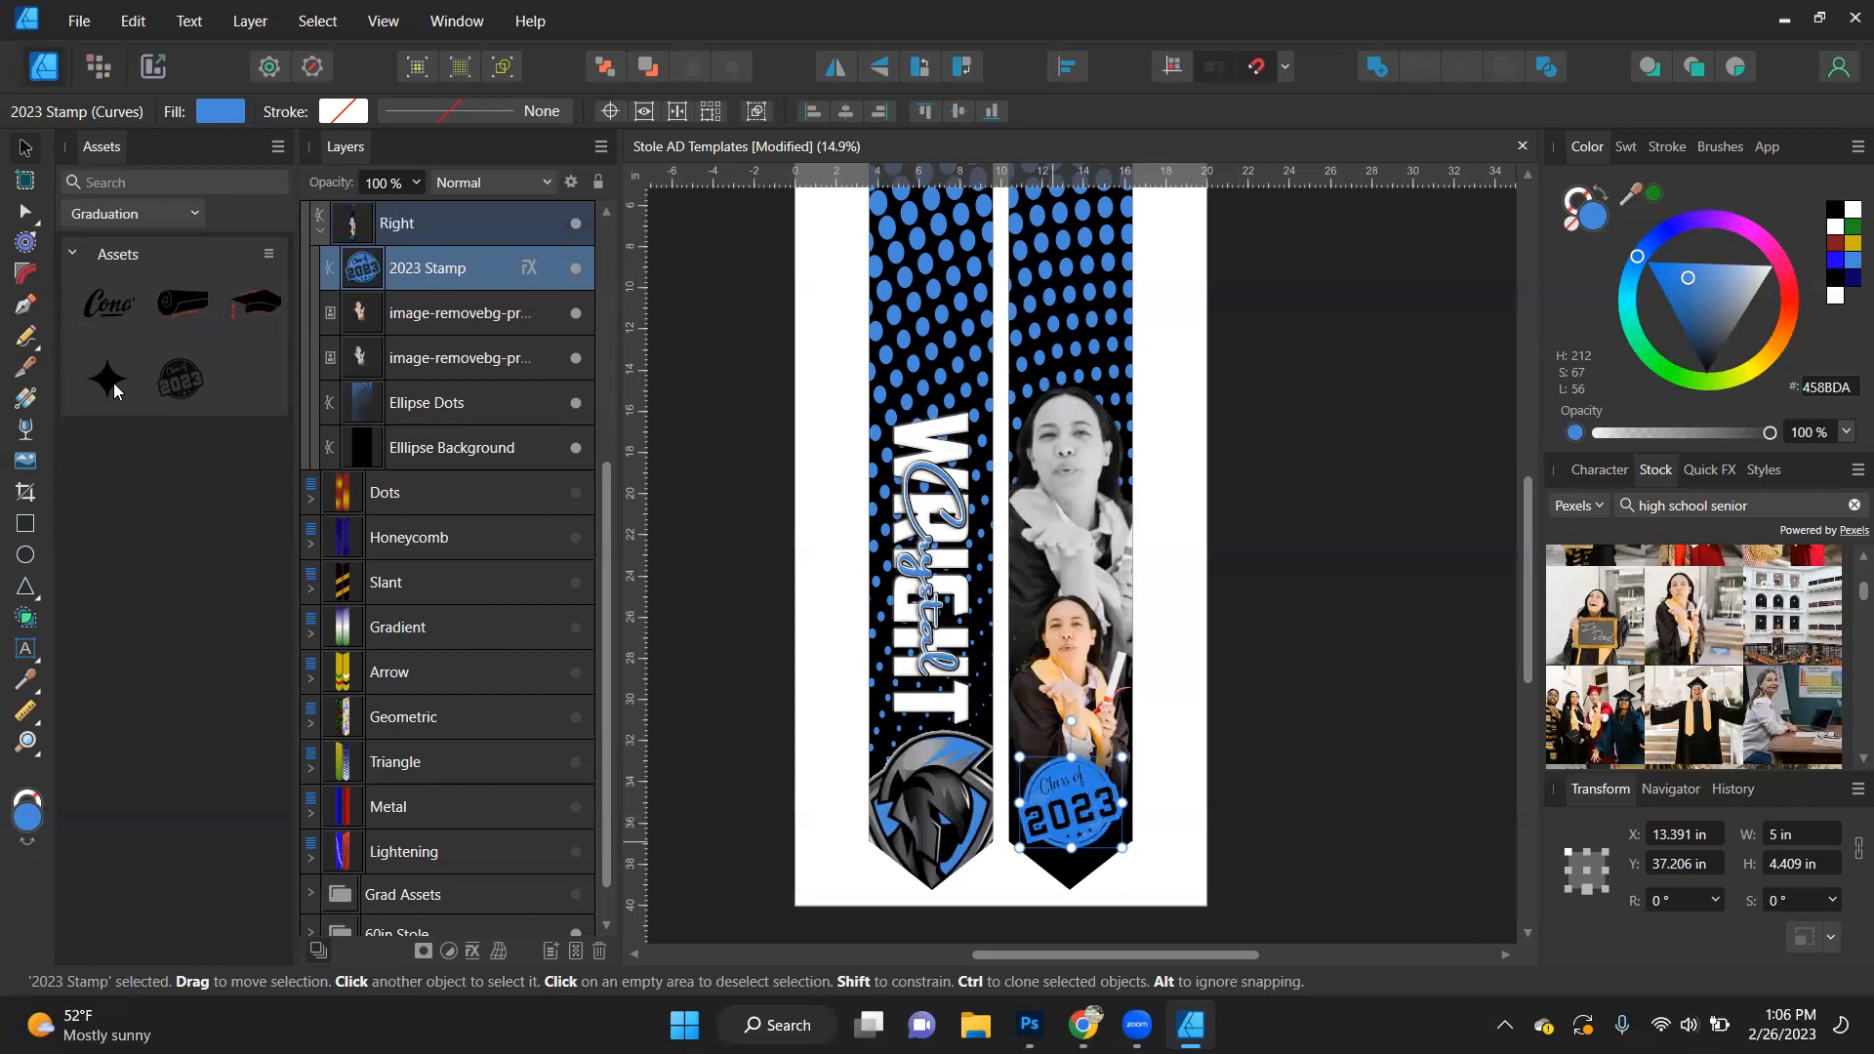
{"action": "left_click_drag", "start_coordinate": [261, 306], "coordinate": [1048, 336]}
{"action": "scroll", "coordinate": [1047, 337], "scroll_direction": "up", "scroll_amount": 4}
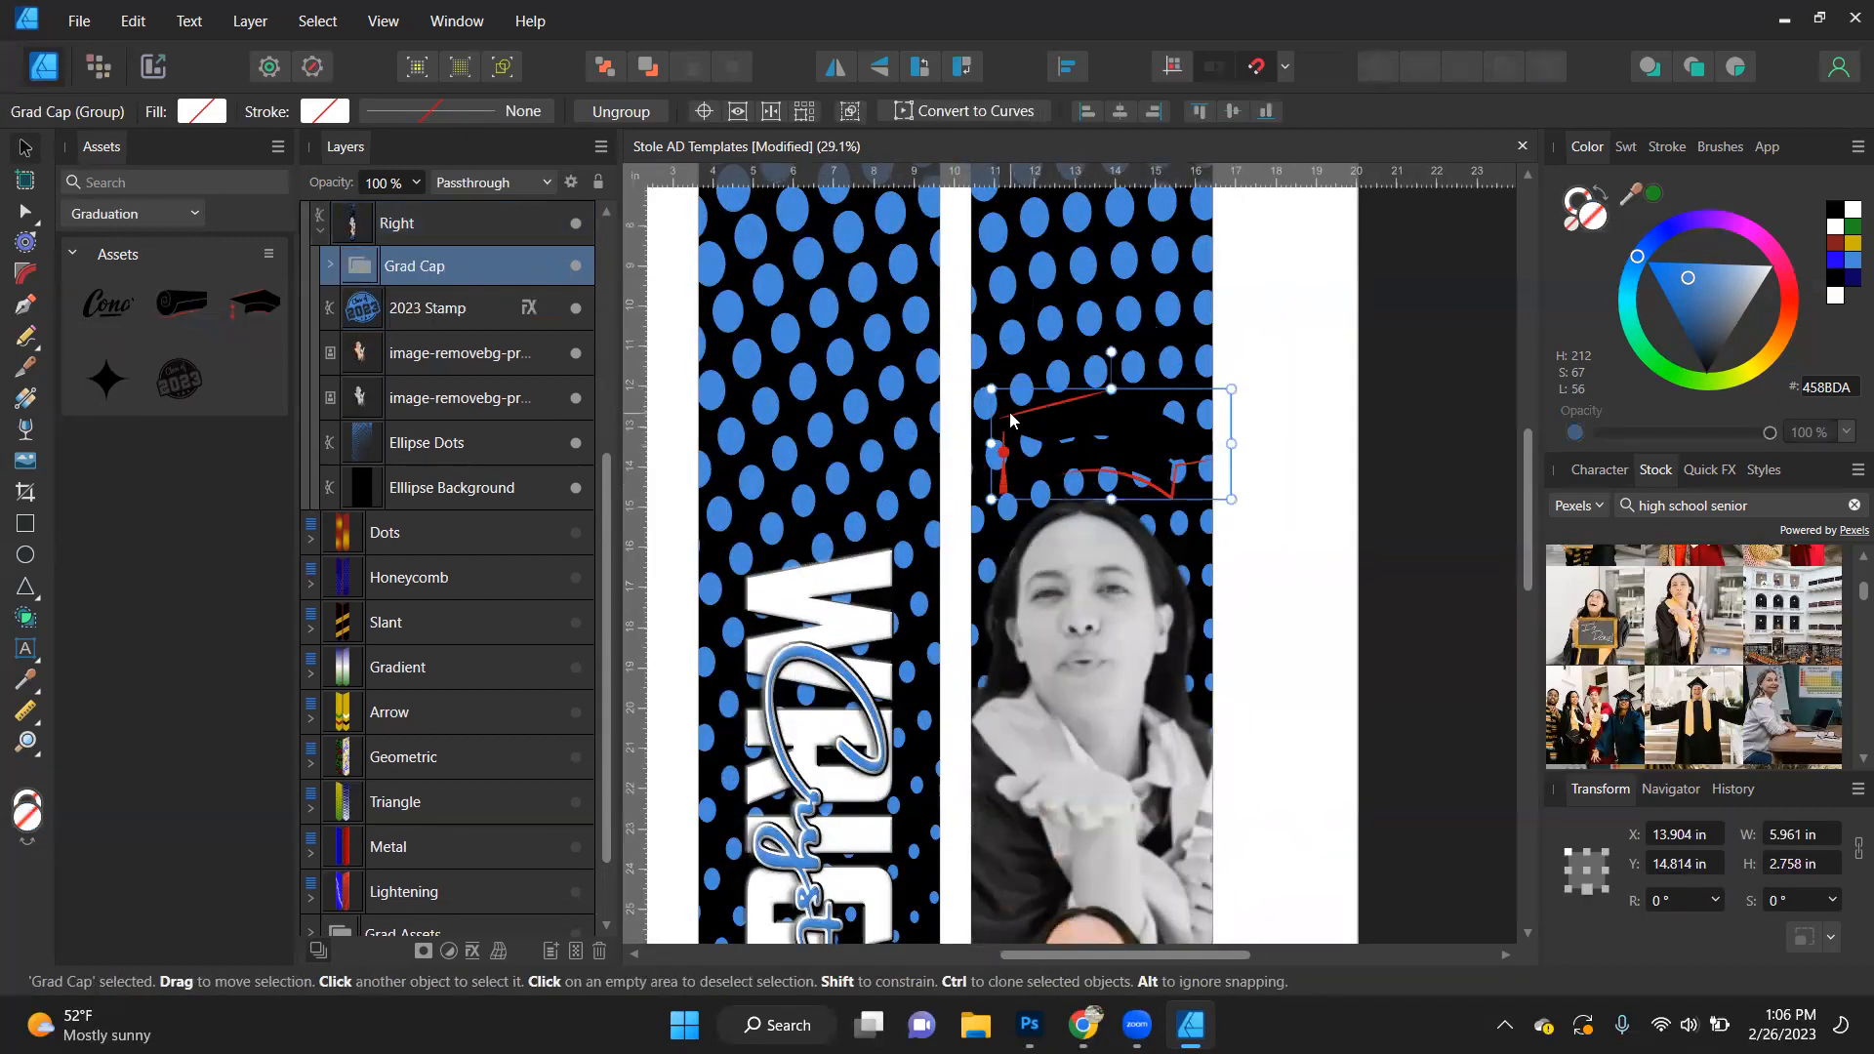
{"action": "left_click_drag", "start_coordinate": [979, 381], "coordinate": [970, 379]}
{"action": "left_click_drag", "start_coordinate": [1127, 472], "coordinate": [1117, 519]}
- Recolour the graduation cap's Outline Color shape to the blue 458BDA
{"action": "double_click", "coordinate": [1139, 485]}
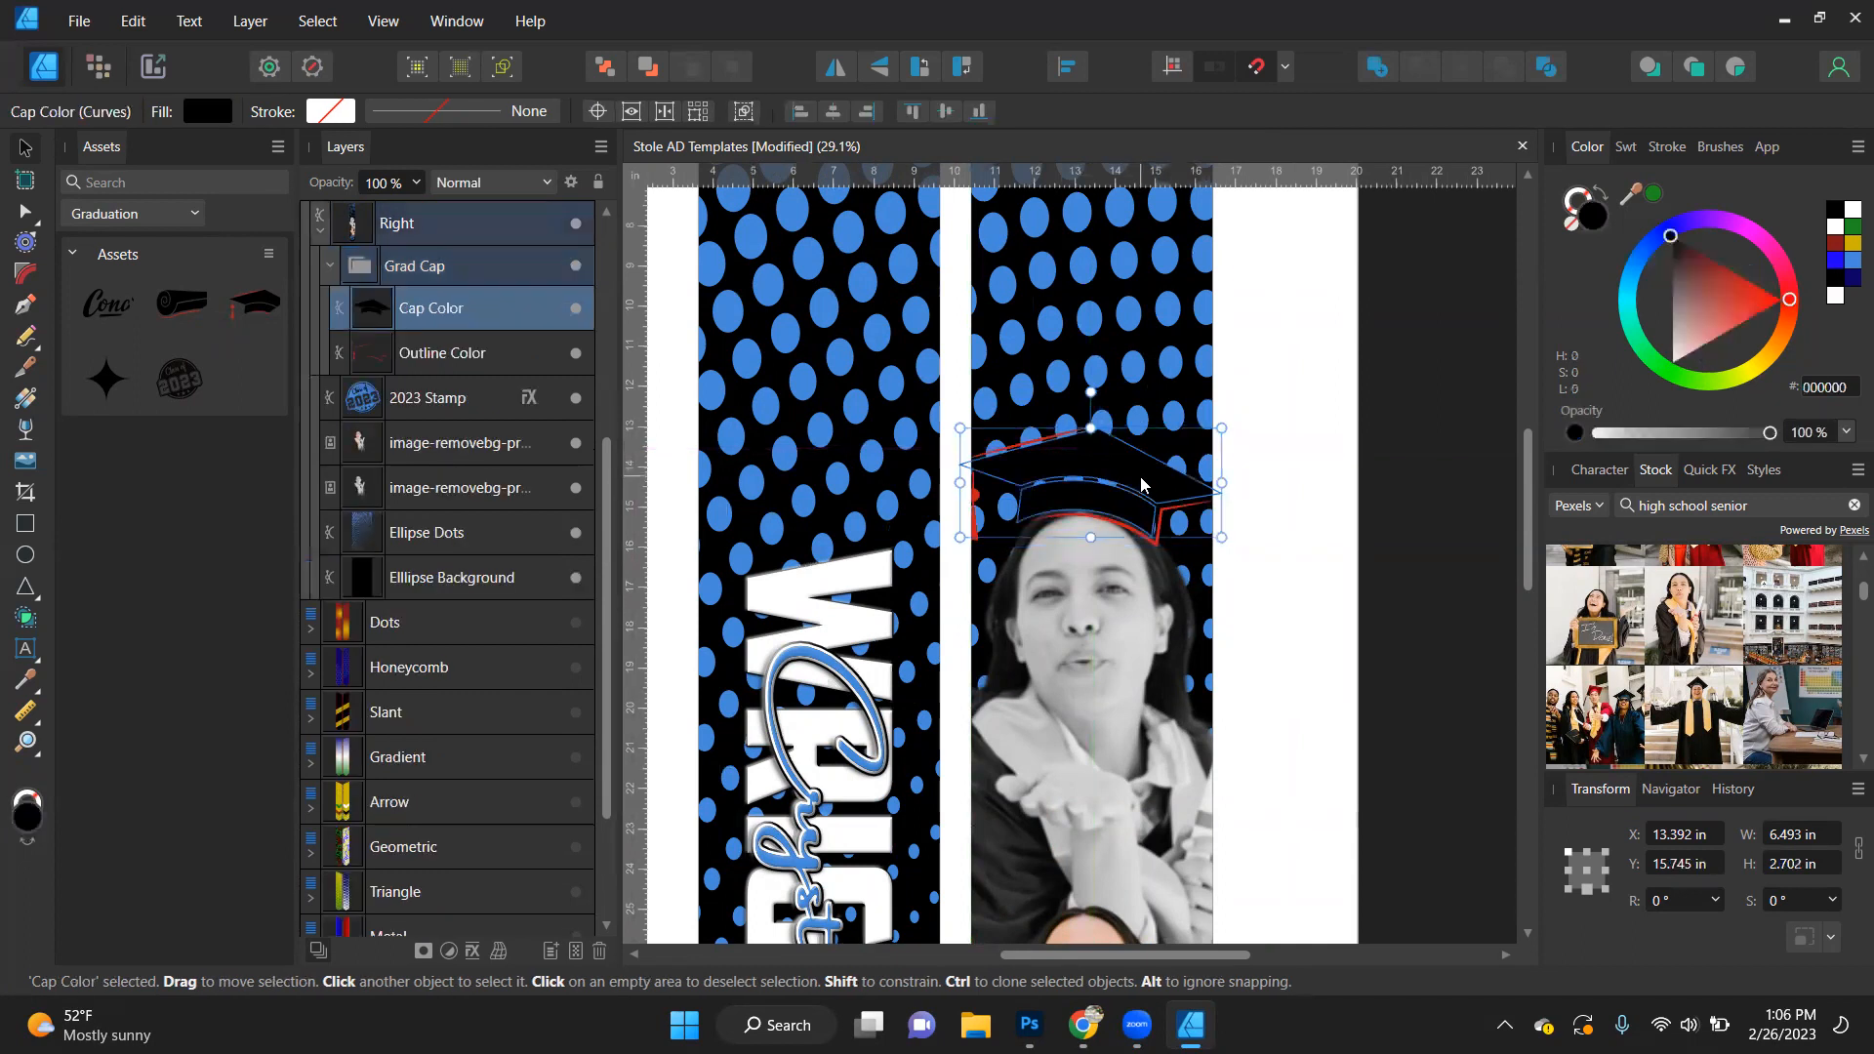
{"action": "left_click", "coordinate": [490, 352]}
{"action": "left_click", "coordinate": [1844, 262]}
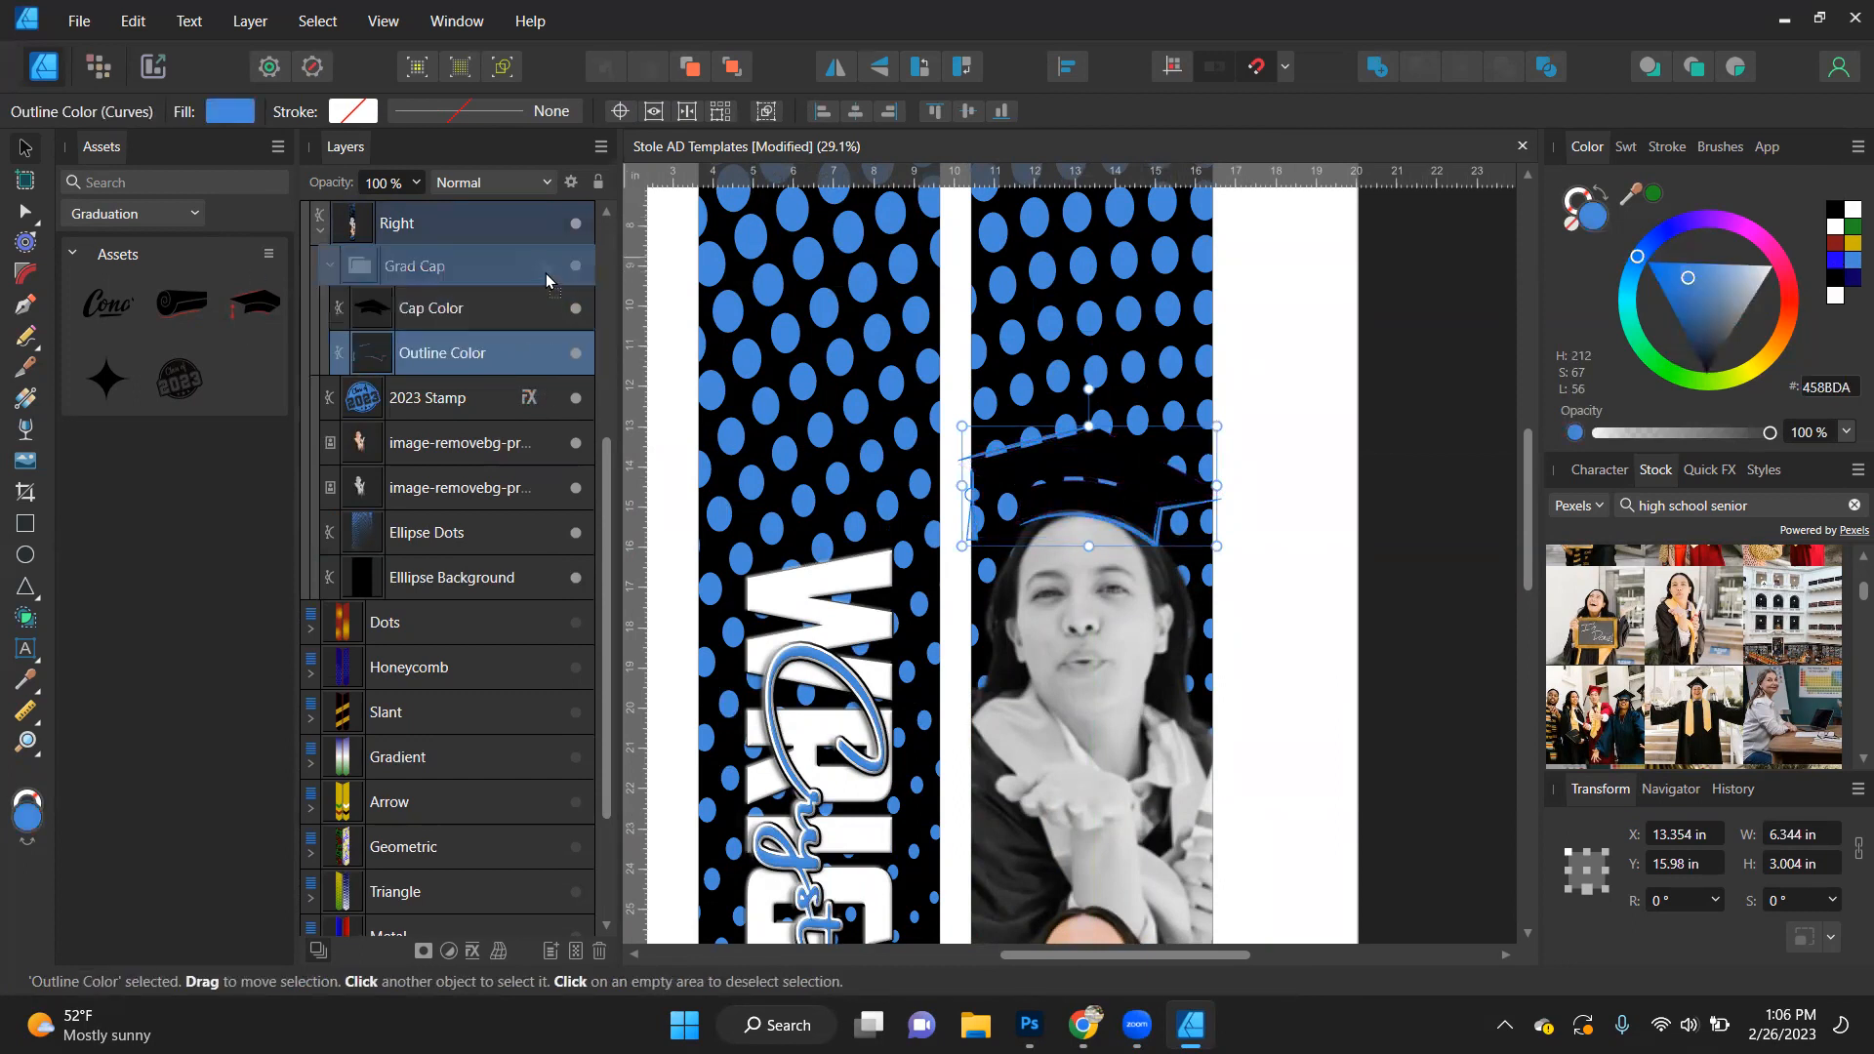
- Give the Grad Cap group the emboss, outline and outer shadow effects, and set the emboss radius to 3 px
{"action": "scroll", "coordinate": [548, 283], "scroll_direction": "up", "scroll_amount": 2}
{"action": "left_click_drag", "start_coordinate": [553, 463], "coordinate": [553, 457]}
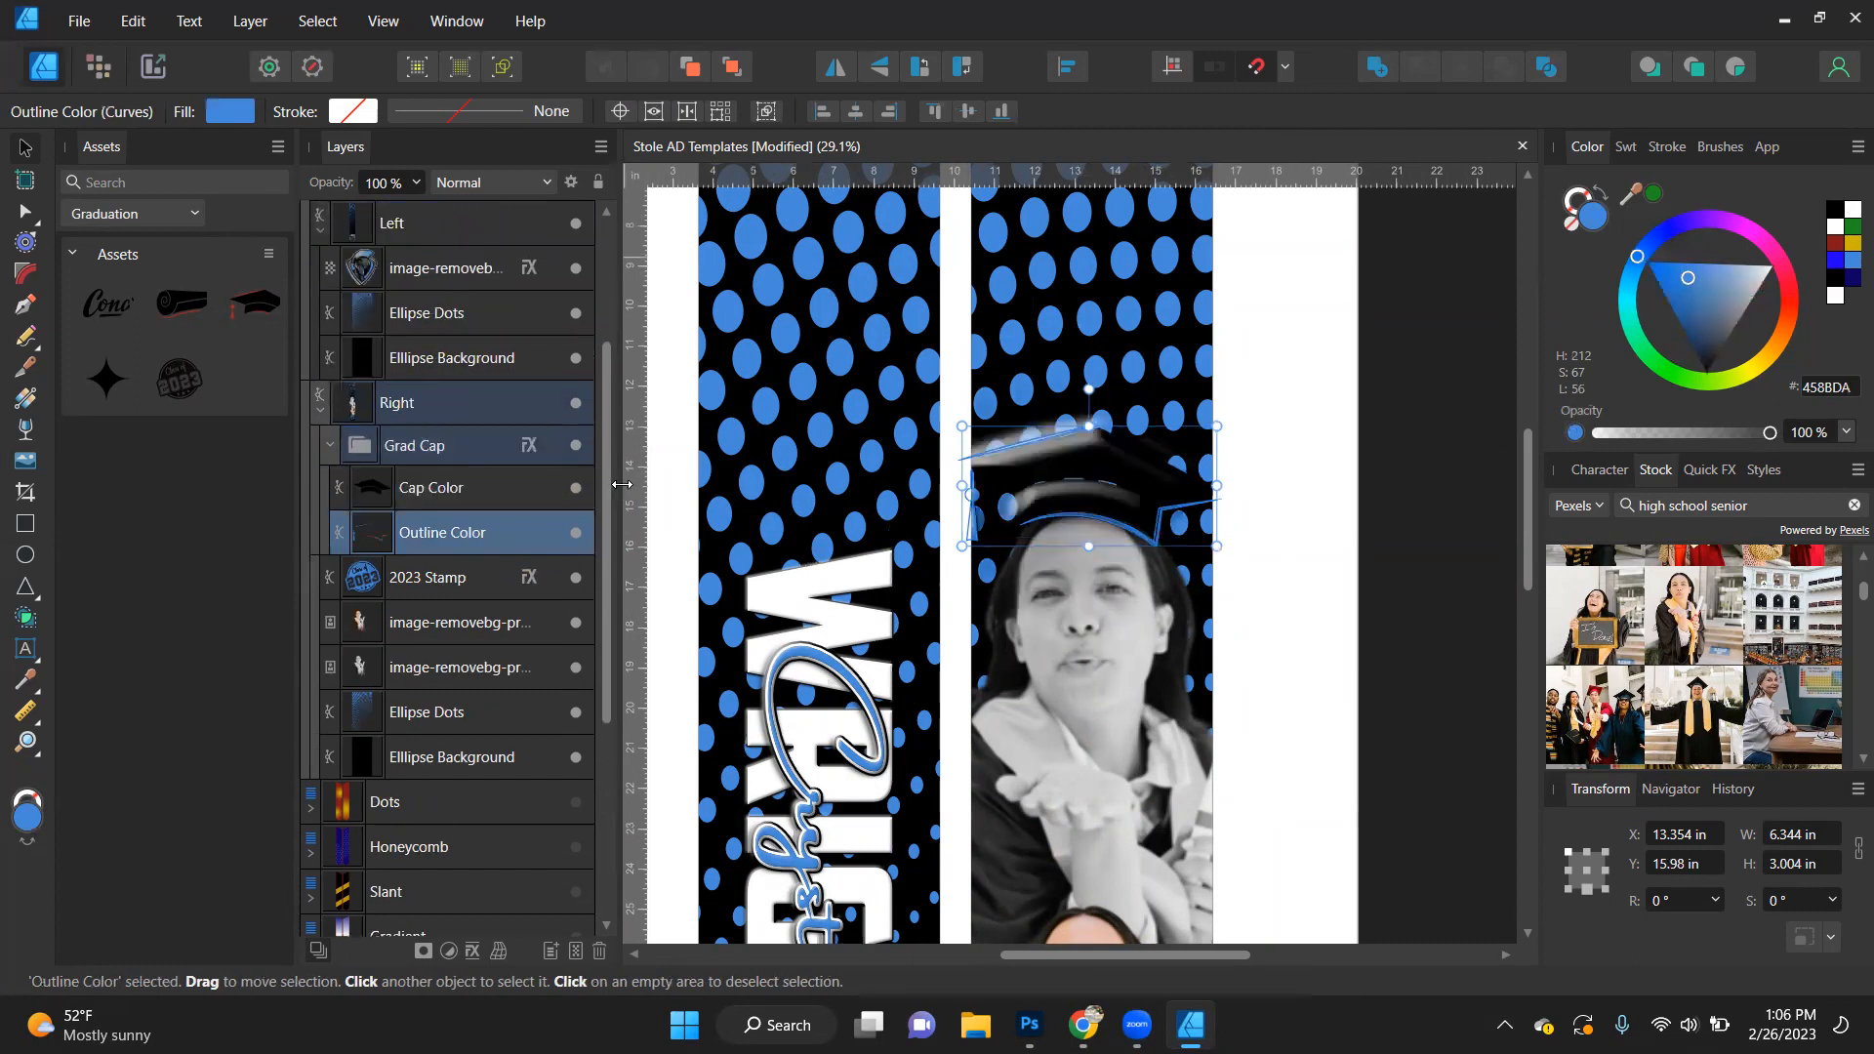
{"action": "left_click", "coordinate": [537, 447]}
{"action": "left_click_drag", "start_coordinate": [499, 279], "coordinate": [498, 283]}
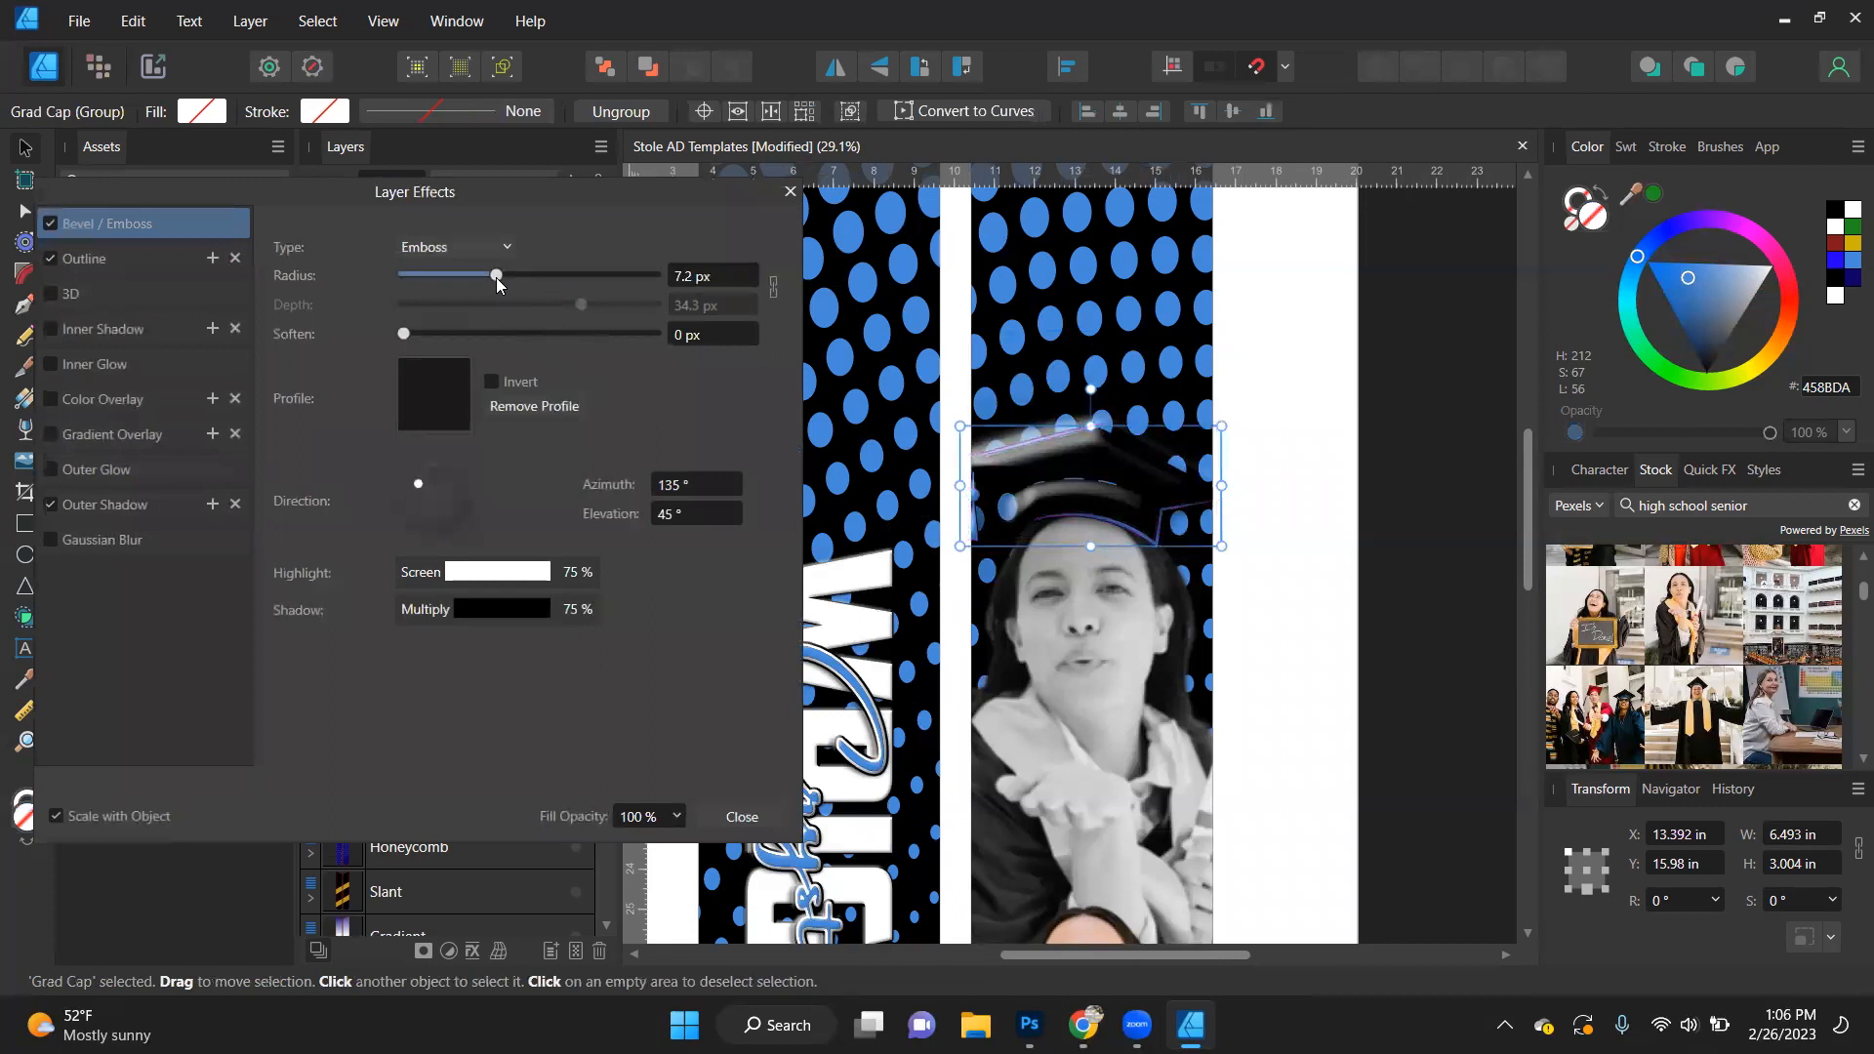
{"action": "left_click", "coordinate": [479, 277]}
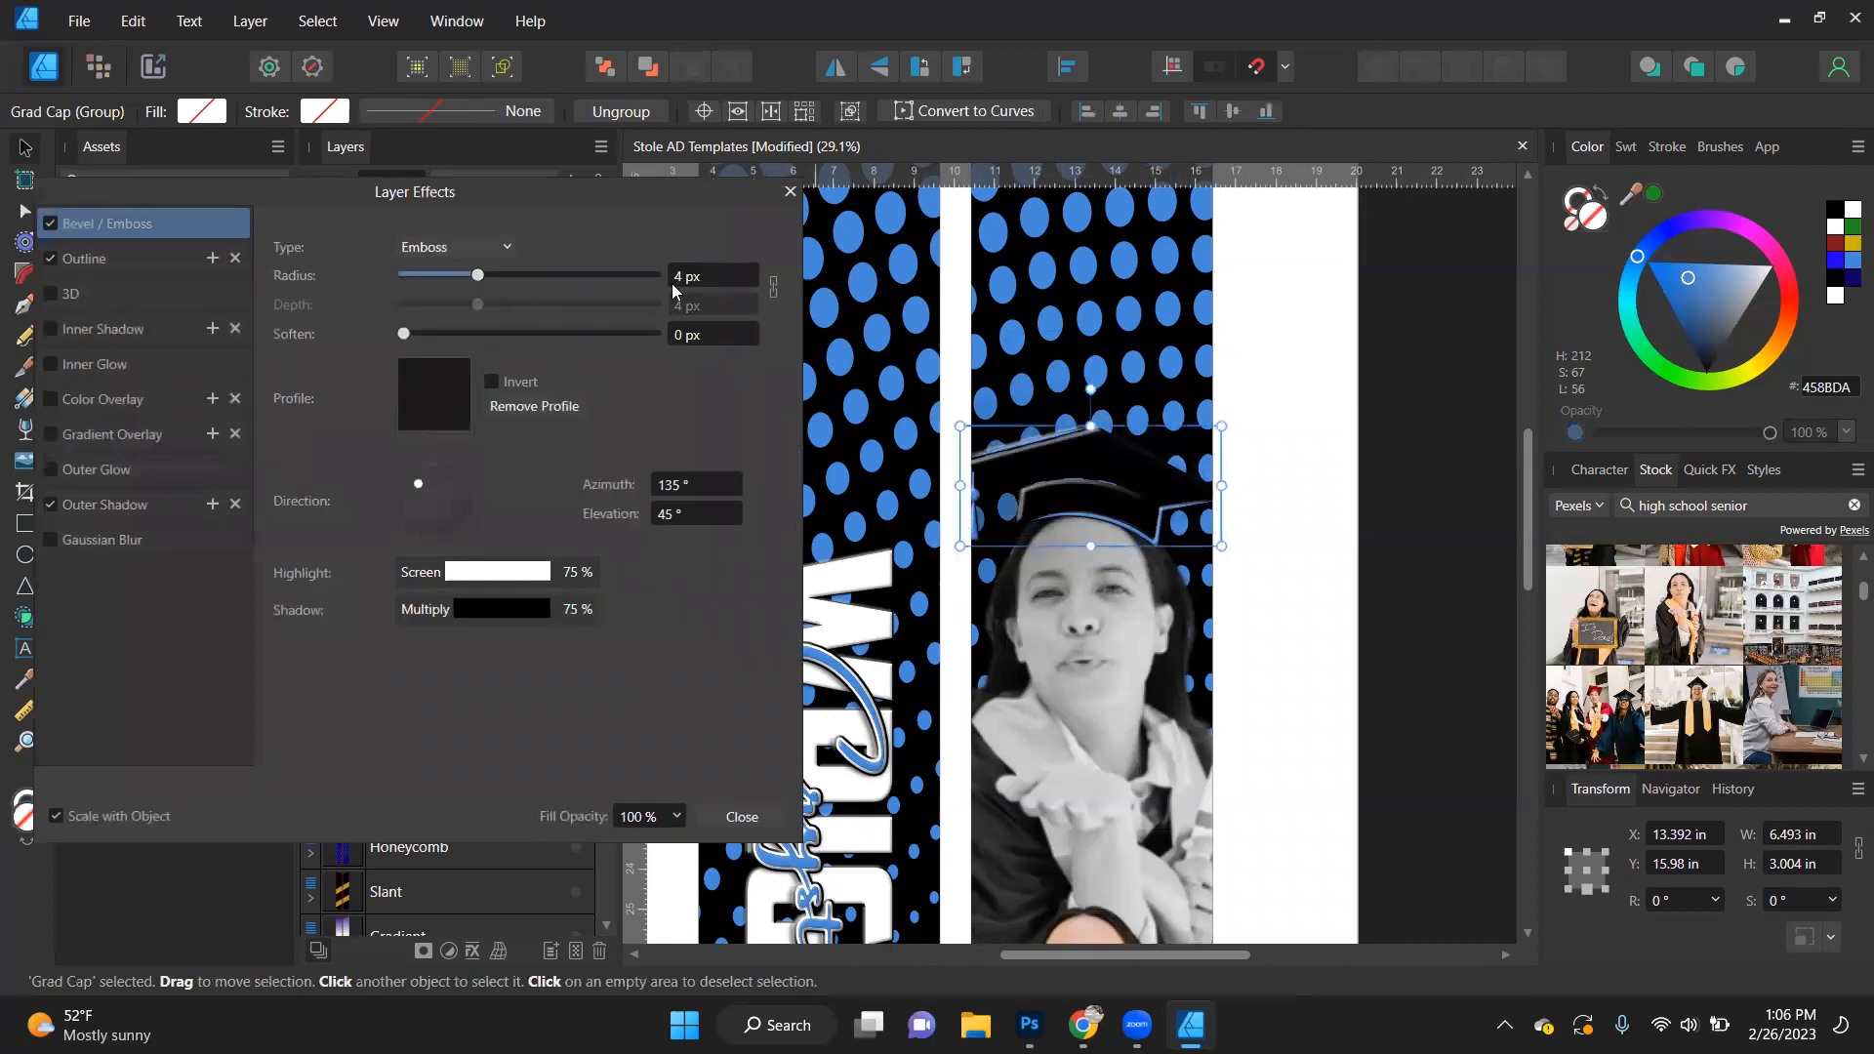
{"action": "left_click", "coordinate": [712, 278]}
{"action": "type", "text": "3"}
{"action": "key", "text": "Return"}
{"action": "left_click", "coordinate": [756, 824]}
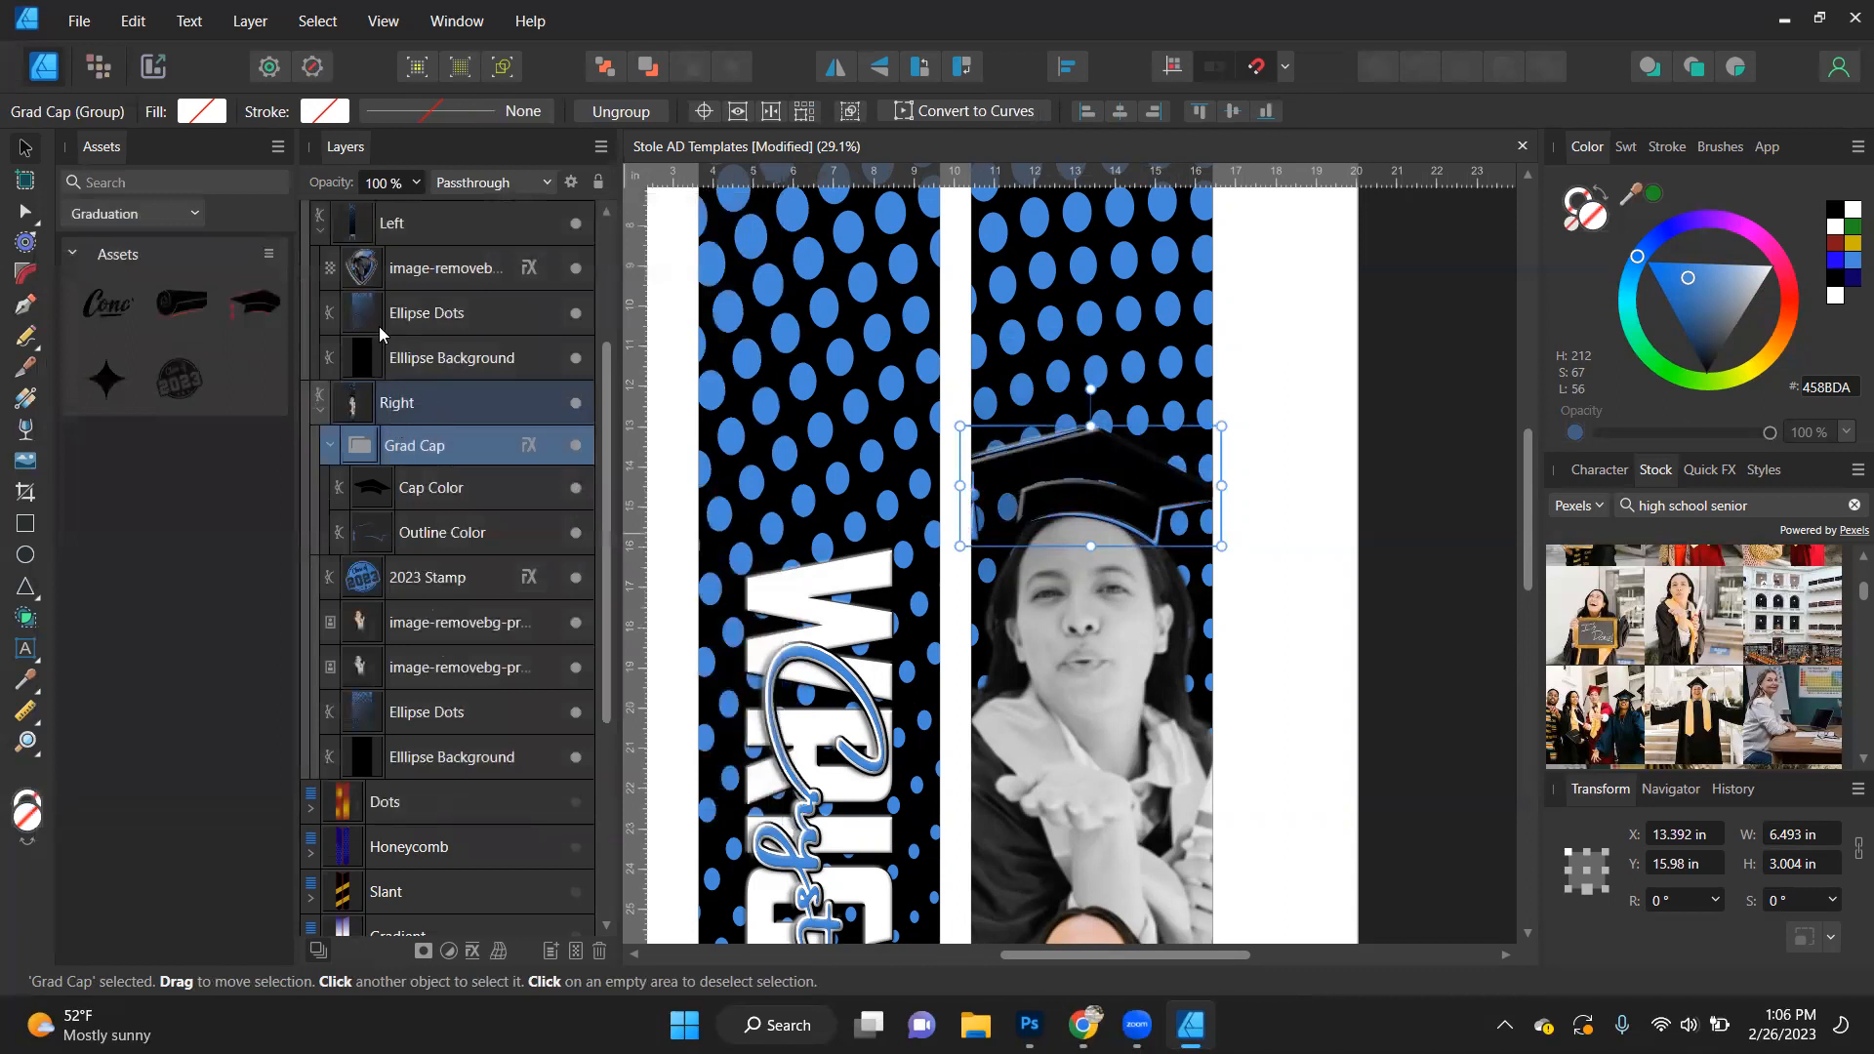
- Fill the graduation cap's Cap Color shape with white
{"action": "left_click", "coordinate": [431, 487]}
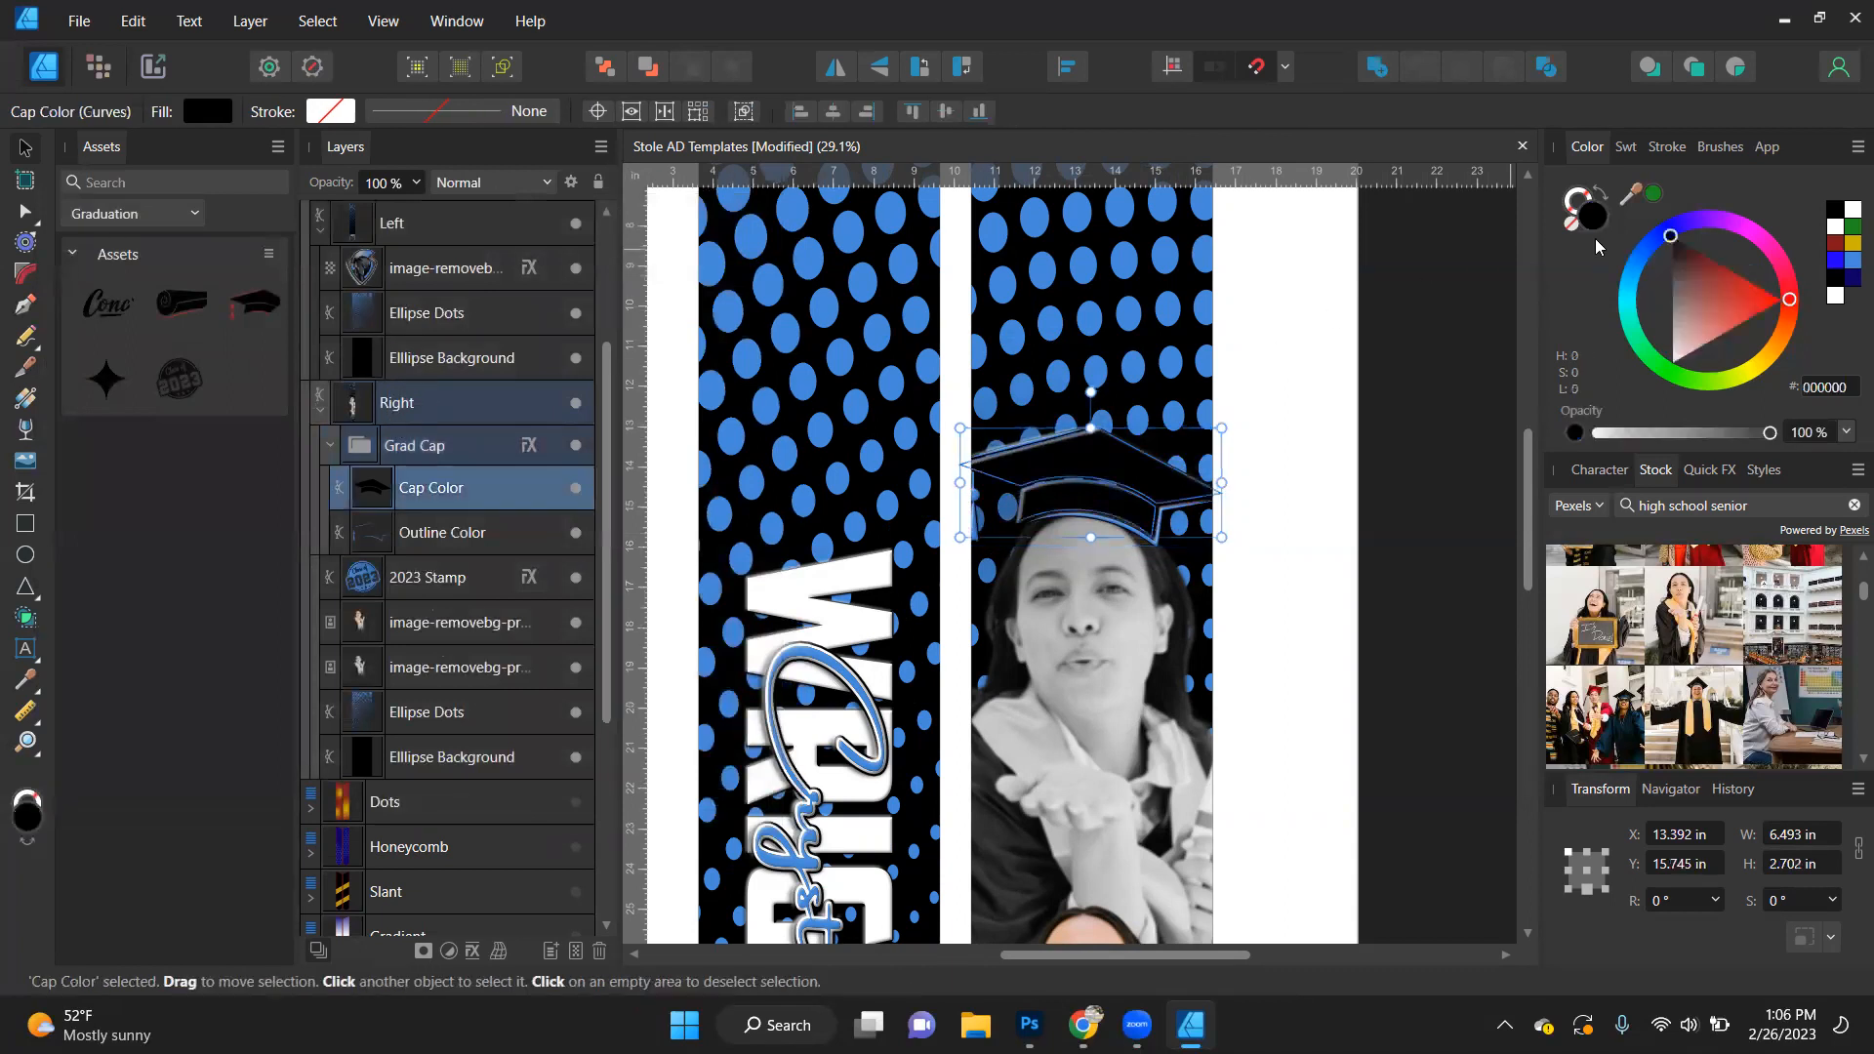
{"action": "left_click", "coordinate": [1850, 209]}
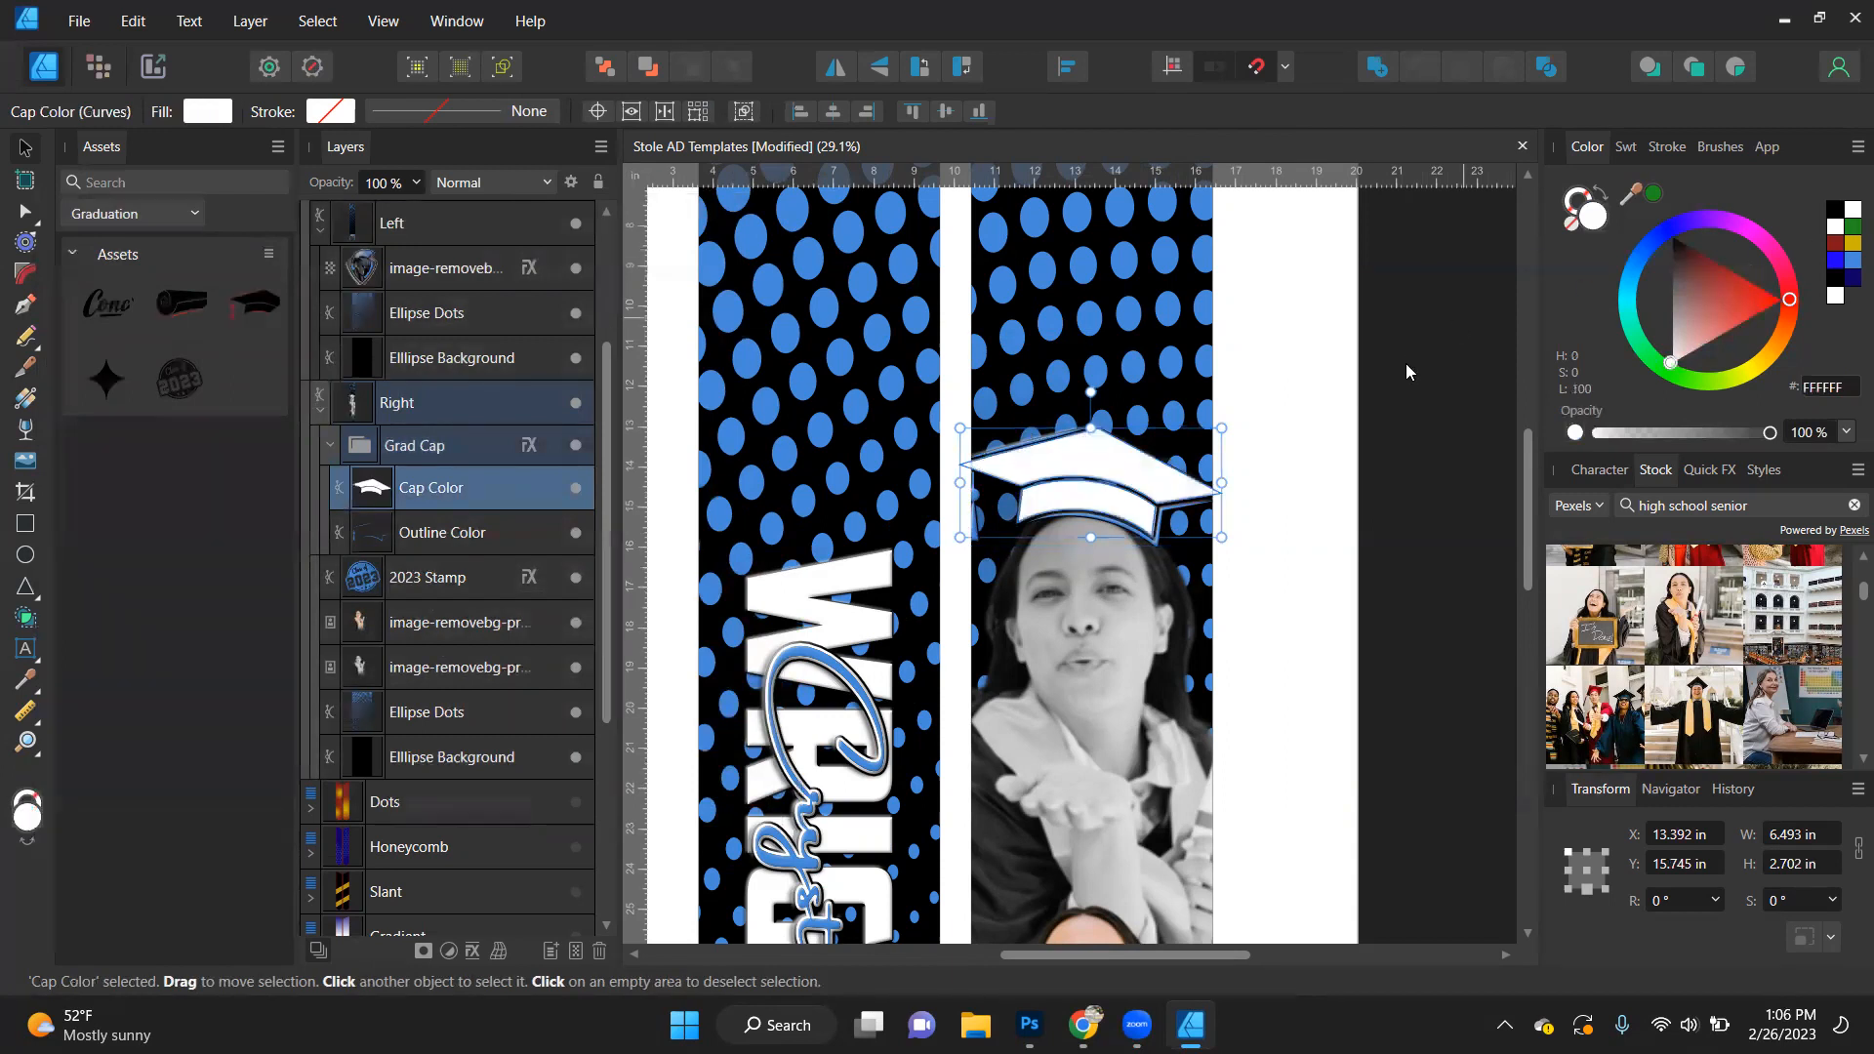
{"action": "left_click", "coordinate": [1323, 535]}
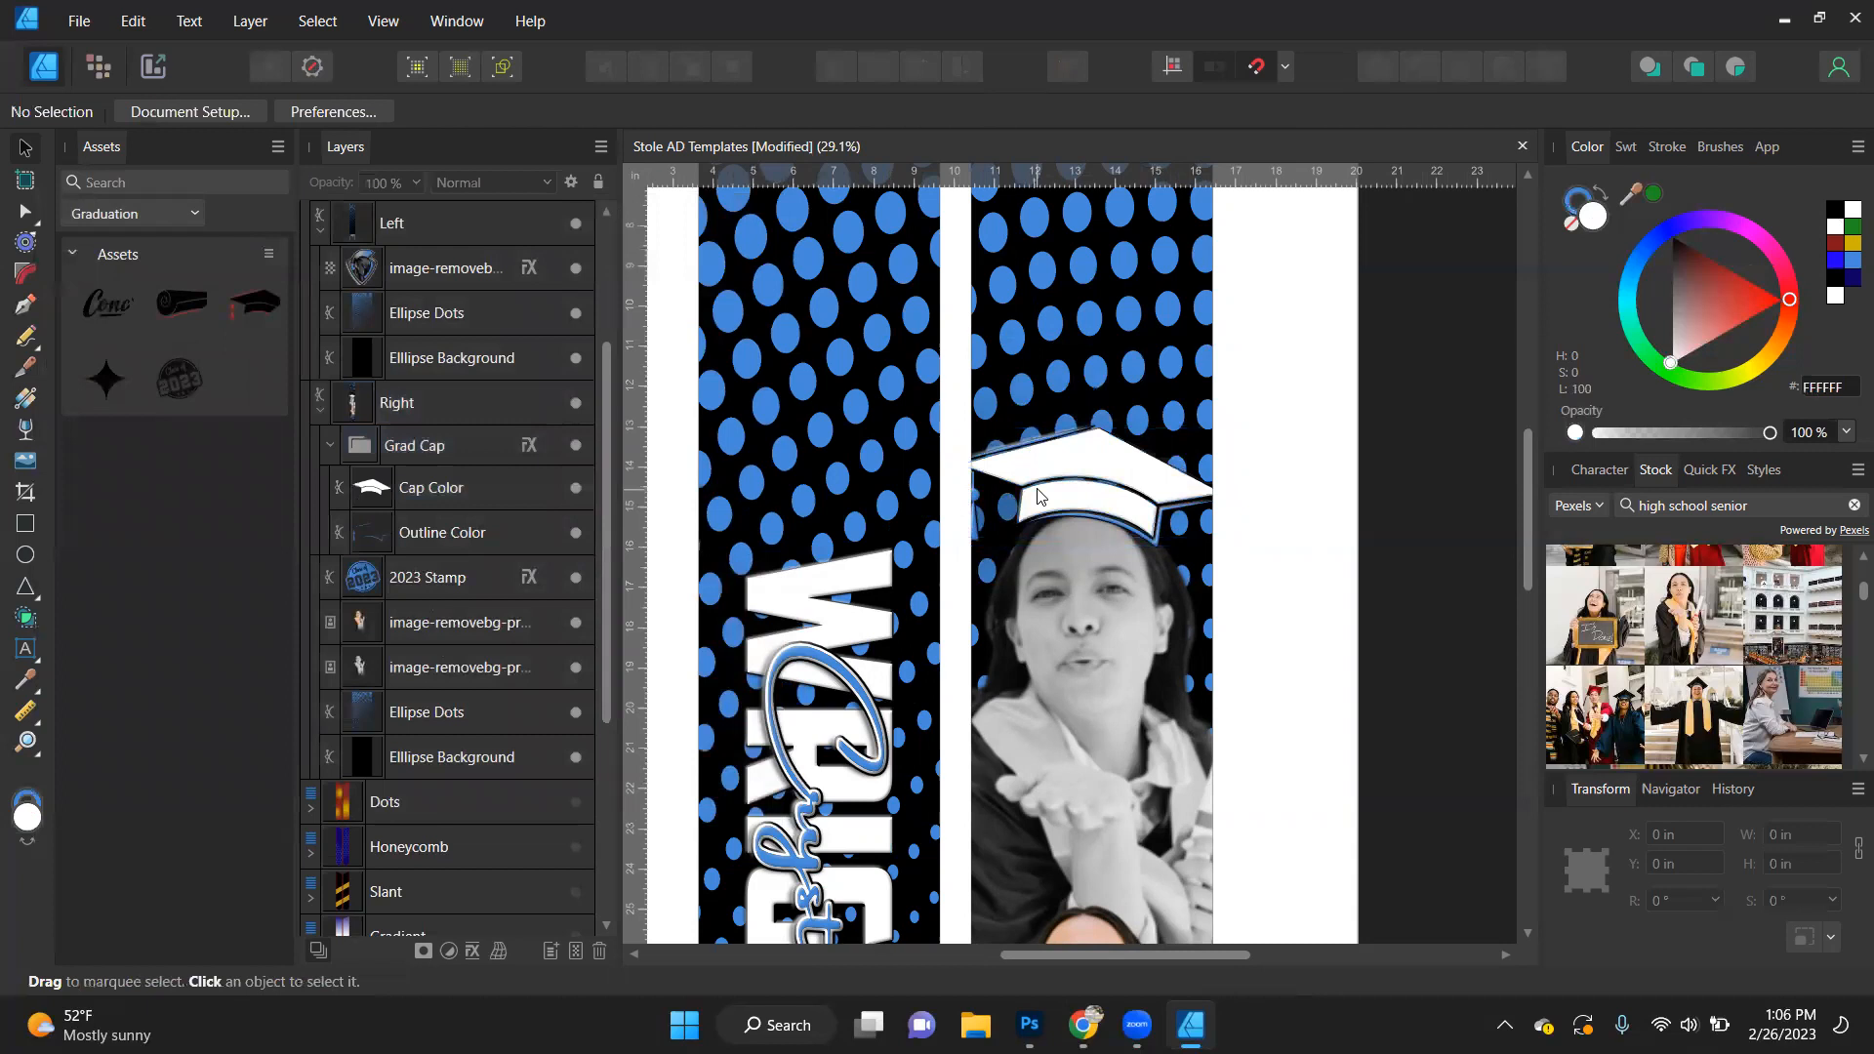
- Shrink the Grad Cap group to about 5.3 in wide, rotate it to about -13° and fit it on the greyscale portrait's head
{"action": "scroll", "coordinate": [1040, 498], "scroll_direction": "up", "scroll_amount": 3}
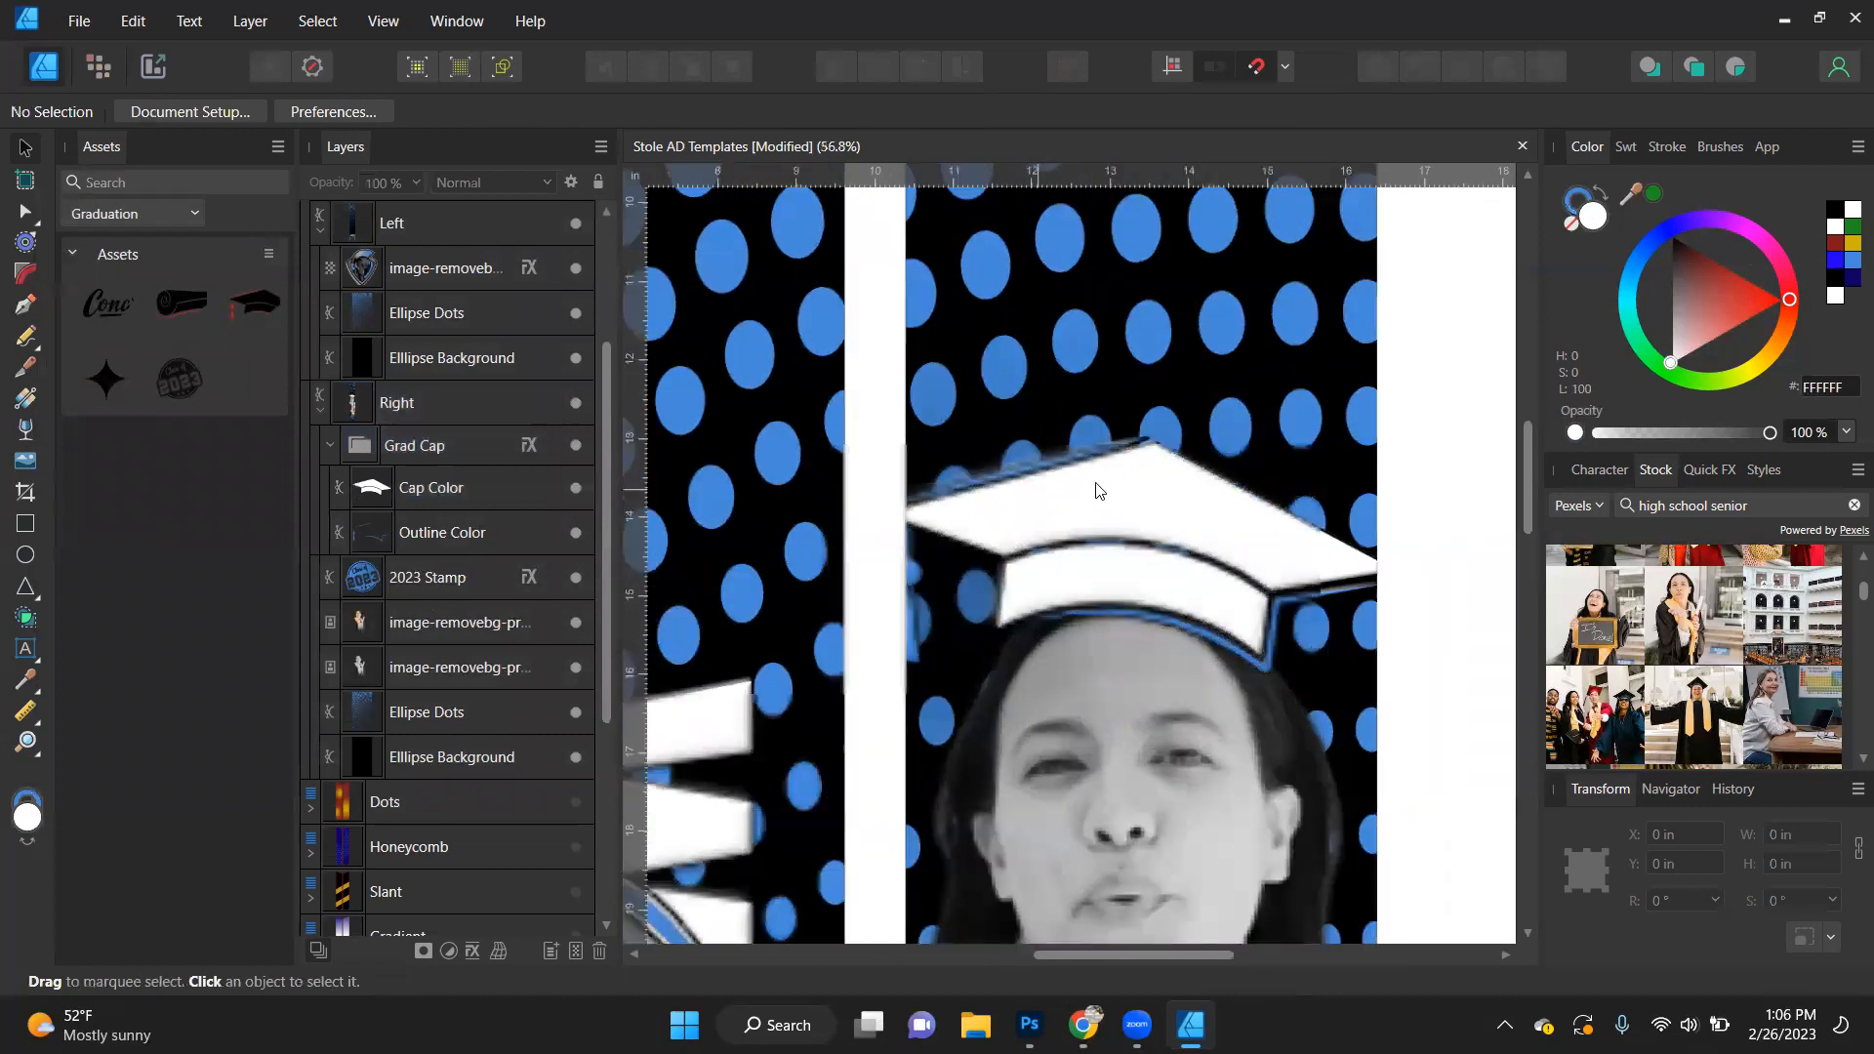
{"action": "left_click", "coordinate": [1122, 501]}
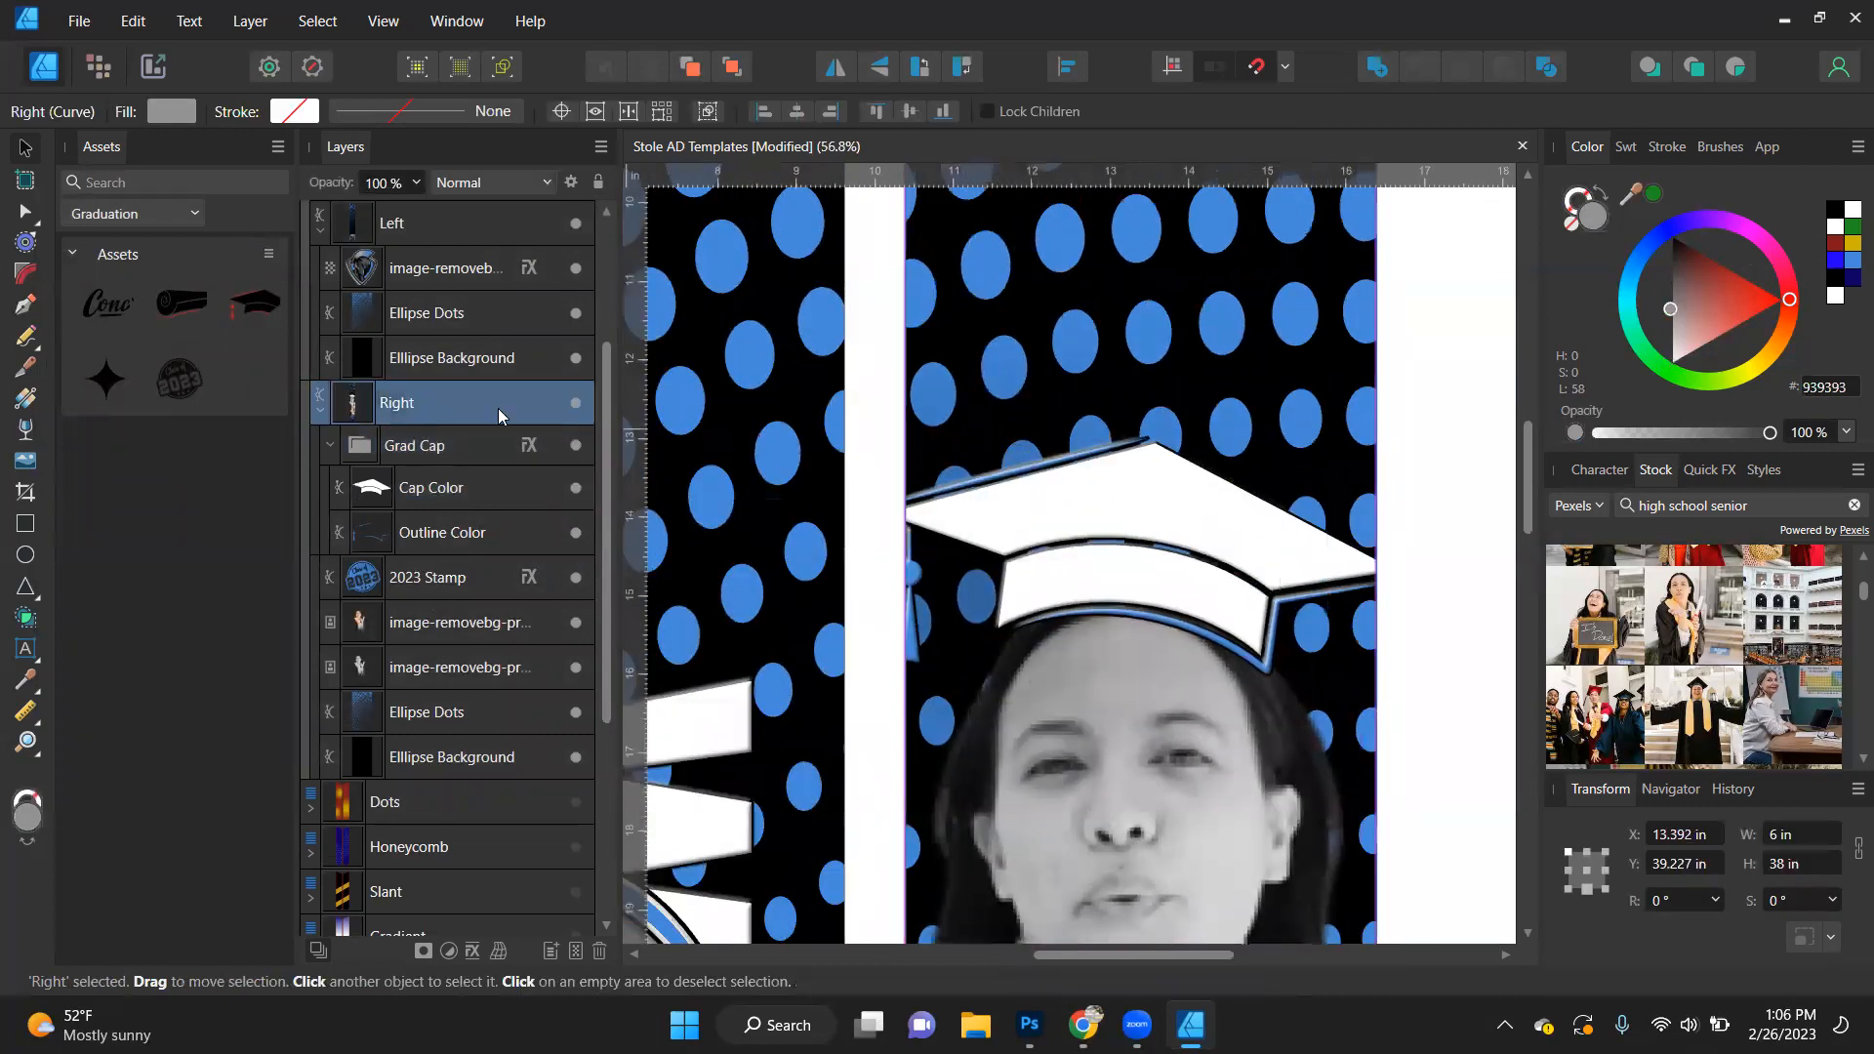
{"action": "left_click", "coordinate": [562, 448]}
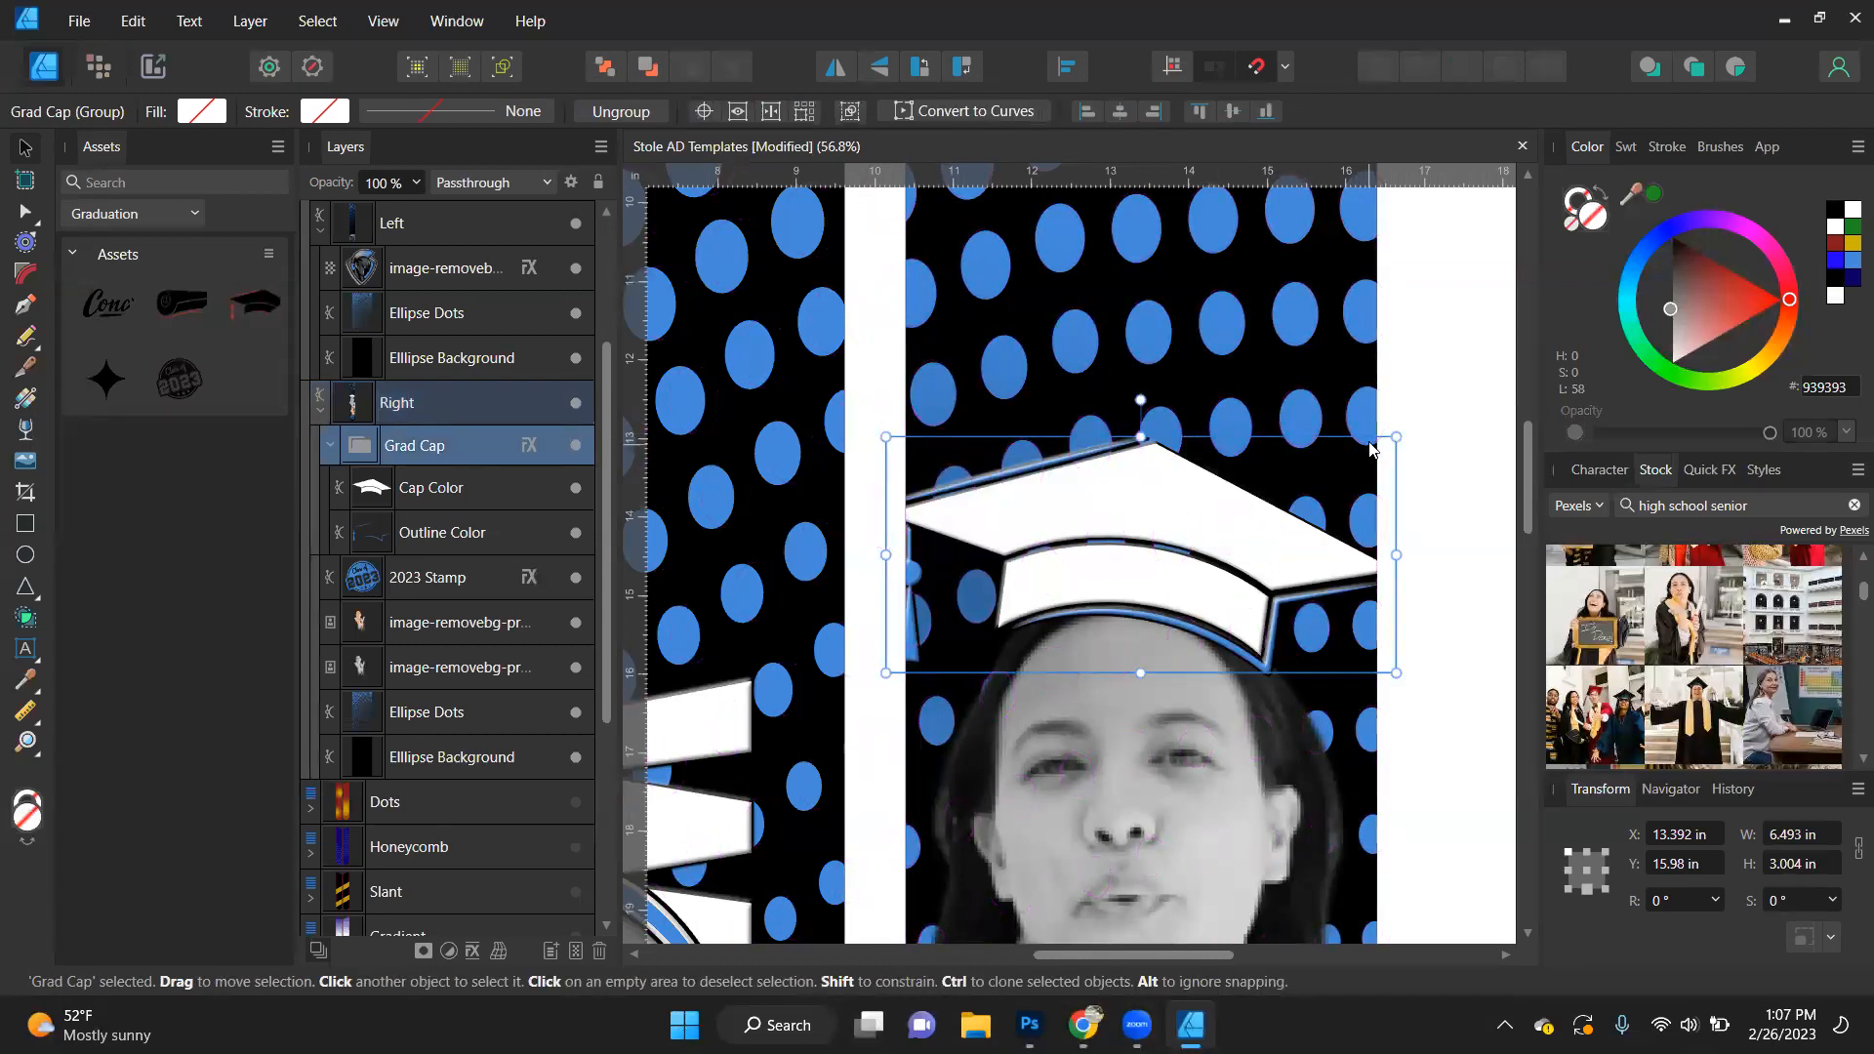
{"action": "left_click_drag", "start_coordinate": [1394, 441], "coordinate": [1347, 459]}
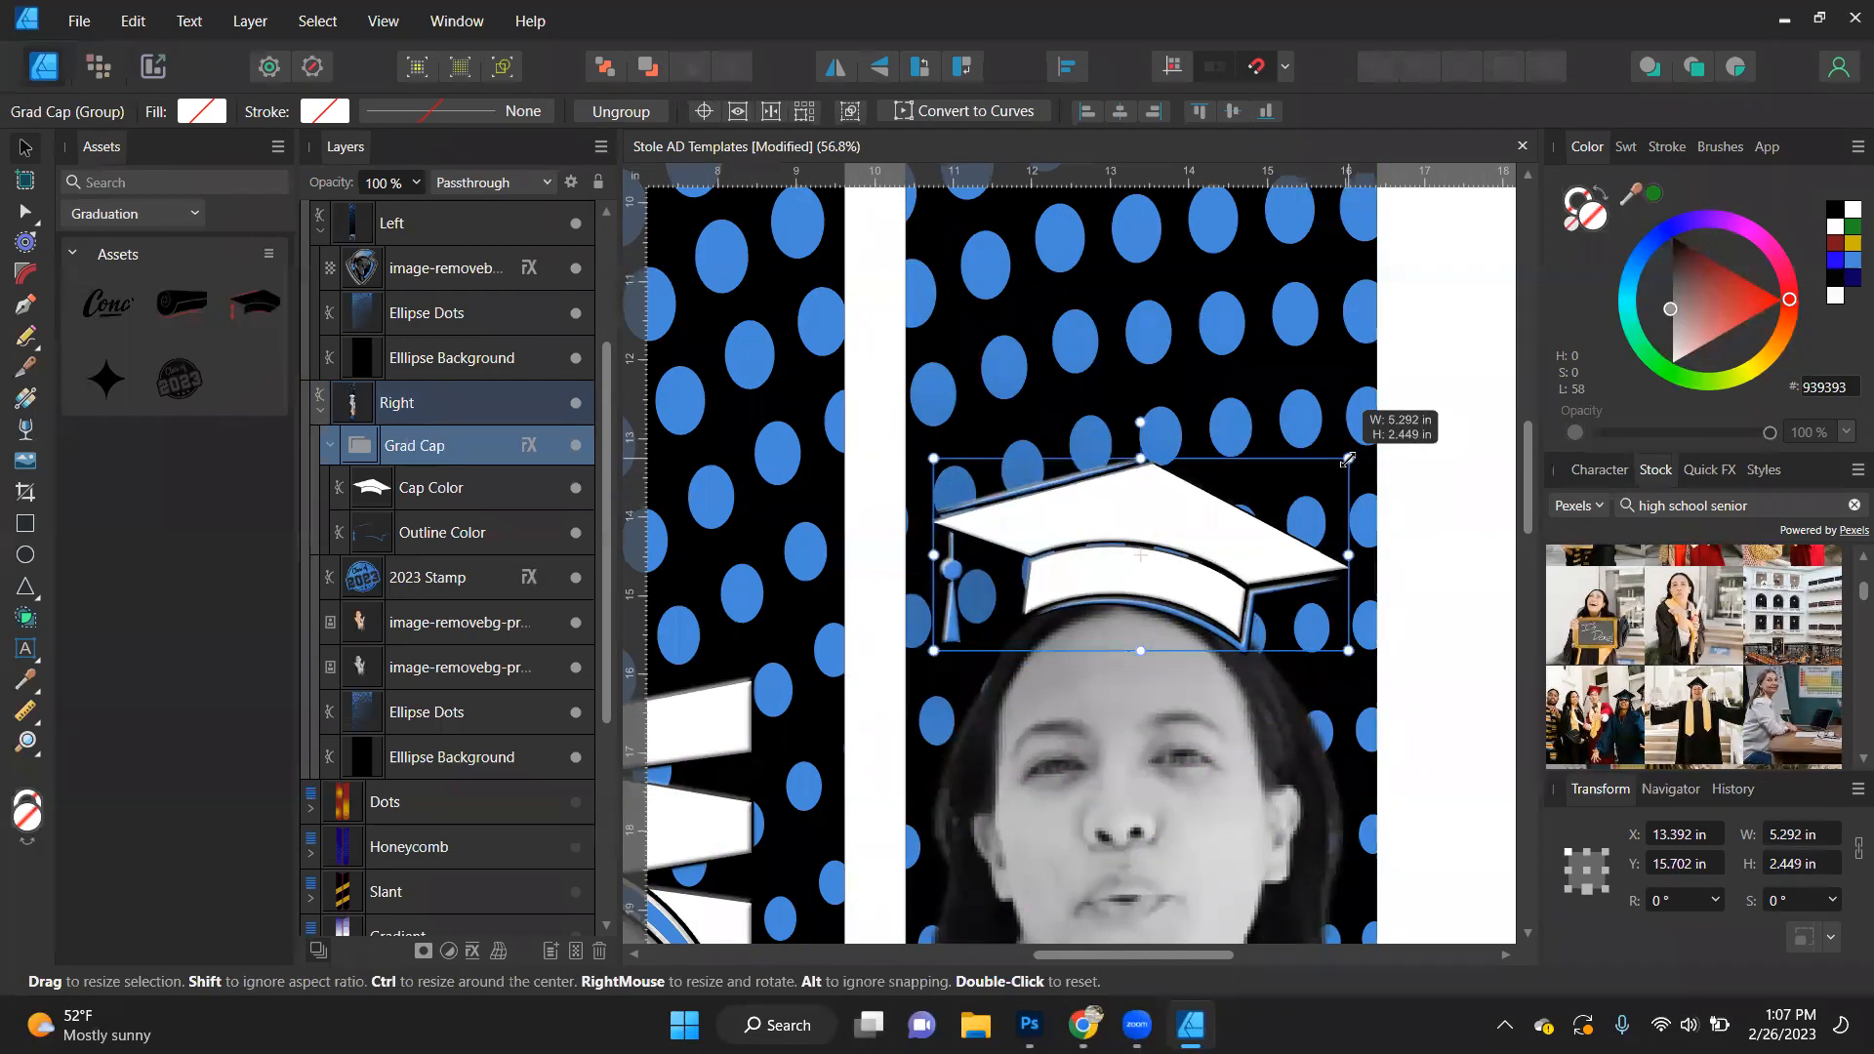
{"action": "left_click_drag", "start_coordinate": [1228, 551], "coordinate": [1269, 564]}
{"action": "left_click_drag", "start_coordinate": [1189, 452], "coordinate": [1209, 498]}
{"action": "scroll", "coordinate": [1318, 390], "scroll_direction": "down", "scroll_amount": 3}
{"action": "scroll", "coordinate": [1318, 391], "scroll_direction": "down", "scroll_amount": 3}
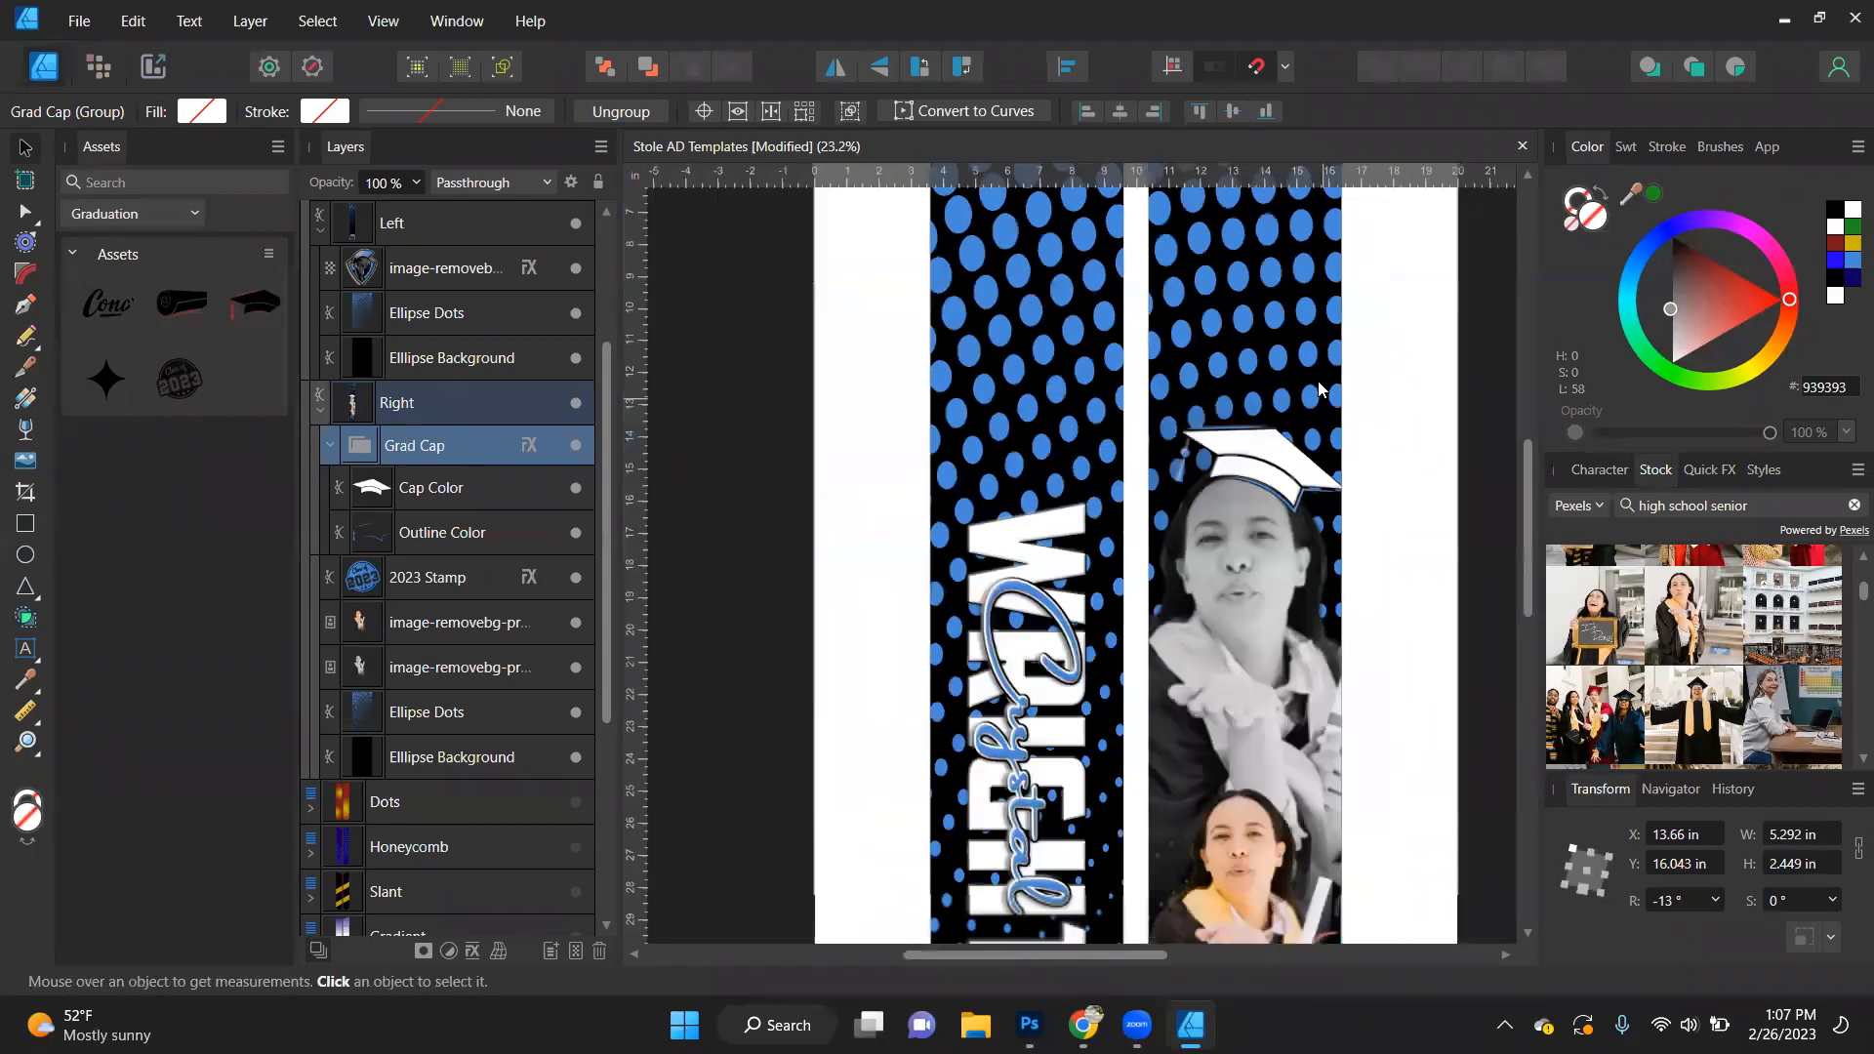
{"action": "left_click", "coordinate": [1417, 557]}
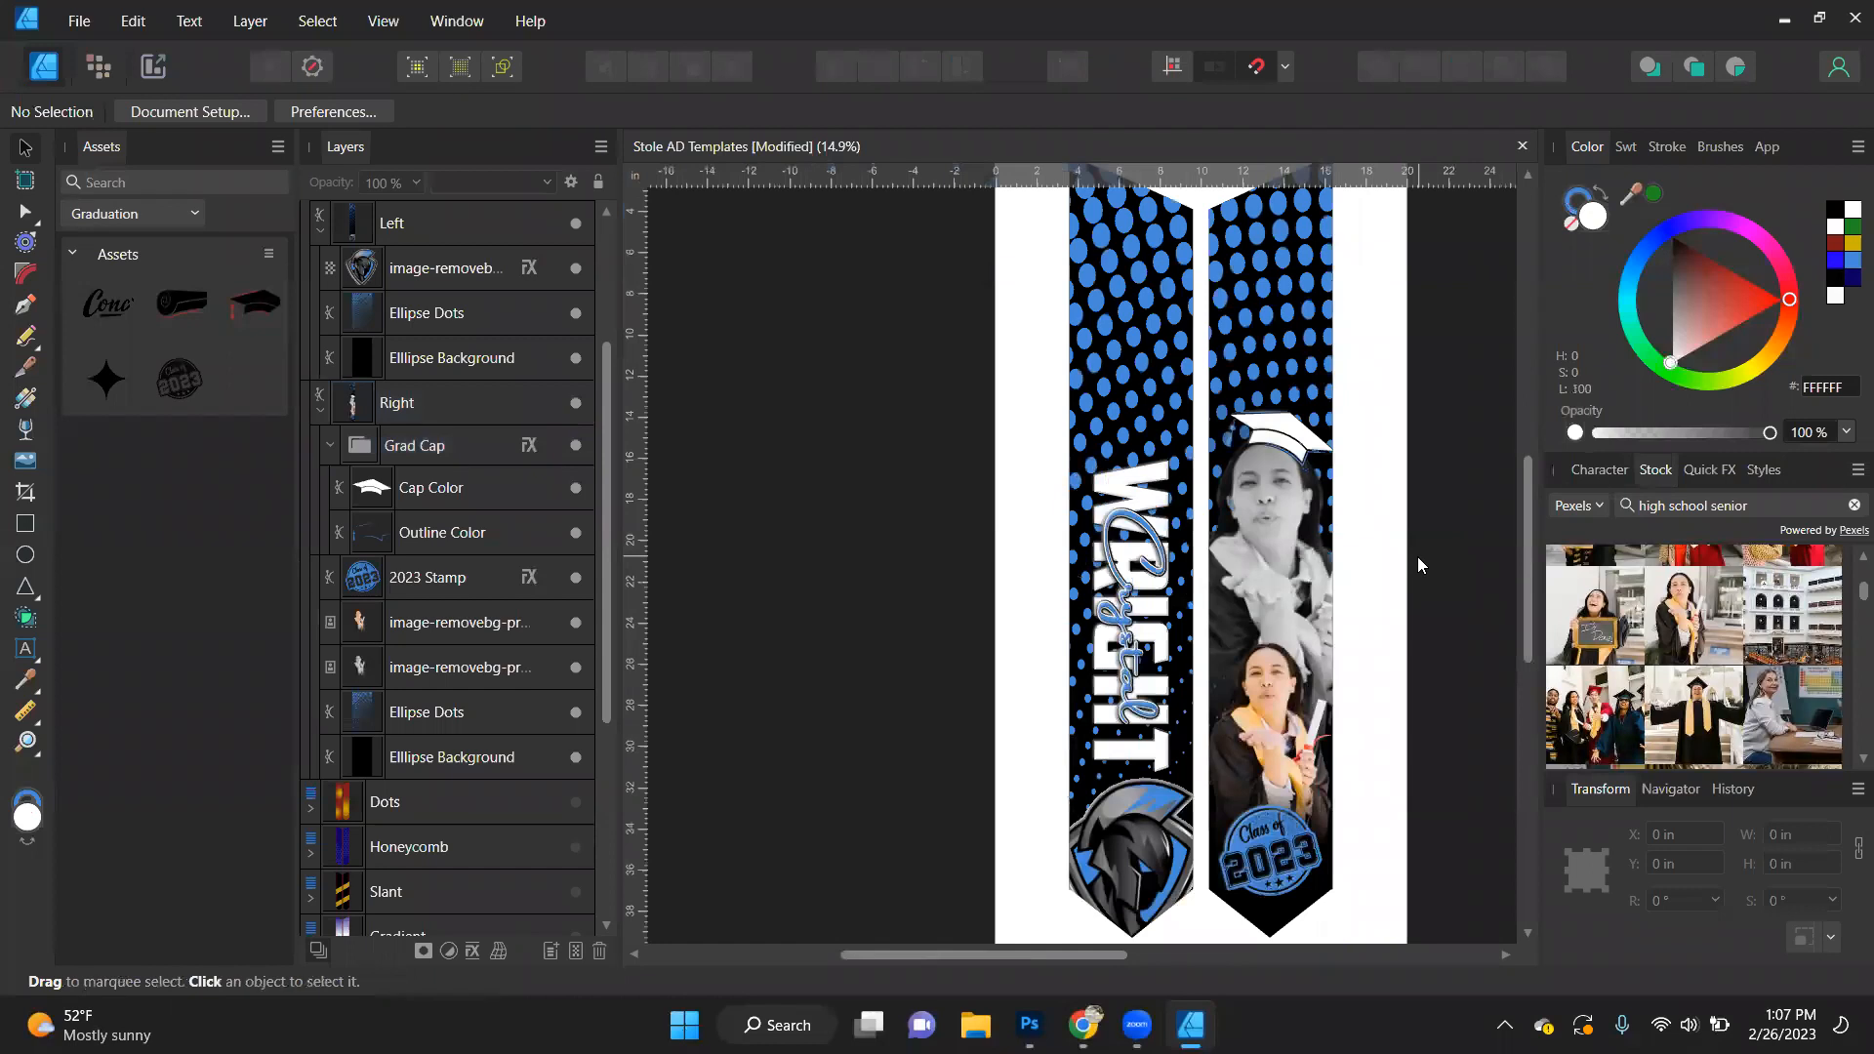
- Nudge the Grad Cap group slightly lower on the greyscale portrait's head and show the whole stole page
{"action": "scroll", "coordinate": [1282, 443], "scroll_direction": "up", "scroll_amount": 4}
{"action": "left_click", "coordinate": [1283, 443]}
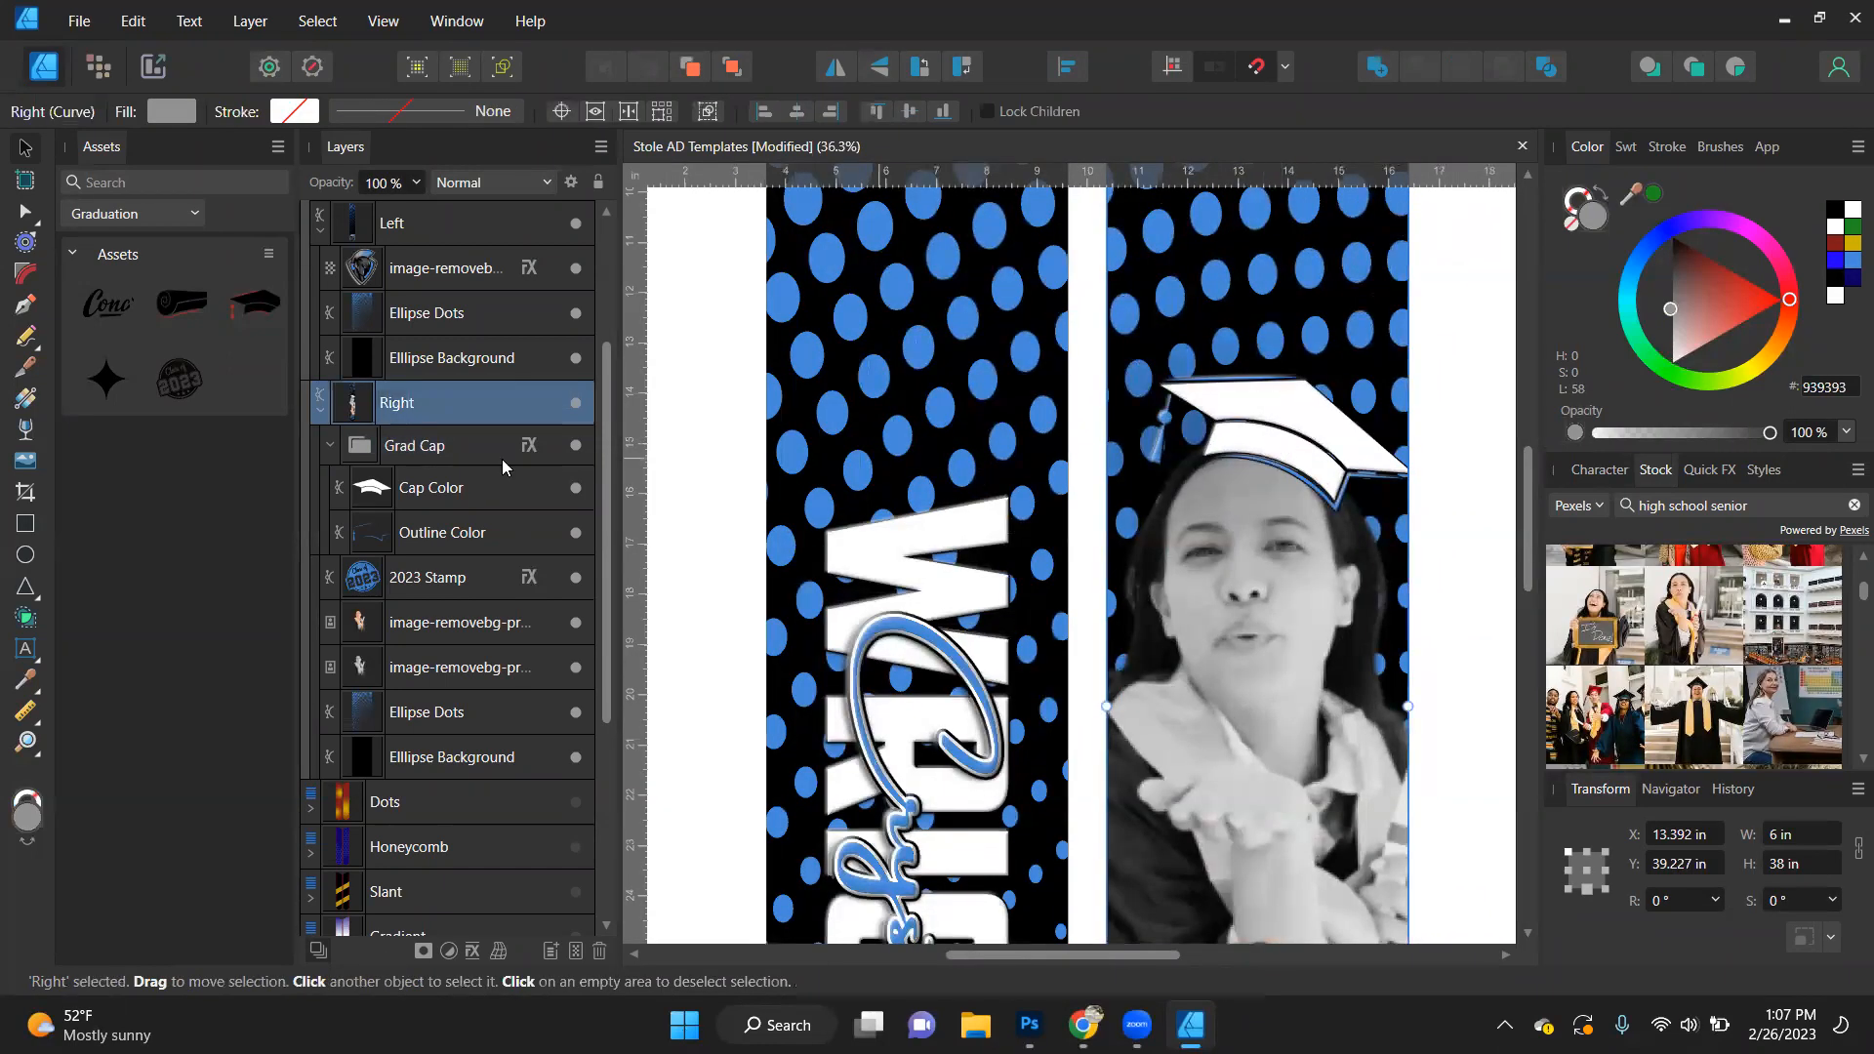
{"action": "left_click", "coordinate": [1308, 471]}
{"action": "left_click_drag", "start_coordinate": [1300, 471], "coordinate": [1304, 476]}
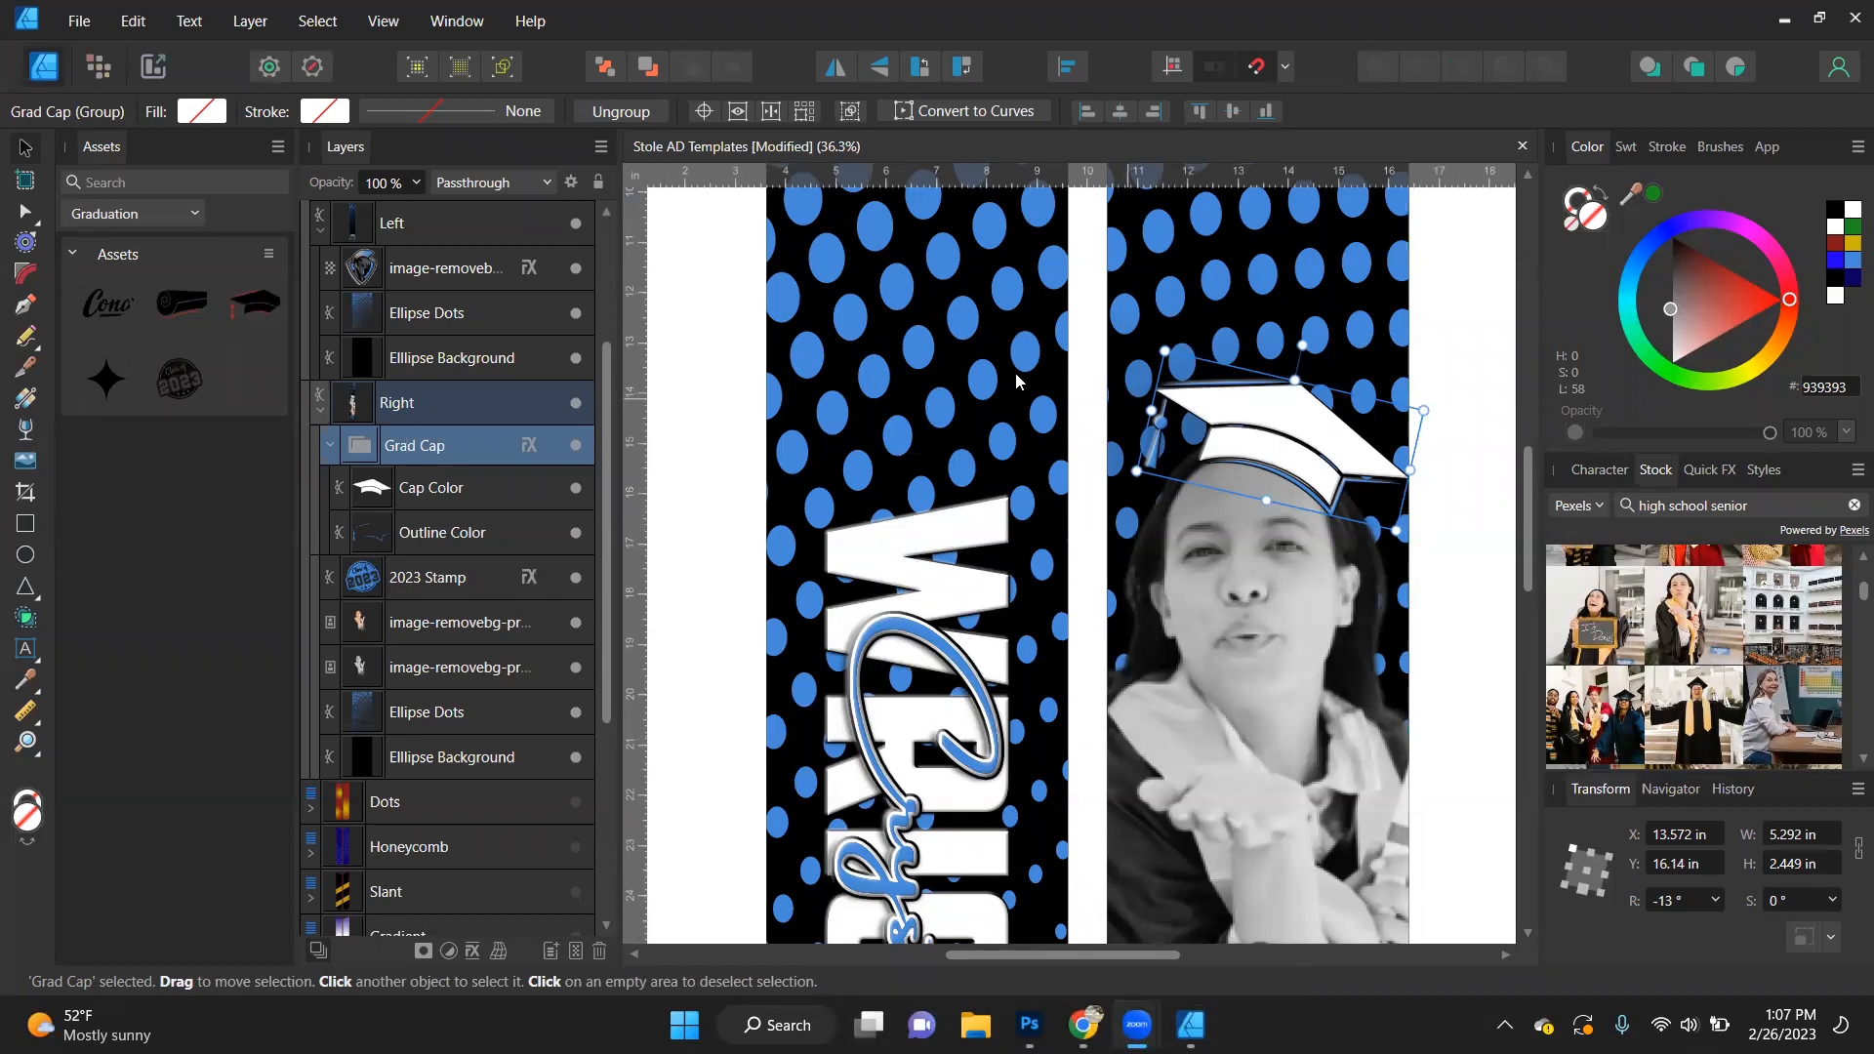
{"action": "left_click", "coordinate": [683, 460]}
{"action": "key", "text": "ctrl+0"}
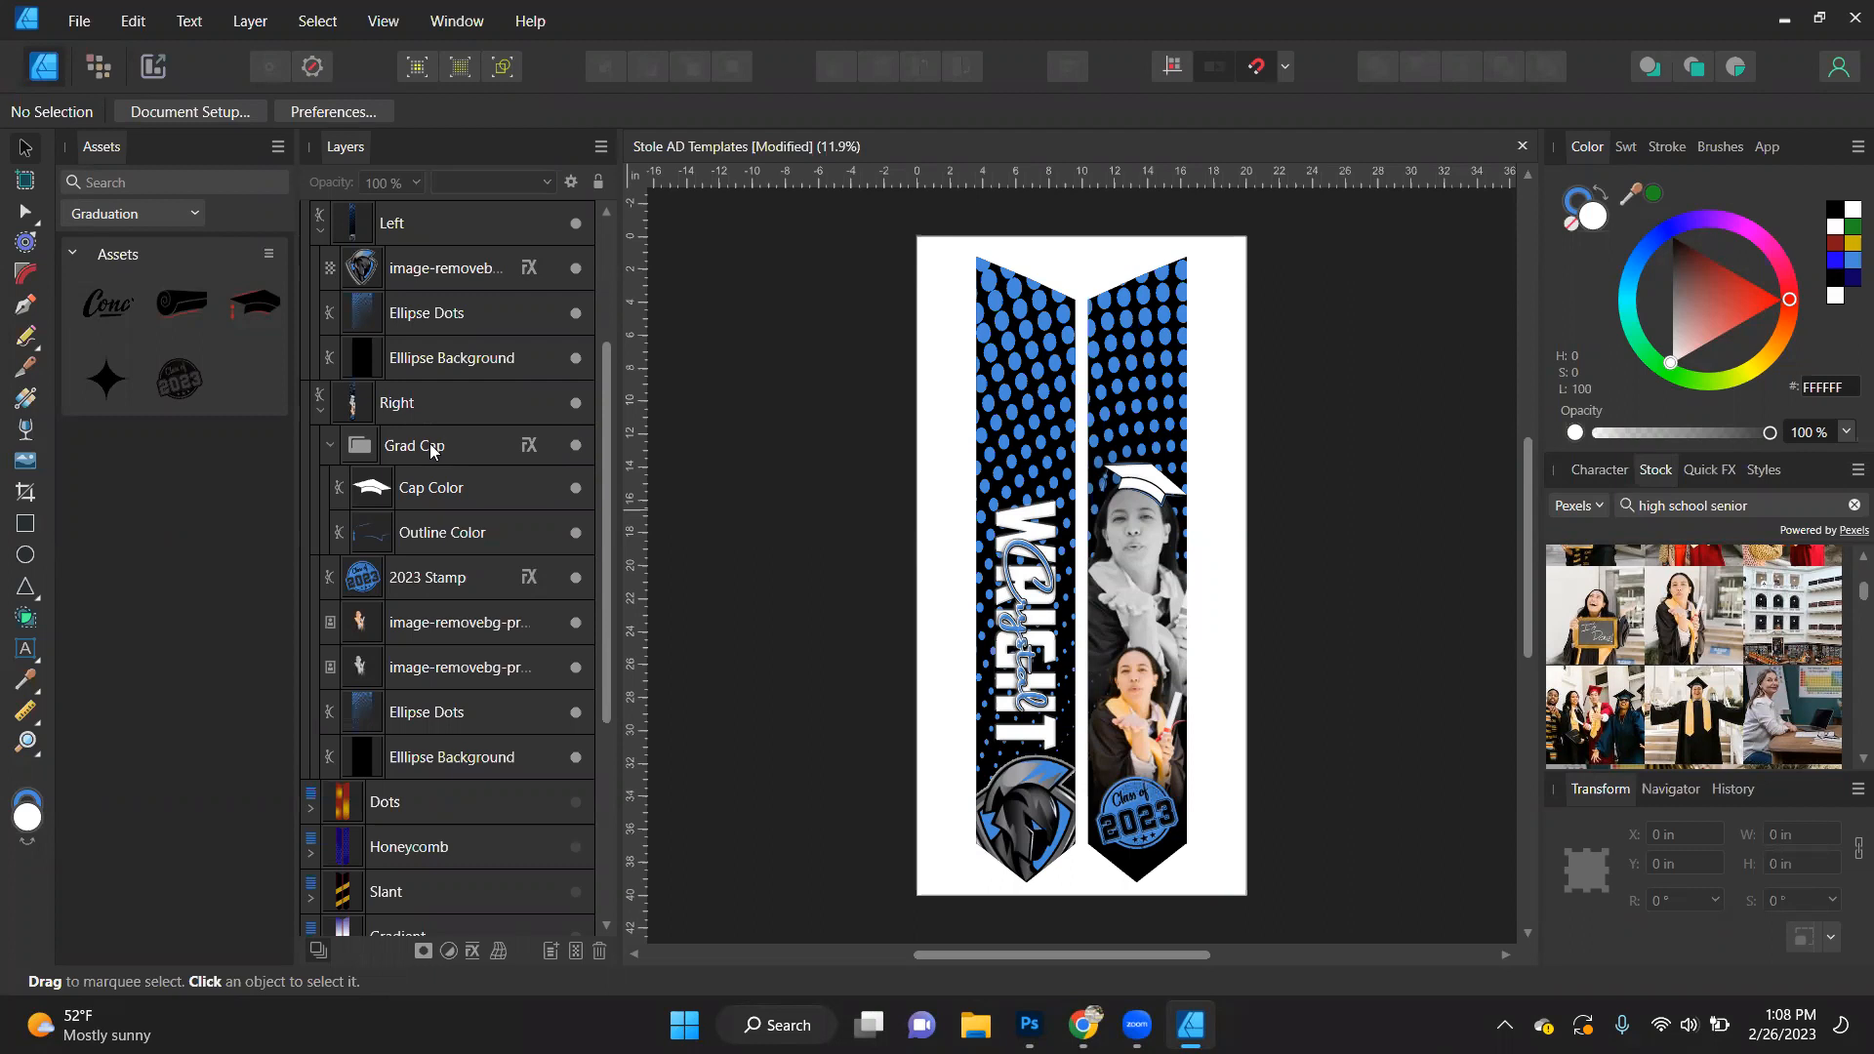
- Hide the Grad Cap group on the Right stole panel and clear the selection
{"action": "left_click", "coordinate": [430, 449]}
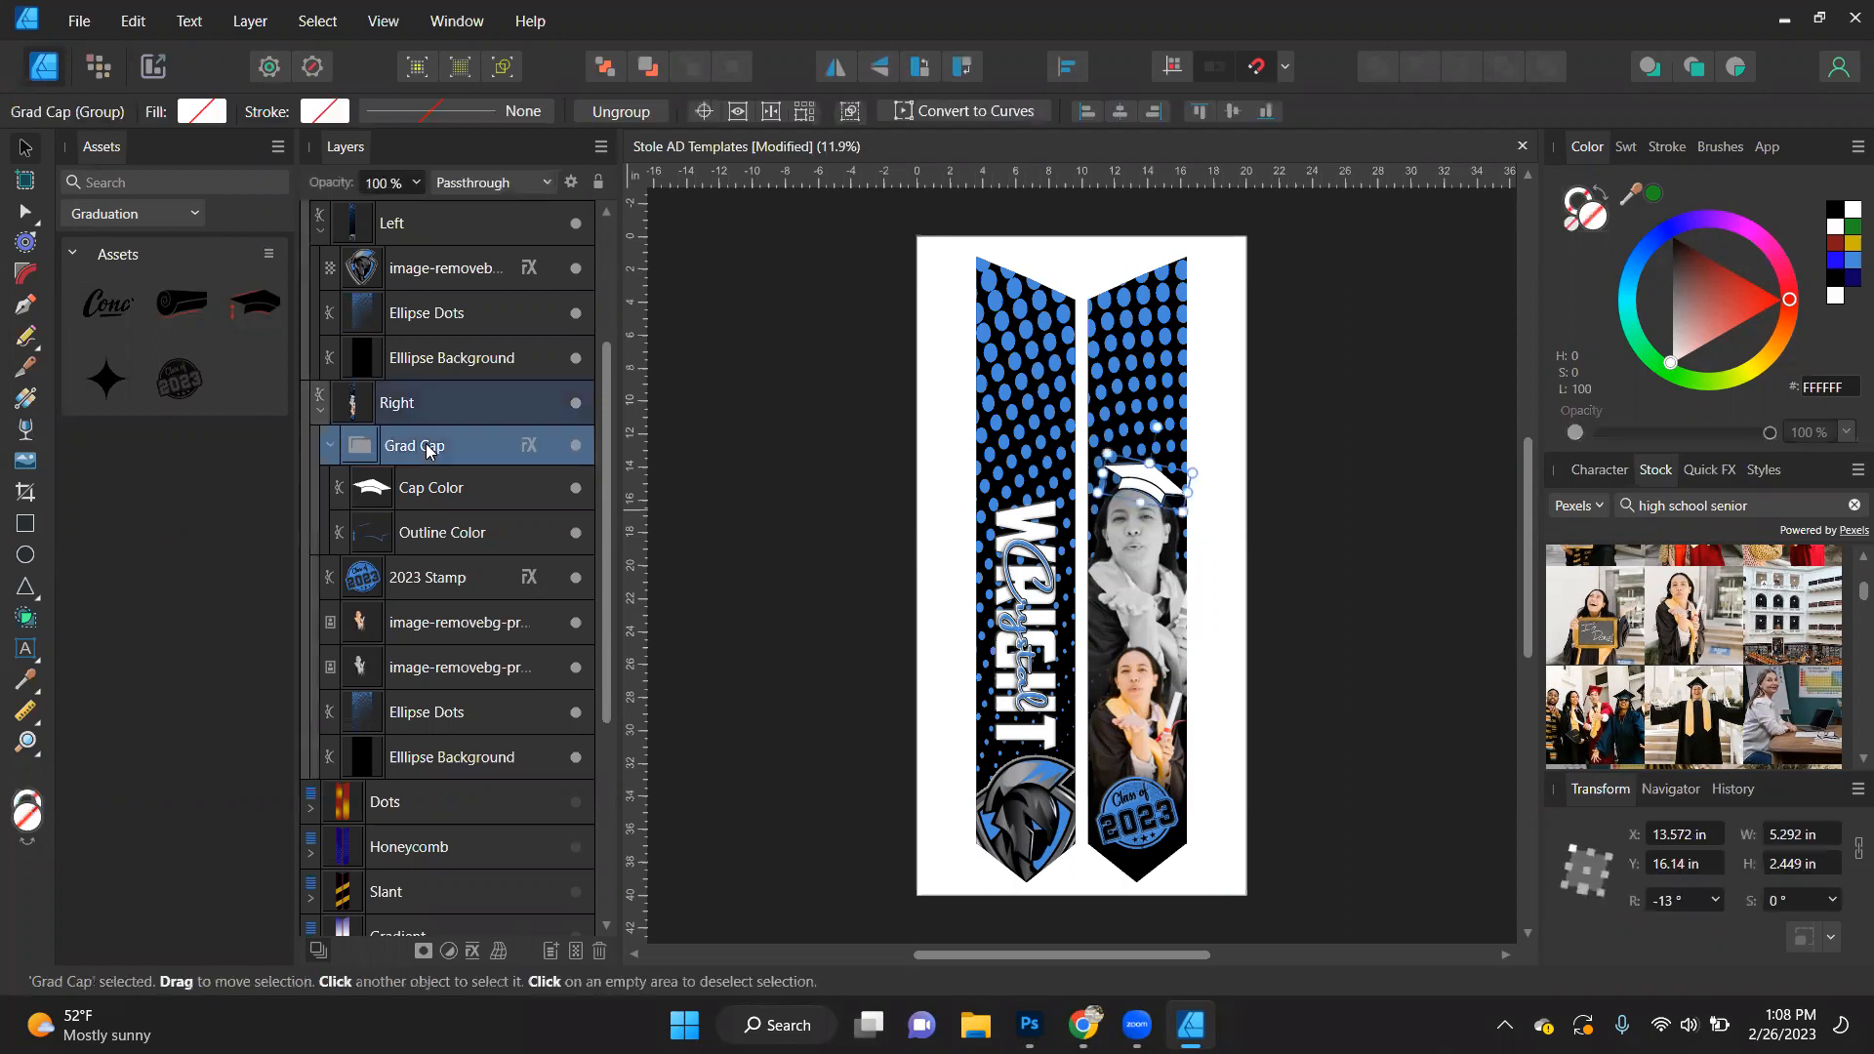
{"action": "left_click", "coordinate": [576, 445]}
{"action": "left_click", "coordinate": [773, 434]}
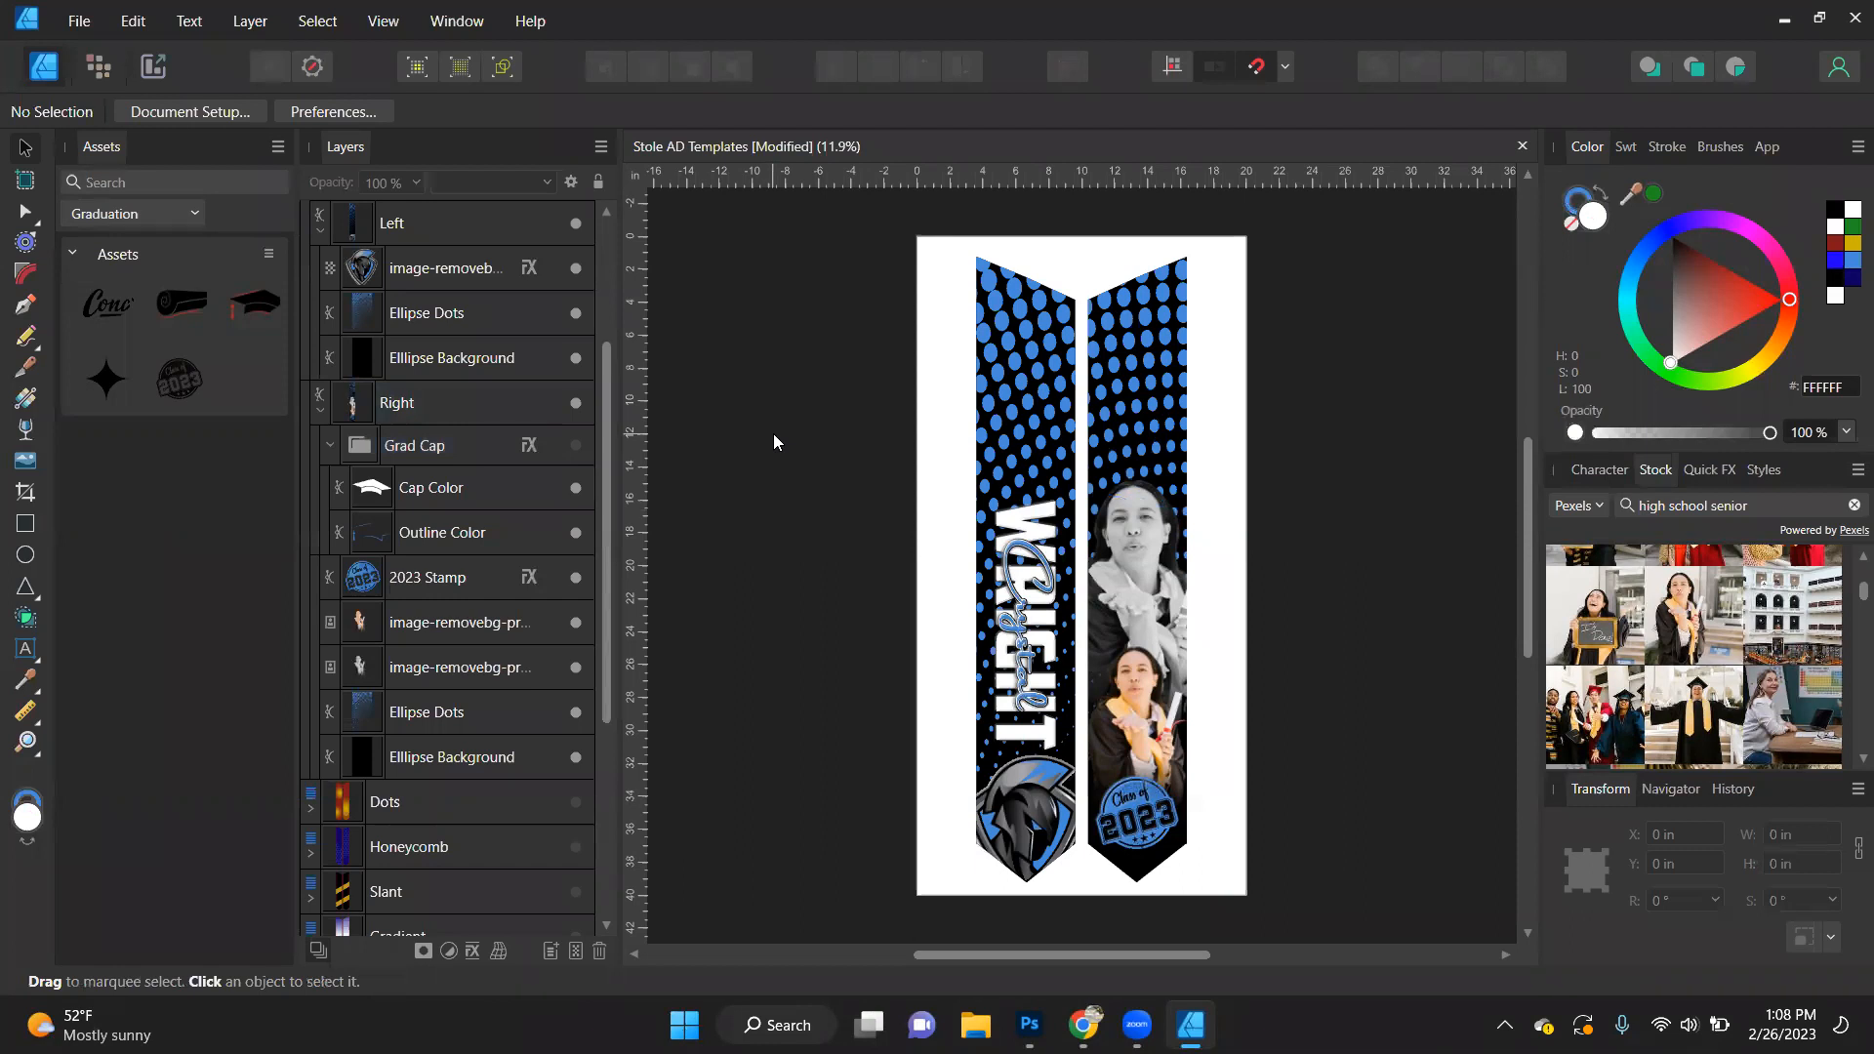
- Add an outer glow to the large greyscale portrait with a 0.1 px radius and 47% opacity
{"action": "scroll", "coordinate": [1116, 539], "scroll_direction": "up", "scroll_amount": 3}
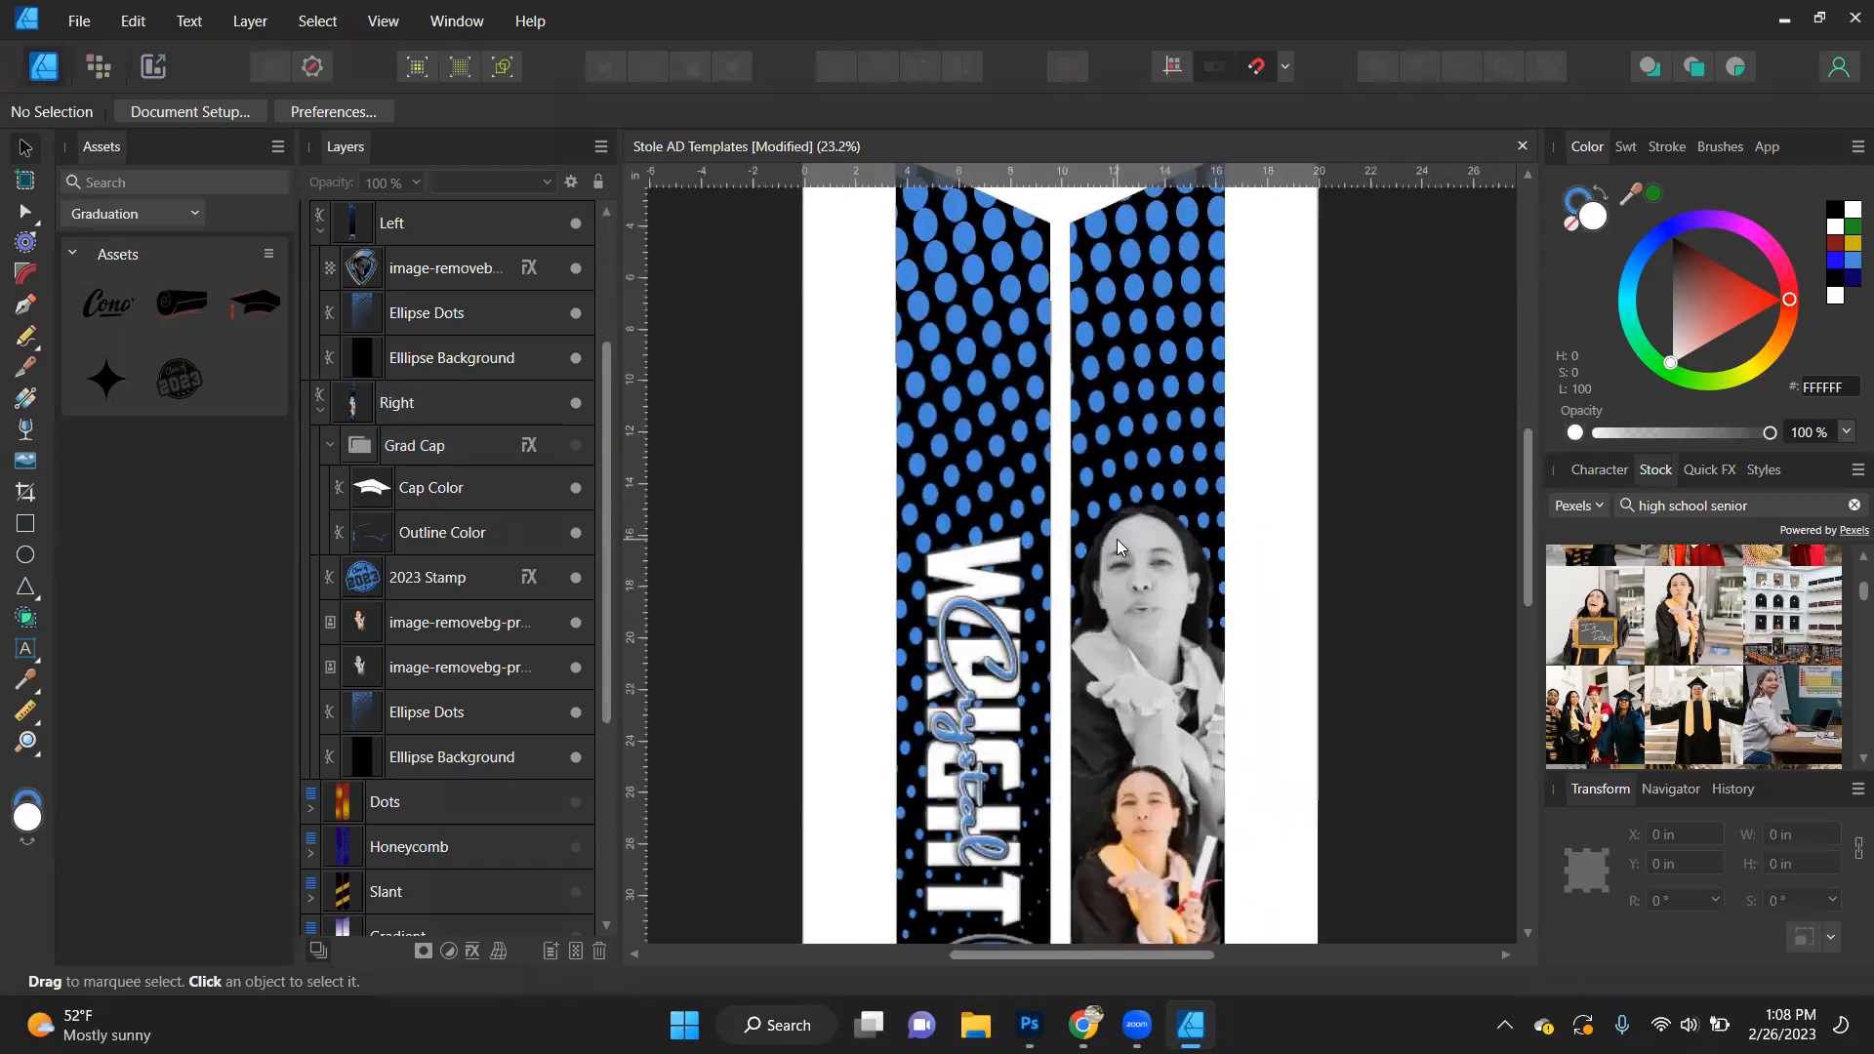
{"action": "scroll", "coordinate": [1146, 423], "scroll_direction": "up", "scroll_amount": 2}
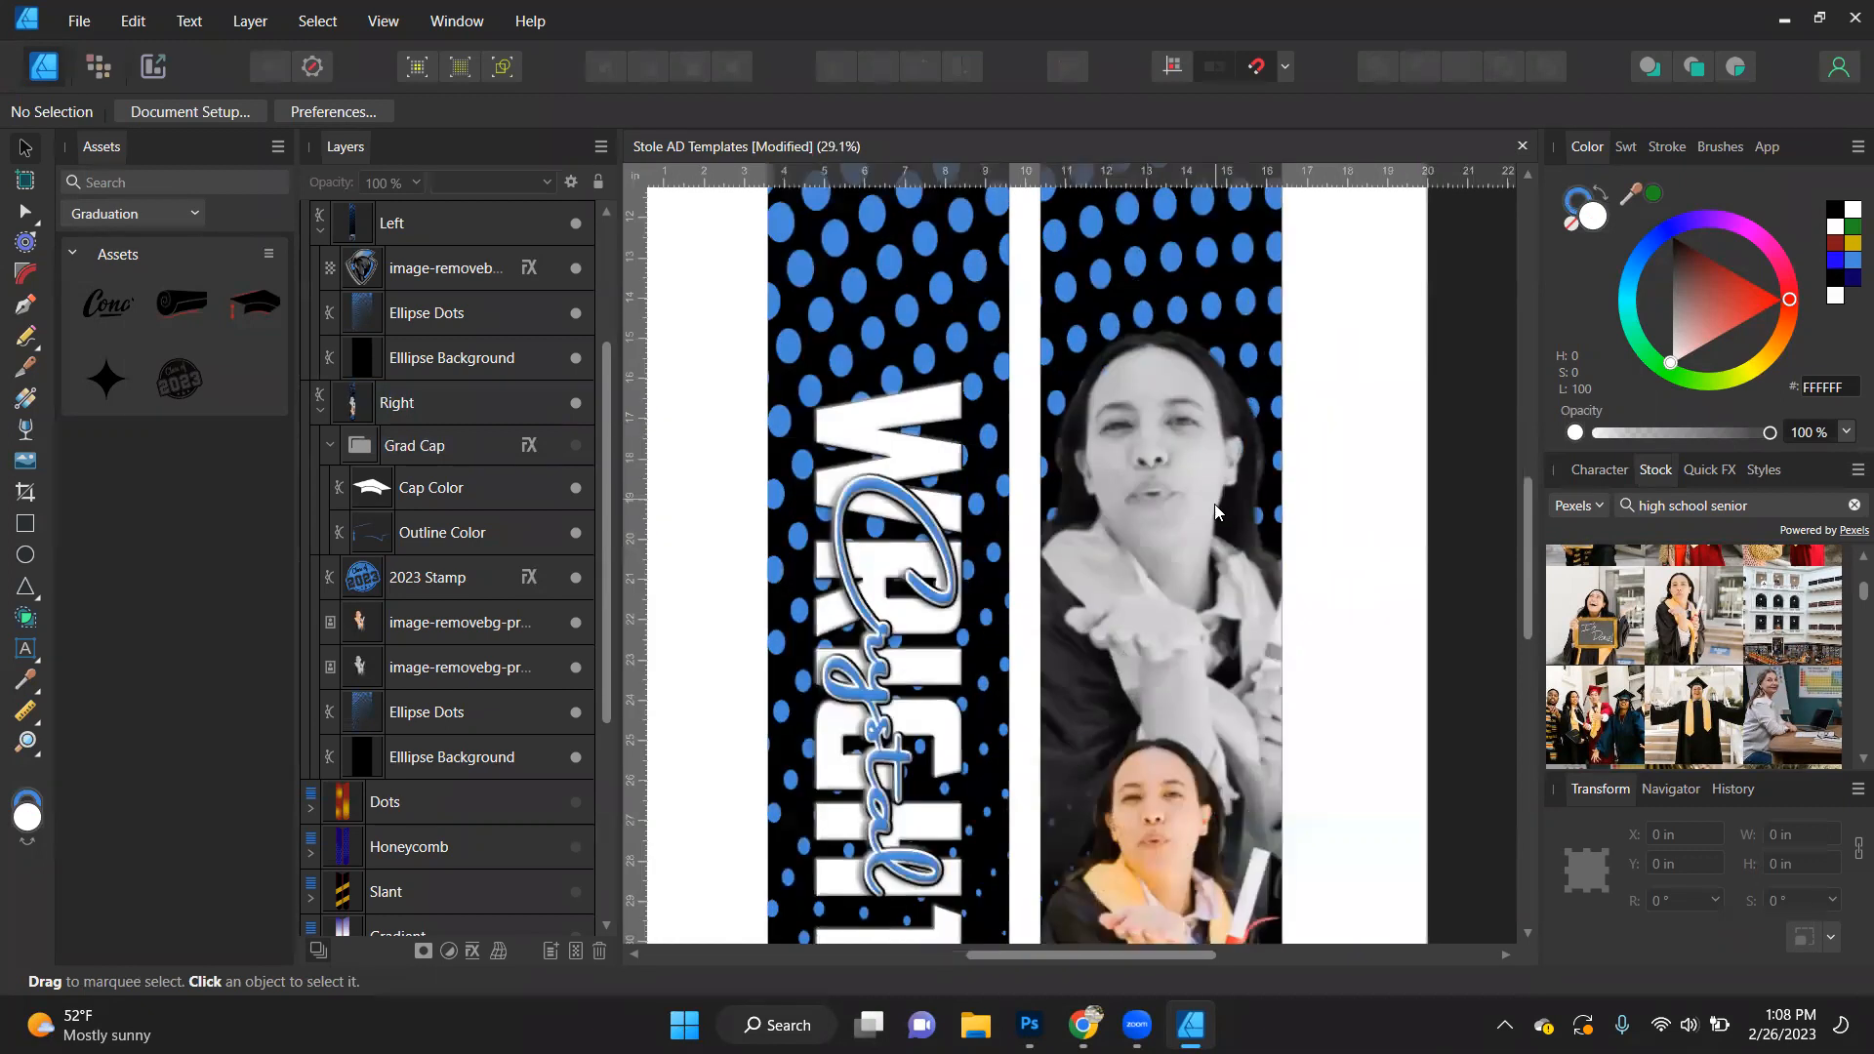
{"action": "left_click", "coordinate": [1182, 513]}
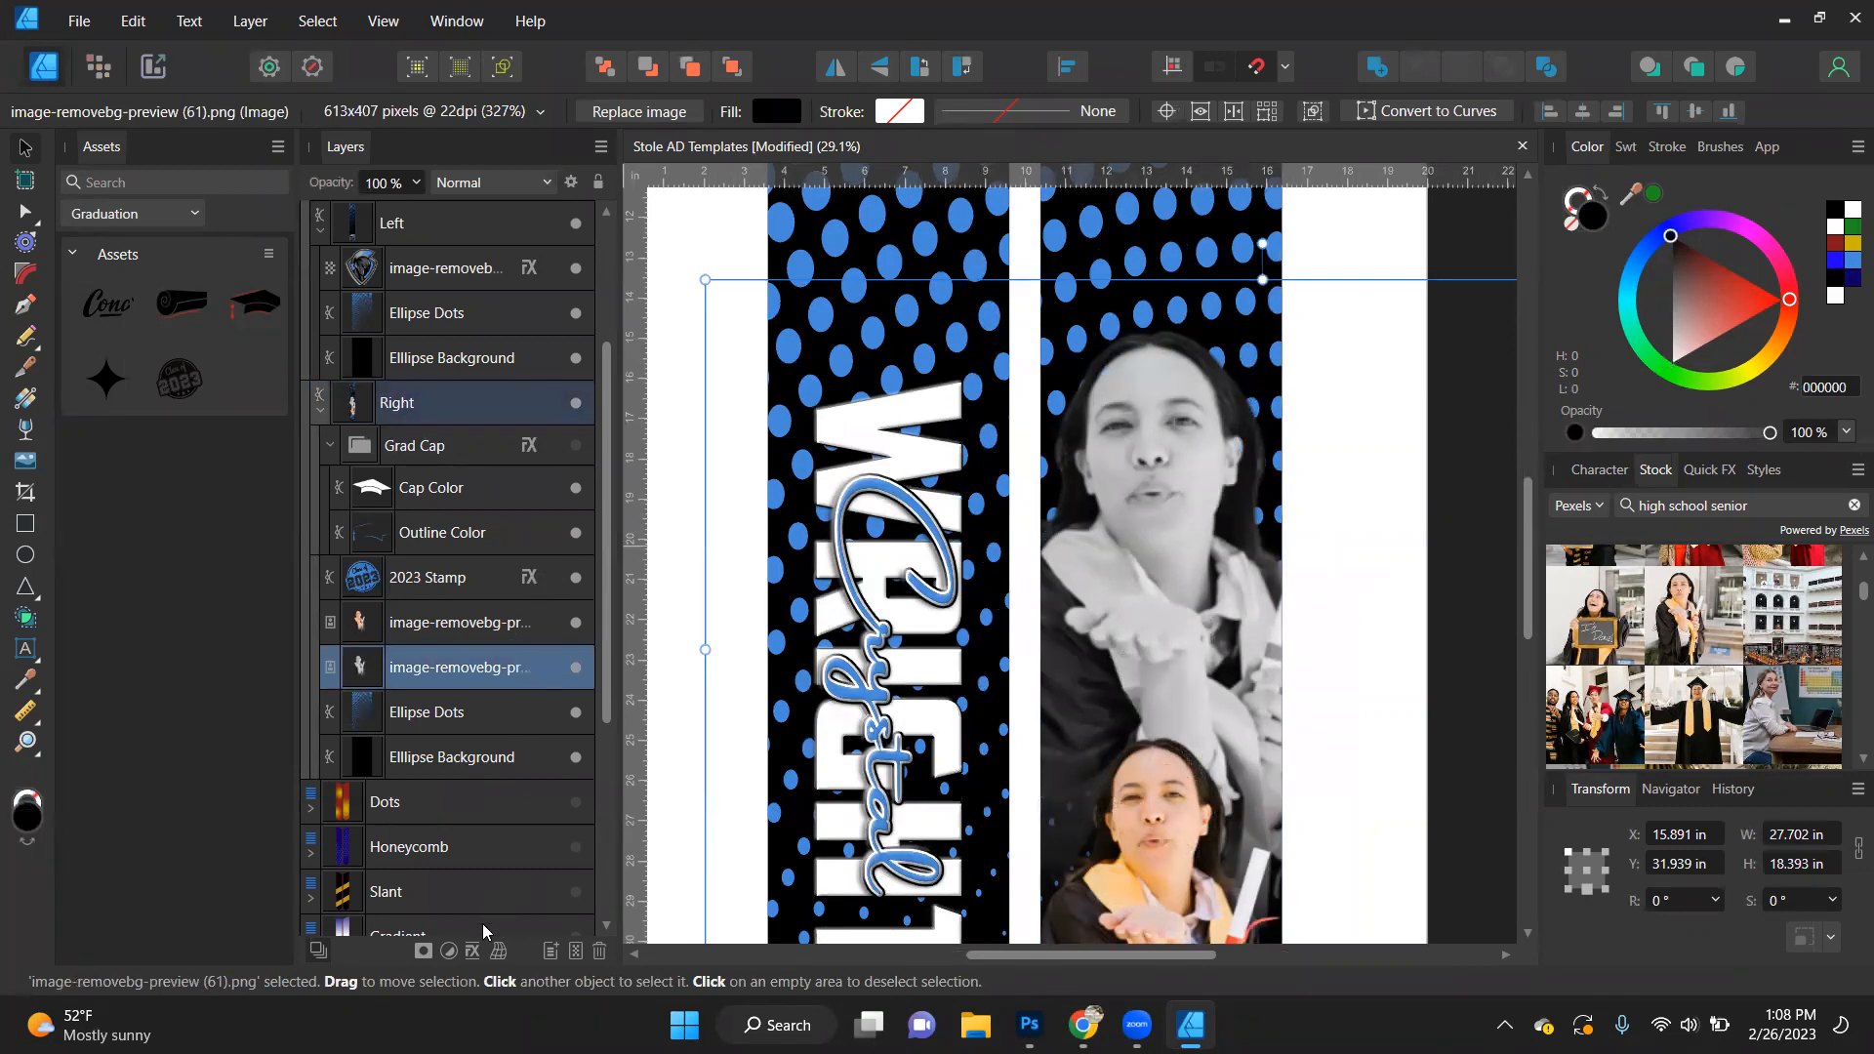
{"action": "left_click", "coordinate": [472, 952]}
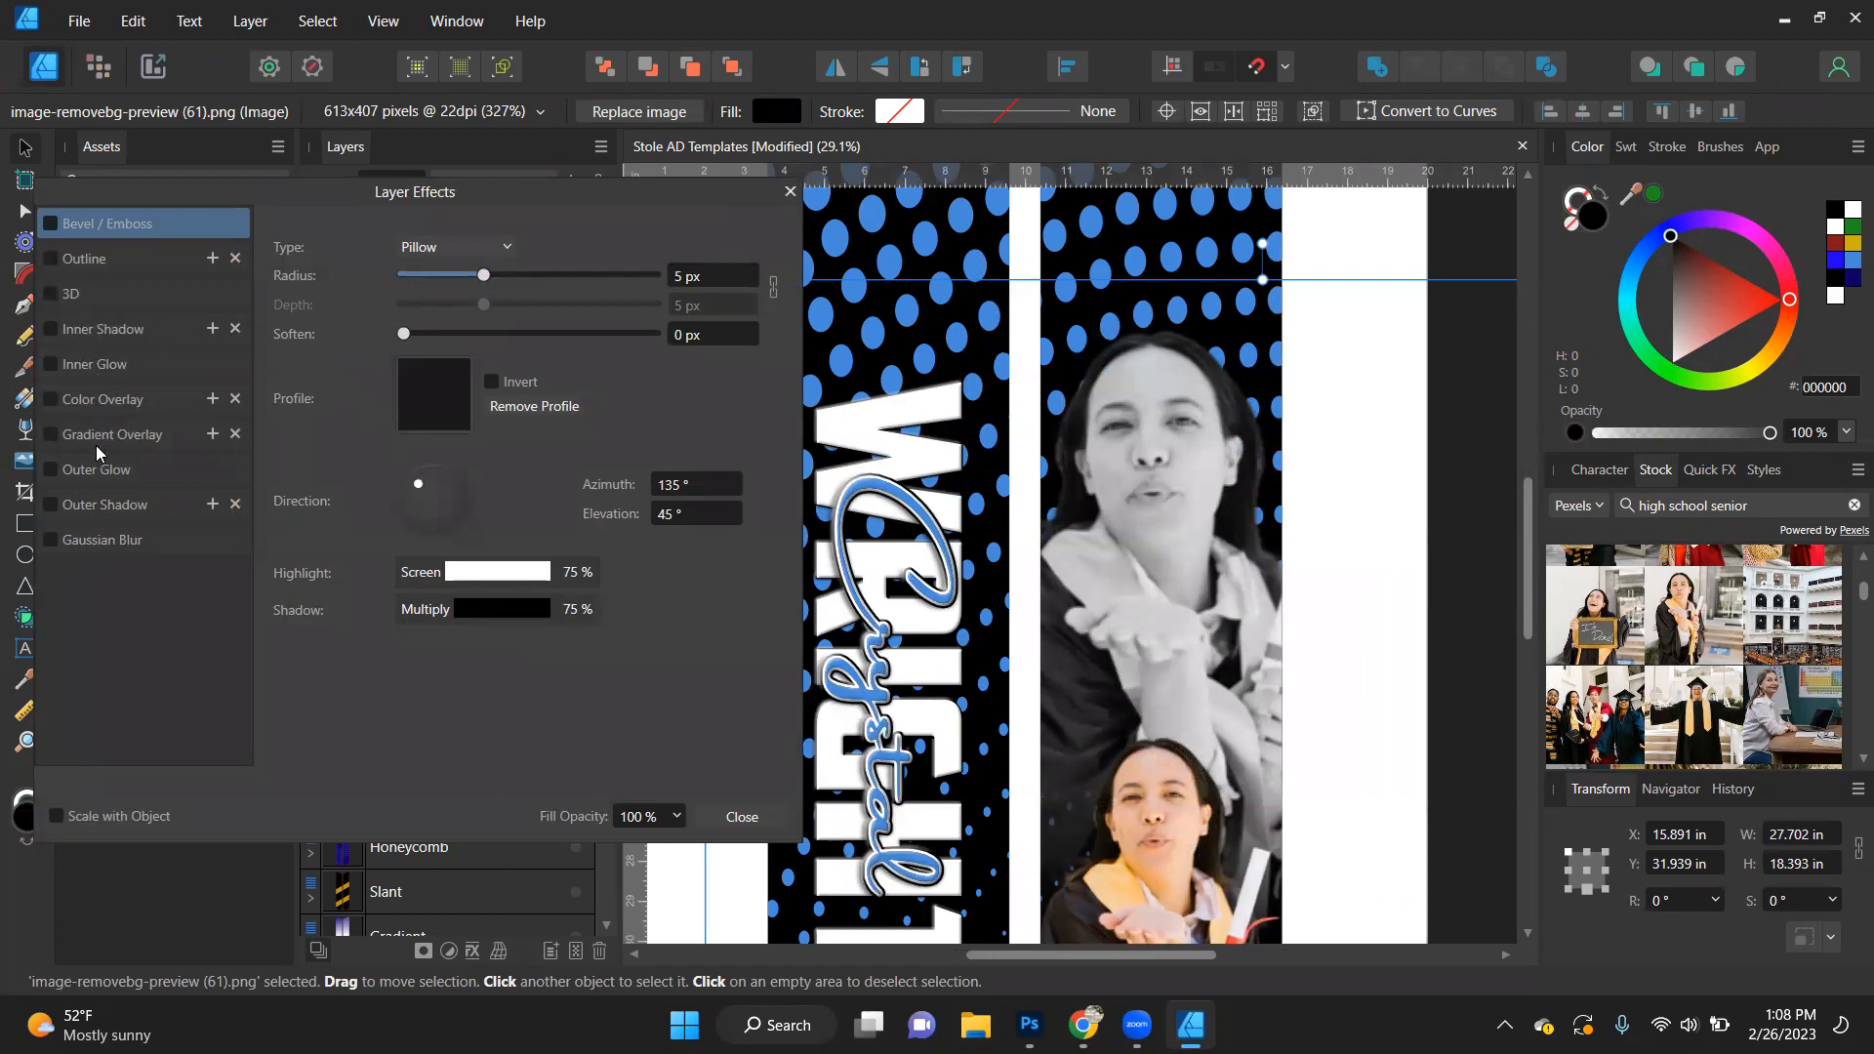
{"action": "left_click", "coordinate": [99, 470]}
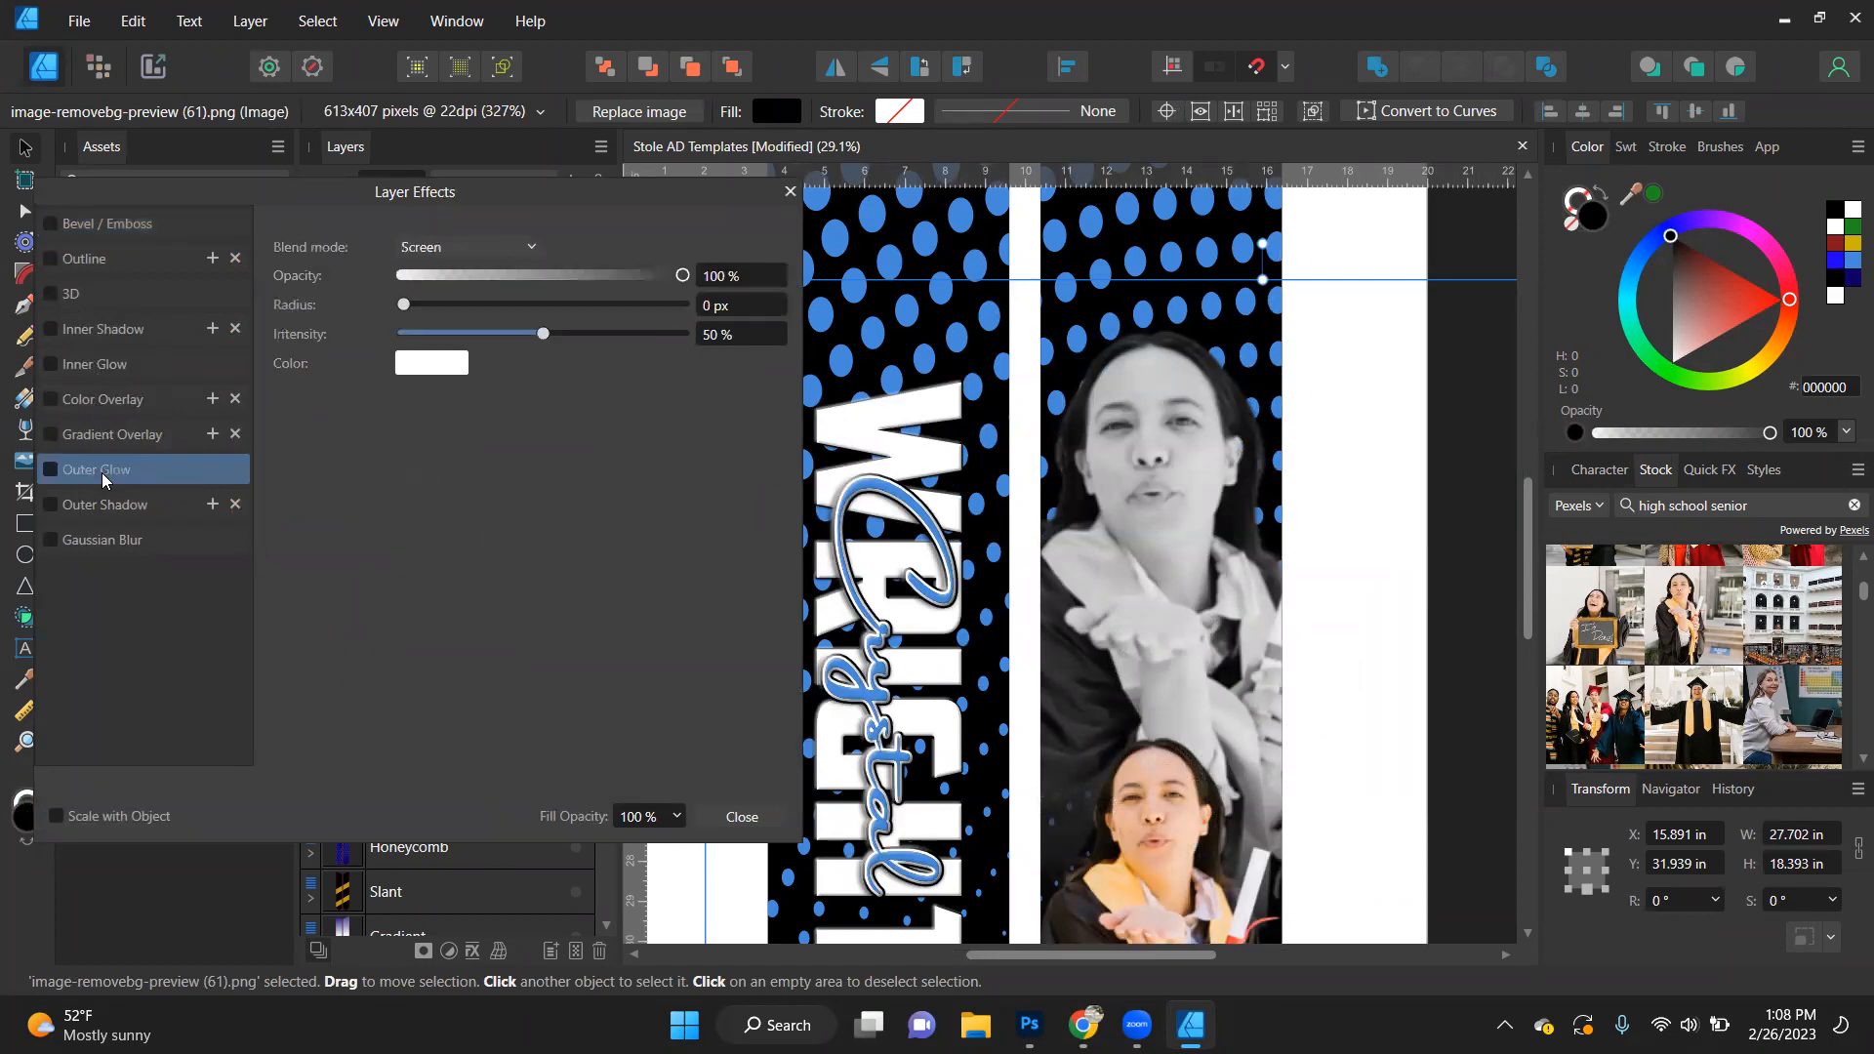
{"action": "left_click", "coordinate": [502, 310]}
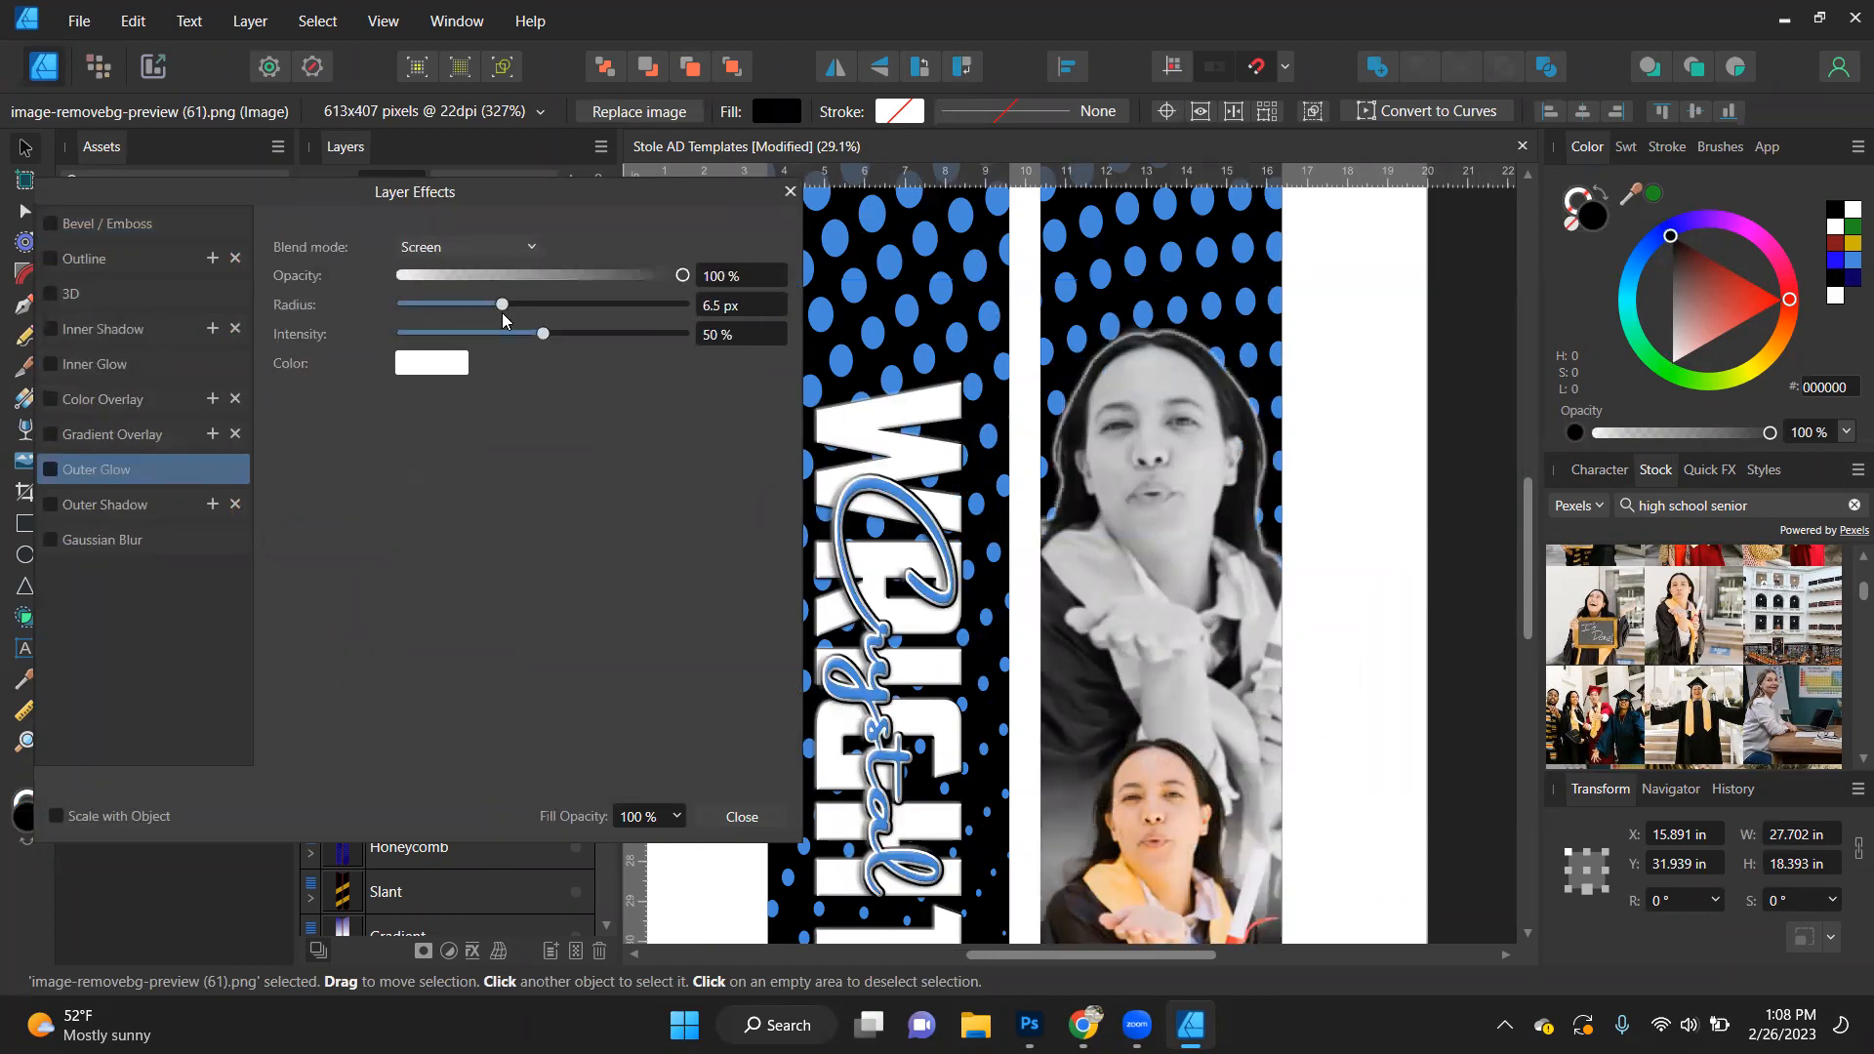
{"action": "left_click", "coordinate": [441, 304]}
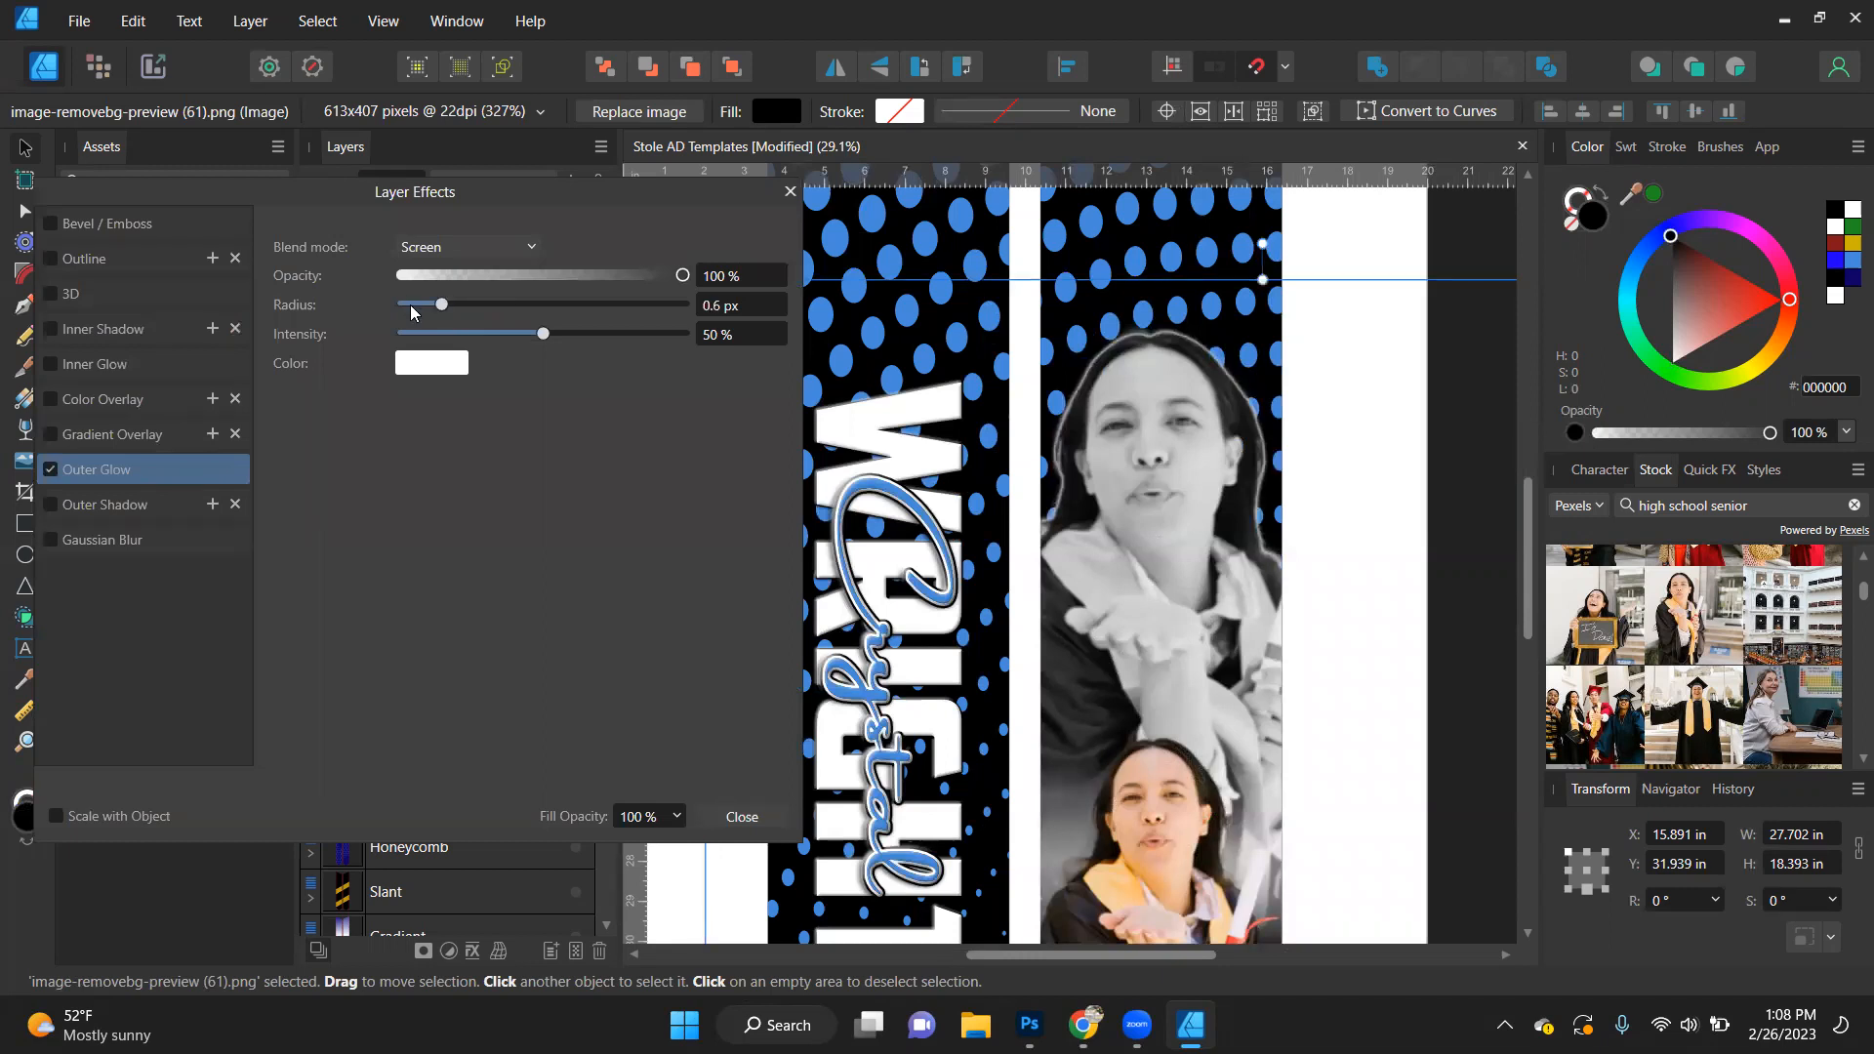
{"action": "left_click", "coordinate": [411, 305]}
{"action": "left_click", "coordinate": [533, 275]}
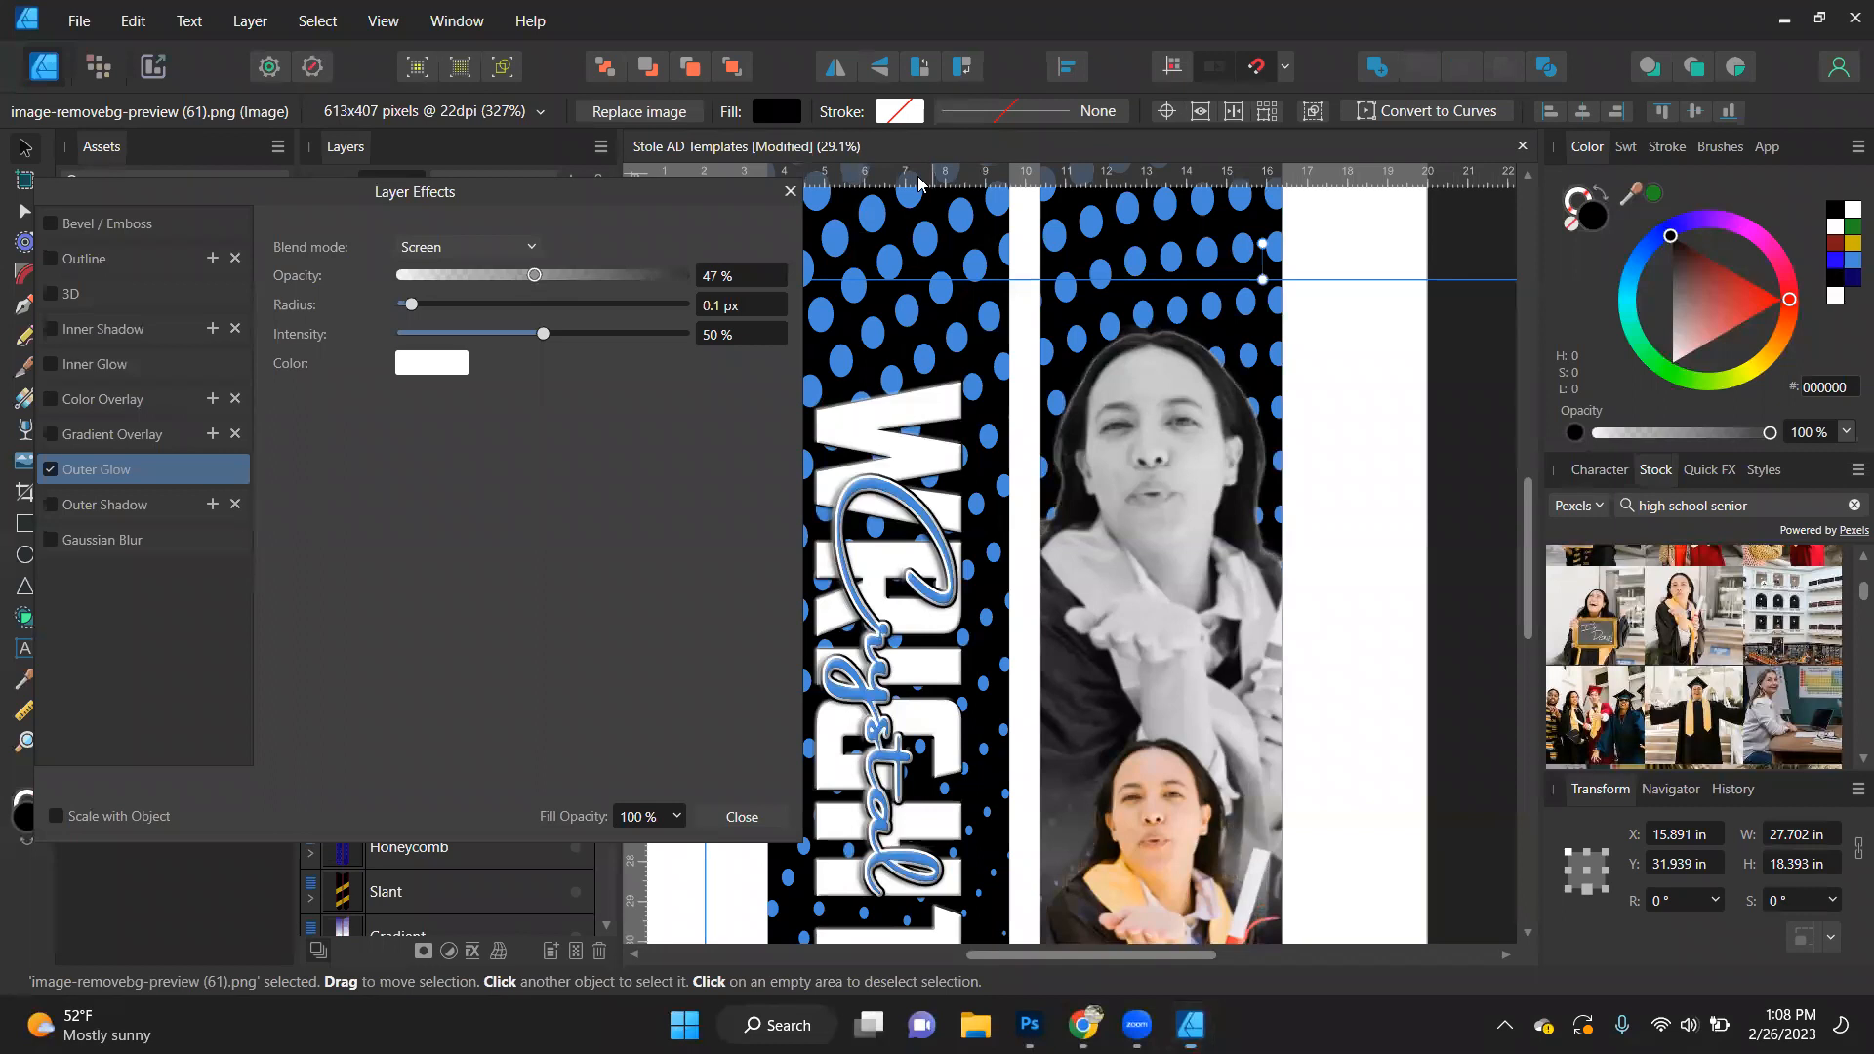
- Compare the greyscale portrait with its outer glow switched off and on
{"action": "left_click", "coordinate": [50, 470]}
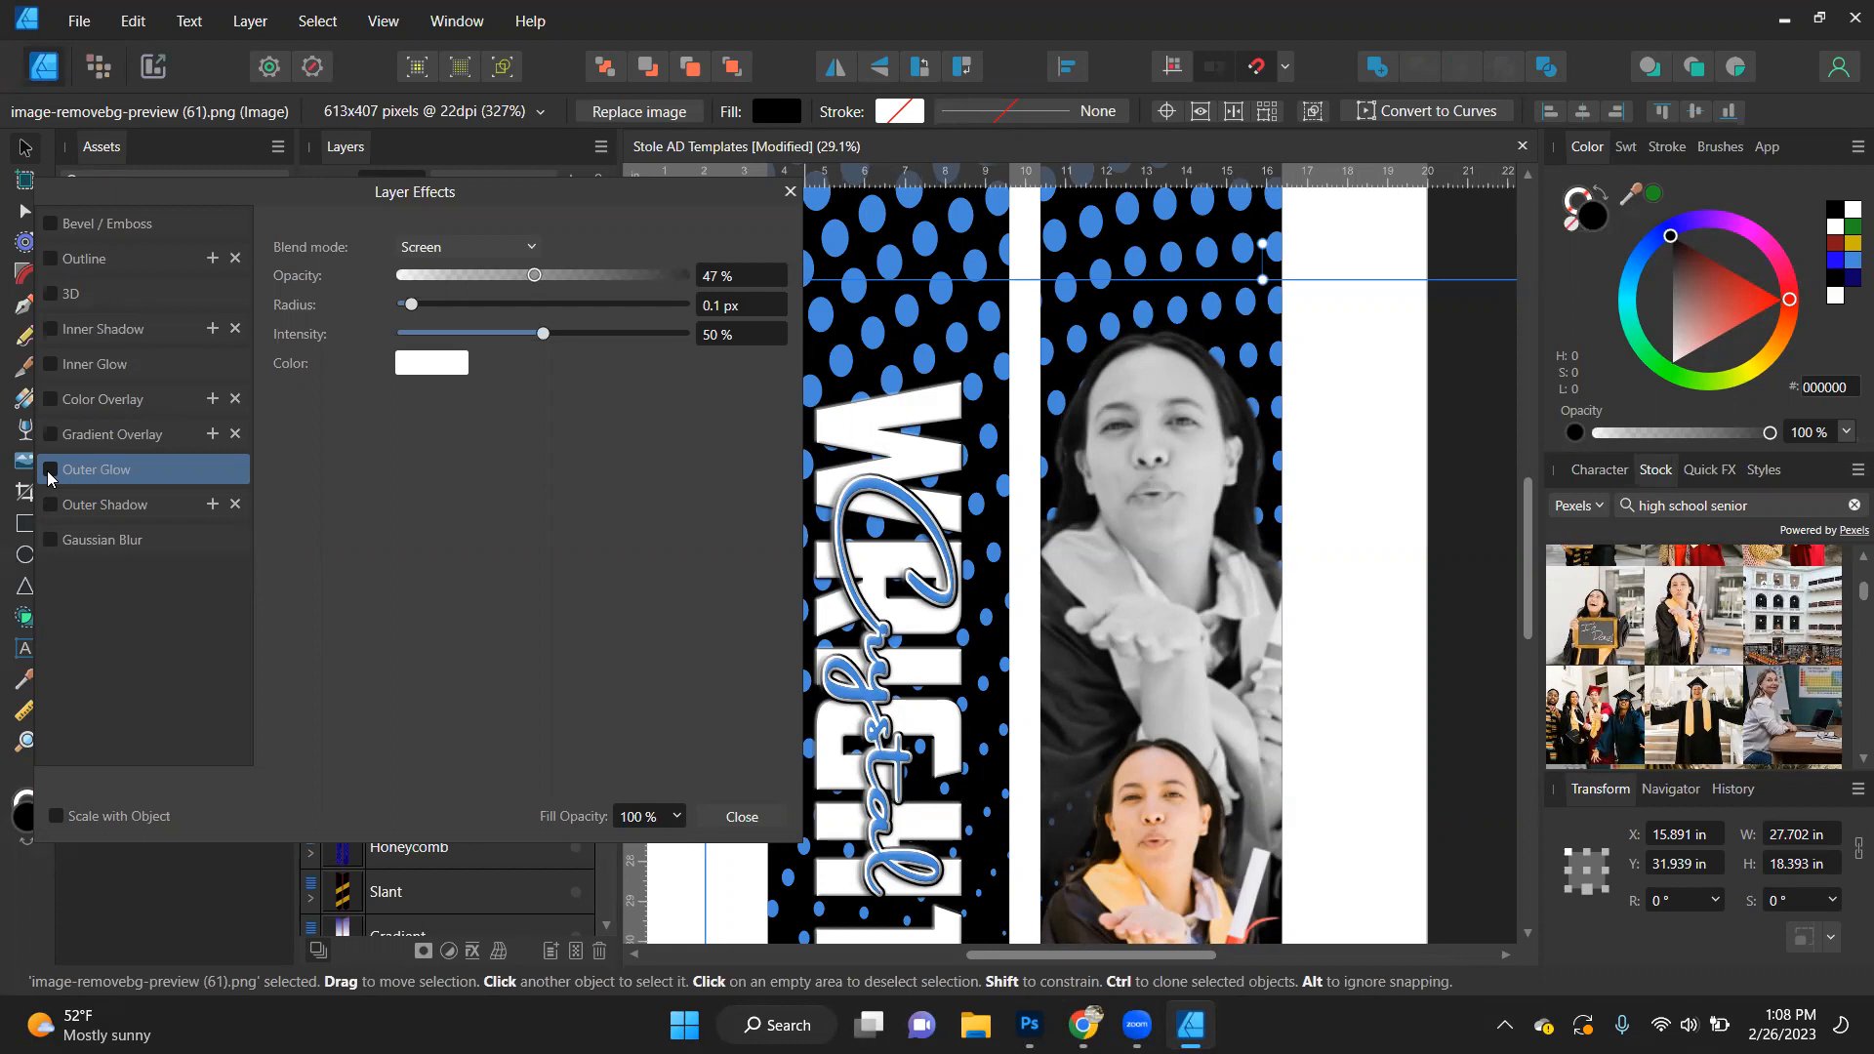
{"action": "left_click", "coordinate": [50, 470]}
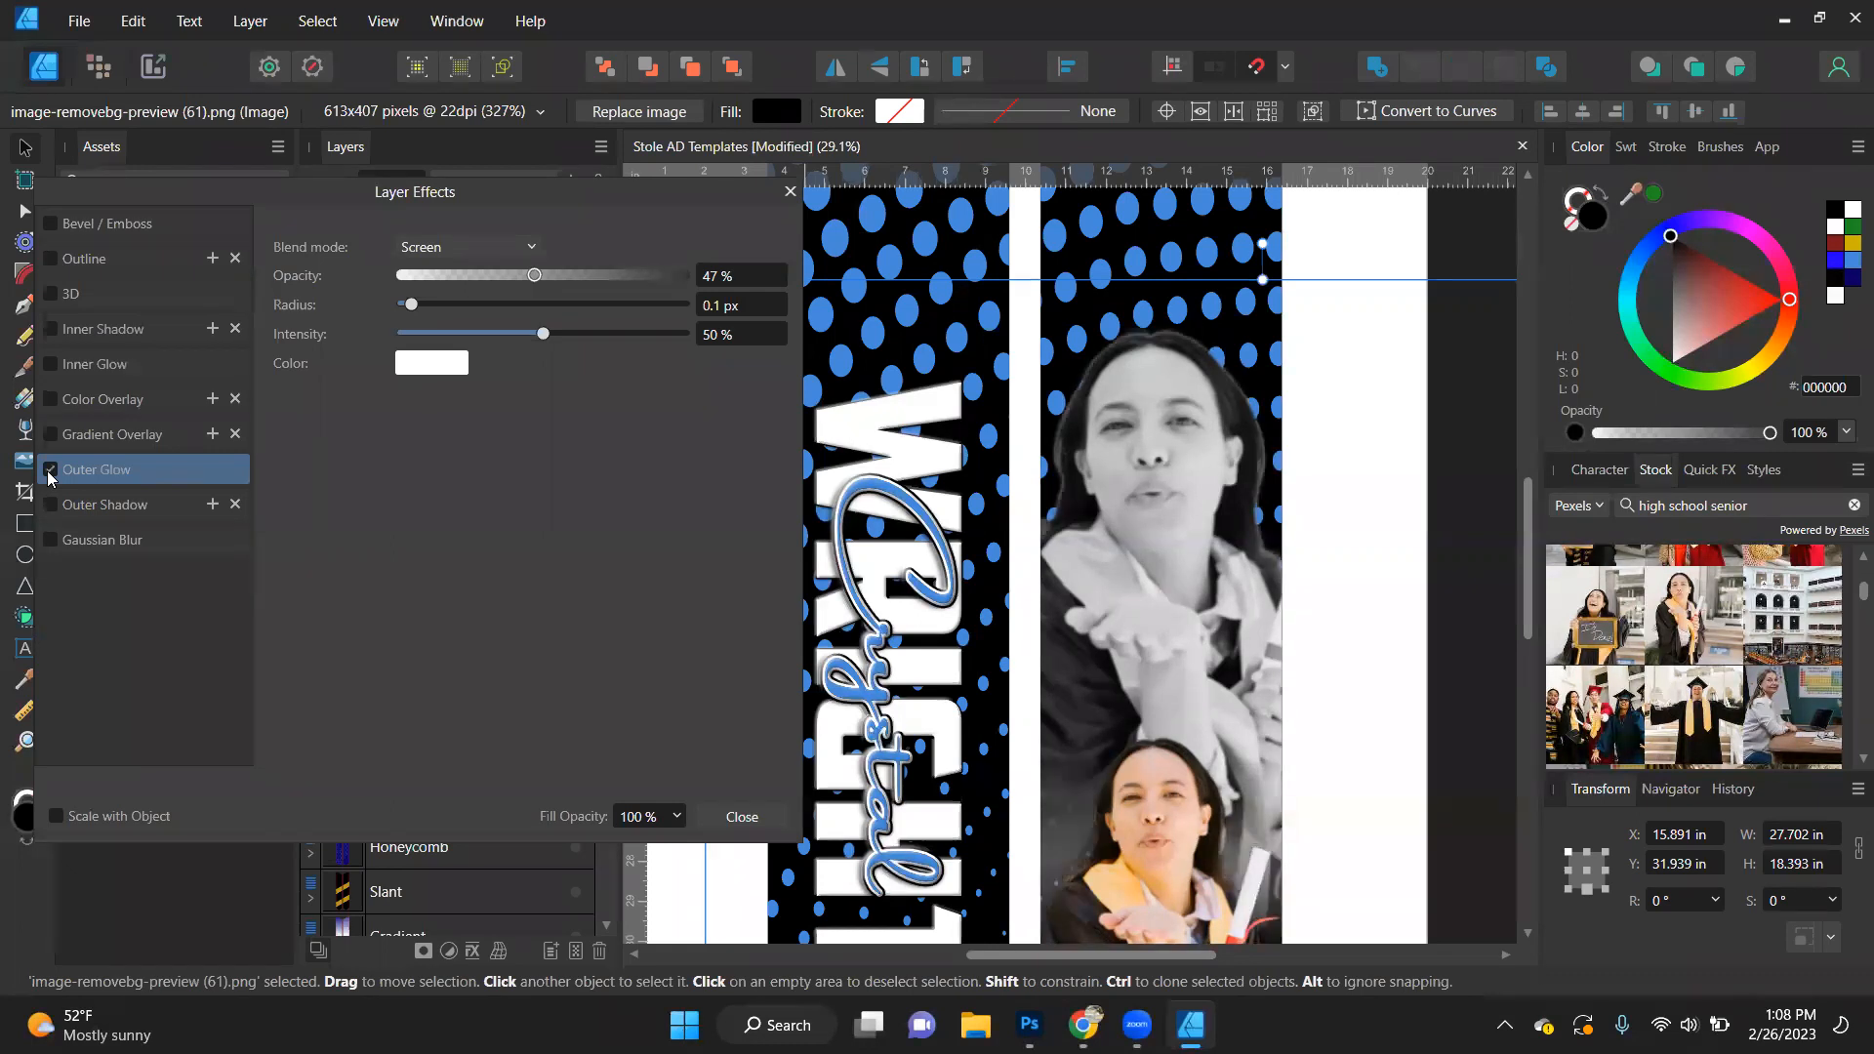
{"action": "scroll", "coordinate": [1181, 523], "scroll_direction": "down", "scroll_amount": 2}
{"action": "scroll", "coordinate": [1181, 520], "scroll_direction": "up", "scroll_amount": 2}
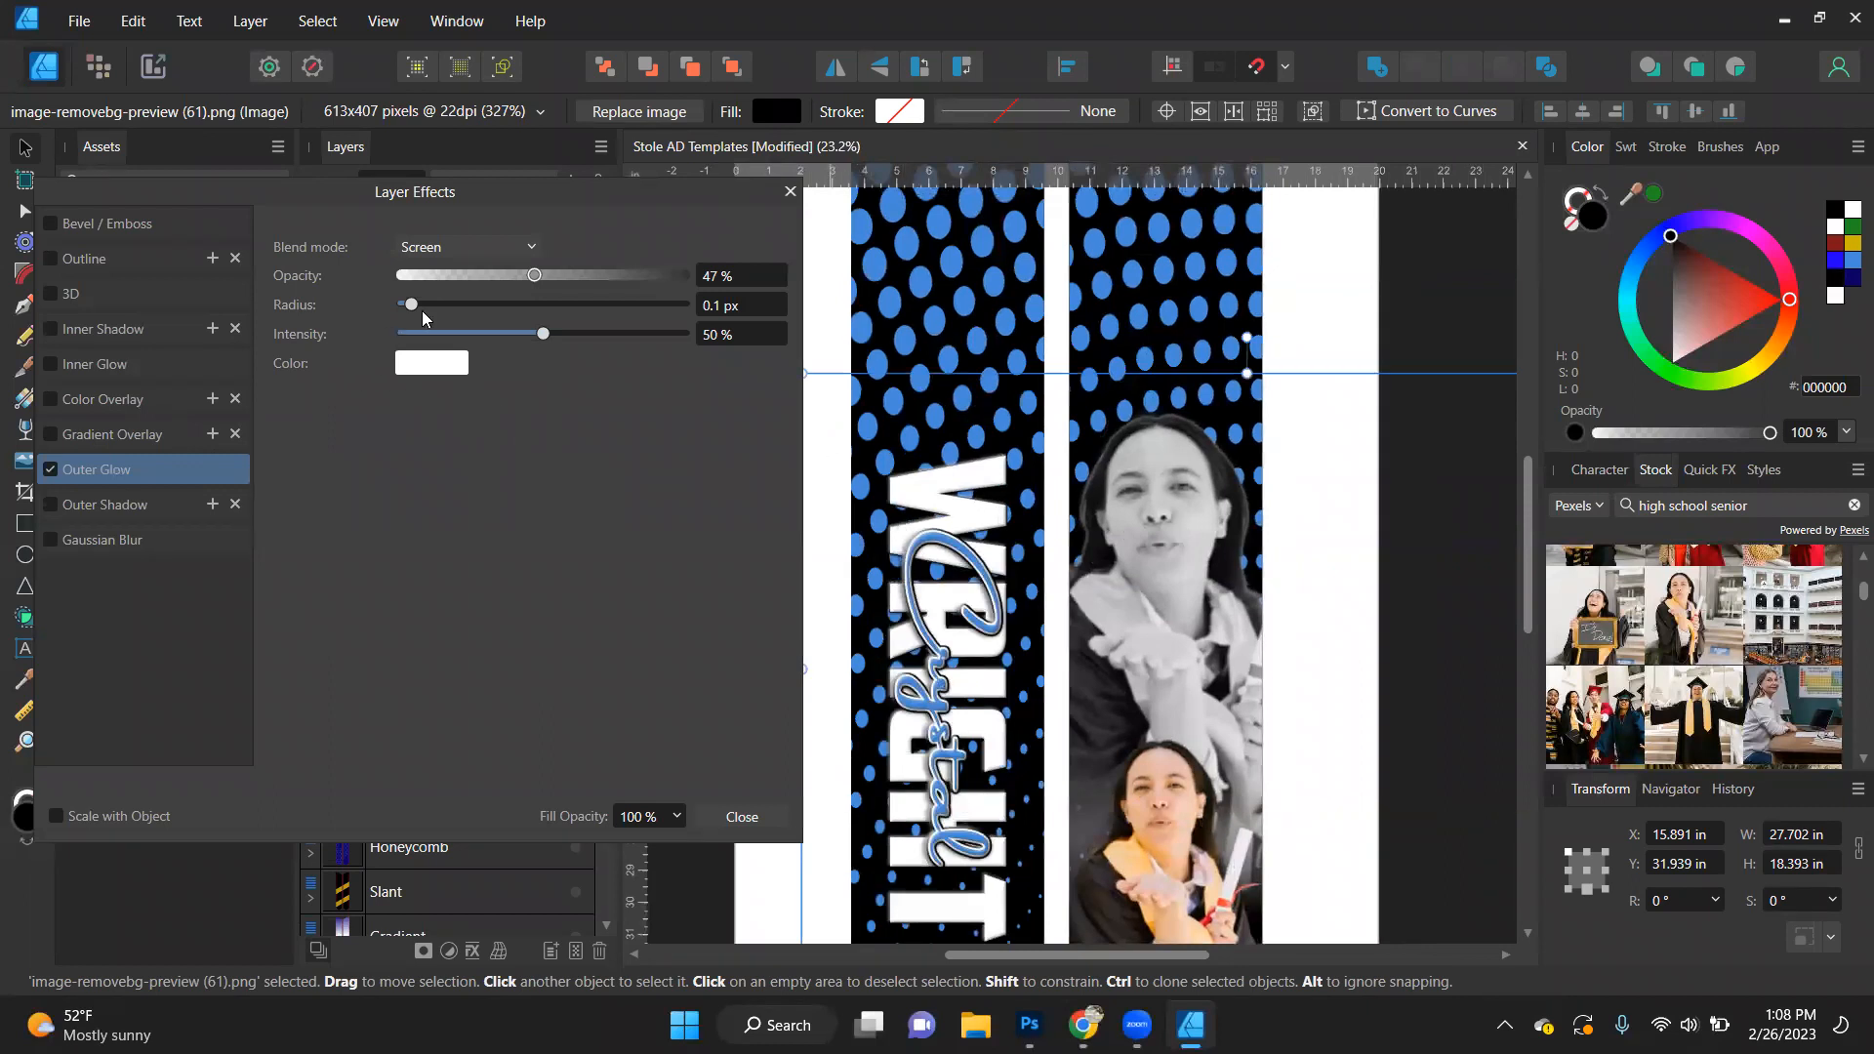
- Set the greyscale portrait's outer glow to a 21.7 px radius, 55% intensity and 50% opacity
{"action": "left_click", "coordinate": [514, 303]}
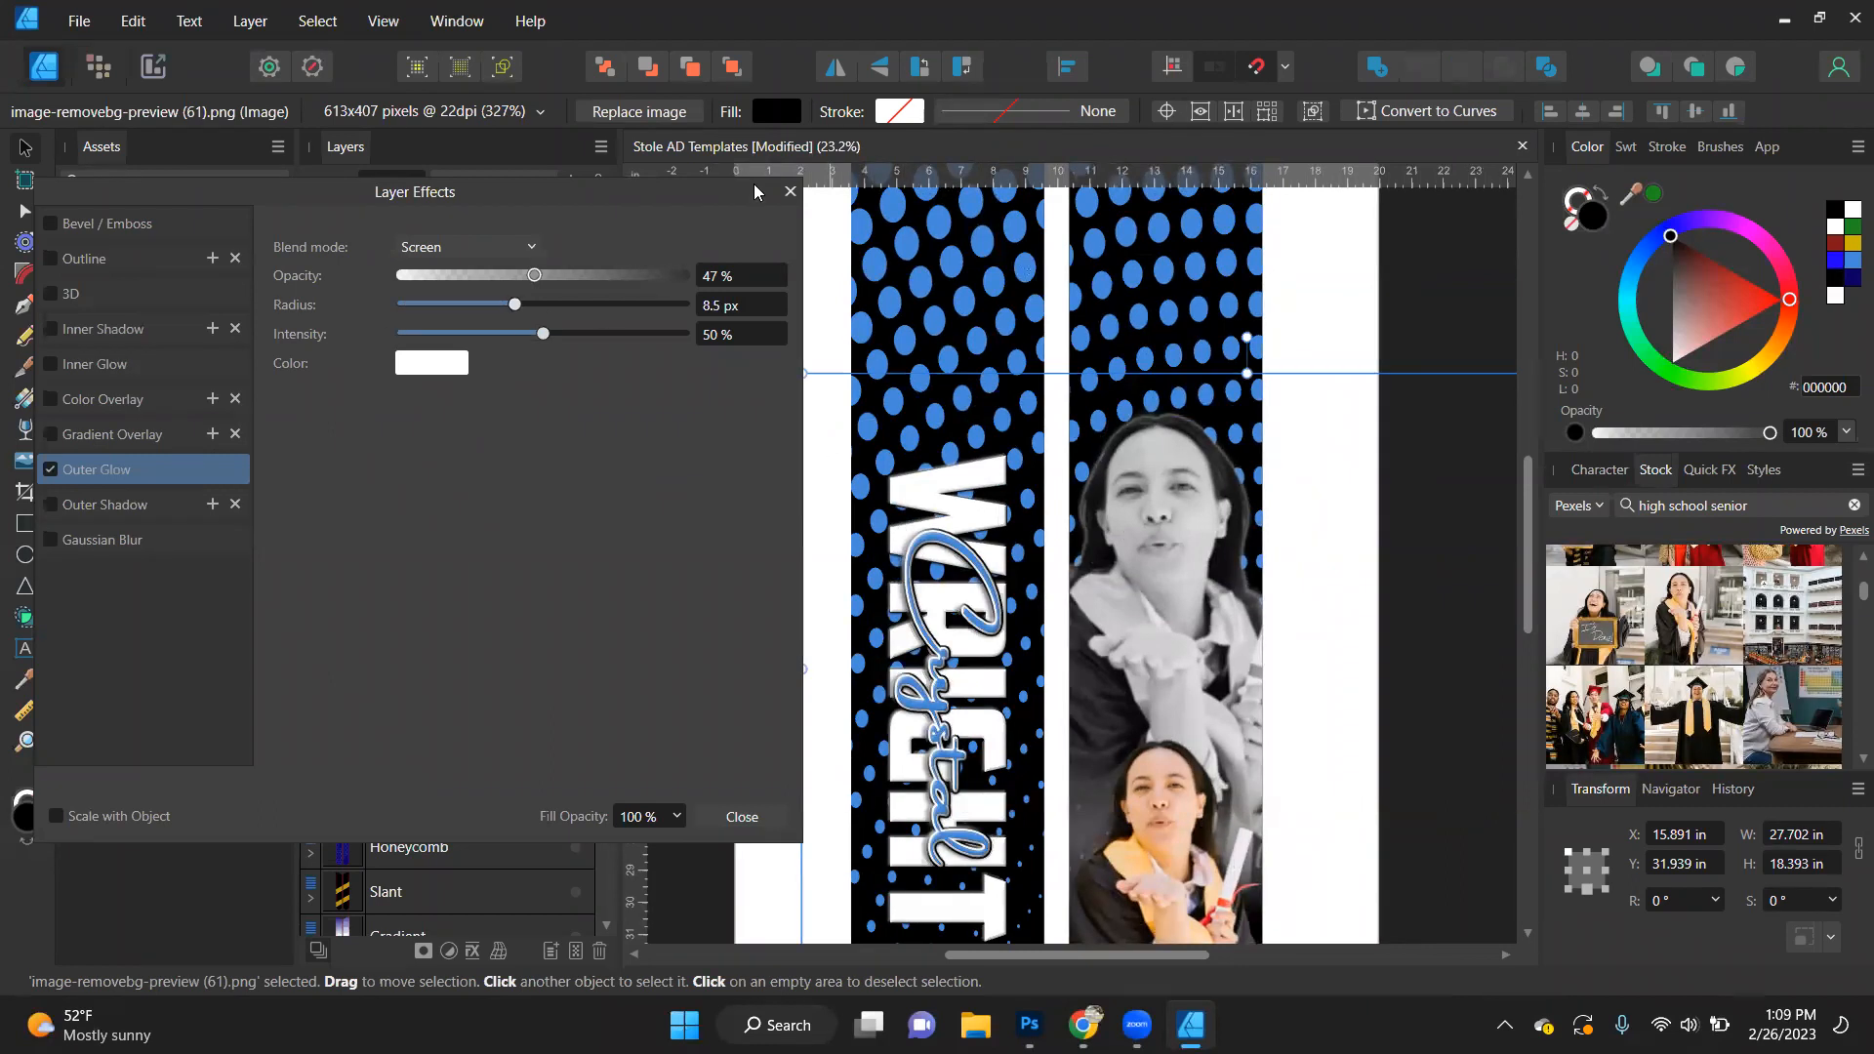
{"action": "left_click", "coordinate": [560, 303]}
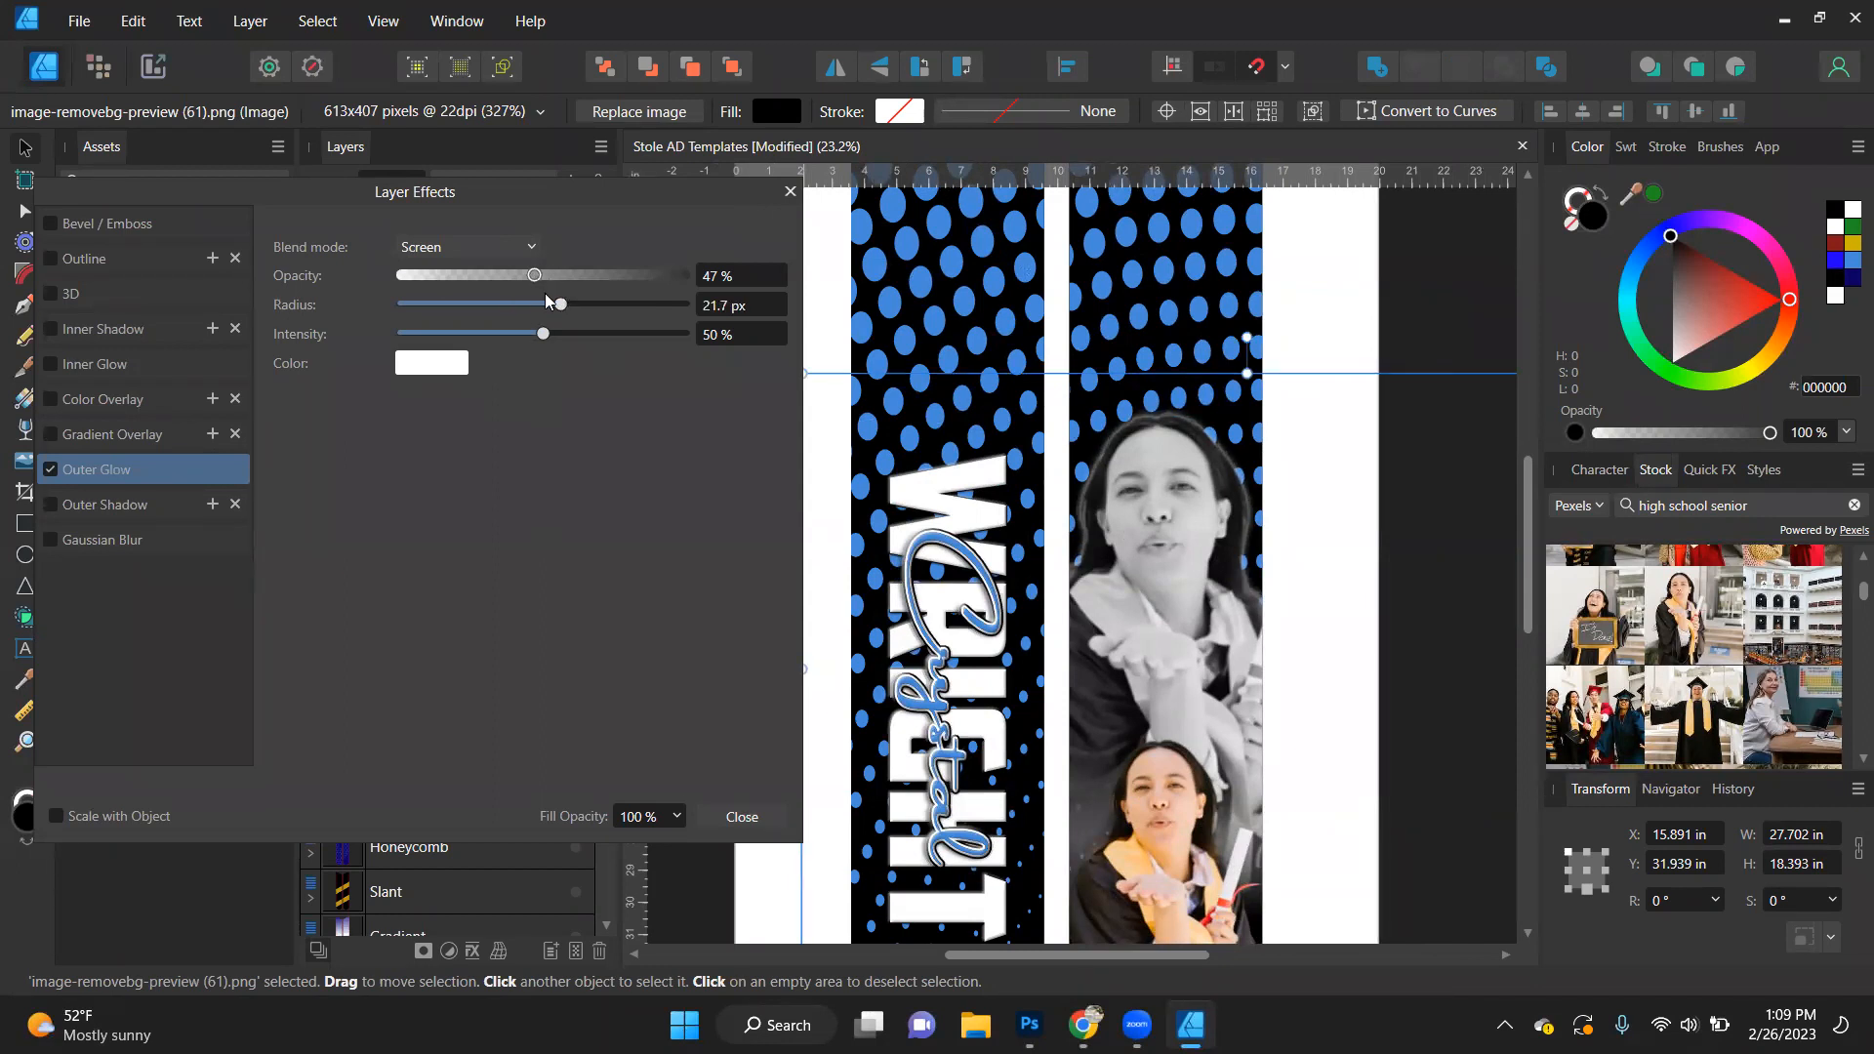
{"action": "left_click_drag", "start_coordinate": [543, 335], "coordinate": [722, 261]}
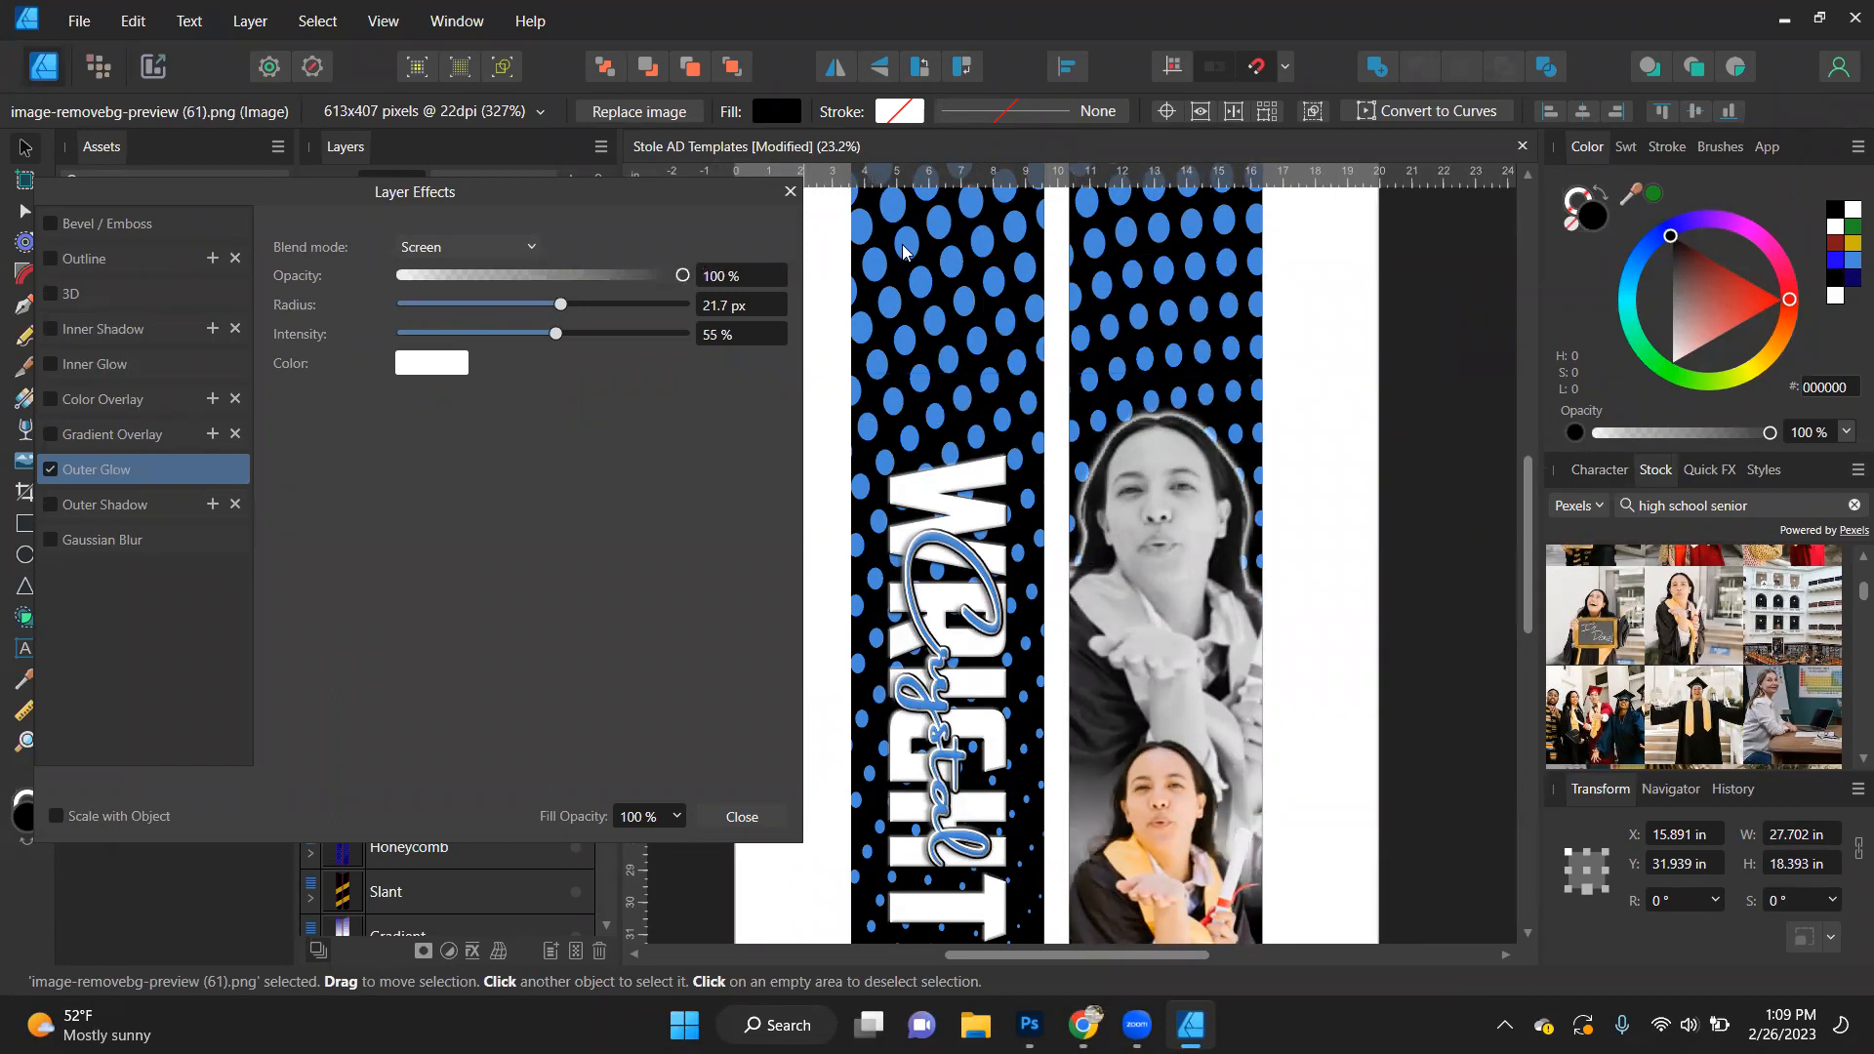
{"action": "left_click_drag", "start_coordinate": [683, 275], "coordinate": [549, 281]}
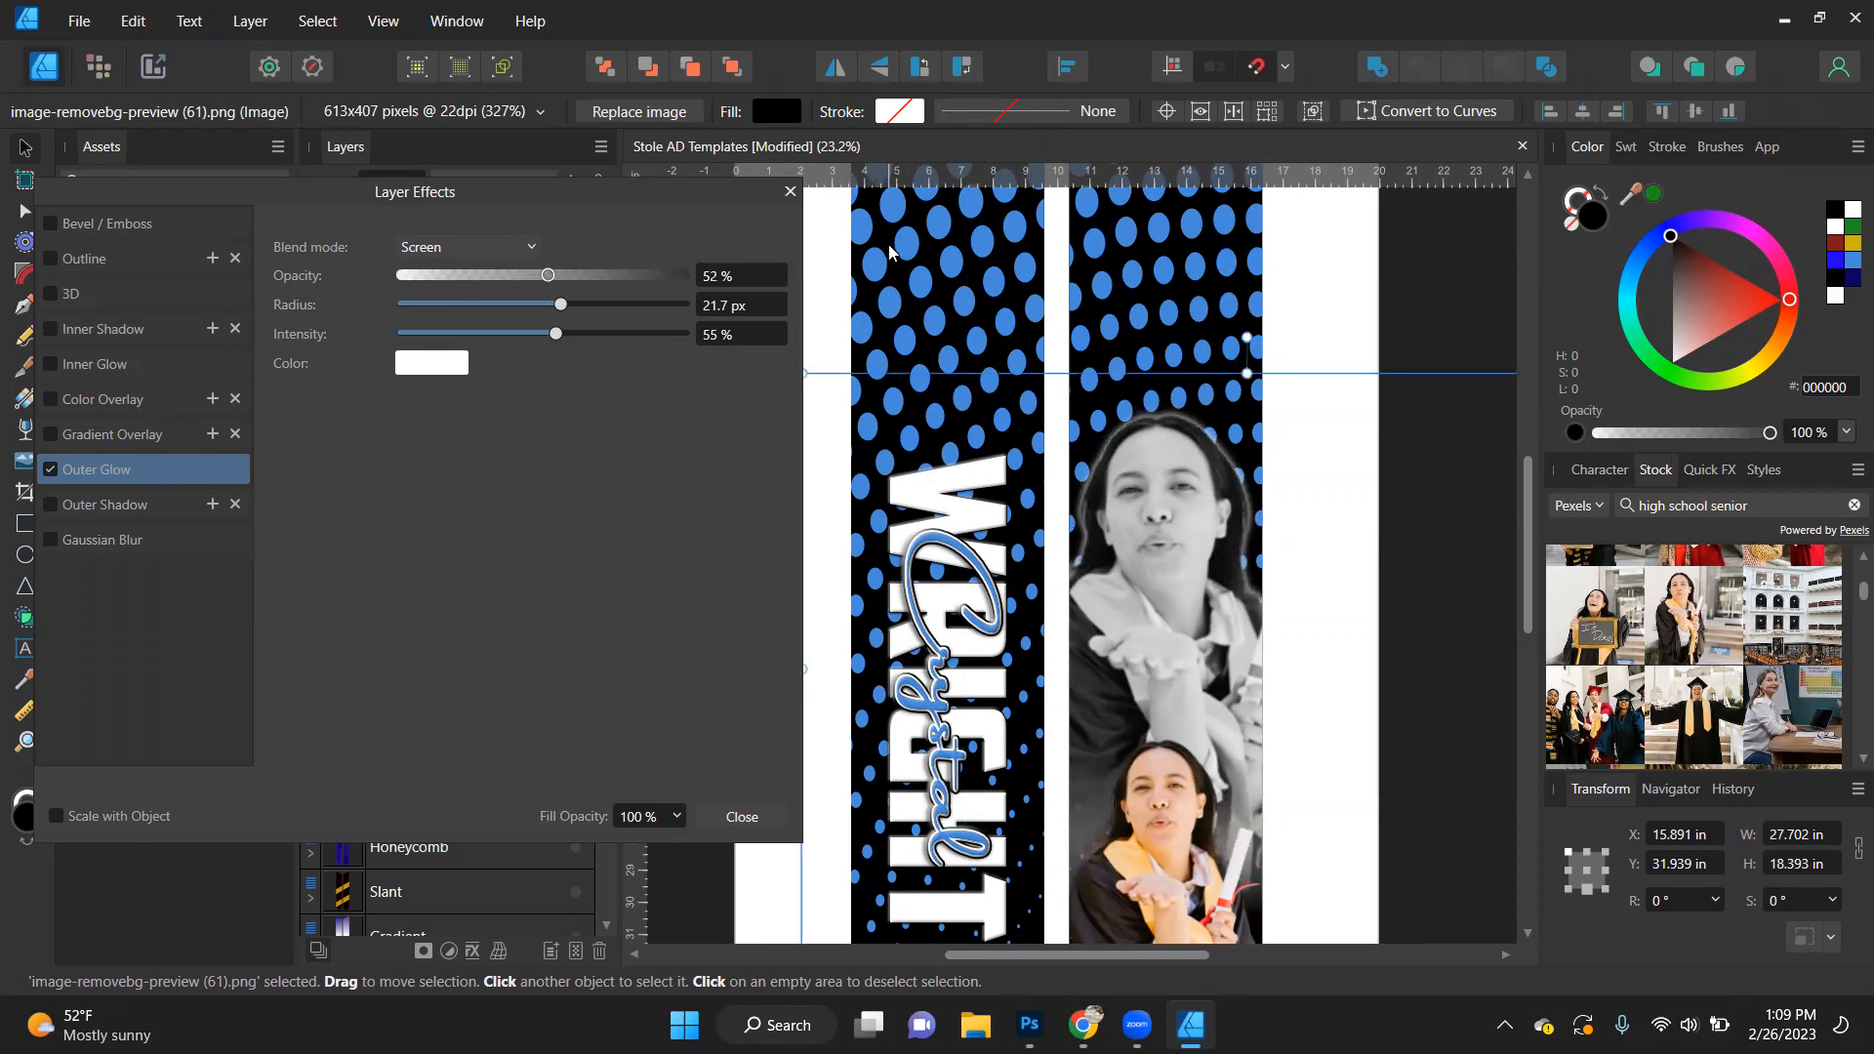
{"action": "left_click", "coordinate": [738, 277]}
{"action": "type", "text": "50"}
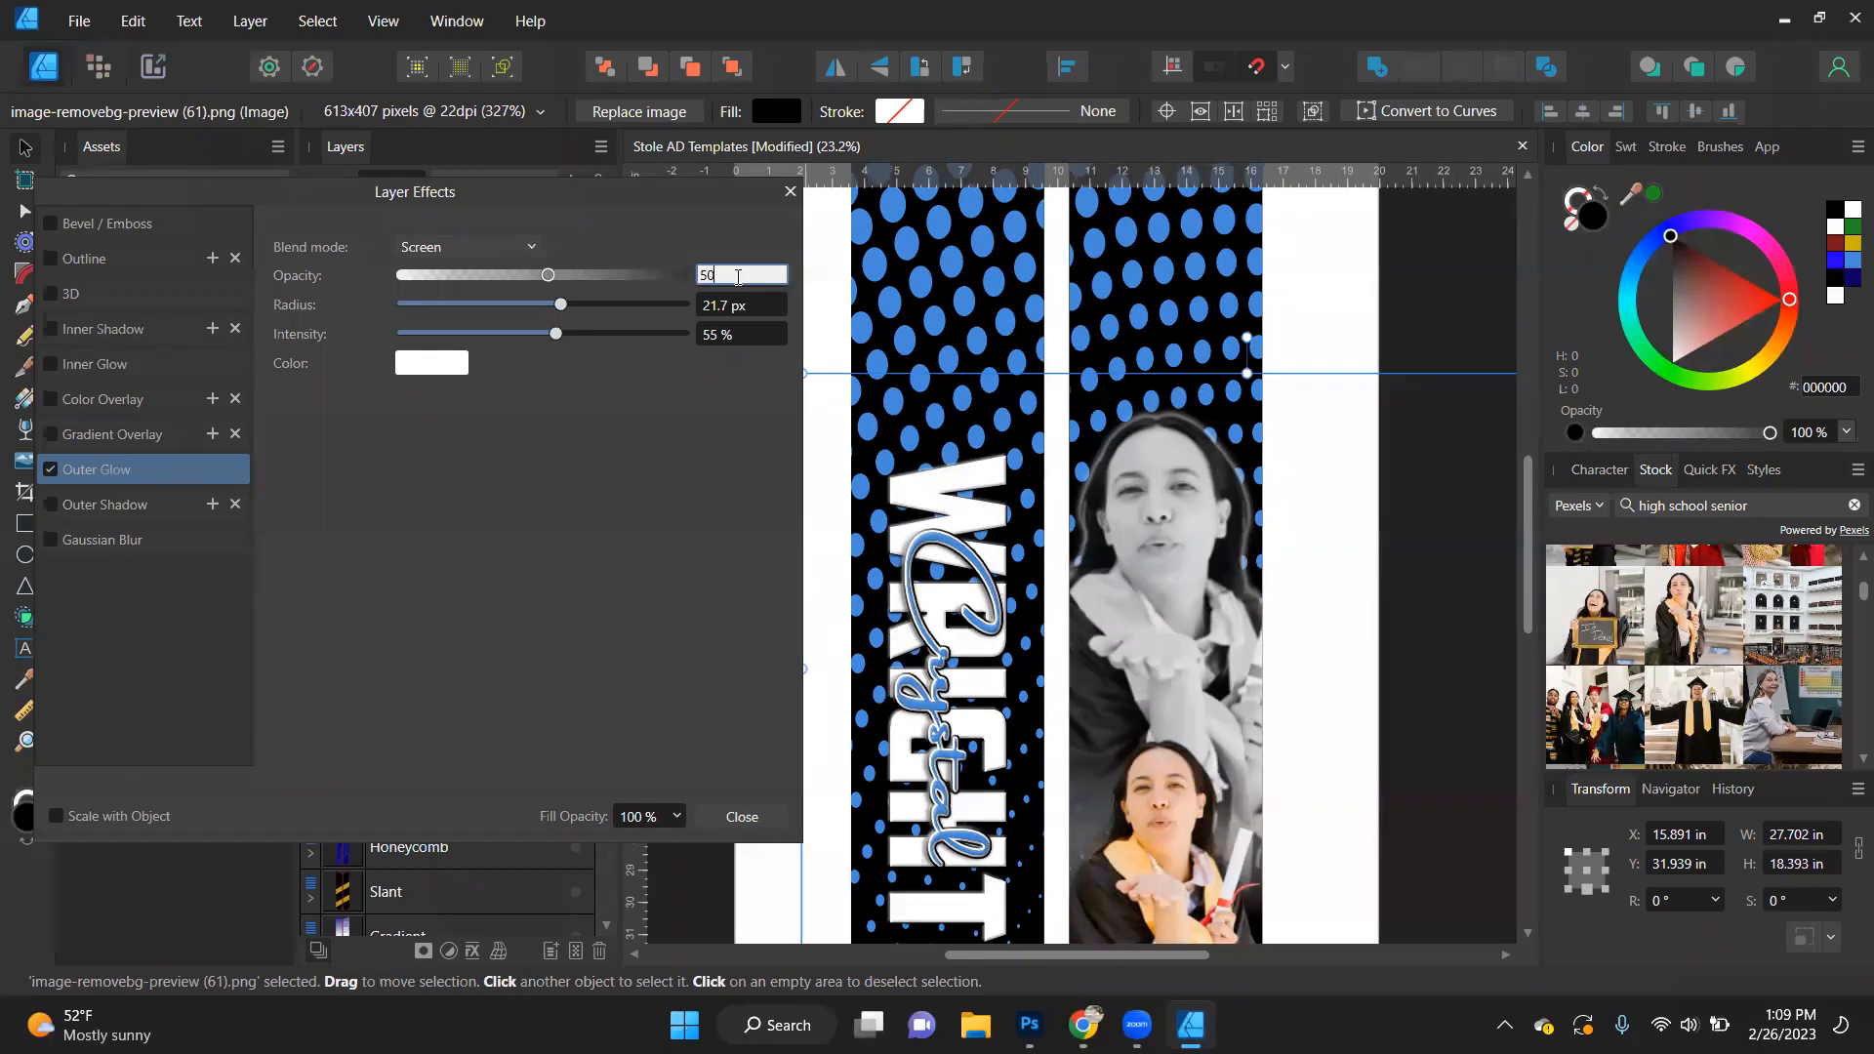
{"action": "key", "text": "Return"}
- Give the smaller colour portrait an outer glow with an 18.9 px radius and Normal blend mode
{"action": "scroll", "coordinate": [1161, 391], "scroll_direction": "down", "scroll_amount": 3}
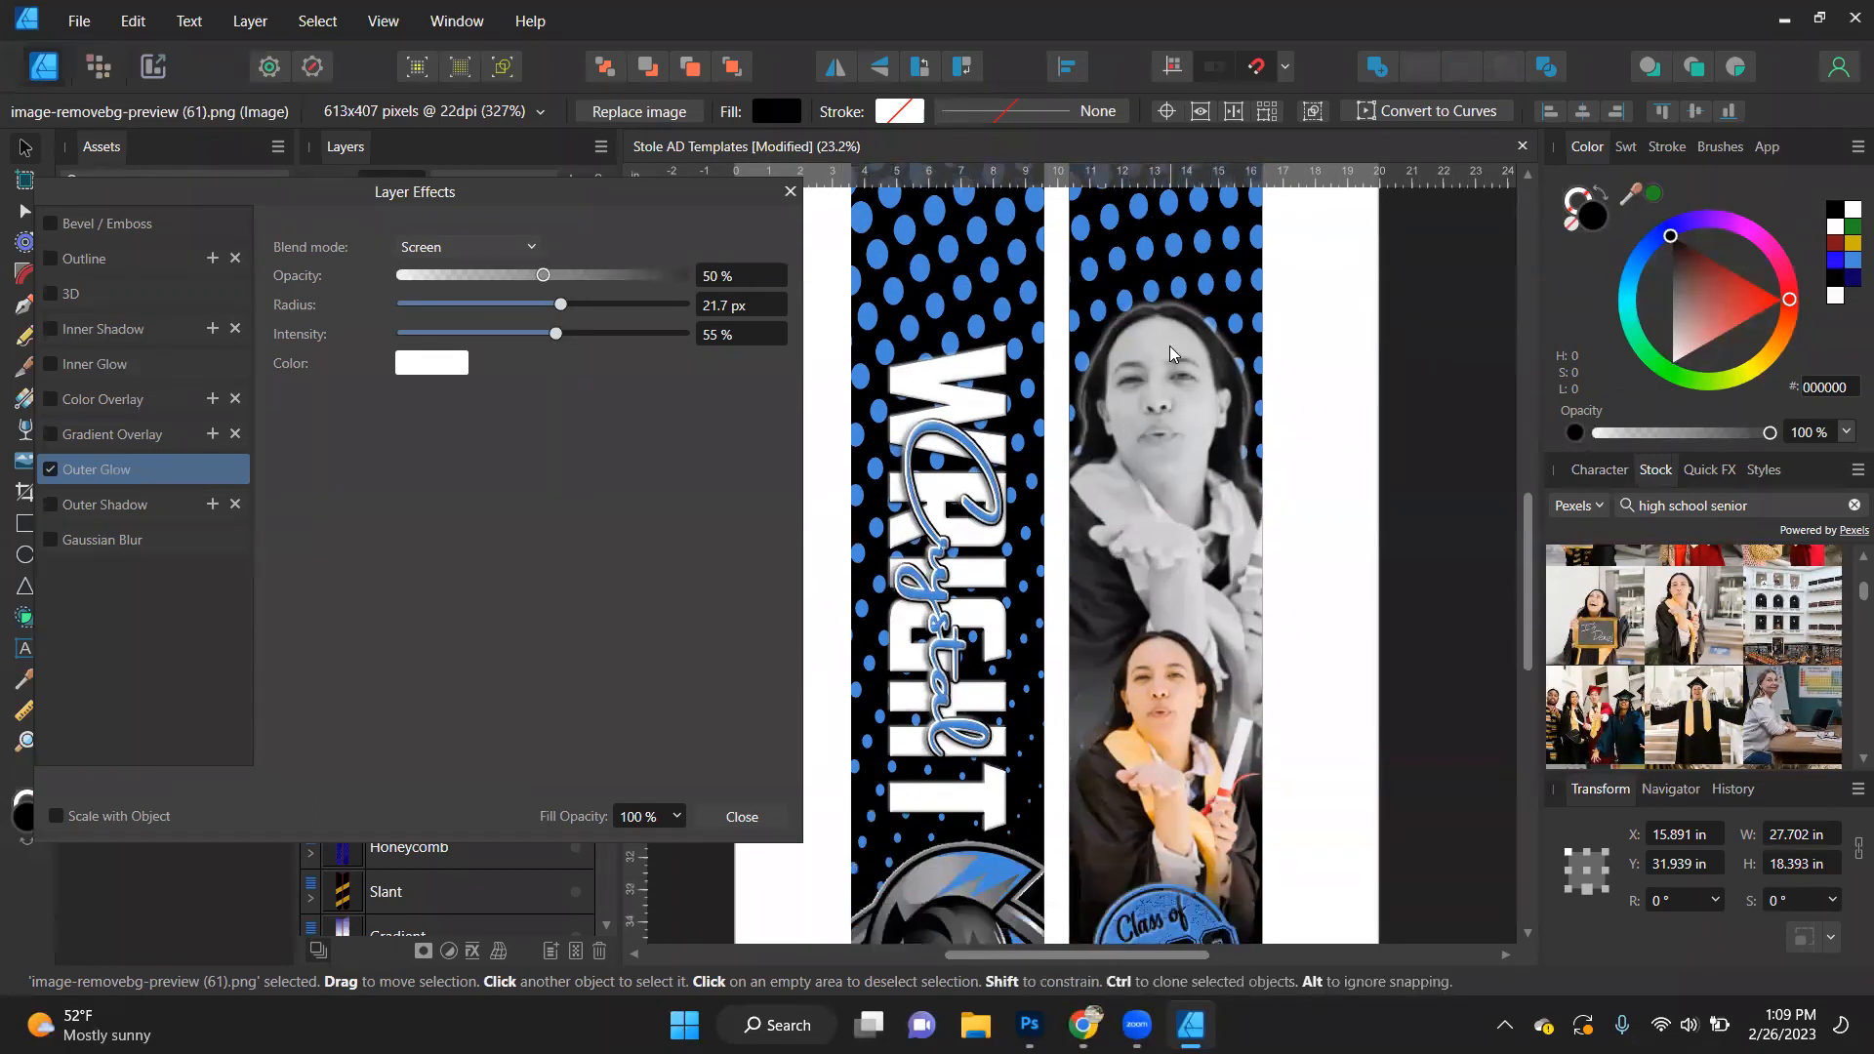
{"action": "left_click", "coordinate": [1173, 719]}
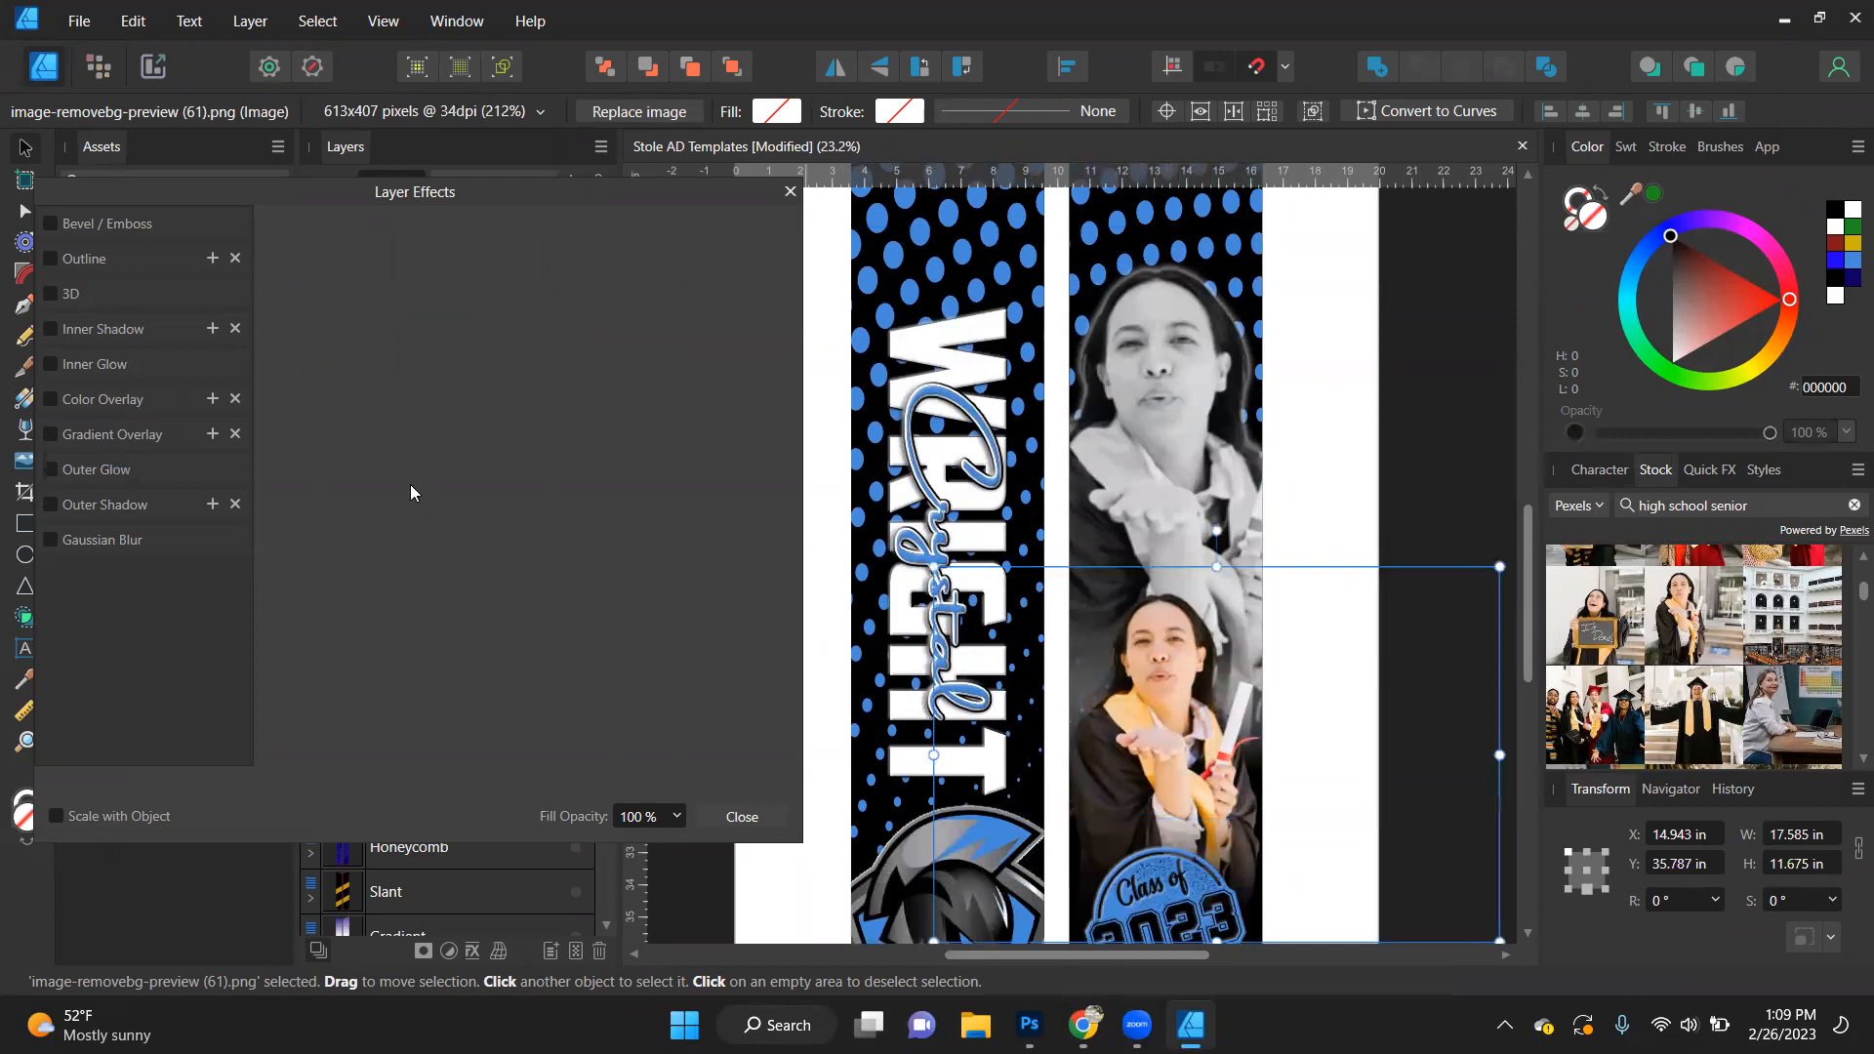
{"action": "left_click", "coordinate": [84, 468]}
{"action": "left_click", "coordinate": [553, 305]}
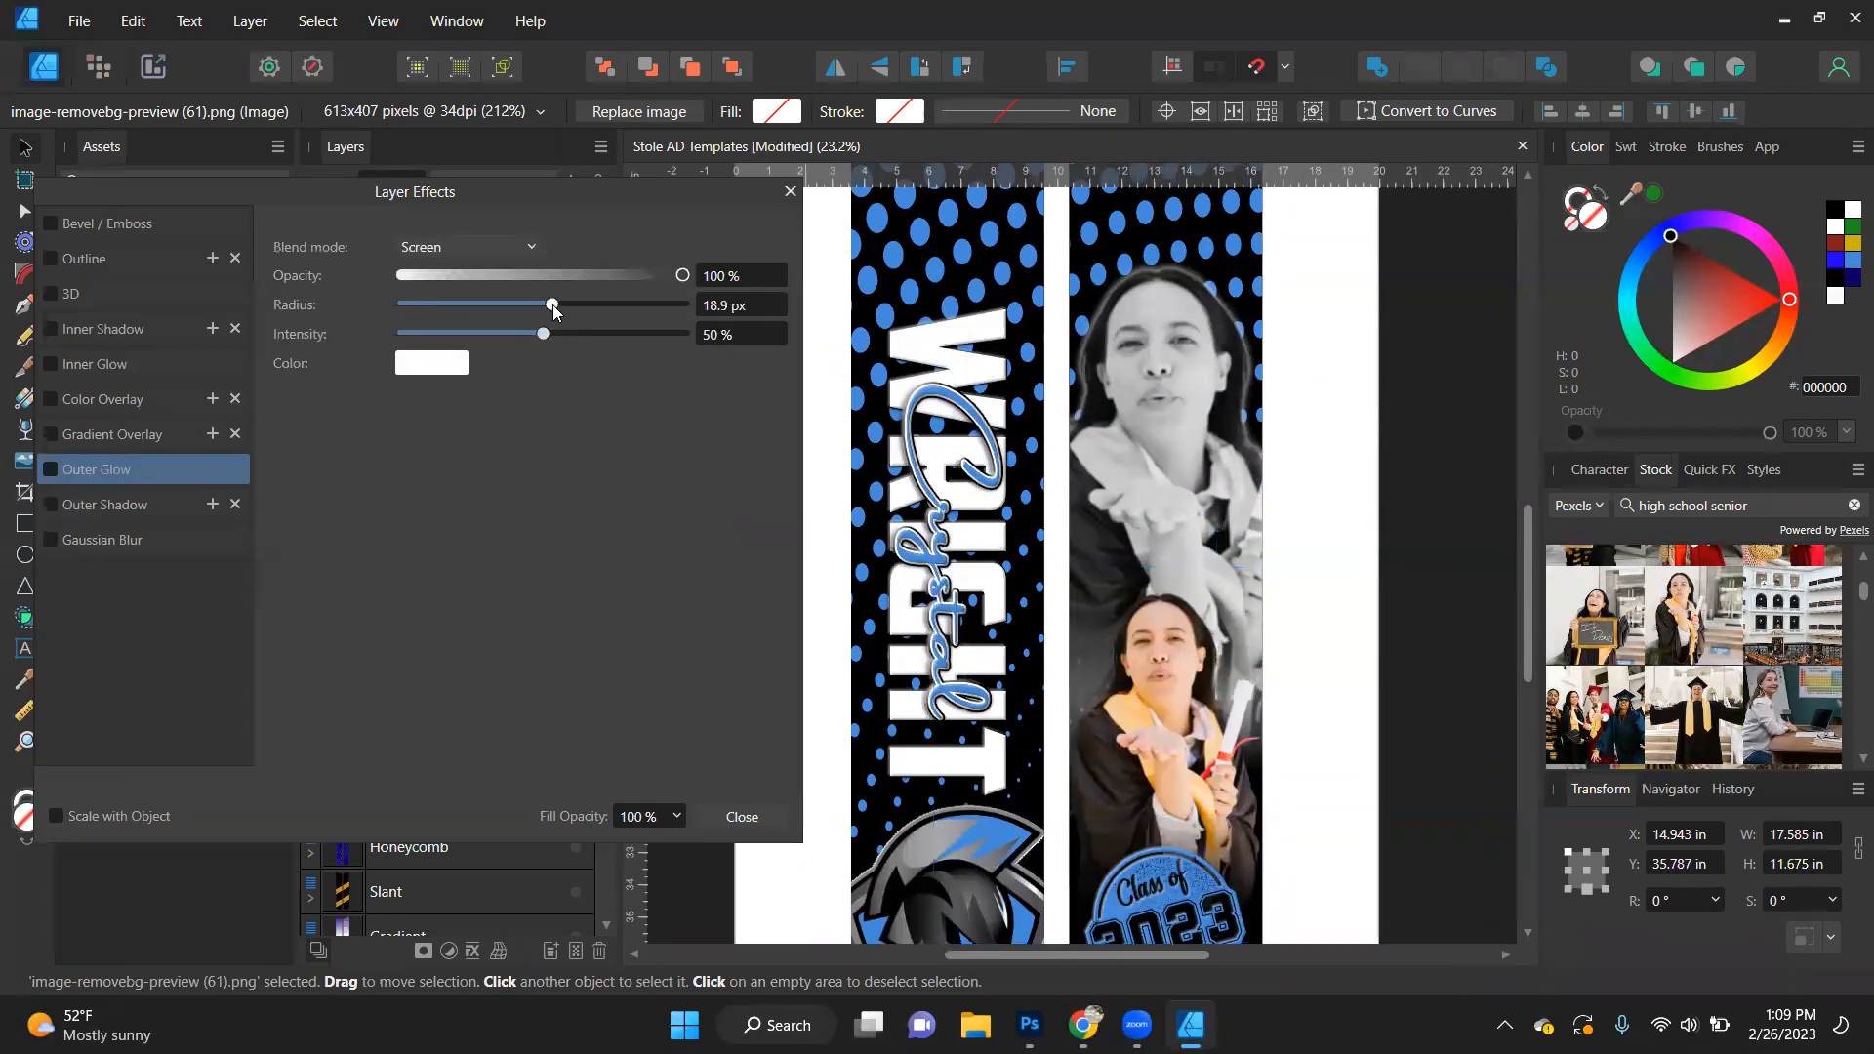
{"action": "left_click", "coordinate": [516, 246]}
{"action": "scroll", "coordinate": [461, 316], "scroll_direction": "up", "scroll_amount": 3}
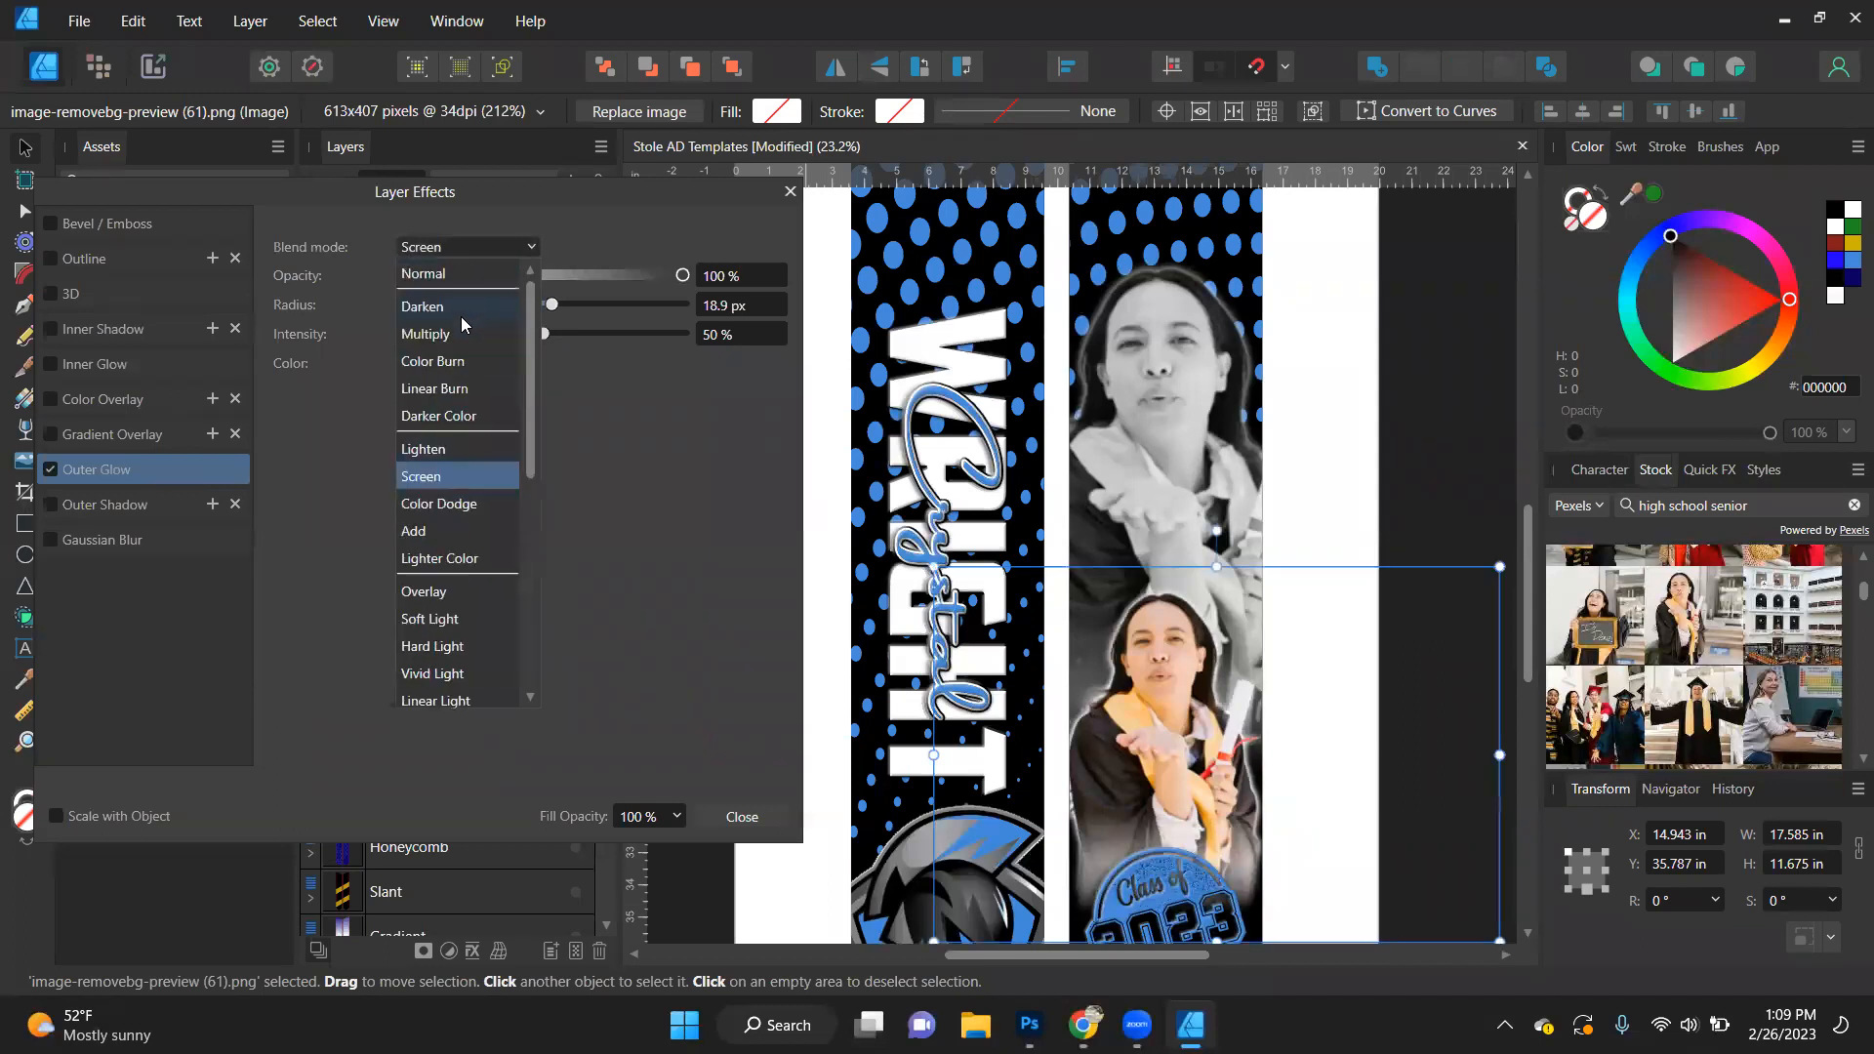
{"action": "left_click", "coordinate": [462, 281]}
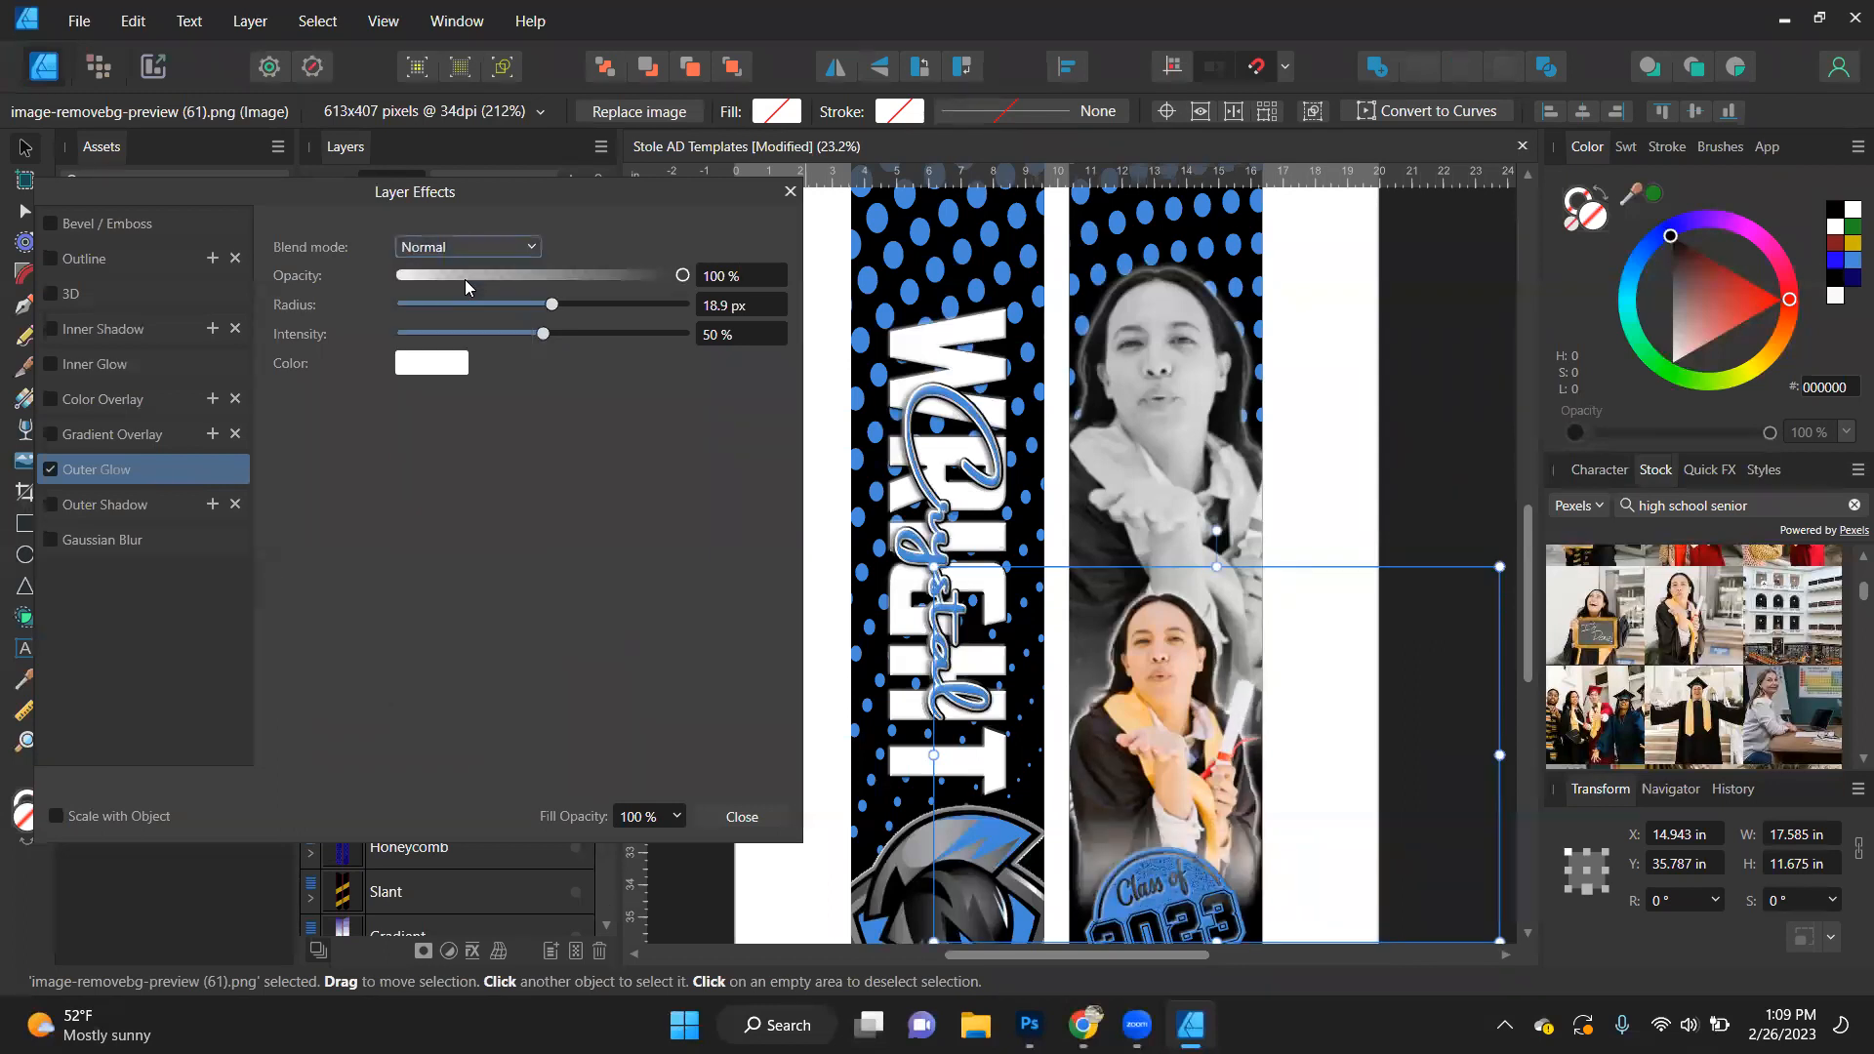
- Try black as the colour portrait's outer glow colour, inspect the edges and disable the glow
{"action": "left_click", "coordinate": [426, 369]}
{"action": "left_click_drag", "start_coordinate": [422, 491], "coordinate": [383, 379]}
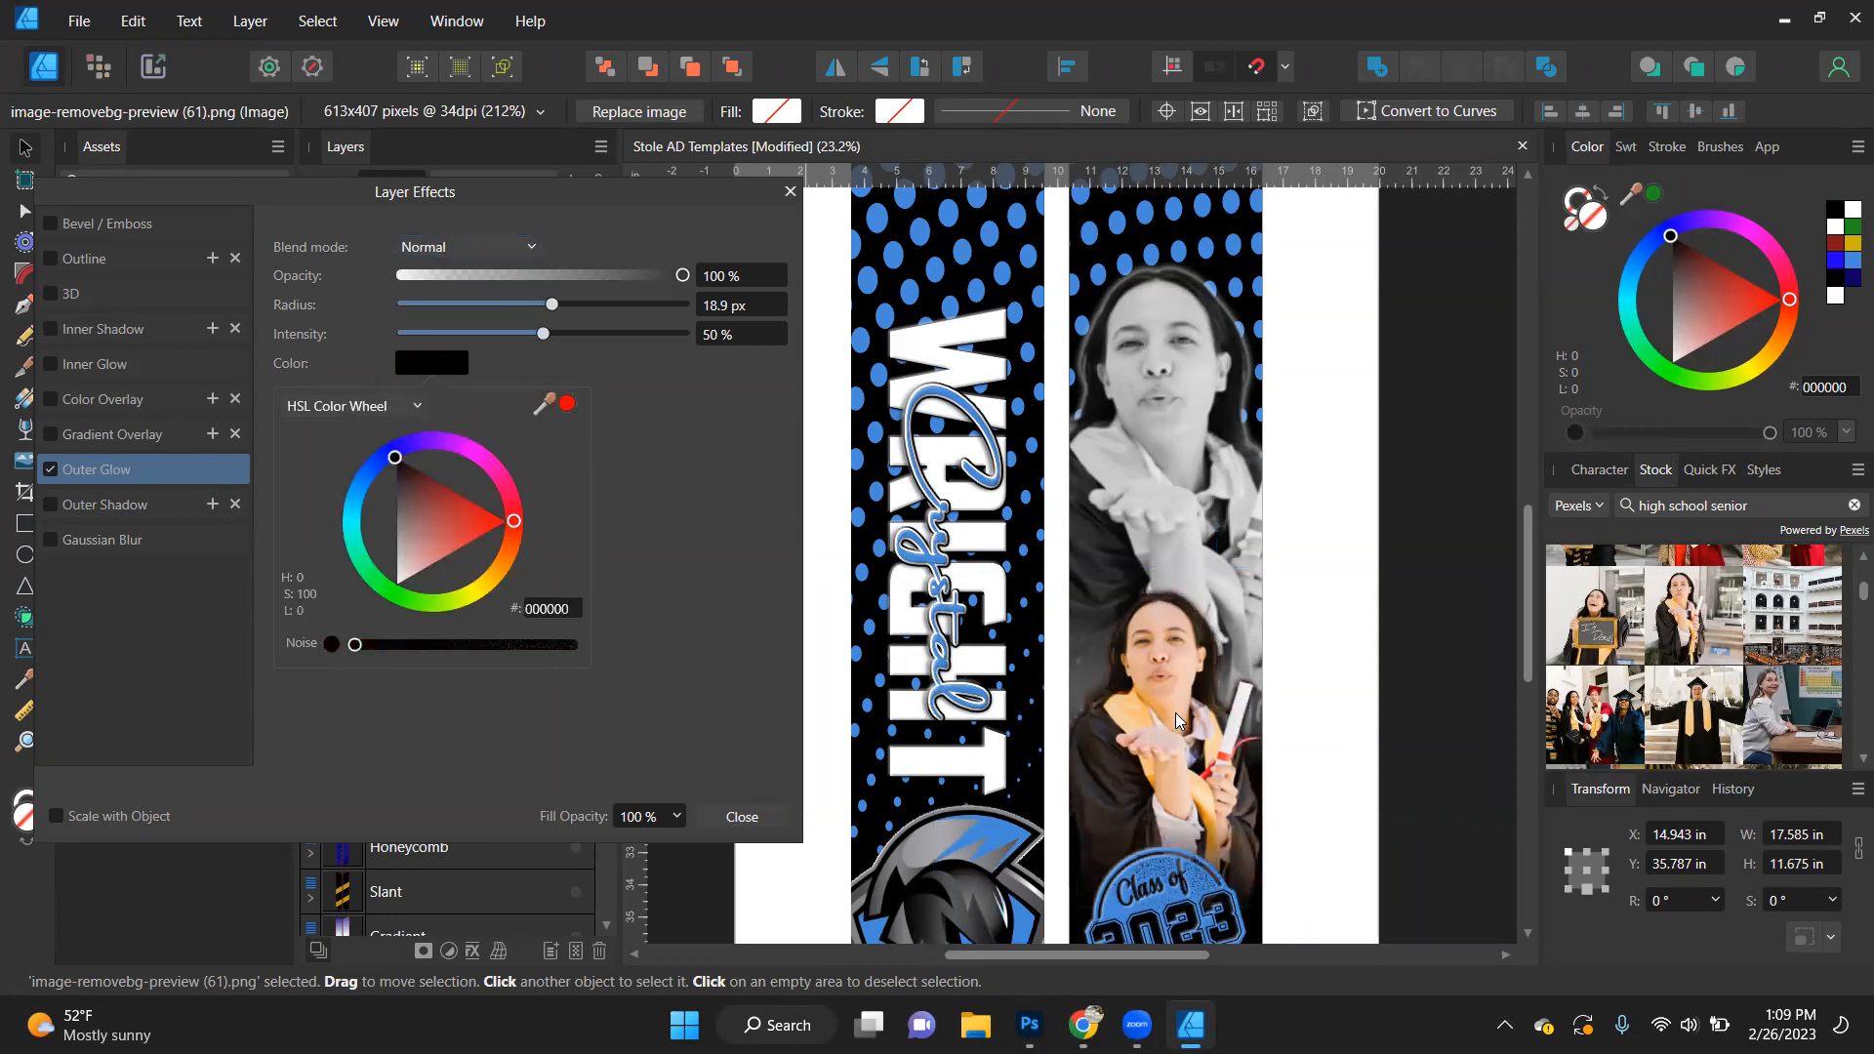
{"action": "scroll", "coordinate": [1175, 713], "scroll_direction": "up", "scroll_amount": 5}
{"action": "scroll", "coordinate": [1175, 712], "scroll_direction": "down", "scroll_amount": 3}
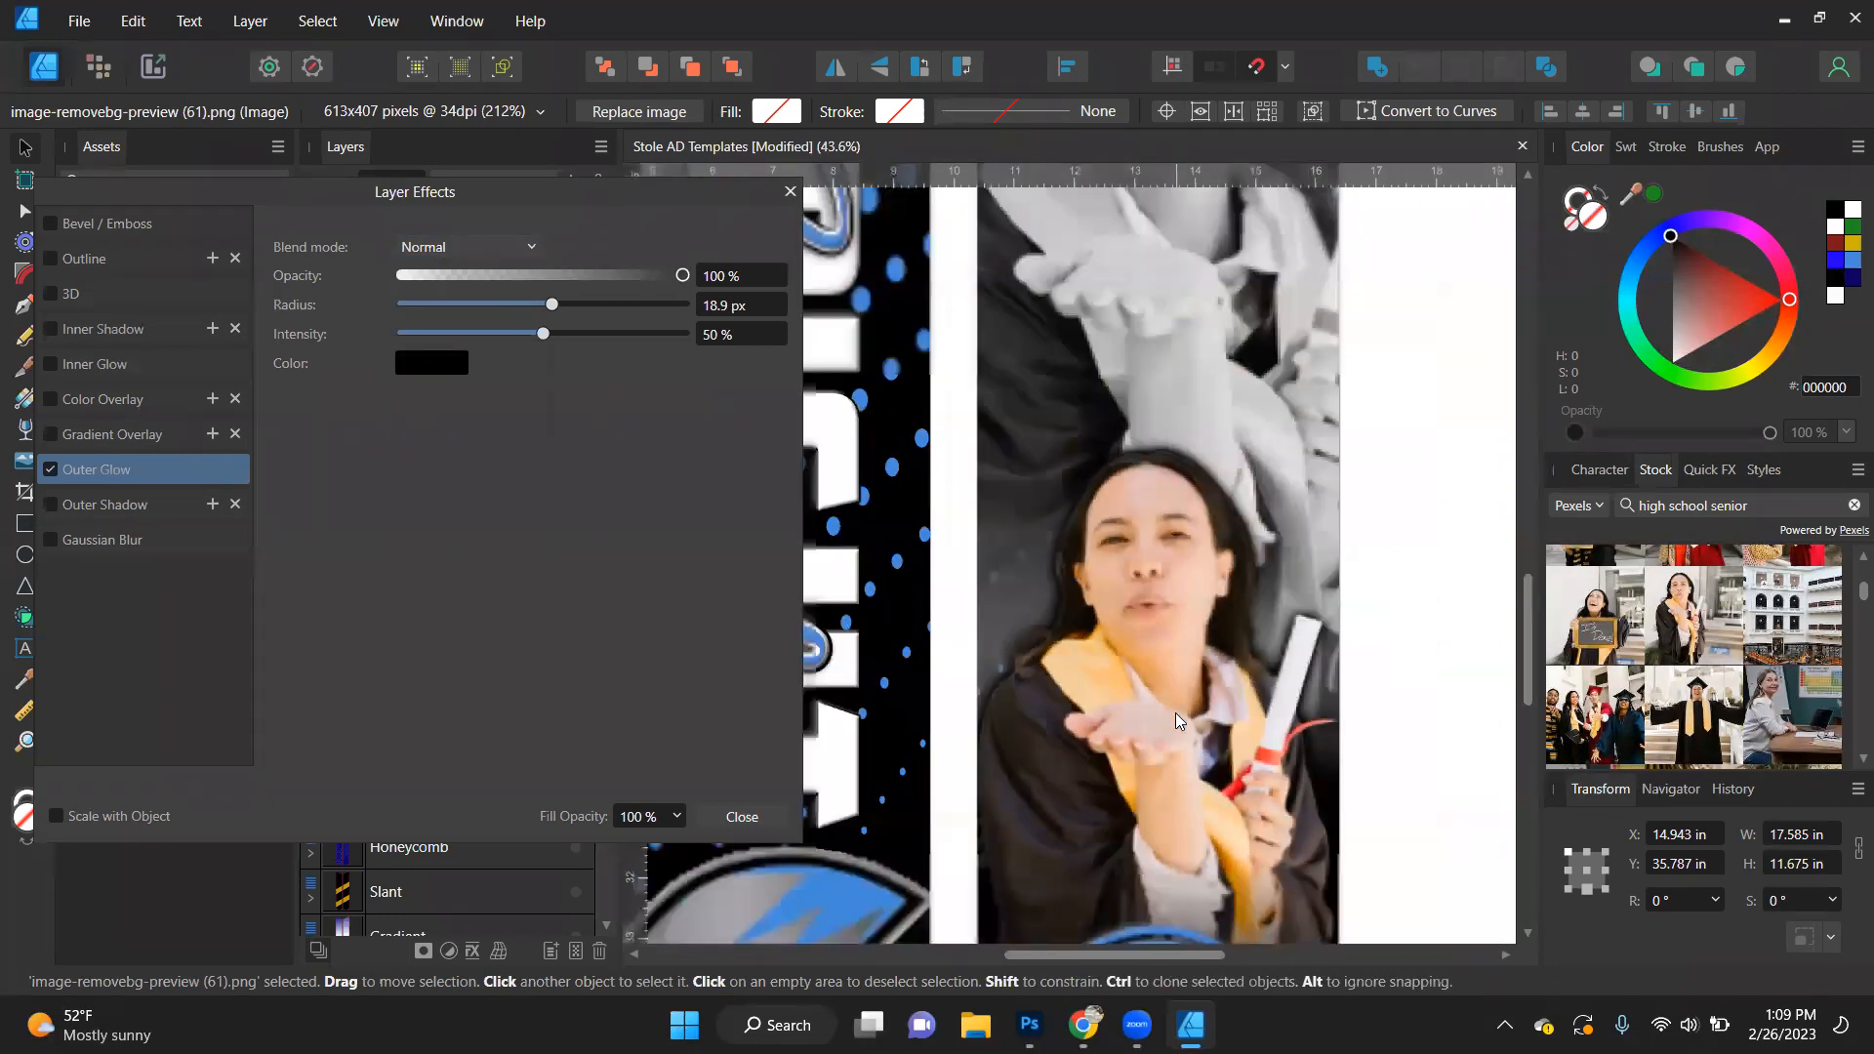
{"action": "left_click", "coordinate": [51, 470]}
- Try offsetting an outer shadow on the colour portrait by about 13.6 px at 290° and undo it
{"action": "left_click", "coordinate": [138, 513]}
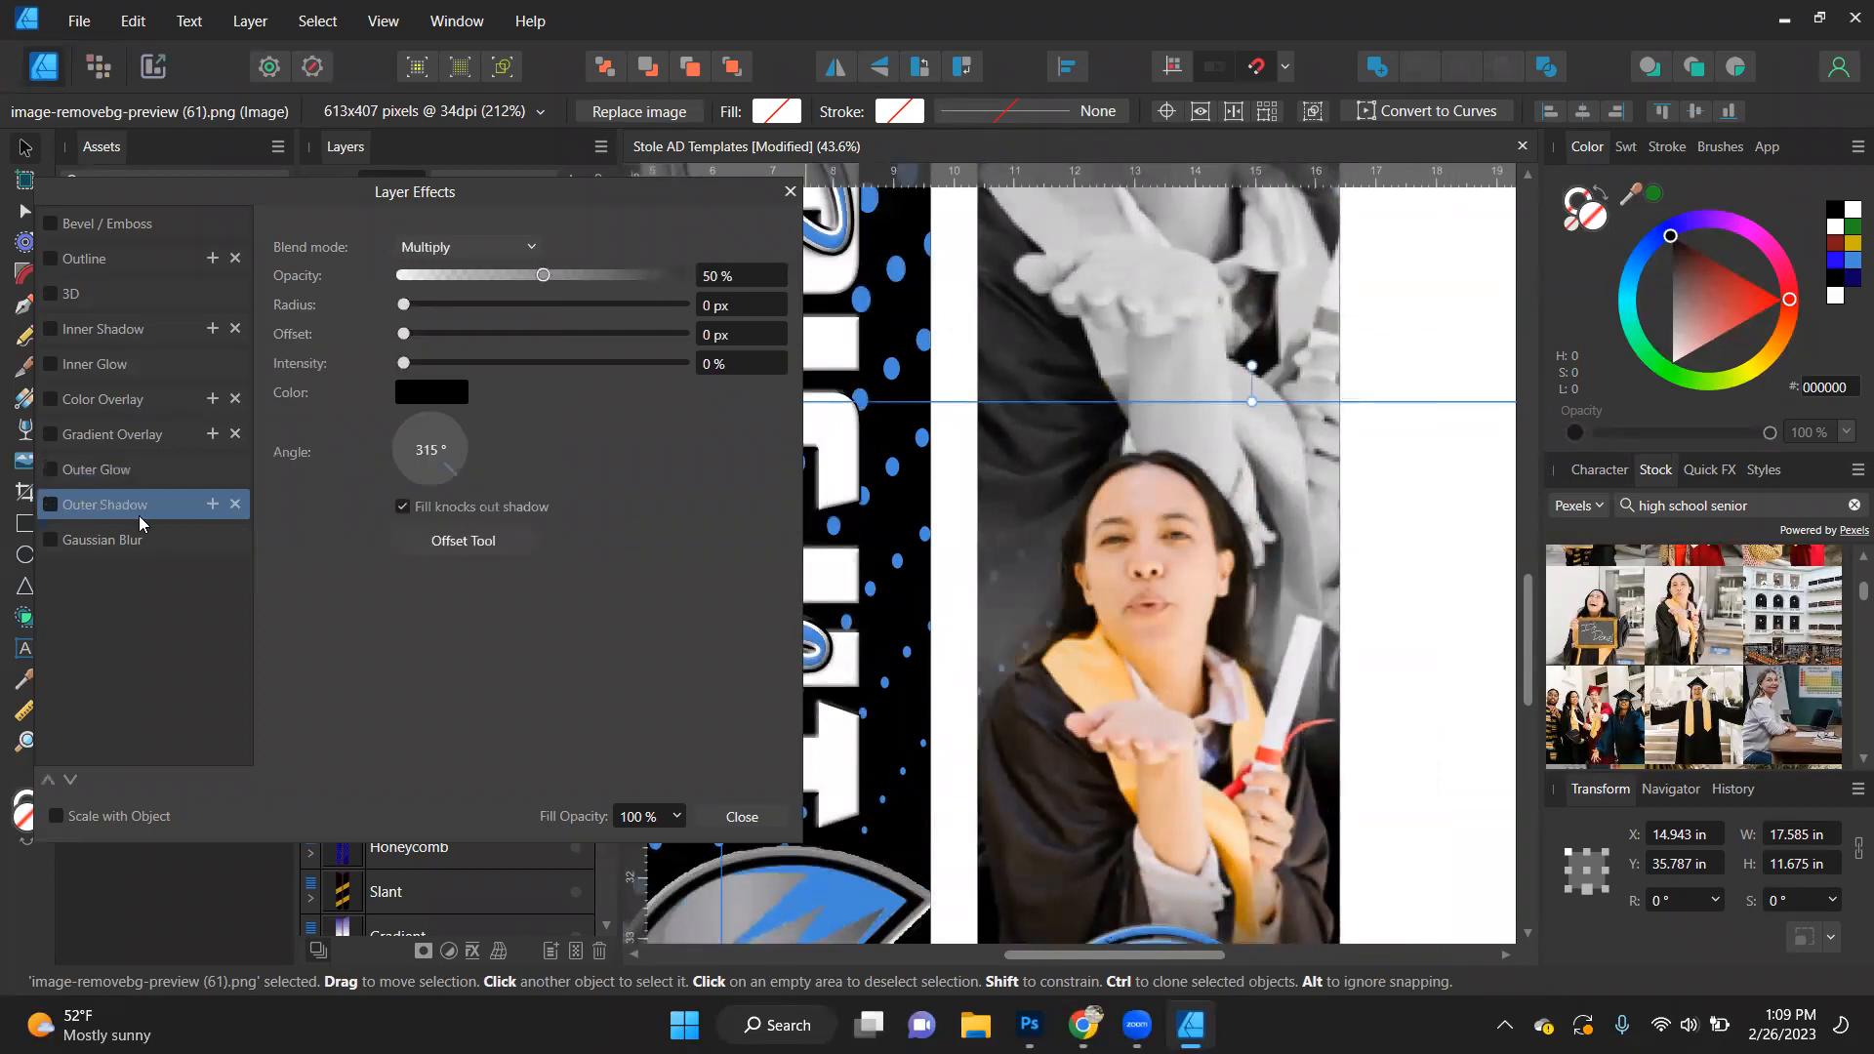
{"action": "left_click", "coordinate": [477, 545]}
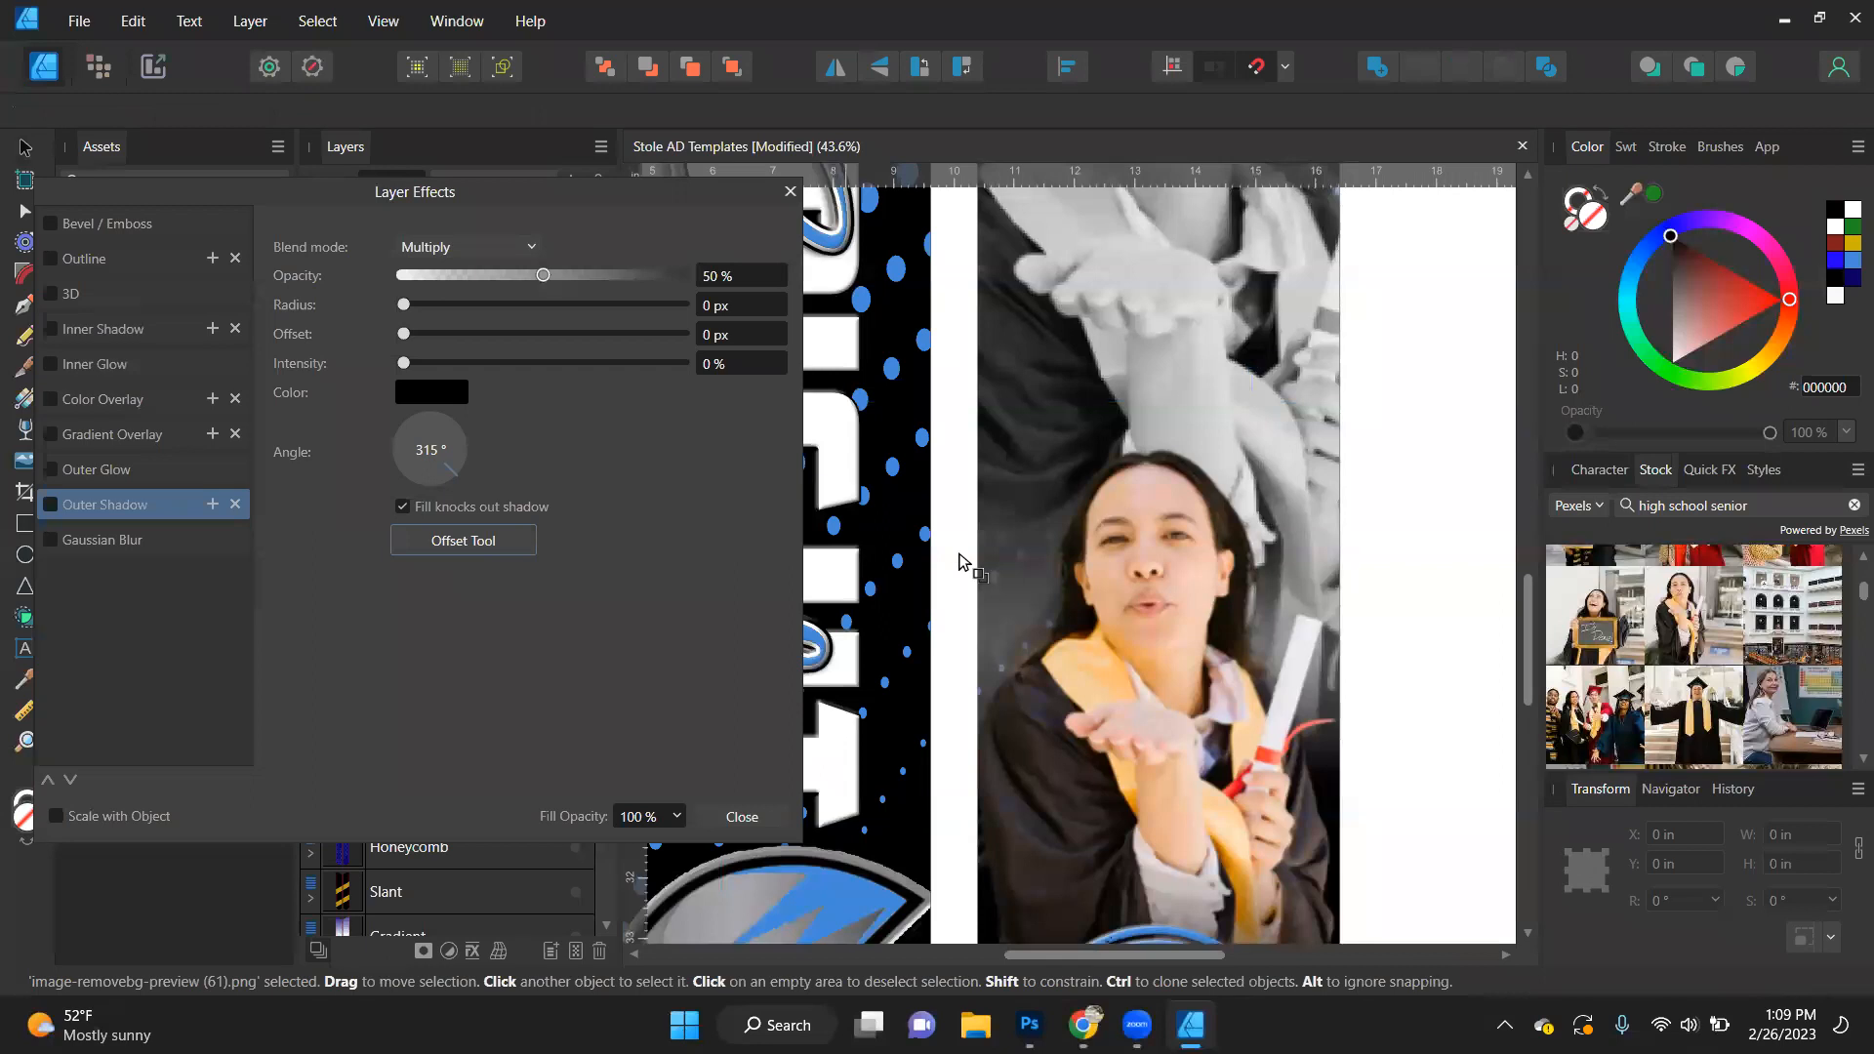
{"action": "left_click_drag", "start_coordinate": [1171, 617], "coordinate": [1177, 637]}
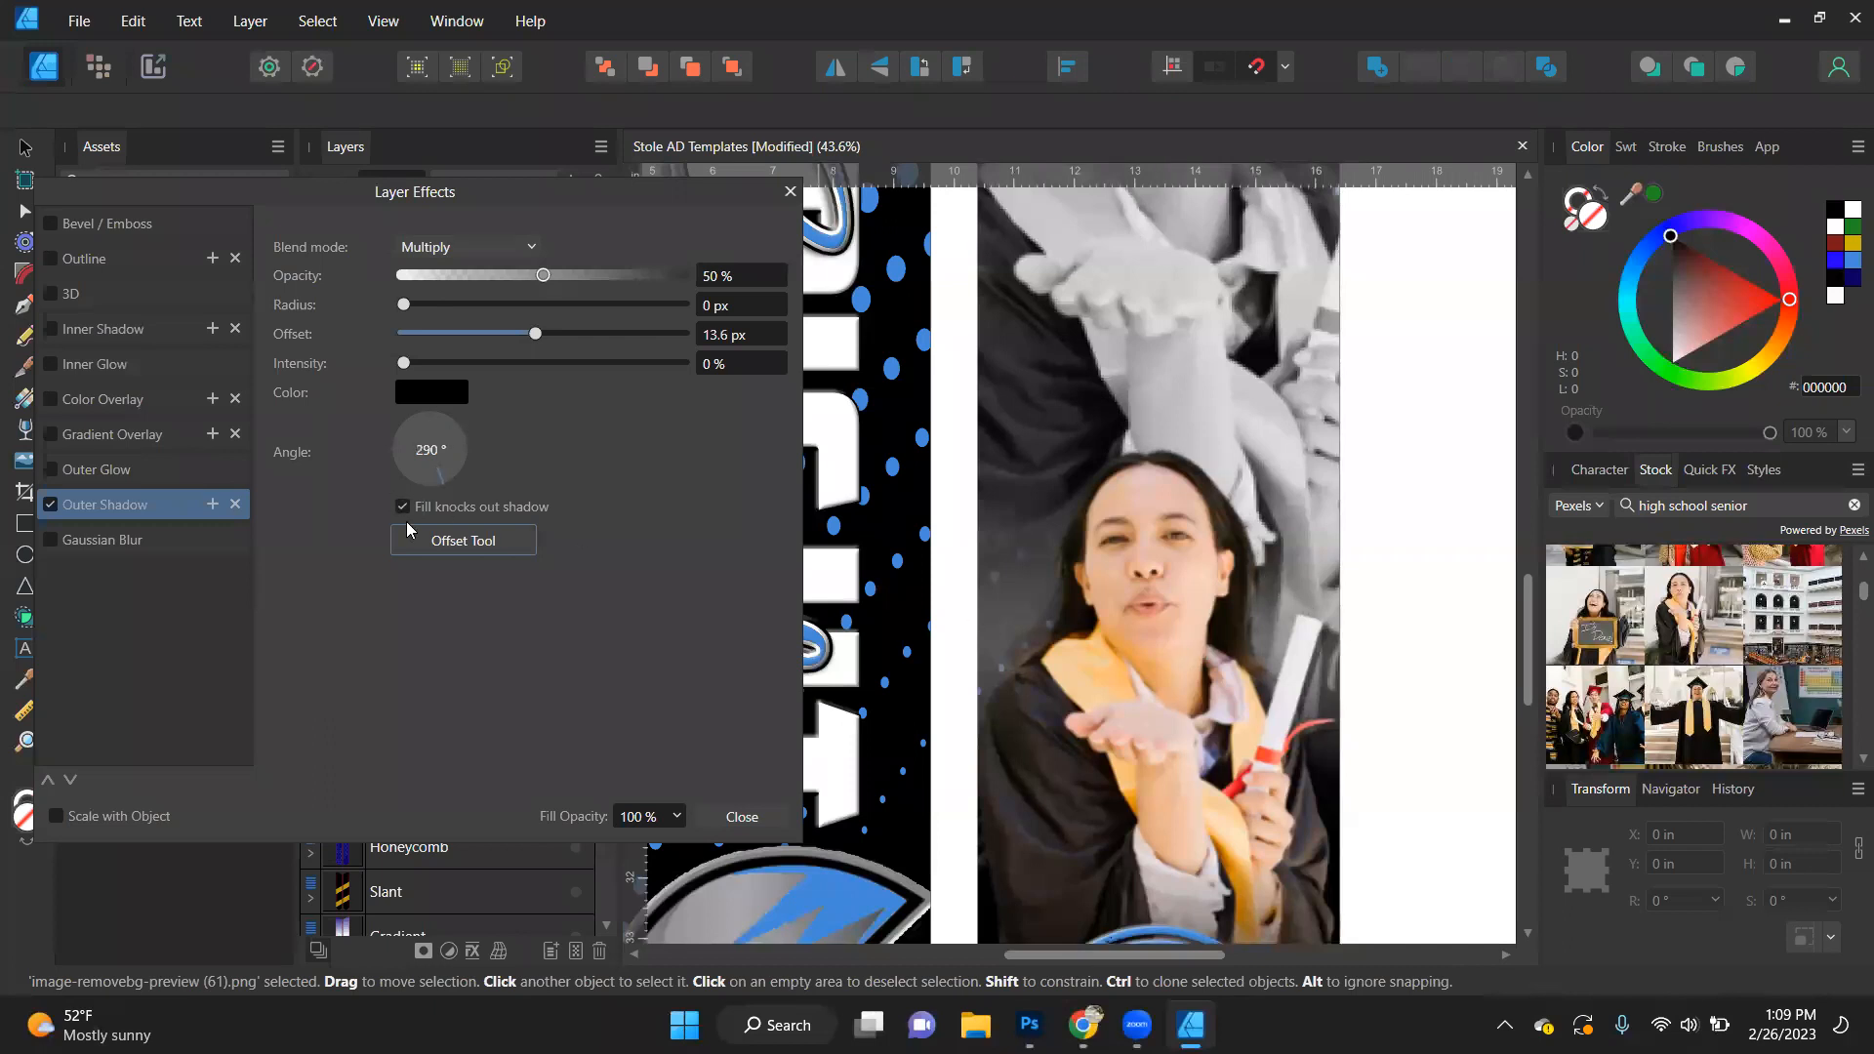
{"action": "key", "text": "ctrl+z"}
- Give the colour portrait a slightly offset outer shadow at 45° with a 14.9 px radius and 44% intensity
{"action": "left_click_drag", "start_coordinate": [403, 332], "coordinate": [499, 333]}
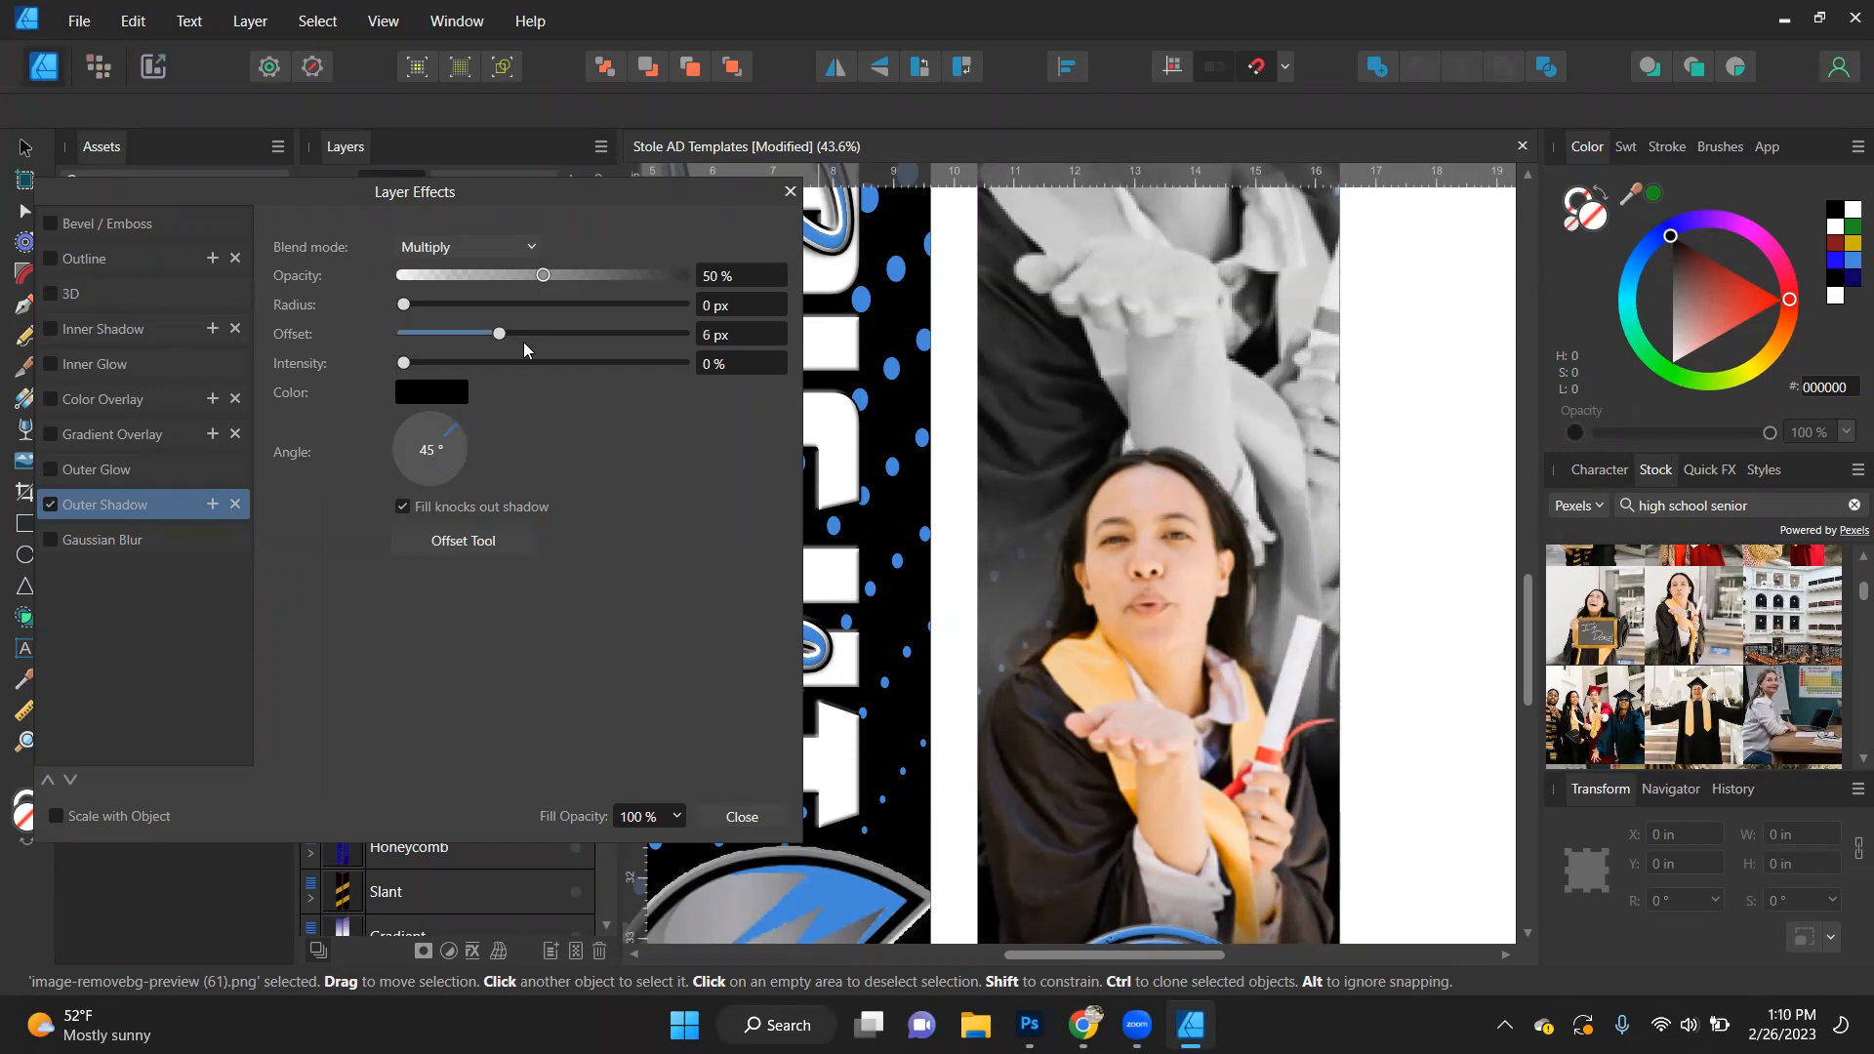
{"action": "left_click", "coordinate": [556, 333]}
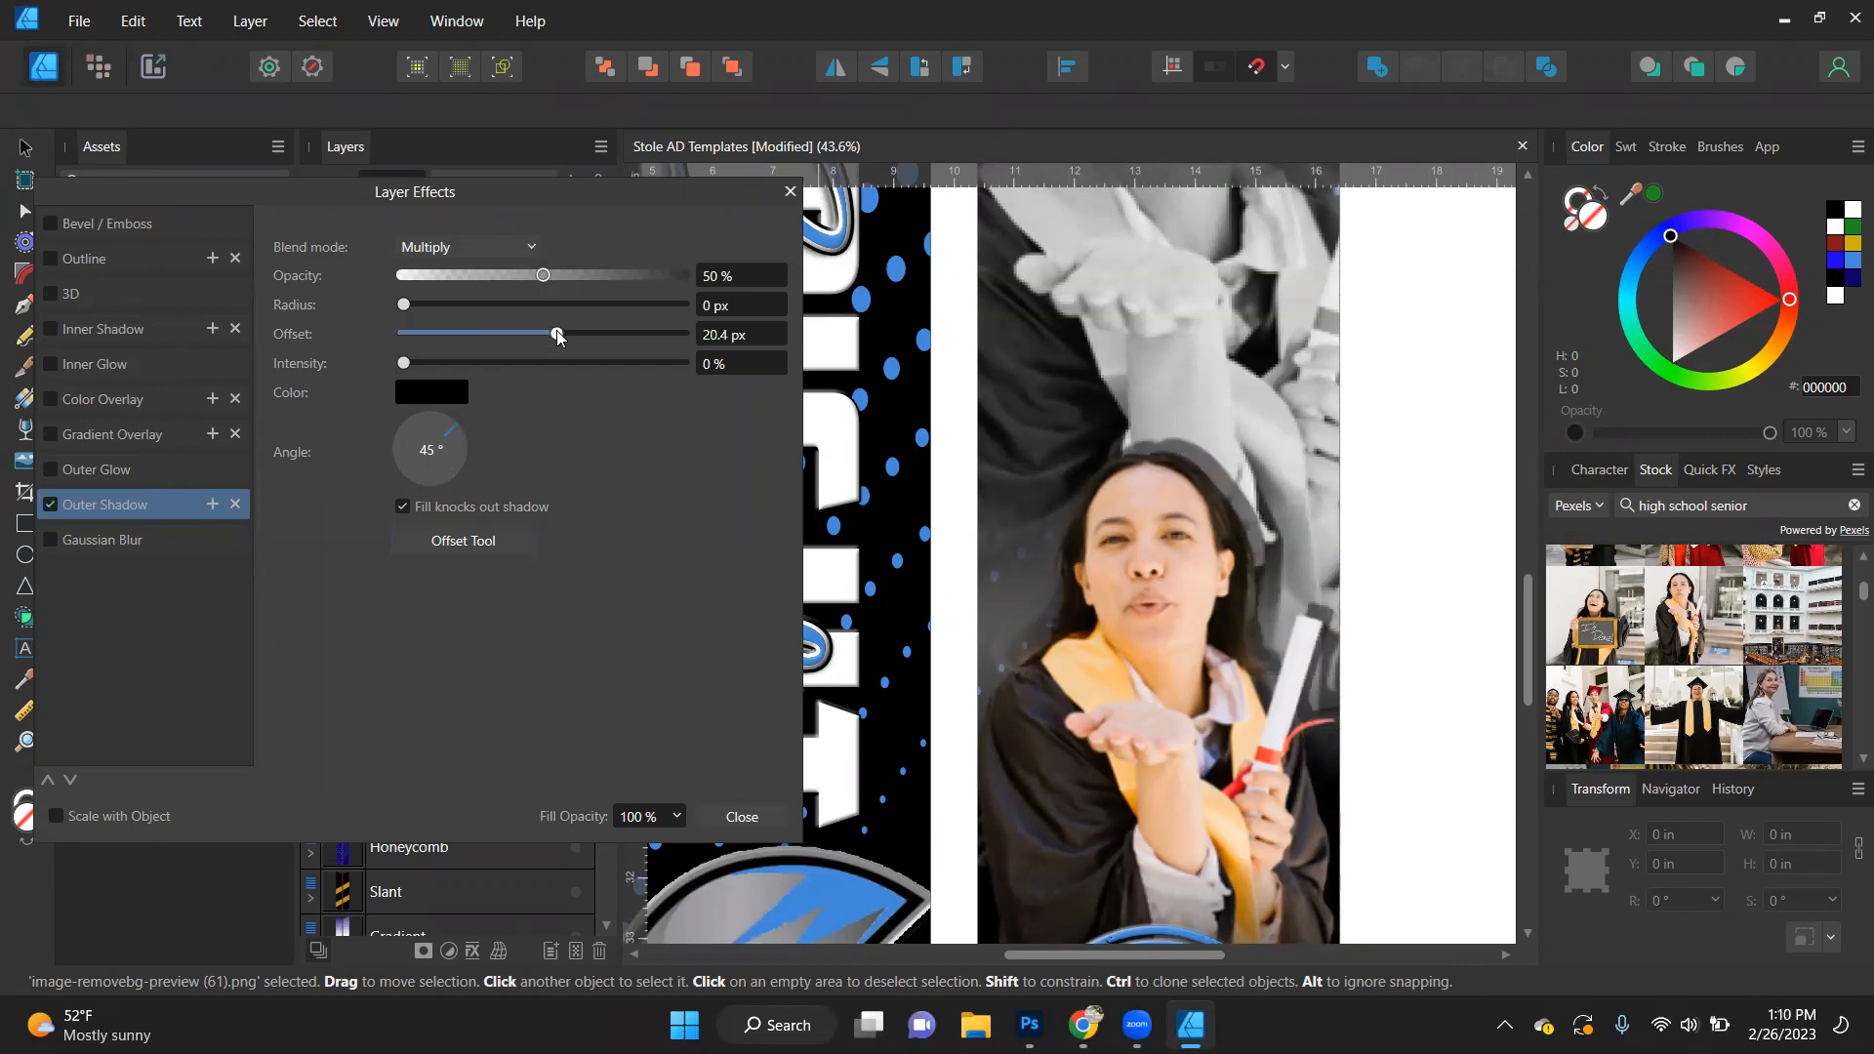
{"action": "left_click", "coordinate": [478, 333]}
{"action": "left_click", "coordinate": [540, 304]}
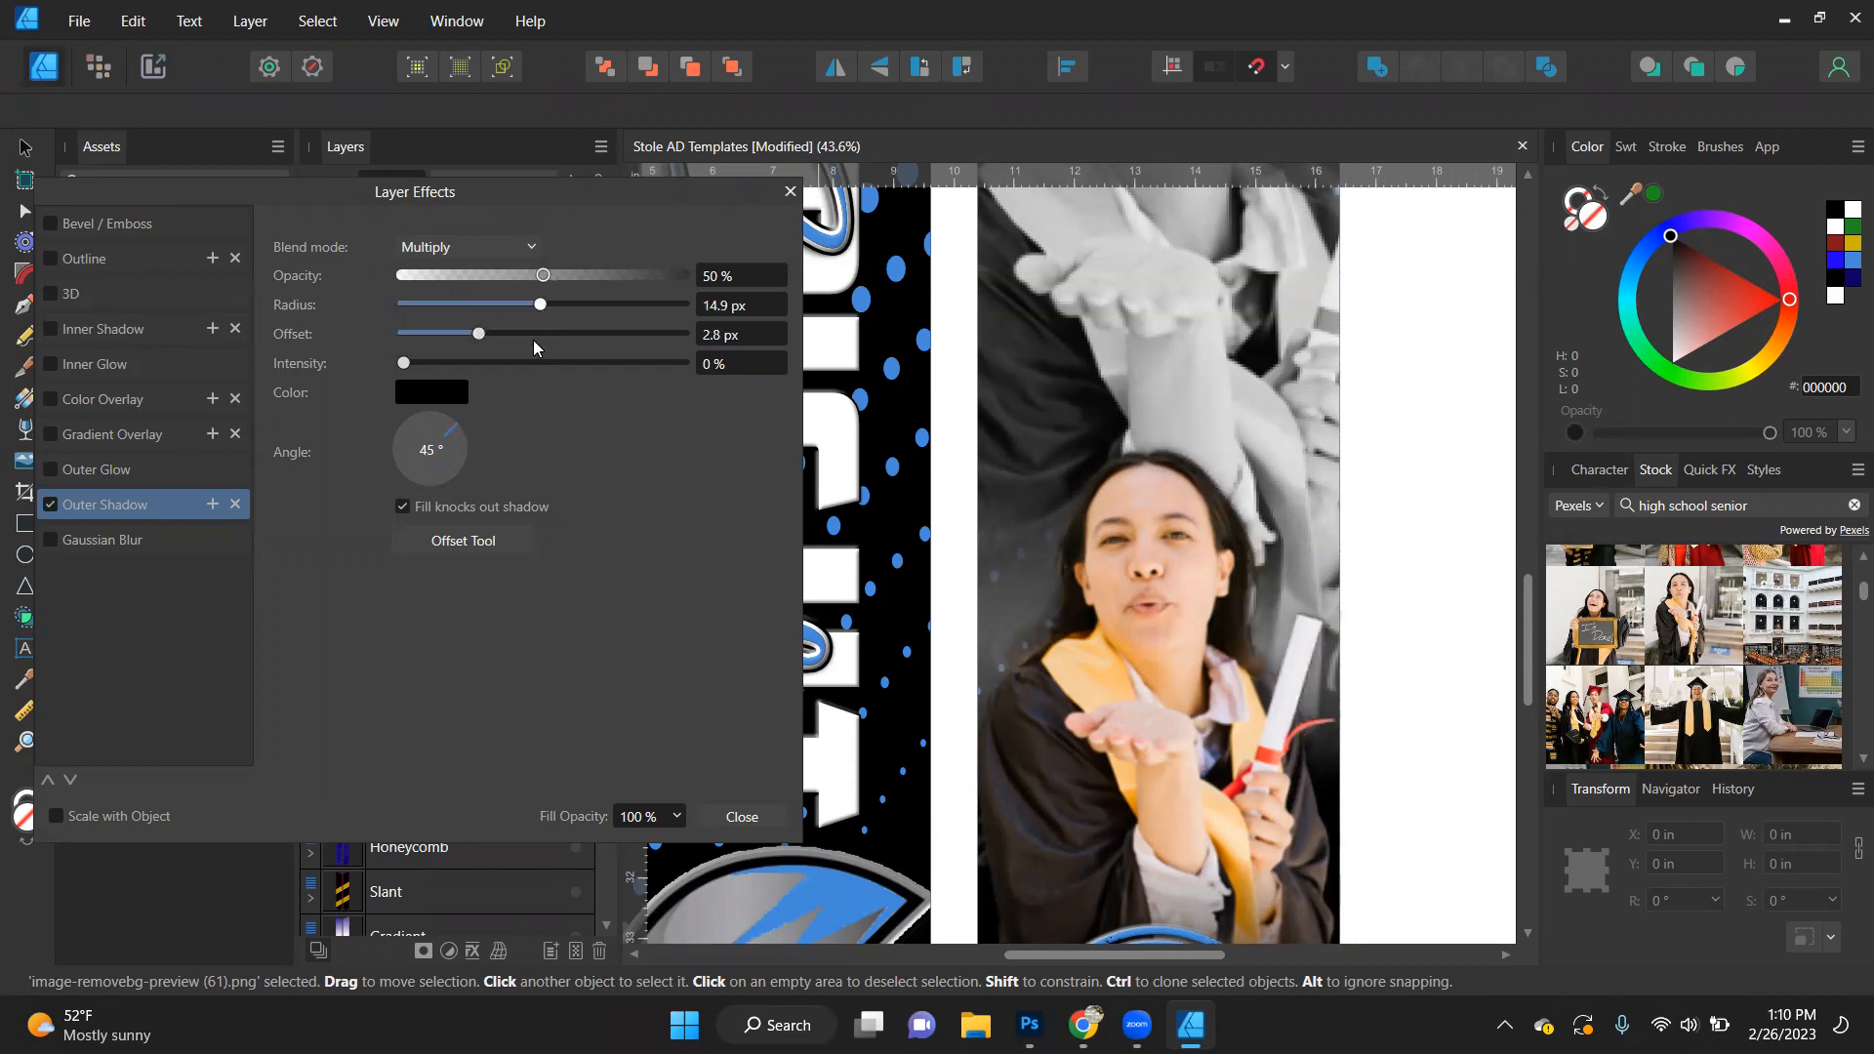
{"action": "left_click", "coordinate": [525, 363]}
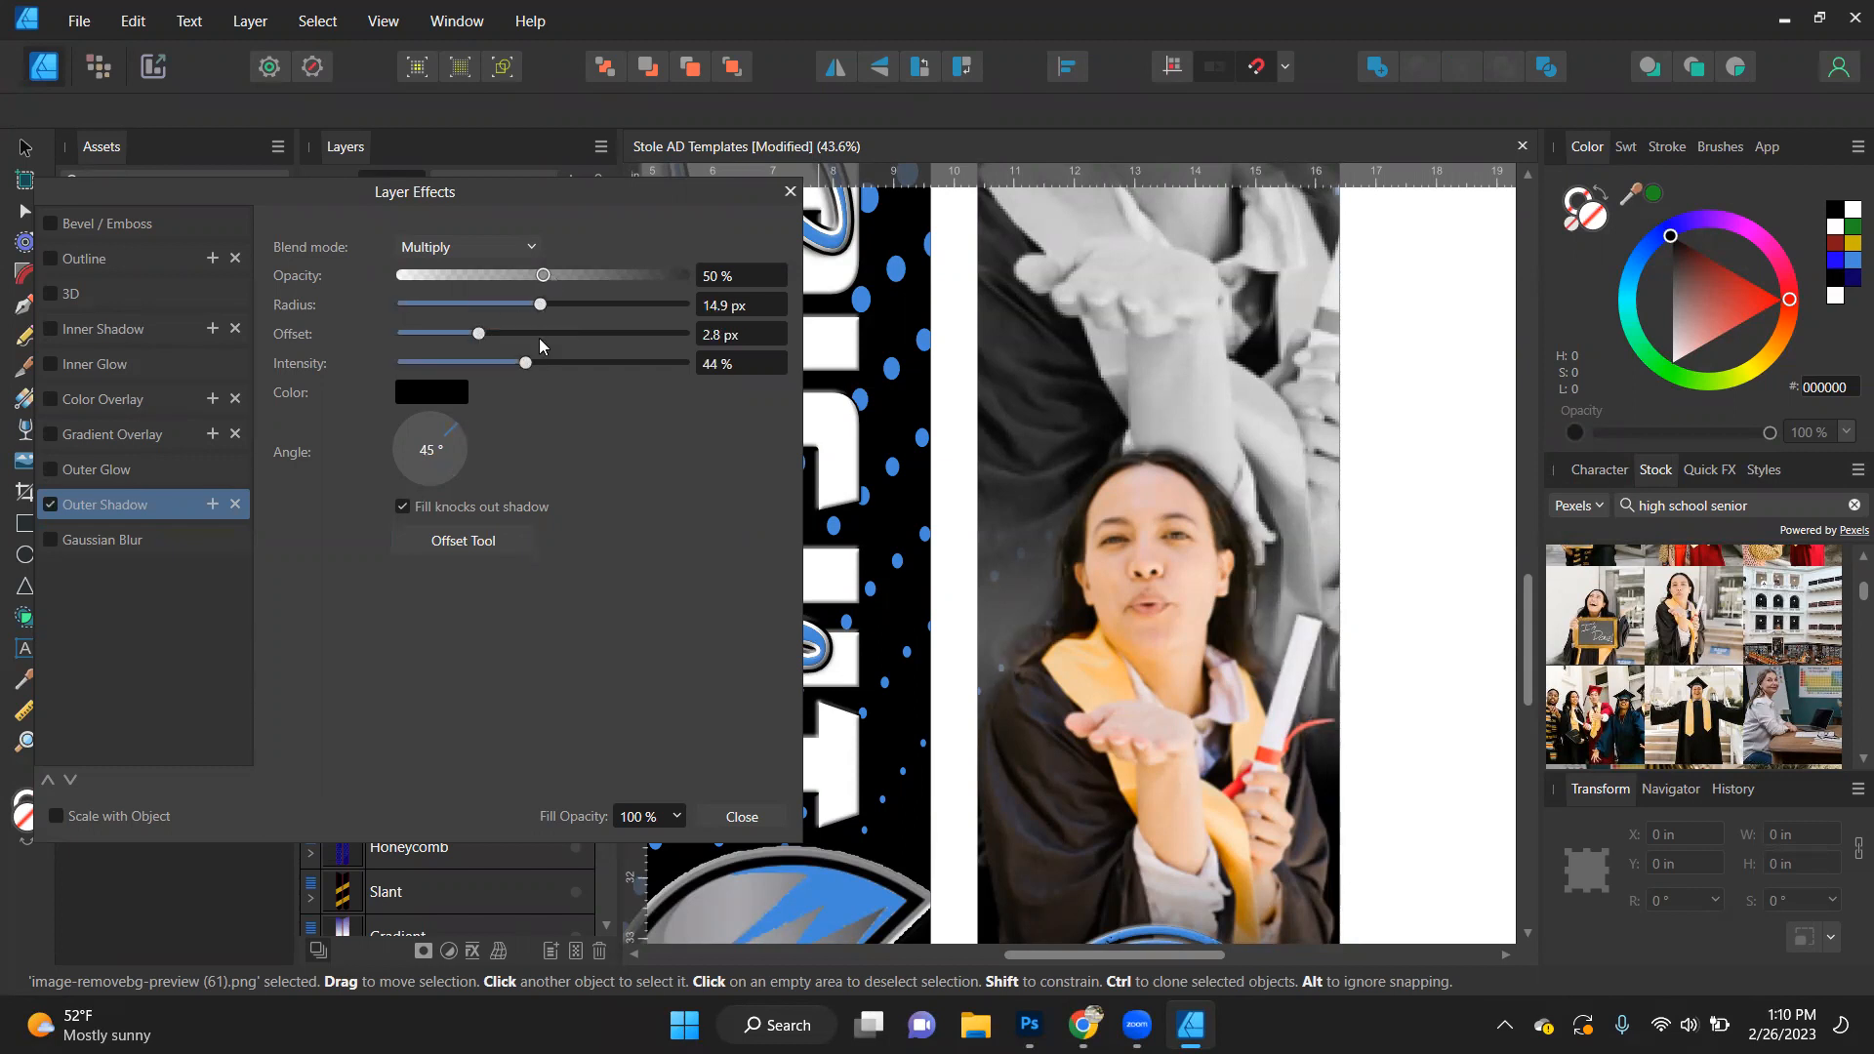
{"action": "left_click", "coordinate": [498, 334]}
- Apply a white outer glow to the colour portrait with a 29.6 px radius and 41% opacity
{"action": "left_click", "coordinate": [179, 471]}
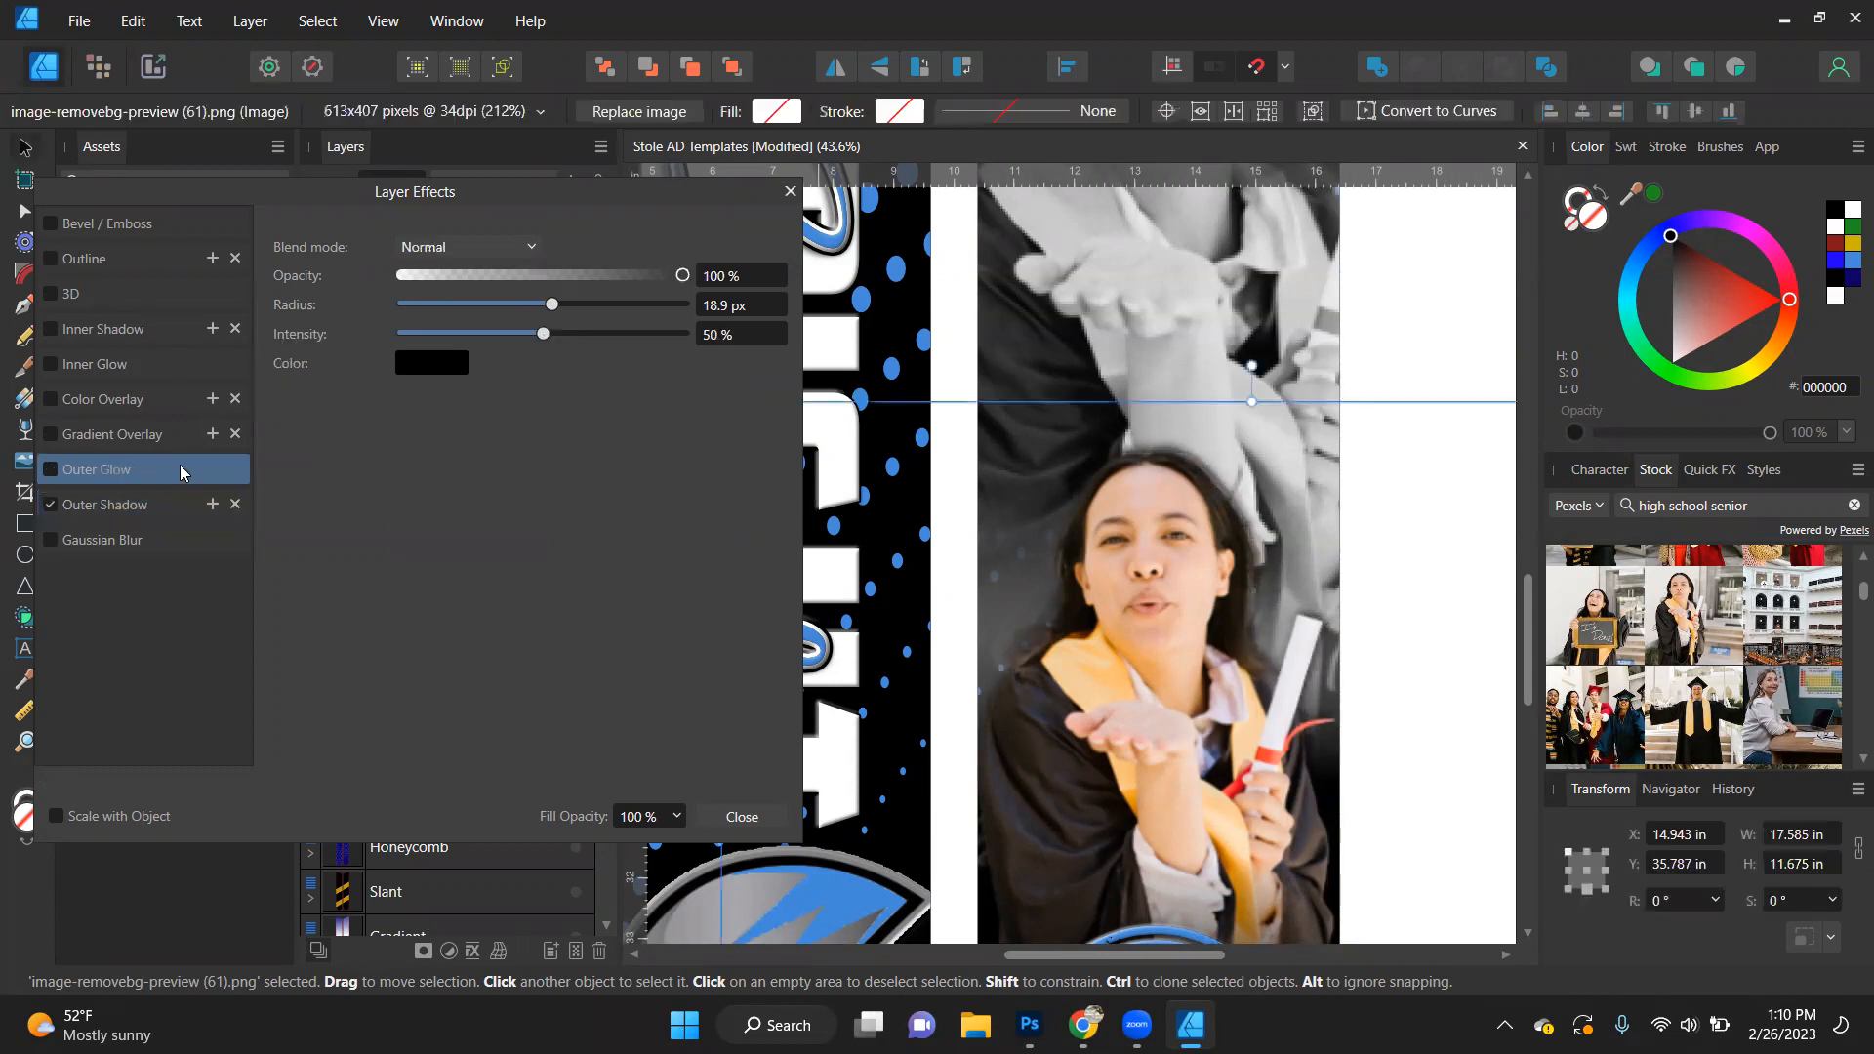
{"action": "left_click", "coordinate": [585, 304]}
{"action": "left_click_drag", "start_coordinate": [550, 277], "coordinate": [520, 274]}
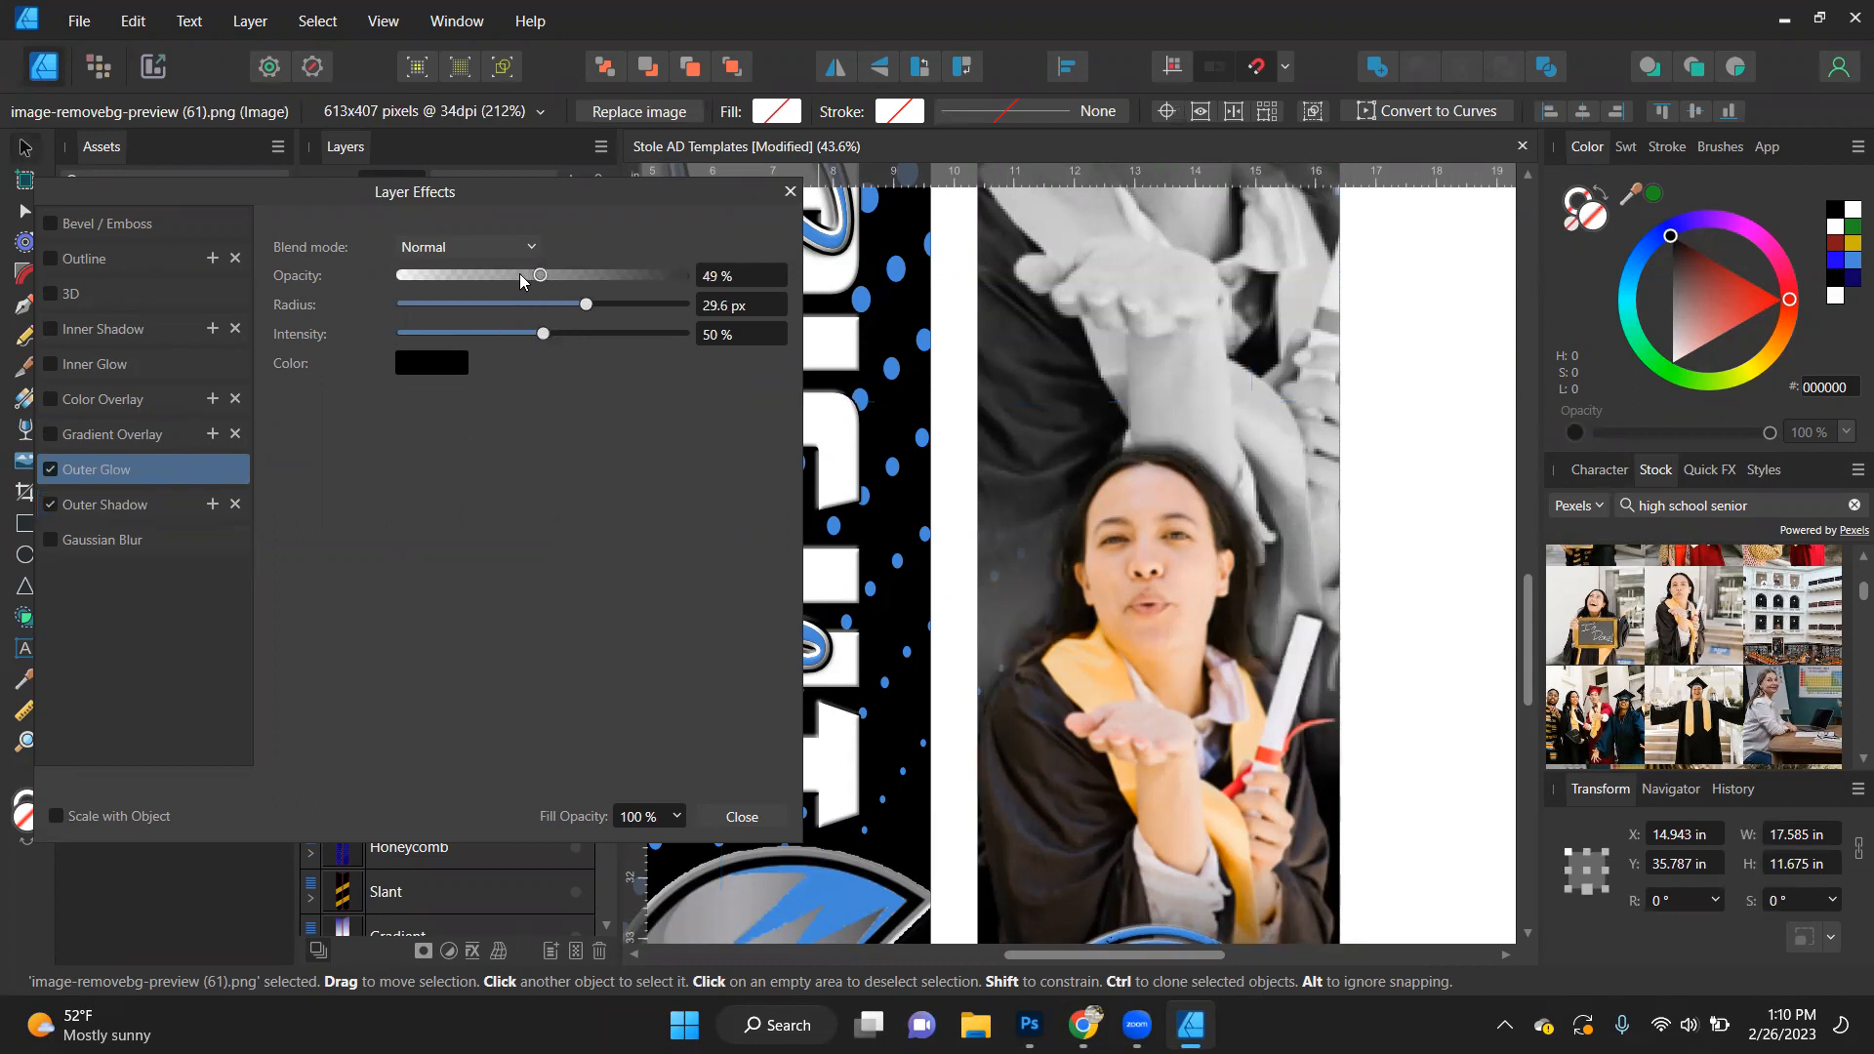
{"action": "left_click", "coordinate": [434, 368]}
{"action": "left_click_drag", "start_coordinate": [422, 527], "coordinate": [390, 594]}
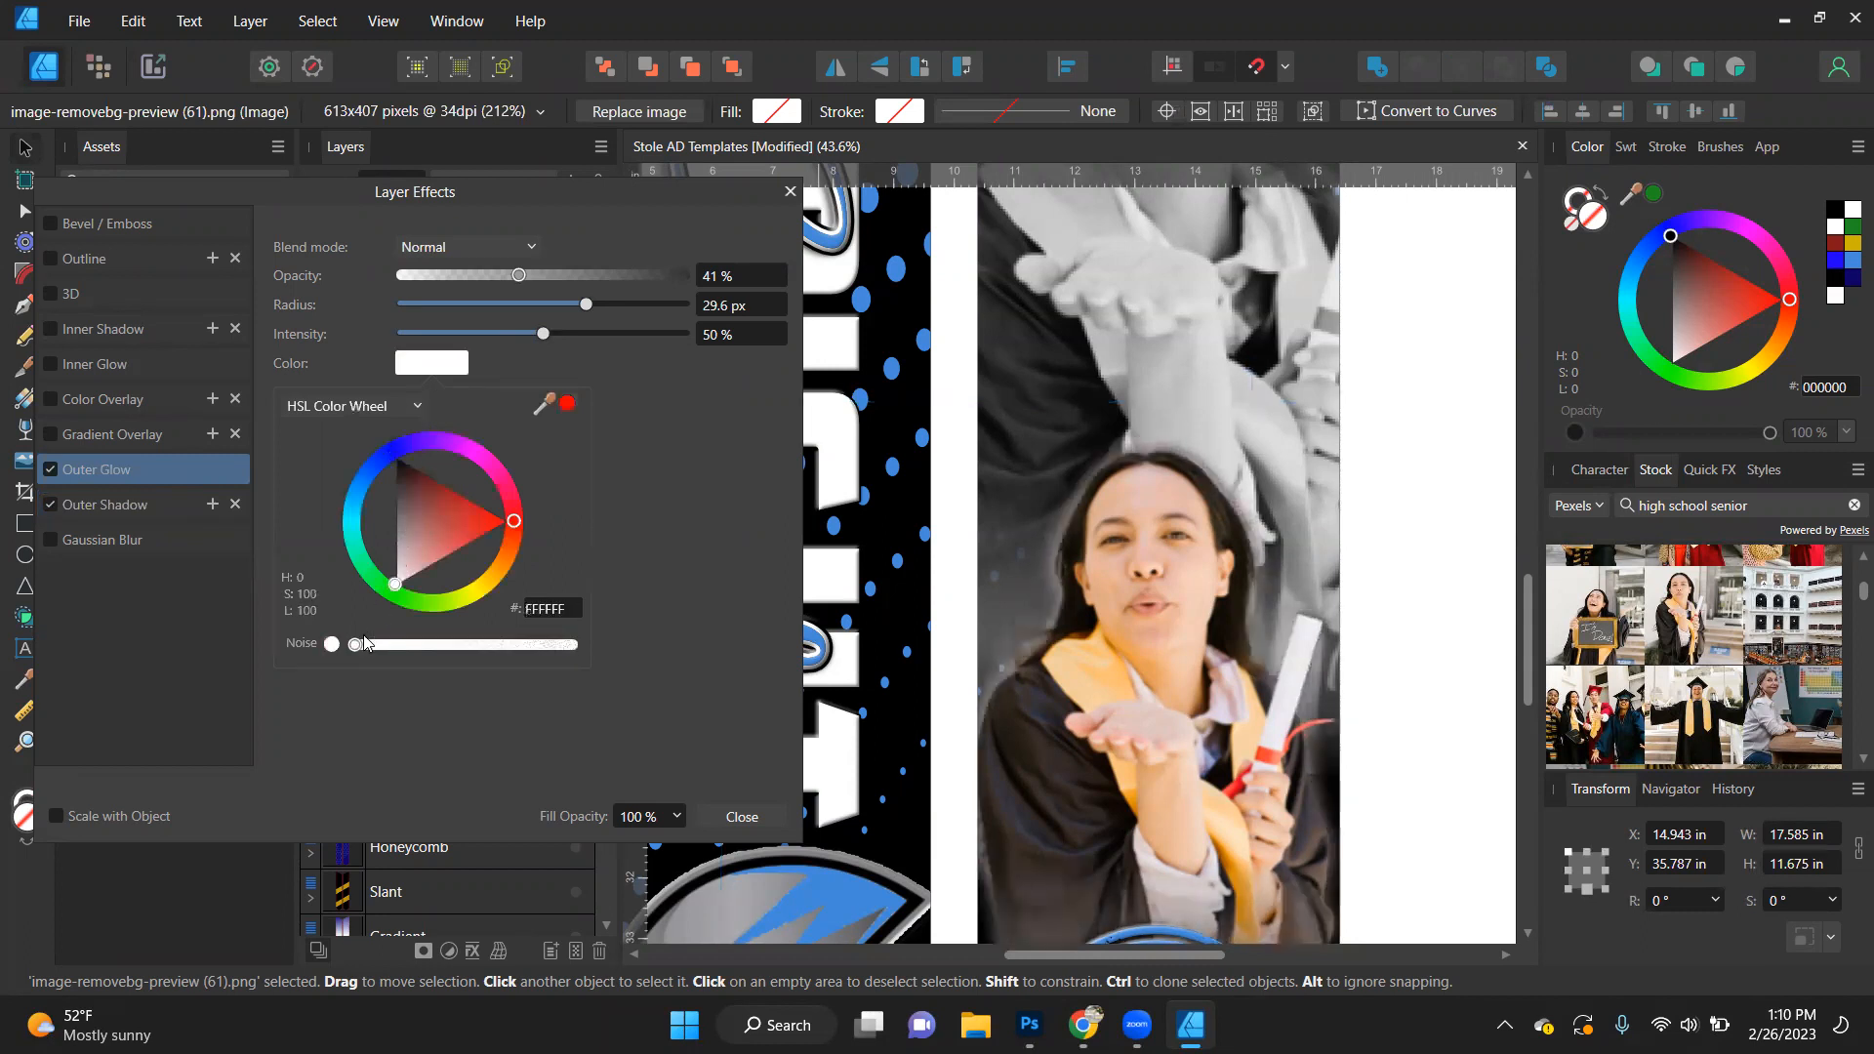
- Reduce the colour portrait's outer glow to a 23.5 px radius and 27% opacity
{"action": "left_click", "coordinate": [498, 304]}
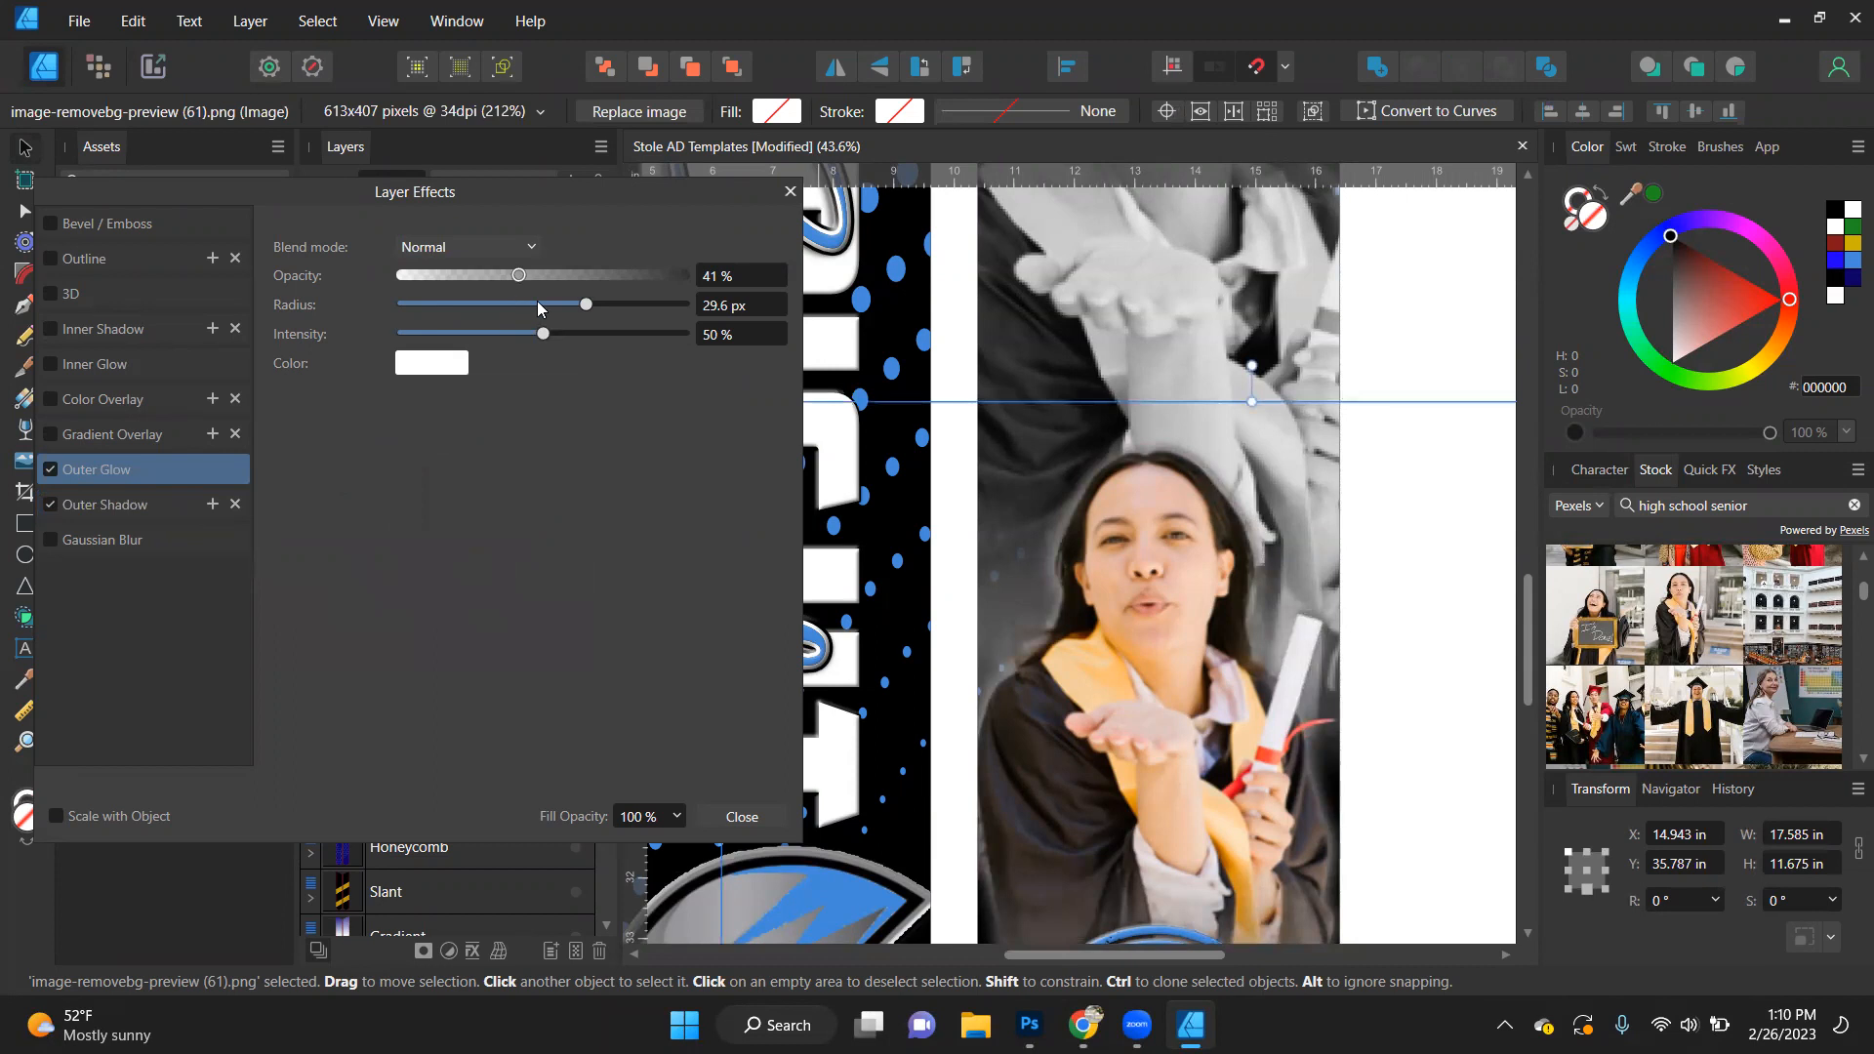
{"action": "left_click", "coordinate": [538, 306]}
{"action": "left_click", "coordinate": [566, 304]}
{"action": "left_click", "coordinate": [478, 275]}
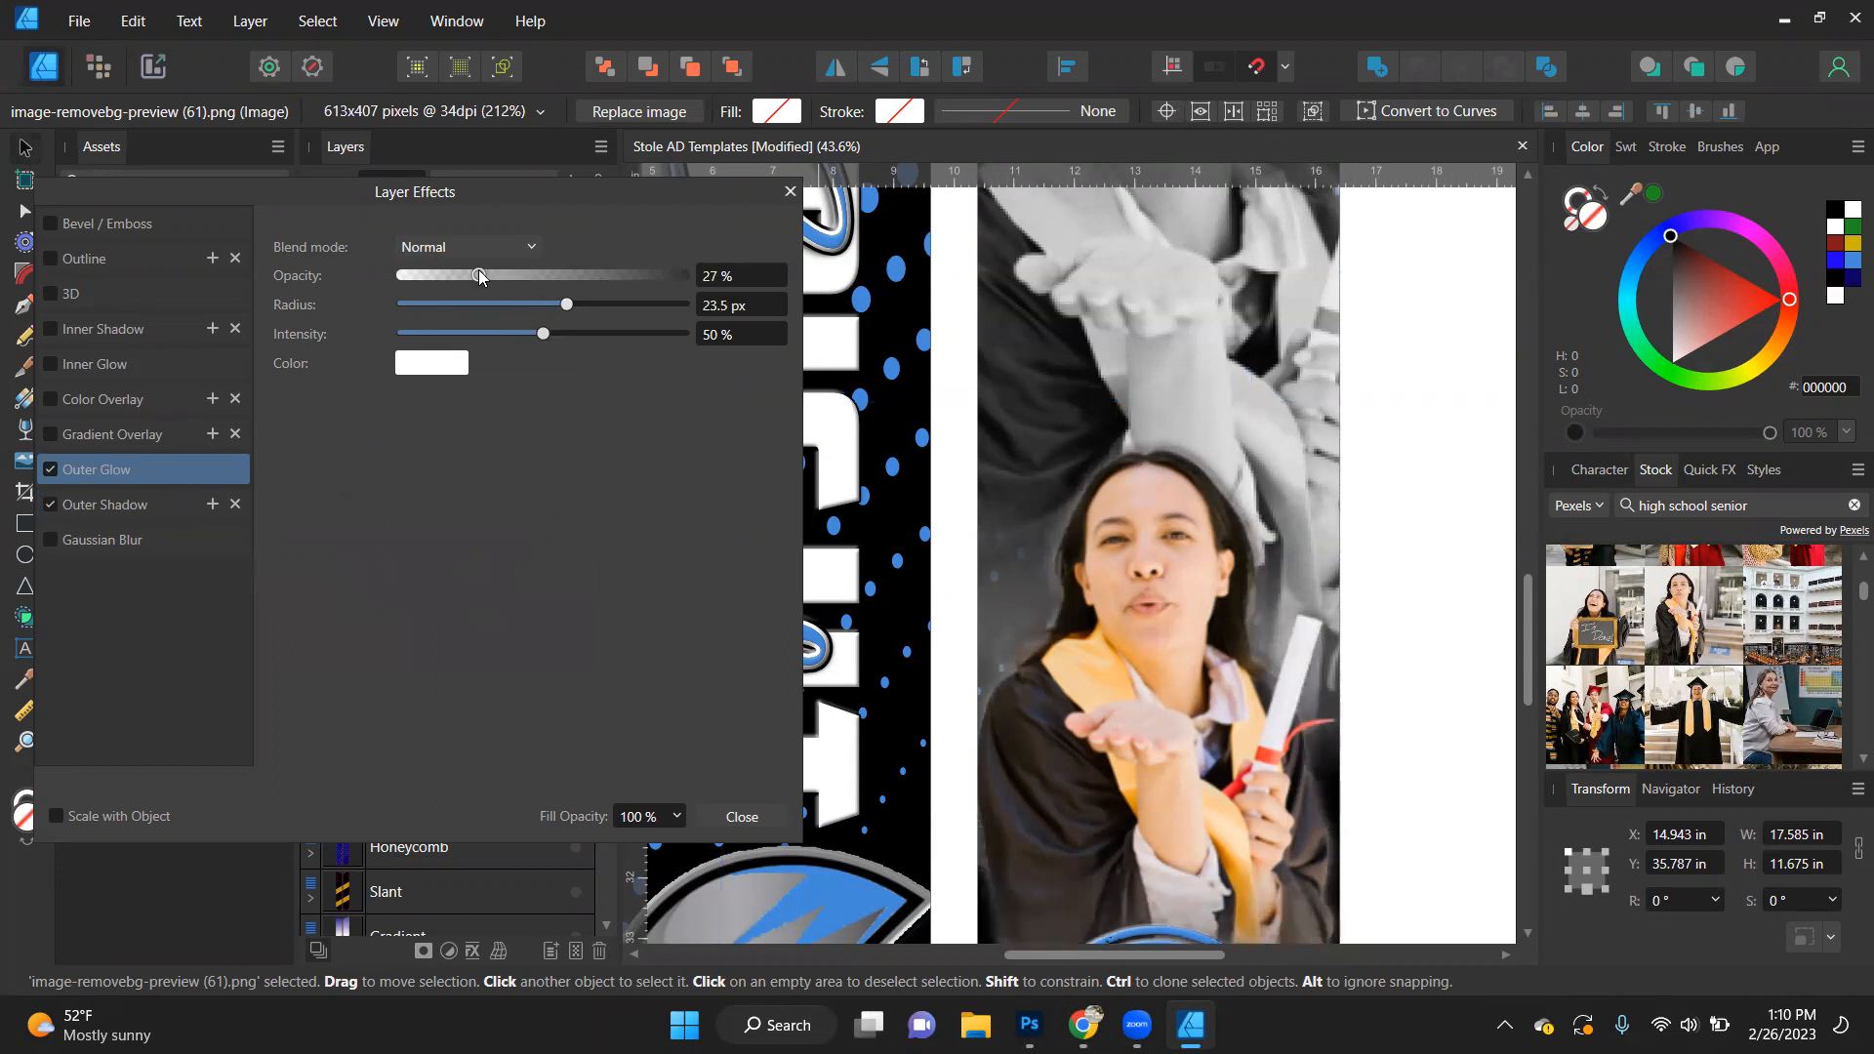
- Add a white outer glow to the Class of 2023 stamp with a 3 px radius and 52% opacity
{"action": "scroll", "coordinate": [1138, 312], "scroll_direction": "down", "scroll_amount": 3}
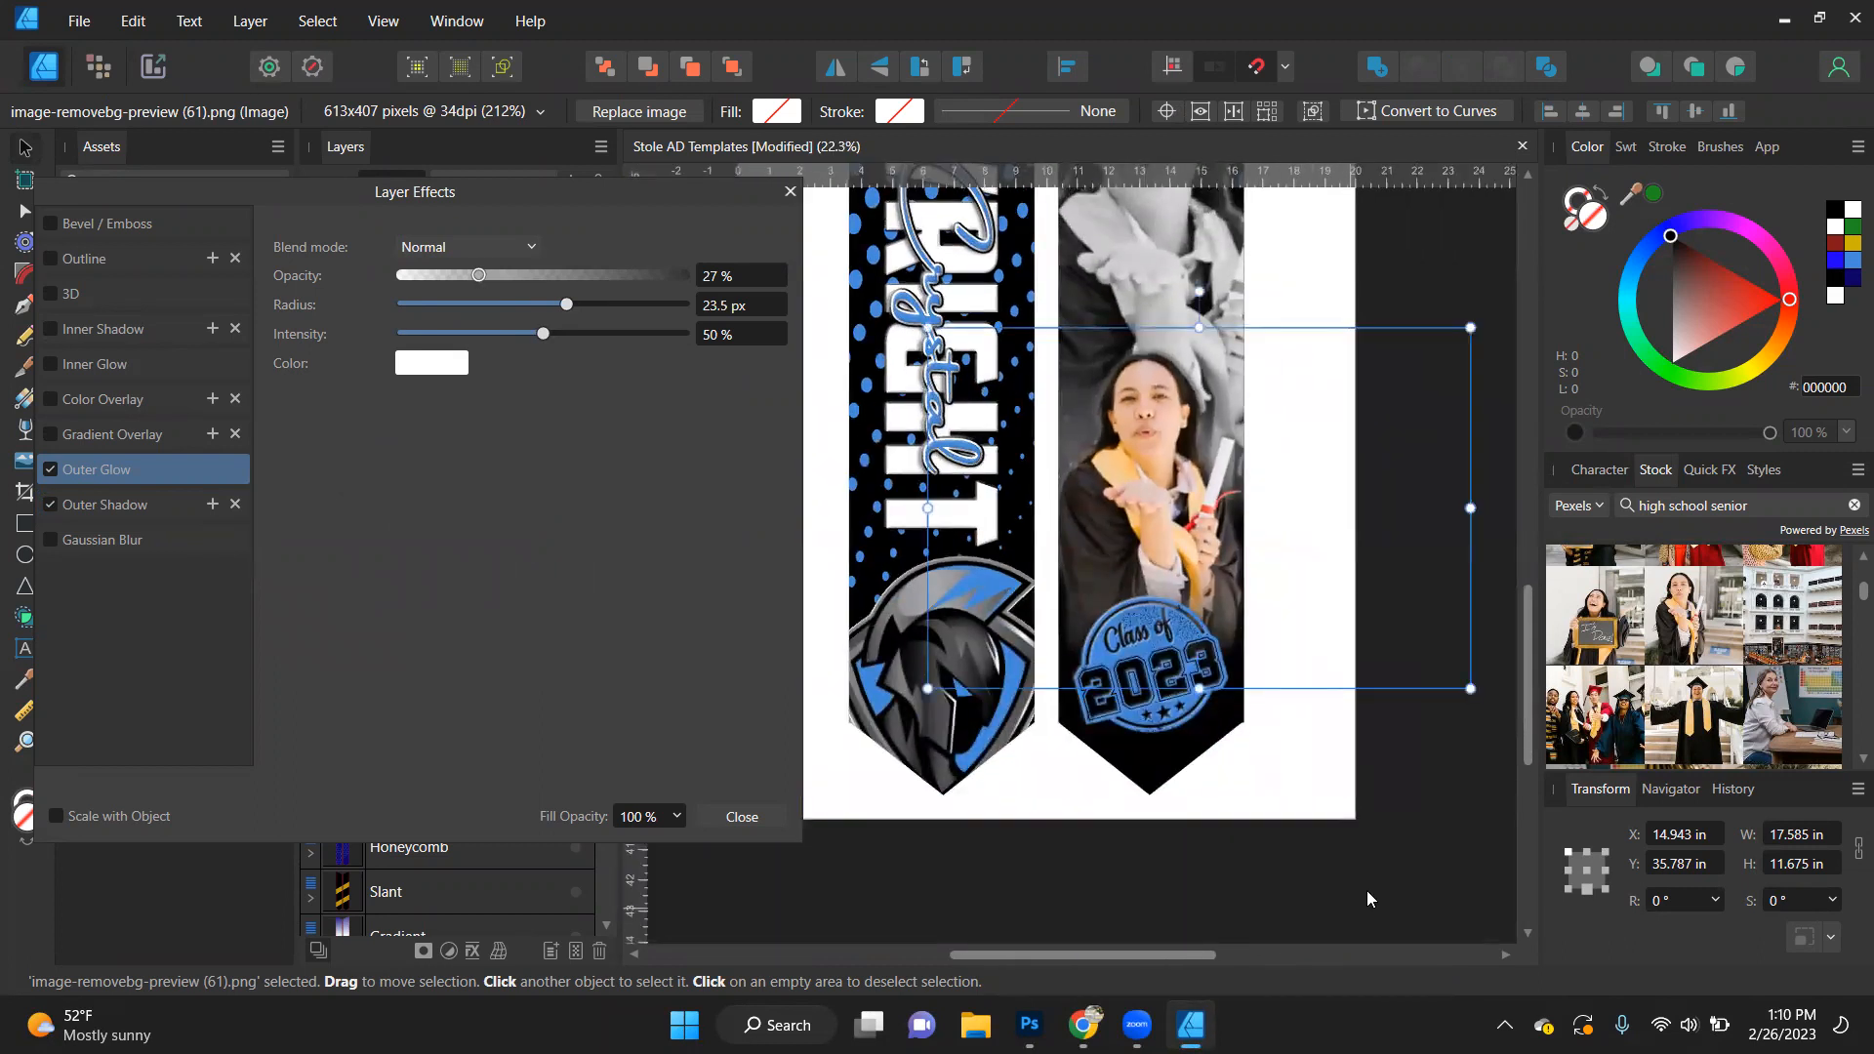
{"action": "scroll", "coordinate": [1124, 683], "scroll_direction": "up", "scroll_amount": 1}
{"action": "scroll", "coordinate": [1124, 681], "scroll_direction": "up", "scroll_amount": 1}
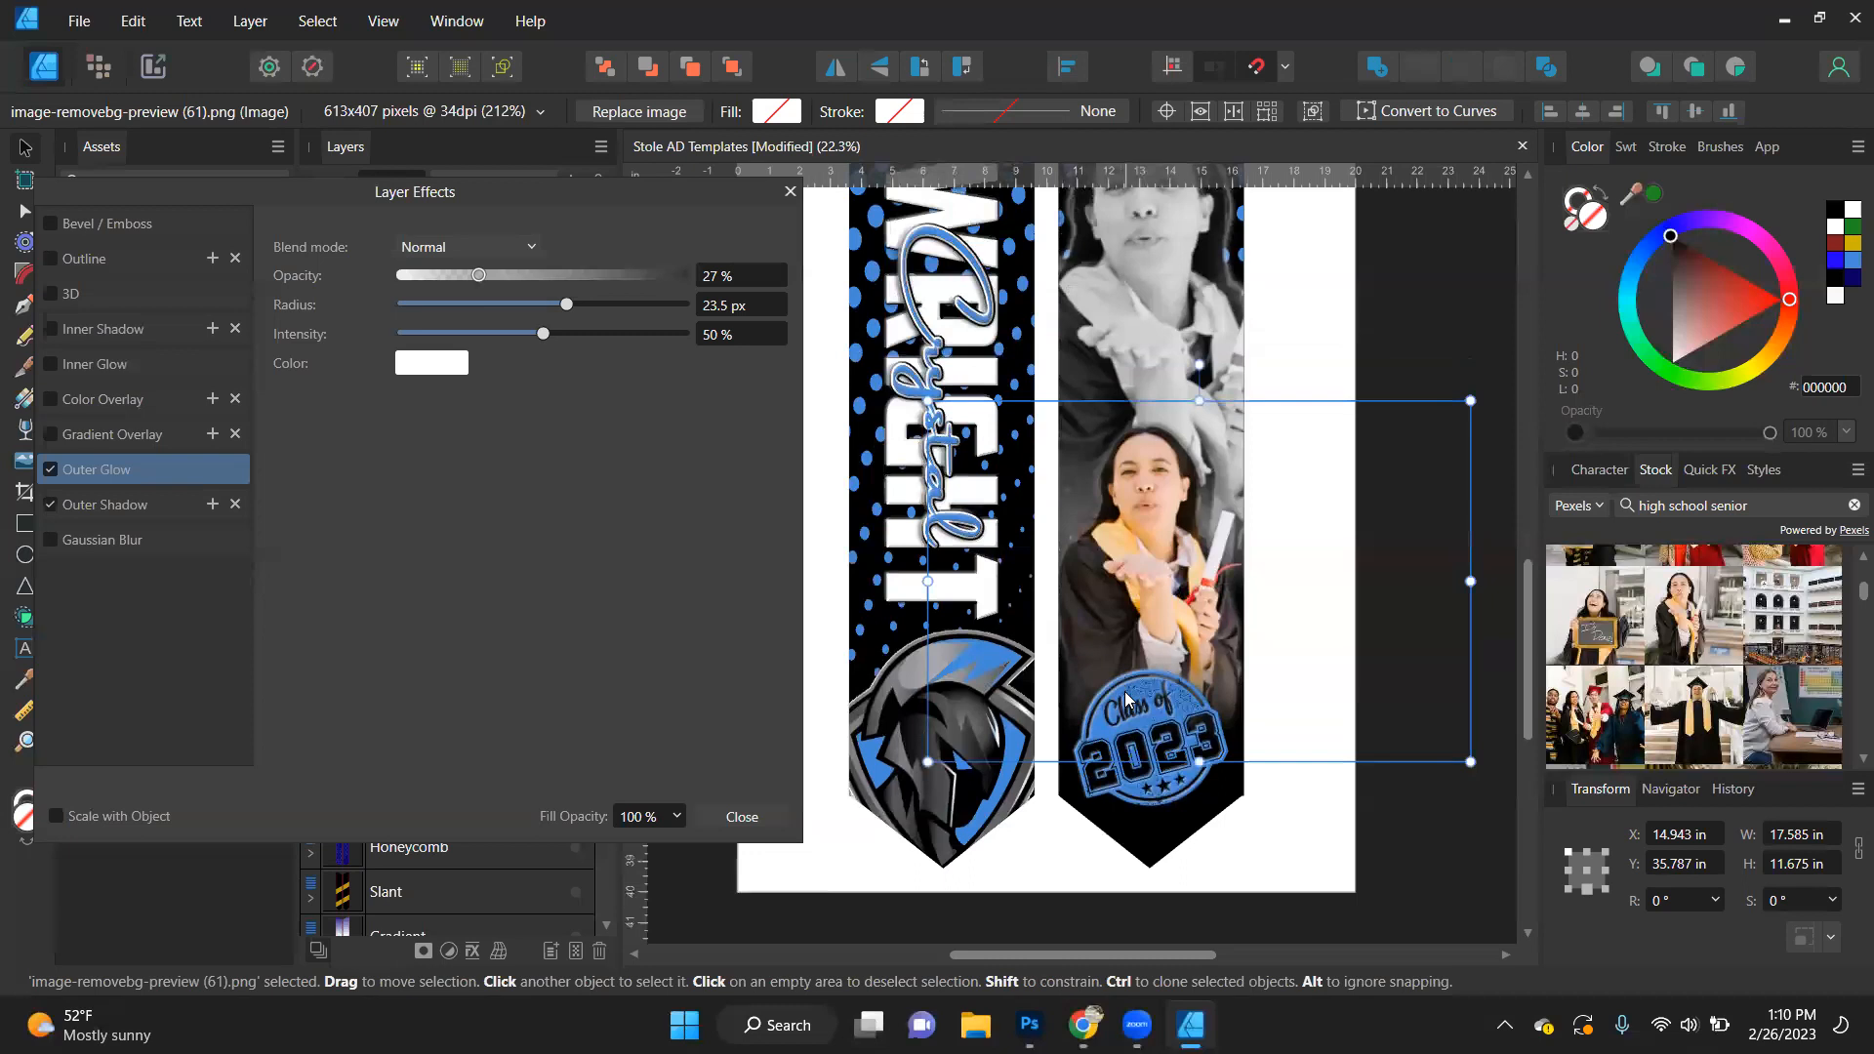
{"action": "left_click", "coordinate": [1140, 721]}
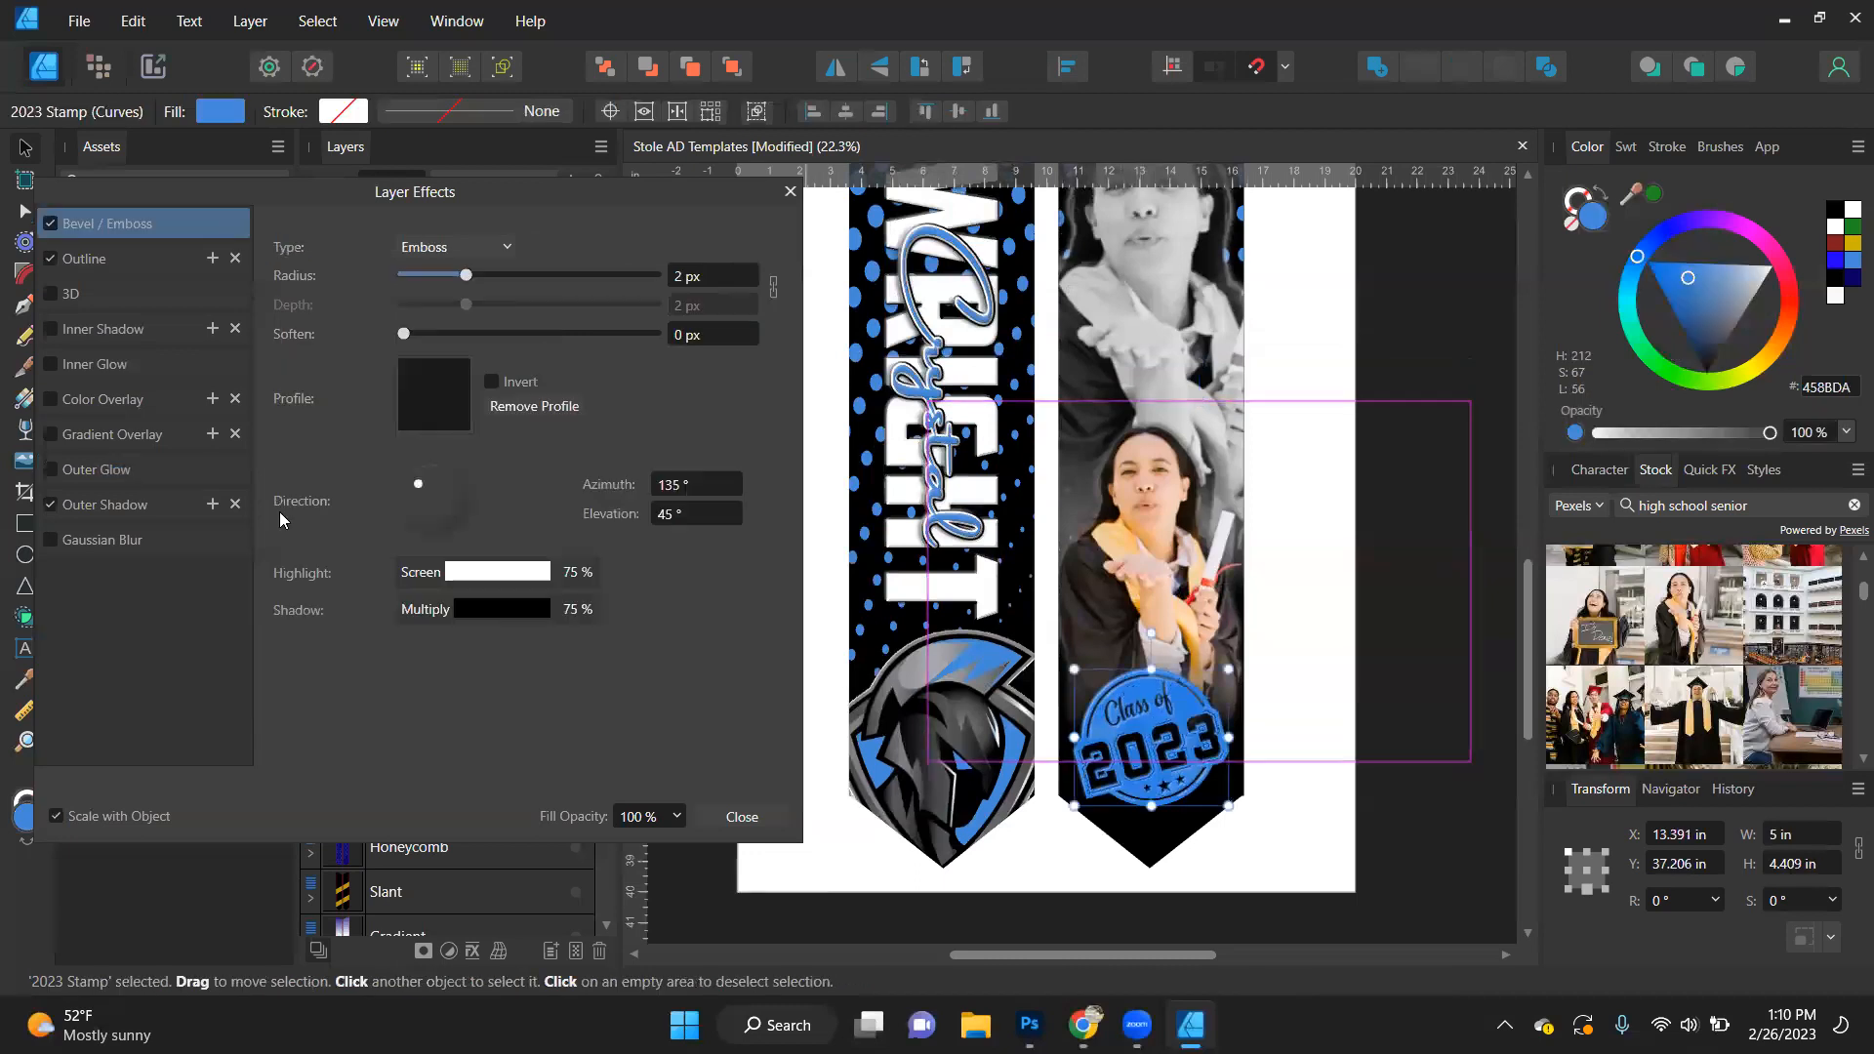
{"action": "left_click", "coordinate": [82, 470]}
{"action": "left_click", "coordinate": [526, 304]}
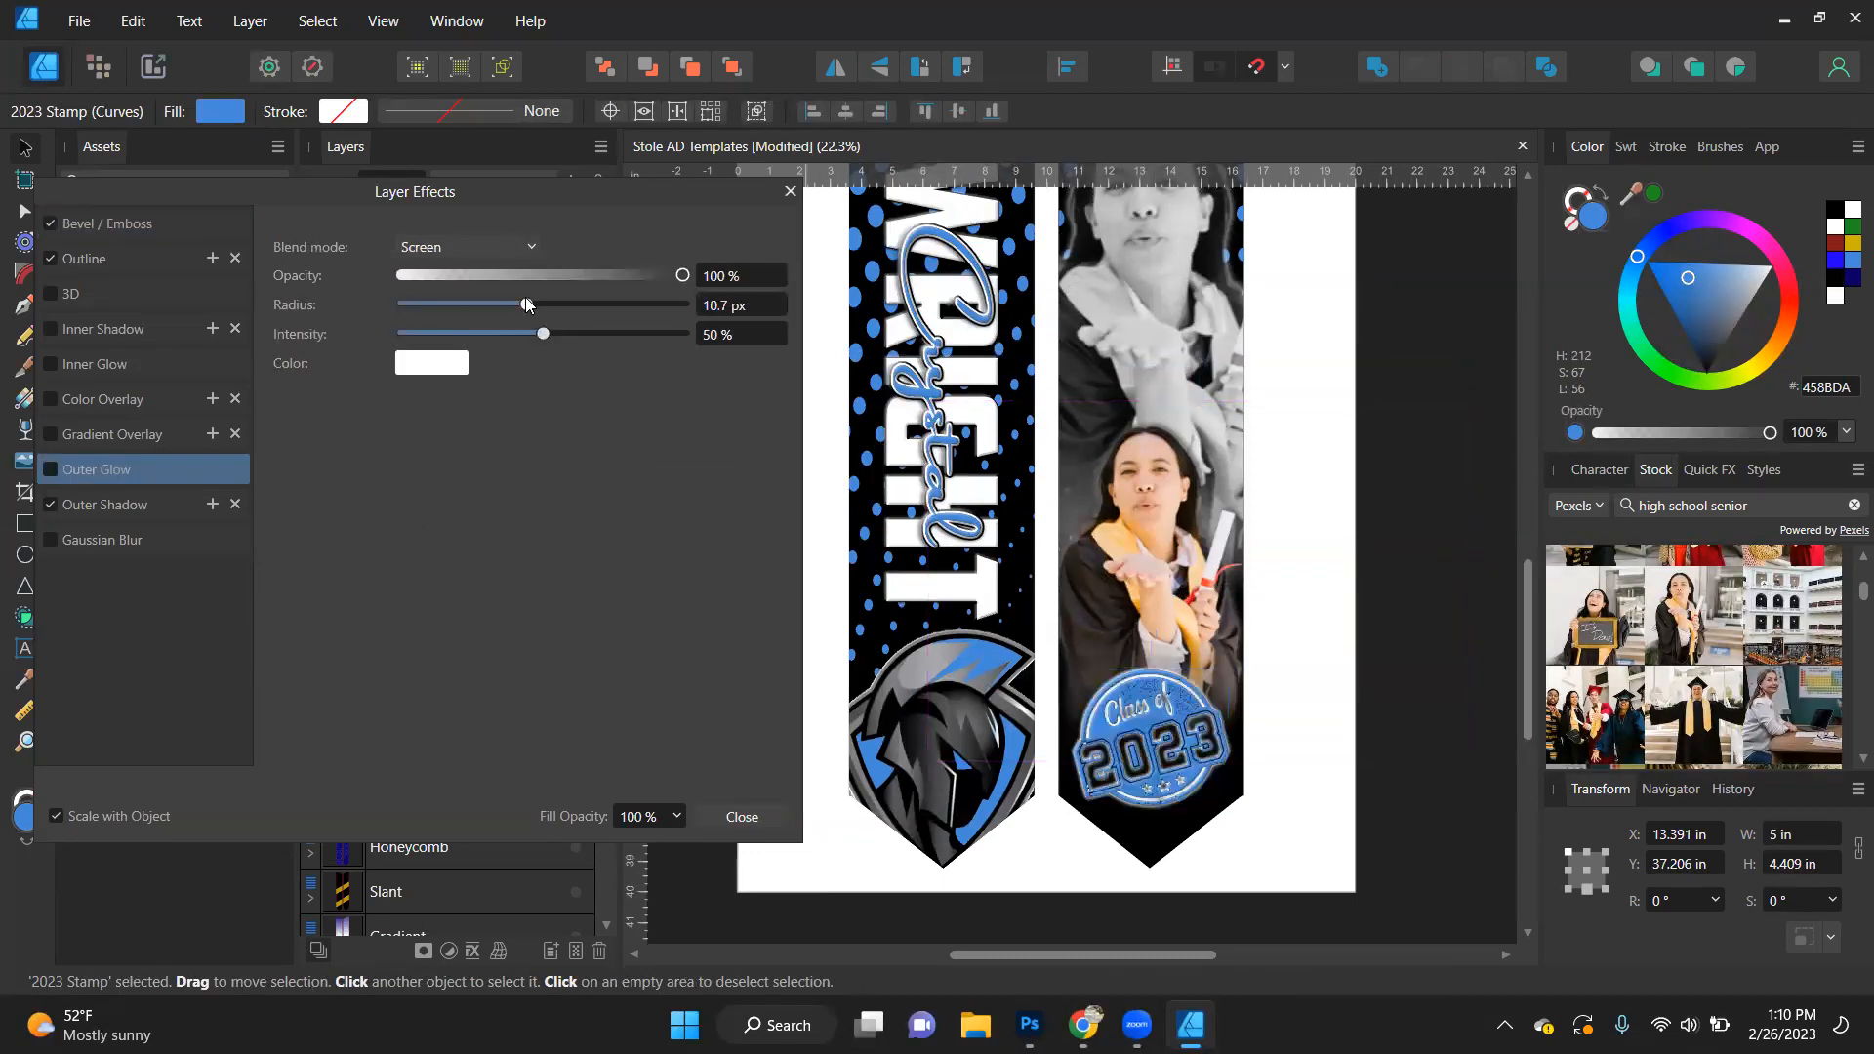
{"action": "left_click", "coordinate": [478, 302]}
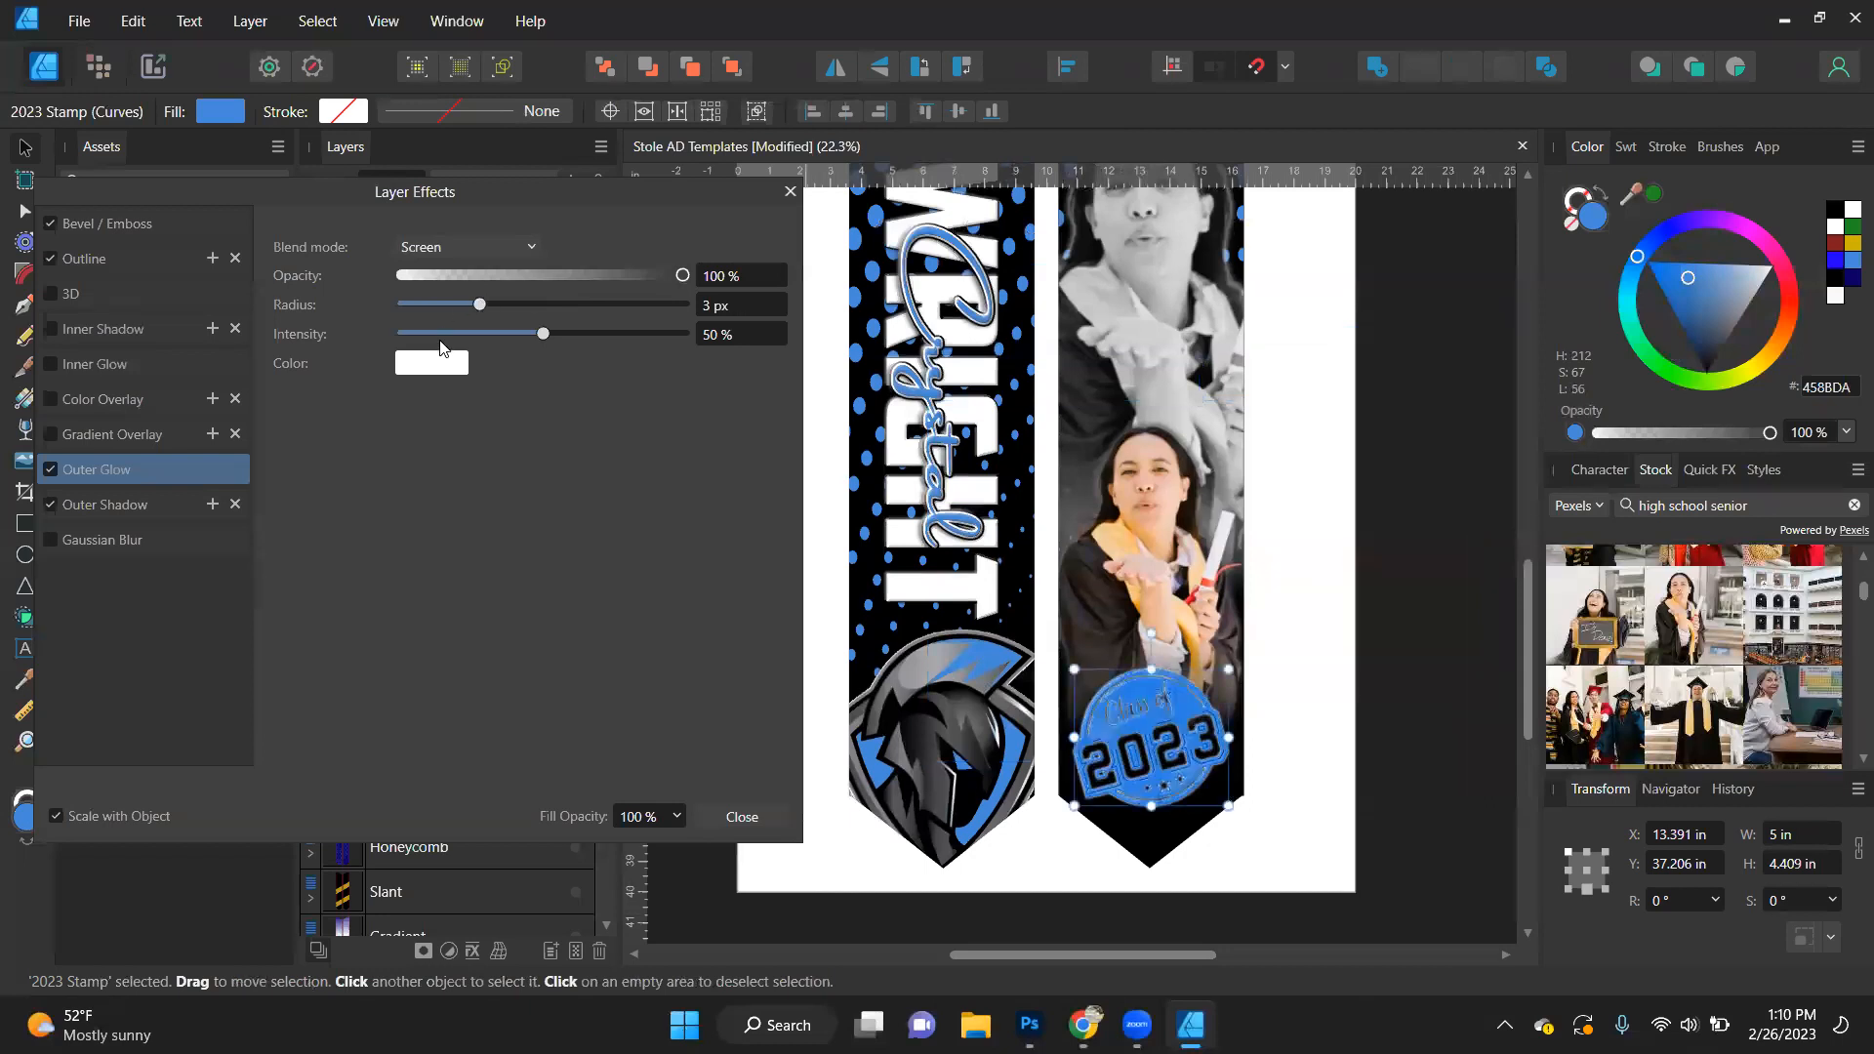
{"action": "left_click", "coordinate": [544, 277]}
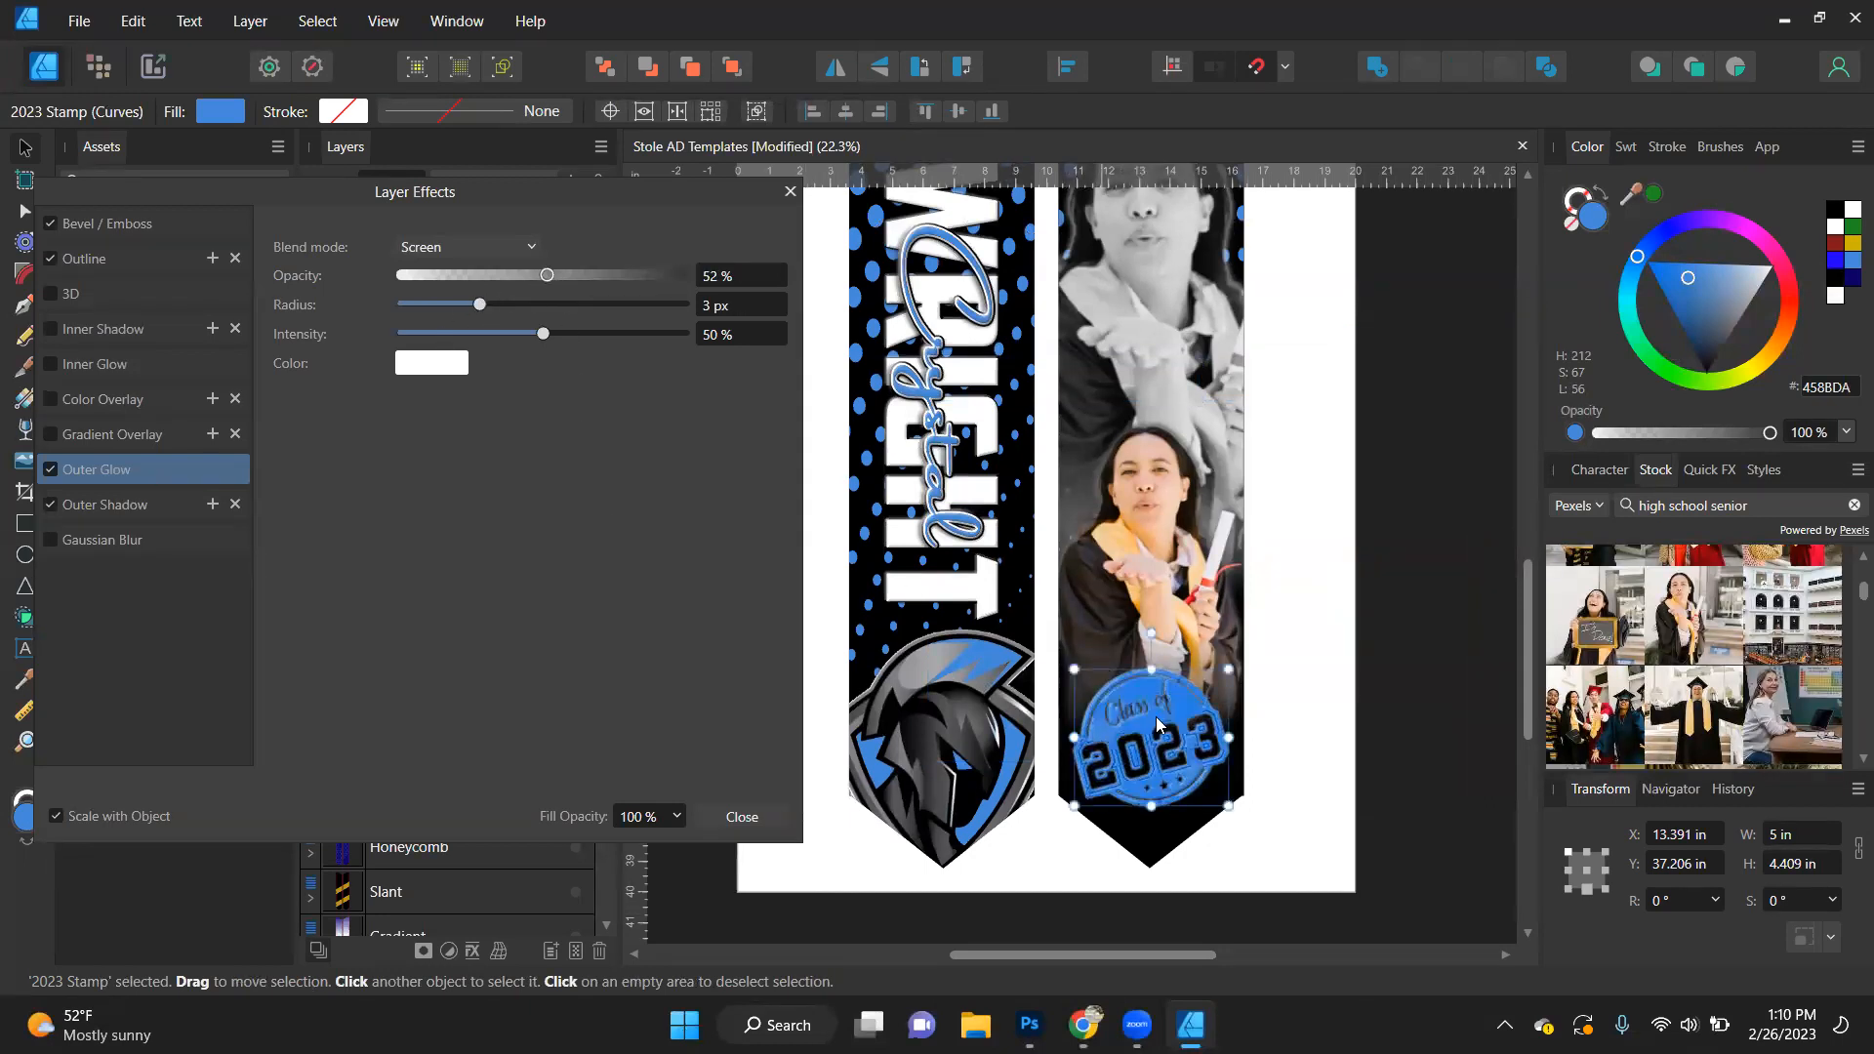
- Set the 2023 stamp's outer glow to 22% intensity and a 7.9 px radius
{"action": "scroll", "coordinate": [1210, 770], "scroll_direction": "up", "scroll_amount": 1}
{"action": "scroll", "coordinate": [1210, 771], "scroll_direction": "up", "scroll_amount": 4}
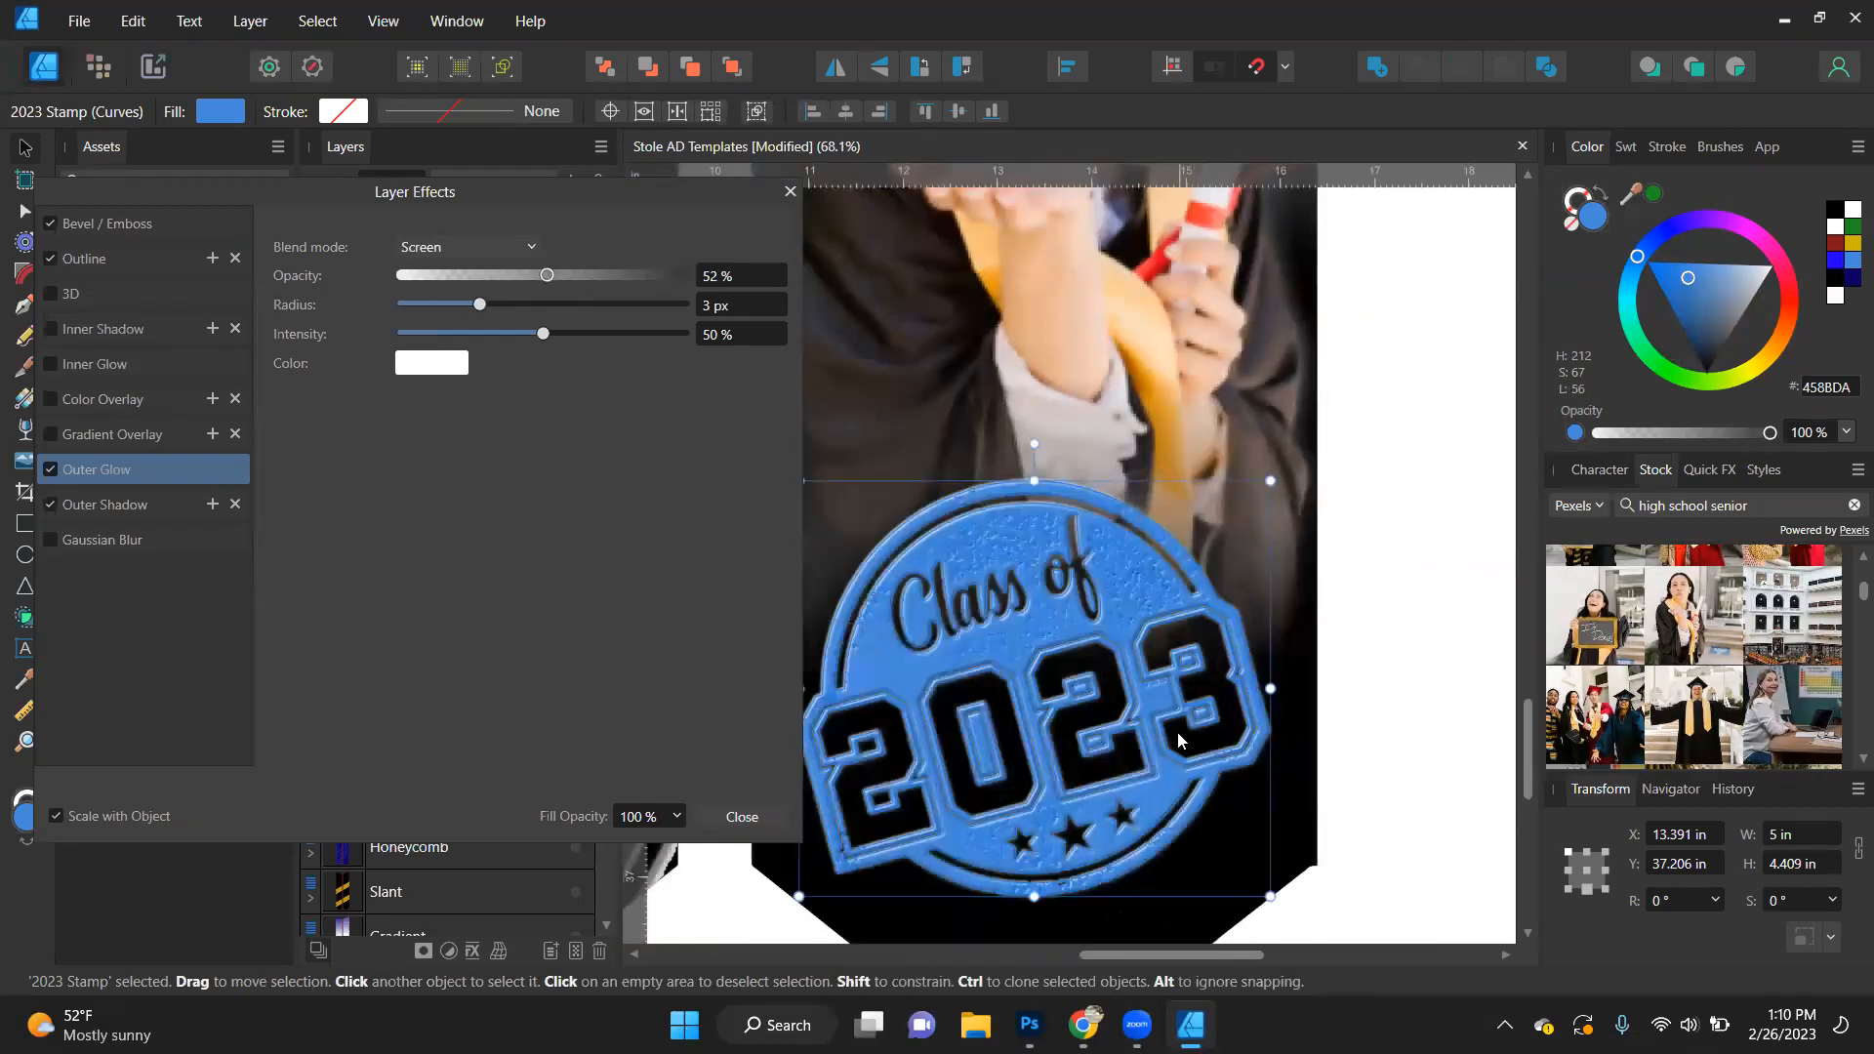
{"action": "left_click", "coordinate": [462, 334]}
{"action": "left_click", "coordinate": [509, 305]}
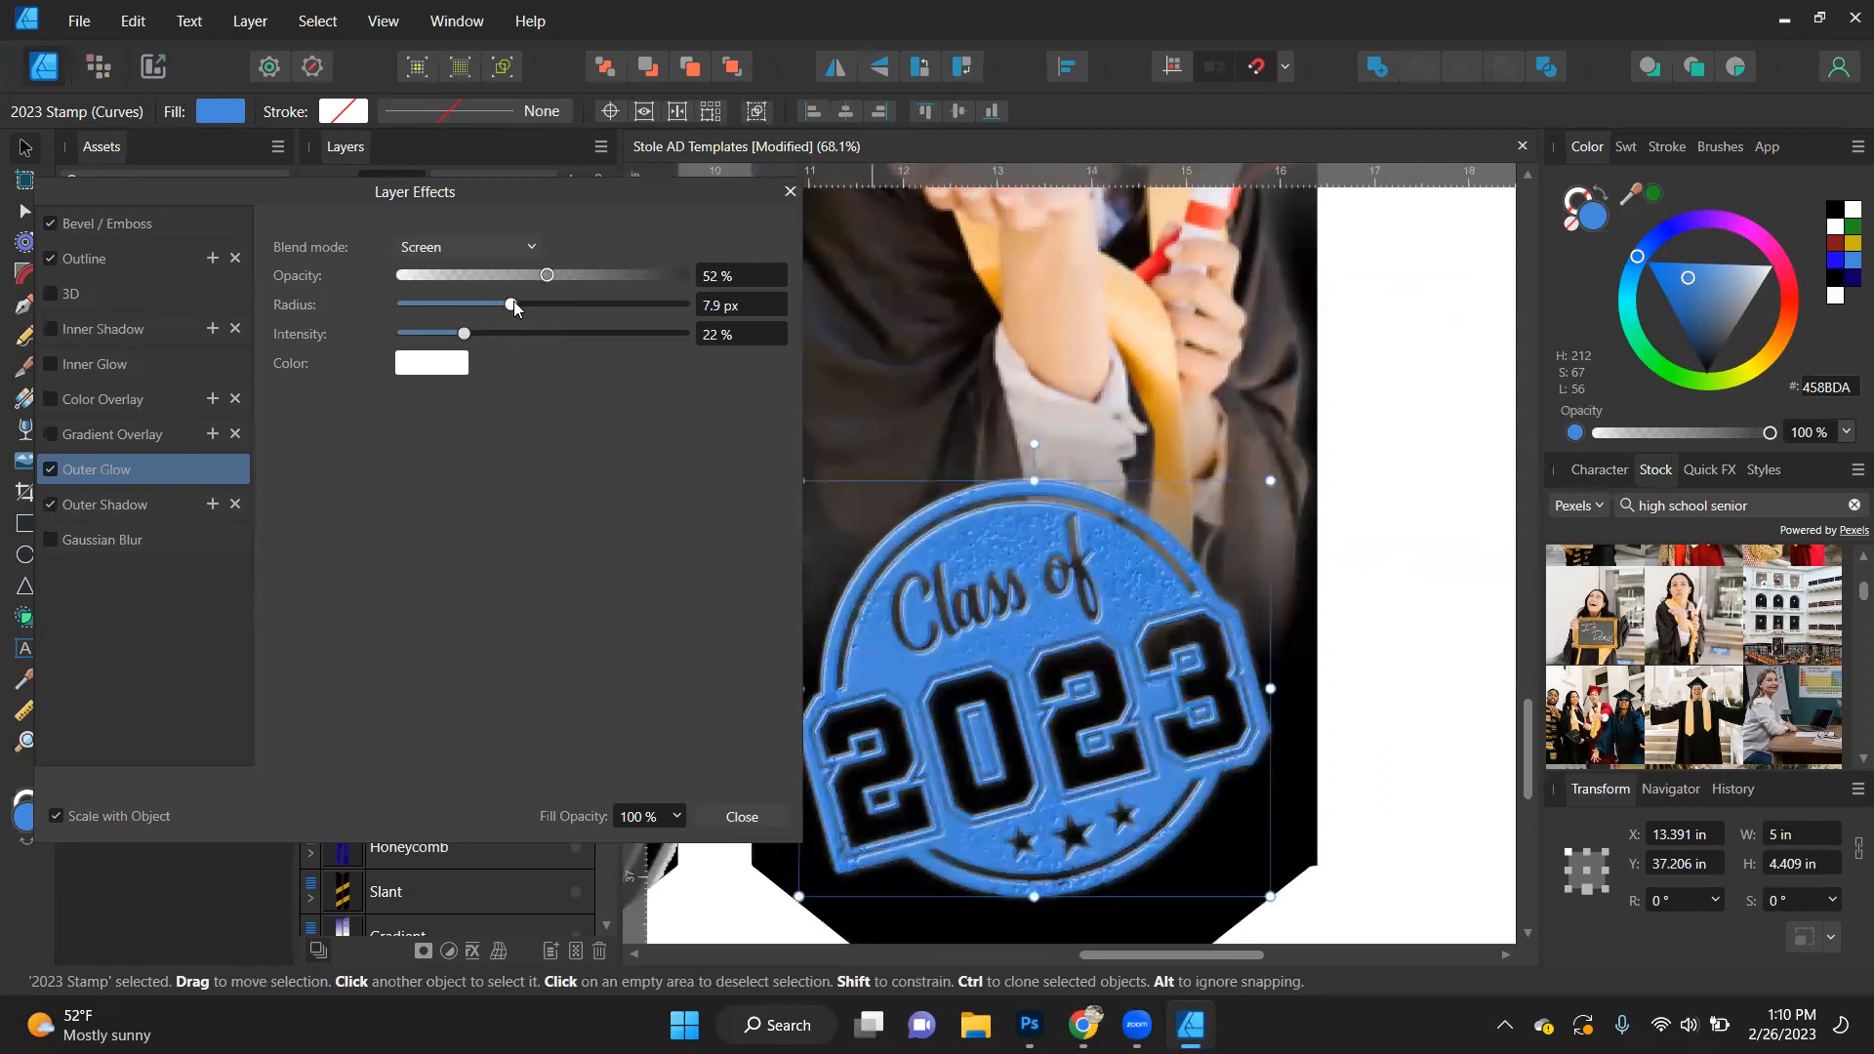
{"action": "left_click", "coordinate": [1396, 586]}
- Enlarge the 2023 stamp from its centre to a width of 5.5 in
{"action": "scroll", "coordinate": [1399, 588], "scroll_direction": "down", "scroll_amount": 4}
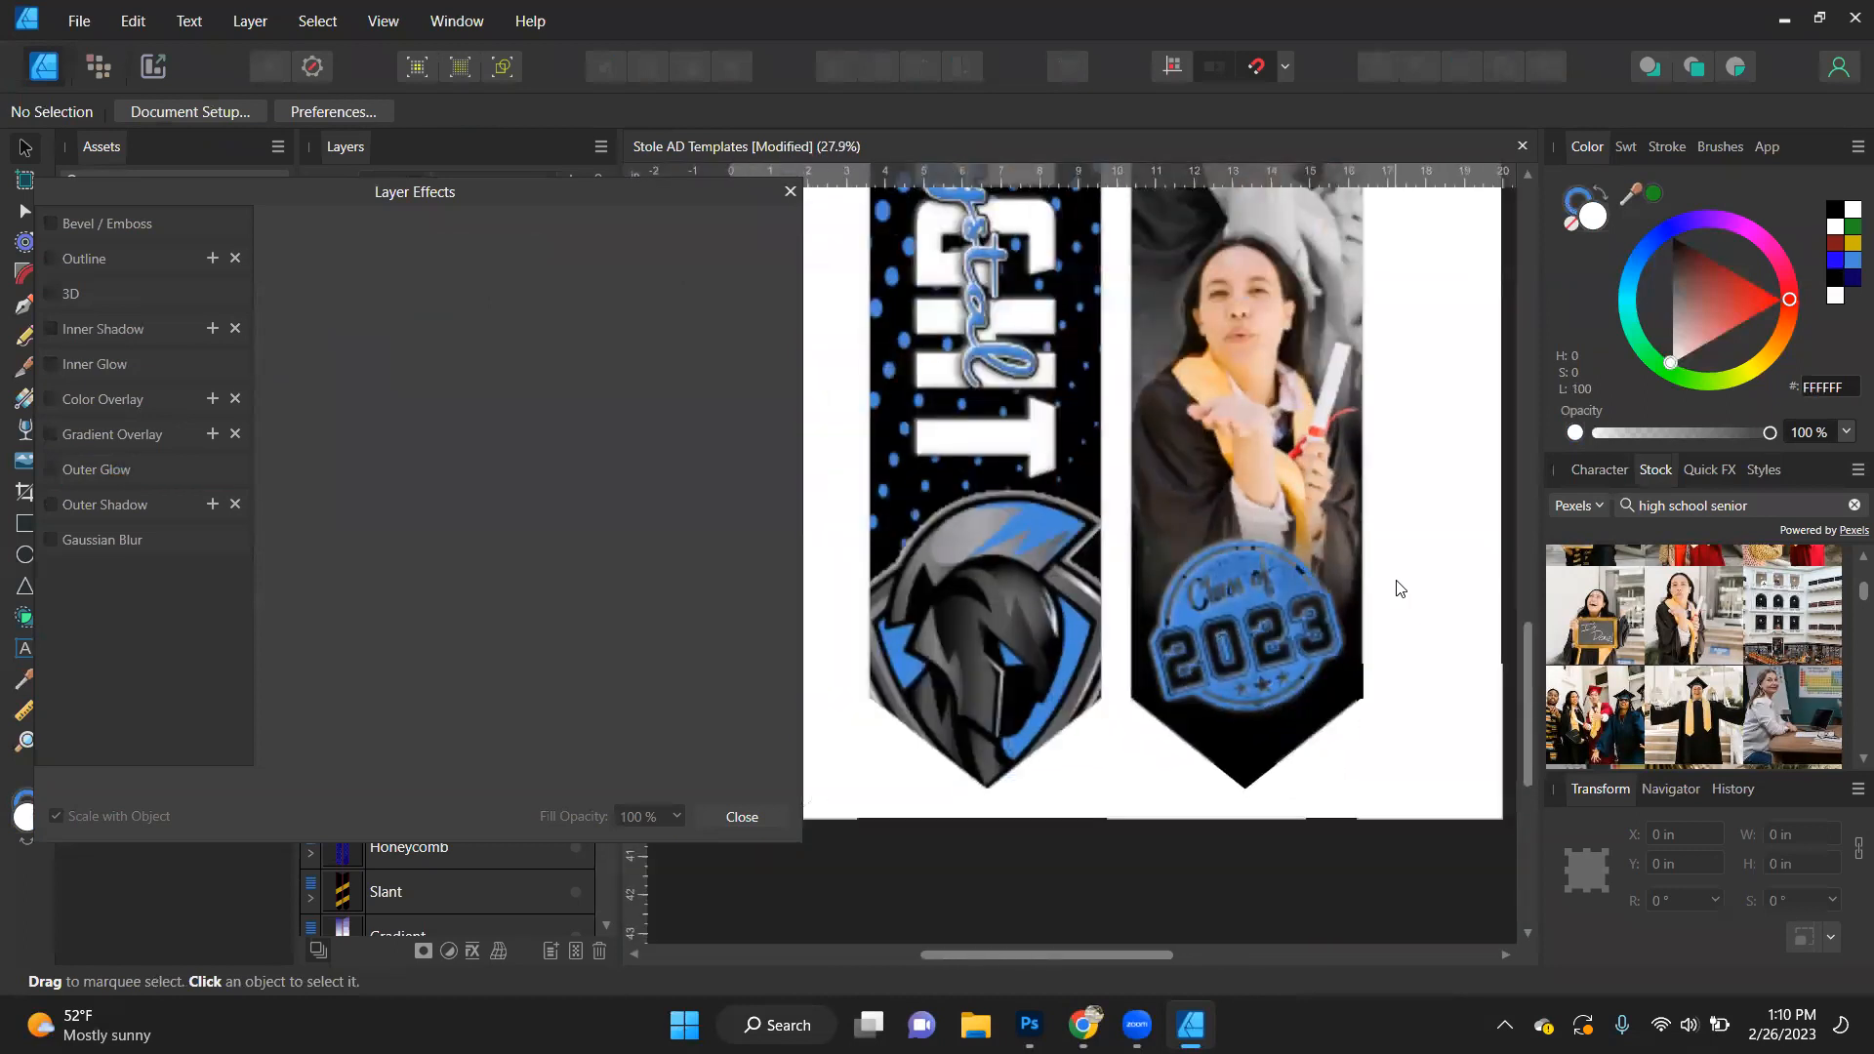
{"action": "scroll", "coordinate": [1400, 588], "scroll_direction": "down", "scroll_amount": 1}
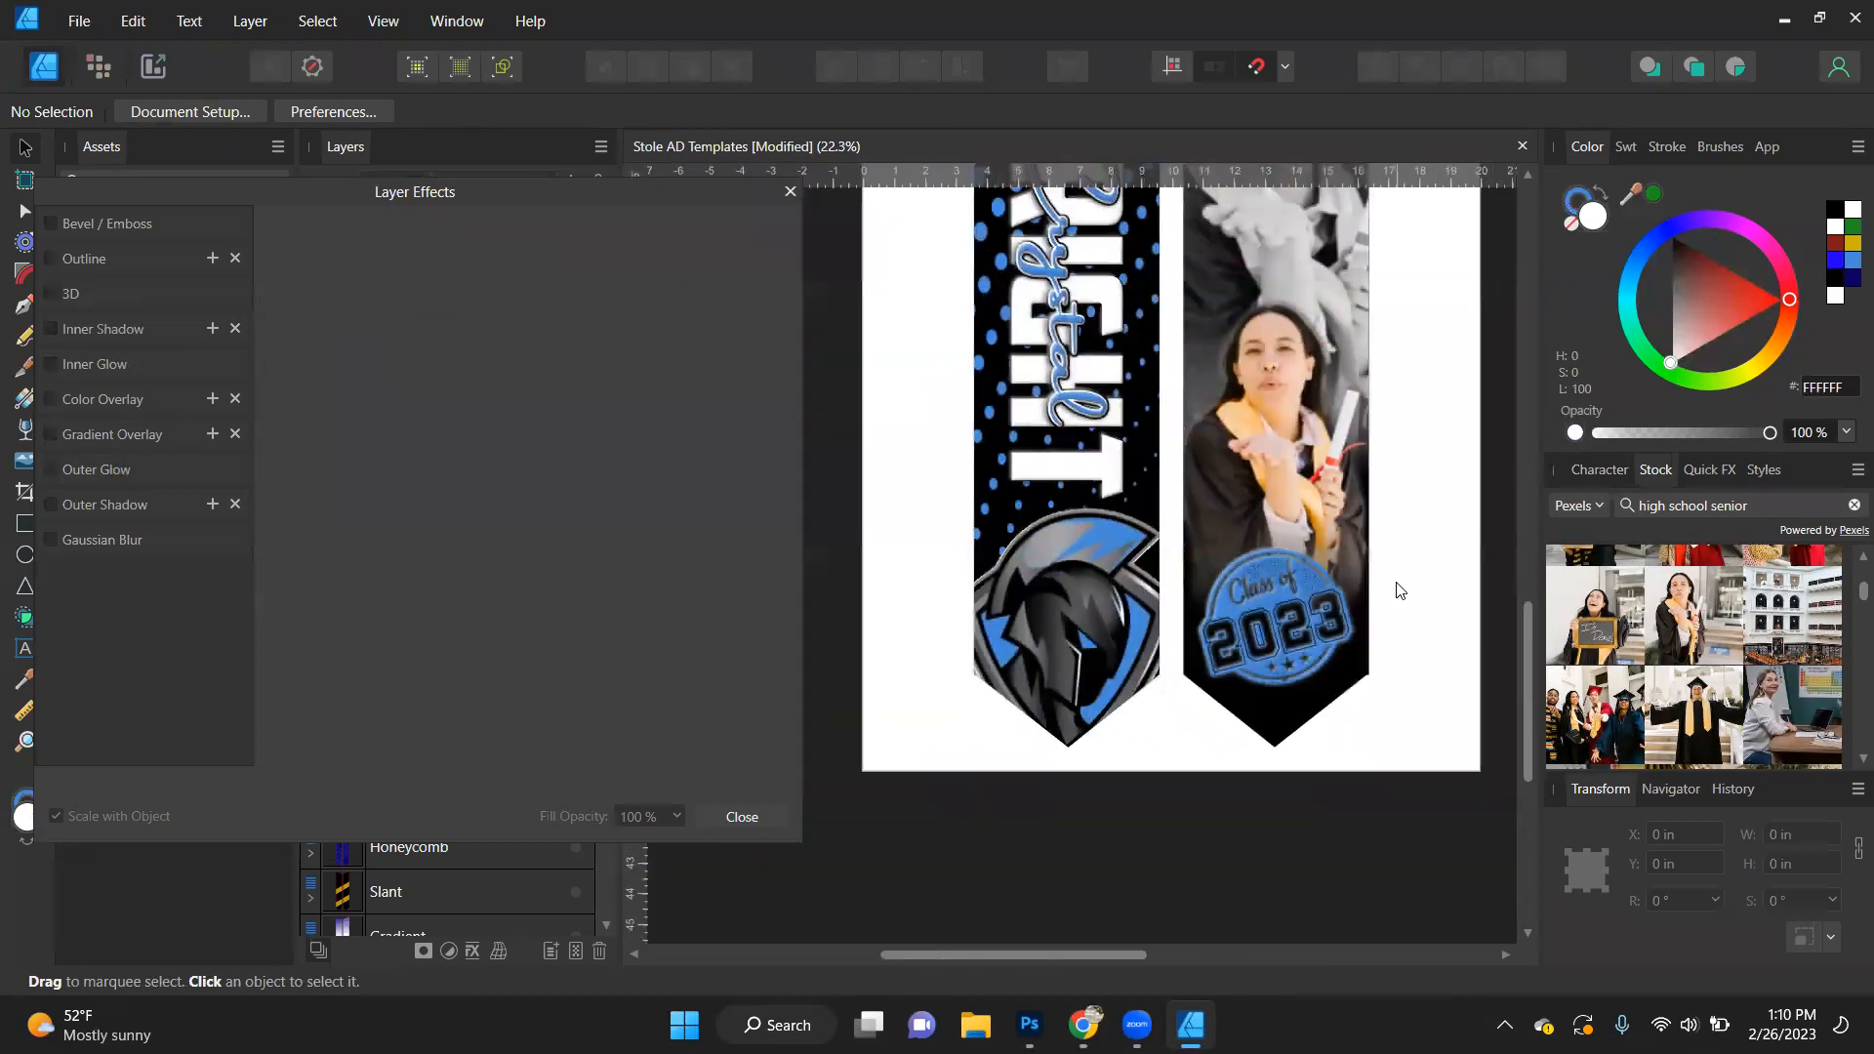
{"action": "left_click", "coordinate": [1327, 640]}
{"action": "left_click", "coordinate": [1322, 633]}
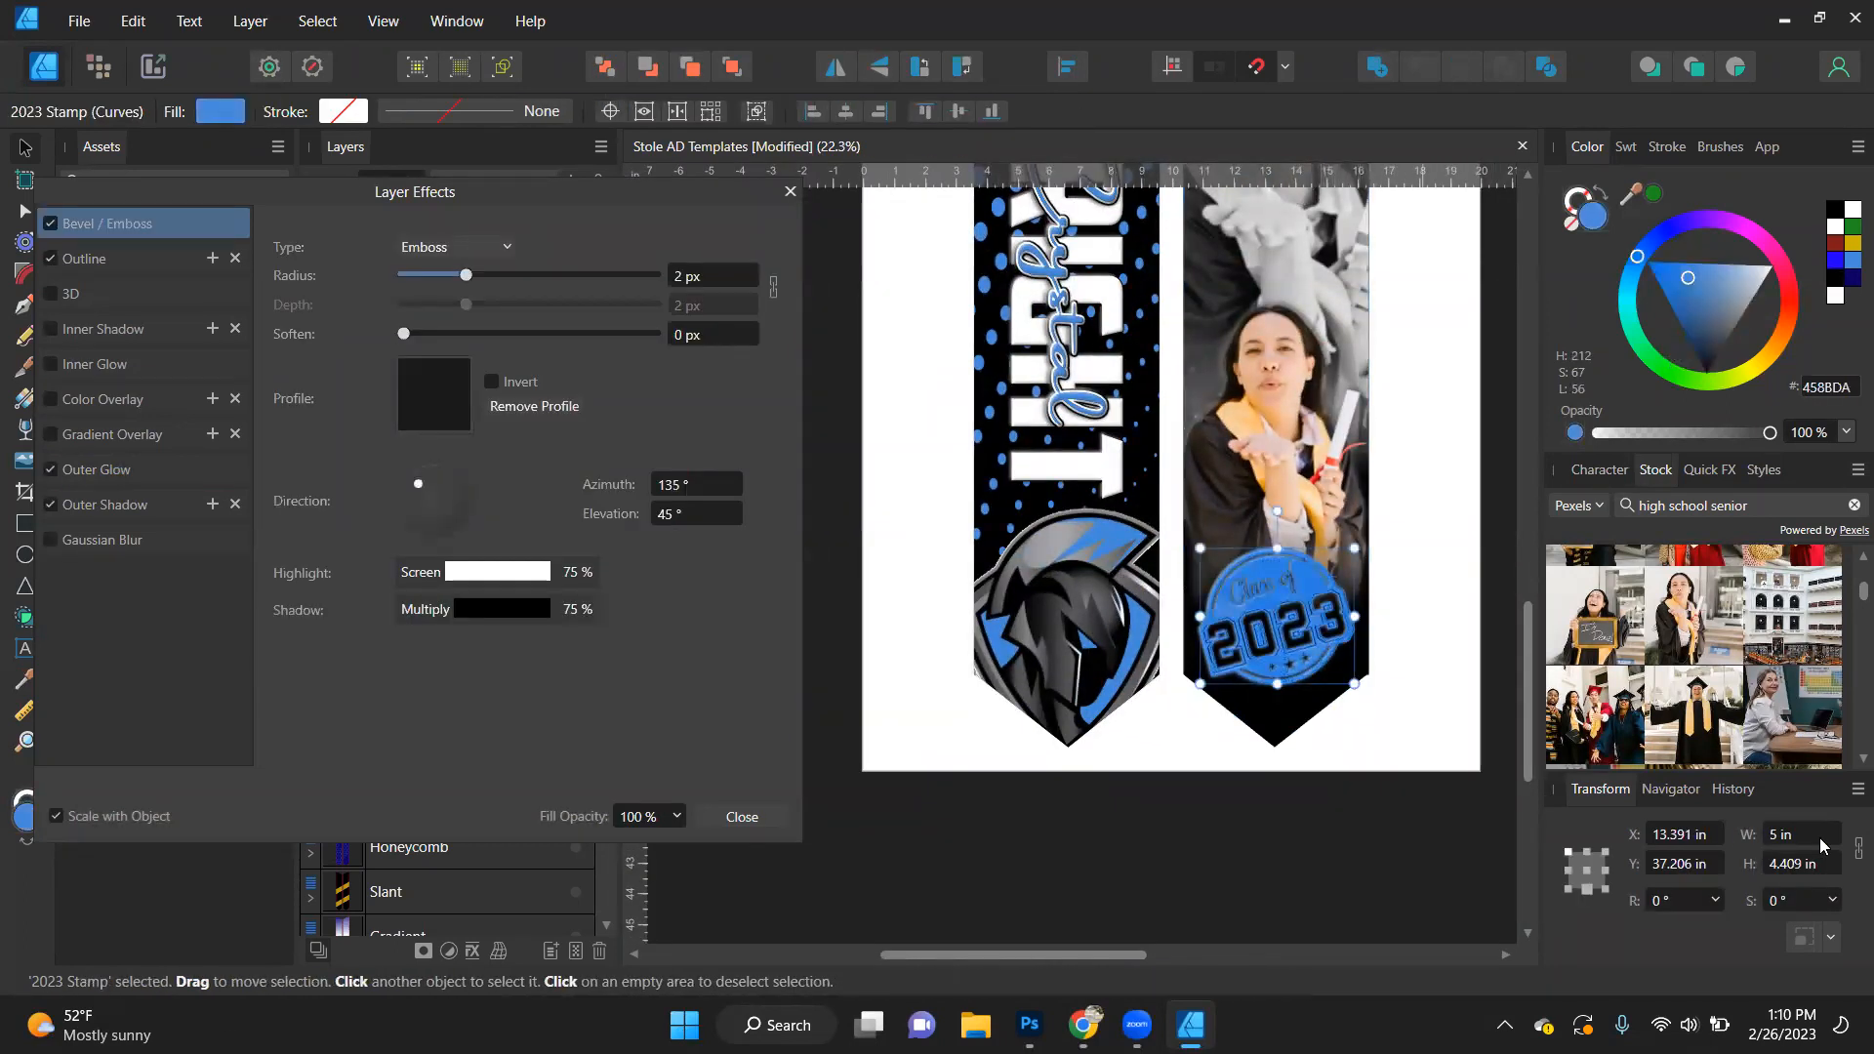
{"action": "left_click", "coordinate": [1586, 872]}
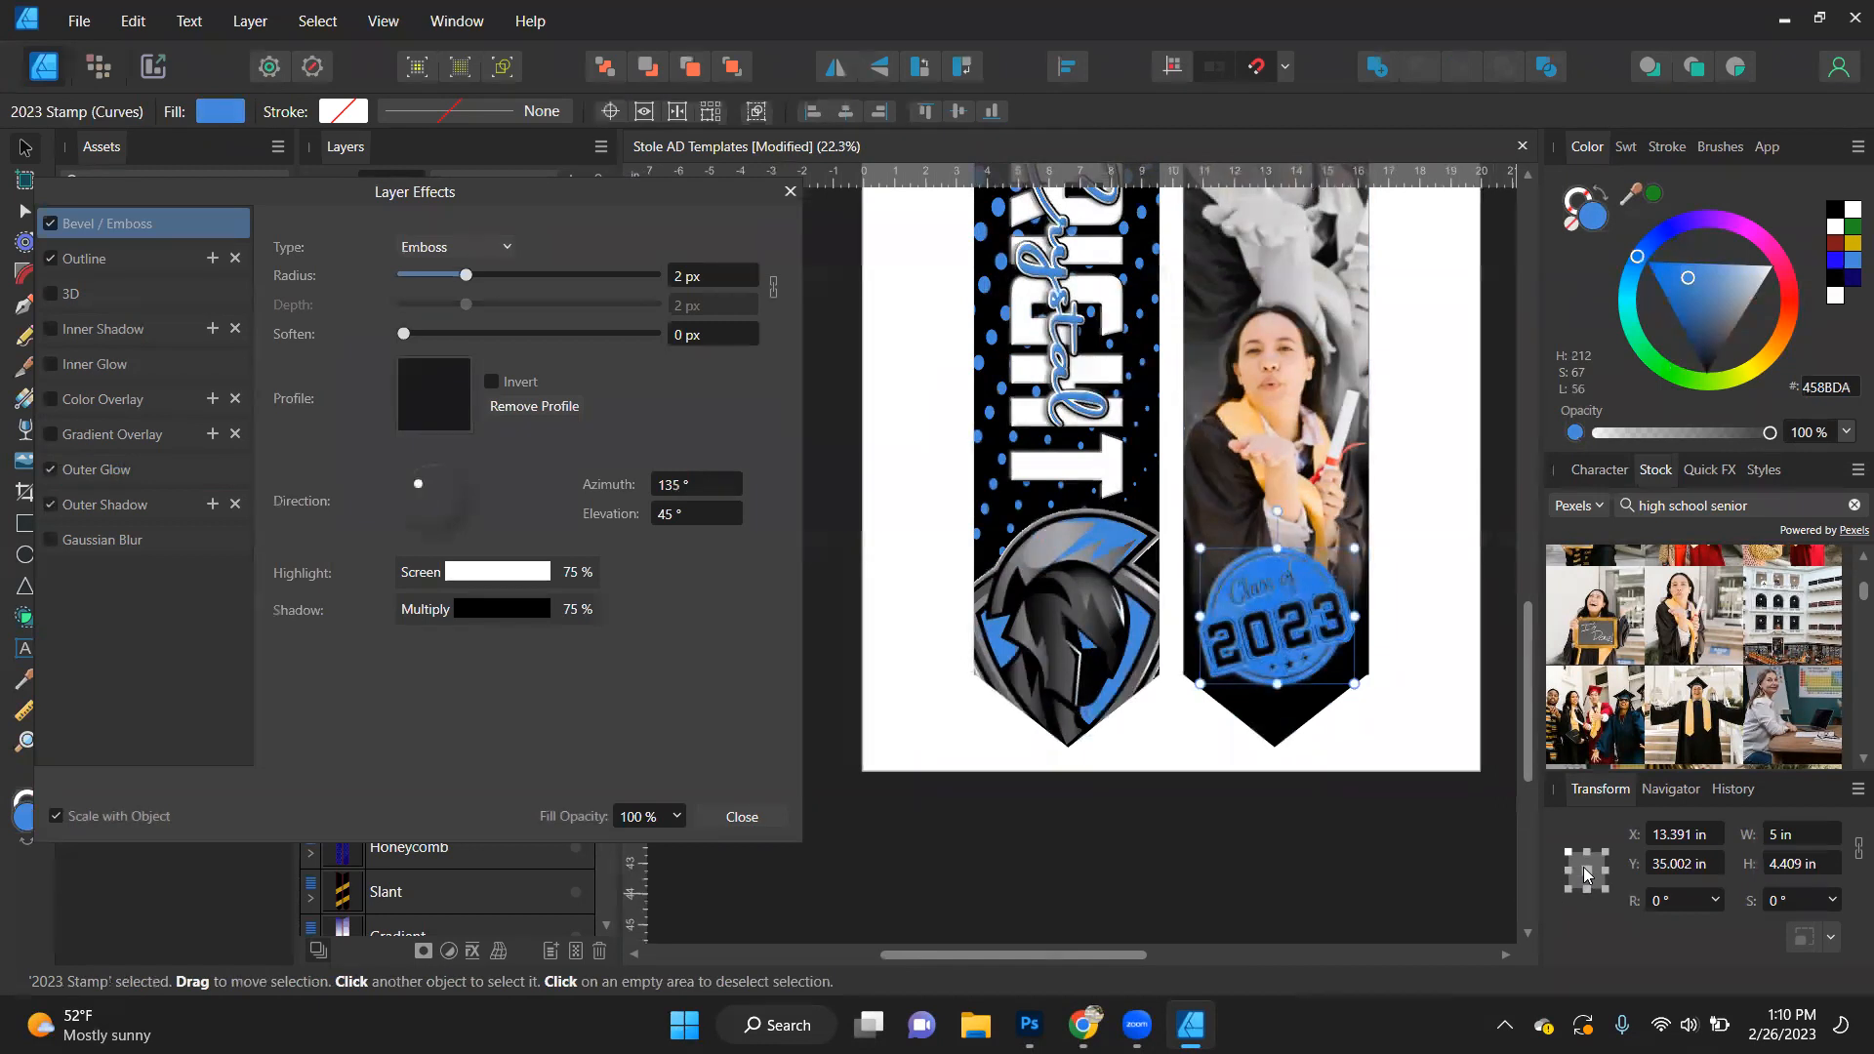
{"action": "left_click", "coordinate": [1804, 834]}
{"action": "type", "text": "5.5"}
{"action": "key", "text": "Return"}
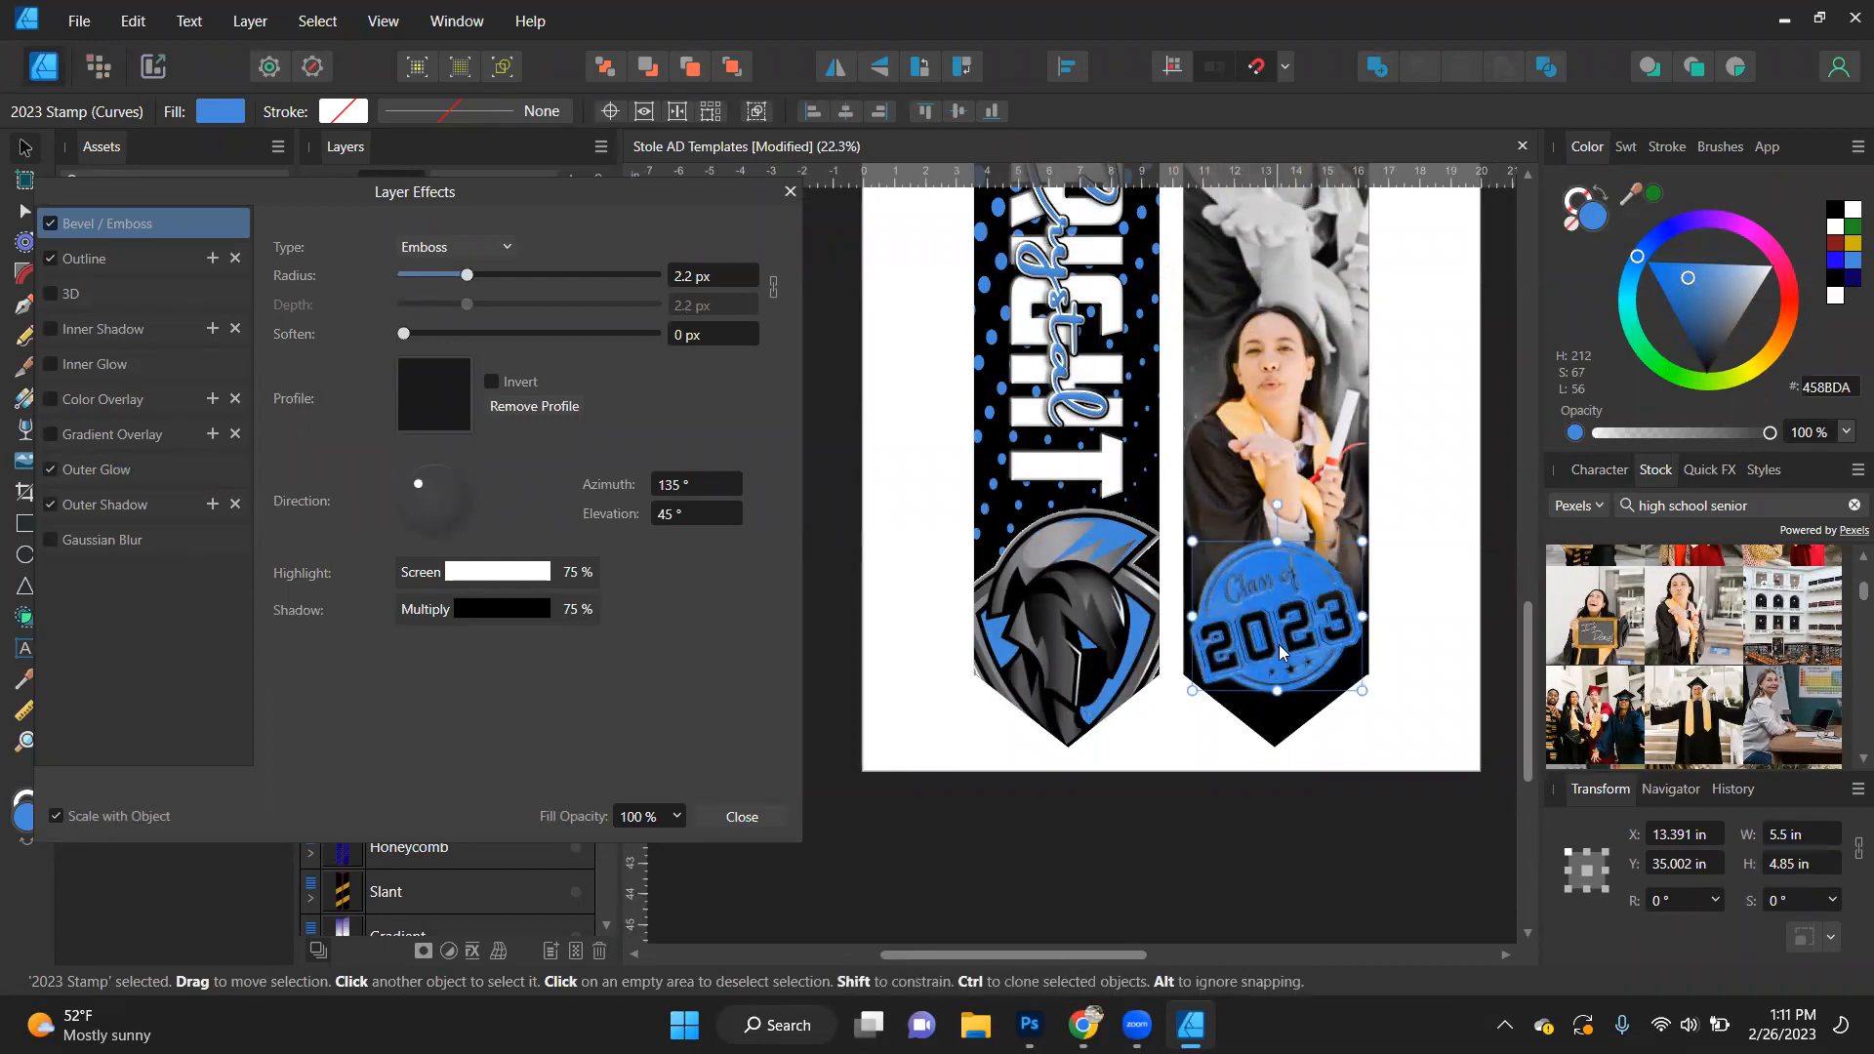
- Undo the stamp's nudge and enlargement, and redo the enlargement to compare the two sizes
{"action": "left_click_drag", "start_coordinate": [1282, 645], "coordinate": [1280, 650]}
{"action": "key", "text": "ctrl+z"}
{"action": "key", "text": "ctrl+z"}
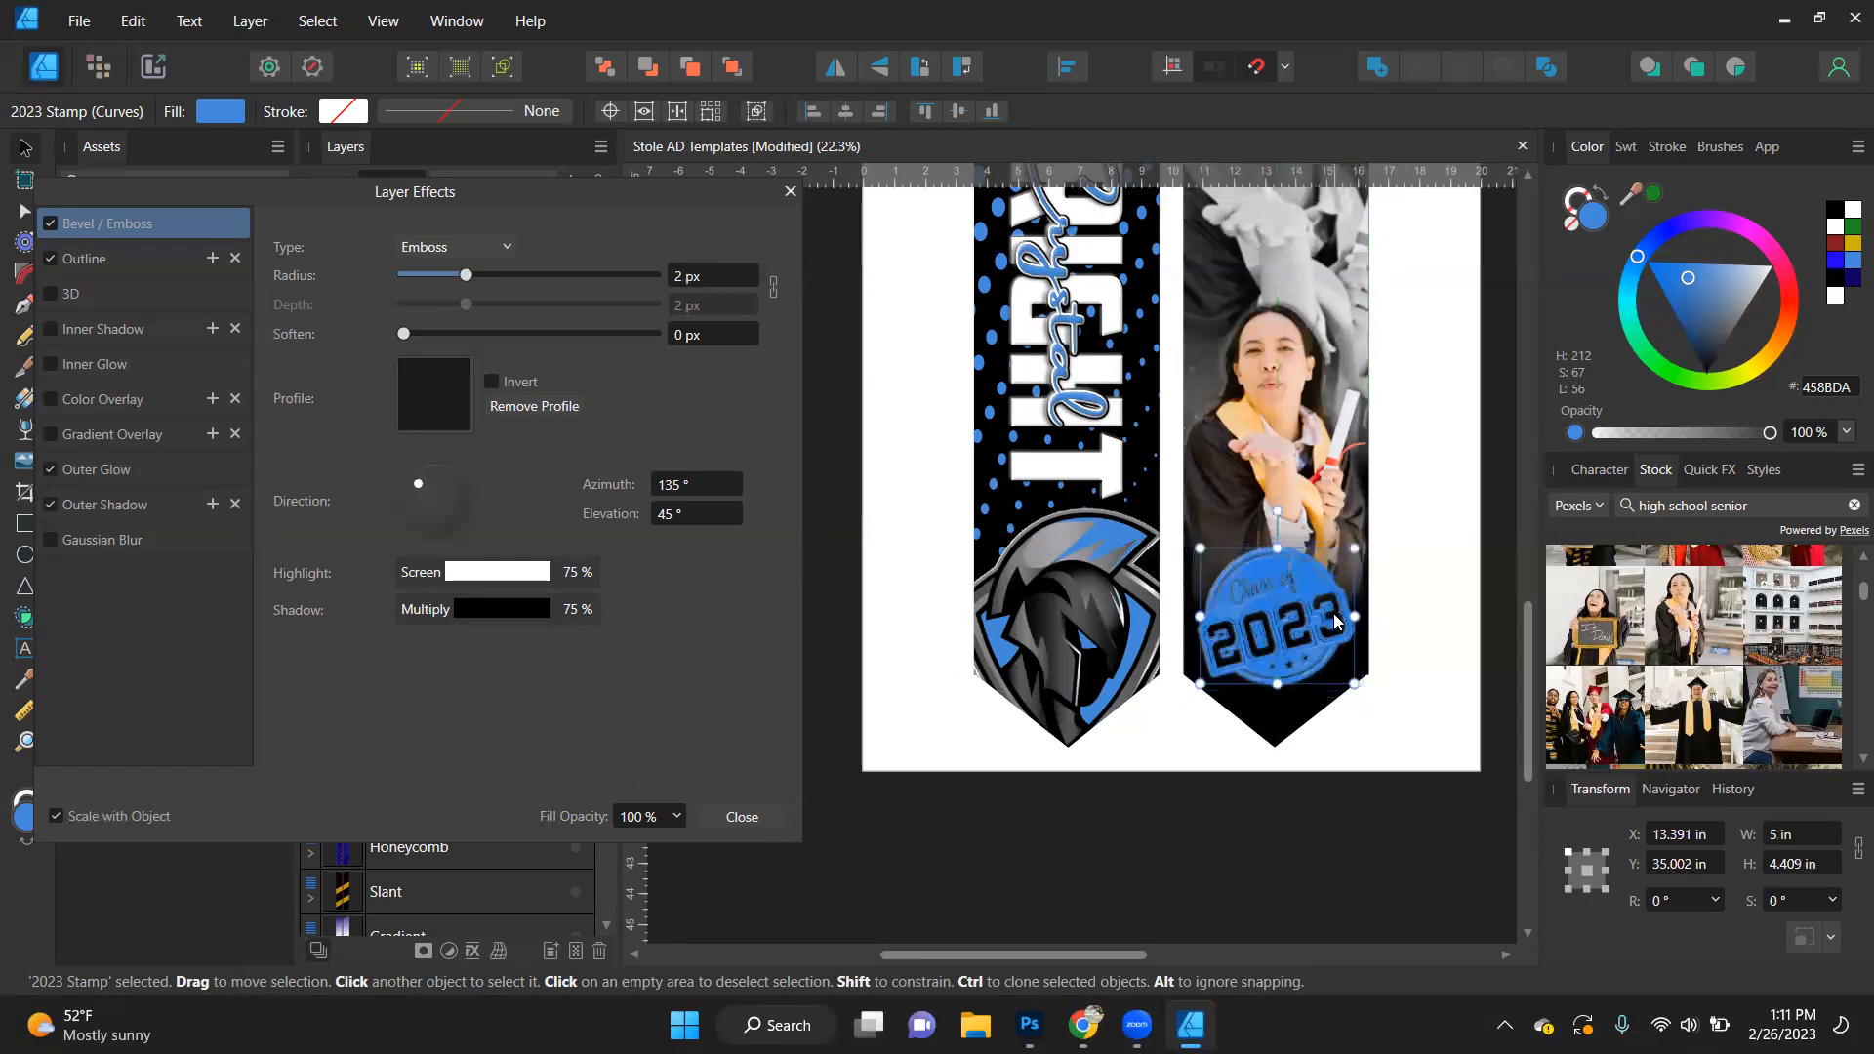
{"action": "key", "text": "ctrl+shift+z"}
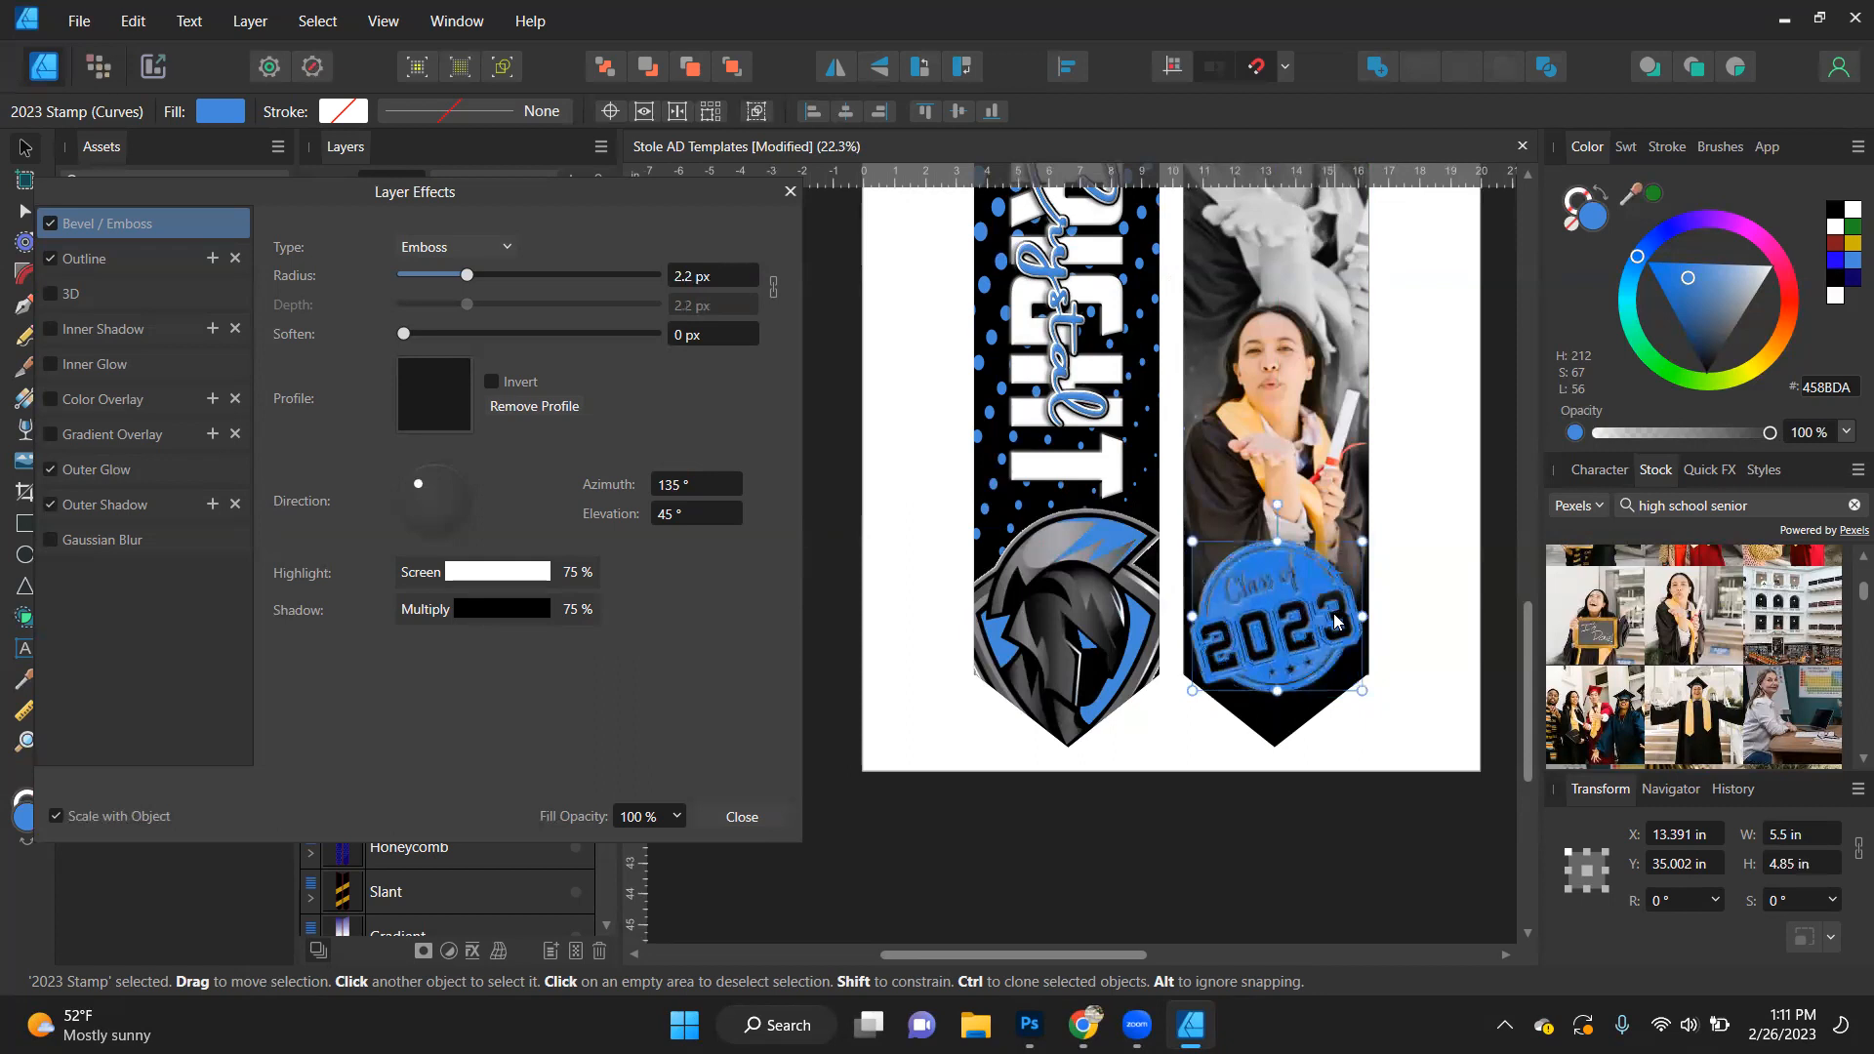
{"action": "left_click", "coordinate": [1406, 678]}
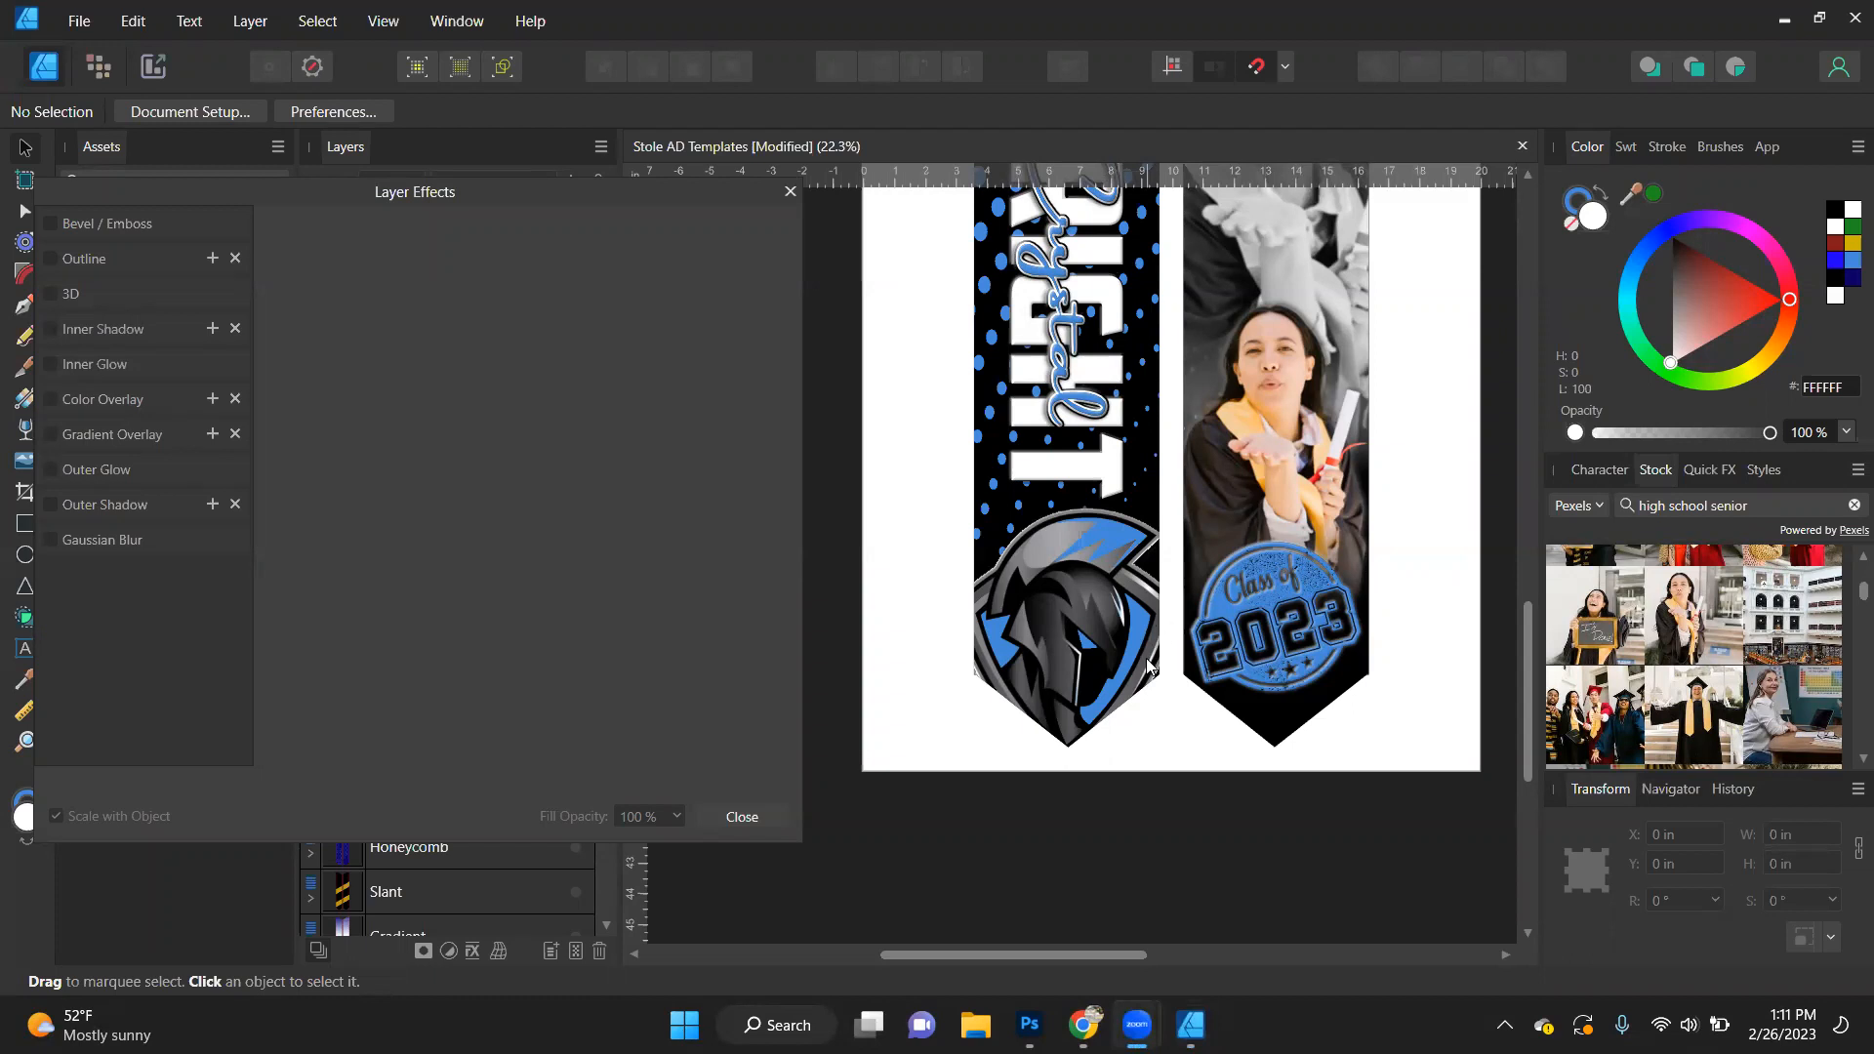
- Move the layered first and last name text together slightly upward, away from the mascot logo
{"action": "scroll", "coordinate": [1147, 663], "scroll_direction": "up", "scroll_amount": 3}
{"action": "scroll", "coordinate": [1148, 668], "scroll_direction": "up", "scroll_amount": 2}
{"action": "scroll", "coordinate": [1162, 654], "scroll_direction": "down", "scroll_amount": 2}
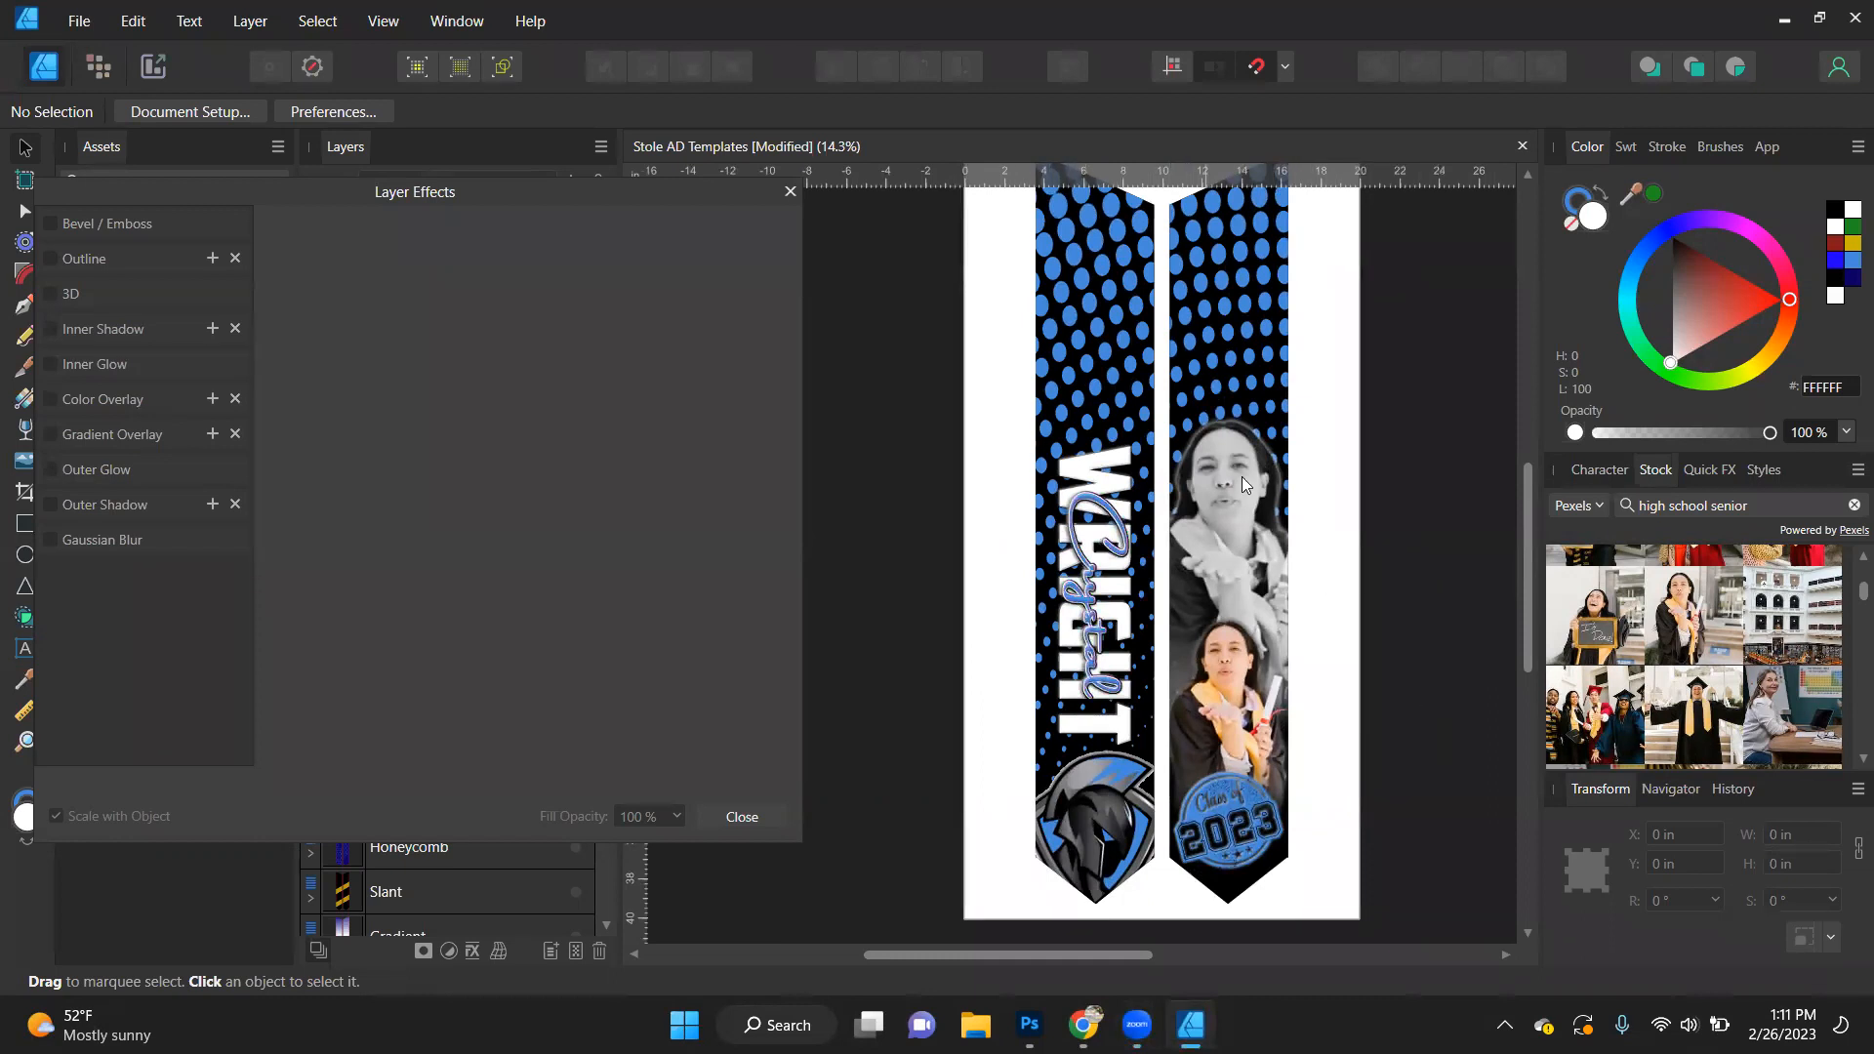
{"action": "left_click", "coordinate": [1108, 483]}
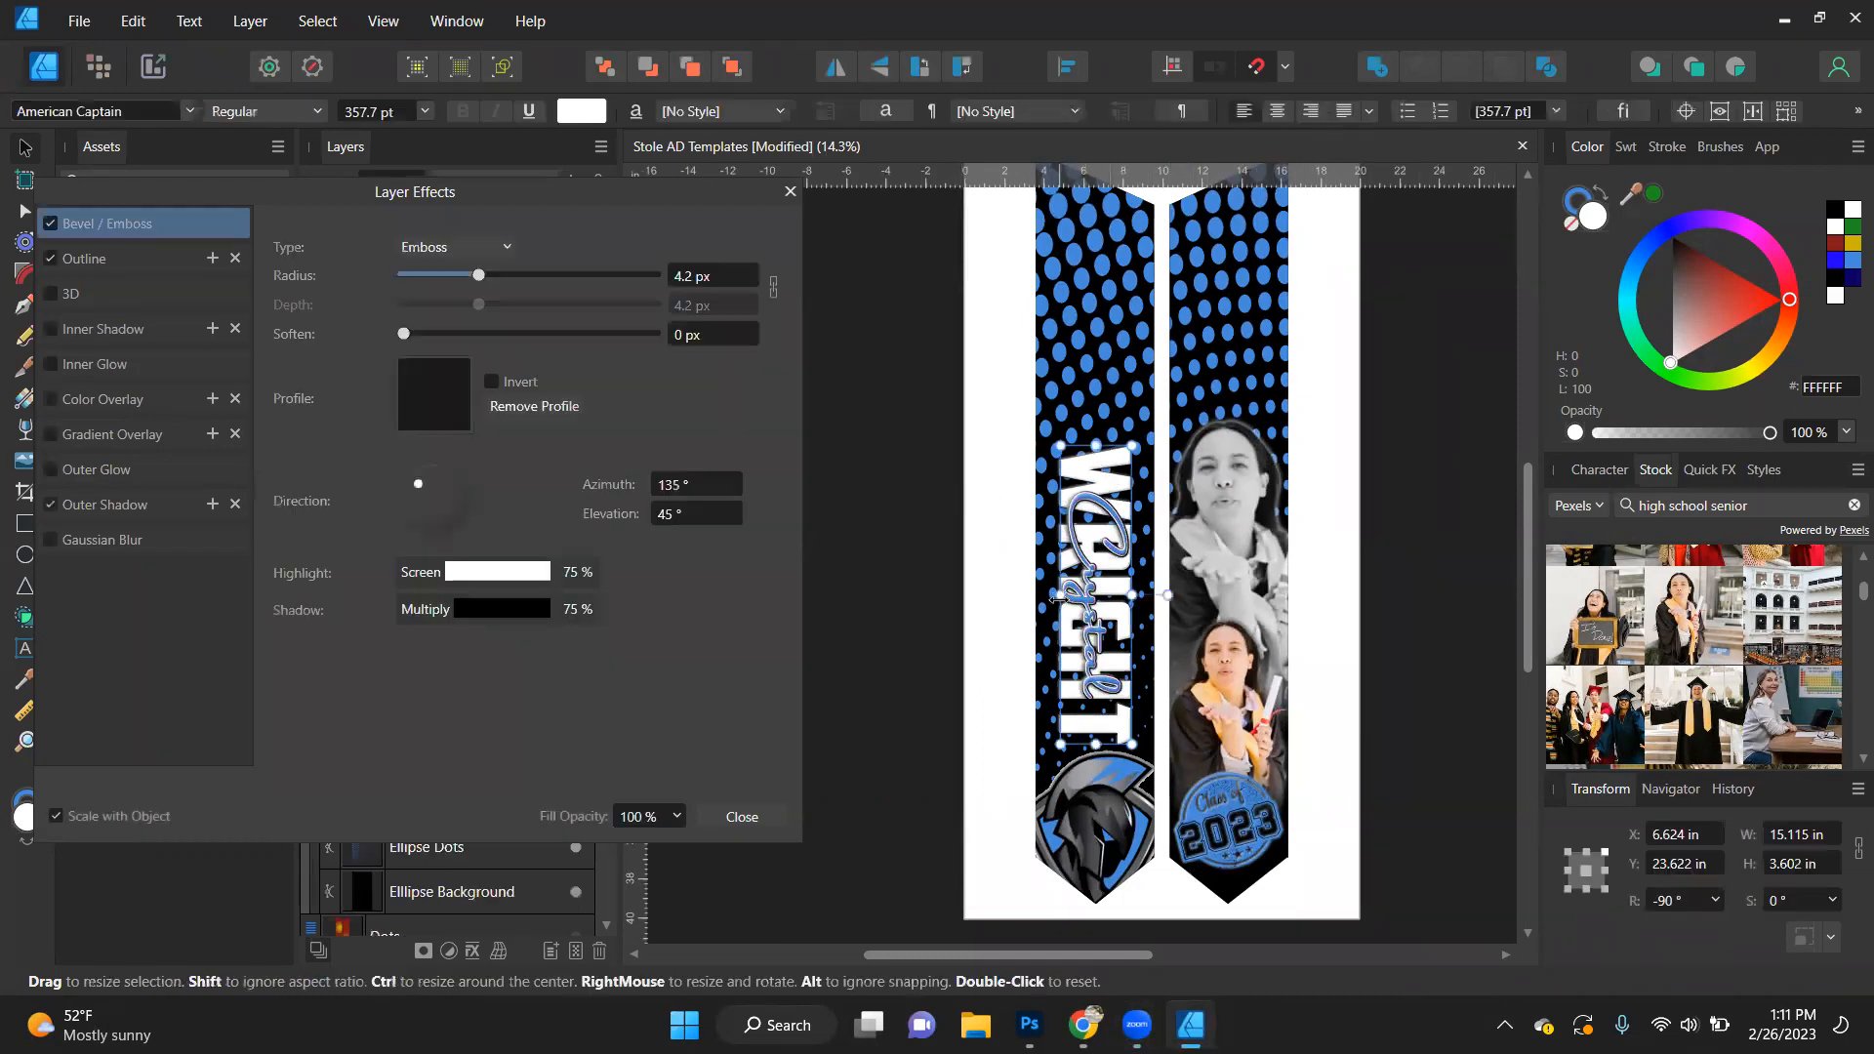
{"action": "left_click", "coordinate": [1092, 615], "text": "shift"}
{"action": "left_click_drag", "start_coordinate": [1103, 613], "coordinate": [1106, 601]}
{"action": "left_click", "coordinate": [1371, 613]}
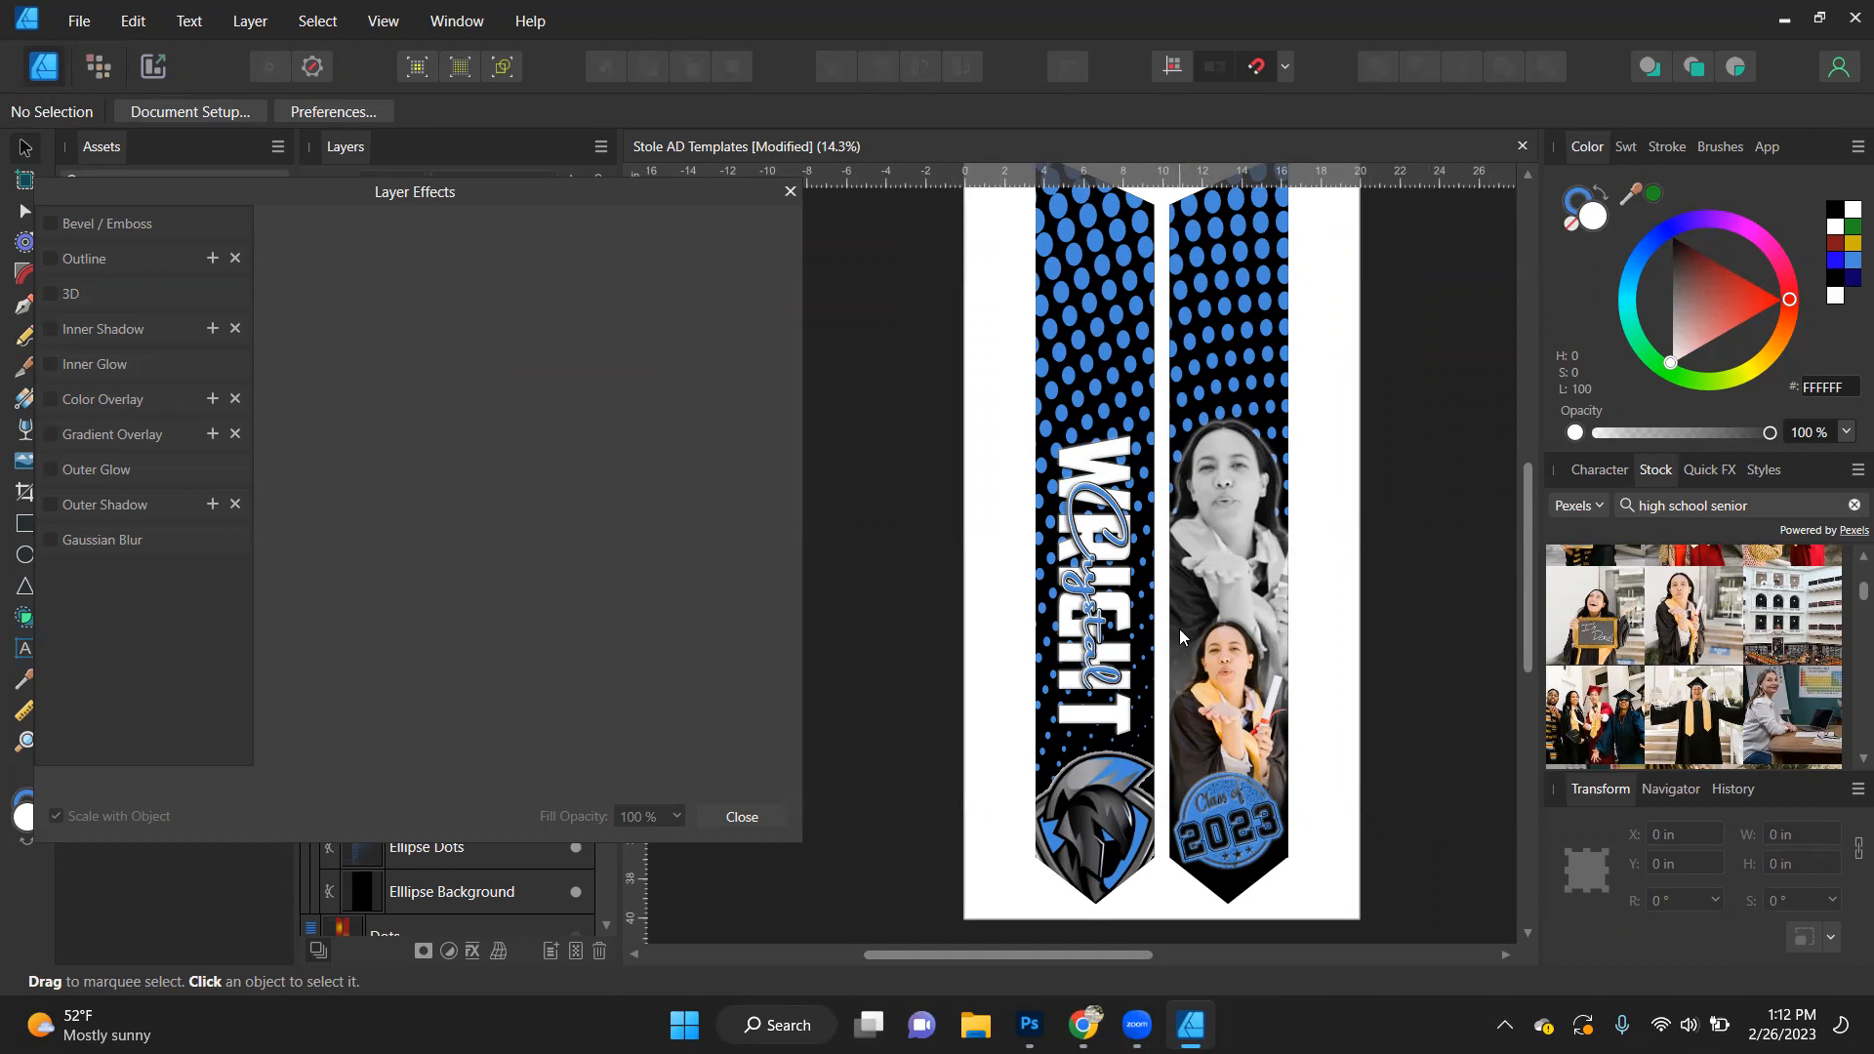
{"action": "scroll", "coordinate": [1179, 629], "scroll_direction": "up", "scroll_amount": 2}
{"action": "scroll", "coordinate": [1179, 629], "scroll_direction": "down", "scroll_amount": 2}
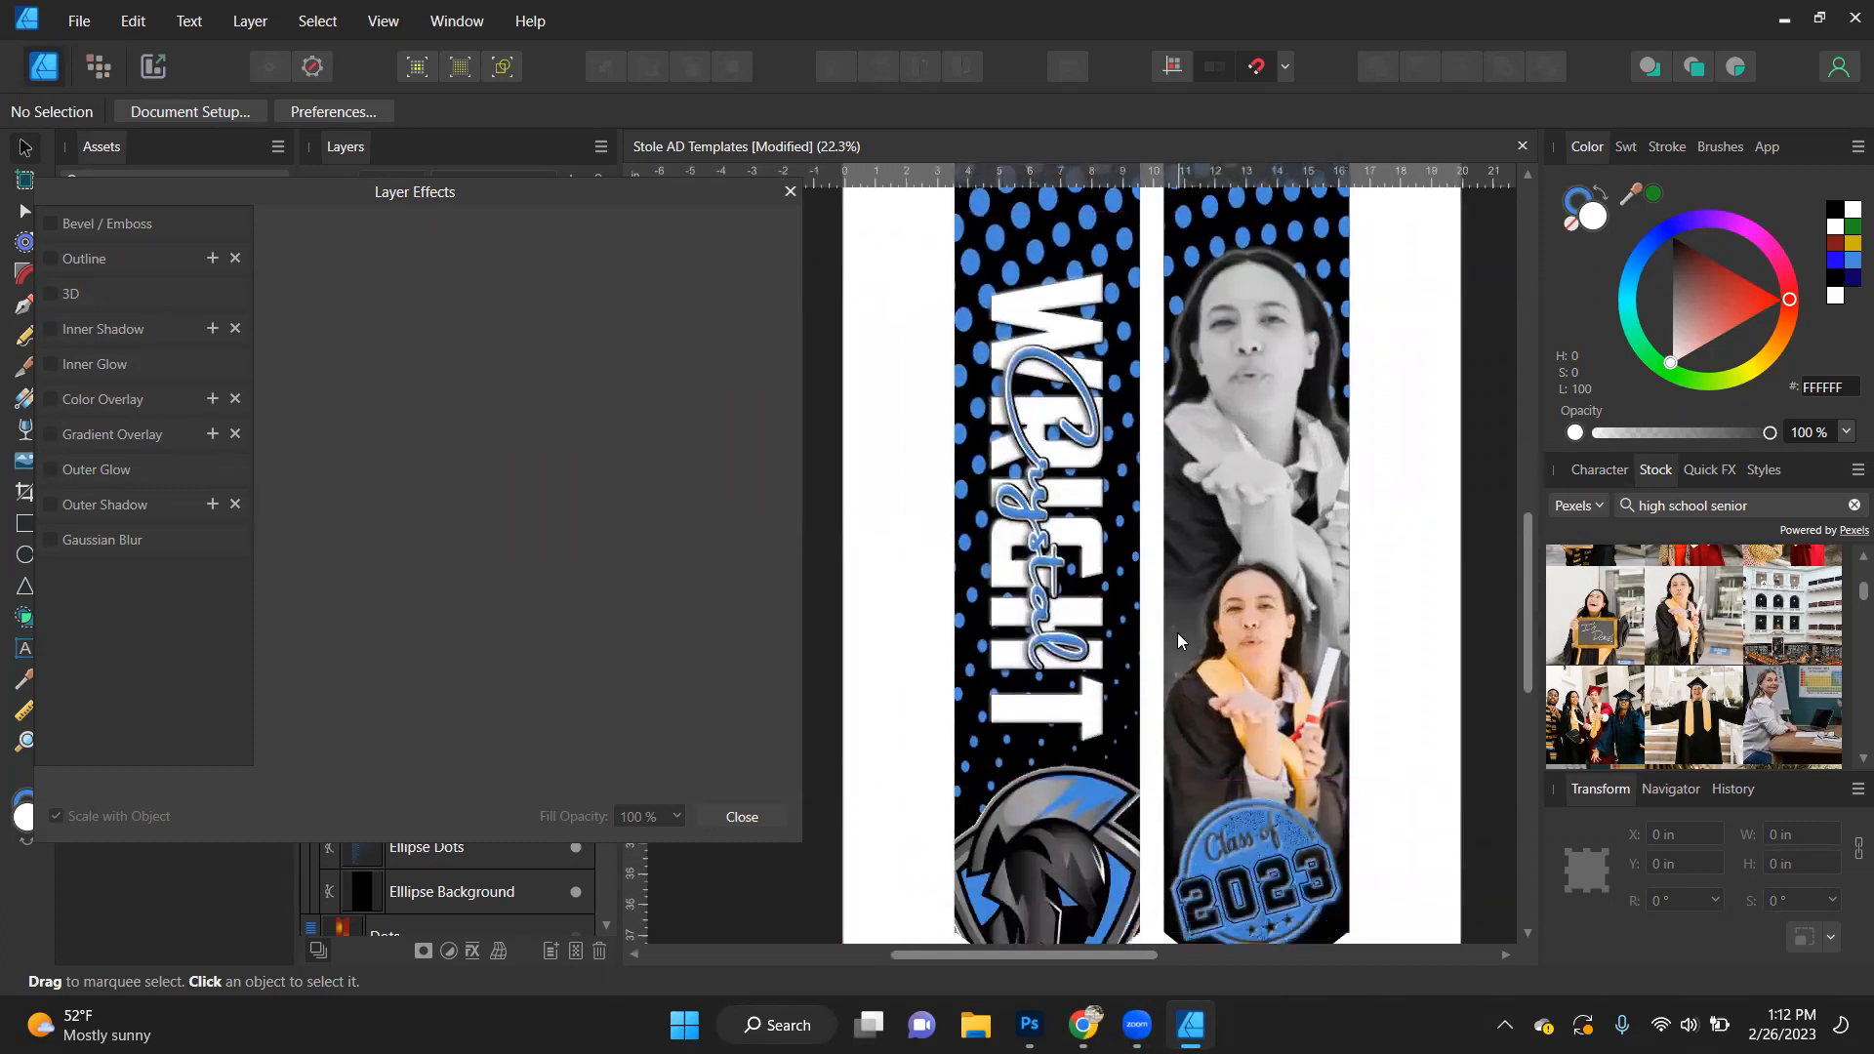
{"action": "scroll", "coordinate": [1177, 632], "scroll_direction": "down", "scroll_amount": 1}
{"action": "scroll", "coordinate": [1177, 632], "scroll_direction": "up", "scroll_amount": 1}
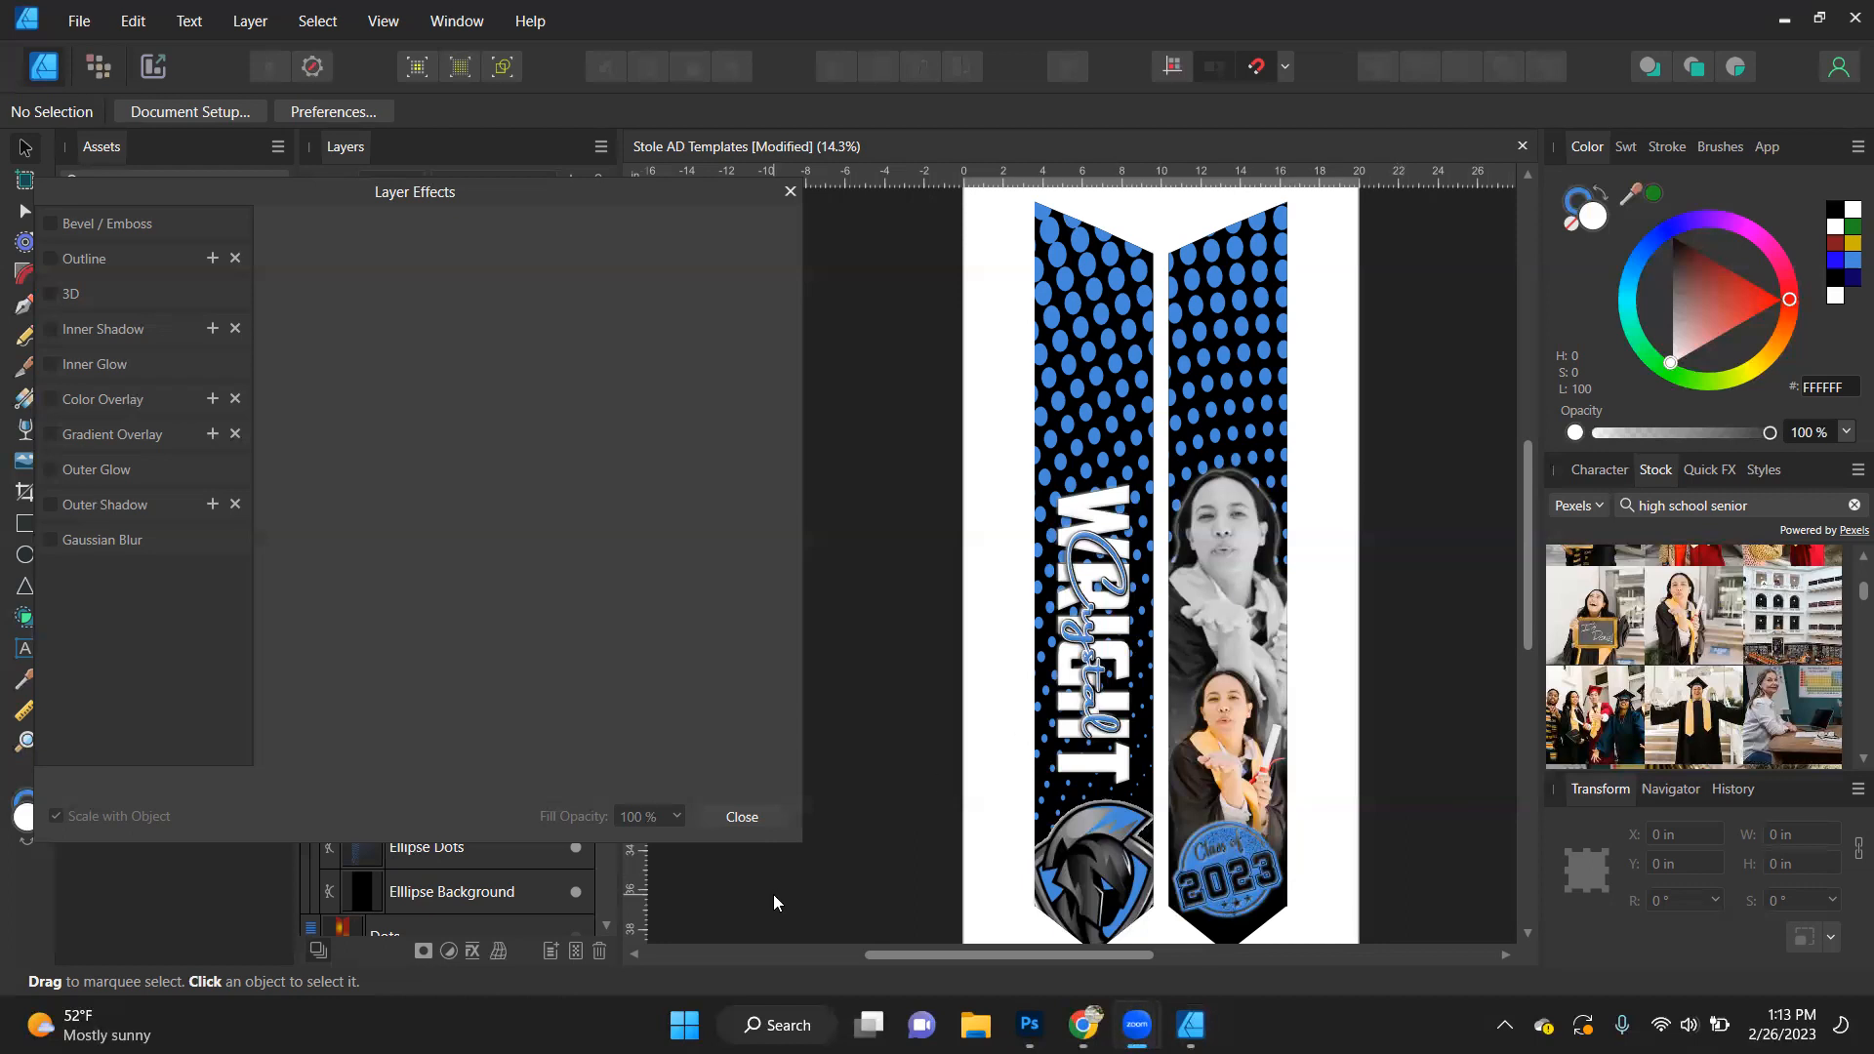
- Move both portraits, the 2023 stamp and the mascot logo out of the Left and Right clipping shapes, directly into the Ellipse layer
{"action": "left_click", "coordinate": [771, 817]}
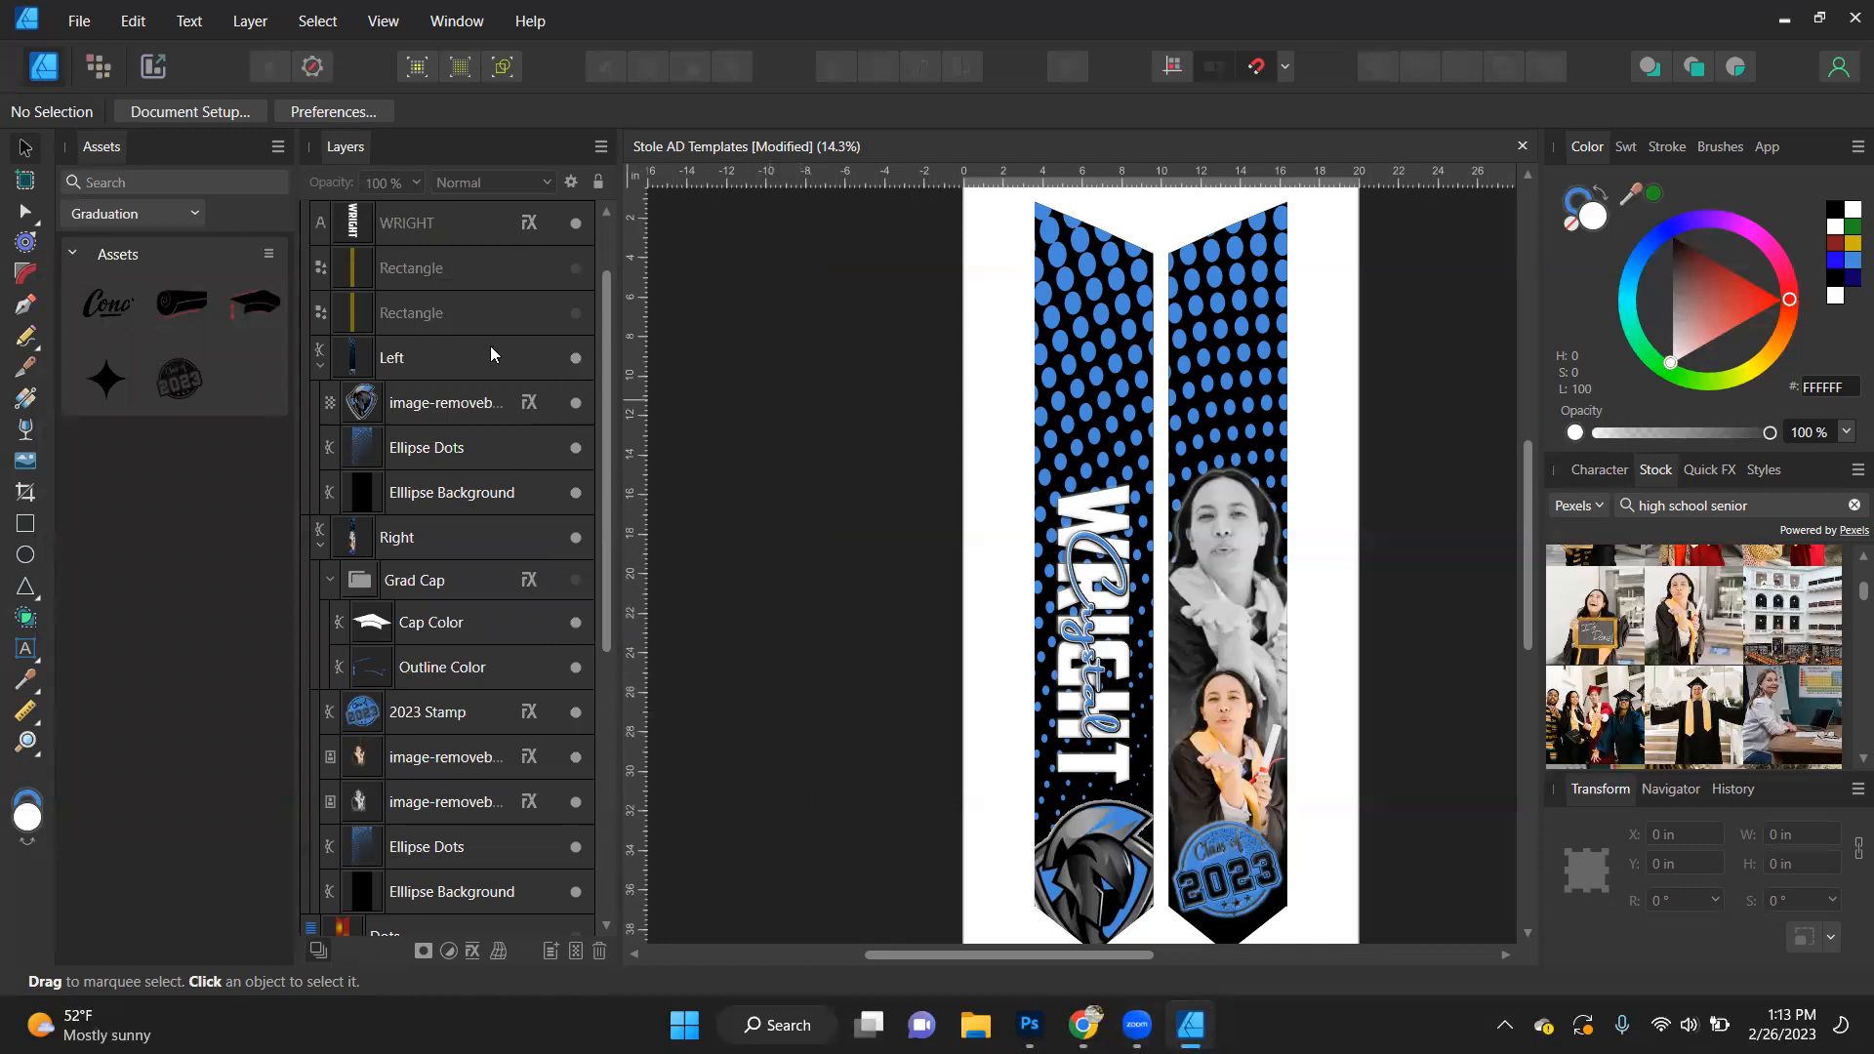
{"action": "scroll", "coordinate": [470, 373], "scroll_direction": "up", "scroll_amount": 2}
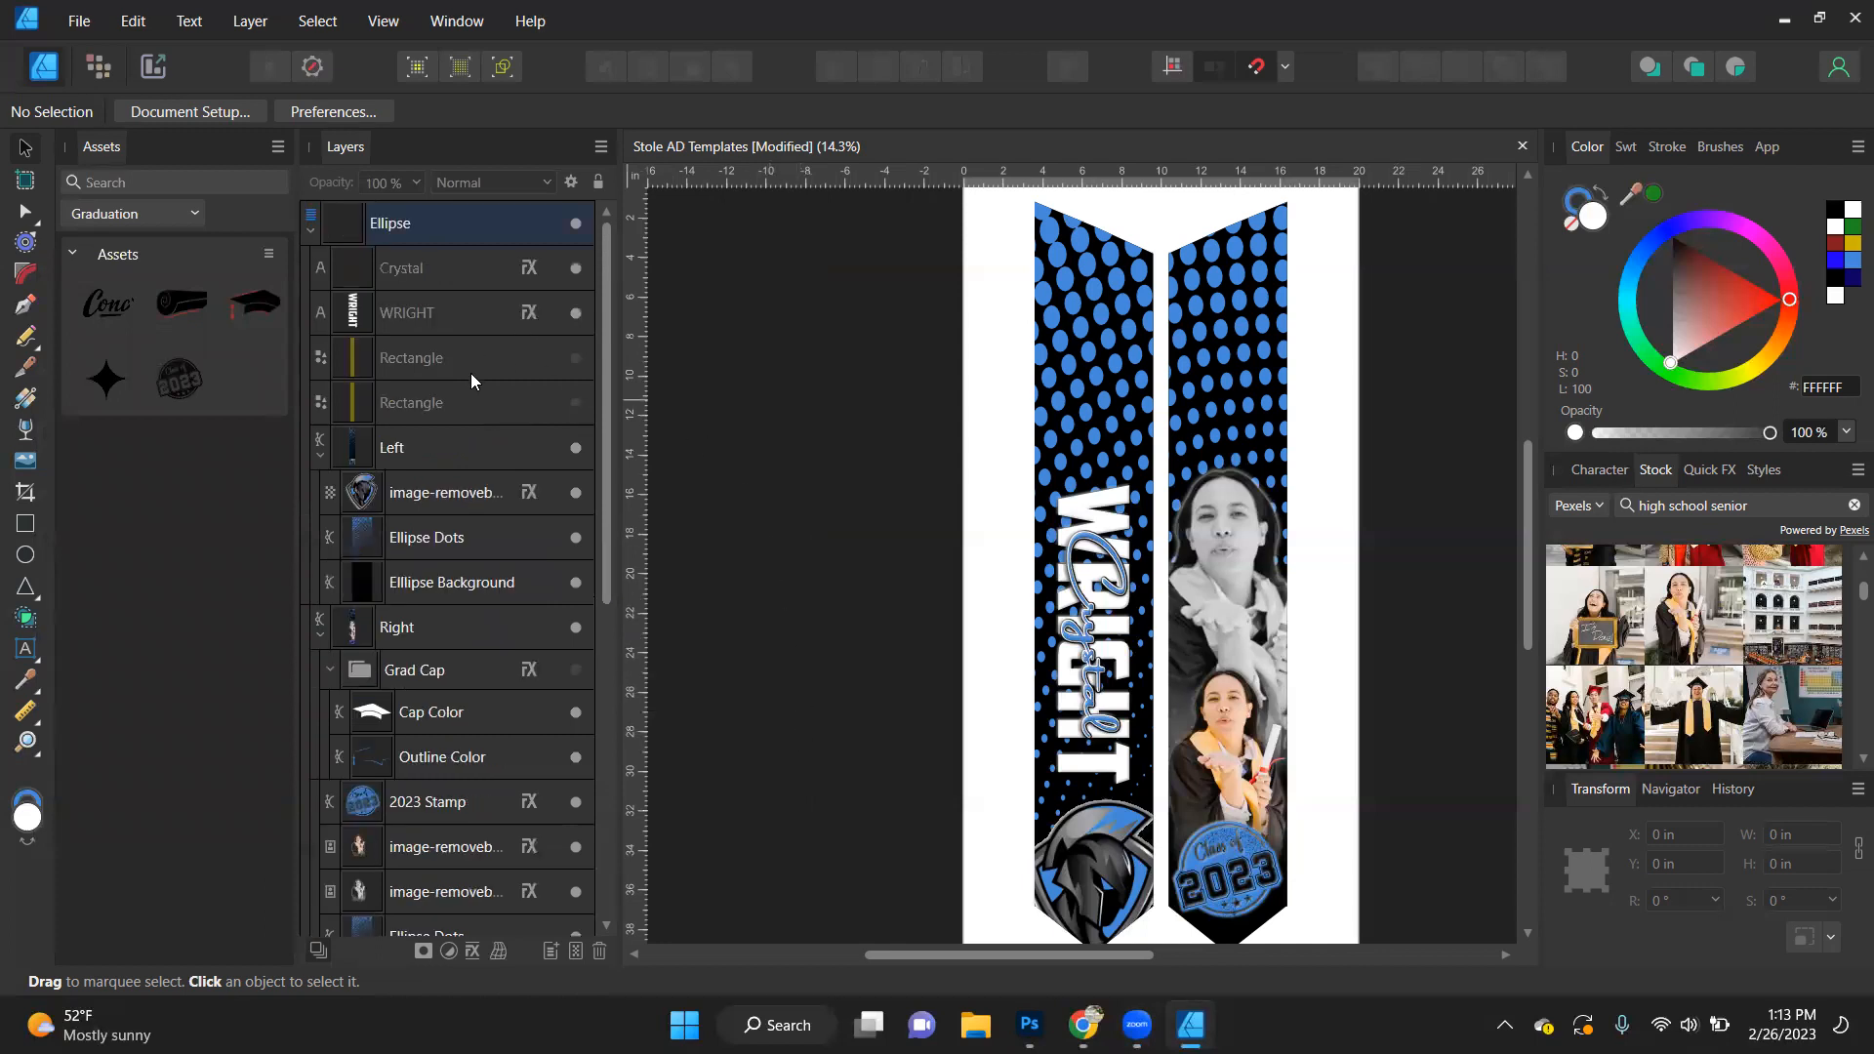
{"action": "left_click", "coordinate": [308, 232]}
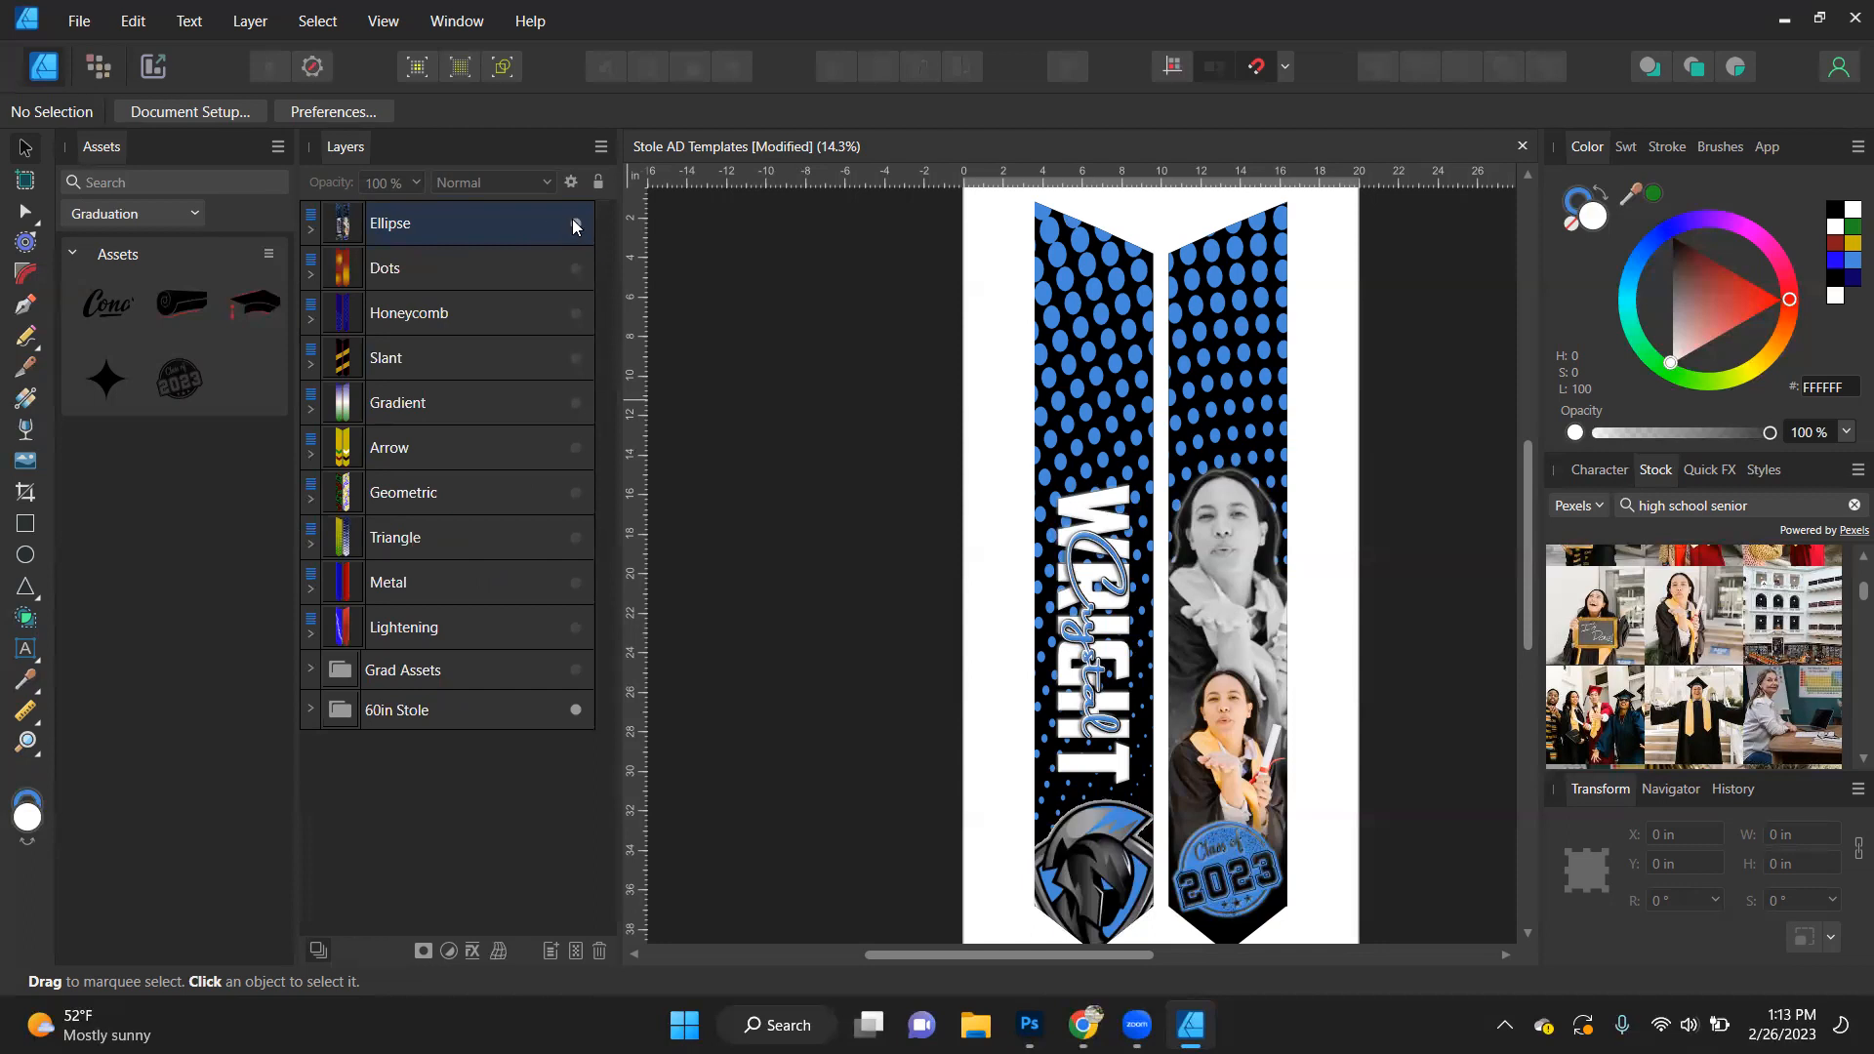
{"action": "left_click", "coordinate": [311, 233]}
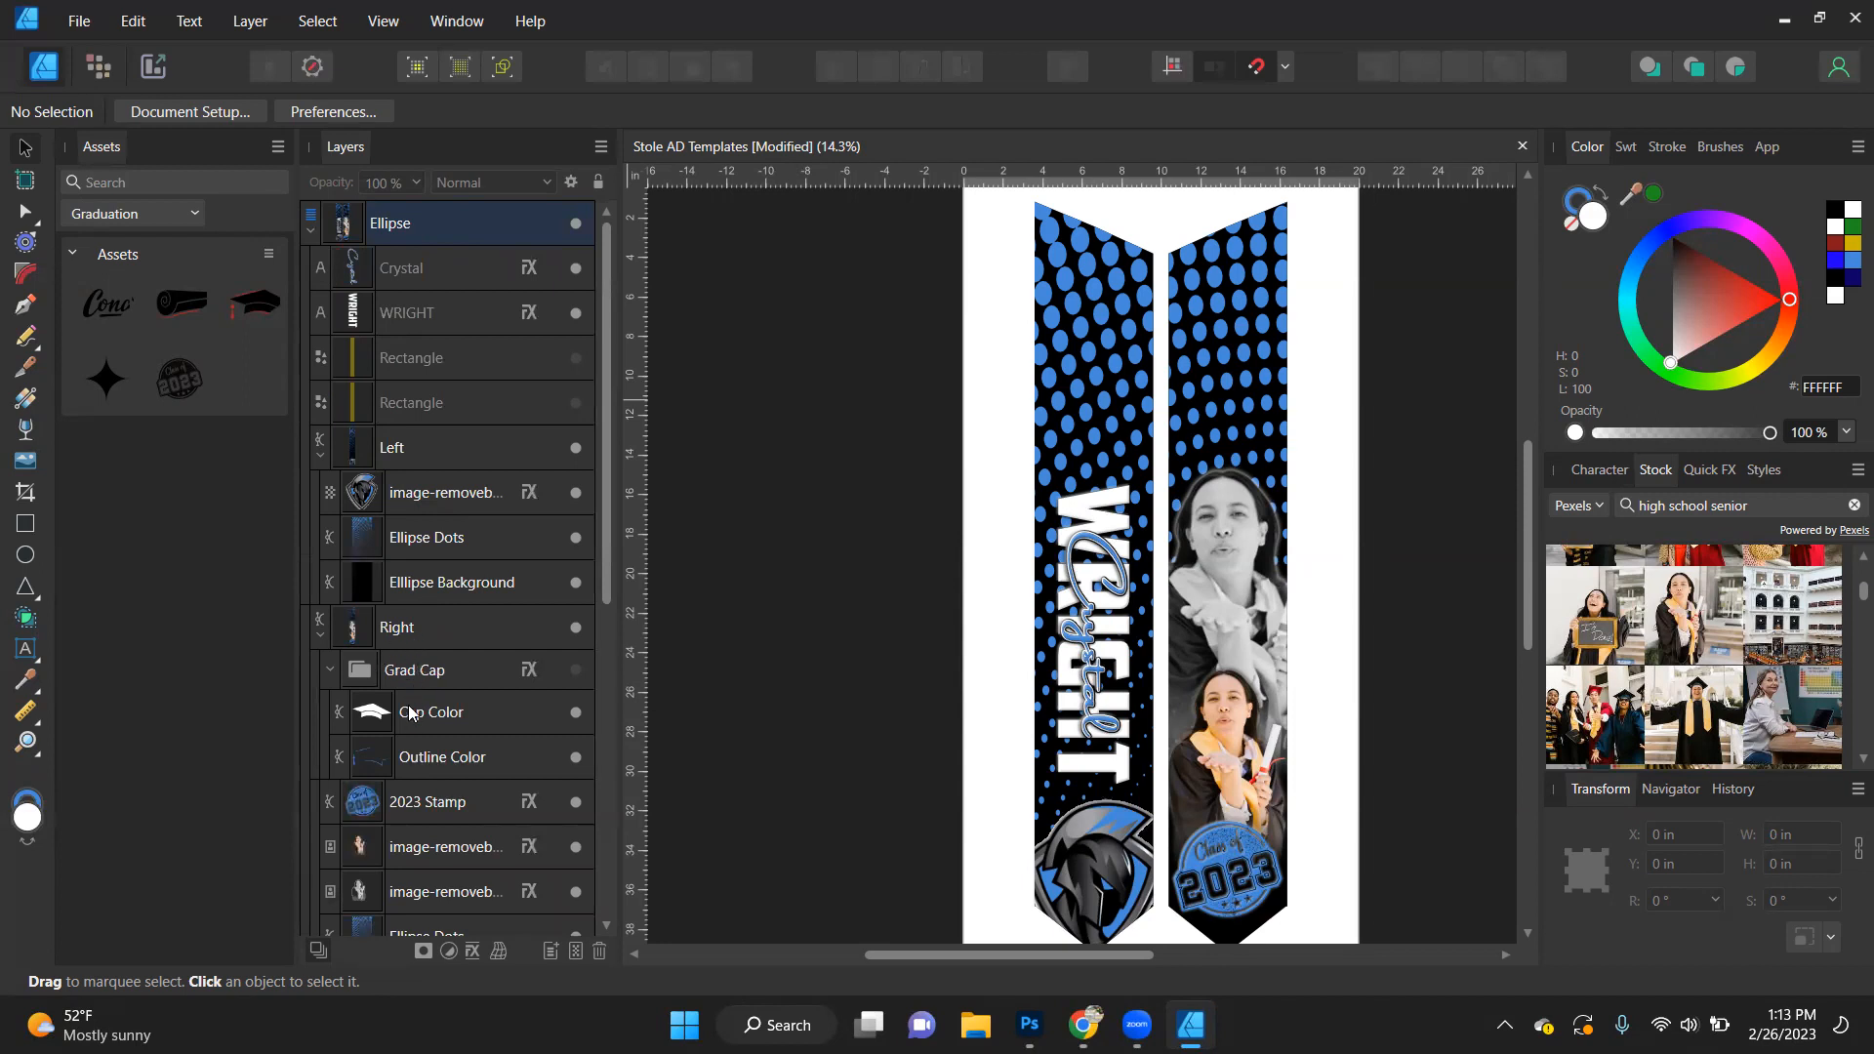
{"action": "left_click", "coordinate": [418, 802]}
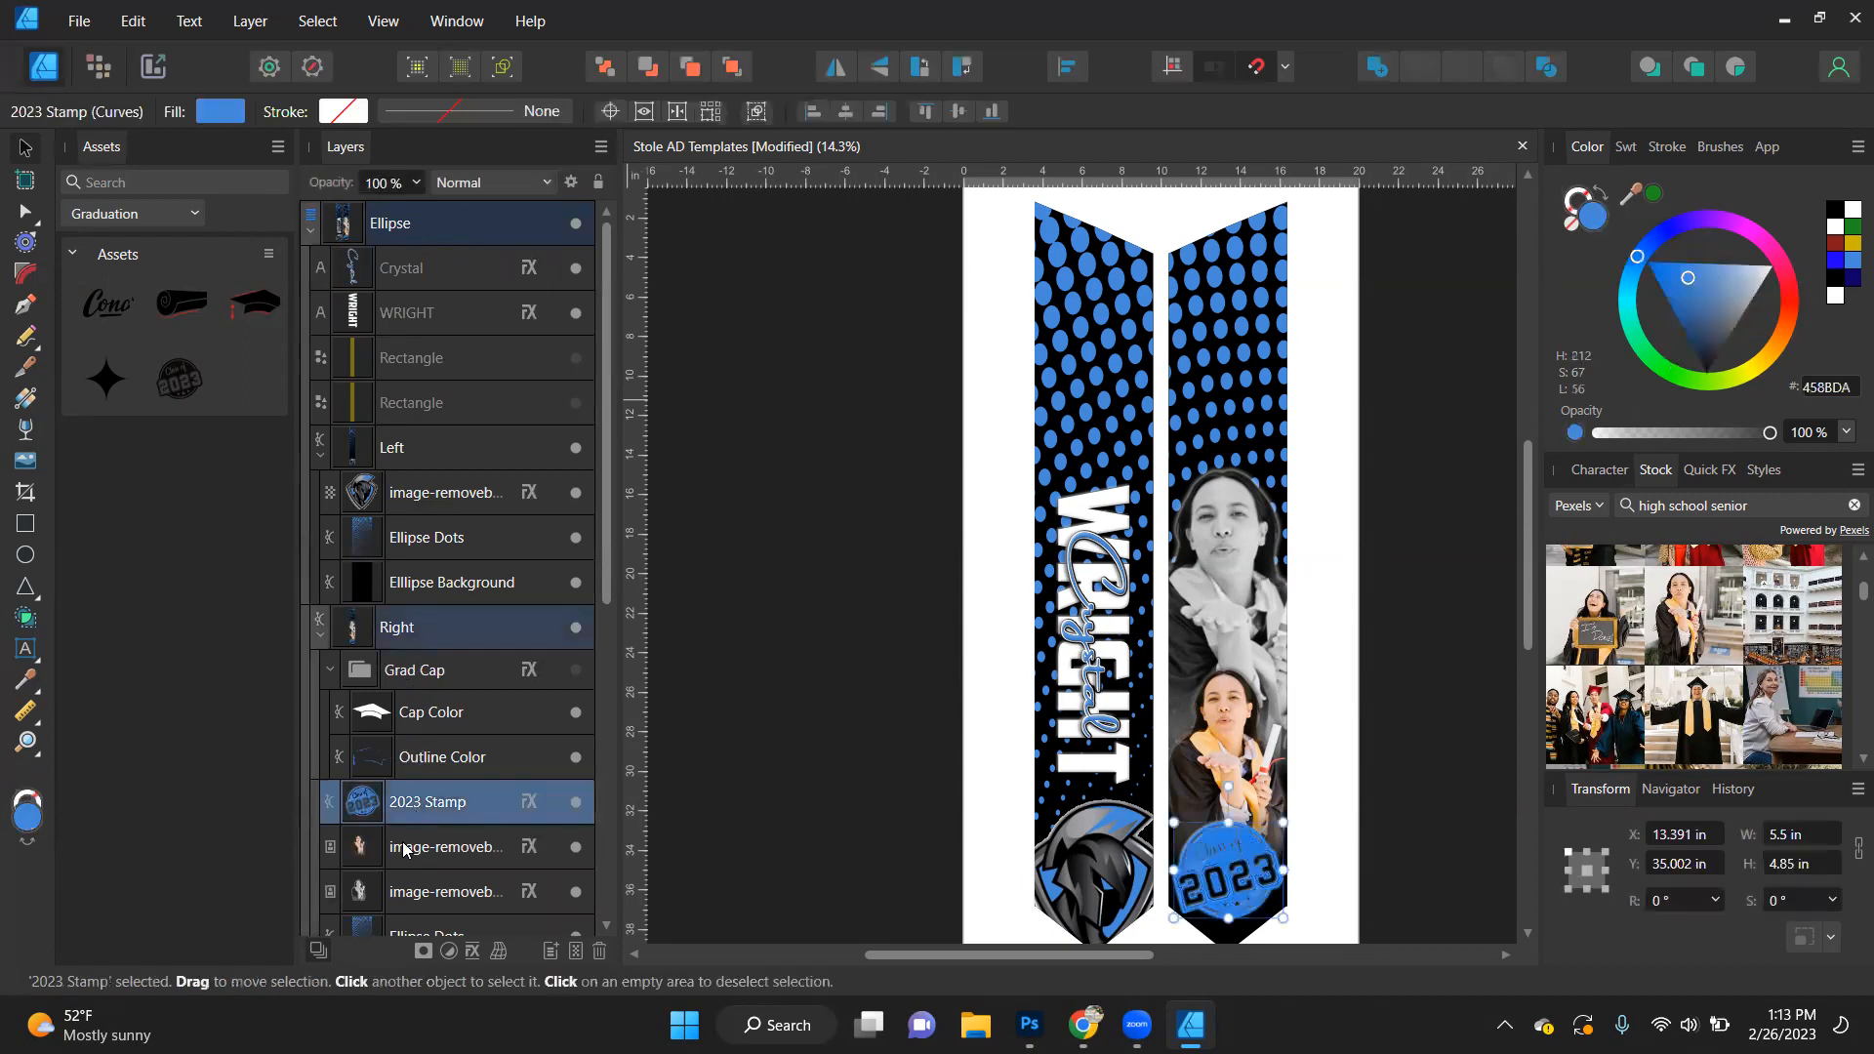
{"action": "left_click", "coordinate": [417, 905], "text": "shift"}
{"action": "left_click_drag", "start_coordinate": [408, 824], "coordinate": [739, 449]}
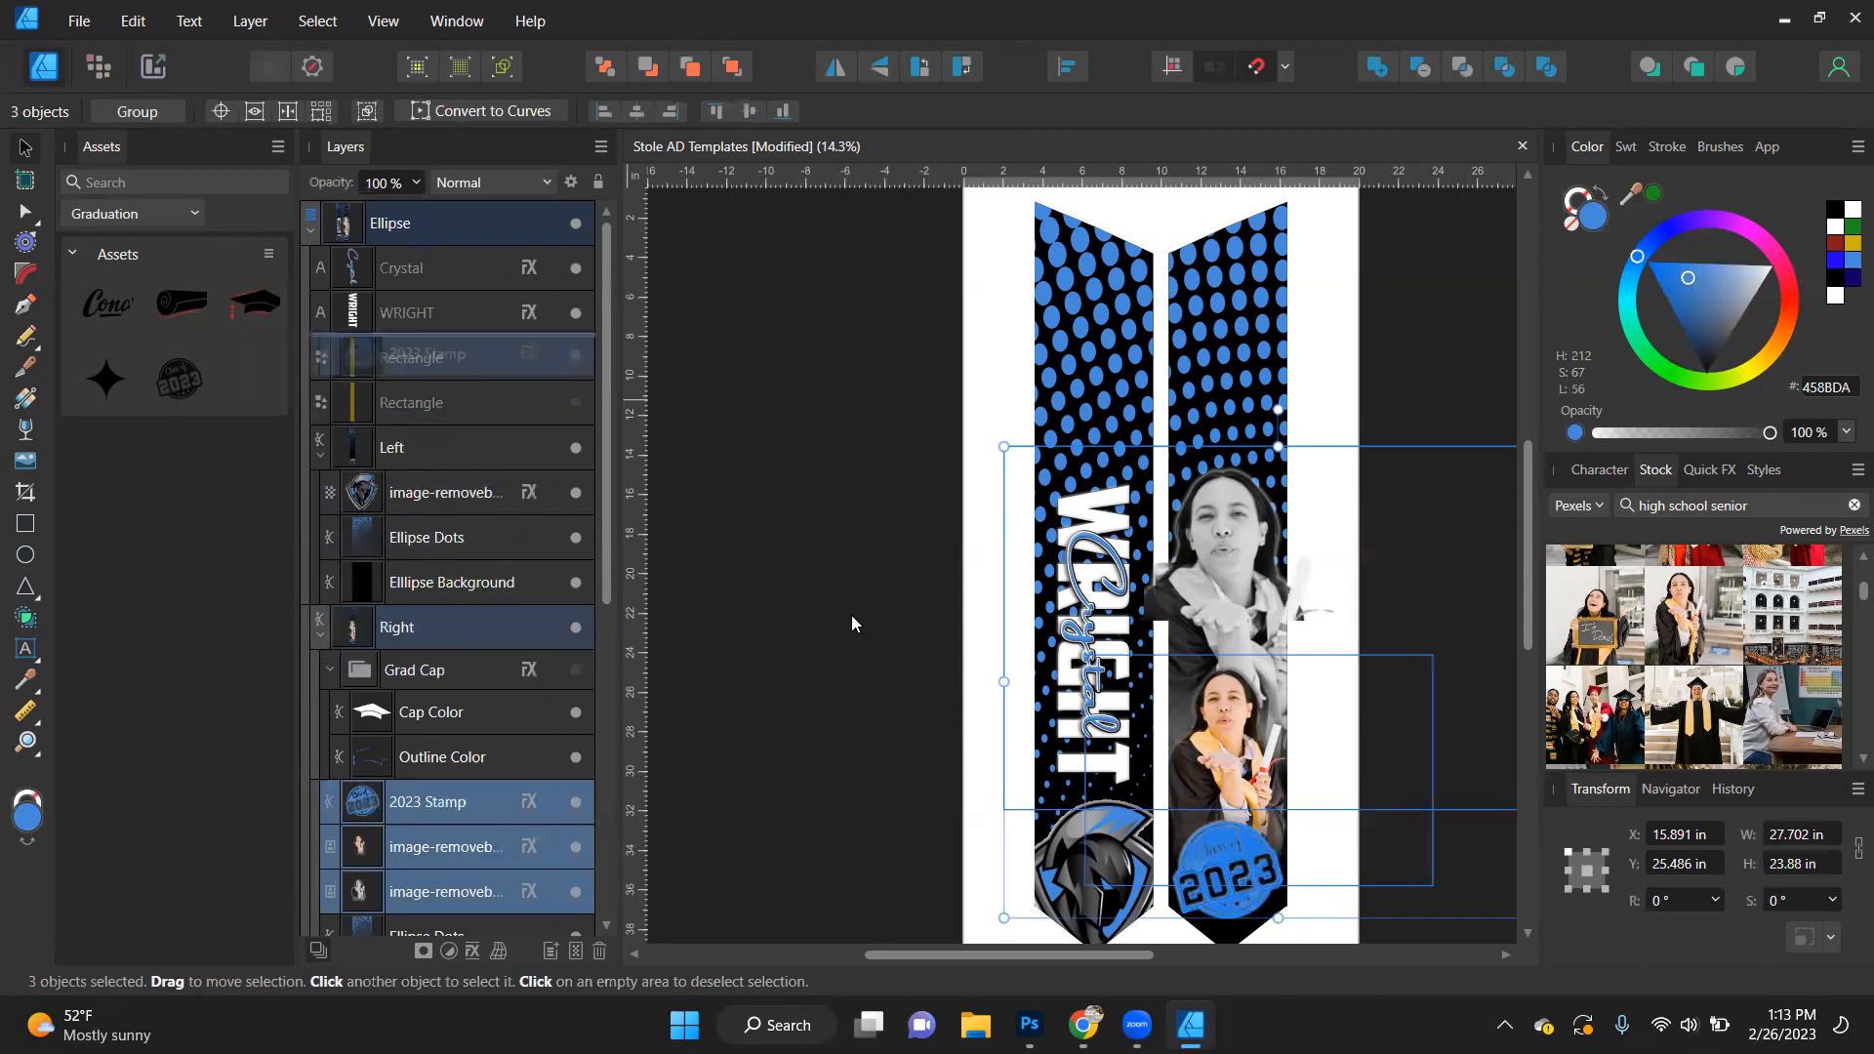
{"action": "left_click_drag", "start_coordinate": [851, 616], "coordinate": [734, 567]}
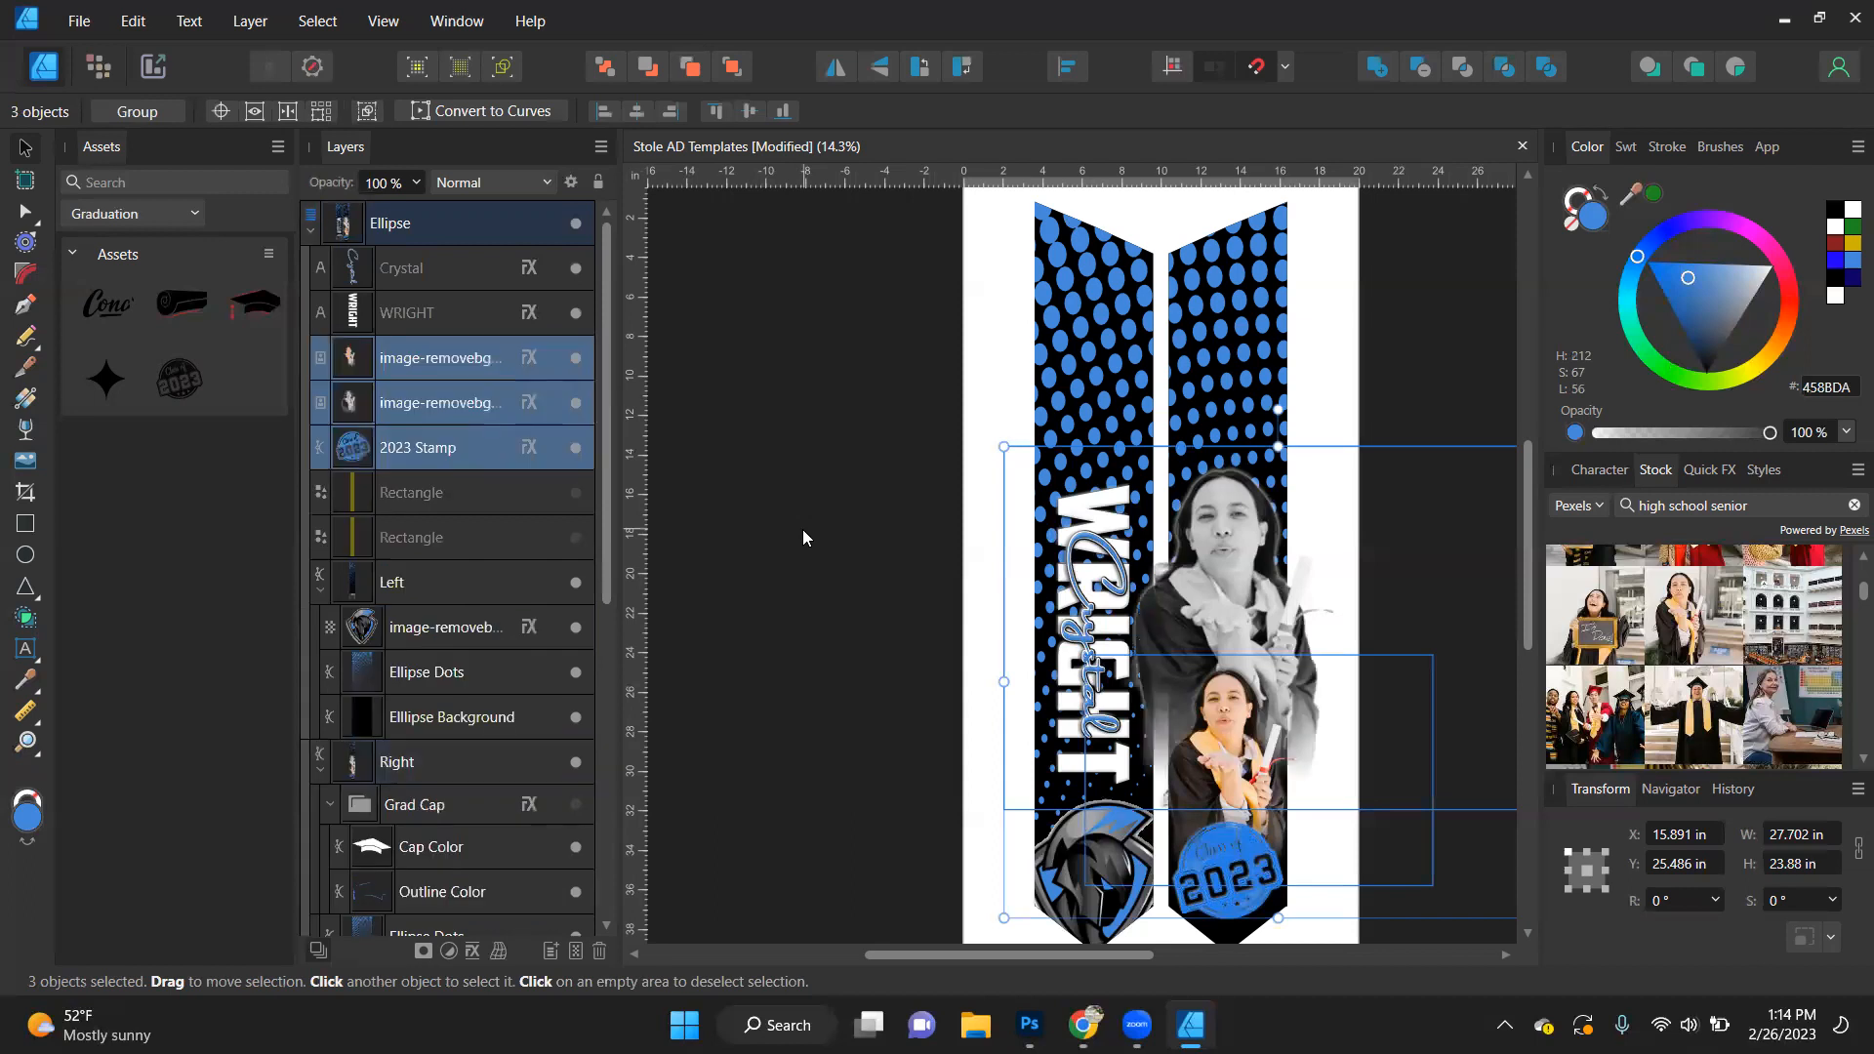
{"action": "left_click_drag", "start_coordinate": [400, 629], "coordinate": [776, 483]}
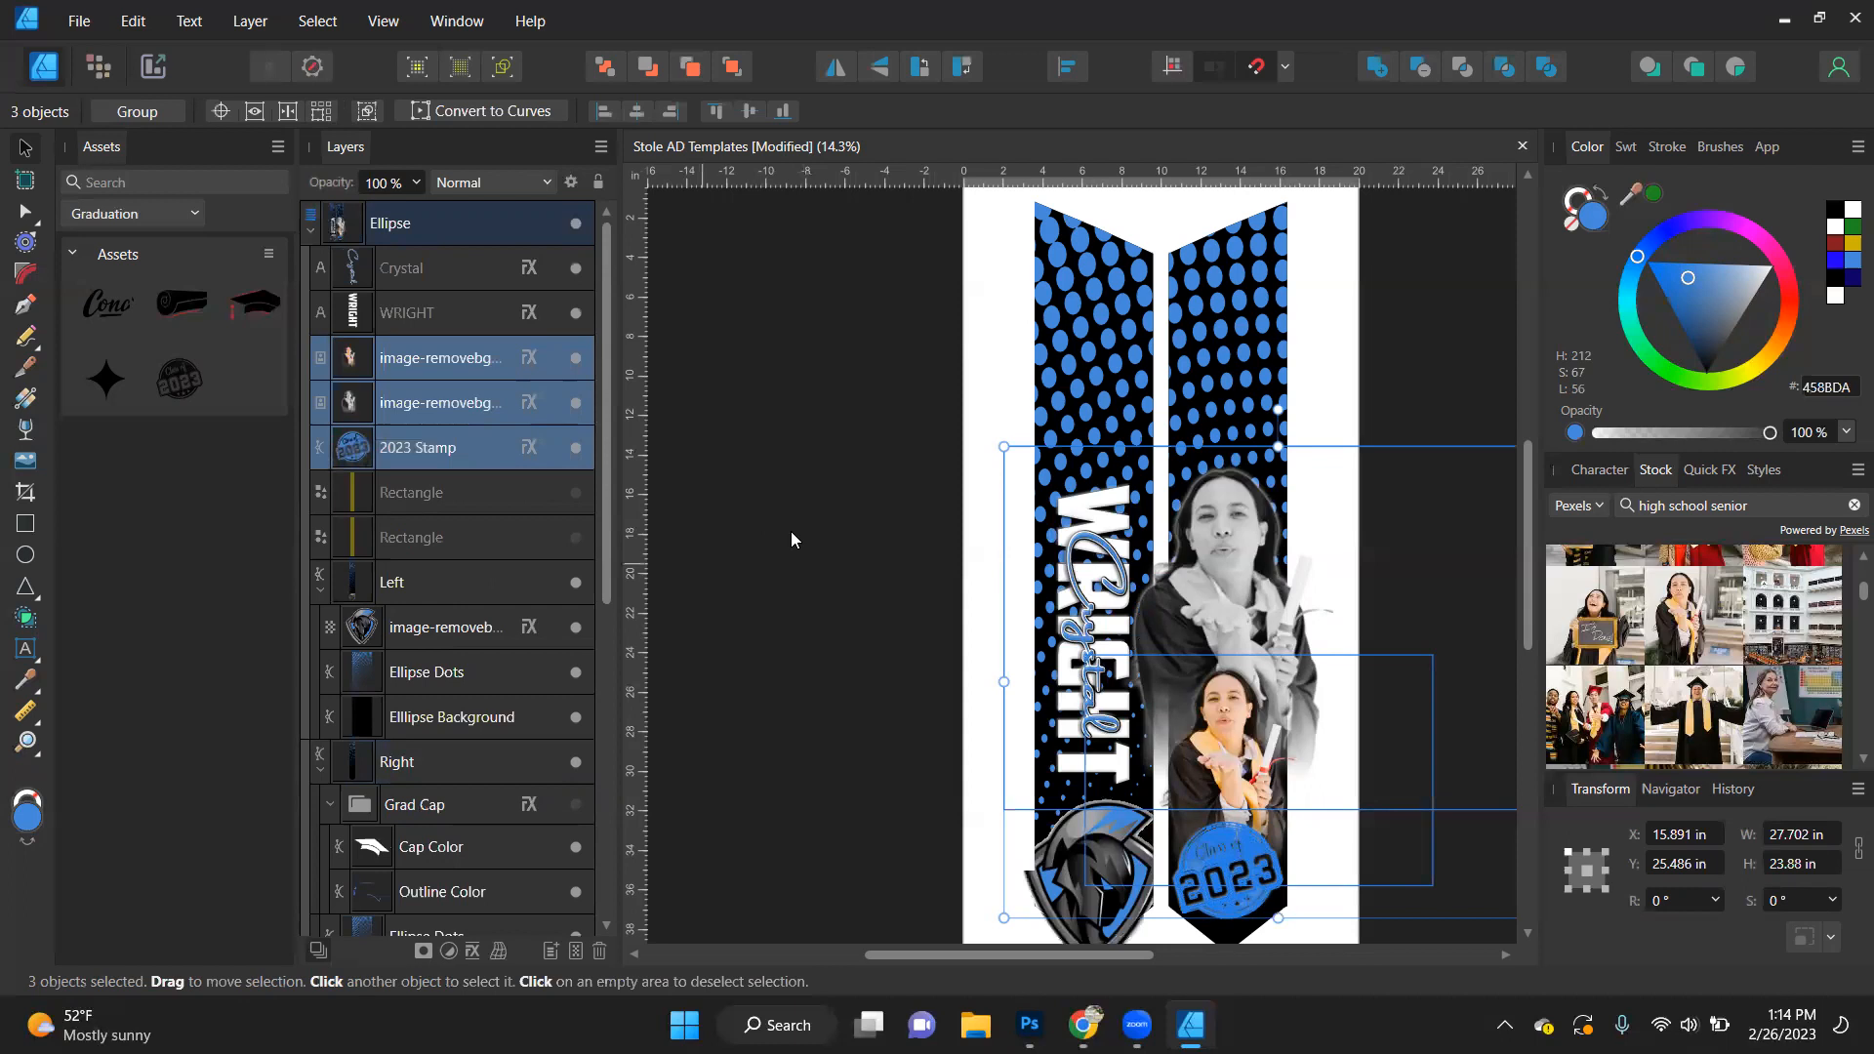
{"action": "left_click", "coordinate": [790, 532]}
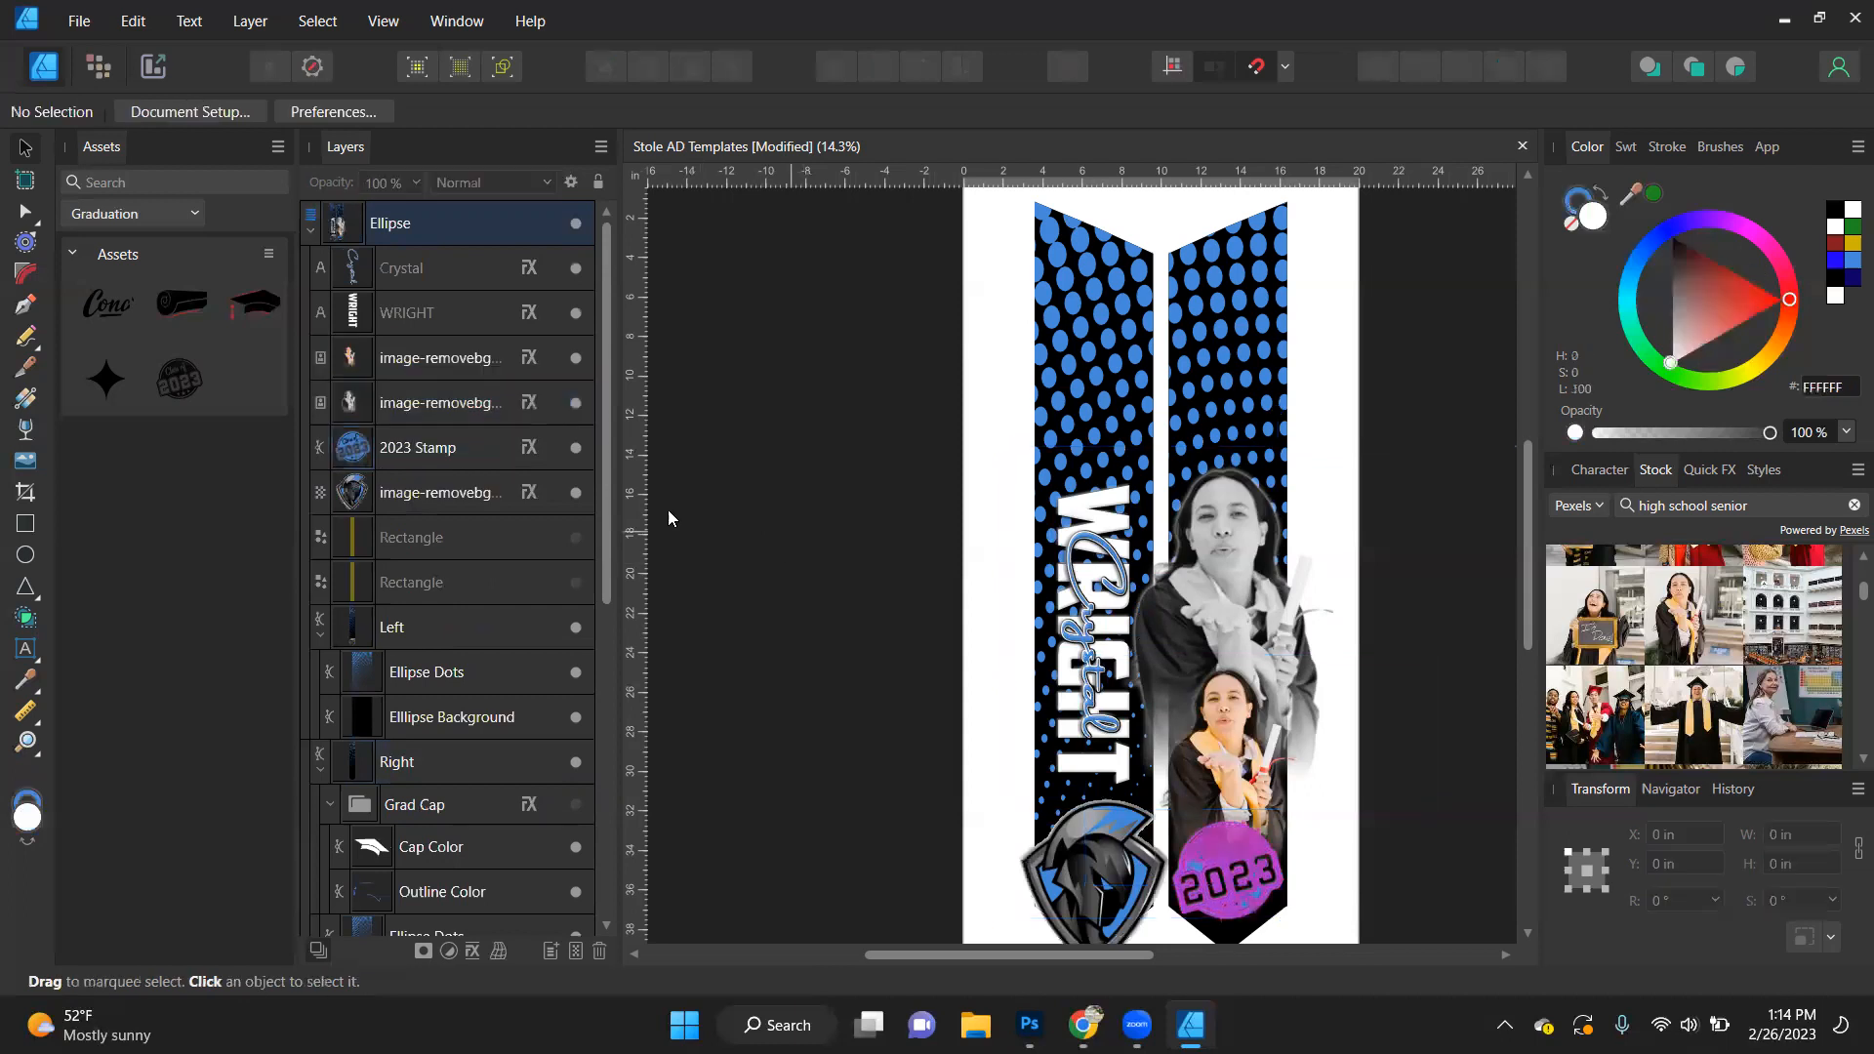
- Collapse the Ellipse layer, preview the Dots template with Ellipse hidden, and leave both layers visible
{"action": "left_click", "coordinate": [313, 233]}
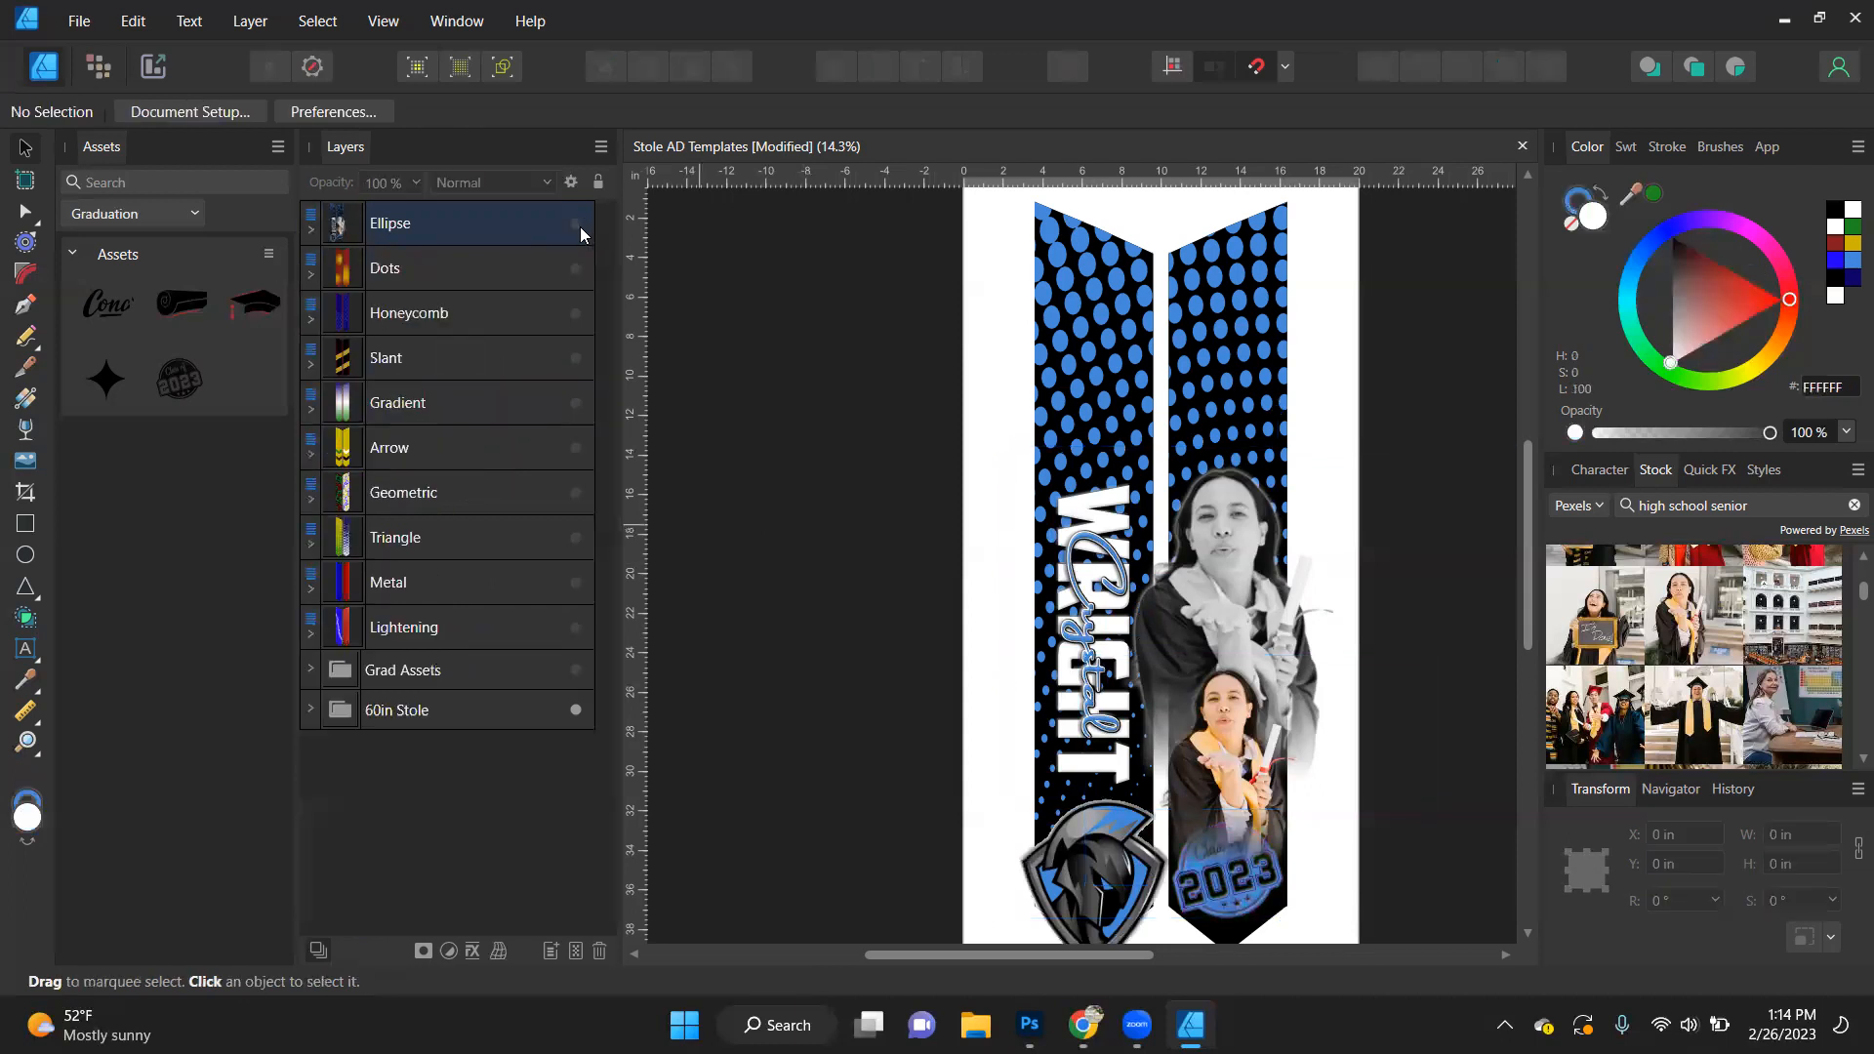
{"action": "left_click", "coordinate": [580, 226]}
{"action": "left_click", "coordinate": [573, 257]}
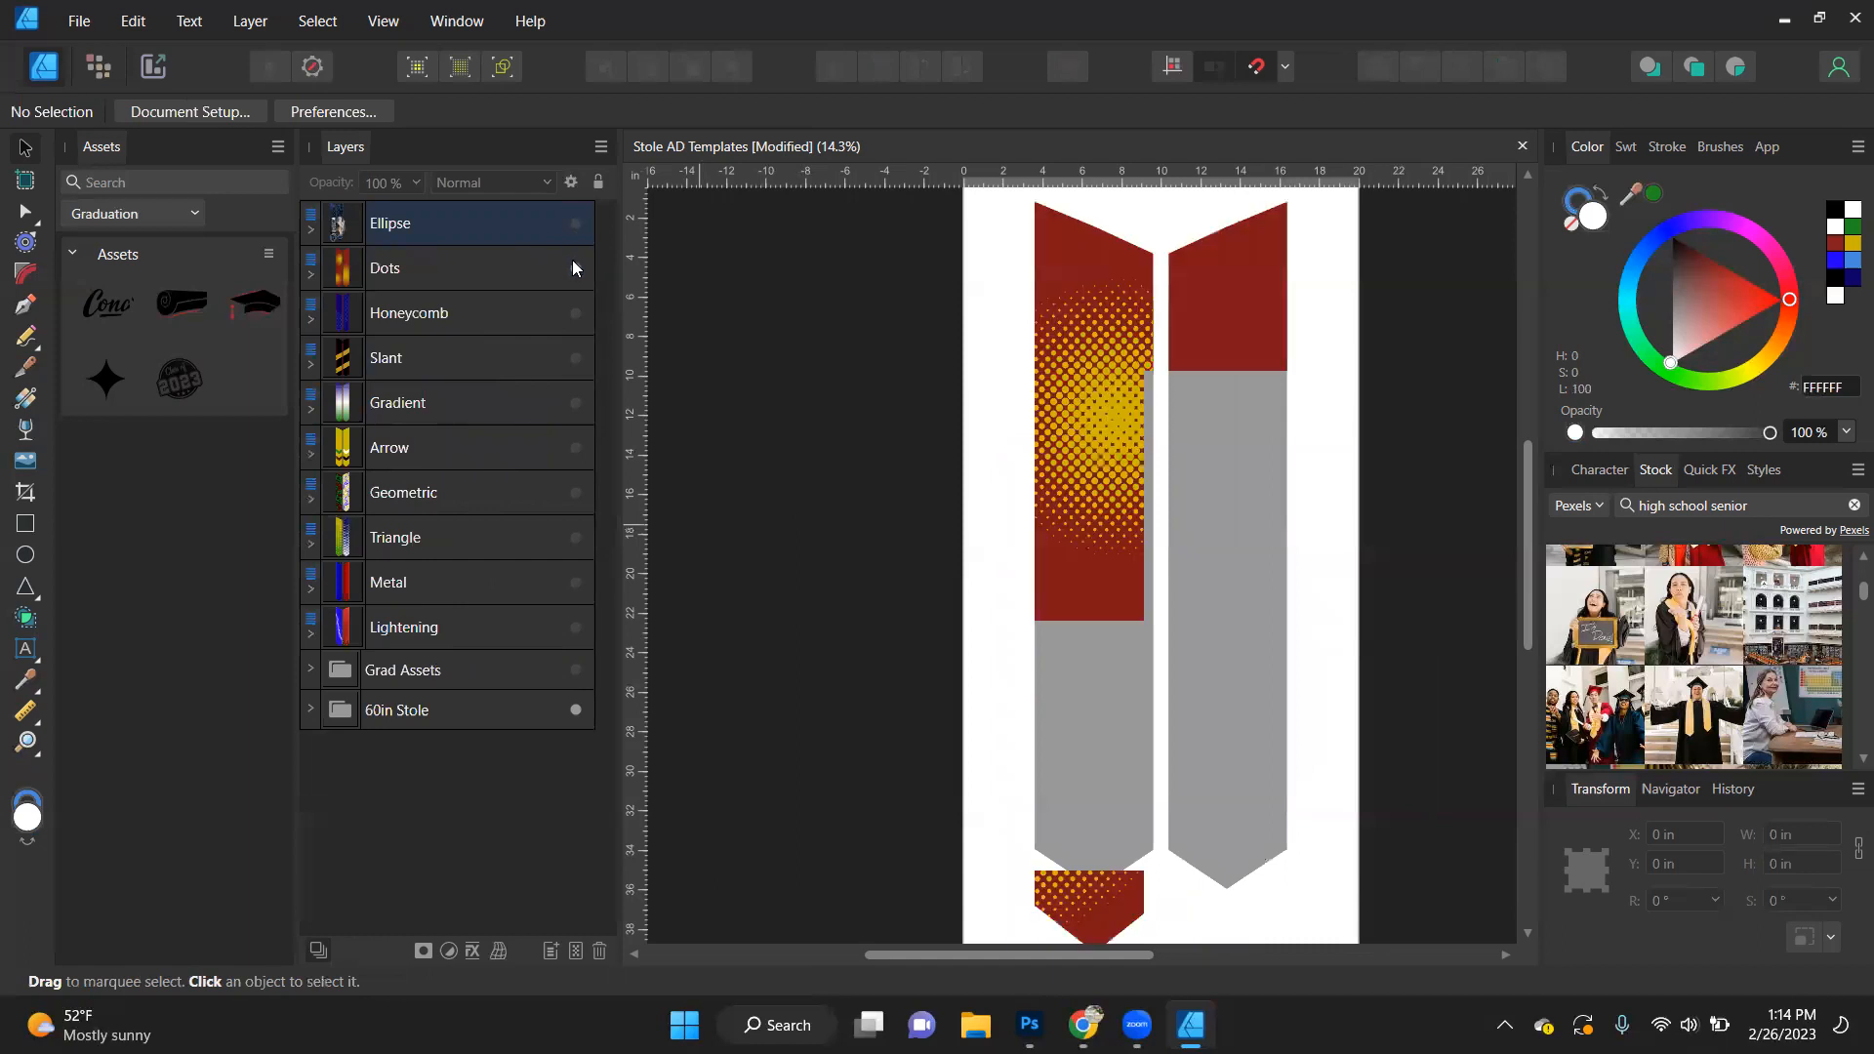
{"action": "left_click", "coordinate": [576, 226]}
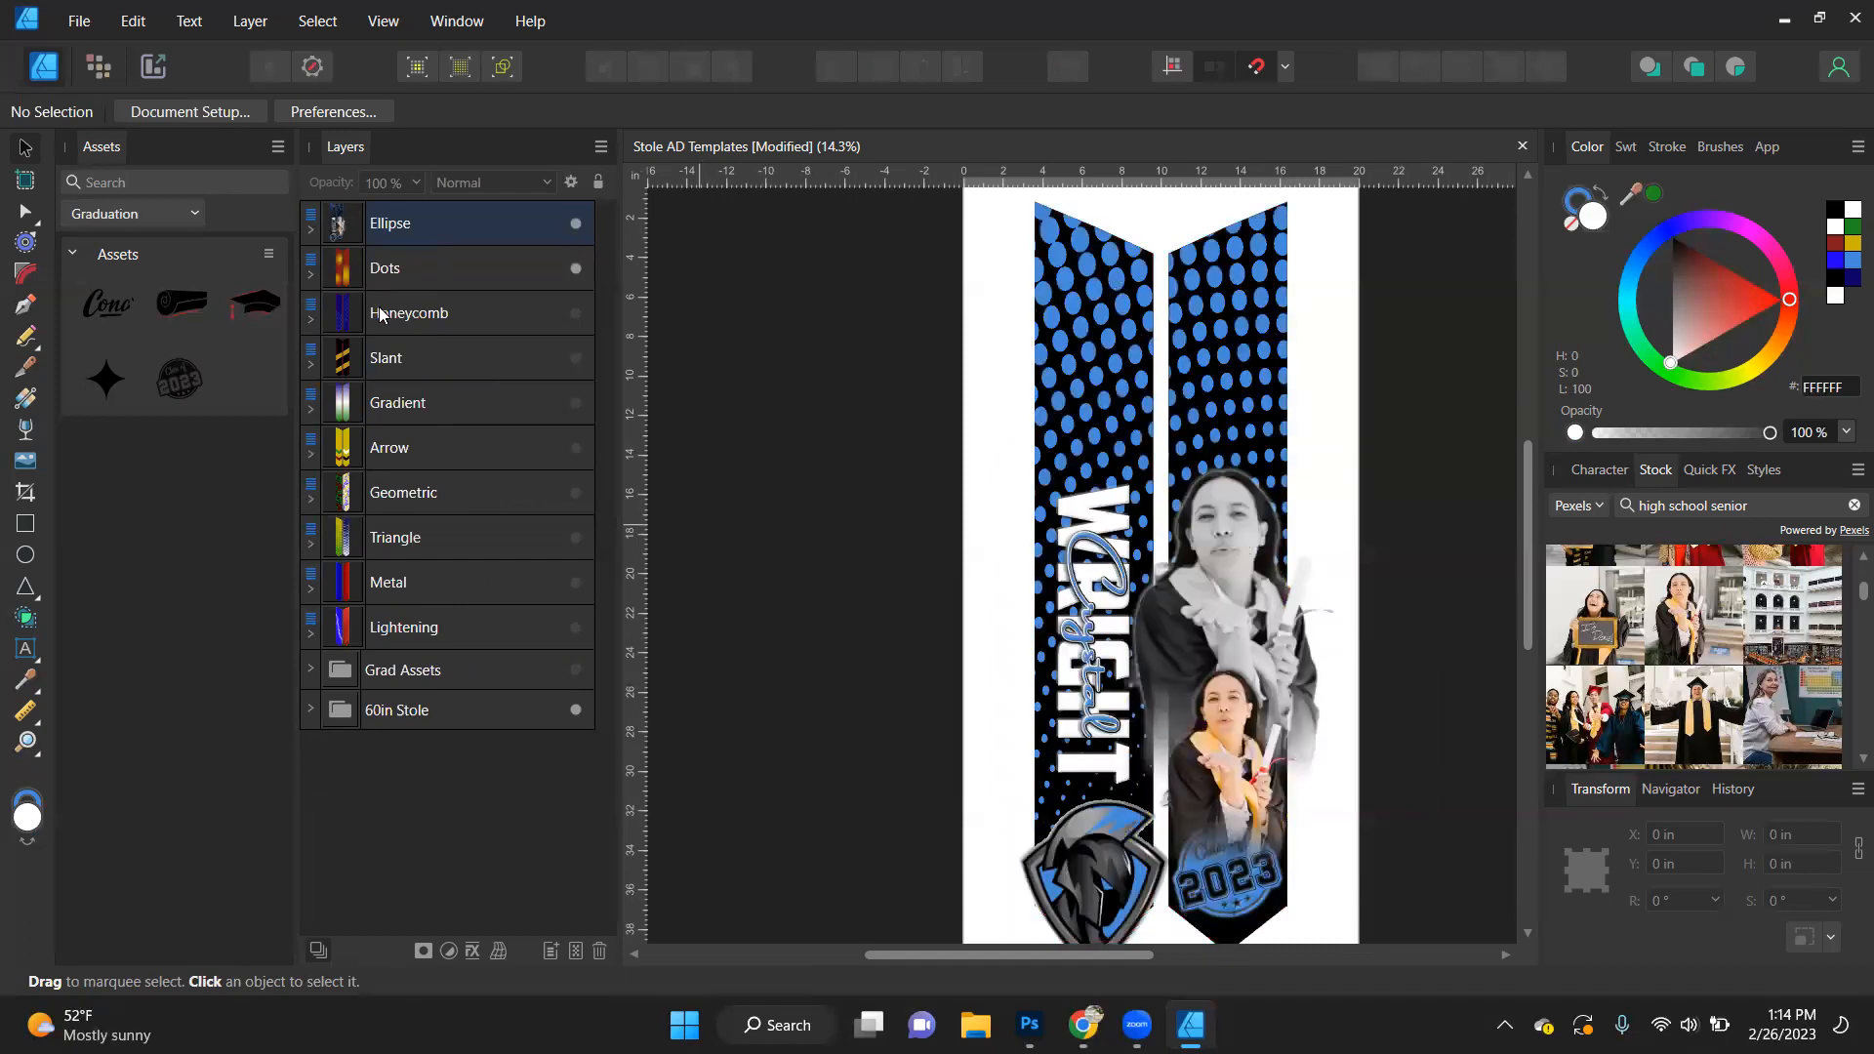
- Move both name texts, portraits, stamp, mascot logo and two rectangles out of Ellipse to the top of the layer stack, and hide Ellipse
{"action": "left_click", "coordinate": [314, 226]}
{"action": "left_click", "coordinate": [387, 273]}
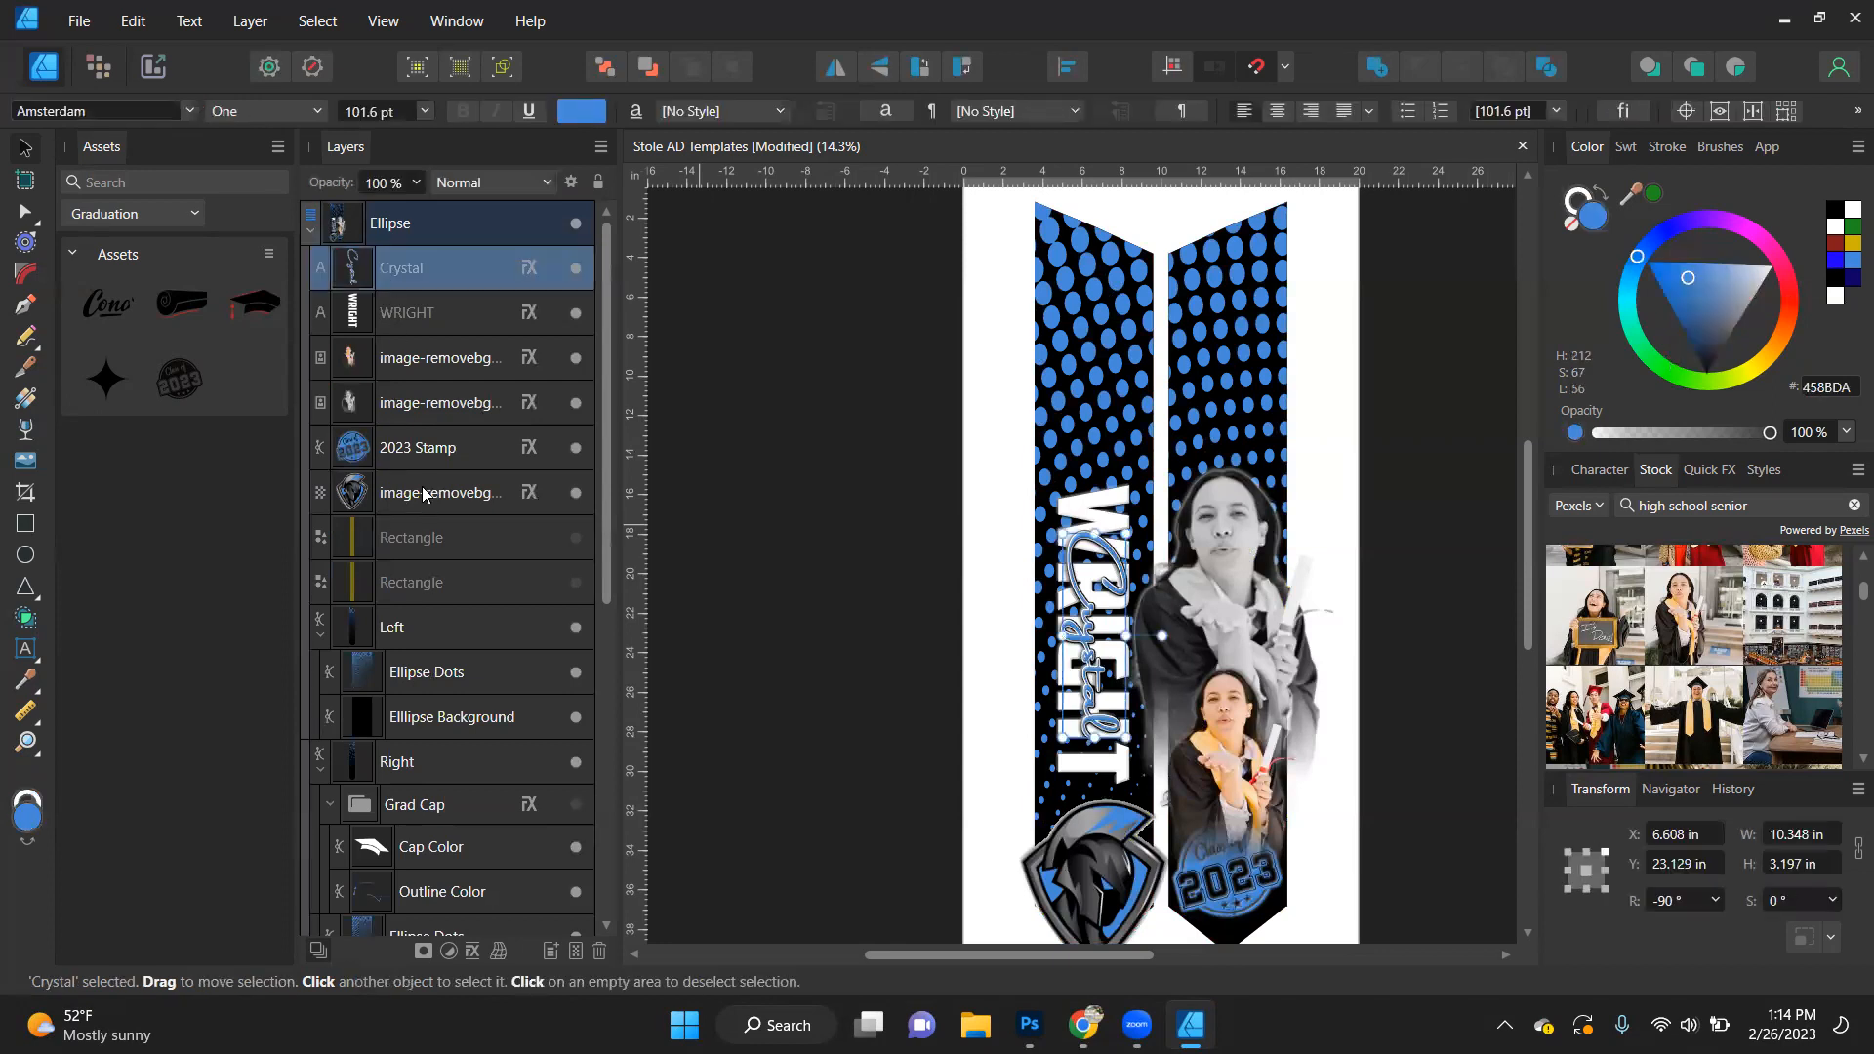
{"action": "left_click", "coordinate": [424, 583], "text": "shift"}
{"action": "left_click_drag", "start_coordinate": [417, 274], "coordinate": [404, 208]}
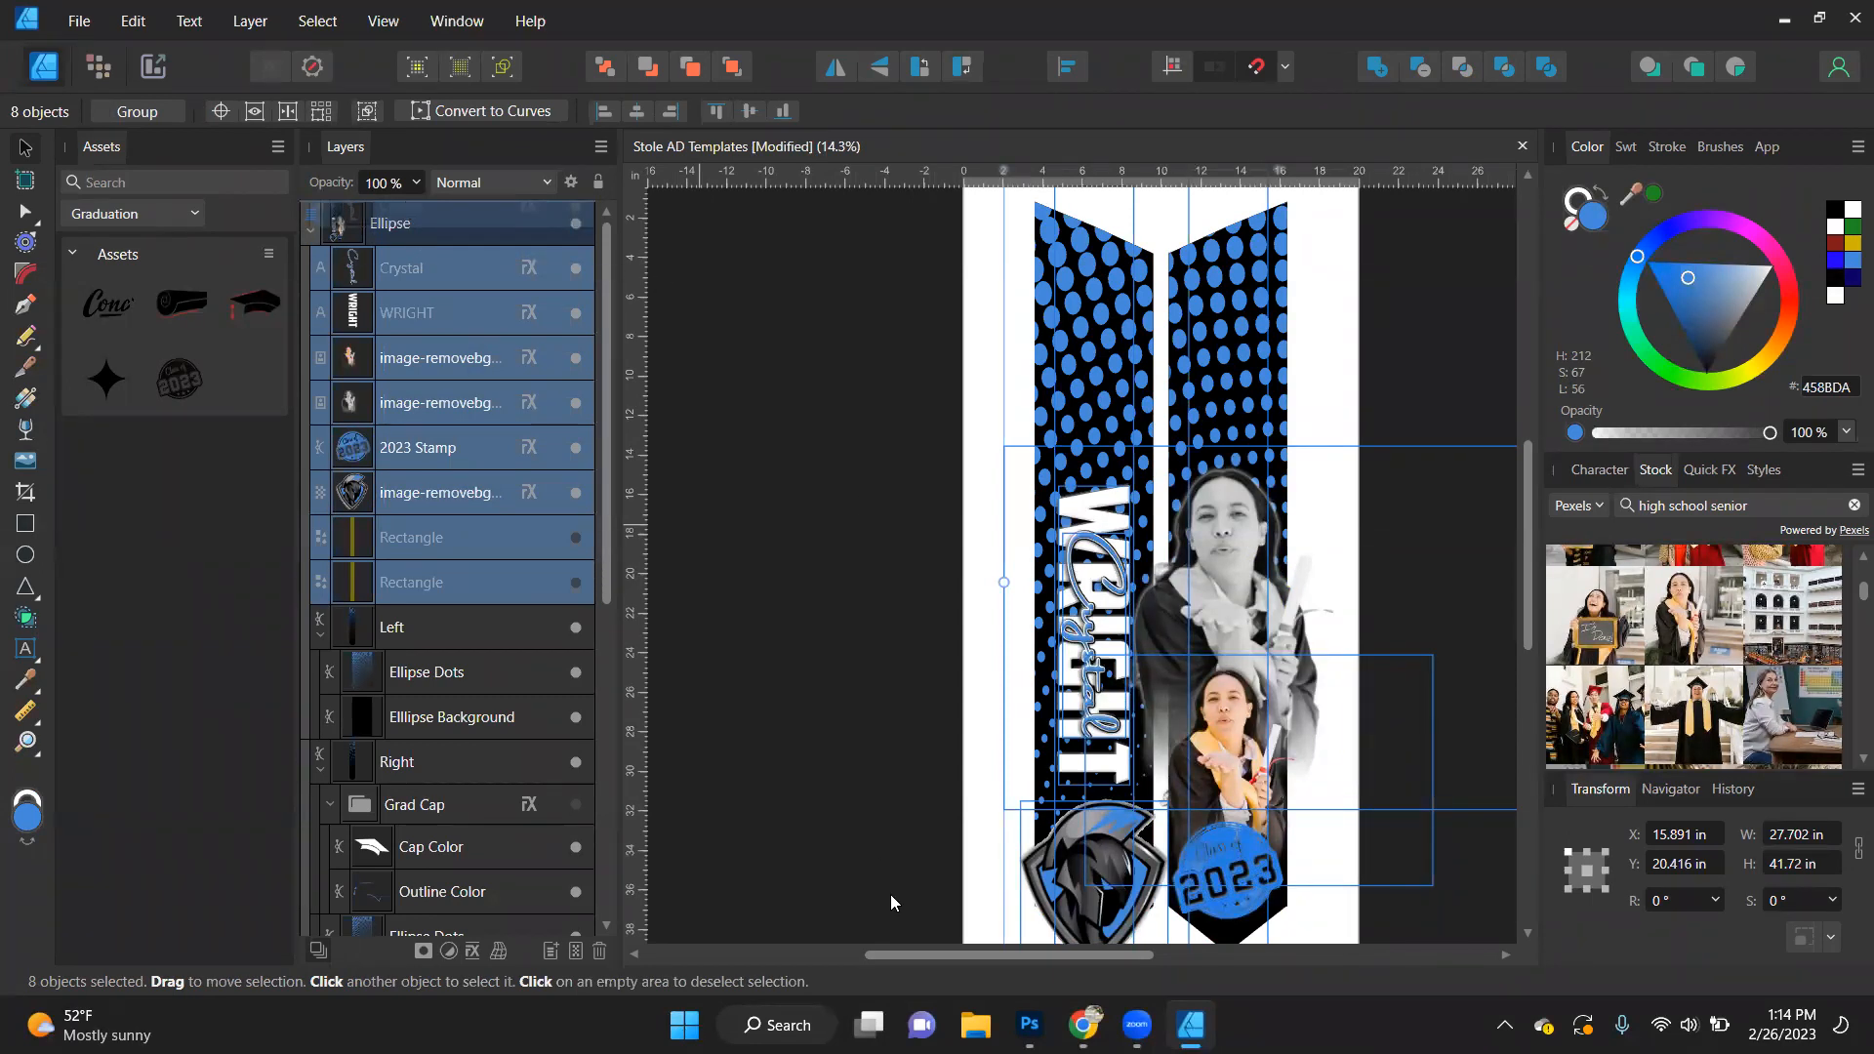
{"action": "left_click_drag", "start_coordinate": [405, 208], "coordinate": [408, 192]}
{"action": "left_click", "coordinate": [313, 593]}
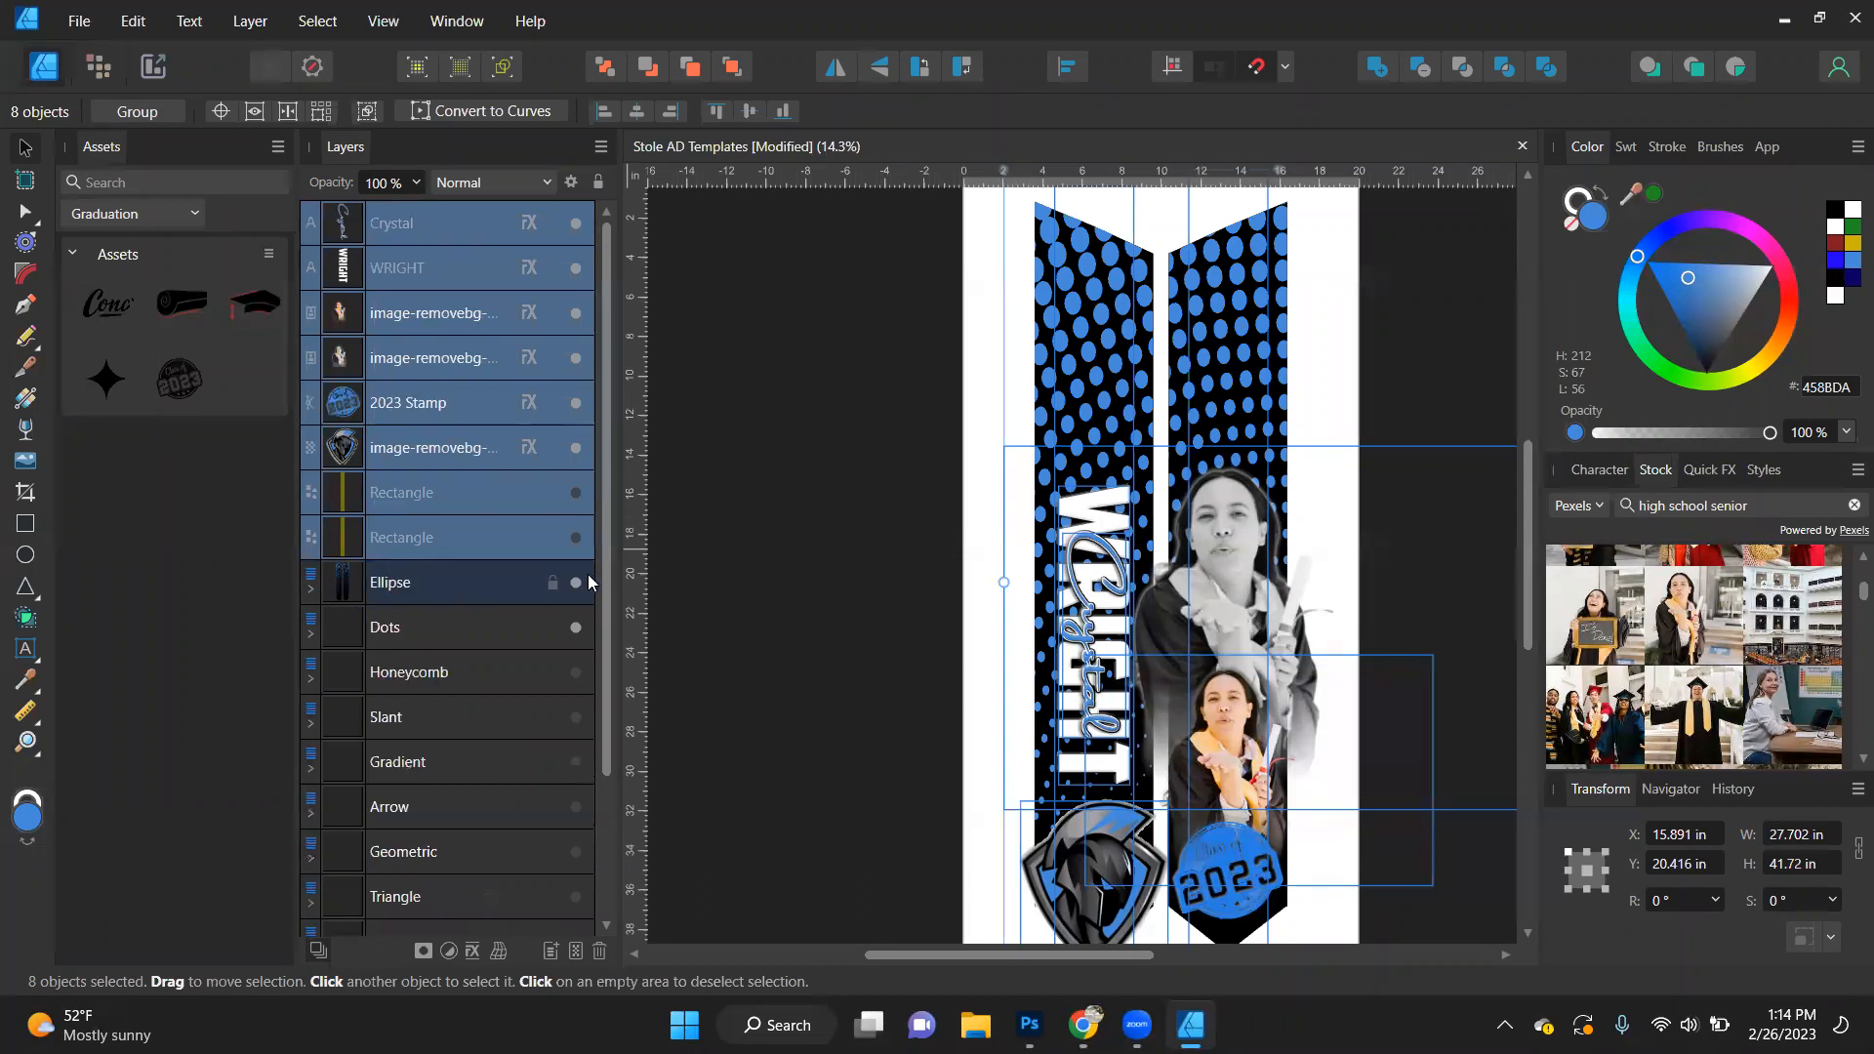
{"action": "left_click", "coordinate": [575, 582]}
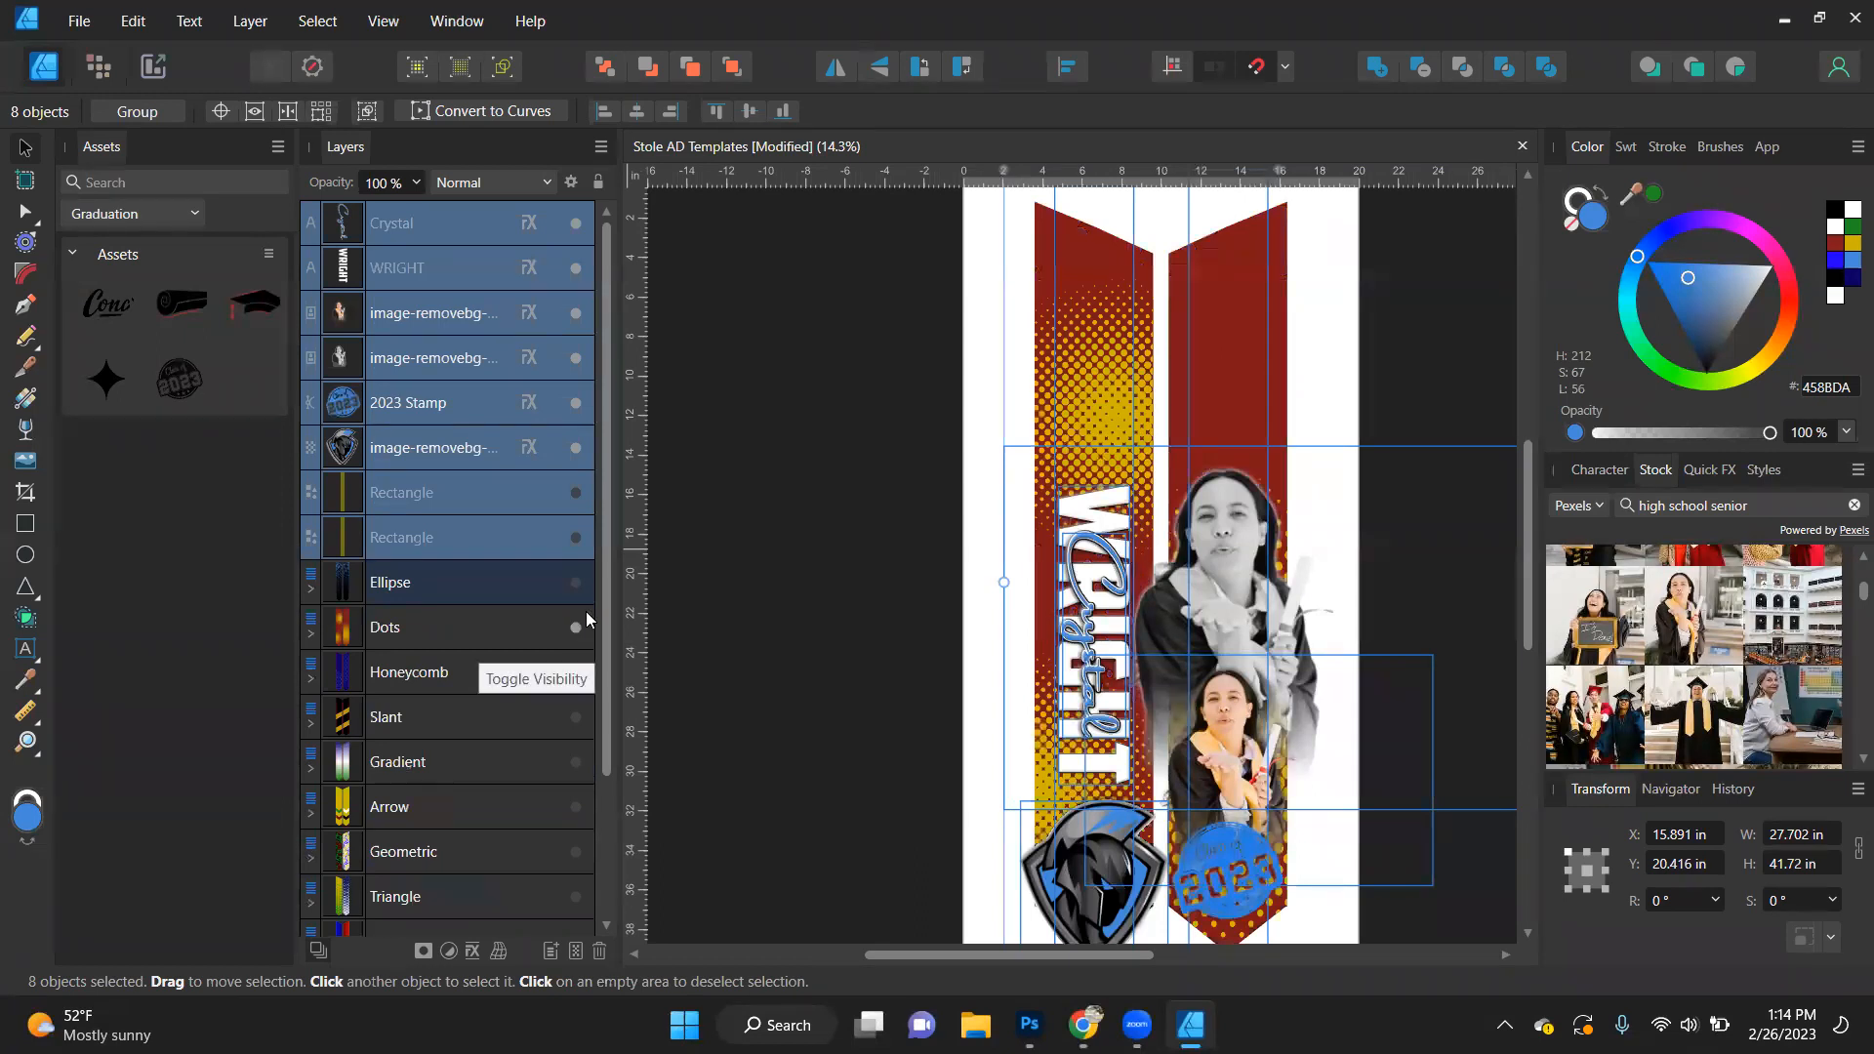
{"action": "left_click", "coordinate": [740, 394]}
- Select every object named Dot Layer in the Dots template and fill them all with black
{"action": "scroll", "coordinate": [909, 289], "scroll_direction": "down", "scroll_amount": 2}
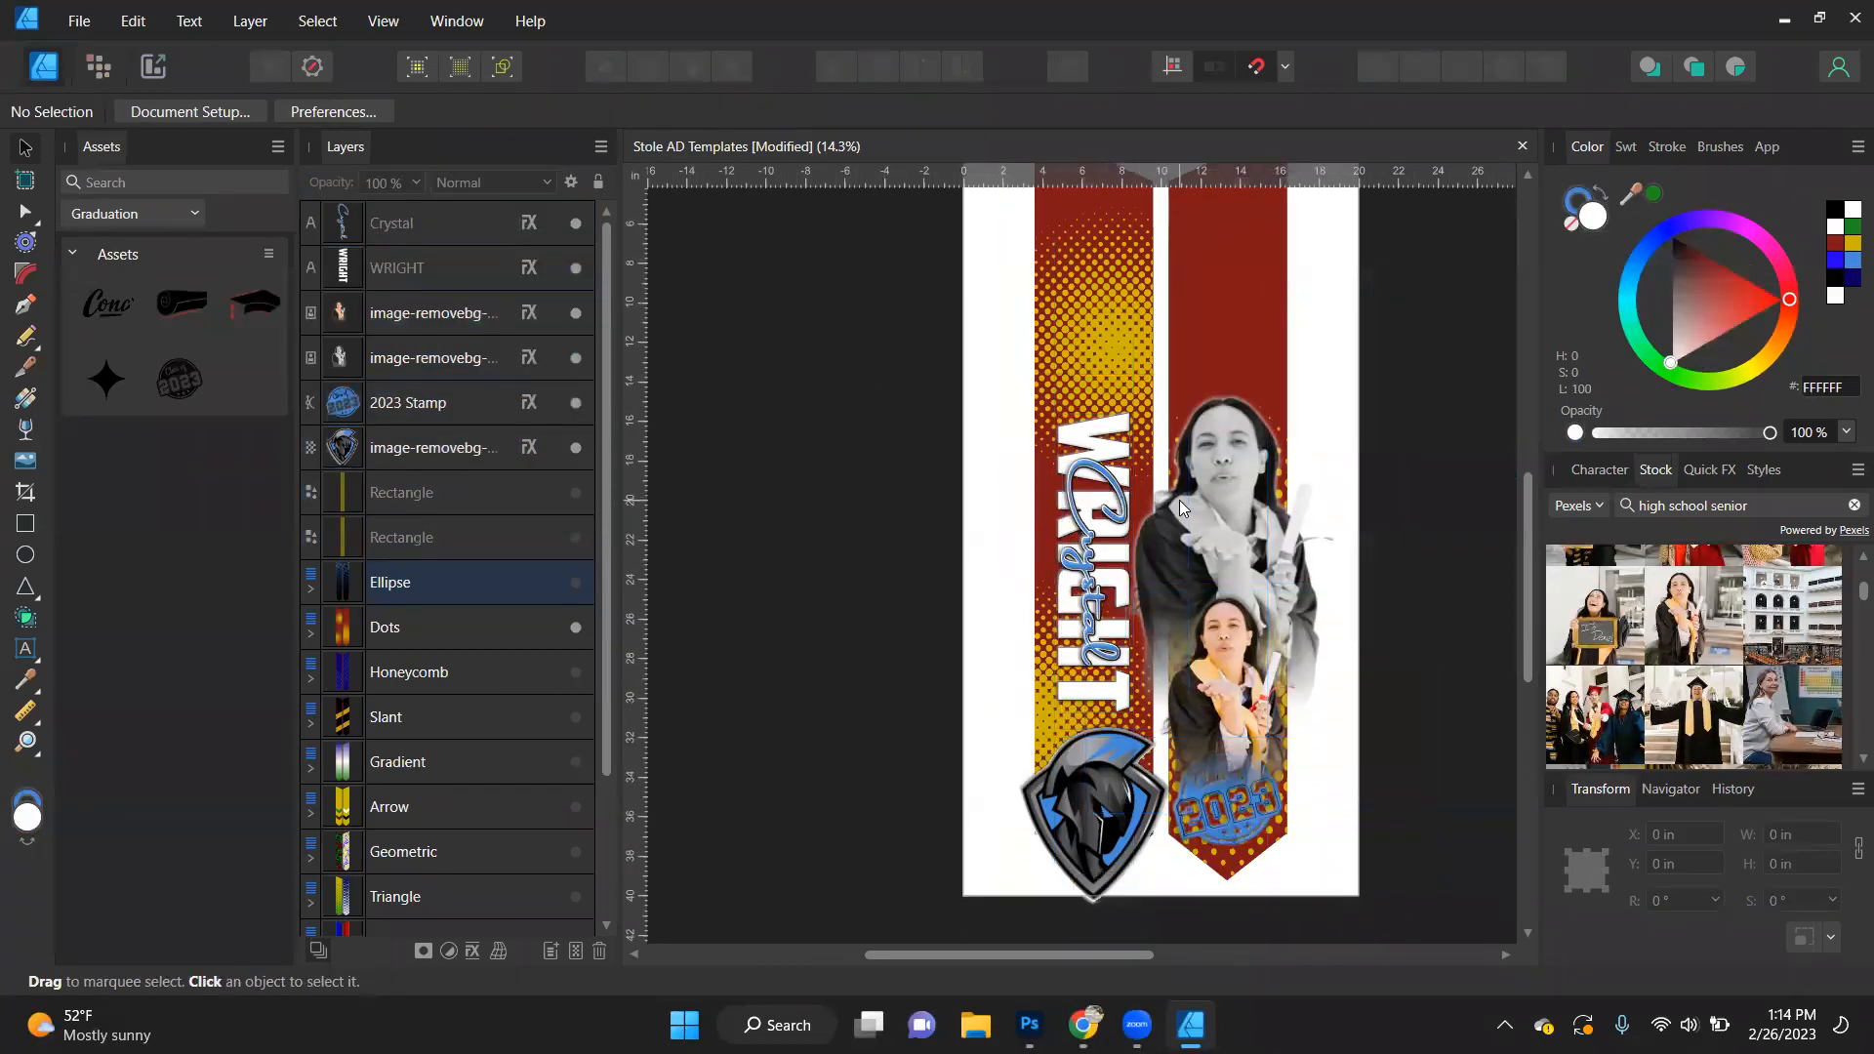
{"action": "scroll", "coordinate": [1144, 383], "scroll_direction": "up", "scroll_amount": 1}
{"action": "left_click", "coordinate": [1104, 331], "text": "ctrl"}
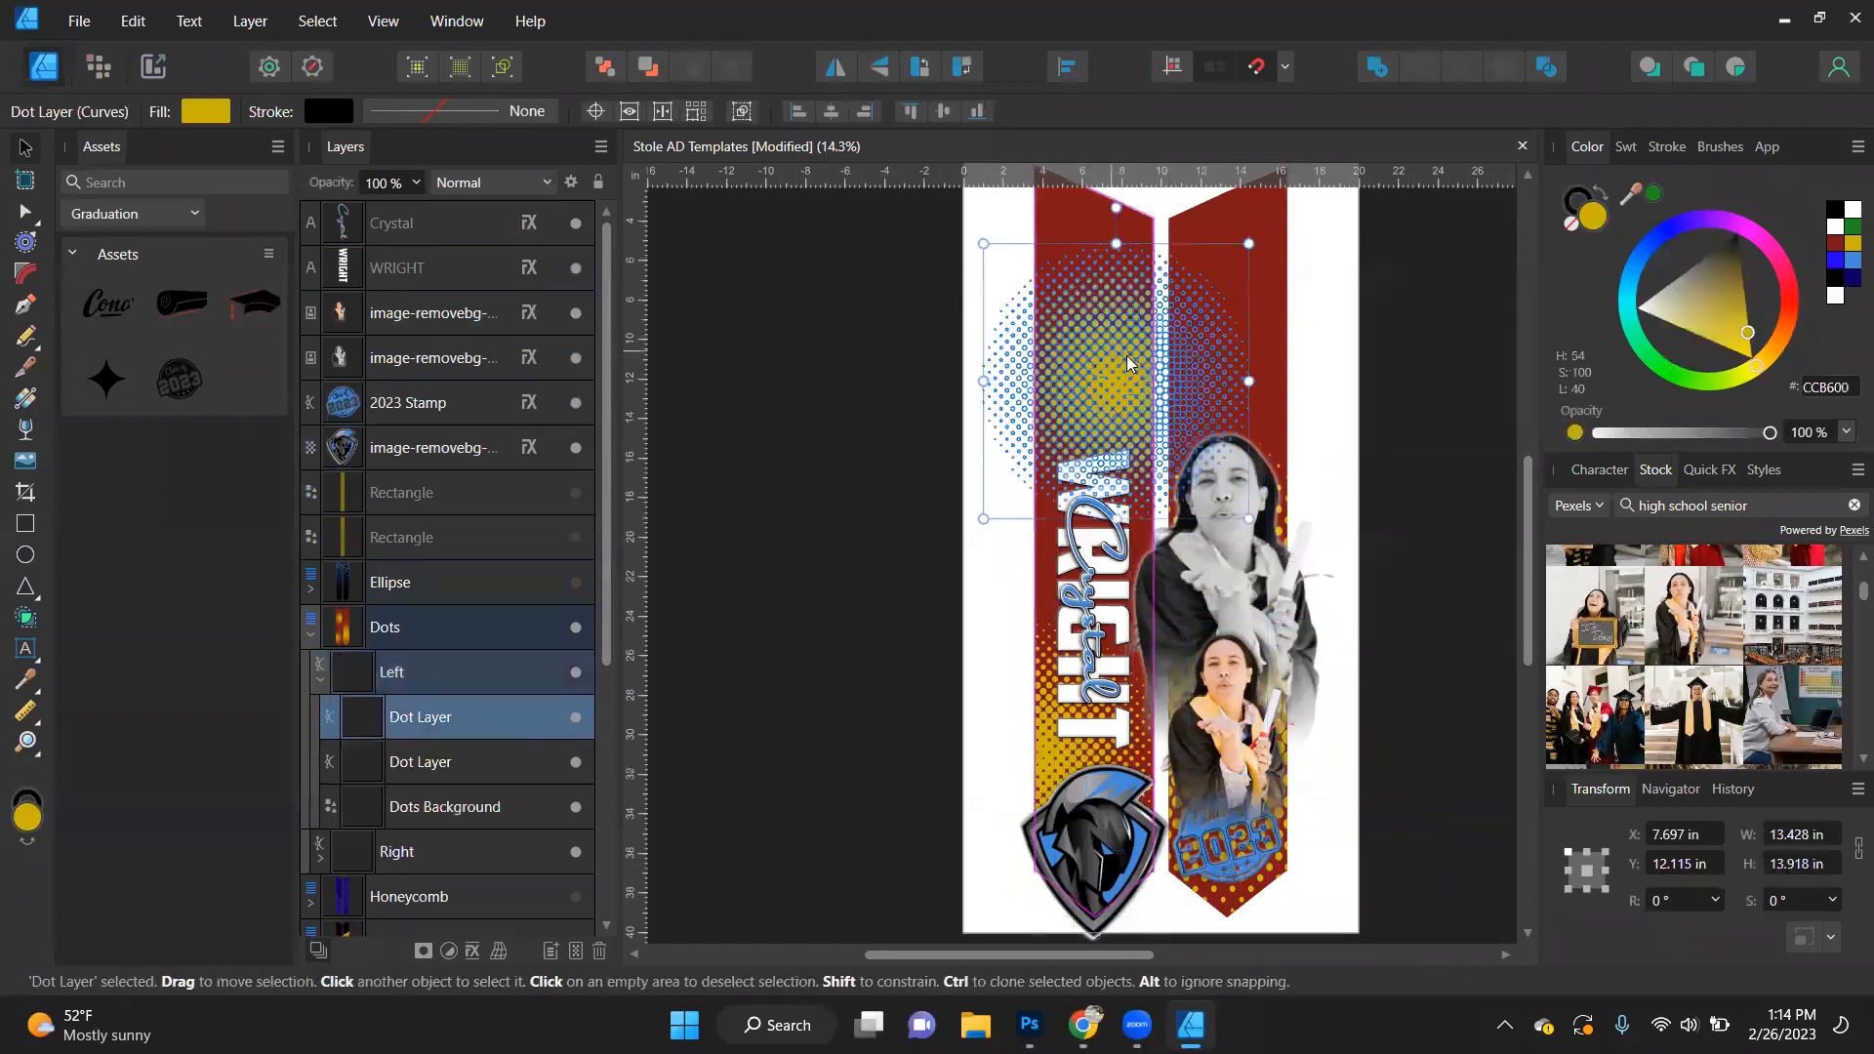
{"action": "left_click", "coordinate": [1846, 261]}
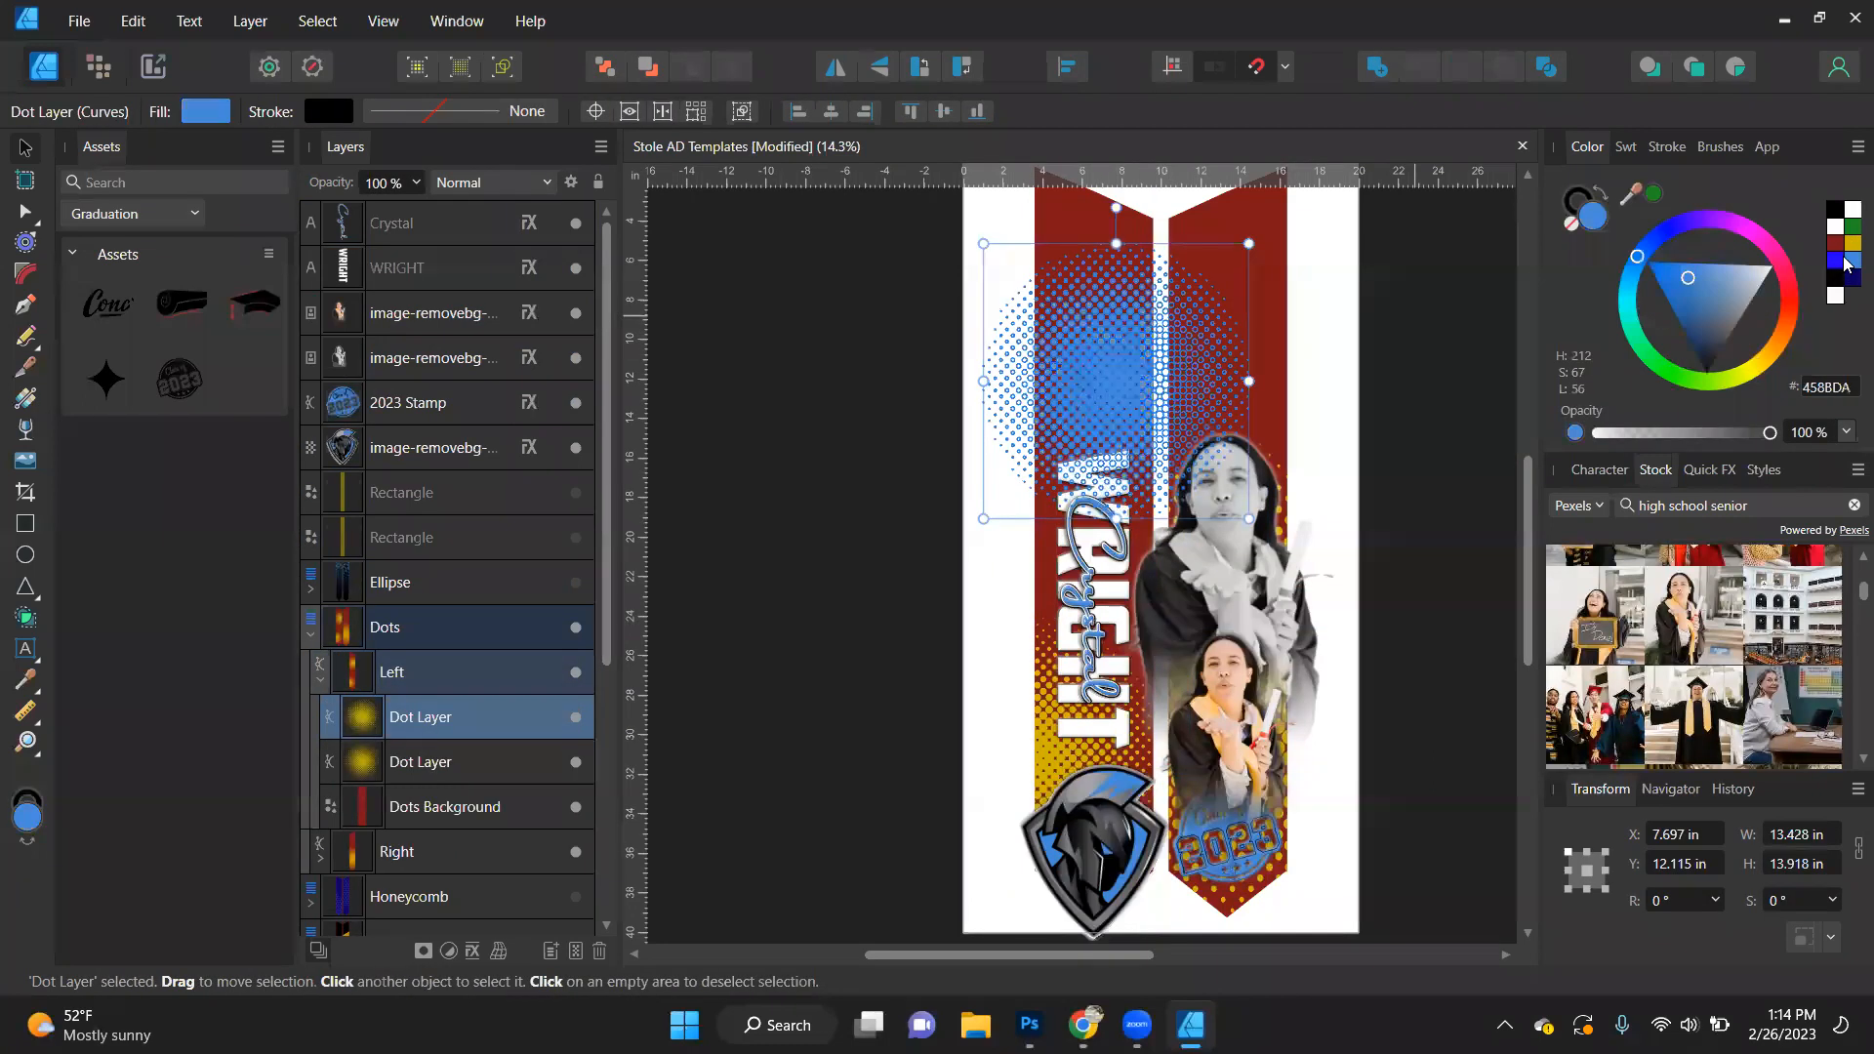
{"action": "left_click", "coordinate": [1833, 208]}
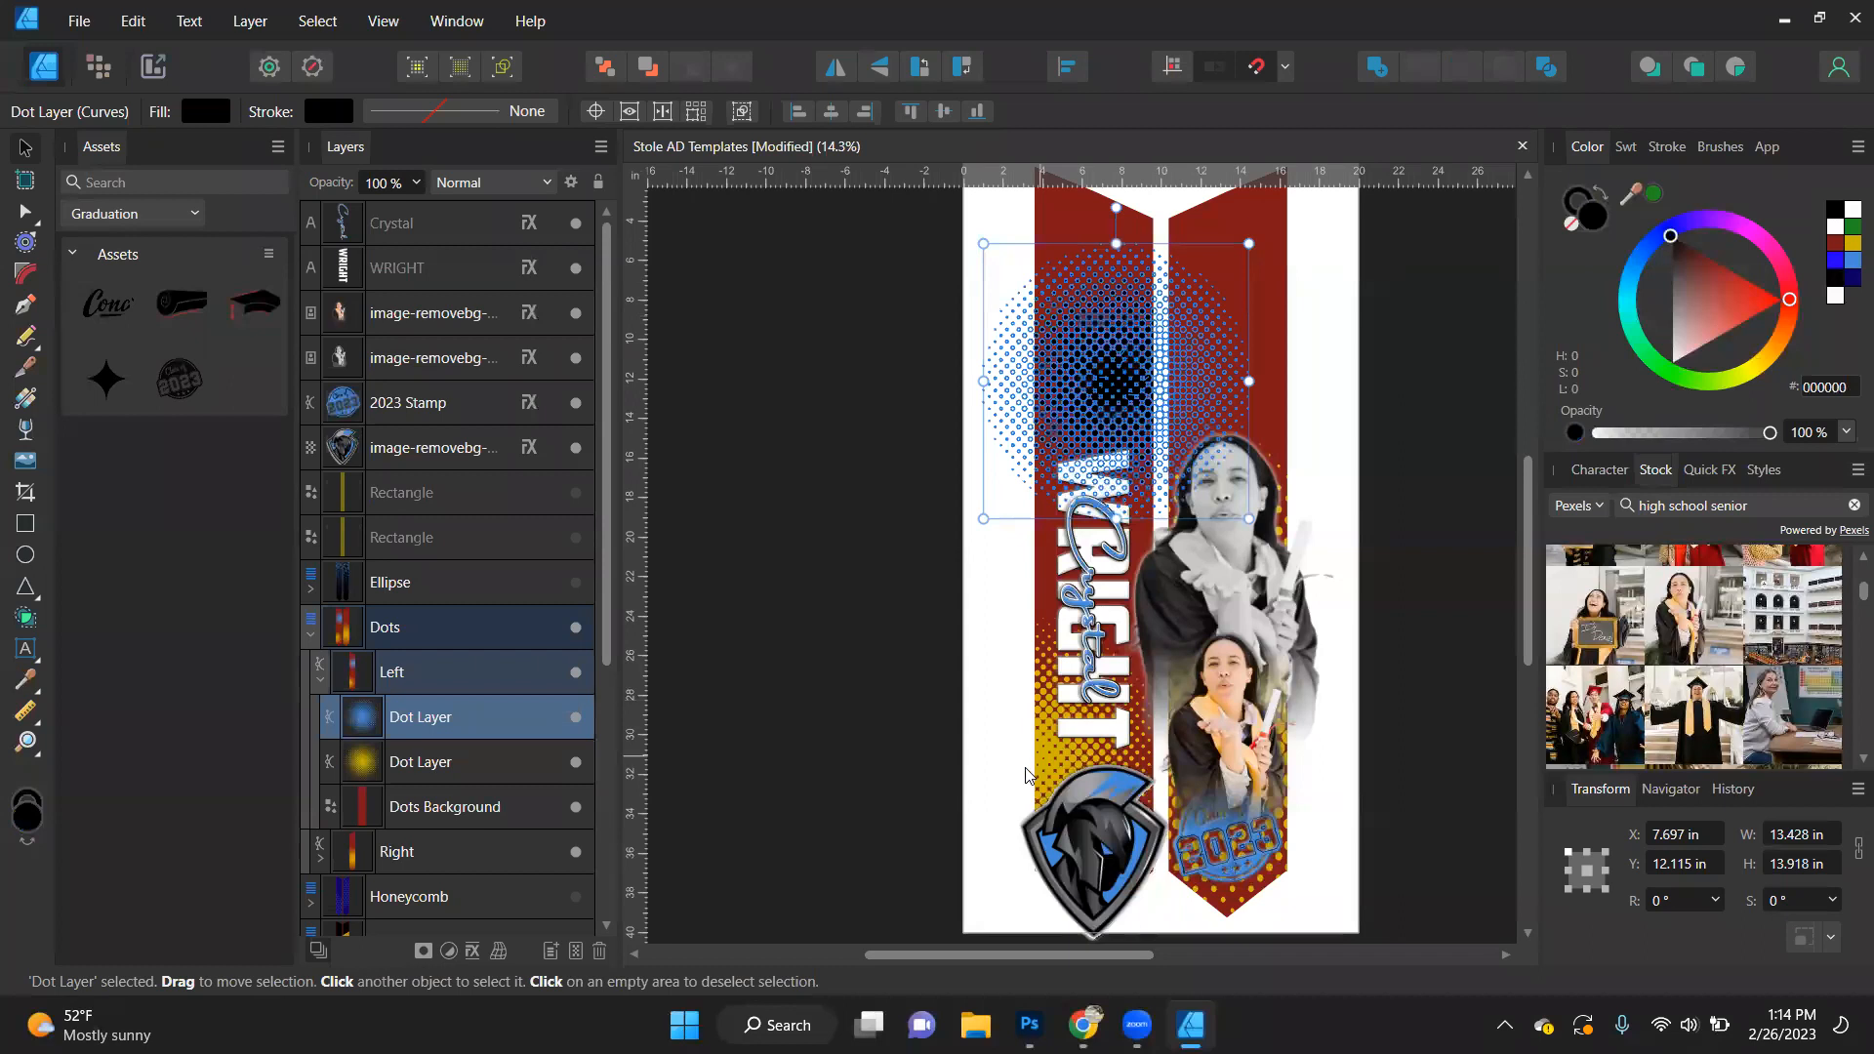
{"action": "left_click", "coordinate": [317, 20]}
{"action": "mouse_move", "coordinate": [338, 293]}
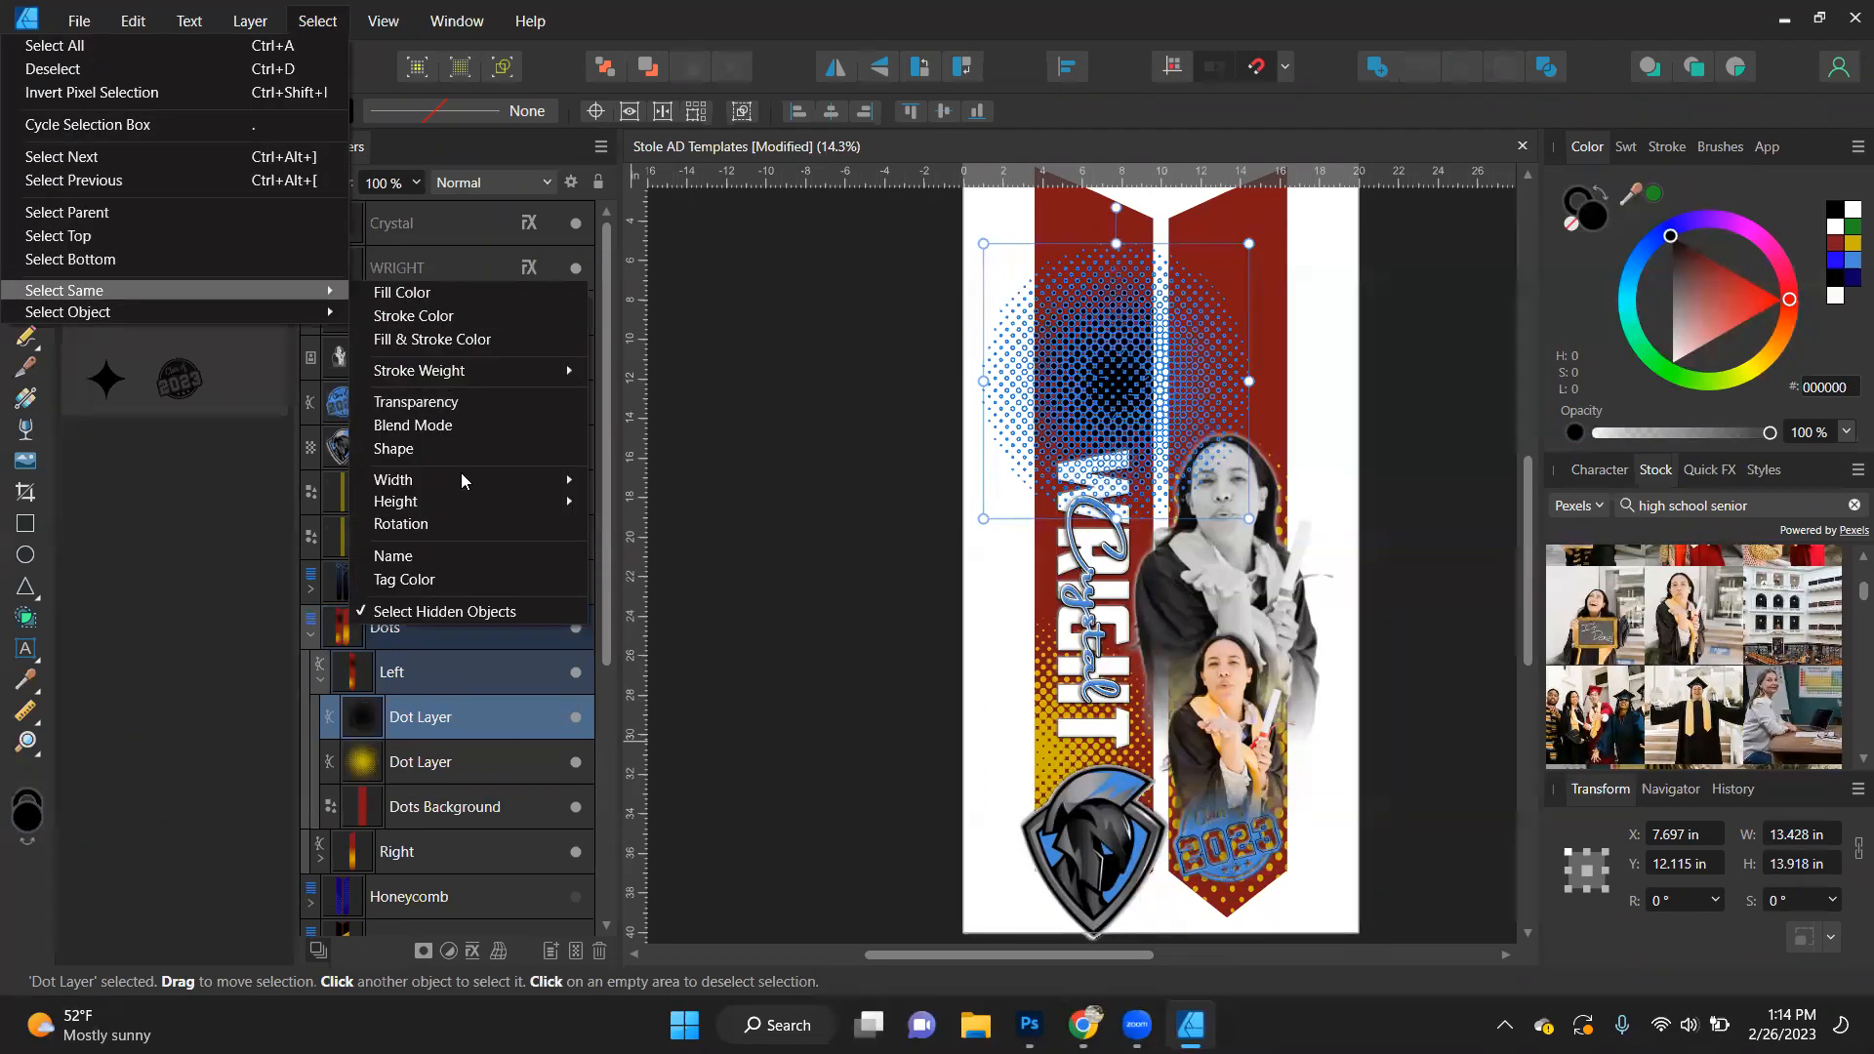
{"action": "left_click", "coordinate": [477, 560]}
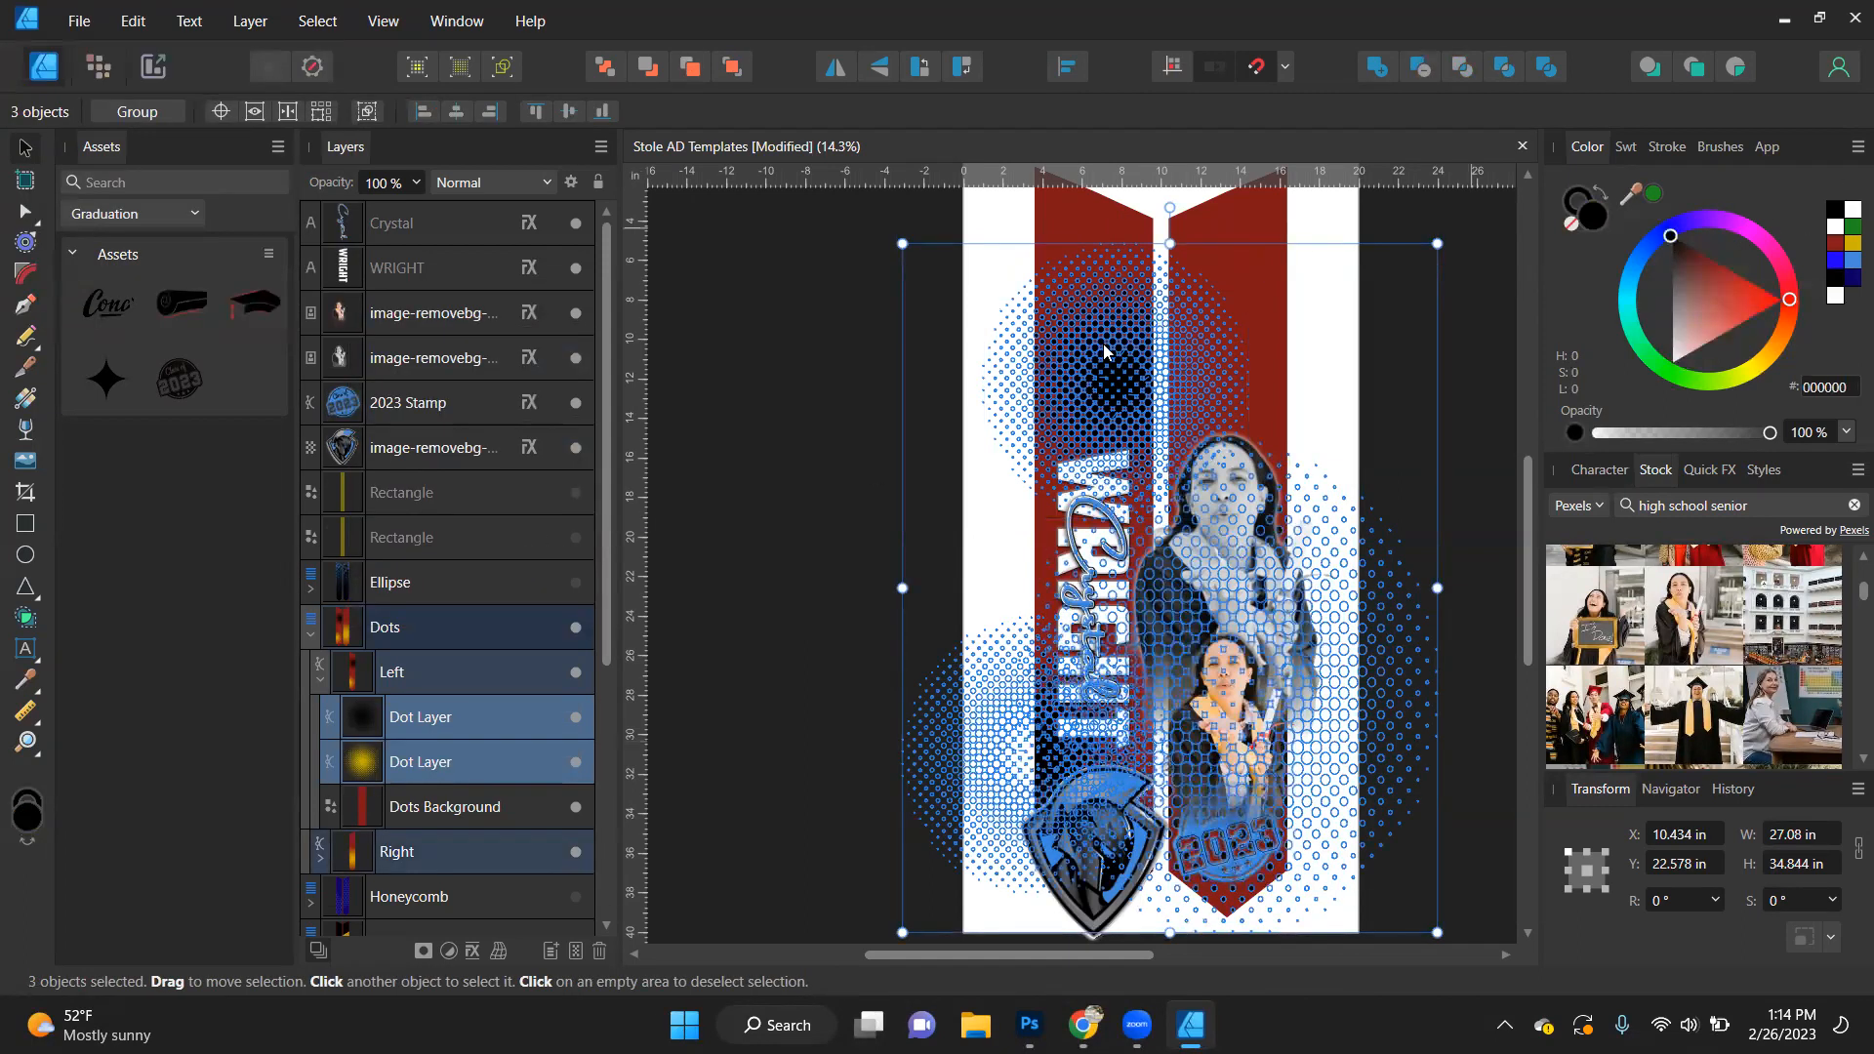
- Select both Dots Background rectangles by their shared name and fill them with the blue swatch #458BDA
{"action": "left_click", "coordinate": [473, 809]}
{"action": "left_click", "coordinate": [329, 27]}
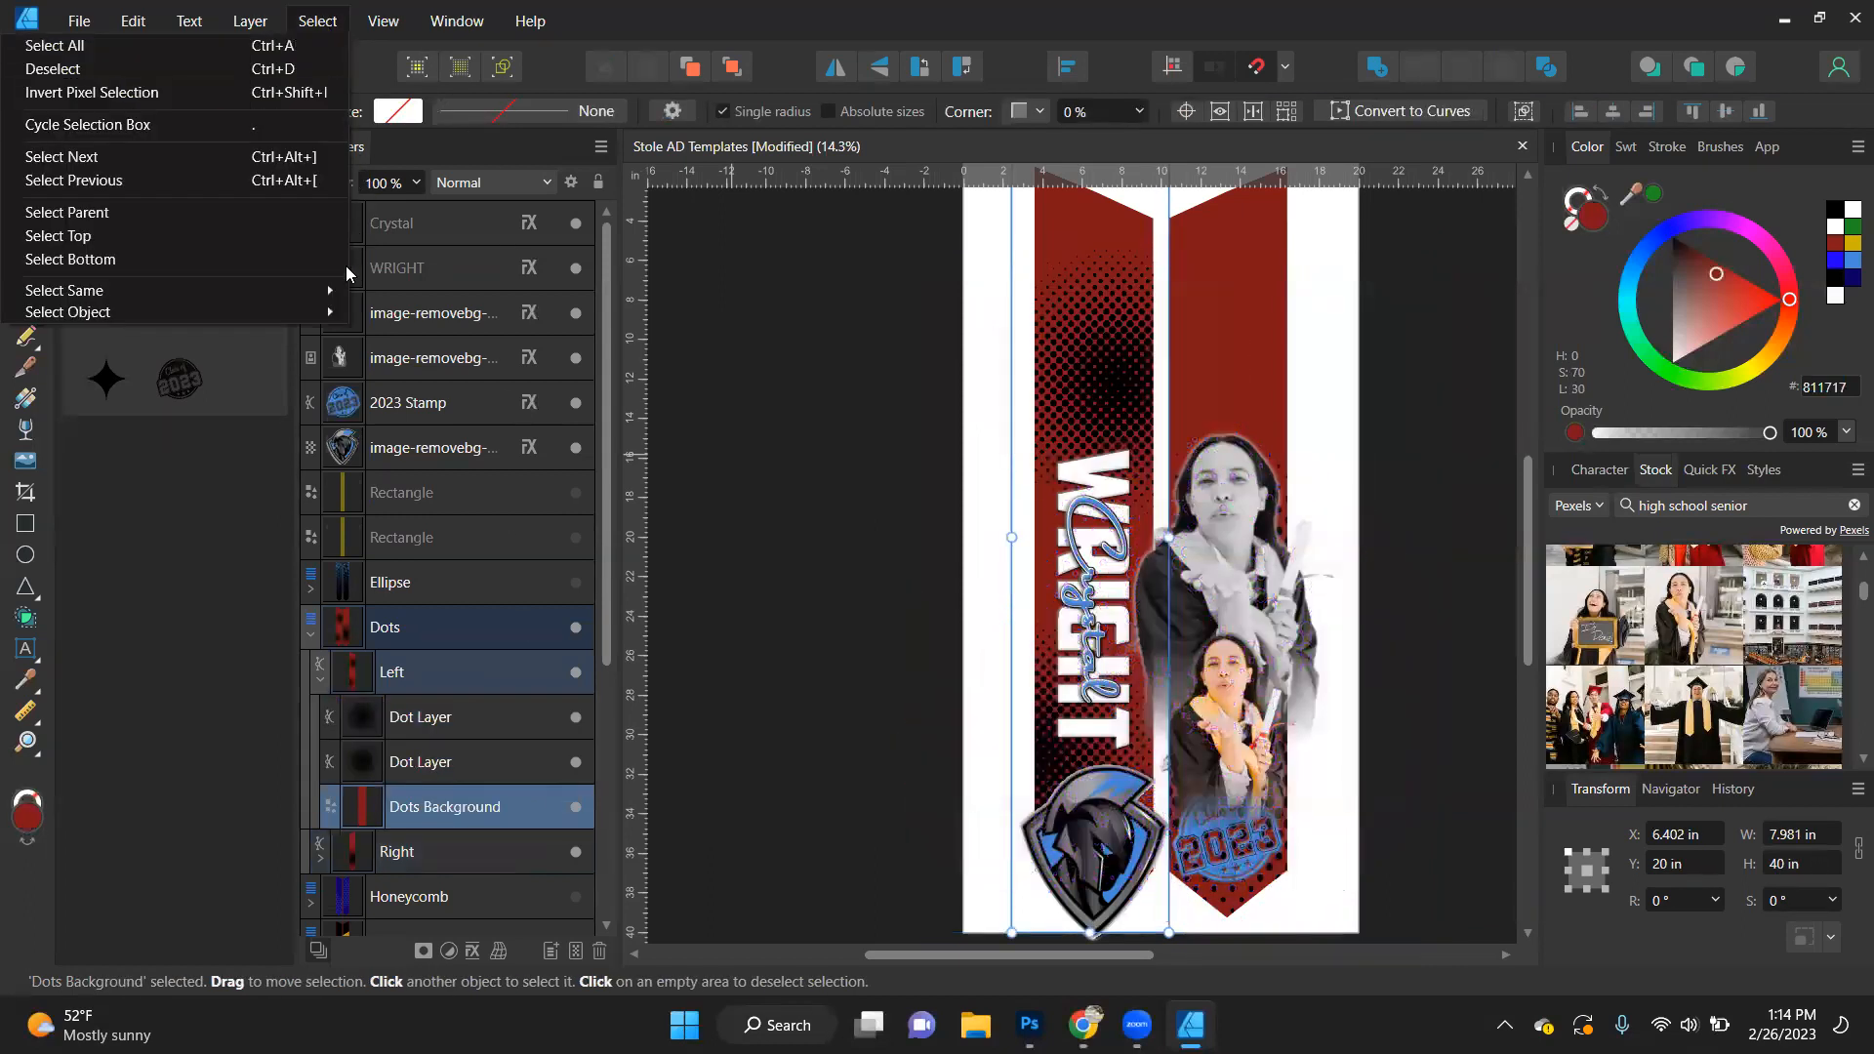
{"action": "mouse_move", "coordinate": [344, 283]}
{"action": "left_click", "coordinate": [422, 556]}
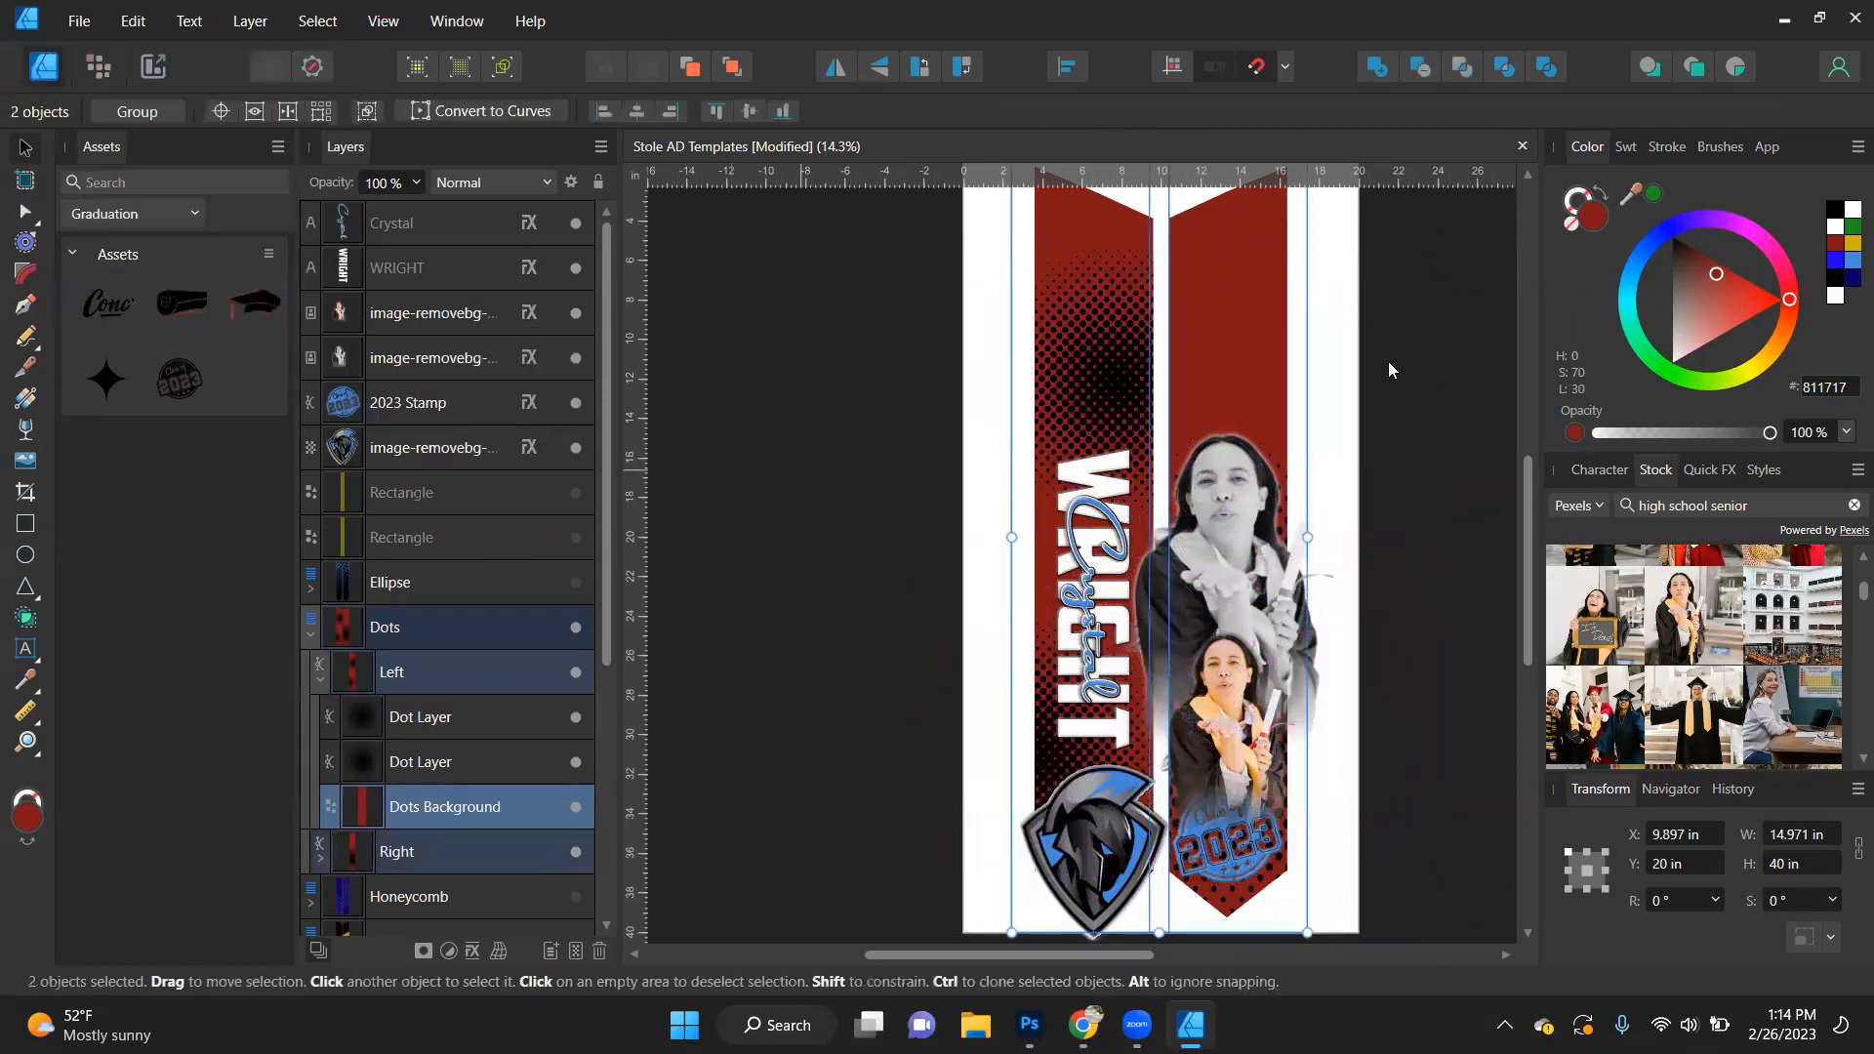
{"action": "left_click", "coordinate": [1850, 262]}
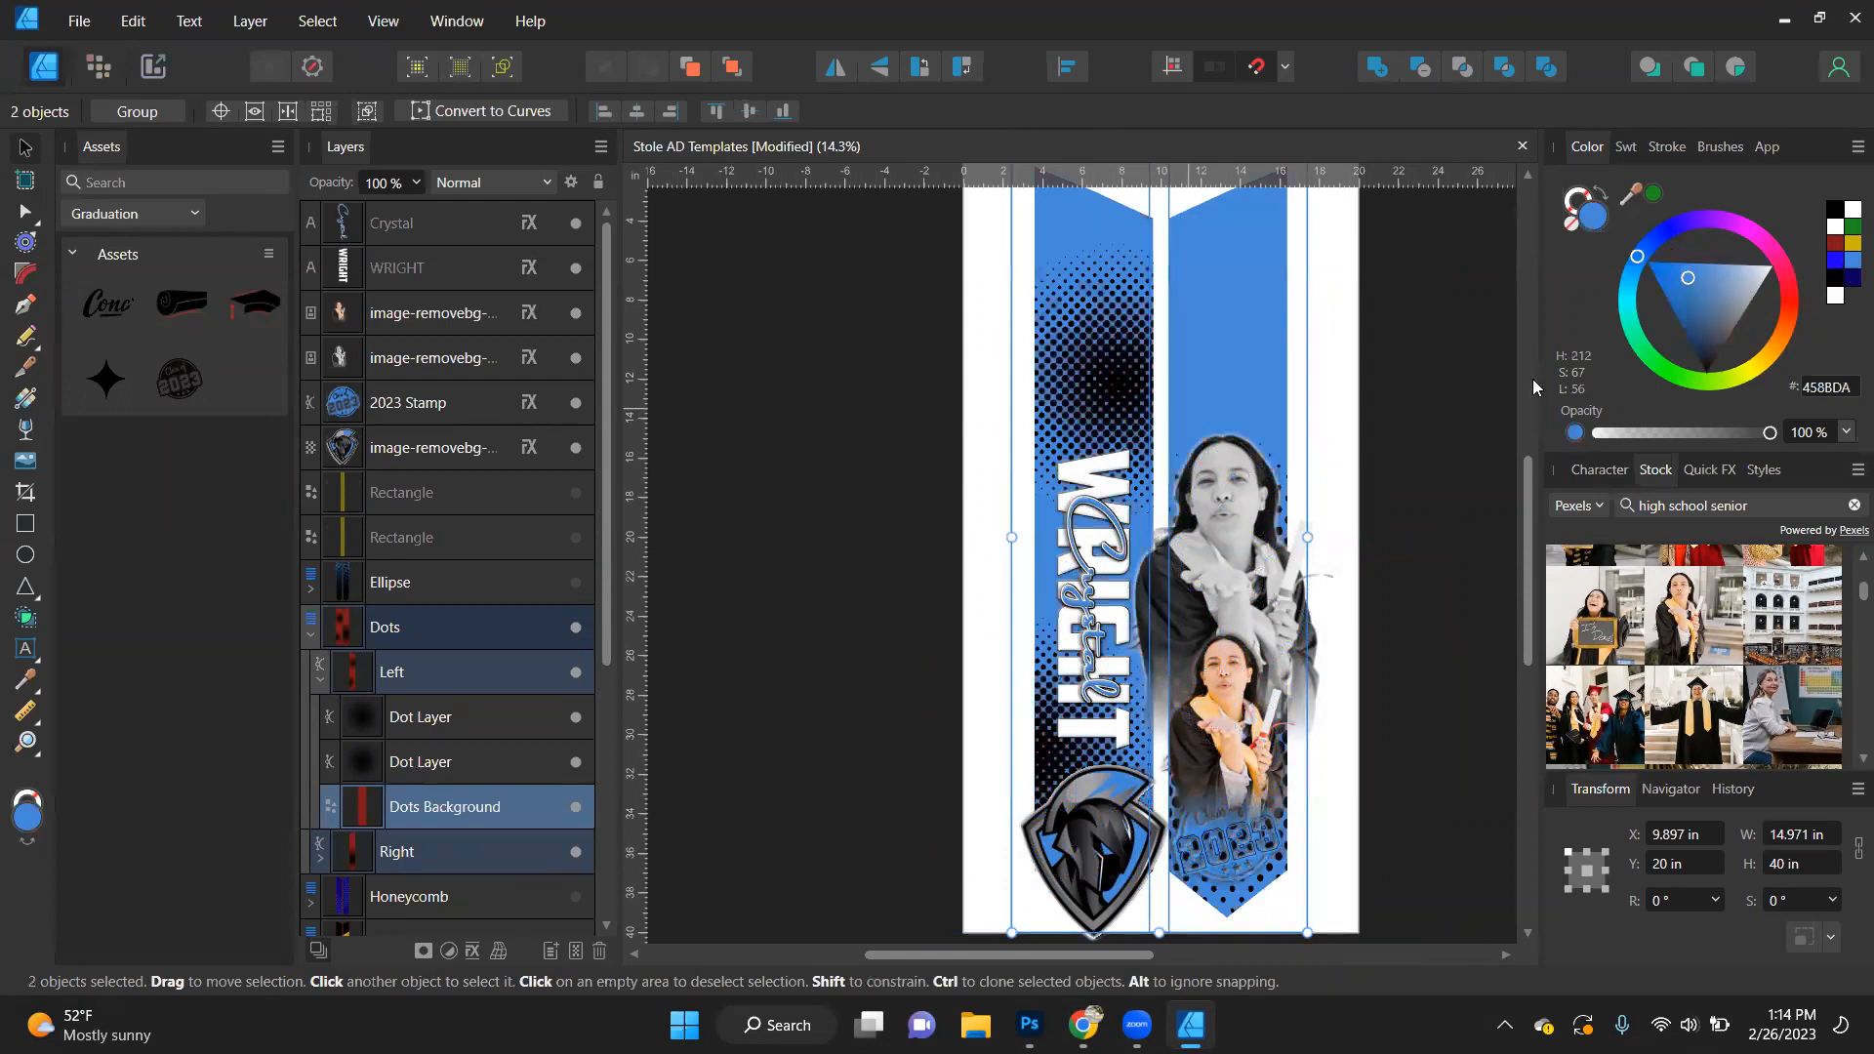
- Move the Dot Layer inside the Right clipping shape upward so its pattern sits behind and above the portraits
{"action": "scroll", "coordinate": [965, 404], "scroll_direction": "down", "scroll_amount": 3}
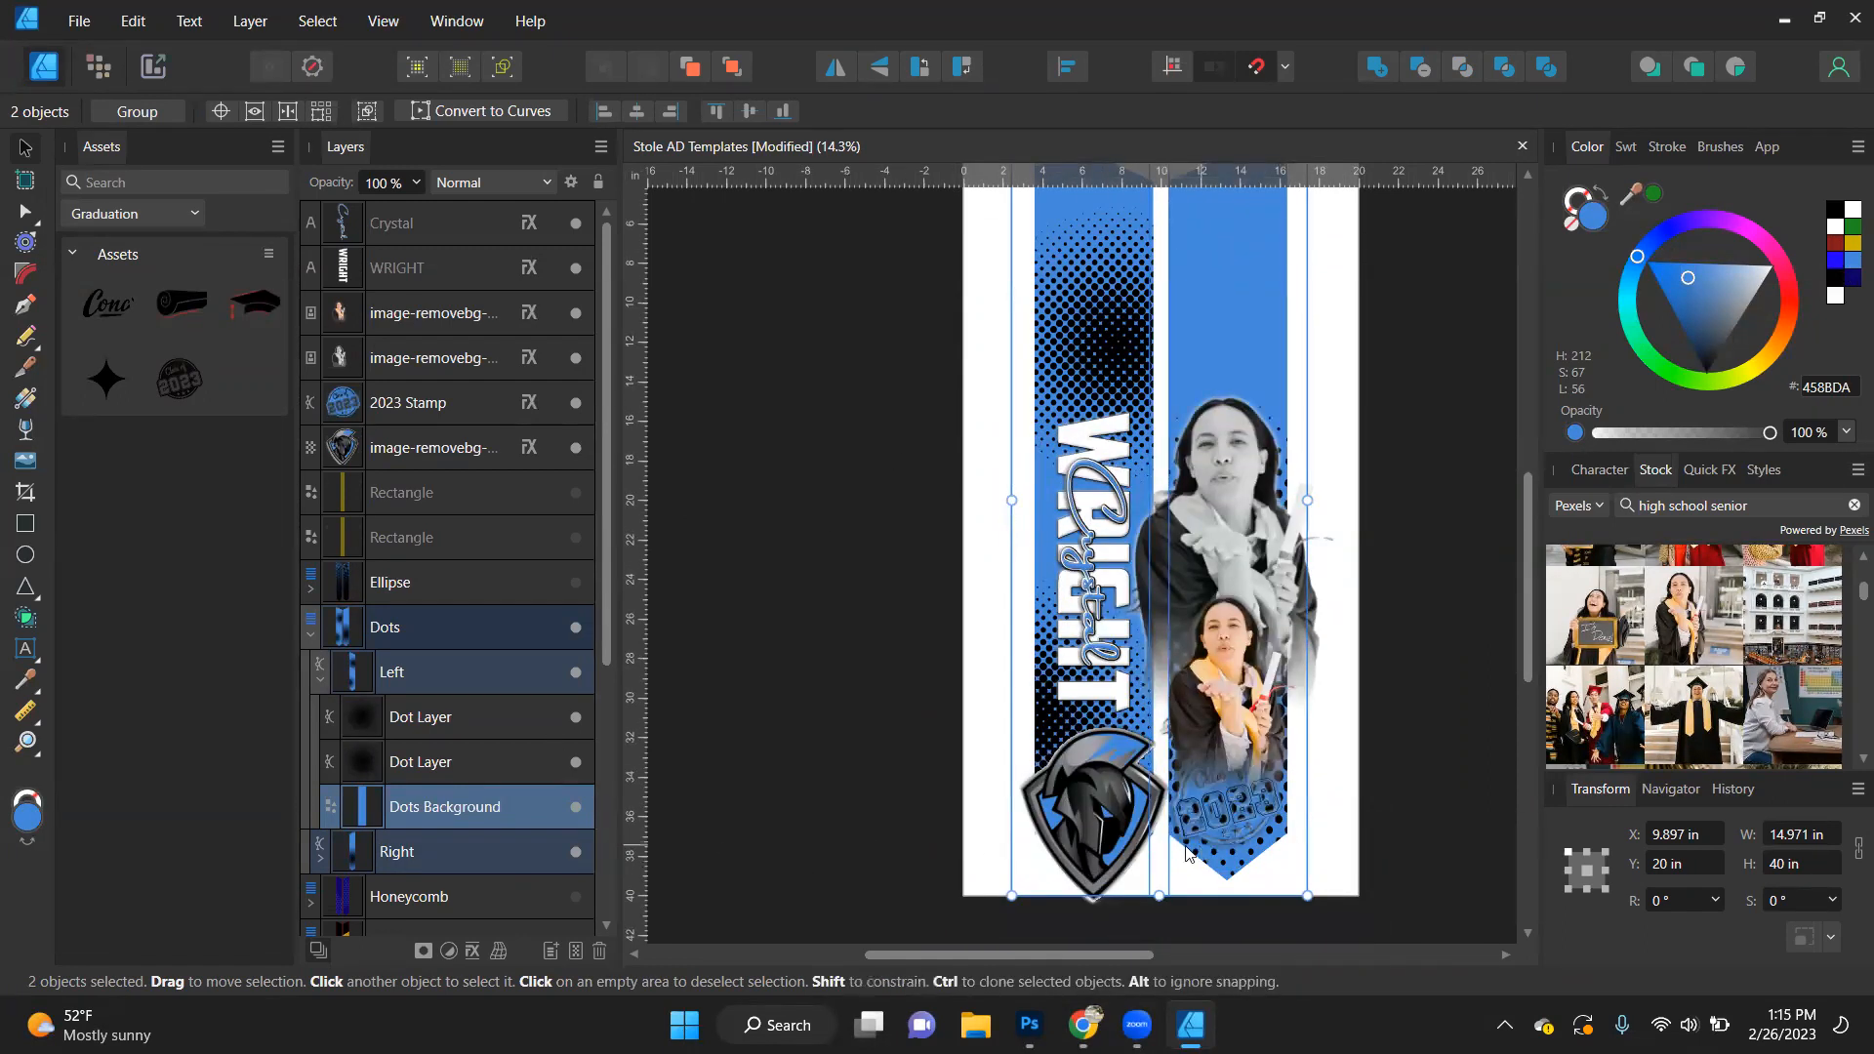
{"action": "scroll", "coordinate": [441, 682], "scroll_direction": "down", "scroll_amount": 5}
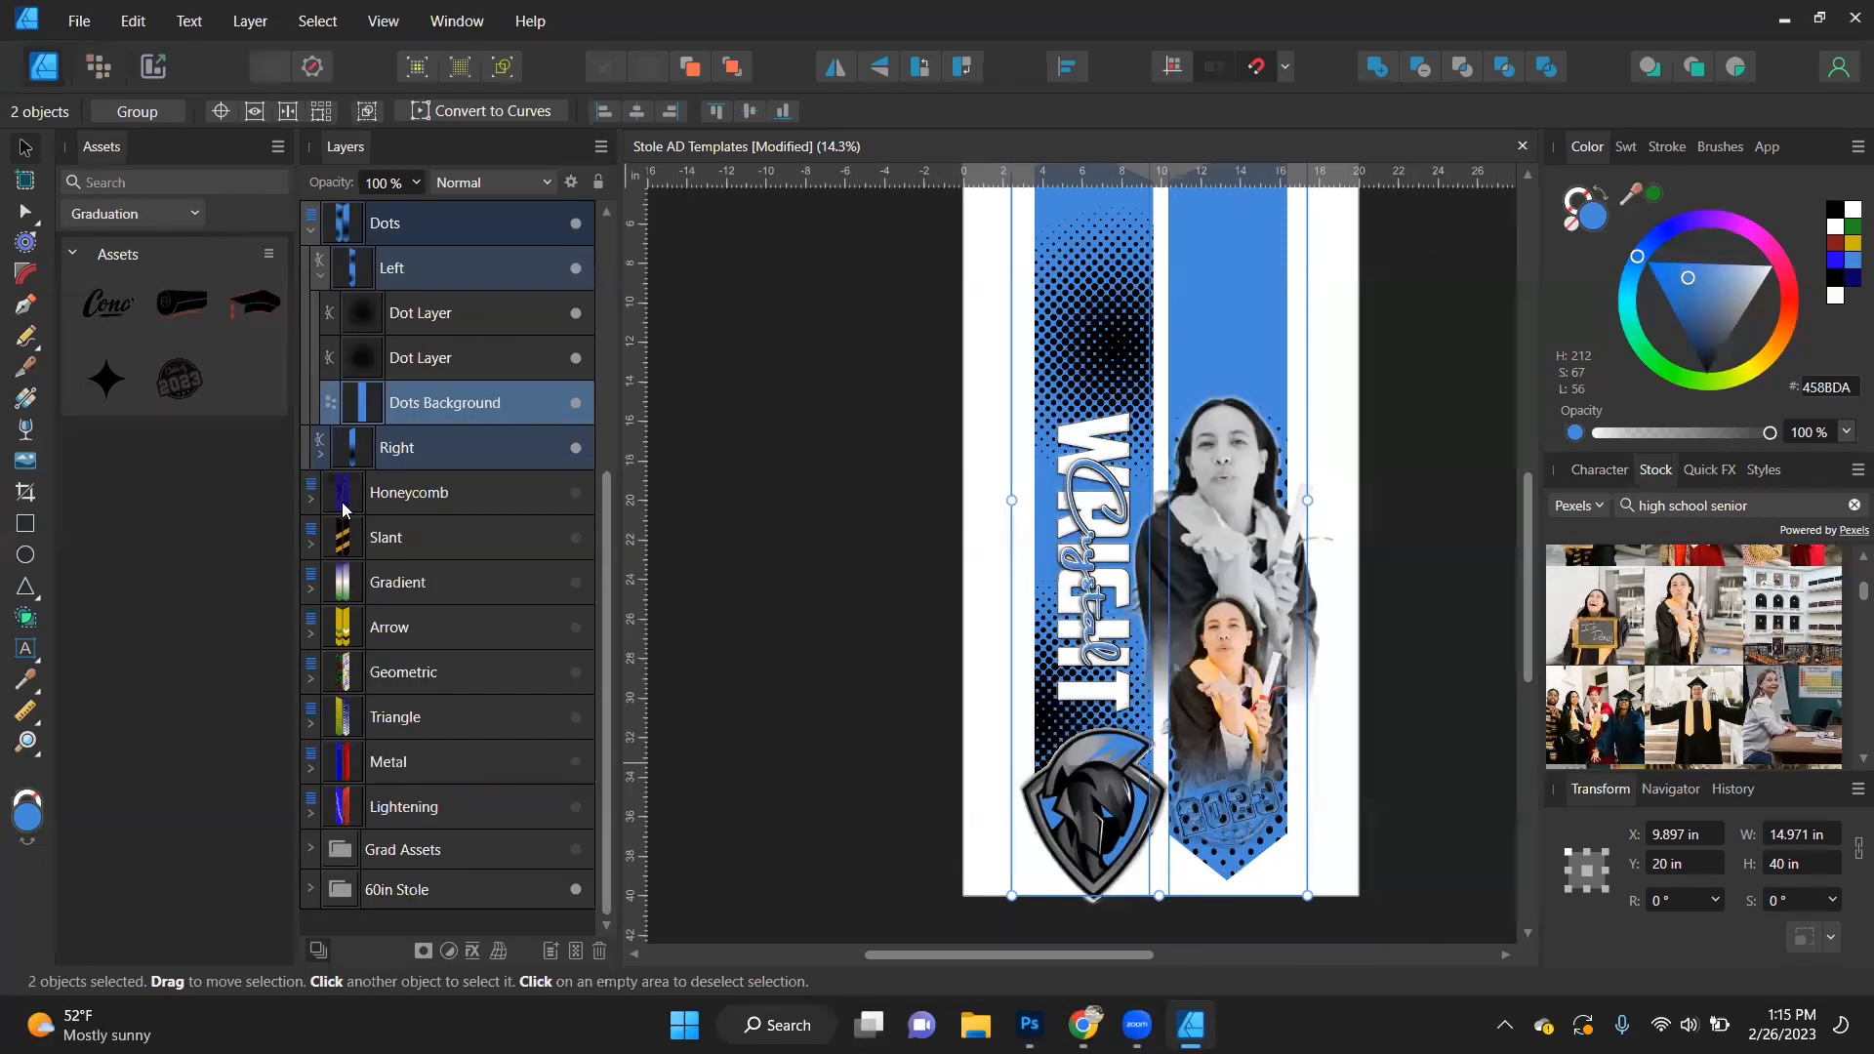
{"action": "left_click", "coordinate": [319, 454]}
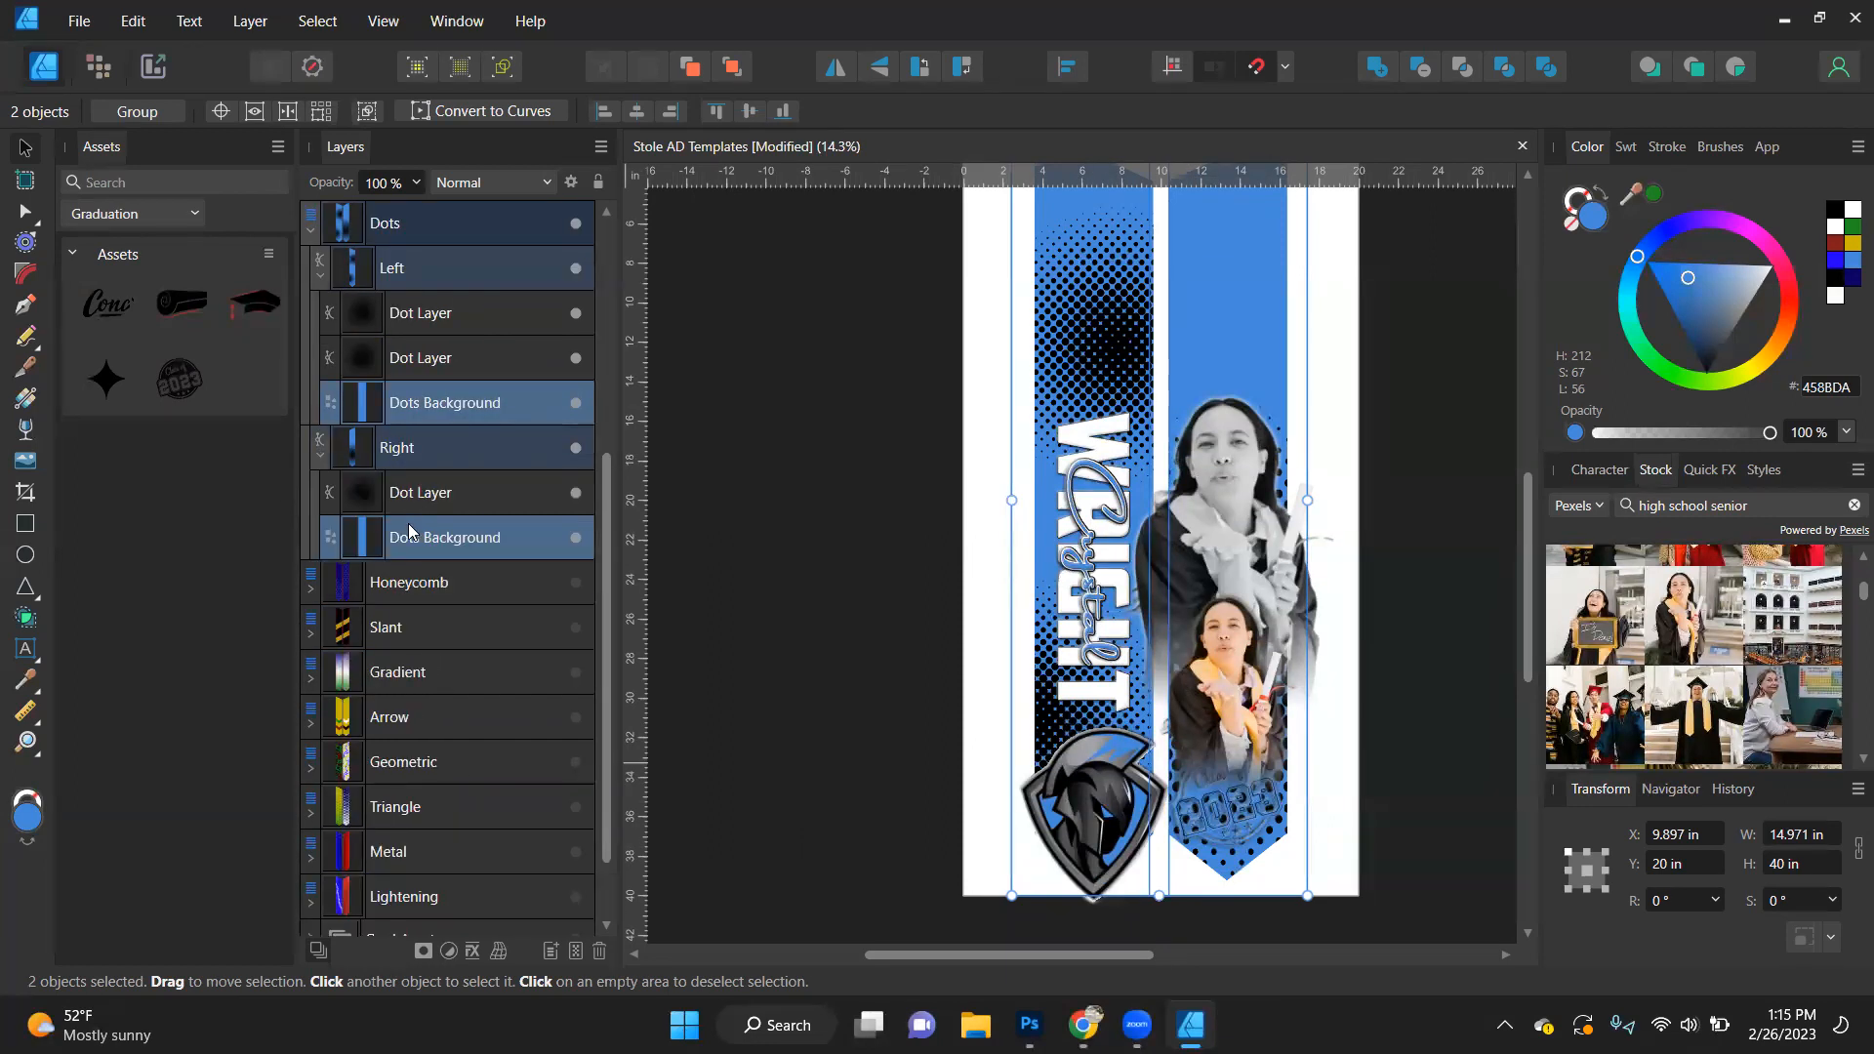
{"action": "left_click", "coordinate": [436, 503]}
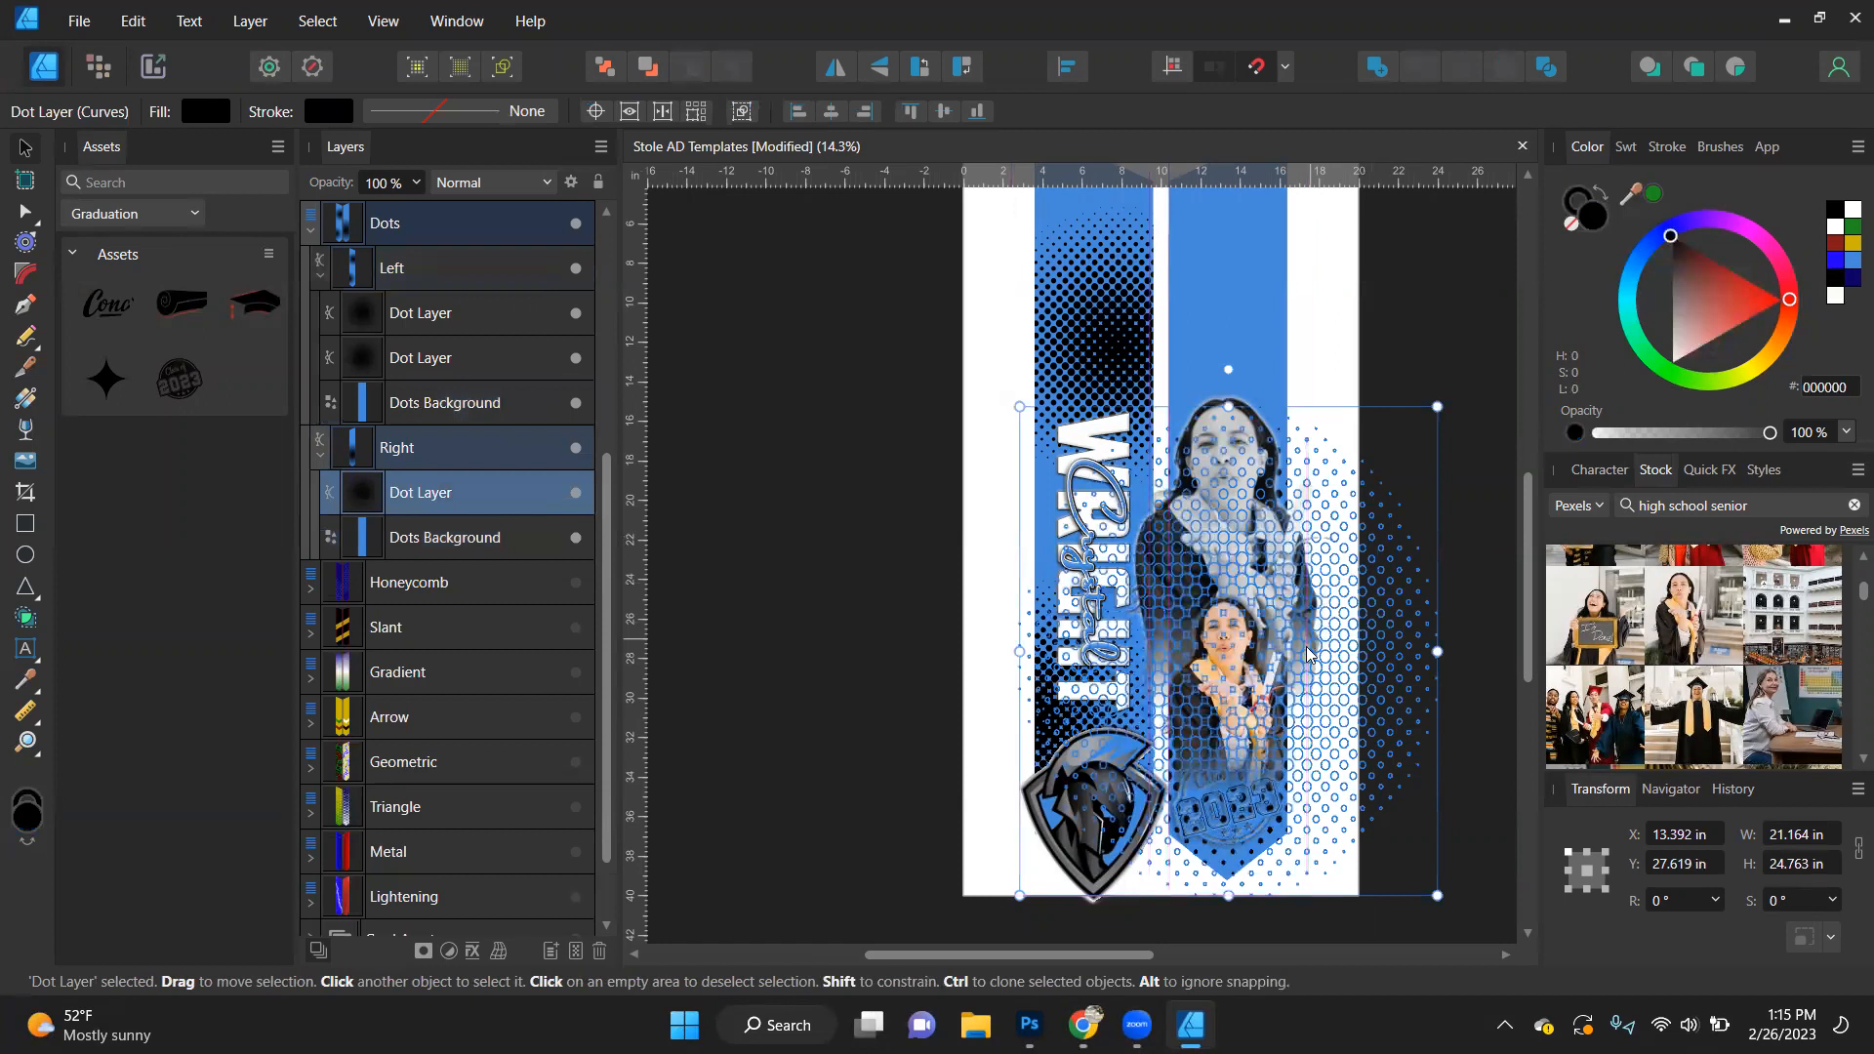
{"action": "left_click_drag", "start_coordinate": [1306, 674], "coordinate": [1292, 525]}
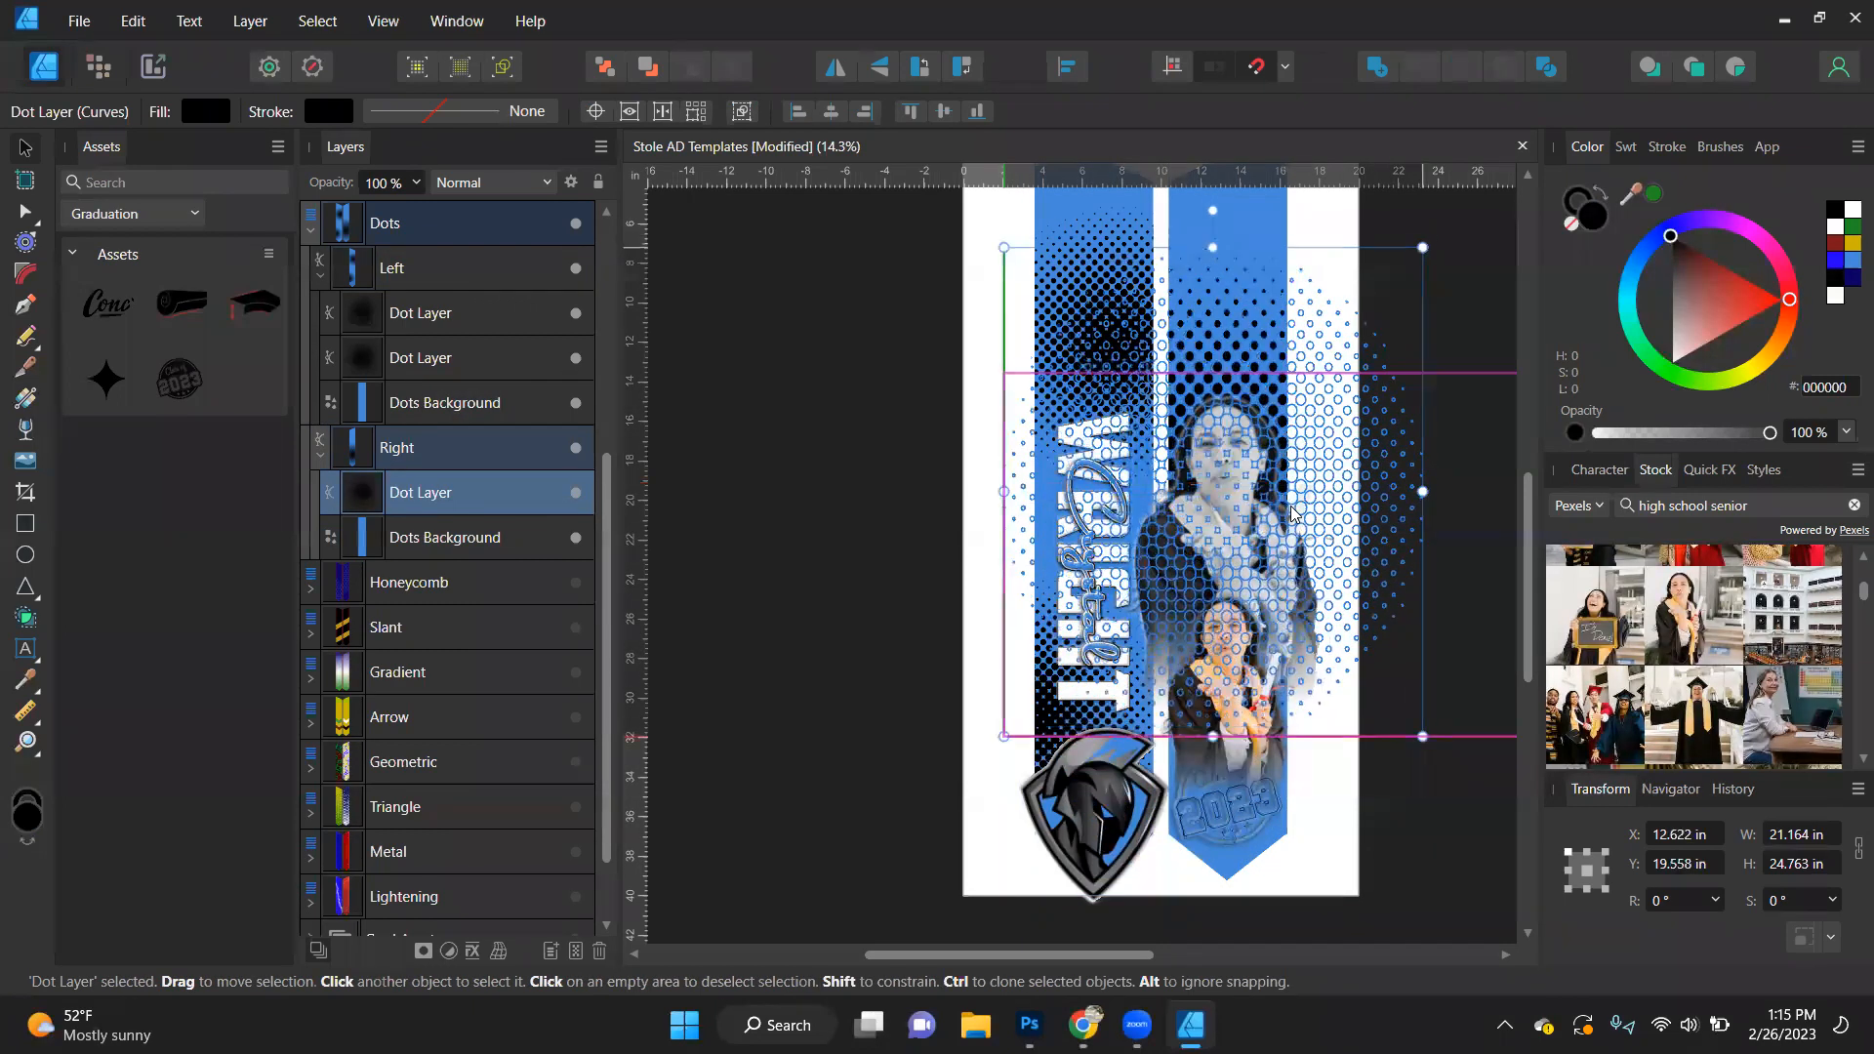
{"action": "left_click", "coordinate": [1309, 821]}
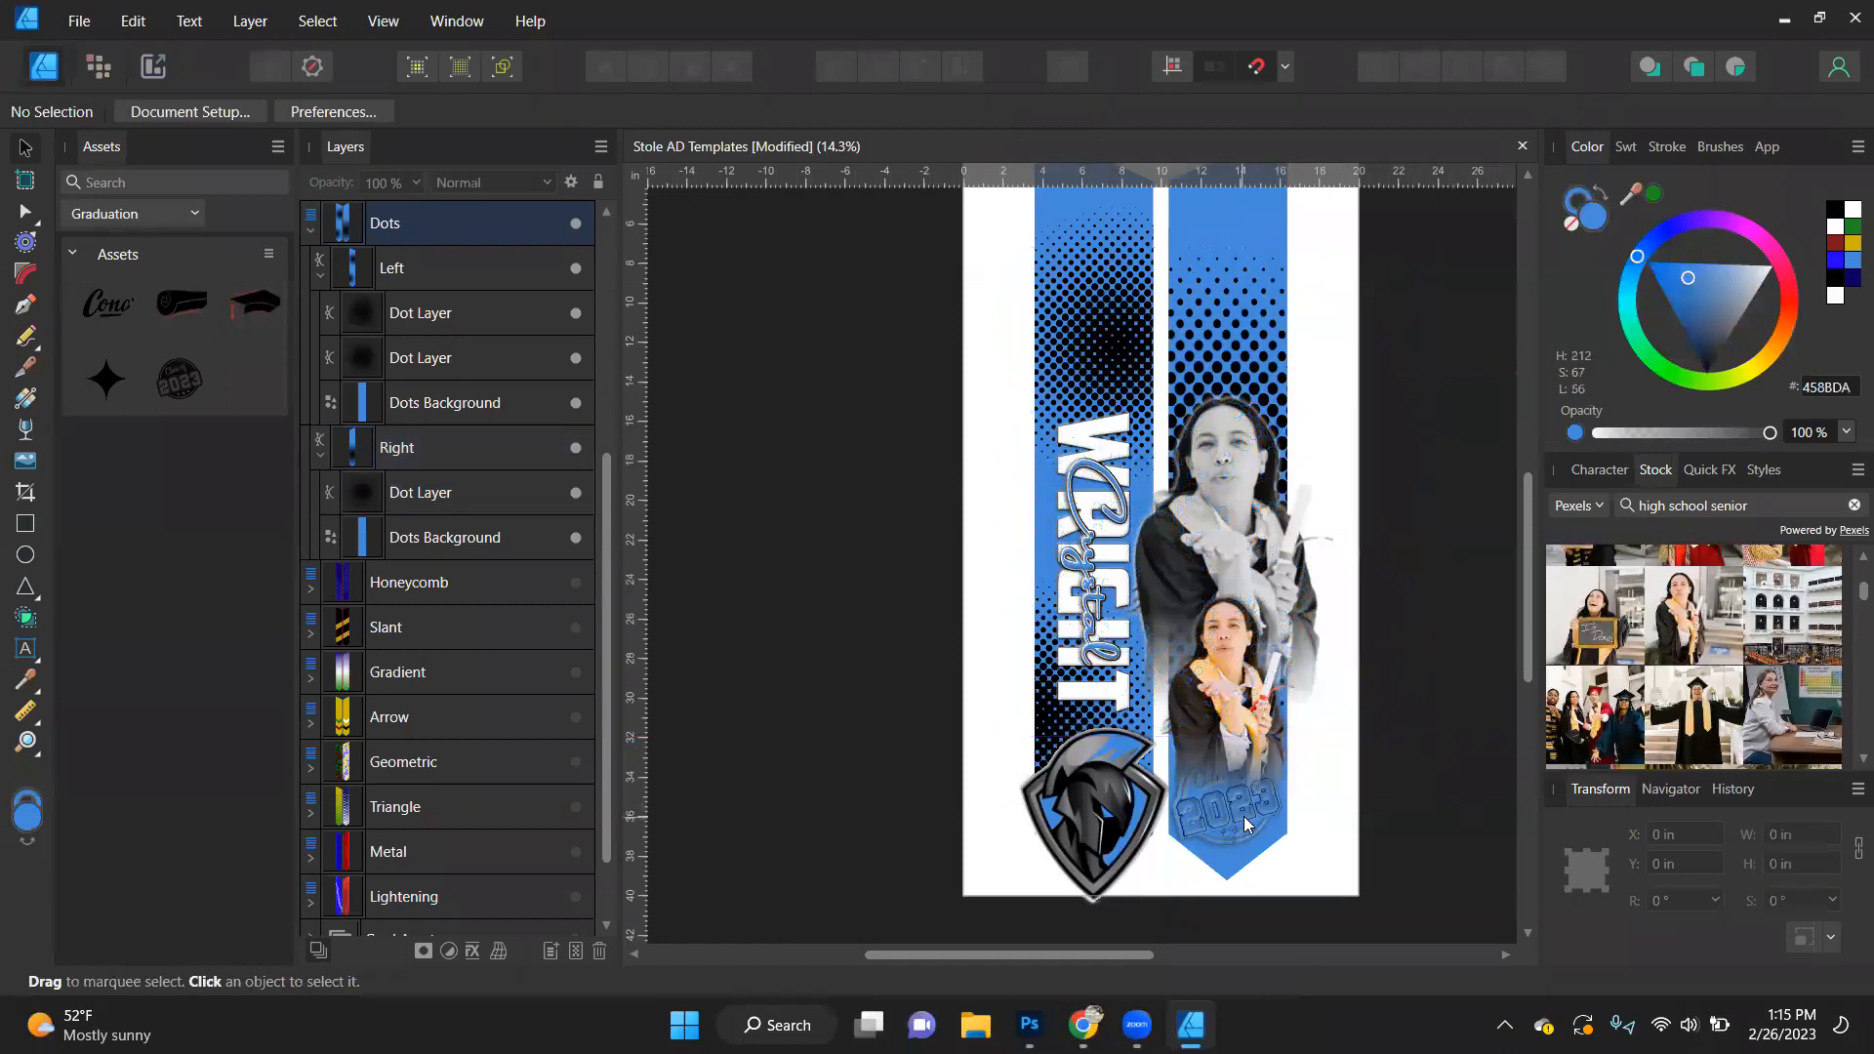
- Fill the 2023 Stamp with black and move it above both portrait images in the layer order
{"action": "left_click", "coordinate": [1245, 822]}
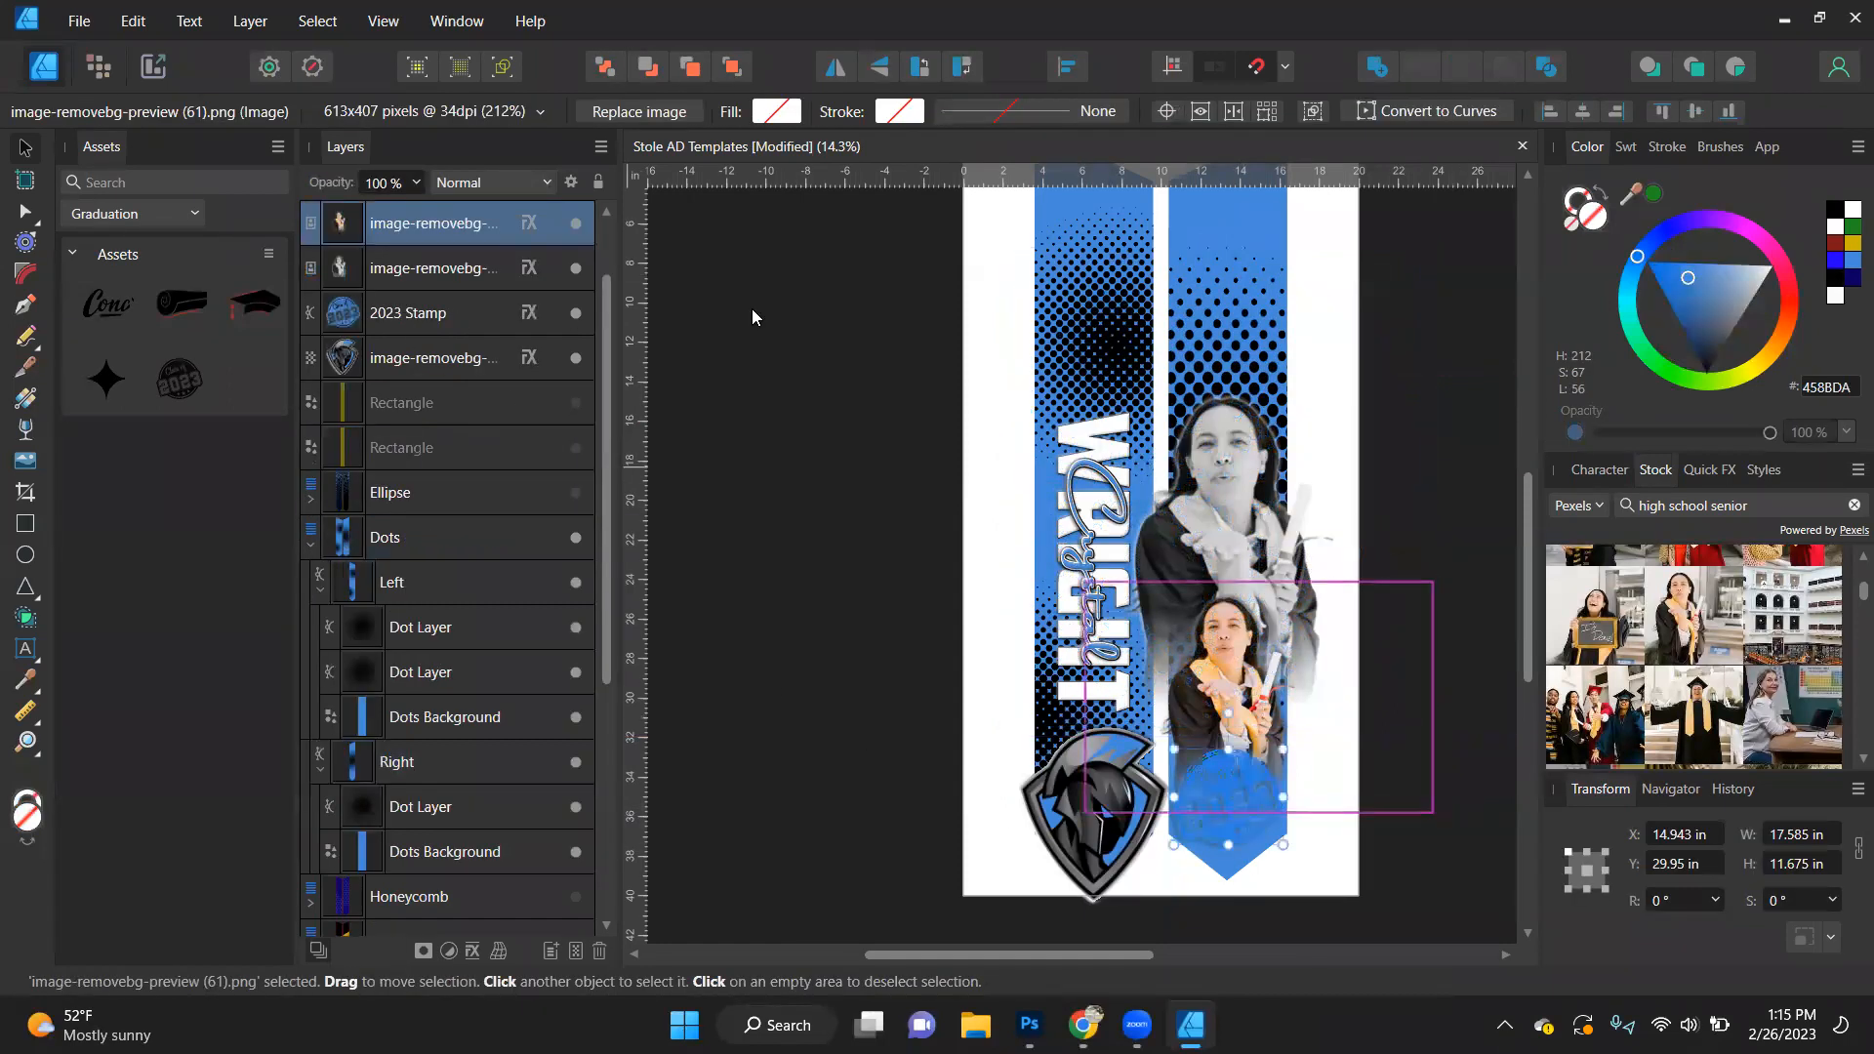
{"action": "left_click", "coordinate": [408, 312]}
{"action": "scroll", "coordinate": [1257, 841], "scroll_direction": "up", "scroll_amount": 3}
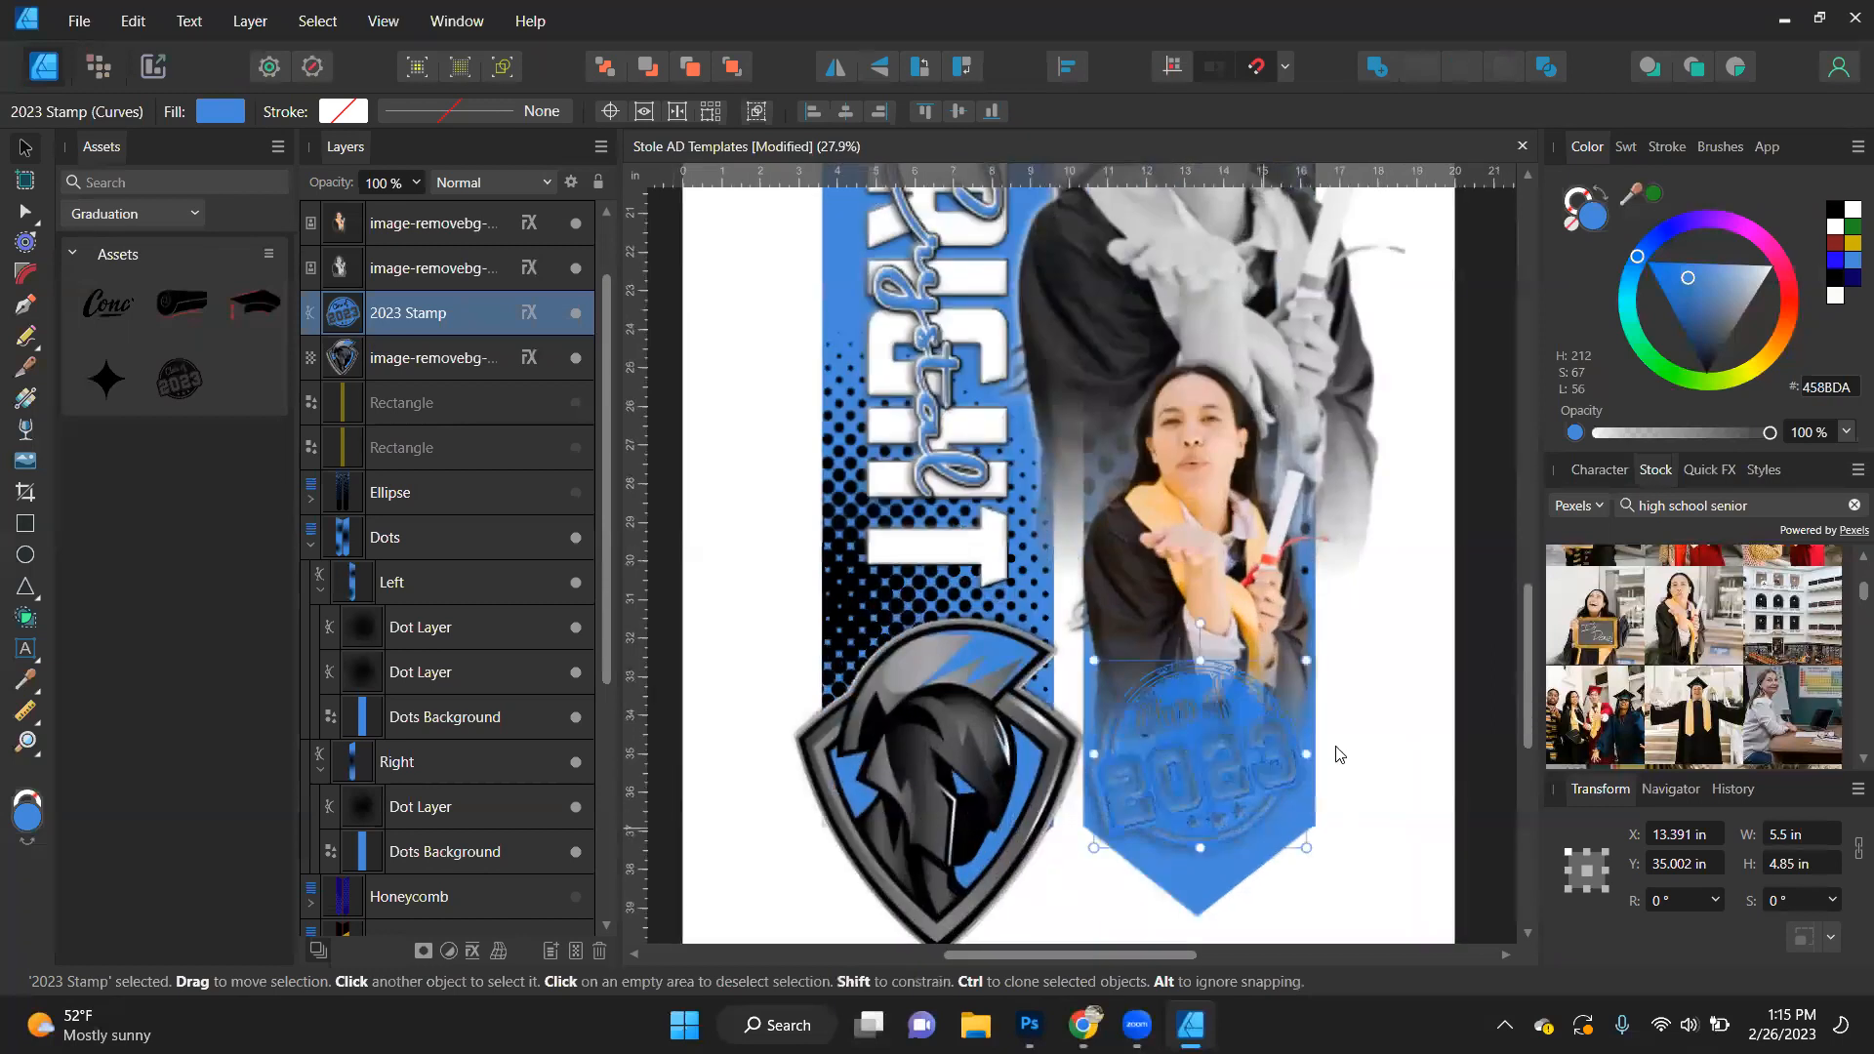
{"action": "left_click", "coordinate": [1838, 211]}
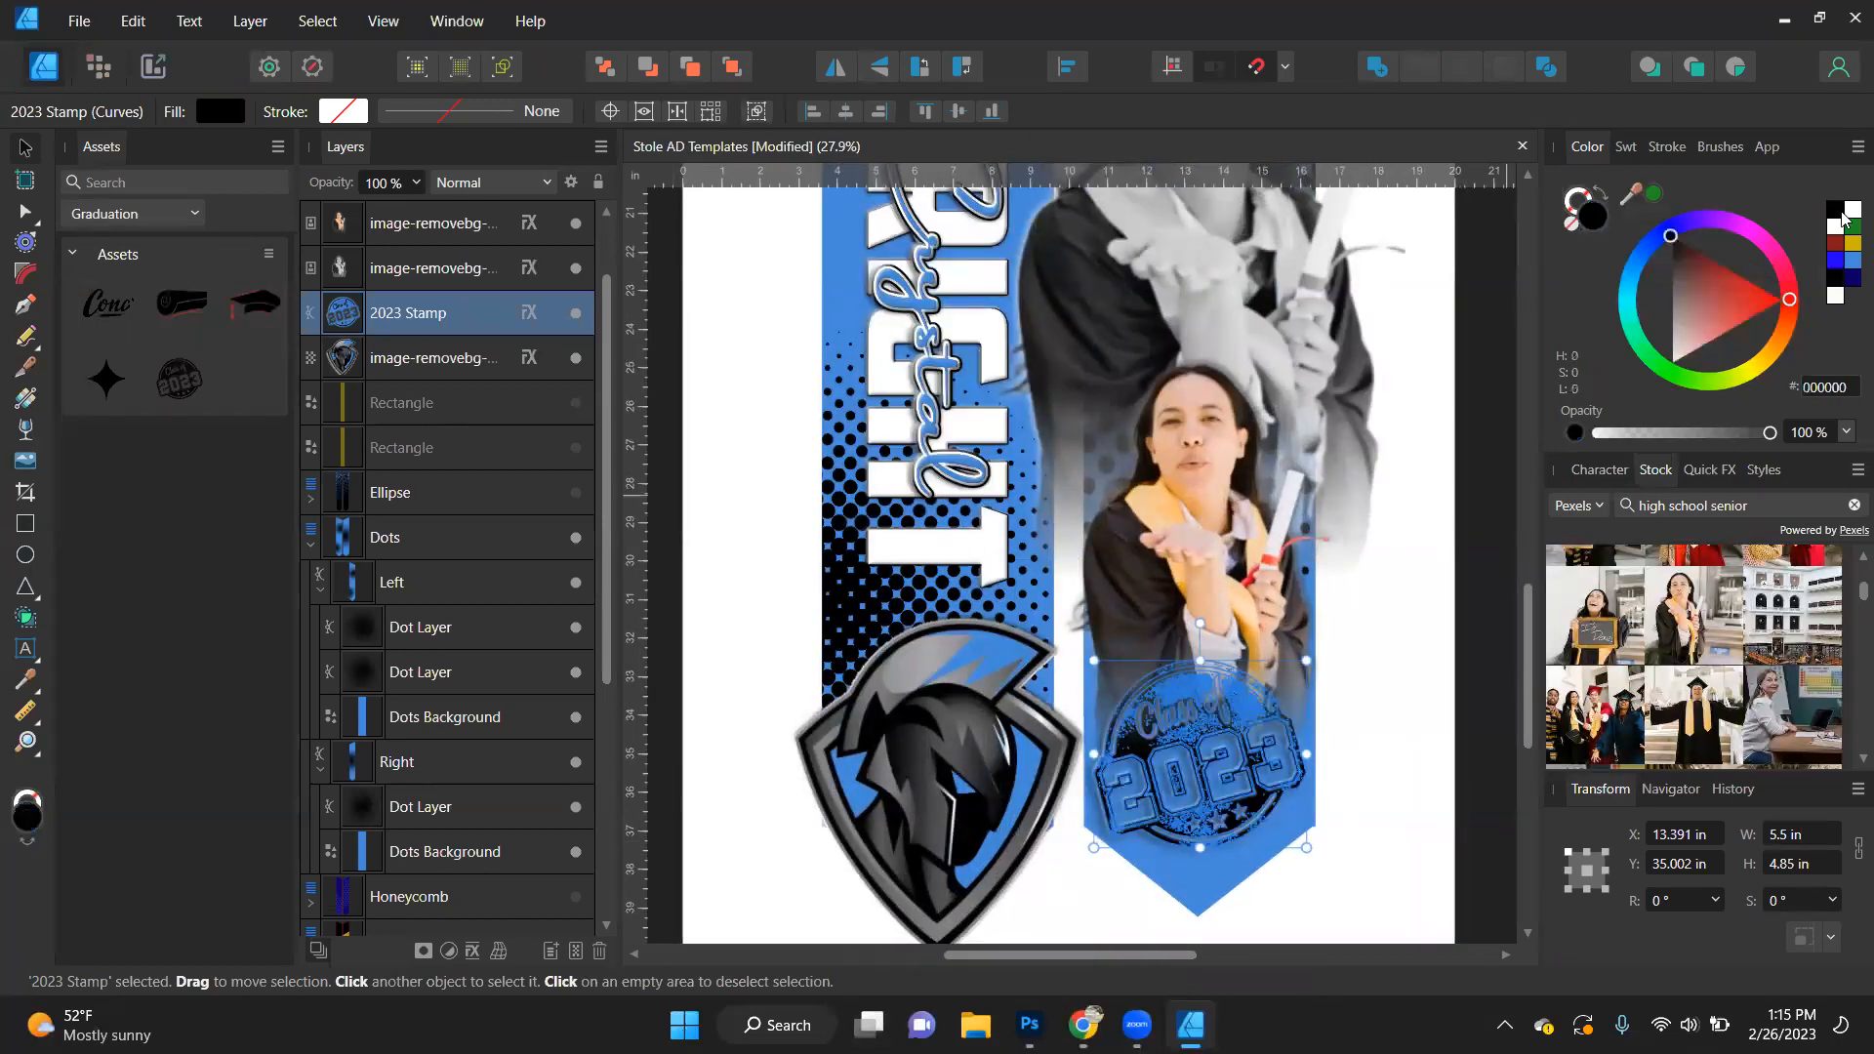
{"action": "left_click", "coordinate": [781, 553]}
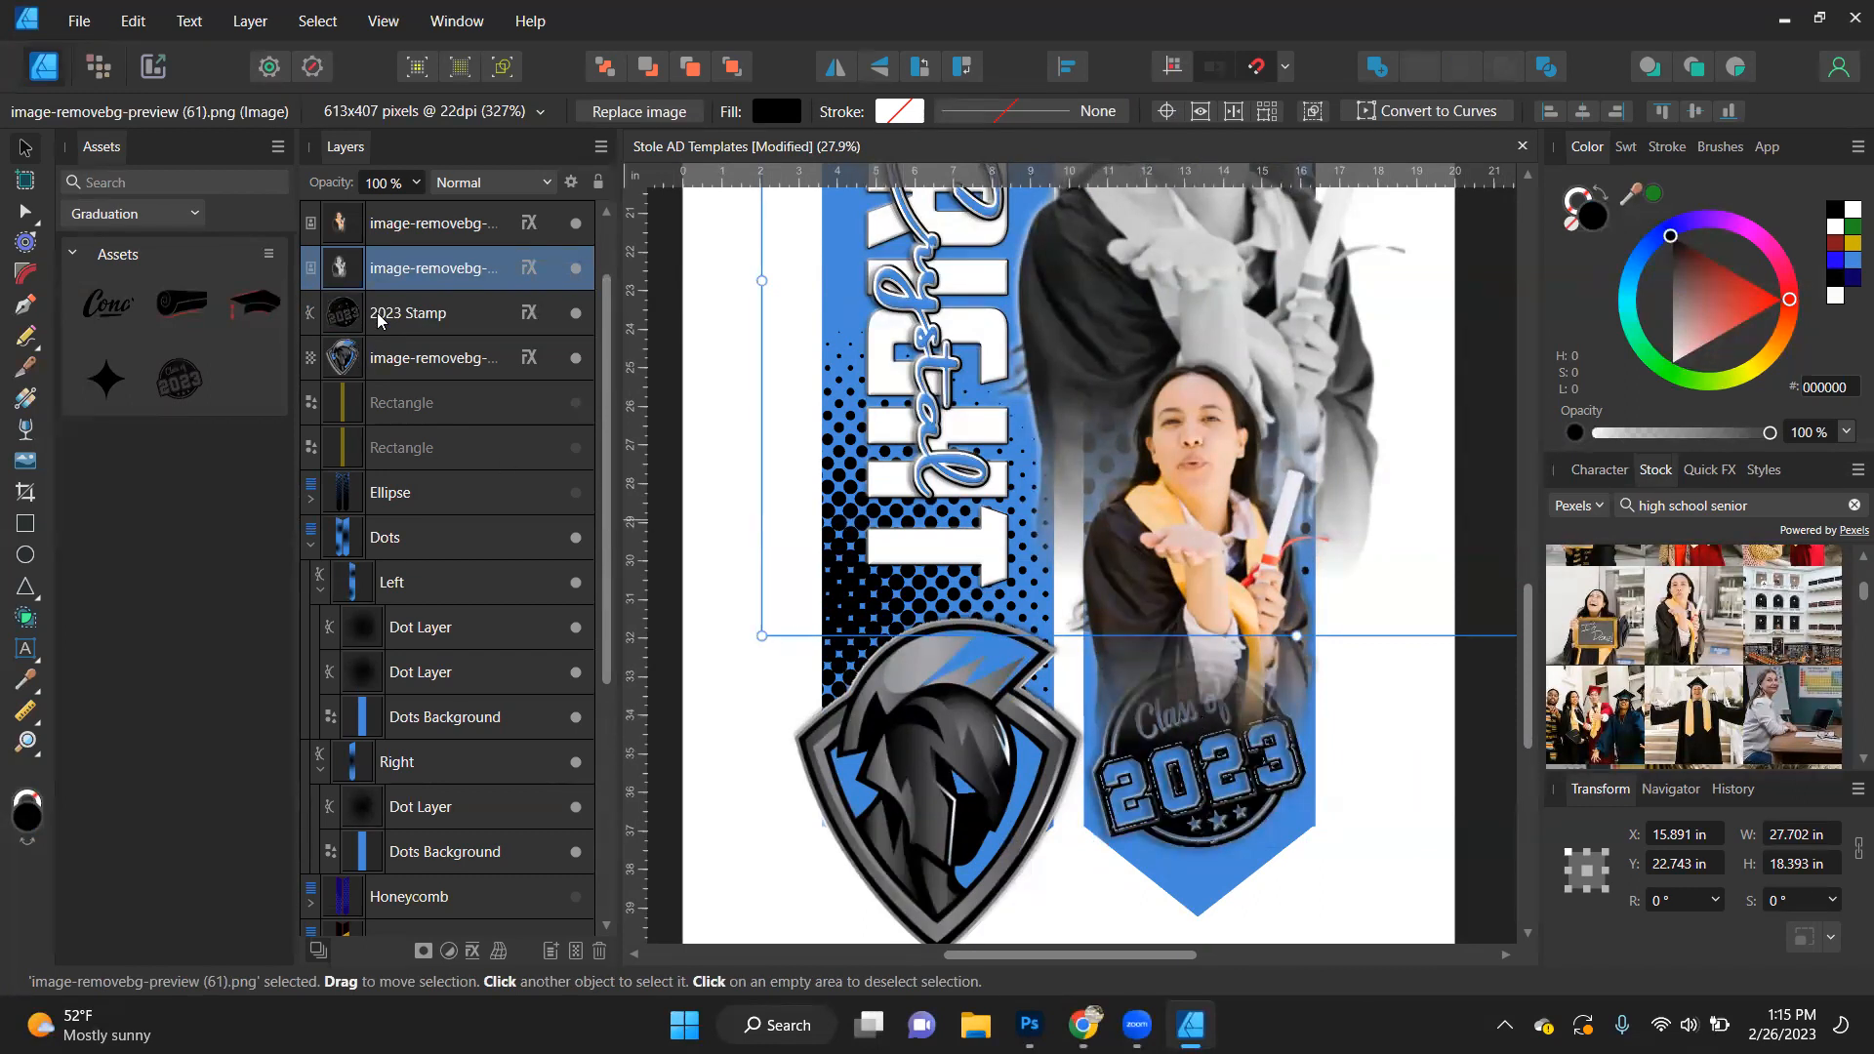
{"action": "mouse_move", "coordinate": [379, 320]}
{"action": "left_mouse_down"}
{"action": "mouse_move", "coordinate": [376, 217]}
{"action": "mouse_move", "coordinate": [371, 300]}
{"action": "left_mouse_up"}
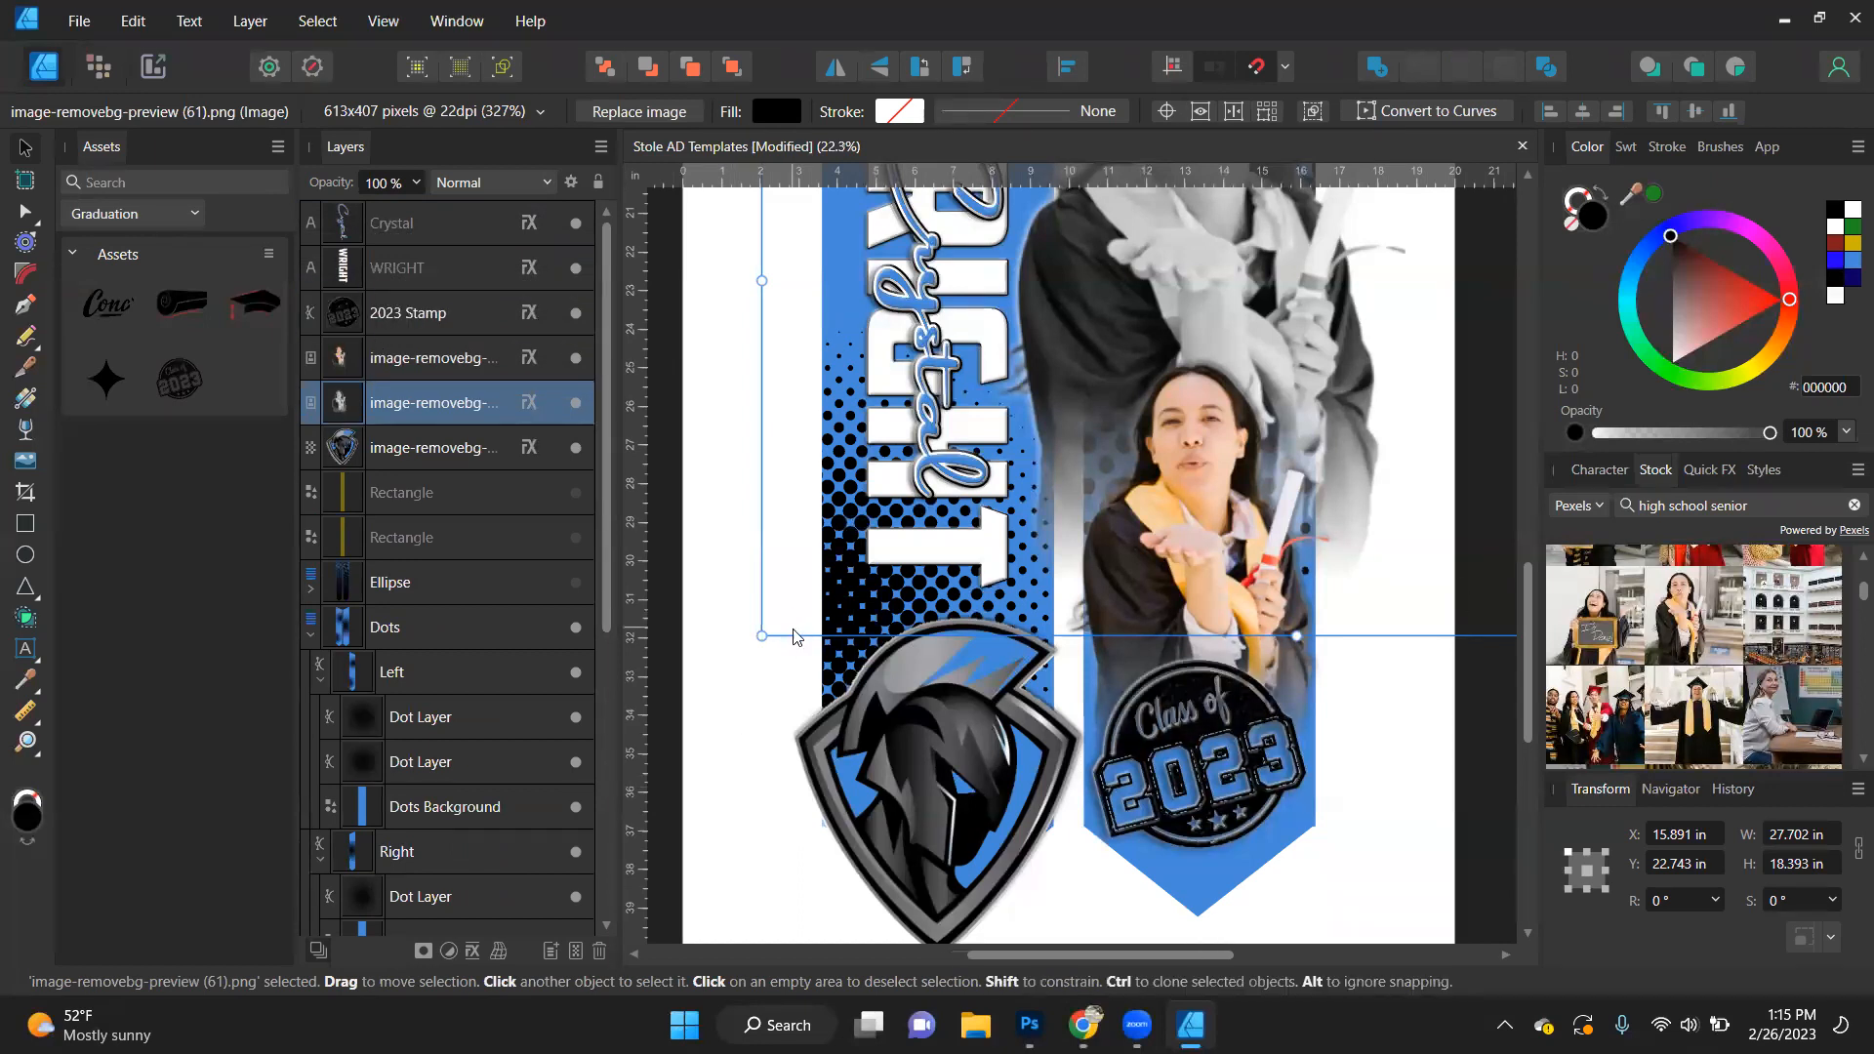
- Move the upper Dot Layer in the Left clipping shape down and slightly outward so it sits behind the name text
{"action": "scroll", "coordinate": [793, 630], "scroll_direction": "down", "scroll_amount": 2}
{"action": "scroll", "coordinate": [802, 706], "scroll_direction": "down", "scroll_amount": 1}
{"action": "scroll", "coordinate": [802, 705], "scroll_direction": "up", "scroll_amount": 3}
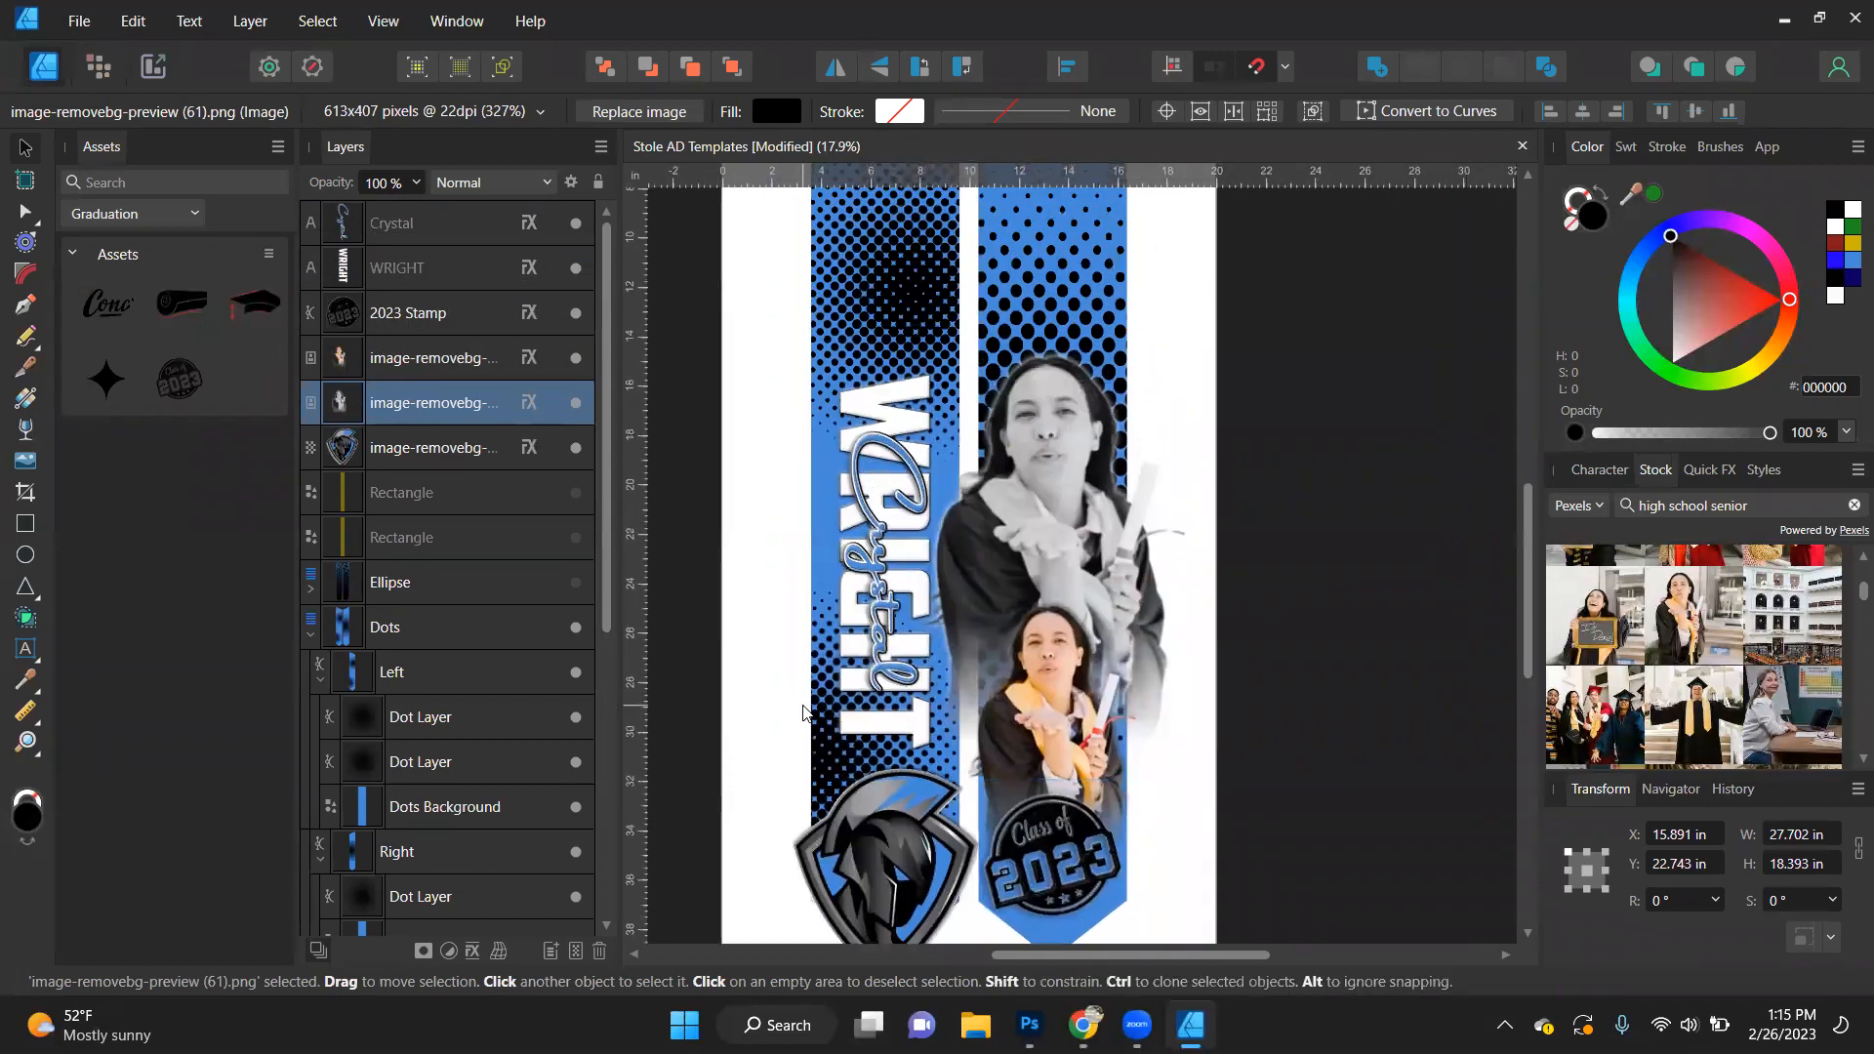
{"action": "scroll", "coordinate": [802, 705], "scroll_direction": "up", "scroll_amount": 2}
{"action": "left_click", "coordinate": [910, 340]}
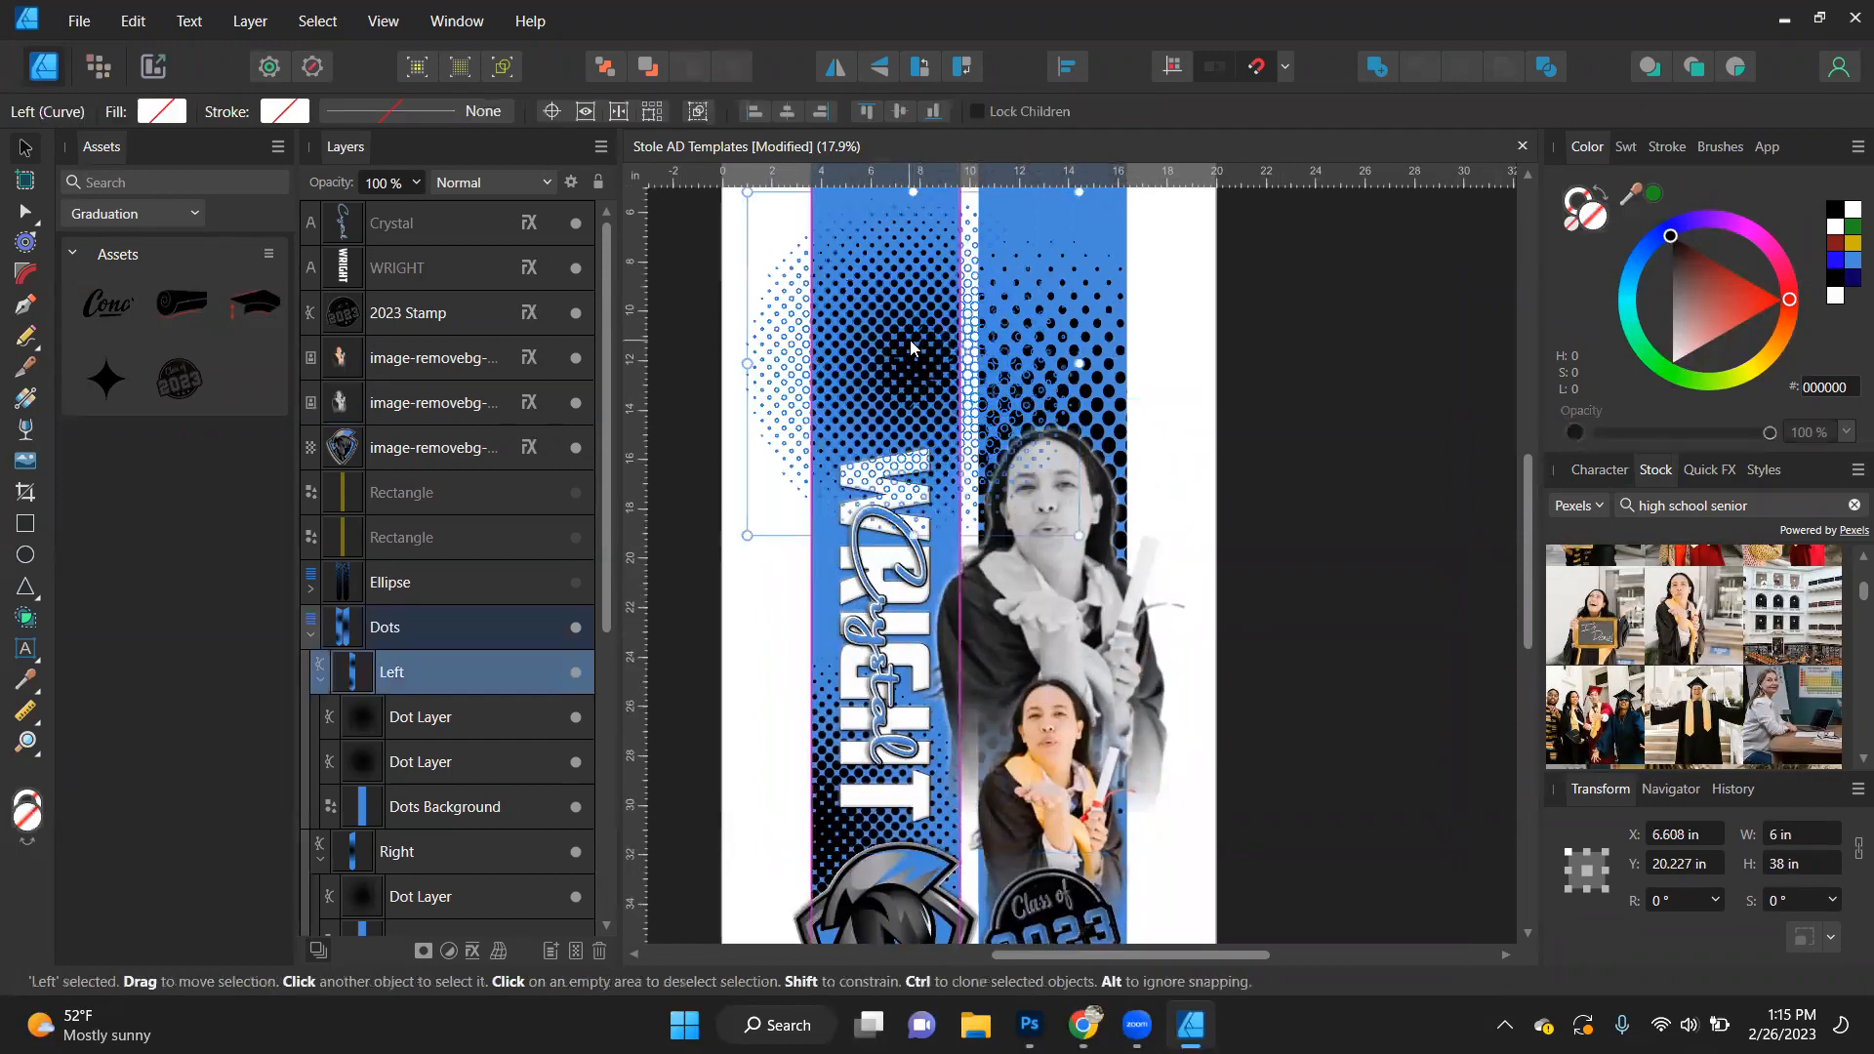
{"action": "double_click", "coordinate": [910, 340]}
{"action": "left_click_drag", "start_coordinate": [909, 340], "coordinate": [857, 470]}
{"action": "scroll", "coordinate": [1261, 515], "scroll_direction": "up", "scroll_amount": 5}
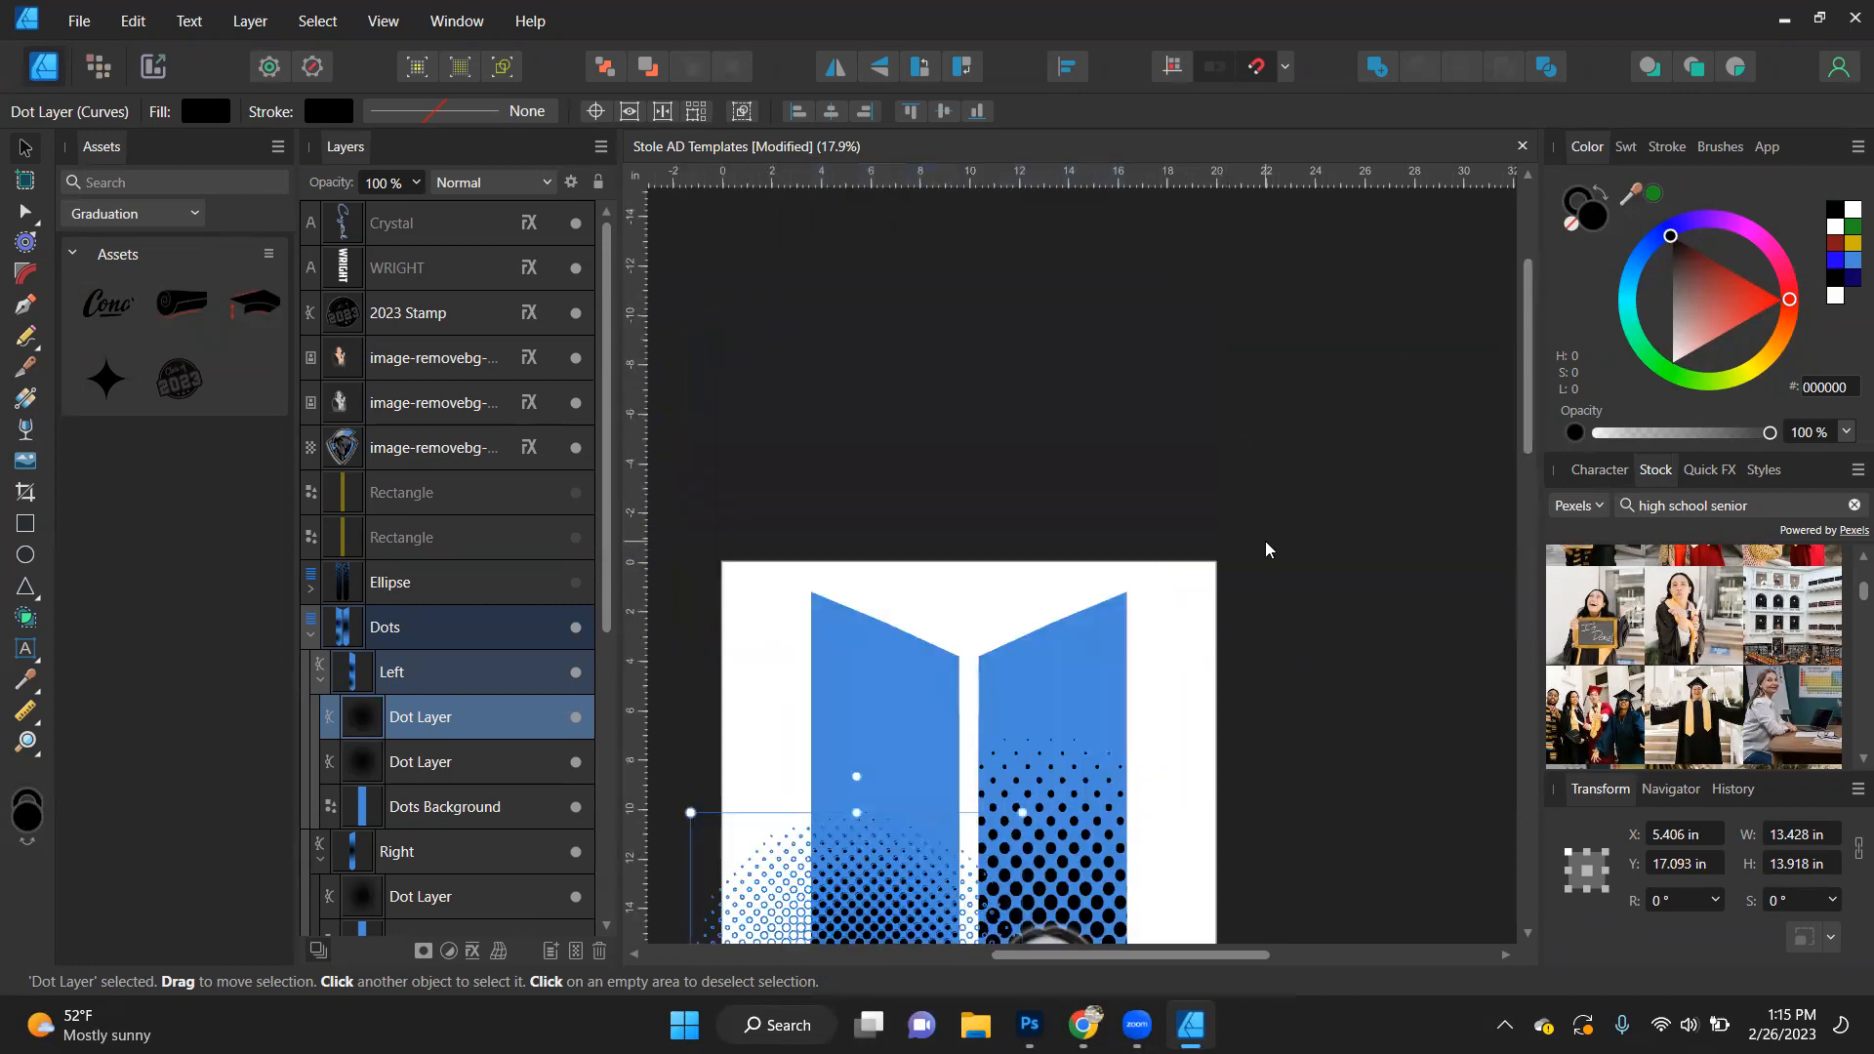
{"action": "scroll", "coordinate": [1265, 548], "scroll_direction": "down", "scroll_amount": 2}
{"action": "left_click", "coordinate": [1328, 480]}
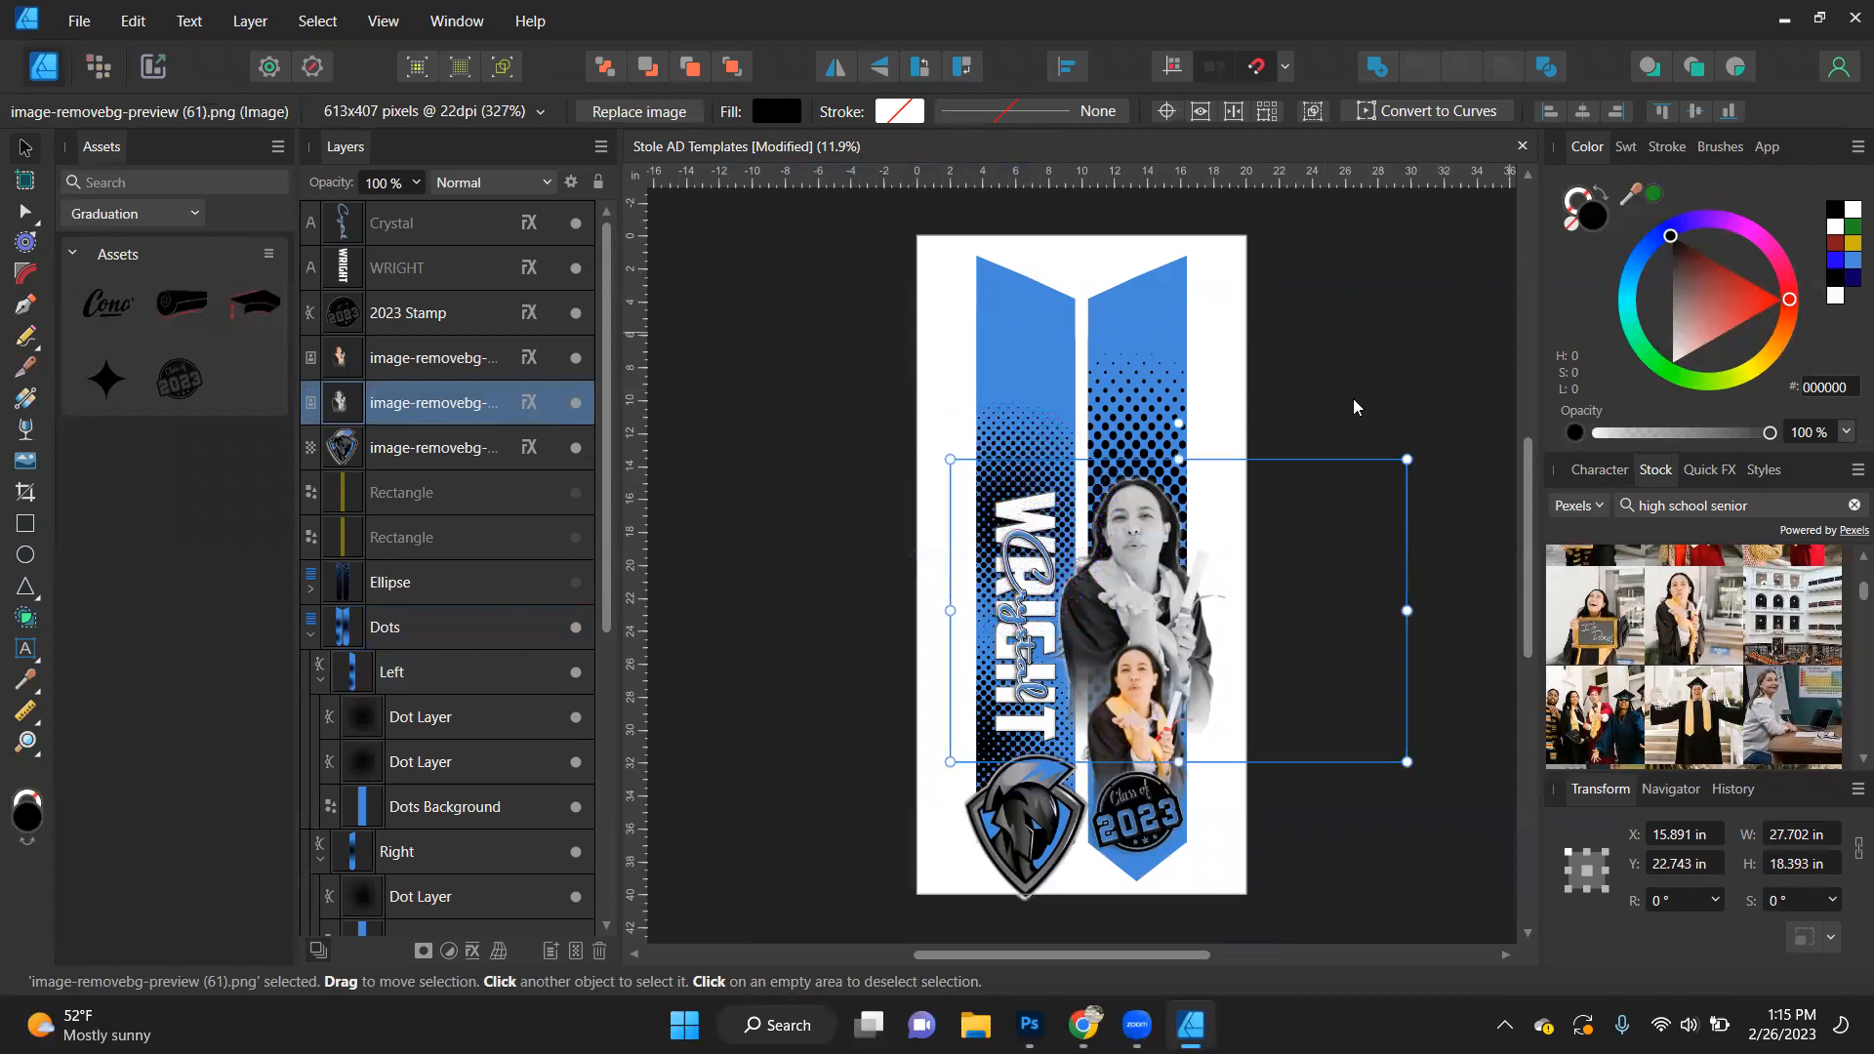
{"action": "left_click", "coordinate": [1012, 430]}
{"action": "left_click", "coordinate": [863, 447]}
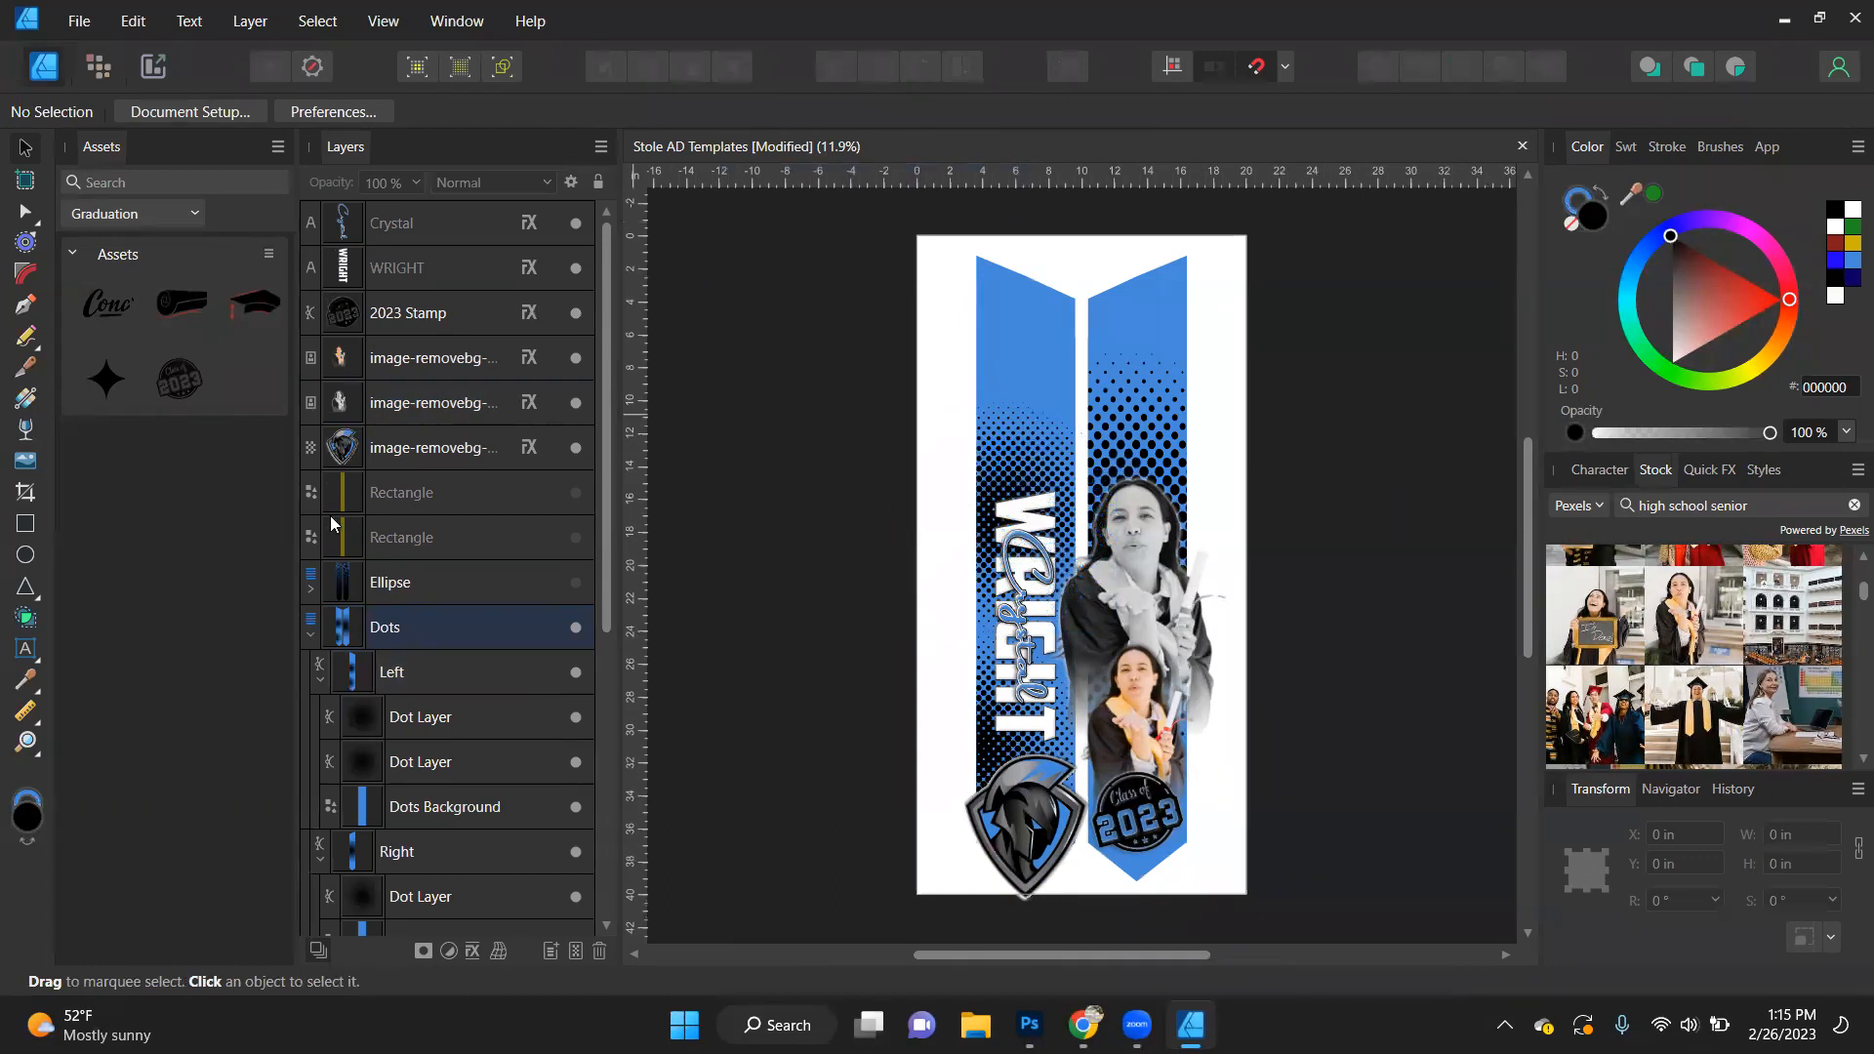
- Collapse and hide the Dots layer, and show the Honeycomb template behind the custom elements
{"action": "left_click", "coordinate": [315, 636]}
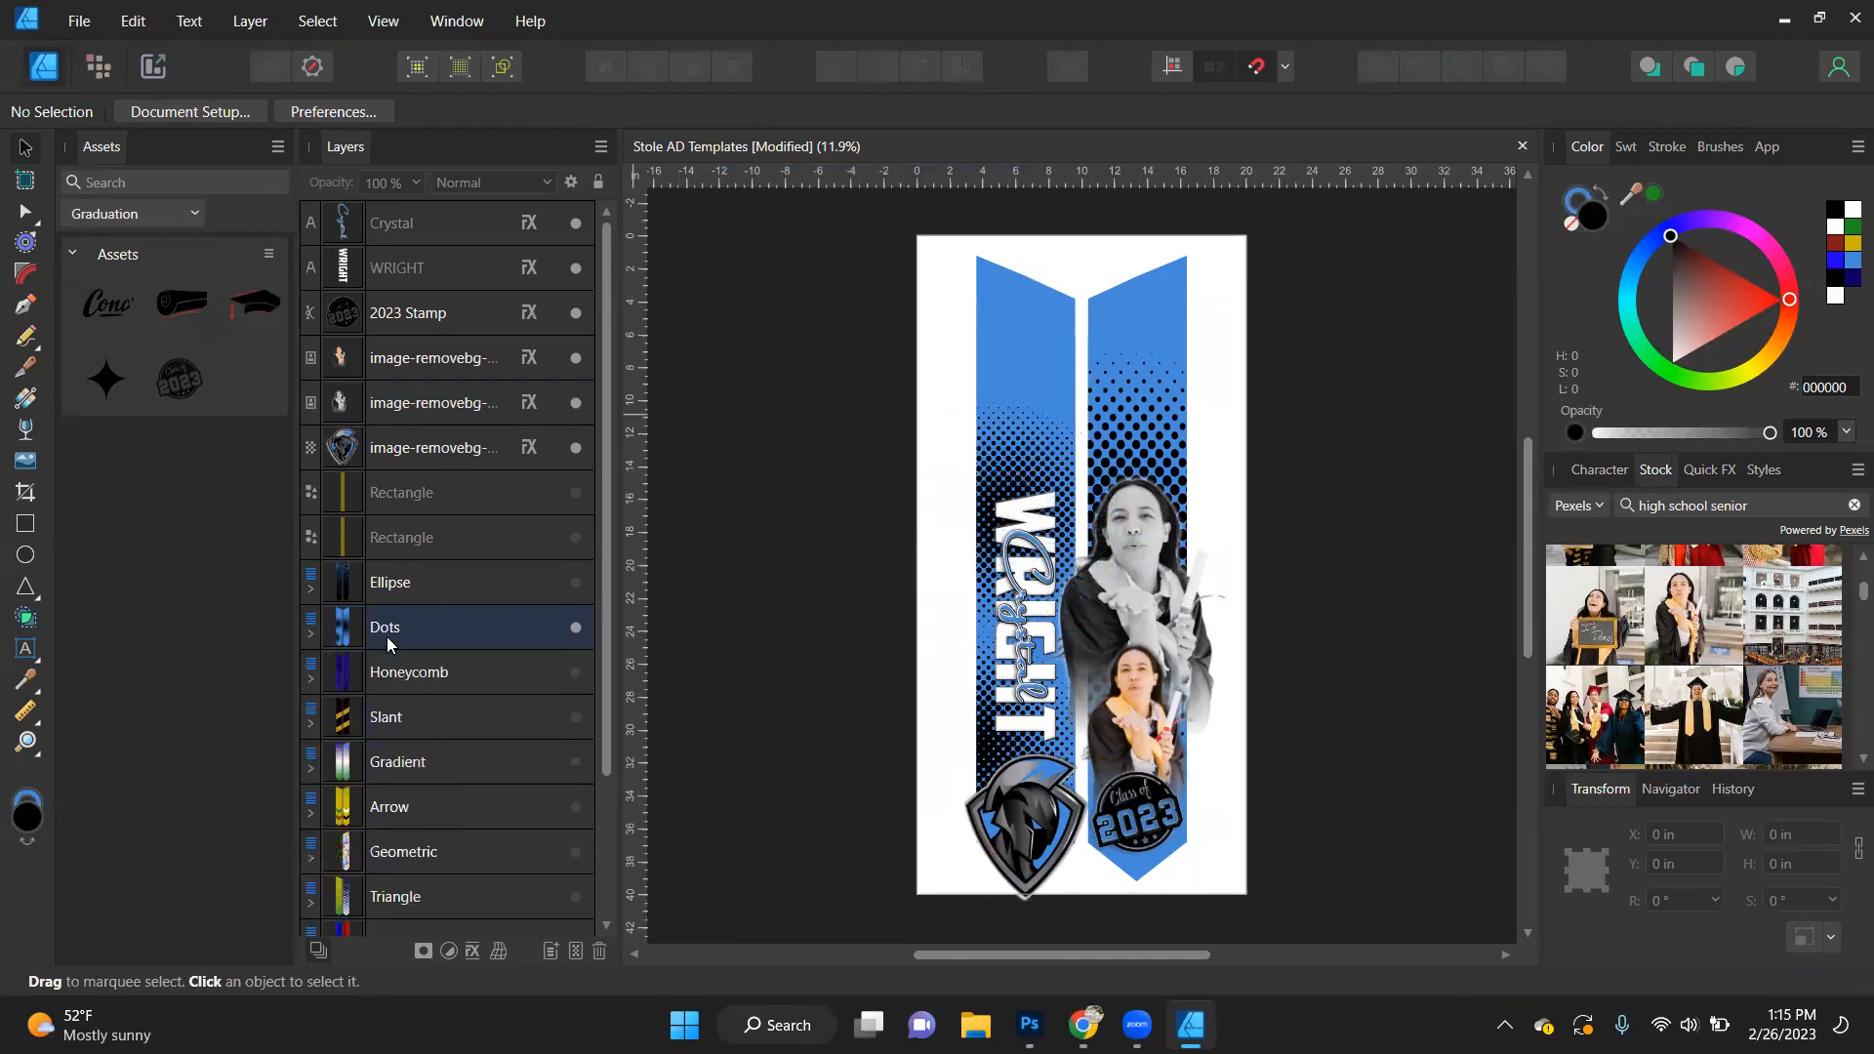
{"action": "left_click", "coordinate": [574, 626]}
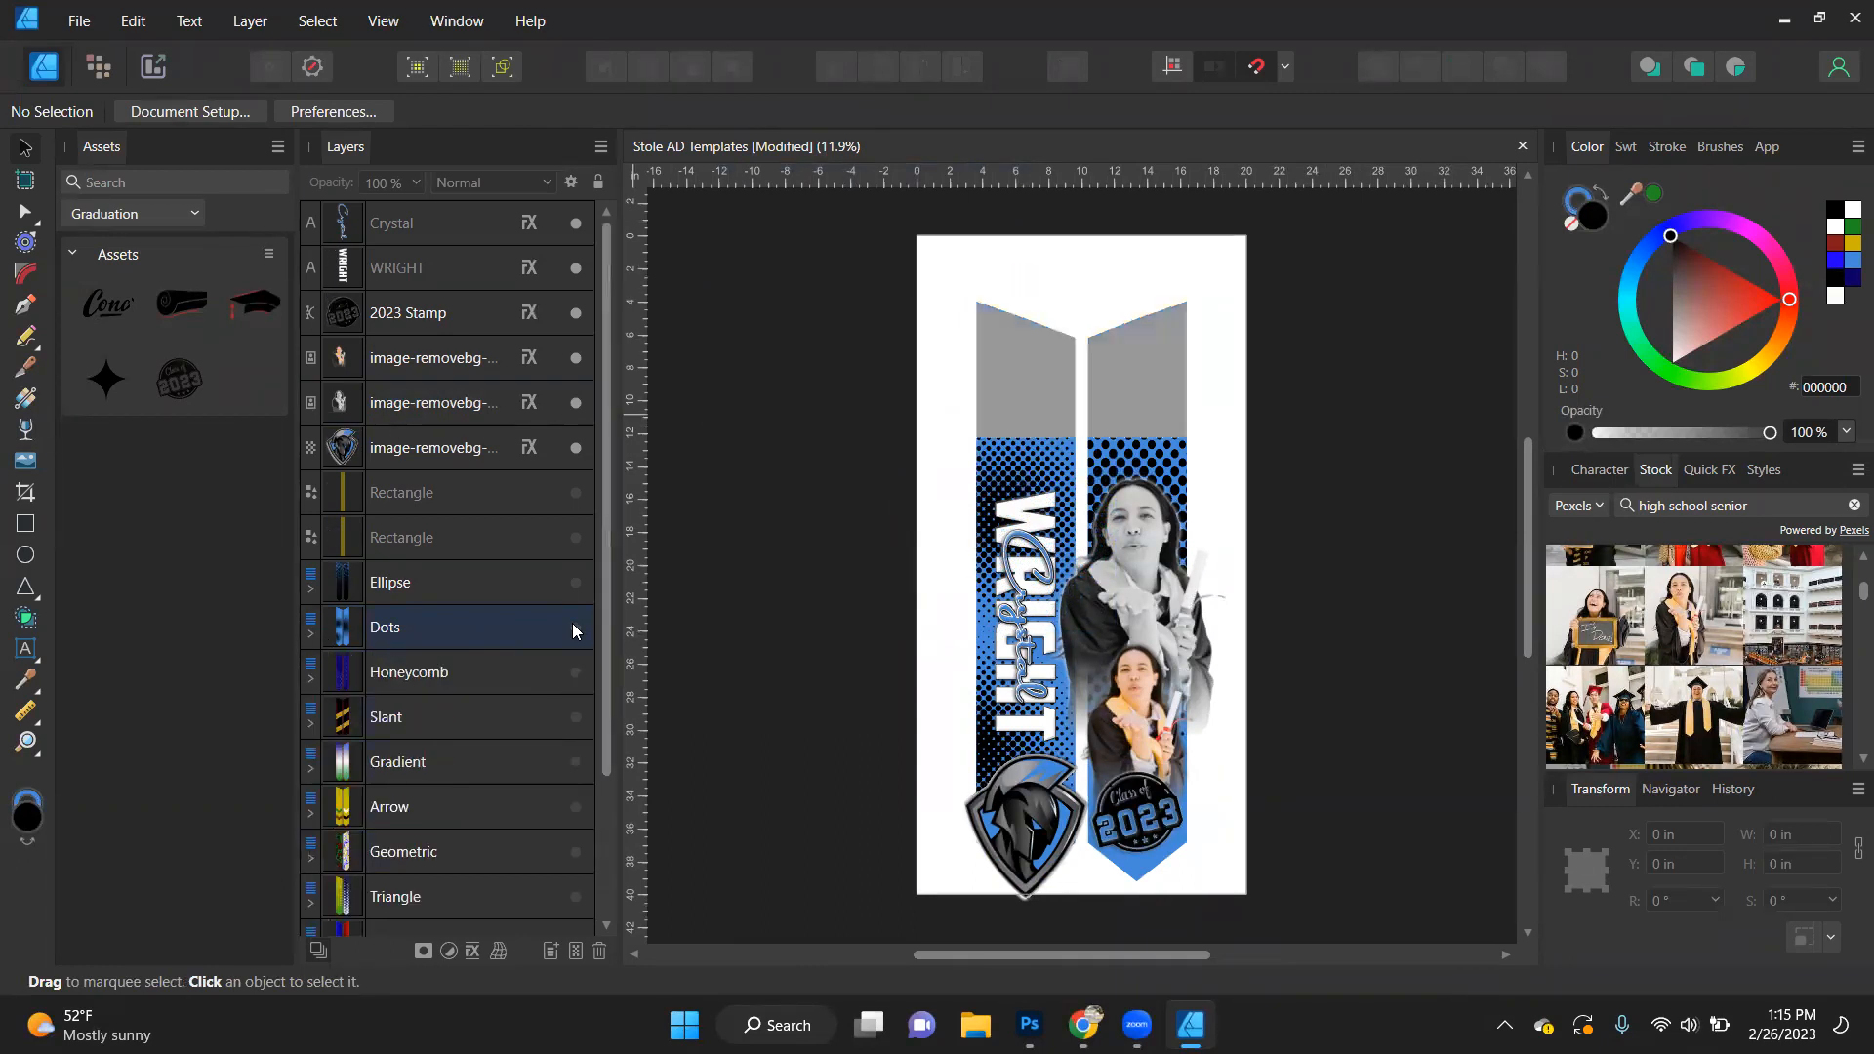
{"action": "left_click", "coordinate": [577, 673]}
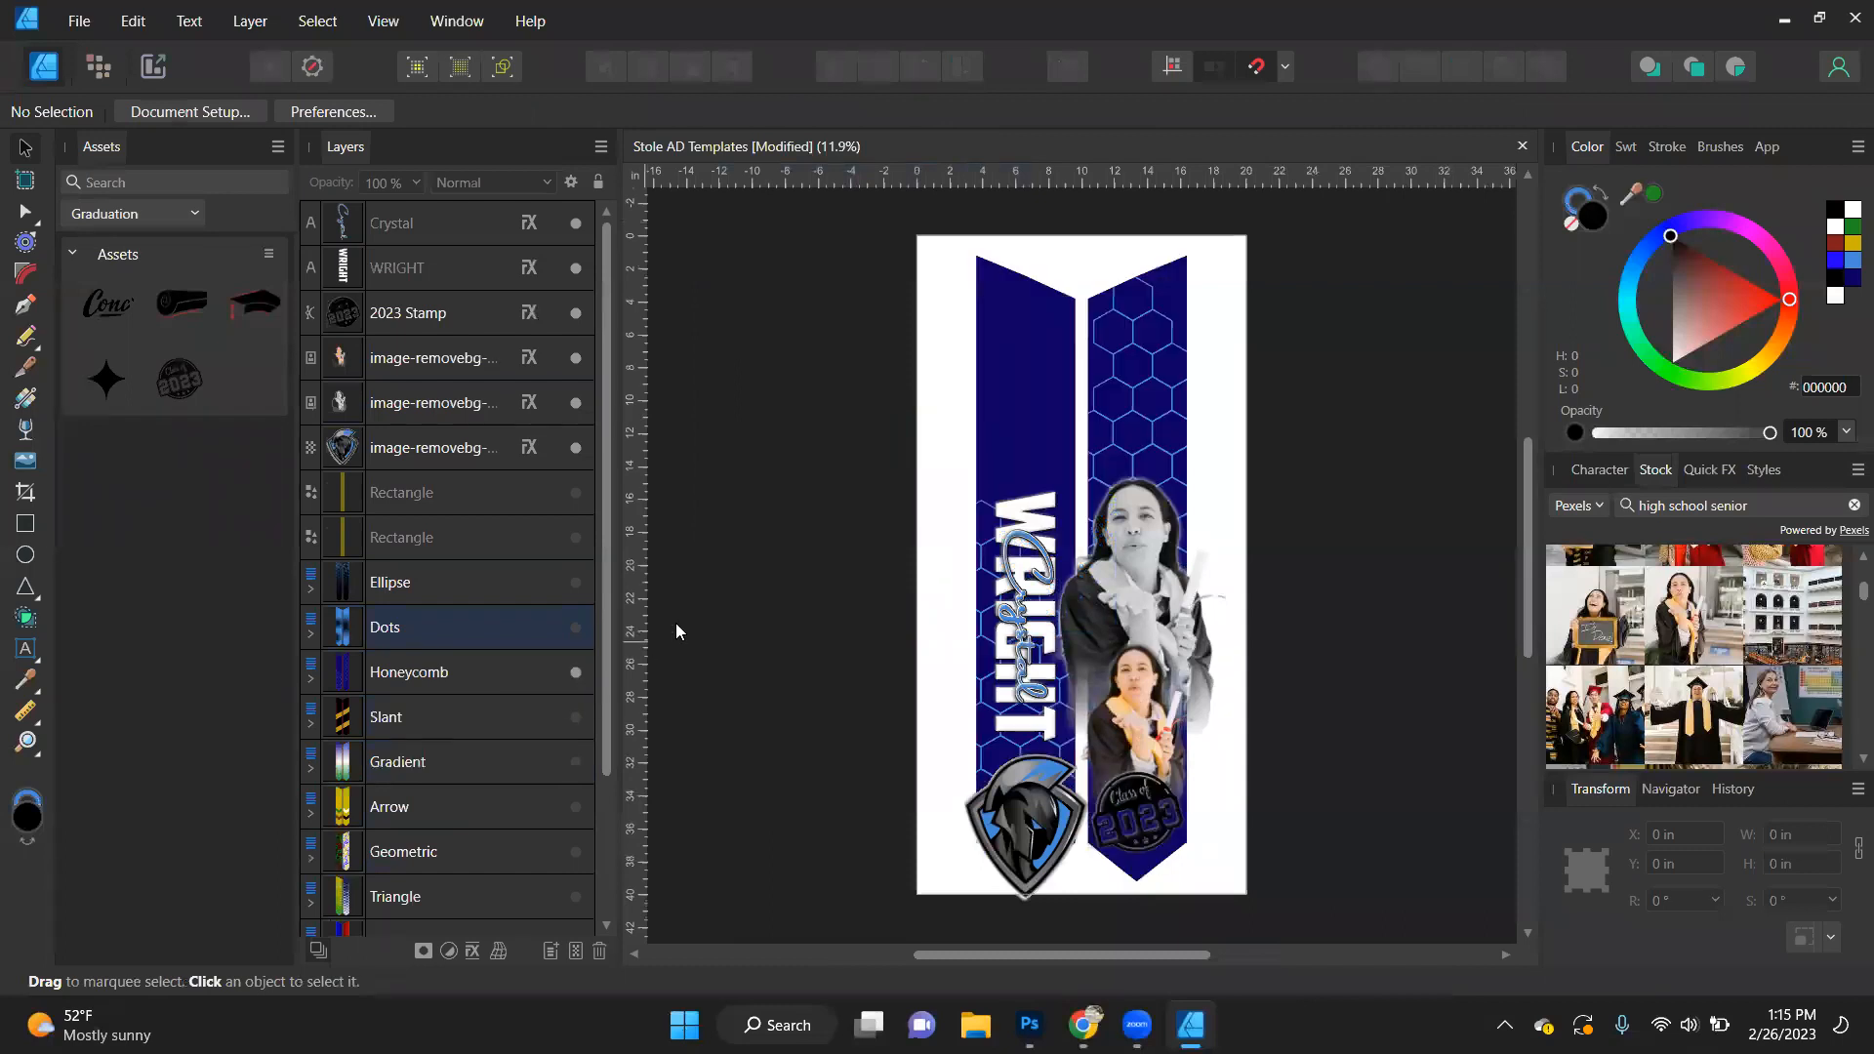
- Switch the stole background from the Honeycomb template to the Slant template
{"action": "scroll", "coordinate": [577, 583], "scroll_direction": "down", "scroll_amount": 4}
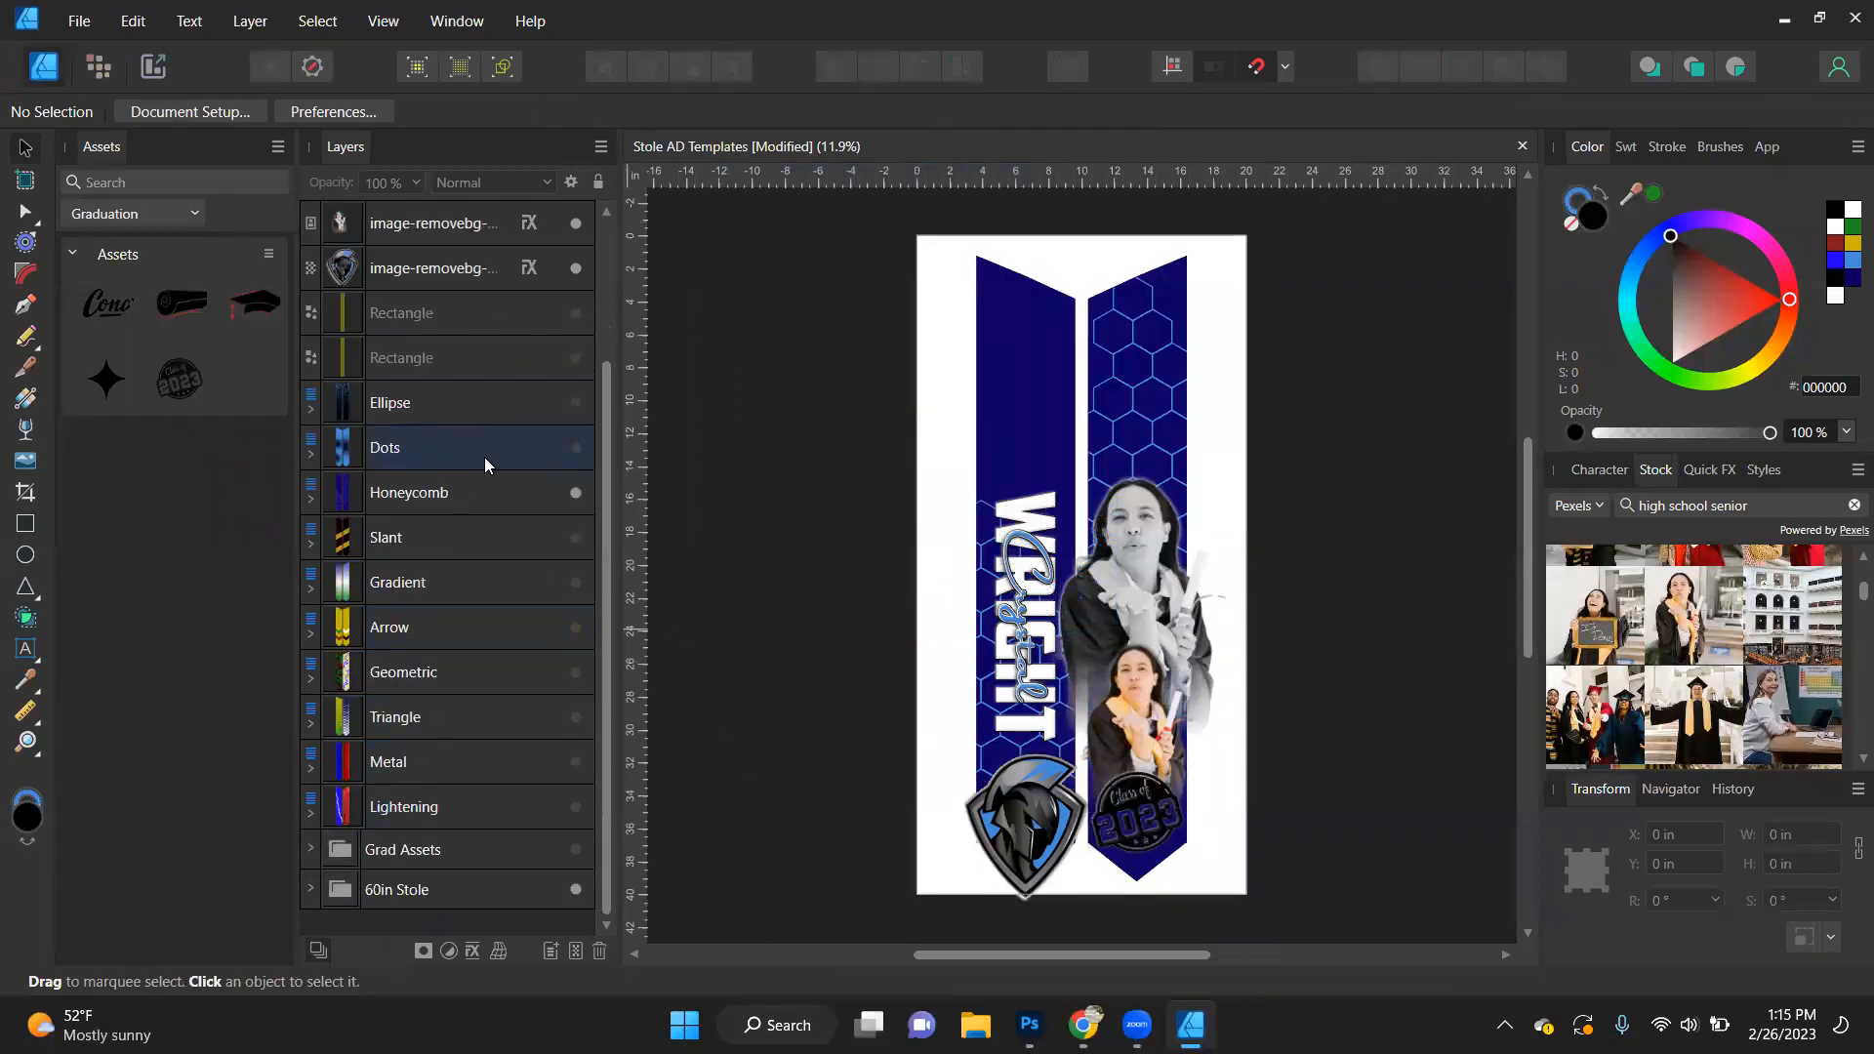
{"action": "left_click", "coordinate": [575, 493]}
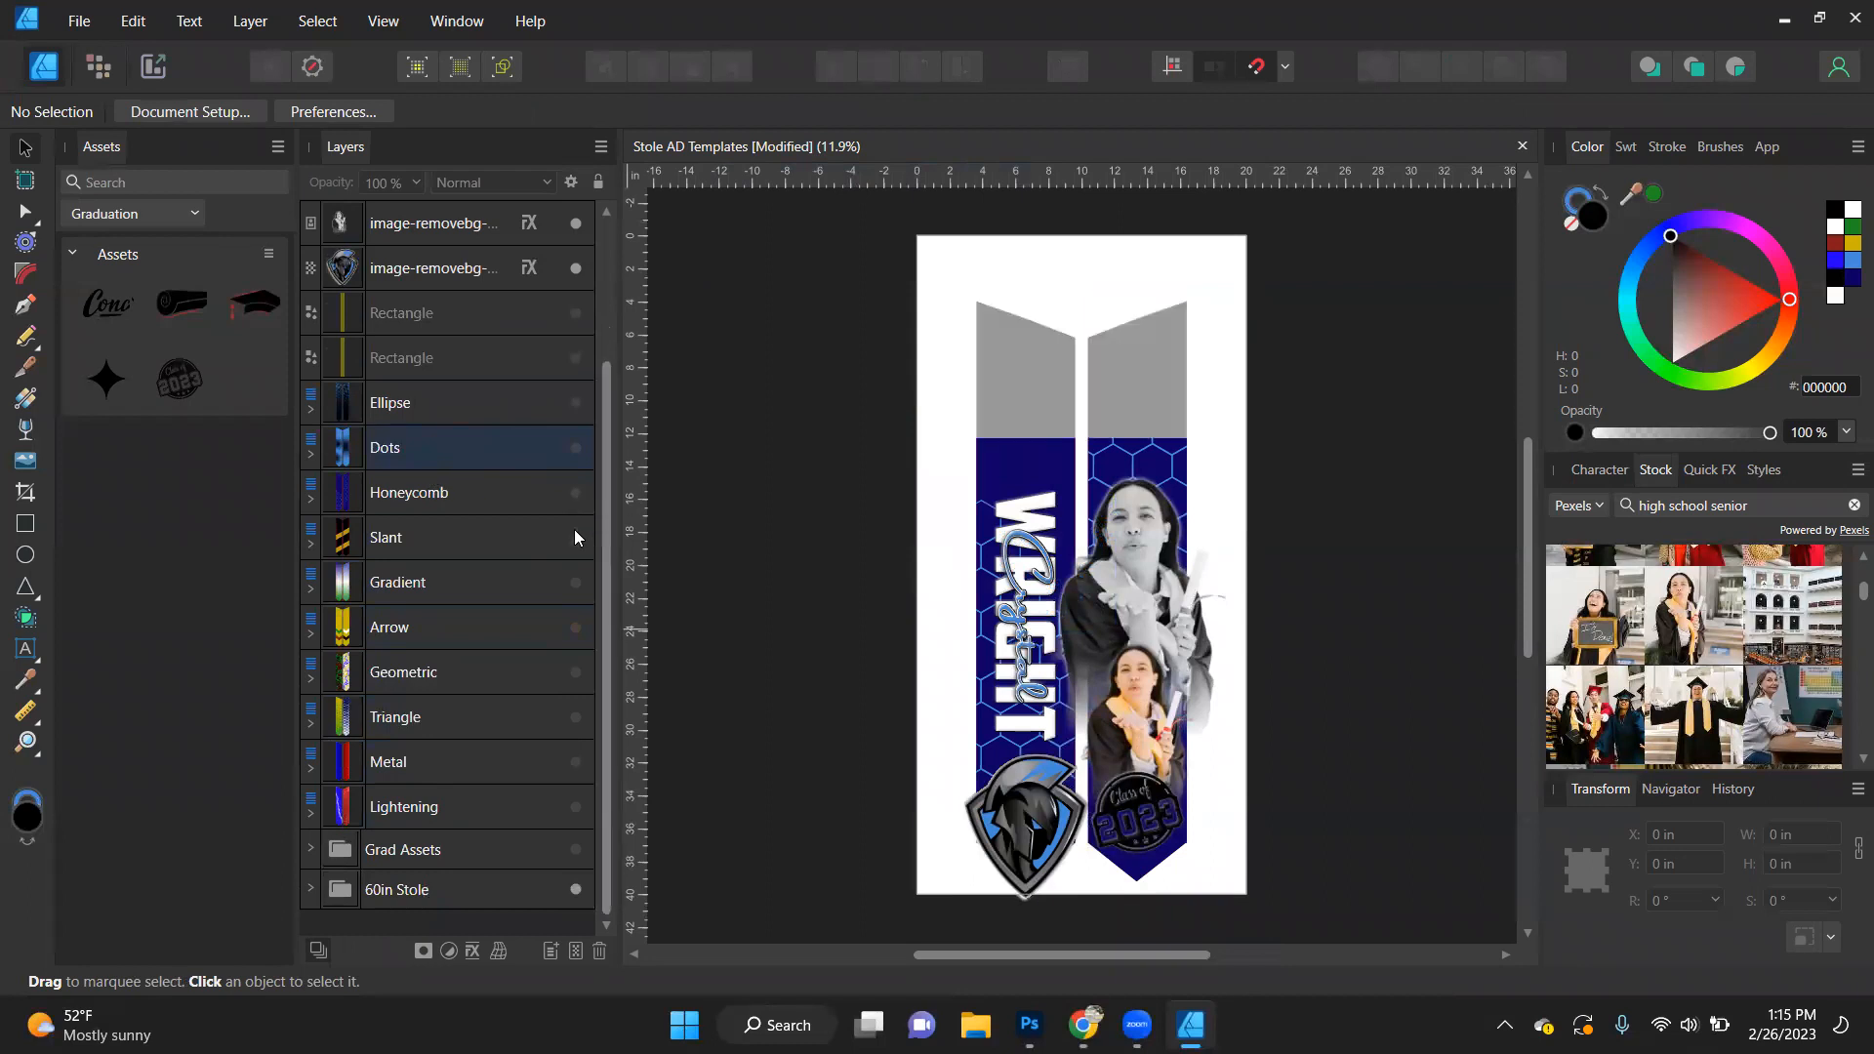
{"action": "left_click", "coordinate": [574, 538]}
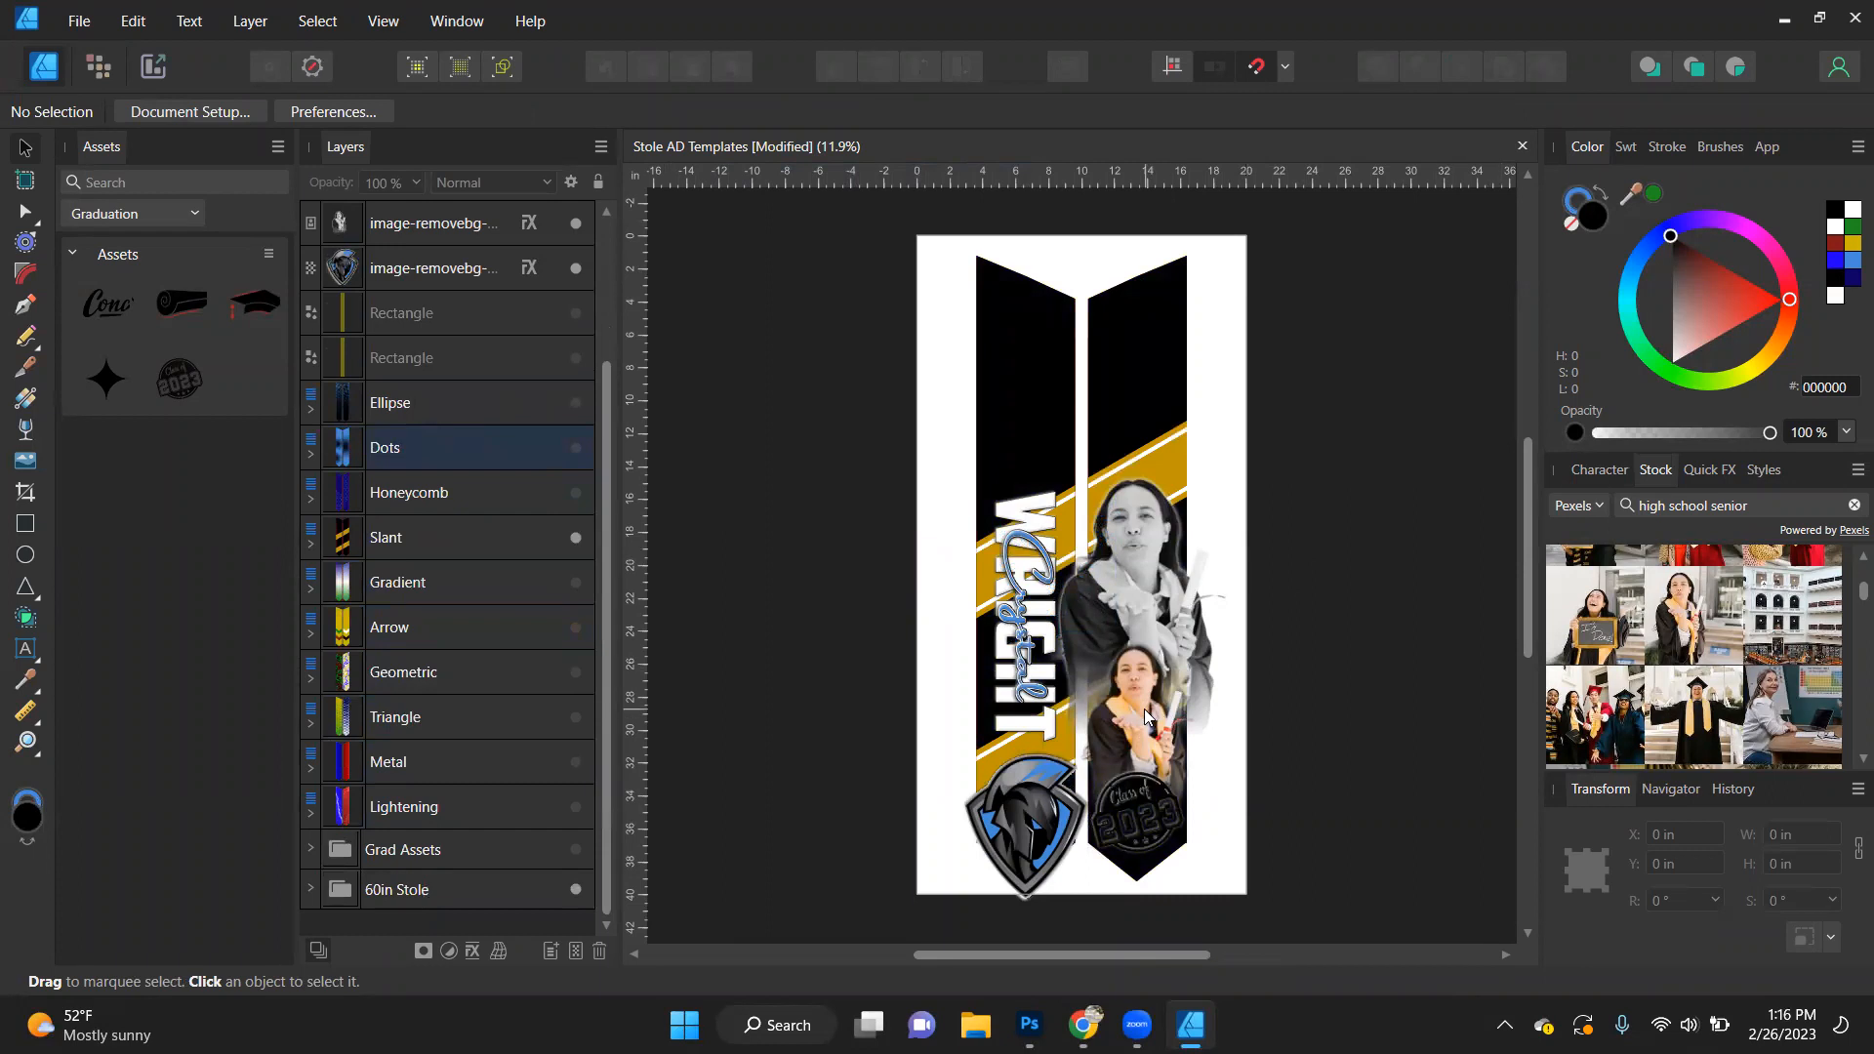
- Recolor every object named Slant Color 1 in the Slant template light blue (458BDA)
{"action": "scroll", "coordinate": [1144, 708], "scroll_direction": "up", "scroll_amount": 2}
{"action": "left_click", "coordinate": [1197, 332]}
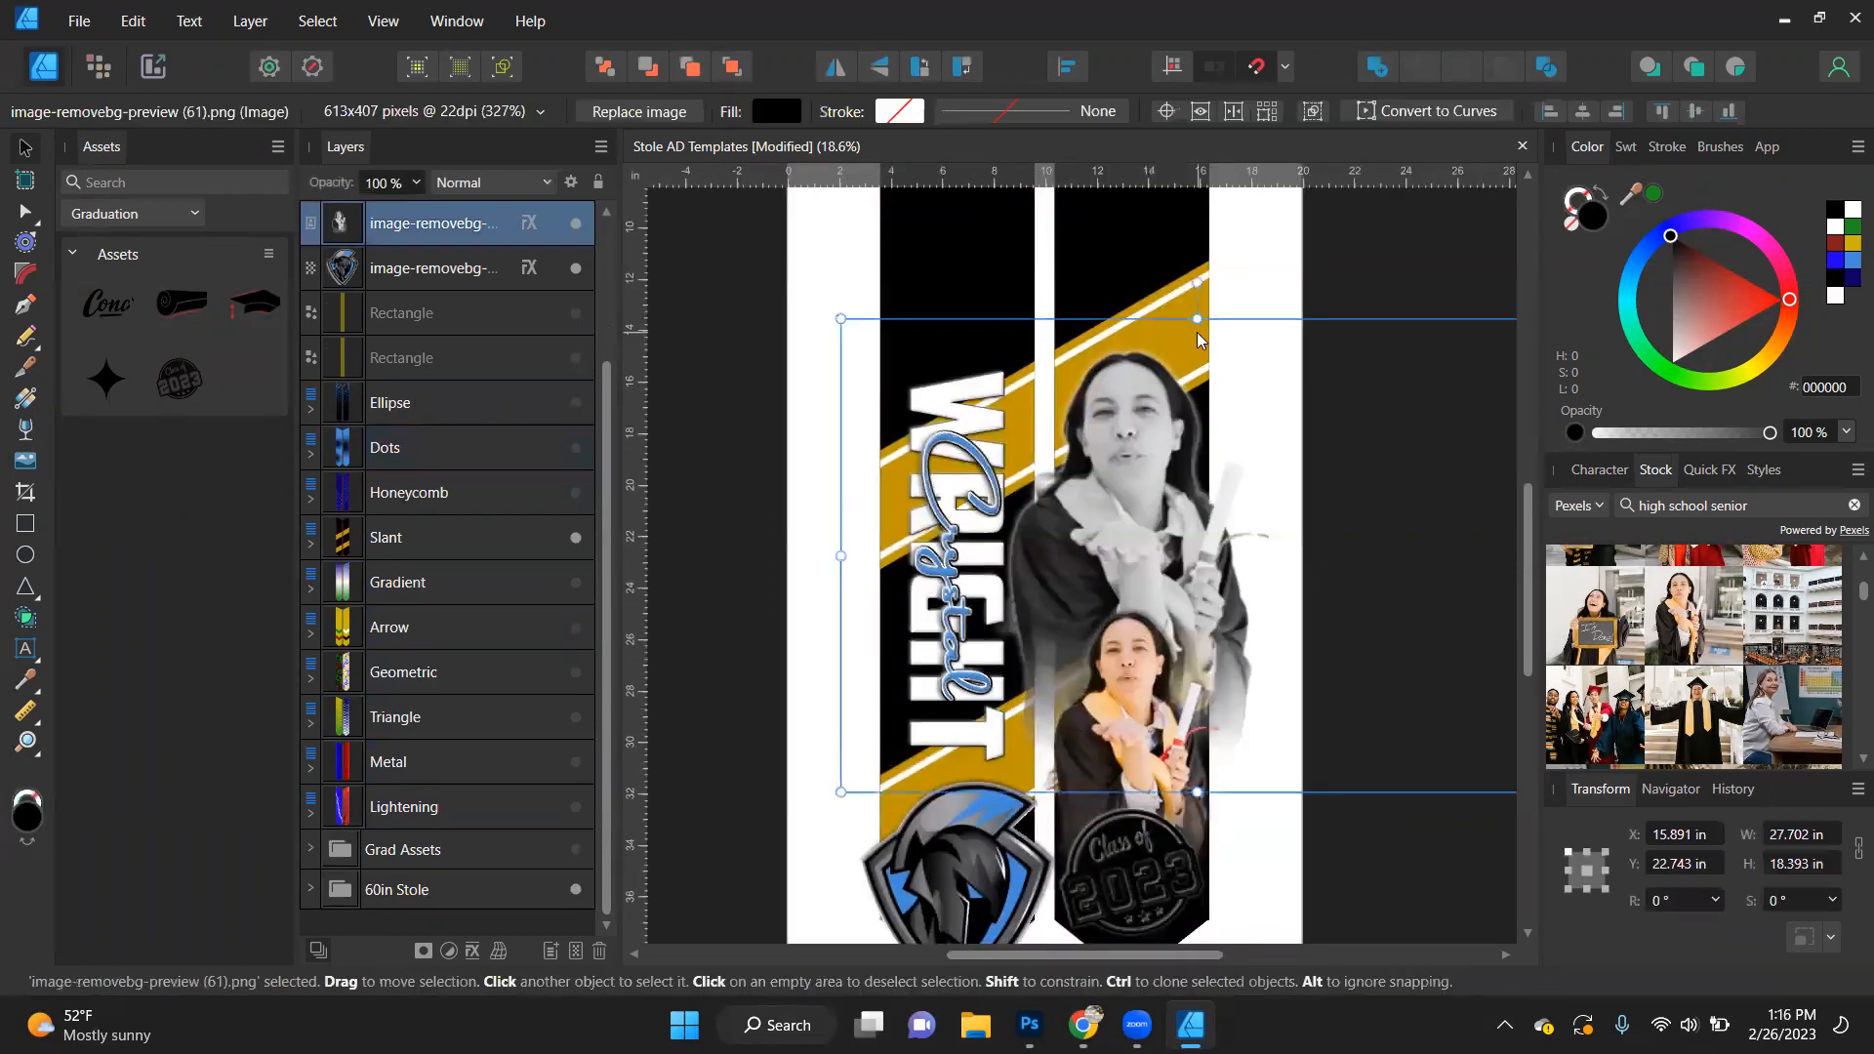
{"action": "left_click", "coordinate": [313, 546]}
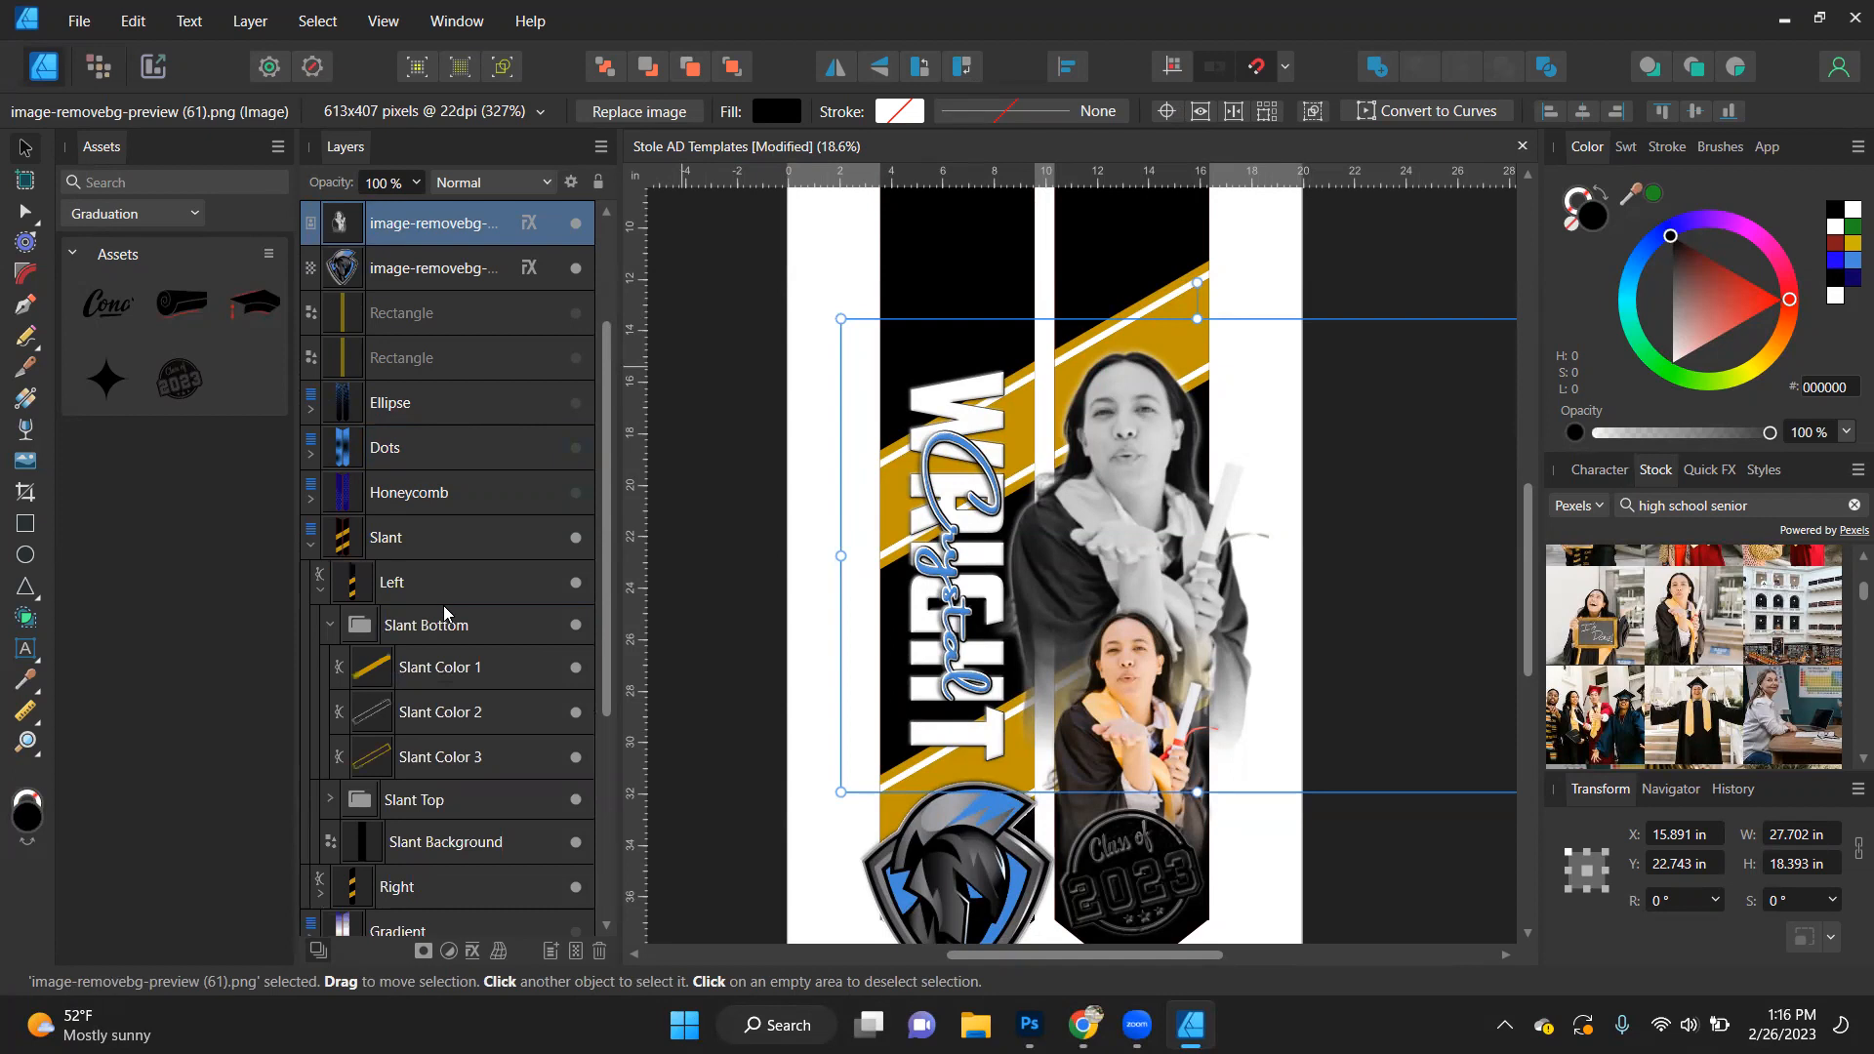
{"action": "left_click", "coordinate": [458, 662]}
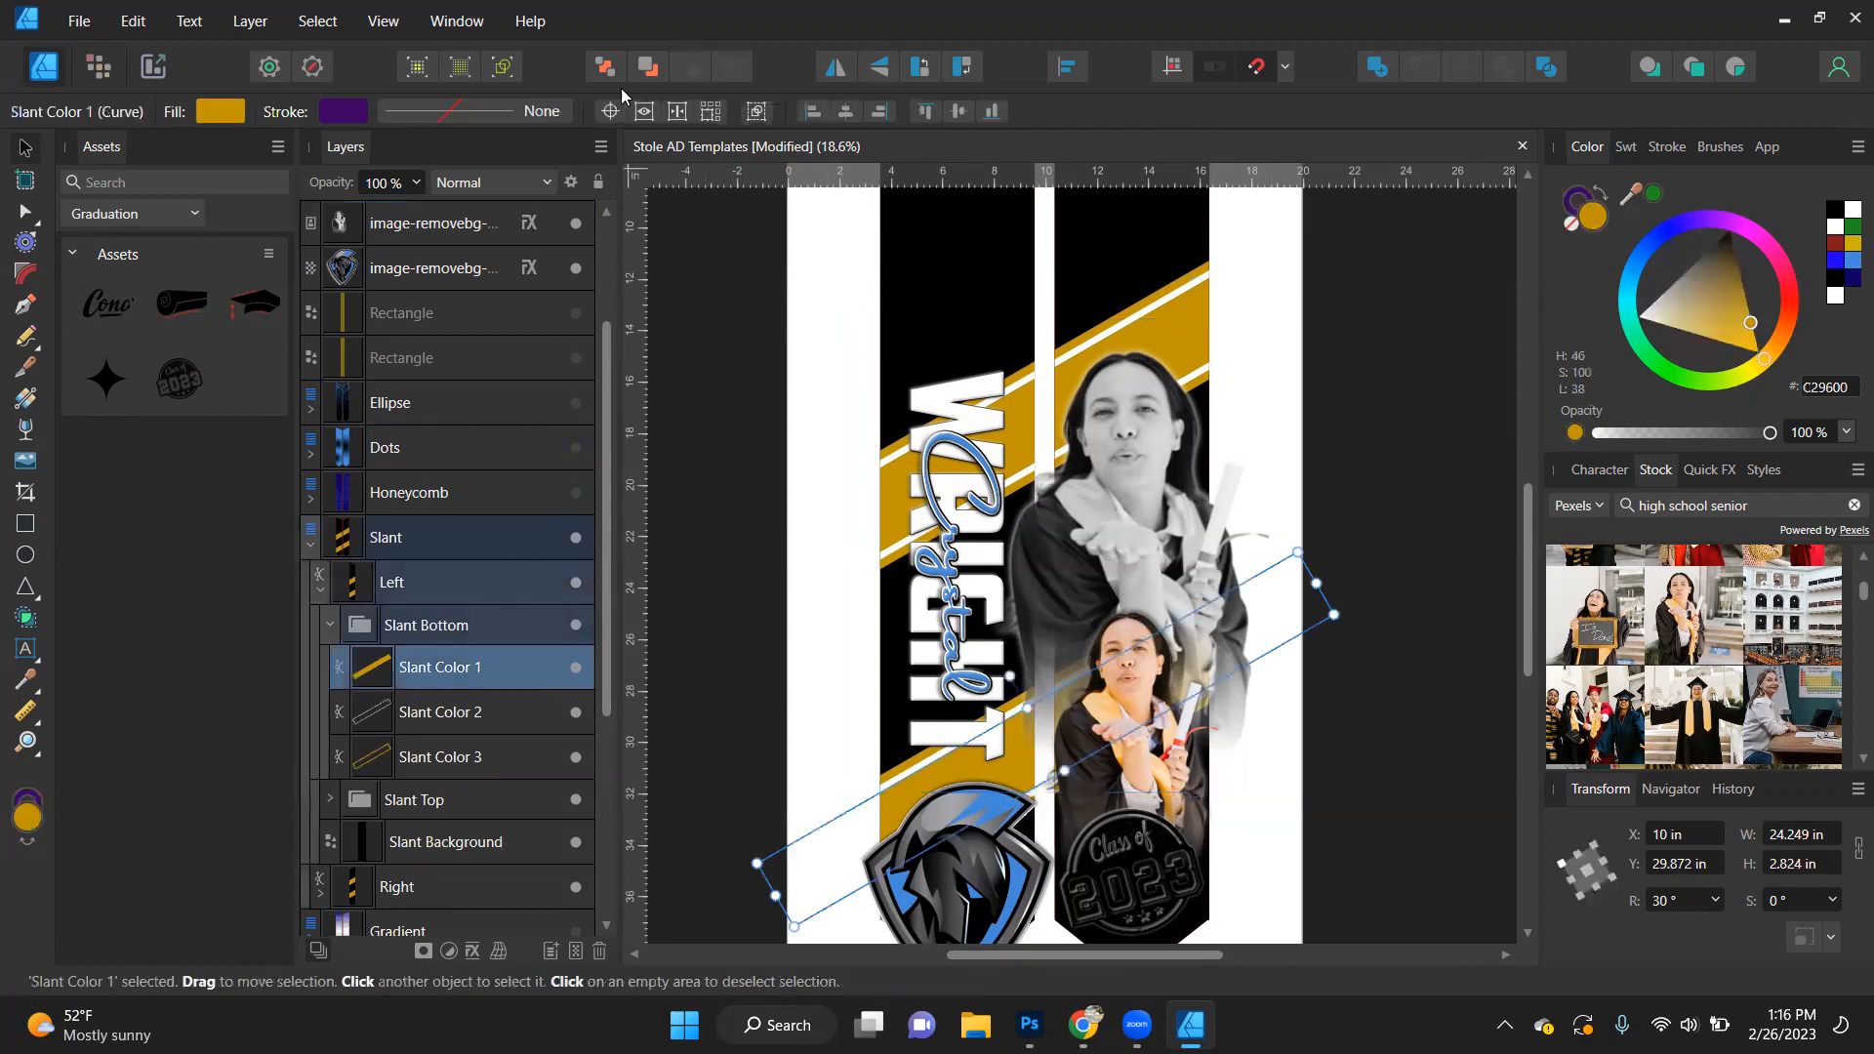
{"action": "left_click", "coordinate": [308, 21]}
{"action": "mouse_move", "coordinate": [332, 291]}
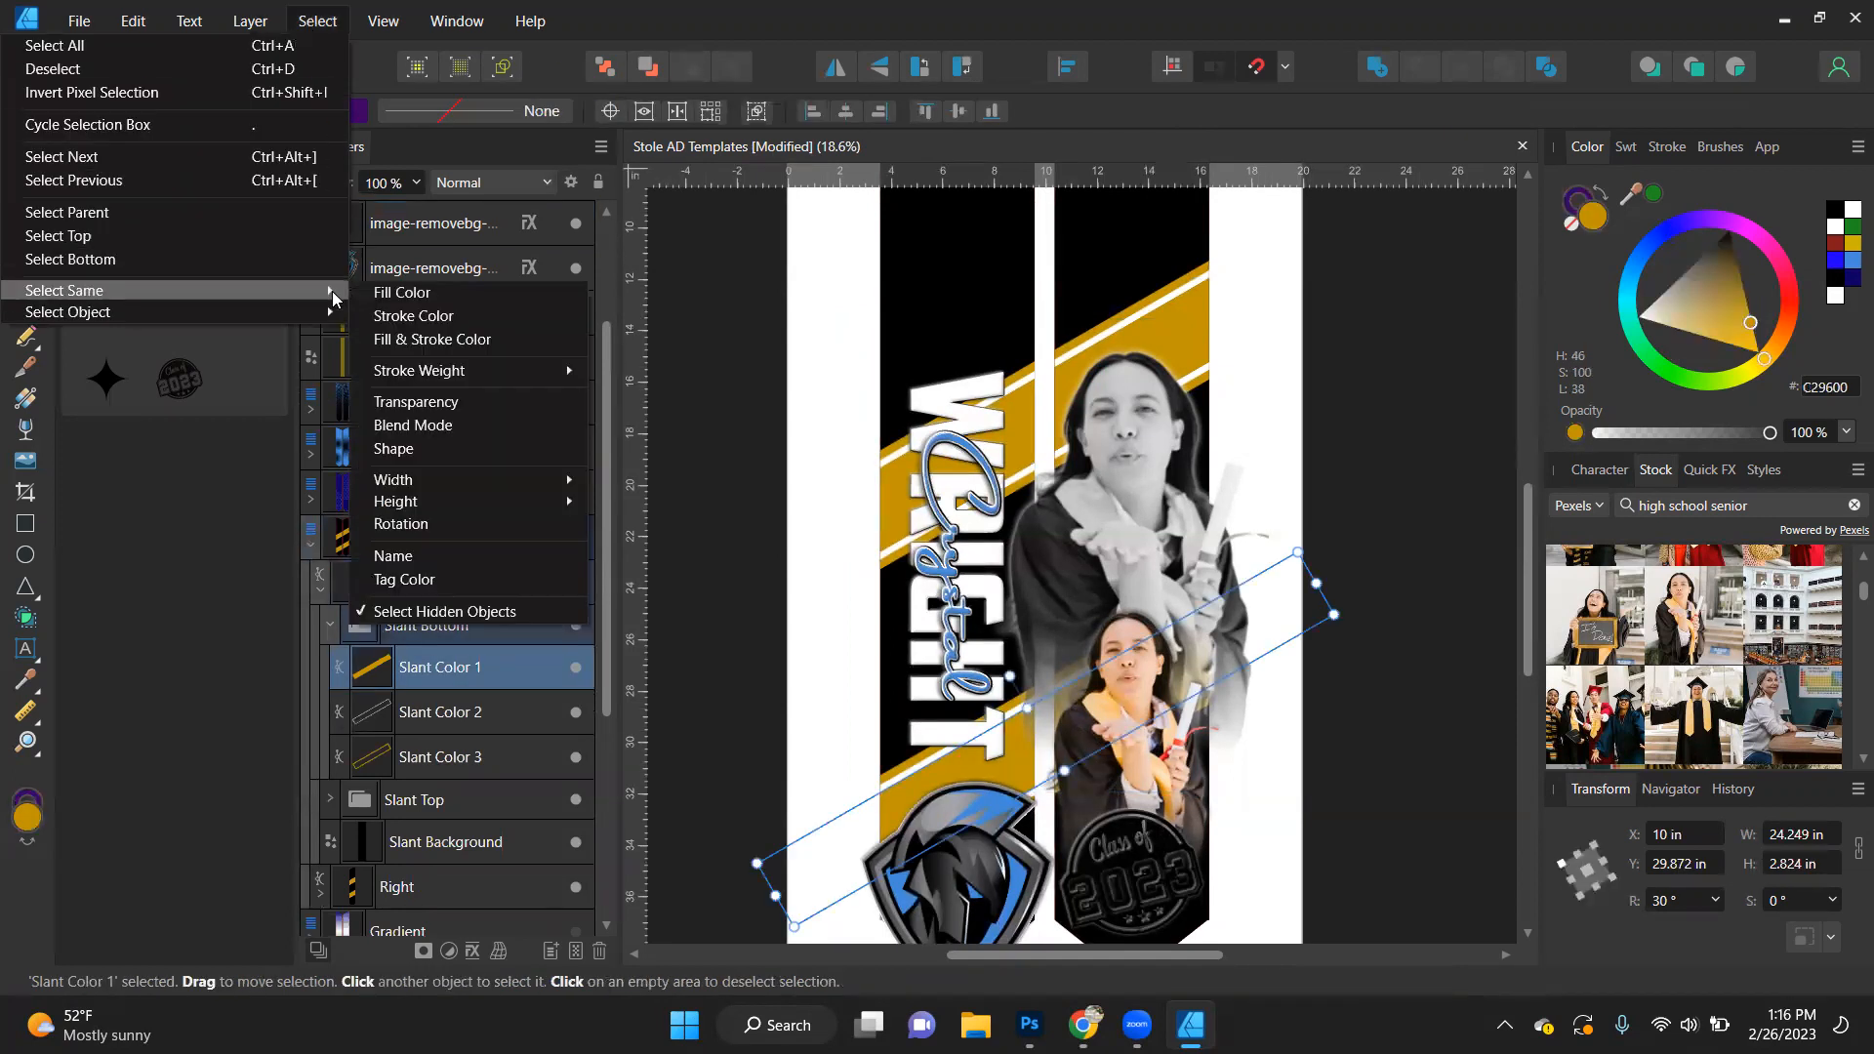
{"action": "left_click", "coordinate": [428, 557]}
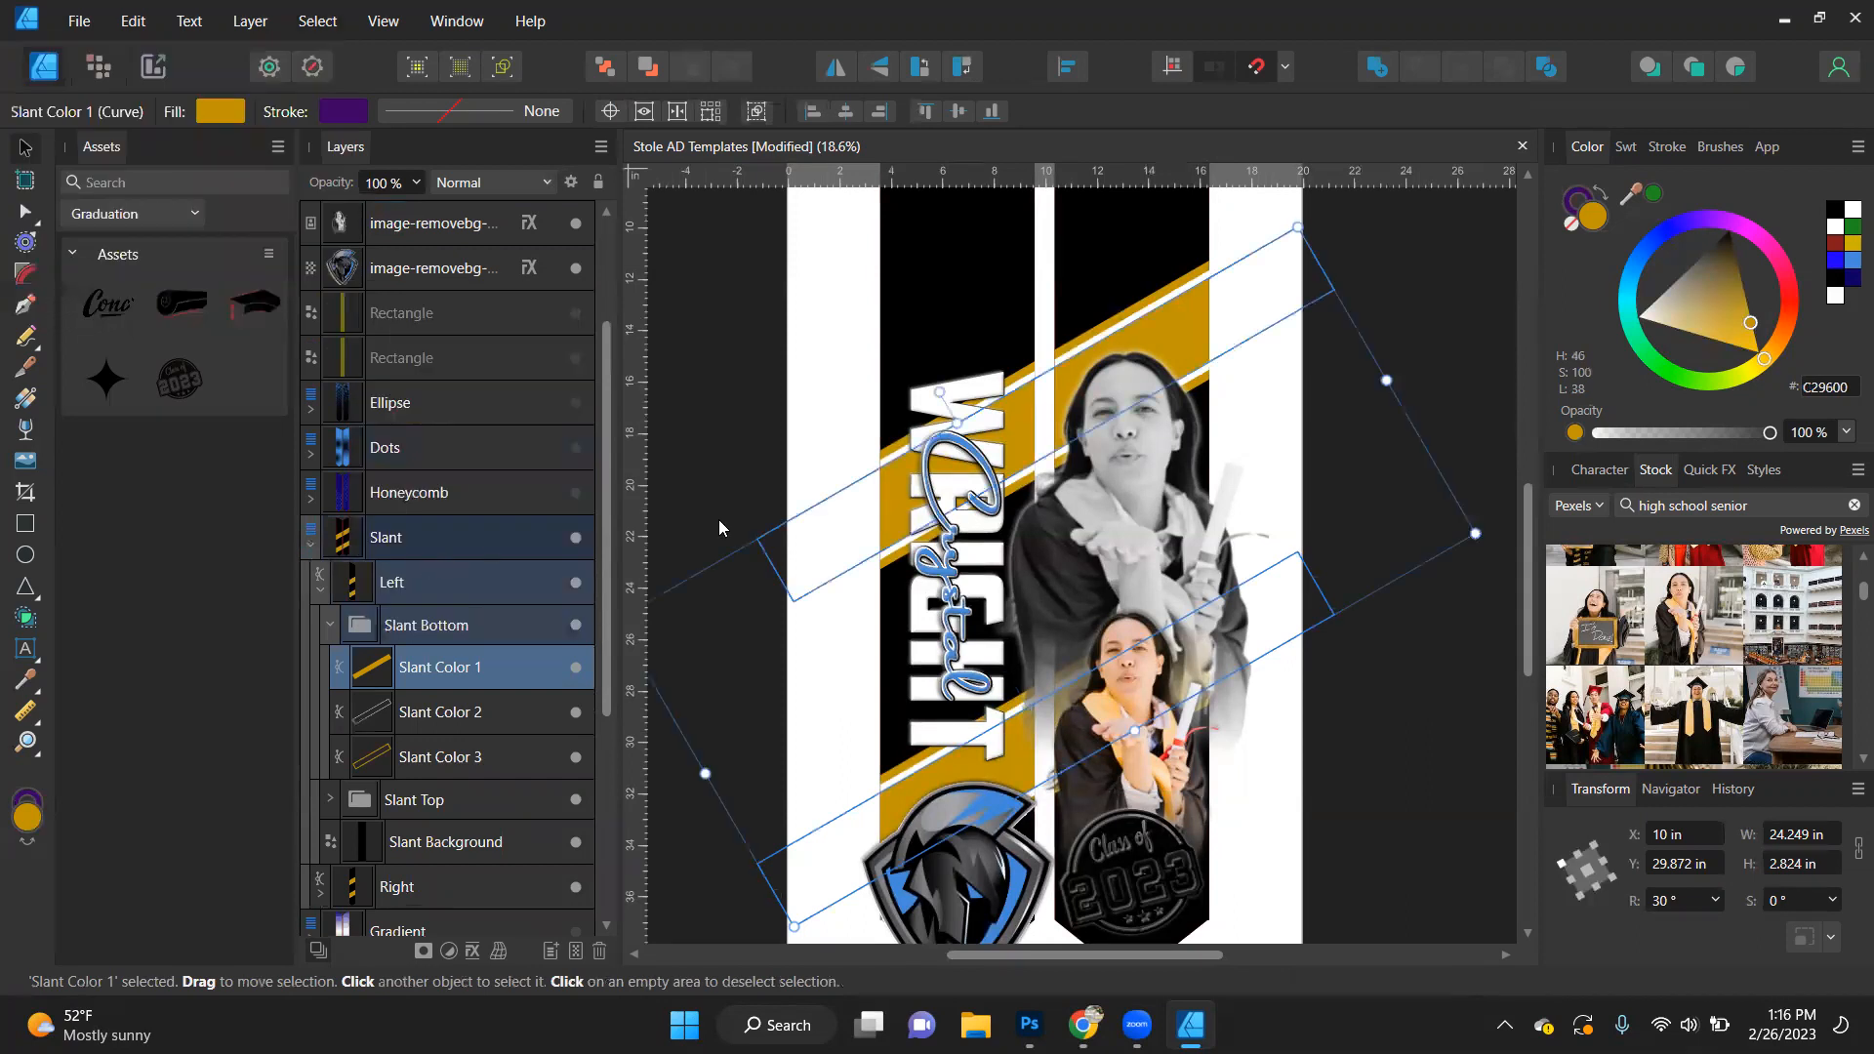
{"action": "left_click", "coordinate": [1845, 257]}
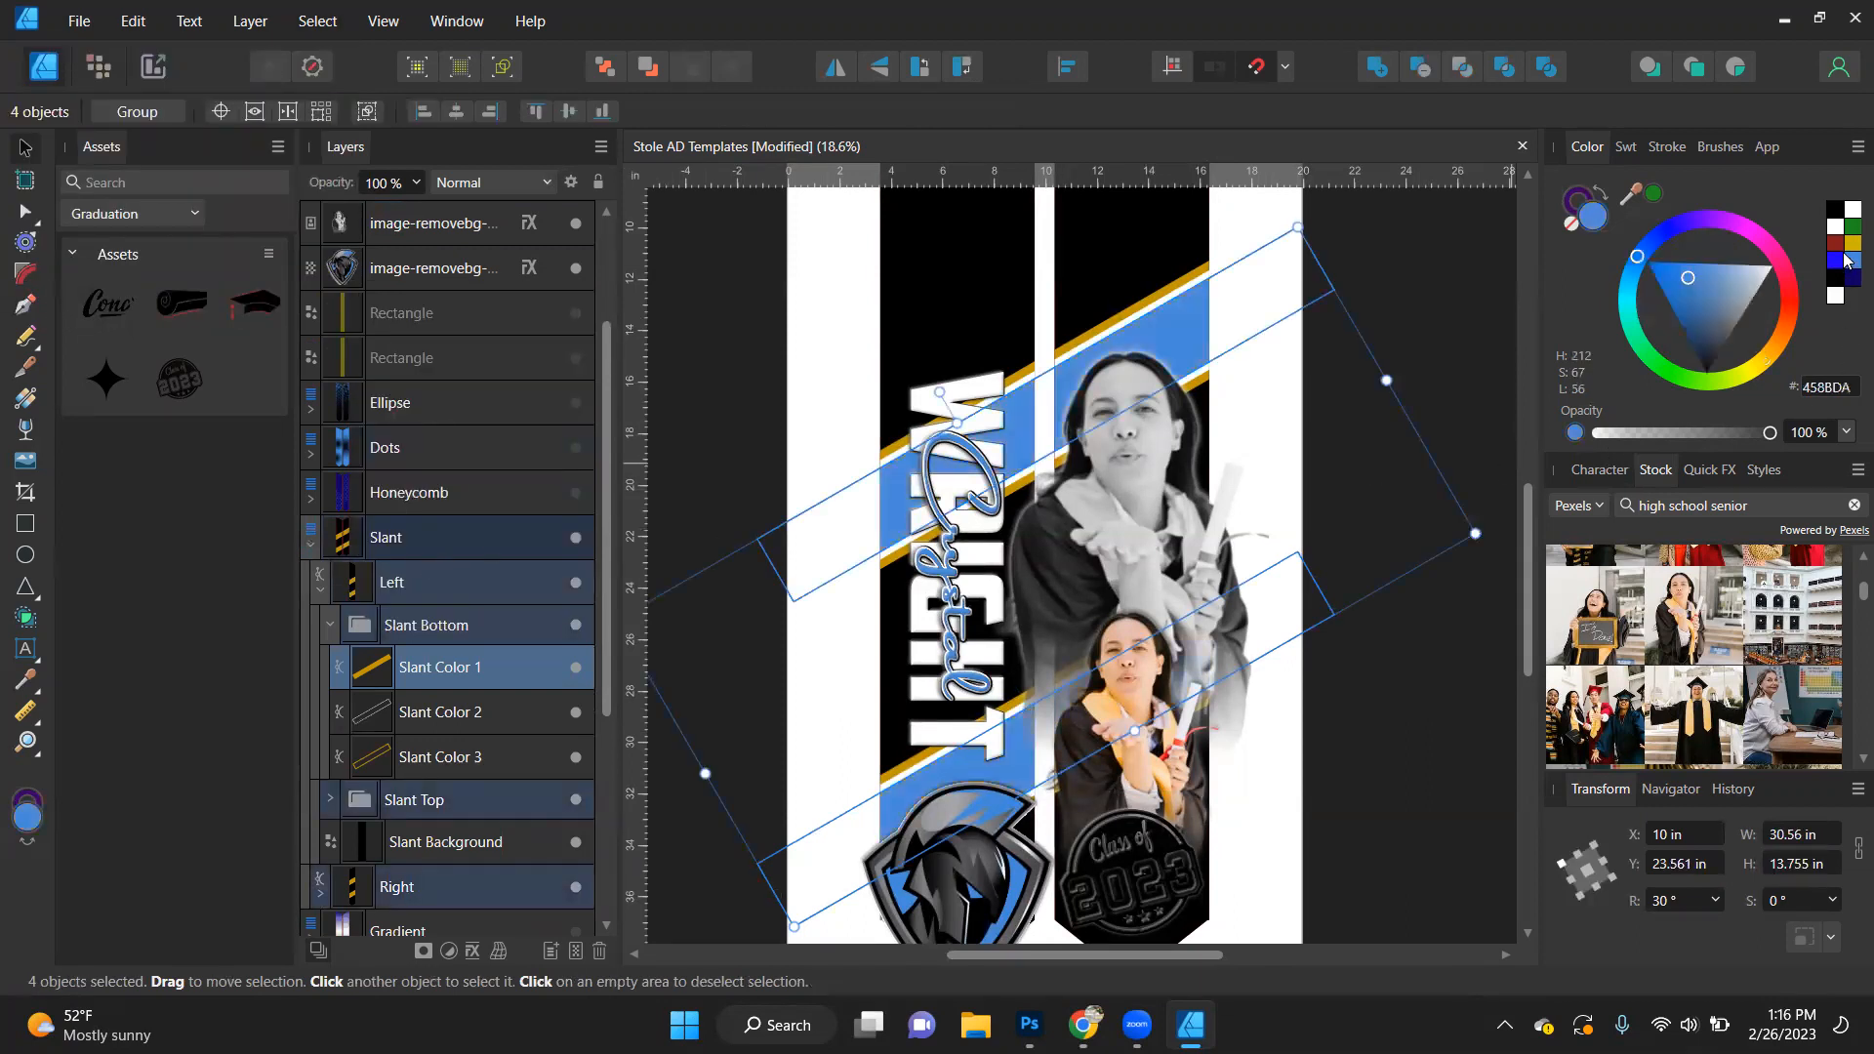
- Select all objects with the same name as Slant Color 3 and fill them with gray (919191)
{"action": "left_click", "coordinate": [457, 746]}
{"action": "left_click", "coordinate": [317, 20]}
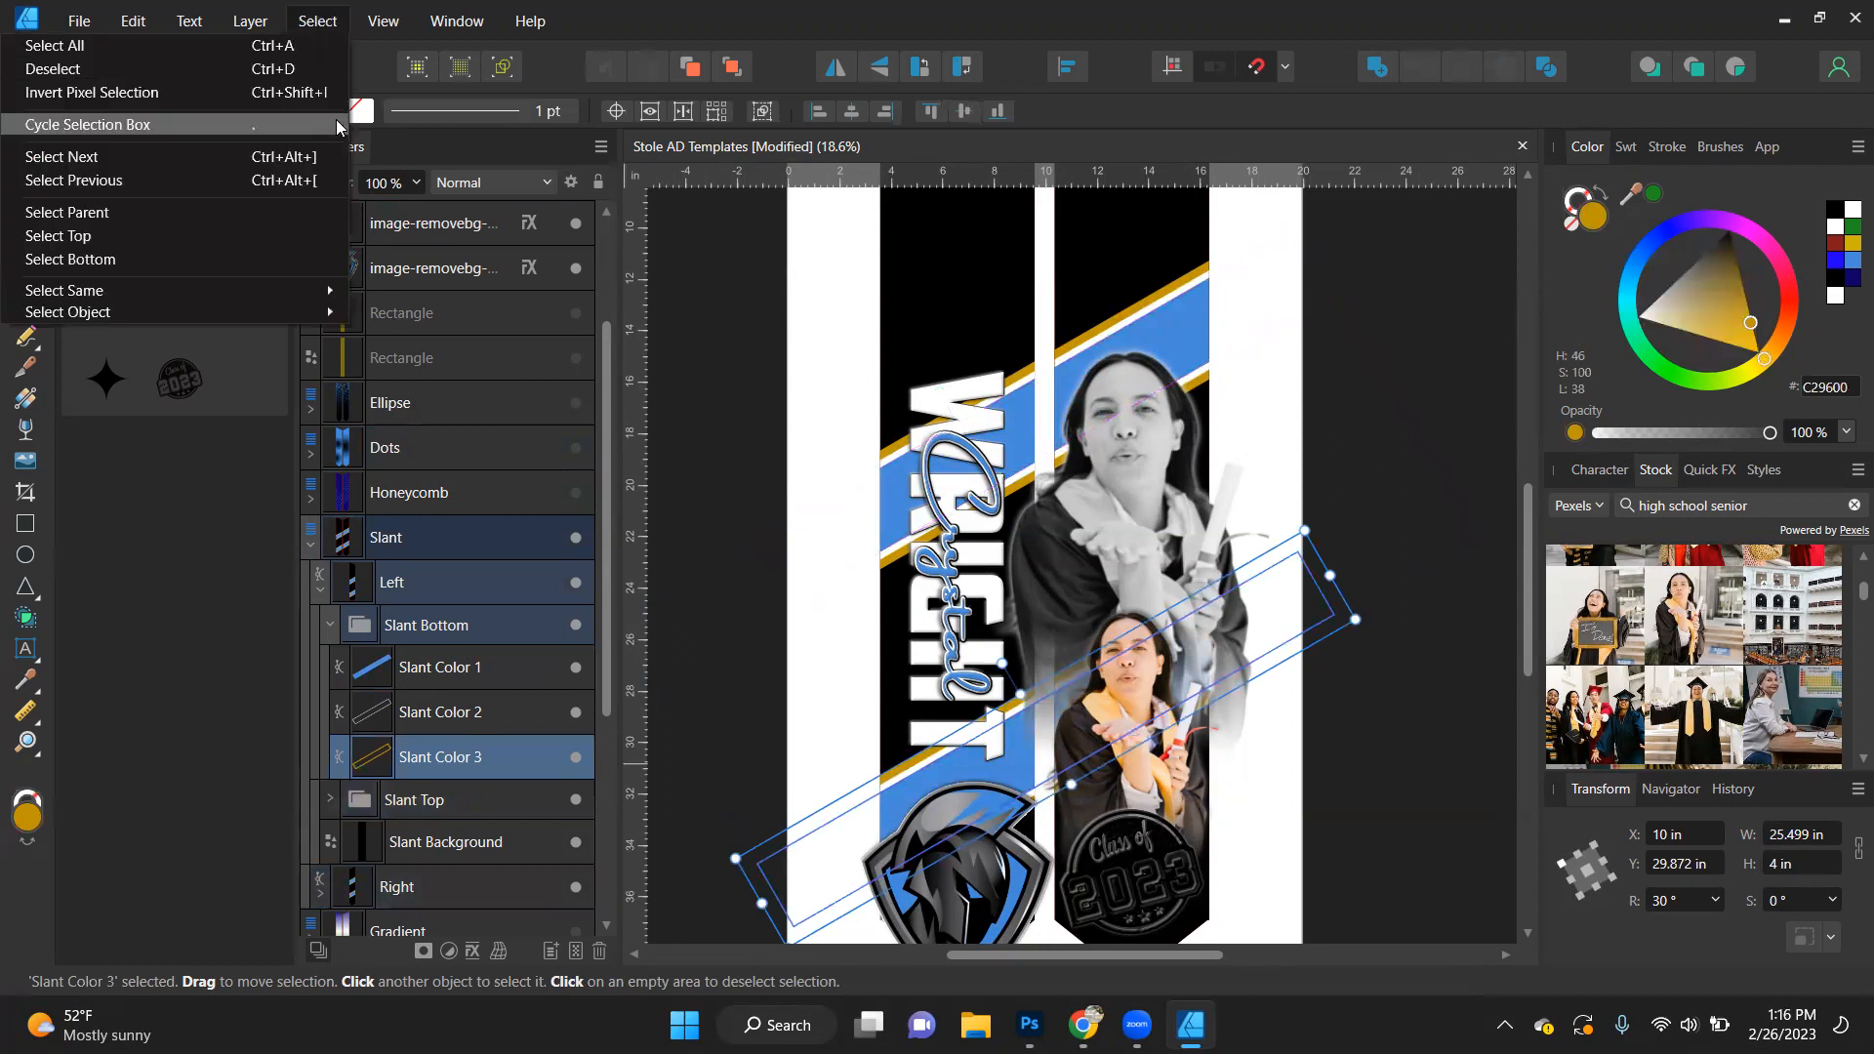
{"action": "mouse_move", "coordinate": [313, 290]}
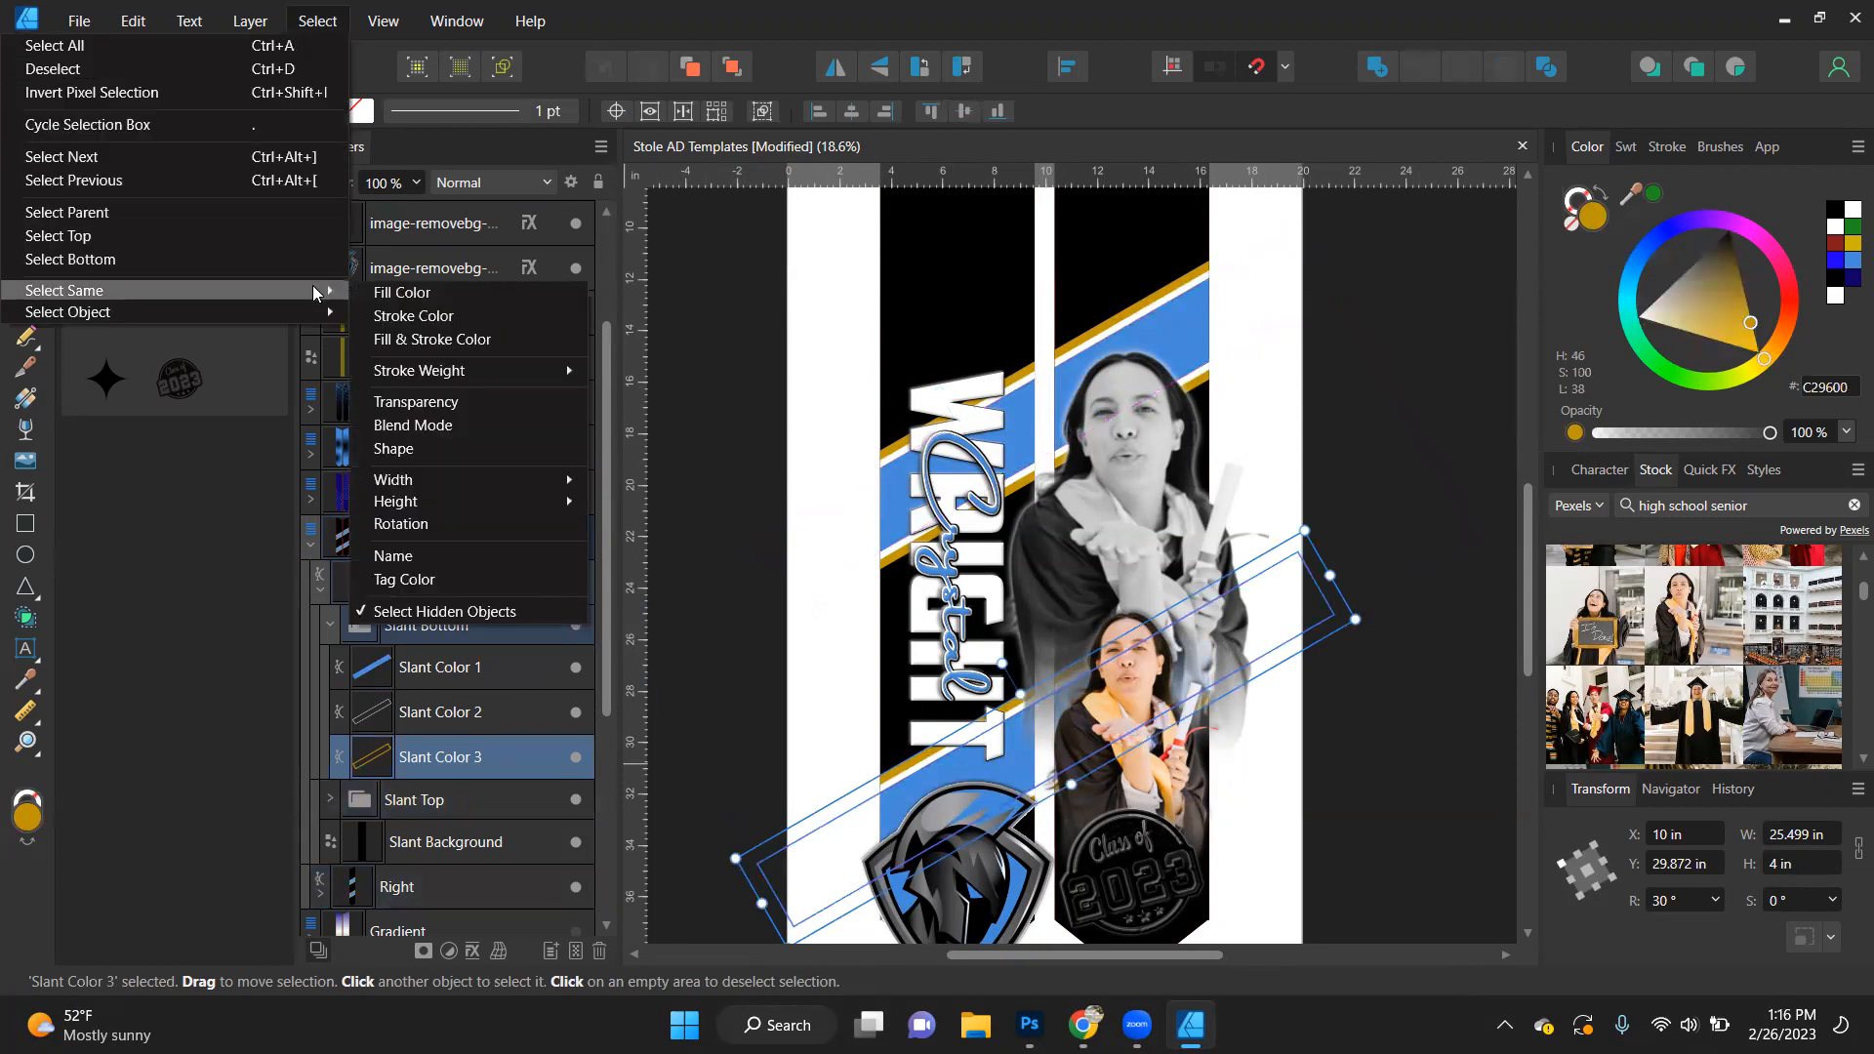
{"action": "left_click", "coordinate": [418, 556]}
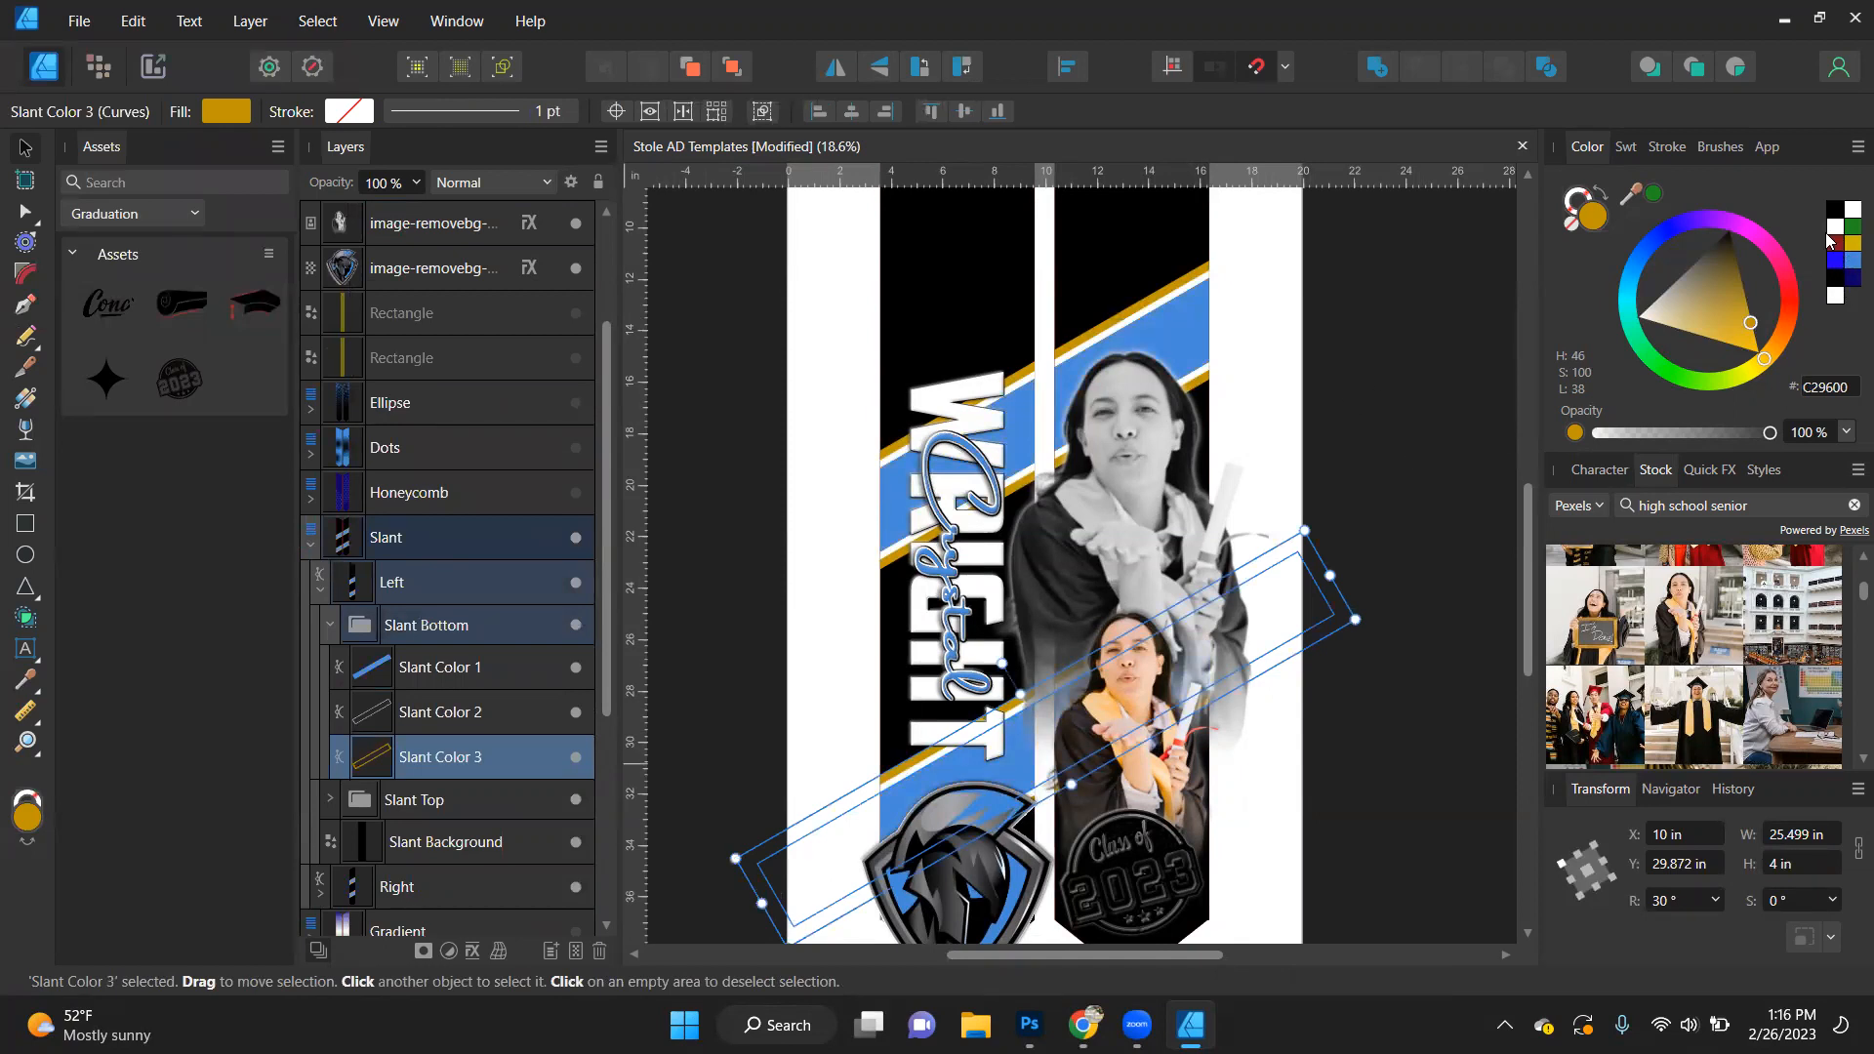
{"action": "left_click_drag", "start_coordinate": [1681, 240], "coordinate": [1677, 227]}
{"action": "left_click_drag", "start_coordinate": [1745, 301], "coordinate": [1749, 314]}
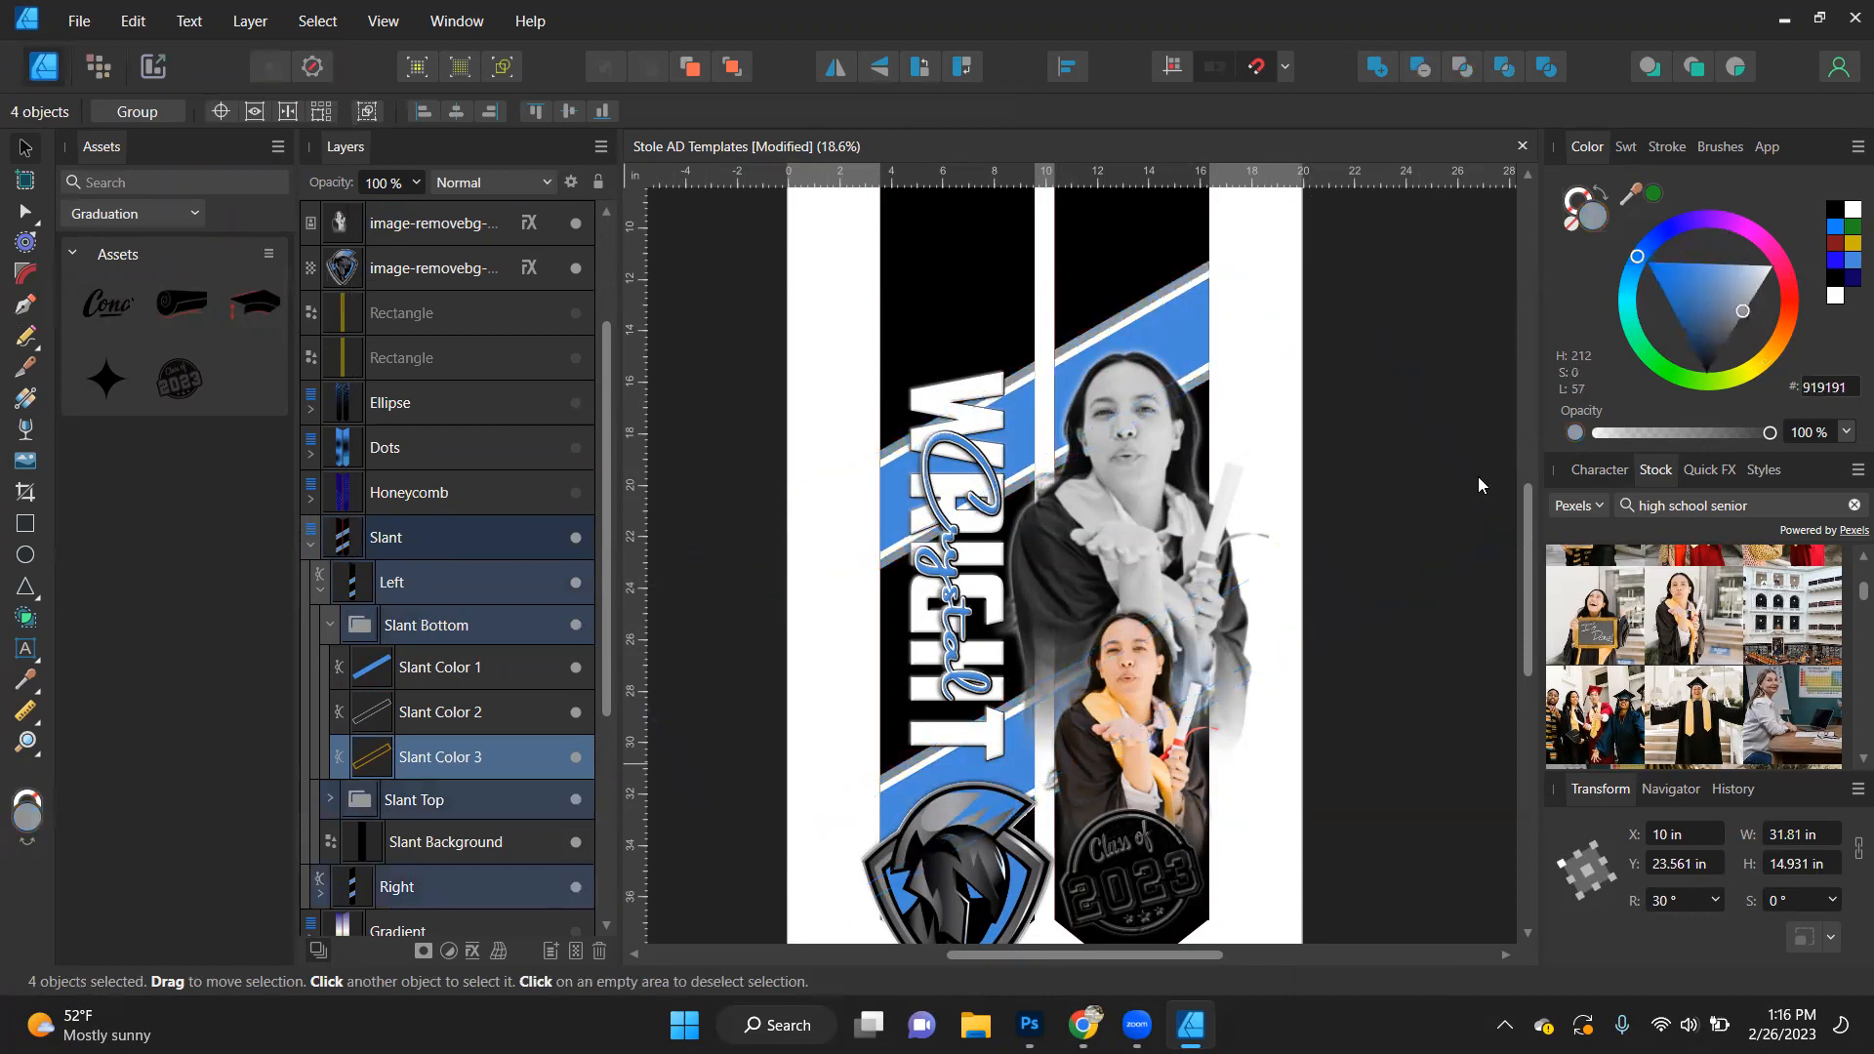
{"action": "left_click", "coordinate": [1298, 374]}
{"action": "scroll", "coordinate": [1298, 371], "scroll_direction": "down", "scroll_amount": 2}
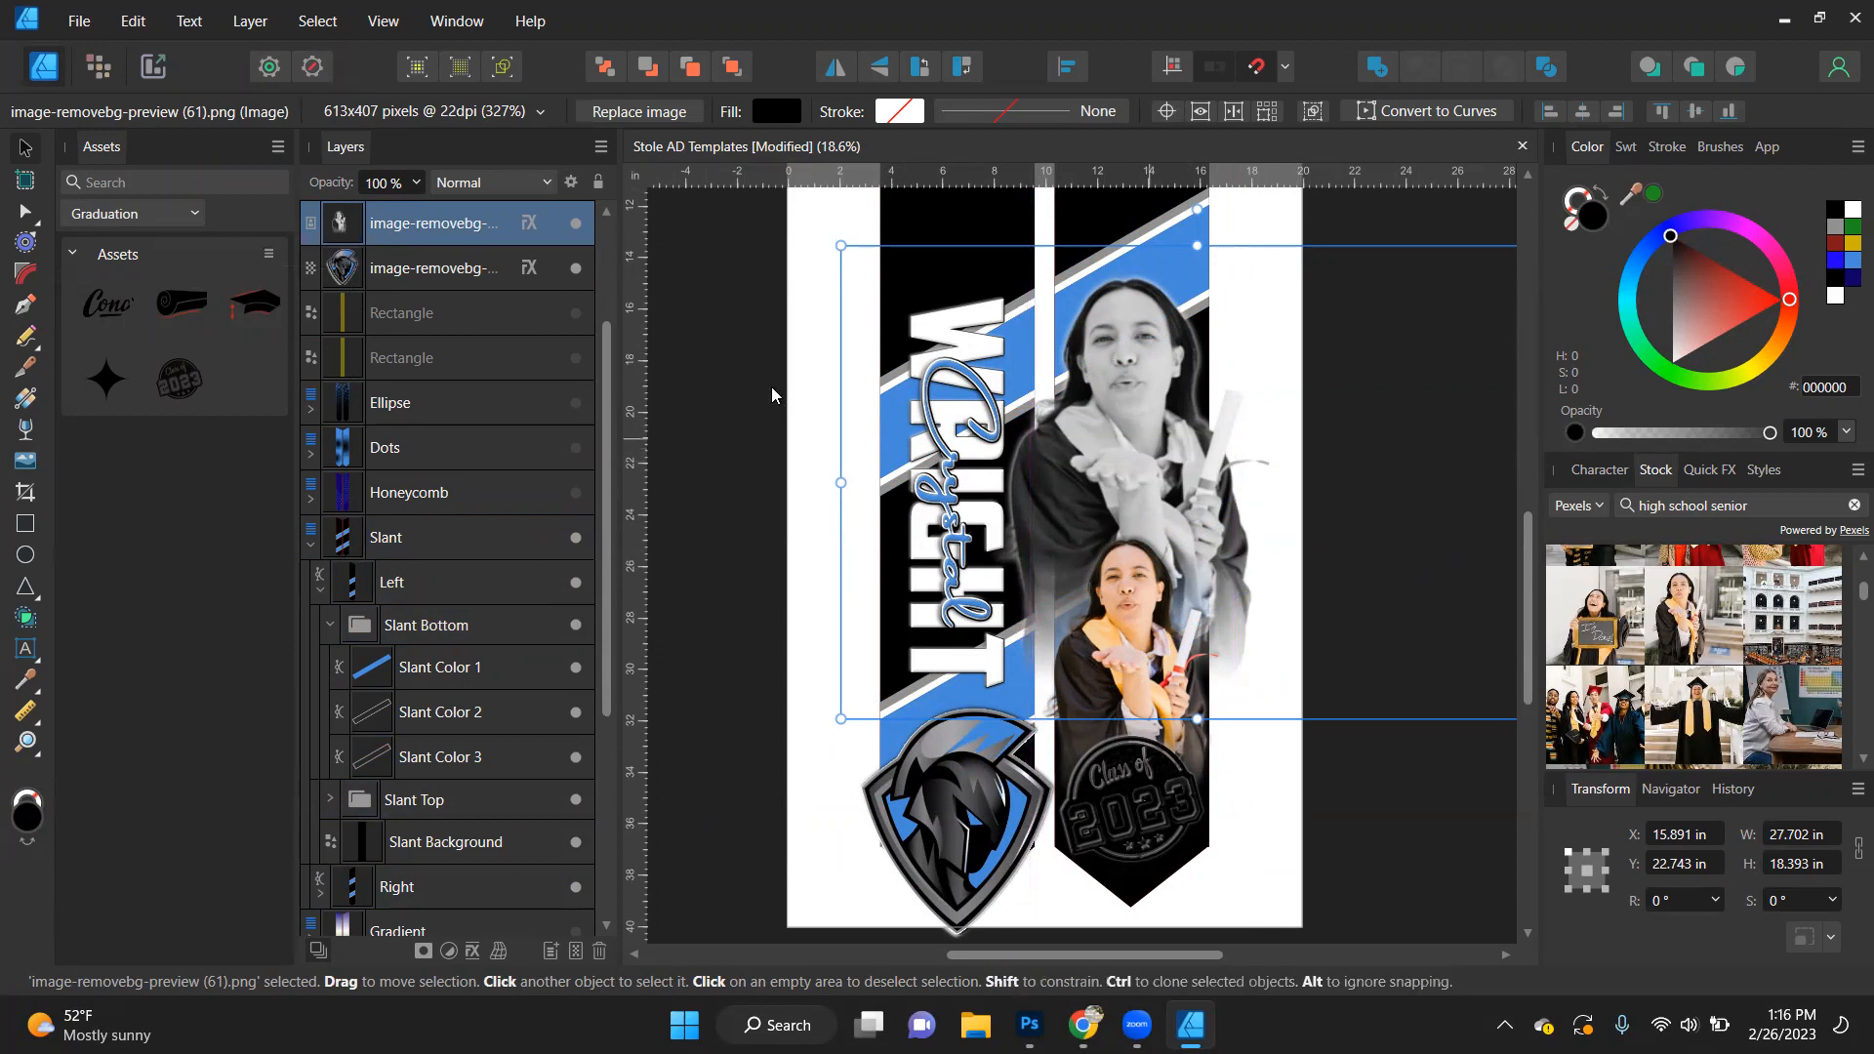
- Place the grayscale portrait image between the Slant Bottom and Slant Top groups inside the Right clipping shape
{"action": "left_click", "coordinate": [316, 591]}
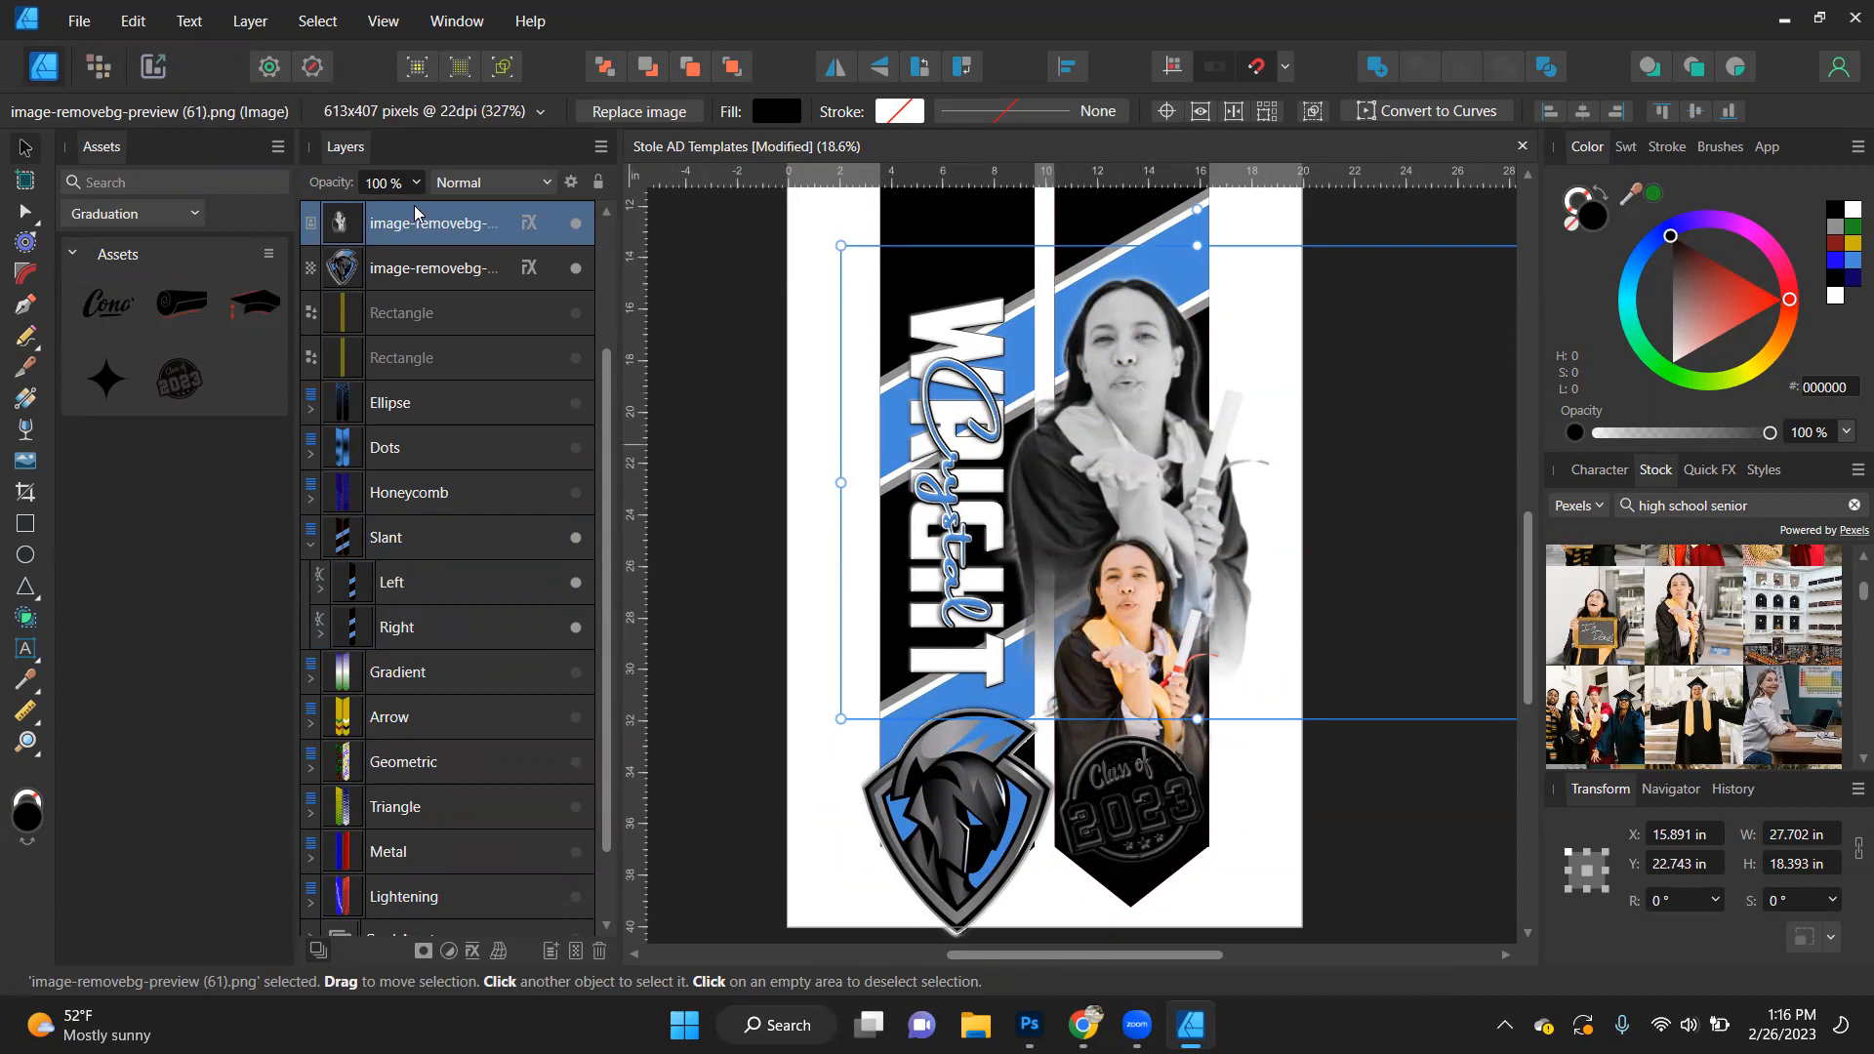
{"action": "left_click", "coordinate": [320, 635]}
{"action": "scroll", "coordinate": [428, 554], "scroll_direction": "down", "scroll_amount": 1}
{"action": "scroll", "coordinate": [463, 418], "scroll_direction": "up", "scroll_amount": 1}
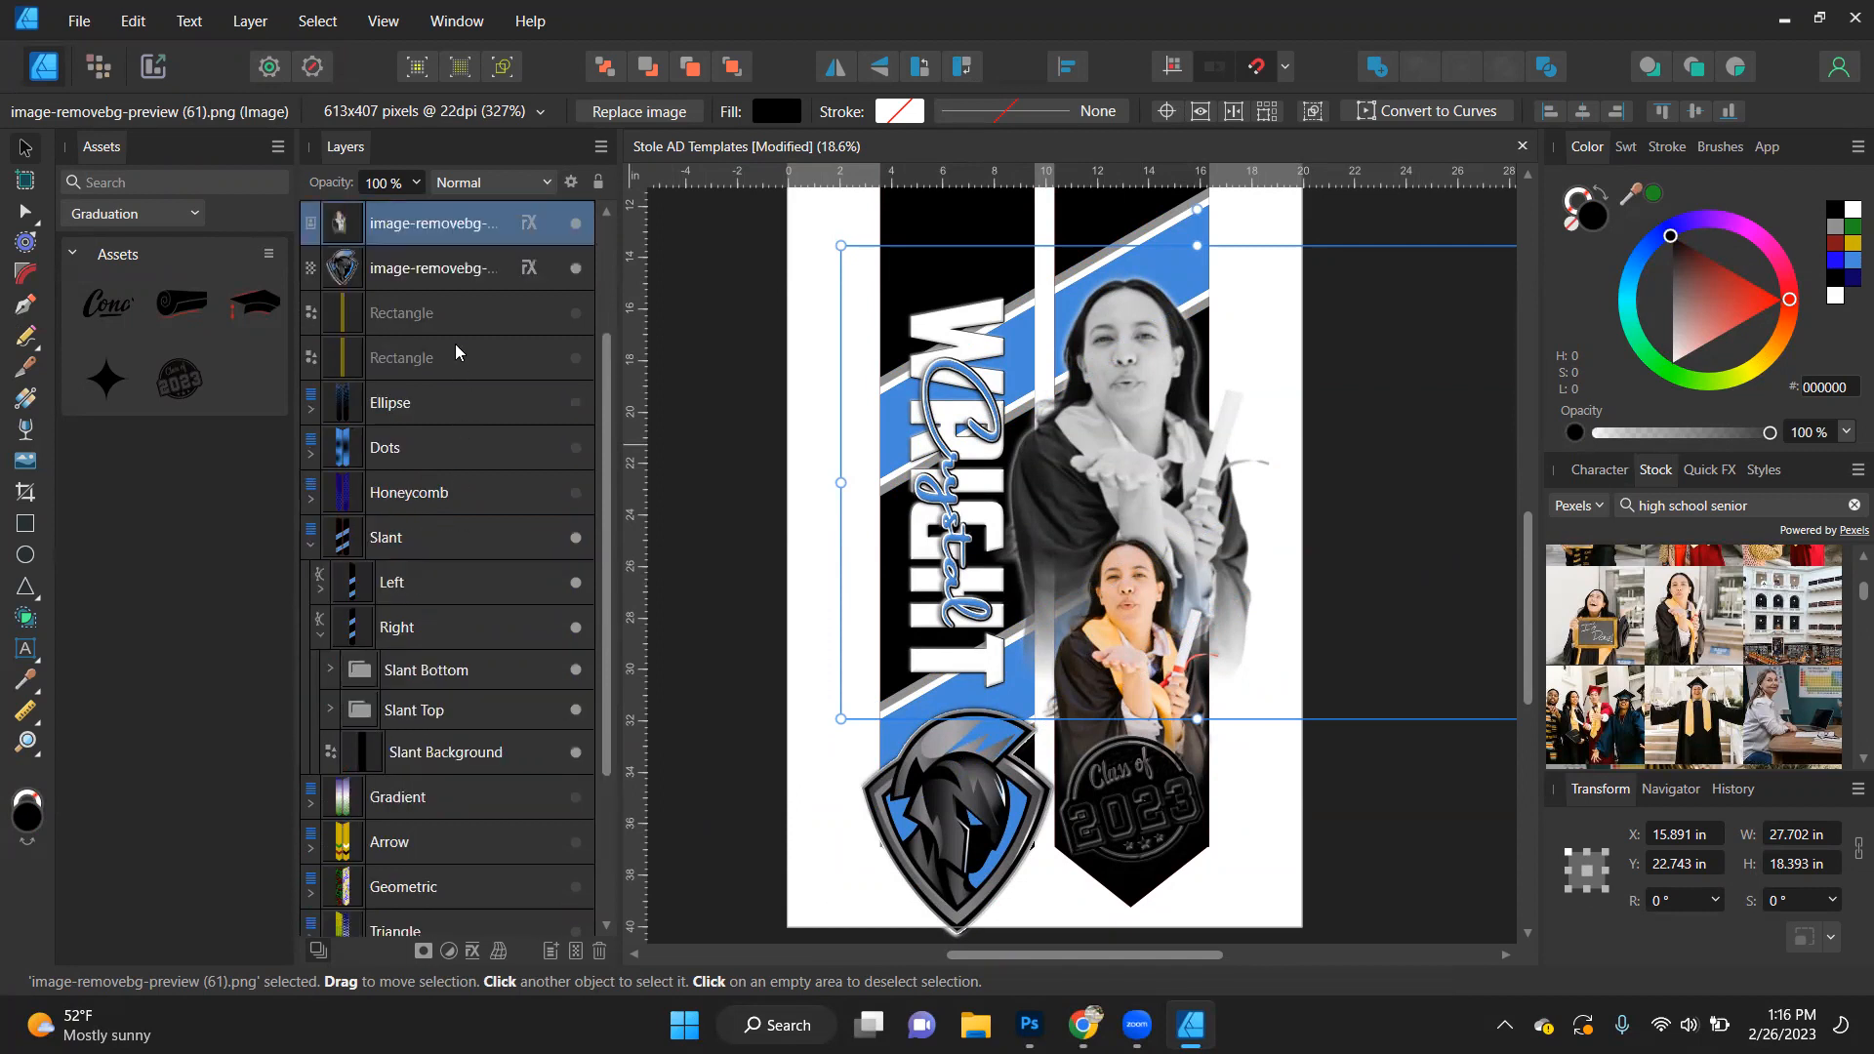
{"action": "left_click_drag", "start_coordinate": [440, 223], "coordinate": [412, 727]}
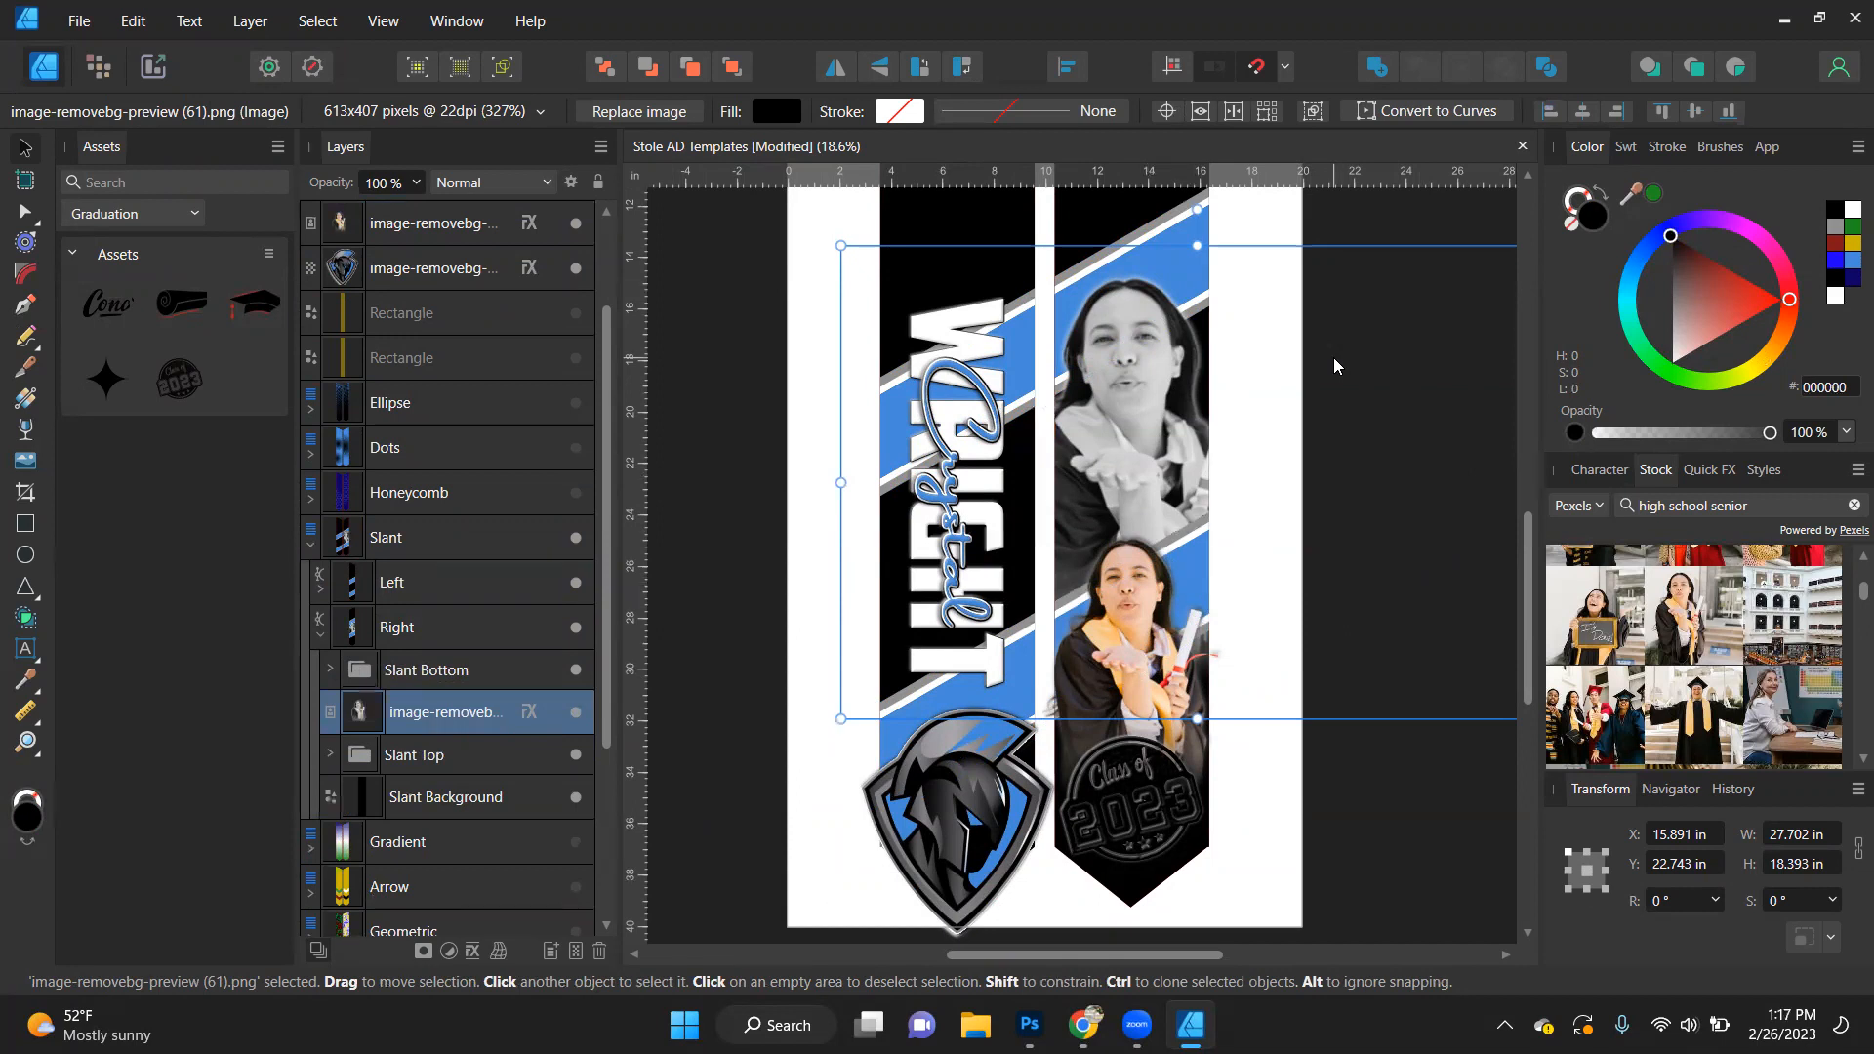
- Fill the 2023 Stamp with light blue (458BDA) and deselect it
{"action": "left_click", "coordinate": [1130, 763]}
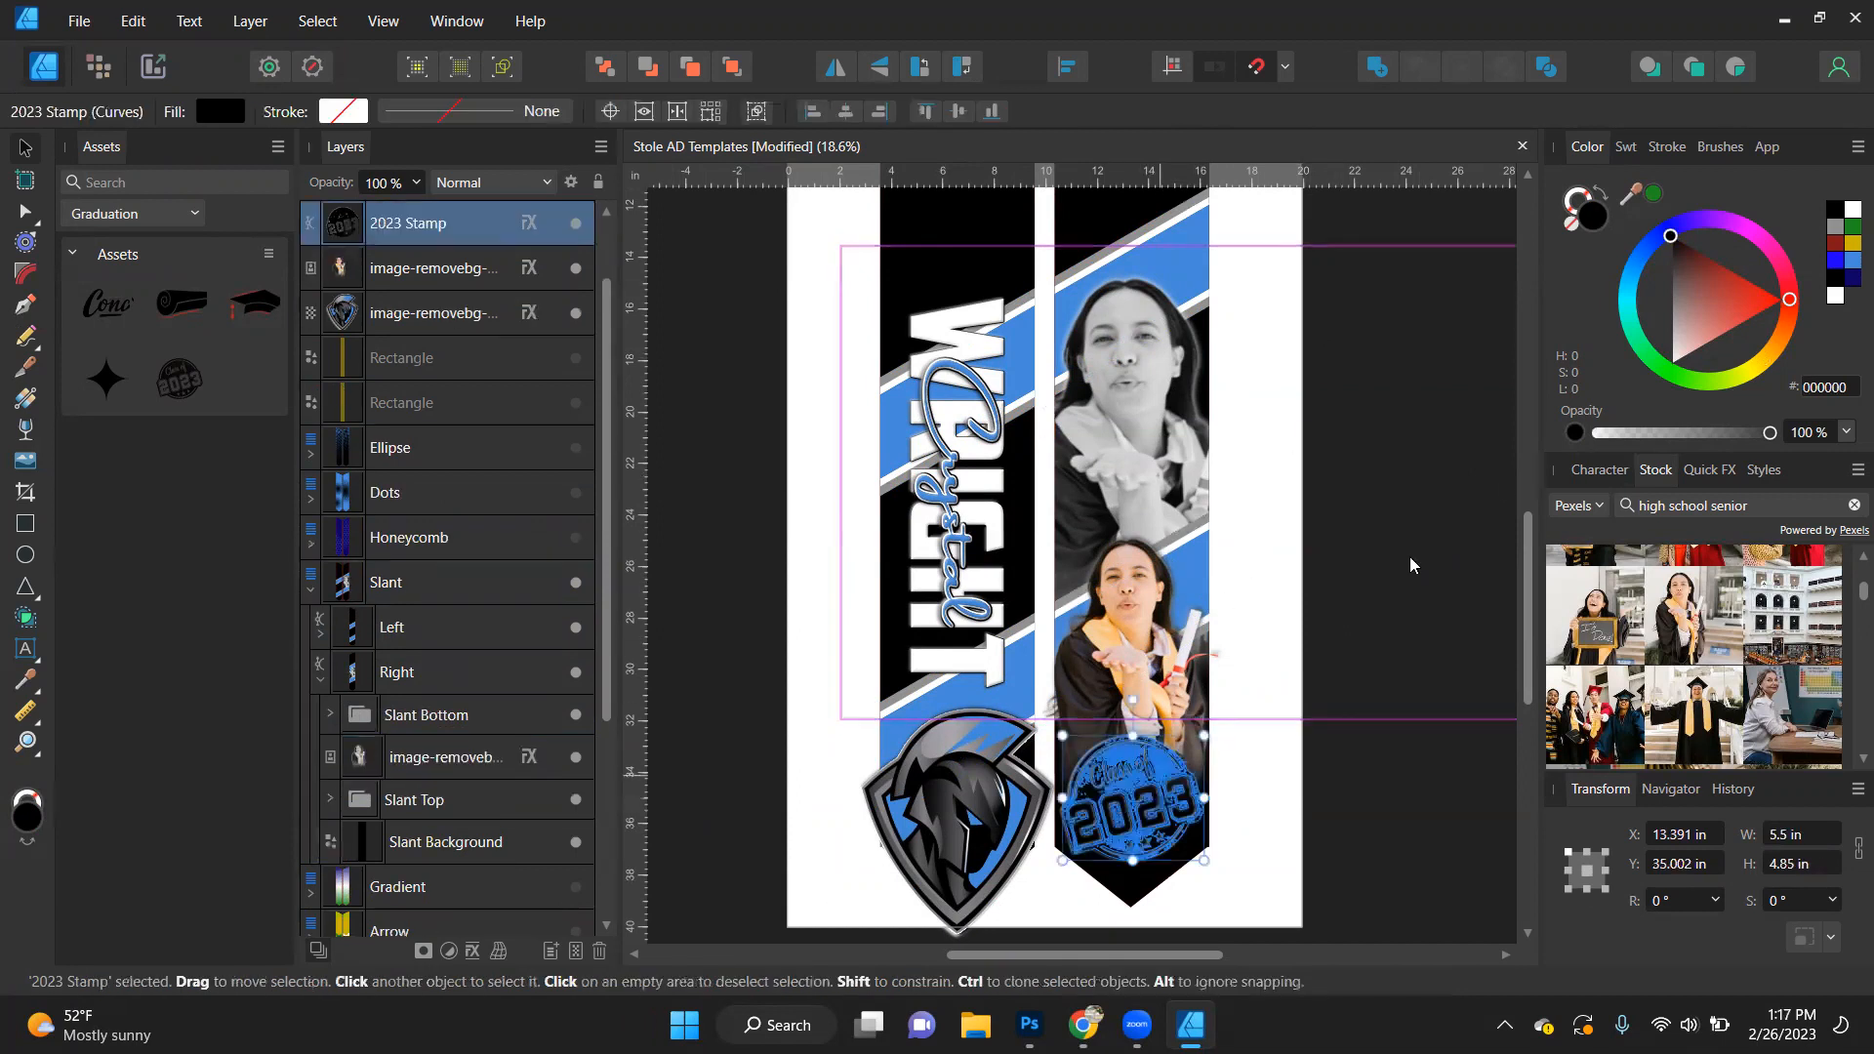
{"action": "left_click", "coordinate": [1851, 261]}
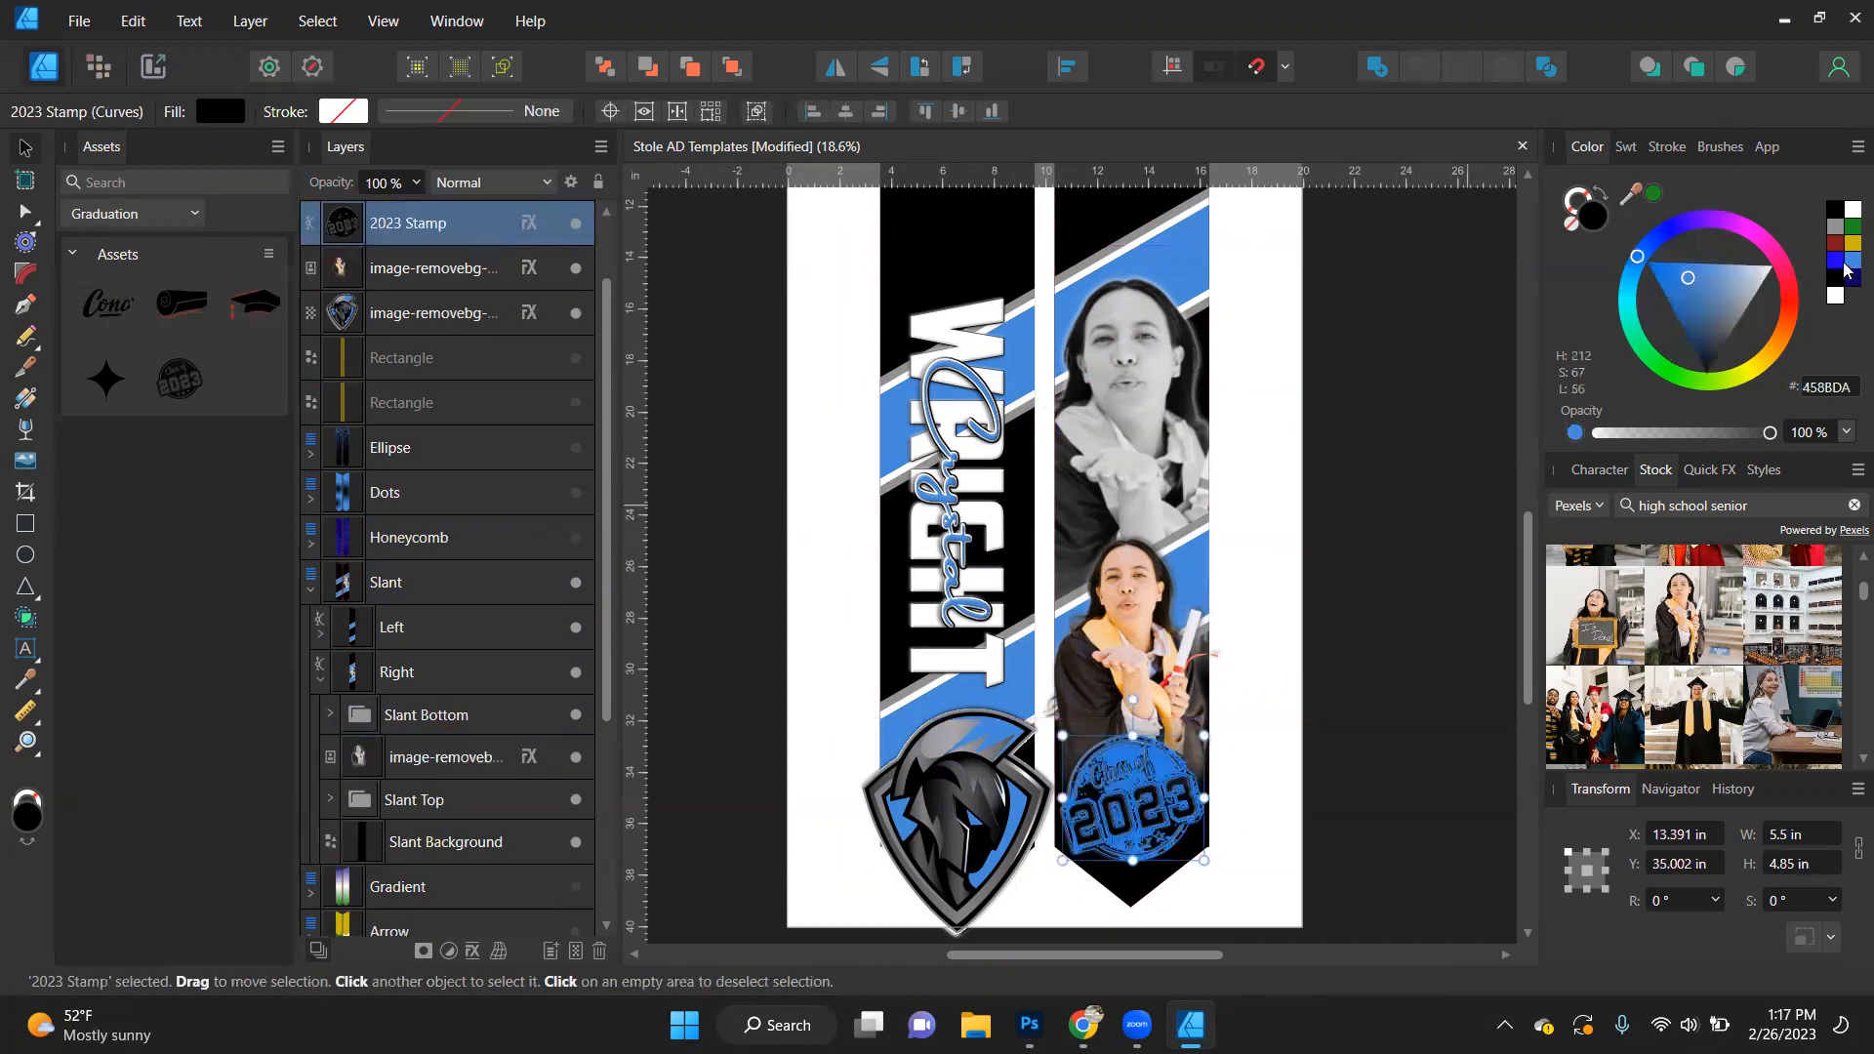
{"action": "left_click", "coordinate": [1423, 658]}
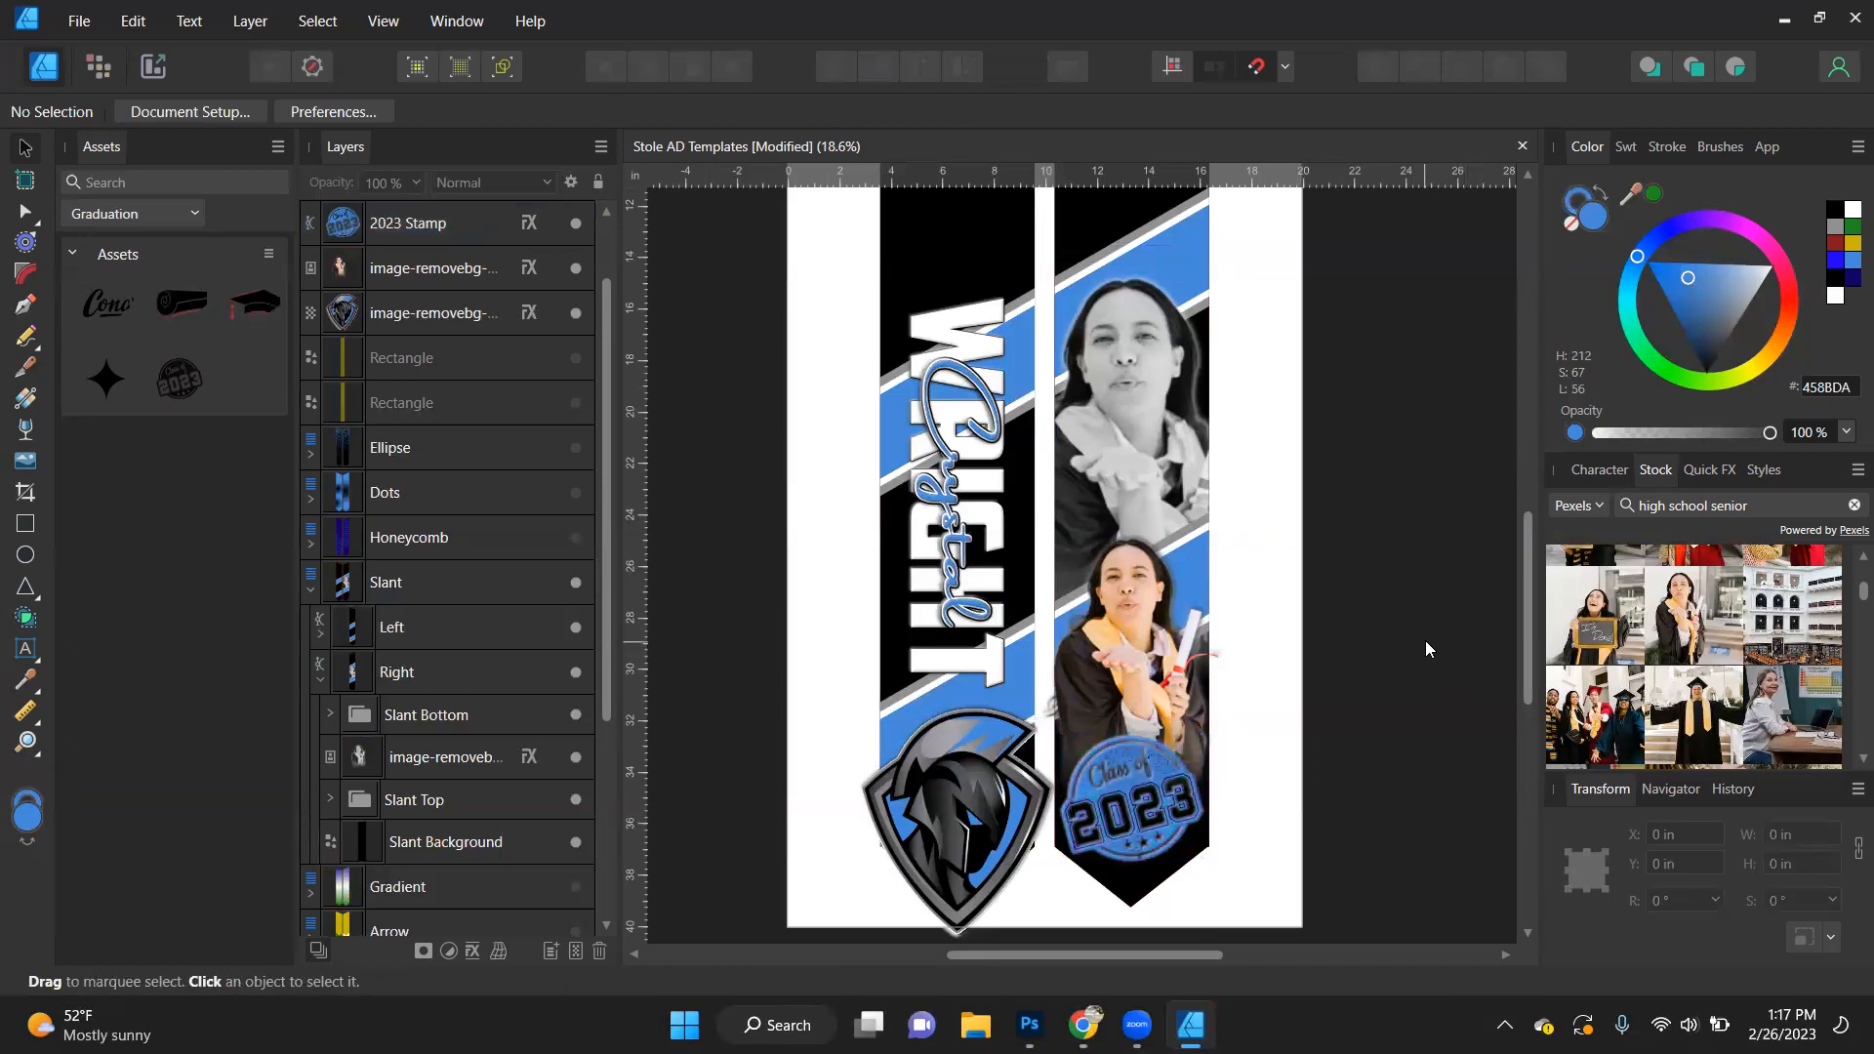
- Try placing the last-name text between the Slant Bottom and Slant Top groups inside the Left clipping shape
{"action": "left_click", "coordinate": [999, 671]}
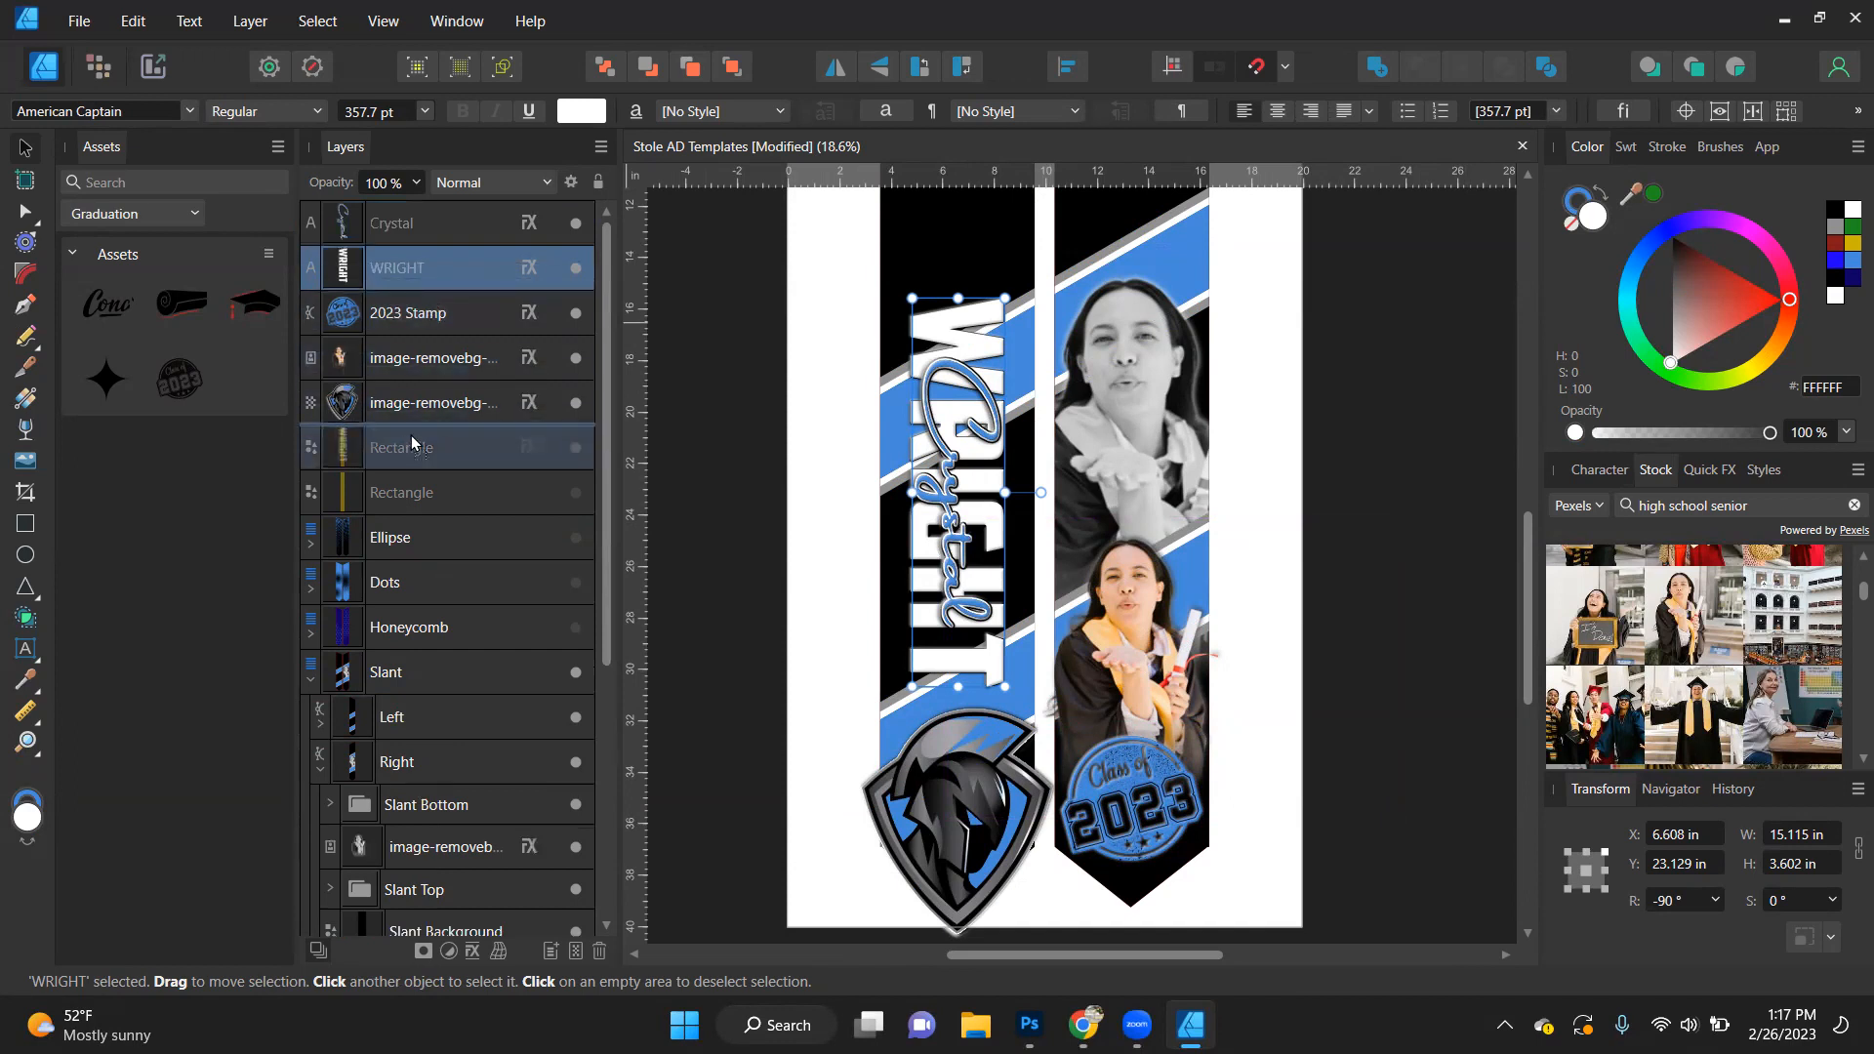
{"action": "left_click", "coordinate": [320, 722]}
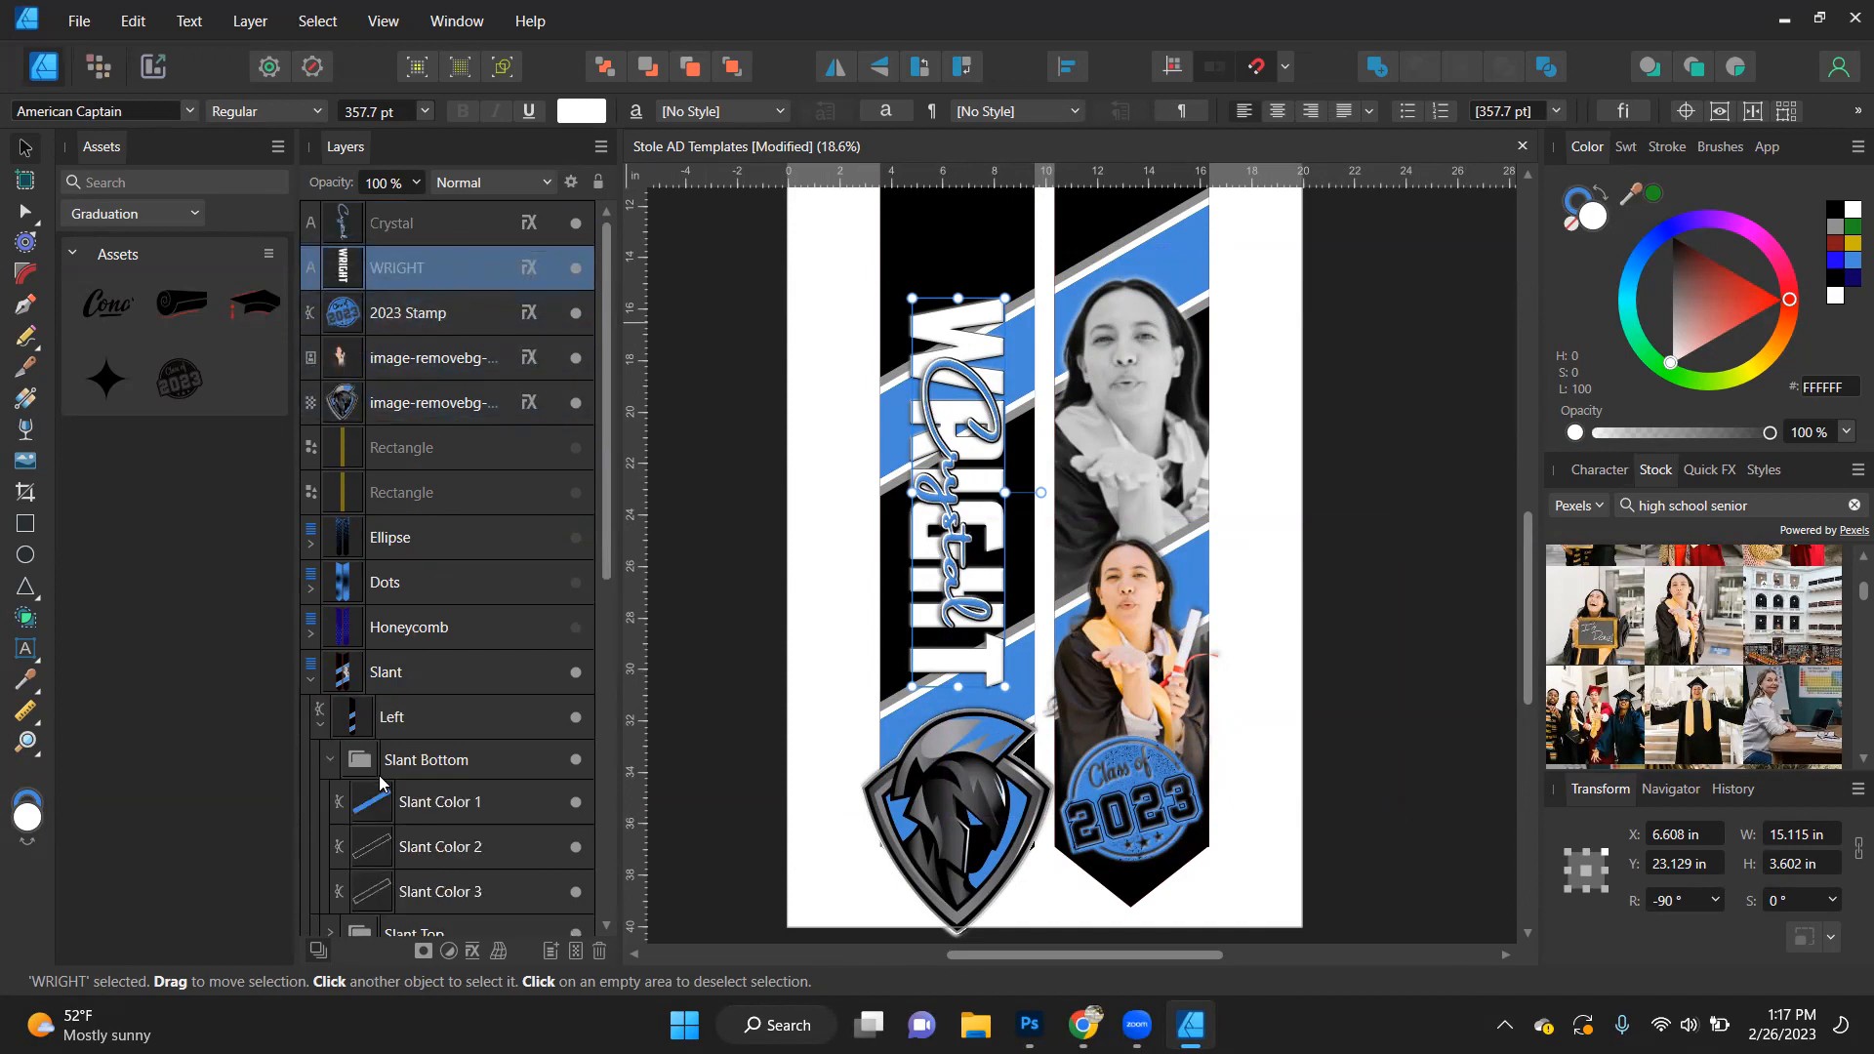
{"action": "left_click", "coordinate": [329, 761]}
{"action": "left_click_drag", "start_coordinate": [447, 267], "coordinate": [466, 786]}
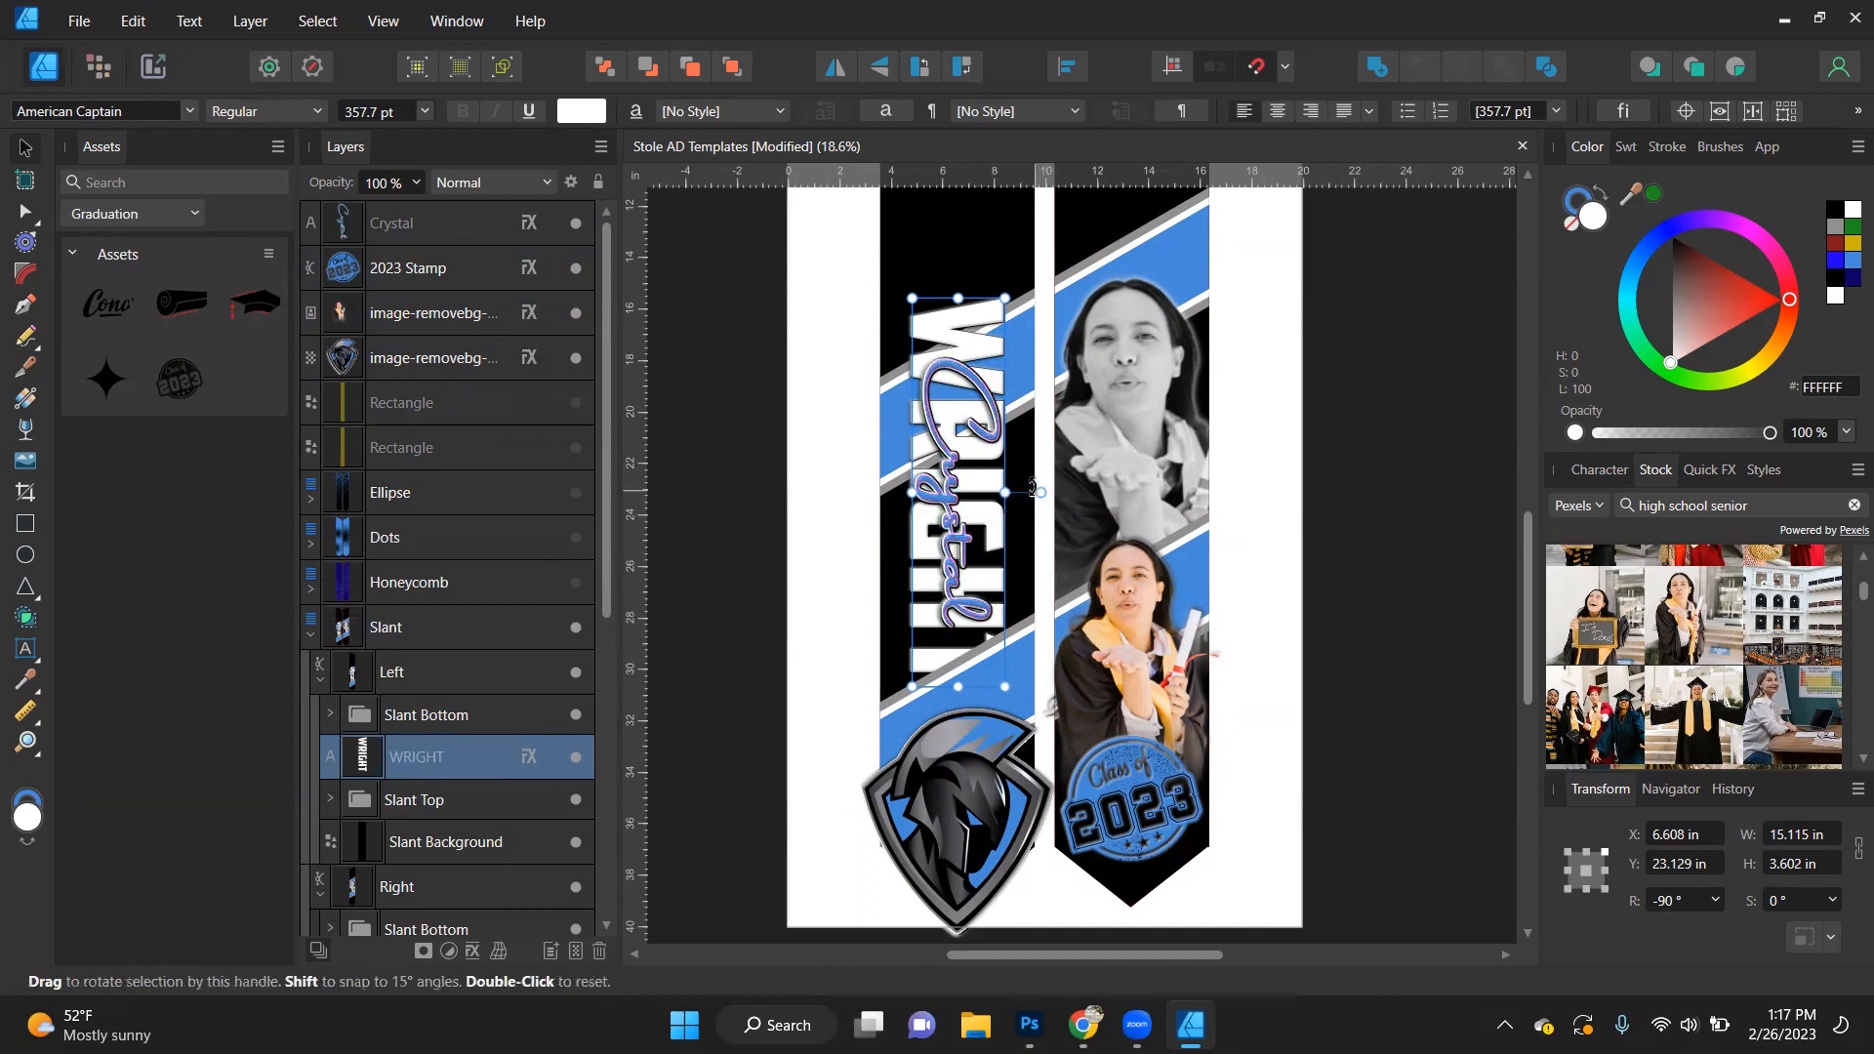
- Try shifting both name texts higher on the stole, and undo that move along with the last-name layer reordering
{"action": "left_click", "coordinate": [975, 400], "text": "shift"}
{"action": "left_click_drag", "start_coordinate": [984, 344], "coordinate": [984, 312]}
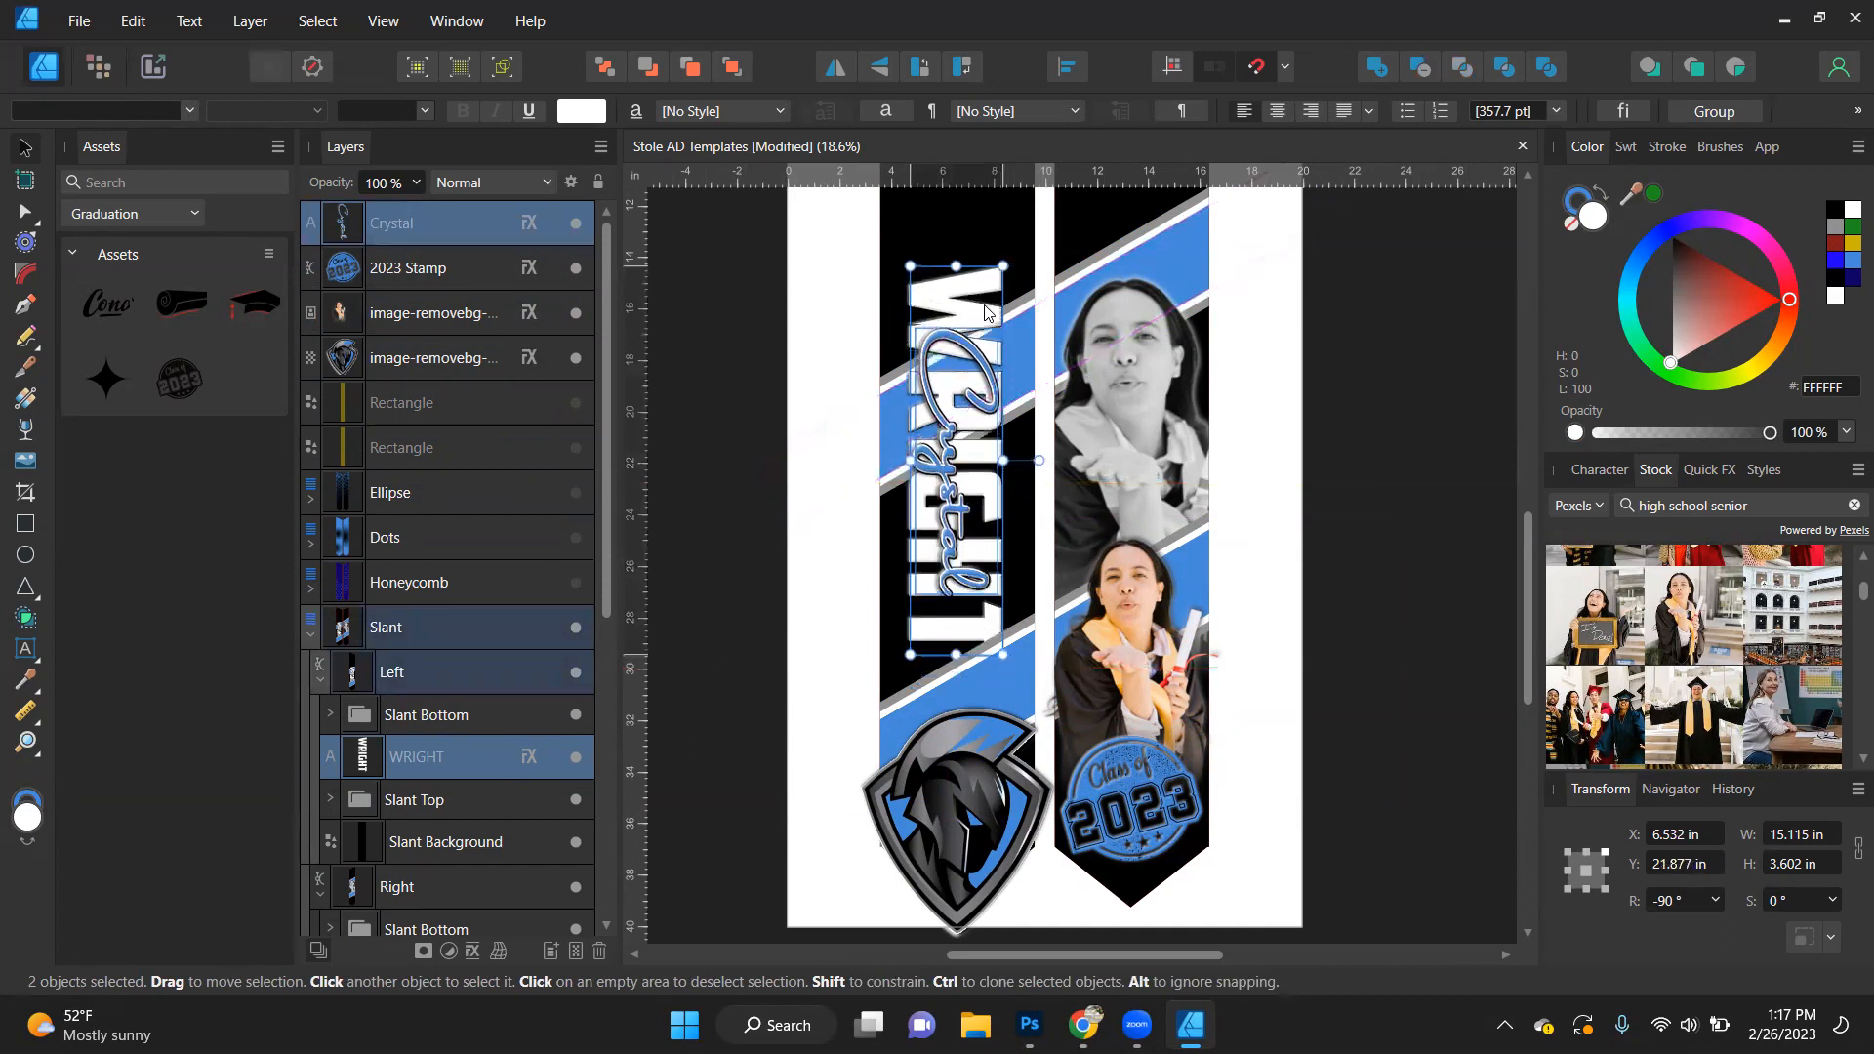
{"action": "key", "text": "ctrl+z"}
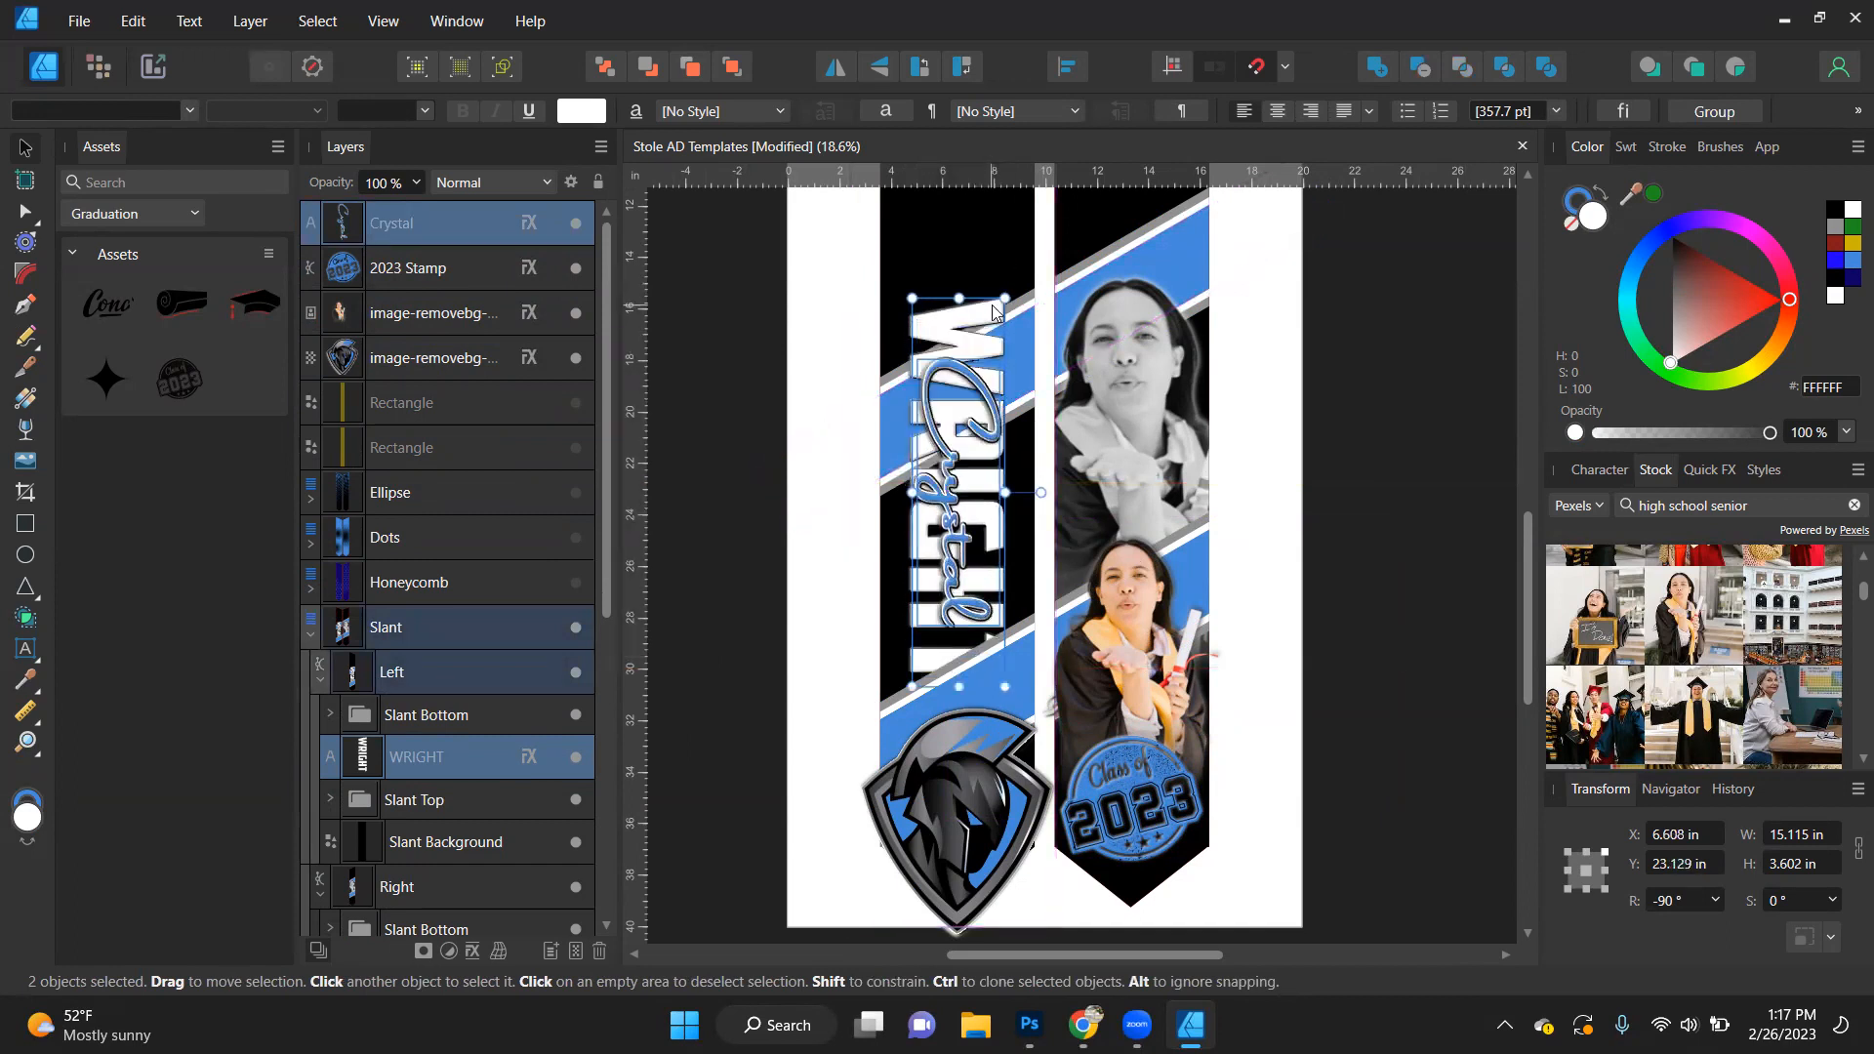
{"action": "key", "text": "ctrl+z"}
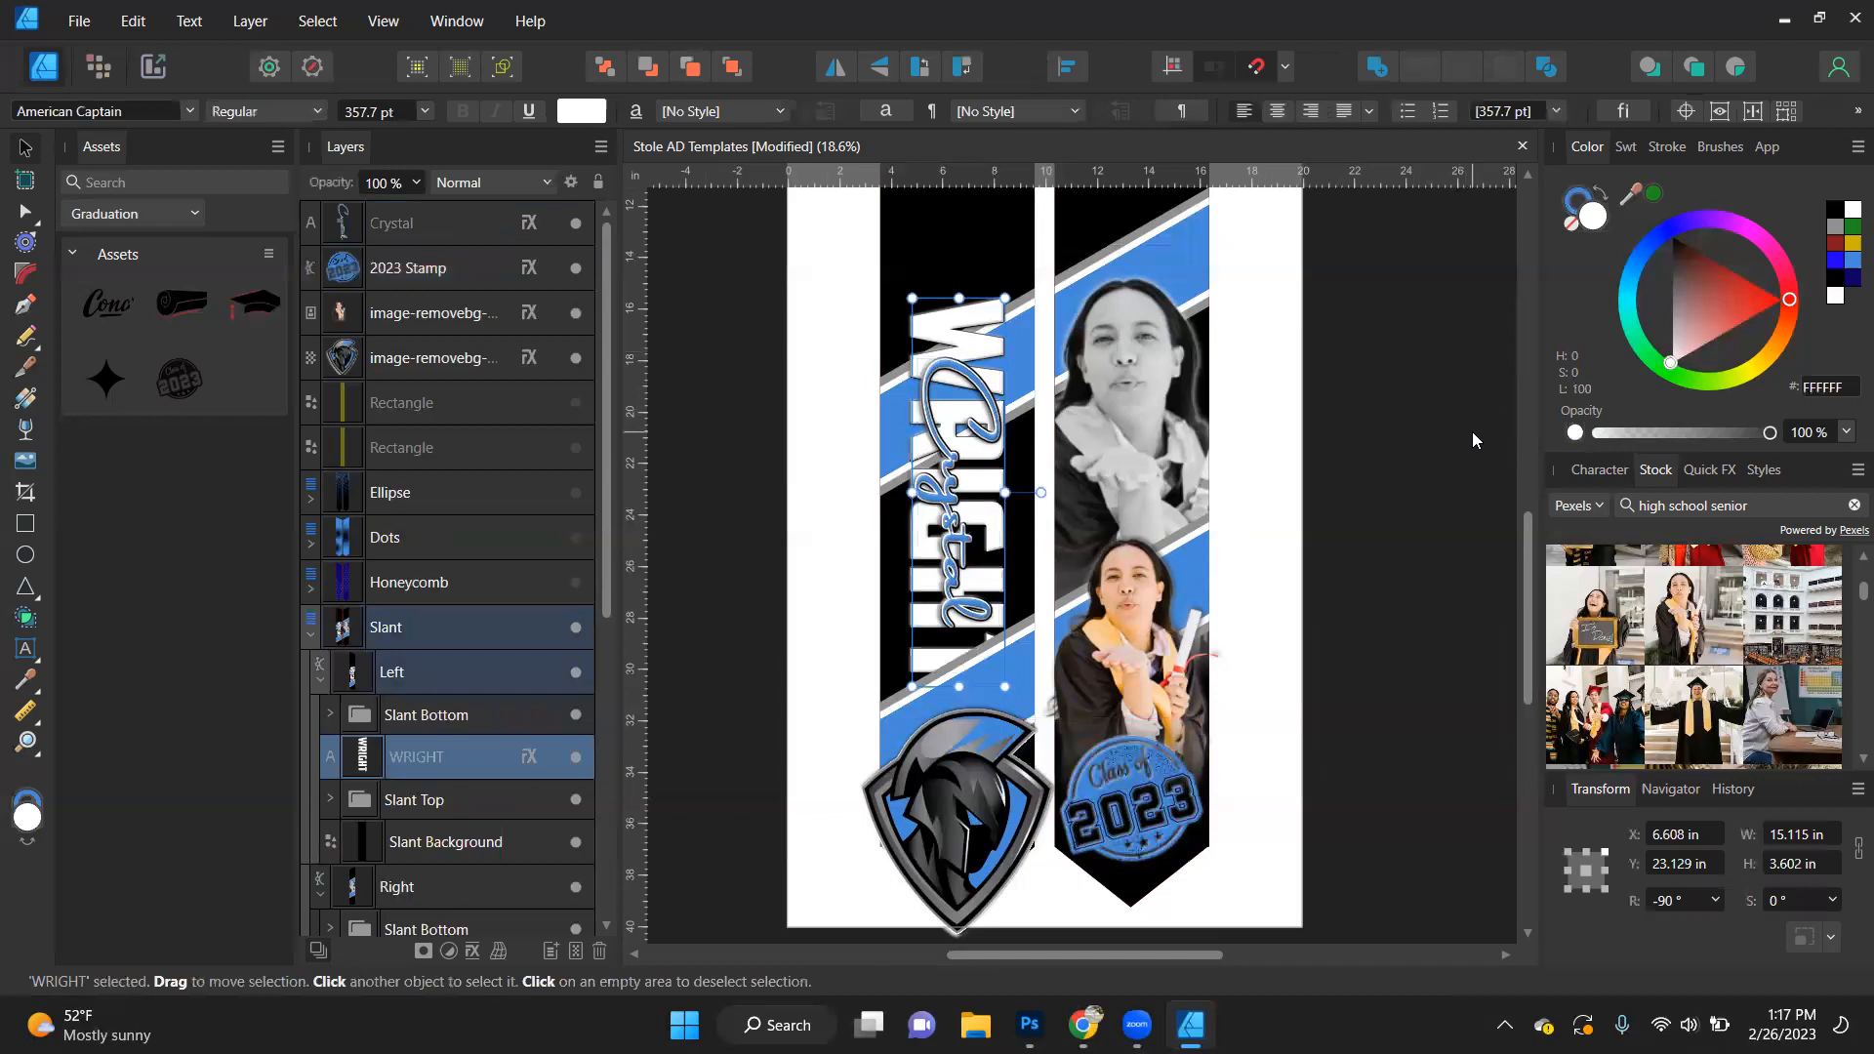
{"action": "key", "text": "ctrl+z"}
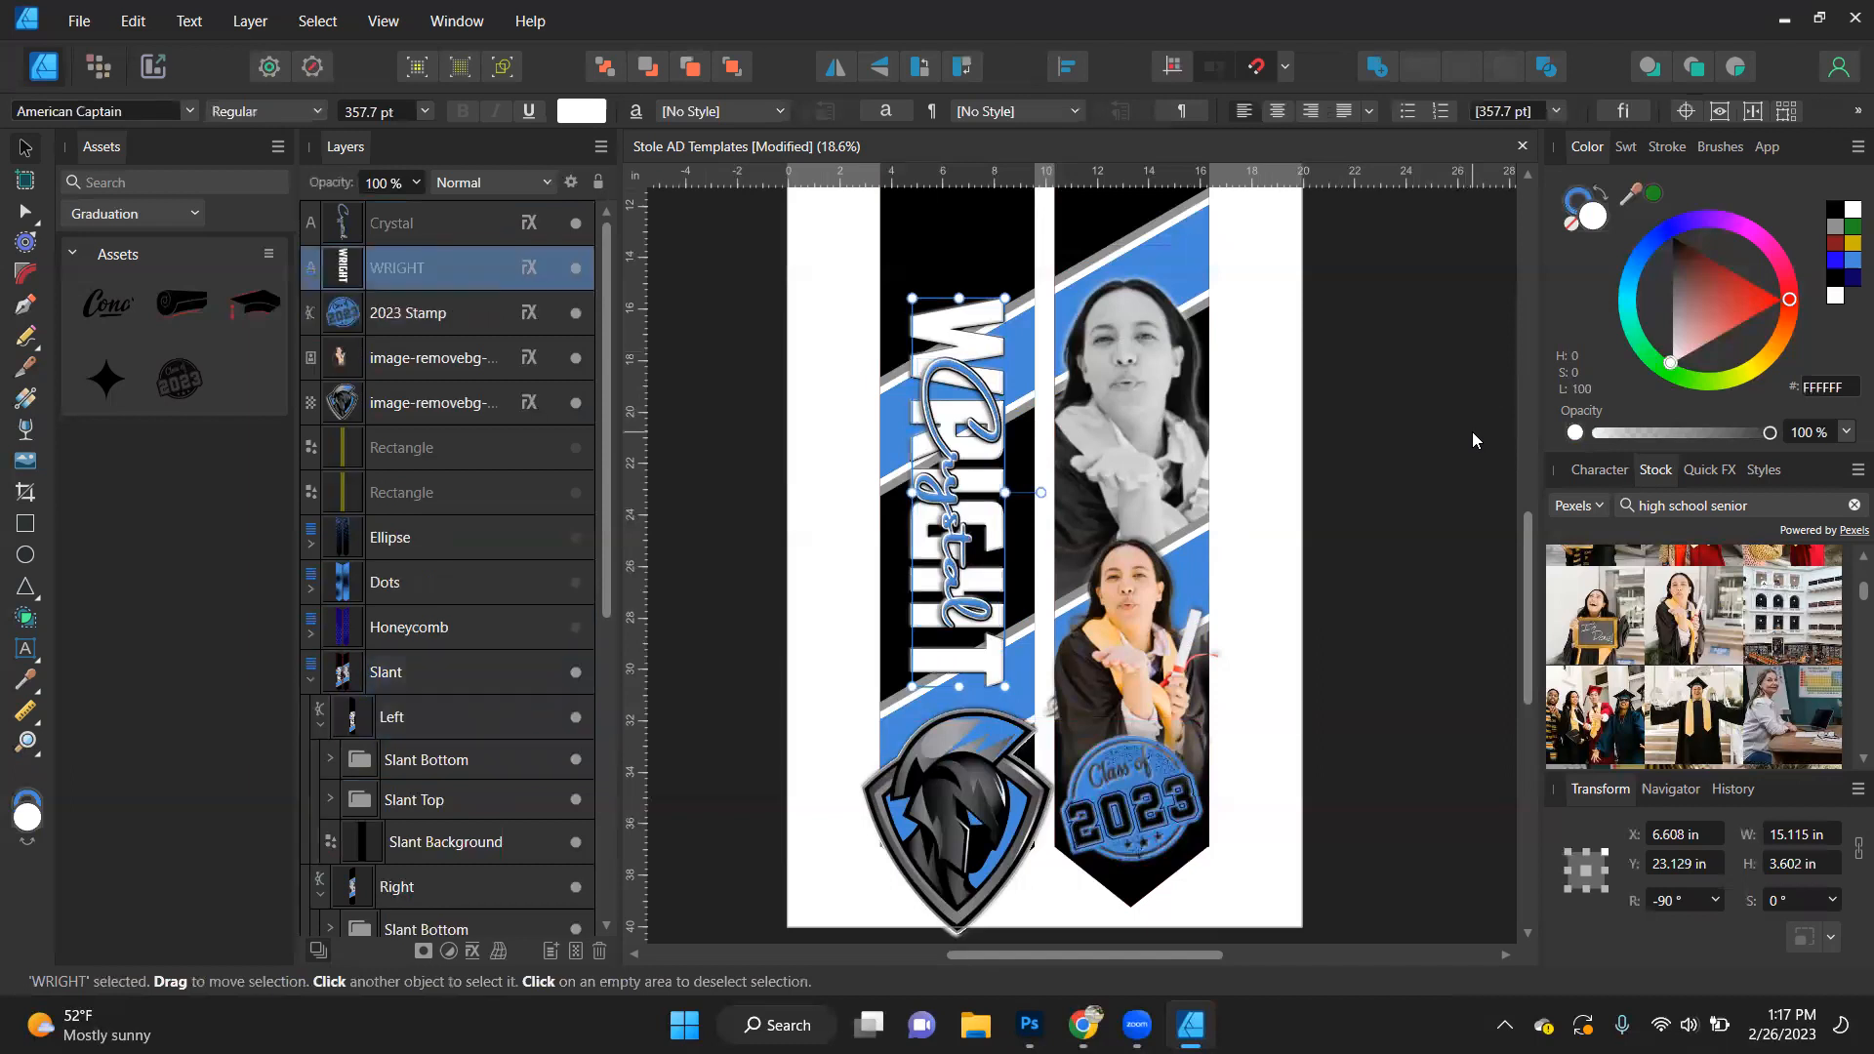
- Try shortening both name texts together to a width of about 10.7 in, and undo the resizing
{"action": "left_click_drag", "start_coordinate": [958, 297], "coordinate": [955, 406]}
{"action": "key", "text": "ctrl+z"}
{"action": "left_click", "coordinate": [956, 371], "text": "shift"}
{"action": "left_click_drag", "start_coordinate": [958, 297], "coordinate": [958, 412]}
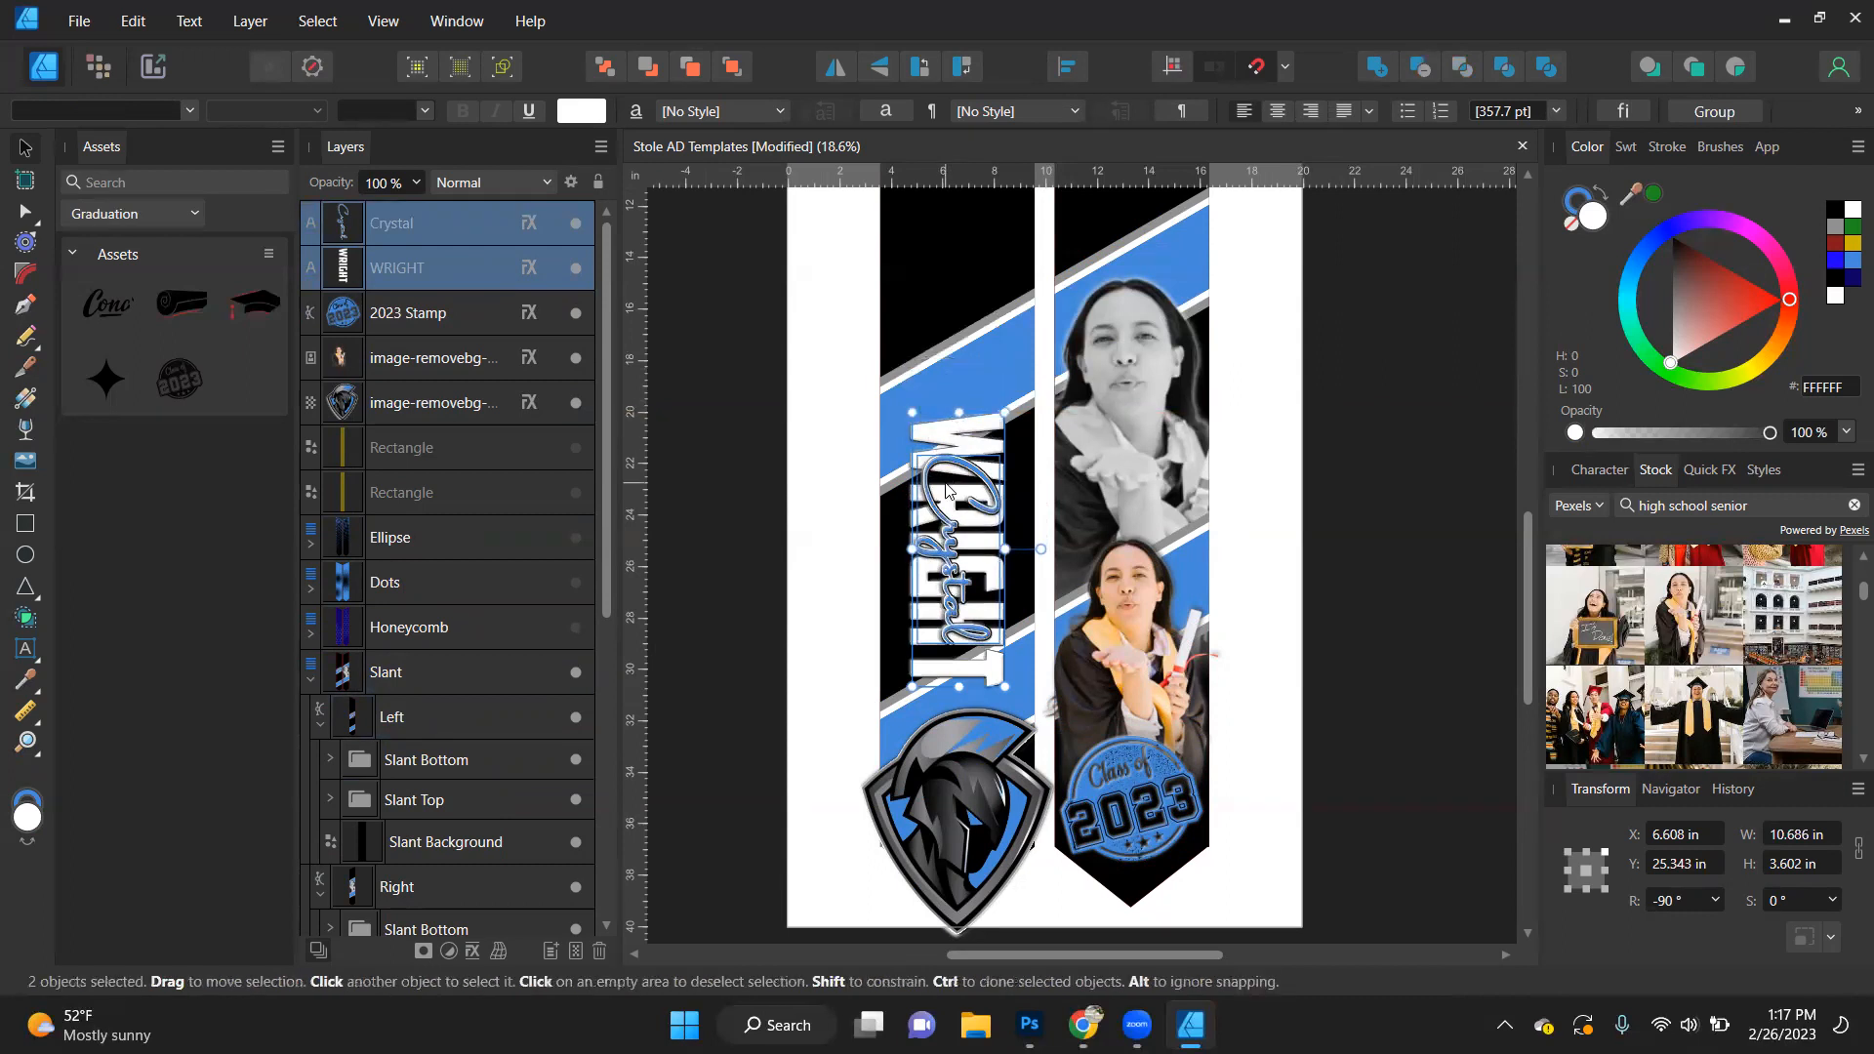
{"action": "key", "text": "ctrl+z"}
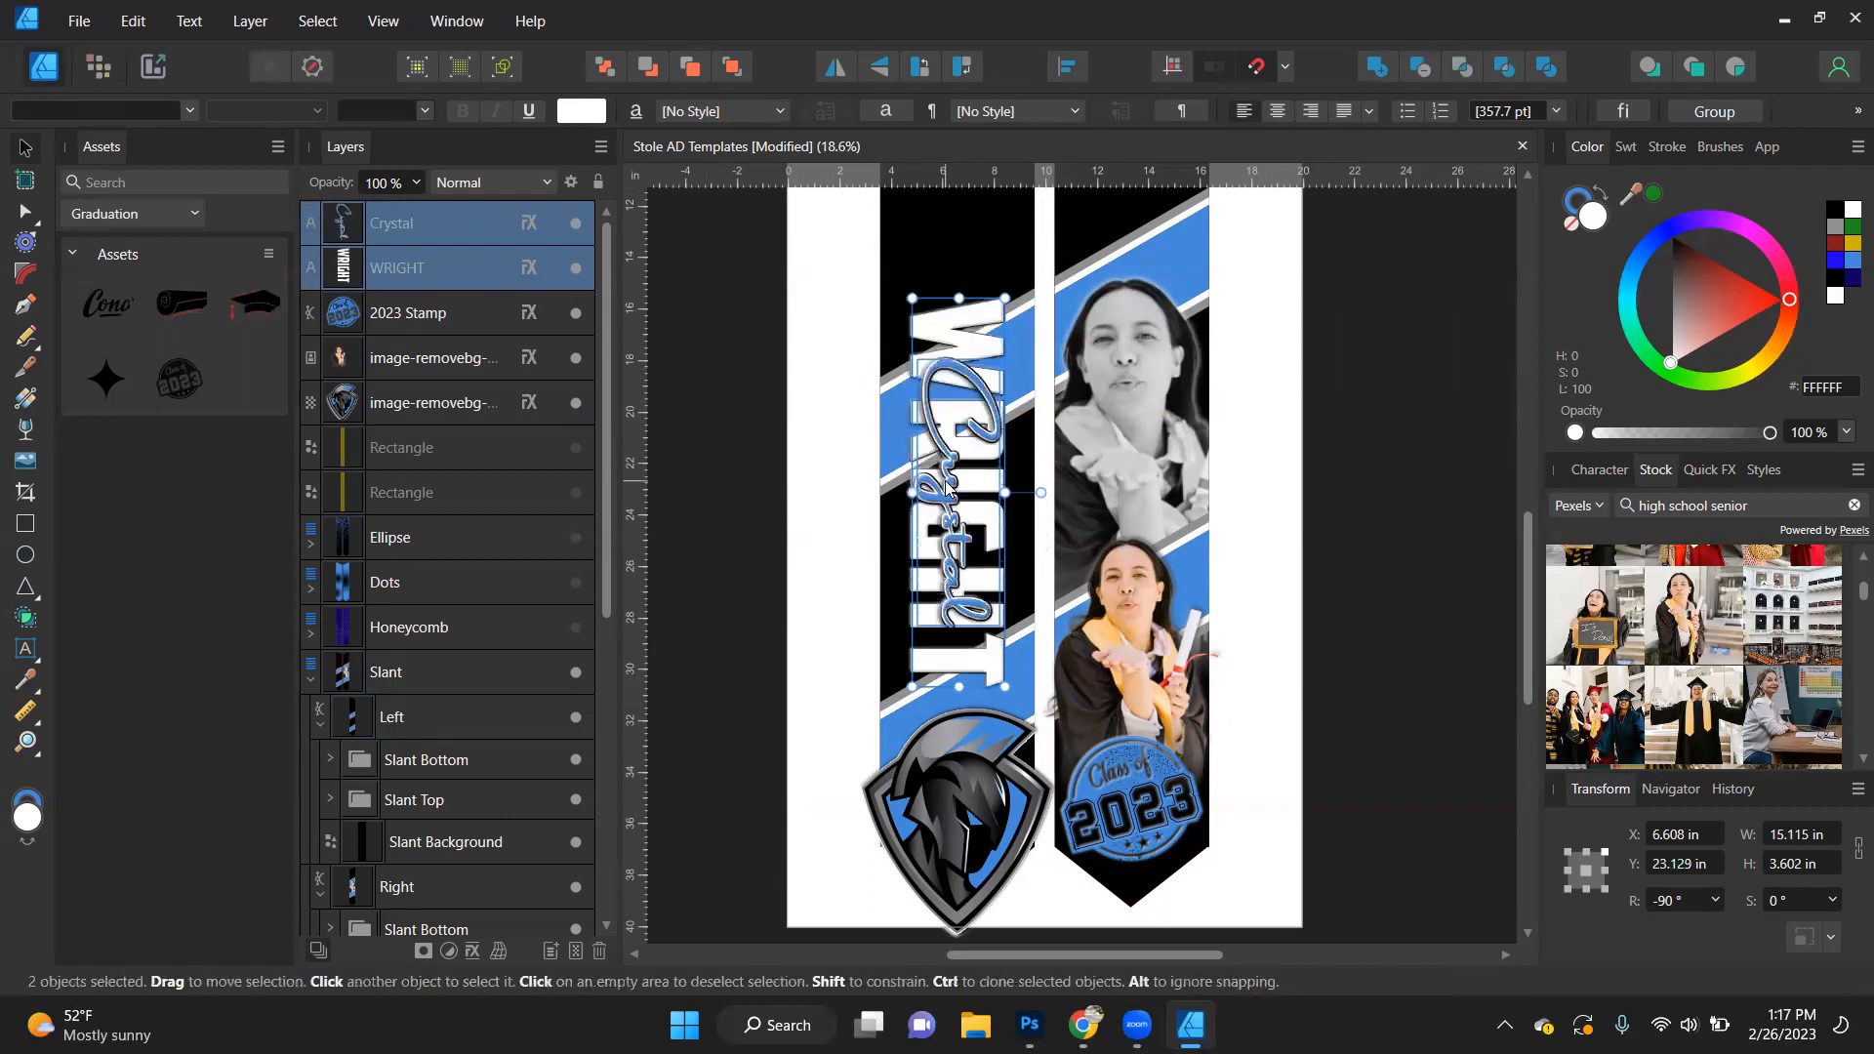
{"action": "key", "text": "ctrl+z"}
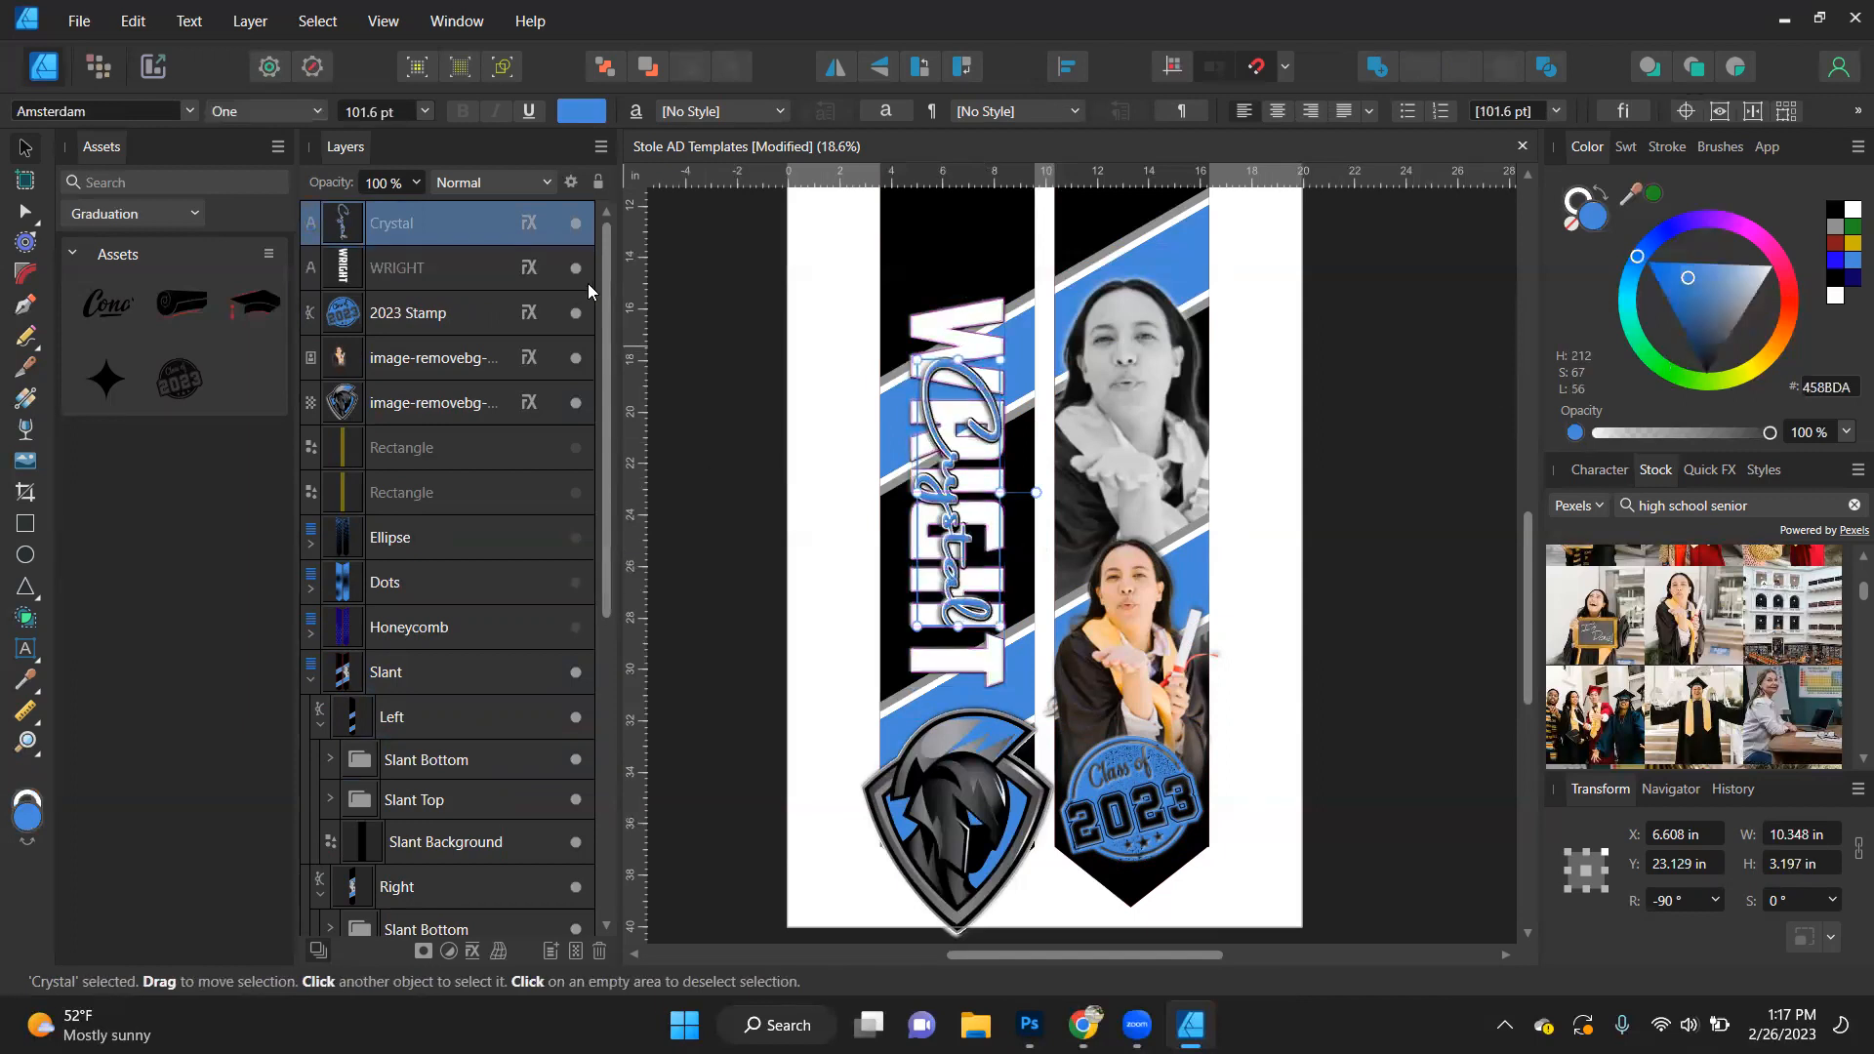
- Replace the script first-name text with "South High"
{"action": "double_click", "coordinate": [945, 532]}
{"action": "key", "text": "ctrl+a"}
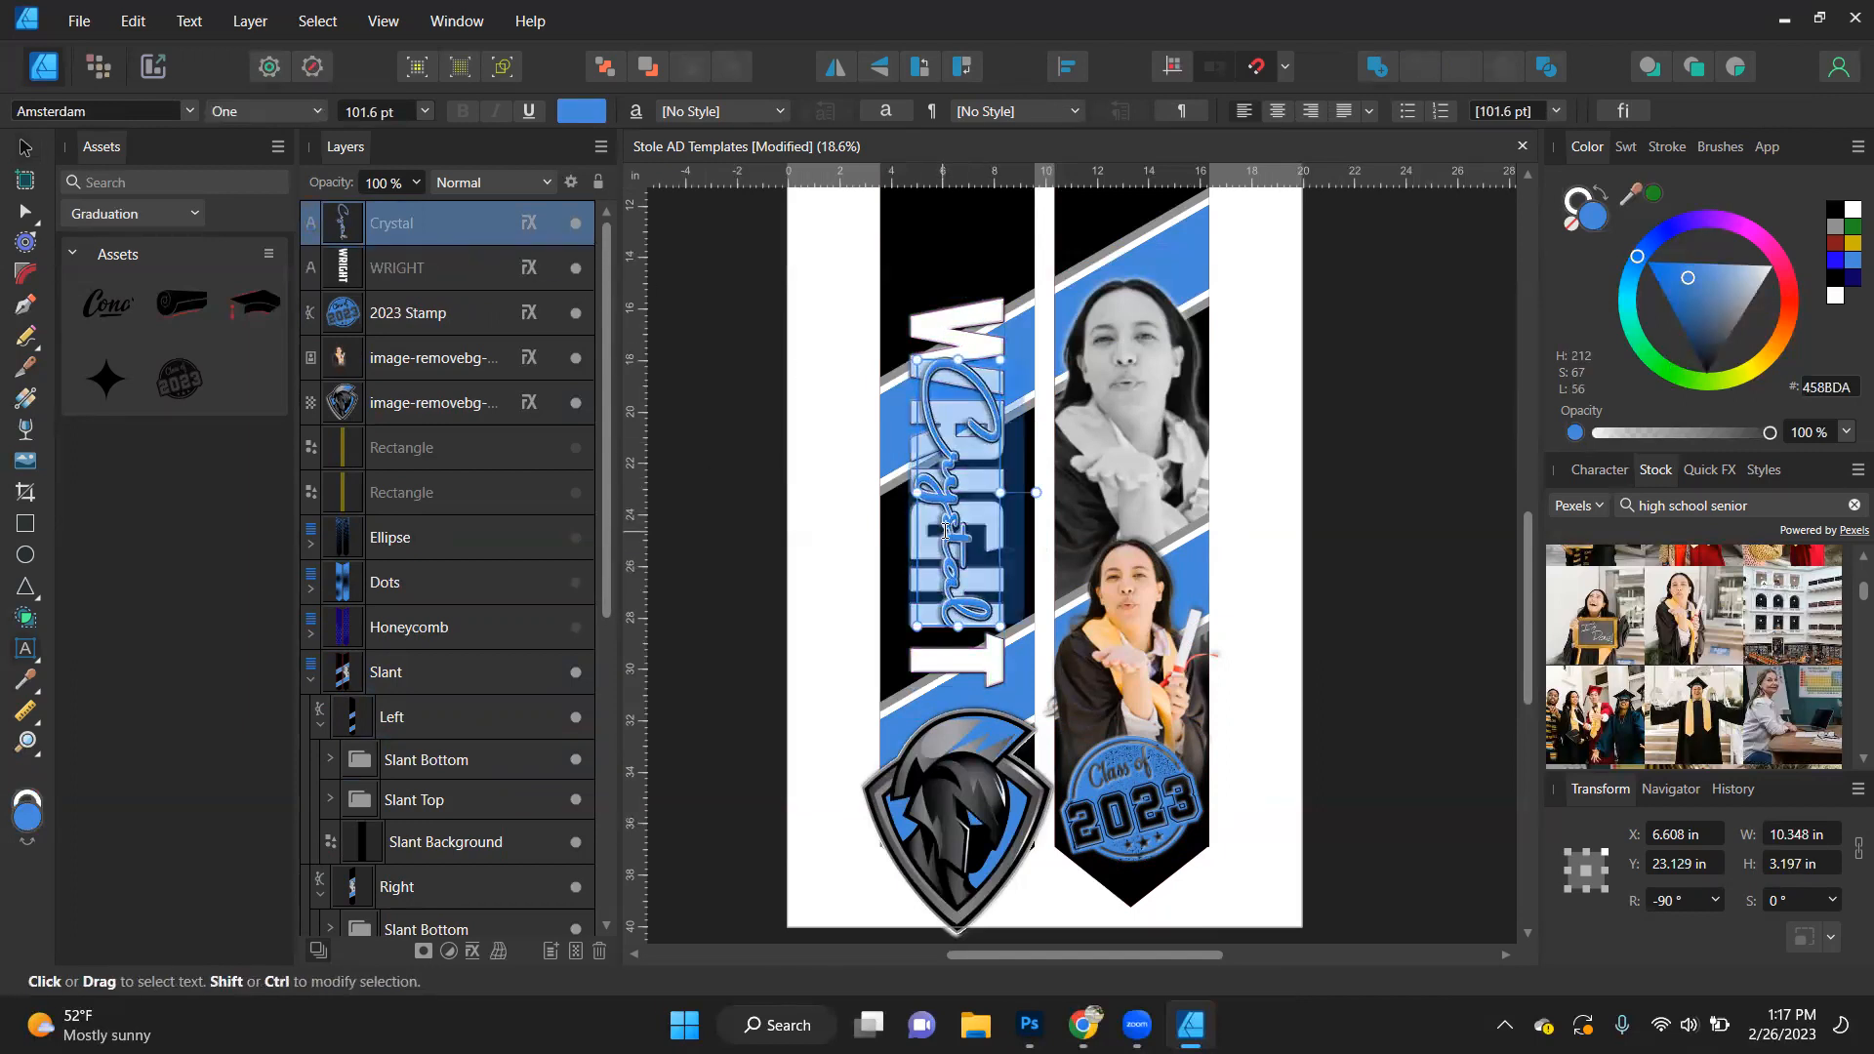
{"action": "type", "text": "South"}
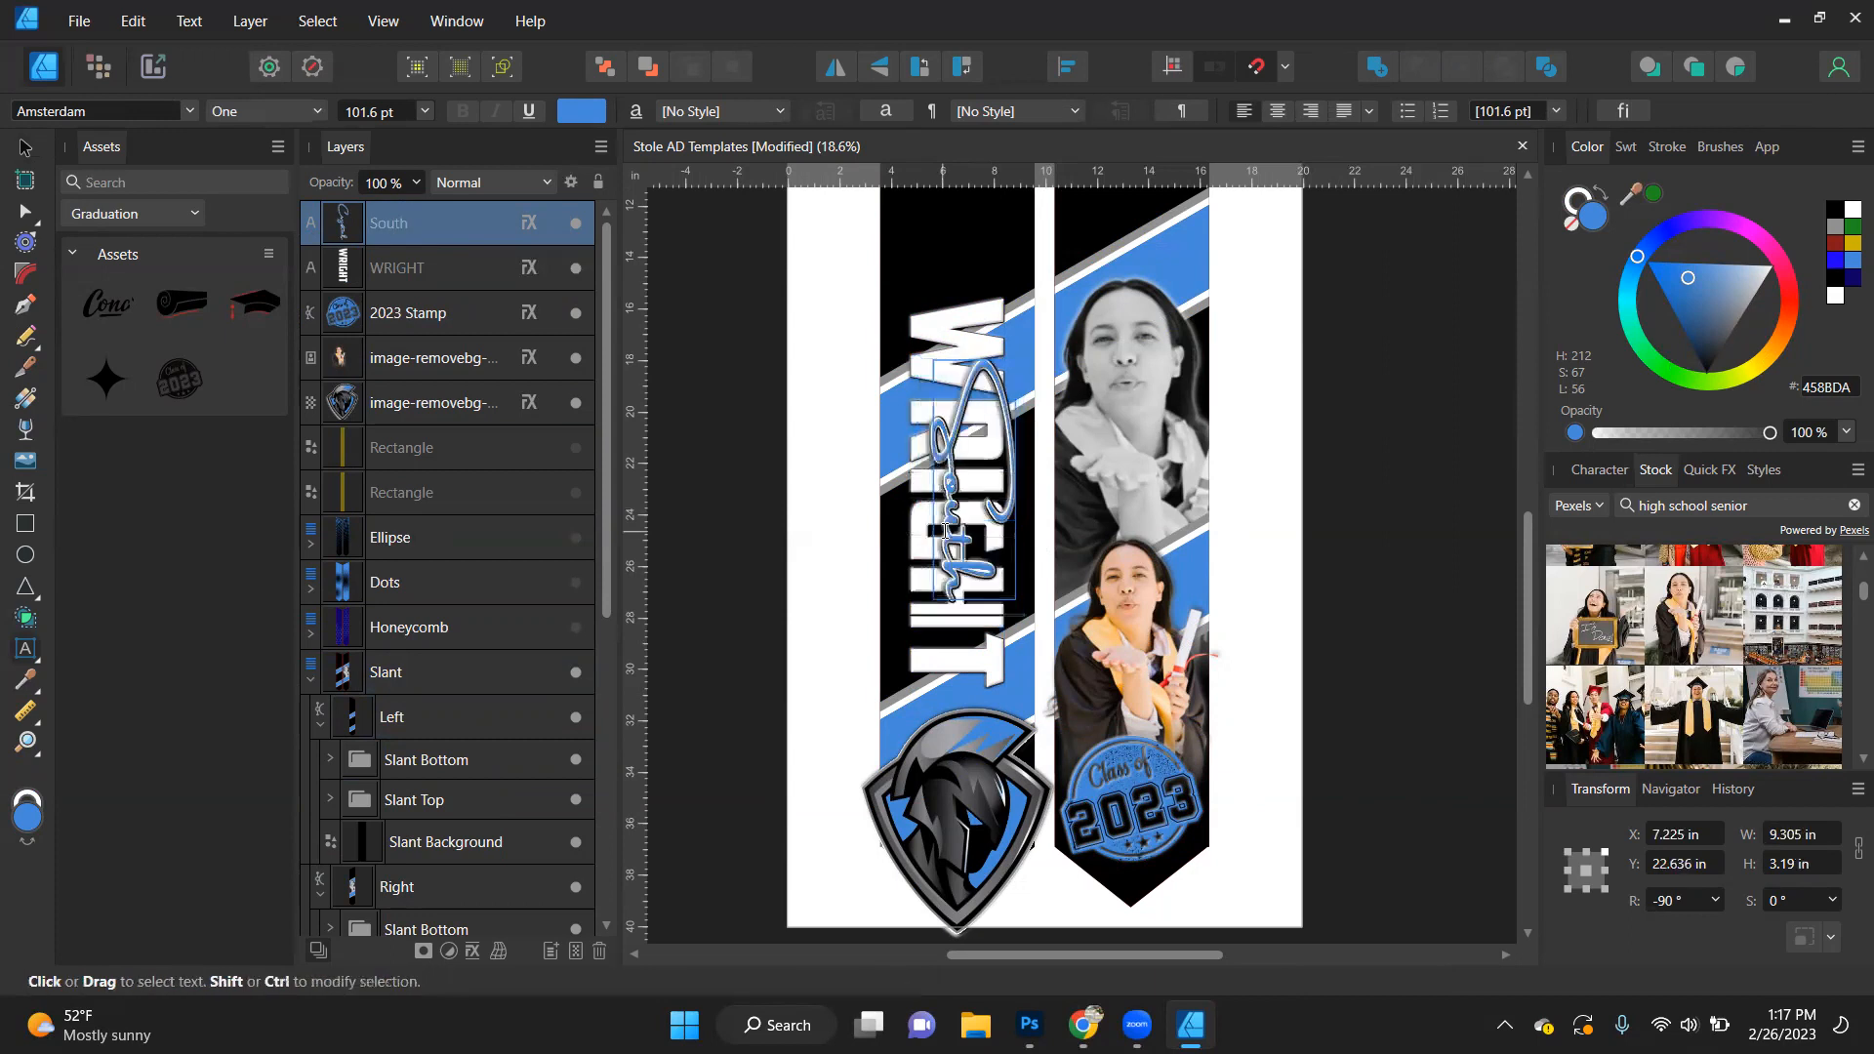
{"action": "type", "text": " Hig"}
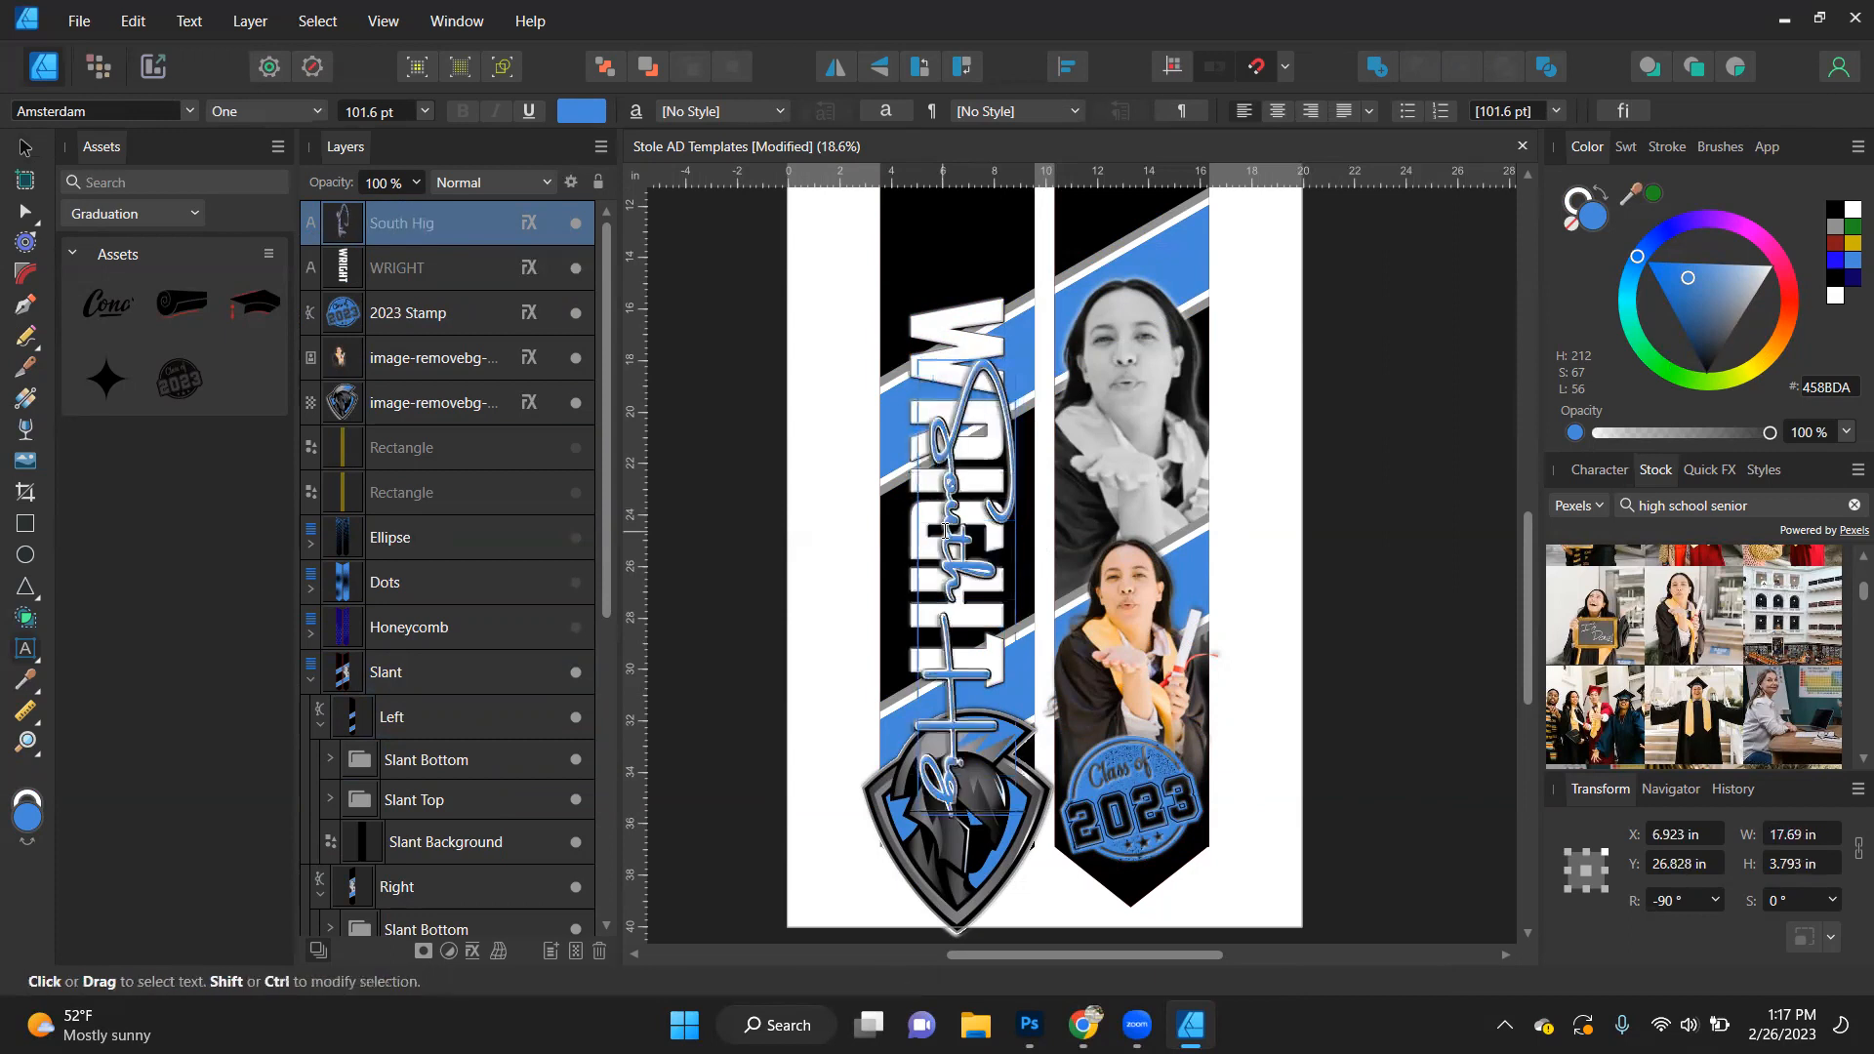
{"action": "type", "text": "h"}
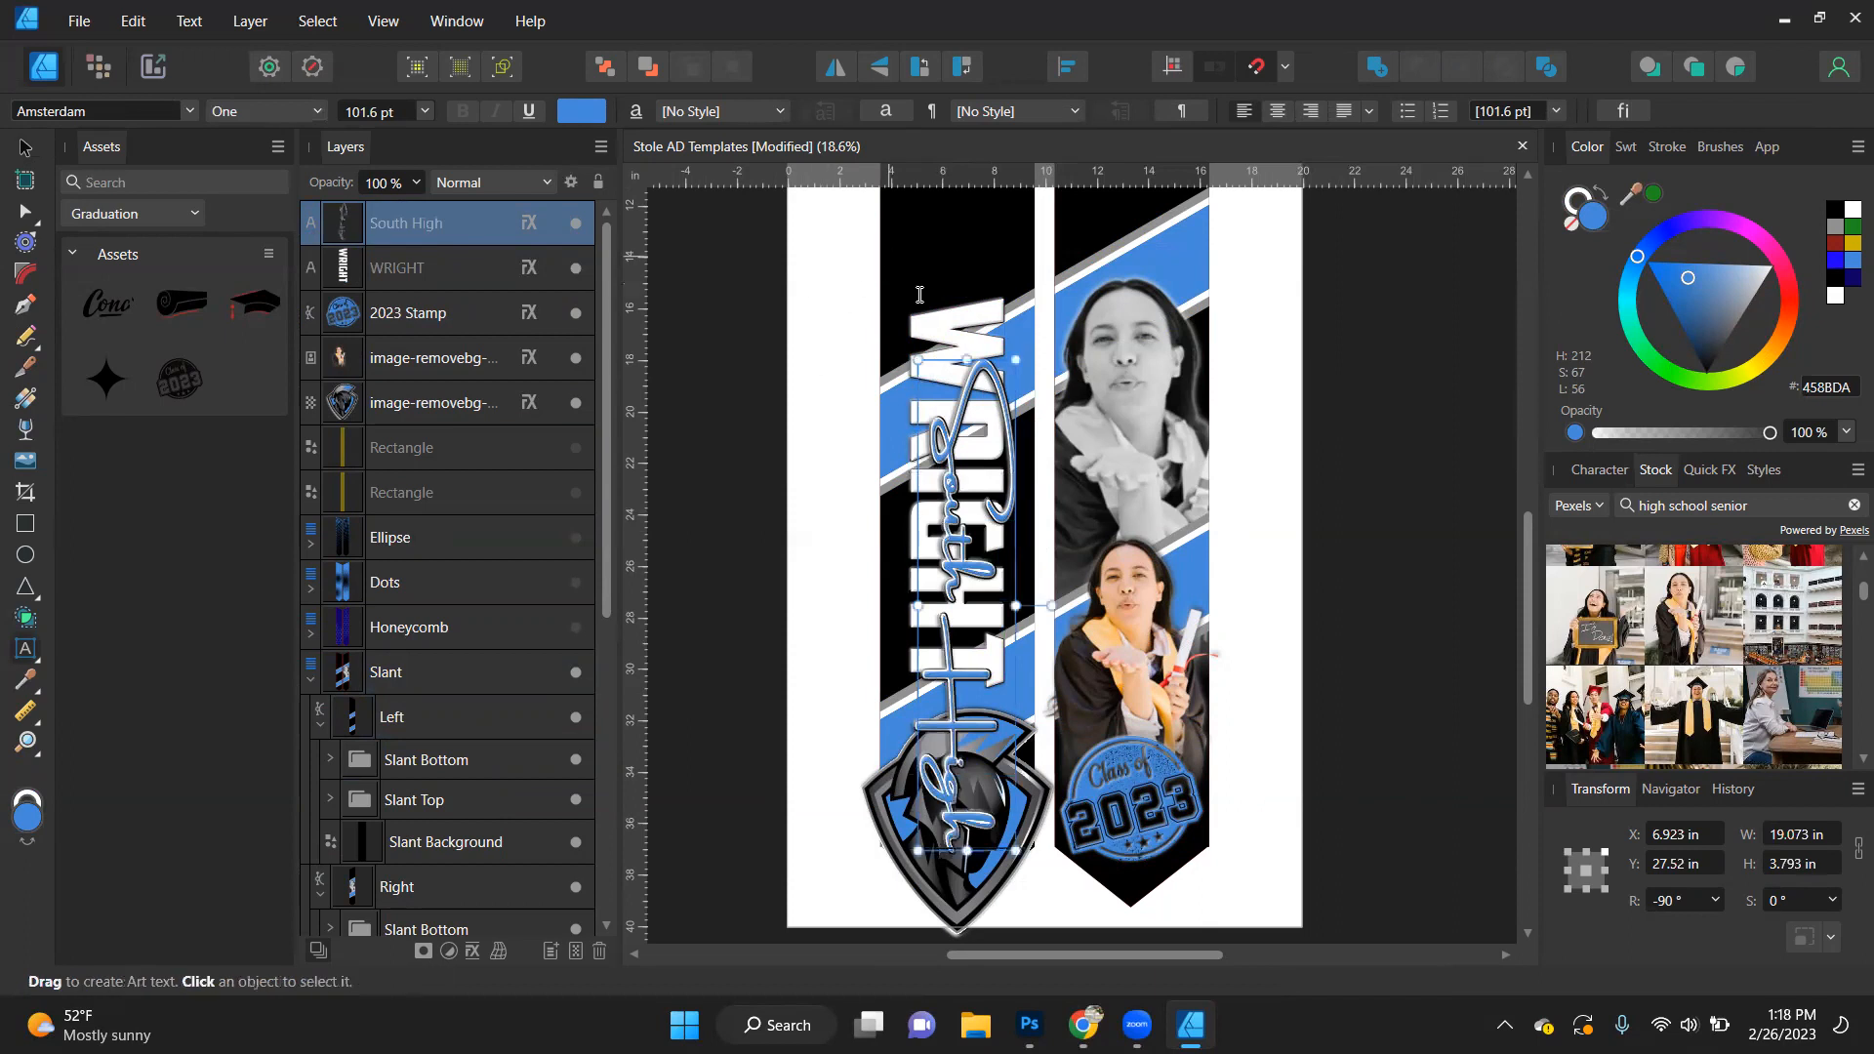
- Replace the white block last-name text with "SPARTANS"
{"action": "left_click", "coordinate": [943, 324]}
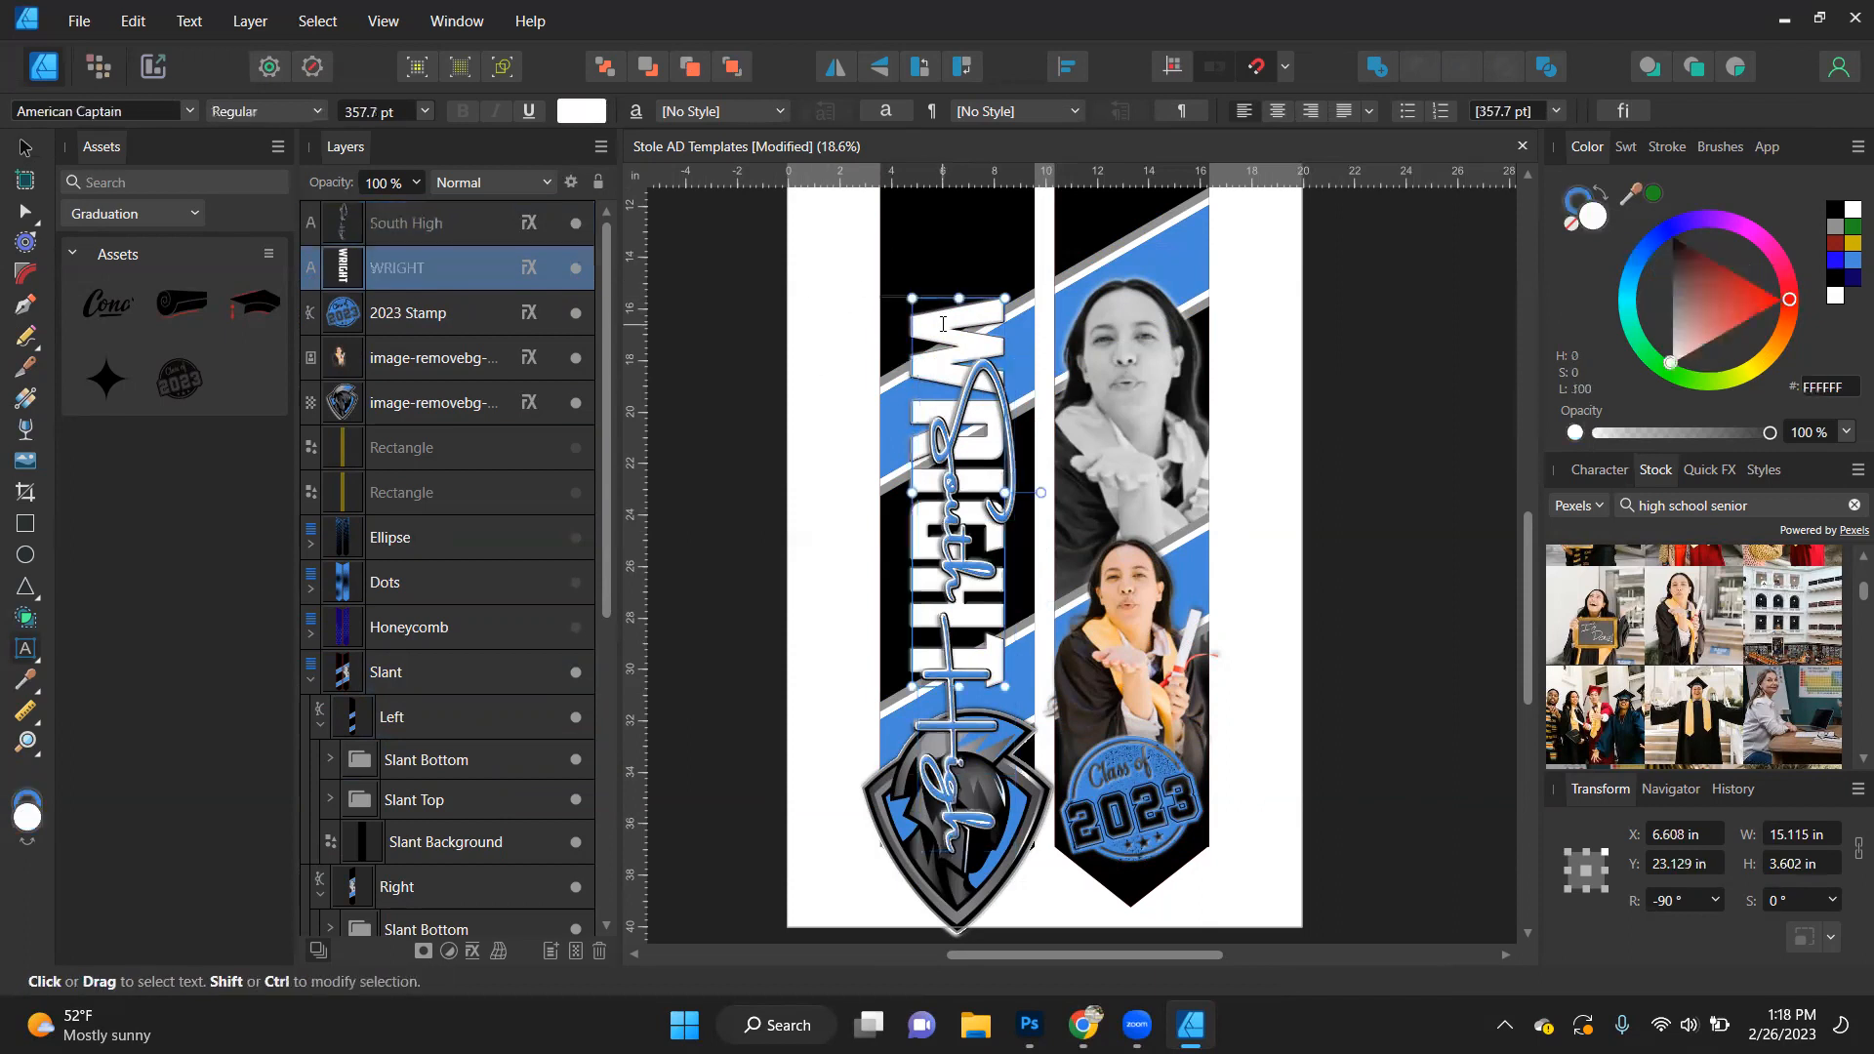
{"action": "key", "text": "ctrl+a"}
{"action": "type", "text": "SPA"}
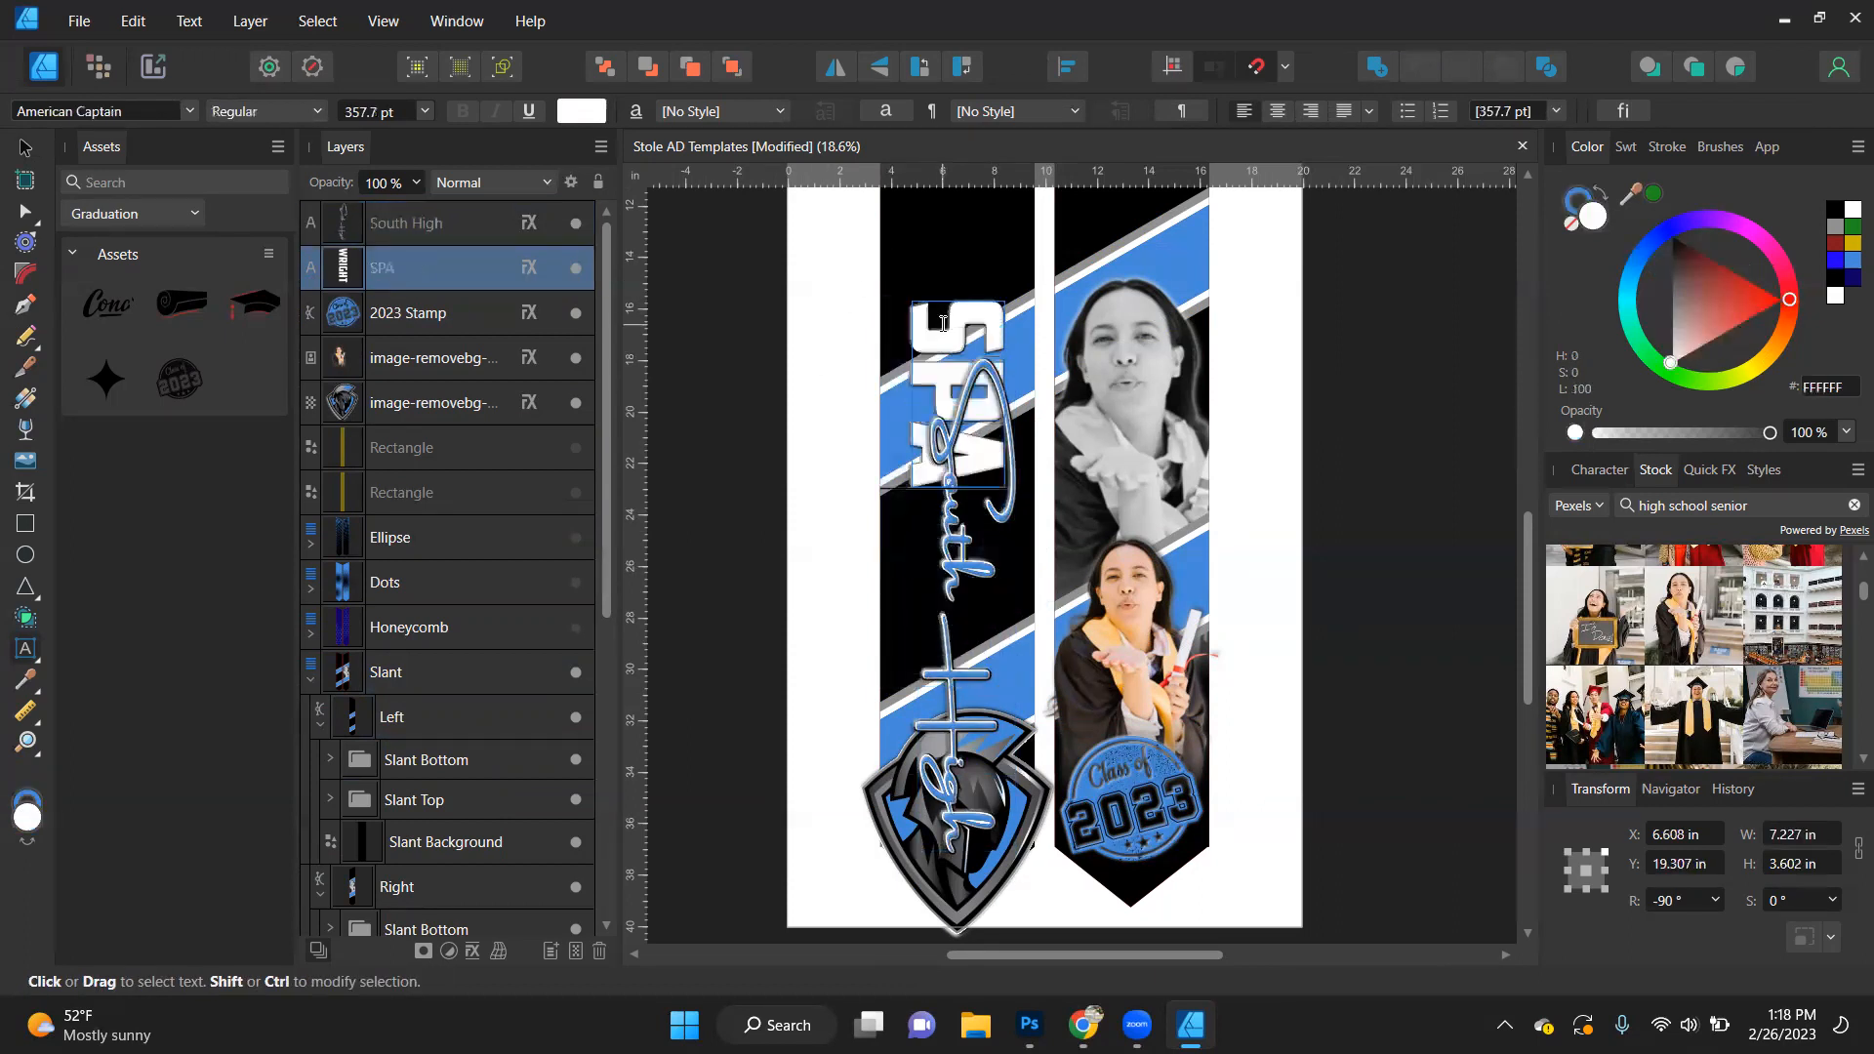
{"action": "type", "text": "RTANS"}
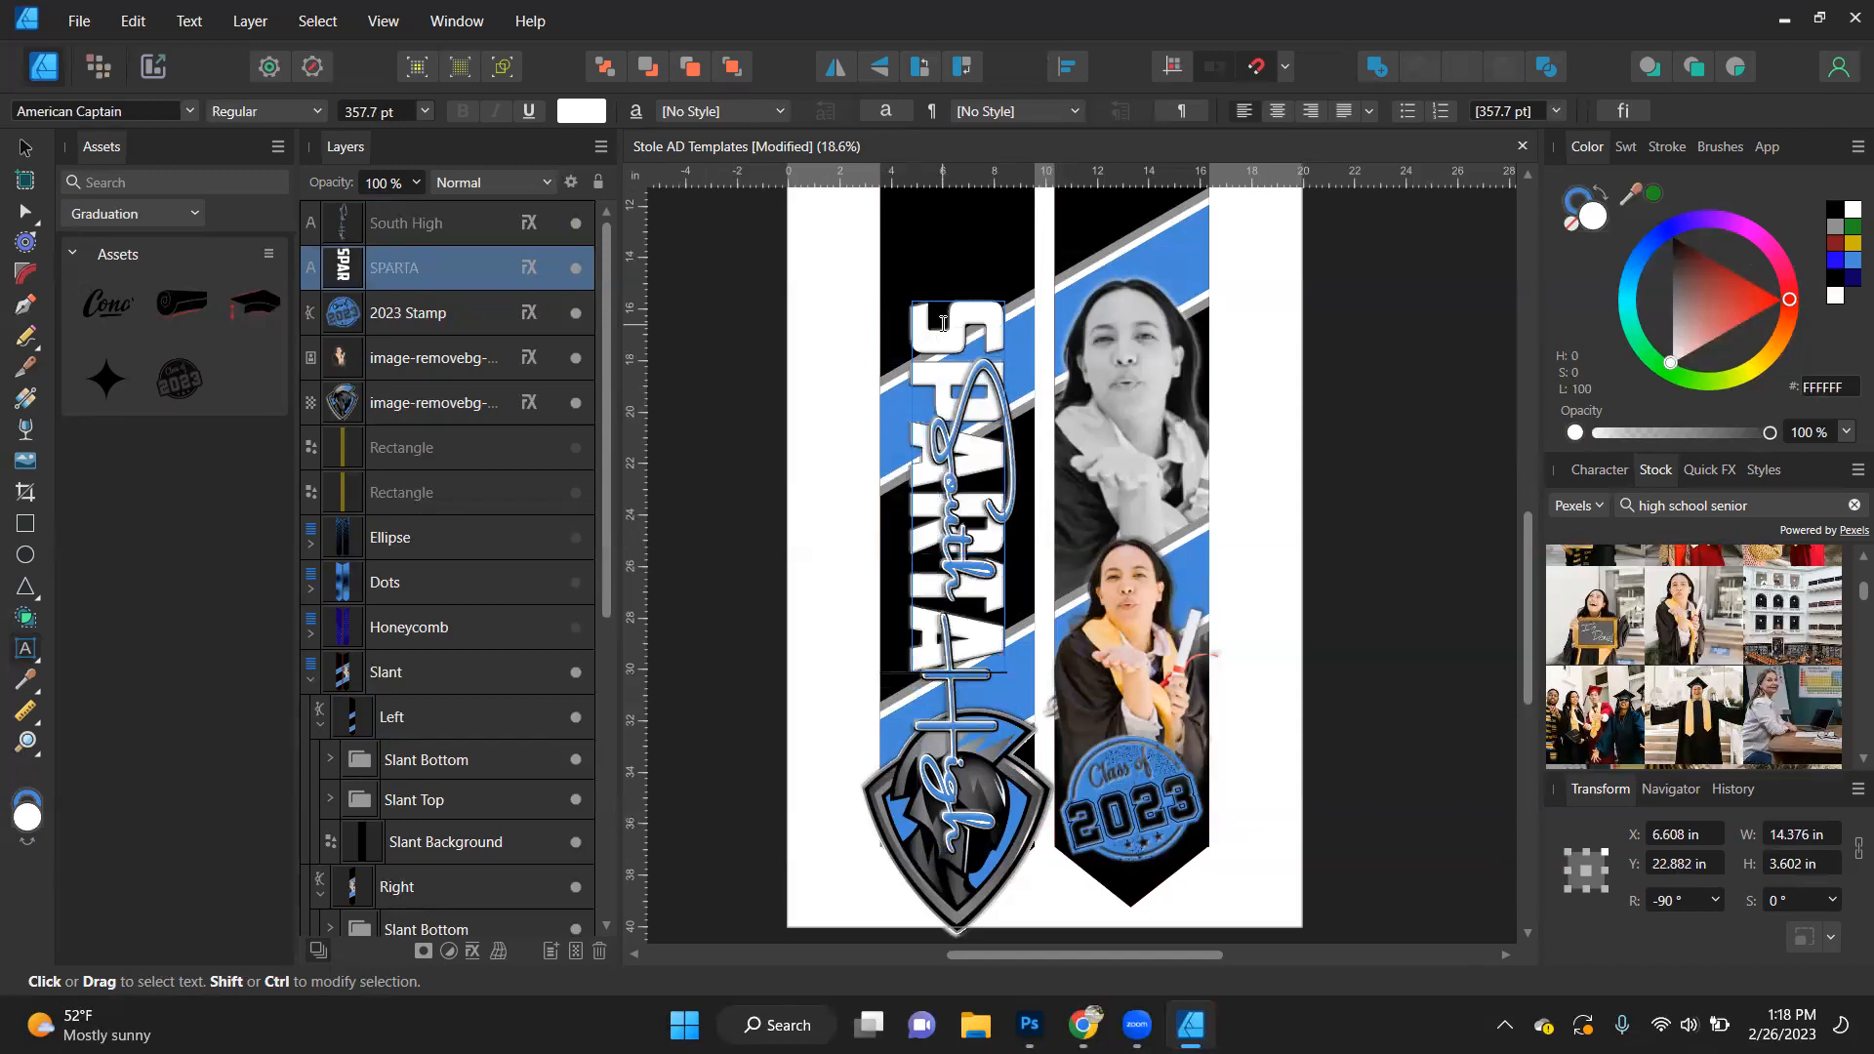
{"action": "key", "text": "Escape"}
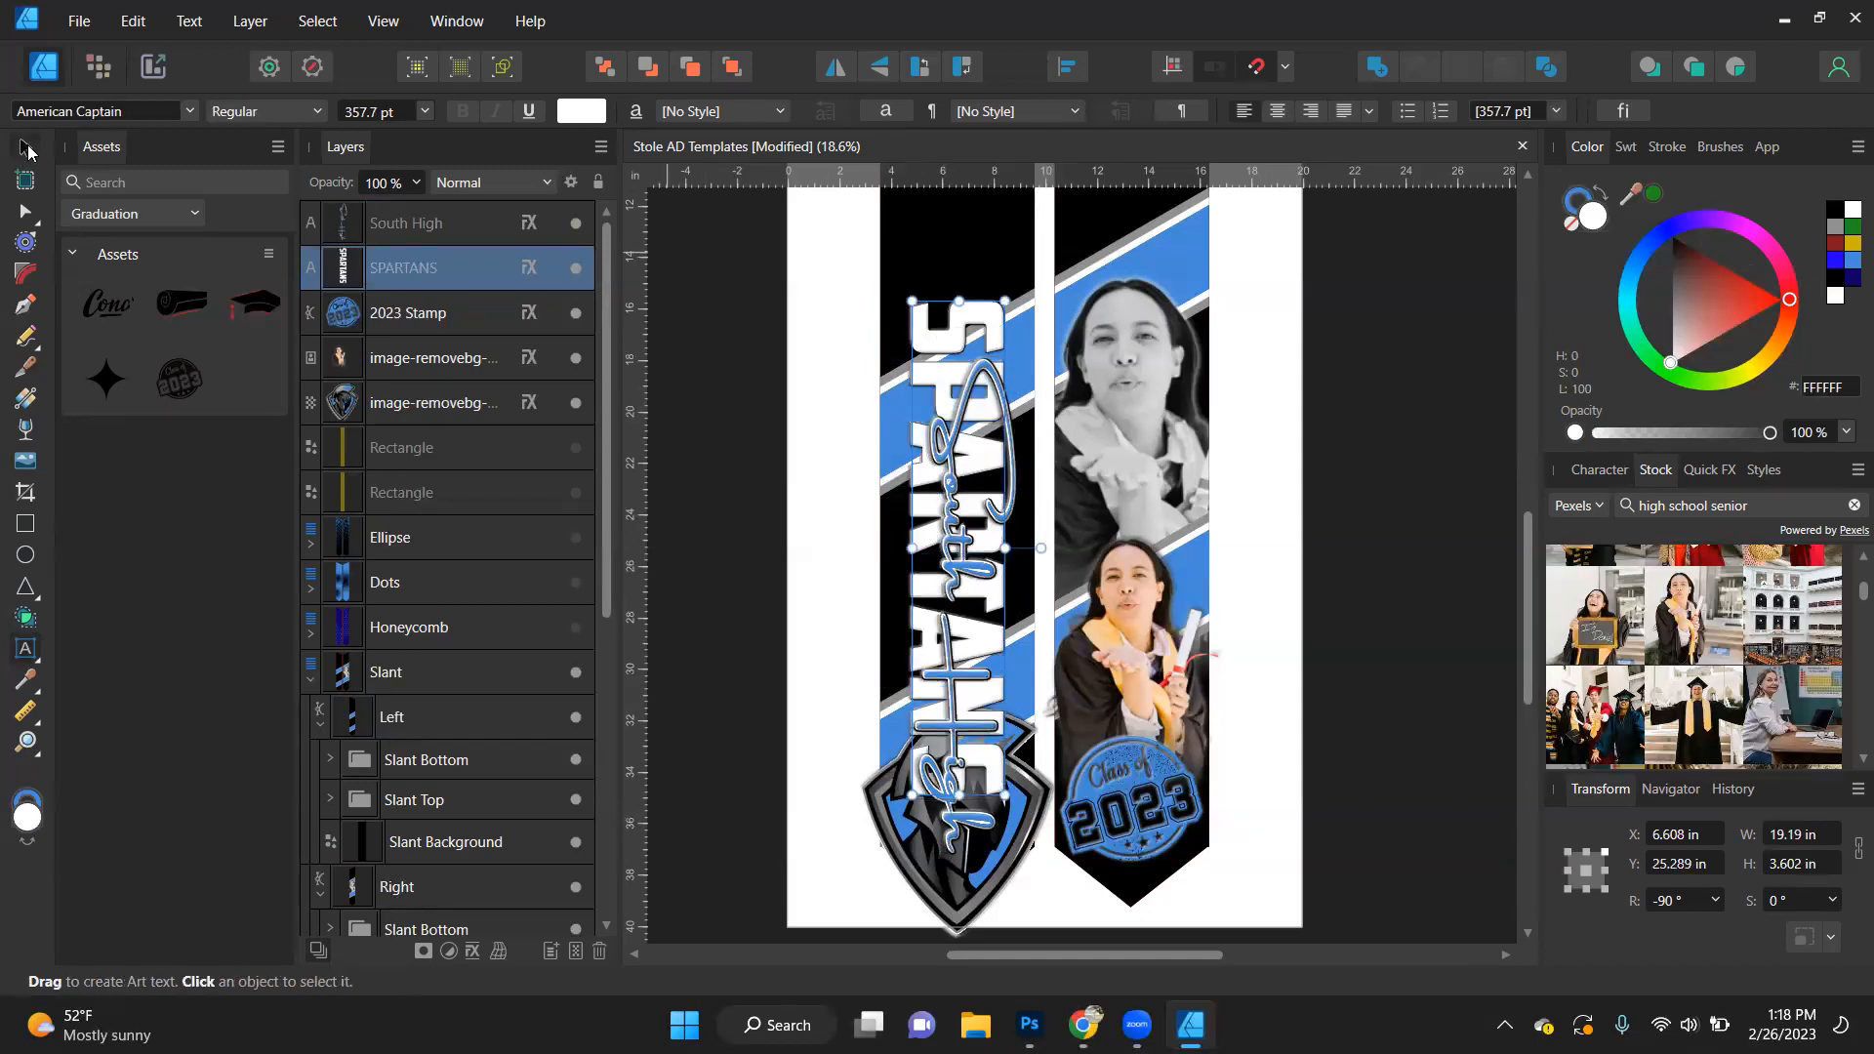
- Select the South High and SPARTANS texts together and align their vertical centres to the selection bounds
{"action": "left_click", "coordinate": [24, 148]}
{"action": "scroll", "coordinate": [1006, 307], "scroll_direction": "down", "scroll_amount": 1}
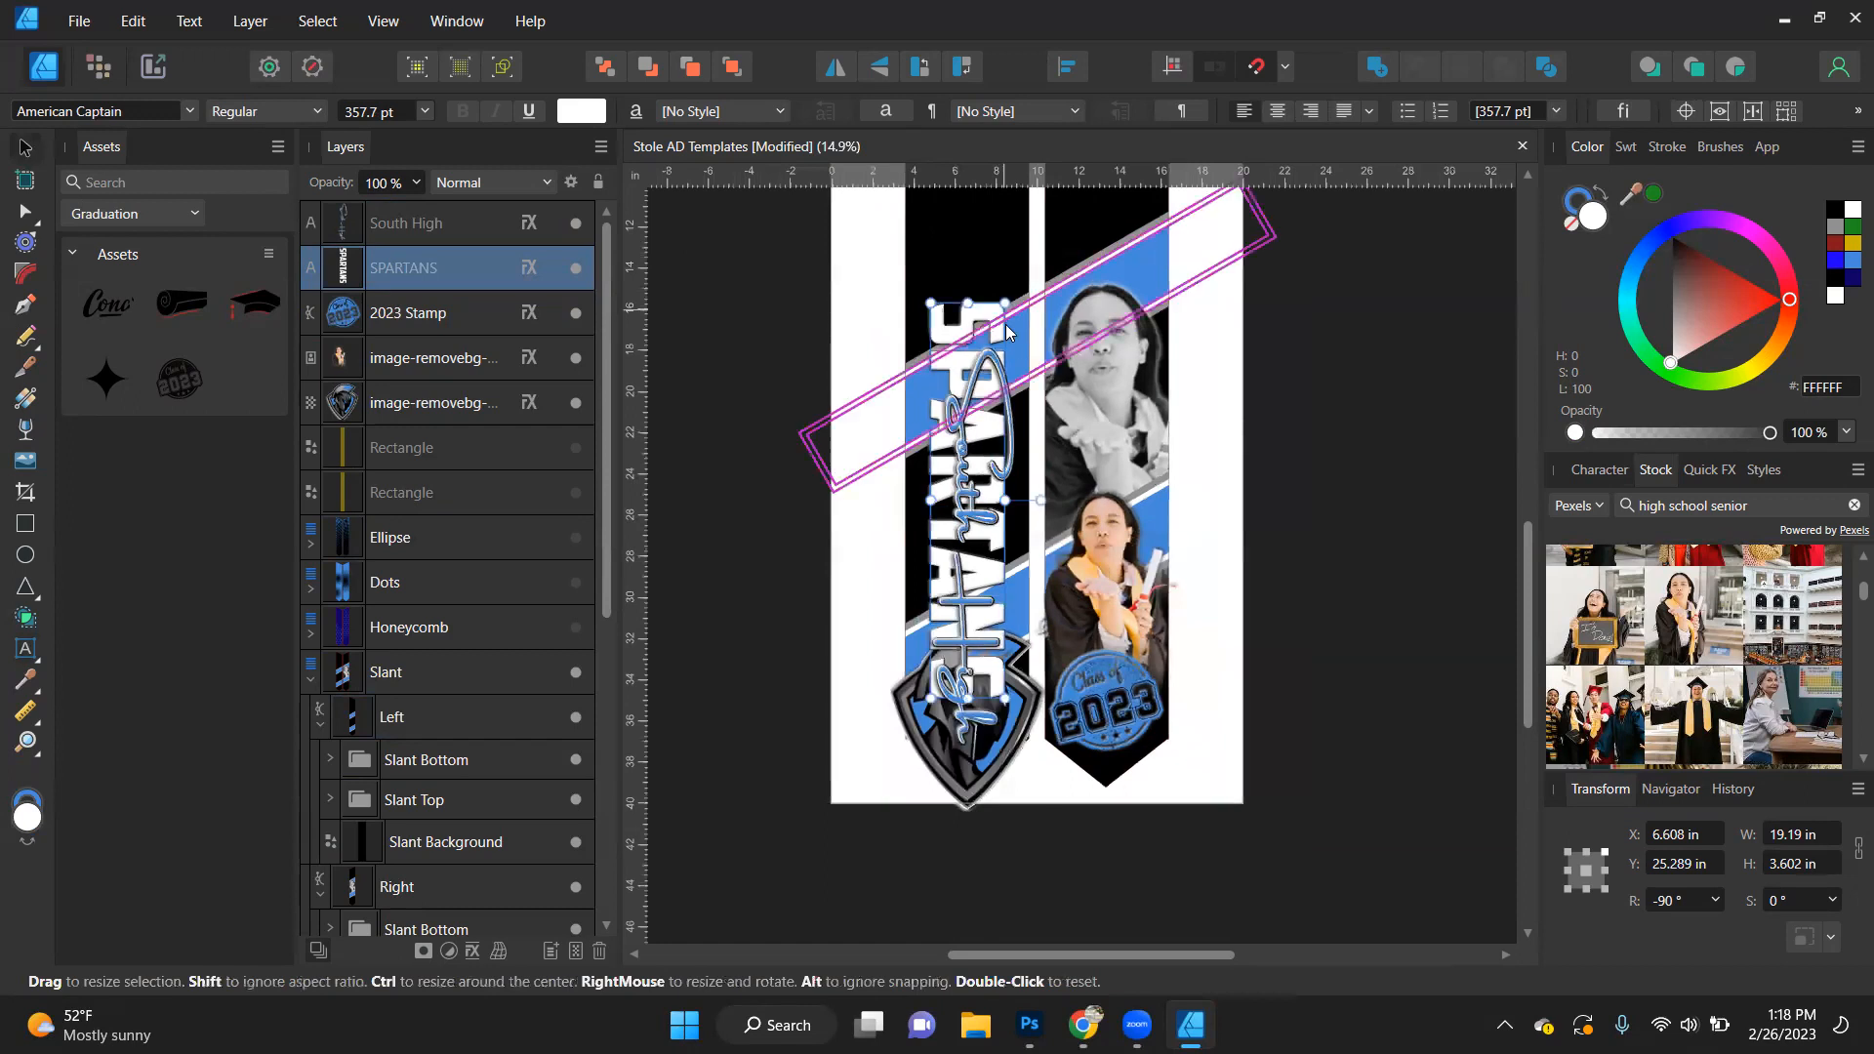
{"action": "left_click", "coordinate": [961, 442], "text": "shift"}
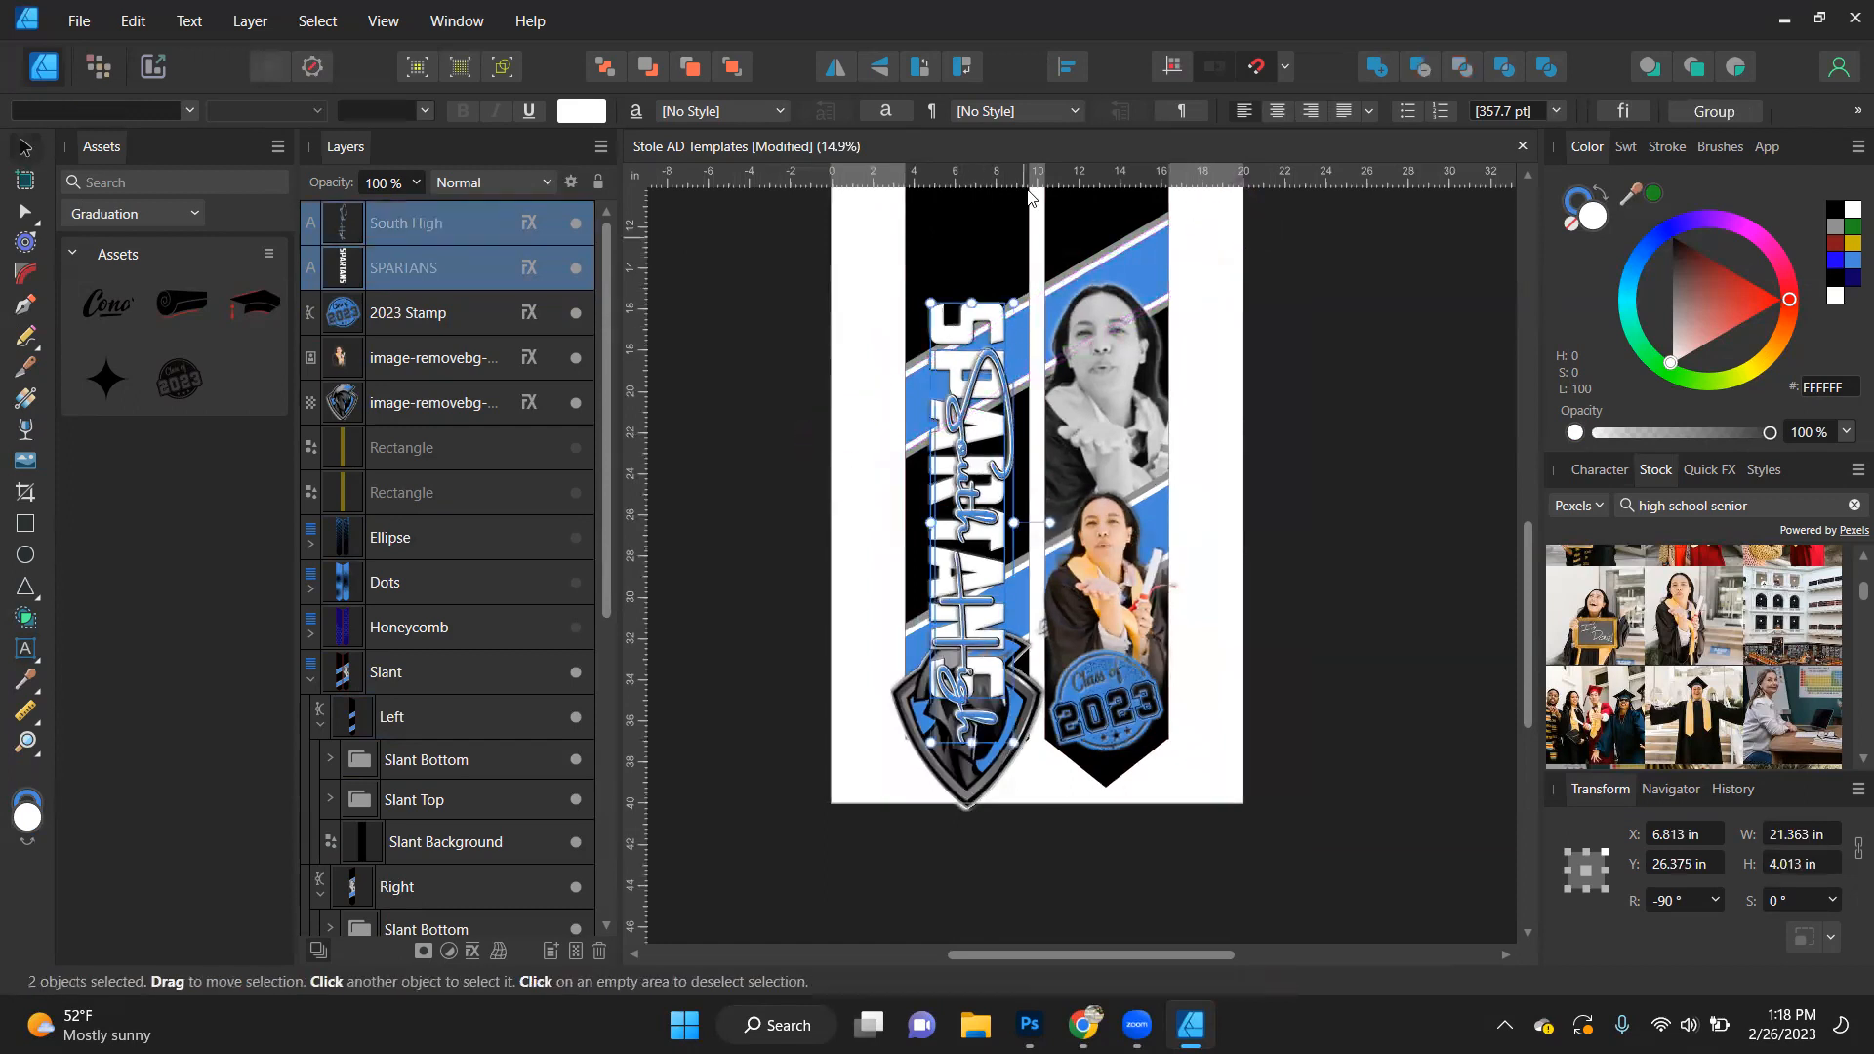
{"action": "left_click", "coordinate": [1064, 72]}
{"action": "left_click", "coordinate": [1122, 269]}
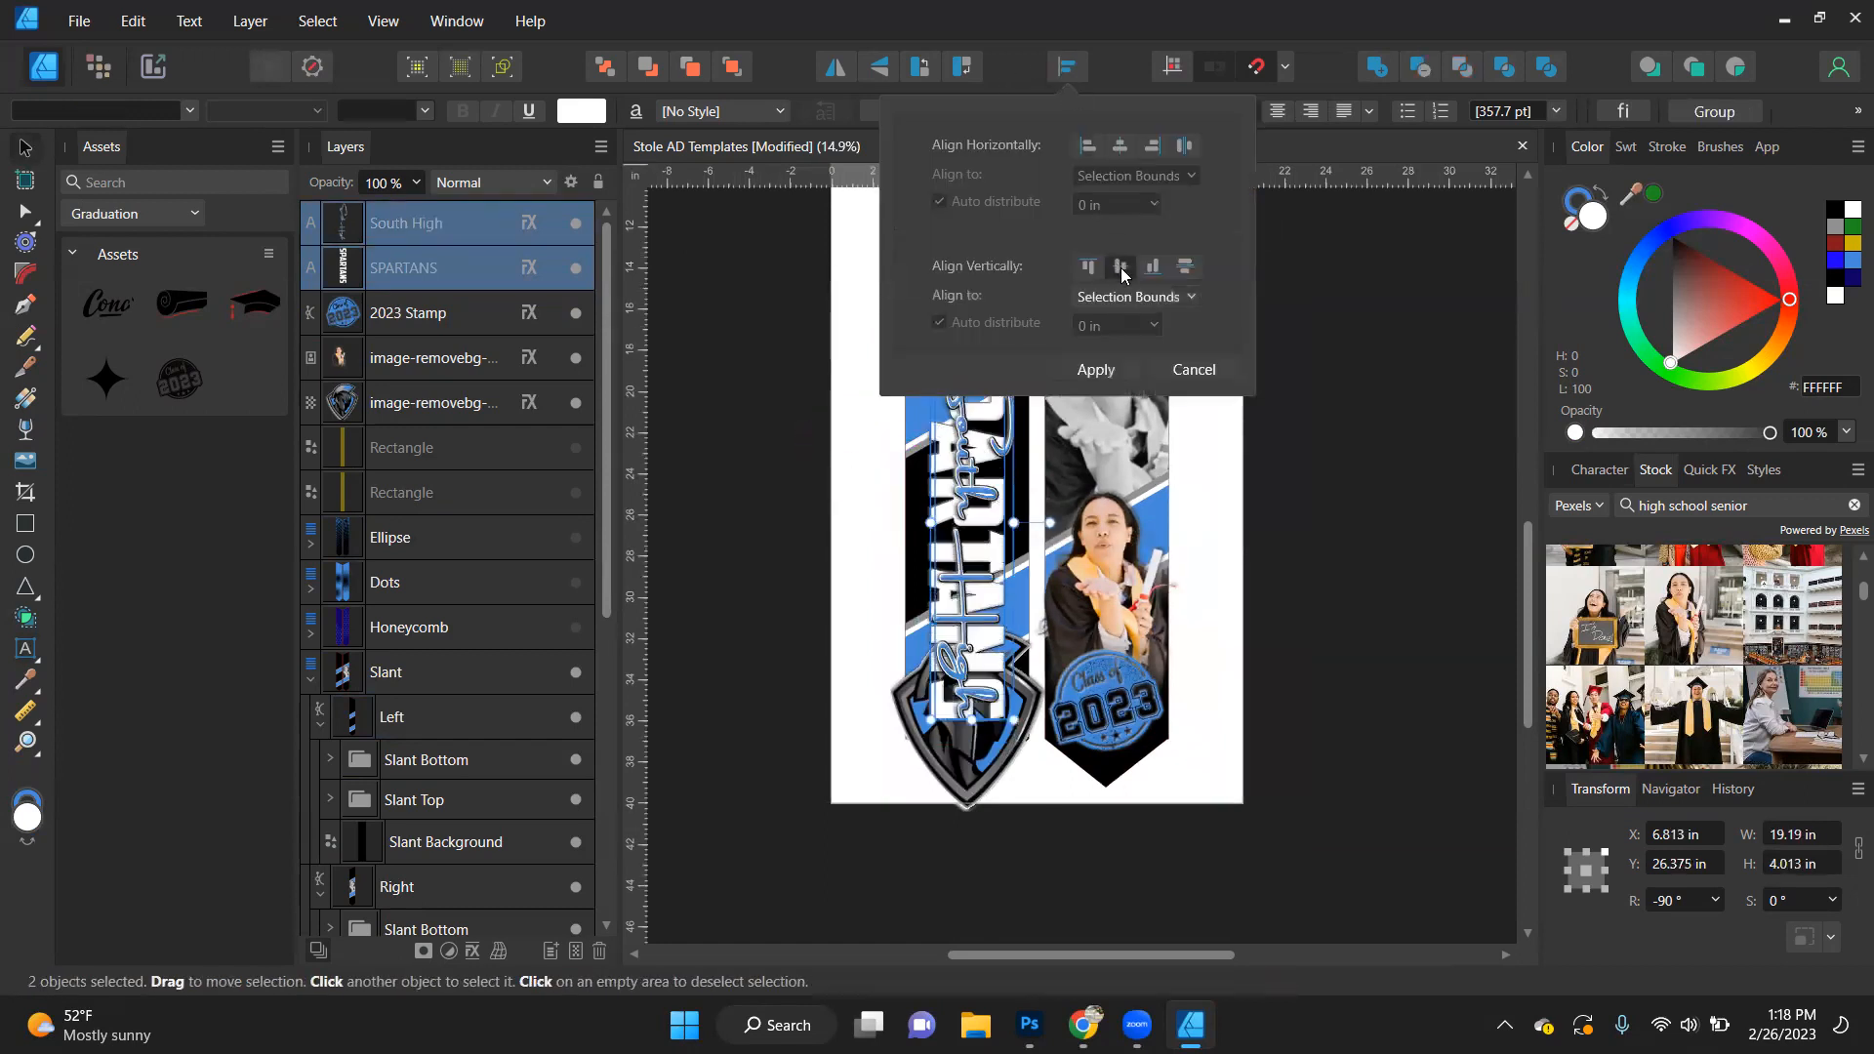
{"action": "left_click", "coordinate": [1108, 377]}
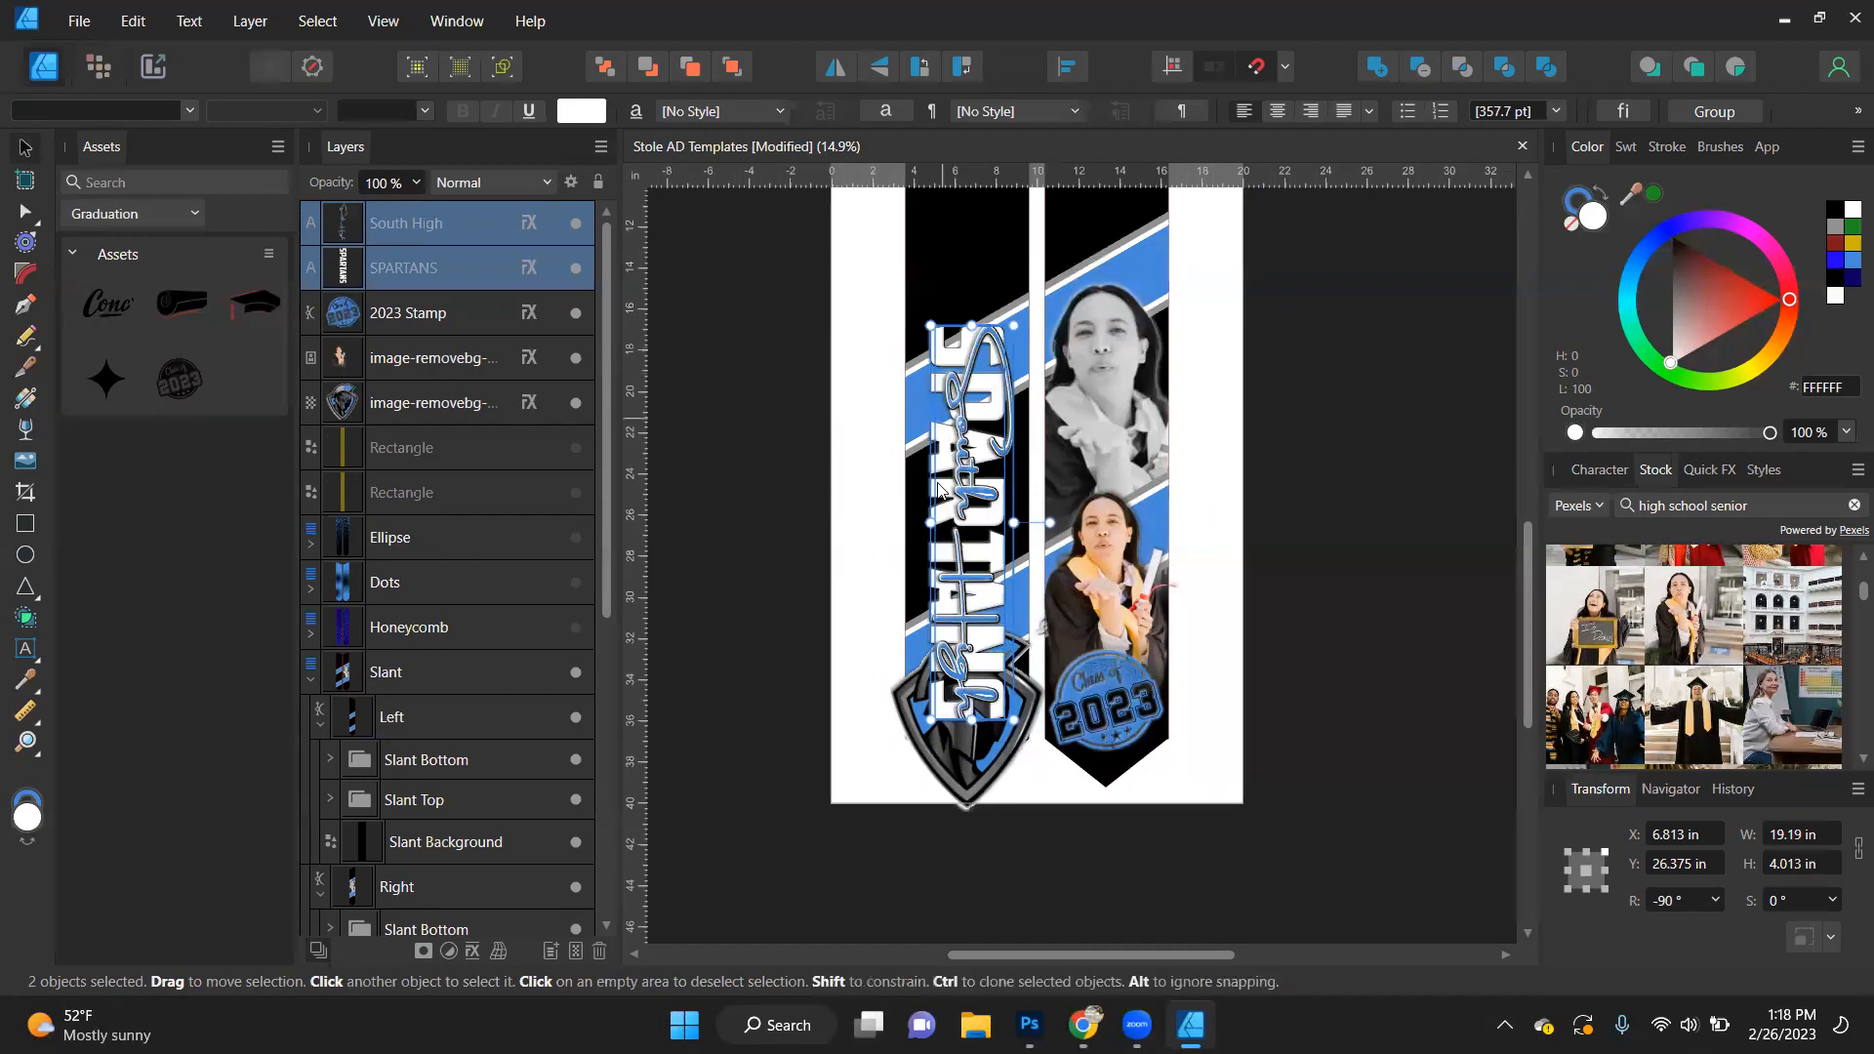
- Shorten the script South High text along the stole so it spans less than SPARTANS
{"action": "left_click", "coordinate": [943, 614]}
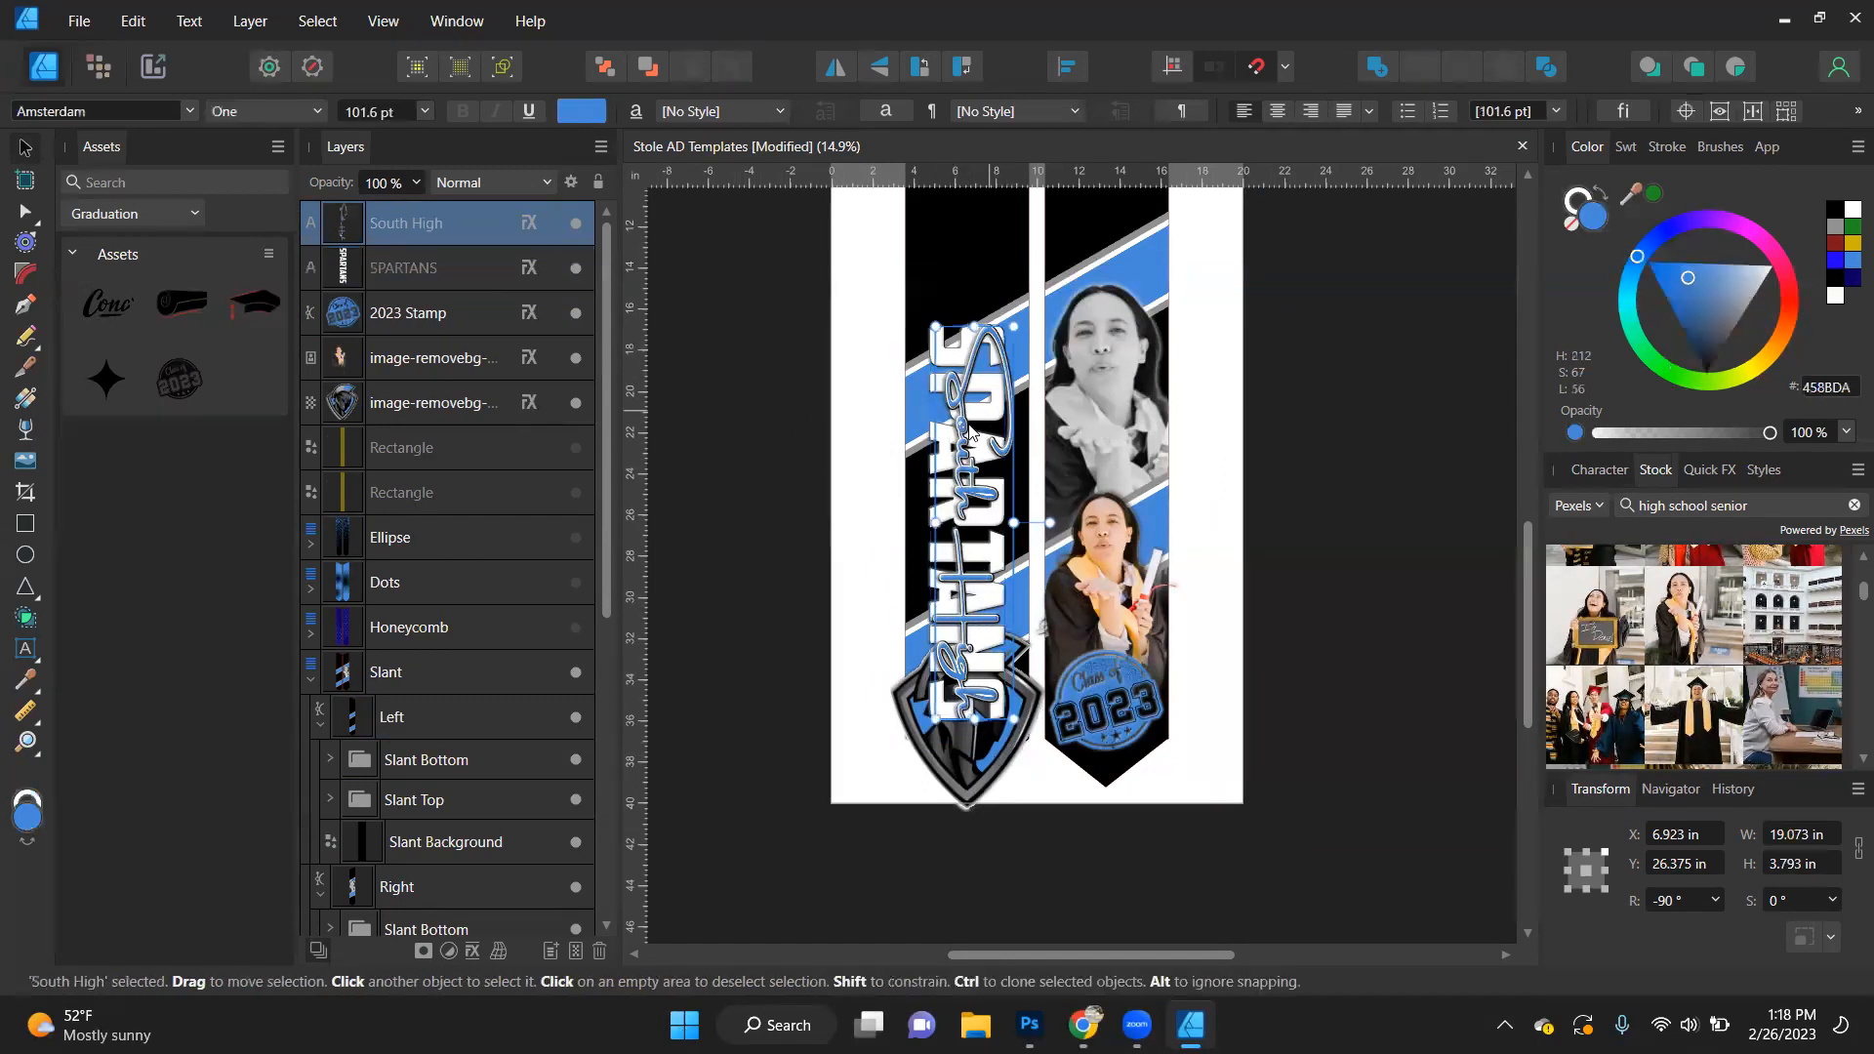
{"action": "left_click", "coordinate": [779, 334]}
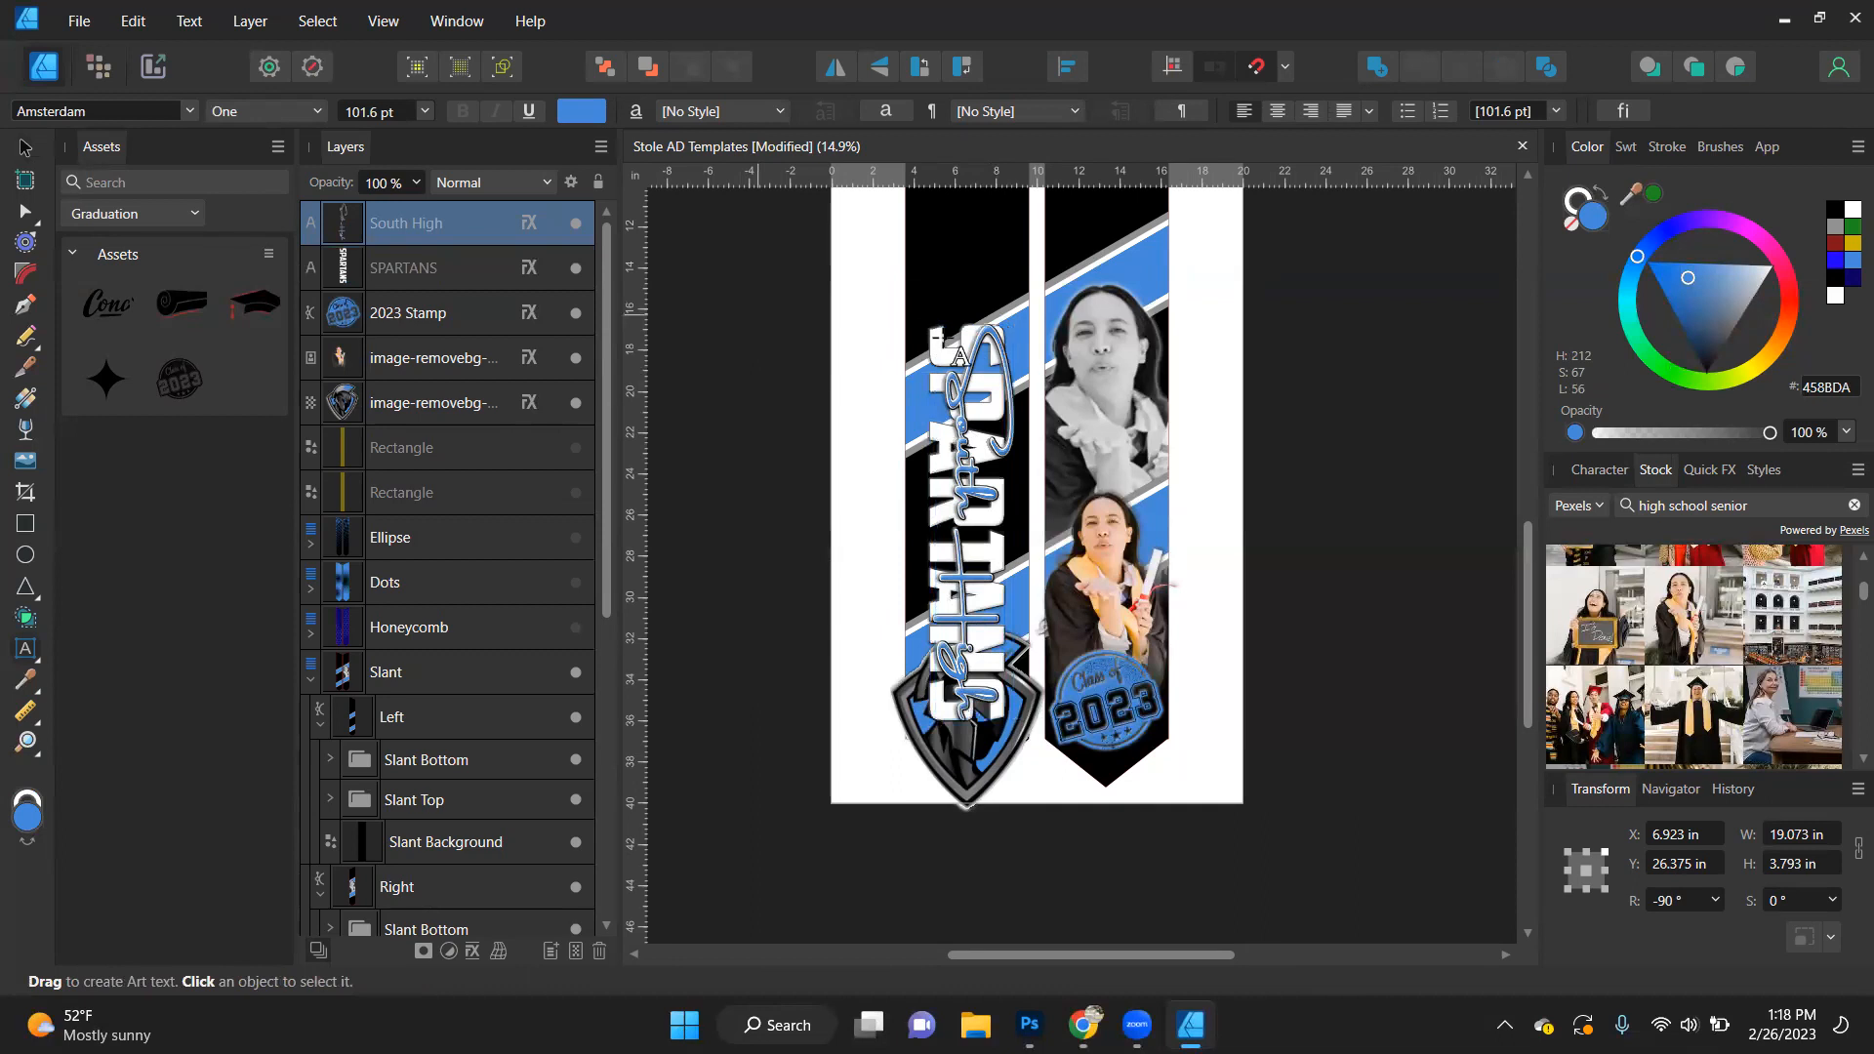
{"action": "key", "text": "v"}
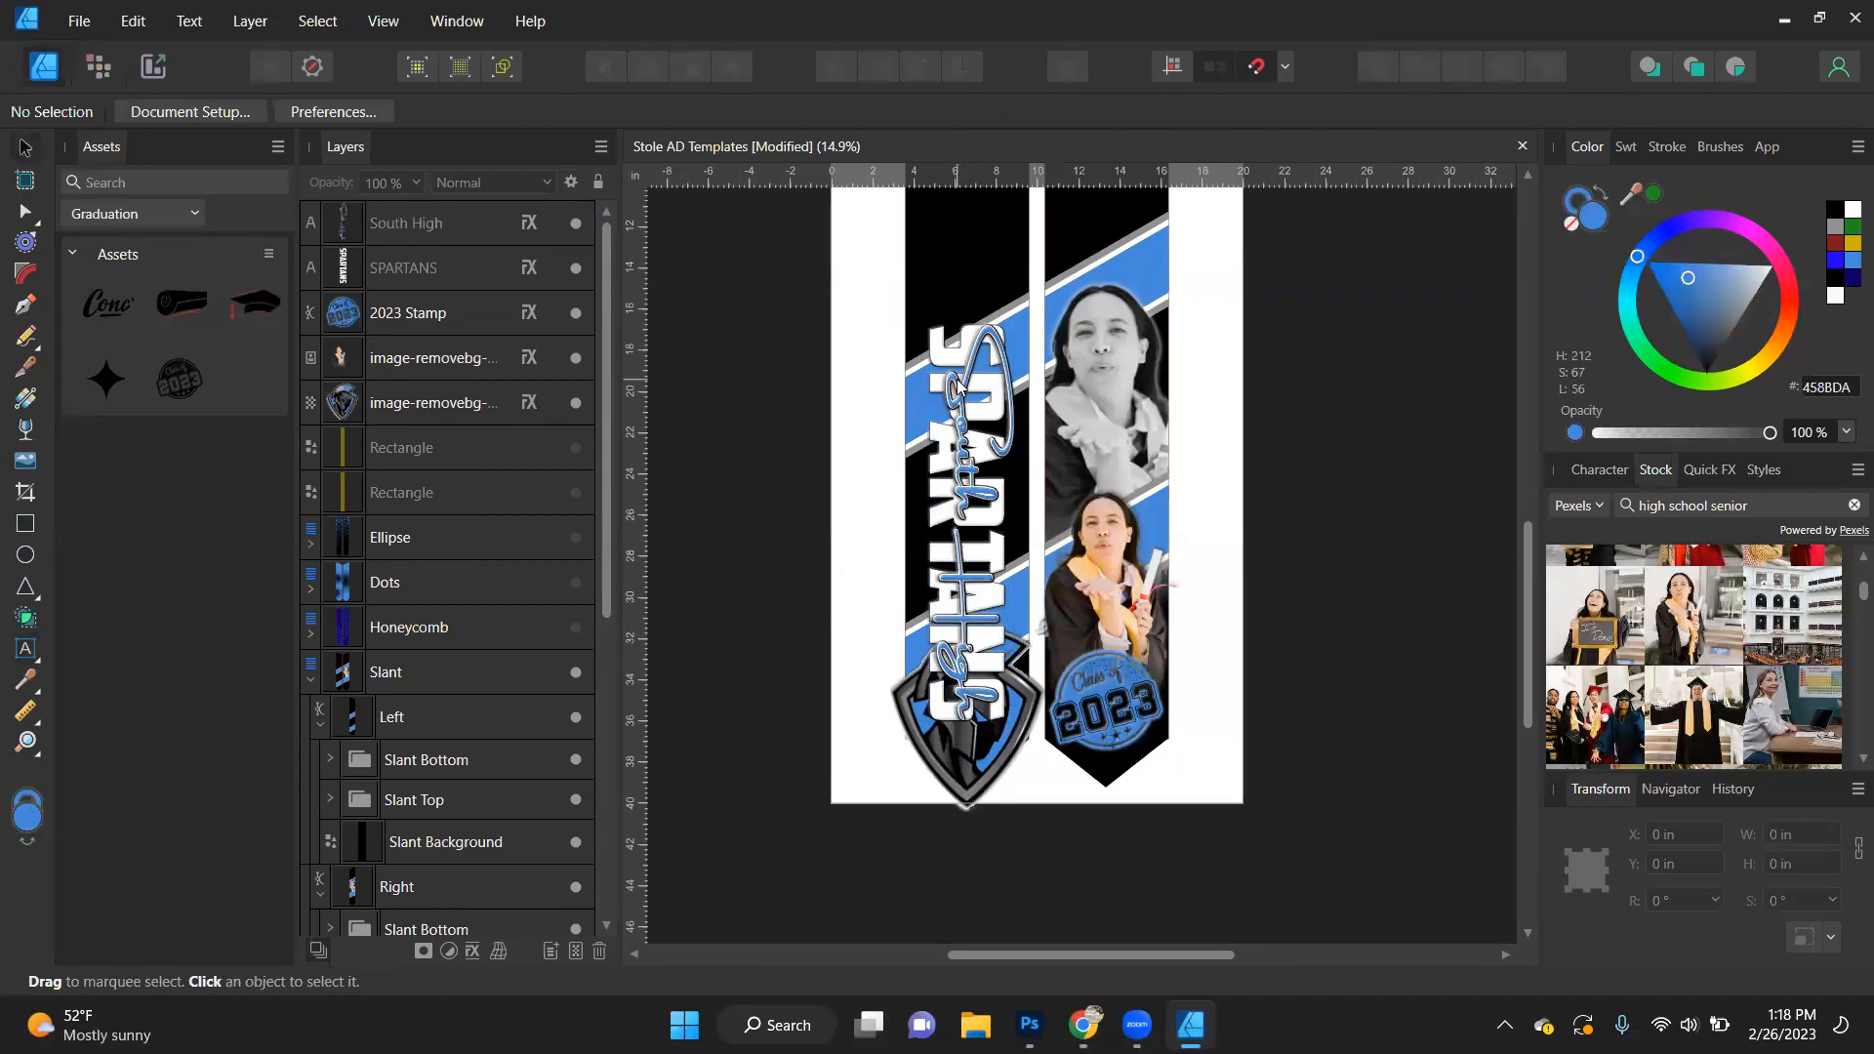
{"action": "left_click", "coordinate": [967, 335]}
{"action": "left_click_drag", "start_coordinate": [968, 335], "coordinate": [973, 370]}
- Lengthen the SPARTANS text to about 27 in and move both texts higher on the stole
{"action": "left_click", "coordinate": [978, 336]}
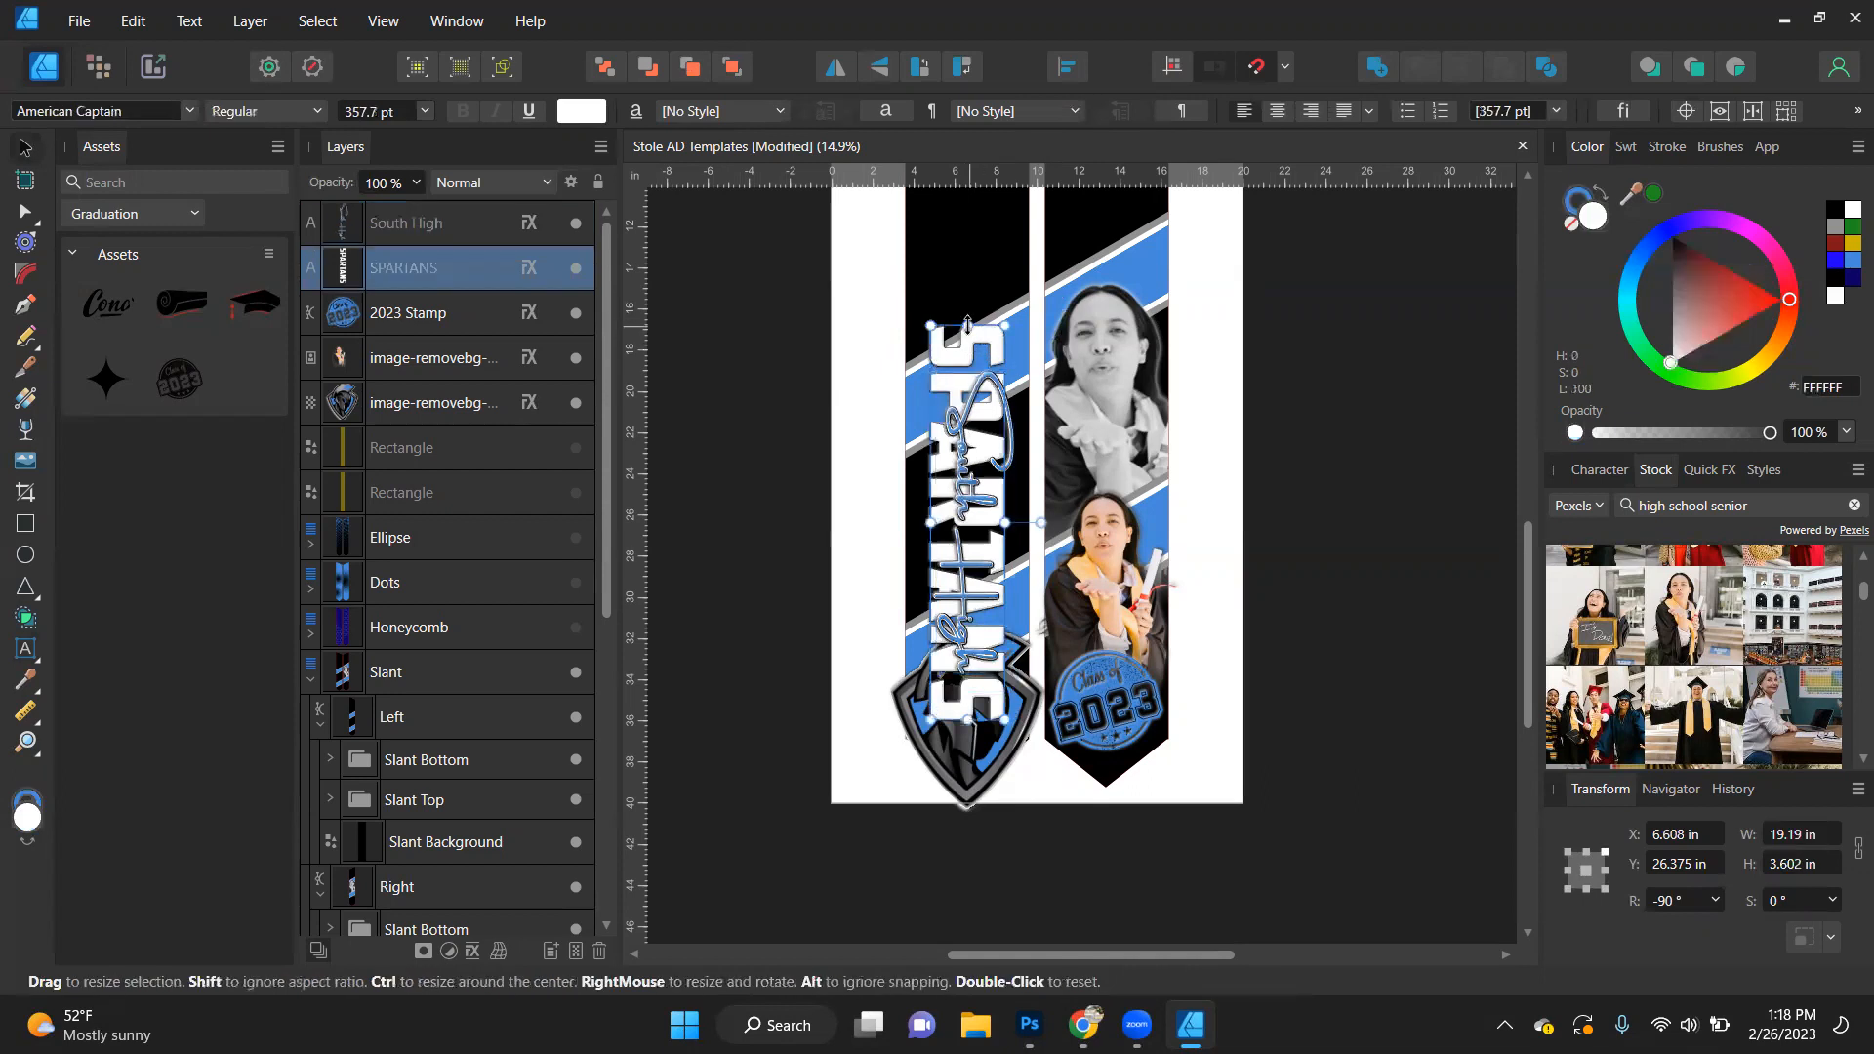
{"action": "left_click_drag", "start_coordinate": [969, 306], "coordinate": [969, 226]}
{"action": "left_click", "coordinate": [979, 493], "text": "shift"}
{"action": "left_click_drag", "start_coordinate": [966, 499], "coordinate": [959, 427]}
{"action": "scroll", "coordinate": [951, 436], "scroll_direction": "down", "scroll_amount": 2}
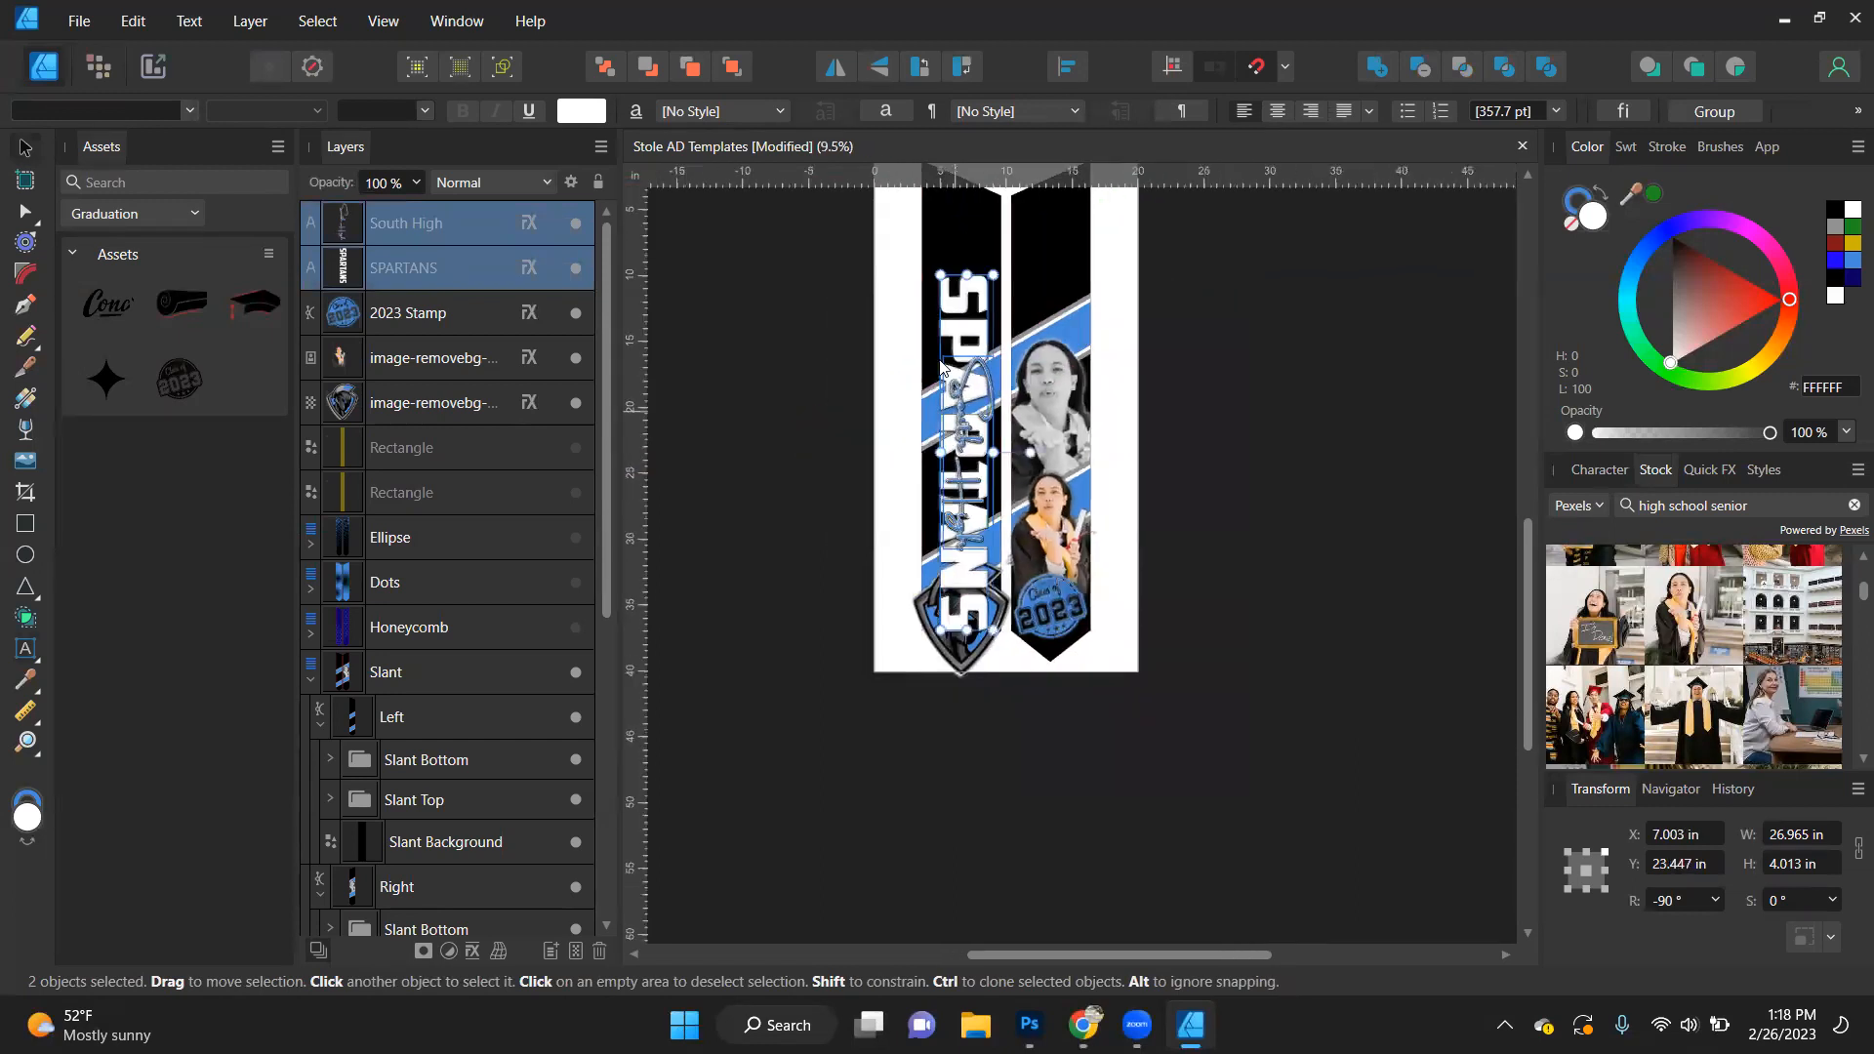
- Shorten the SPARTANS text around its centre to about 20.7 in
{"action": "left_click", "coordinate": [957, 312]}
{"action": "left_click", "coordinate": [963, 304]}
{"action": "left_click_drag", "start_coordinate": [969, 273], "coordinate": [969, 318]}
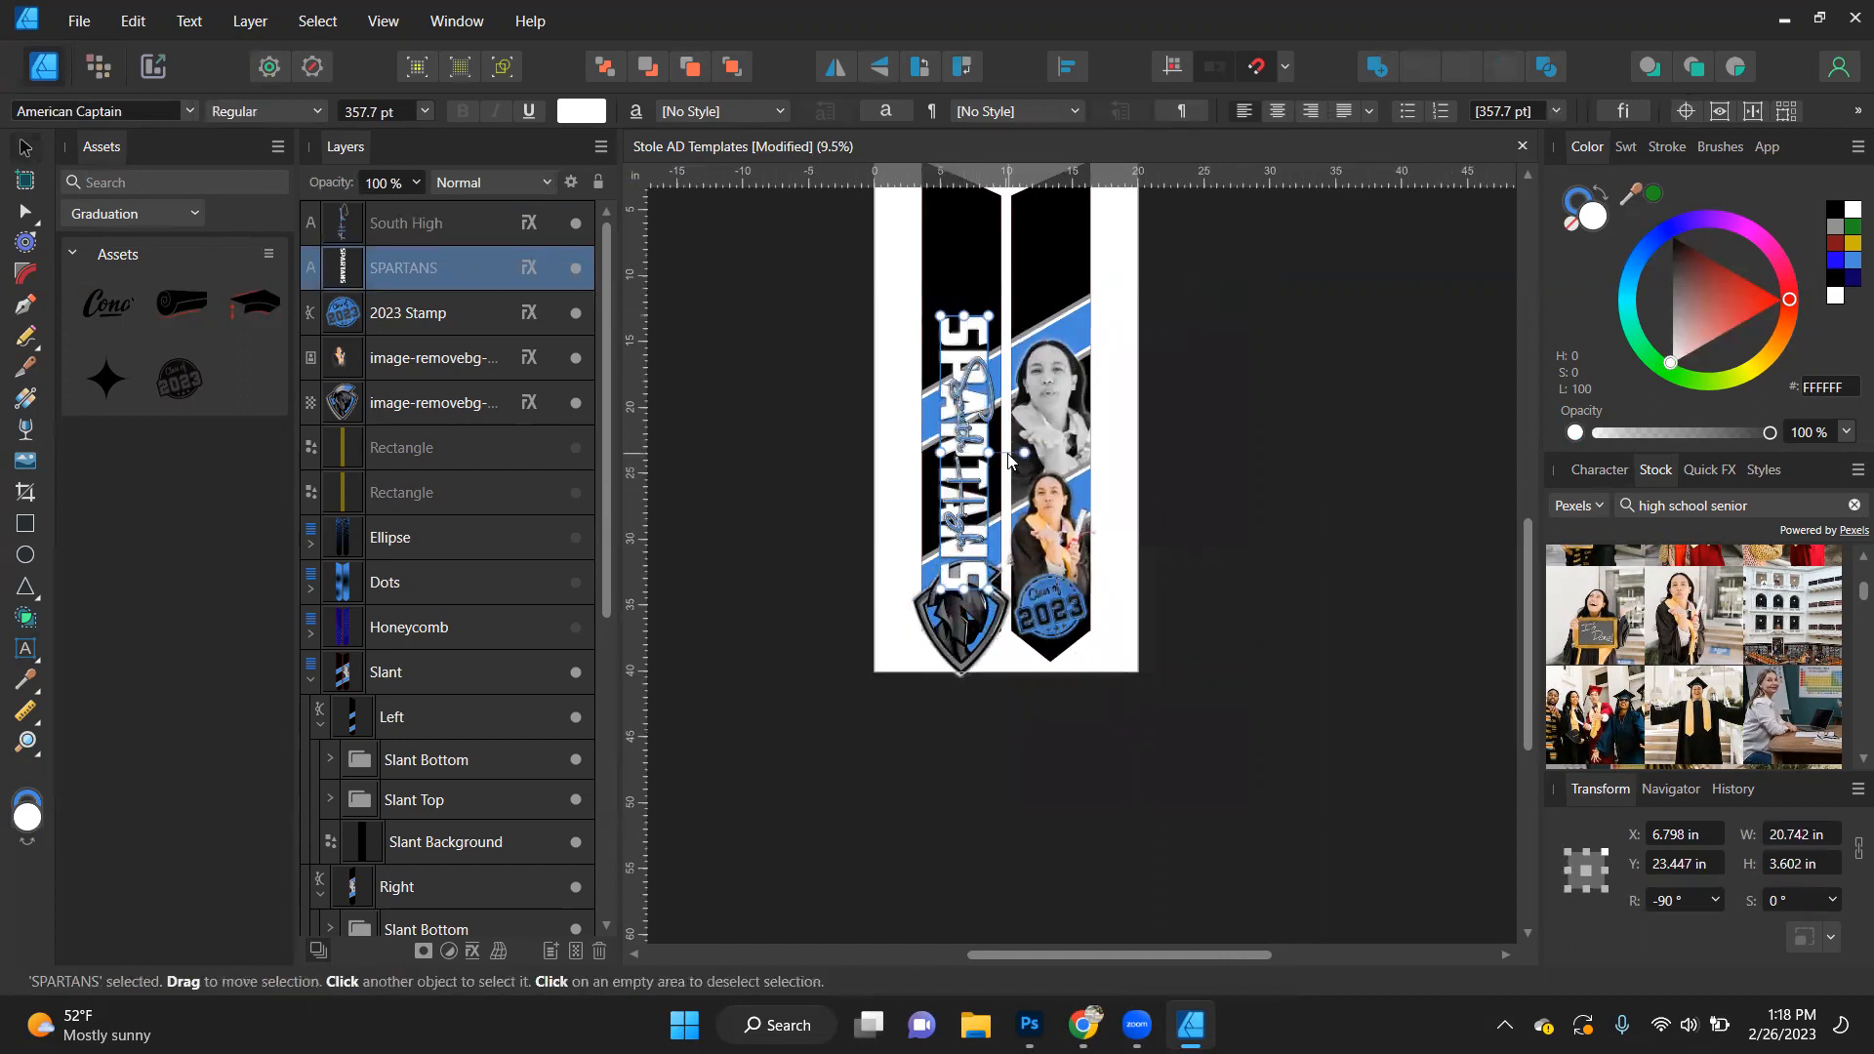
- Nest the SPARTANS text inside the Slant background's Left shape, directly beneath the Slant Top group
{"action": "key", "text": "ctrl+0"}
{"action": "left_click_drag", "start_coordinate": [426, 267], "coordinate": [389, 782]}
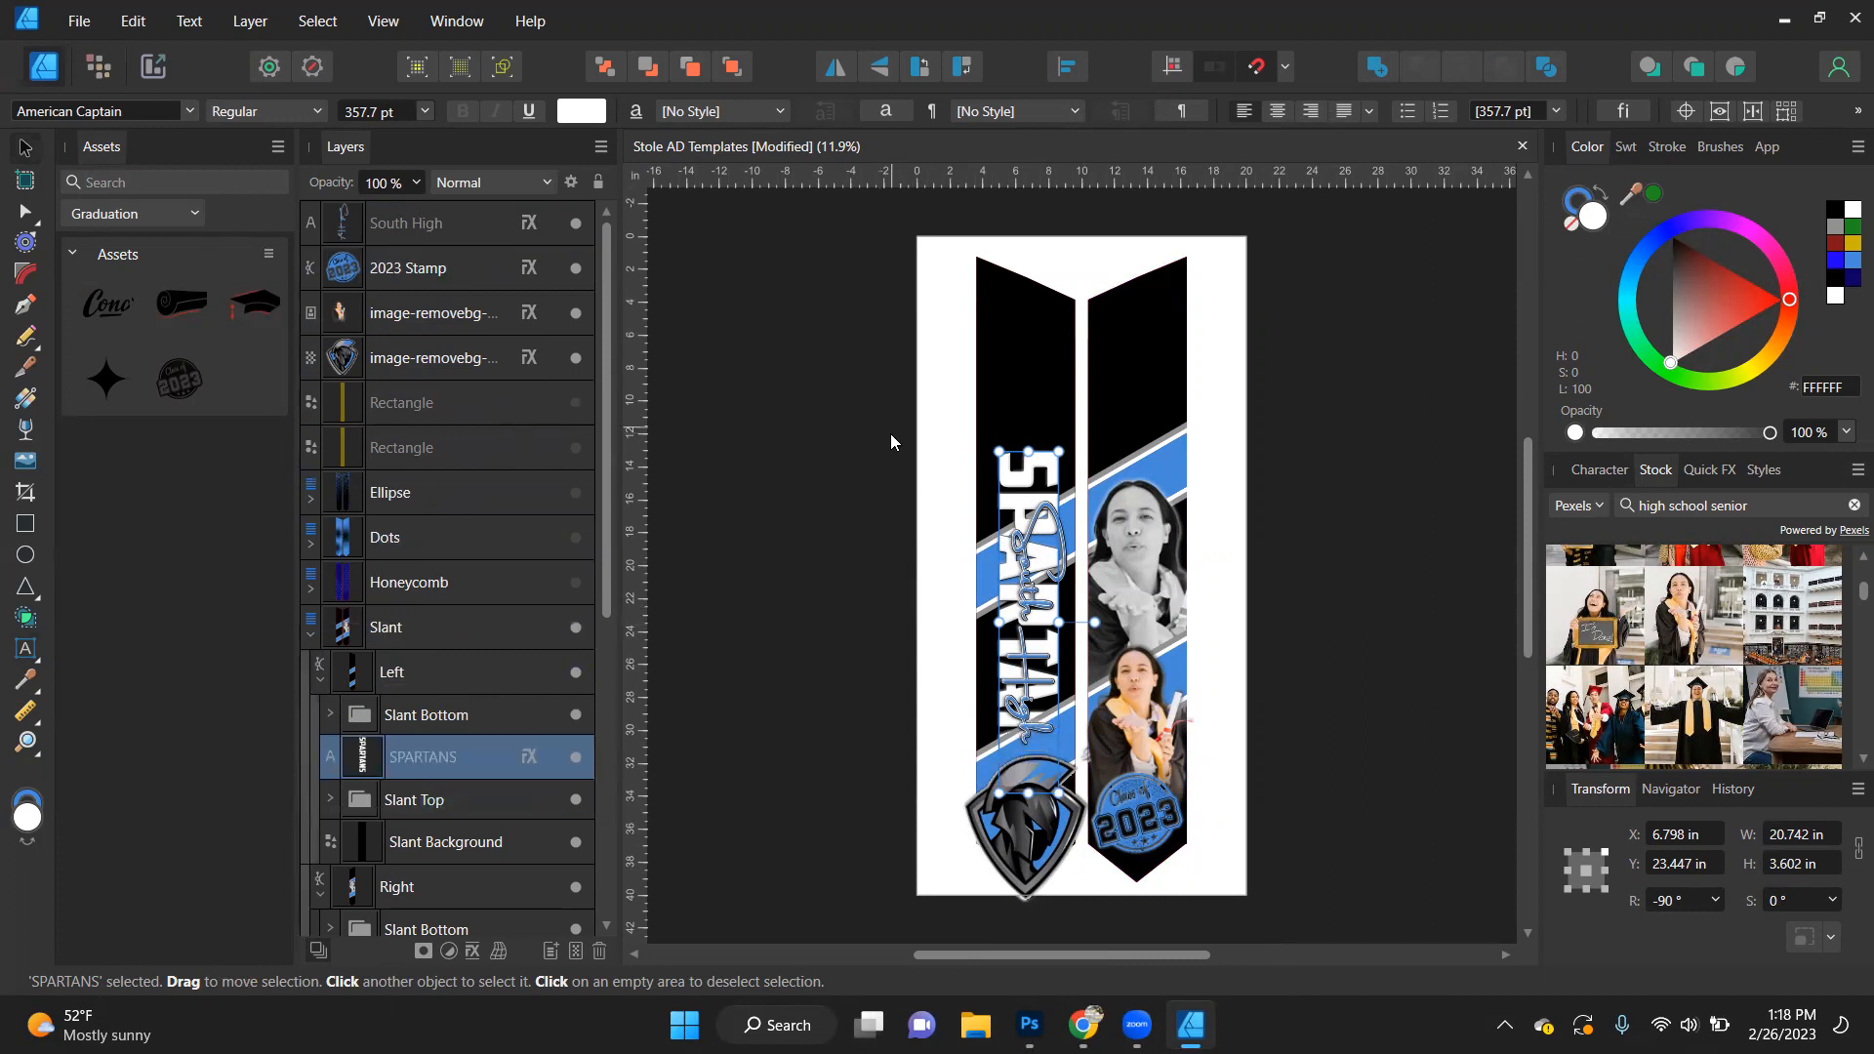
{"action": "scroll", "coordinate": [1127, 638], "scroll_direction": "down", "scroll_amount": 2}
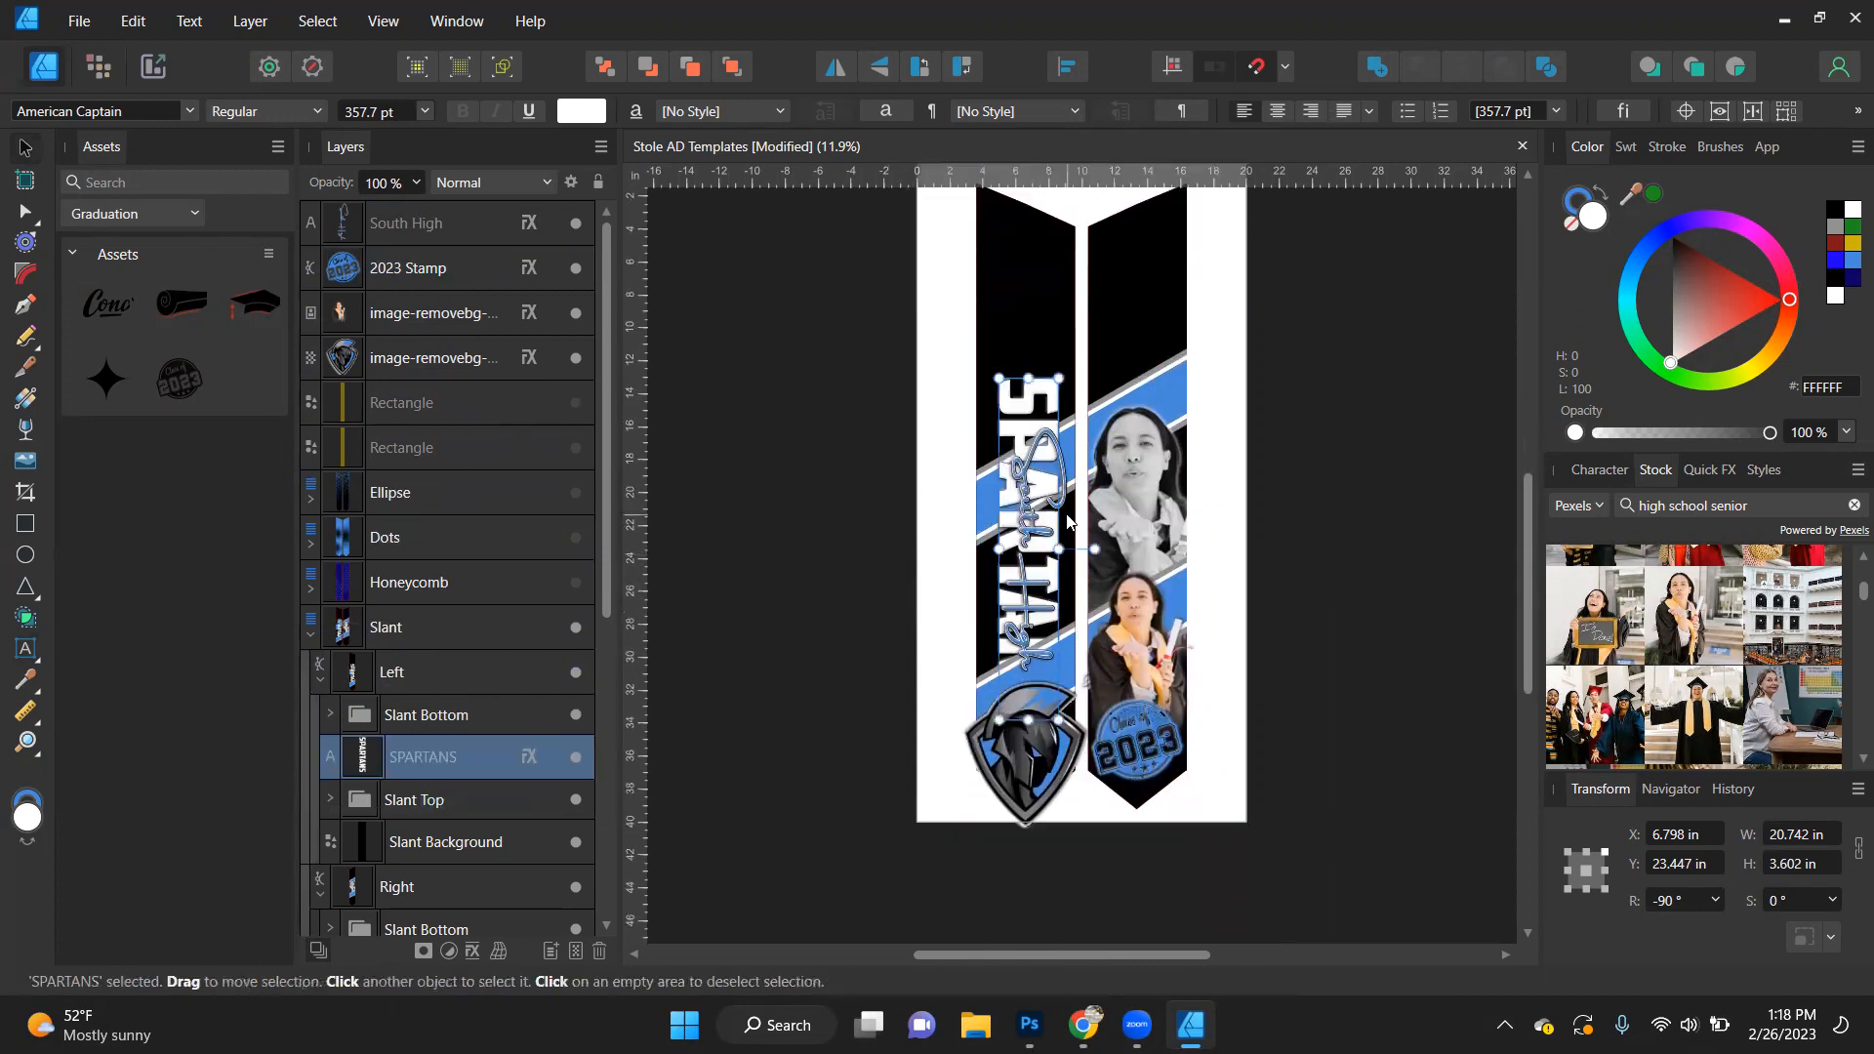
{"action": "scroll", "coordinate": [1067, 520], "scroll_direction": "up", "scroll_amount": 2}
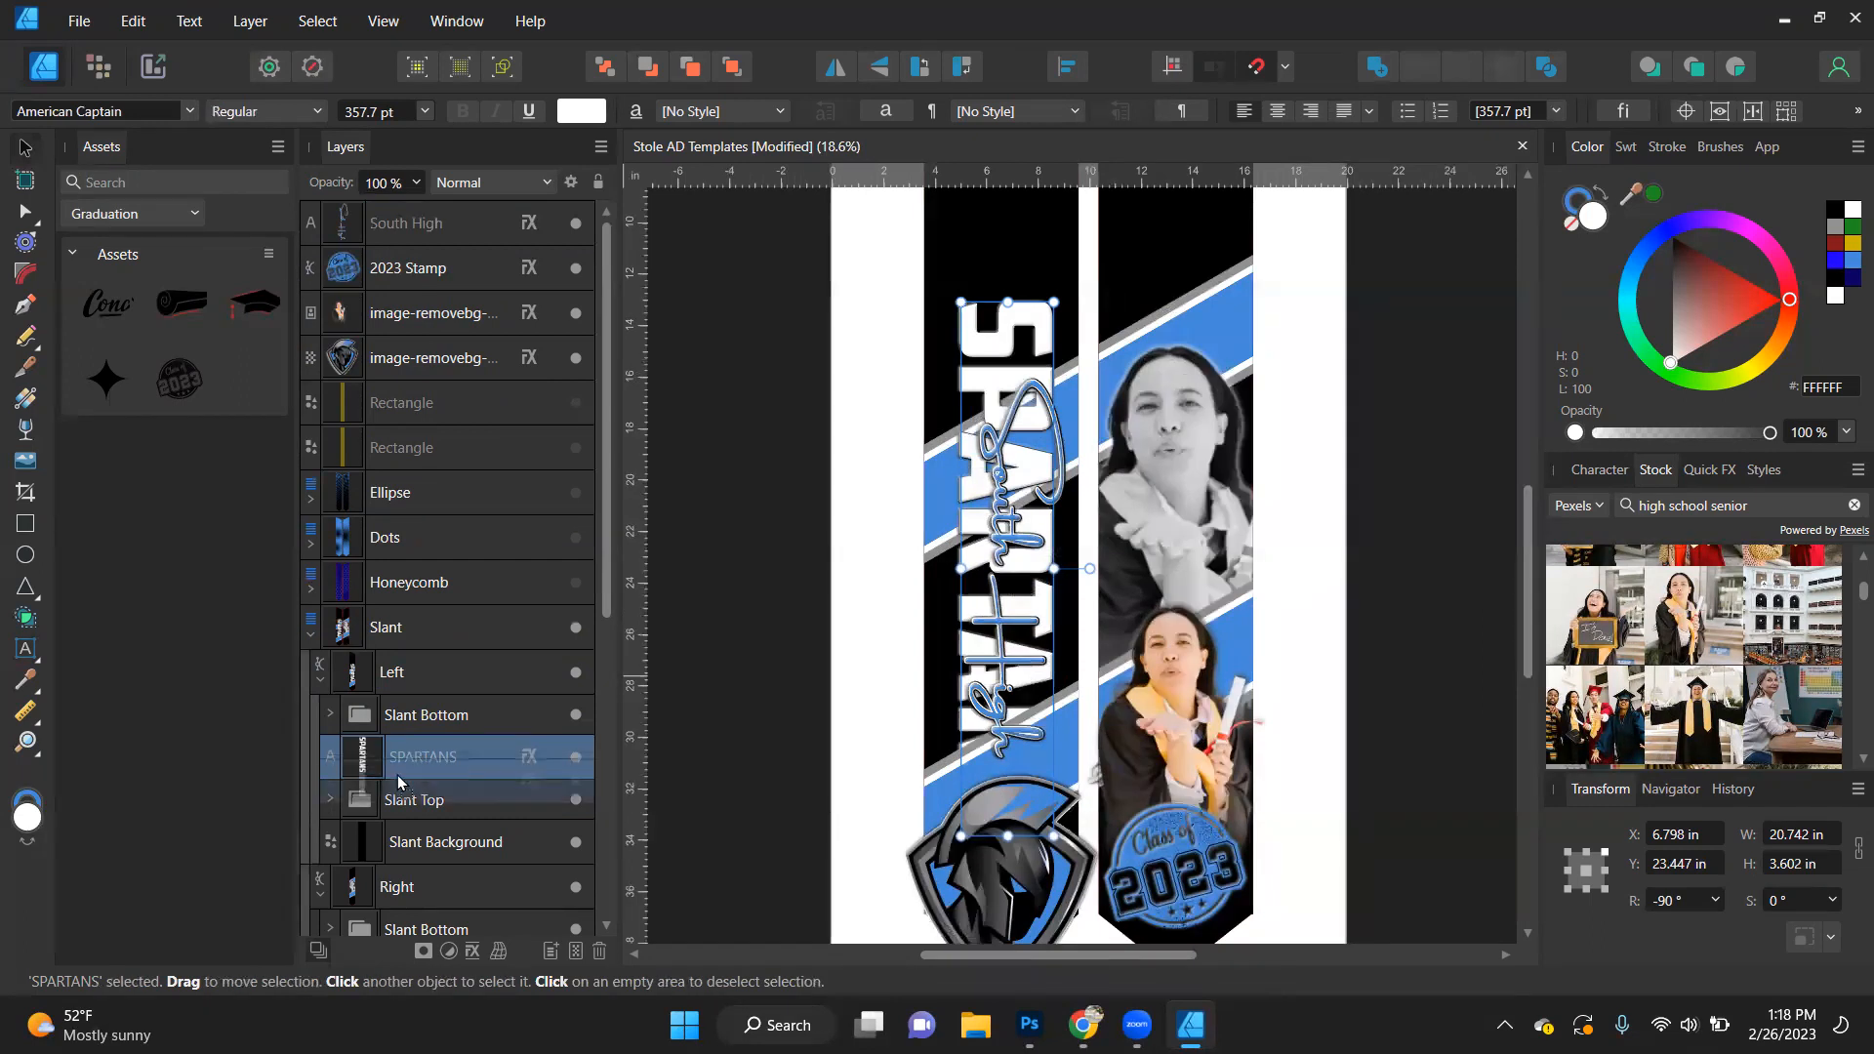
{"action": "key", "text": "ctrl+bracketleft"}
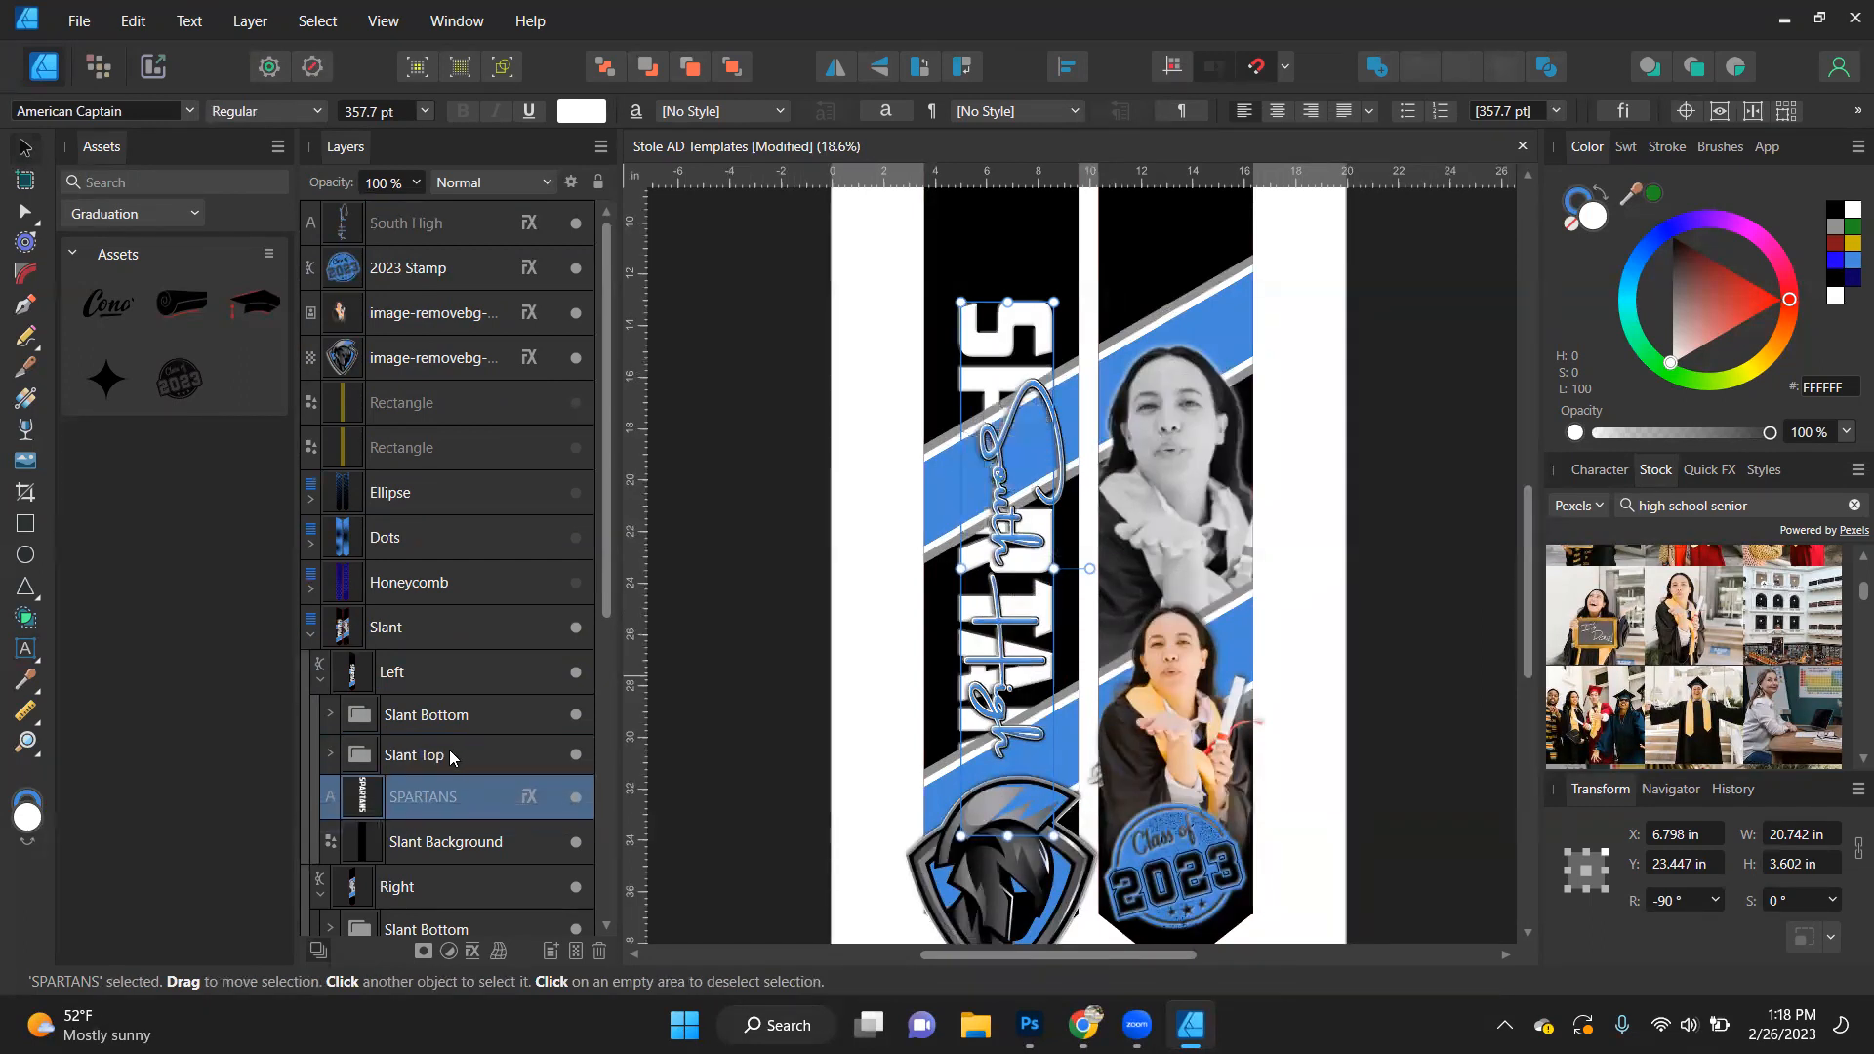
- Move the Left shape's Slant Bottom group beneath SPARTANS so the text sits between the two slanted bands
{"action": "scroll", "coordinate": [466, 535], "scroll_direction": "down", "scroll_amount": 3}
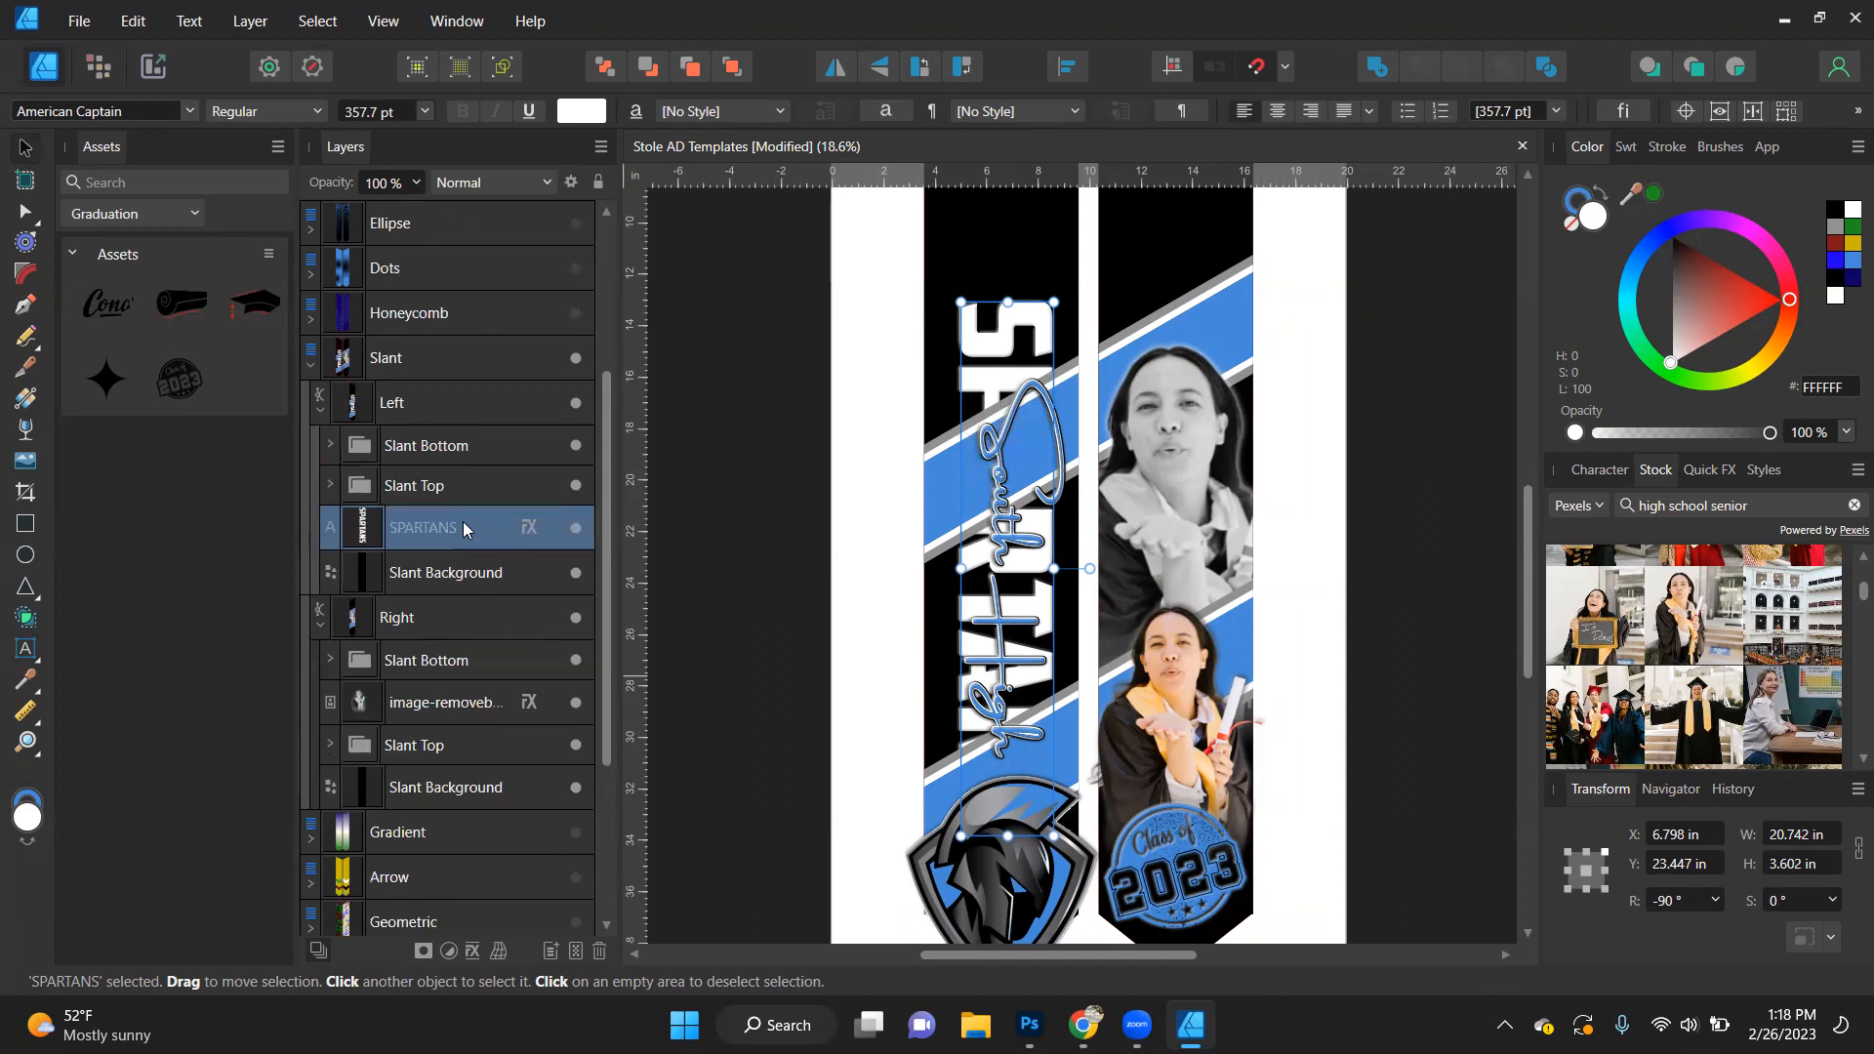
{"action": "left_click_drag", "start_coordinate": [432, 435], "coordinate": [389, 564]}
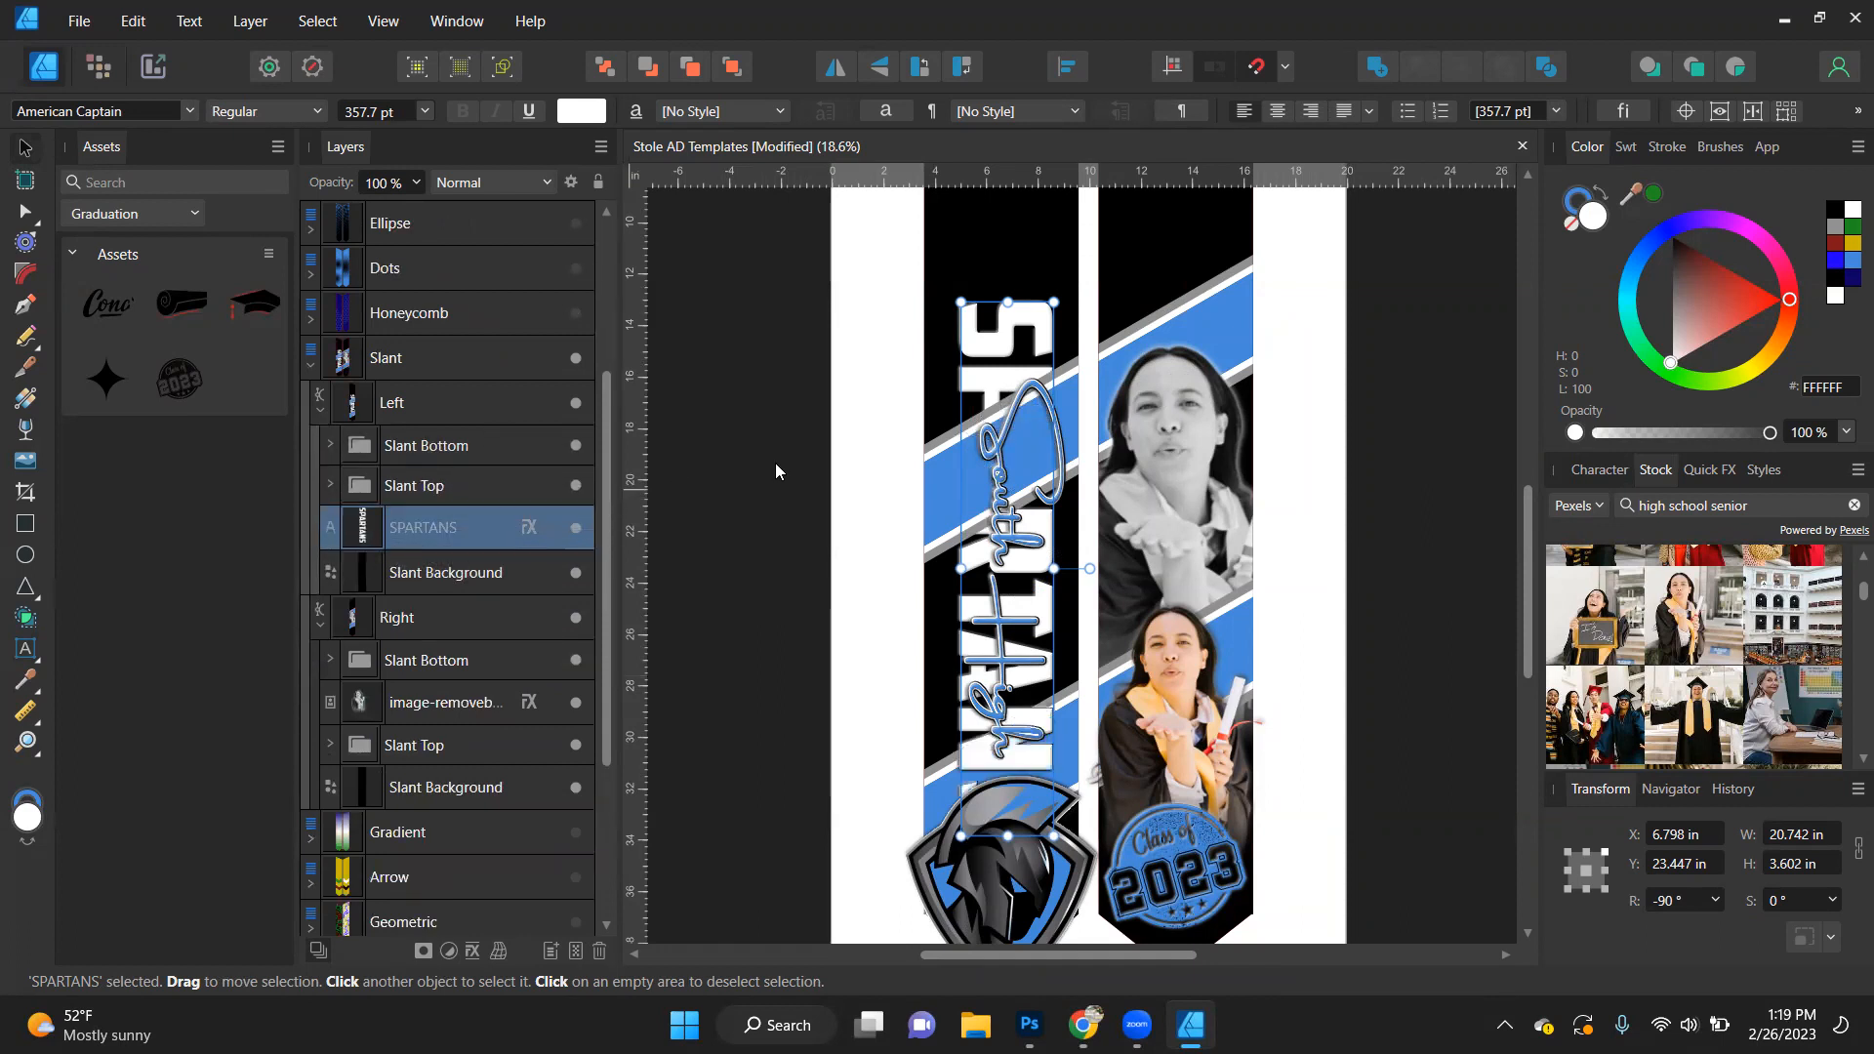
{"action": "left_click", "coordinate": [730, 532]}
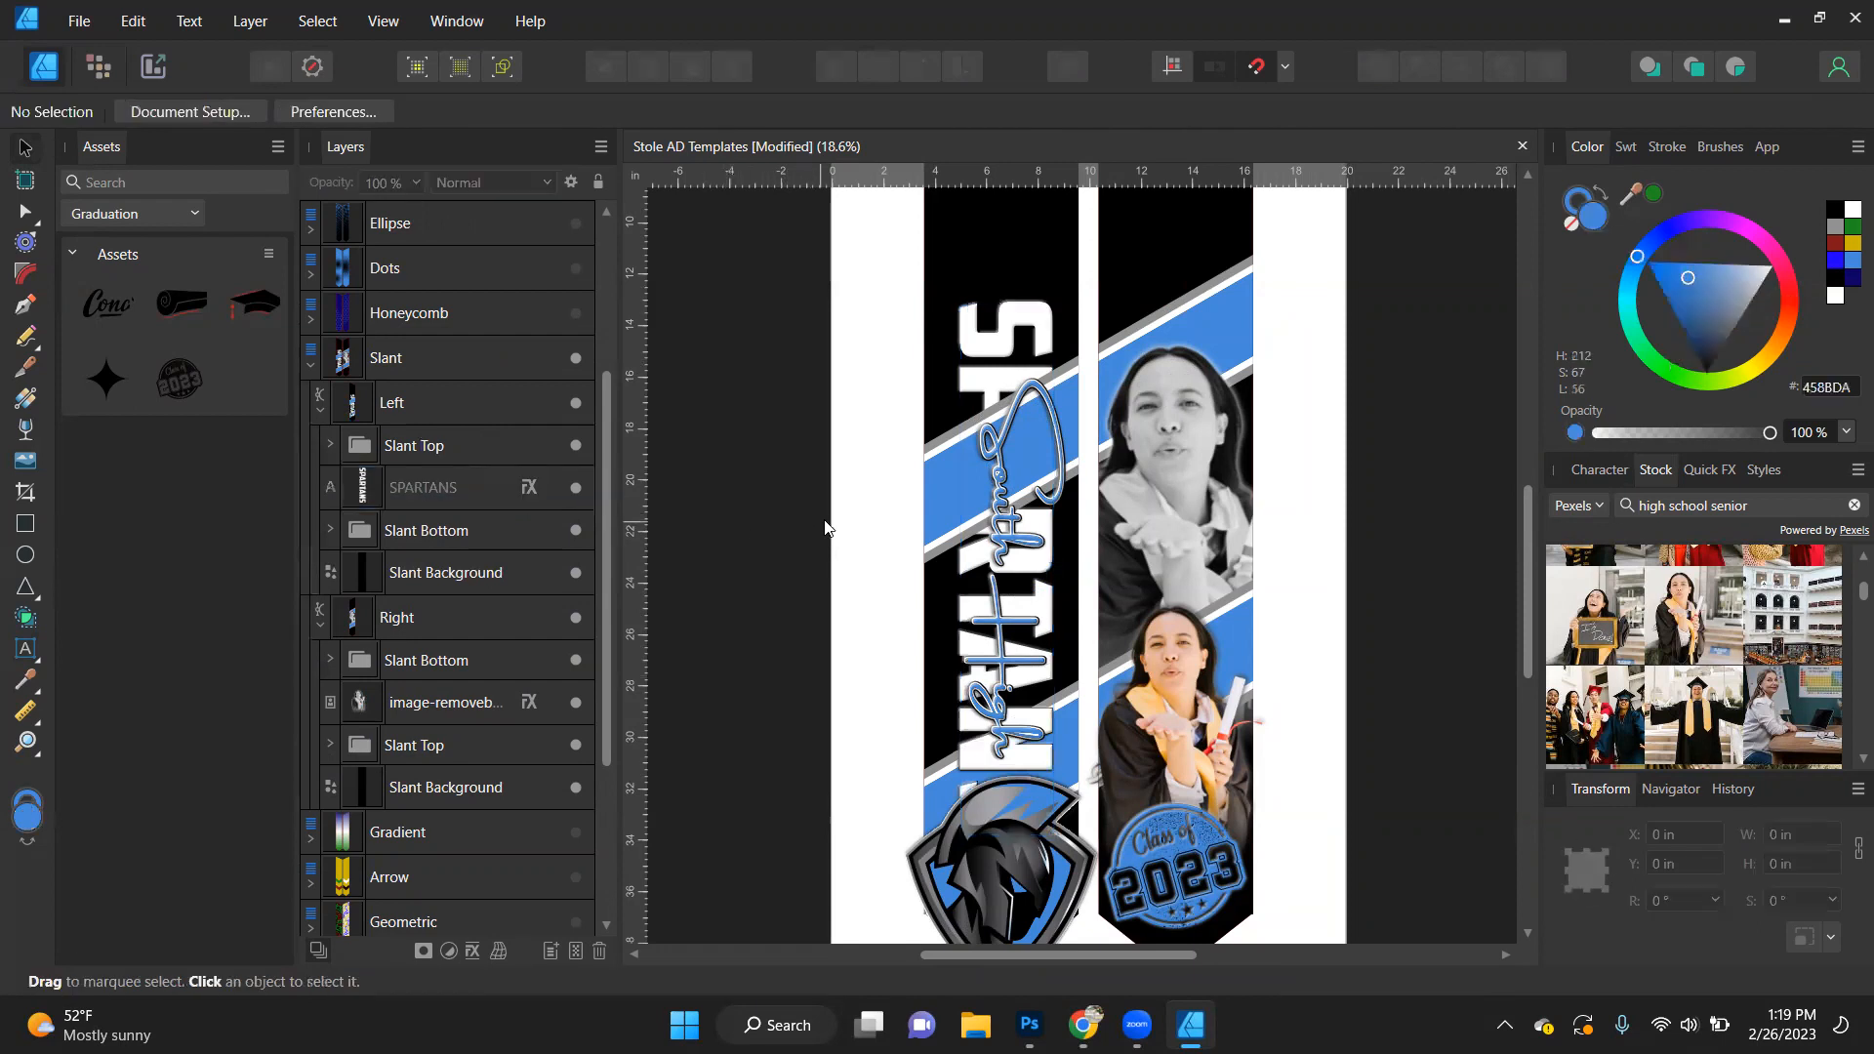
- Lengthen the nested SPARTANS text around its centre to about 24.2 in
{"action": "left_click", "coordinate": [986, 369]}
{"action": "double_click", "coordinate": [1015, 311]}
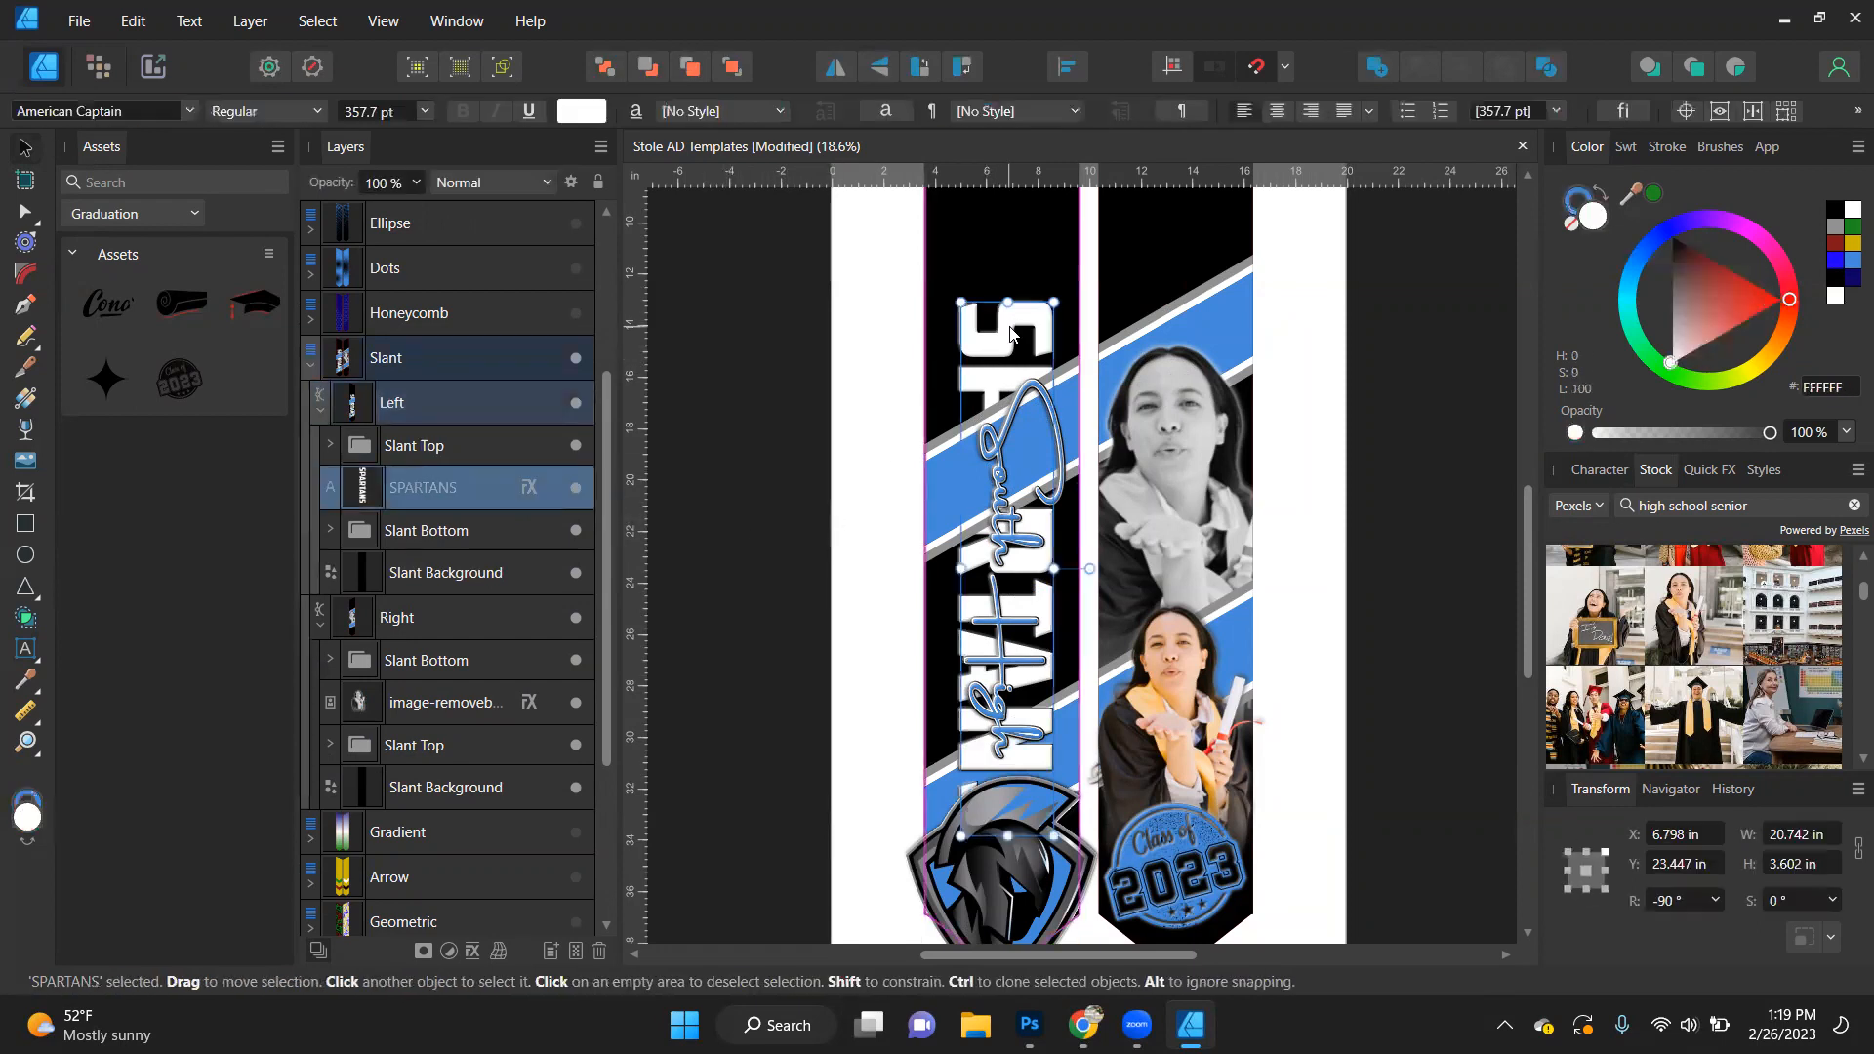
{"action": "left_click_drag", "start_coordinate": [1014, 304], "coordinate": [1008, 254]}
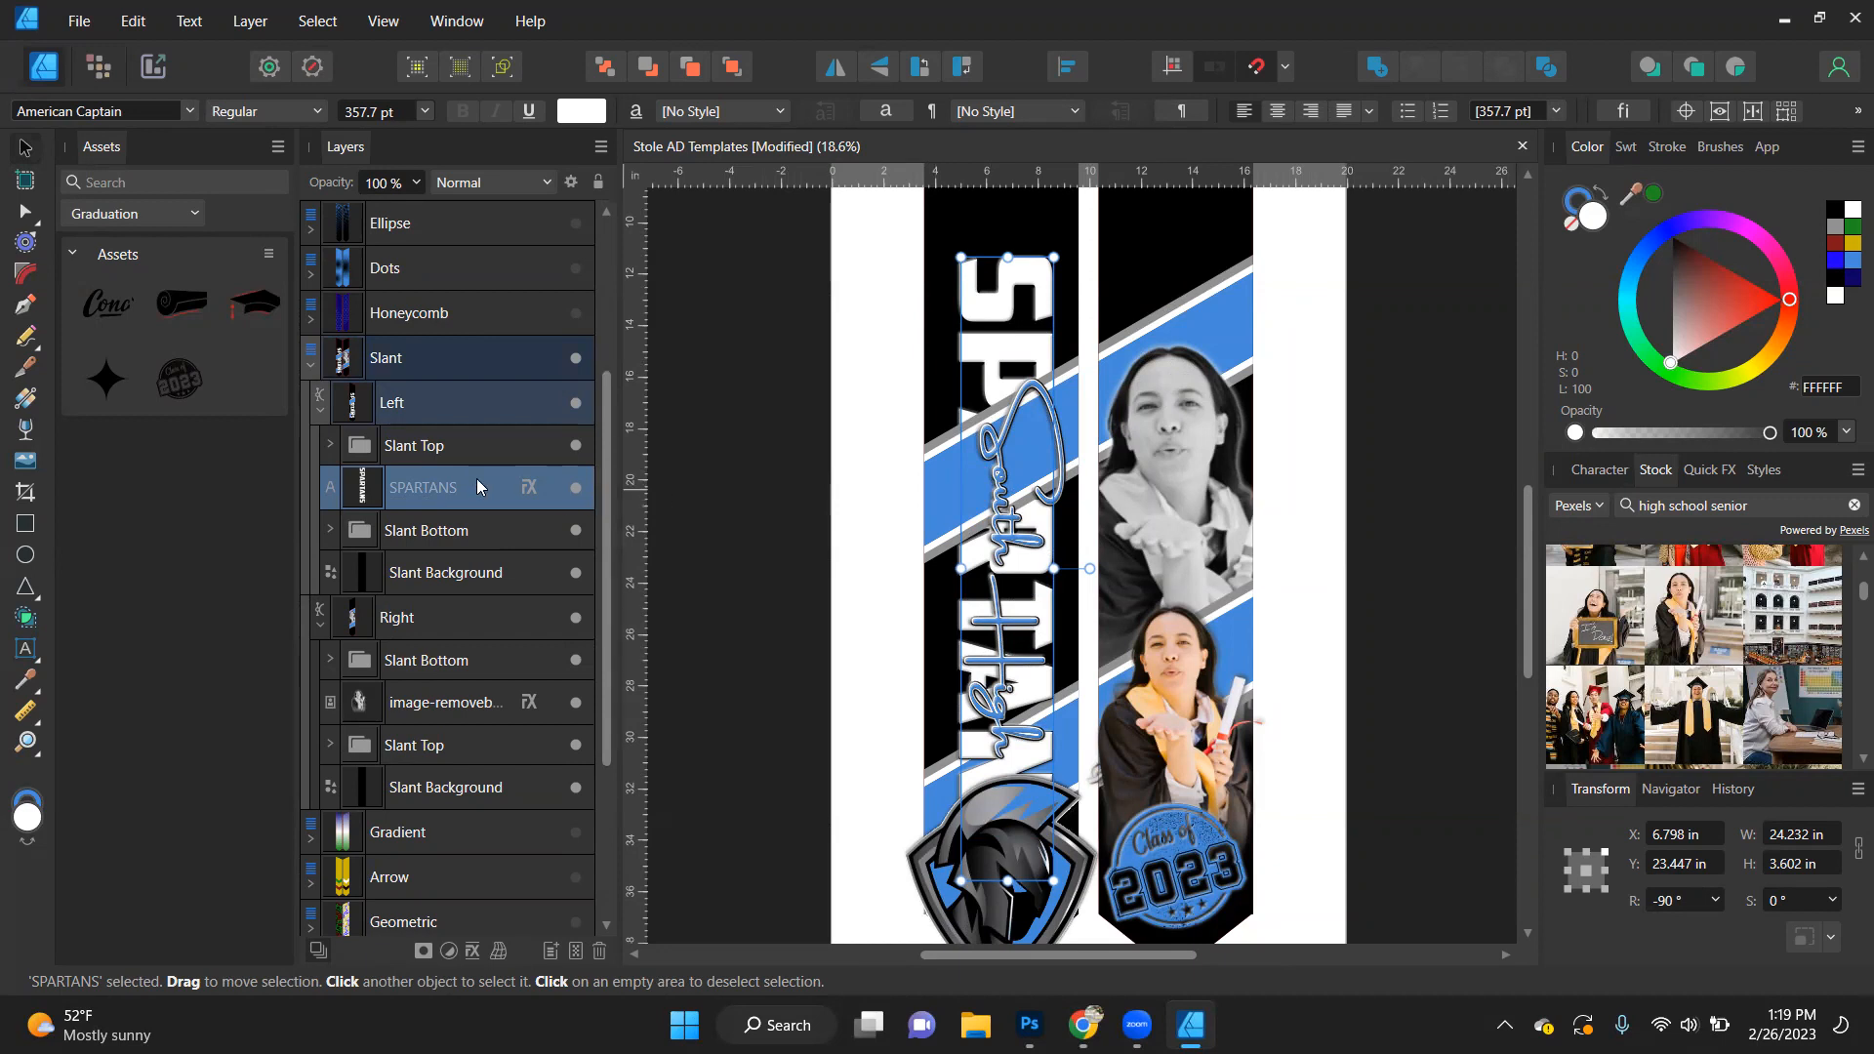
- Try the Left shape's Slant Top group at 50% and 70% opacity, and restore it to 100%
{"action": "left_click", "coordinate": [435, 533]}
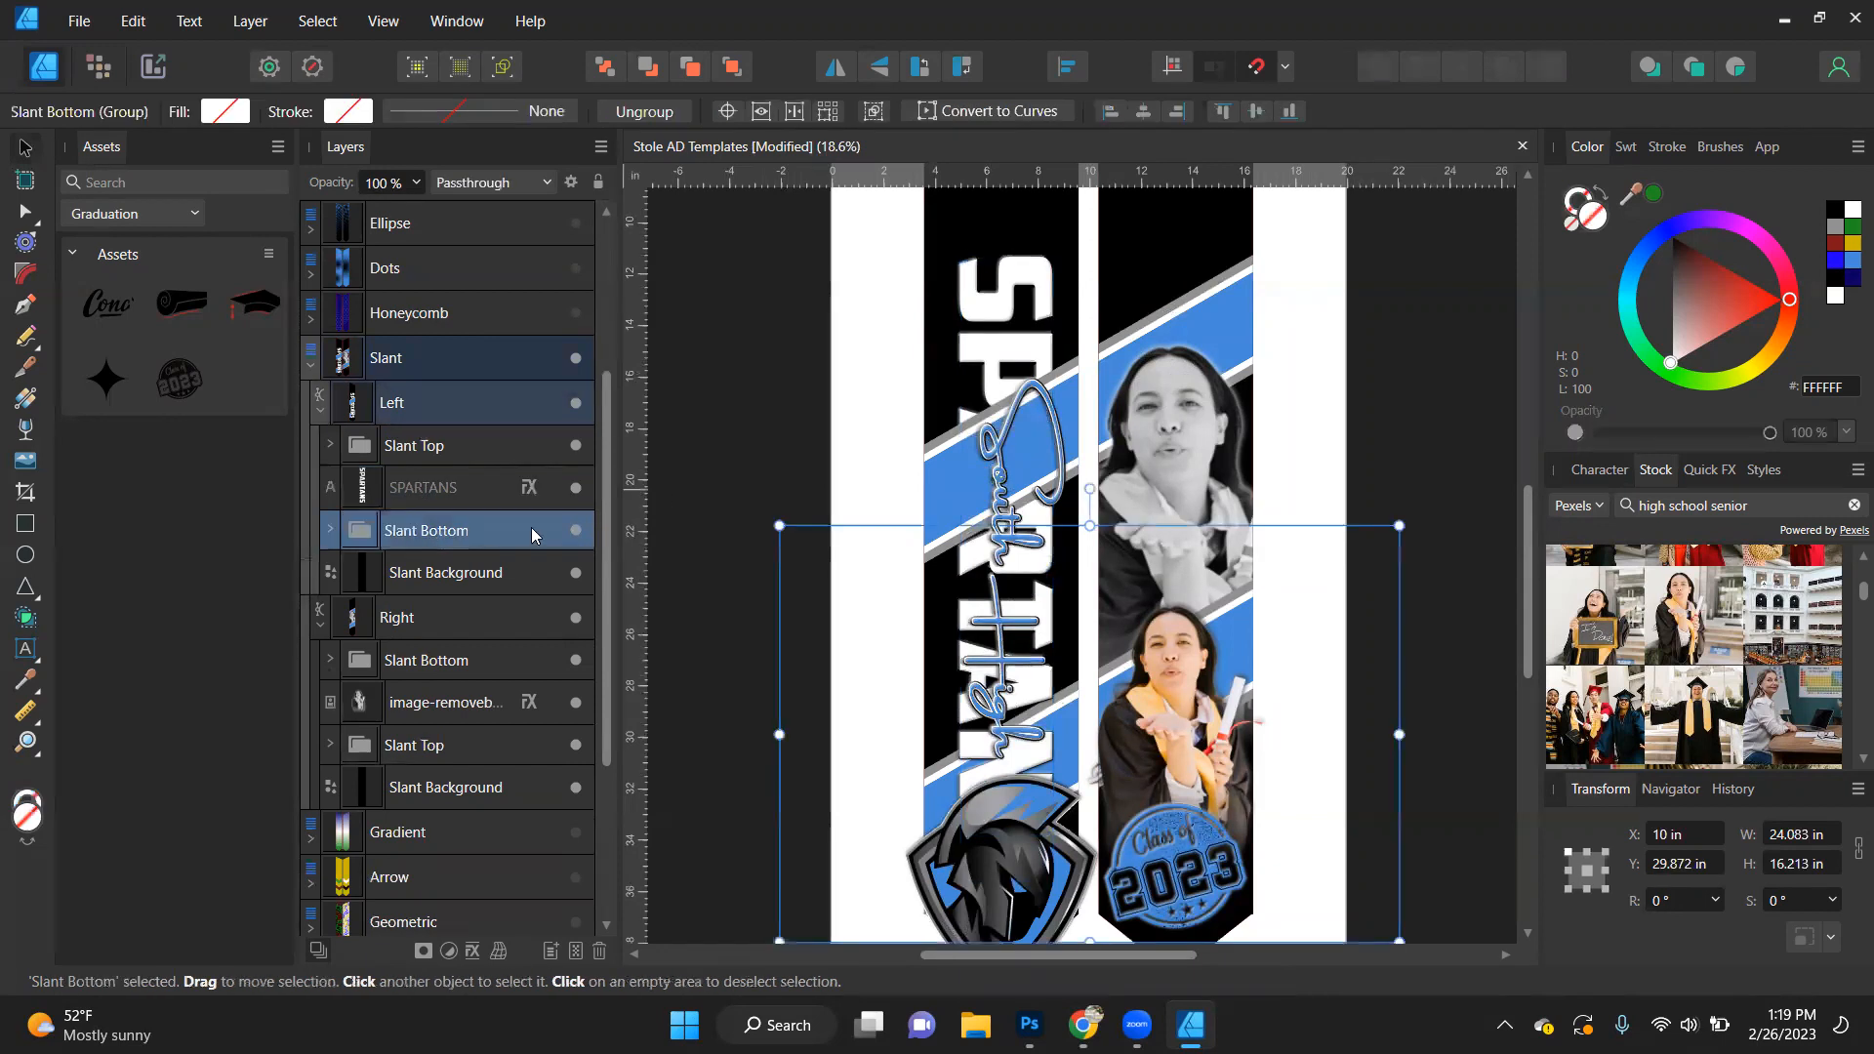
{"action": "left_click", "coordinate": [464, 447]}
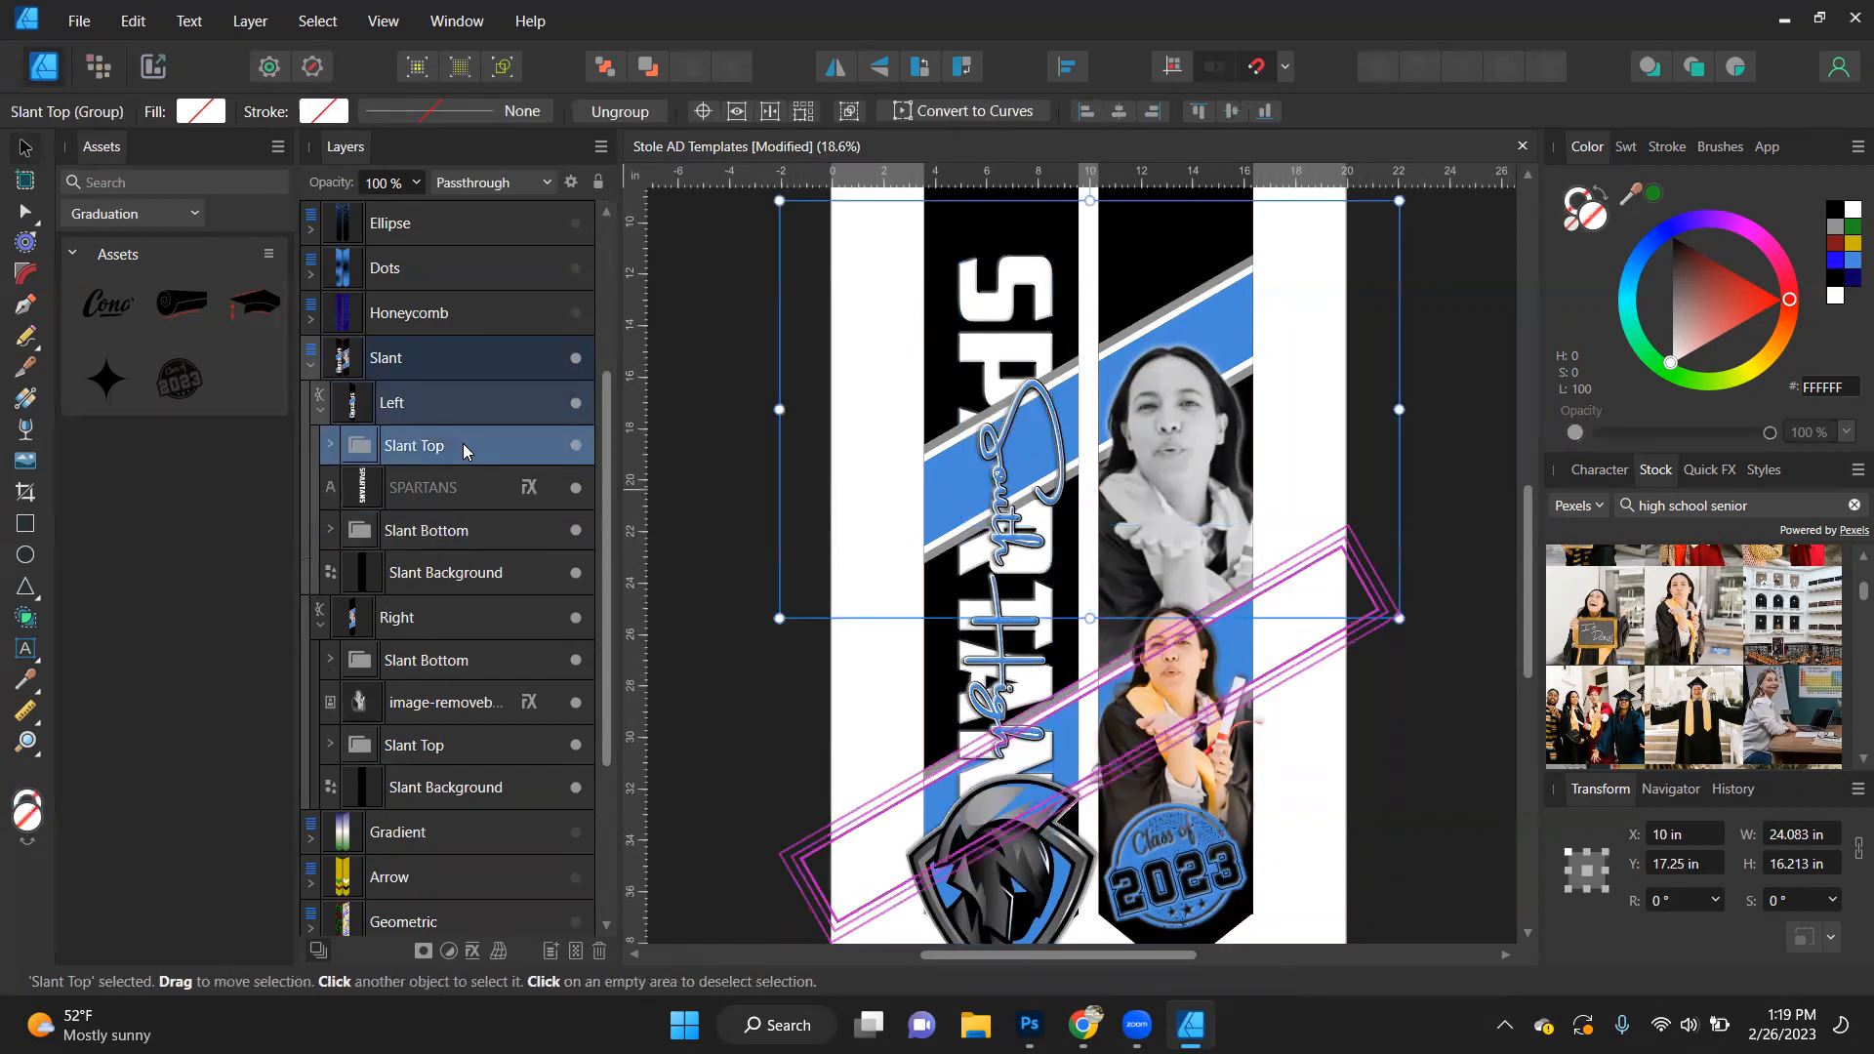
{"action": "key", "text": "5"}
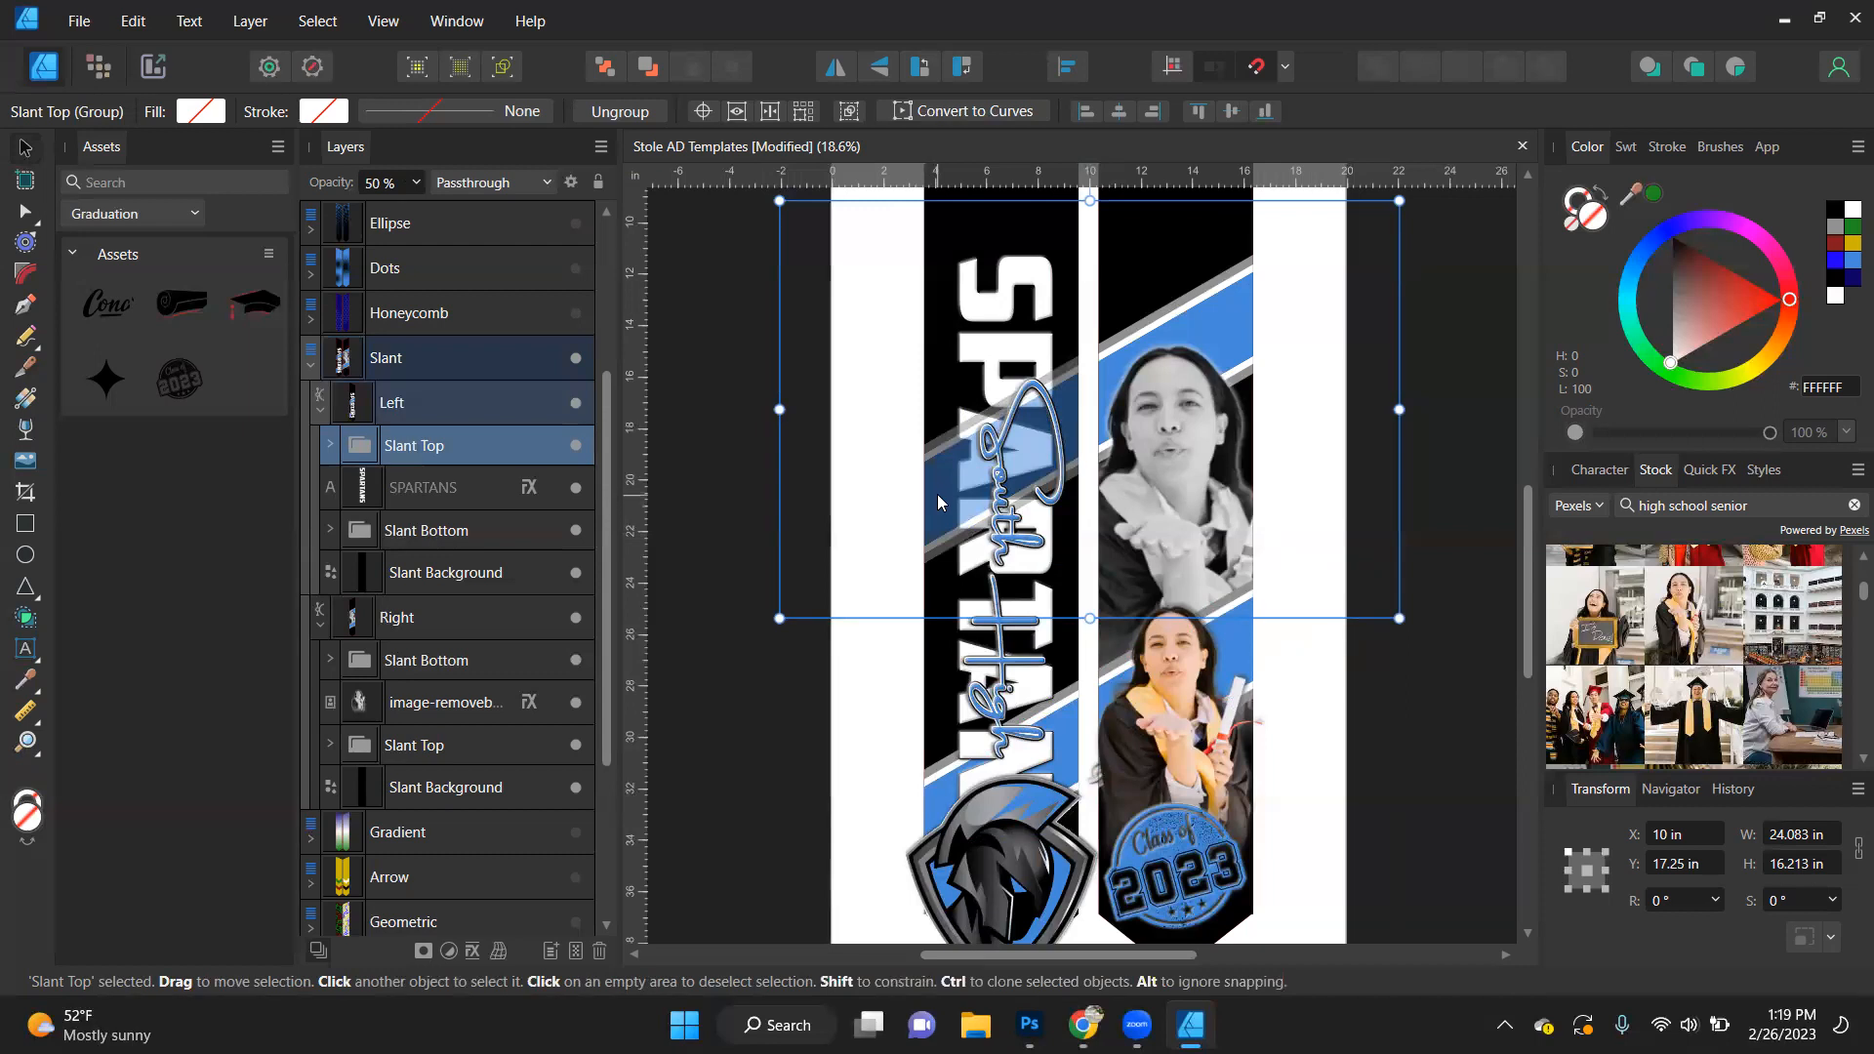
{"action": "key", "text": "7"}
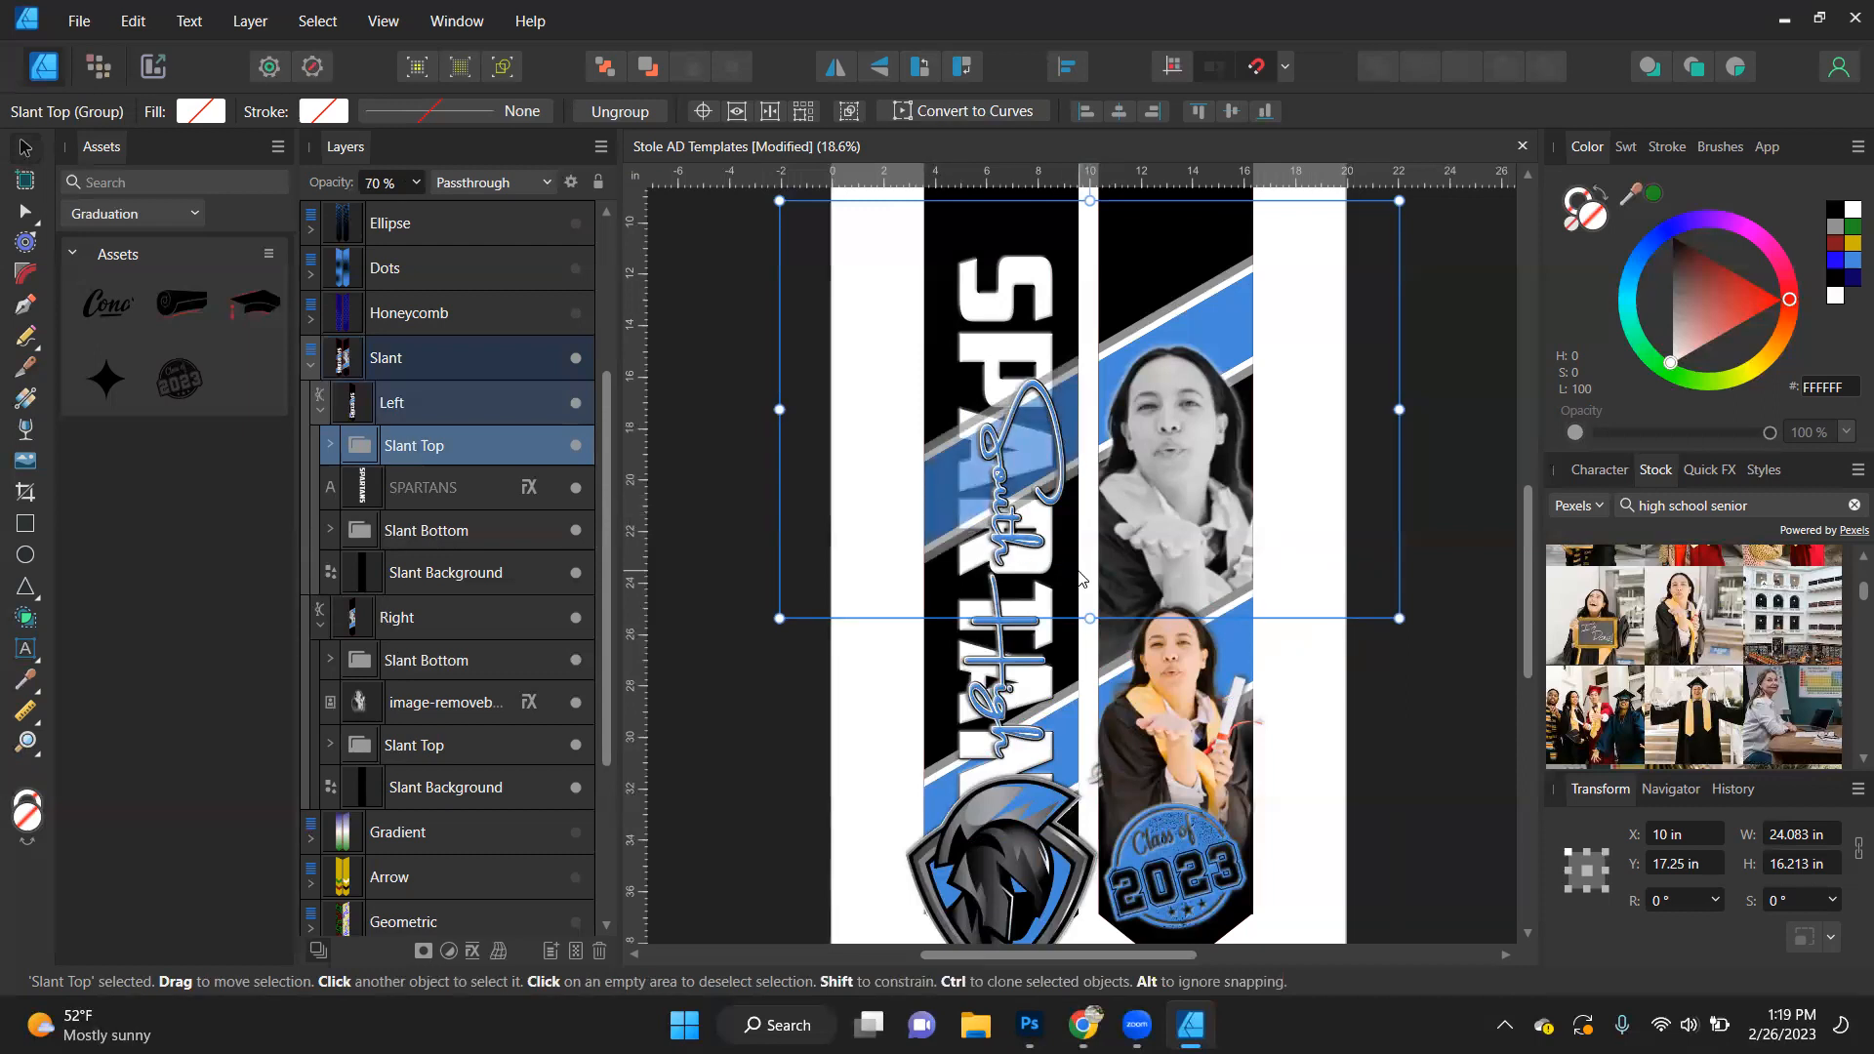
{"action": "scroll", "coordinate": [1149, 354], "scroll_direction": "up", "scroll_amount": 3}
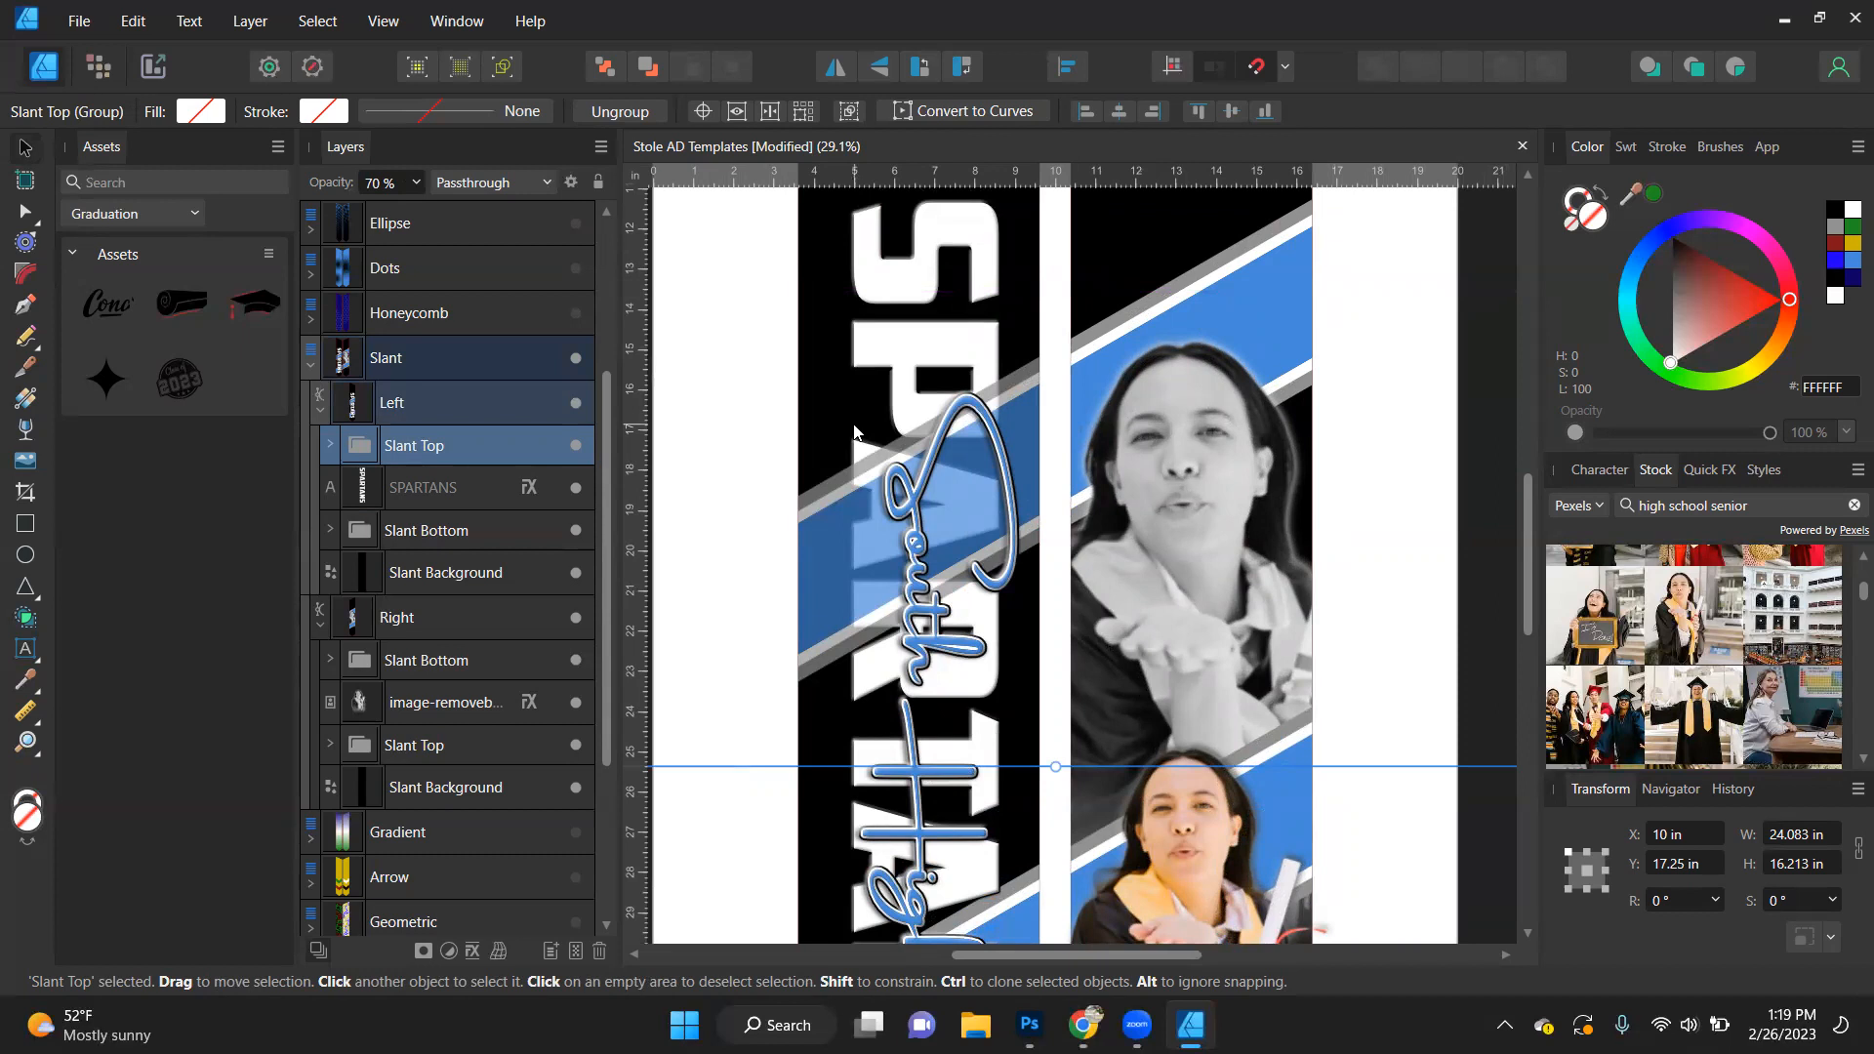
{"action": "key", "text": "0"}
{"action": "key", "text": "ctrl+0"}
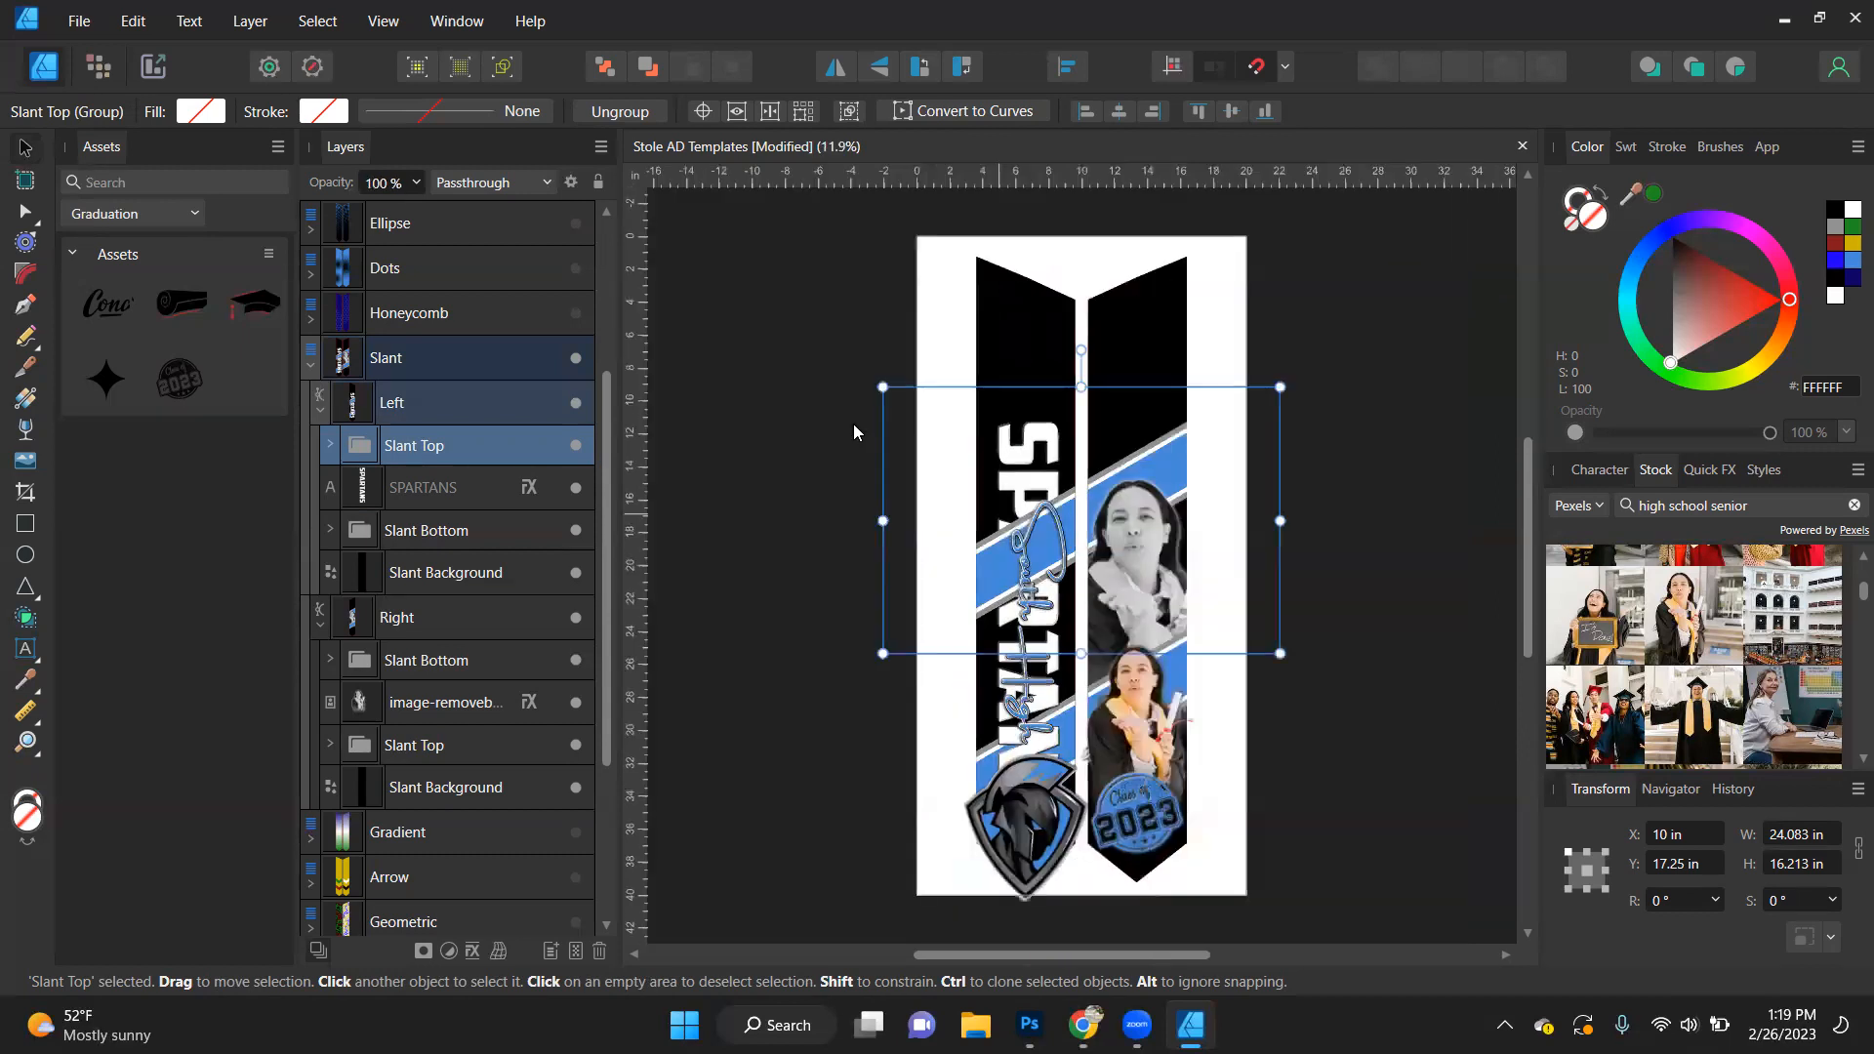
- Bring the SPARTANS text in front of both slanted bands within the Left shape
{"action": "left_click", "coordinate": [1023, 450]}
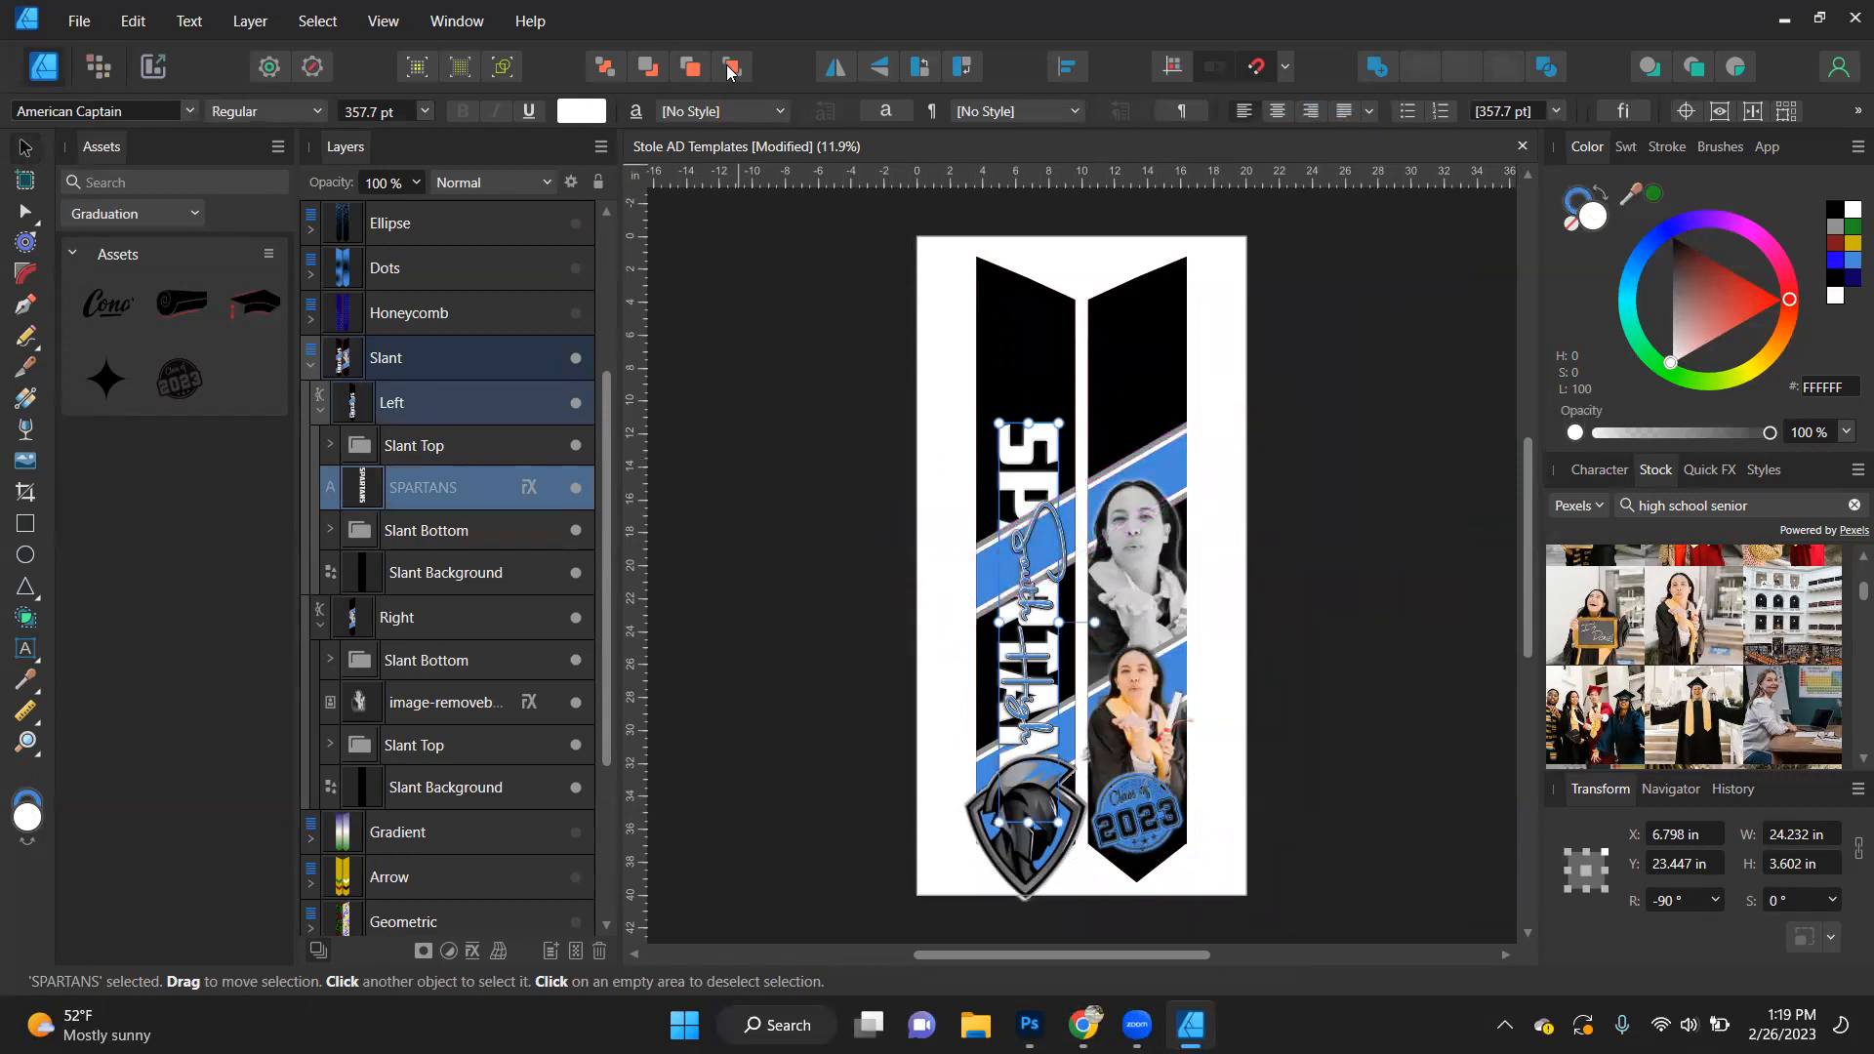
{"action": "left_click", "coordinate": [730, 67]}
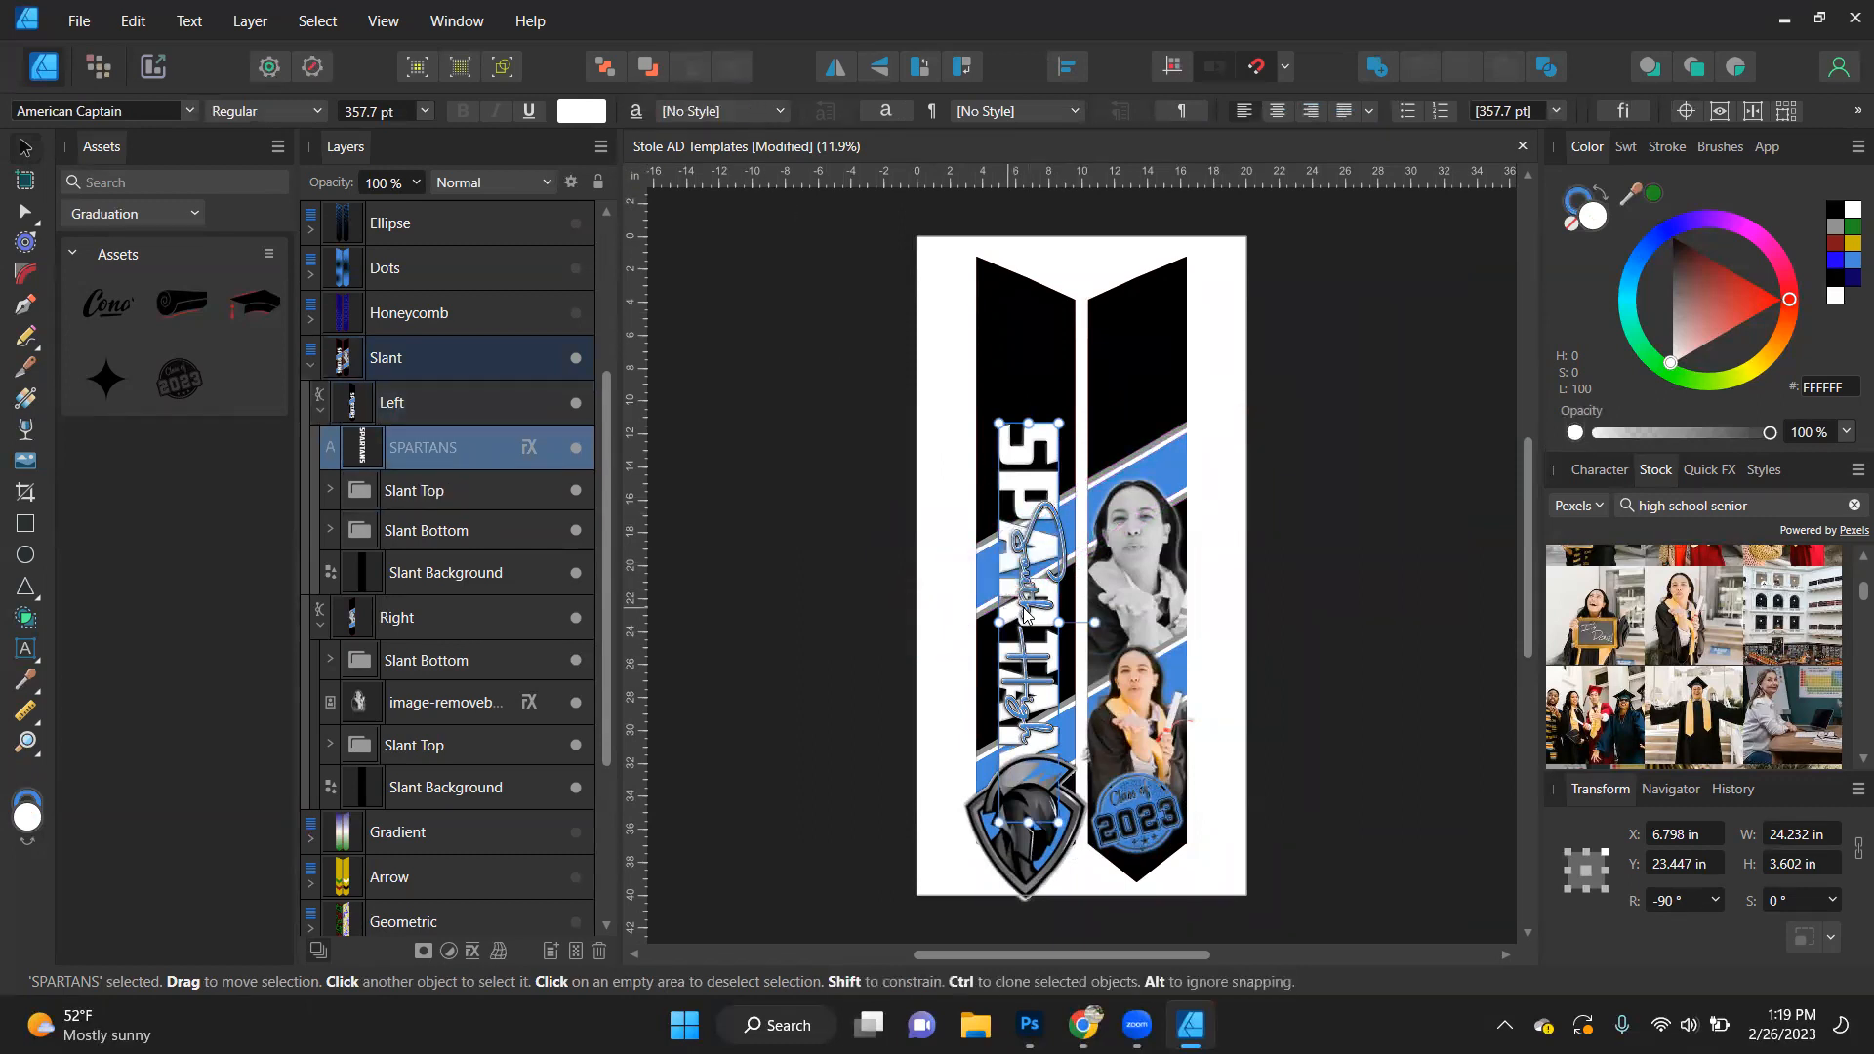
{"action": "left_click", "coordinate": [771, 607]}
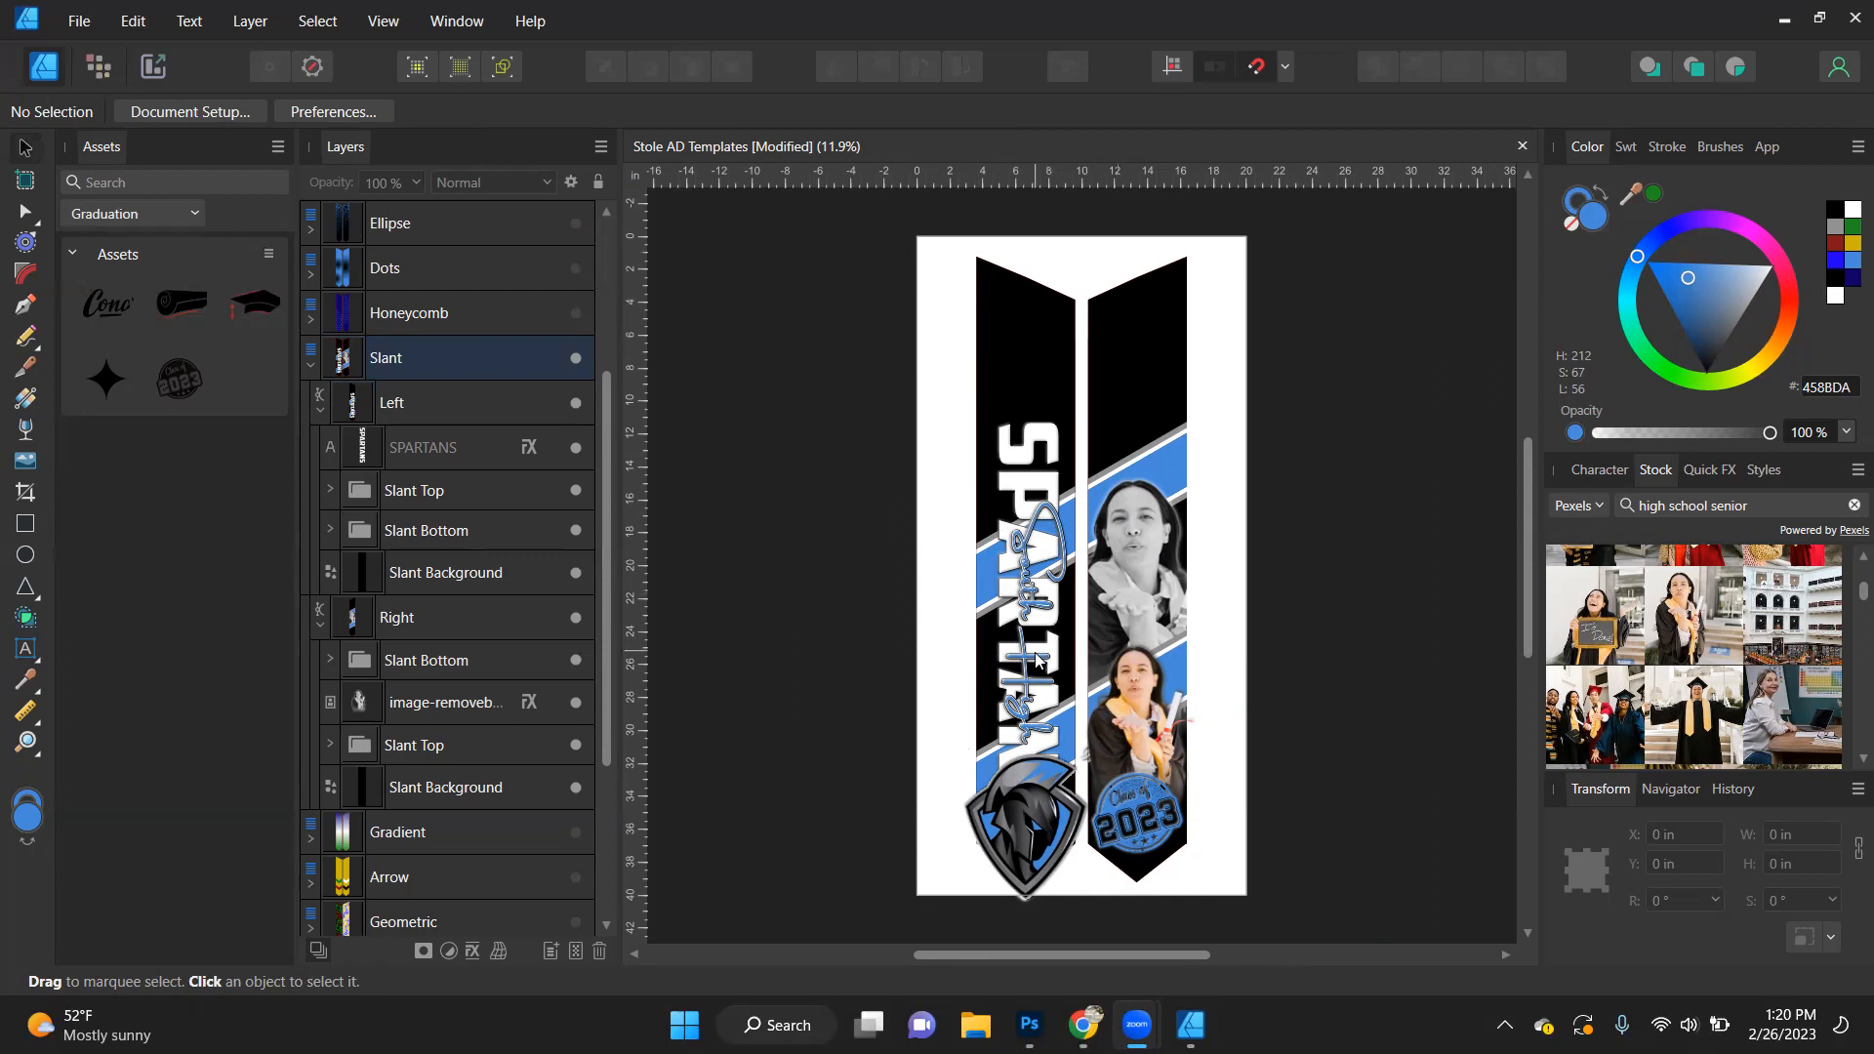
- Try to select the nested SPARTANS text together with the South High script text for moving
{"action": "left_click", "coordinate": [1020, 617]}
{"action": "left_click", "coordinate": [1025, 476], "text": "shift"}
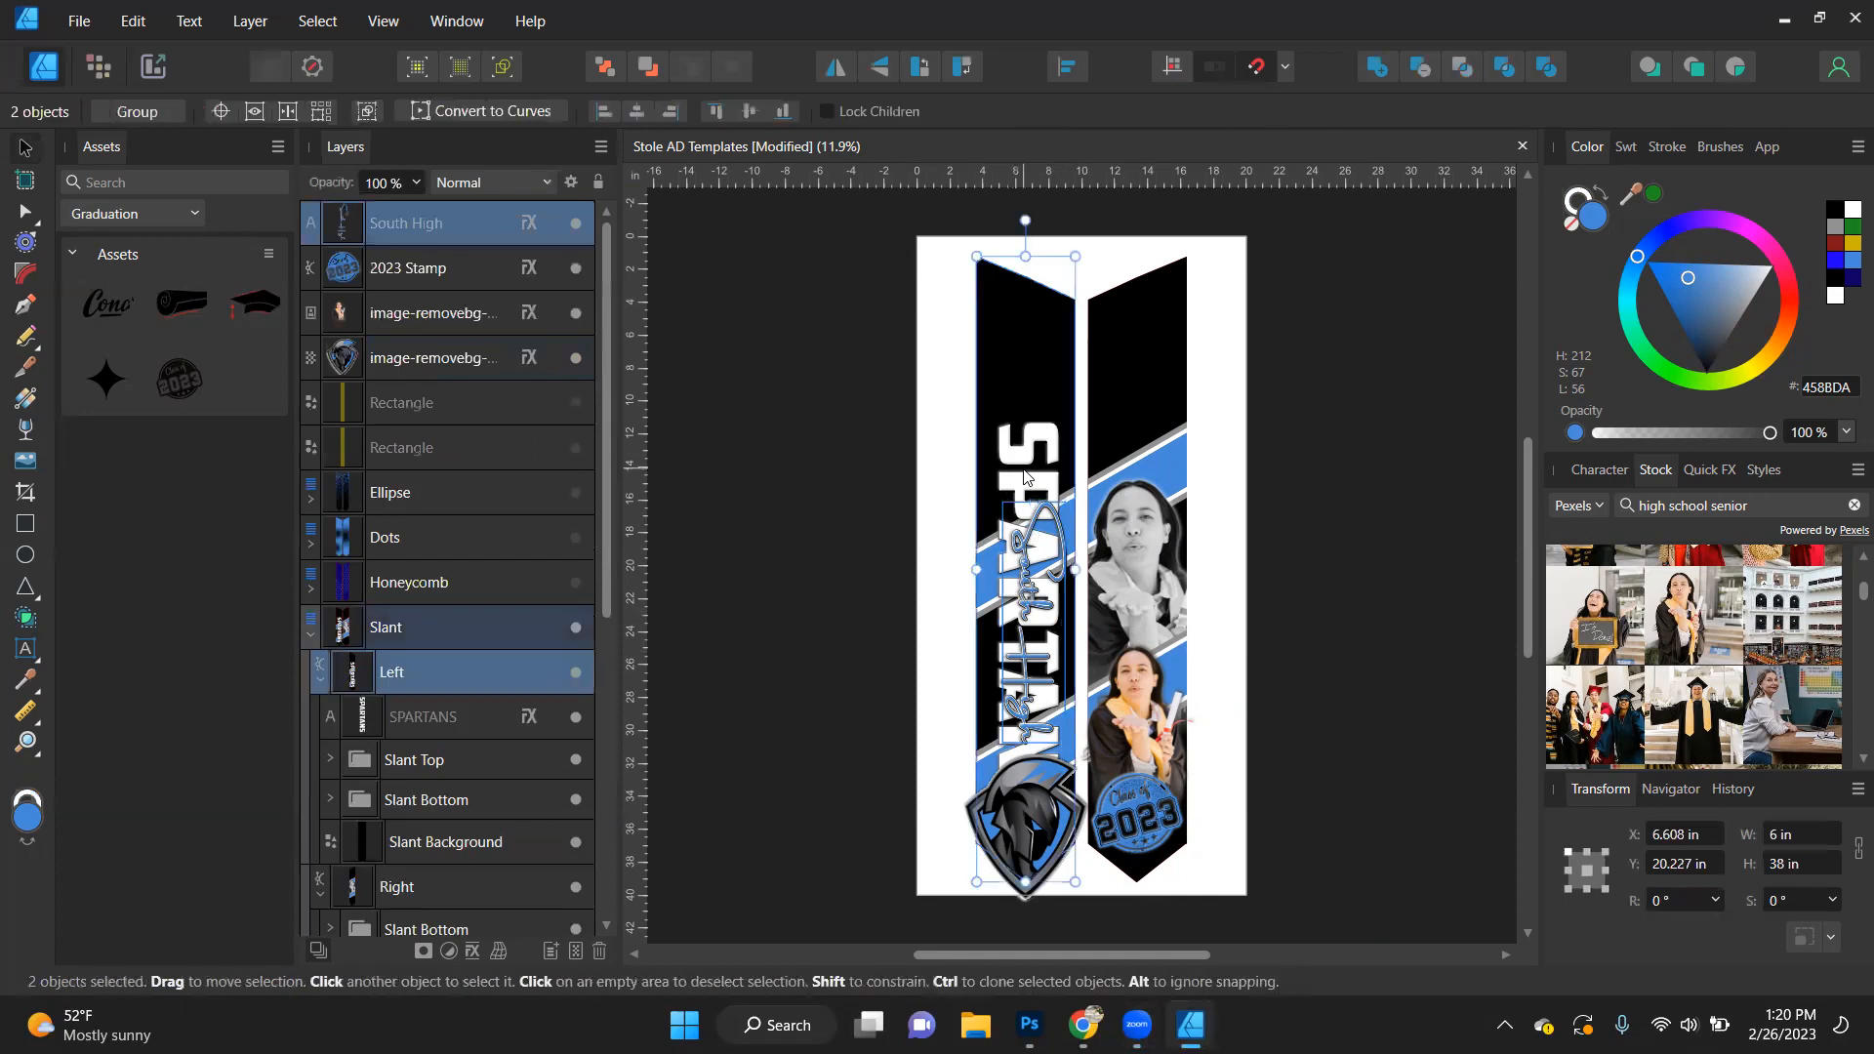
{"action": "left_click", "coordinate": [1022, 477]}
{"action": "left_click", "coordinate": [826, 495]}
{"action": "left_click", "coordinate": [1025, 465]}
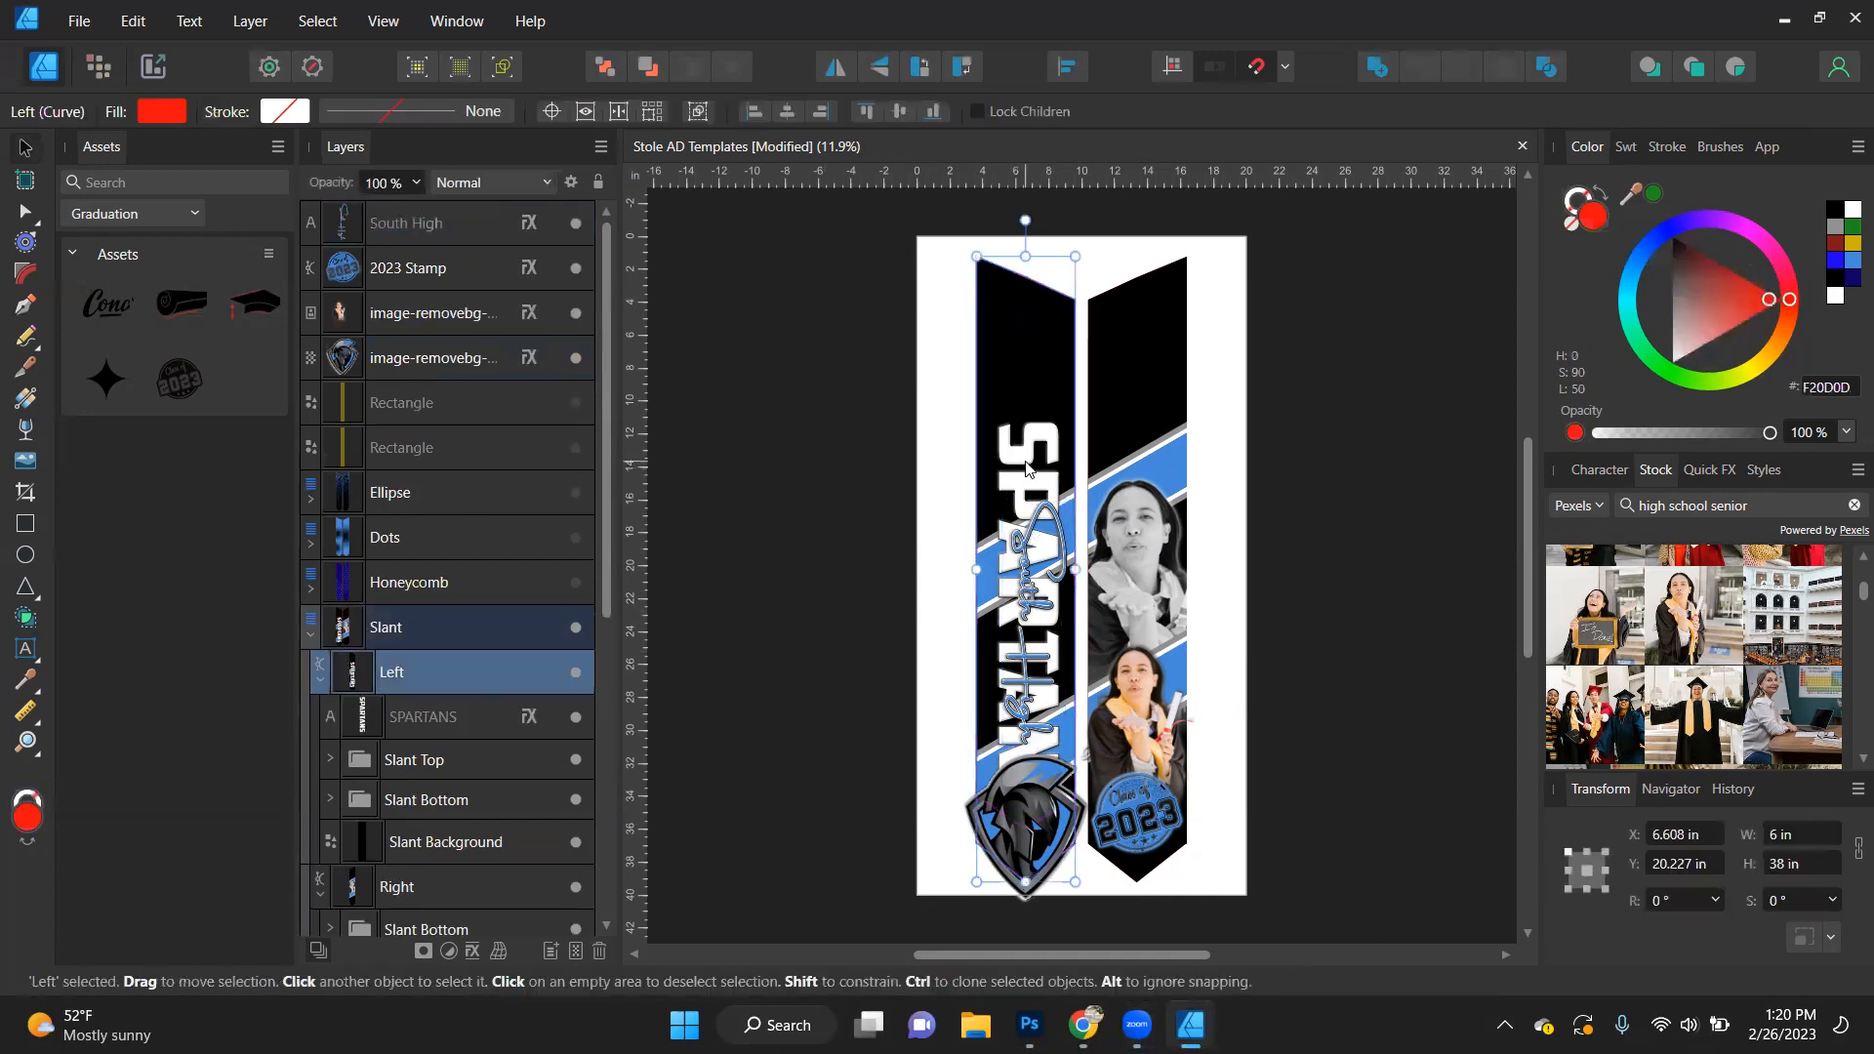
{"action": "double_click", "coordinate": [1025, 466]}
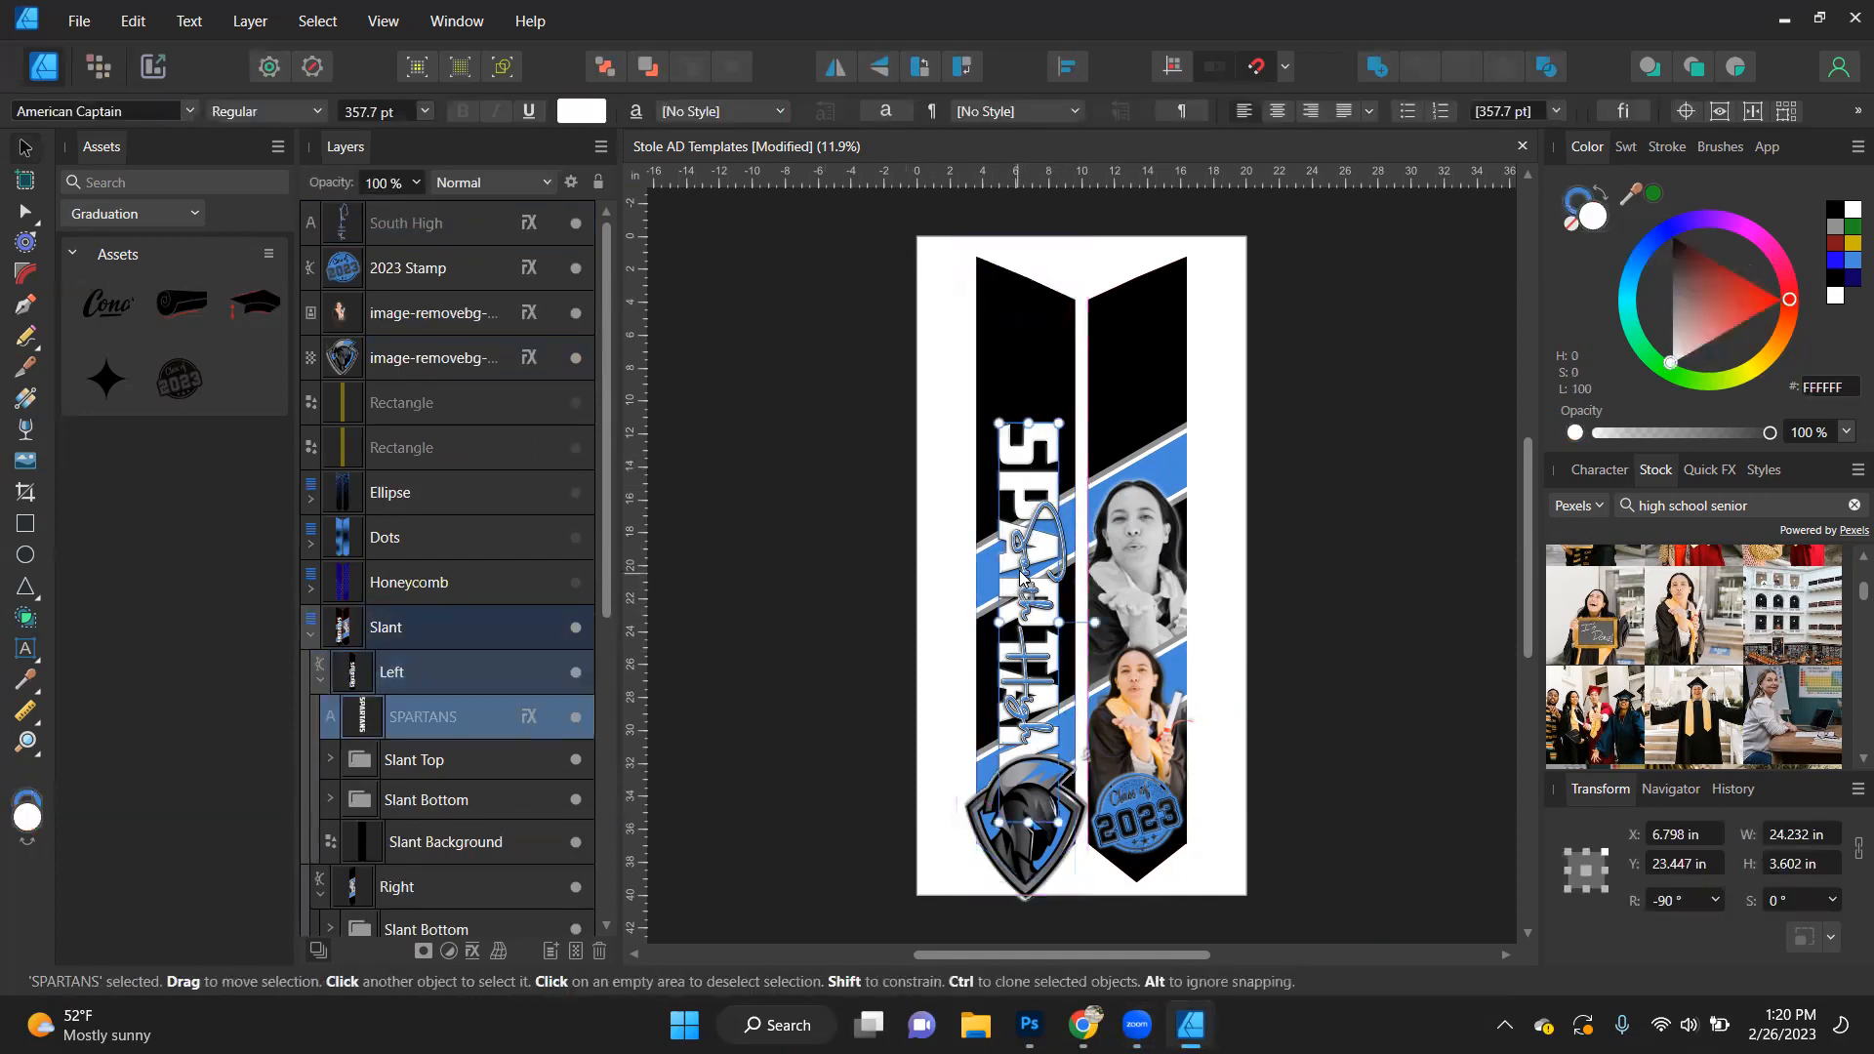
{"action": "left_click", "coordinate": [1022, 602], "text": "shift"}
{"action": "mouse_move", "coordinate": [1025, 469]}
{"action": "left_mouse_down"}
{"action": "mouse_move", "coordinate": [1025, 422]}
{"action": "mouse_move", "coordinate": [1033, 475]}
{"action": "left_mouse_up"}
{"action": "left_click", "coordinate": [1210, 576]}
{"action": "left_click", "coordinate": [1045, 576]}
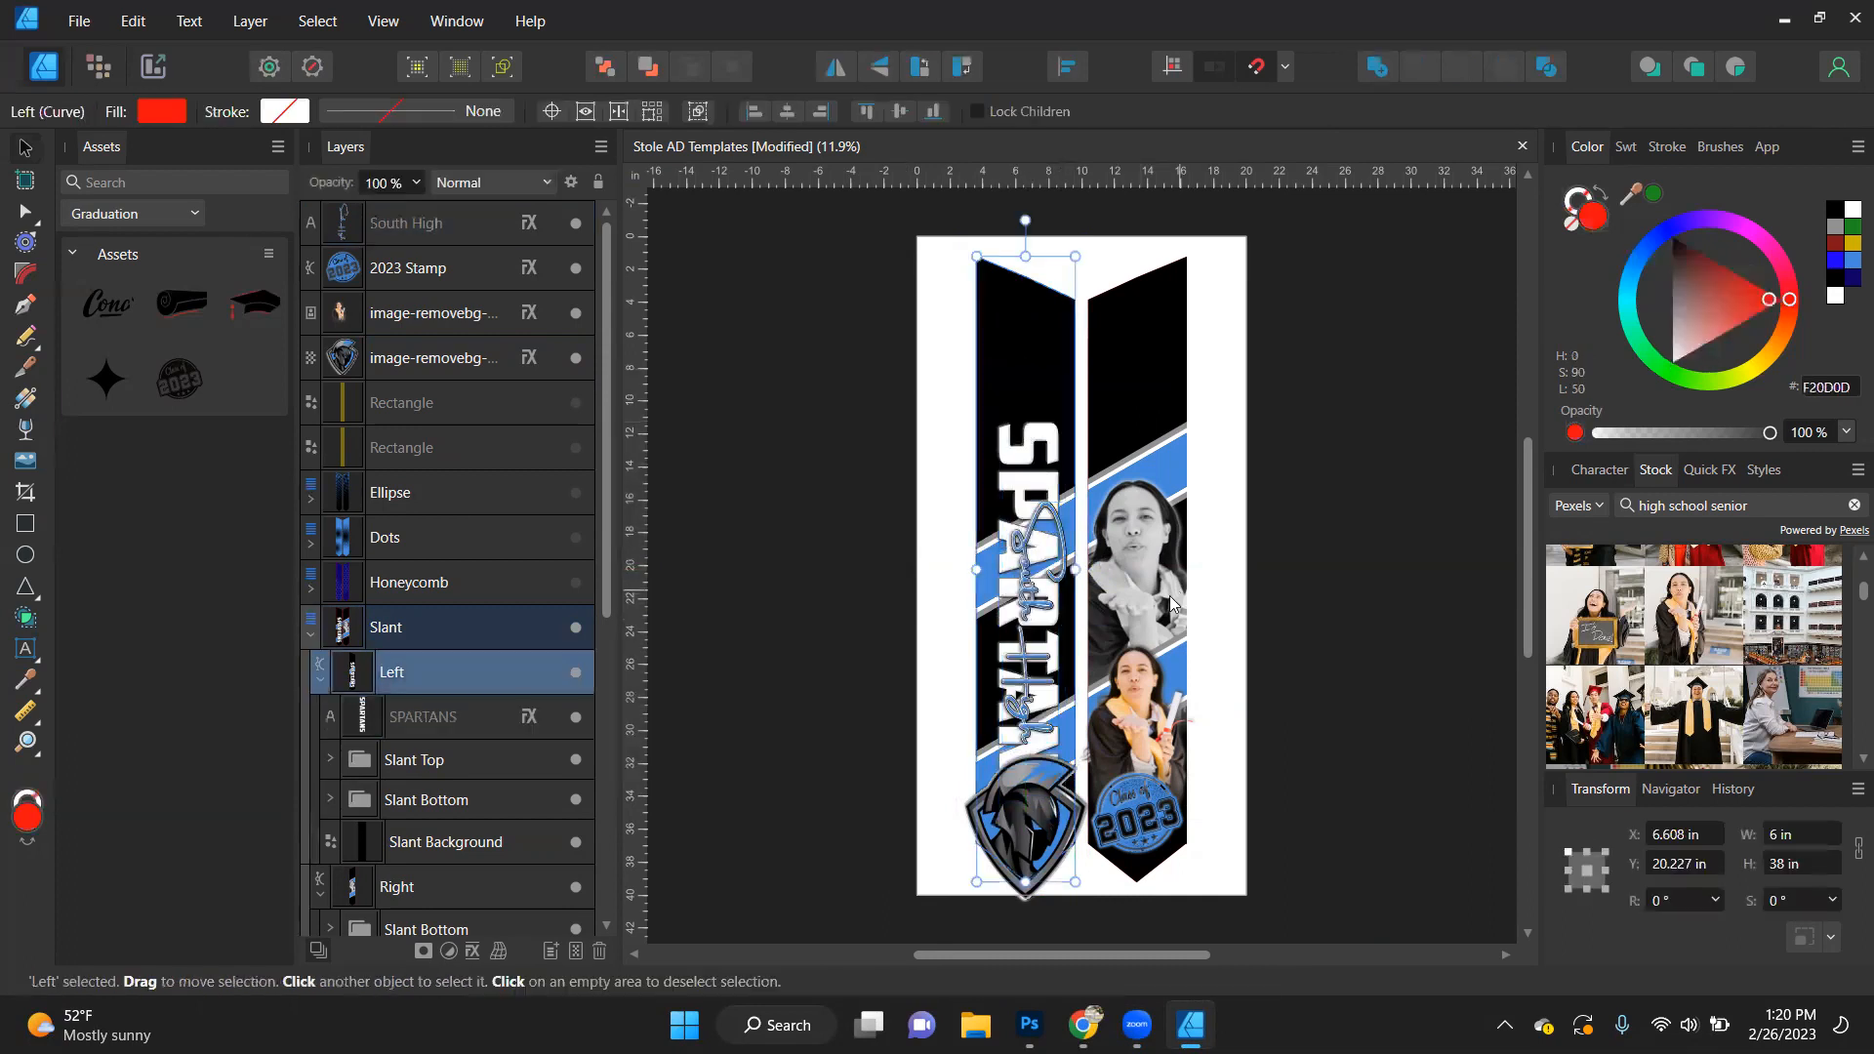
- Try the greyscale portrait in front of and behind the Slant Bottom band within the Right shape
{"action": "scroll", "coordinate": [1169, 596], "scroll_direction": "up", "scroll_amount": 2}
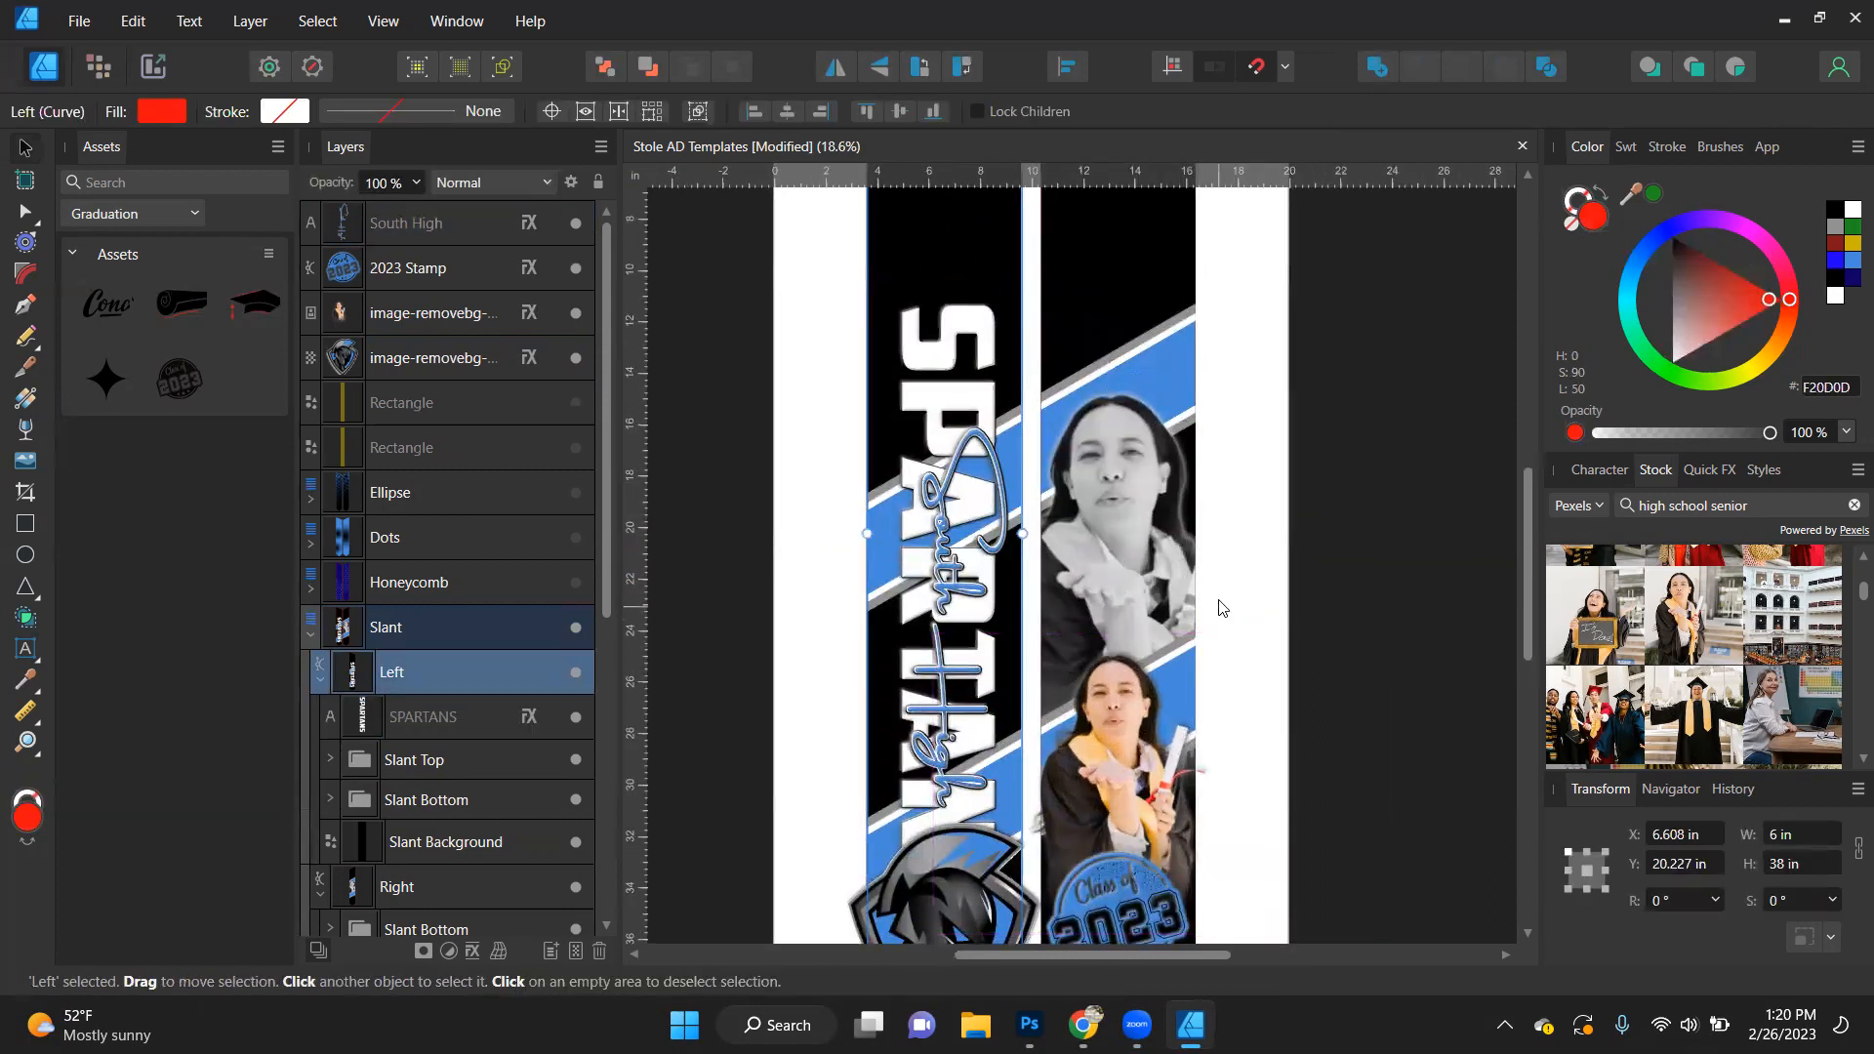
{"action": "scroll", "coordinate": [1173, 658], "scroll_direction": "down", "scroll_amount": 1}
{"action": "scroll", "coordinate": [1173, 657], "scroll_direction": "down", "scroll_amount": 1}
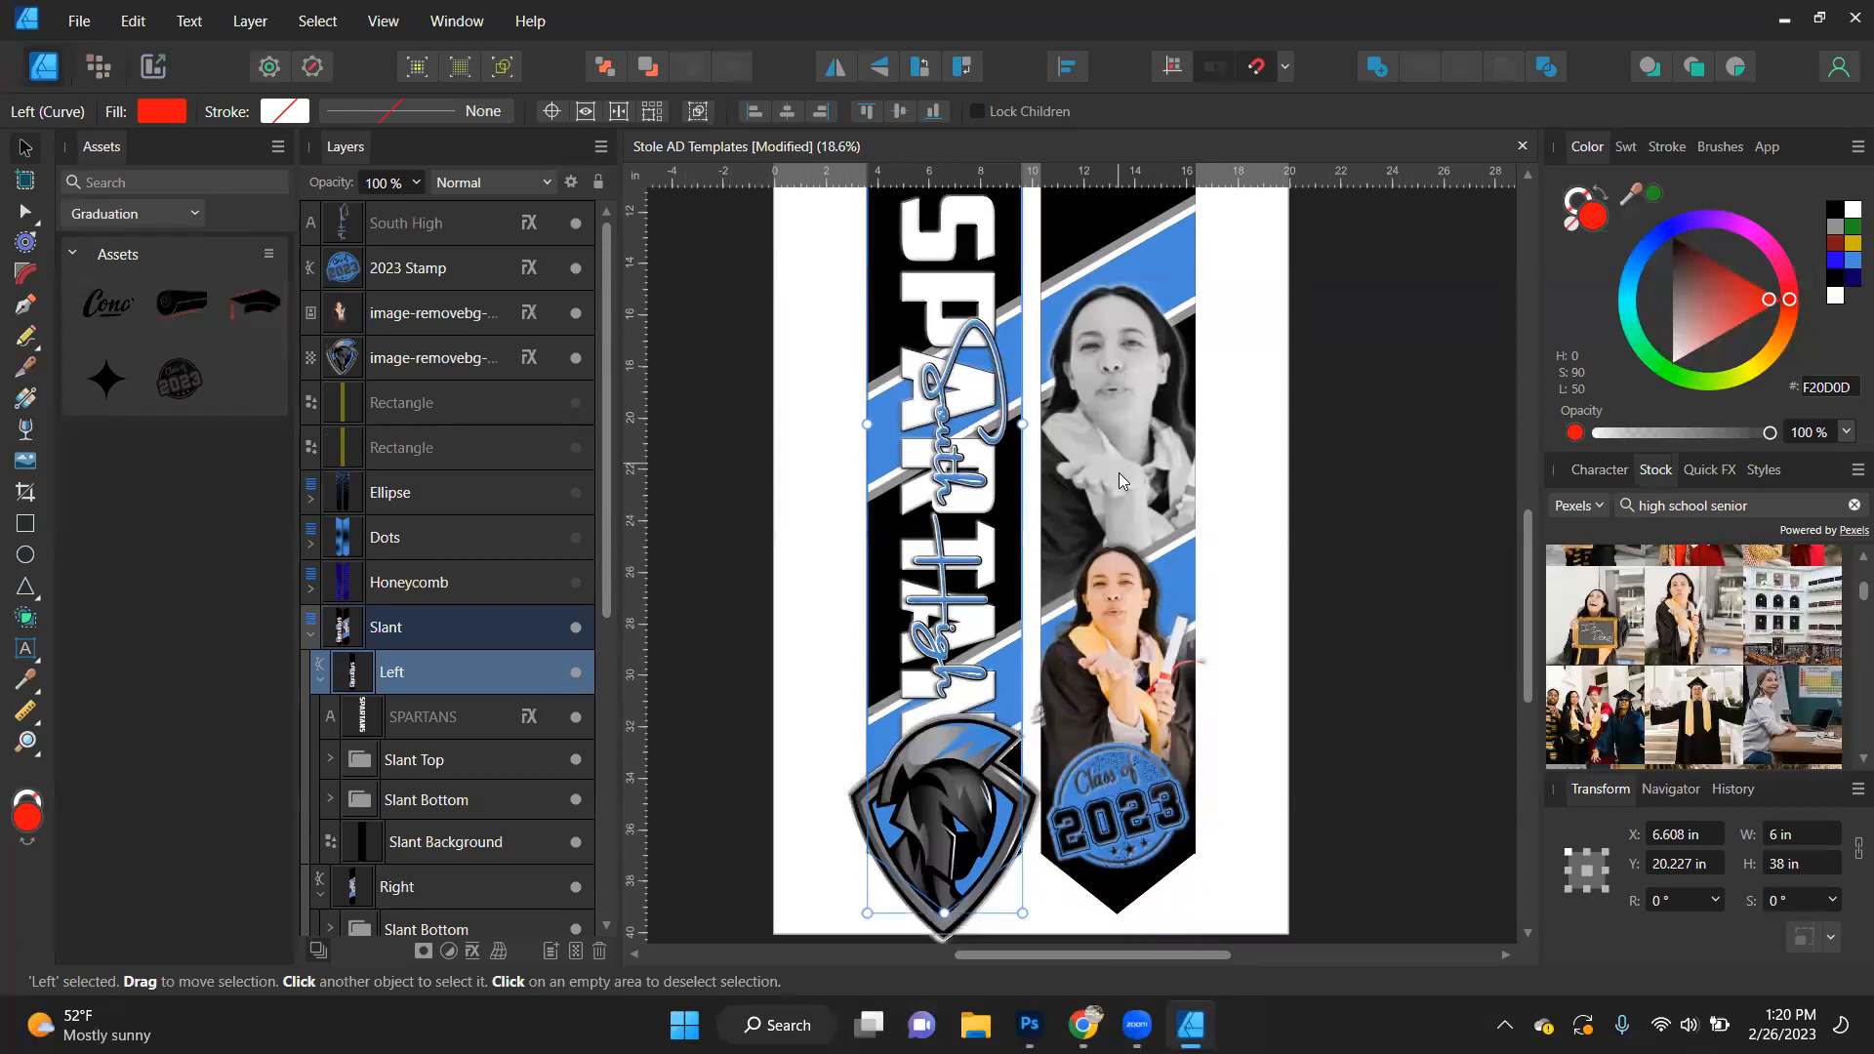
{"action": "left_click", "coordinate": [1124, 387]}
{"action": "double_click", "coordinate": [1124, 385]}
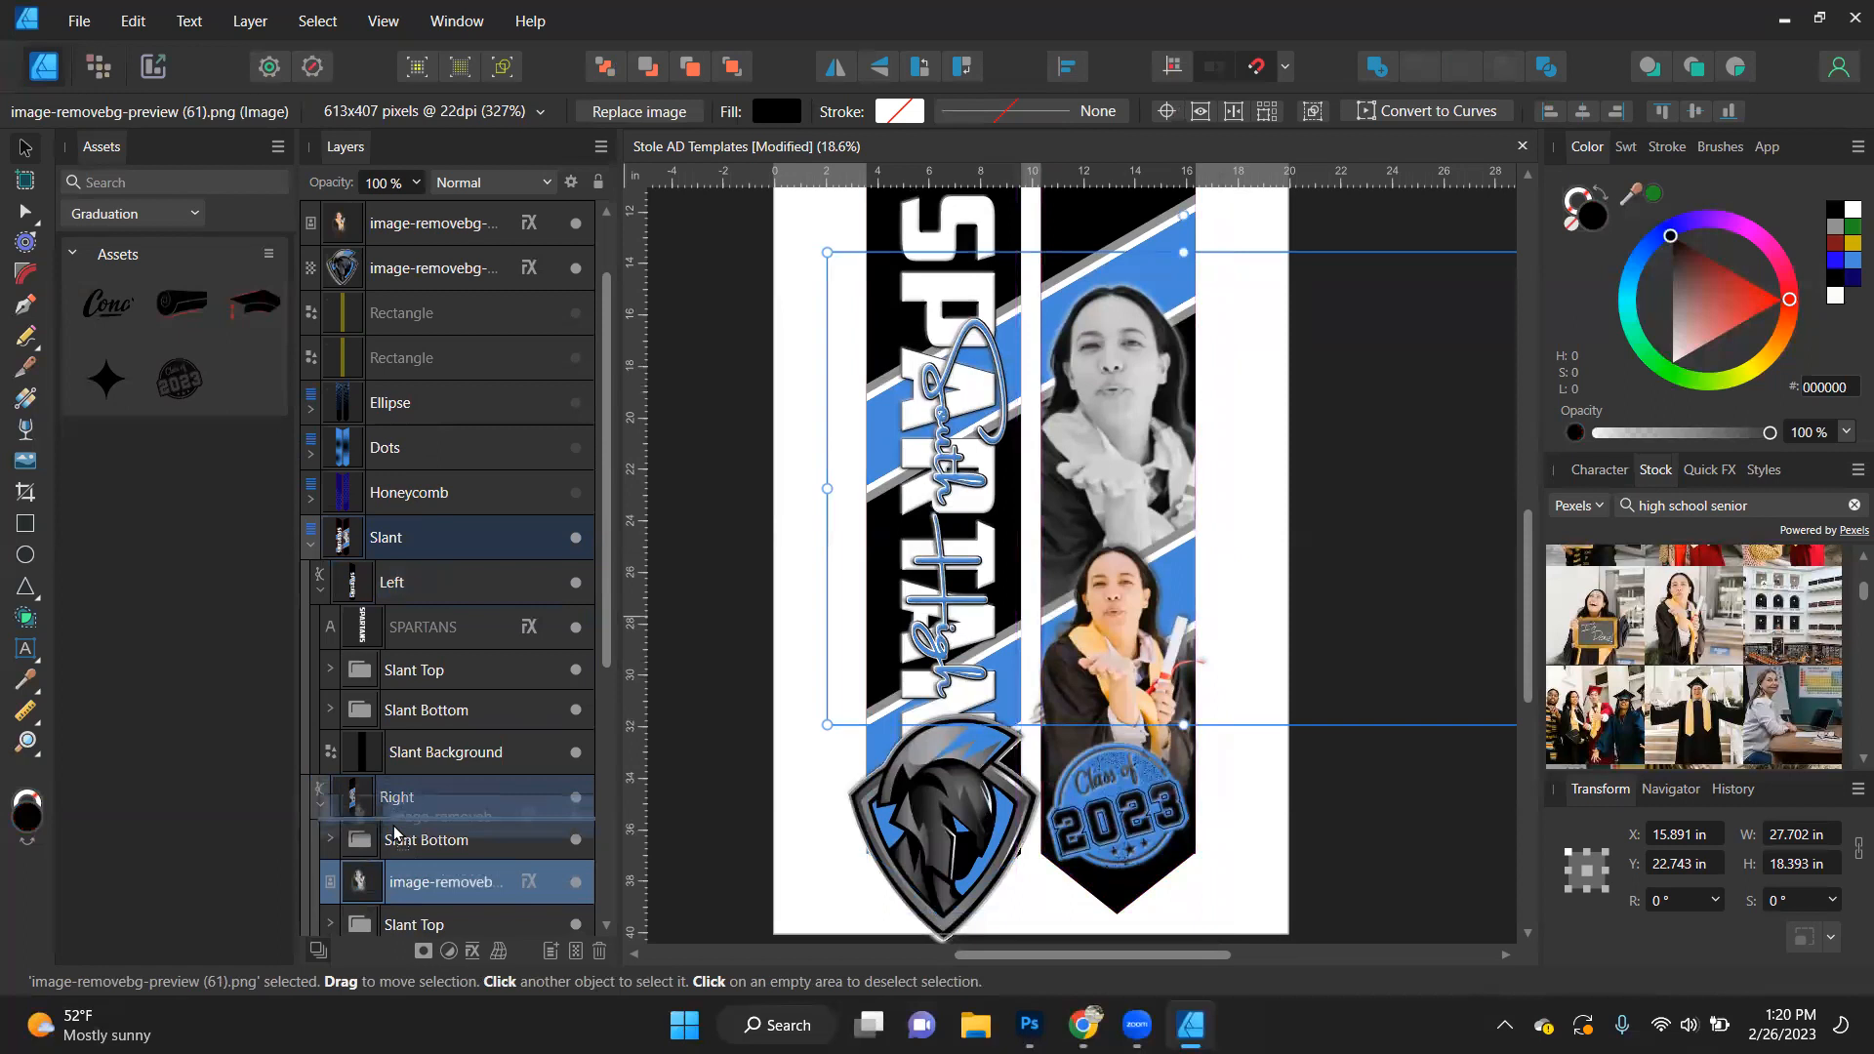
{"action": "key", "text": "ctrl+bracketright"}
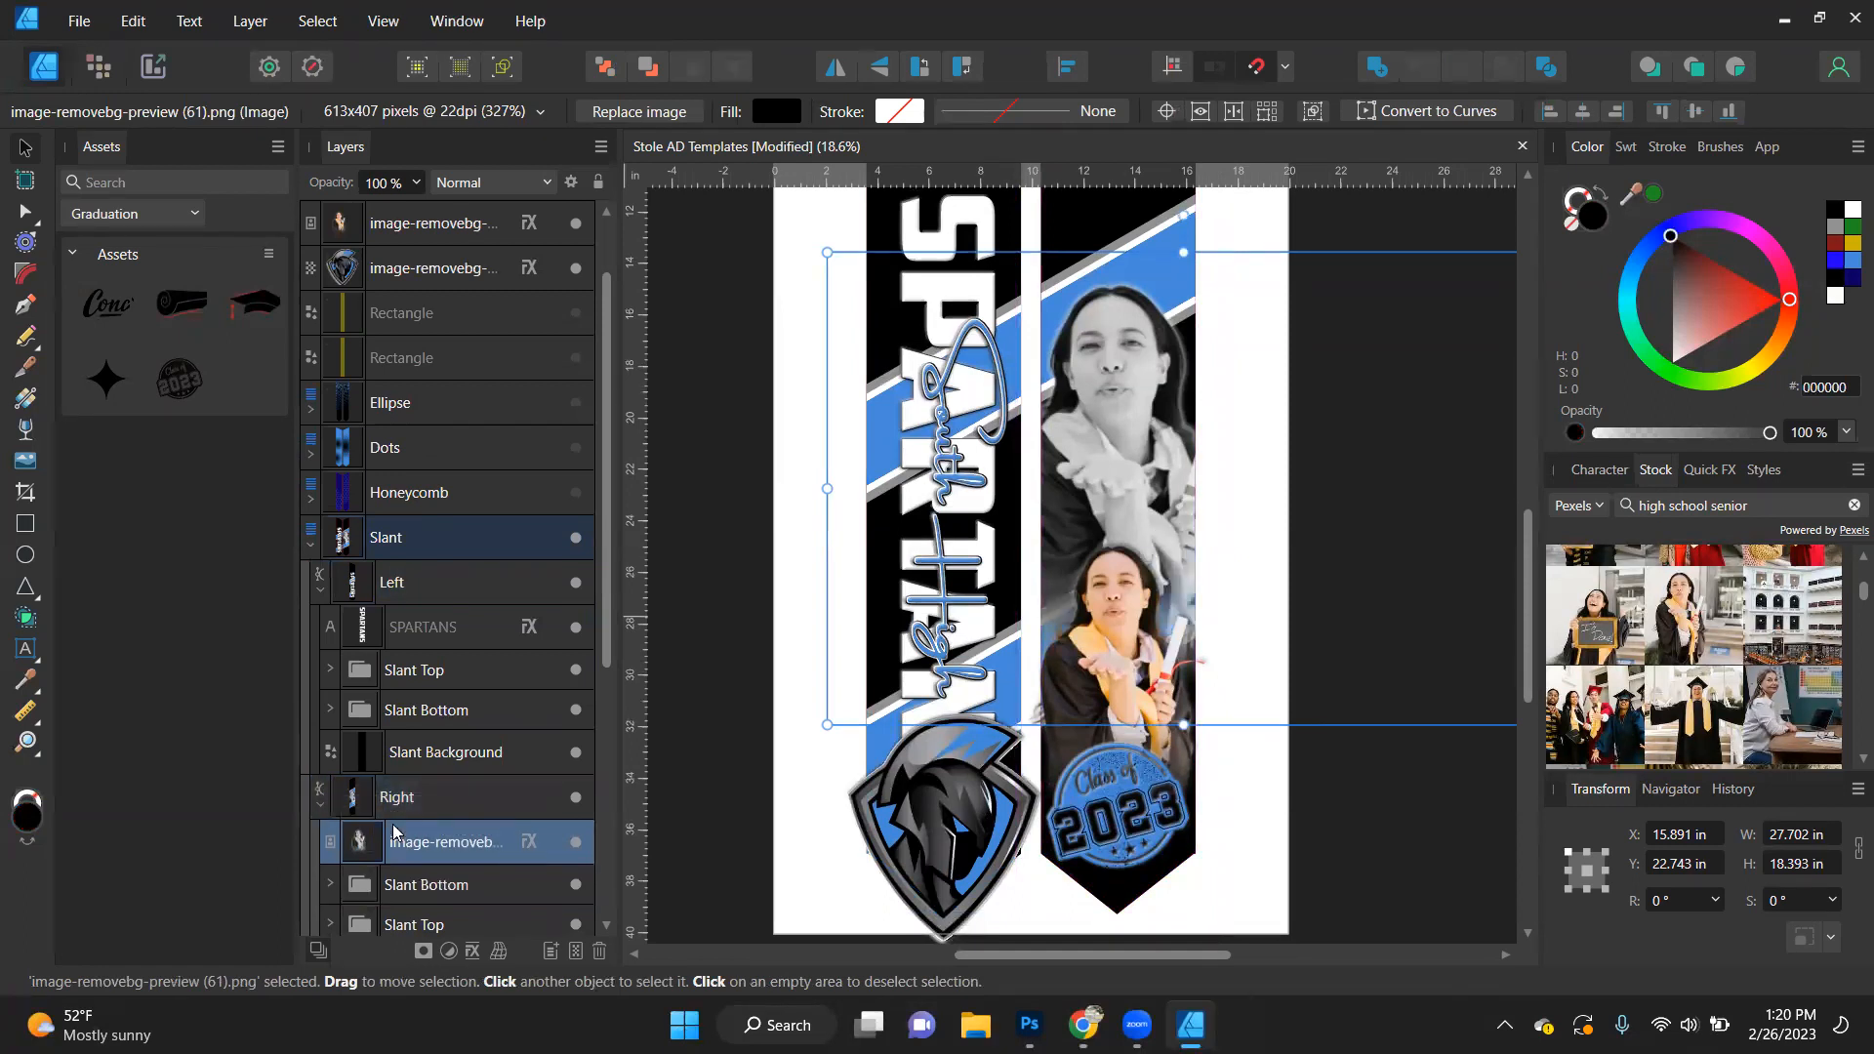
{"action": "left_click", "coordinate": [657, 73]}
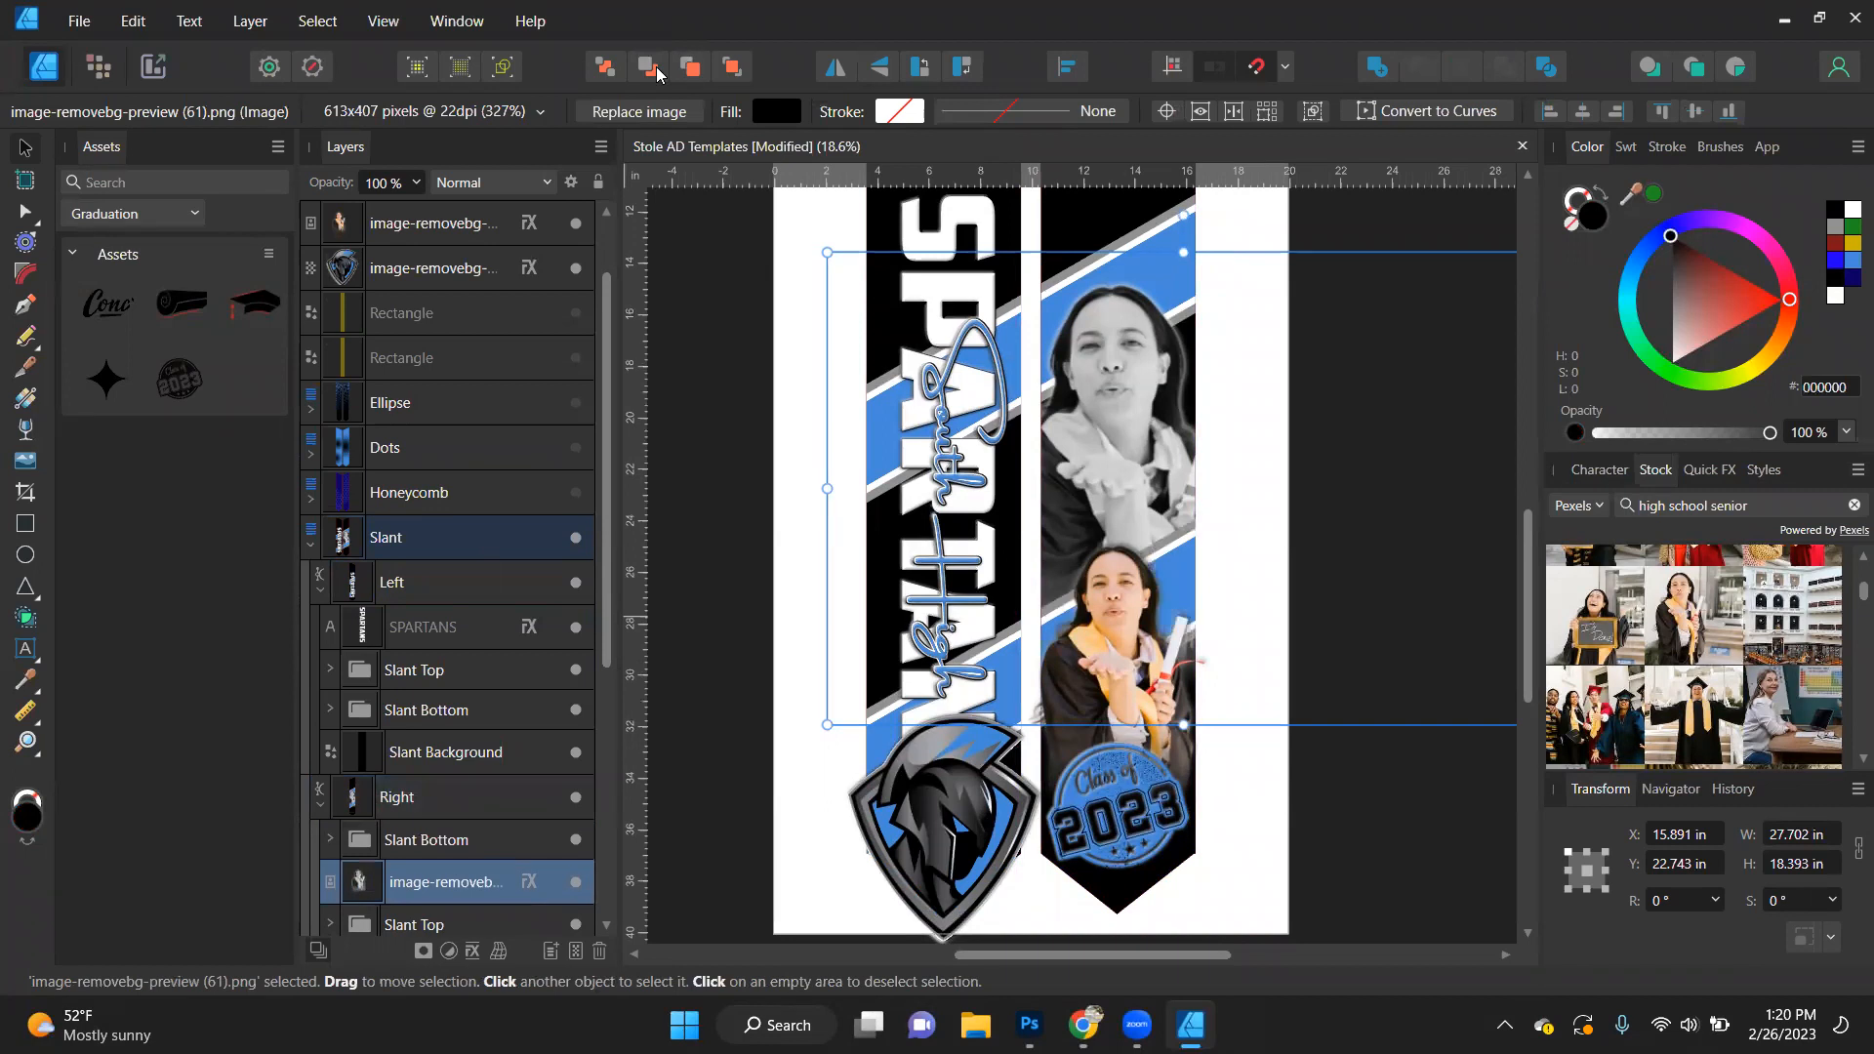
{"action": "left_click", "coordinate": [1415, 820]}
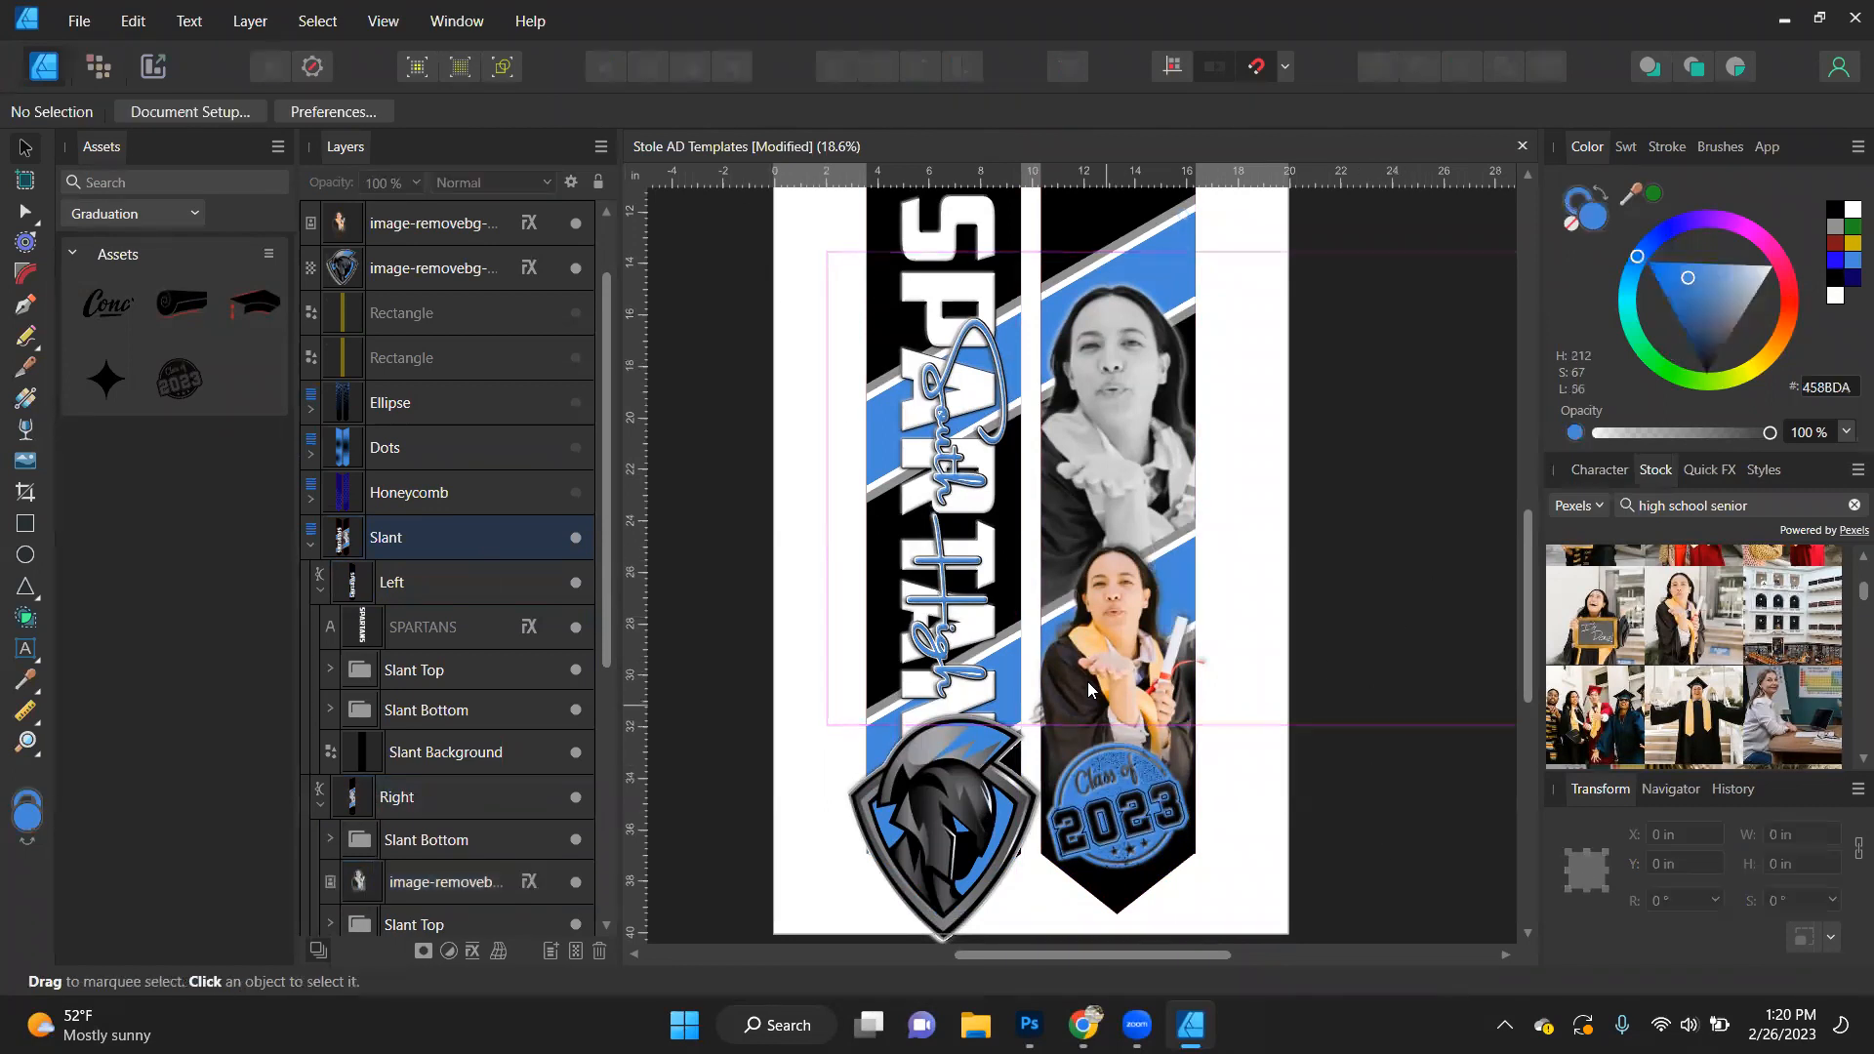
{"action": "left_click", "coordinate": [870, 407]}
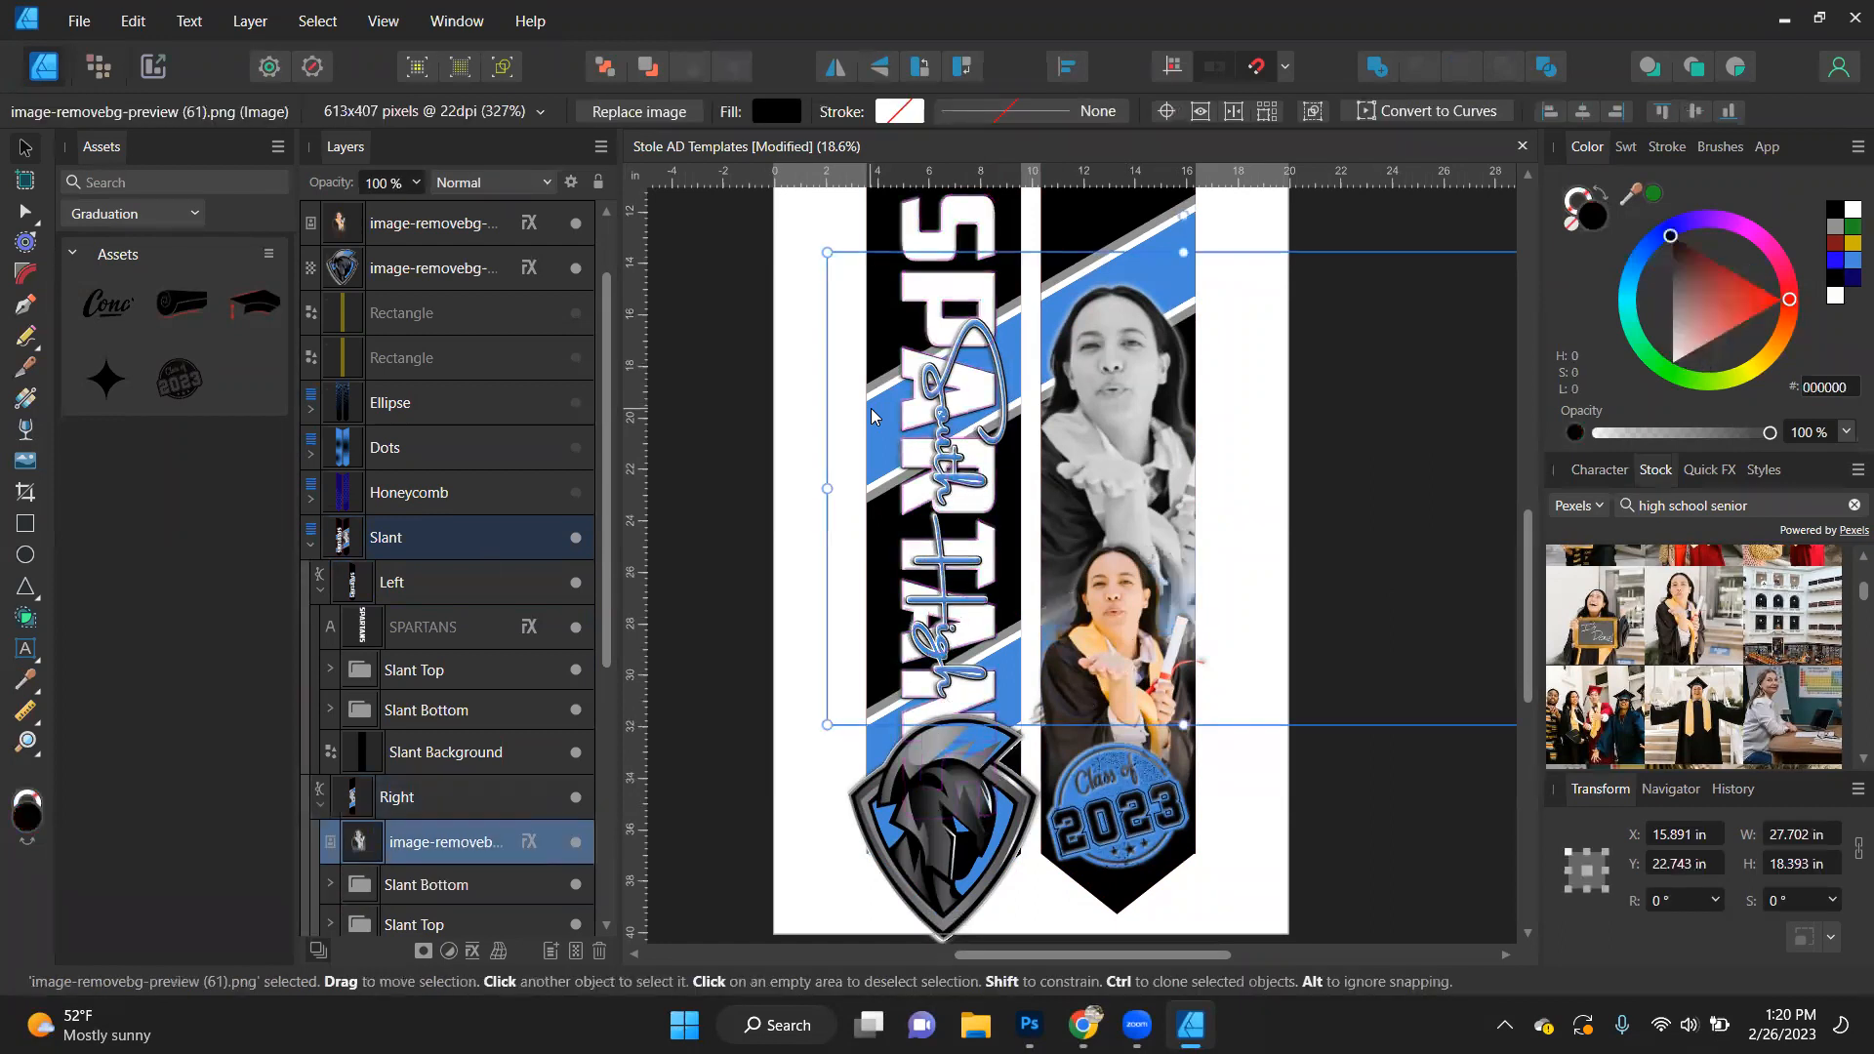
- Undo the recent layering, resizing and wording changes to the SPARTANS and South High texts, back to the student's name texts
{"action": "key", "text": "ctrl+z"}
{"action": "key", "text": "ctrl+z"}
{"action": "key", "text": "ctrl+z"}
{"action": "key", "text": "ctrl+z"}
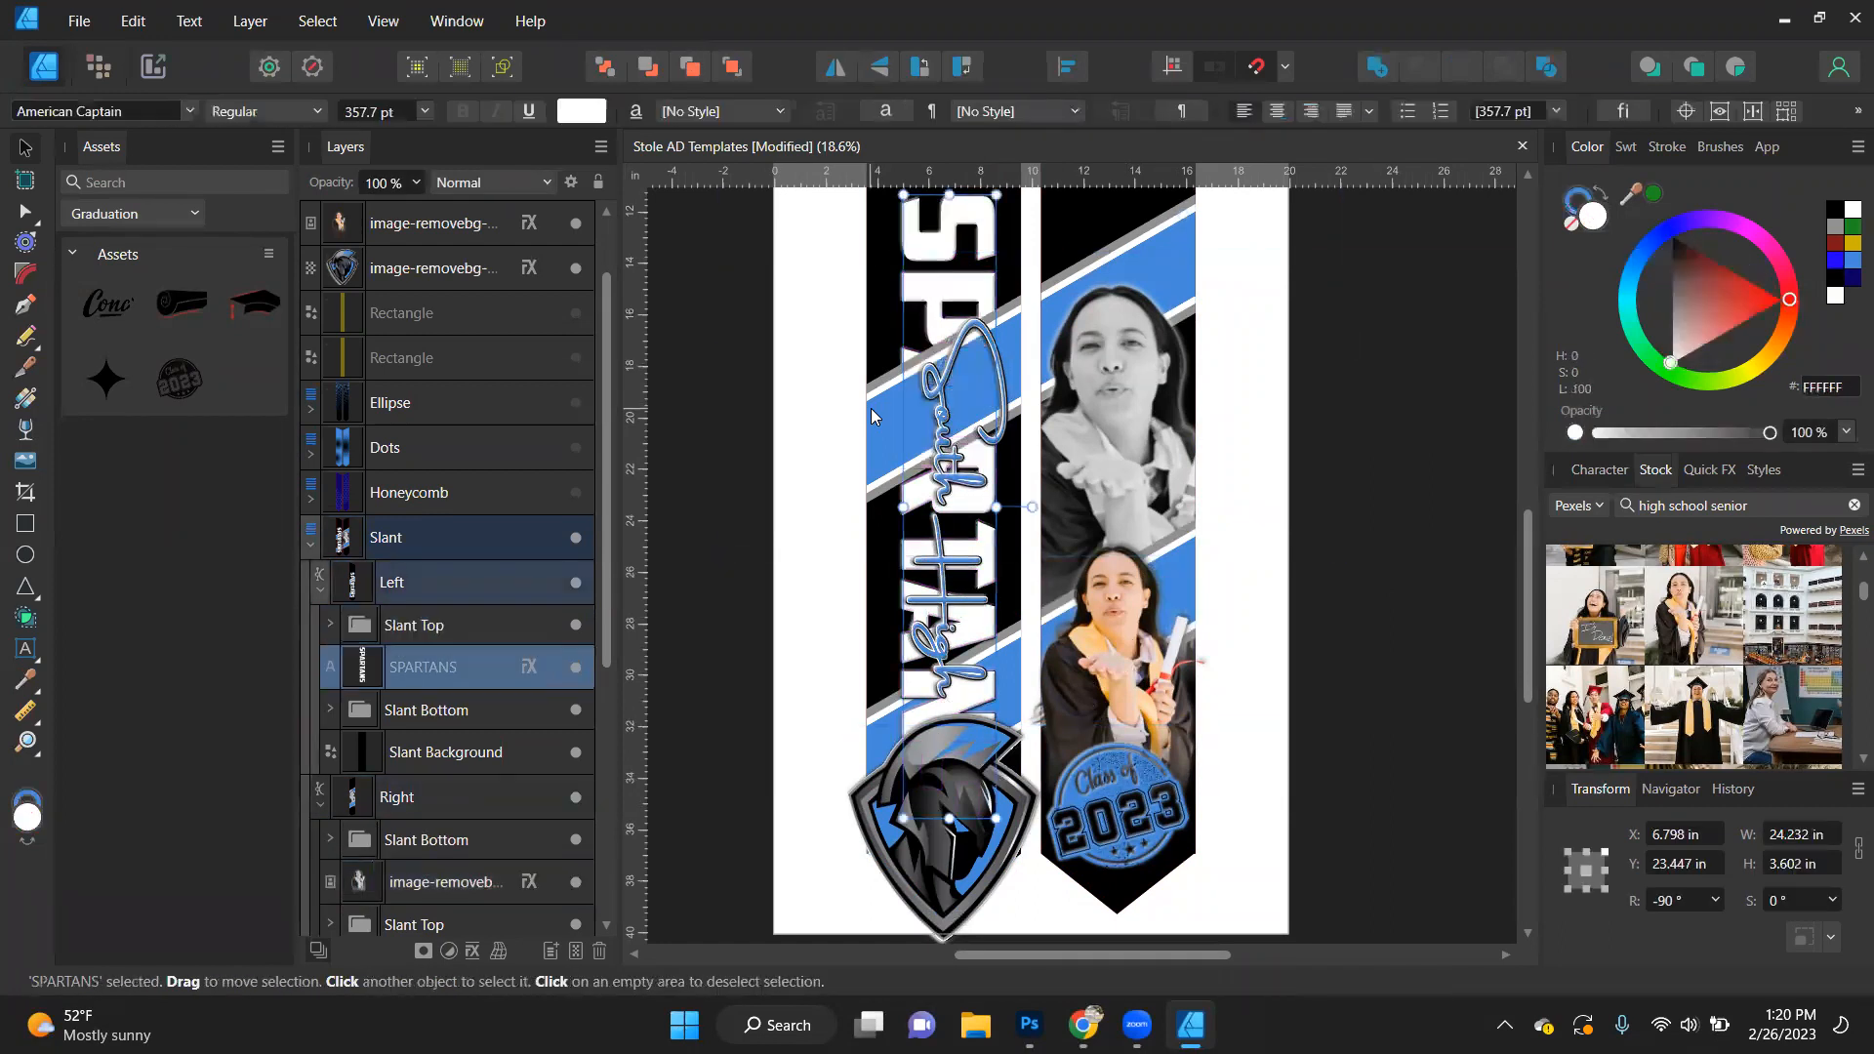
{"action": "key", "text": "ctrl+z"}
{"action": "key", "text": "ctrl+z"}
{"action": "key", "text": "ctrl+z"}
{"action": "key", "text": "ctrl+z"}
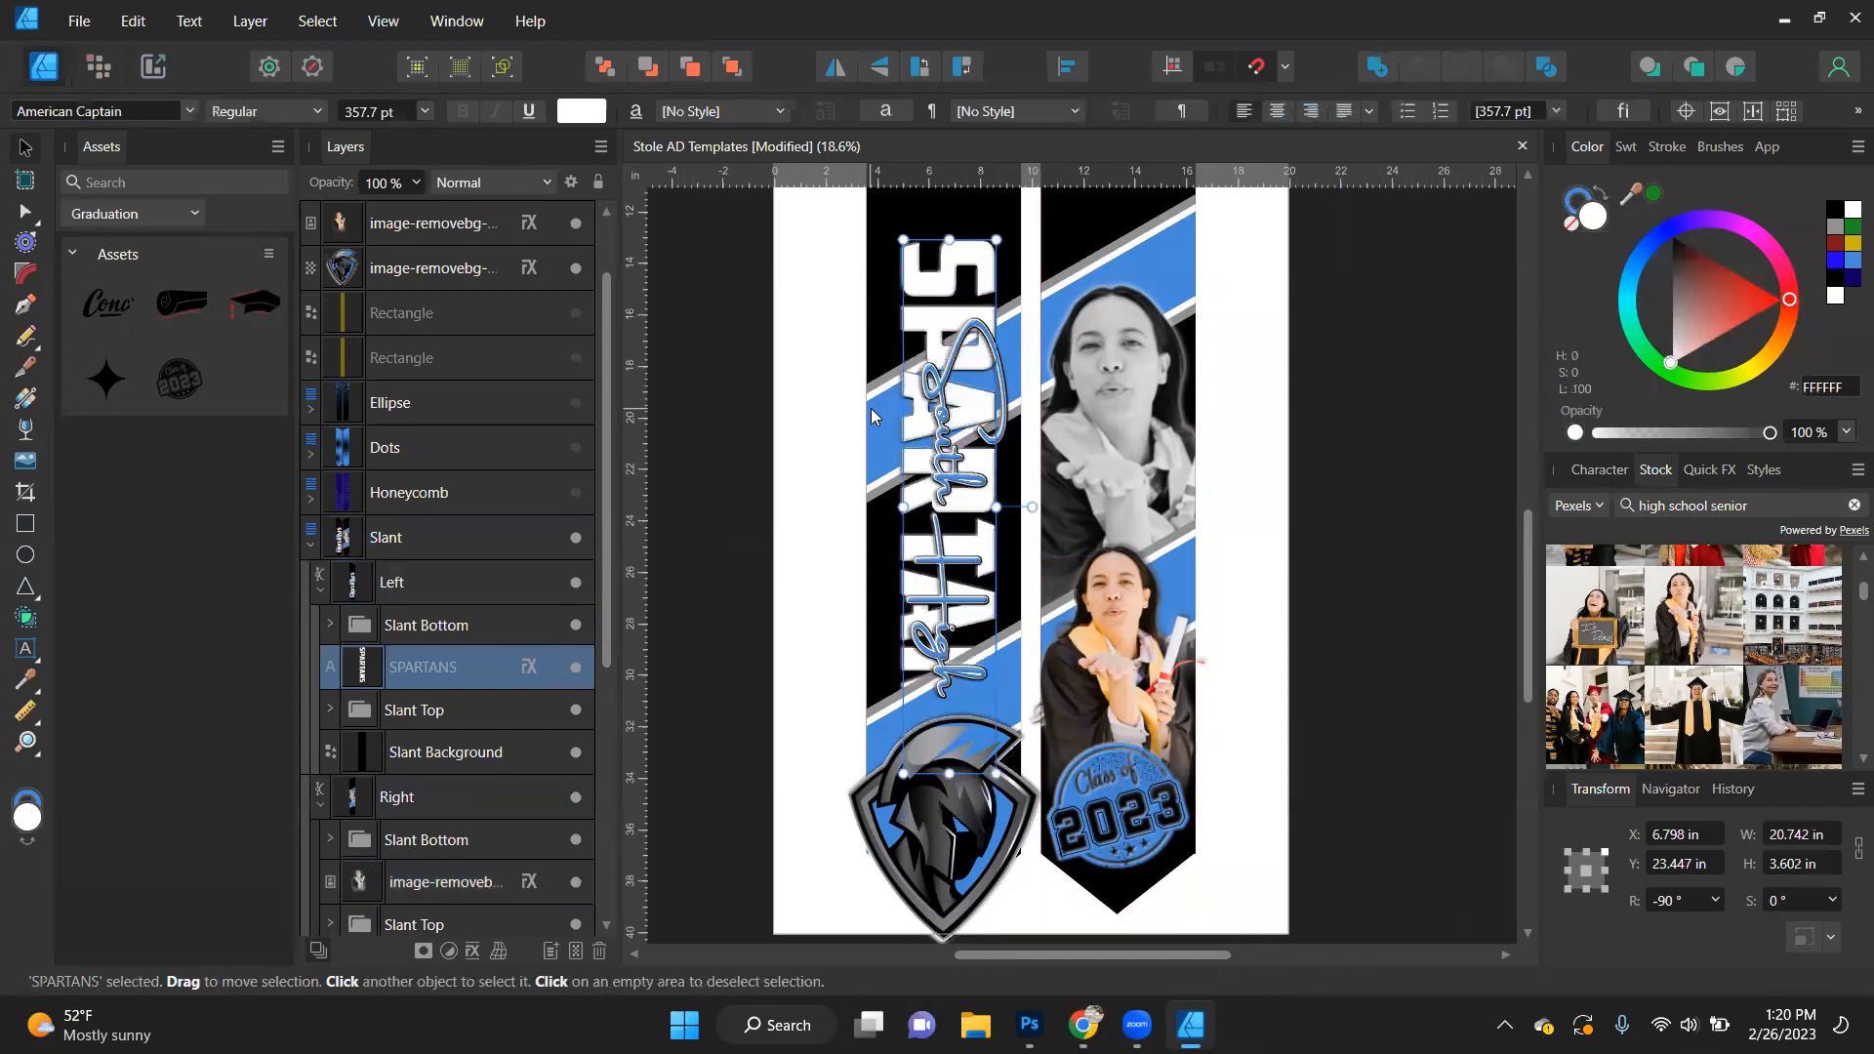
{"action": "key", "text": "ctrl+z"}
{"action": "key", "text": "ctrl+z"}
{"action": "key", "text": "ctrl+z"}
{"action": "key", "text": "ctrl+z"}
{"action": "key", "text": "ctrl+z"}
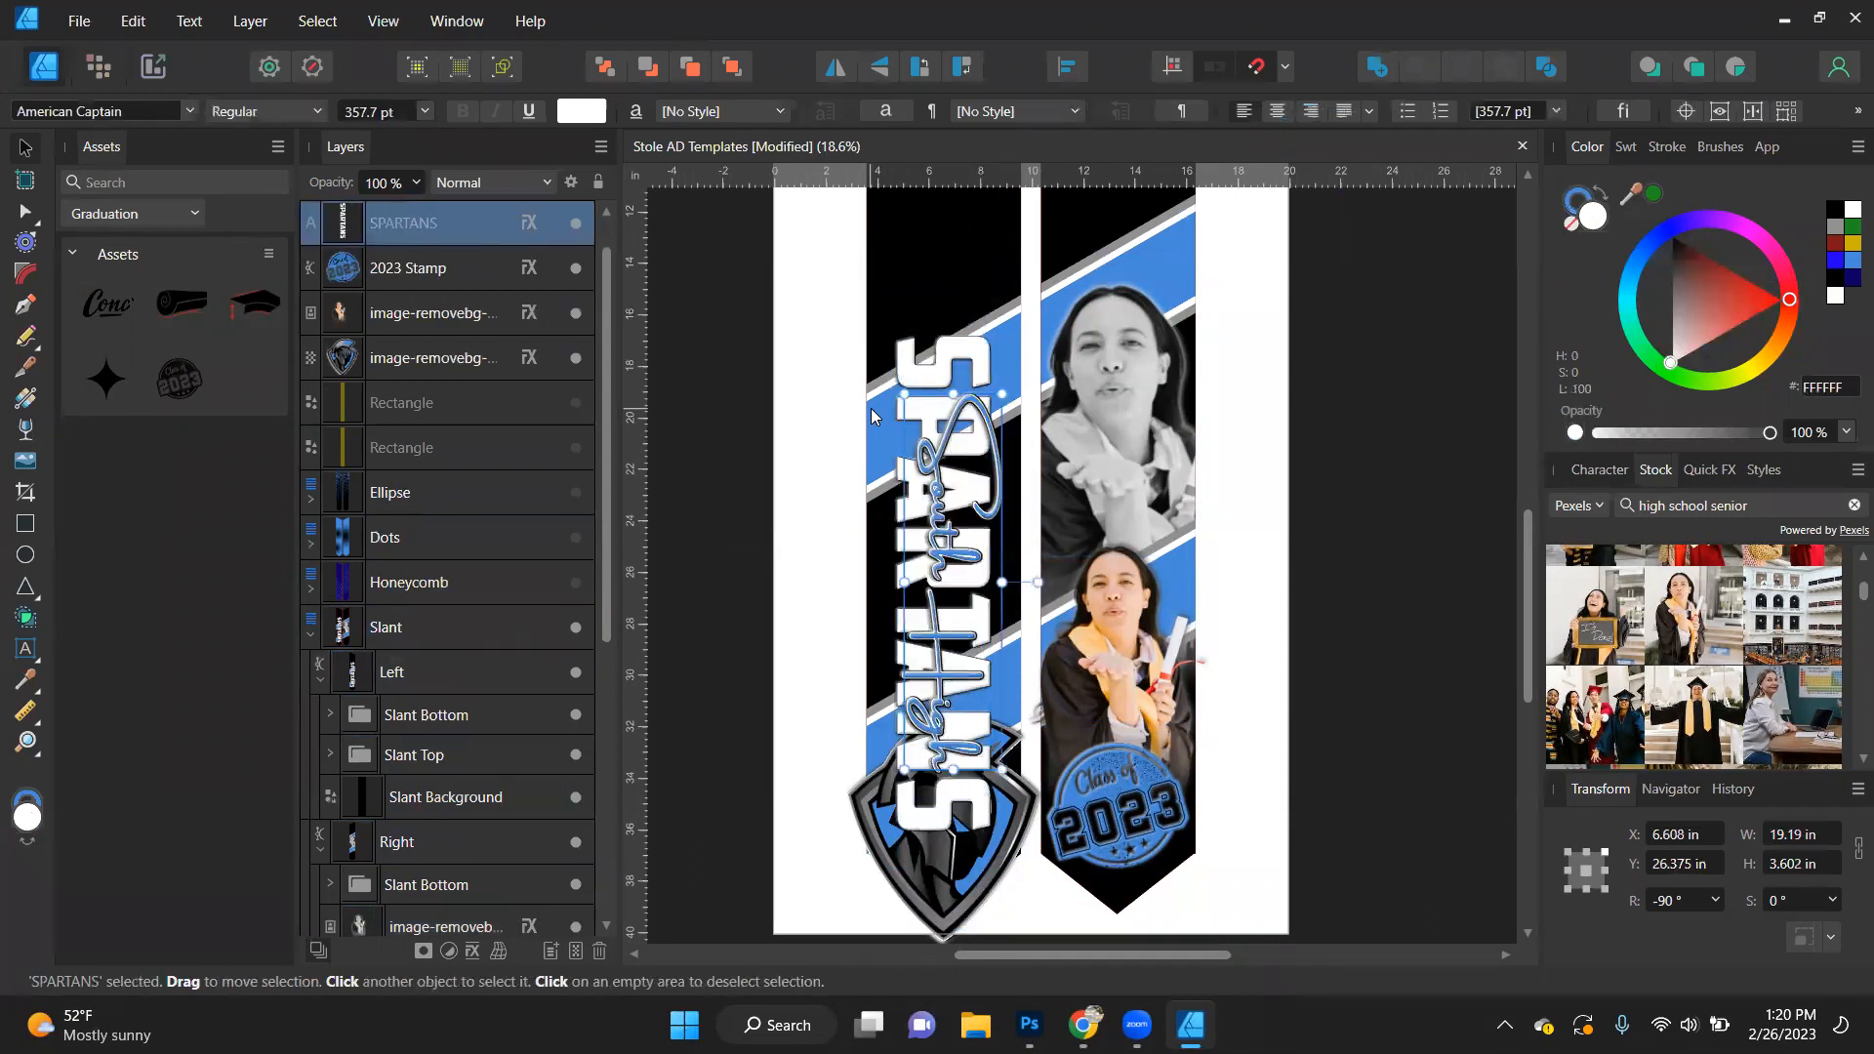
{"action": "key", "text": "ctrl+z"}
{"action": "key", "text": "ctrl+z"}
{"action": "key", "text": "ctrl+z"}
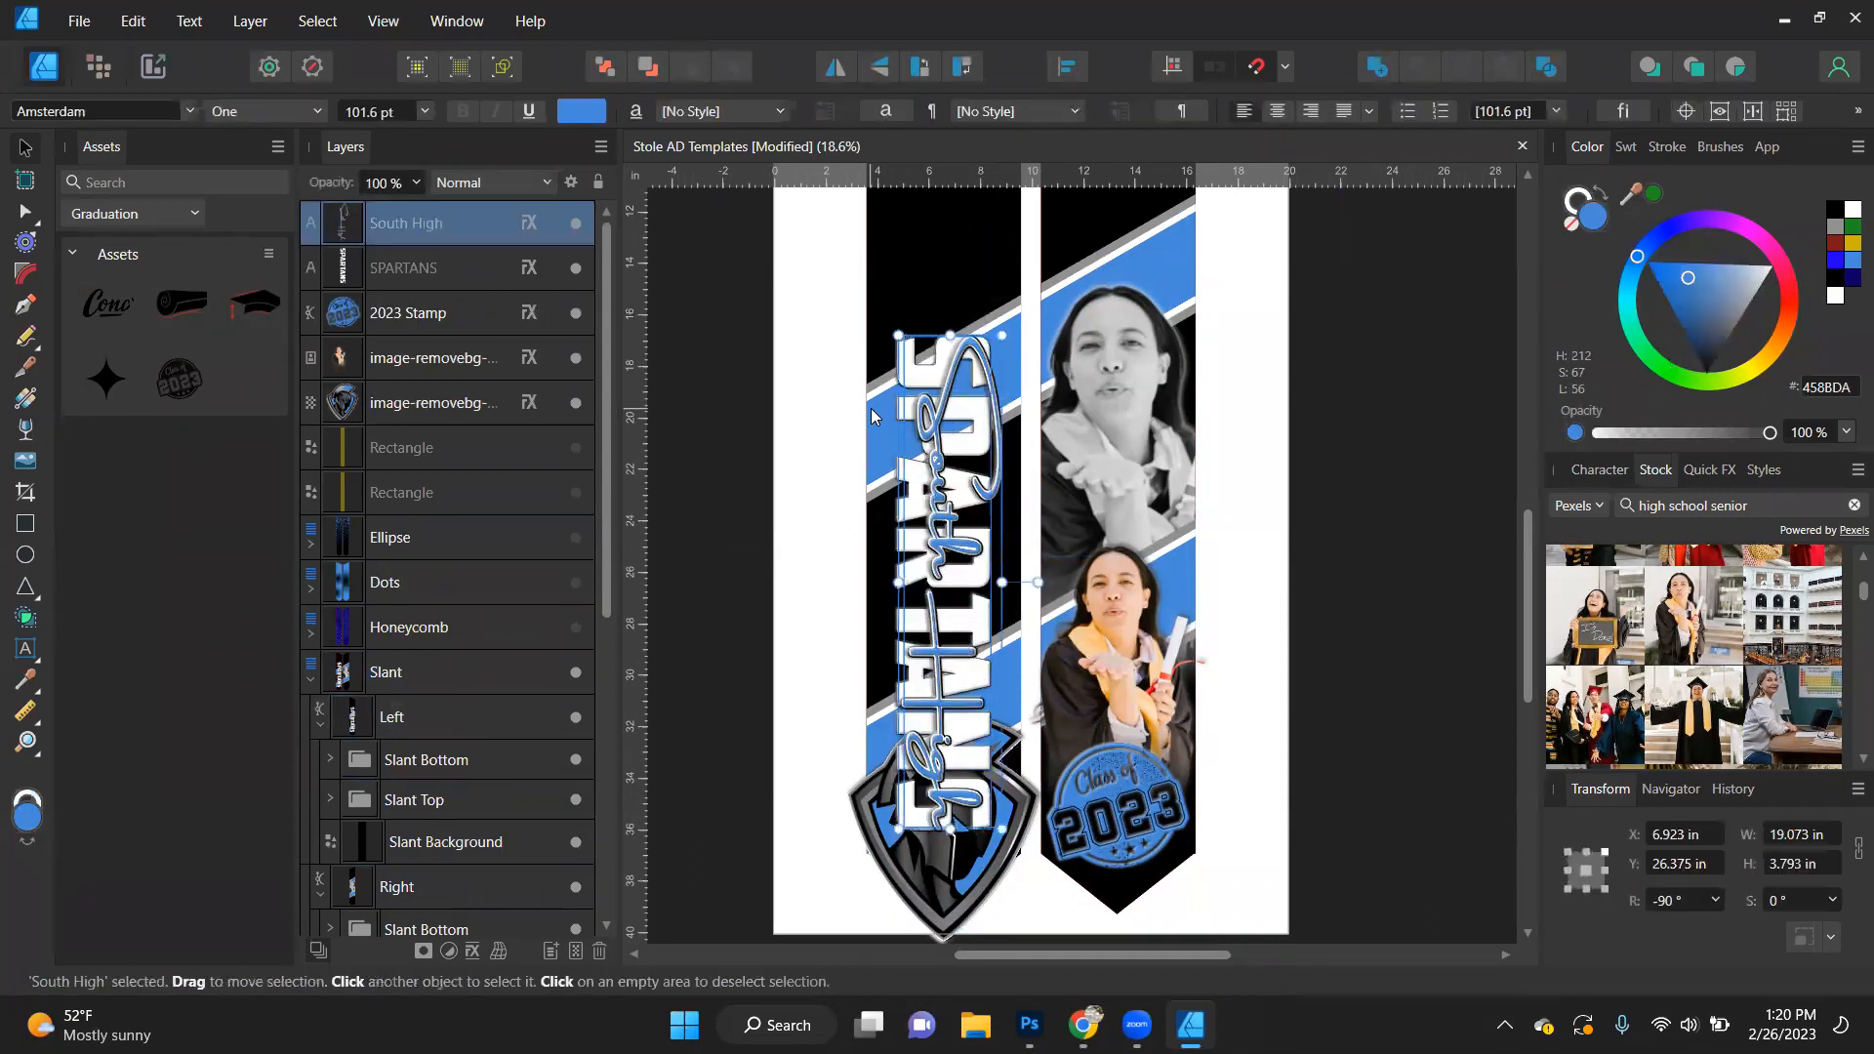
{"action": "key", "text": "ctrl+z"}
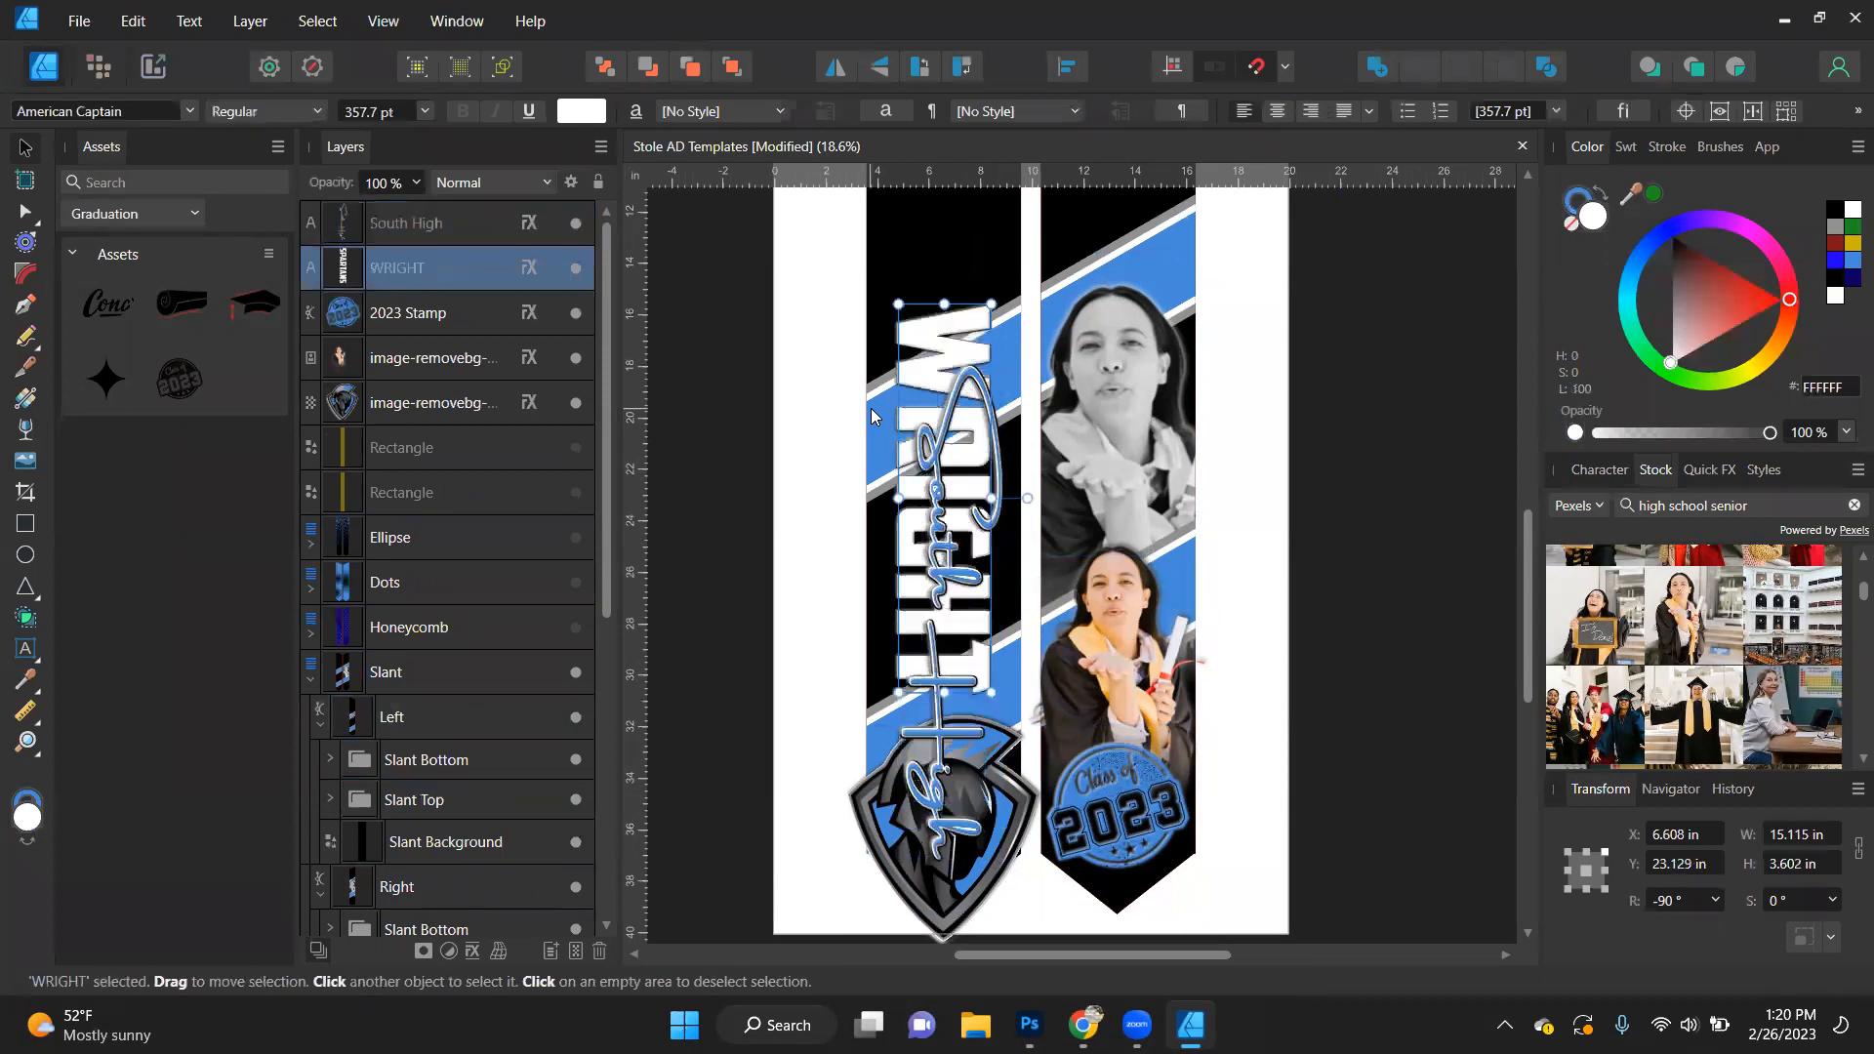
{"action": "key", "text": "ctrl+z"}
{"action": "key", "text": "ctrl+z"}
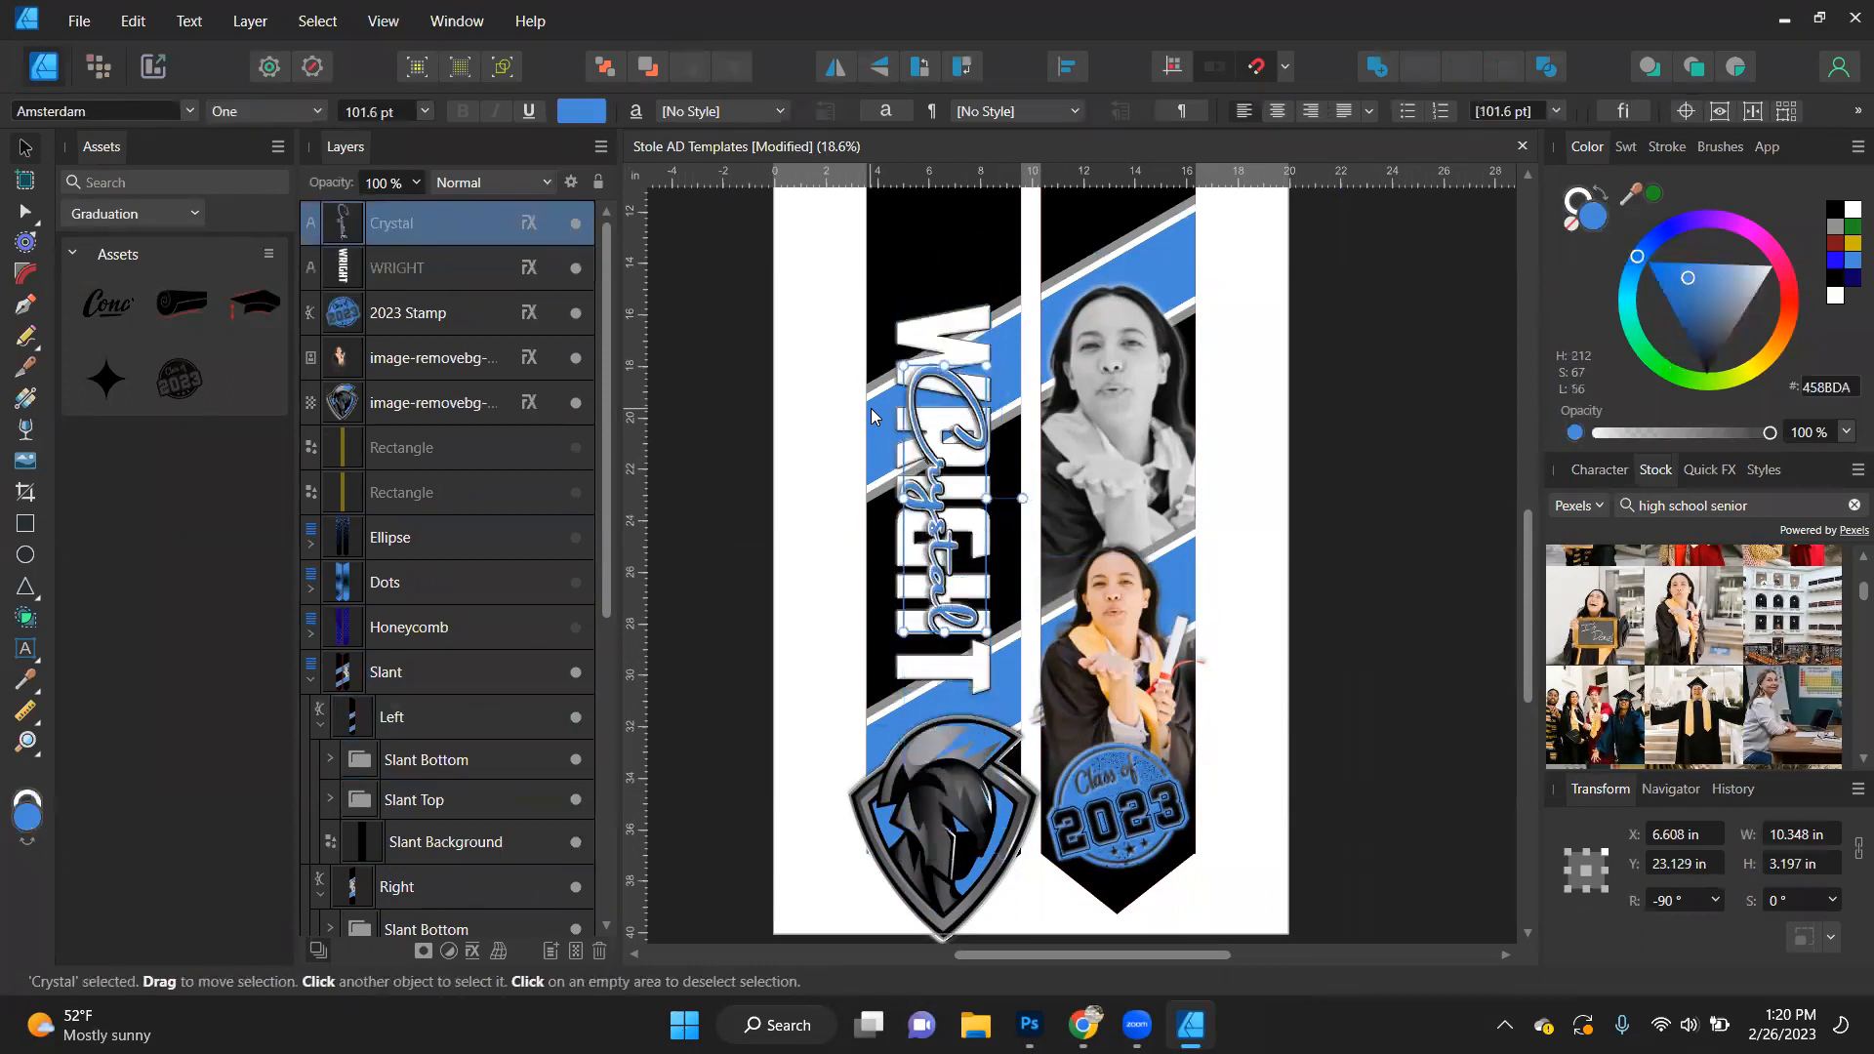
- Check the rotation angle of the Slant Color 1 bands in the Left shape's Slant Bottom and Slant Top groups
{"action": "left_click", "coordinate": [759, 605]}
{"action": "left_click", "coordinate": [963, 354]}
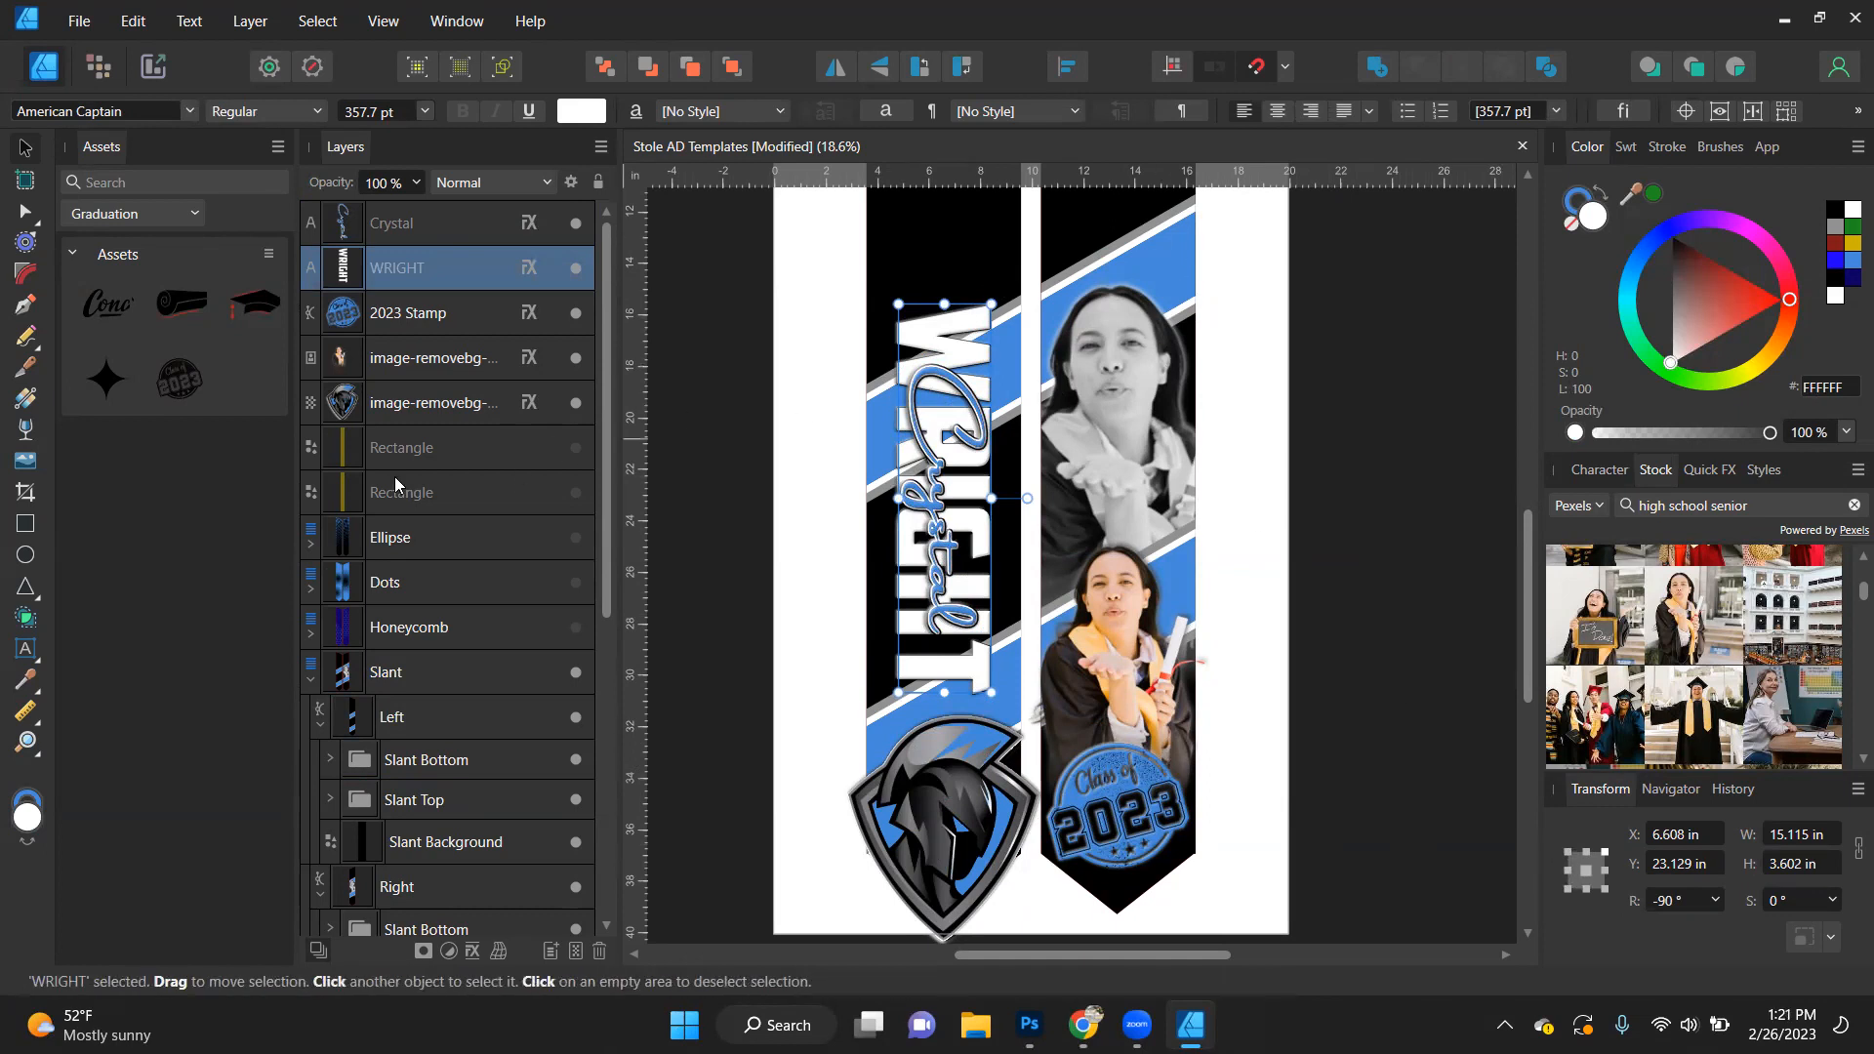
{"action": "left_click", "coordinate": [427, 766]}
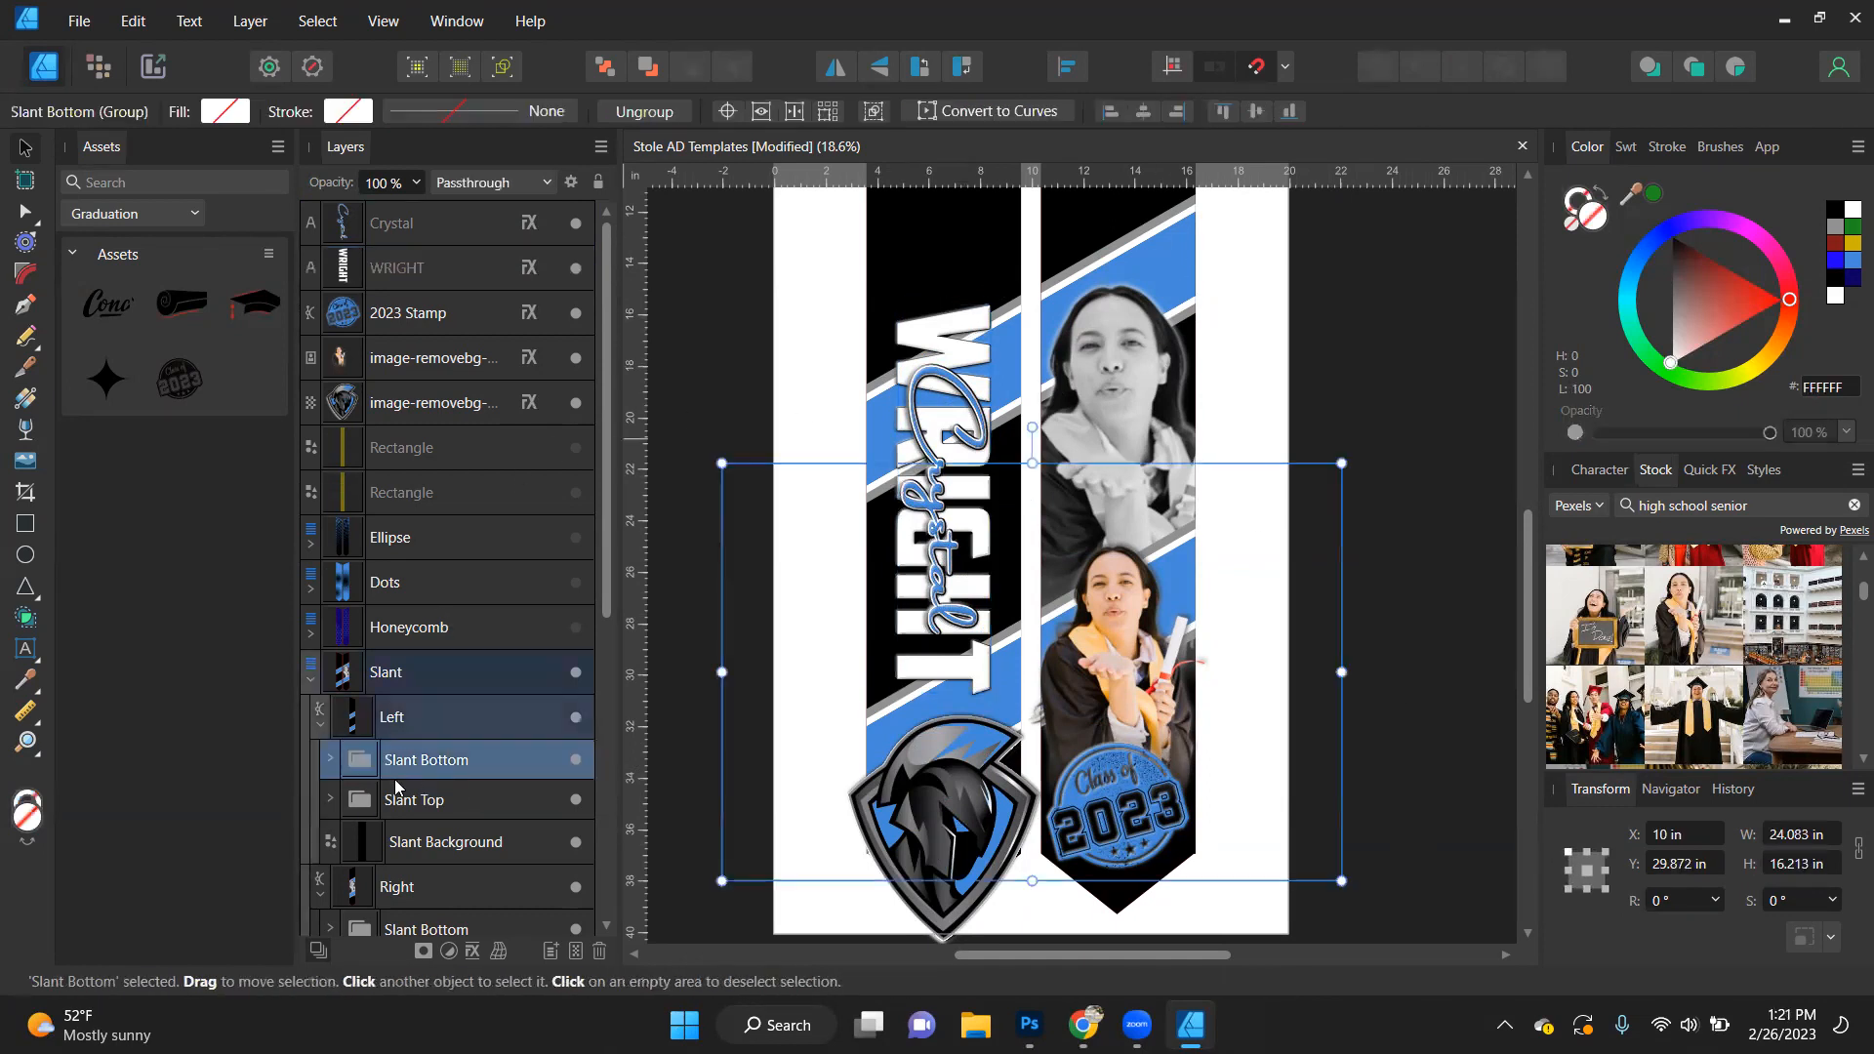
{"action": "left_click", "coordinate": [329, 760]}
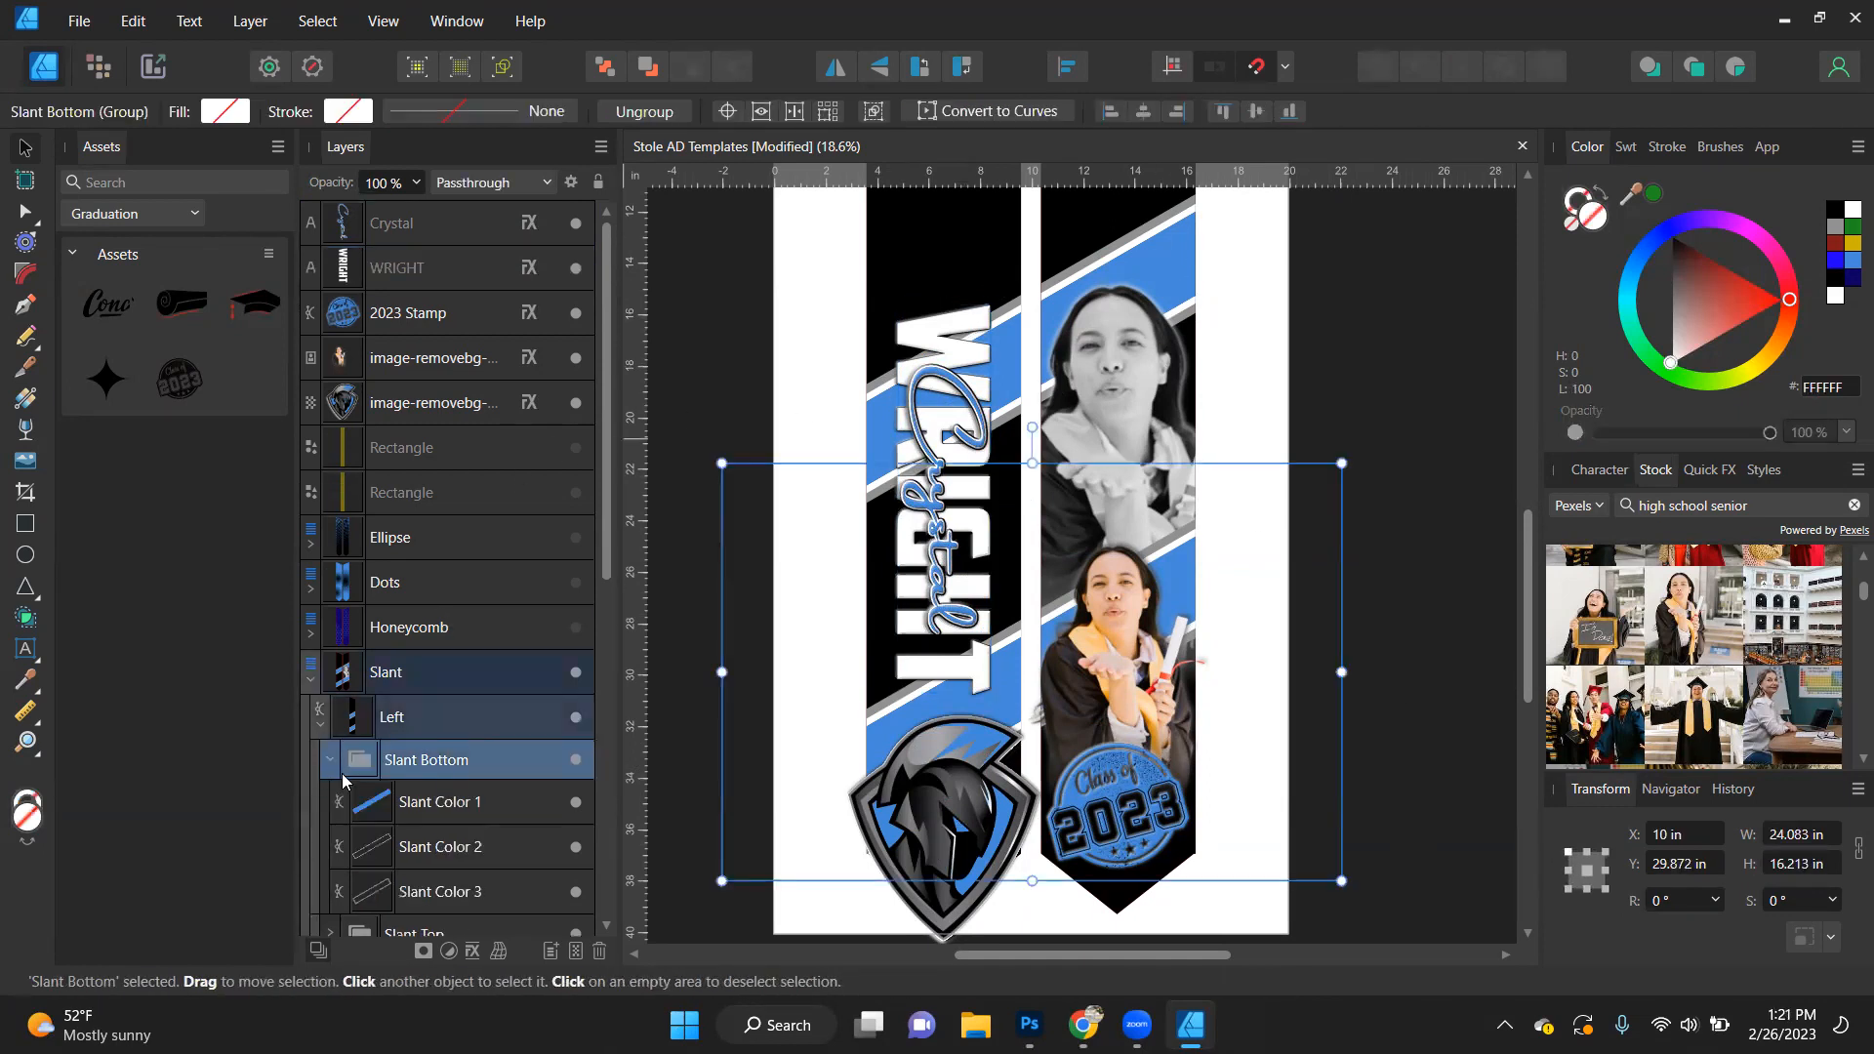
{"action": "left_click", "coordinate": [414, 802]}
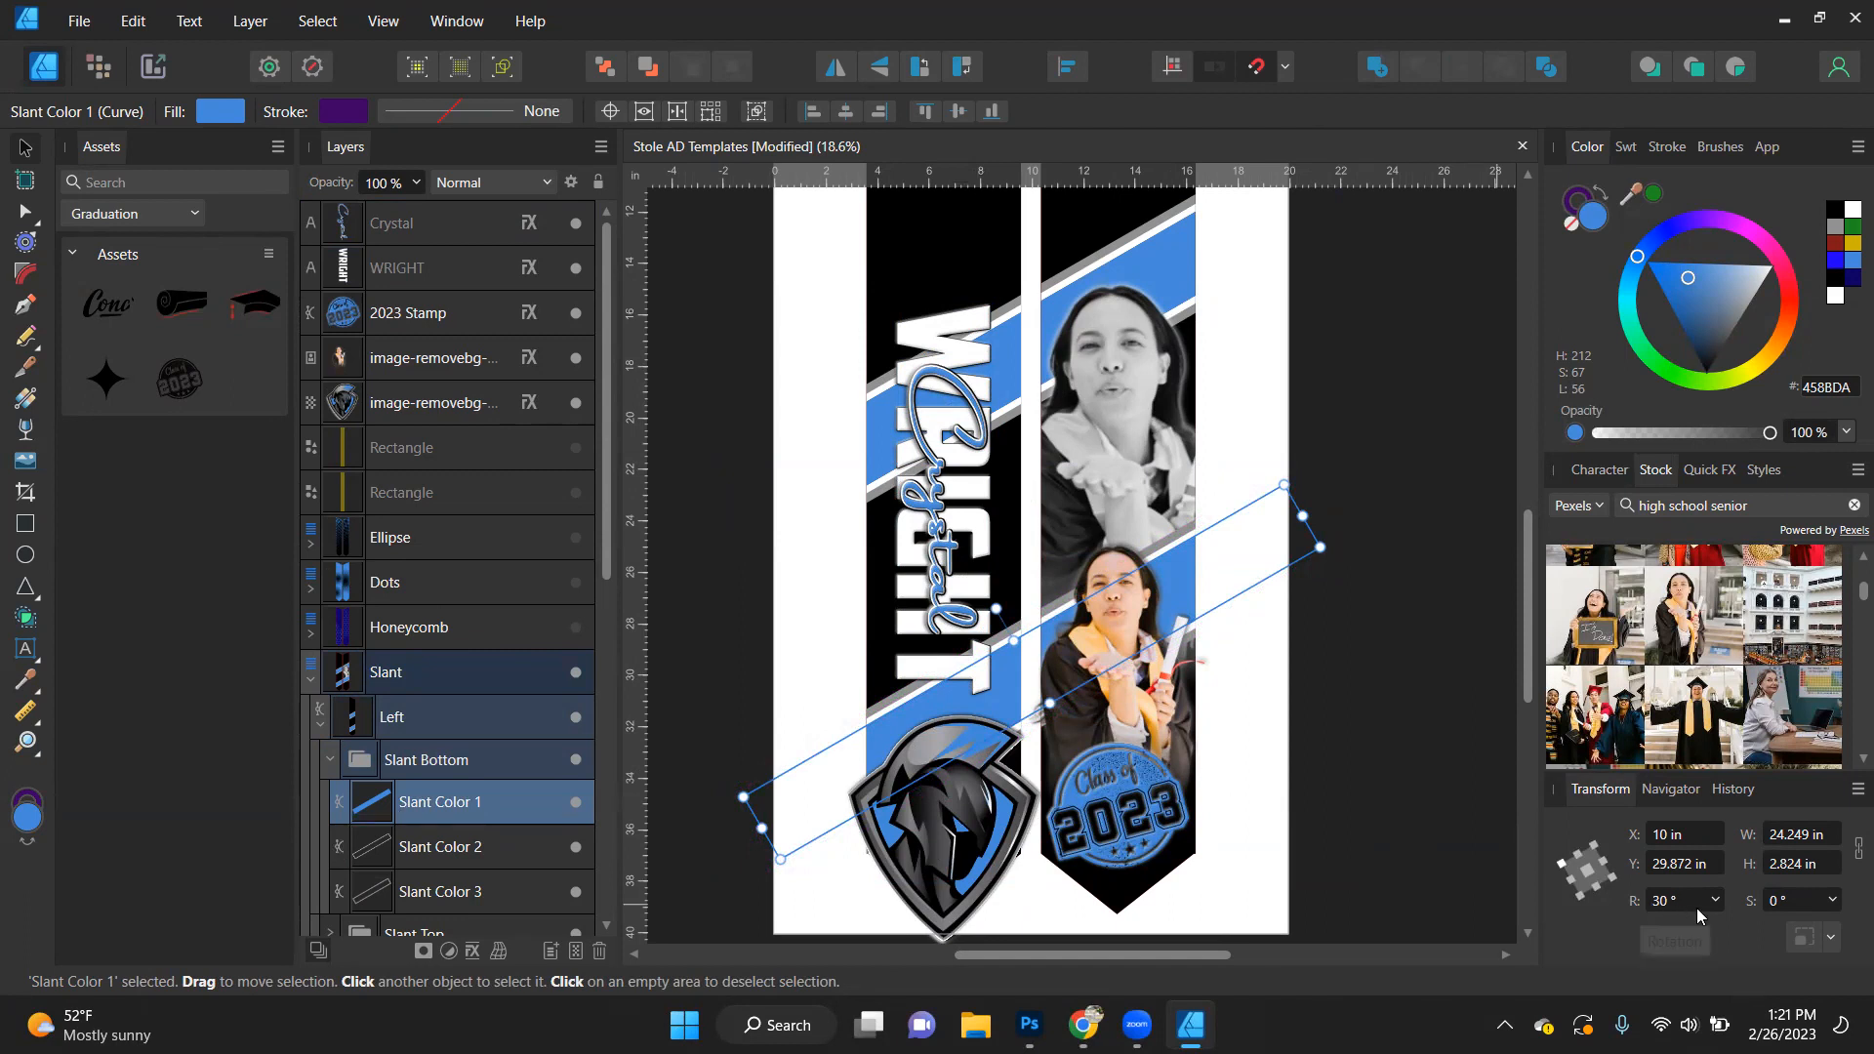
{"action": "left_click", "coordinate": [333, 754]}
{"action": "scroll", "coordinate": [337, 712], "scroll_direction": "down", "scroll_amount": 2}
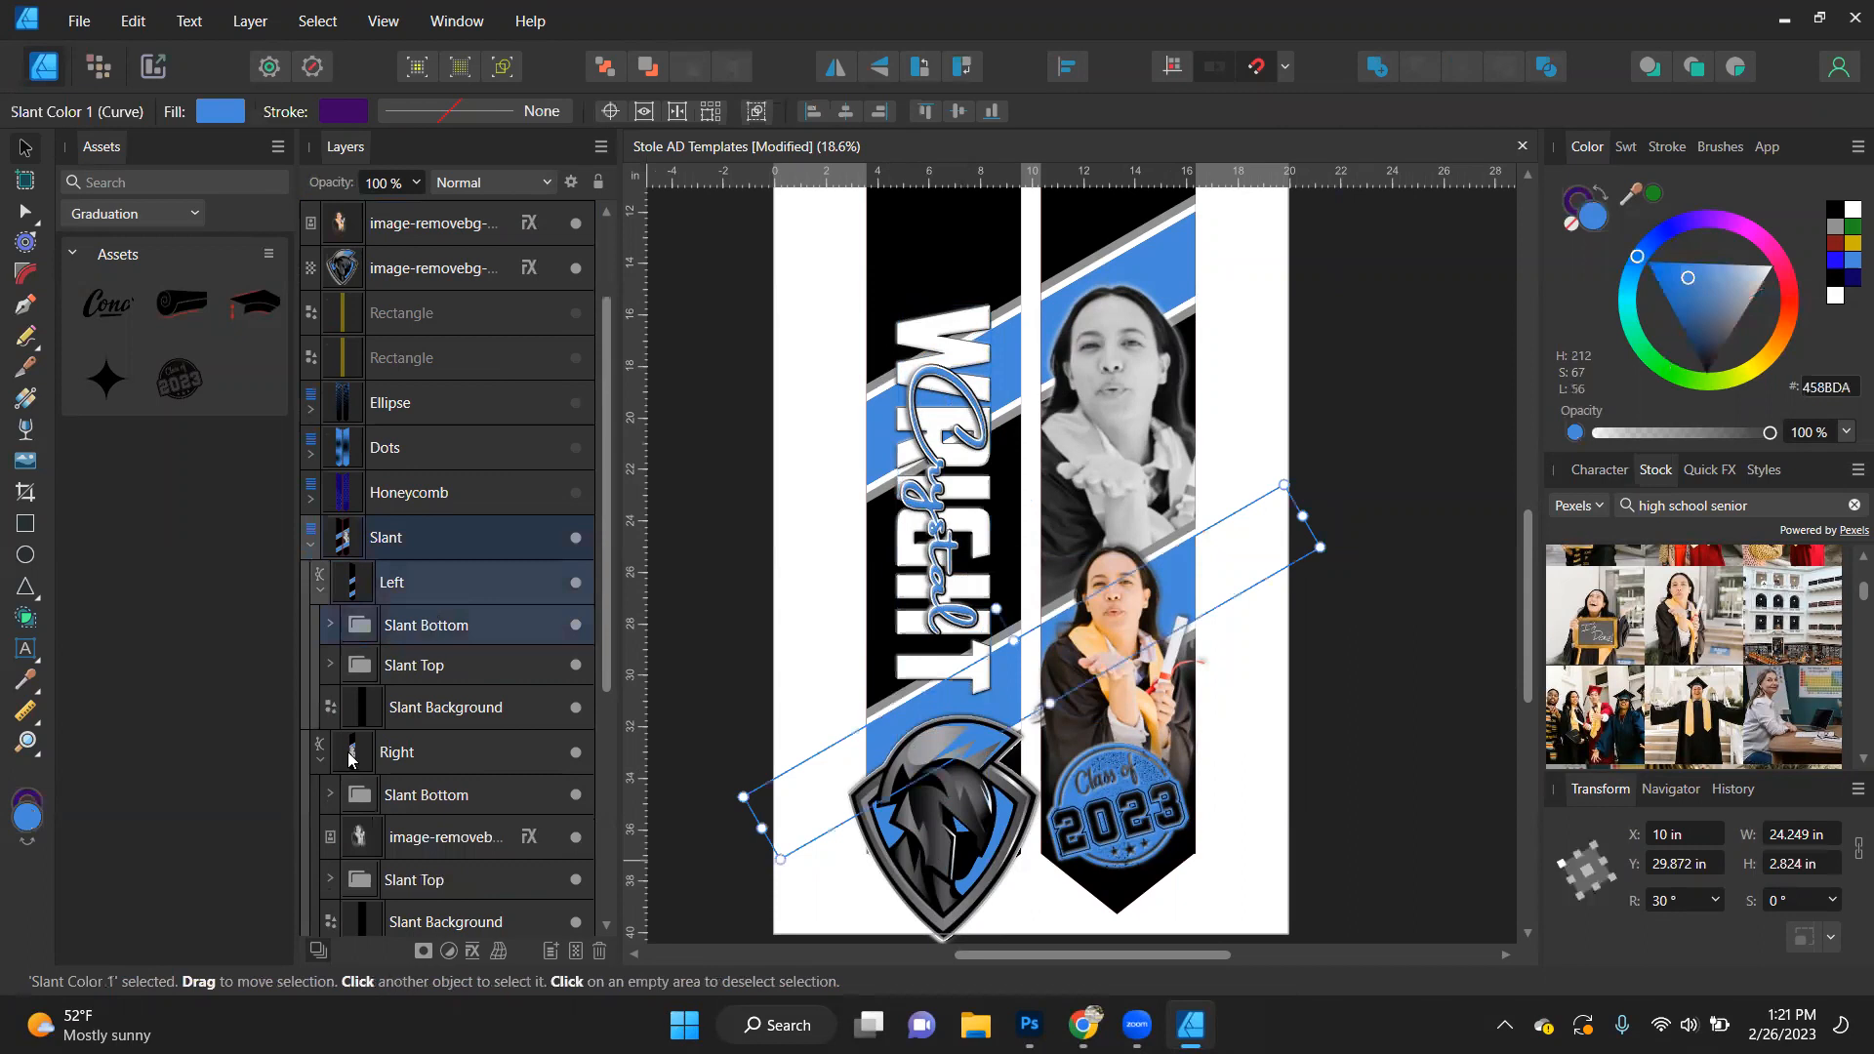
{"action": "left_click", "coordinate": [330, 666]}
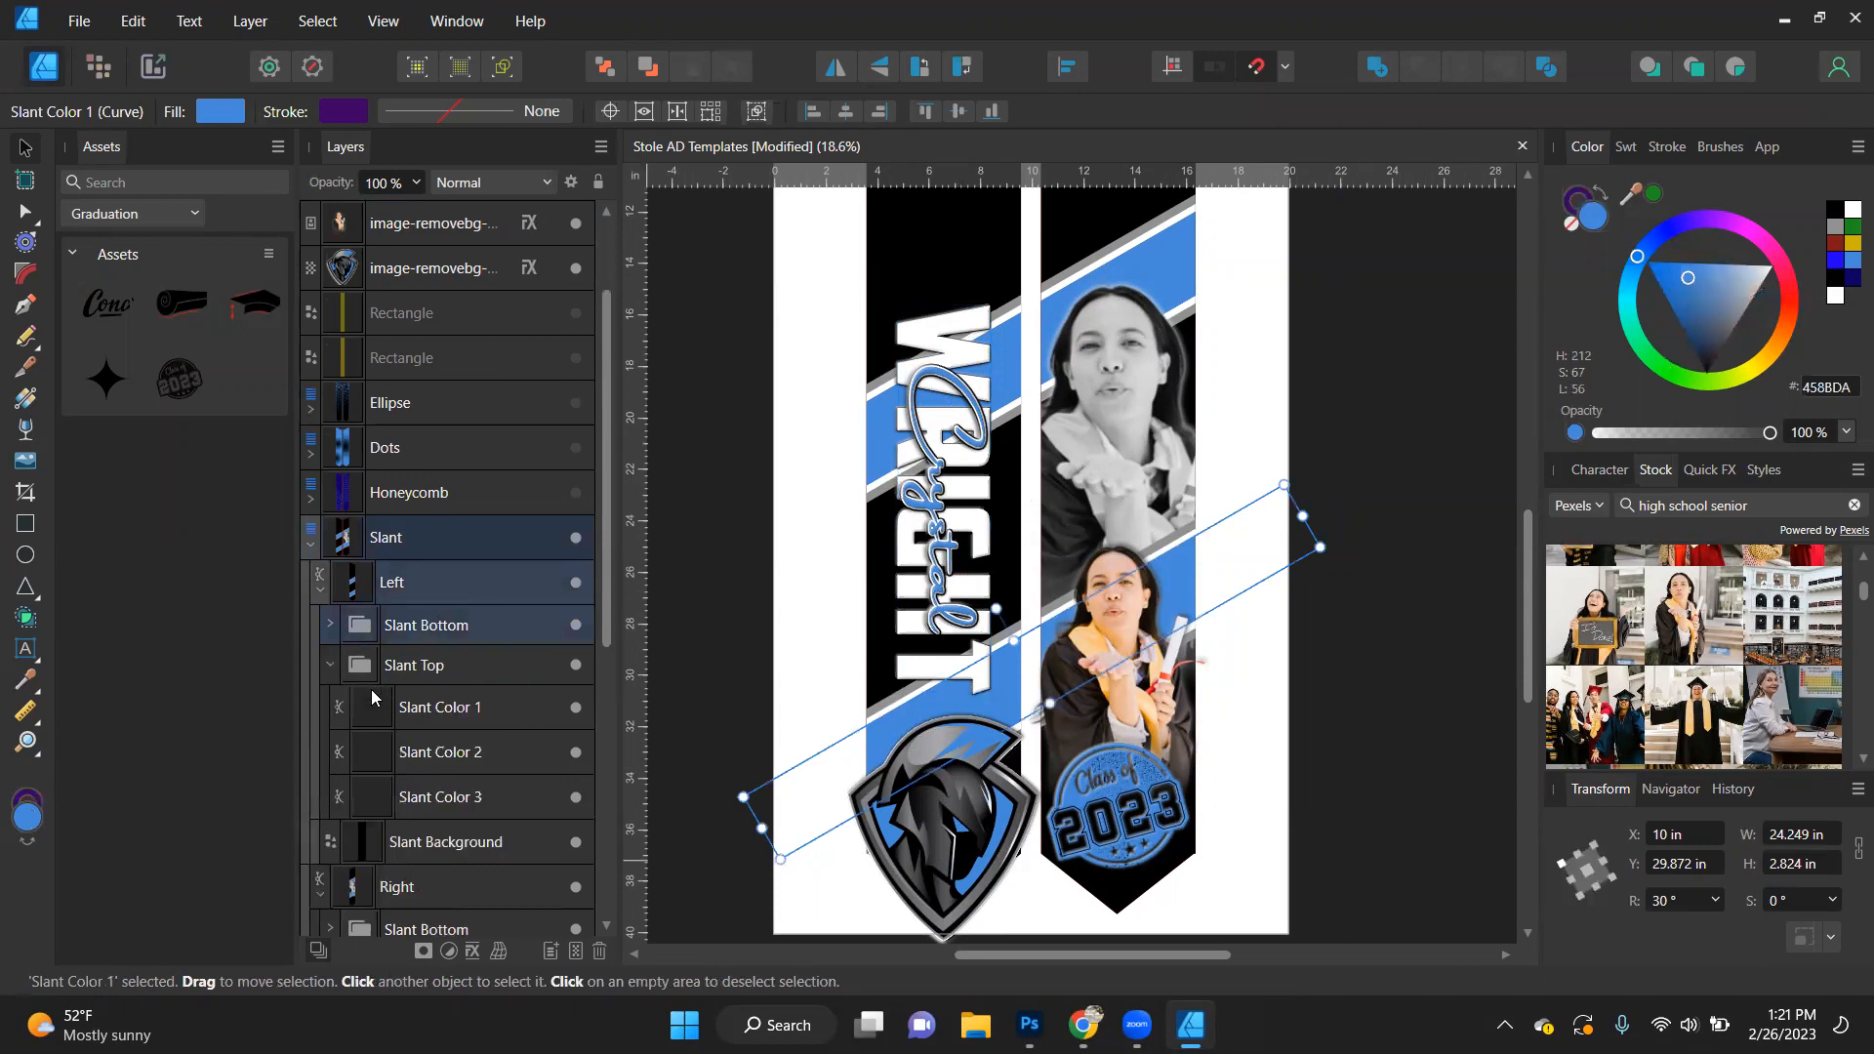
{"action": "left_click", "coordinate": [418, 713]}
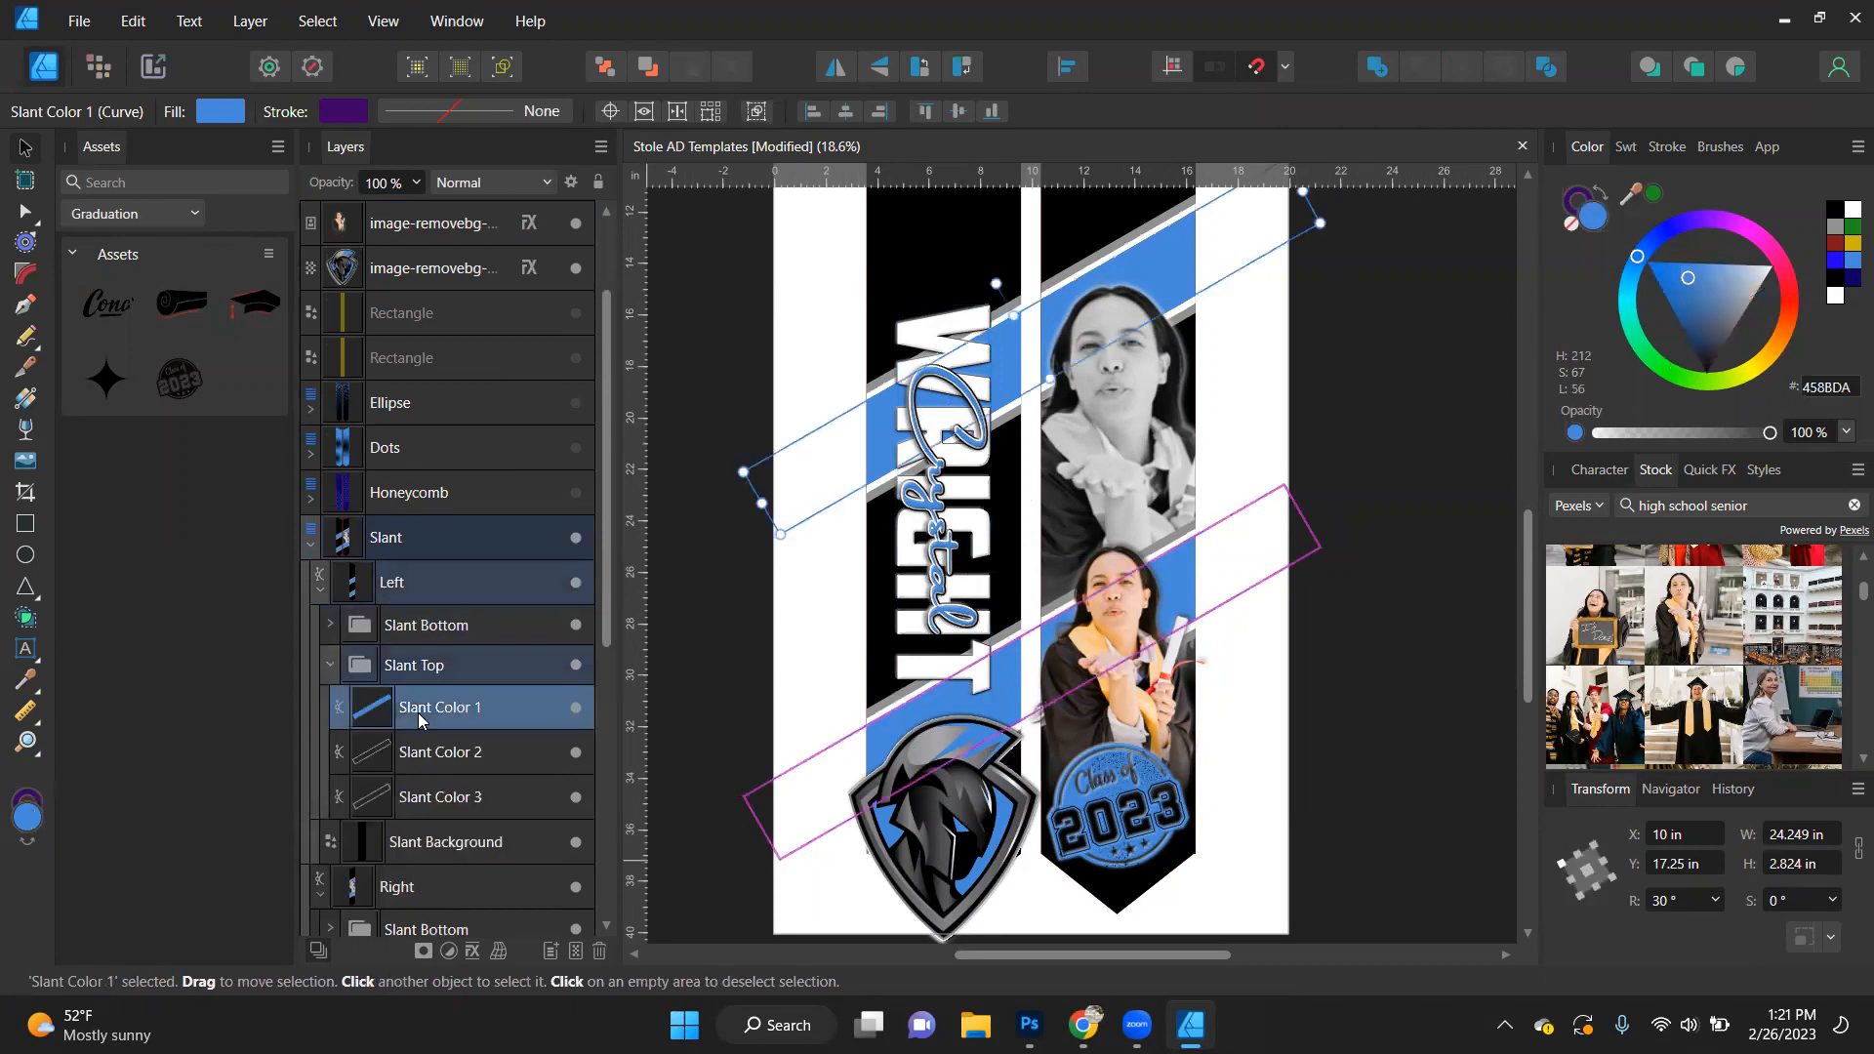
- Rotate the block-letter last-name text to 30° to match the slanted bands
{"action": "left_click", "coordinate": [904, 689]}
{"action": "left_click", "coordinate": [1685, 900]}
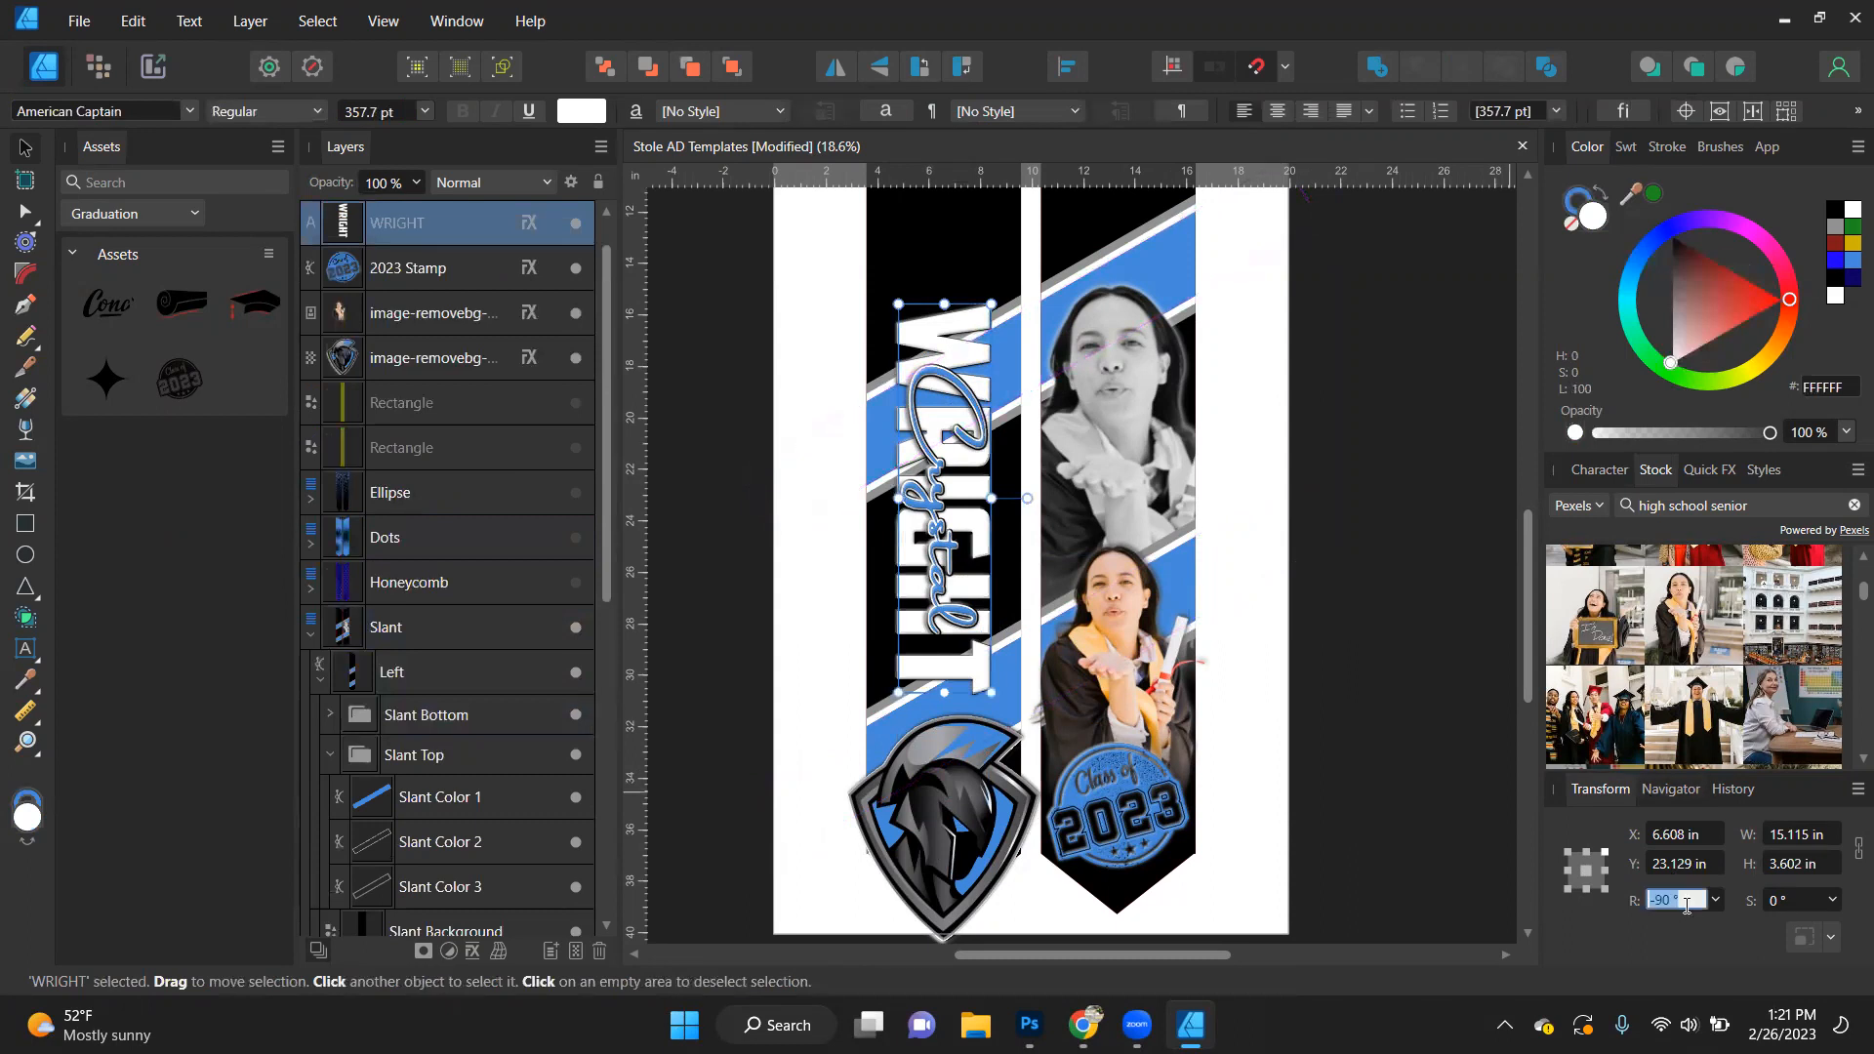
{"action": "type", "text": "30"}
{"action": "key", "text": "Return"}
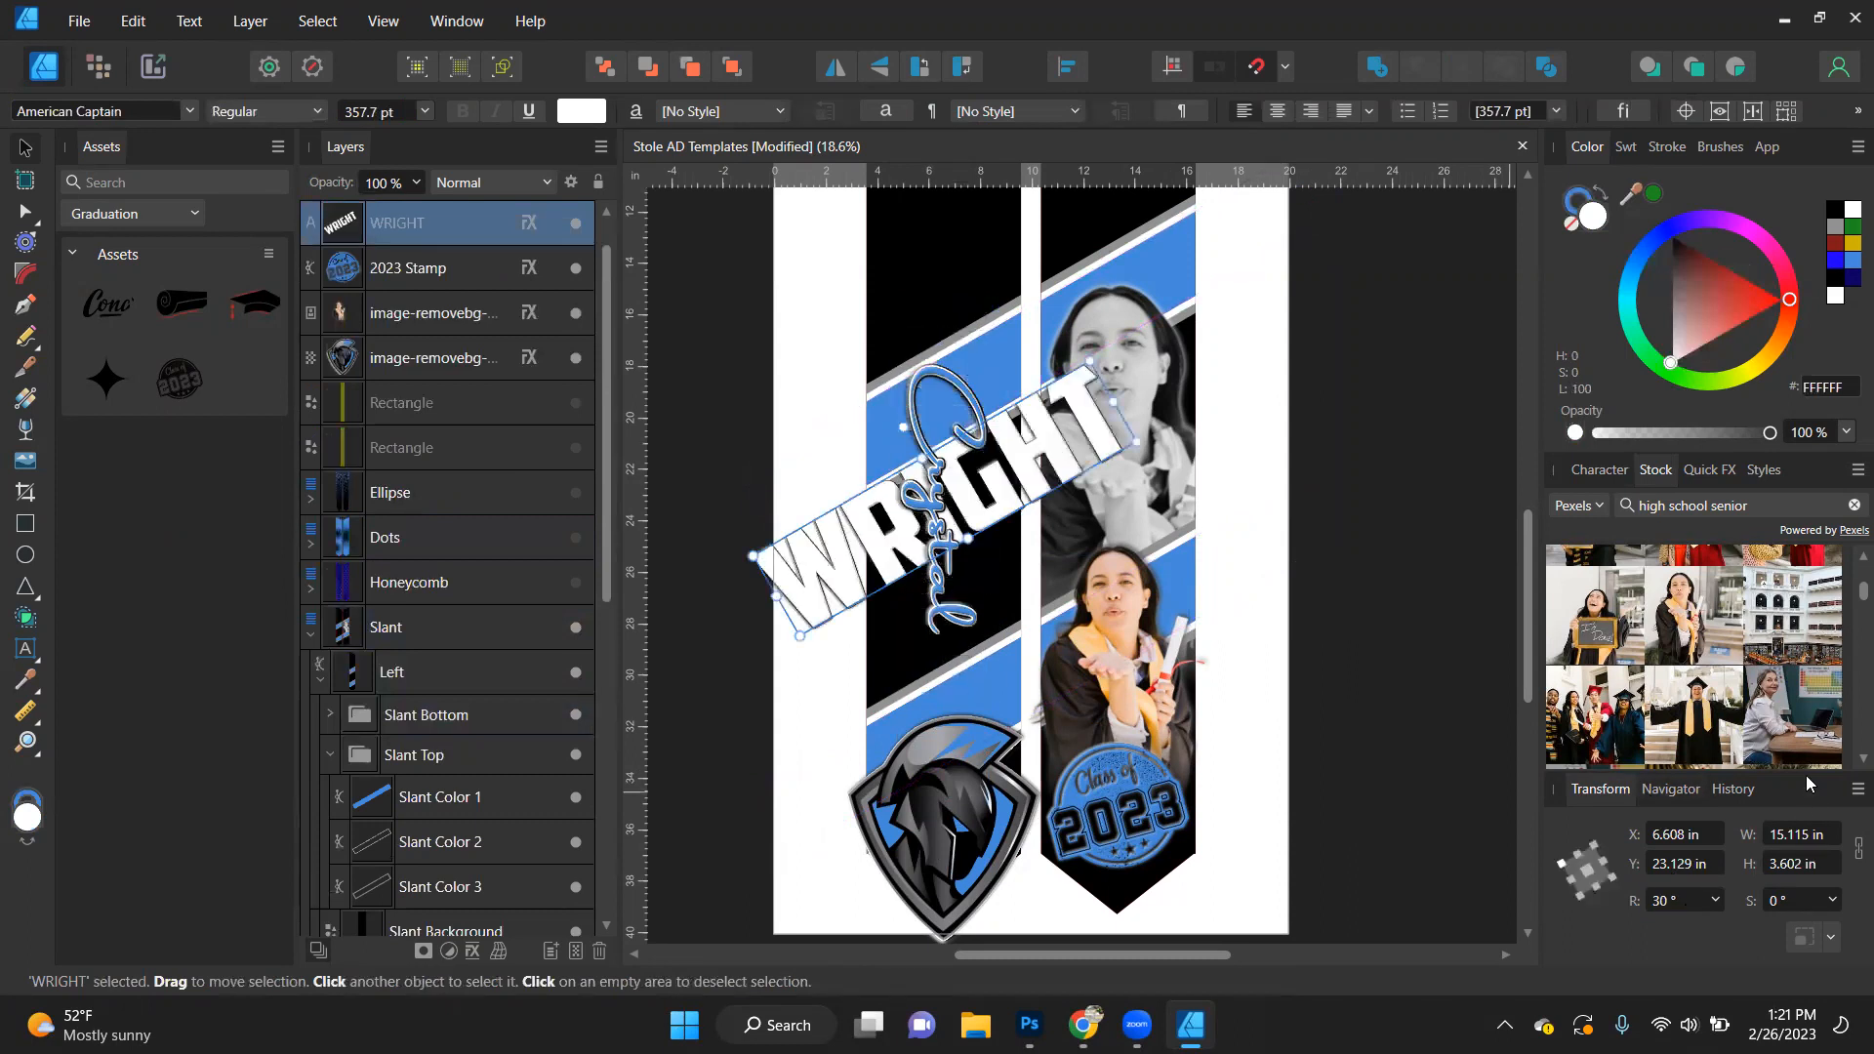
- Fit the last-name text along the upper blue band across both stole sides, about 15.4 in wide and 2.5 in high
{"action": "left_click_drag", "start_coordinate": [1040, 447], "coordinate": [1134, 284]}
{"action": "left_click_drag", "start_coordinate": [1207, 232], "coordinate": [1140, 271]}
{"action": "left_click_drag", "start_coordinate": [1104, 331], "coordinate": [1122, 316]}
{"action": "left_click_drag", "start_coordinate": [906, 423], "coordinate": [867, 449]}
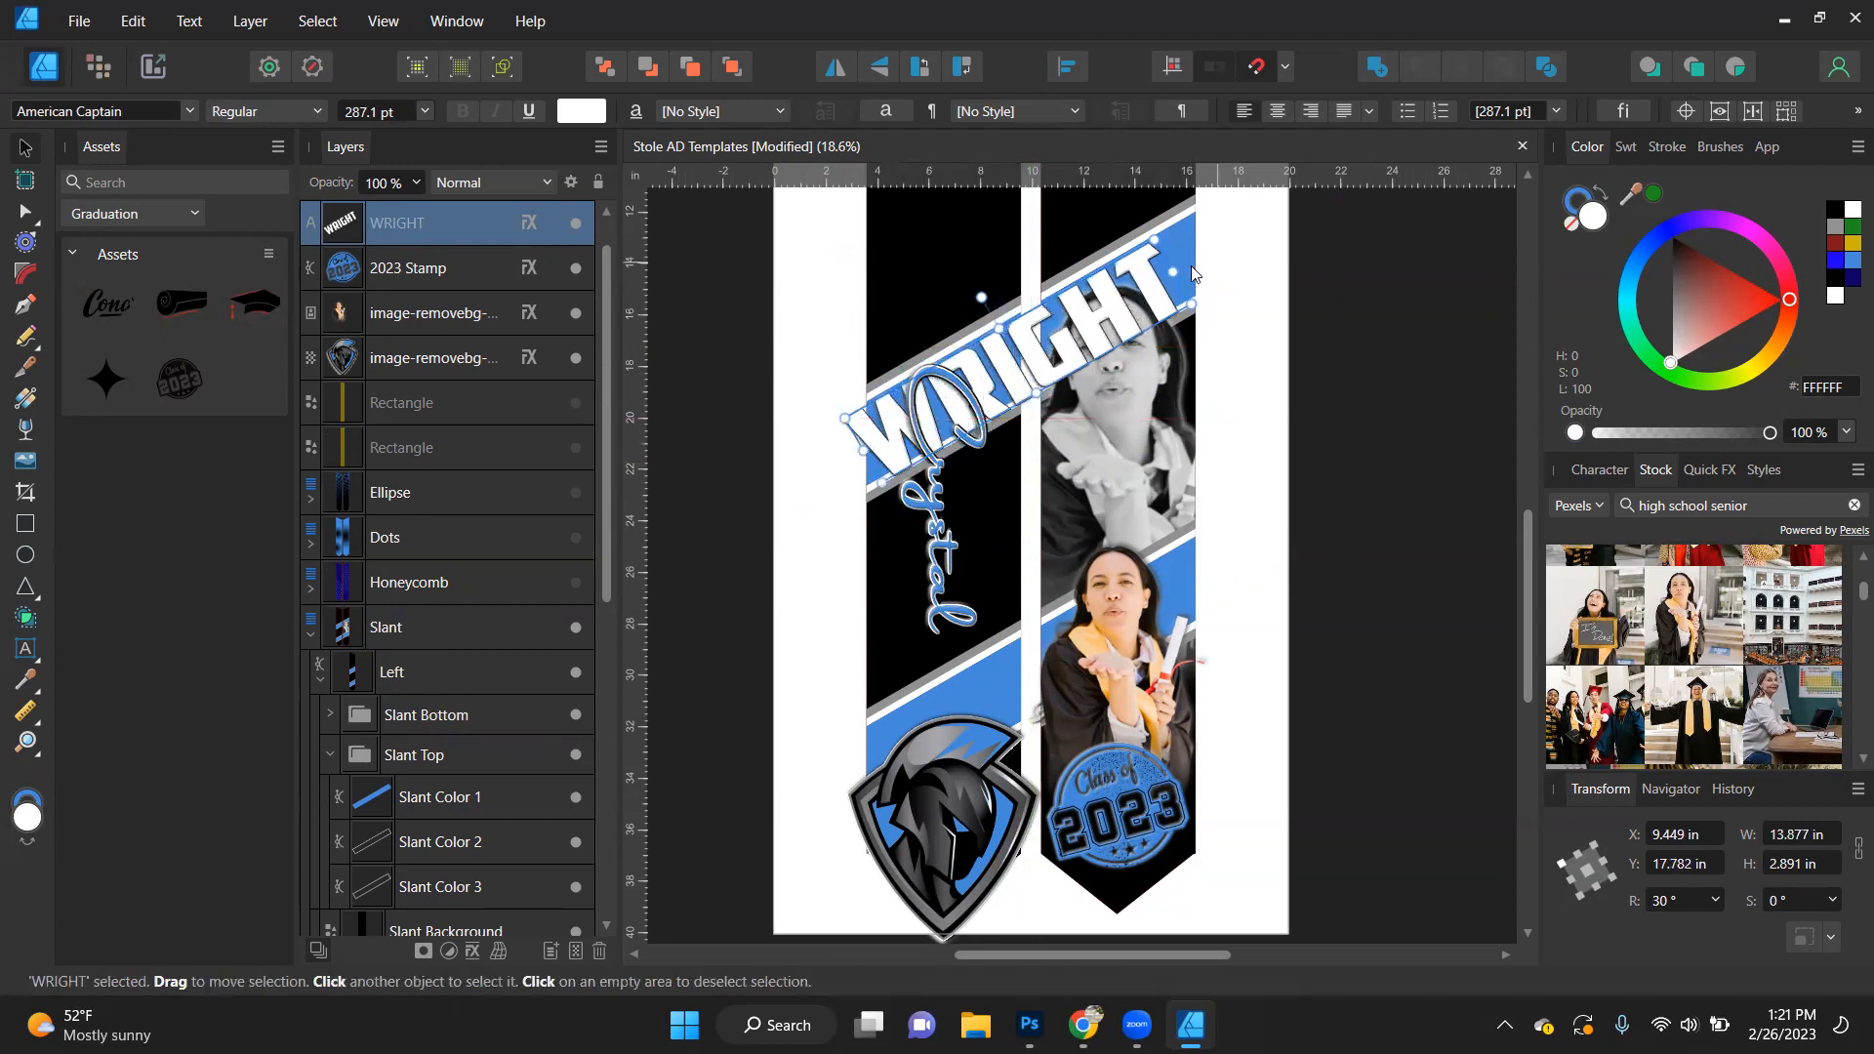
{"action": "left_click_drag", "start_coordinate": [1174, 271], "coordinate": [1192, 251]}
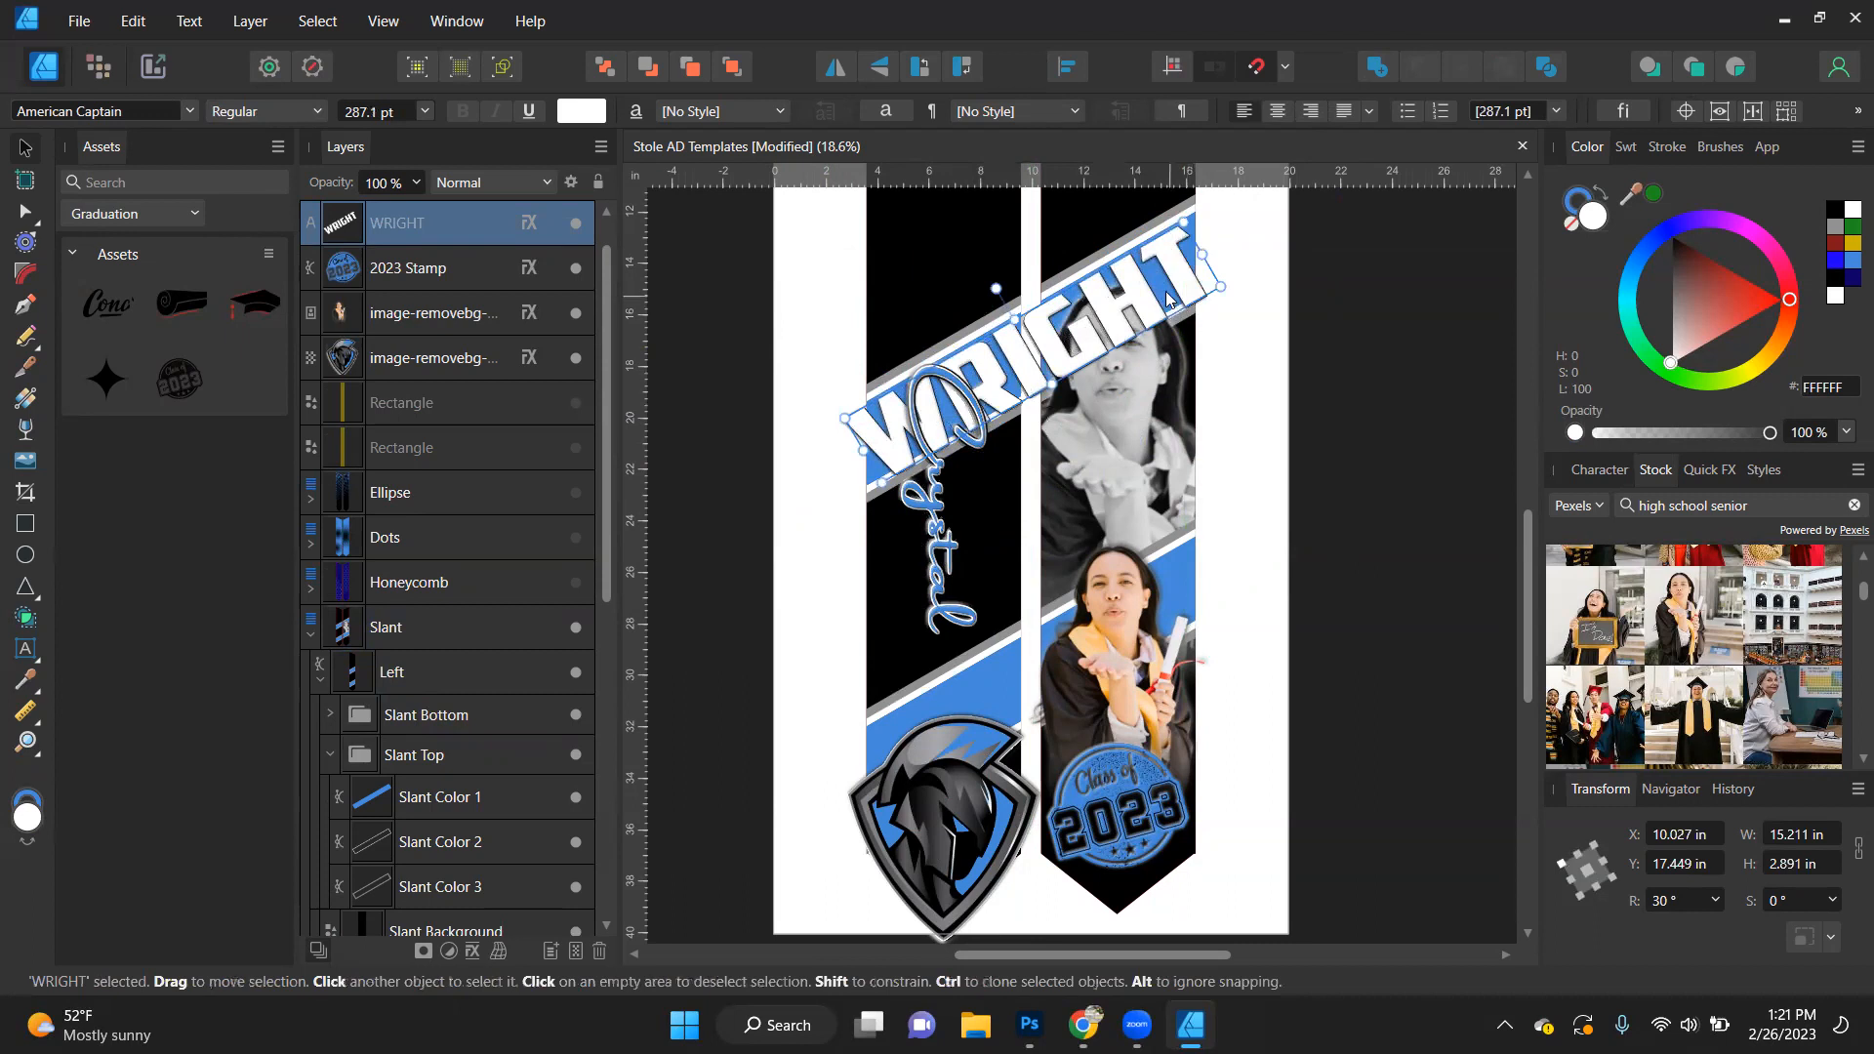
{"action": "scroll", "coordinate": [1152, 279], "scroll_direction": "up", "scroll_amount": 3}
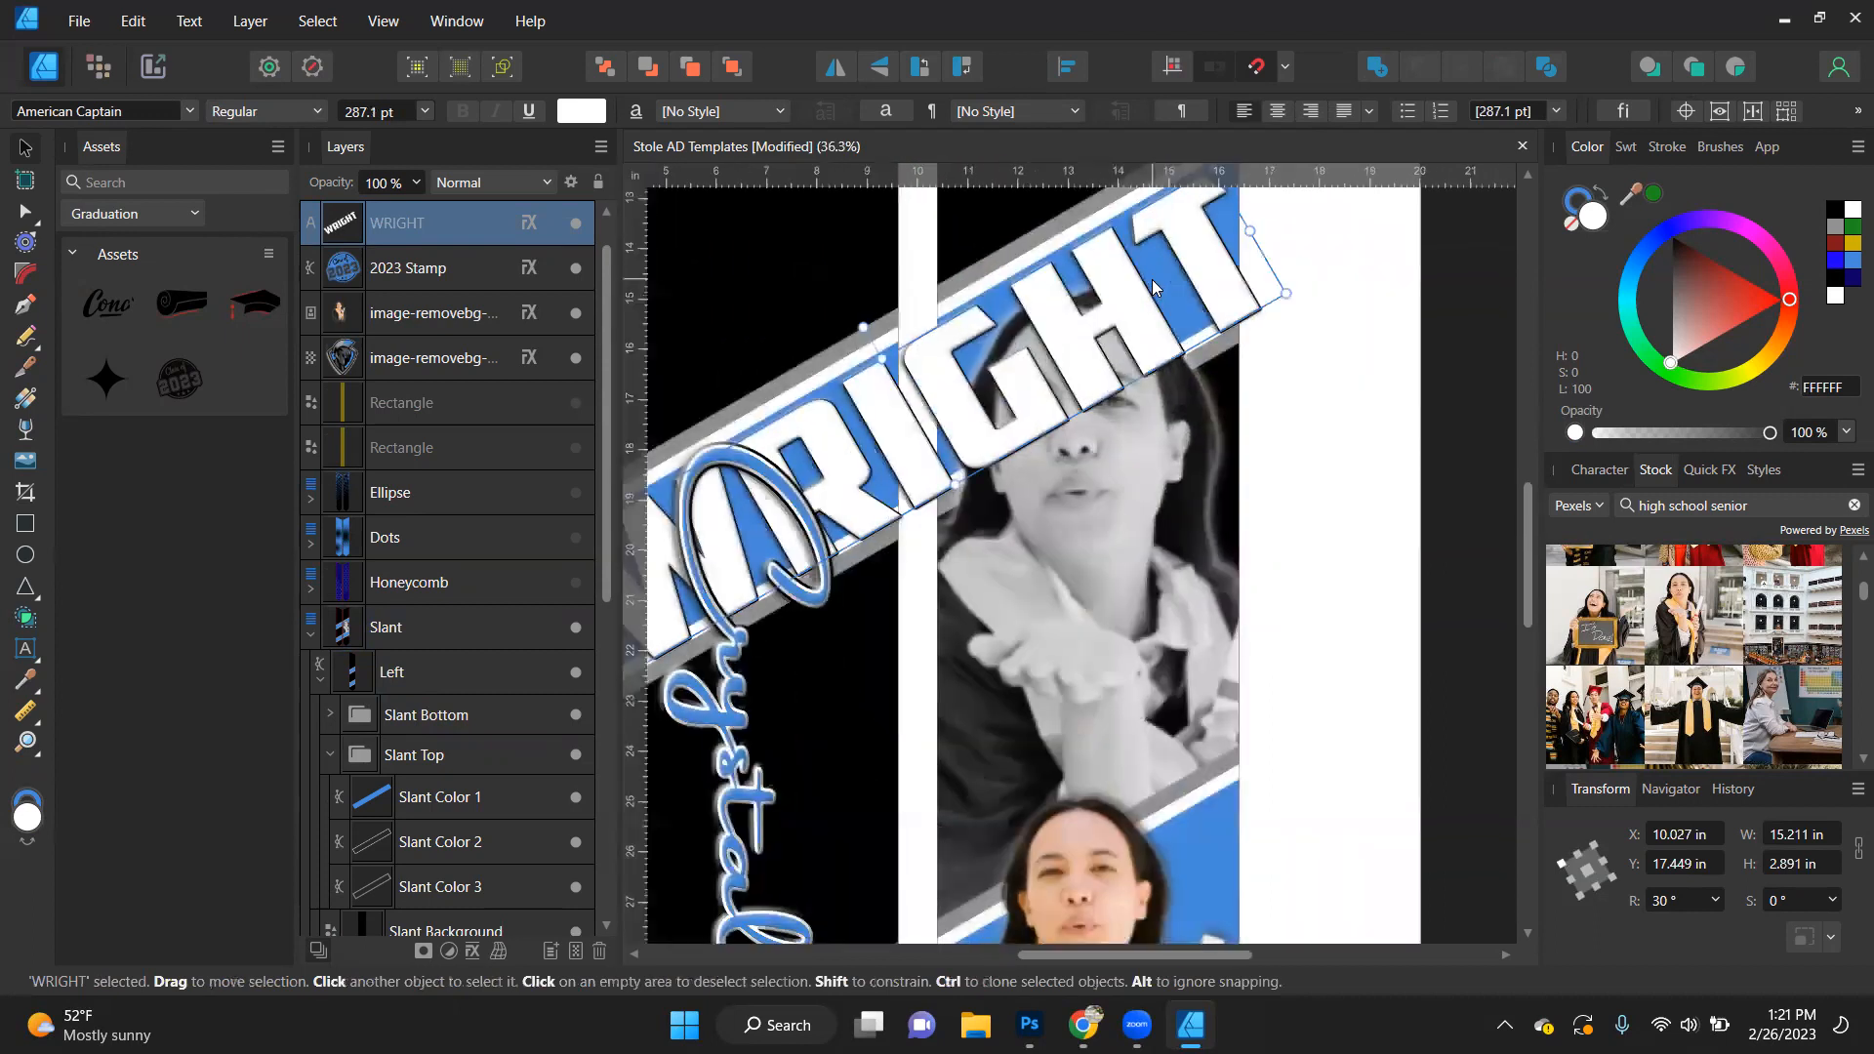
{"action": "left_click_drag", "start_coordinate": [1285, 291], "coordinate": [1242, 216]}
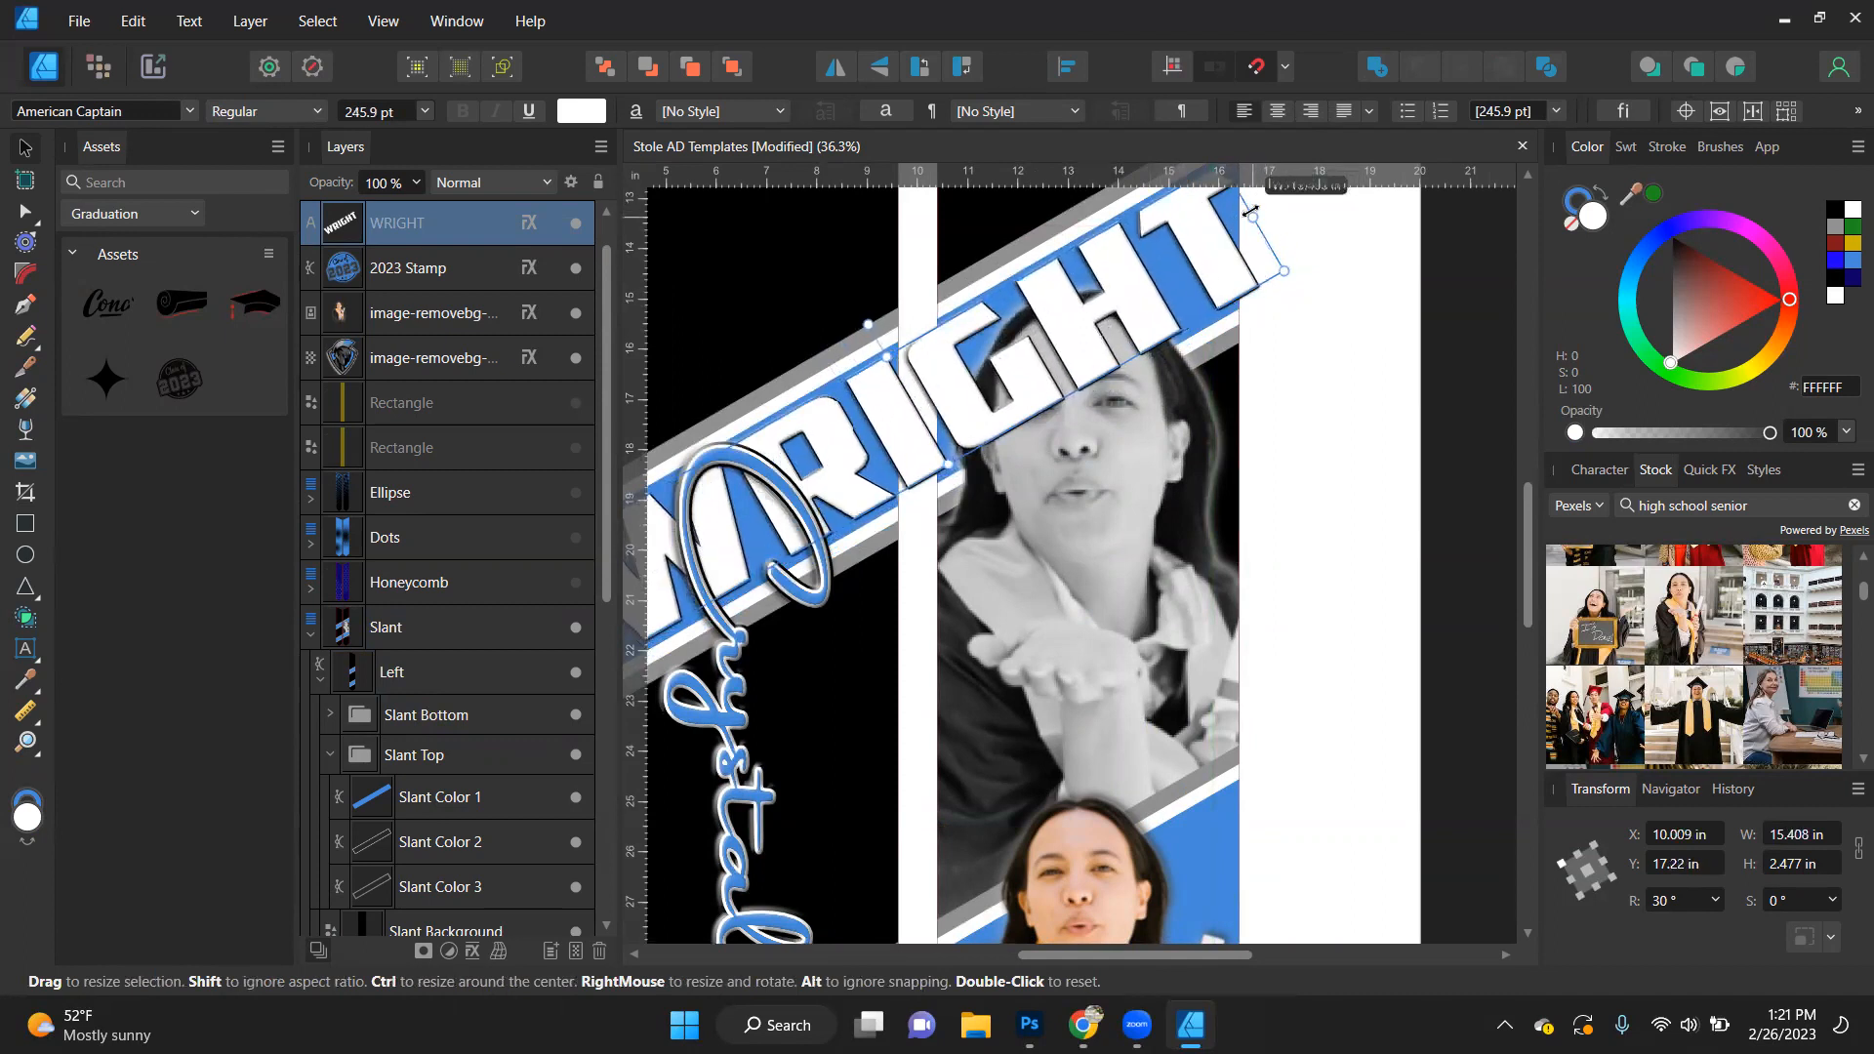
{"action": "scroll", "coordinate": [1248, 519], "scroll_direction": "down", "scroll_amount": 3}
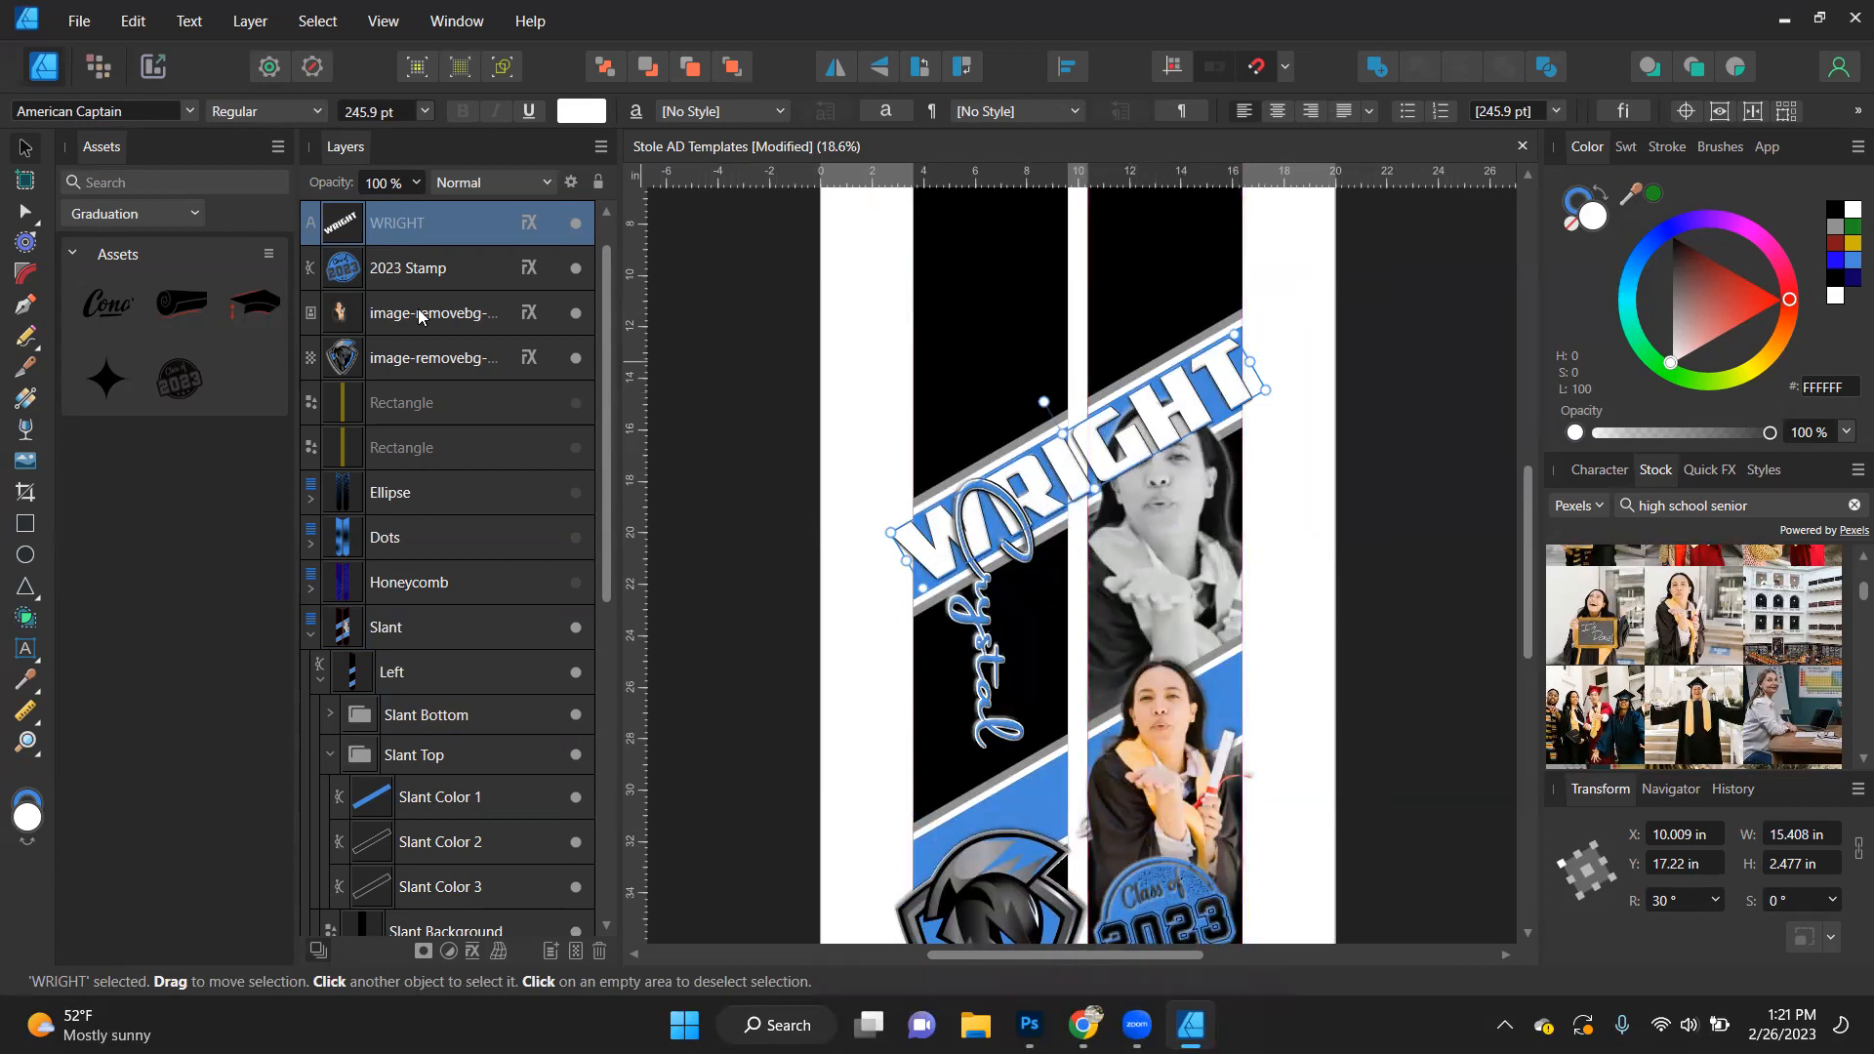
- Duplicate the last-name text and nest one copy inside Slant Color 1 of the Left shape's Slant Top group
{"action": "double_click", "coordinate": [459, 221]}
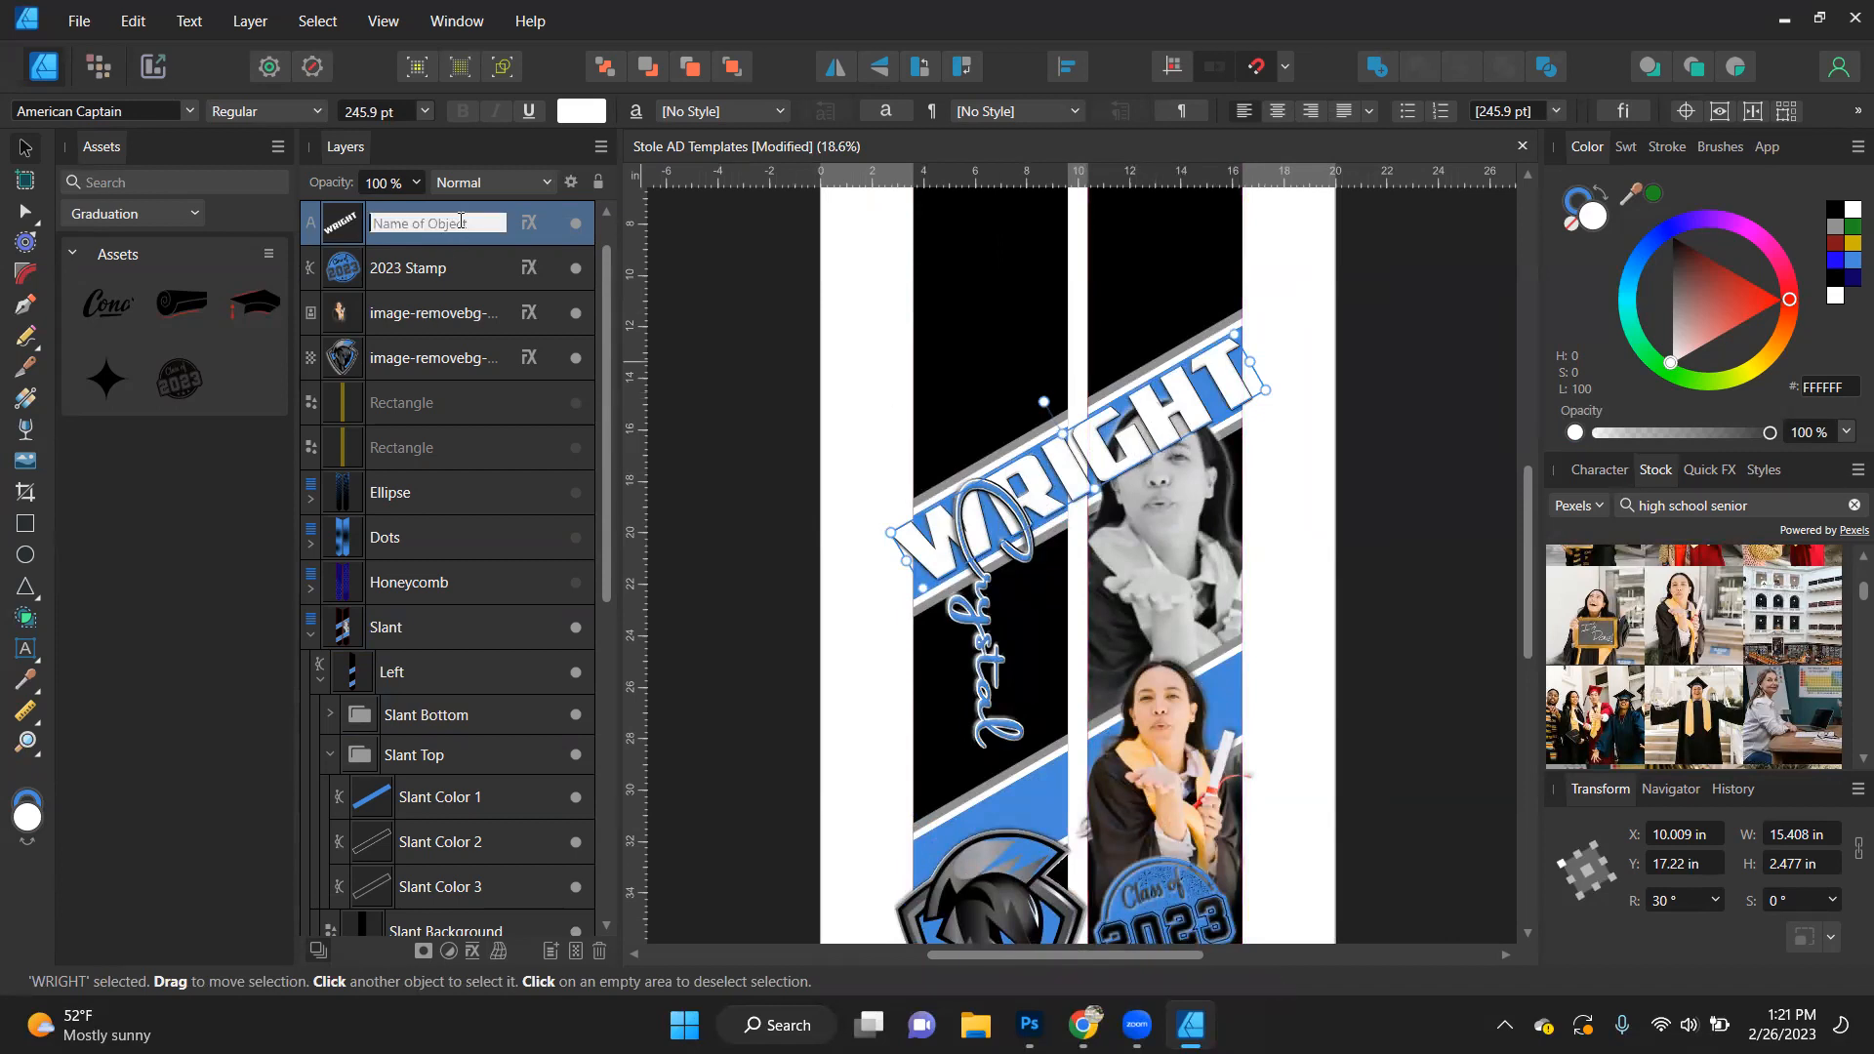
{"action": "left_click", "coordinate": [339, 233]}
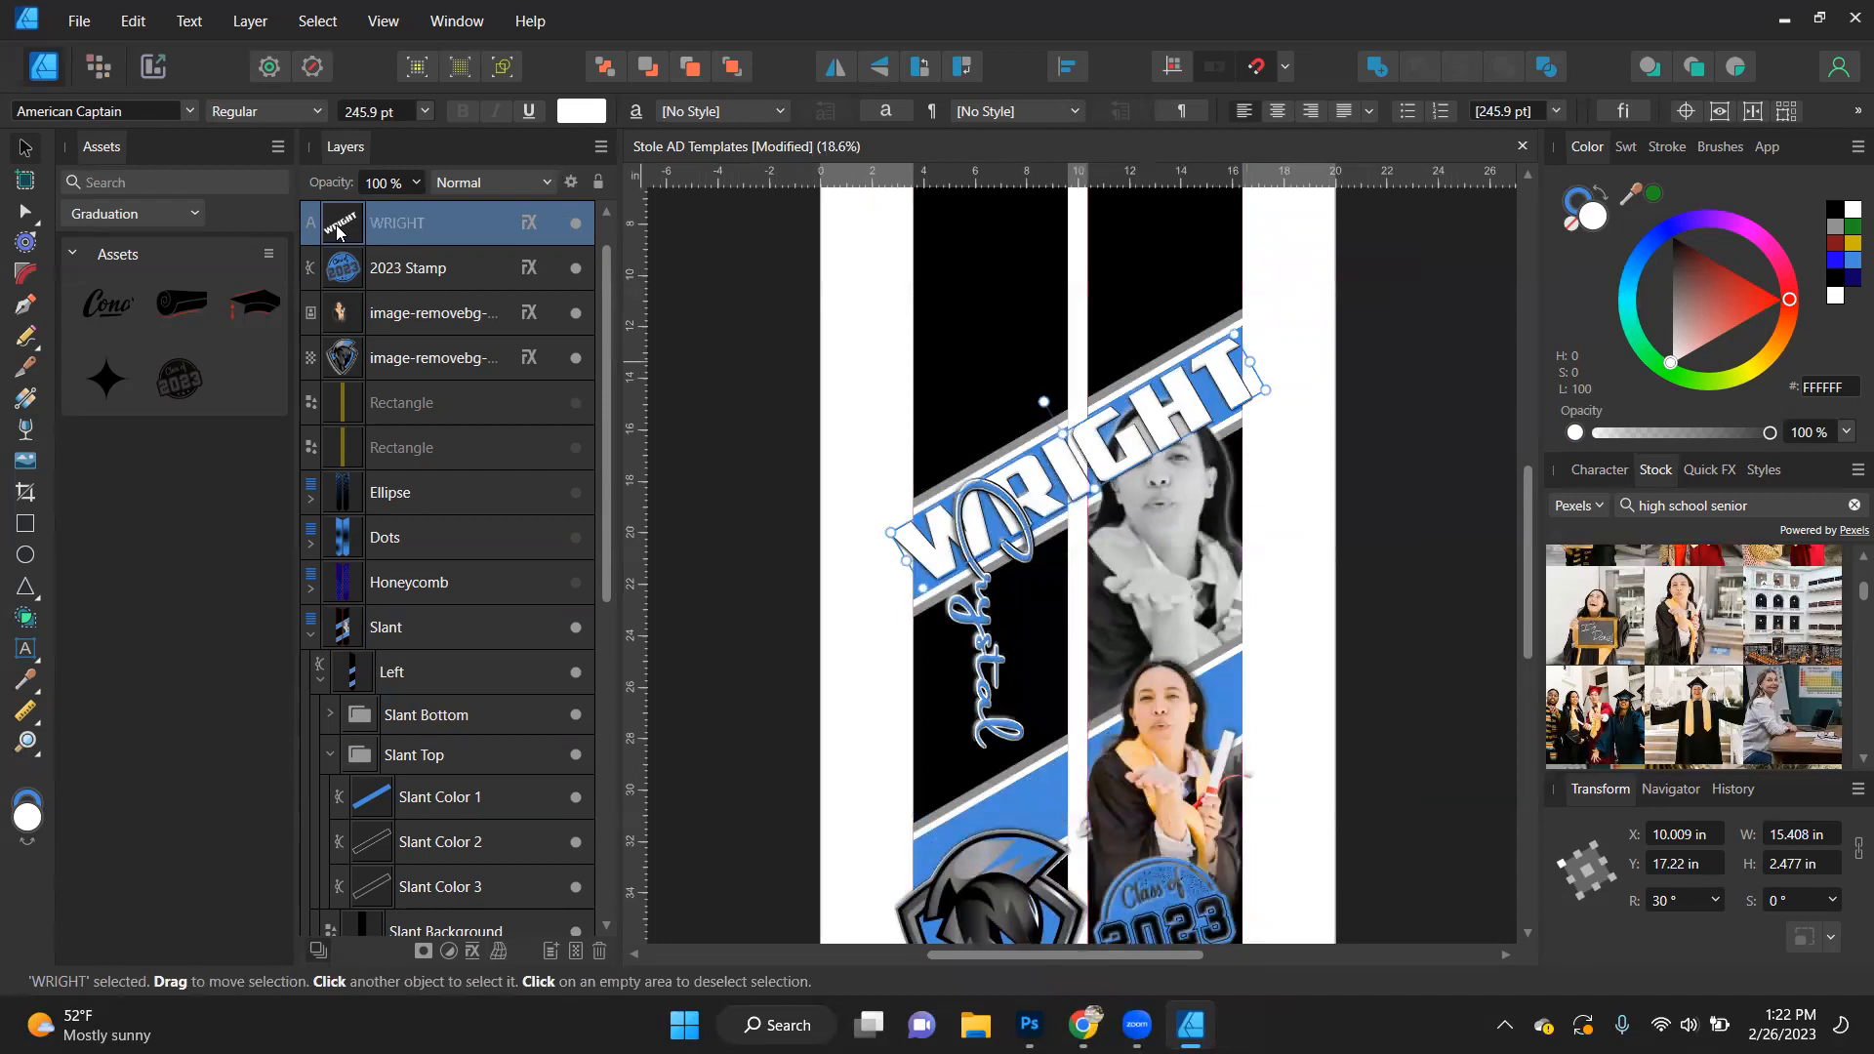
{"action": "key", "text": "ctrl+j"}
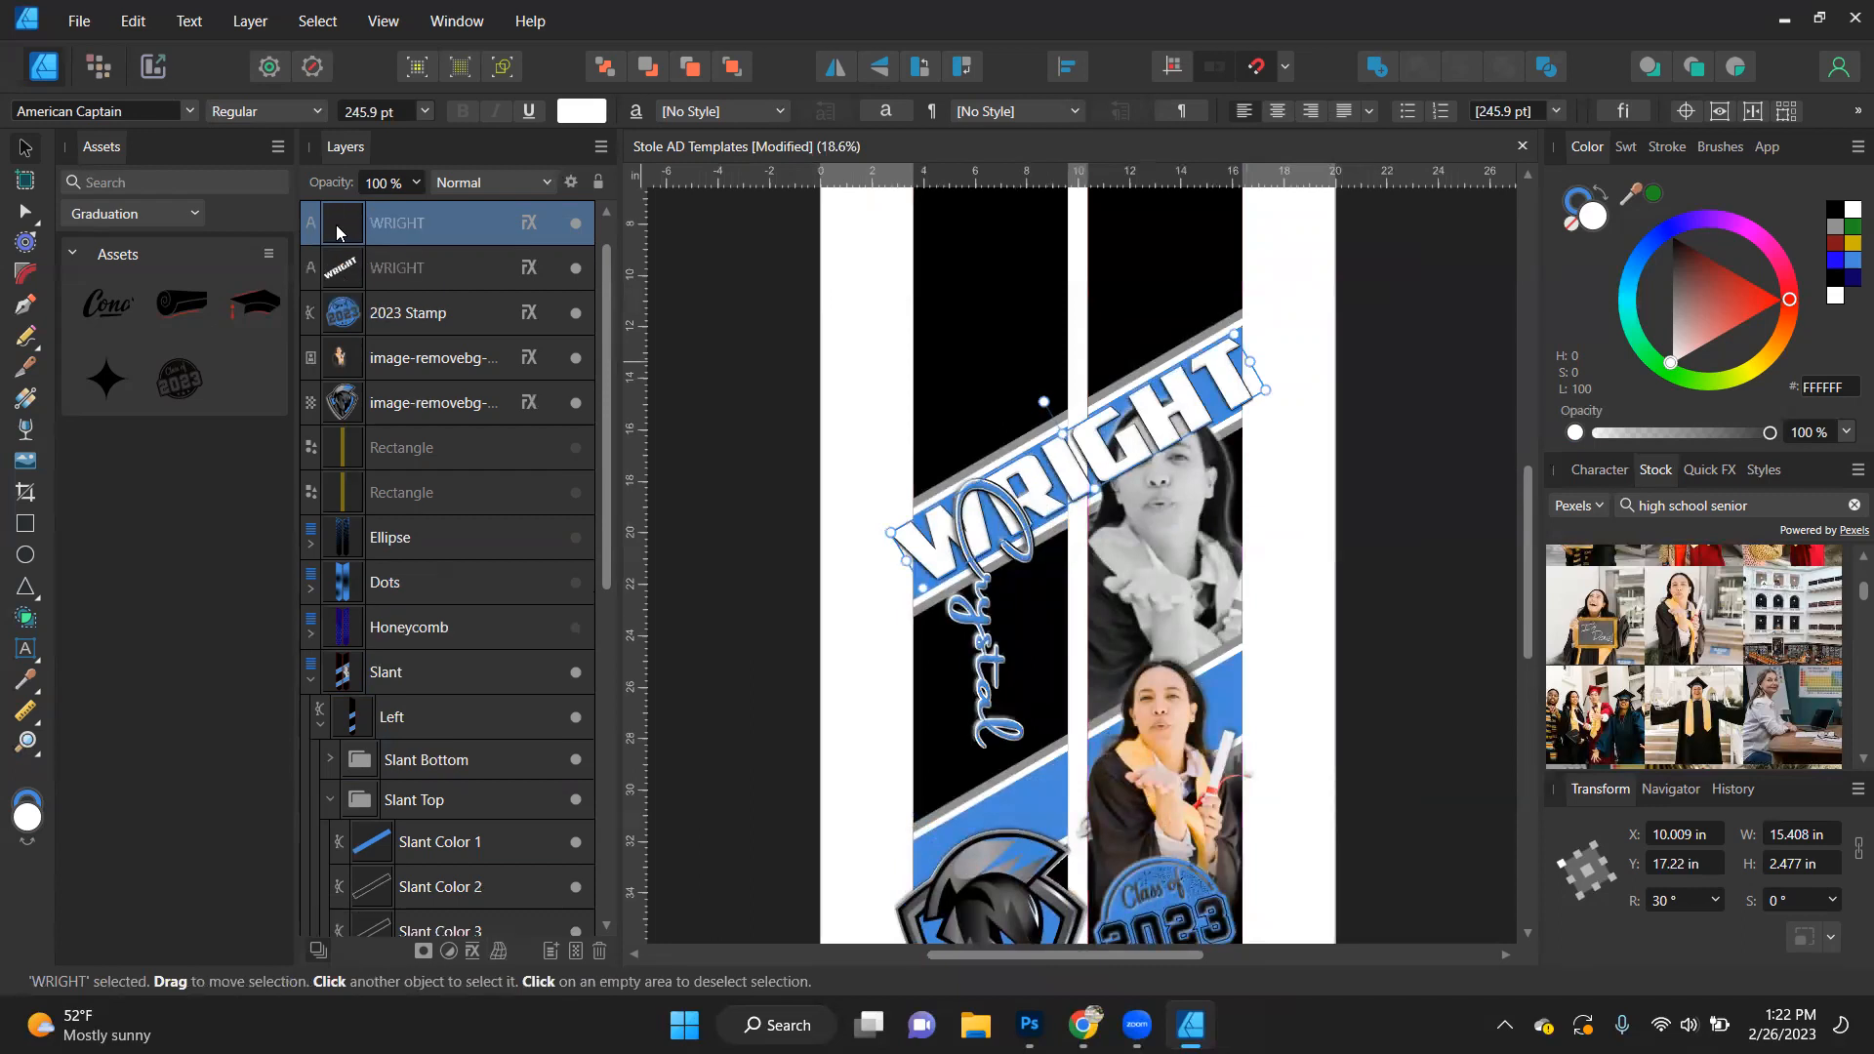
{"action": "left_click_drag", "start_coordinate": [401, 234], "coordinate": [426, 747]}
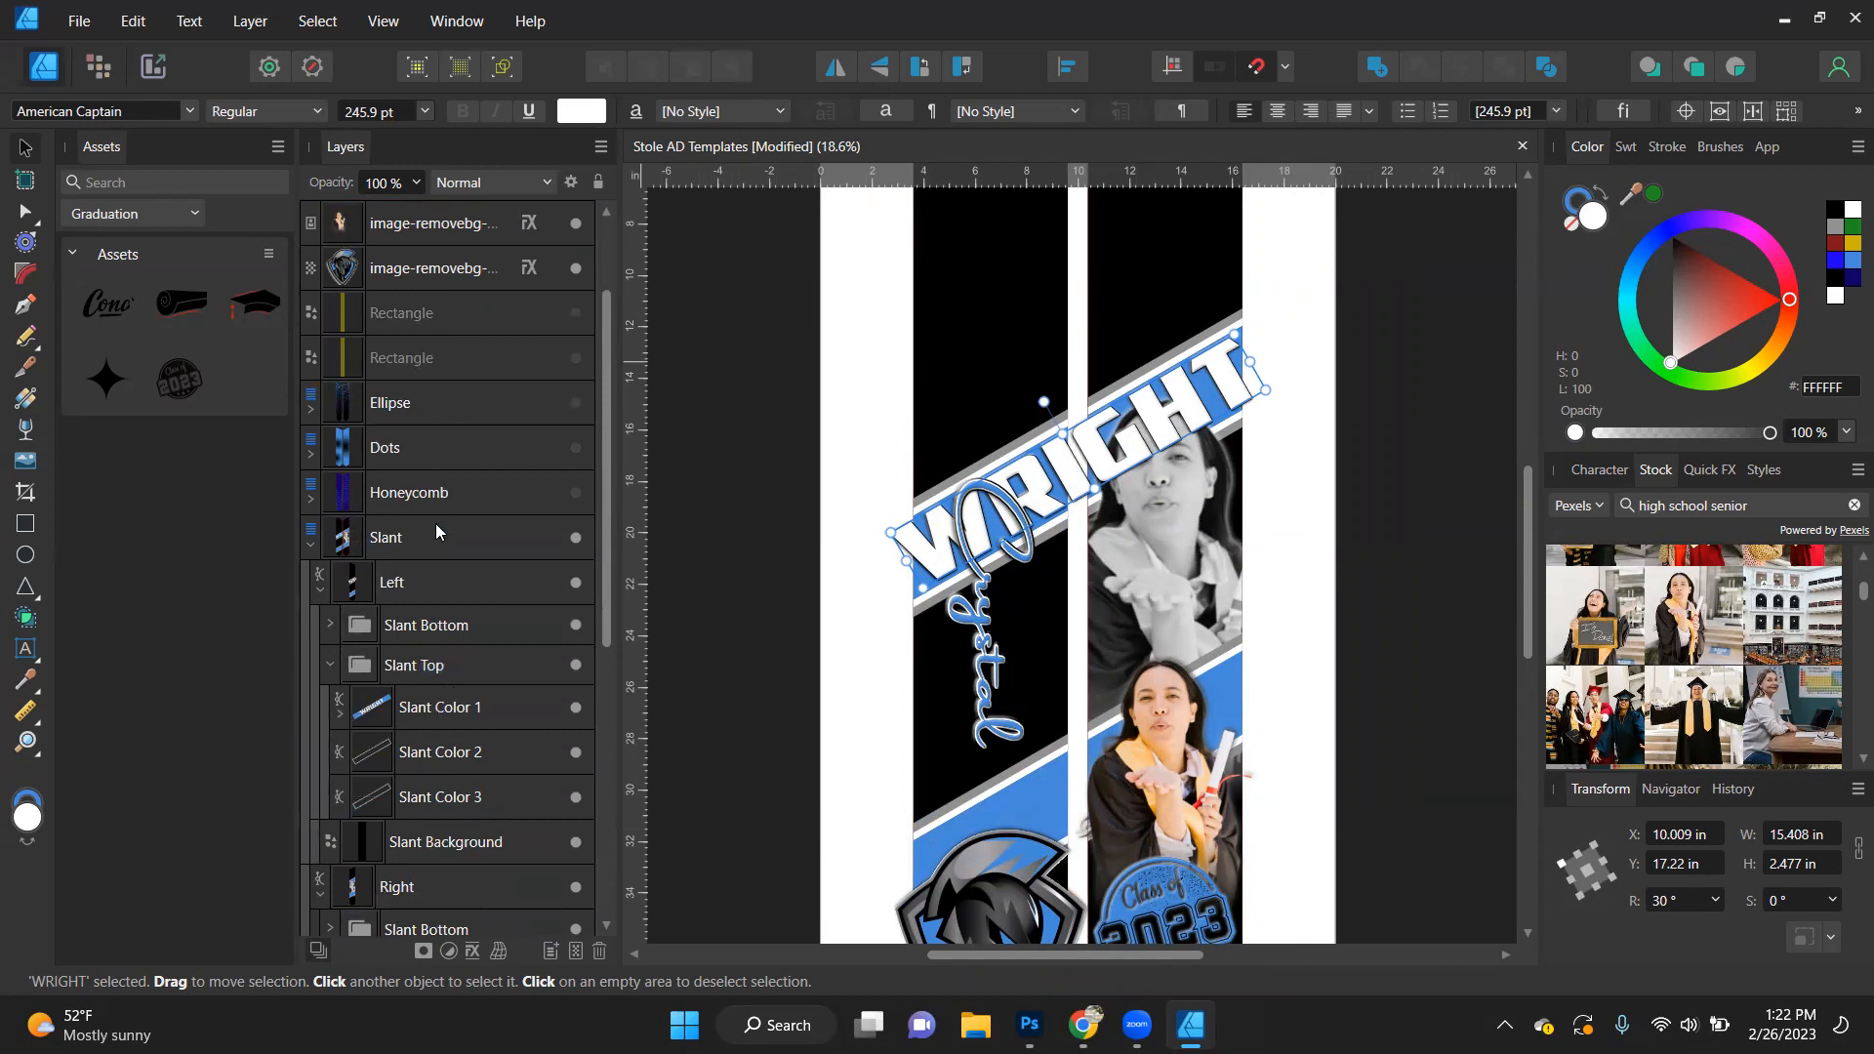
- Place the other last-name copy in the Right shape's Slant Top group, directly above Slant Color 1 and behind the greyscale portrait
{"action": "scroll", "coordinate": [436, 523], "scroll_direction": "up", "scroll_amount": 2}
{"action": "left_click_drag", "start_coordinate": [412, 264], "coordinate": [423, 713]}
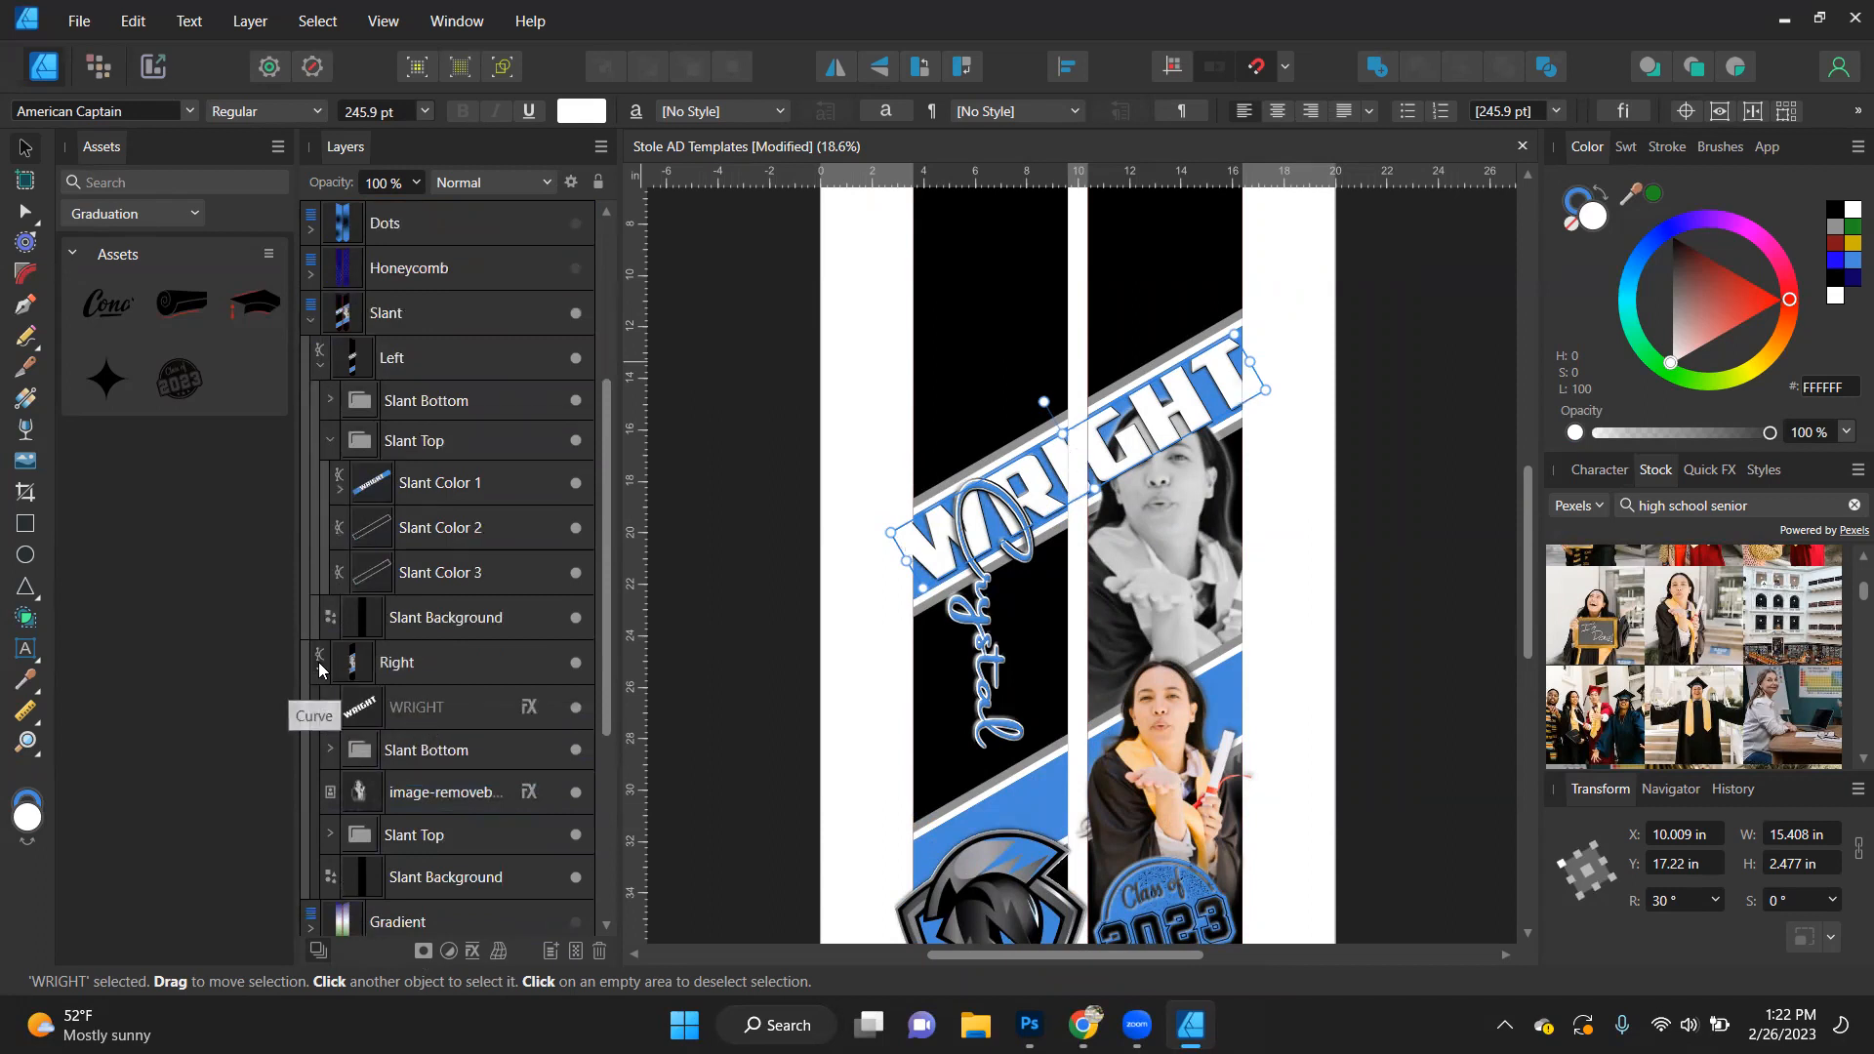
{"action": "left_click", "coordinate": [322, 668]}
{"action": "left_click", "coordinate": [320, 669]}
{"action": "left_click", "coordinate": [330, 834]}
{"action": "scroll", "coordinate": [435, 720], "scroll_direction": "down", "scroll_amount": 2}
{"action": "left_click_drag", "start_coordinate": [427, 576], "coordinate": [398, 714]}
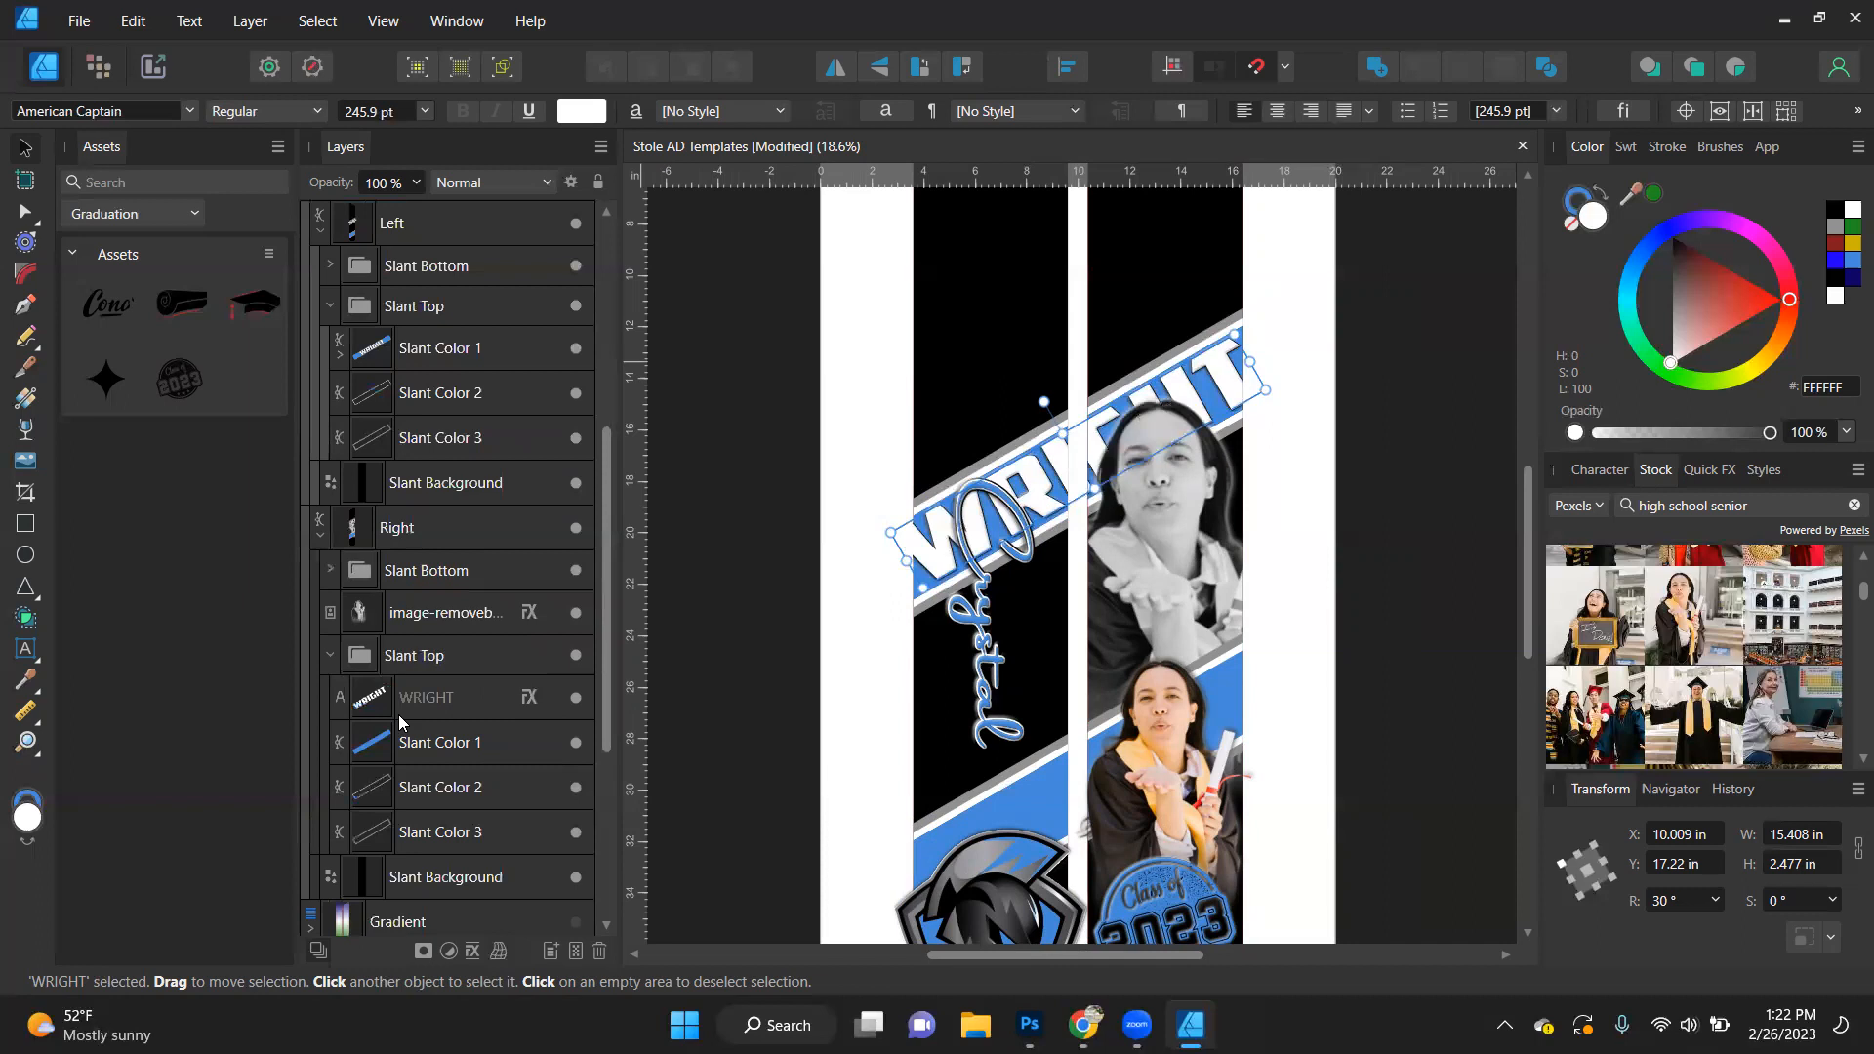
{"action": "left_click", "coordinate": [1355, 562]}
- Move the first-name script text down the left stole side to about Y 27.8 in, and select the Right shape
{"action": "left_click_drag", "start_coordinate": [983, 658], "coordinate": [990, 774]}
{"action": "scroll", "coordinate": [979, 532], "scroll_direction": "down", "scroll_amount": 1}
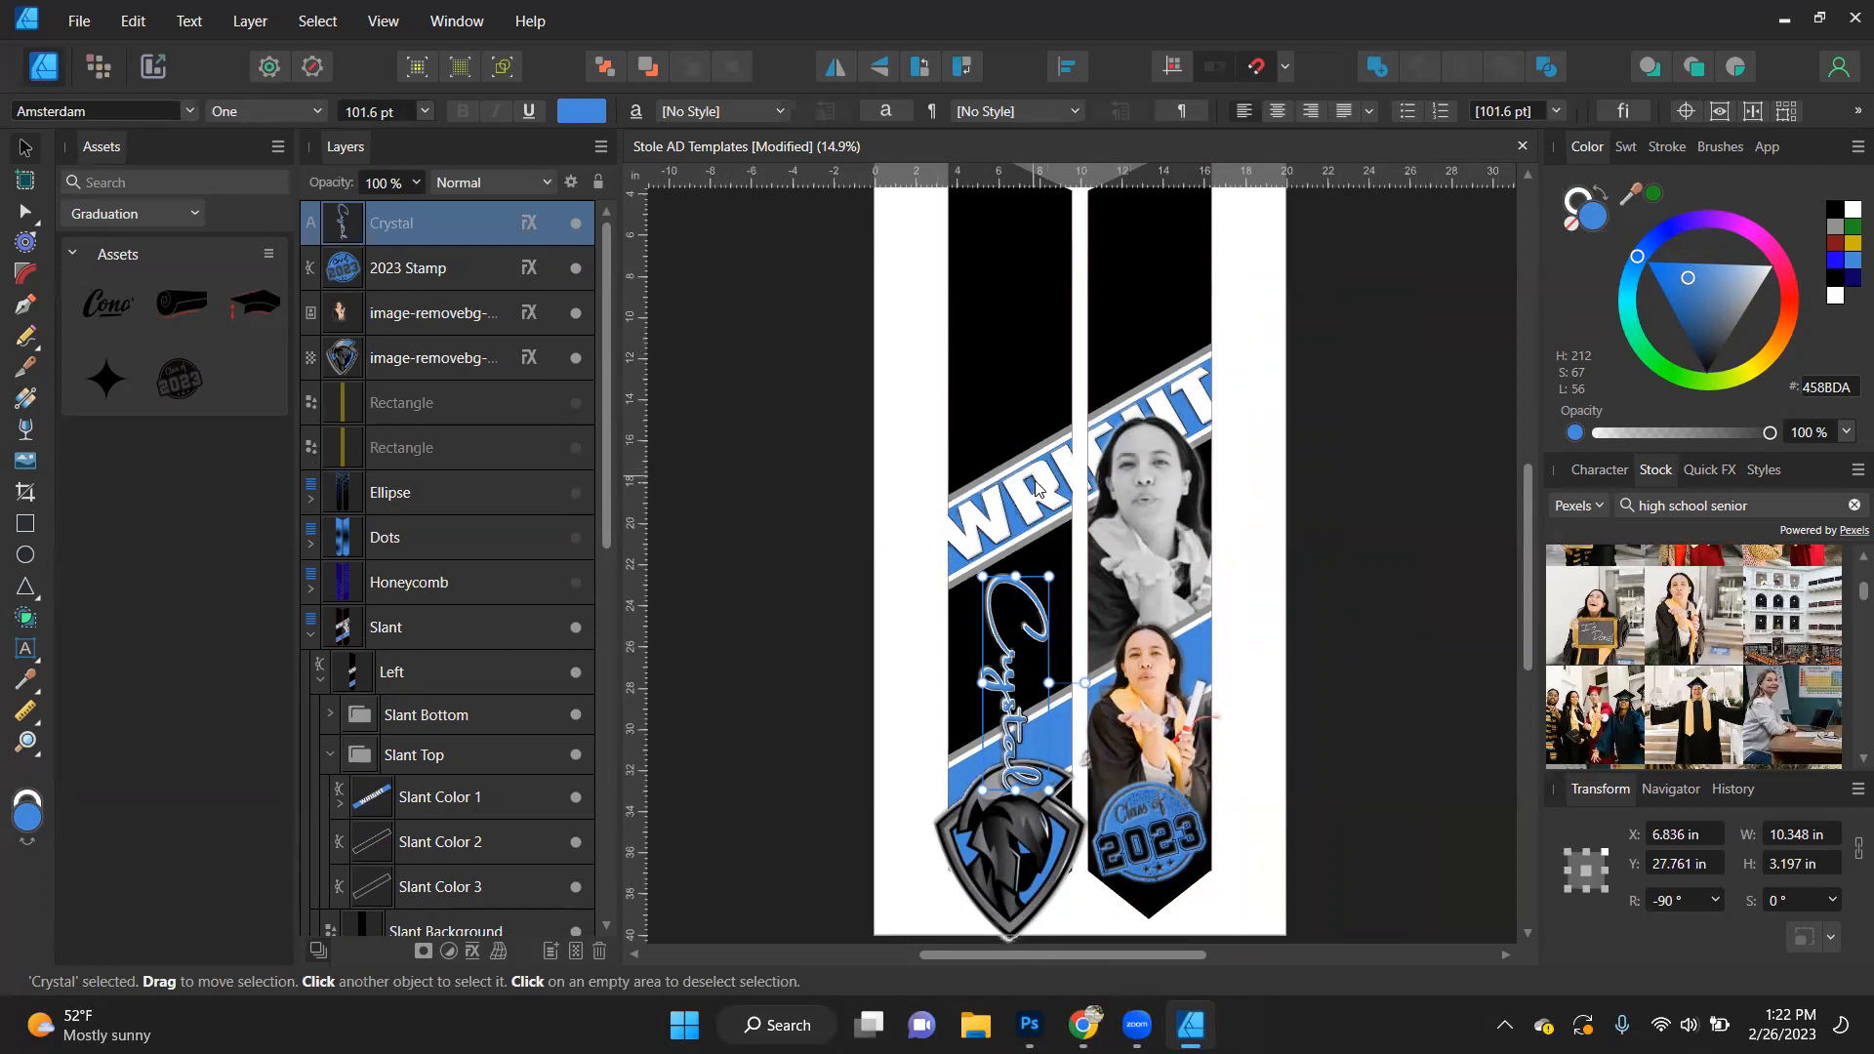
{"action": "left_click", "coordinate": [1153, 503]}
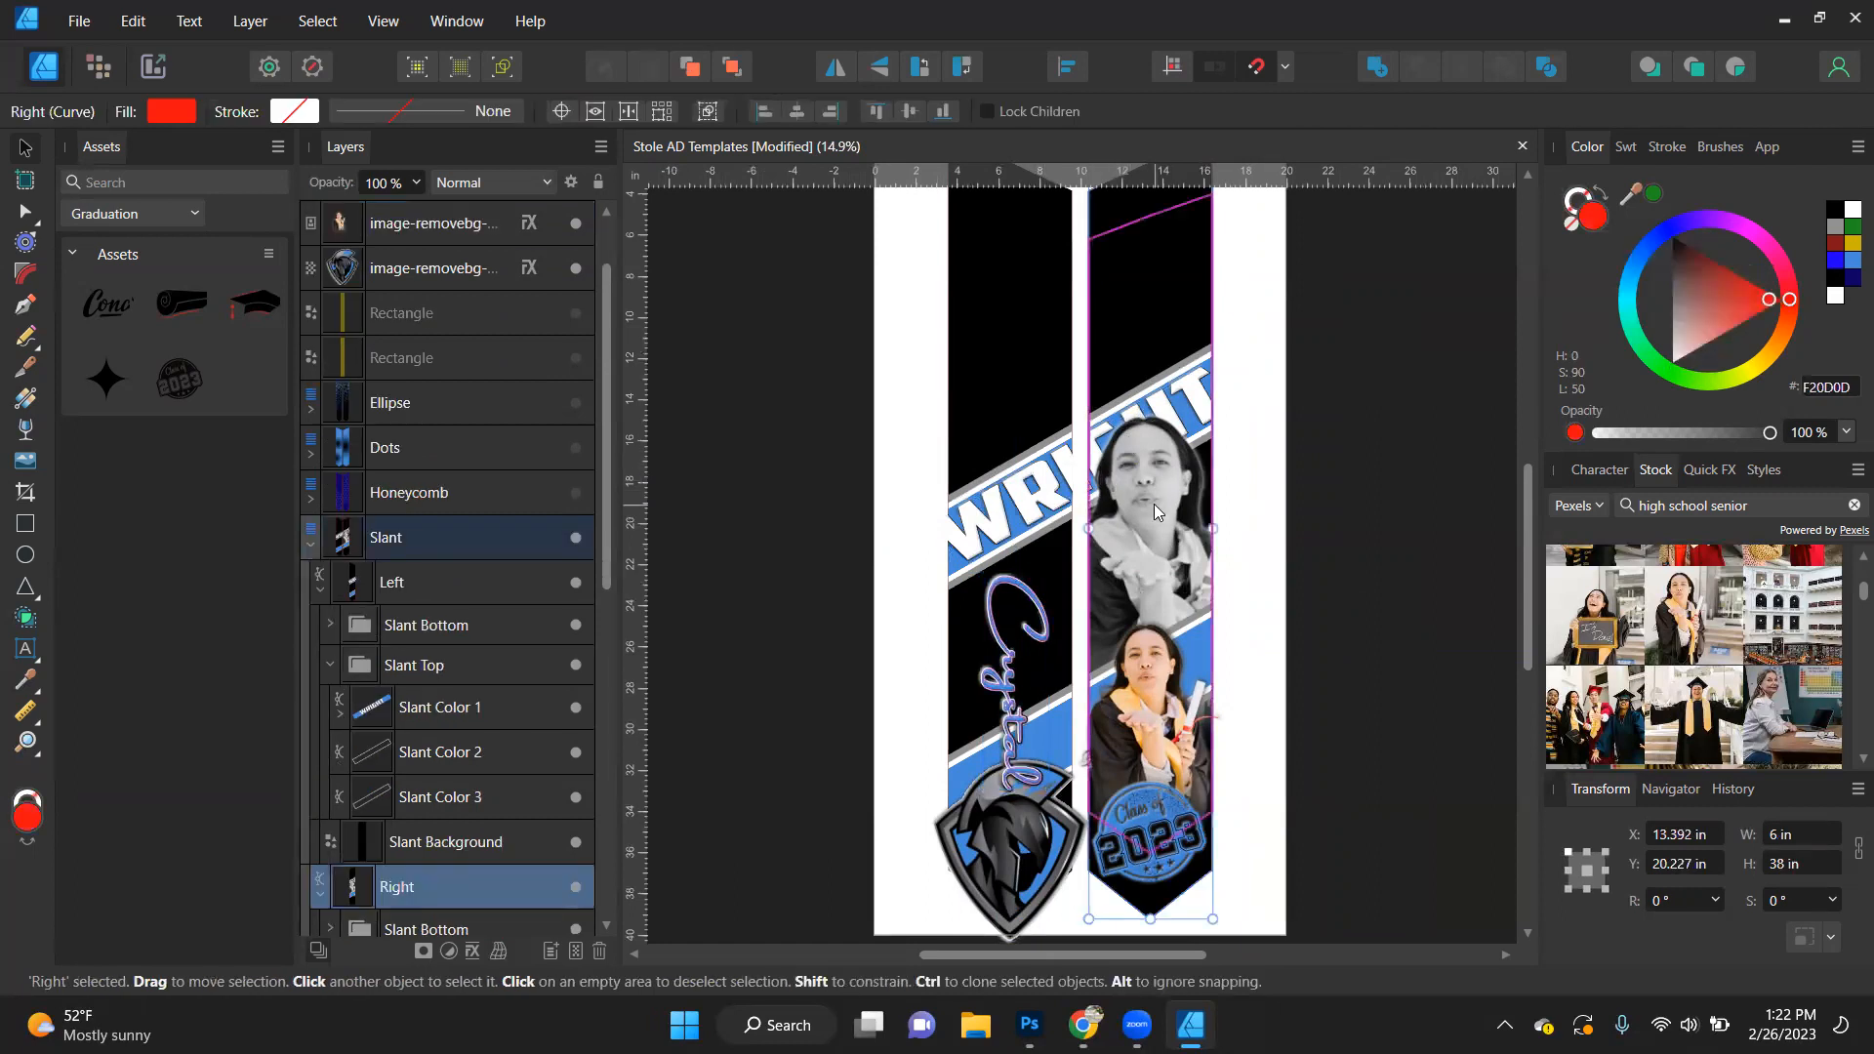
- Try to shift the greyscale portrait slightly down the right stole side
{"action": "left_click", "coordinate": [1155, 503]}
{"action": "left_click_drag", "start_coordinate": [1157, 525], "coordinate": [1154, 530]}
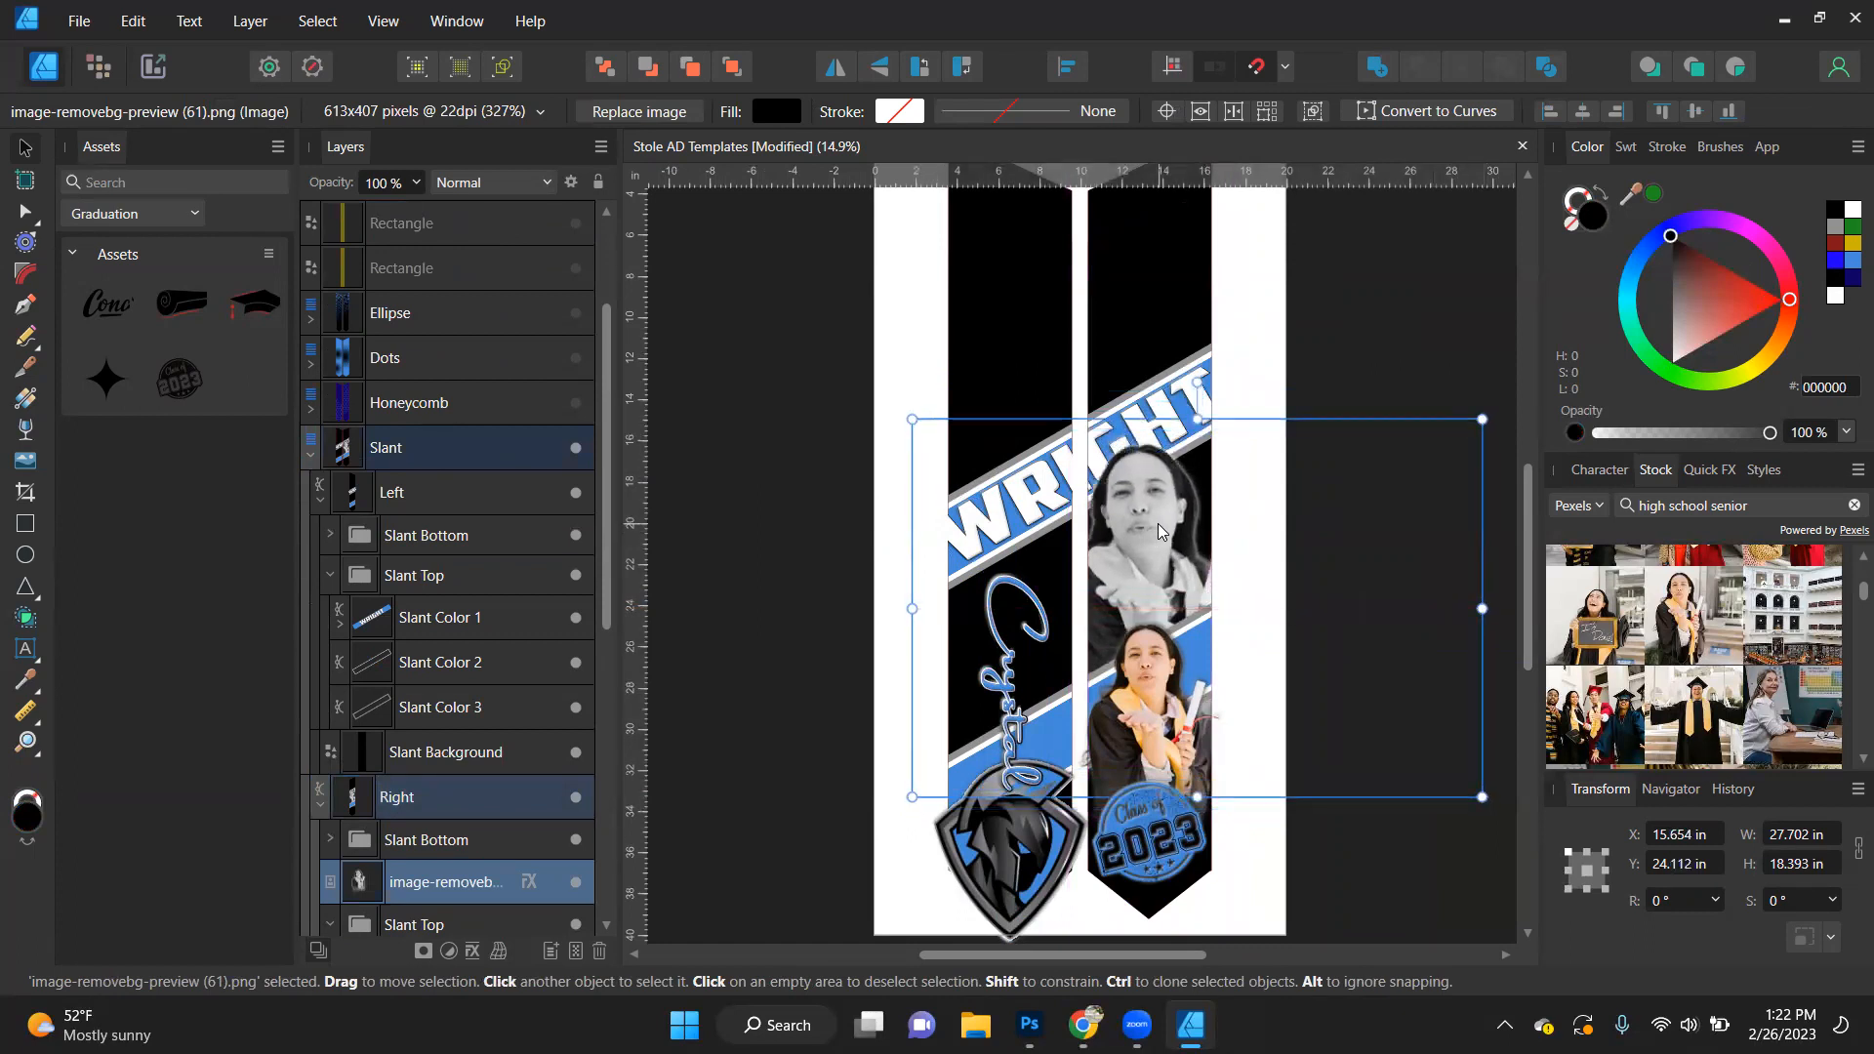
{"action": "left_click", "coordinate": [1341, 259]}
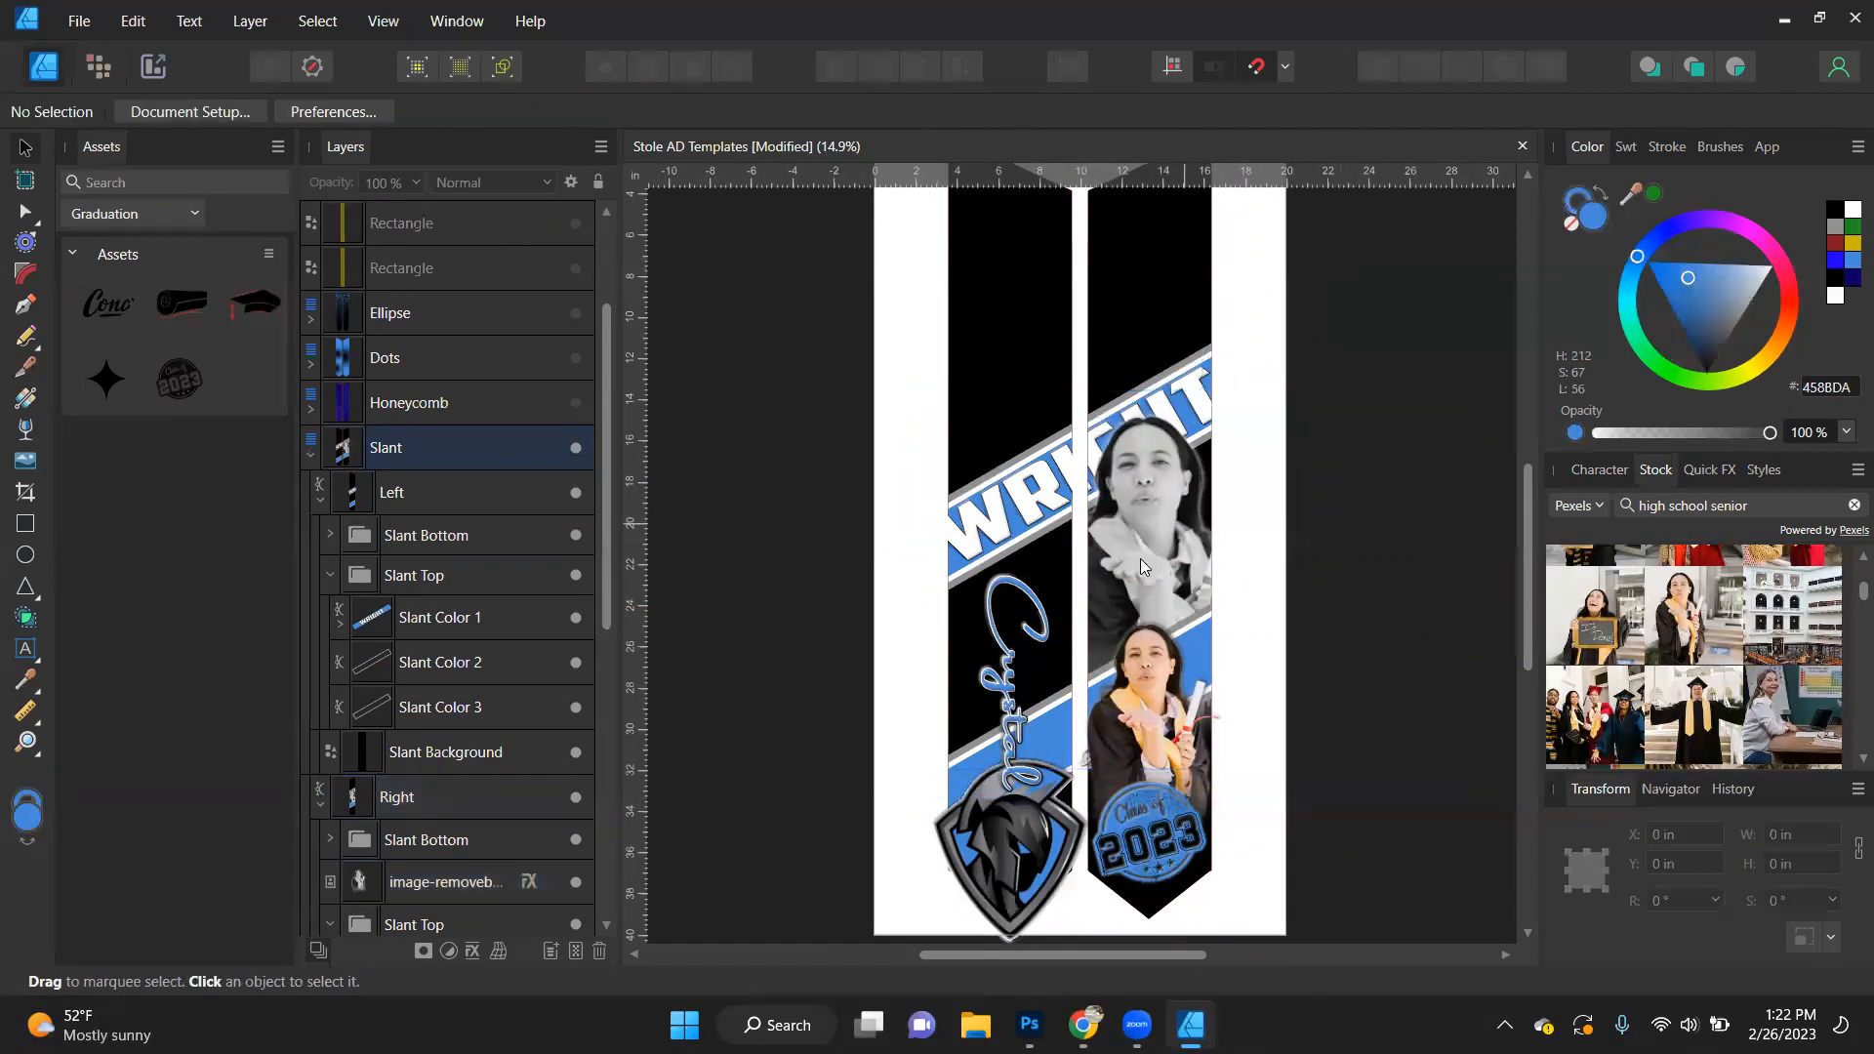
- Rotate the first-name script text to 30° and place it above the last name on the left stole side, about 6.8 in wide
{"action": "left_click", "coordinate": [1010, 664]}
{"action": "left_click", "coordinate": [1679, 899]}
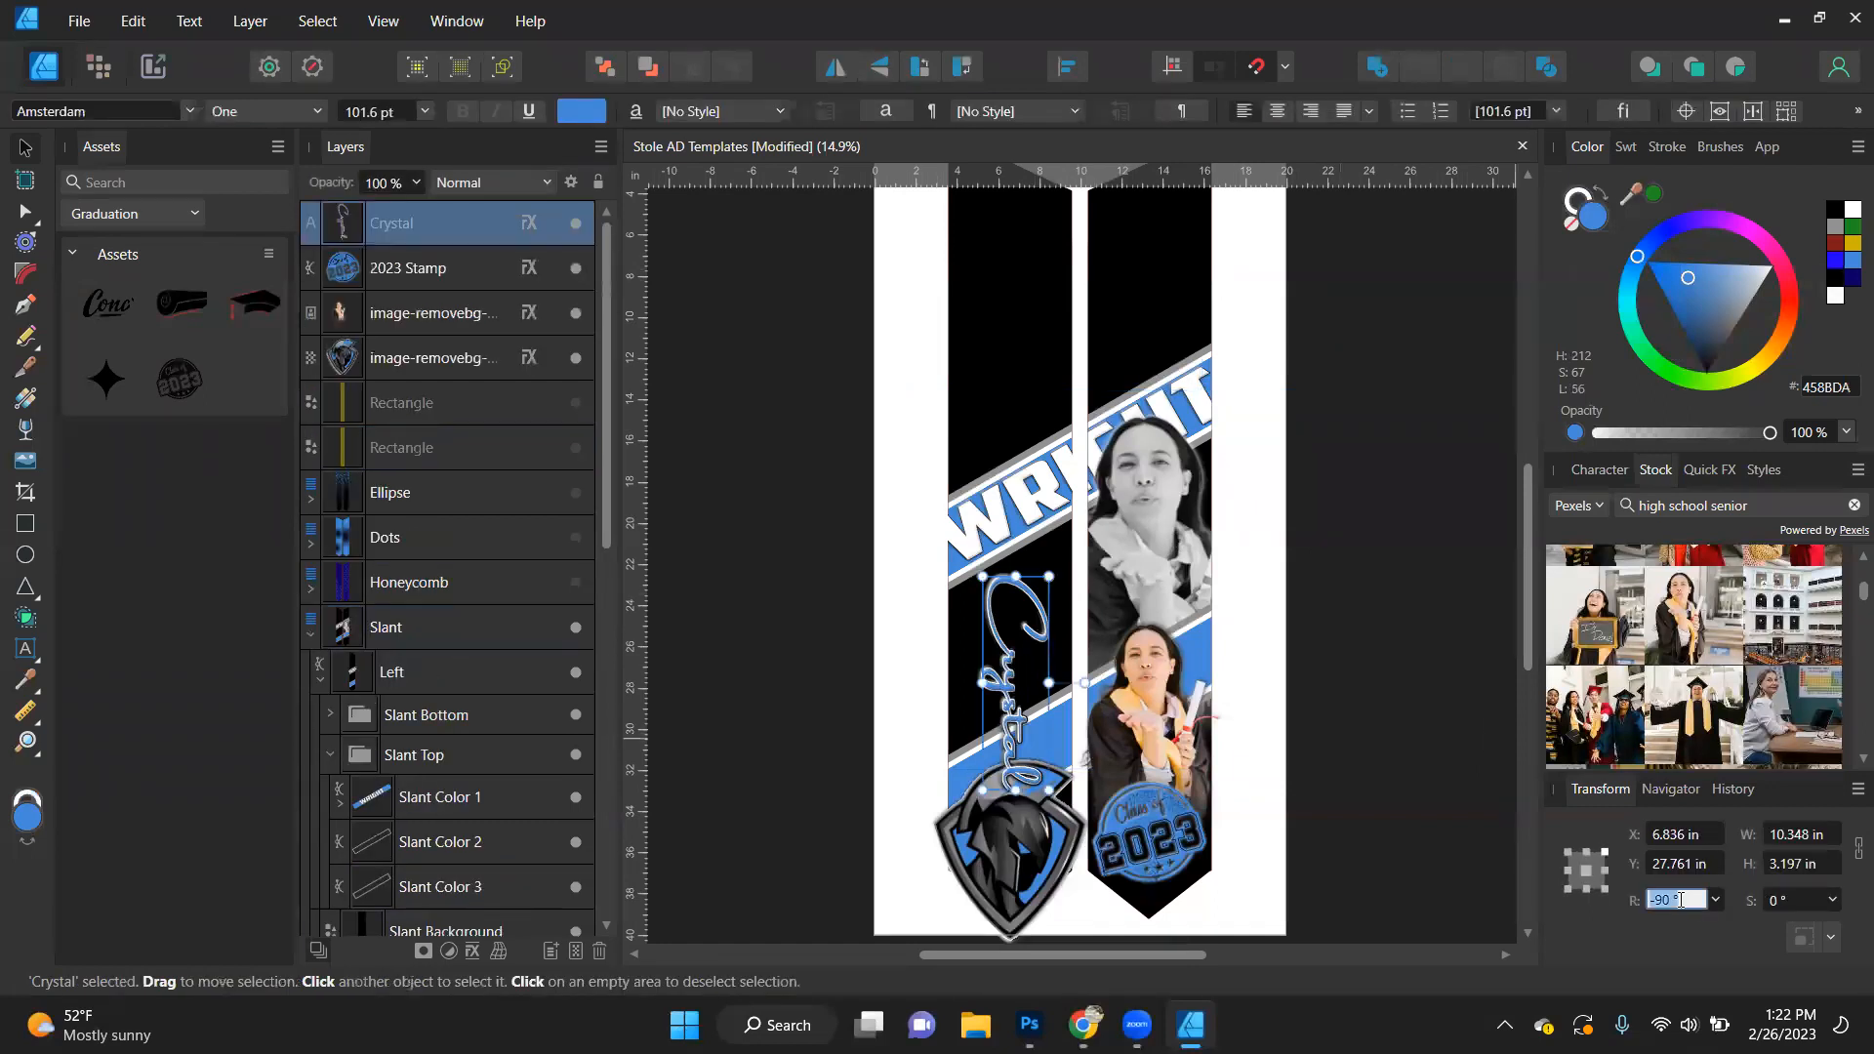
{"action": "type", "text": "30"}
{"action": "key", "text": "Return"}
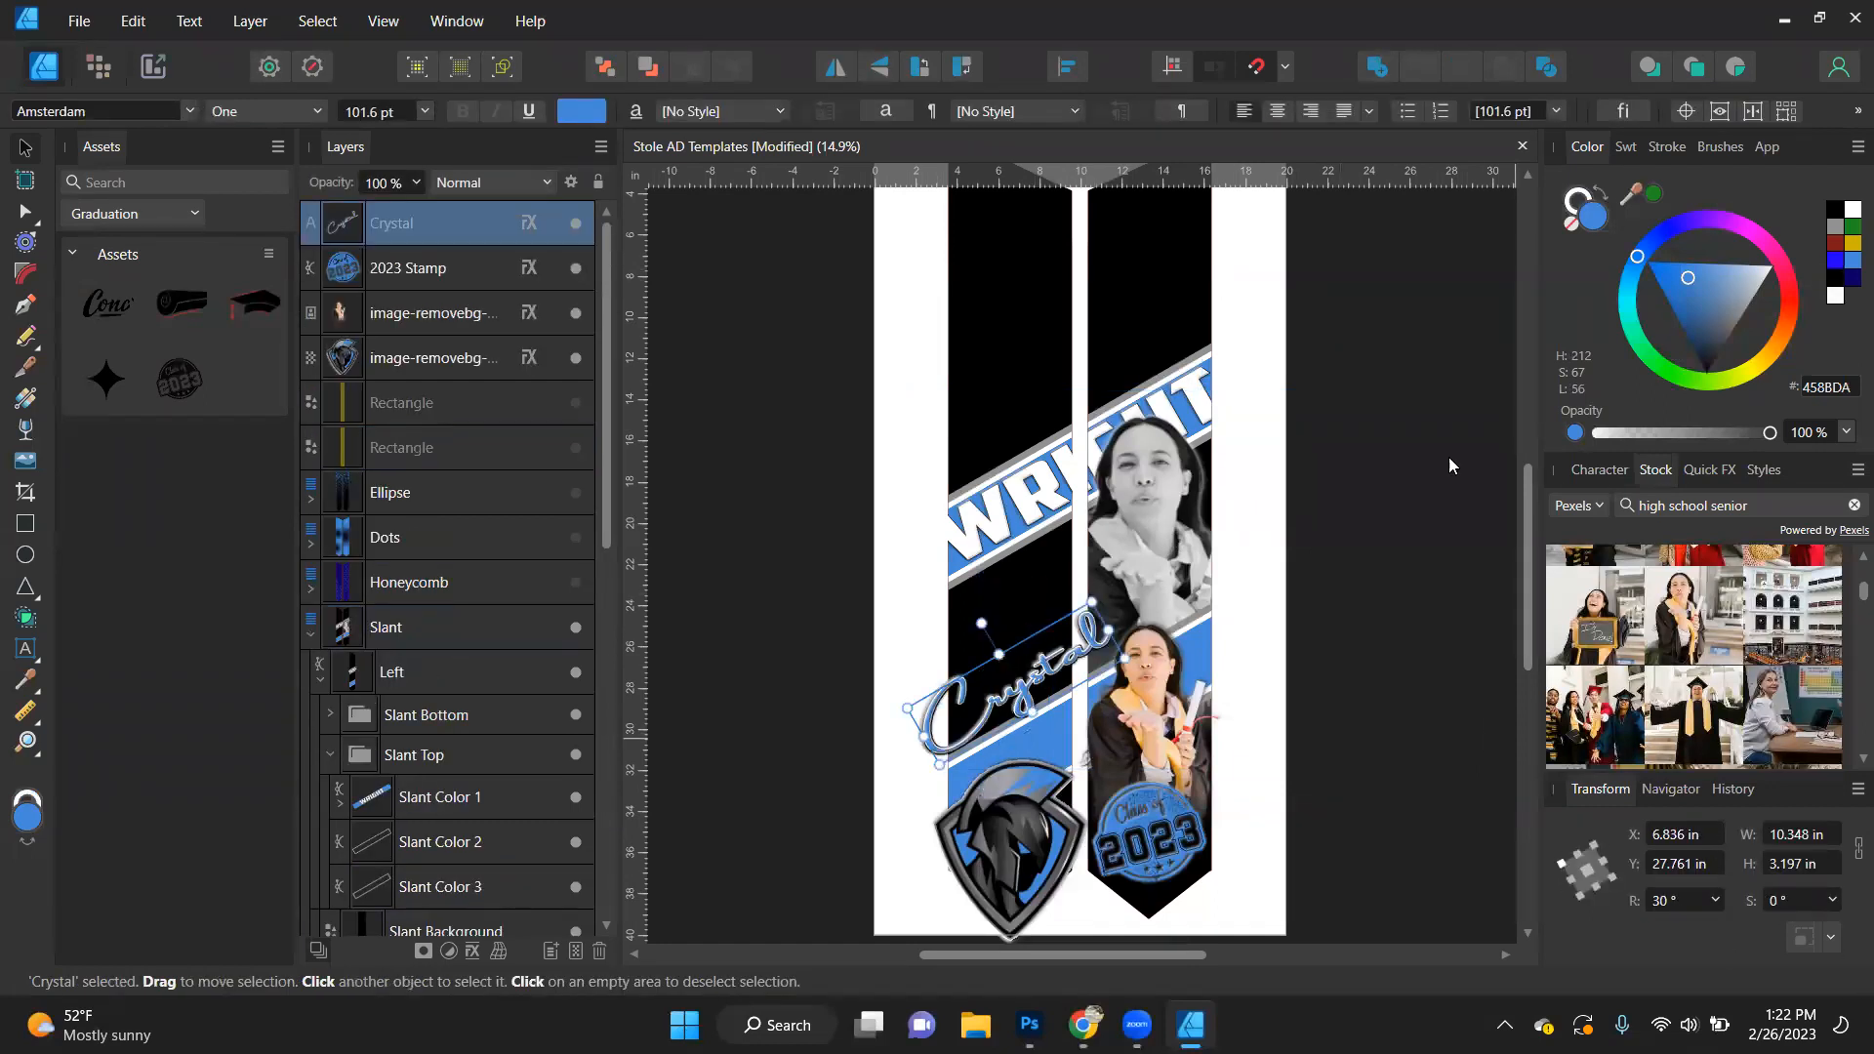
{"action": "left_click_drag", "start_coordinate": [1025, 615], "coordinate": [1020, 422]}
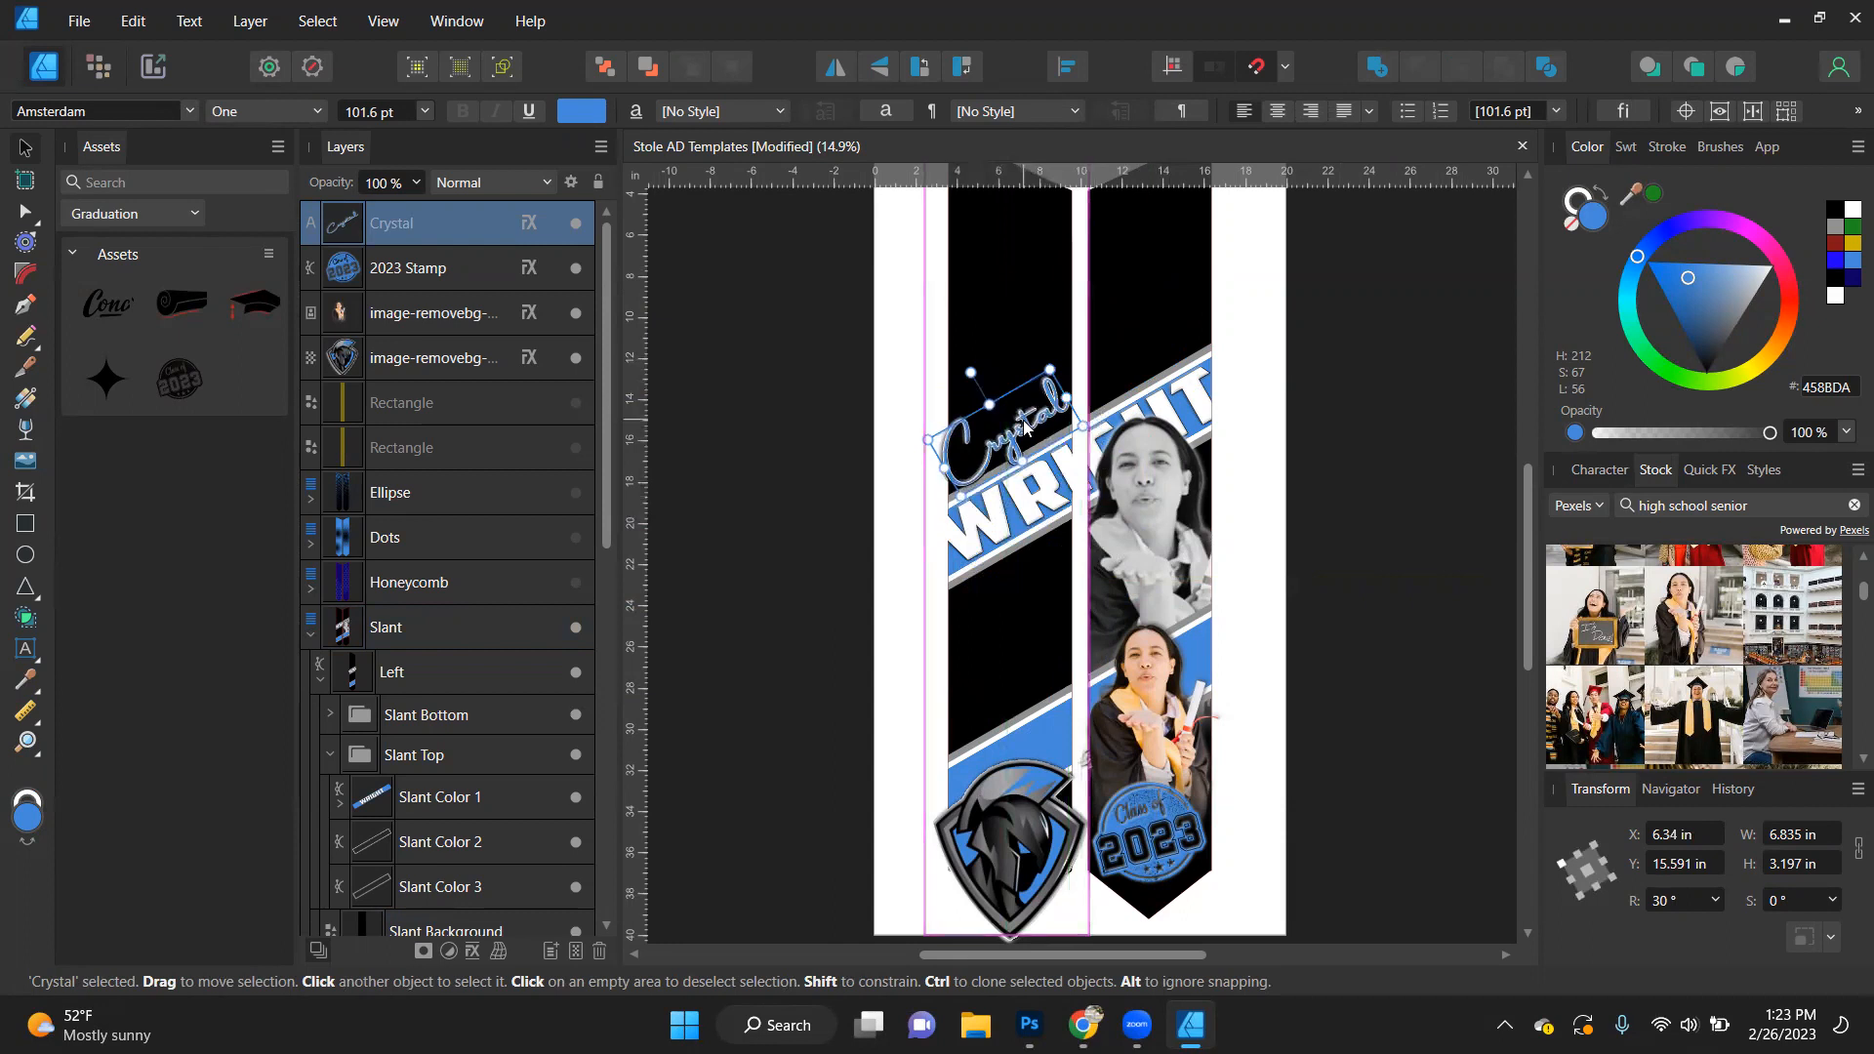
- Scale the first-name text to about 4.2 in wide and center it above the last name, temporarily showing the left yellow guide rectangle
{"action": "scroll", "coordinate": [1021, 422], "scroll_direction": "up", "scroll_amount": 3}
{"action": "left_click_drag", "start_coordinate": [1090, 301], "coordinate": [1036, 371]}
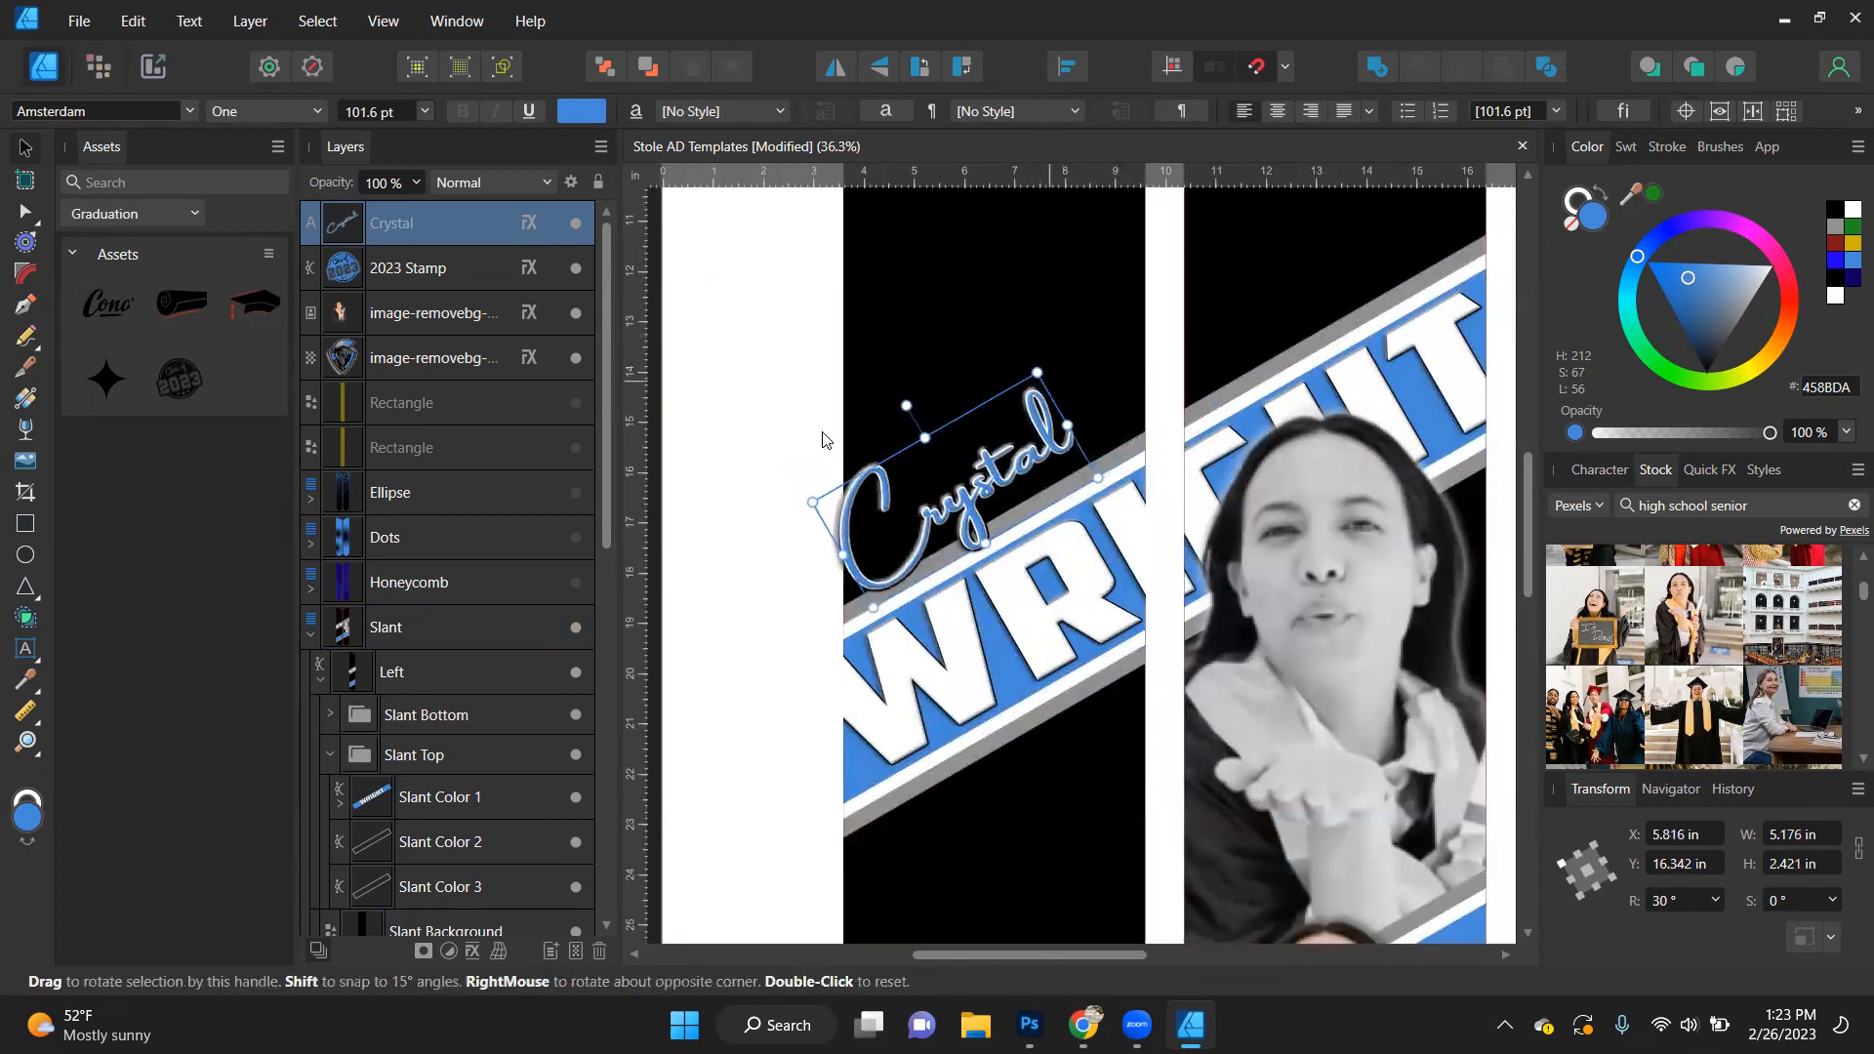
{"action": "left_click", "coordinate": [575, 446]}
{"action": "left_click_drag", "start_coordinate": [962, 511], "coordinate": [1071, 440]}
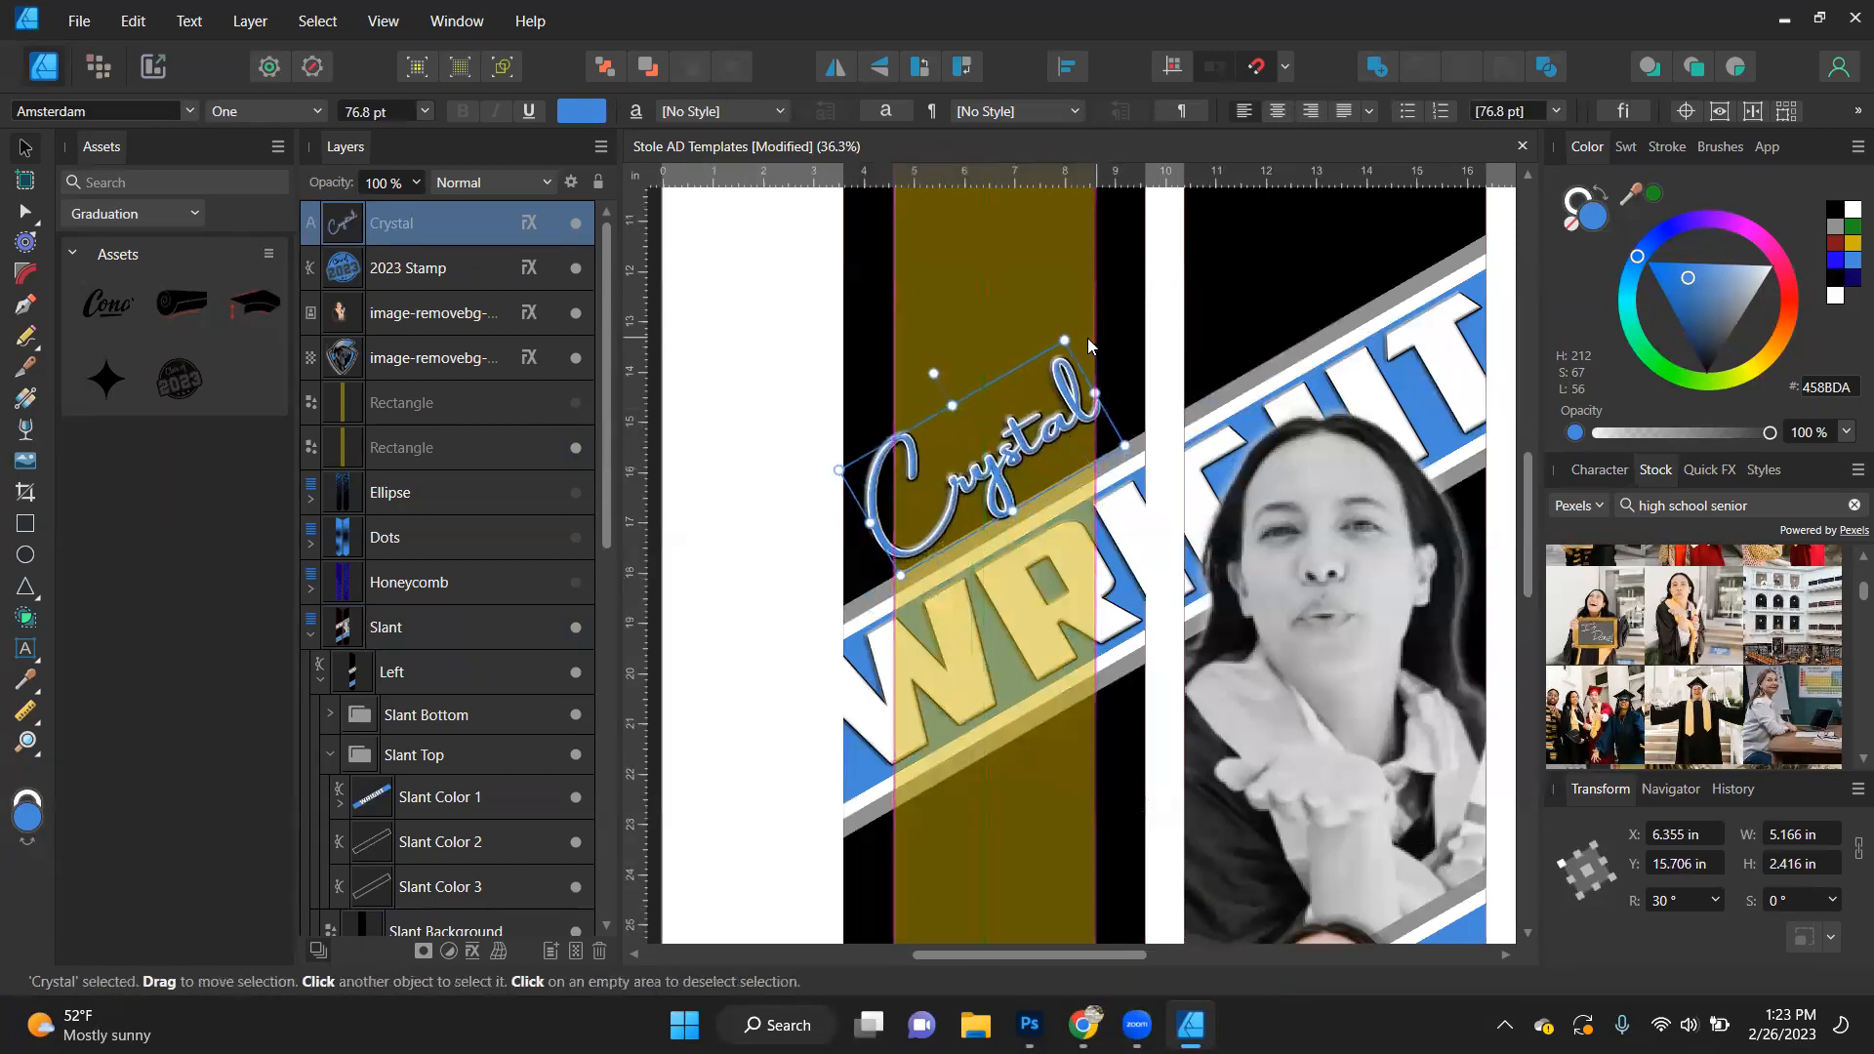
{"action": "left_click_drag", "start_coordinate": [1064, 340], "coordinate": [1039, 386]}
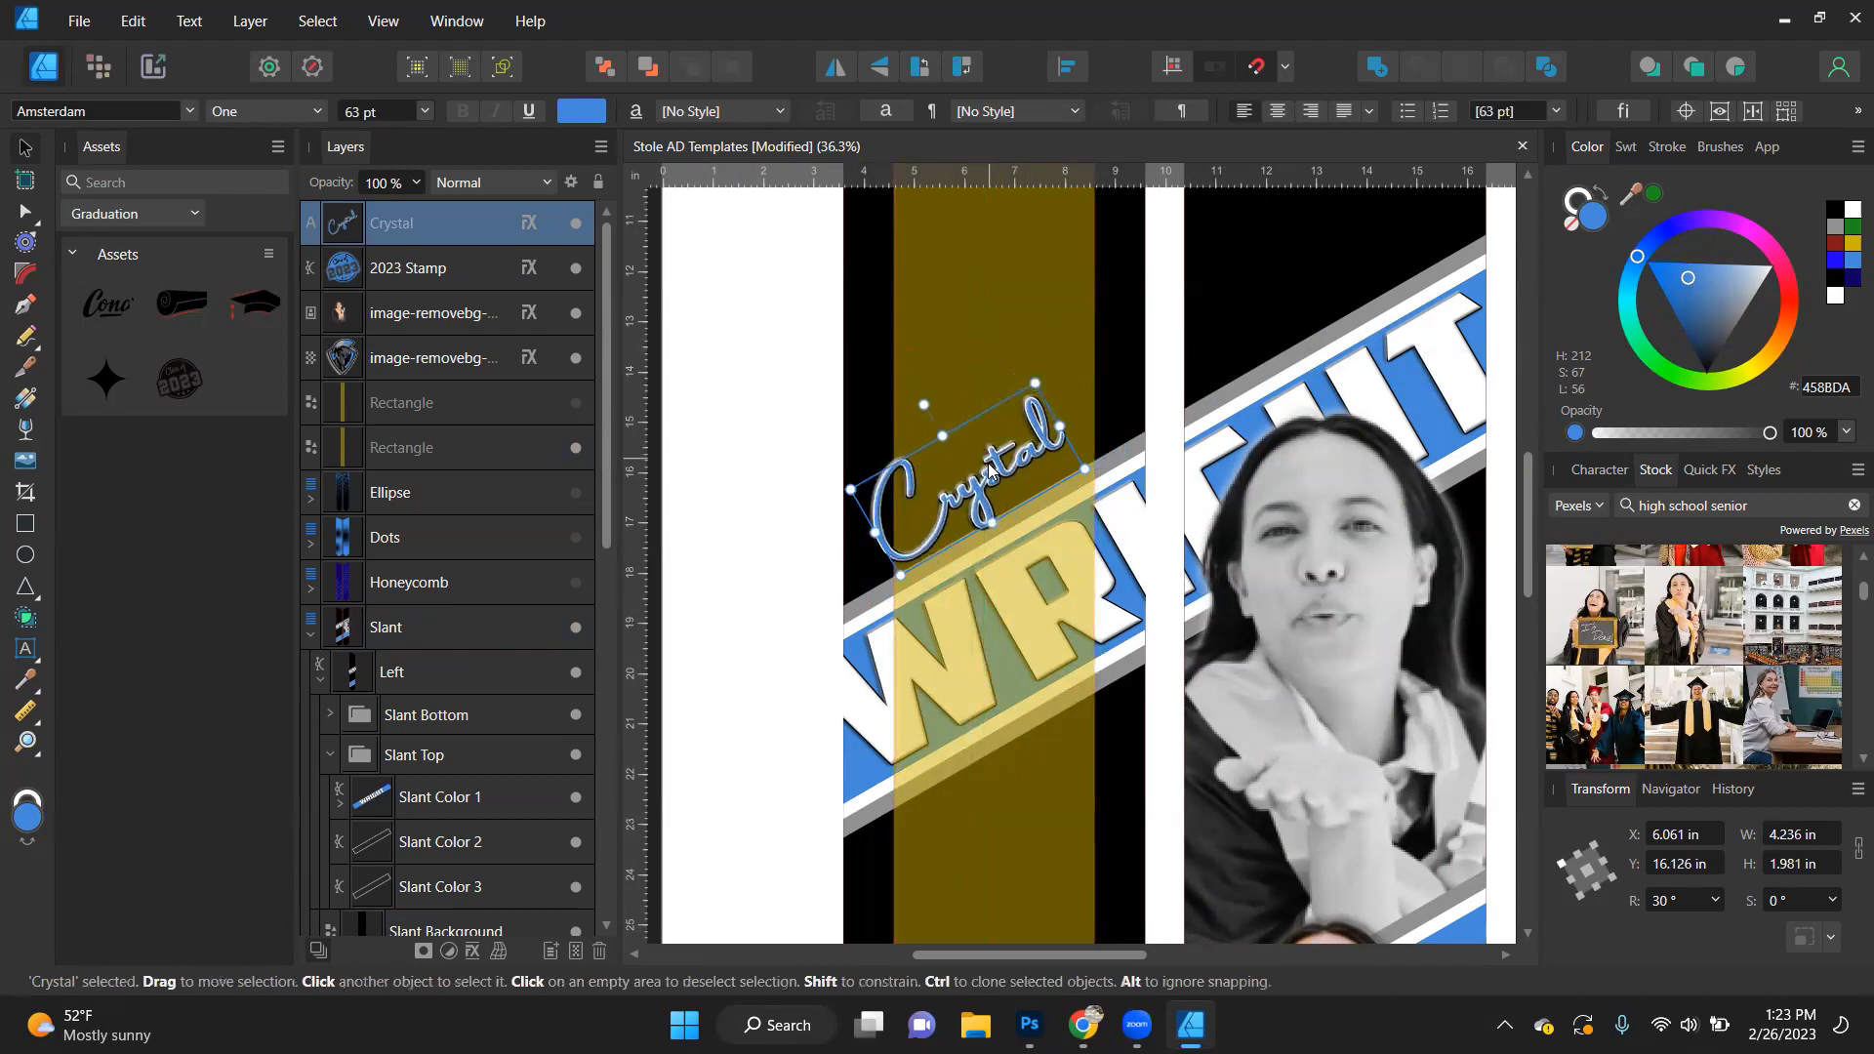
{"action": "mouse_move", "coordinate": [988, 475]}
{"action": "left_mouse_down"}
{"action": "mouse_move", "coordinate": [1007, 466]}
{"action": "mouse_move", "coordinate": [1012, 493]}
{"action": "left_mouse_up"}
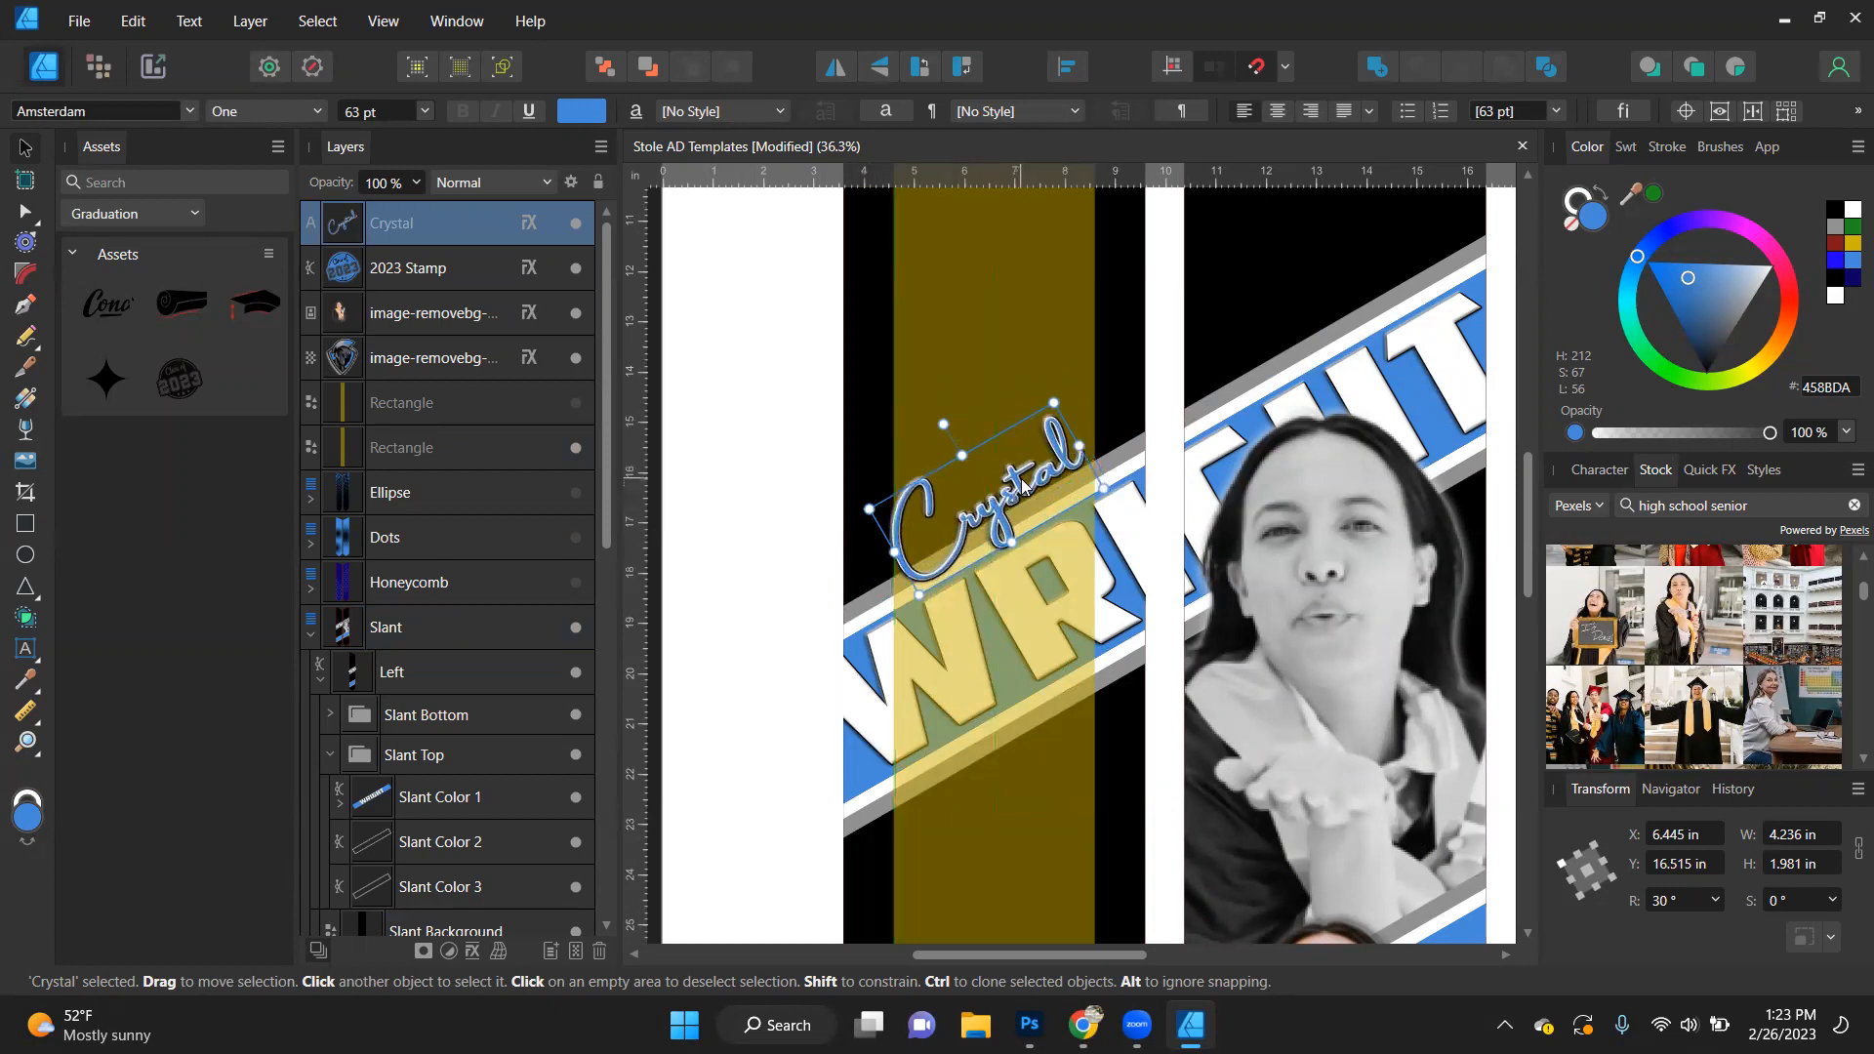
{"action": "left_click", "coordinate": [576, 447]}
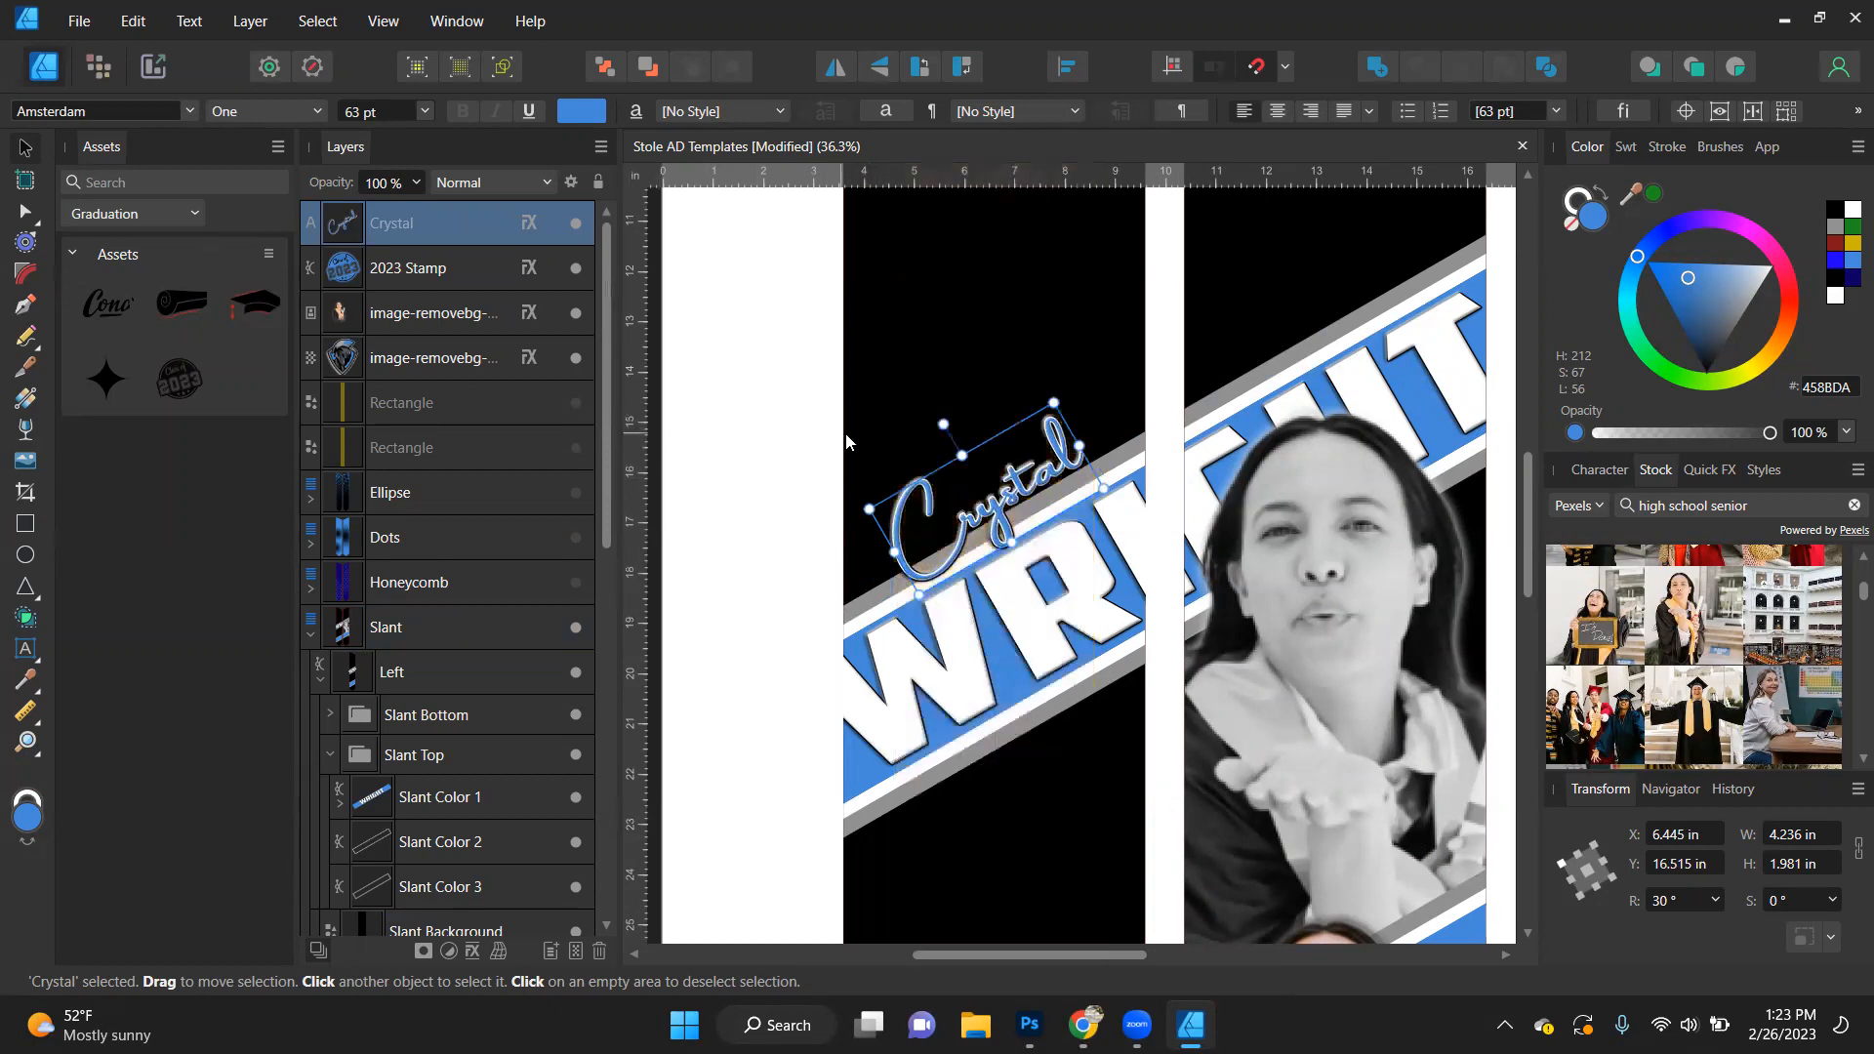
- Search the stock library for "basketball", switch the source to Pixabay with vector results, and browse the graphics
{"action": "scroll", "coordinate": [898, 449], "scroll_direction": "down", "scroll_amount": 4}
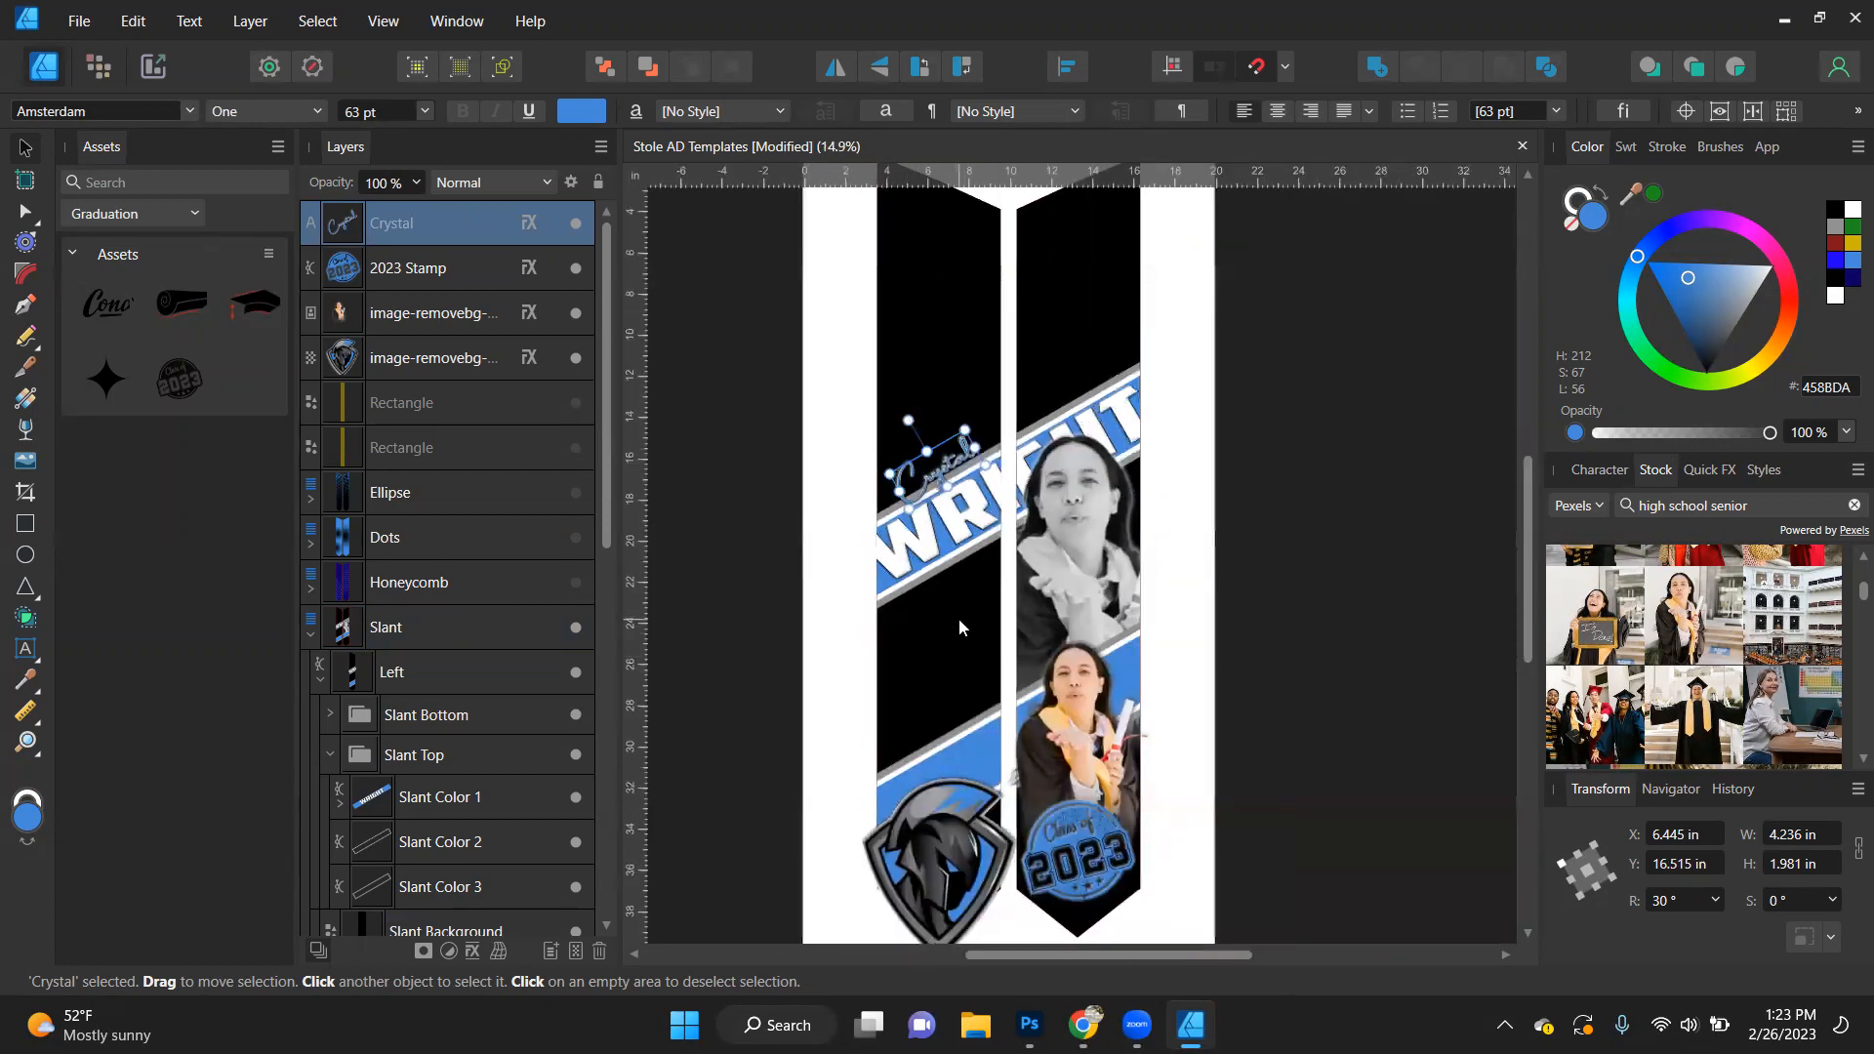
{"action": "left_click", "coordinate": [1765, 497]}
{"action": "type", "text": "basketball"}
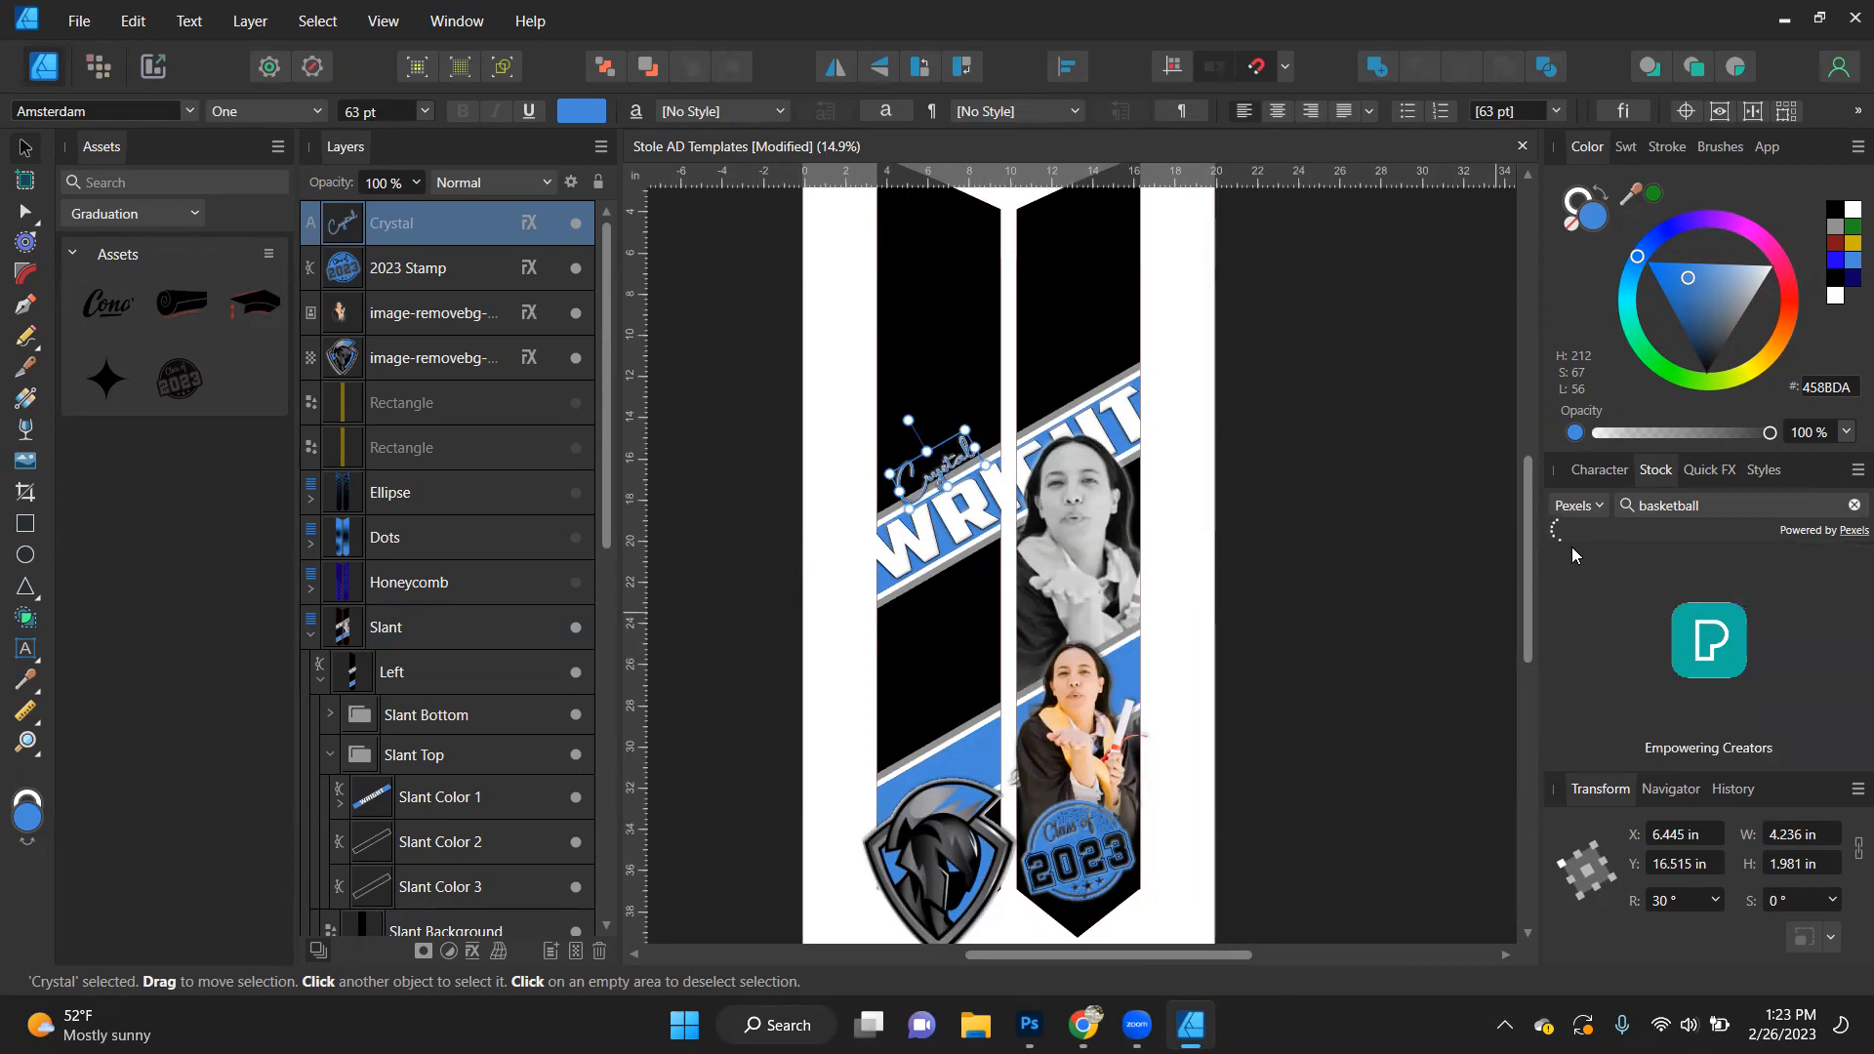
{"action": "left_click", "coordinate": [1578, 505]}
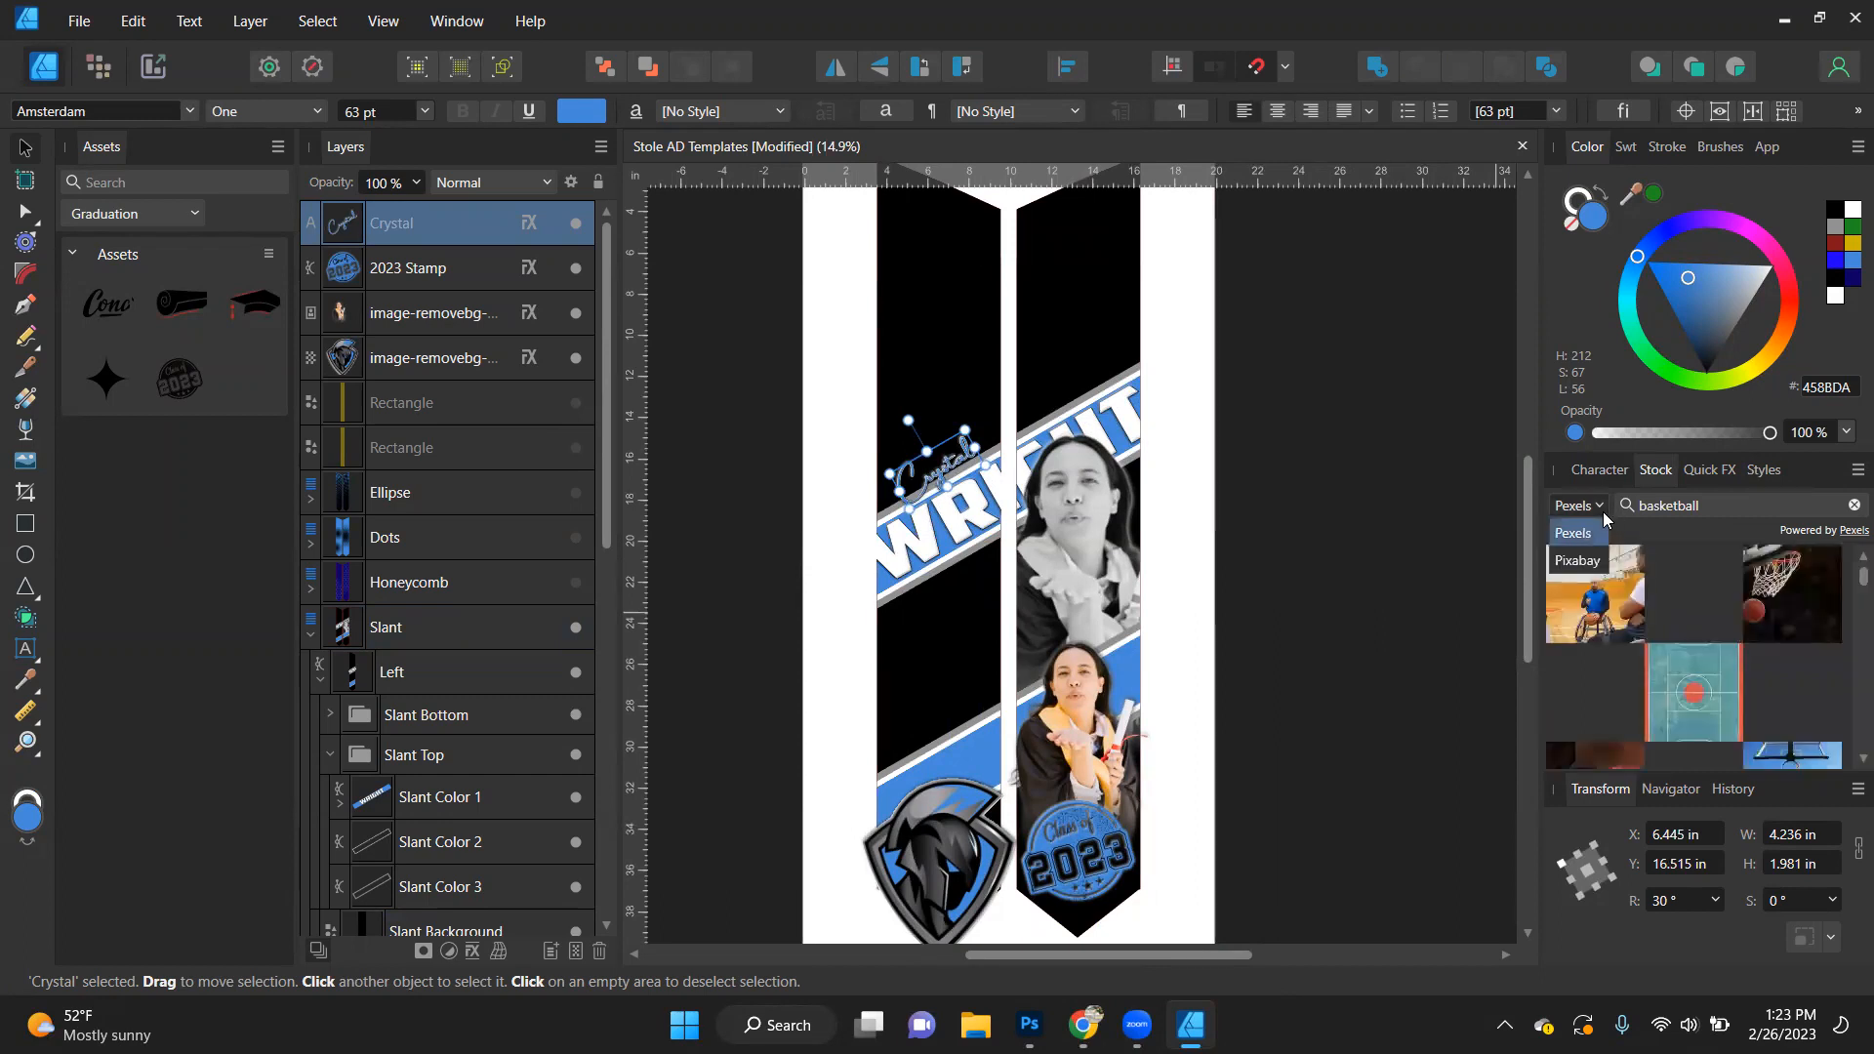
{"action": "left_click", "coordinate": [1581, 560]}
{"action": "left_click", "coordinate": [1631, 533]}
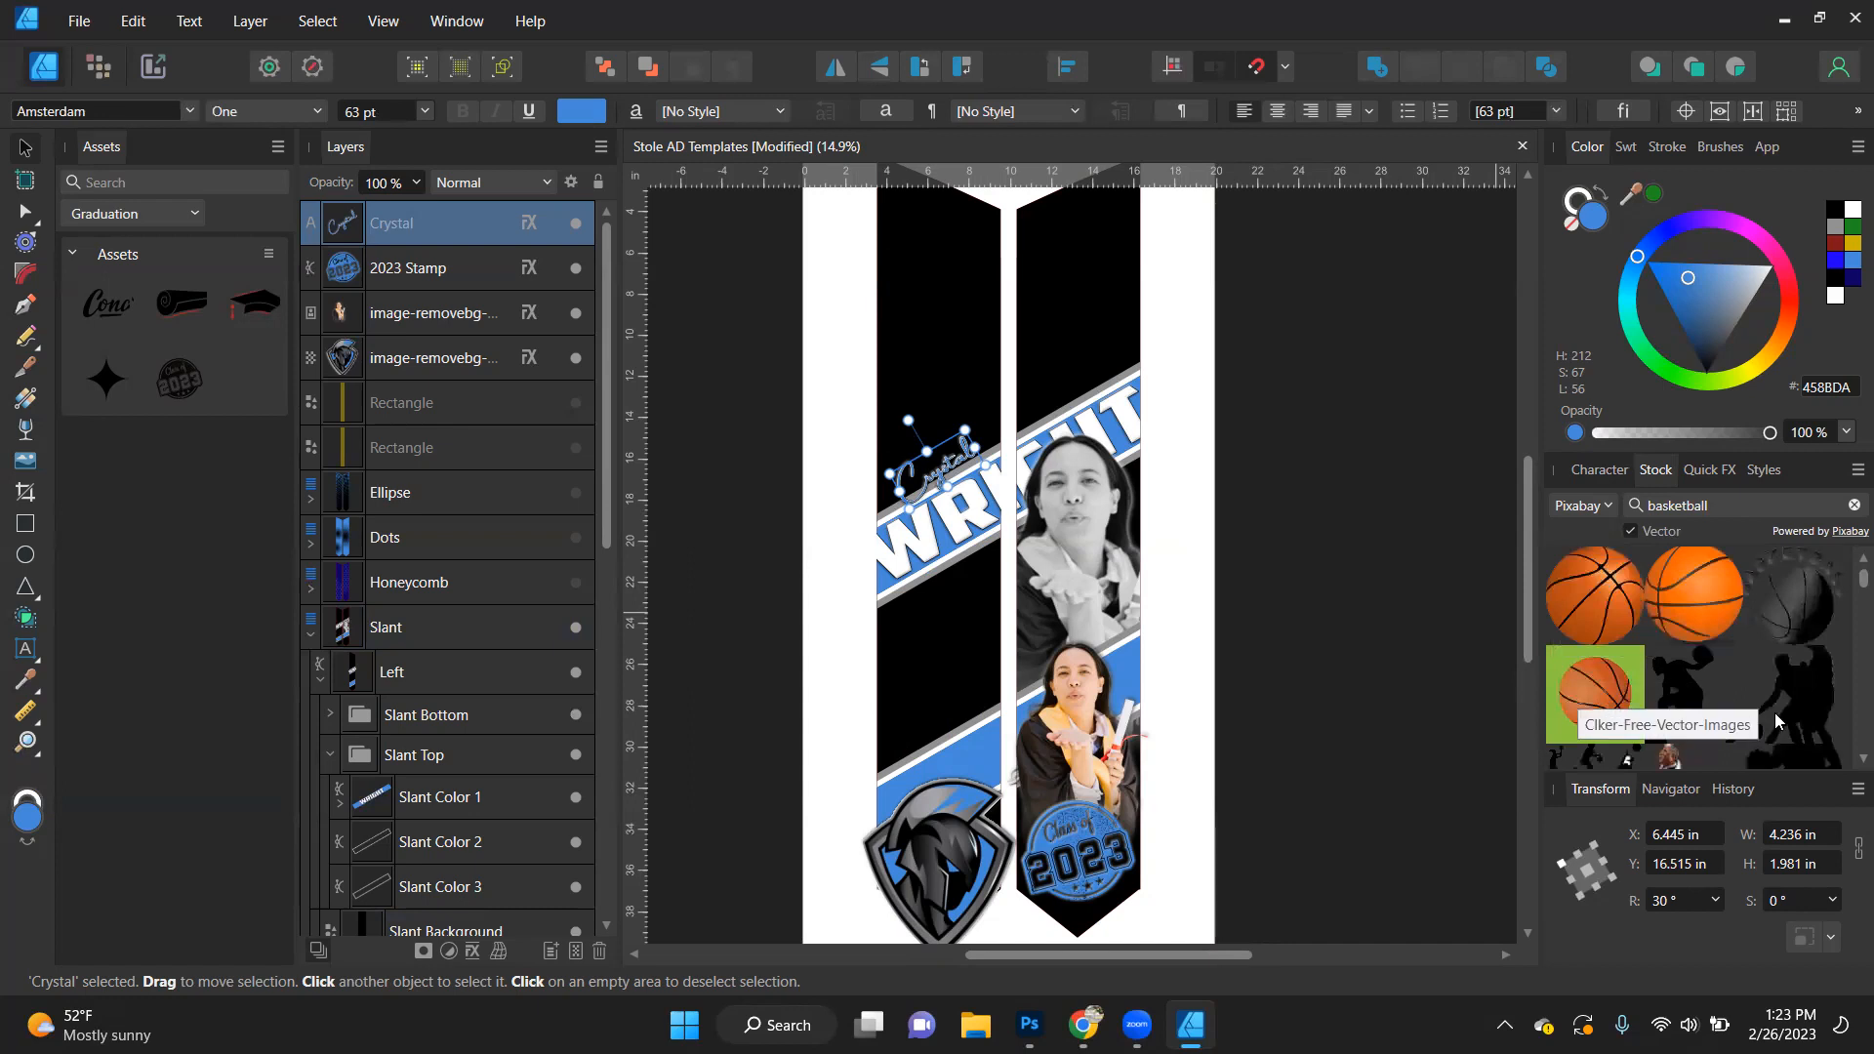
{"action": "scroll", "coordinate": [1779, 618], "scroll_direction": "down", "scroll_amount": 1}
{"action": "scroll", "coordinate": [1779, 621], "scroll_direction": "down", "scroll_amount": 5}
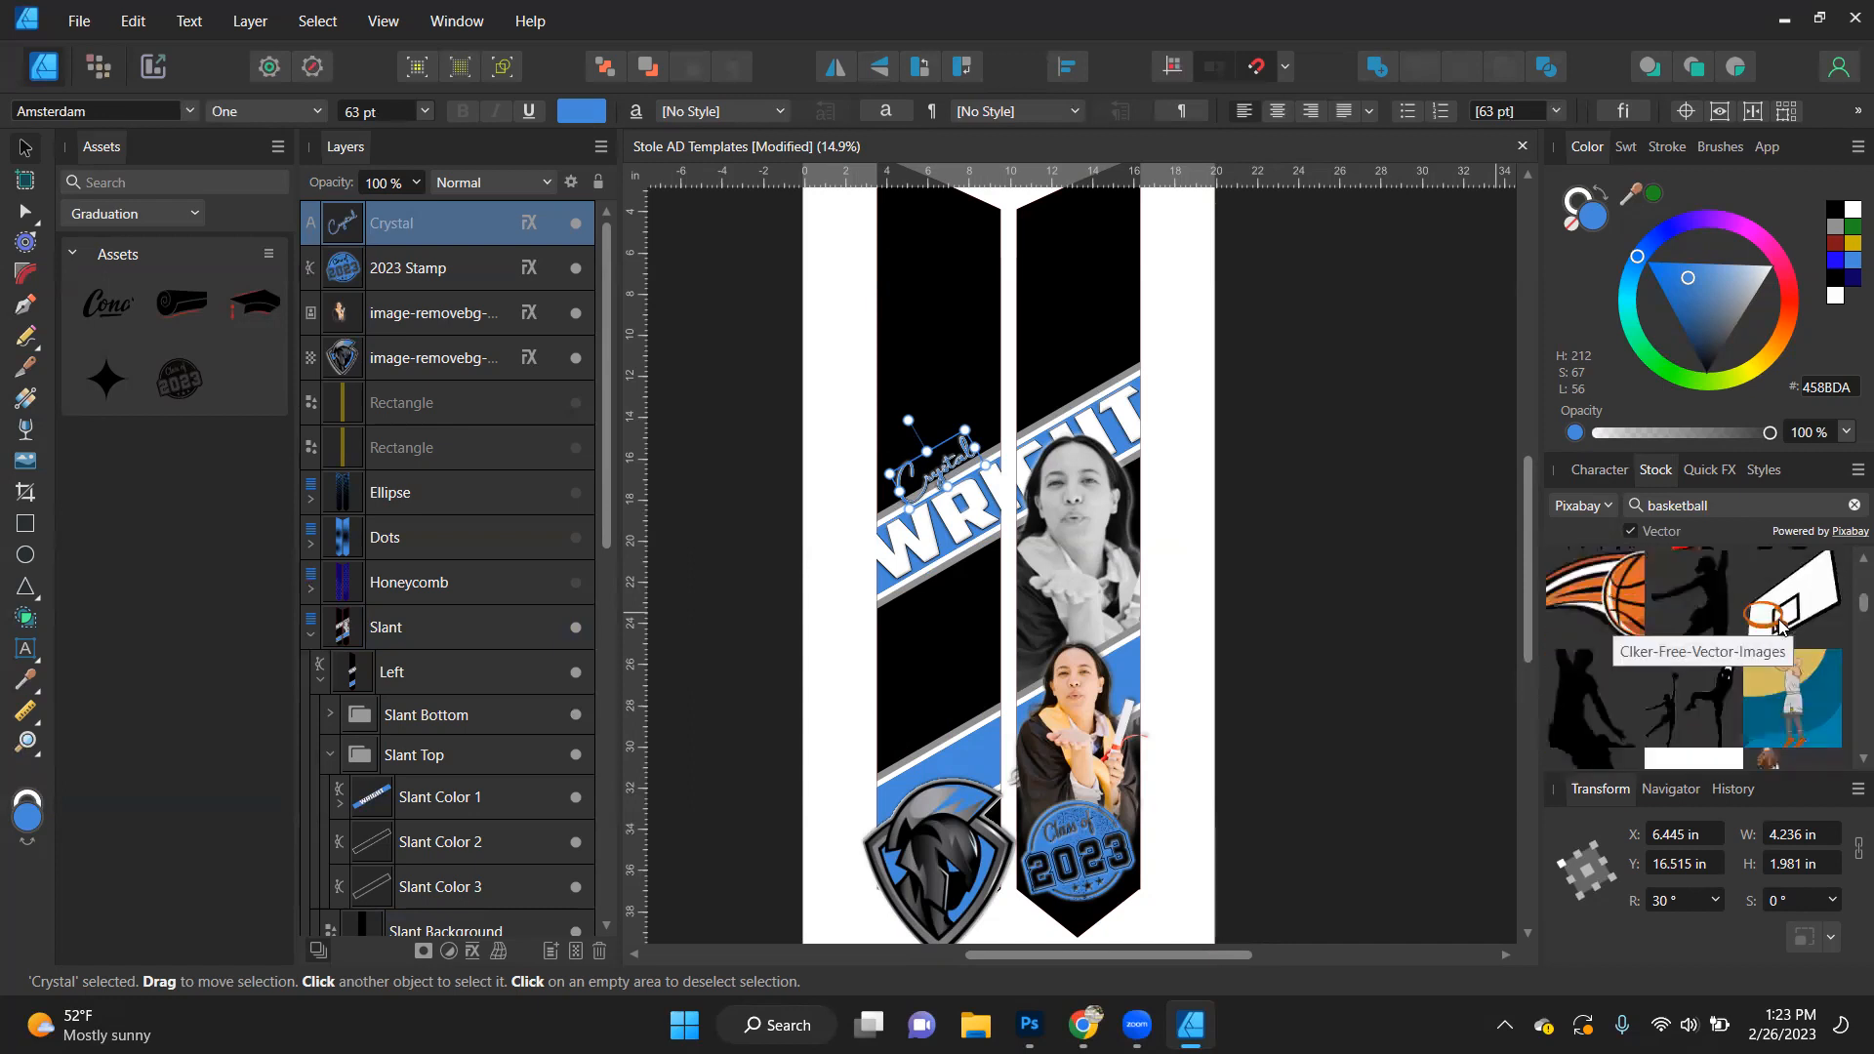
{"action": "scroll", "coordinate": [1778, 625], "scroll_direction": "down", "scroll_amount": 5}
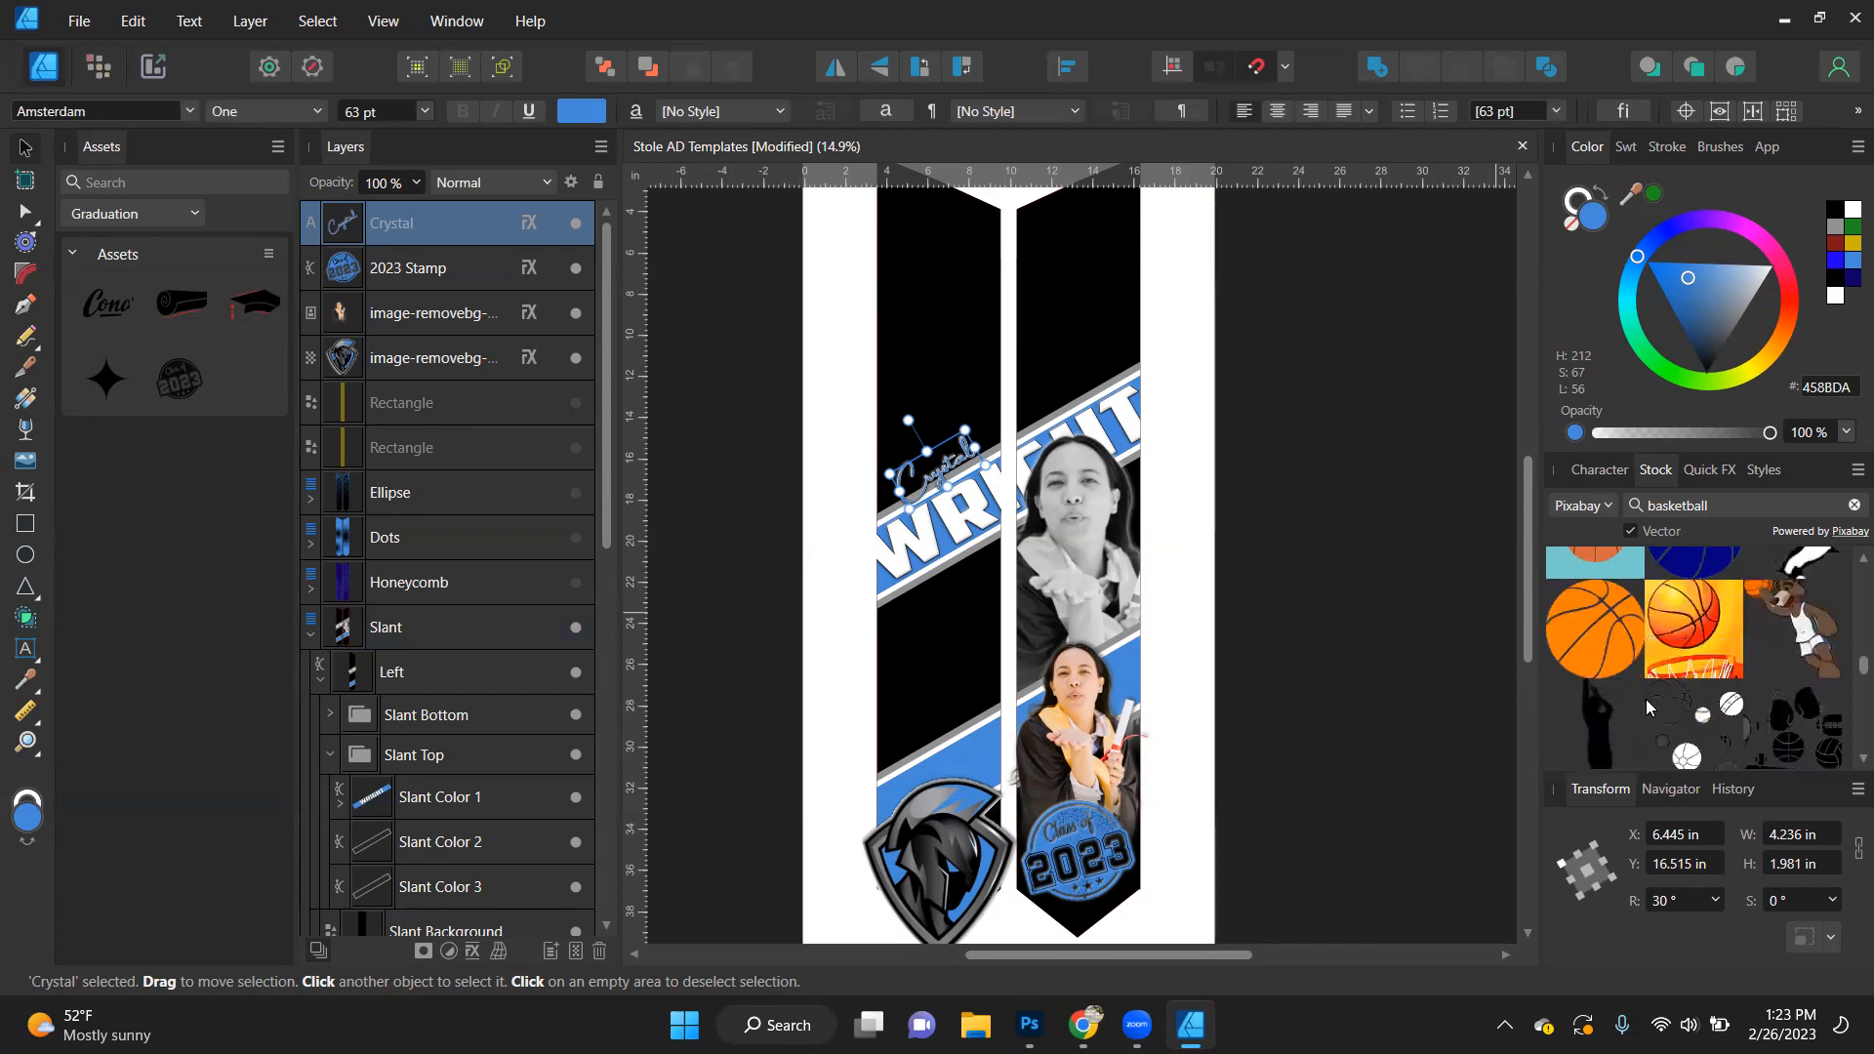
- Try the orange basketball graphic at 50% opacity, about 5.7 in wide, in the left side's black area between the bands, and delete it
{"action": "left_click_drag", "start_coordinate": [1606, 649], "coordinate": [1011, 571]}
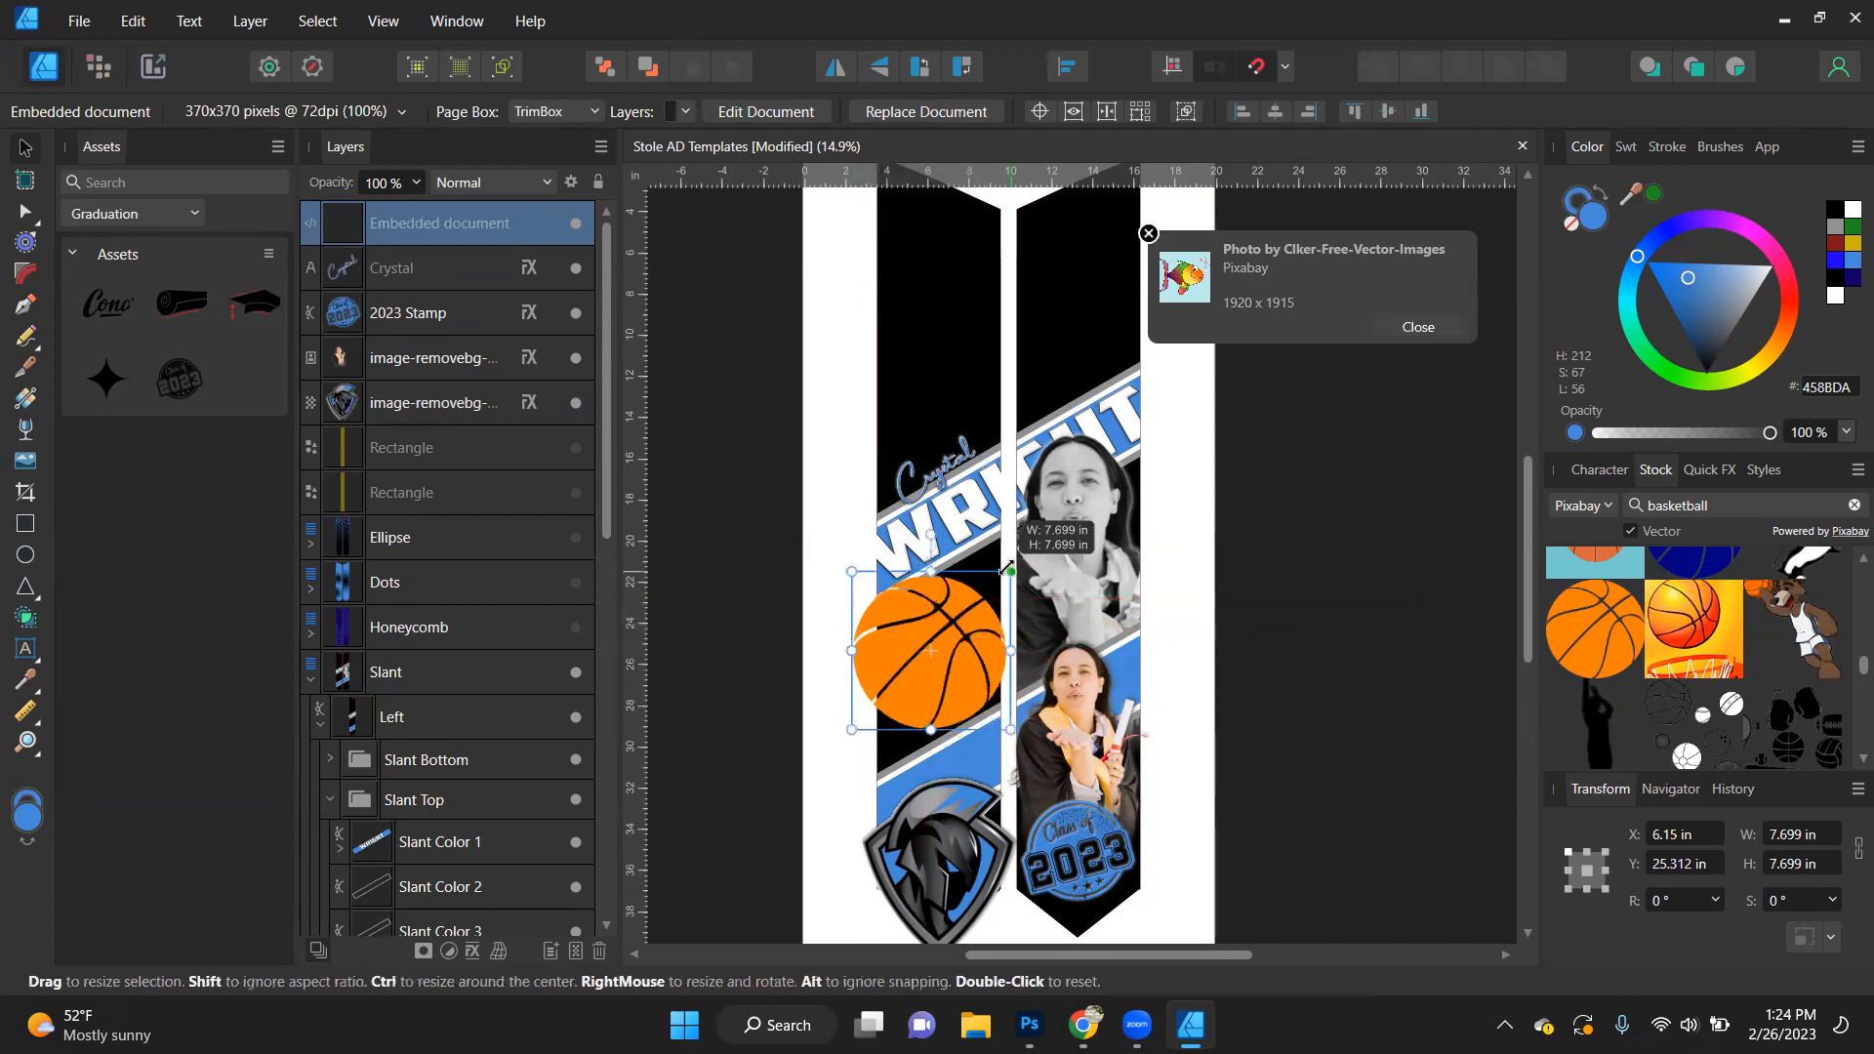
{"action": "left_click_drag", "start_coordinate": [922, 669], "coordinate": [937, 666]}
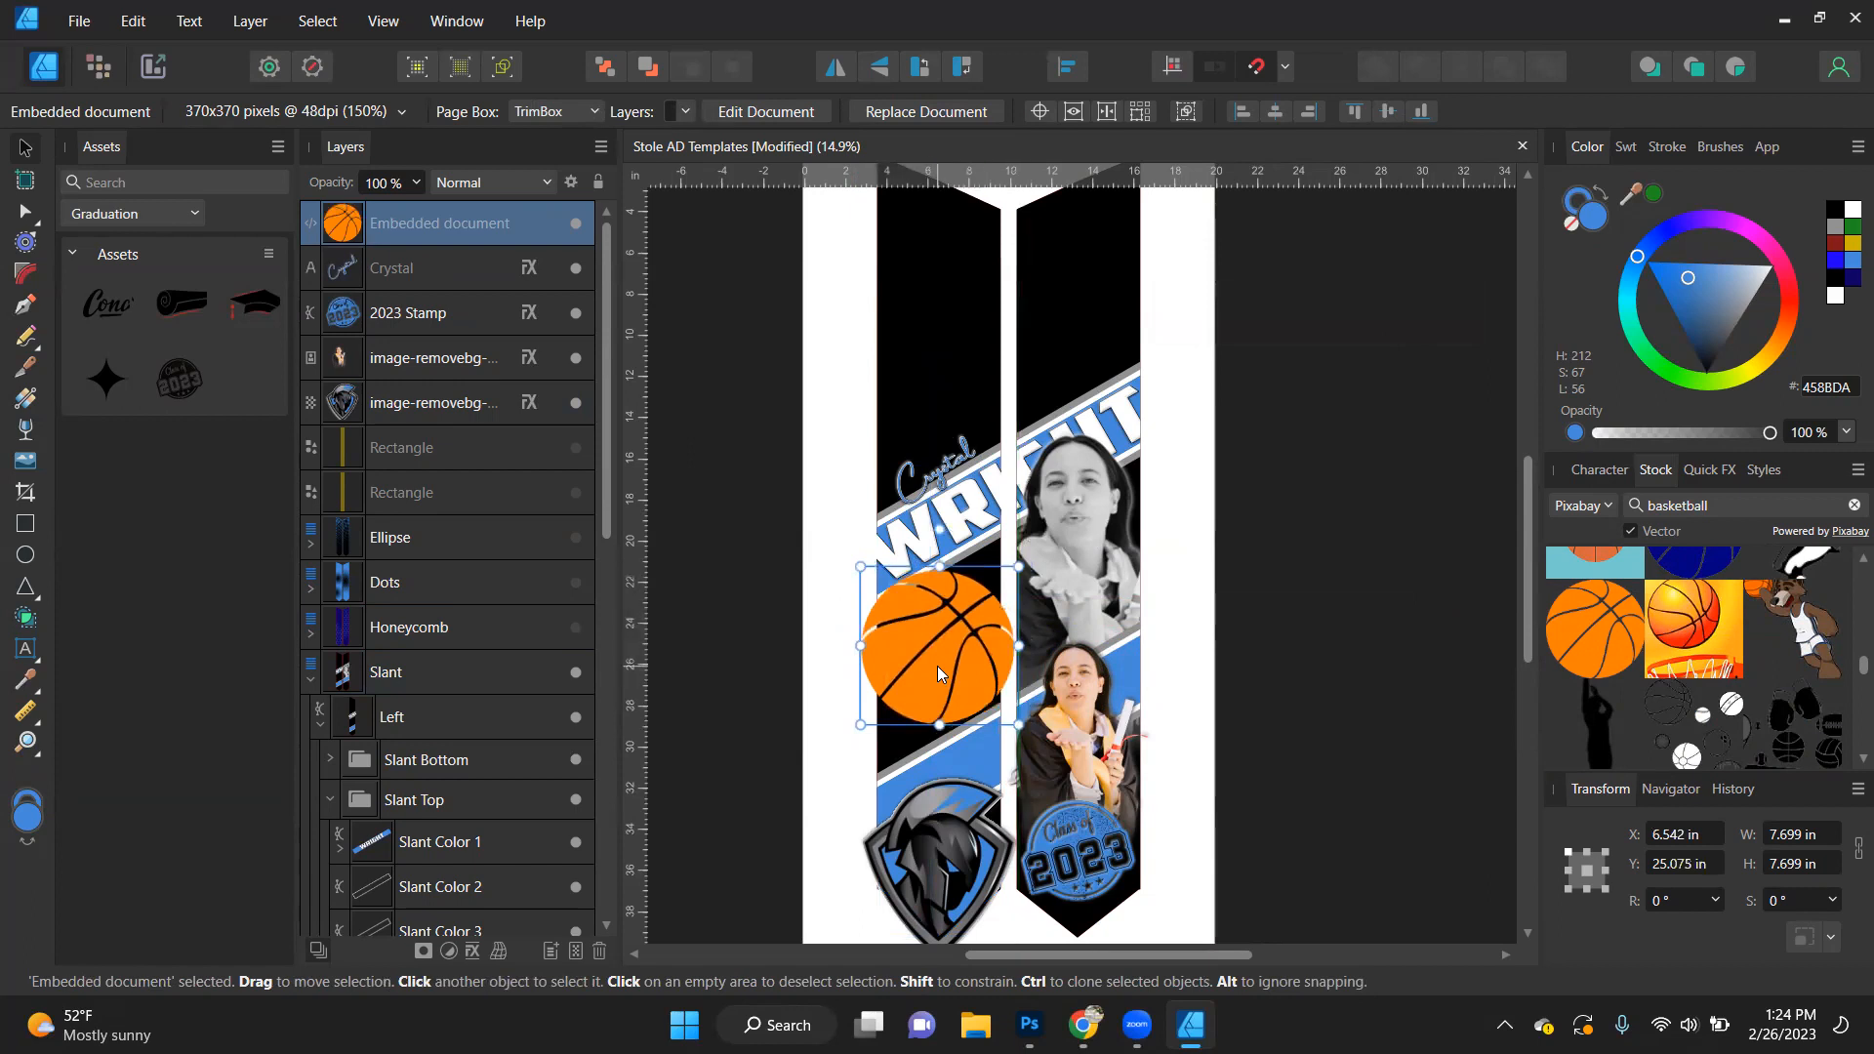
{"action": "key", "text": "5"}
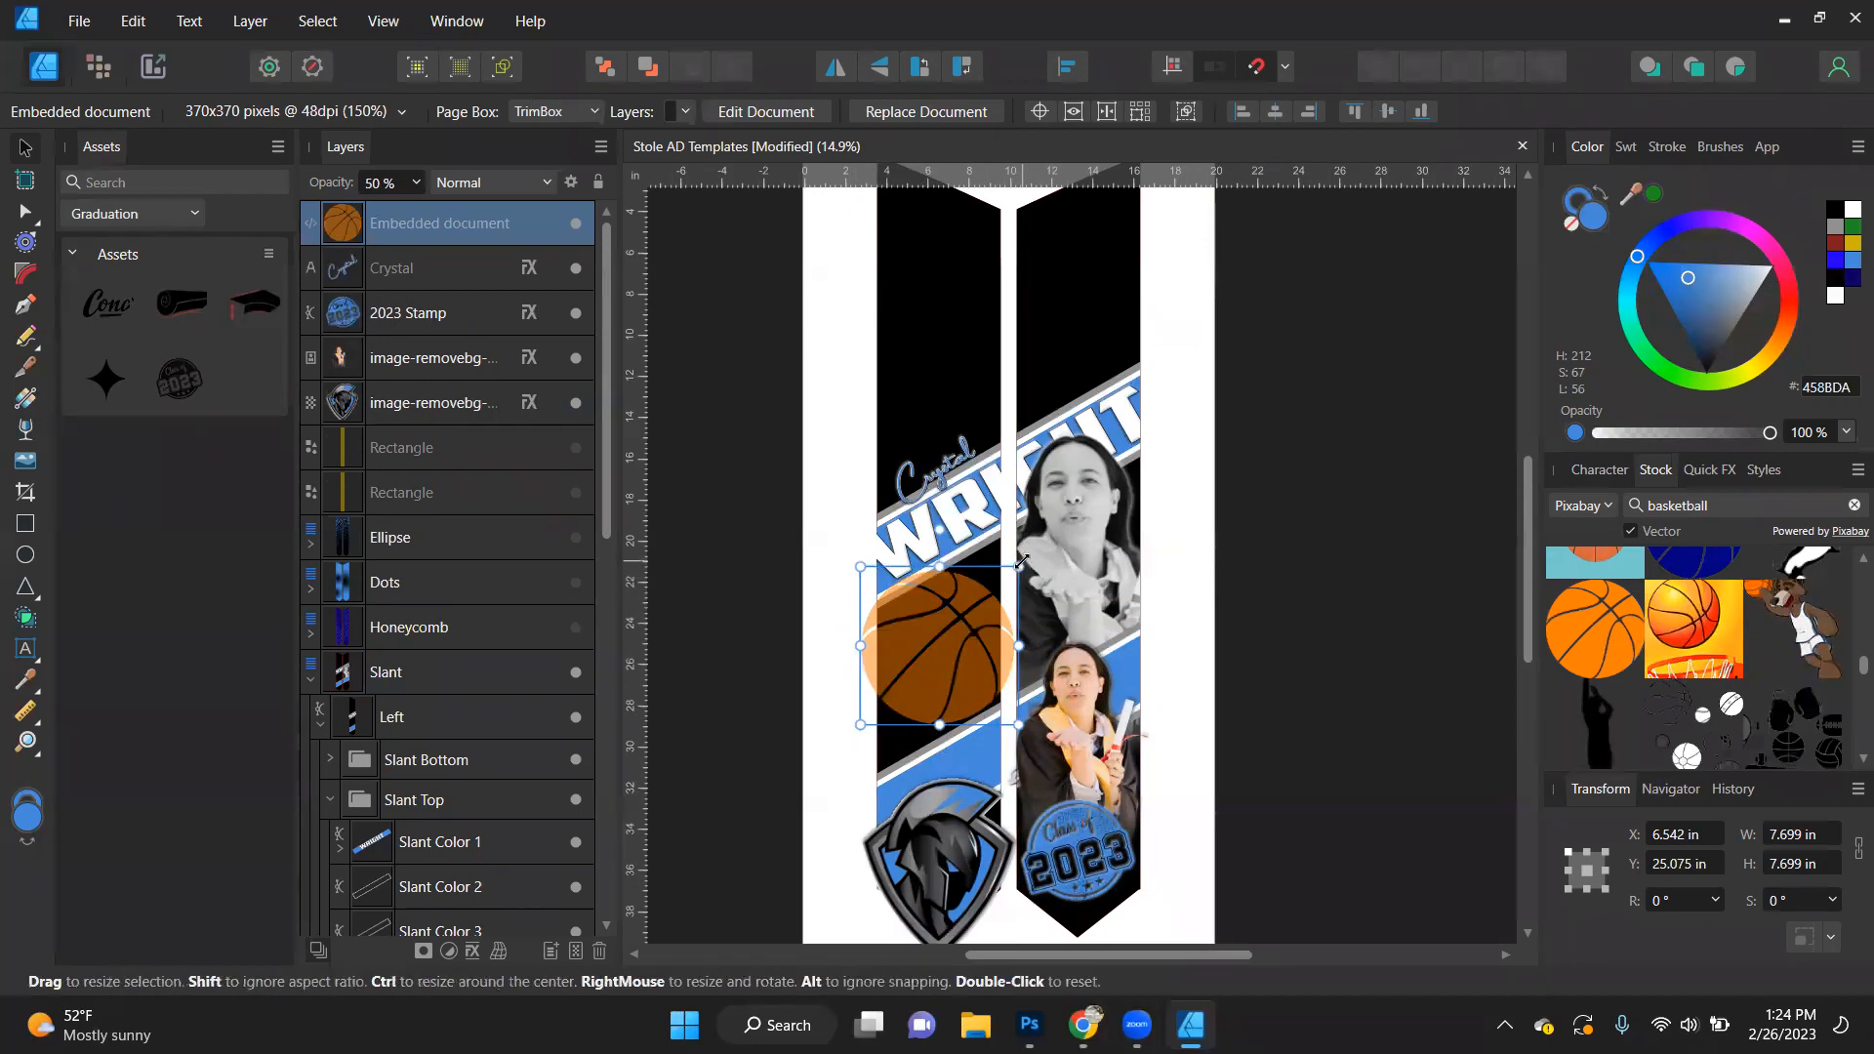
{"action": "left_click_drag", "start_coordinate": [1017, 568], "coordinate": [1012, 587]}
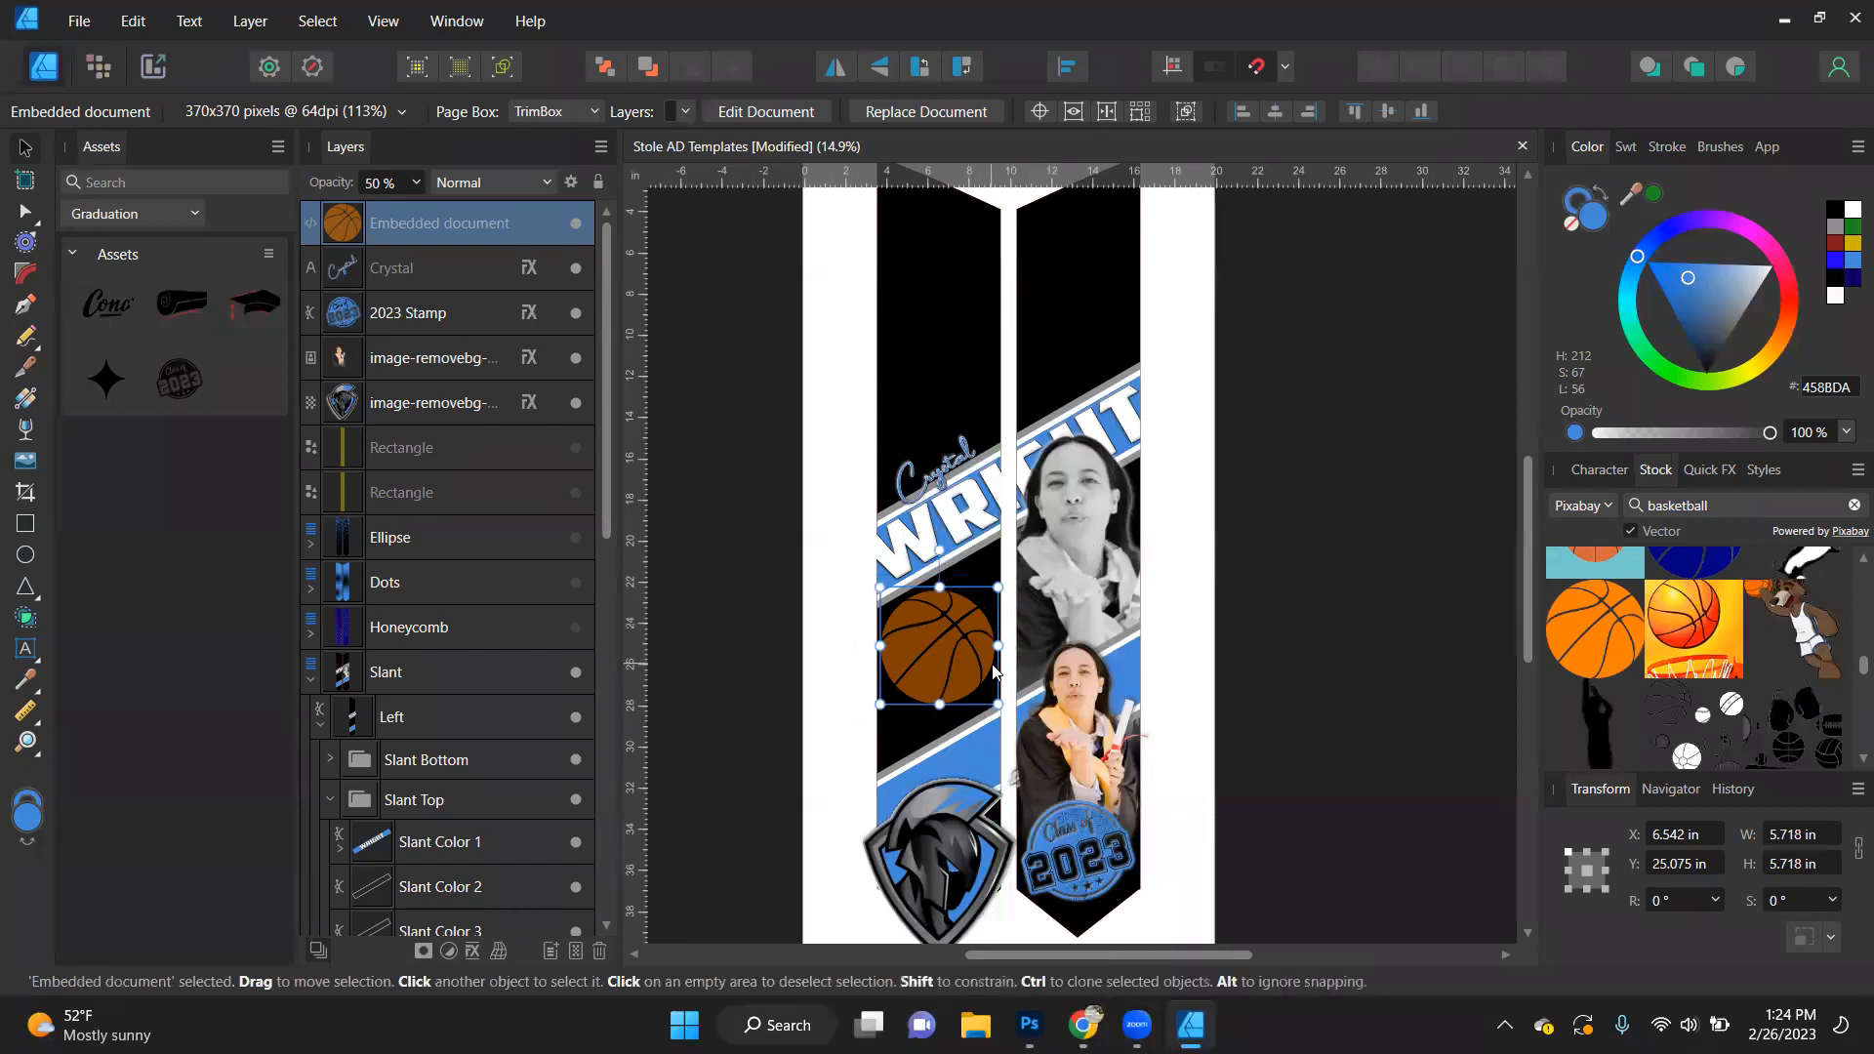
{"action": "key", "text": "Delete"}
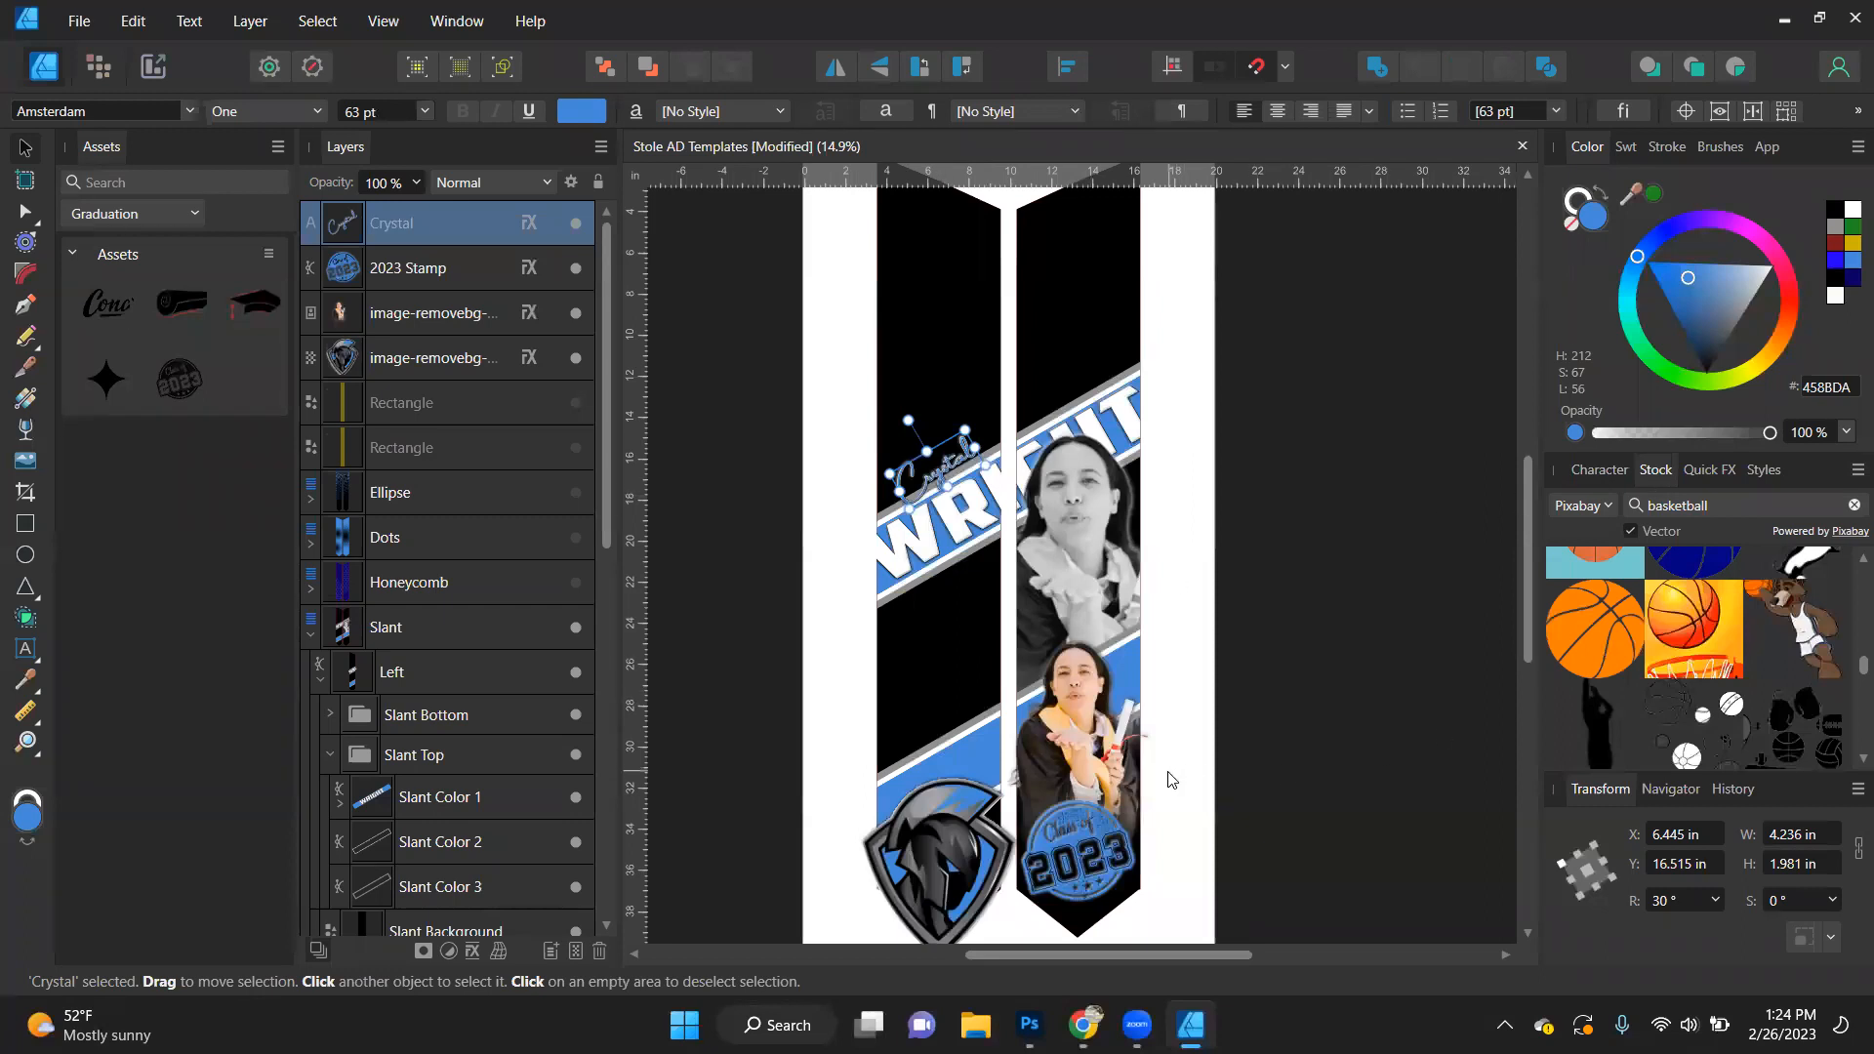
- Search Pexels stock photos for "high school senior" and place the Class of 2021 chalkboard photo on the canvas
{"action": "double_click", "coordinate": [1735, 501]}
{"action": "type", "text": "high school senior"}
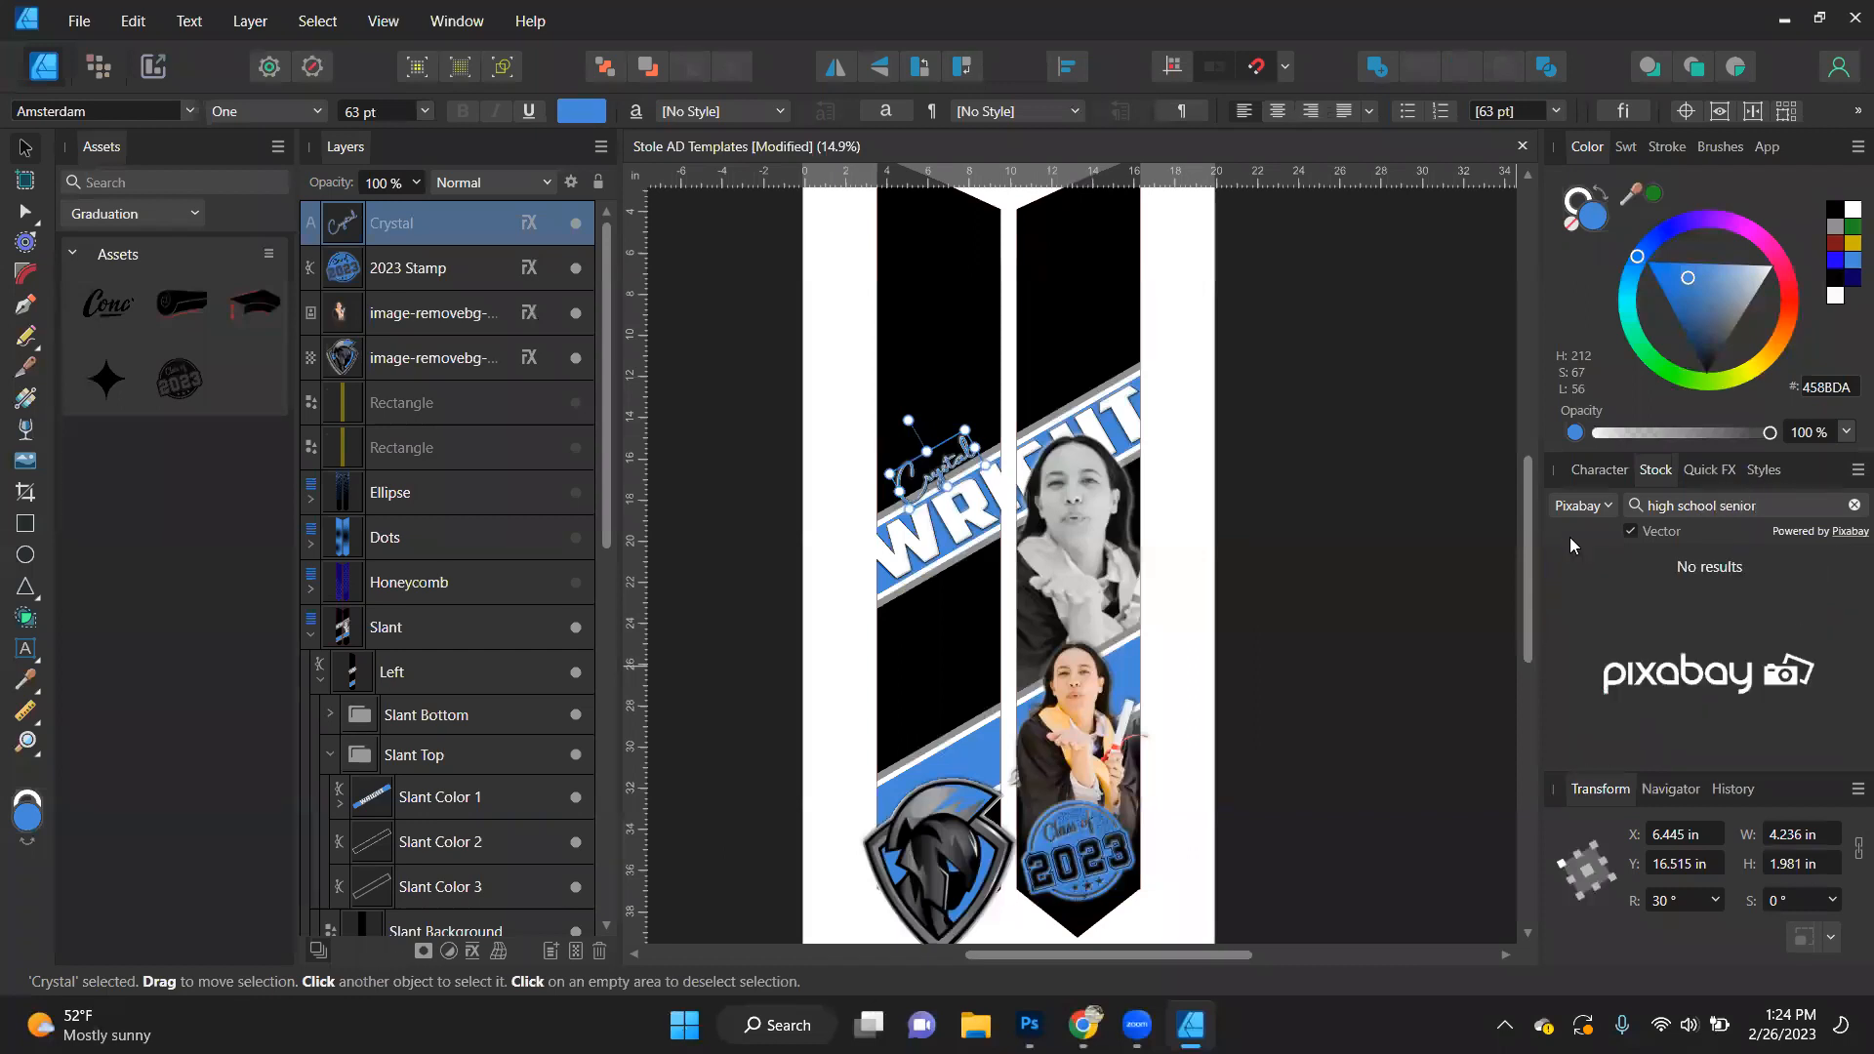
{"action": "left_click", "coordinate": [1577, 509]}
{"action": "left_click", "coordinate": [1589, 533]}
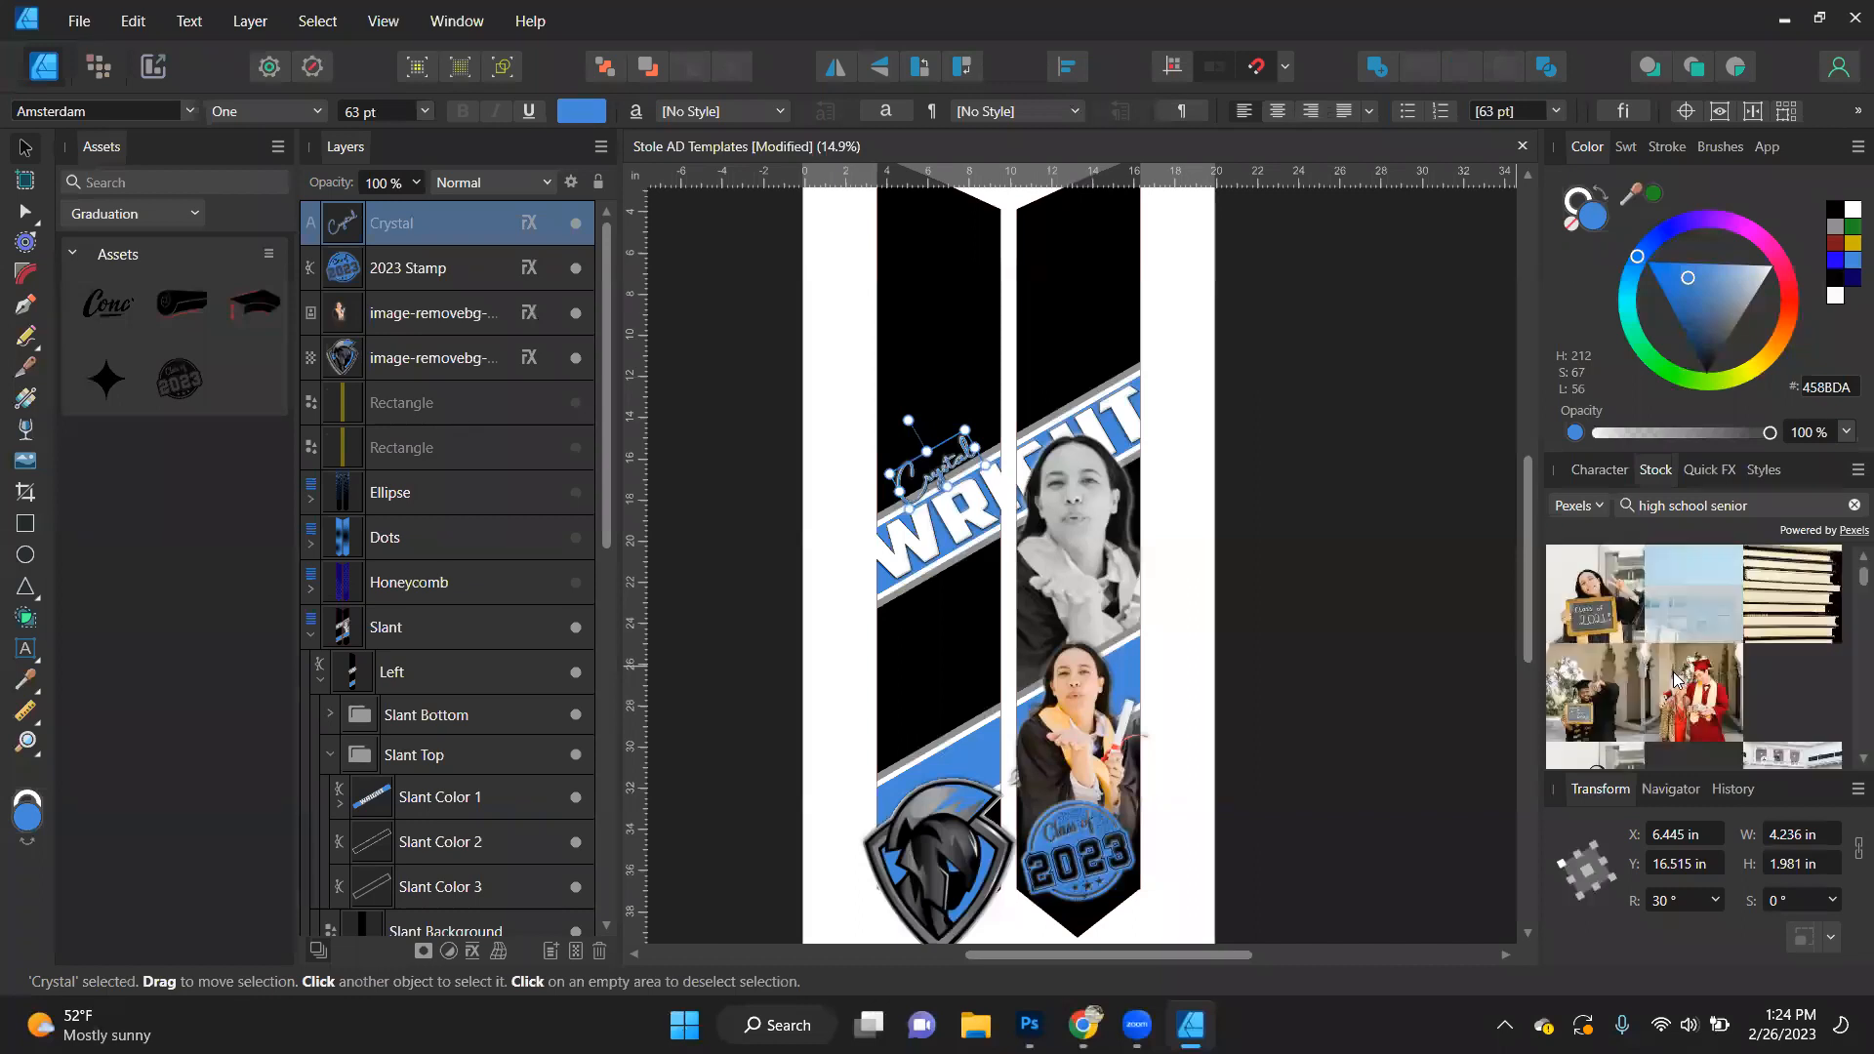
{"action": "left_click_drag", "start_coordinate": [1602, 615], "coordinate": [1027, 674]}
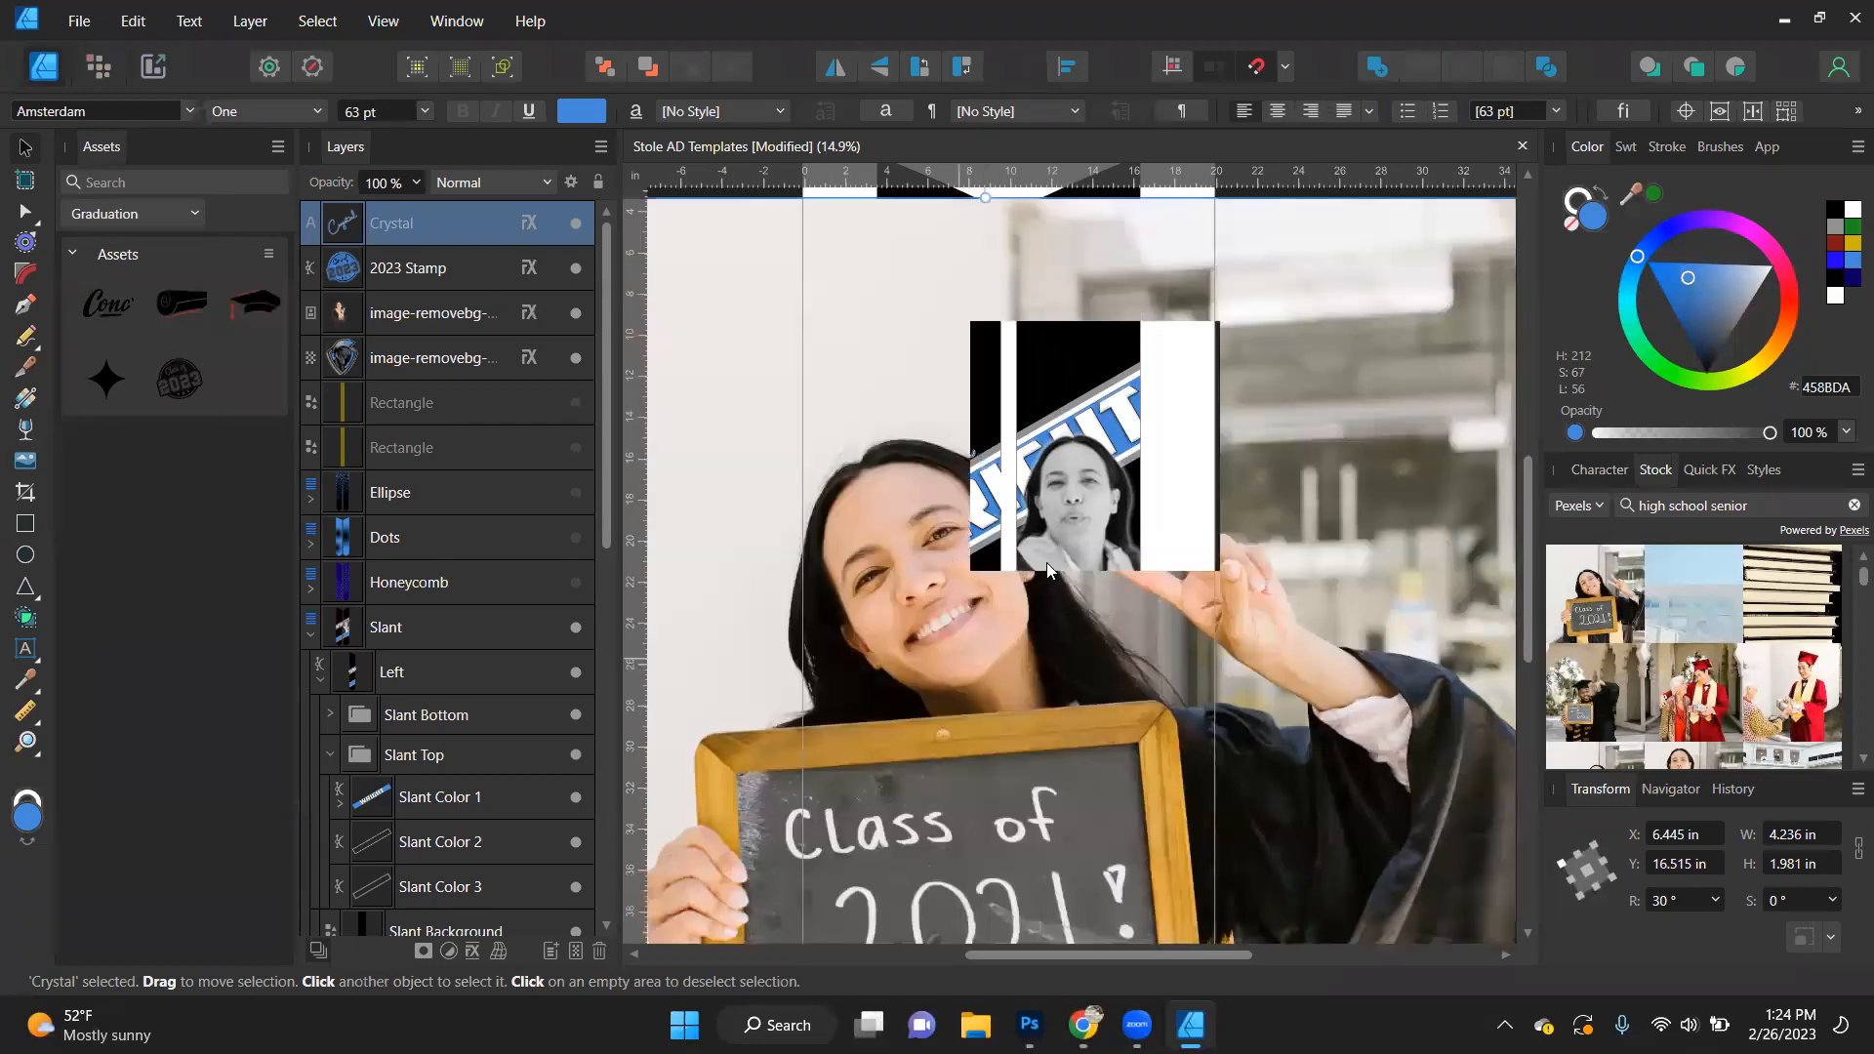
{"action": "scroll", "coordinate": [1048, 562], "scroll_direction": "down", "scroll_amount": 4}
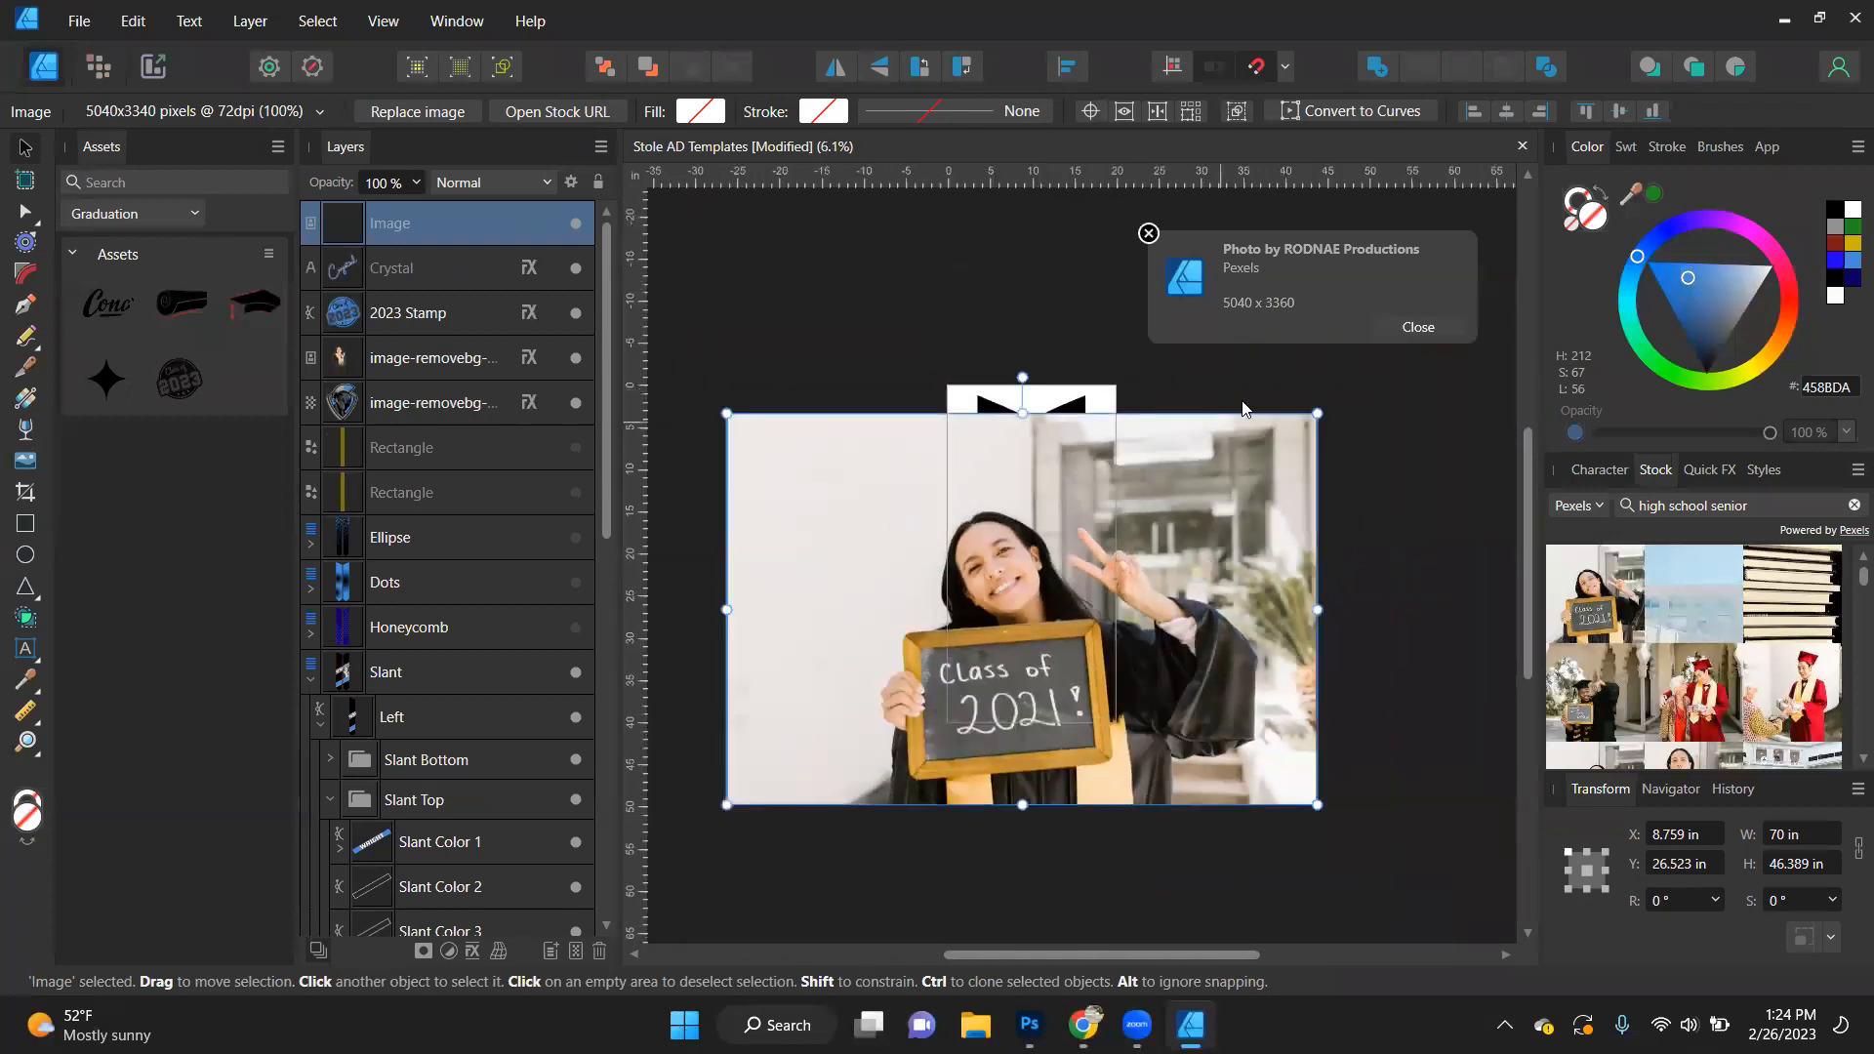
- Shrink the placed photo to about 14.3 in wide over the stole and set its rotation to 0°
{"action": "left_click_drag", "start_coordinate": [1315, 411], "coordinate": [1013, 469]}
{"action": "scroll", "coordinate": [1006, 585], "scroll_direction": "up", "scroll_amount": 5}
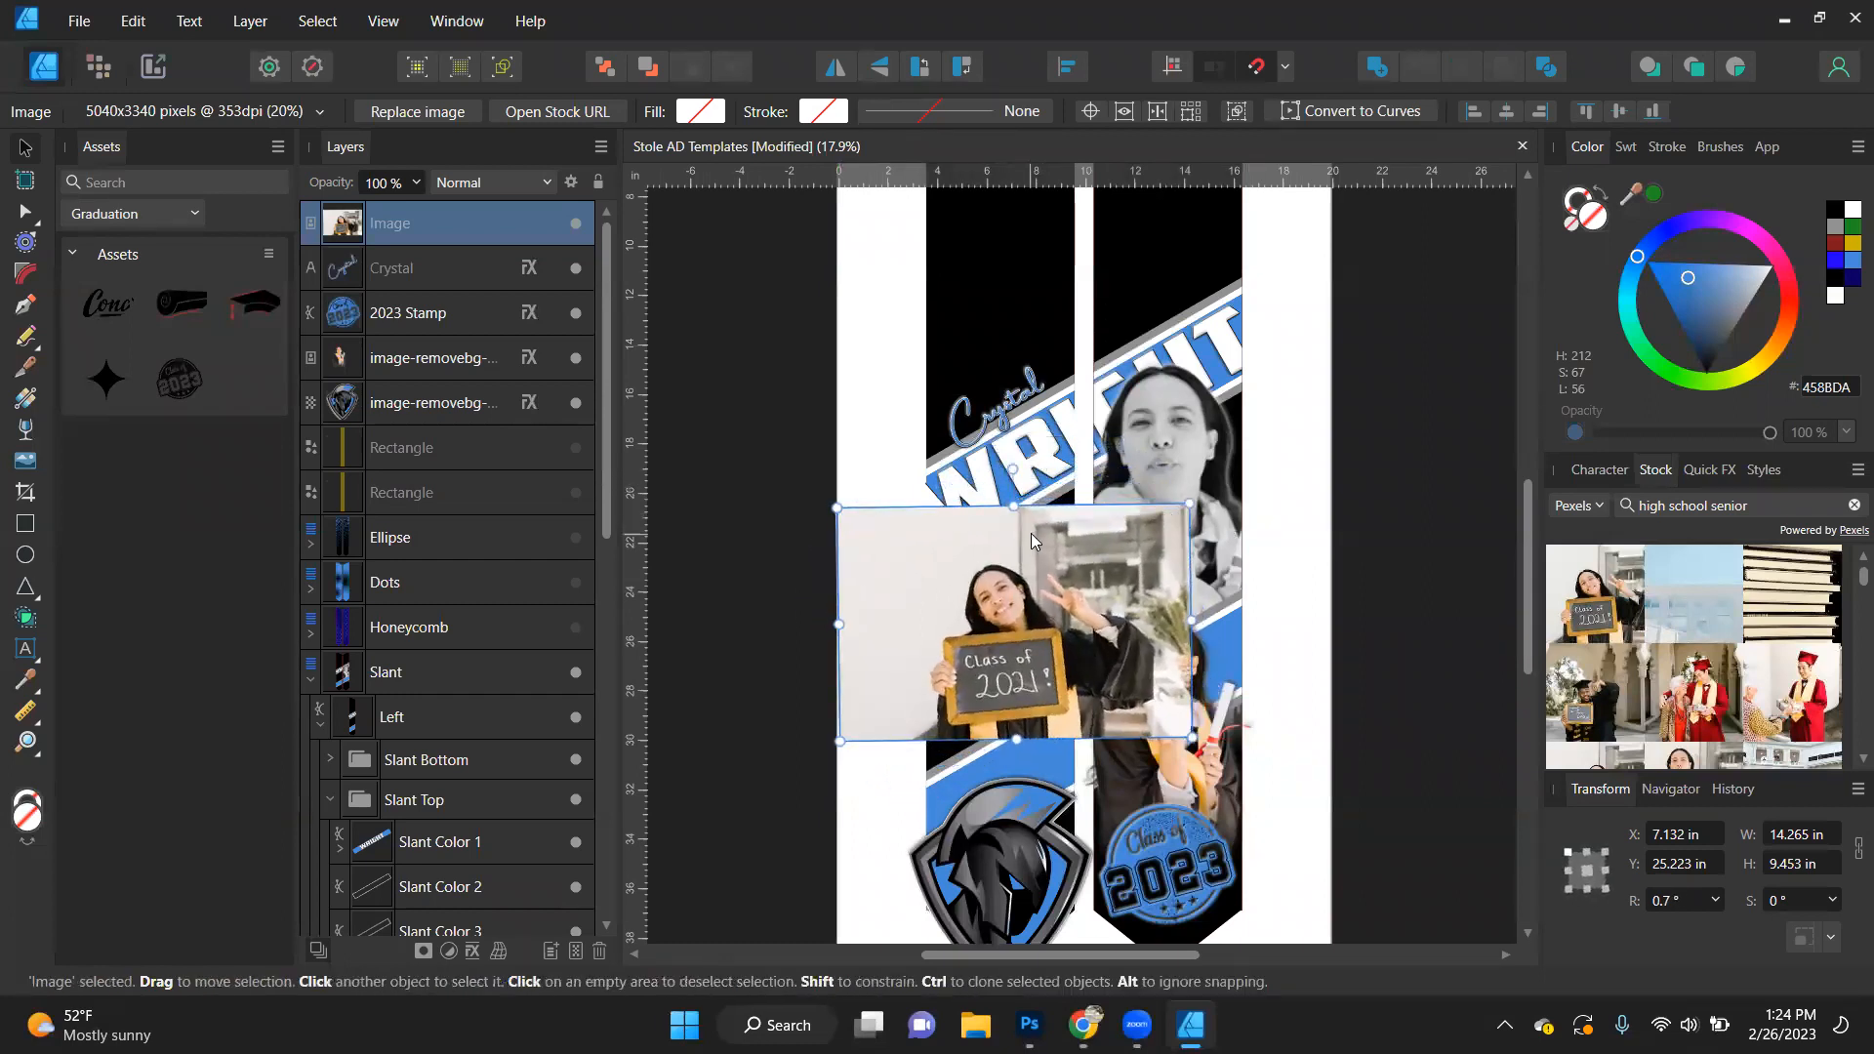
{"action": "left_click", "coordinate": [1673, 899]}
{"action": "type", "text": "0"}
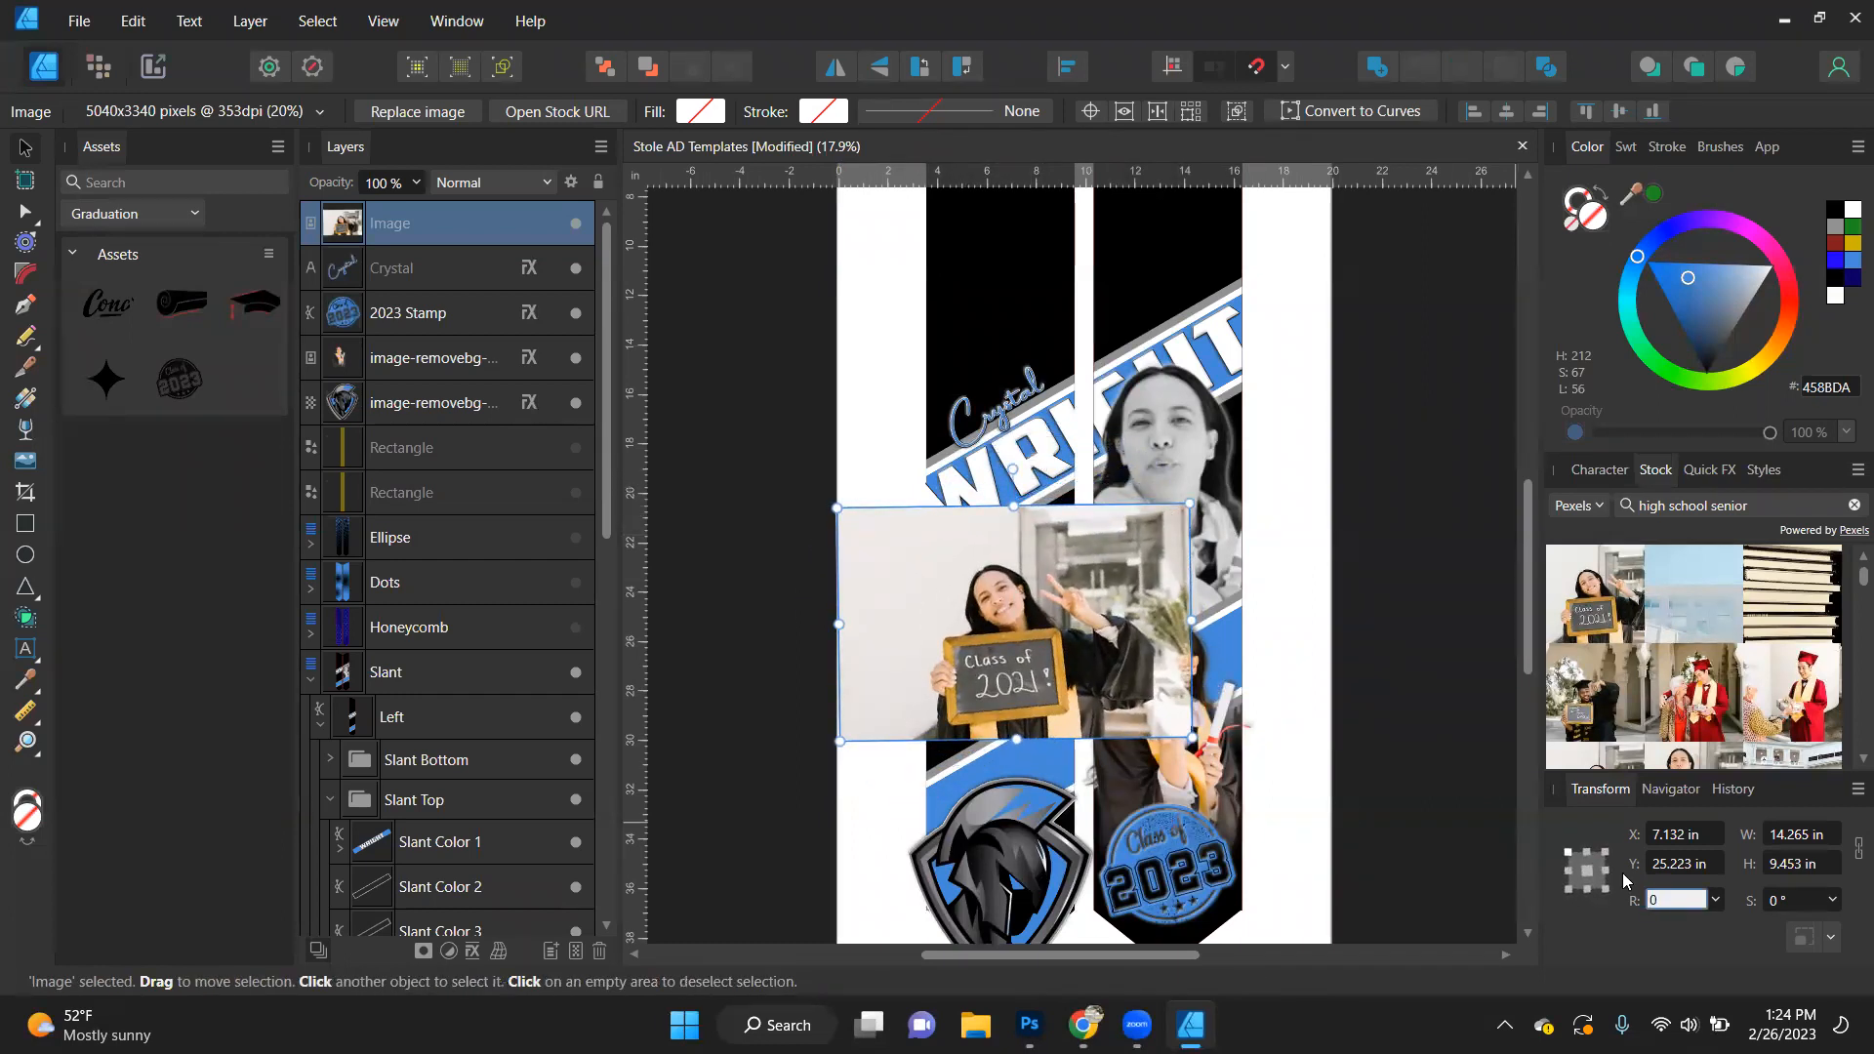
{"action": "key", "text": "Return"}
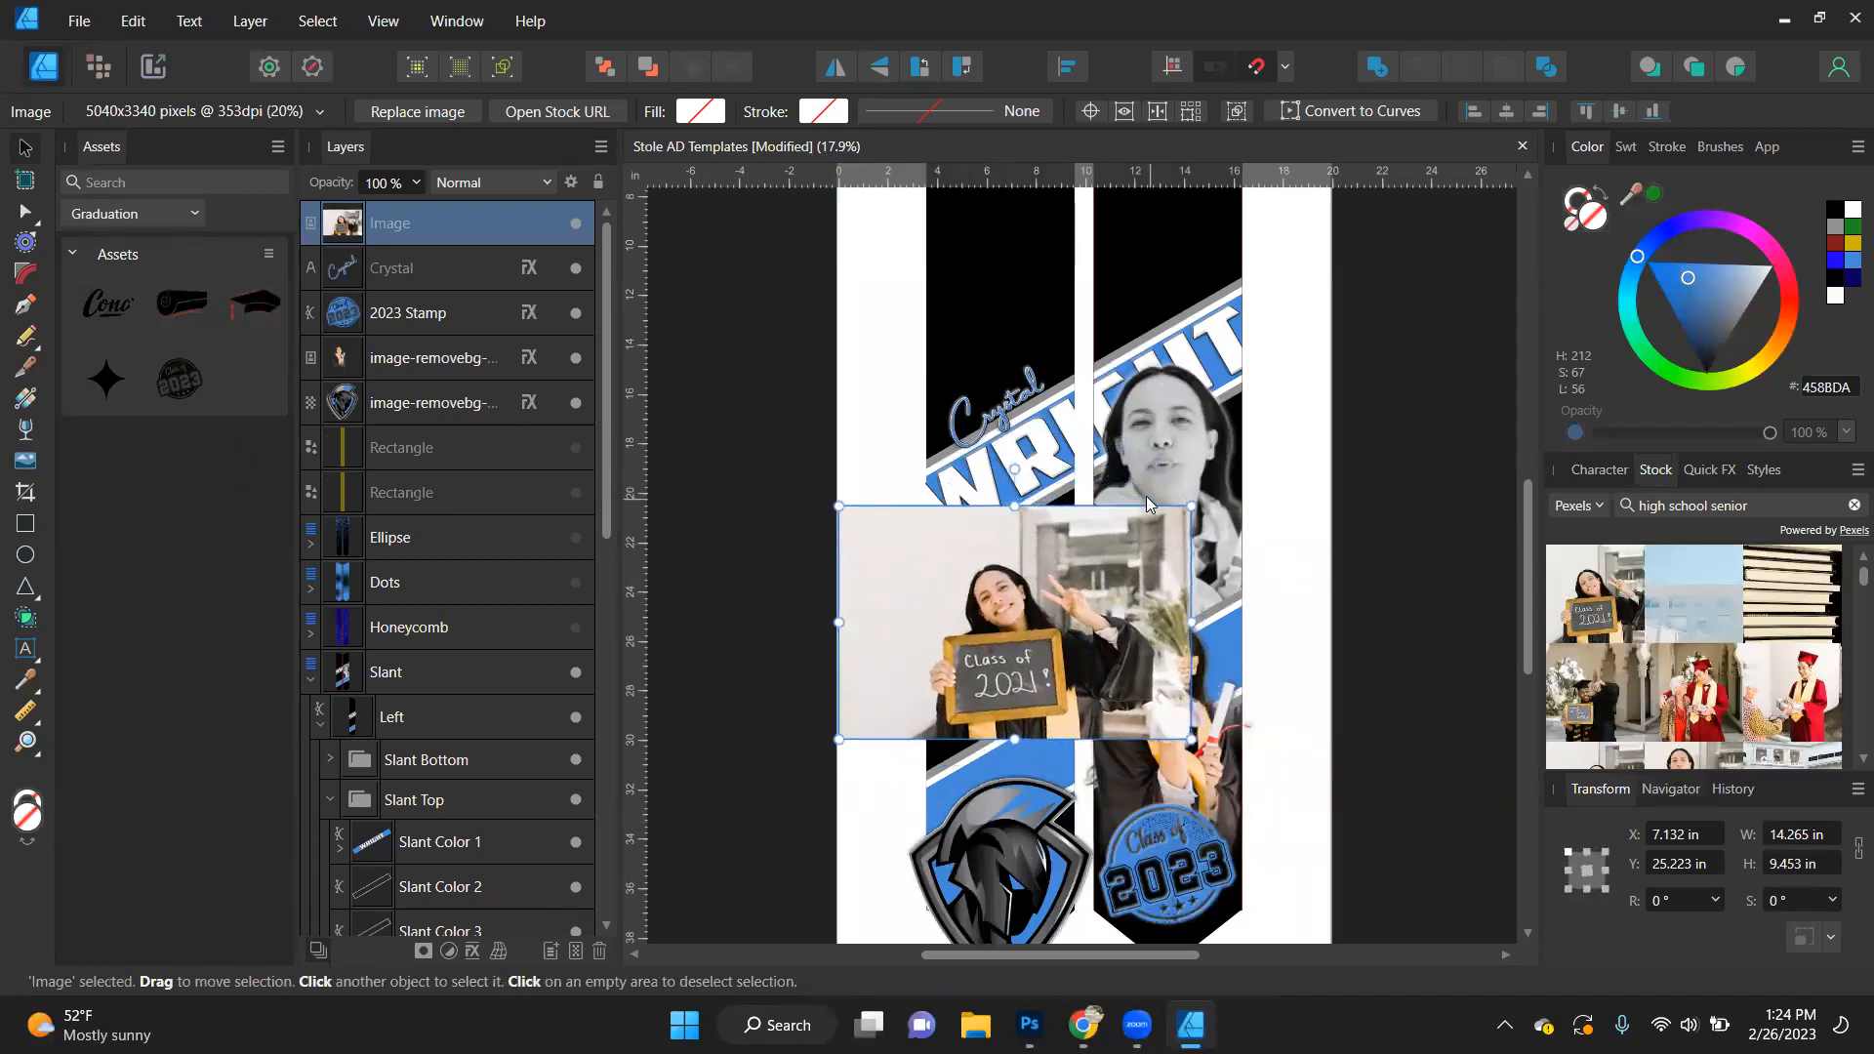
- Enlarge the photo to about 18.5 in wide and nest it in the Slant layer's Left group, directly above Slant Background
{"action": "left_click_drag", "start_coordinate": [1190, 507], "coordinate": [1232, 465]}
{"action": "left_click_drag", "start_coordinate": [379, 232], "coordinate": [338, 732]}
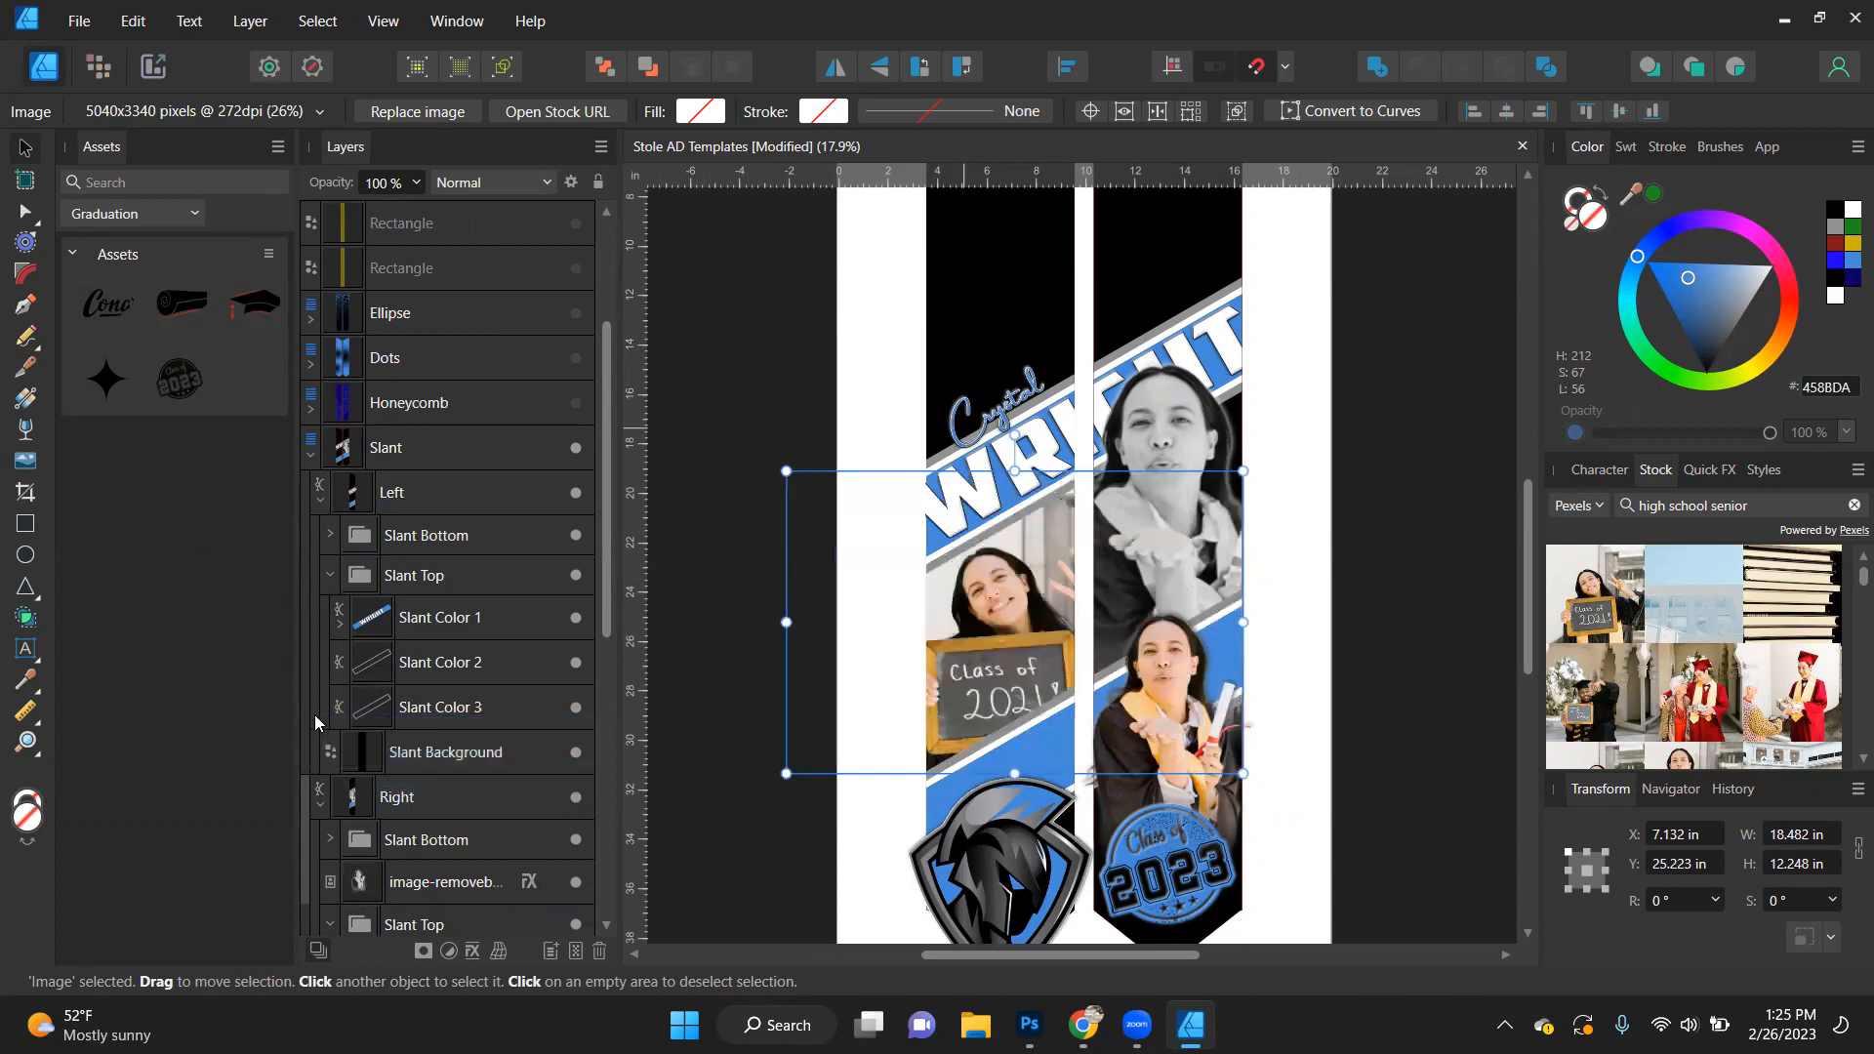
{"action": "left_click", "coordinate": [1398, 516]}
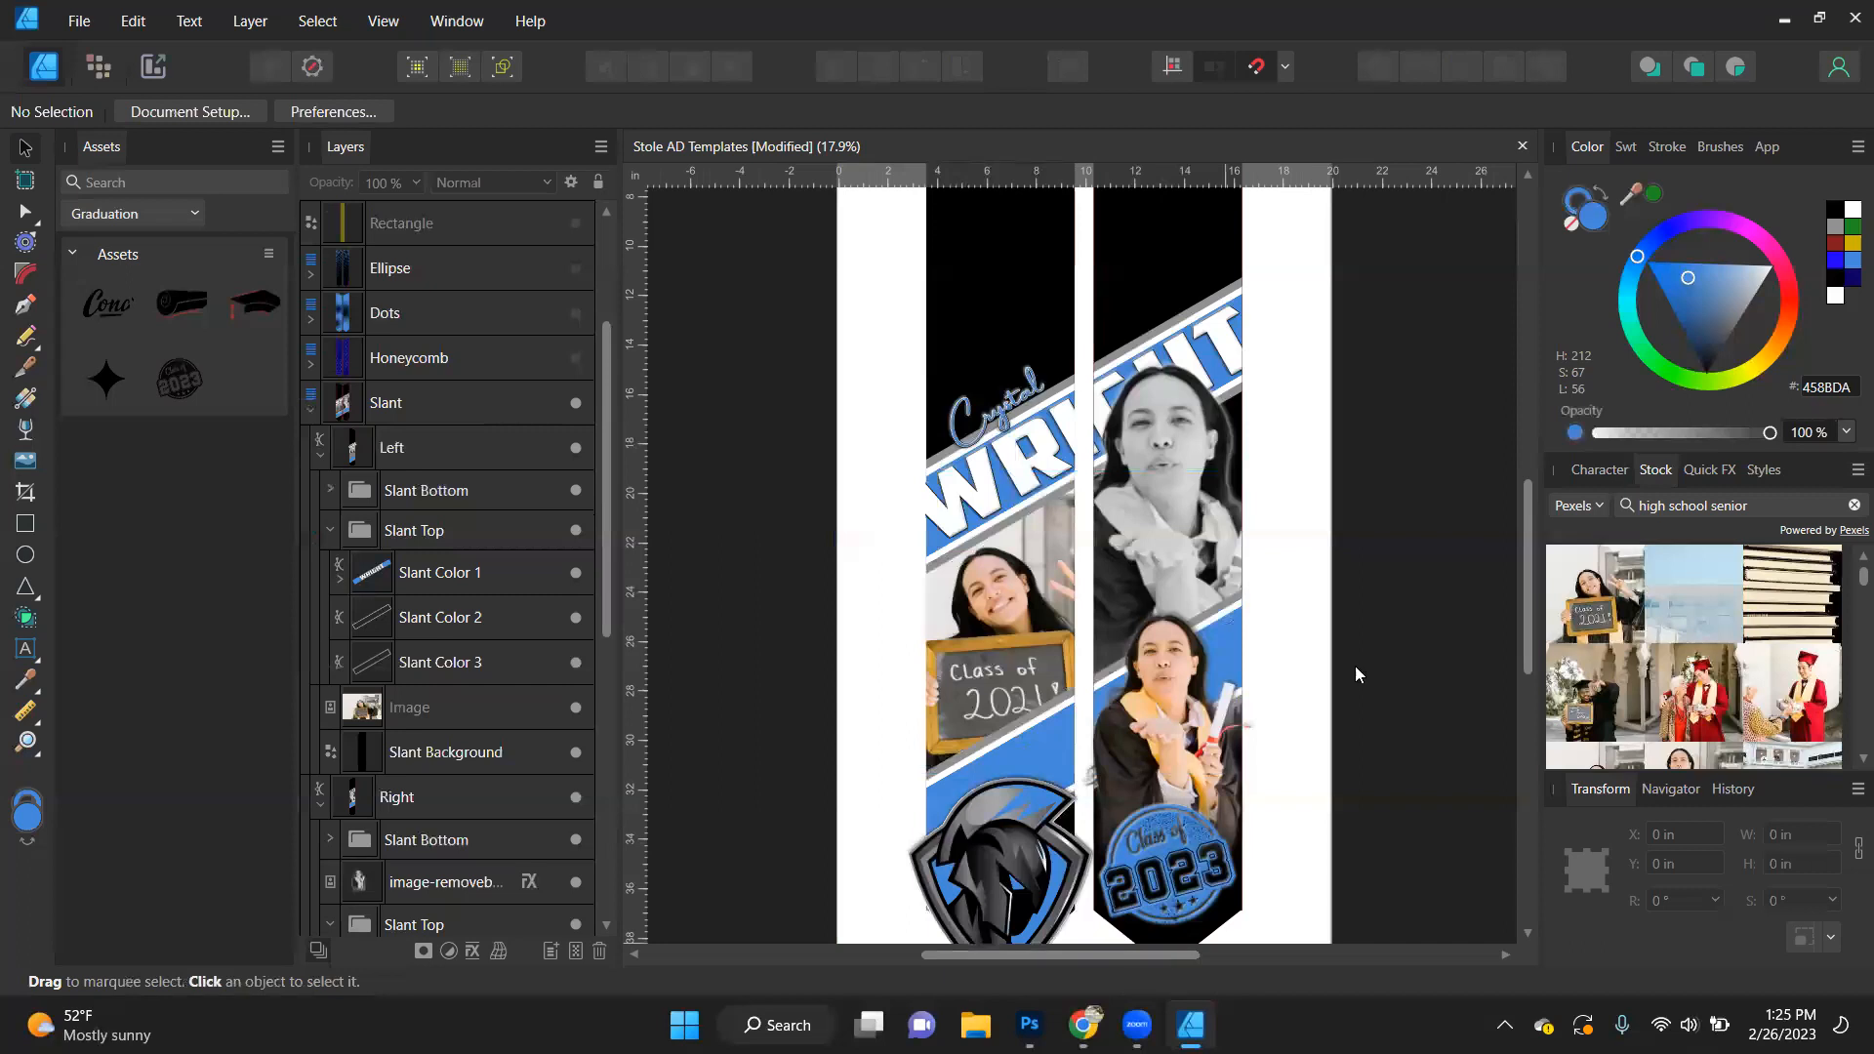
{"action": "left_click", "coordinate": [1406, 611]}
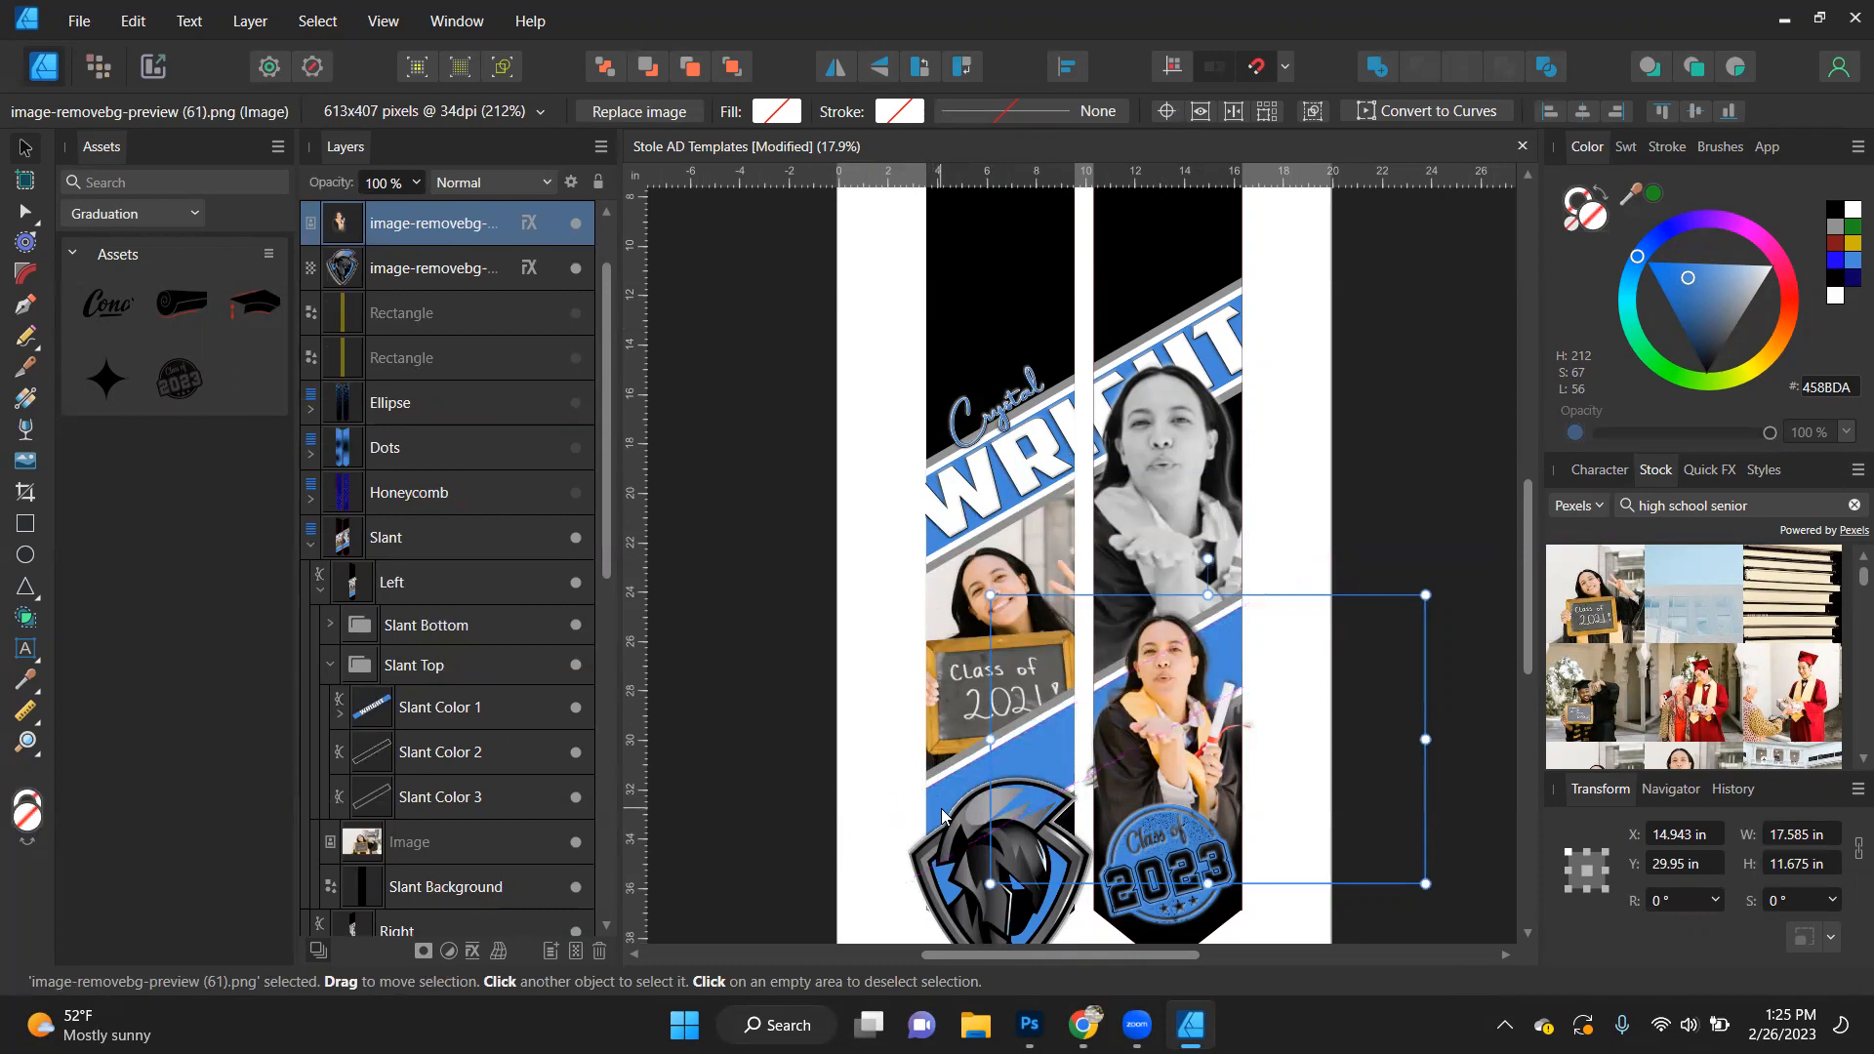
{"action": "left_click", "coordinate": [1469, 531]}
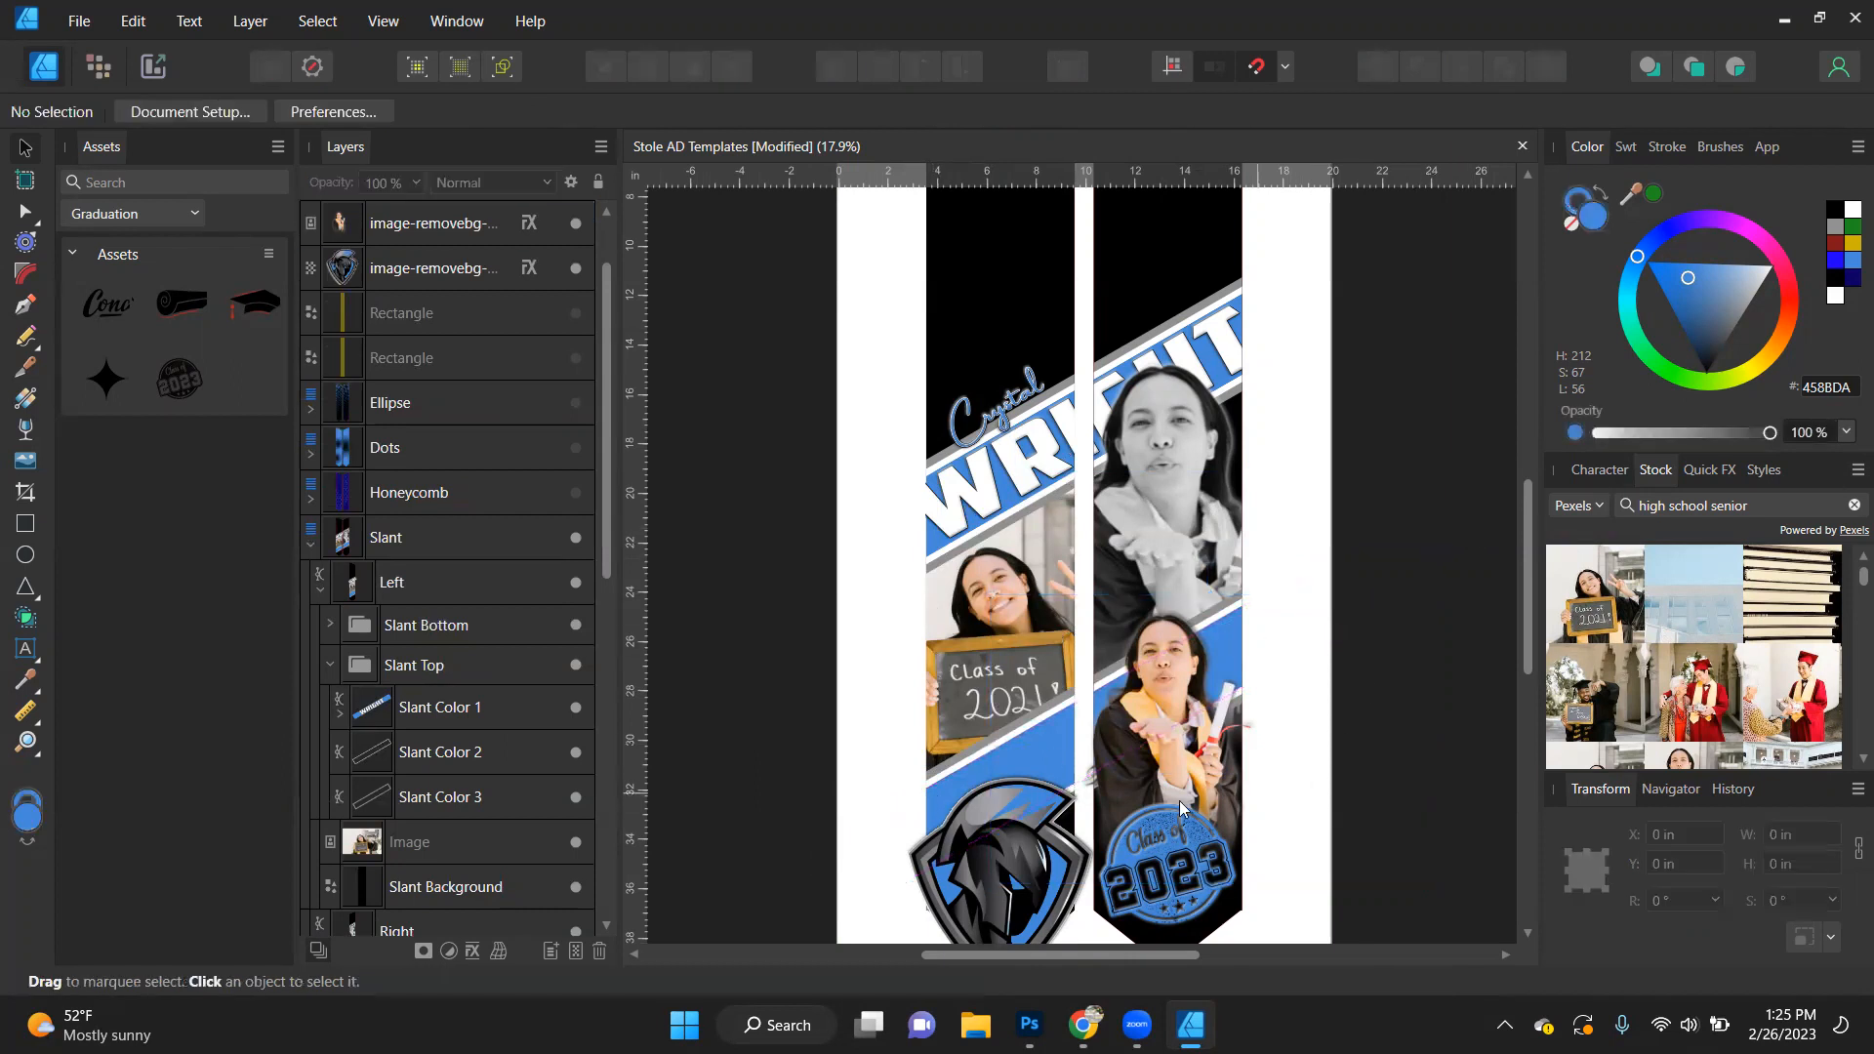
- Reselect the chalkboard photo inside the left stole panel, enlarge it to about 20.7 in wide and adjust its position
{"action": "scroll", "coordinate": [1007, 633], "scroll_direction": "up", "scroll_amount": 2}
{"action": "scroll", "coordinate": [1007, 633], "scroll_direction": "down", "scroll_amount": 2}
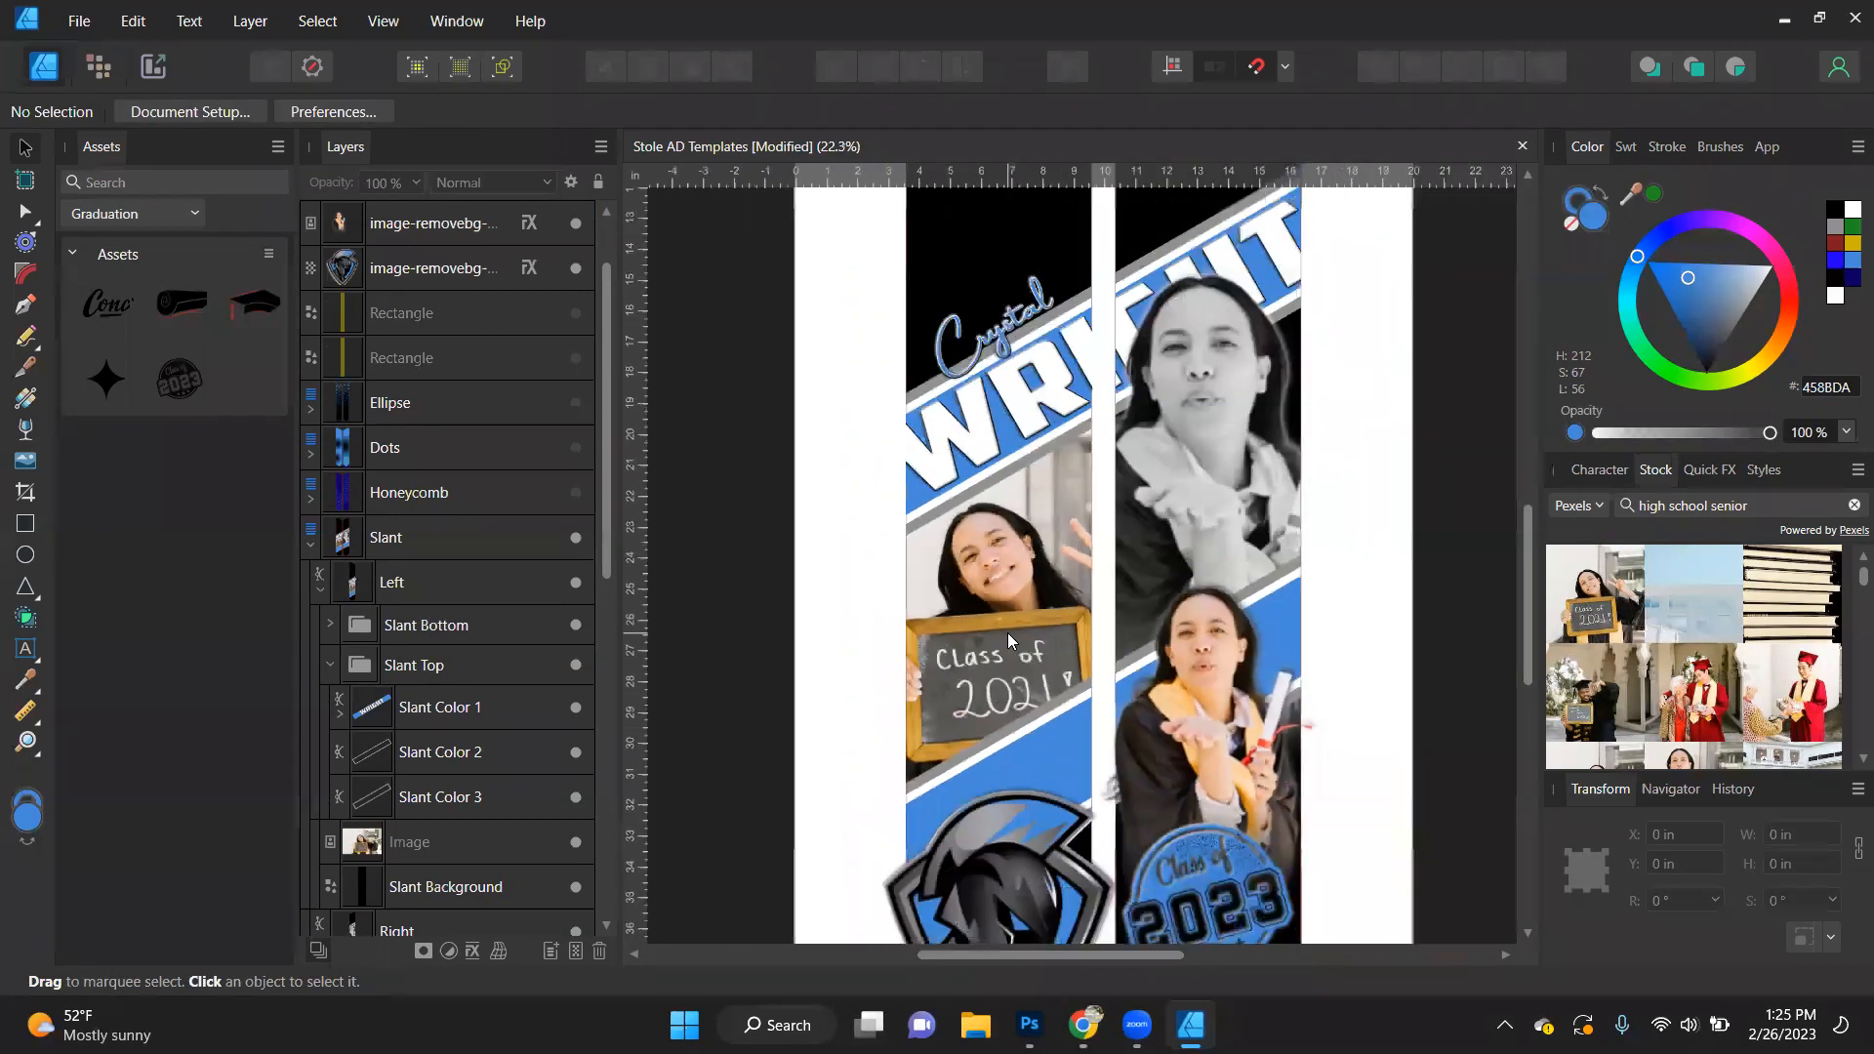
{"action": "left_click", "coordinate": [1003, 633]}
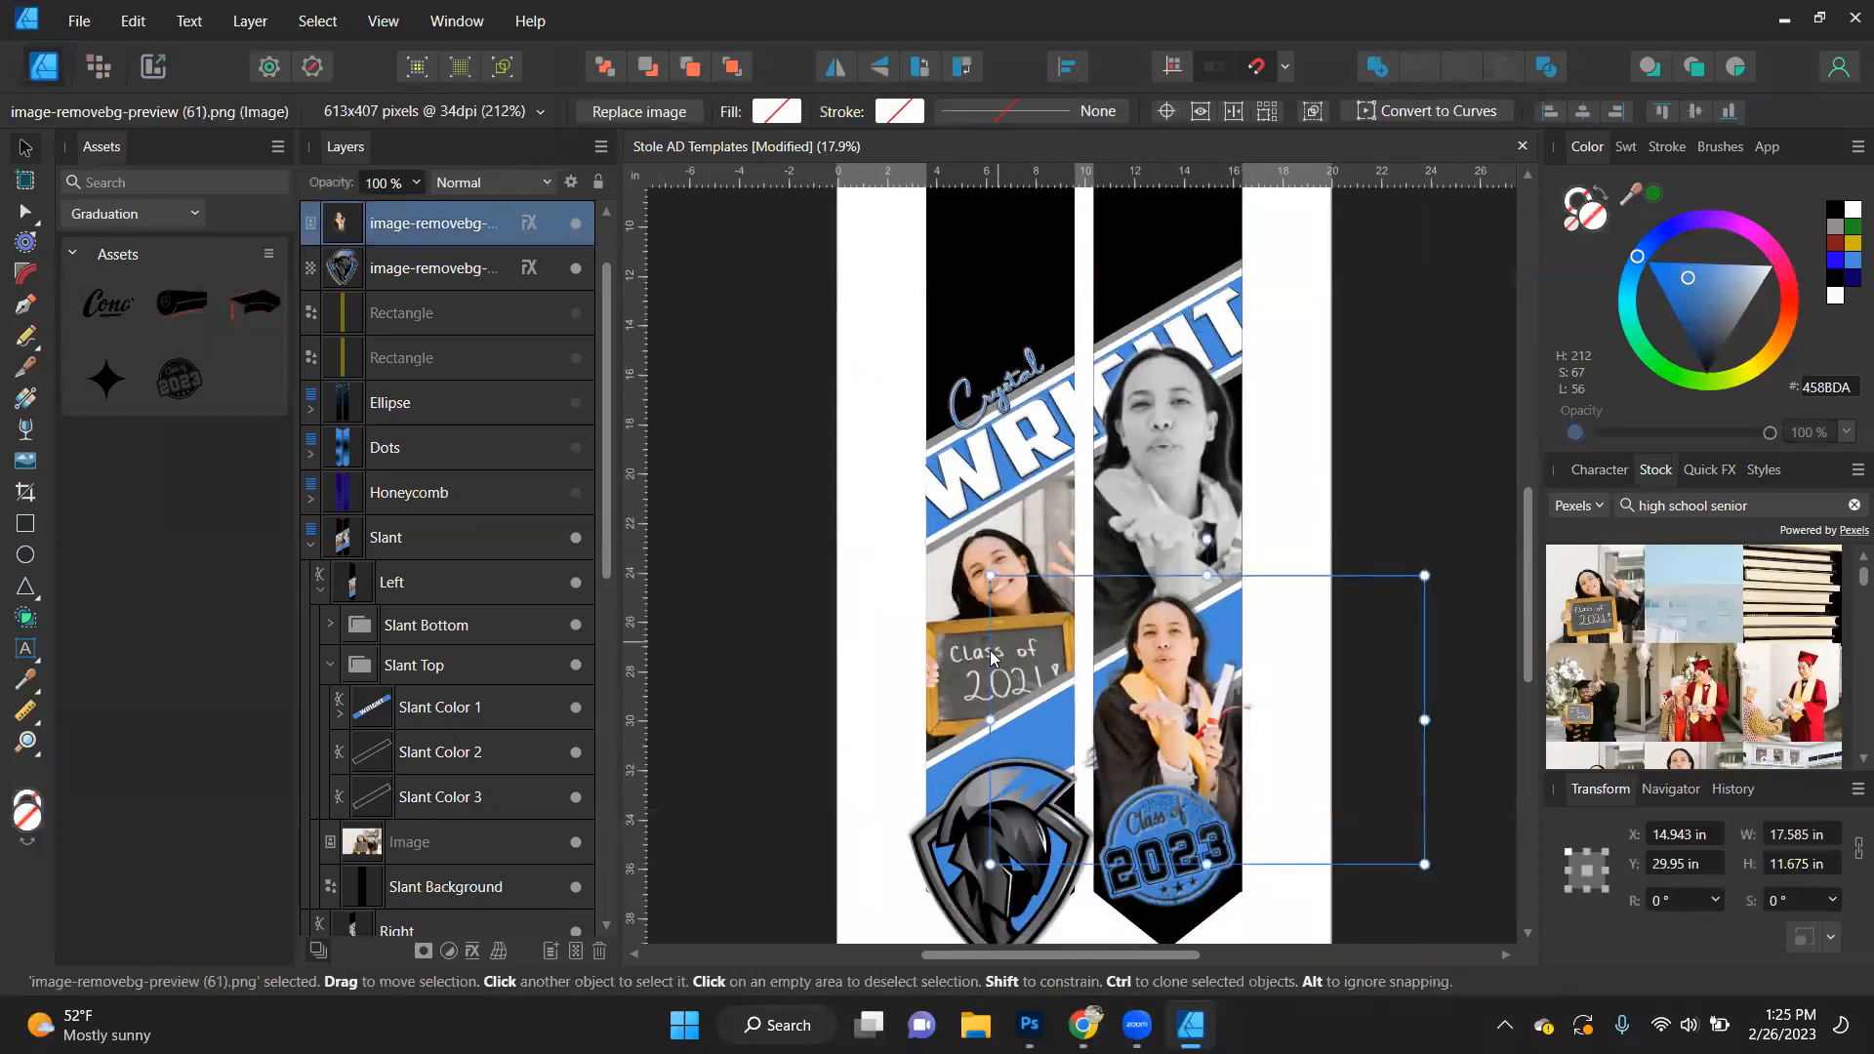
{"action": "left_click", "coordinate": [959, 617]}
{"action": "left_click", "coordinate": [958, 616]}
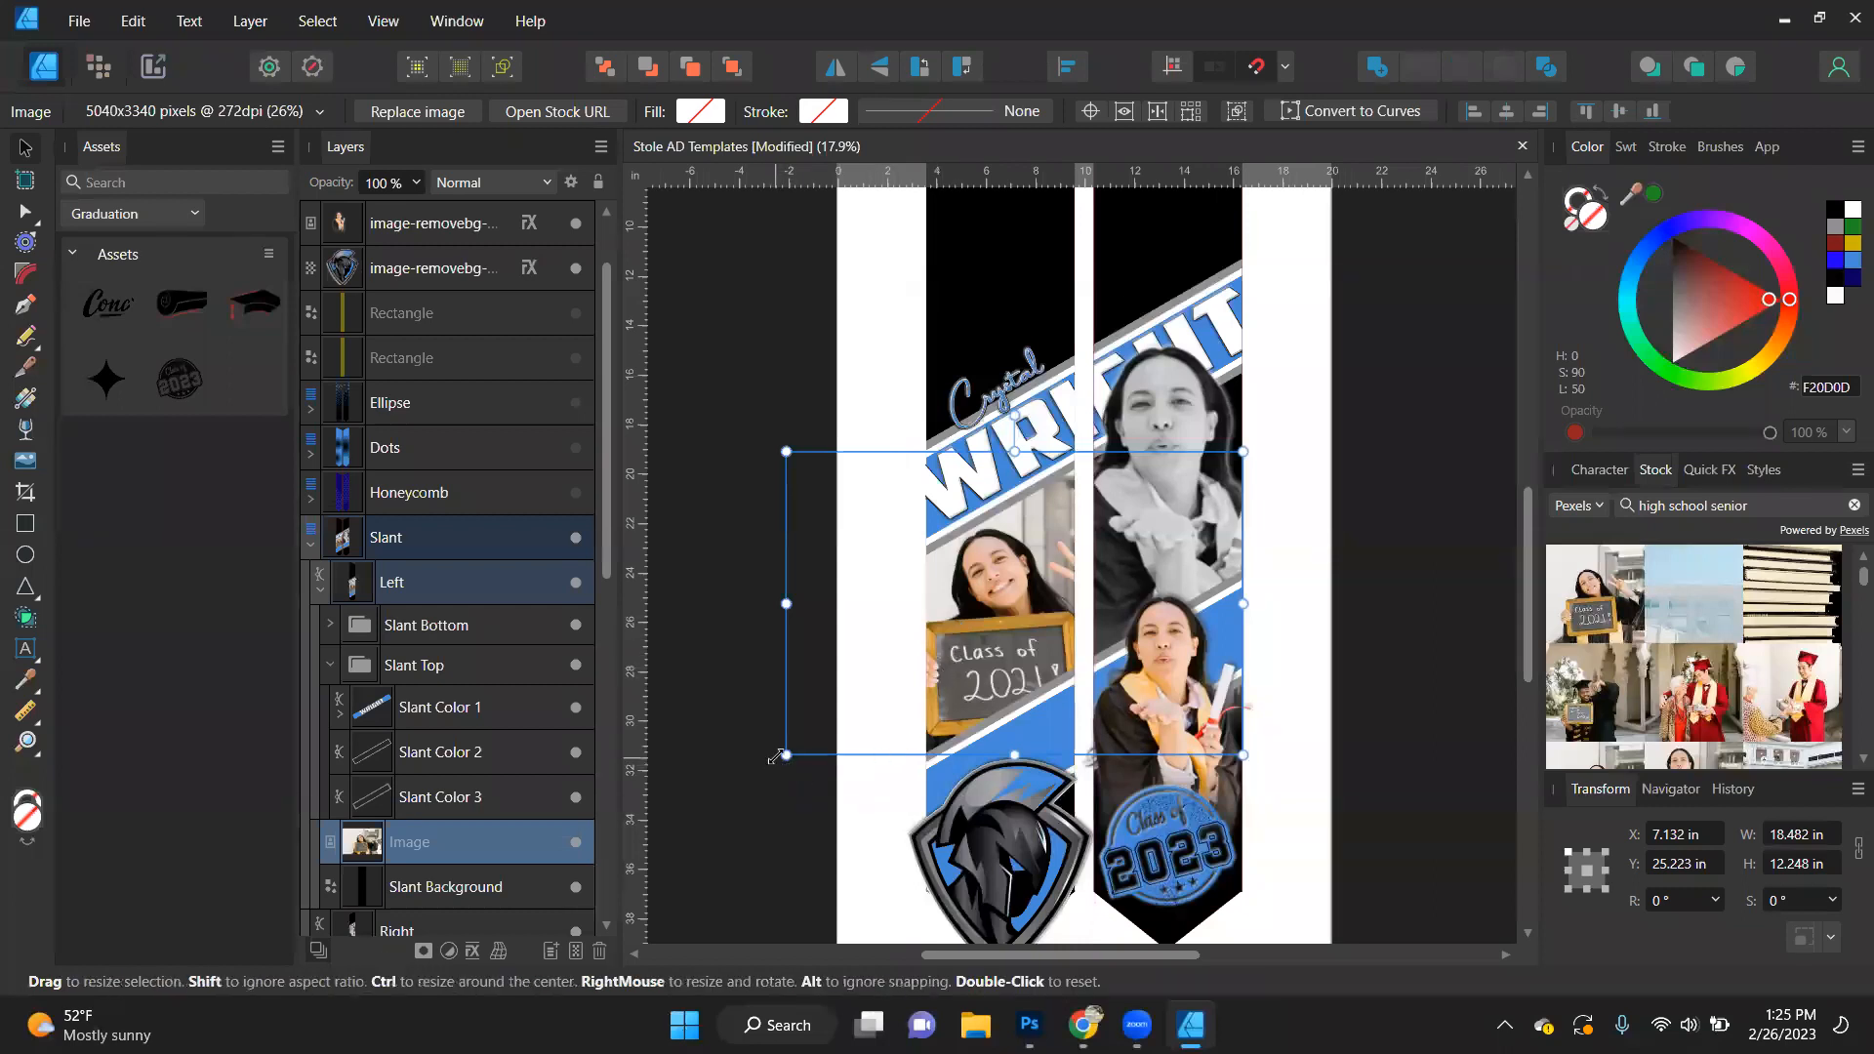
{"action": "left_click_drag", "start_coordinate": [786, 755], "coordinate": [733, 808]}
{"action": "left_click_drag", "start_coordinate": [1019, 629], "coordinate": [1030, 621]}
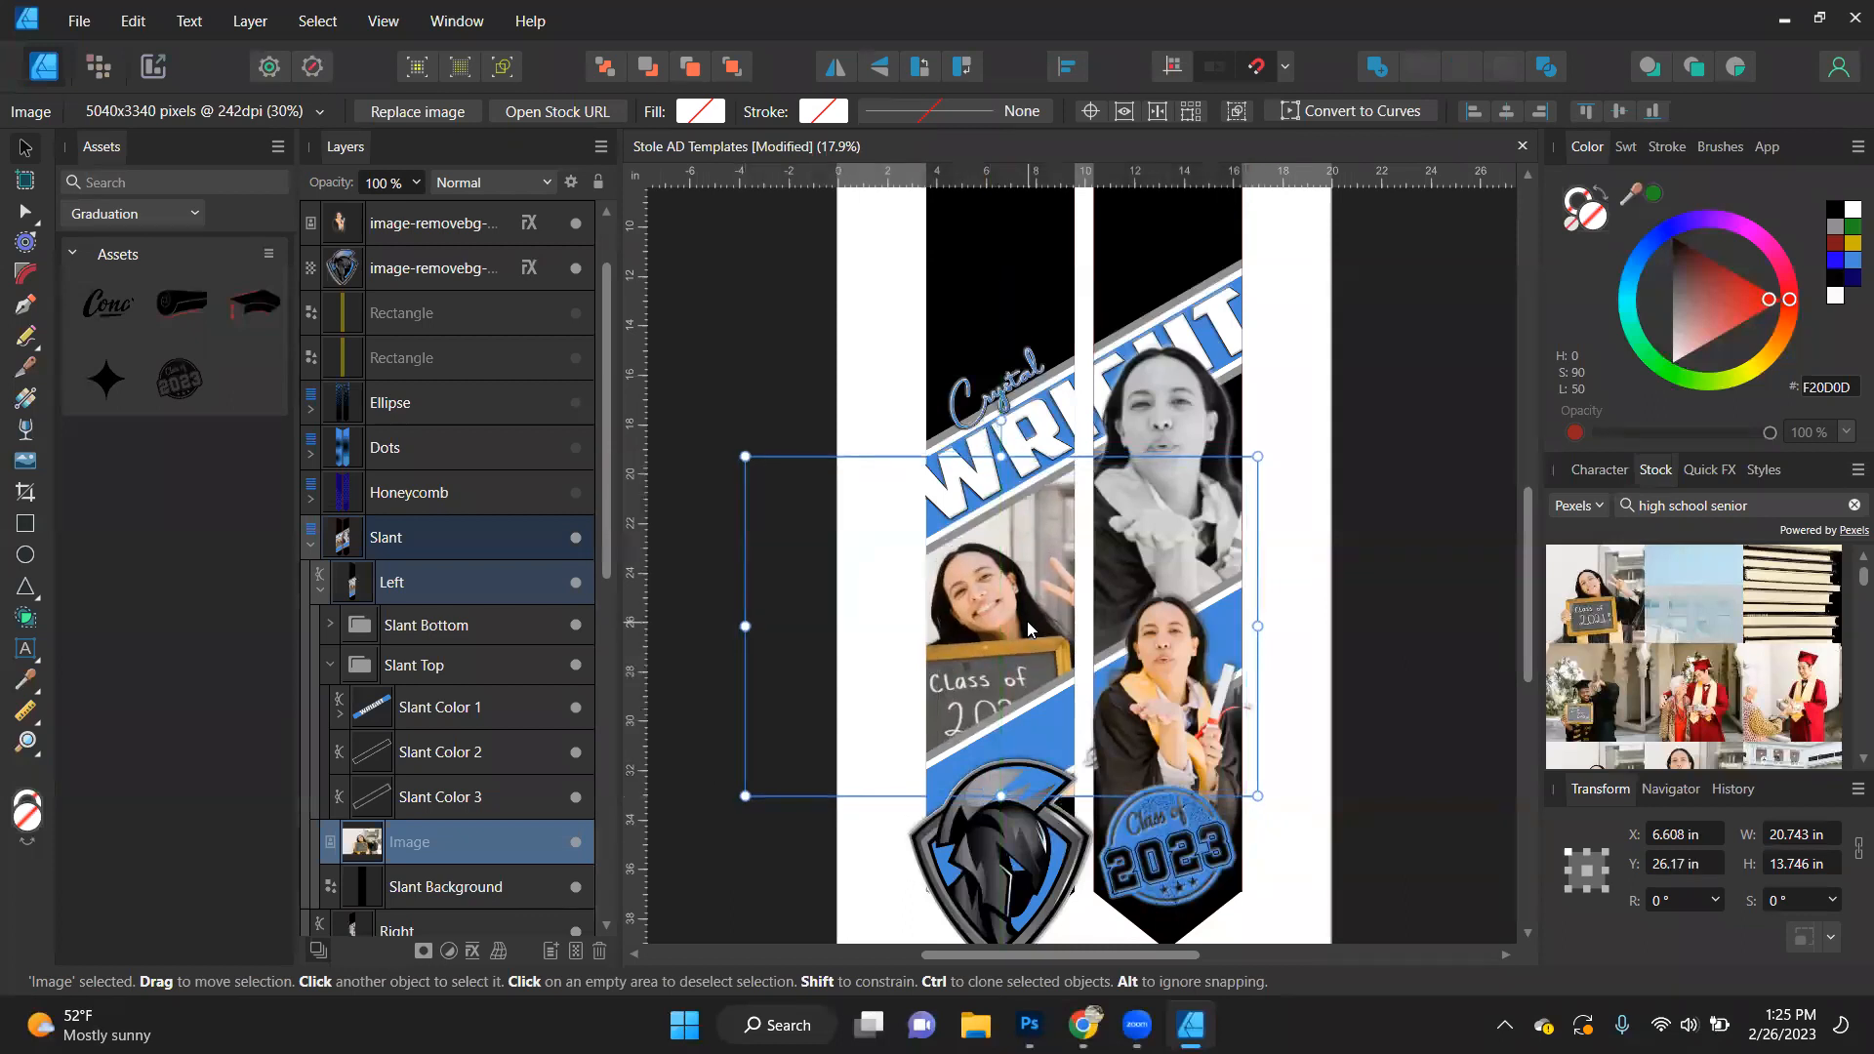
- Show the left yellow guide rectangle, shift the photo until the face sits centred within it, and hide the guide again
{"action": "left_click", "coordinate": [576, 357]}
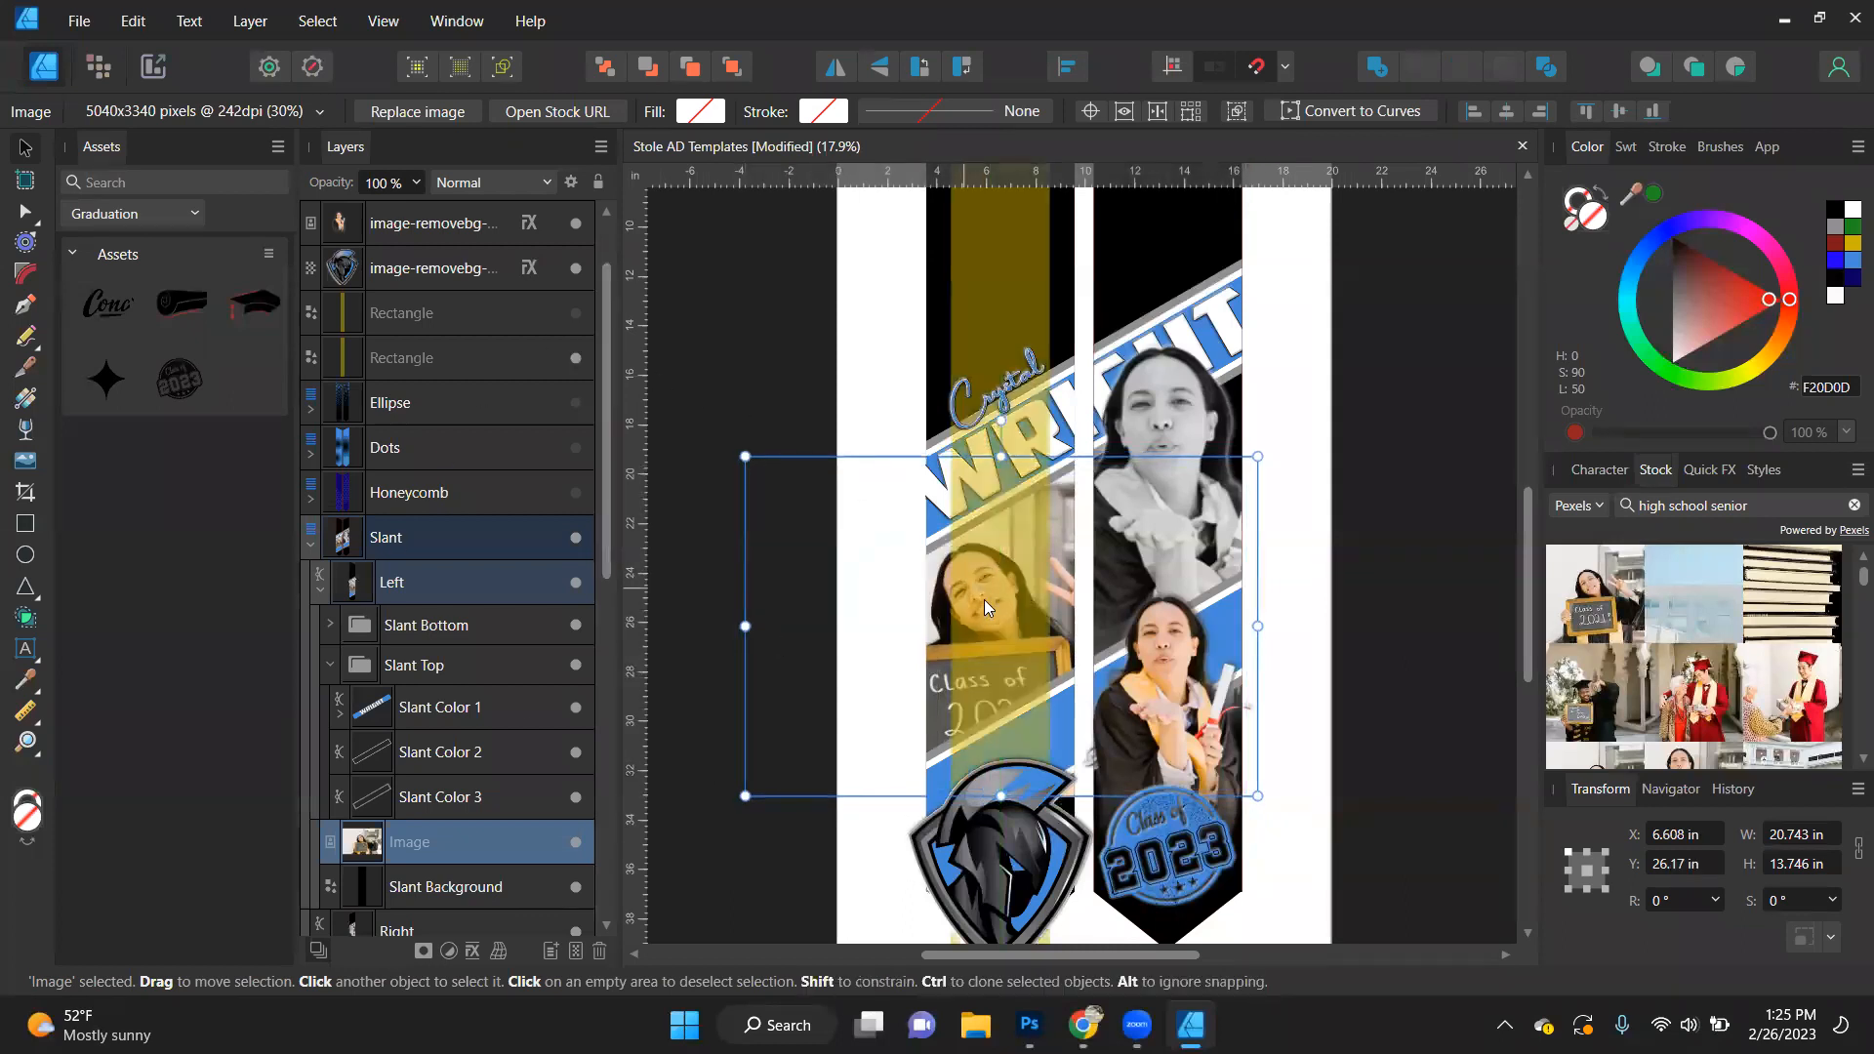
{"action": "scroll", "coordinate": [988, 602], "scroll_direction": "up", "scroll_amount": 1}
{"action": "left_click_drag", "start_coordinate": [1132, 624], "coordinate": [1156, 625]}
{"action": "scroll", "coordinate": [1154, 601], "scroll_direction": "down", "scroll_amount": 1}
{"action": "right_click", "coordinate": [1154, 601]}
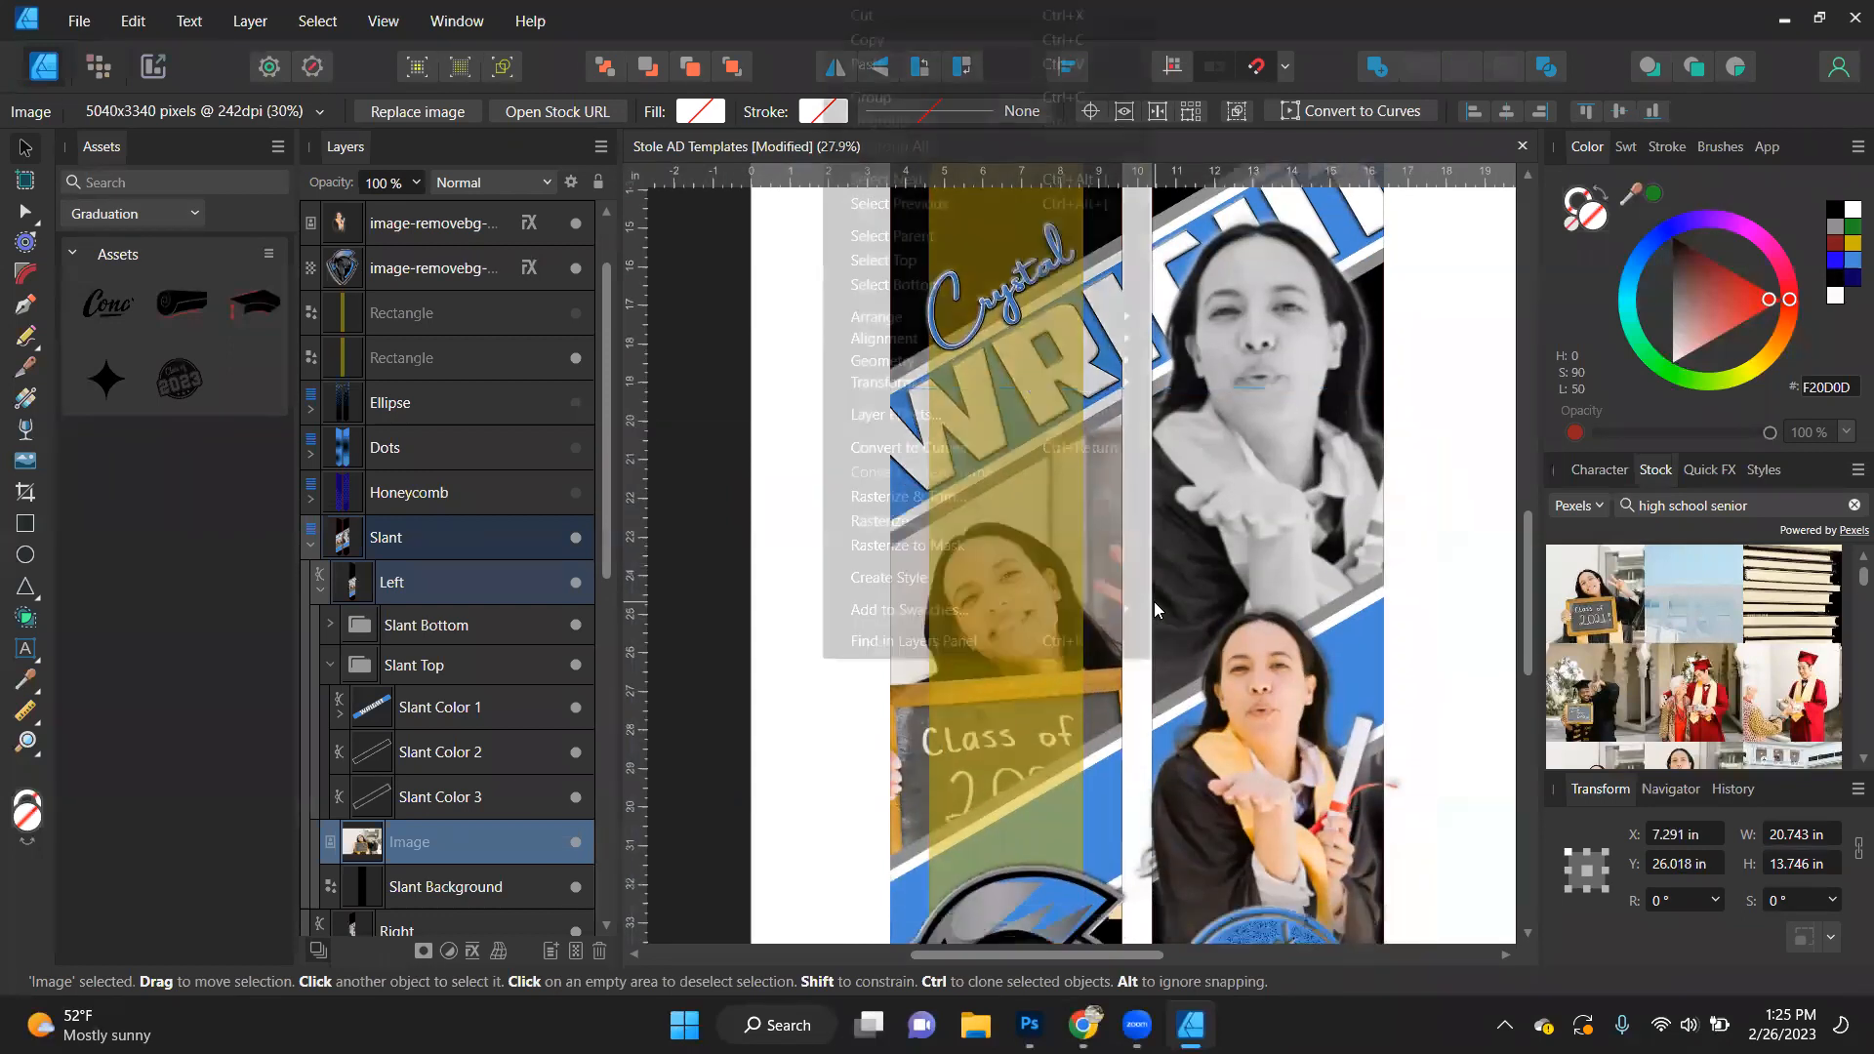
{"action": "left_click", "coordinate": [1261, 564]}
{"action": "left_click", "coordinate": [1262, 563]}
{"action": "scroll", "coordinate": [1263, 562], "scroll_direction": "down", "scroll_amount": 3}
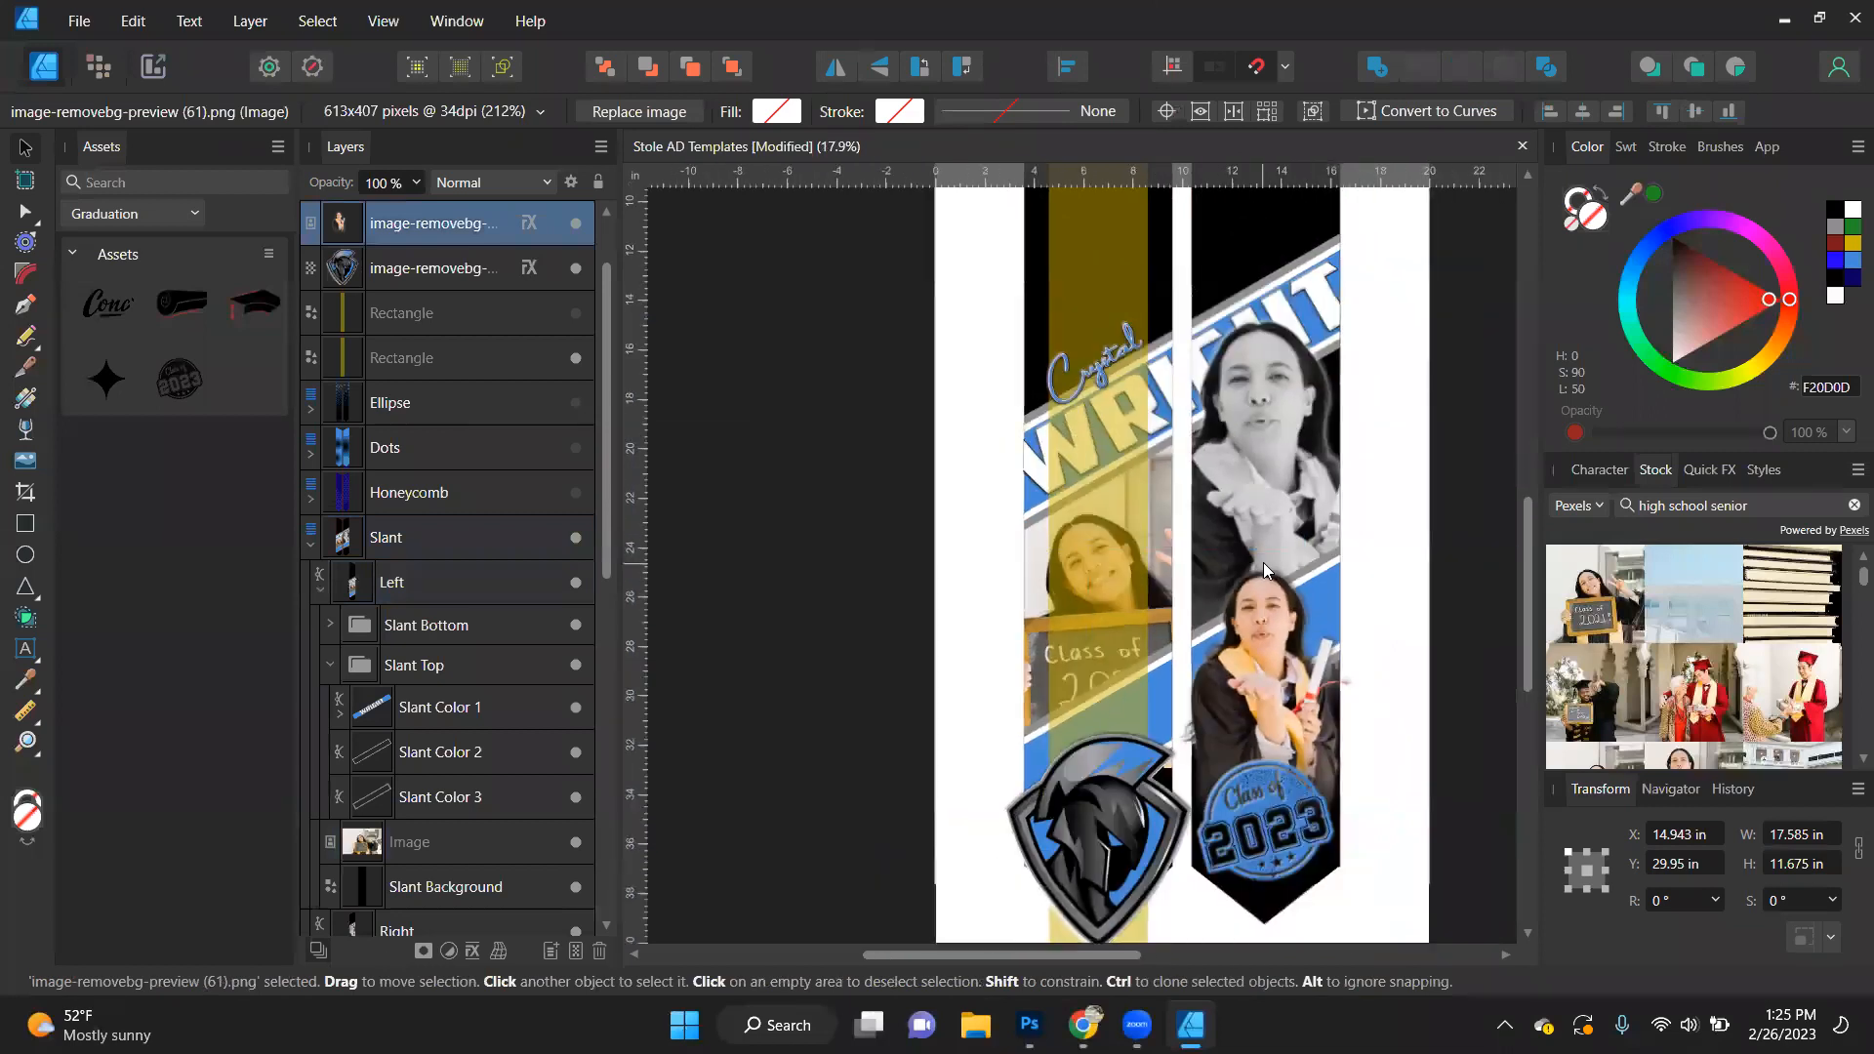
{"action": "left_click", "coordinate": [578, 358]}
{"action": "left_click", "coordinate": [796, 478]}
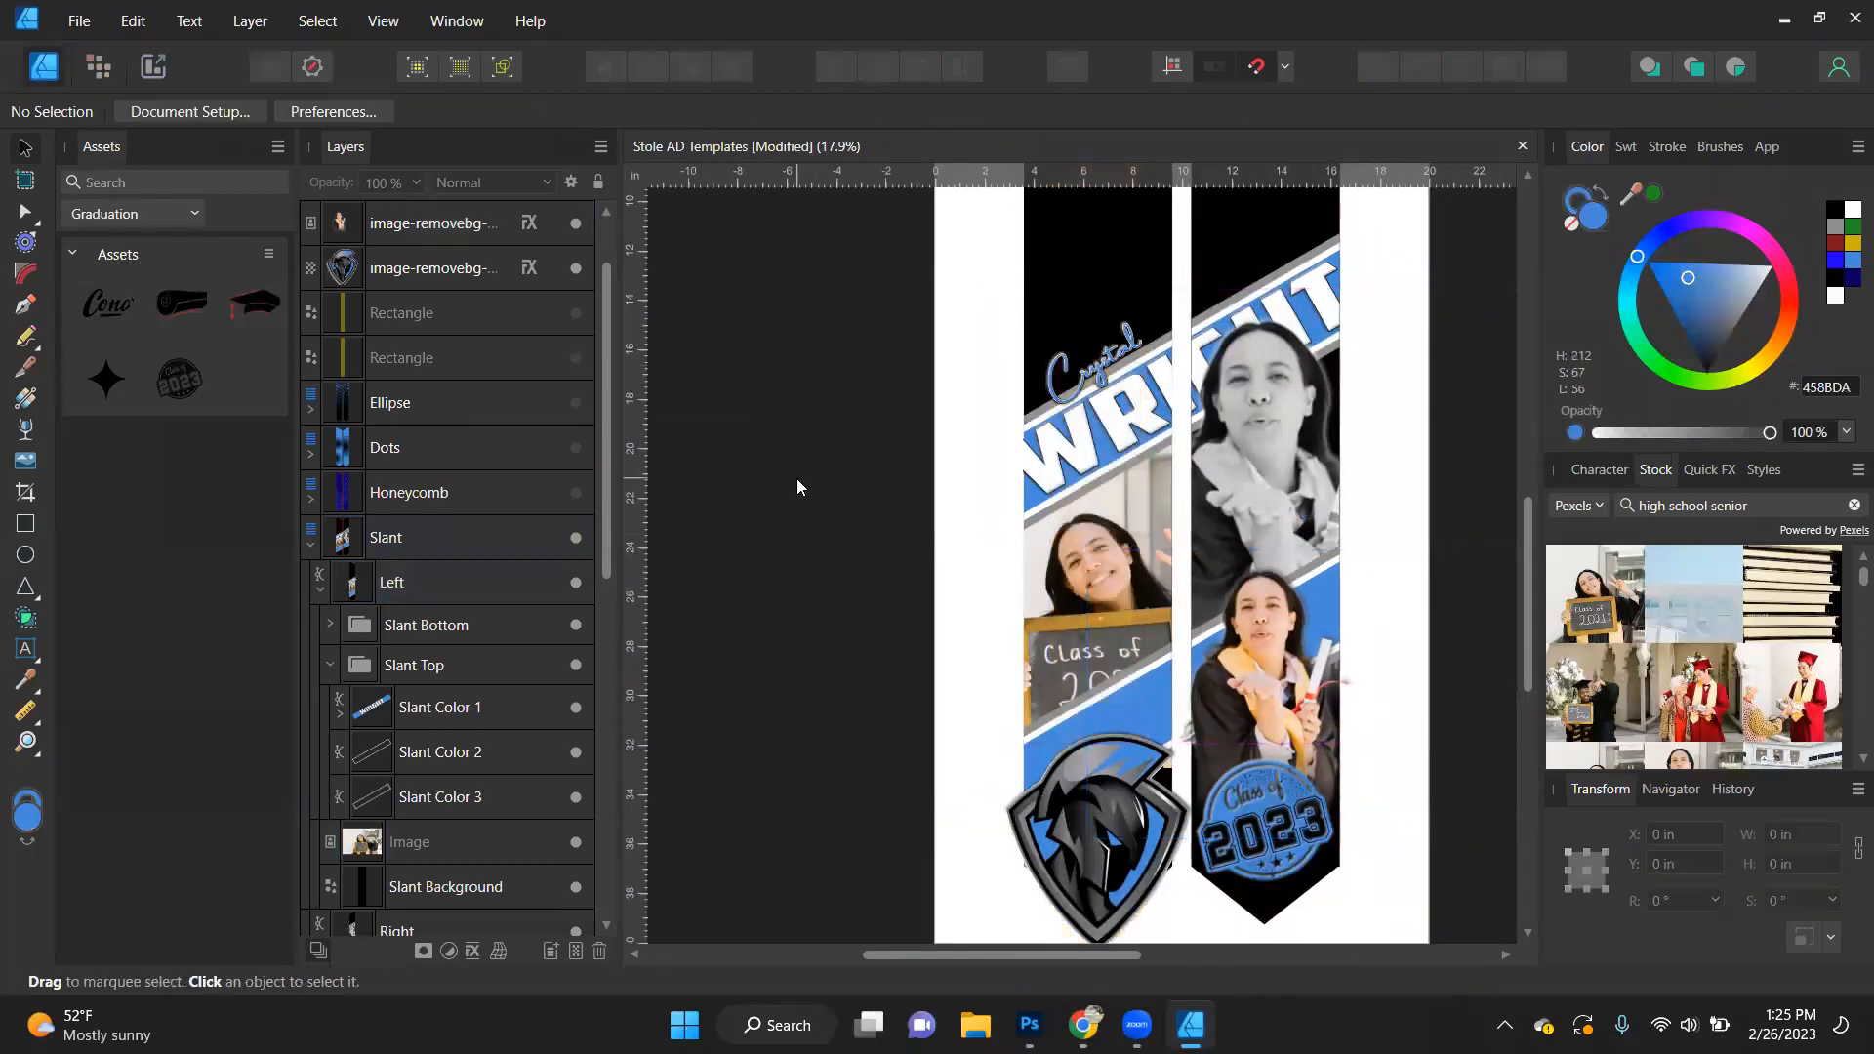
- Collapse the Slant layer, hide it, and show the Gradient template layer instead
{"action": "scroll", "coordinate": [793, 488], "scroll_direction": "down", "scroll_amount": 1}
{"action": "scroll", "coordinate": [793, 490], "scroll_direction": "up", "scroll_amount": 1}
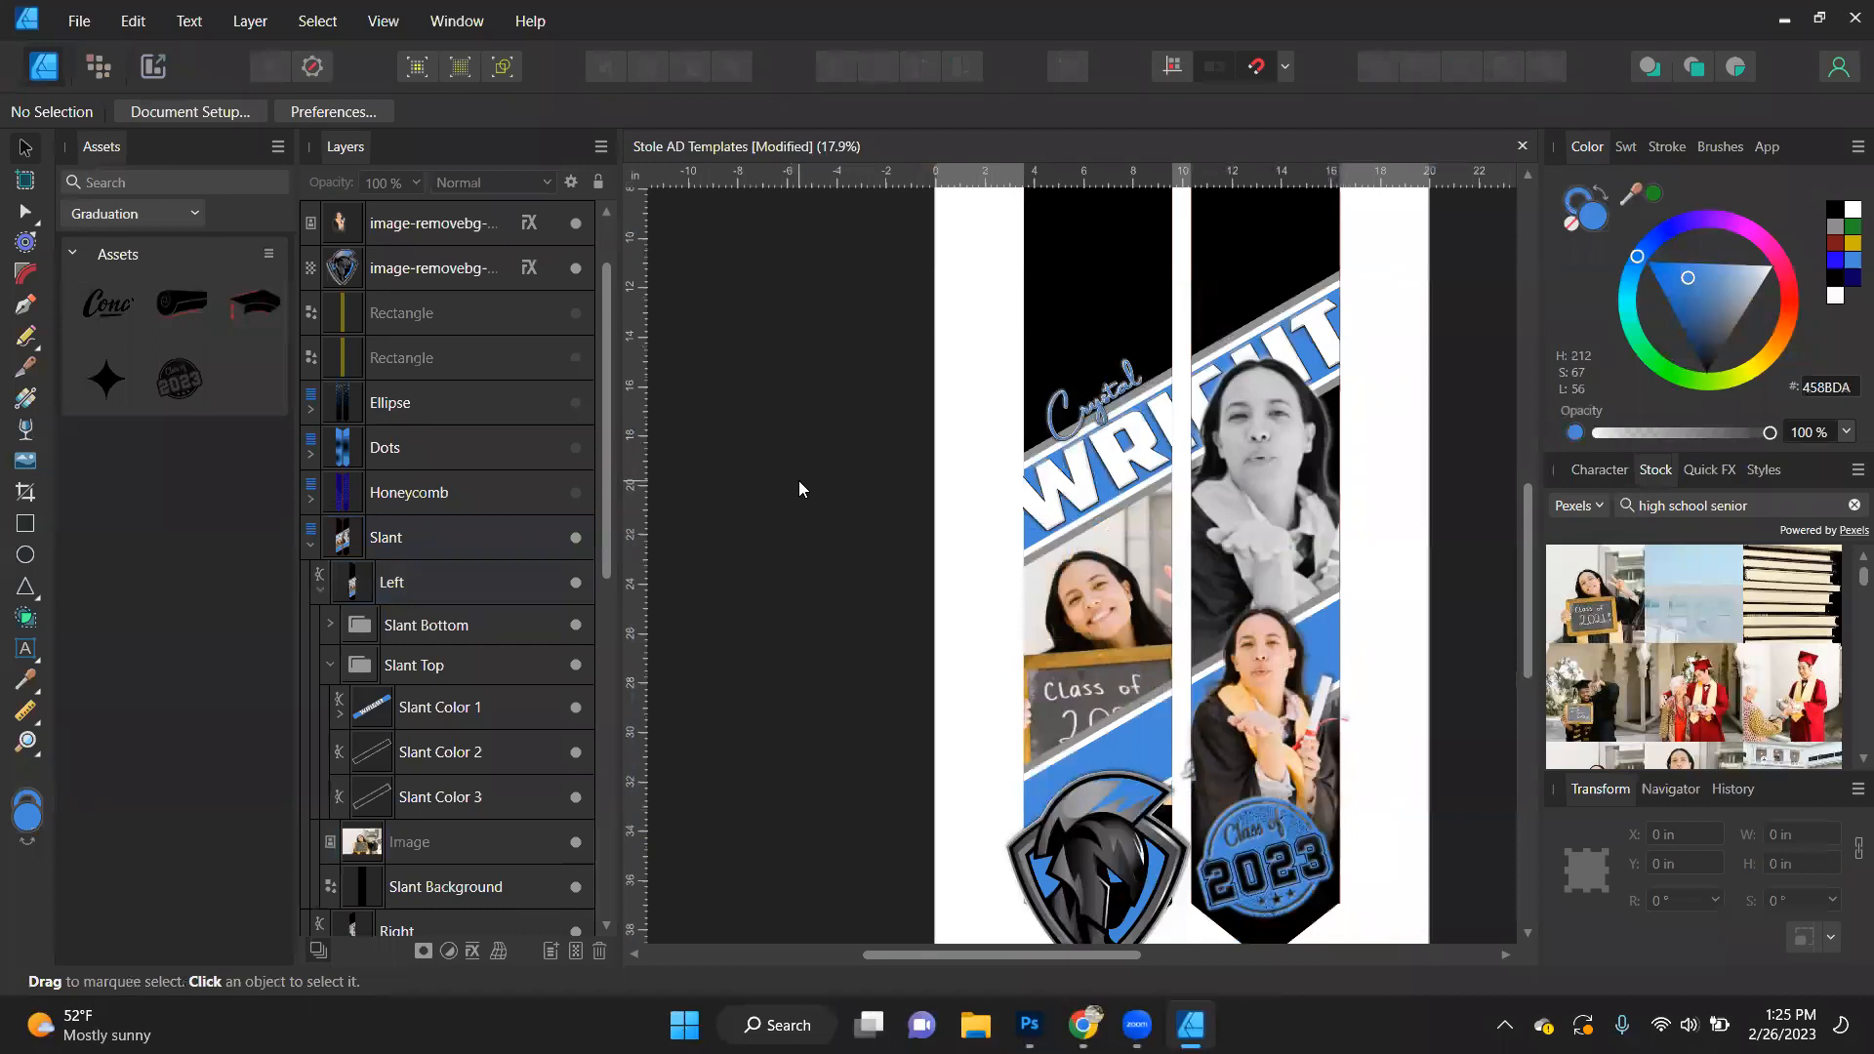
{"action": "scroll", "coordinate": [799, 480], "scroll_direction": "down", "scroll_amount": 1}
{"action": "scroll", "coordinate": [798, 480], "scroll_direction": "down", "scroll_amount": 1}
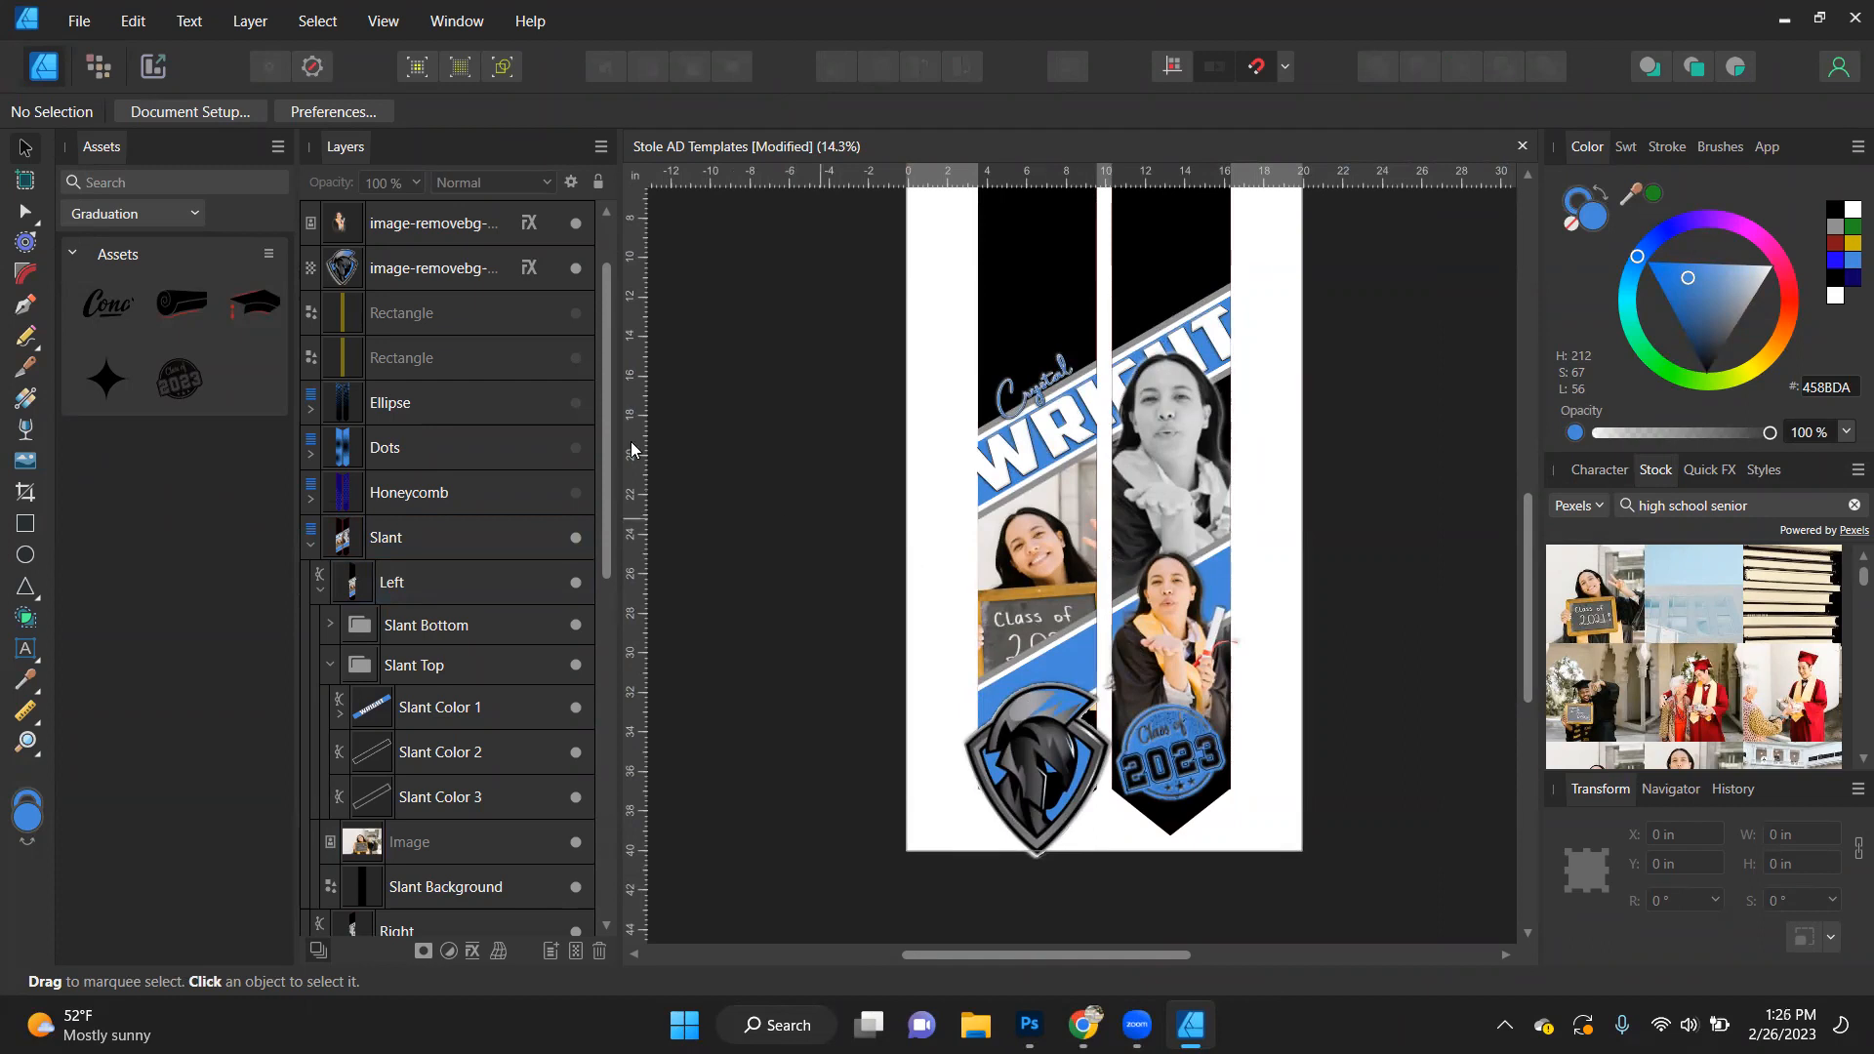
{"action": "left_click", "coordinate": [309, 543]}
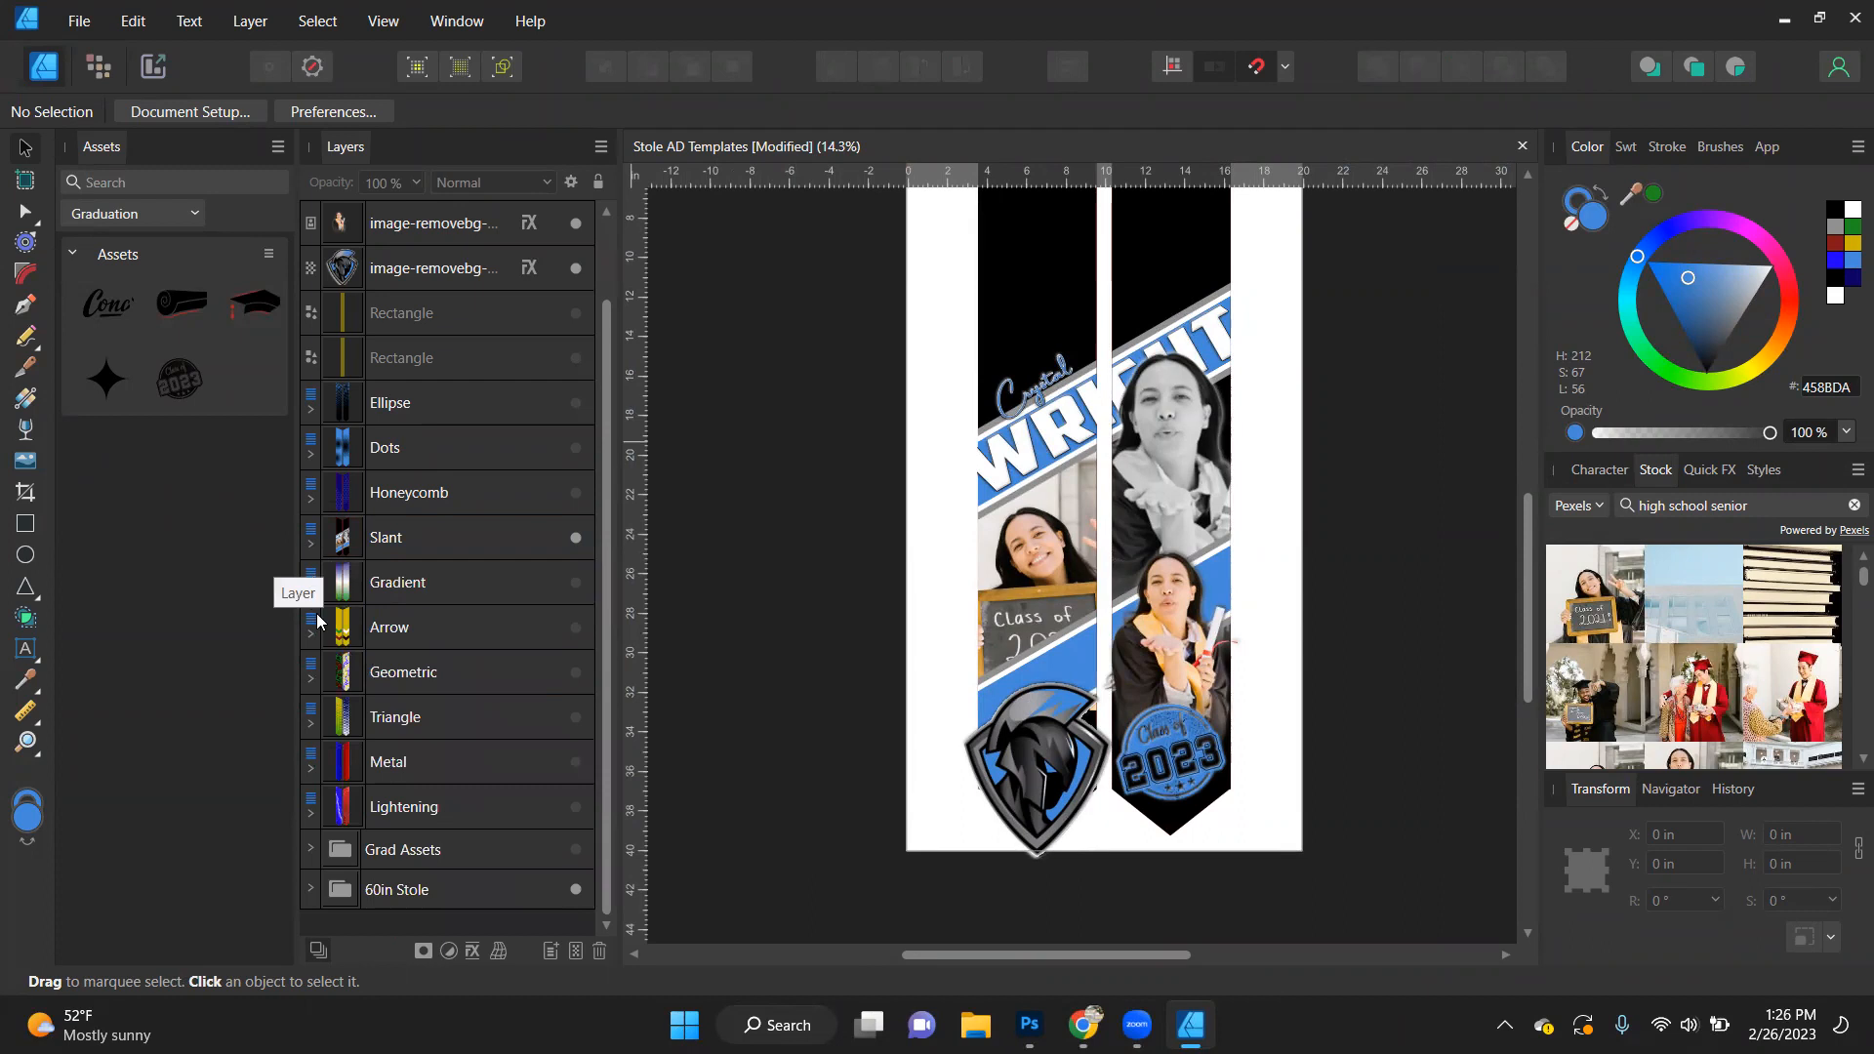
{"action": "left_click", "coordinate": [574, 539]}
{"action": "left_click", "coordinate": [576, 582]}
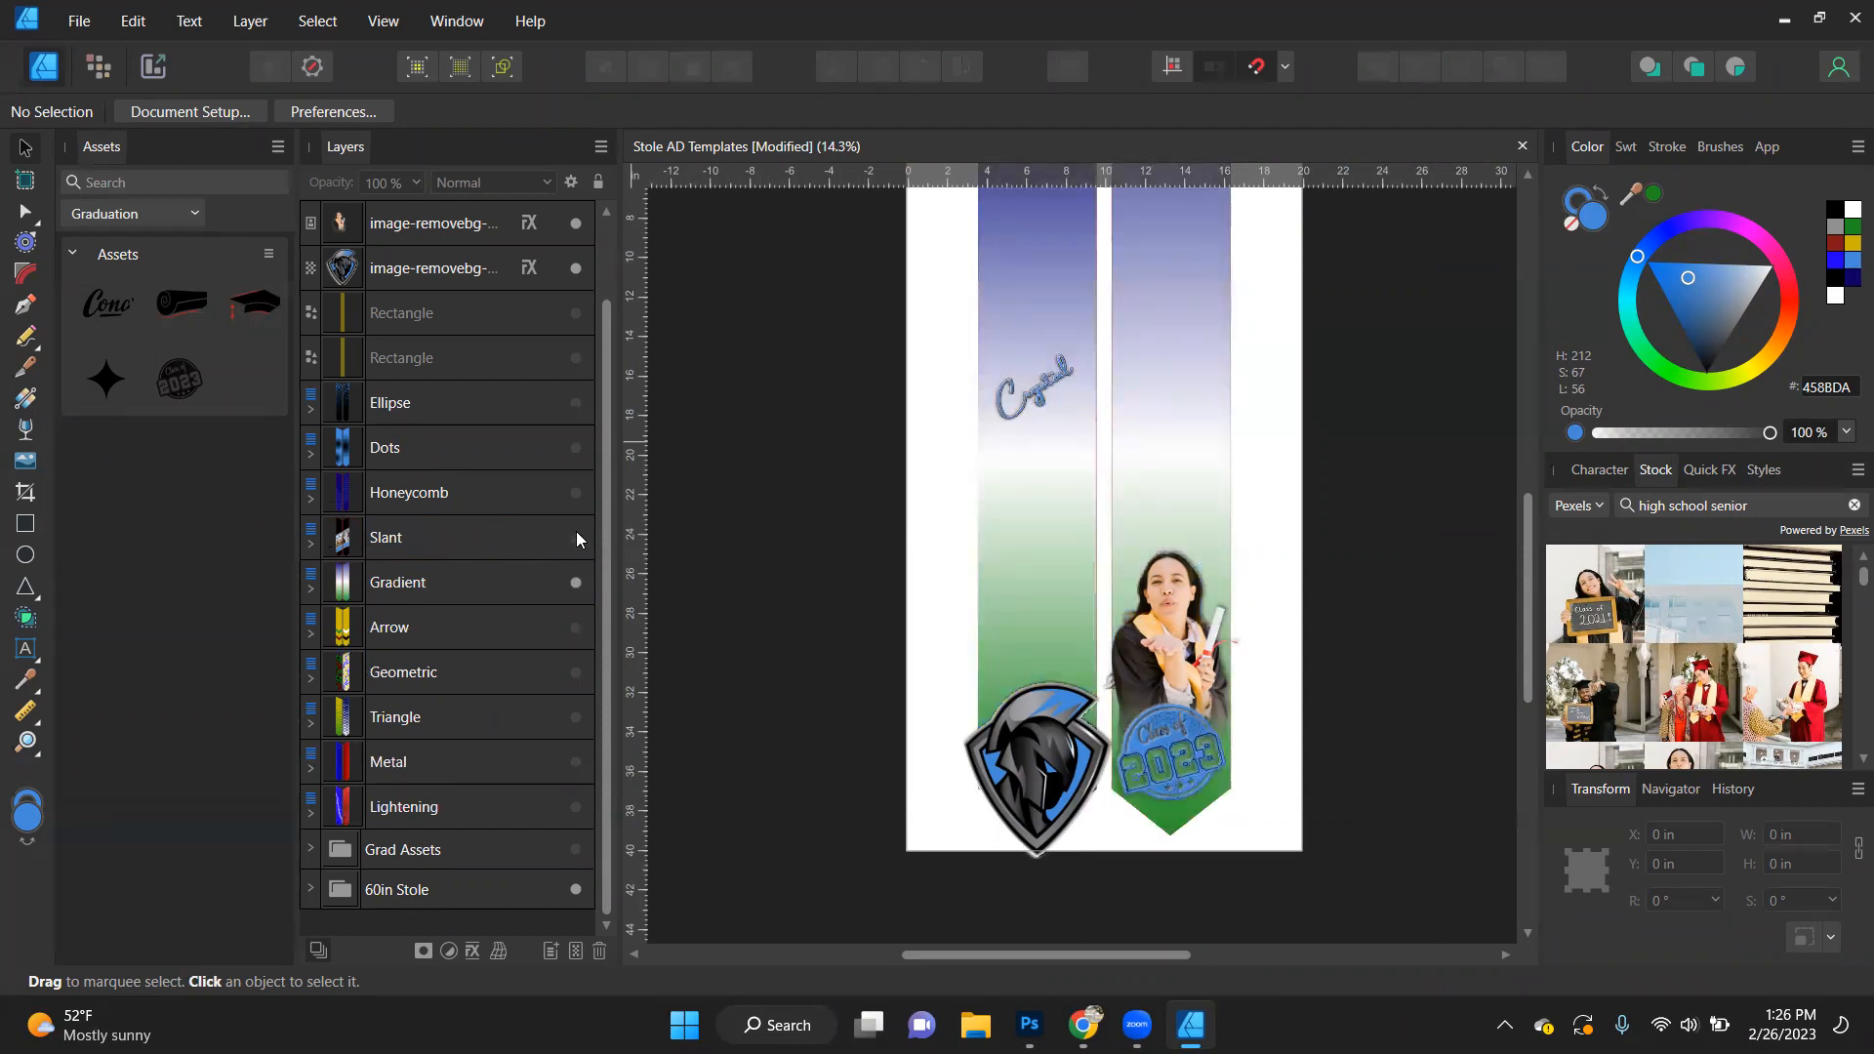
- Move the large surname text out of the Left group's Slant Color 1 to the top level, above the graduate cut-out
{"action": "left_click", "coordinate": [309, 545]}
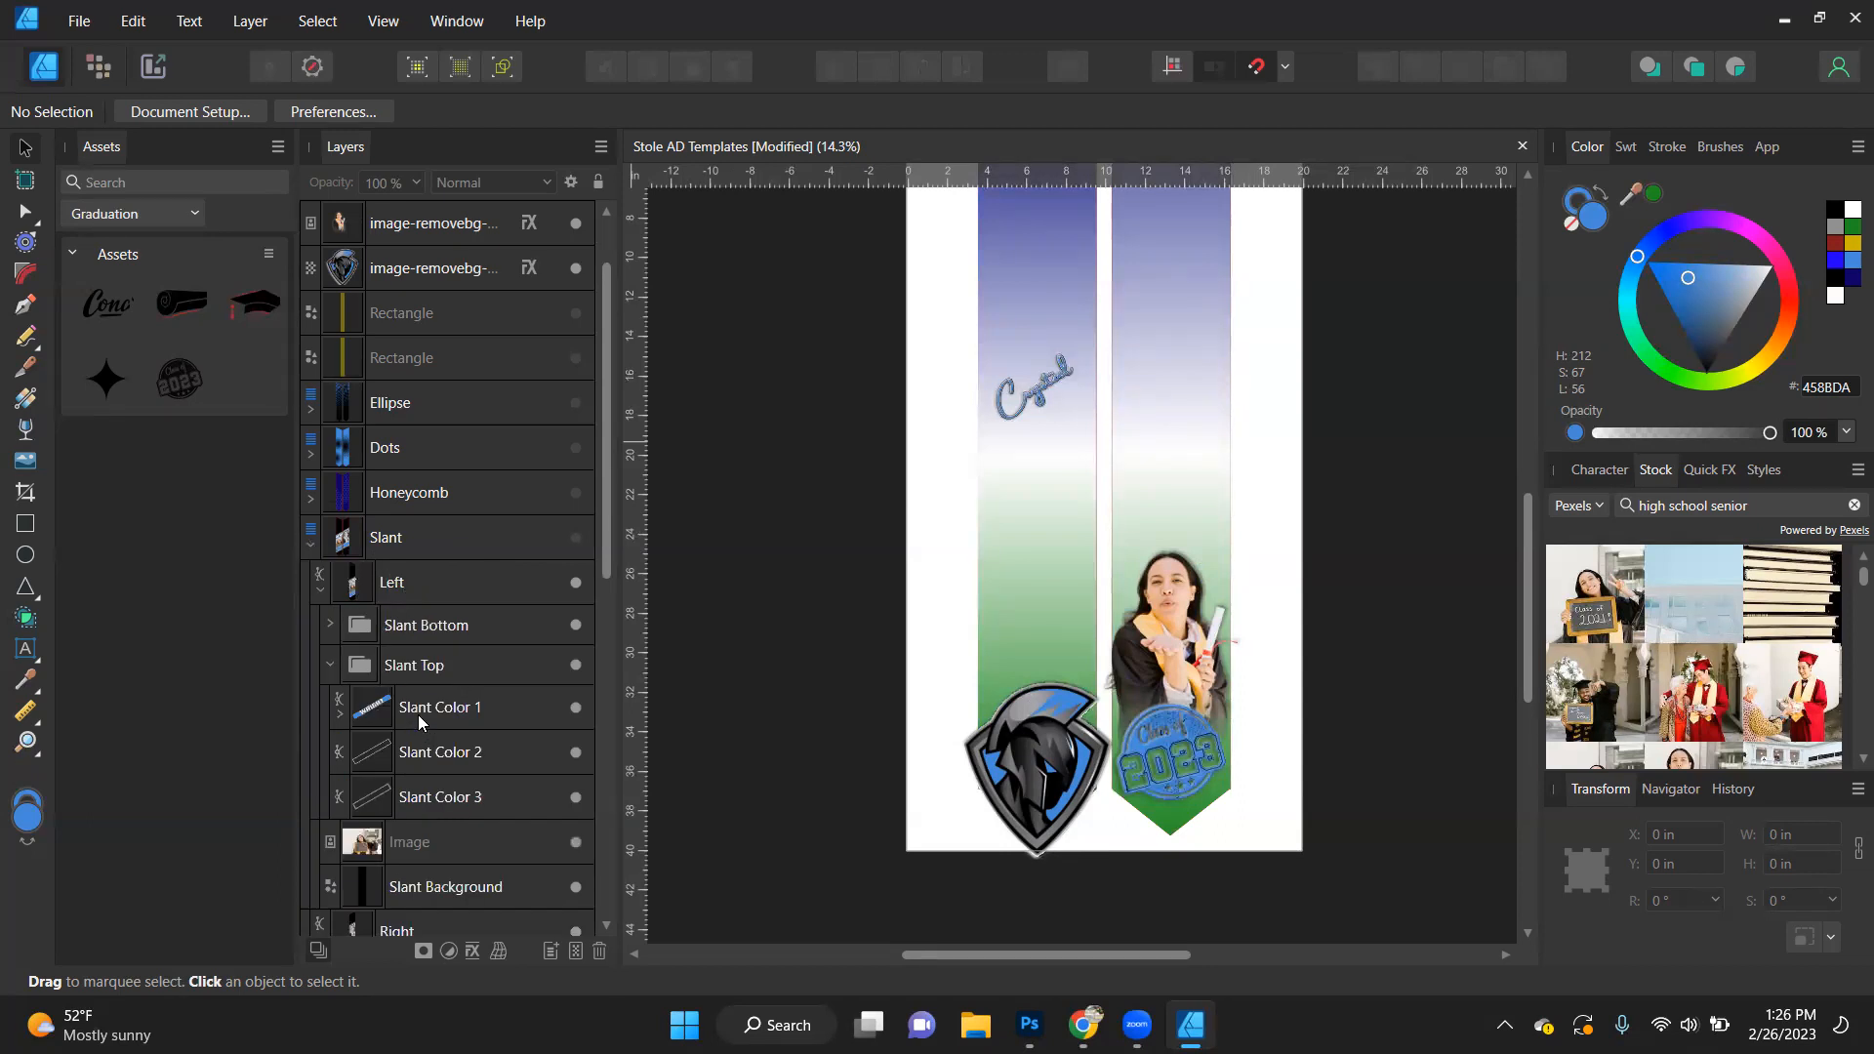
{"action": "left_click", "coordinate": [338, 714]}
{"action": "left_click_drag", "start_coordinate": [416, 703], "coordinate": [429, 296]}
{"action": "scroll", "coordinate": [453, 627], "scroll_direction": "down", "scroll_amount": 5}
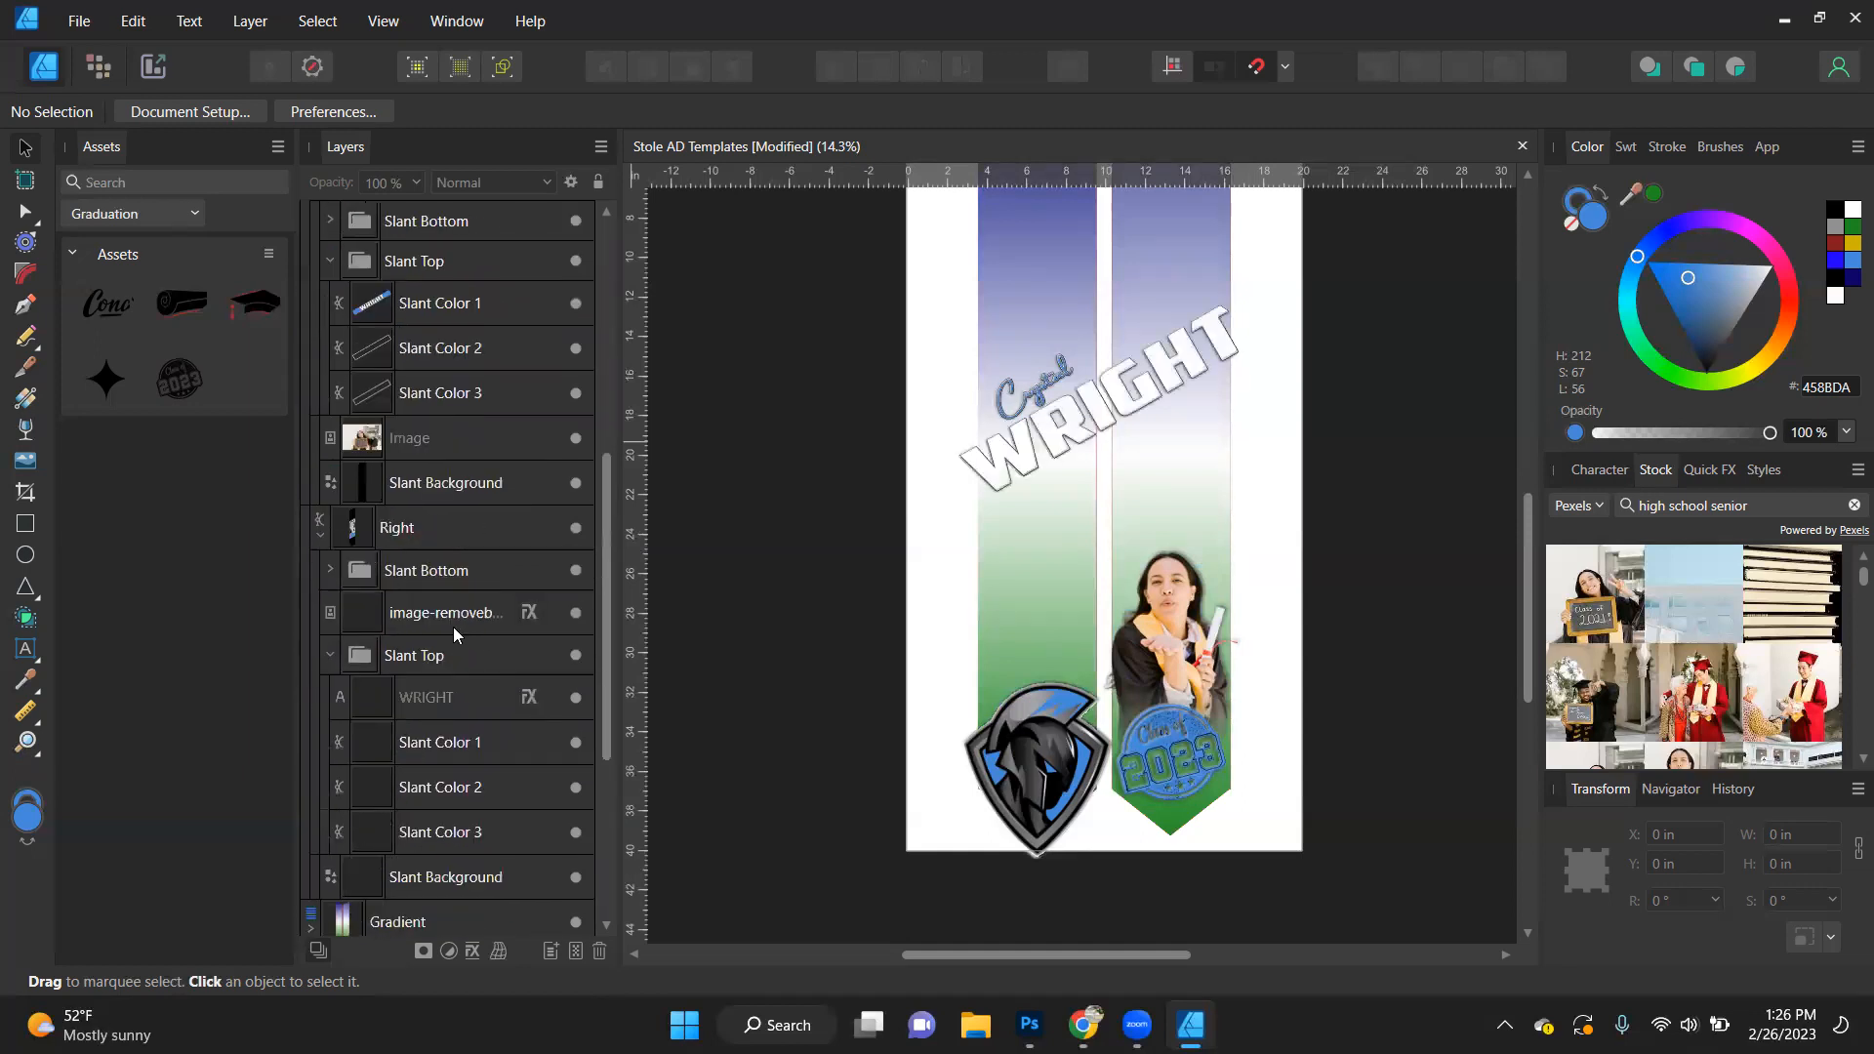
- Move the Class of 2021 photo out of the Slant layer's Left group and delete it
{"action": "left_click_drag", "start_coordinate": [410, 441], "coordinate": [380, 290]}
{"action": "scroll", "coordinate": [414, 584], "scroll_direction": "down", "scroll_amount": 2}
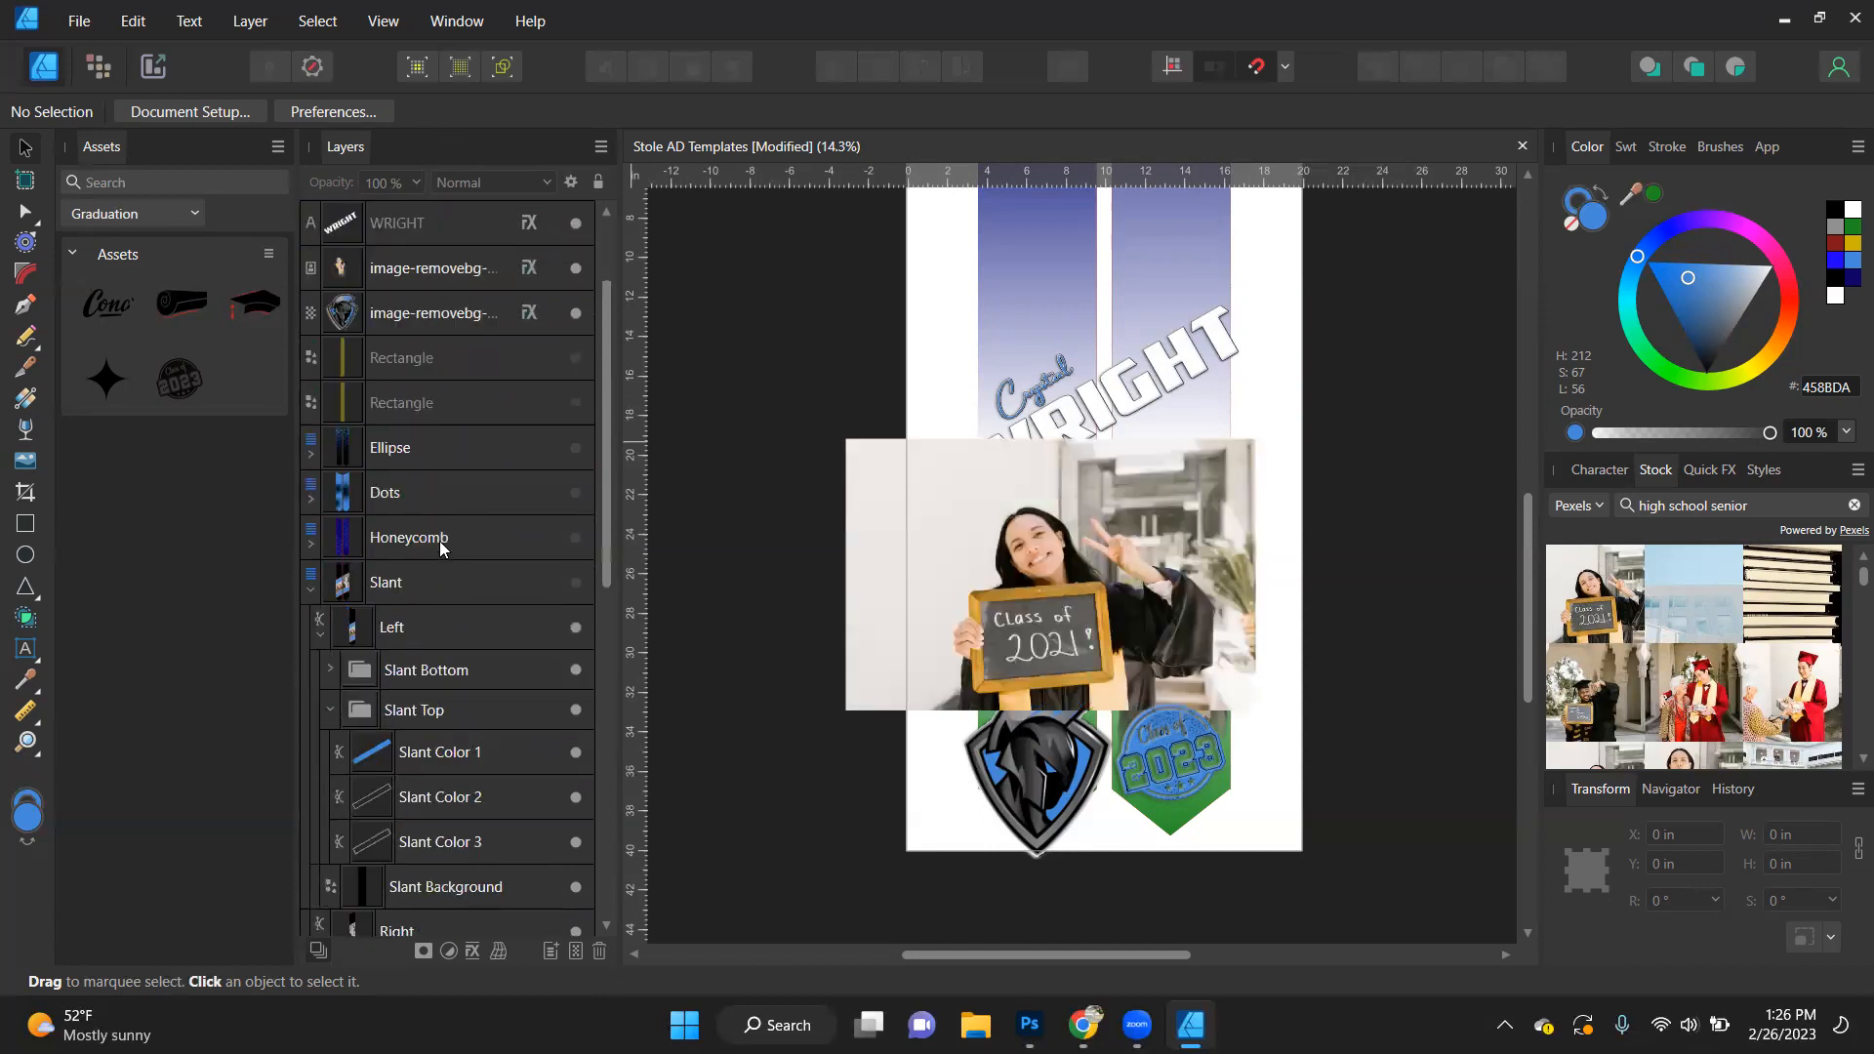
{"action": "left_click", "coordinate": [945, 572]}
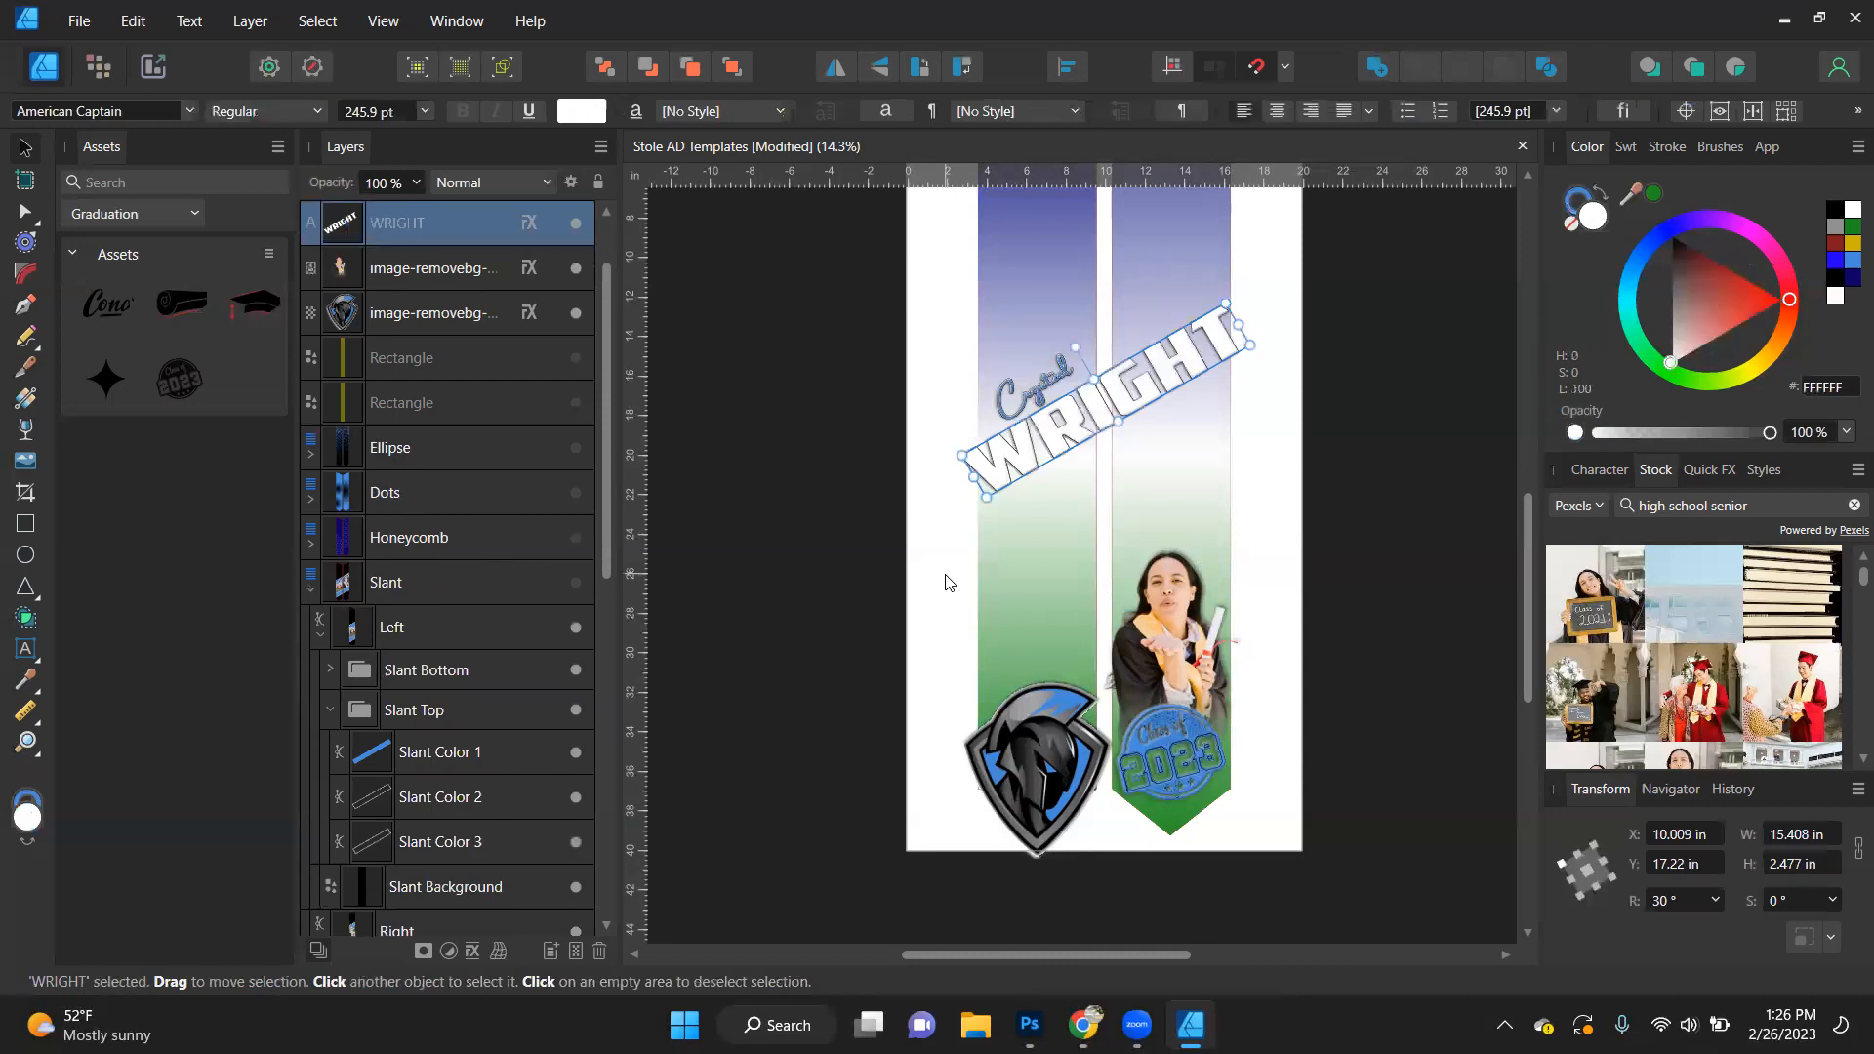
- Move the black-and-white graduate cut-out from the Slant layer's Right group to the top level, beneath the surname text
{"action": "scroll", "coordinate": [385, 791], "scroll_direction": "down", "scroll_amount": 5}
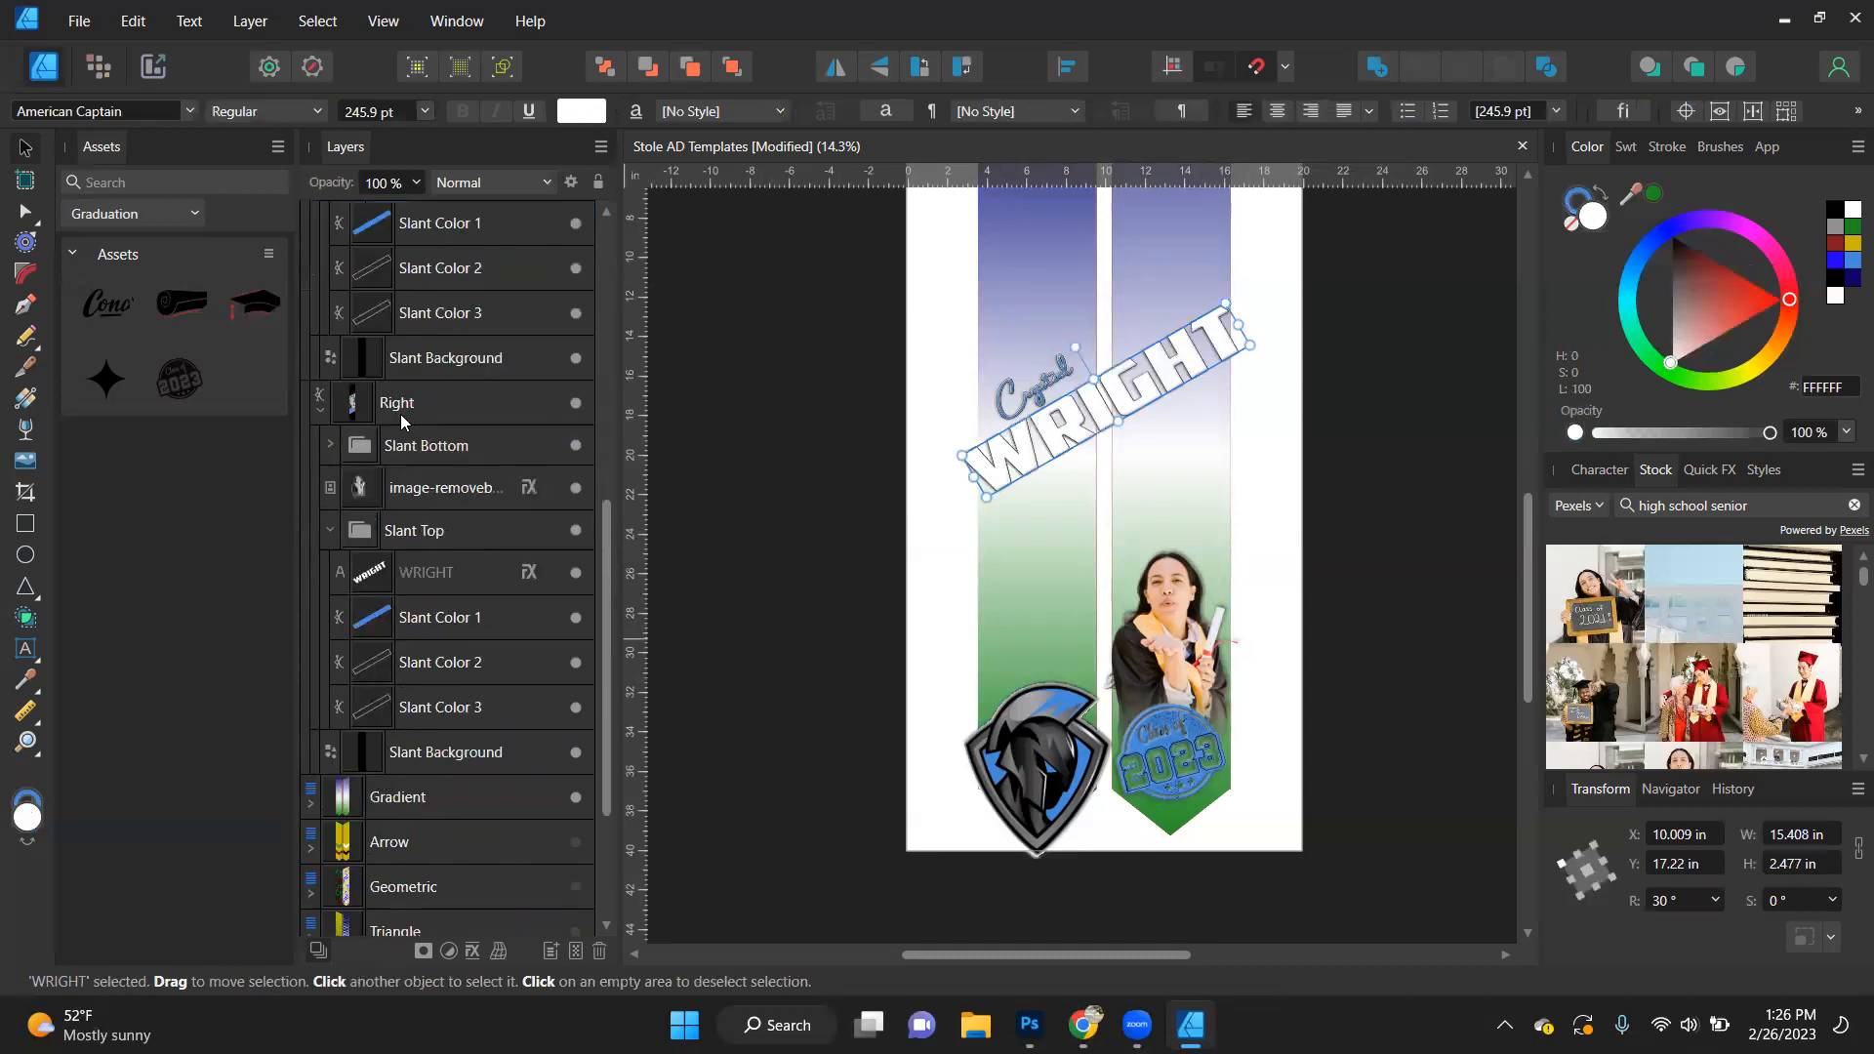
{"action": "scroll", "coordinate": [432, 244], "scroll_direction": "up", "scroll_amount": 2}
{"action": "left_click_drag", "start_coordinate": [462, 122], "coordinate": [379, 371]}
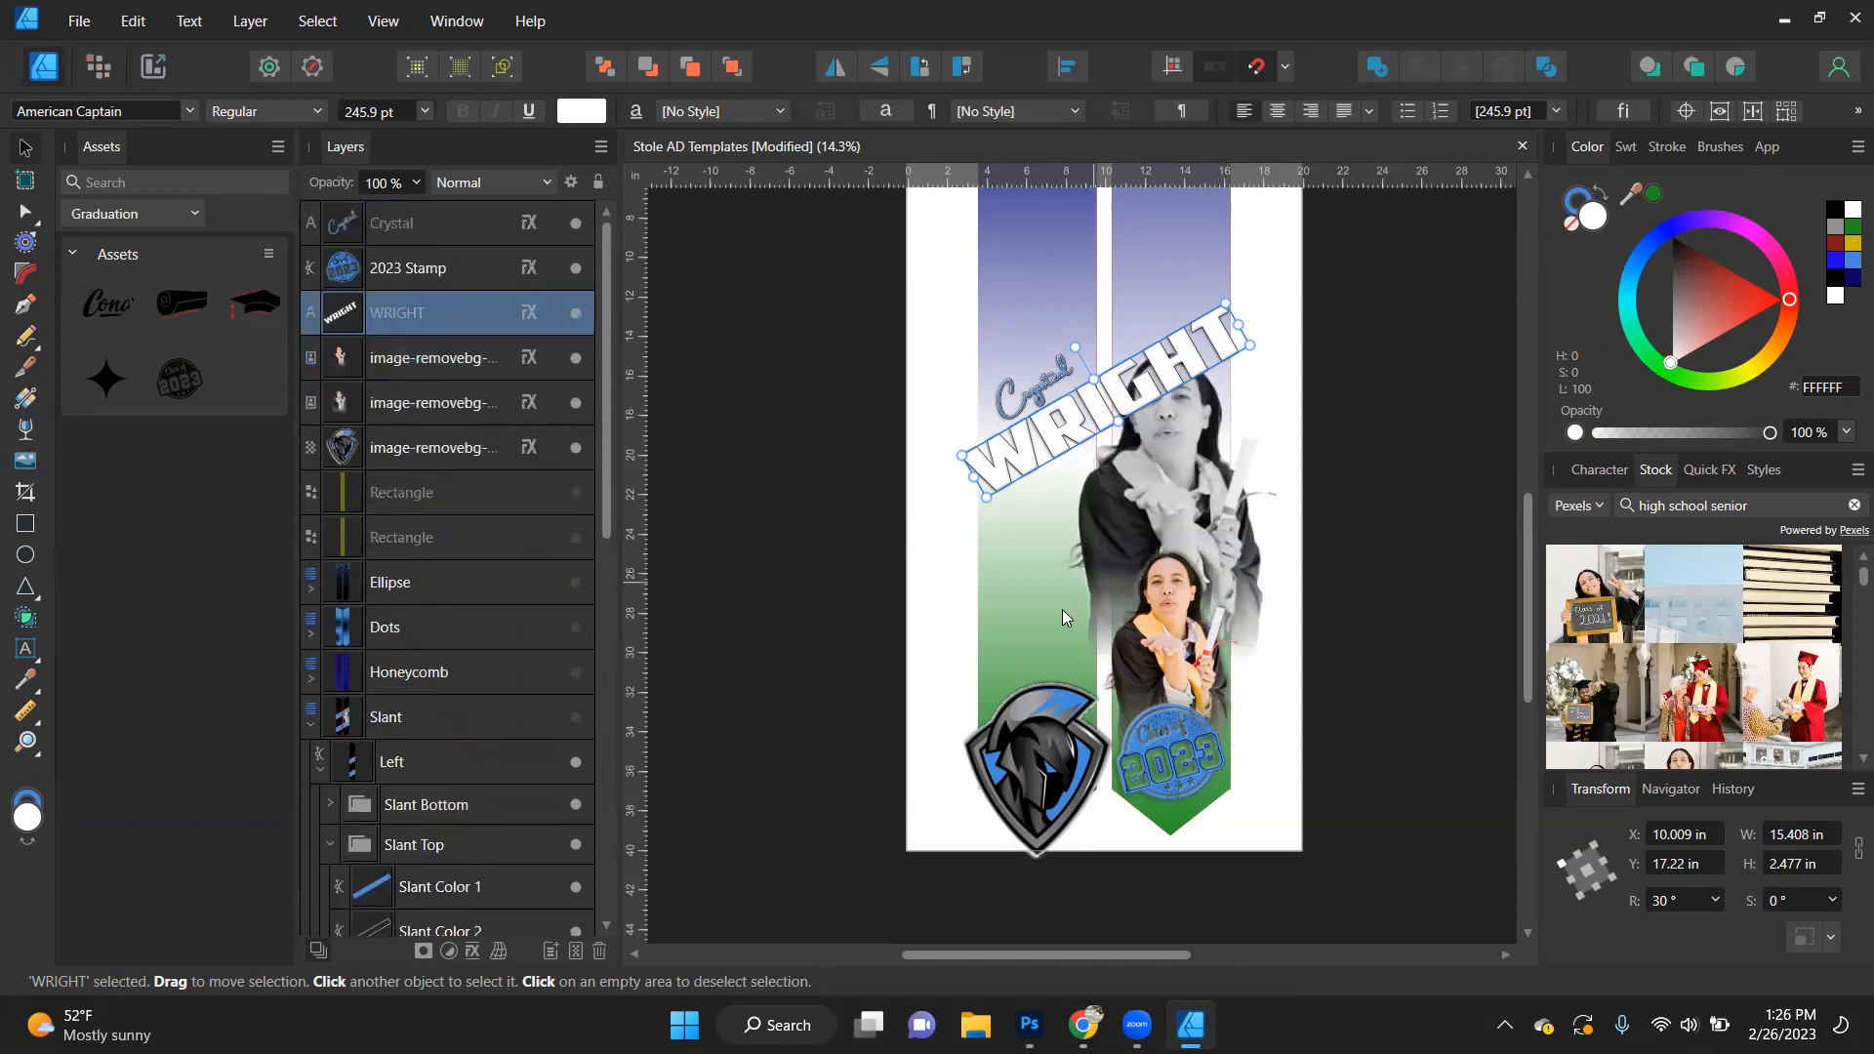
- Set the first stop of the left panel's Gradient Overlay to the school blue, 468AD9, sampled with the colour picker
{"action": "left_click", "coordinate": [1052, 557]}
{"action": "left_click", "coordinate": [1095, 277]}
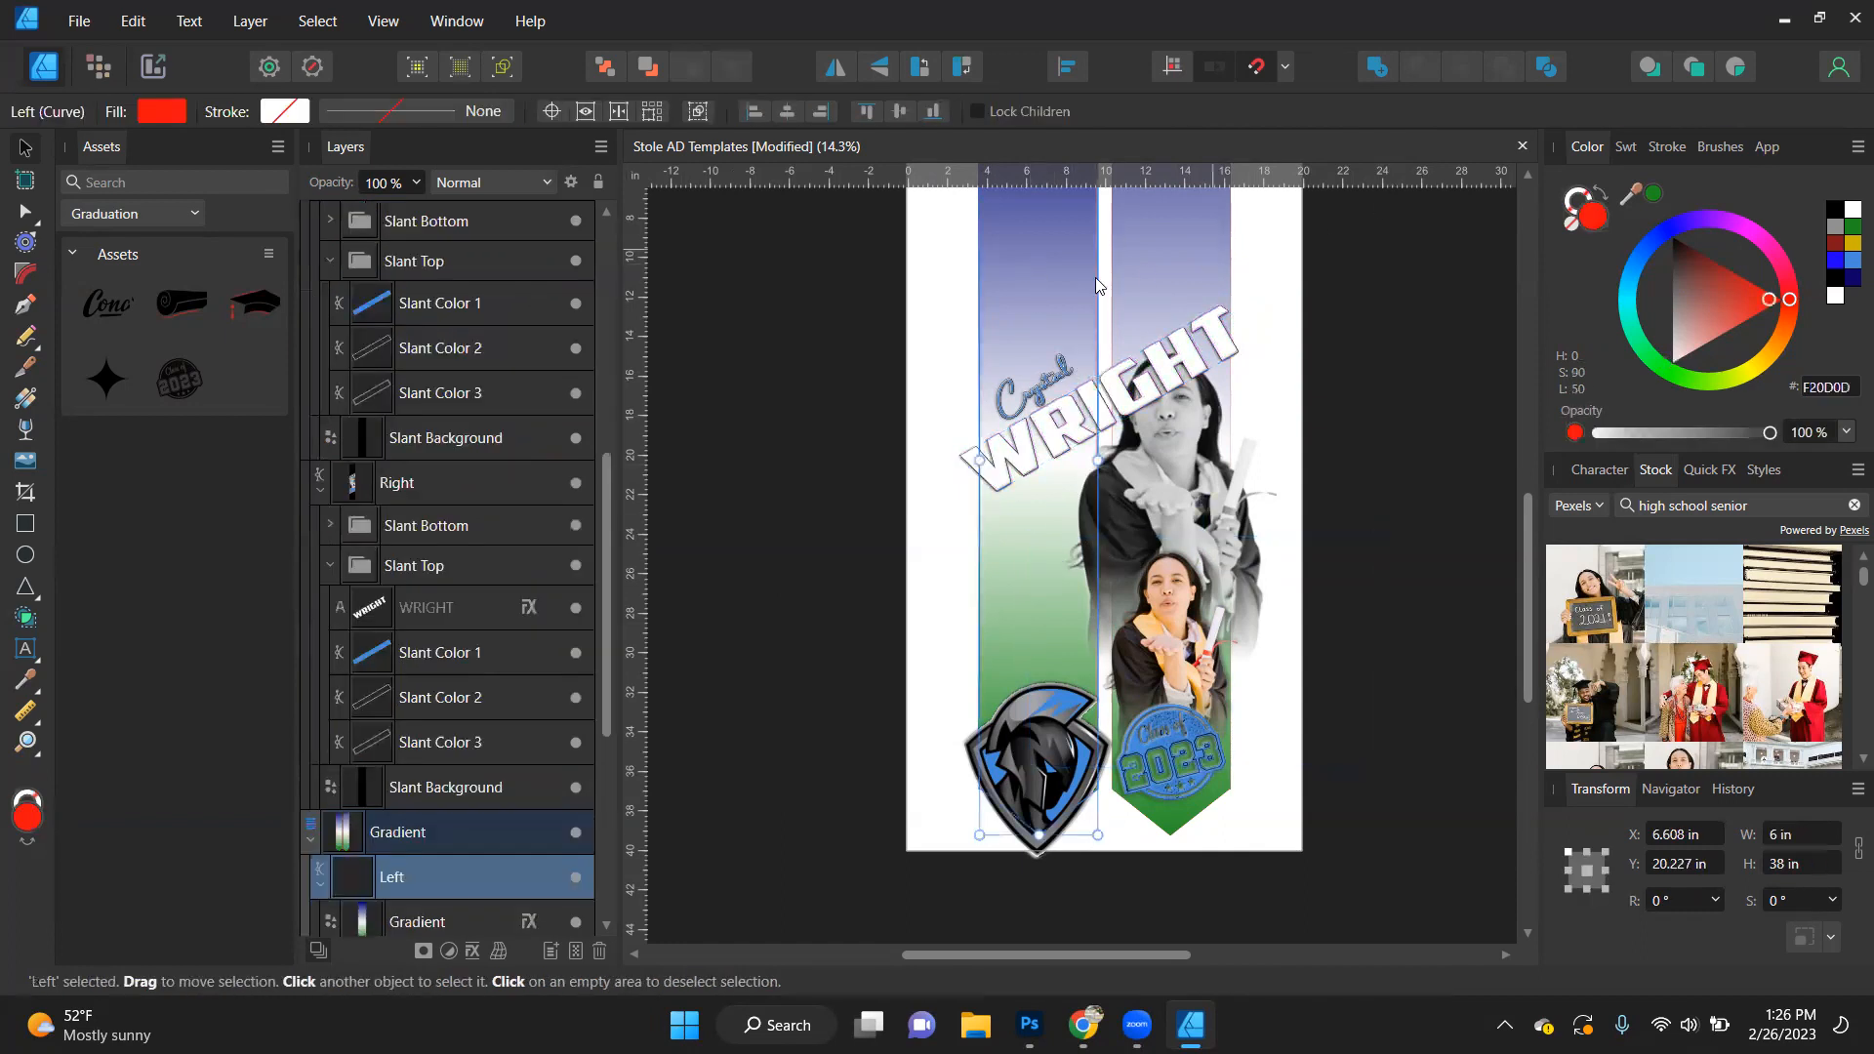
{"action": "left_click", "coordinate": [527, 920]}
{"action": "left_click", "coordinate": [431, 384]}
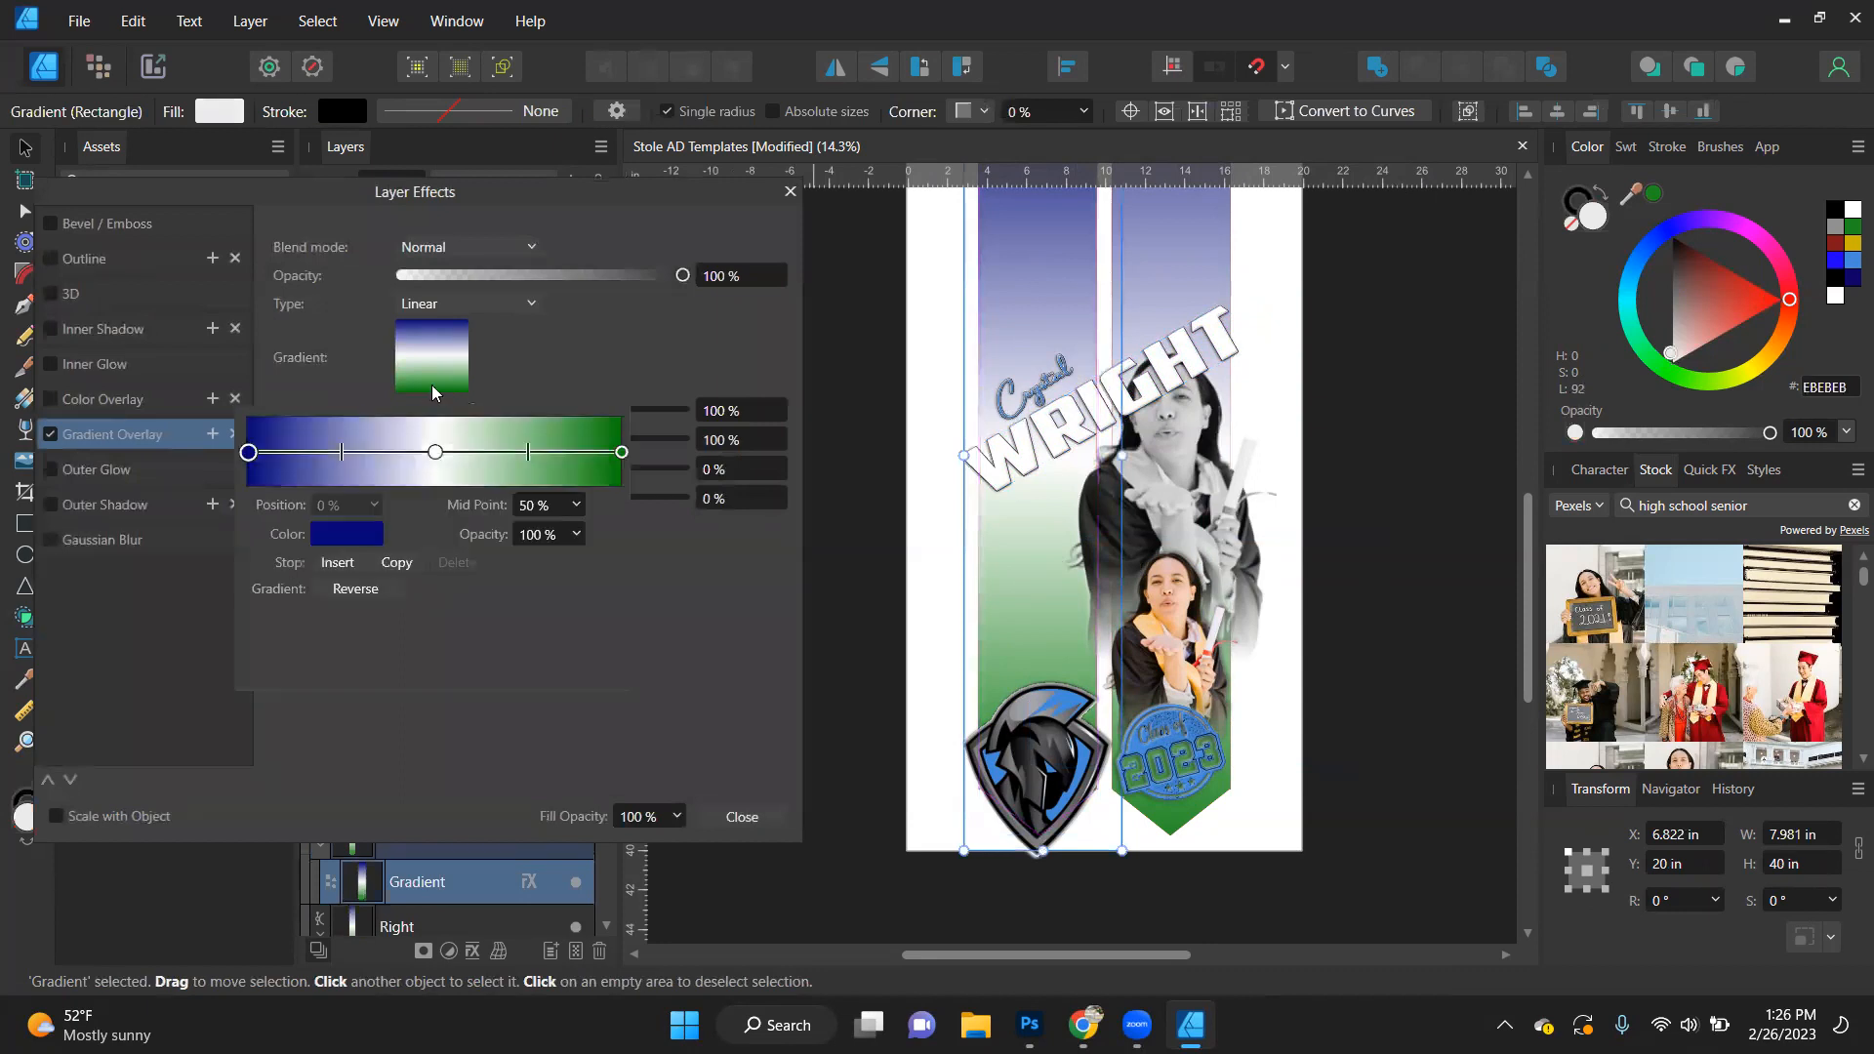
{"action": "left_click", "coordinate": [363, 537]}
{"action": "left_click_drag", "start_coordinate": [459, 582], "coordinate": [1850, 261]}
{"action": "left_click", "coordinate": [482, 576]}
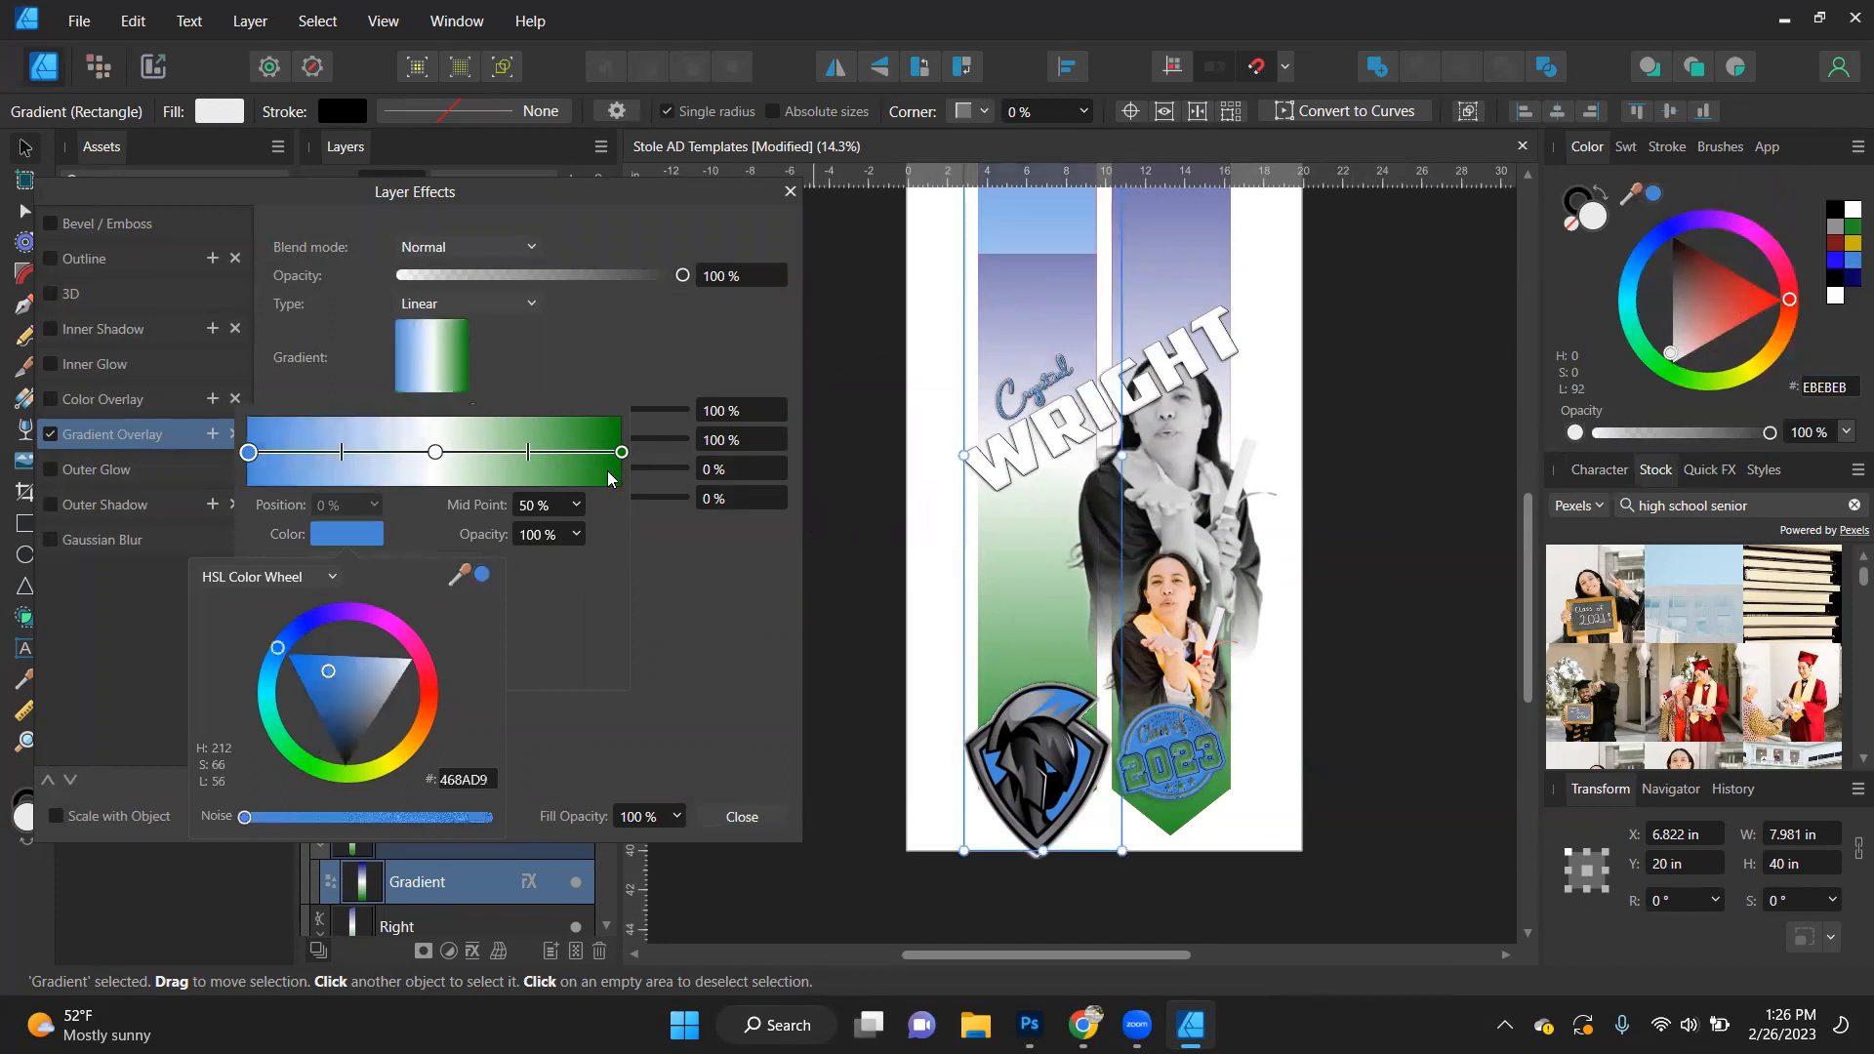
- Change the left Gradient Overlay's green end stop to black and reverse the gradient direction
{"action": "left_click", "coordinate": [622, 453]}
{"action": "left_click", "coordinate": [380, 534]}
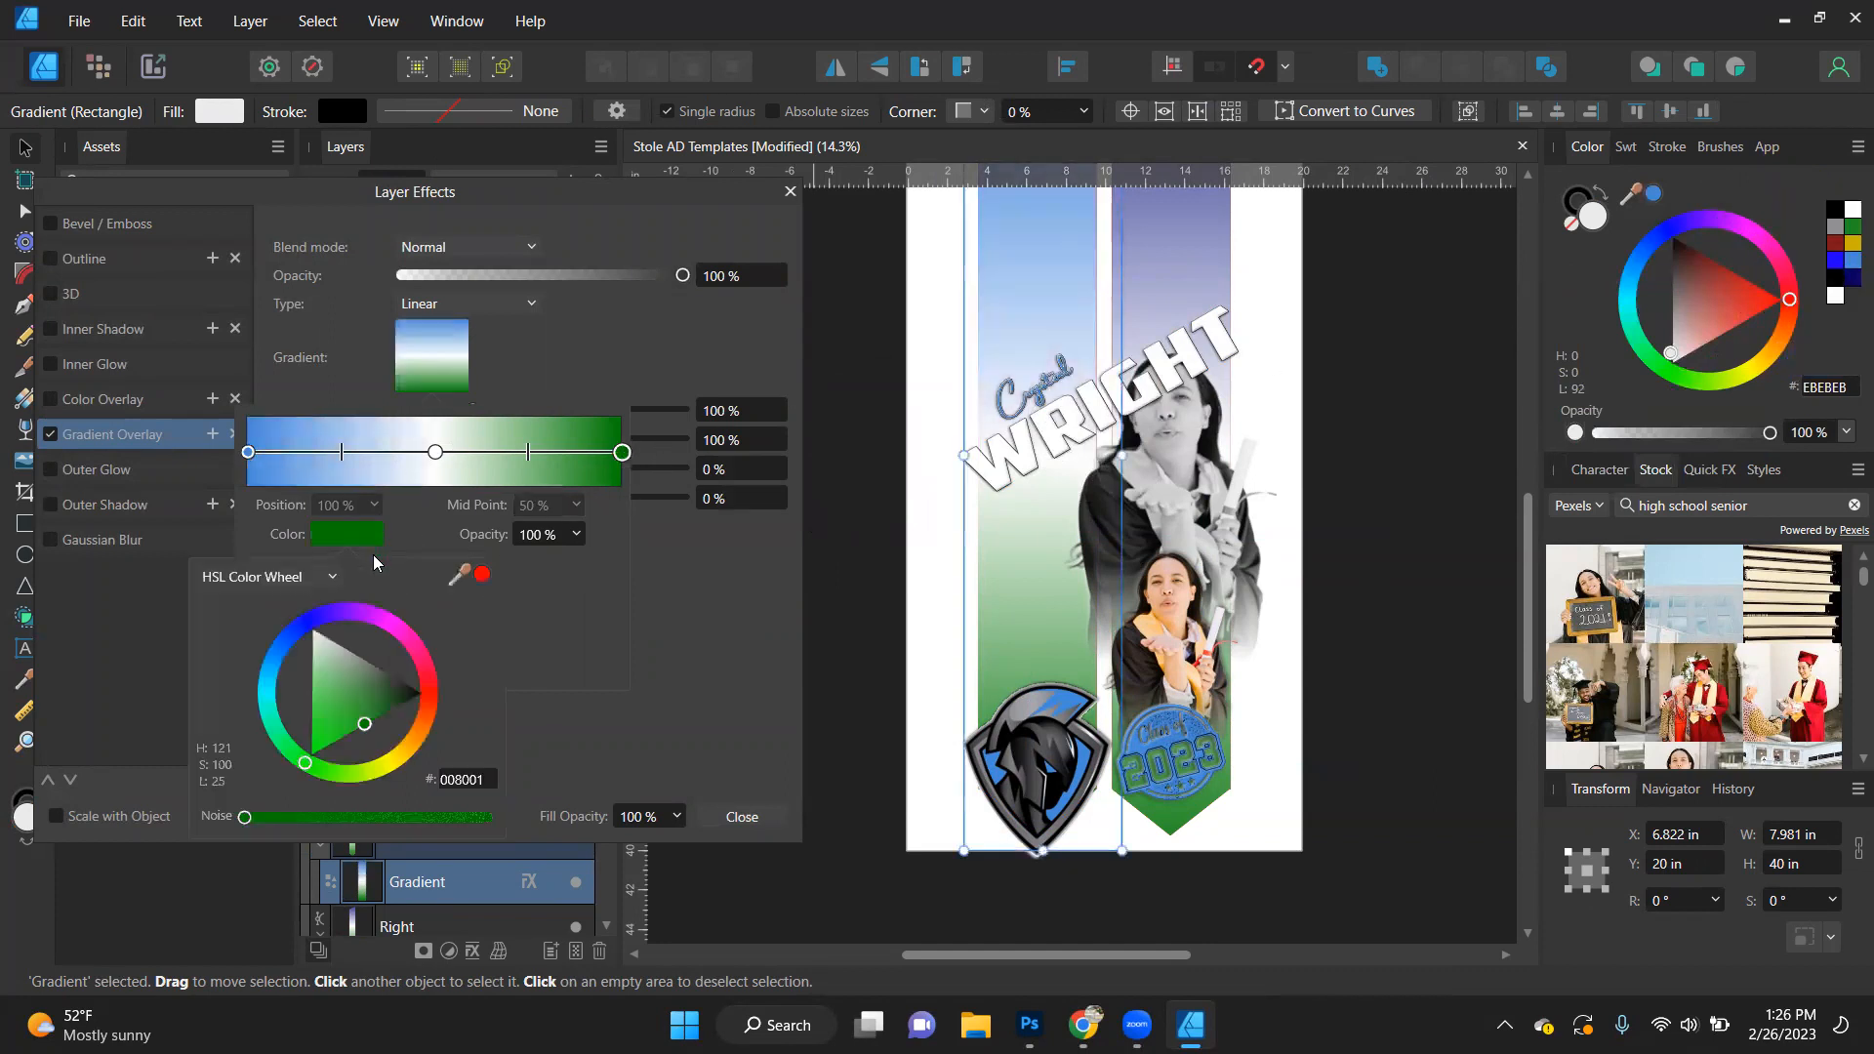
{"action": "left_click_drag", "start_coordinate": [445, 691], "coordinate": [707, 689]}
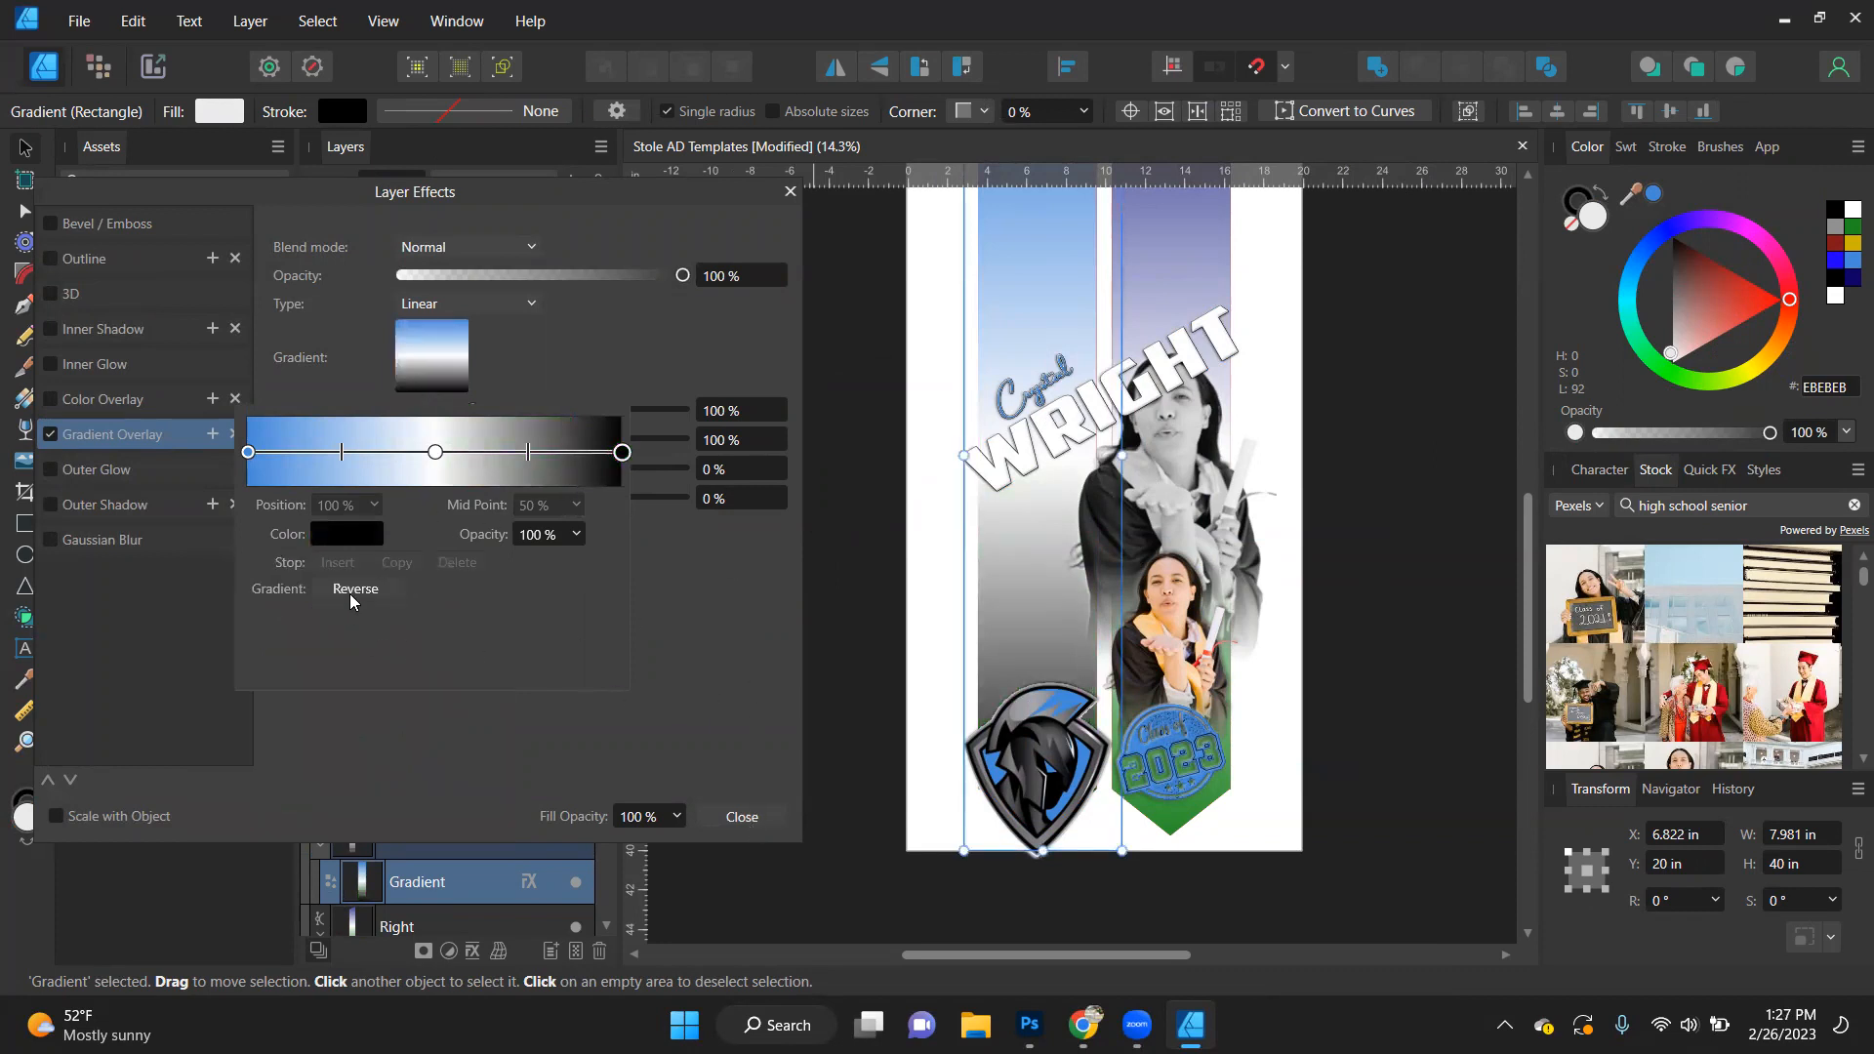
{"action": "left_click", "coordinate": [349, 589]}
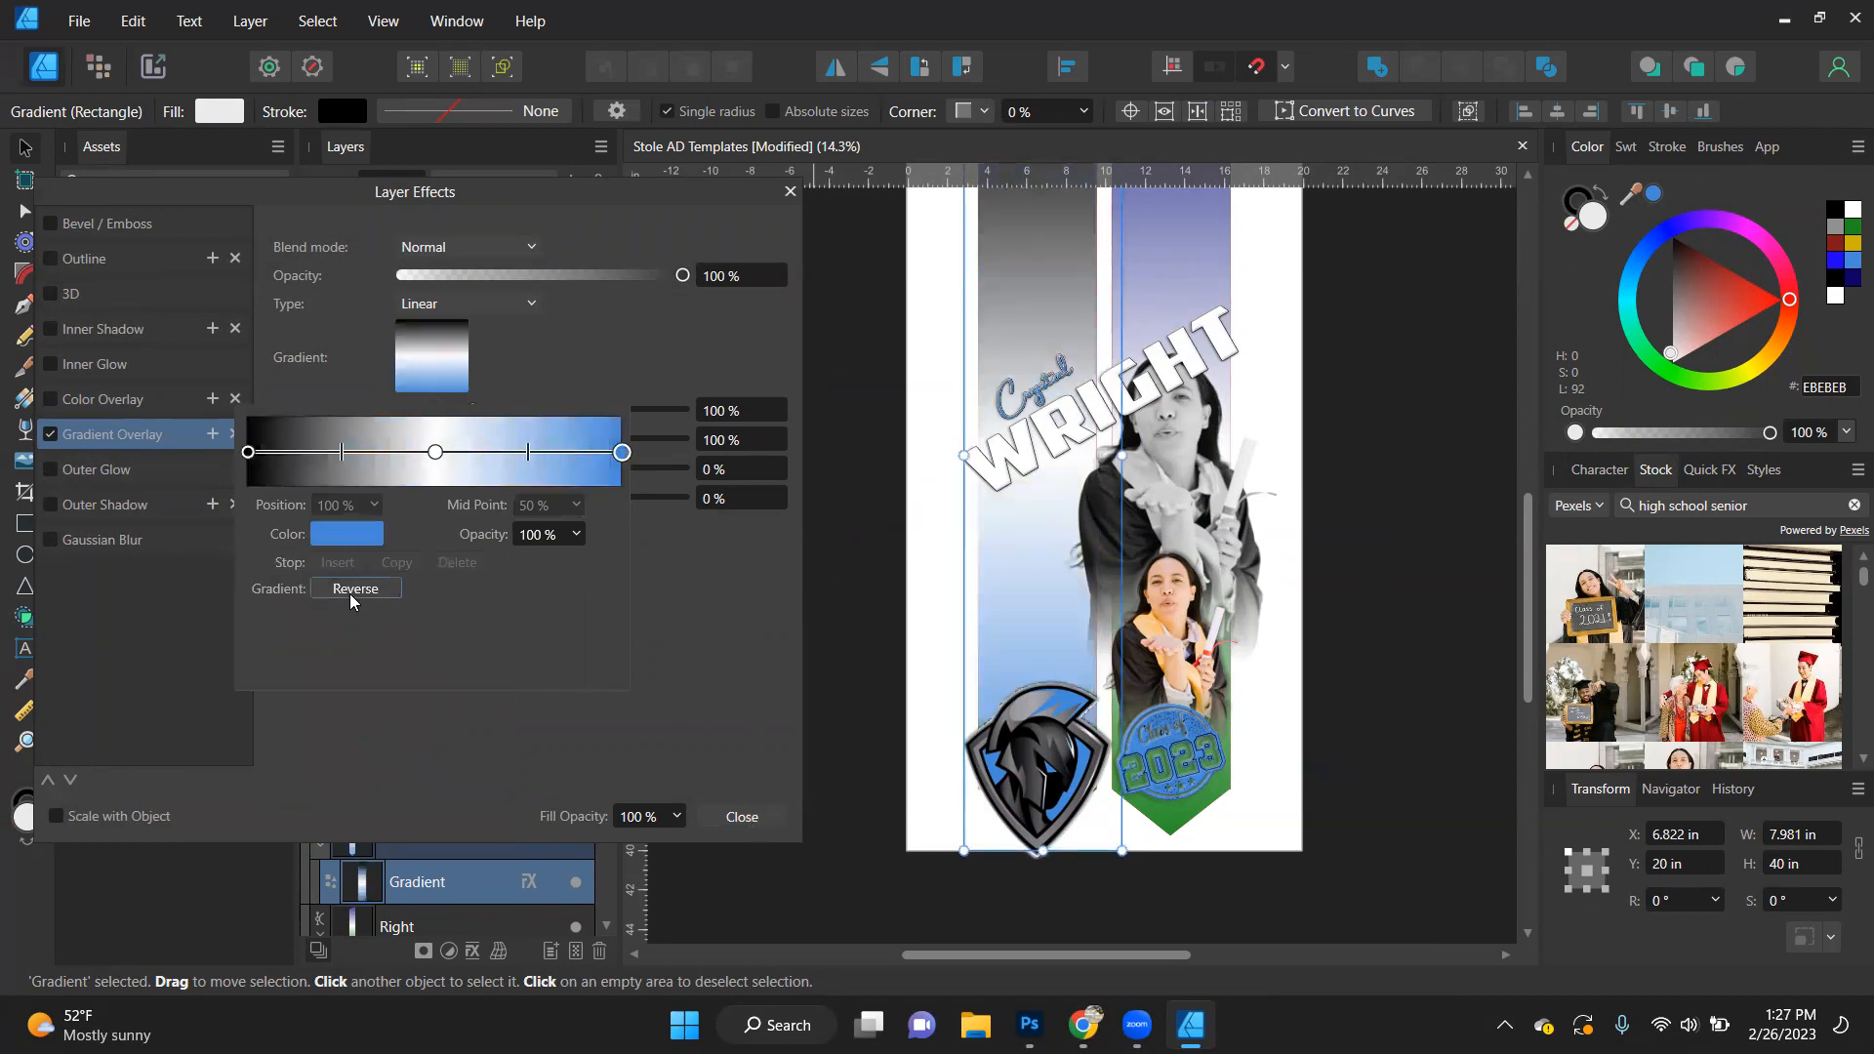
- Reverse the left Gradient Overlay once more so it runs from blue at the top to black at the bottom, and close the effects
{"action": "left_click", "coordinate": [349, 591]}
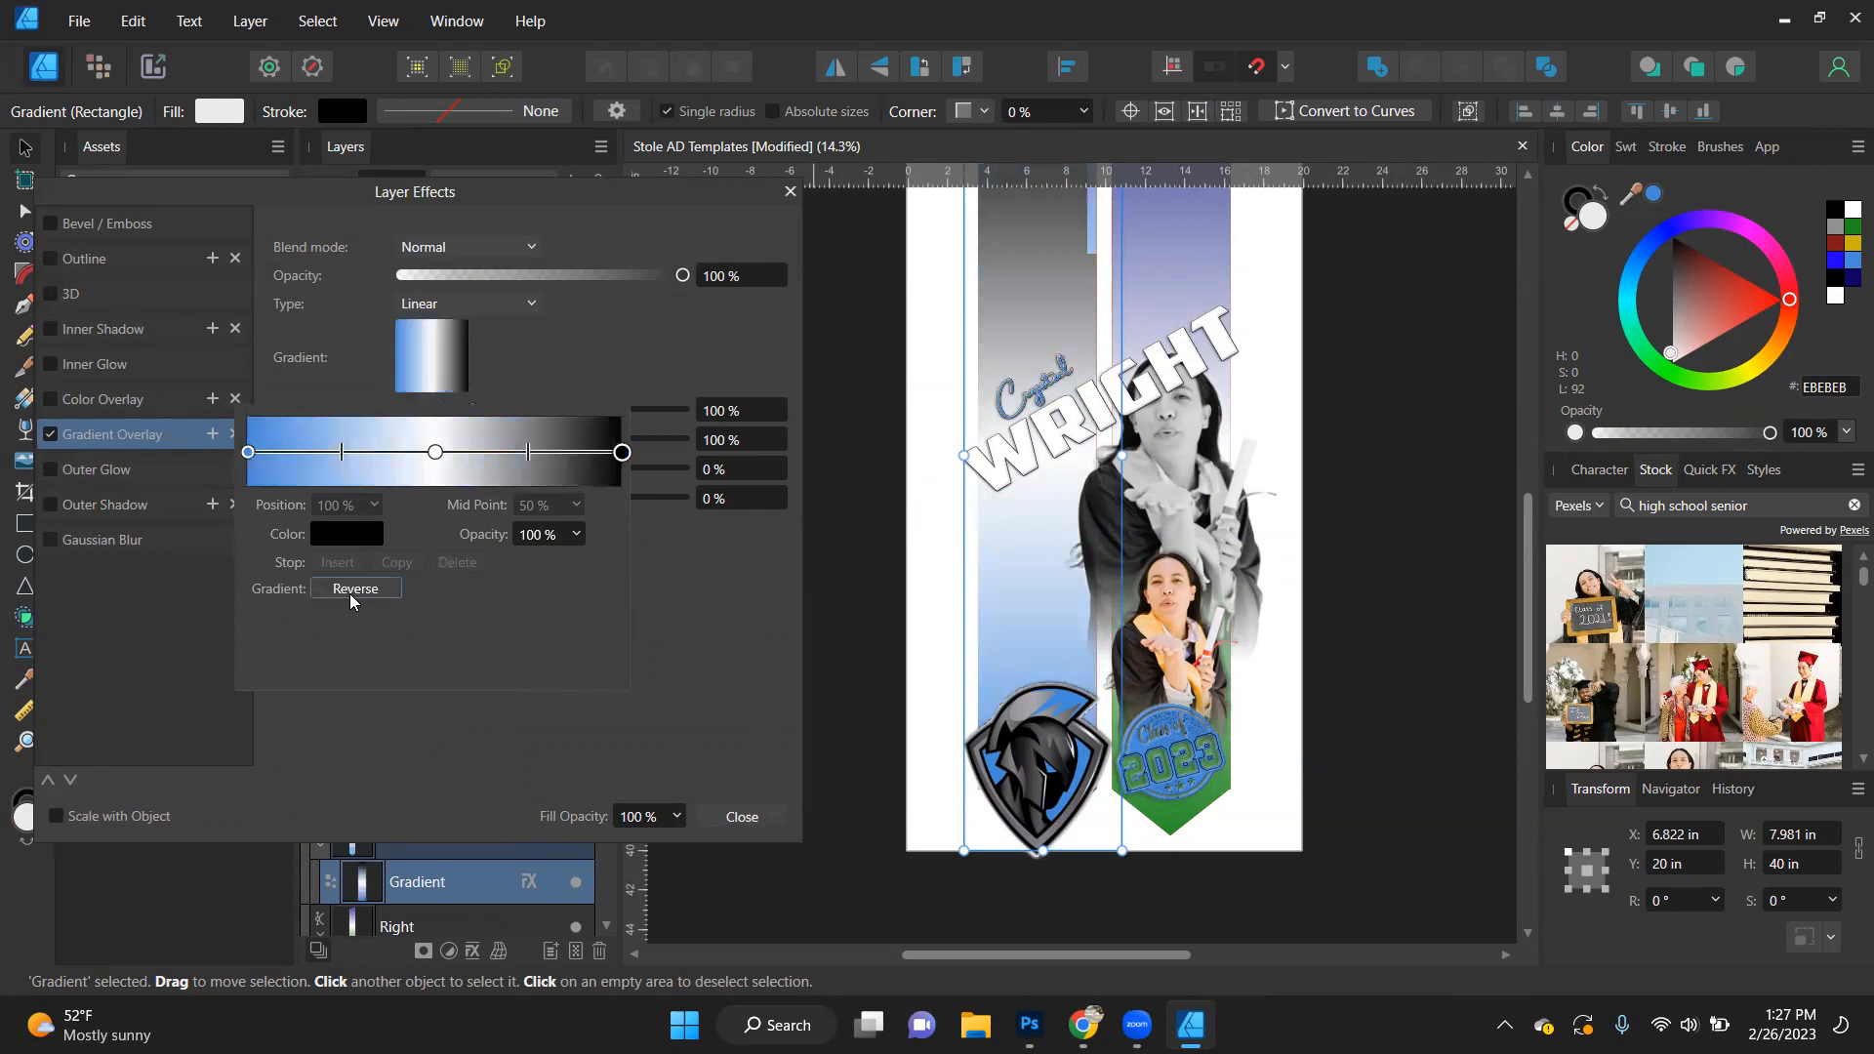
{"action": "left_click", "coordinate": [807, 578]}
{"action": "left_click", "coordinate": [742, 816]}
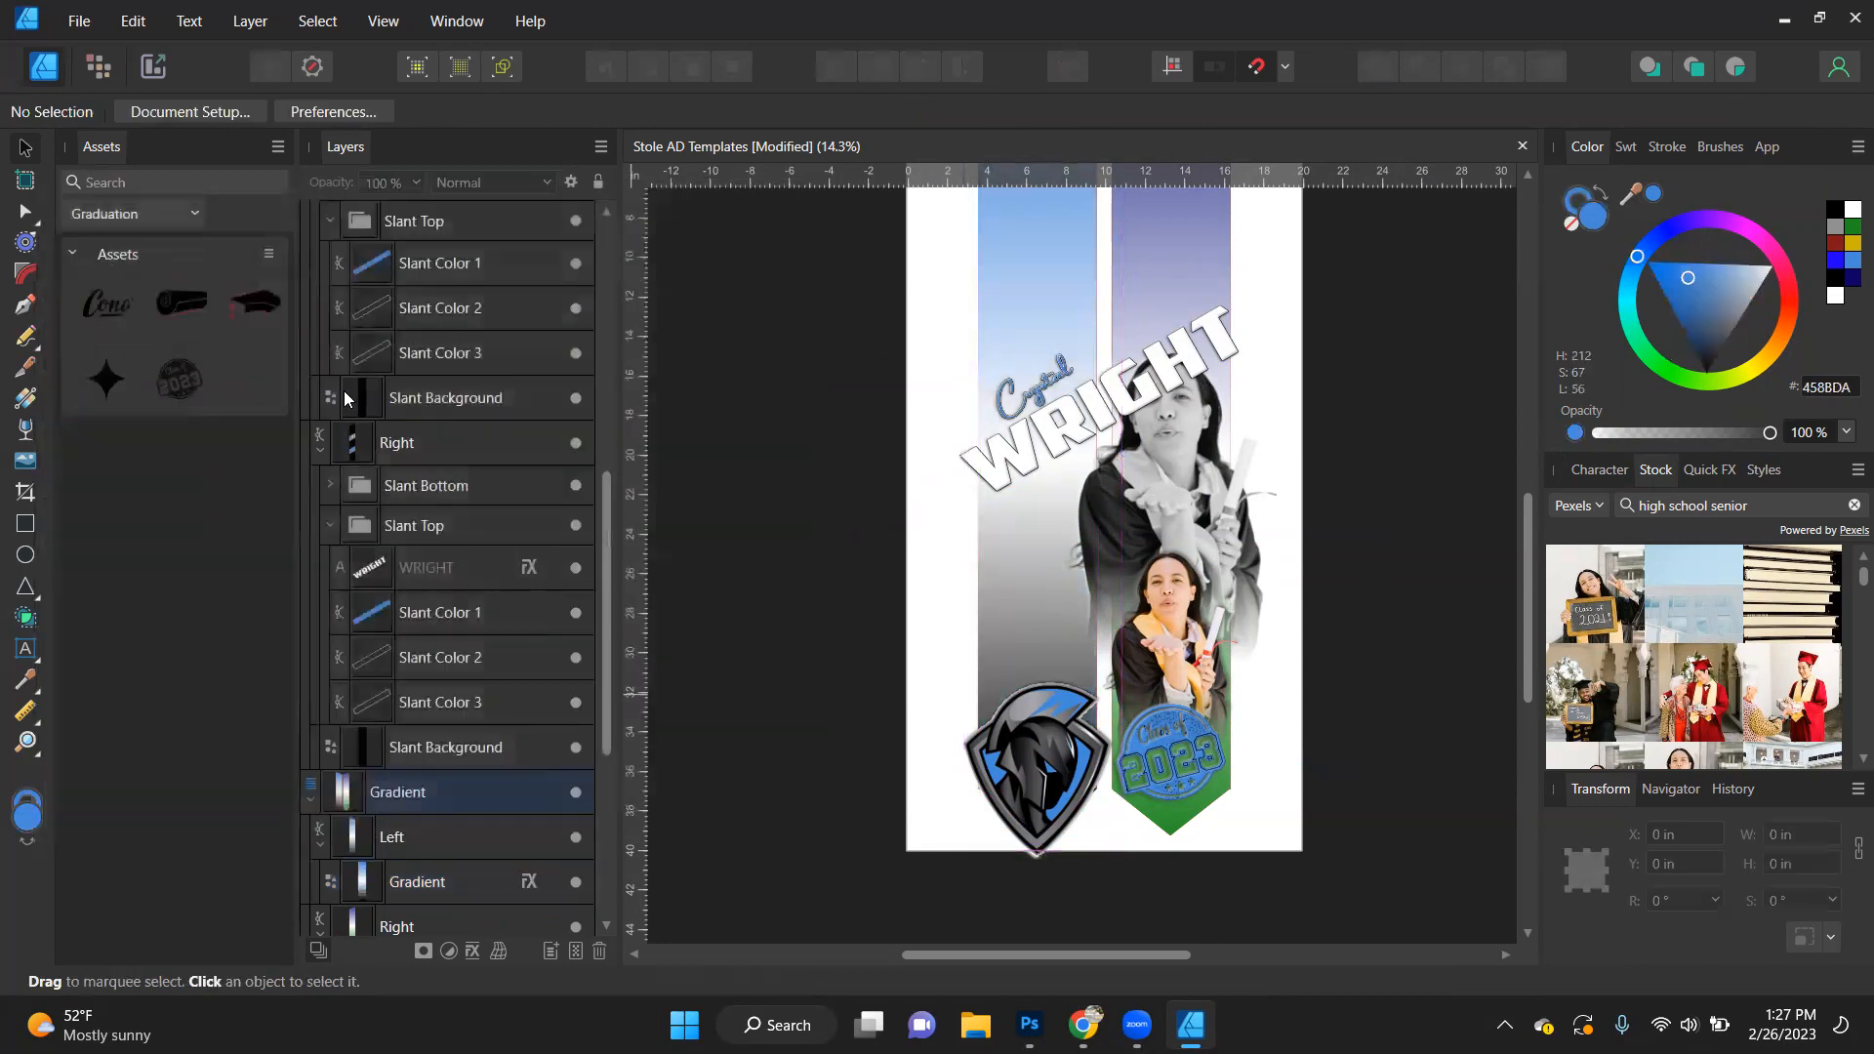
- Collapse the Slant and Gradient layers, and switch the visible template from Gradient to Arrow
{"action": "scroll", "coordinate": [326, 450], "scroll_direction": "up", "scroll_amount": 10}
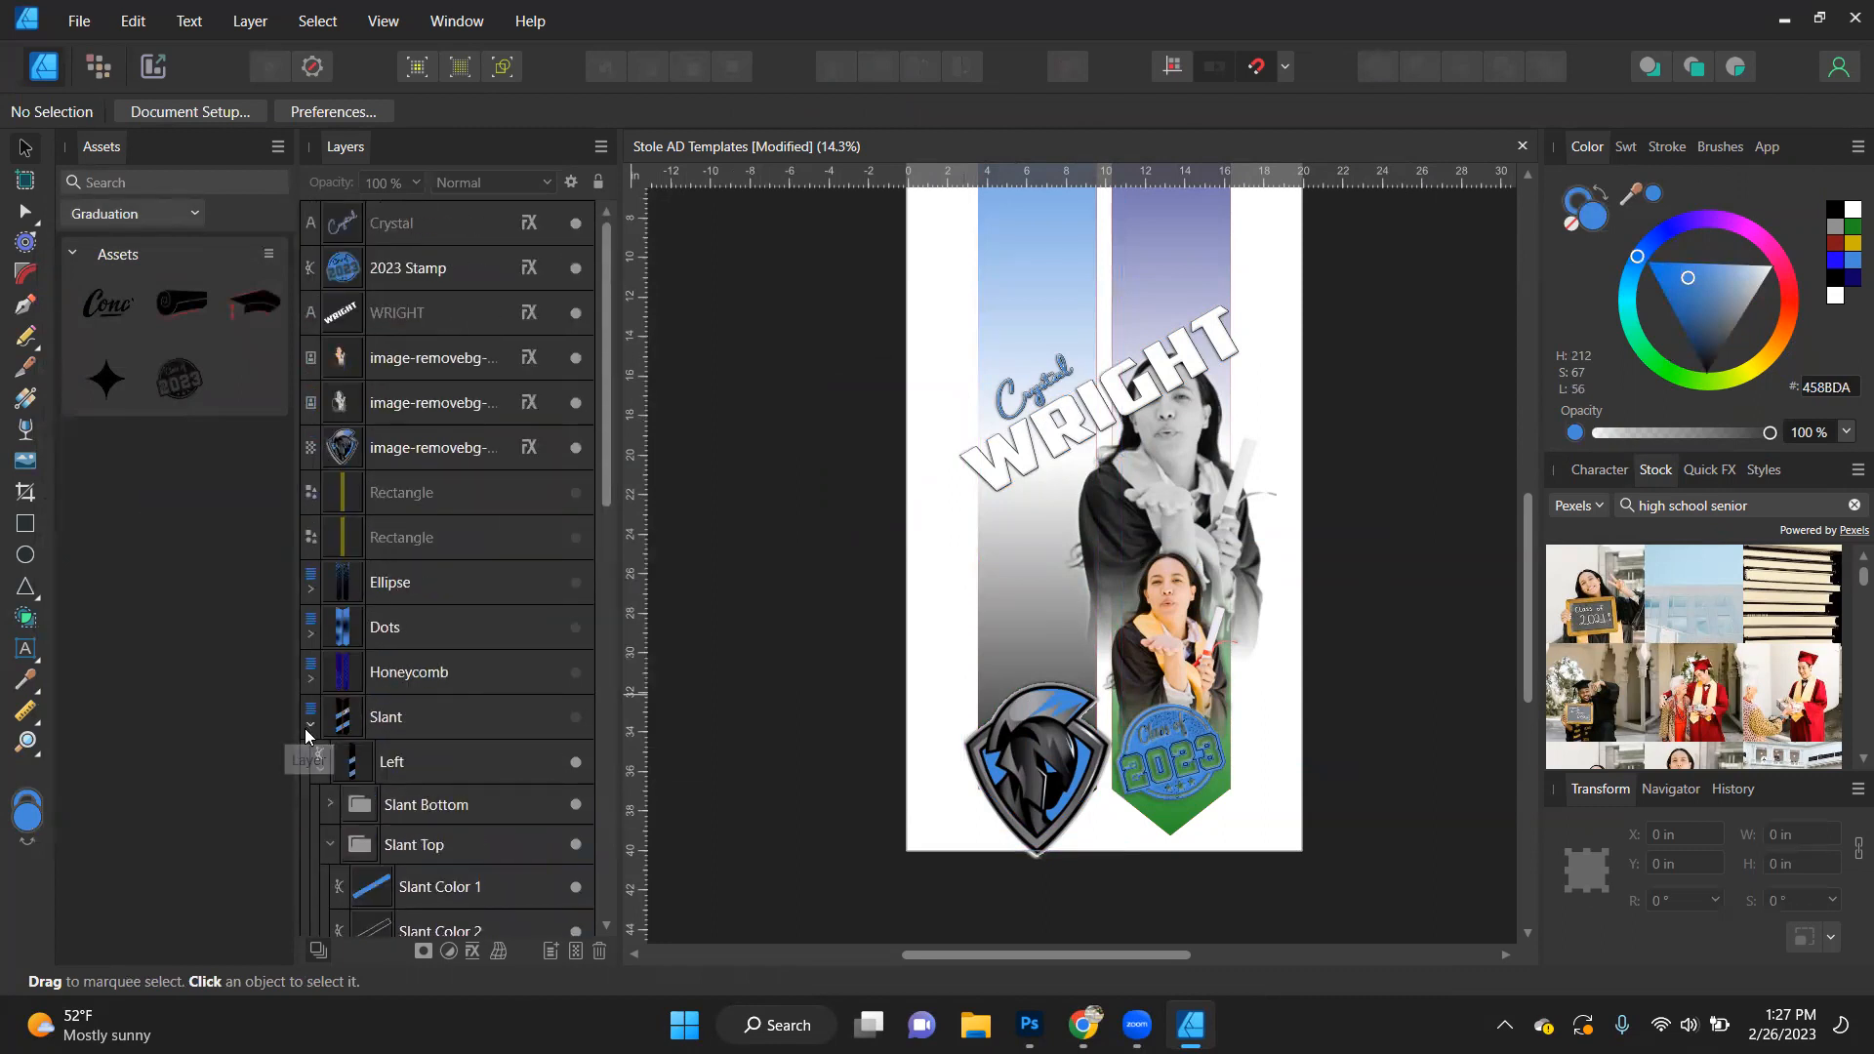
{"action": "left_click", "coordinate": [311, 724]}
{"action": "scroll", "coordinate": [332, 468], "scroll_direction": "down", "scroll_amount": 2}
{"action": "left_click", "coordinate": [311, 409]}
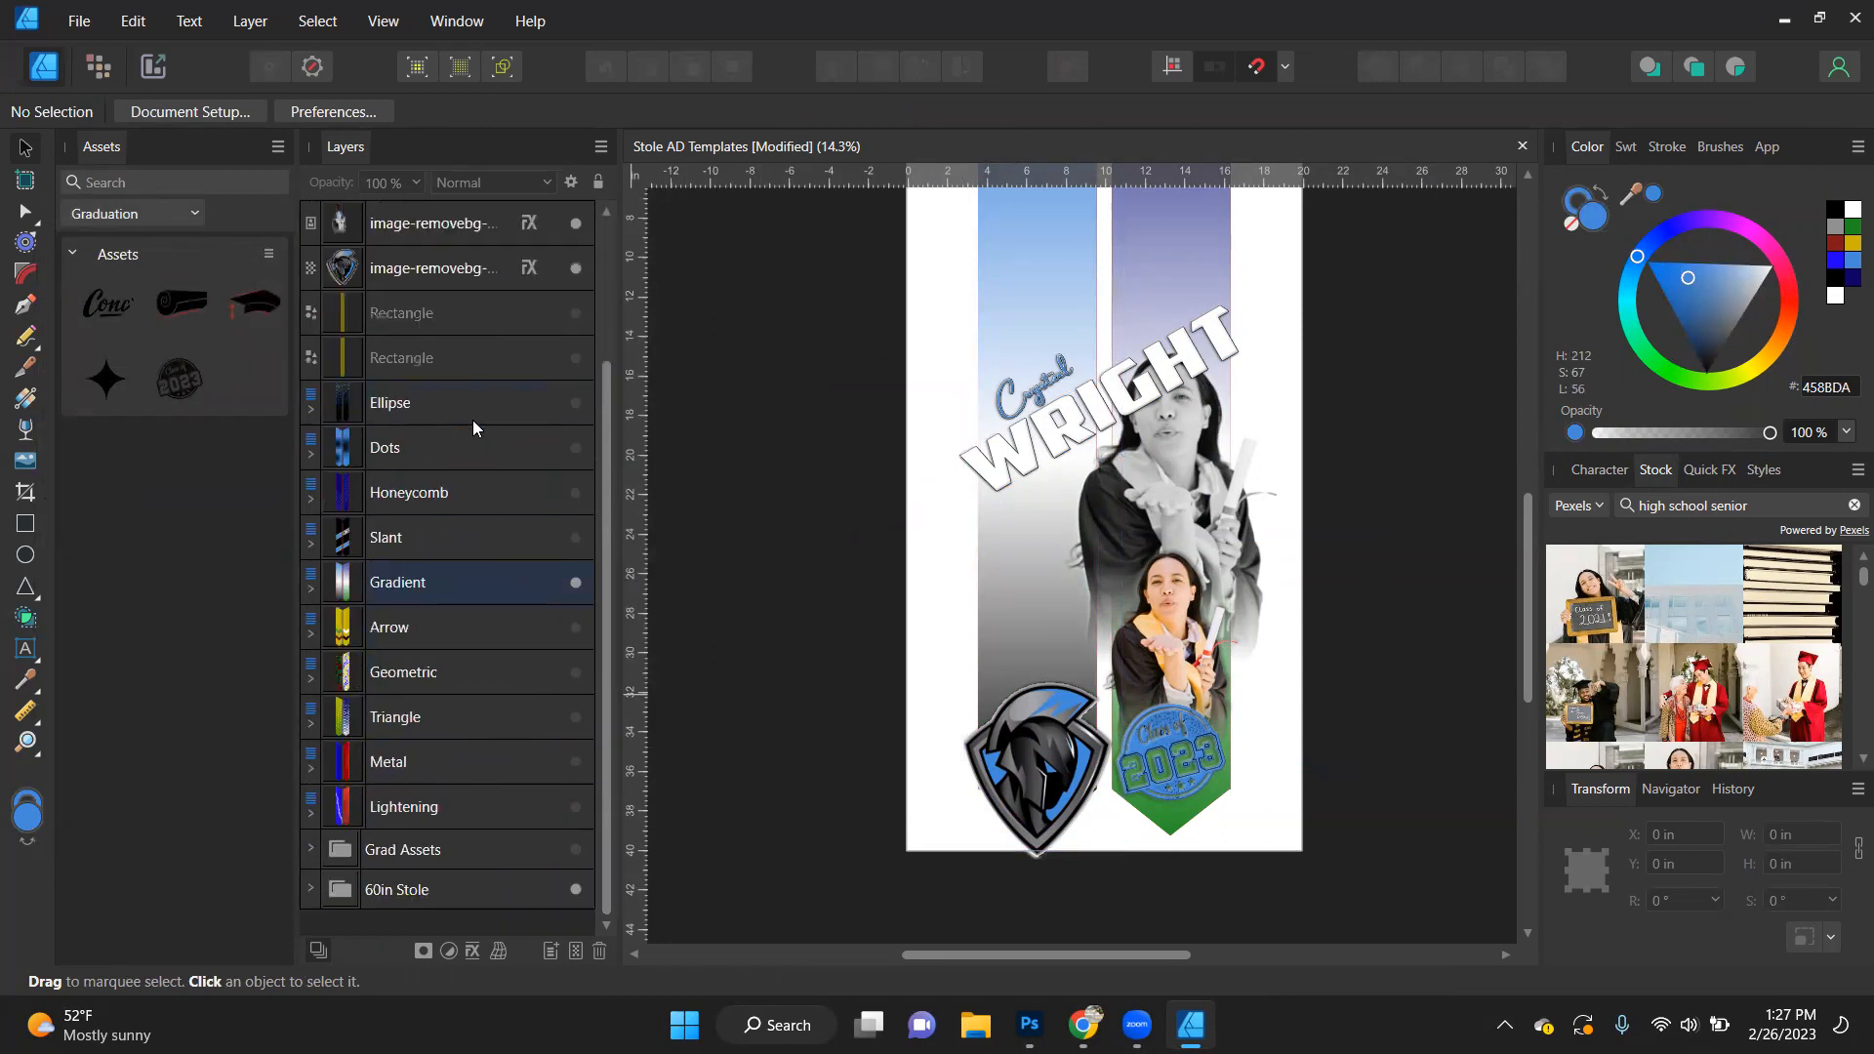
{"action": "left_click", "coordinate": [576, 629]}
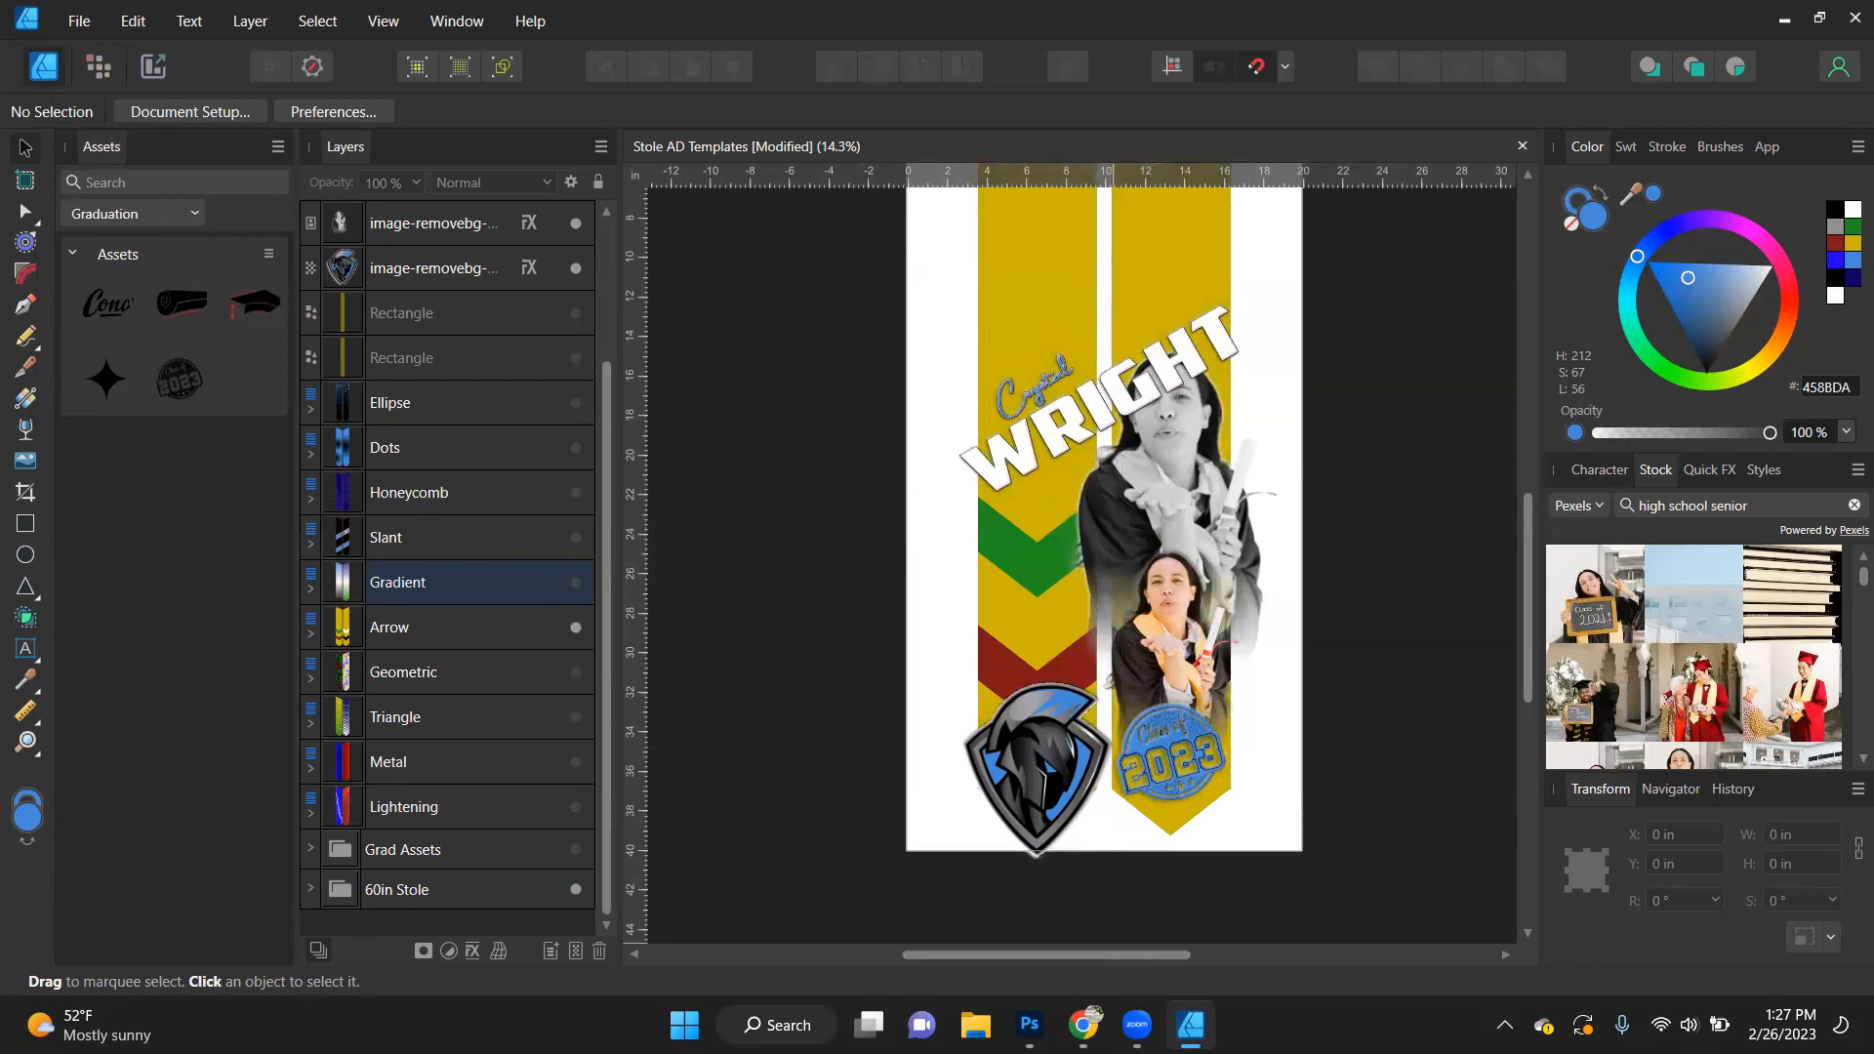
- Switch to Photoshop and open the Stole PS Templates file from the Graduation 2023 folder, dismissing the file info notice
{"action": "left_click", "coordinate": [96, 236]}
{"action": "scroll", "coordinate": [316, 326], "scroll_direction": "down", "scroll_amount": 1}
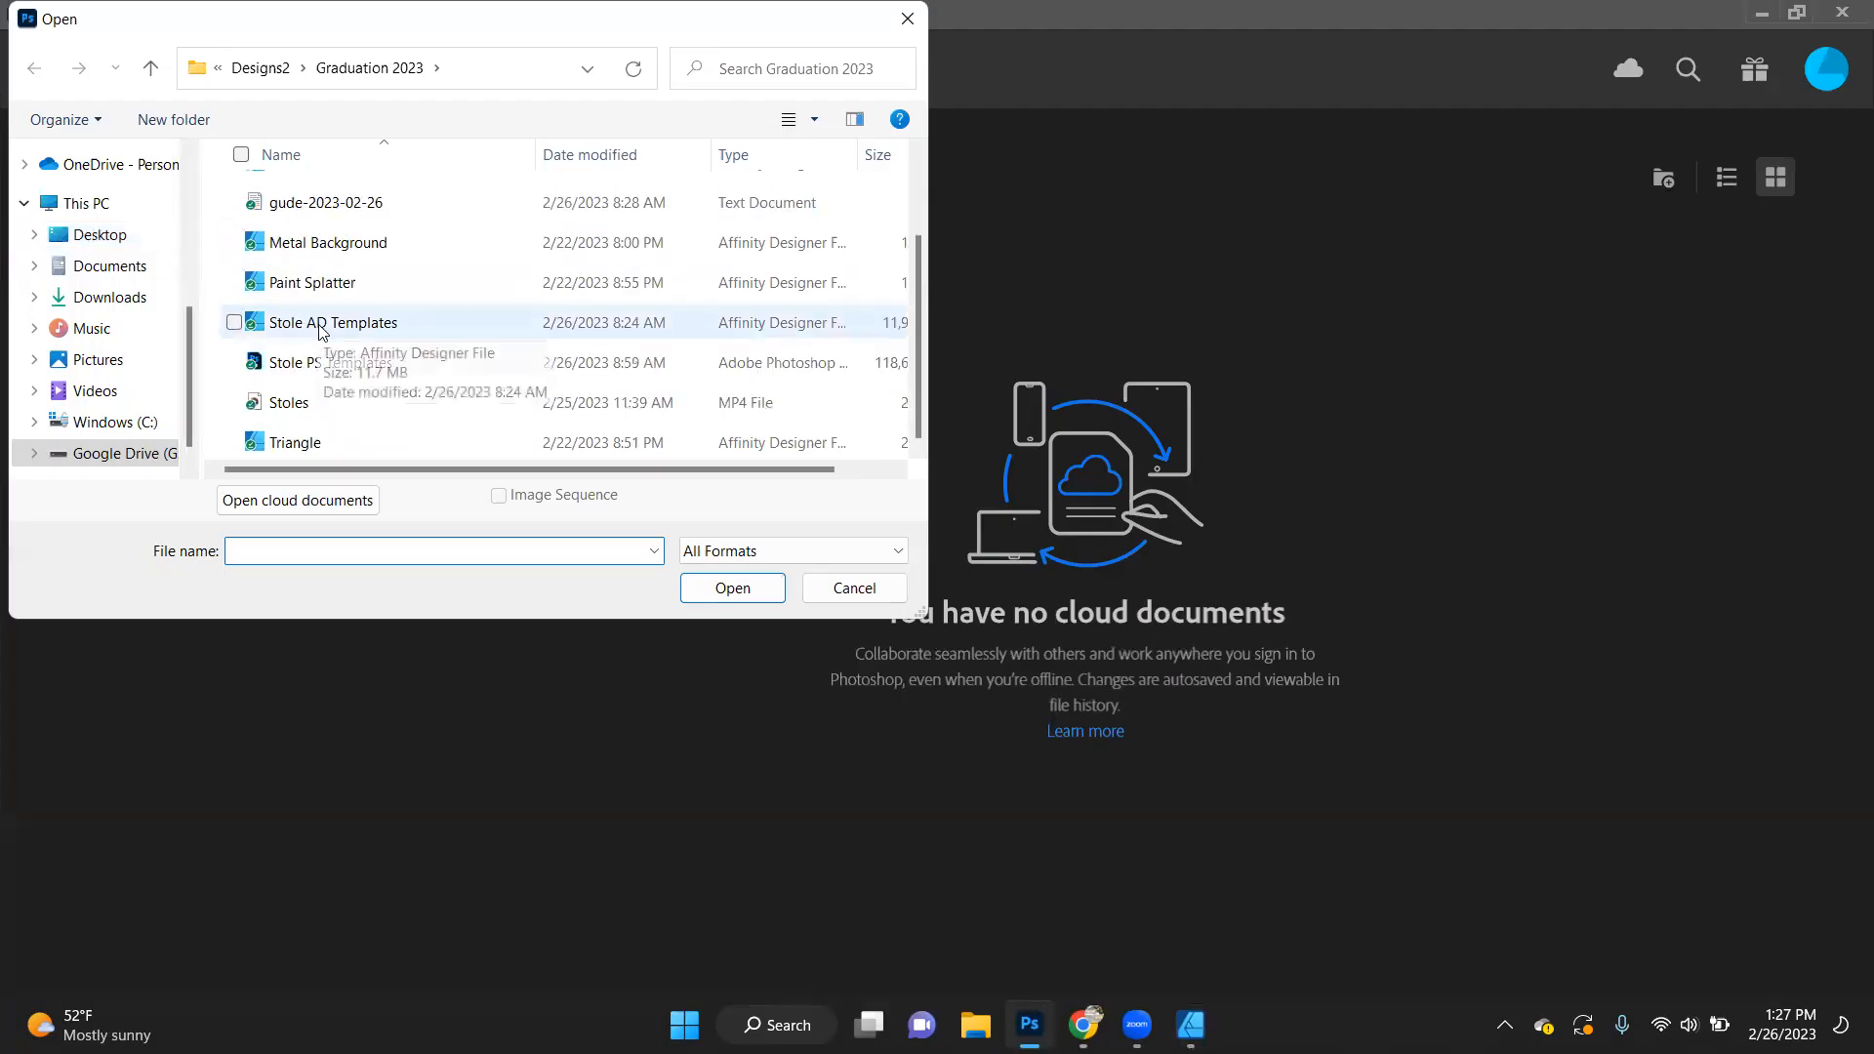
{"action": "double_click", "coordinate": [330, 362]}
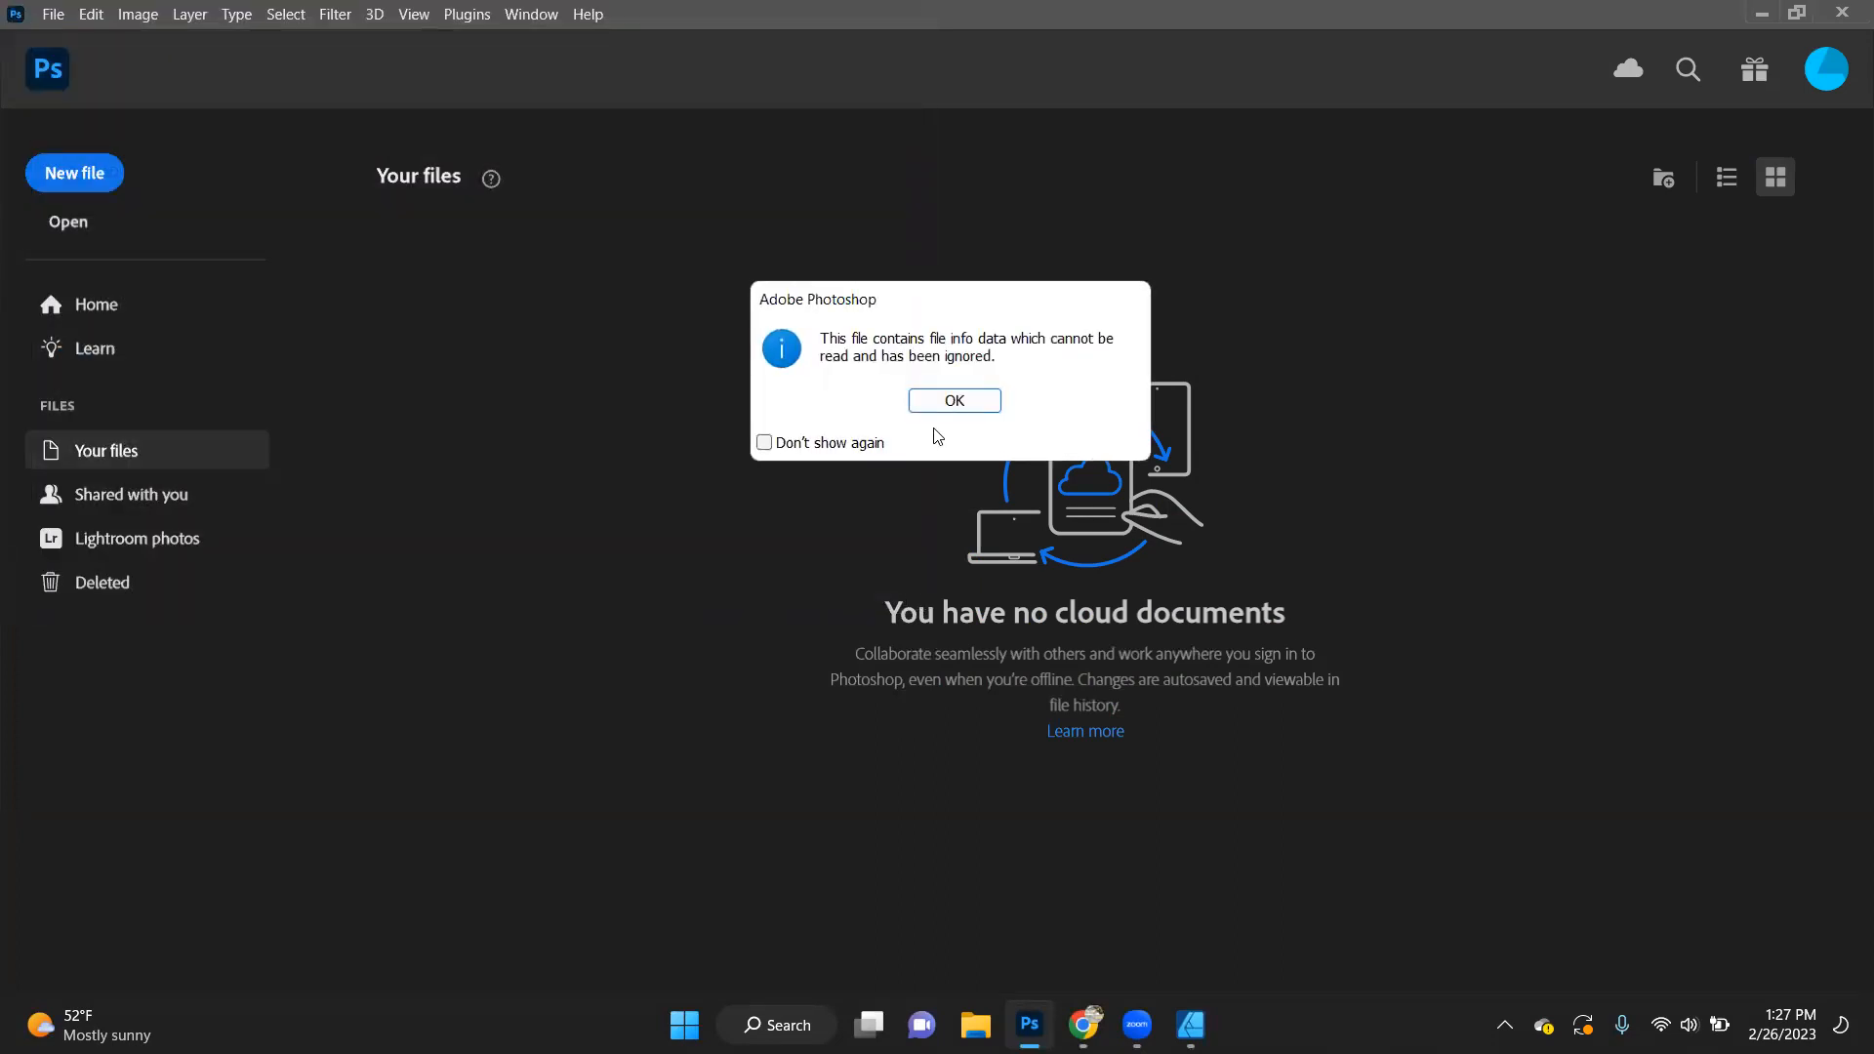
{"action": "left_click", "coordinate": [941, 401]}
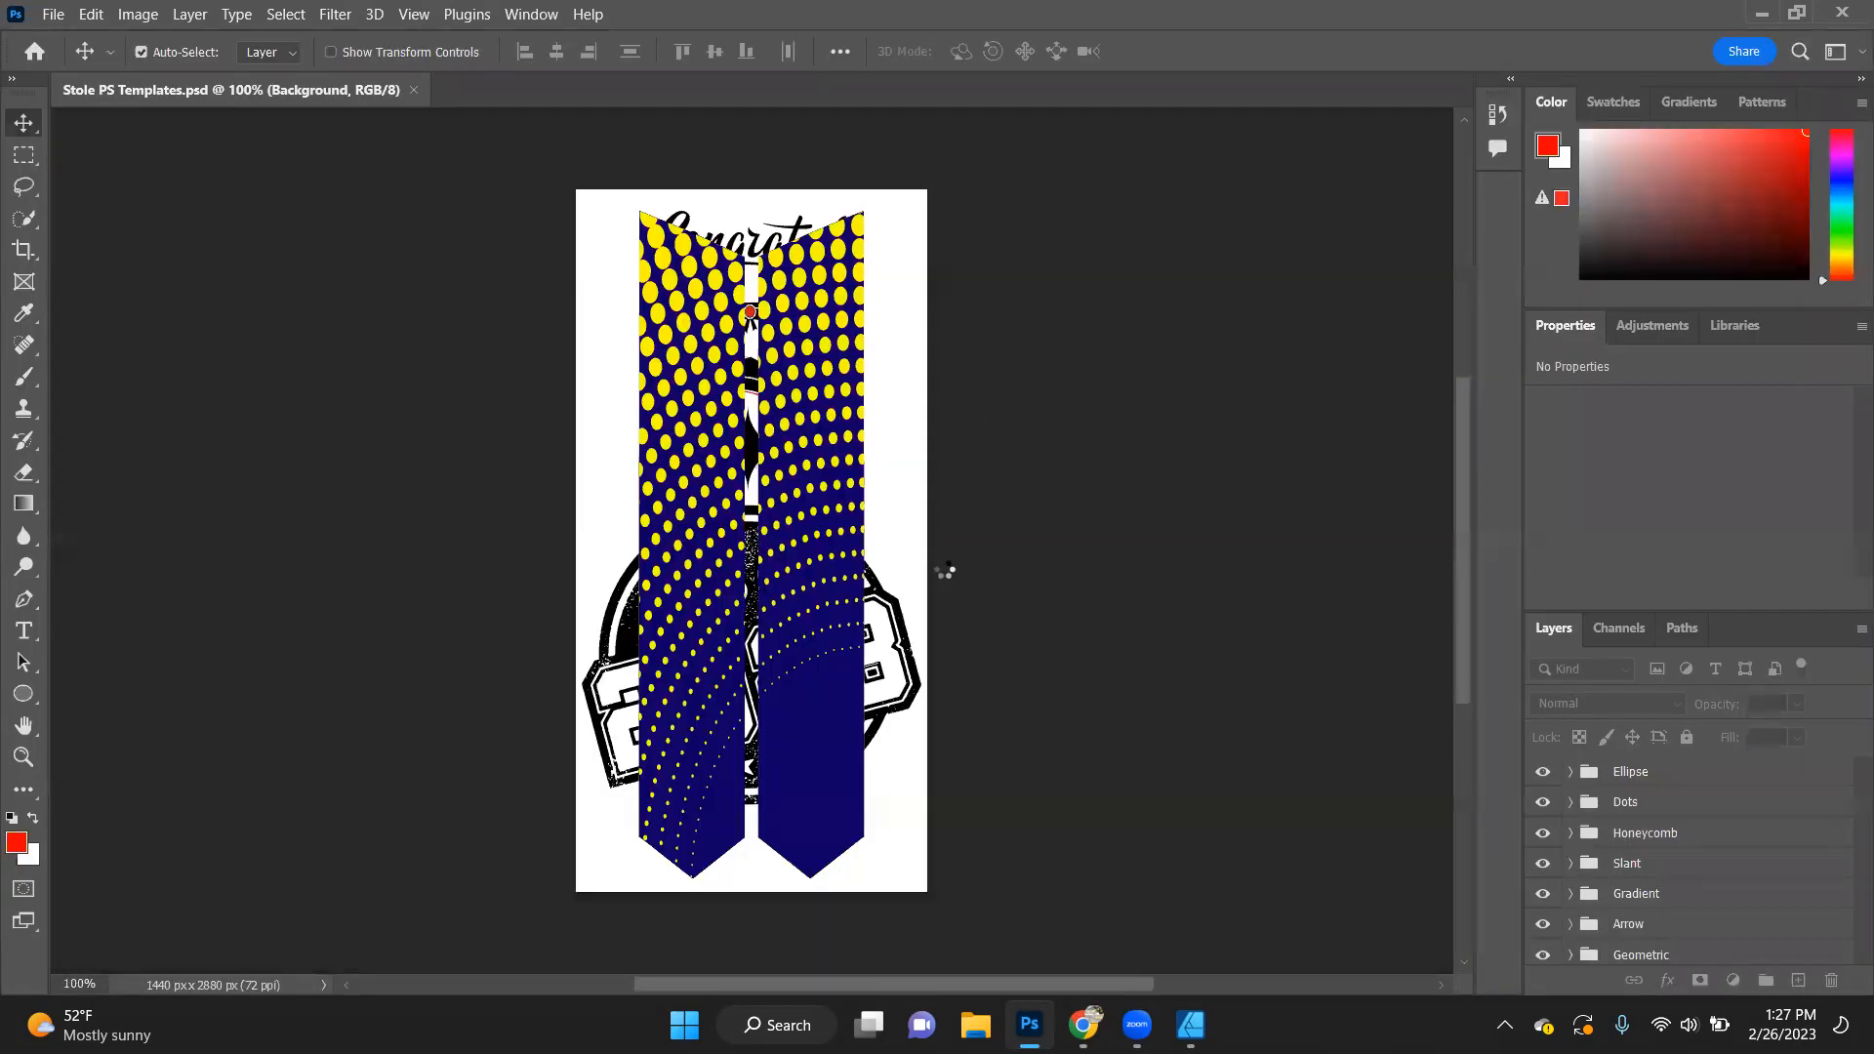
{"action": "scroll", "coordinate": [1726, 809], "scroll_direction": "up", "scroll_amount": 5}
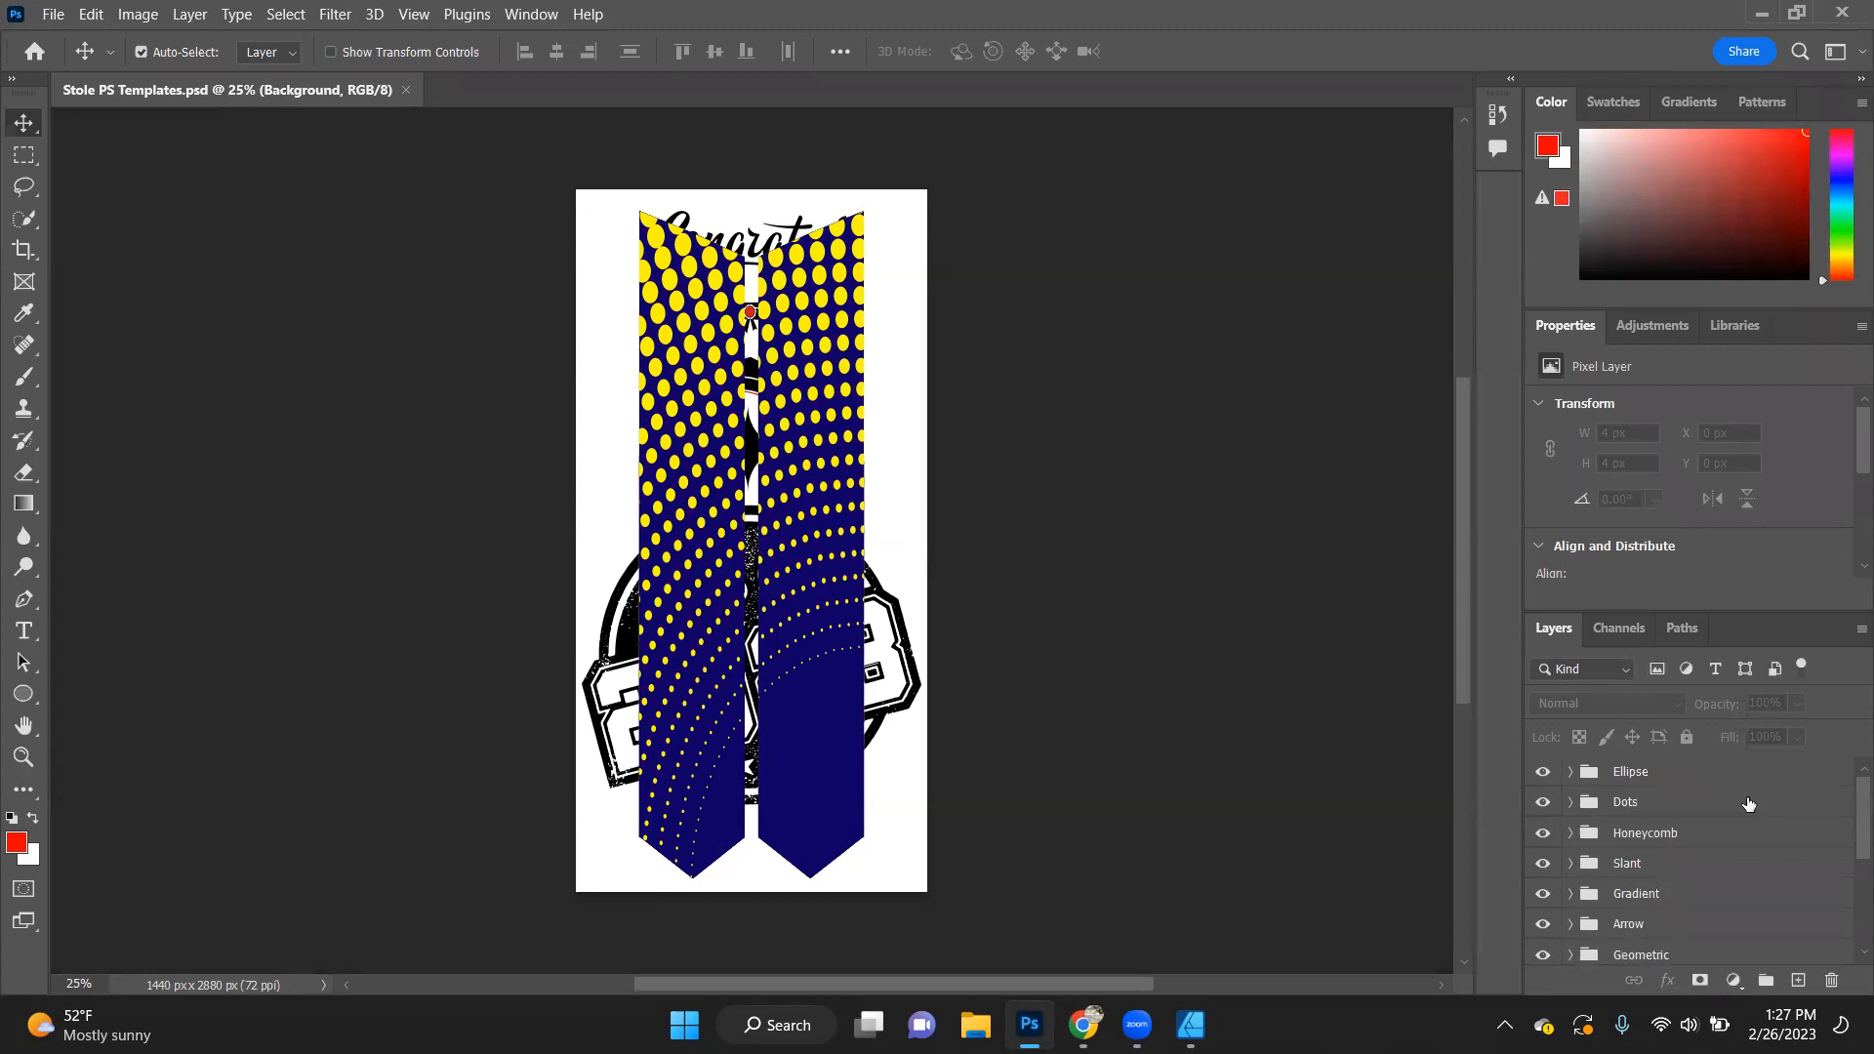
- Change the fill of the left panel's Ellipse Dots layer in the Ellipse group to black, 000000
{"action": "left_click", "coordinate": [1569, 773]}
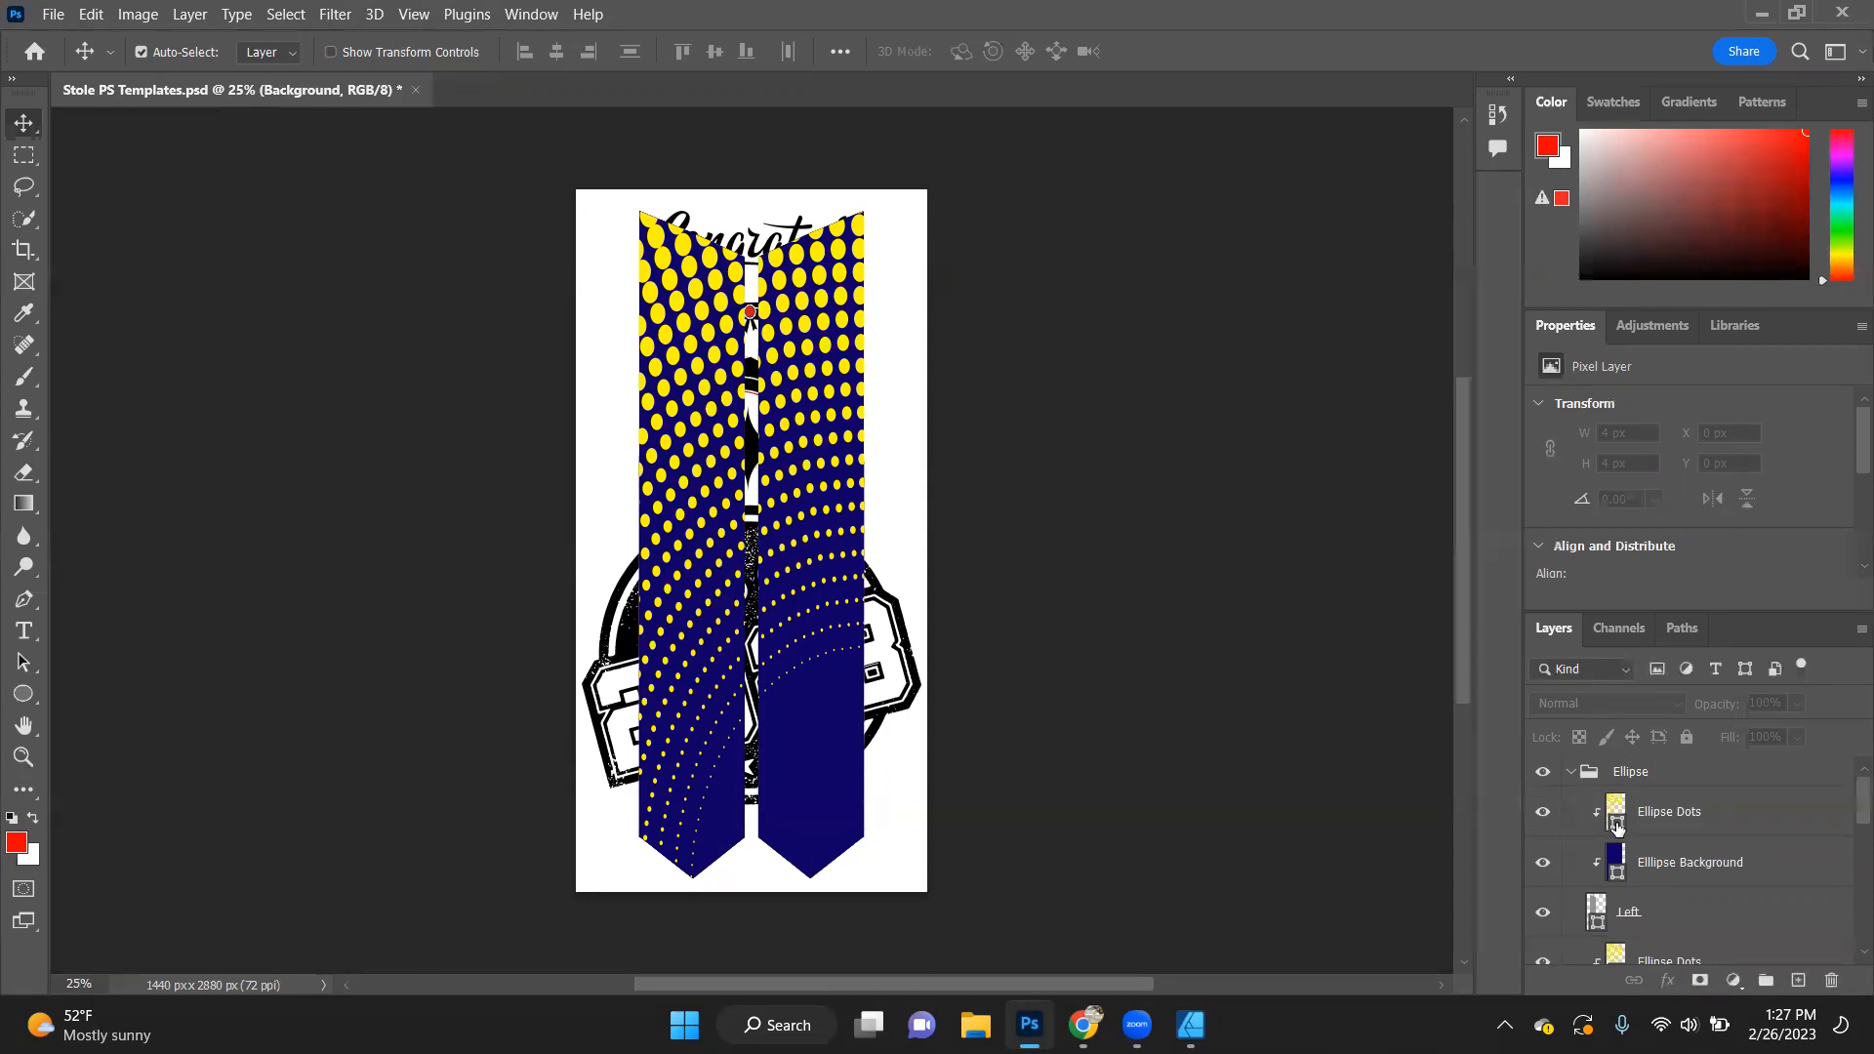
{"action": "double_click", "coordinate": [1618, 827]}
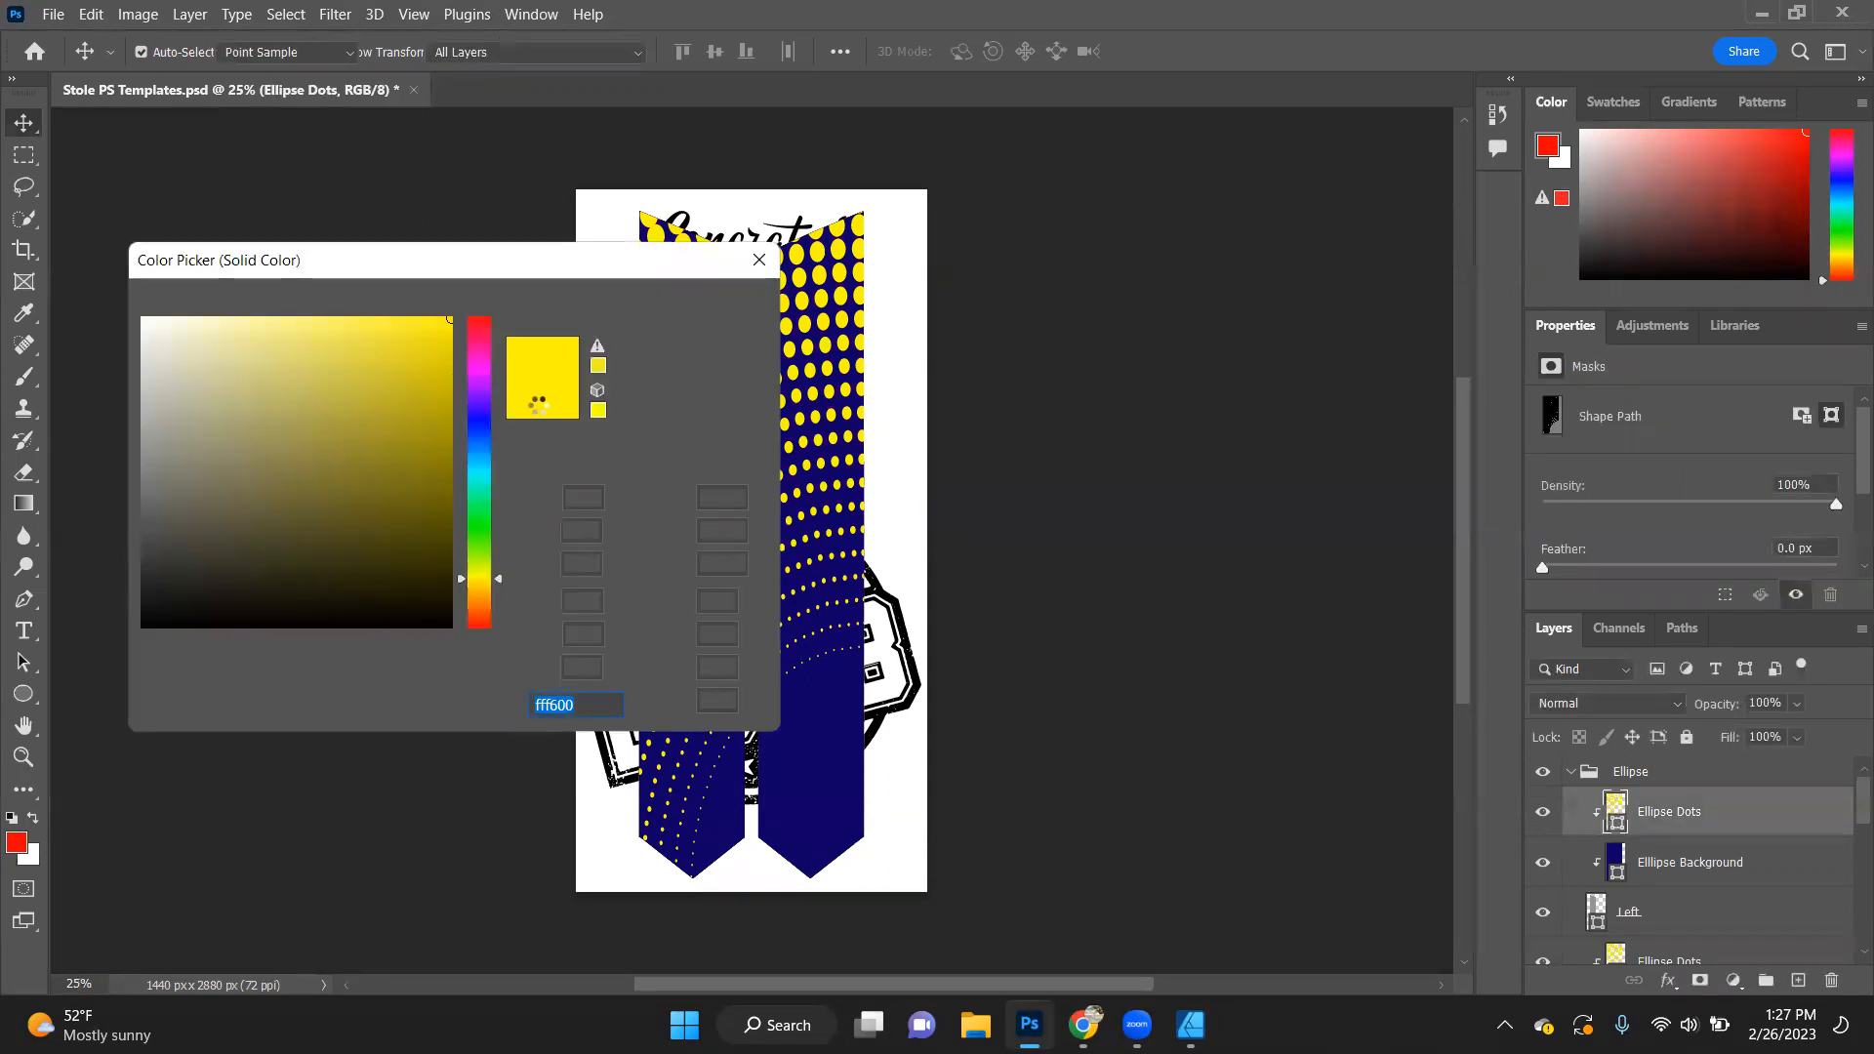
{"action": "left_click", "coordinate": [439, 554]}
{"action": "left_click_drag", "start_coordinate": [424, 518], "coordinate": [506, 761]}
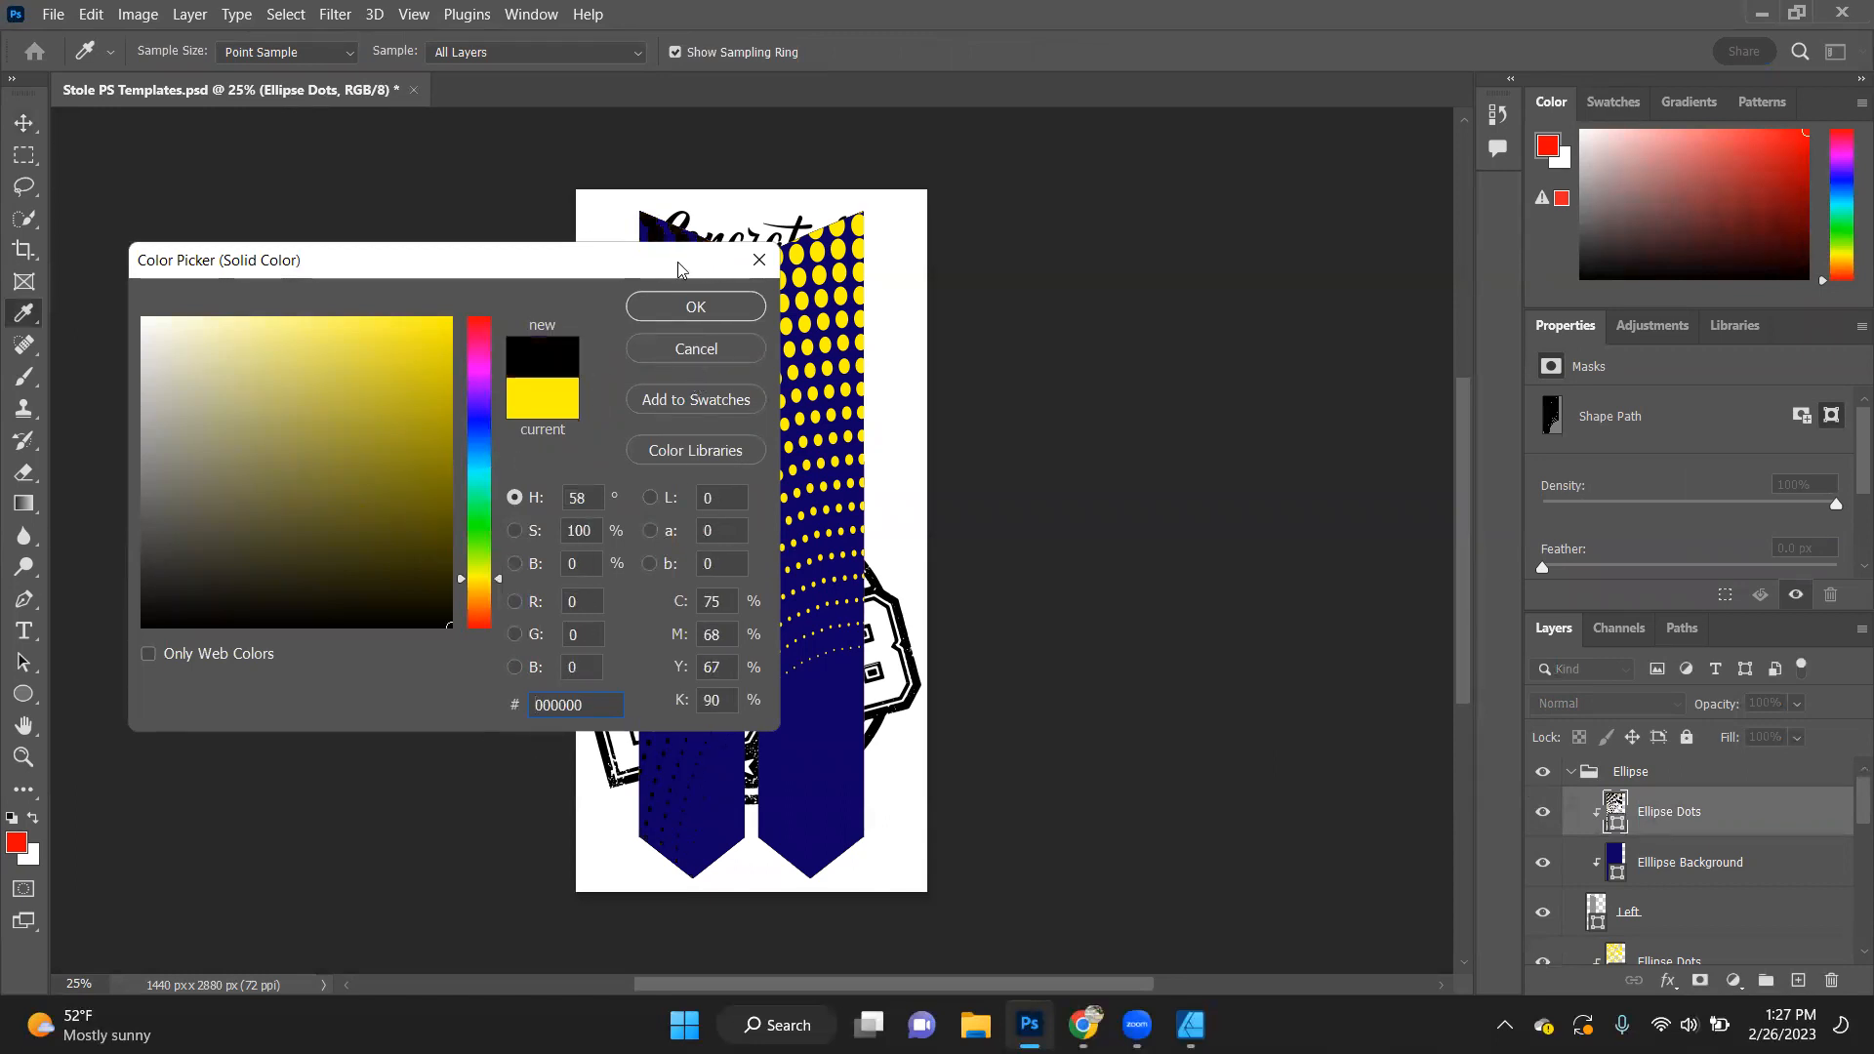
{"action": "left_click_drag", "start_coordinate": [678, 267], "coordinate": [1644, 300]}
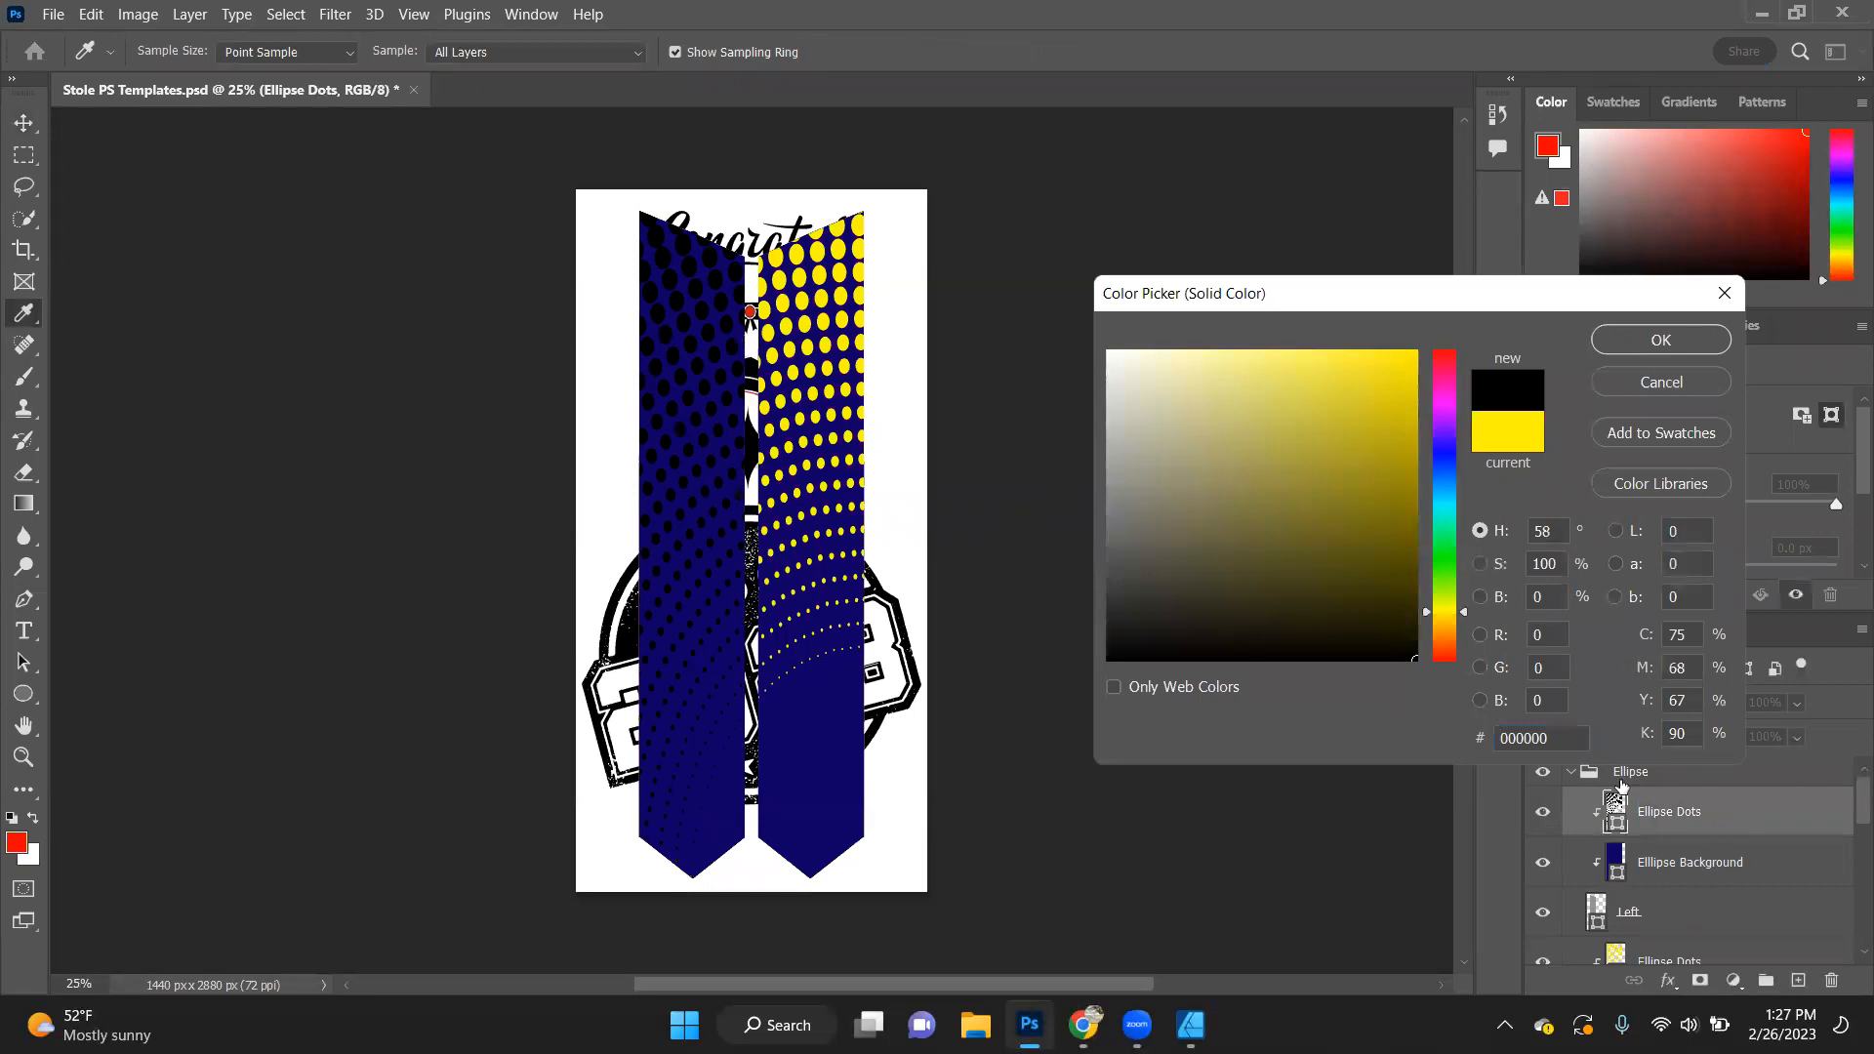
{"action": "left_click", "coordinate": [1654, 340]}
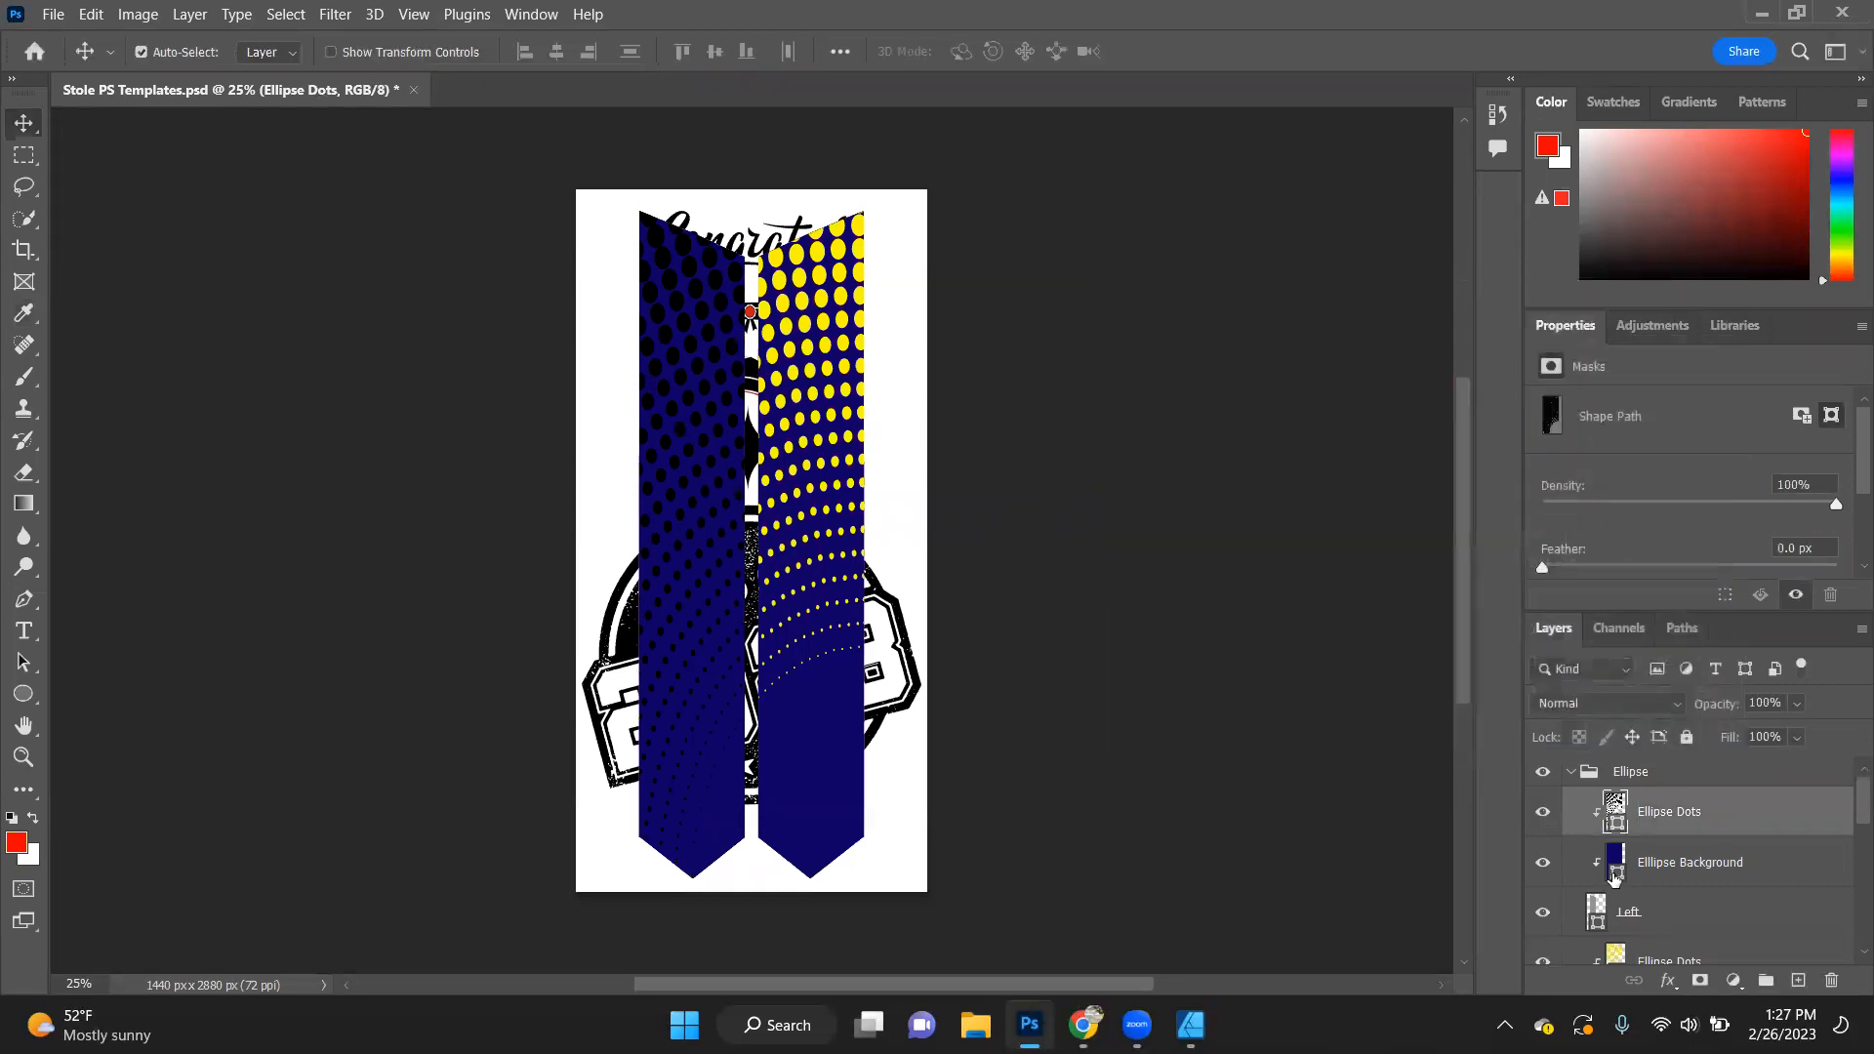
- Change the fill of the left panel's Ellipse Background layer to red, ff0000
{"action": "double_click", "coordinate": [1615, 876]}
{"action": "left_click", "coordinate": [899, 238]}
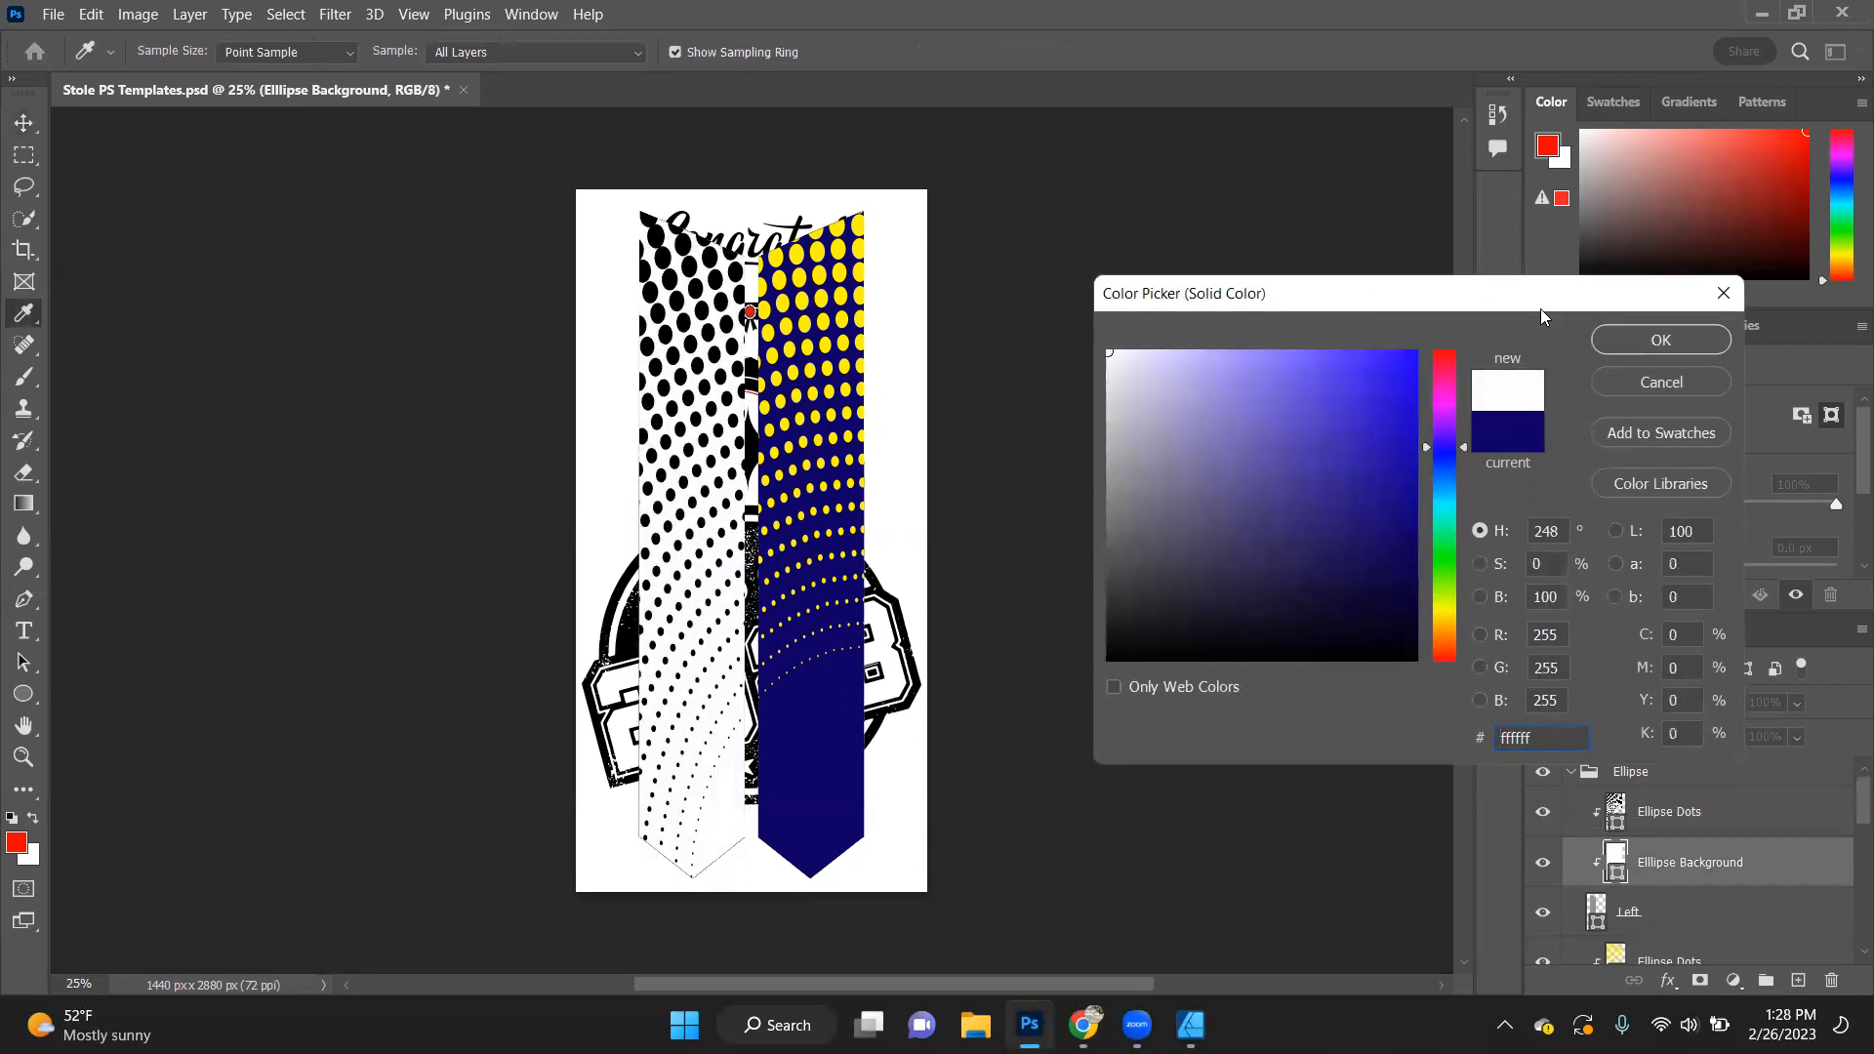
{"action": "left_click", "coordinate": [1442, 359]}
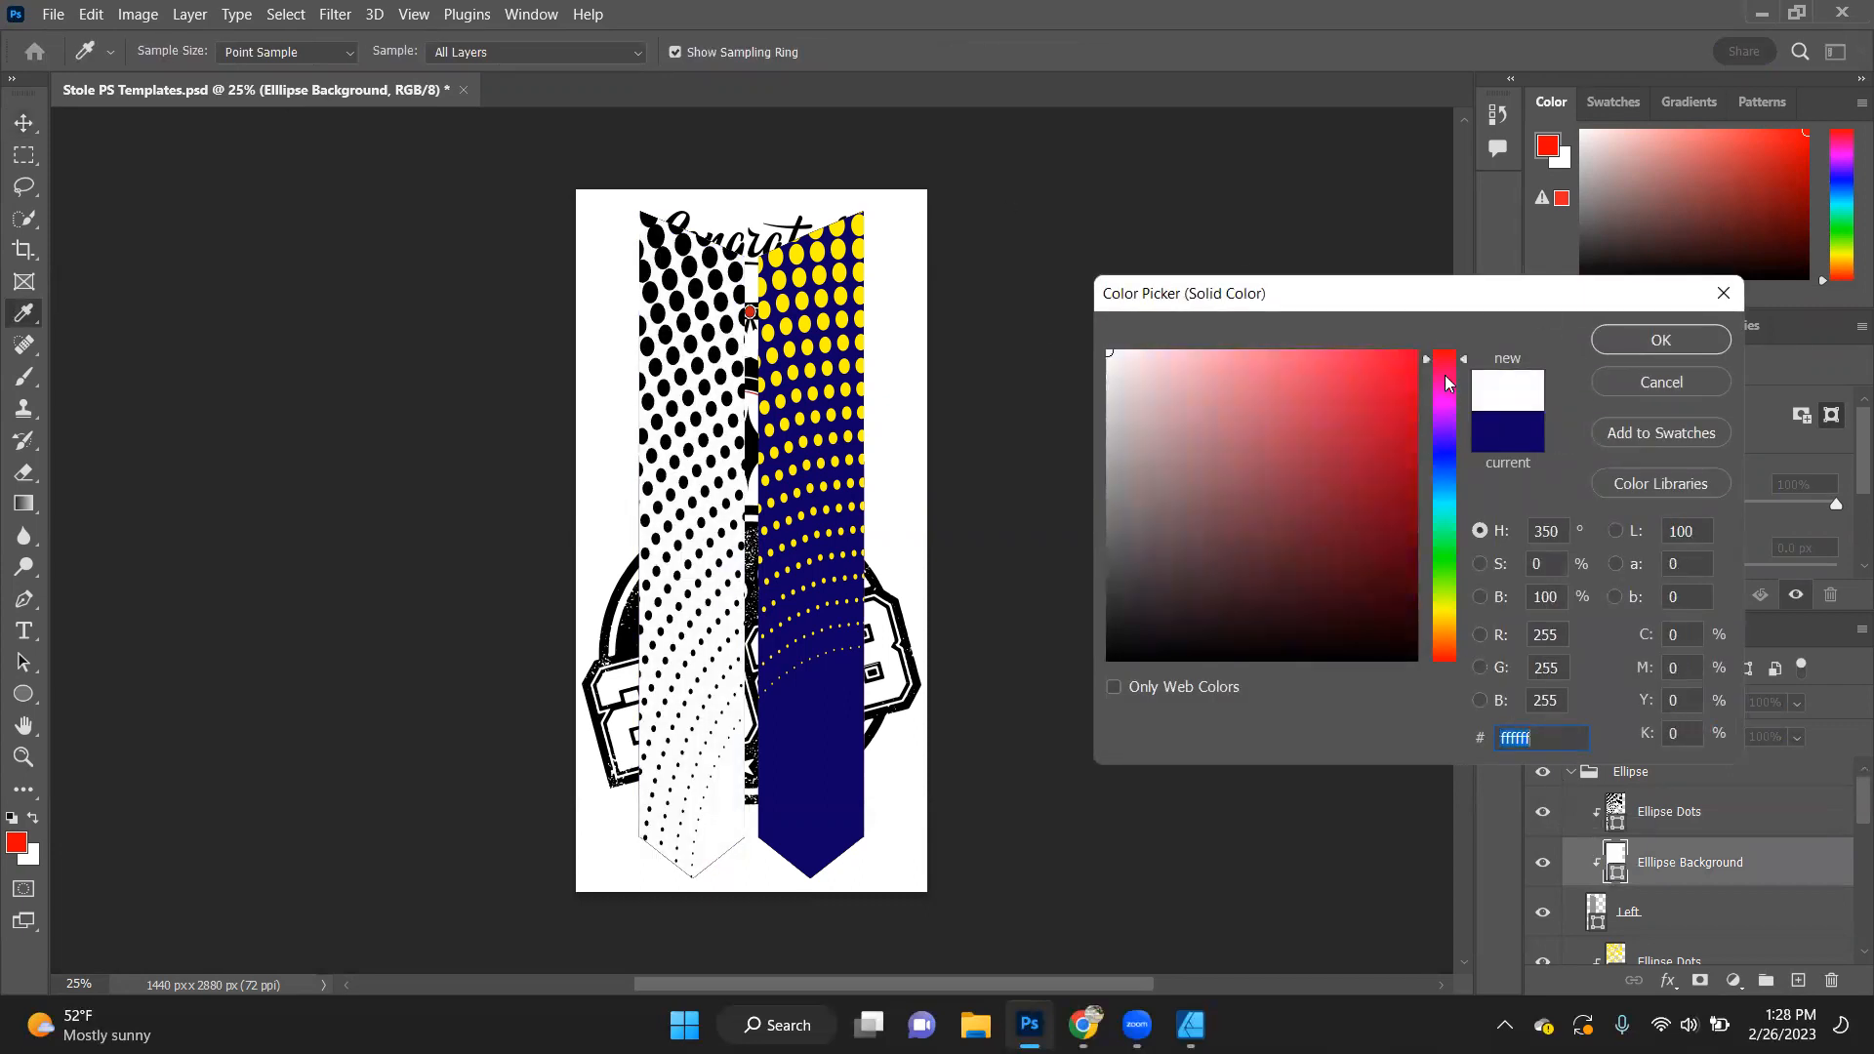
{"action": "left_click", "coordinate": [1446, 351]}
{"action": "left_click", "coordinate": [1415, 352]}
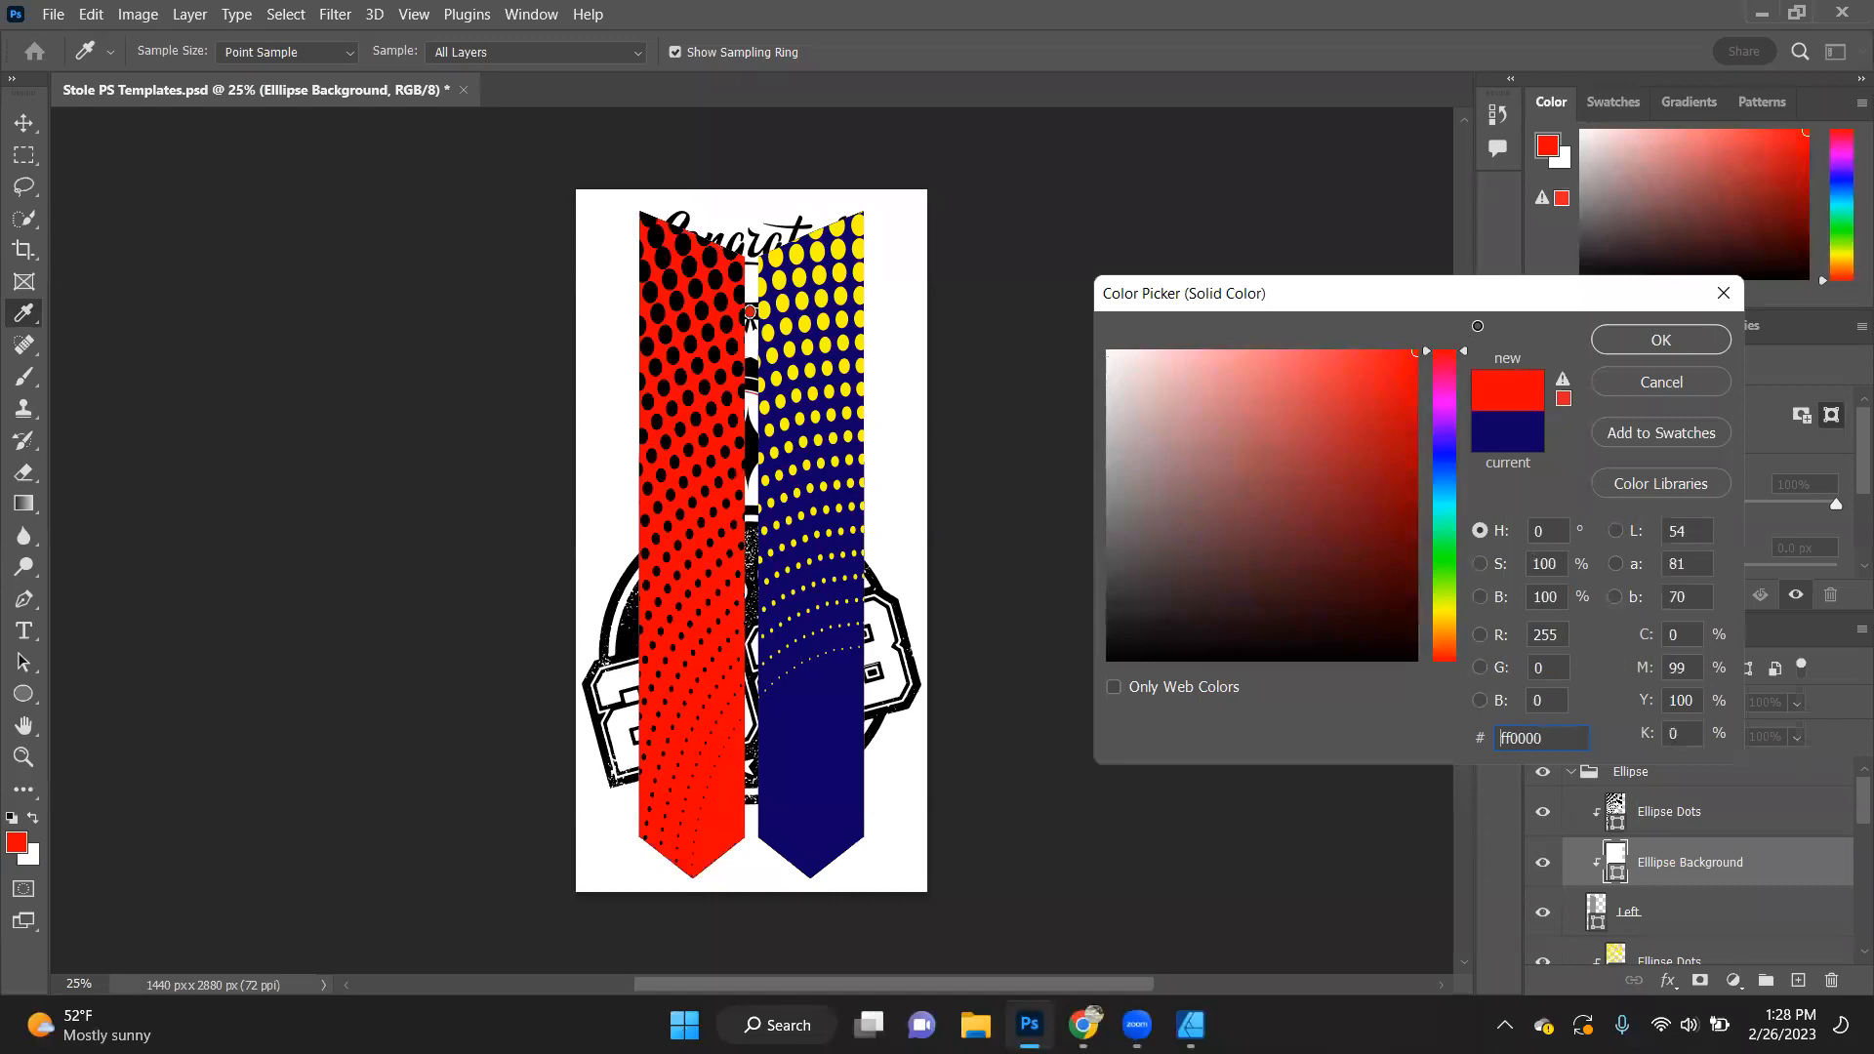
{"action": "left_click", "coordinate": [1659, 340]}
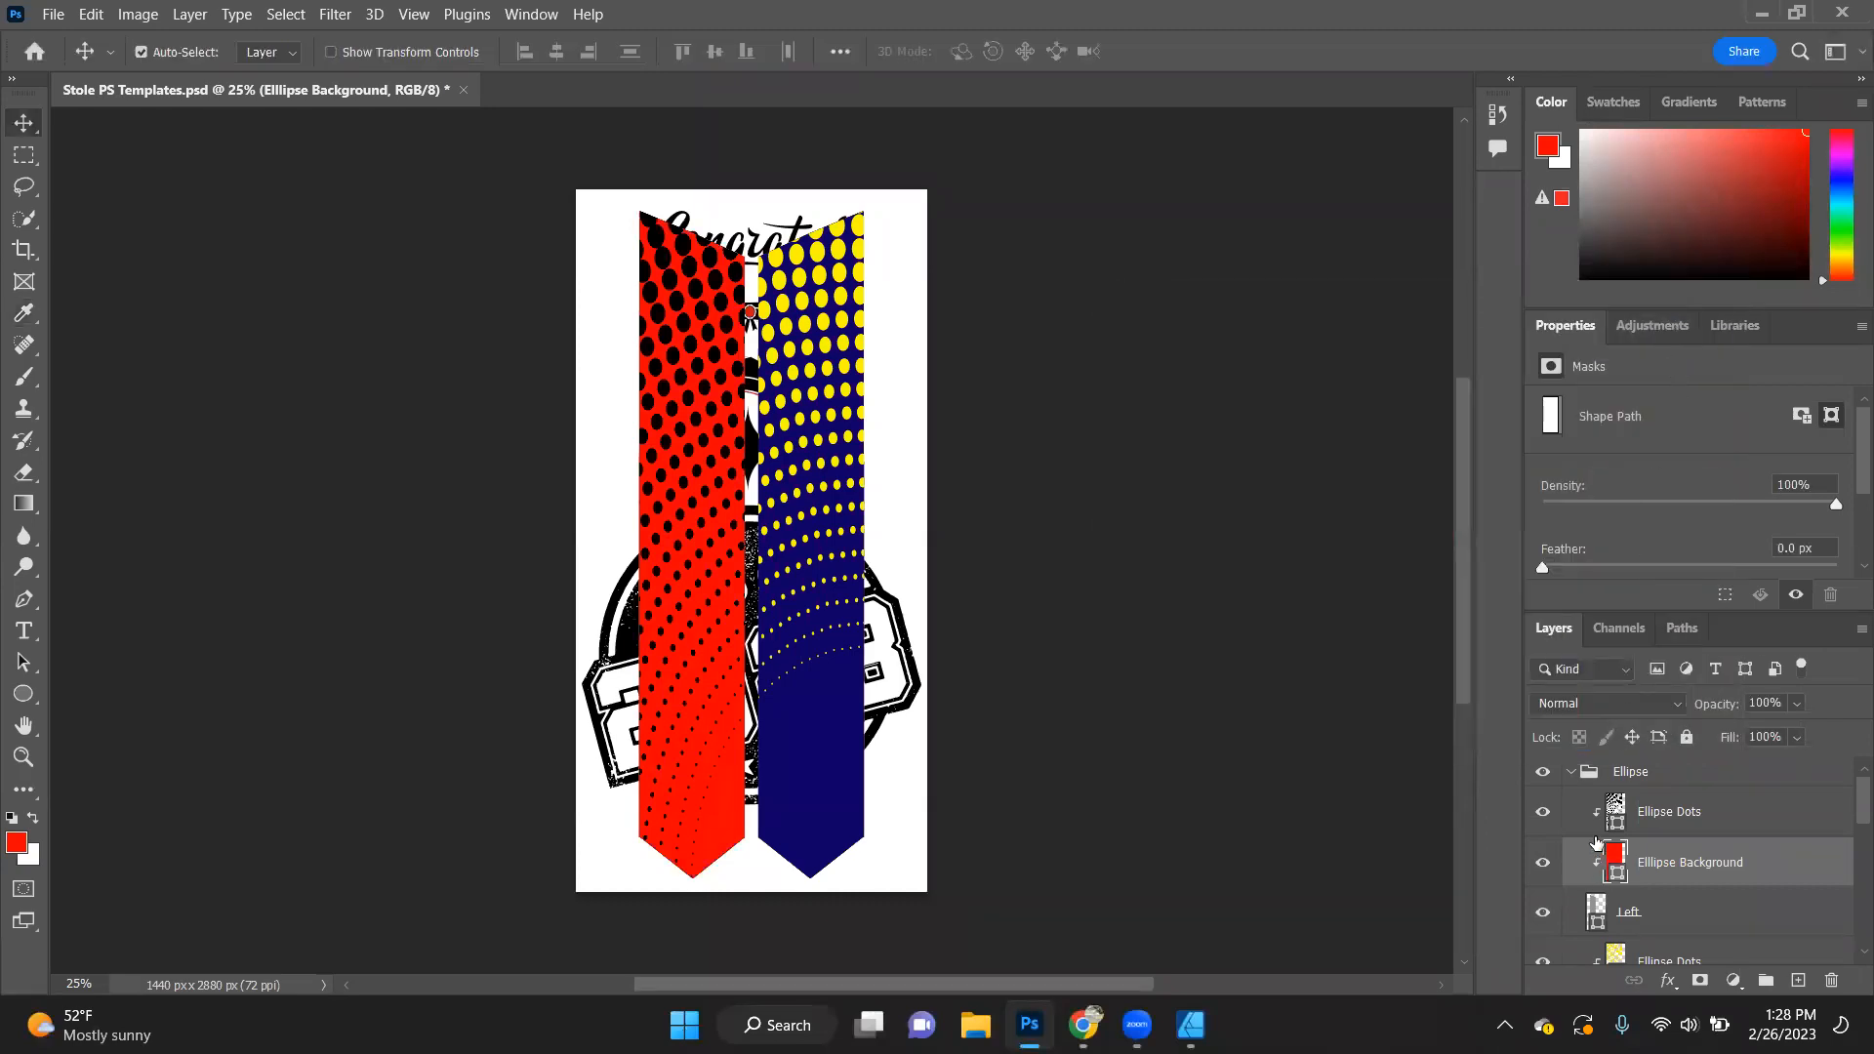
- Collapse the Ellipse group, hide the Ellipse and Dots groups, and expand the Honeycomb group
{"action": "left_click", "coordinate": [1567, 772]}
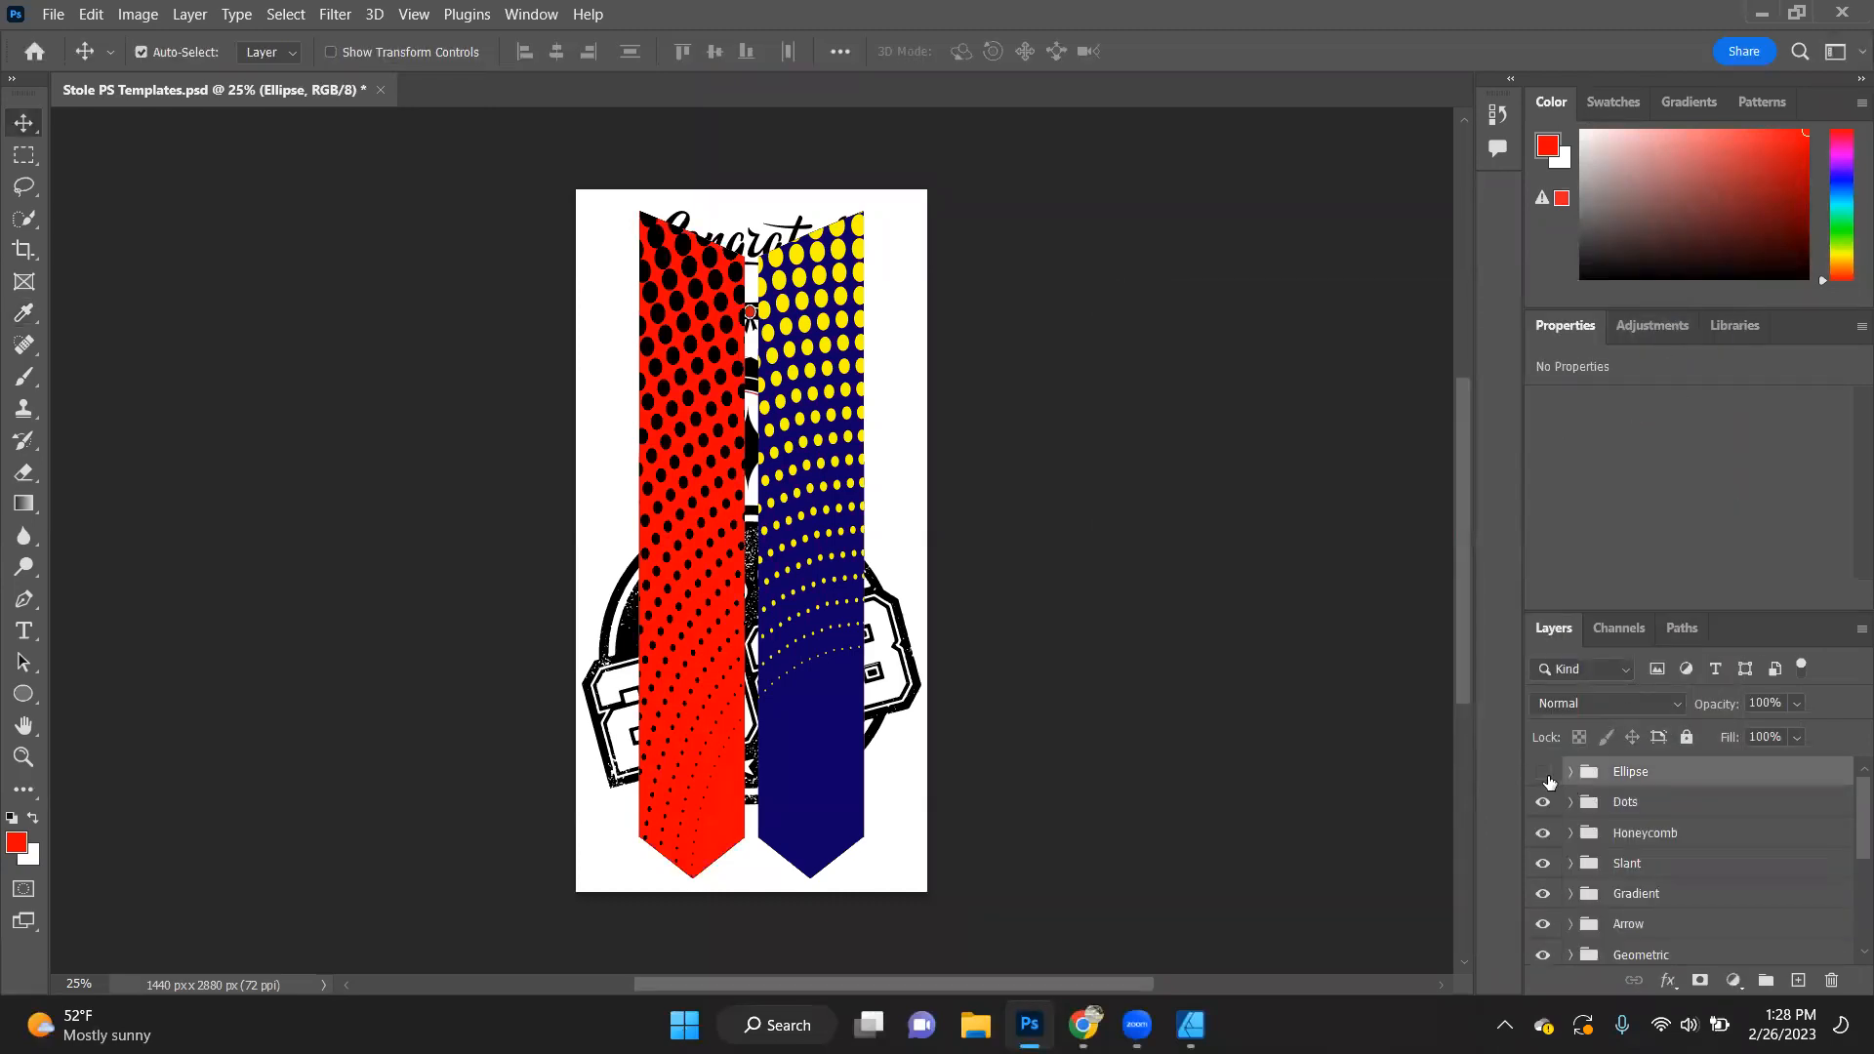
{"action": "left_click", "coordinate": [1545, 773]}
{"action": "left_click", "coordinate": [1544, 805]}
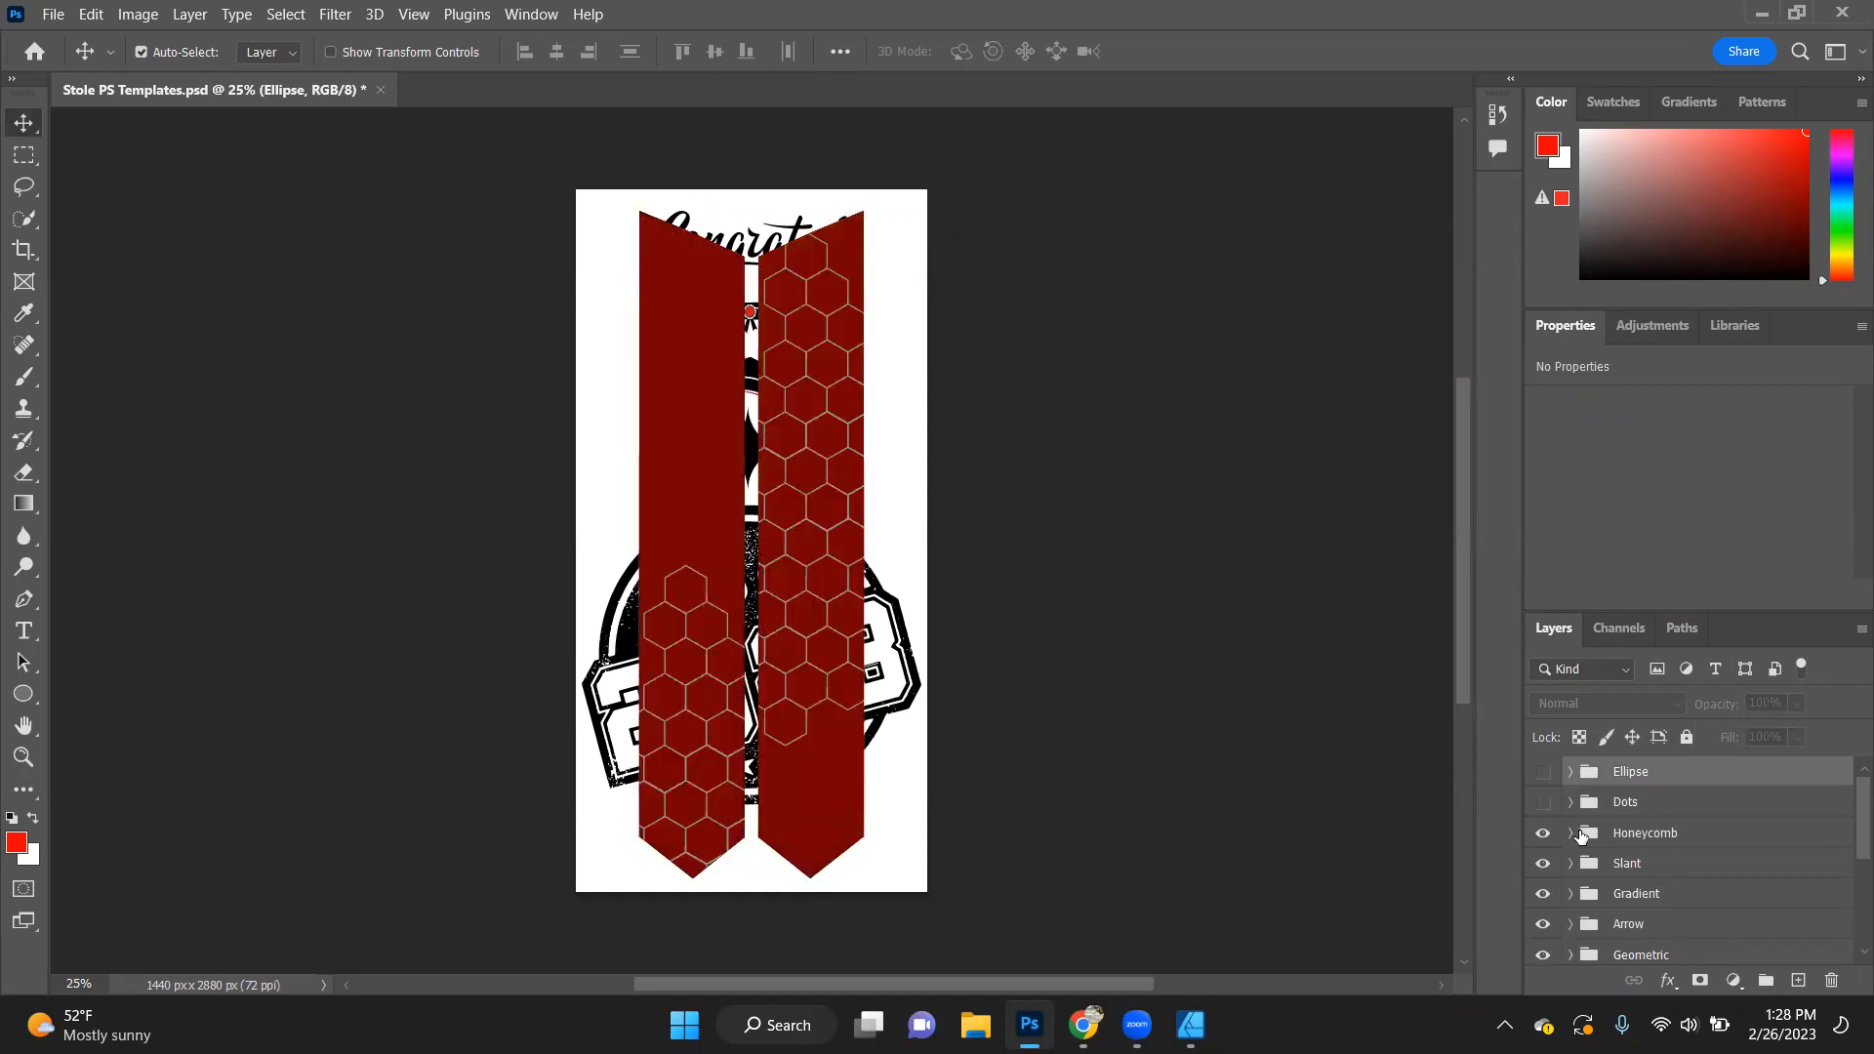
{"action": "left_click", "coordinate": [1571, 833]}
{"action": "scroll", "coordinate": [1573, 835], "scroll_direction": "down", "scroll_amount": 1}
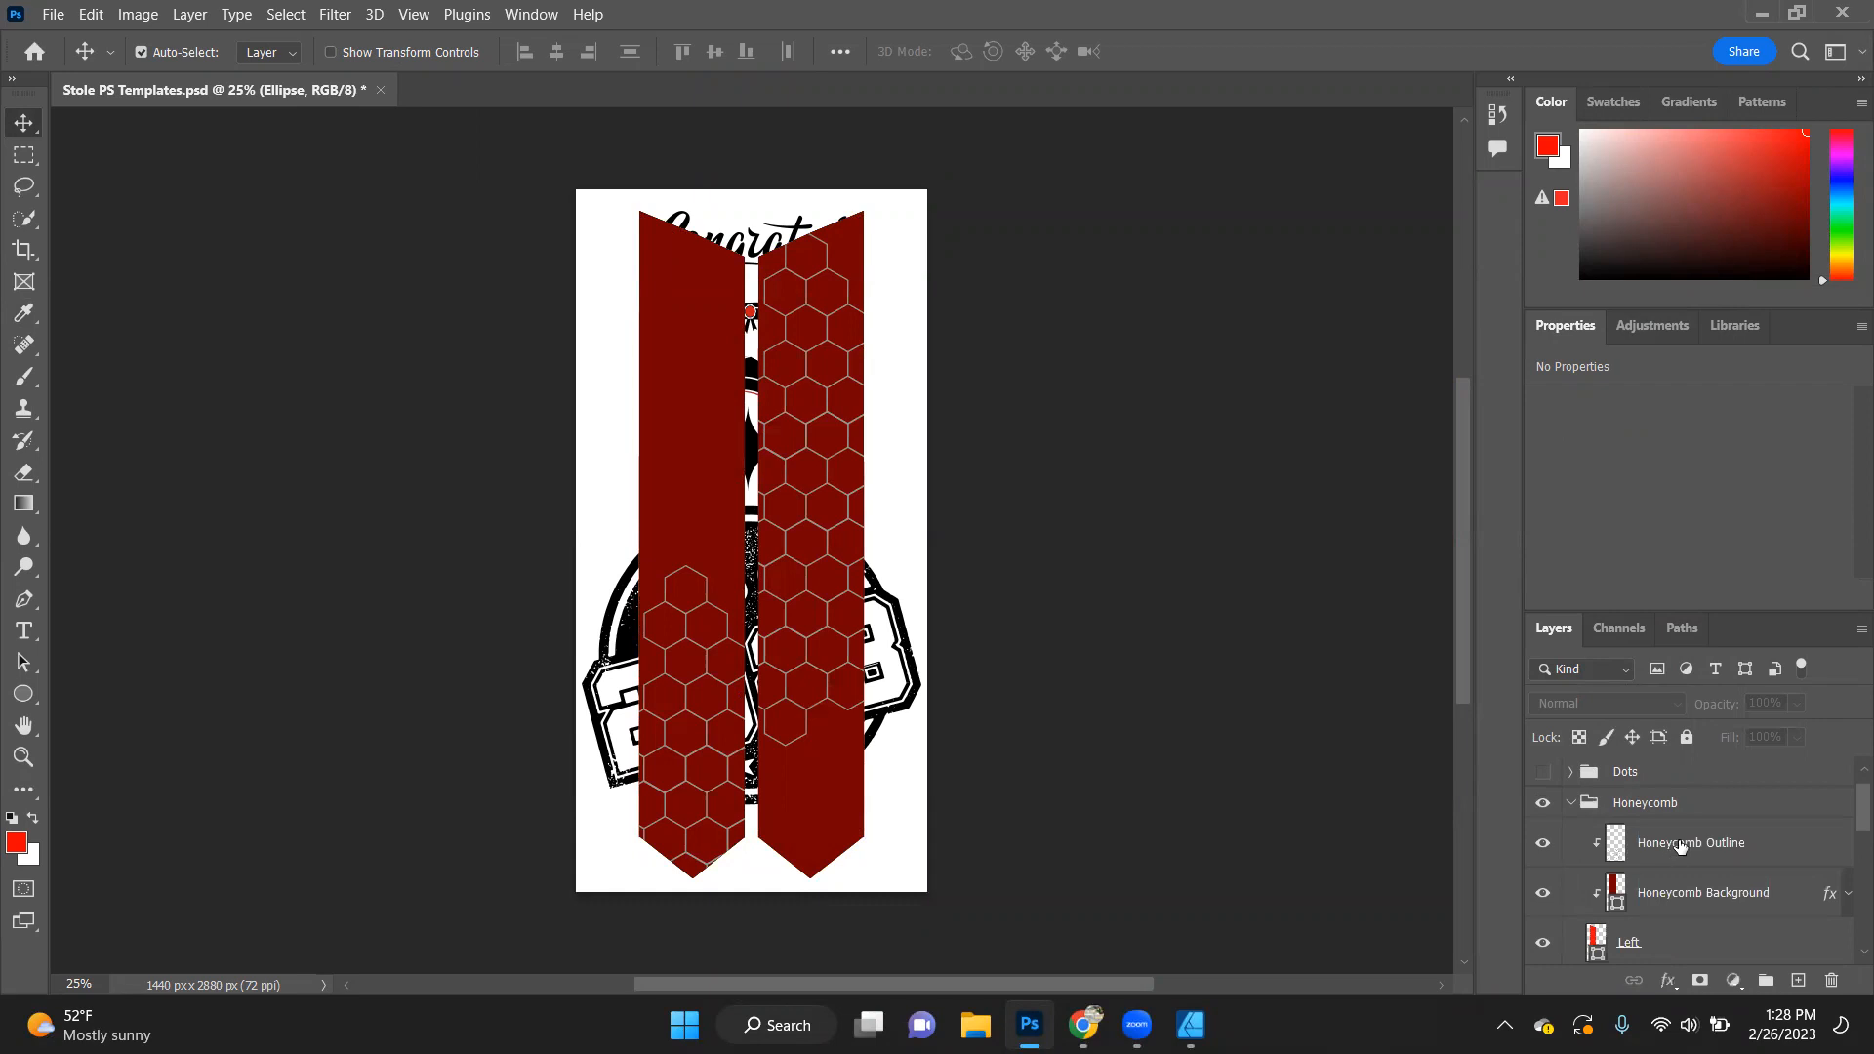
- Add a Color Overlay in pale yellow, ffedad, to the left panel's Honeycomb Outline layer
{"action": "left_click", "coordinate": [1707, 856]}
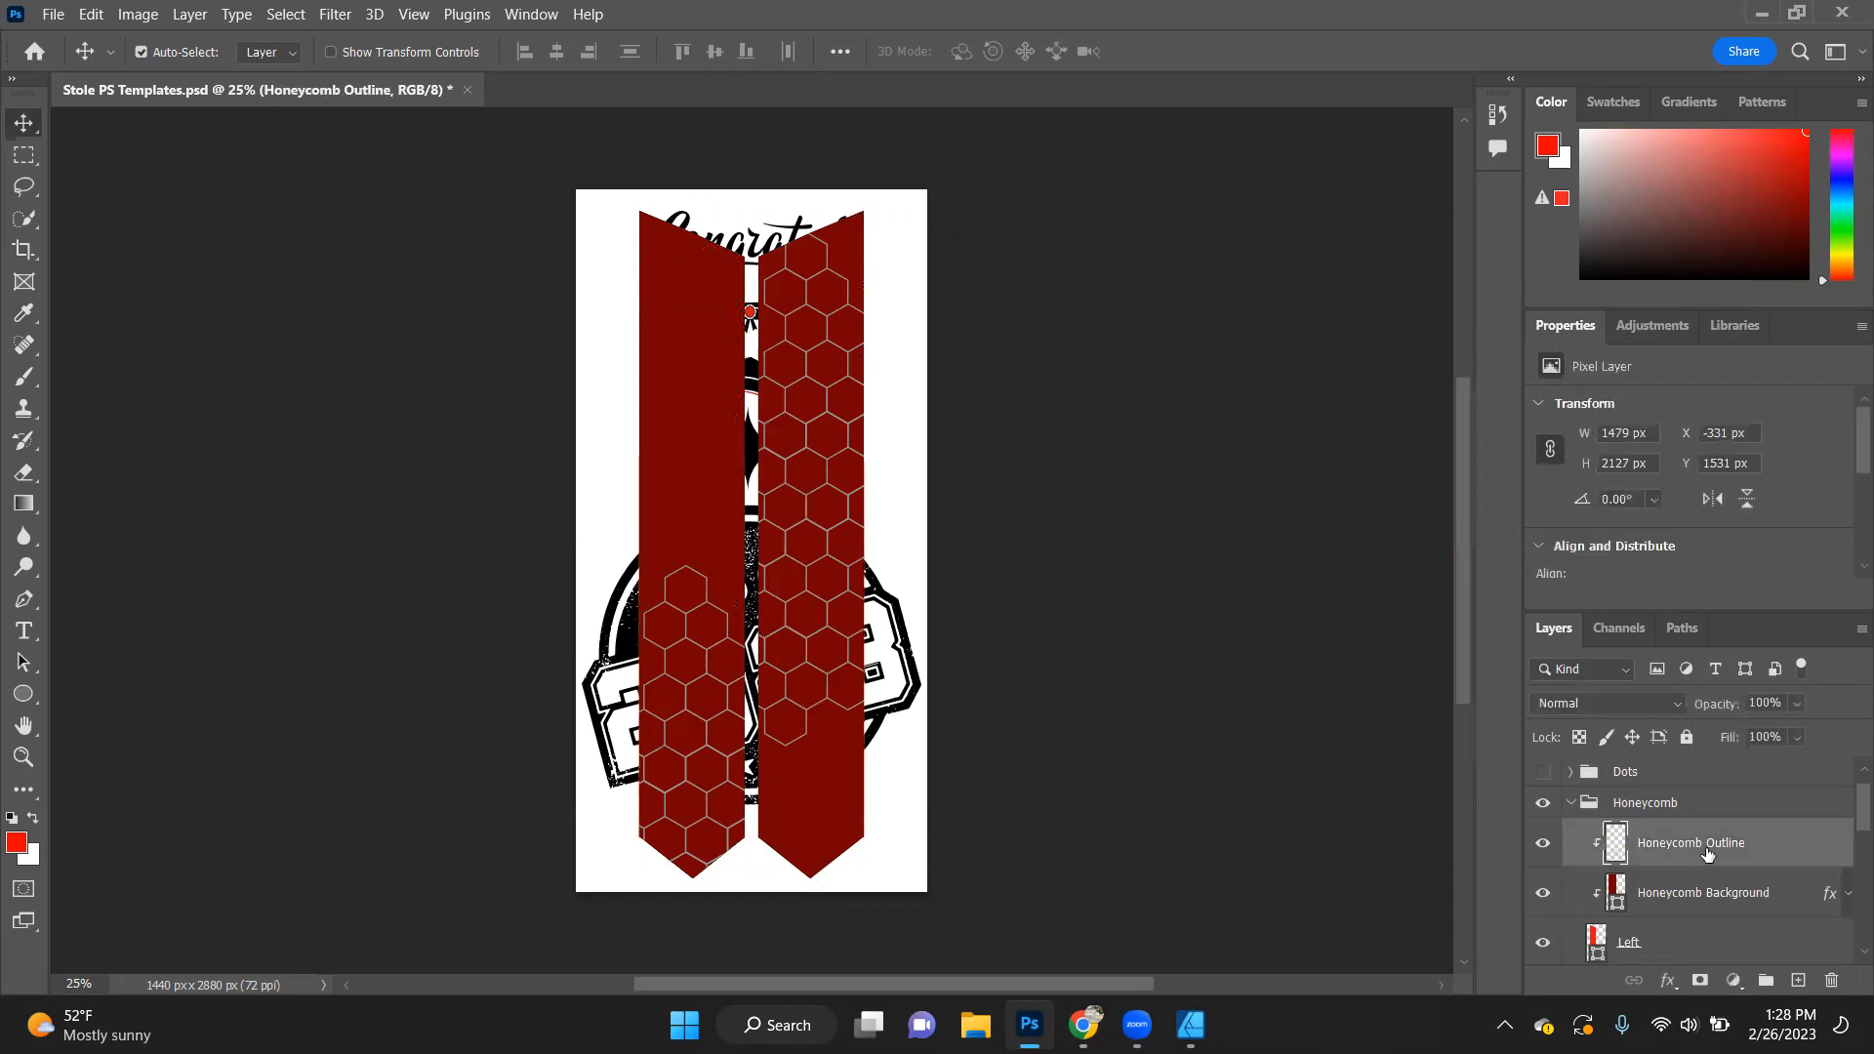
{"action": "double_click", "coordinate": [1660, 845]}
{"action": "left_click", "coordinate": [1621, 851]}
{"action": "double_click", "coordinate": [1621, 851]}
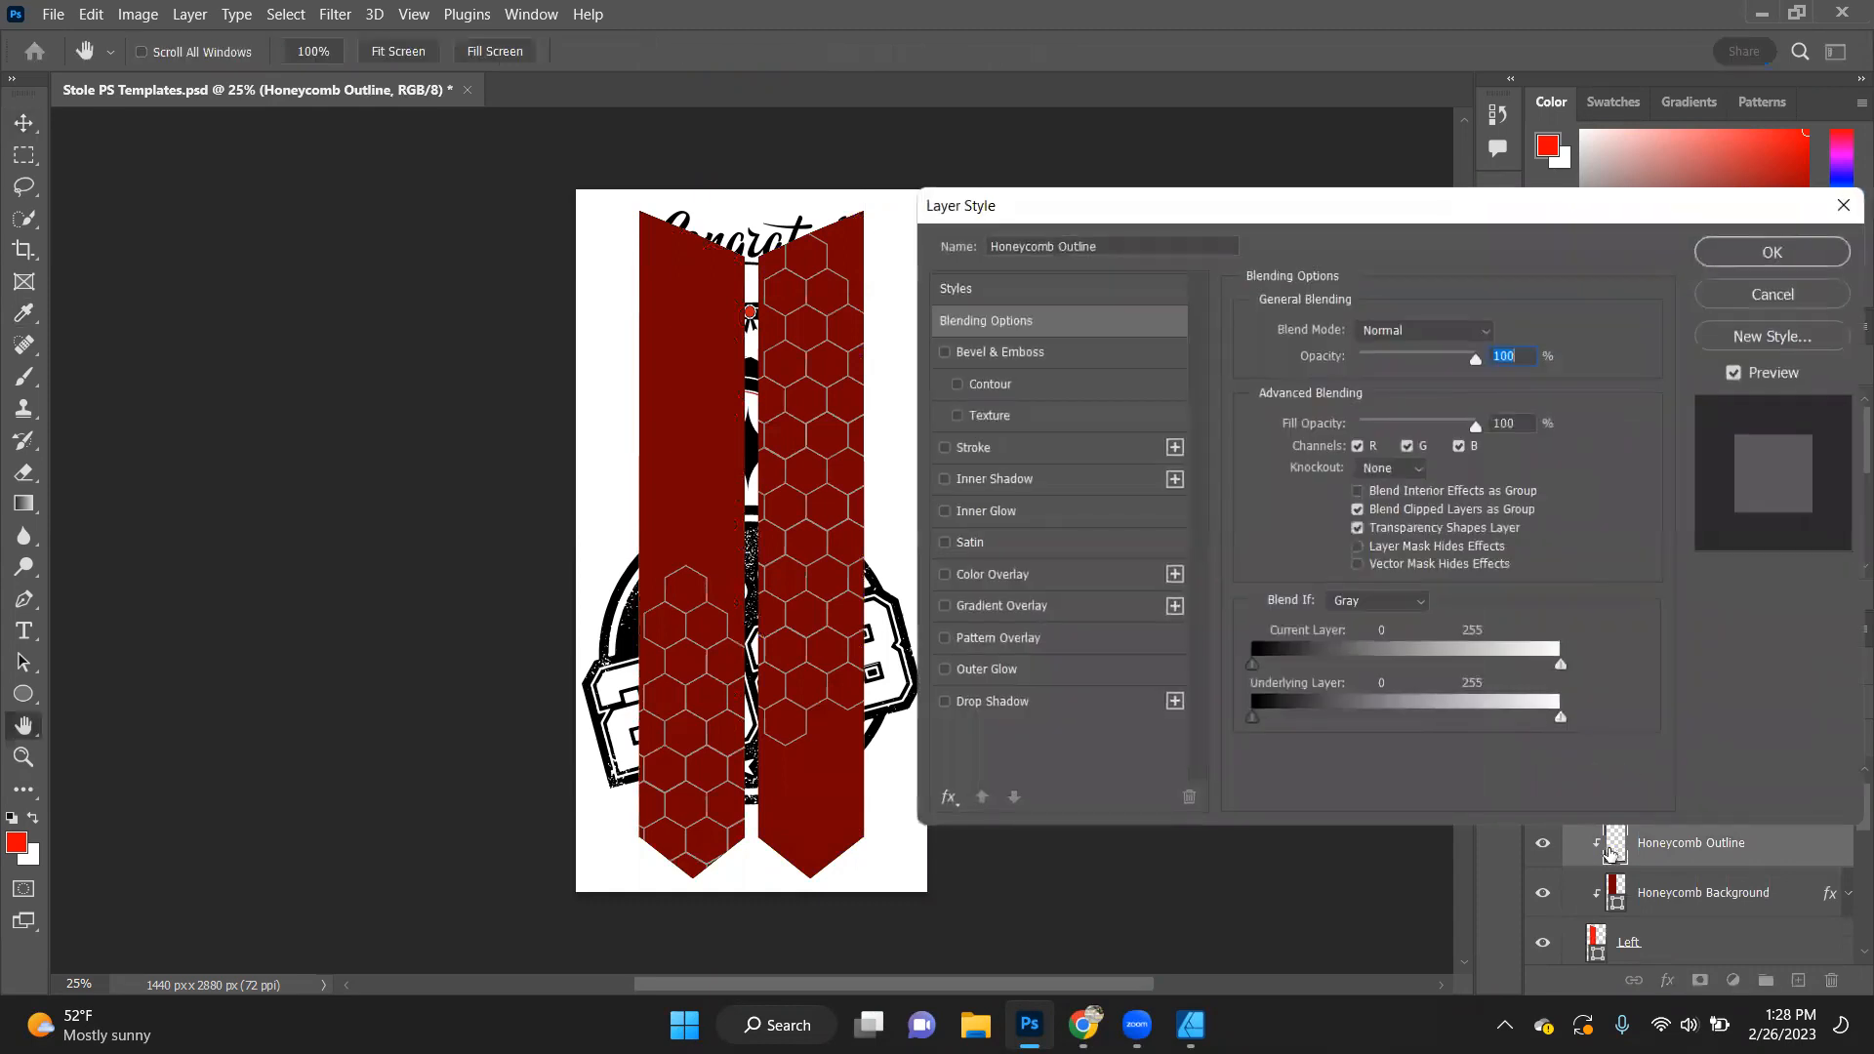
{"action": "left_click", "coordinate": [984, 577]}
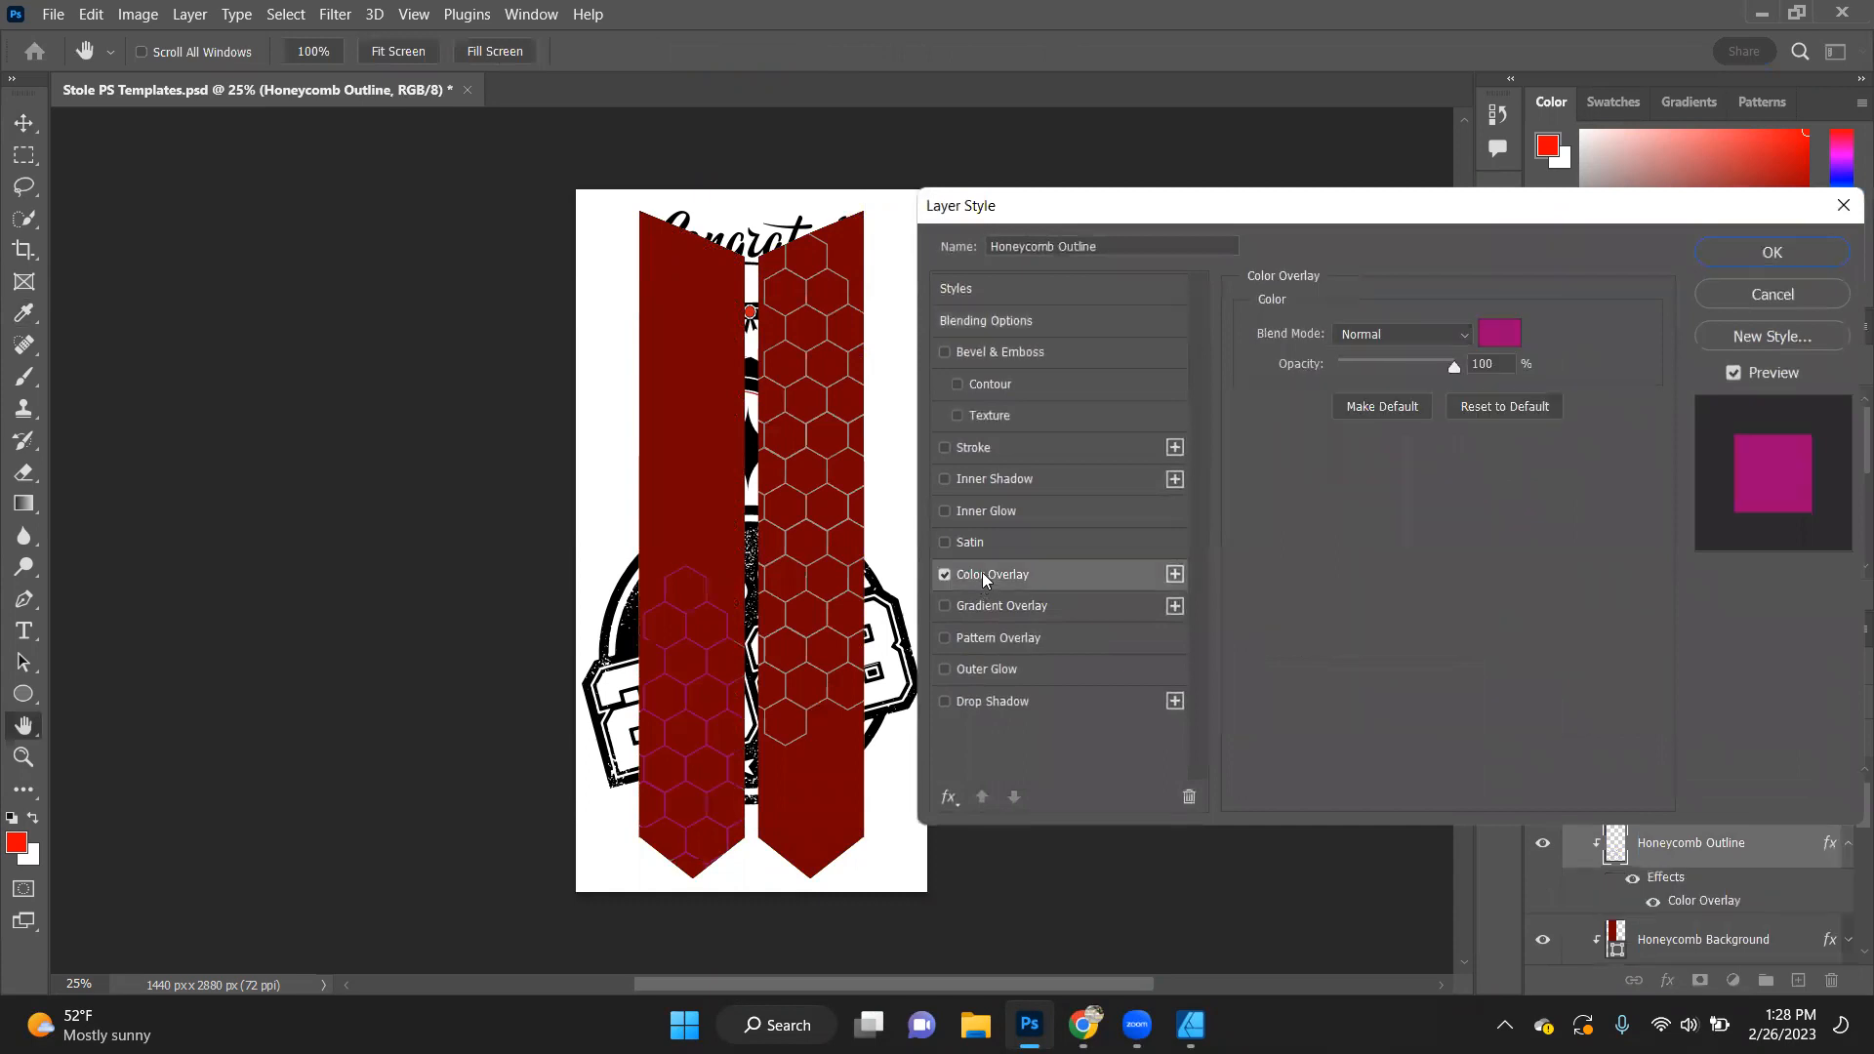
{"action": "left_click", "coordinate": [1519, 333]}
{"action": "left_click_drag", "start_coordinate": [1370, 580], "coordinate": [1558, 795]}
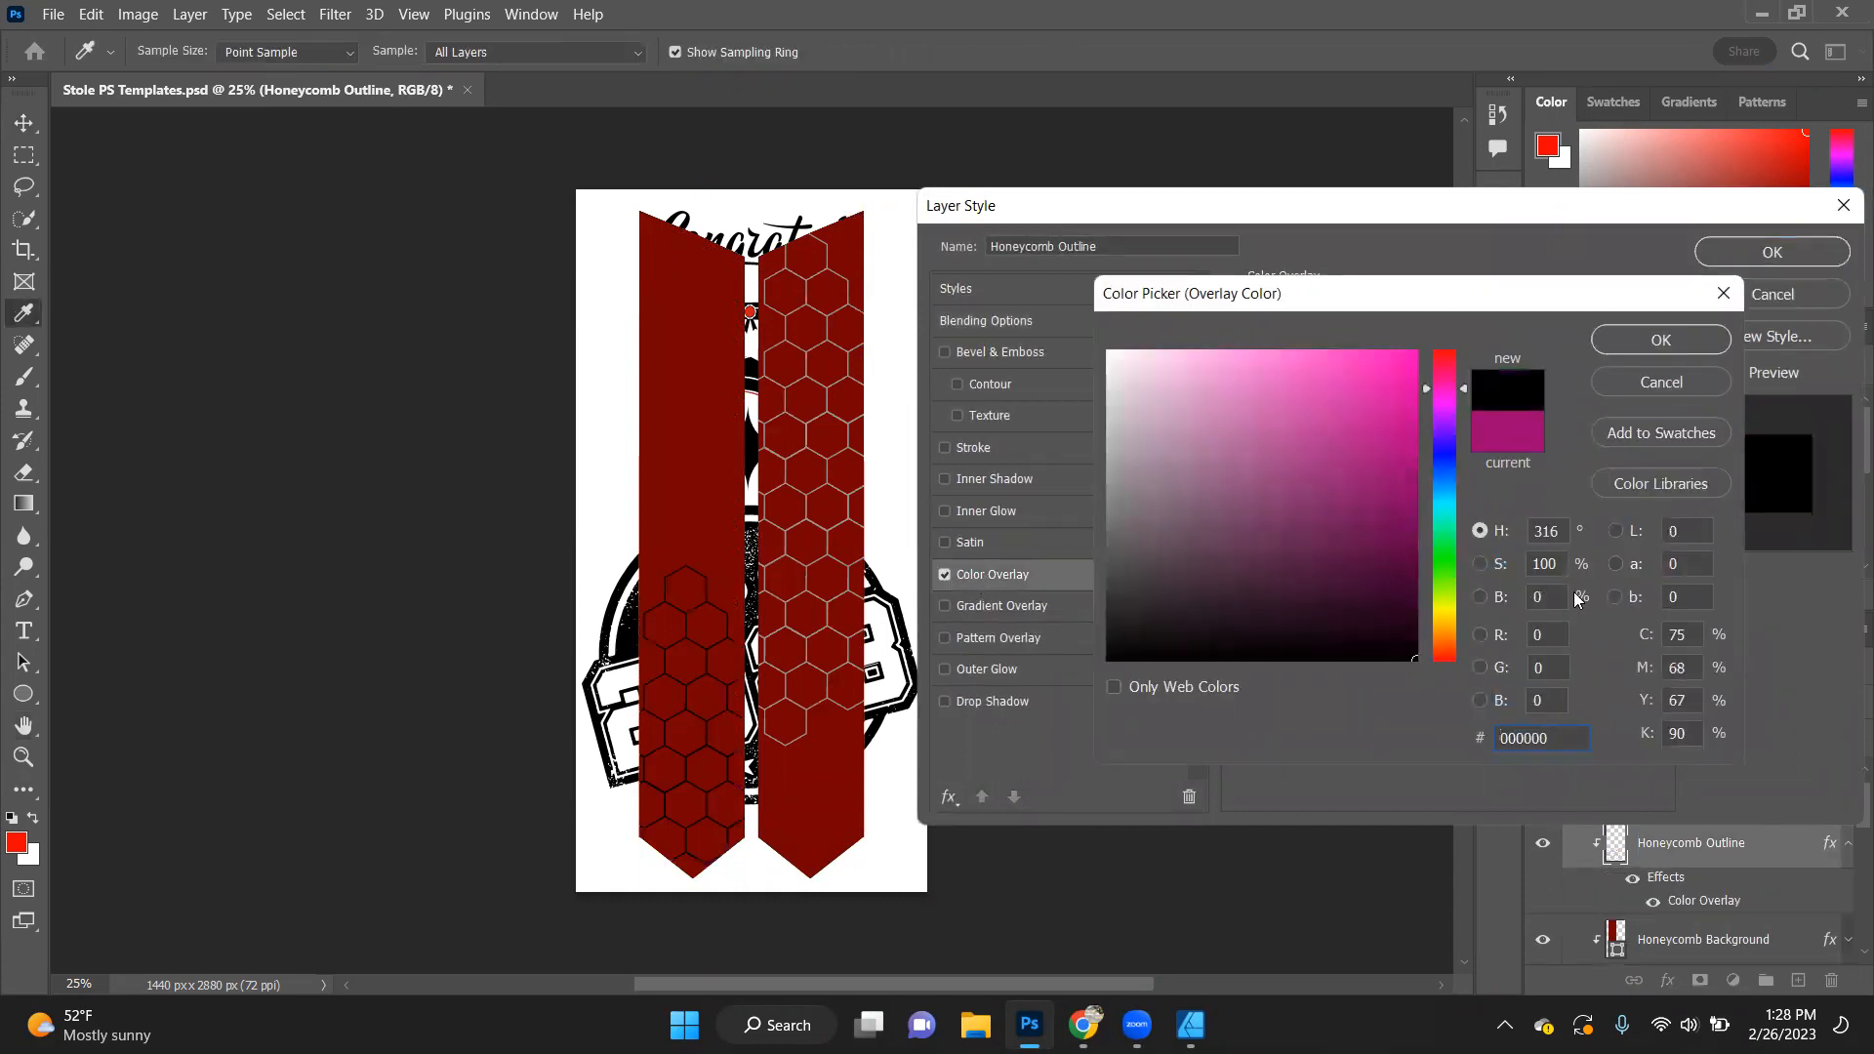
{"action": "left_click", "coordinate": [1444, 620]}
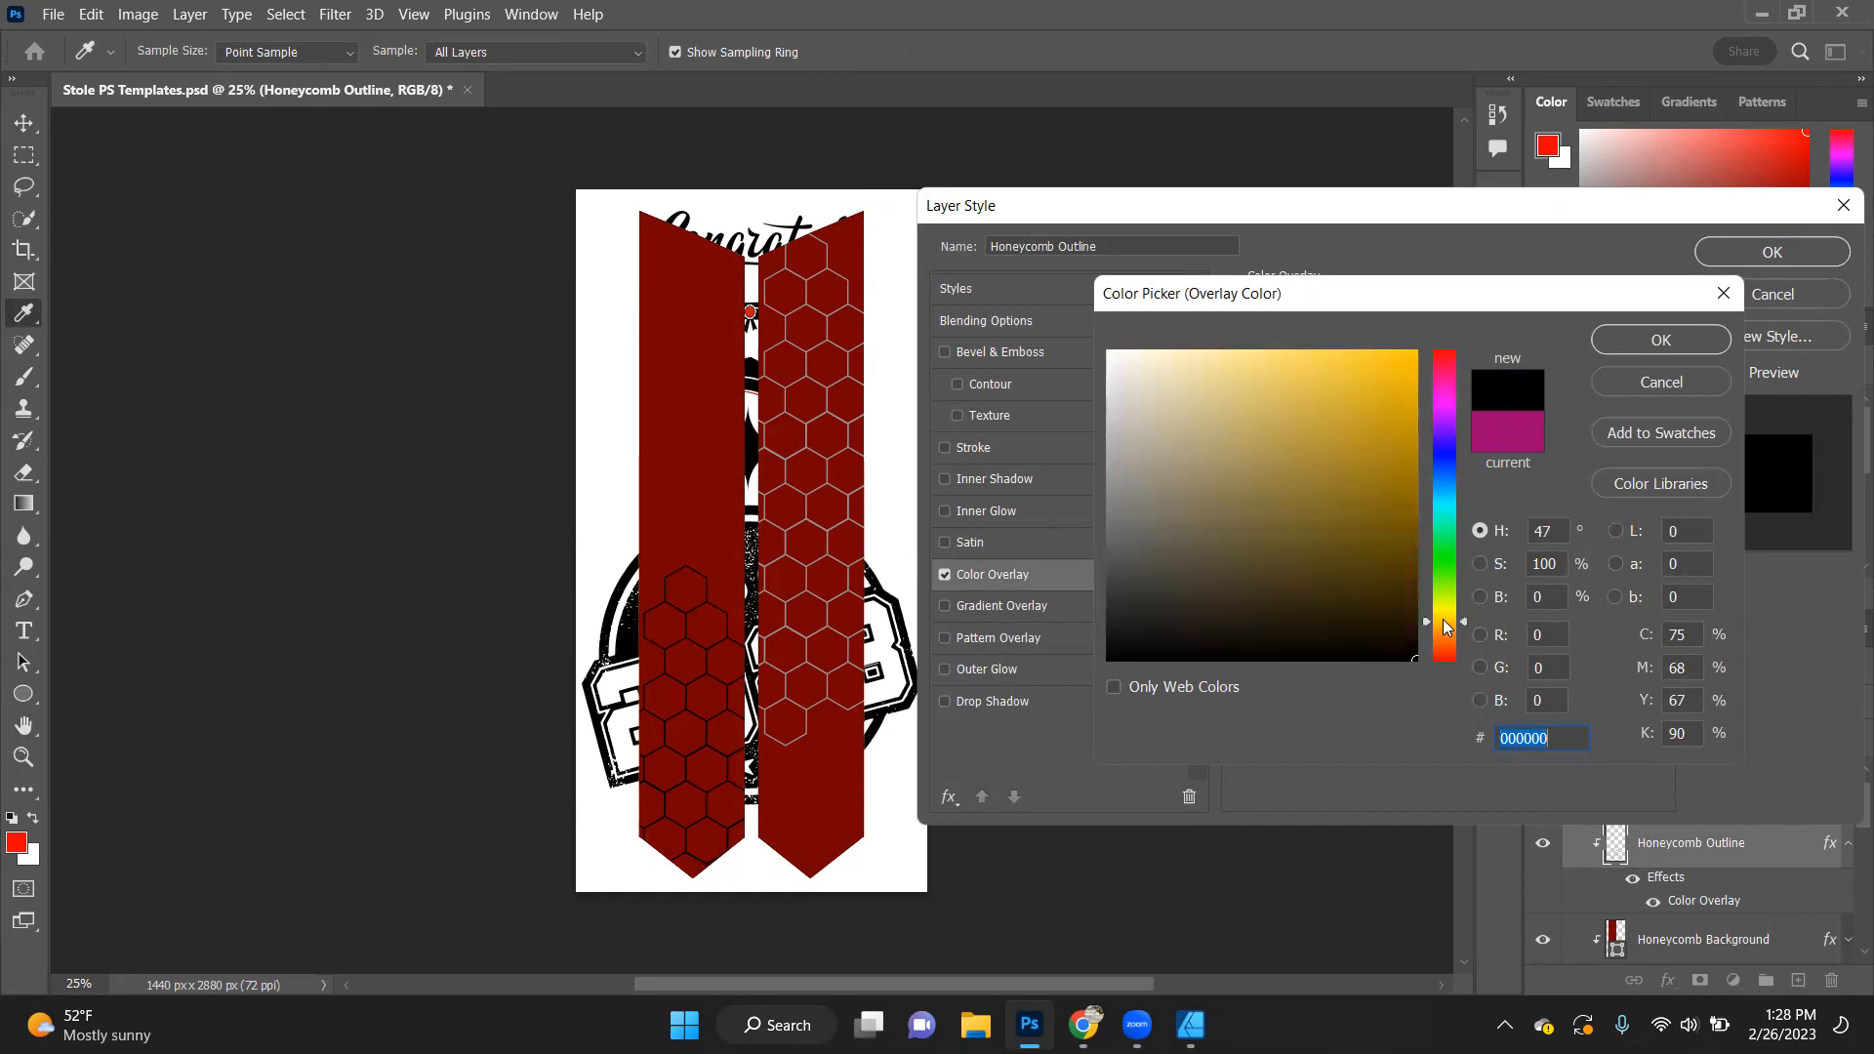
{"action": "left_click_drag", "start_coordinate": [1396, 357], "coordinate": [1211, 351]}
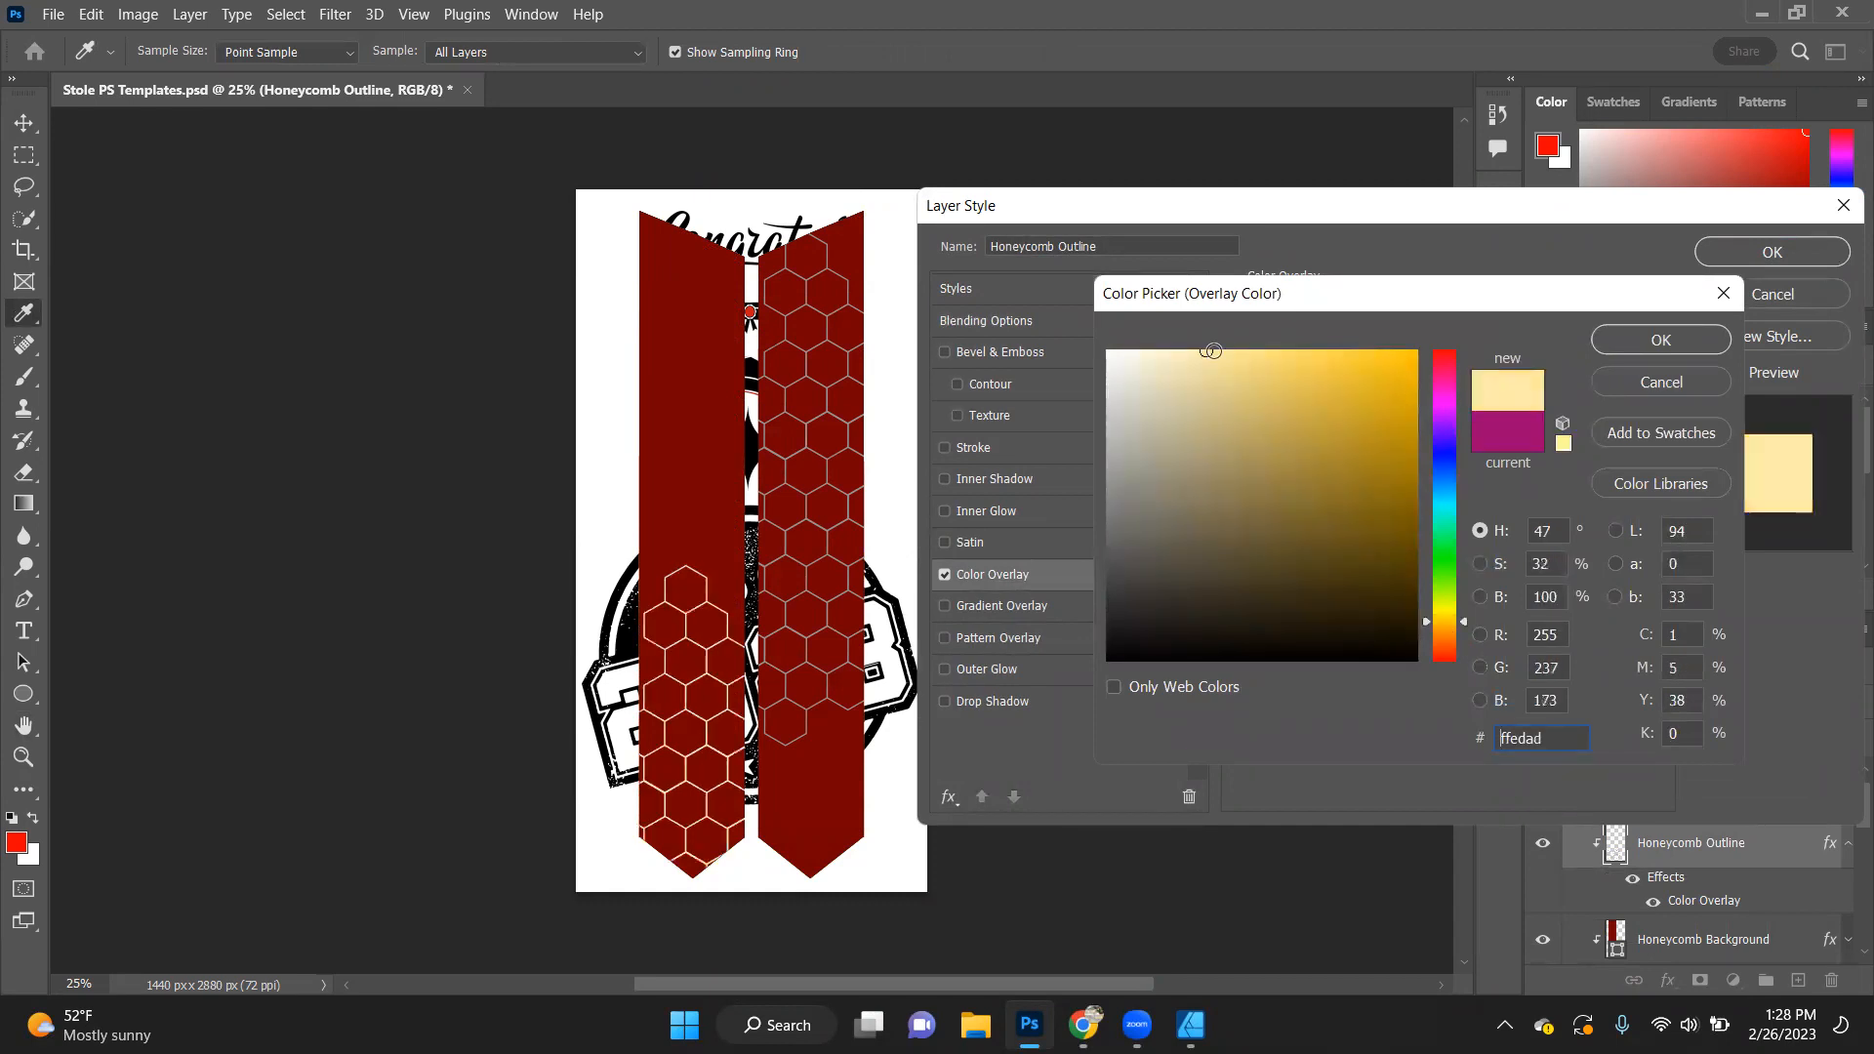
{"action": "left_click", "coordinate": [1703, 330]}
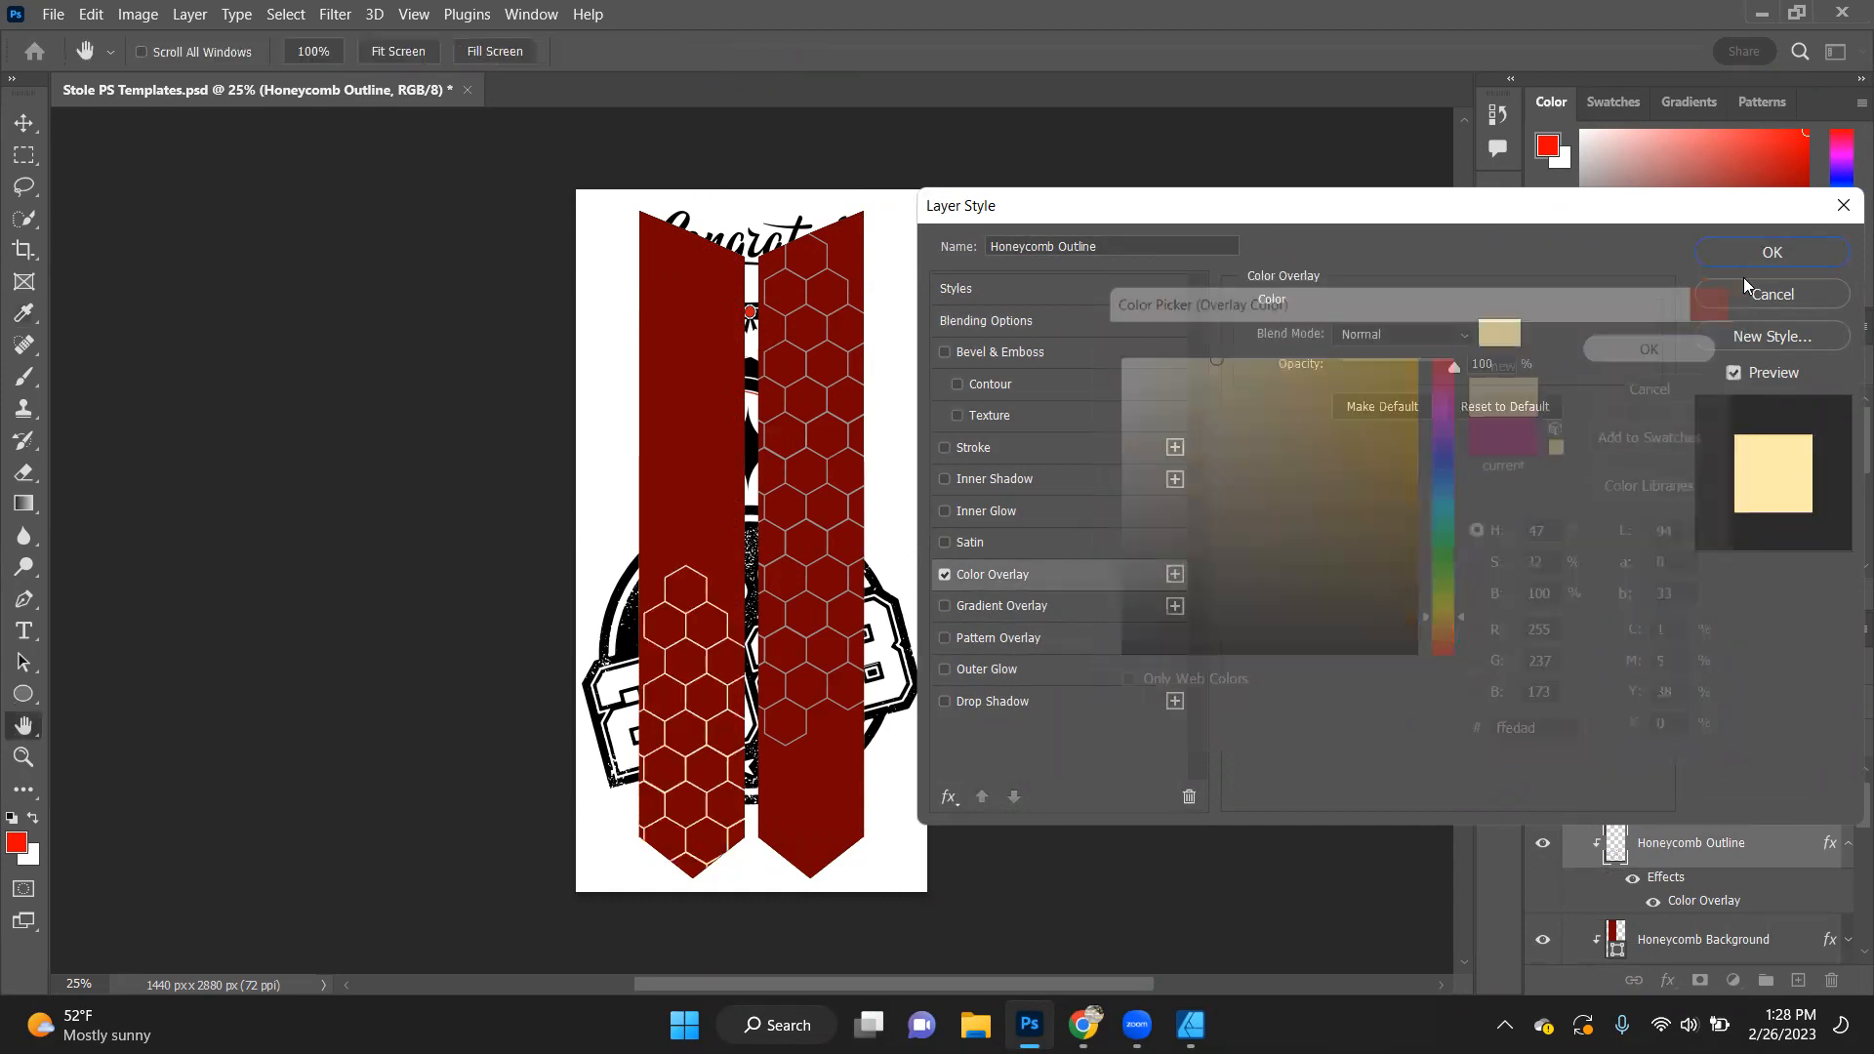
{"action": "left_click", "coordinate": [1747, 258]}
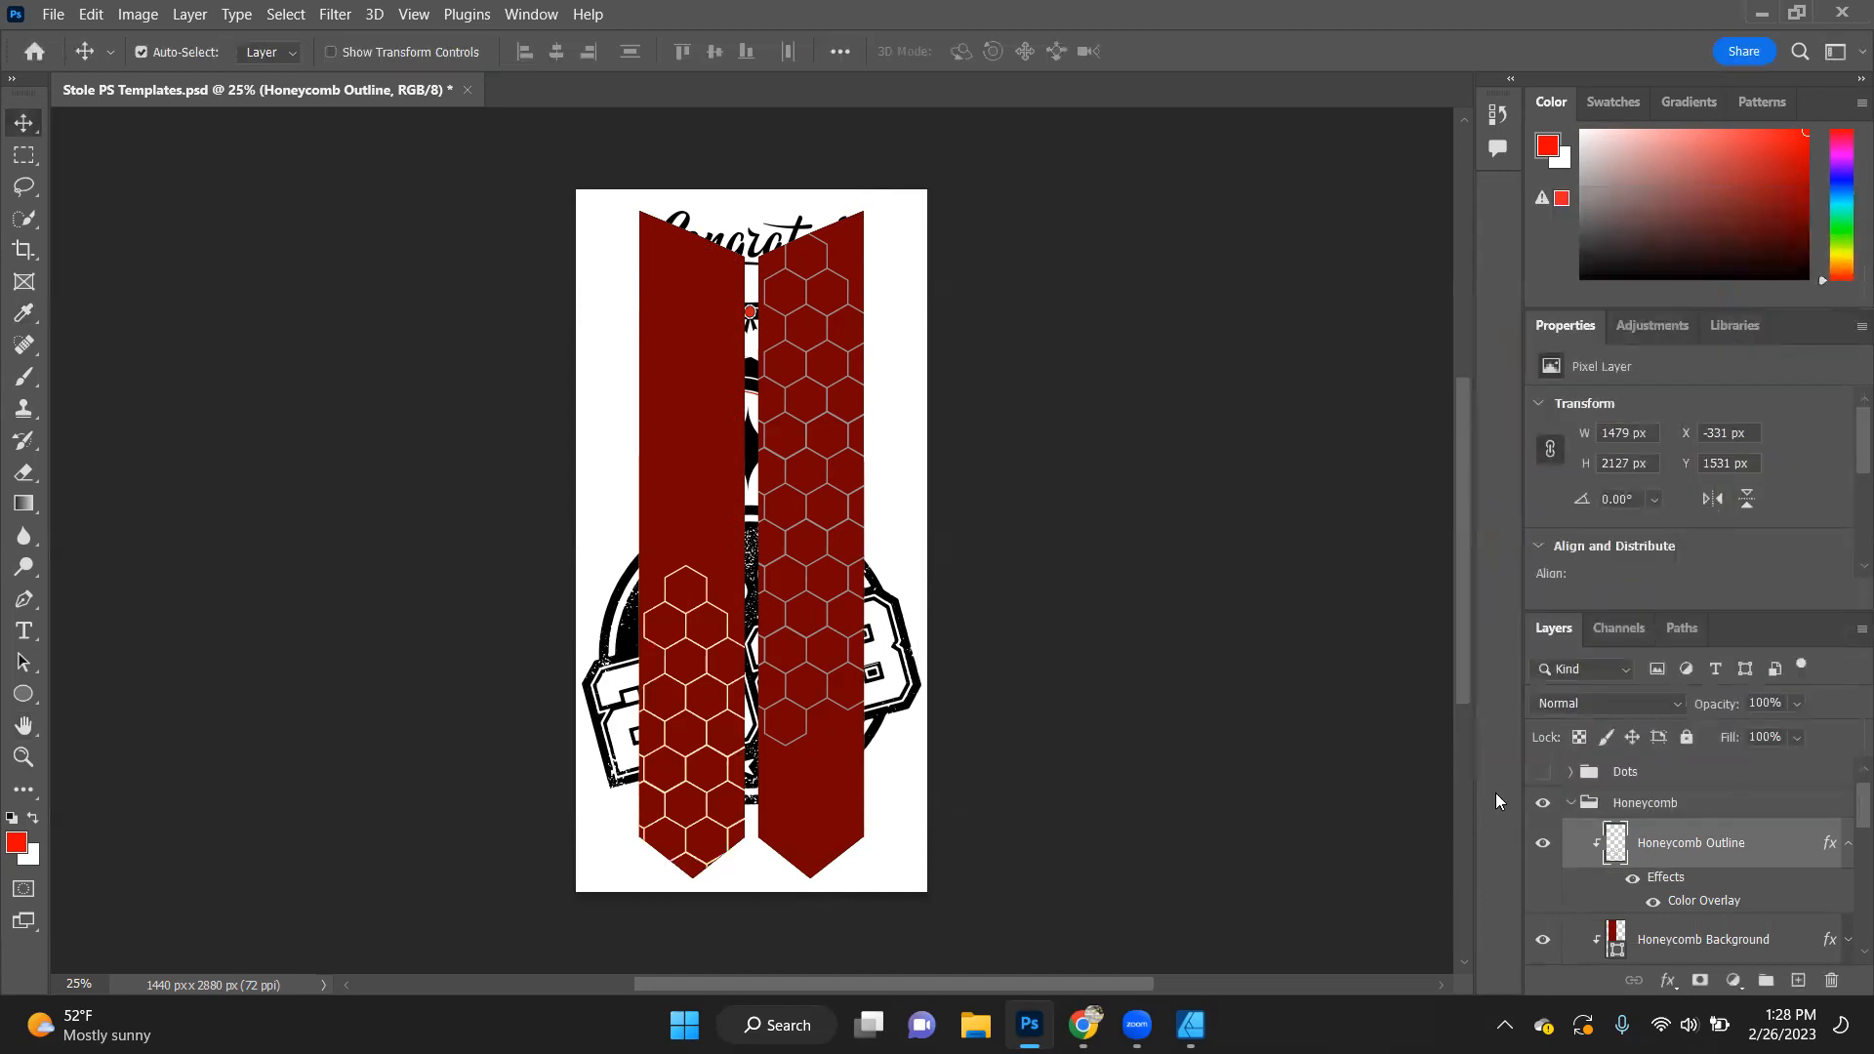
- Hide and collapse the Honeycomb and Slant groups to reveal the Gradient template
{"action": "left_click", "coordinate": [1542, 804]}
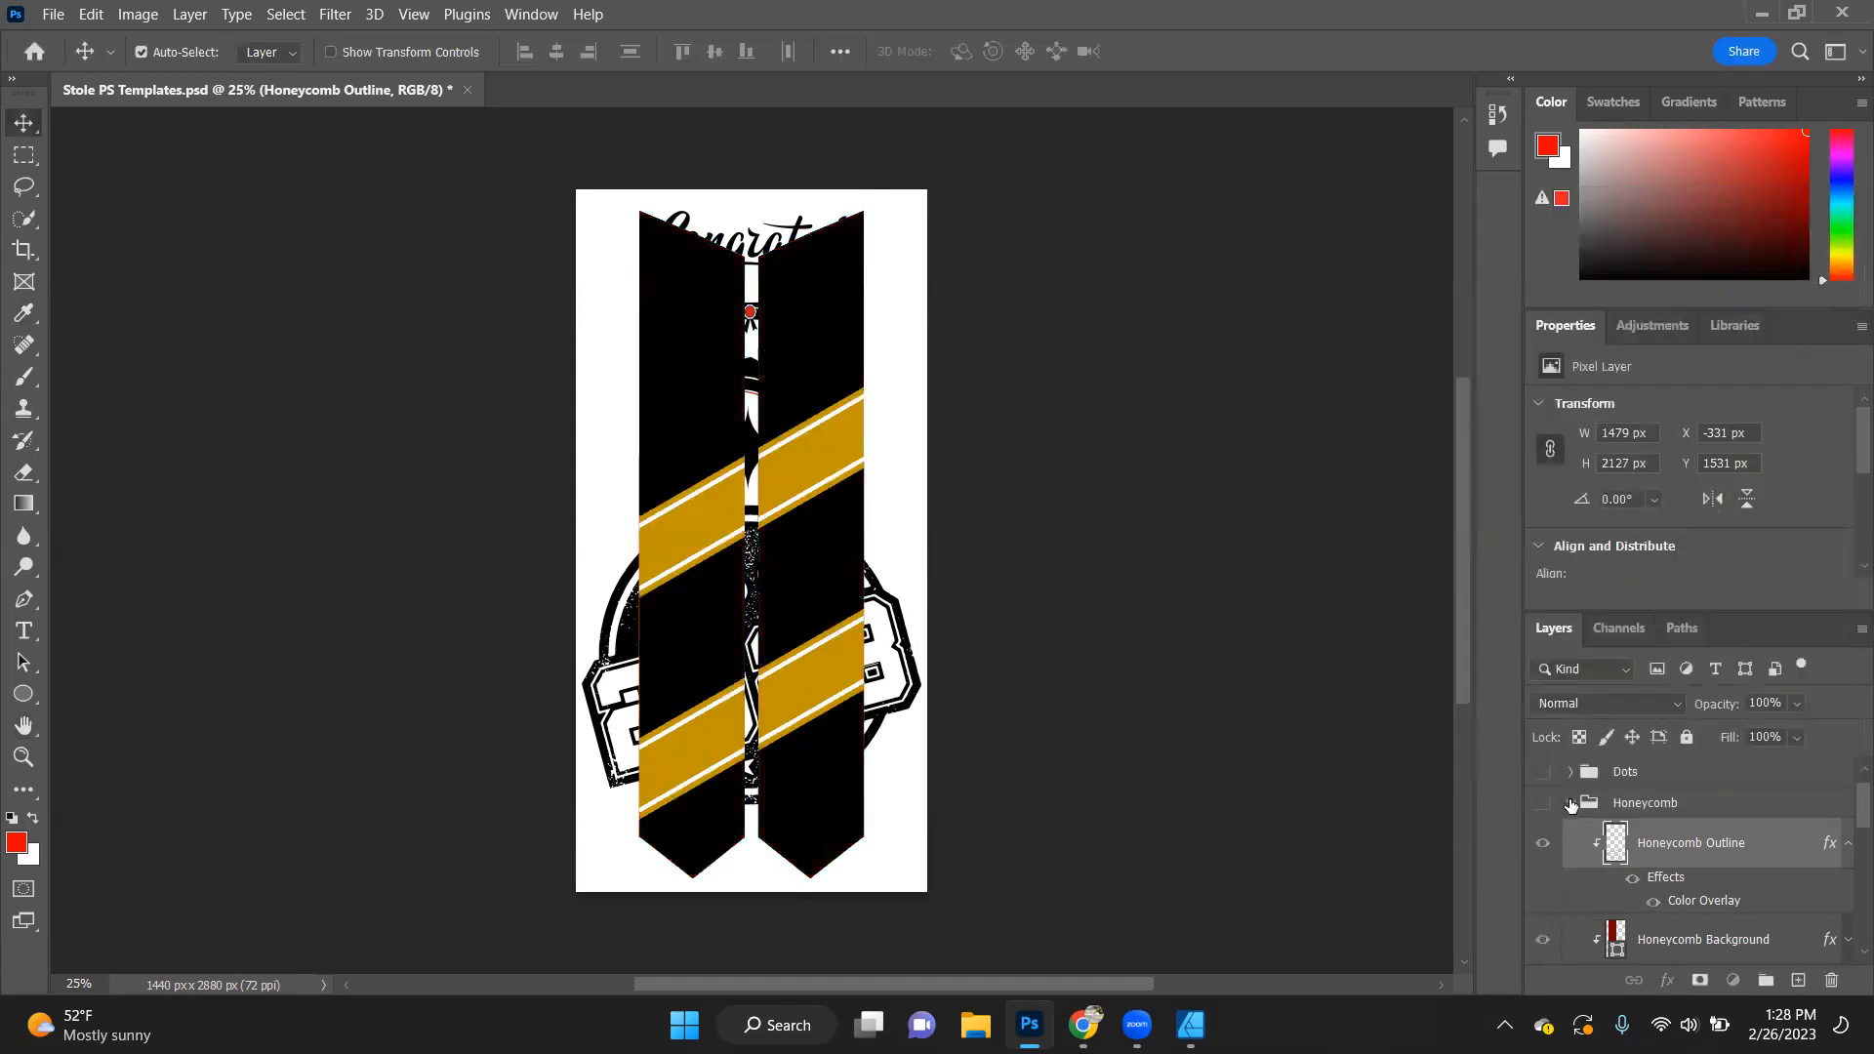
{"action": "left_click", "coordinate": [1570, 802]}
{"action": "left_click", "coordinate": [1570, 834]}
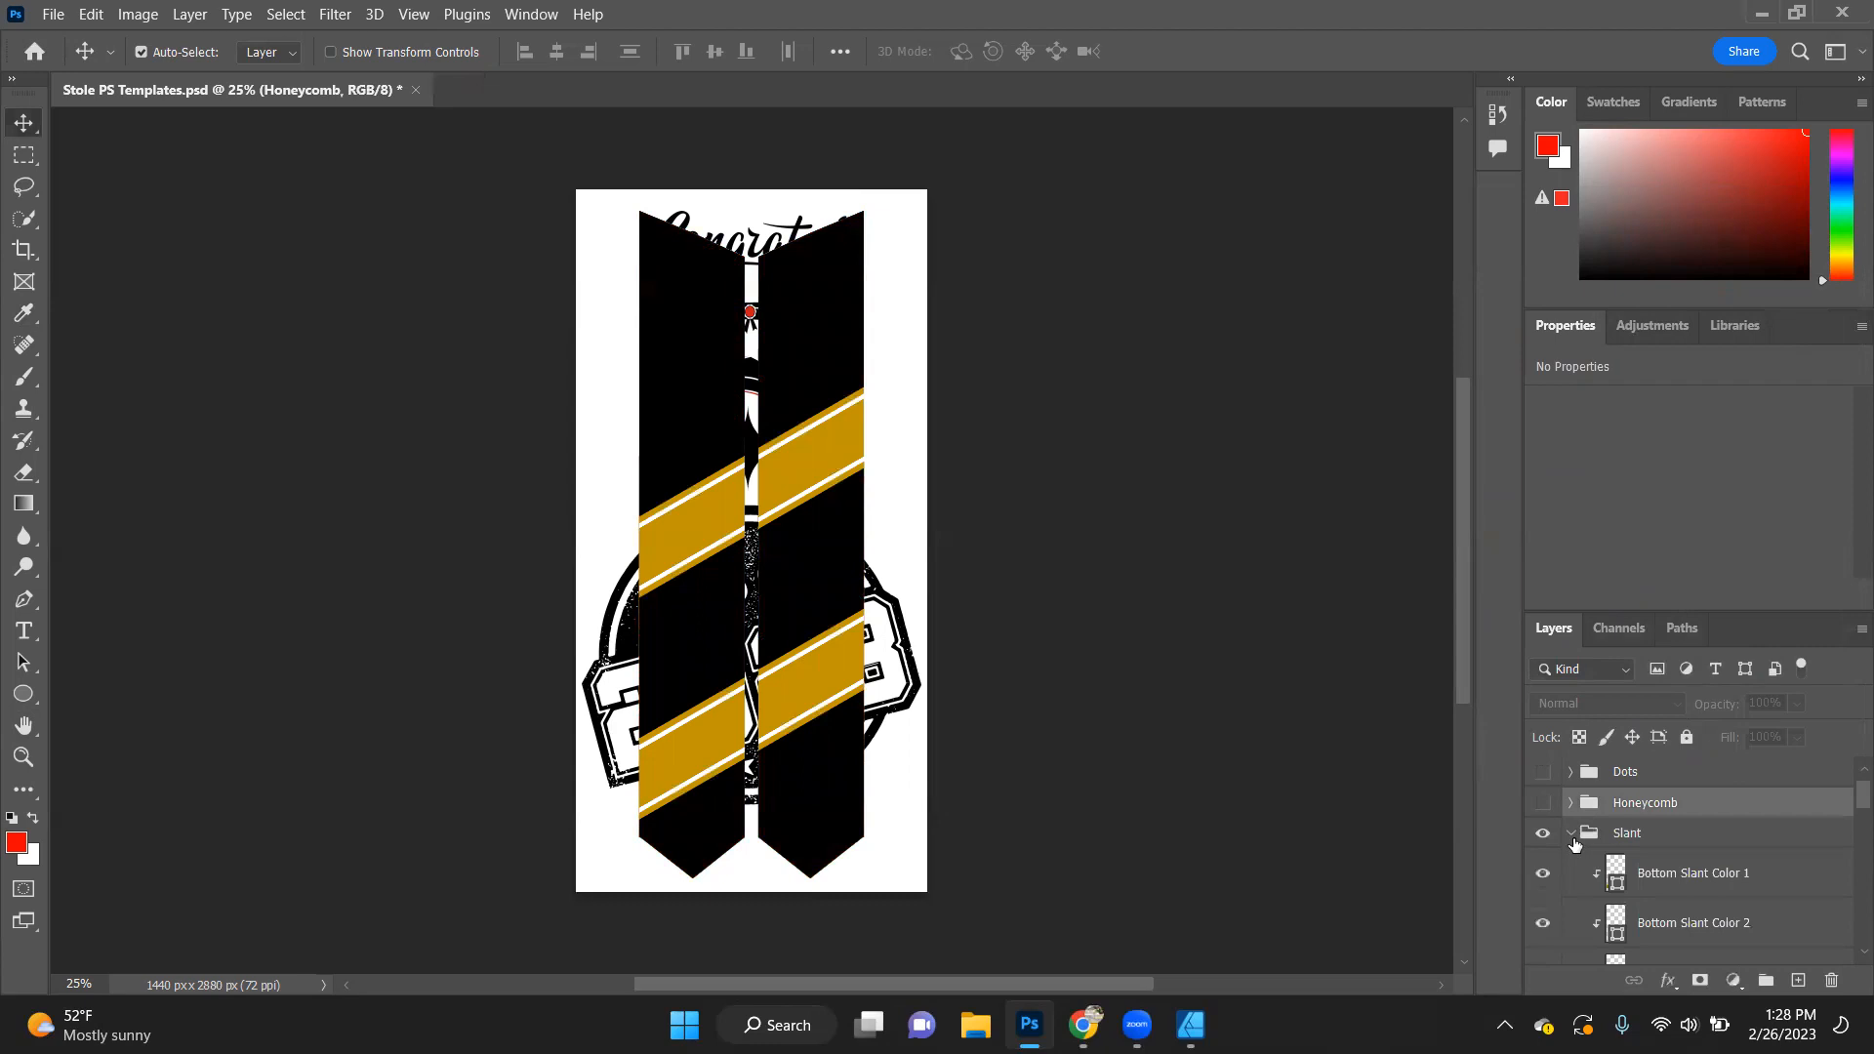
{"action": "left_click", "coordinate": [1571, 836]}
{"action": "left_click", "coordinate": [1542, 834]}
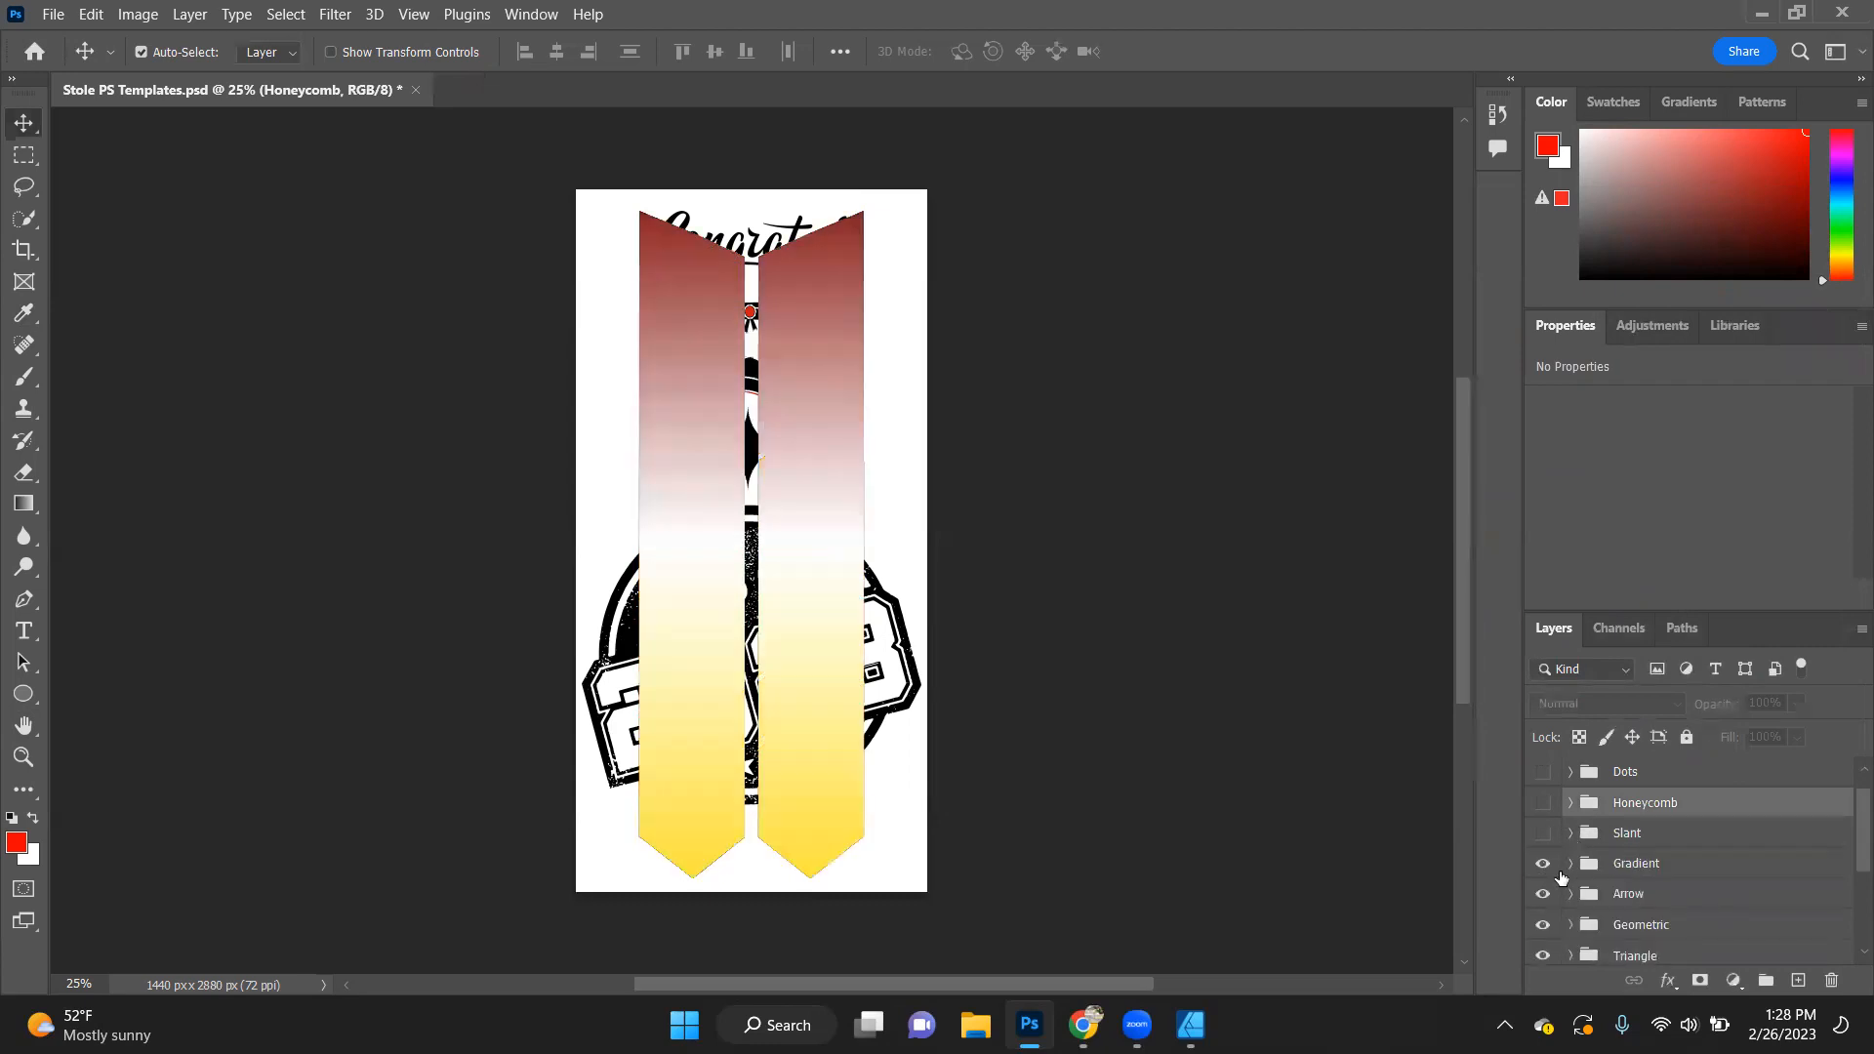
- Examine the Gradient Fill settings of the left panel's Gradient layer in the Gradient group
{"action": "left_click", "coordinate": [1571, 863]}
{"action": "scroll", "coordinate": [1601, 849], "scroll_direction": "down", "scroll_amount": 1}
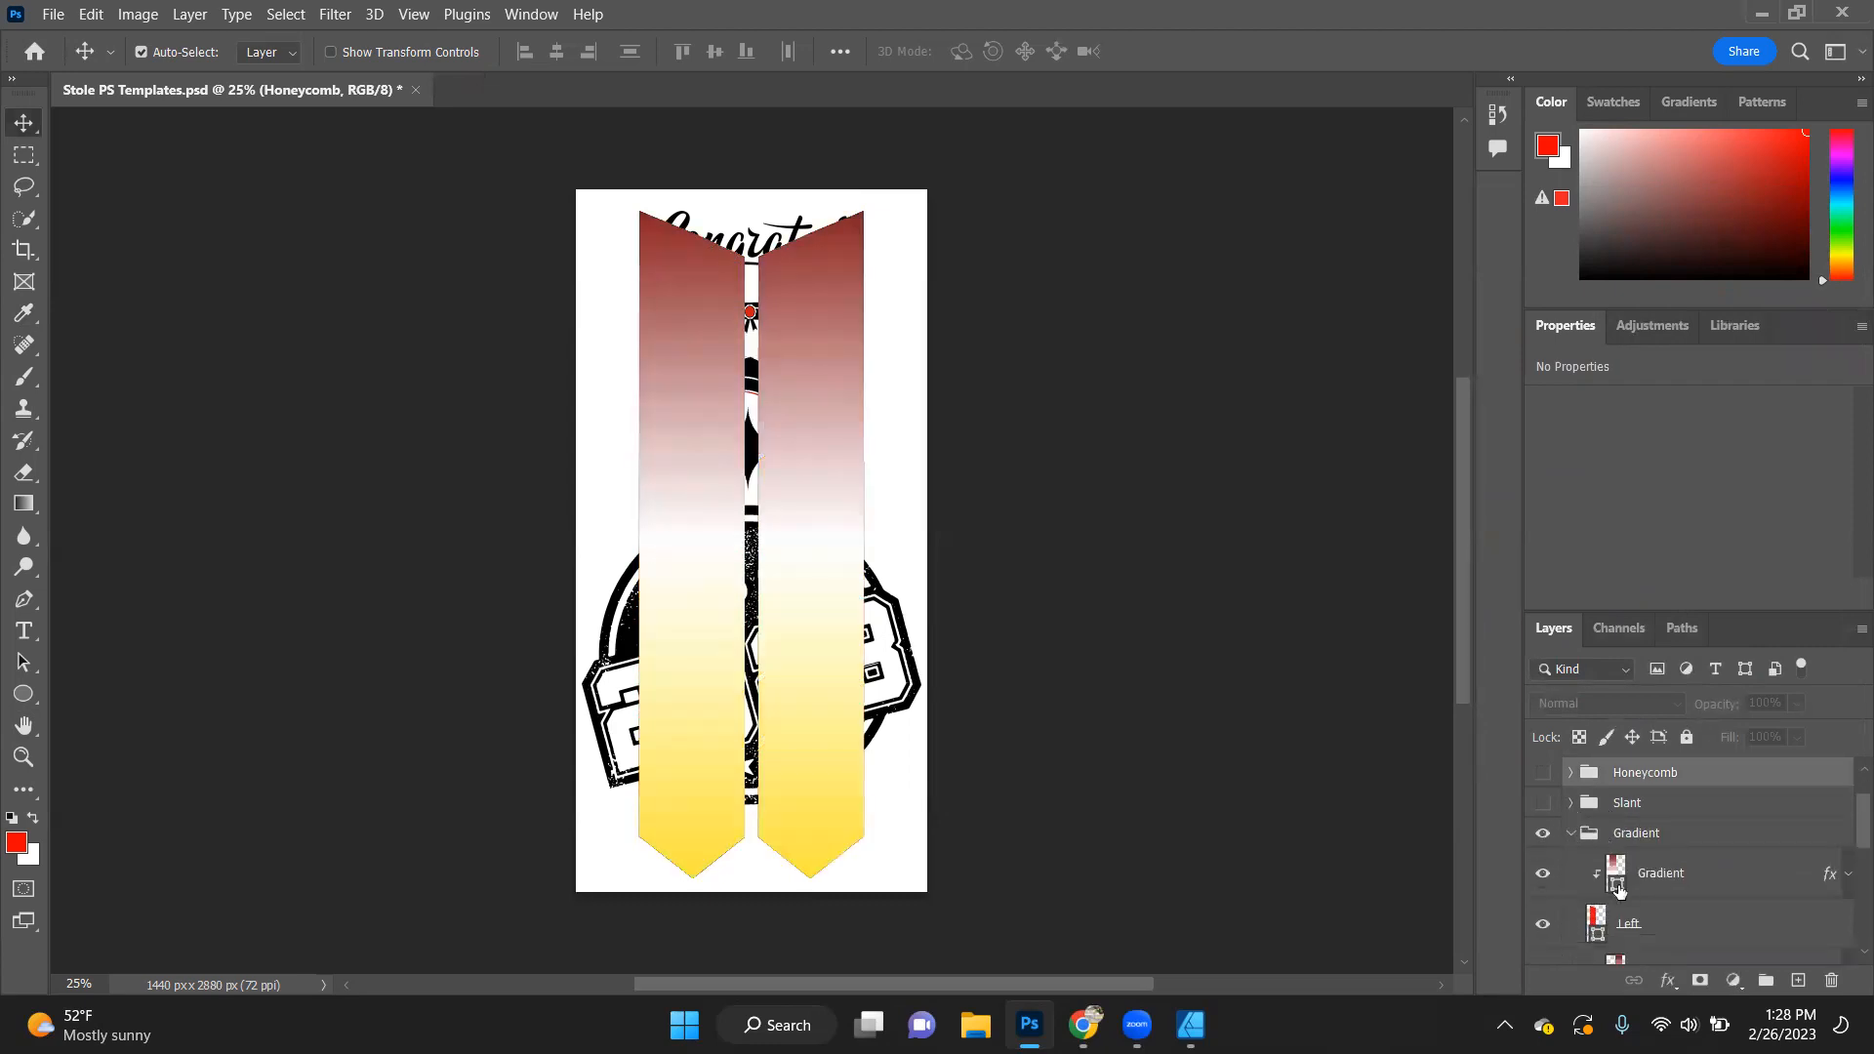
{"action": "double_click", "coordinate": [1617, 889]}
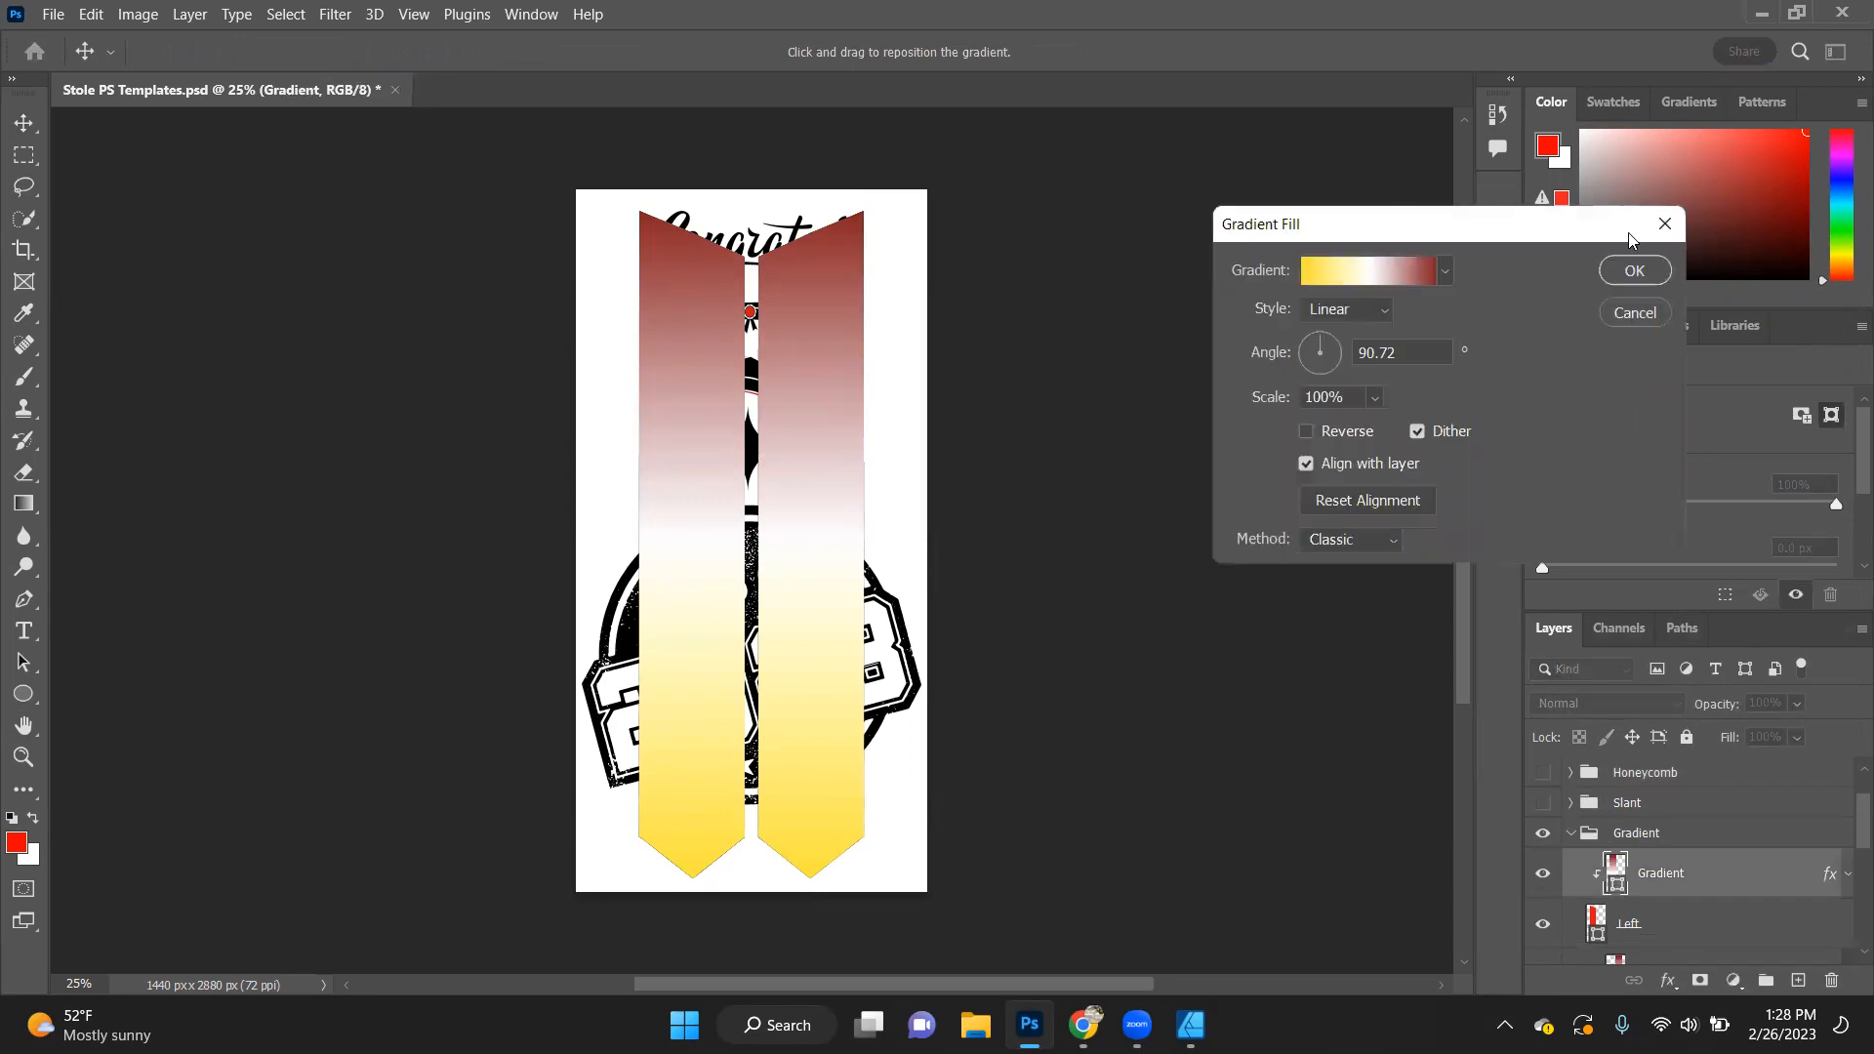
{"action": "left_click", "coordinate": [1628, 273]}
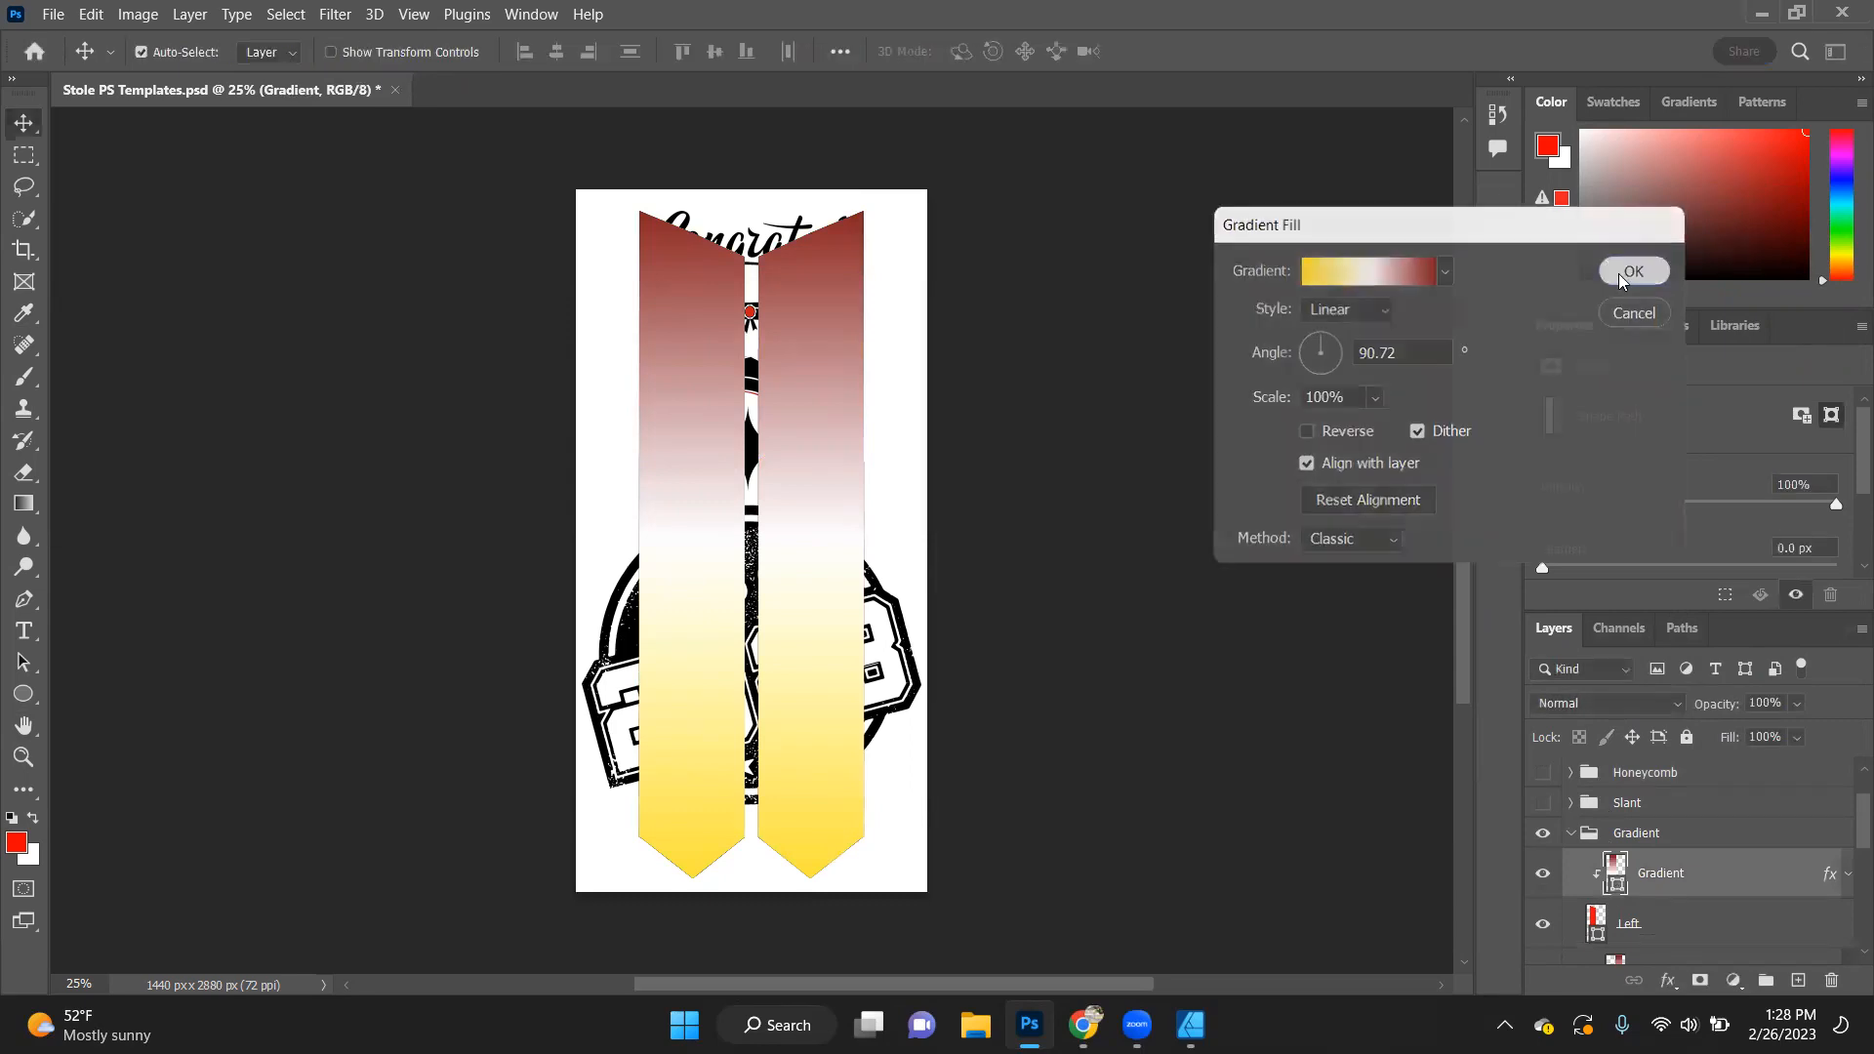
- Hide and collapse the Gradient group, and hide the Arrow group to reveal the Geometric template
{"action": "left_click", "coordinate": [1541, 835]}
{"action": "left_click", "coordinate": [1570, 835]}
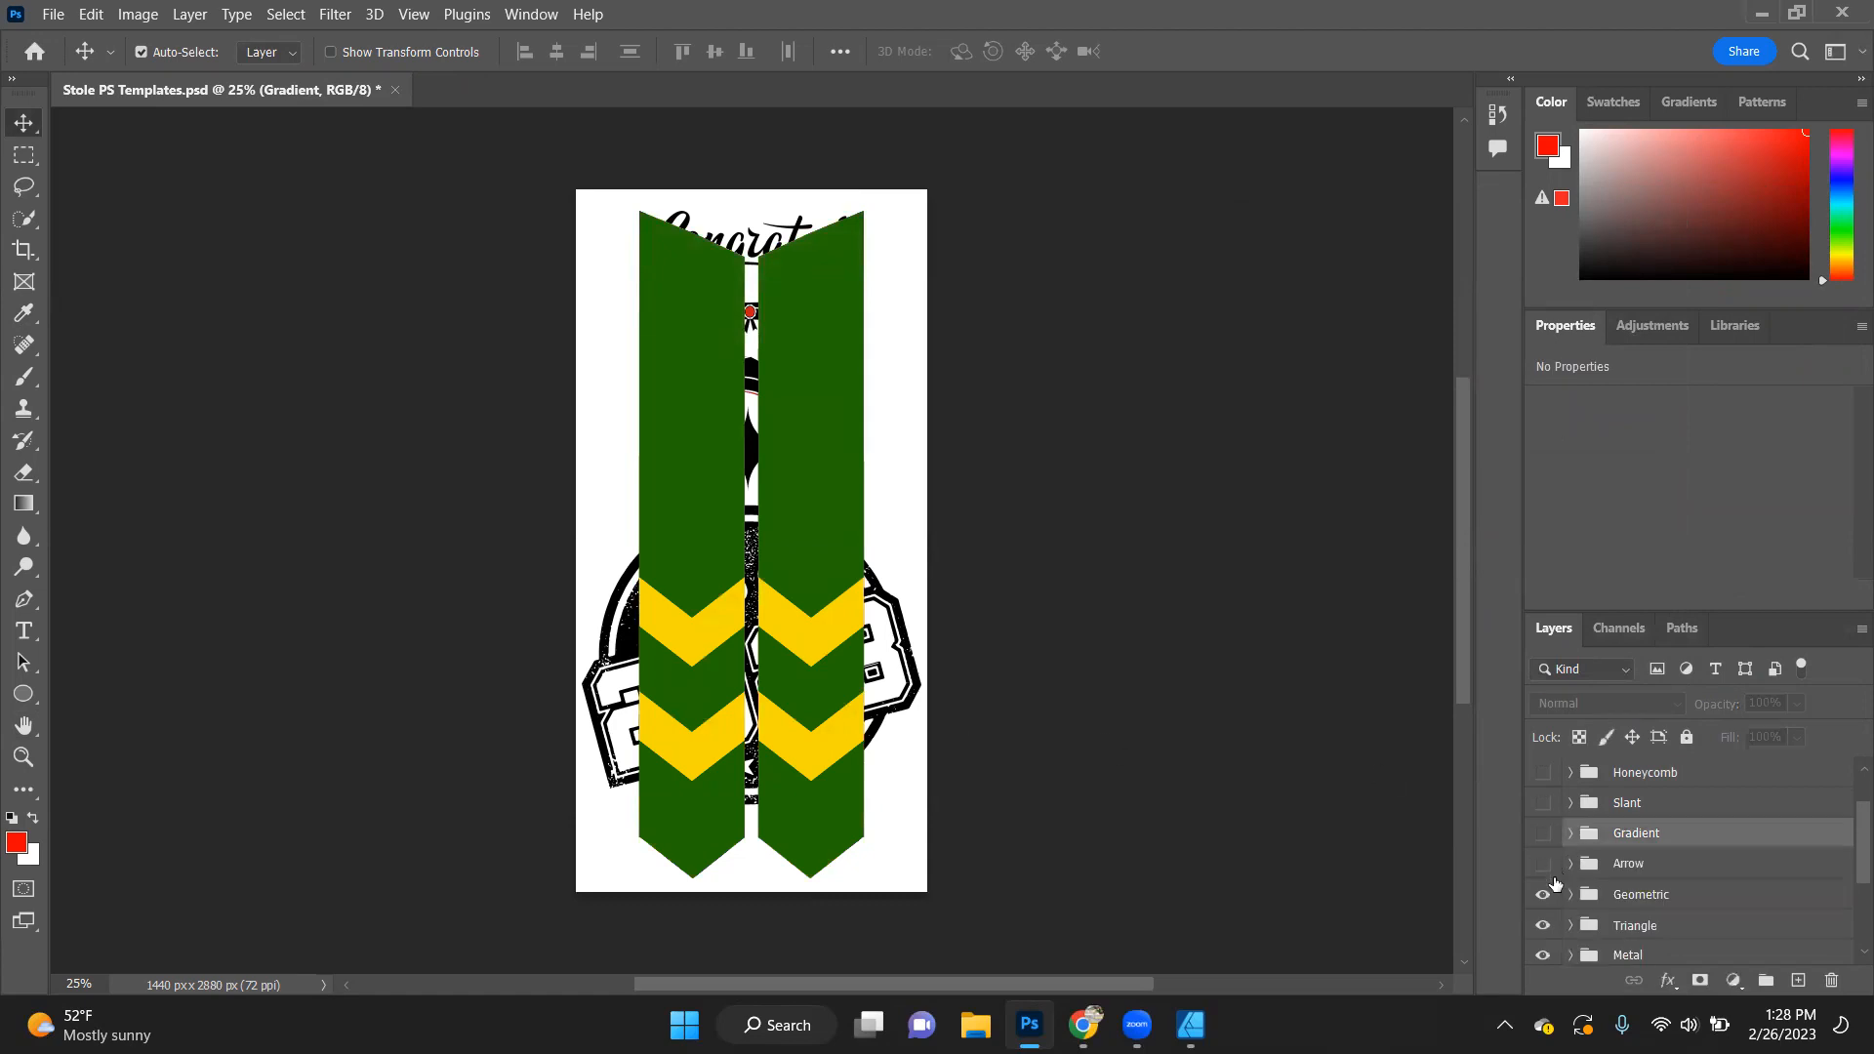
{"action": "left_click", "coordinate": [1544, 865]}
{"action": "left_click", "coordinate": [1578, 898]}
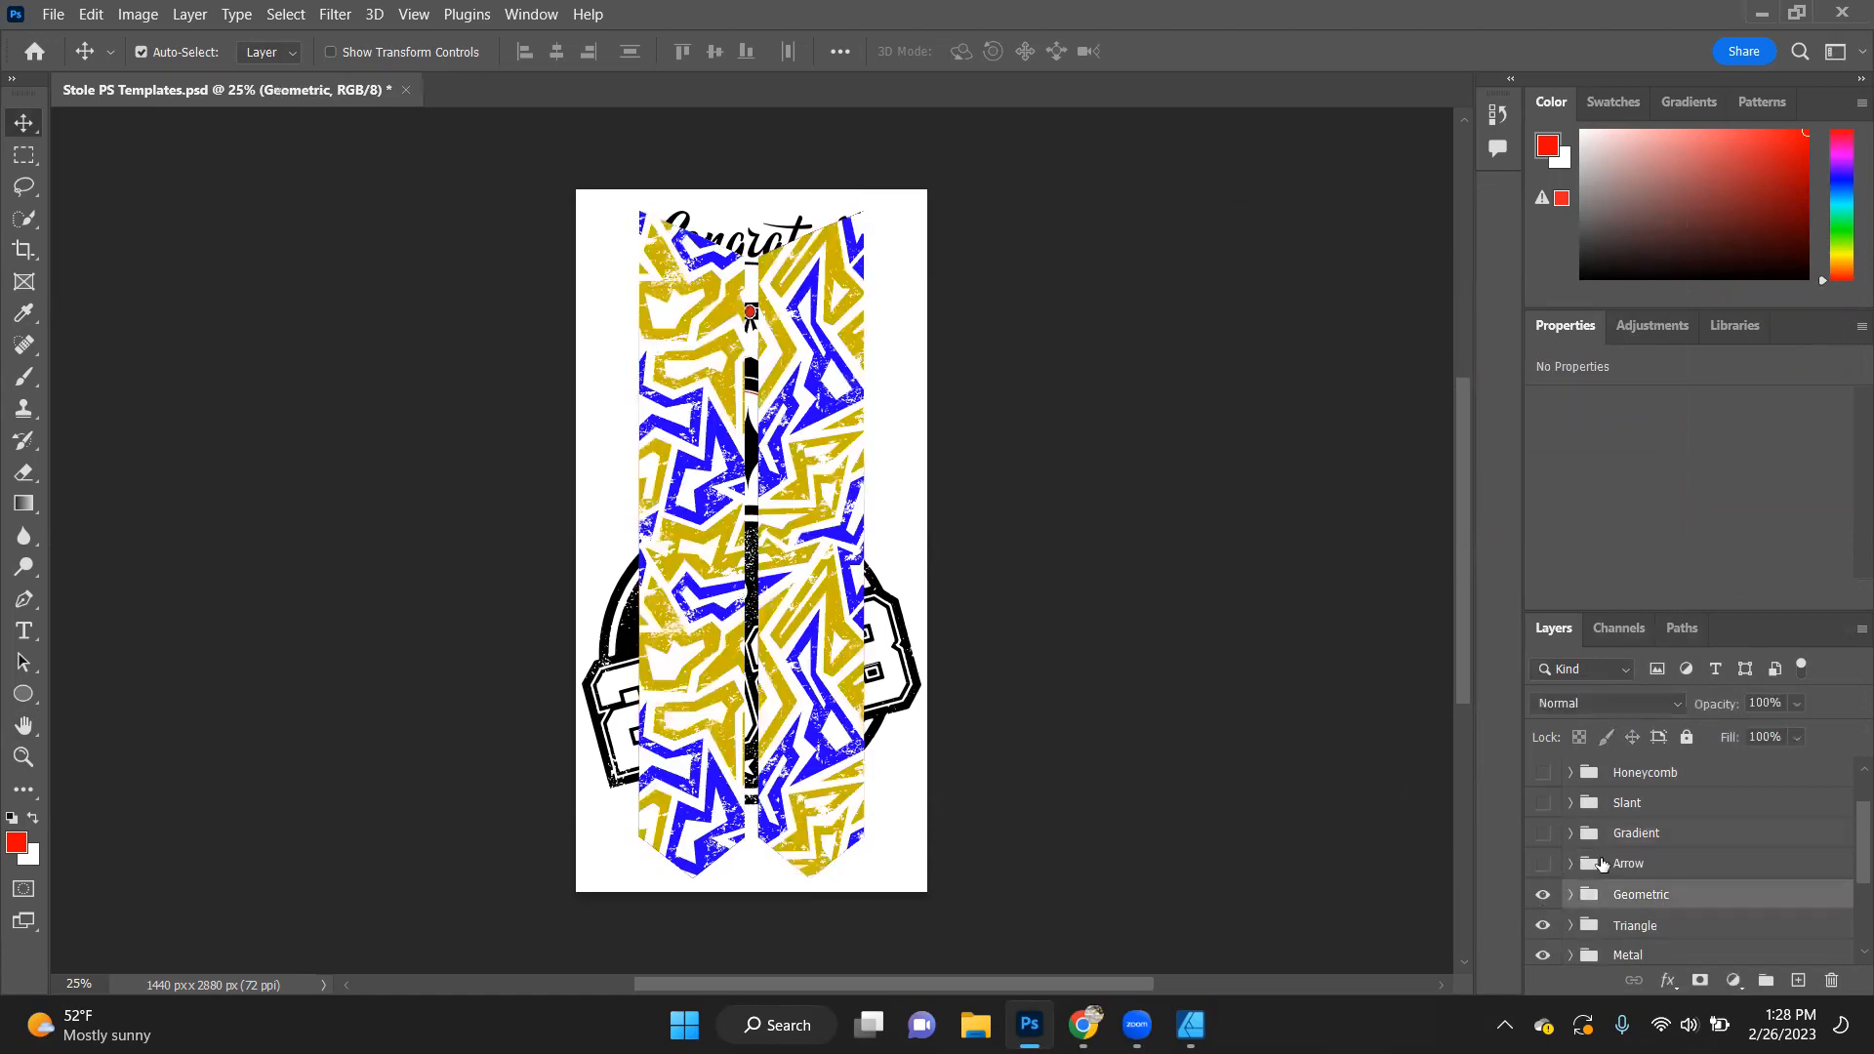
- Expand the Geometric group and examine its distress, colour and background layers
{"action": "scroll", "coordinate": [1573, 859], "scroll_direction": "down", "scroll_amount": 2}
{"action": "left_click", "coordinate": [1568, 804]}
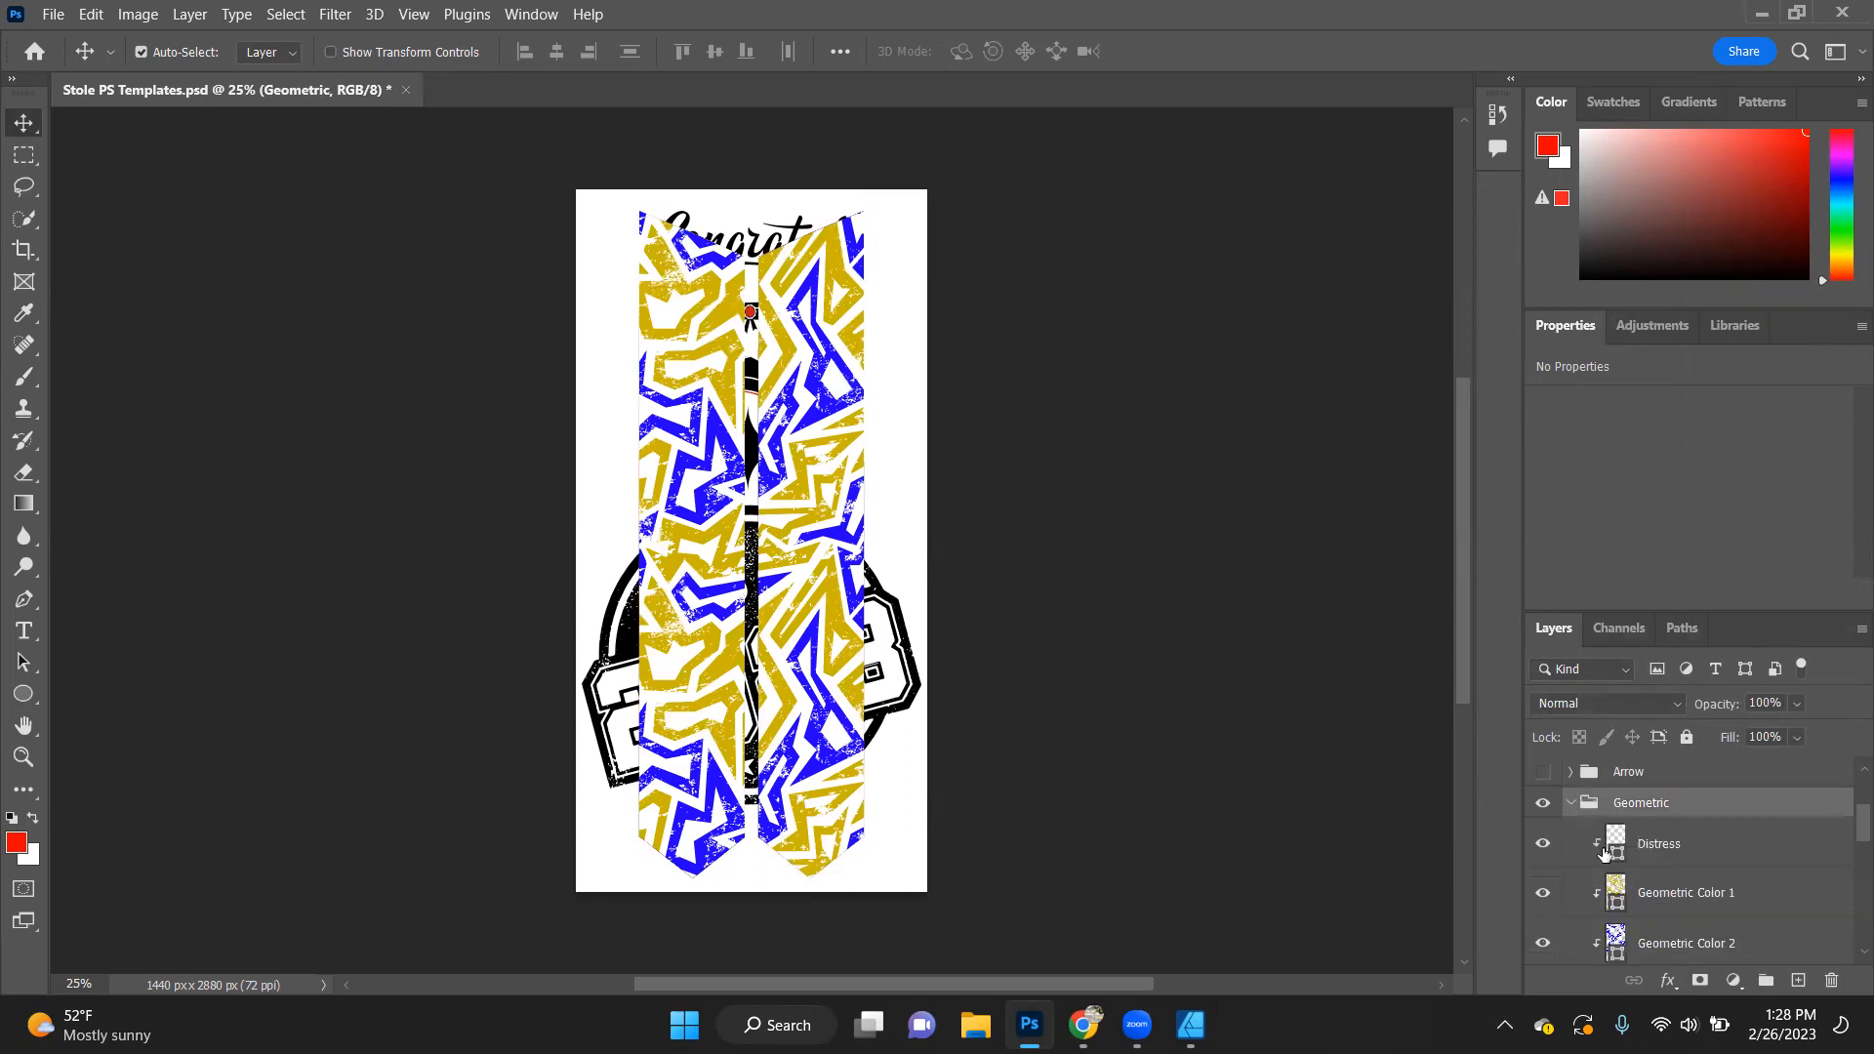
{"action": "scroll", "coordinate": [1622, 931], "scroll_direction": "down", "scroll_amount": 2}
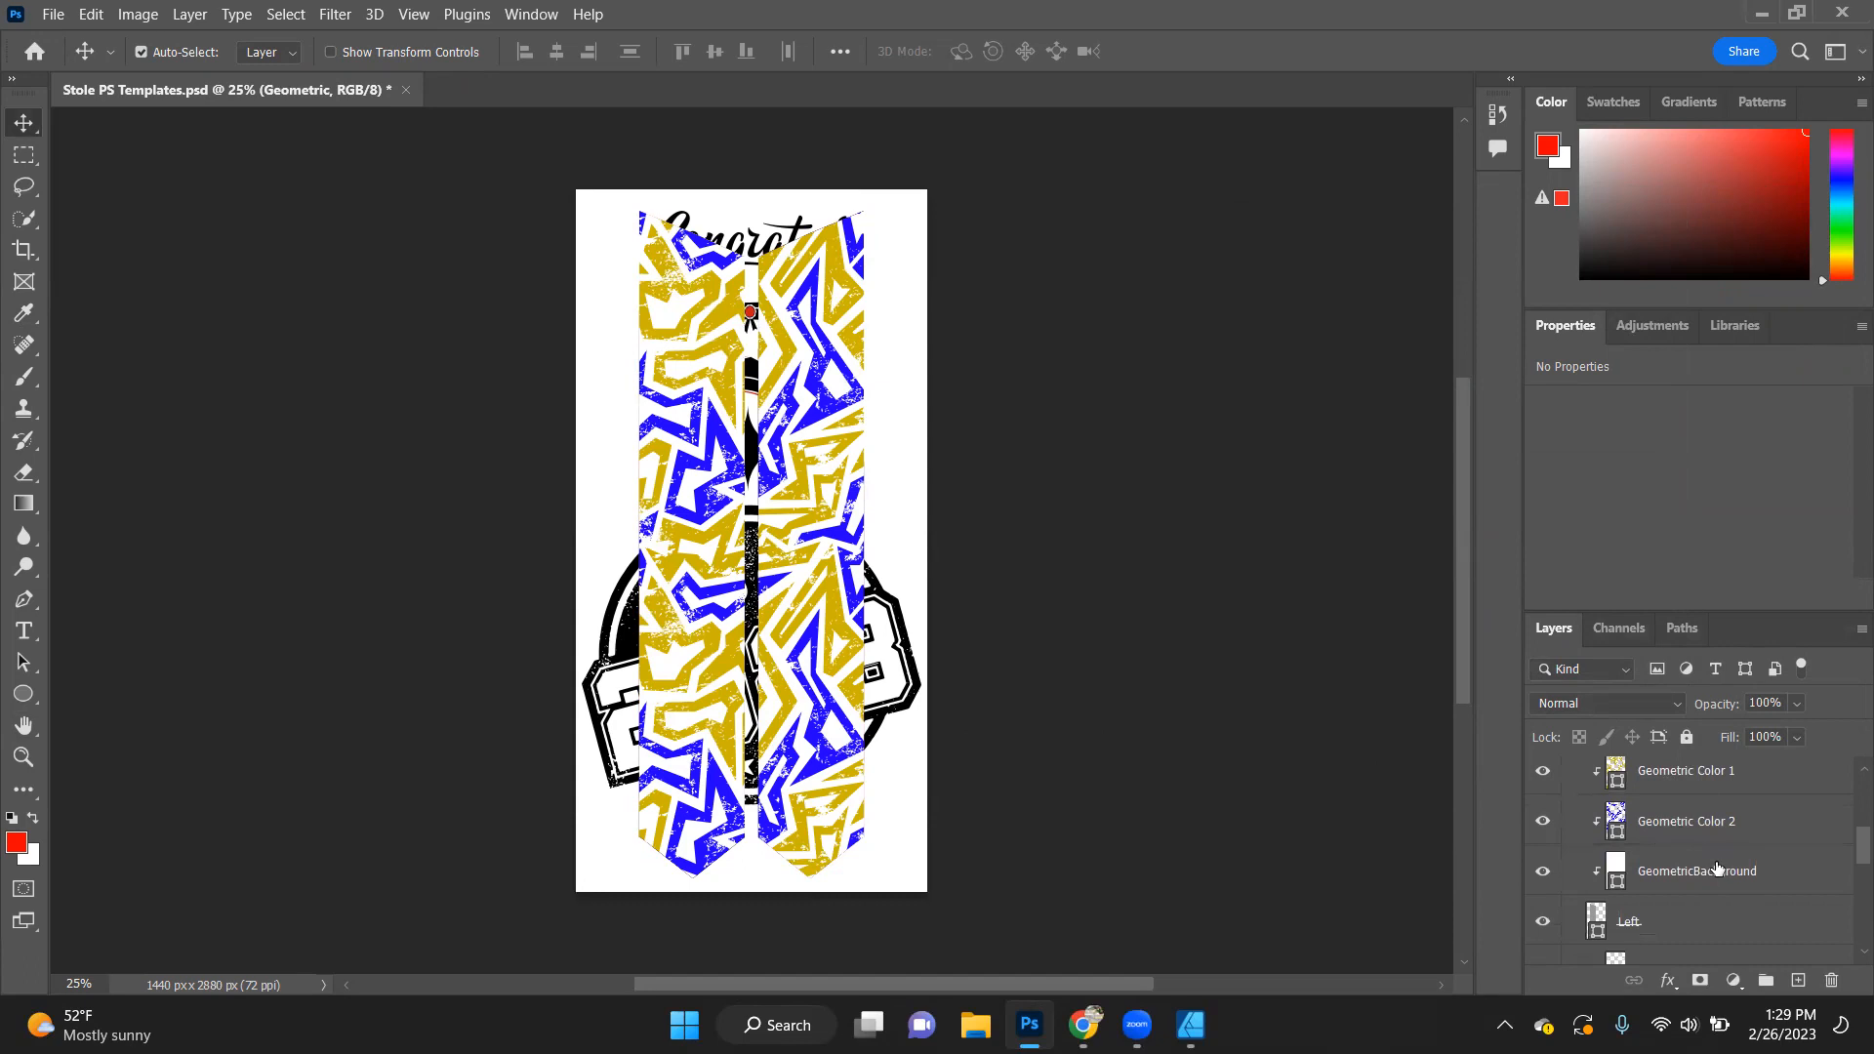
{"action": "scroll", "coordinate": [1567, 803], "scroll_direction": "up", "scroll_amount": 1}
{"action": "scroll", "coordinate": [1566, 803], "scroll_direction": "up", "scroll_amount": 2}
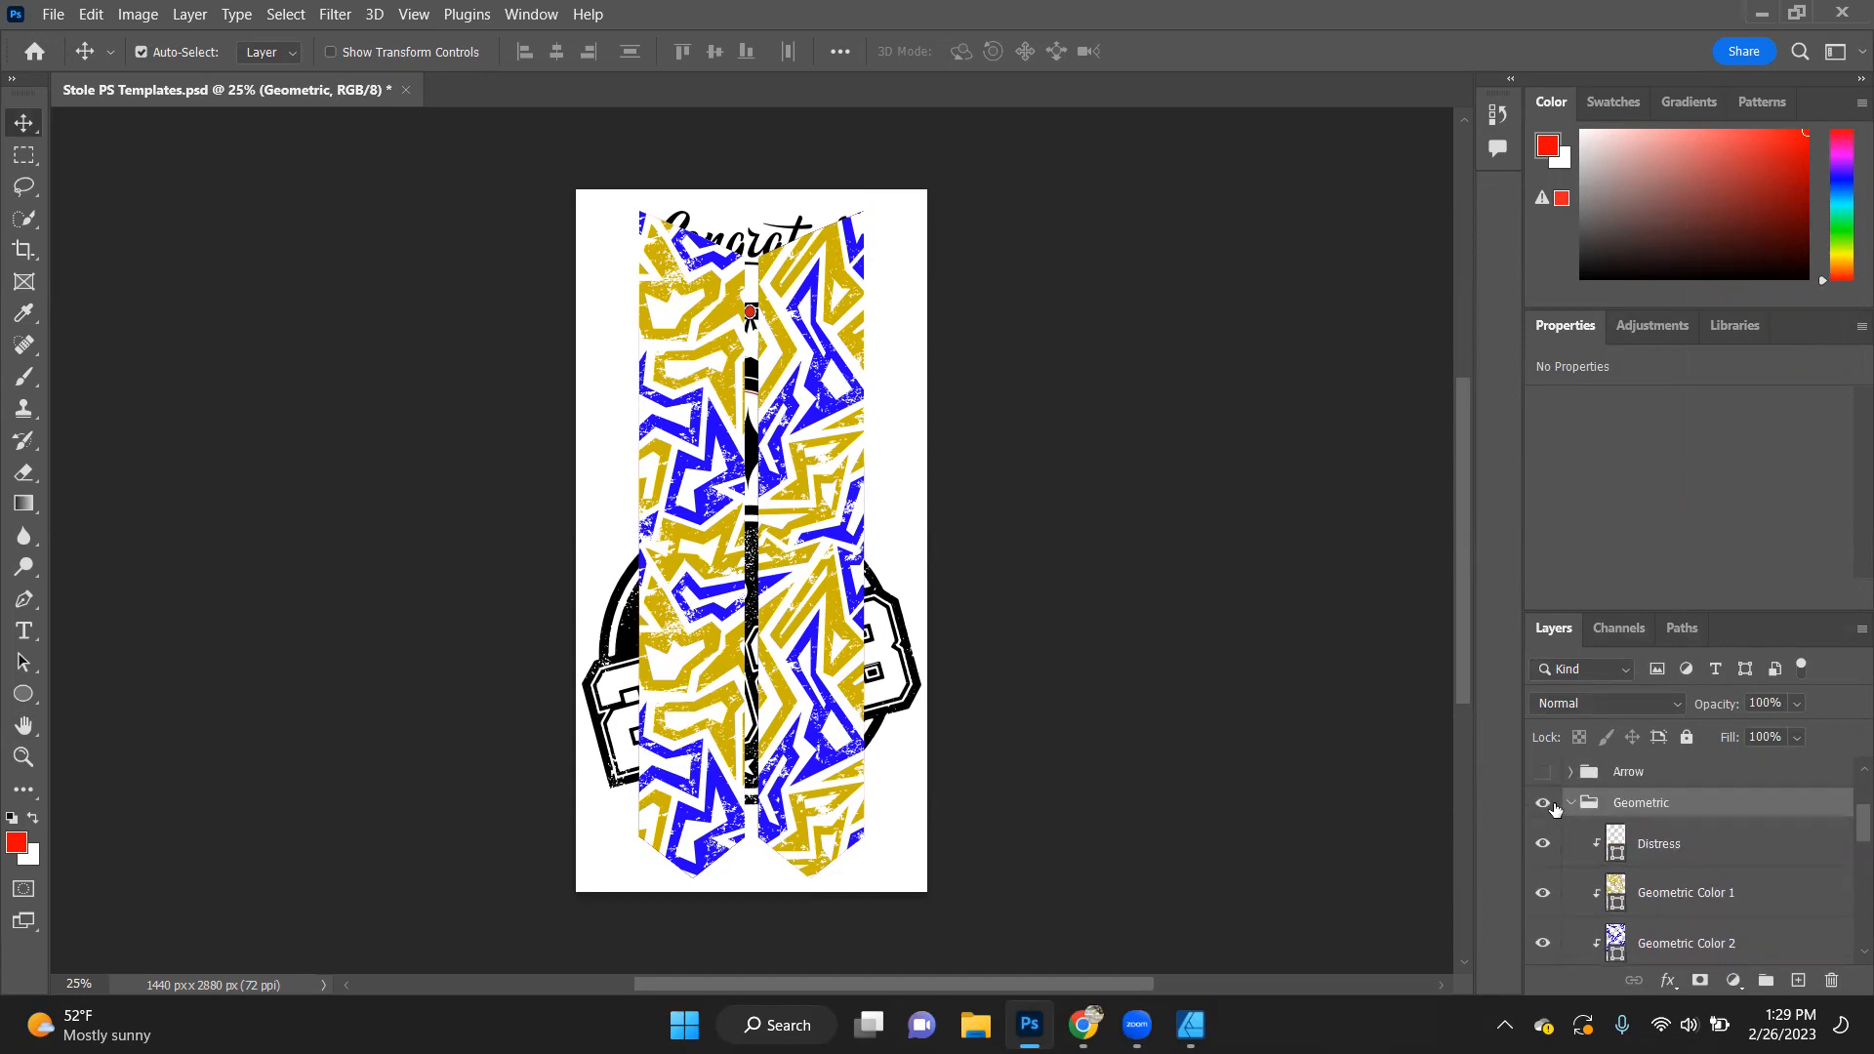
- Collapse and hide the Geometric group, and hide the Triangle group to reveal the Metal template
{"action": "left_click", "coordinate": [1569, 802]}
{"action": "left_click", "coordinate": [1542, 803]}
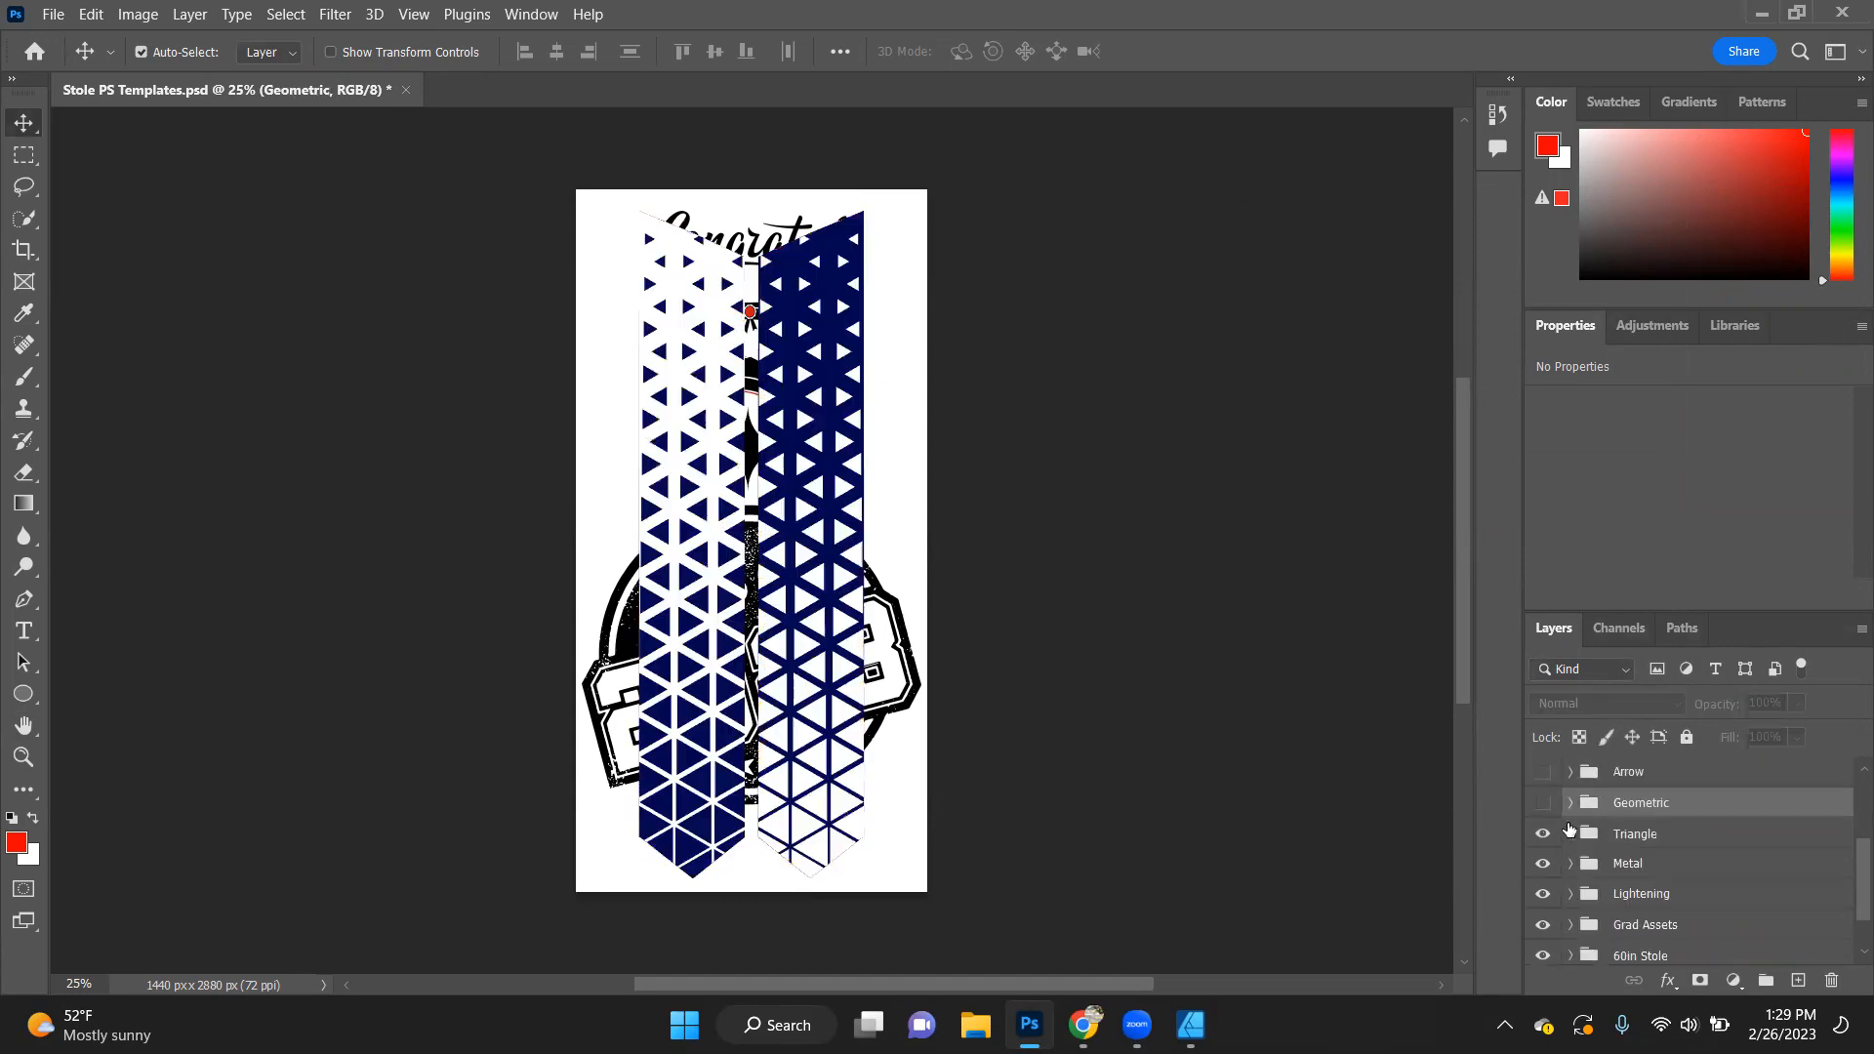
{"action": "left_click", "coordinate": [1546, 837]}
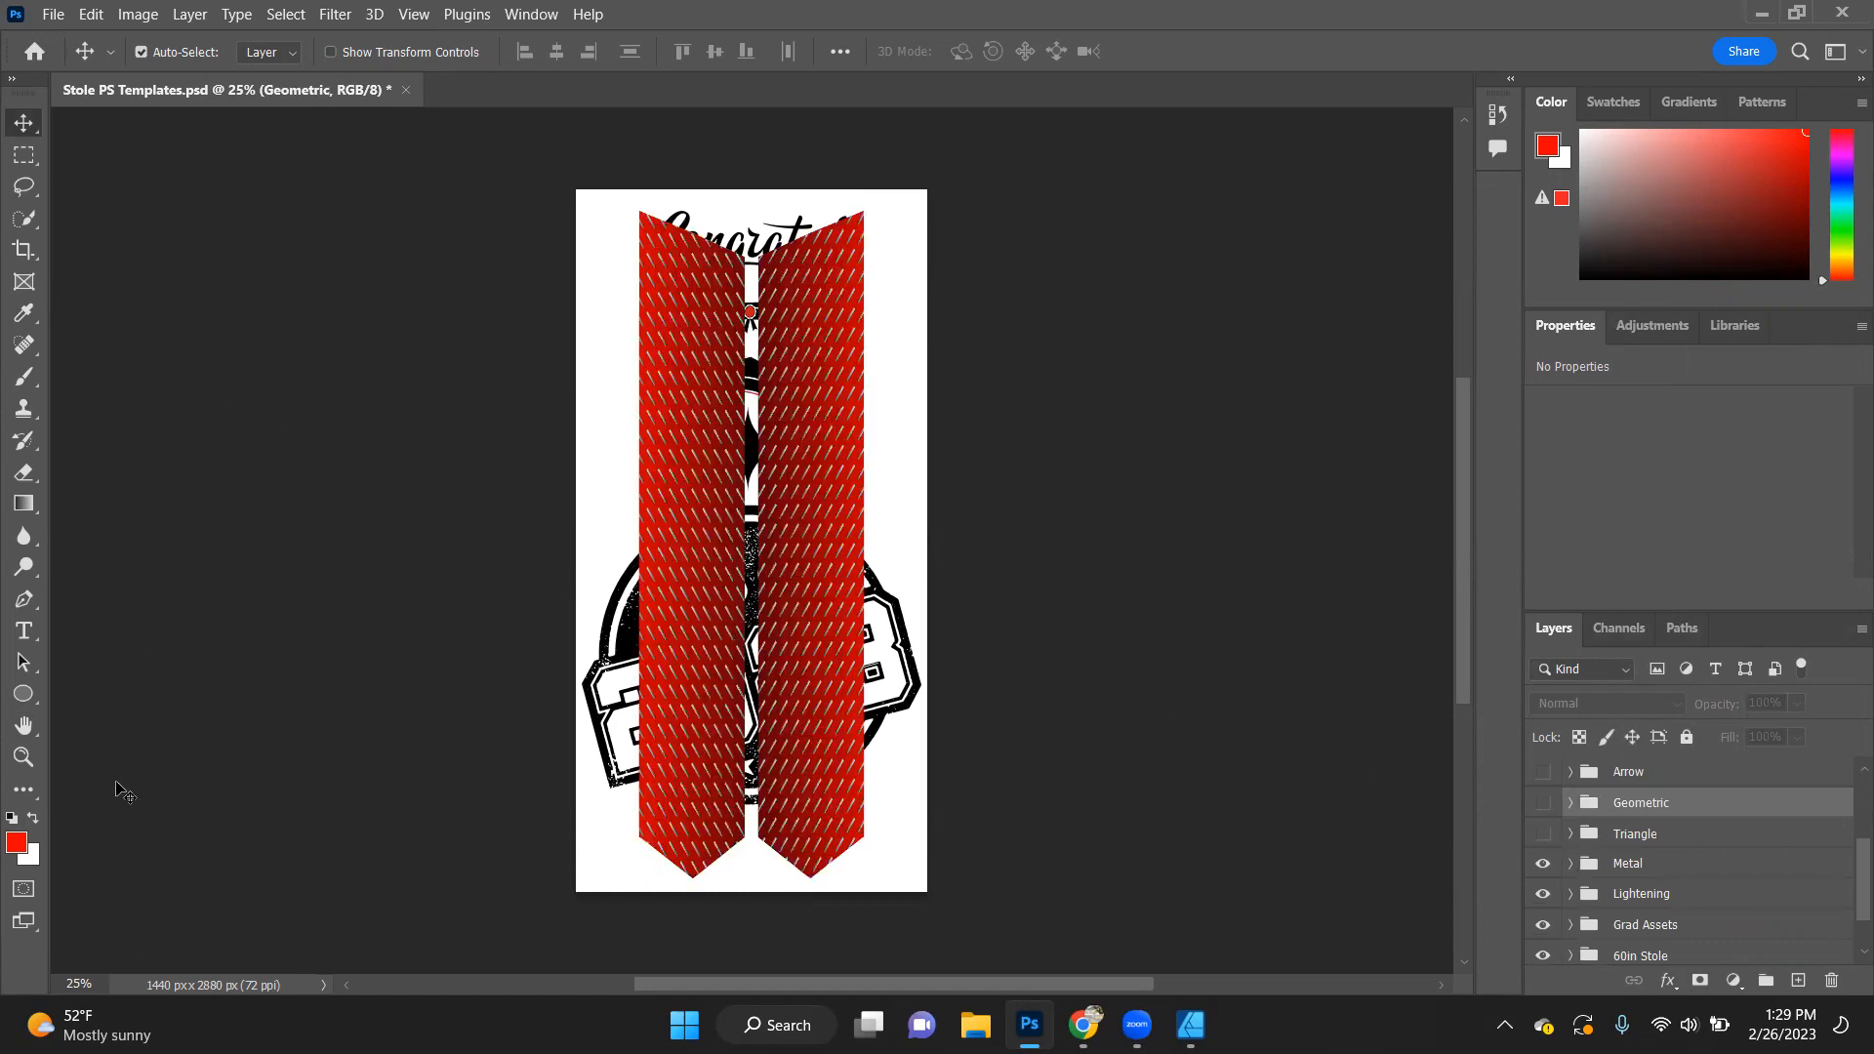
- Inspect the Metal template's pattern at 100% zoom, and return the view to 25%
{"action": "left_click", "coordinate": [80, 983]}
{"action": "type", "text": "100"}
{"action": "key", "text": "Return"}
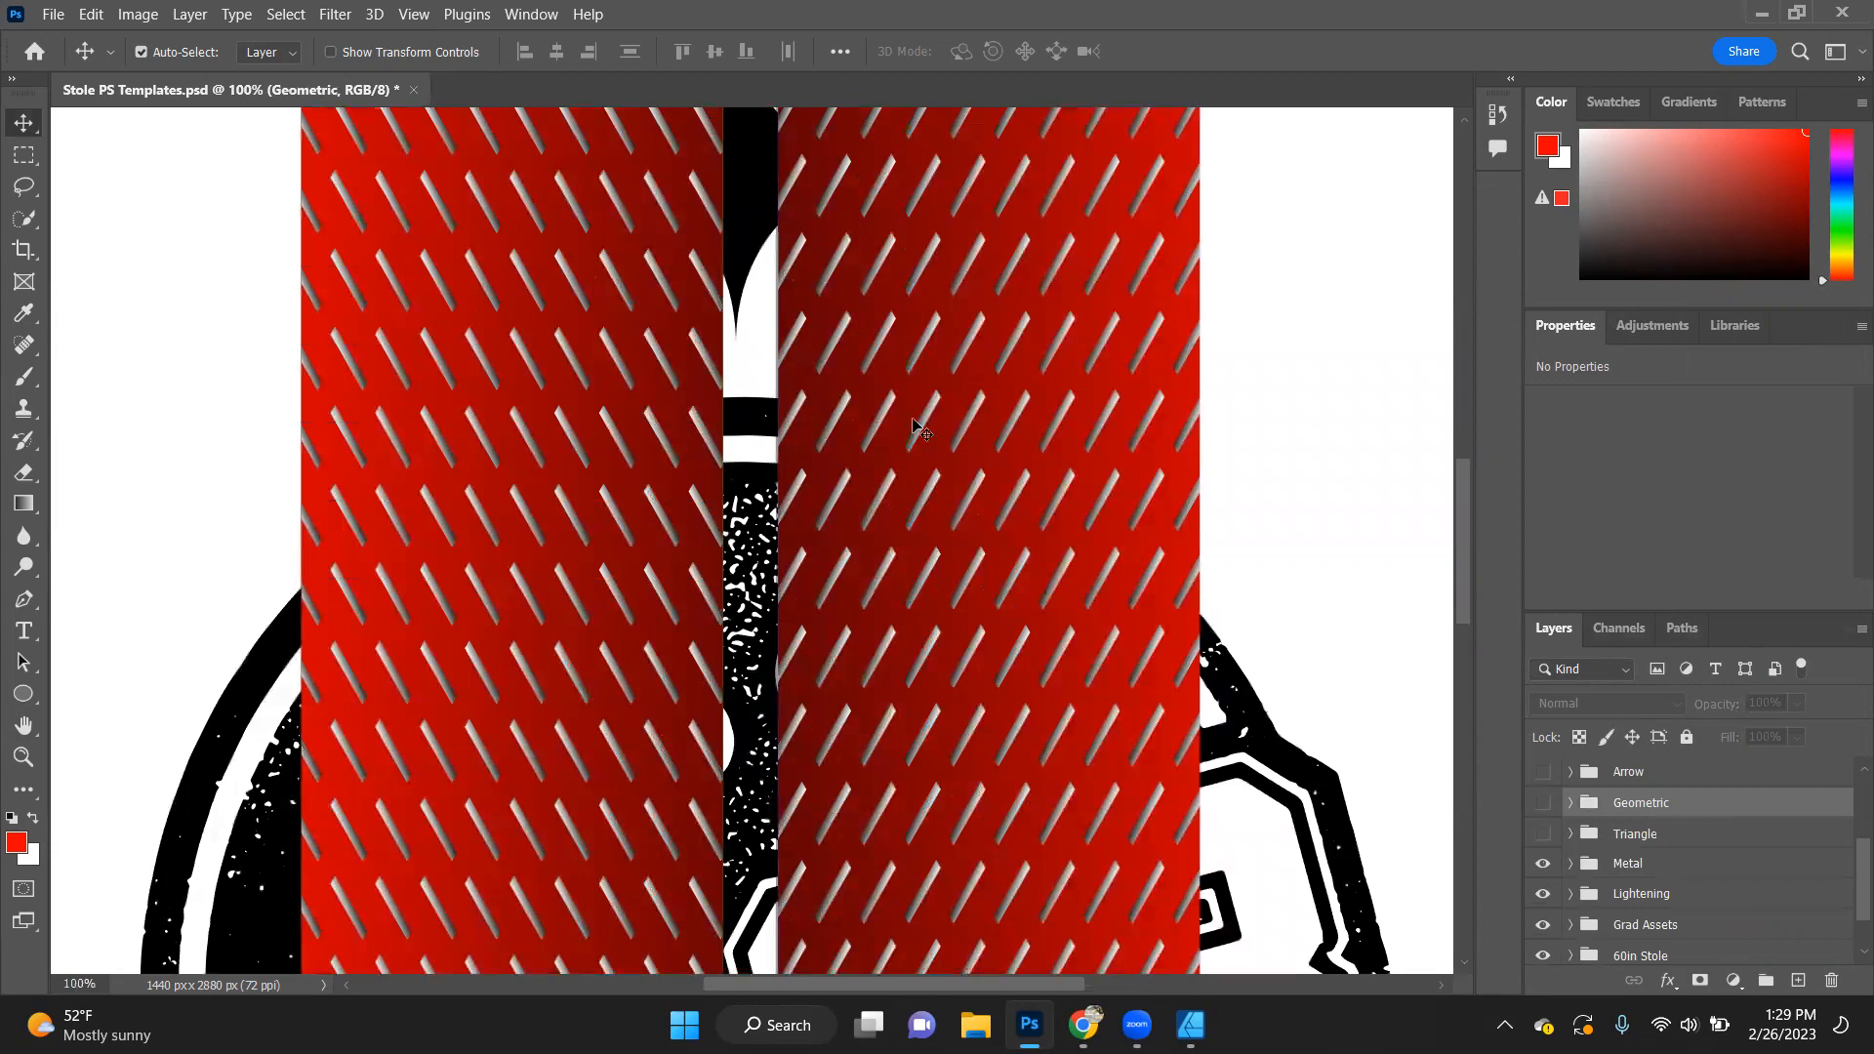
{"action": "scroll", "coordinate": [1084, 427], "scroll_direction": "down", "scroll_amount": 1}
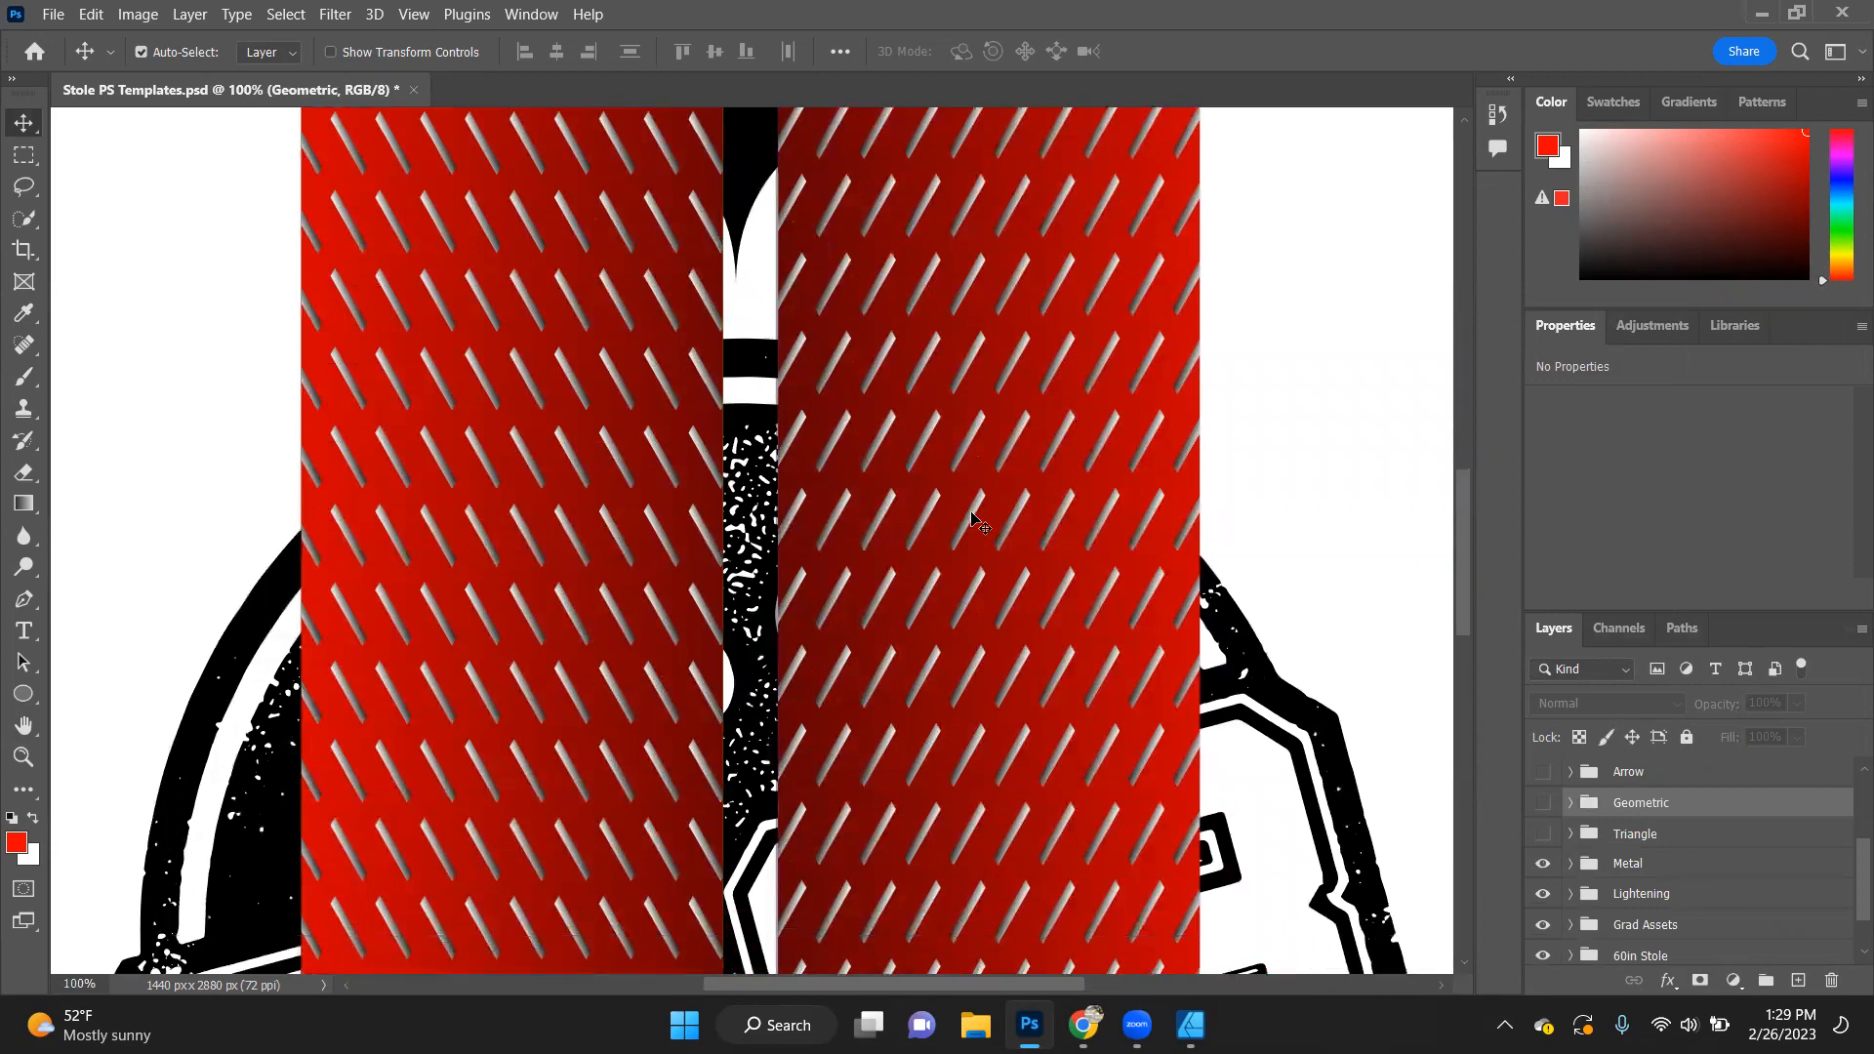
{"action": "type", "text": "25"}
{"action": "key", "text": "Return"}
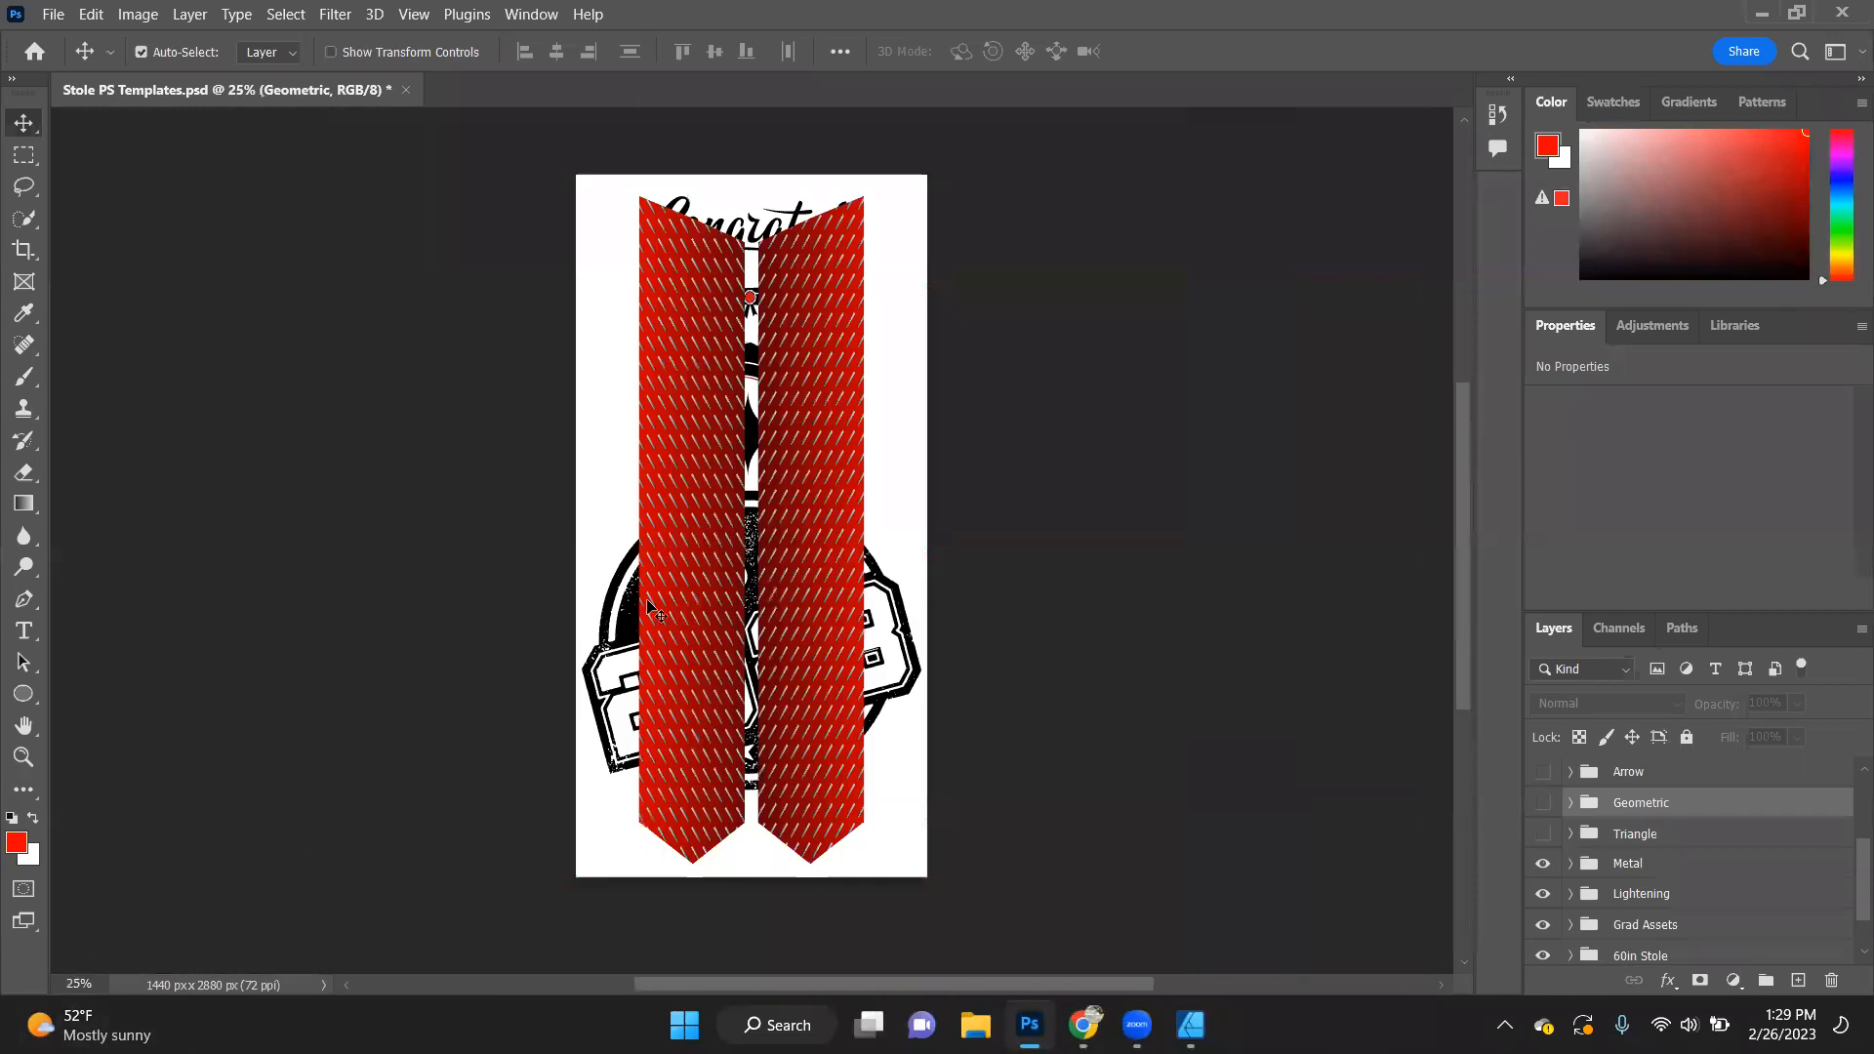
{"action": "scroll", "coordinate": [773, 505], "scroll_direction": "up", "scroll_amount": 1}
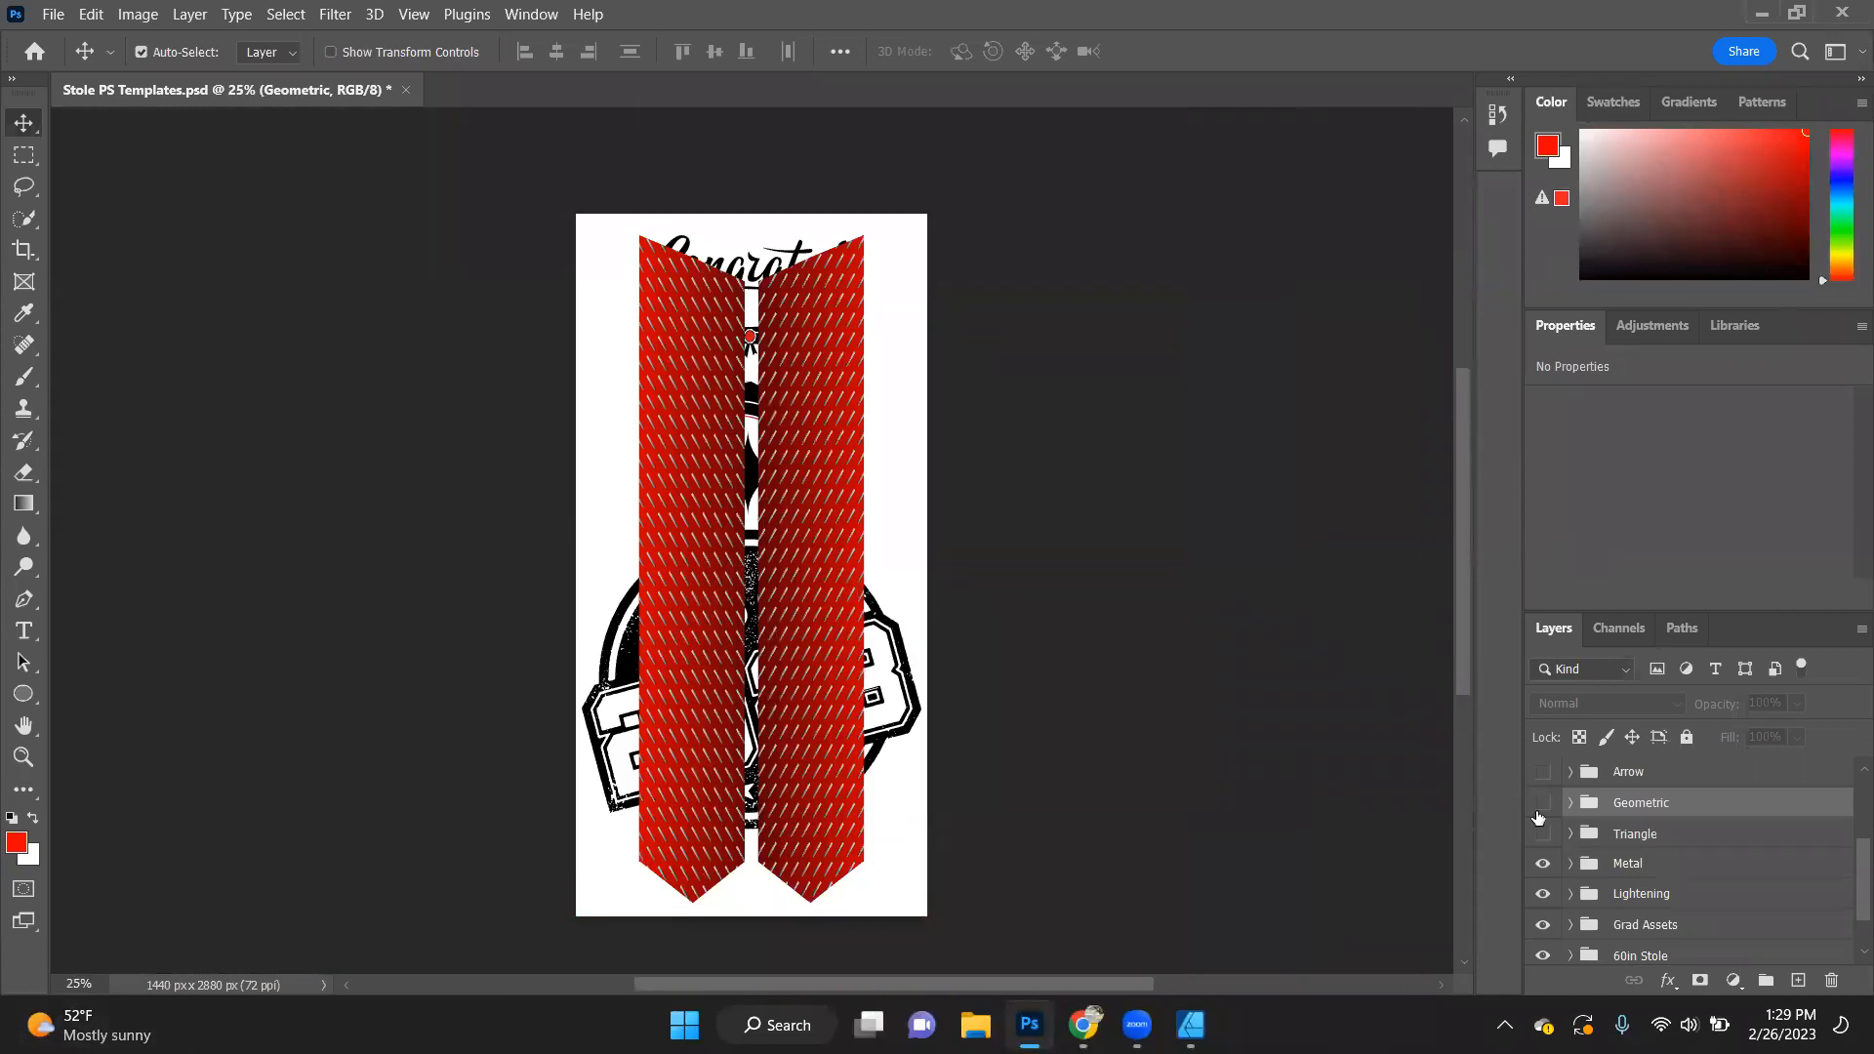
- Expand the Metal group and examine the gradient fill of the left panel's Metal Background layer
{"action": "left_click", "coordinate": [1569, 865]}
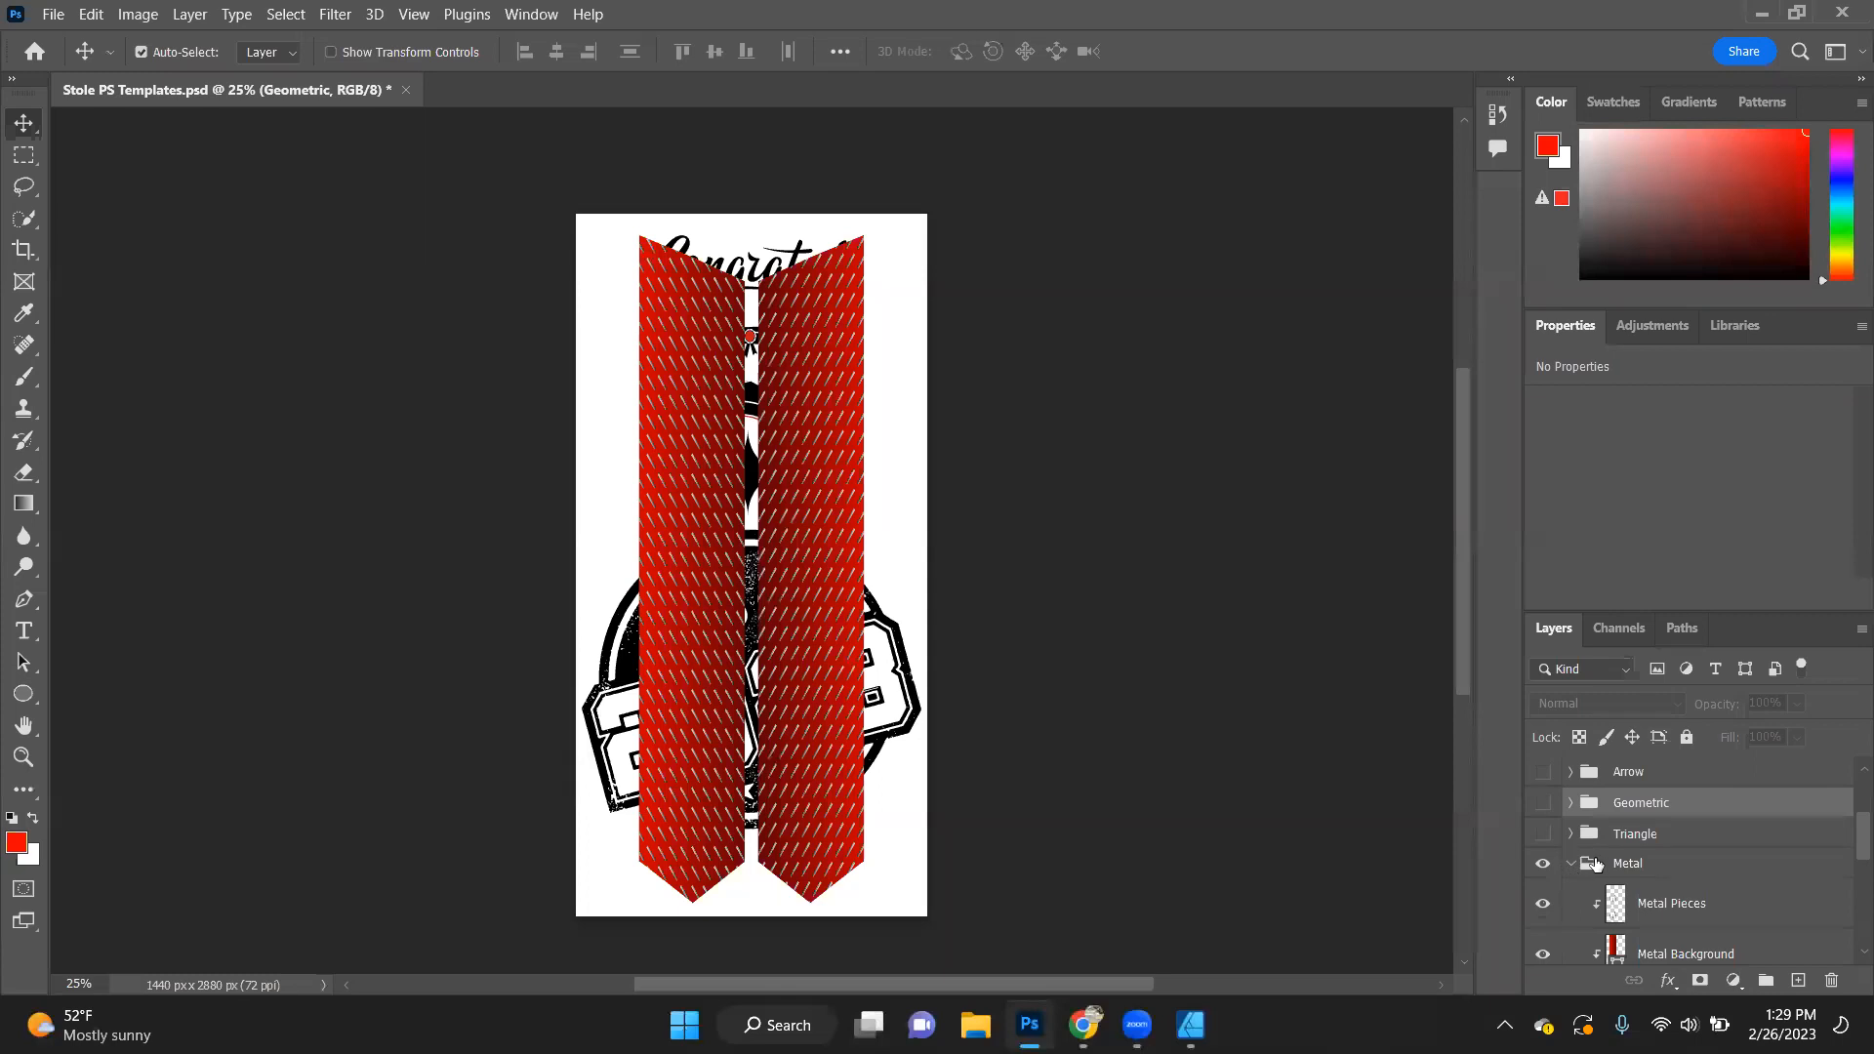
{"action": "scroll", "coordinate": [1600, 883], "scroll_direction": "down", "scroll_amount": 1}
{"action": "double_click", "coordinate": [1618, 901]}
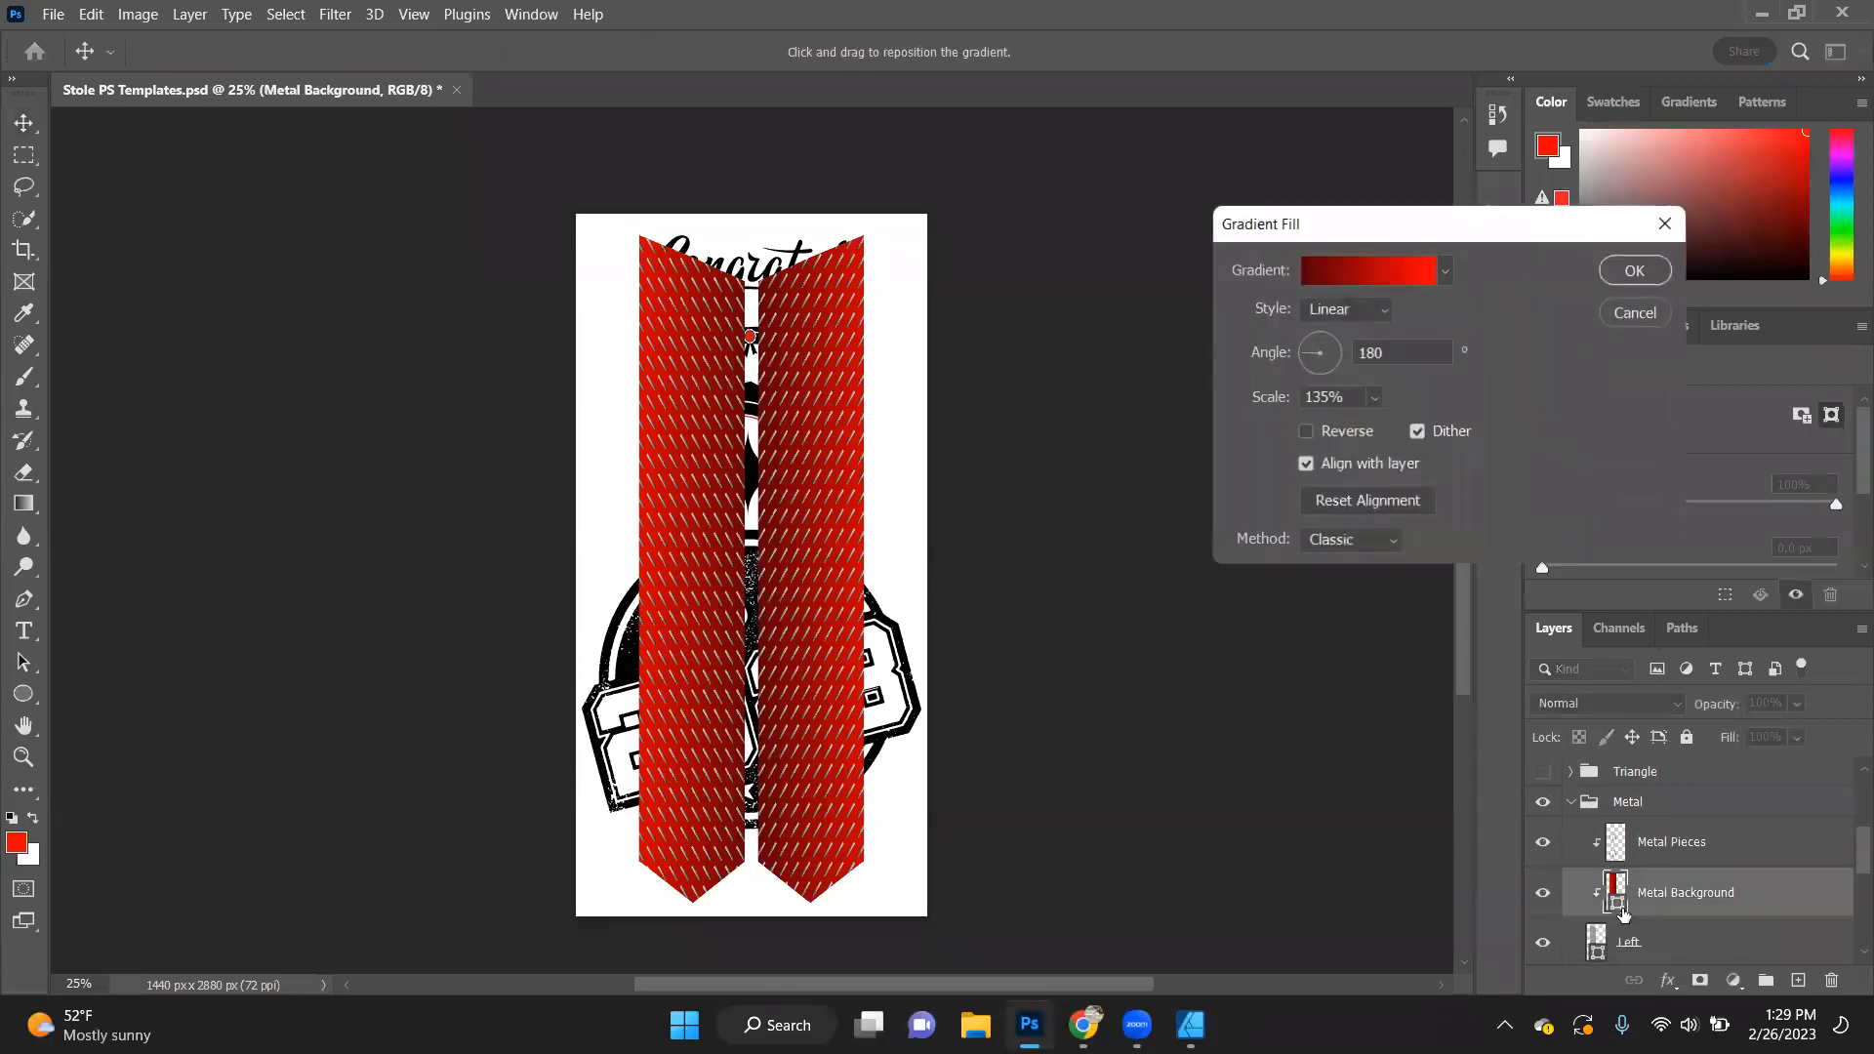
{"action": "left_click", "coordinate": [1308, 271]}
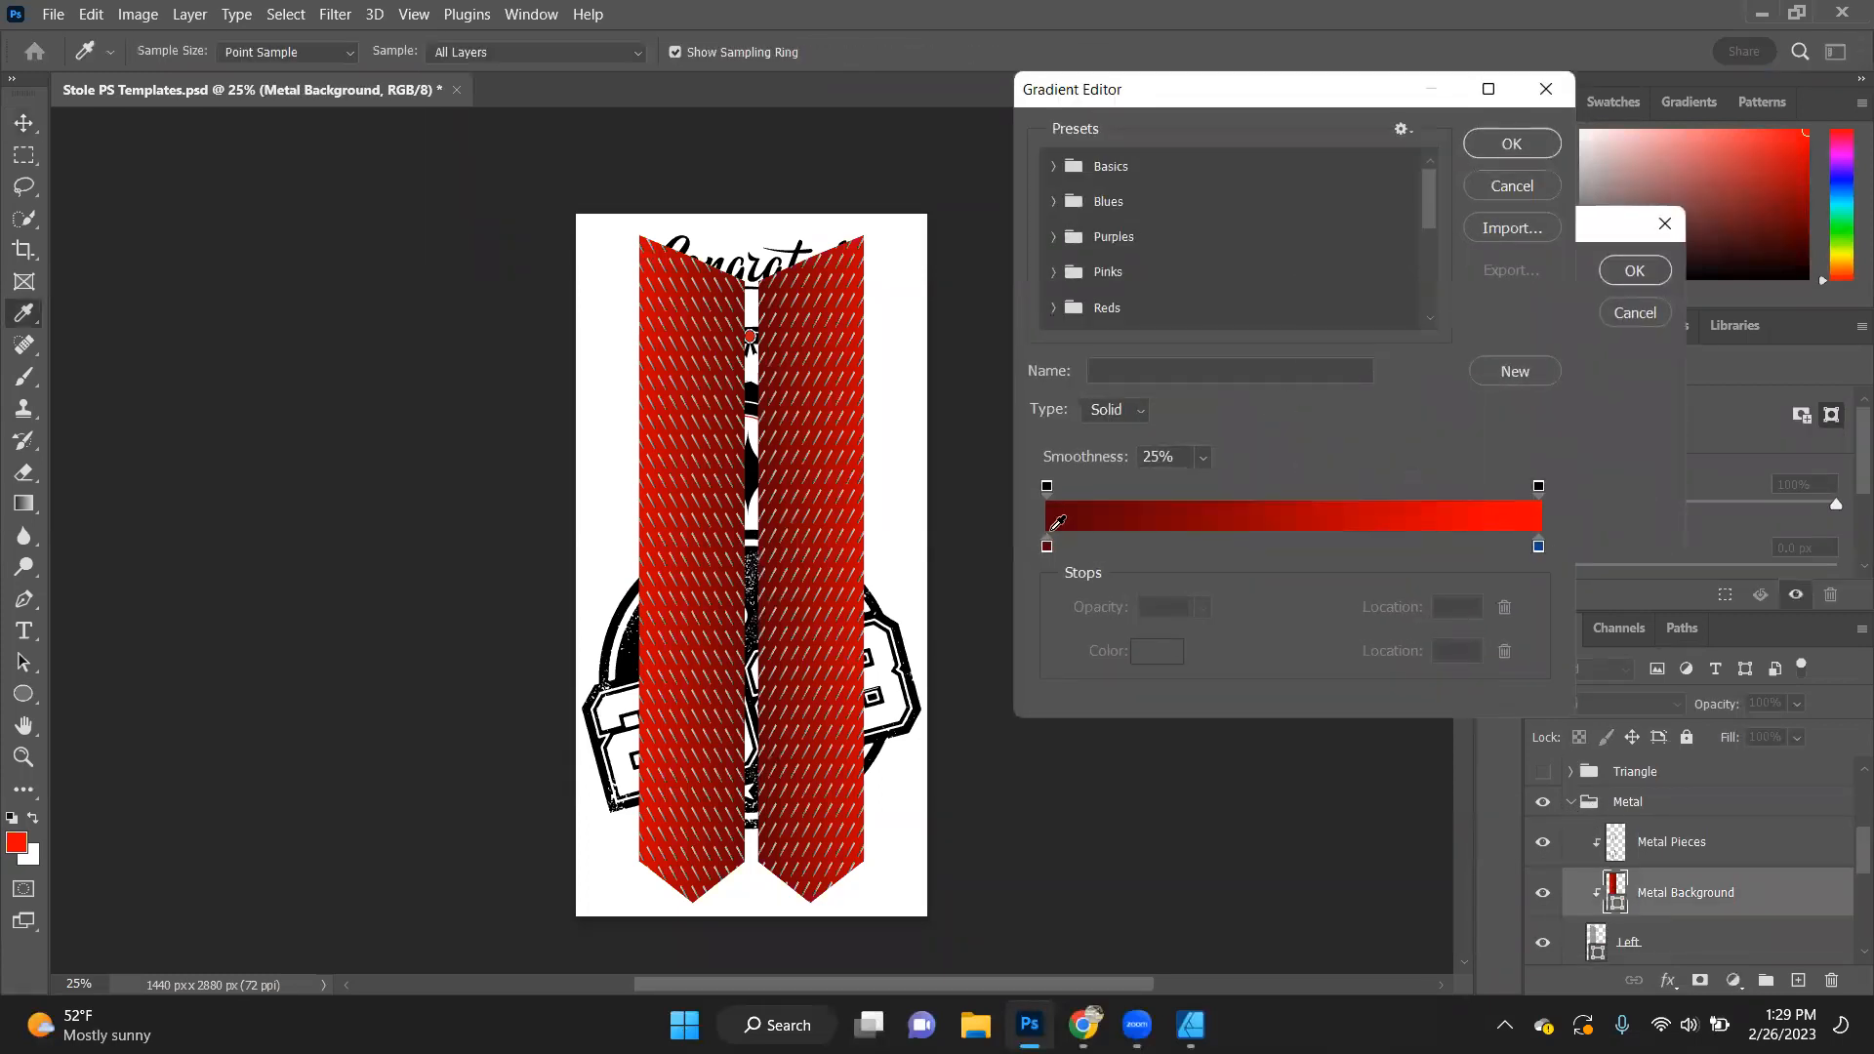
{"action": "left_click", "coordinate": [1540, 91]}
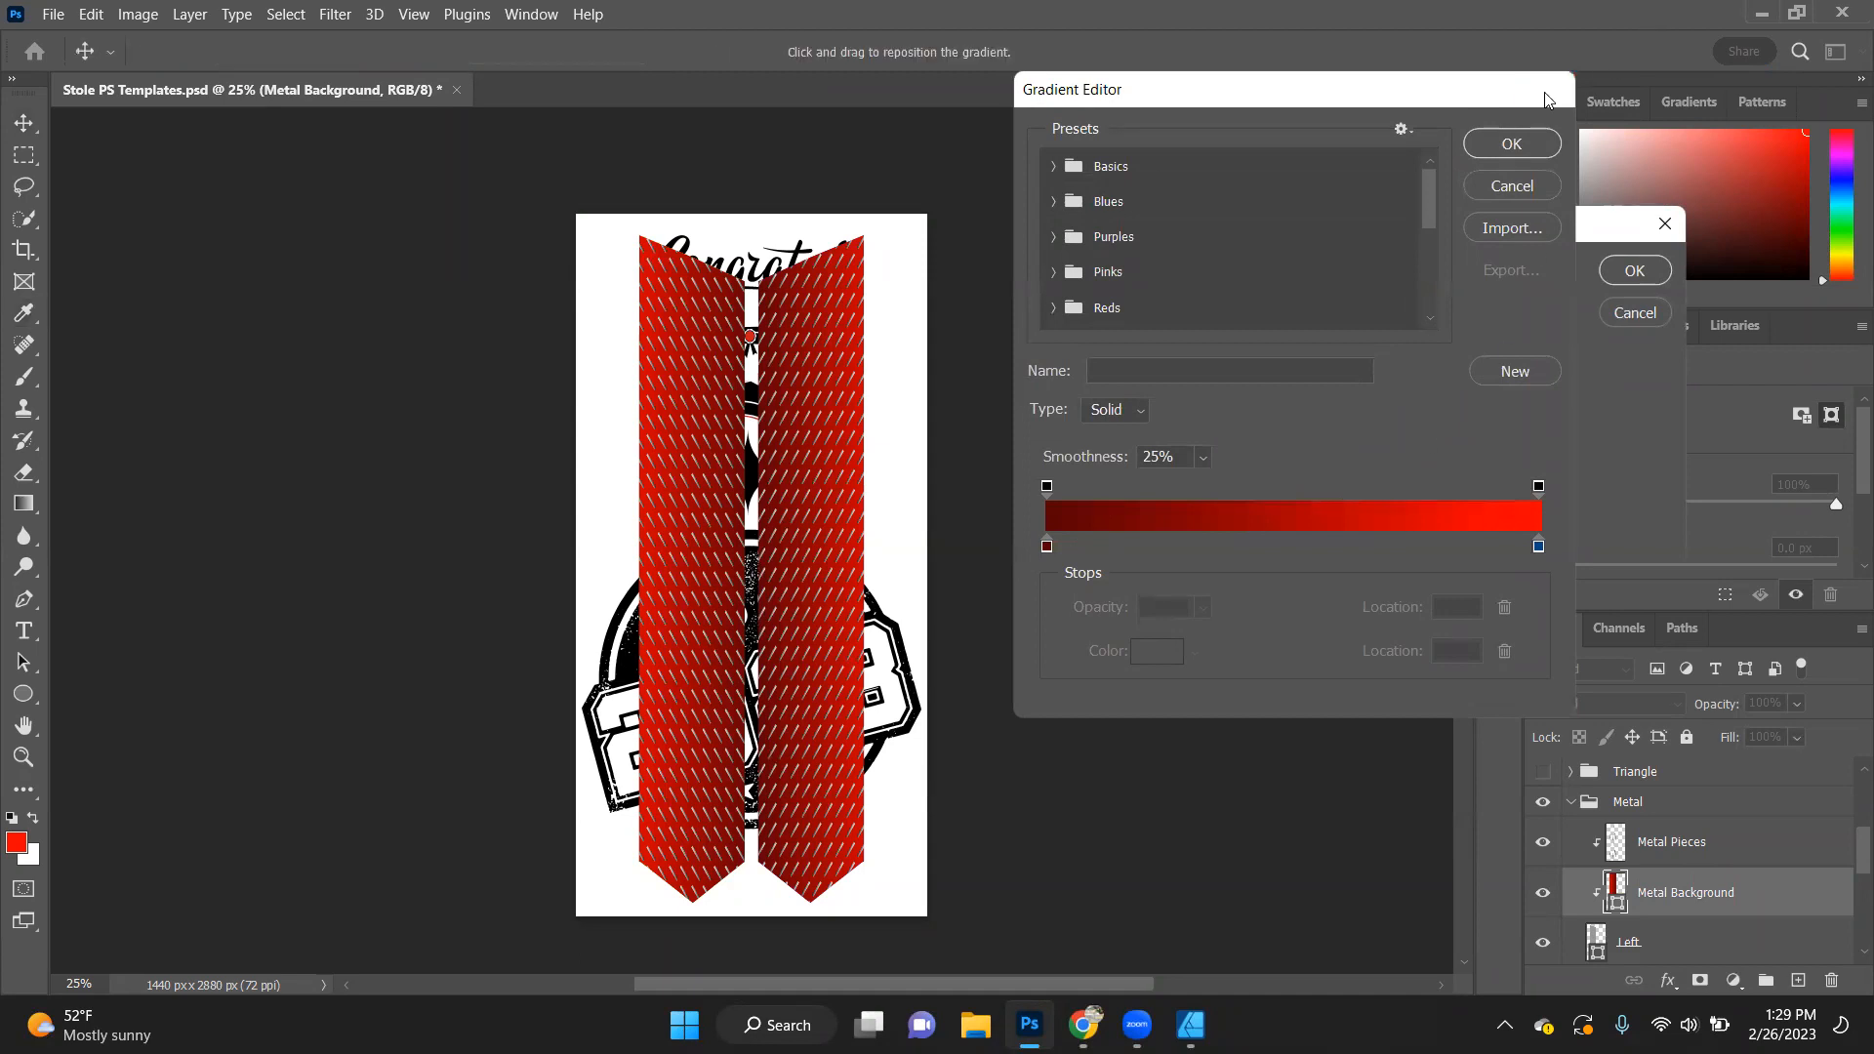
{"action": "left_click", "coordinate": [1648, 278]}
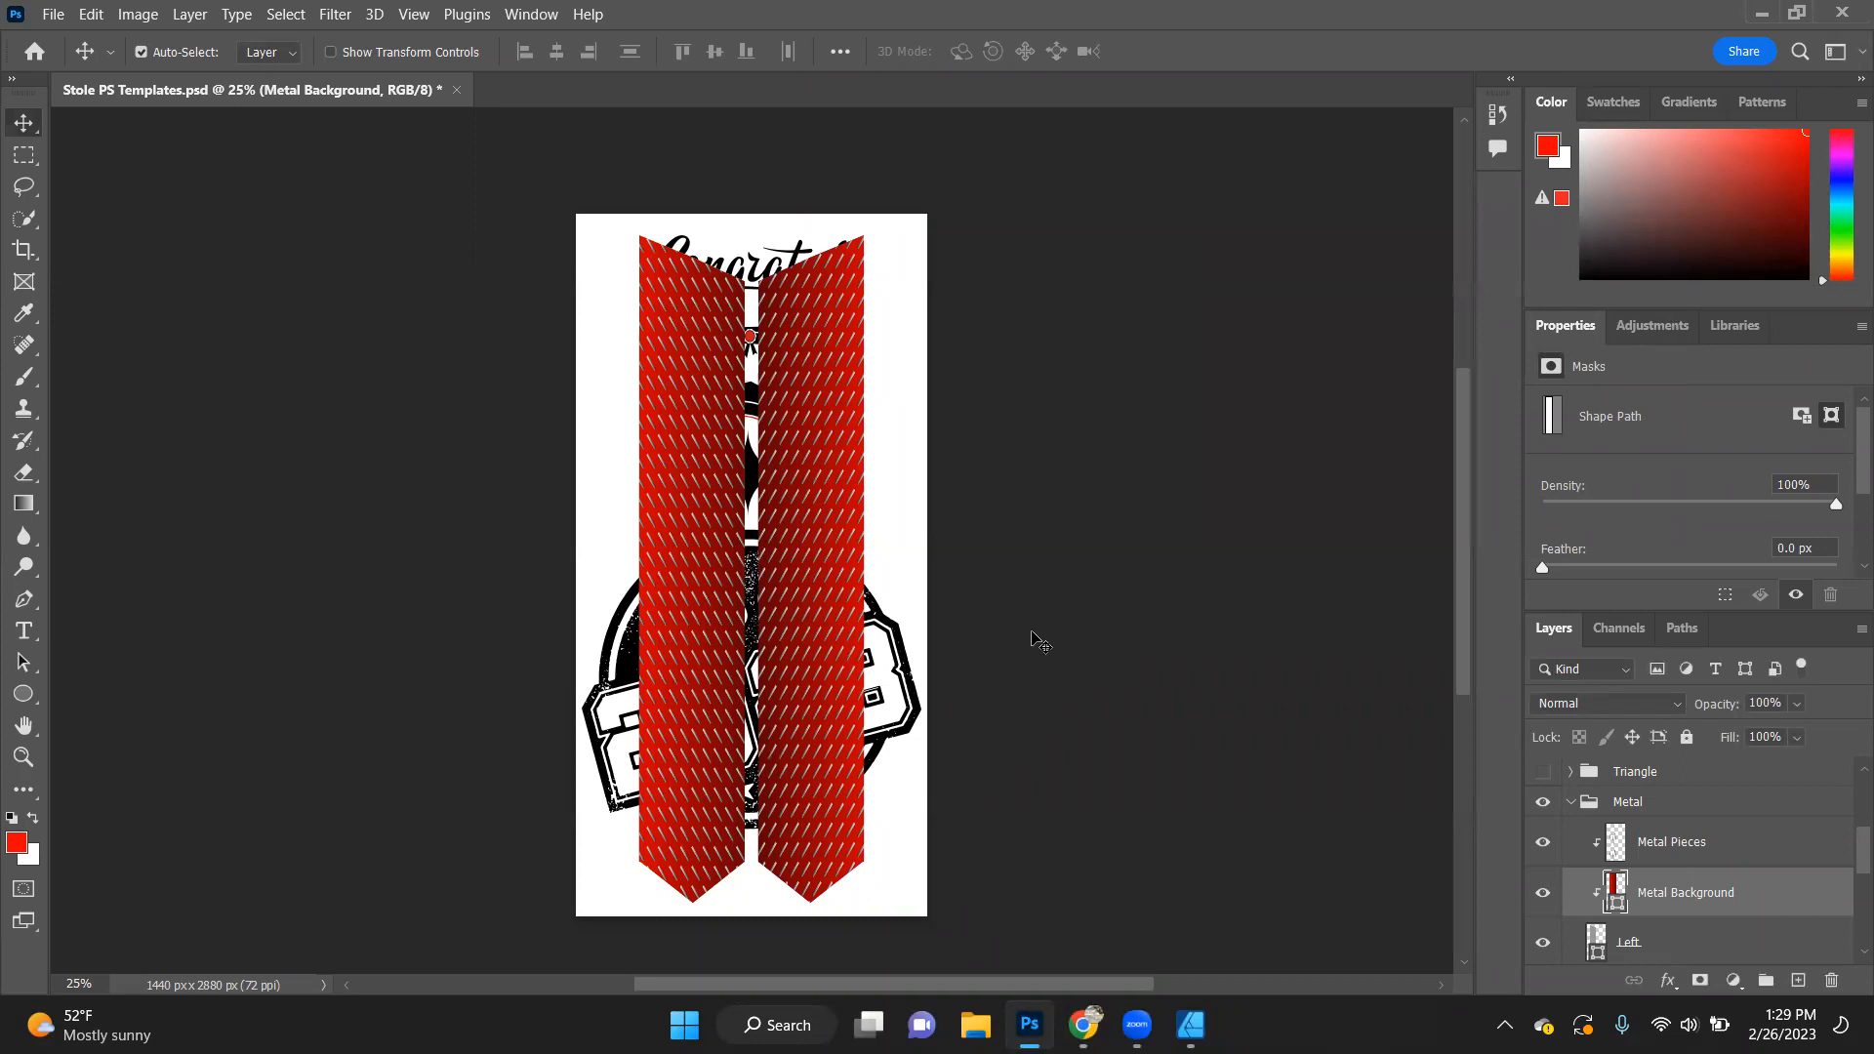
- Collapse and hide the Metal group, expand the Lightening group, and select the left panel's Lightening Background layer
{"action": "left_click", "coordinate": [1570, 804]}
{"action": "left_click", "coordinate": [1543, 808]}
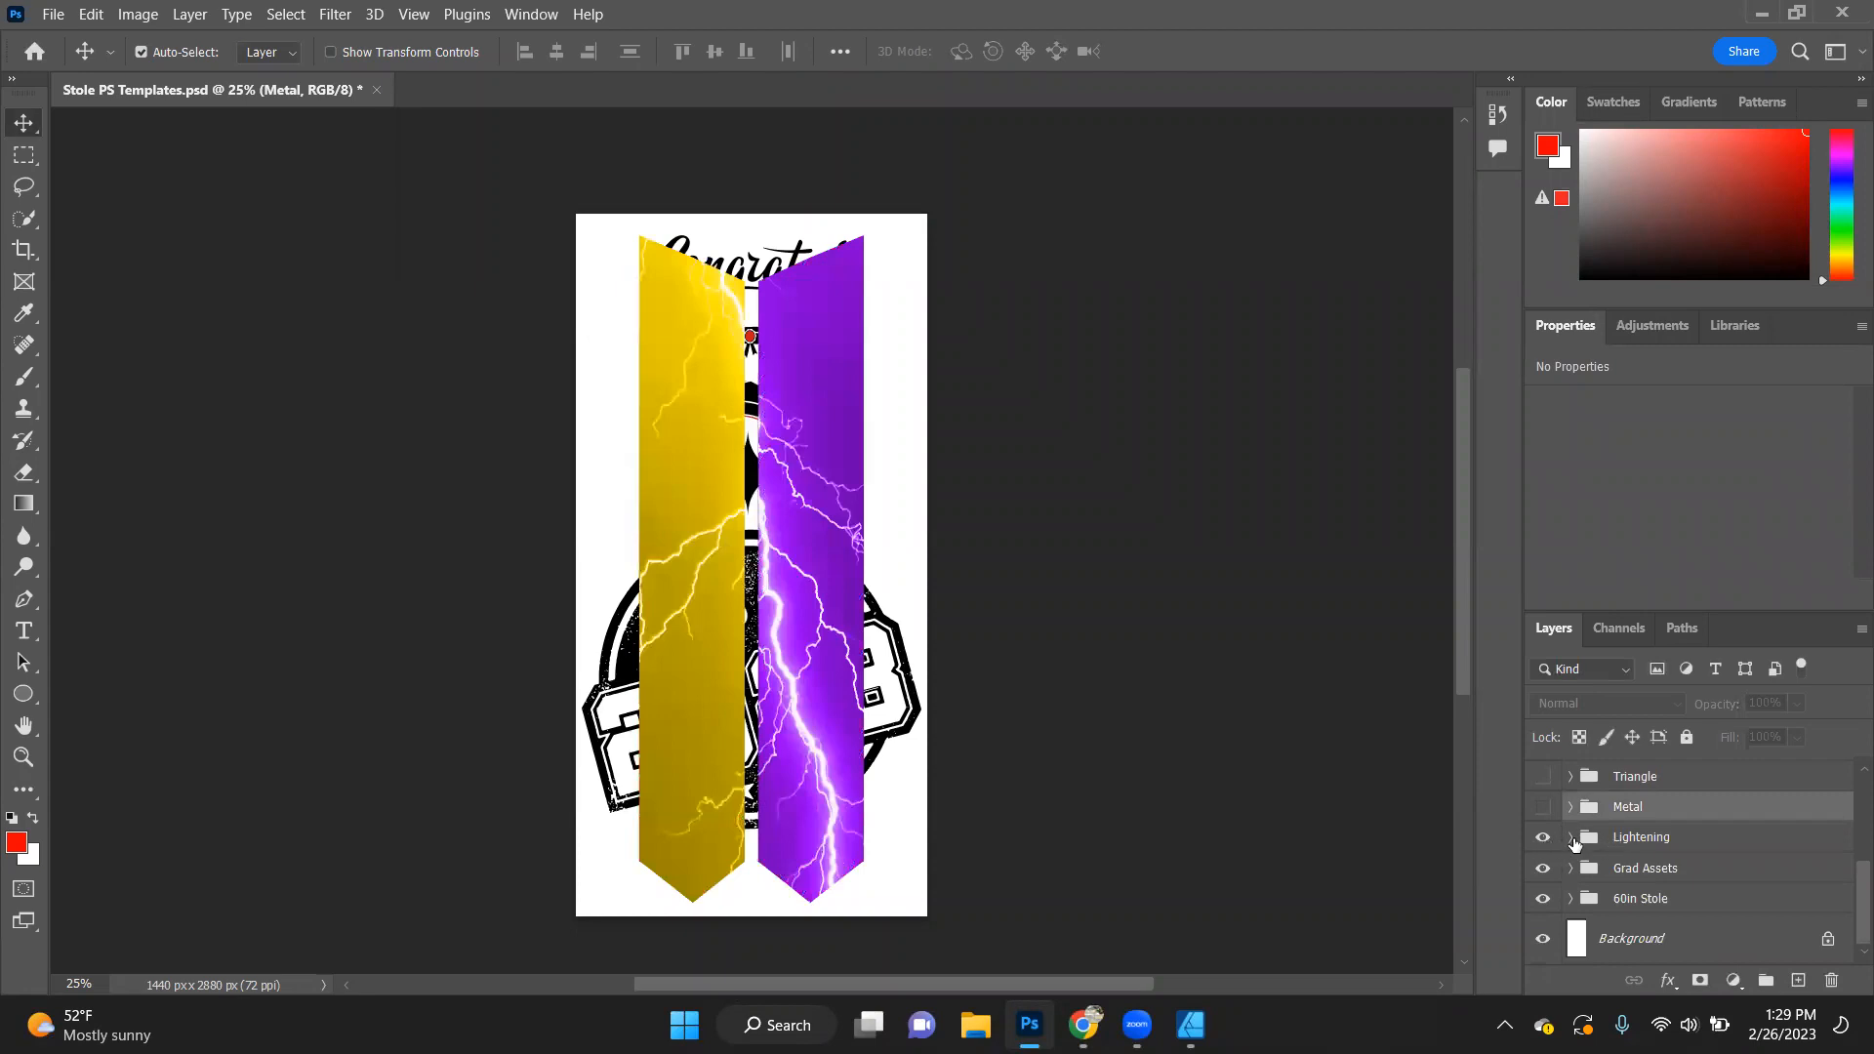
{"action": "left_click", "coordinate": [1572, 838]}
{"action": "left_click", "coordinate": [1671, 888]}
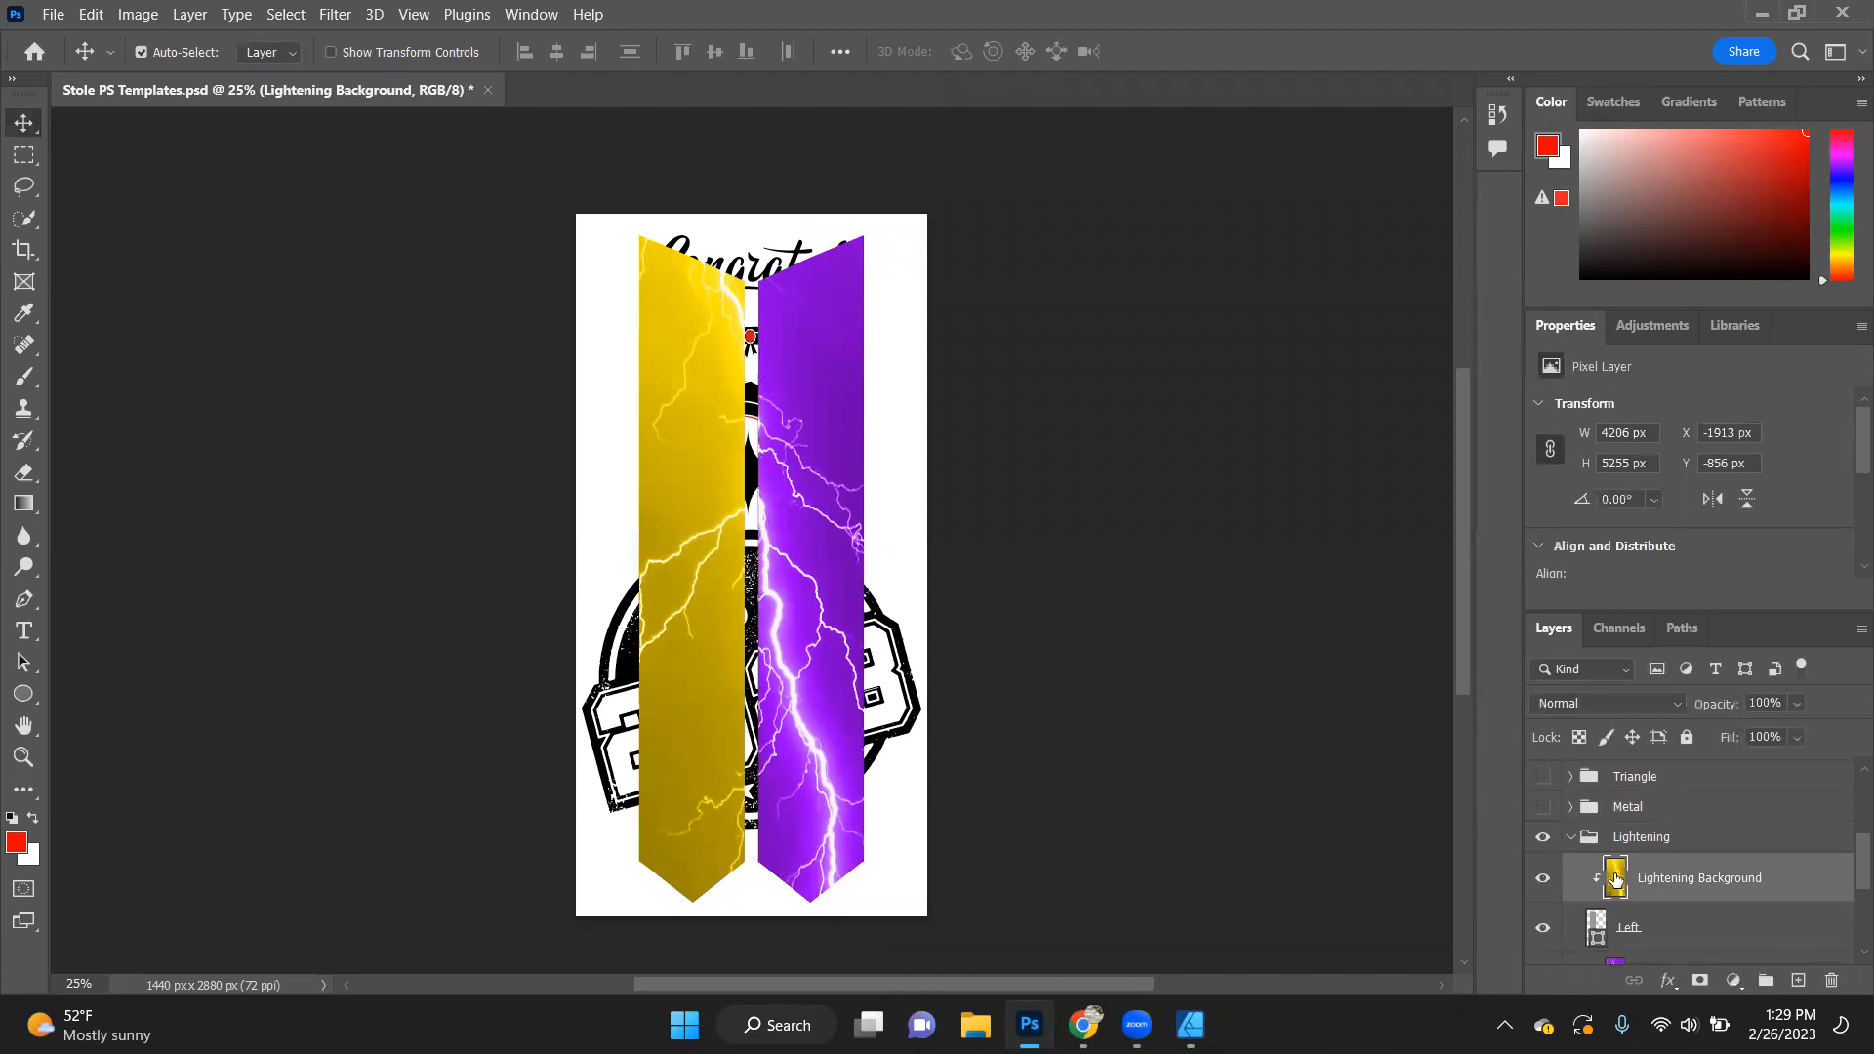
- Add a Hue/Saturation adjustment layer clipped to the left panel's Lightening Background, with Hue at -66 to turn it red
{"action": "double_click", "coordinate": [1615, 880]}
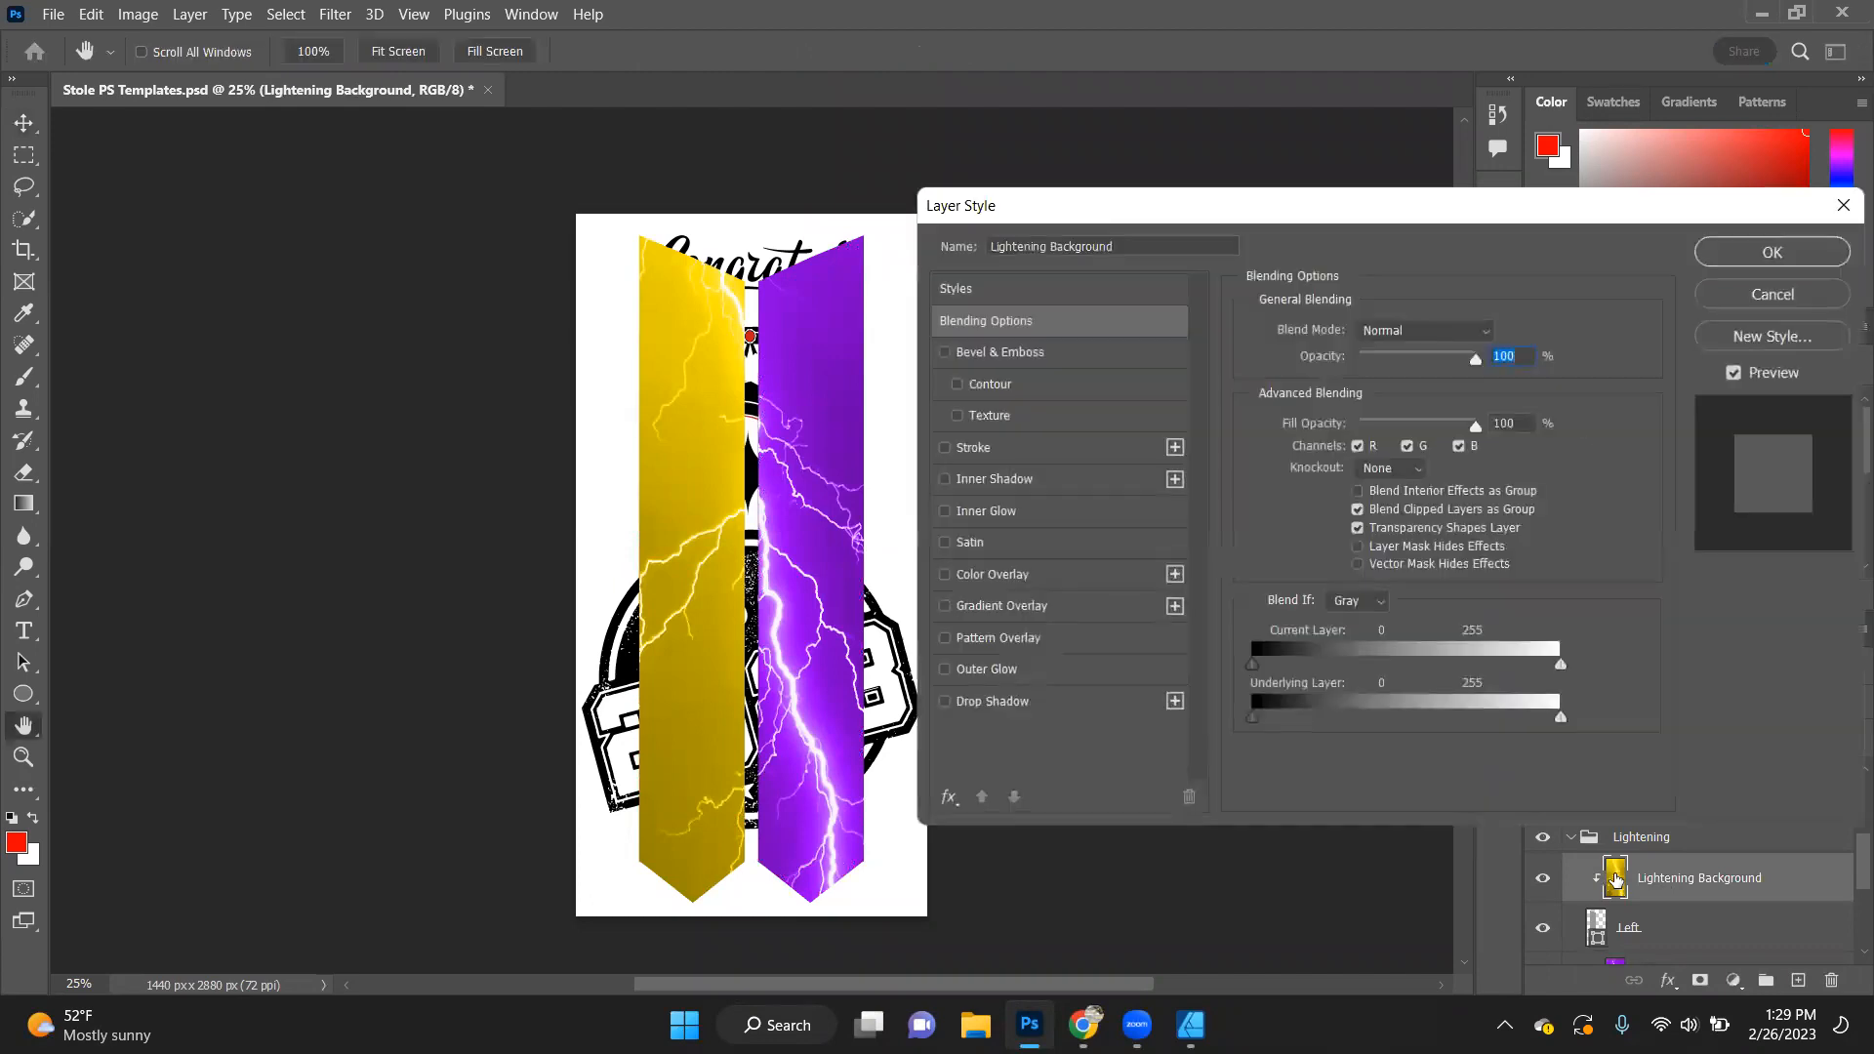
{"action": "left_click", "coordinate": [1772, 294]}
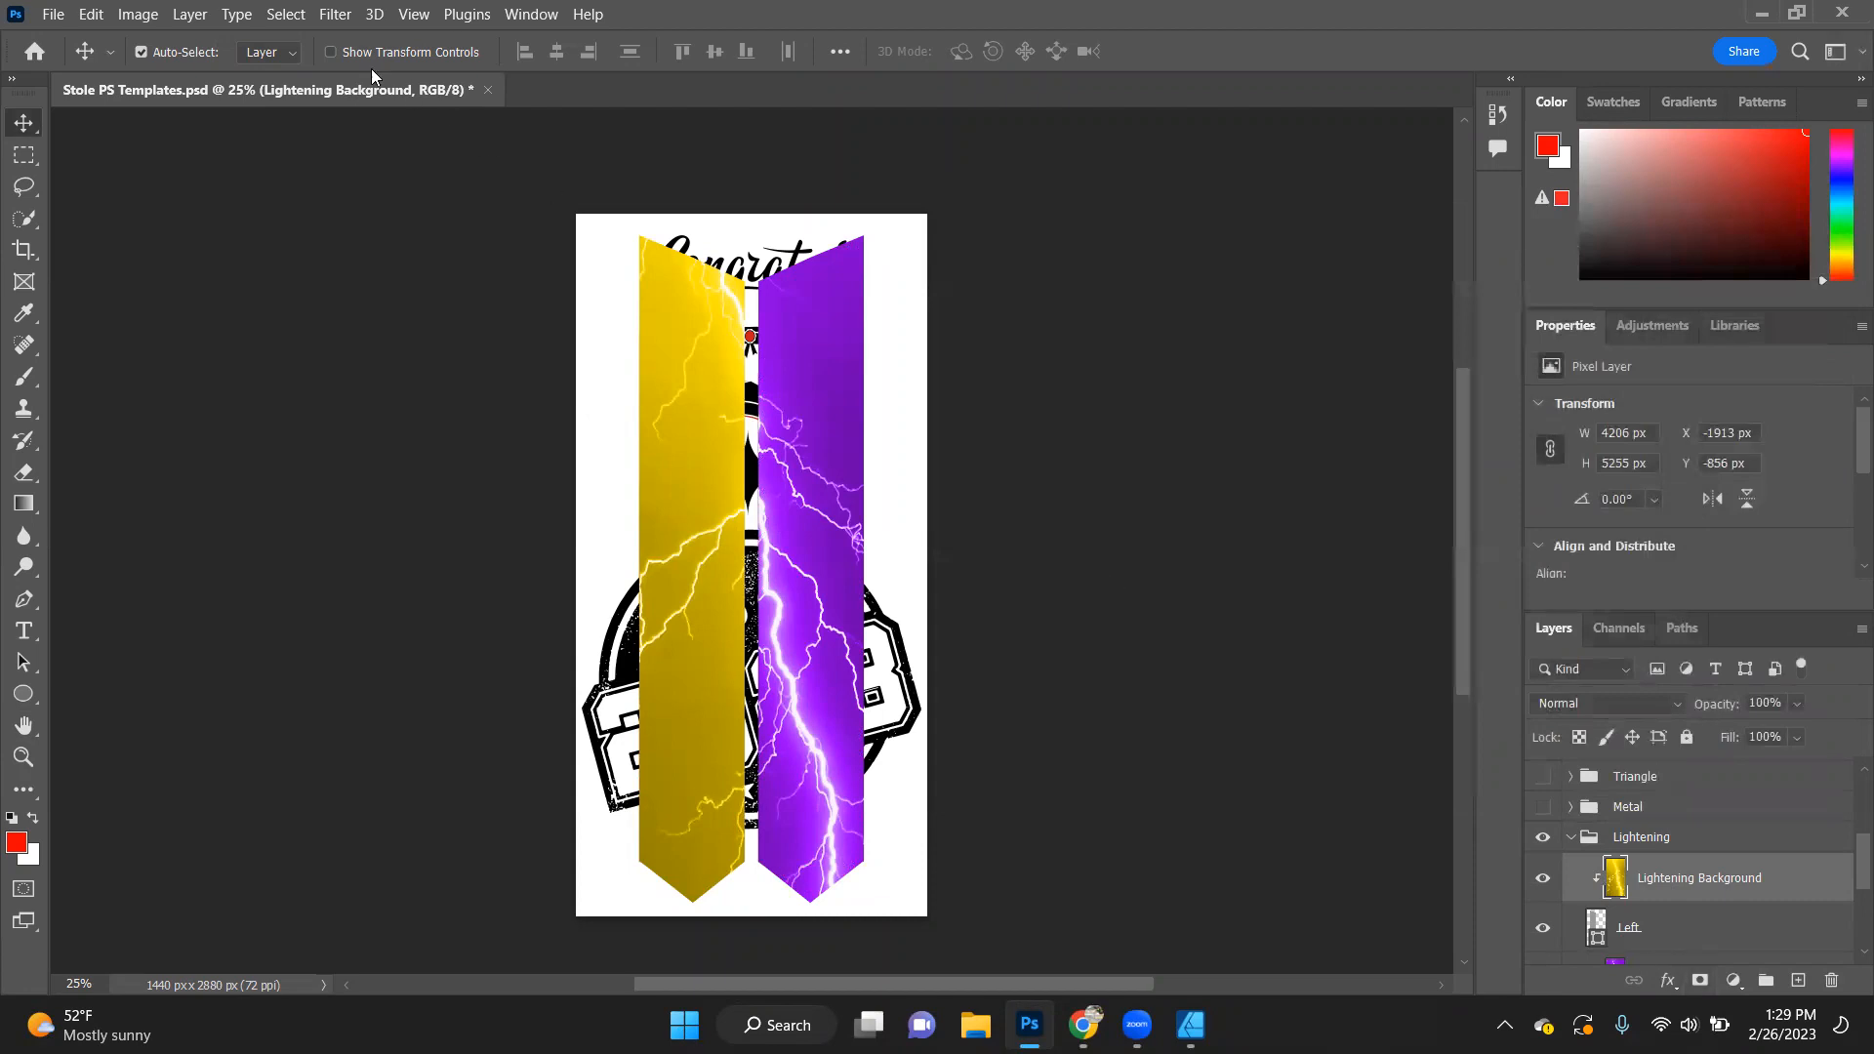
{"action": "left_click", "coordinate": [236, 14]}
{"action": "mouse_move", "coordinate": [276, 17]}
{"action": "mouse_move", "coordinate": [189, 15]}
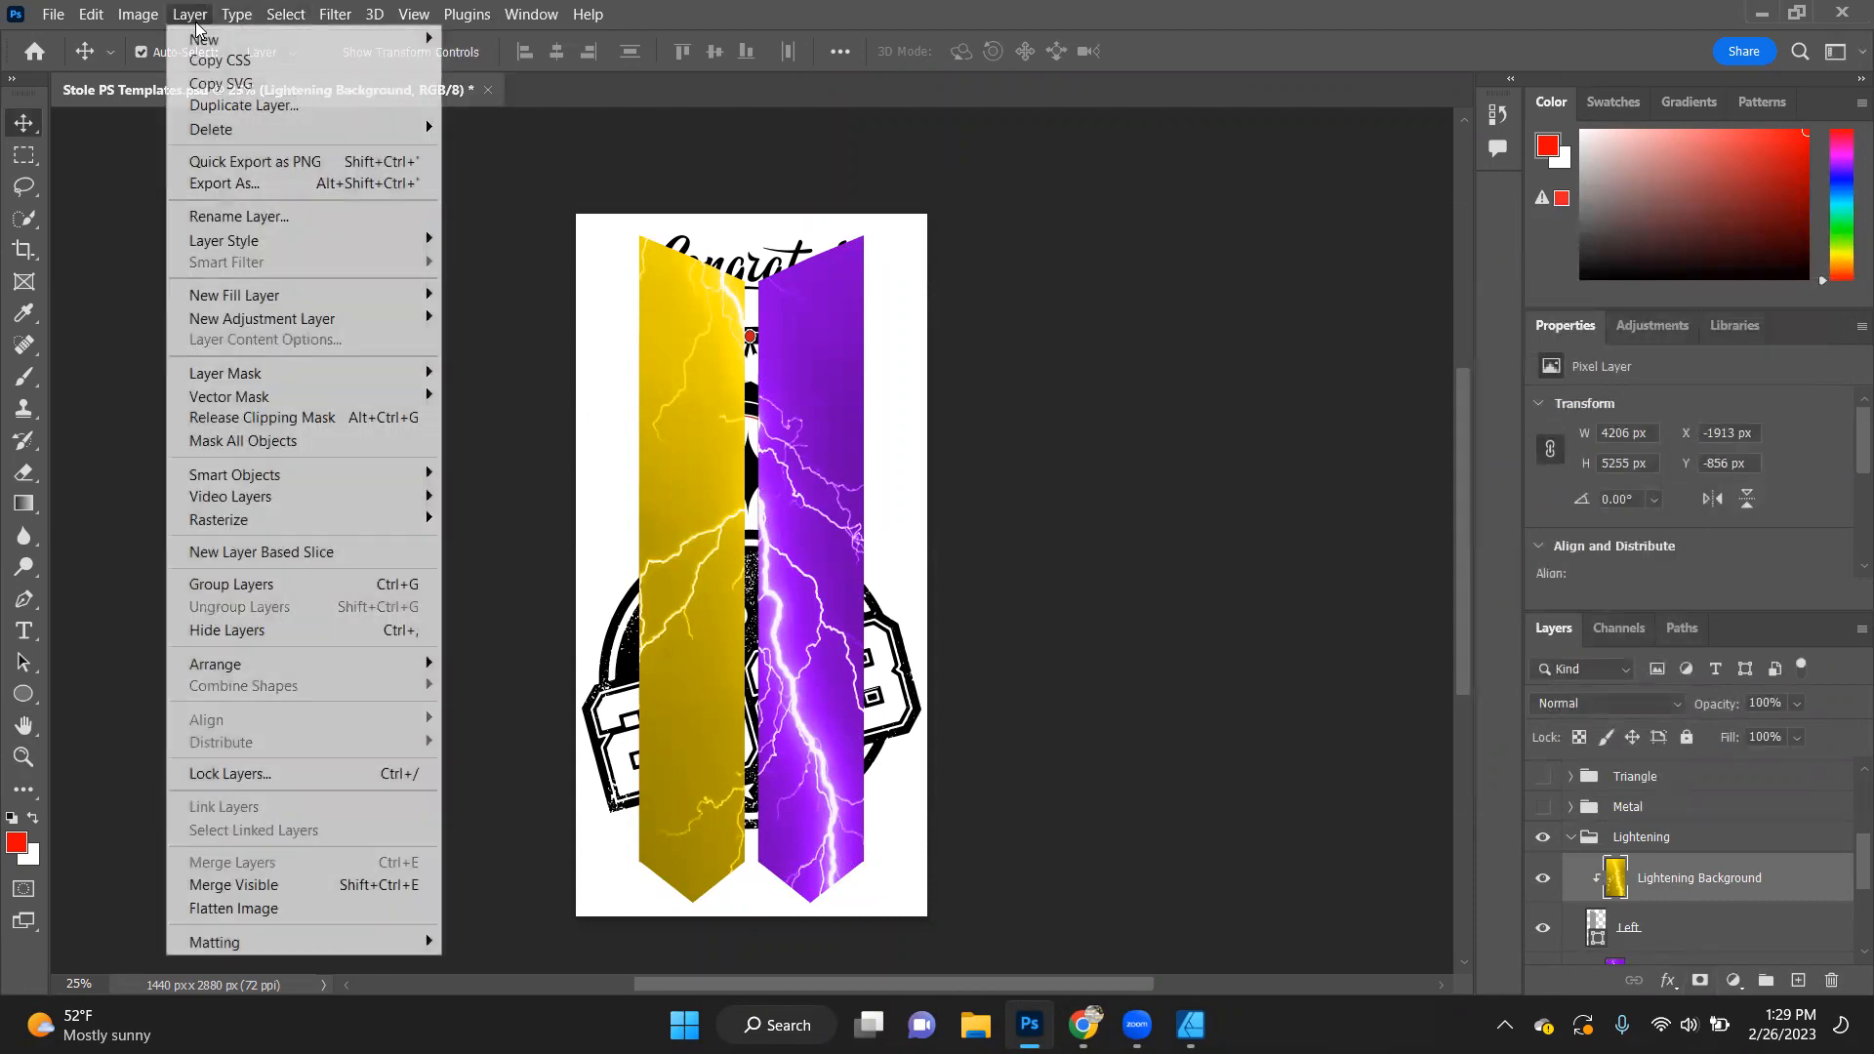
{"action": "mouse_move", "coordinate": [382, 310]}
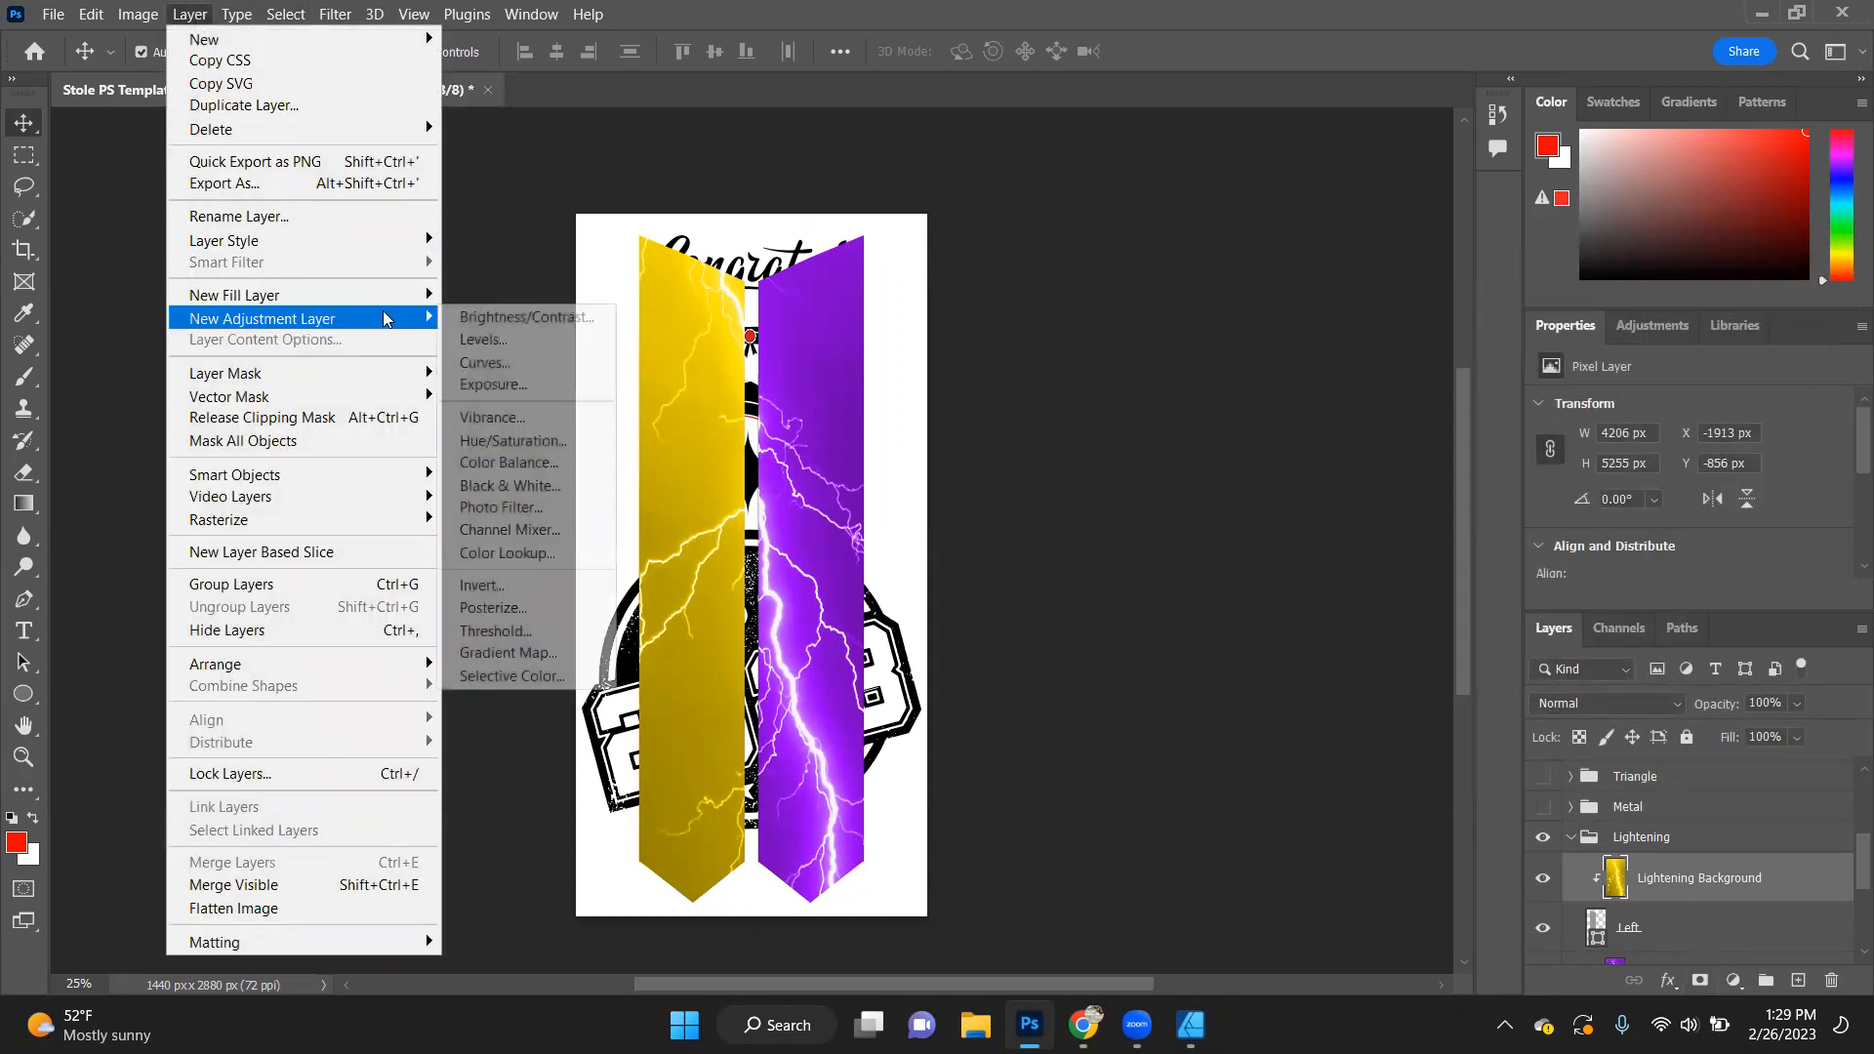
{"action": "left_click", "coordinate": [491, 442]}
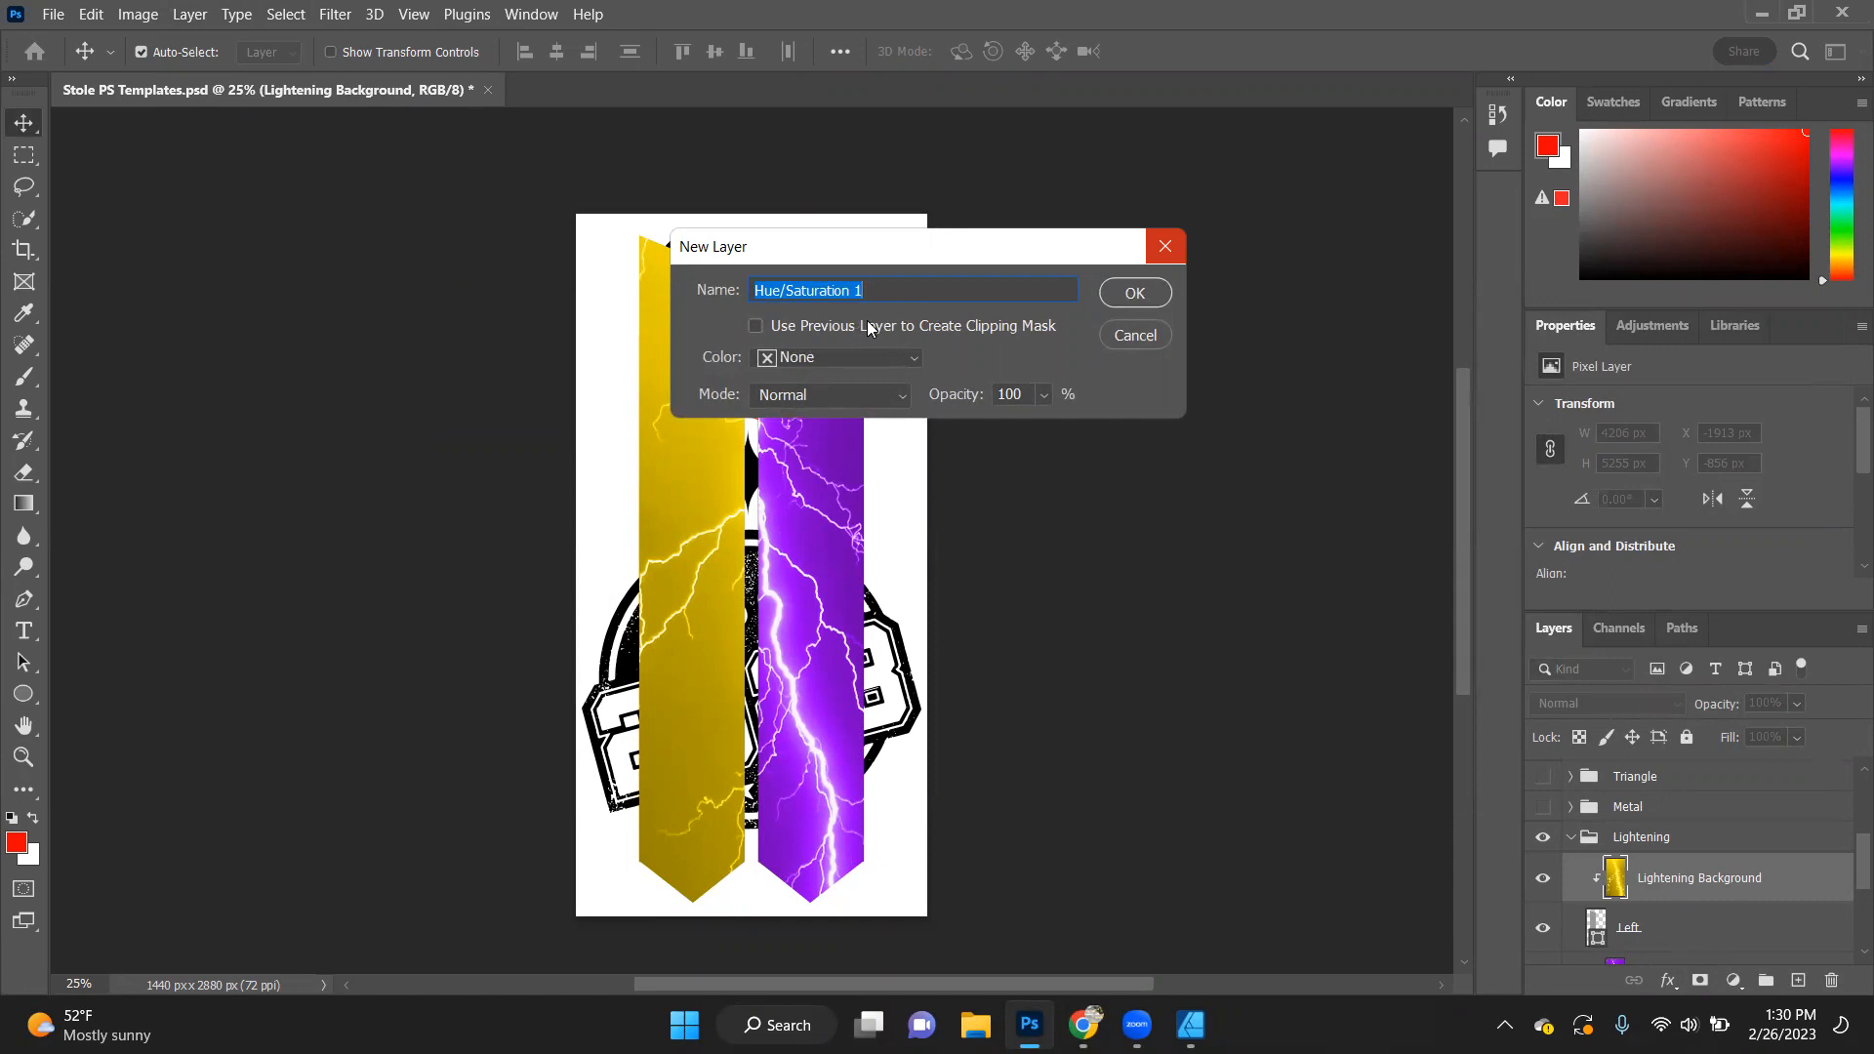
{"action": "left_click", "coordinate": [812, 326]}
{"action": "left_click", "coordinate": [1121, 305]}
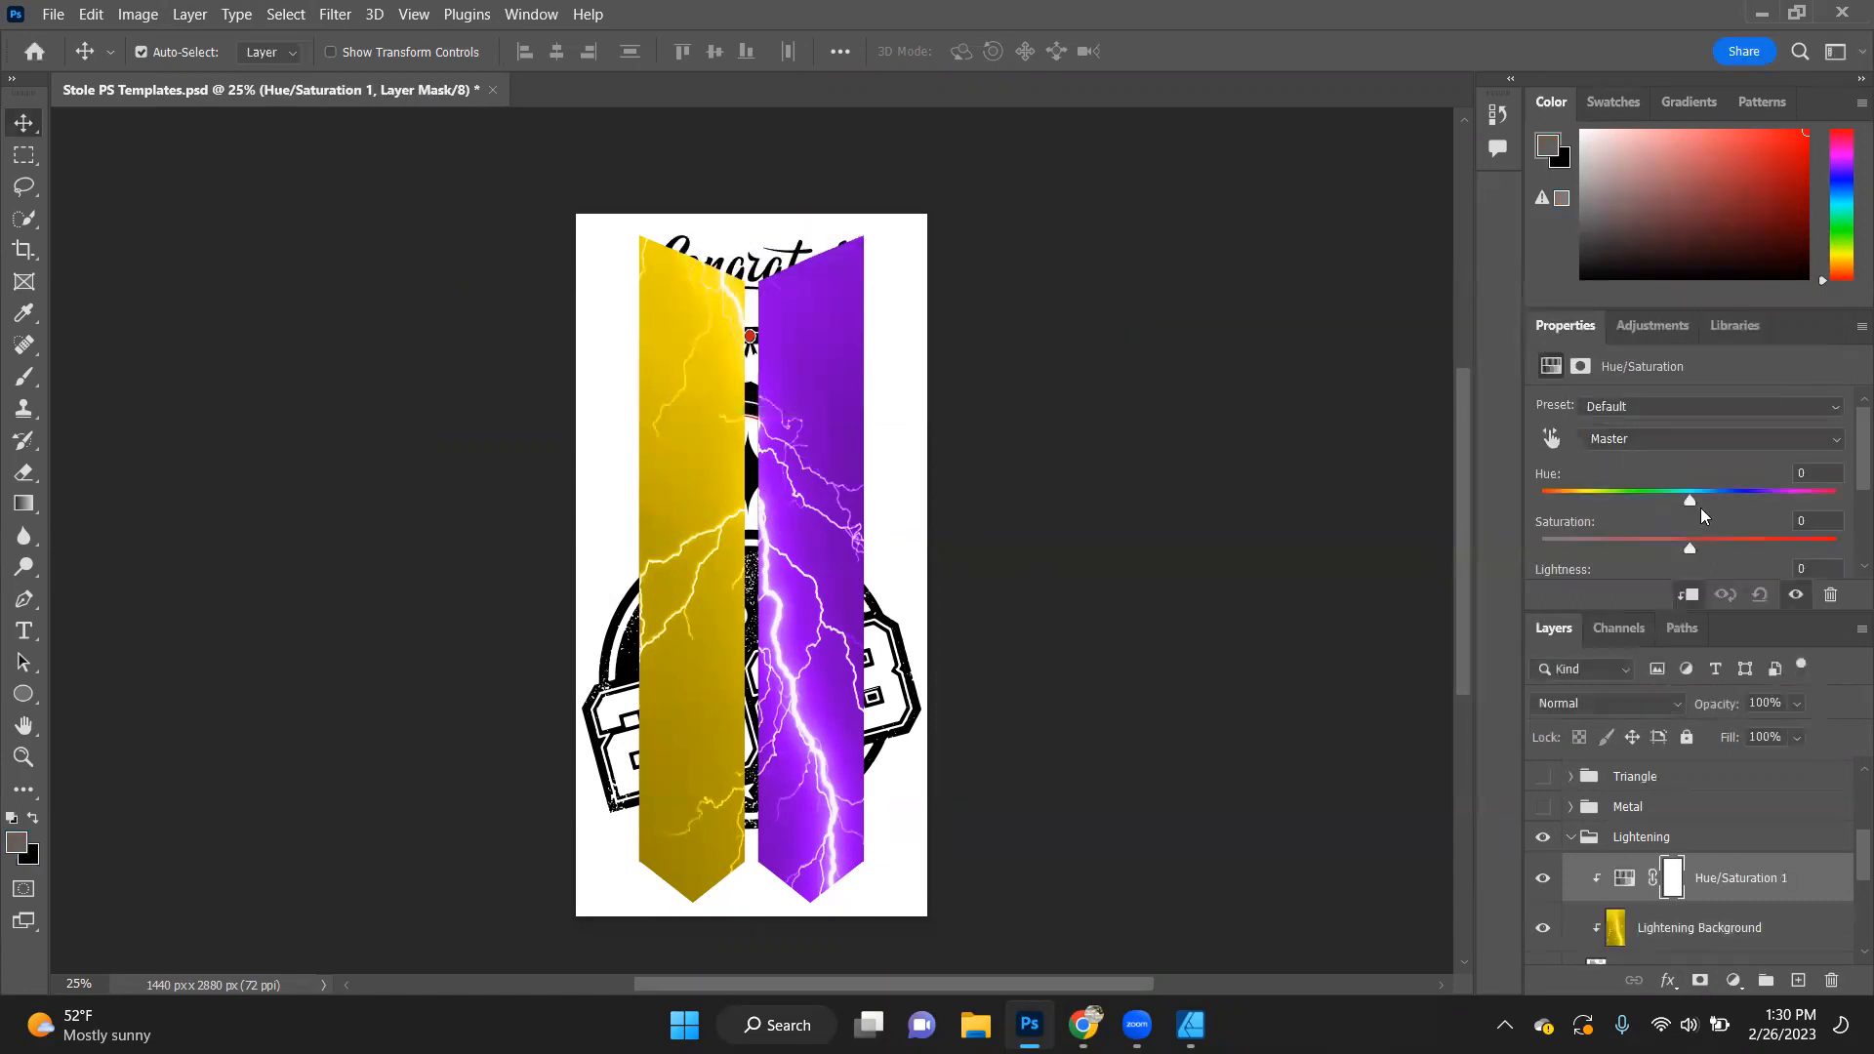
{"action": "left_click_drag", "start_coordinate": [1689, 502], "coordinate": [1612, 519]}
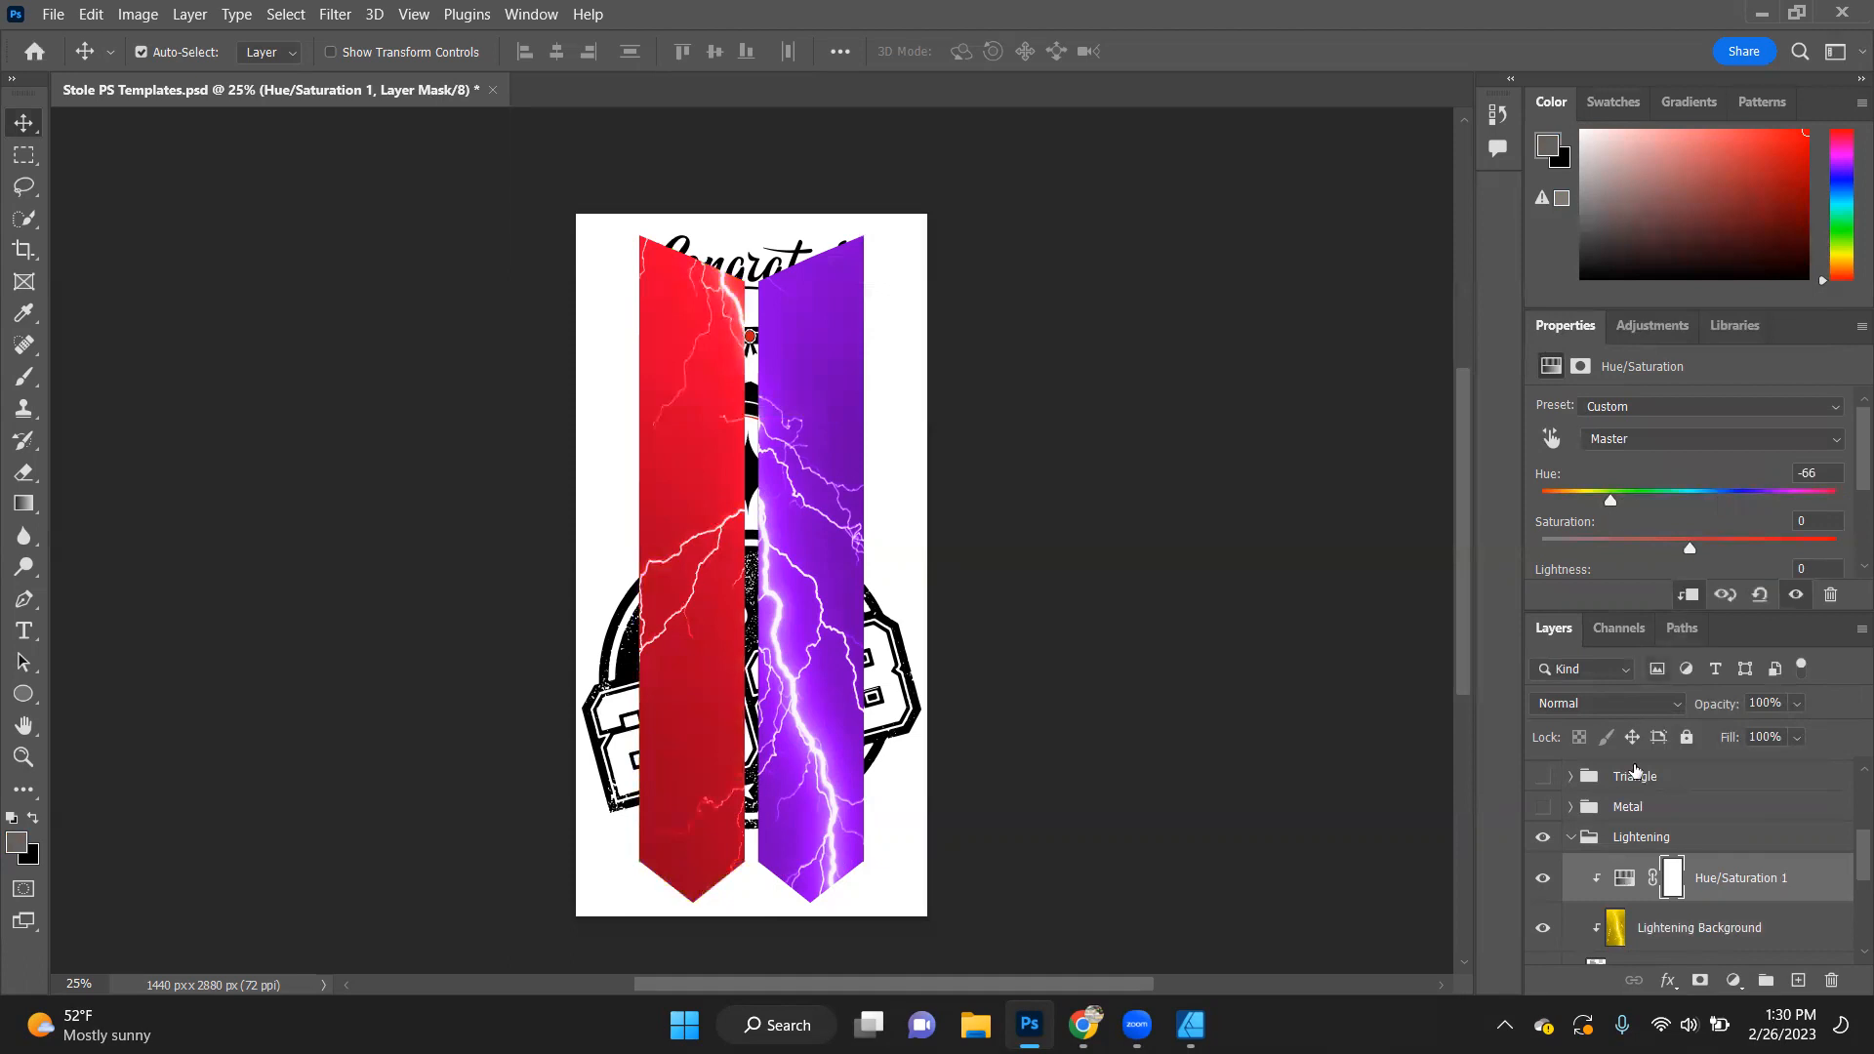
- Add a clipped Hue/Saturation adjustment layer to the right panel's Lightening Background, with Hue at -119 to turn it green
{"action": "scroll", "coordinate": [1655, 707], "scroll_direction": "down", "scroll_amount": 1}
{"action": "scroll", "coordinate": [1694, 830], "scroll_direction": "down", "scroll_amount": 2}
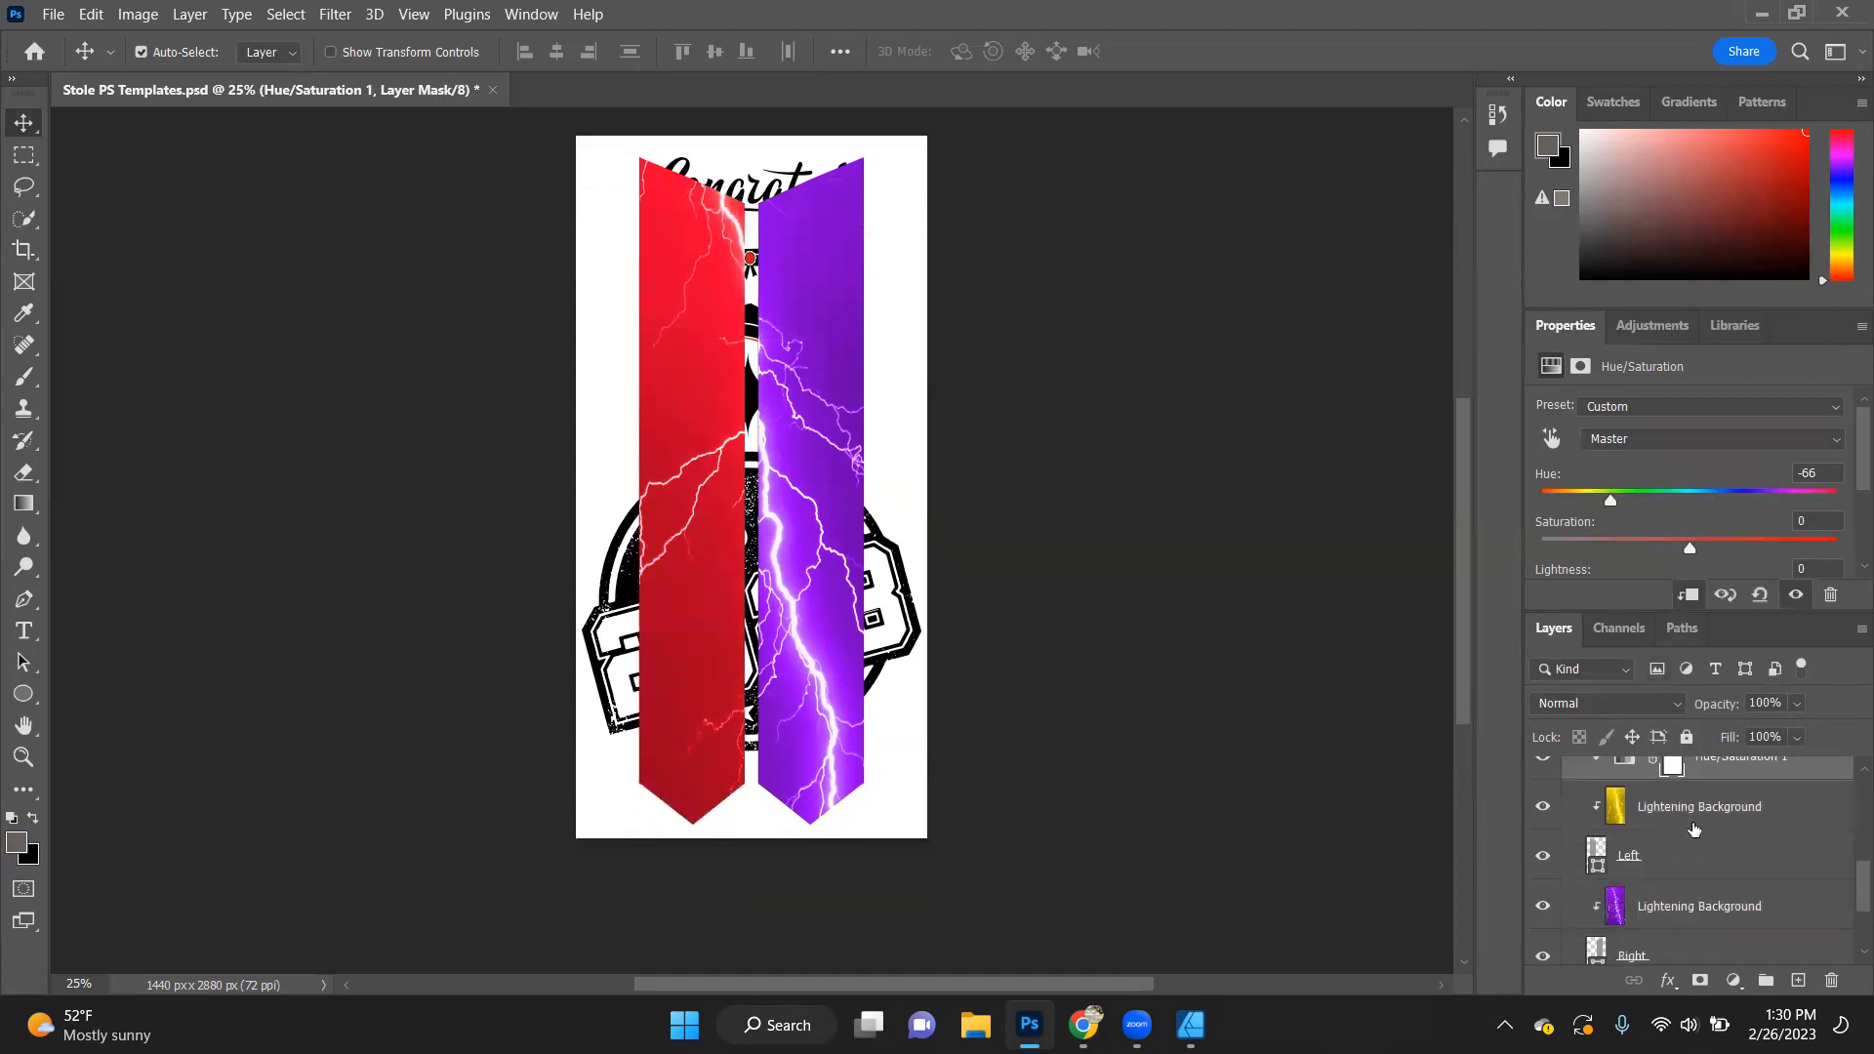
{"action": "scroll", "coordinate": [1695, 829], "scroll_direction": "down", "scroll_amount": 2}
{"action": "left_click", "coordinate": [1681, 796]}
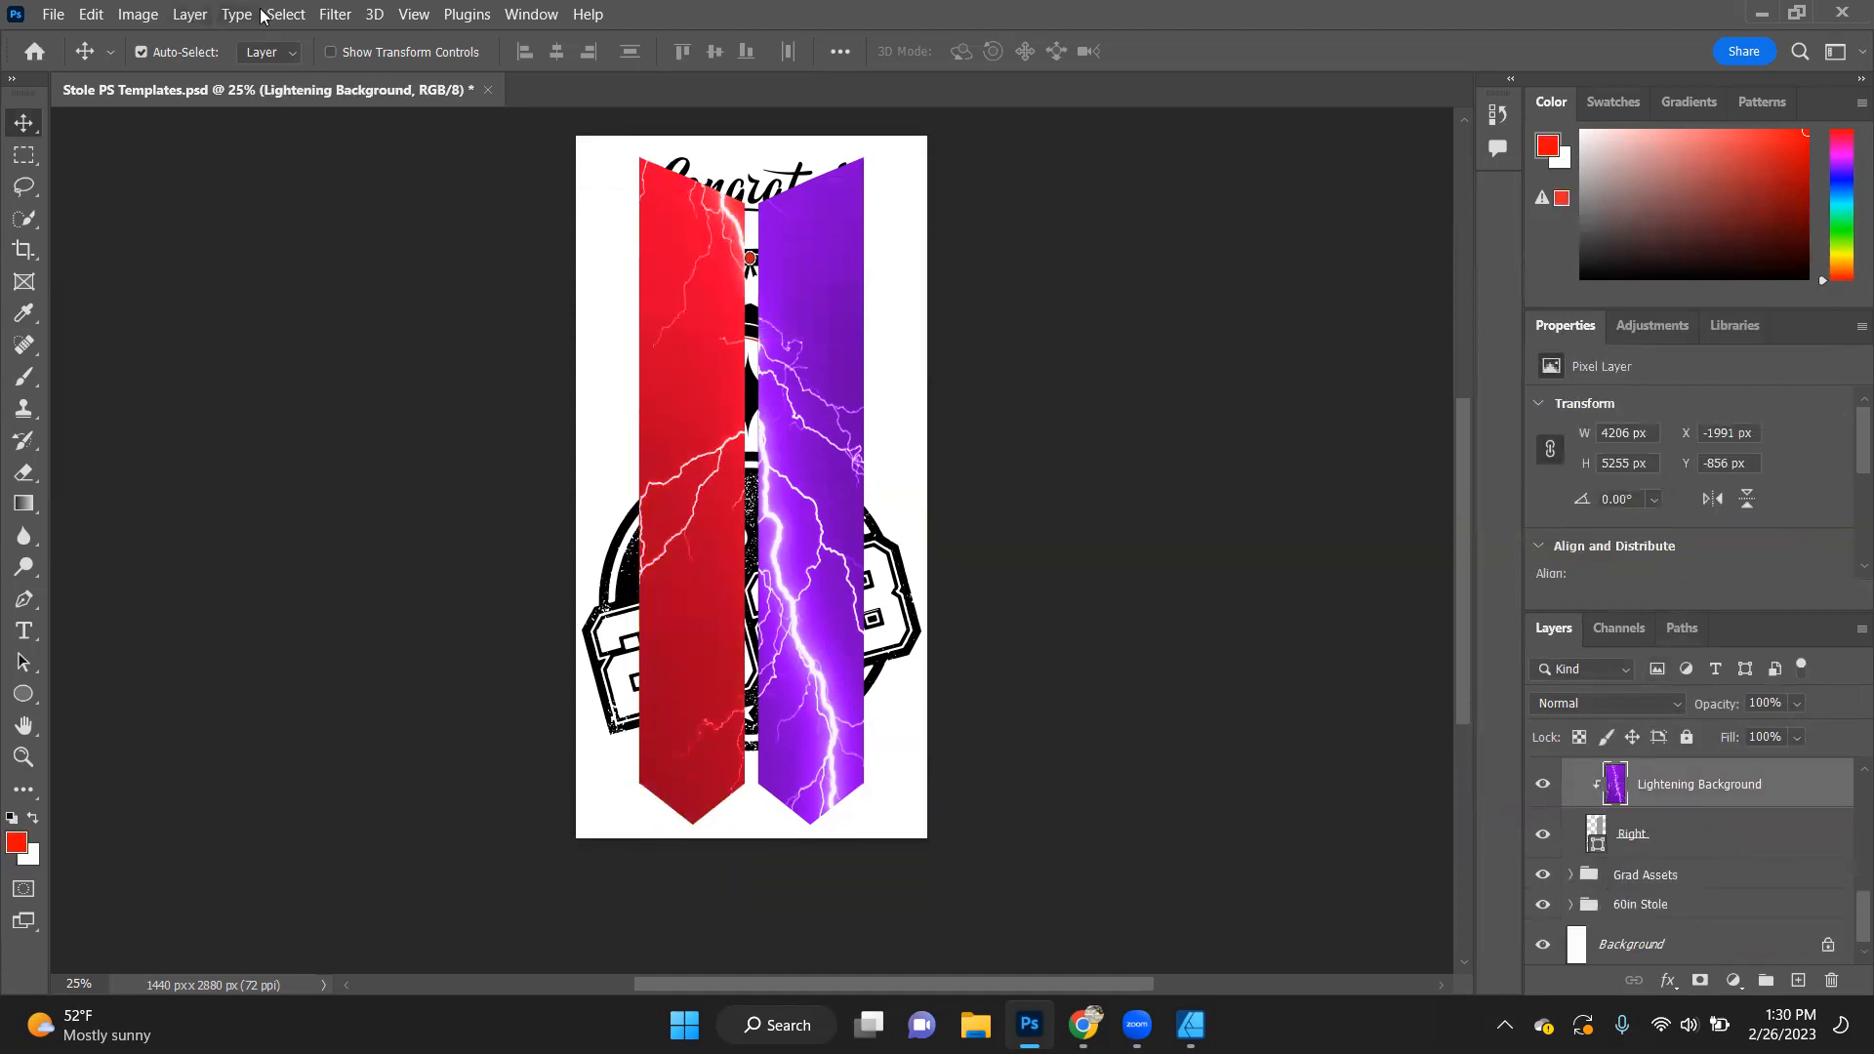
{"action": "left_click", "coordinate": [190, 14]}
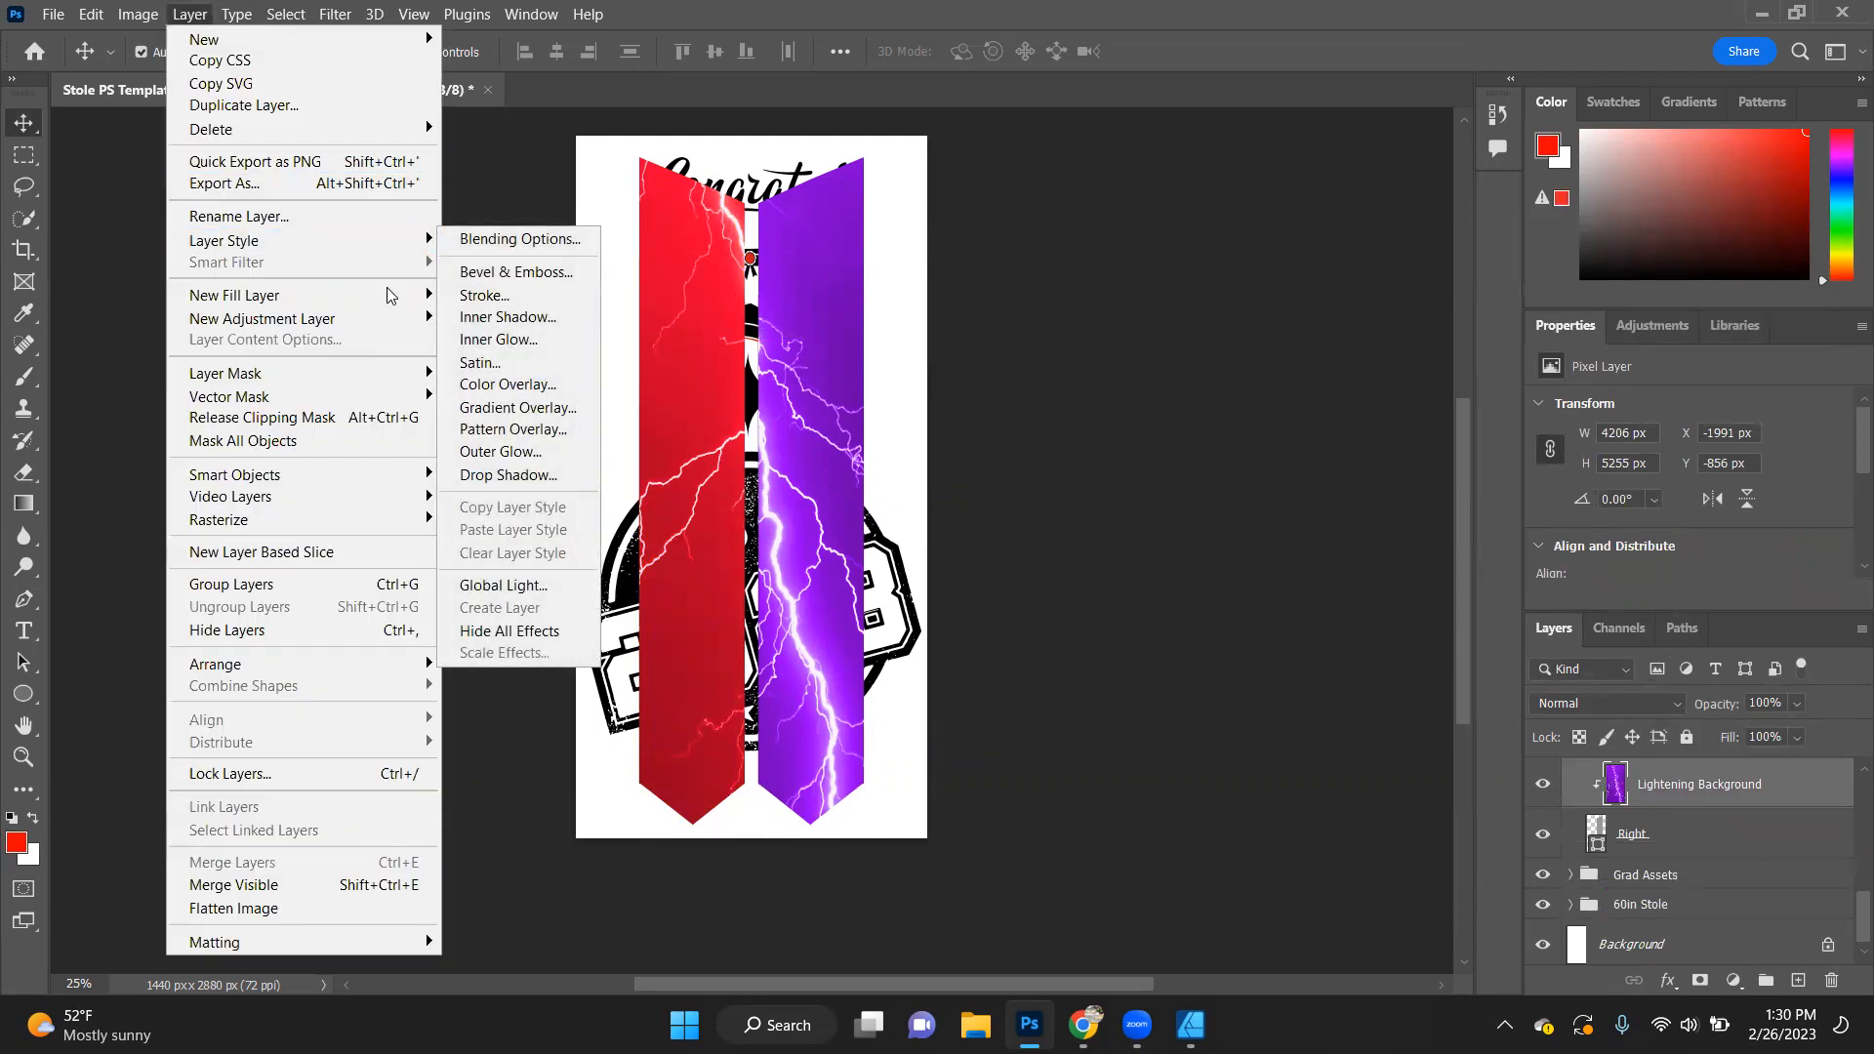
{"action": "mouse_move", "coordinate": [391, 319]}
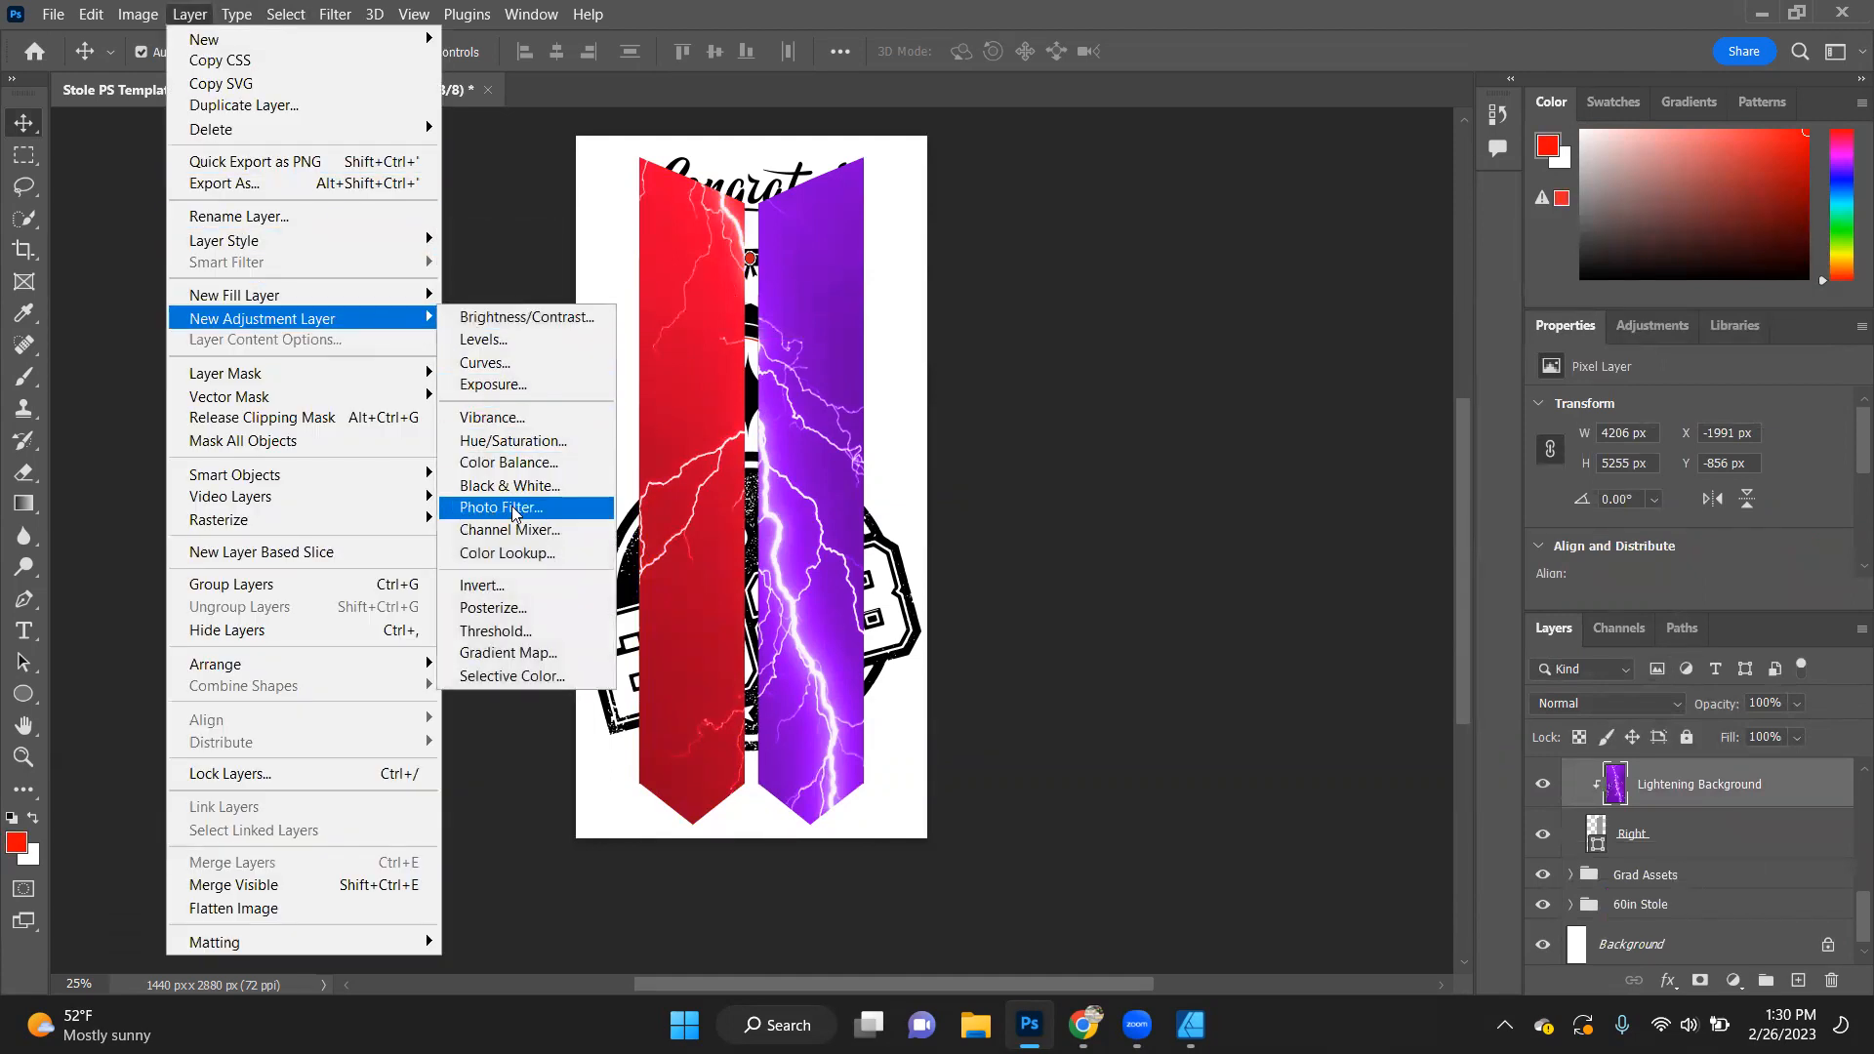
{"action": "left_click", "coordinate": [536, 442]}
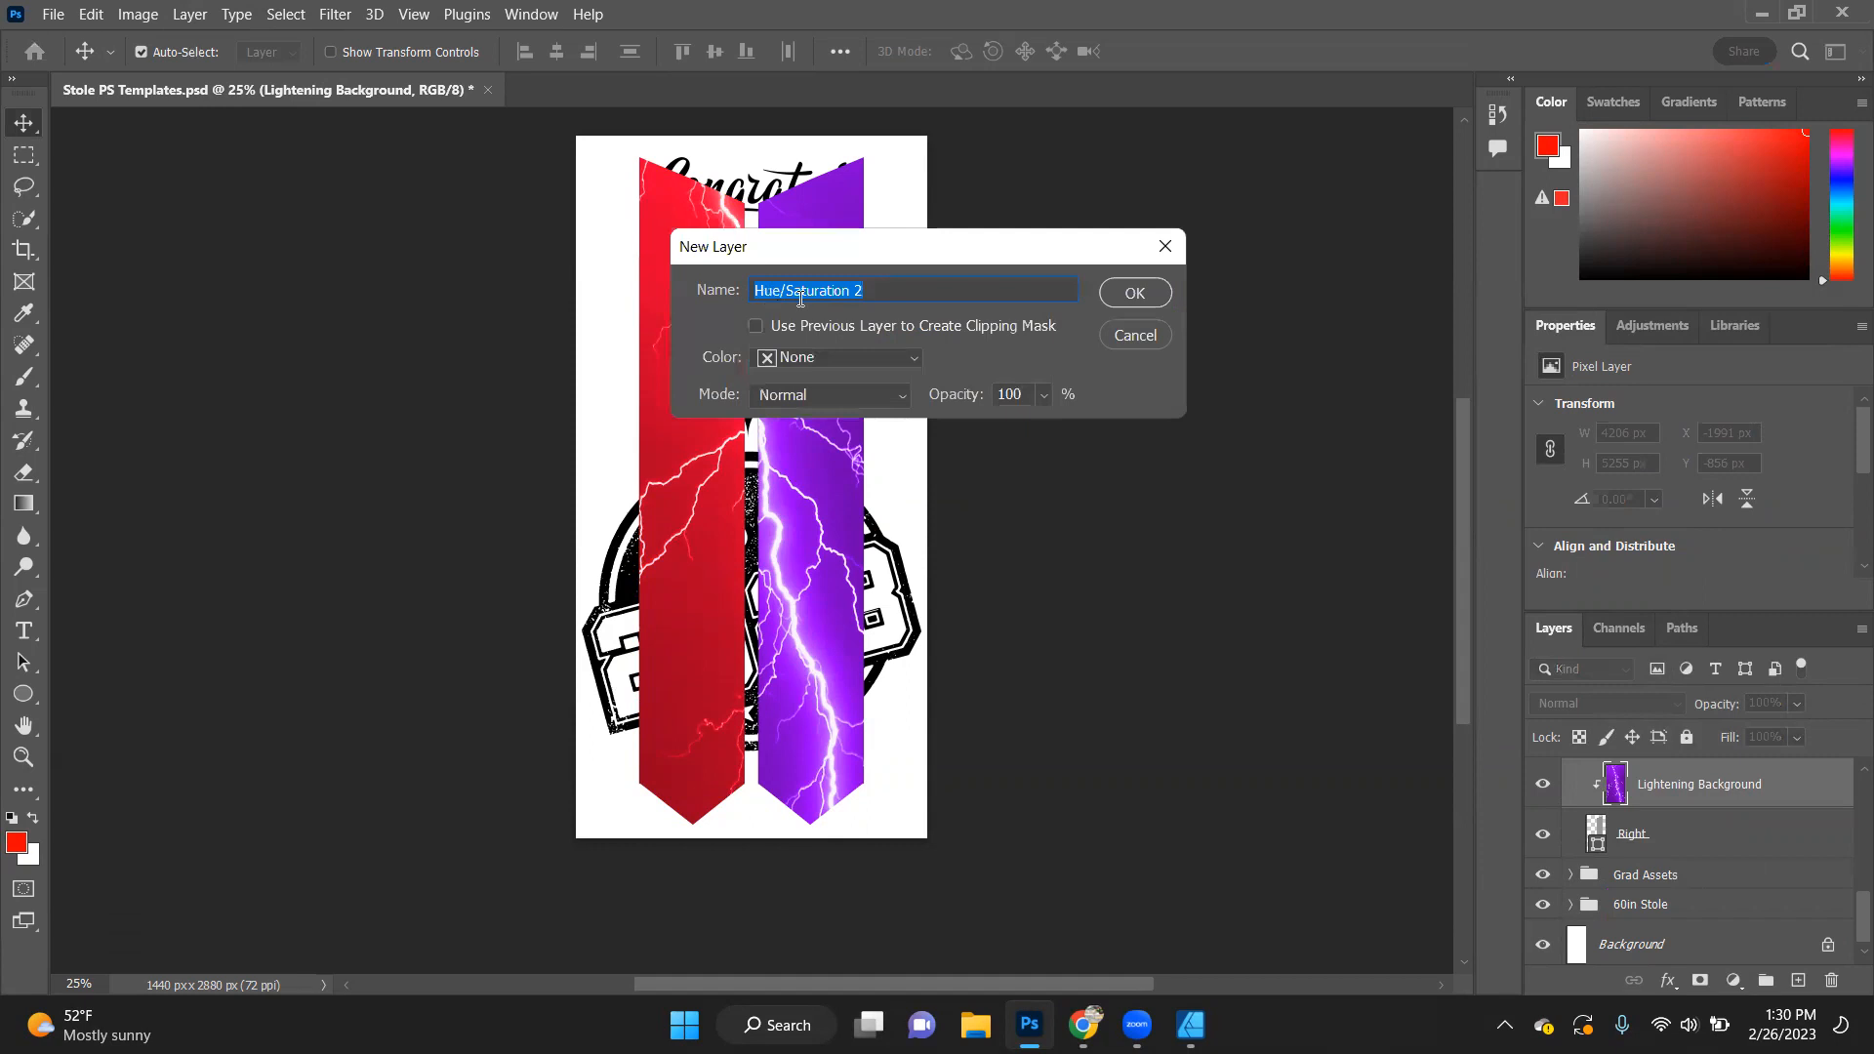
{"action": "left_click", "coordinate": [796, 326]}
{"action": "left_click", "coordinate": [1135, 293]}
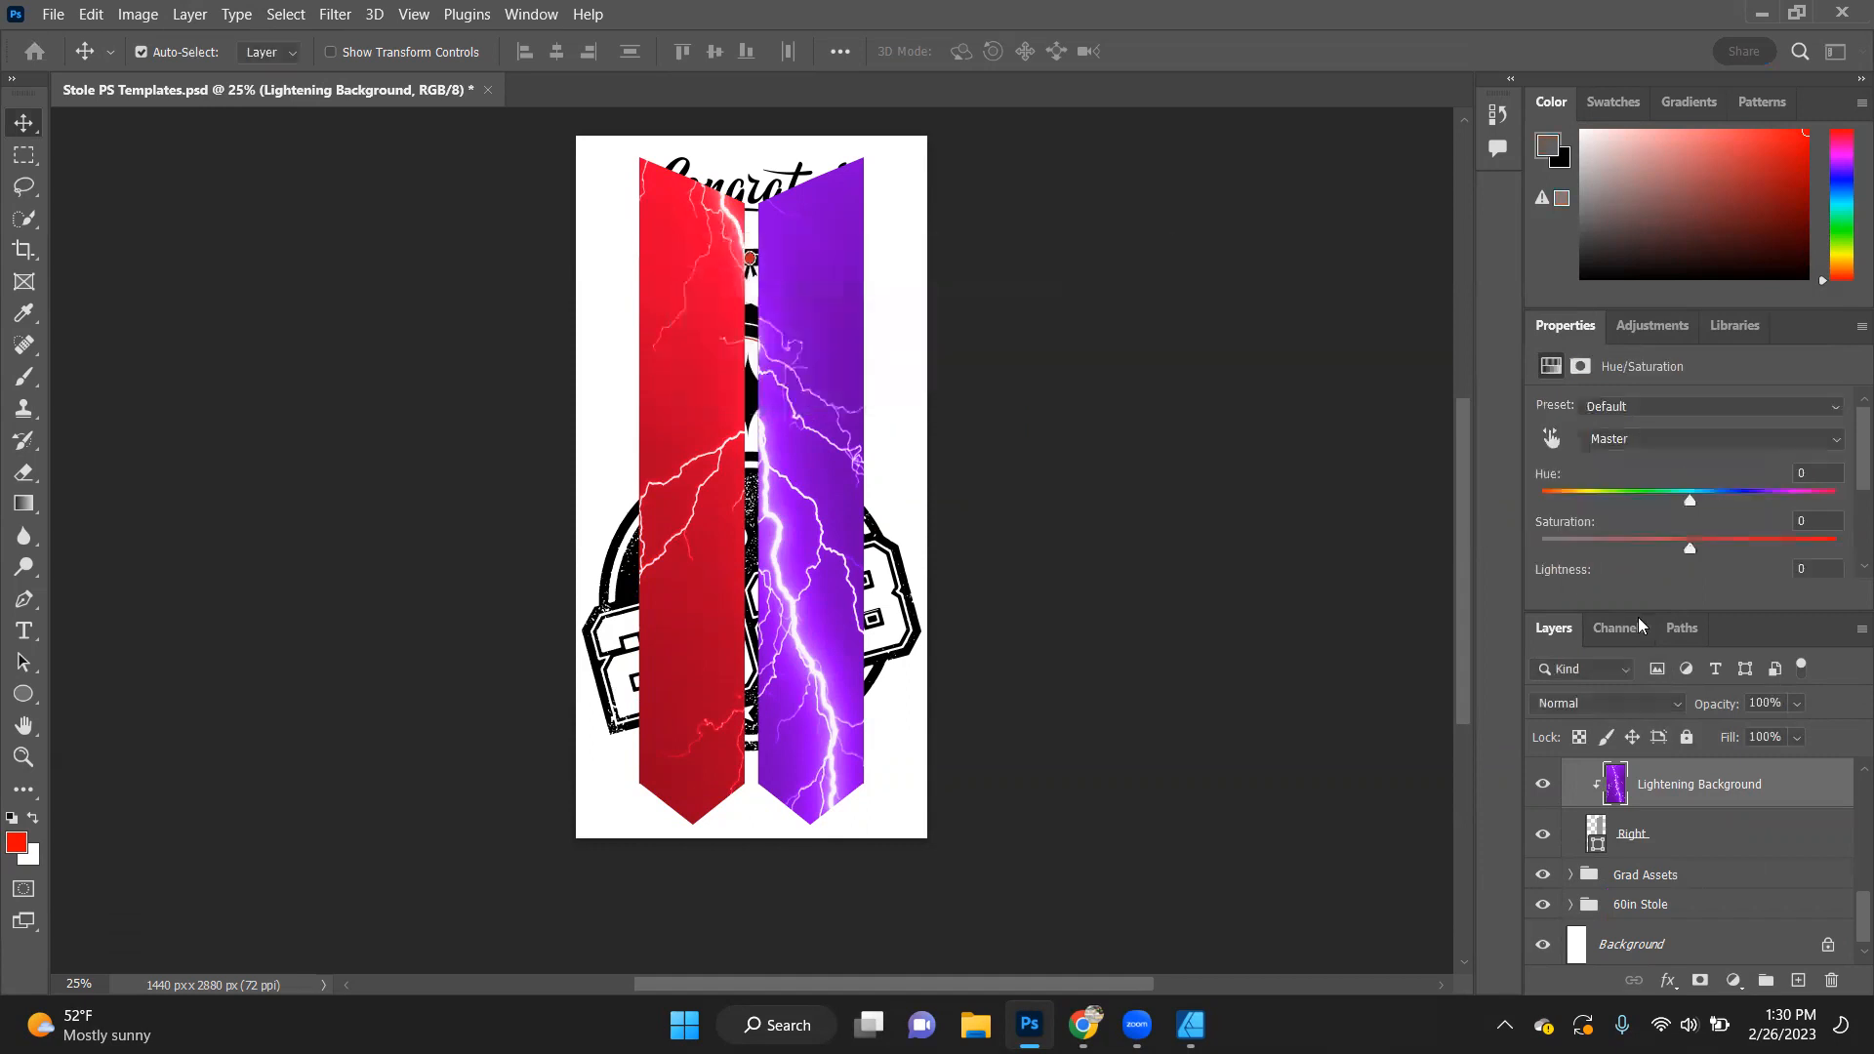
{"action": "left_click_drag", "start_coordinate": [1696, 497], "coordinate": [1580, 483]}
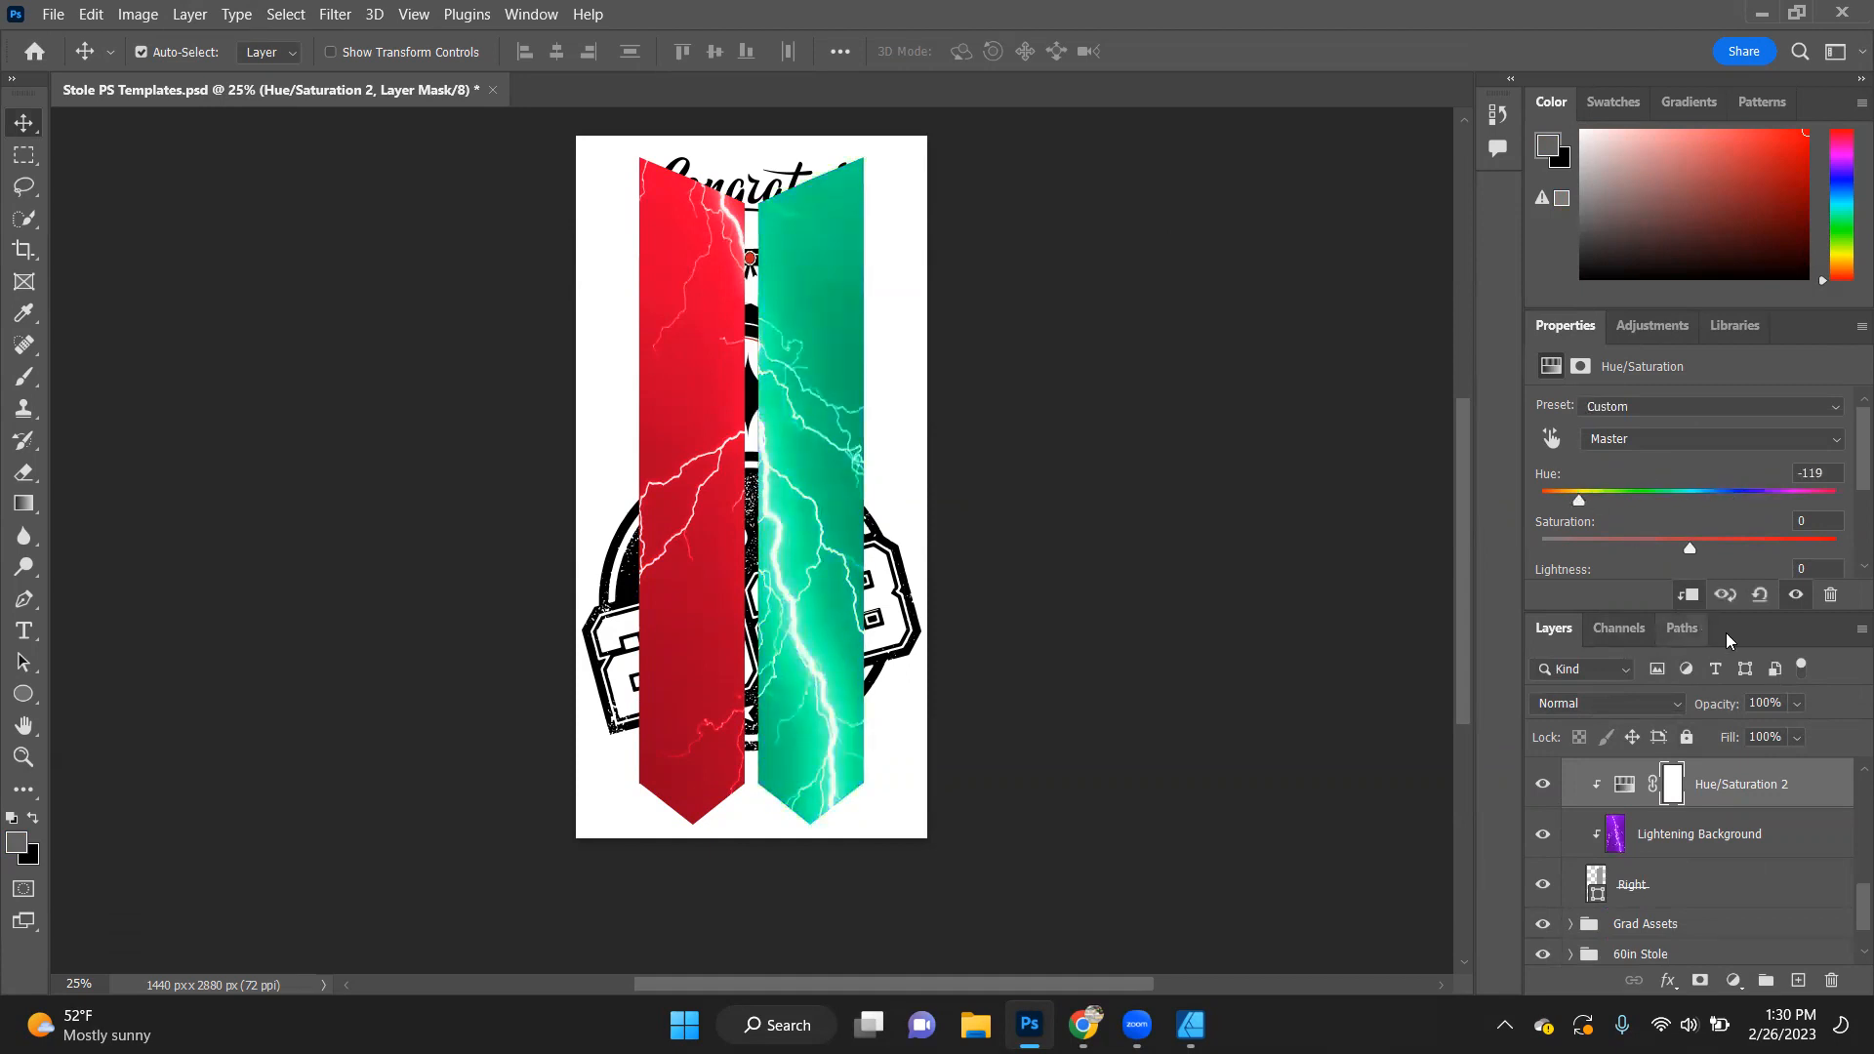
- Collapse and hide the Lightening group to reveal the Grad Assets artwork
{"action": "scroll", "coordinate": [1557, 861], "scroll_direction": "up", "scroll_amount": 3}
{"action": "scroll", "coordinate": [1557, 861], "scroll_direction": "up", "scroll_amount": 3}
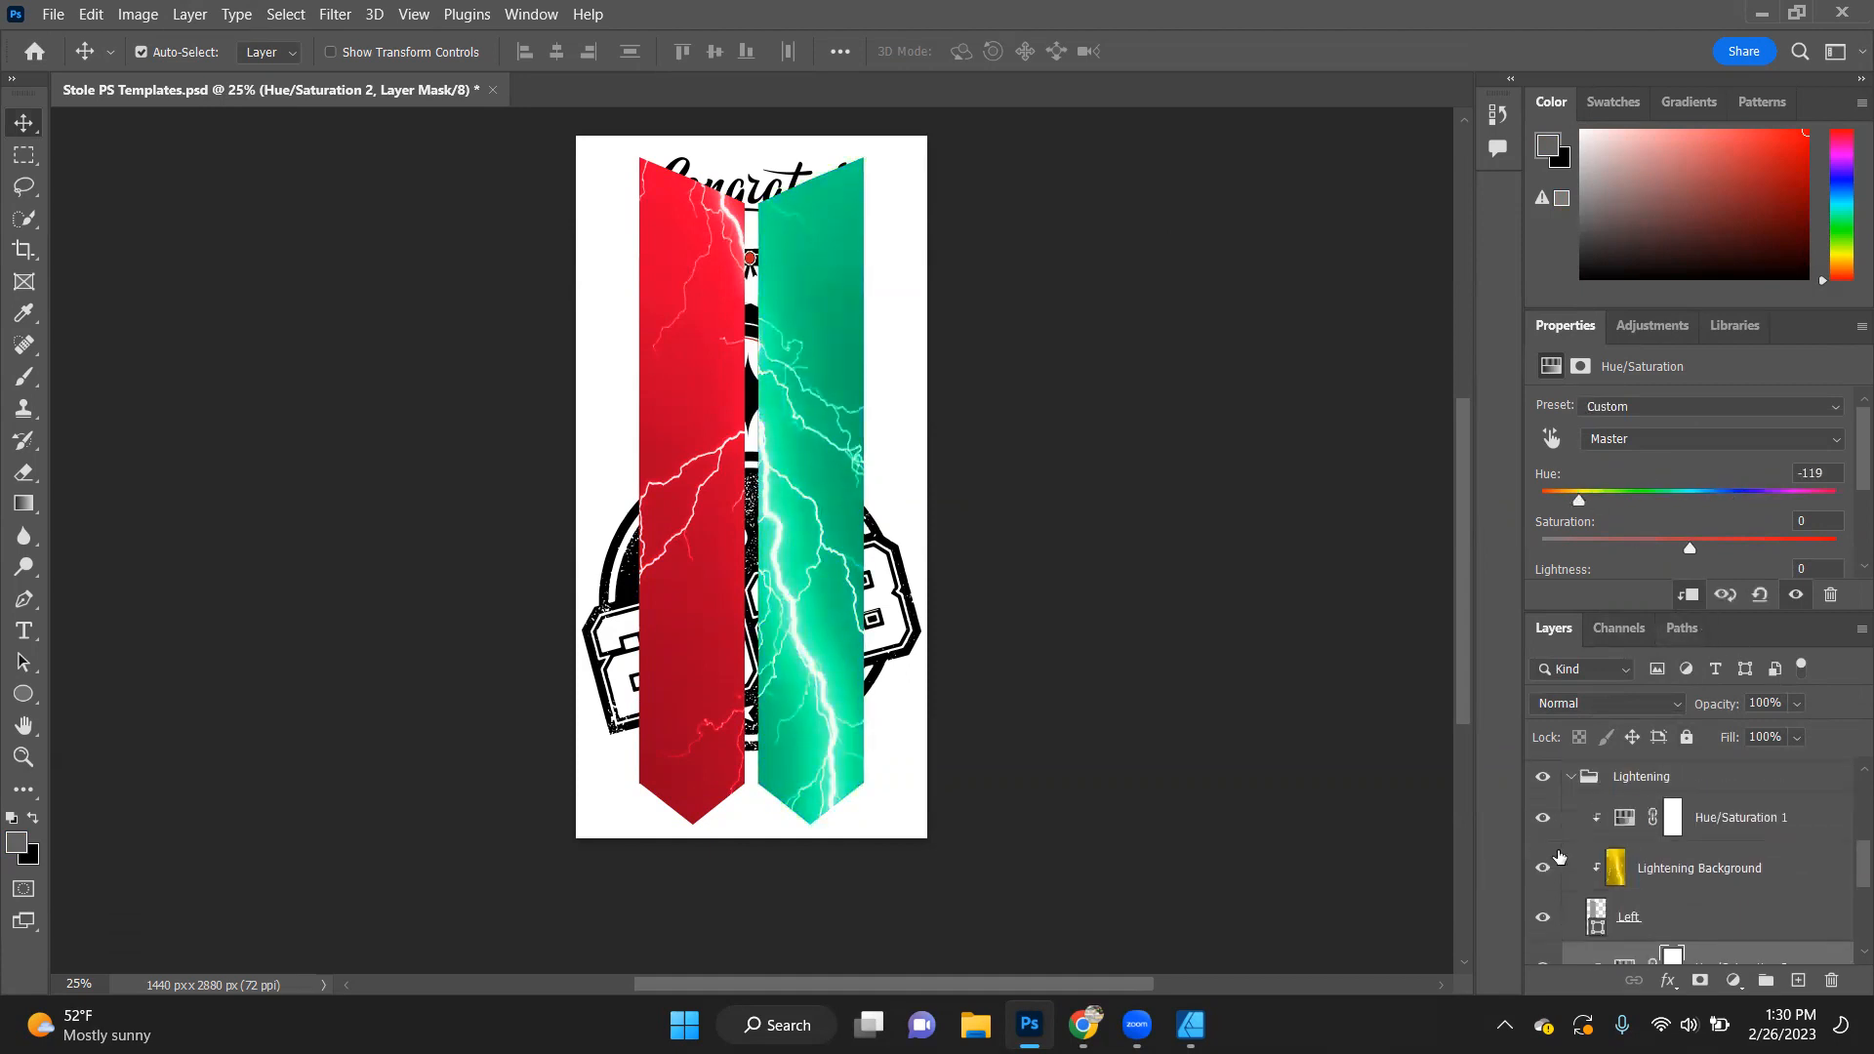
{"action": "left_click", "coordinate": [1566, 840]}
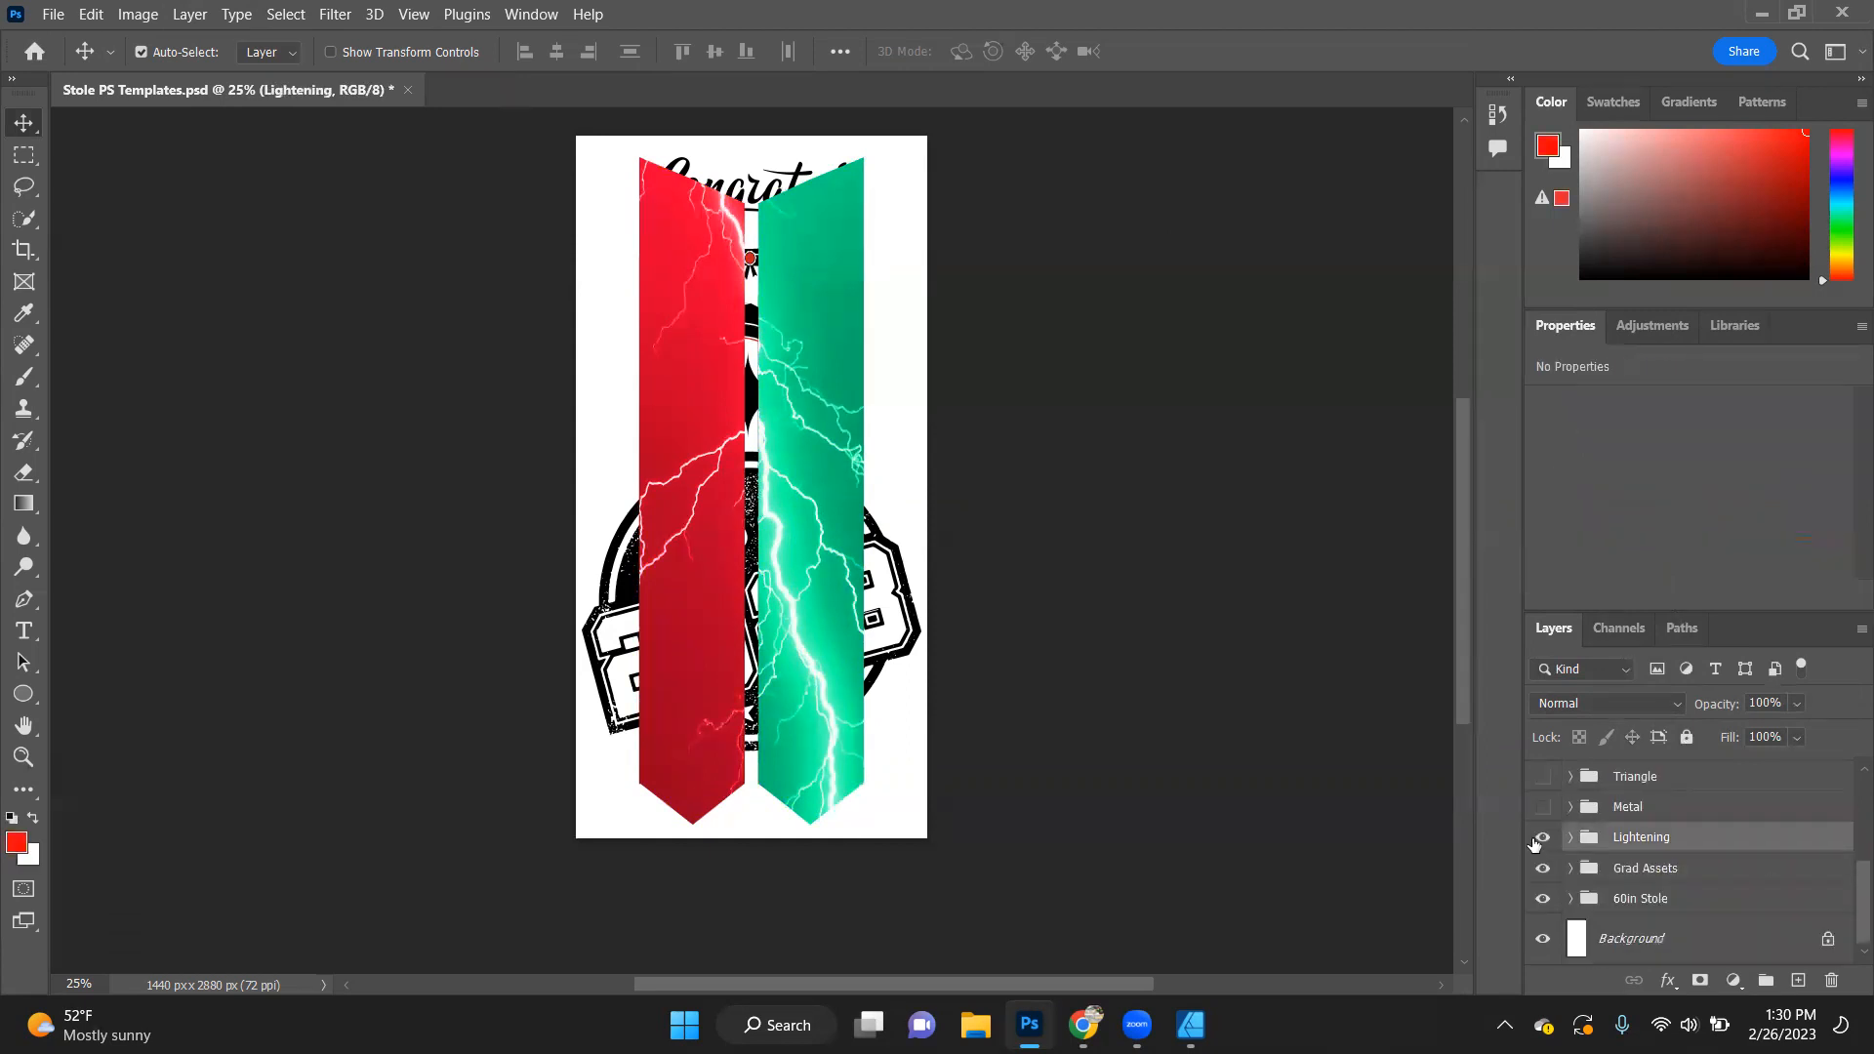
{"action": "left_click", "coordinate": [1542, 837]}
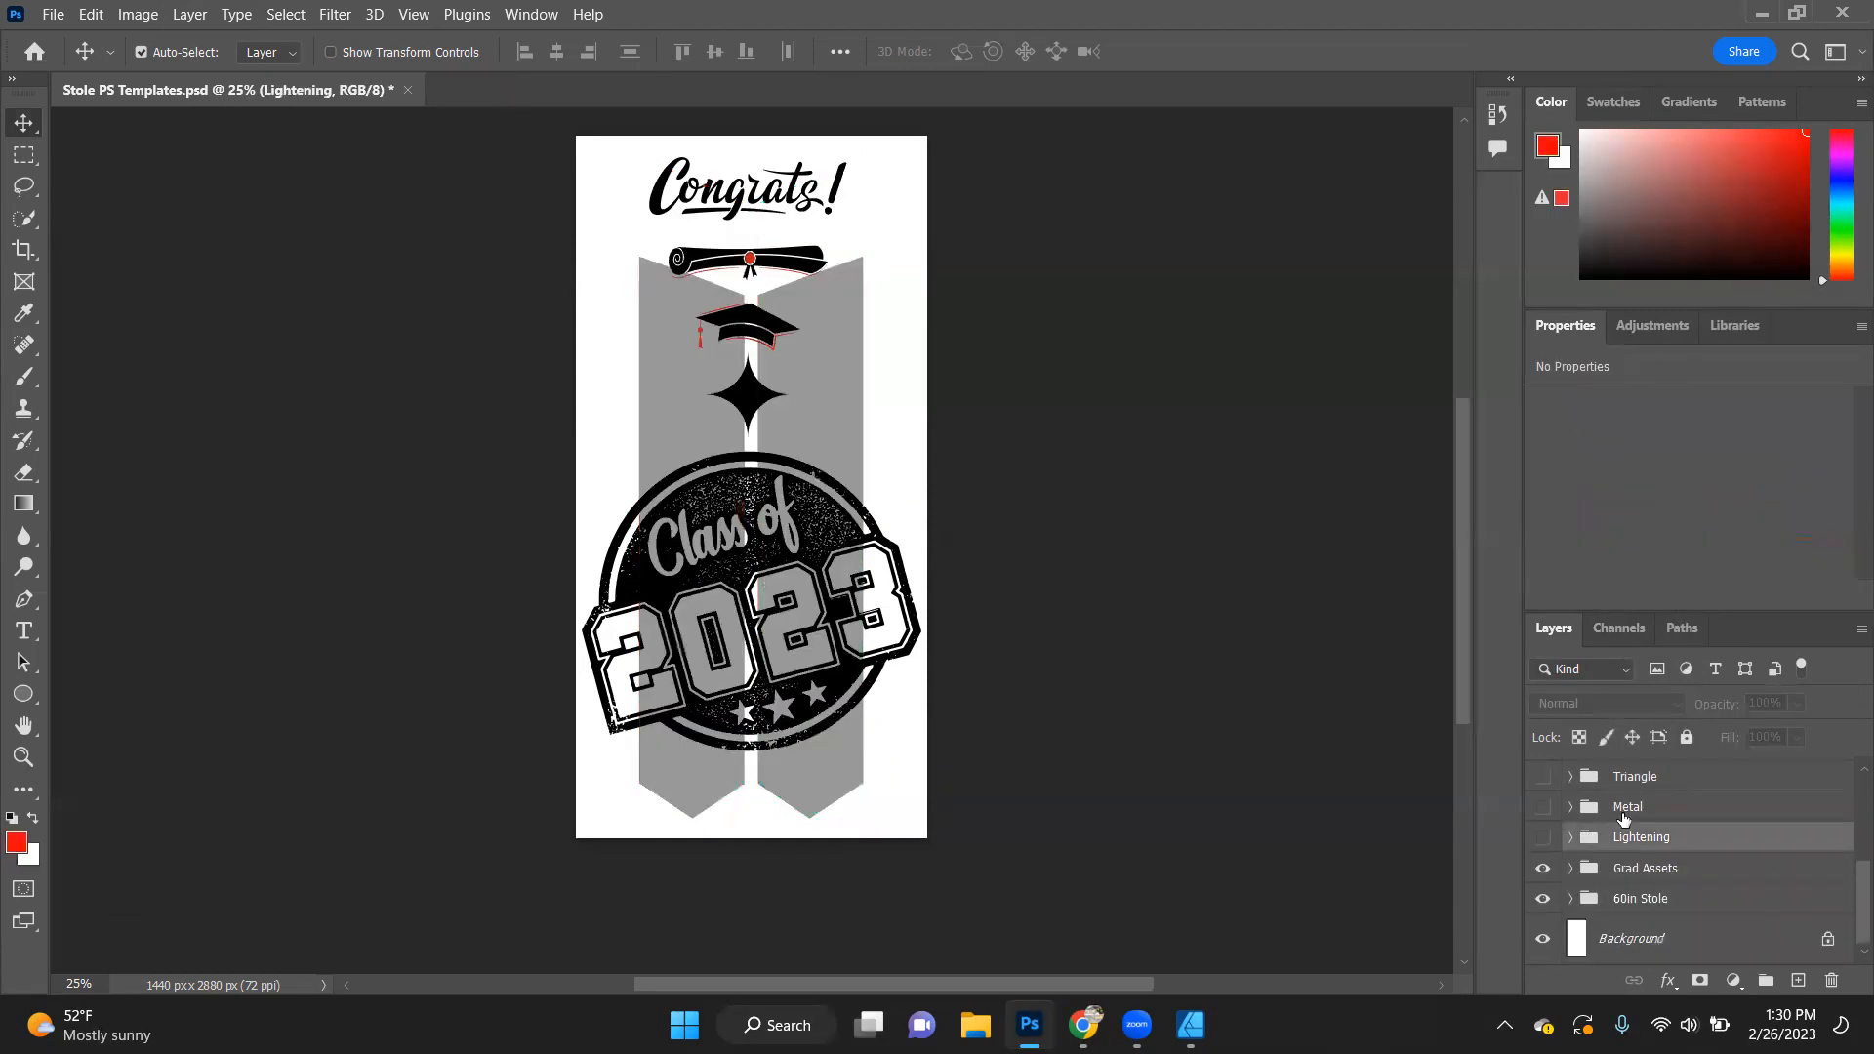
- Expand the Grad Assets group to show its layers, then collapse and hide the group
{"action": "left_click", "coordinate": [1573, 874]}
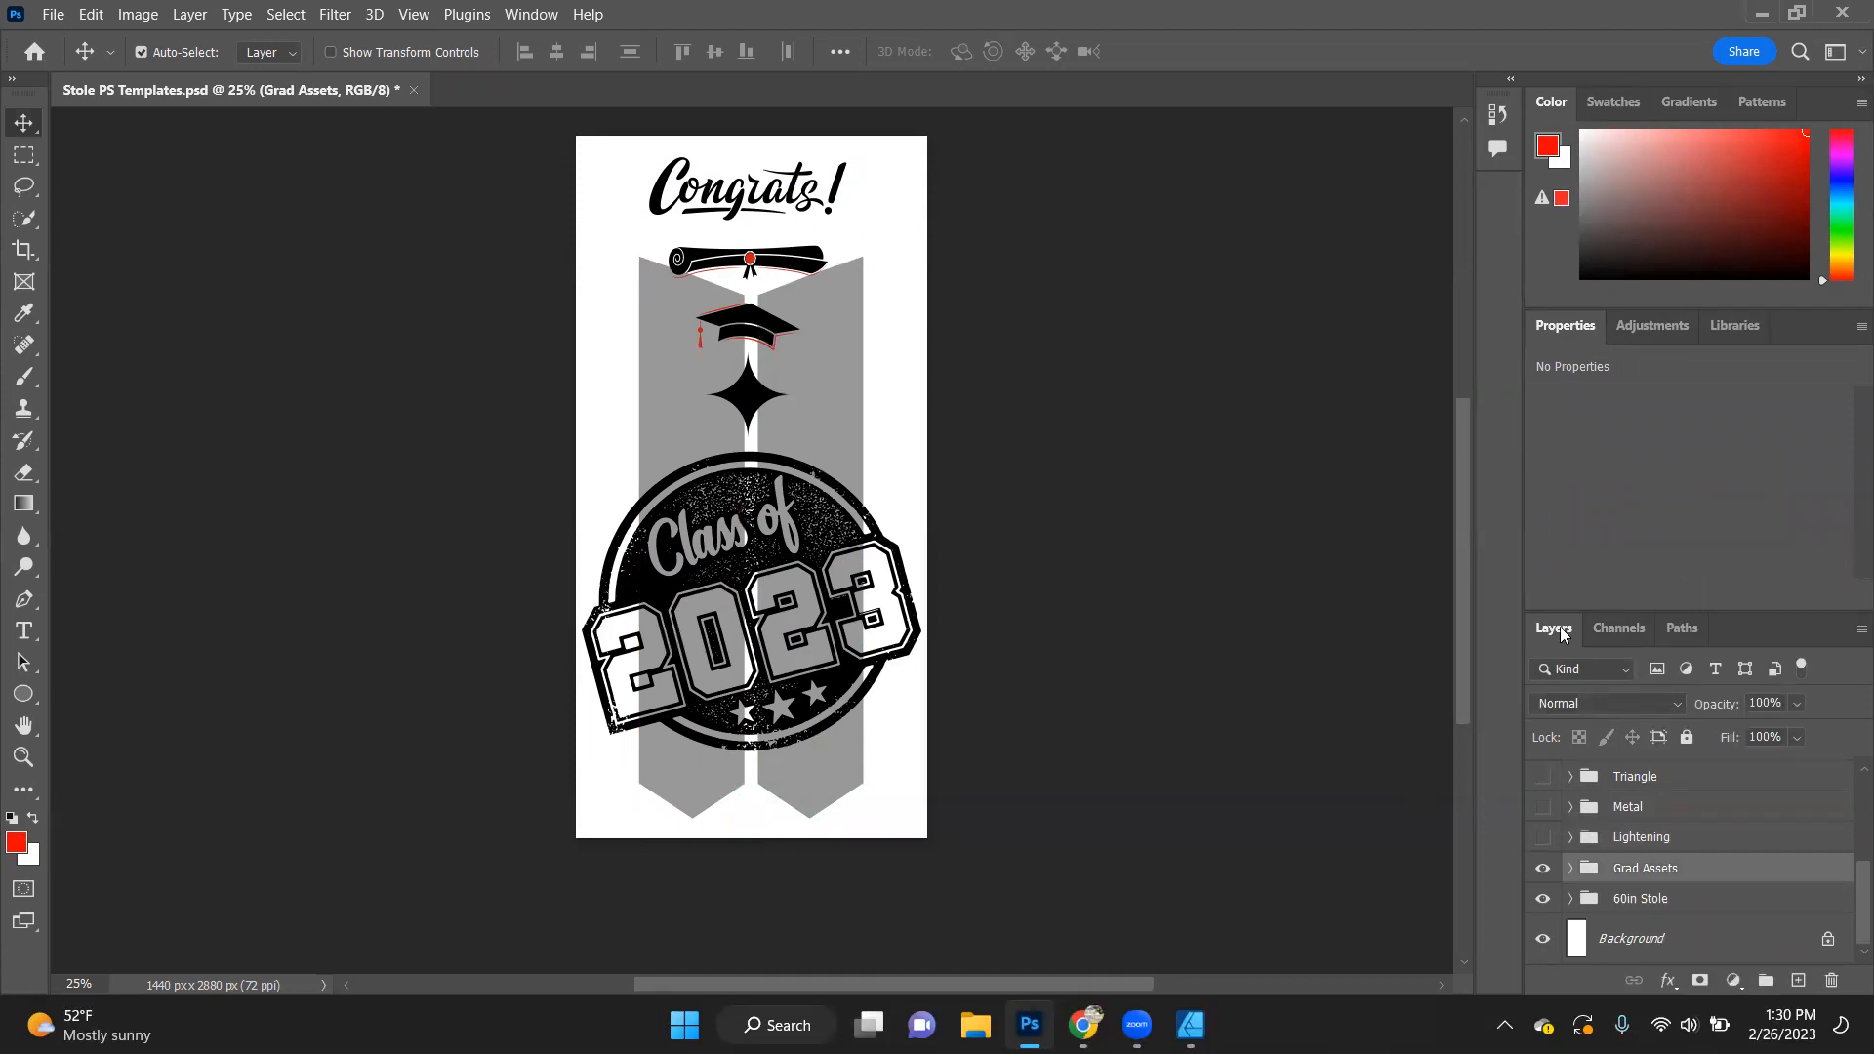
{"action": "left_click", "coordinate": [1570, 869]}
{"action": "scroll", "coordinate": [1570, 869], "scroll_direction": "down", "scroll_amount": 3}
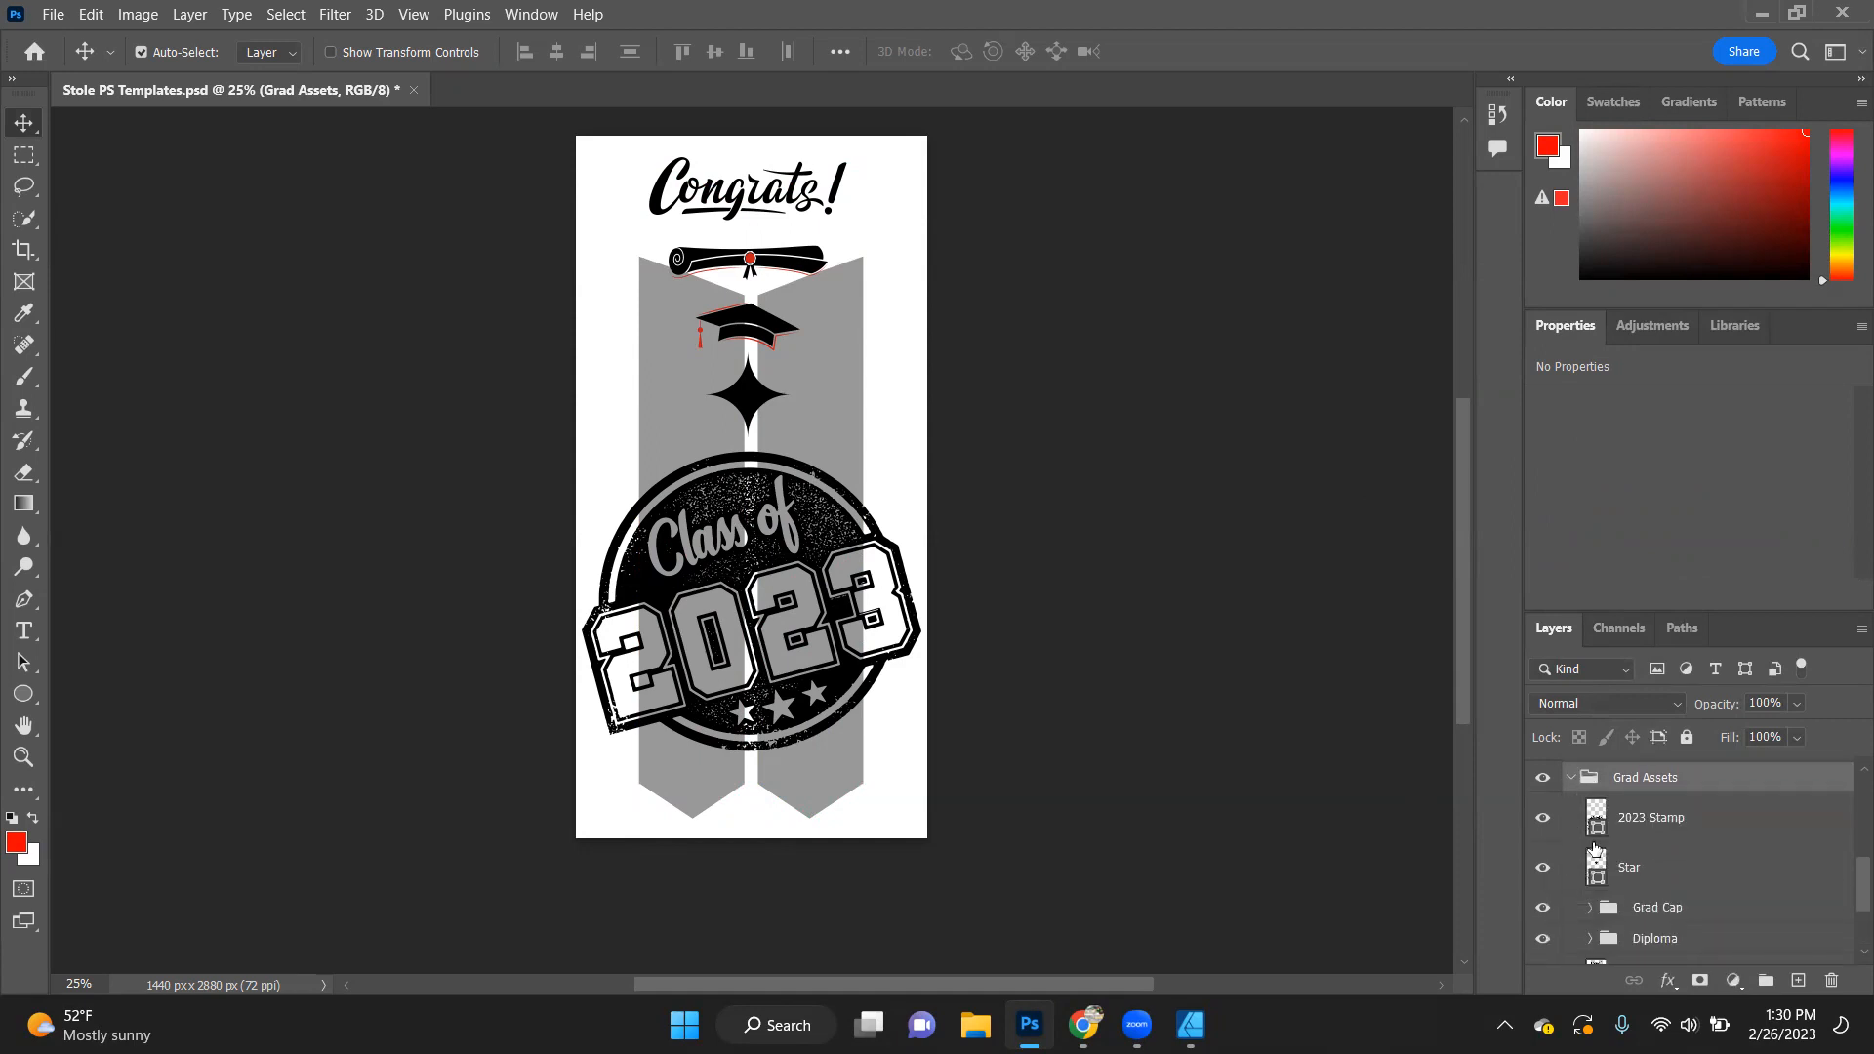
{"action": "left_click", "coordinate": [1569, 778]}
{"action": "left_click", "coordinate": [1542, 869]}
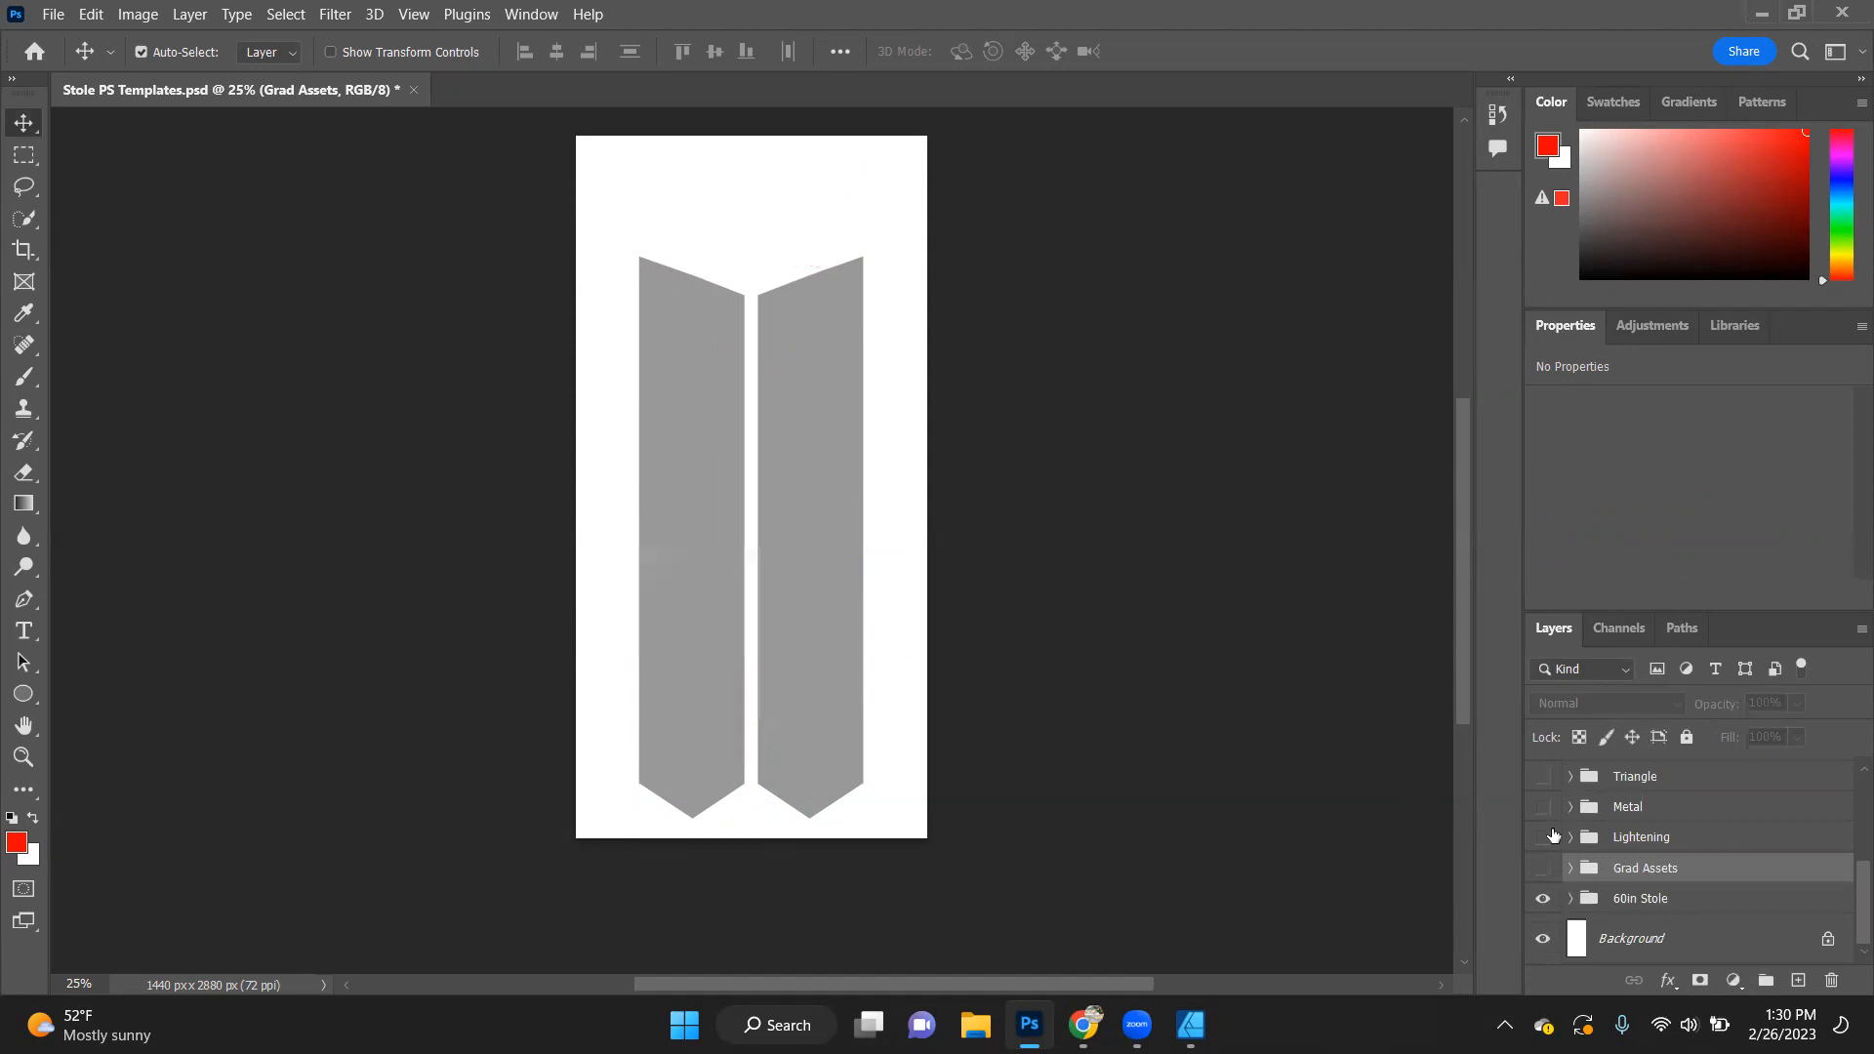
- Hide the 60in Stole group, close Photoshop and return to the stole template in Affinity Designer
{"action": "left_click", "coordinate": [1542, 899]}
{"action": "left_click", "coordinate": [992, 745]}
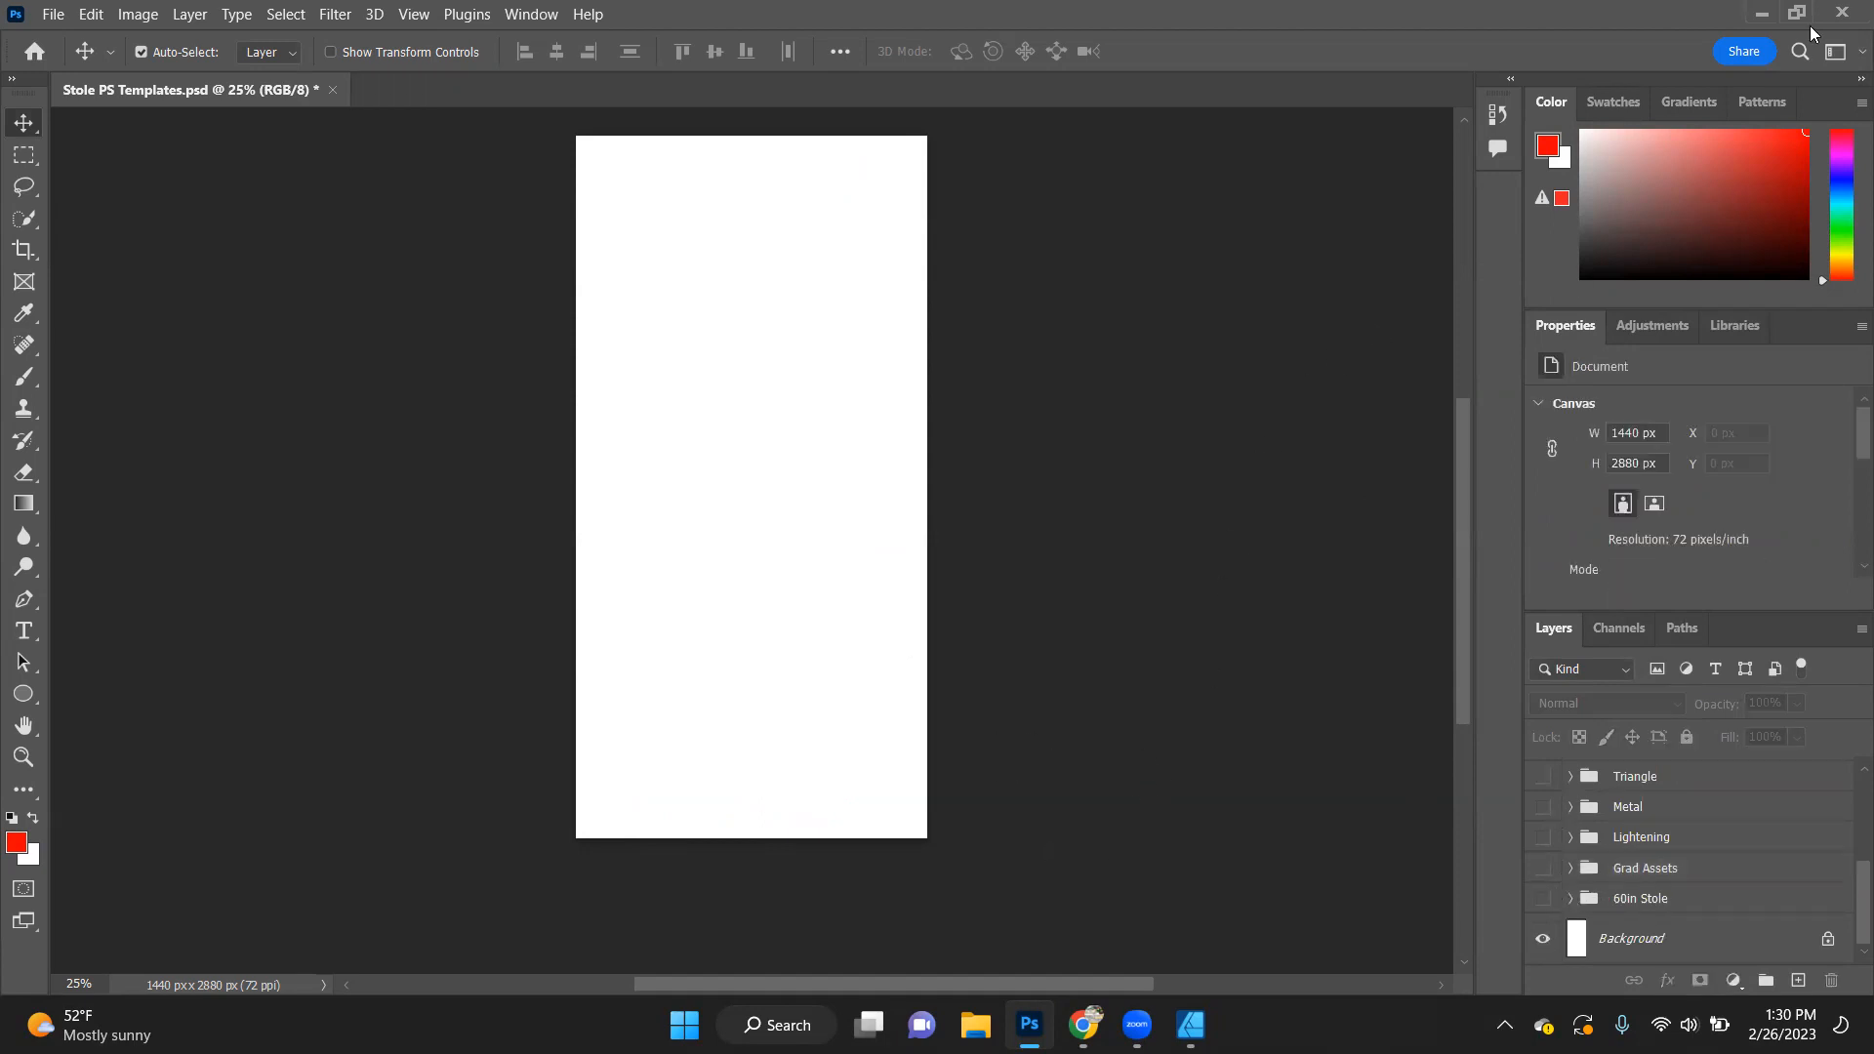
{"action": "left_click", "coordinate": [1842, 12]}
{"action": "left_click", "coordinate": [975, 400]}
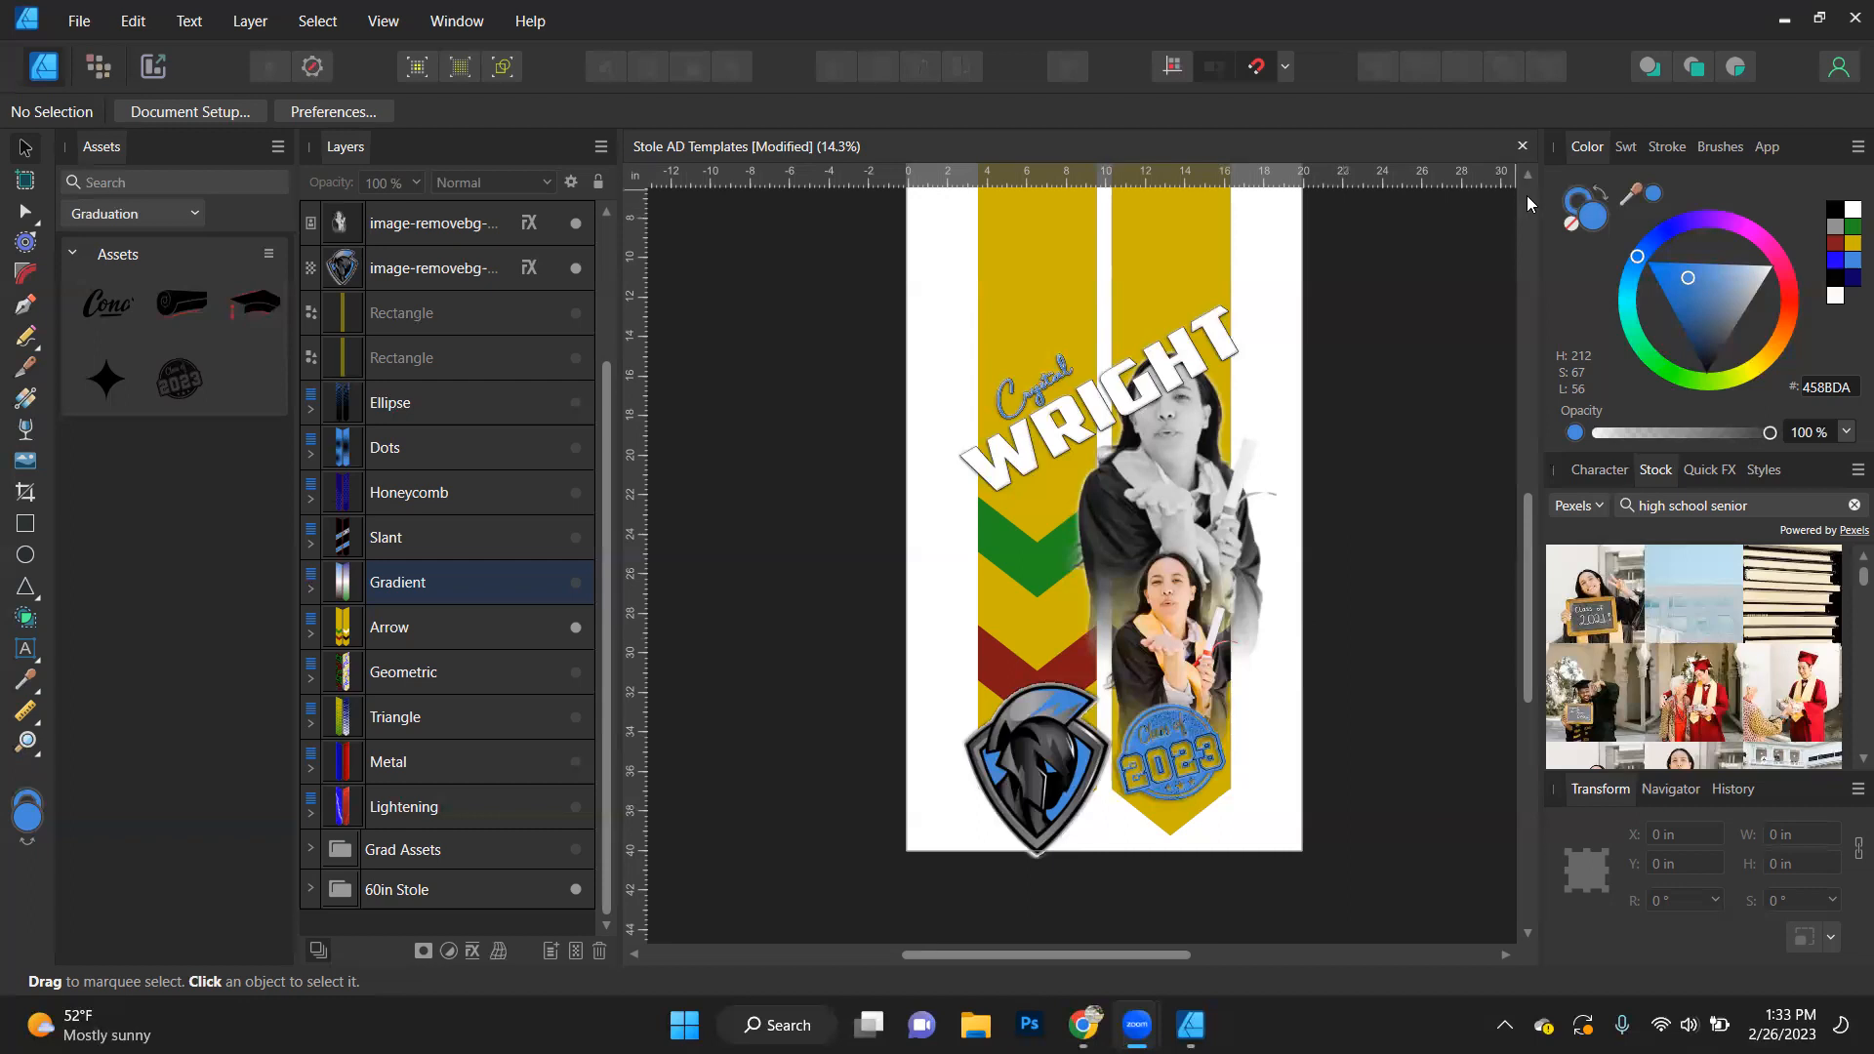
- Select the six topmost layers, covering the name texts, 2023 Stamp and three images, and hide them
{"action": "left_click", "coordinate": [1572, 205]}
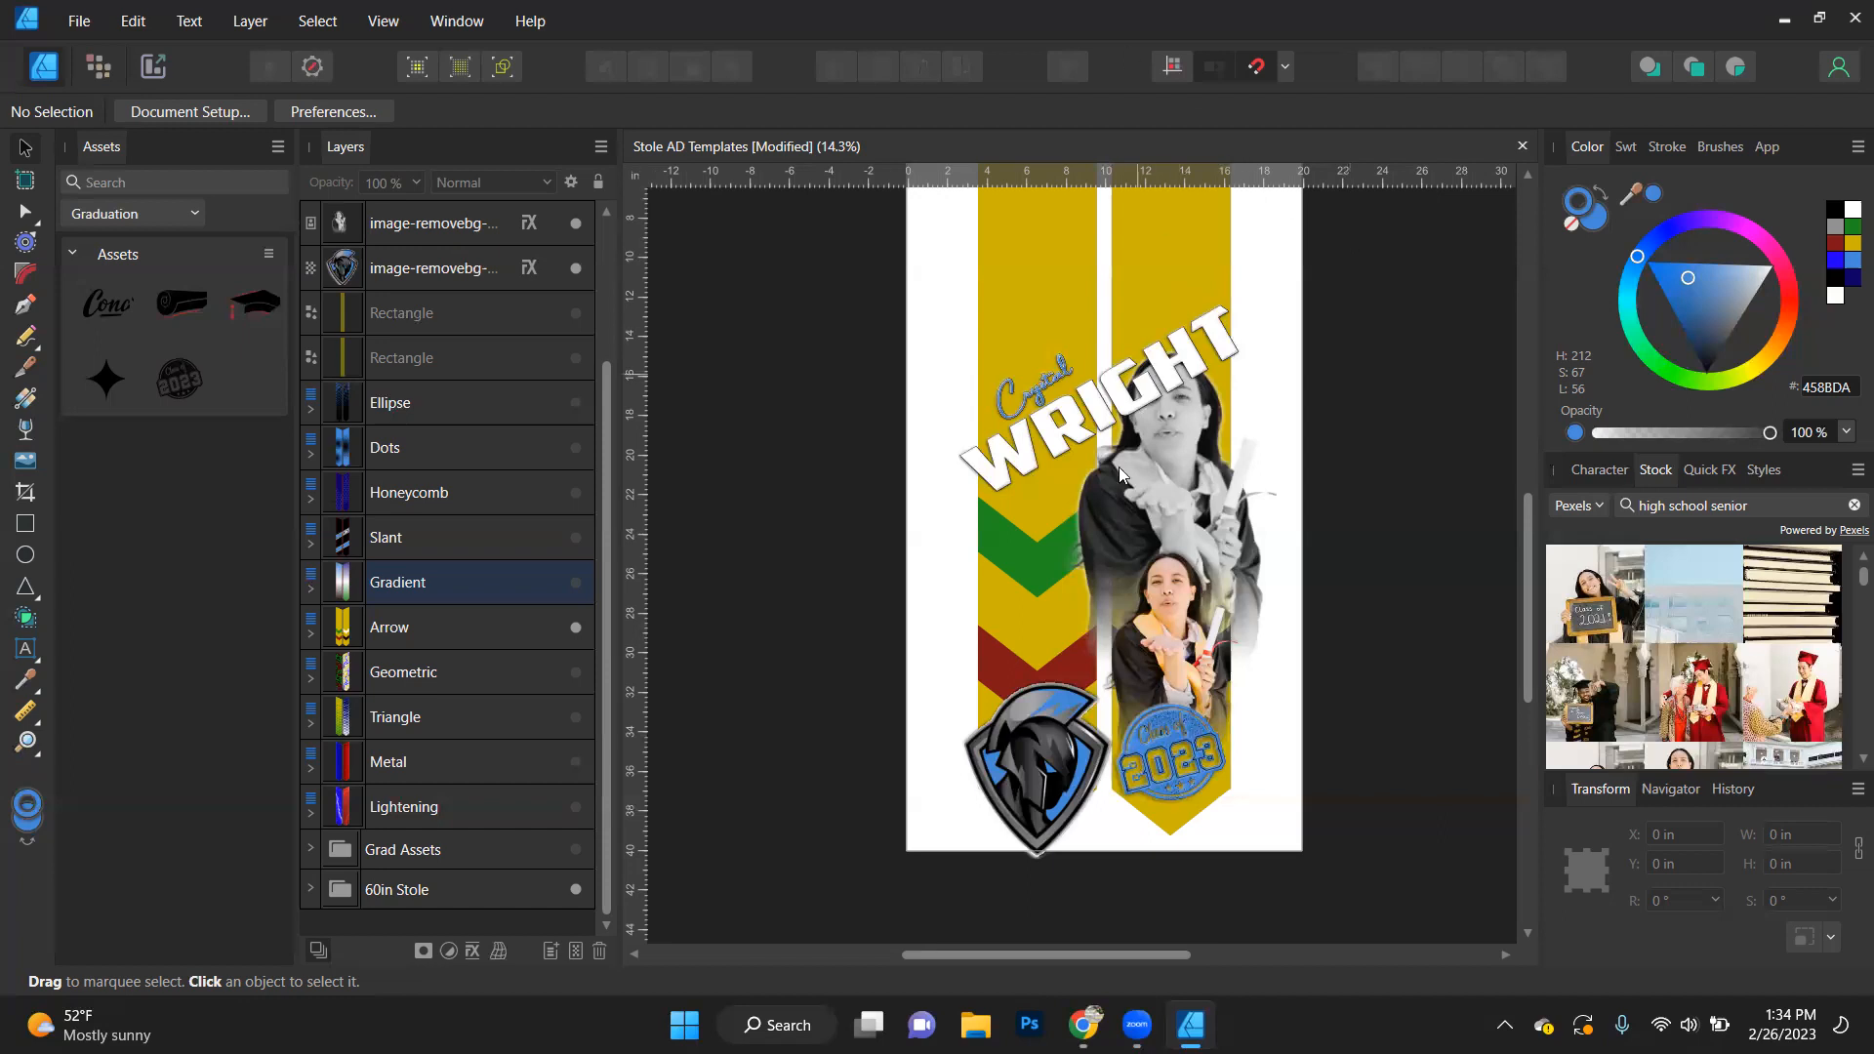
{"action": "left_click", "coordinate": [1031, 566]}
{"action": "left_click", "coordinate": [976, 552]}
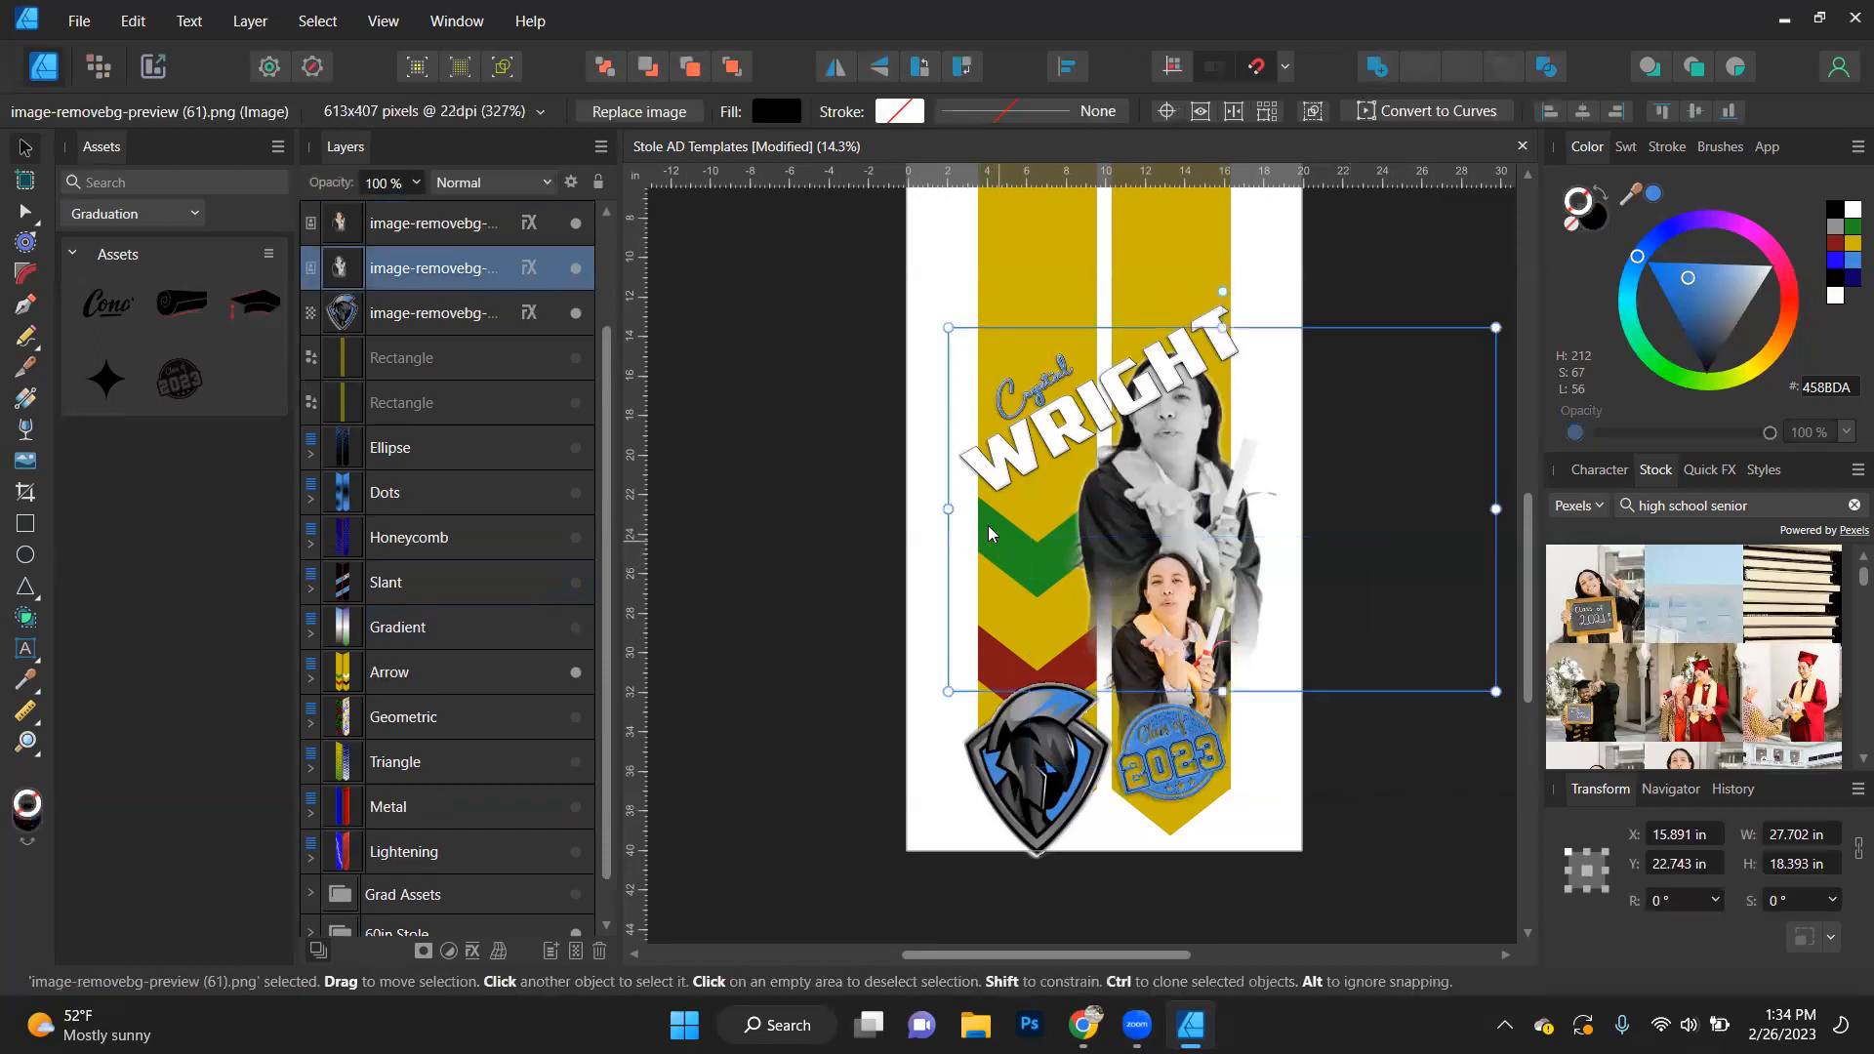
{"action": "left_click", "coordinate": [458, 316]}
{"action": "scroll", "coordinate": [459, 315], "scroll_direction": "up", "scroll_amount": 3}
{"action": "left_click", "coordinate": [457, 232], "text": "shift"}
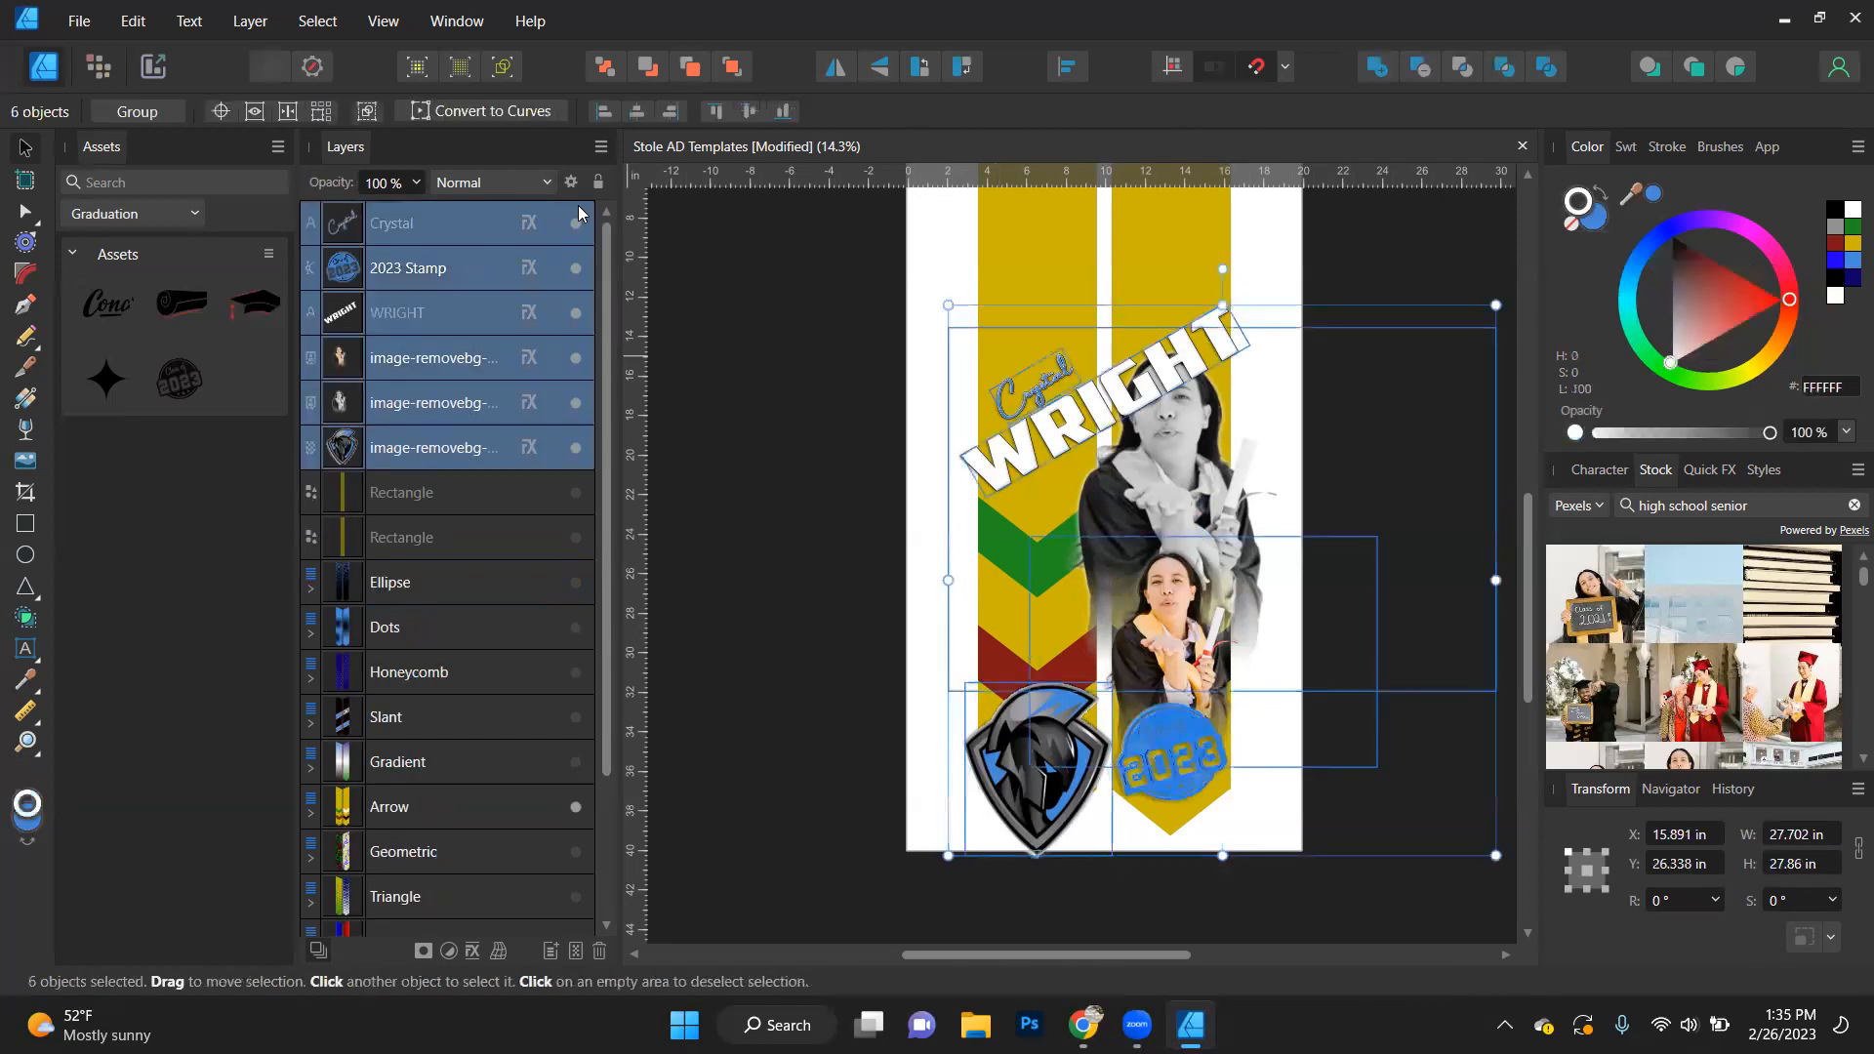
{"action": "left_click", "coordinate": [576, 223]}
{"action": "left_click", "coordinate": [738, 456]}
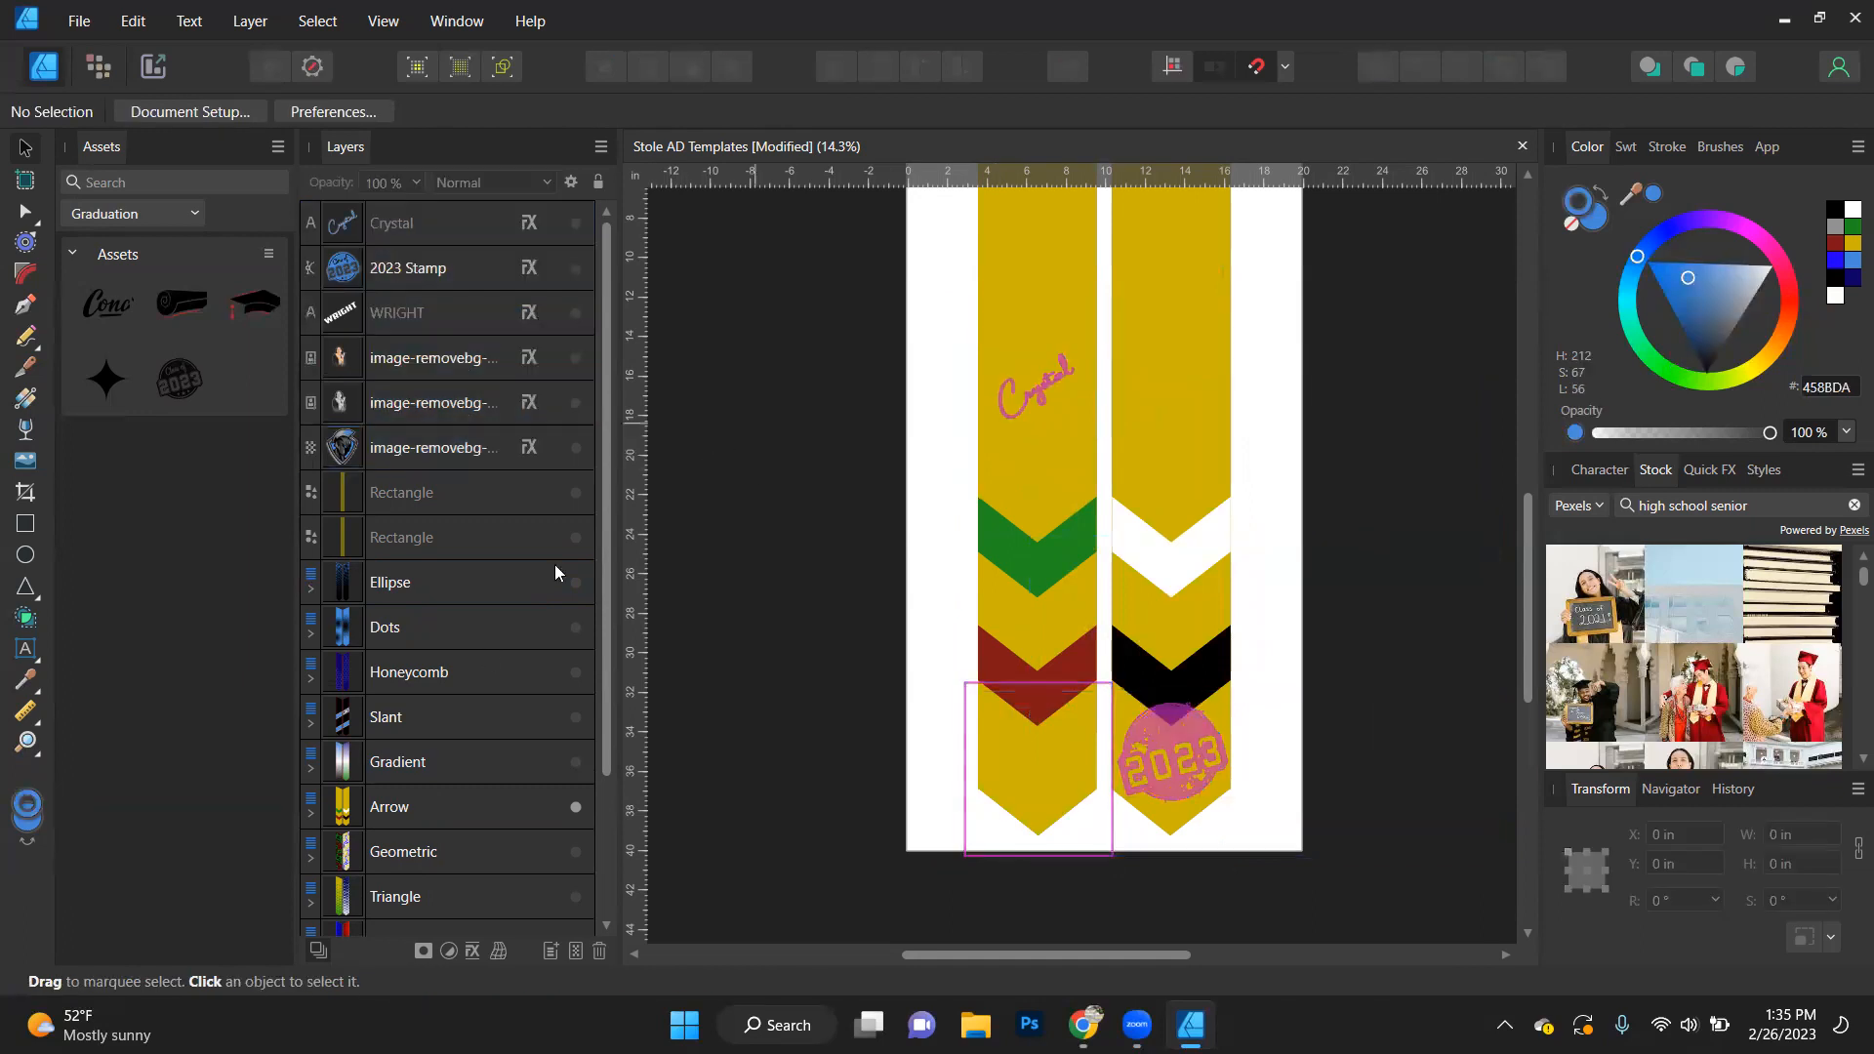
- Move the Arrow layer to the front of the layer stack and expand its Left and Right contents
{"action": "left_click", "coordinate": [449, 806]}
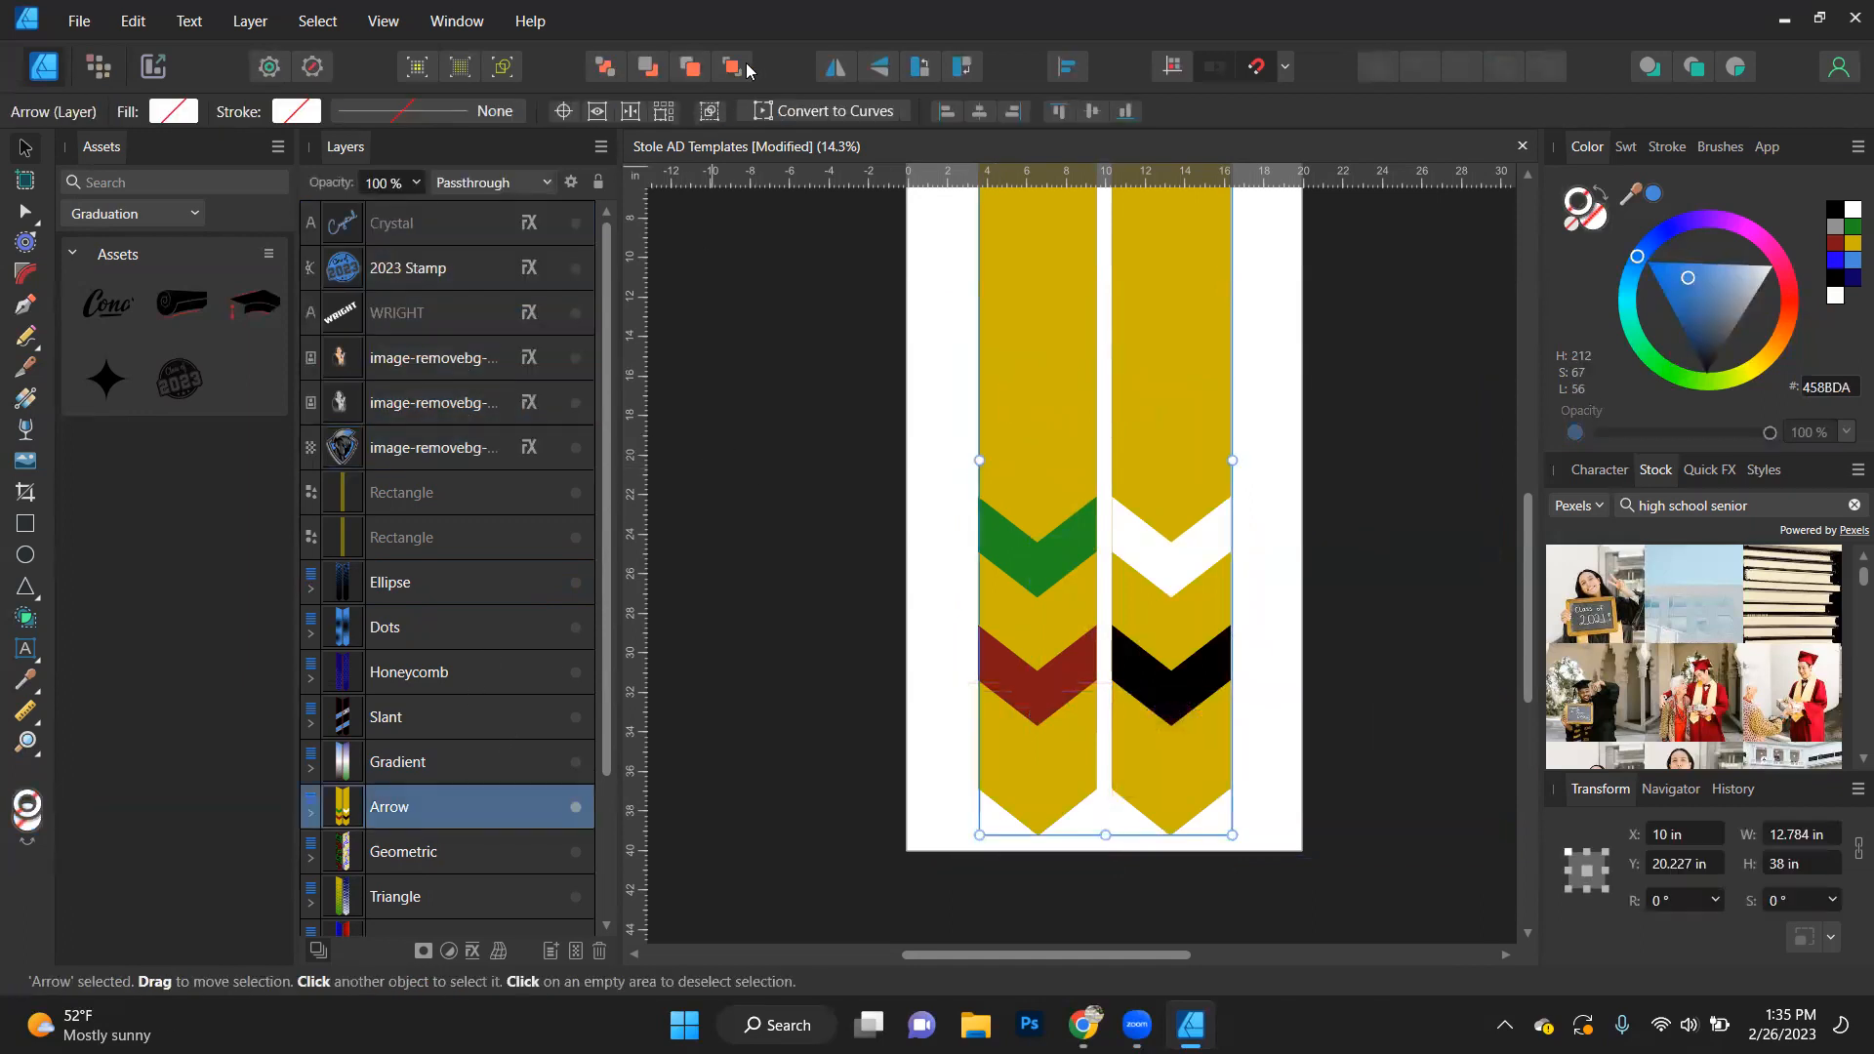
{"action": "key", "text": "ctrl+shift+bracketright"}
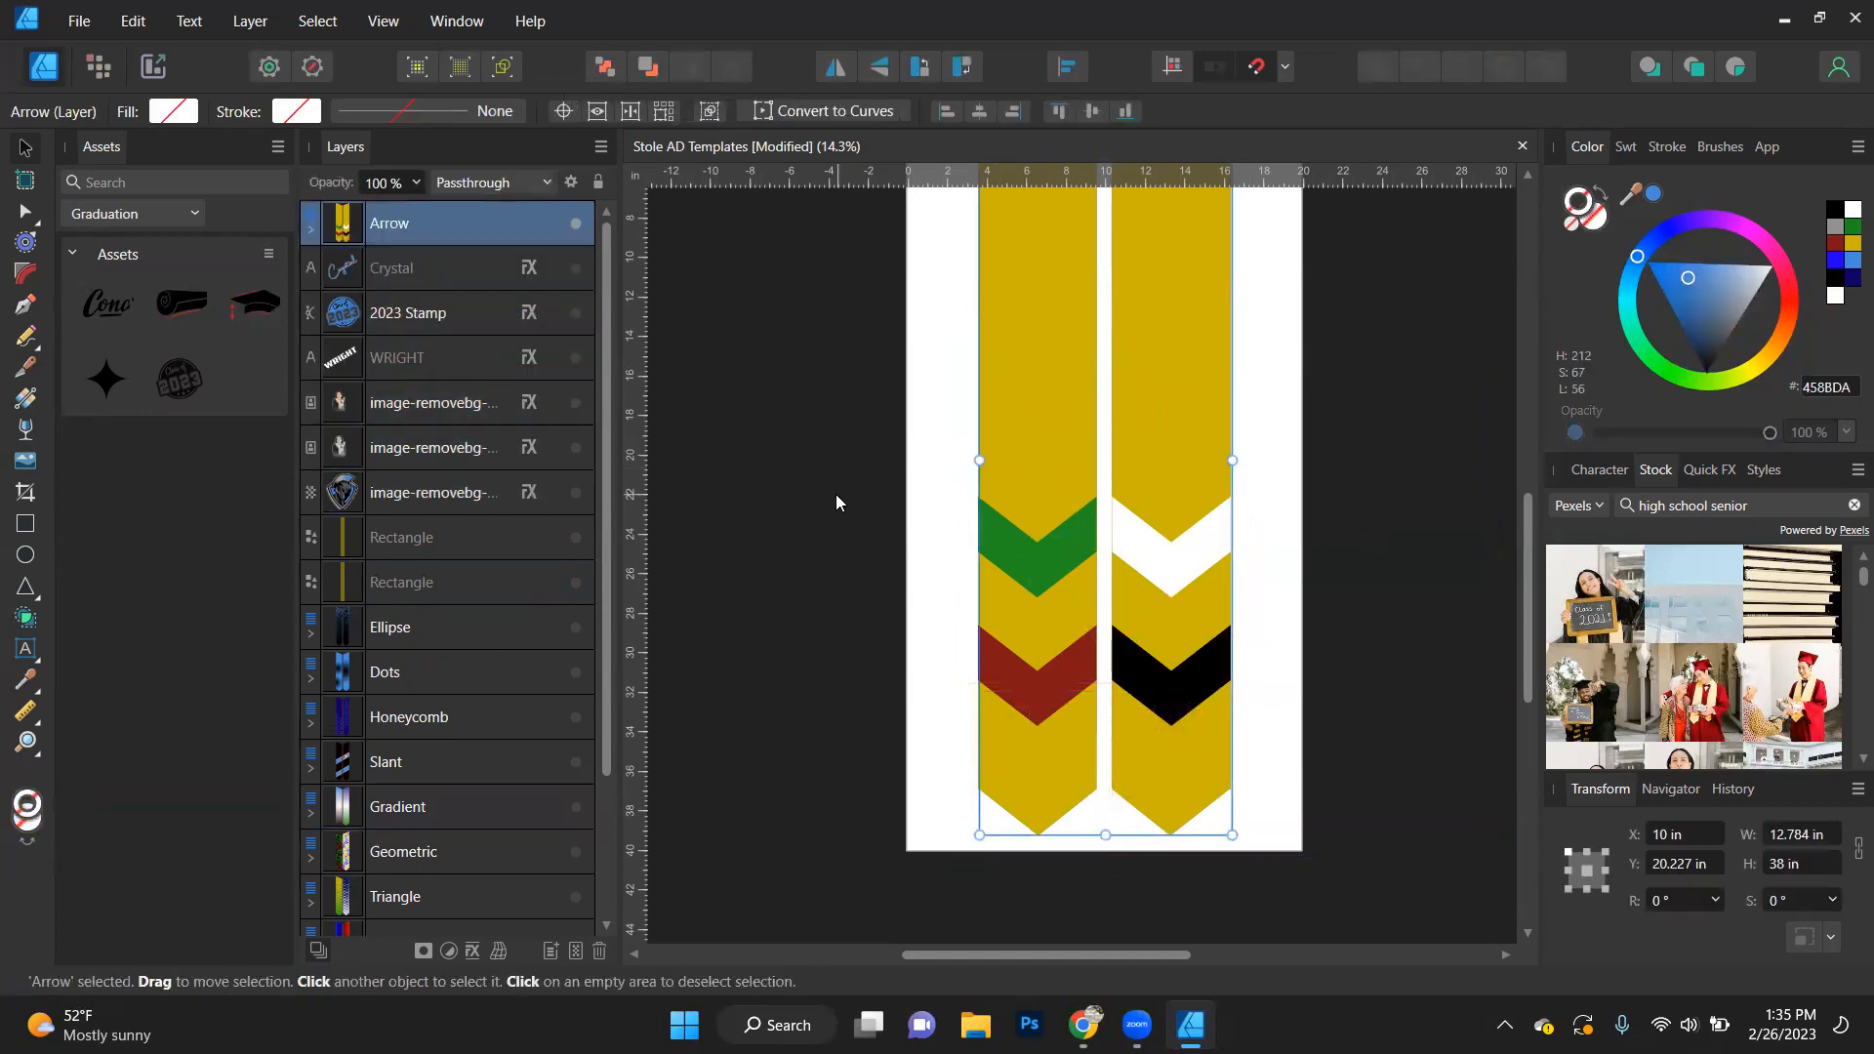
{"action": "left_click", "coordinate": [738, 386]}
{"action": "left_click", "coordinate": [310, 230]}
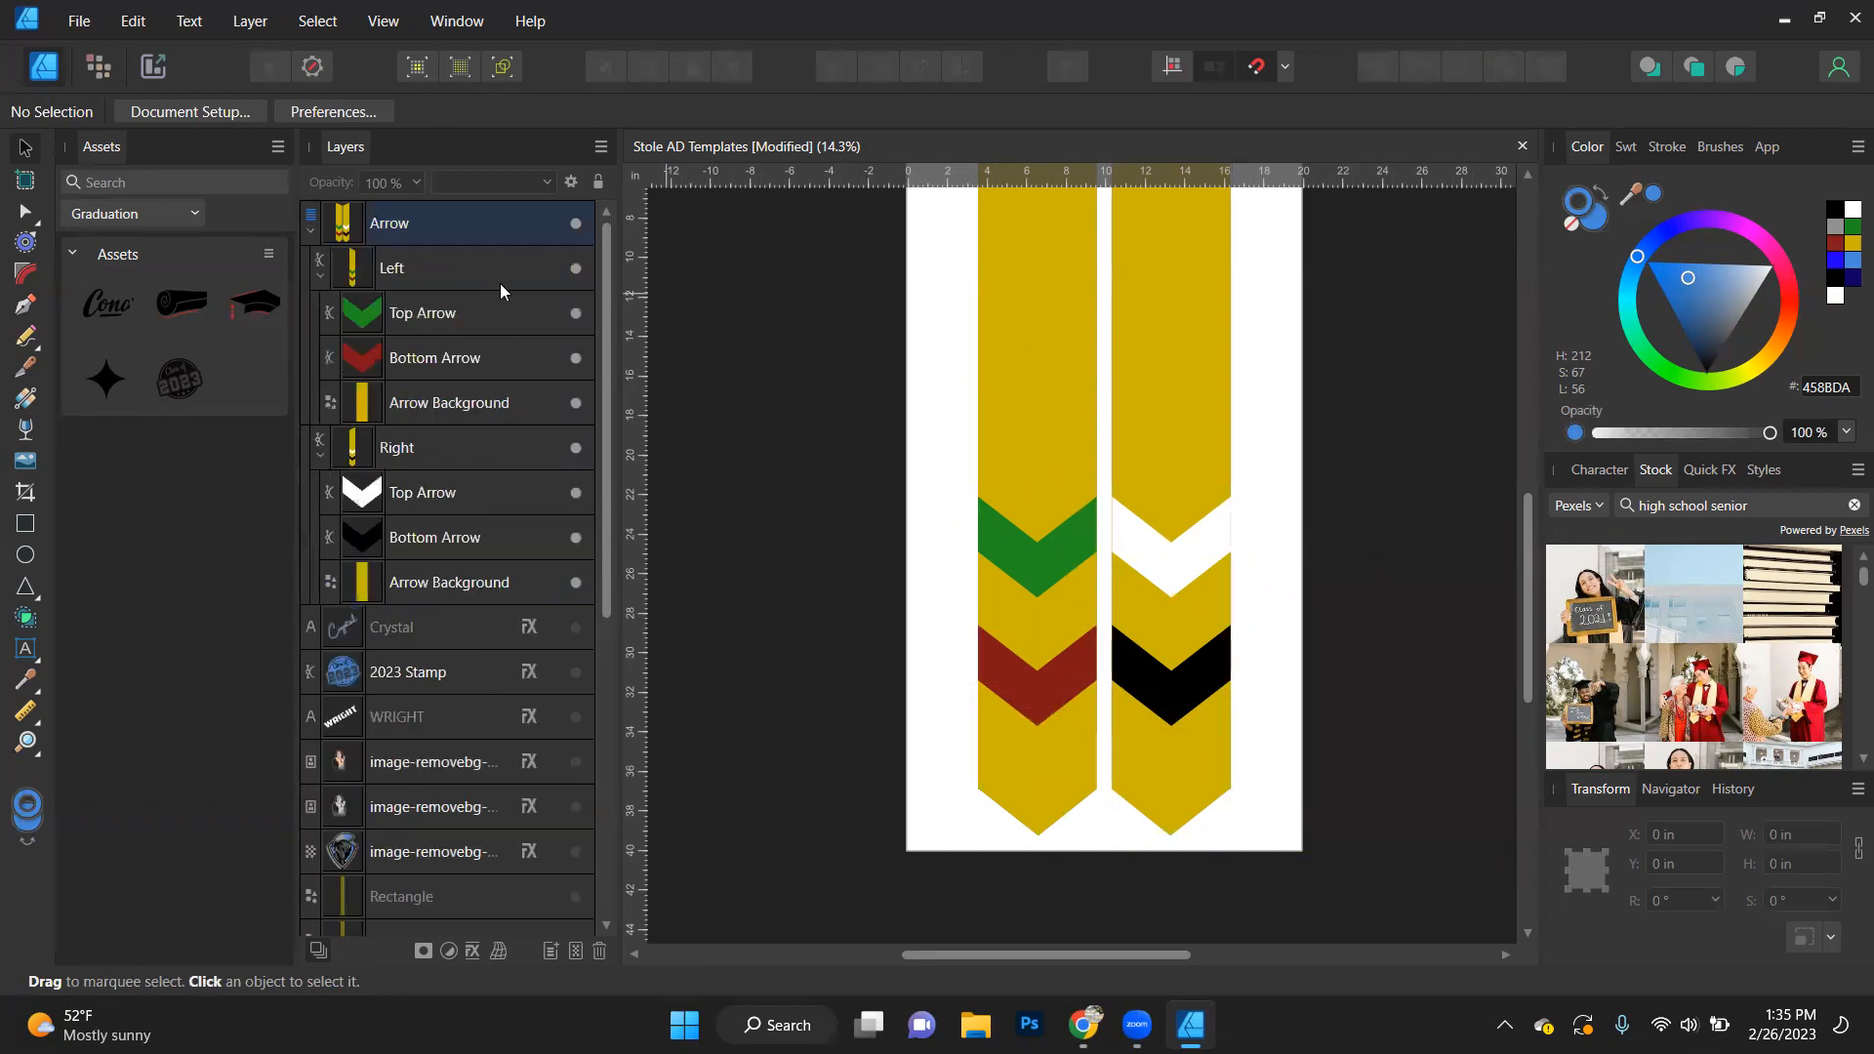
- Try to subtract the left panel's green Top Arrow from its Arrow Background
{"action": "left_click", "coordinate": [427, 312]}
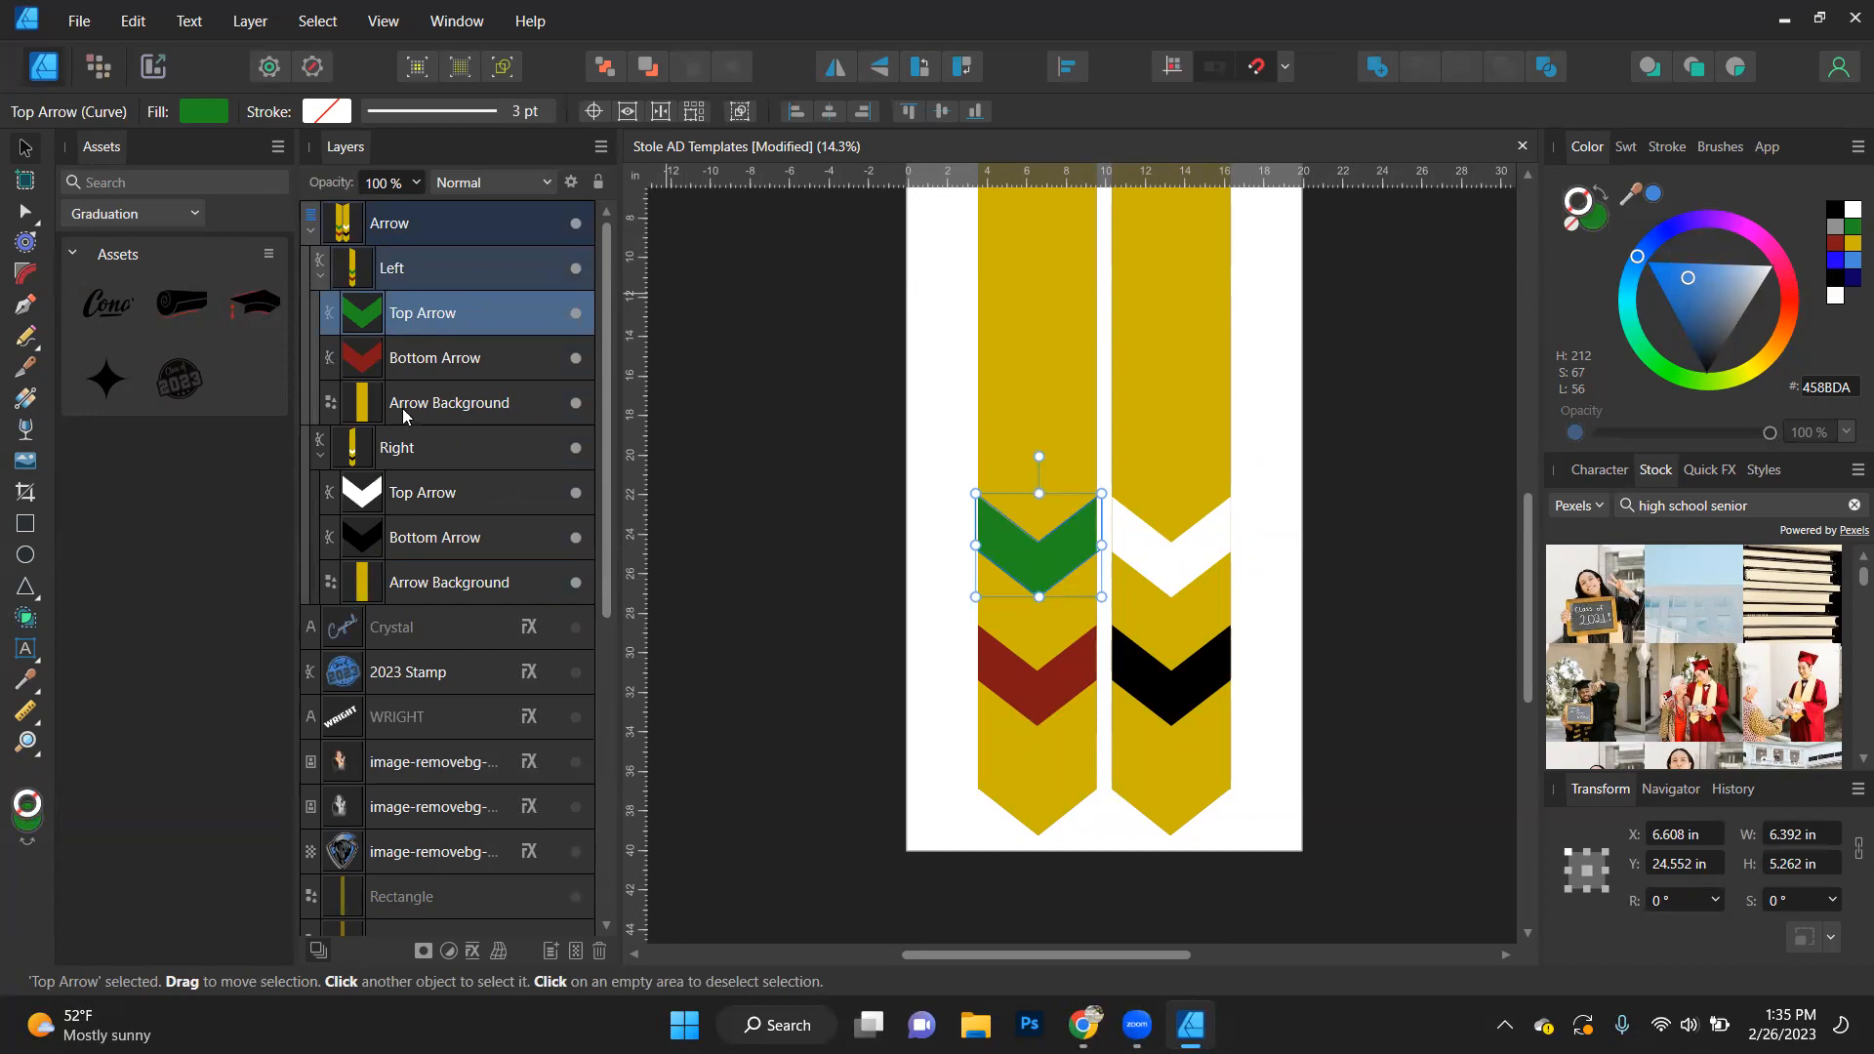
{"action": "left_click", "coordinate": [432, 403], "text": "shift"}
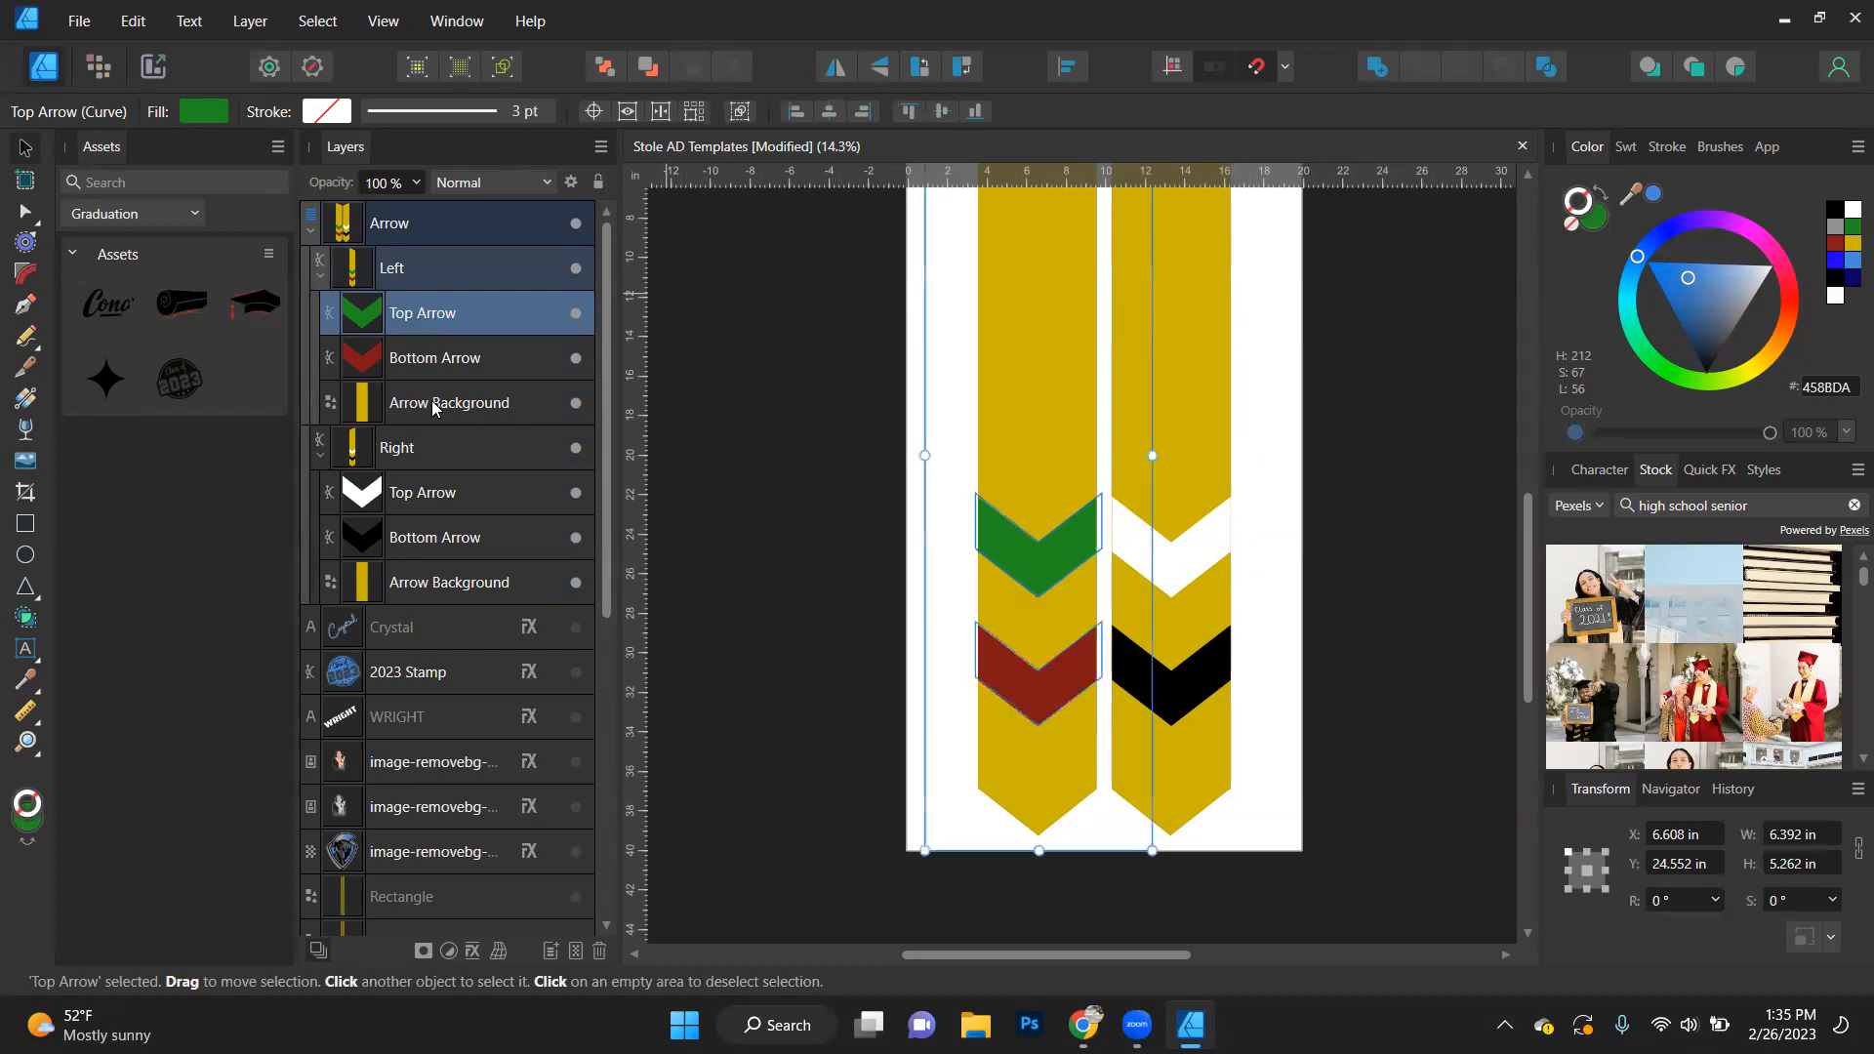
{"action": "left_click", "coordinate": [444, 366], "text": "shift"}
{"action": "left_click", "coordinate": [432, 328]}
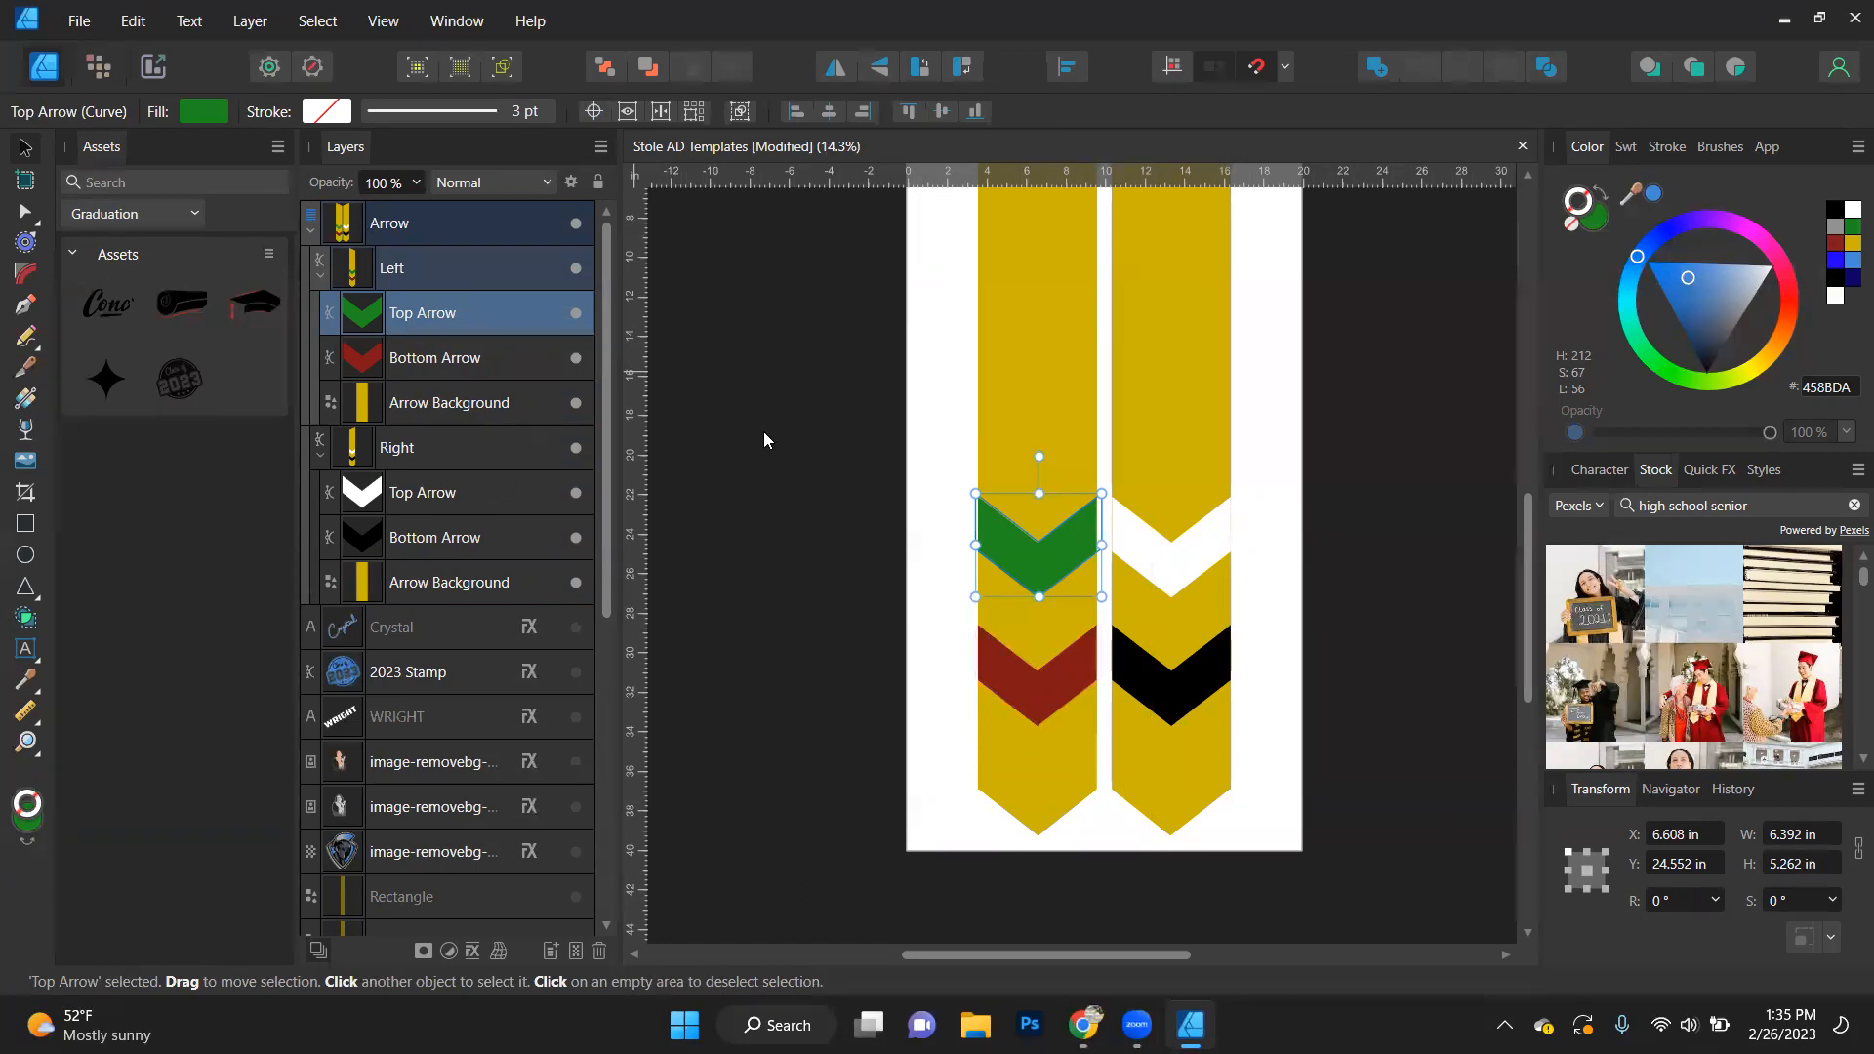
{"action": "left_click", "coordinate": [439, 320]}
{"action": "left_click", "coordinate": [441, 402], "text": "ctrl"}
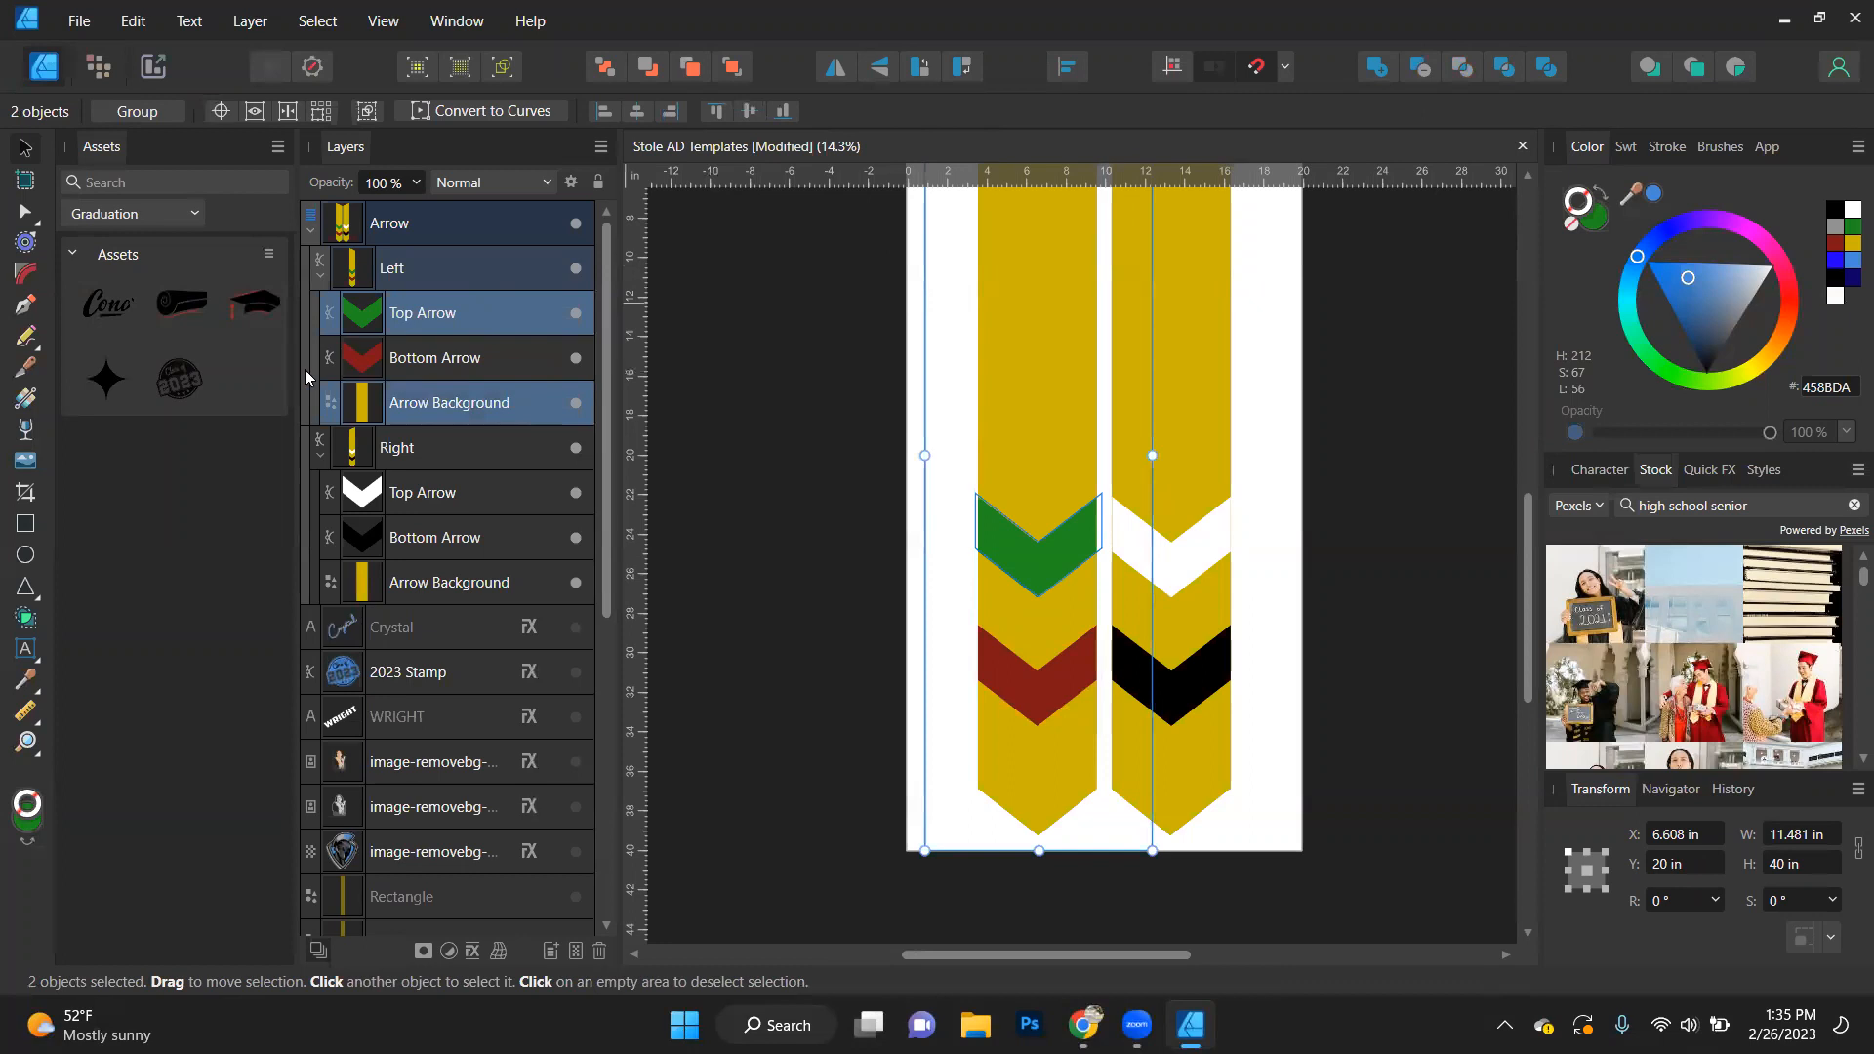
{"action": "left_click", "coordinate": [461, 313]}
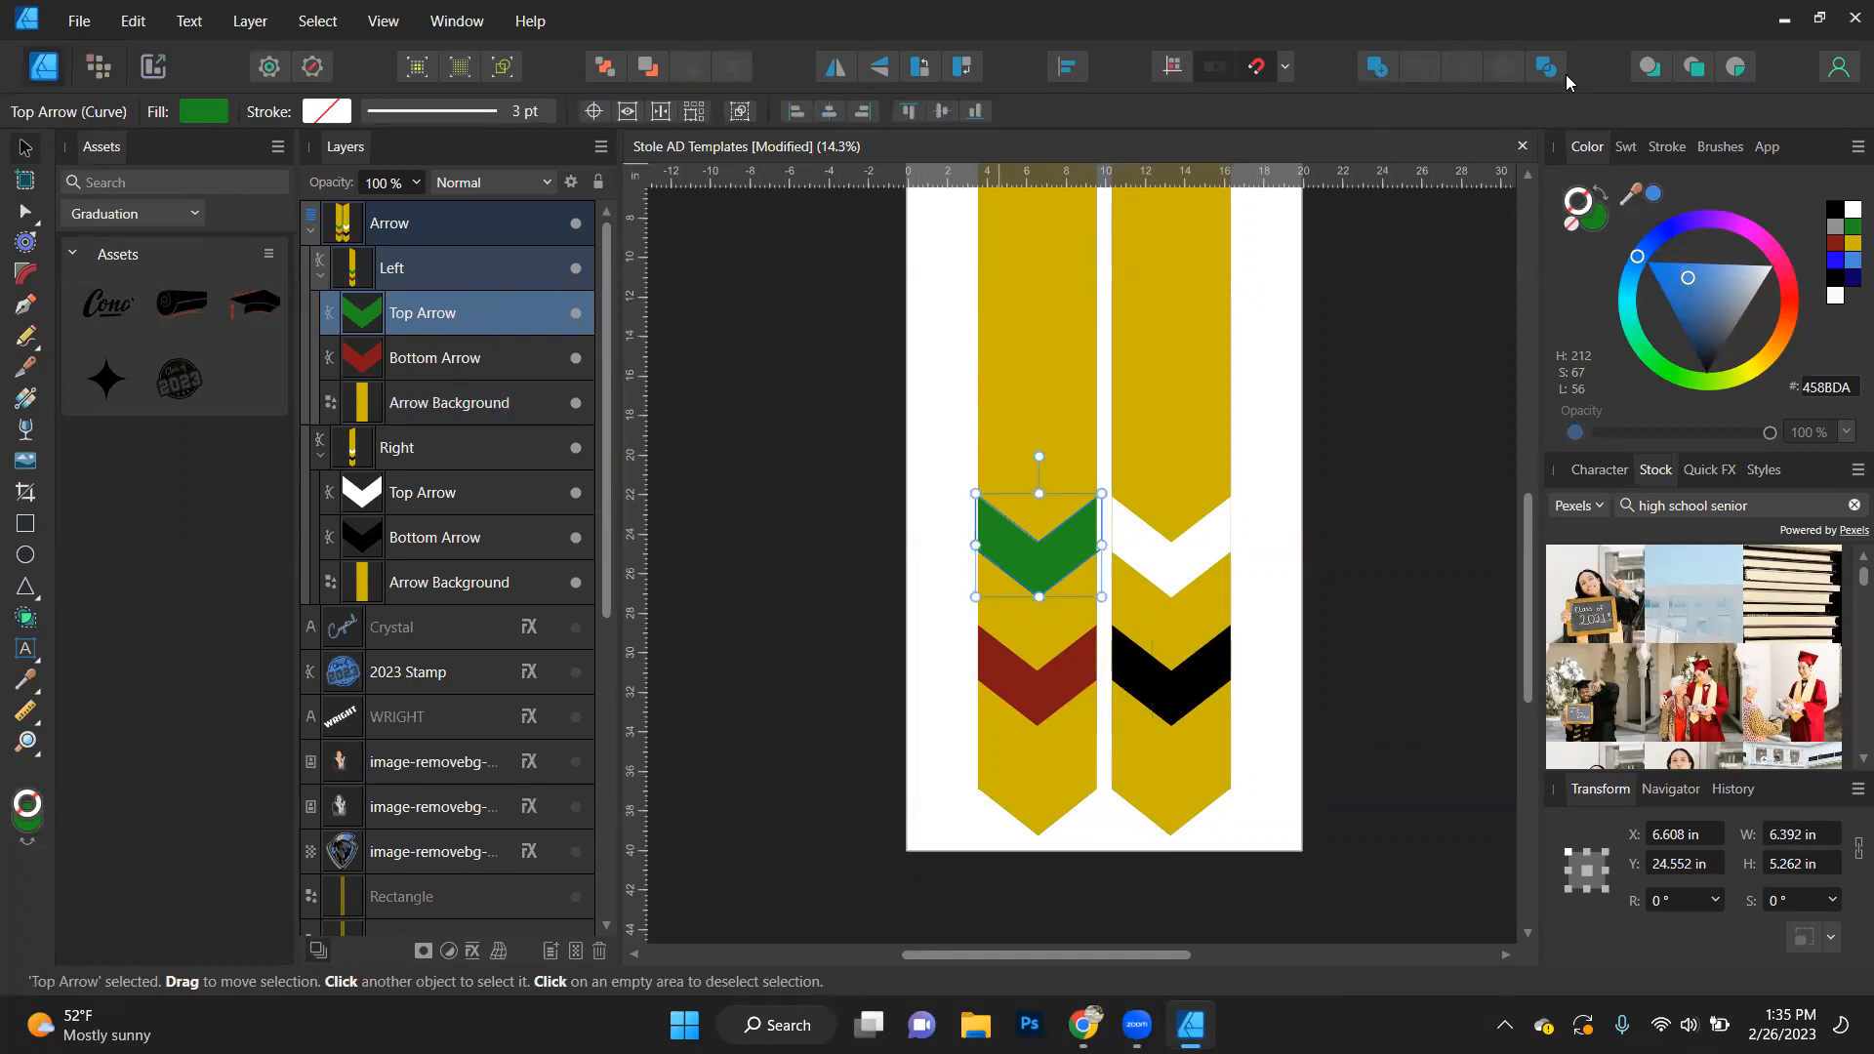
{"action": "left_click", "coordinate": [447, 407], "text": "ctrl"}
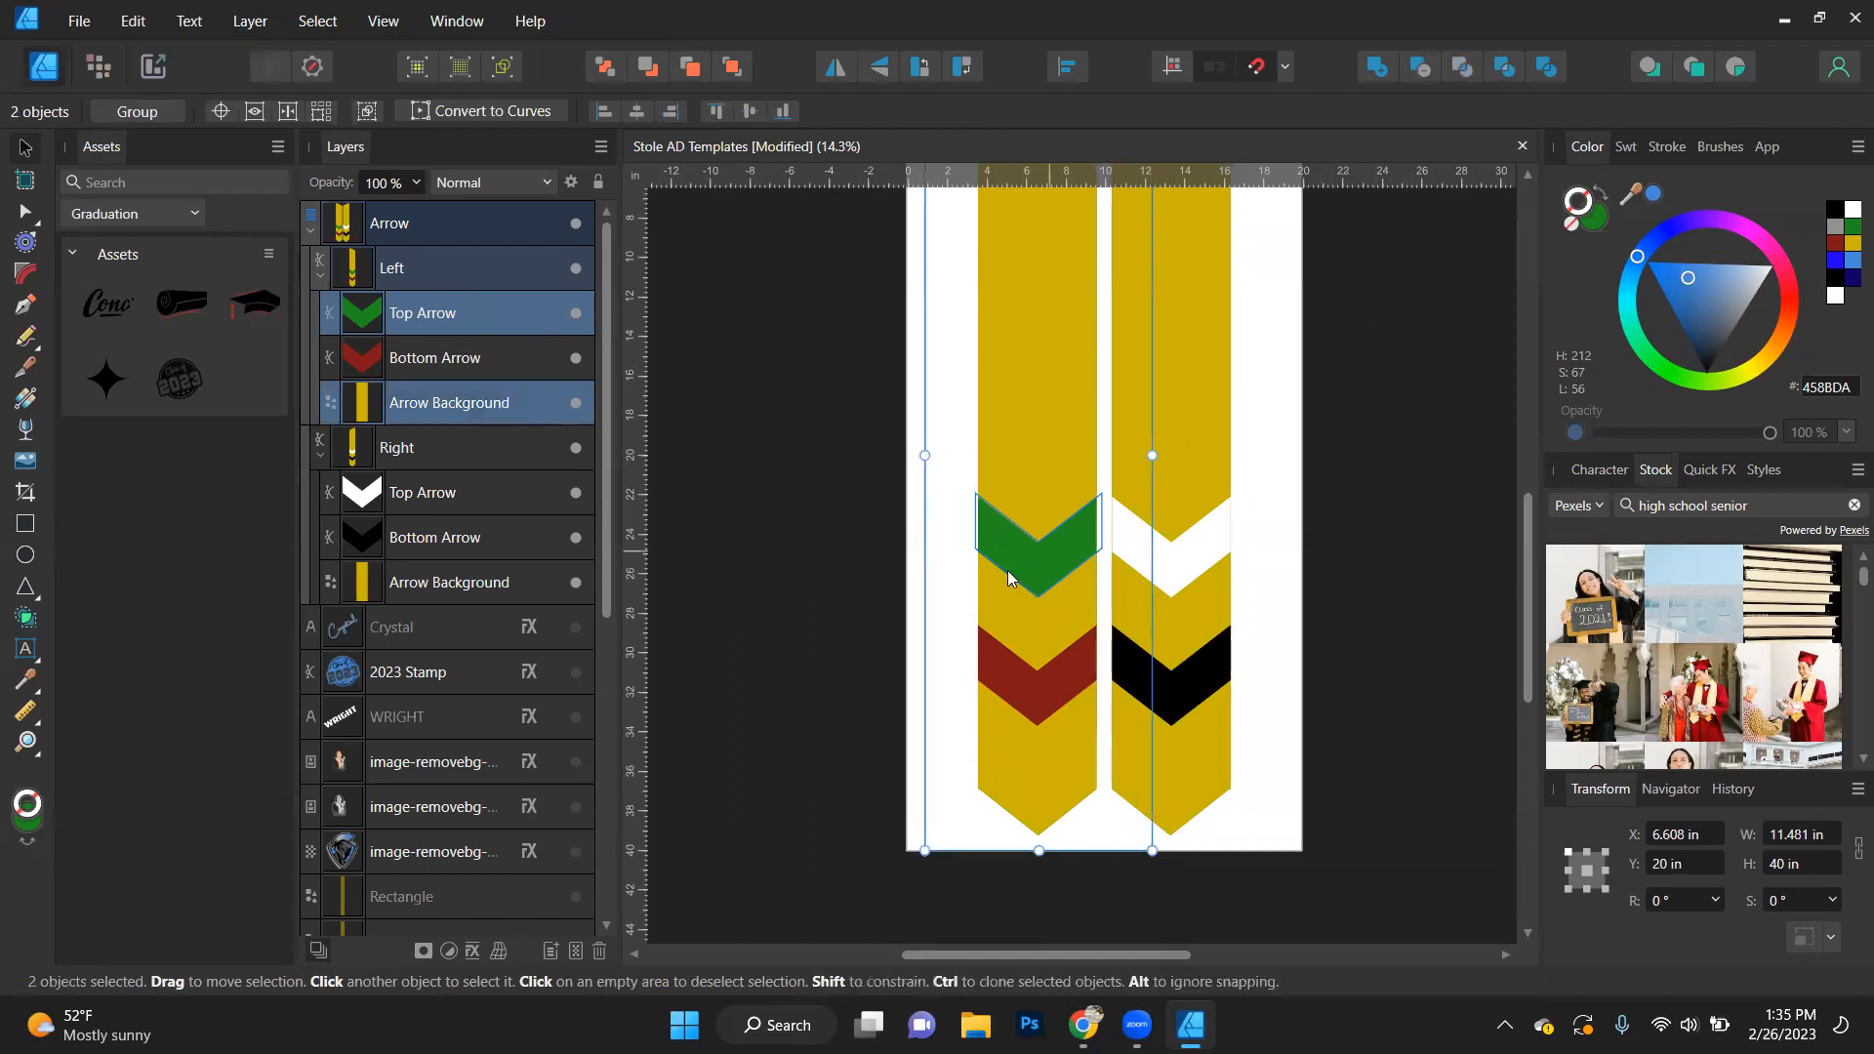
{"action": "left_click", "coordinate": [1420, 67]}
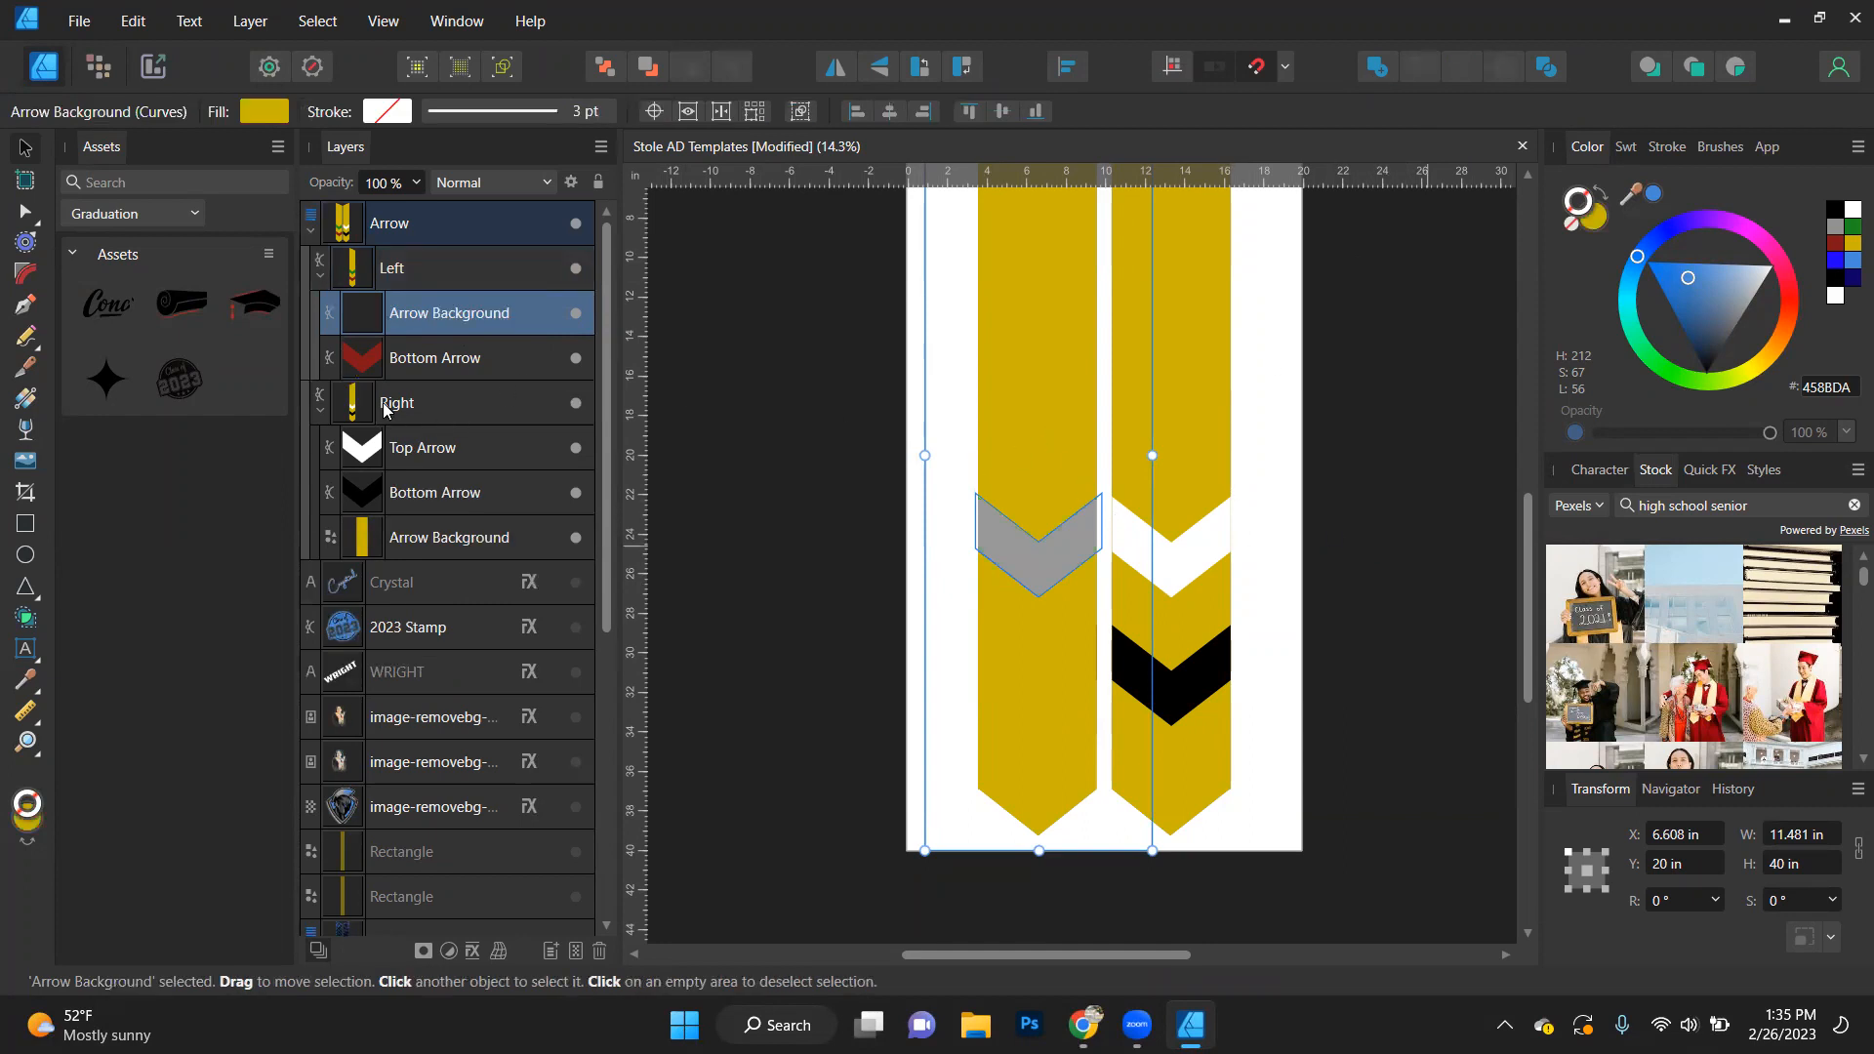
- Try repositioning the Left stole shape and splitting it with the Divide operation
{"action": "left_click", "coordinate": [1106, 640]}
{"action": "left_click_drag", "start_coordinate": [1092, 460], "coordinate": [1039, 443]}
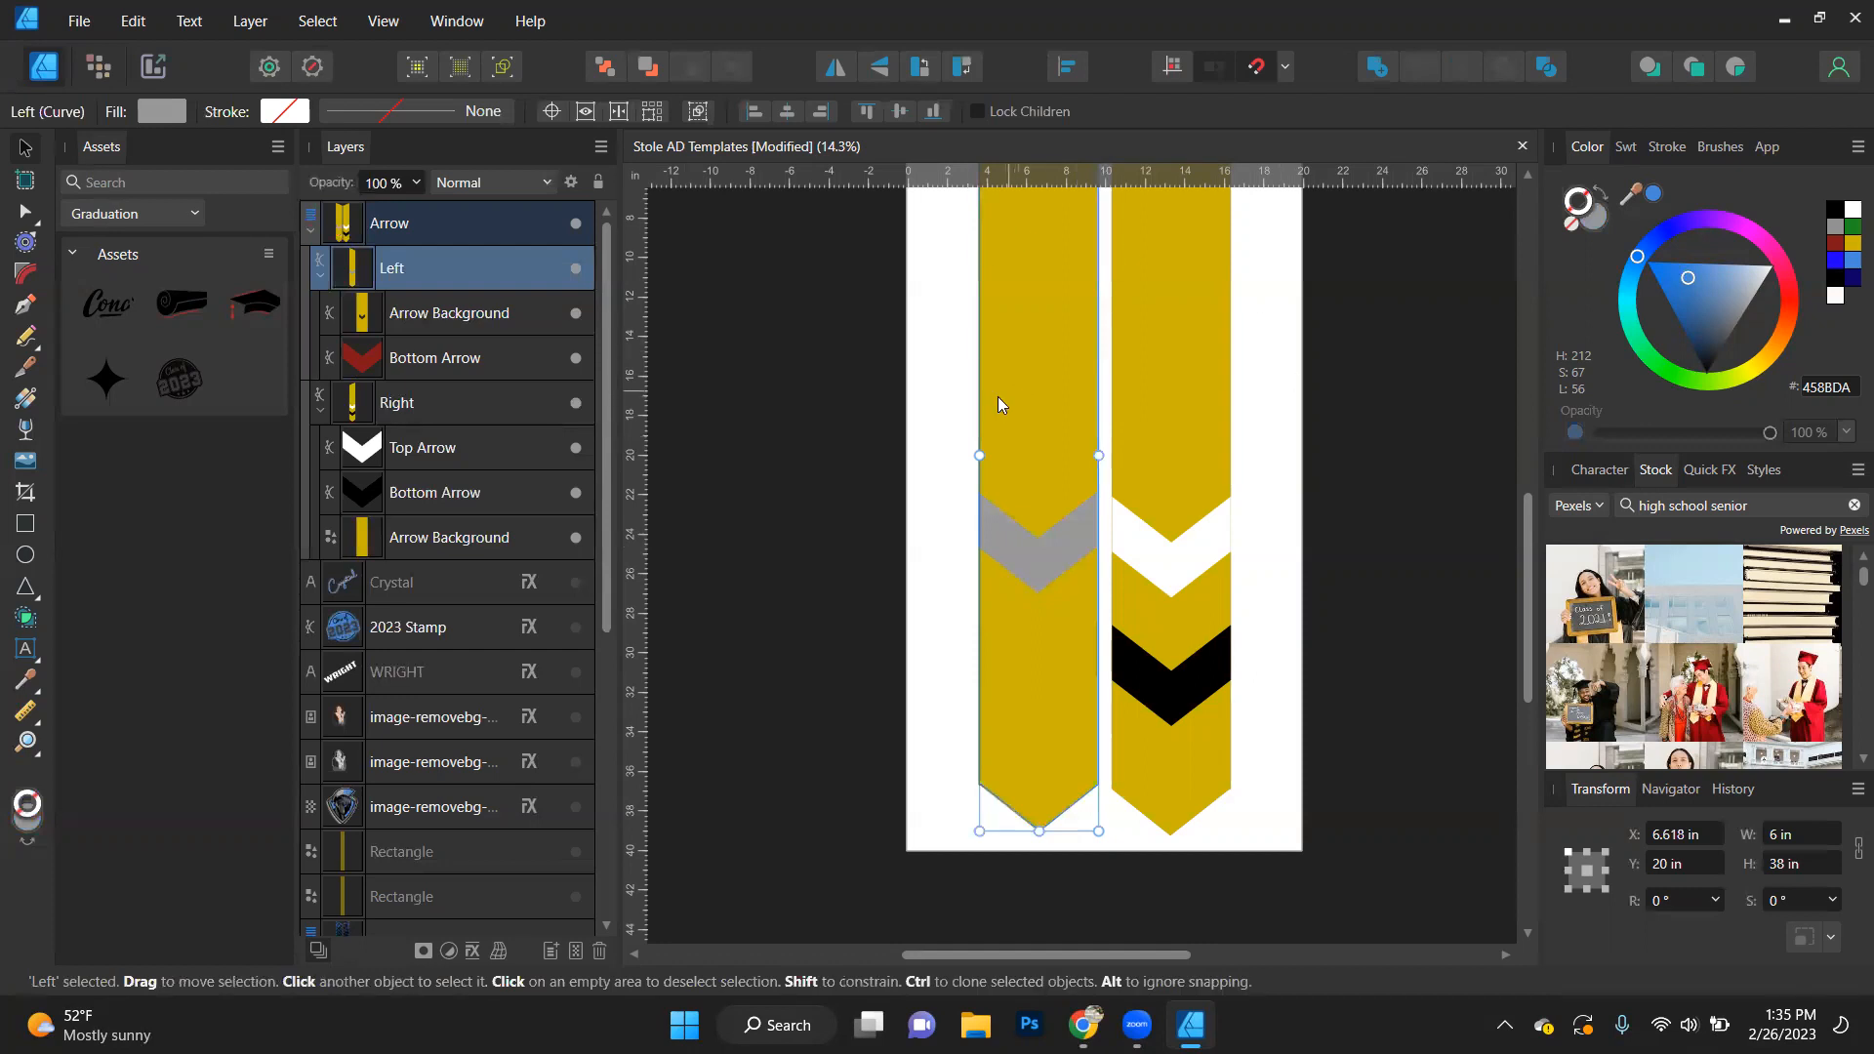
{"action": "left_click", "coordinate": [1547, 67]}
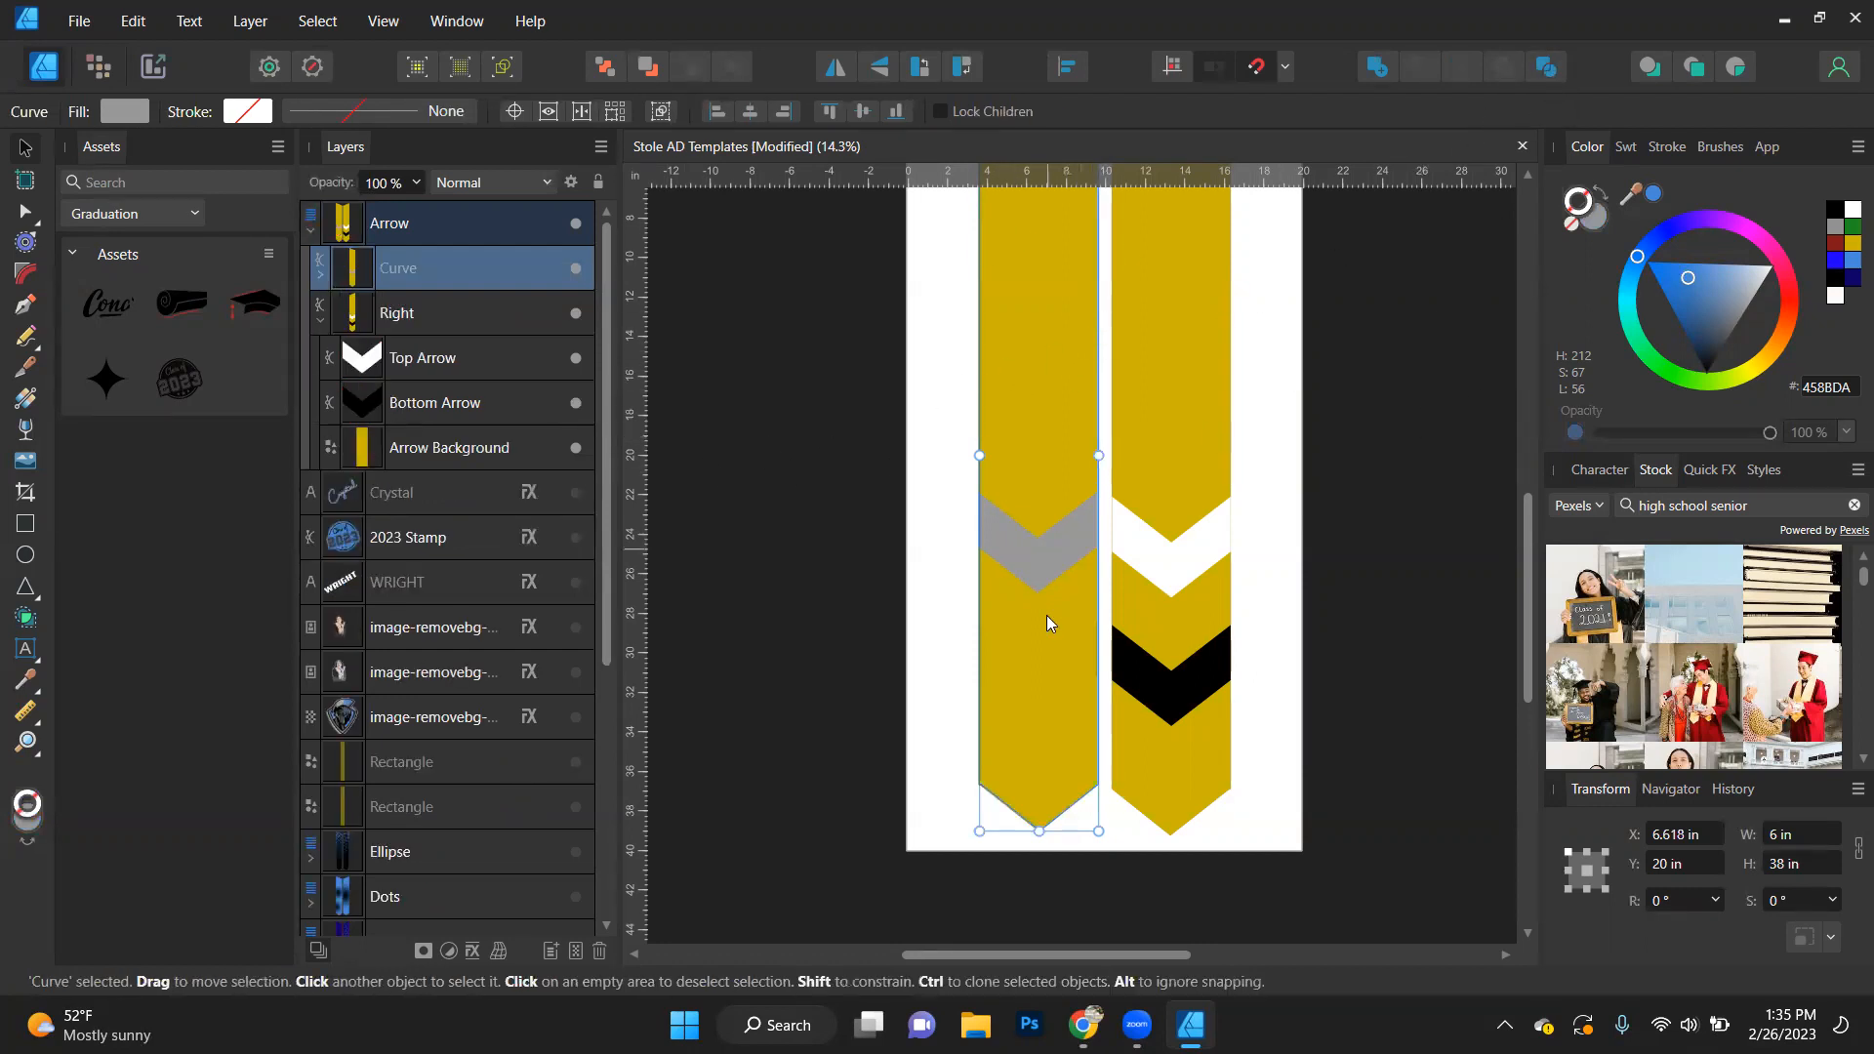
{"action": "left_click", "coordinate": [839, 504]}
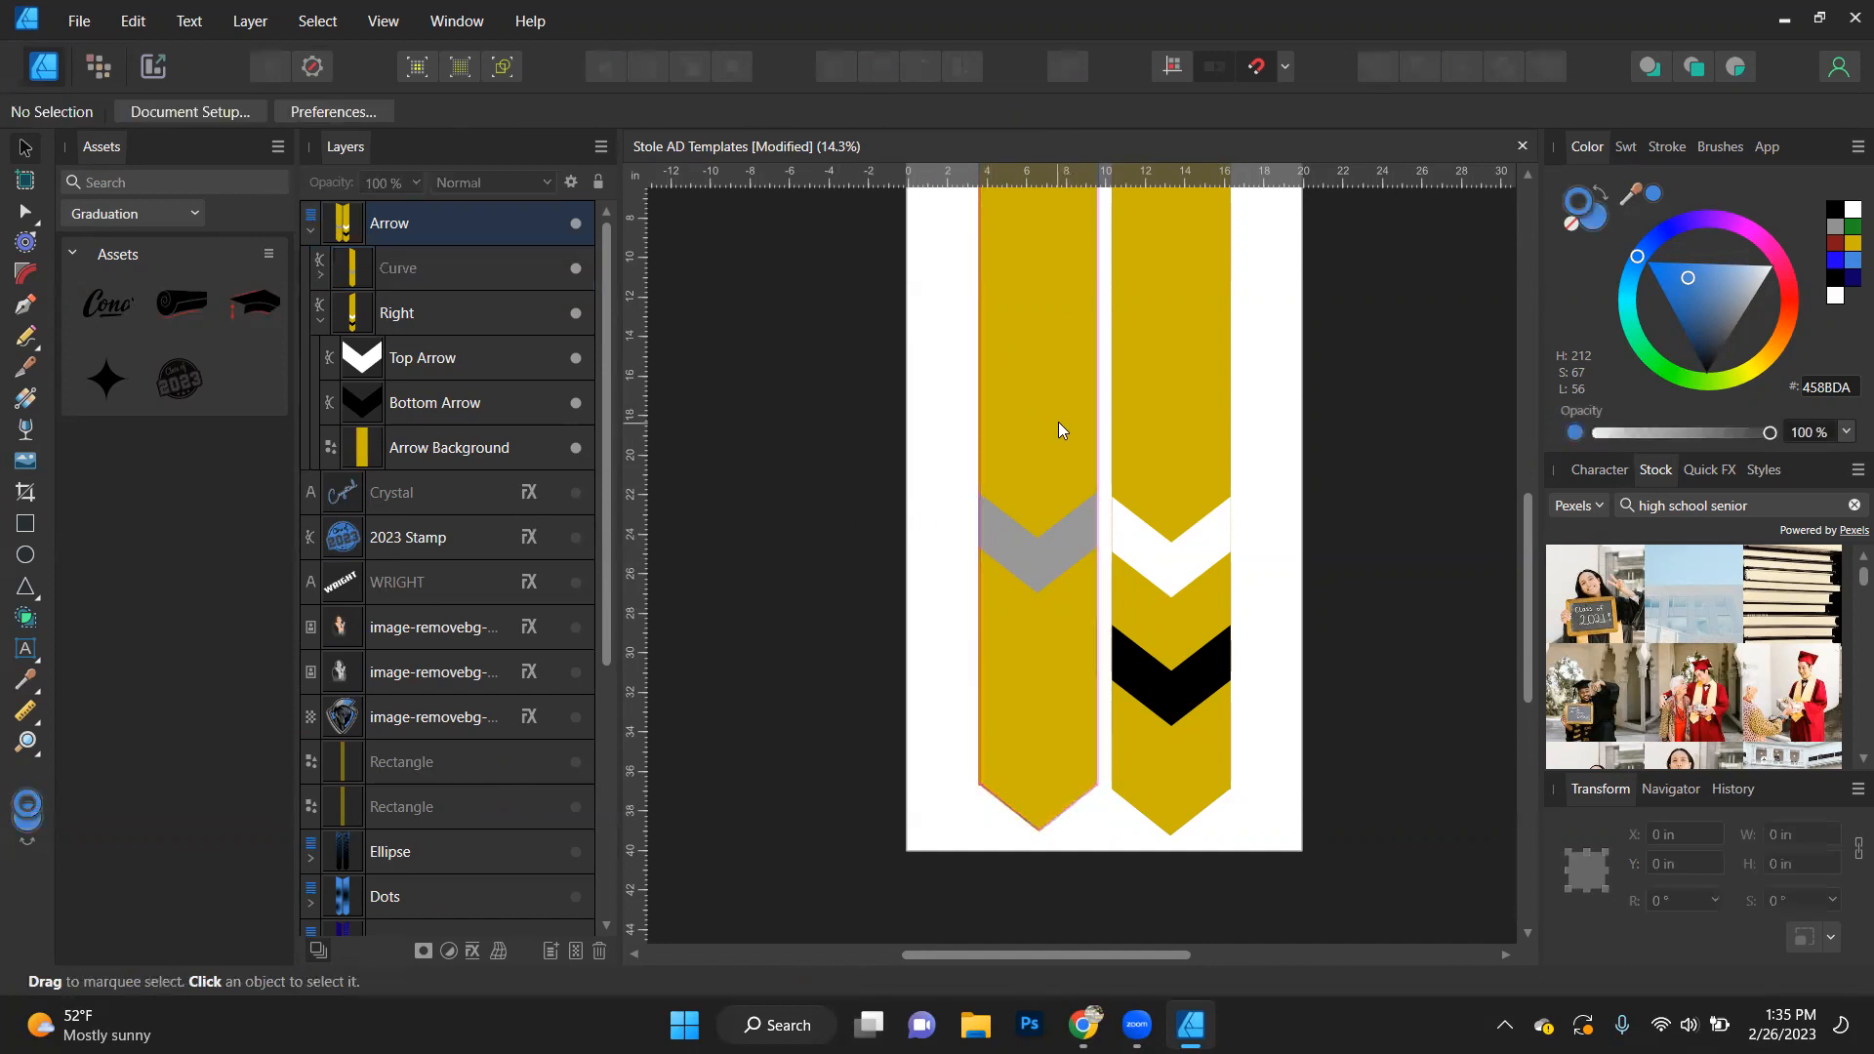
- Try to divide the left panel's cut Arrow Background and move the resulting curves out above the Arrow layer
{"action": "left_click", "coordinate": [1058, 429]}
{"action": "double_click", "coordinate": [1059, 423]}
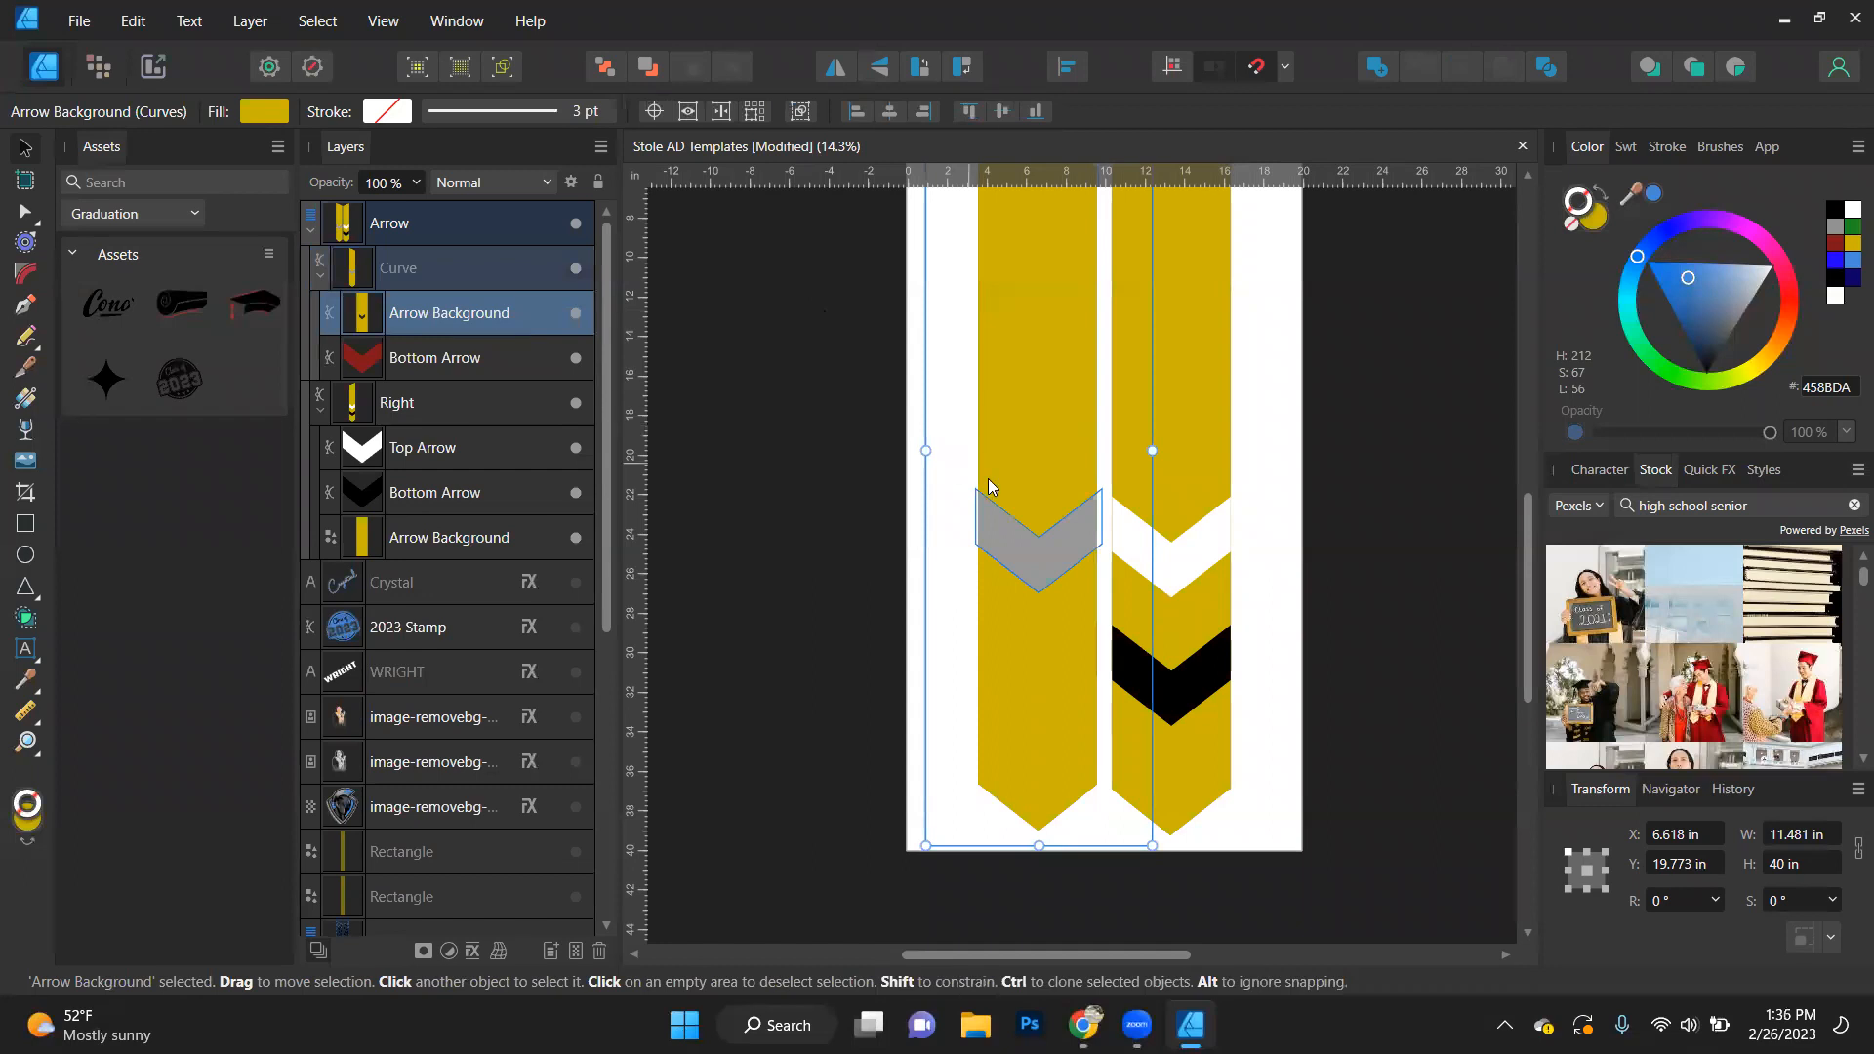
{"action": "left_click", "coordinate": [1544, 68]}
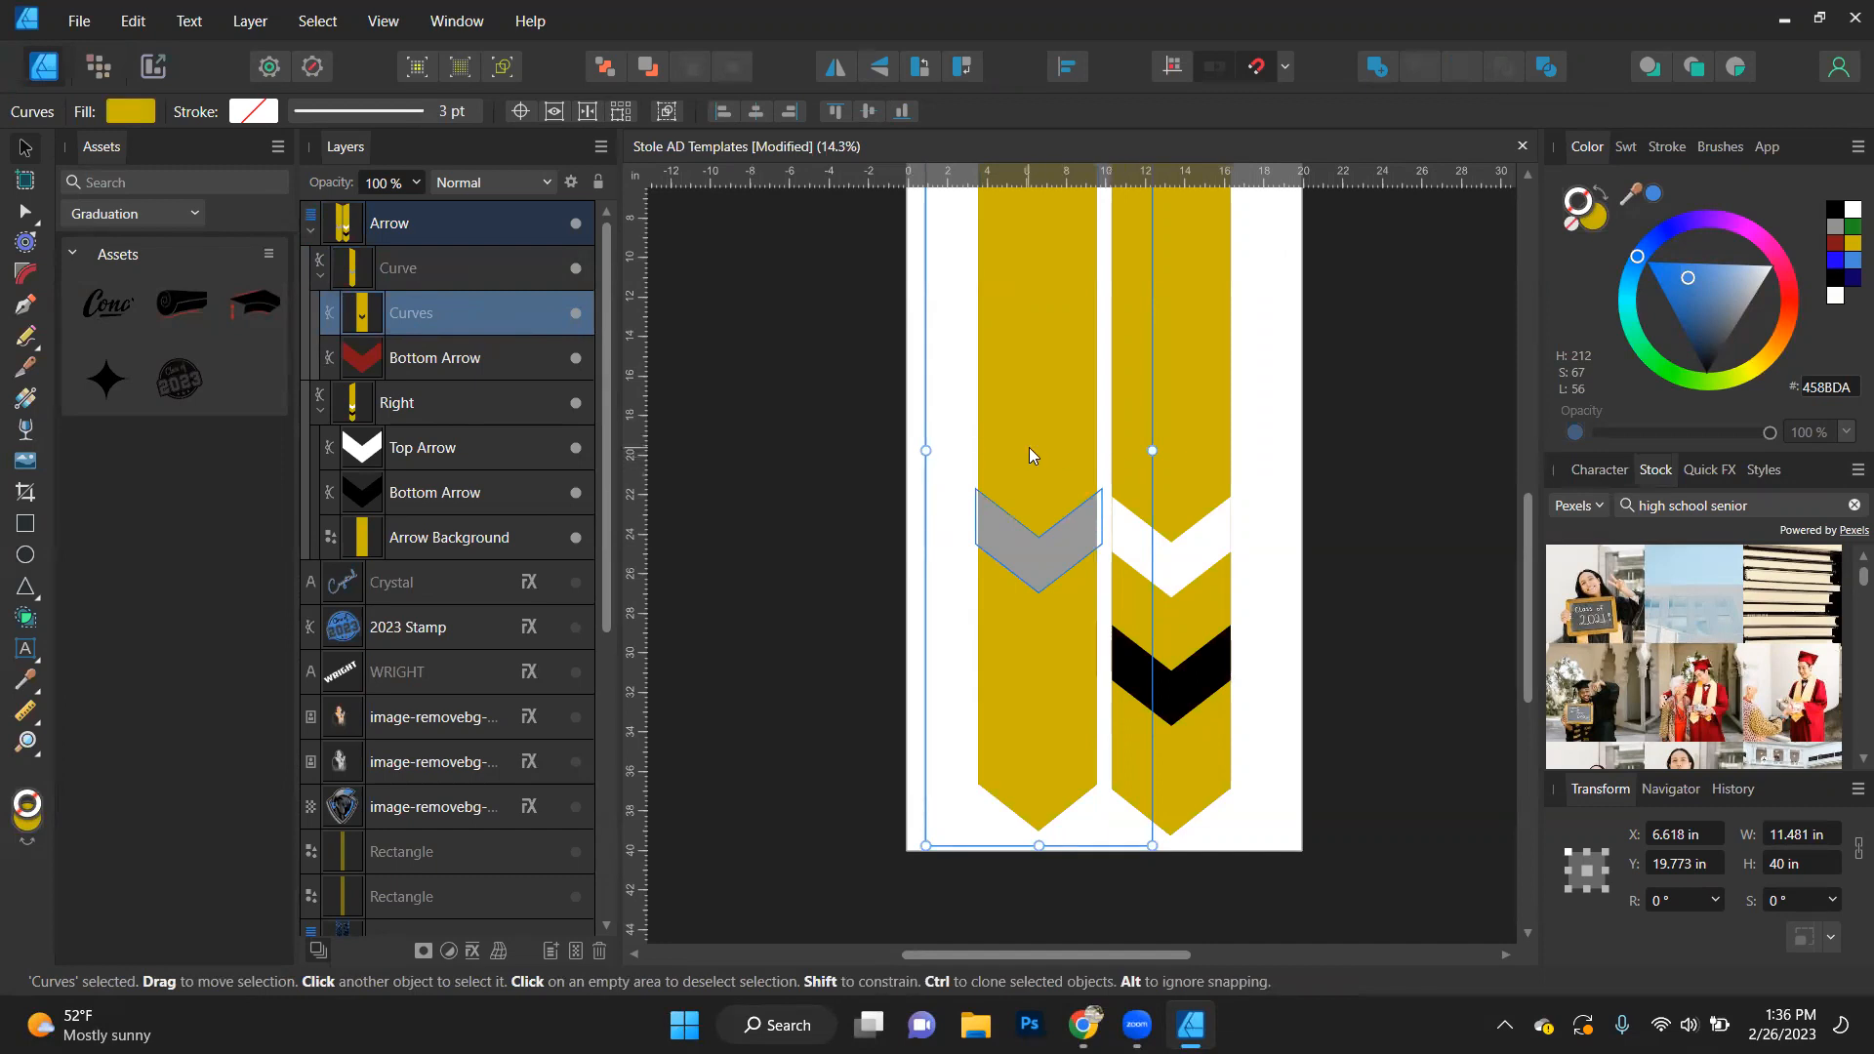
{"action": "left_click_drag", "start_coordinate": [375, 163], "coordinate": [378, 154]}
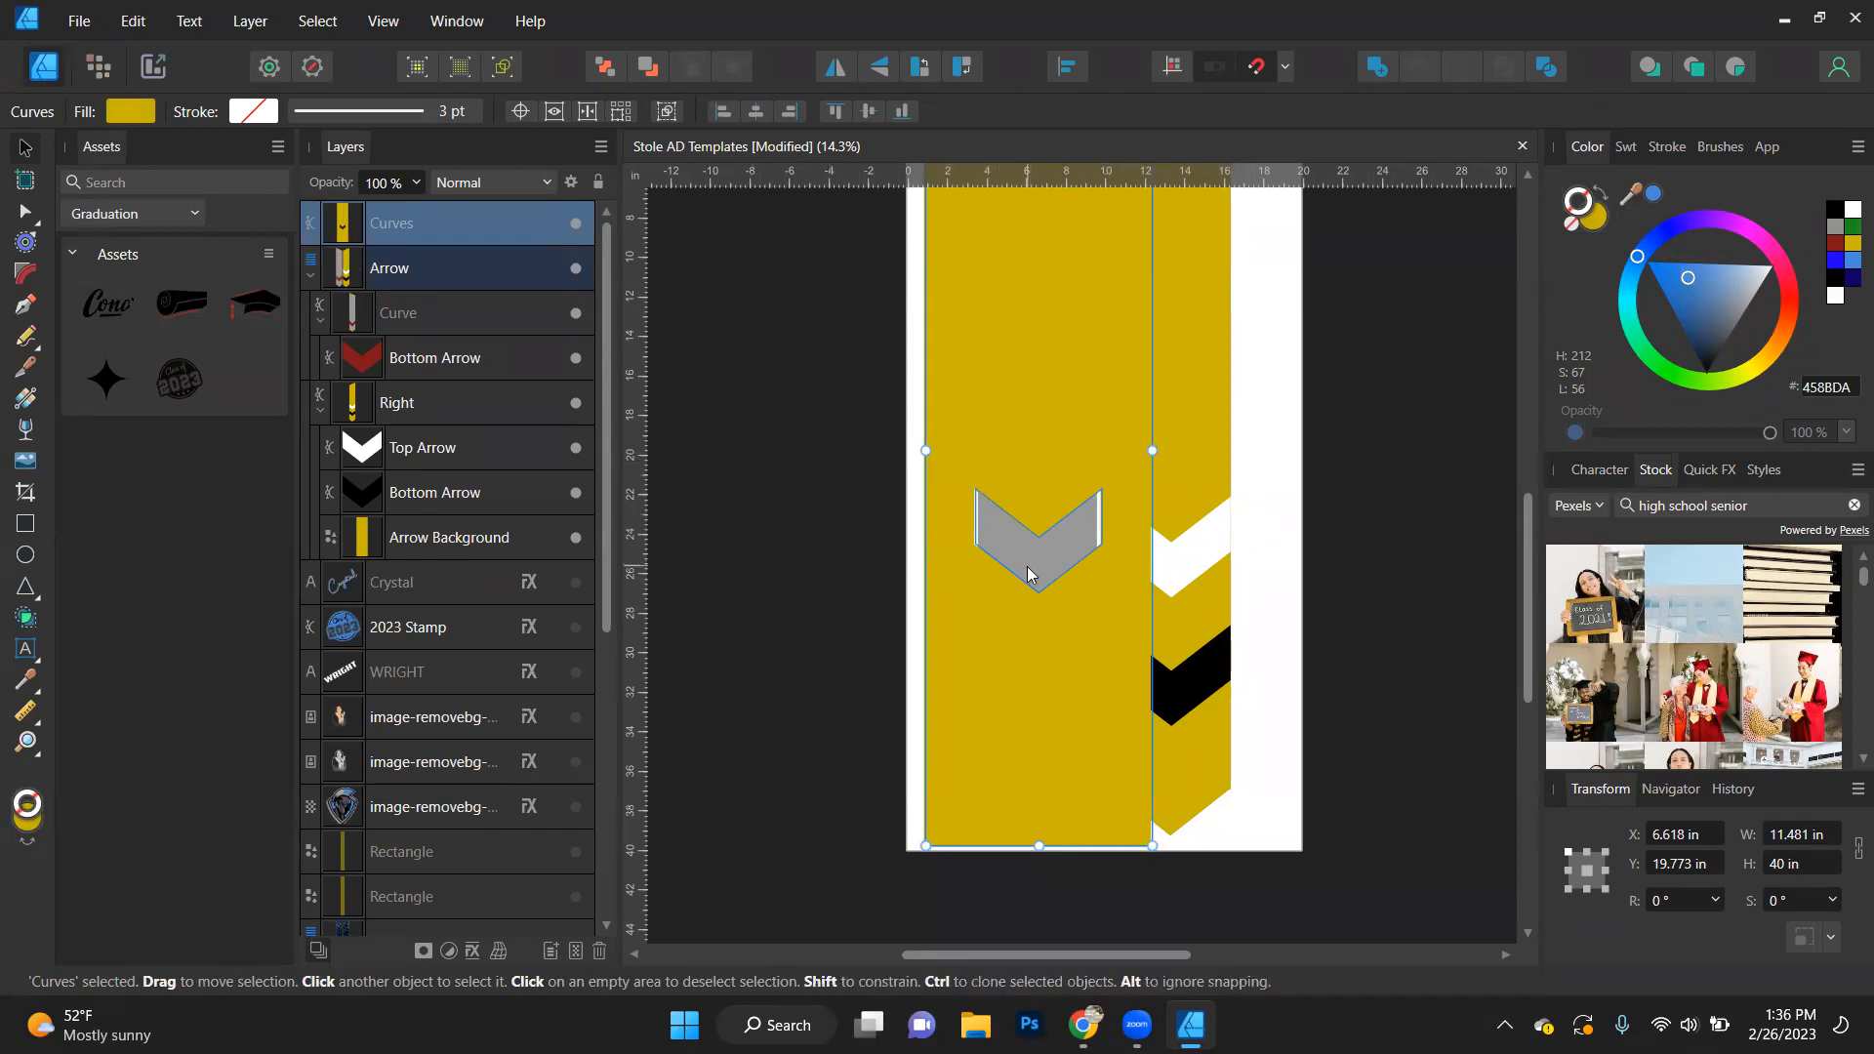
- Undo the left panel's layer move, divide, repositioning and subtract edits to restore its original arrows and background
{"action": "key", "text": "ctrl+z"}
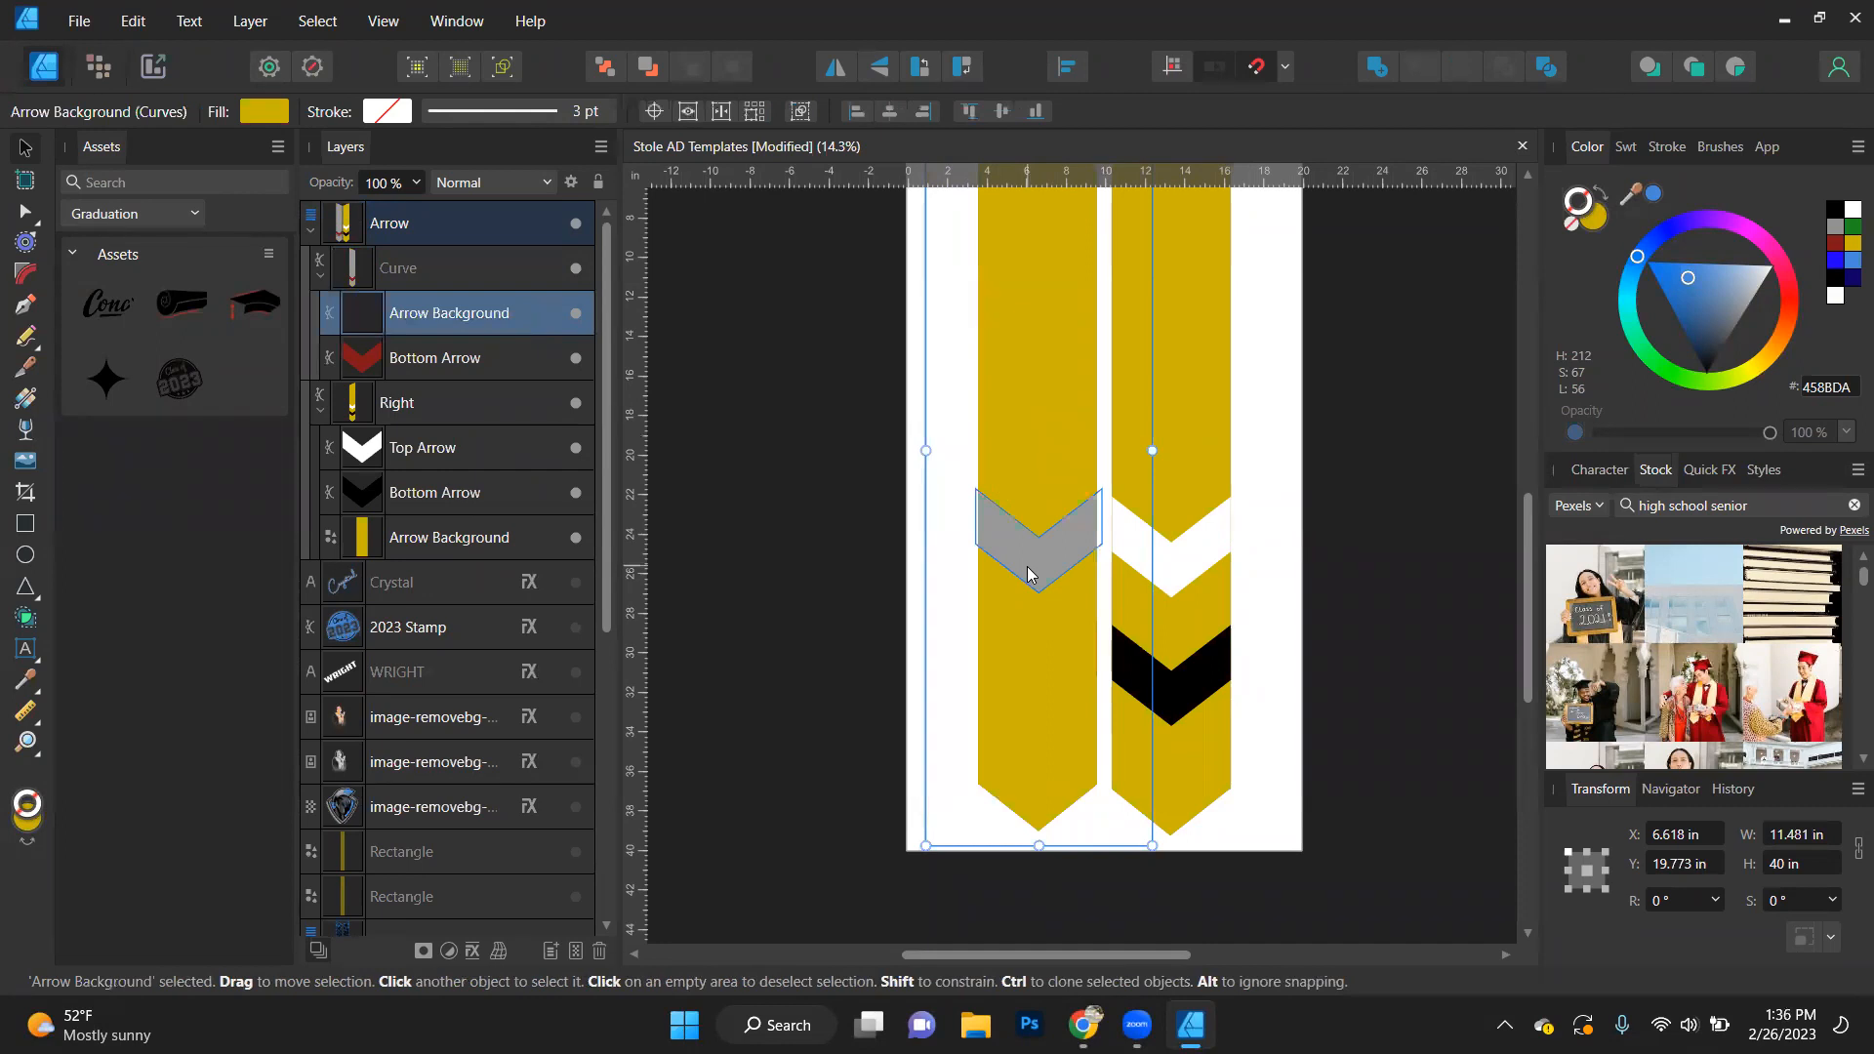
{"action": "key", "text": "ctrl+z"}
{"action": "key", "text": "ctrl+z"}
{"action": "key", "text": "ctrl+z"}
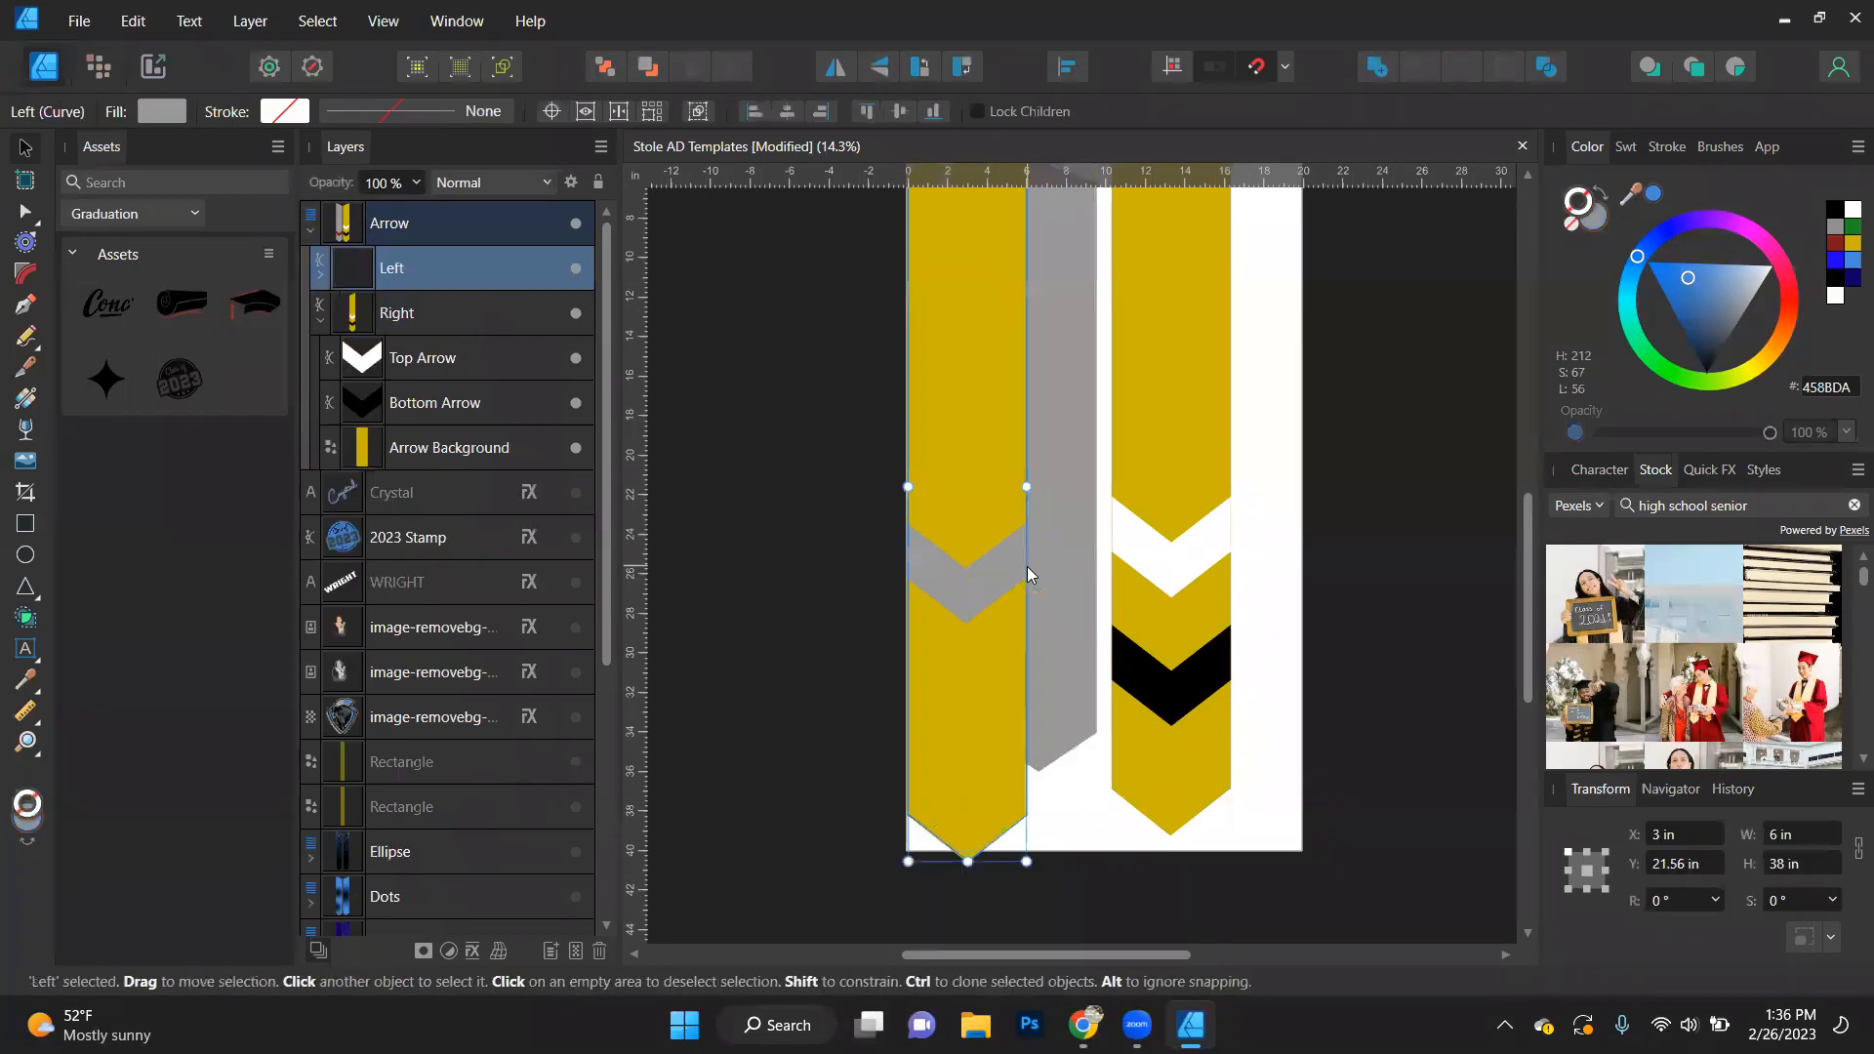
{"action": "key", "text": "ctrl+z"}
{"action": "key", "text": "ctrl+z"}
{"action": "key", "text": "ctrl+z"}
{"action": "key", "text": "ctrl+z"}
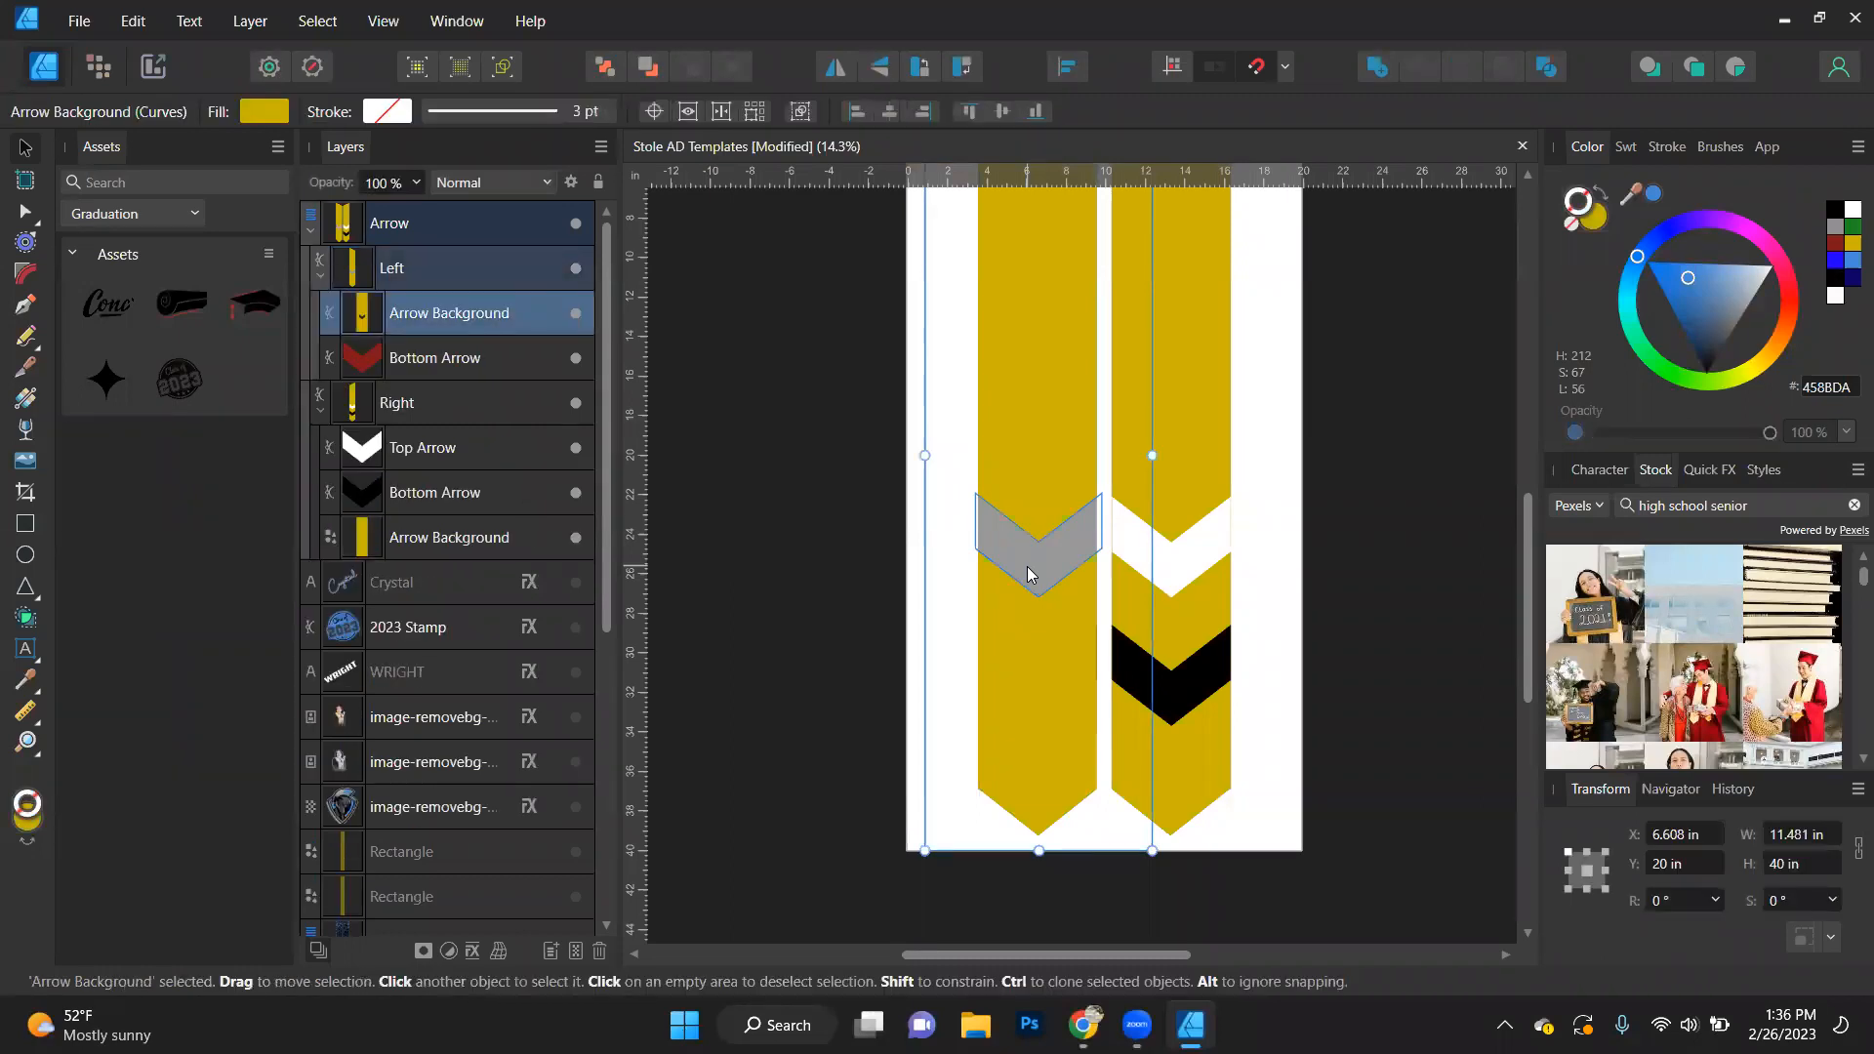
{"action": "key", "text": "ctrl+z"}
{"action": "key", "text": "ctrl+z"}
{"action": "key", "text": "ctrl+z"}
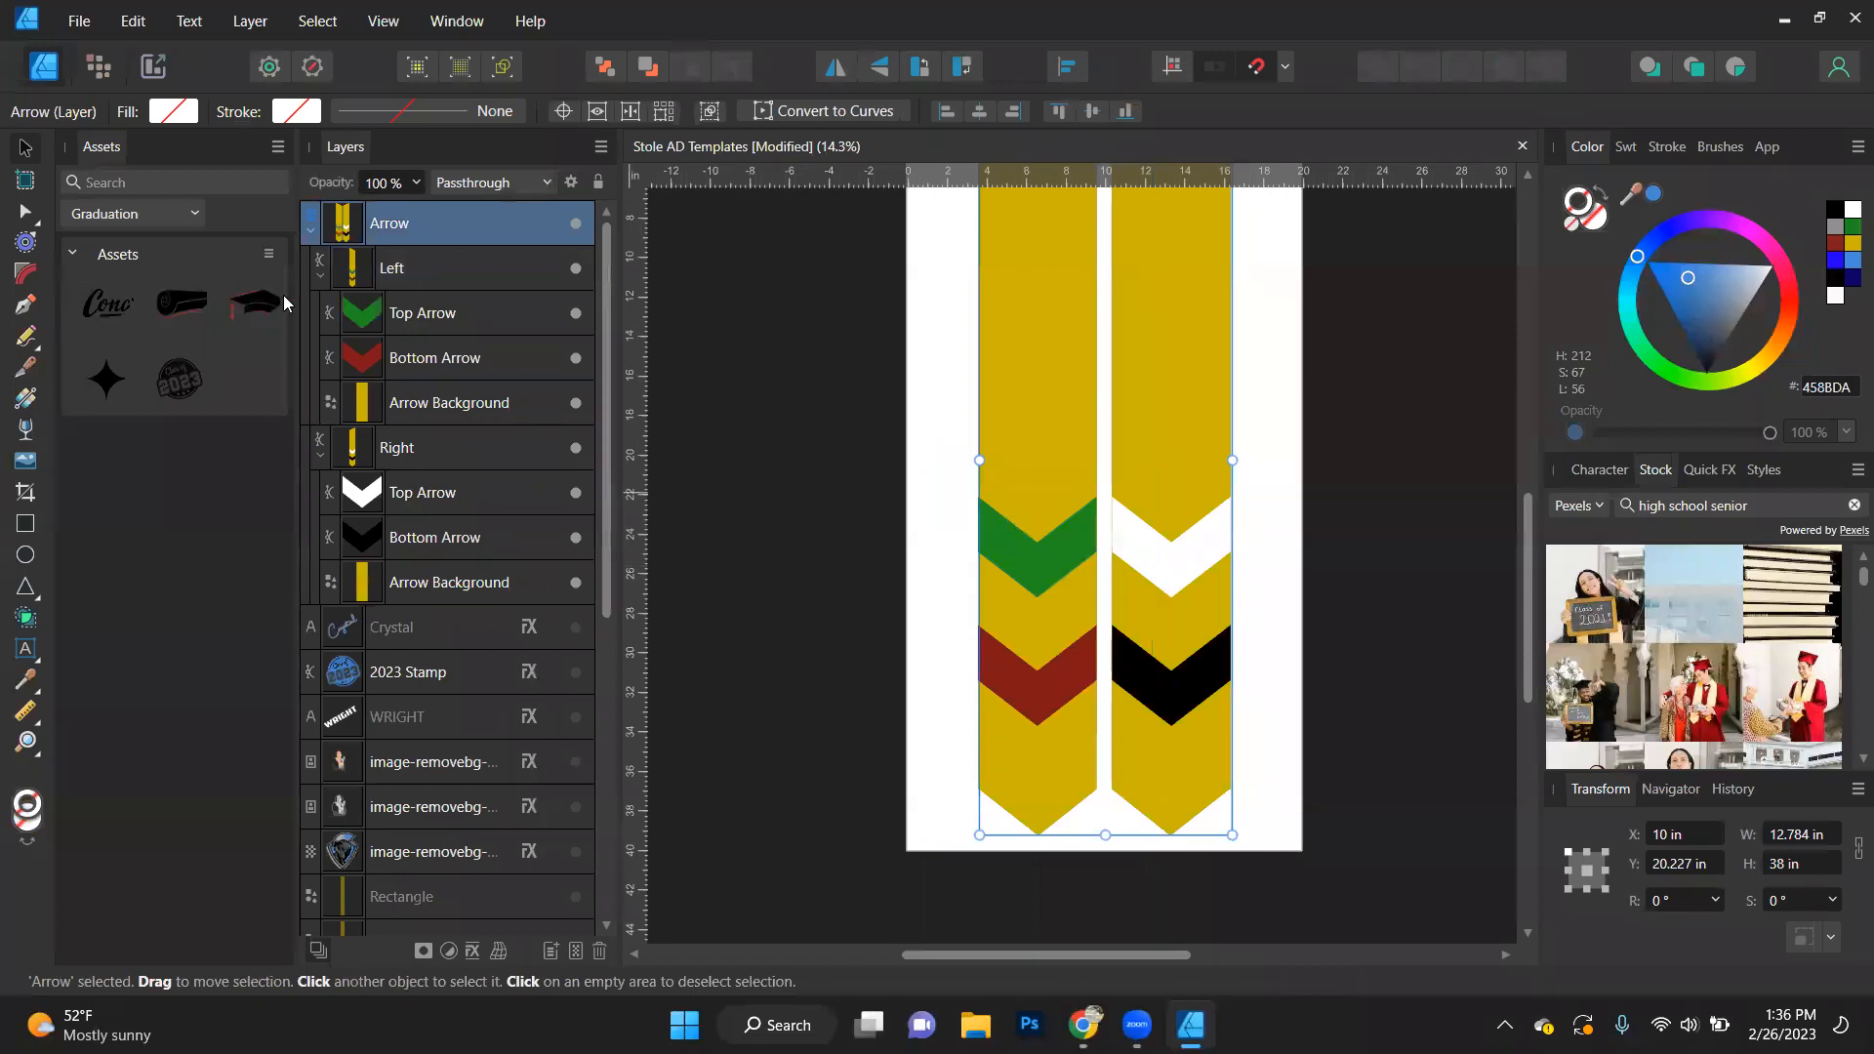
- Move the left panel's Top Arrow, Bottom Arrow and Arrow Background out of the Arrow layer, placing them above it
{"action": "left_click", "coordinate": [438, 314]}
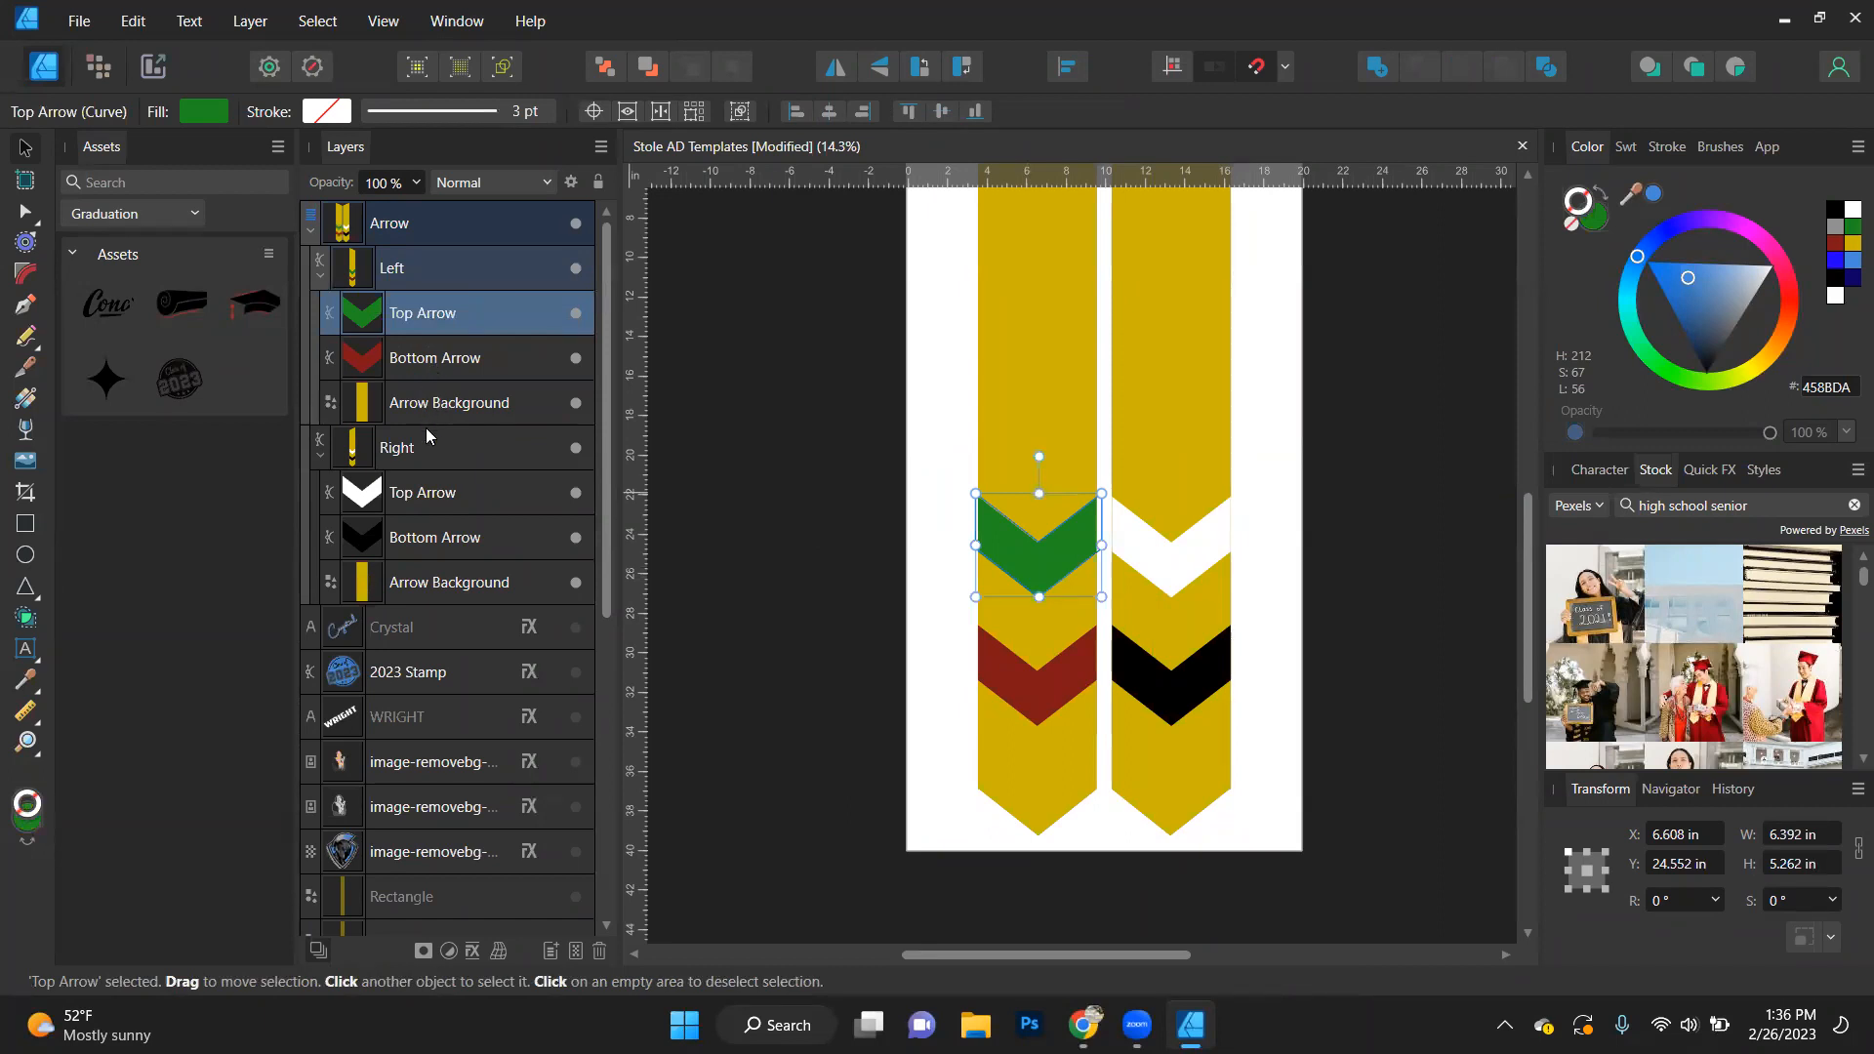
{"action": "left_click", "coordinate": [430, 409], "text": "shift"}
{"action": "left_click_drag", "start_coordinate": [425, 312], "coordinate": [473, 235]}
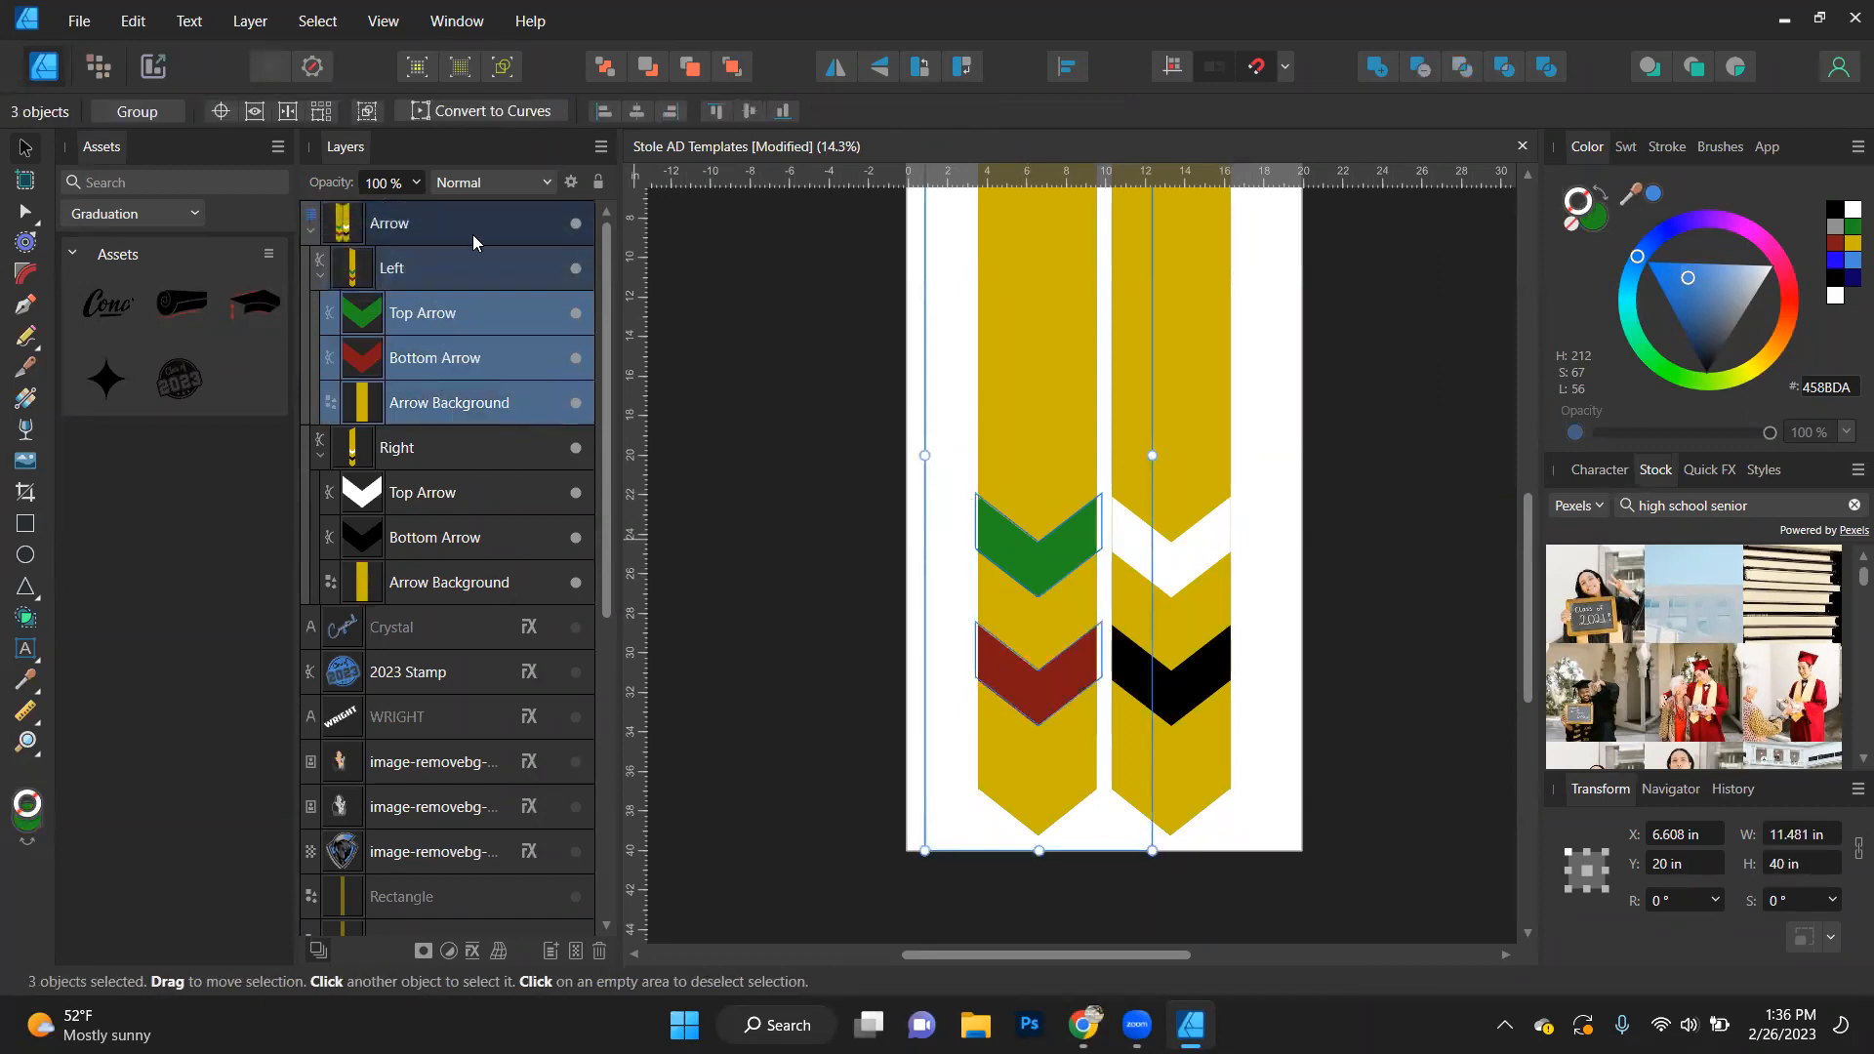
- Widen the green and red arrows together about their centre to about 13.57 in, and hide the Arrow layer
{"action": "left_click", "coordinate": [1057, 543]}
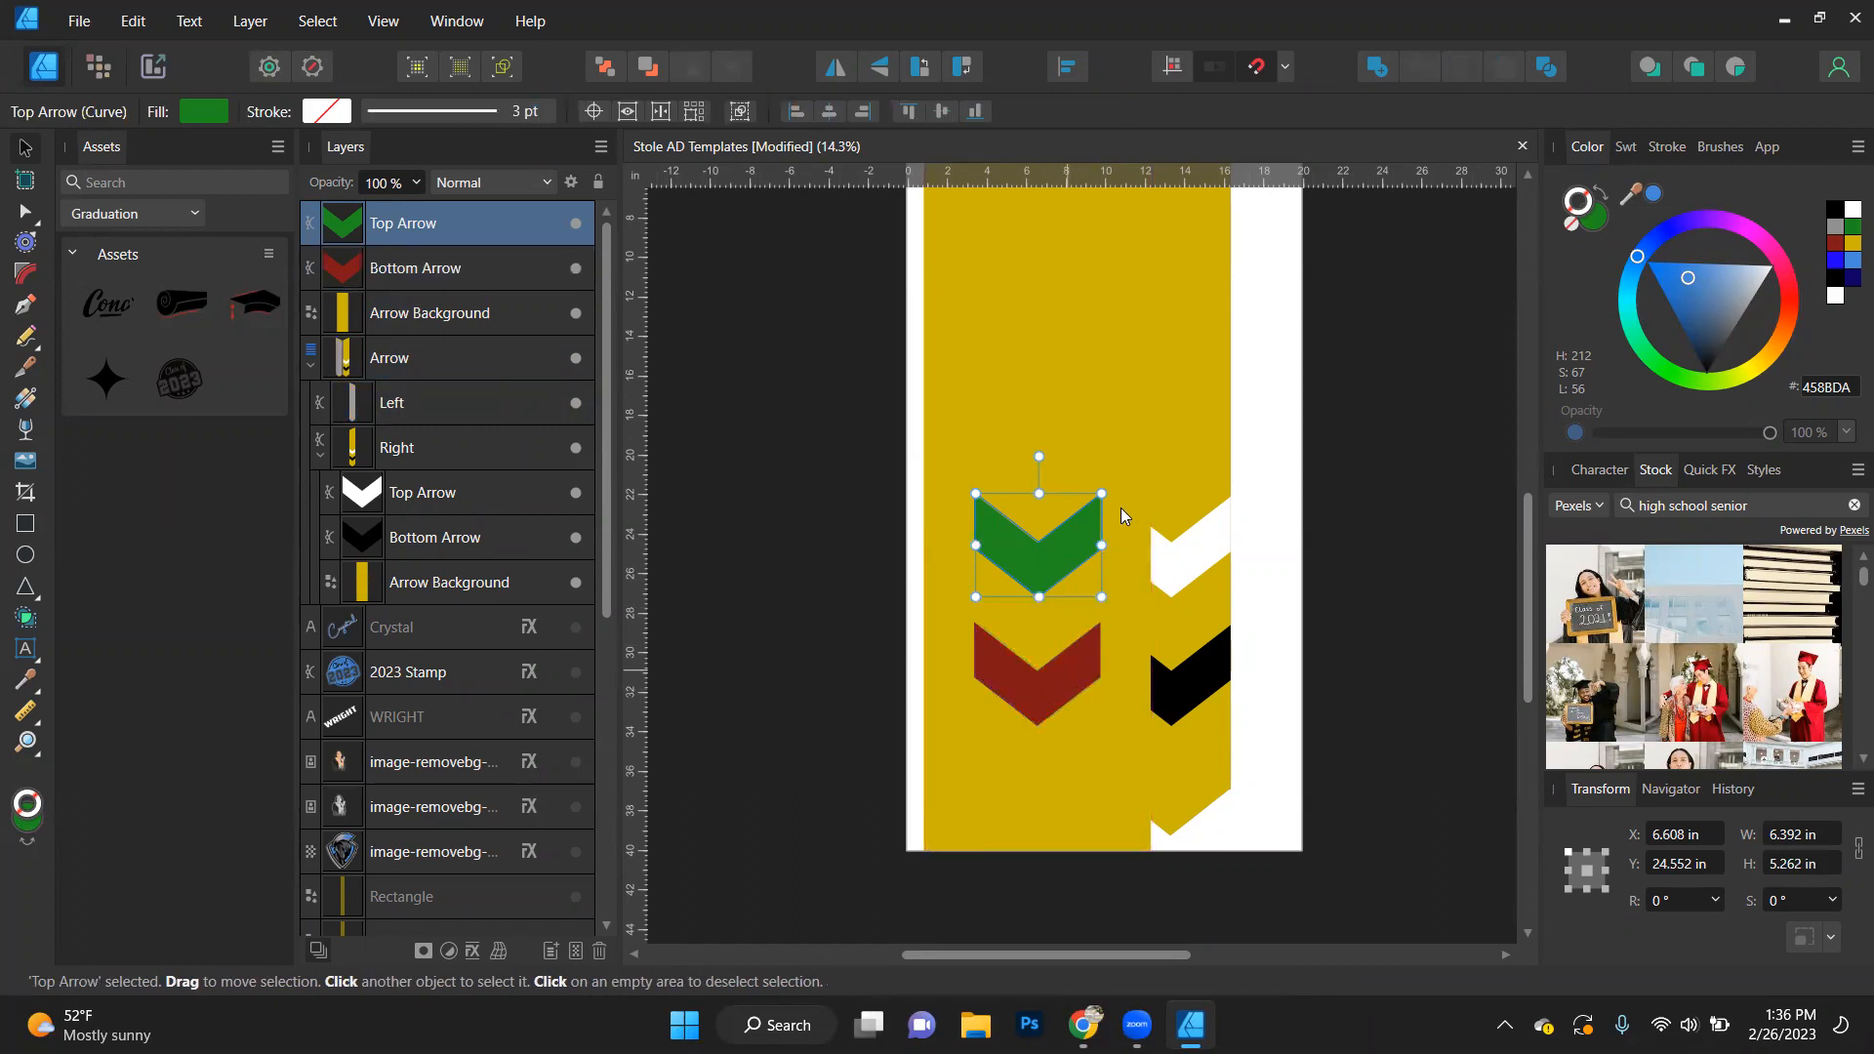
{"action": "left_click", "coordinate": [1059, 668], "text": "shift"}
{"action": "left_click", "coordinate": [1083, 639], "text": "shift"}
{"action": "left_click", "coordinate": [1065, 678], "text": "shift"}
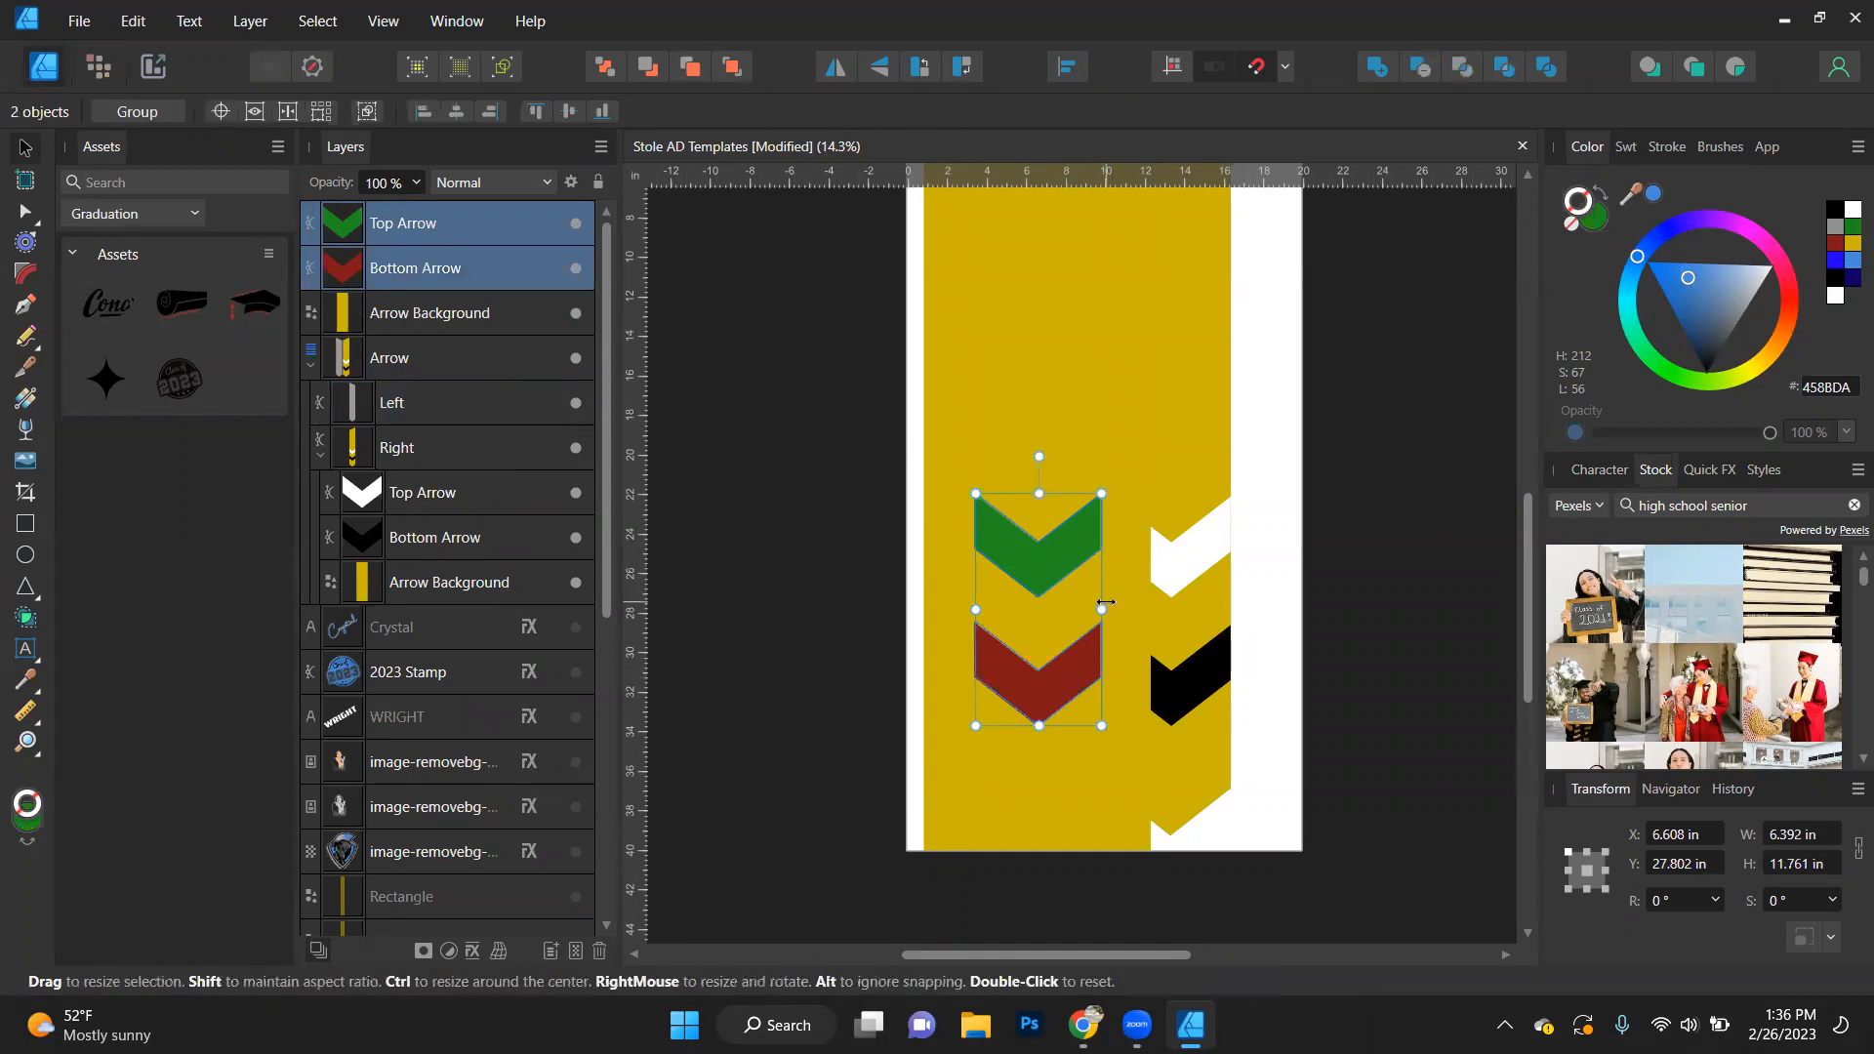
{"action": "left_click_drag", "start_coordinate": [1102, 612], "coordinate": [1173, 612]}
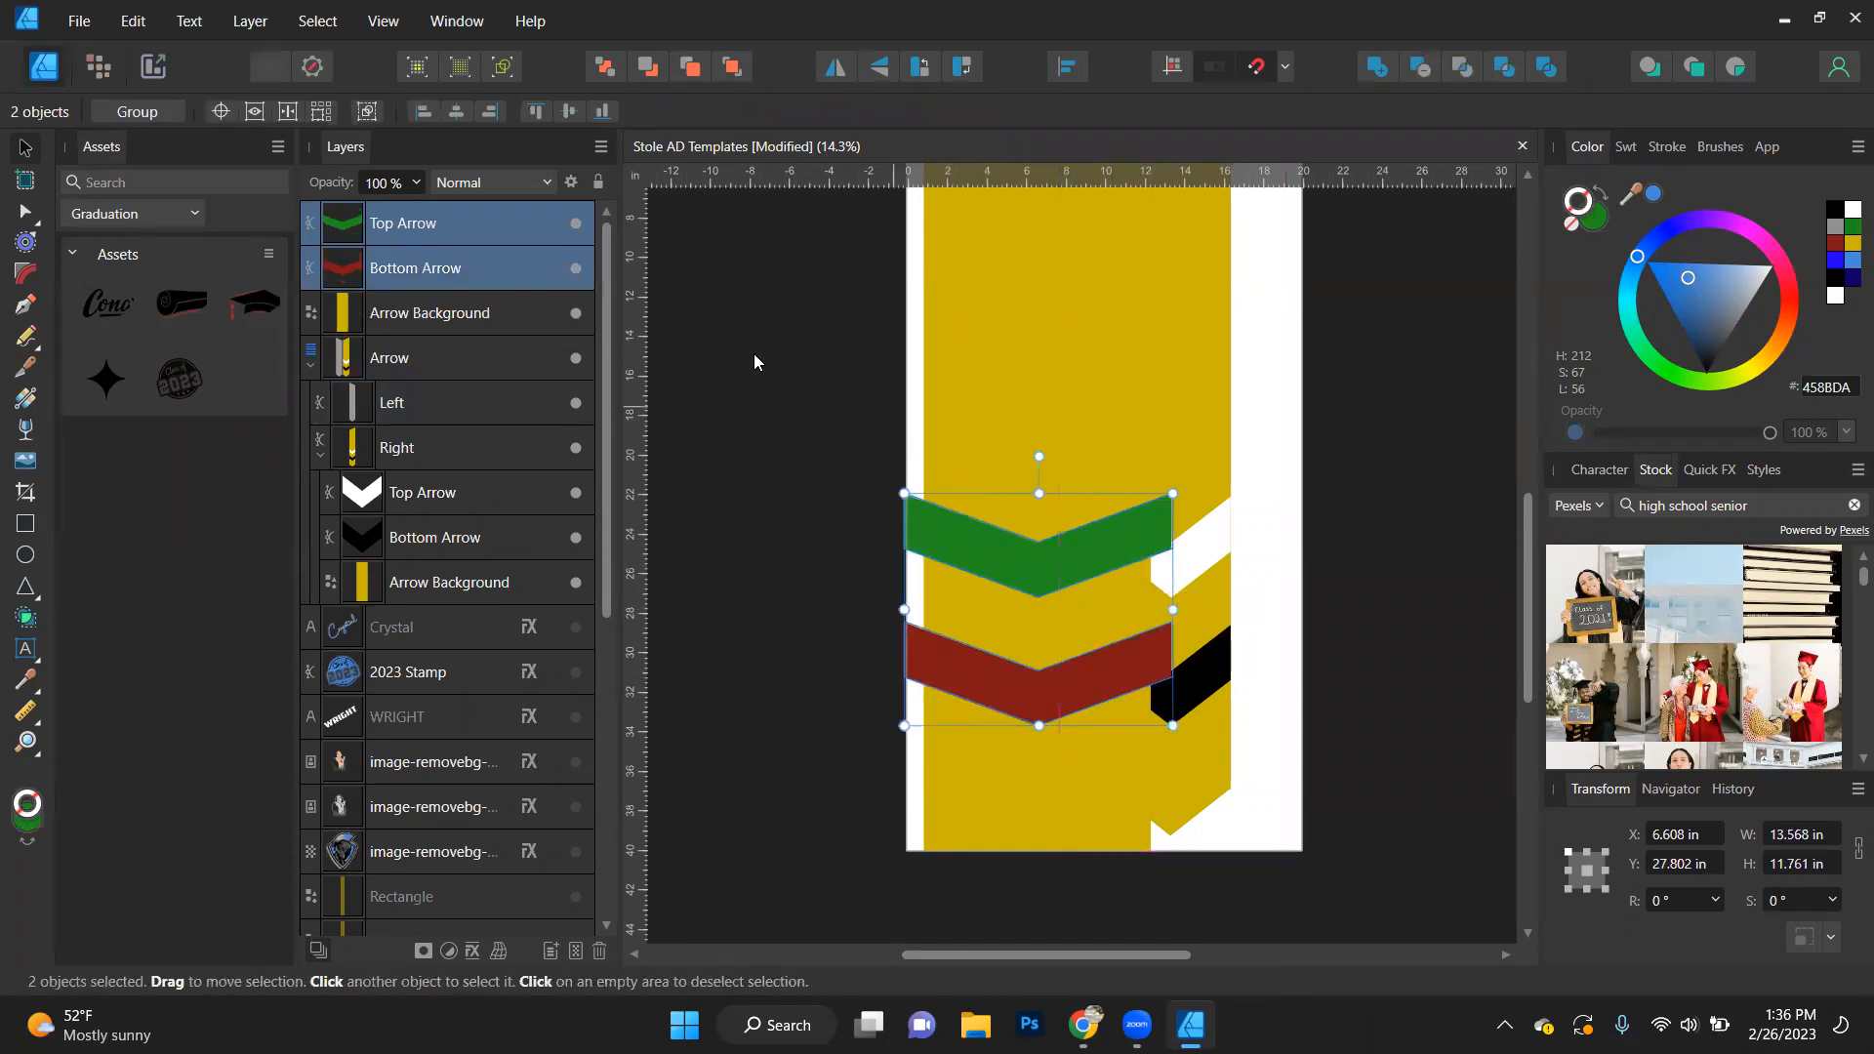
{"action": "left_click", "coordinate": [576, 358]}
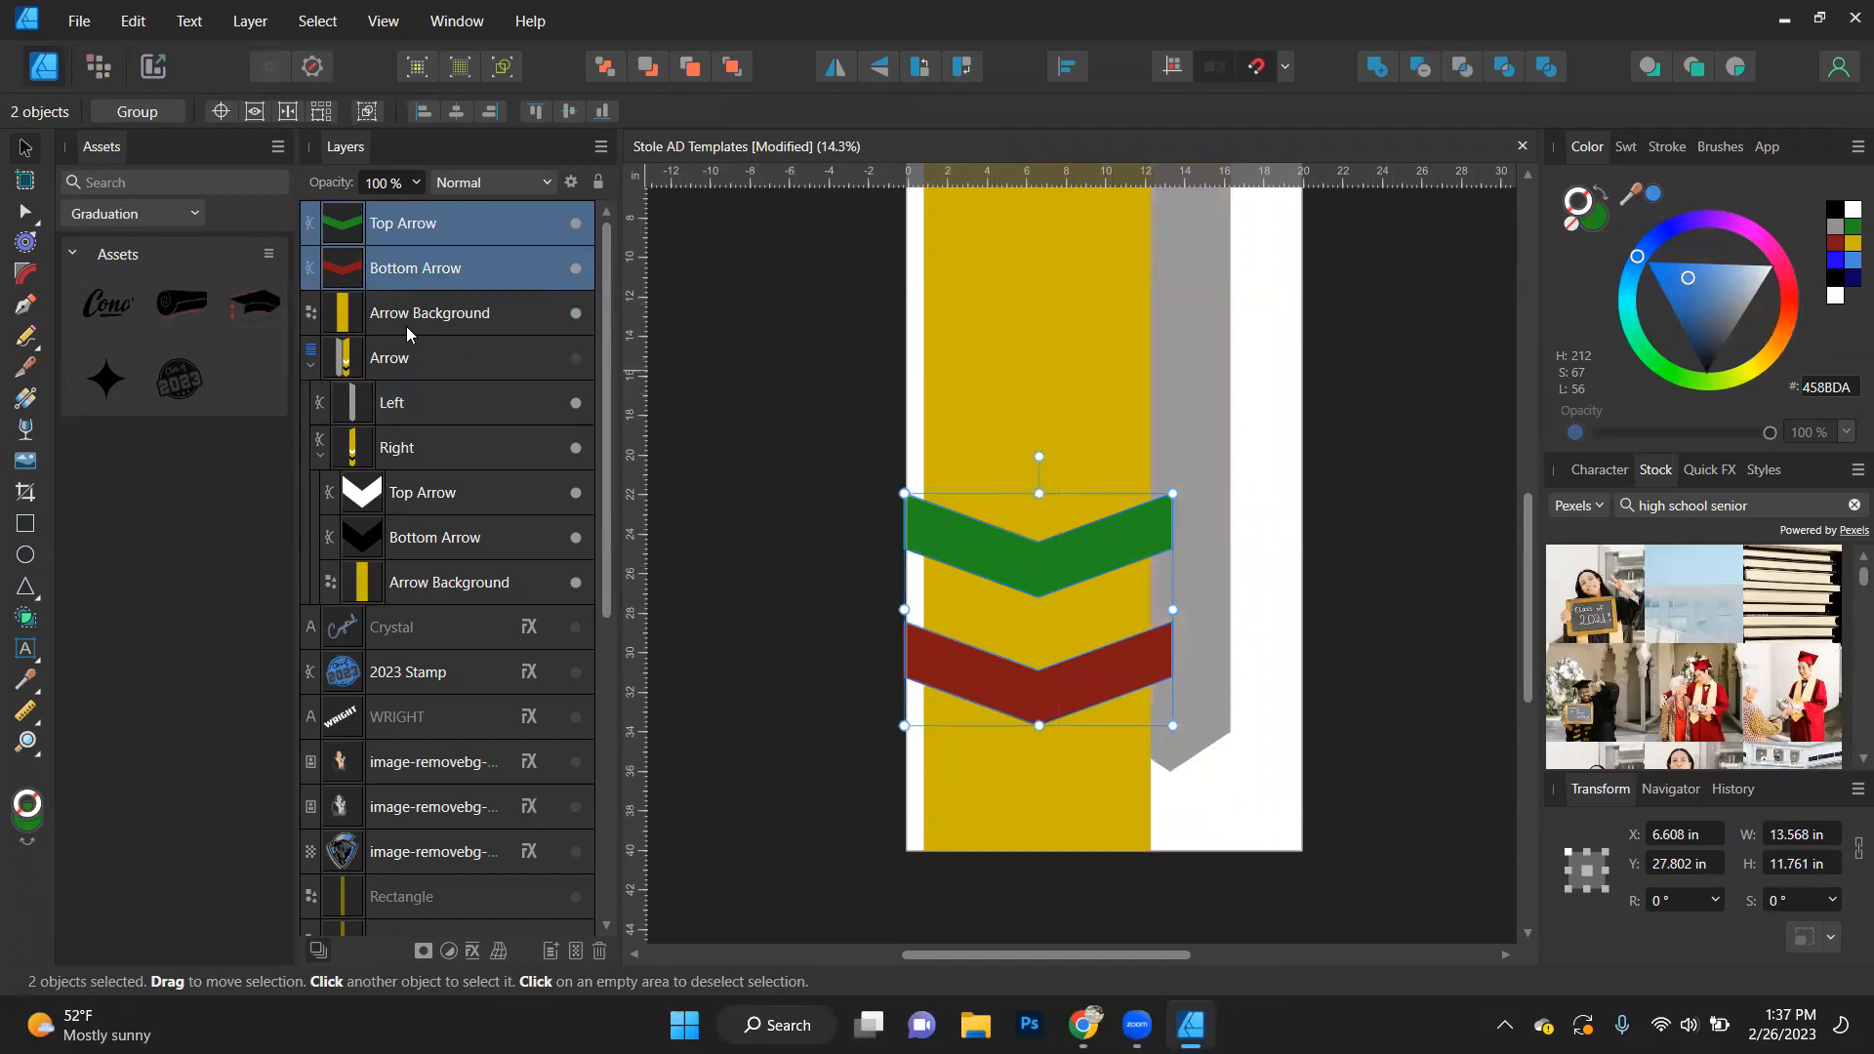
- Collapse the Arrow layer, hide the 60in Stole group, and clear the selection
{"action": "scroll", "coordinate": [554, 455], "scroll_direction": "down", "scroll_amount": 5}
{"action": "scroll", "coordinate": [523, 548], "scroll_direction": "up", "scroll_amount": 5}
{"action": "left_click", "coordinate": [311, 366]}
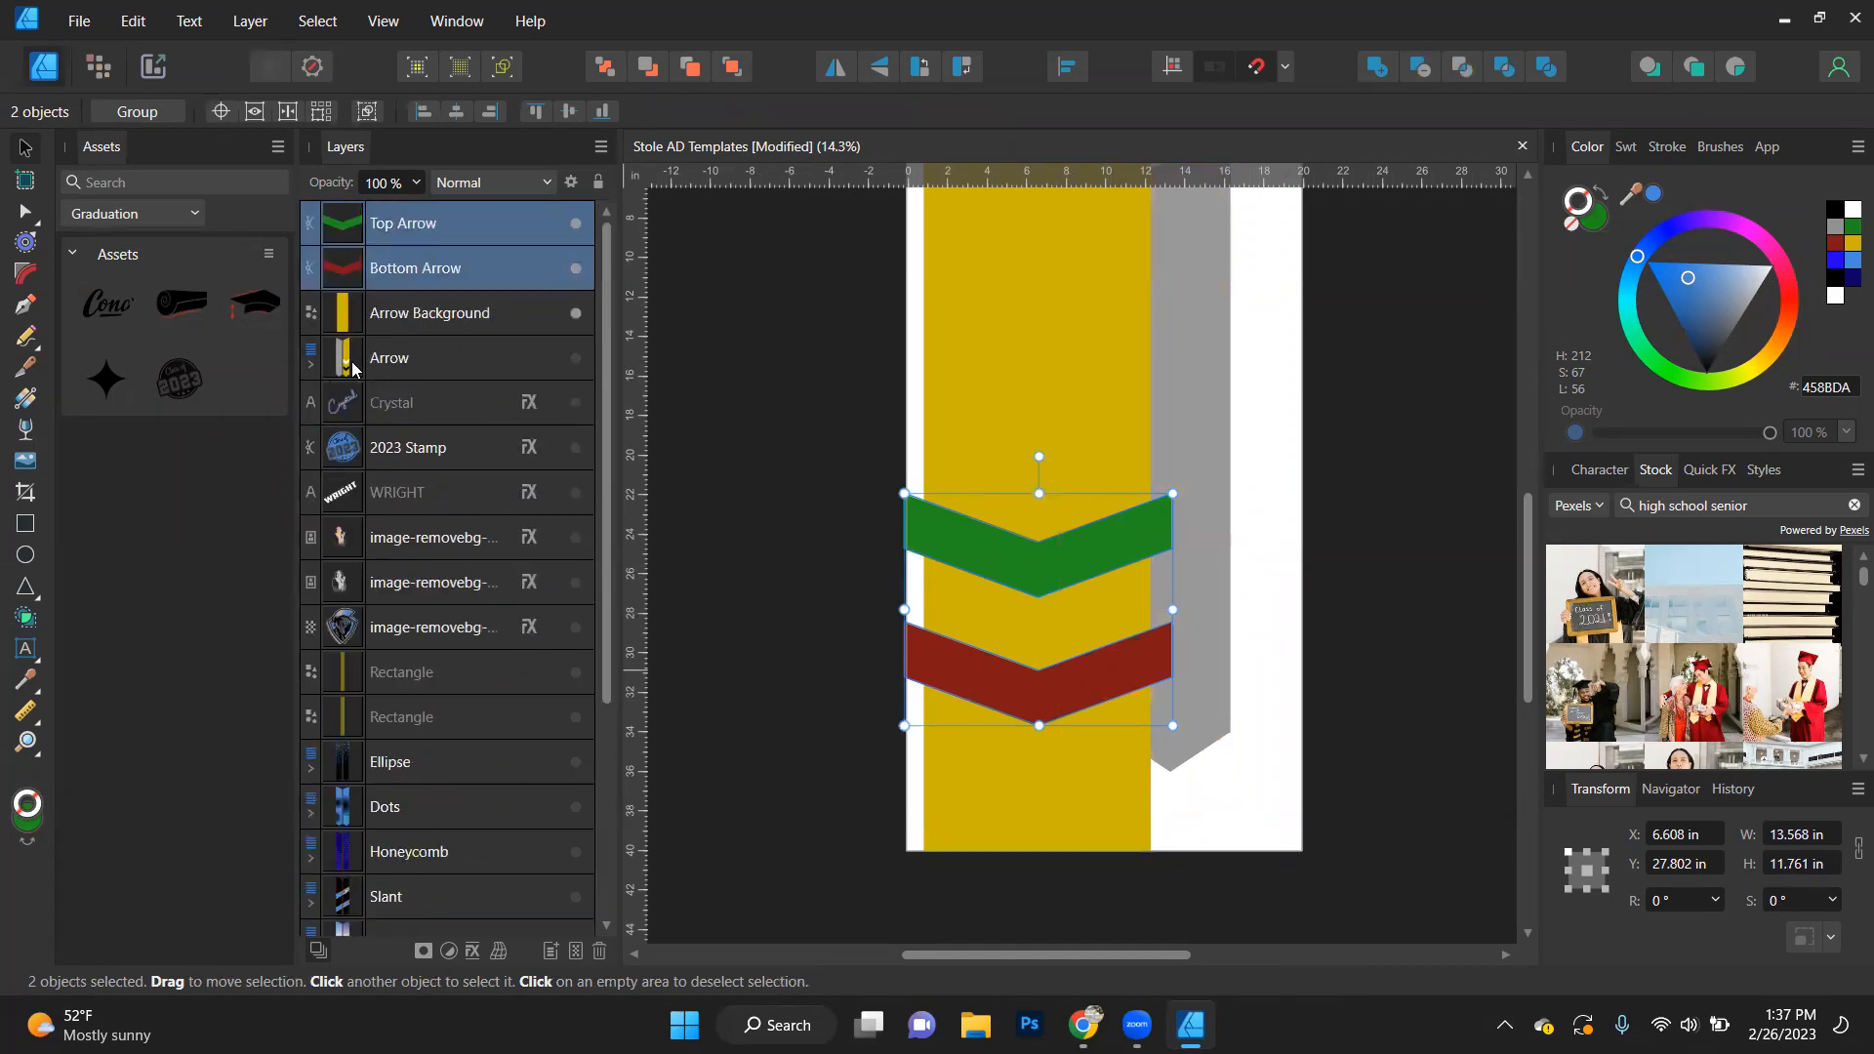
{"action": "scroll", "coordinate": [556, 617], "scroll_direction": "down", "scroll_amount": 3}
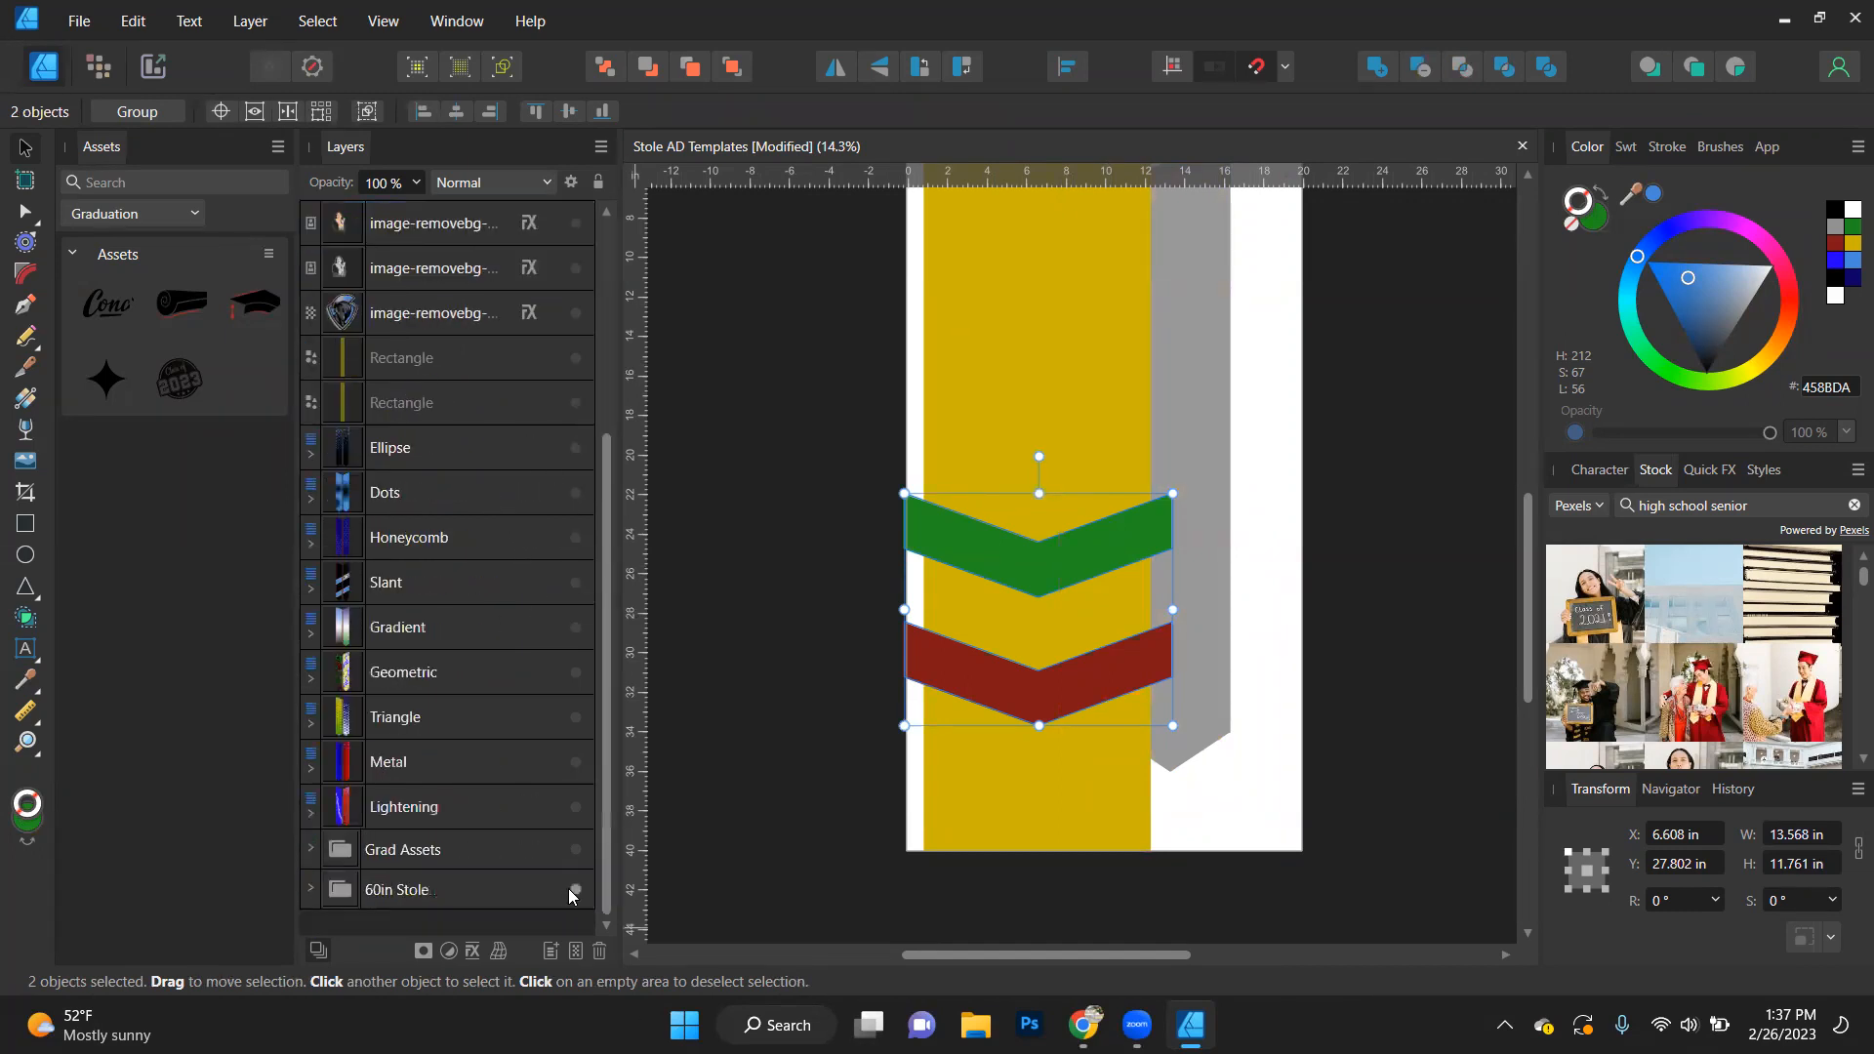
{"action": "scroll", "coordinate": [732, 781], "scroll_direction": "up", "scroll_amount": 3}
{"action": "left_click", "coordinate": [795, 722]}
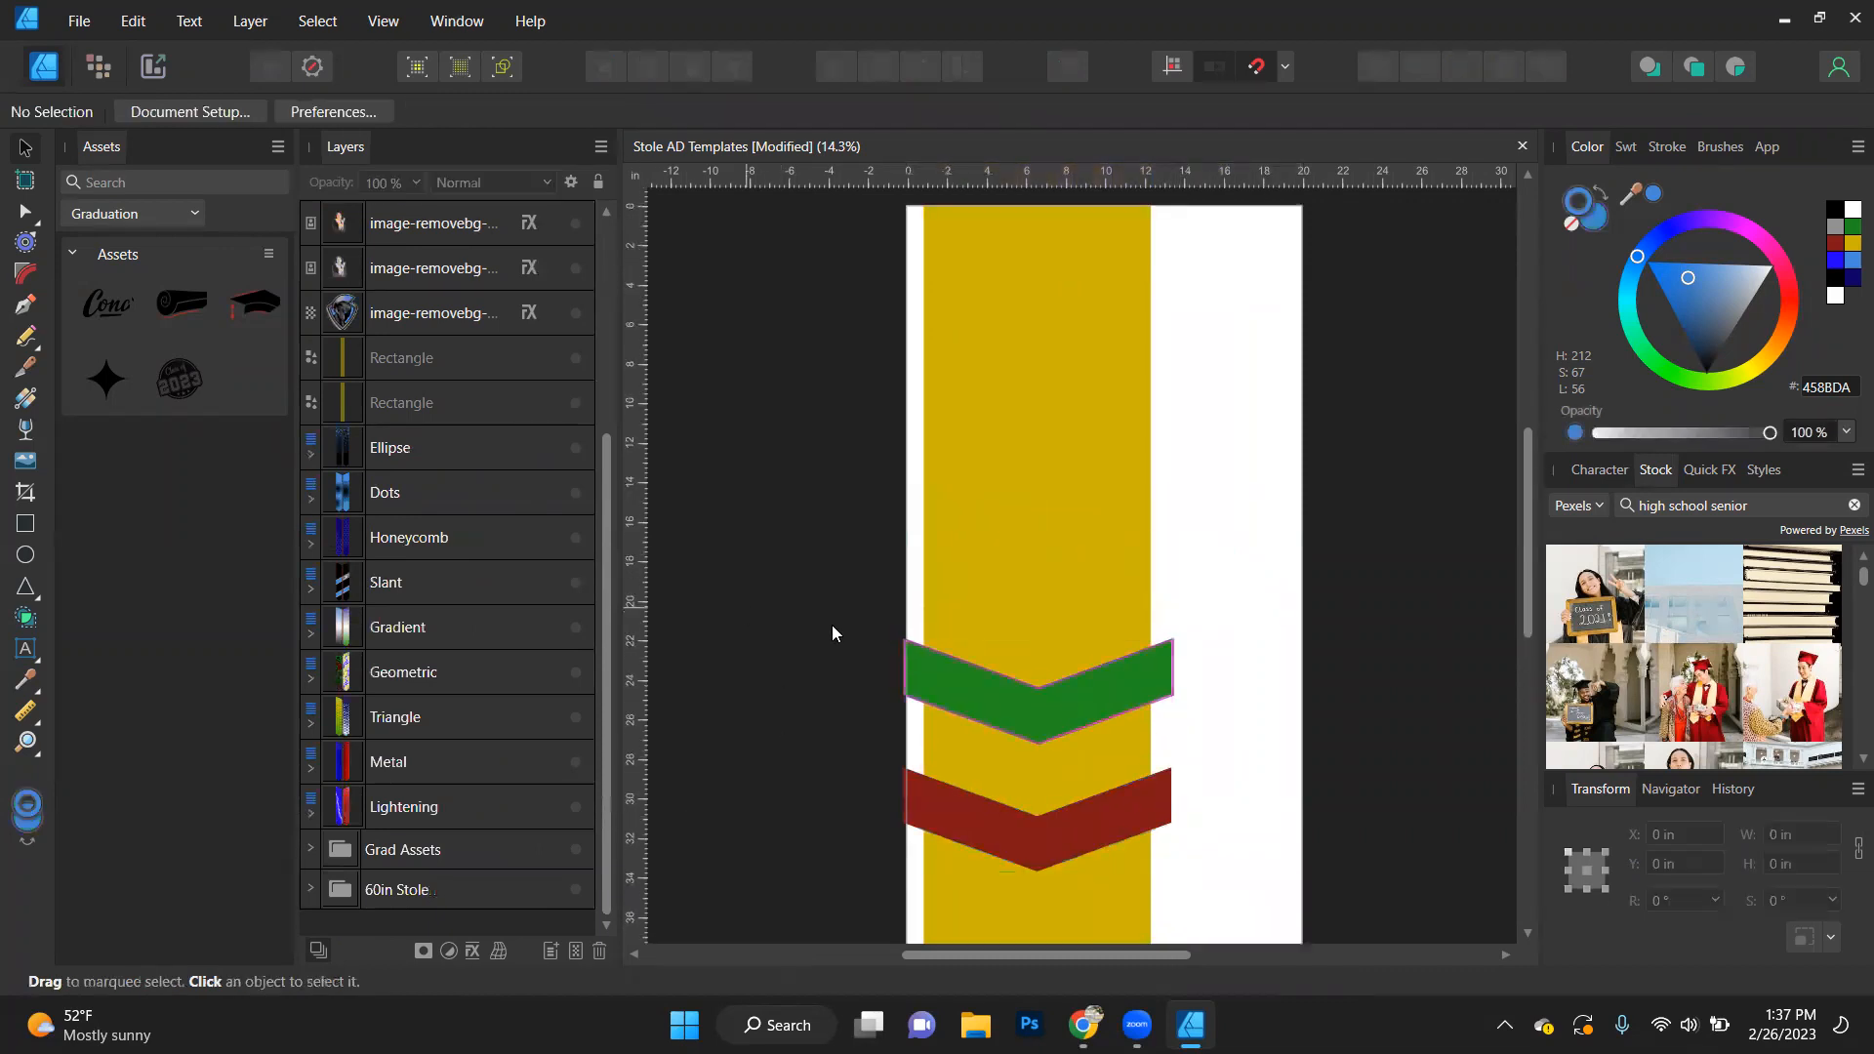
- Subtract the green Top Arrow from the yellow Arrow Background and fill the cut background with blue 468AD9
{"action": "left_click", "coordinate": [1065, 711]}
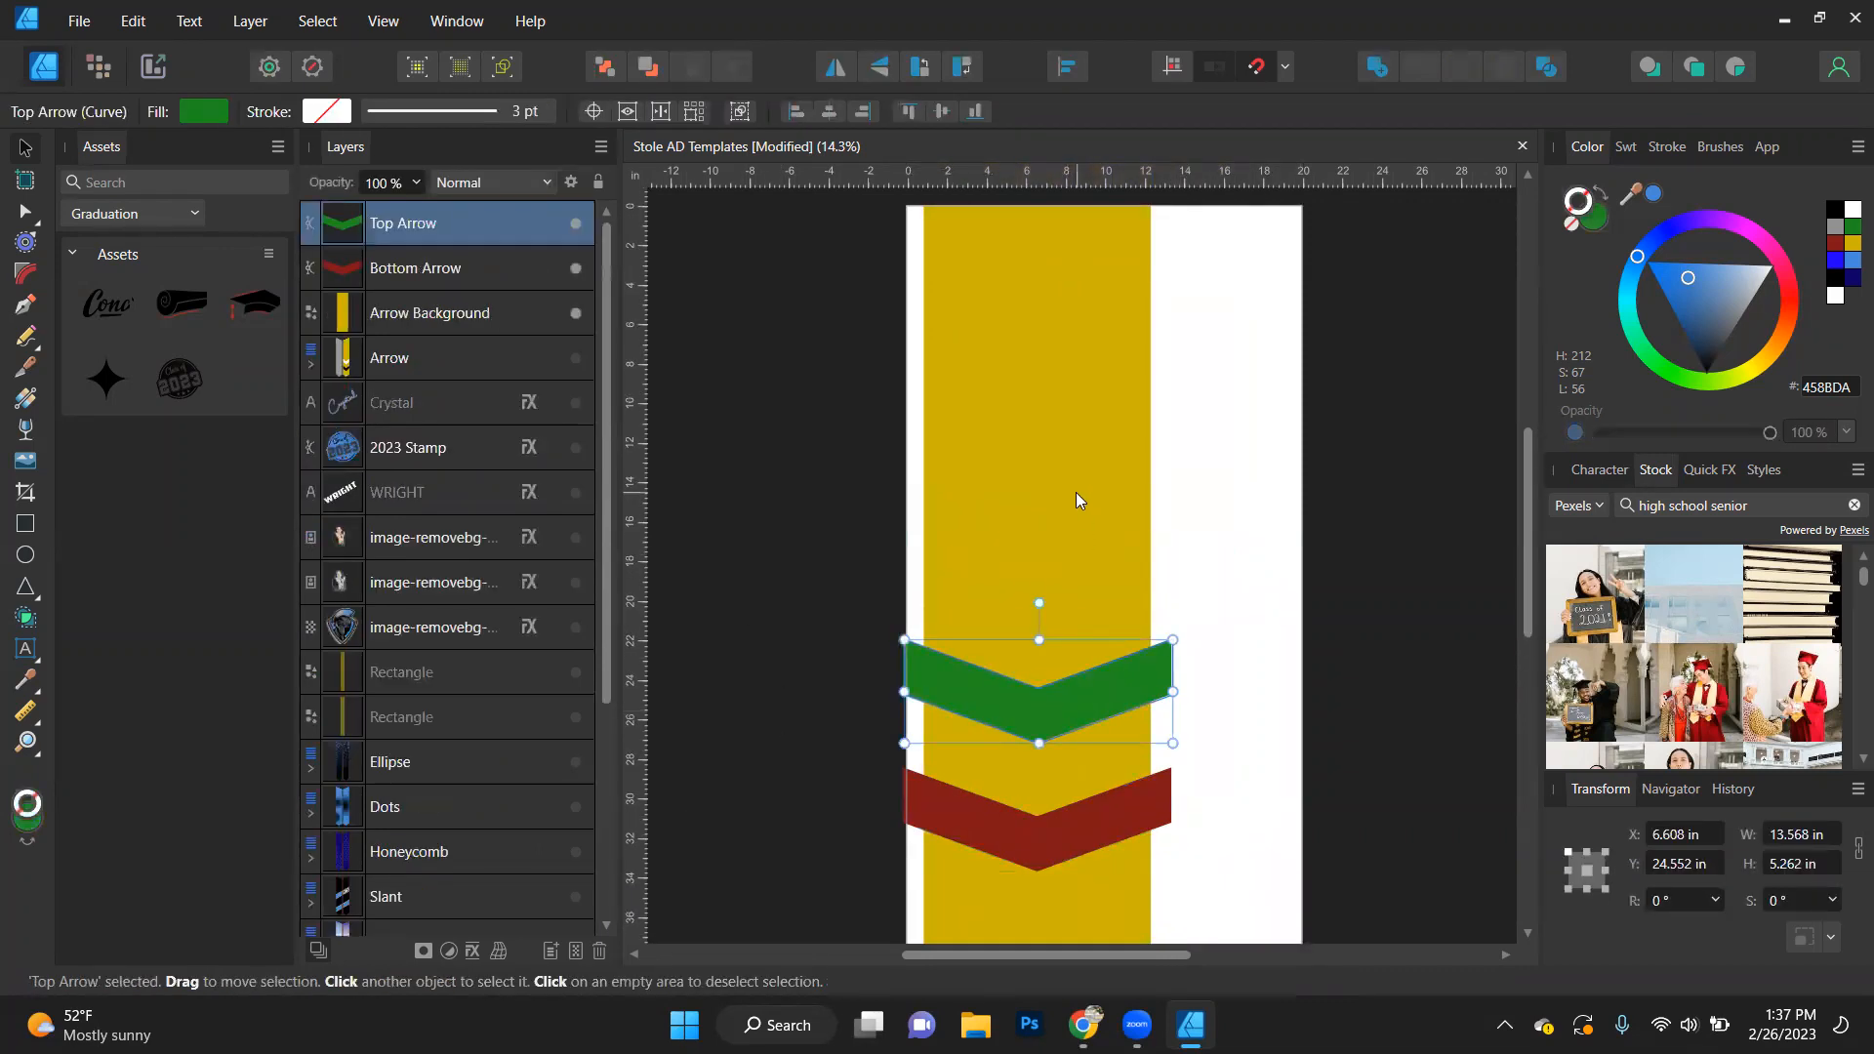
{"action": "left_click", "coordinate": [1169, 482], "text": "shift"}
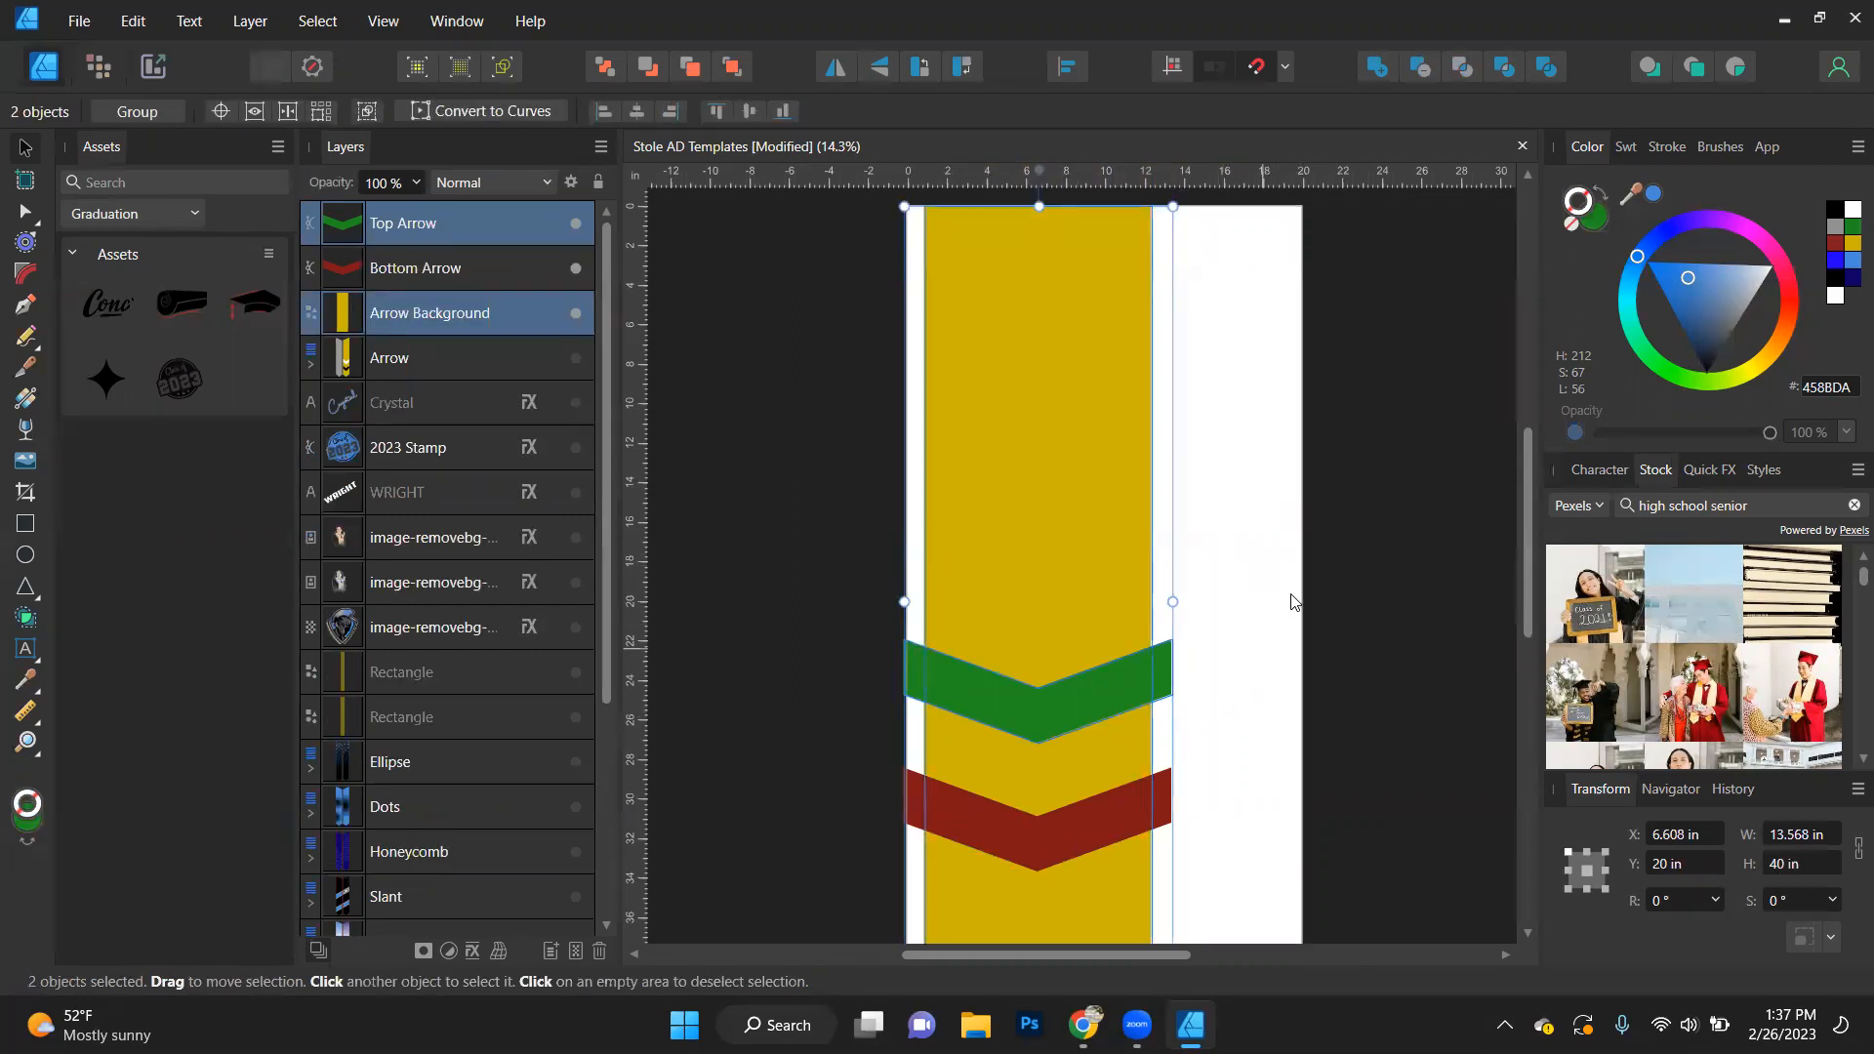
{"action": "left_click", "coordinate": [1417, 69]}
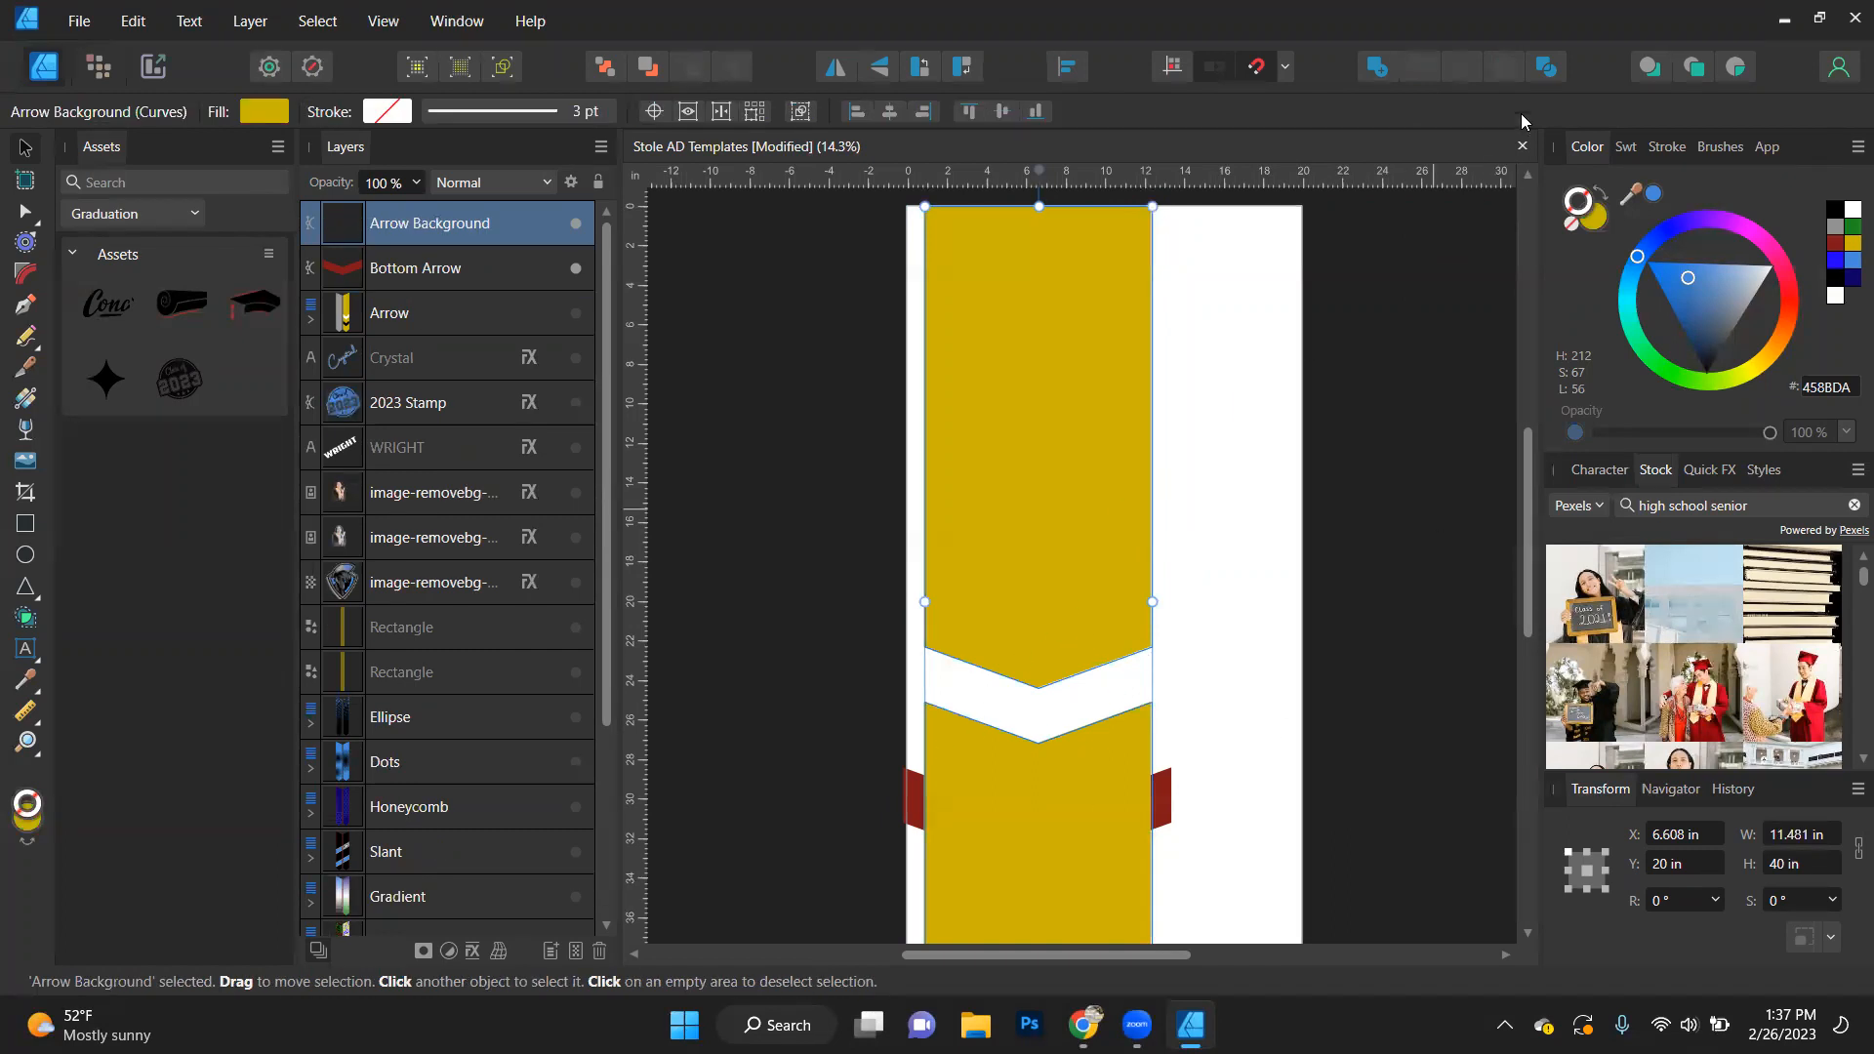
{"action": "left_click", "coordinate": [1432, 509]}
{"action": "left_click", "coordinate": [1078, 445]}
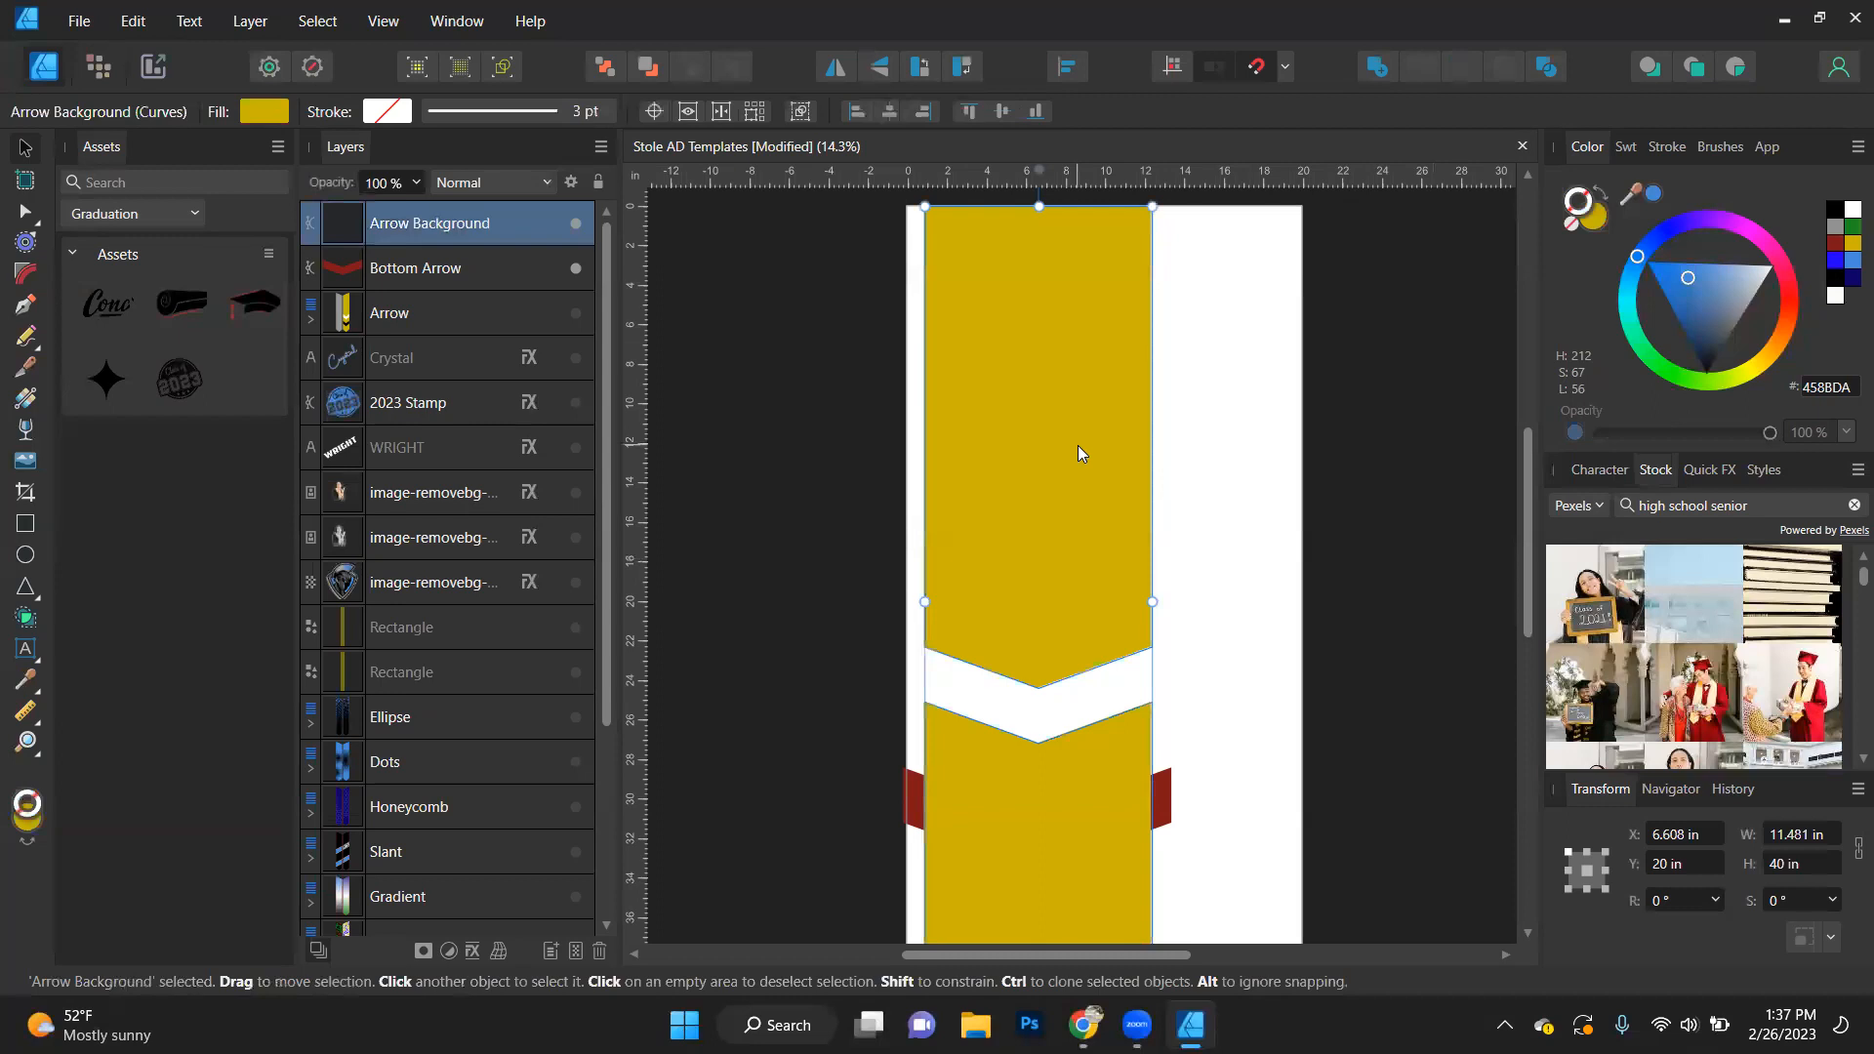
{"action": "left_click", "coordinate": [1652, 193]}
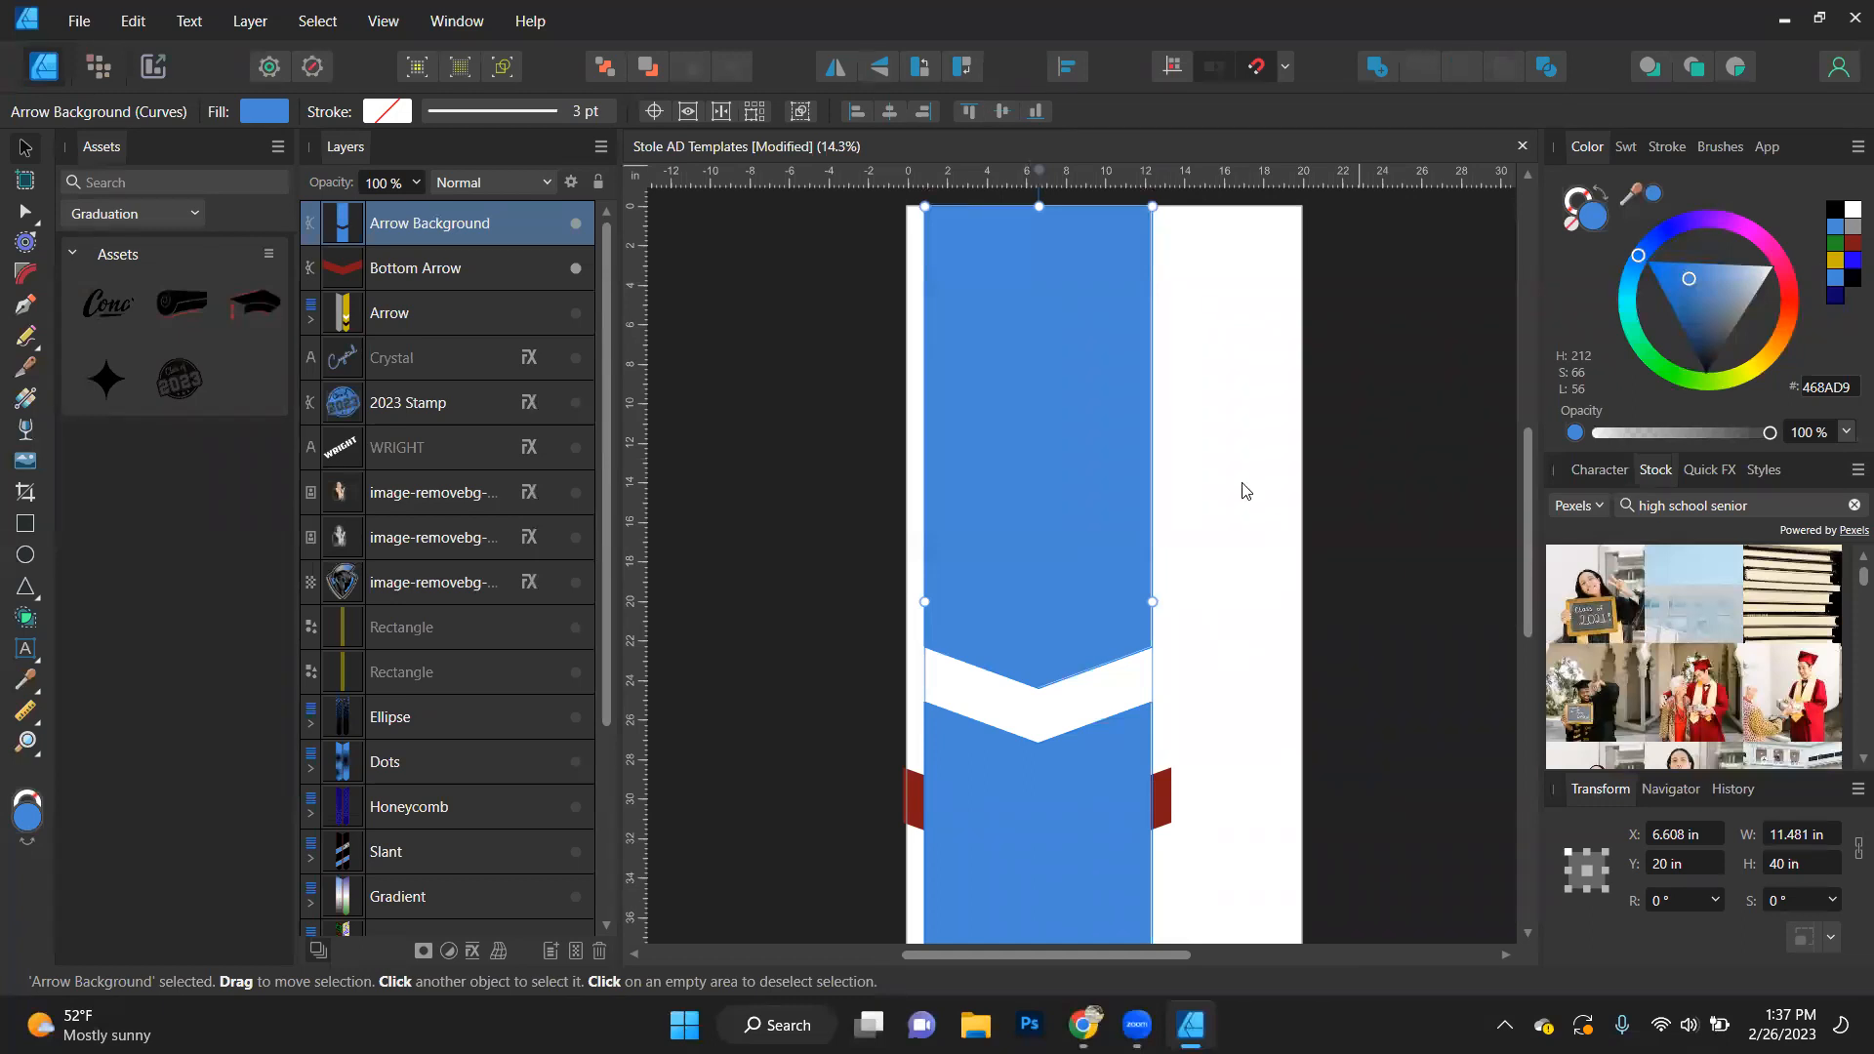
- Separate the cut blue background into individual curves, filling the upper piece black and the lower piece grey 919191
{"action": "key", "text": "ctrl+alt+d"}
{"action": "scroll", "coordinate": [1242, 481], "scroll_direction": "down", "scroll_amount": 1}
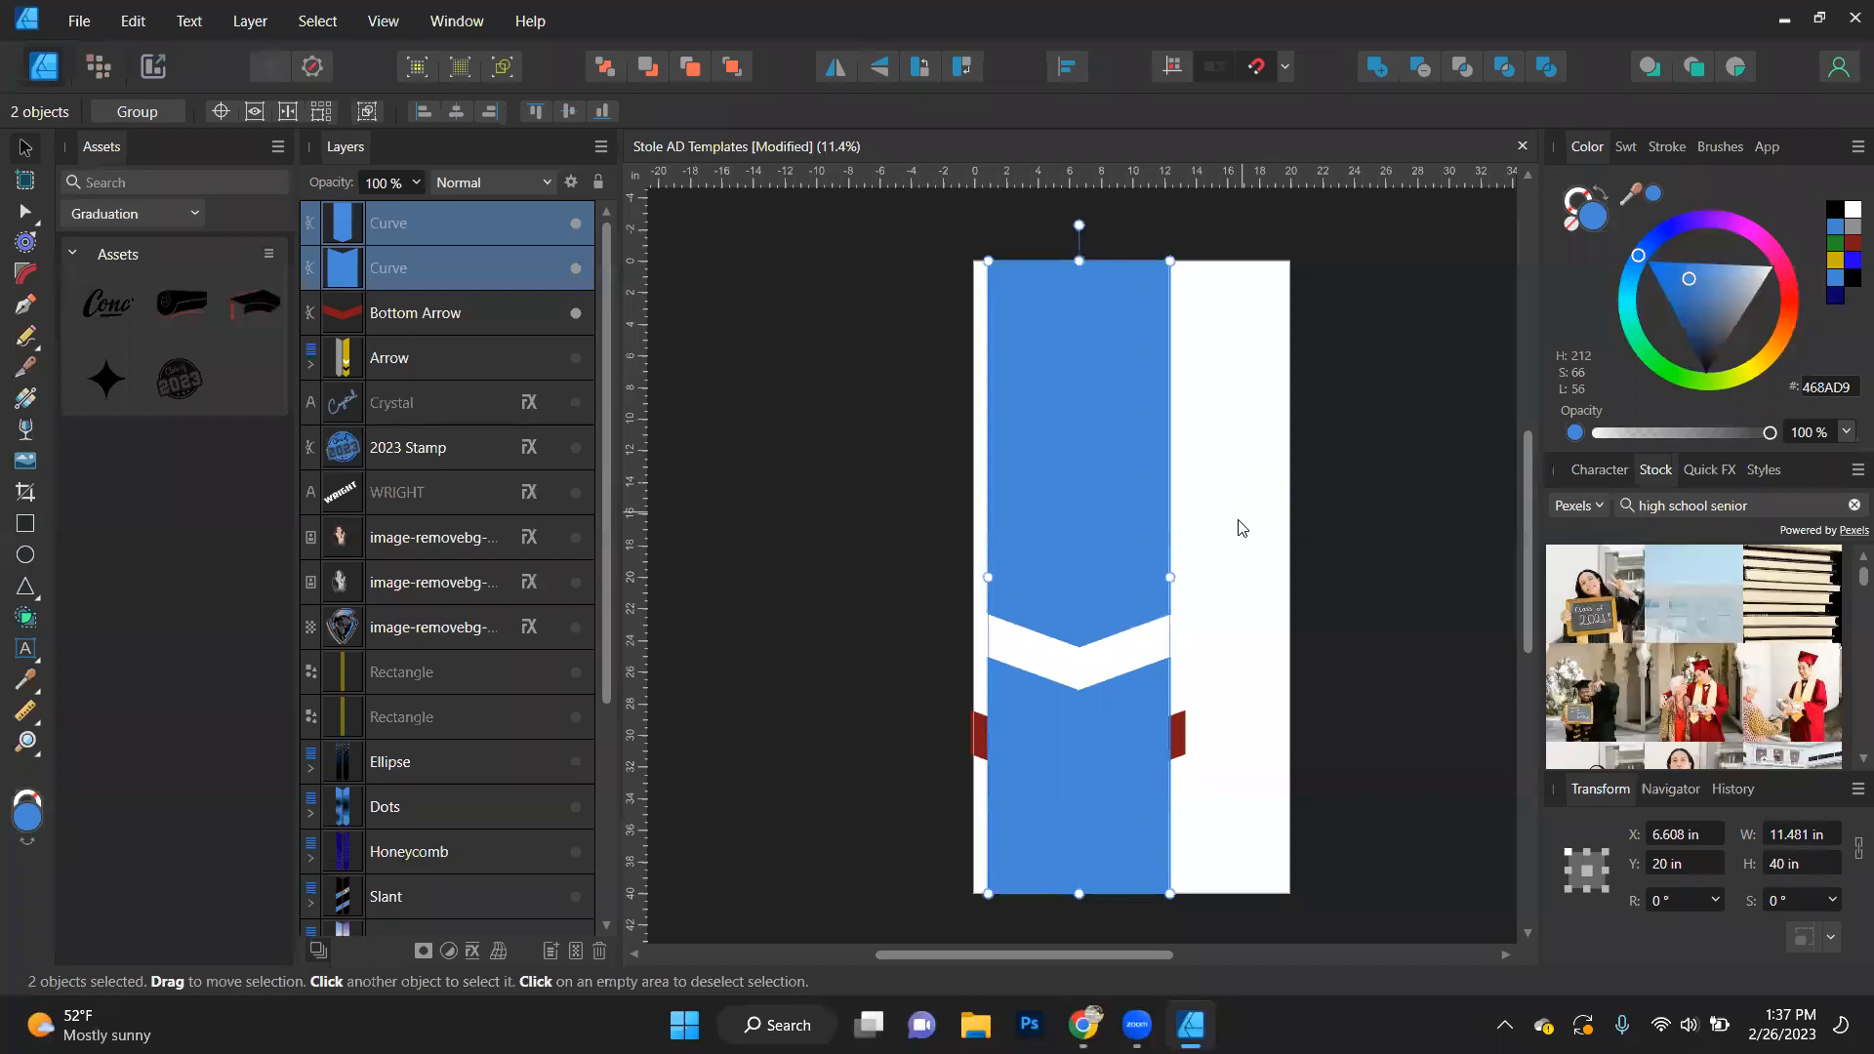
{"action": "scroll", "coordinate": [1242, 511], "scroll_direction": "up", "scroll_amount": 1}
{"action": "left_click", "coordinate": [1390, 488]}
{"action": "left_click", "coordinate": [1100, 511]}
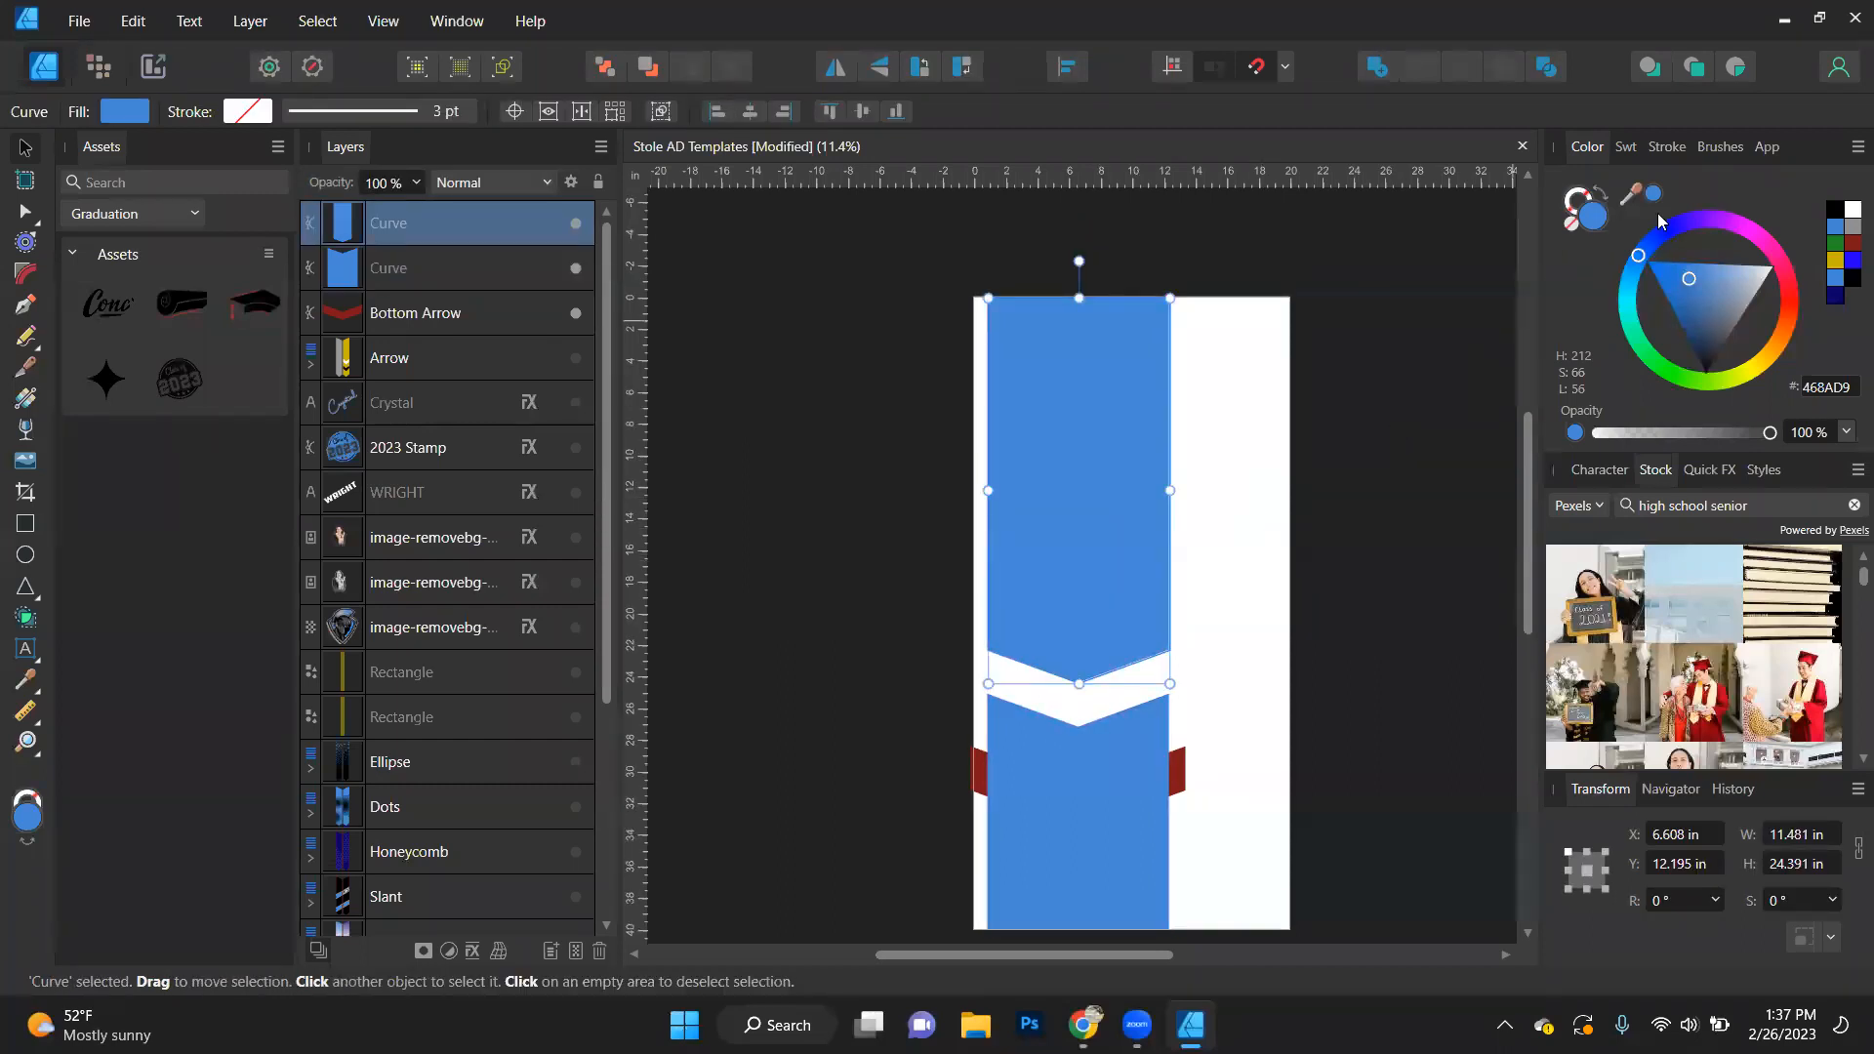
{"action": "left_click", "coordinate": [1835, 211]}
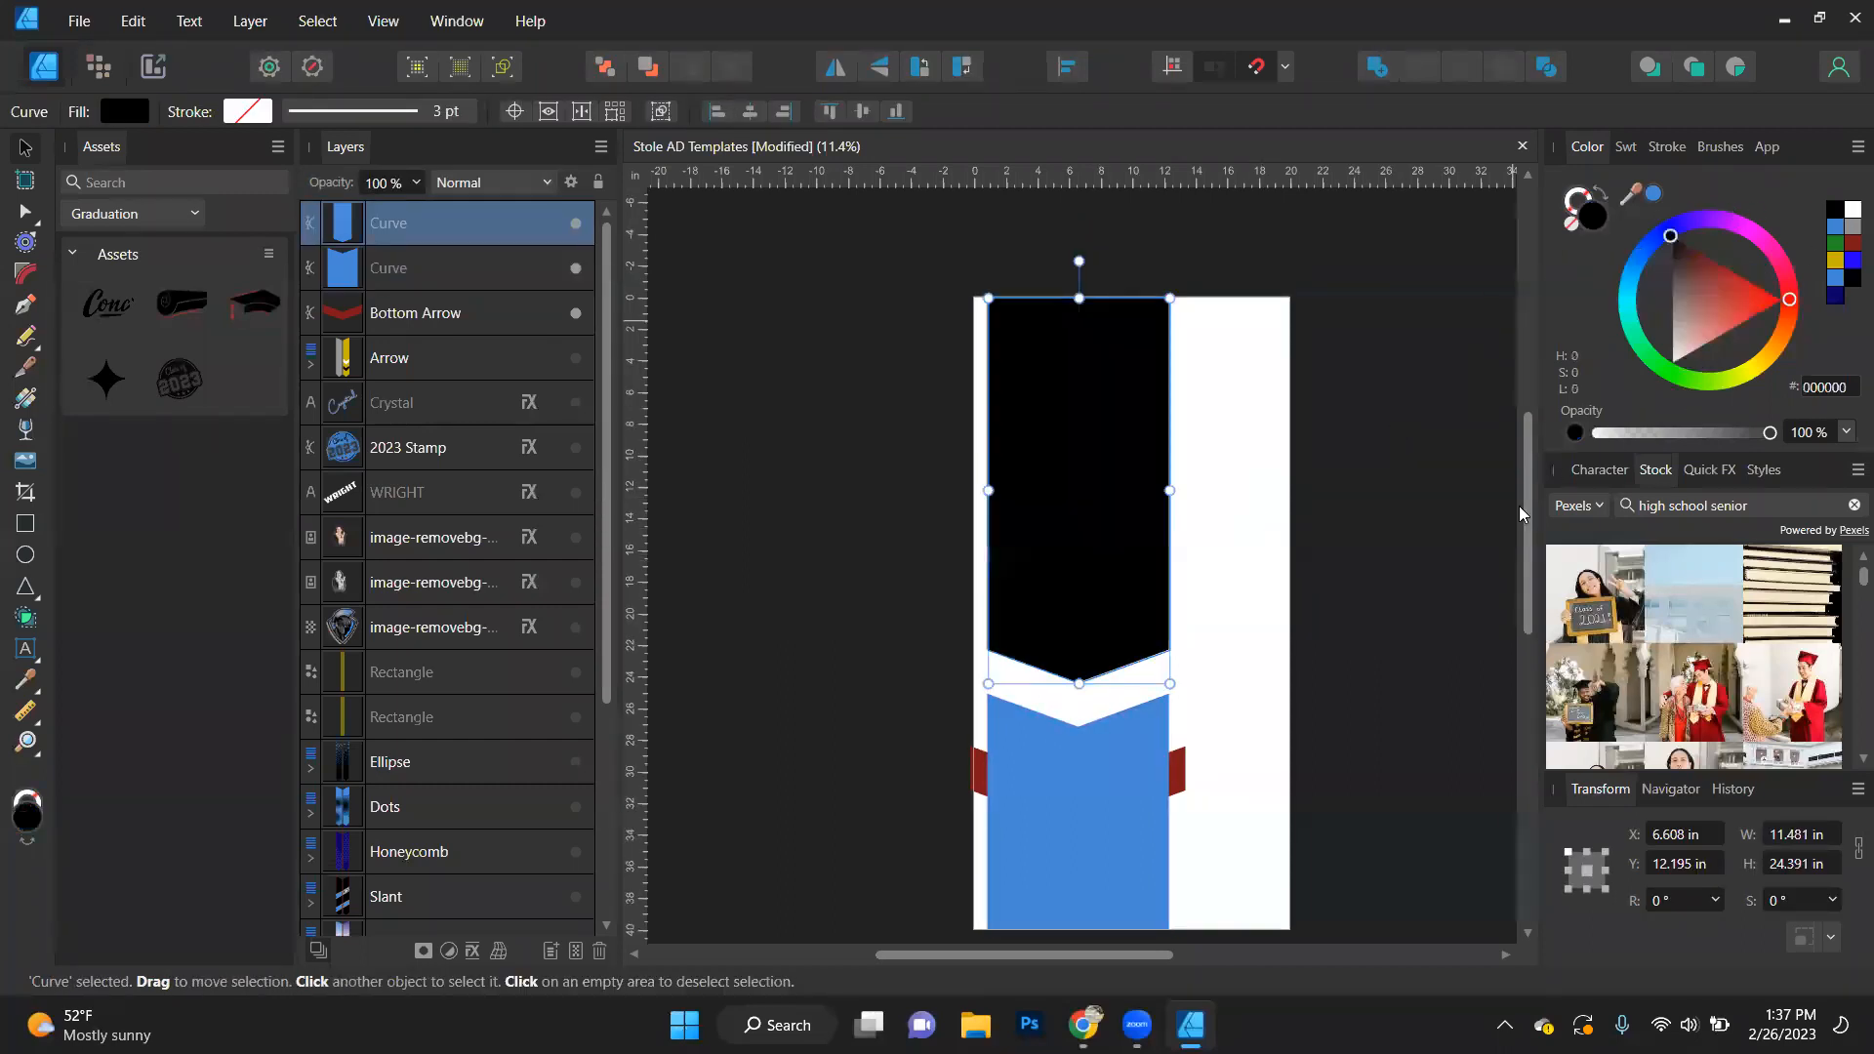
{"action": "left_click", "coordinate": [1123, 806]}
{"action": "left_click", "coordinate": [1850, 229]}
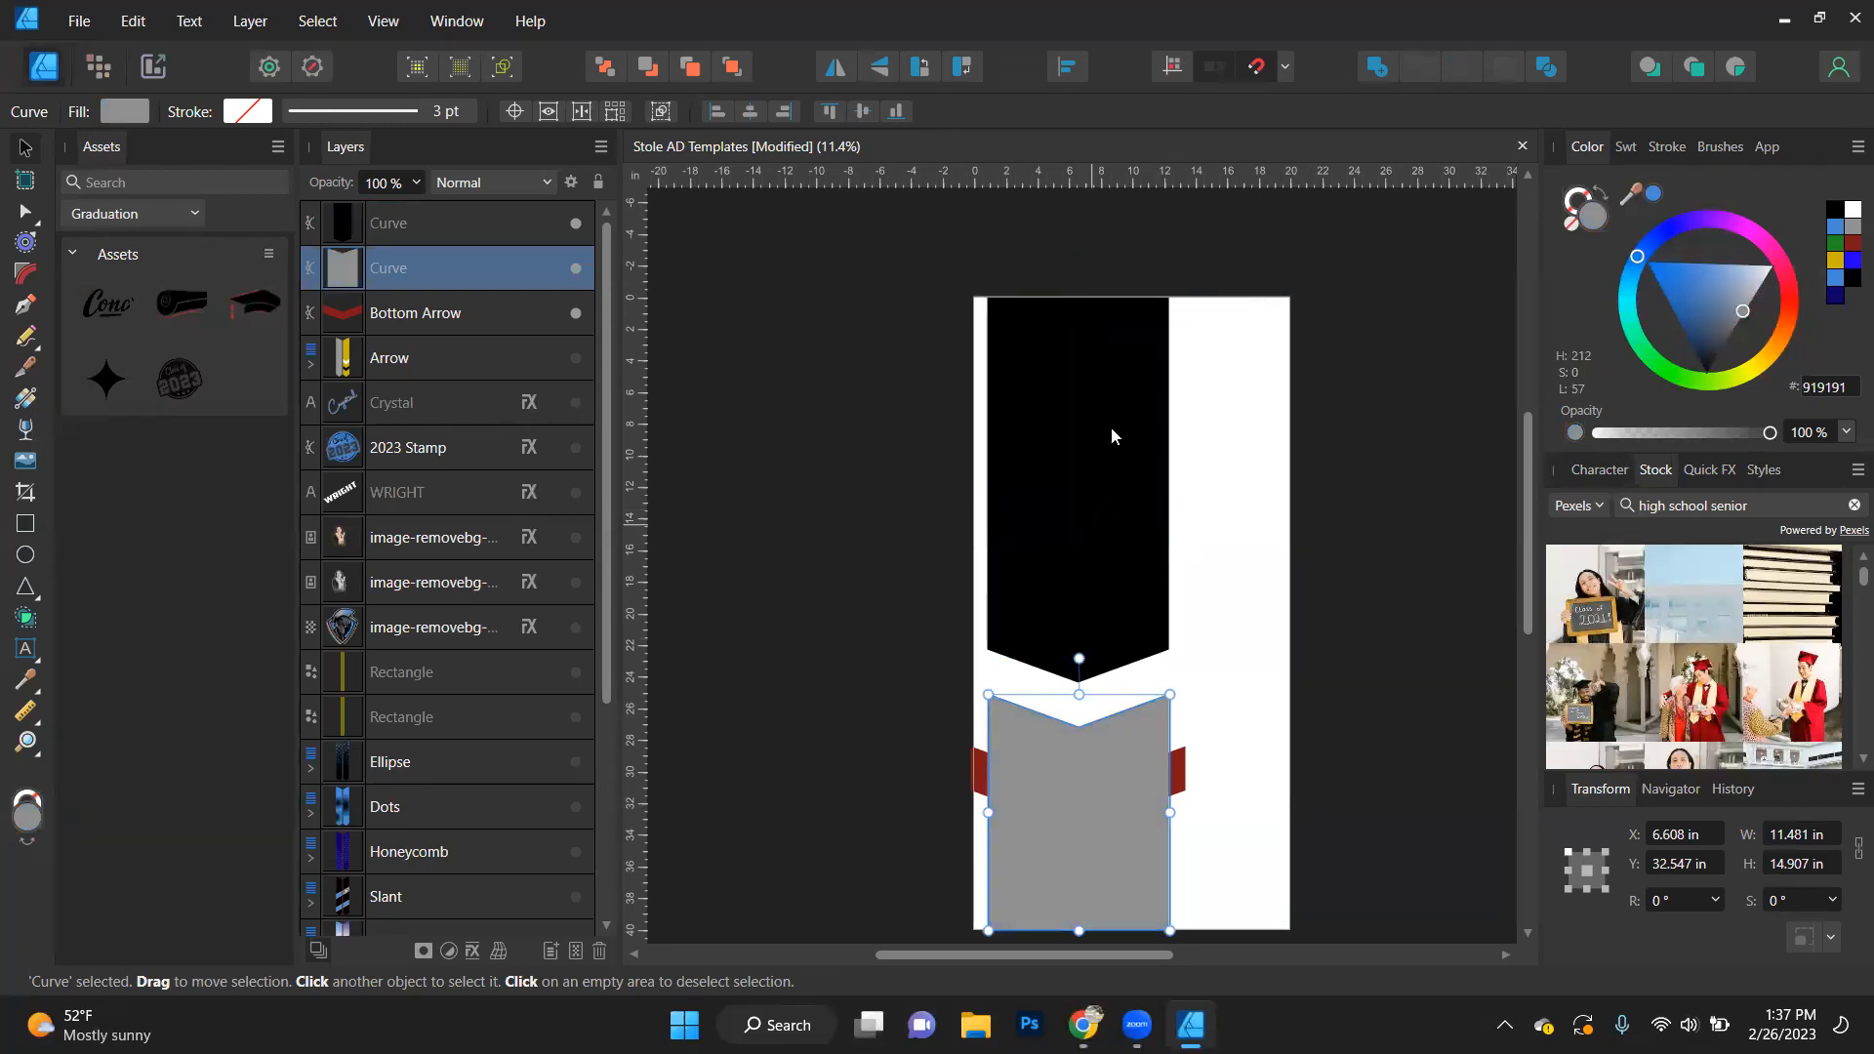
- Combine the black and grey background pieces back into a single shape with Add
{"action": "left_click", "coordinate": [1078, 523], "text": "shift"}
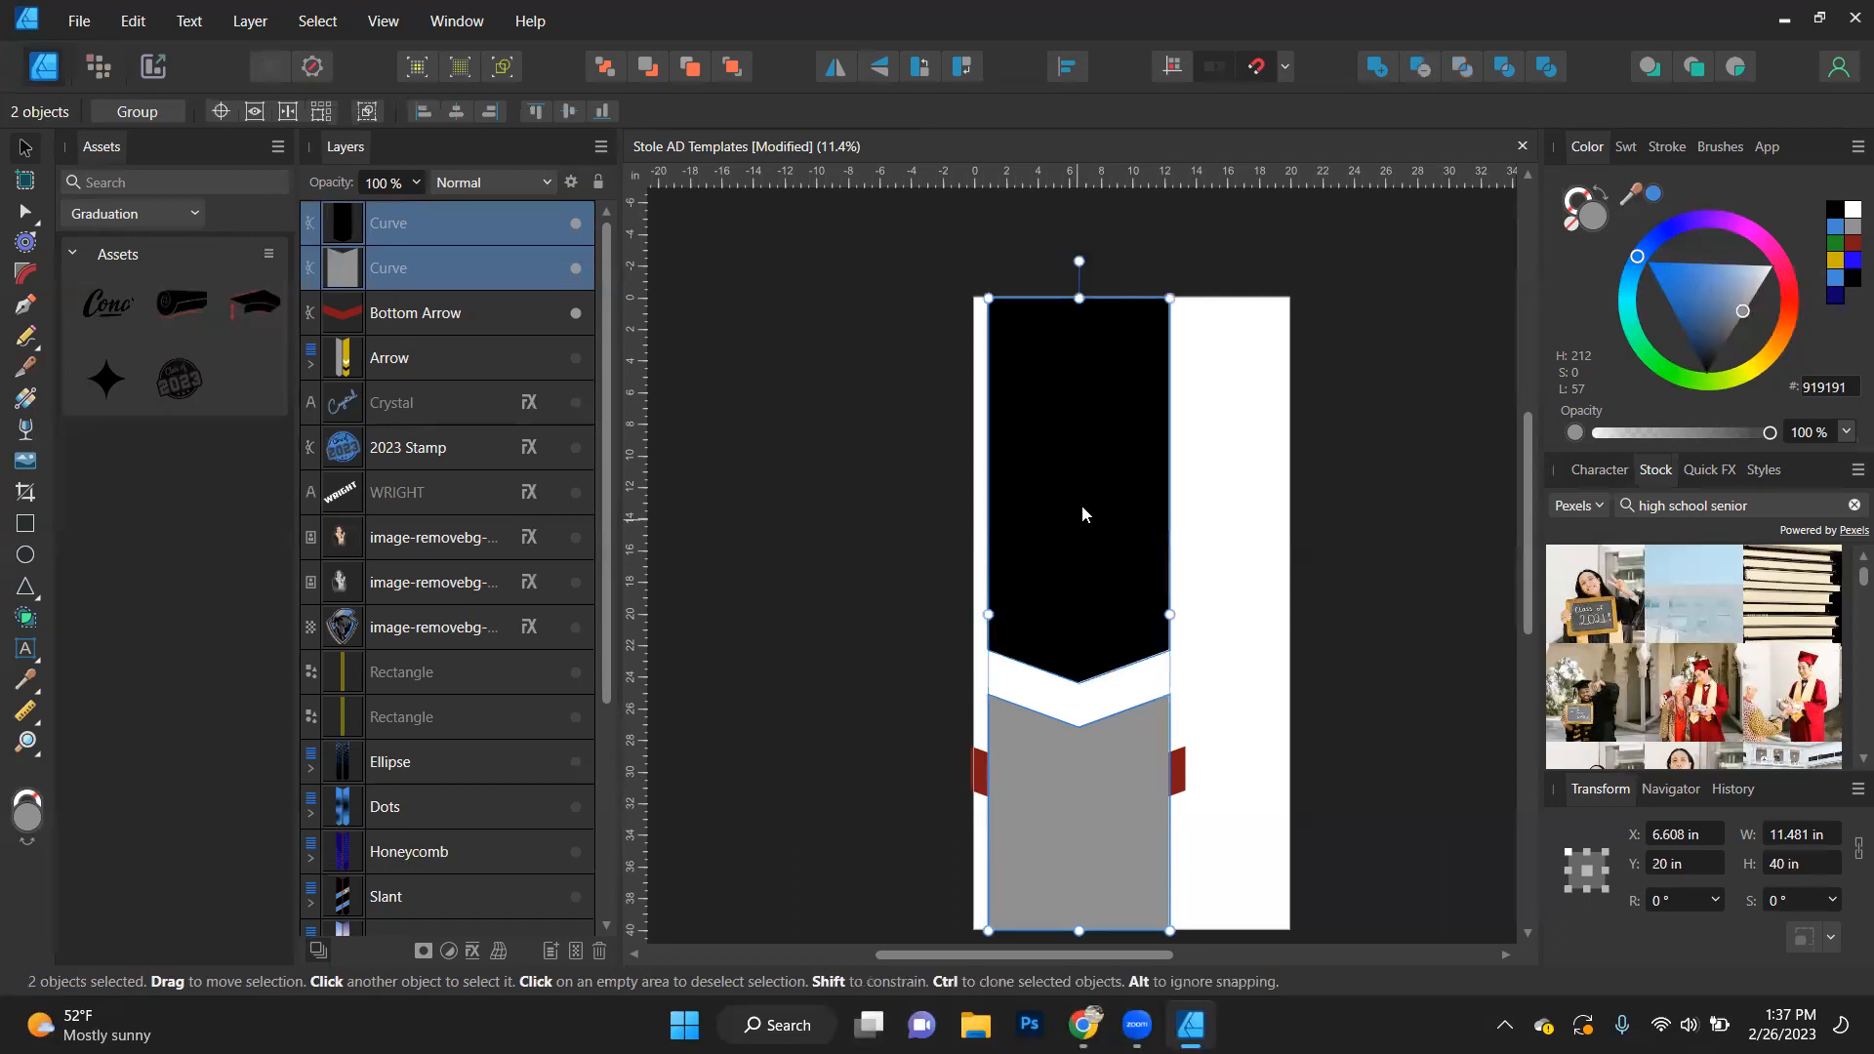
{"action": "left_click", "coordinate": [1377, 67]}
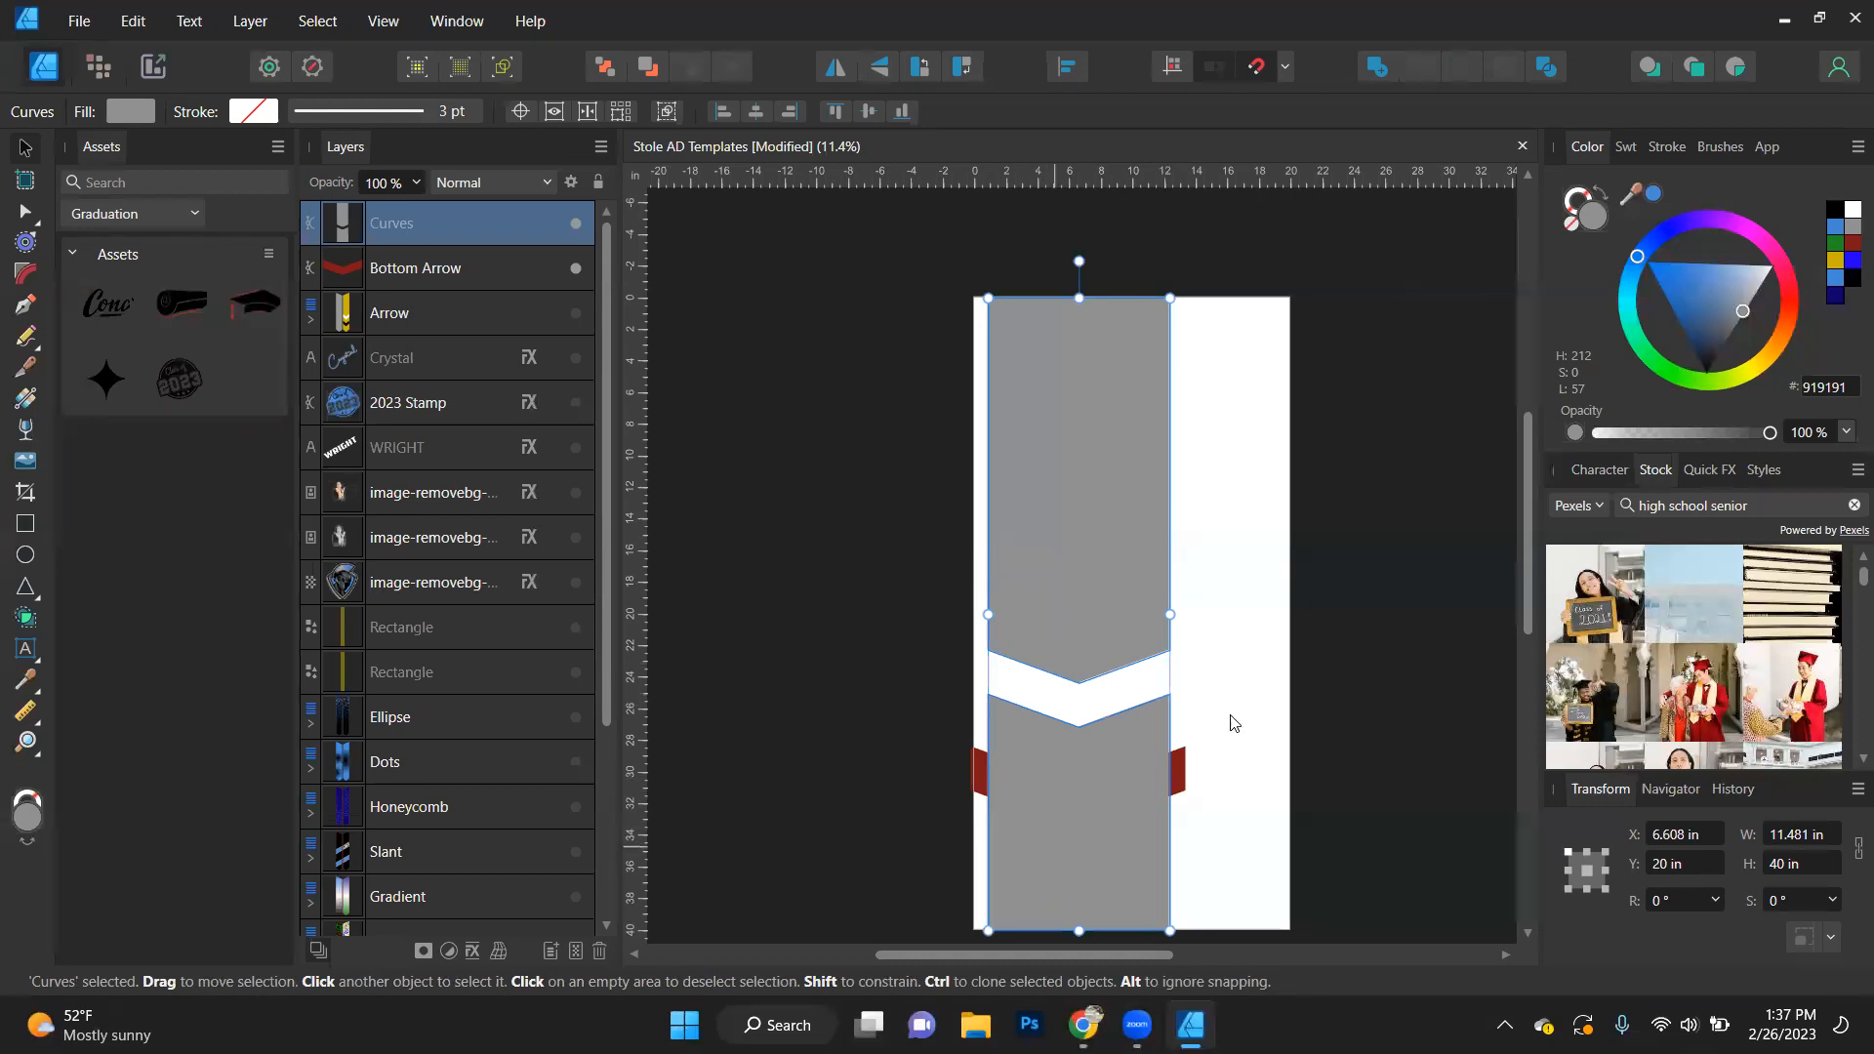
{"action": "left_click", "coordinate": [1282, 486]}
{"action": "scroll", "coordinate": [1401, 481], "scroll_direction": "down", "scroll_amount": 2}
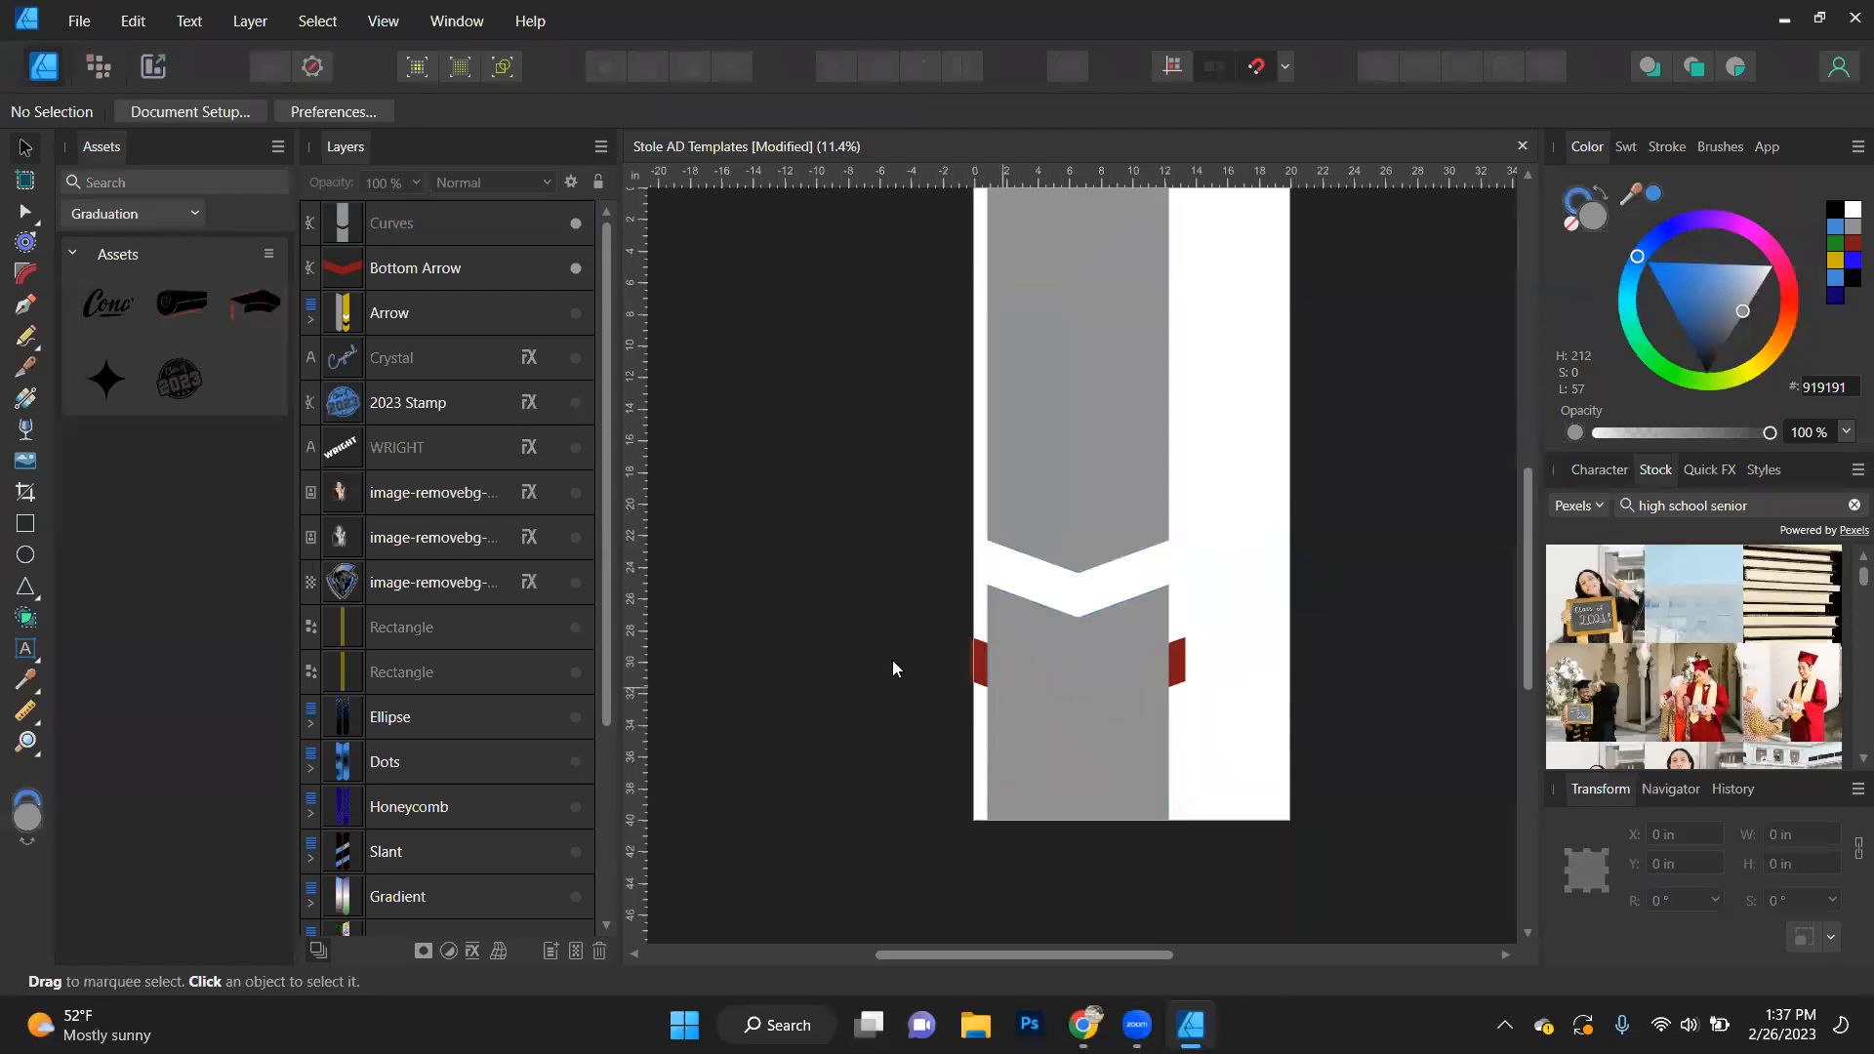
- Try subtracting with the Bottom Arrow stacked beneath the grey background, and undo the subtraction
{"action": "left_click", "coordinate": [399, 231]}
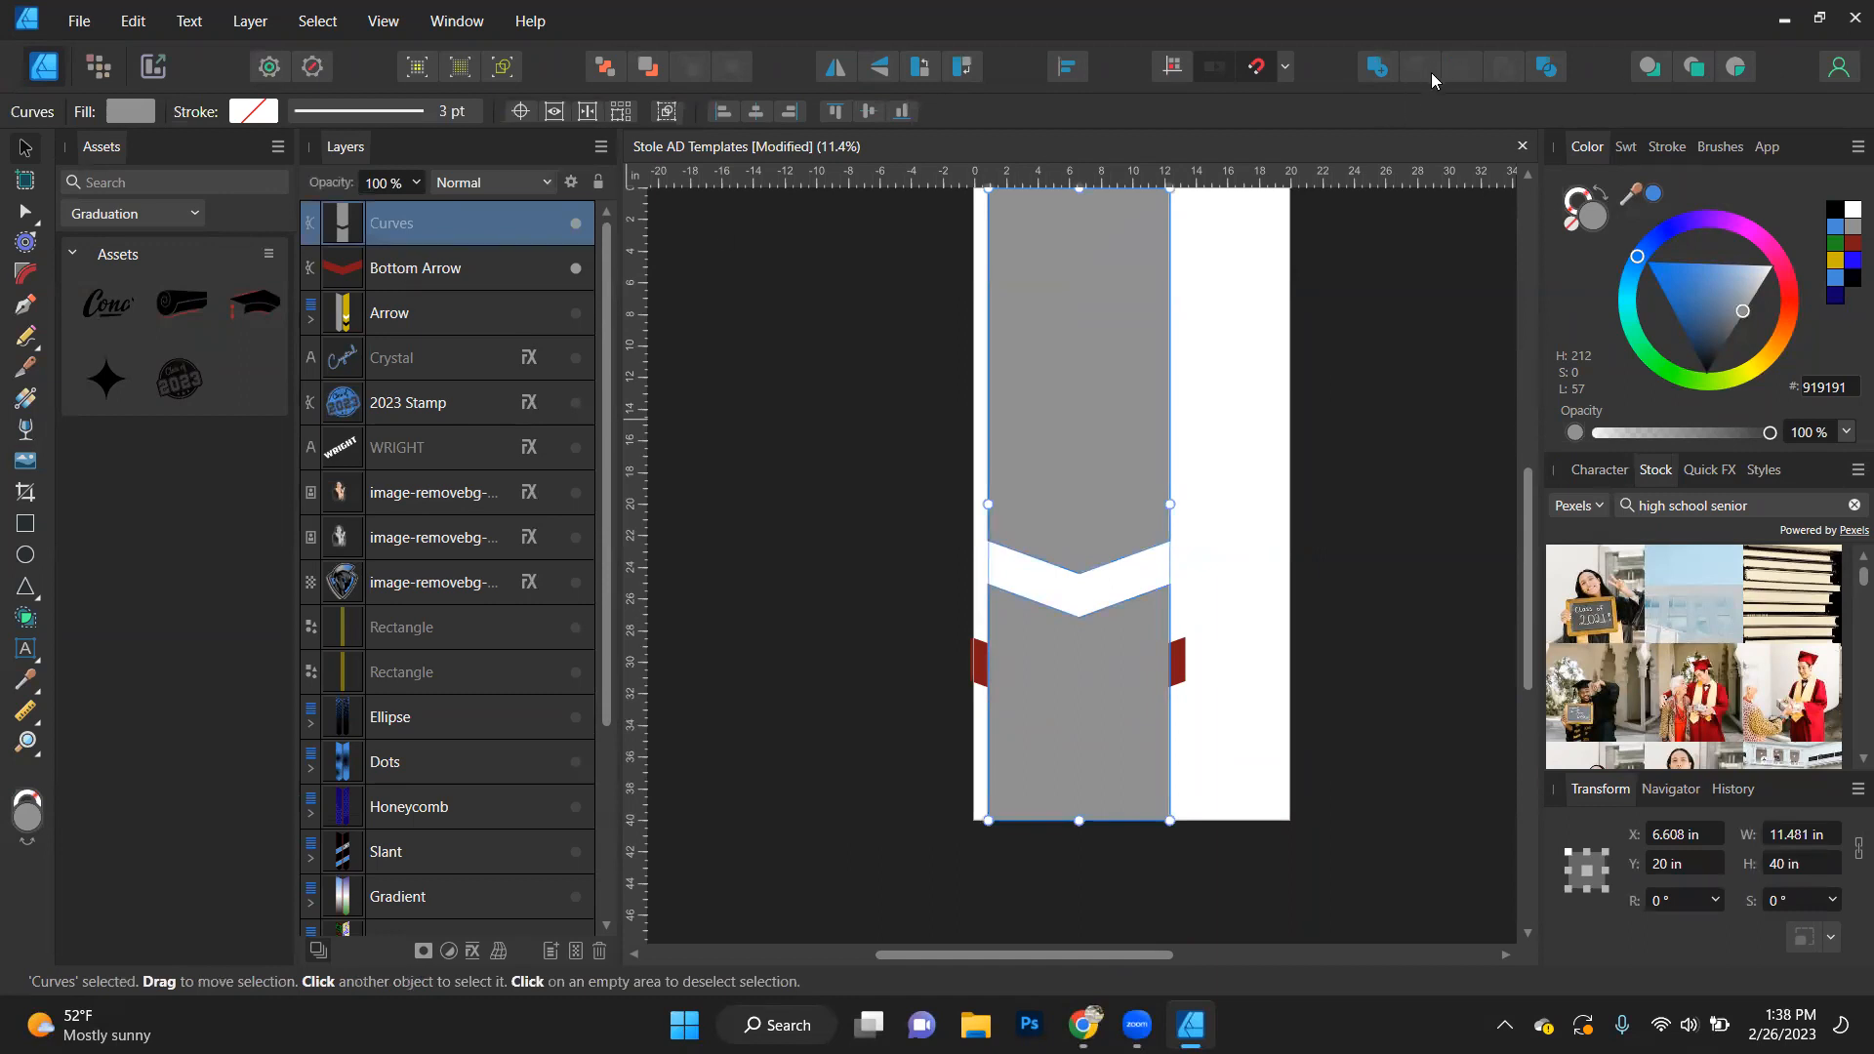
{"action": "key", "text": "ctrl+a"}
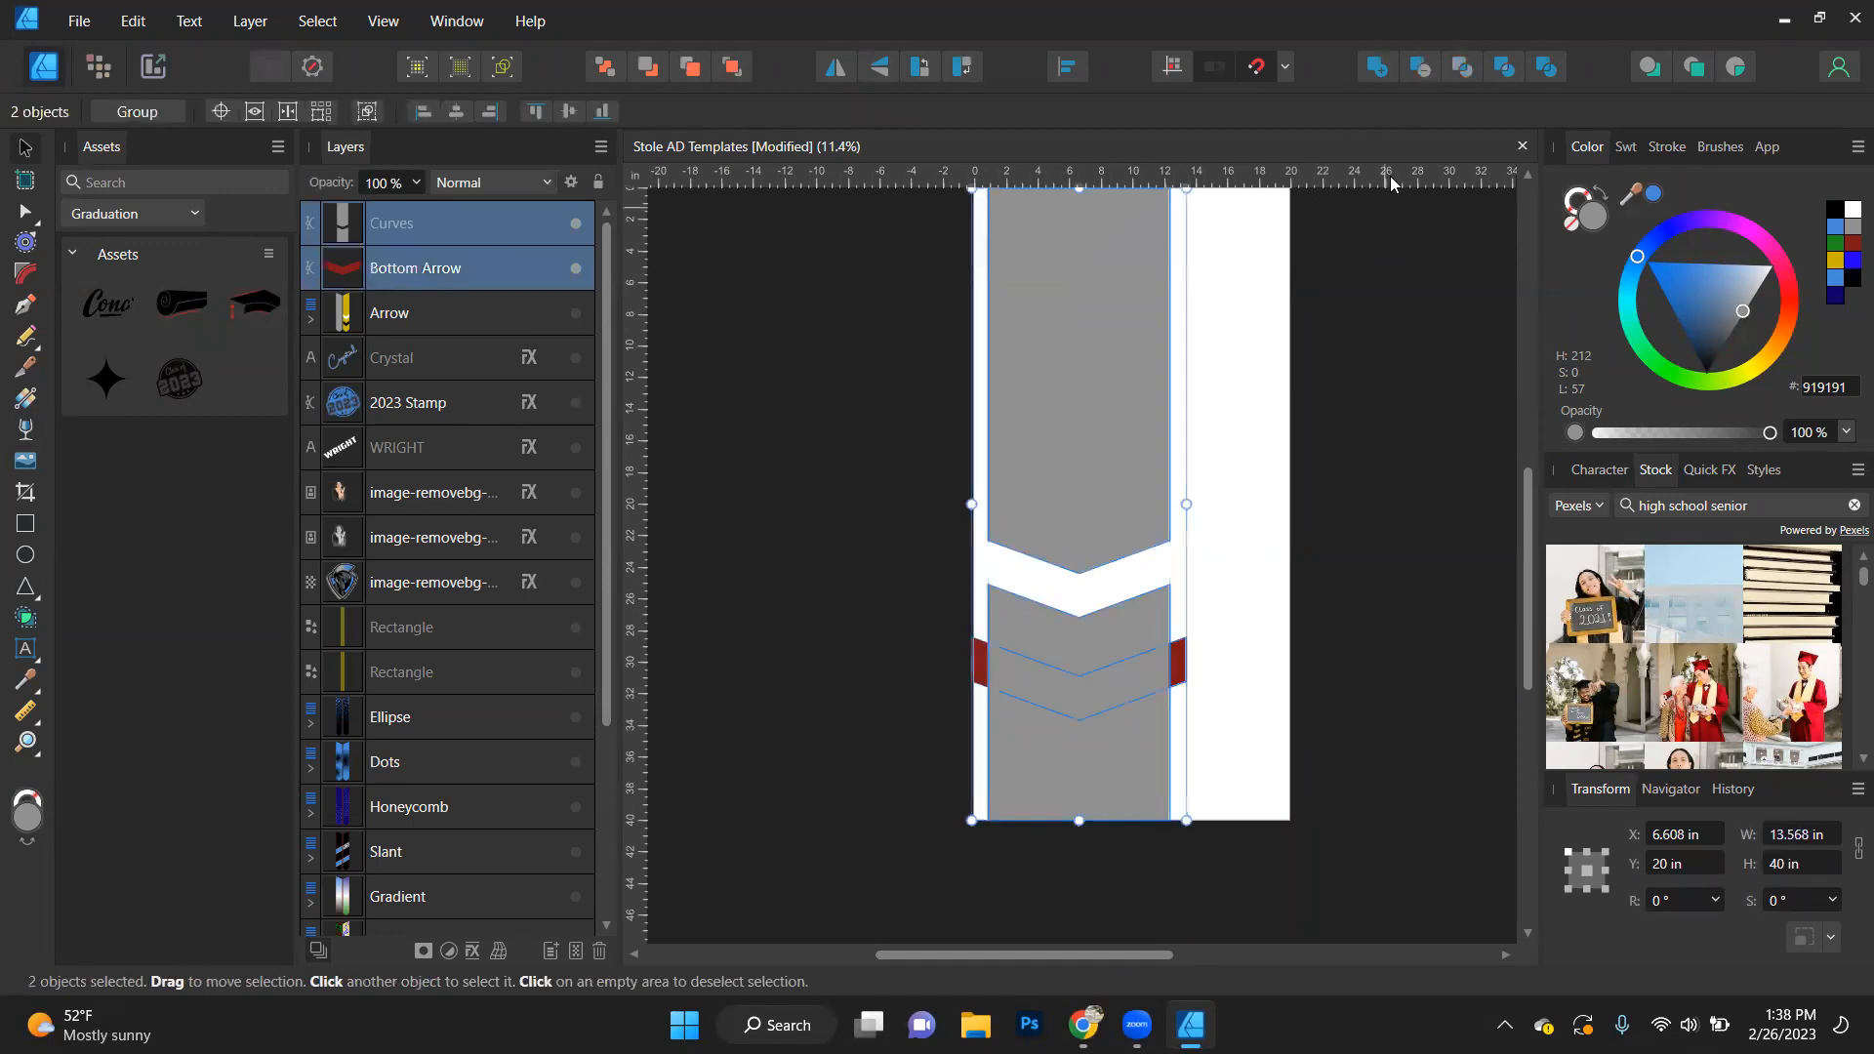
{"action": "left_click", "coordinate": [1421, 68]}
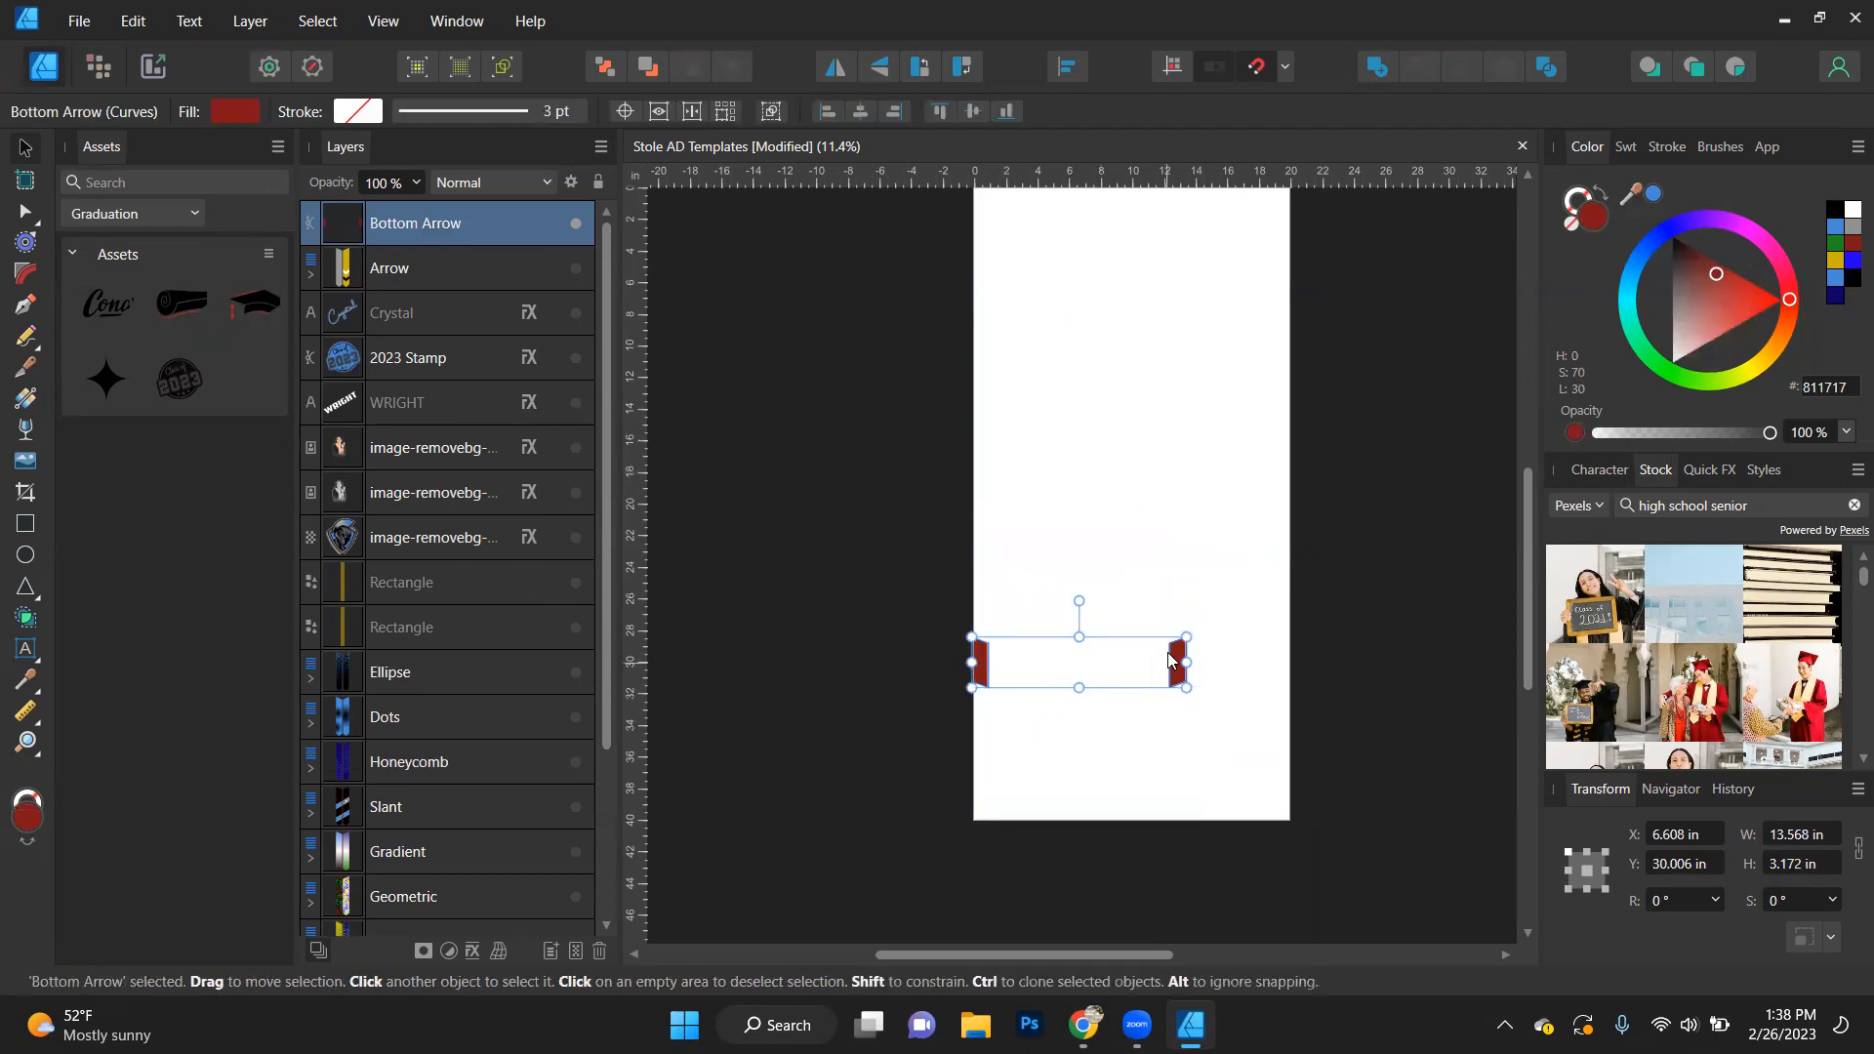
{"action": "key", "text": "ctrl"}
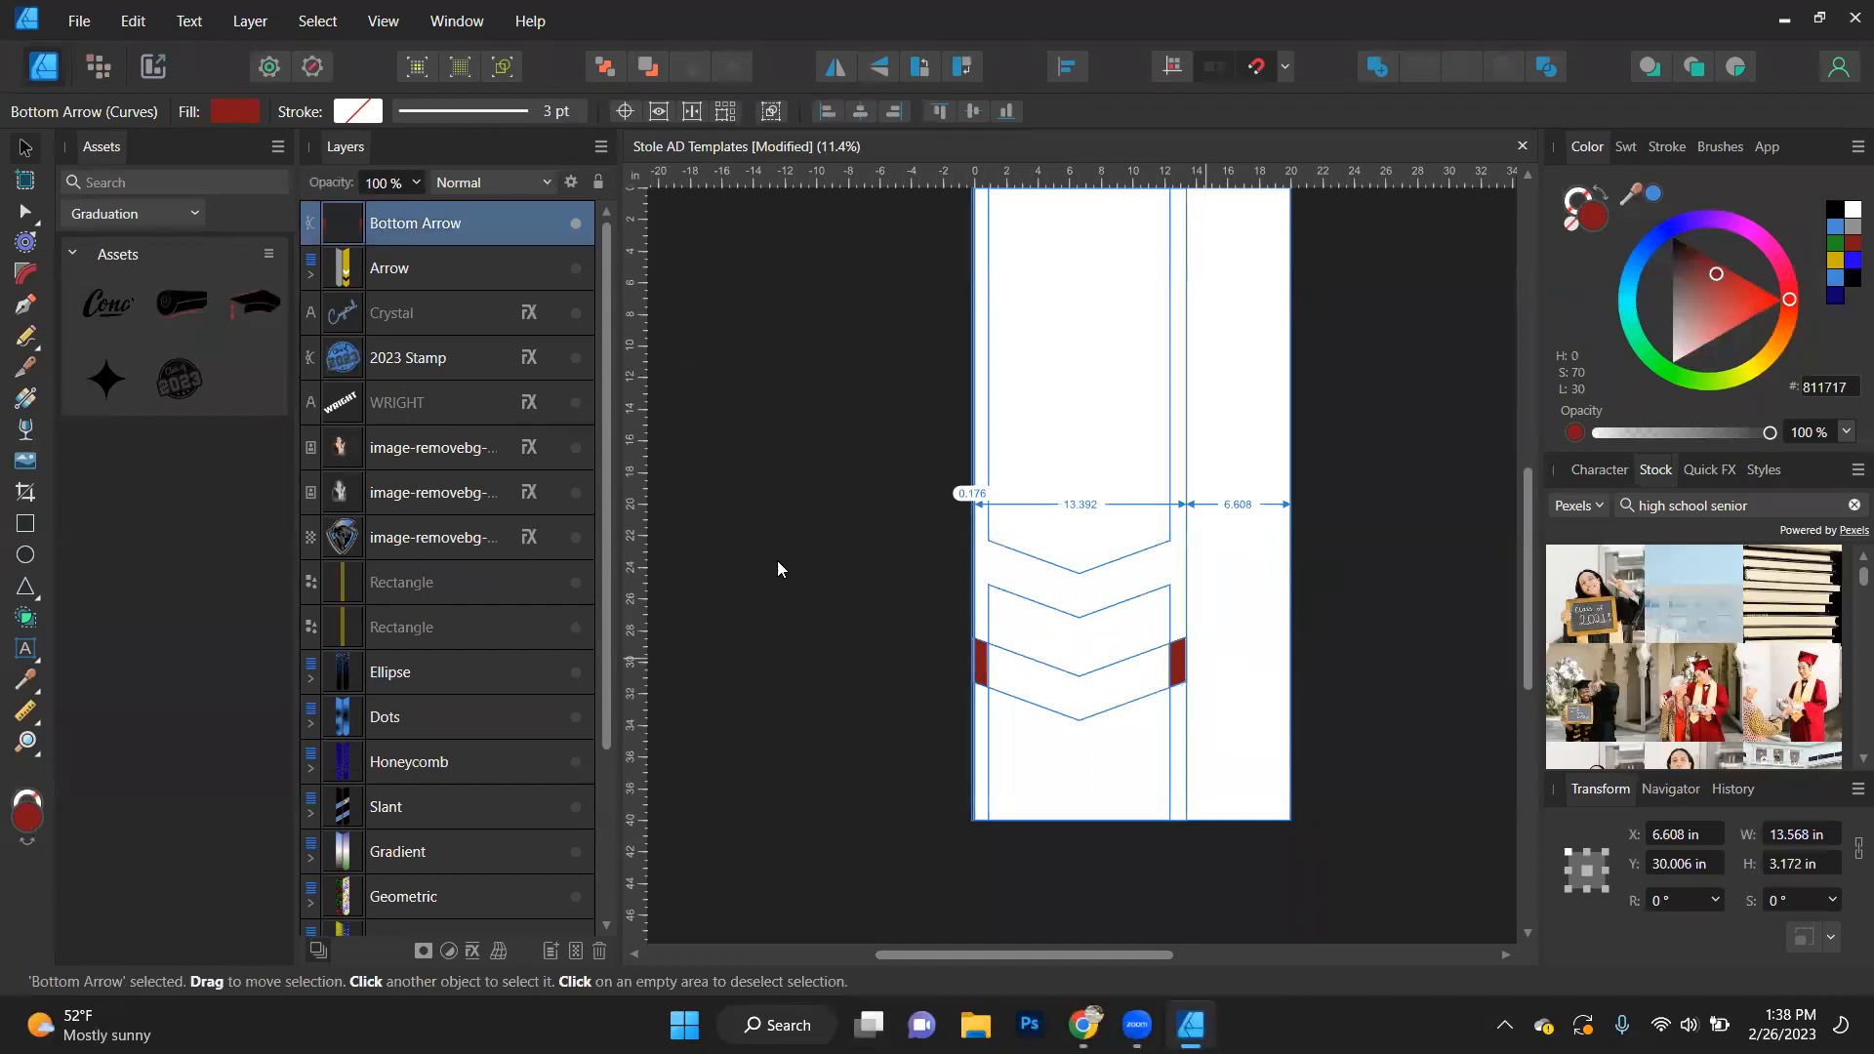
{"action": "key", "text": "ctrl+z"}
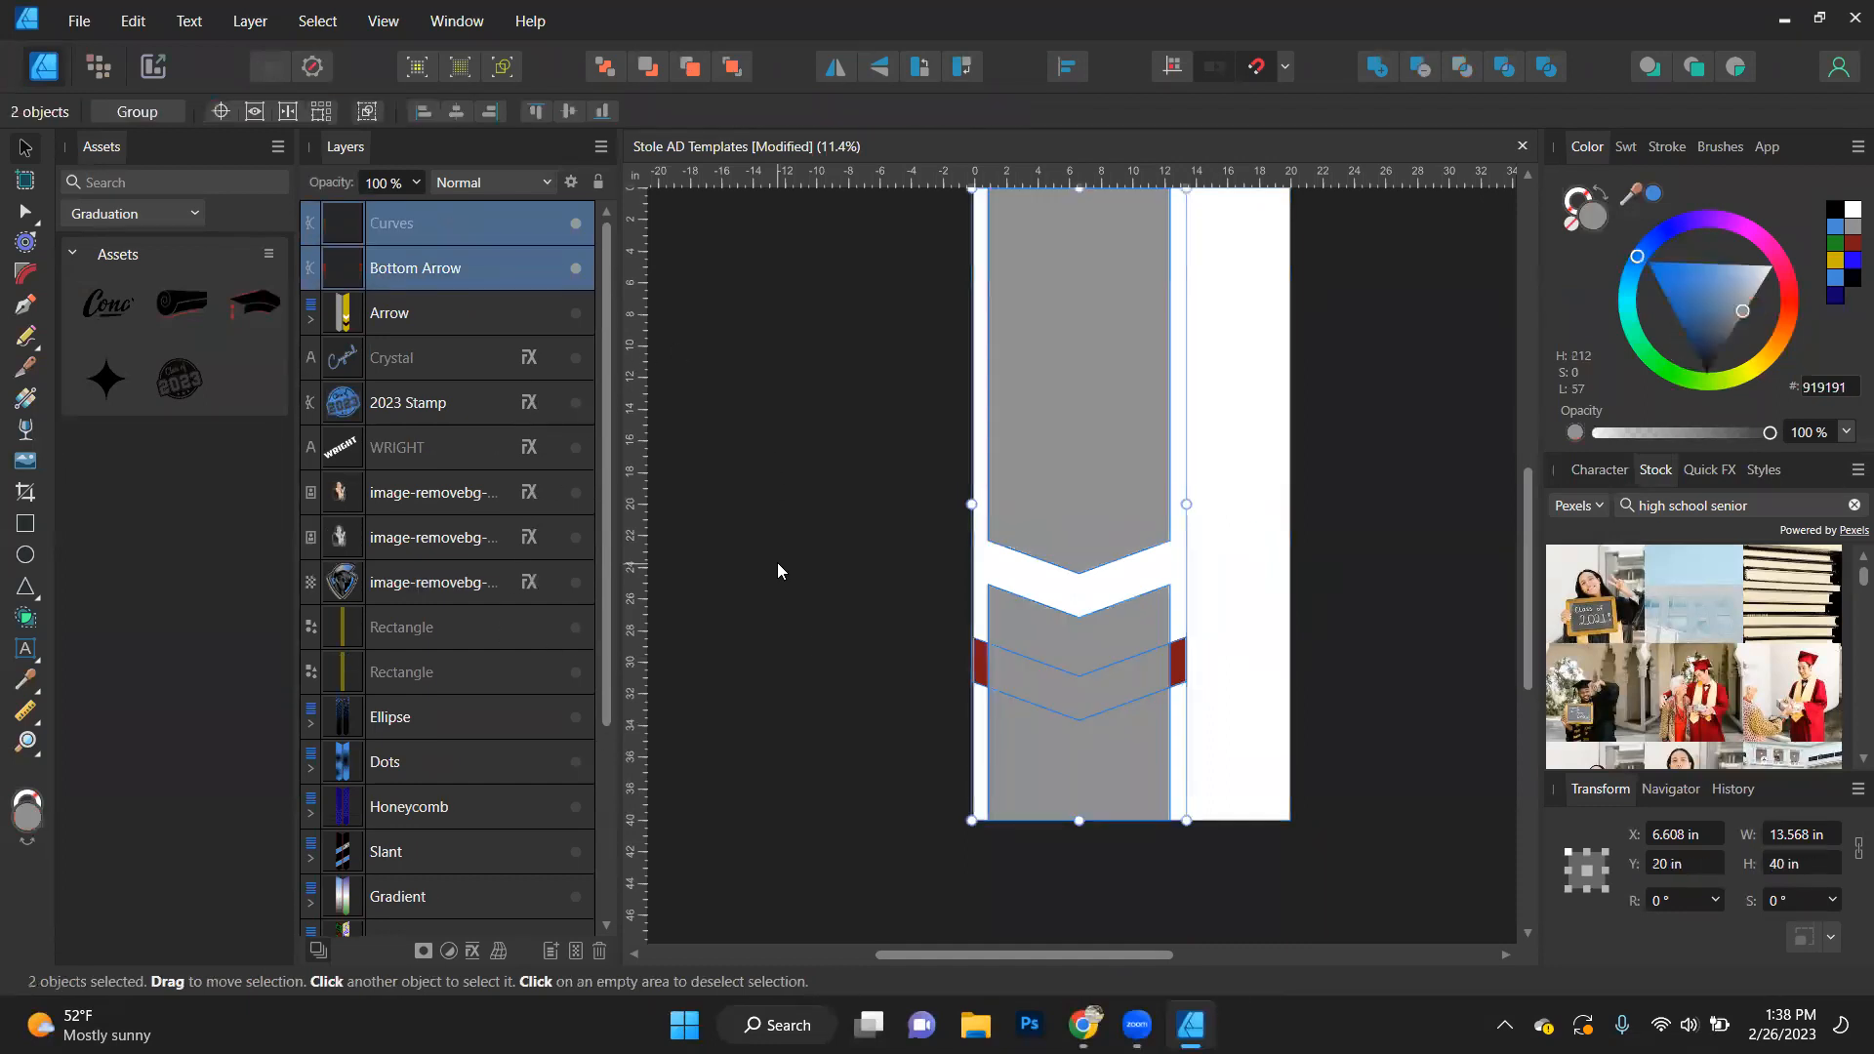
- Bring the red Bottom Arrow in front of the grey background and subtract it from the background
{"action": "left_click", "coordinate": [804, 476]}
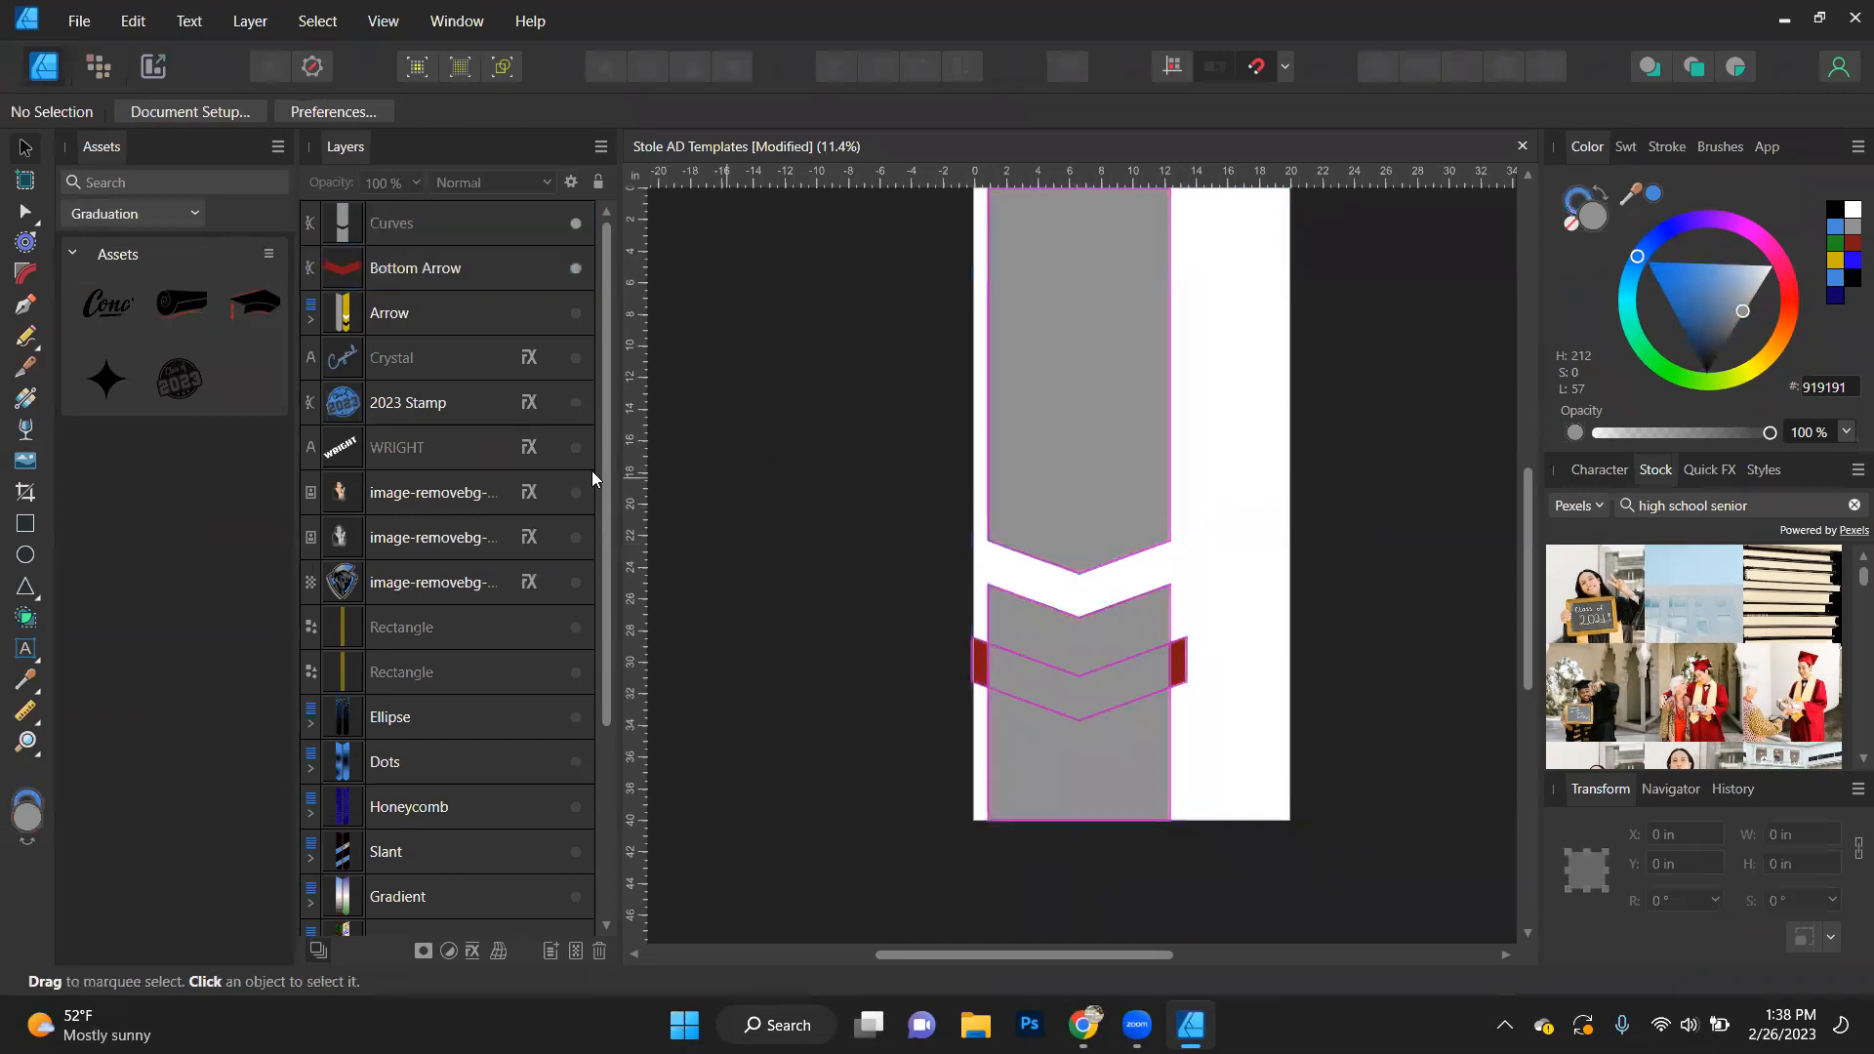
{"action": "left_click", "coordinate": [400, 268]}
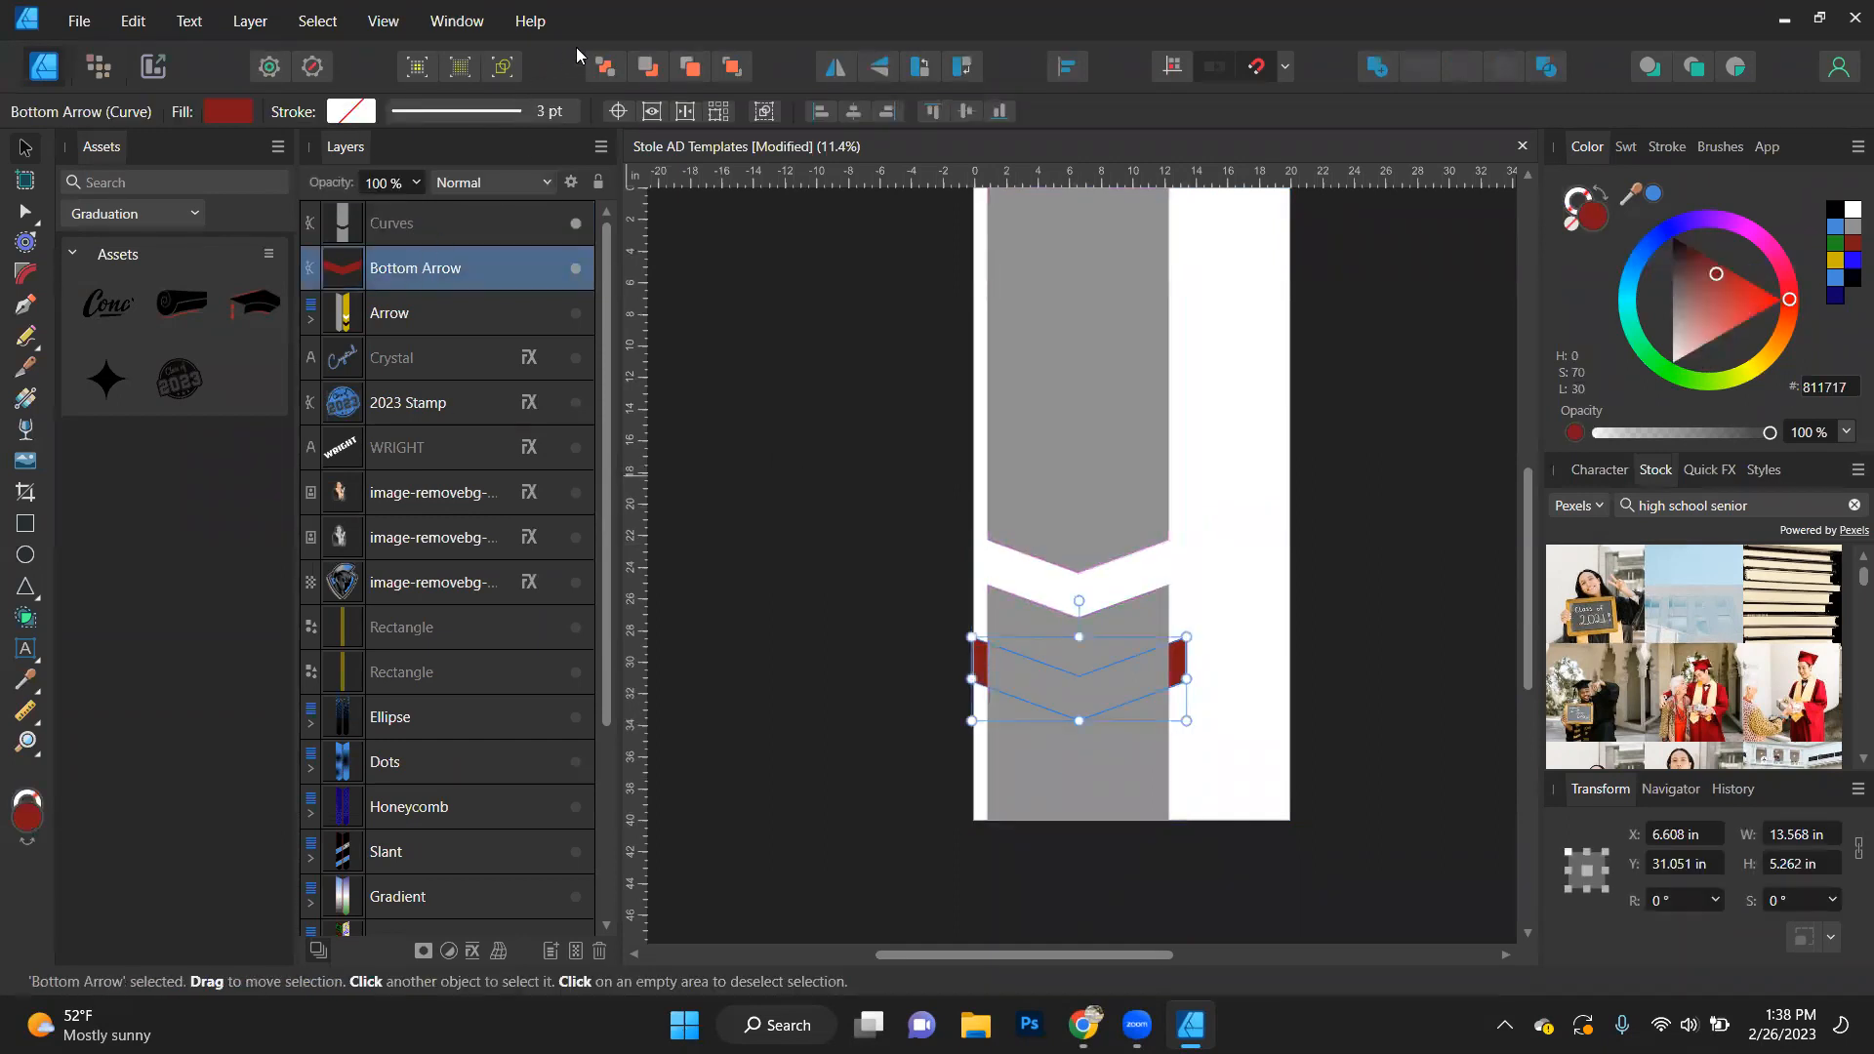
{"action": "left_click", "coordinate": [735, 66]}
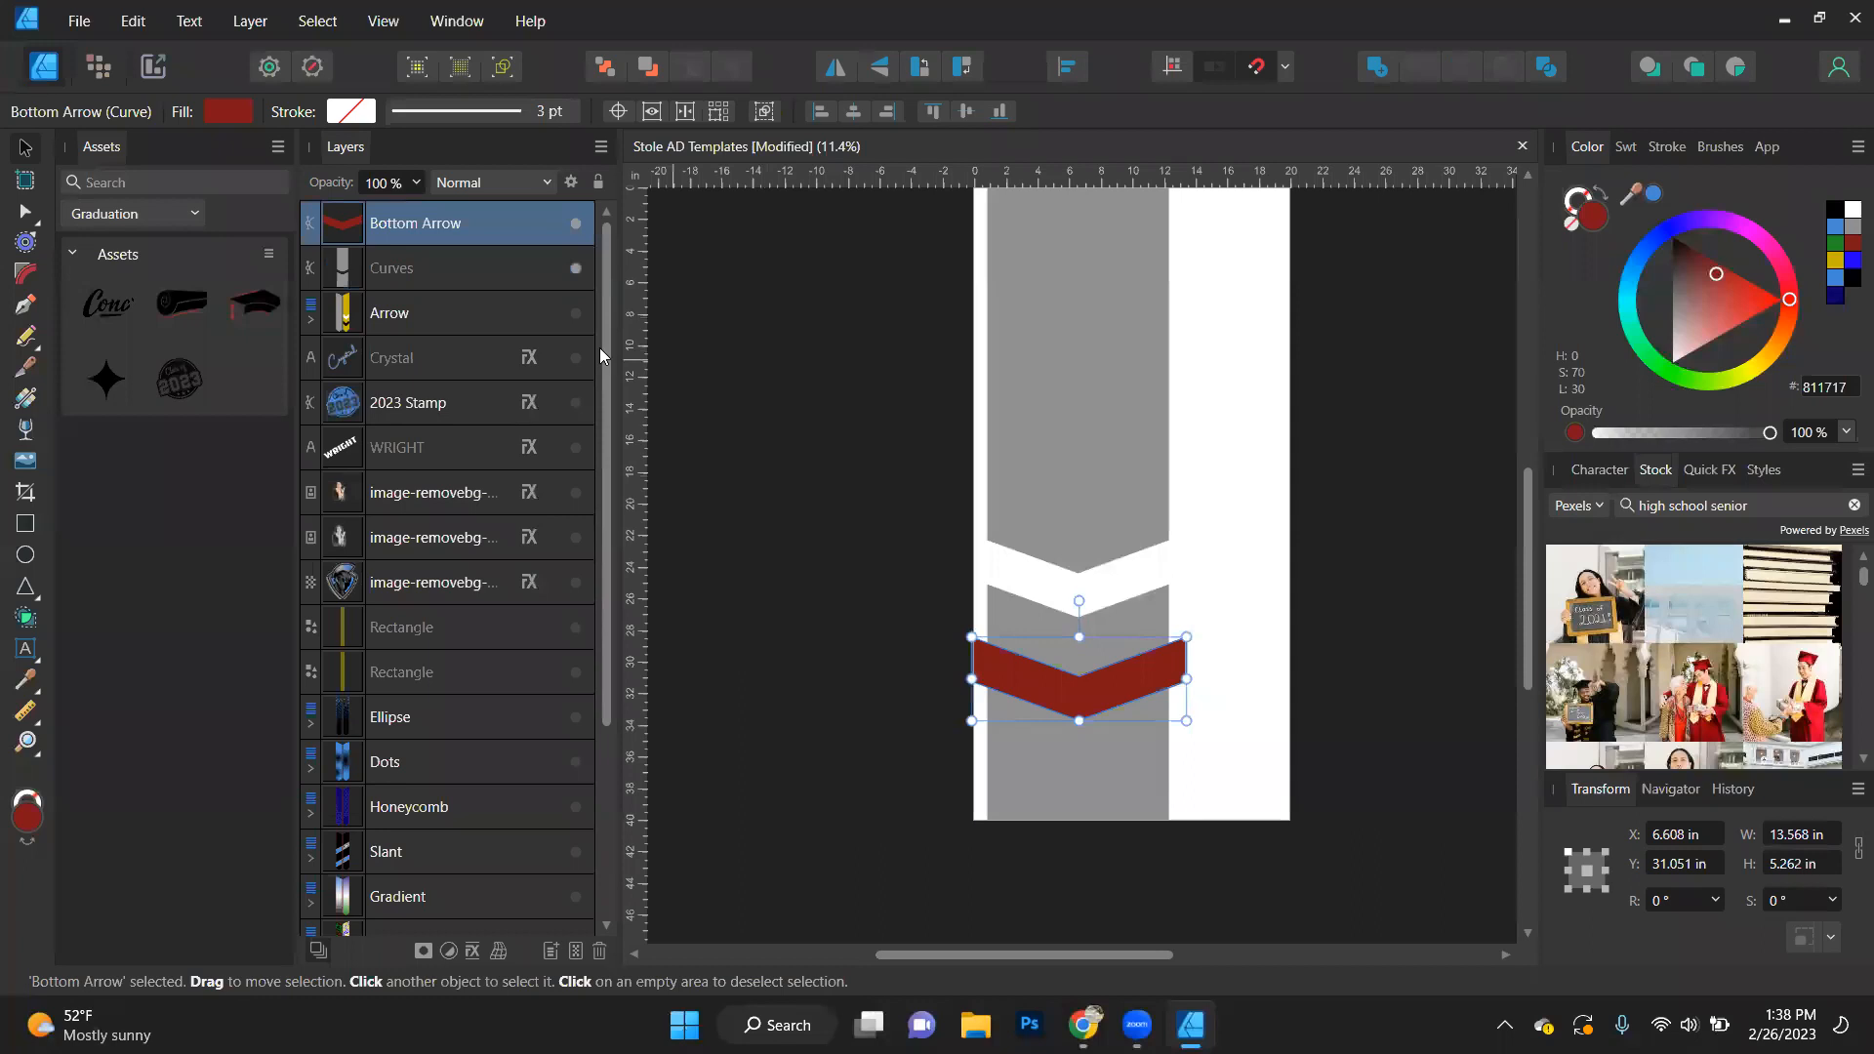
{"action": "left_click", "coordinate": [1411, 72]}
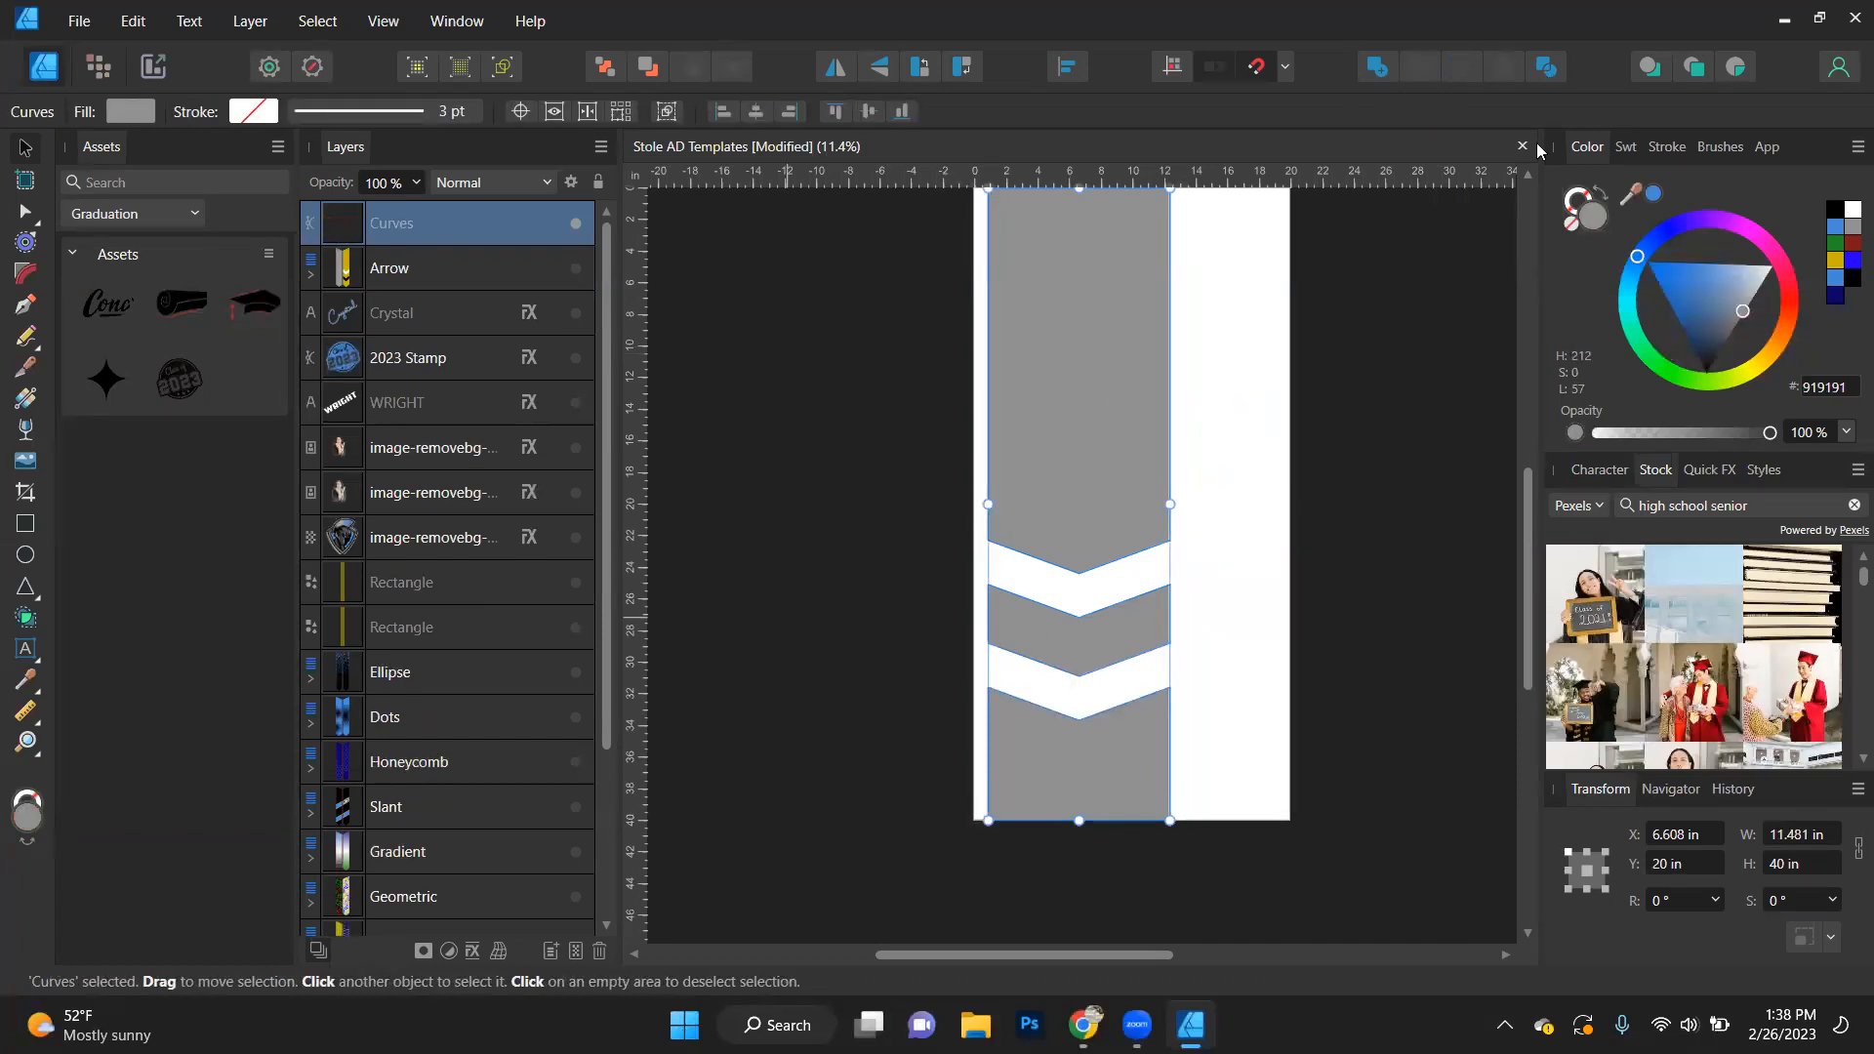
- Separate the cut grey background into three individual curves and clear the selection
{"action": "left_click", "coordinate": [1347, 547]}
{"action": "left_click", "coordinate": [1052, 444]}
{"action": "key", "text": "ctrl+z"}
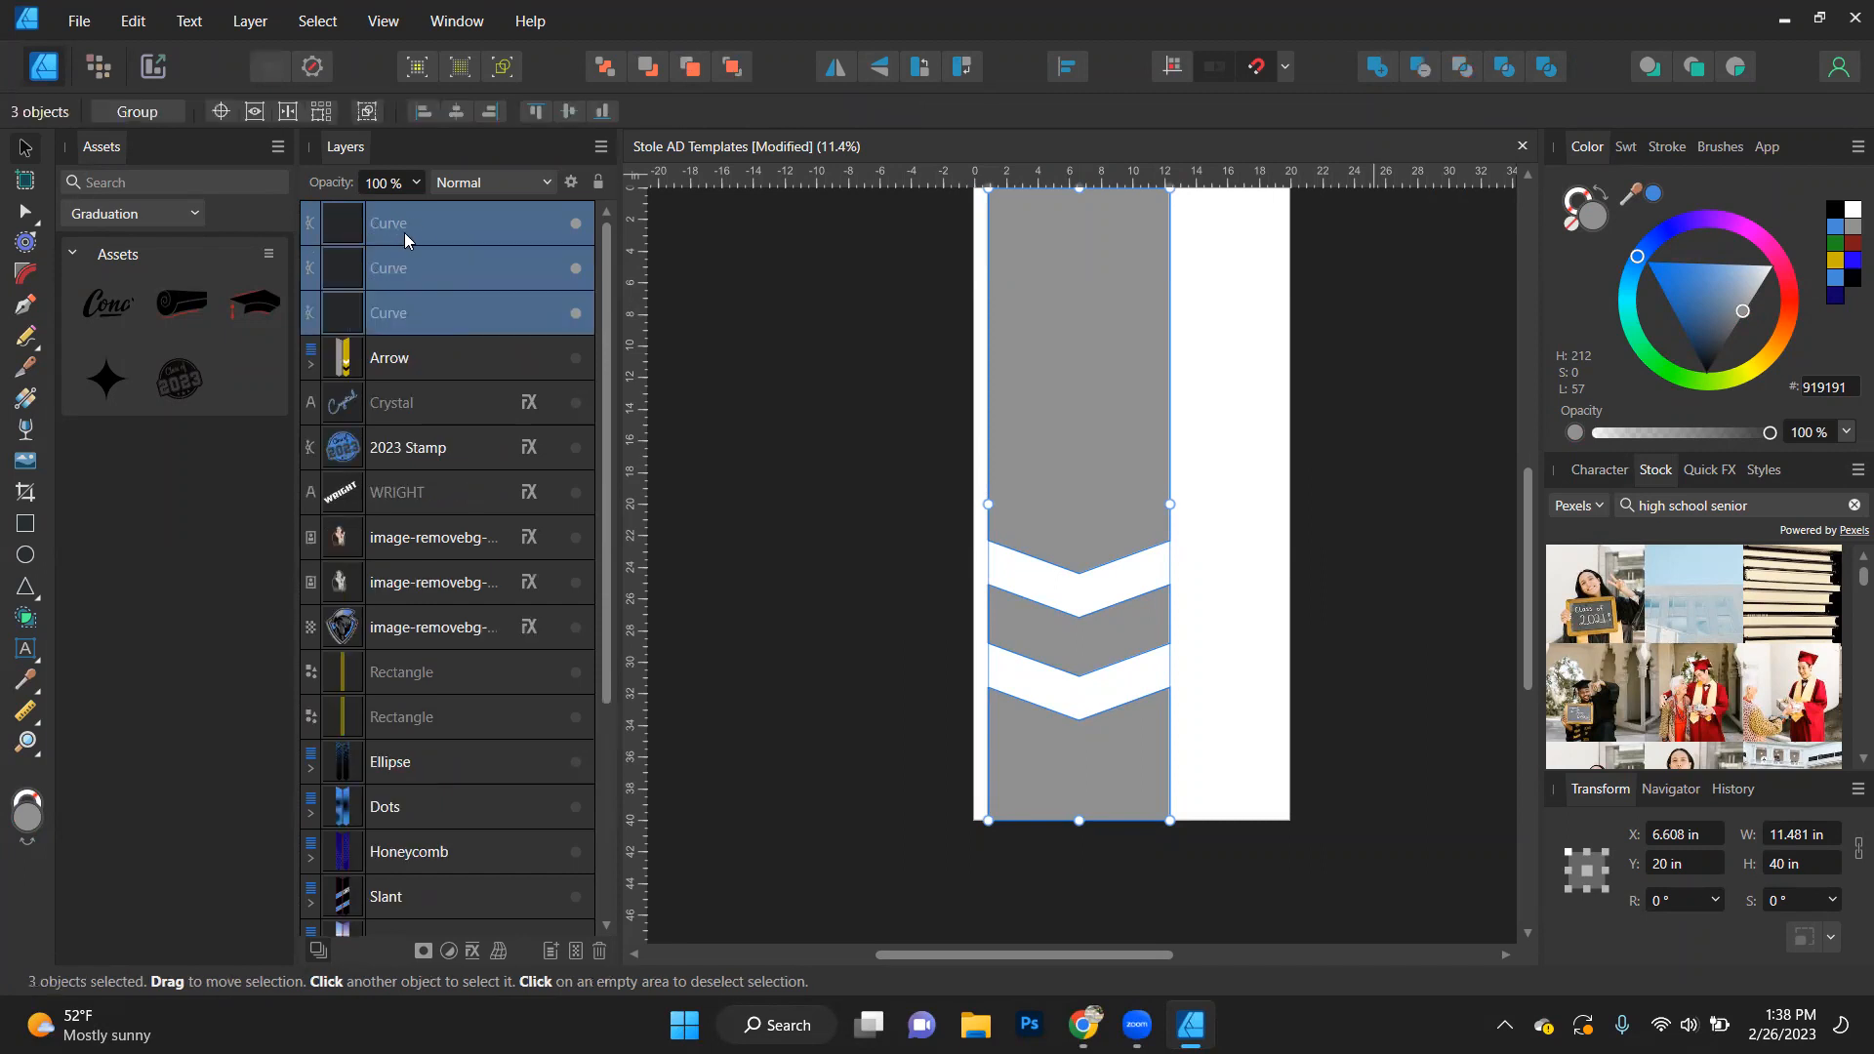
{"action": "left_click", "coordinate": [1290, 445]}
- Fill the upper background piece blue 468AD9, the middle chevron red 811717 and the lower piece yellow CCB600
{"action": "left_click", "coordinate": [1089, 451]}
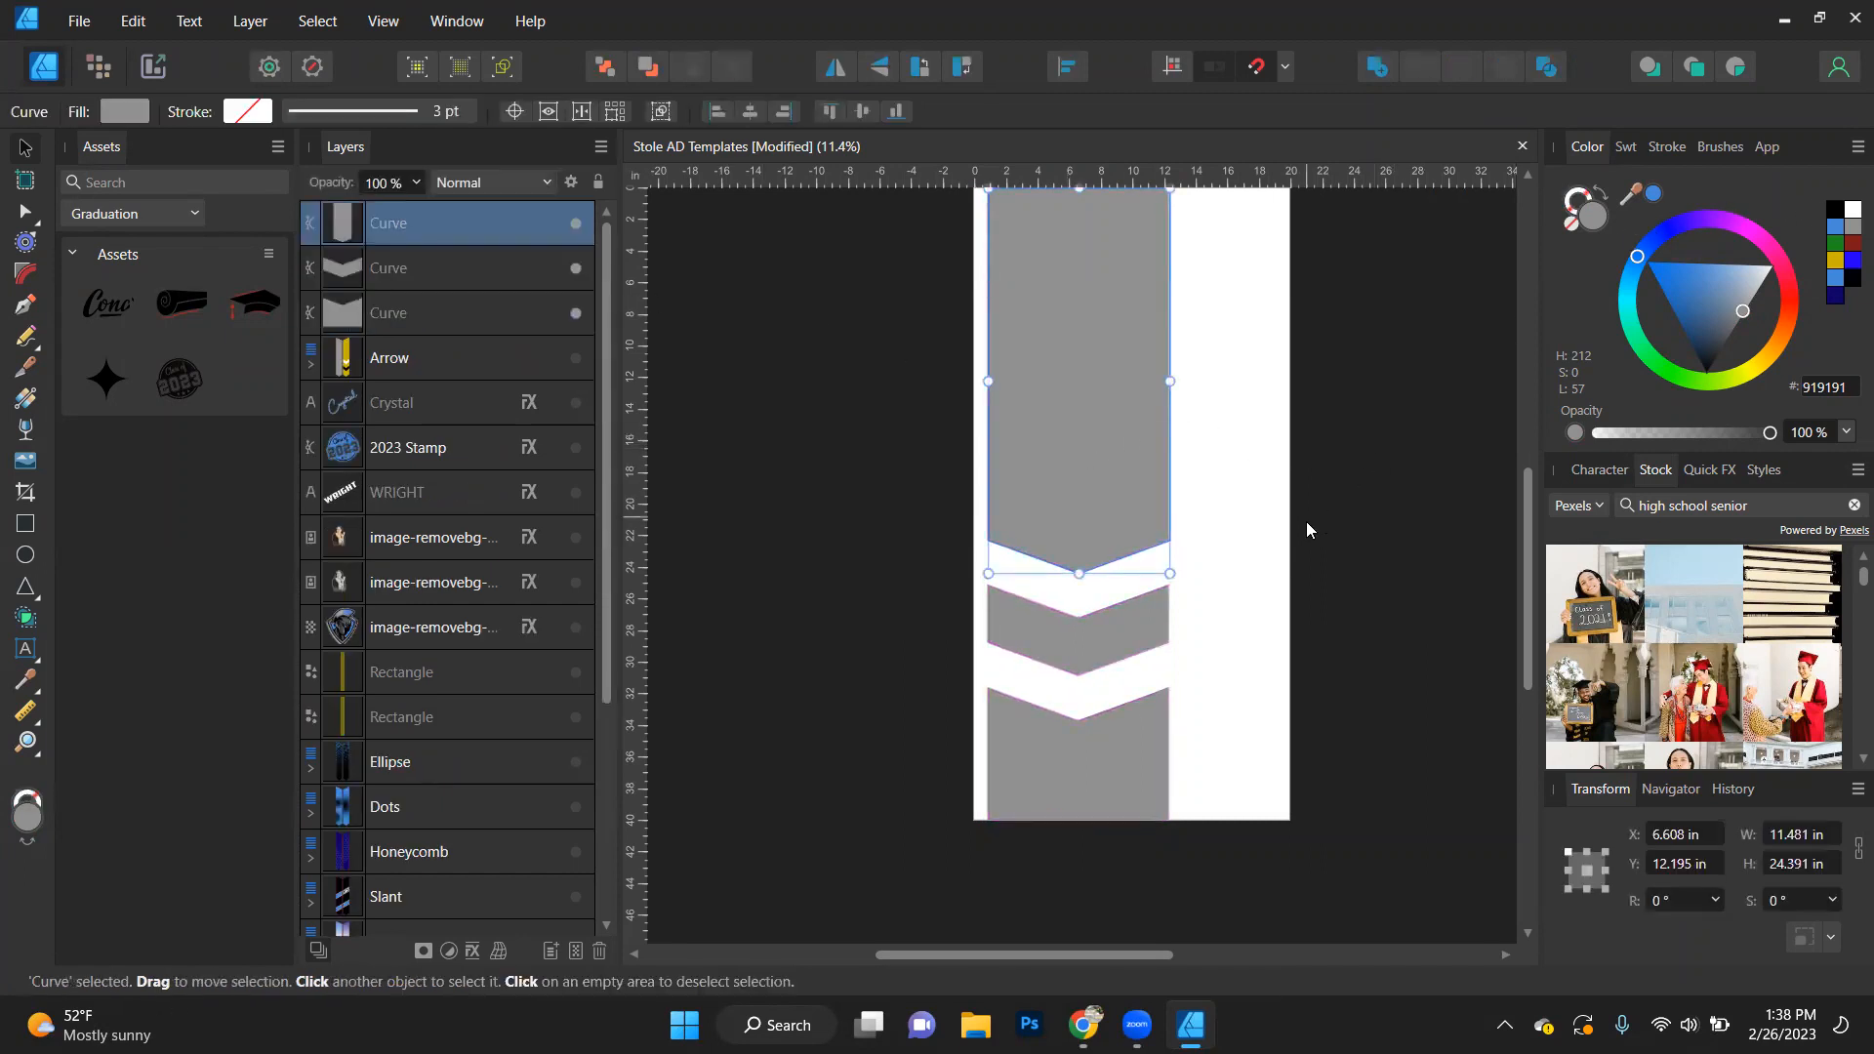
{"action": "left_click", "coordinate": [1654, 195]}
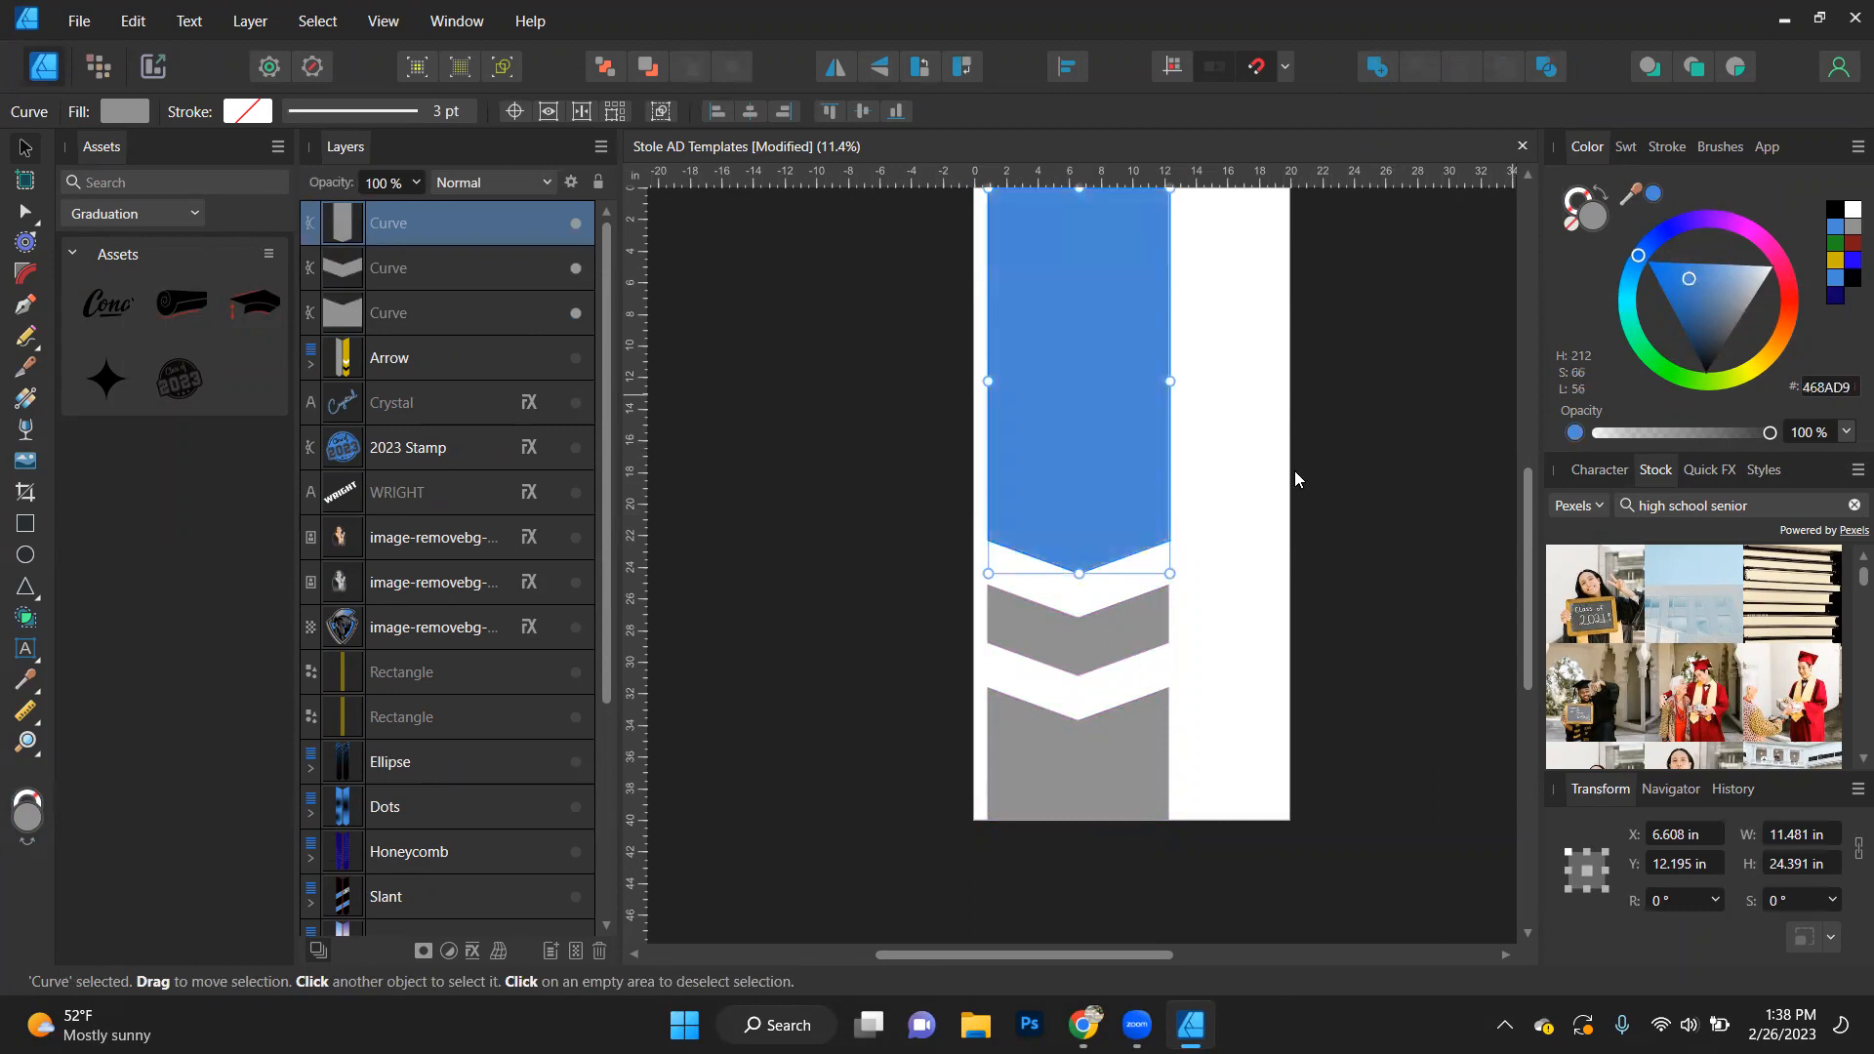
{"action": "left_click", "coordinate": [1163, 630]}
{"action": "left_click", "coordinate": [1851, 243]}
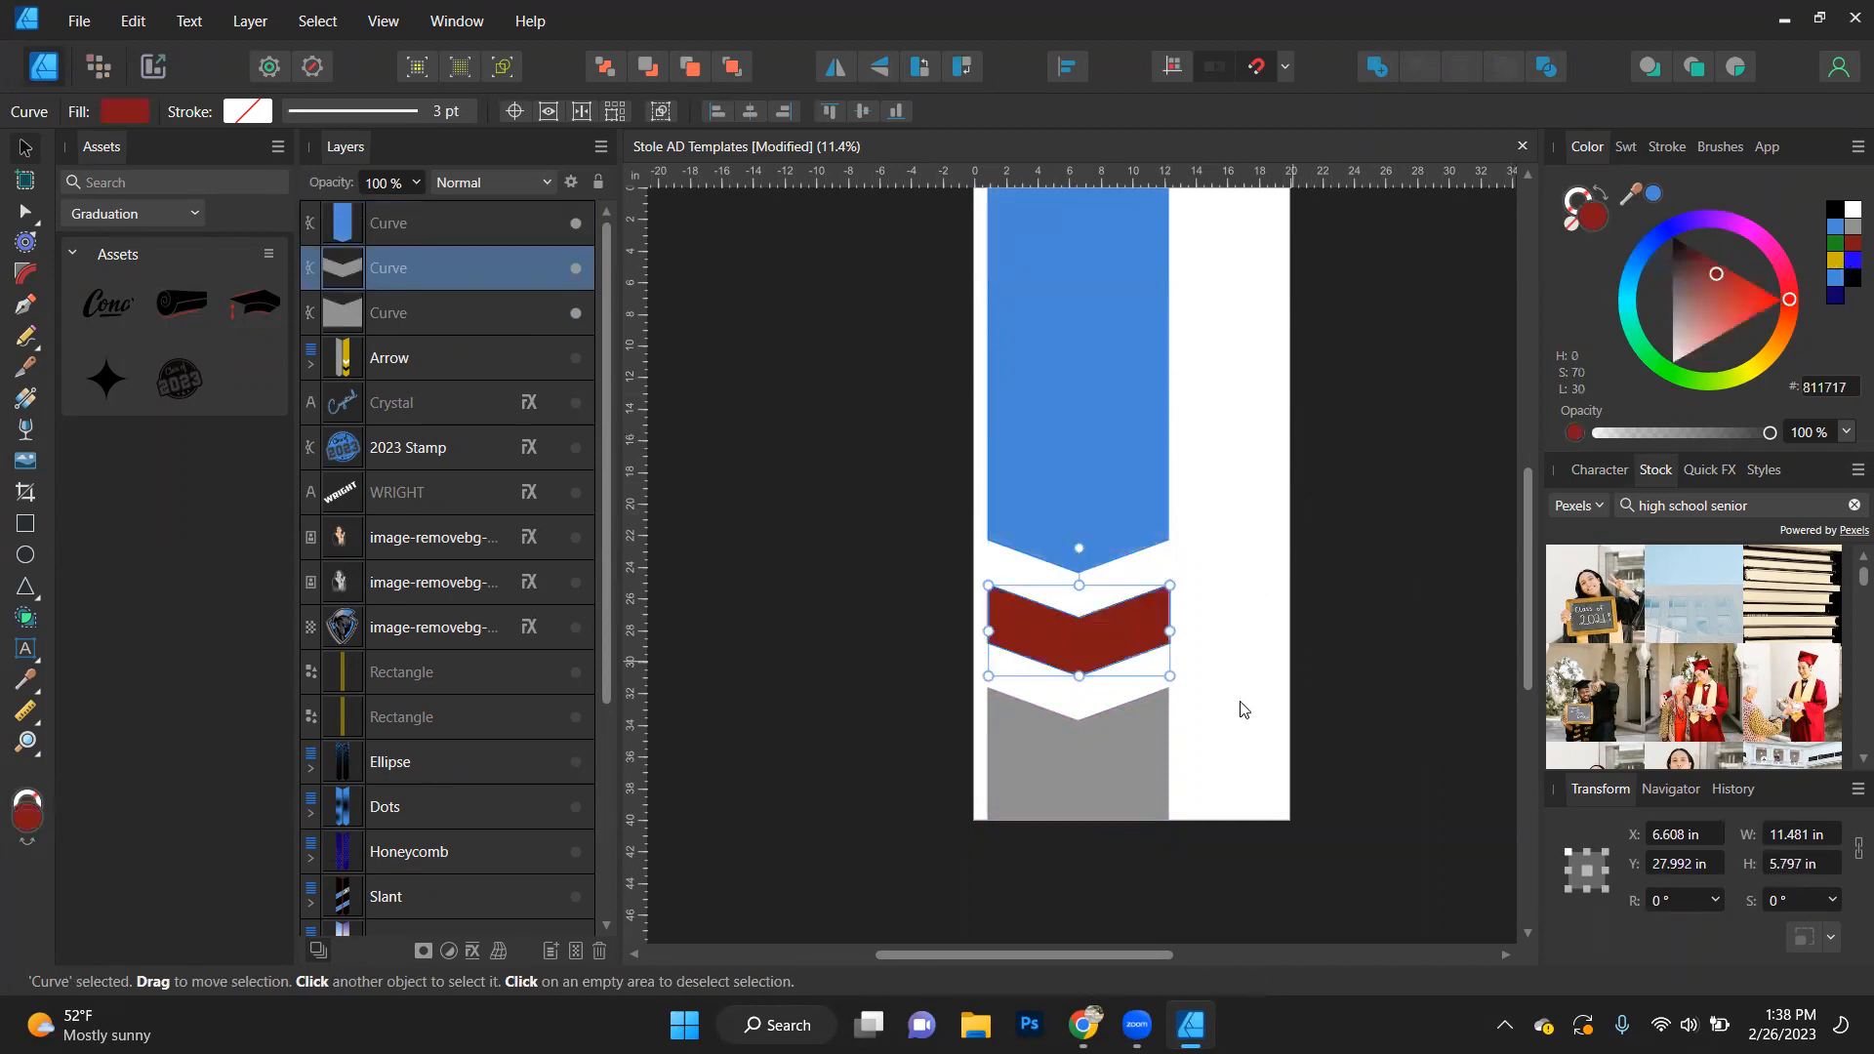
{"action": "left_click", "coordinate": [1218, 737]}
{"action": "left_click", "coordinate": [1835, 260]}
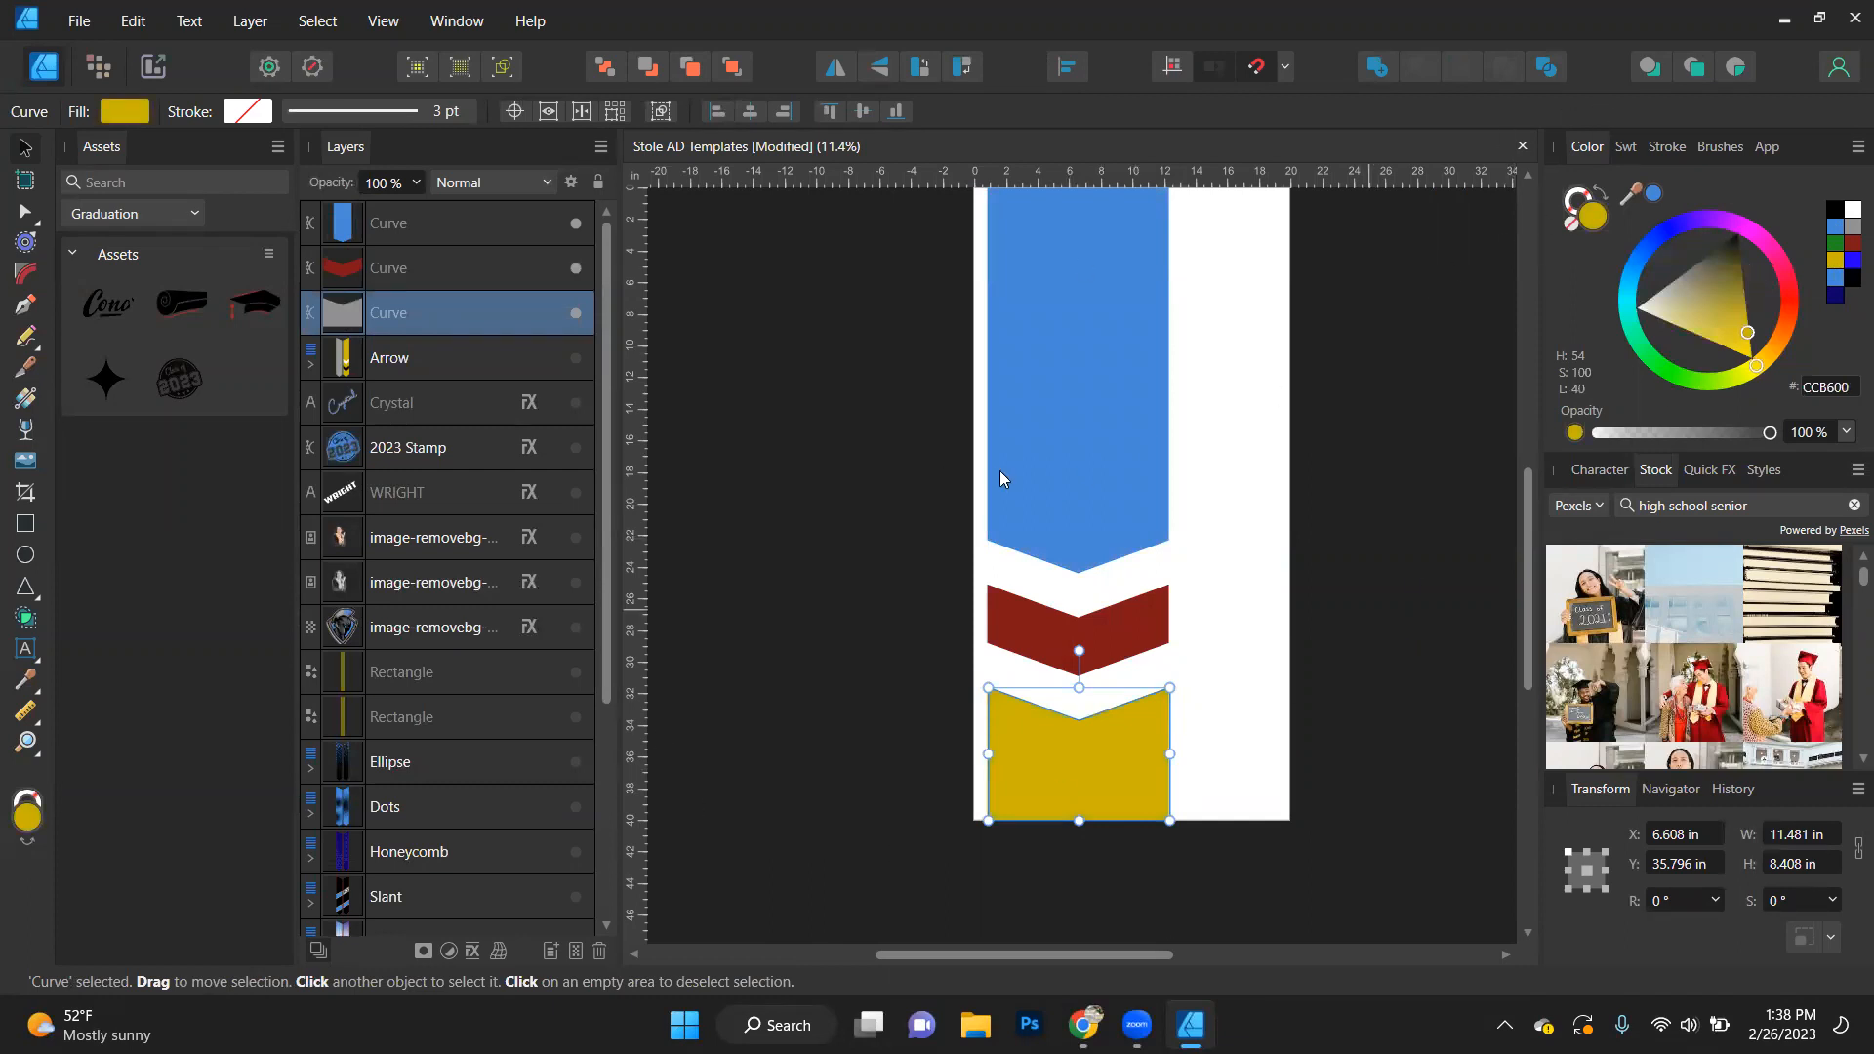
{"action": "key", "text": "ctrl+d"}
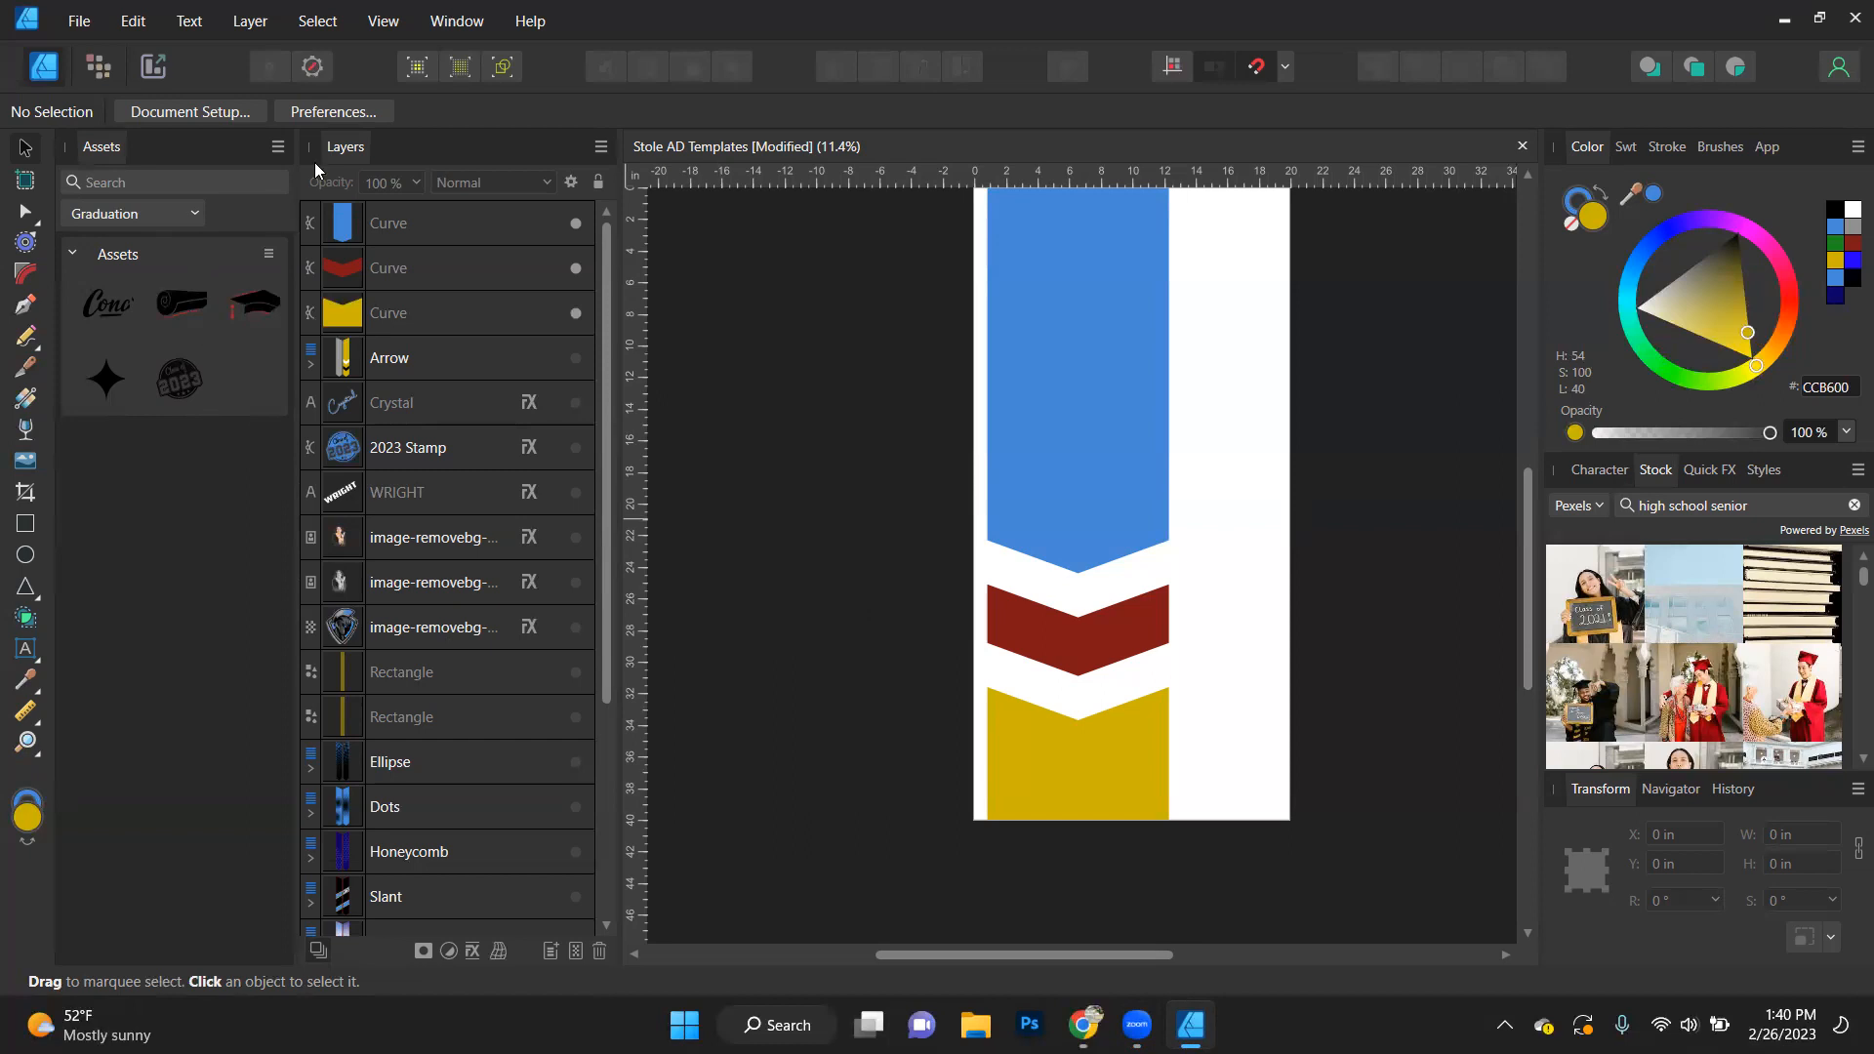
{"action": "left_click", "coordinate": [460, 23]}
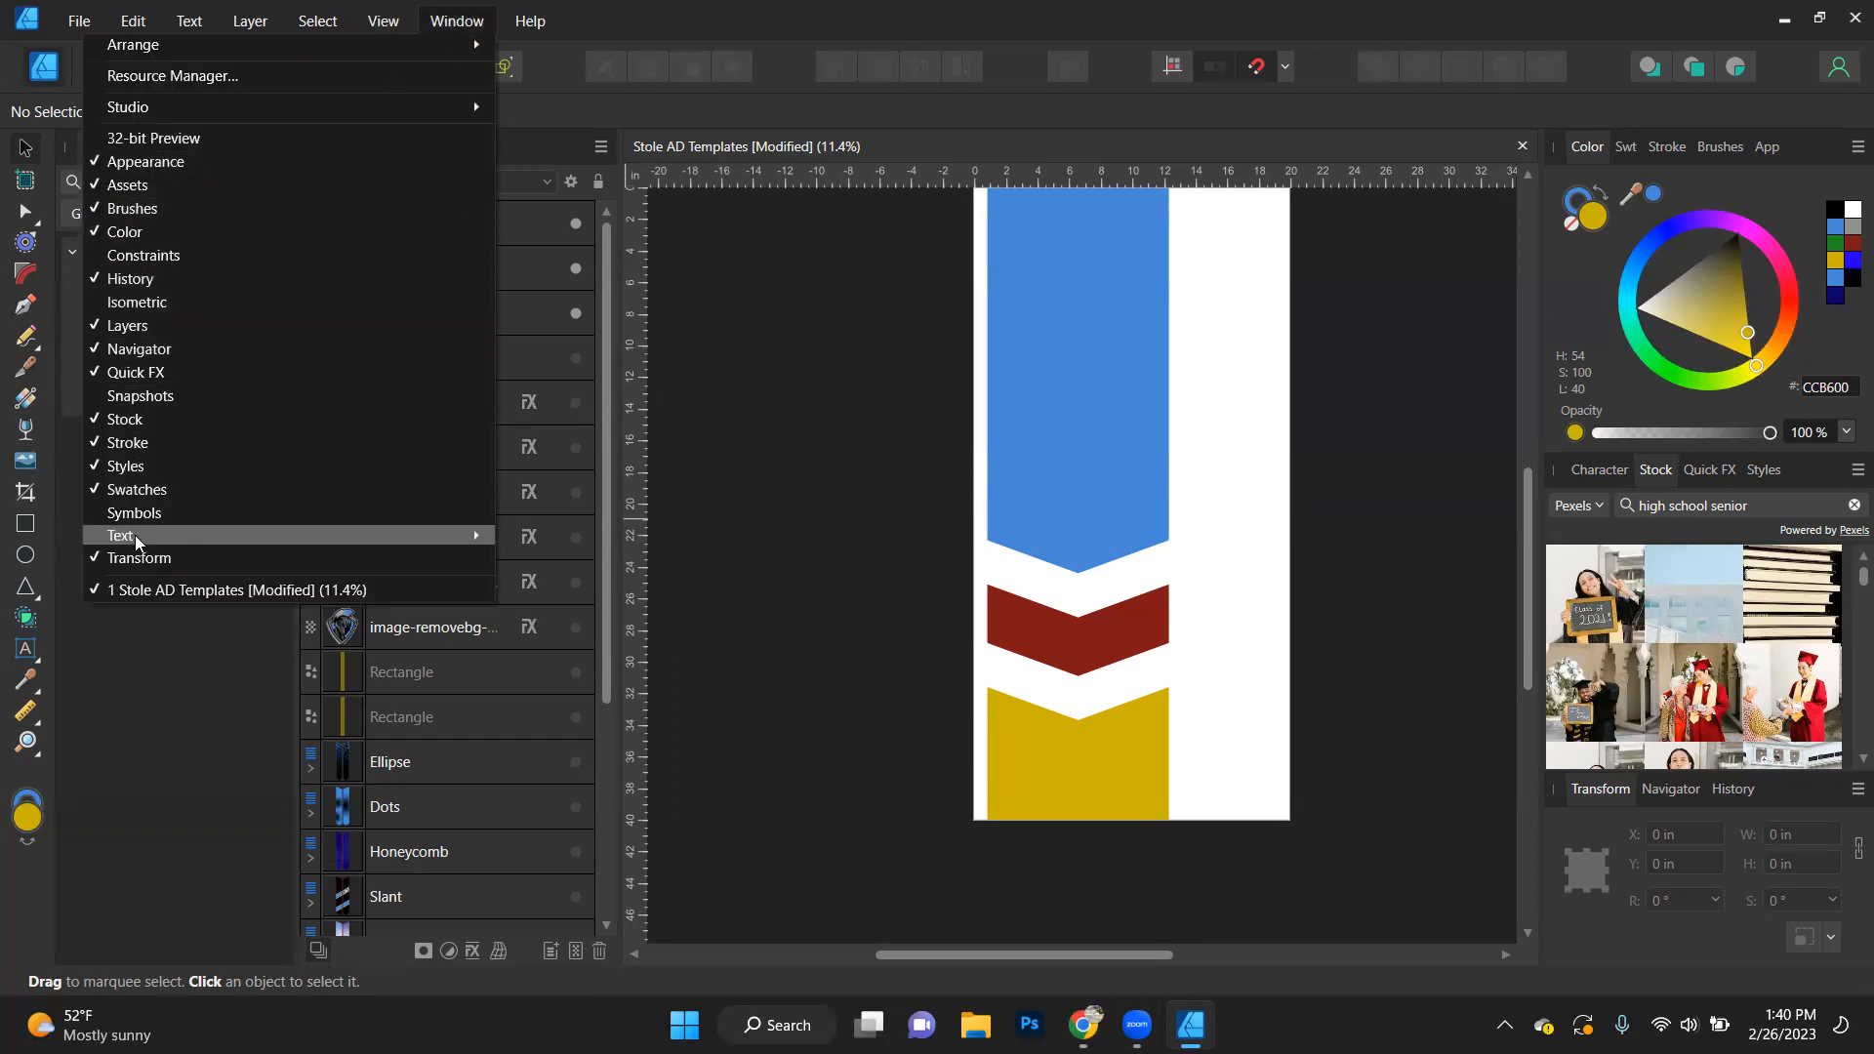
{"action": "left_click", "coordinate": [742, 474]}
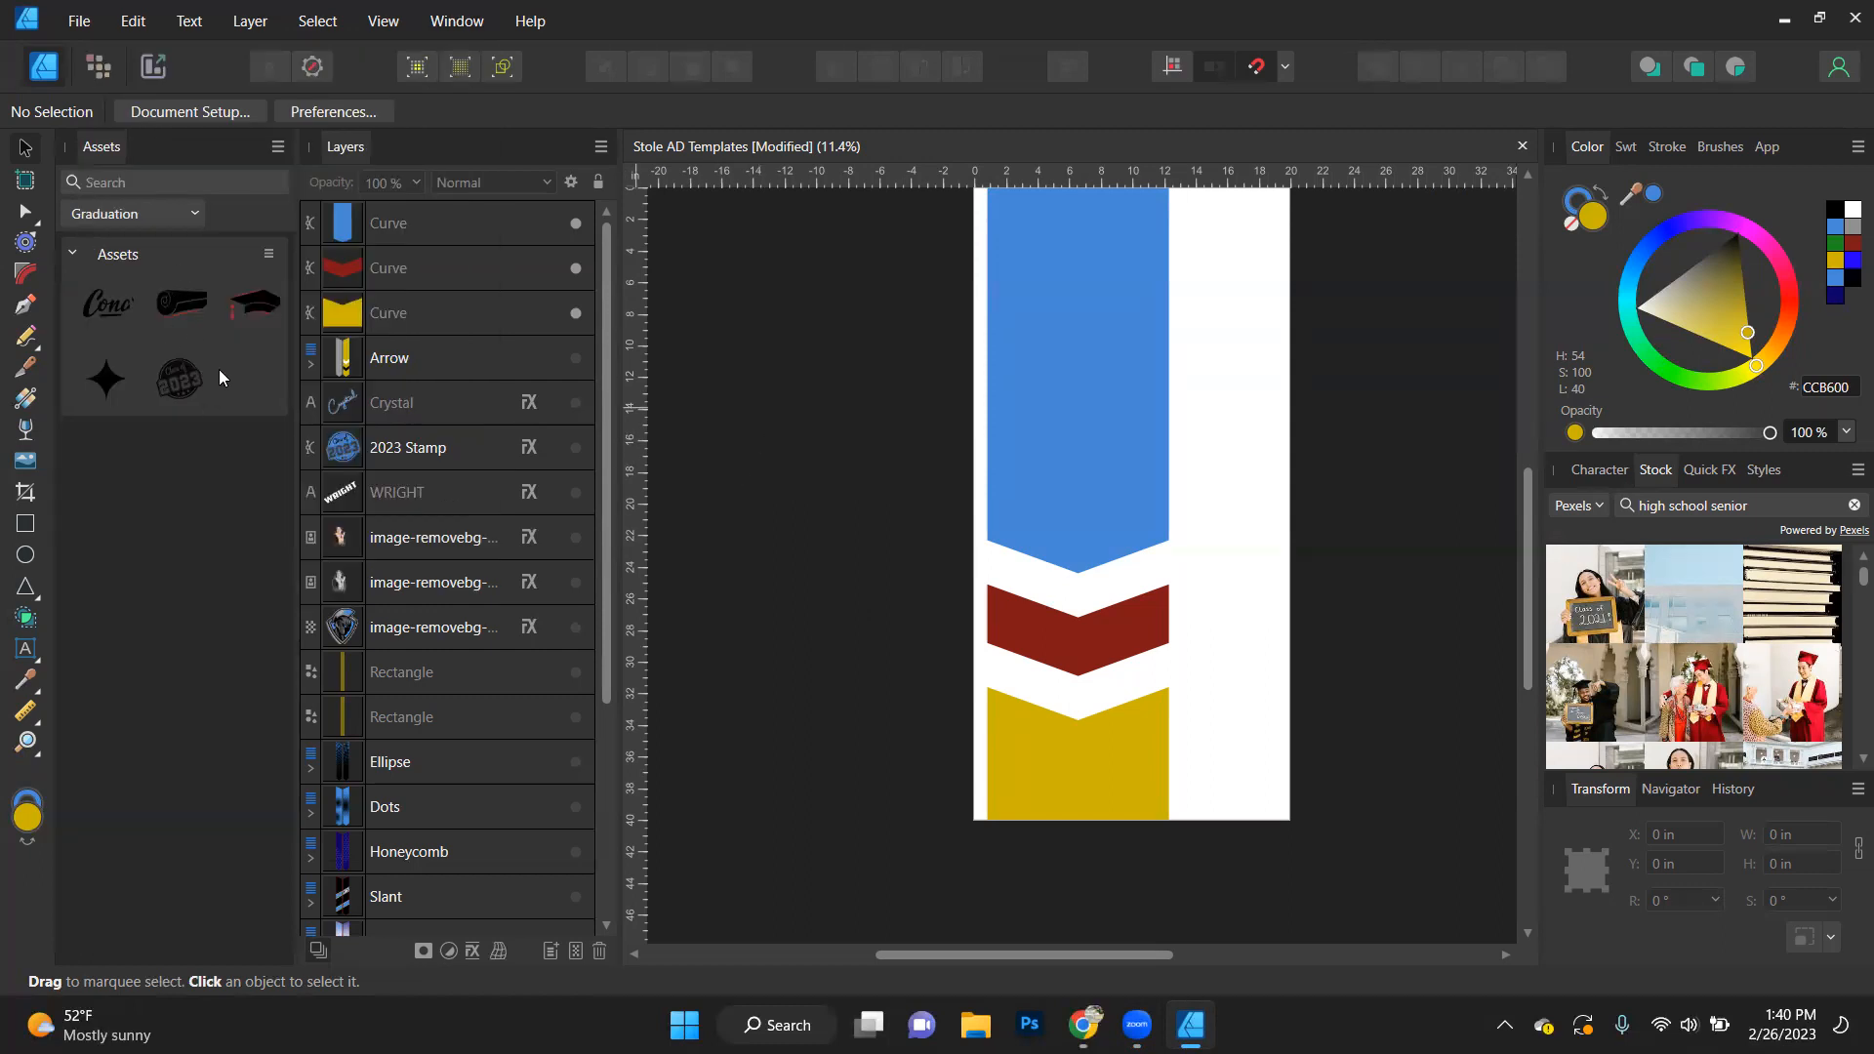
{"action": "left_click", "coordinate": [138, 211]}
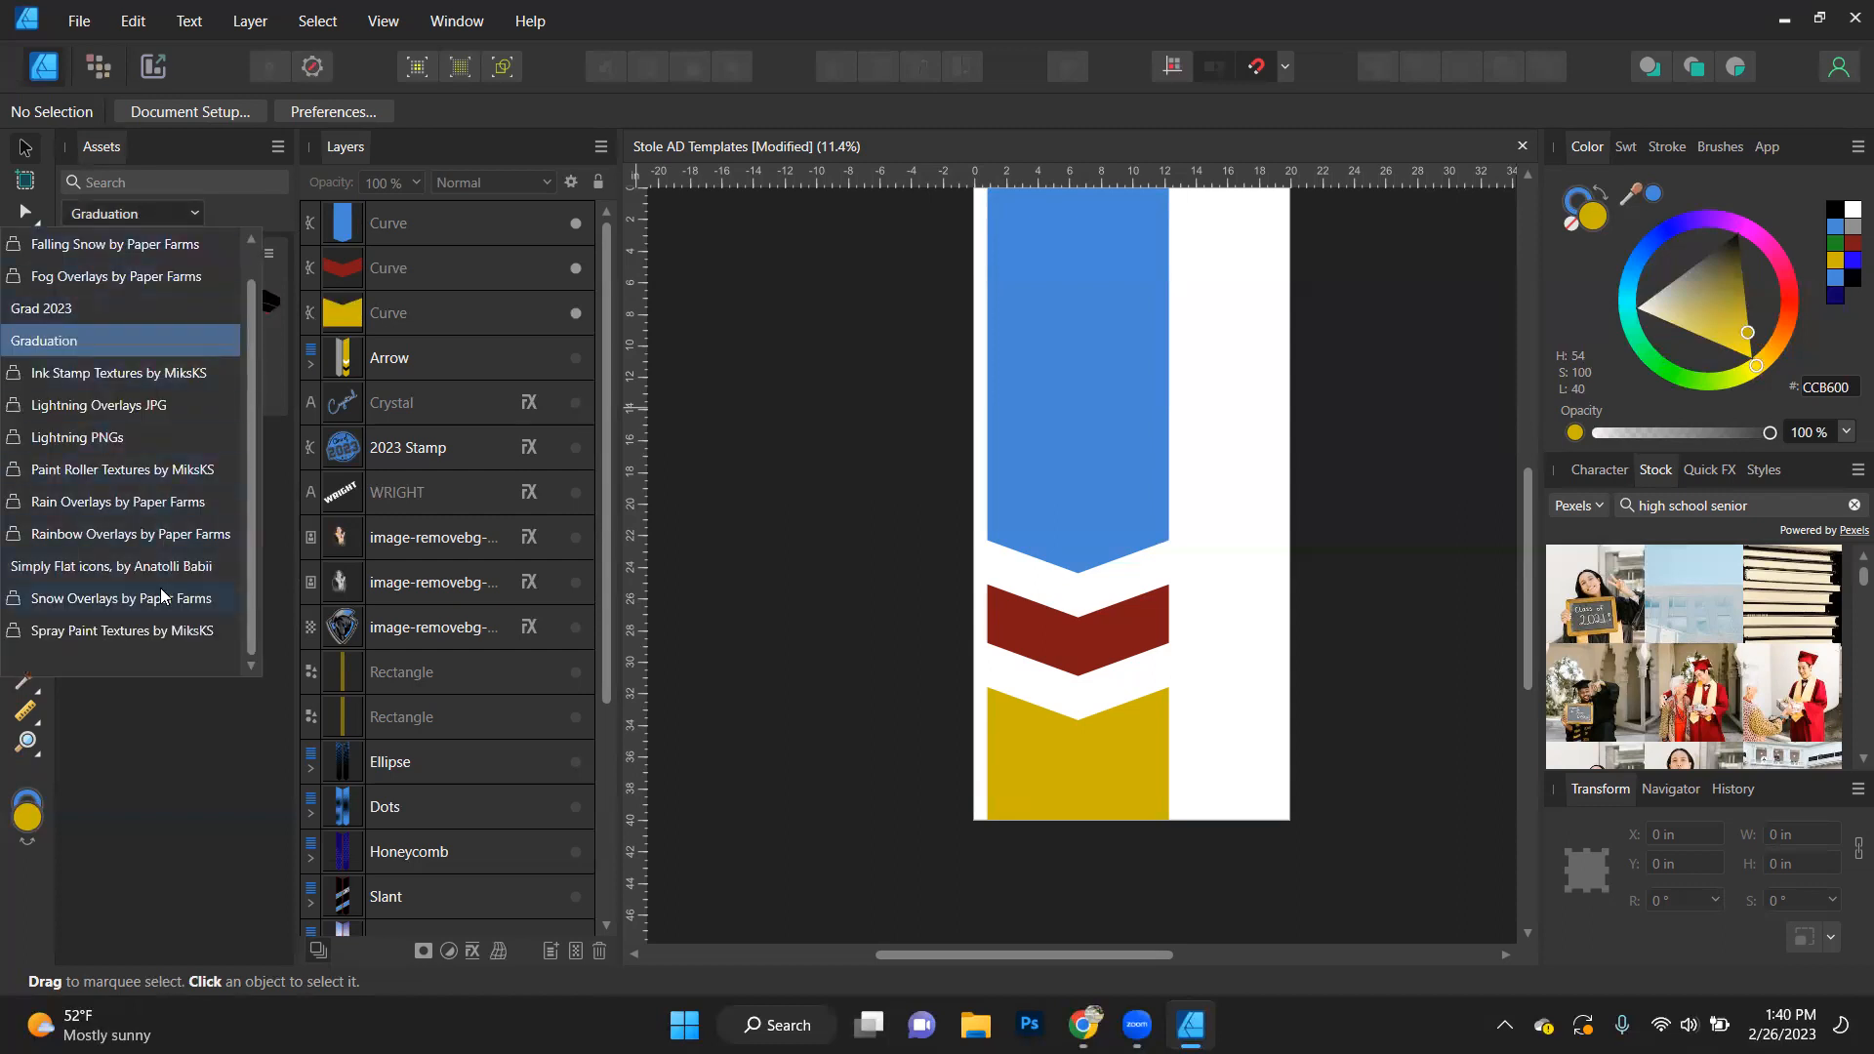
{"action": "left_click", "coordinate": [791, 384]}
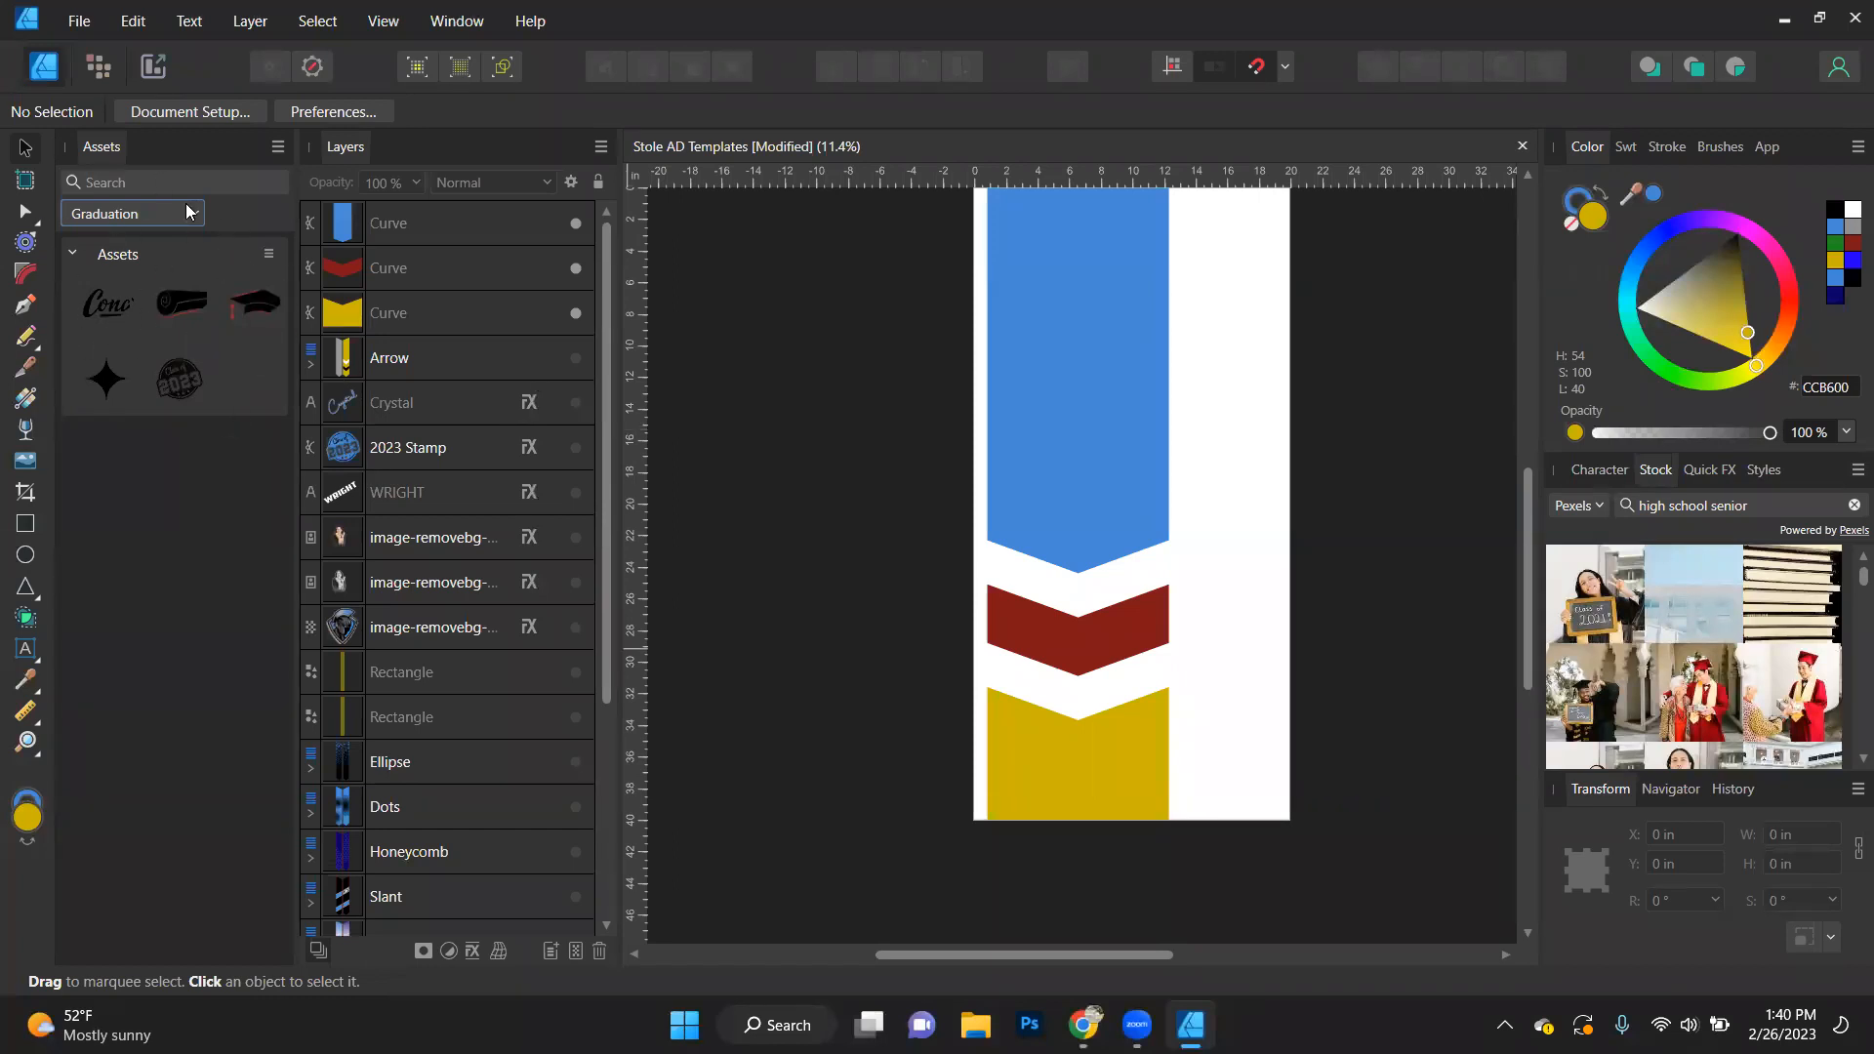
{"action": "left_click", "coordinate": [140, 215]}
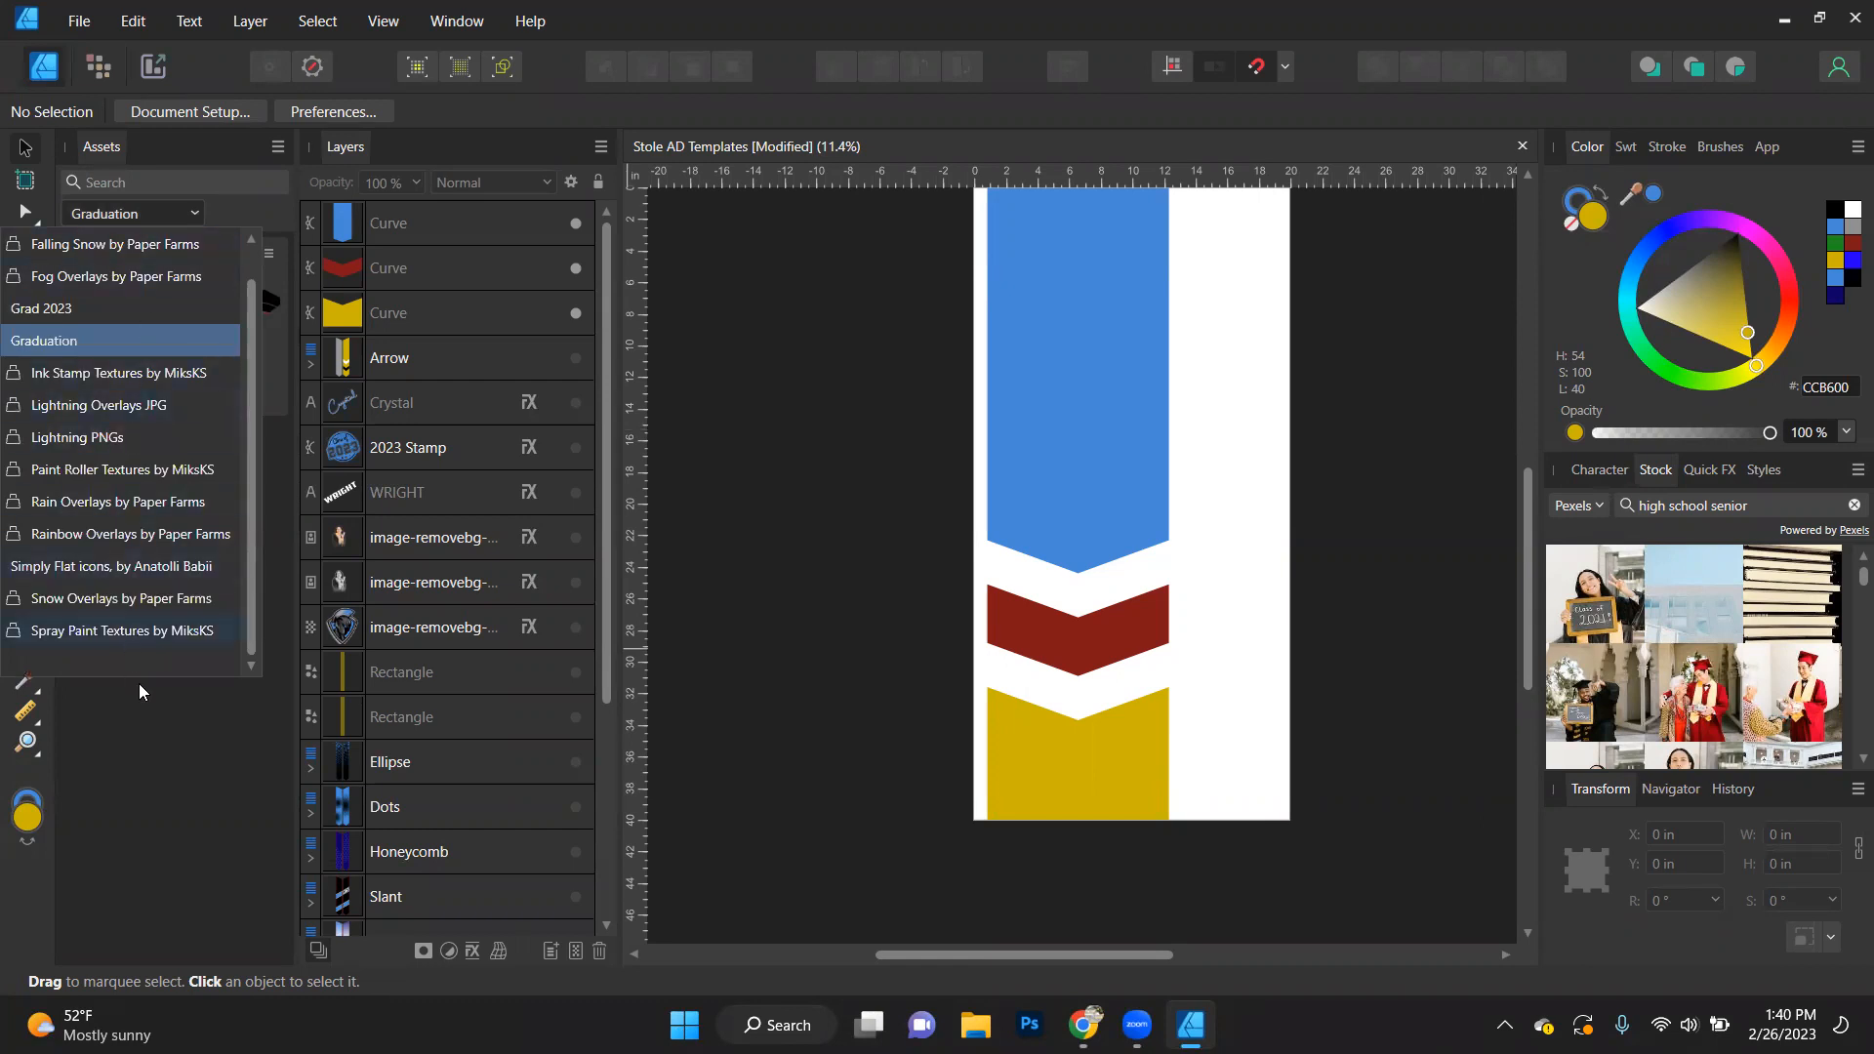
- Place the 2023 Stamp from the Graduation assets over the lower part of the blue piece and deselect it
{"action": "left_click", "coordinate": [179, 715]}
{"action": "left_click_drag", "start_coordinate": [174, 382], "coordinate": [1113, 447]}
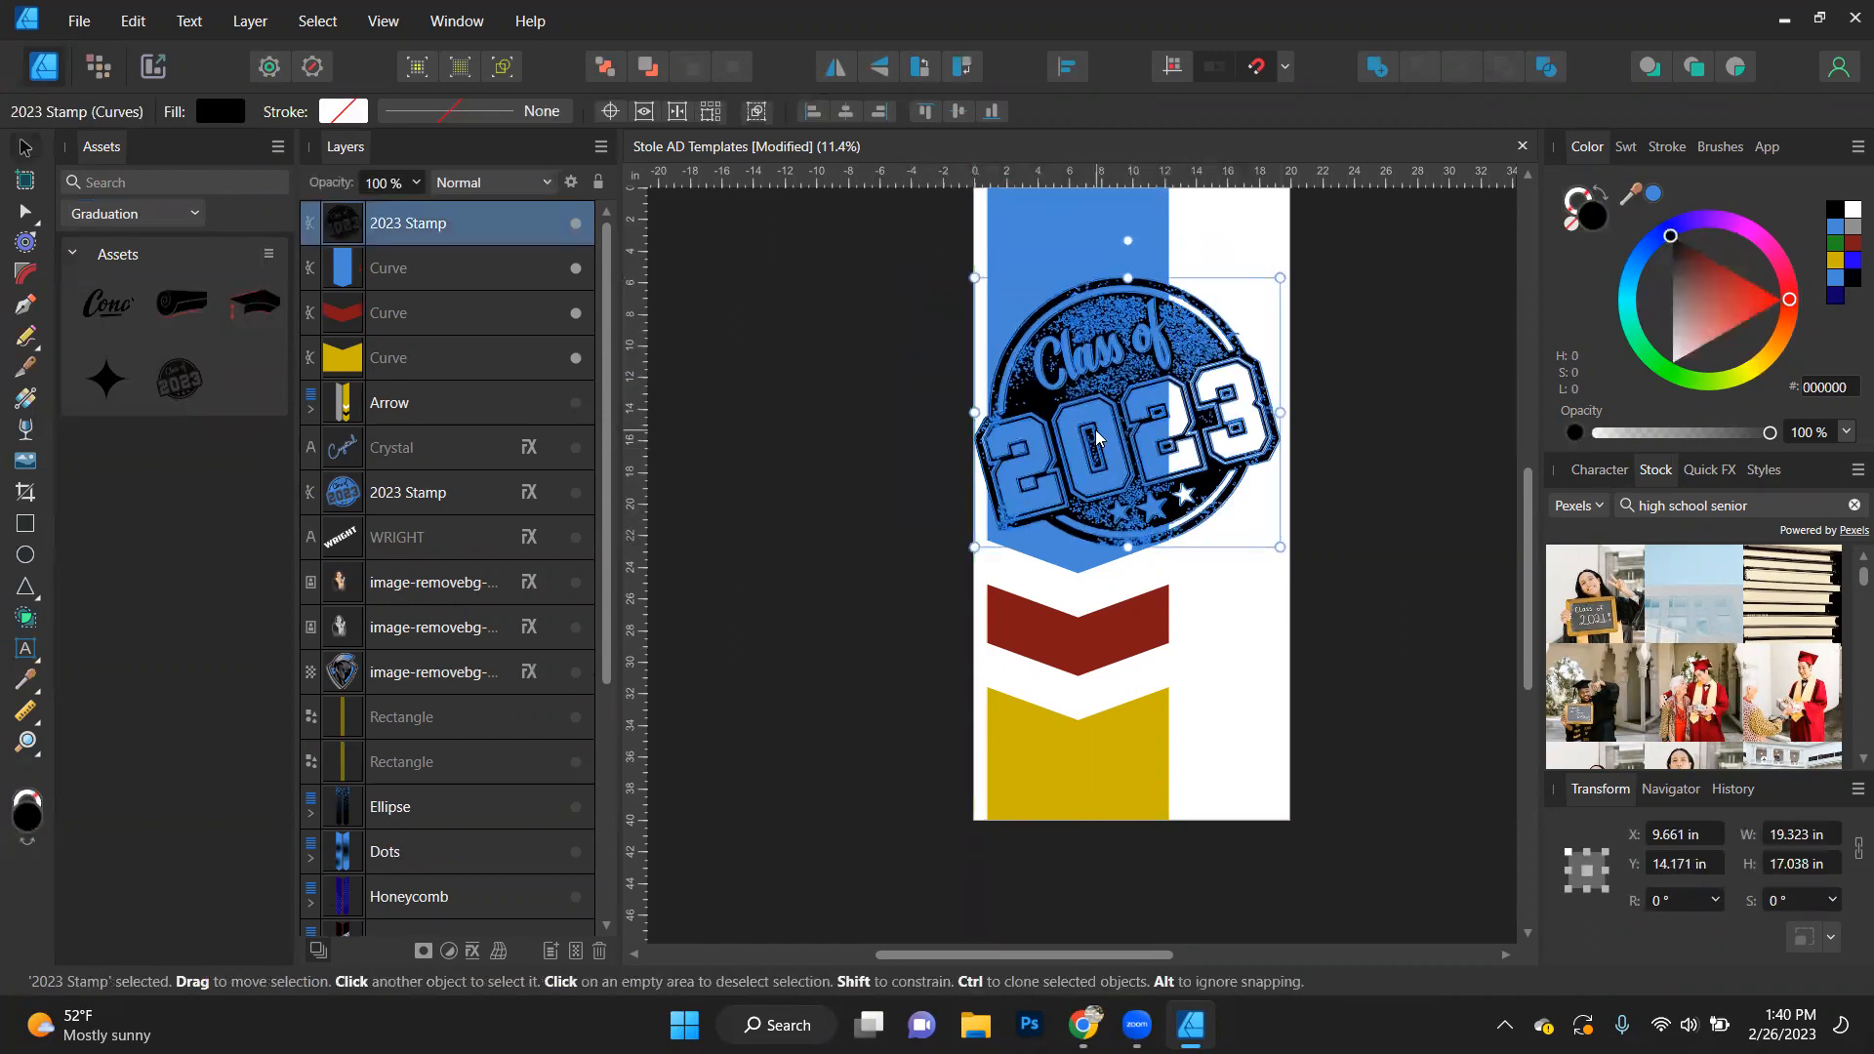
{"action": "left_click", "coordinate": [823, 499]}
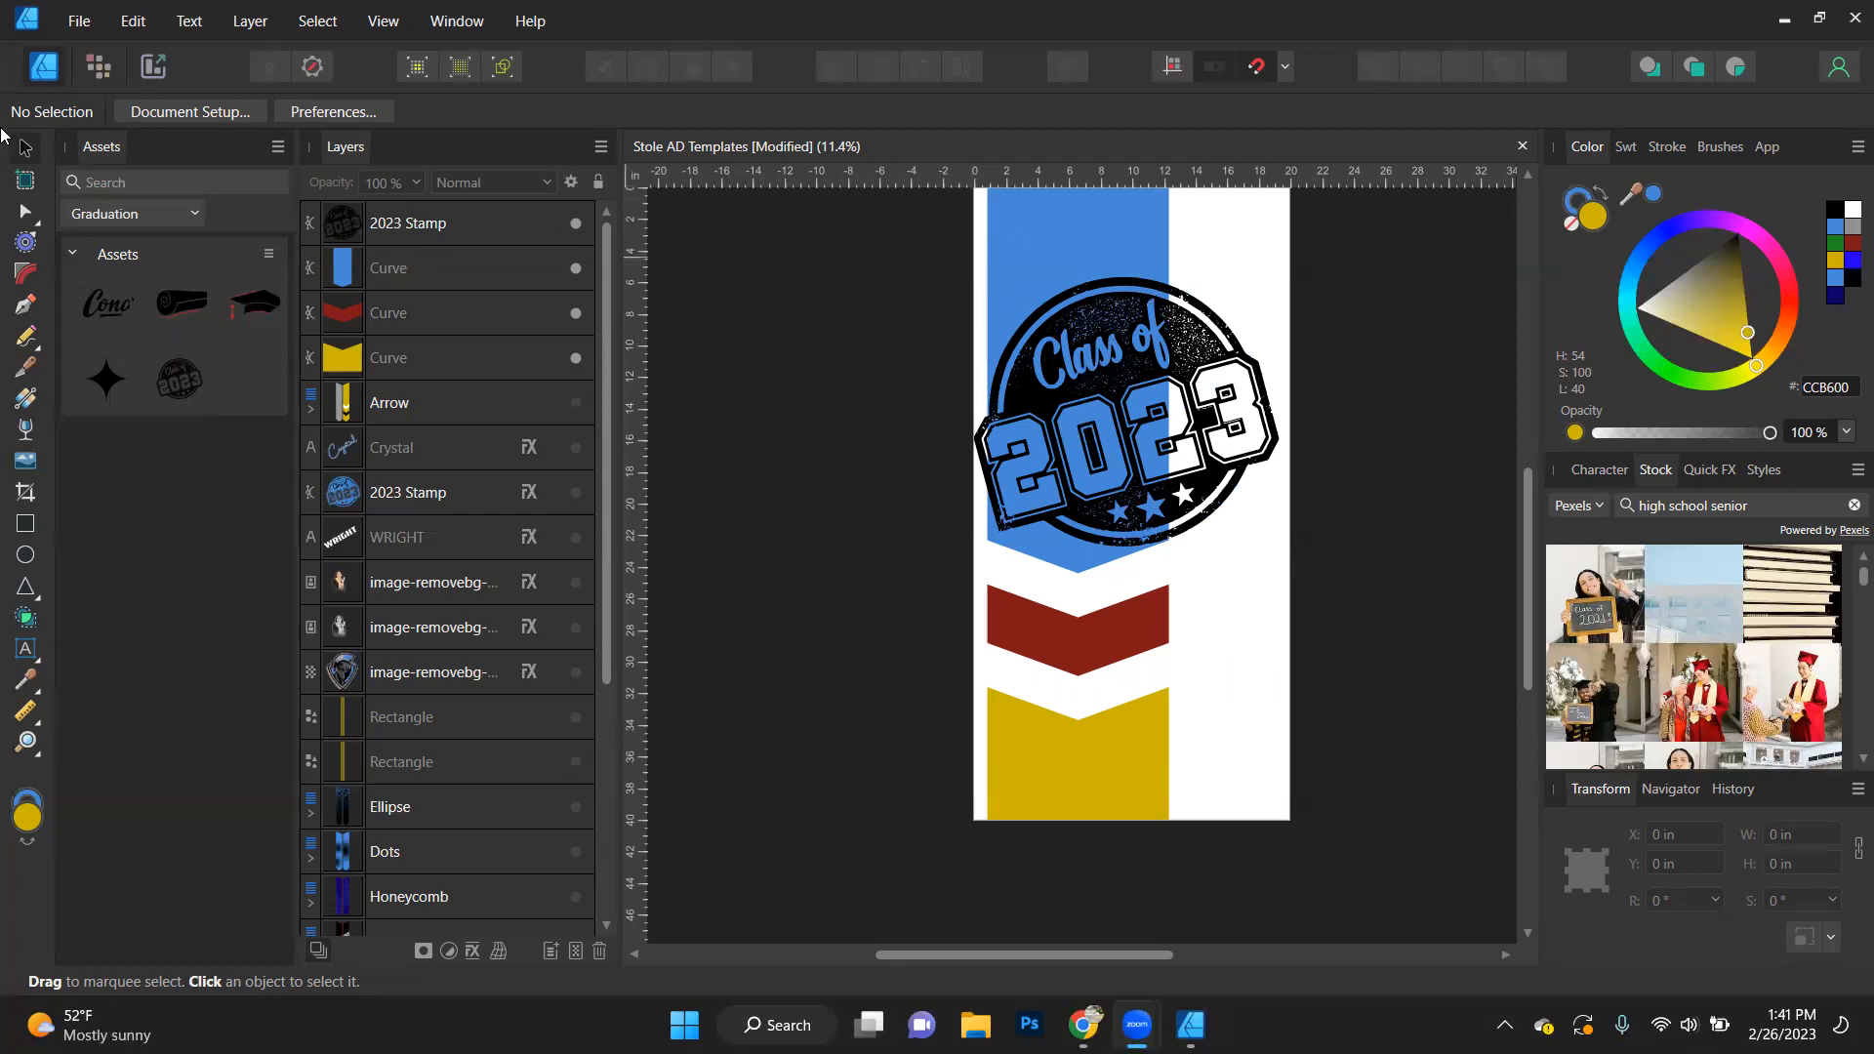
- Place the 8.jpg texture from Spray Paint Textures by MiksKS and move it up over the top of the 2023 Stamp
{"action": "left_click", "coordinate": [195, 215]}
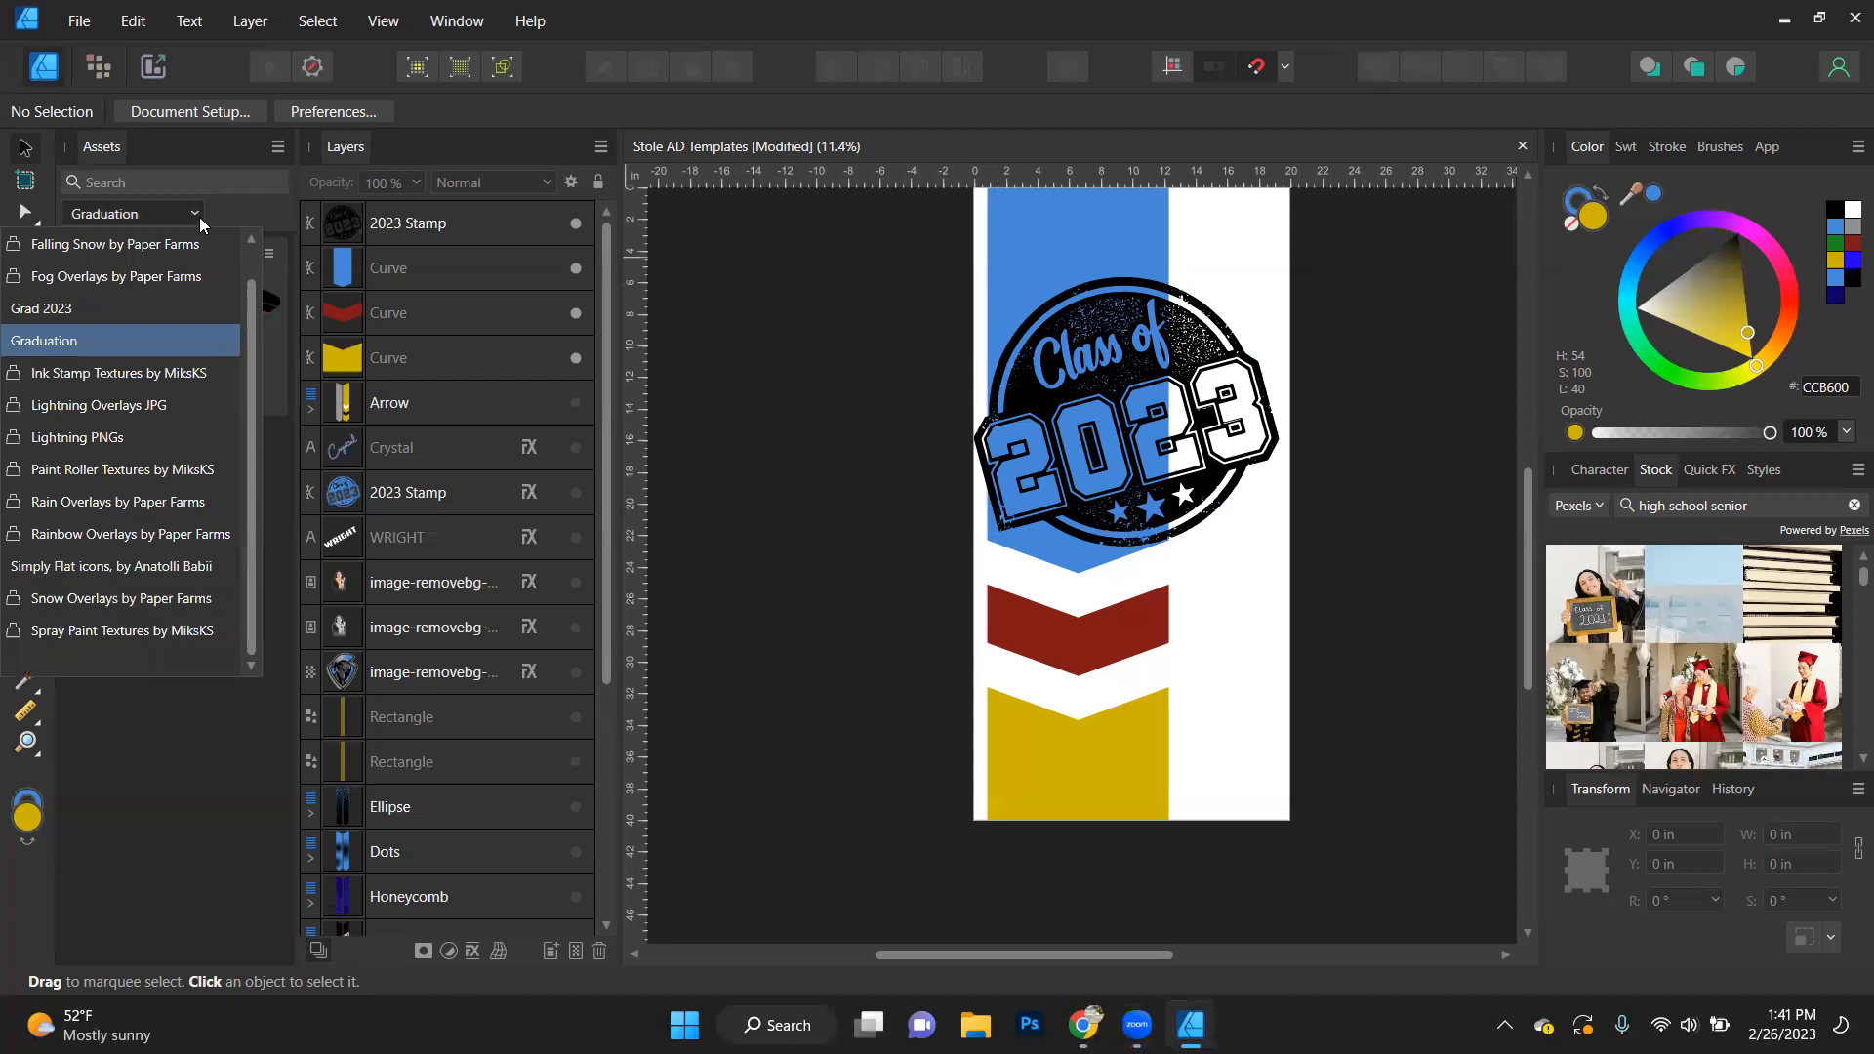
{"action": "left_click", "coordinate": [149, 634]}
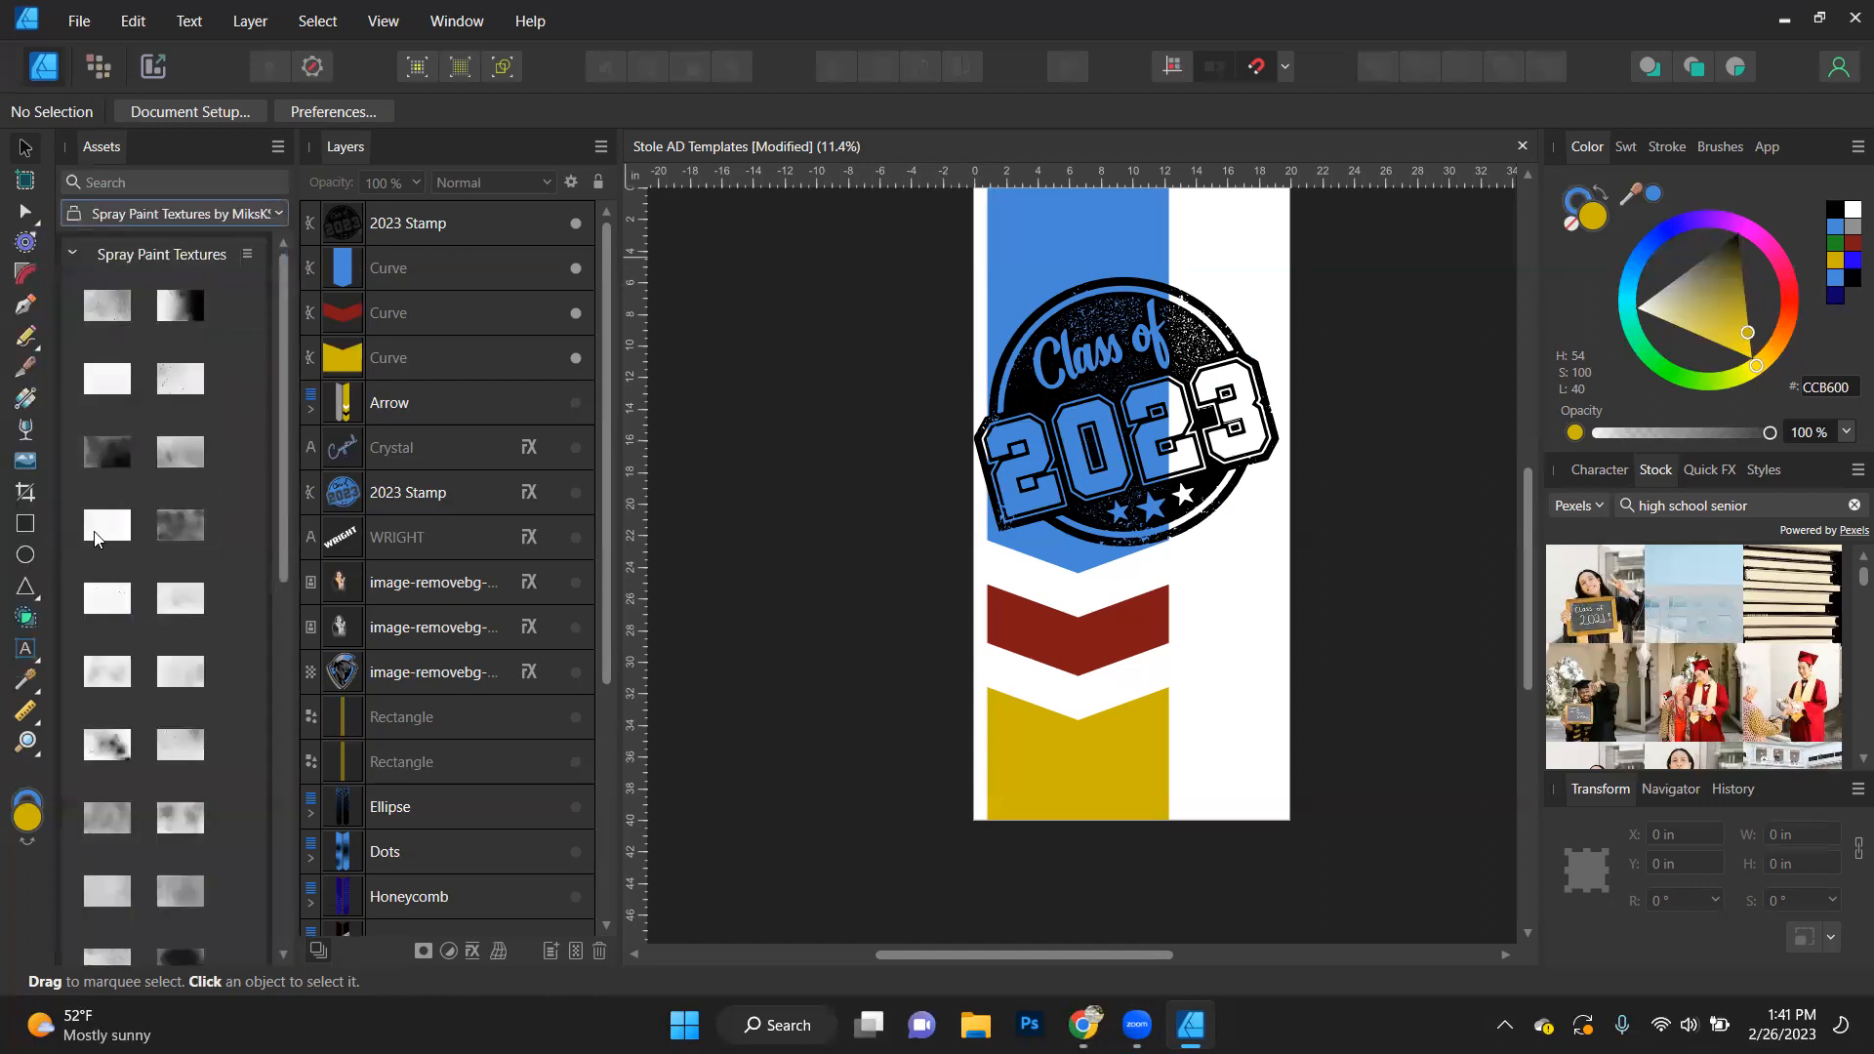
{"action": "mouse_move", "coordinate": [183, 529]}
{"action": "left_mouse_down"}
{"action": "mouse_move", "coordinate": [801, 410]}
{"action": "mouse_move", "coordinate": [1104, 400]}
{"action": "left_mouse_up"}
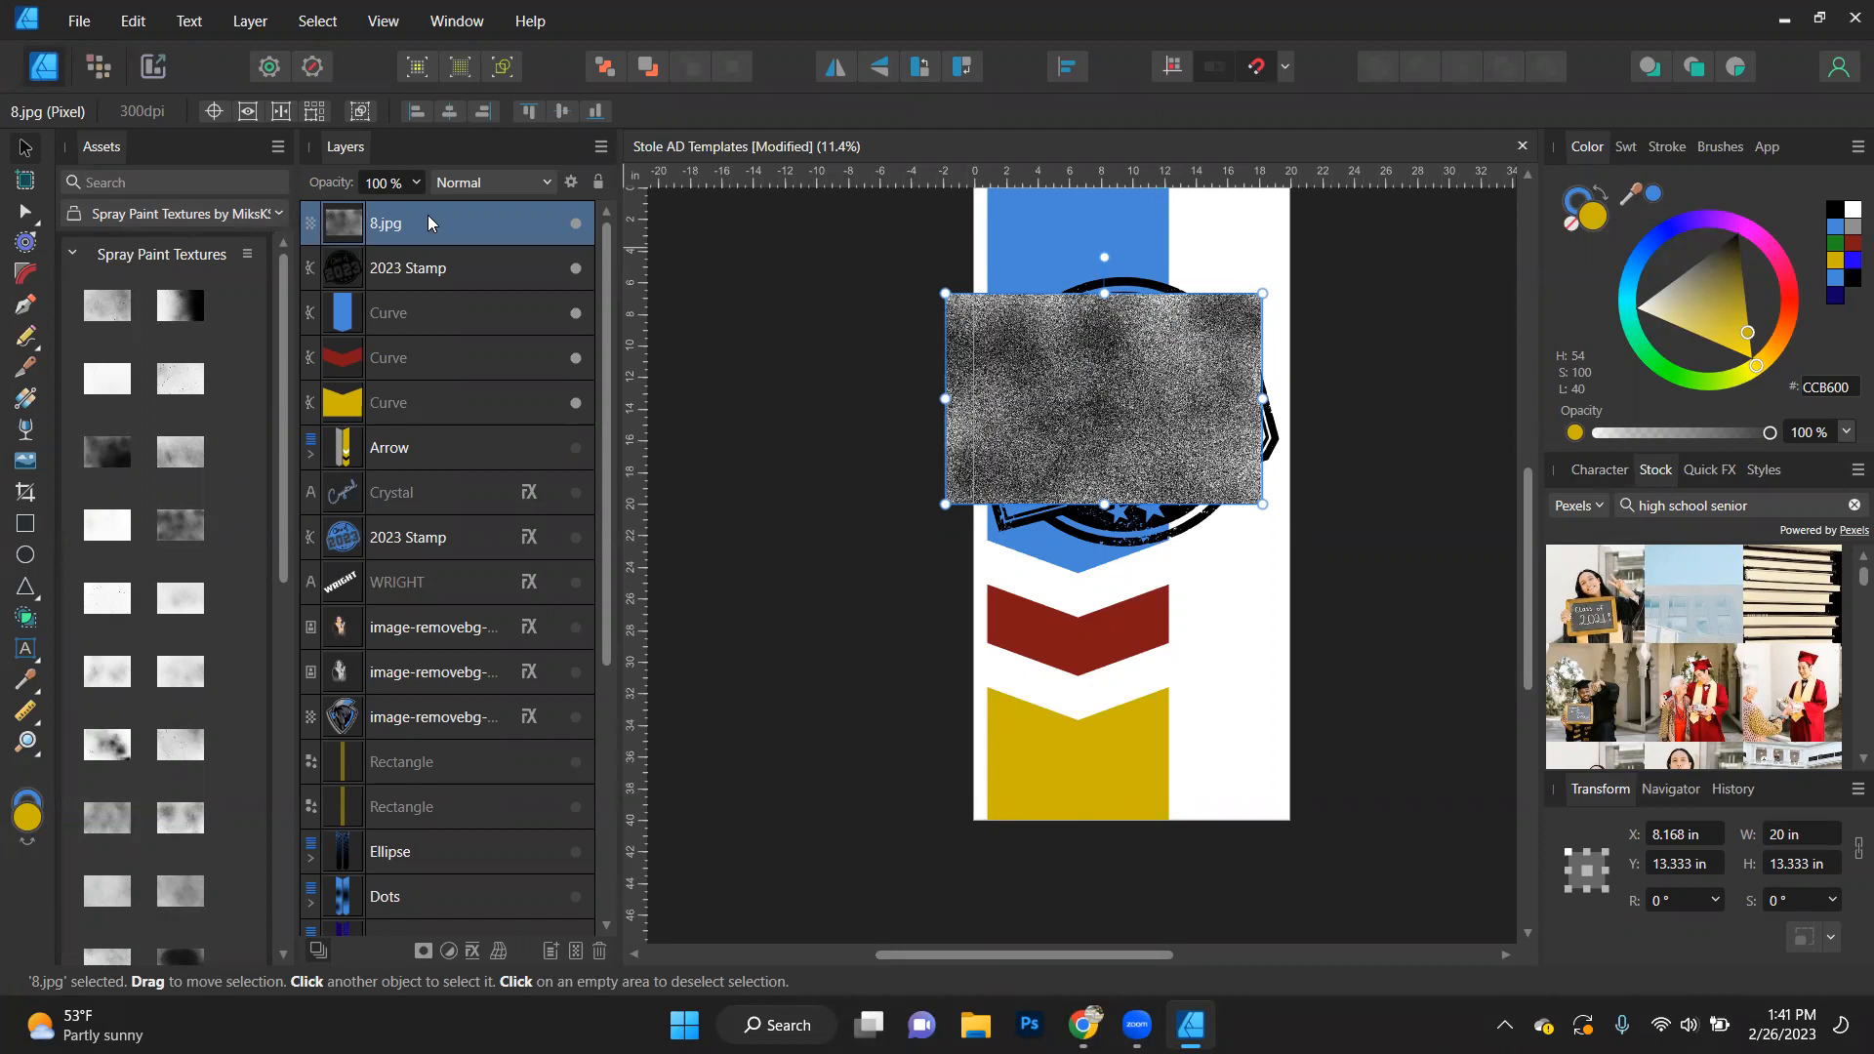
{"action": "left_click_drag", "start_coordinate": [1063, 414], "coordinate": [1062, 322]}
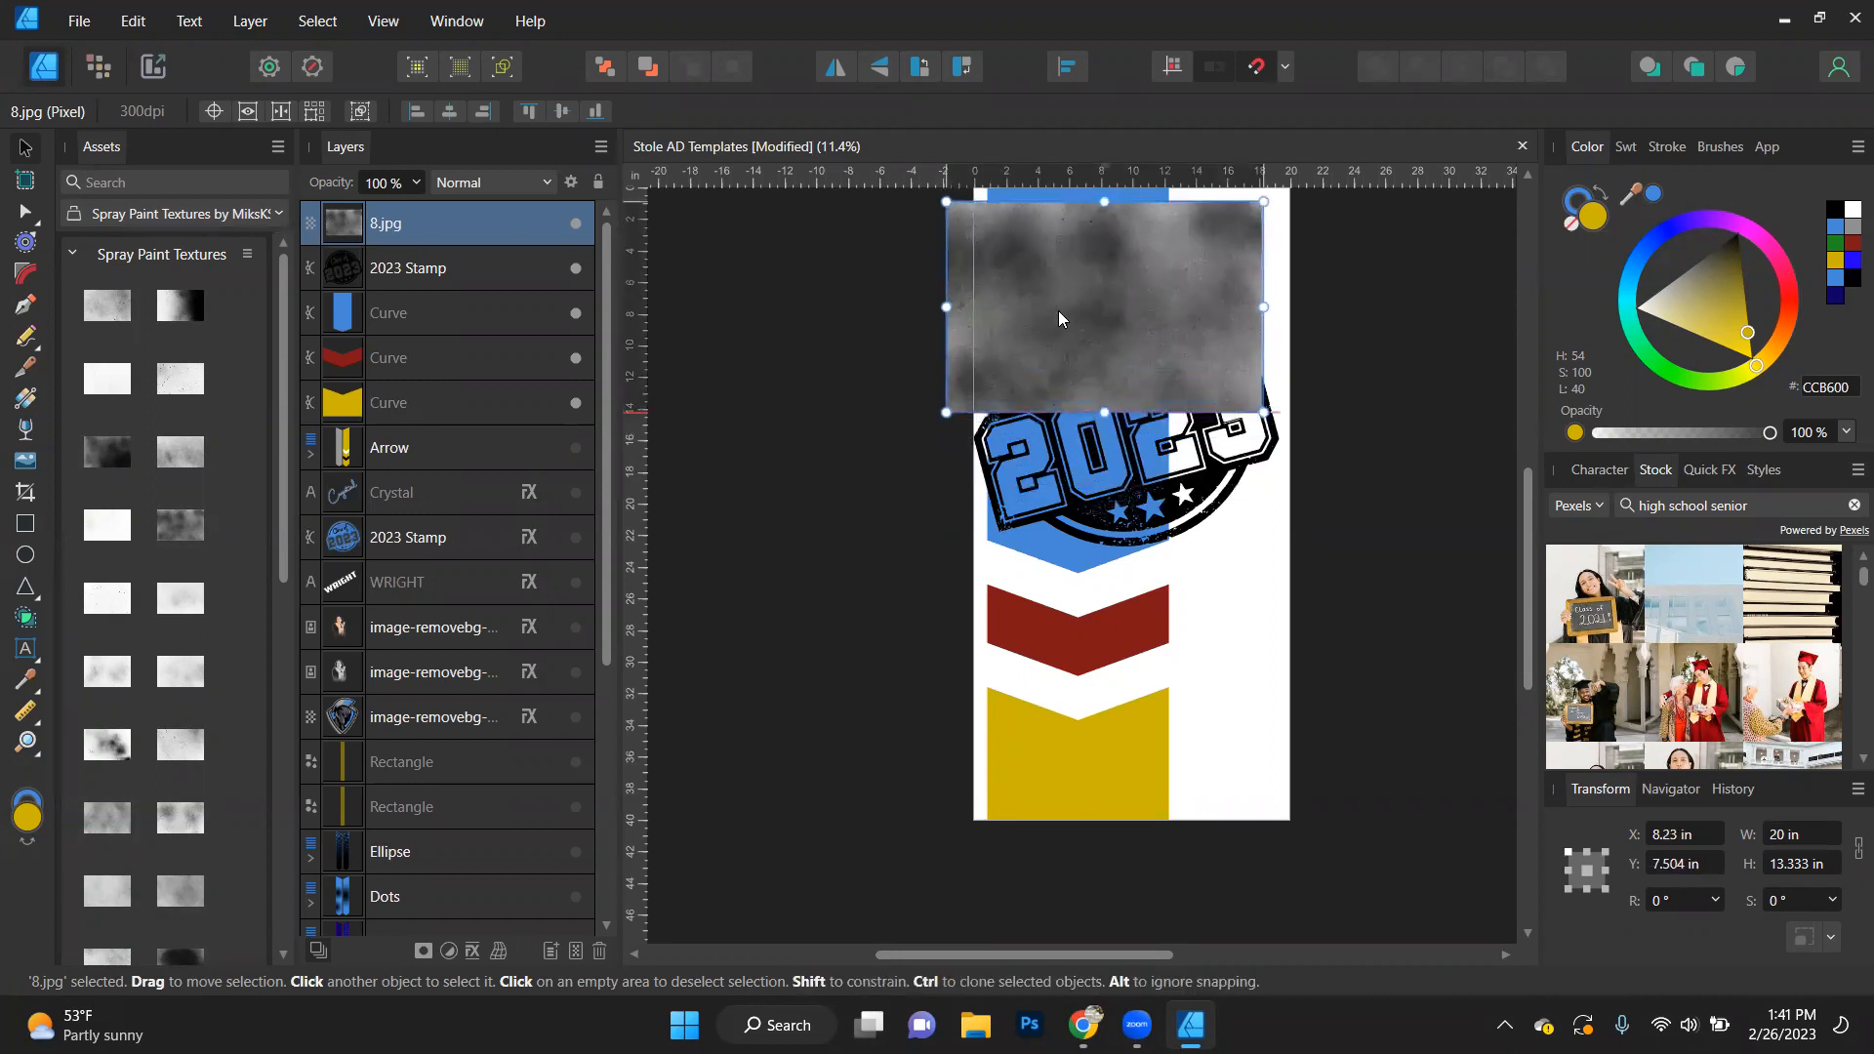
- Place horizon.png from Fog Overlays by Paper Farms across the lower part of the yellow piece, centred at about X 7.1 in, Y 37.5 in
{"action": "left_click", "coordinate": [137, 217]}
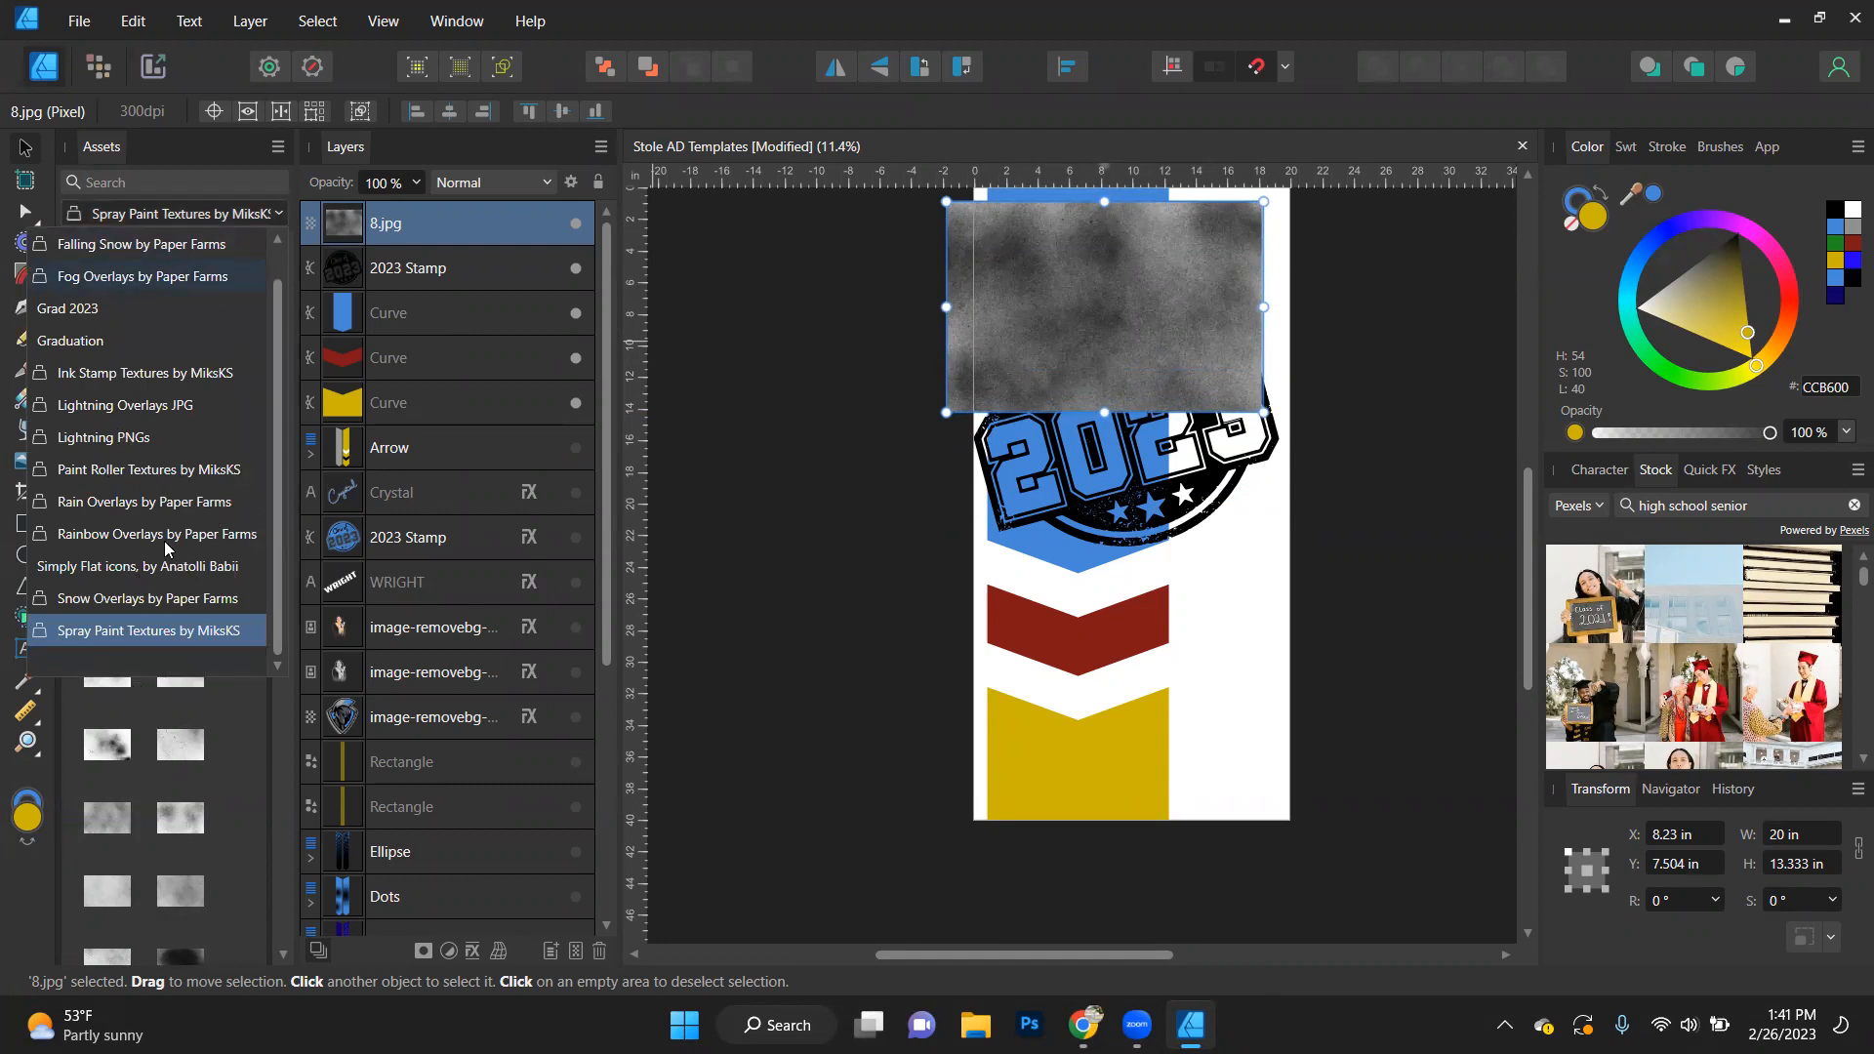
{"action": "left_click", "coordinate": [149, 279]}
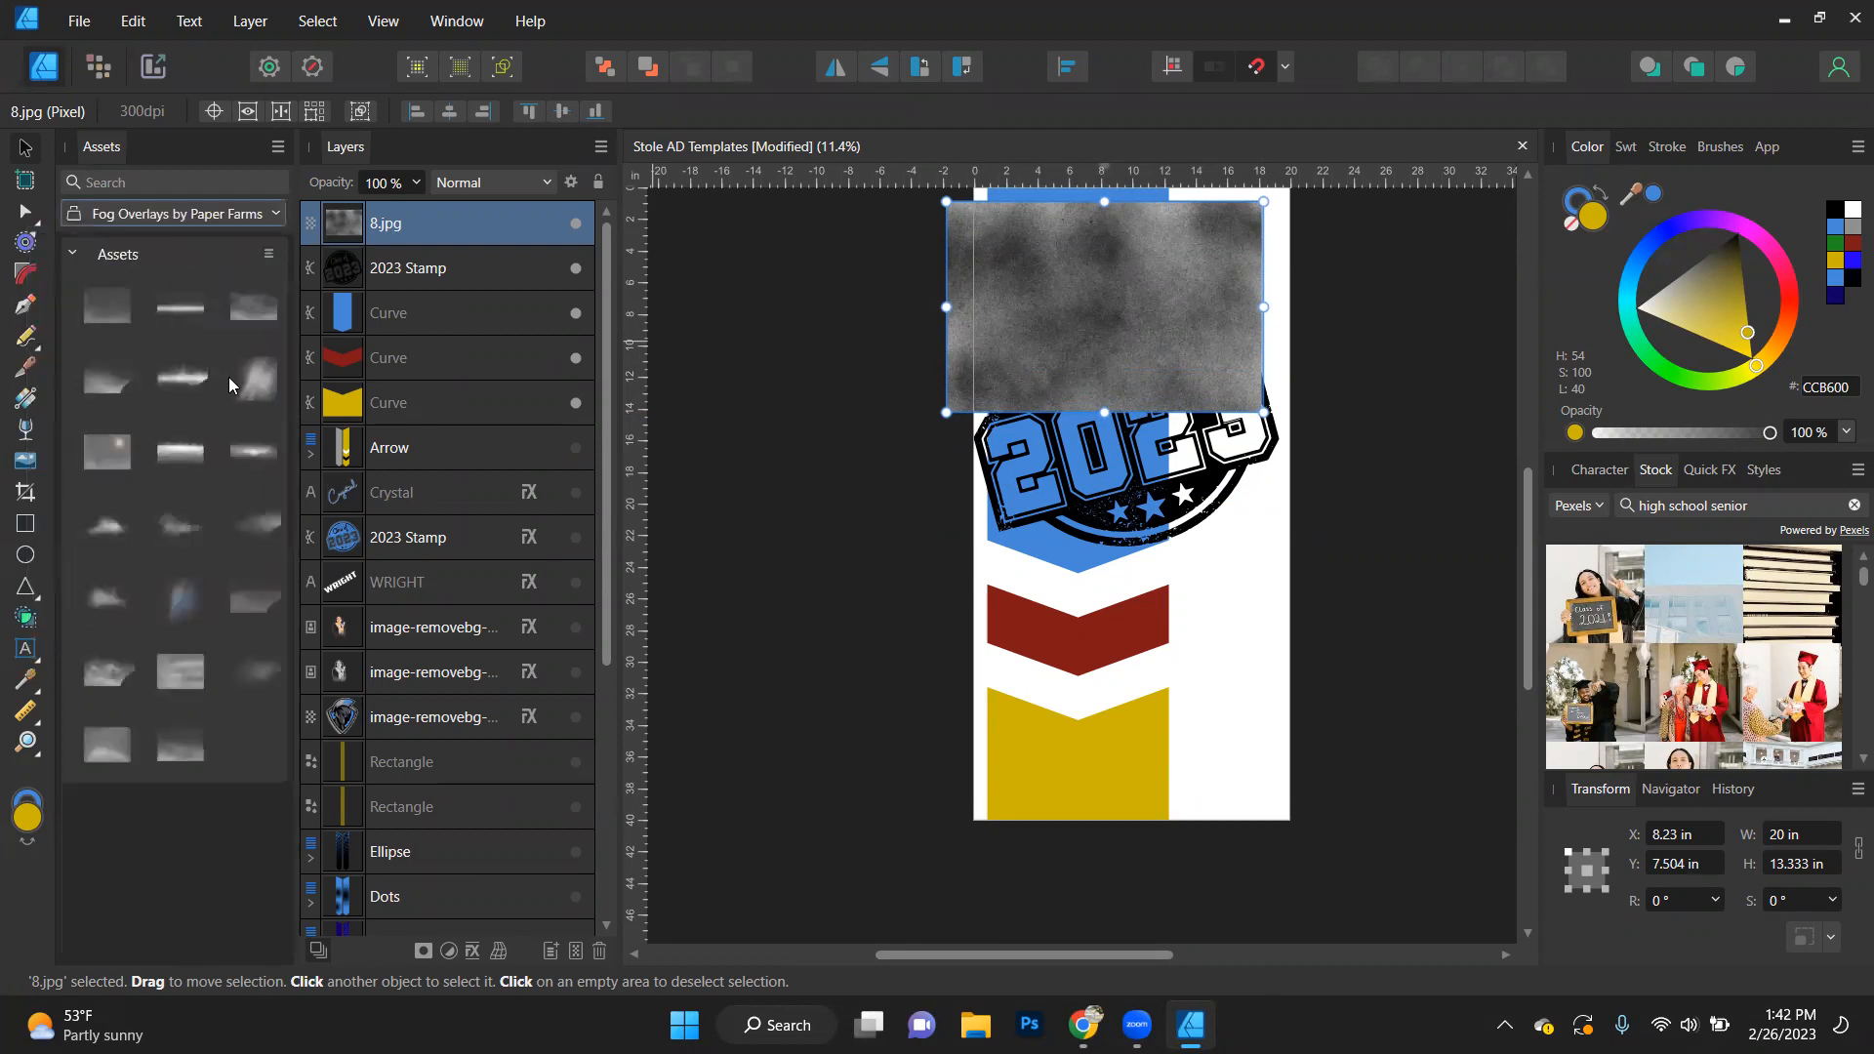
{"action": "left_click_drag", "start_coordinate": [183, 381], "coordinate": [1095, 789]}
{"action": "scroll", "coordinate": [1097, 778], "scroll_direction": "up", "scroll_amount": 5, "text": "ctrl"}
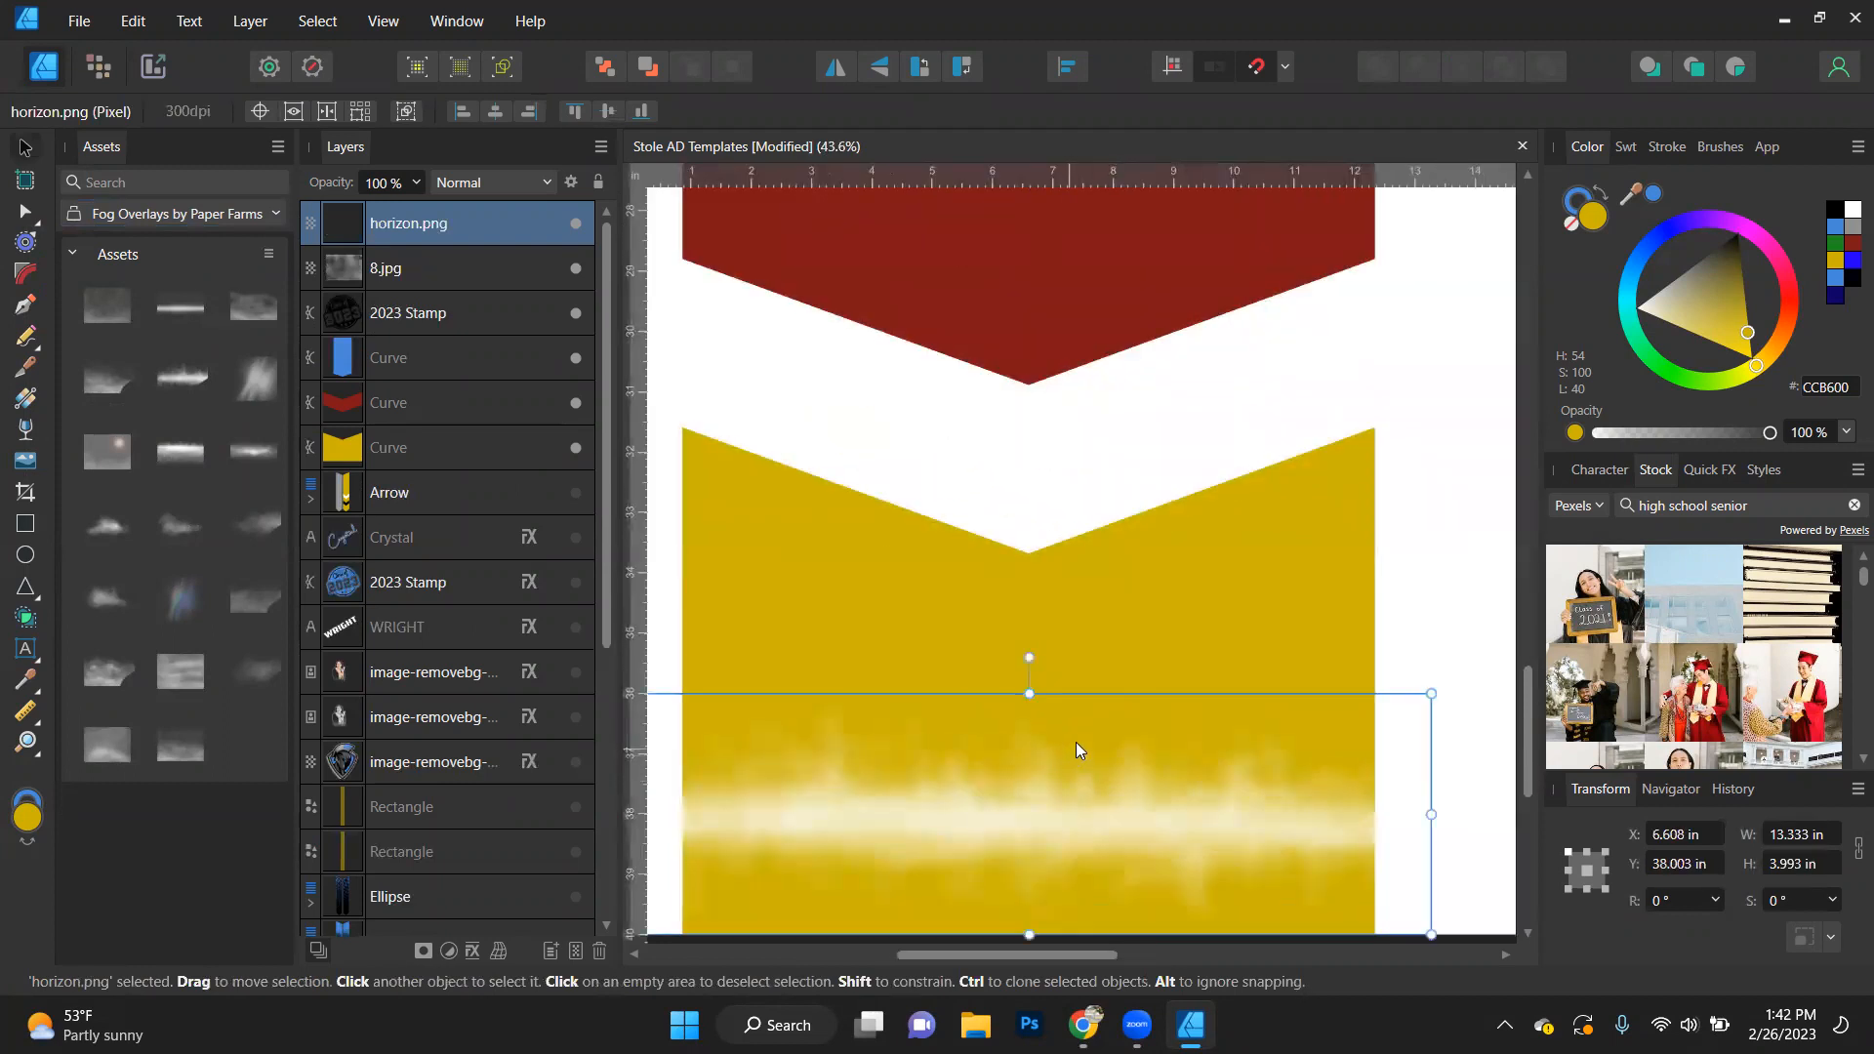
{"action": "scroll", "coordinate": [1069, 712], "scroll_direction": "down", "scroll_amount": 2}
{"action": "left_click_drag", "start_coordinate": [993, 659], "coordinate": [1023, 632]}
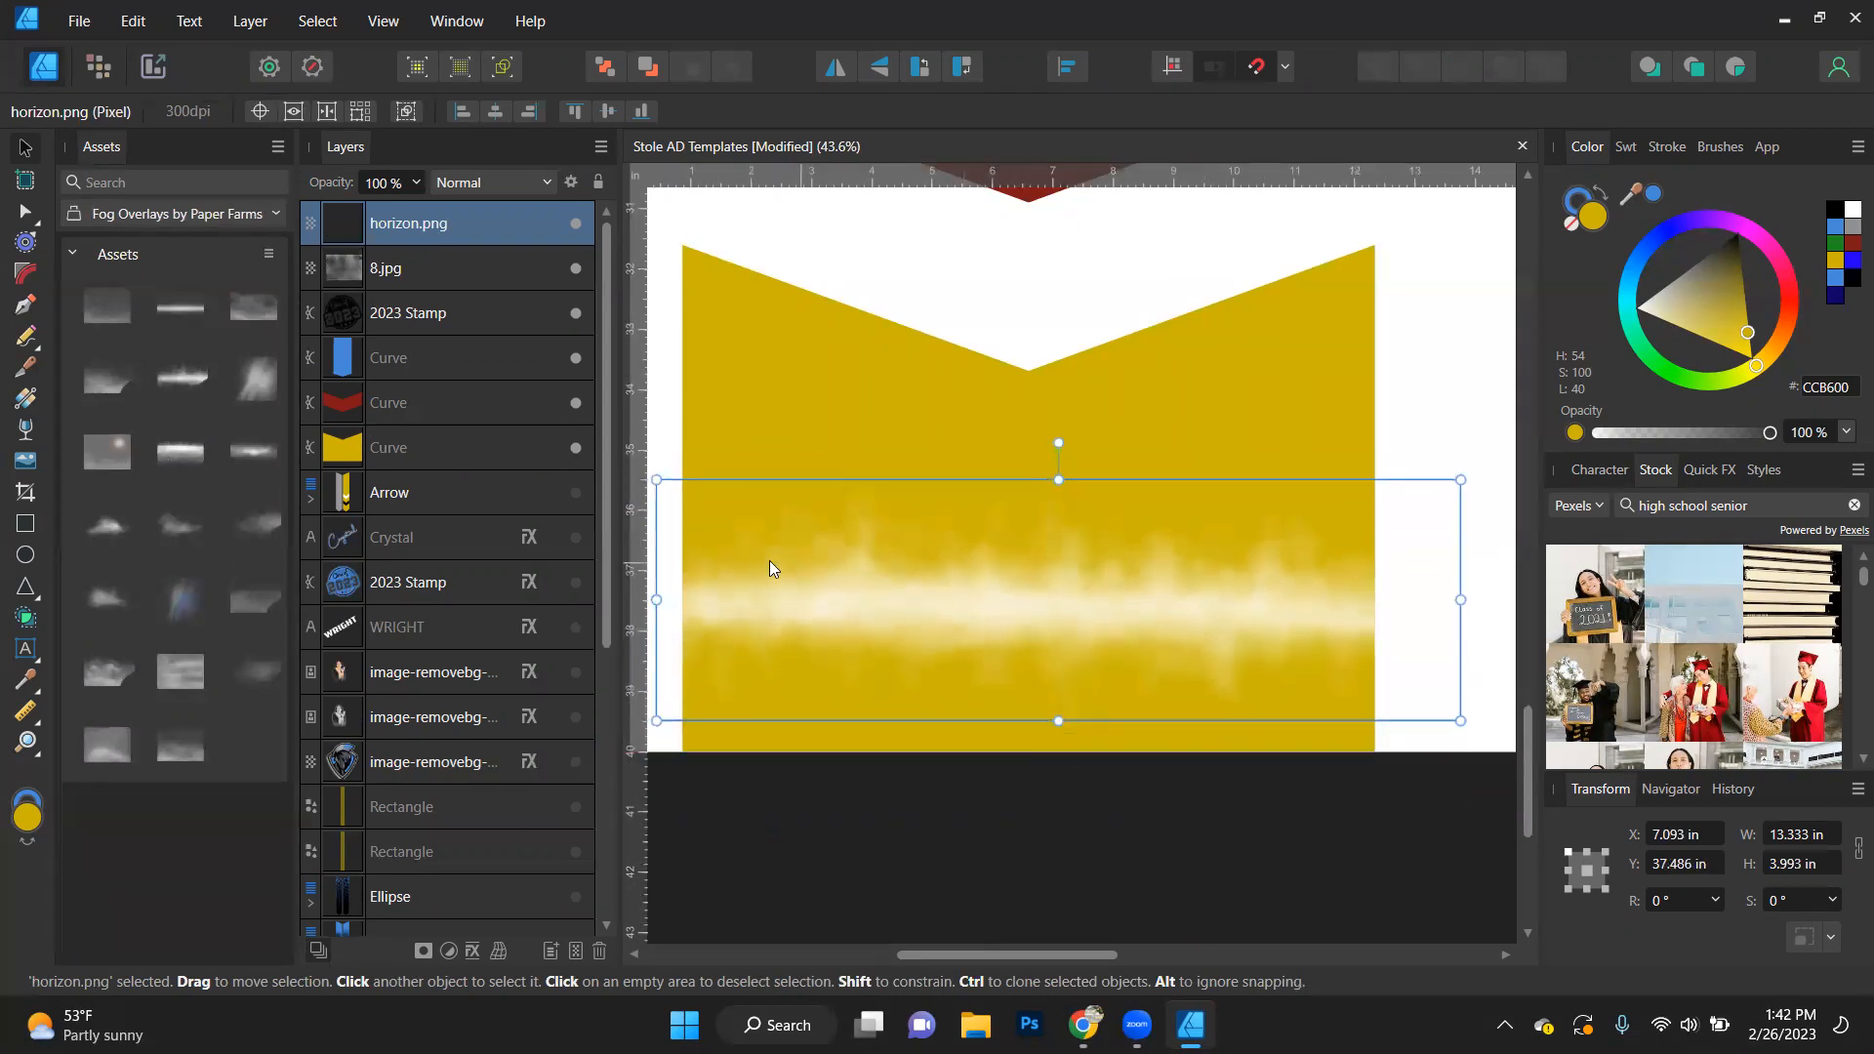
- Place the rainbow_light_leak.png fog overlay over the yellow piece's notch and clear the selection
{"action": "left_click_drag", "start_coordinate": [189, 608], "coordinate": [1150, 370]}
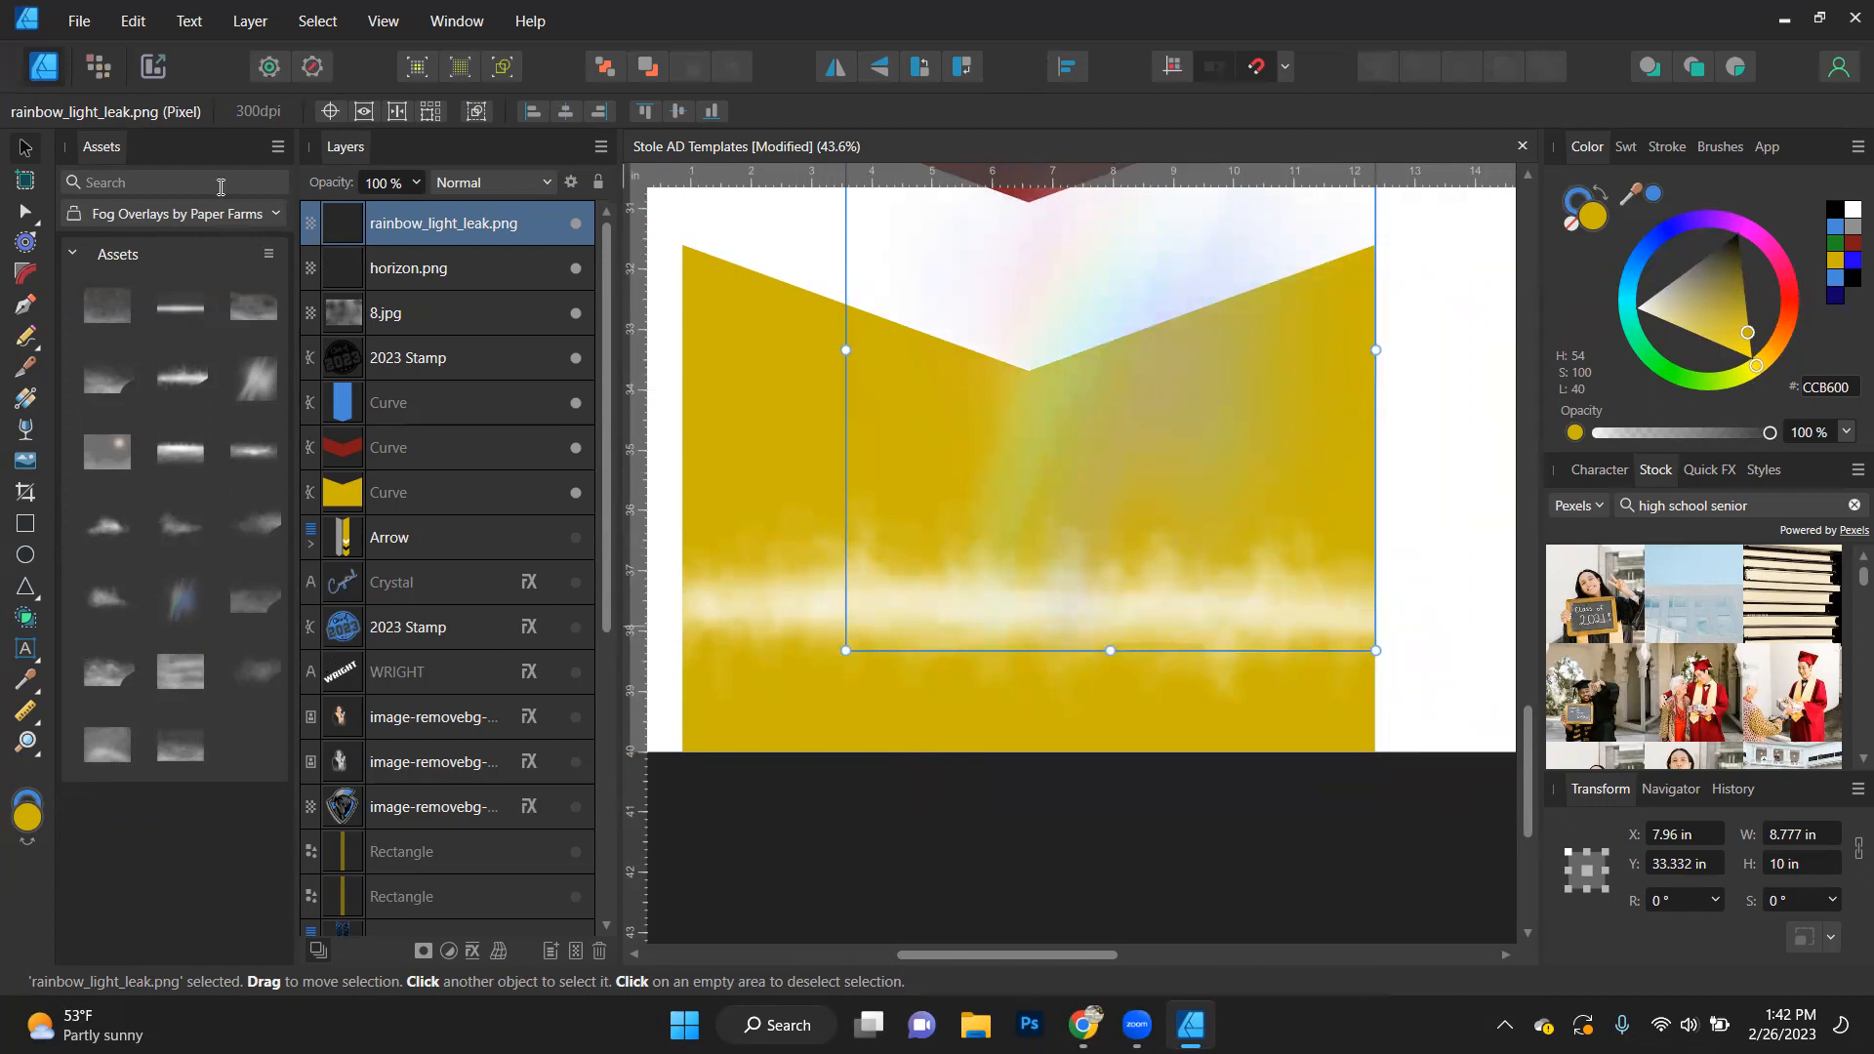
{"action": "left_click", "coordinate": [226, 222]}
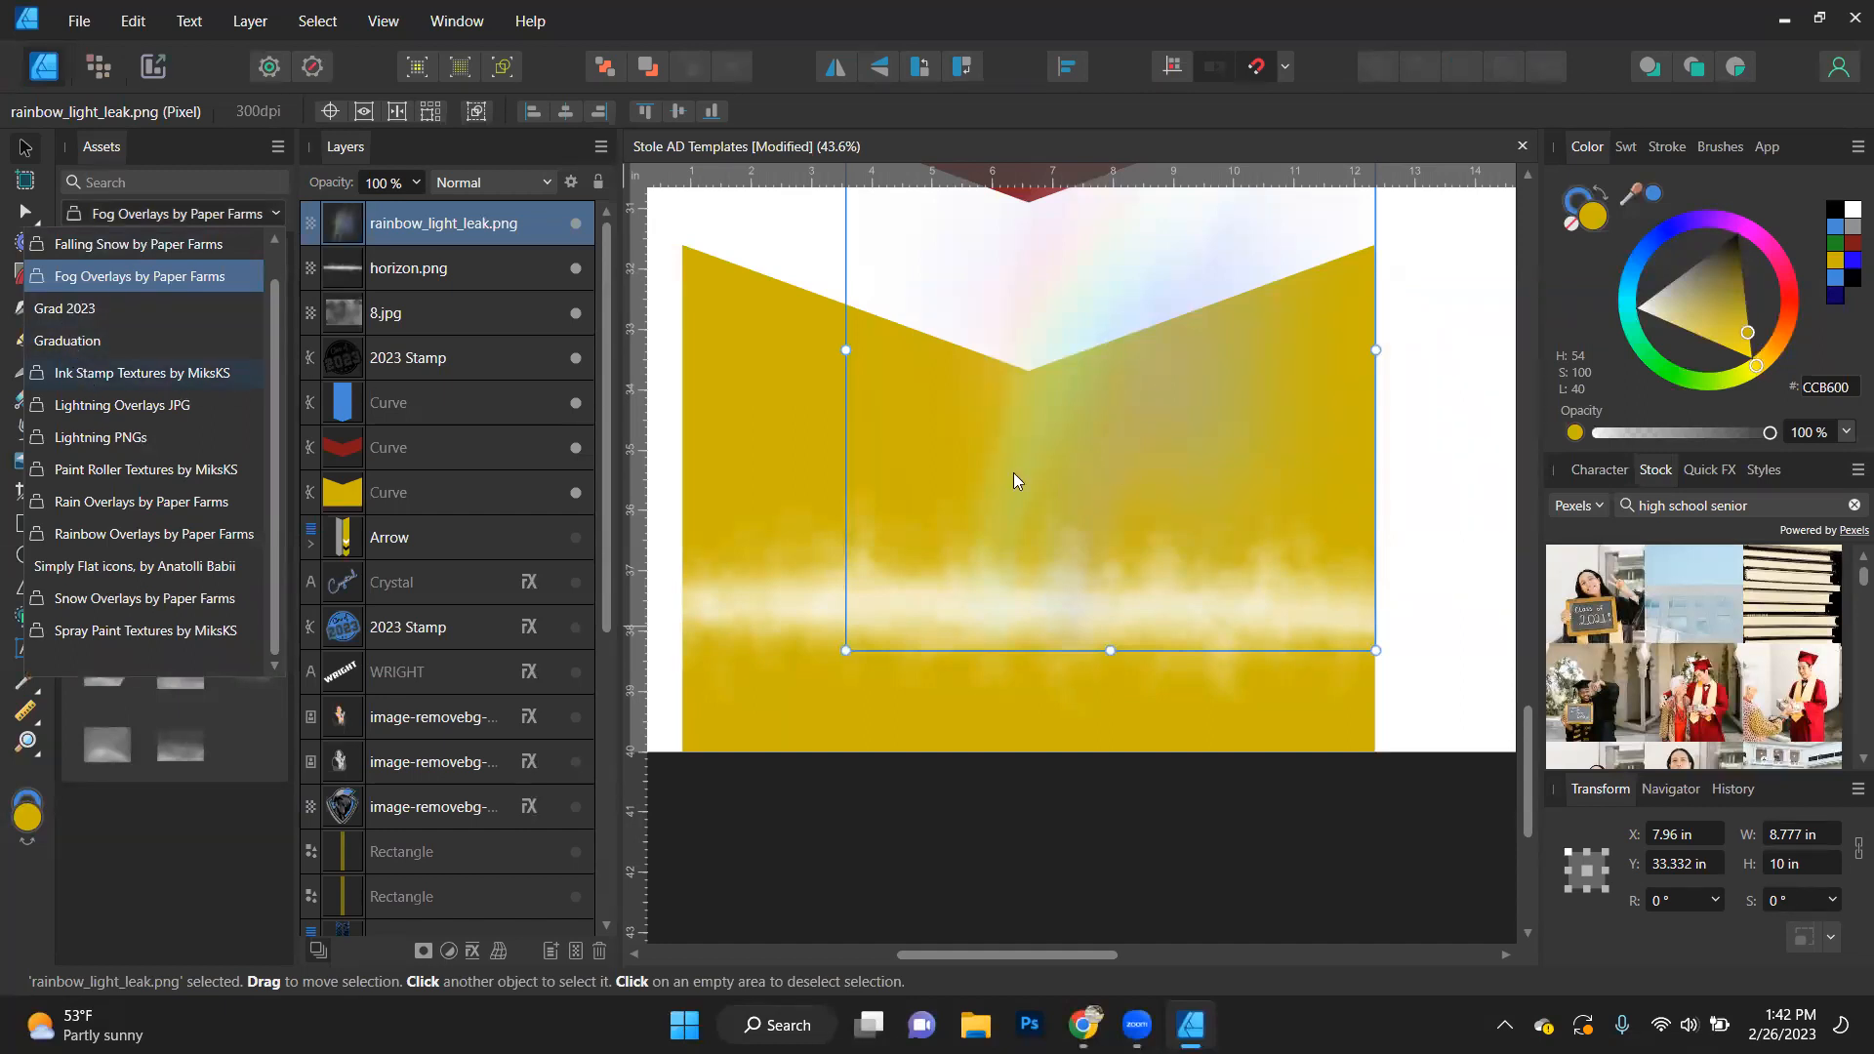
{"action": "right_click", "coordinate": [928, 564]}
{"action": "left_click", "coordinate": [1173, 731]}
{"action": "scroll", "coordinate": [1171, 732], "scroll_direction": "down", "scroll_amount": 2}
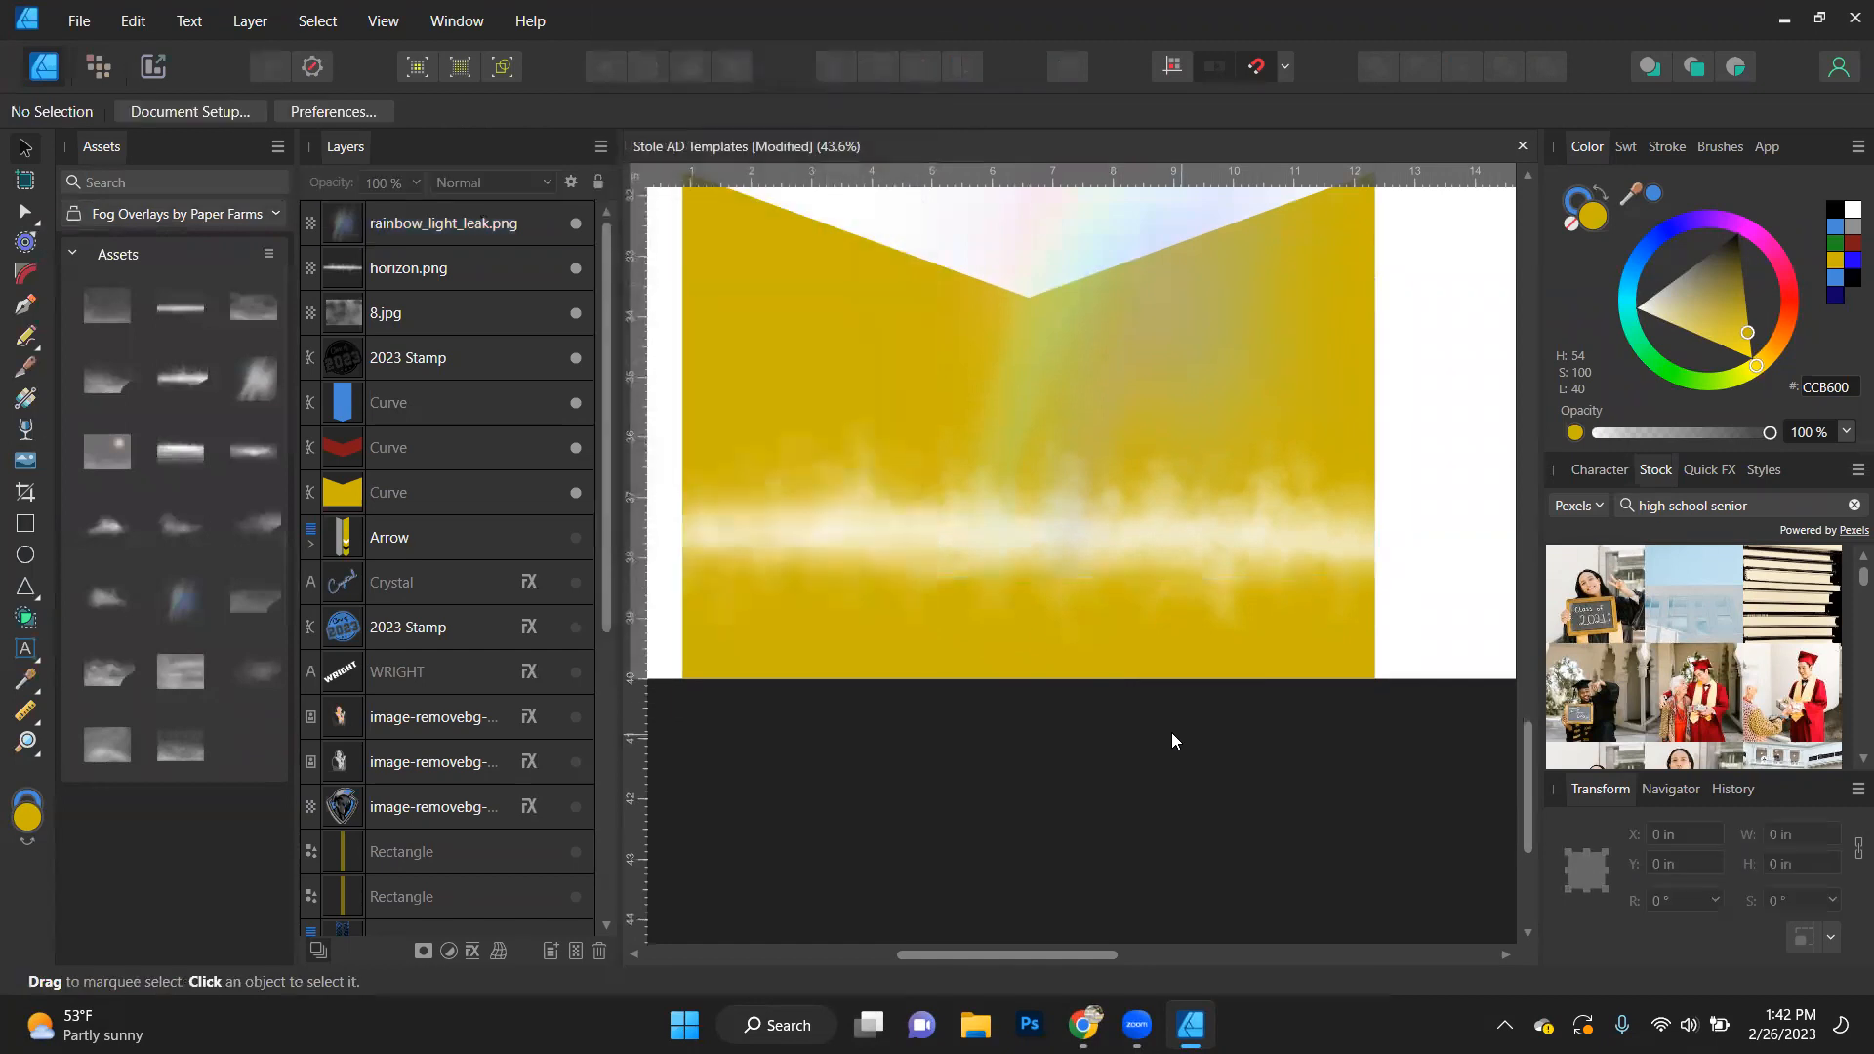
{"action": "scroll", "coordinate": [1169, 730], "scroll_direction": "down", "scroll_amount": 1}
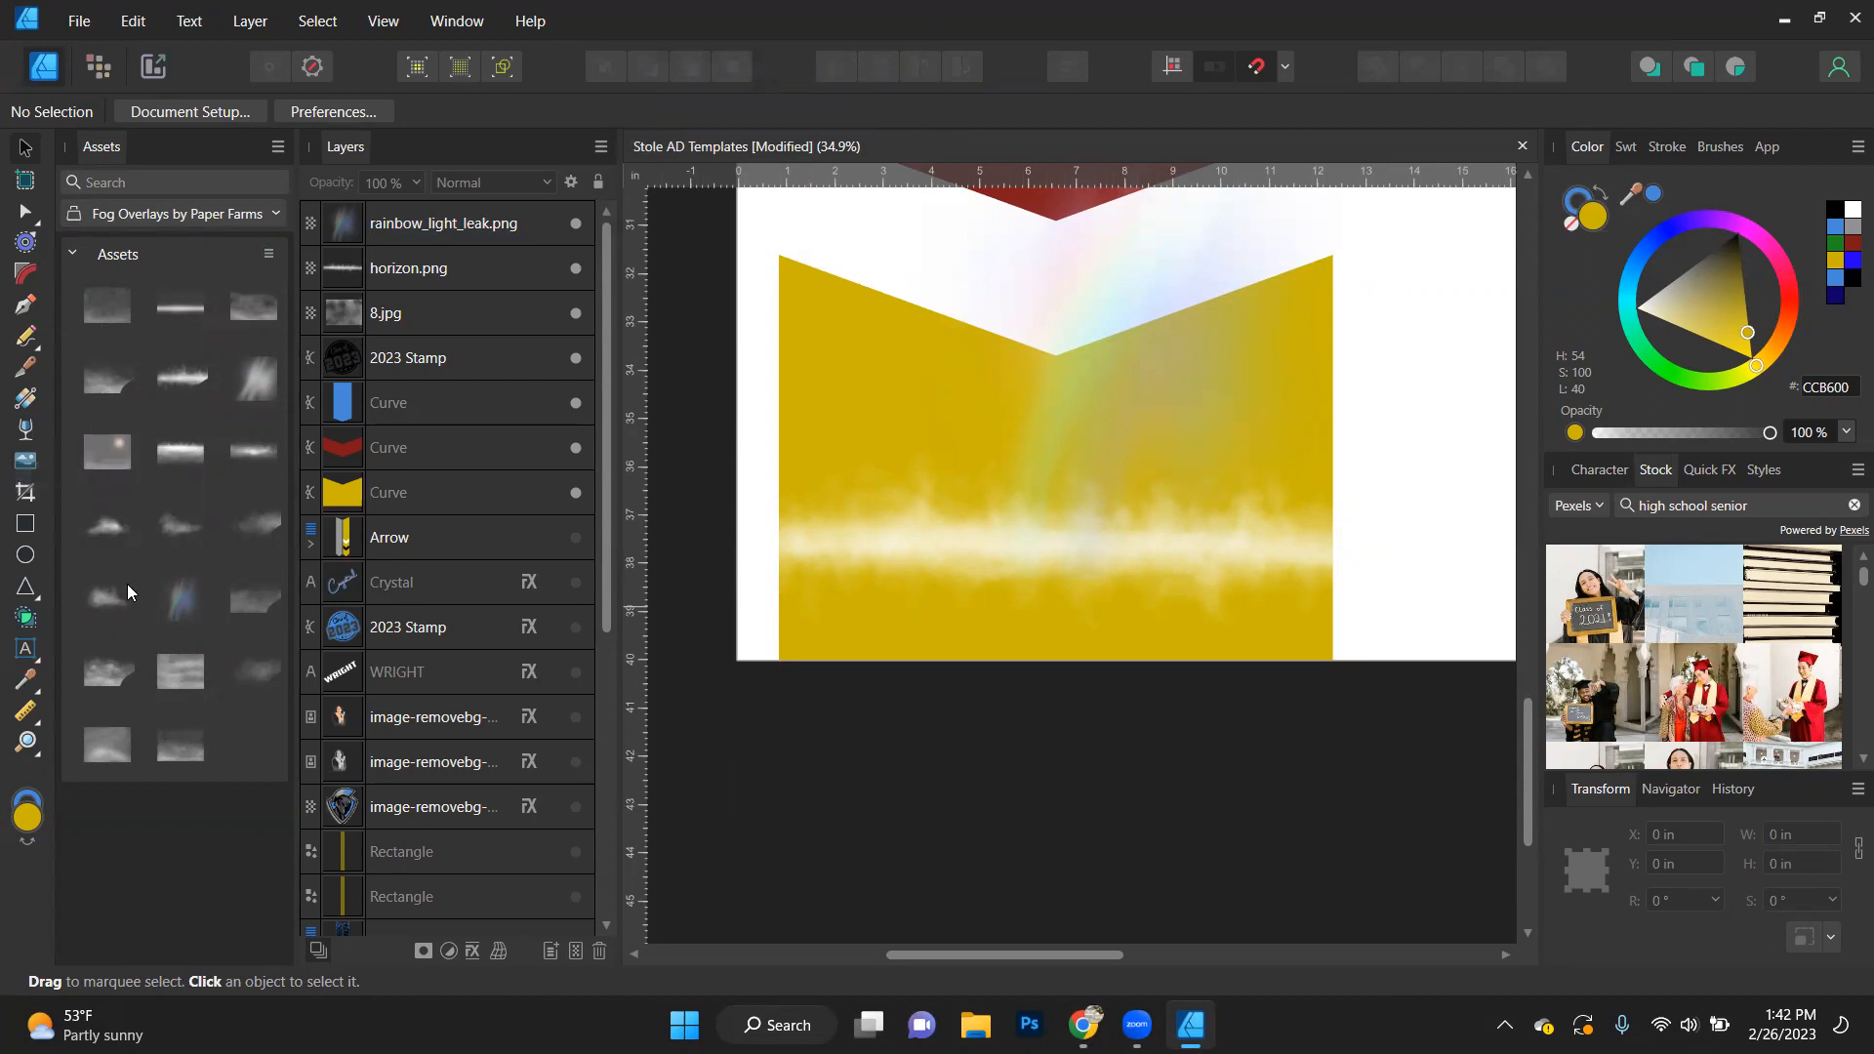
{"action": "left_click", "coordinate": [152, 210]}
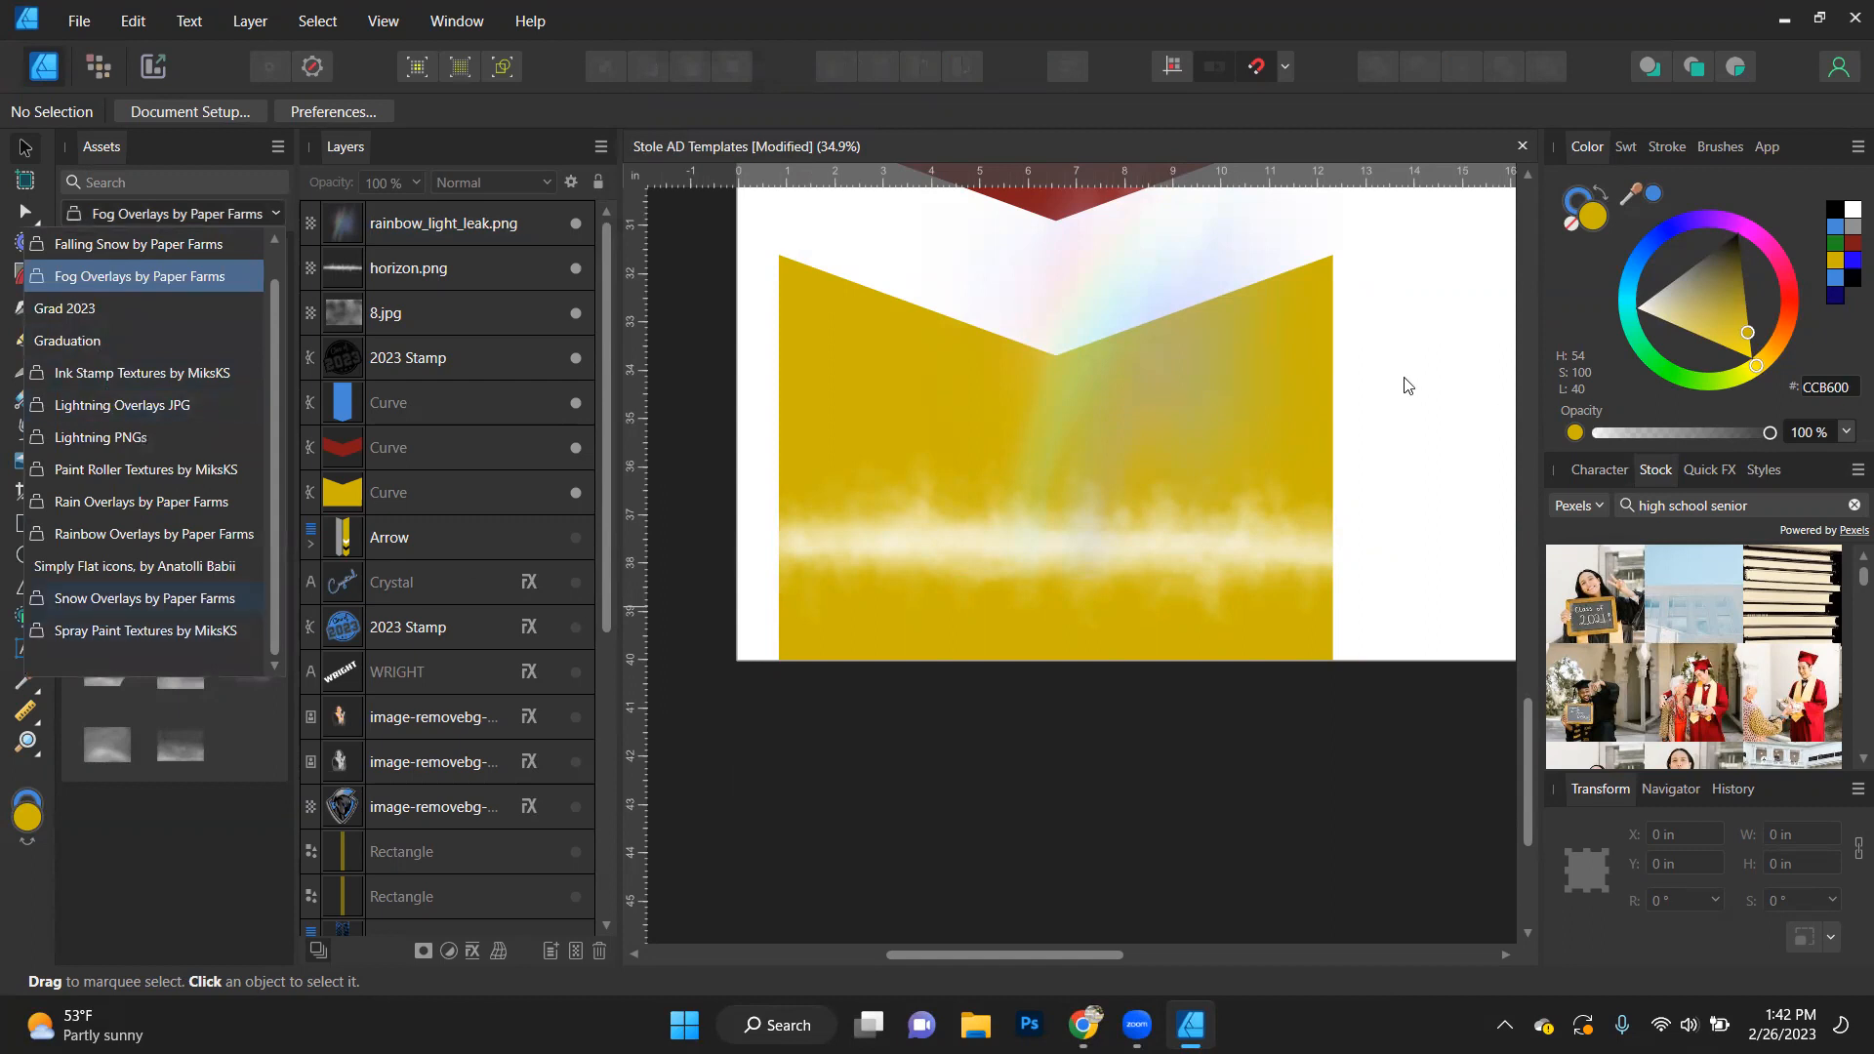
{"action": "left_click", "coordinate": [1046, 463]}
{"action": "scroll", "coordinate": [1047, 462], "scroll_direction": "up", "scroll_amount": 1}
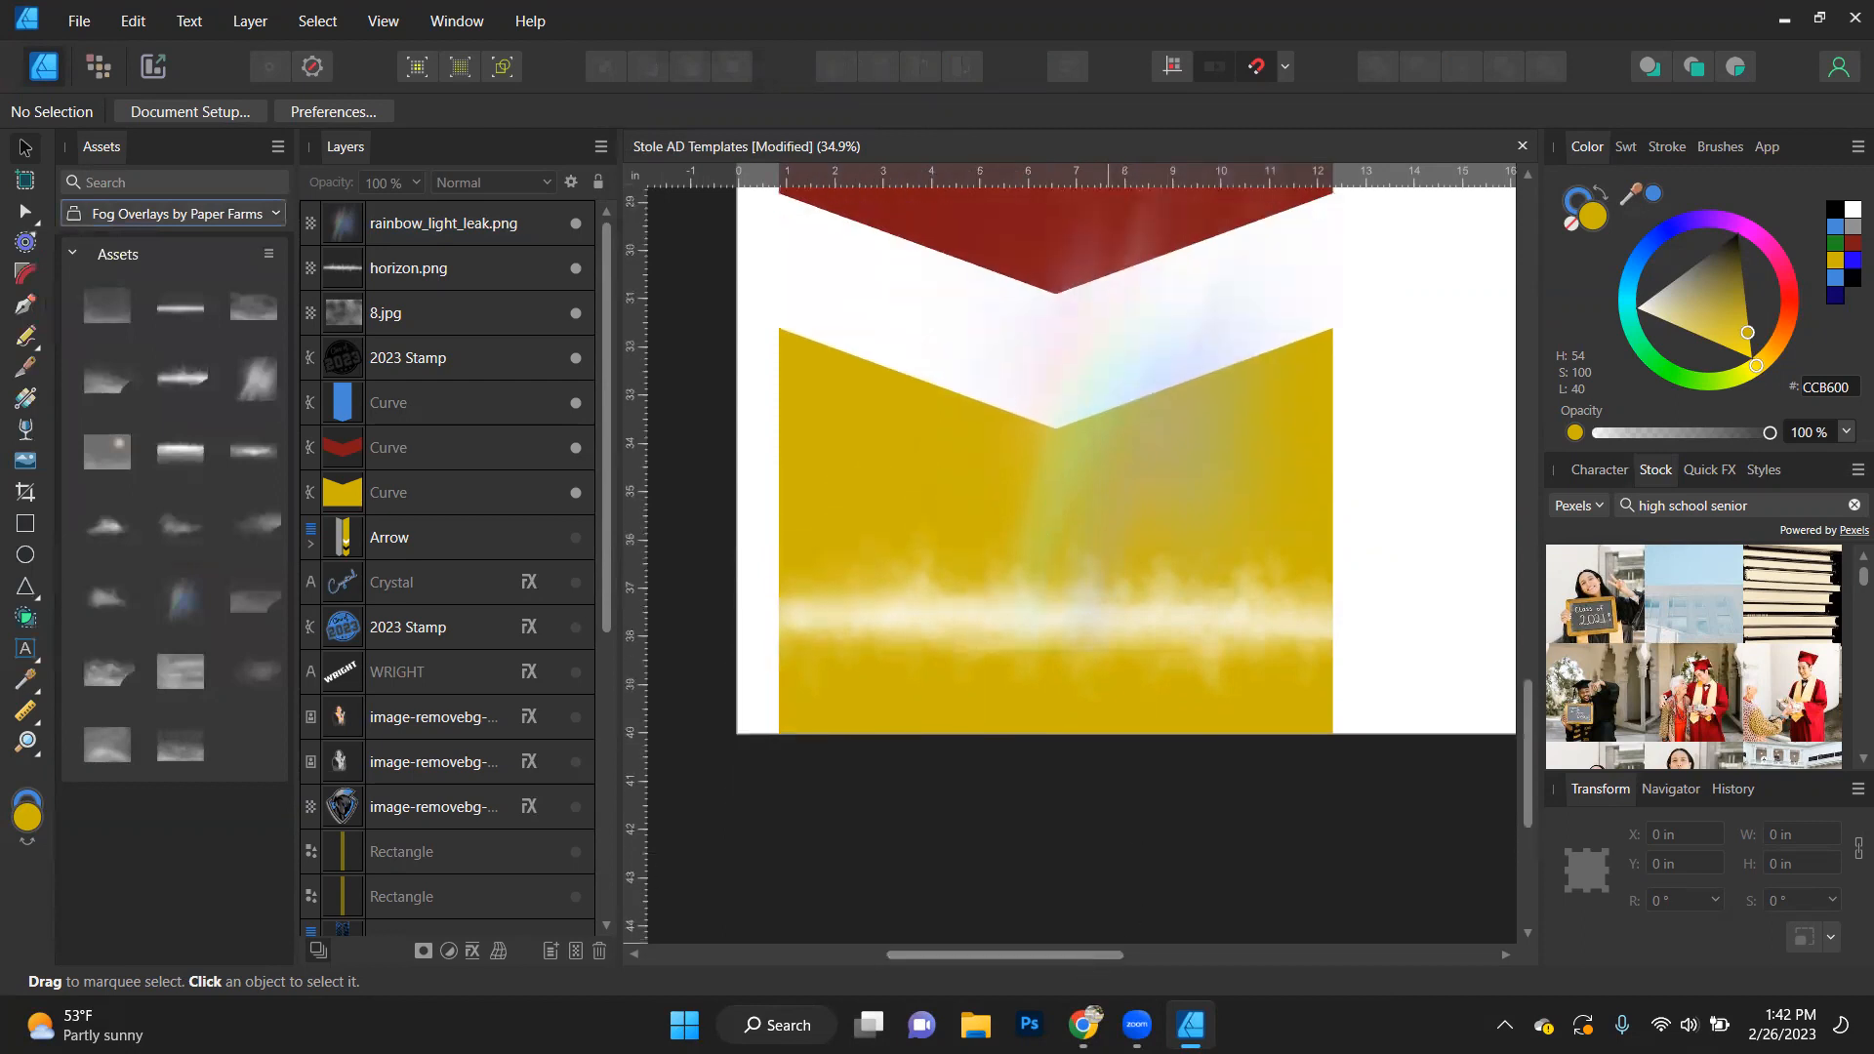
- Place the red-and-blue overlay_06.jpg from the Lightning Overlays JPG assets over the yellow piece
{"action": "left_click", "coordinate": [143, 211]}
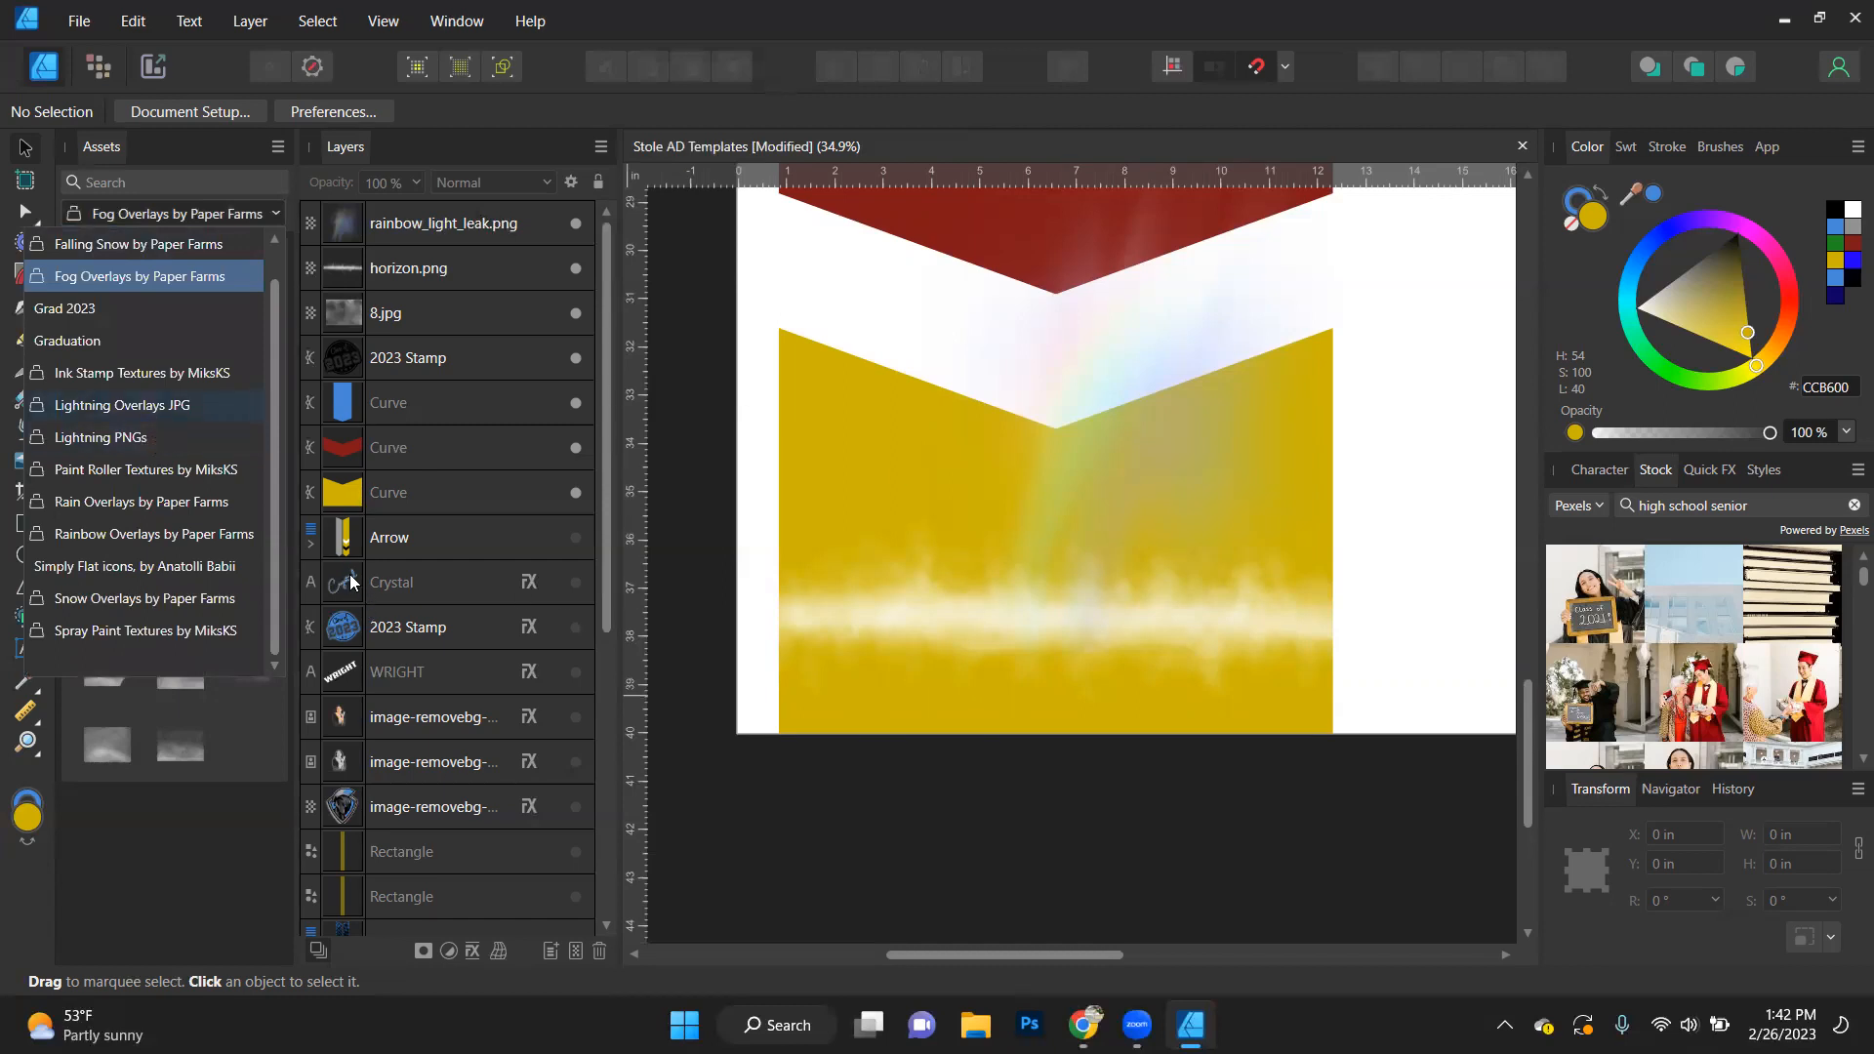
{"action": "left_click", "coordinate": [158, 404]}
{"action": "left_click_drag", "start_coordinate": [173, 394], "coordinate": [1126, 466]}
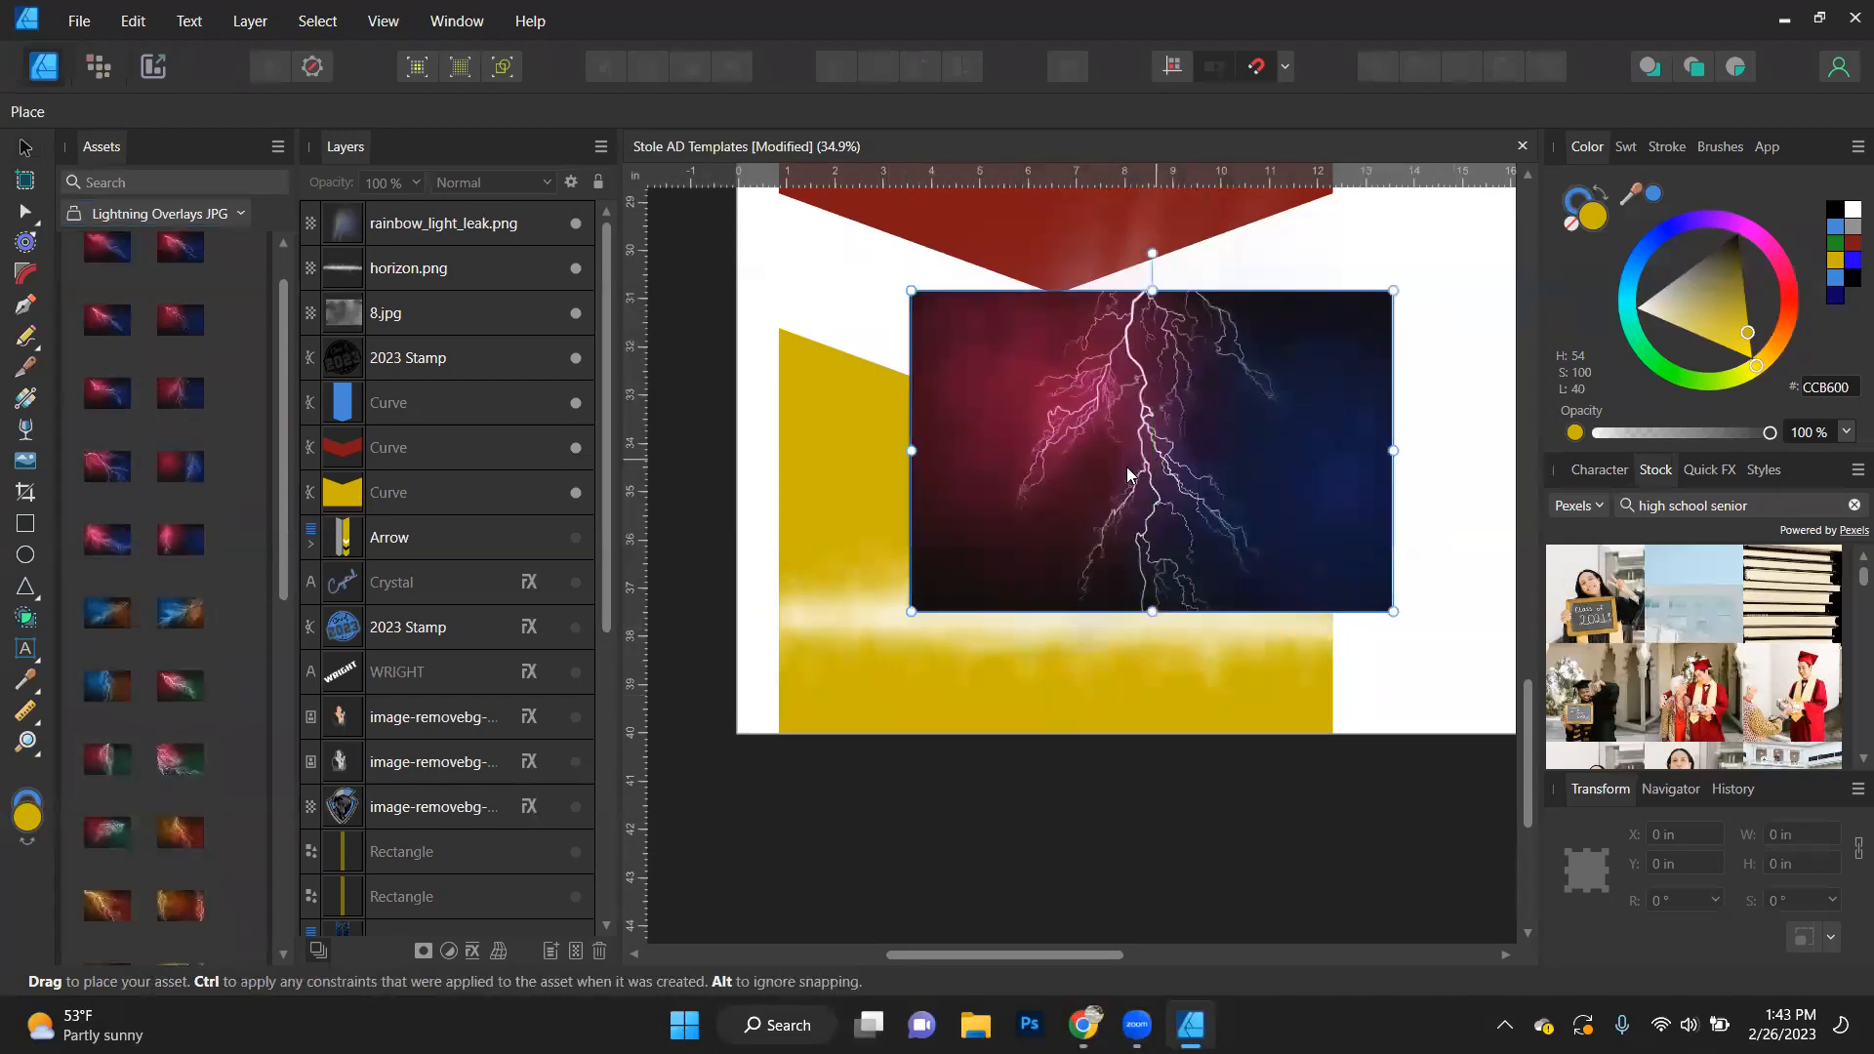
{"action": "scroll", "coordinate": [1122, 517], "scroll_direction": "down", "scroll_amount": 5}
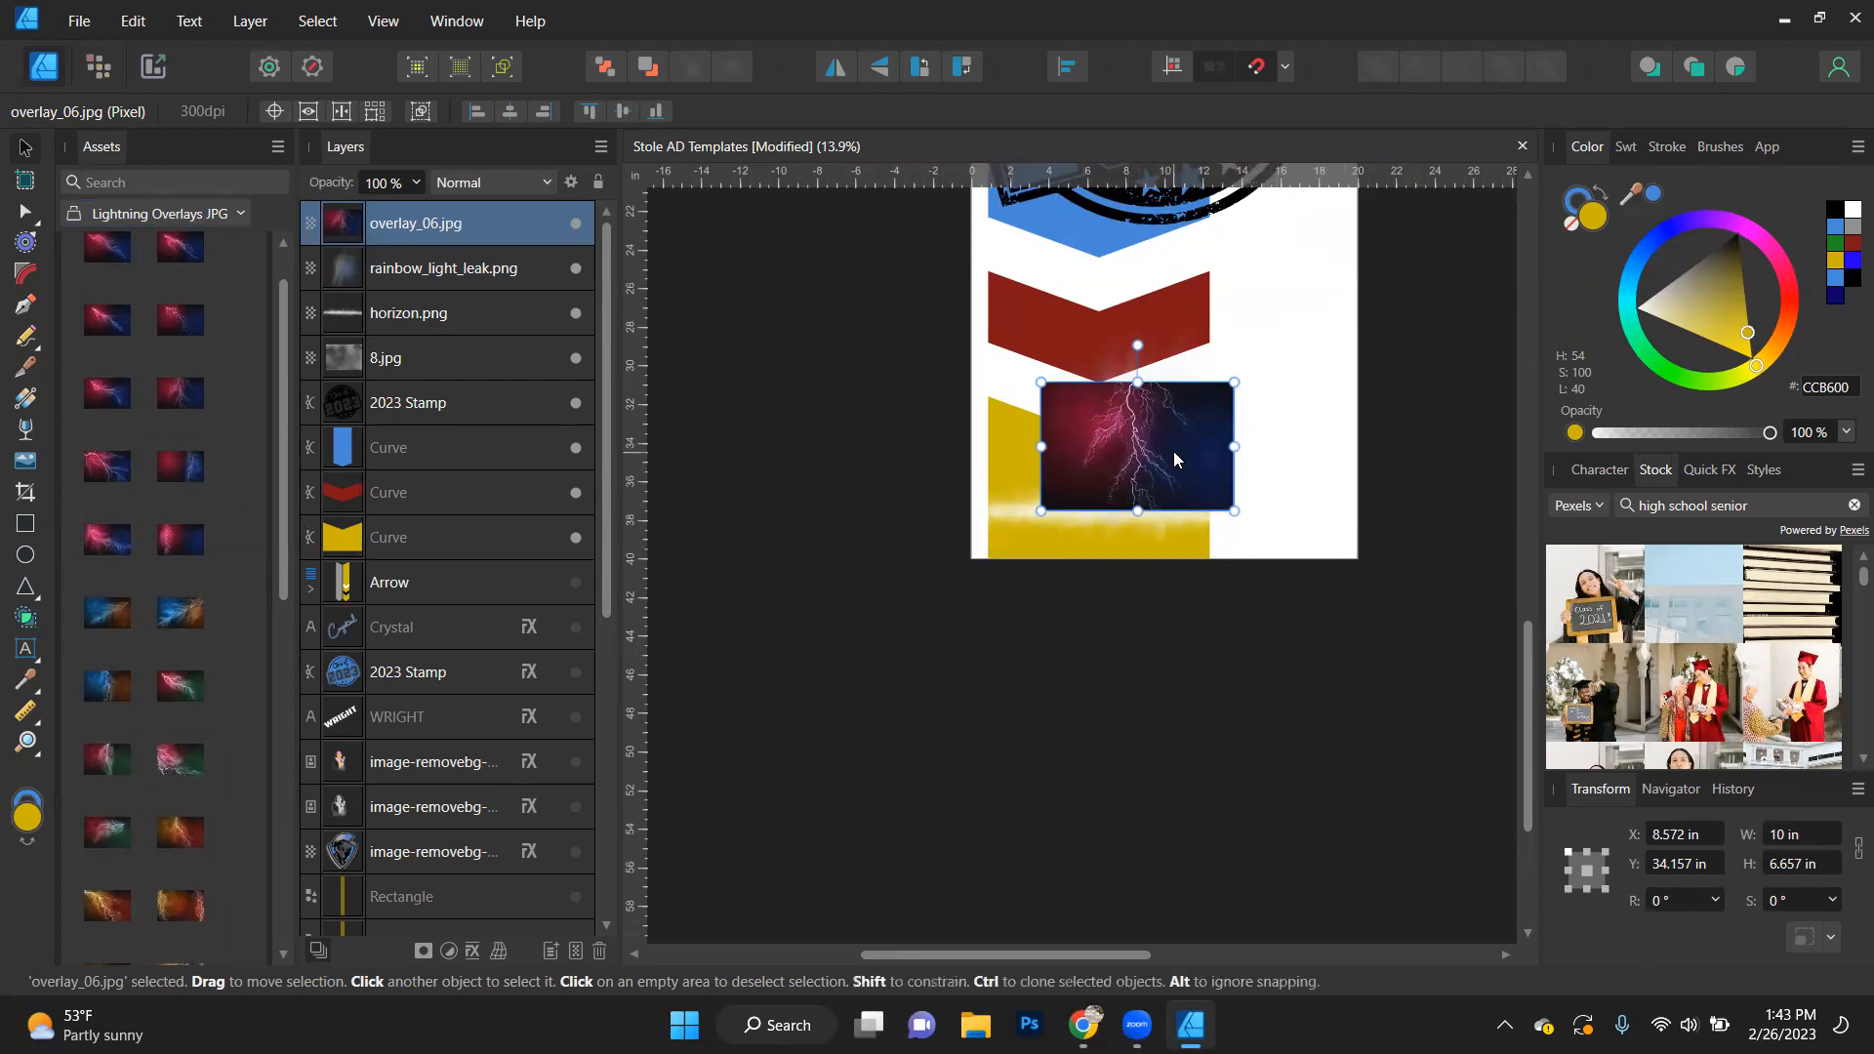
- Enlarge the lightning overlay to about 20.2 by 13.5 in and position it across the width of the page
{"action": "scroll", "coordinate": [1173, 451], "scroll_direction": "up", "scroll_amount": 3}
{"action": "left_click_drag", "start_coordinate": [1291, 315], "coordinate": [1533, 153]}
{"action": "scroll", "coordinate": [1058, 488], "scroll_direction": "down", "scroll_amount": 2}
{"action": "scroll", "coordinate": [1058, 497], "scroll_direction": "up", "scroll_amount": 1}
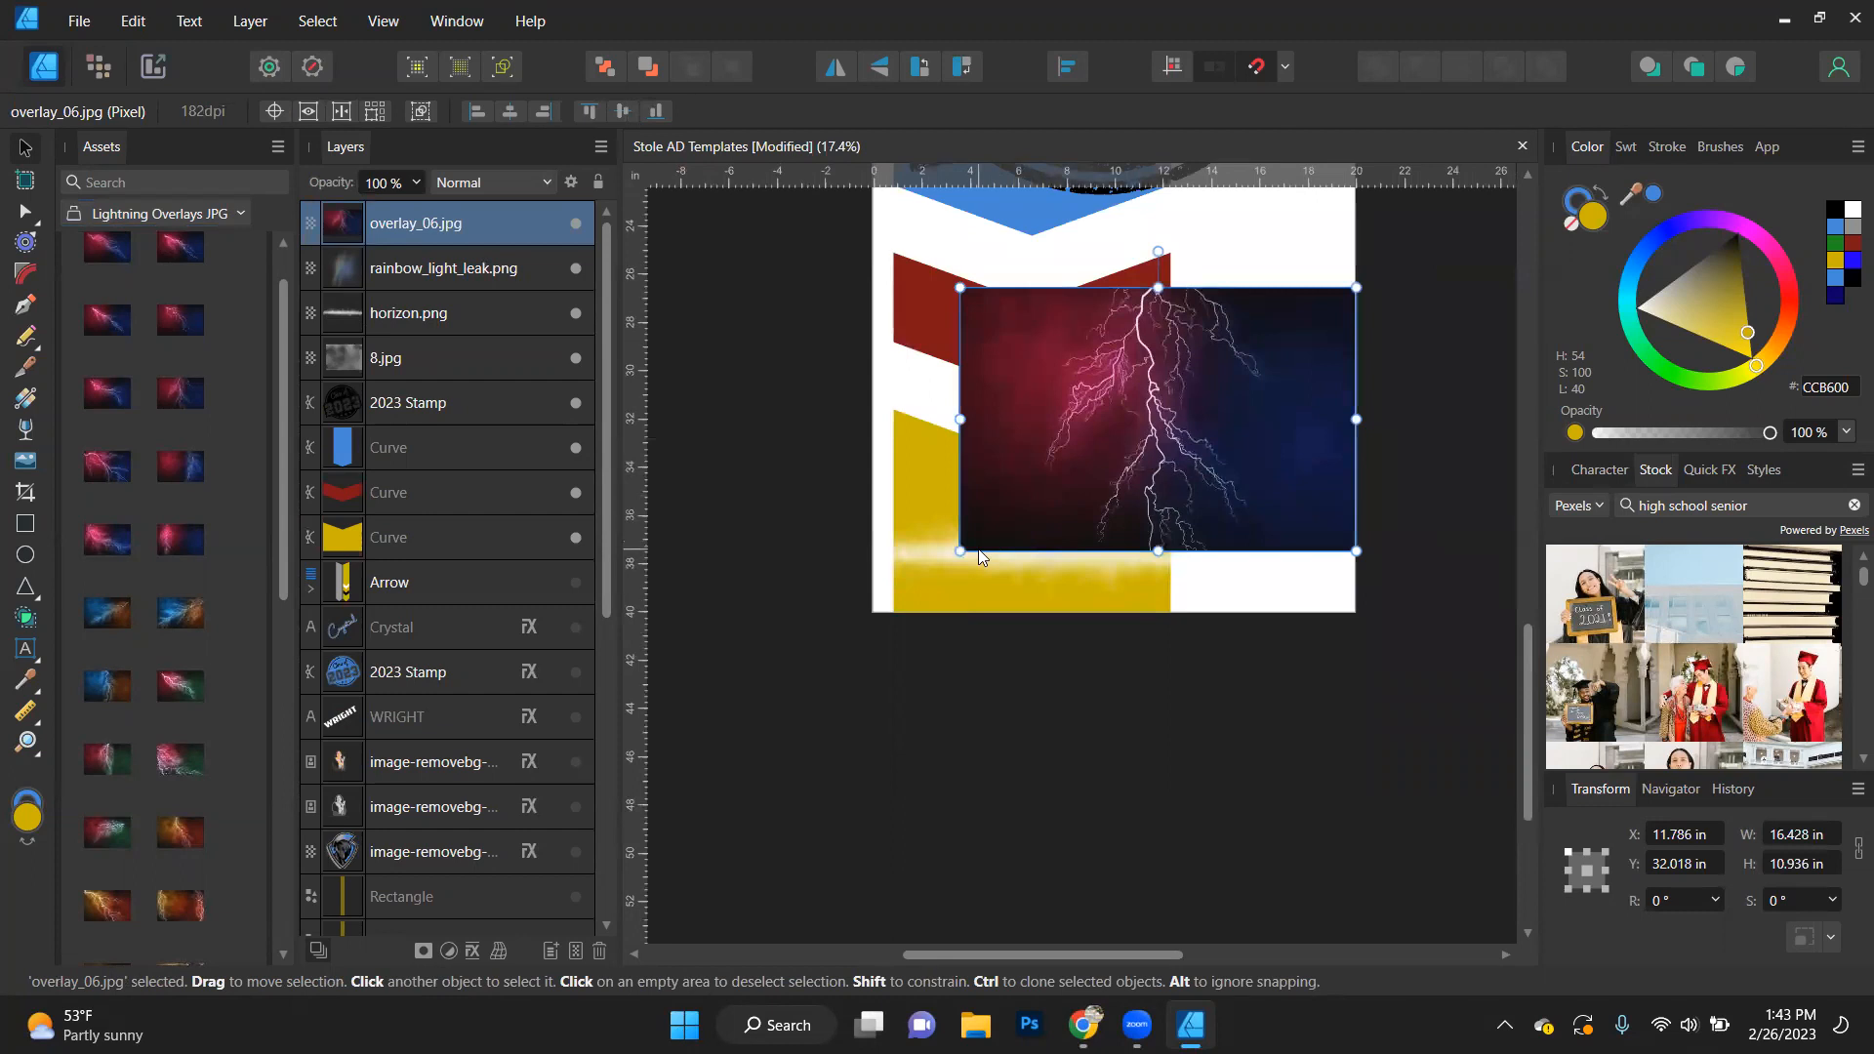
{"action": "left_click_drag", "start_coordinate": [960, 550], "coordinate": [859, 630]}
{"action": "left_click_drag", "start_coordinate": [1132, 447], "coordinate": [1141, 398]}
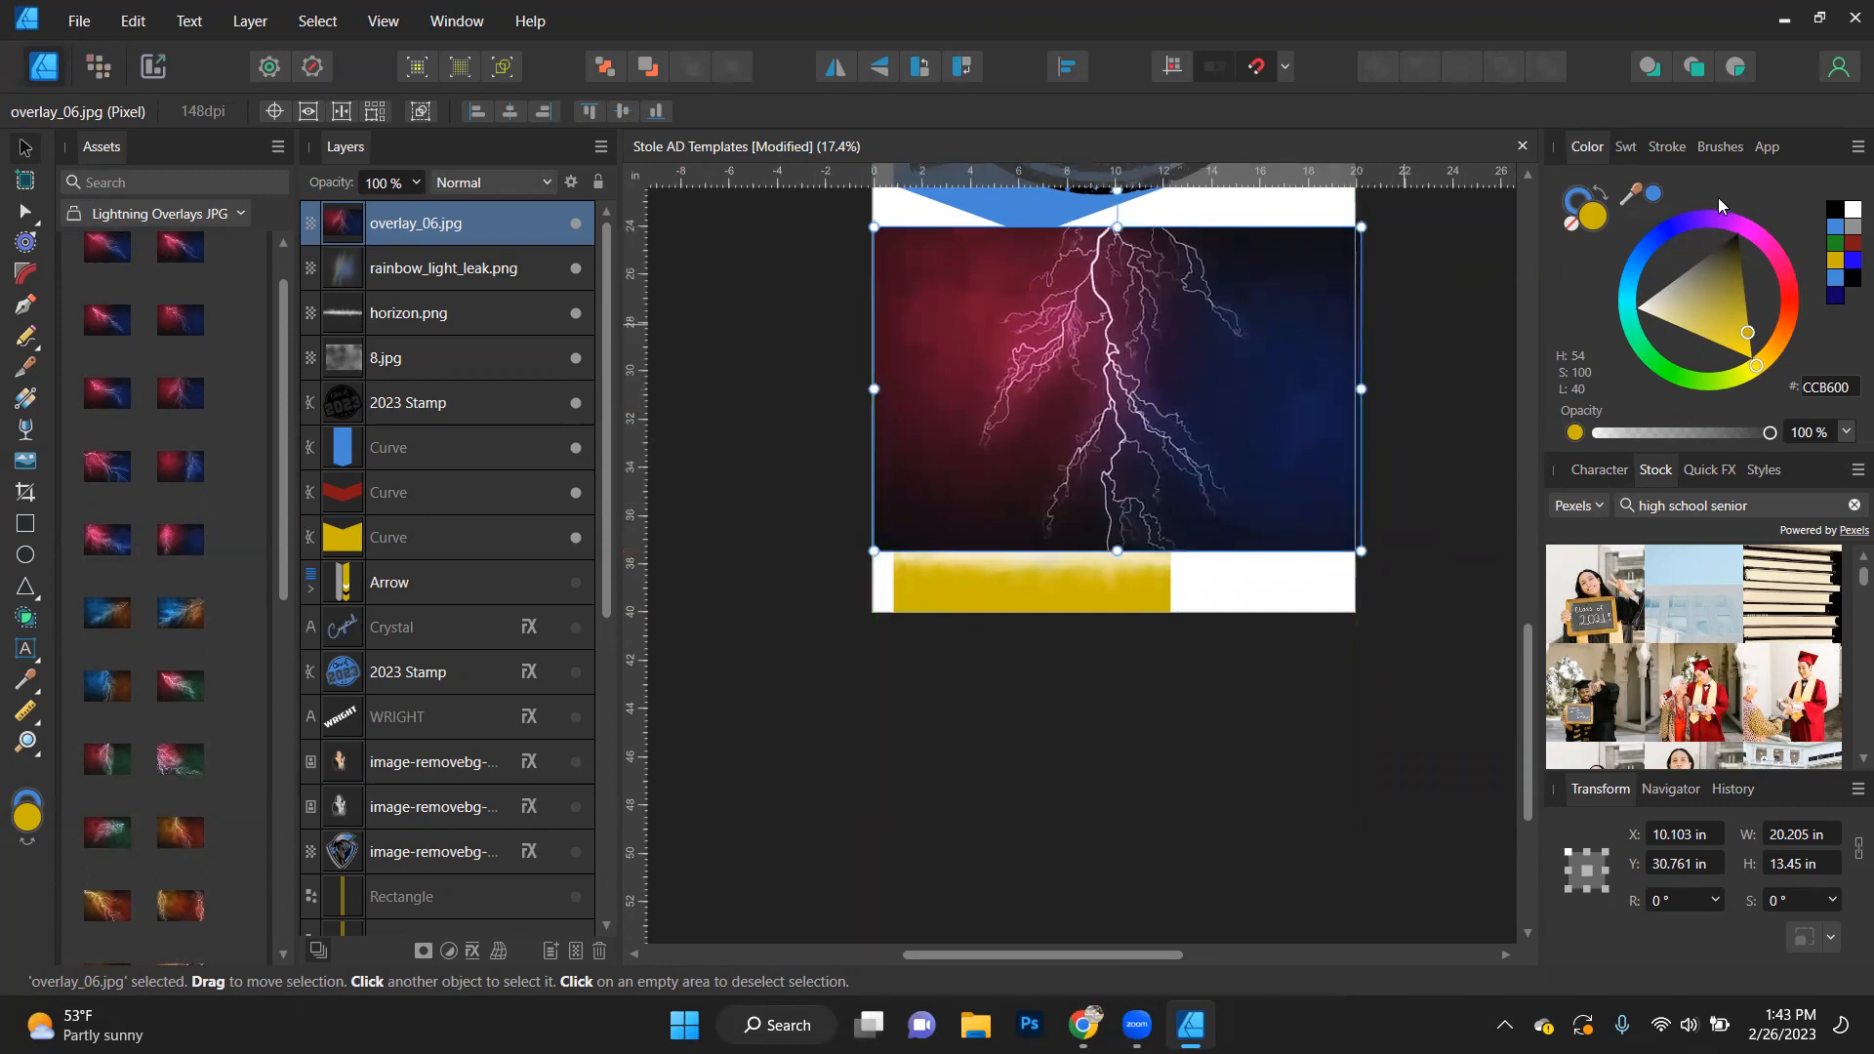
- Try to recolour the lightning overlay with the sampled blue 468AD9
{"action": "left_click", "coordinate": [1655, 196]}
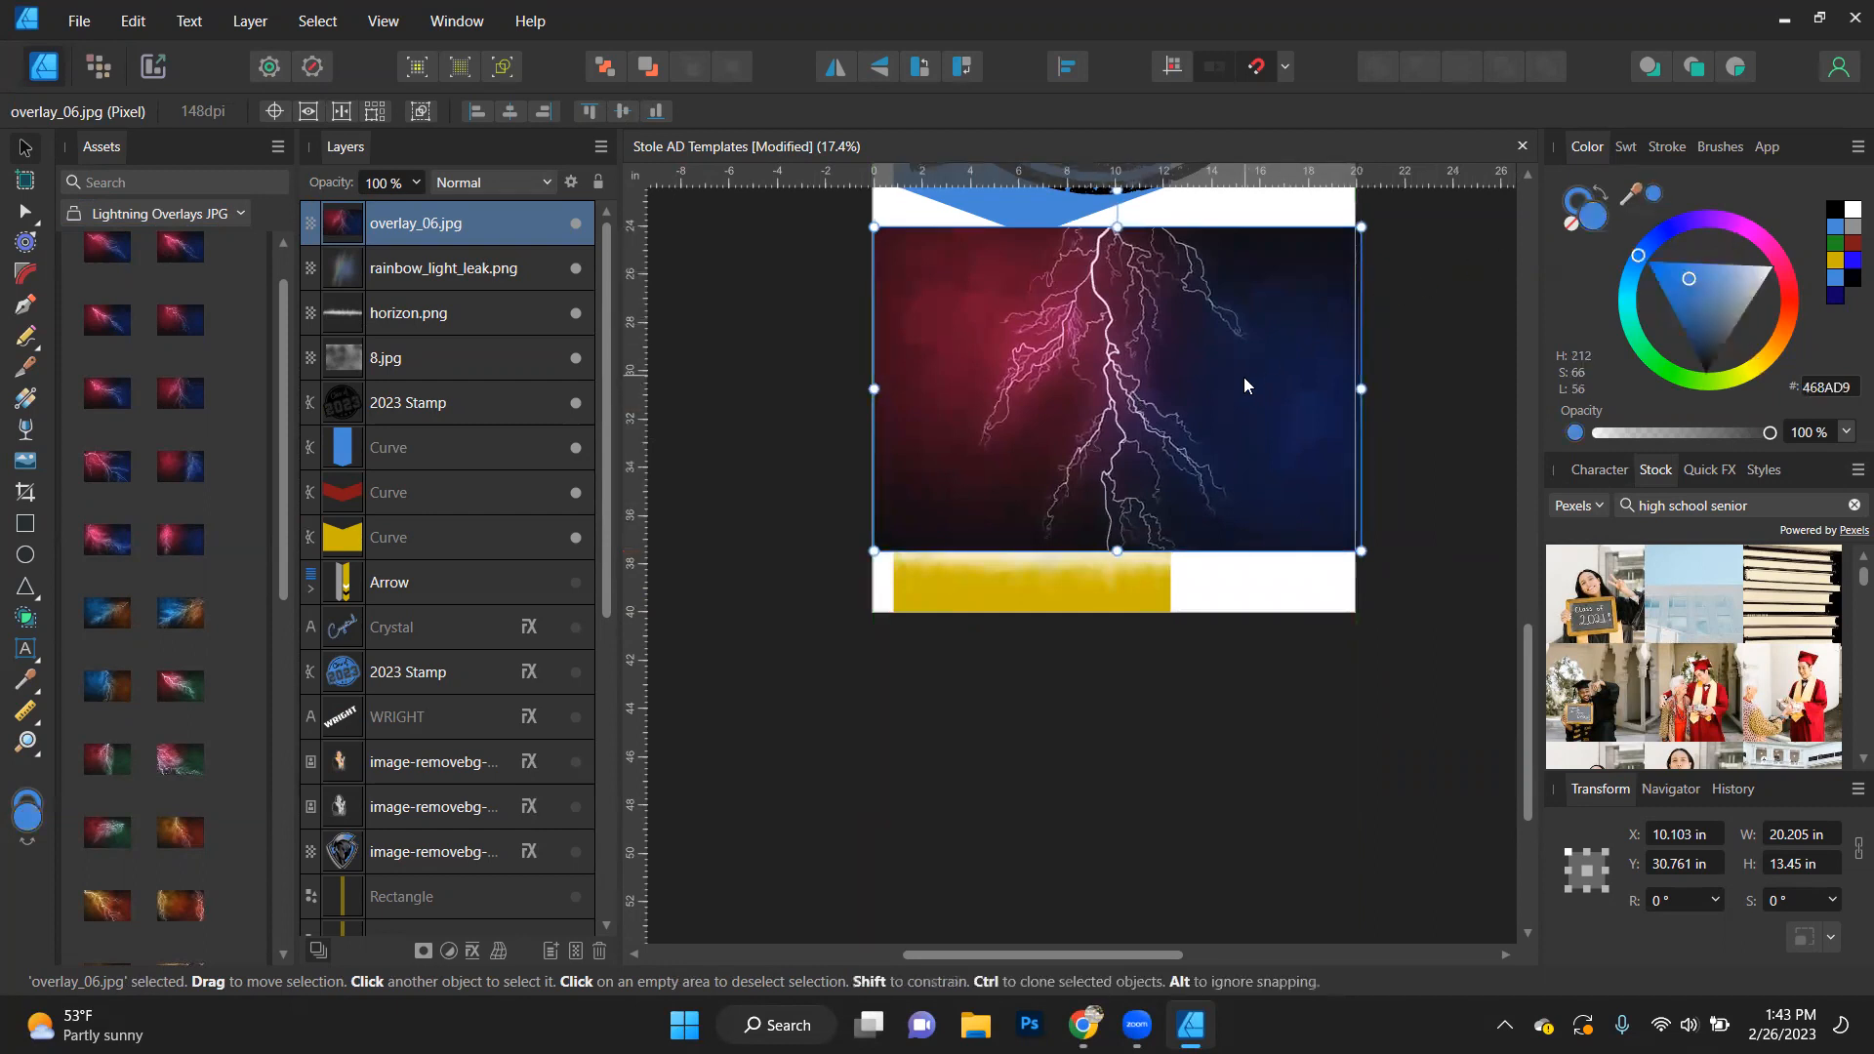
{"action": "right_click", "coordinate": [1087, 337]}
{"action": "key", "text": "Escape"}
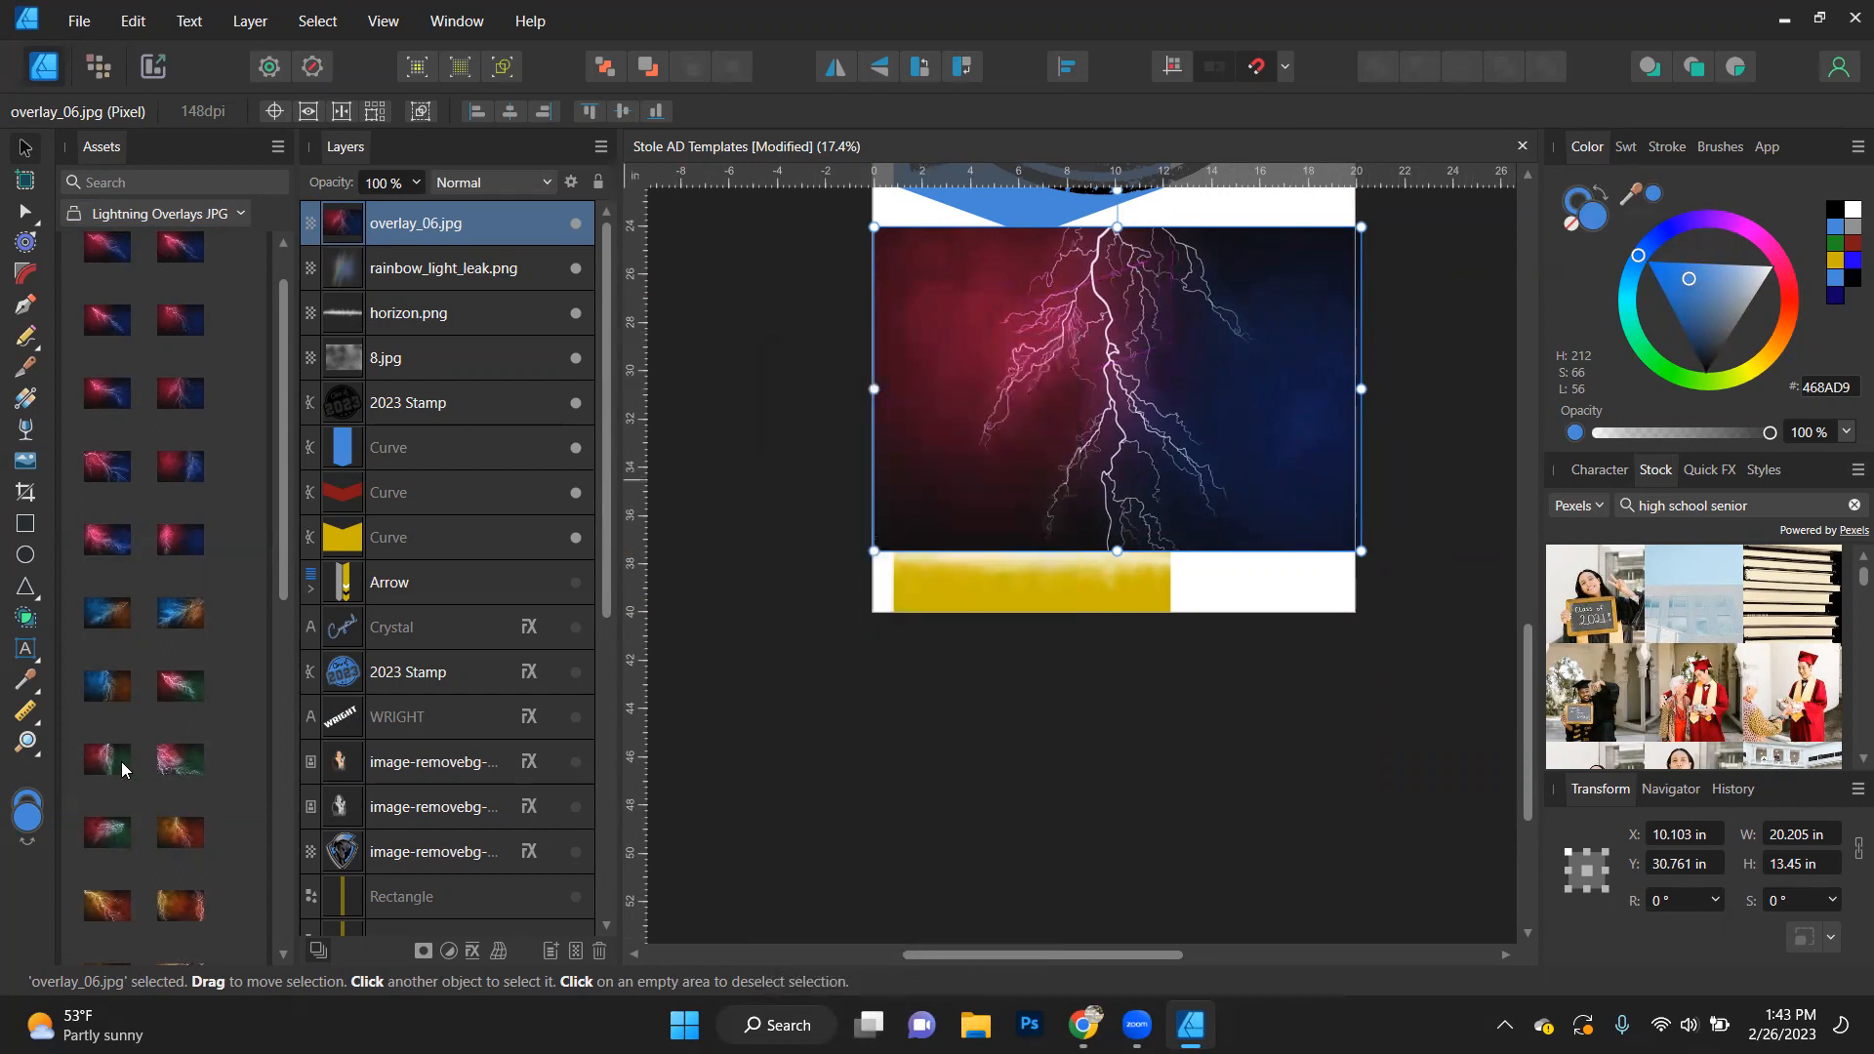
- Place the red-and-green overlay_14.jpg over the first lightning image, and delete both lightning overlays
{"action": "left_click_drag", "start_coordinate": [180, 690], "coordinate": [1046, 444]}
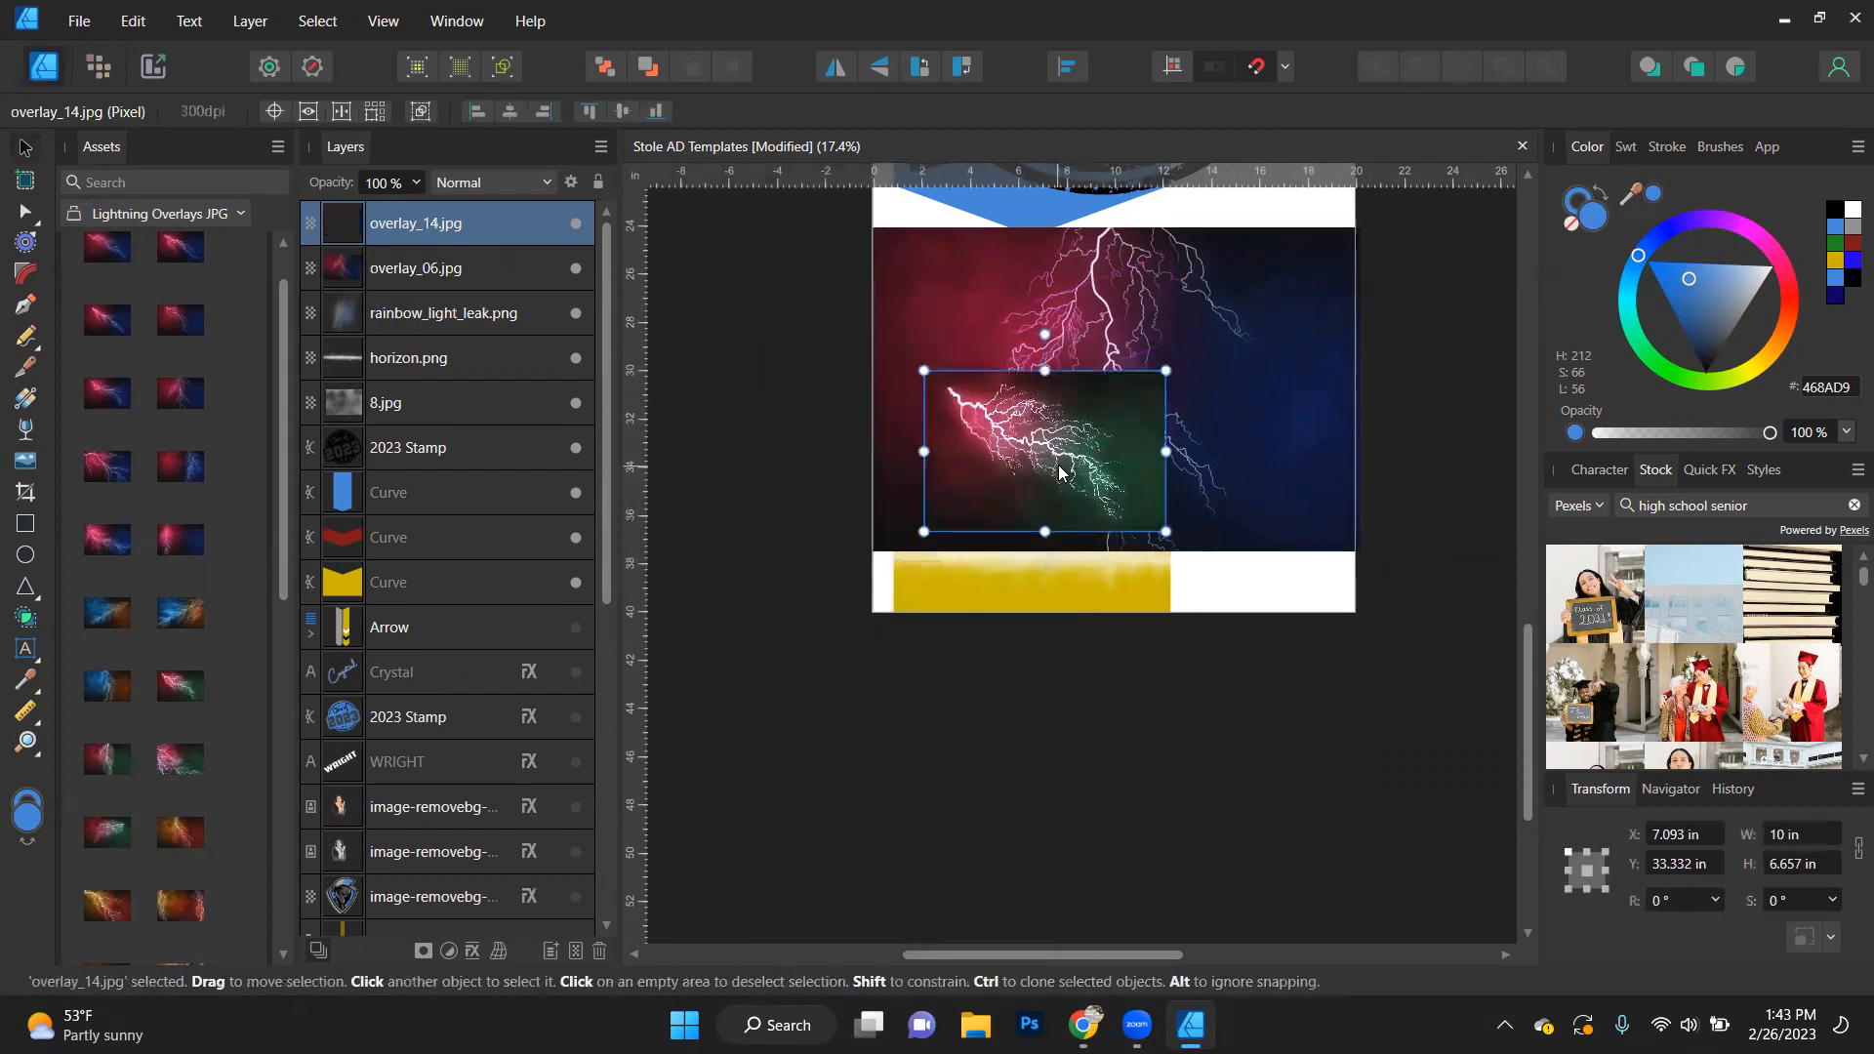
{"action": "key", "text": "Delete"}
{"action": "key", "text": "Delete"}
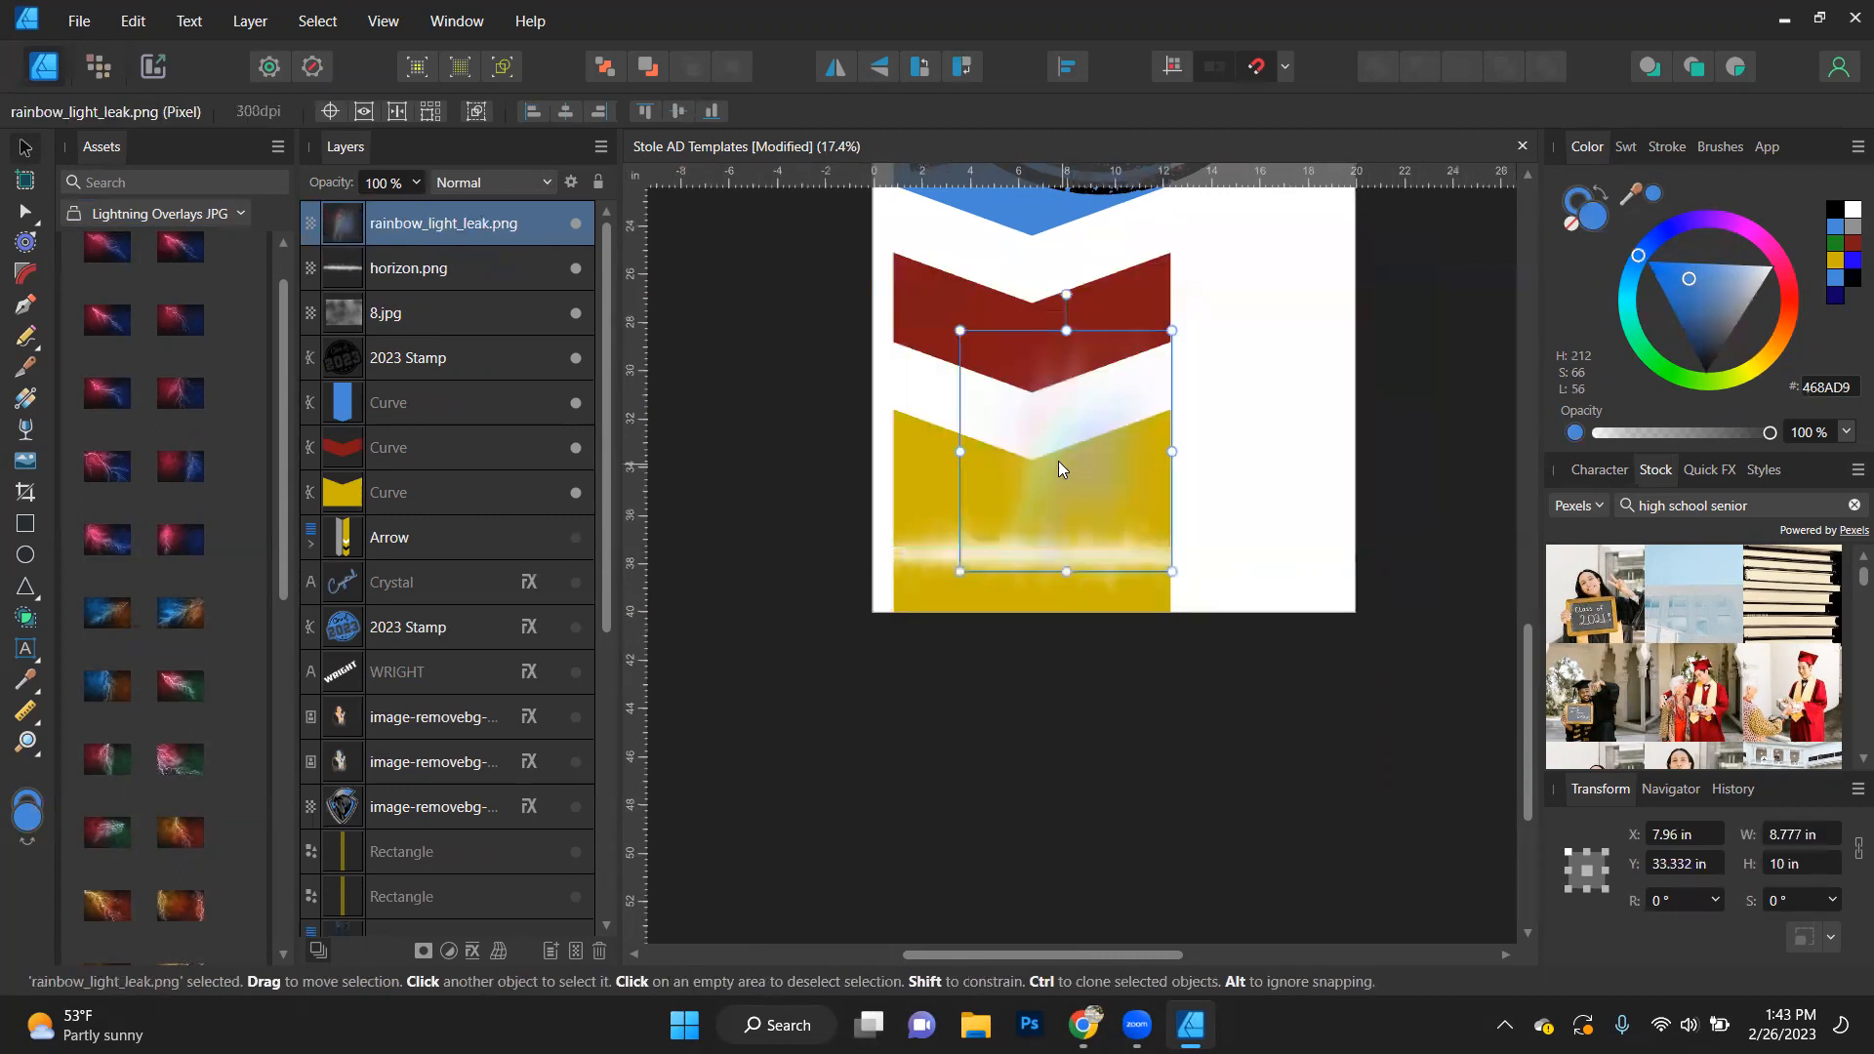
{"action": "right_click", "coordinate": [1058, 461]}
{"action": "key", "text": "Escape"}
- Place ink stamp 8.png and ink stamp 5.png from Ink Stamp Textures by MiksKS over the chevron design
{"action": "left_click", "coordinate": [202, 215]}
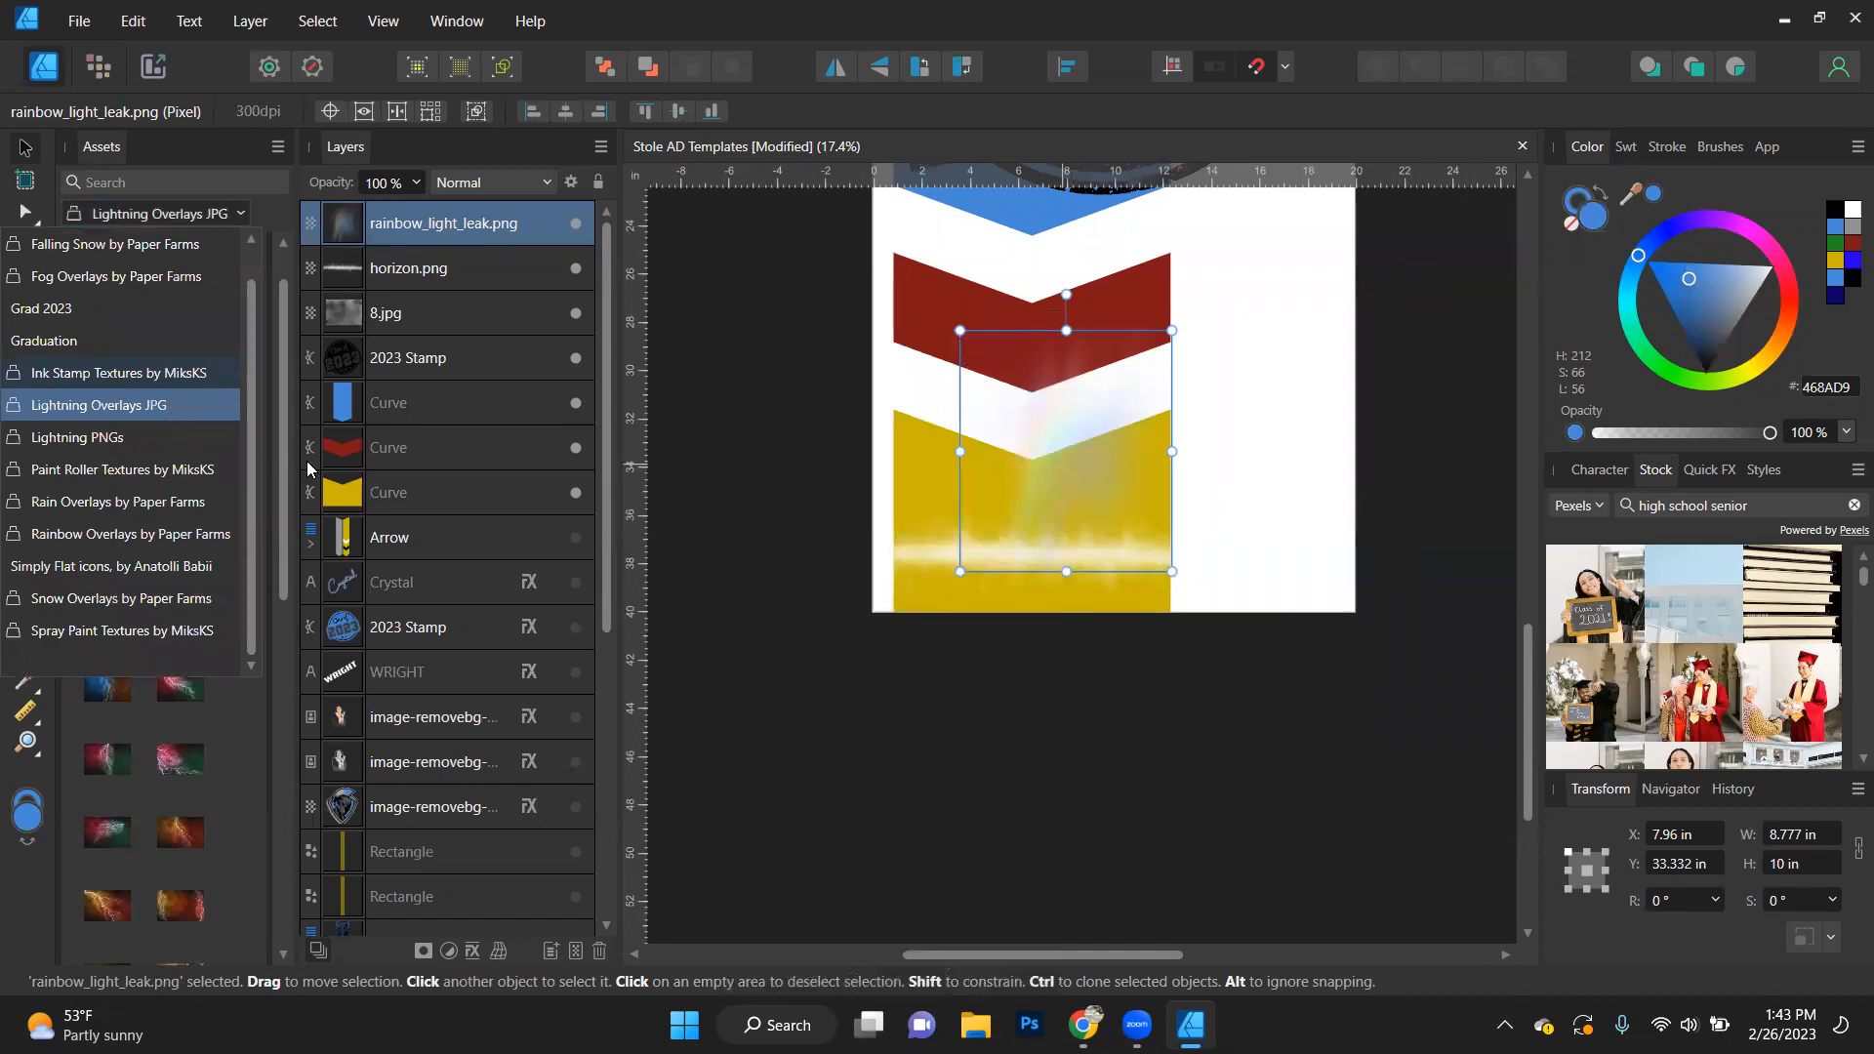
{"action": "left_click", "coordinate": [107, 380]}
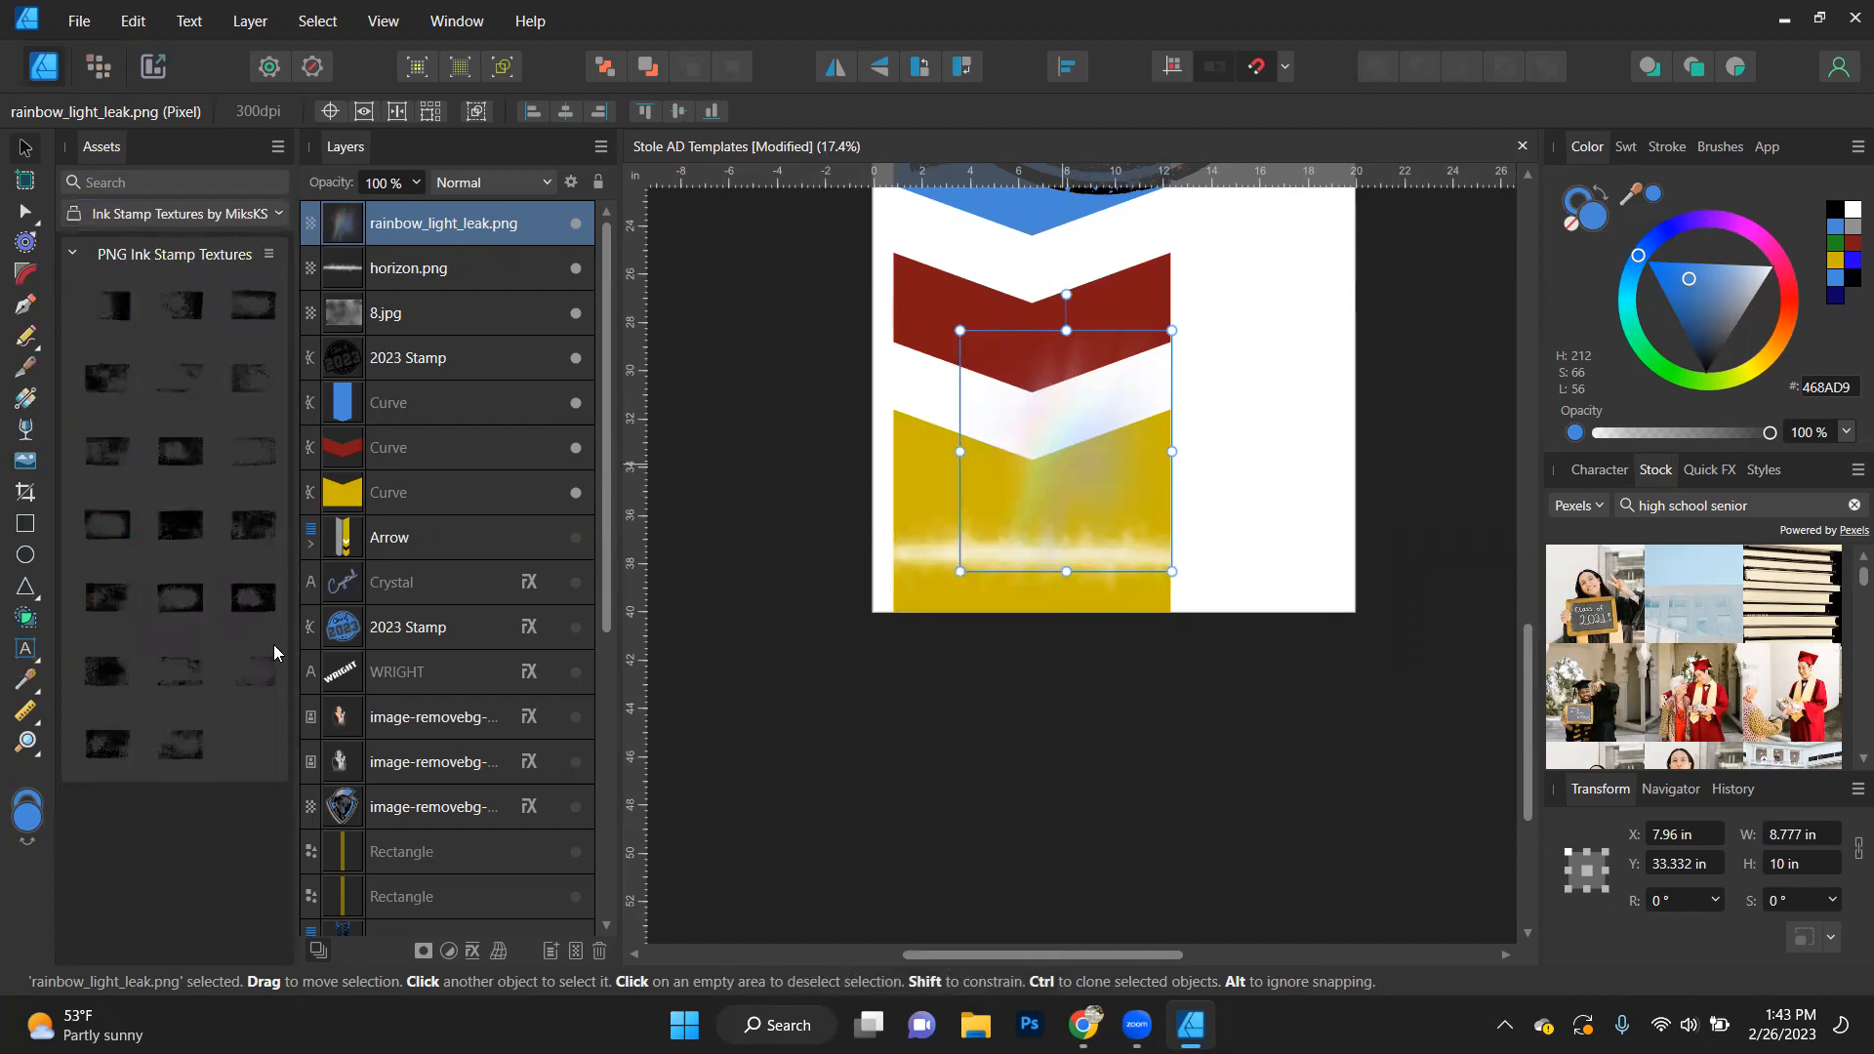
{"action": "mouse_move", "coordinate": [175, 446]}
{"action": "left_mouse_down"}
{"action": "mouse_move", "coordinate": [173, 463]}
{"action": "mouse_move", "coordinate": [808, 380]}
{"action": "mouse_move", "coordinate": [1257, 415]}
{"action": "mouse_move", "coordinate": [1202, 438]}
{"action": "left_mouse_up"}
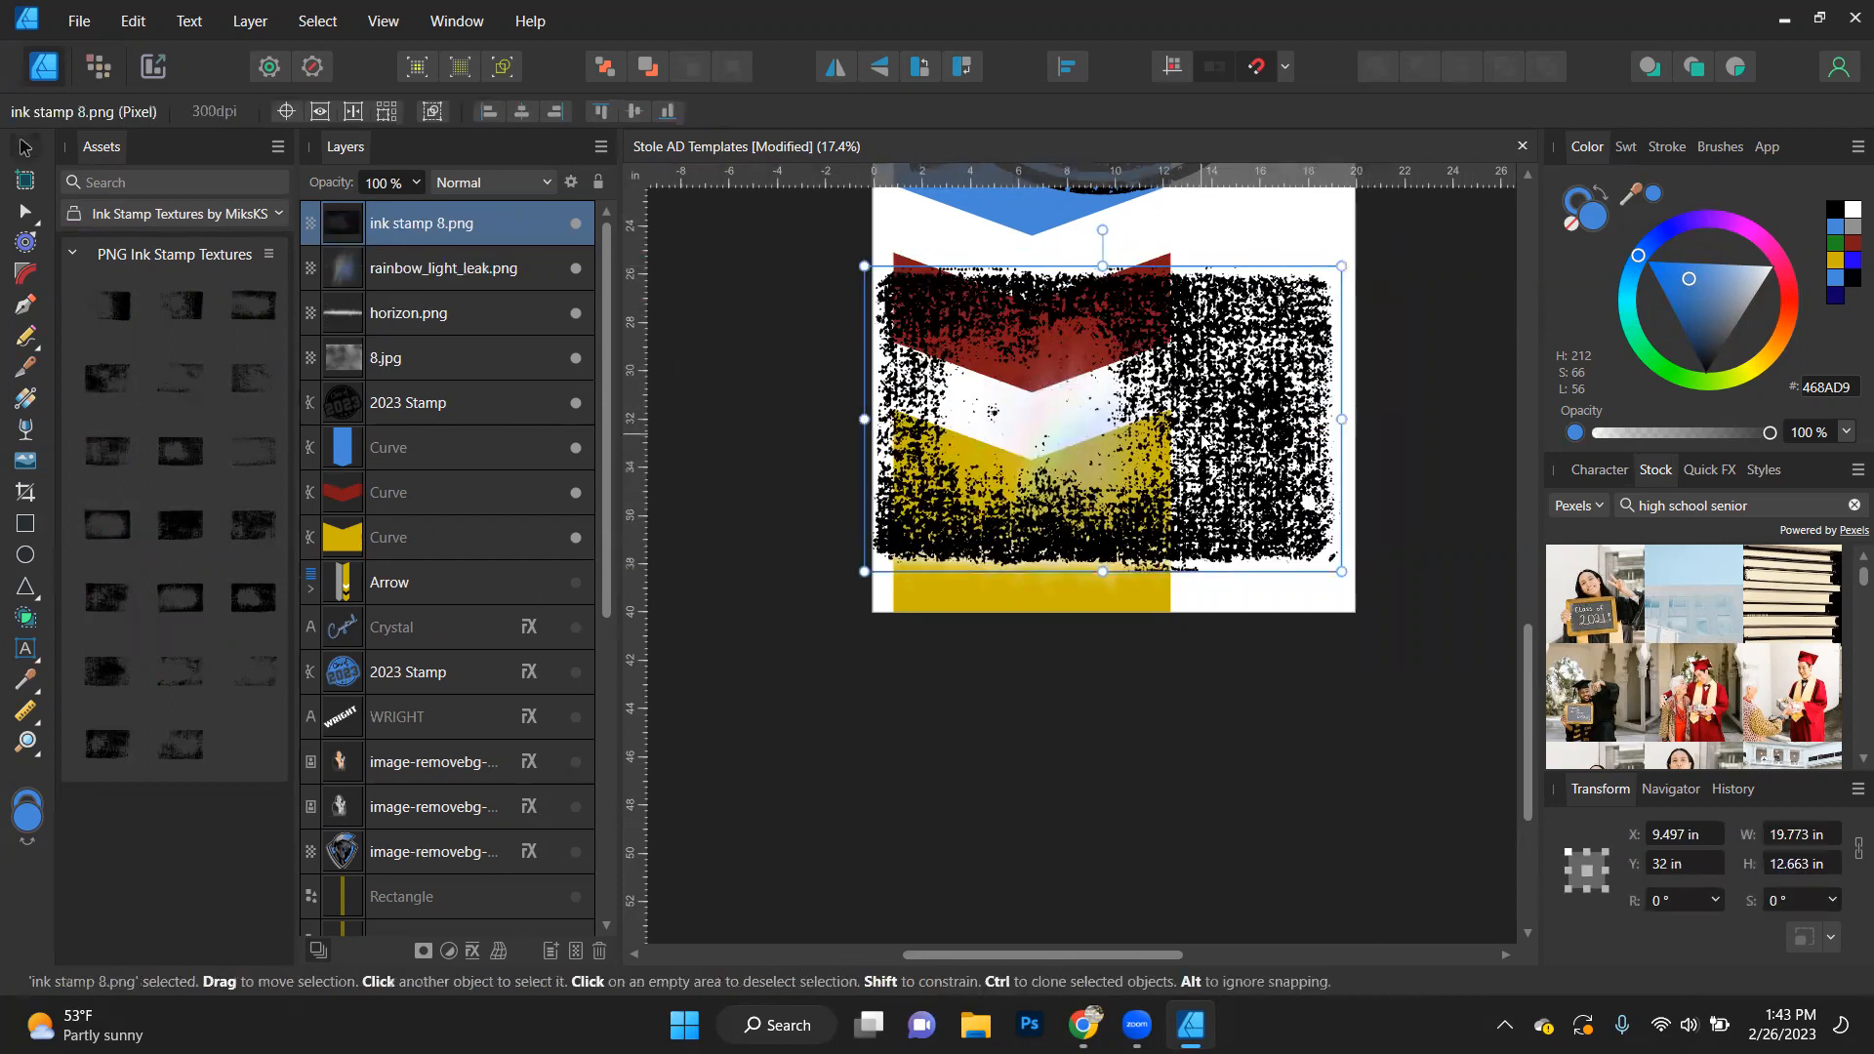
{"action": "left_click_drag", "start_coordinate": [170, 392], "coordinate": [839, 351]}
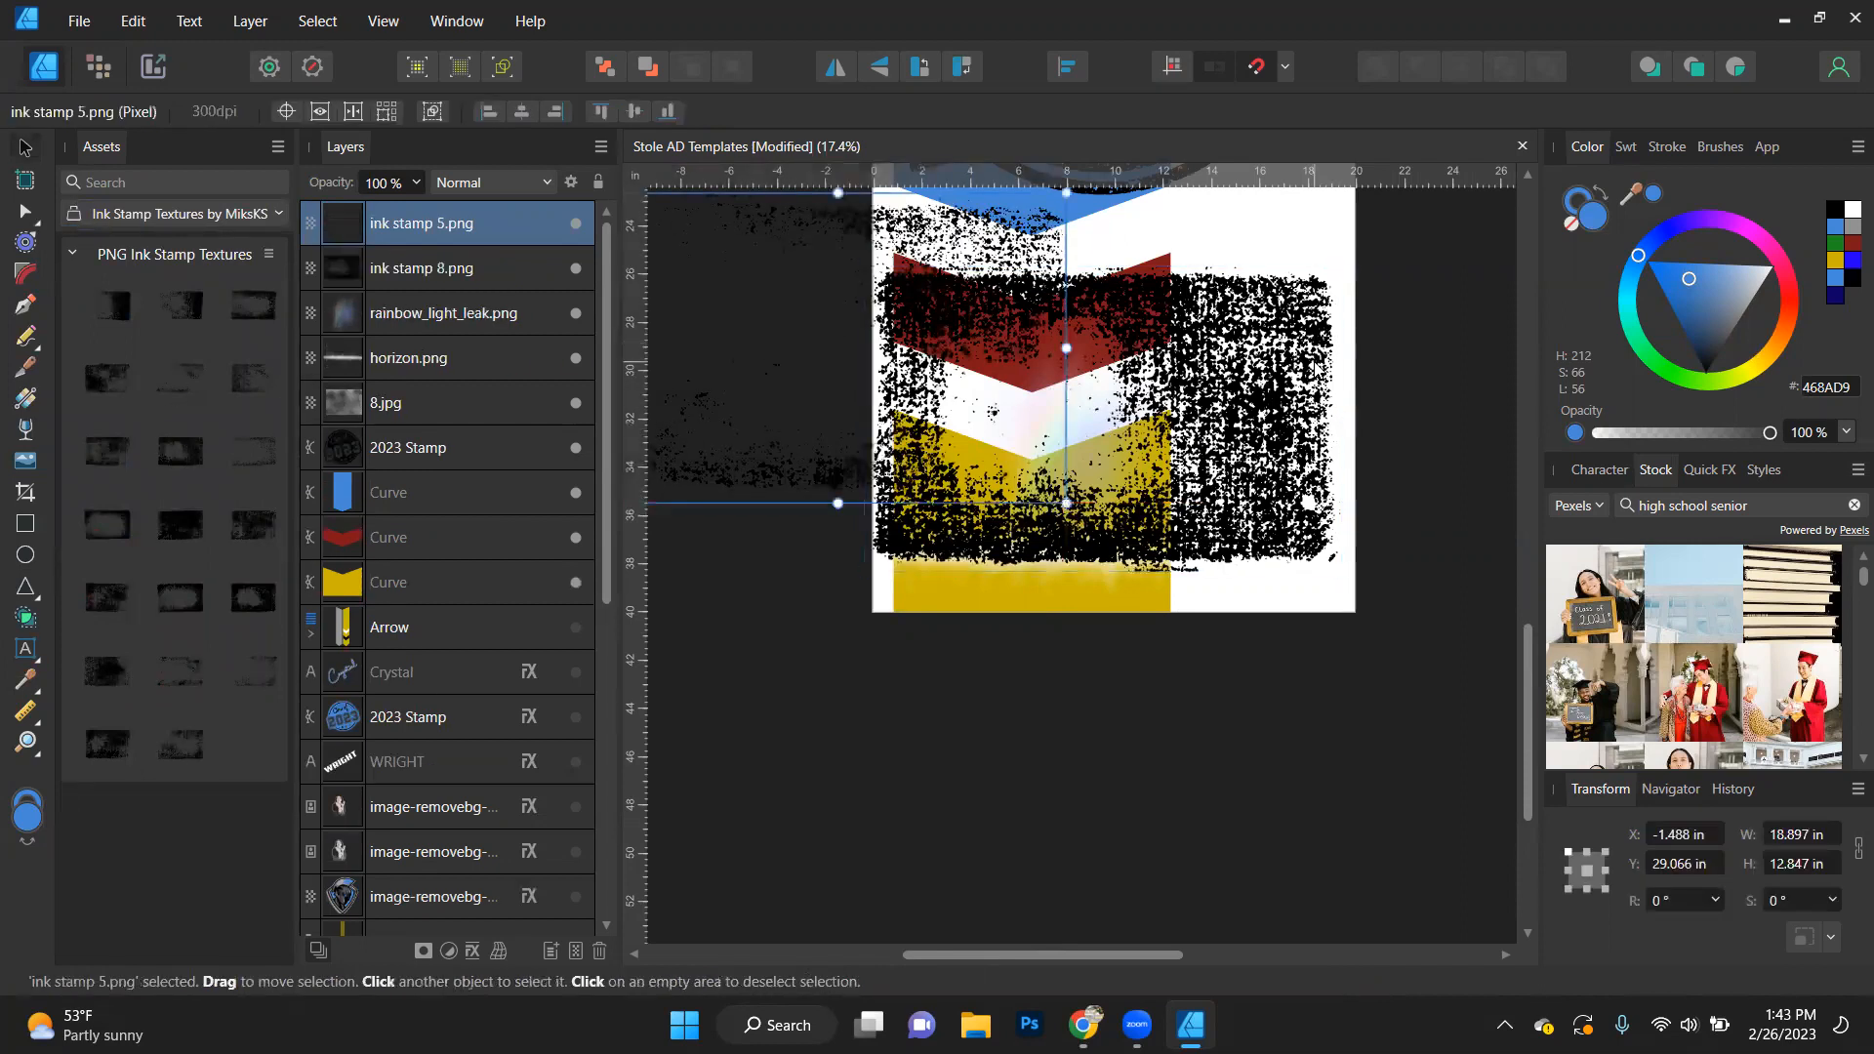
- Delete the ink stamp 8.png texture from the design
{"action": "left_click", "coordinate": [1315, 362]}
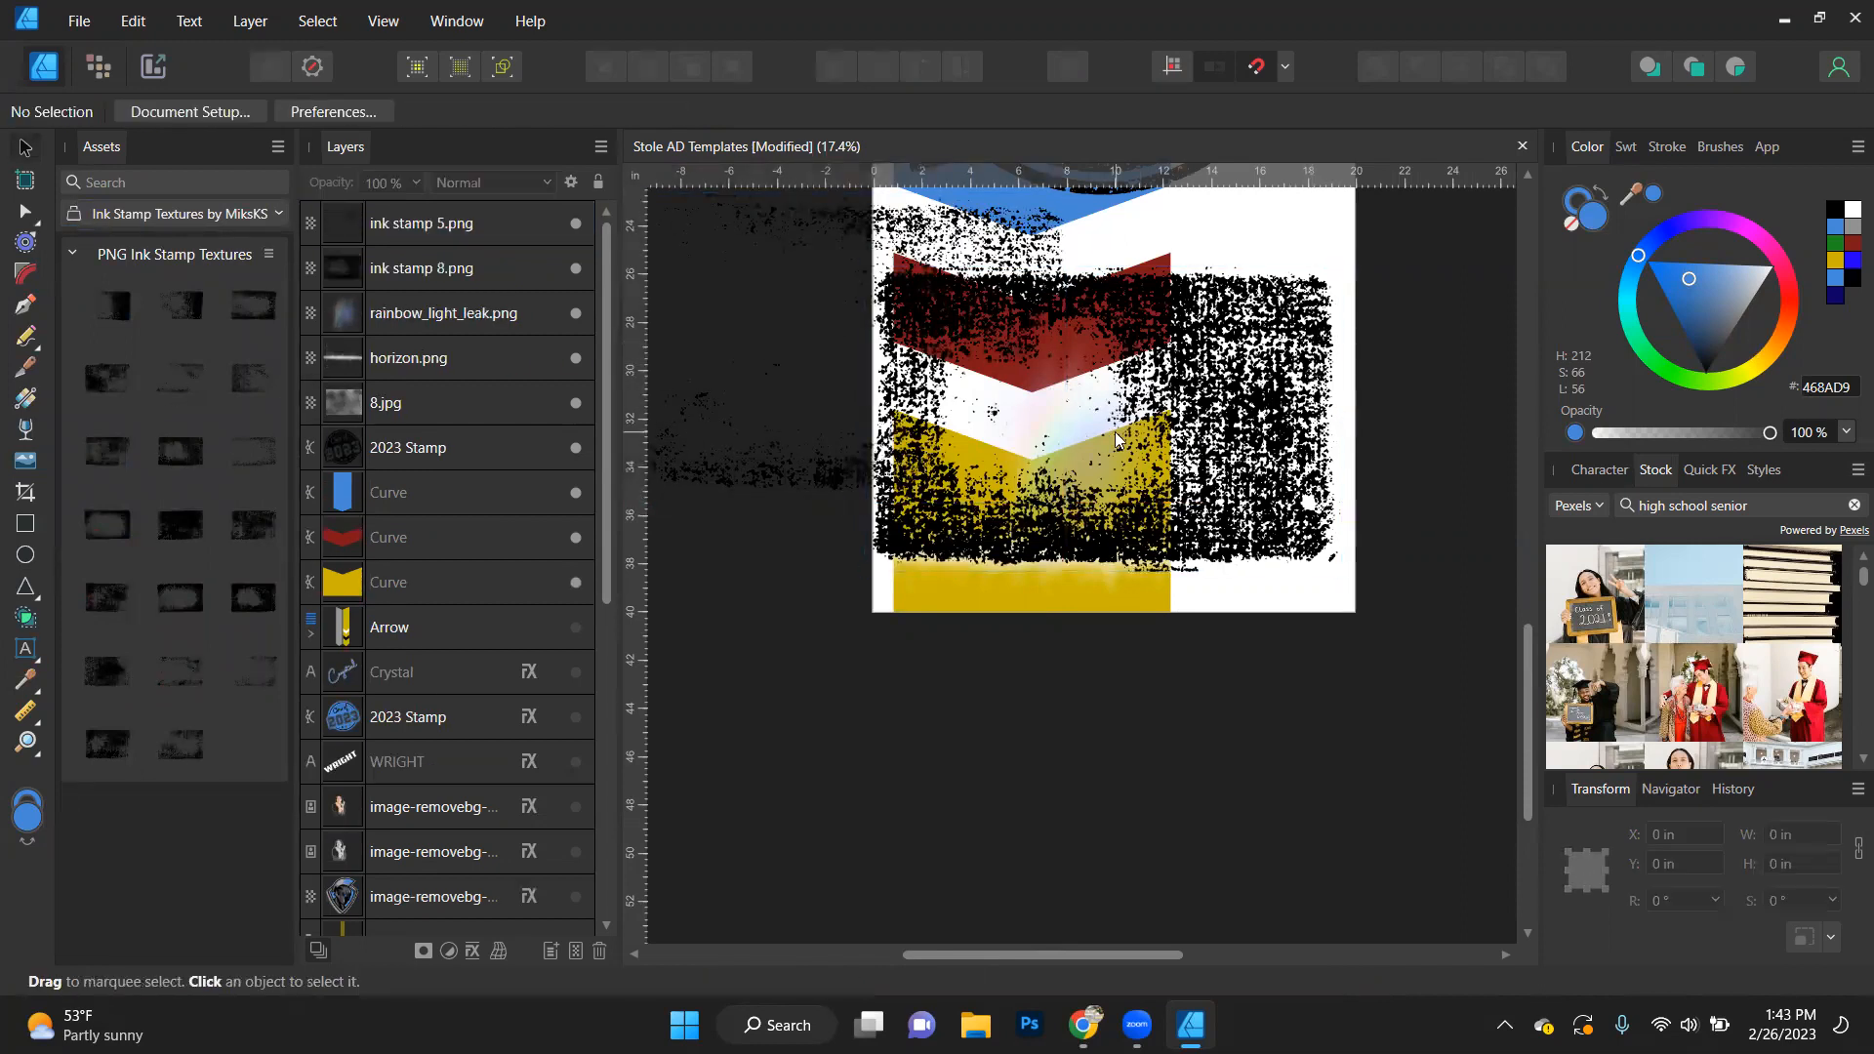
{"action": "left_click", "coordinate": [1249, 393]}
{"action": "key", "text": "Delete"}
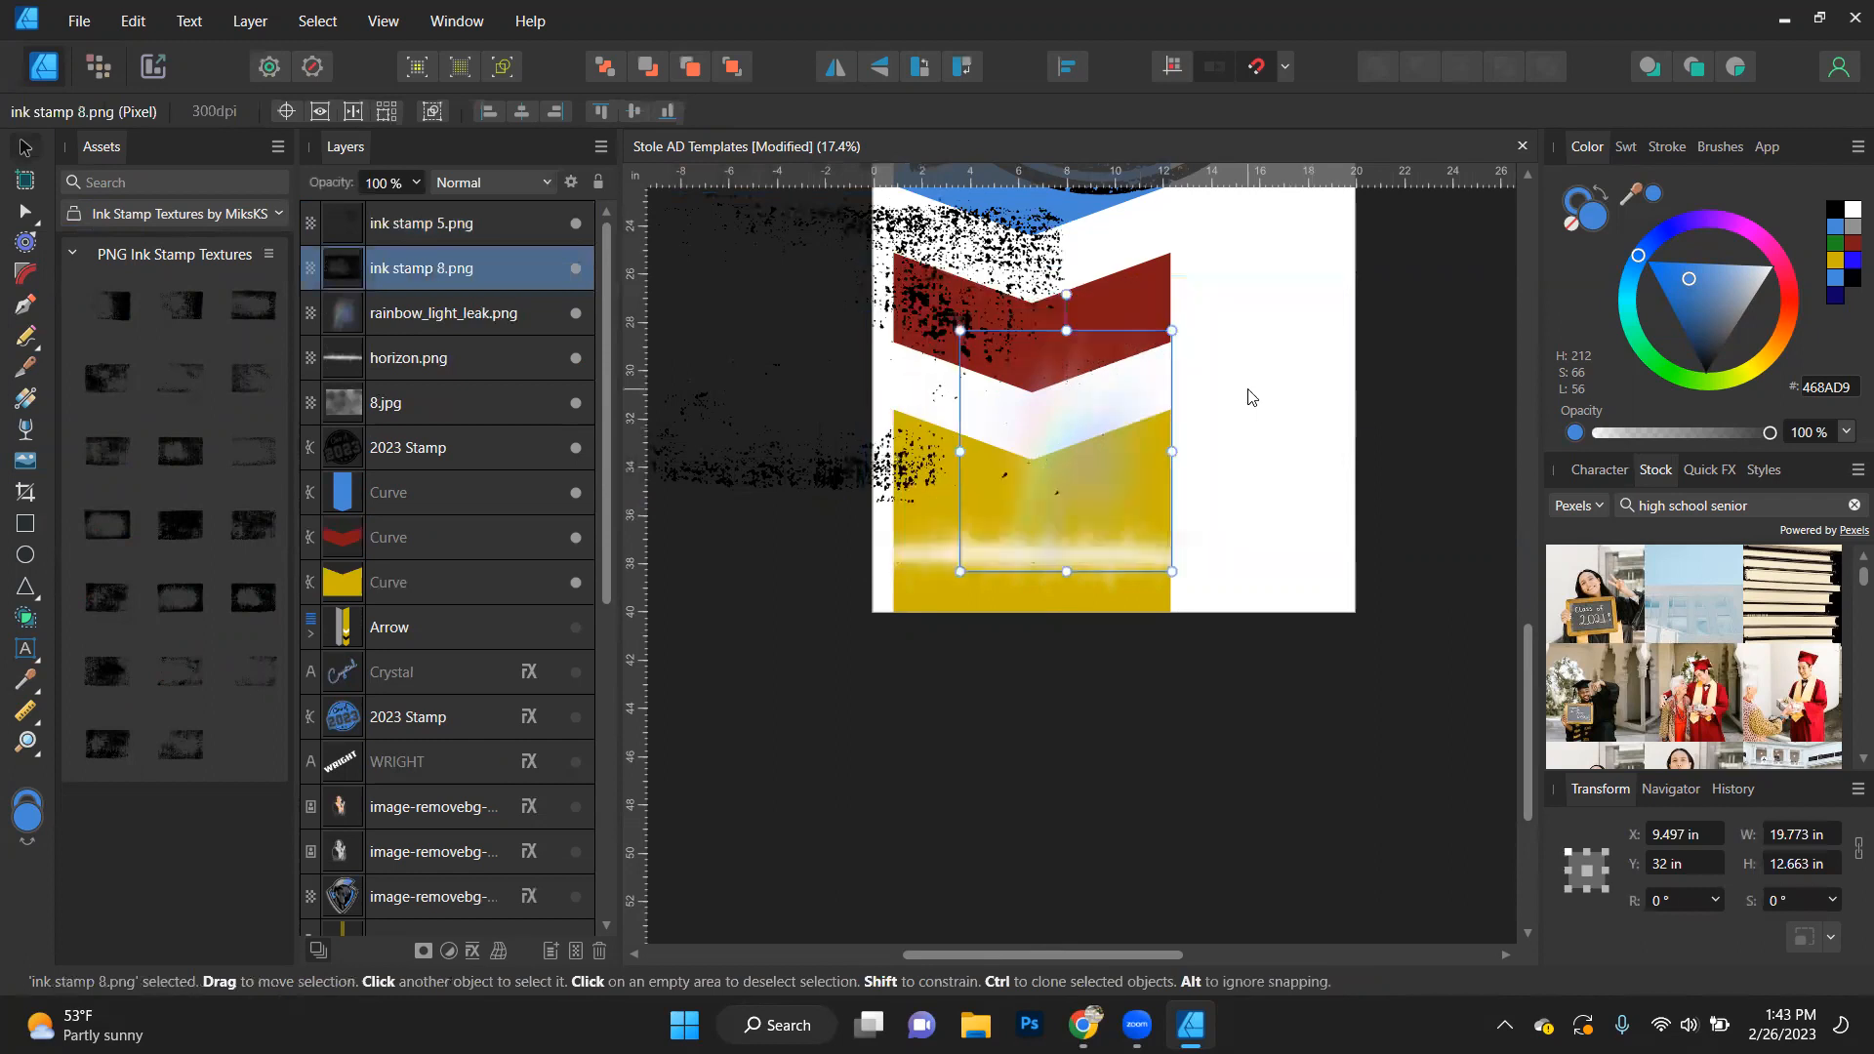
- Move the red chevron to about X 12.3 in, Y 29.1 in and shift the ink stamp 5.png texture over it
{"action": "left_click", "coordinate": [1164, 353]}
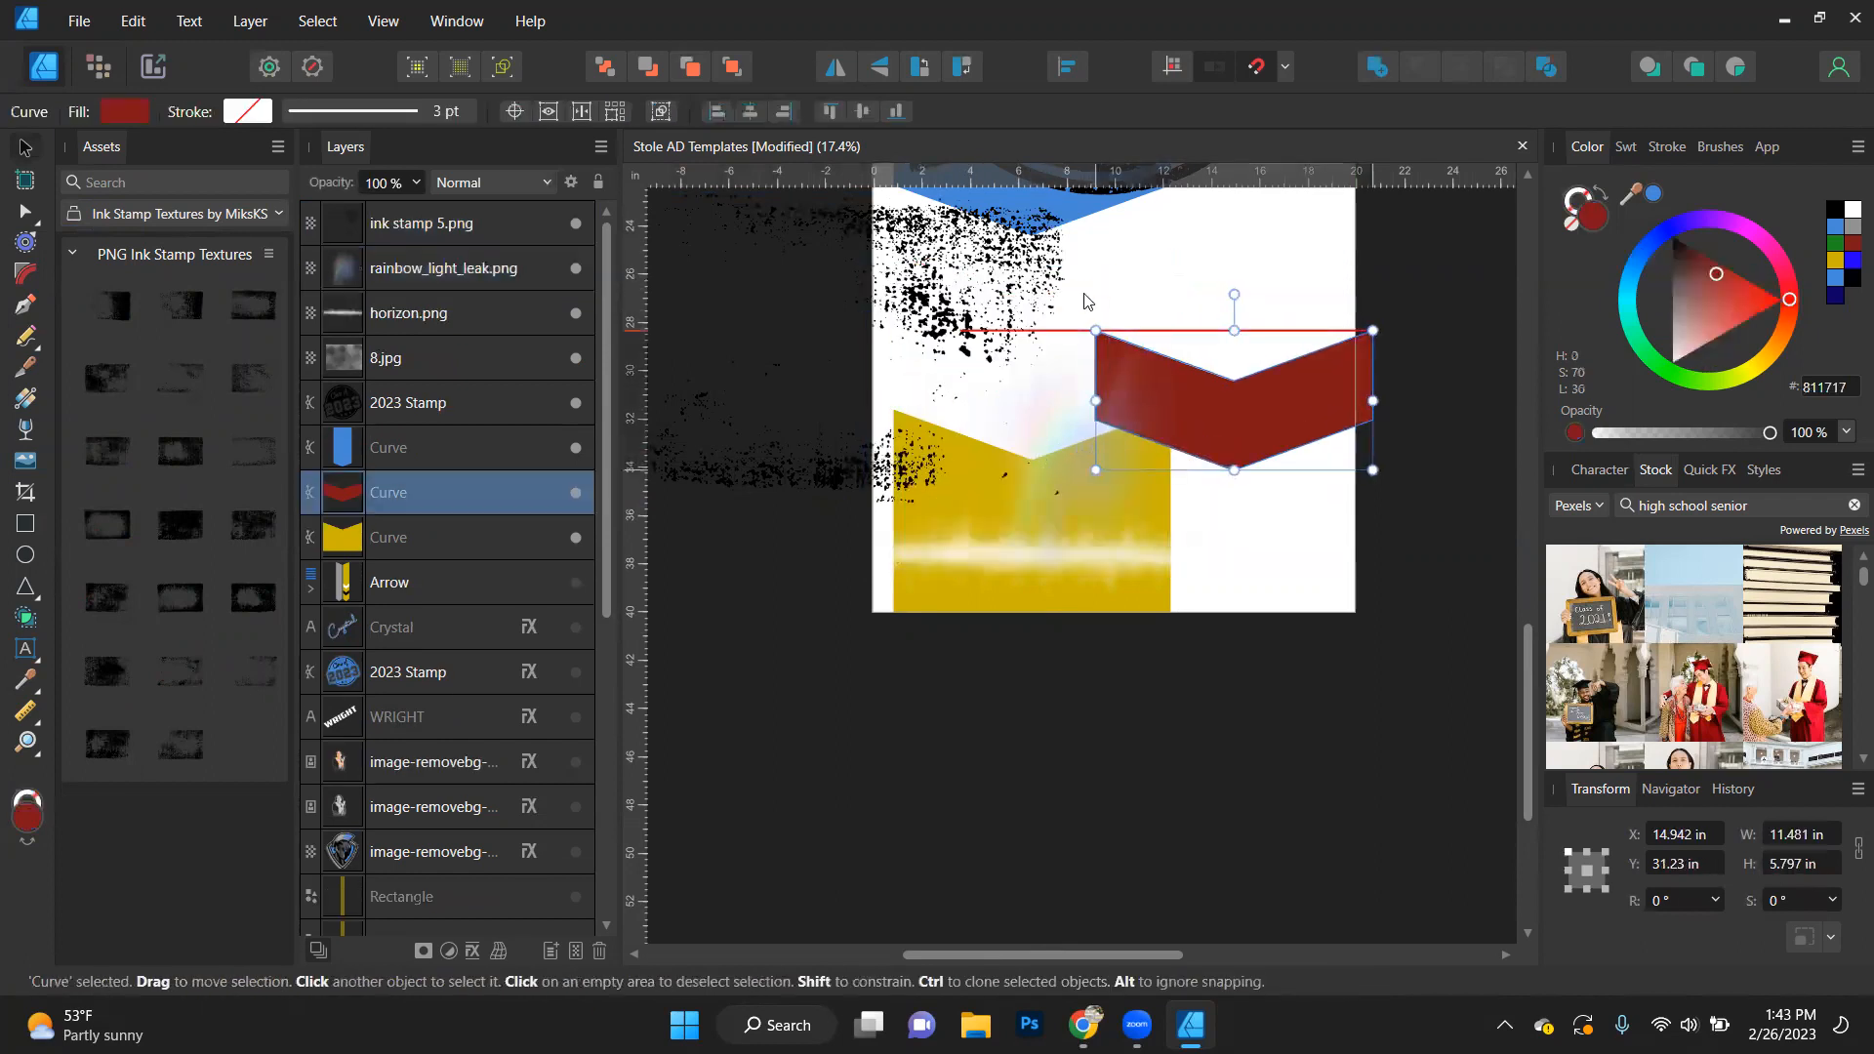
{"action": "left_click_drag", "start_coordinate": [1164, 353], "coordinate": [1105, 321]}
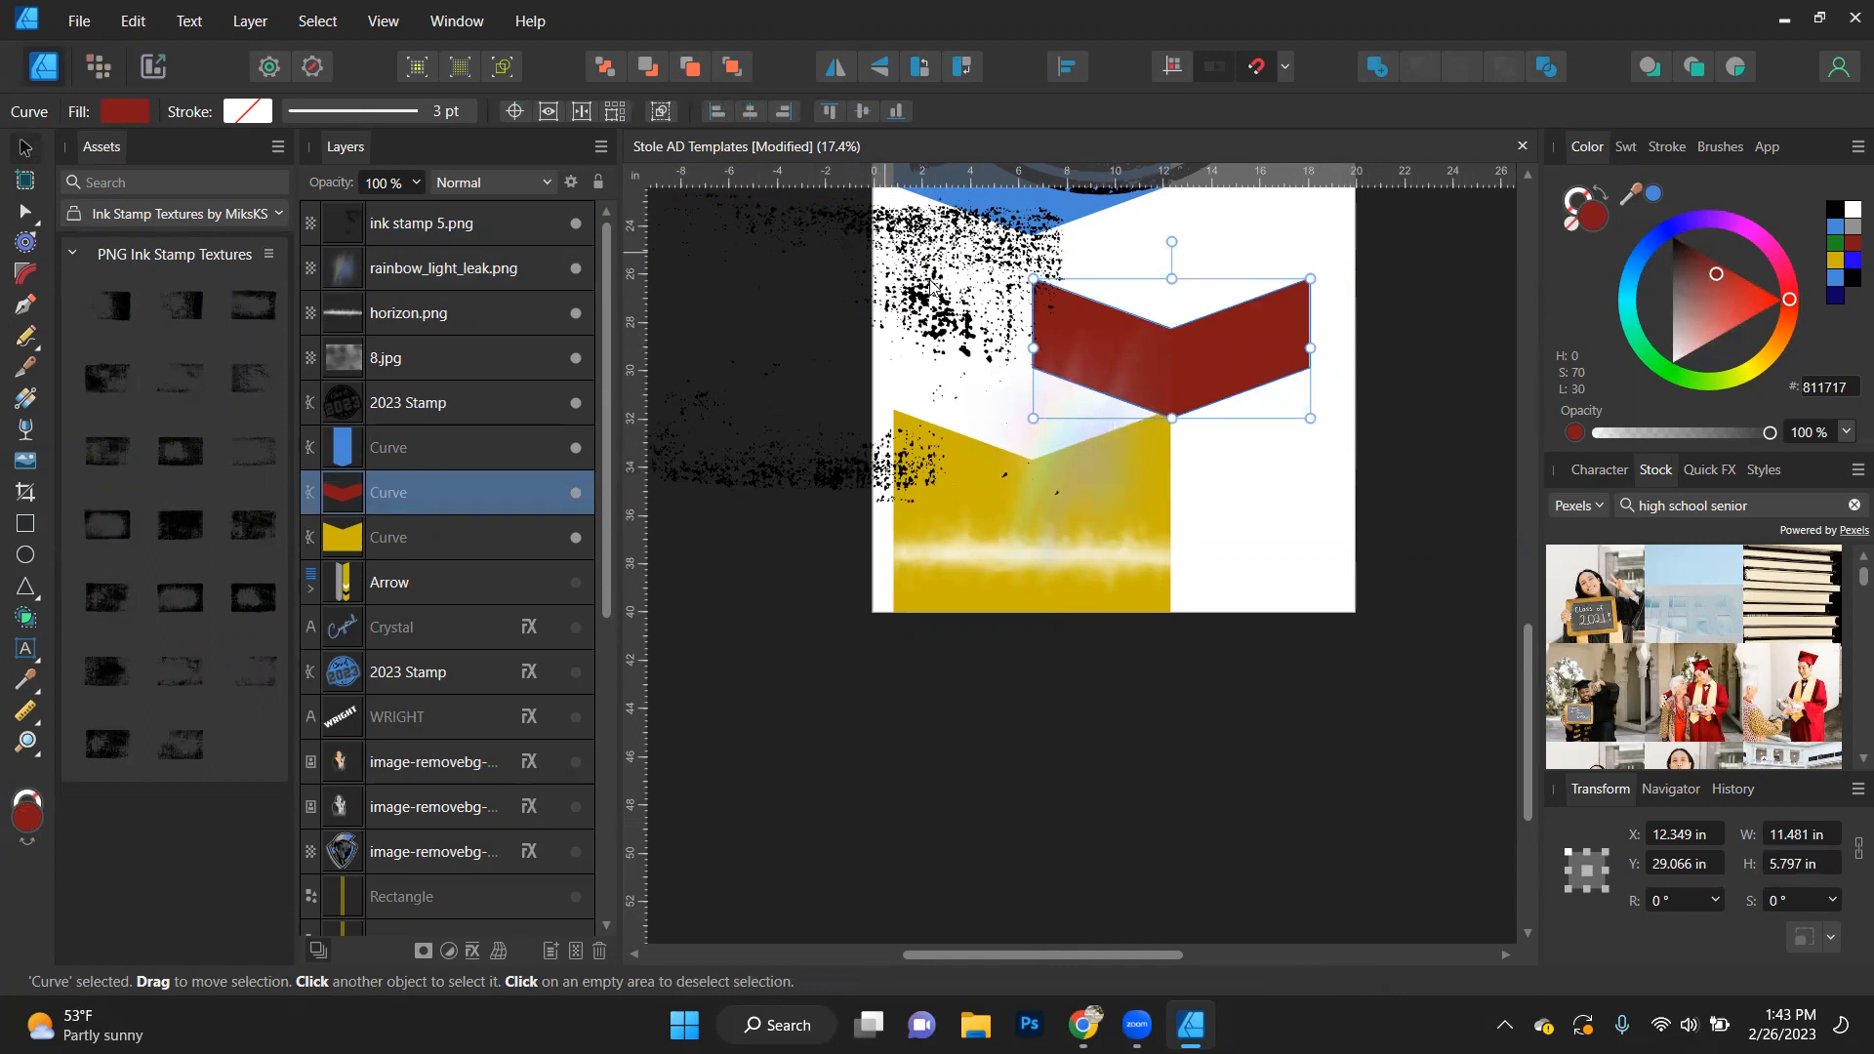
{"action": "key", "text": "ctrl+d"}
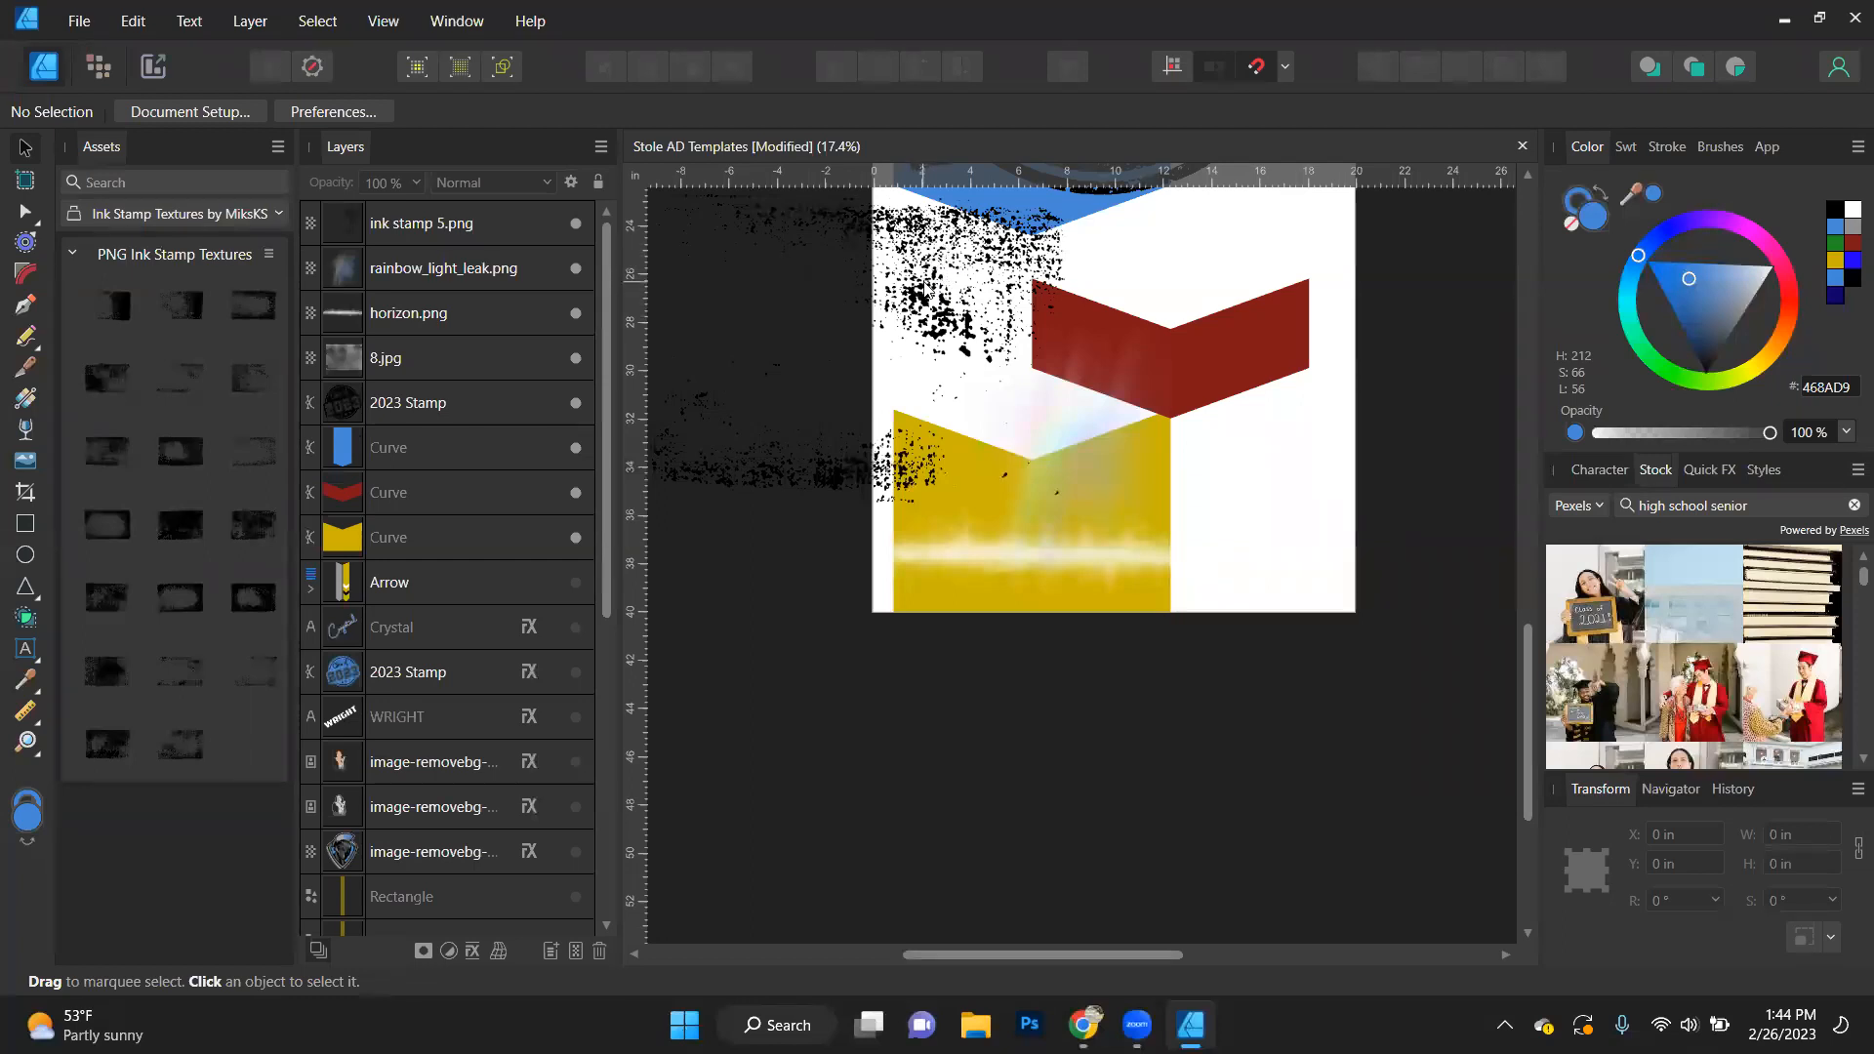
{"action": "left_click", "coordinate": [429, 238]}
{"action": "left_click_drag", "start_coordinate": [990, 304], "coordinate": [1199, 320]}
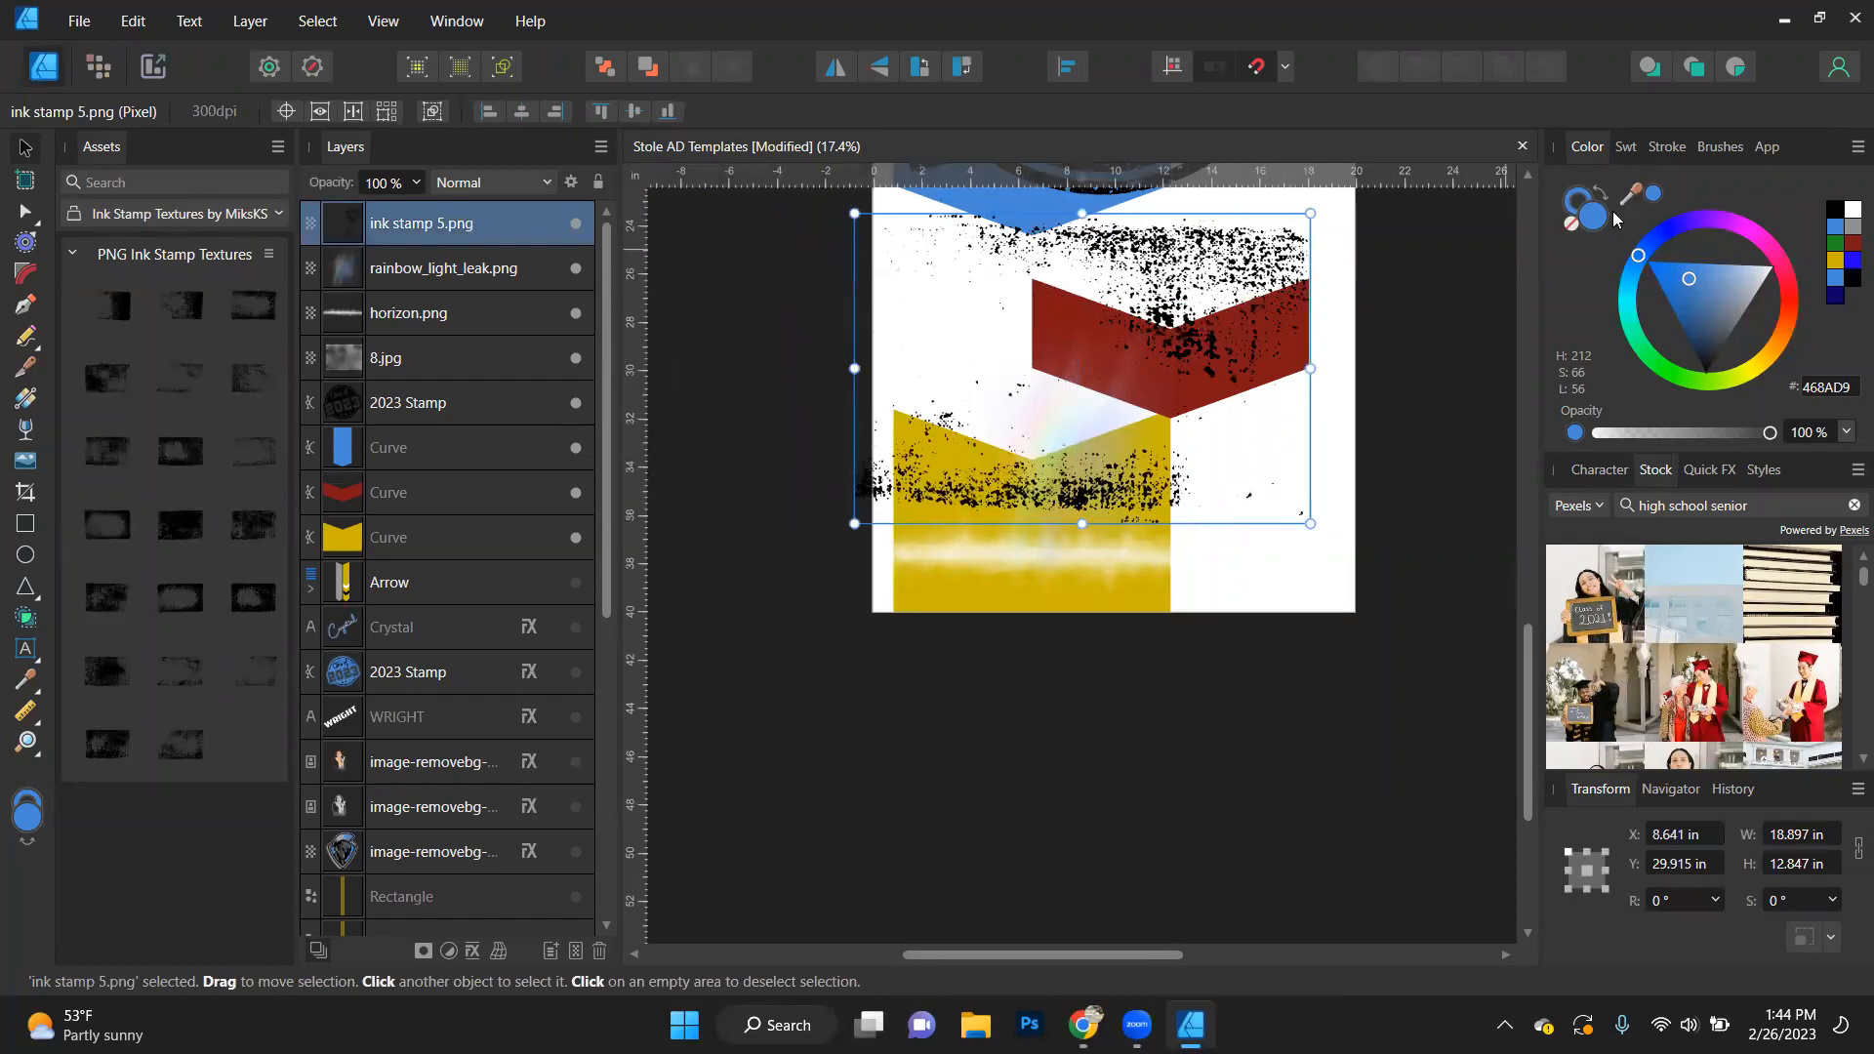
- Move the ink stamp 5.png texture to about X 9.4 in, Y 32 in and clip it inside the red chevron curve
{"action": "left_click_drag", "start_coordinate": [1298, 312], "coordinate": [1318, 362]}
{"action": "left_click_drag", "start_coordinate": [434, 230], "coordinate": [391, 505]}
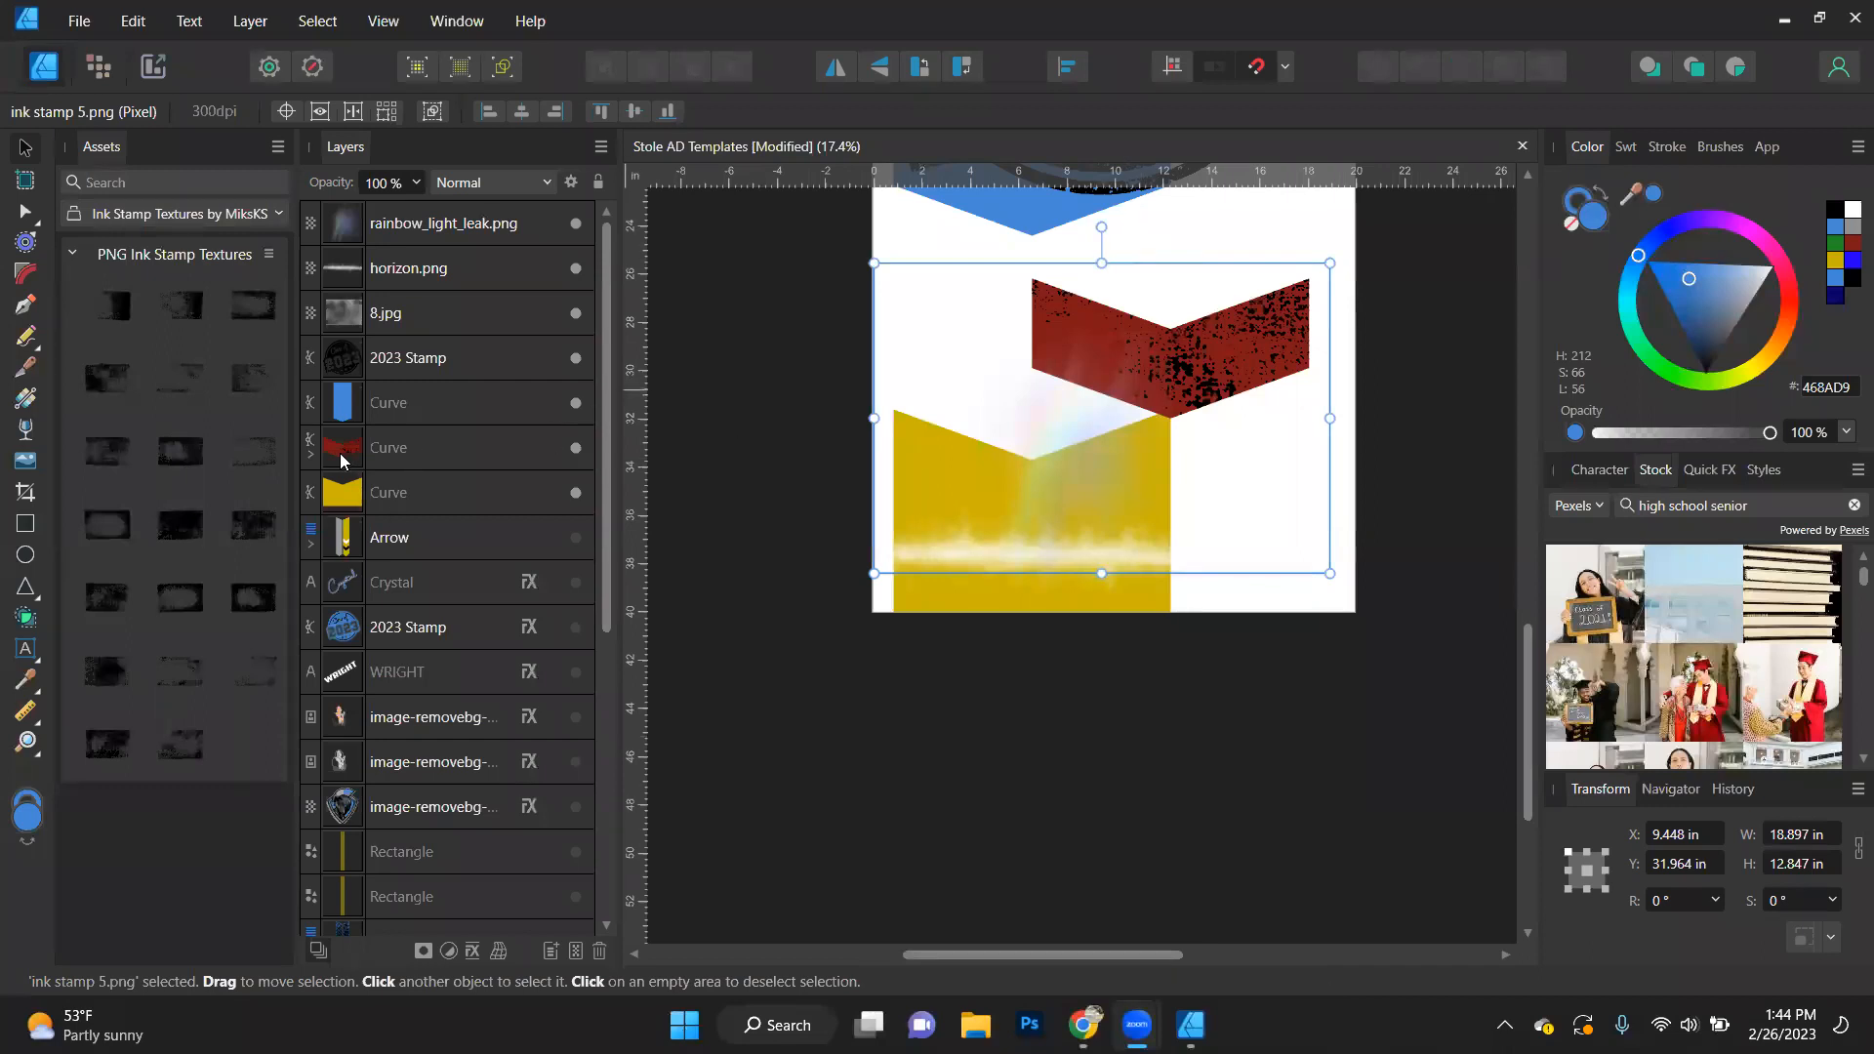
{"action": "left_click", "coordinate": [310, 455]}
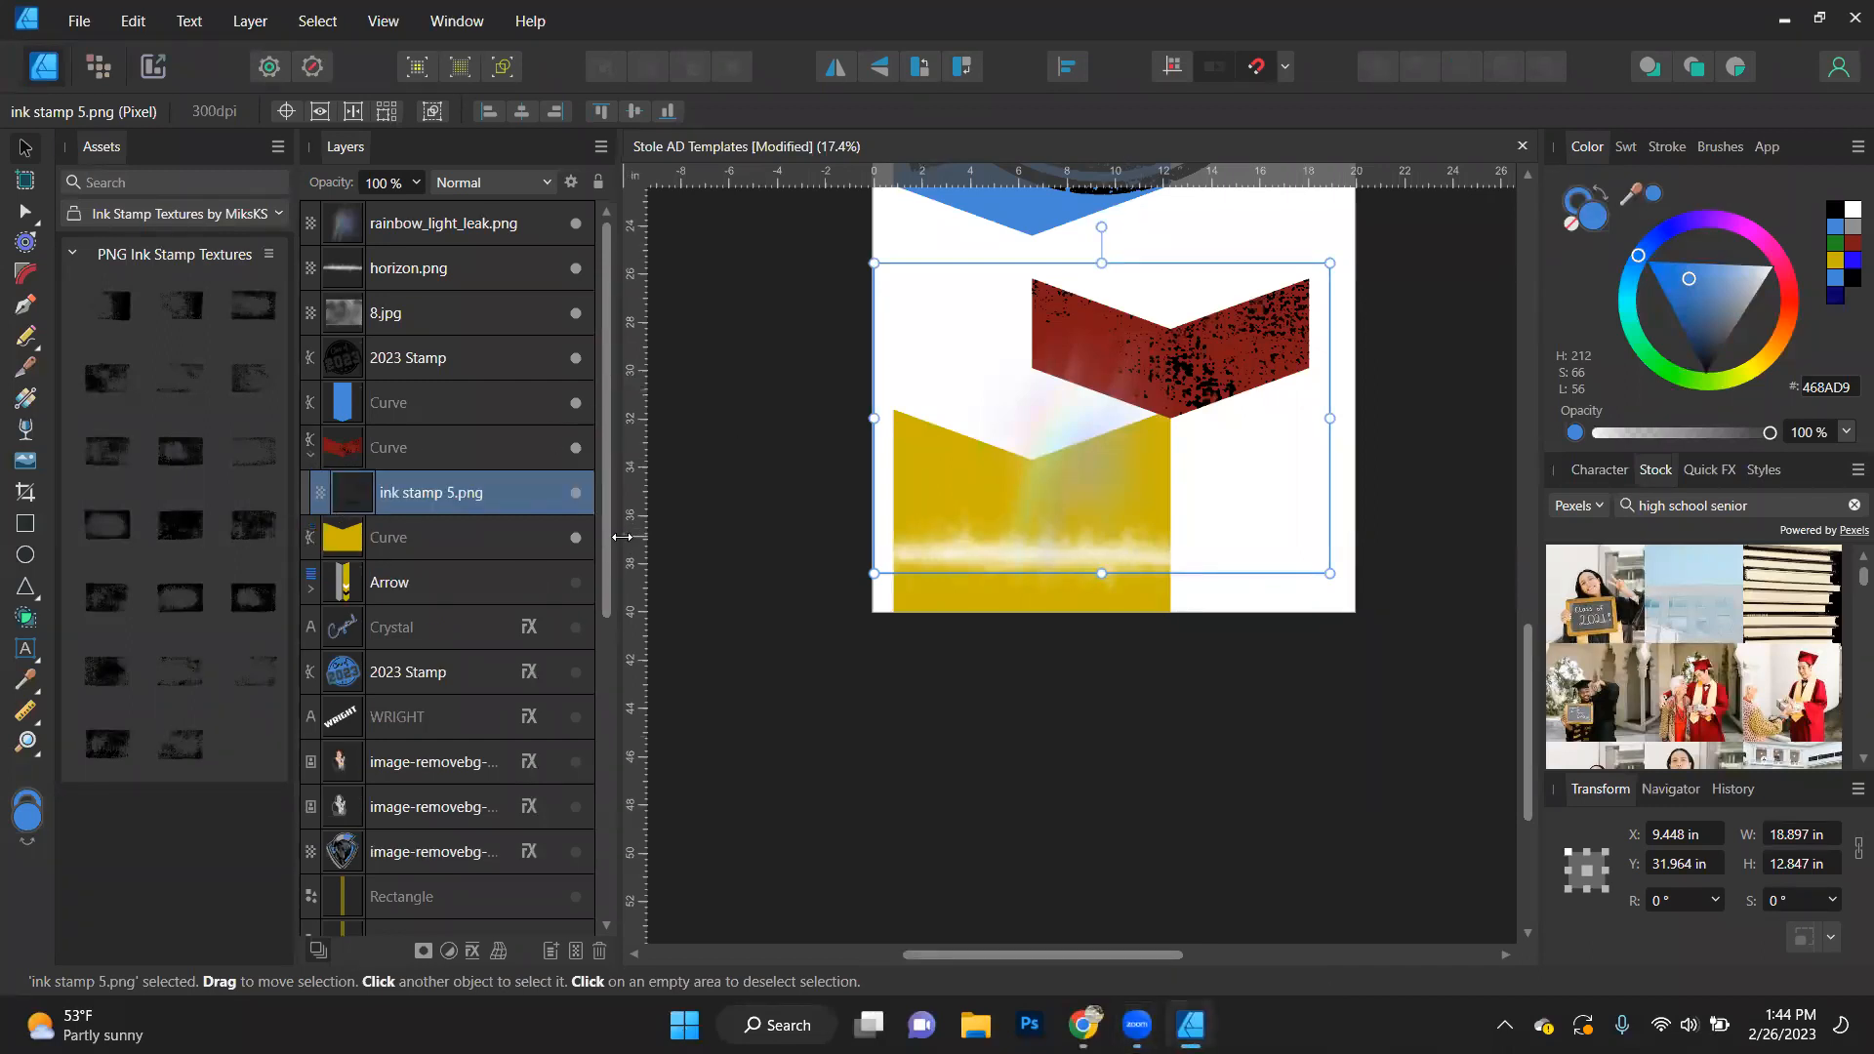
- Take the ink stamp texture out of the red chevron, shift it to about X 10.3 in, Y 31.6 in, and clip it inside again
{"action": "left_click_drag", "start_coordinate": [414, 503], "coordinate": [369, 416]}
{"action": "mouse_move", "coordinate": [1125, 283]}
{"action": "left_mouse_down"}
{"action": "mouse_move", "coordinate": [1134, 361]}
{"action": "mouse_move", "coordinate": [1238, 298]}
{"action": "mouse_move", "coordinate": [1146, 273]}
{"action": "left_mouse_up"}
{"action": "left_click_drag", "start_coordinate": [414, 442], "coordinate": [408, 488]}
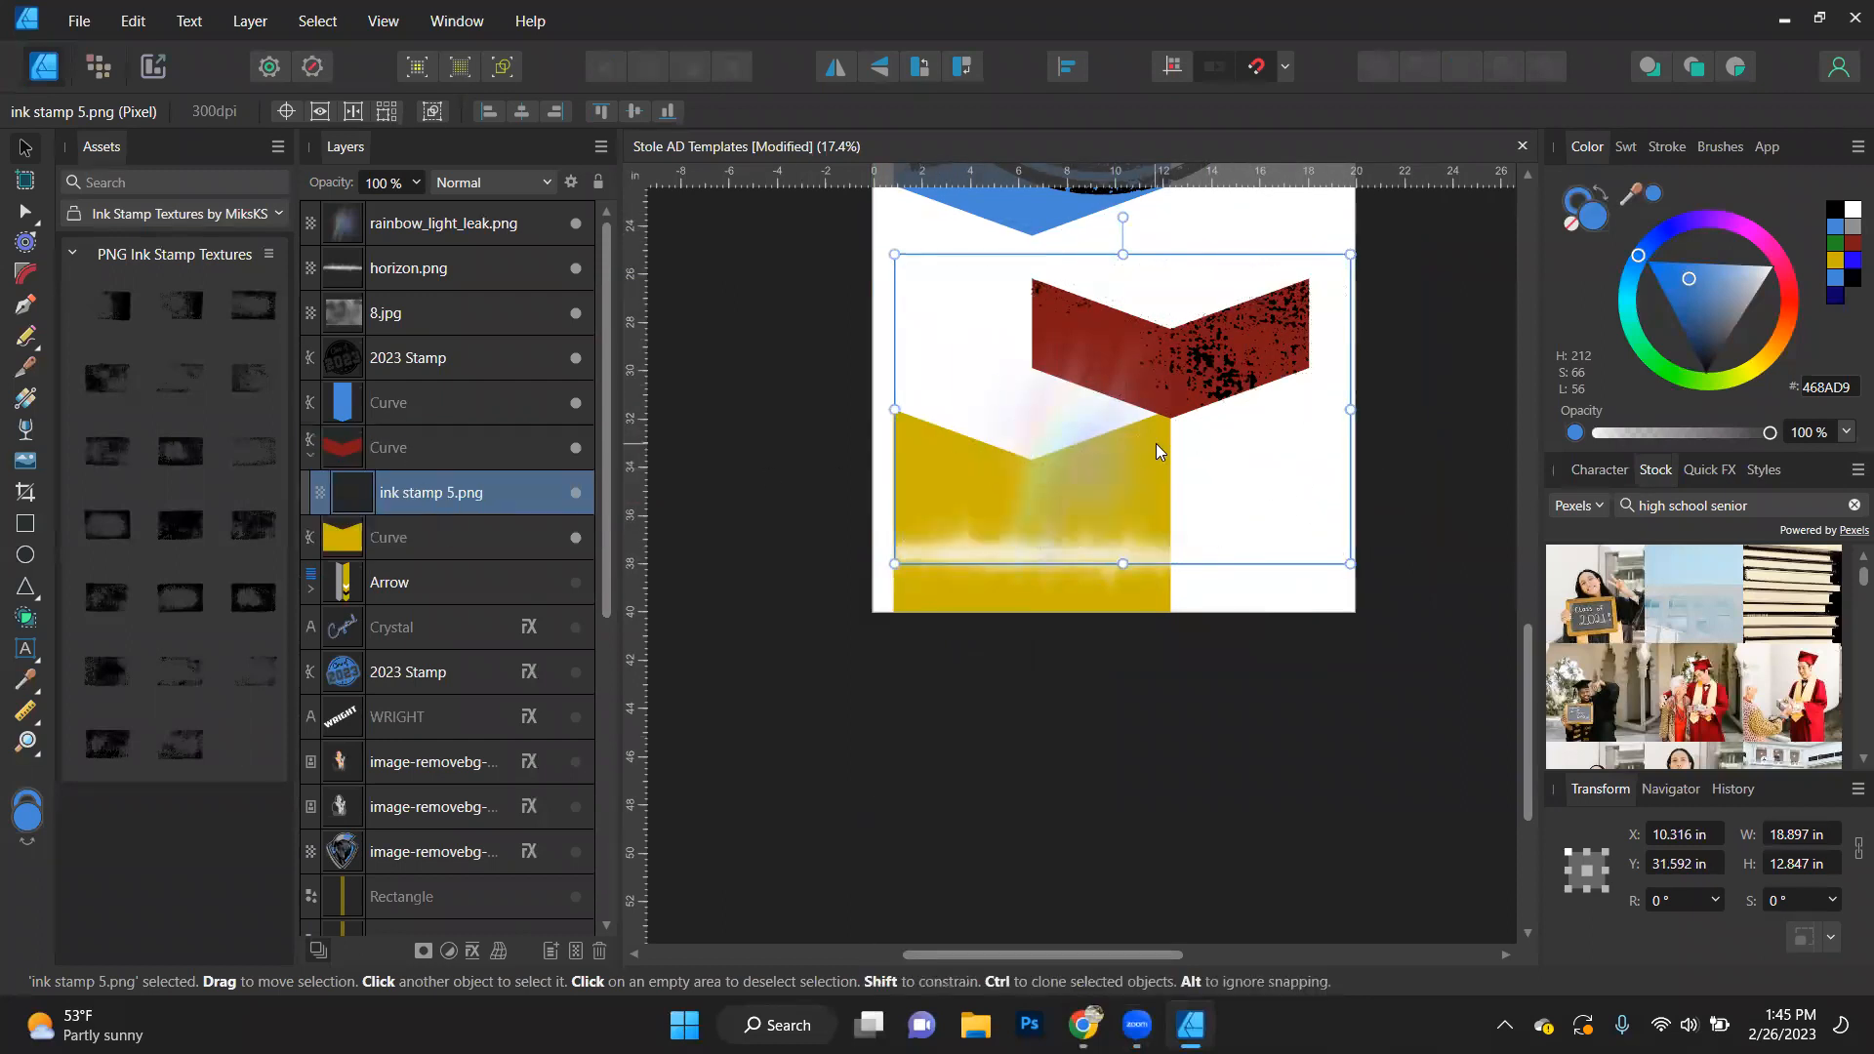
- Reduce the ink stamp texture's height to about 12.3 in and leave it unclipped above the red chevron at about X 10.3 in, Y 32 in
{"action": "mouse_move", "coordinate": [1245, 352]}
{"action": "left_mouse_down"}
{"action": "mouse_move", "coordinate": [1166, 517]}
{"action": "mouse_move", "coordinate": [1388, 289]}
{"action": "mouse_move", "coordinate": [1261, 207]}
{"action": "mouse_move", "coordinate": [1327, 167]}
{"action": "left_mouse_up"}
{"action": "mouse_move", "coordinate": [1201, 351]}
{"action": "left_mouse_down"}
{"action": "mouse_move", "coordinate": [1109, 484]}
{"action": "mouse_move", "coordinate": [1165, 582]}
{"action": "mouse_move", "coordinate": [1151, 535]}
{"action": "mouse_move", "coordinate": [1272, 455]}
{"action": "mouse_move", "coordinate": [1293, 515]}
{"action": "mouse_move", "coordinate": [1219, 453]}
{"action": "mouse_move", "coordinate": [1273, 357]}
{"action": "mouse_move", "coordinate": [1200, 331]}
{"action": "mouse_move", "coordinate": [1252, 355]}
{"action": "mouse_move", "coordinate": [1250, 258]}
{"action": "left_mouse_up"}
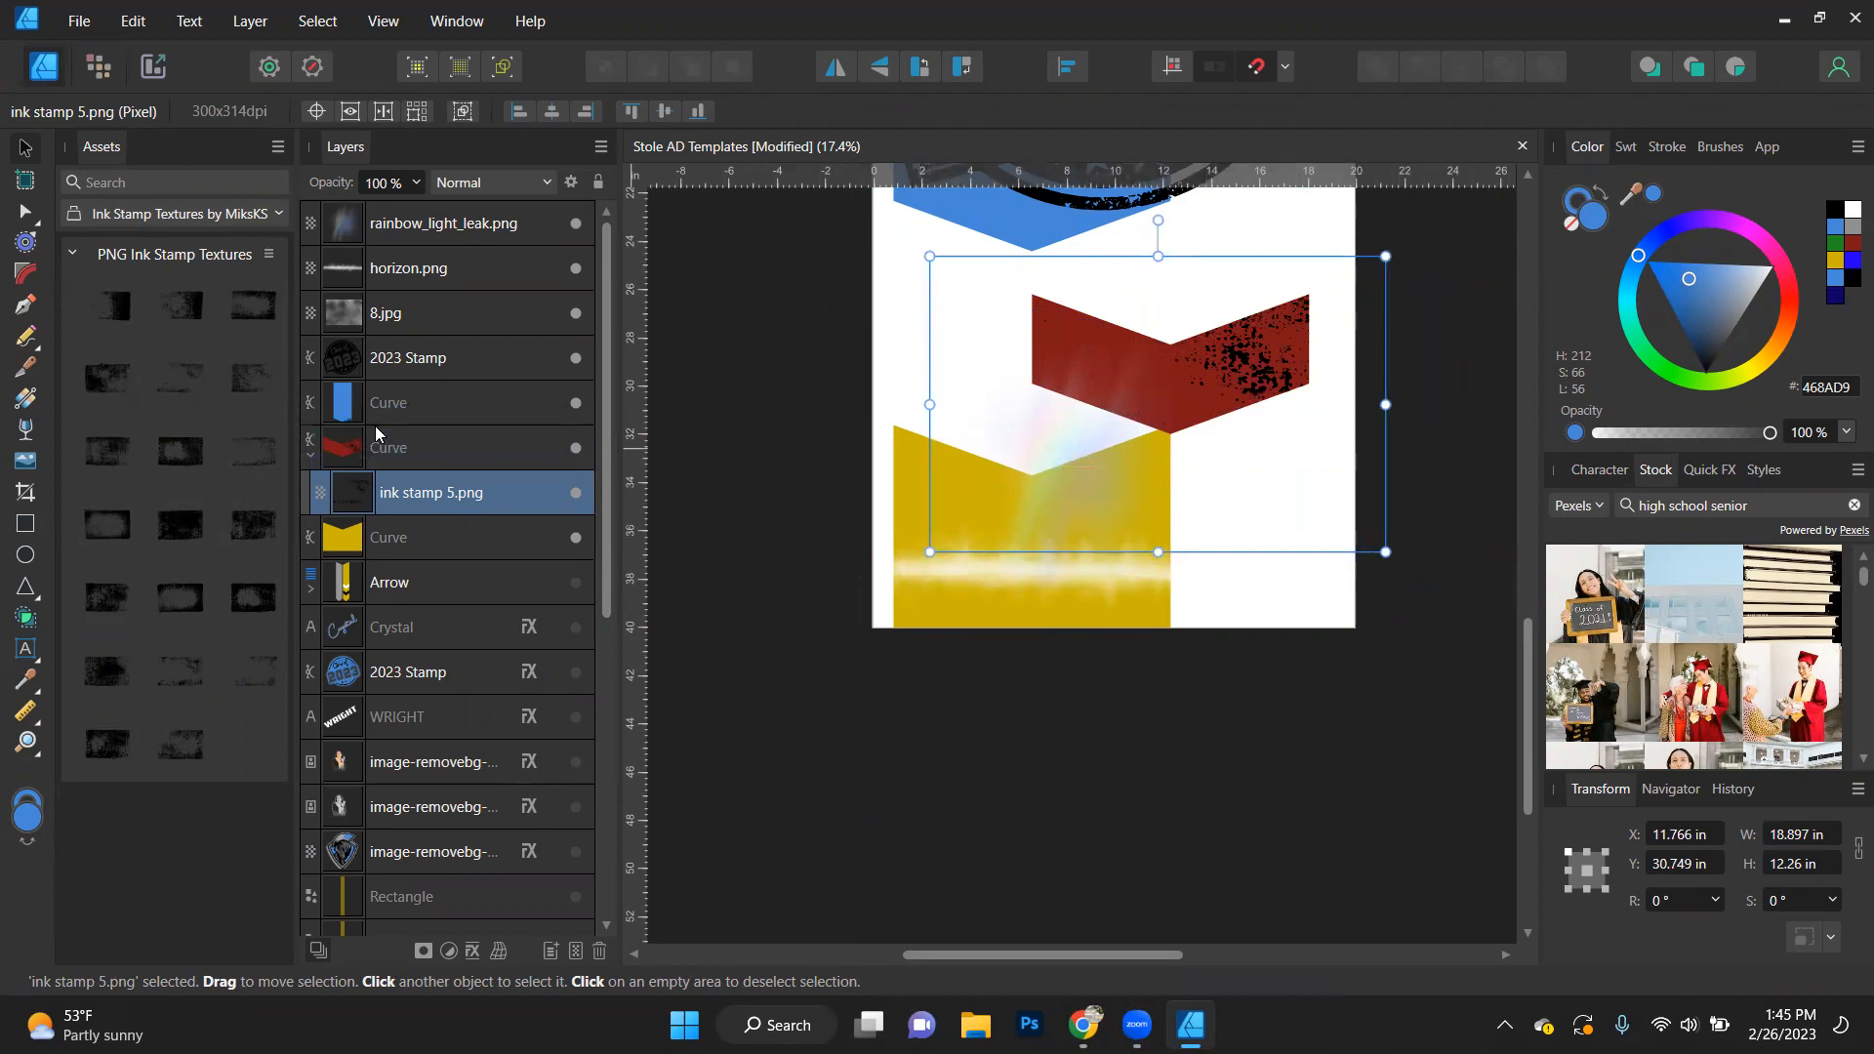
{"action": "key", "text": "ctrl+z"}
{"action": "mouse_move", "coordinate": [1266, 411]}
{"action": "left_mouse_down"}
{"action": "mouse_move", "coordinate": [1220, 551]}
{"action": "mouse_move", "coordinate": [1238, 404]}
{"action": "mouse_move", "coordinate": [1173, 353]}
{"action": "mouse_move", "coordinate": [1220, 373]}
{"action": "left_mouse_up"}
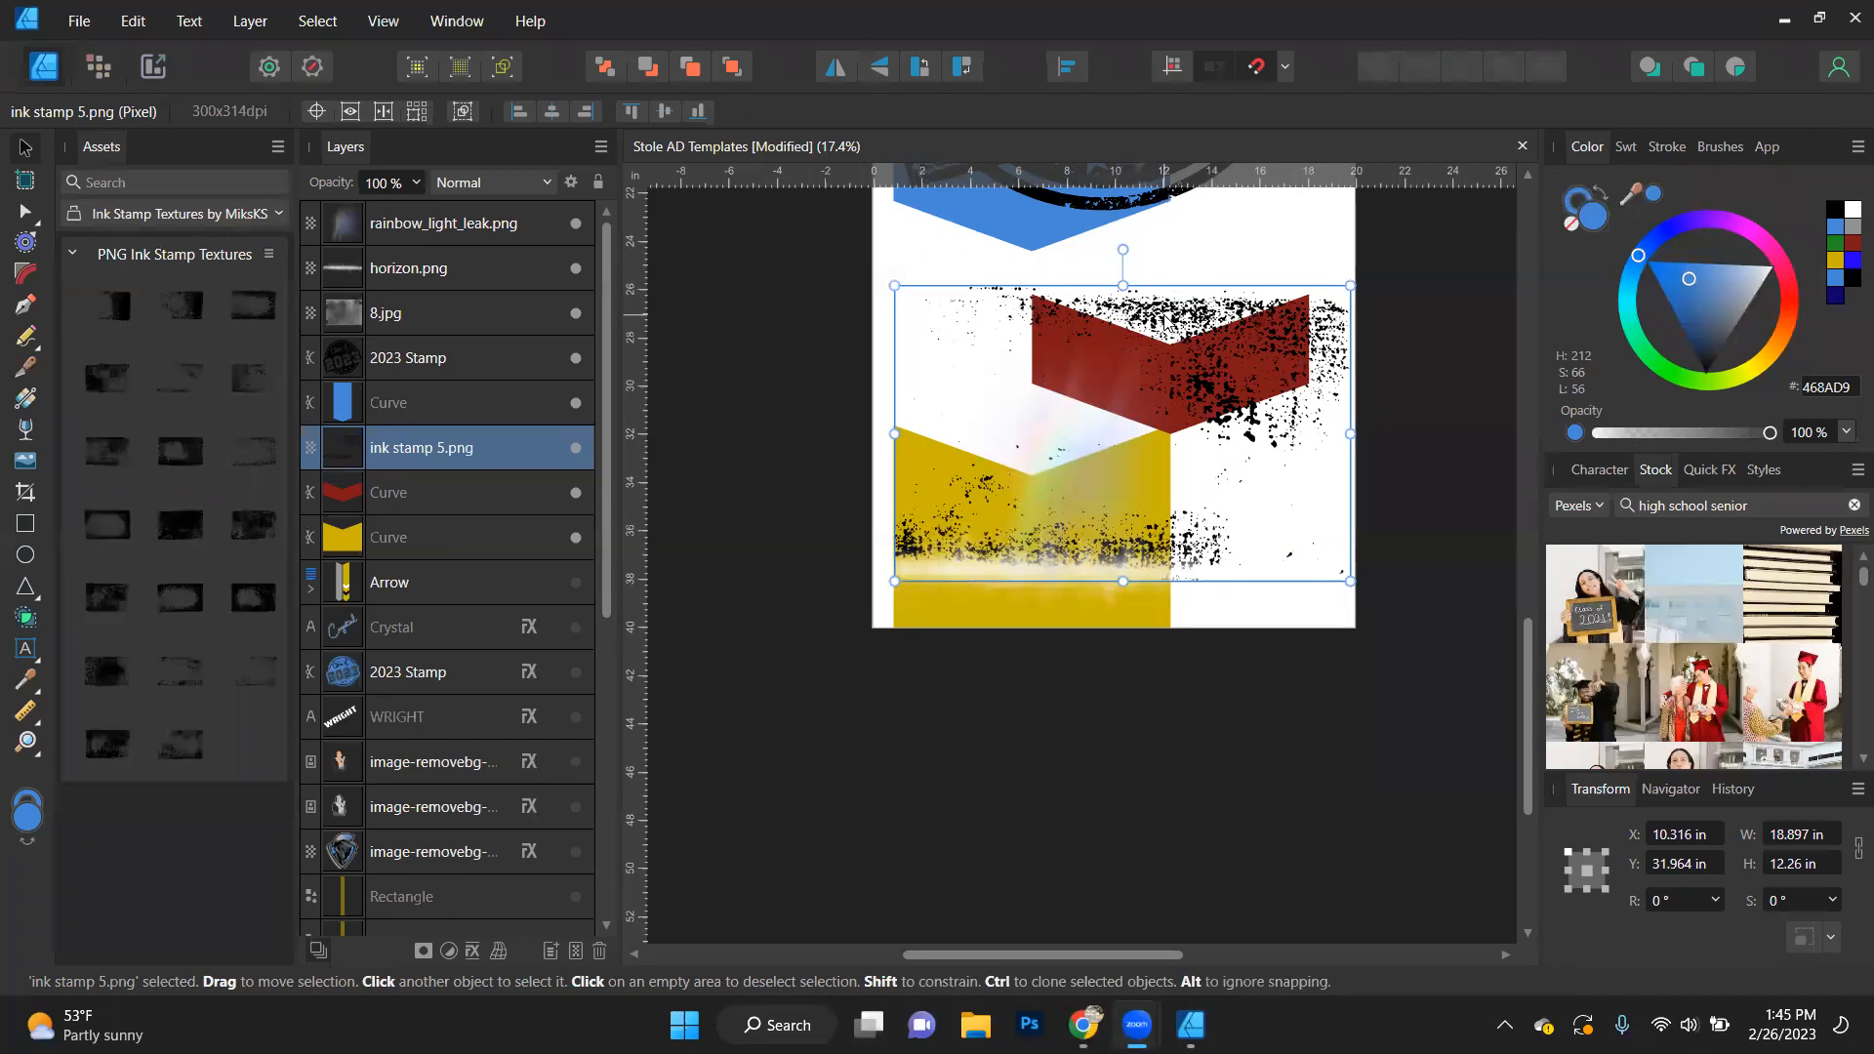
{"action": "left_click", "coordinate": [917, 899]}
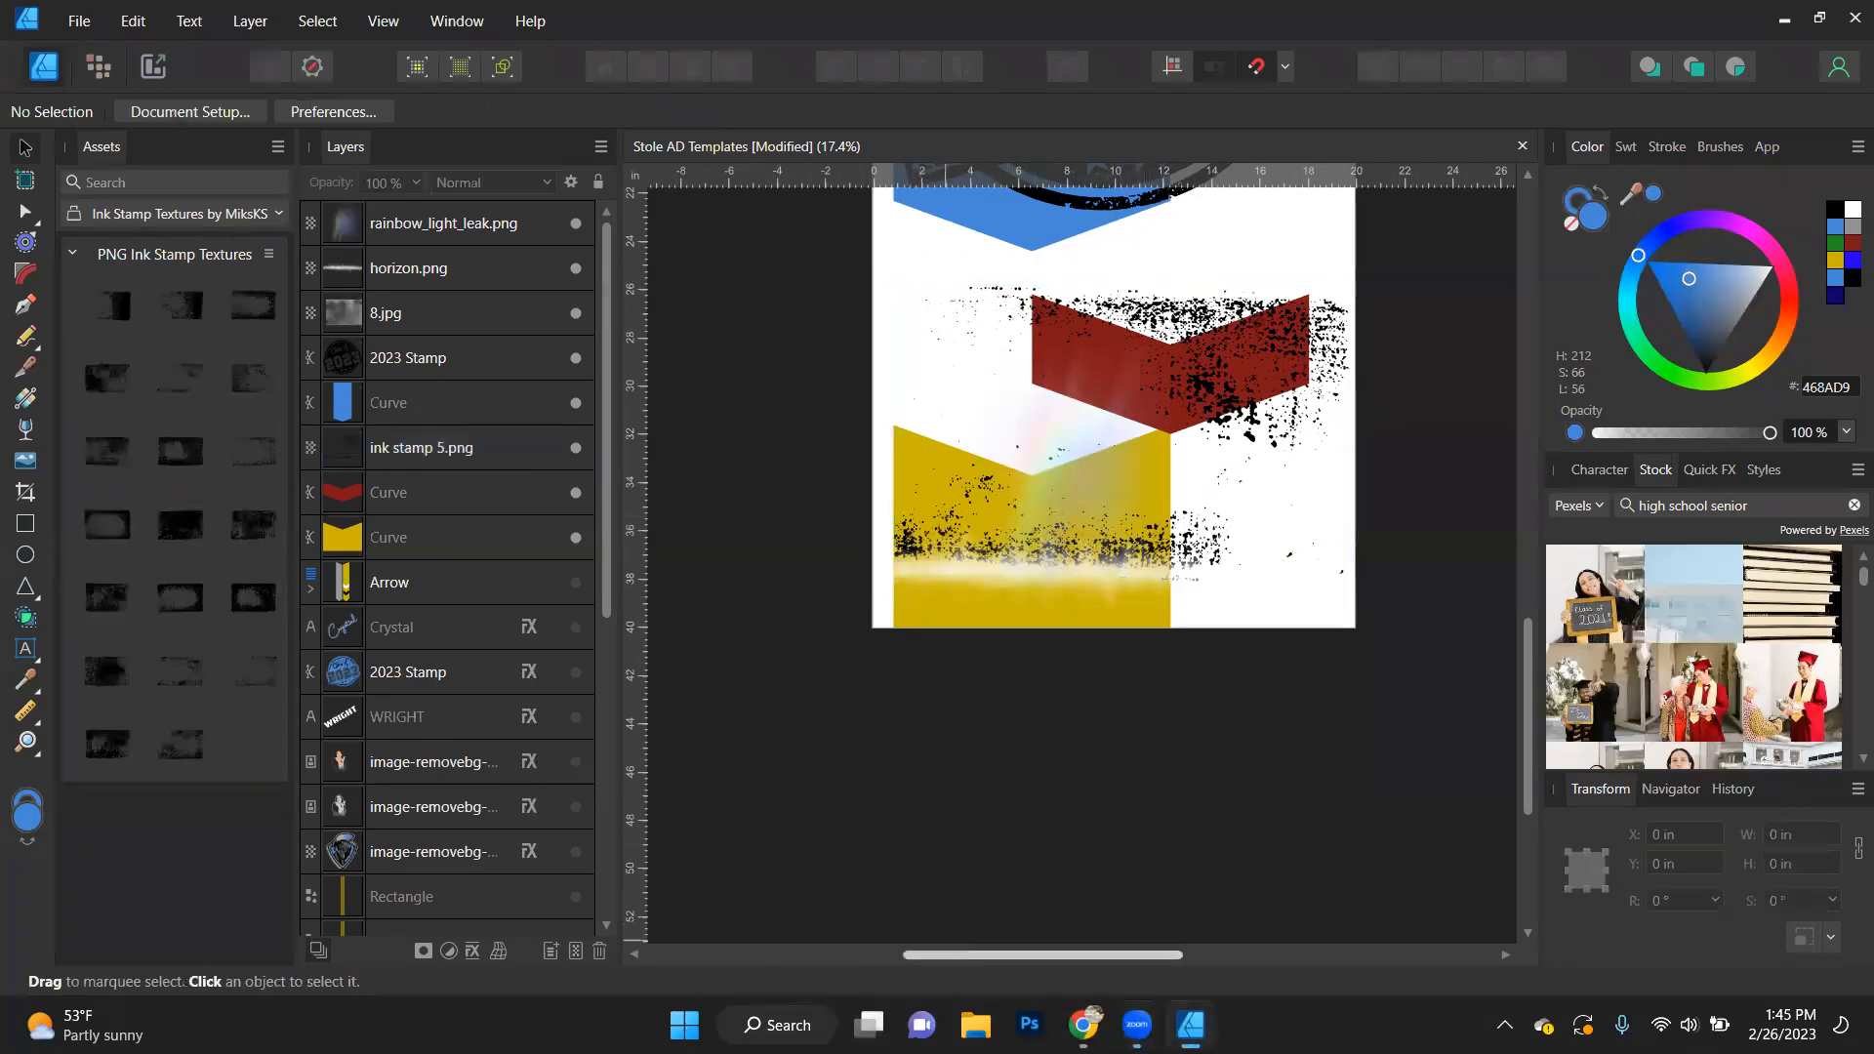
- Launch the original Affinity Designer alongside Affinity Designer 2 and dismiss its welcome panel
{"action": "key", "text": "super"}
{"action": "type", "text": "aff"}
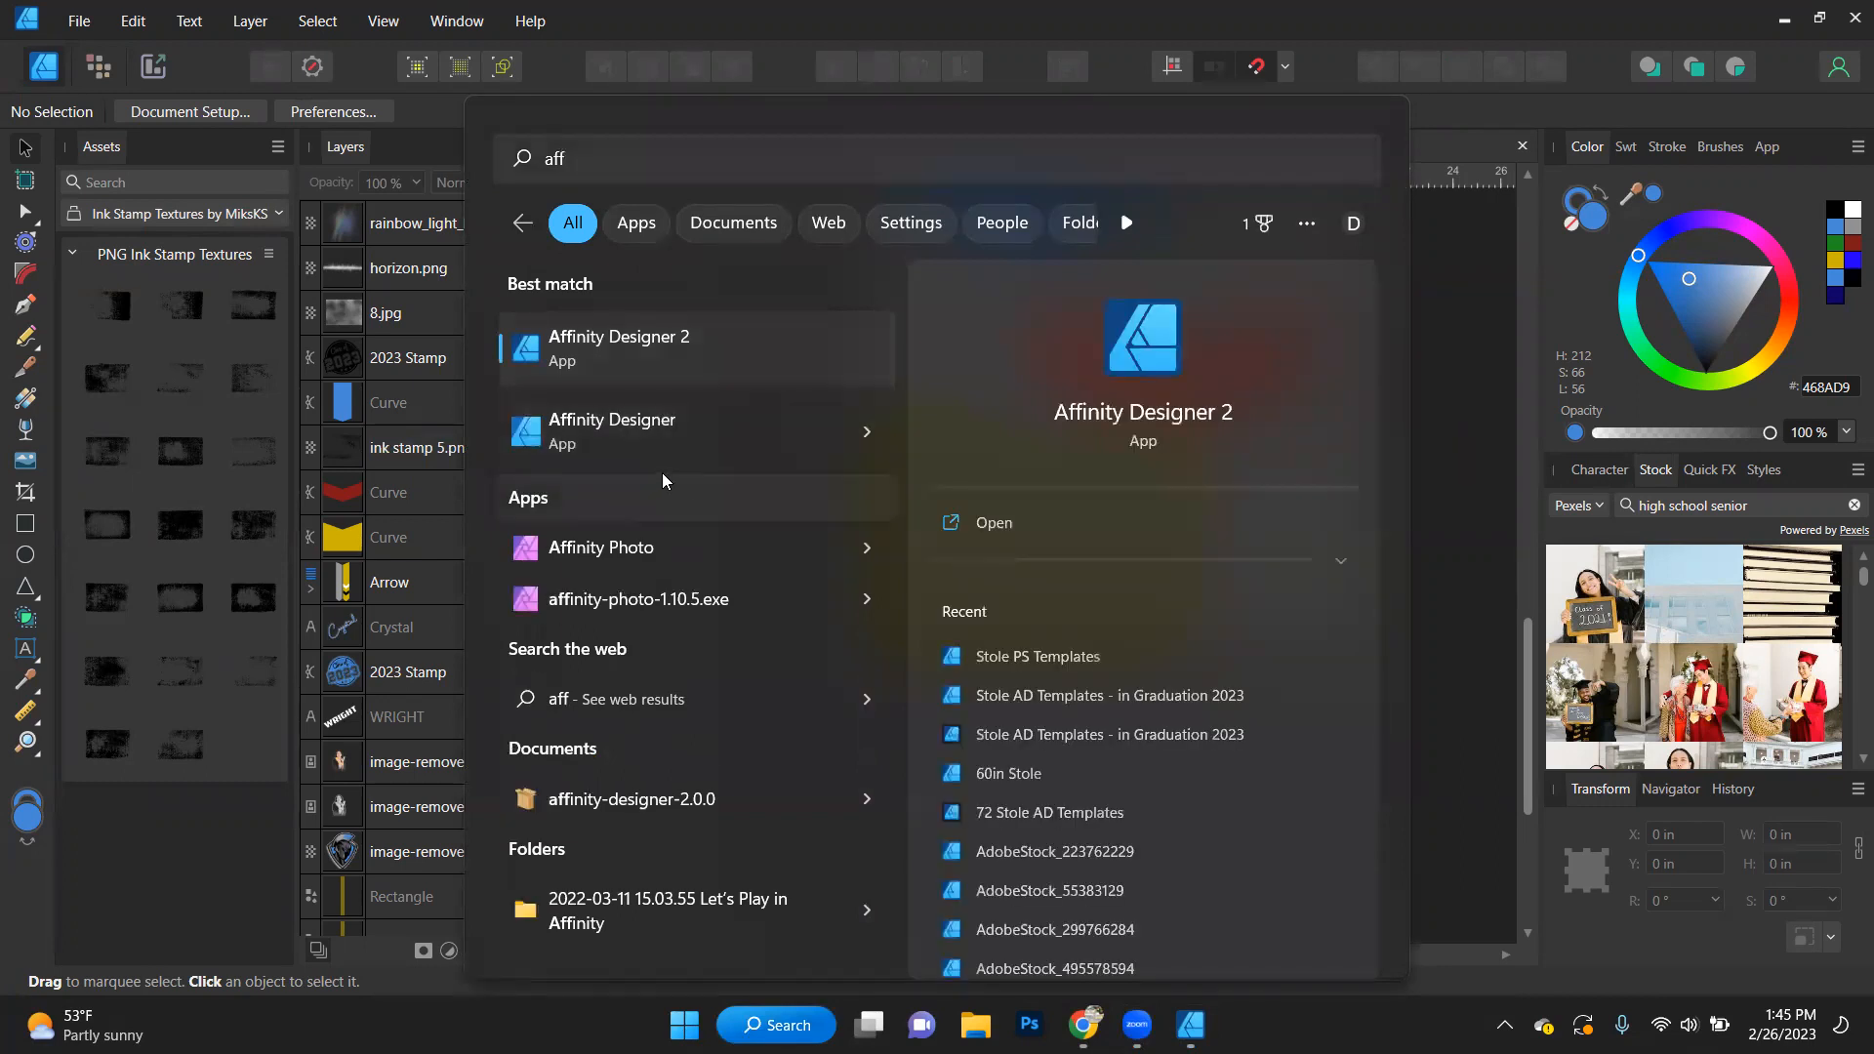
{"action": "left_click", "coordinate": [641, 420]}
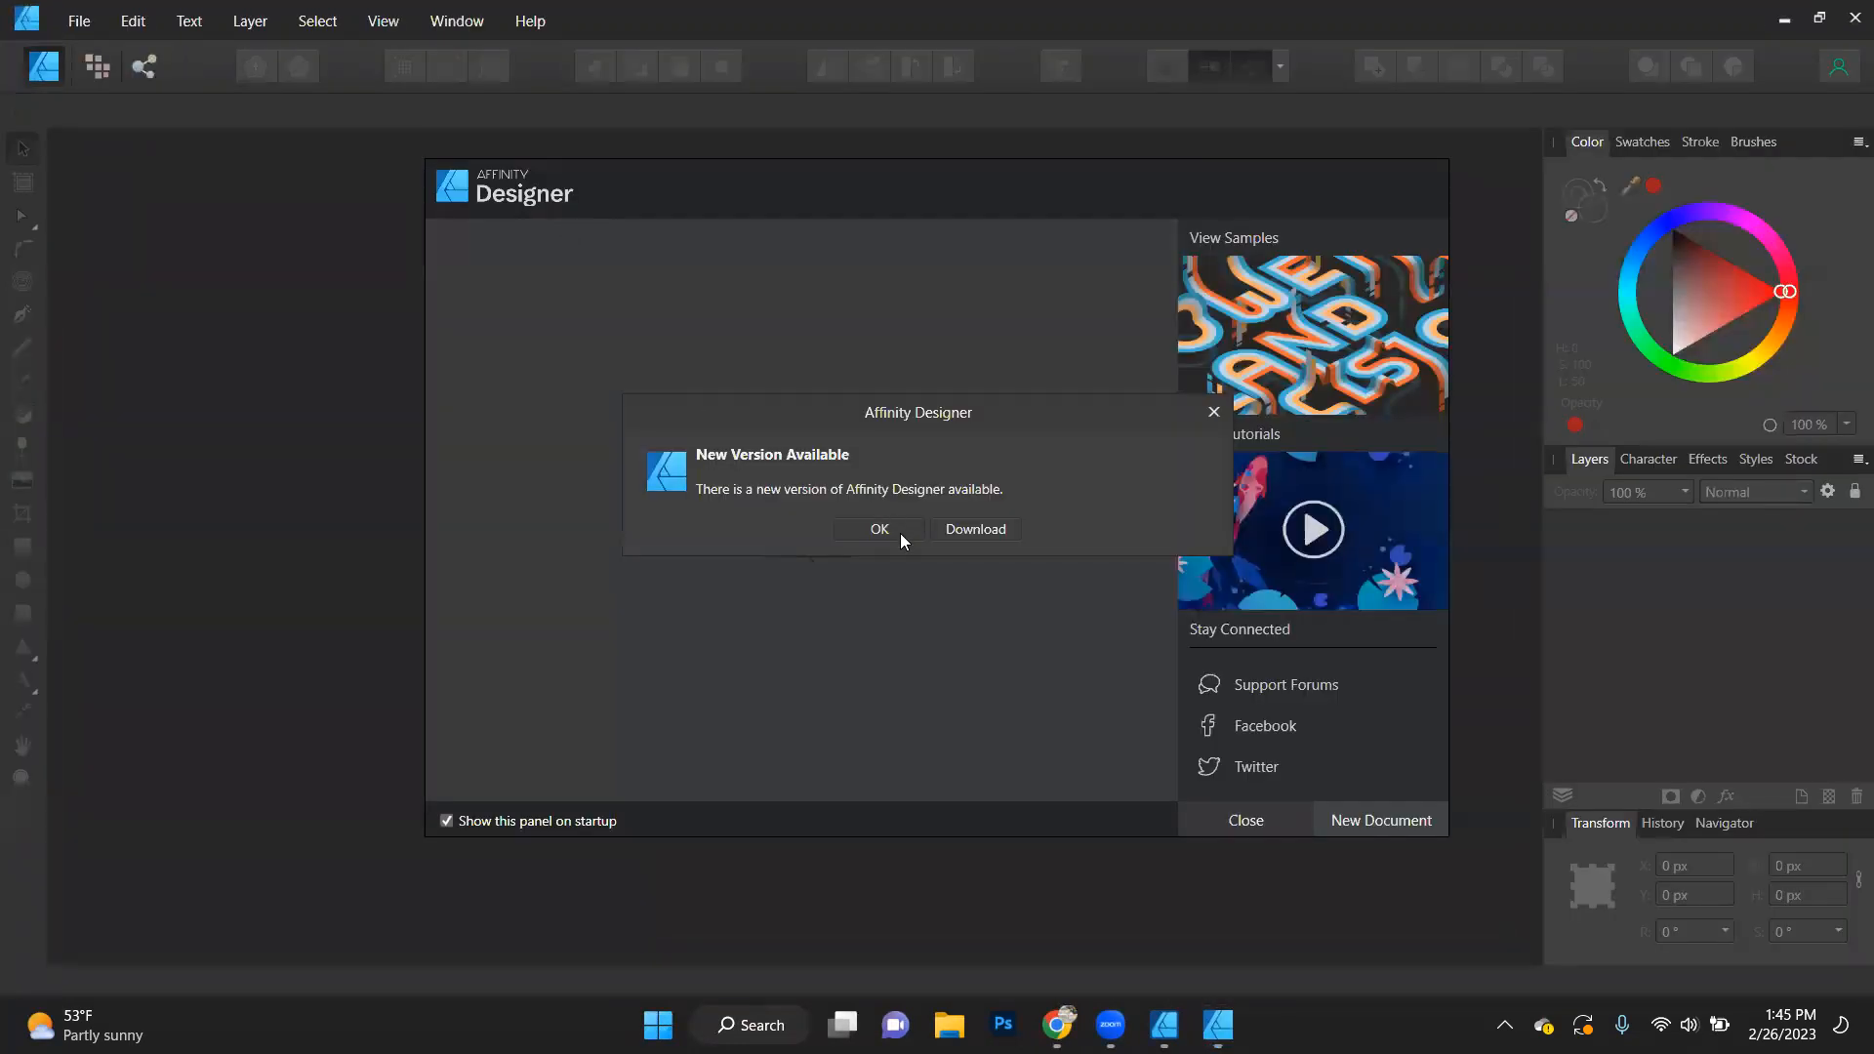
{"action": "left_click", "coordinate": [896, 530]}
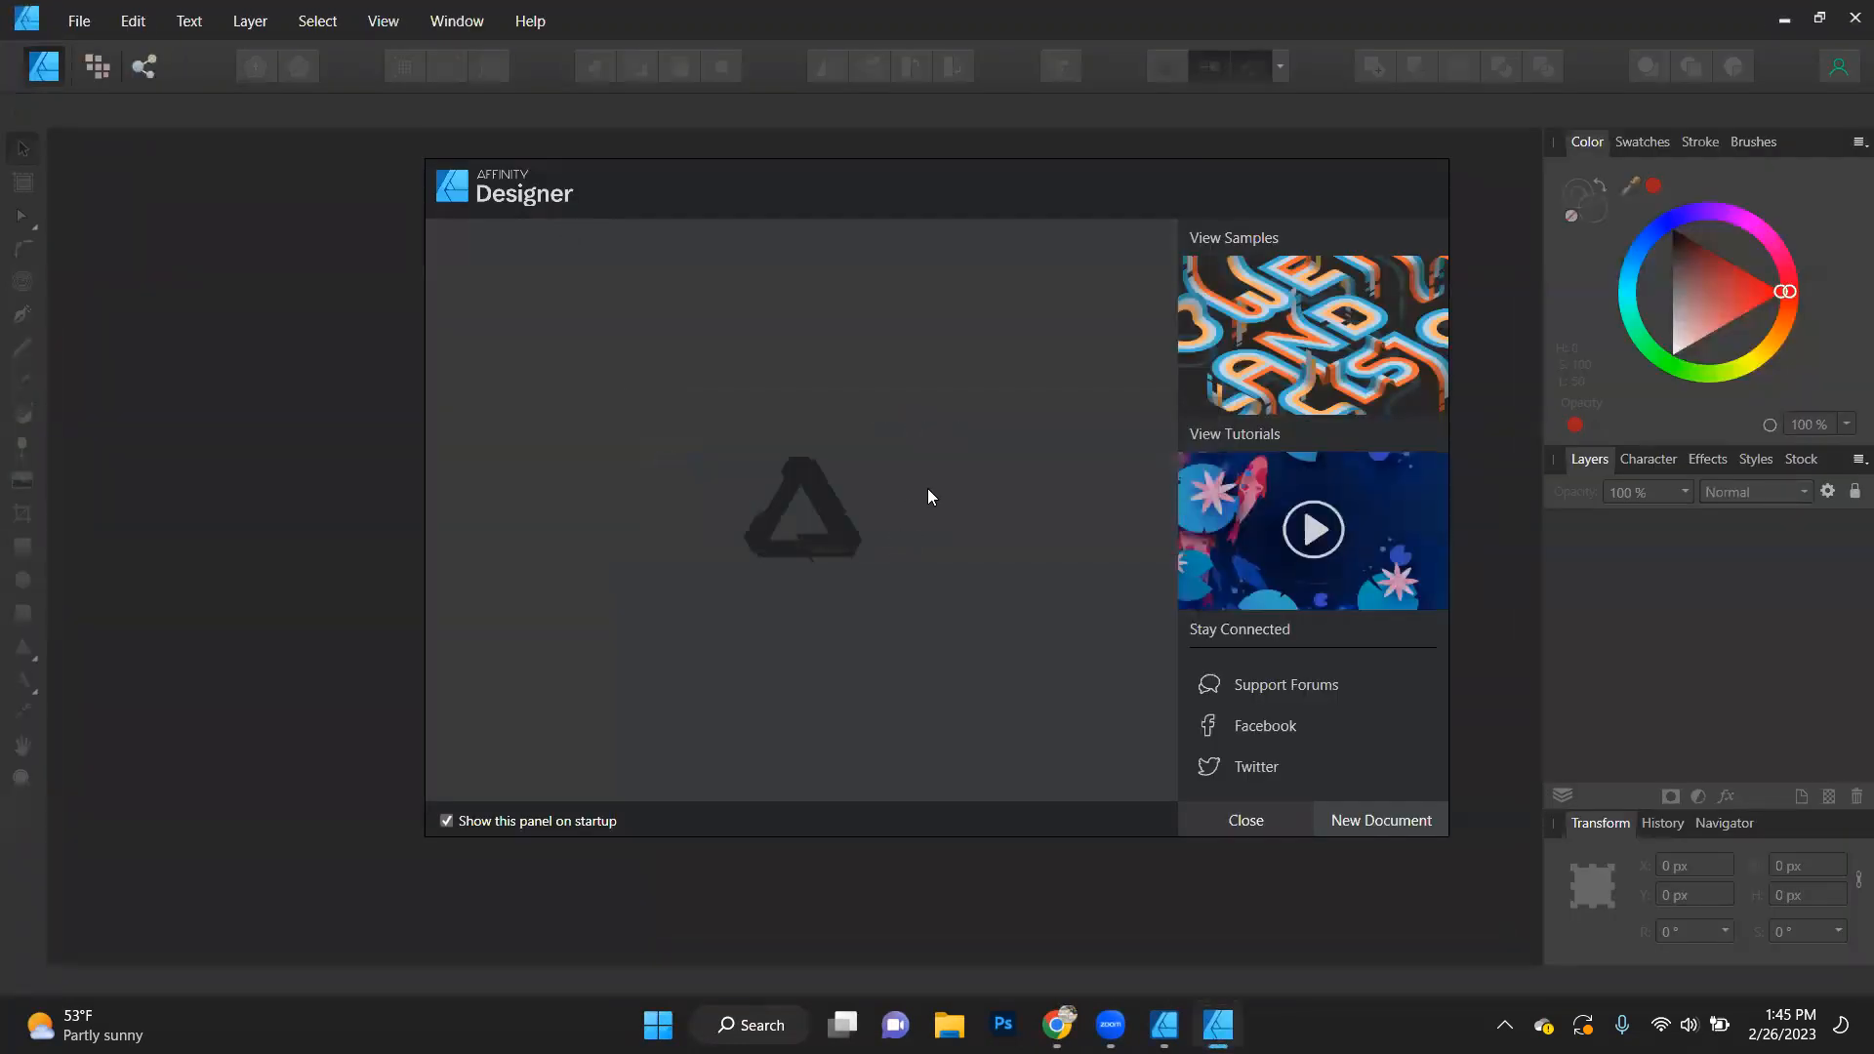
{"action": "left_click", "coordinate": [1394, 826]}
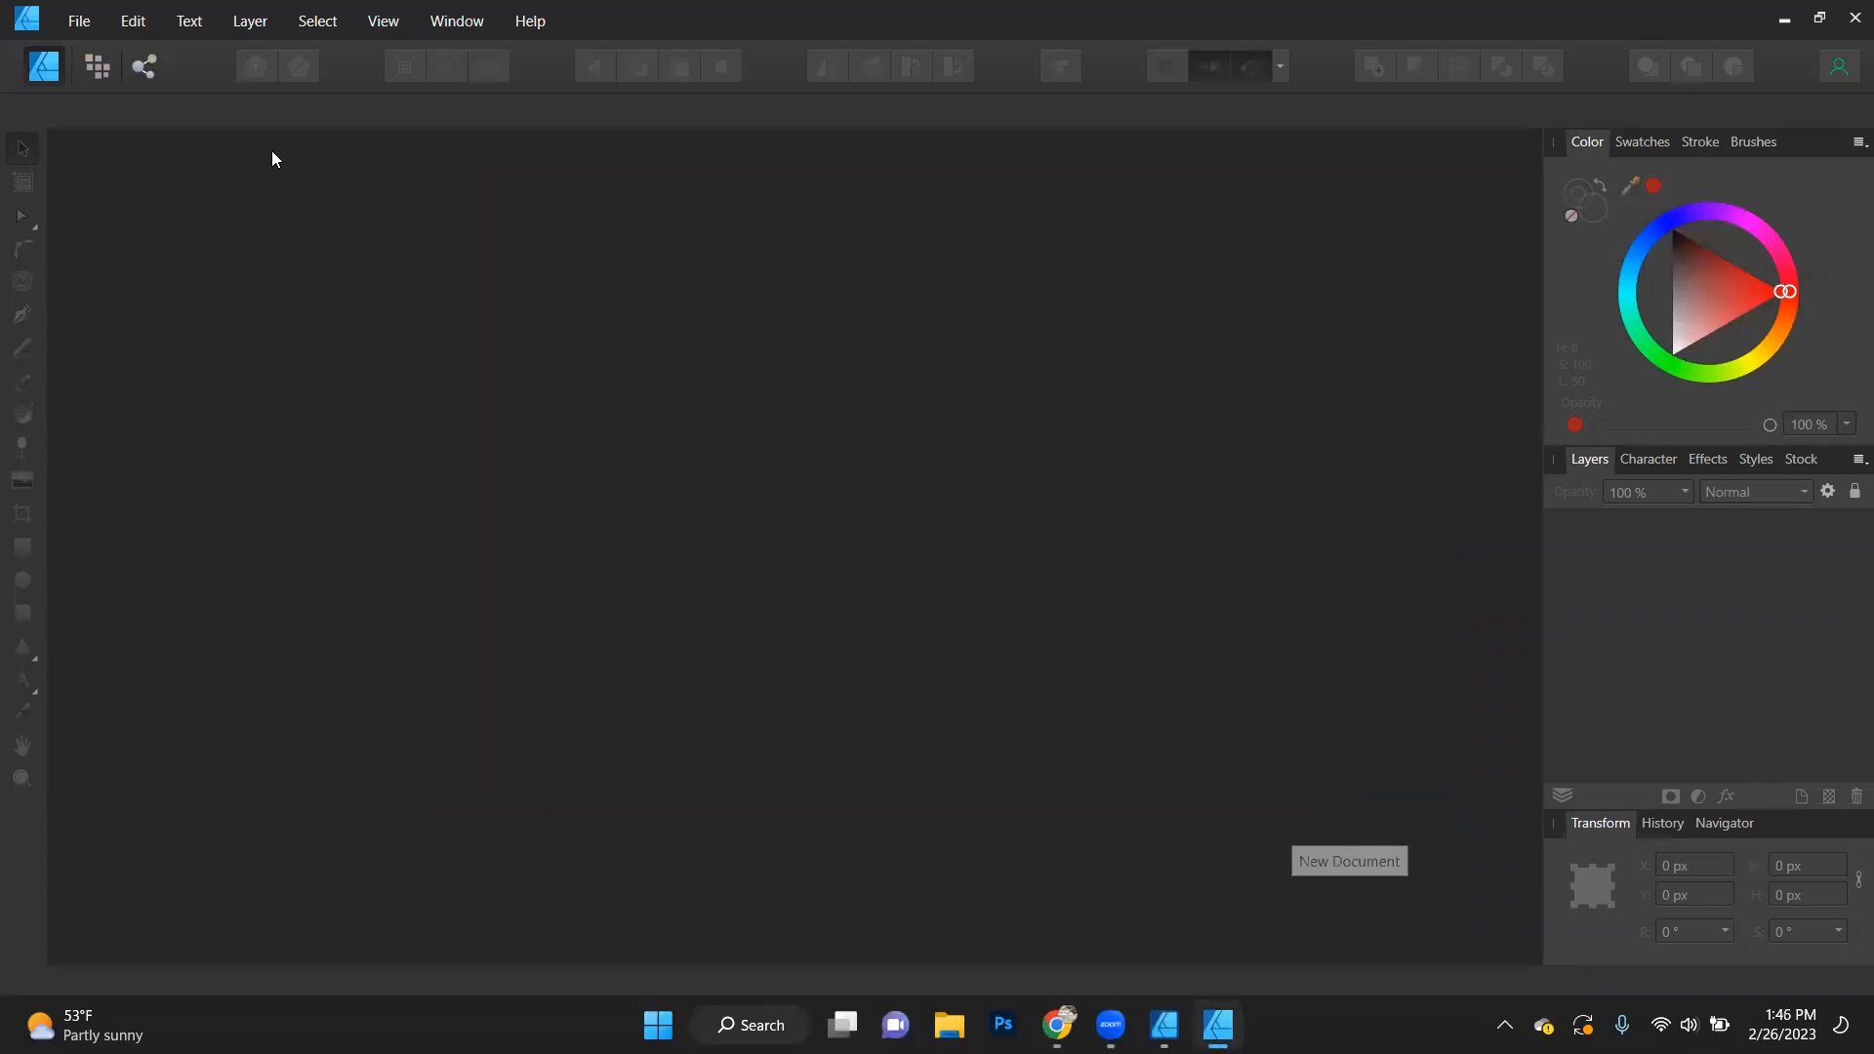
{"action": "left_click", "coordinate": [1508, 903]}
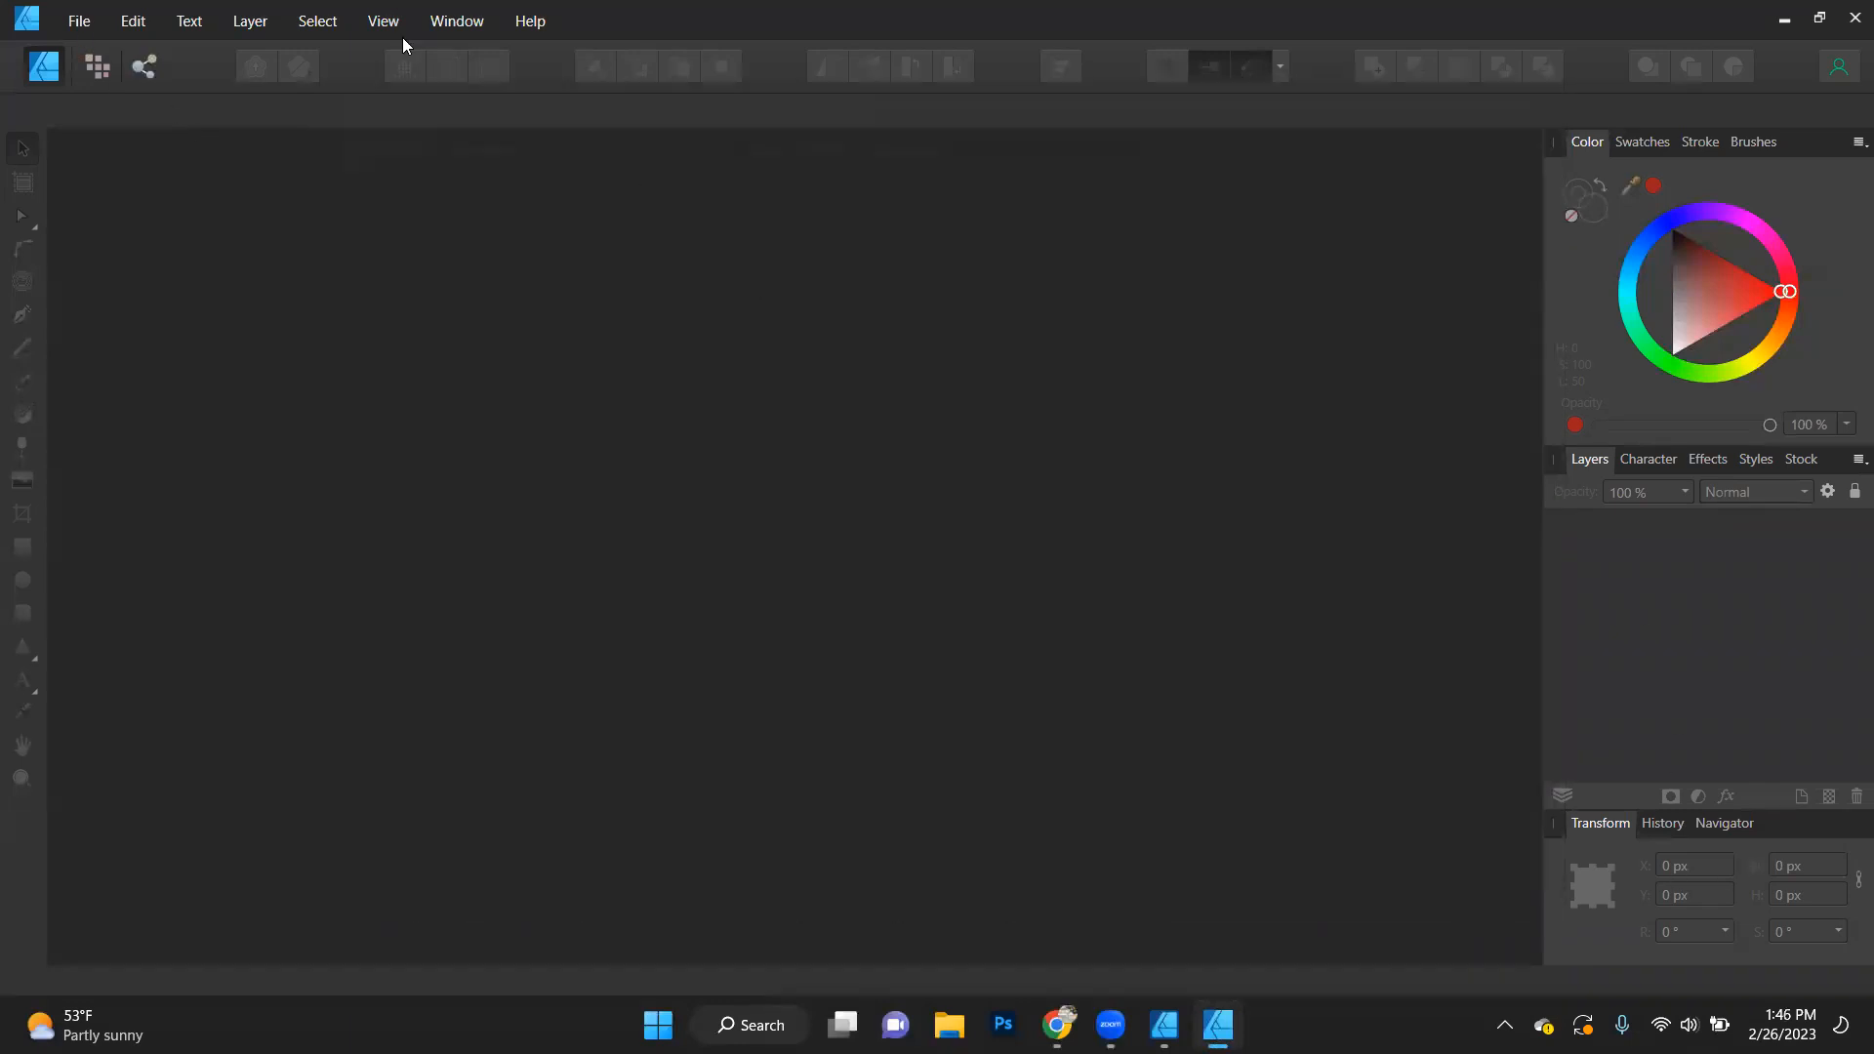
- Try to open Stole AD Templates from the Graduation 2023 folder in Designs2 using the original Affinity Designer
{"action": "left_click", "coordinate": [93, 31]}
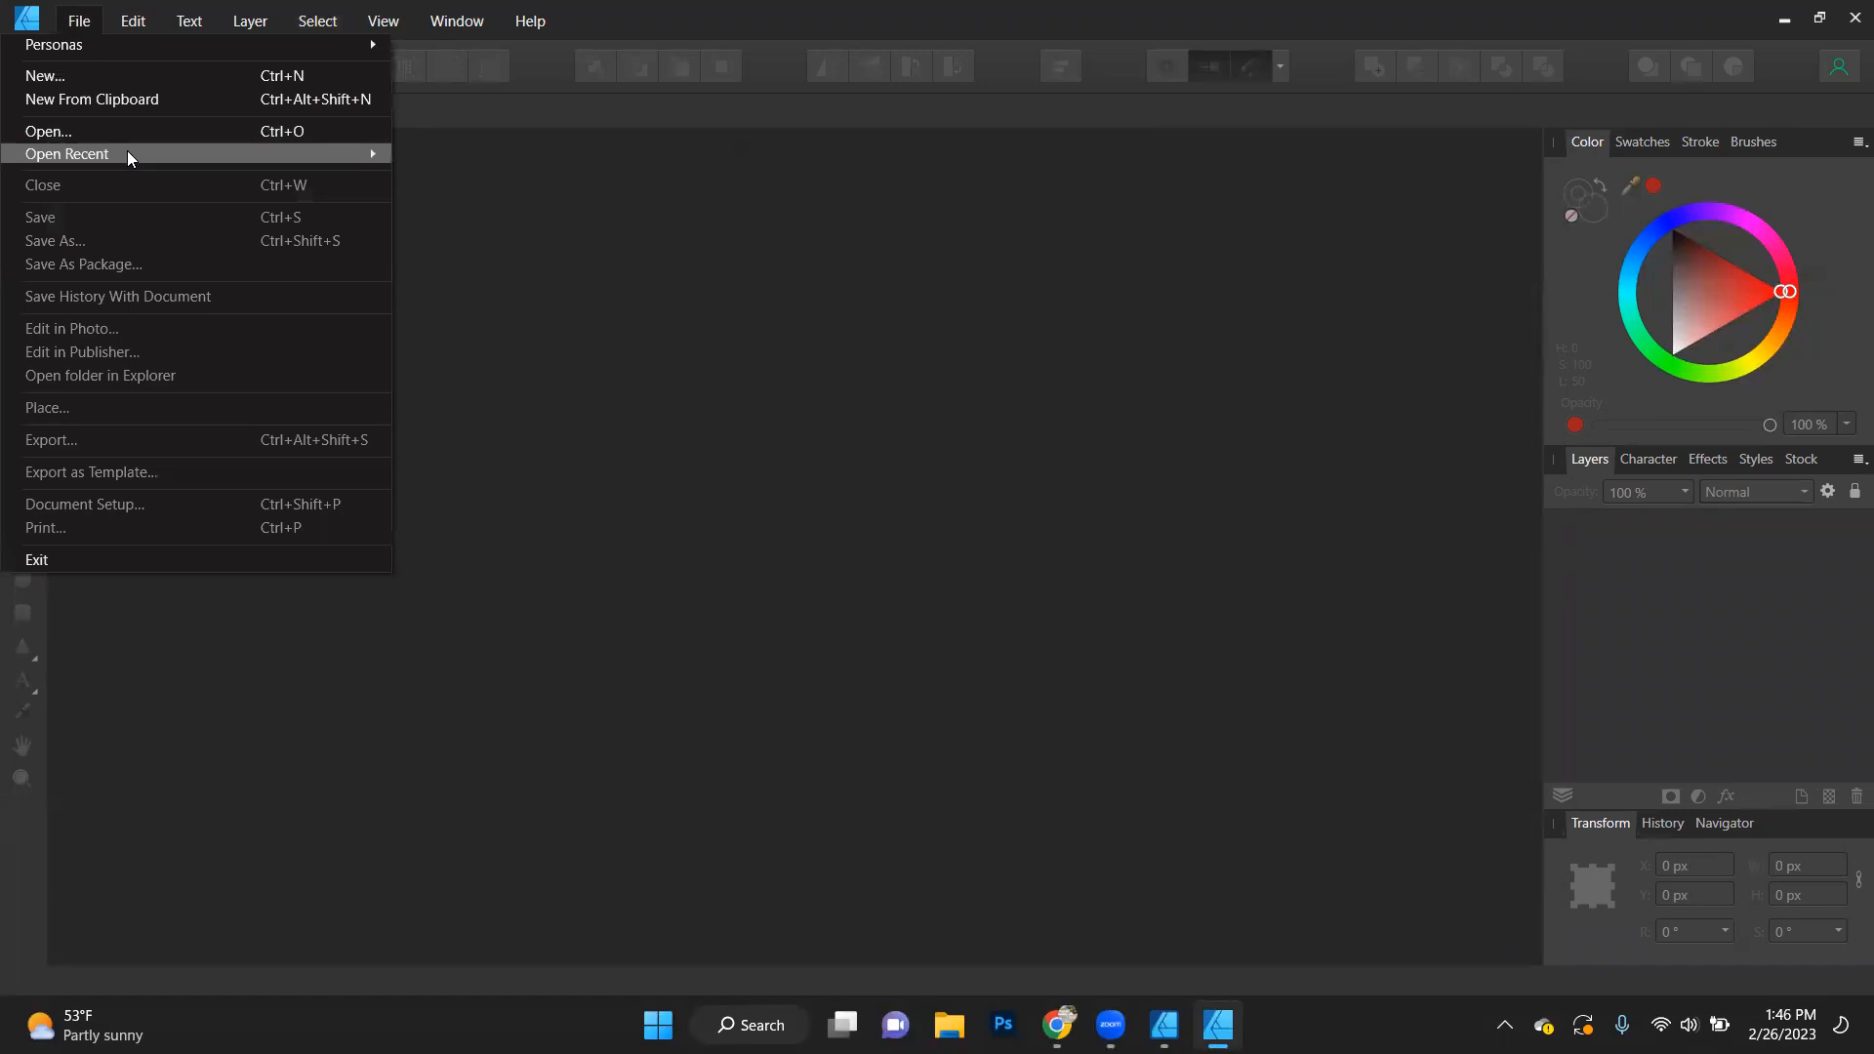
{"action": "left_click", "coordinate": [131, 129]}
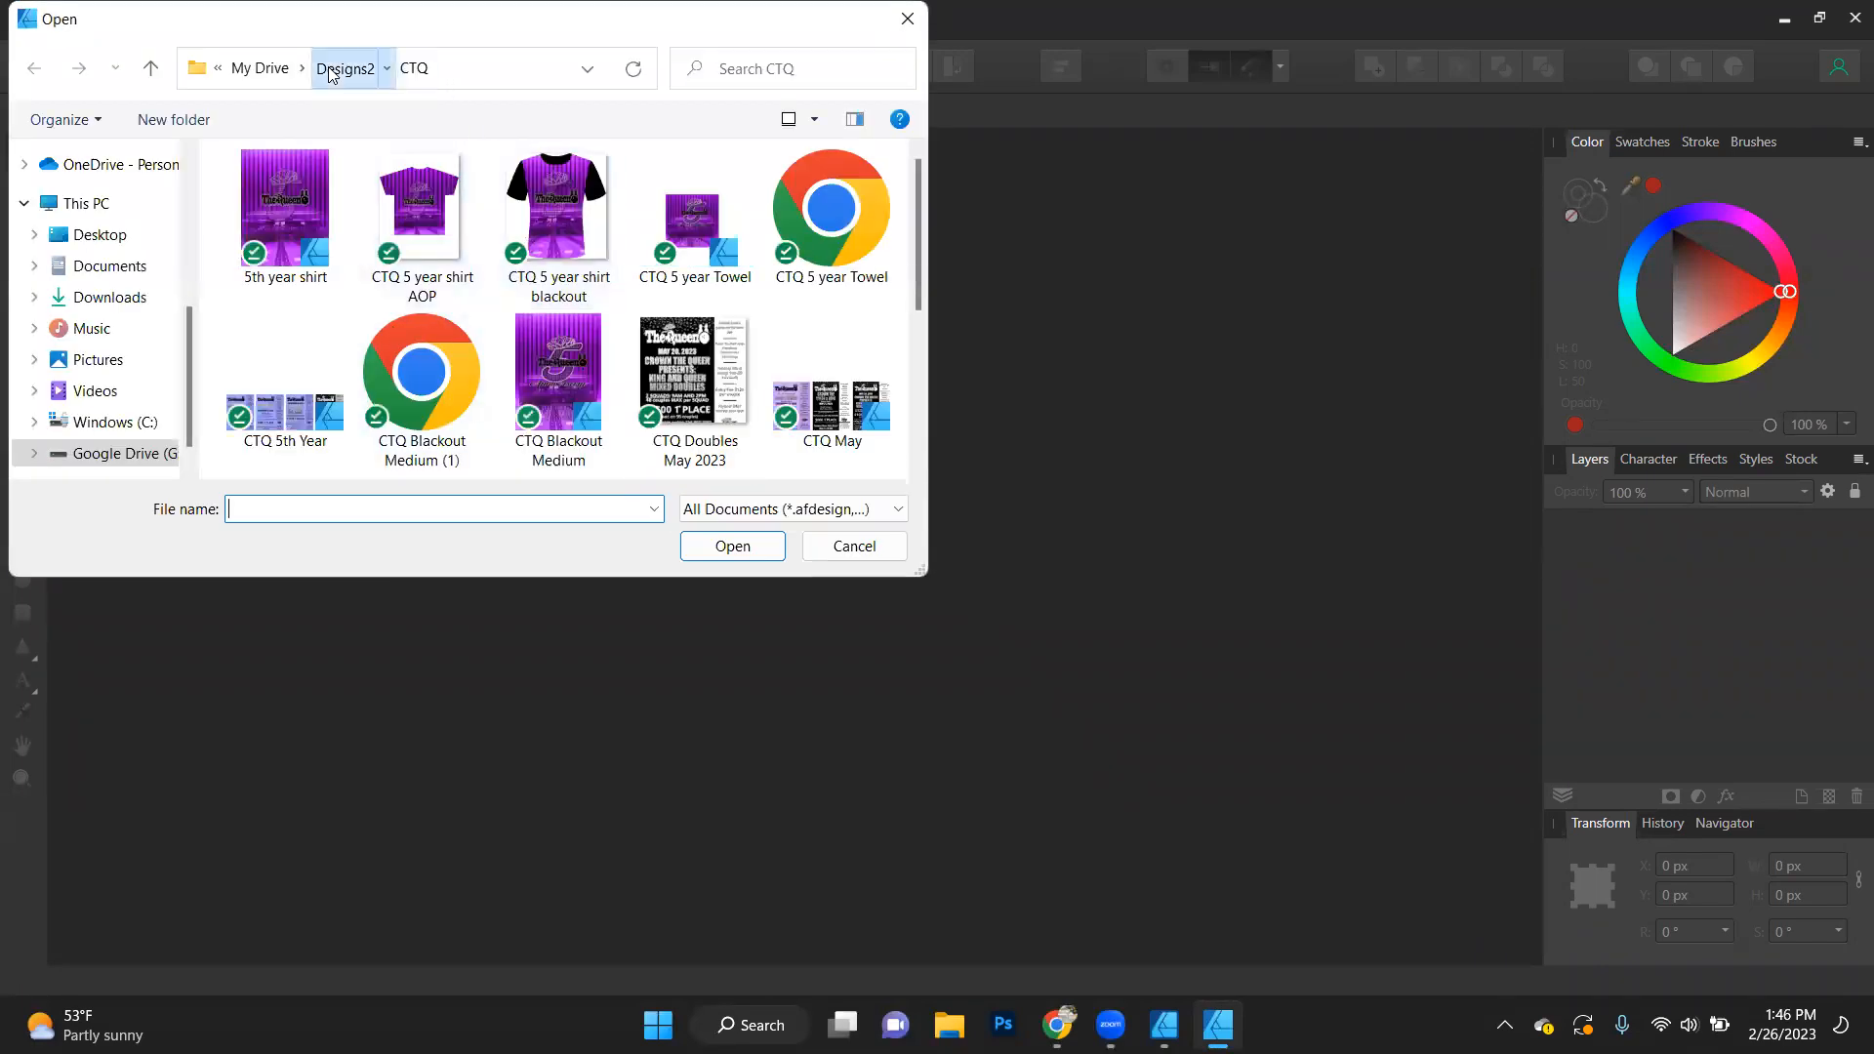
{"action": "left_click", "coordinate": [360, 67]}
{"action": "scroll", "coordinate": [352, 285], "scroll_direction": "down", "scroll_amount": 3}
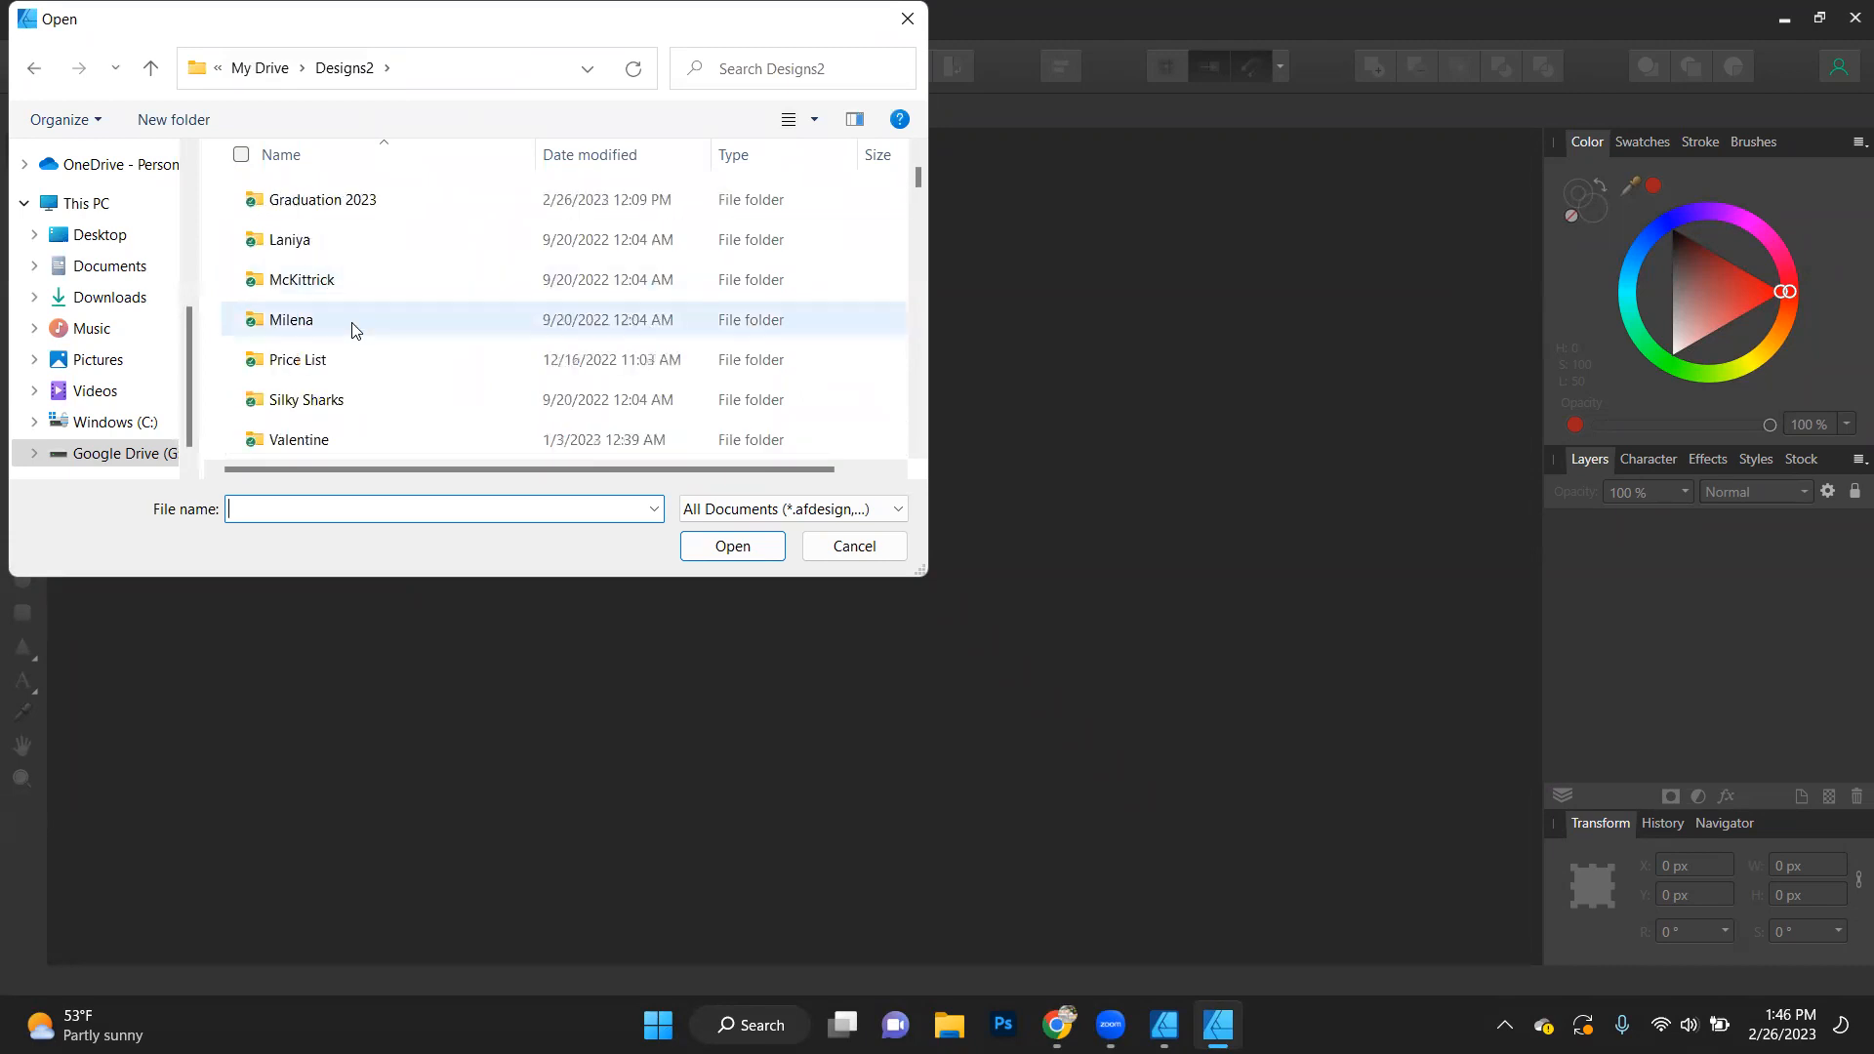
{"action": "double_click", "coordinate": [369, 210]}
{"action": "scroll", "coordinate": [384, 313], "scroll_direction": "down", "scroll_amount": 1}
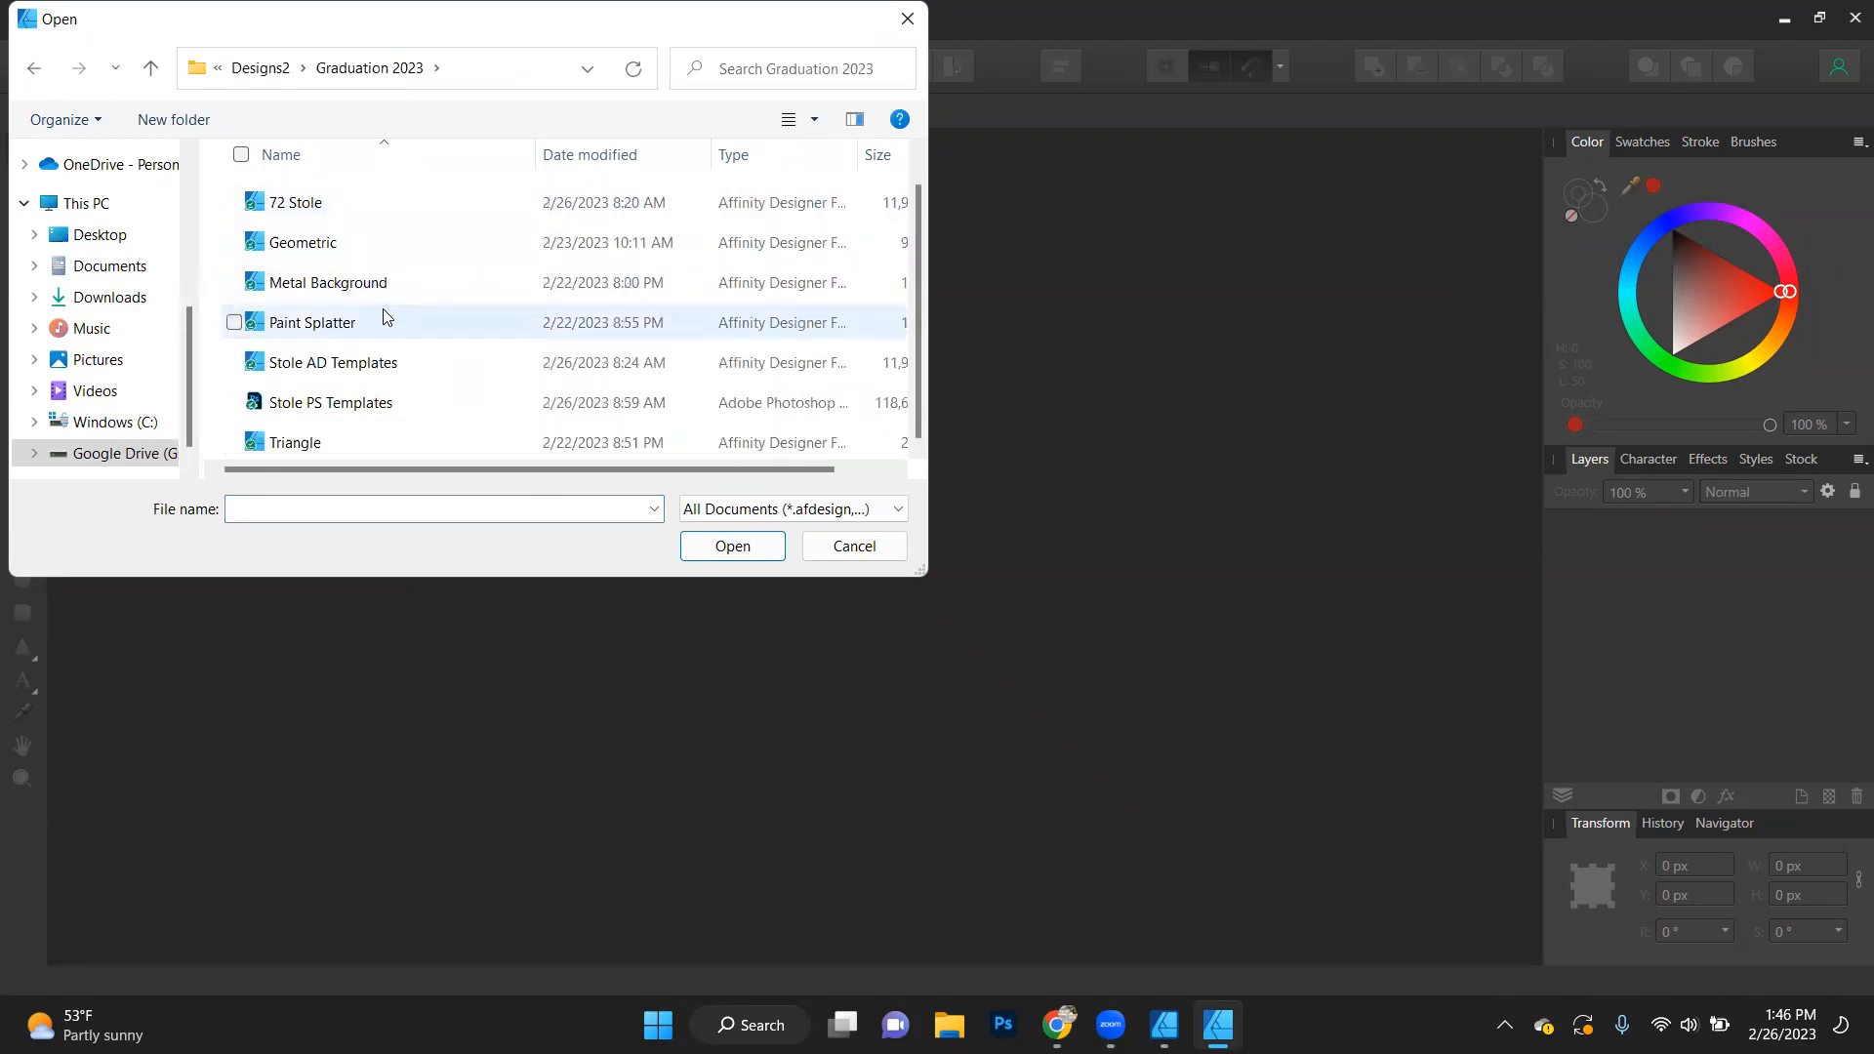
{"action": "double_click", "coordinate": [377, 365]}
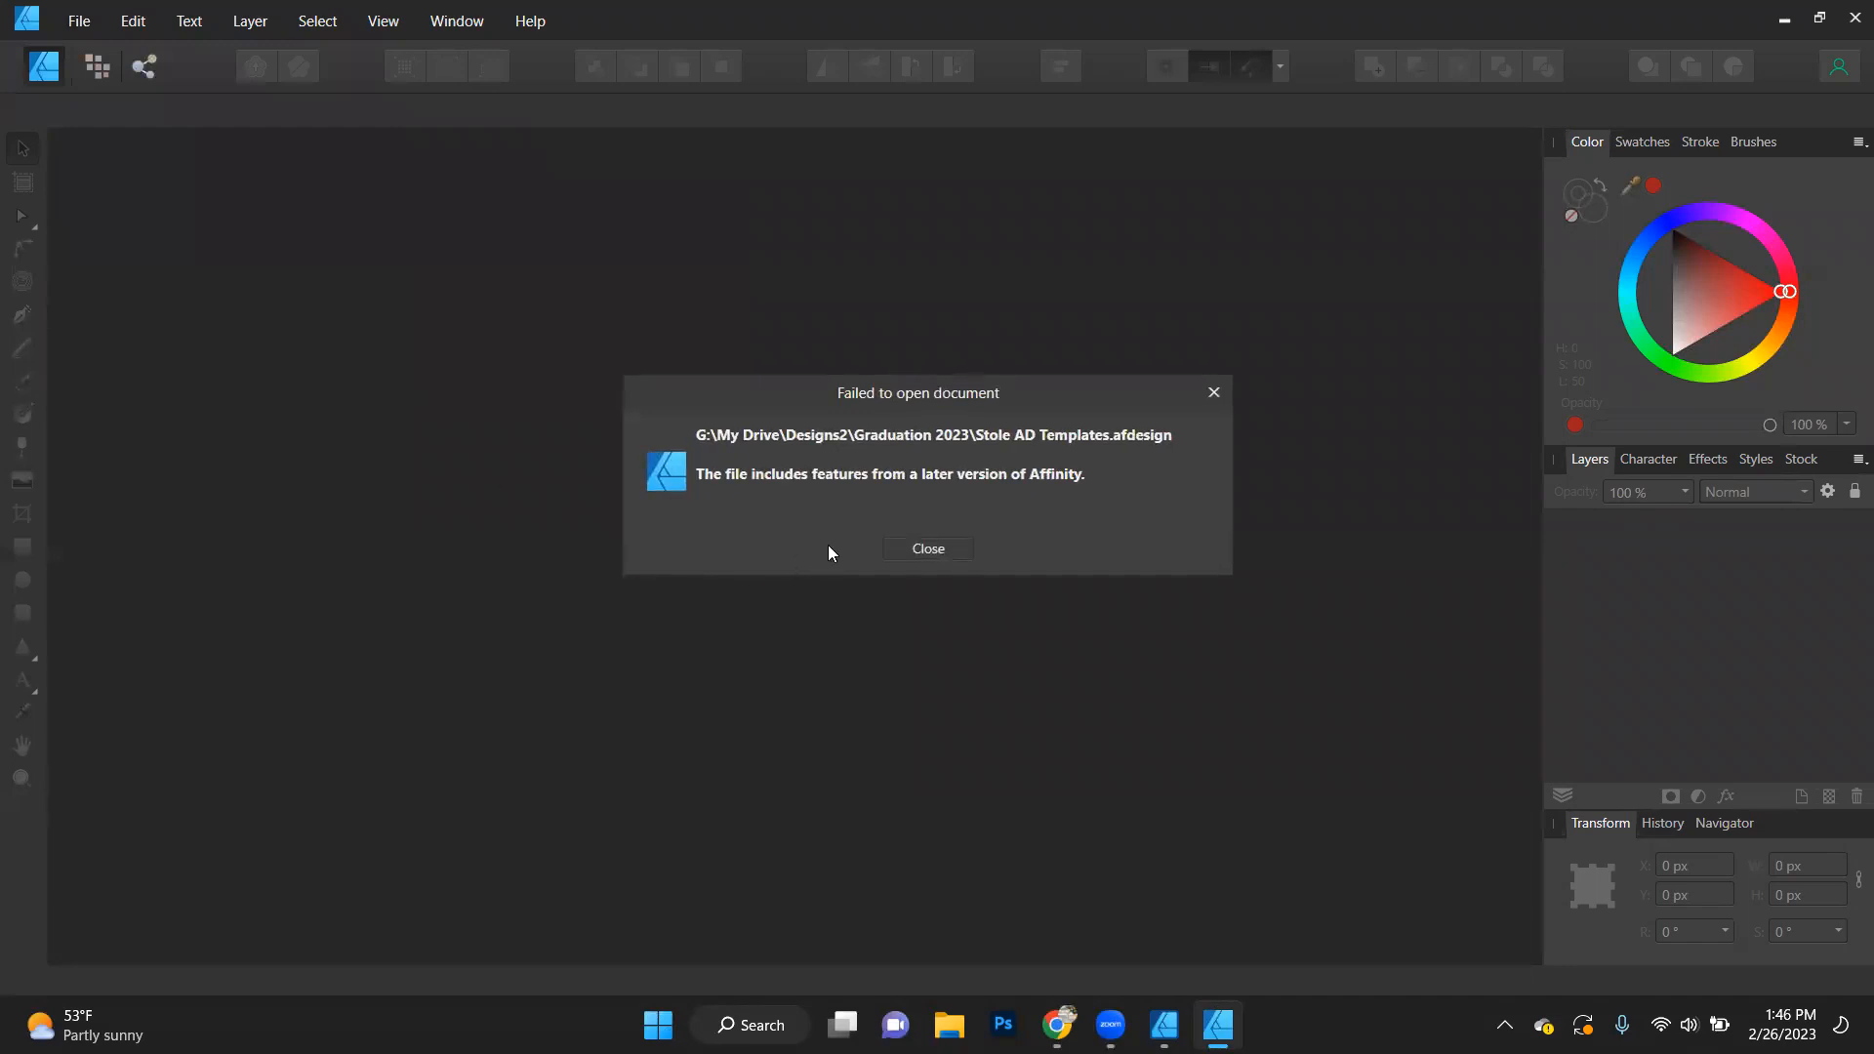
{"action": "left_click", "coordinate": [945, 548]}
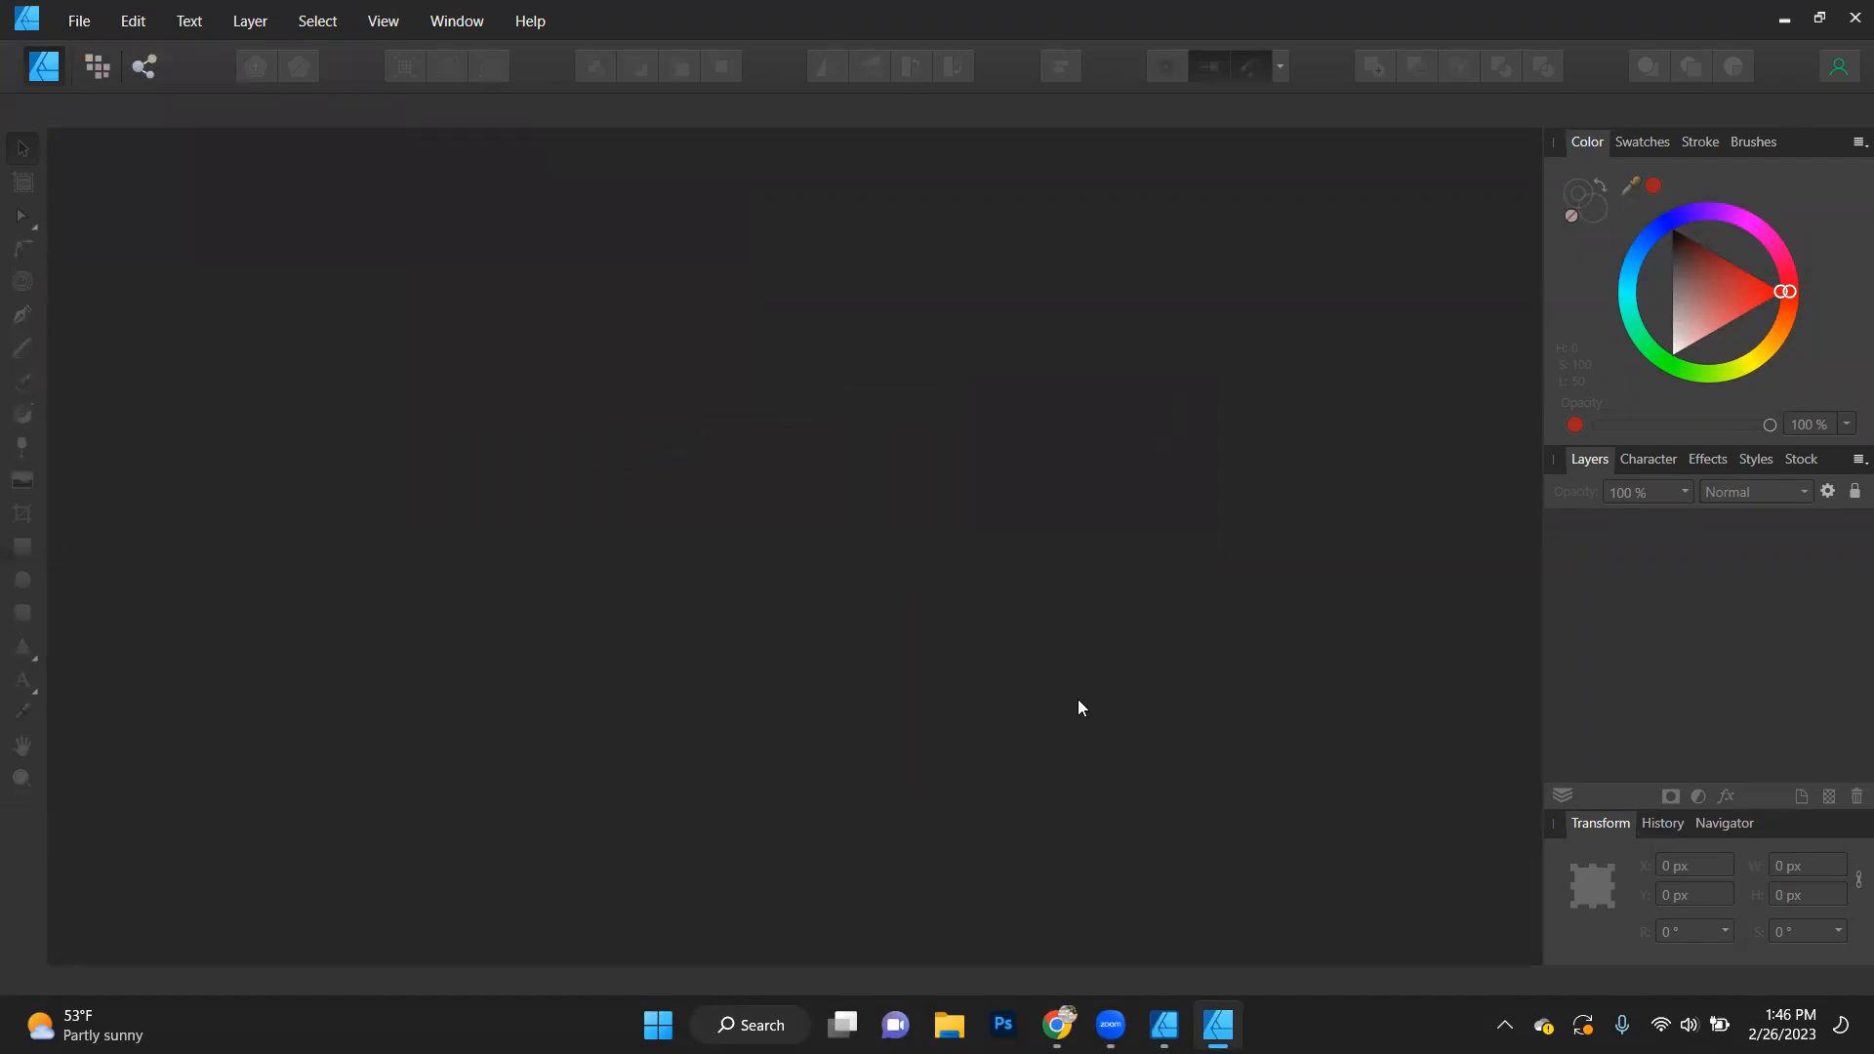